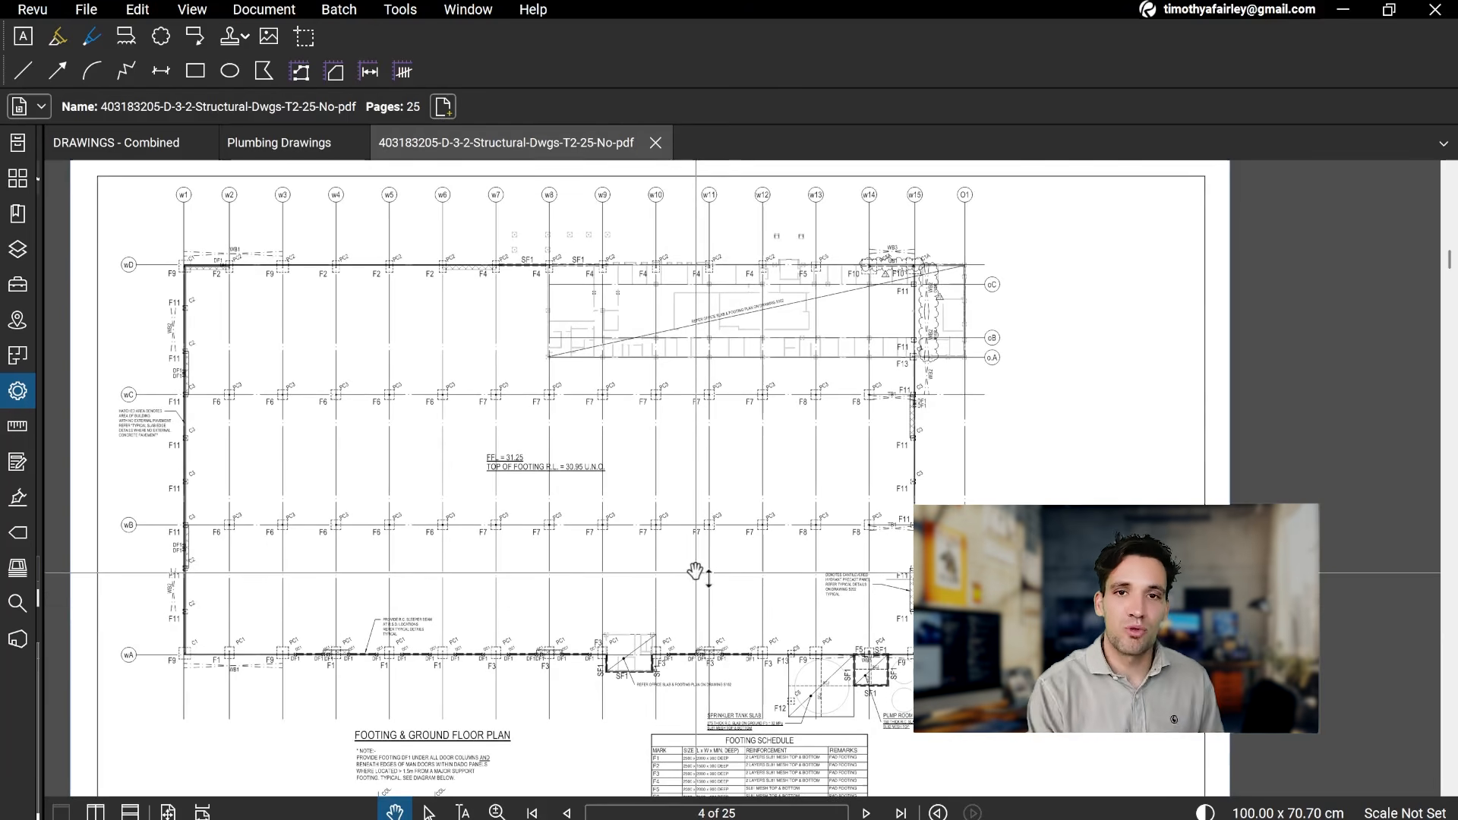
# Step: Examine the gridlines and footing marks on the Footing & Ground Floor Plan on page 4
pyautogui.scroll(3, 727, 607)
pyautogui.scroll(-3, 760, 592)
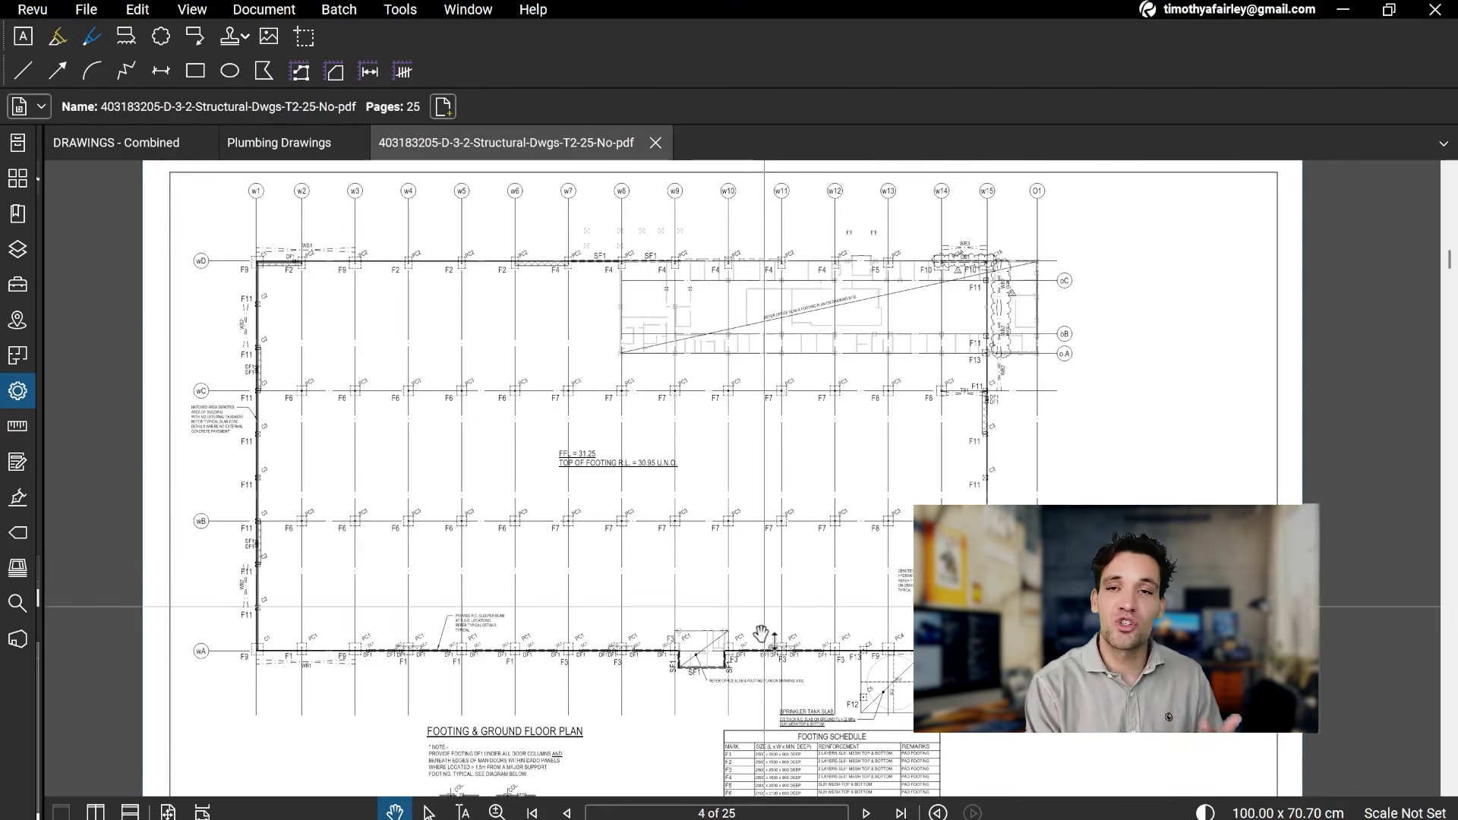
pyautogui.scroll(1, 729, 554)
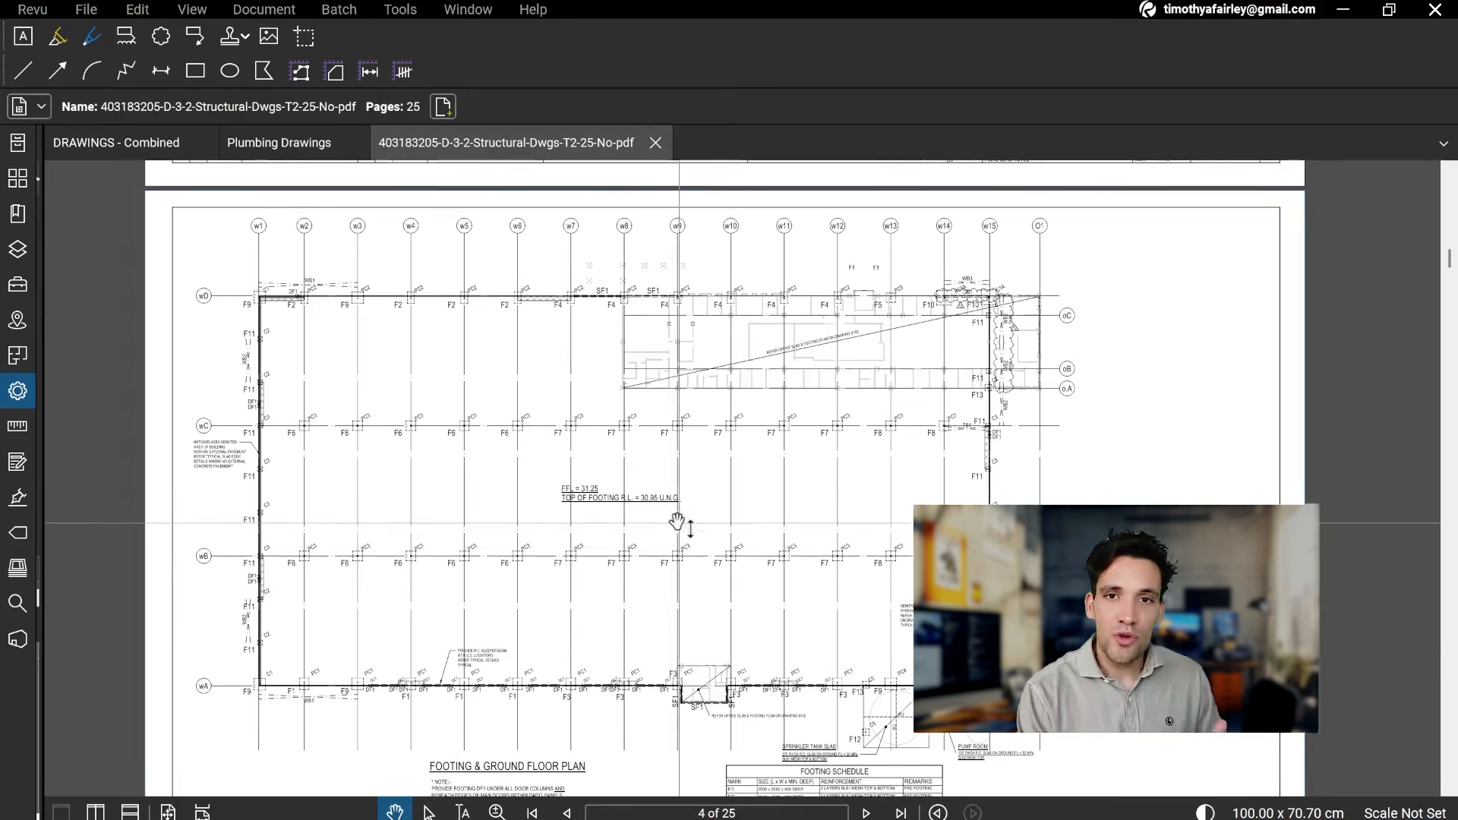
pyautogui.scroll(1, 457, 462)
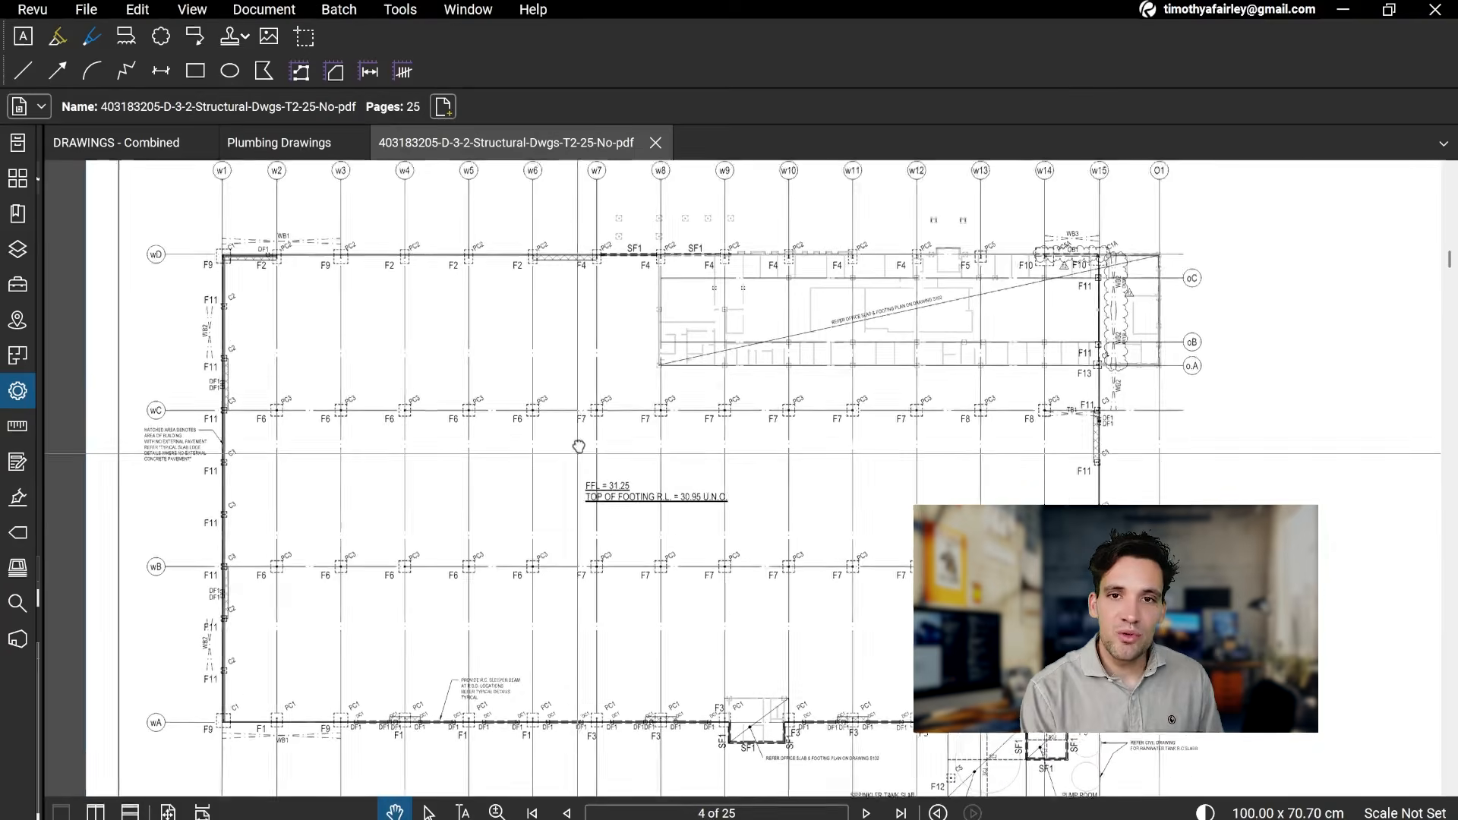
pyautogui.scroll(-1, 578, 451)
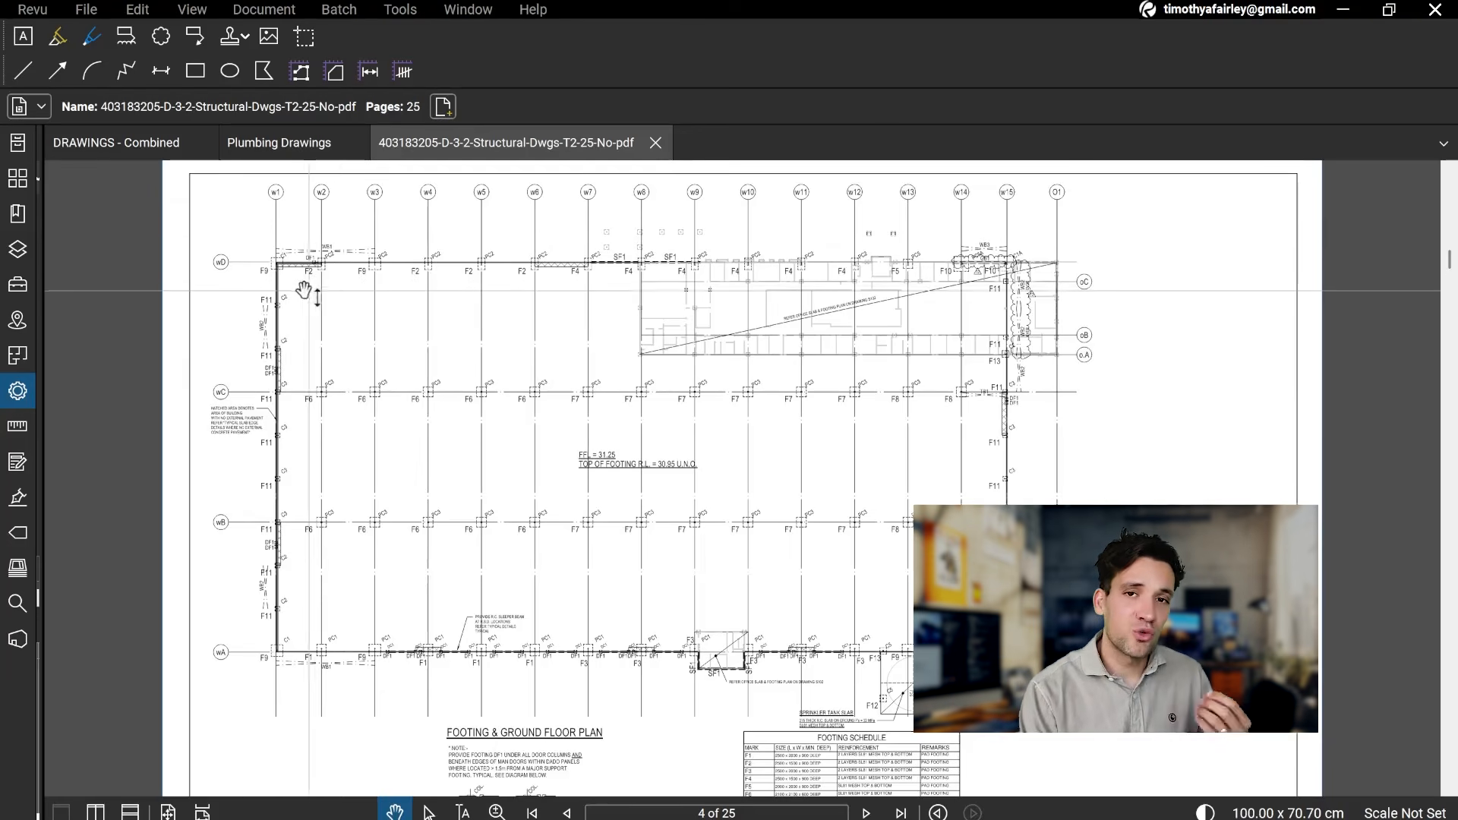
pyautogui.scroll(1, 289, 258)
pyautogui.scroll(2, 288, 258)
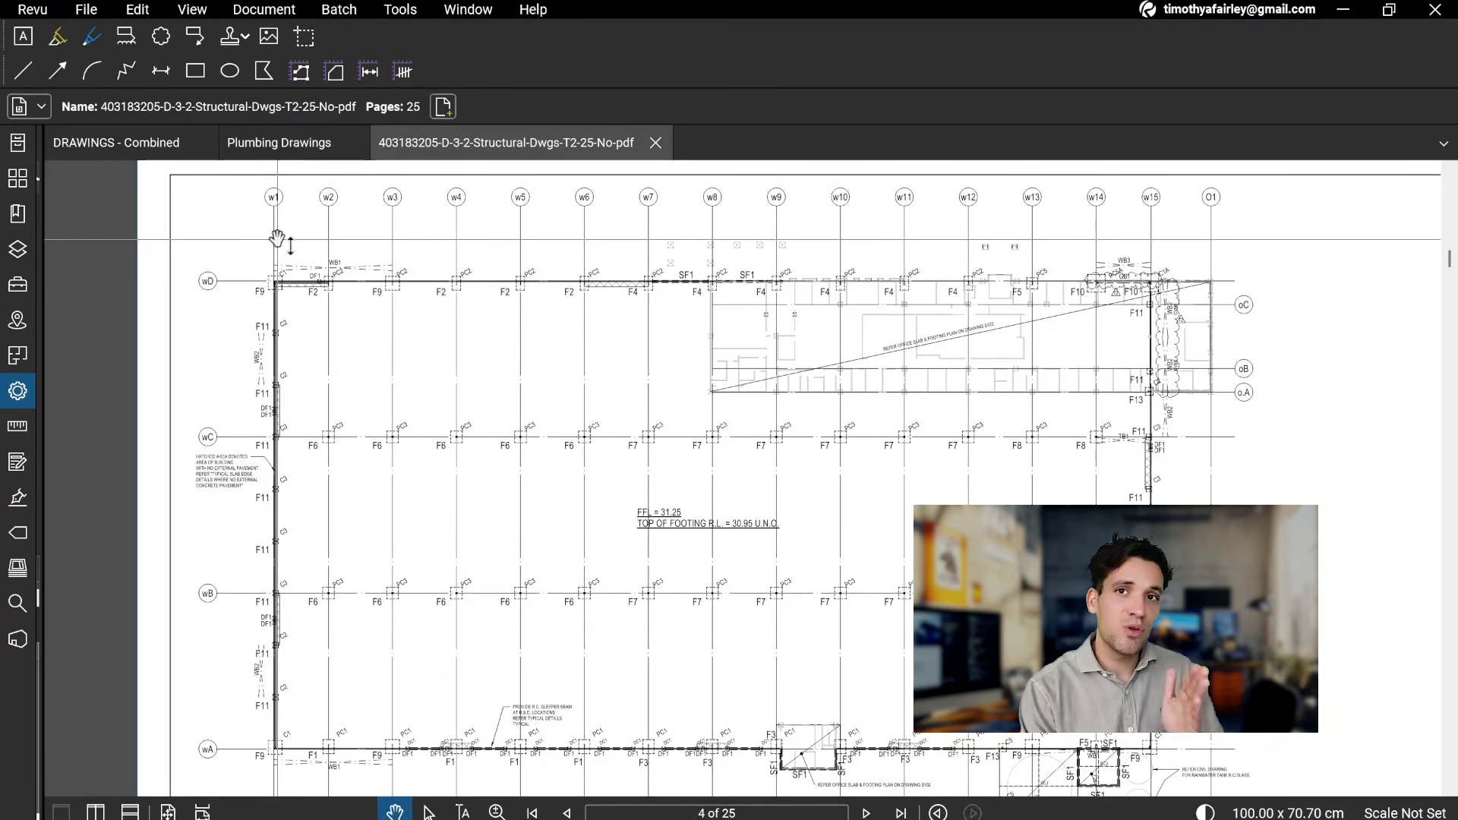
pyautogui.scroll(1, 287, 227)
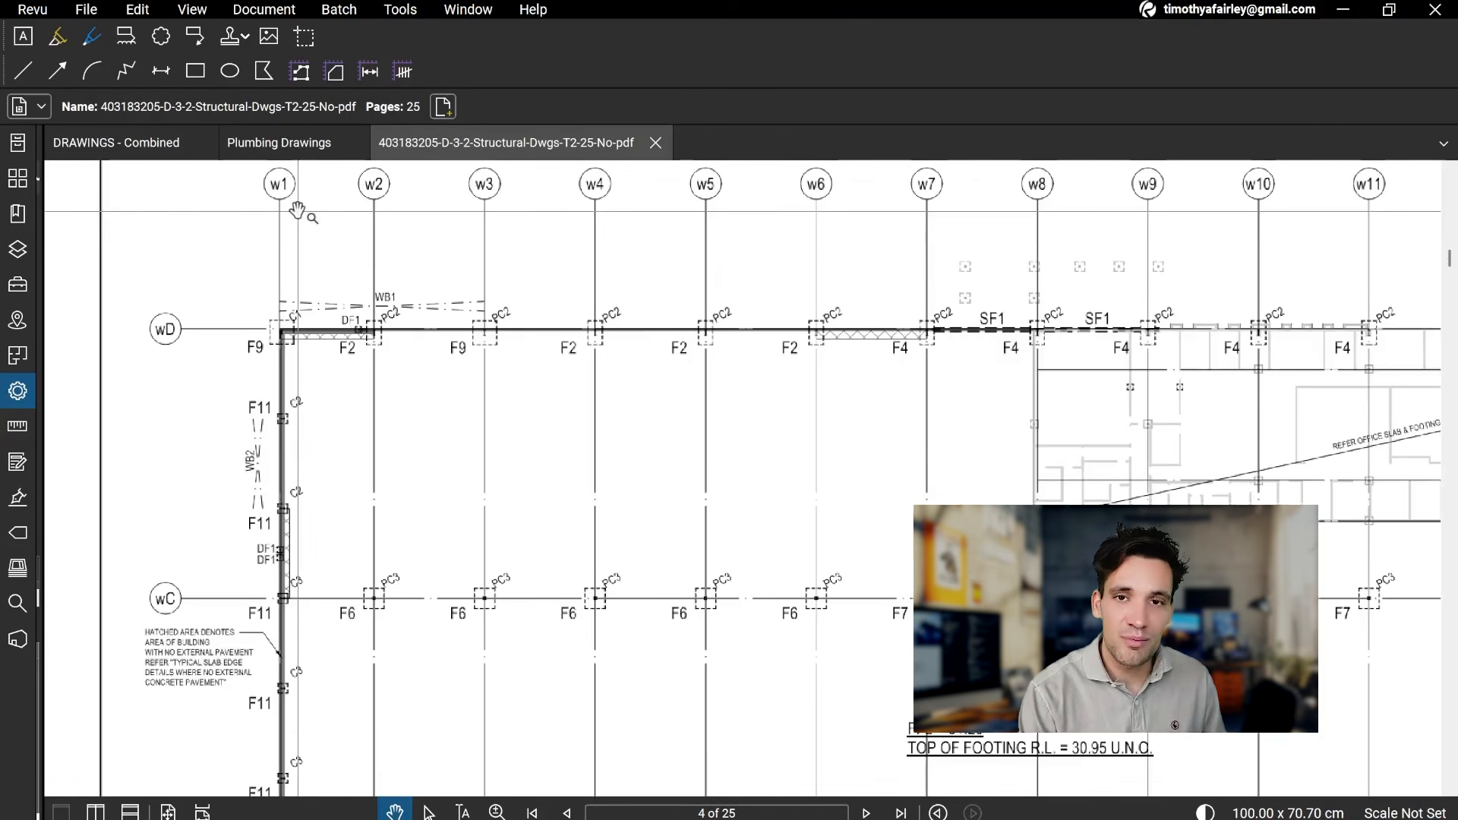
# Step: Examine the Main Office Footing Plan (West) on page 5 and the footing schedule on page 4
pyautogui.scroll(-4, 528, 537)
pyautogui.scroll(-3, 737, 462)
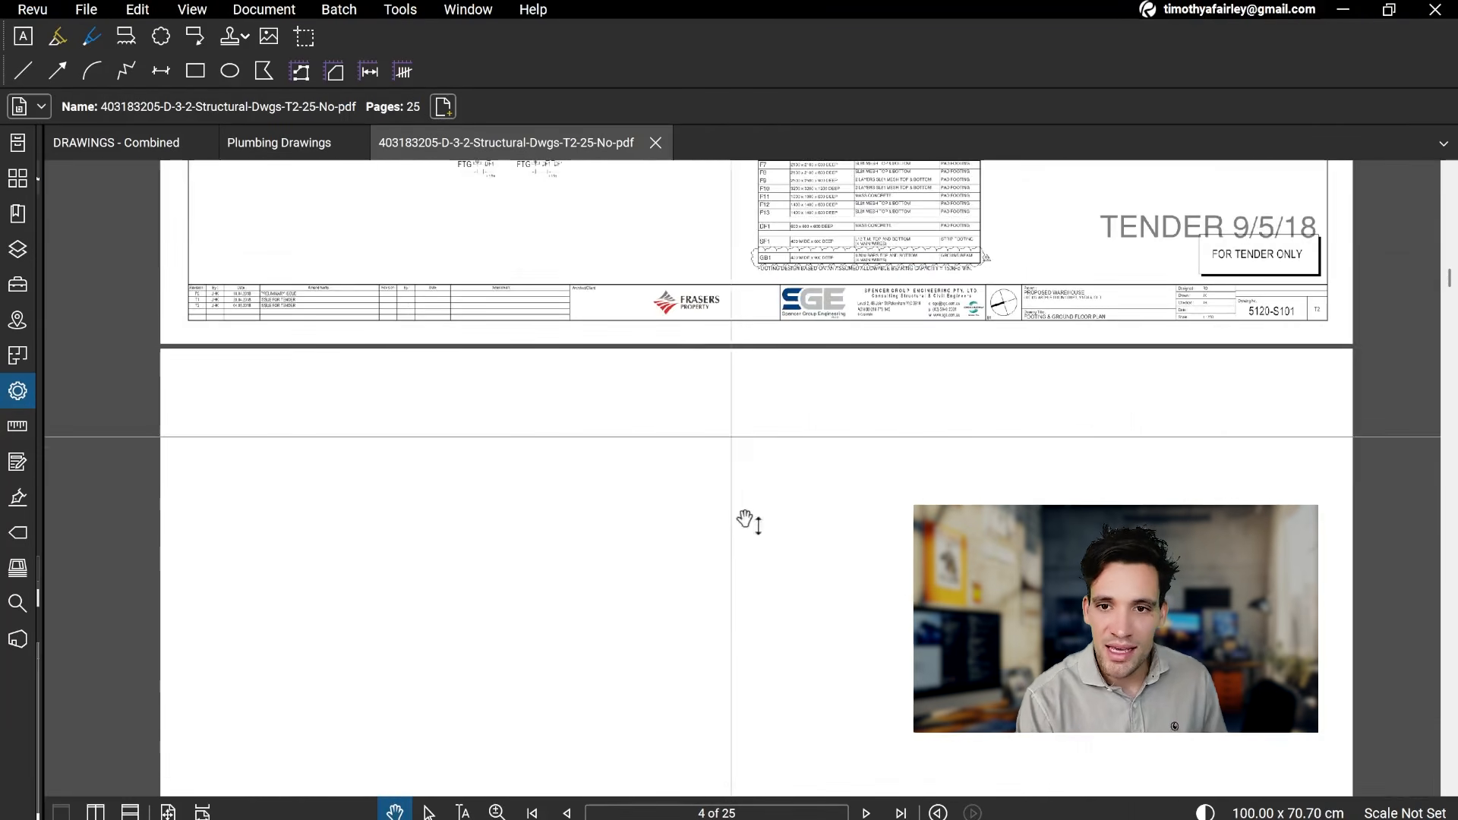
pyautogui.scroll(-3, 733, 638)
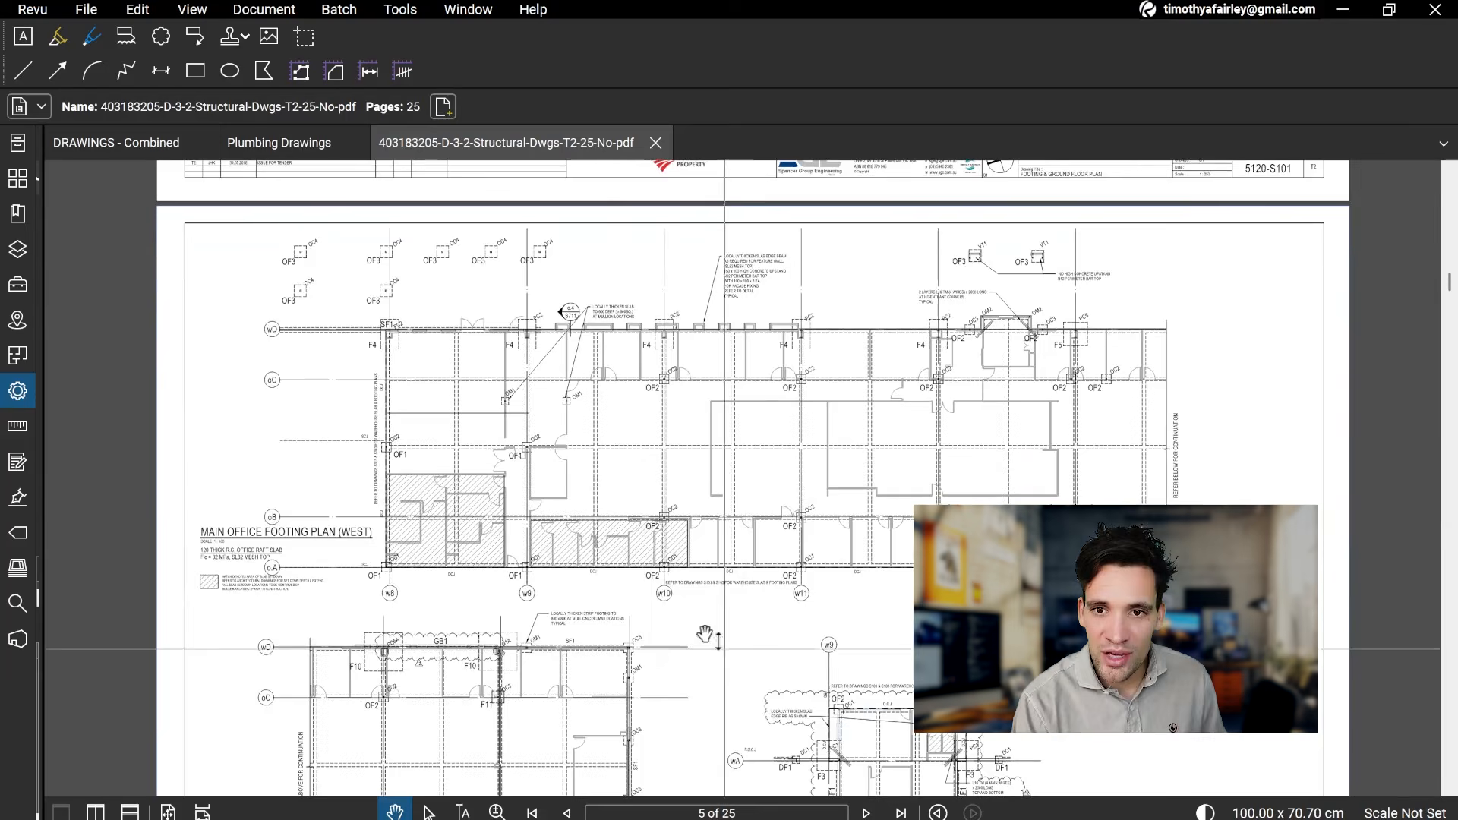
pyautogui.scroll(1, 719, 644)
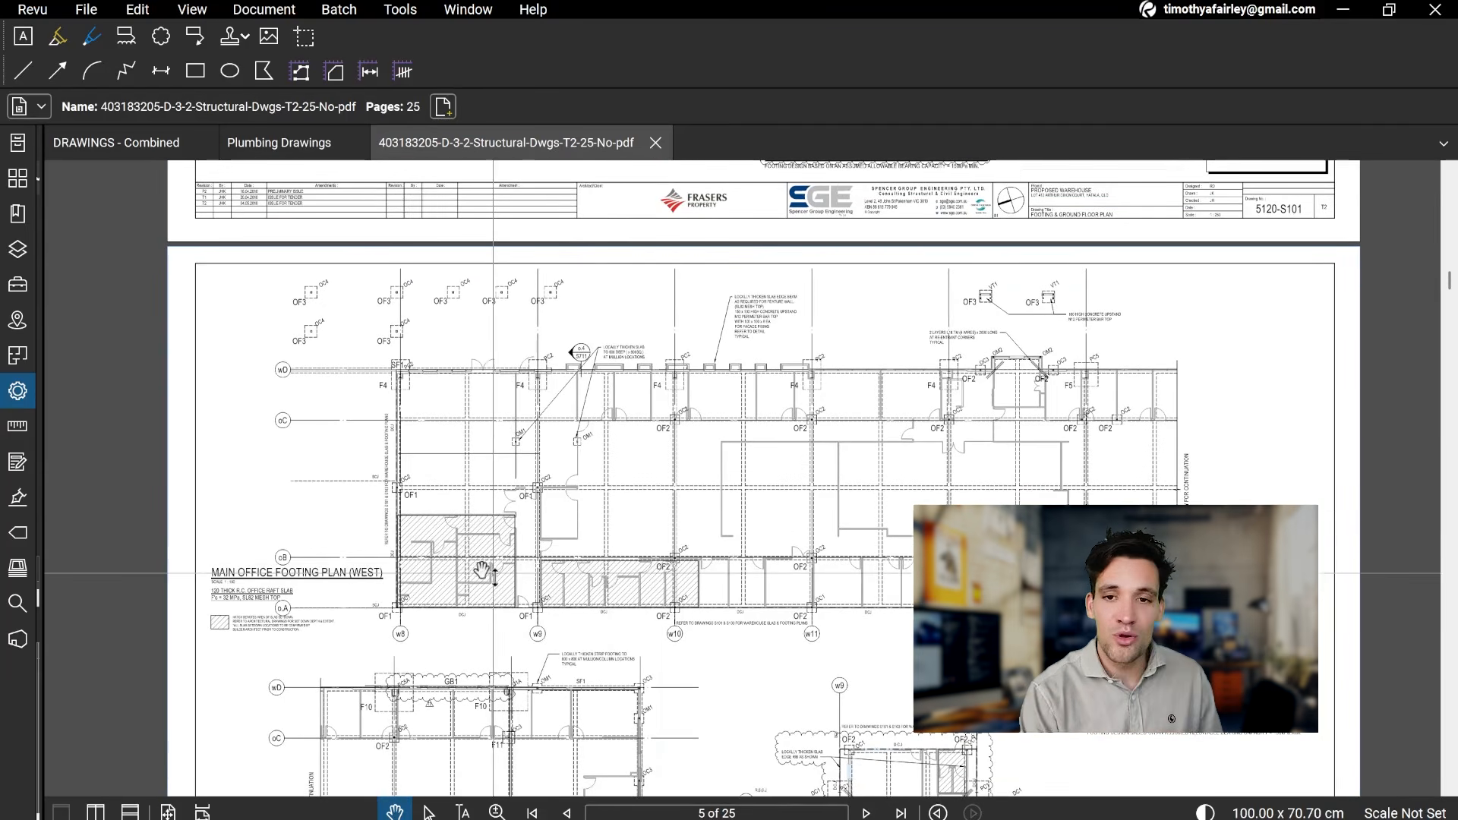
pyautogui.scroll(1, 423, 567)
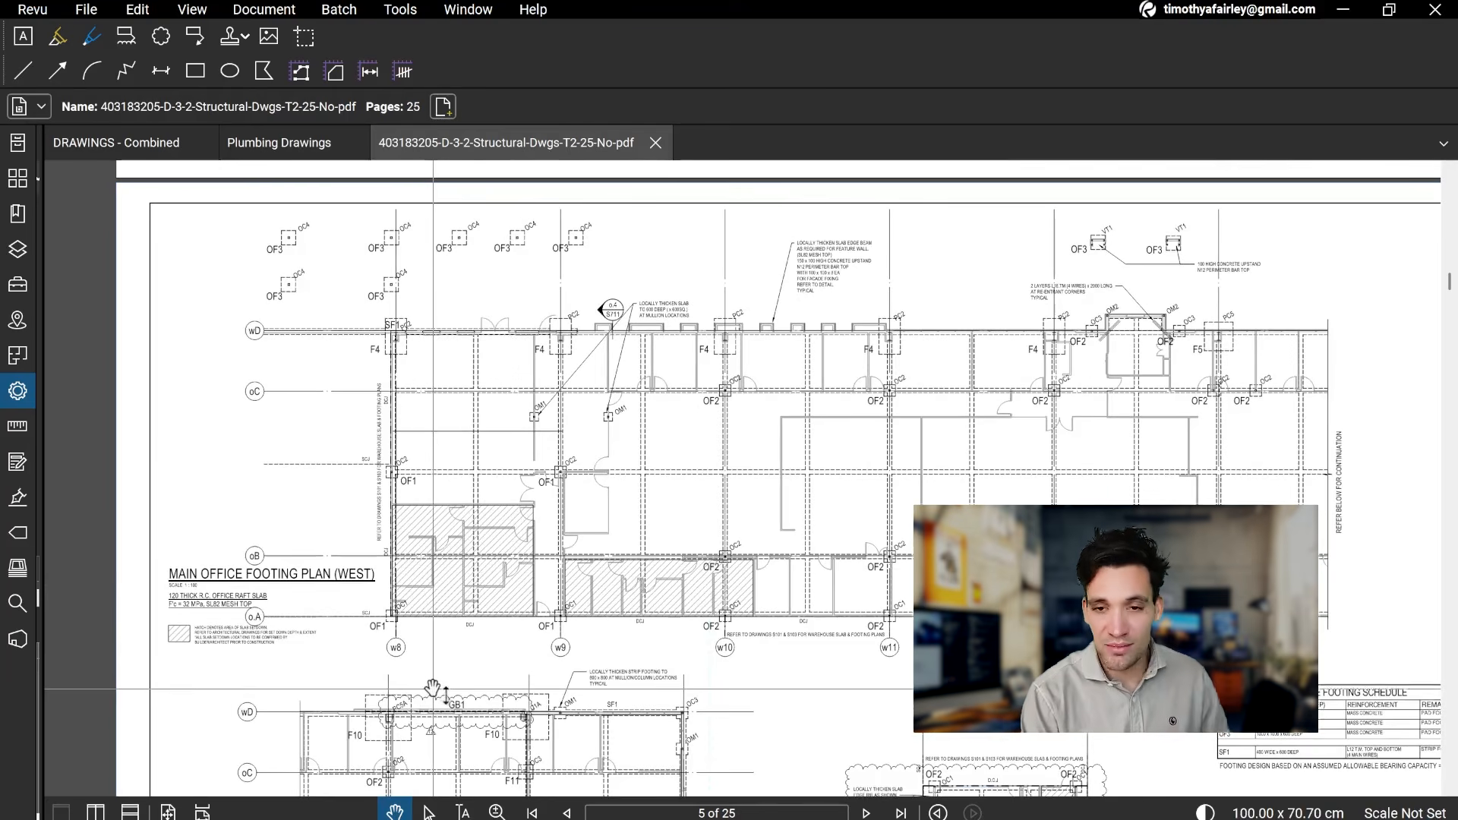
pyautogui.scroll(10, 478, 694)
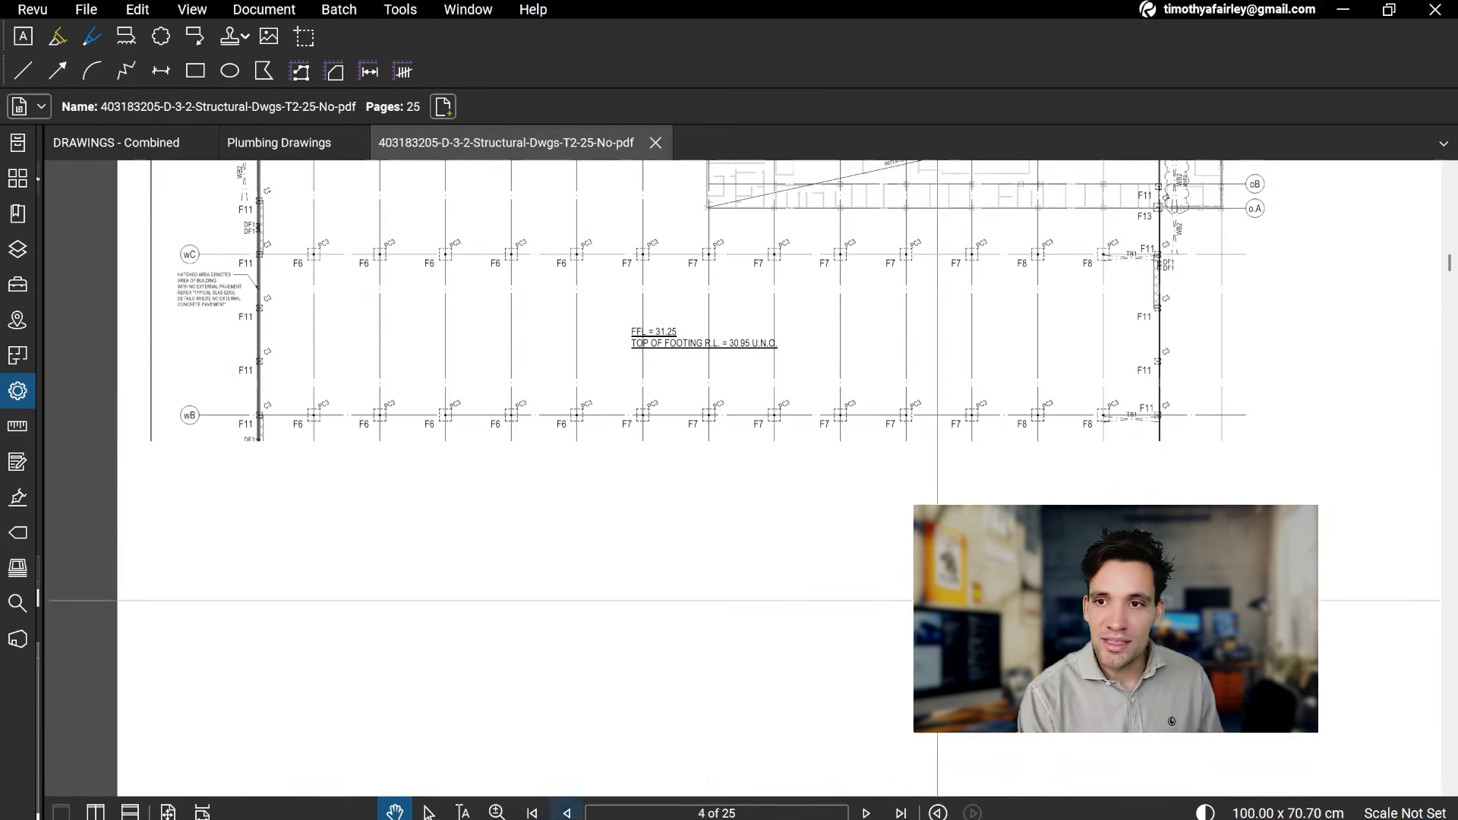
pyautogui.scroll(5, 759, 560)
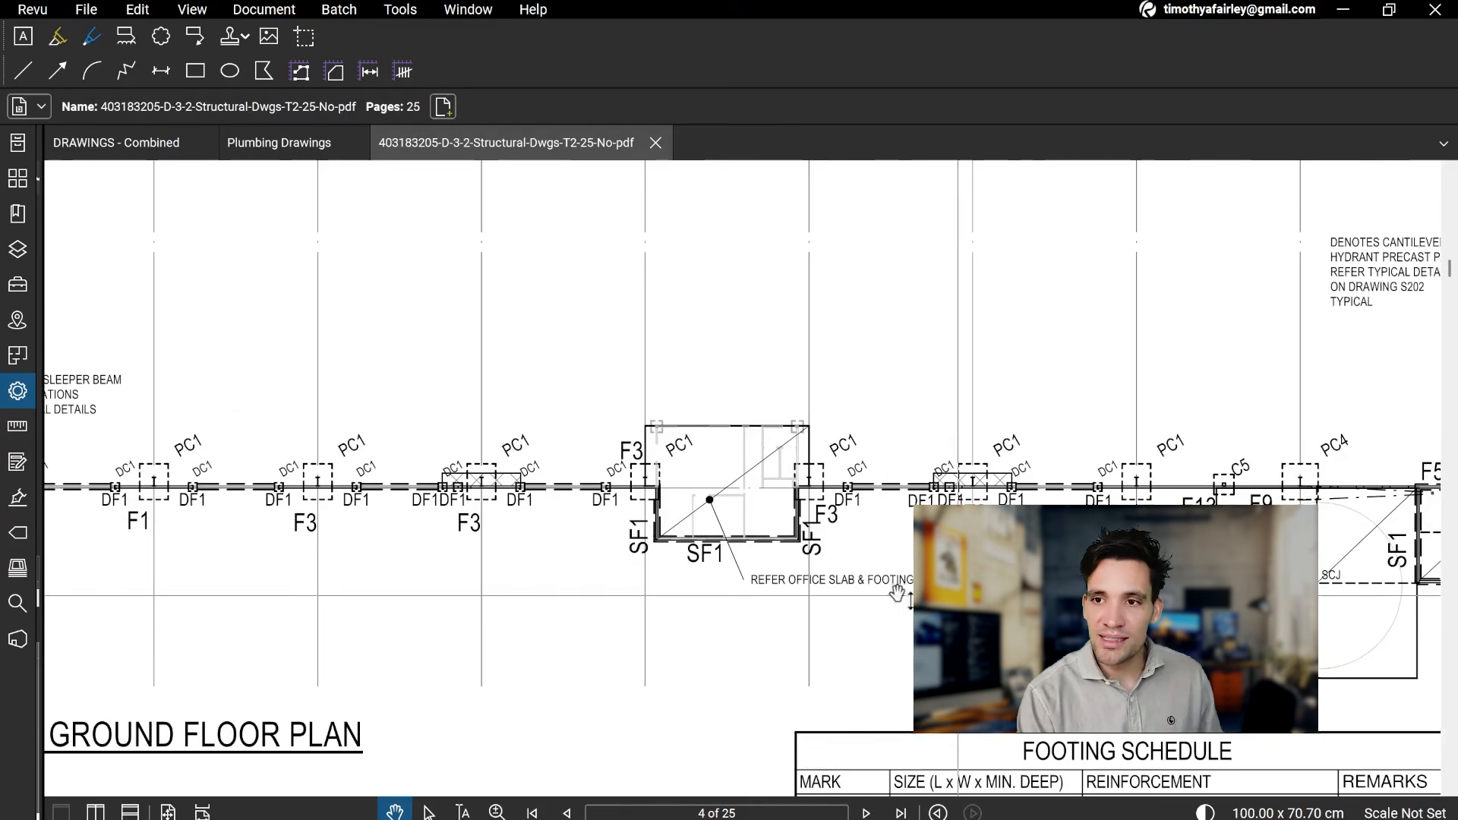
pyautogui.scroll(-3, 759, 560)
pyautogui.scroll(-5, 759, 559)
pyautogui.scroll(-10, 1295, 644)
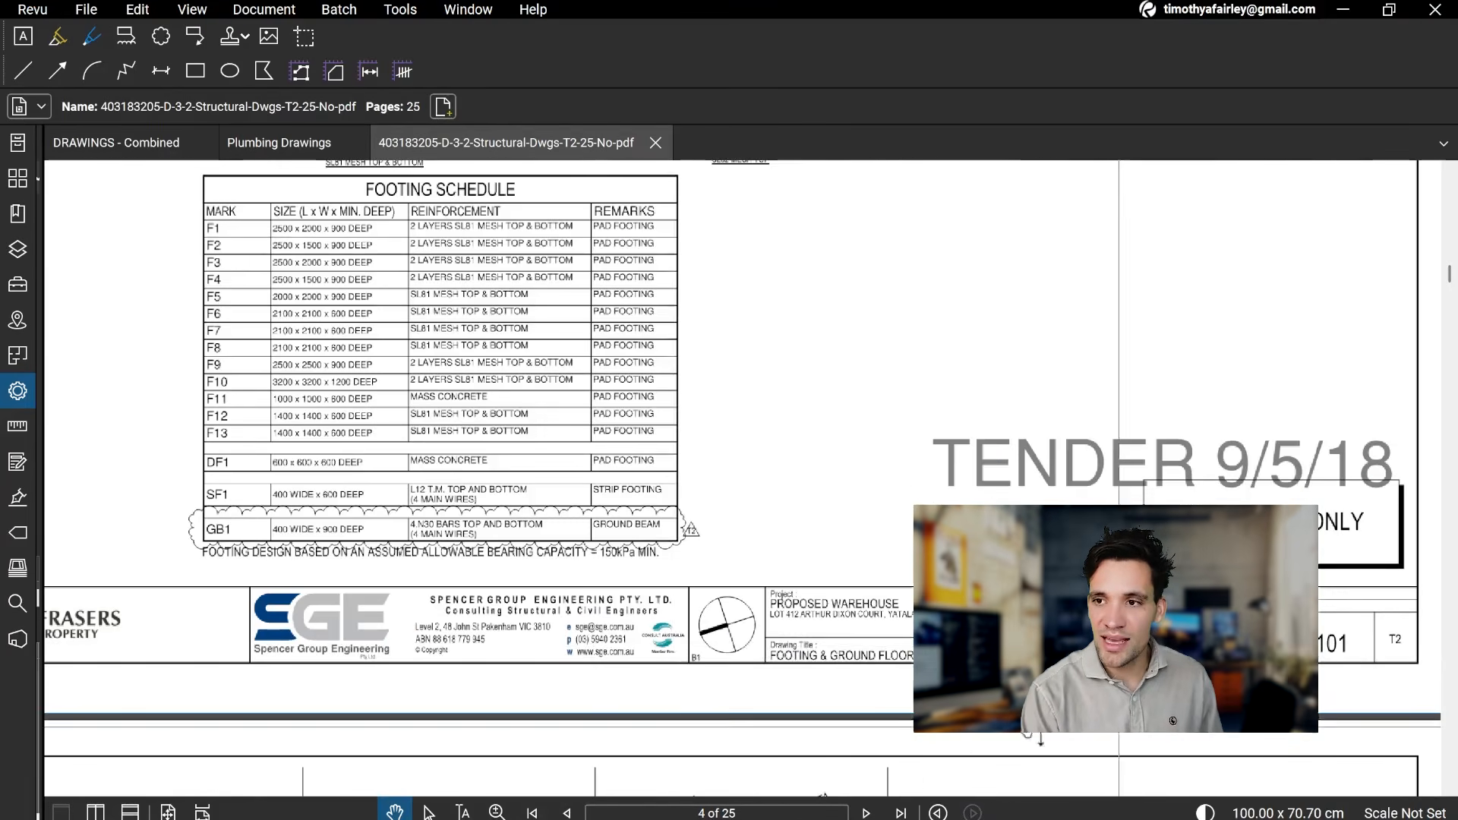
# Step: Compare the Main Office Footing Plan (West) with the office area and F7 footings on the ground floor plan
pyautogui.moveTo(912, 579)
pyautogui.mouseDown()
pyautogui.moveTo(650, 199)
pyautogui.moveTo(946, 707)
pyautogui.mouseUp()
pyautogui.moveTo(437, 208)
pyautogui.mouseDown()
pyautogui.moveTo(745, 661)
pyautogui.moveTo(903, 540)
pyautogui.mouseUp()
pyautogui.scroll(-2, 869, 585)
pyautogui.moveTo(864, 591); pyautogui.dragTo(699, 578)
pyautogui.moveTo(772, 504); pyautogui.dragTo(694, 529)
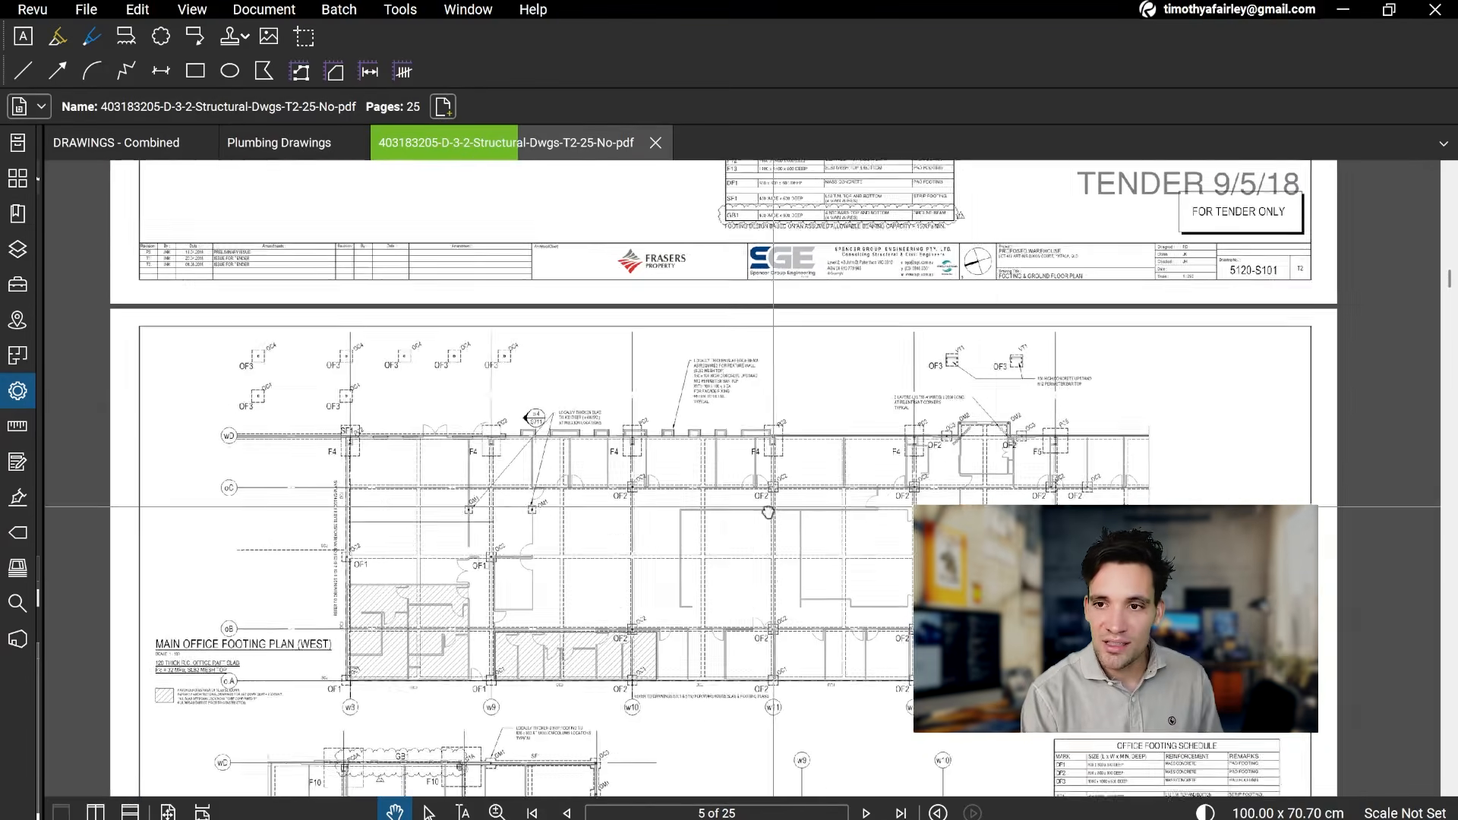
pyautogui.moveTo(922, 199); pyautogui.dragTo(936, 765)
pyautogui.scroll(3, 745, 709)
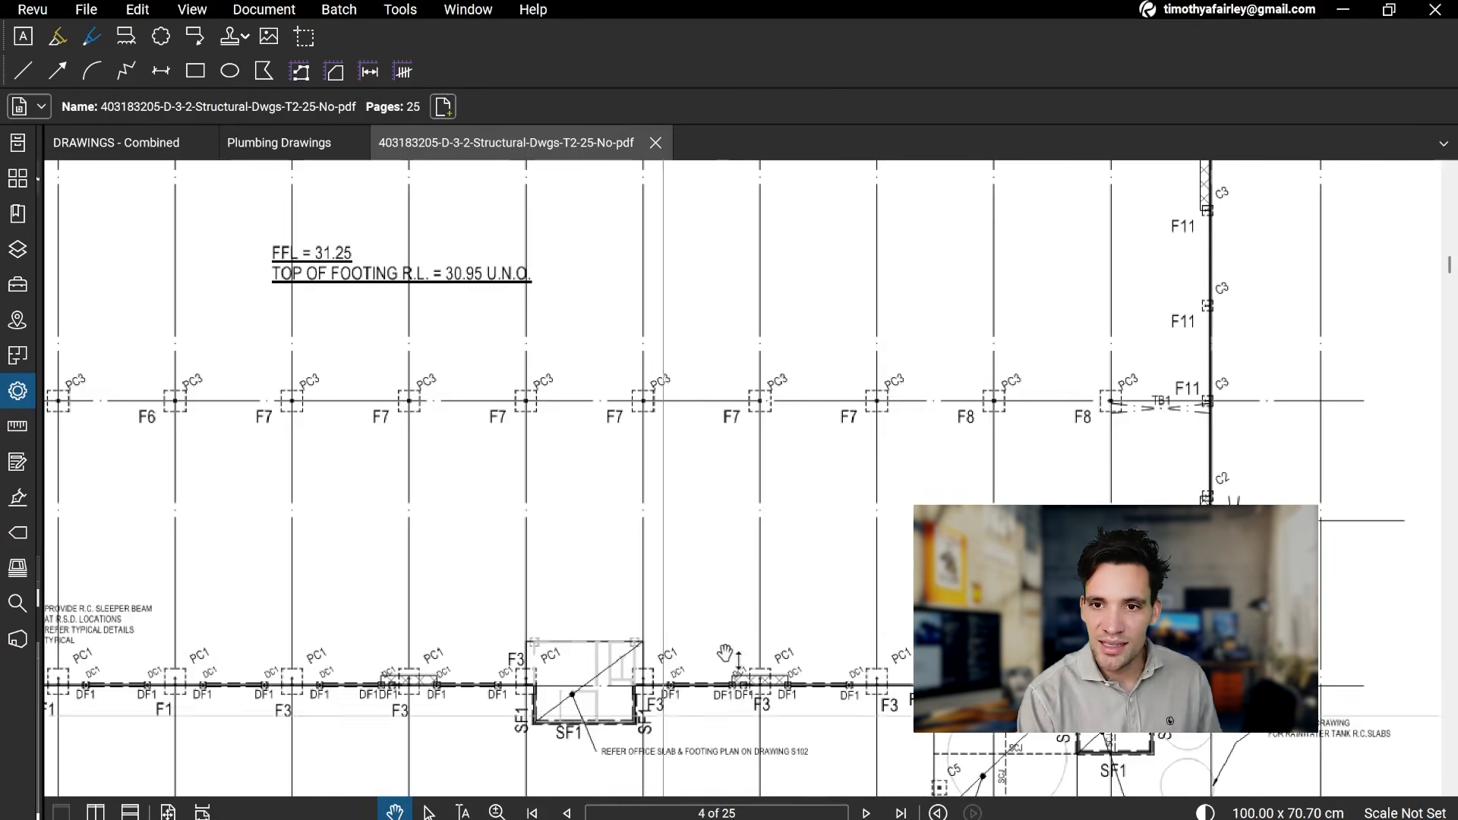
pyautogui.scroll(-2, 708, 715)
pyautogui.moveTo(736, 392); pyautogui.dragTo(759, 512)
pyautogui.moveTo(741, 359); pyautogui.dragTo(735, 492)
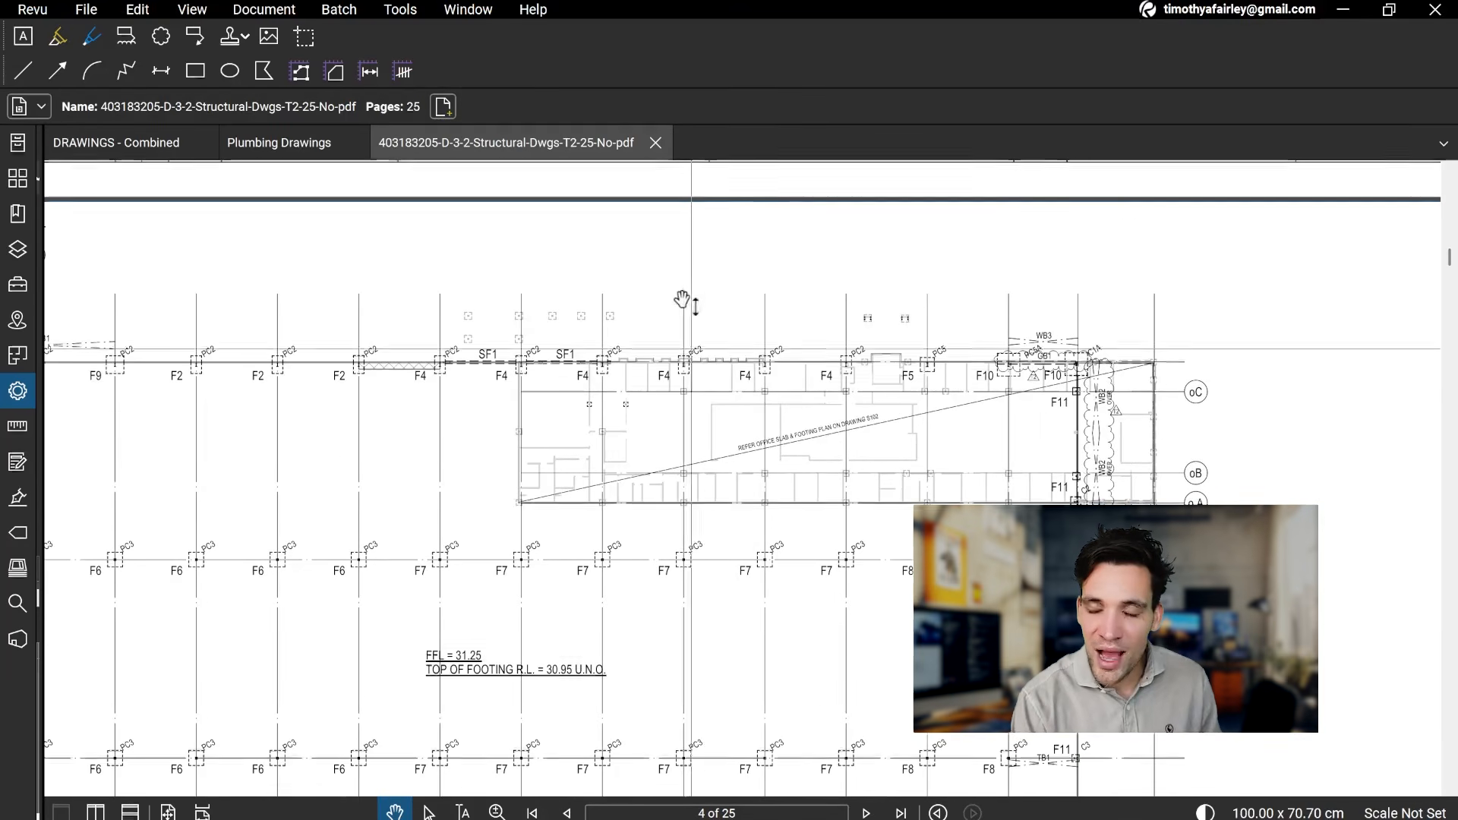
# Step: Check the SF1 office block along gridline wA on page 4 against the office footing plan on page 5
pyautogui.moveTo(728, 464); pyautogui.dragTo(722, 398)
pyautogui.scroll(-10, 628, 519)
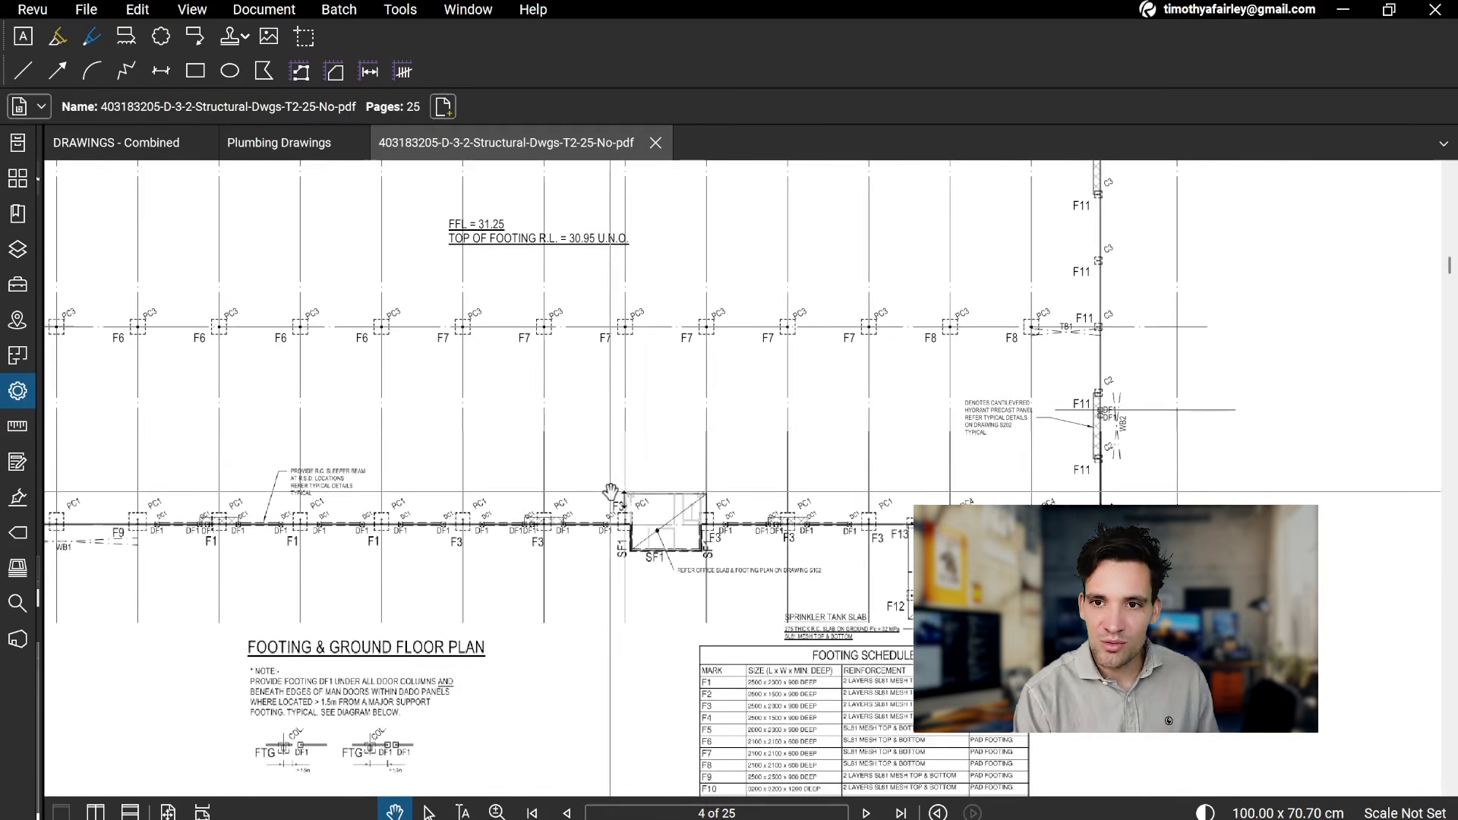
pyautogui.moveTo(699, 594); pyautogui.dragTo(822, 360)
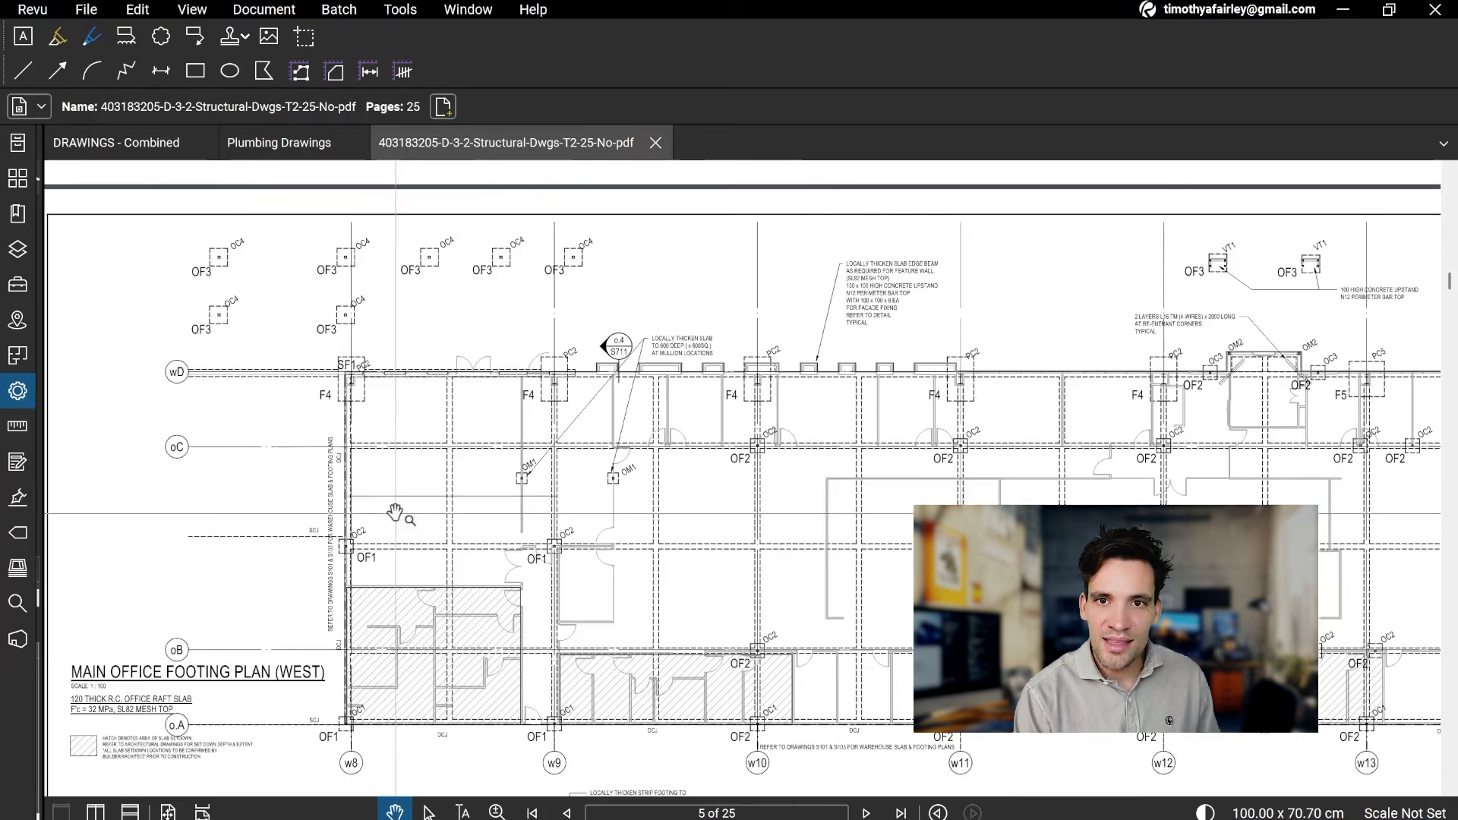
pyautogui.scroll(-1, 413, 524)
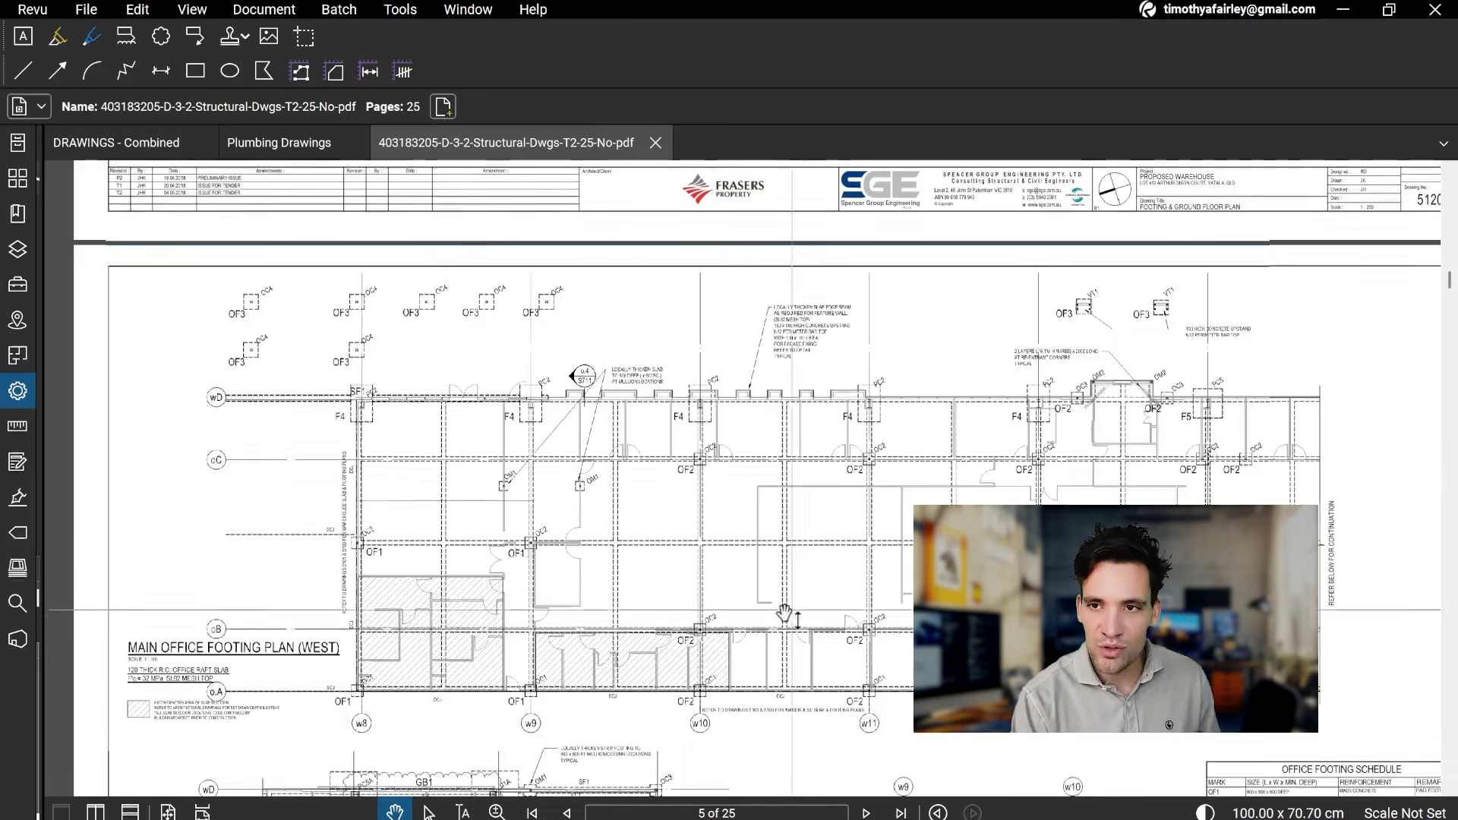
pyautogui.scroll(5, 742, 463)
pyautogui.moveTo(671, 327); pyautogui.dragTo(661, 671)
pyautogui.moveTo(664, 208); pyautogui.dragTo(659, 296)
pyautogui.moveTo(715, 775); pyautogui.dragTo(702, 578)
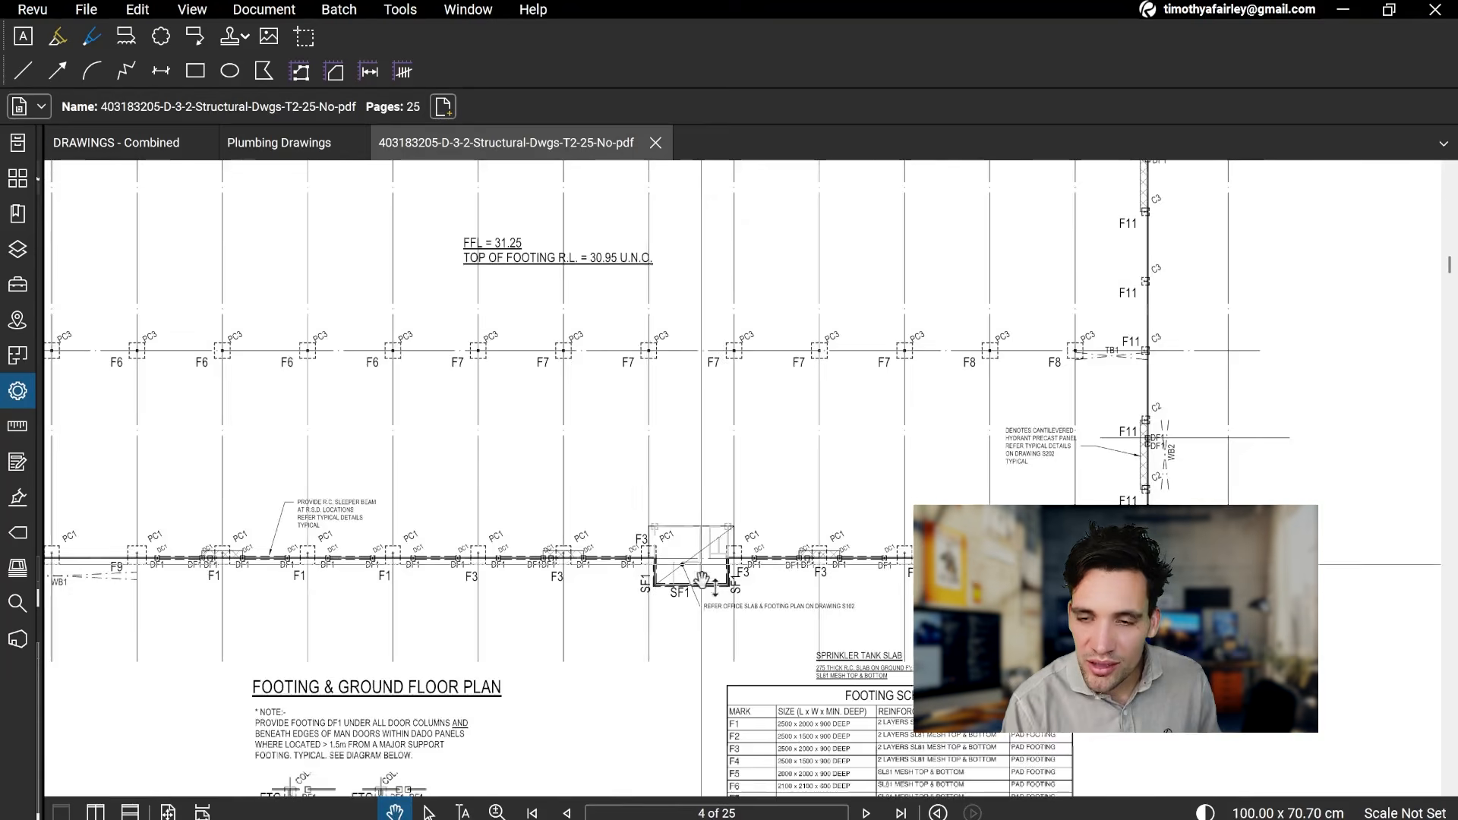
pyautogui.scroll(3, 701, 579)
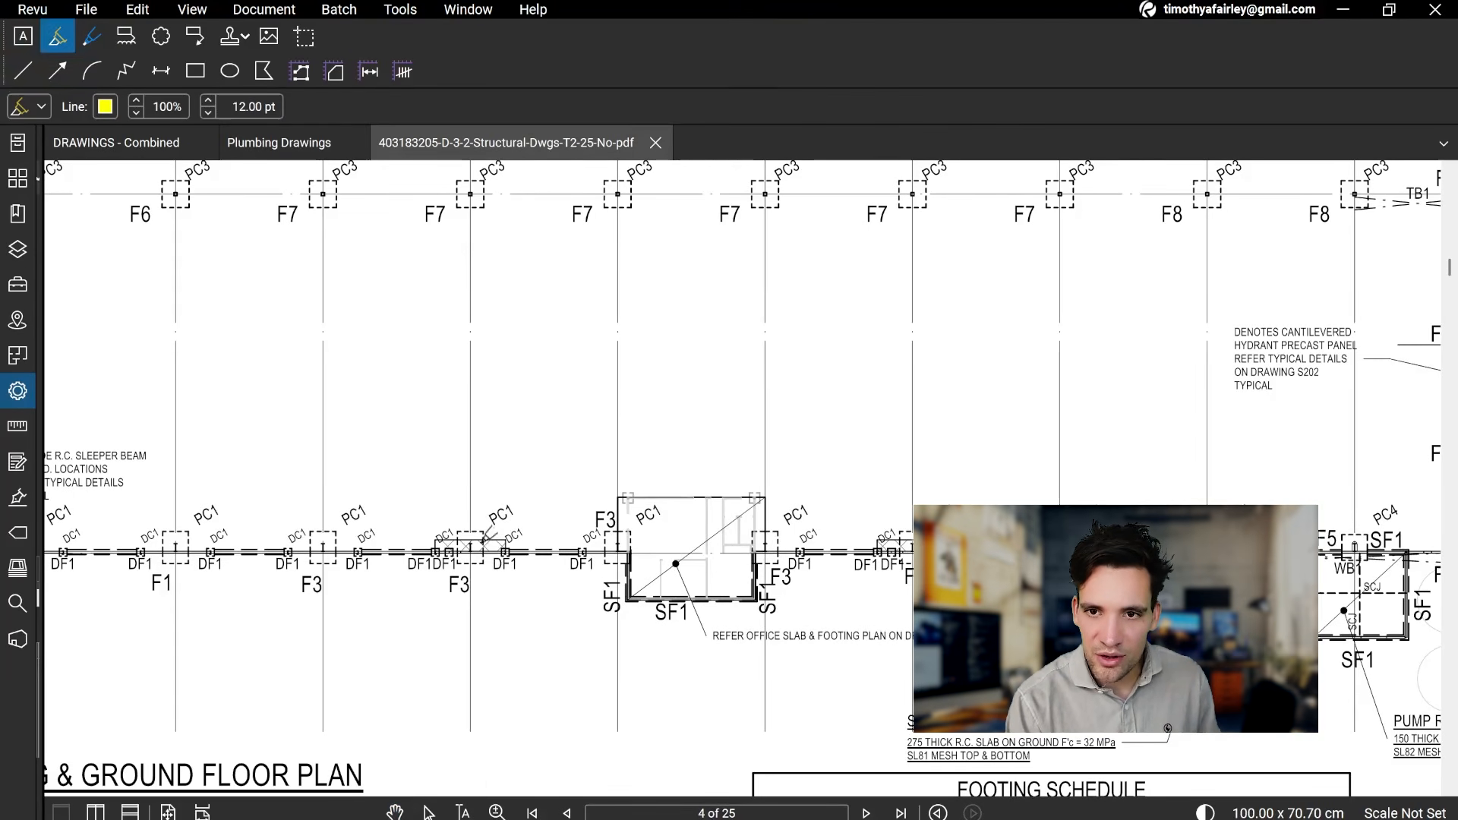
pyautogui.click(471, 552)
pyautogui.scroll(-3, 470, 553)
pyautogui.hotkey('ctrl', 'z')
pyautogui.moveTo(471, 552); pyautogui.dragTo(472, 506)
pyautogui.hotkey('ctrl', 'z')
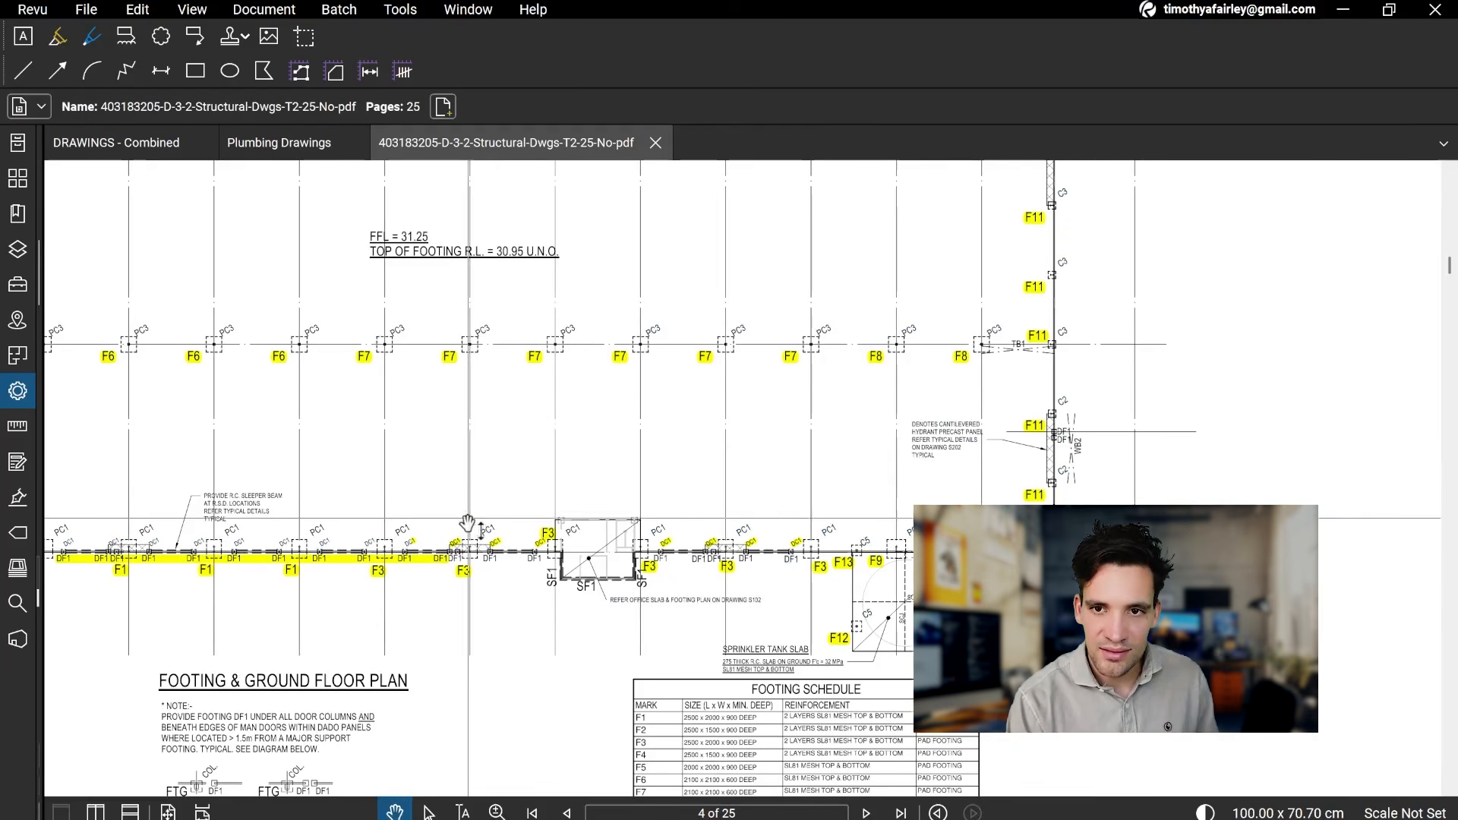
# Step: Sketch a red 1 pt Pen line over the SF1 office block along gridline wA, from gridline w8 to w10
pyautogui.scroll(5, 479, 511)
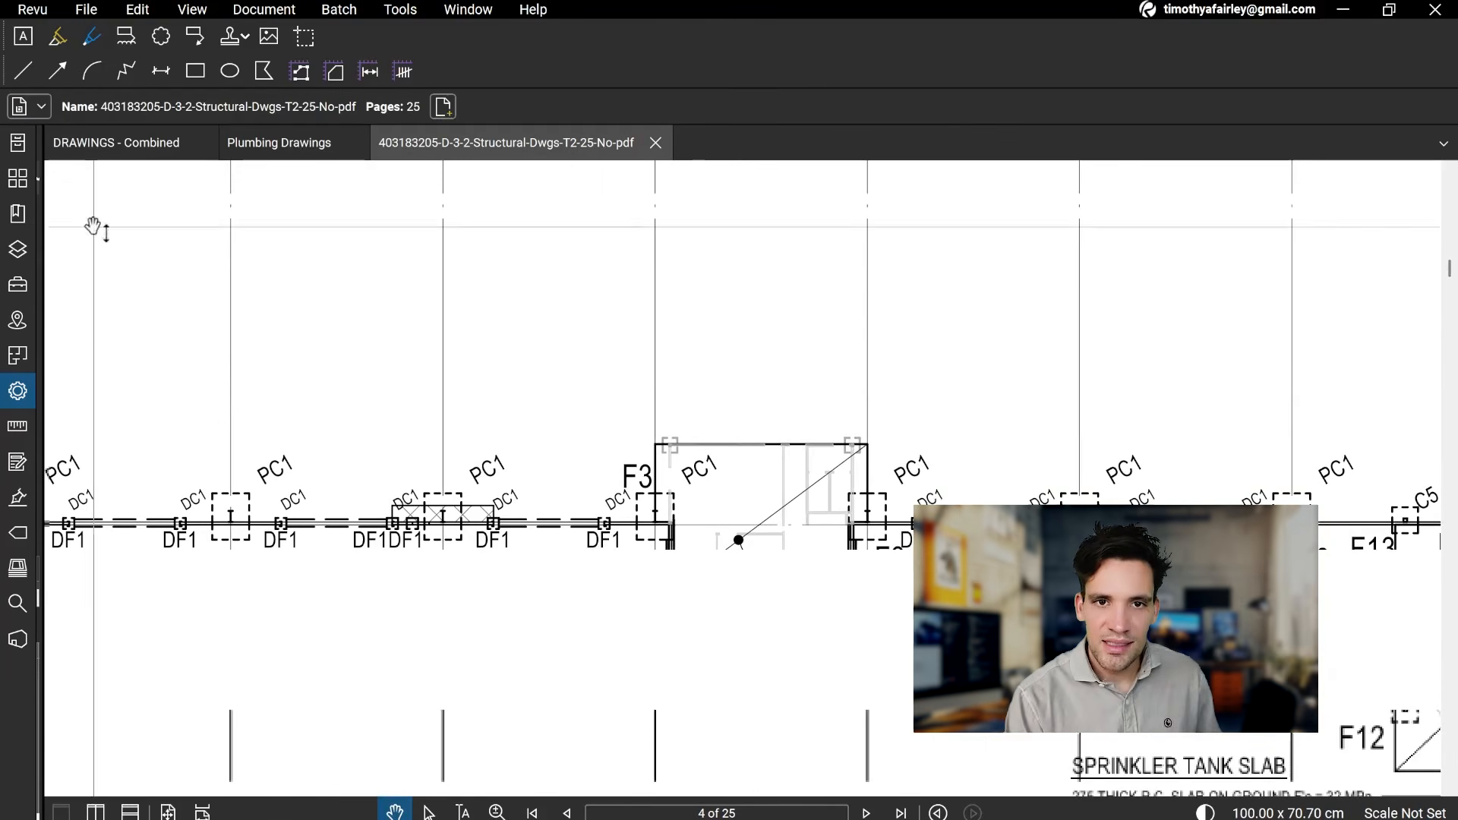
pyautogui.click(93, 35)
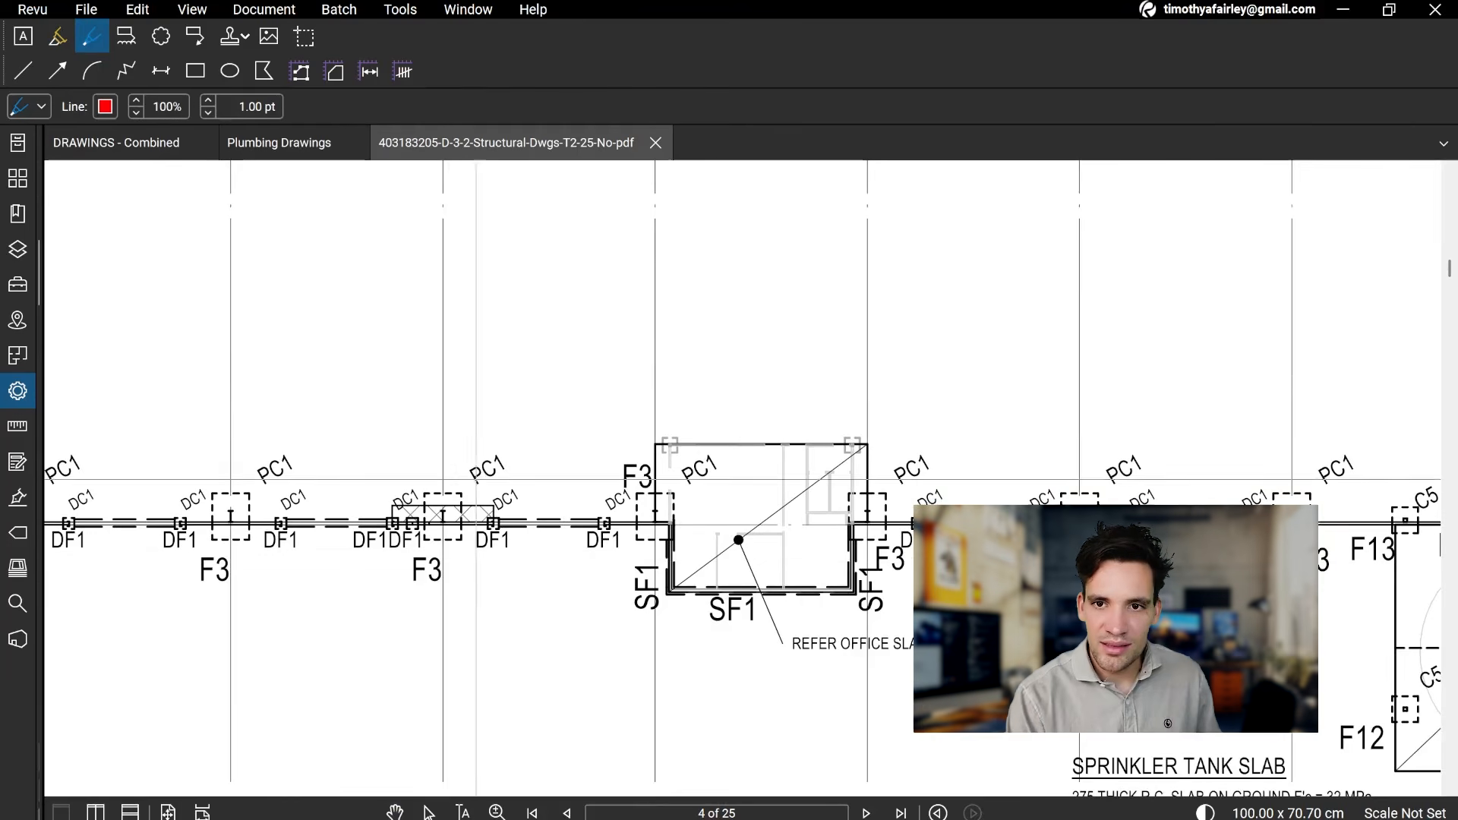
pyautogui.moveTo(438, 462)
pyautogui.mouseDown()
pyautogui.moveTo(440, 421)
pyautogui.moveTo(879, 401)
pyautogui.moveTo(881, 520)
pyautogui.mouseUp()
# Step: Examine the footing marks and grid layout of the Main Office Footing Plan (West) on page 5 again
pyautogui.scroll(-4, 683, 328)
pyautogui.moveTo(654, 541); pyautogui.dragTo(635, 618)
pyautogui.moveTo(630, 262); pyautogui.dragTo(609, 783)
pyautogui.moveTo(690, 752)
pyautogui.mouseDown()
pyautogui.moveTo(675, 339)
pyautogui.moveTo(708, 450)
pyautogui.moveTo(713, 319)
pyautogui.mouseUp()
pyautogui.moveTo(733, 718); pyautogui.dragTo(745, 284)
pyautogui.moveTo(372, 783); pyautogui.dragTo(418, 621)
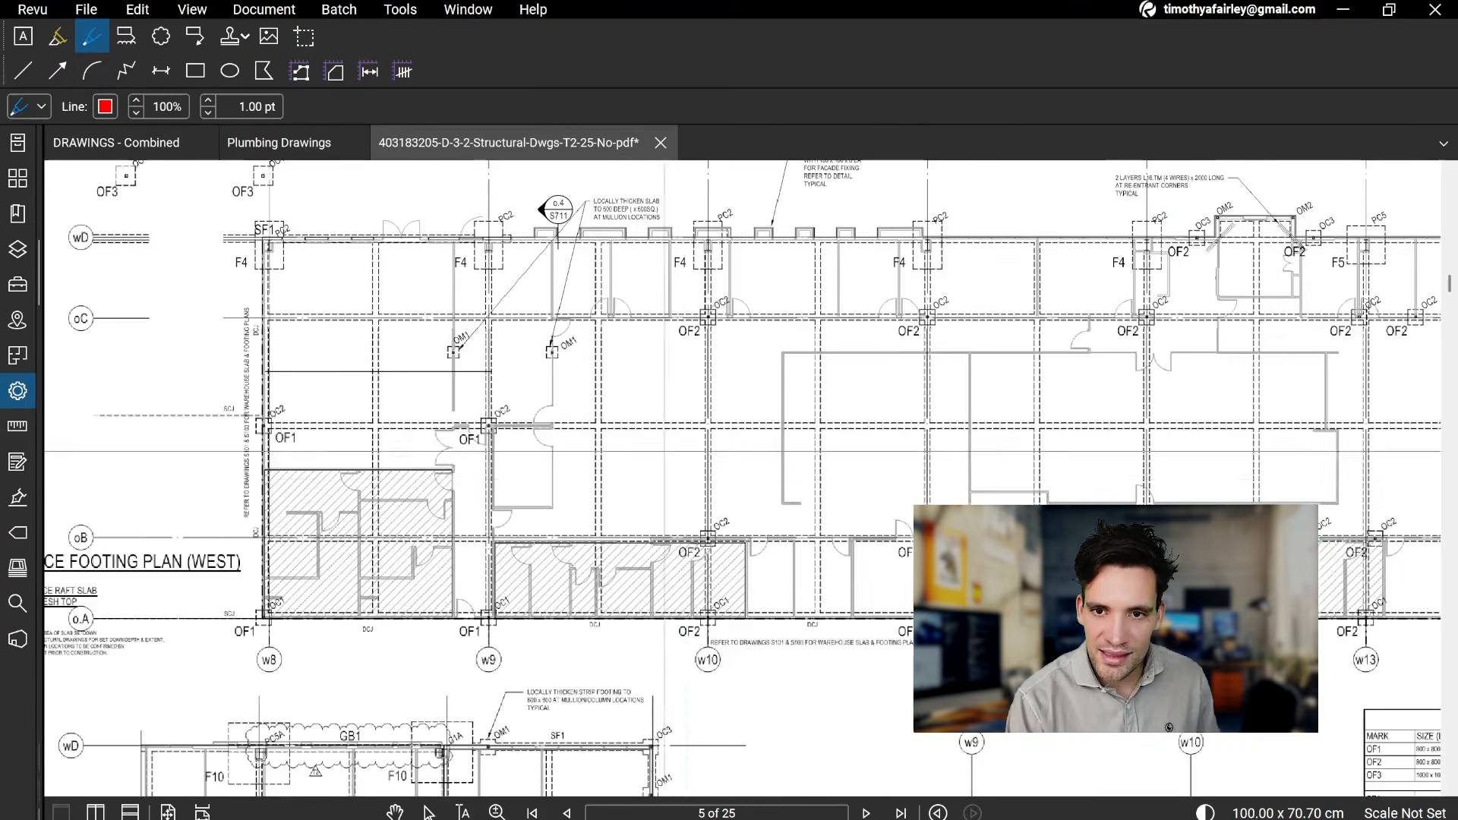
pyautogui.scroll(-1, 414, 658)
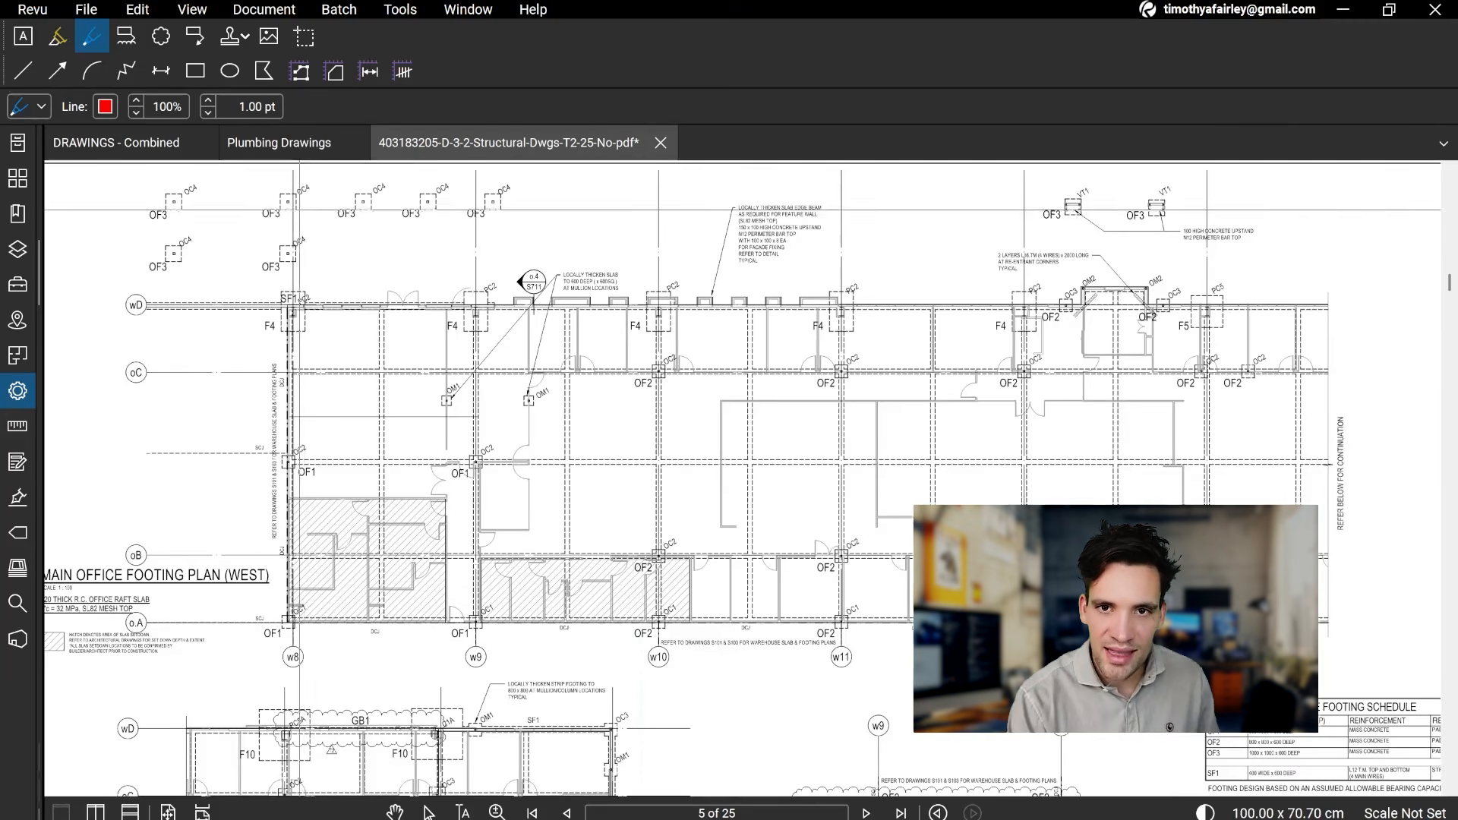
pyautogui.moveTo(572, 490); pyautogui.dragTo(531, 477)
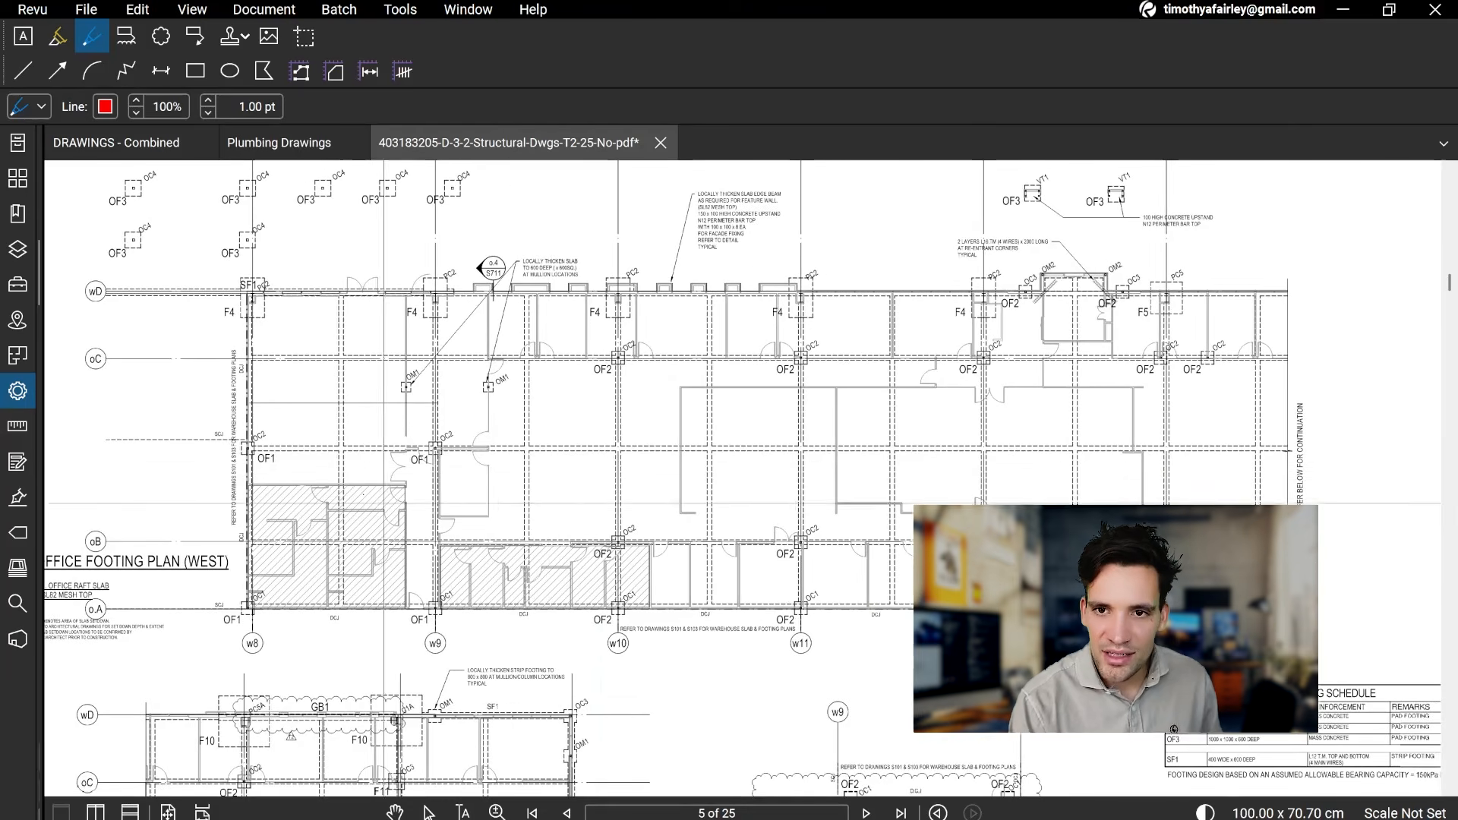
# Step: Review the red-marked bay on page 4 in relation to the full ground floor plan and the sprinkler tank slab
pyautogui.scroll(10, 417, 581)
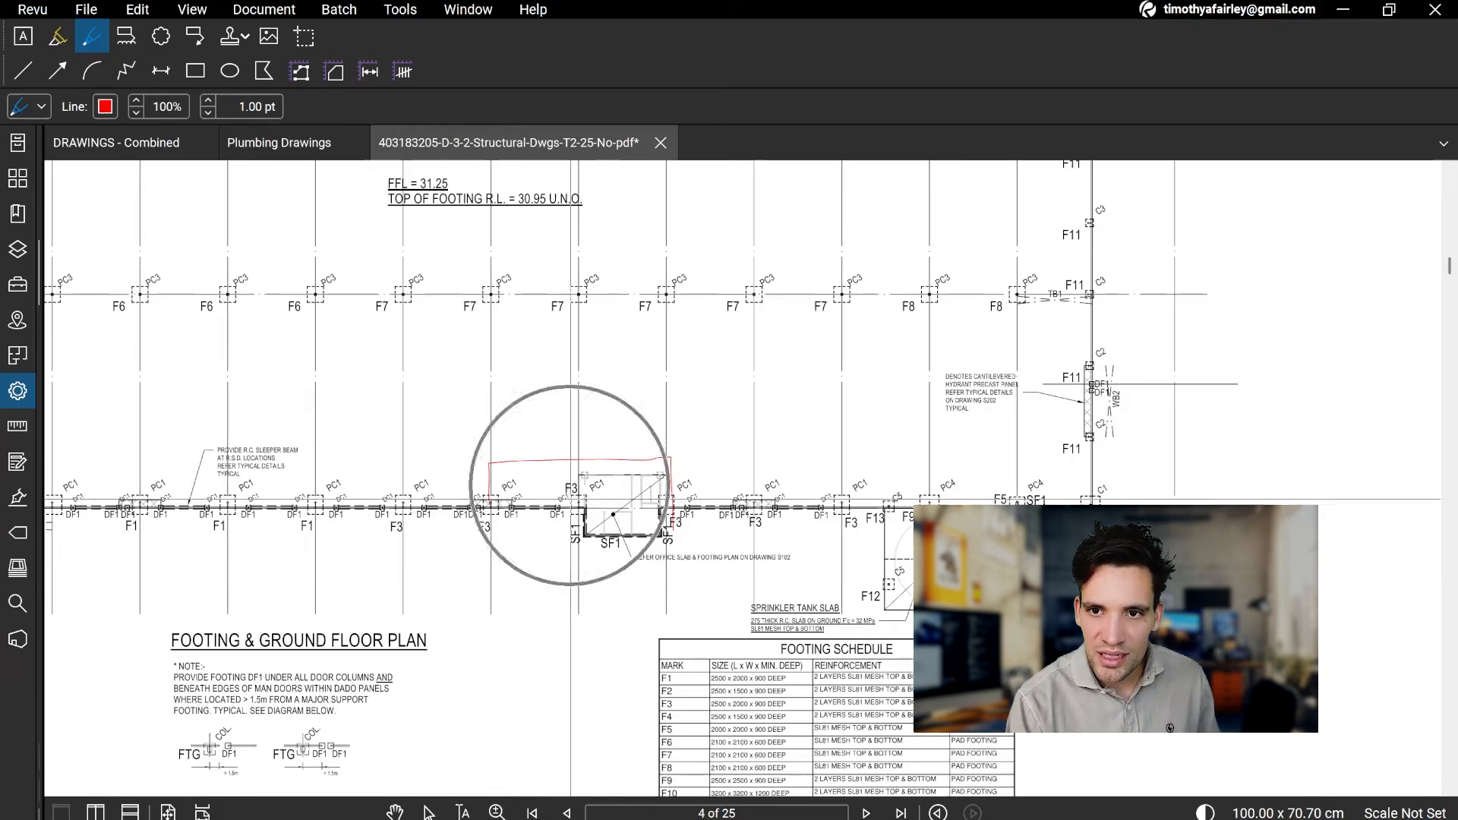
pyautogui.scroll(2, 592, 516)
pyautogui.scroll(-4, 599, 560)
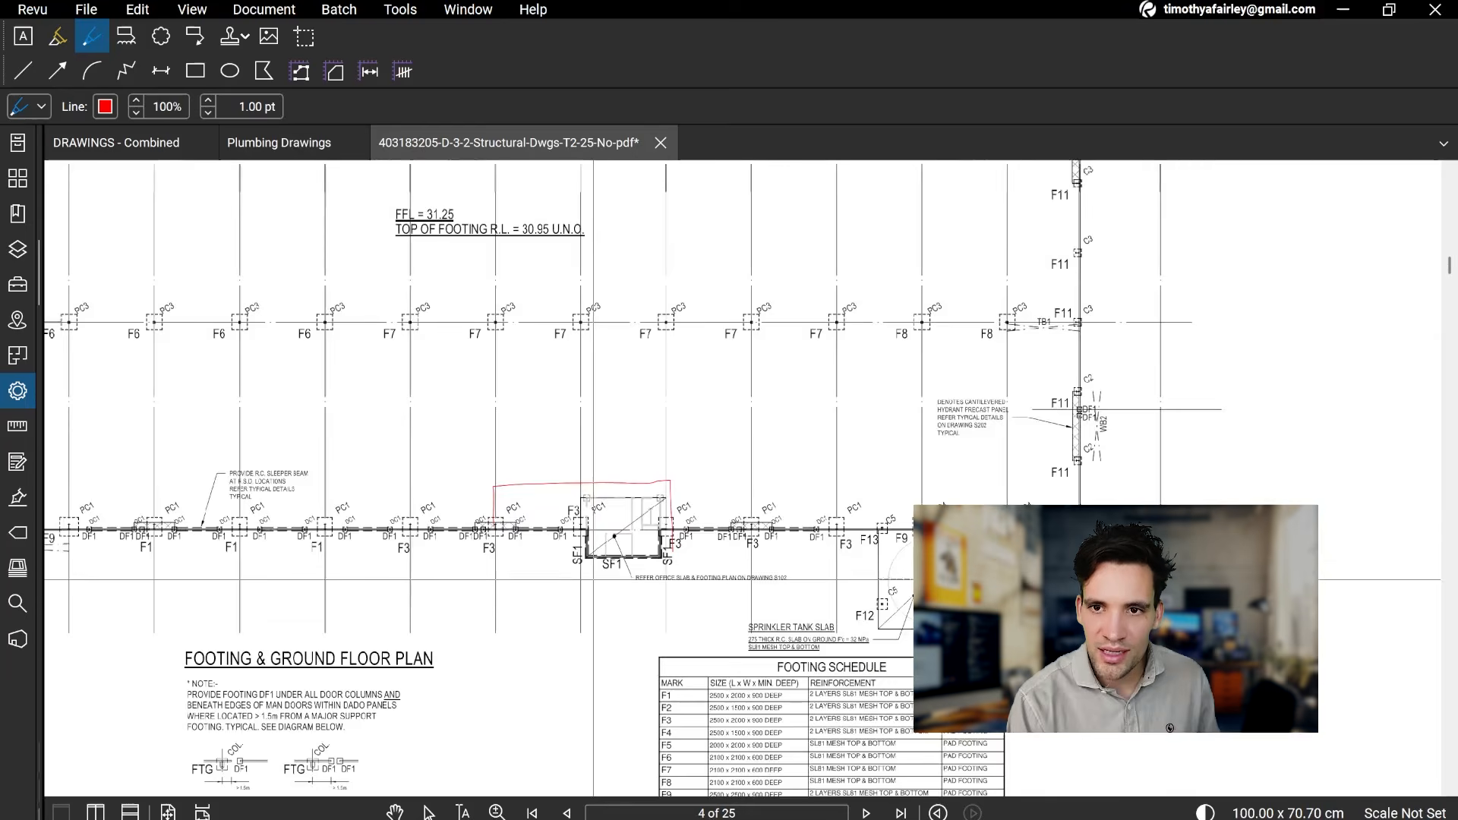
pyautogui.moveTo(648, 676); pyautogui.dragTo(633, 479)
pyautogui.moveTo(714, 638)
pyautogui.mouseDown()
pyautogui.moveTo(688, 507)
pyautogui.moveTo(688, 372)
pyautogui.mouseUp()
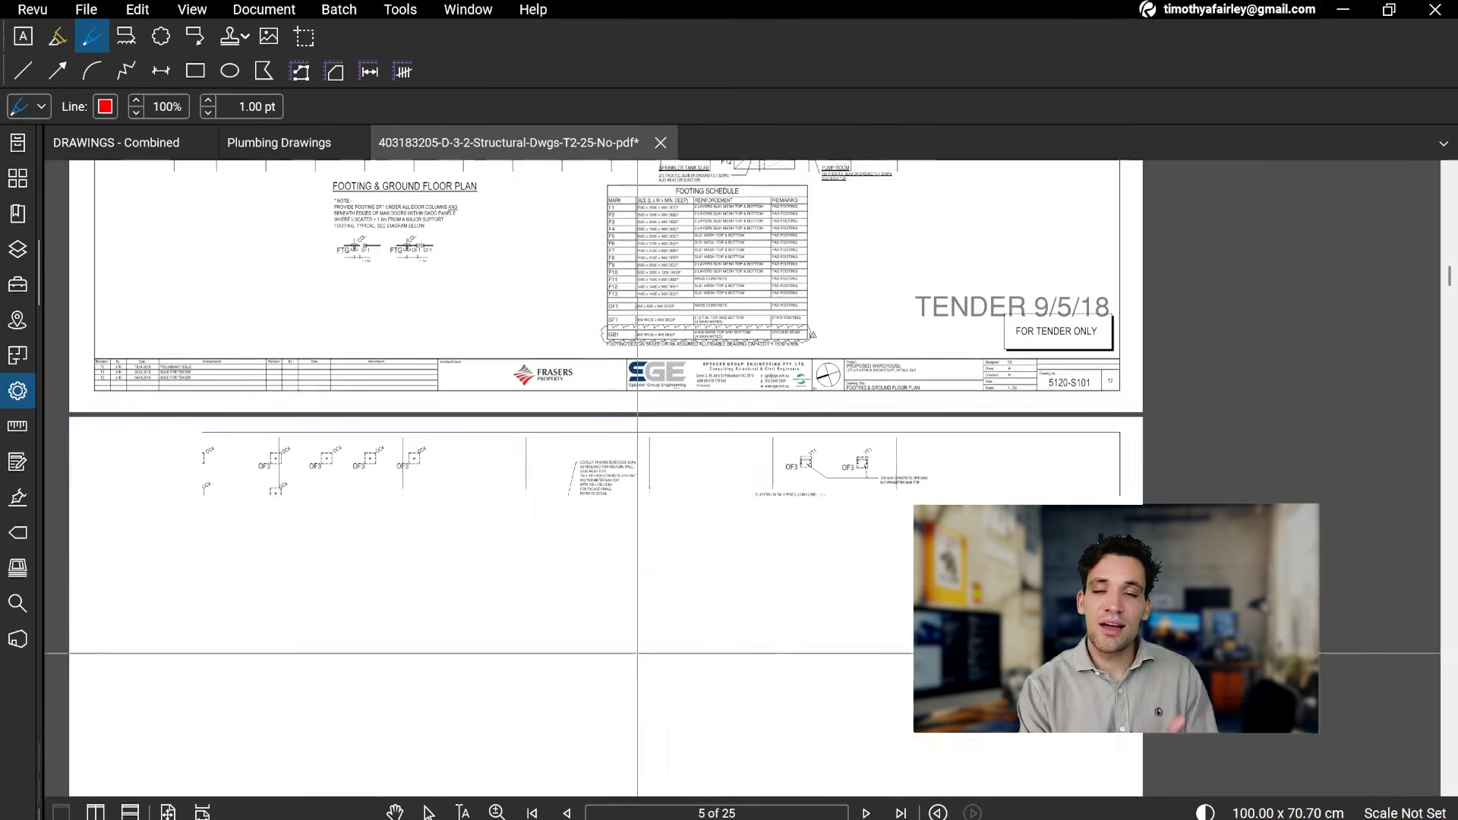
pyautogui.moveTo(635, 679); pyautogui.dragTo(654, 760)
pyautogui.moveTo(588, 409); pyautogui.dragTo(594, 710)
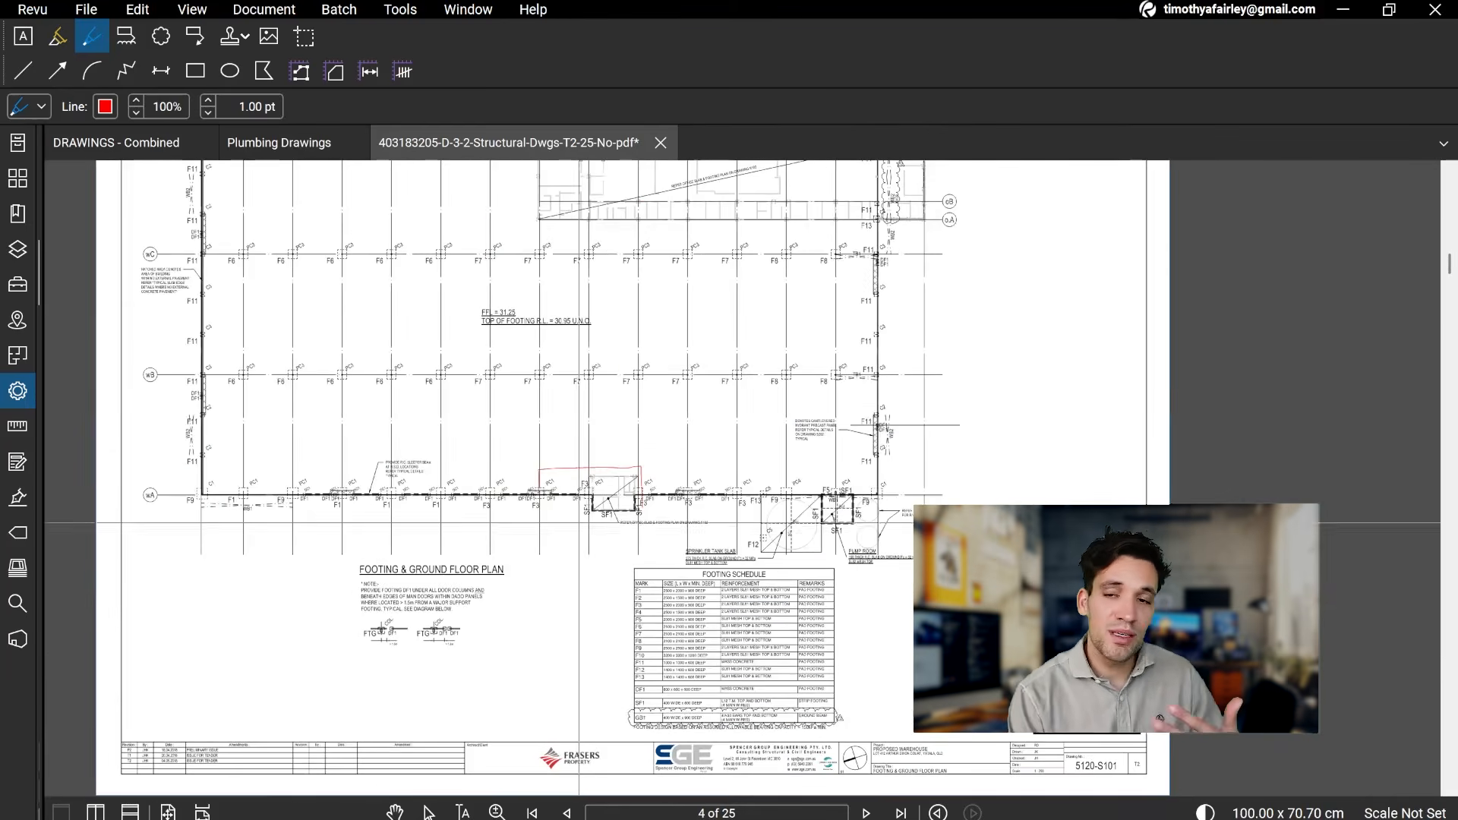
pyautogui.moveTo(590, 528); pyautogui.dragTo(622, 764)
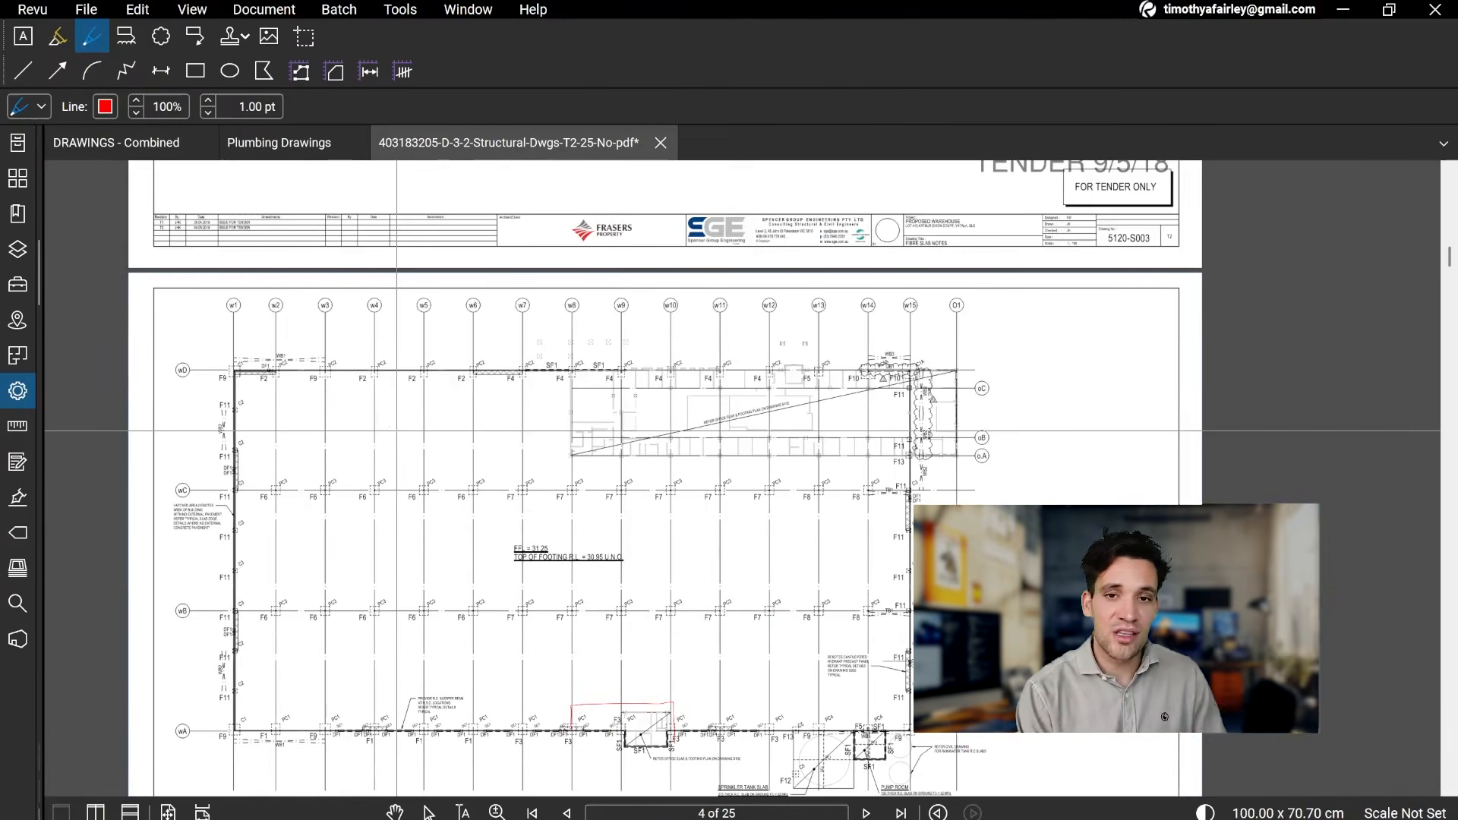
pyautogui.moveTo(708, 661)
pyautogui.mouseDown()
pyautogui.moveTo(727, 424)
pyautogui.moveTo(668, 775)
pyautogui.mouseUp()
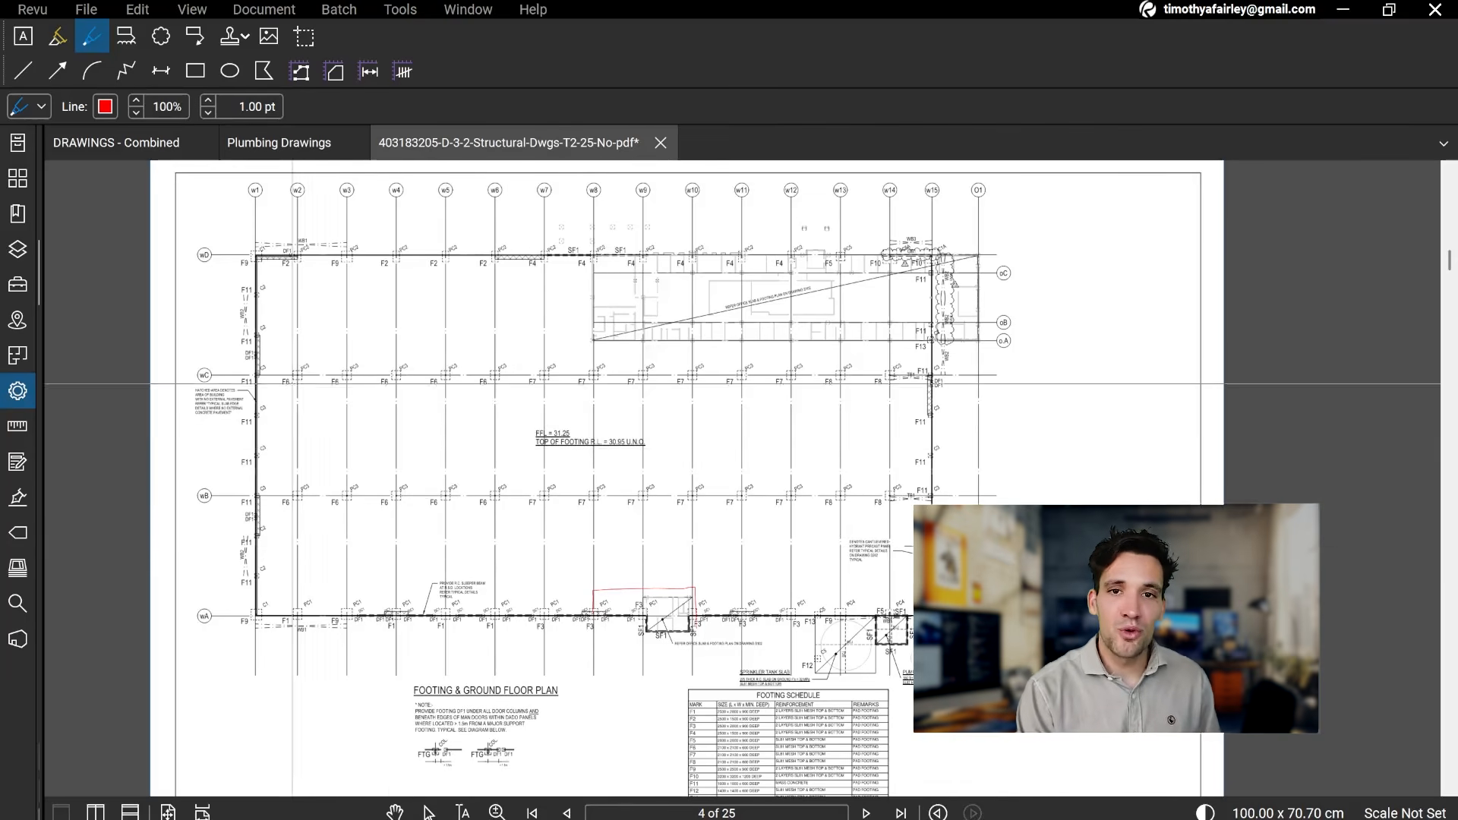
pyautogui.moveTo(873, 418)
pyautogui.mouseDown()
pyautogui.moveTo(873, 691)
pyautogui.moveTo(909, 284)
pyautogui.mouseUp()
pyautogui.scroll(5, 907, 384)
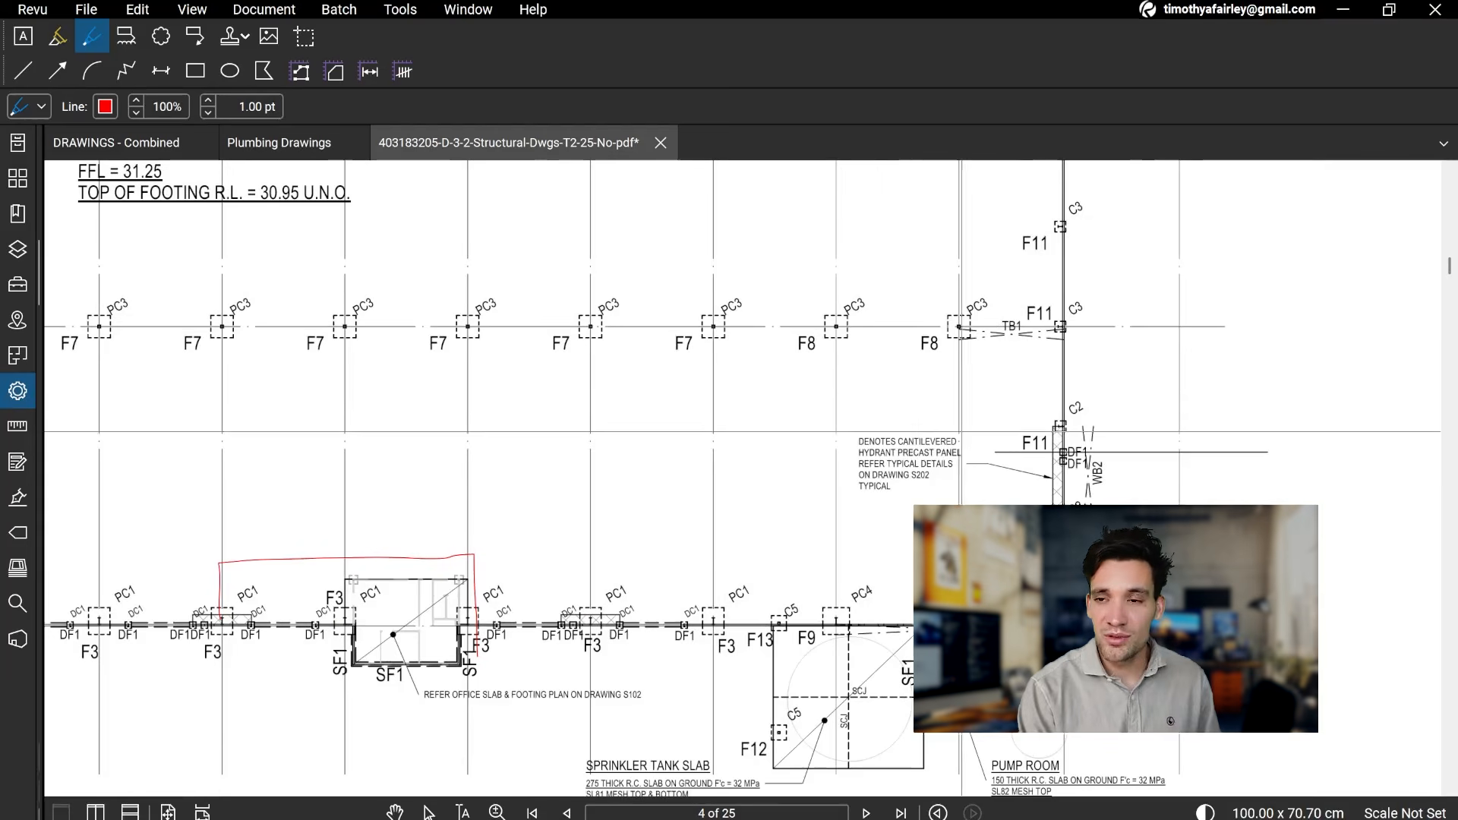
pyautogui.moveTo(724, 566); pyautogui.dragTo(1133, 564)
pyautogui.scroll(-5, 798, 564)
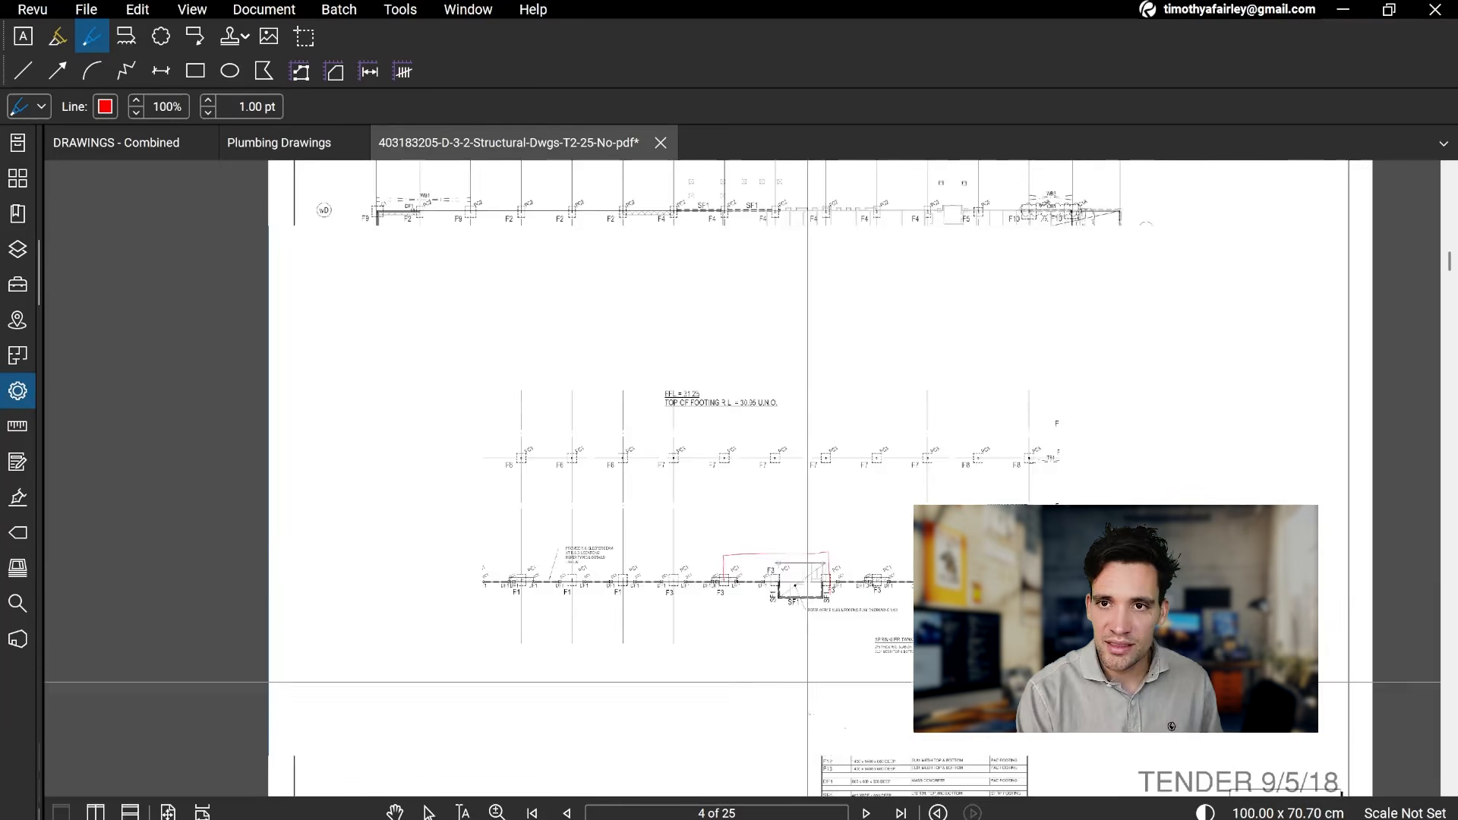
# Step: Inspect the column footings and gridlines w9 to w13 of the Main Office Footing Plan (West) on page 5
pyautogui.moveTo(801, 589); pyautogui.dragTo(778, 255)
pyautogui.moveTo(656, 730); pyautogui.dragTo(650, 434)
pyautogui.scroll(5, 655, 640)
pyautogui.moveTo(522, 411); pyautogui.dragTo(911, 681)
pyautogui.scroll(-2, 949, 586)
pyautogui.moveTo(1080, 599); pyautogui.dragTo(552, 599)
pyautogui.moveTo(1085, 690); pyautogui.dragTo(799, 666)
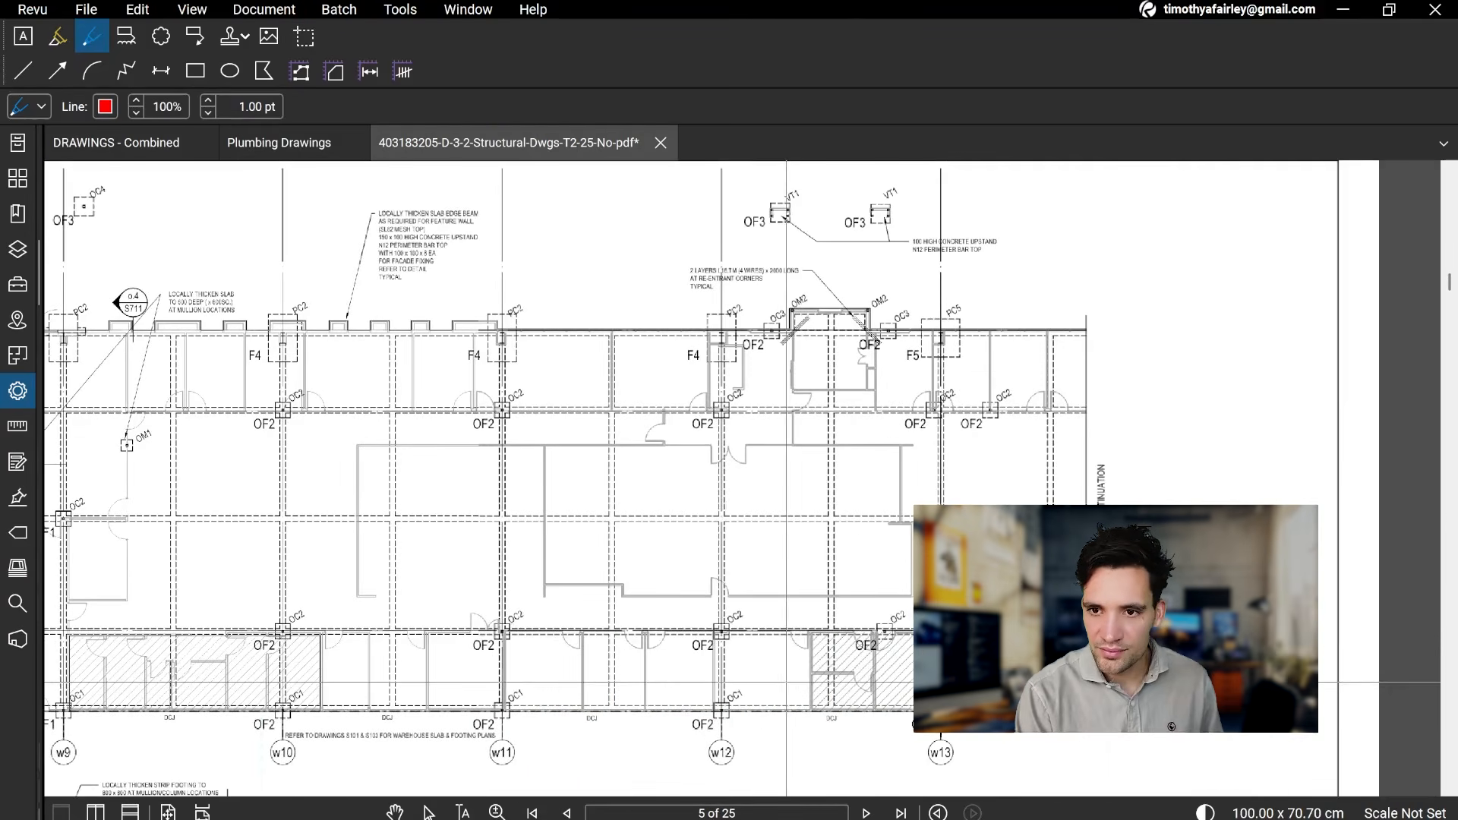
pyautogui.scroll(-2, 785, 682)
pyautogui.scroll(4, 705, 695)
# Step: Look over the Main Office Footing Plan (East) and the Despatch Office Footing Plan on page 5
pyautogui.moveTo(705, 695); pyautogui.dragTo(840, 180)
pyautogui.moveTo(757, 406); pyautogui.dragTo(888, 133)
pyautogui.scroll(-2, 903, 399)
pyautogui.moveTo(565, 400)
pyautogui.mouseDown()
pyautogui.moveTo(1004, 421)
pyautogui.moveTo(918, 225)
pyautogui.mouseUp()
pyautogui.scroll(-3, 991, 399)
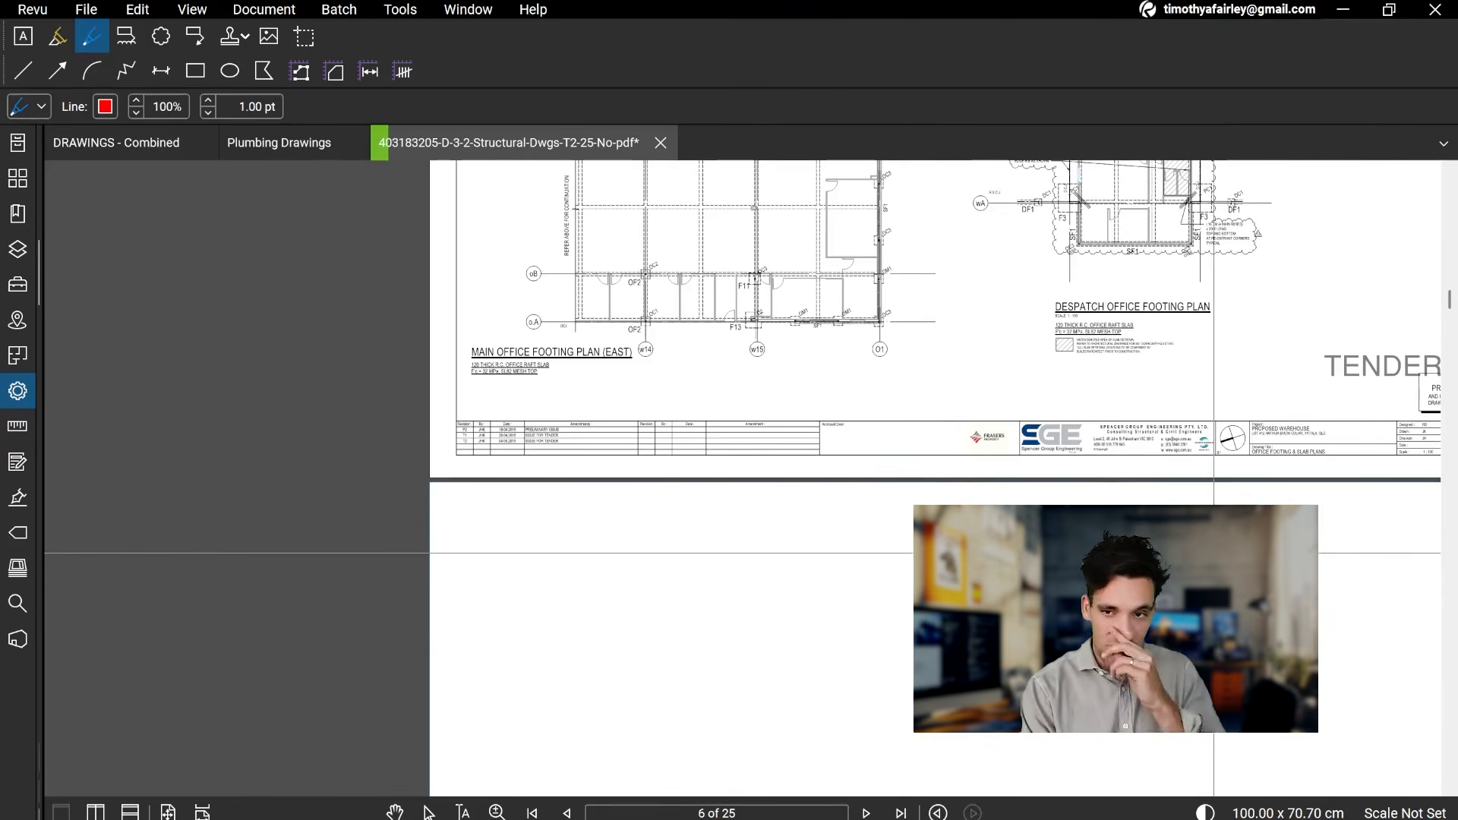
pyautogui.scroll(2, 951, 591)
pyautogui.moveTo(948, 536); pyautogui.dragTo(837, 387)
pyautogui.moveTo(826, 365); pyautogui.dragTo(875, 775)
pyautogui.moveTo(815, 306); pyautogui.dragTo(773, 504)
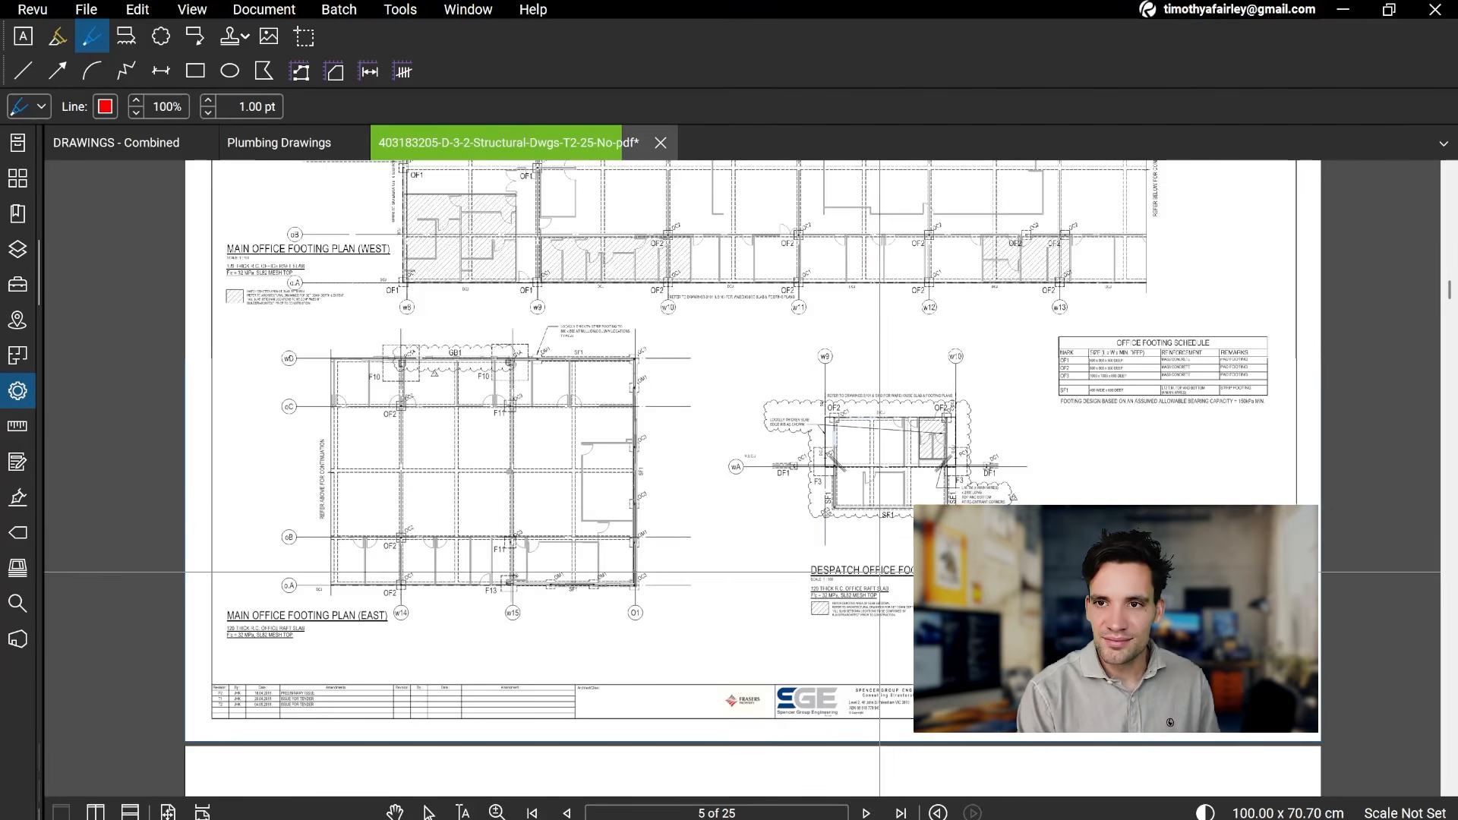
# Step: Handwrite a red "D2" with the Pen below the marked office block on page 4's Footing & Ground Floor Plan
pyautogui.scroll(8, 887, 537)
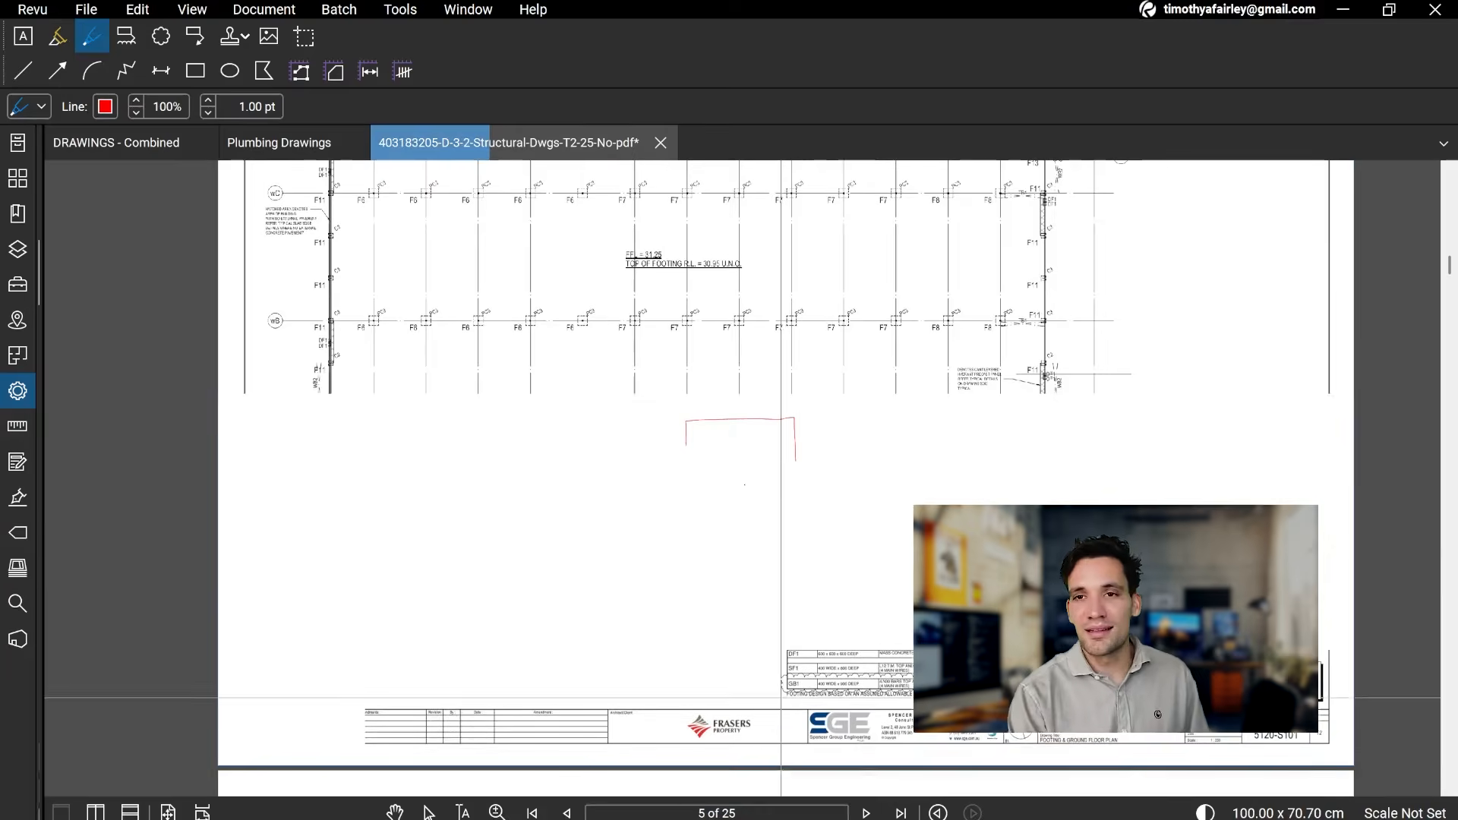
pyautogui.scroll(3, 661, 460)
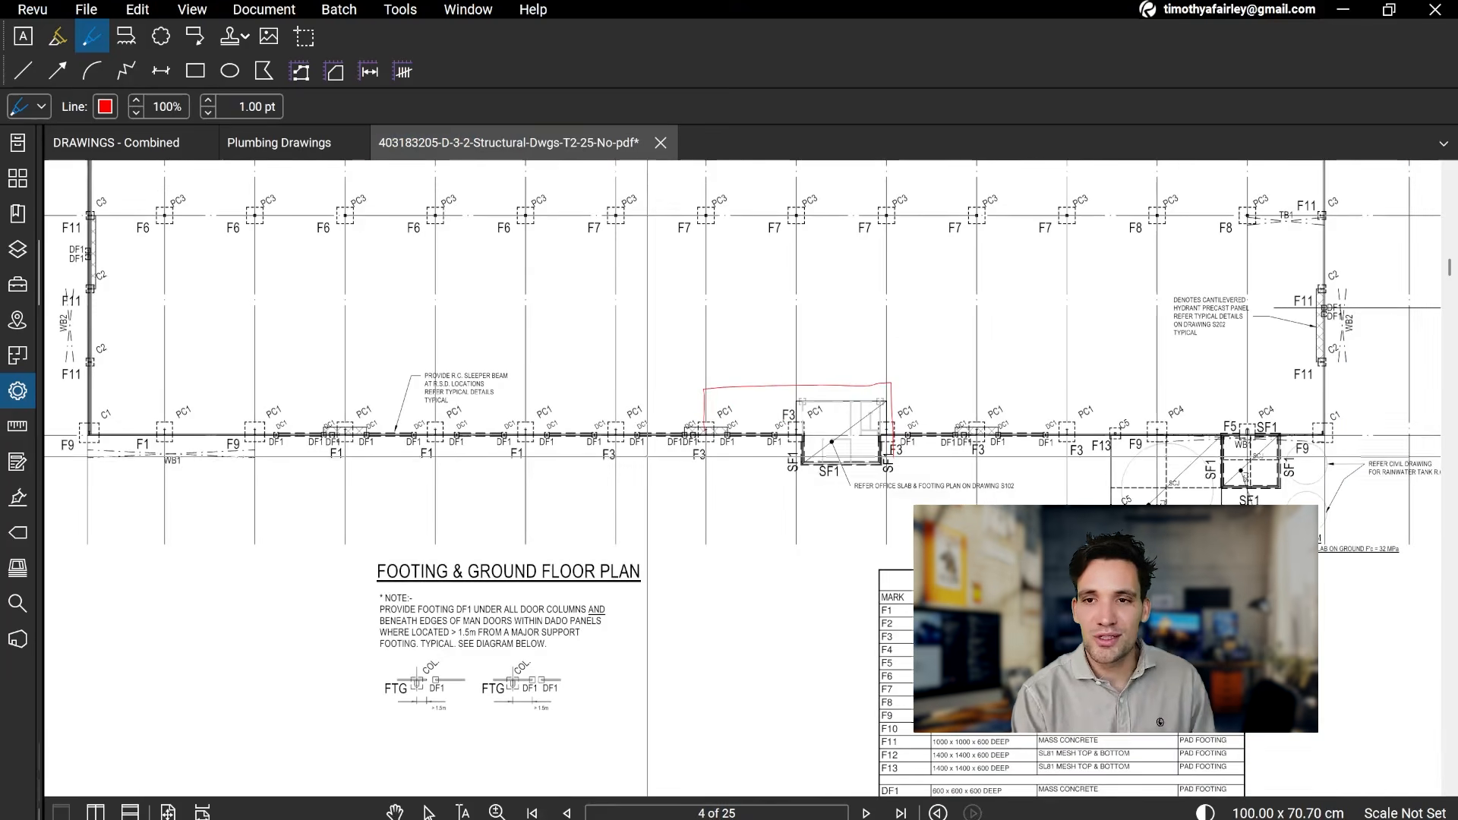
pyautogui.moveTo(654, 481)
pyautogui.mouseDown()
pyautogui.moveTo(692, 554)
pyautogui.moveTo(756, 536)
pyautogui.moveTo(763, 561)
pyautogui.moveTo(792, 549)
pyautogui.mouseUp()
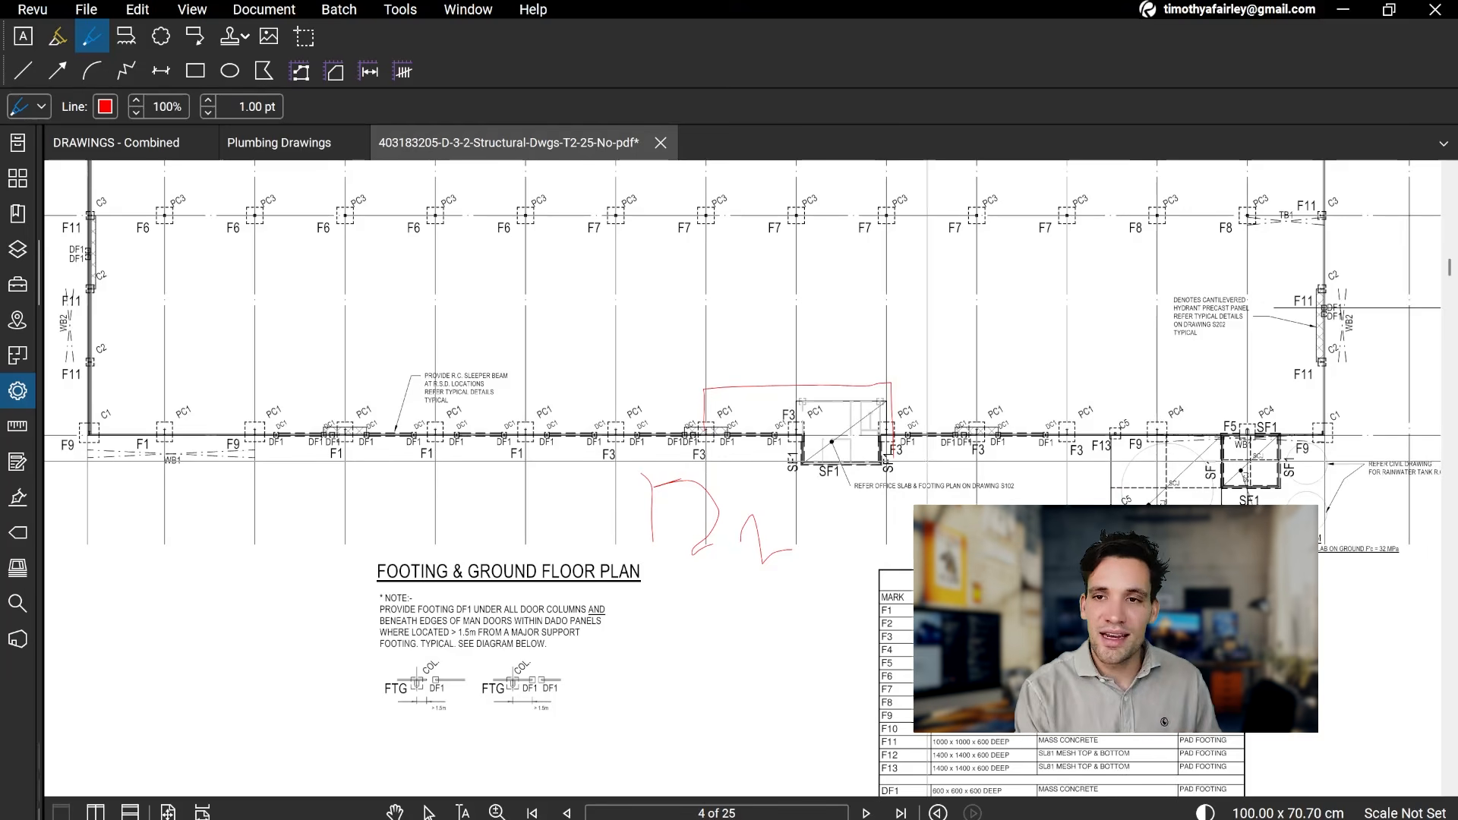
# Step: Examine the Footing Schedule on page 4 alongside the footing marks on gridlines wA to wC
pyautogui.scroll(-3, 946, 515)
pyautogui.moveTo(967, 556)
pyautogui.mouseDown()
pyautogui.moveTo(873, 460)
pyautogui.moveTo(925, 562)
pyautogui.mouseUp()
pyautogui.scroll(4, 1160, 588)
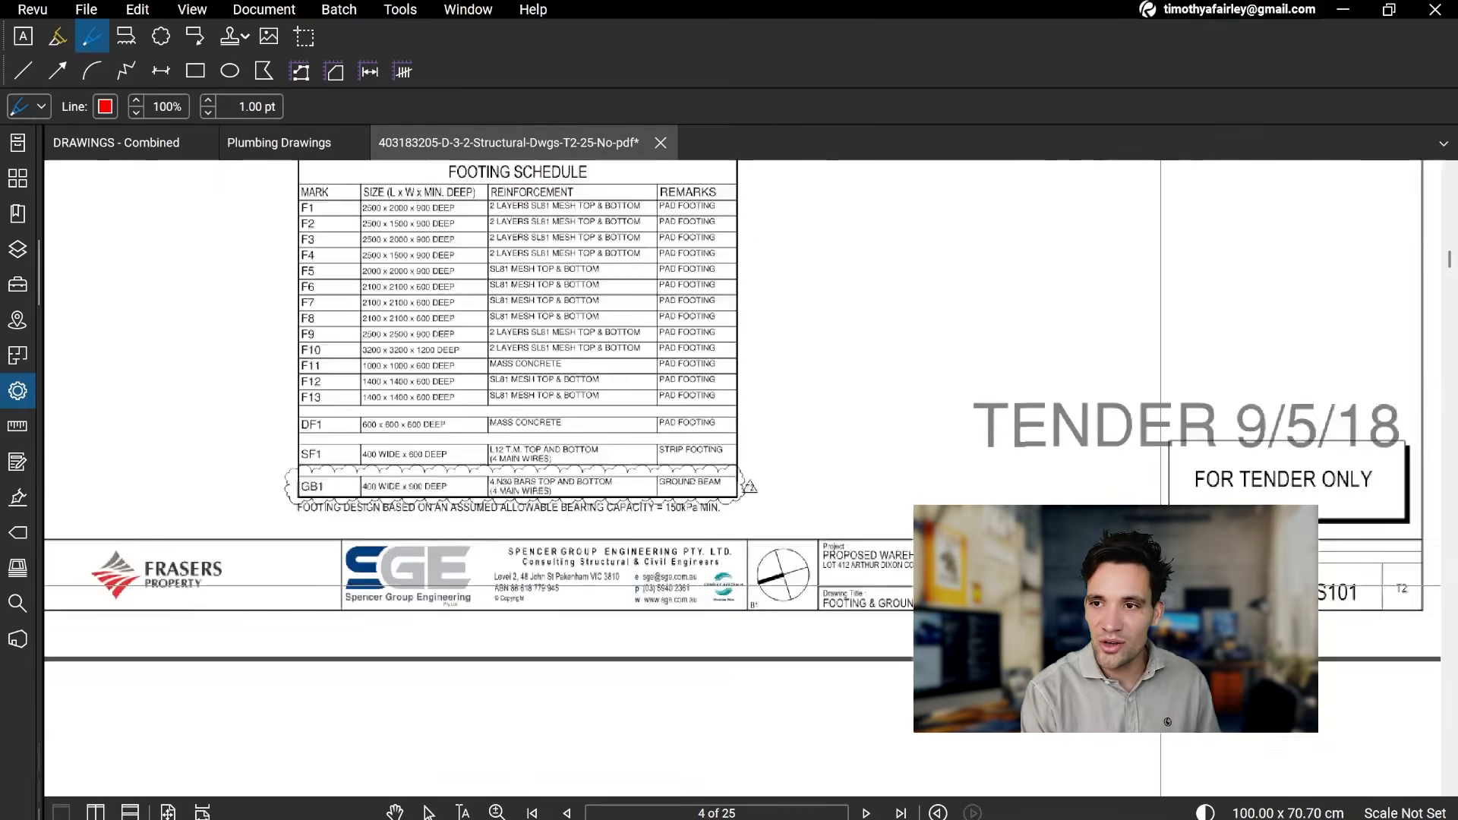
pyautogui.scroll(-2, 1212, 692)
pyautogui.moveTo(606, 168); pyautogui.dragTo(986, 713)
pyautogui.scroll(-1, 919, 662)
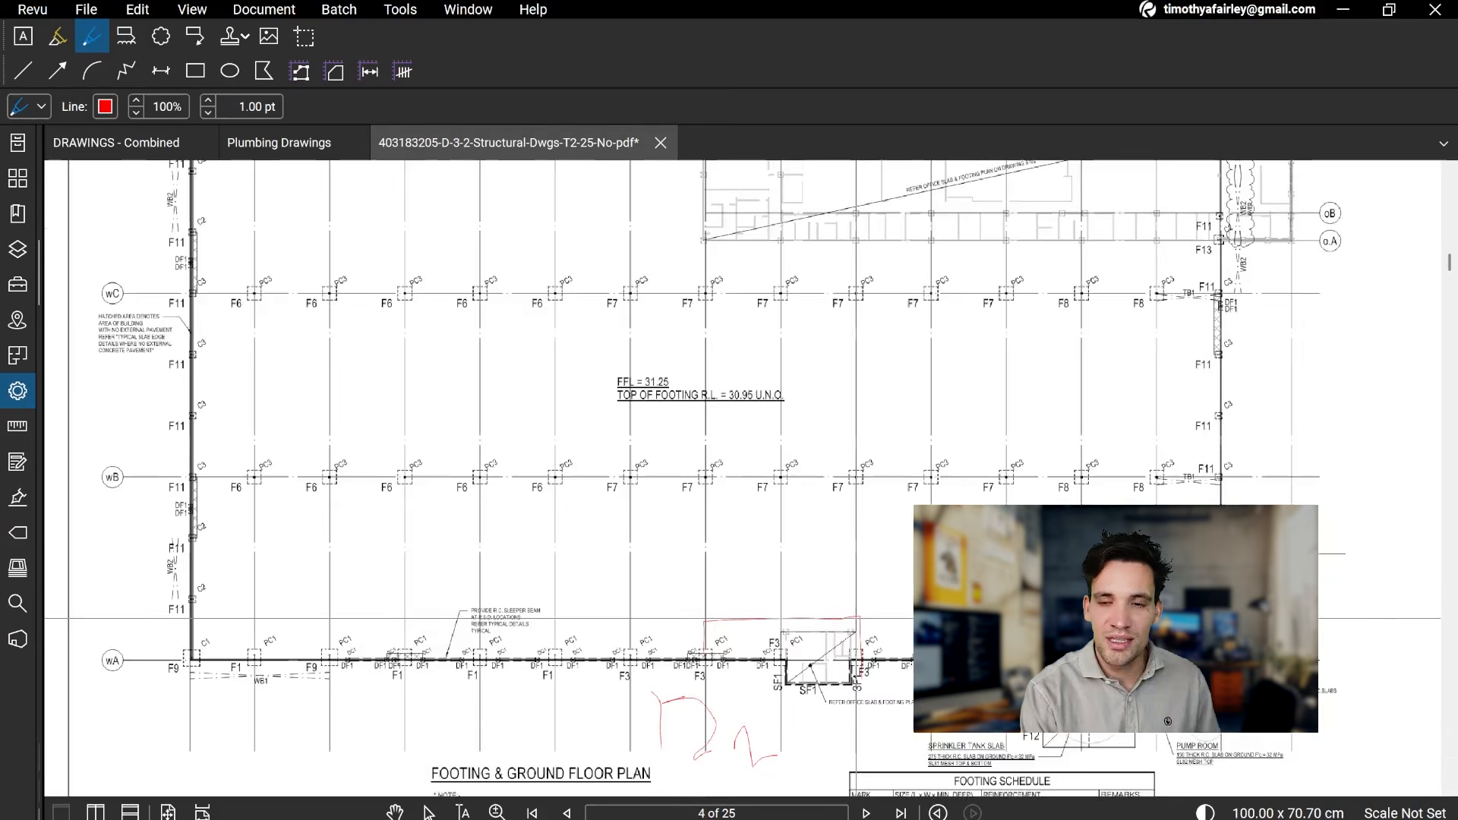
pyautogui.moveTo(860, 631); pyautogui.dragTo(841, 596)
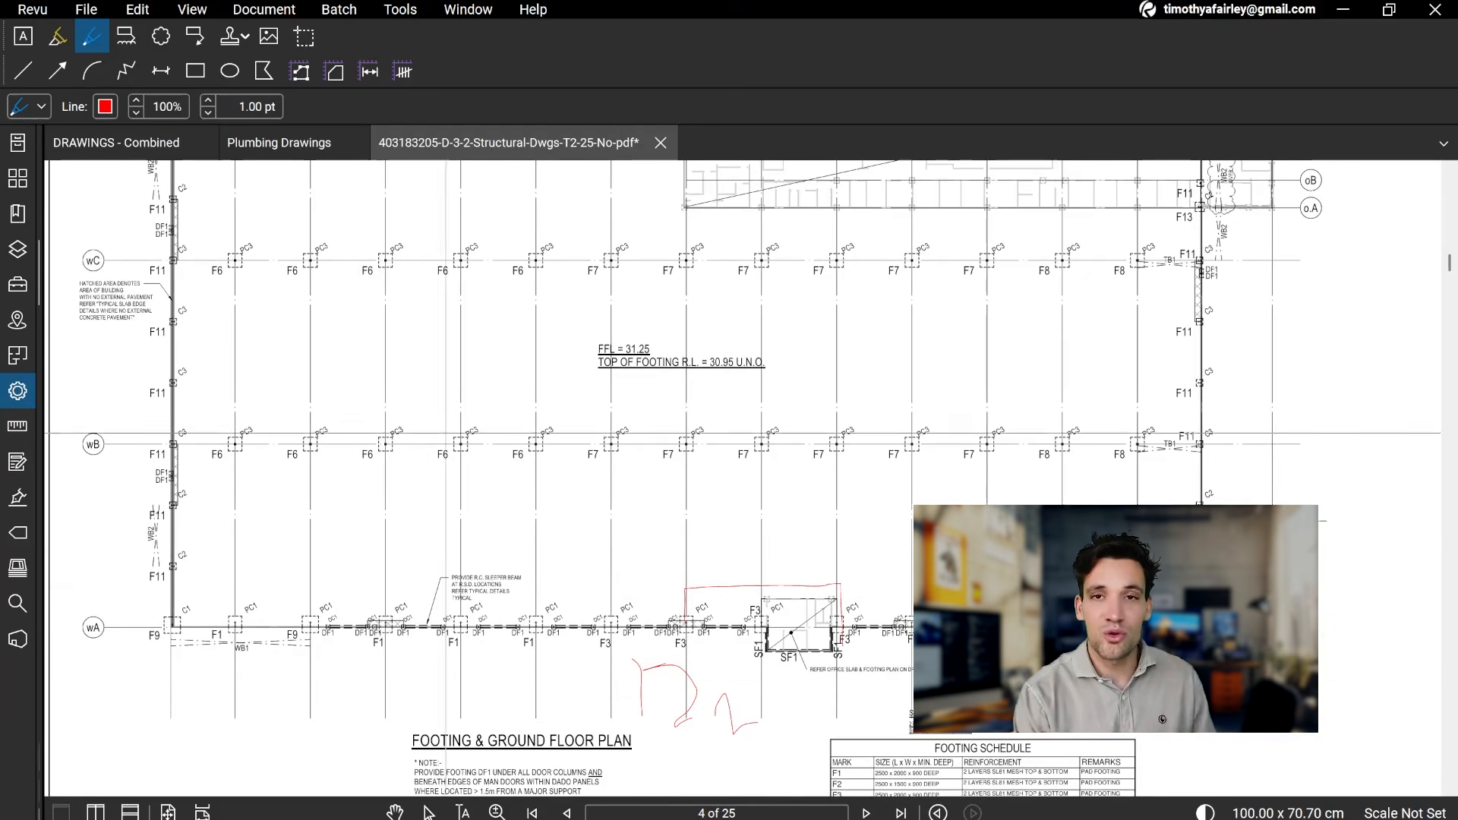
pyautogui.moveTo(444, 467); pyautogui.dragTo(404, 562)
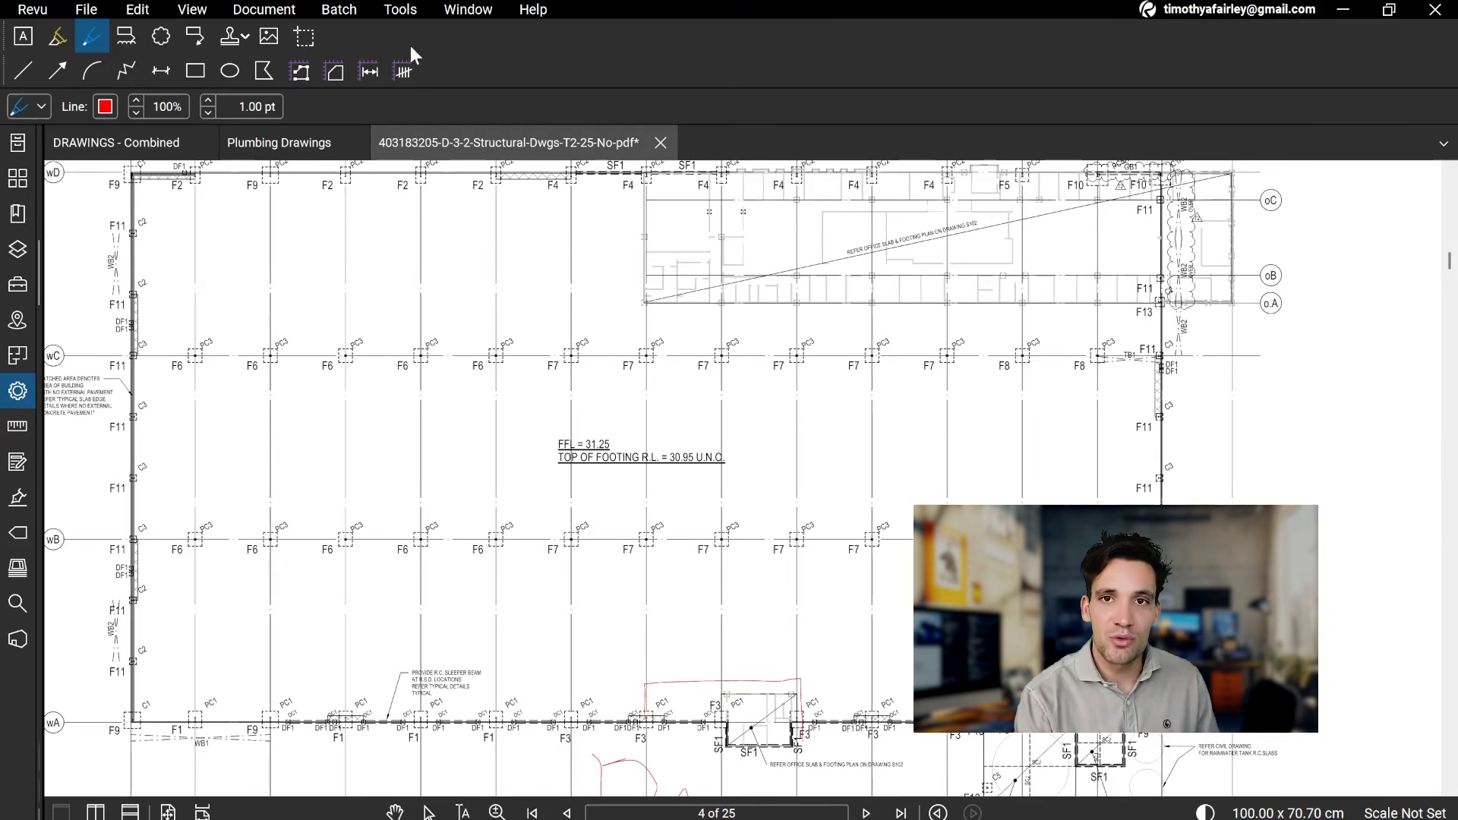
# Step: Apply a custom scale of 1 cm = 2.5 m to page 4
pyautogui.click(401, 9)
pyautogui.moveTo(437, 77)
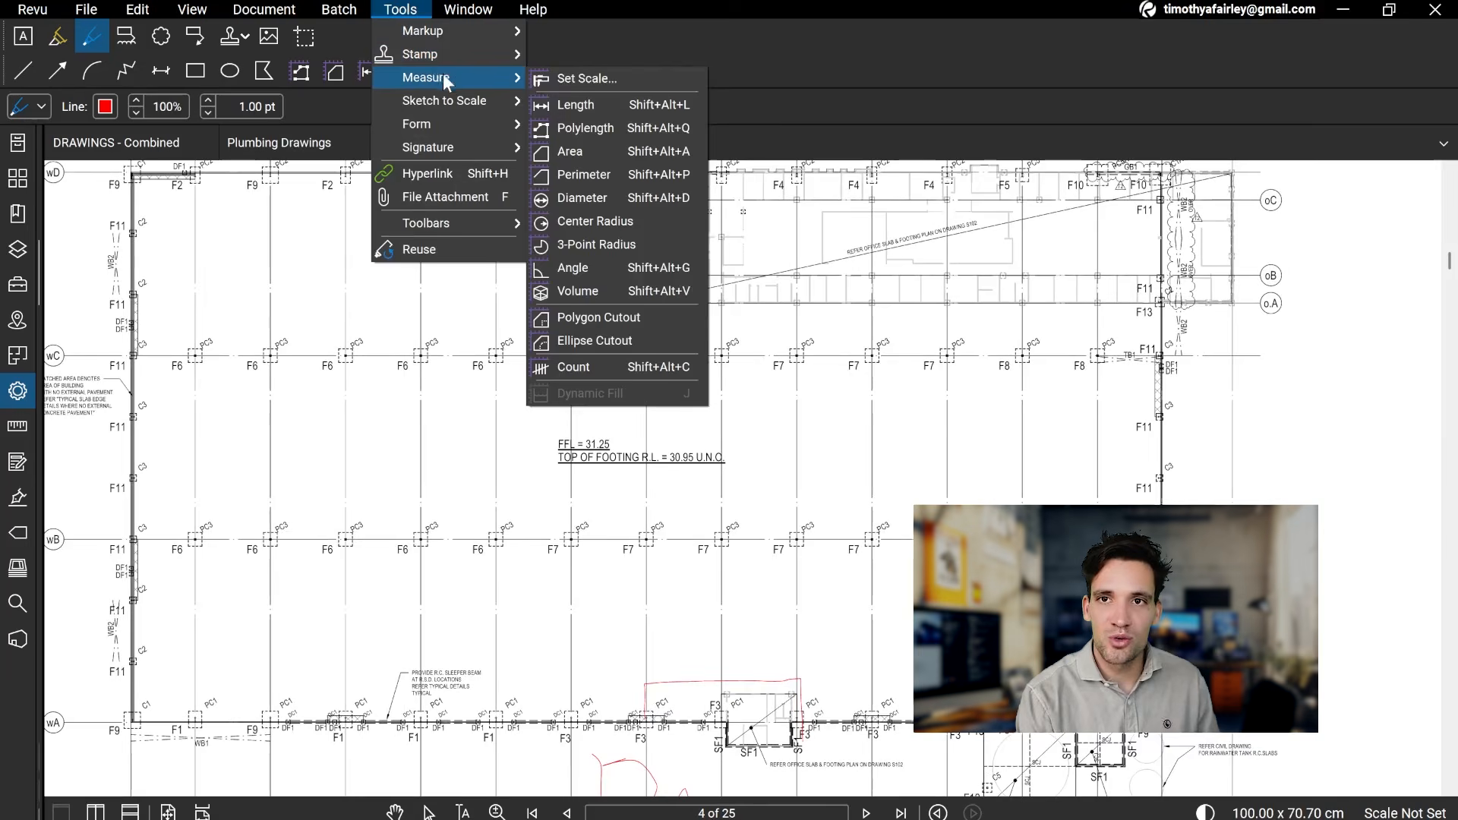
pyautogui.click(576, 79)
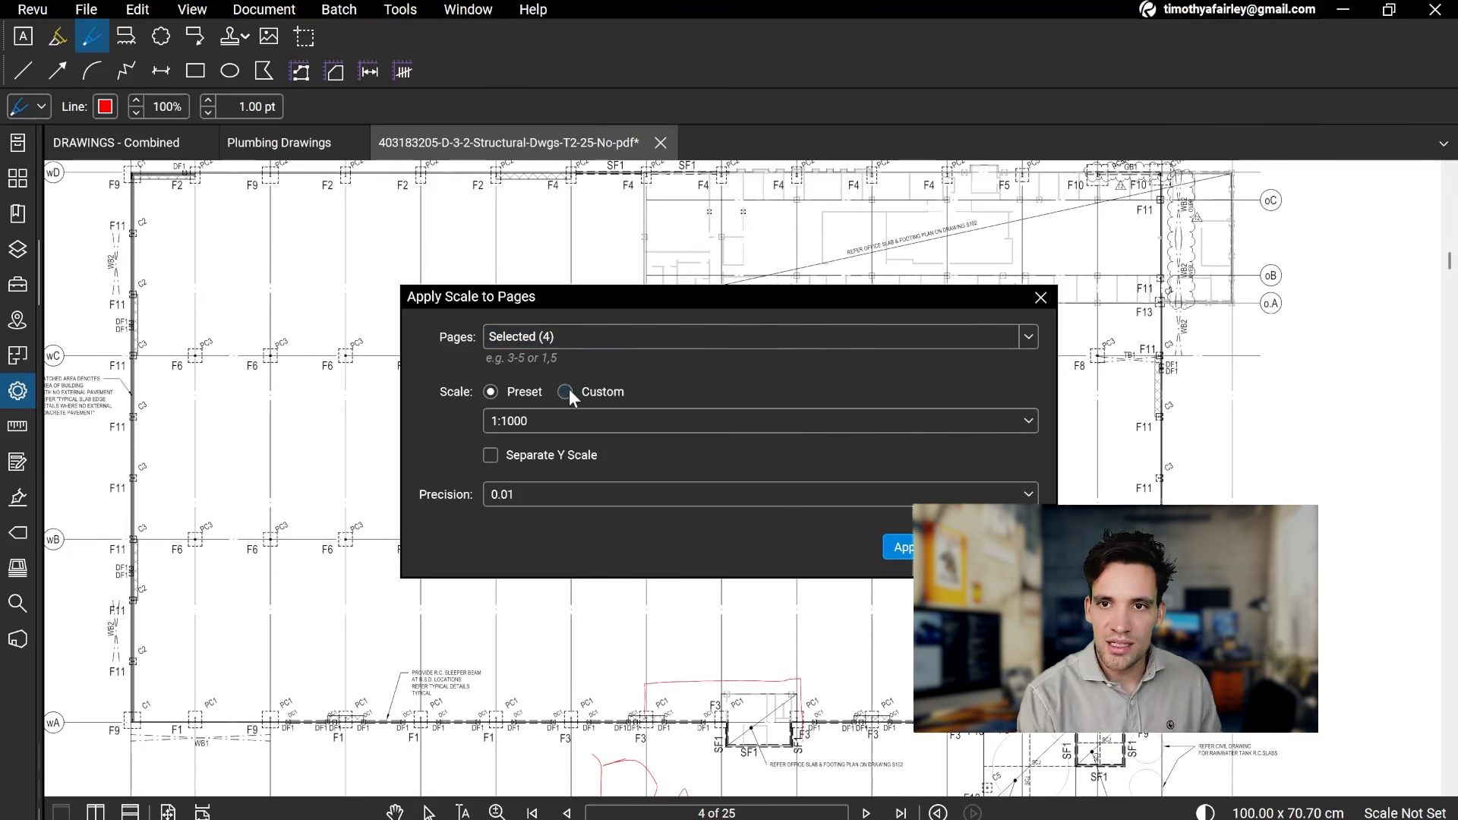
pyautogui.click(567, 391)
pyautogui.doubleClick(791, 422)
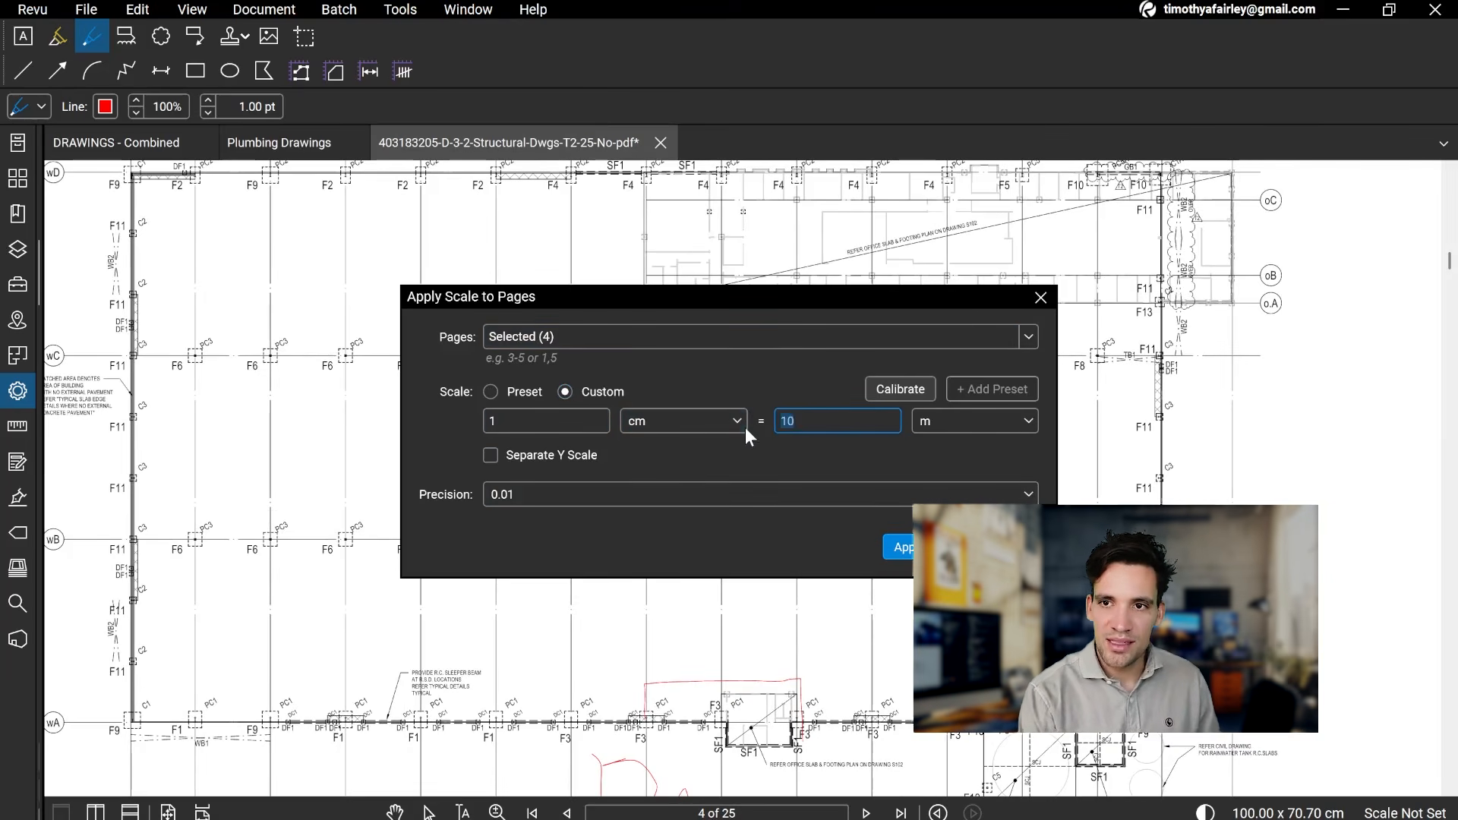
pyautogui.write('2.5')
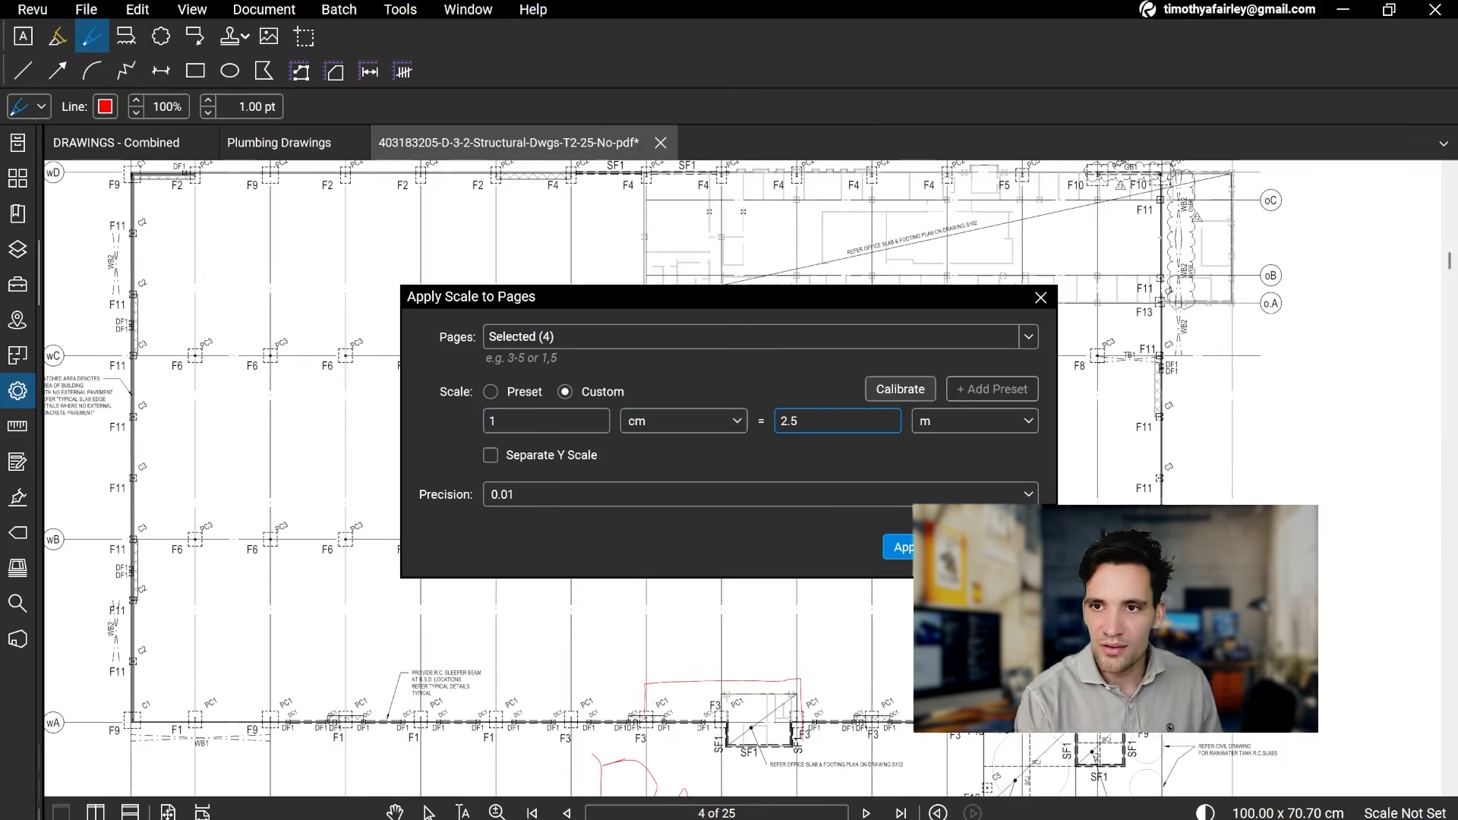
pyautogui.click(904, 546)
# Step: Measure the warehouse's overall length along gridline wB, from one outer wall to the opposite one
pyautogui.click(403, 9)
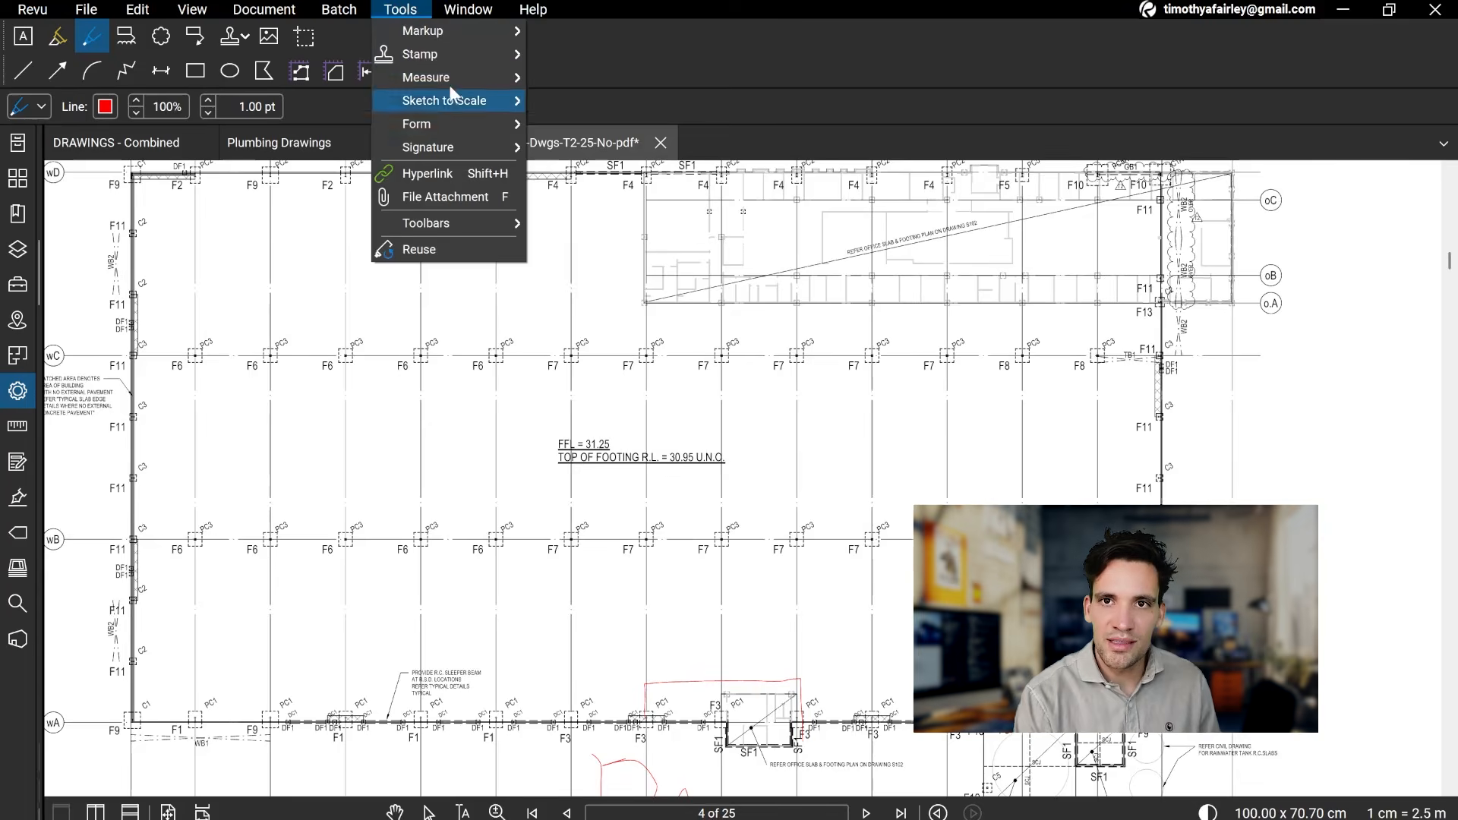
pyautogui.moveTo(454, 76)
pyautogui.click(570, 104)
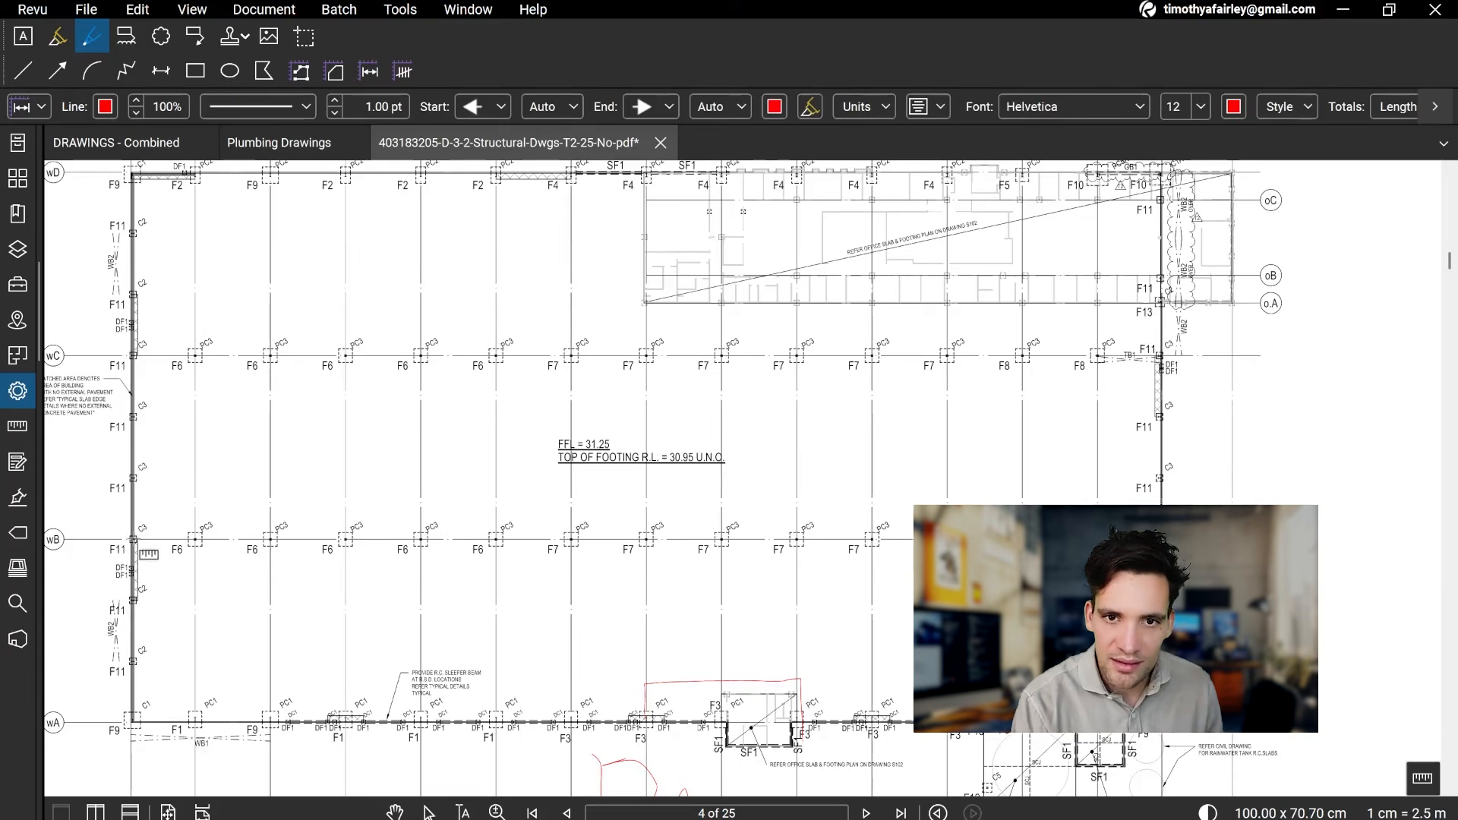
pyautogui.click(133, 540)
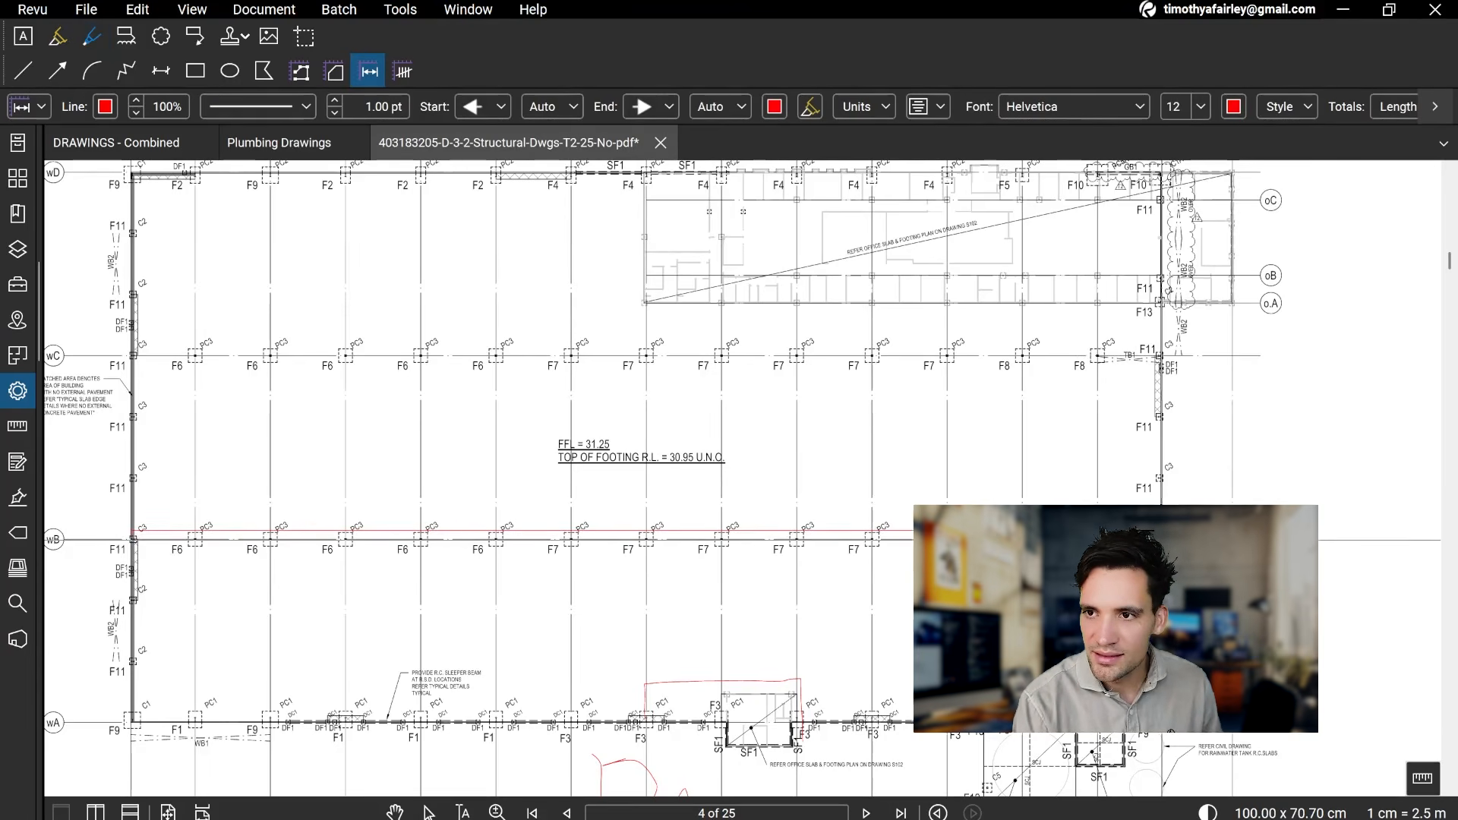
pyautogui.click(1160, 540)
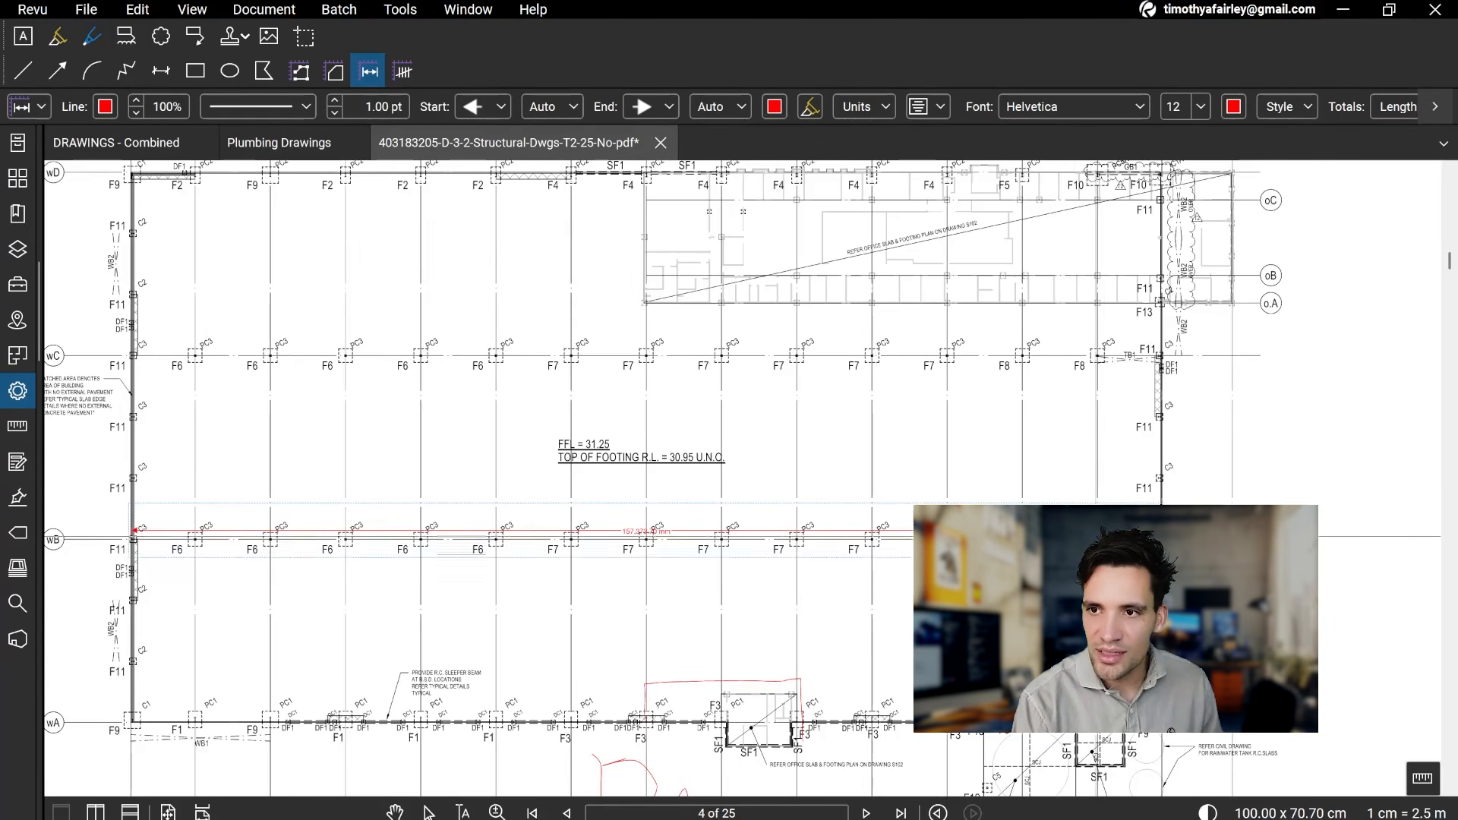
pyautogui.press('Escape')
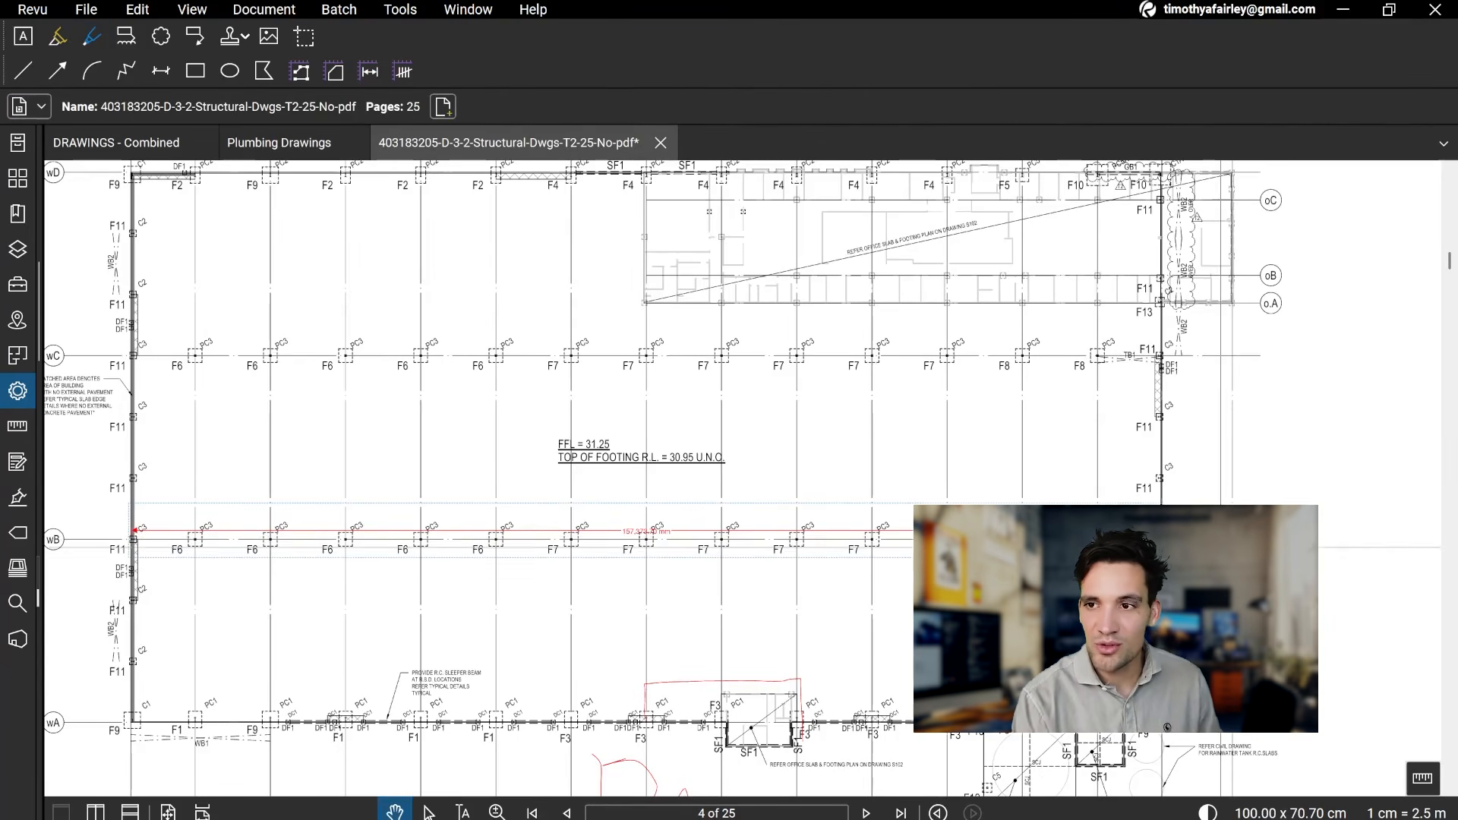
# Step: Check the length measurement along gridline wB against the full extent of the ground floor plan
pyautogui.scroll(4, 650, 544)
pyautogui.scroll(-4, 650, 544)
pyautogui.scroll(5, 649, 536)
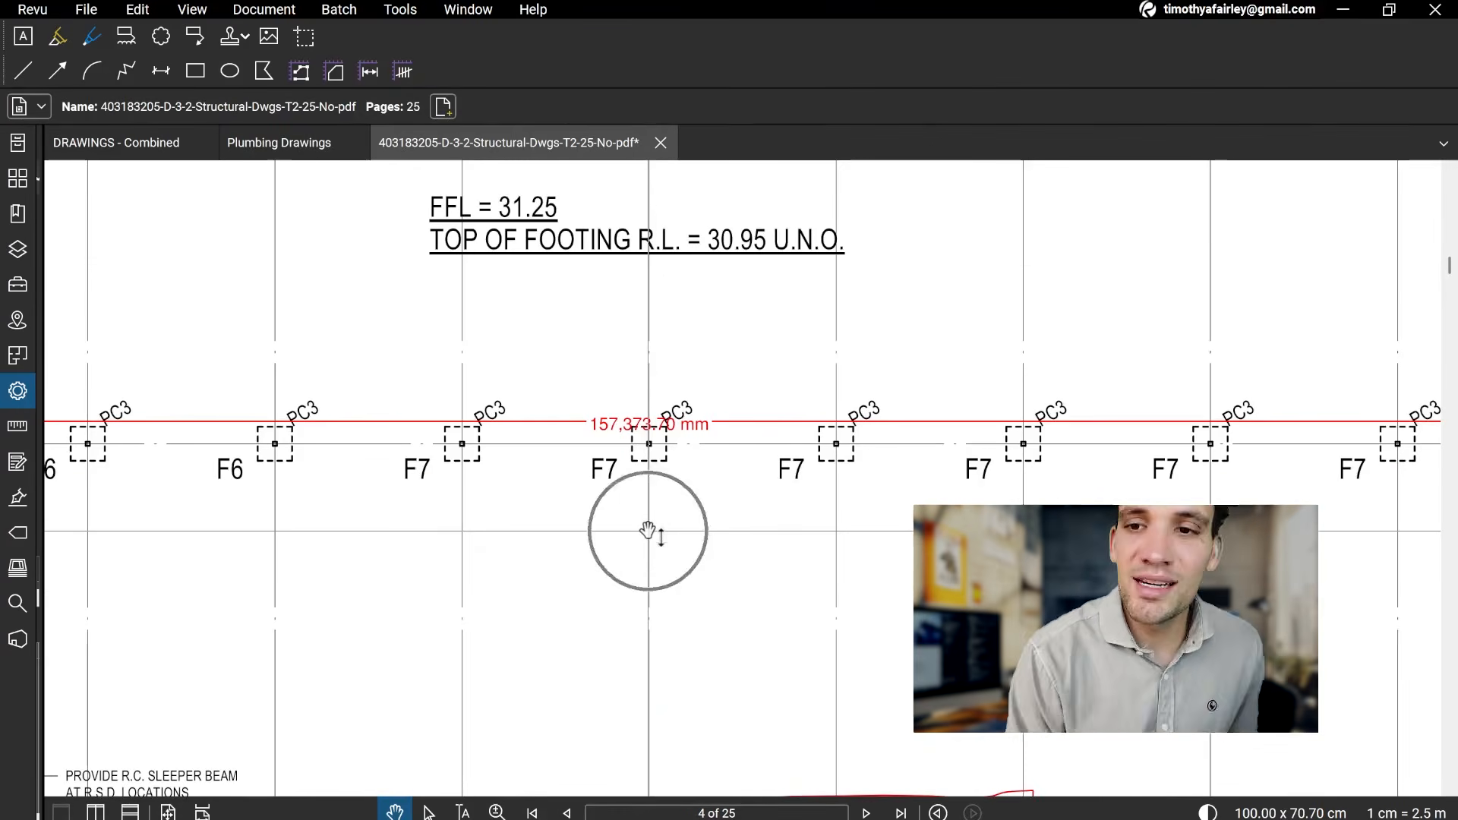
pyautogui.scroll(-5, 648, 531)
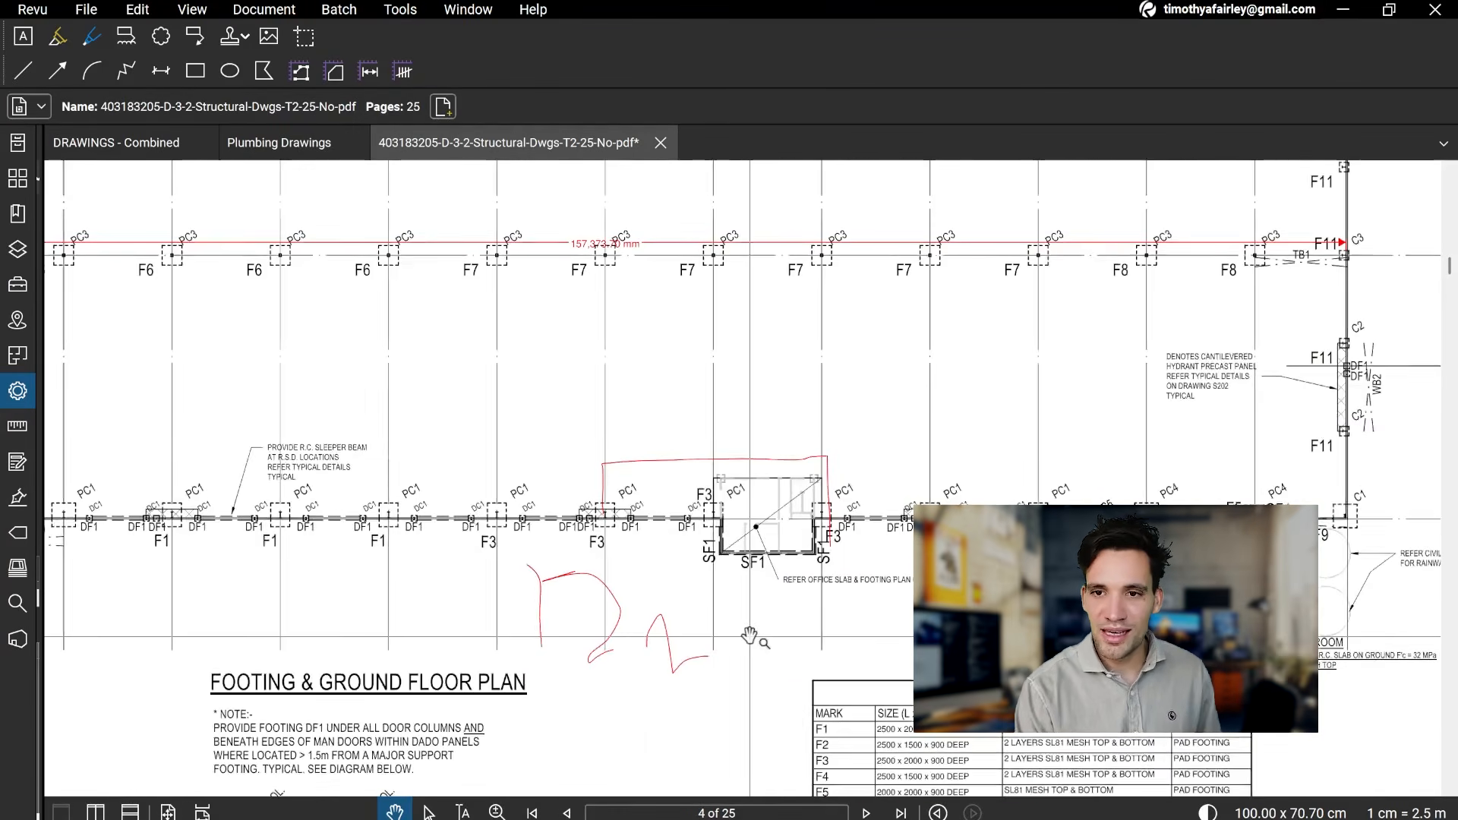
pyautogui.scroll(-1, 750, 637)
pyautogui.moveTo(670, 517); pyautogui.dragTo(700, 540)
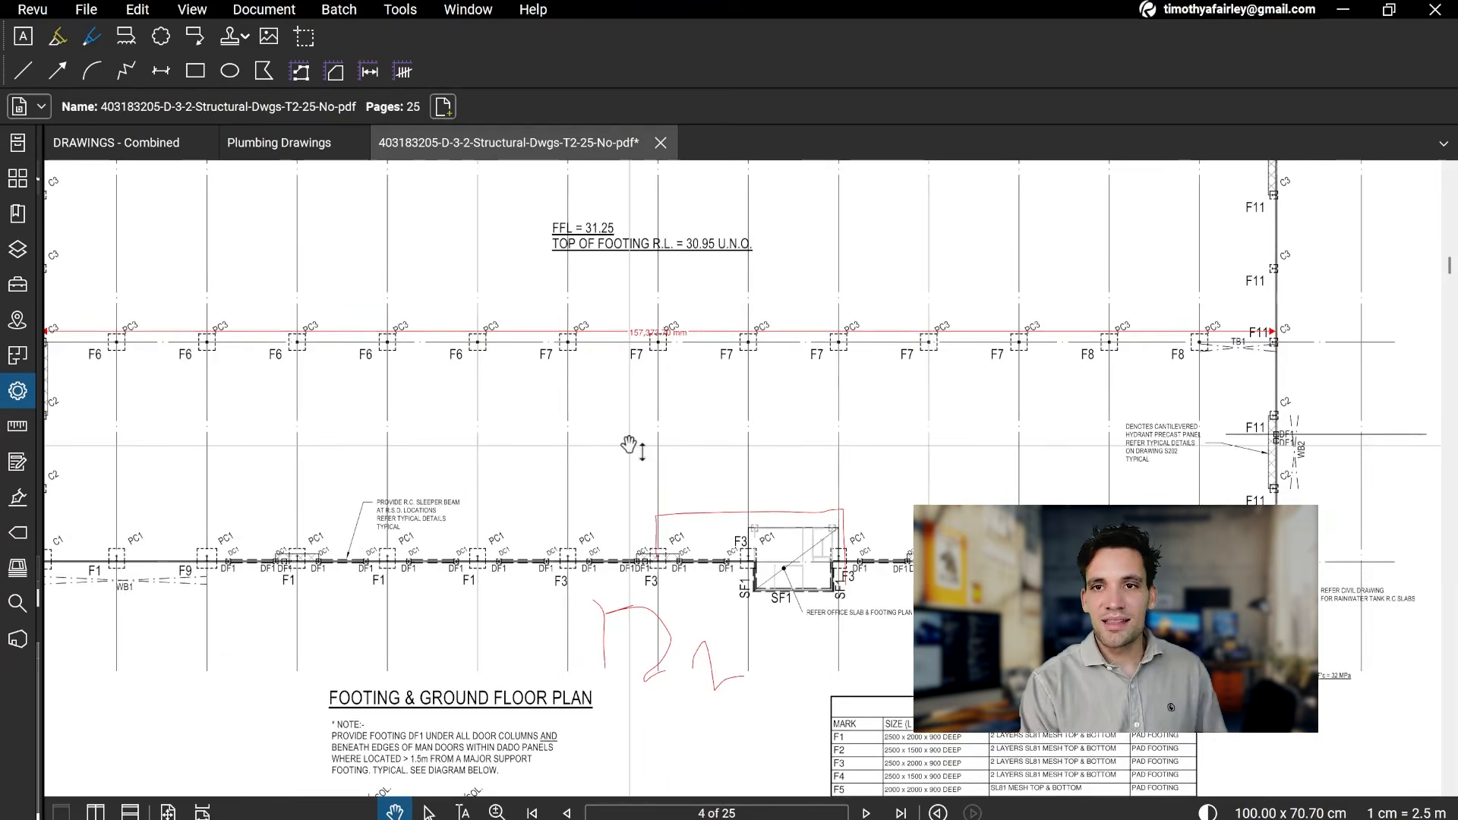
pyautogui.moveTo(629, 373); pyautogui.dragTo(648, 428)
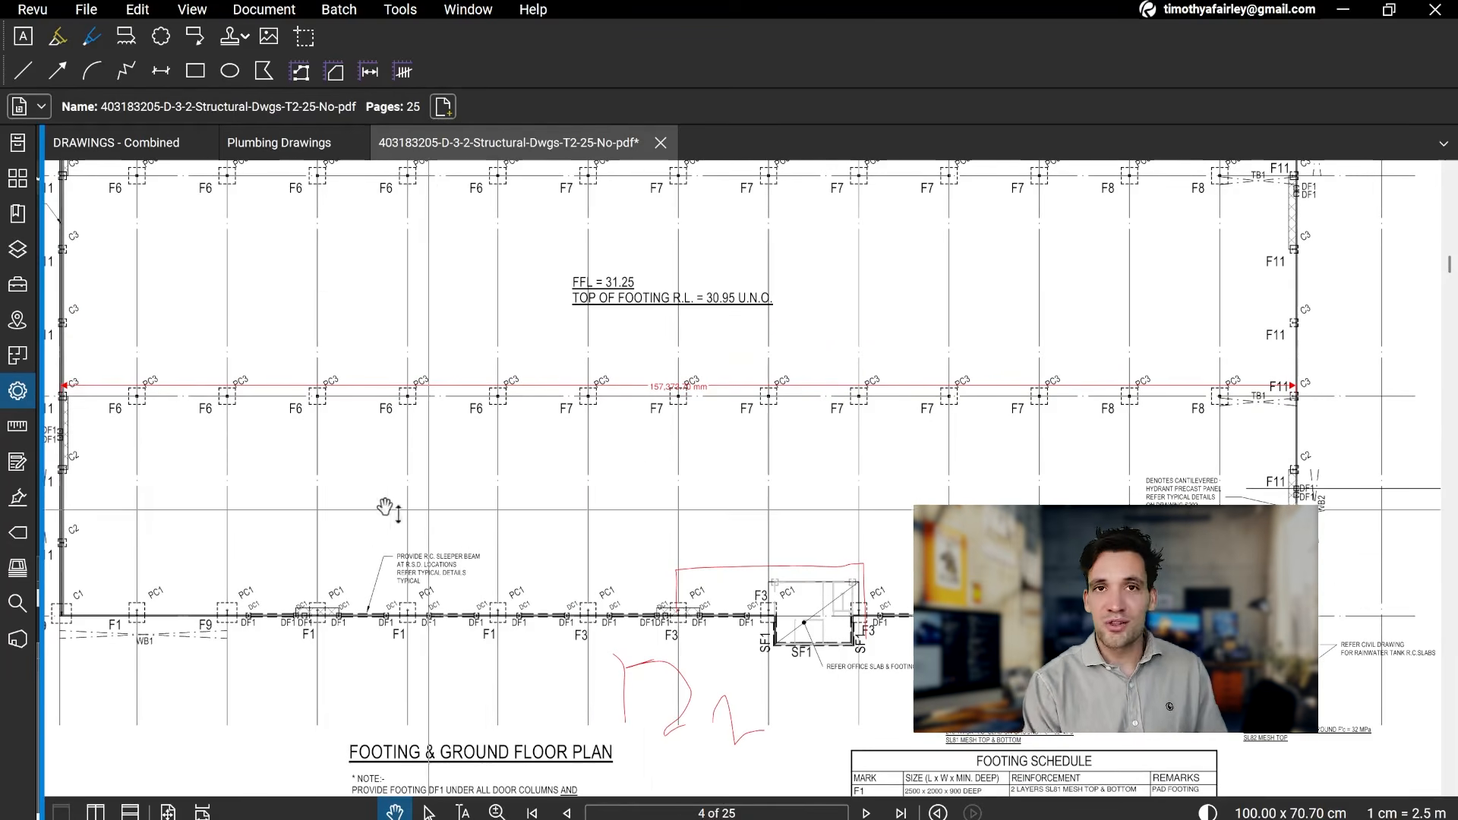
pyautogui.moveTo(471, 347); pyautogui.dragTo(488, 502)
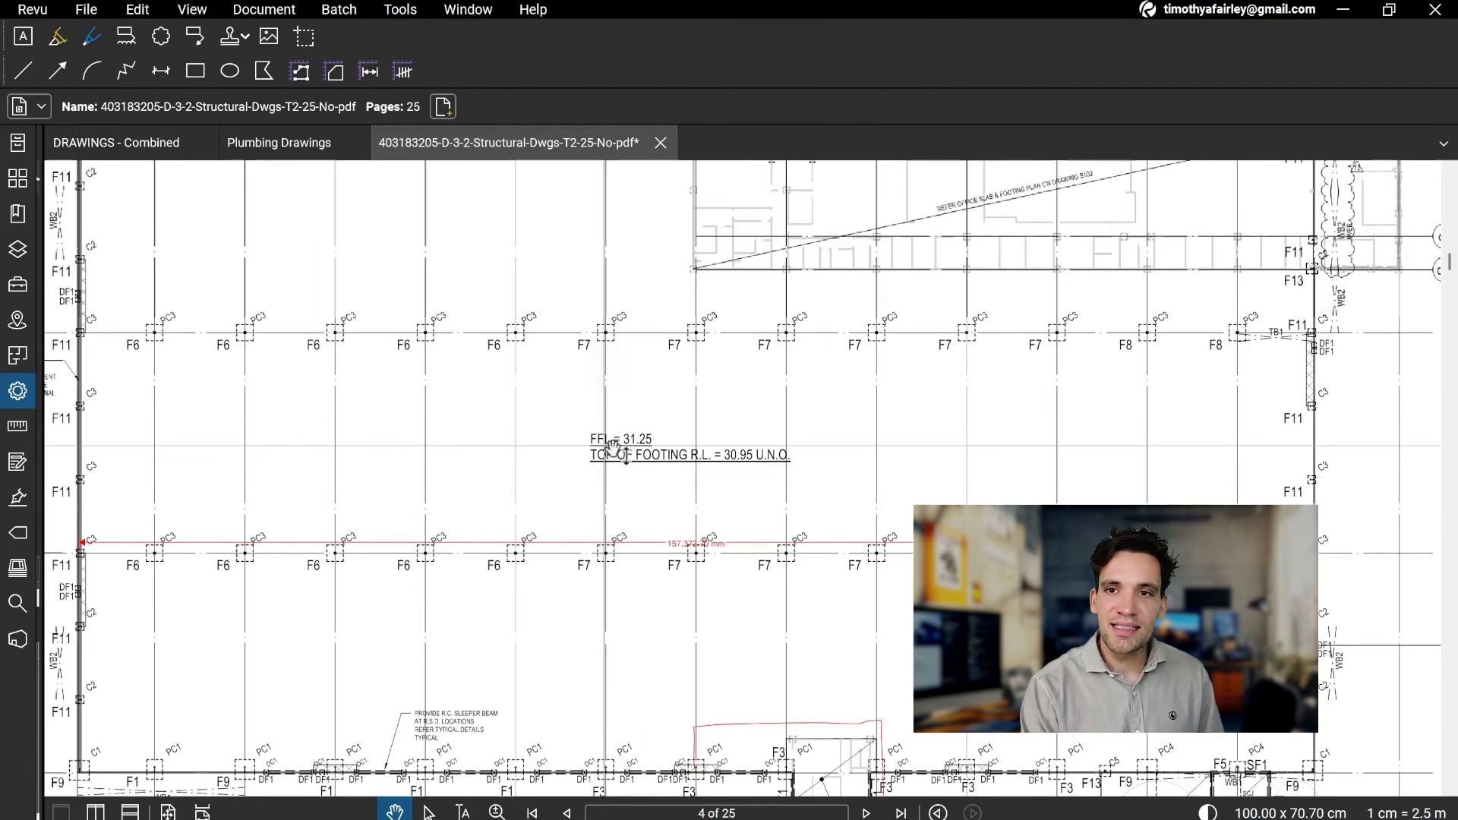
pyautogui.moveTo(698, 513); pyautogui.dragTo(699, 480)
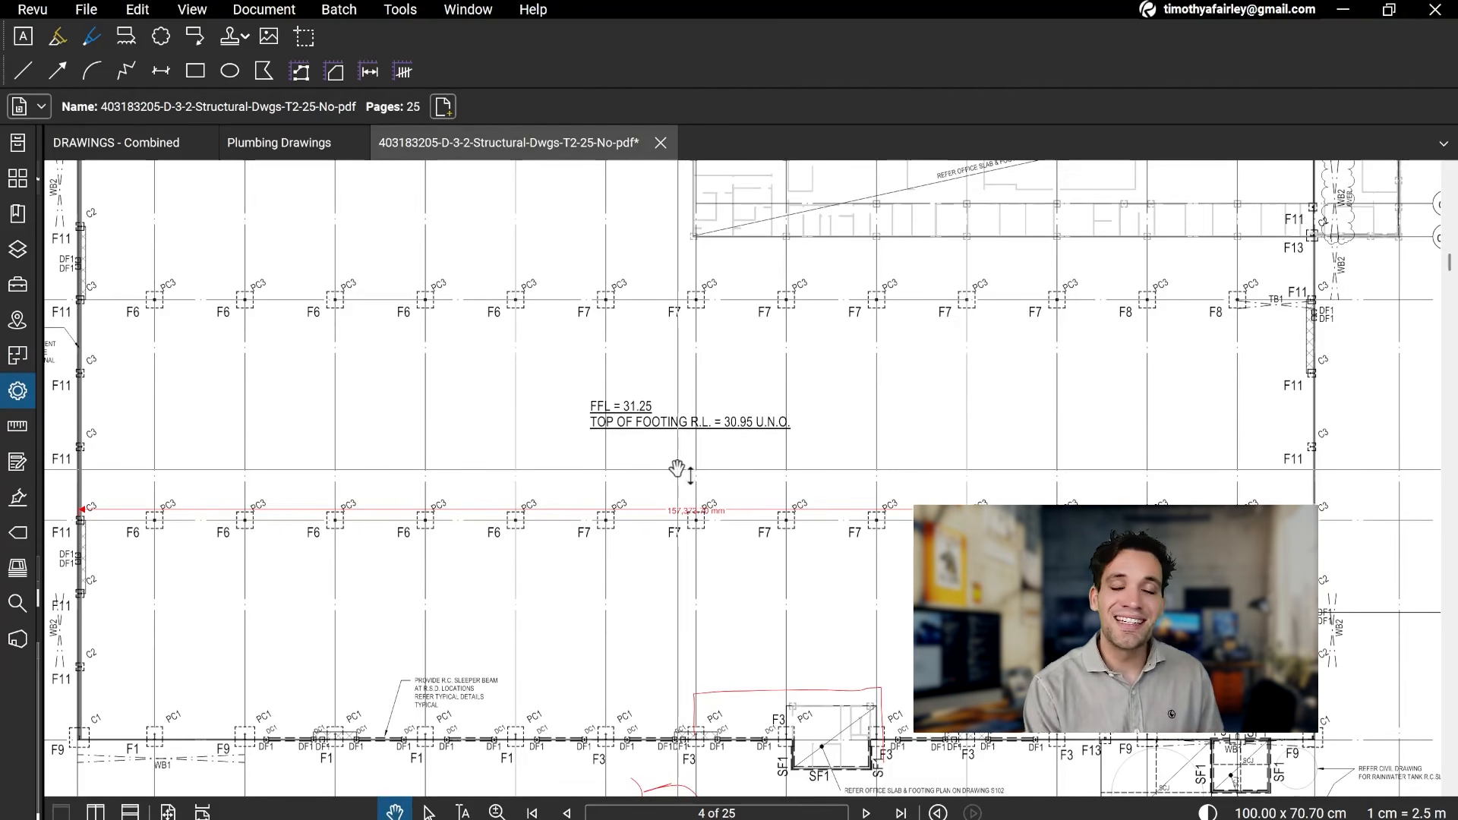
# Step: Examine the FFL and top of footing R.L. note between gridlines wB and wC on page 4
pyautogui.moveTo(677, 471); pyautogui.dragTo(659, 530)
pyautogui.scroll(2, 702, 518)
pyautogui.scroll(-2, 701, 518)
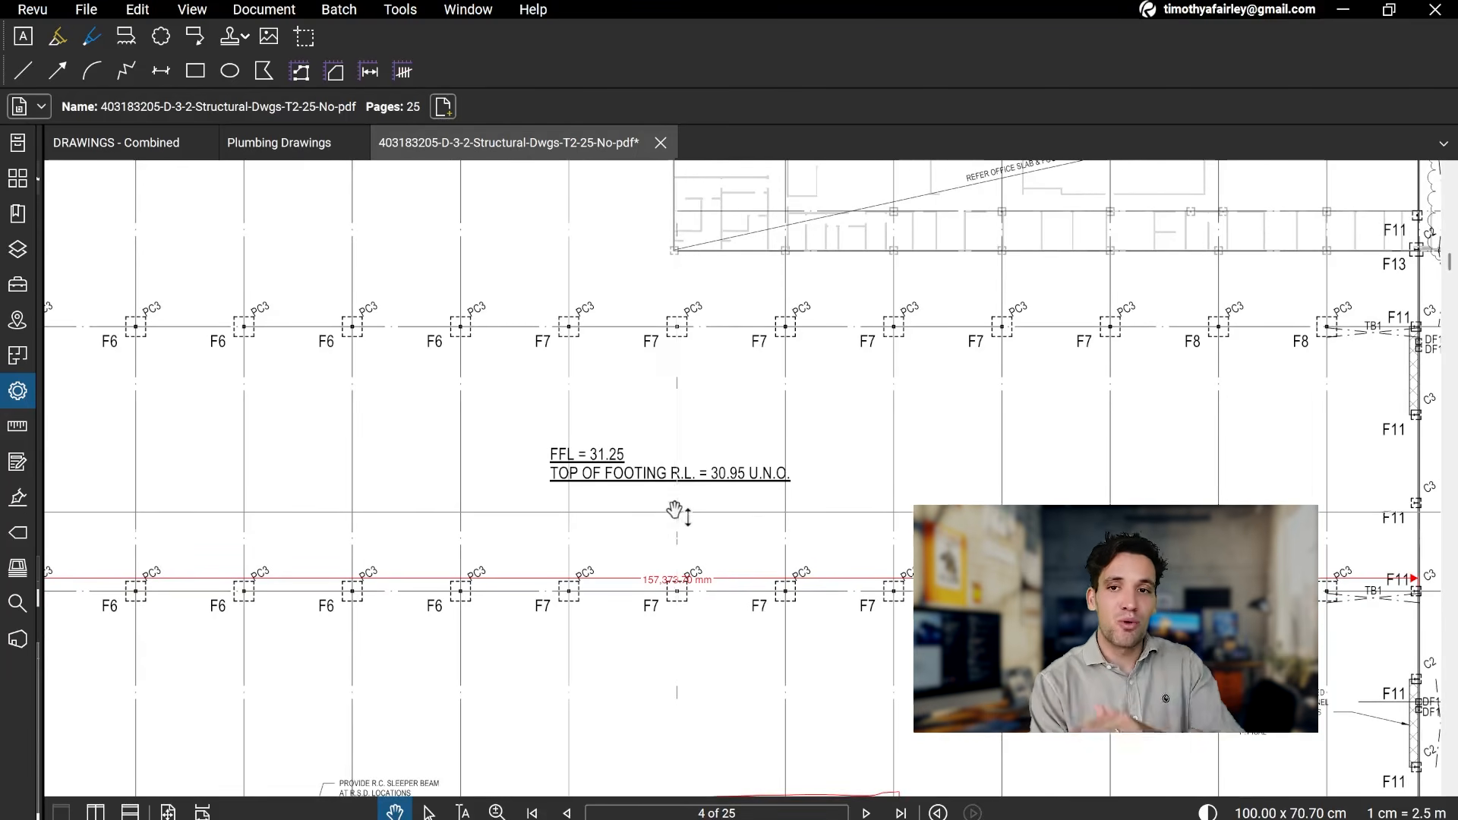
pyautogui.scroll(2, 623, 454)
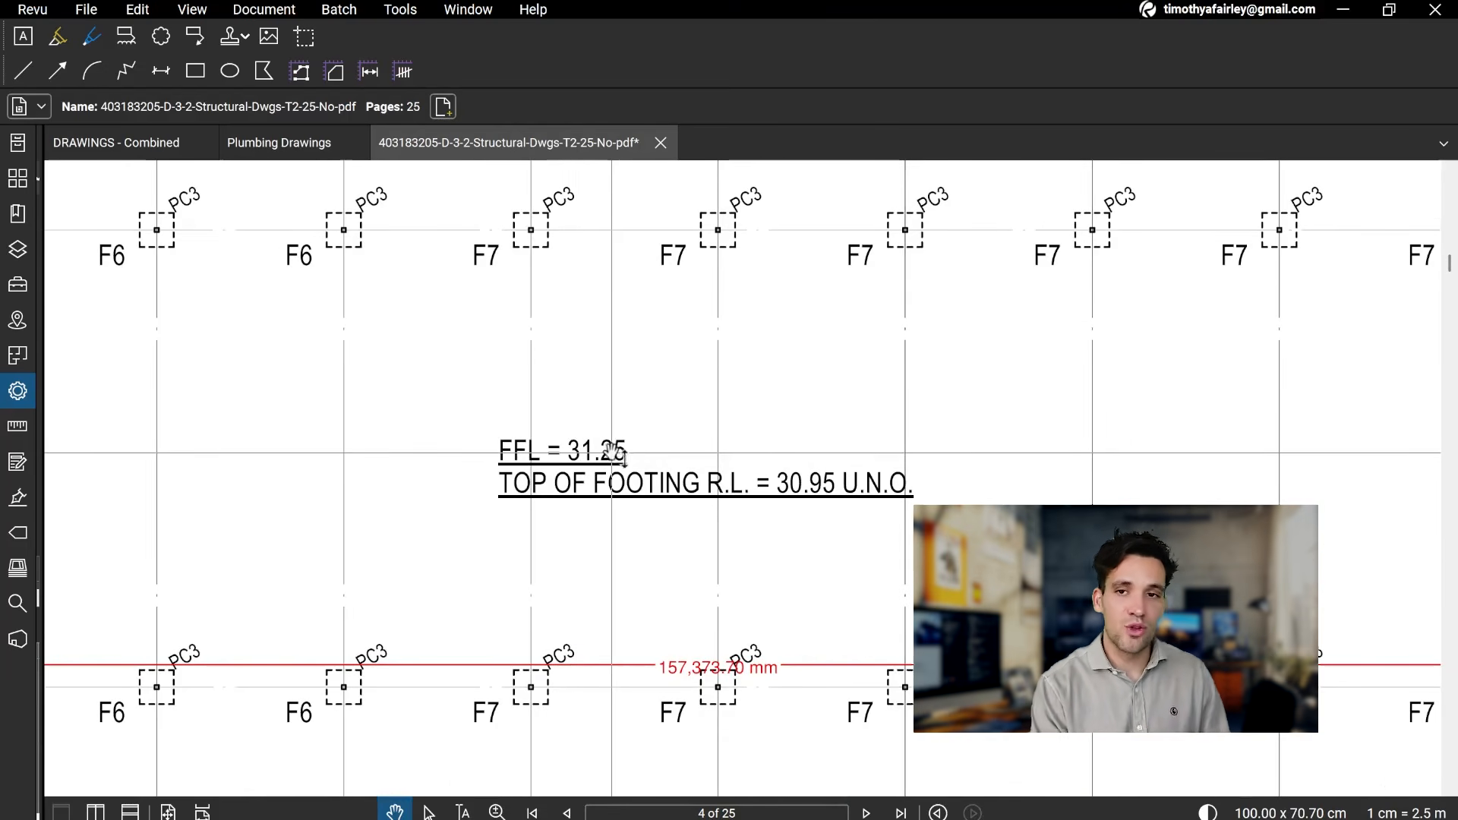
pyautogui.scroll(-1, 615, 456)
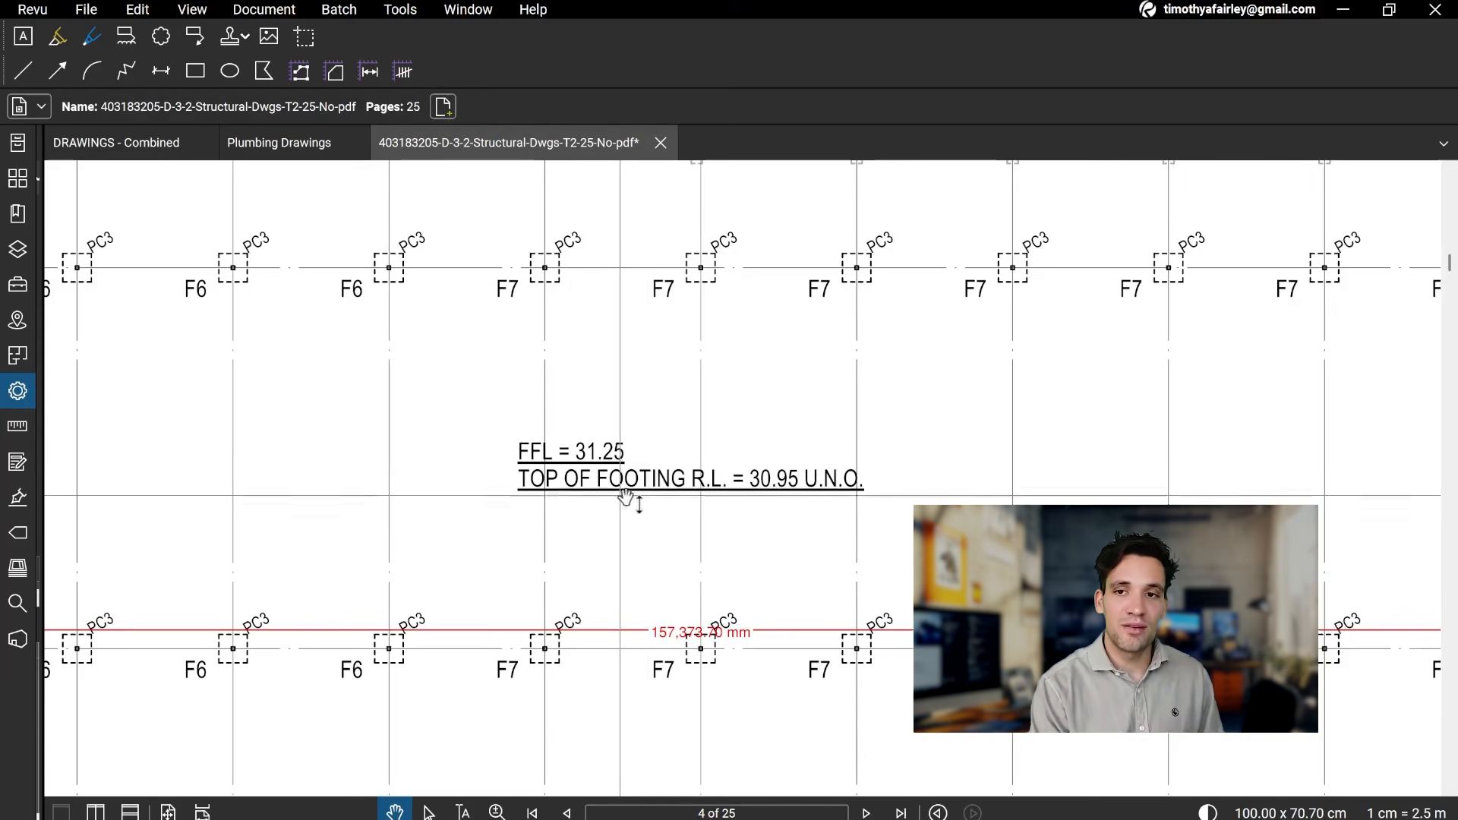
pyautogui.scroll(1, 668, 605)
pyautogui.scroll(-1, 669, 605)
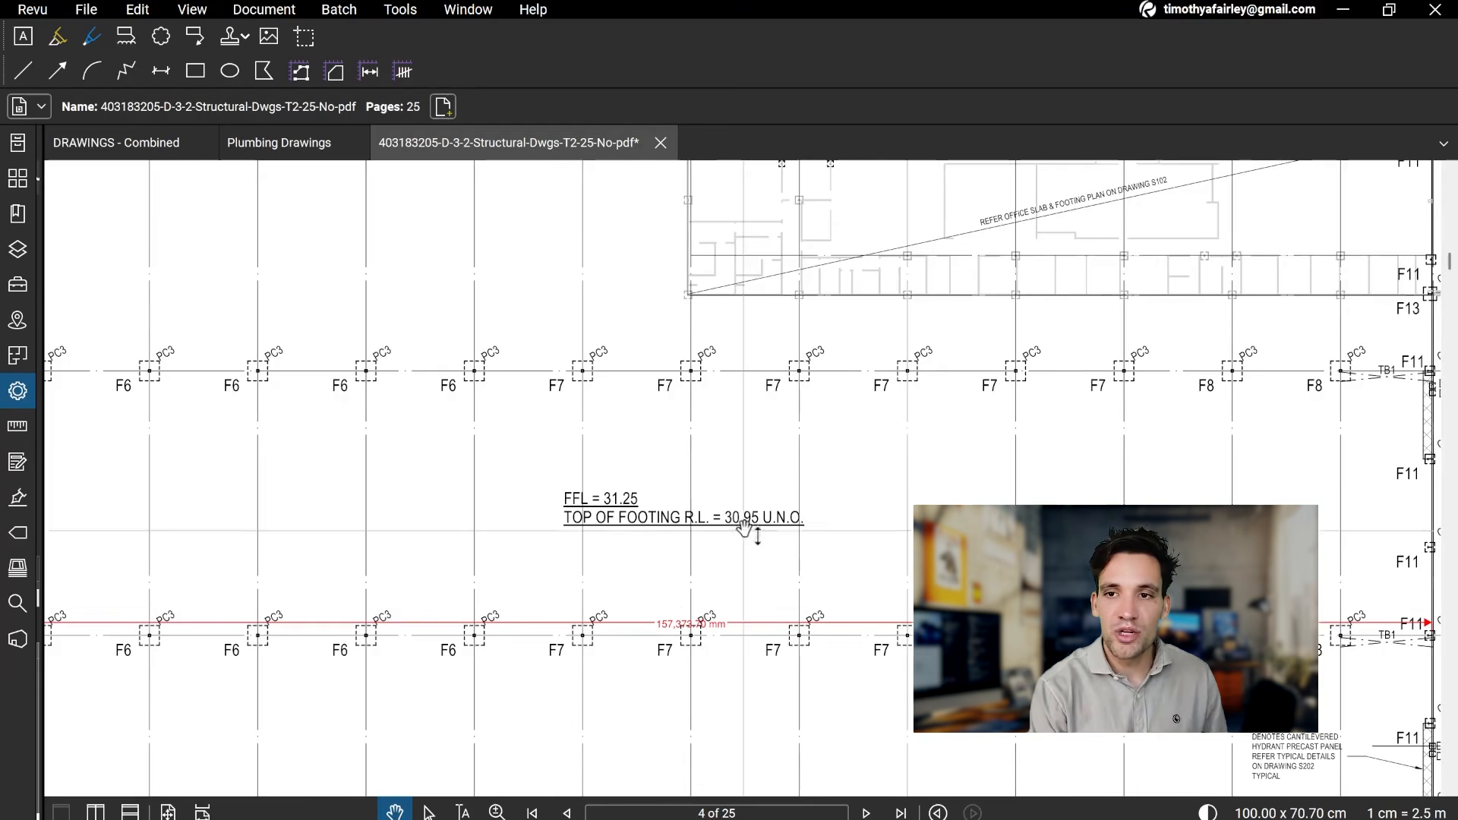
pyautogui.scroll(2, 733, 530)
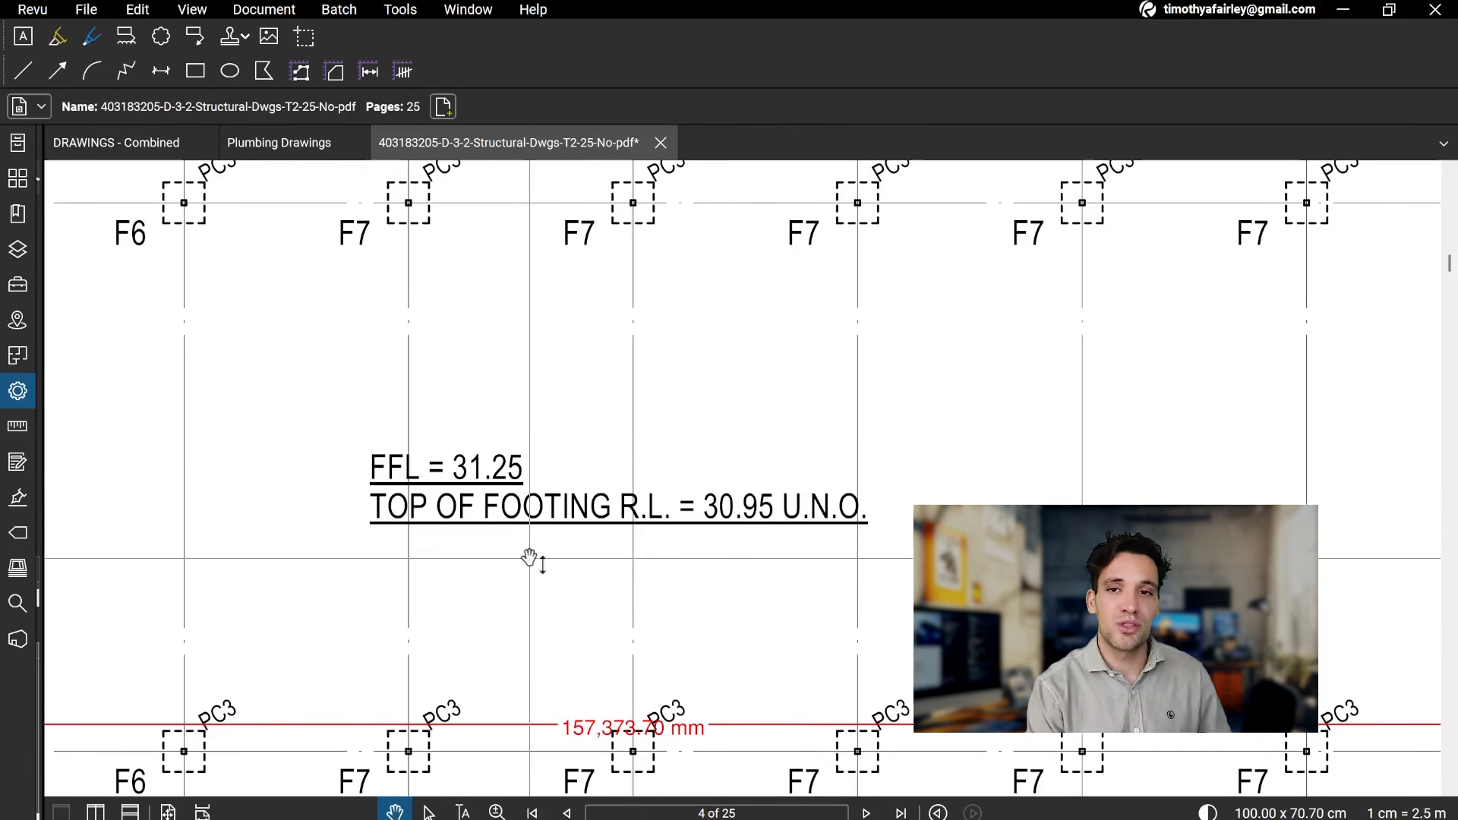
pyautogui.scroll(-3, 545, 522)
# Step: Compare the page 4 ground floor plan with the main office west, east and despatch office footing plans on page 5
pyautogui.moveTo(781, 299); pyautogui.dragTo(774, 618)
pyautogui.moveTo(739, 514); pyautogui.dragTo(725, 205)
pyautogui.moveTo(767, 658); pyautogui.dragTo(777, 289)
pyautogui.scroll(-1, 776, 290)
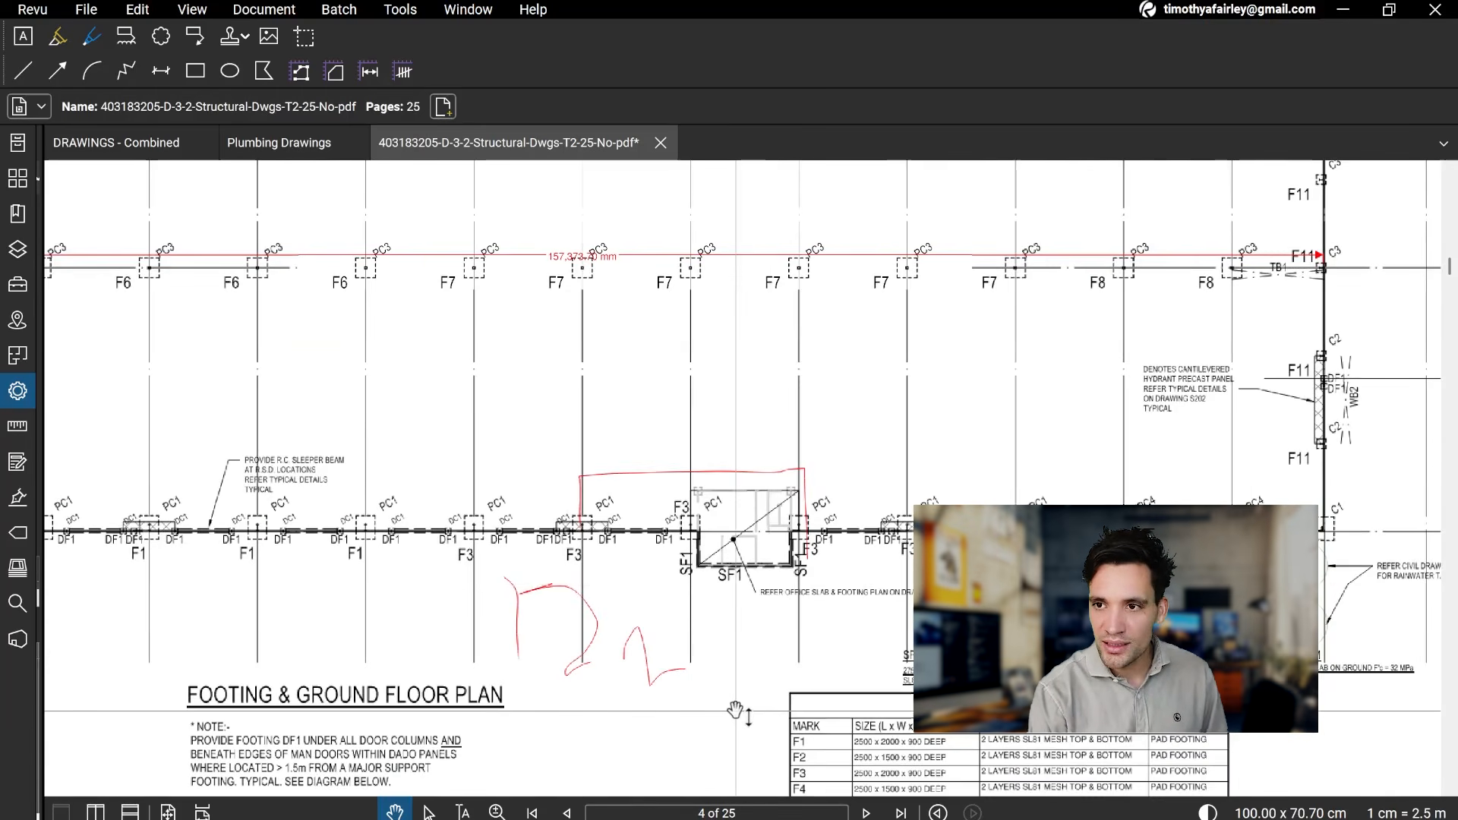
pyautogui.scroll(-2, 744, 684)
pyautogui.moveTo(758, 613); pyautogui.dragTo(751, 236)
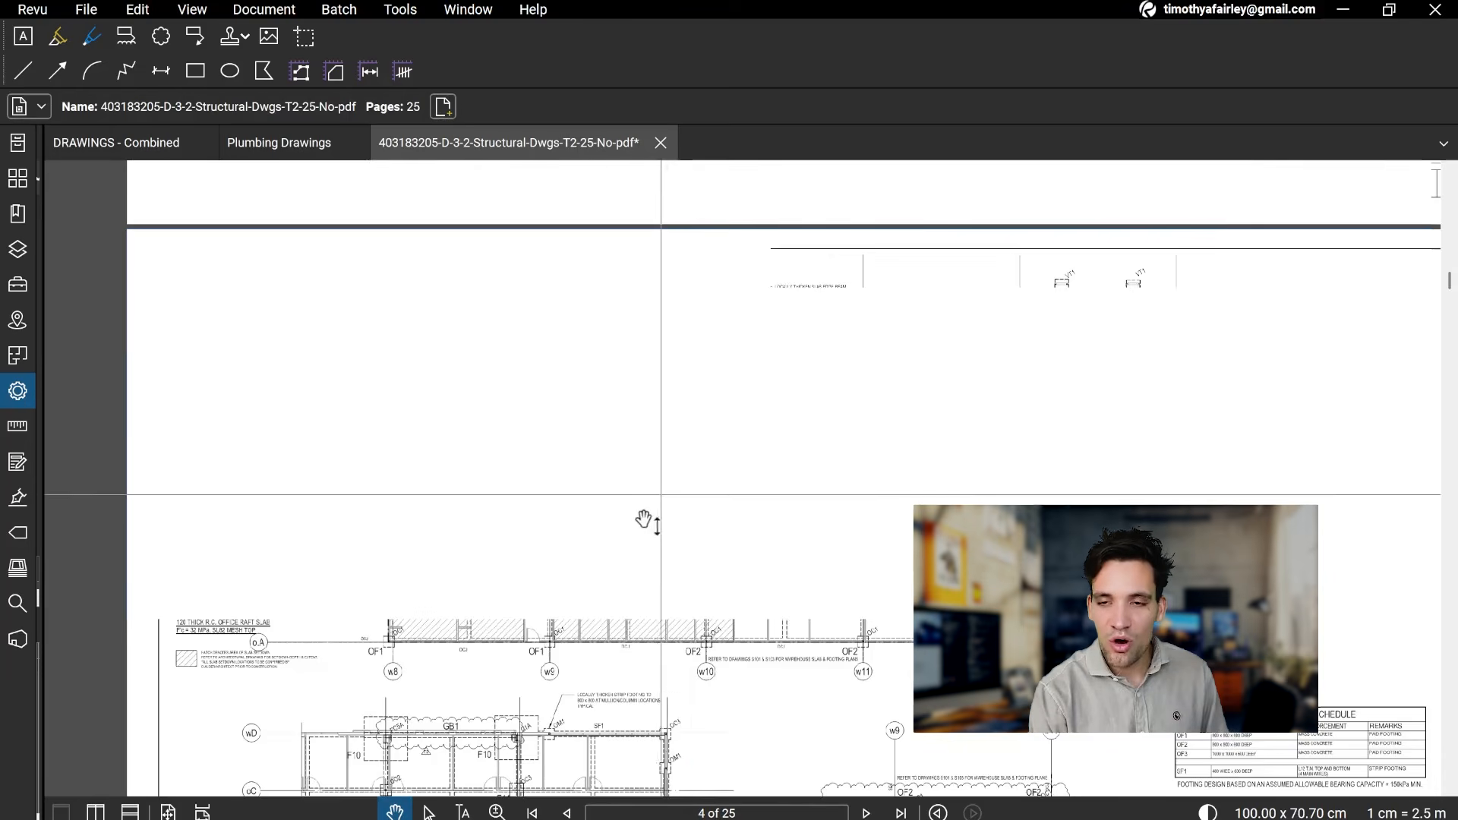
pyautogui.scroll(3, 756, 562)
pyautogui.scroll(-2, 536, 411)
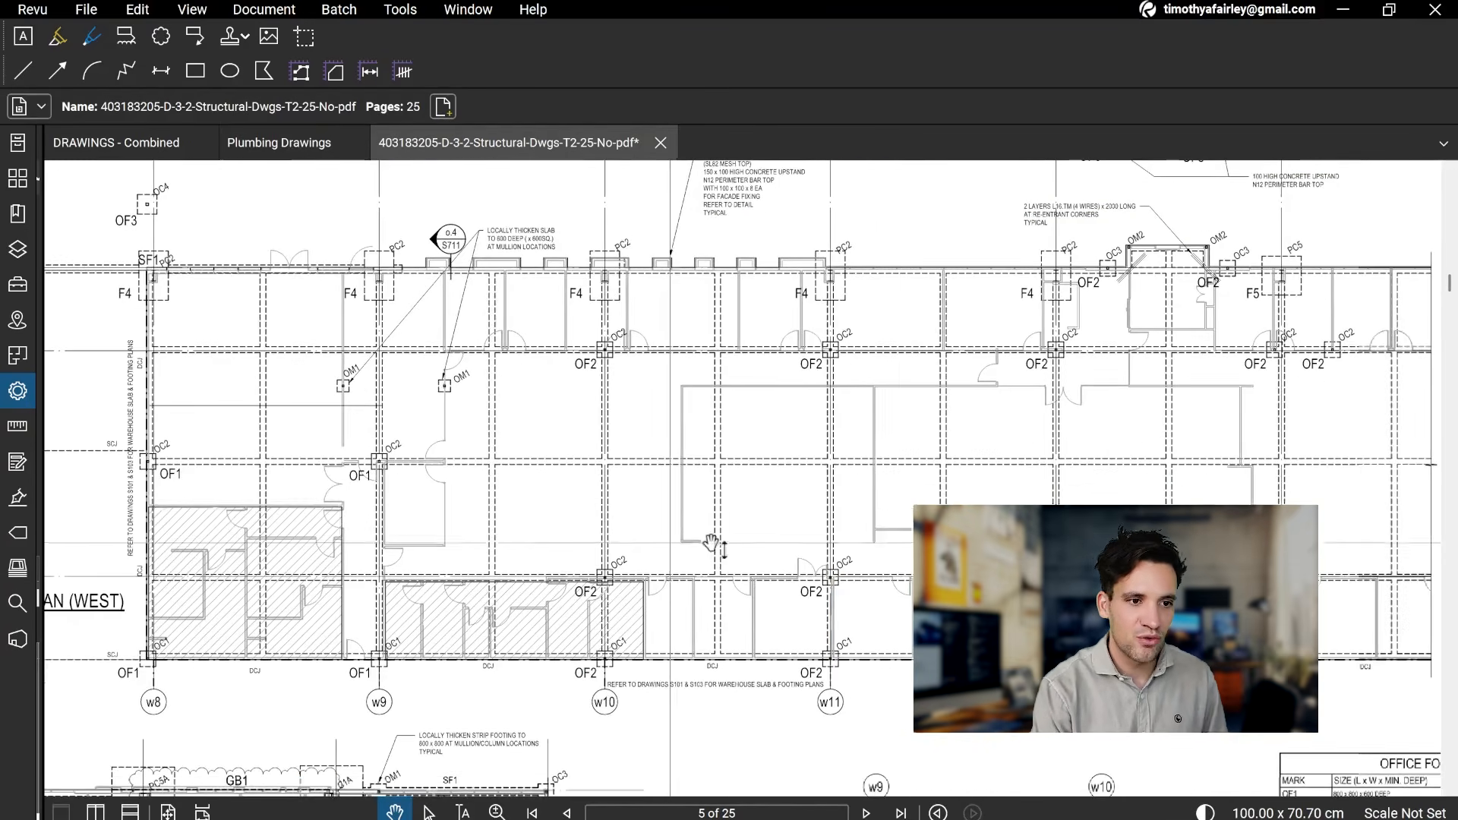
pyautogui.scroll(-1, 869, 511)
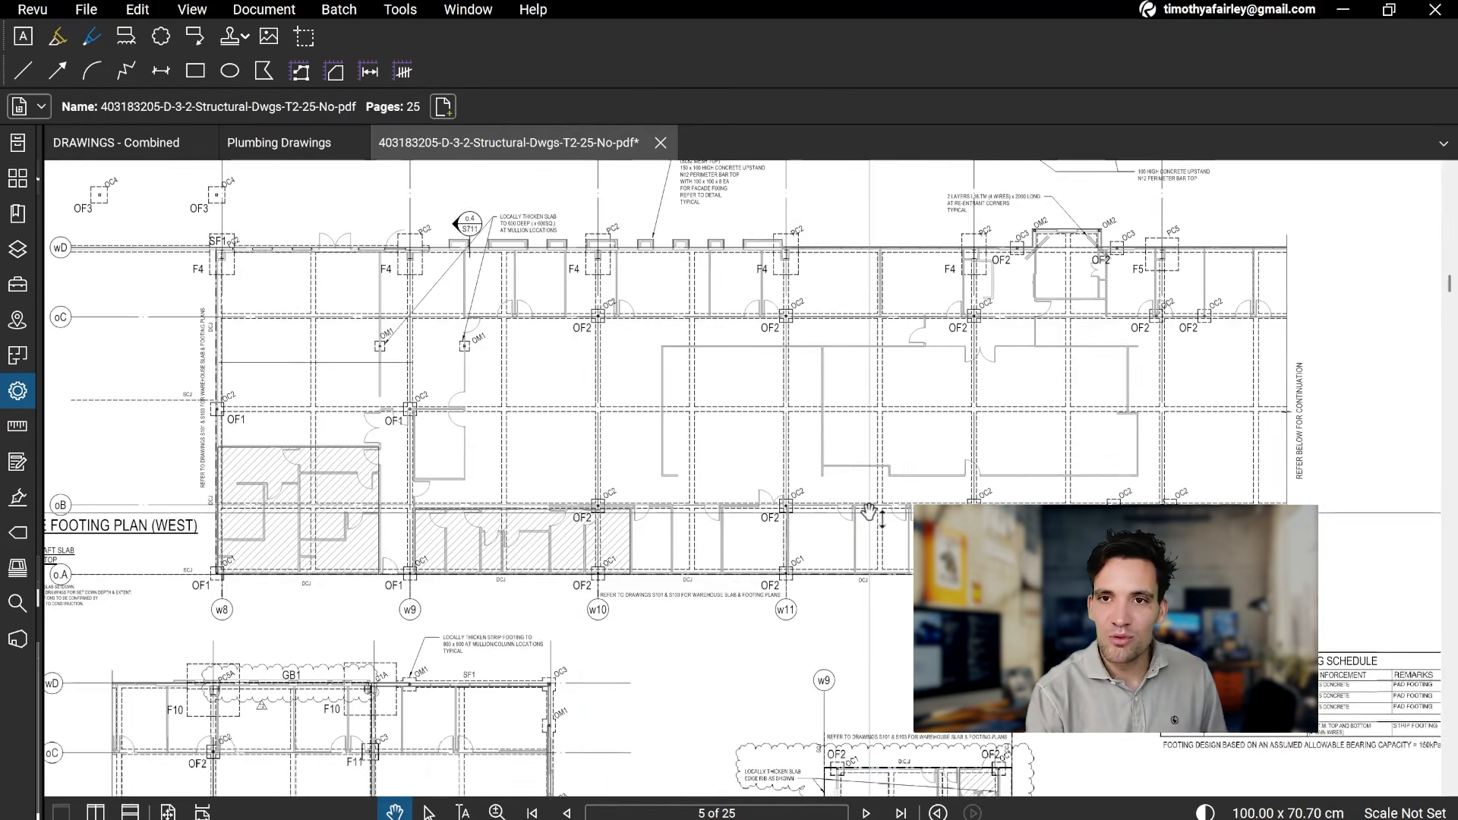
pyautogui.scroll(-3, 760, 531)
pyautogui.scroll(1, 697, 562)
pyautogui.scroll(3, 625, 570)
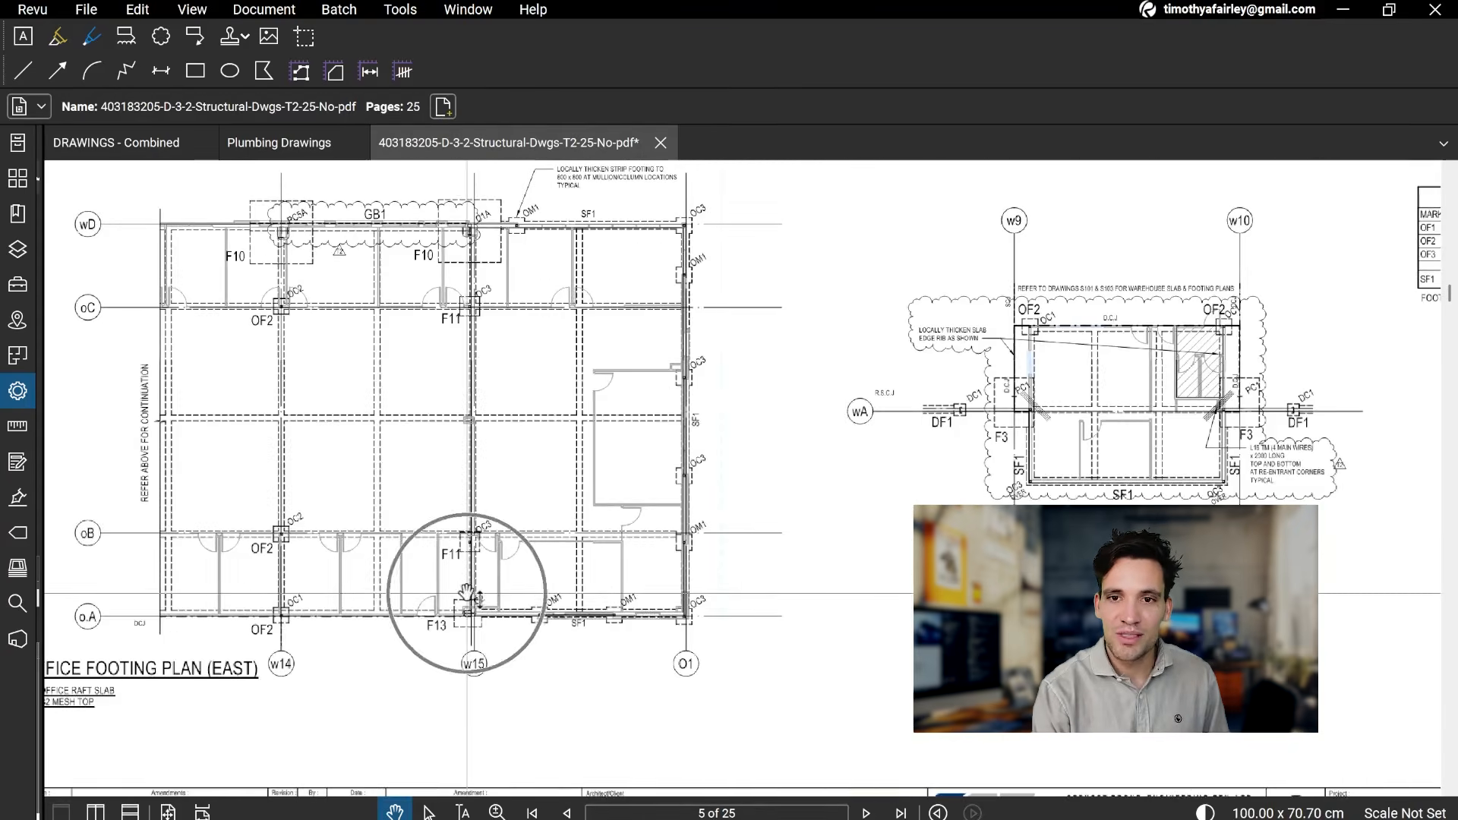
# Step: Examine the office footing plans on page 5 from the east and despatch office plans up to the main office west plan
pyautogui.moveTo(1104, 607); pyautogui.dragTo(826, 683)
pyautogui.moveTo(963, 436); pyautogui.dragTo(670, 663)
pyautogui.moveTo(639, 341)
pyautogui.mouseDown()
pyautogui.moveTo(678, 552)
pyautogui.moveTo(821, 634)
pyautogui.mouseUp()
pyautogui.moveTo(571, 516); pyautogui.dragTo(710, 560)
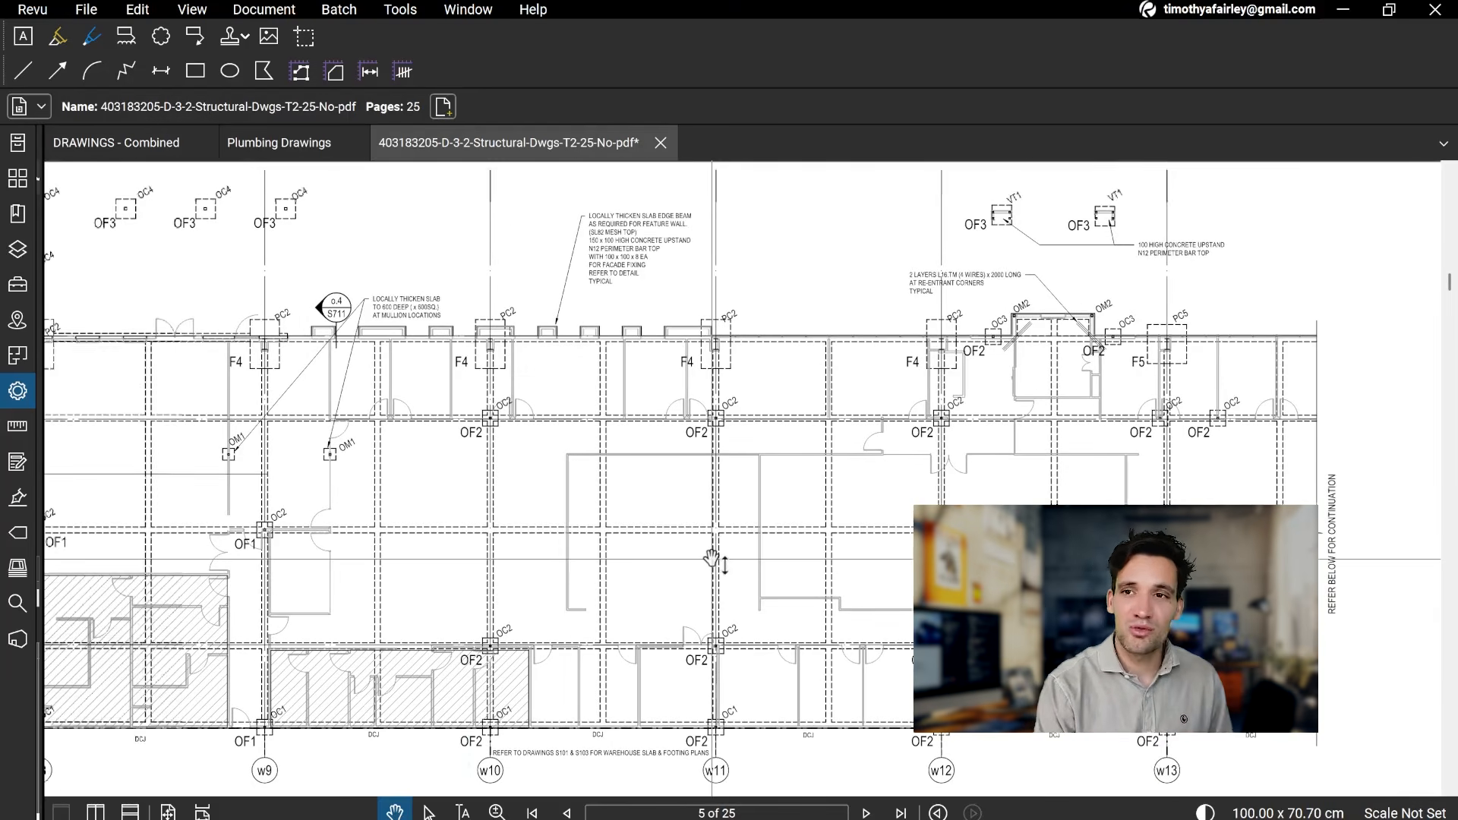
pyautogui.scroll(-2, 498, 521)
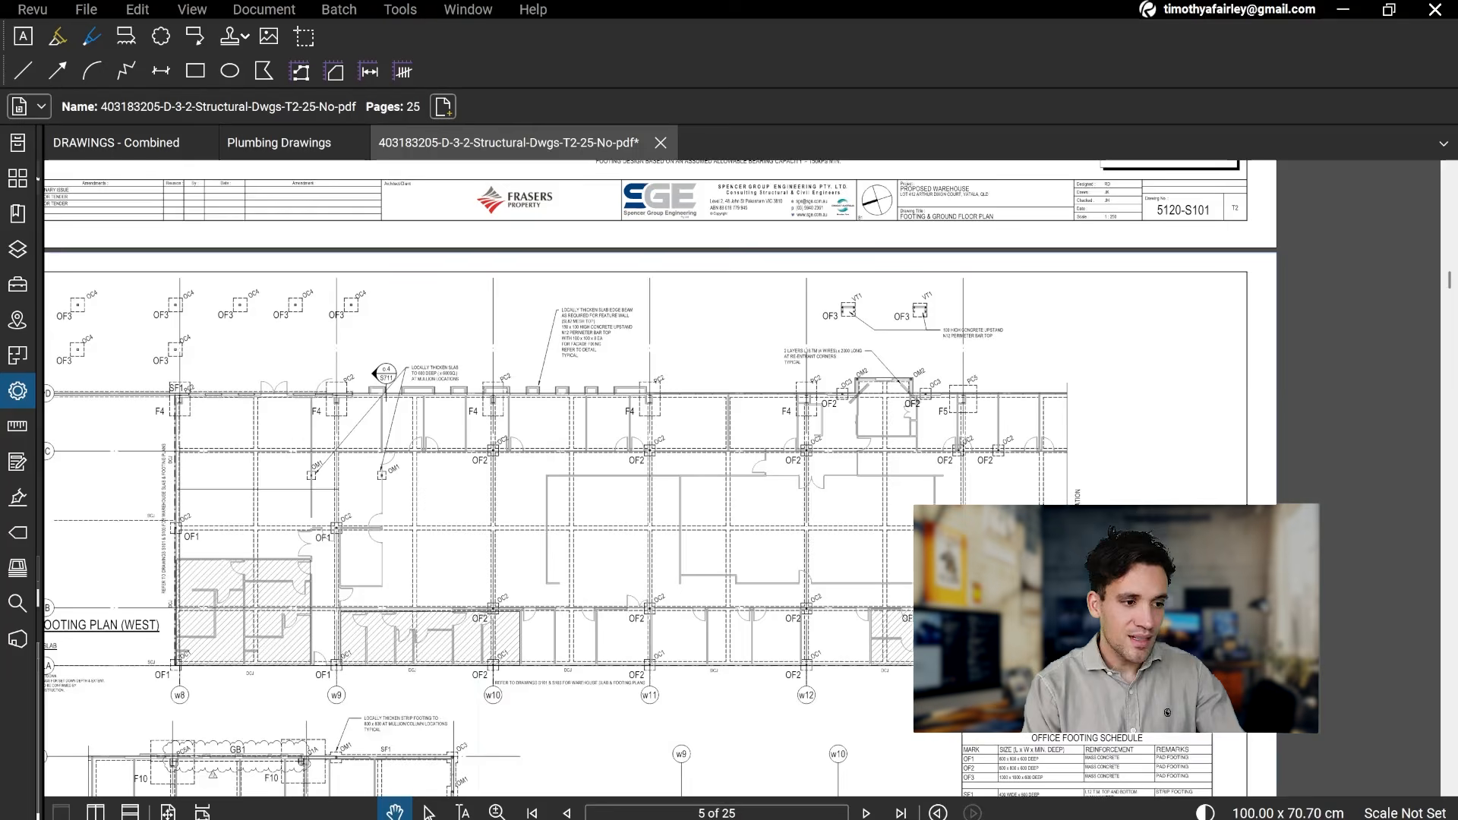
# Step: Examine the page 4 Footing & Ground Floor Plan around the main office block, the sprinkler tank slab and gridline wA
pyautogui.scroll(10, 503, 462)
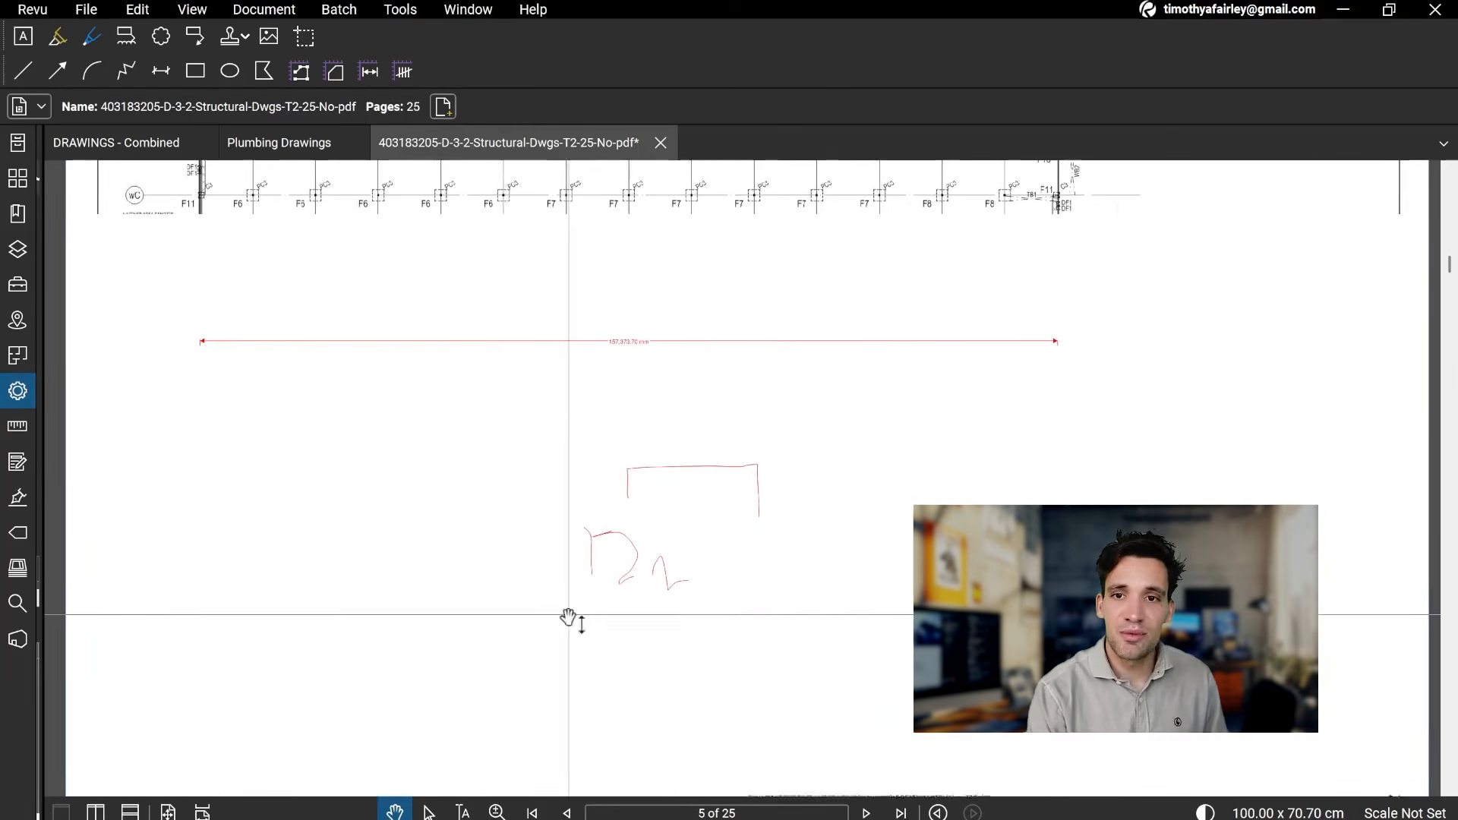
pyautogui.scroll(-5, 491, 531)
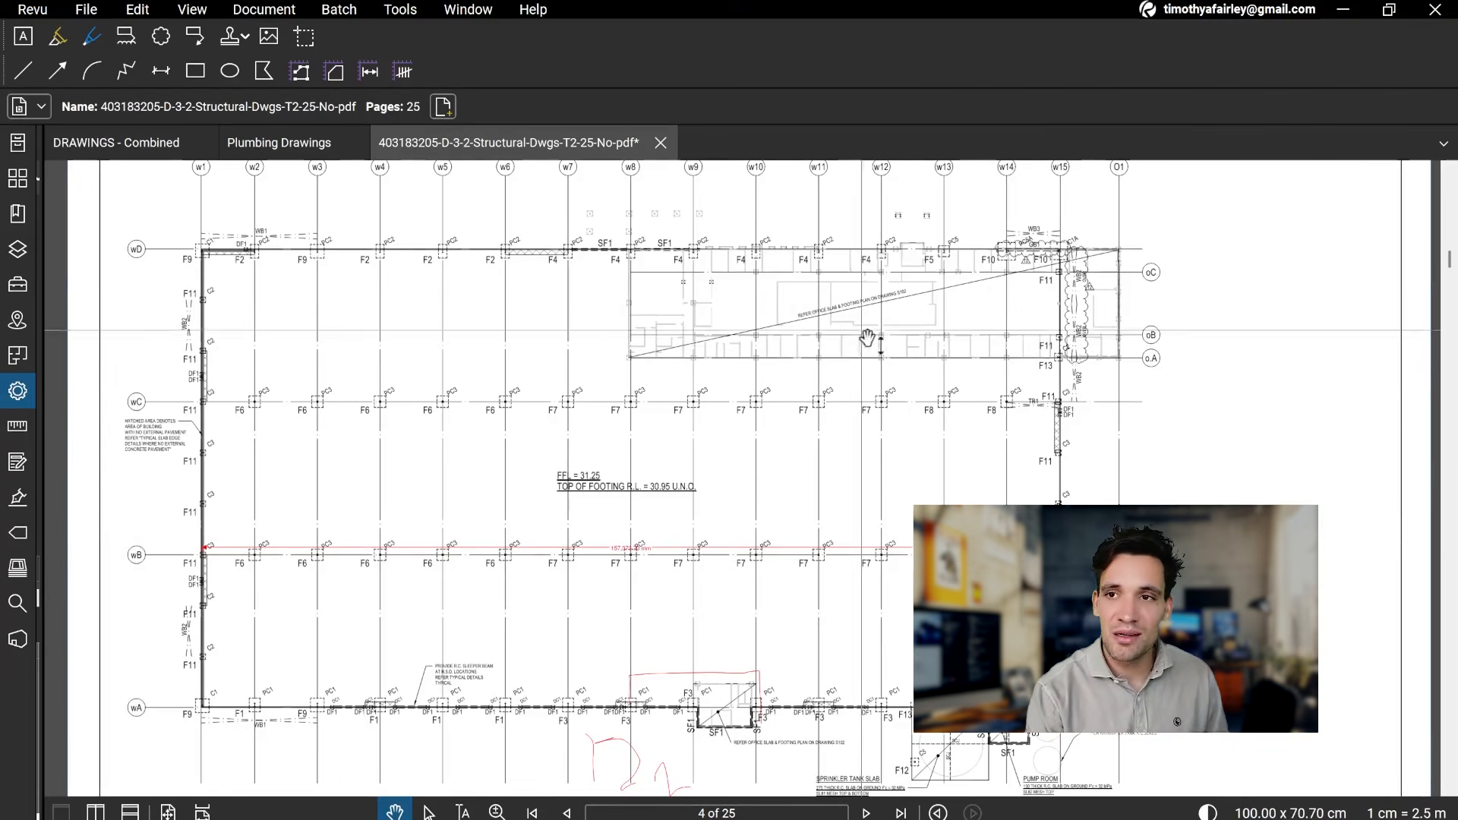
pyautogui.moveTo(981, 427); pyautogui.dragTo(965, 257)
pyautogui.scroll(4, 966, 630)
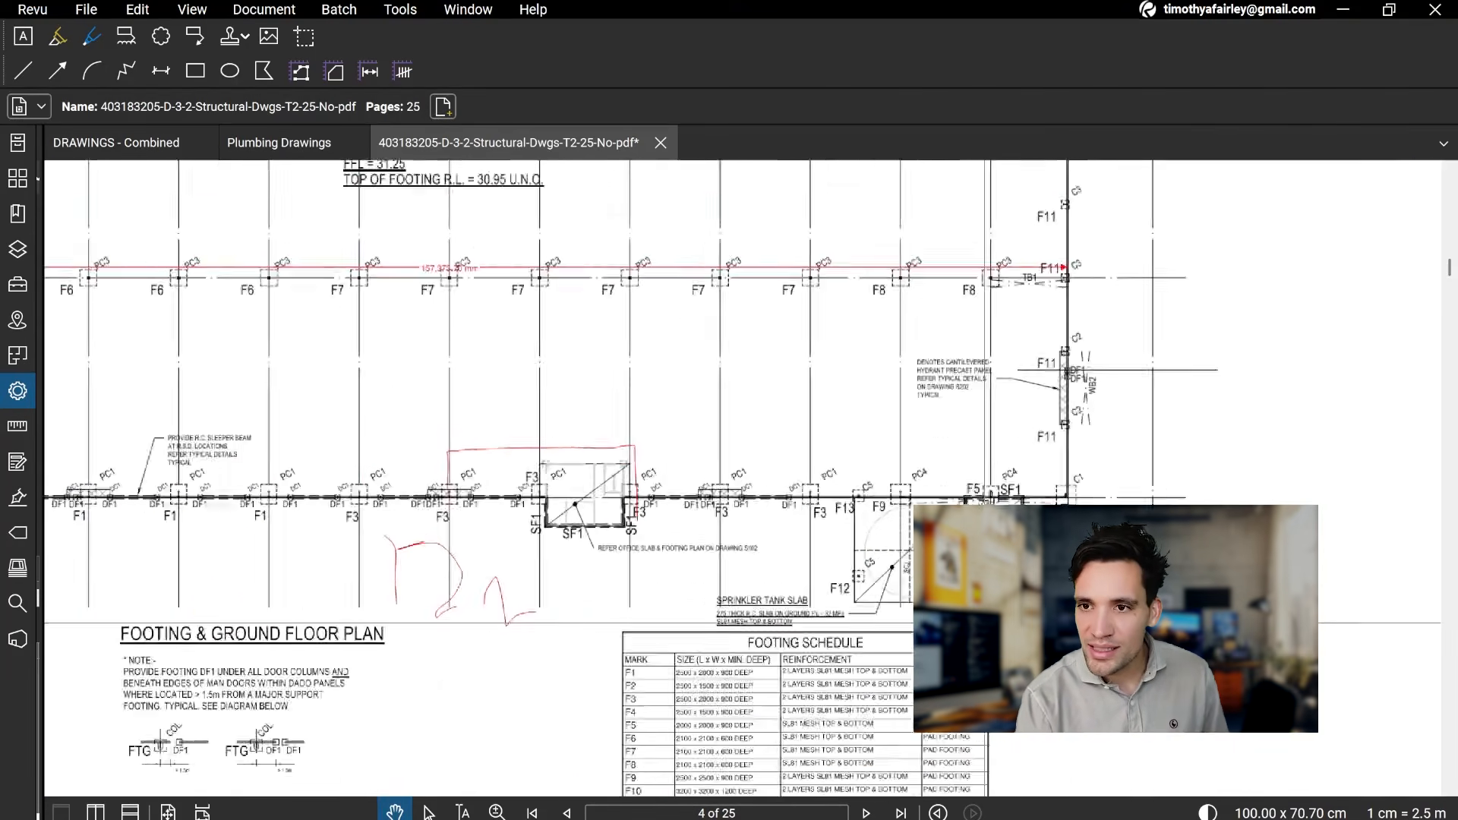
pyautogui.scroll(-1, 869, 619)
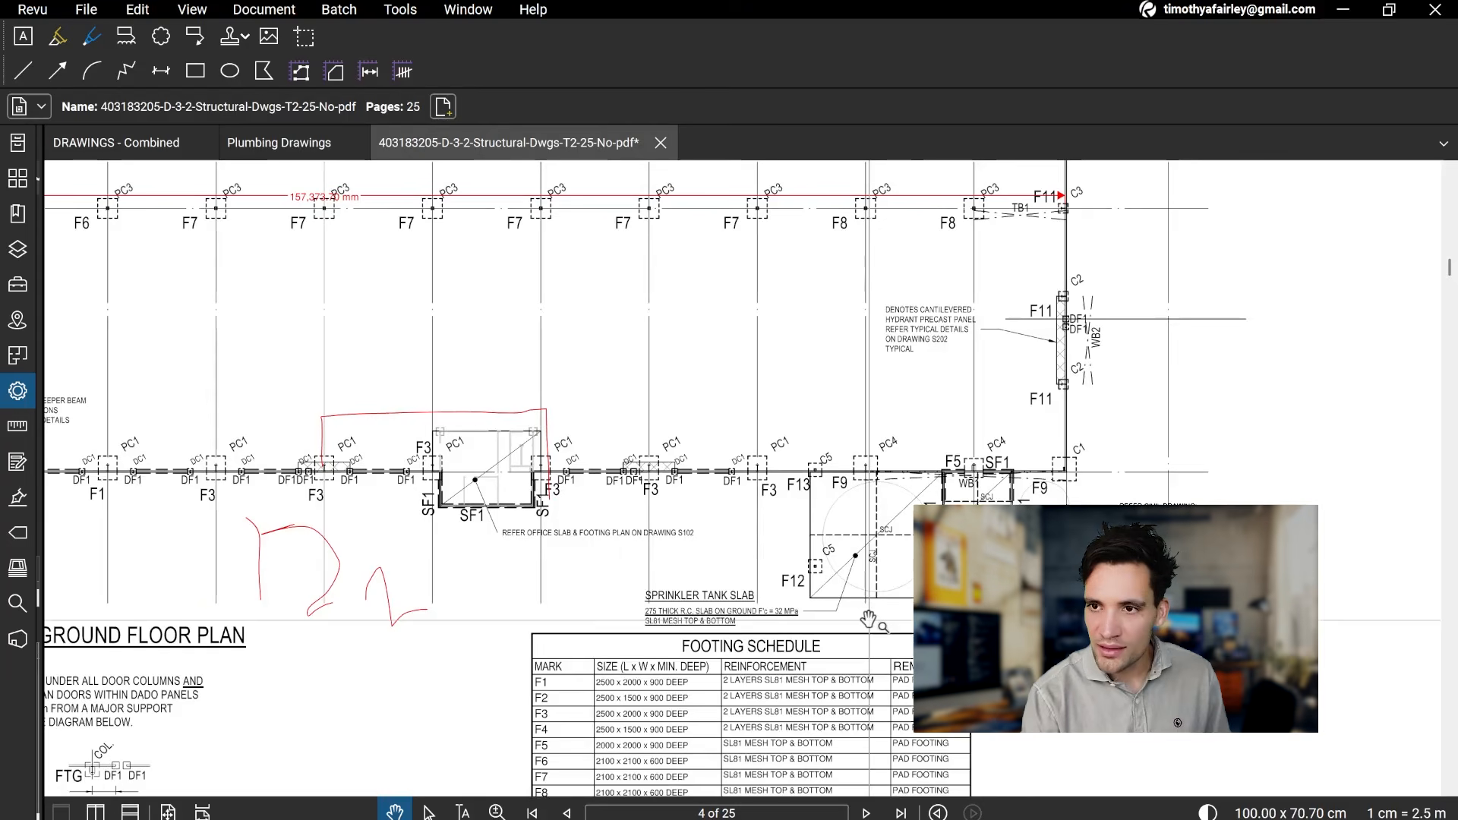
pyautogui.scroll(-1, 868, 619)
pyautogui.moveTo(467, 634); pyautogui.dragTo(850, 579)
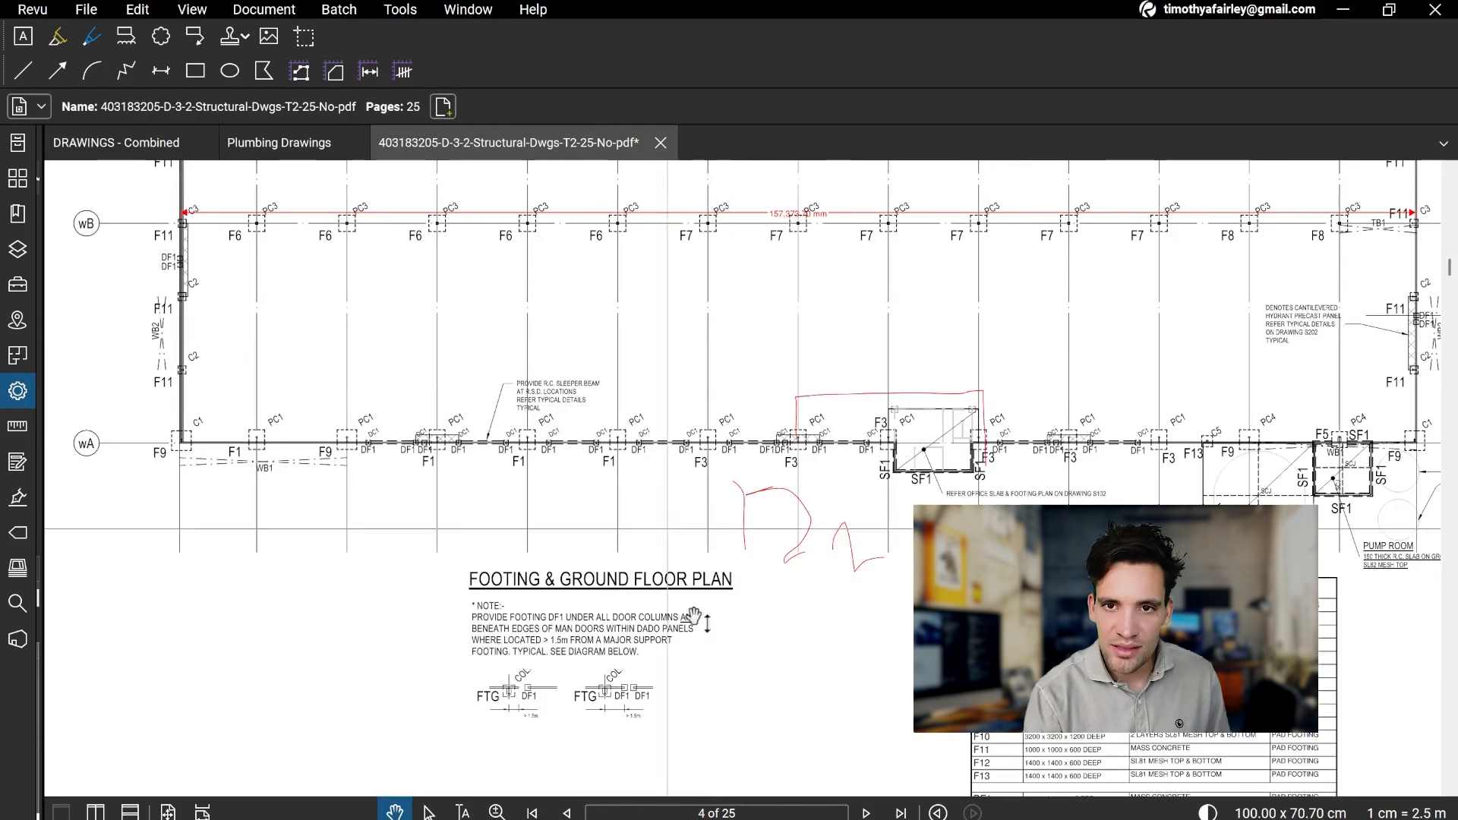
pyautogui.moveTo(745, 496); pyautogui.dragTo(805, 304)
# Step: Examine section mark o.4/S711 along gridline wD on the Main Office Footing Plan (West) on page 5
pyautogui.scroll(5, 674, 433)
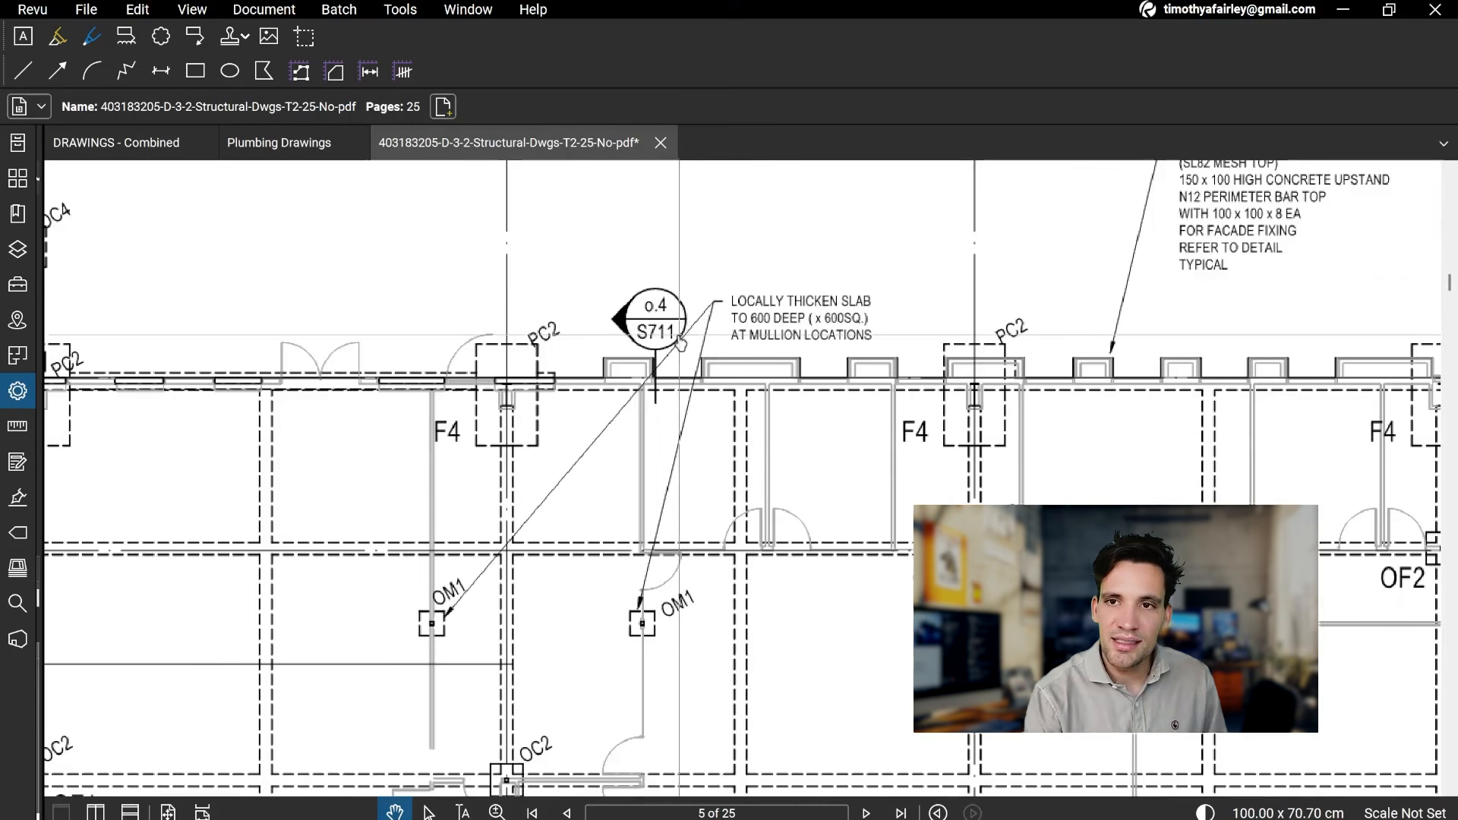
pyautogui.scroll(-5, 672, 325)
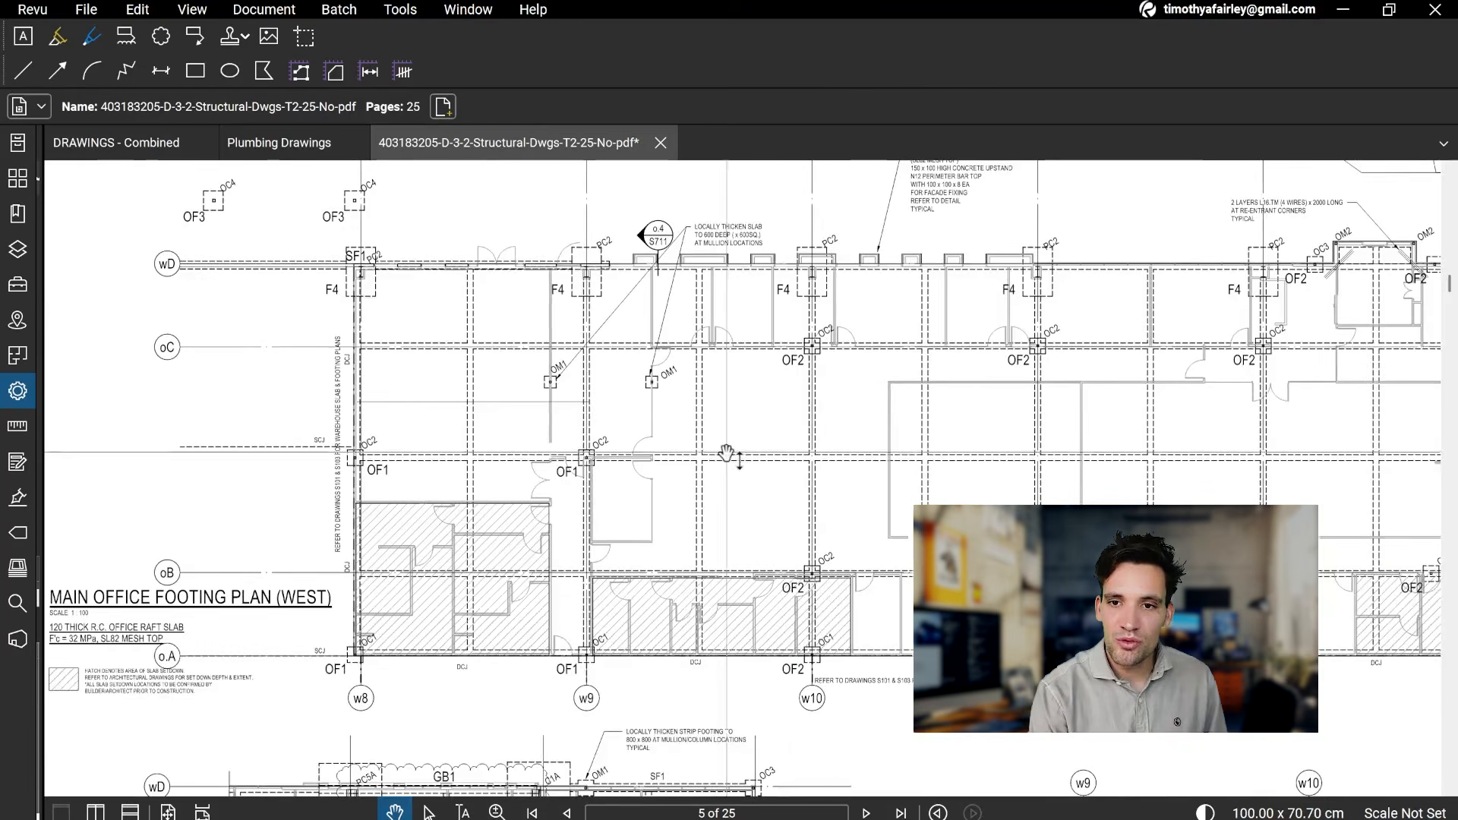
pyautogui.scroll(2, 655, 275)
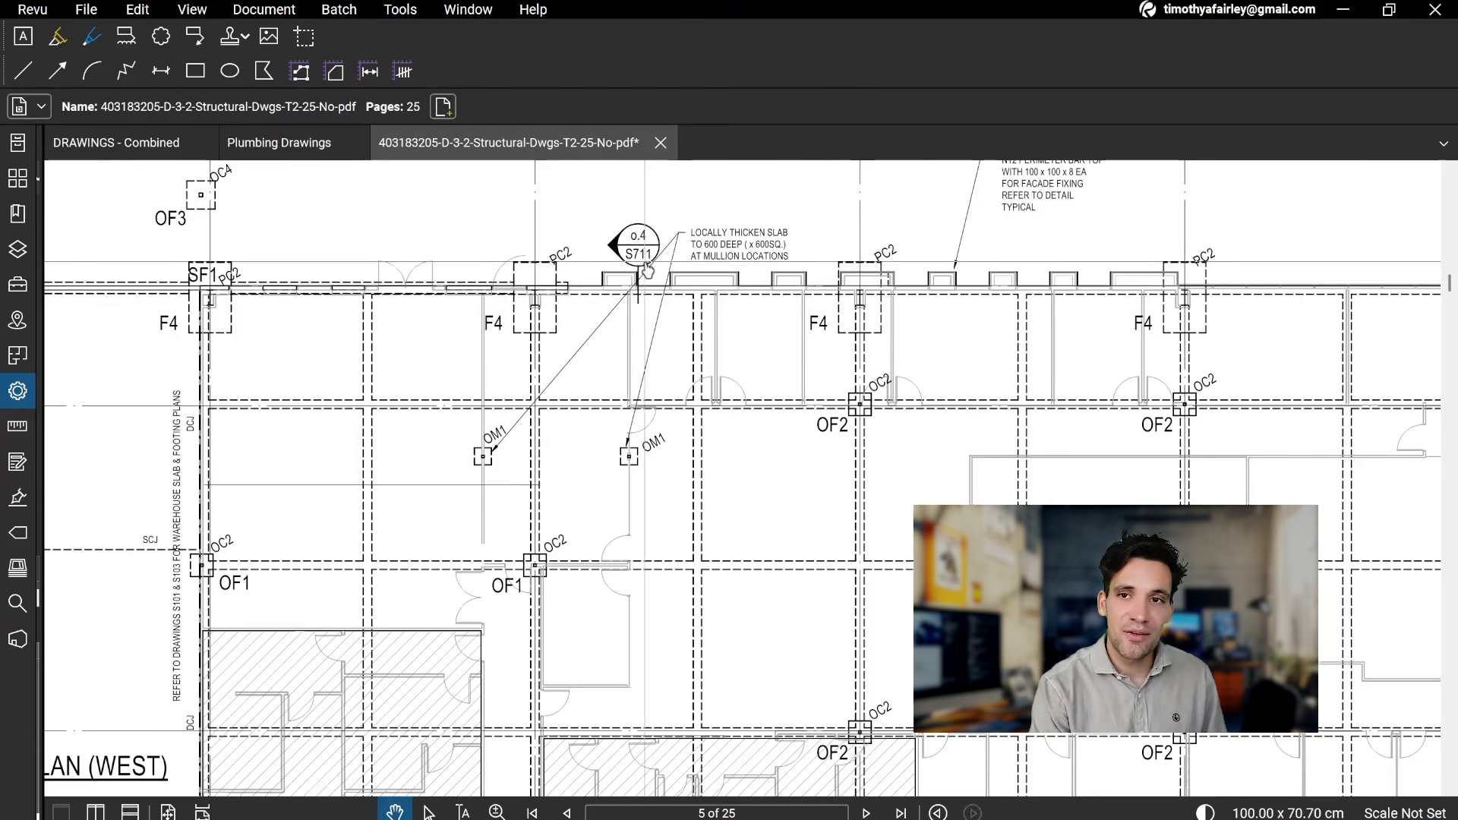
pyautogui.scroll(-1, 654, 259)
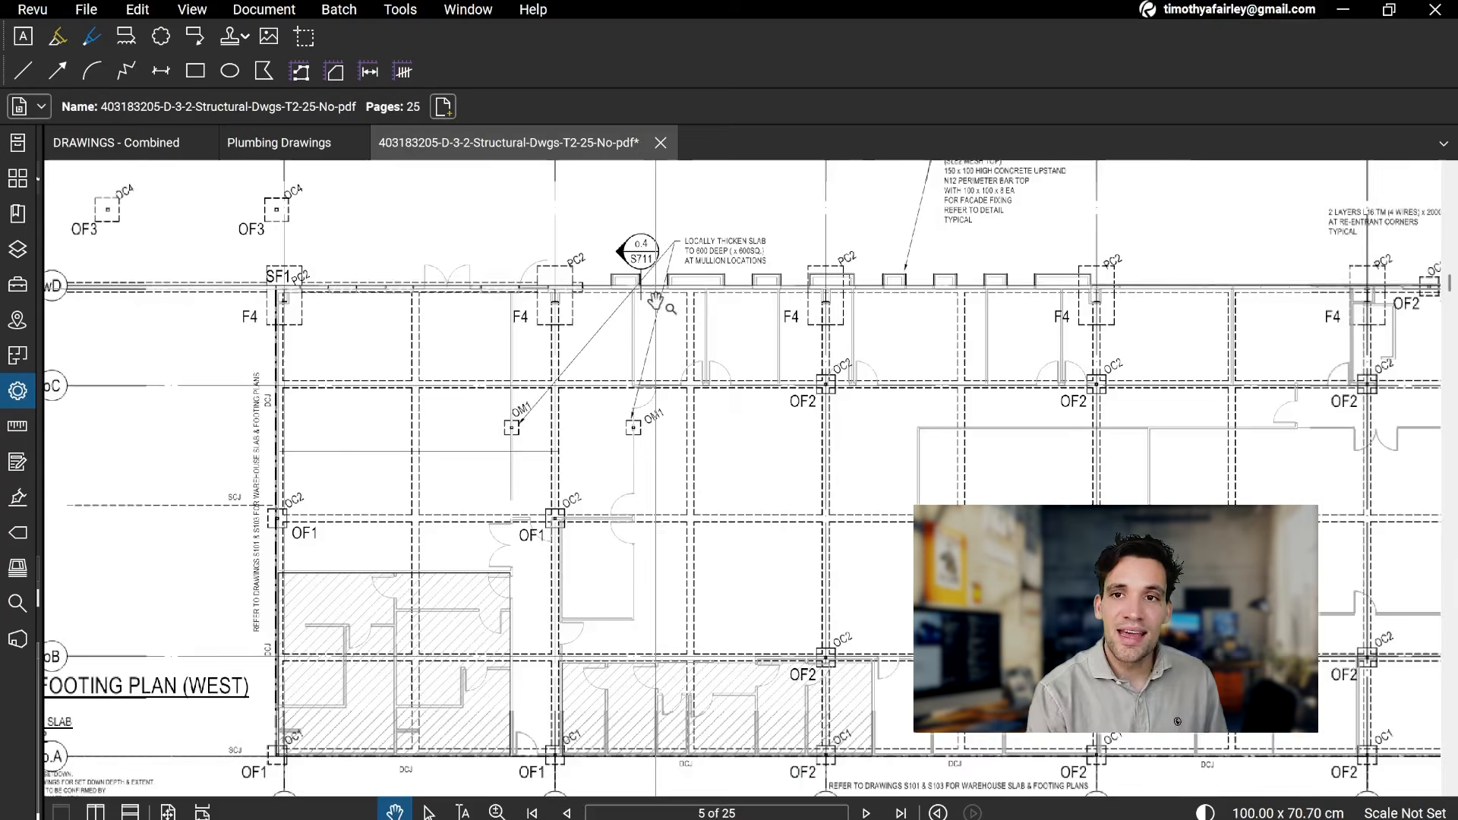
pyautogui.scroll(-2, 689, 414)
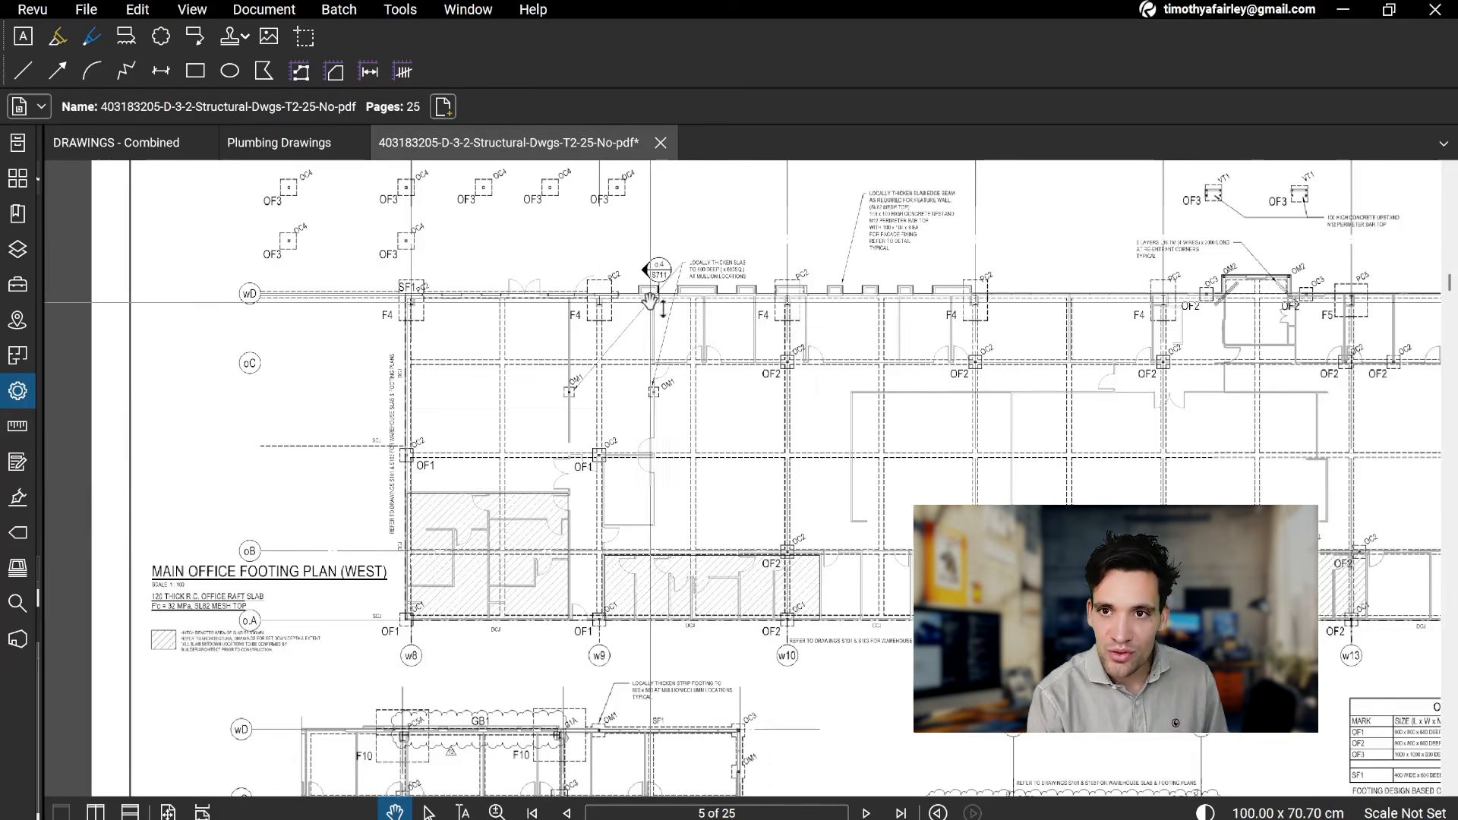
pyautogui.moveTo(643, 363); pyautogui.dragTo(637, 404)
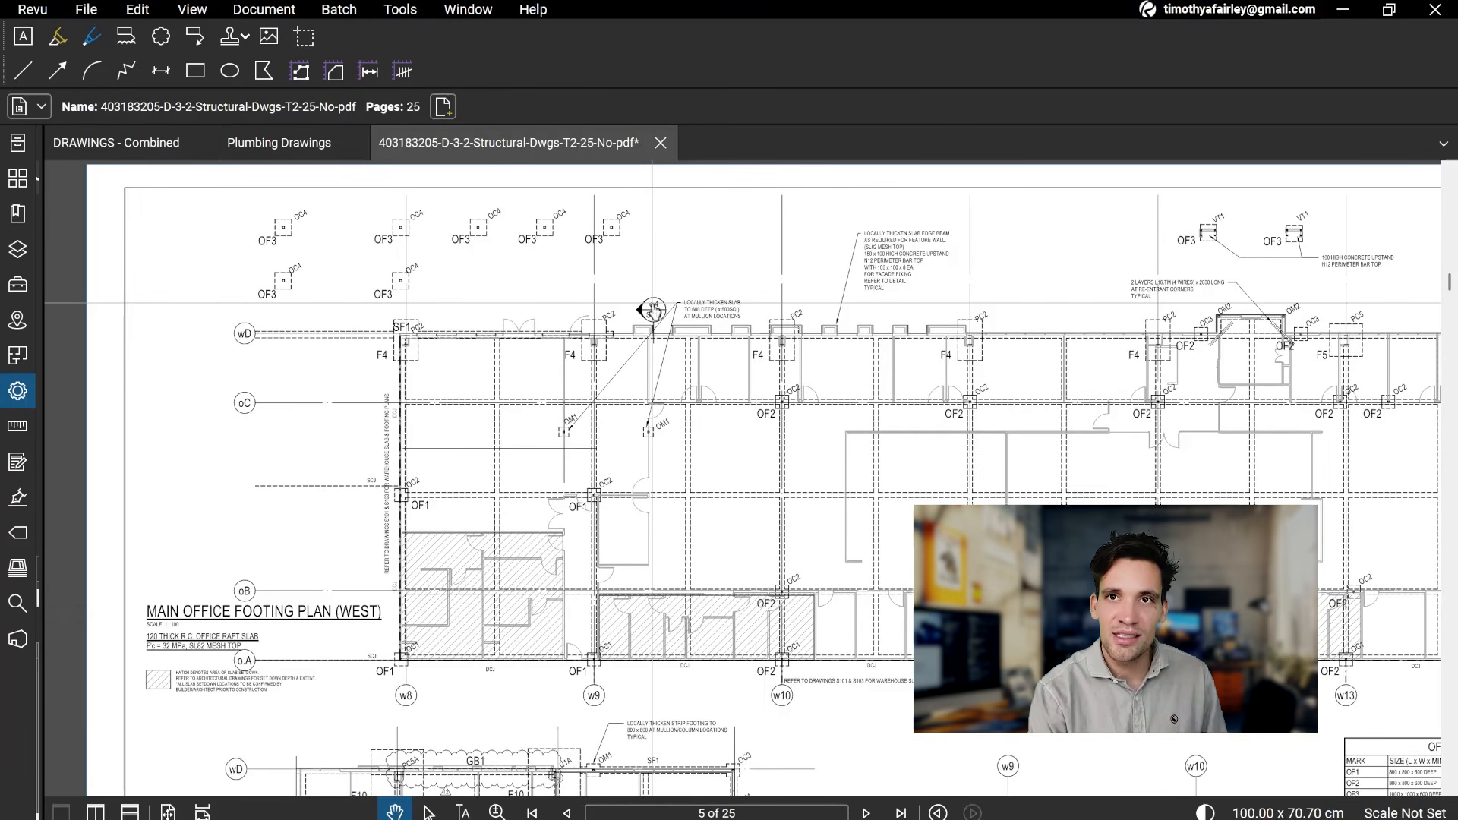
# Step: Search the current document for S711 and open section o.4 from the page 19 result
pyautogui.hotkey('ctrl', 'f')
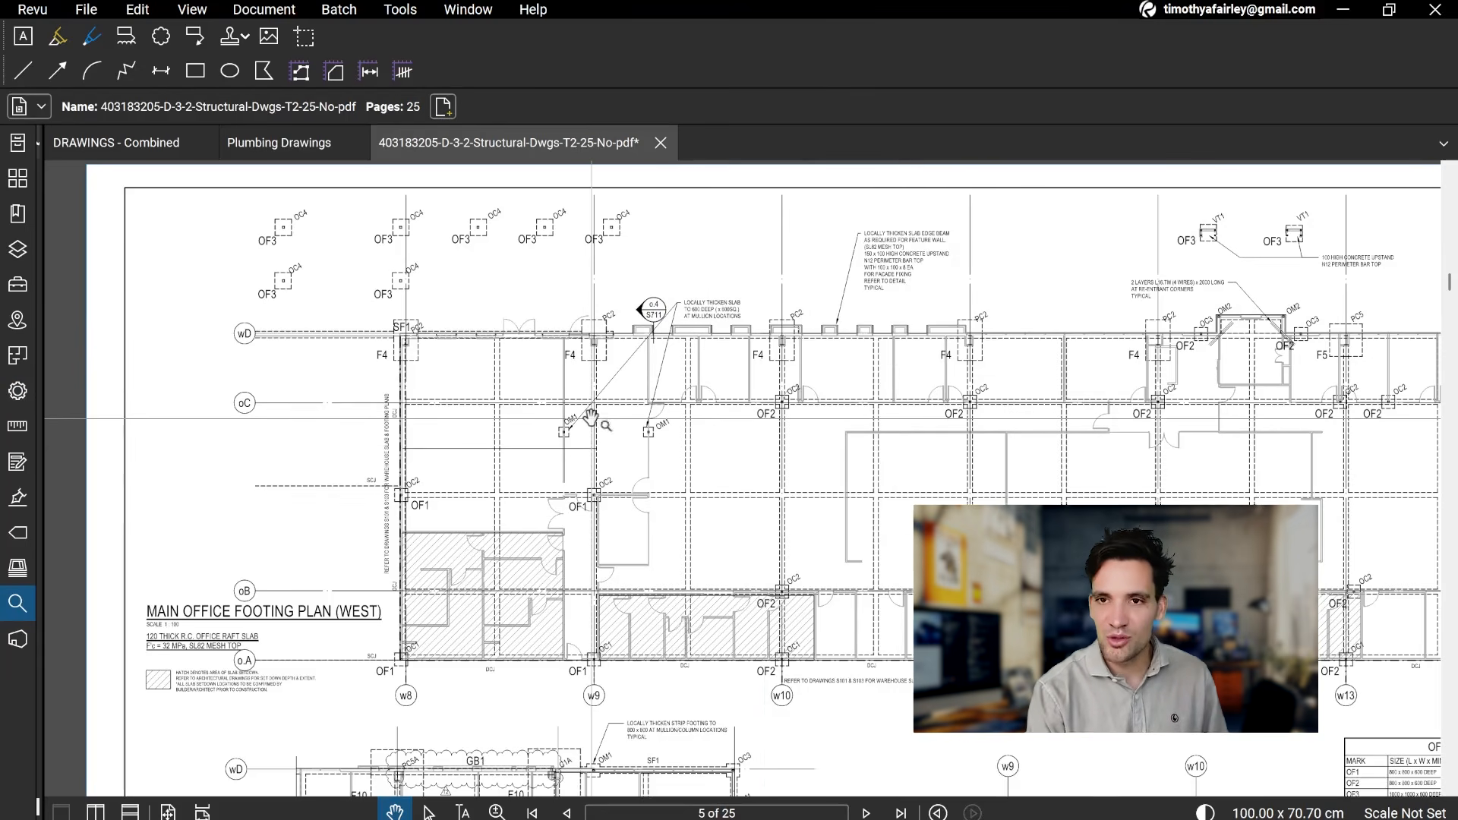
pyautogui.moveTo(40, 310); pyautogui.dragTo(334, 318)
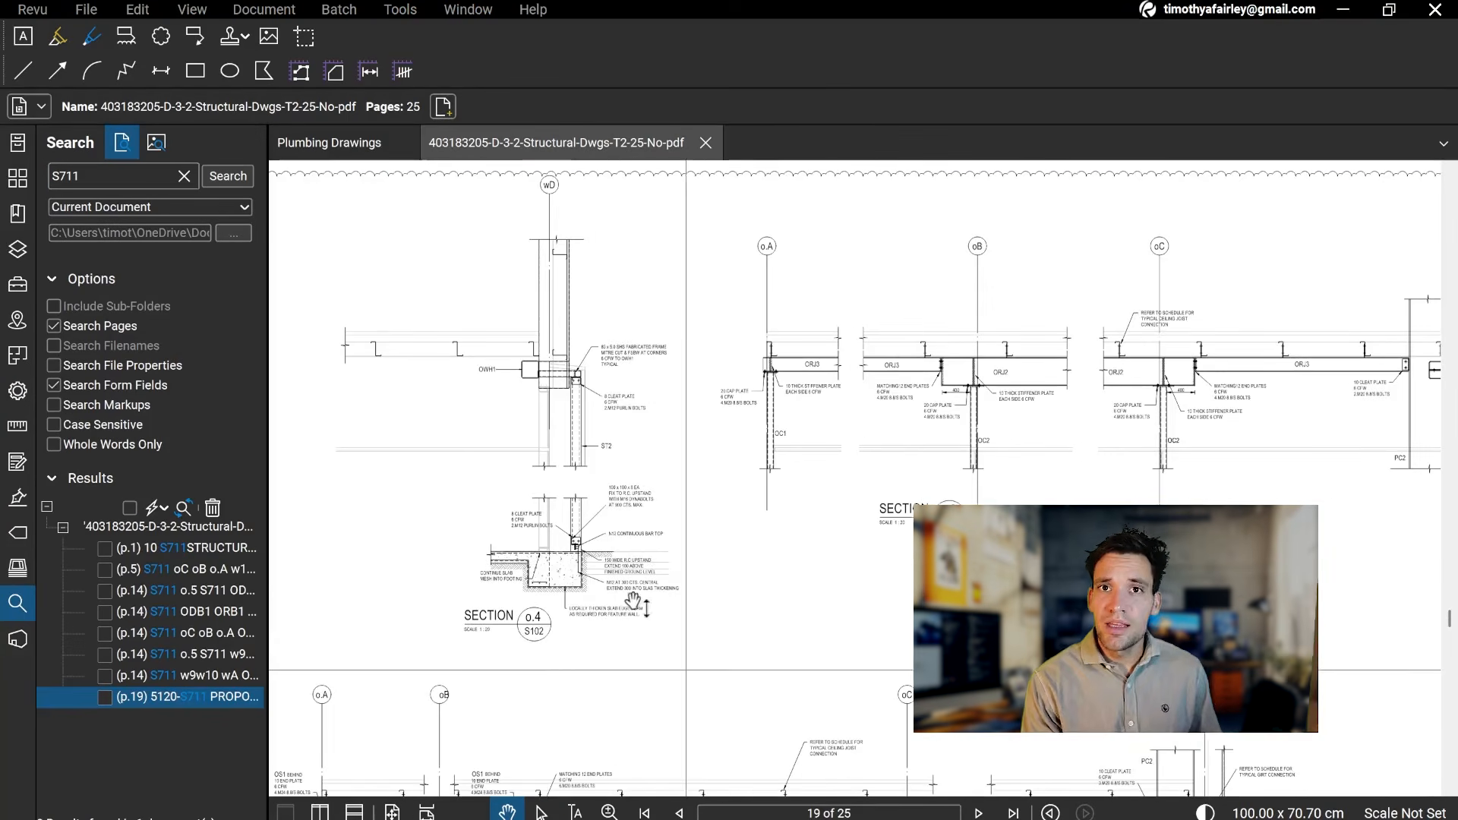
pyautogui.moveTo(861, 568); pyautogui.dragTo(693, 346)
pyautogui.moveTo(486, 228); pyautogui.dragTo(1050, 550)
pyautogui.scroll(3, 699, 544)
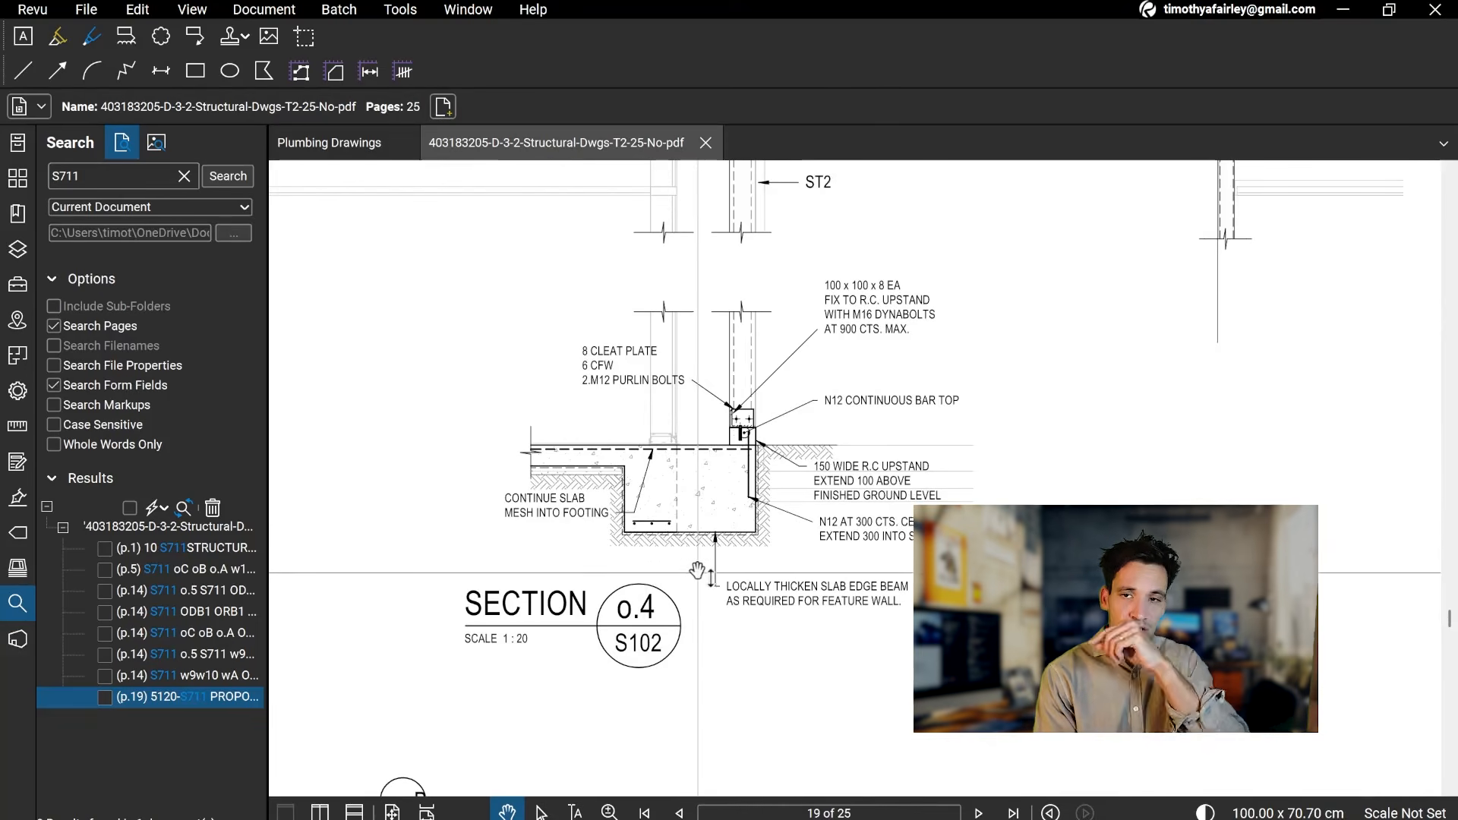
# Step: Examine the slab edge thickening, R.C. upstand and reinforcement notes in section o.4 on page 19
pyautogui.moveTo(698, 559); pyautogui.dragTo(697, 597)
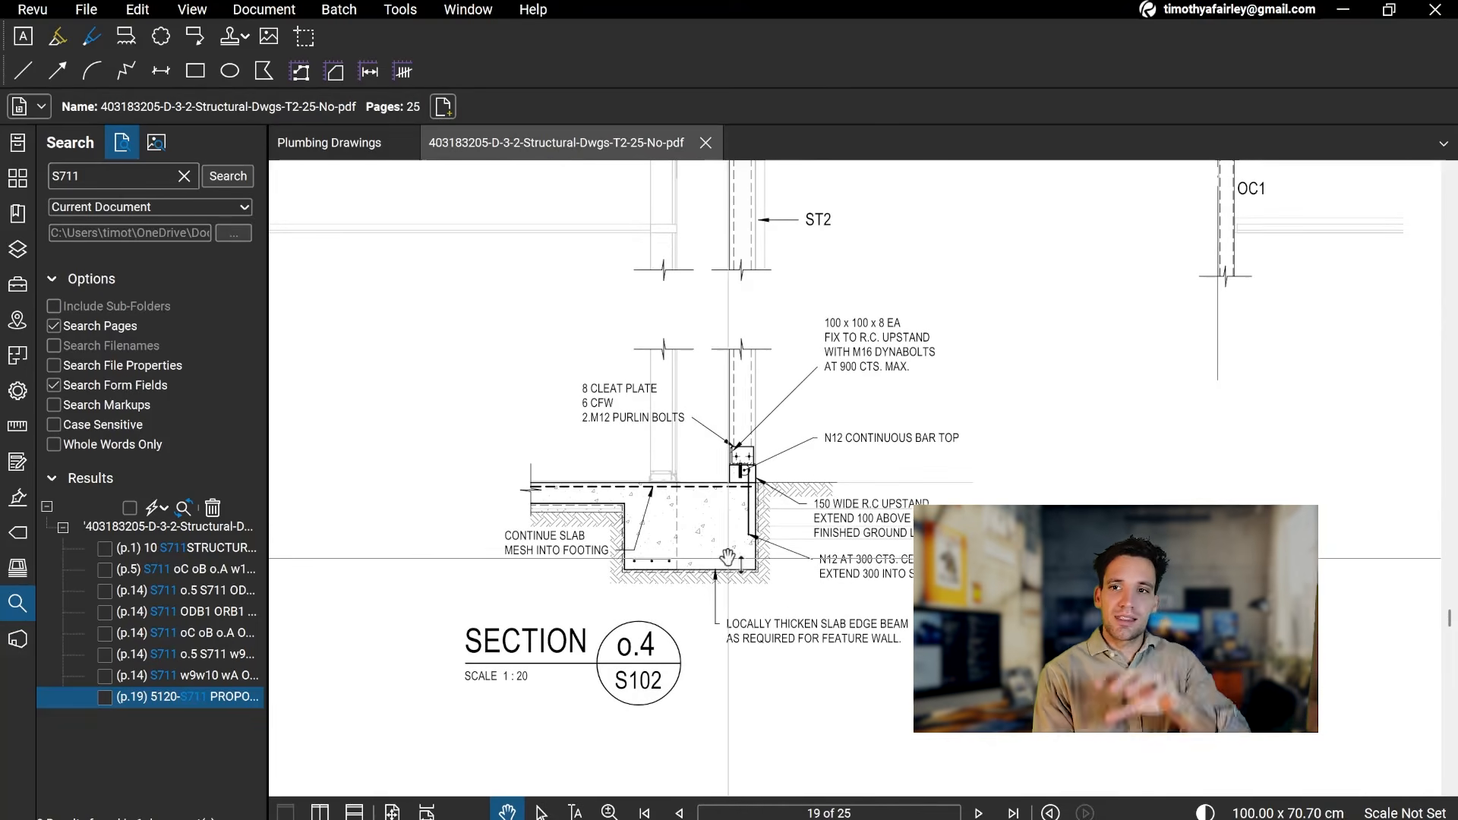
pyautogui.scroll(2, 732, 575)
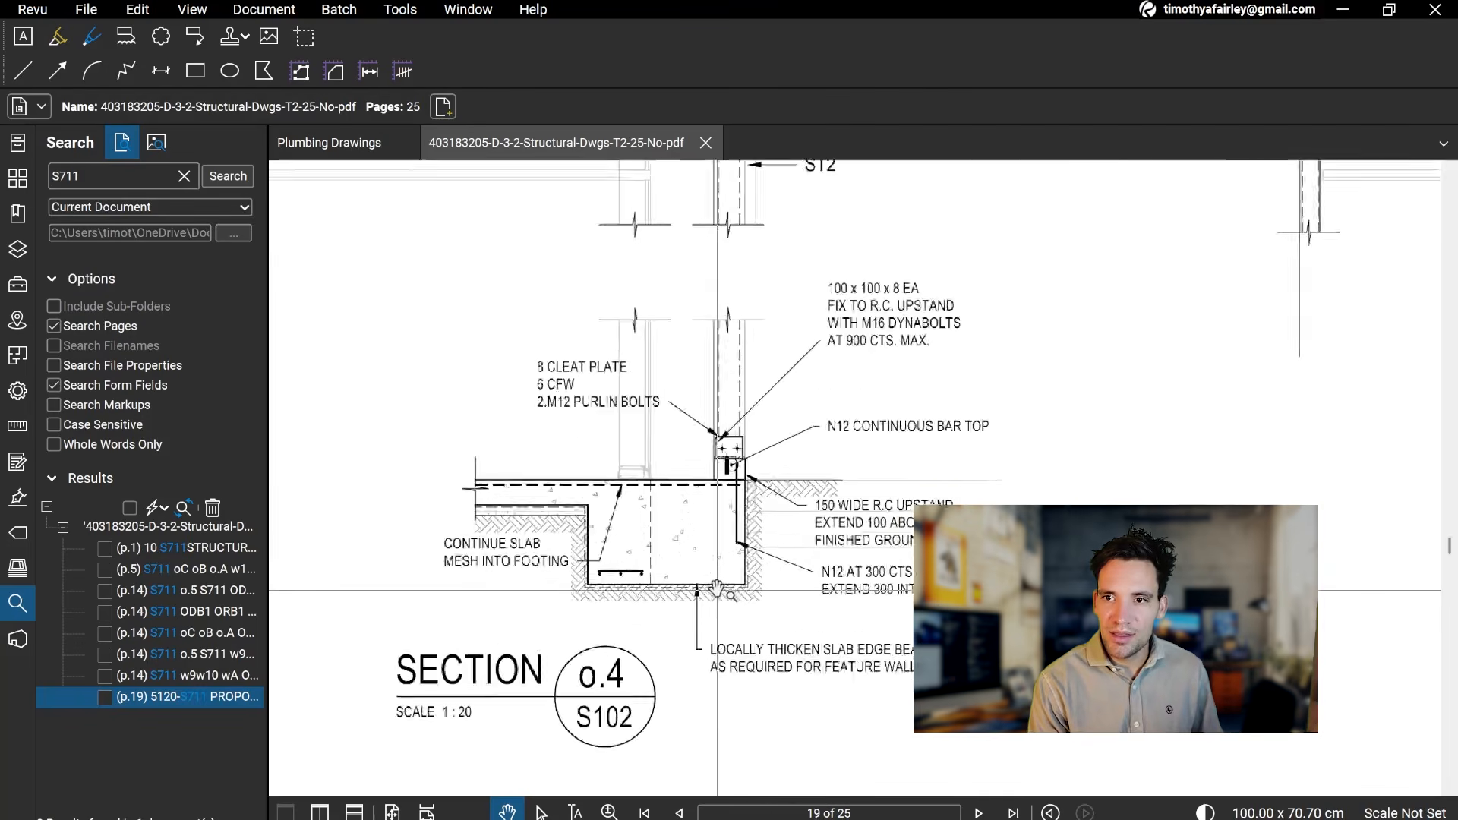
pyautogui.scroll(-2, 717, 587)
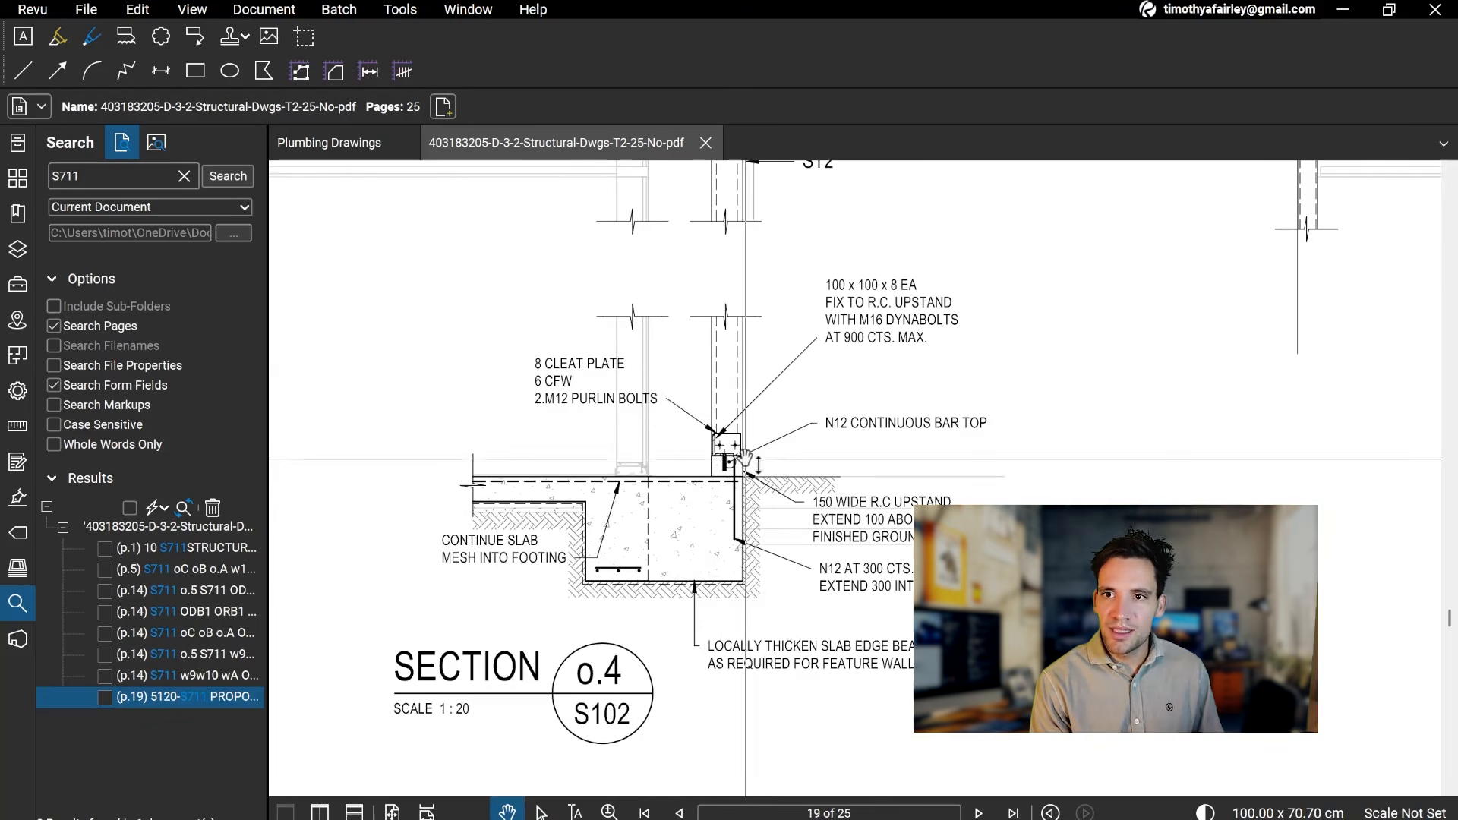
pyautogui.scroll(3, 737, 453)
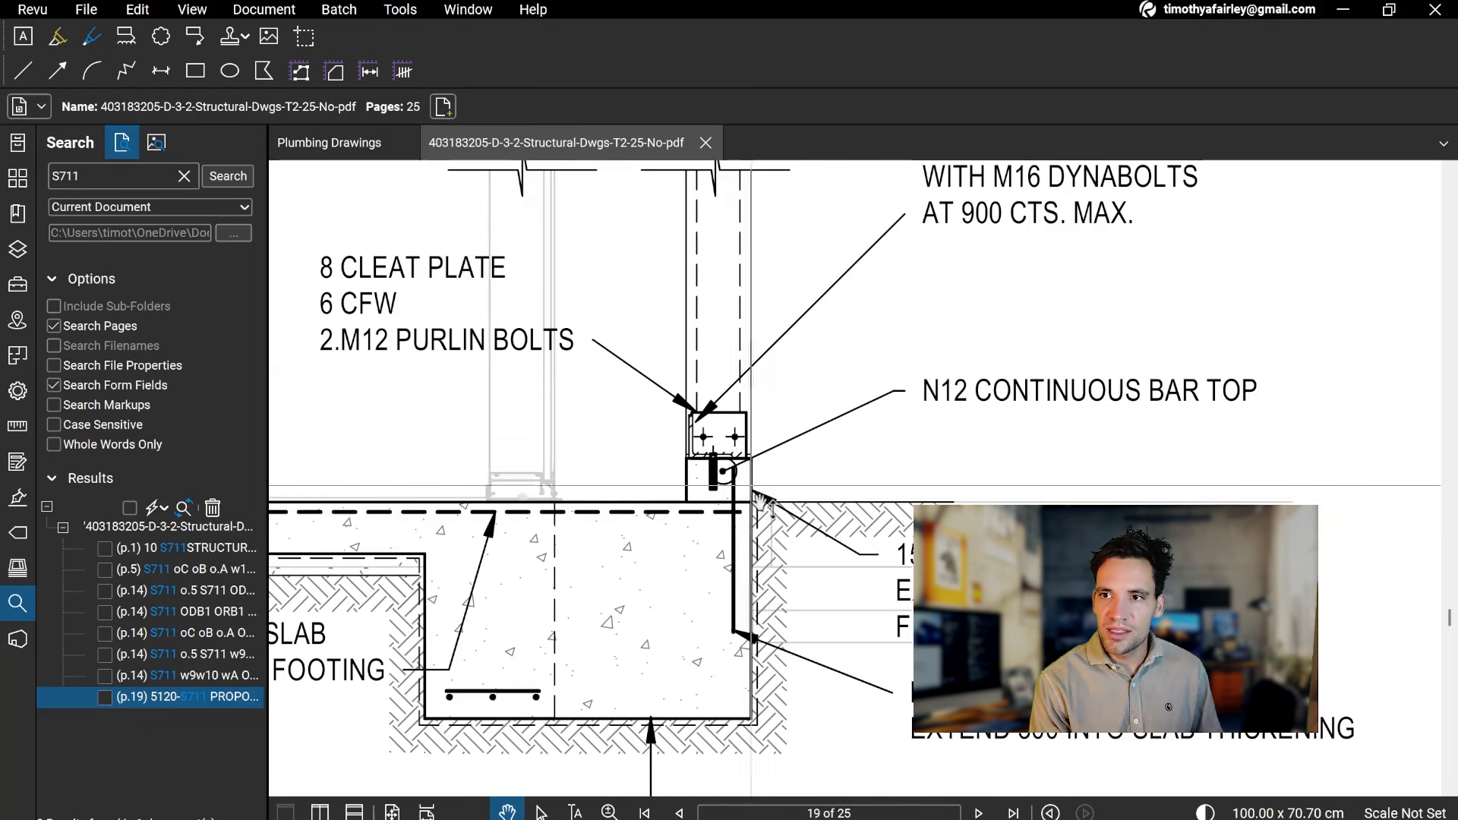
pyautogui.moveTo(719, 453); pyautogui.dragTo(714, 505)
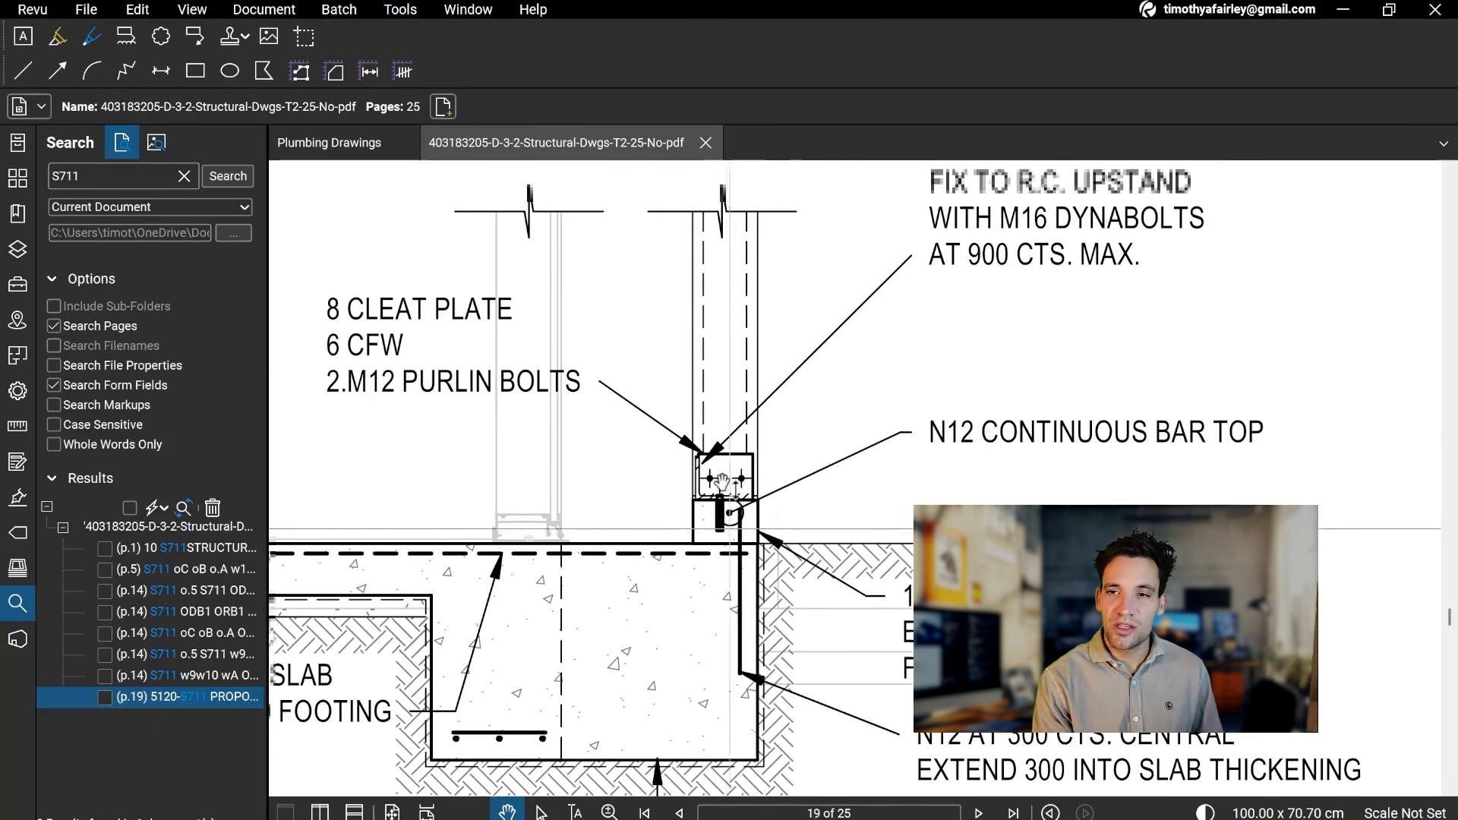
pyautogui.scroll(3, 724, 505)
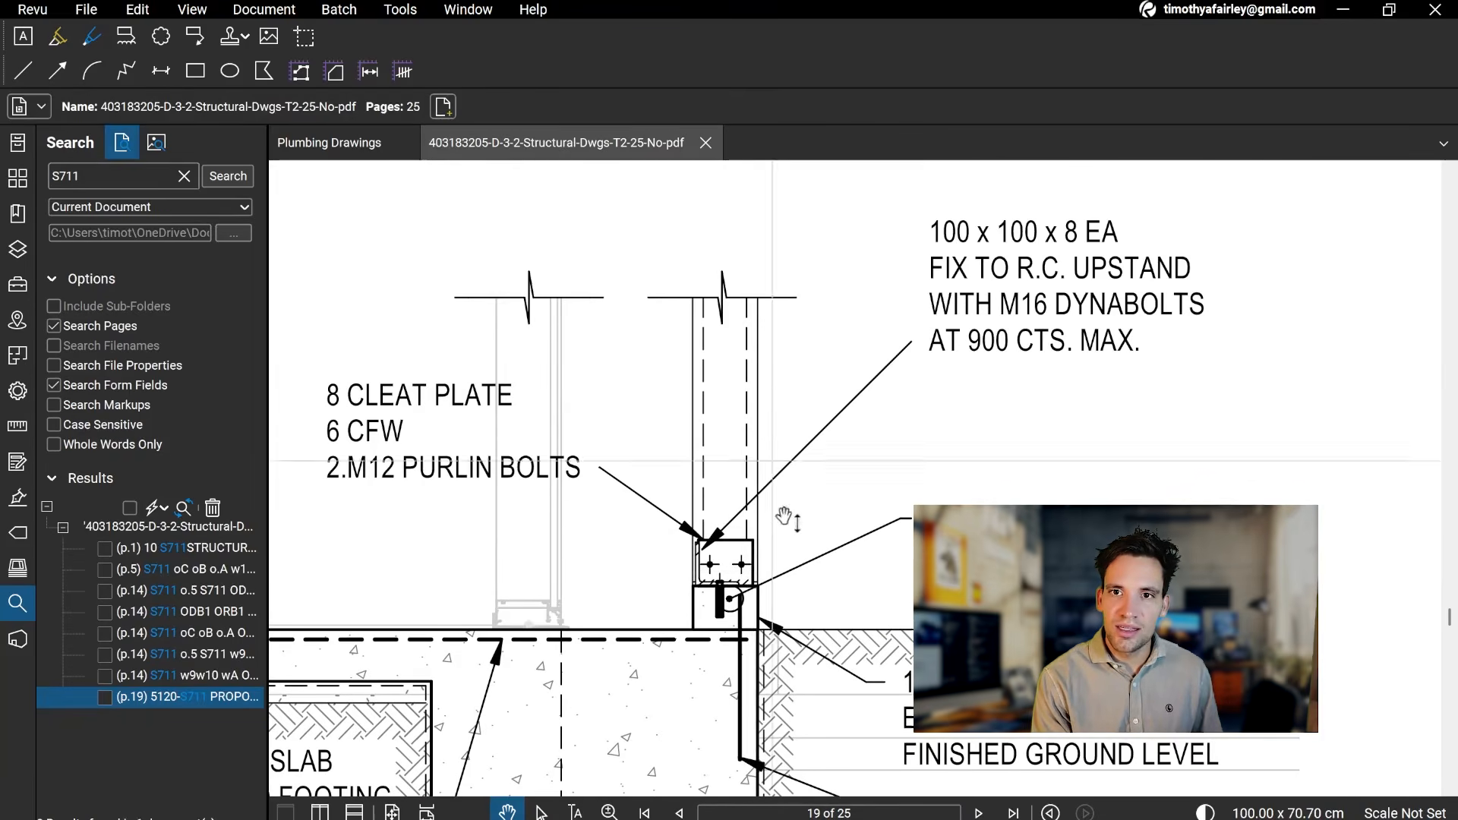
pyautogui.scroll(-4, 754, 541)
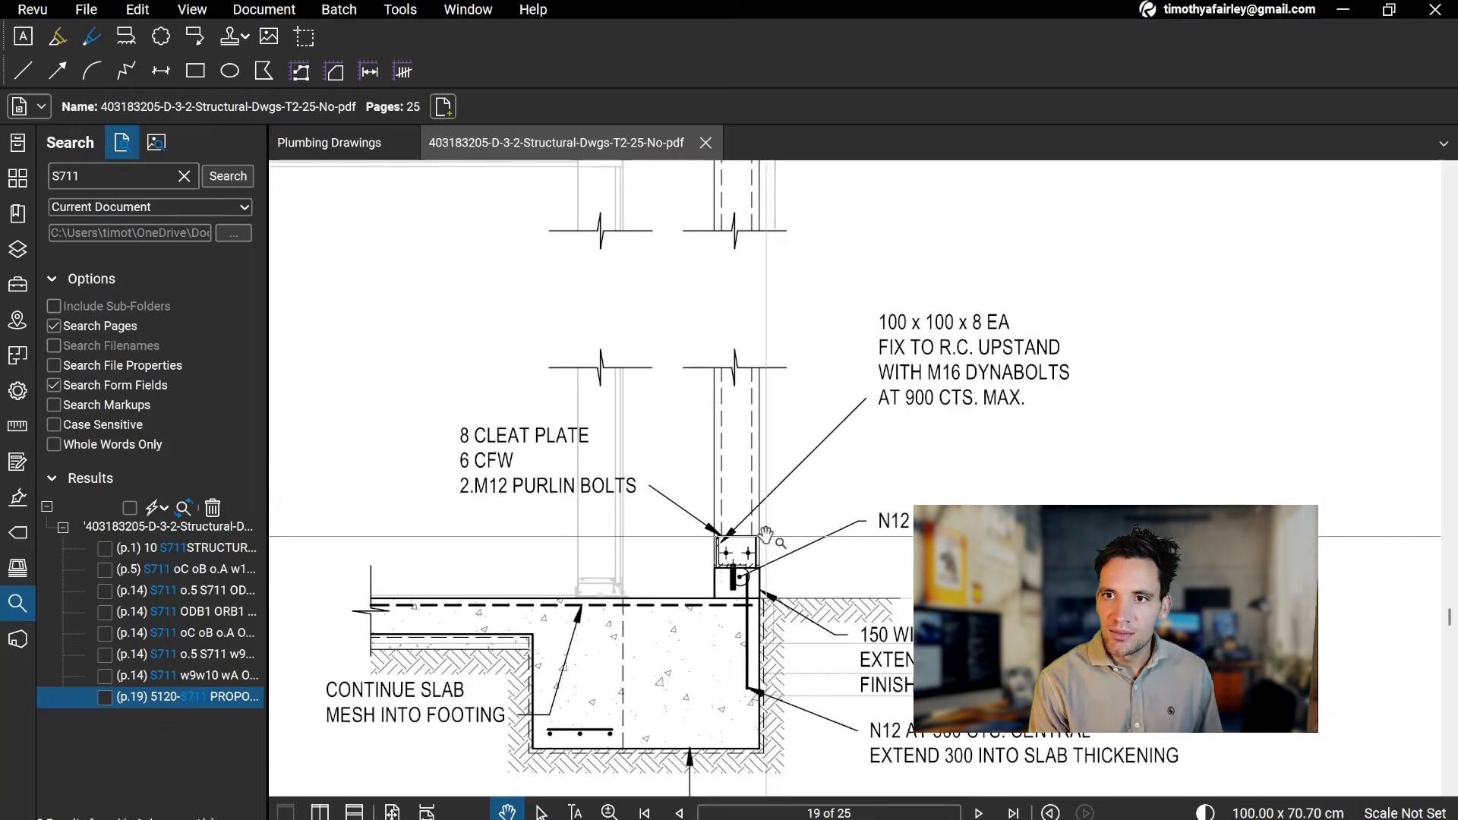
# Step: Revisit the S711 section mark on page 5 from the search results, and return to section o.4 on page 19
pyautogui.click(208, 570)
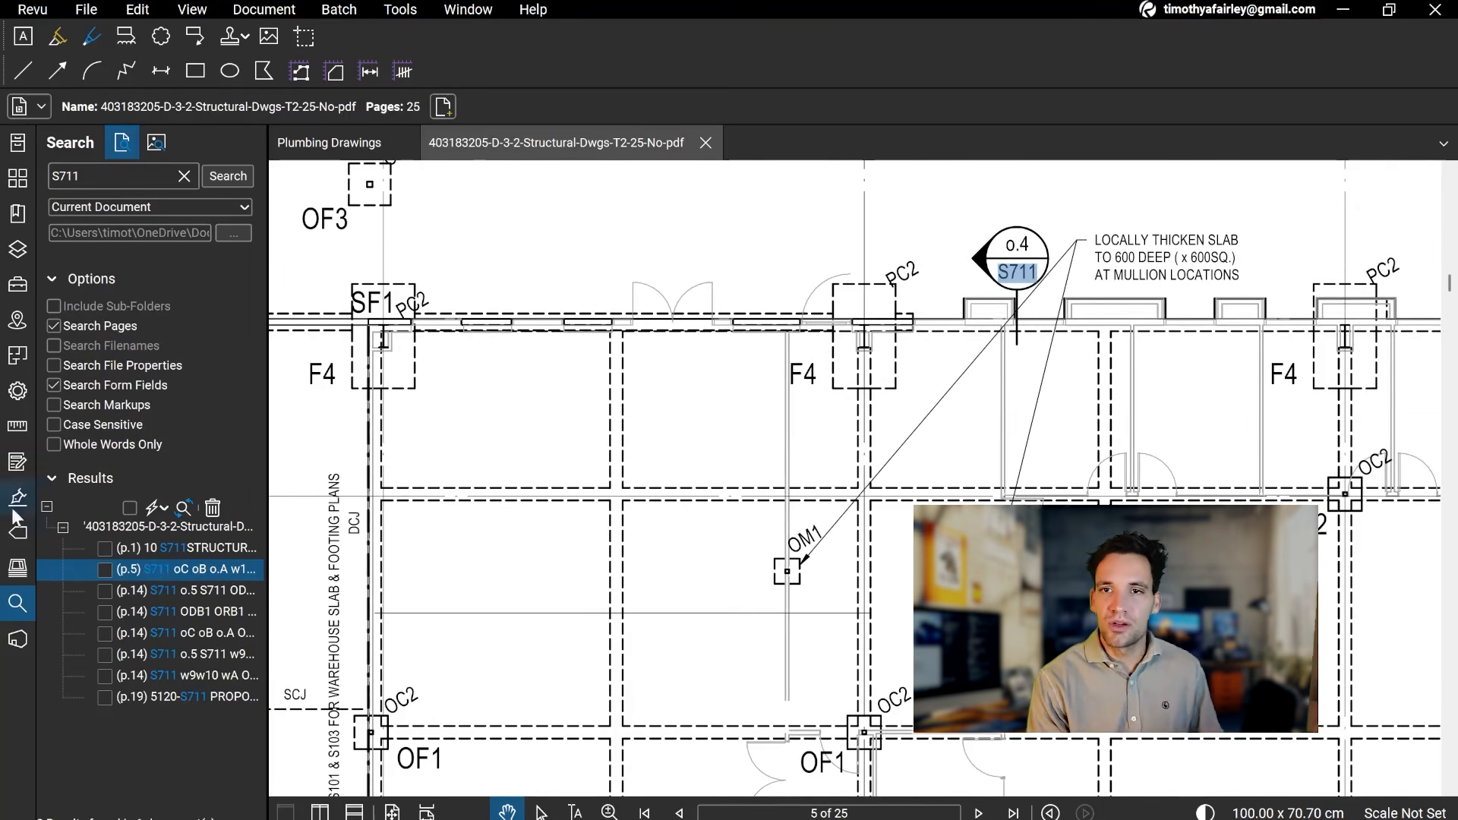
pyautogui.click(129, 696)
pyautogui.scroll(-3, 833, 566)
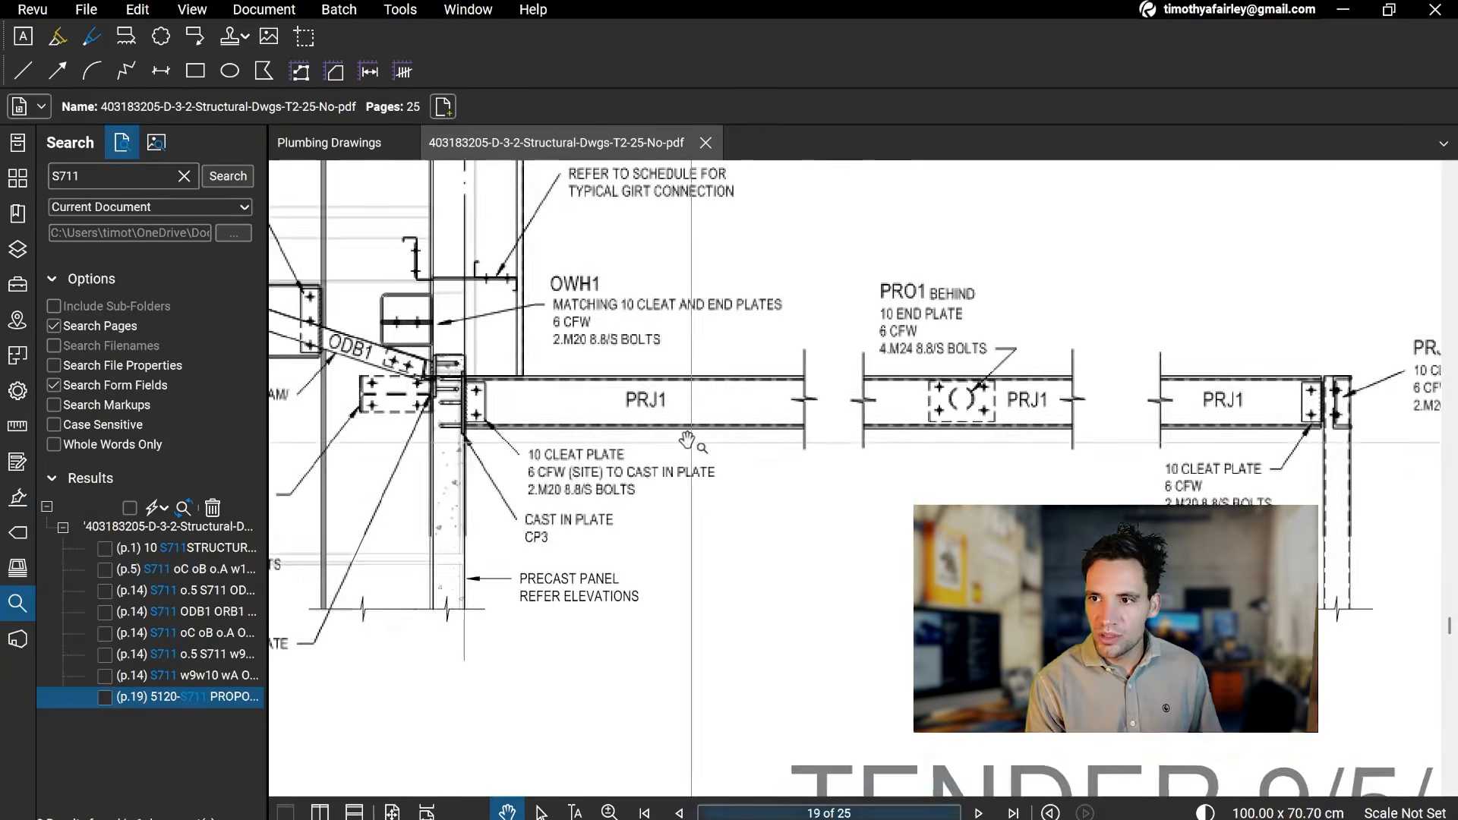
pyautogui.moveTo(632, 395); pyautogui.dragTo(893, 715)
pyautogui.moveTo(599, 353); pyautogui.dragTo(762, 482)
pyautogui.moveTo(713, 362)
pyautogui.mouseDown()
pyautogui.moveTo(726, 537)
pyautogui.moveTo(906, 479)
pyautogui.mouseUp()
pyautogui.moveTo(477, 631); pyautogui.dragTo(804, 436)
pyautogui.moveTo(600, 476); pyautogui.dragTo(833, 603)
pyautogui.scroll(3, 833, 602)
pyautogui.moveTo(866, 680); pyautogui.dragTo(823, 619)
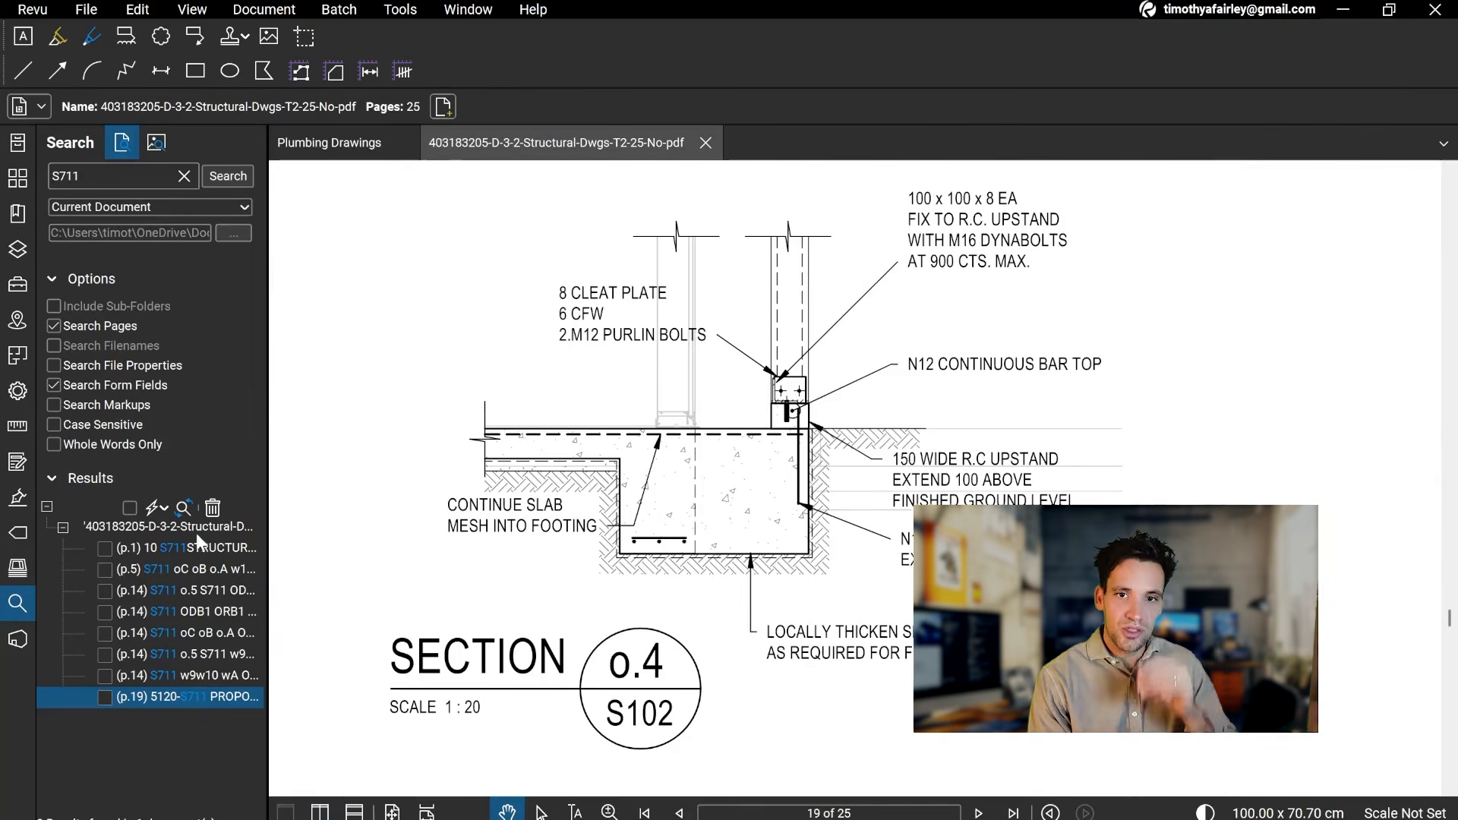
# Step: Compare the S711 mark's location on the page 5 plan with drawing sheet S711 on page 19 using the search results
pyautogui.click(197, 566)
pyautogui.scroll(-6, 757, 469)
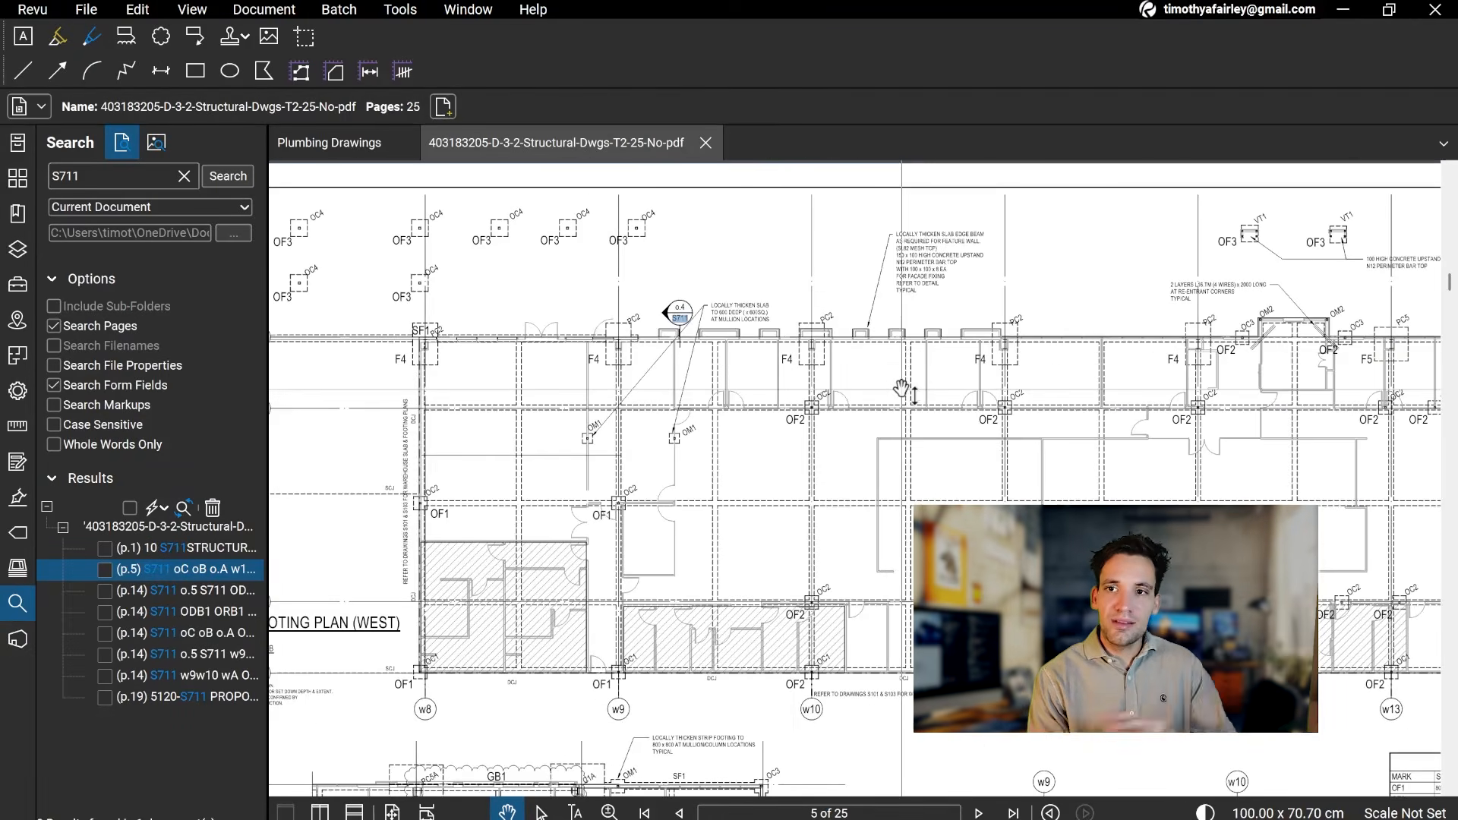
pyautogui.click(204, 700)
pyautogui.scroll(5, 664, 429)
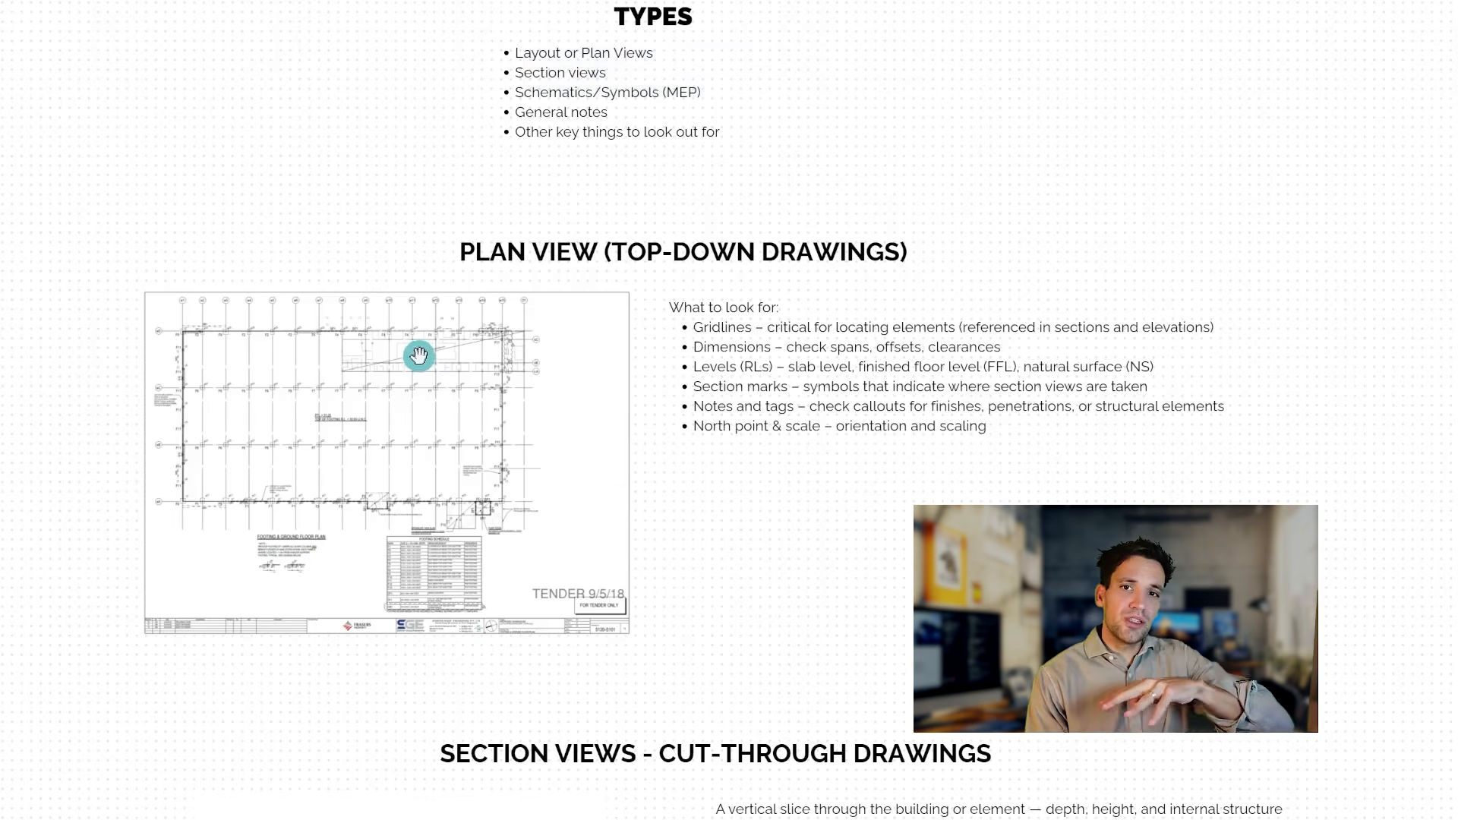
# Step: Switch to the drawing types notes board and view the Section Views - Cut-Through Drawings part
pyautogui.scroll(-4, 683, 456)
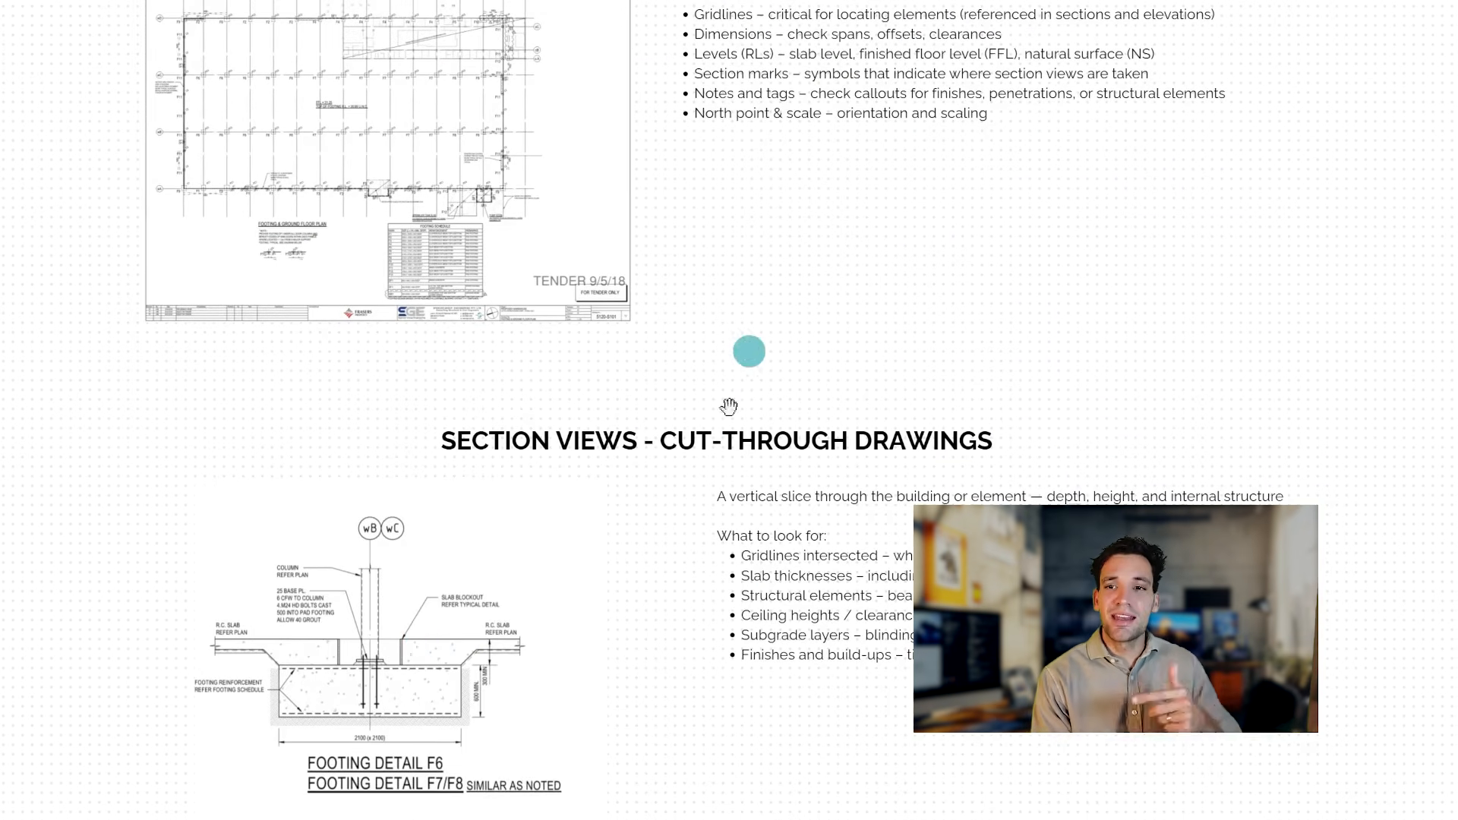
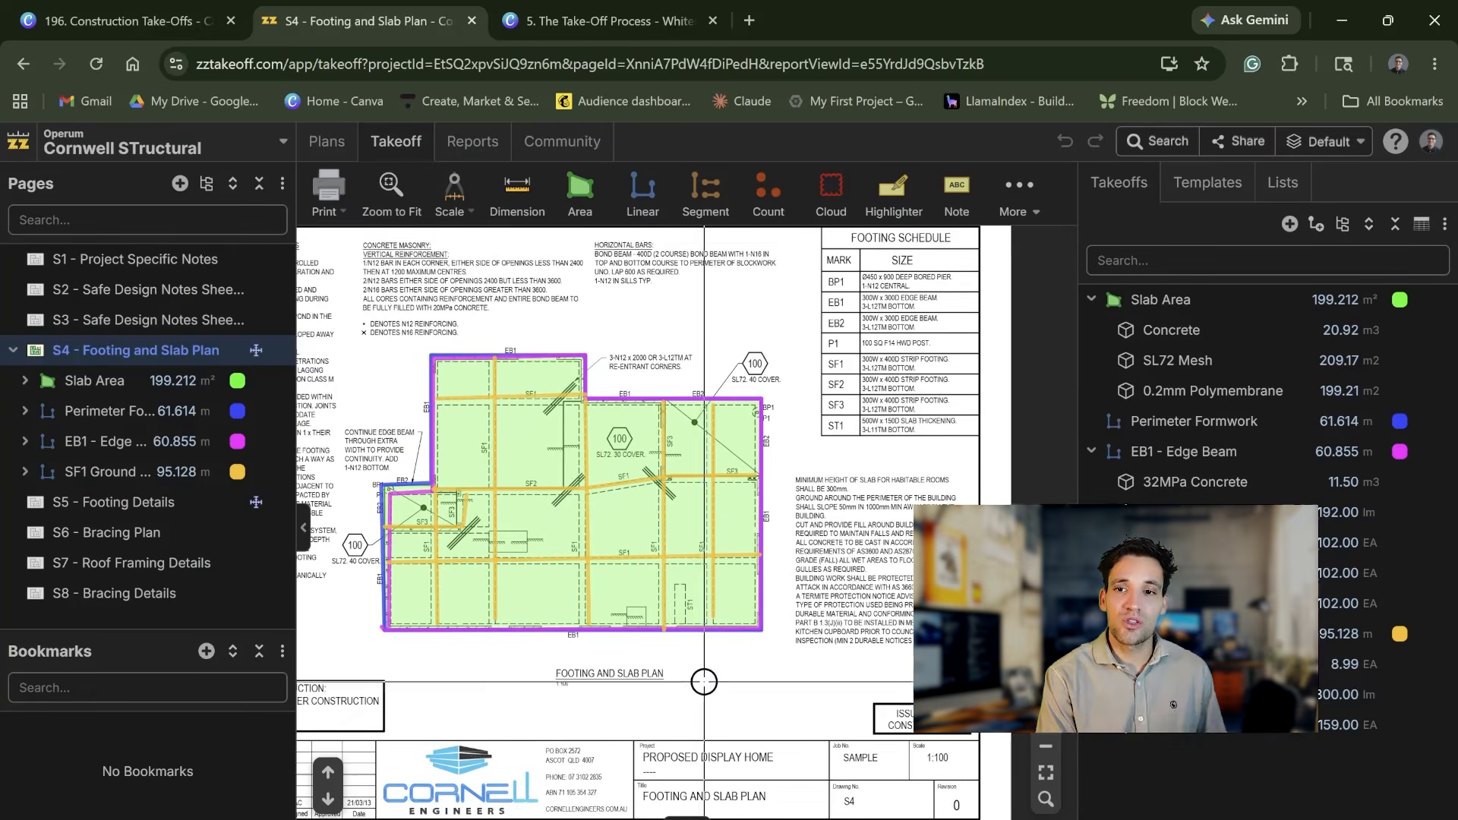
# Step: Look through the drawing scale options available for the Footing and Slab Plan
pyautogui.click(456, 196)
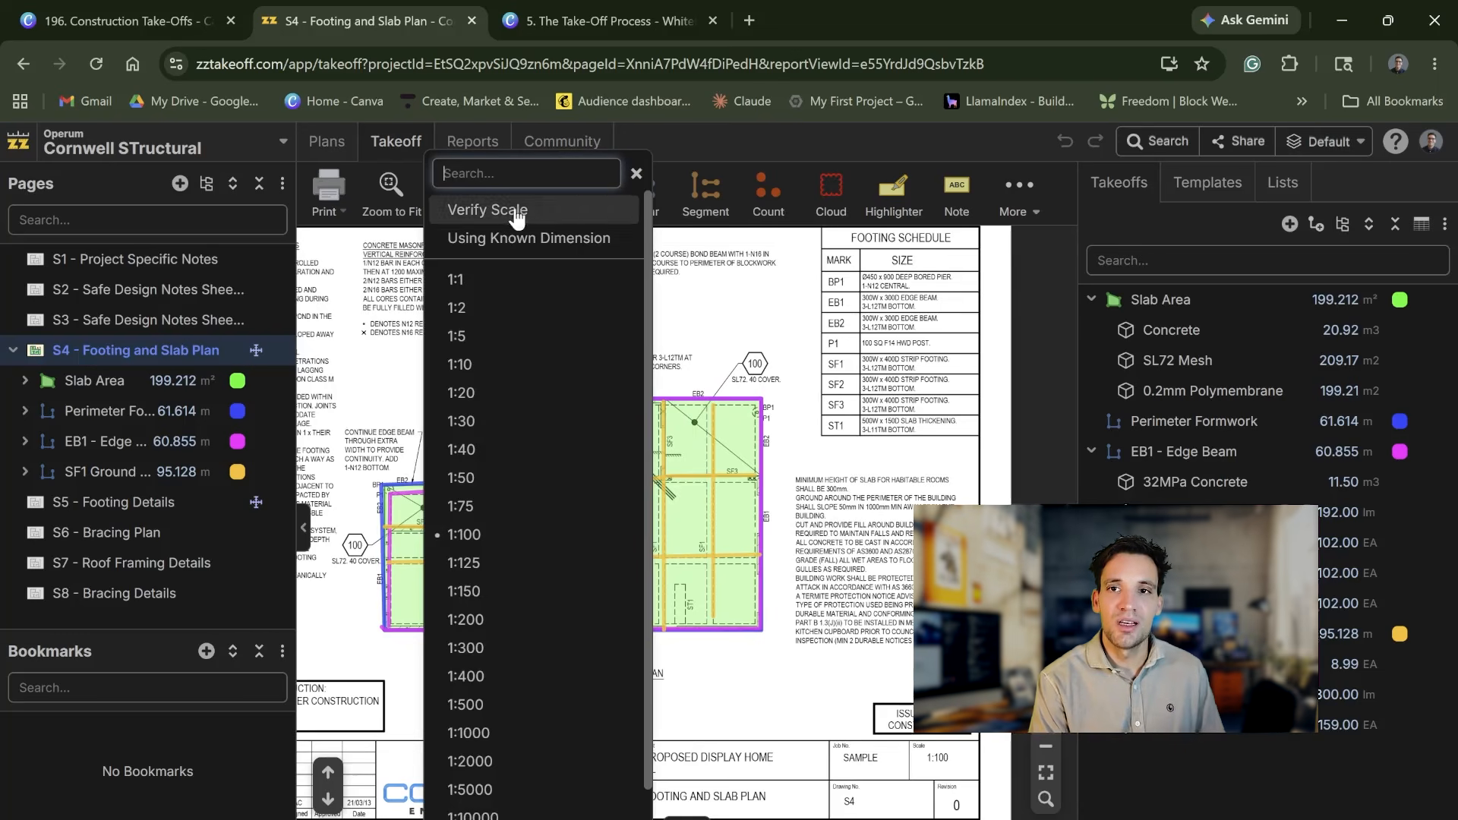
pyautogui.click(600, 251)
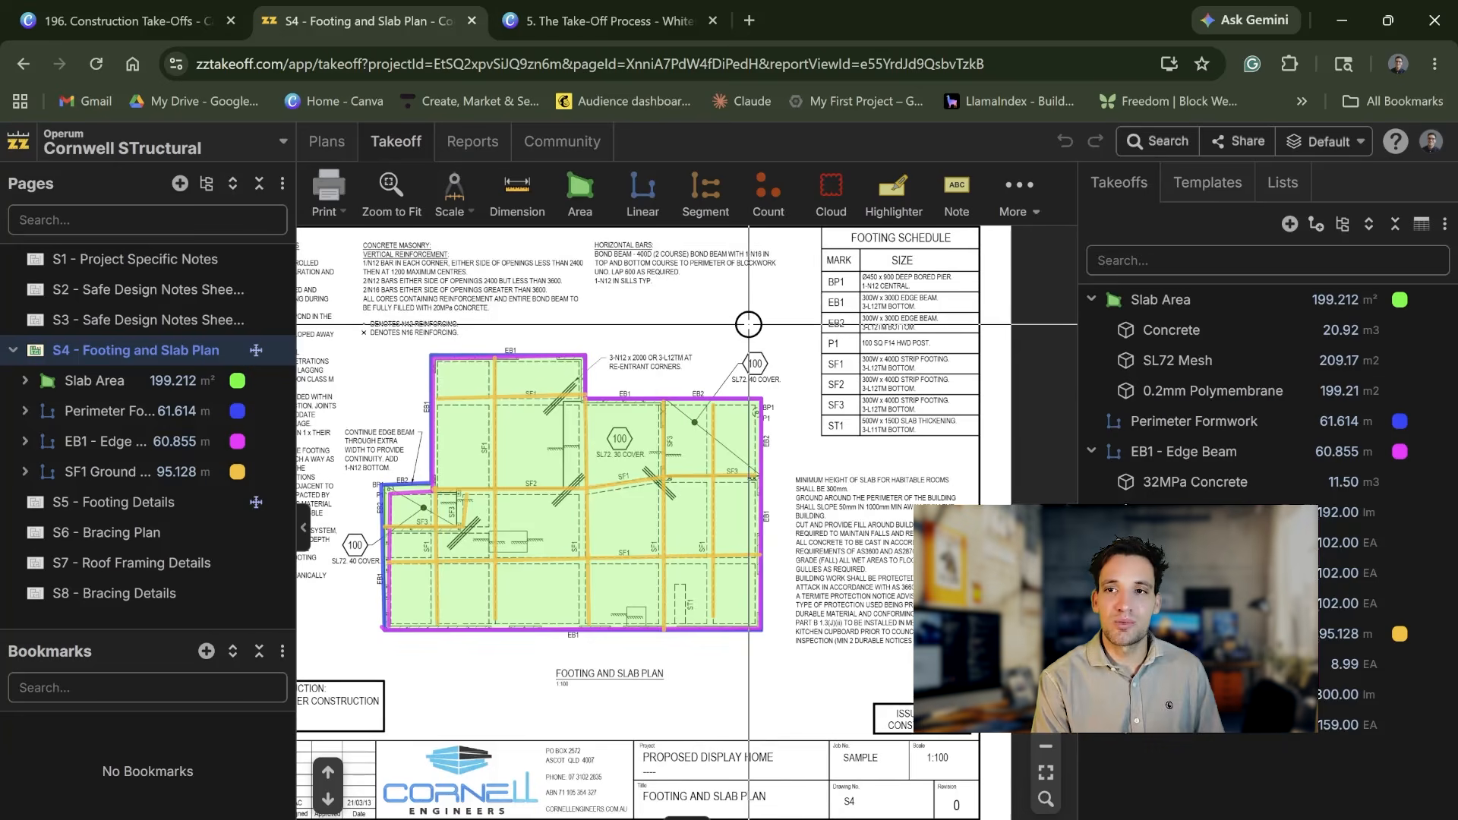
pyautogui.scroll(1, 437, 530)
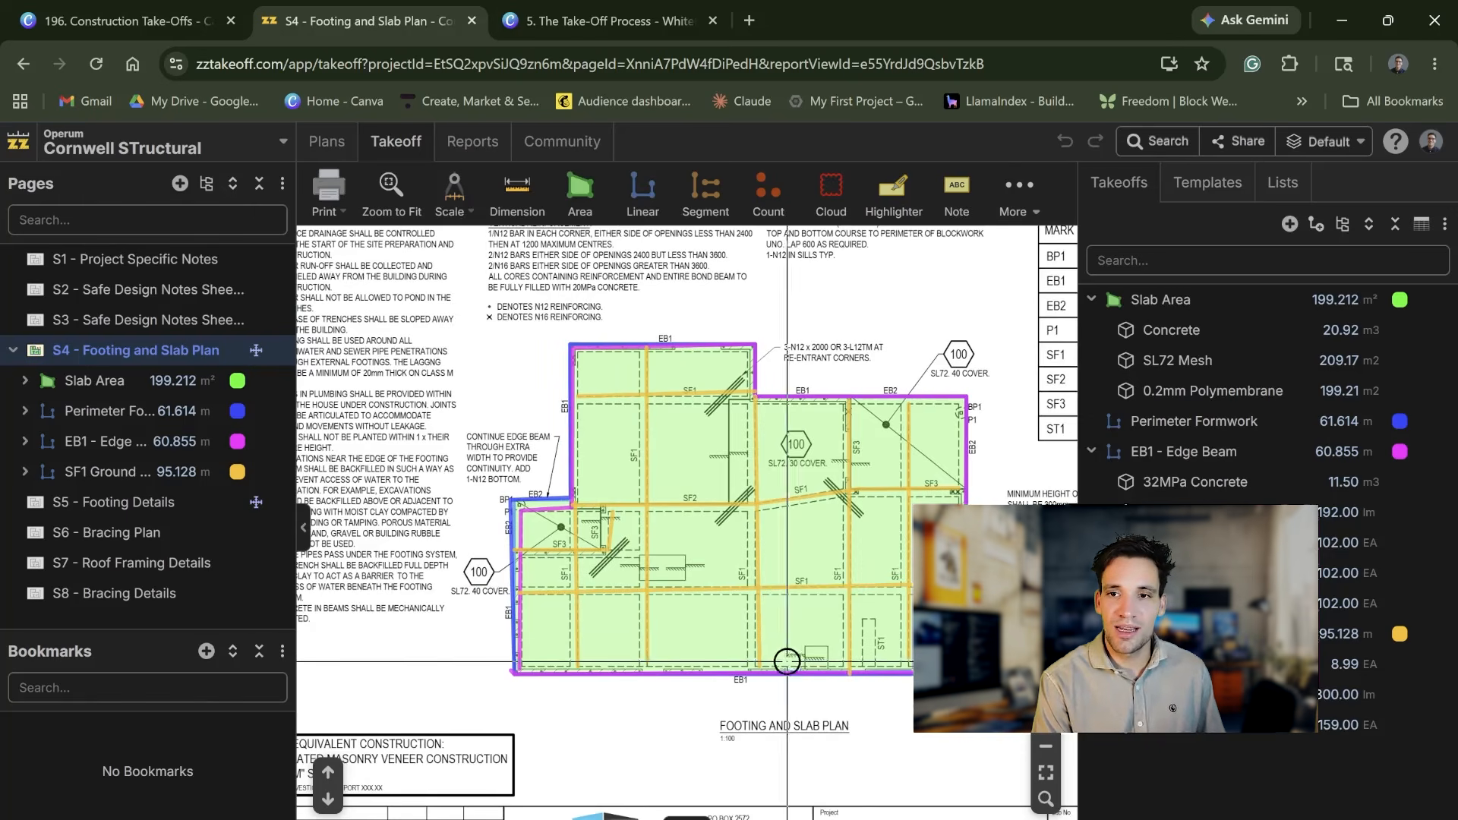
# Step: Open page S5 - Footing Details and examine the dimensions and scale note of the typical SF1 detail
pyautogui.click(123, 507)
pyautogui.scroll(8, 626, 374)
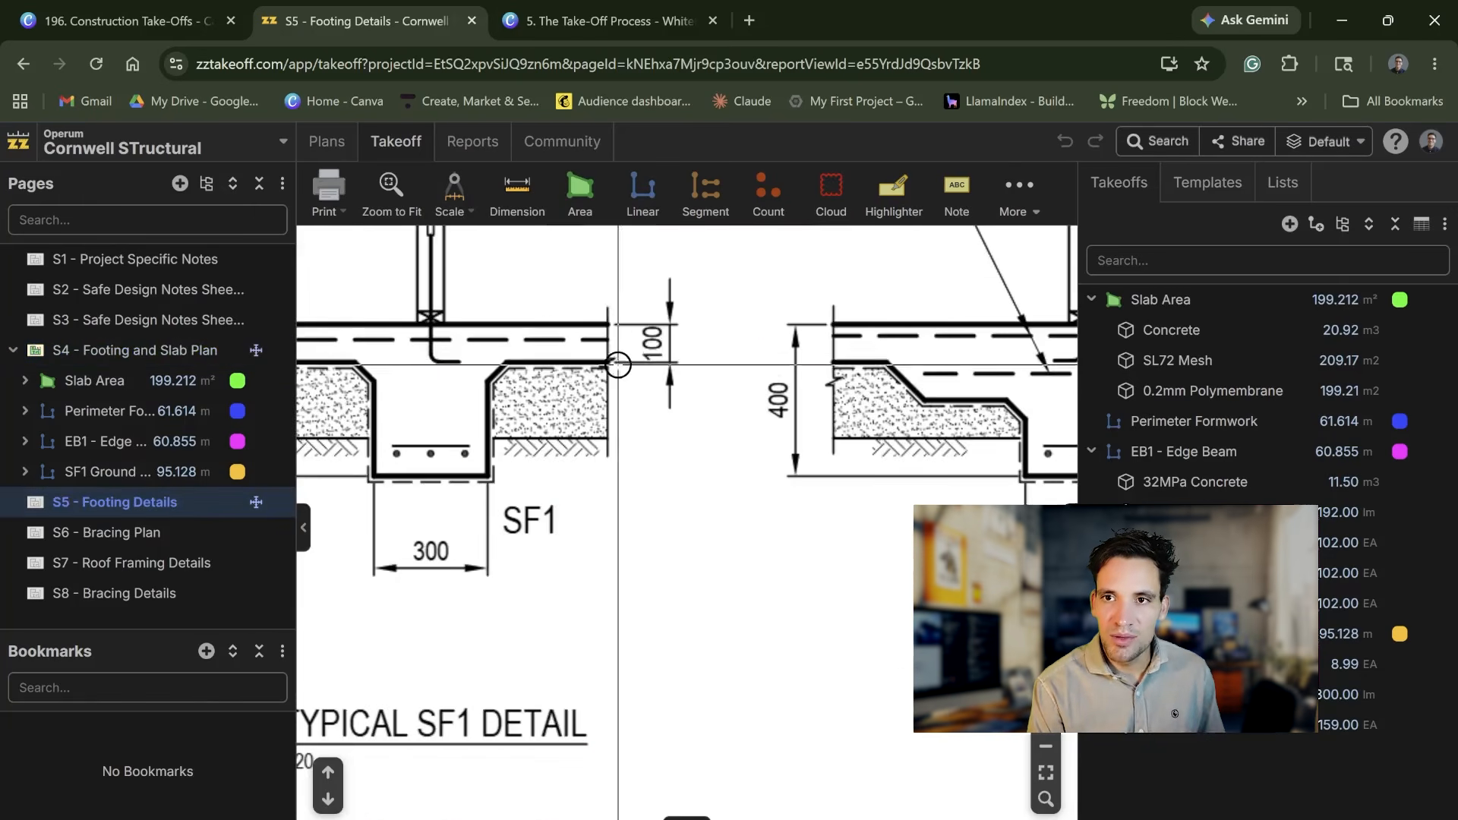
pyautogui.scroll(-4, 733, 556)
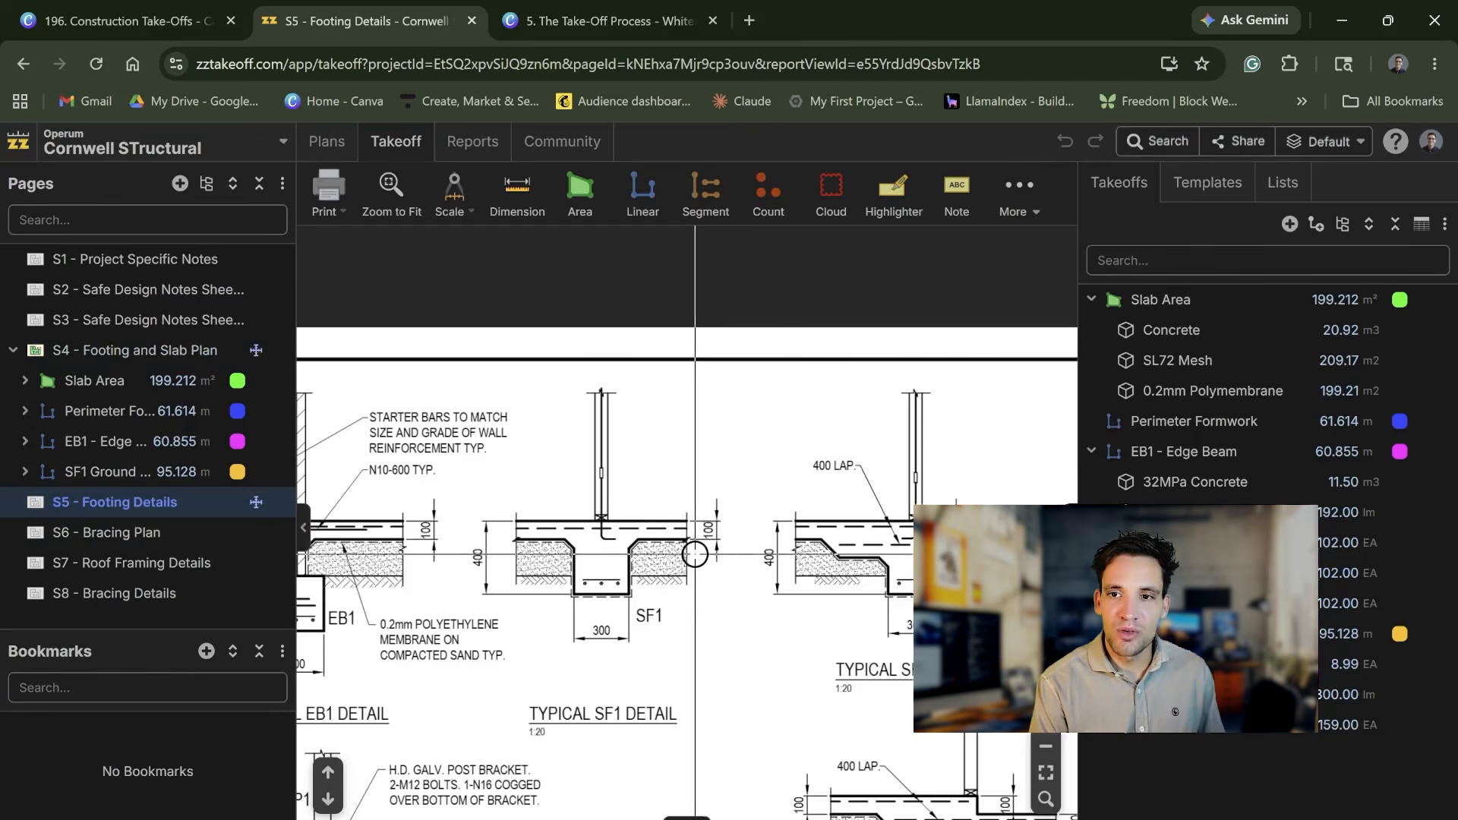
pyautogui.scroll(4, 583, 759)
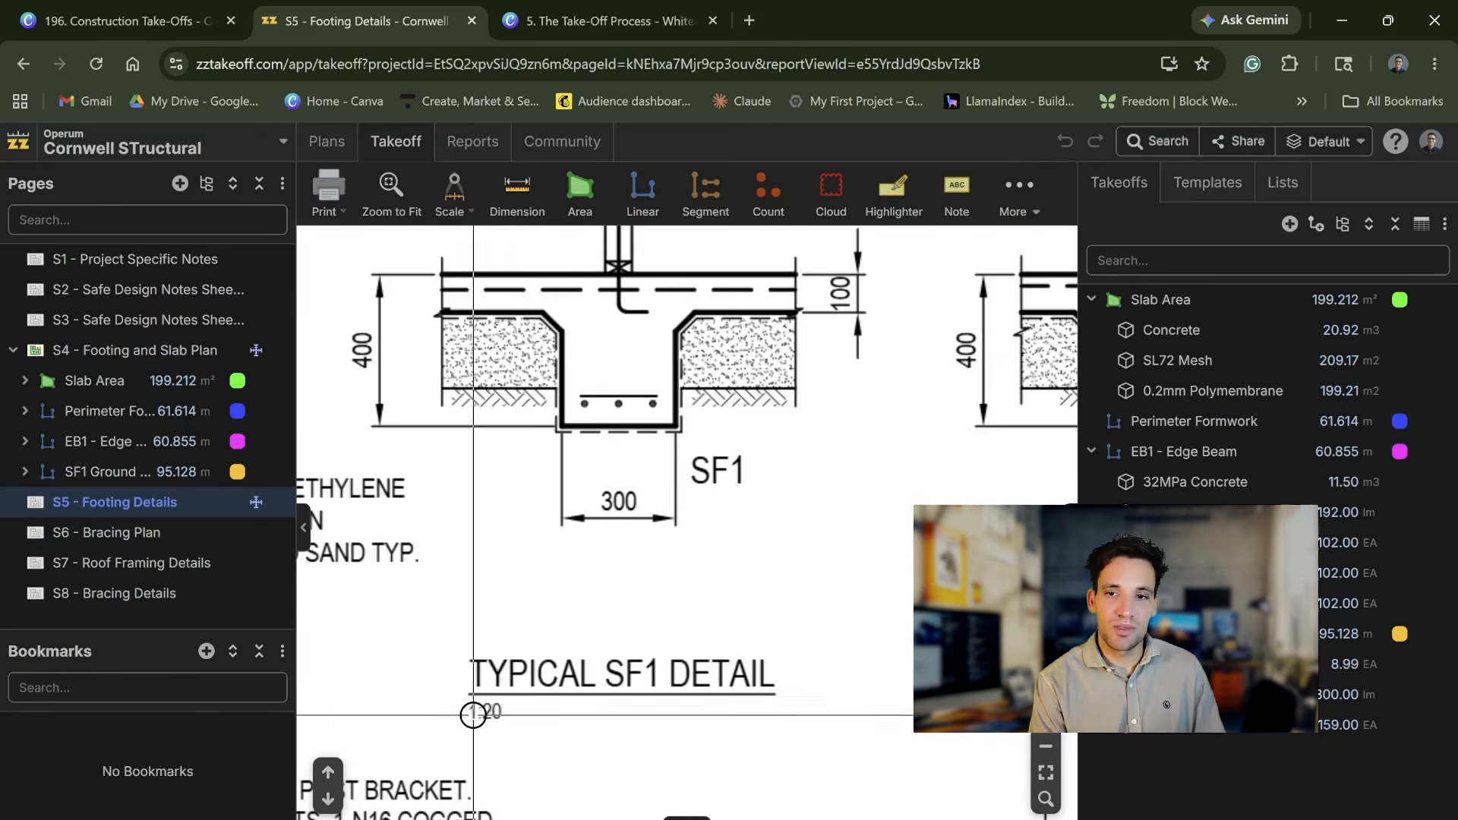
pyautogui.rightClick(589, 757)
pyautogui.scroll(2, 818, 391)
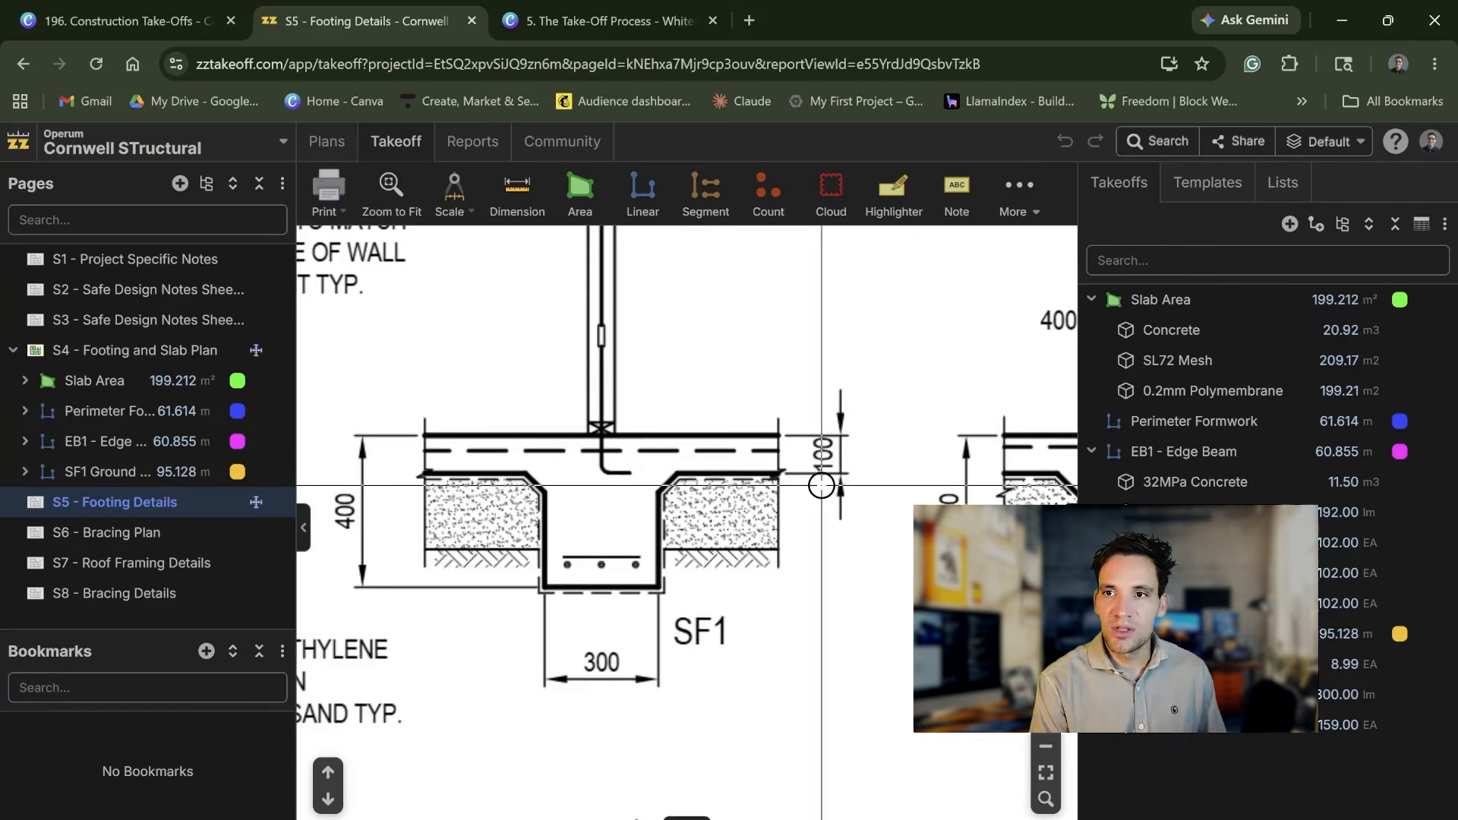
pyautogui.scroll(-2, 819, 390)
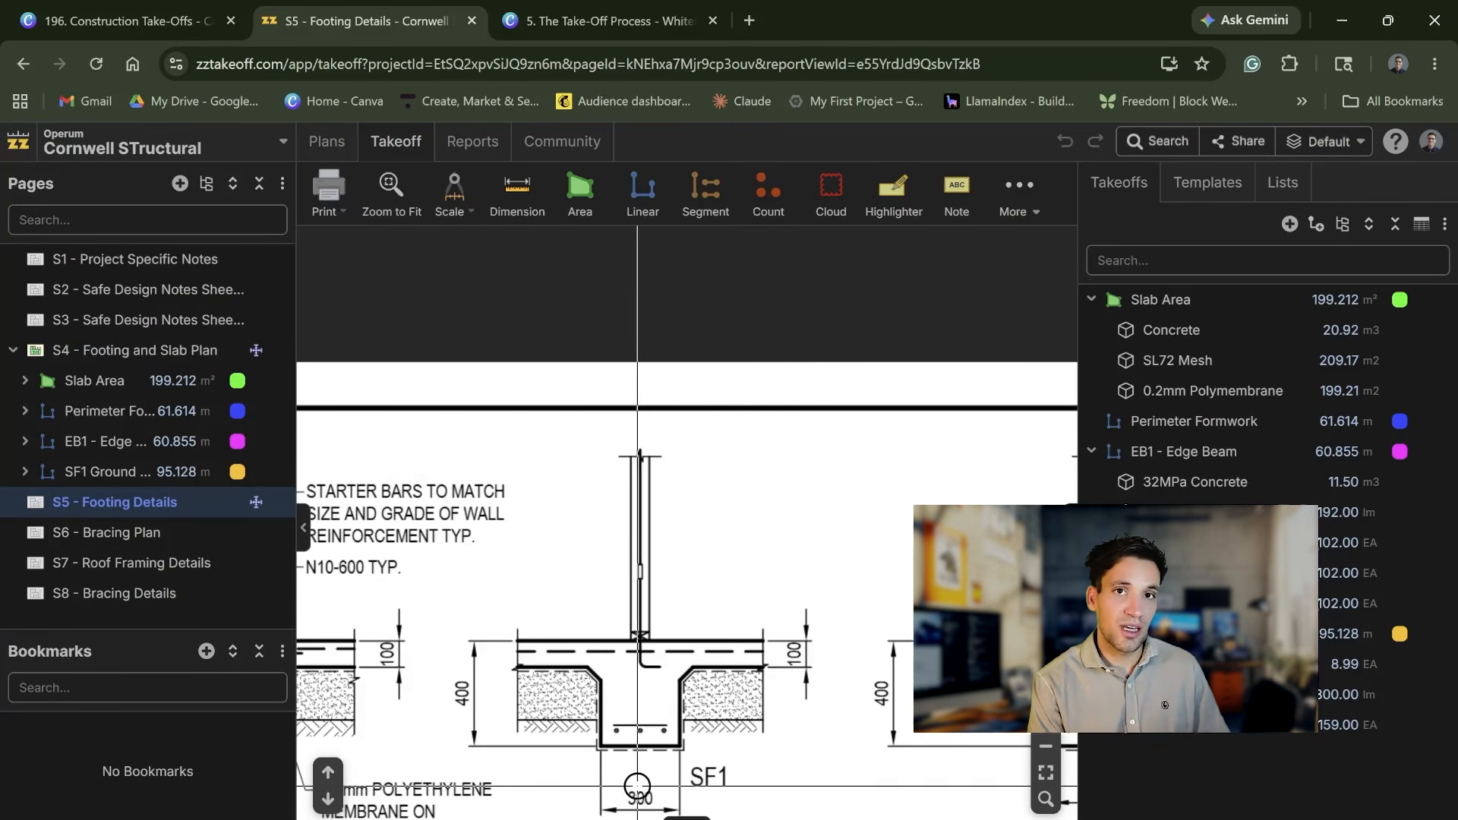
pyautogui.scroll(-2, 681, 329)
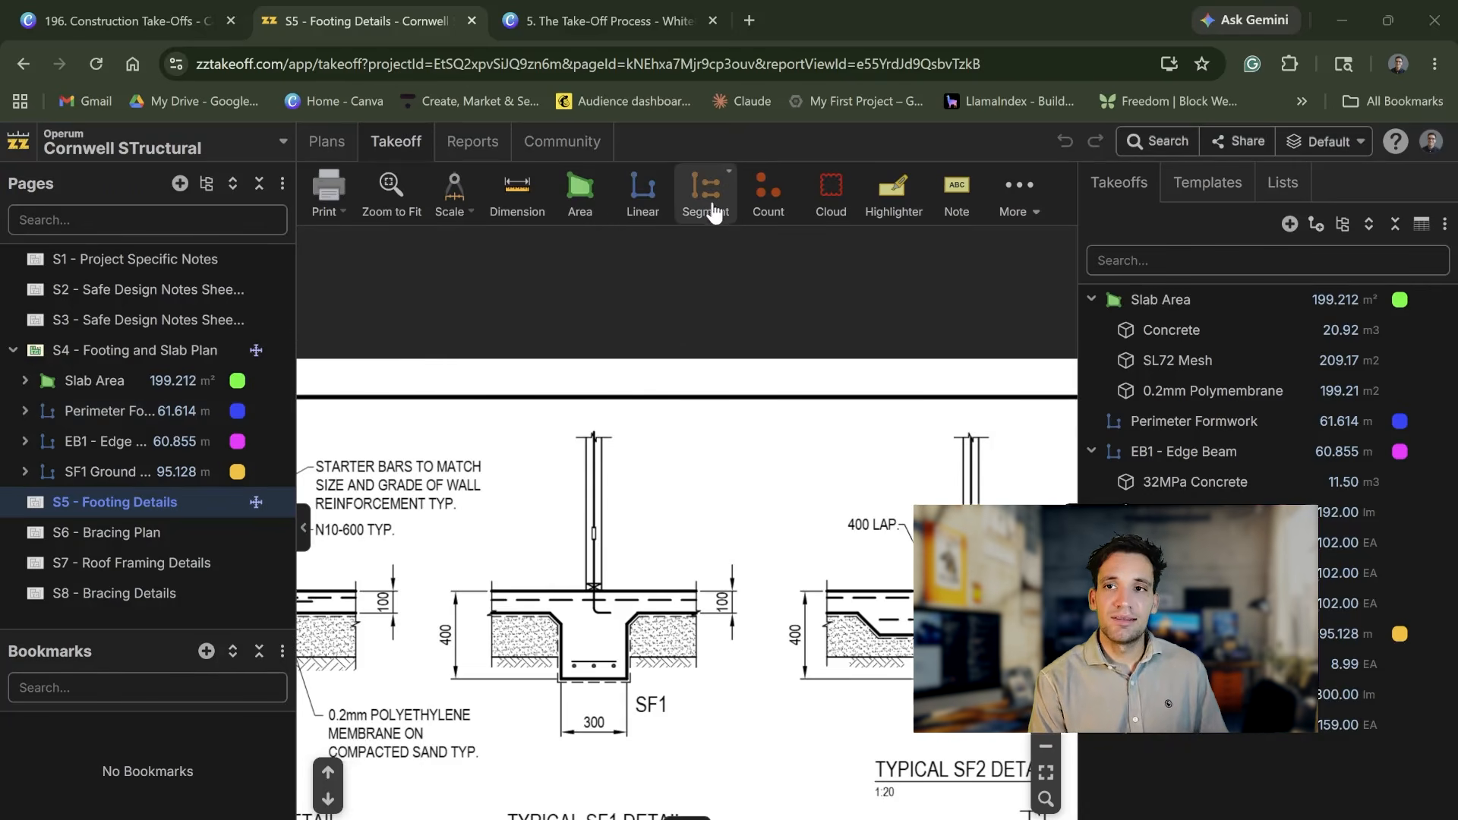
pyautogui.click(609, 182)
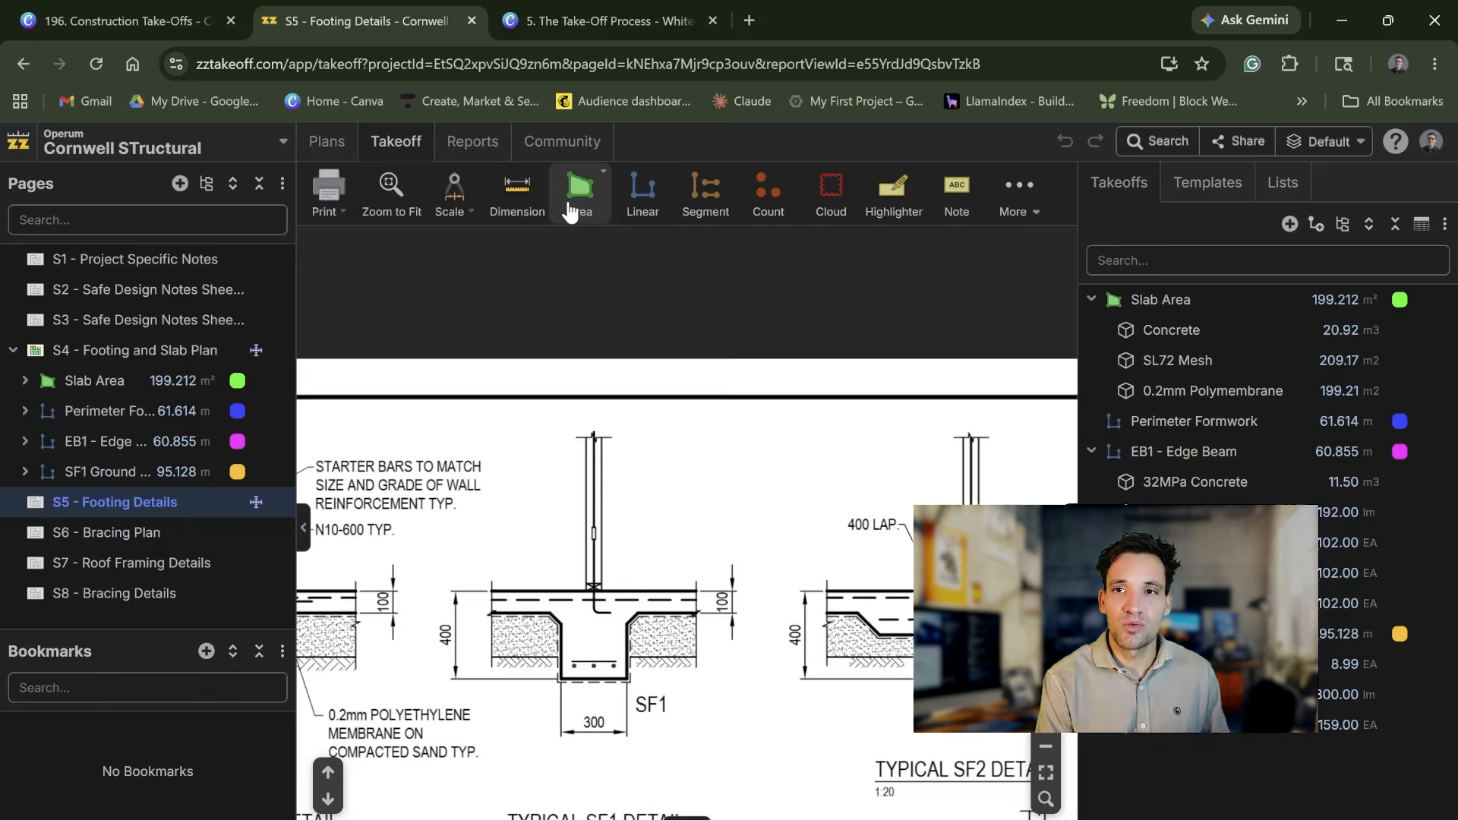
pyautogui.click(611, 245)
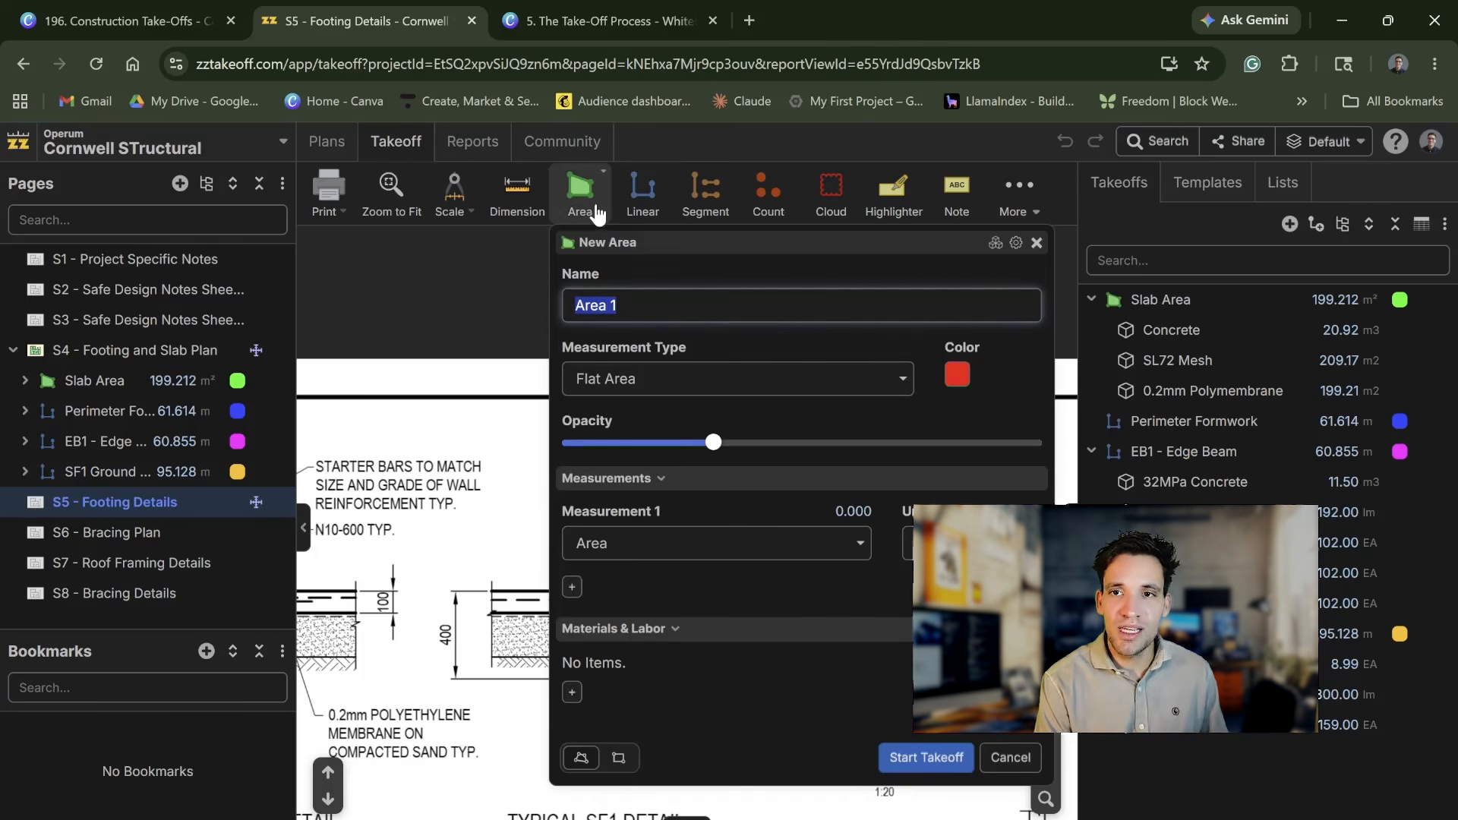
pyautogui.click(899, 388)
pyautogui.click(766, 350)
pyautogui.click(767, 377)
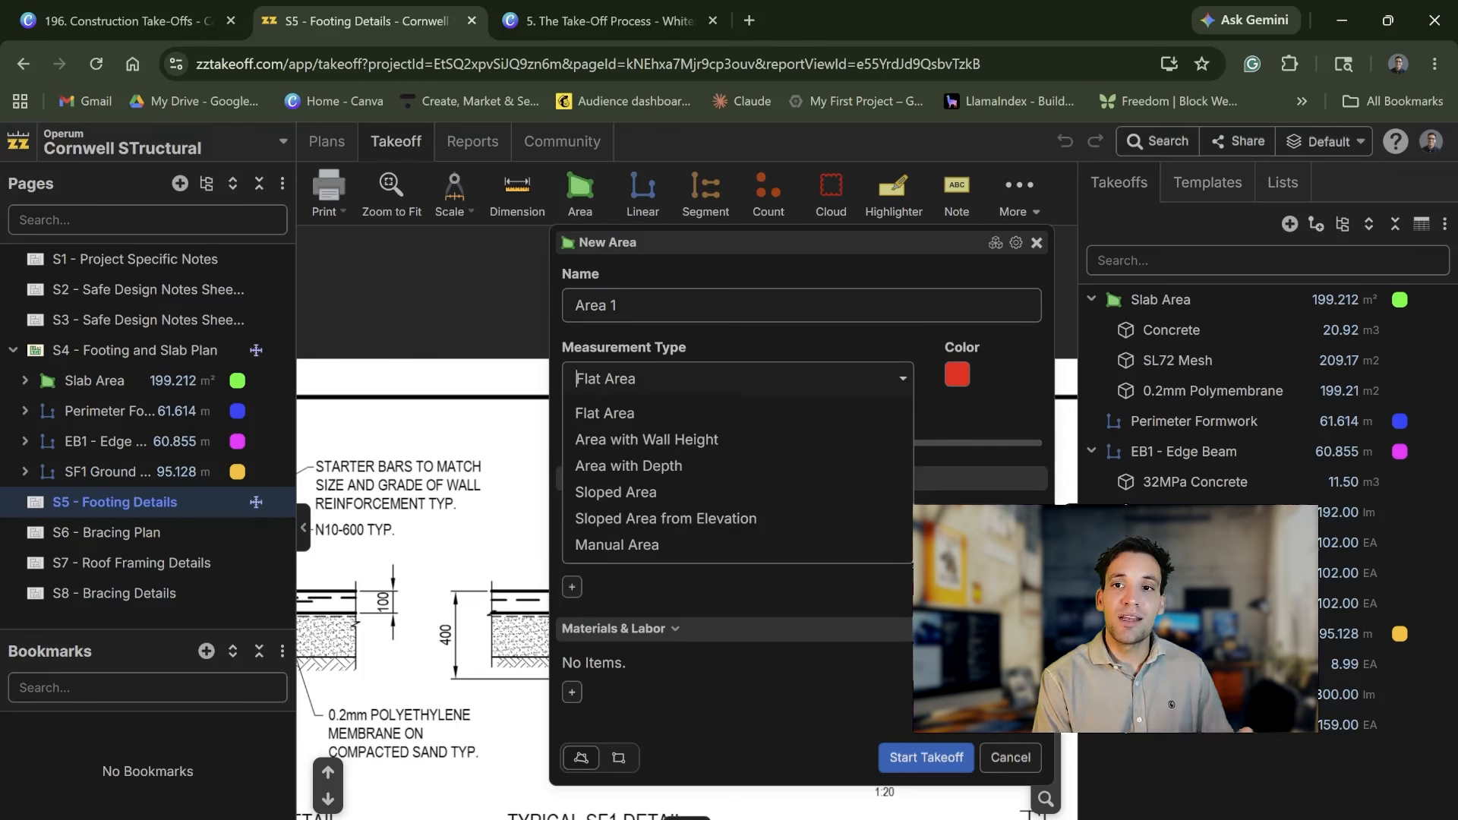
pyautogui.click(694, 466)
pyautogui.click(750, 424)
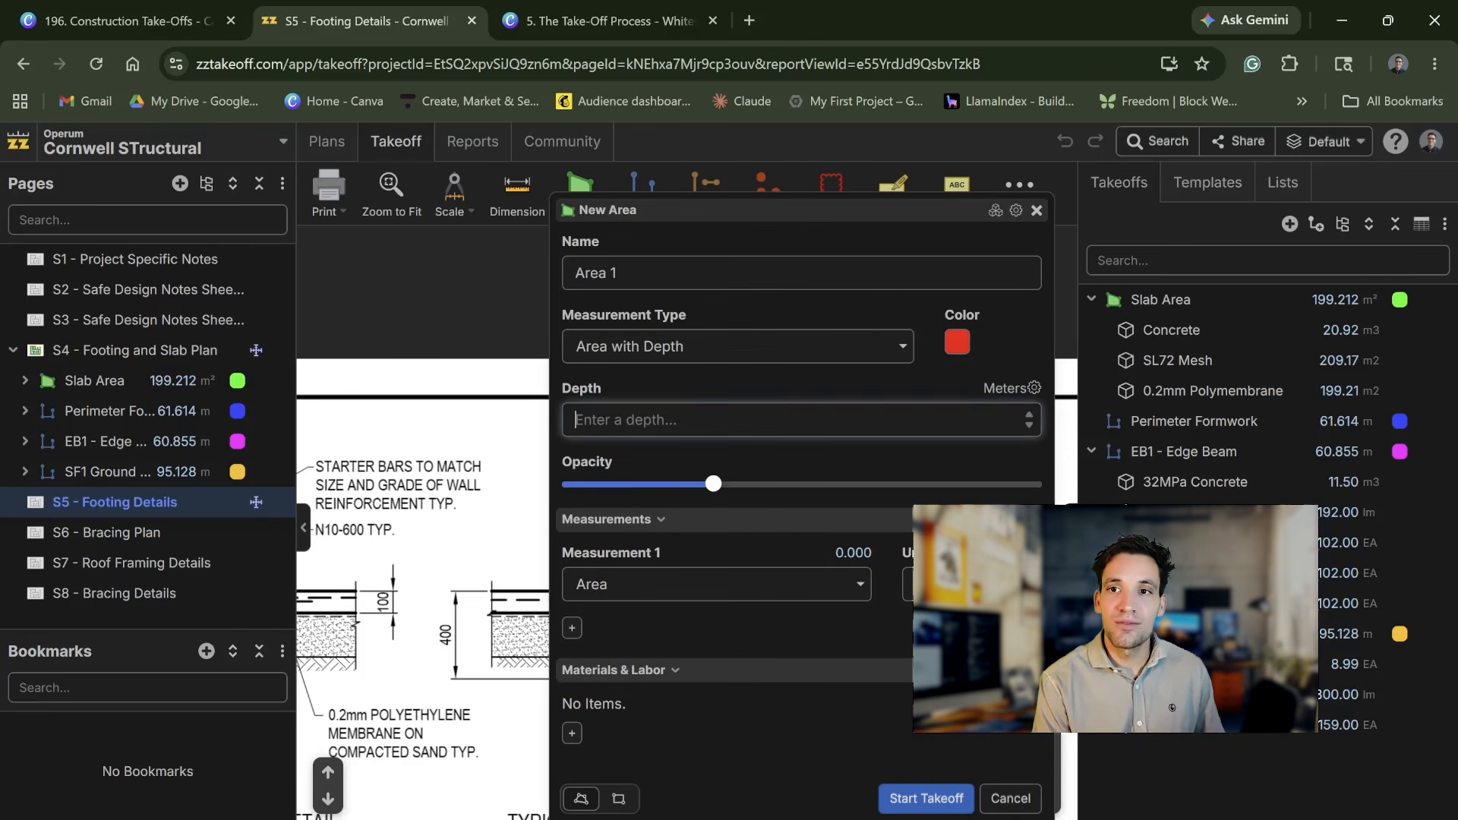
pyautogui.click(1008, 799)
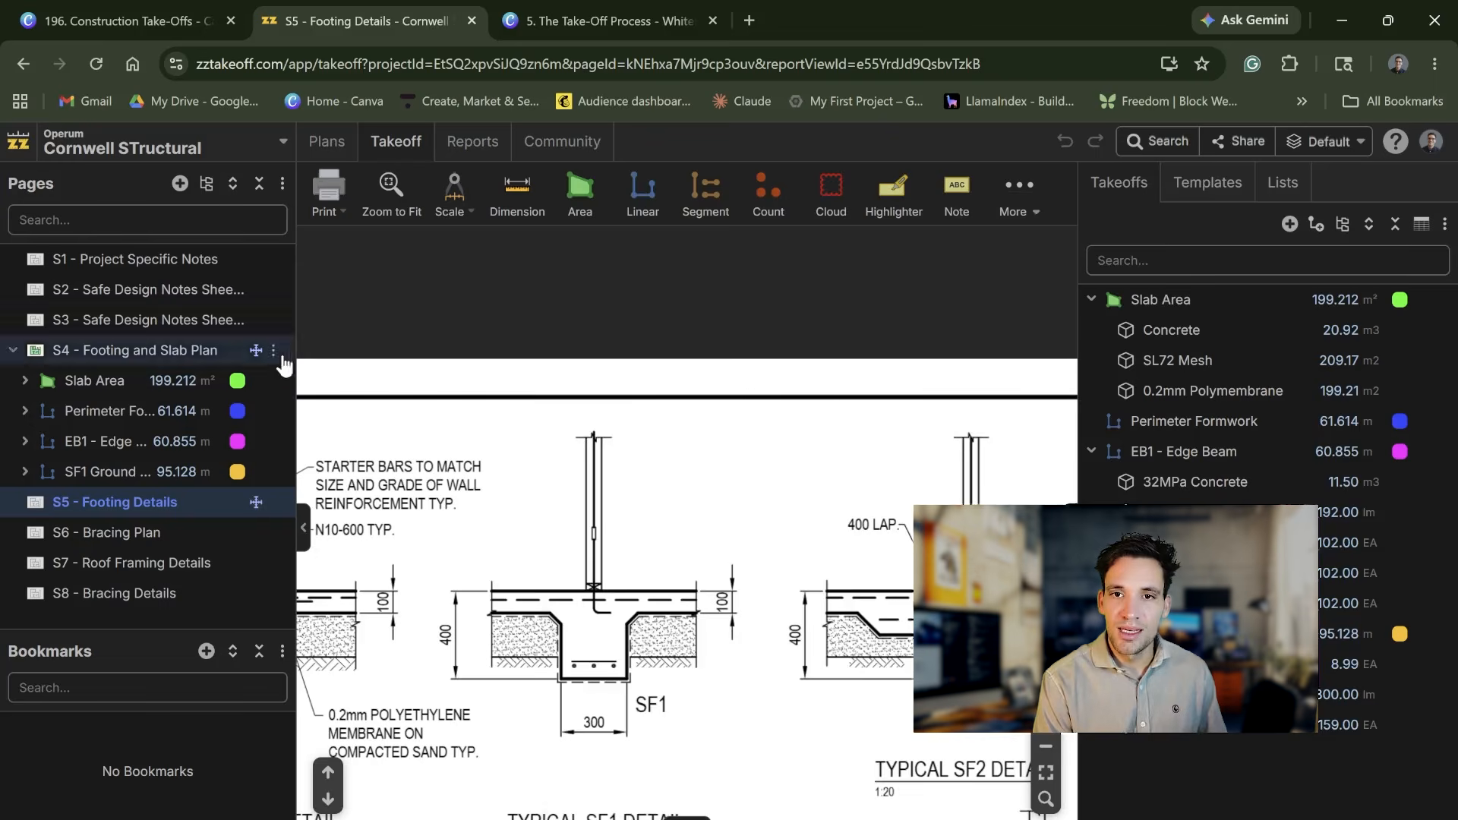
# Step: Return to page S4 - Footing and Slab Plan and delete the Slab Area takeoff with its child items
pyautogui.scroll(-3, 663, 544)
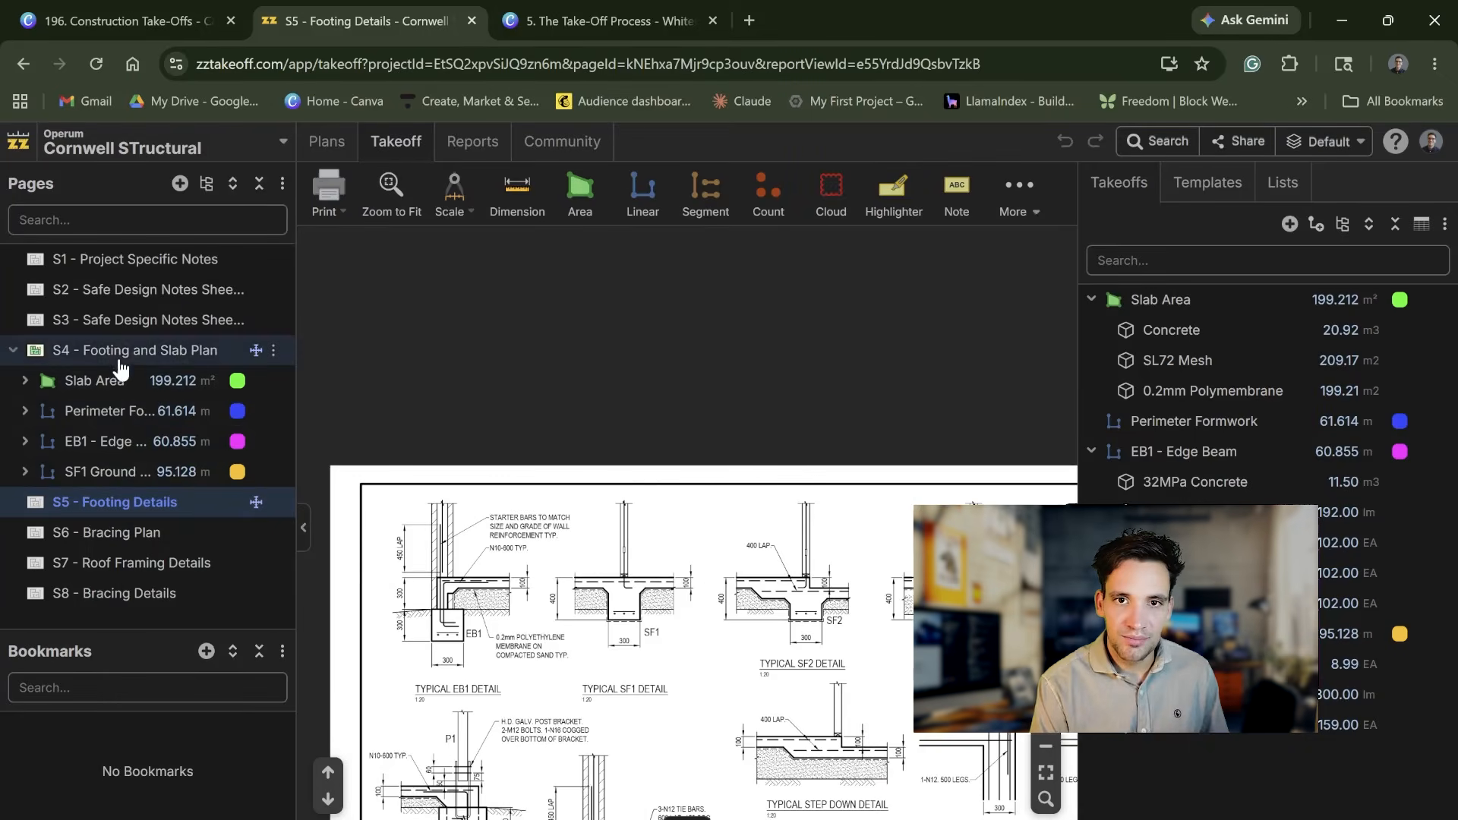
pyautogui.click(117, 352)
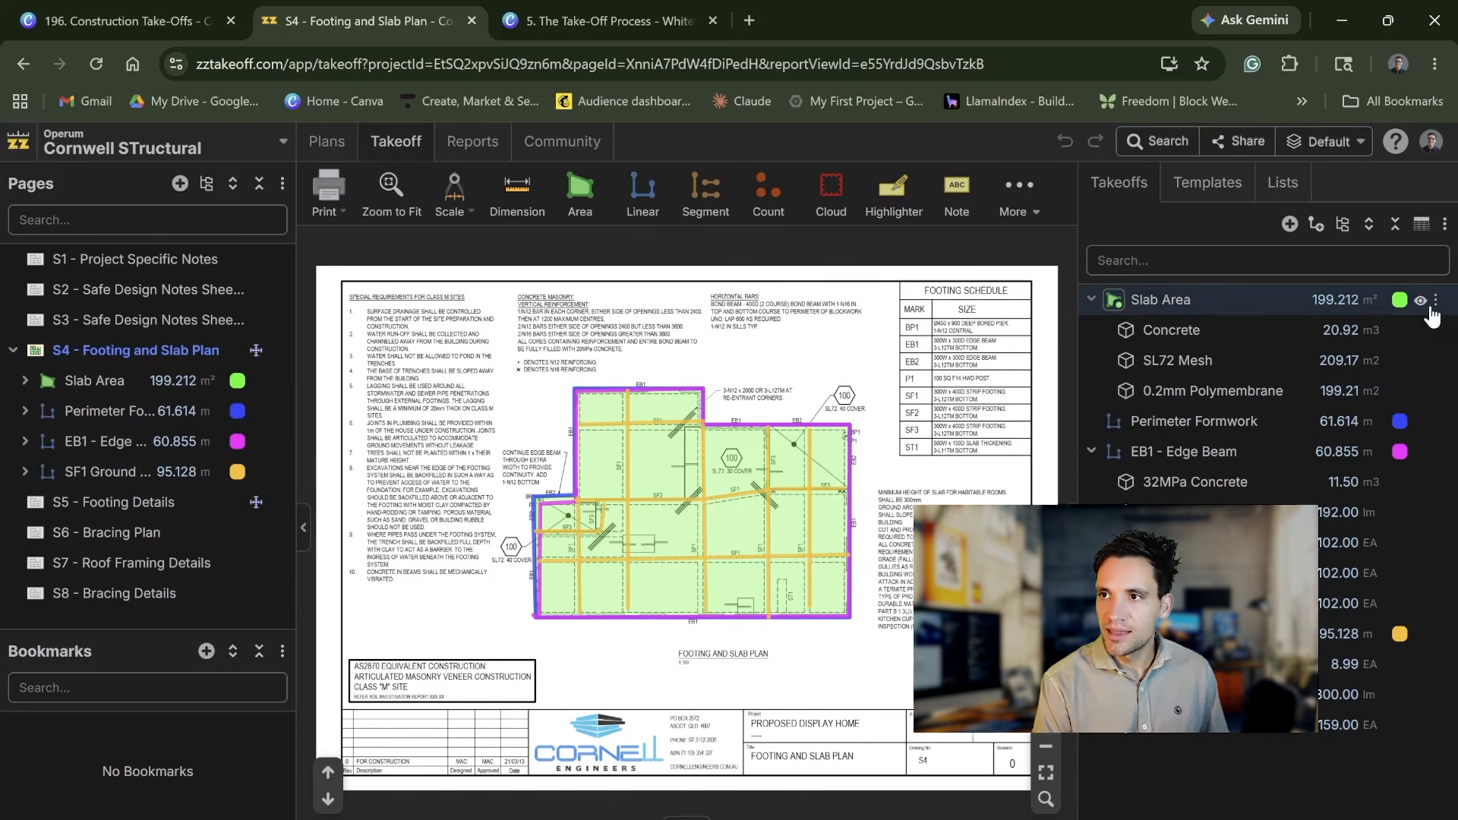
pyautogui.click(1436, 300)
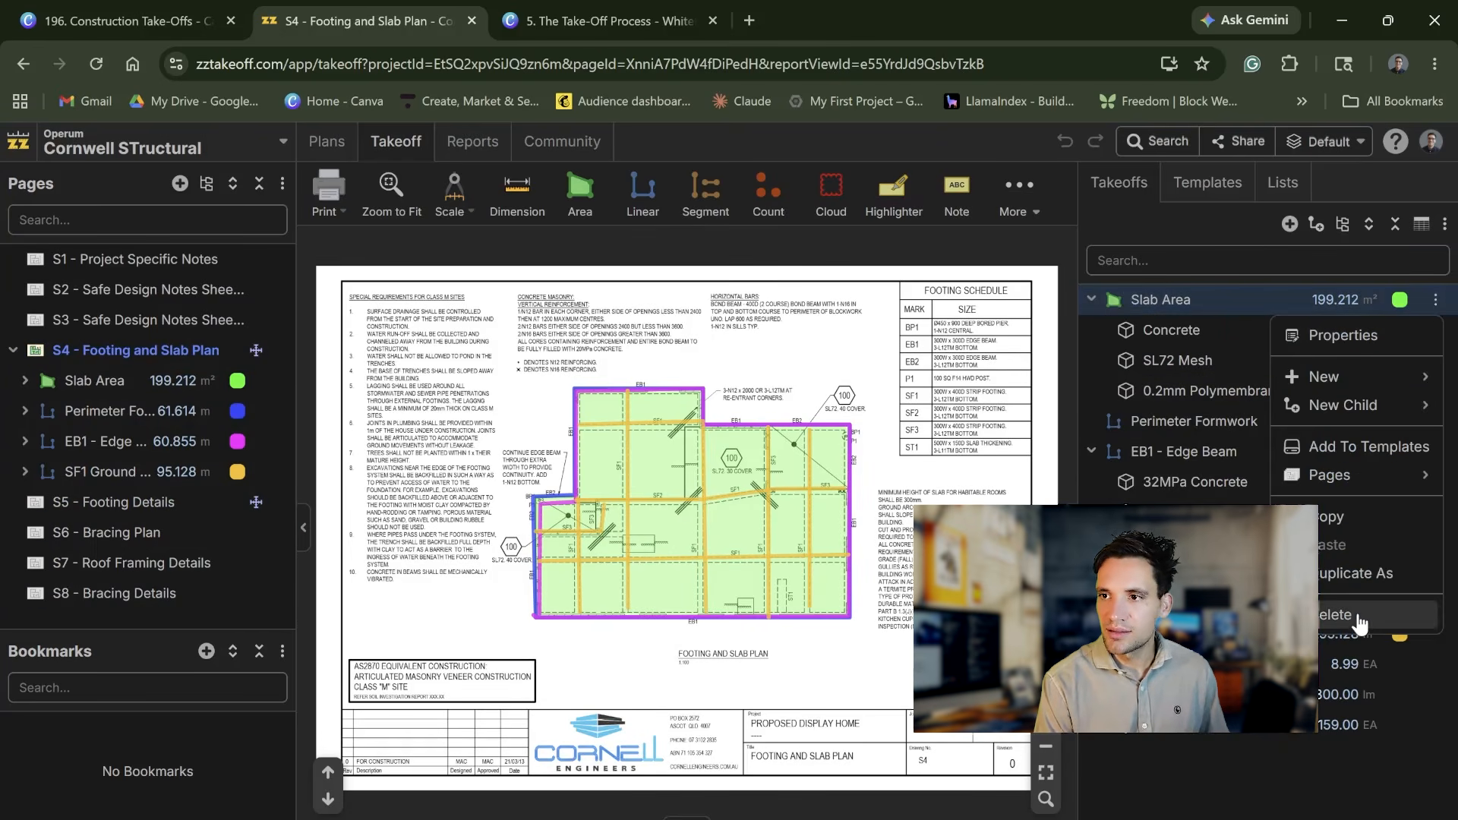
pyautogui.click(1364, 642)
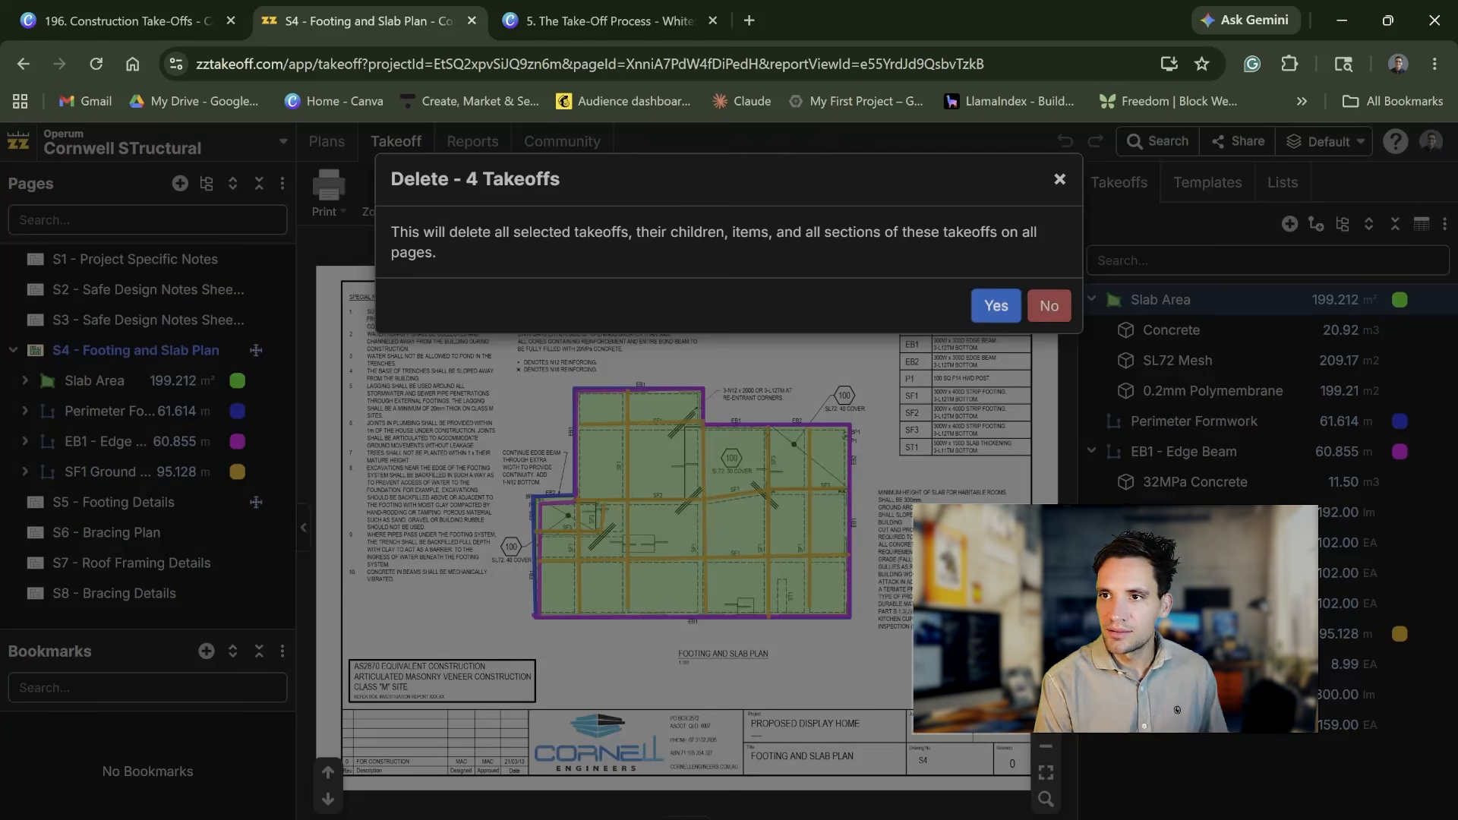
pyautogui.click(996, 305)
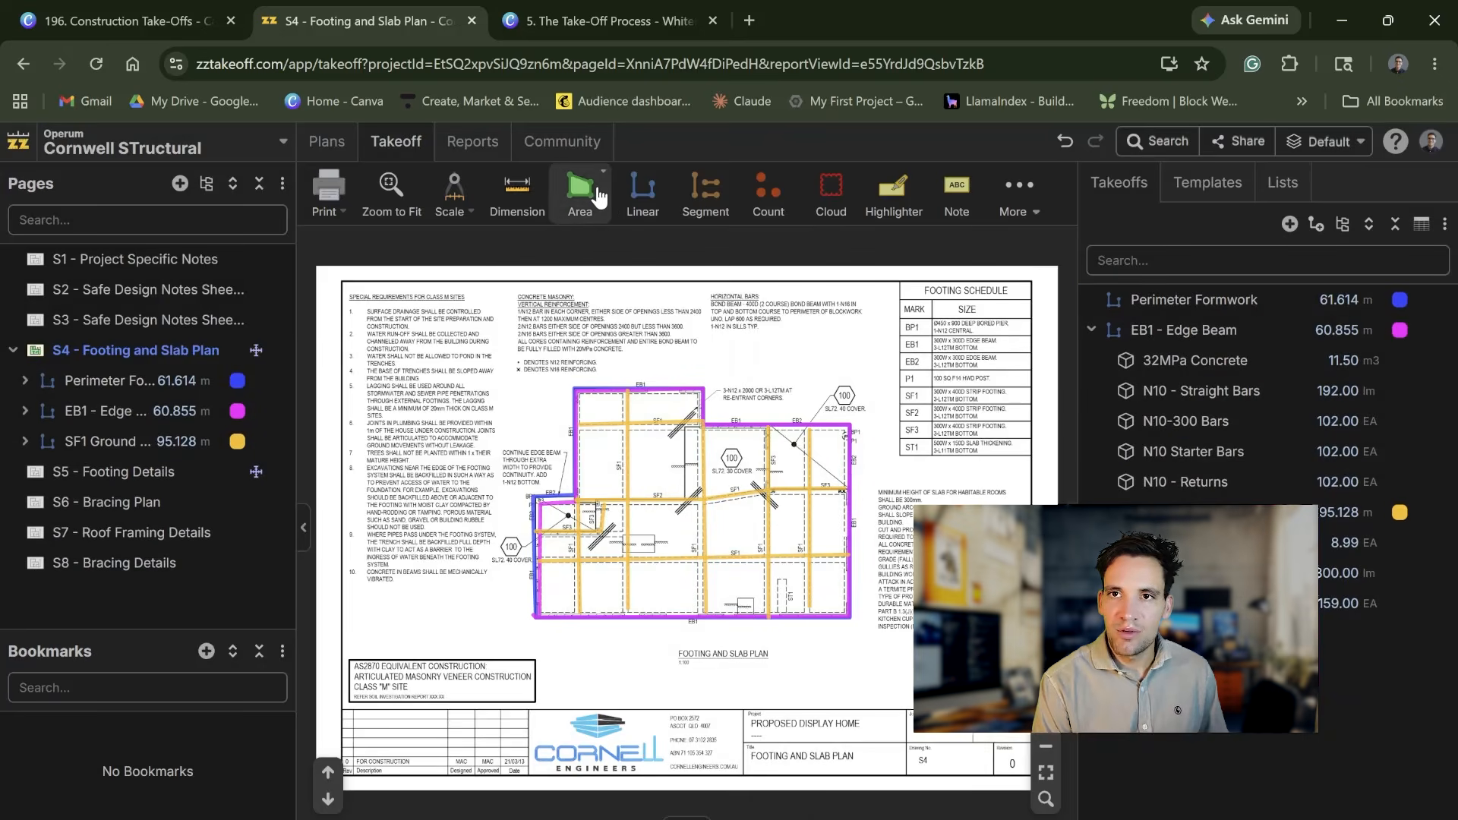
# Step: Create a new area takeoff on the slab plan with the measurement type Area with Depth
pyautogui.click(582, 191)
pyautogui.click(731, 373)
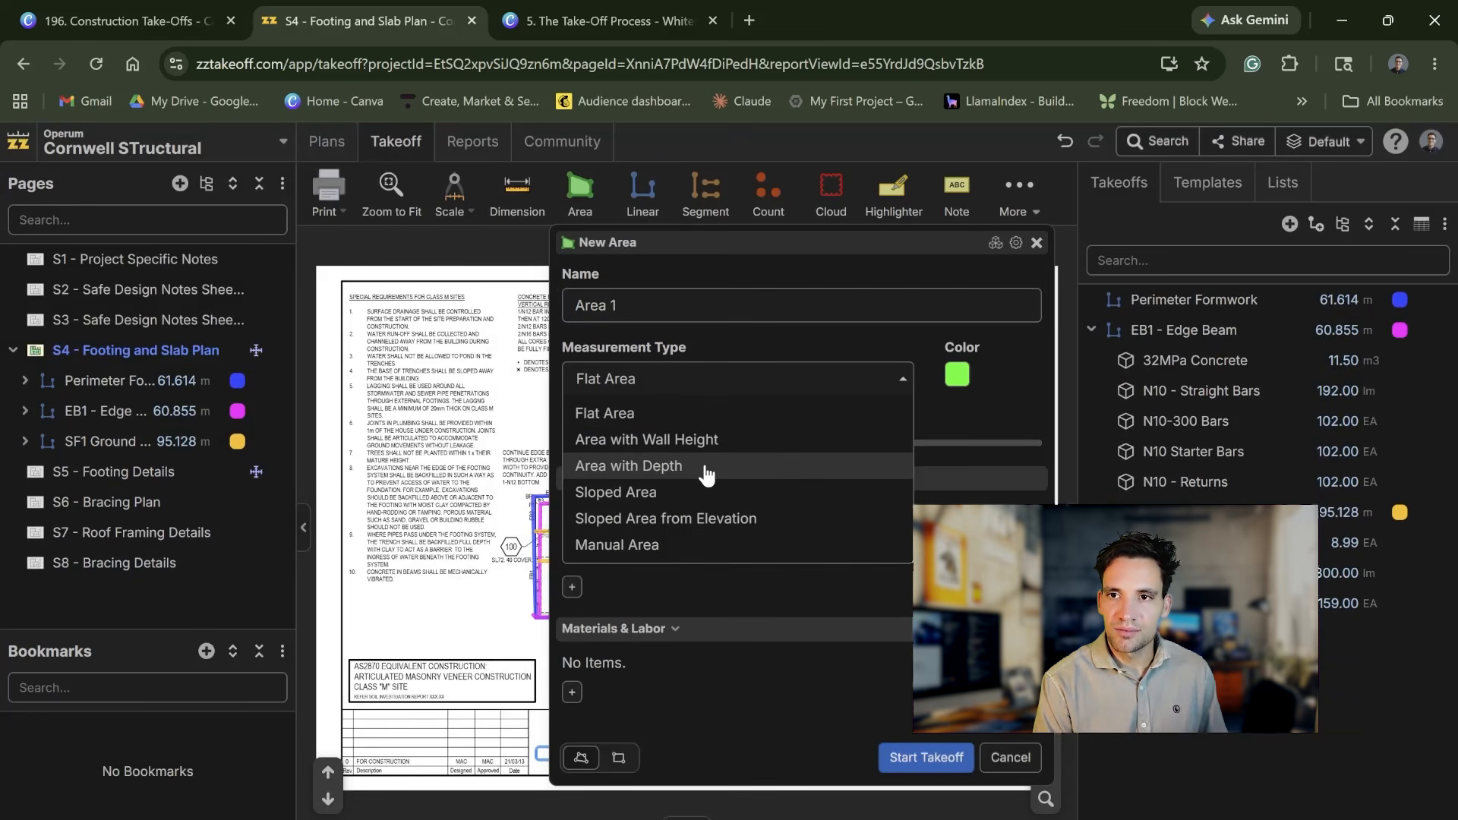
pyautogui.click(706, 468)
pyautogui.click(953, 808)
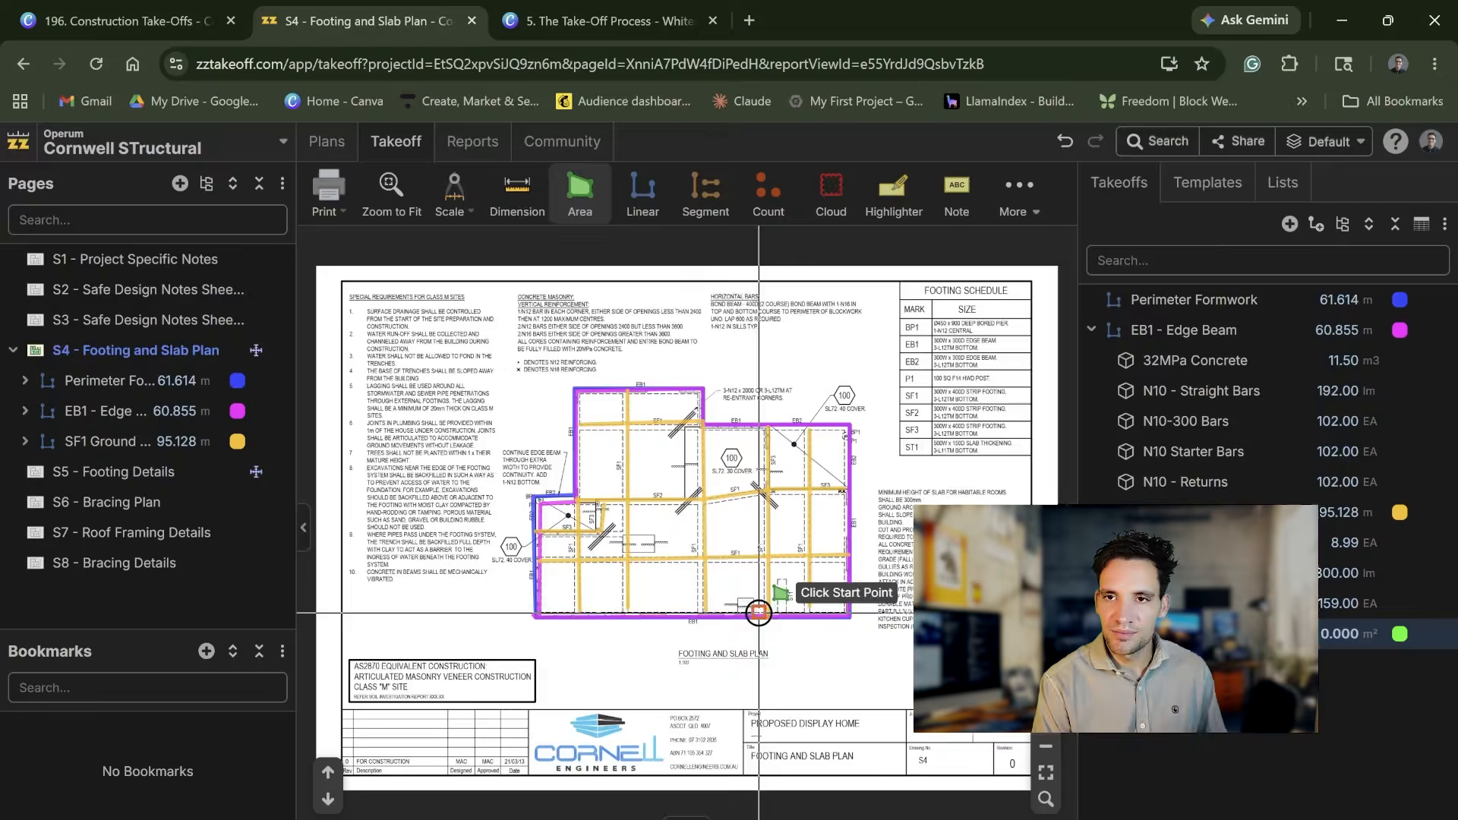
# Step: Trace the slab outline corner by corner along the edge beams to enclose about 196 m²
pyautogui.scroll(3, 651, 552)
pyautogui.click(490, 468)
pyautogui.click(489, 667)
pyautogui.click(1022, 667)
pyautogui.click(979, 347)
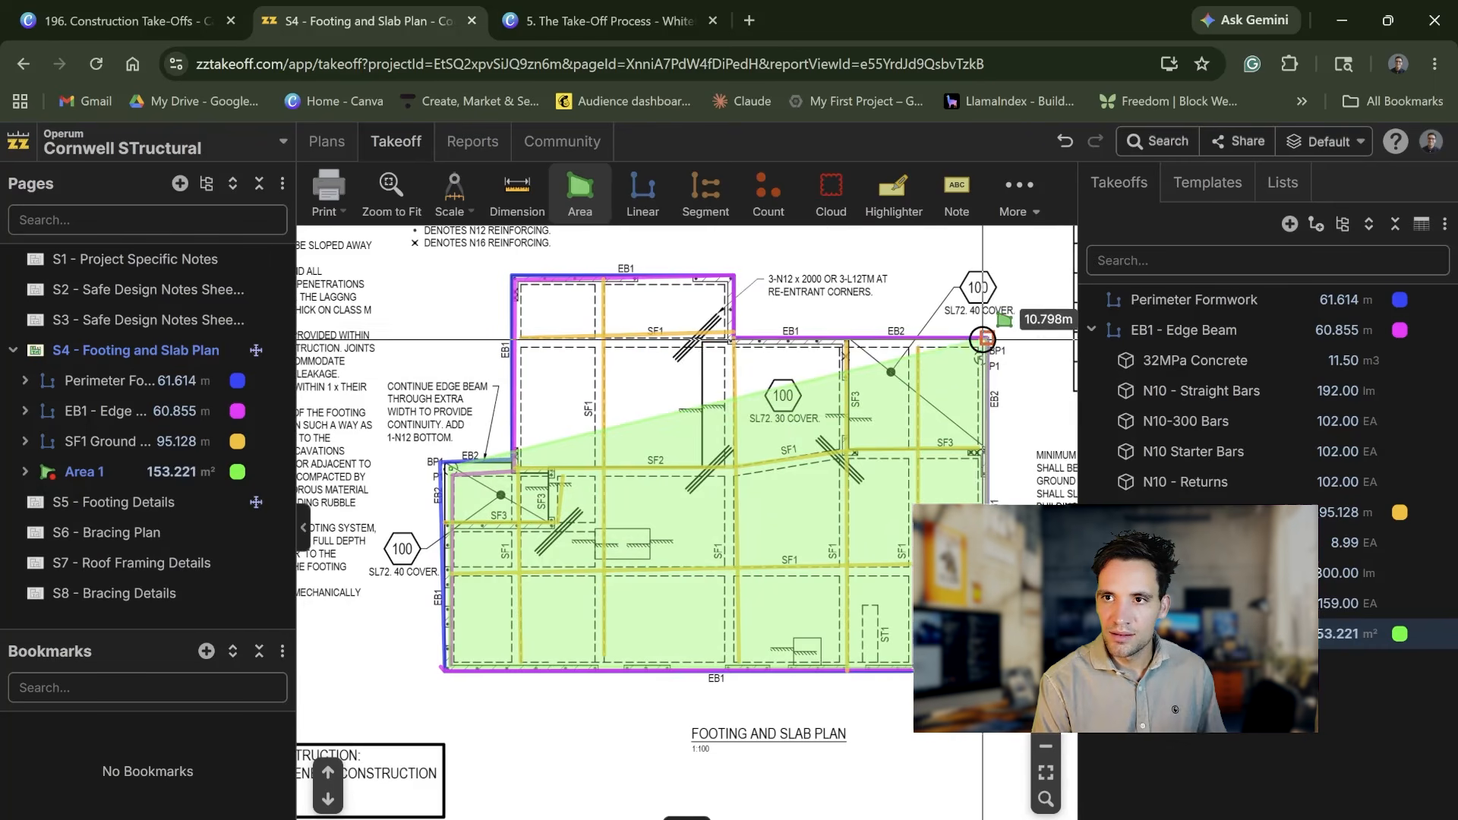
pyautogui.click(733, 275)
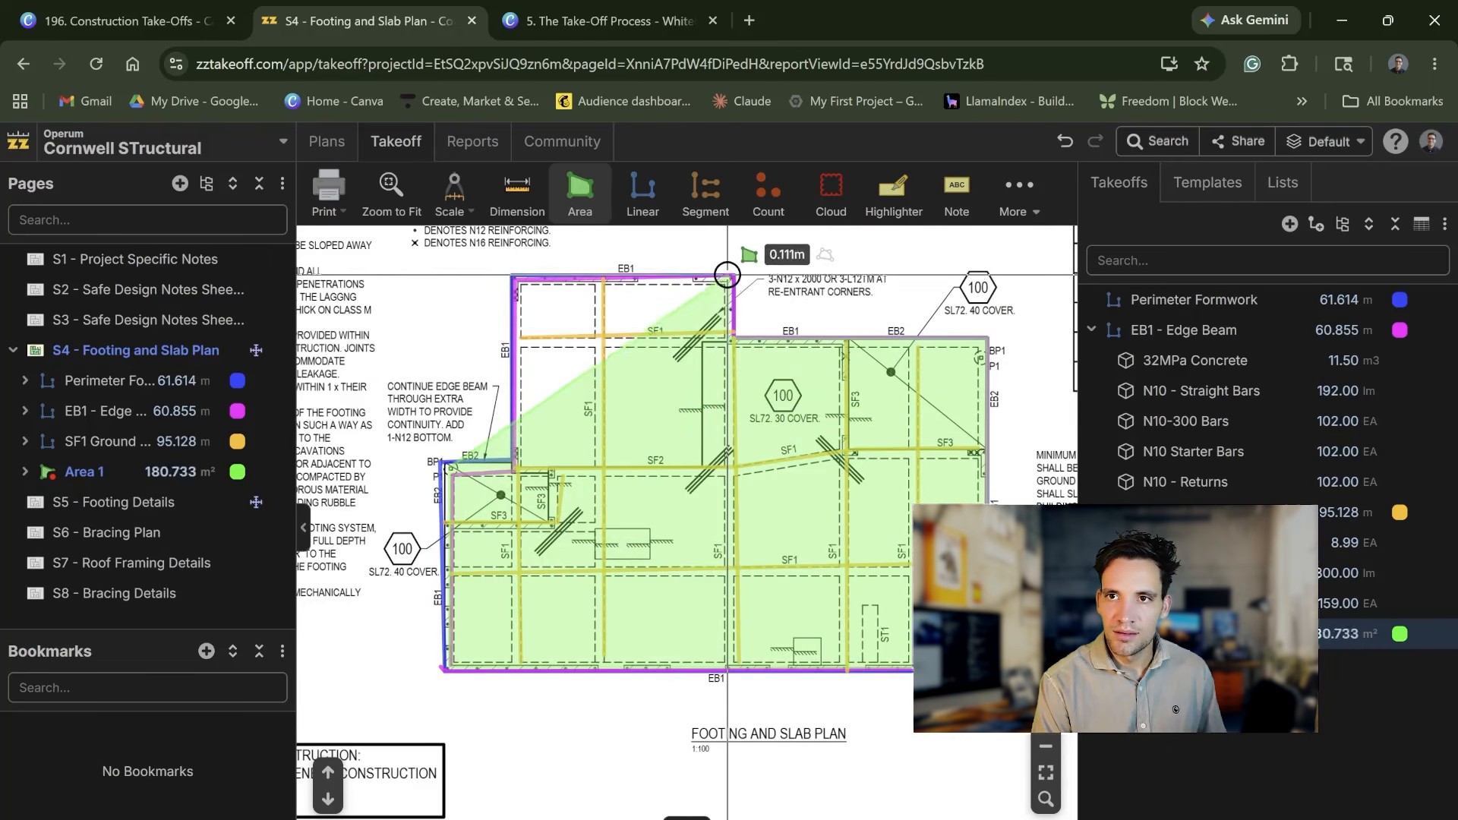
pyautogui.scroll(1, 505, 307)
pyautogui.click(514, 309)
pyautogui.doubleClick(513, 496)
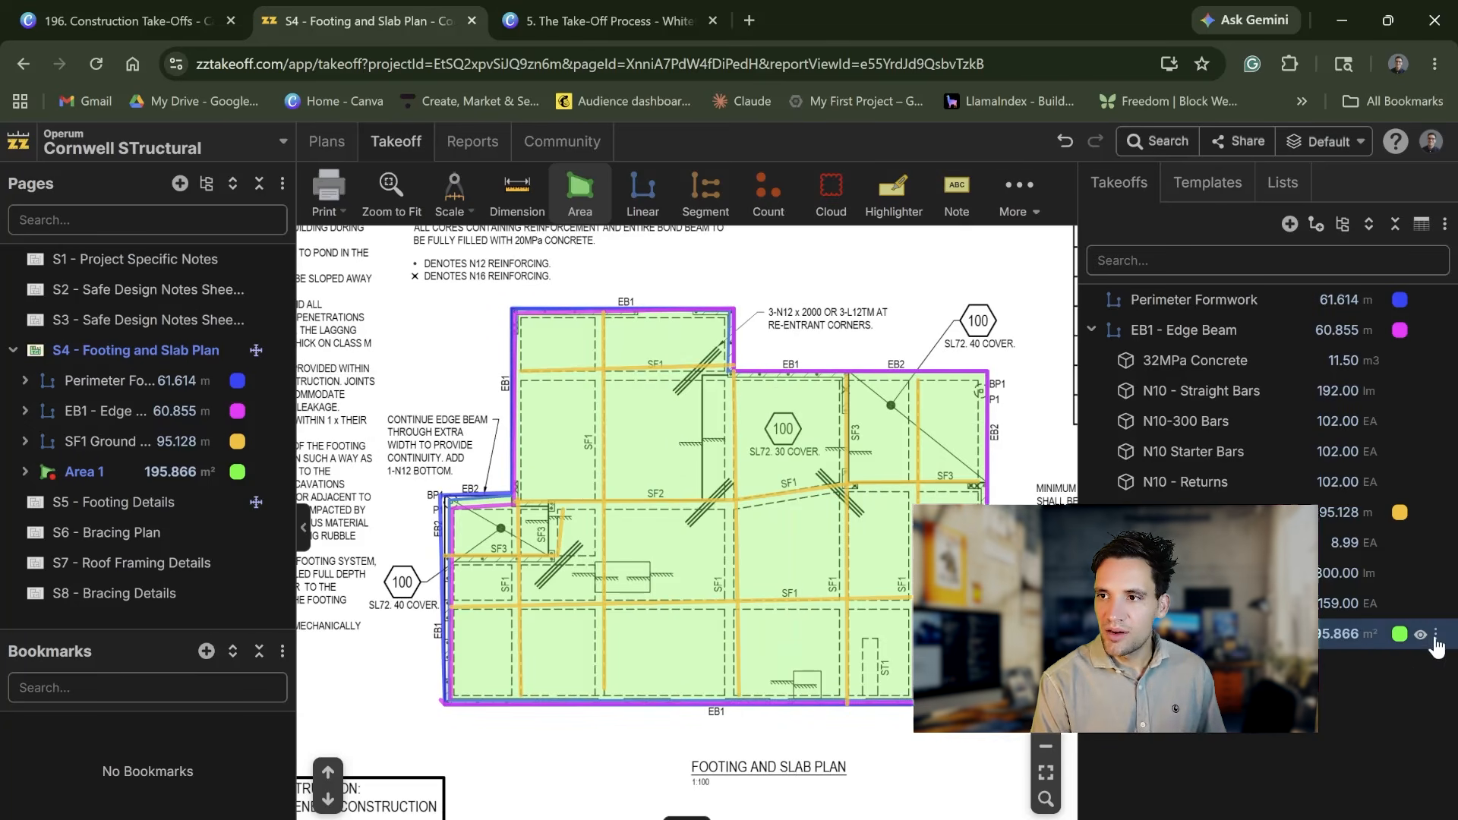
# Step: Set the new area takeoff's depth to 0.2 m and its Measurement 1 to Volume
pyautogui.click(1436, 646)
pyautogui.click(1360, 560)
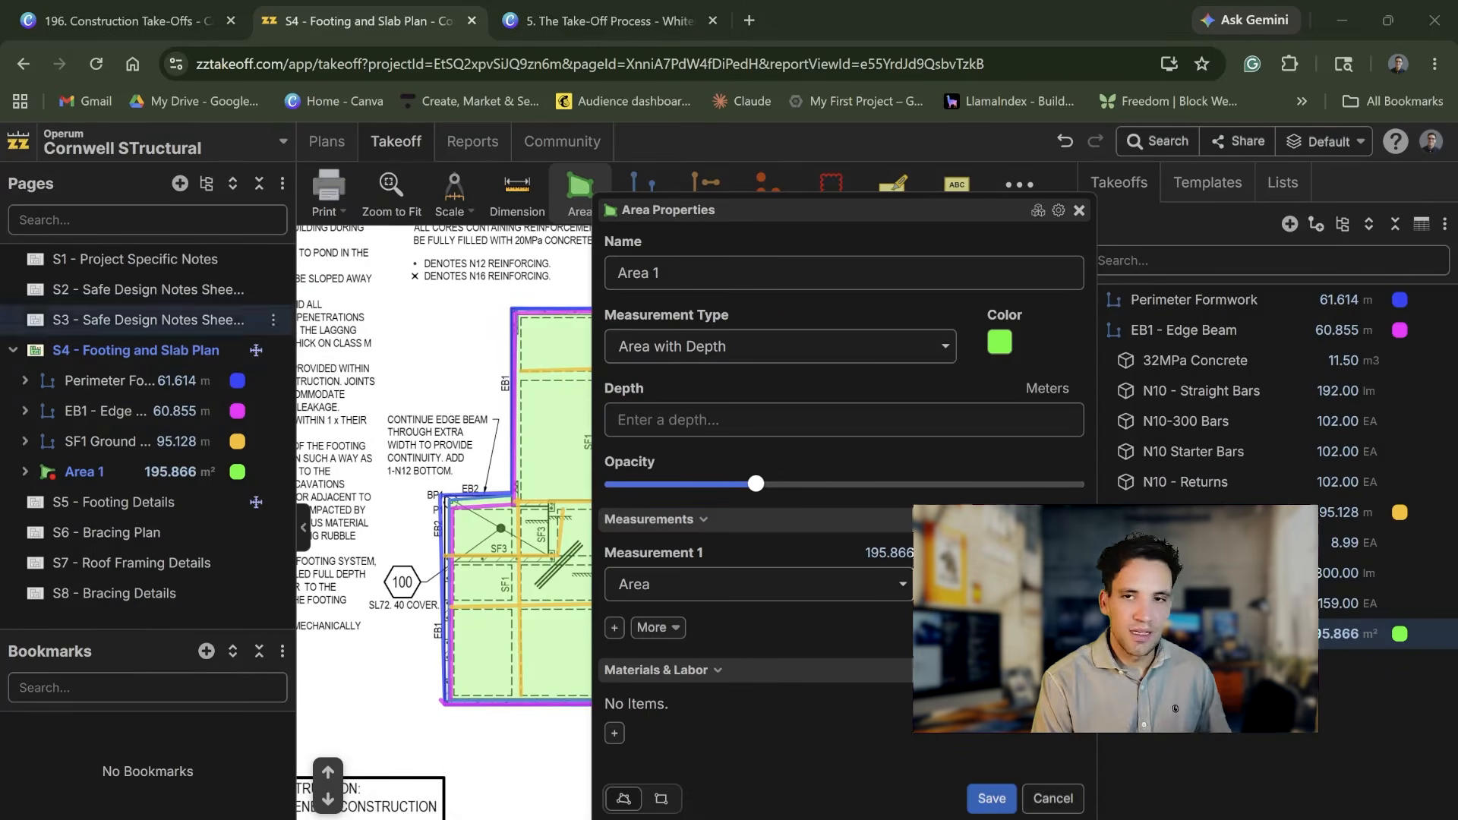
pyautogui.click(805, 420)
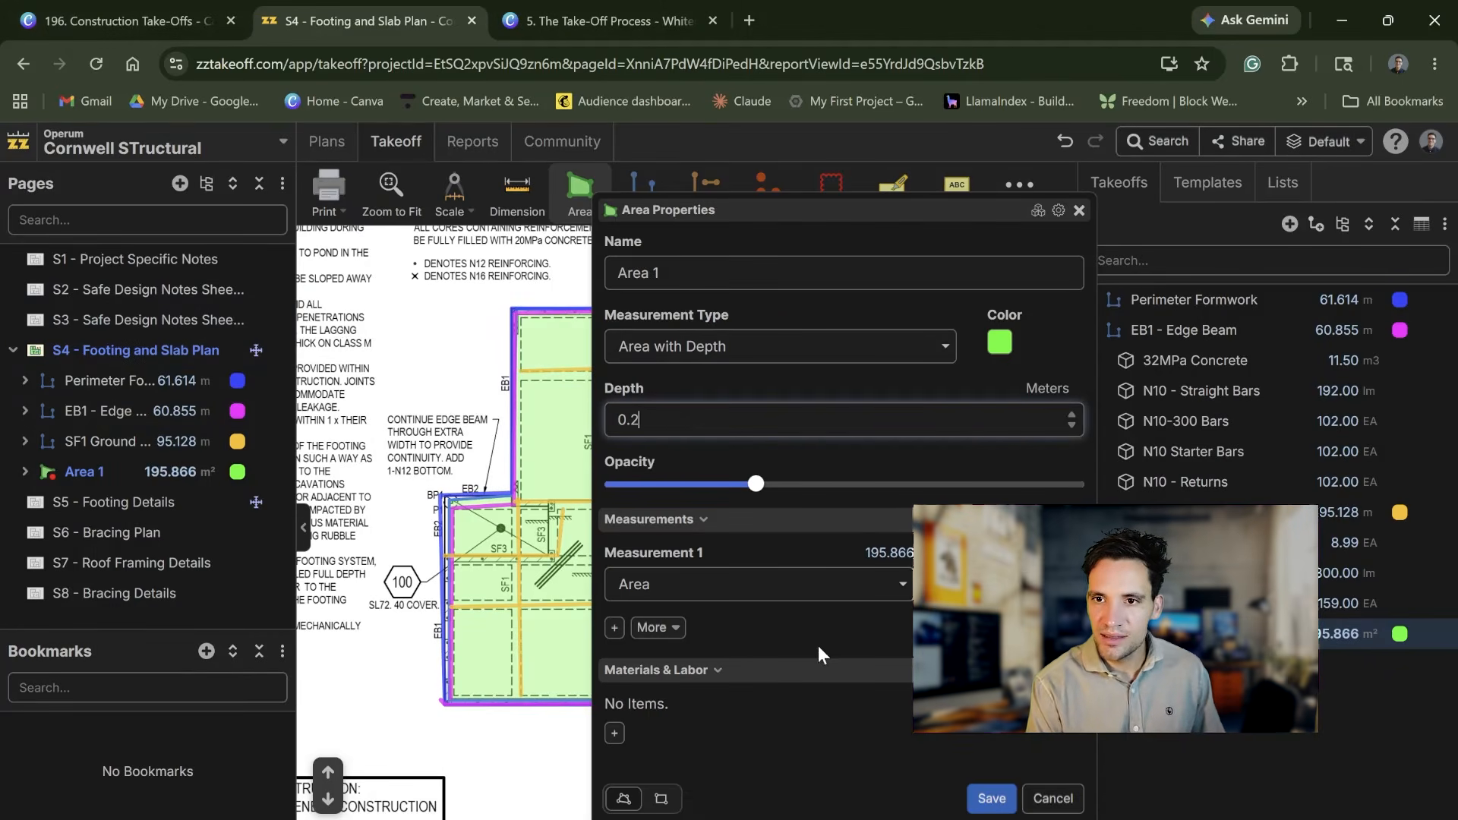
pyautogui.click(901, 585)
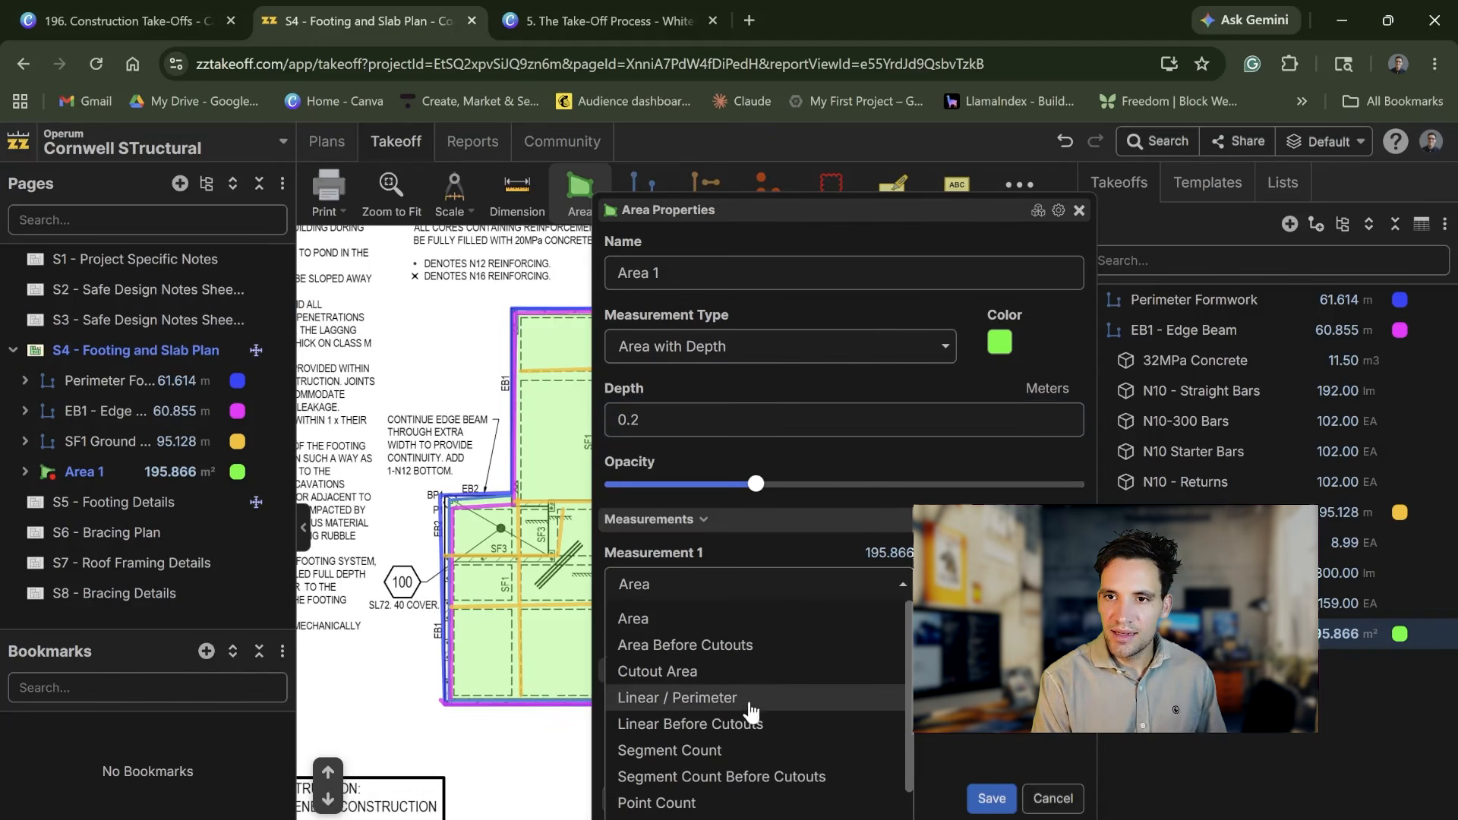
pyautogui.scroll(-1, 759, 670)
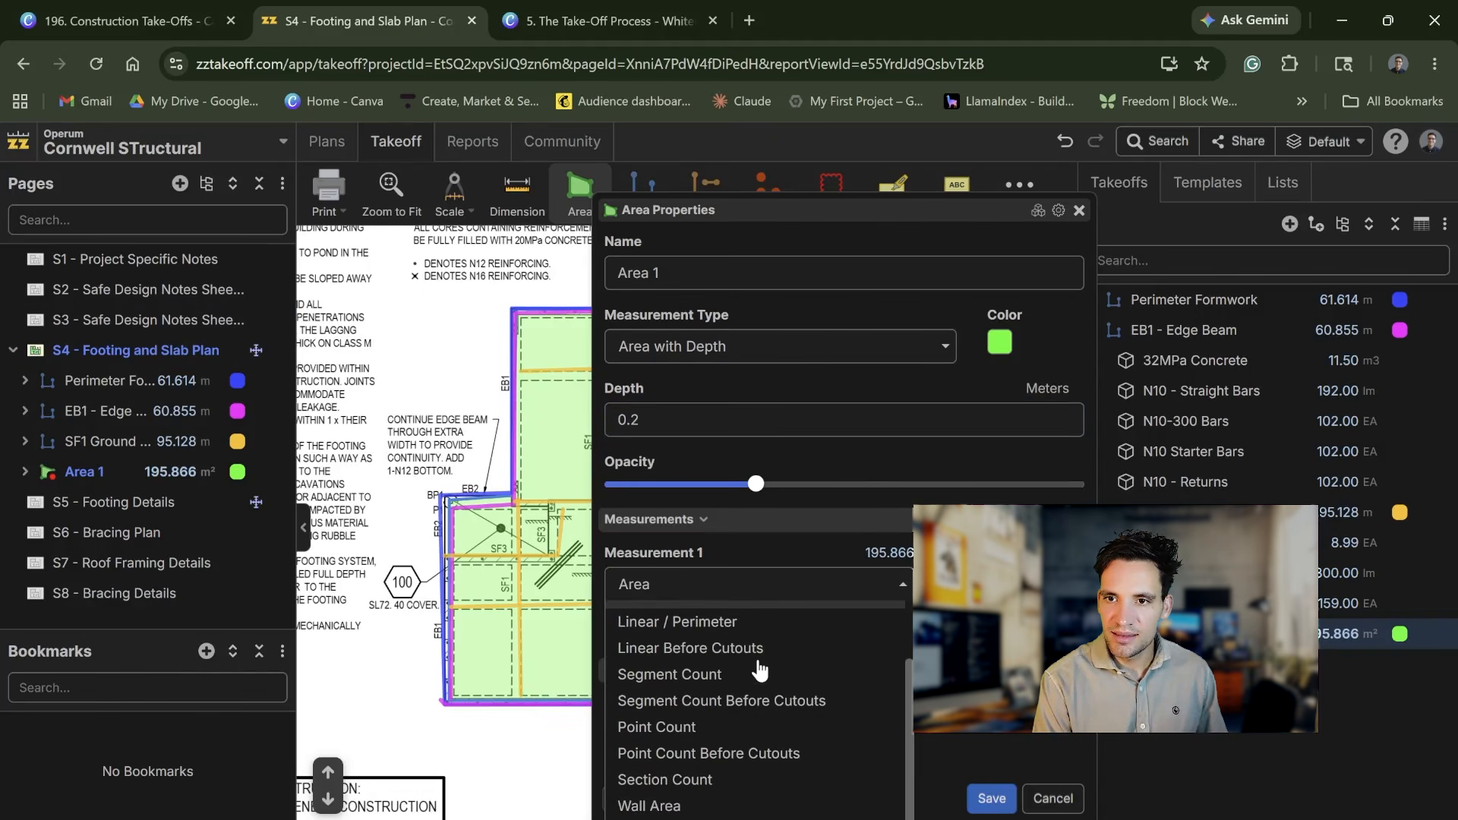
pyautogui.click(729, 819)
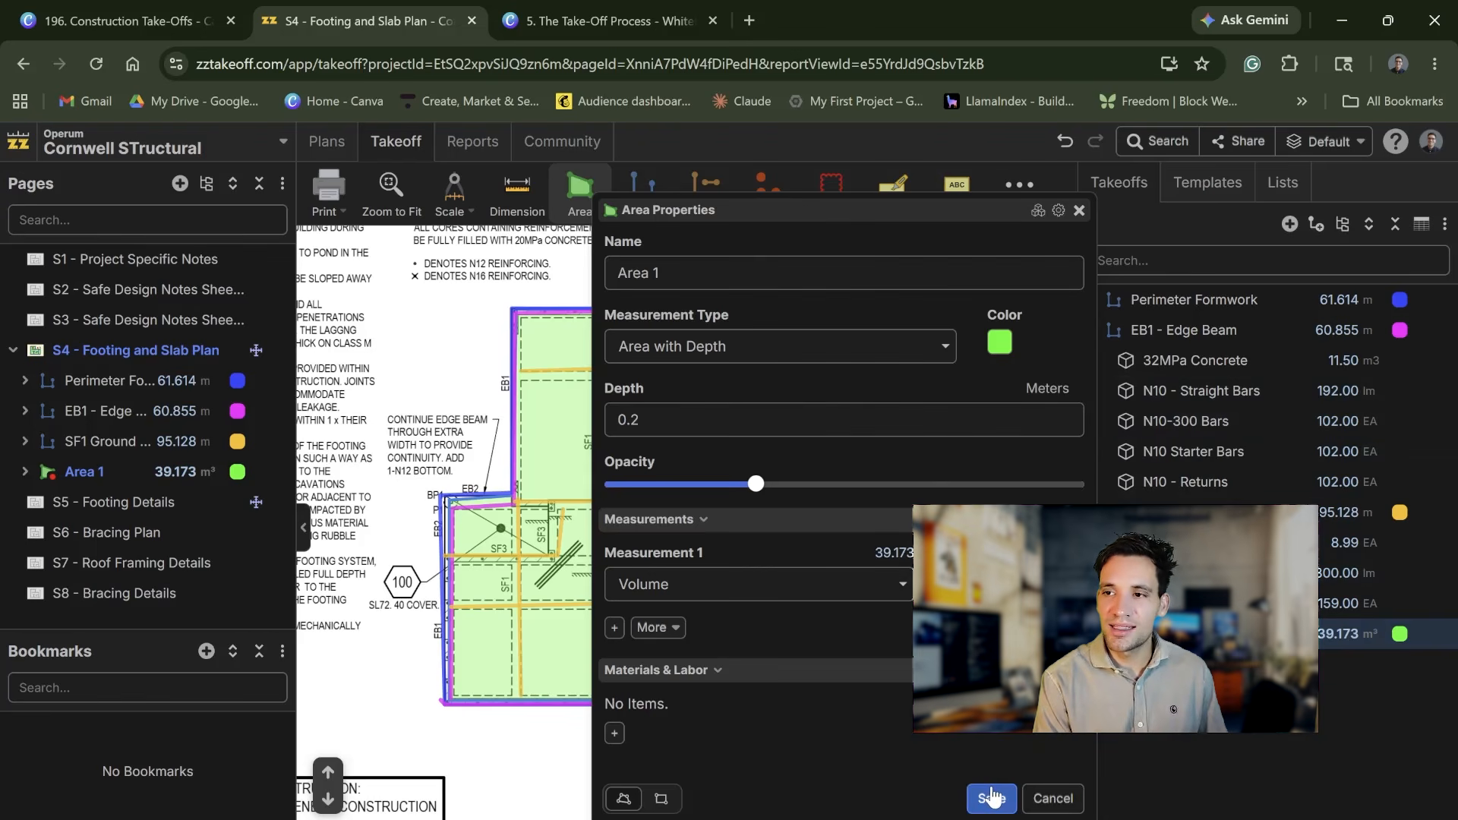
# Step: Rename the new area takeoff as Concrete
pyautogui.click(759, 274)
pyautogui.scroll(3, 556, 275)
pyautogui.write('COncrete')
pyautogui.scroll(1, 557, 275)
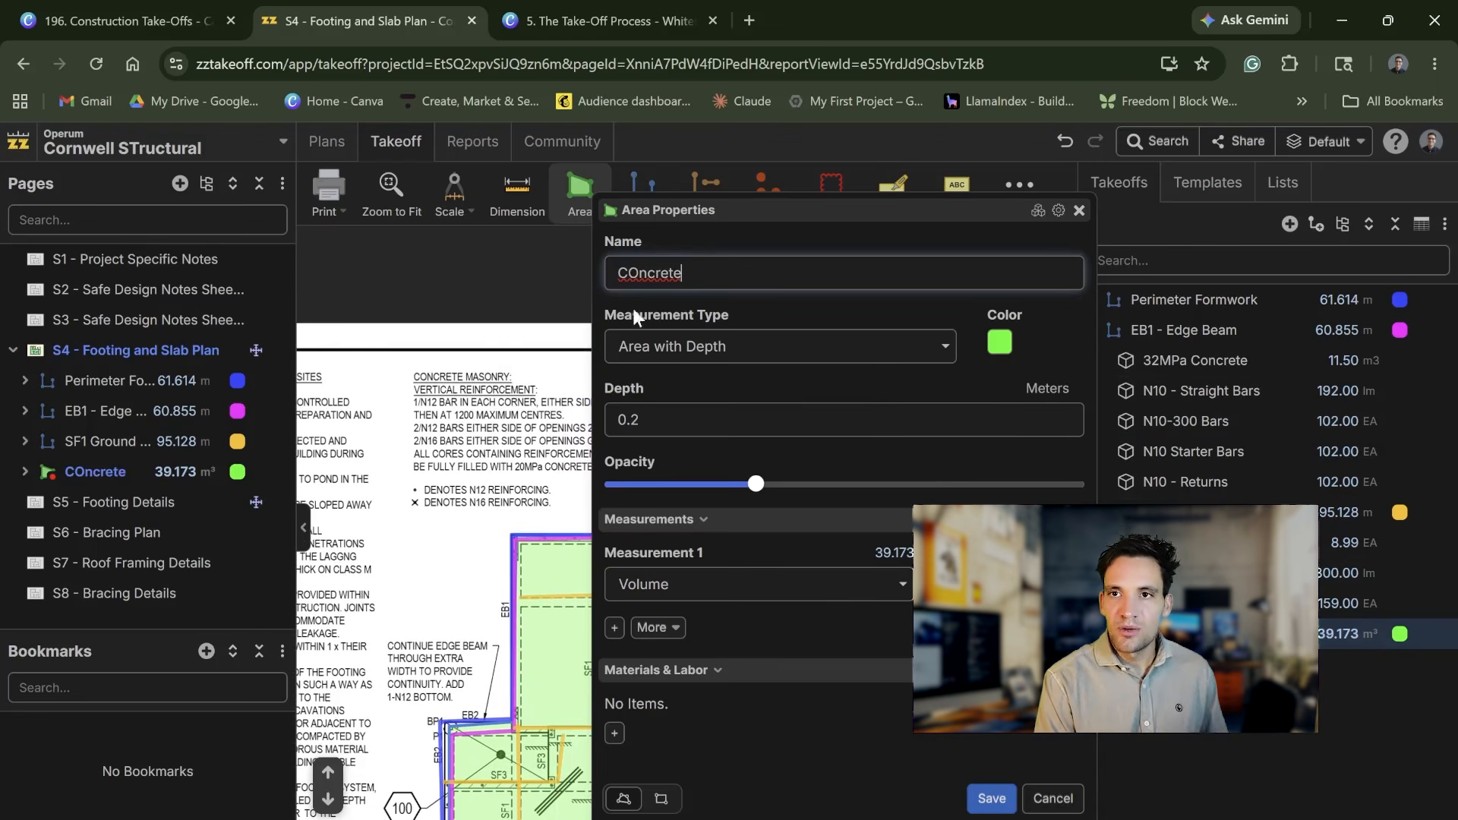
pyautogui.press('Delete')
pyautogui.write('o')
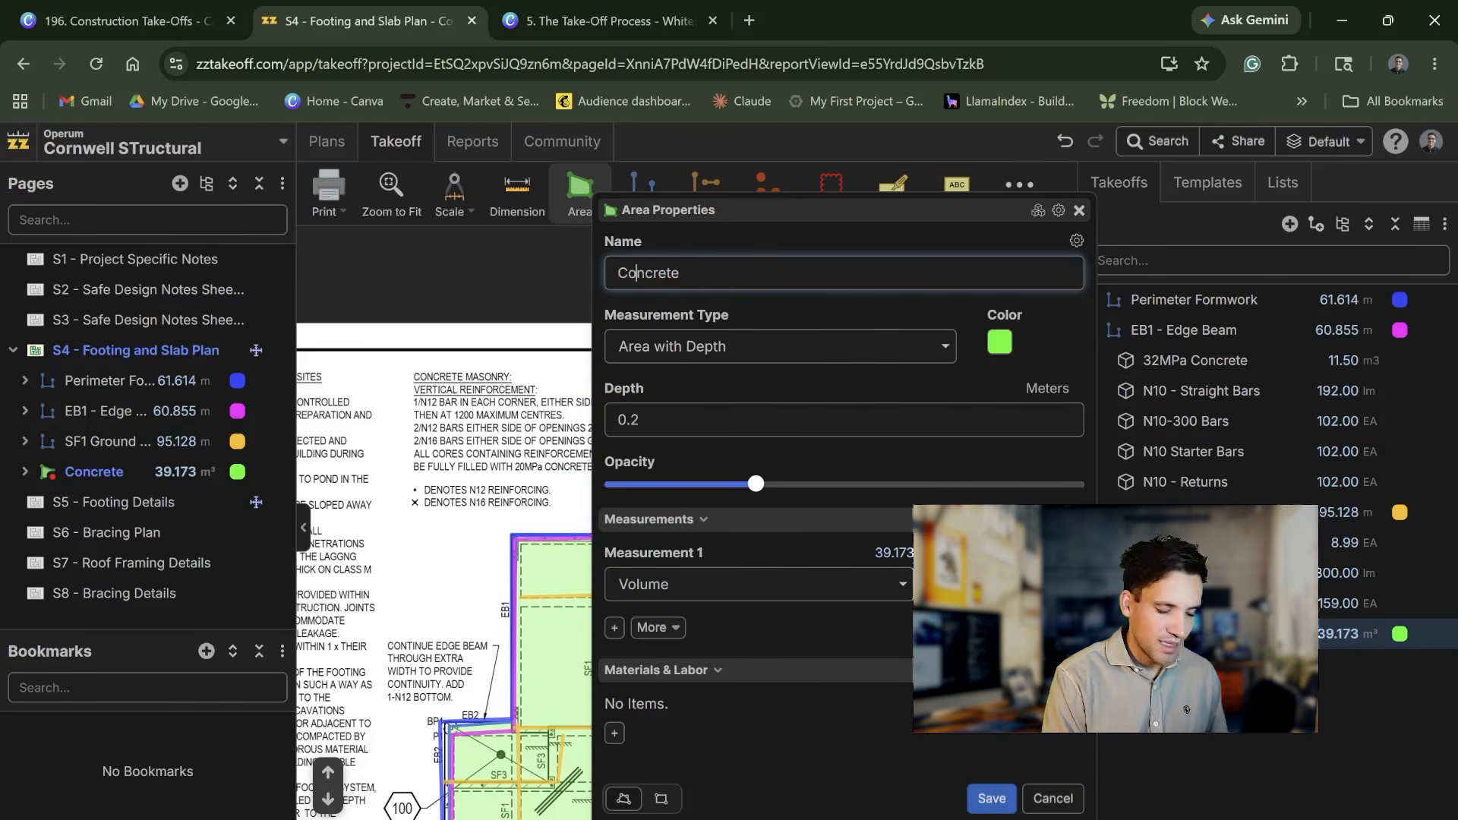
pyautogui.click(791, 632)
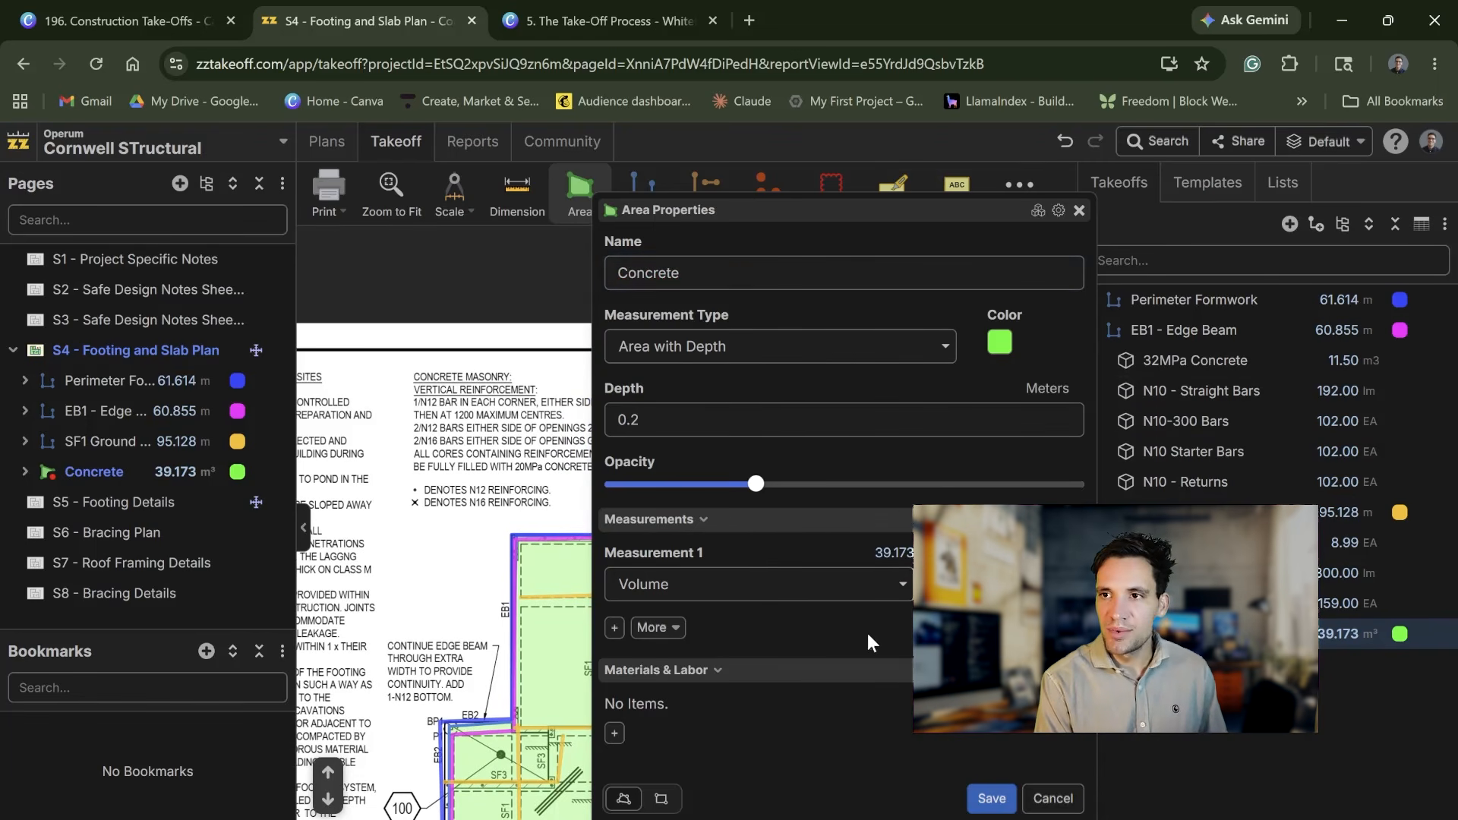
# Step: Review the Concrete takeoff's measurement options and change its measurement type to Sloped Area
pyautogui.click(895, 596)
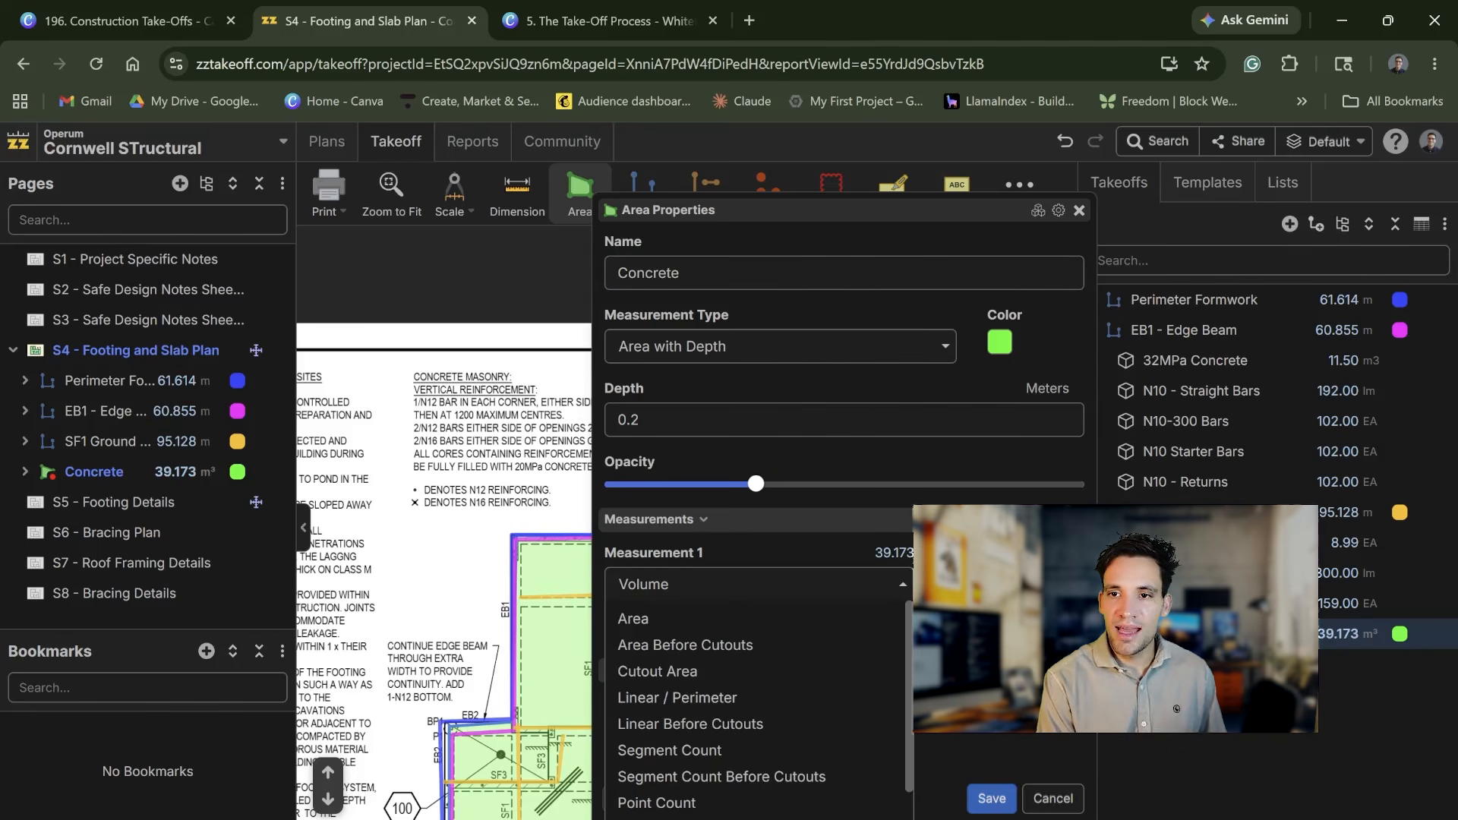
pyautogui.click(818, 551)
pyautogui.click(870, 343)
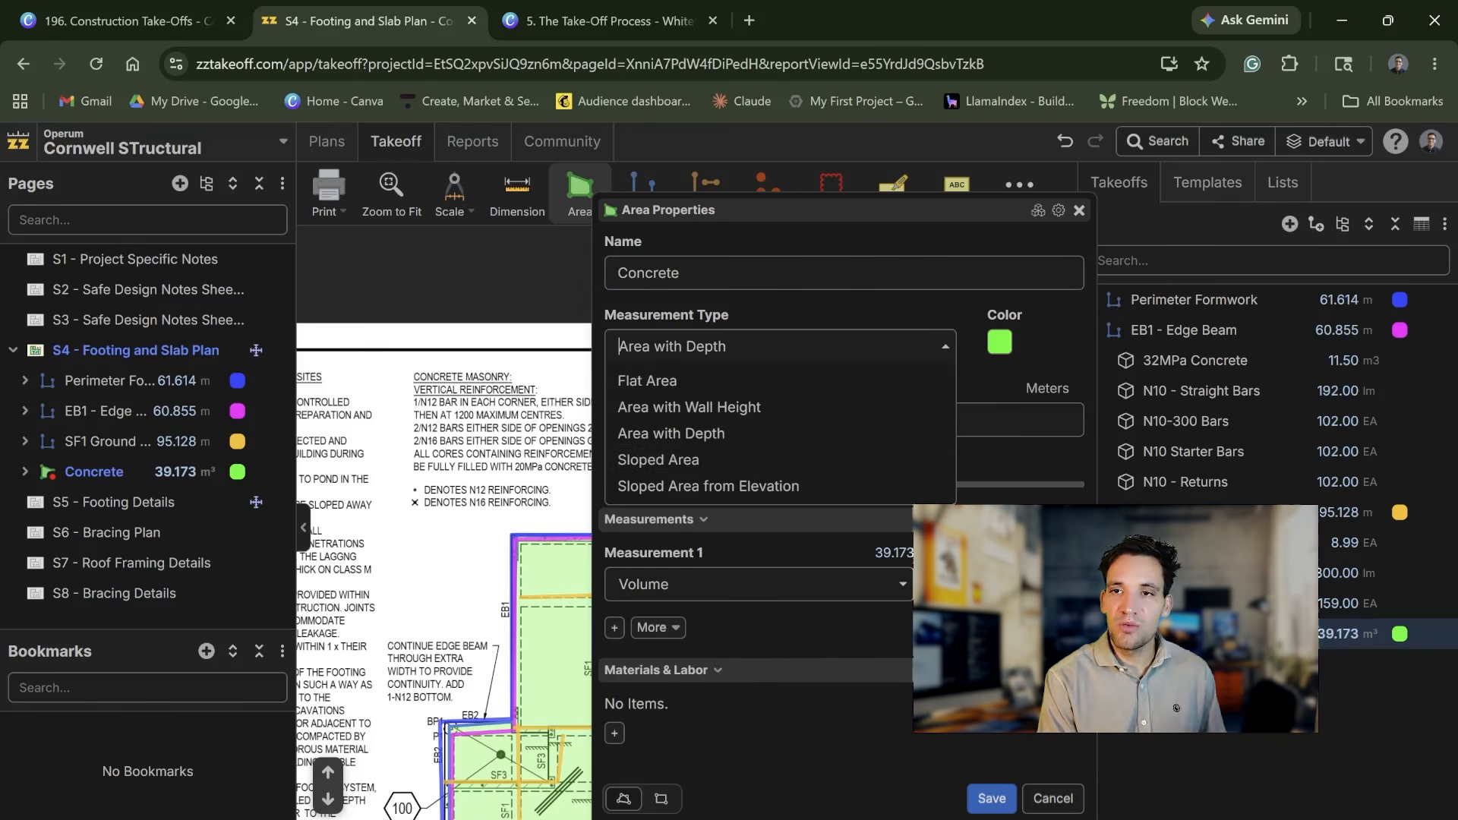
pyautogui.click(748, 461)
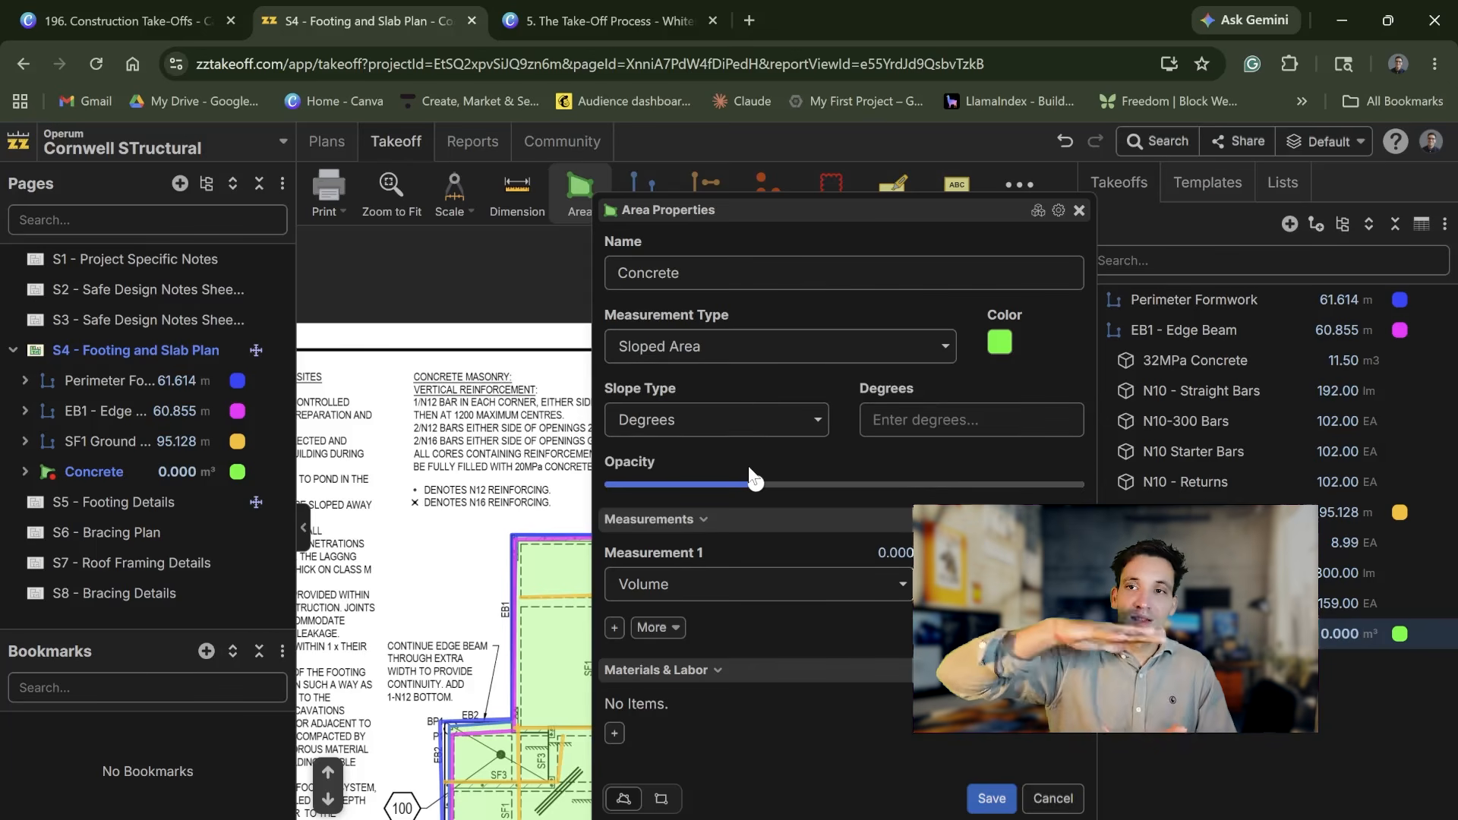
pyautogui.click(934, 420)
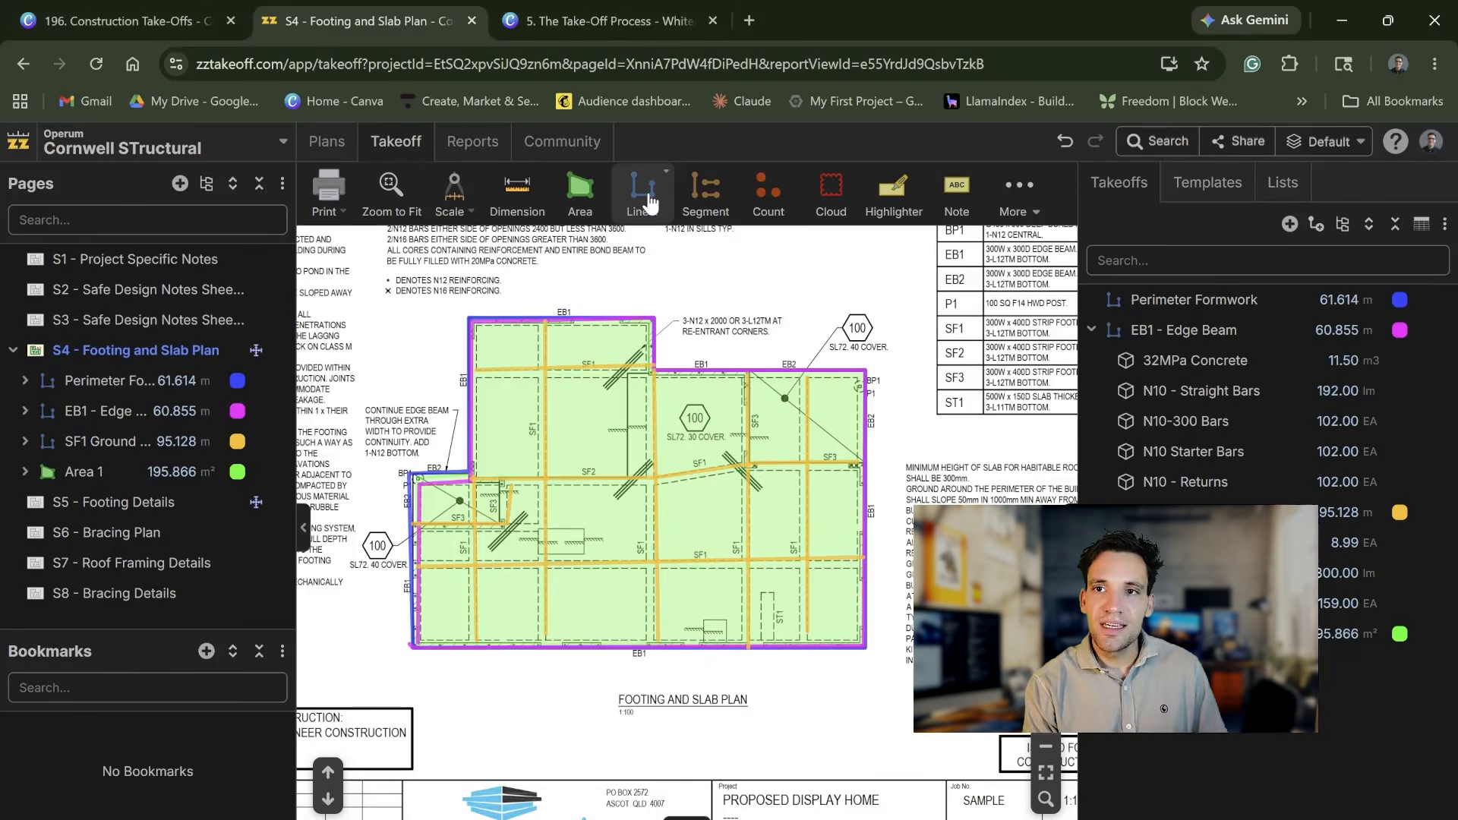
pyautogui.click(648, 201)
pyautogui.click(990, 755)
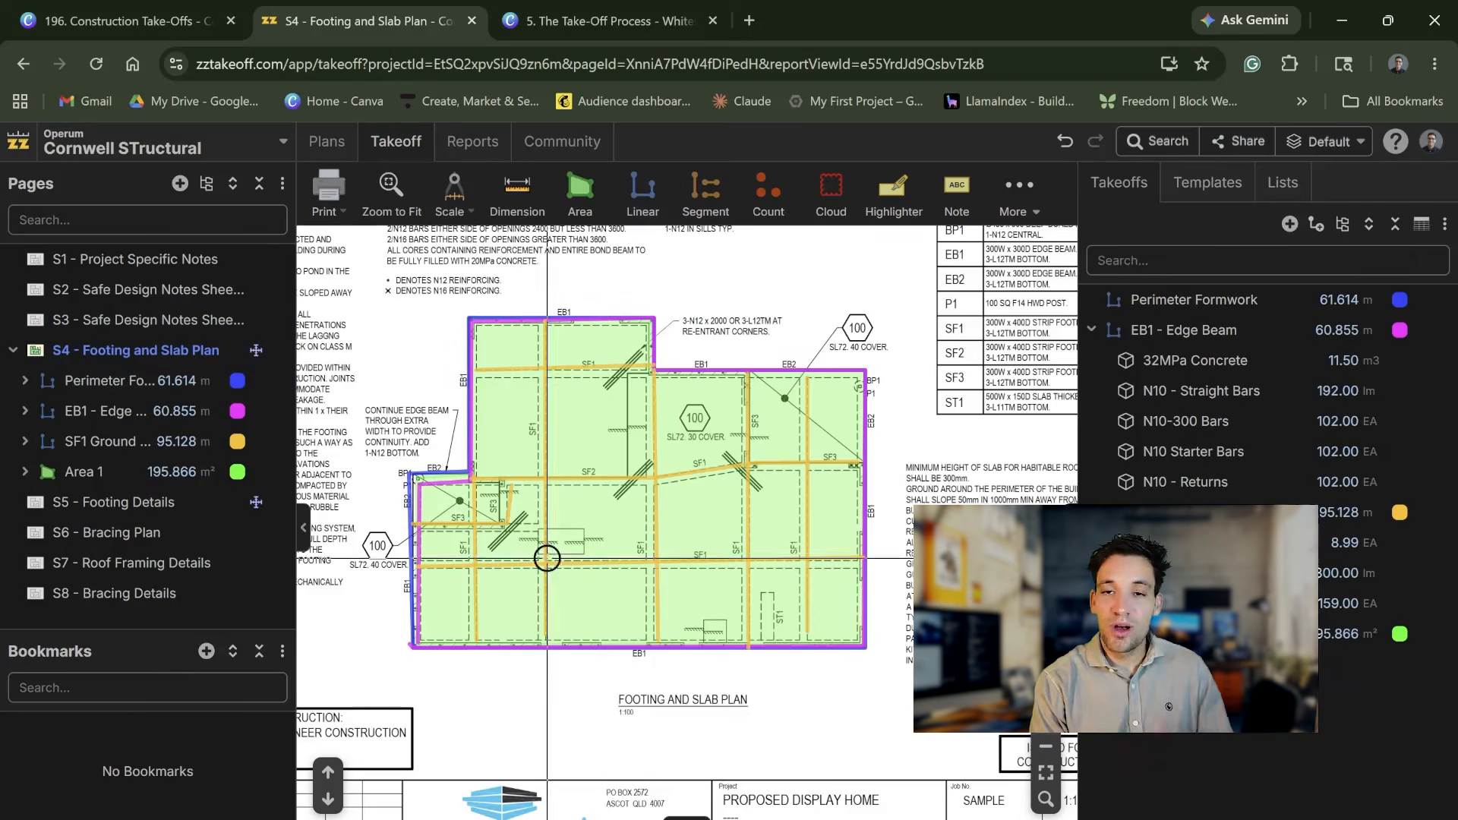
# Step: Select the Perimeter Formwork takeoff and review the measurement types offered for a new linear takeoff
pyautogui.moveTo(1115, 313)
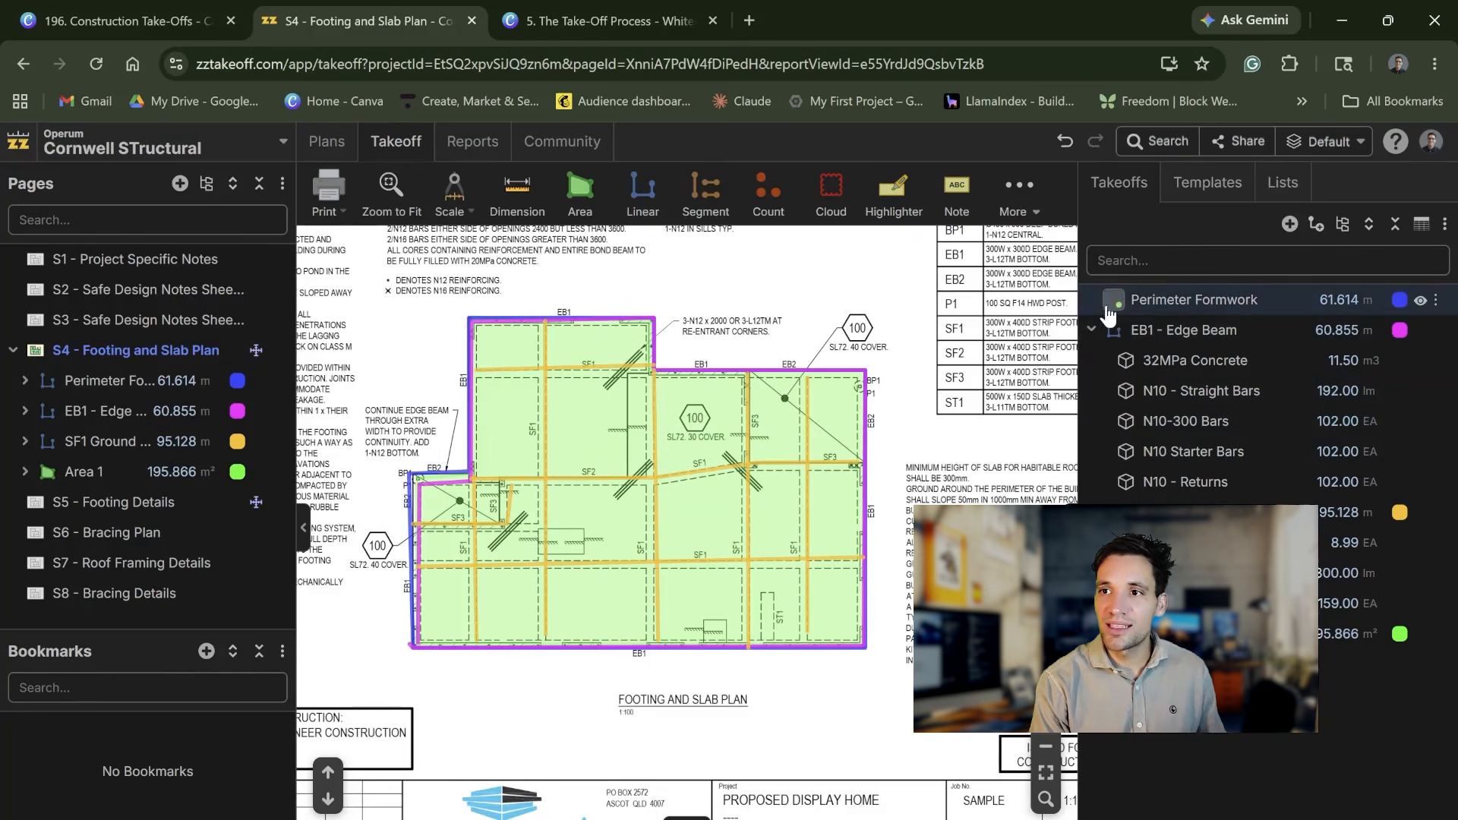
pyautogui.click(1189, 301)
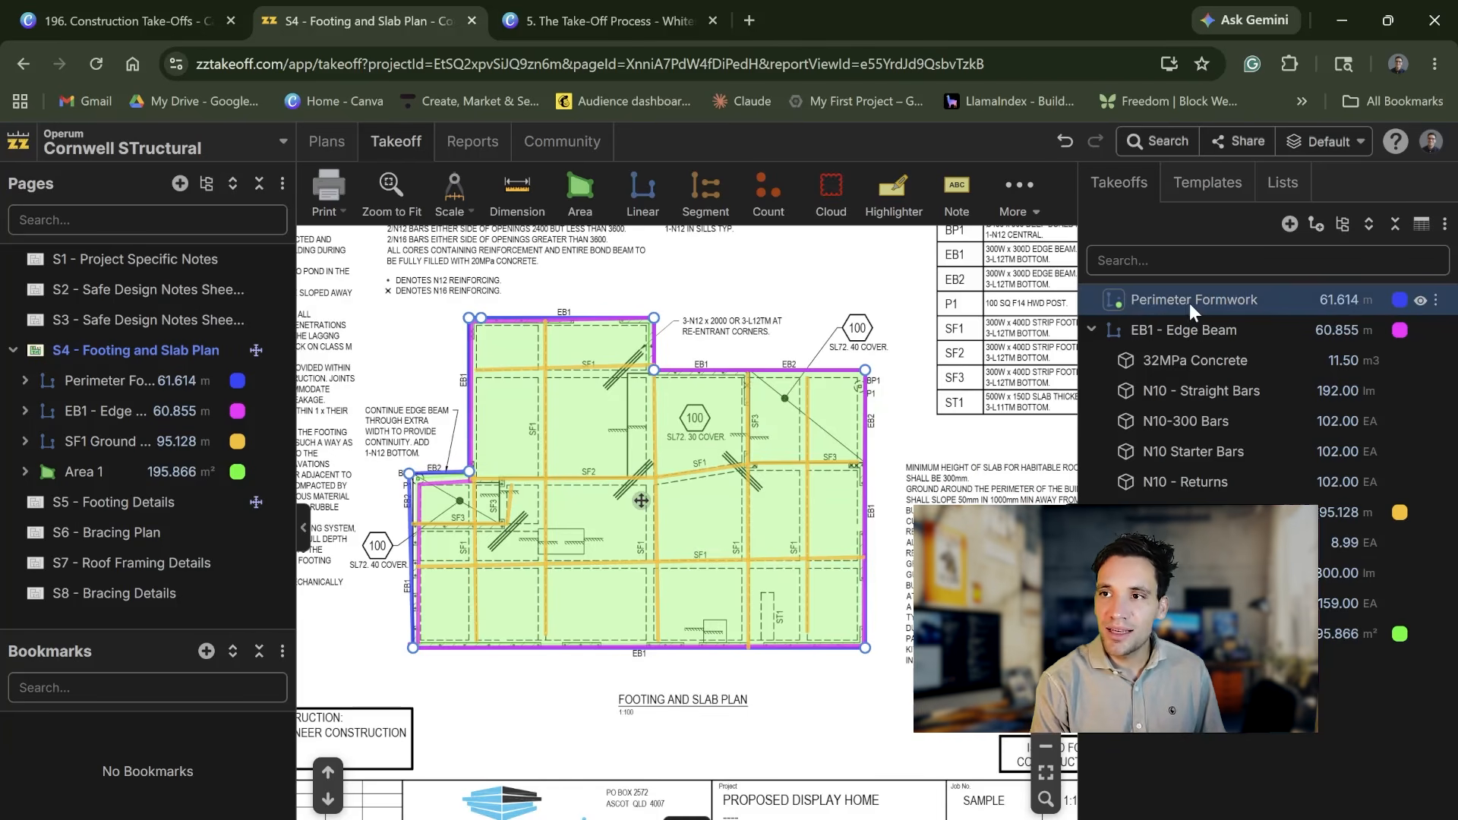
pyautogui.click(658, 196)
pyautogui.click(857, 387)
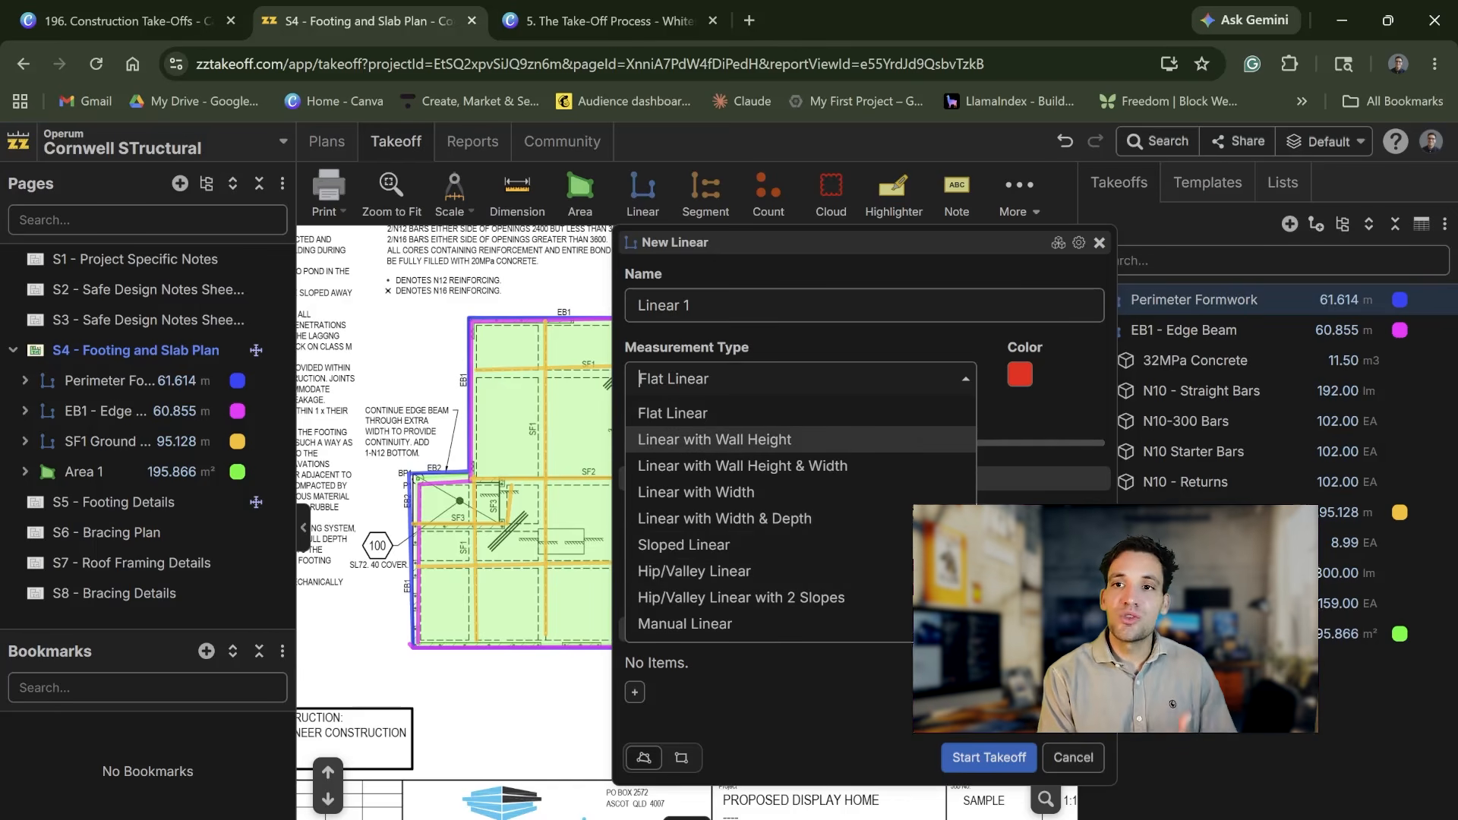
pyautogui.click(848, 346)
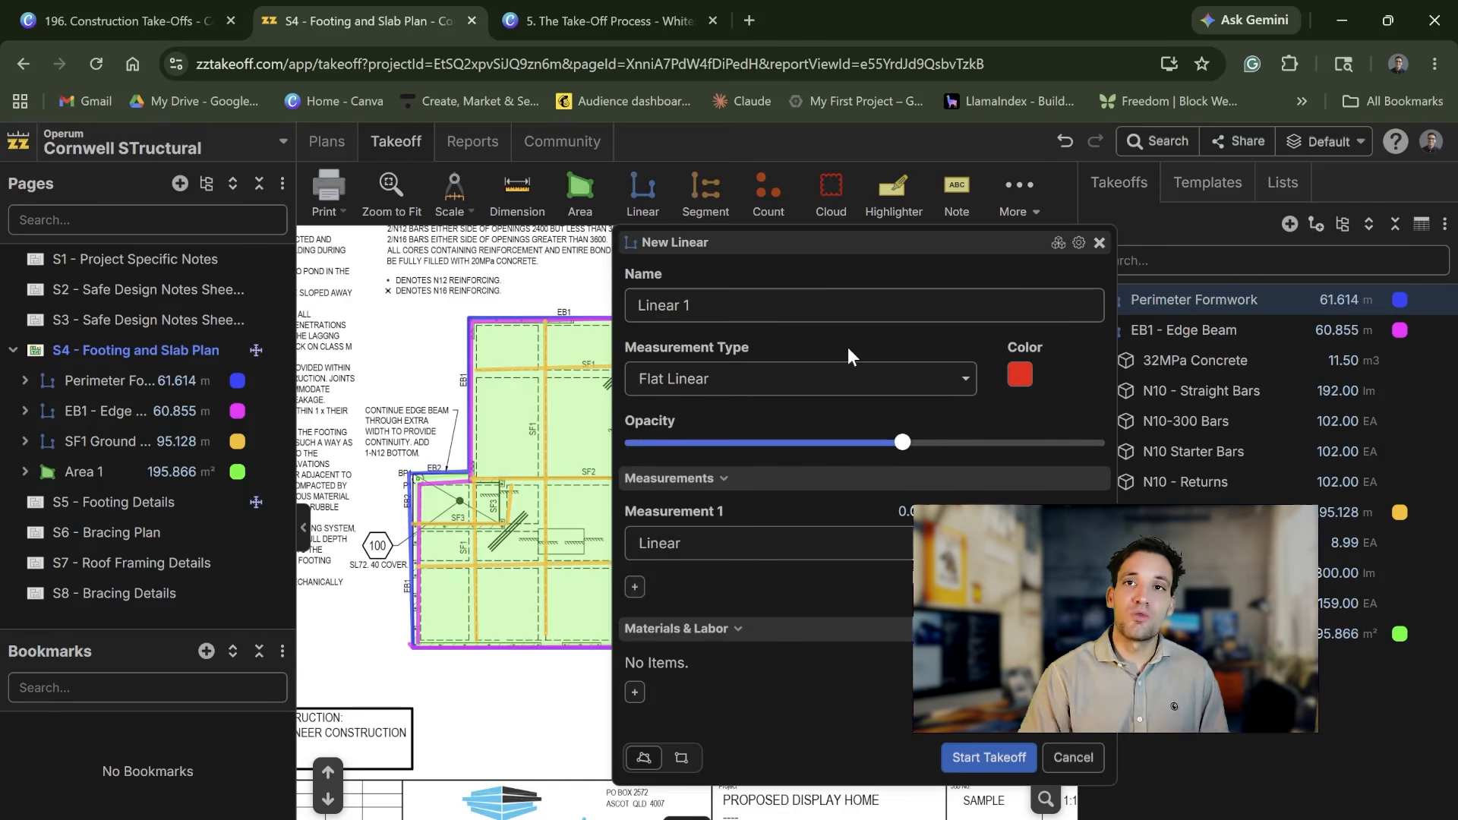
pyautogui.click(895, 384)
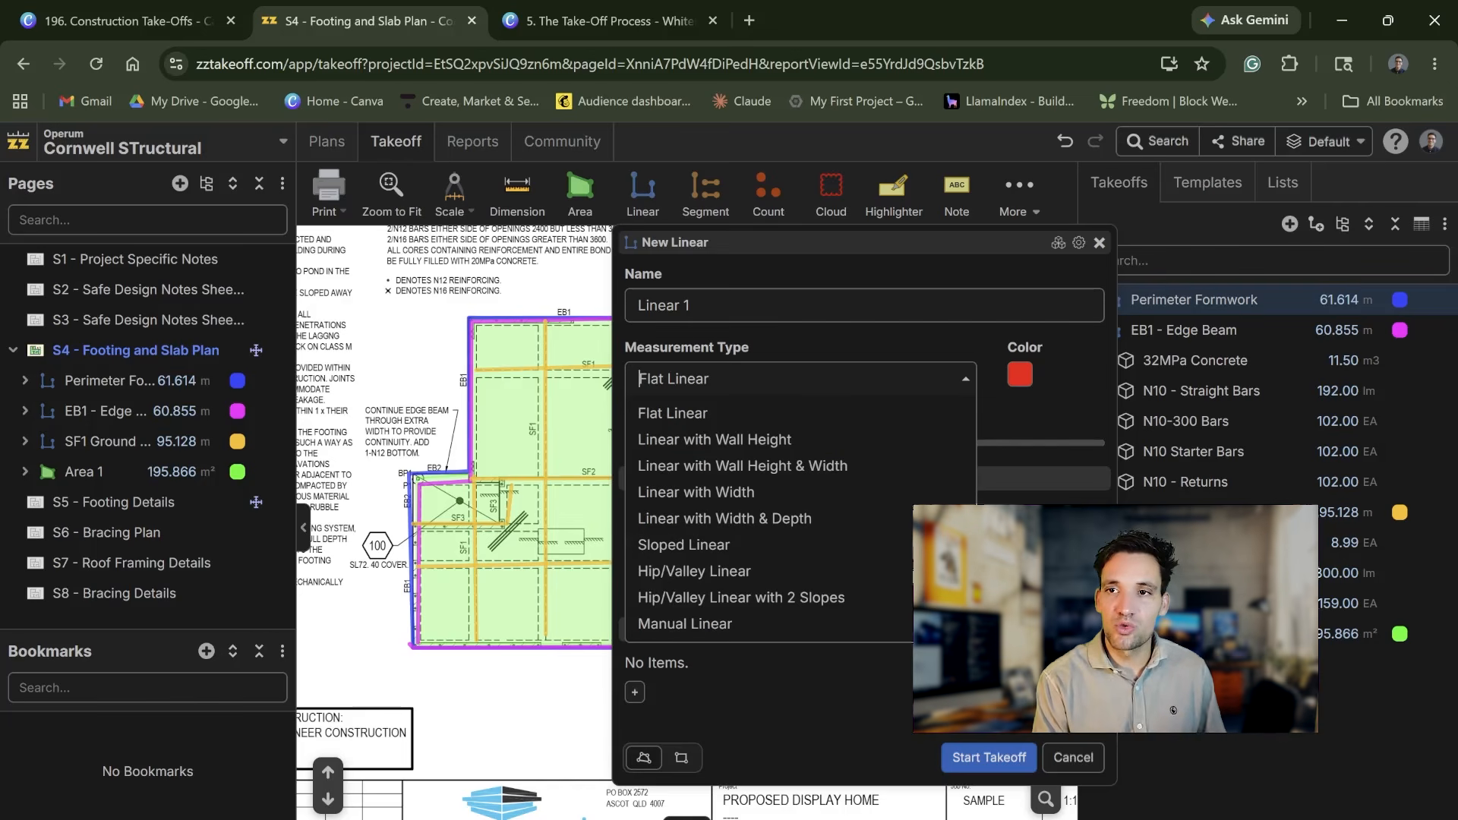
pyautogui.click(888, 355)
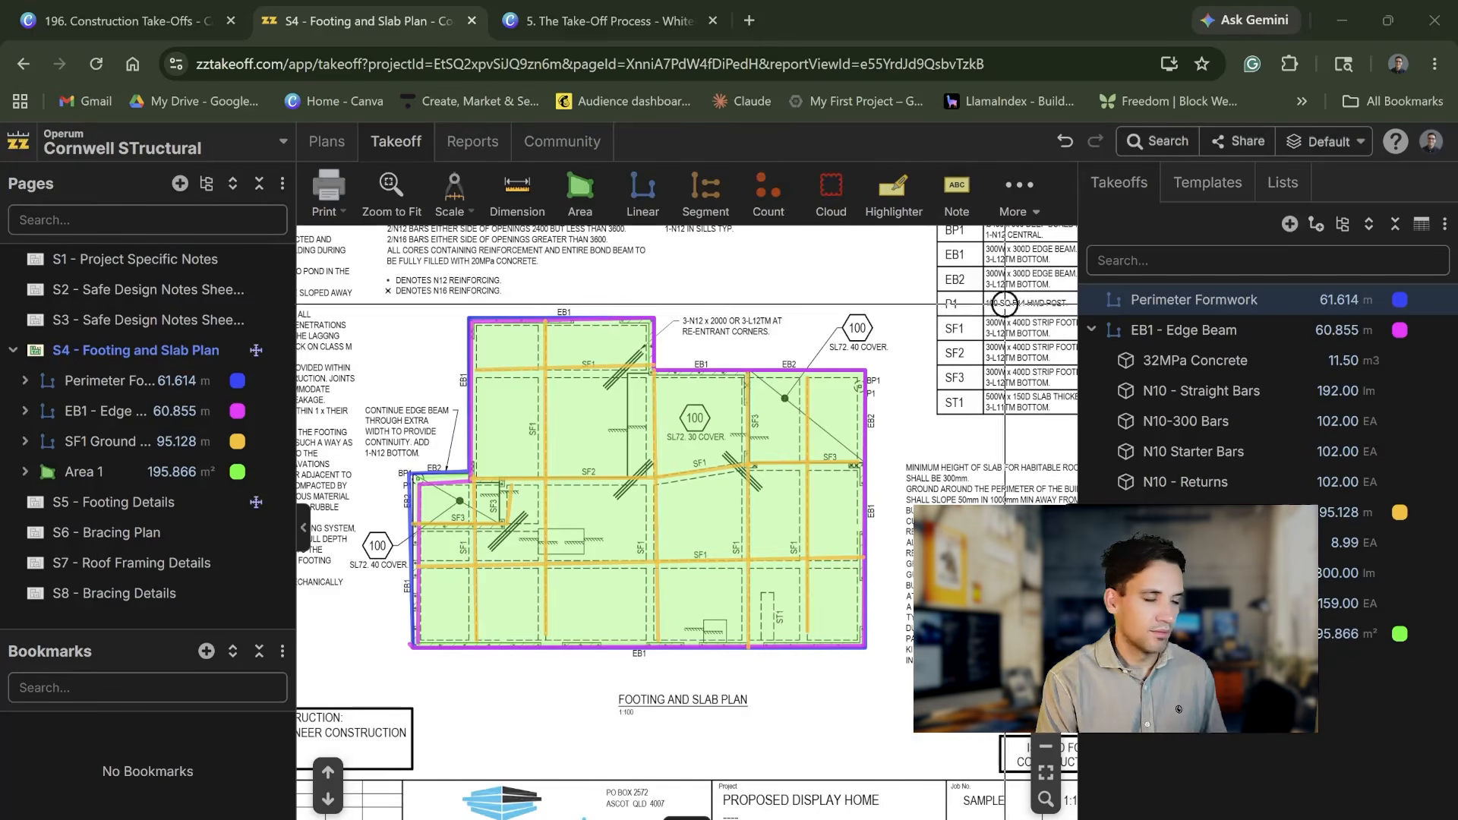
# Step: Review the measurement types offered for a new count takeoff and discard it
pyautogui.click(792, 181)
pyautogui.click(786, 241)
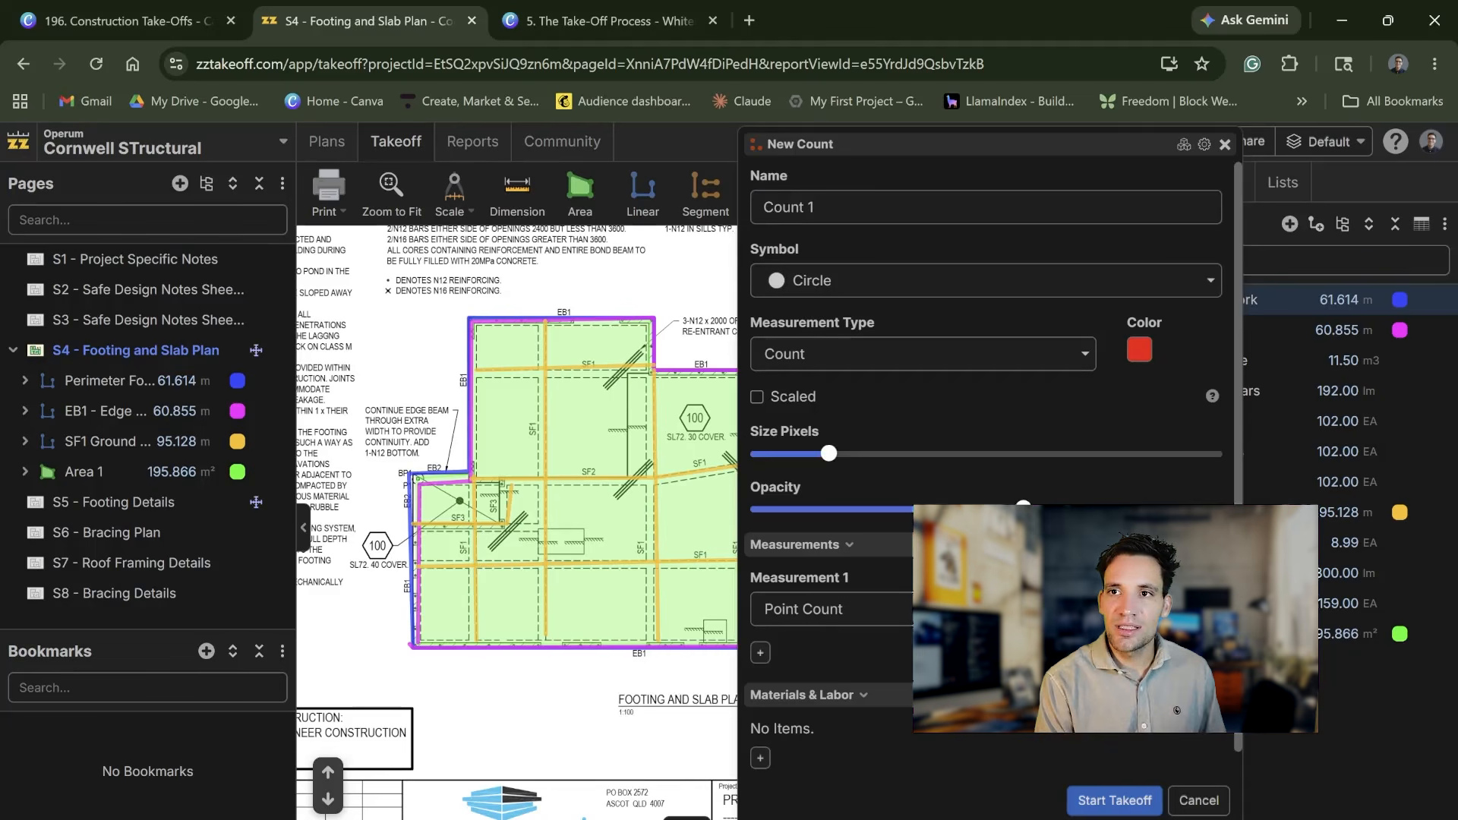
pyautogui.click(942, 355)
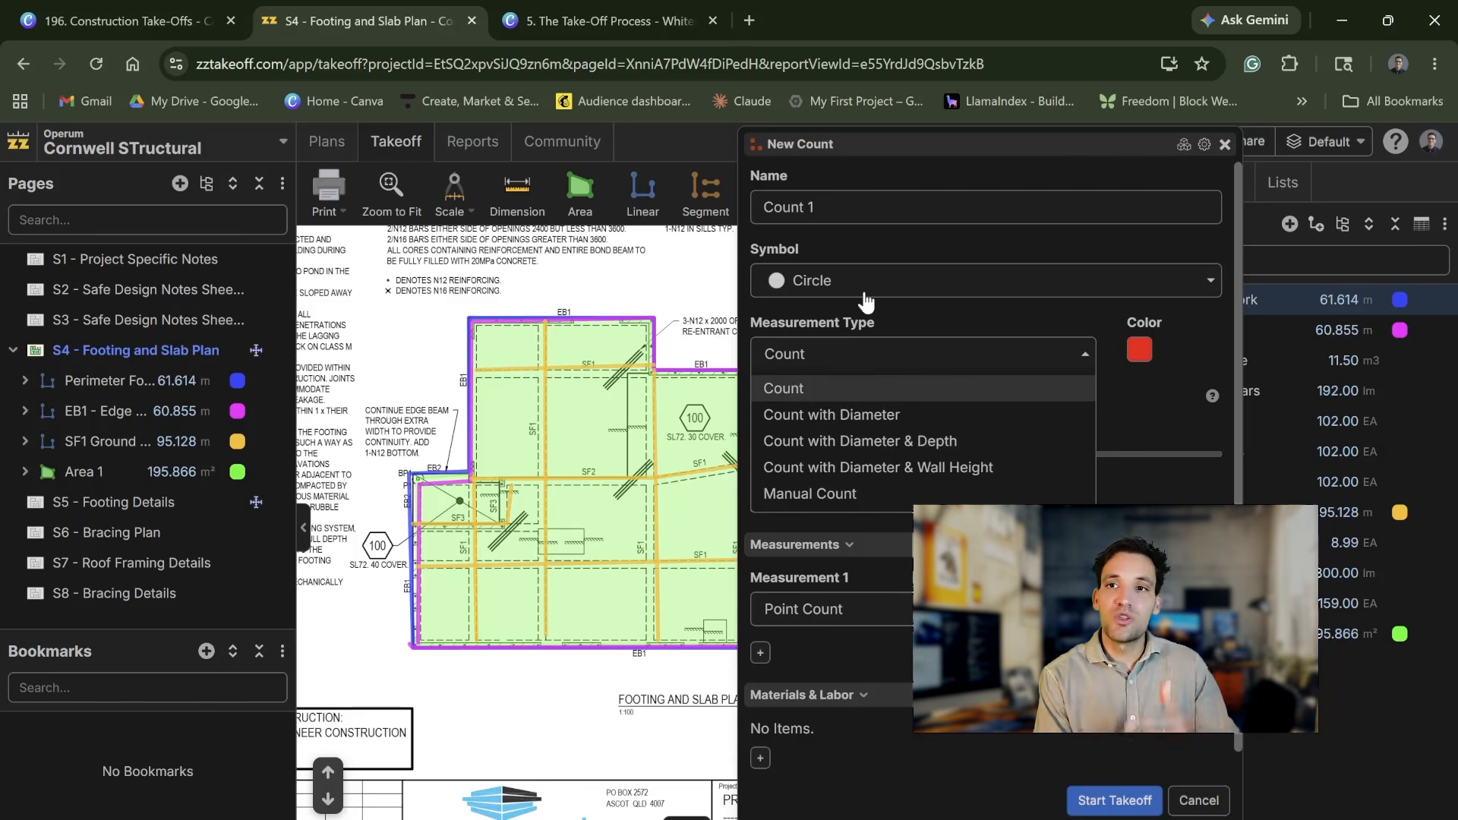
pyautogui.click(867, 326)
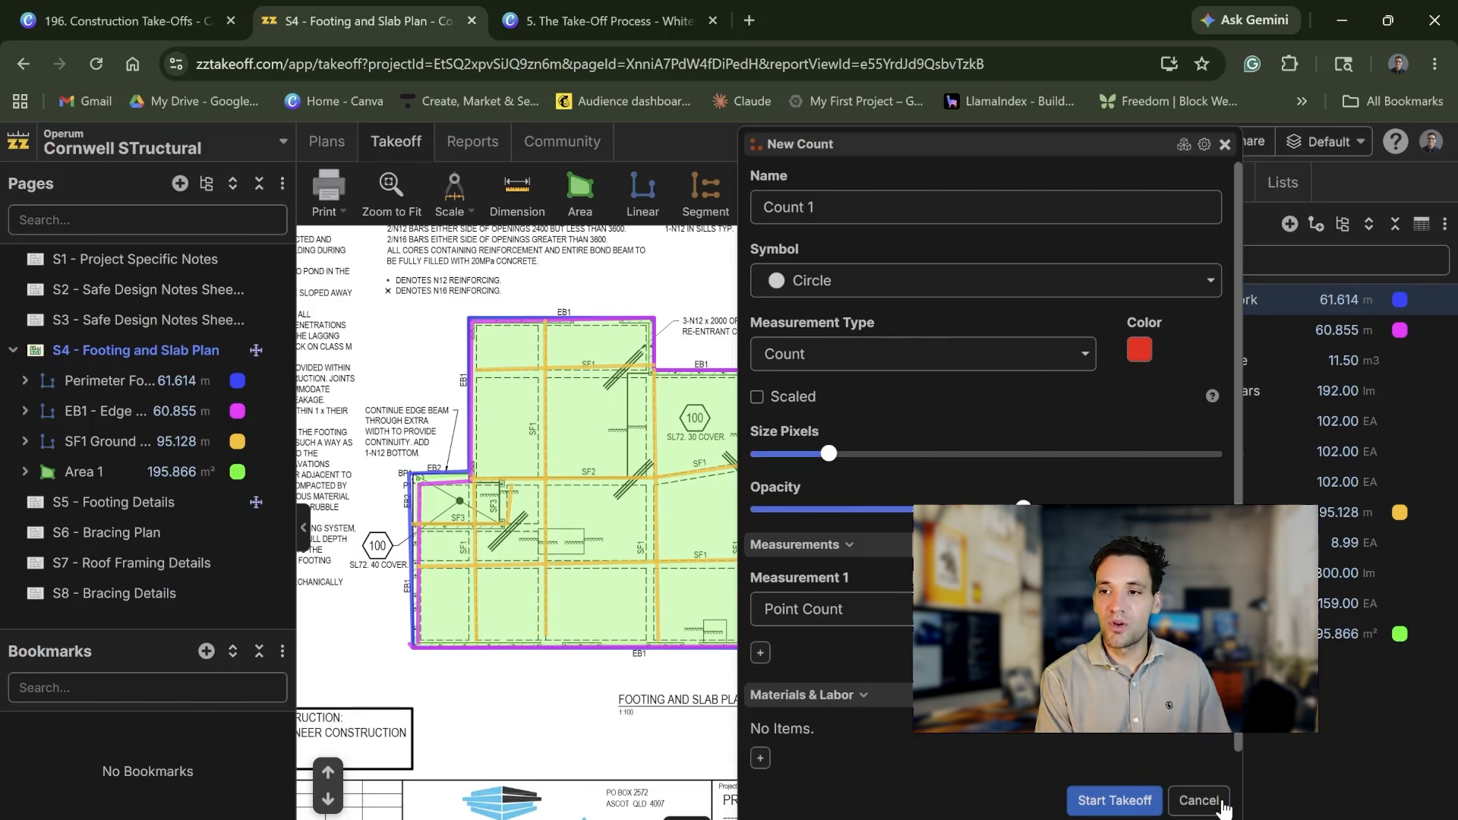
pyautogui.click(1222, 804)
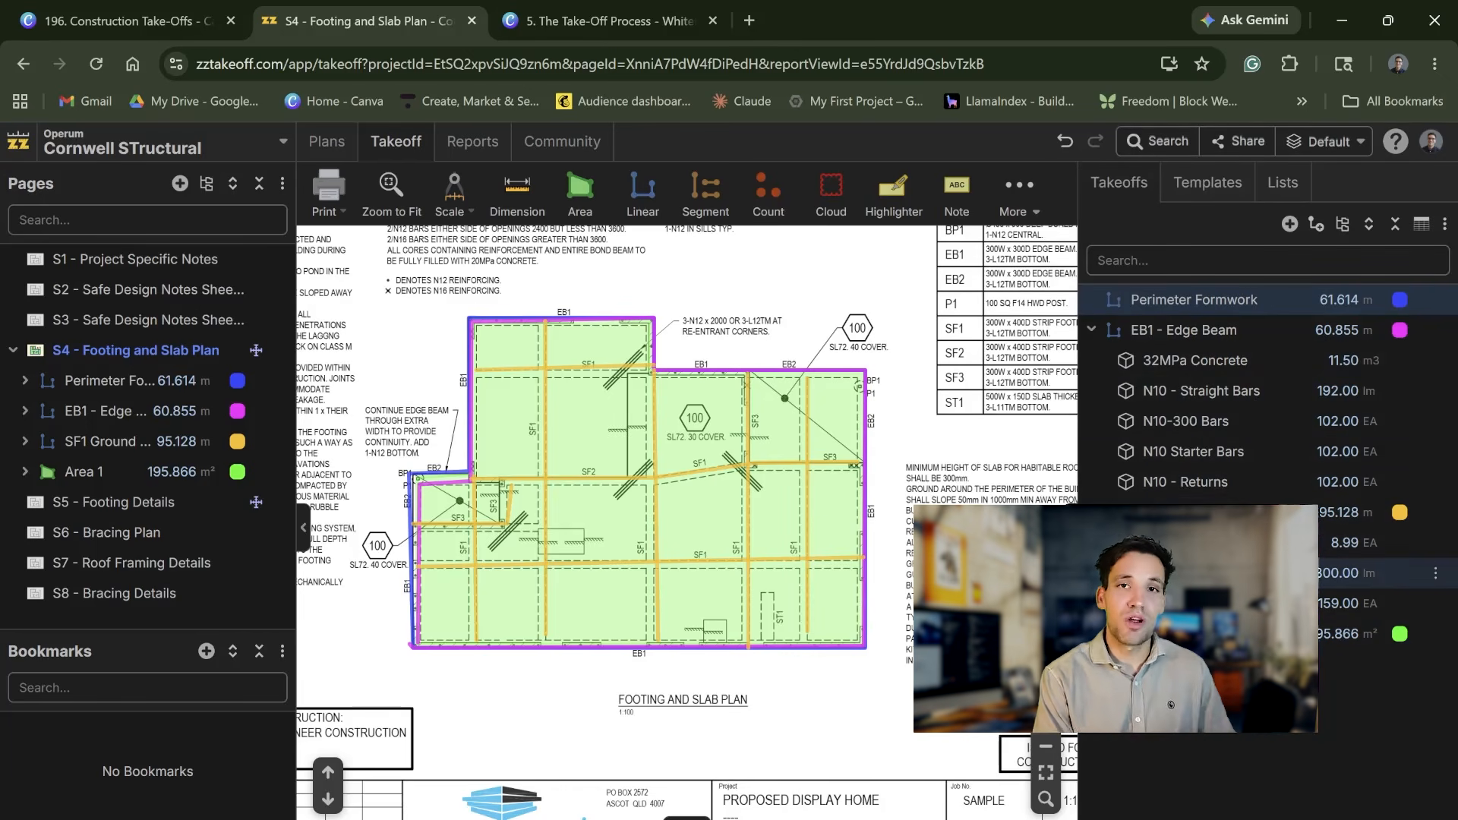
# Step: Open the properties of the EB1 - Edge Beam takeoff and inspect its 32MPa Concrete item
pyautogui.click(1275, 342)
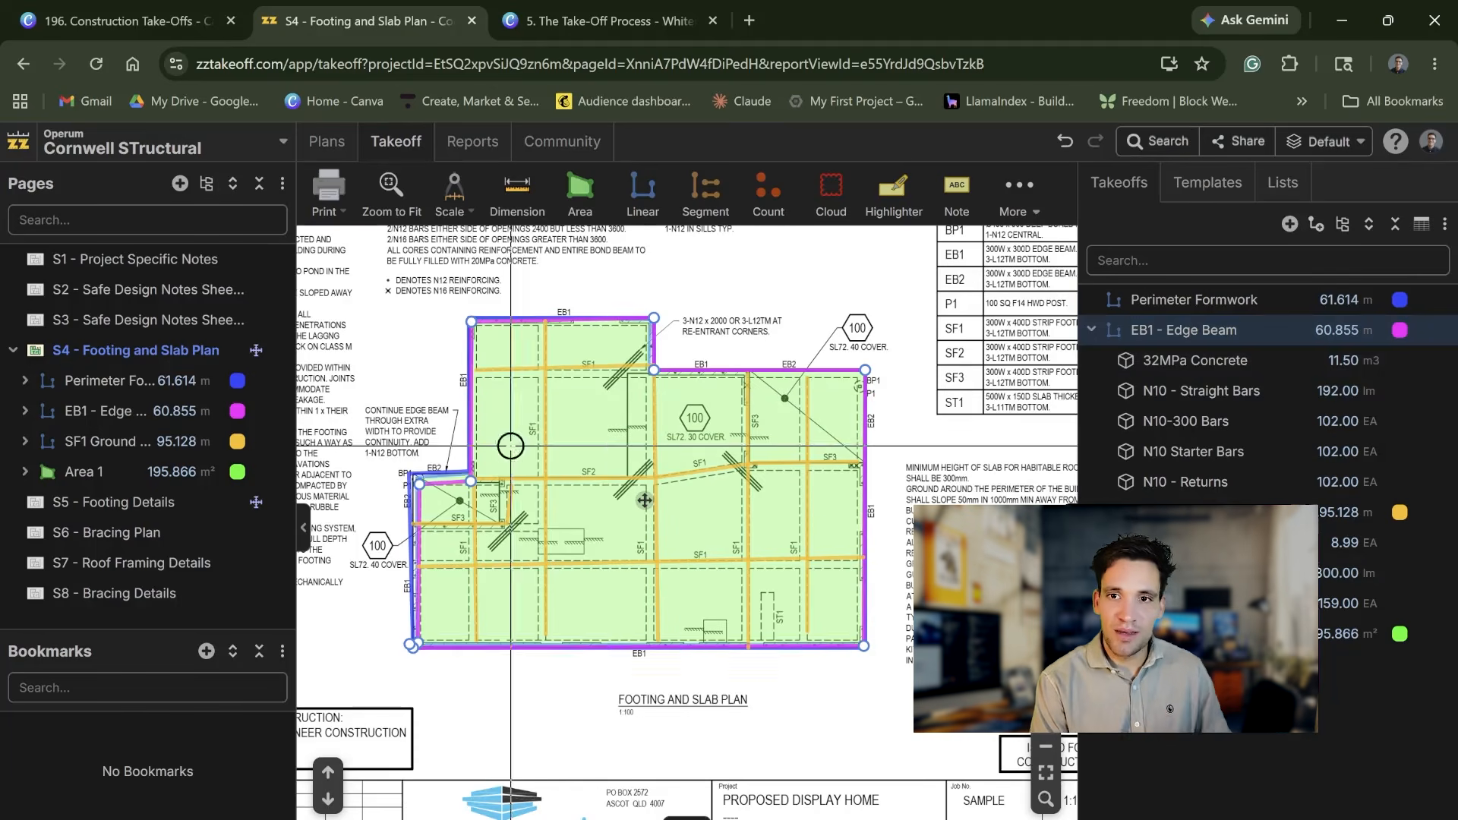
pyautogui.doubleClick(1246, 391)
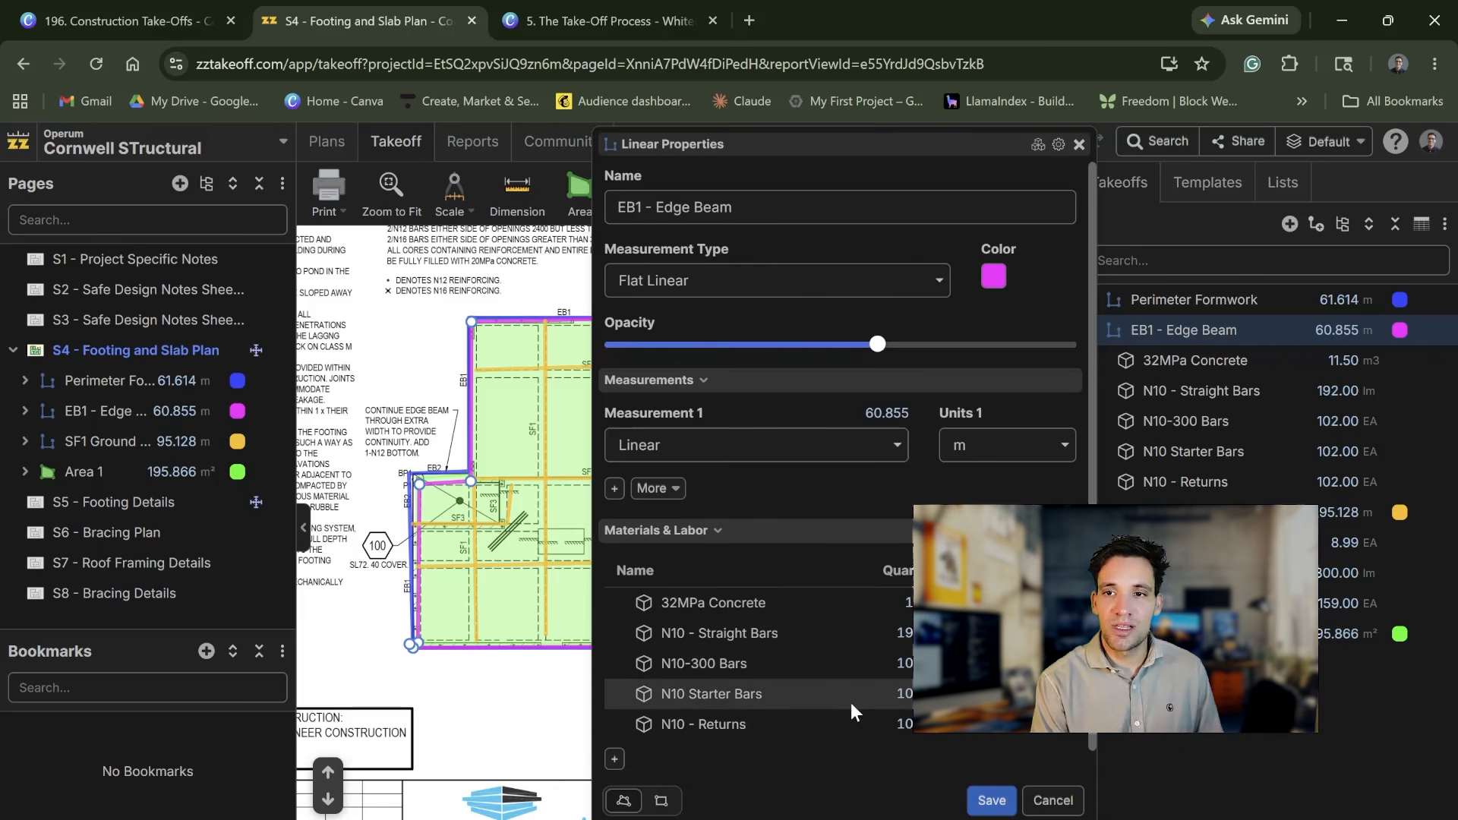
pyautogui.click(790, 604)
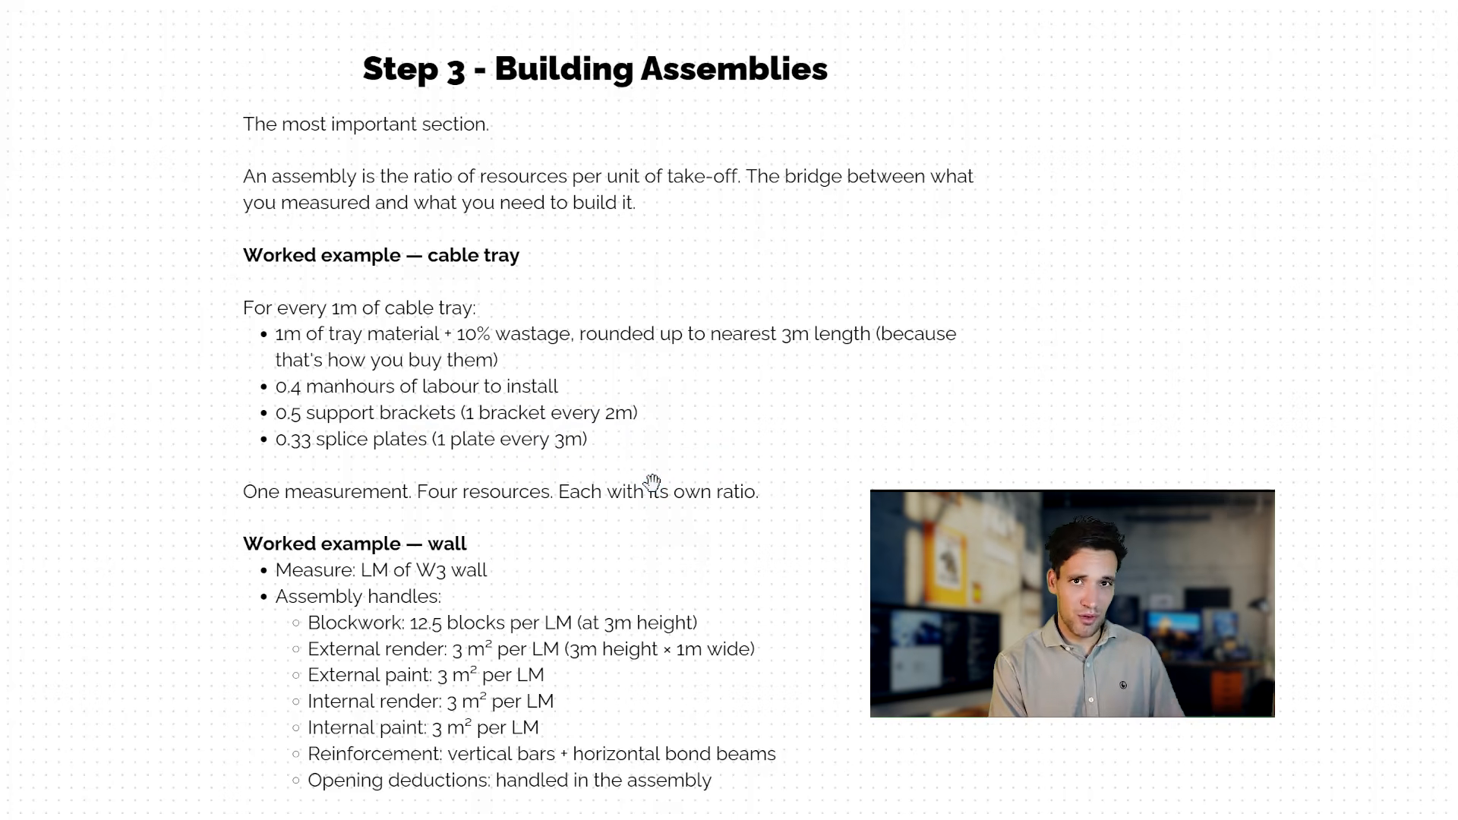
pyautogui.scroll(-3, 687, 430)
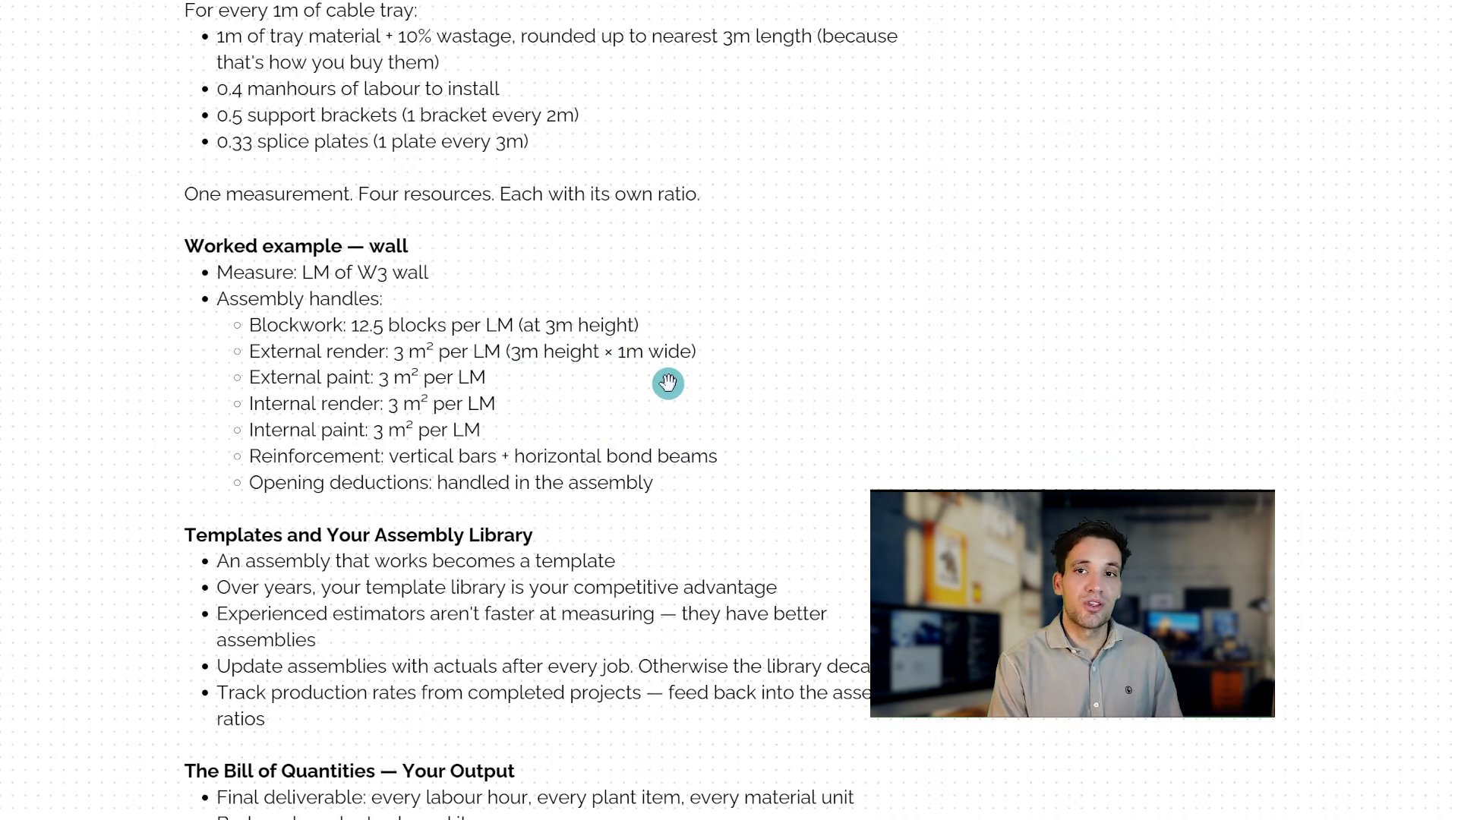
pyautogui.click(667, 382)
pyautogui.scroll(-1, 667, 382)
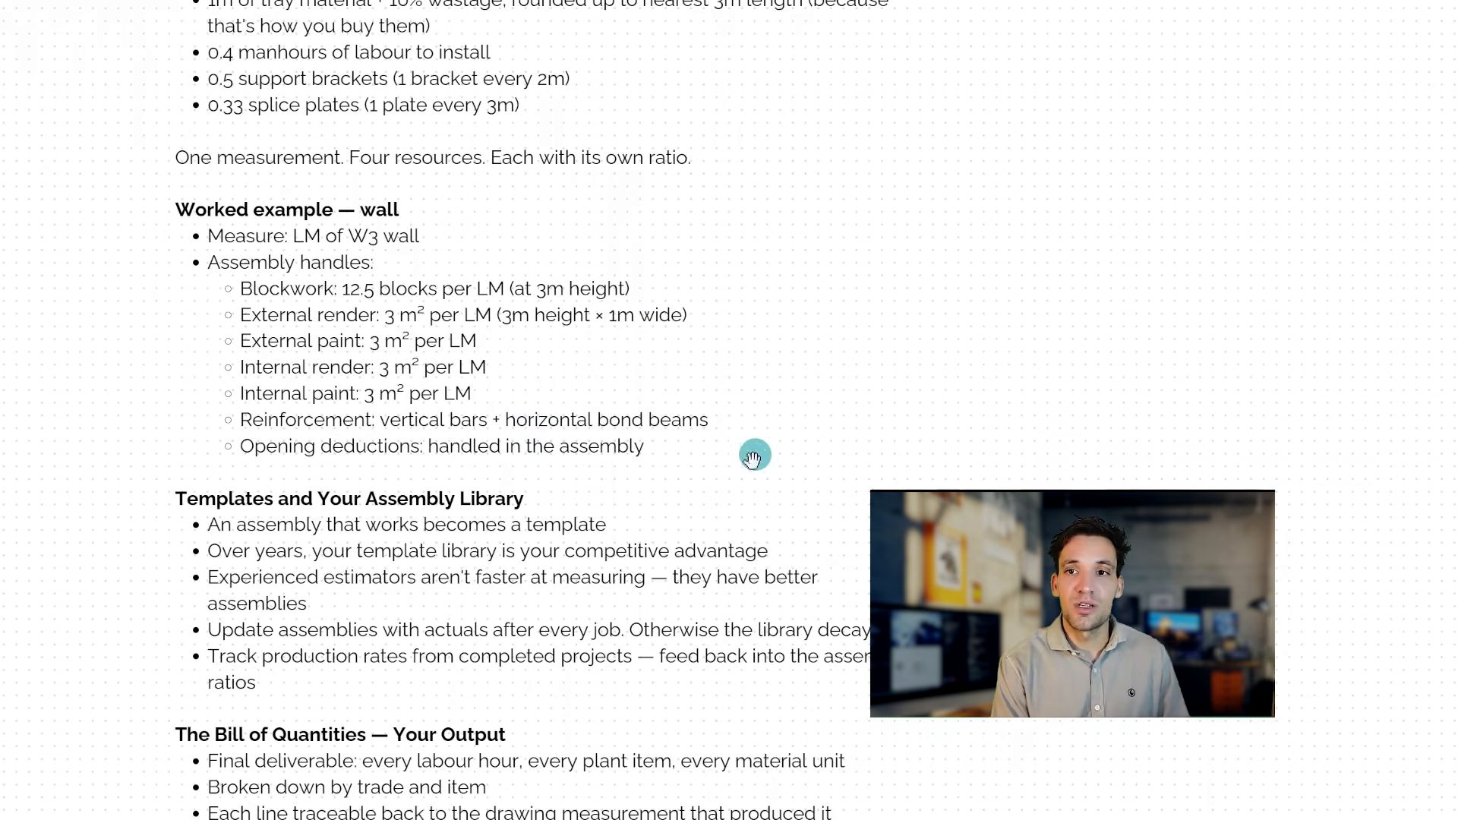
pyautogui.moveTo(755, 449); pyautogui.dragTo(742, 491)
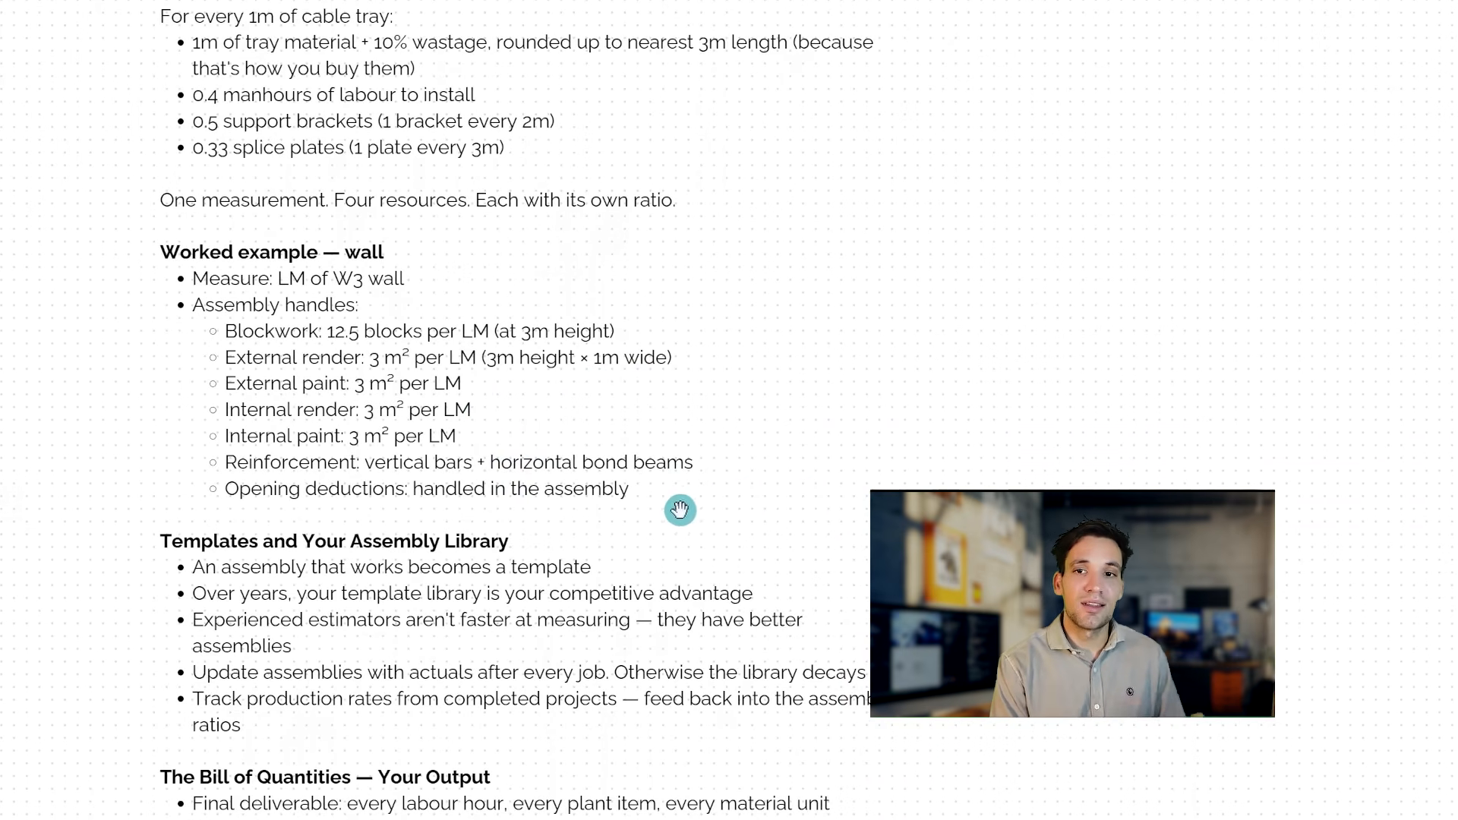
pyautogui.moveTo(662, 460); pyautogui.dragTo(631, 328)
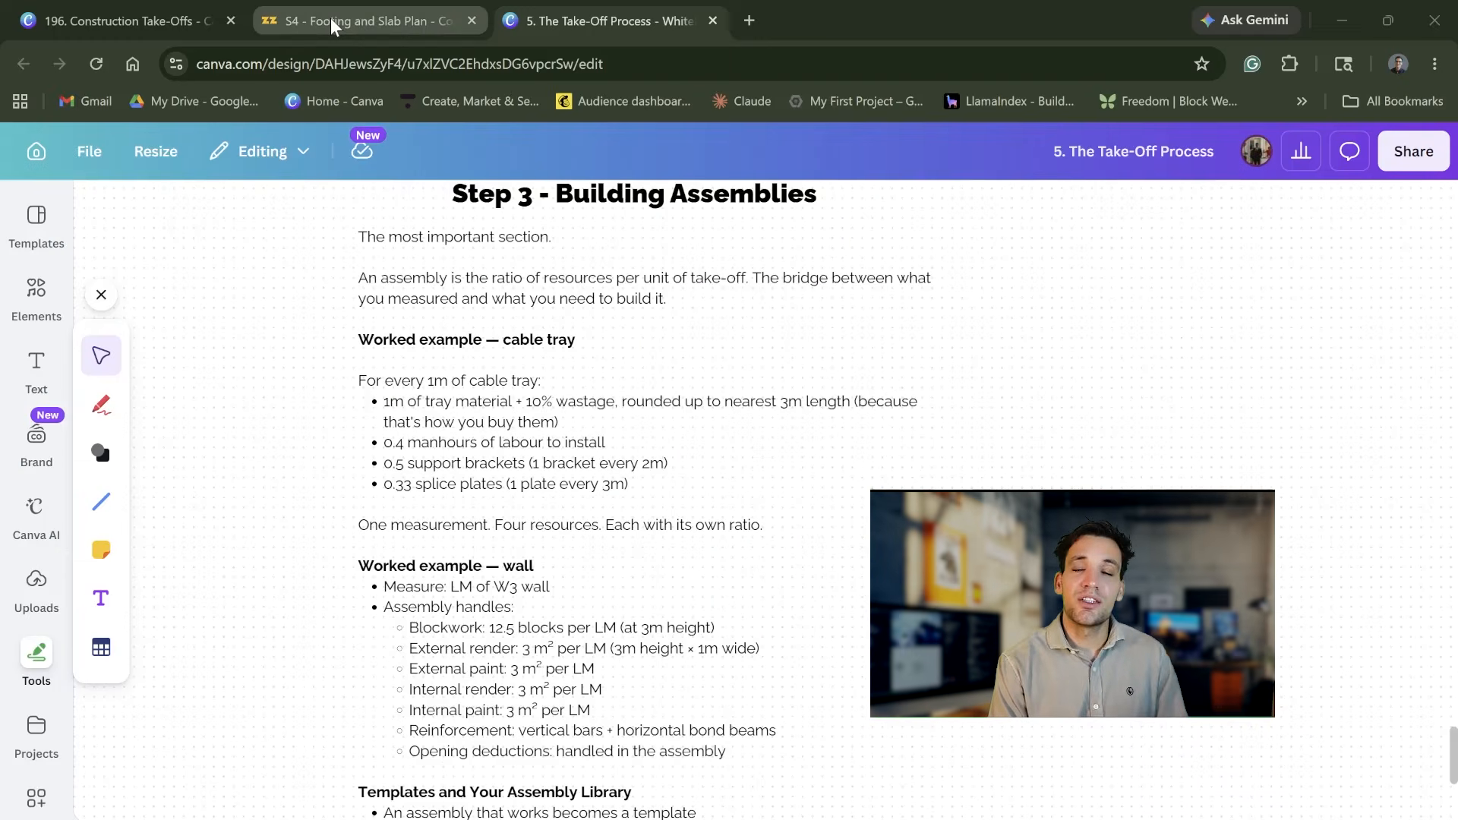
# Step: Close the EB1 - Edge Beam properties and browse the Concrete folder of the Sample template library
pyautogui.click(330, 16)
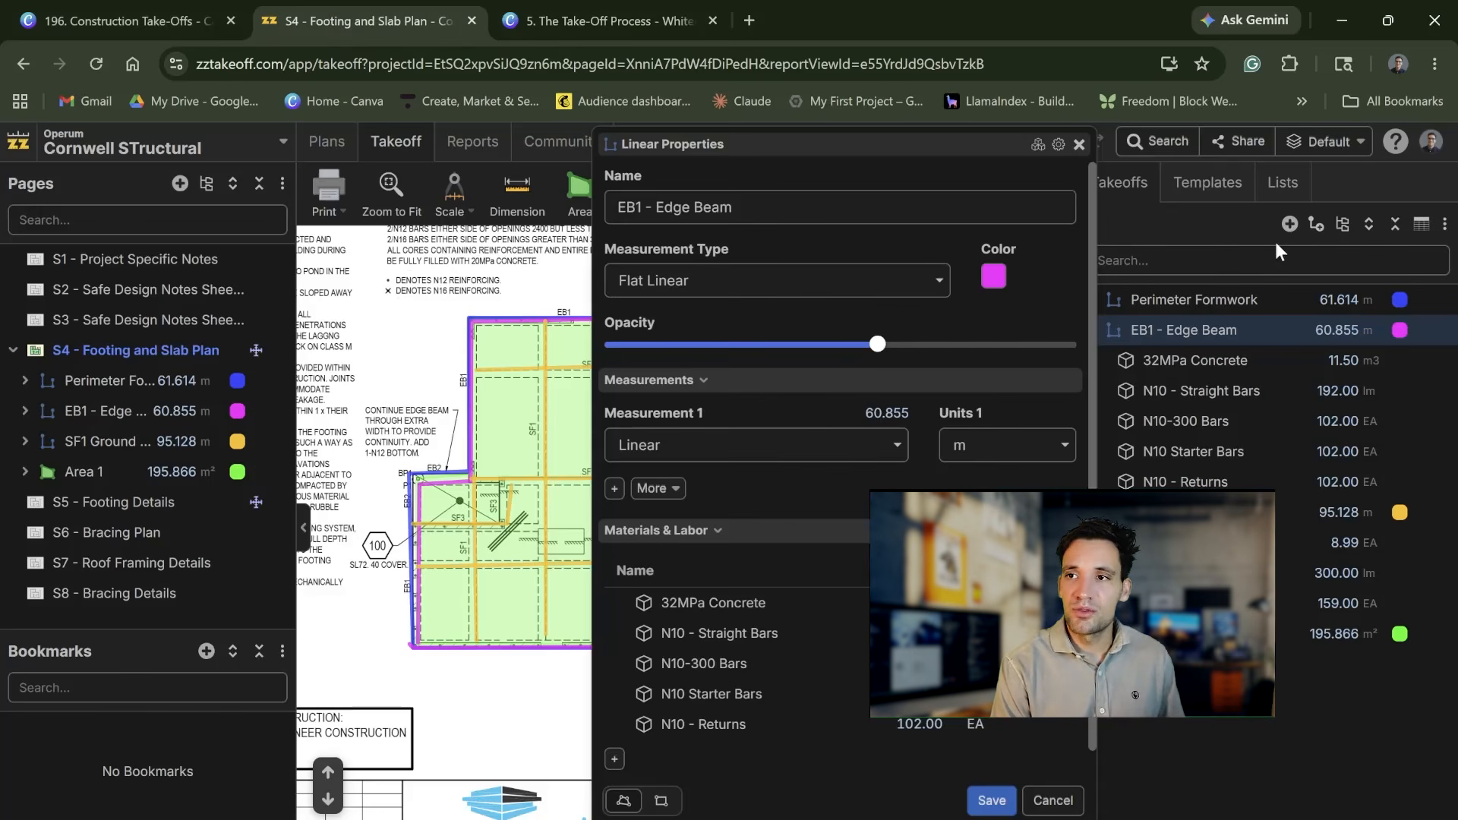
pyautogui.click(1207, 183)
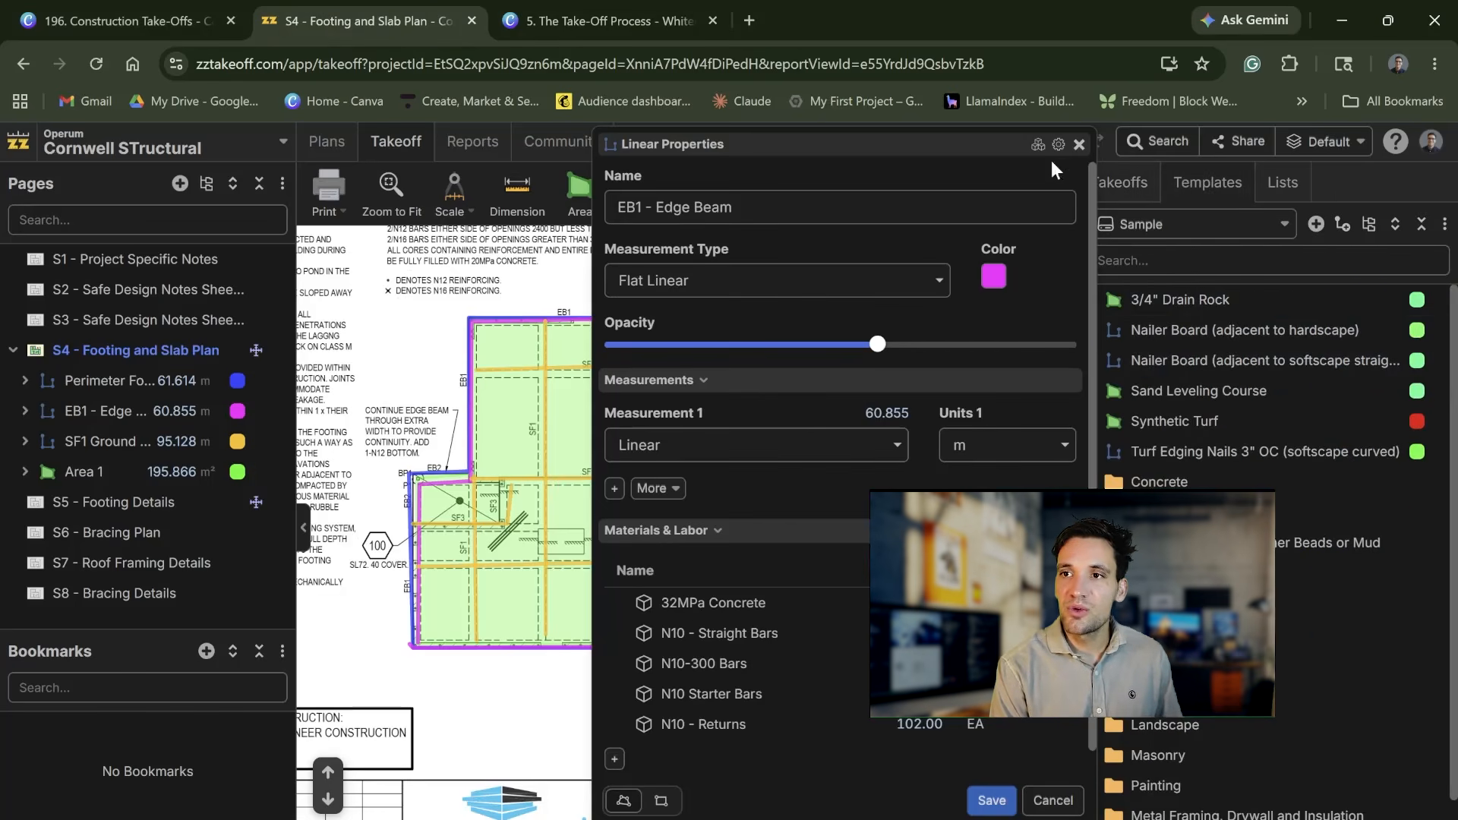
pyautogui.click(1078, 145)
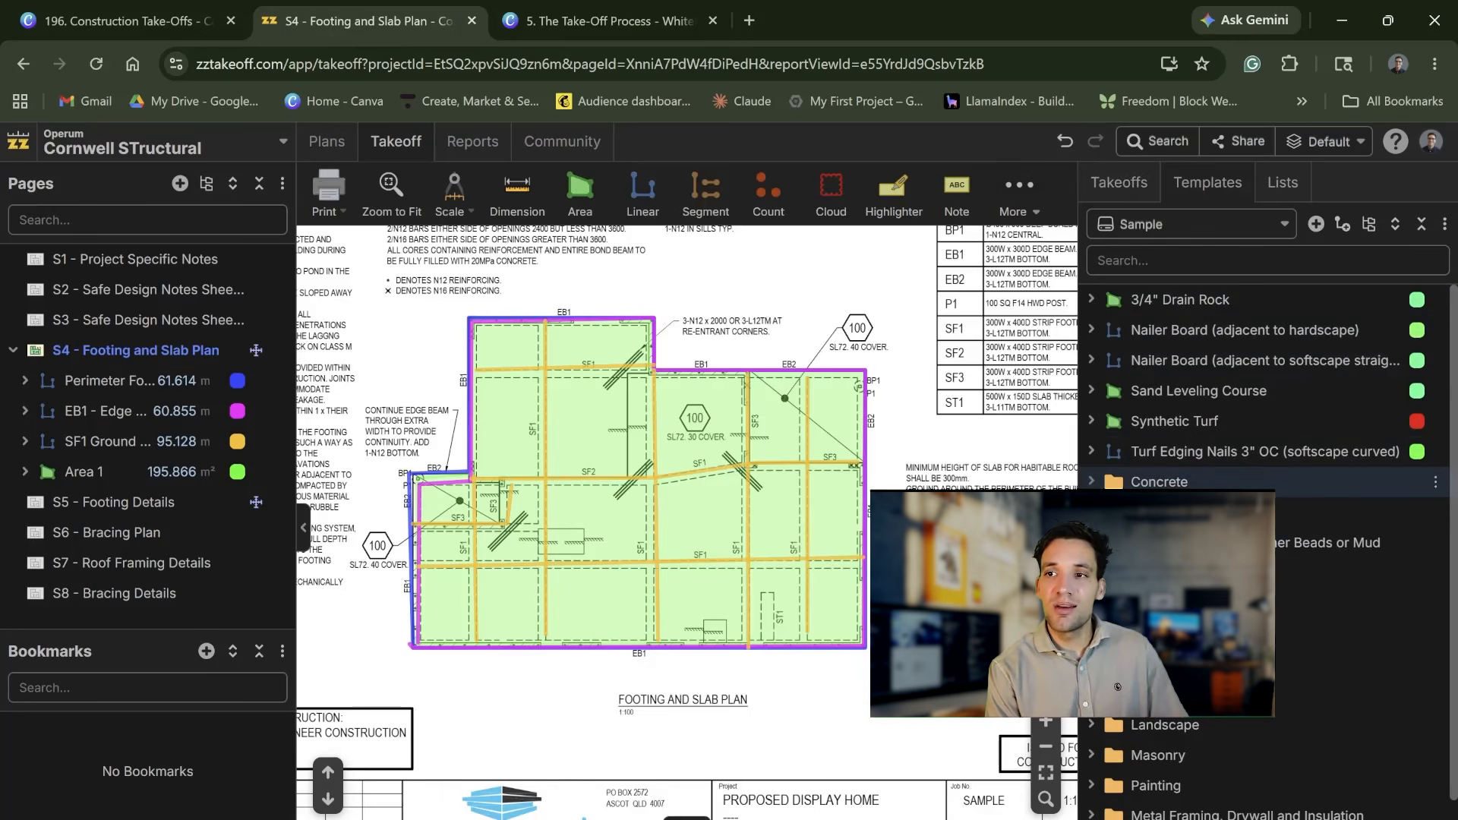
pyautogui.click(1159, 481)
pyautogui.moveTo(1077, 439); pyautogui.dragTo(668, 444)
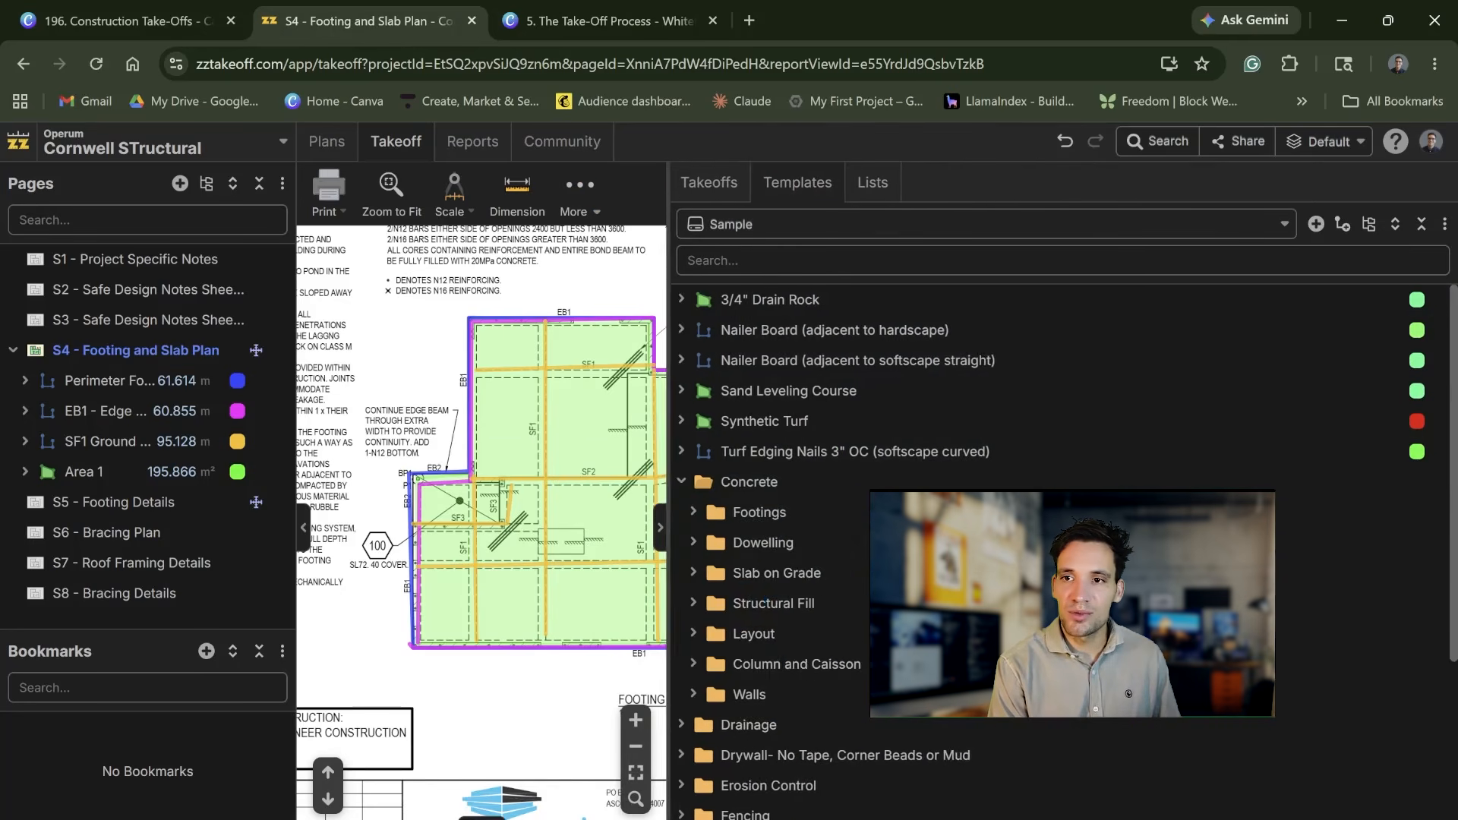
pyautogui.scroll(-1, 719, 509)
pyautogui.scroll(-2, 718, 498)
pyautogui.scroll(1, 708, 419)
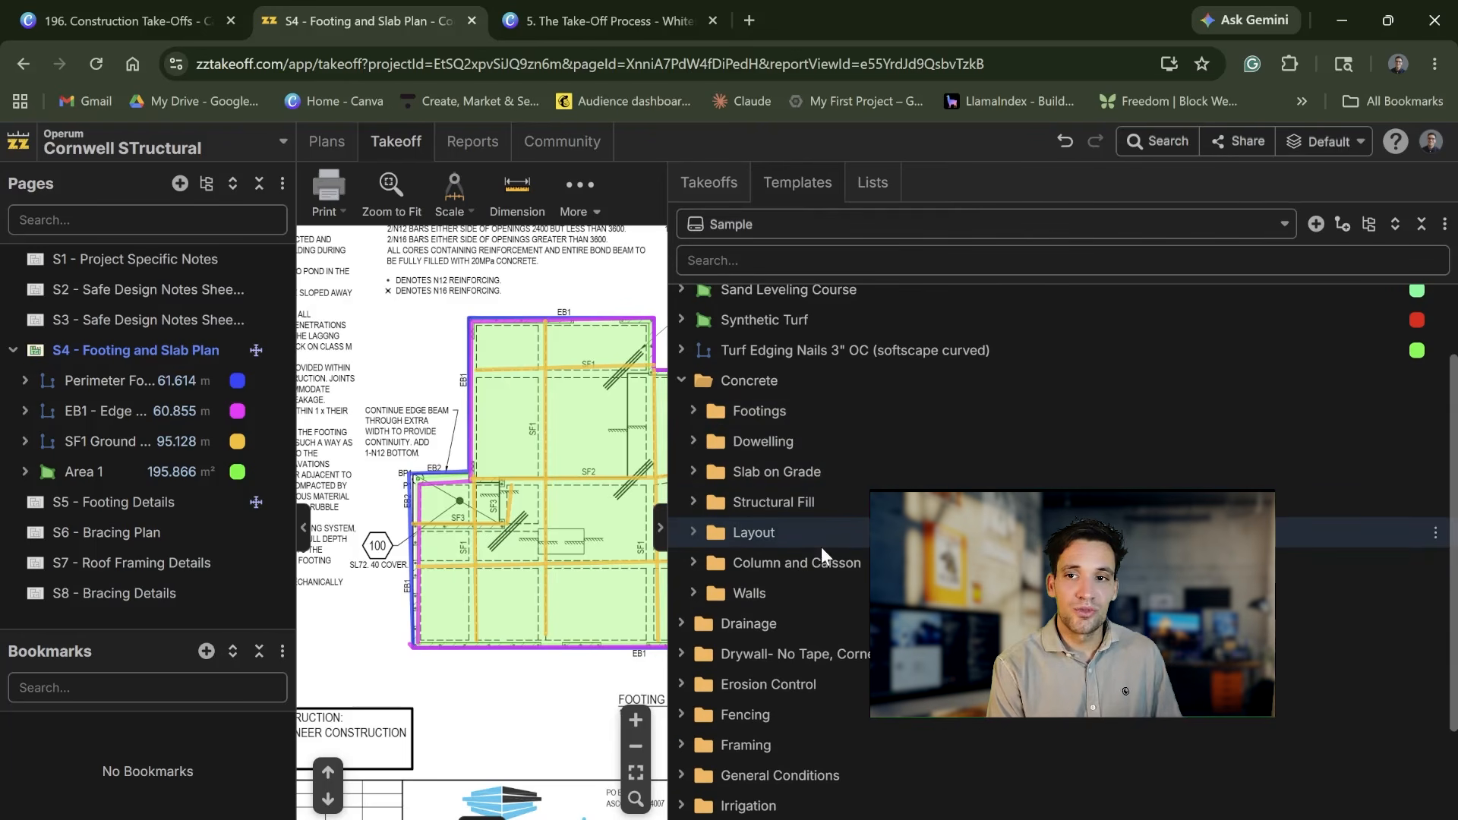
# Step: Expand the Walls templates and examine the labor and material items of the Concrete Wall 10' tall assembly
pyautogui.click(693, 596)
pyautogui.scroll(-2, 706, 531)
pyautogui.click(705, 452)
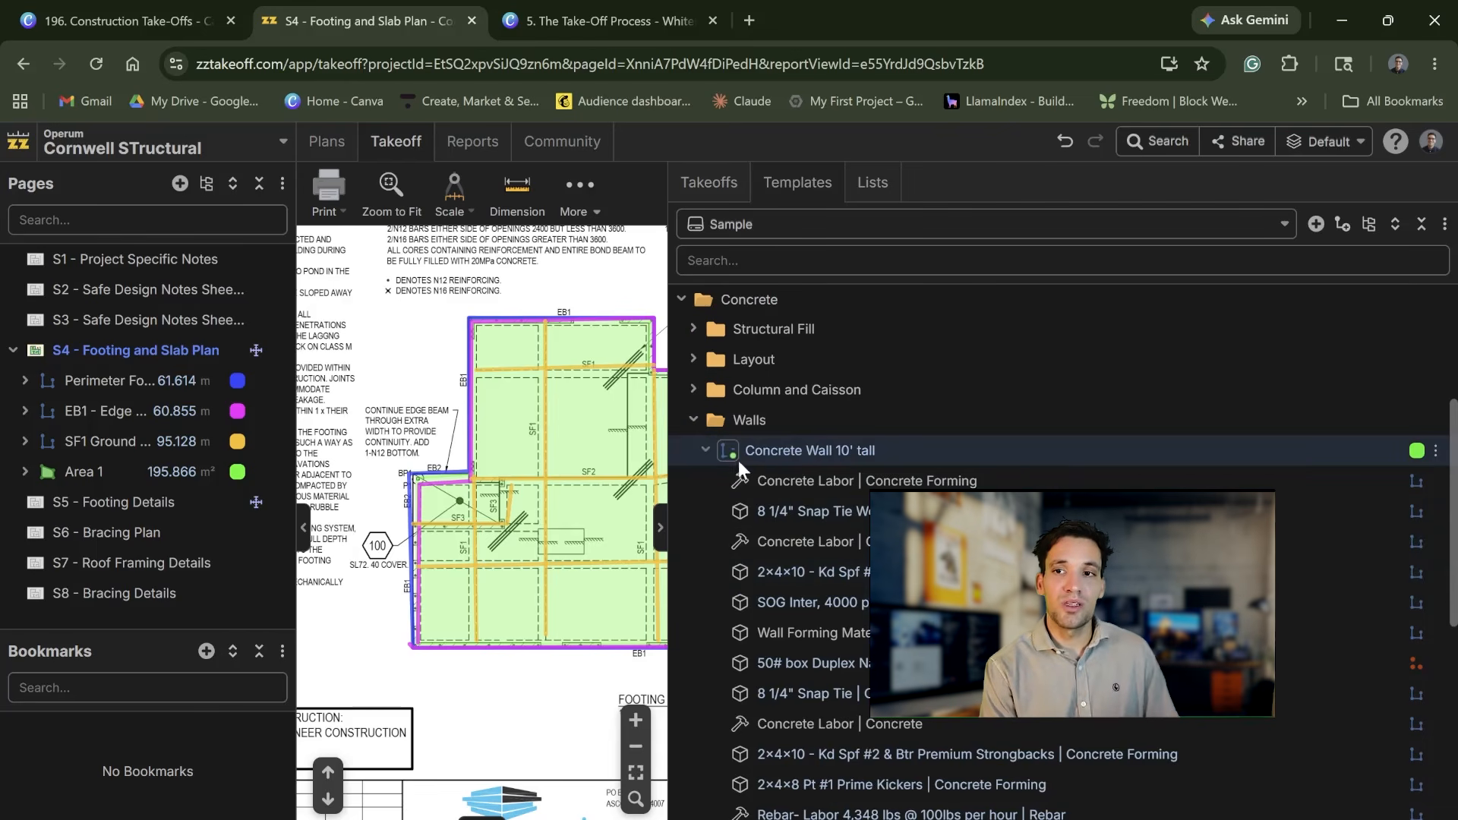
pyautogui.scroll(-1, 886, 454)
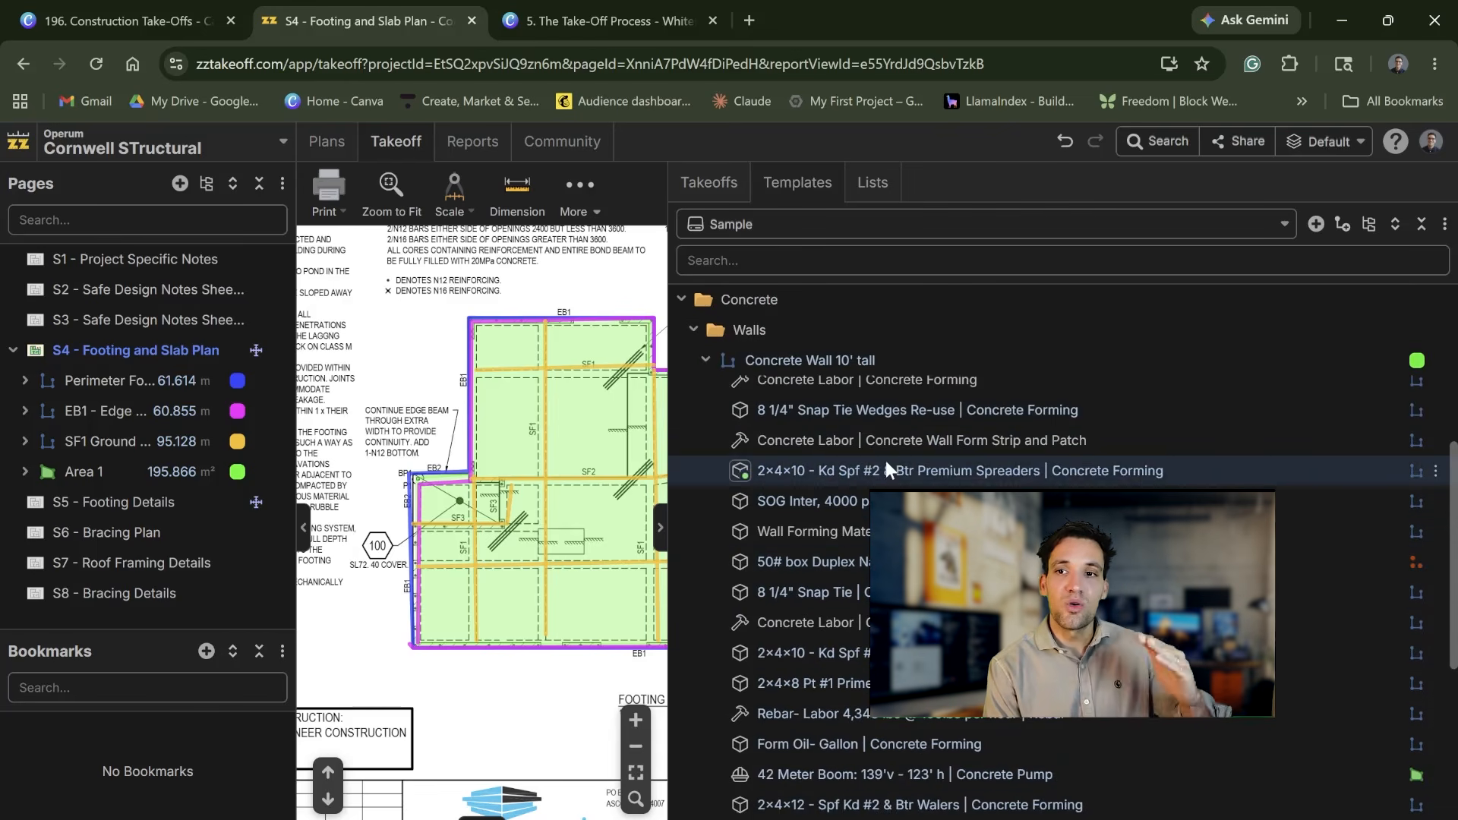
pyautogui.scroll(-4, 905, 454)
pyautogui.scroll(5, 905, 454)
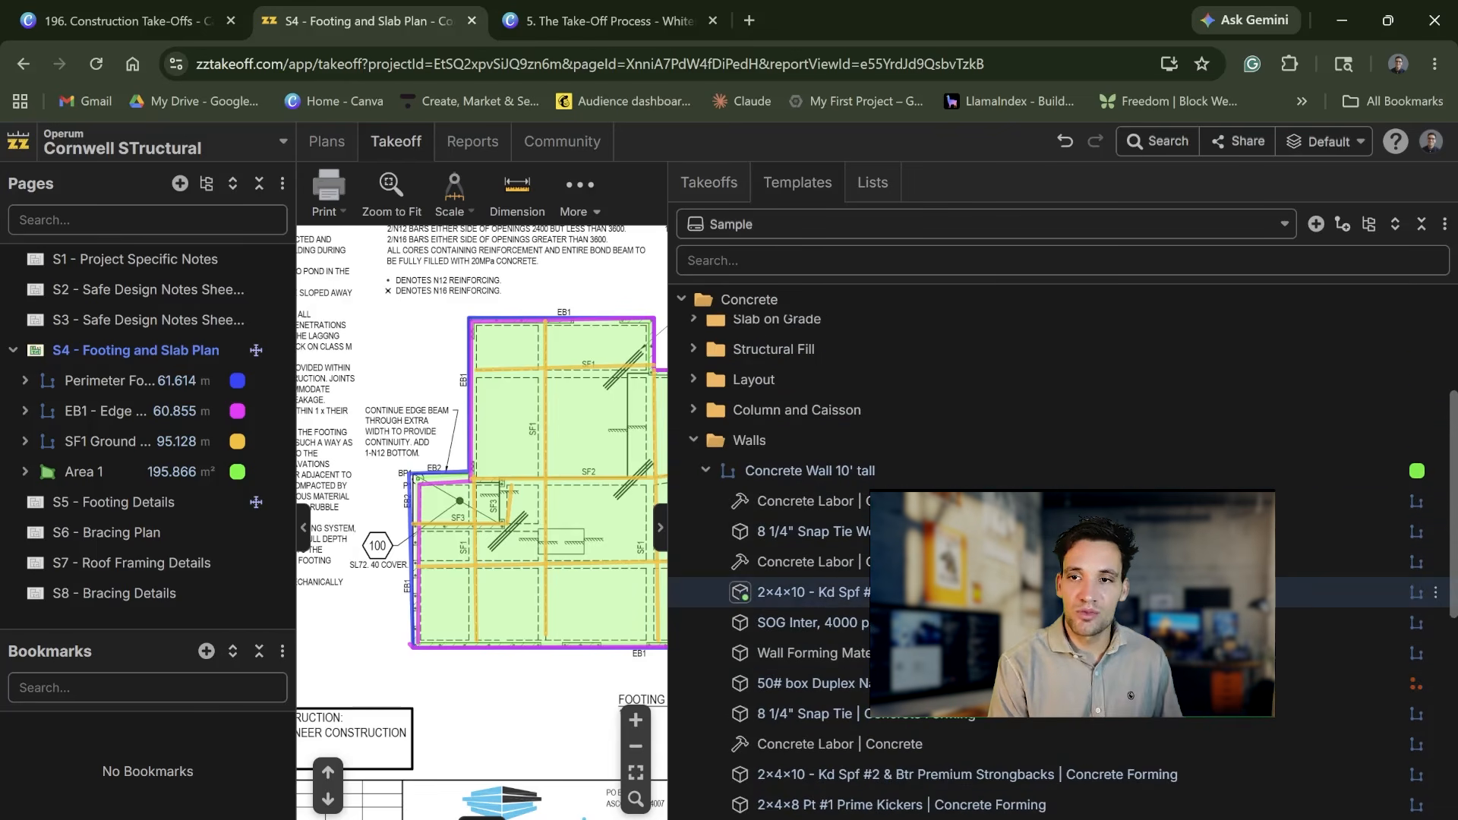
pyautogui.click(714, 191)
pyautogui.click(798, 185)
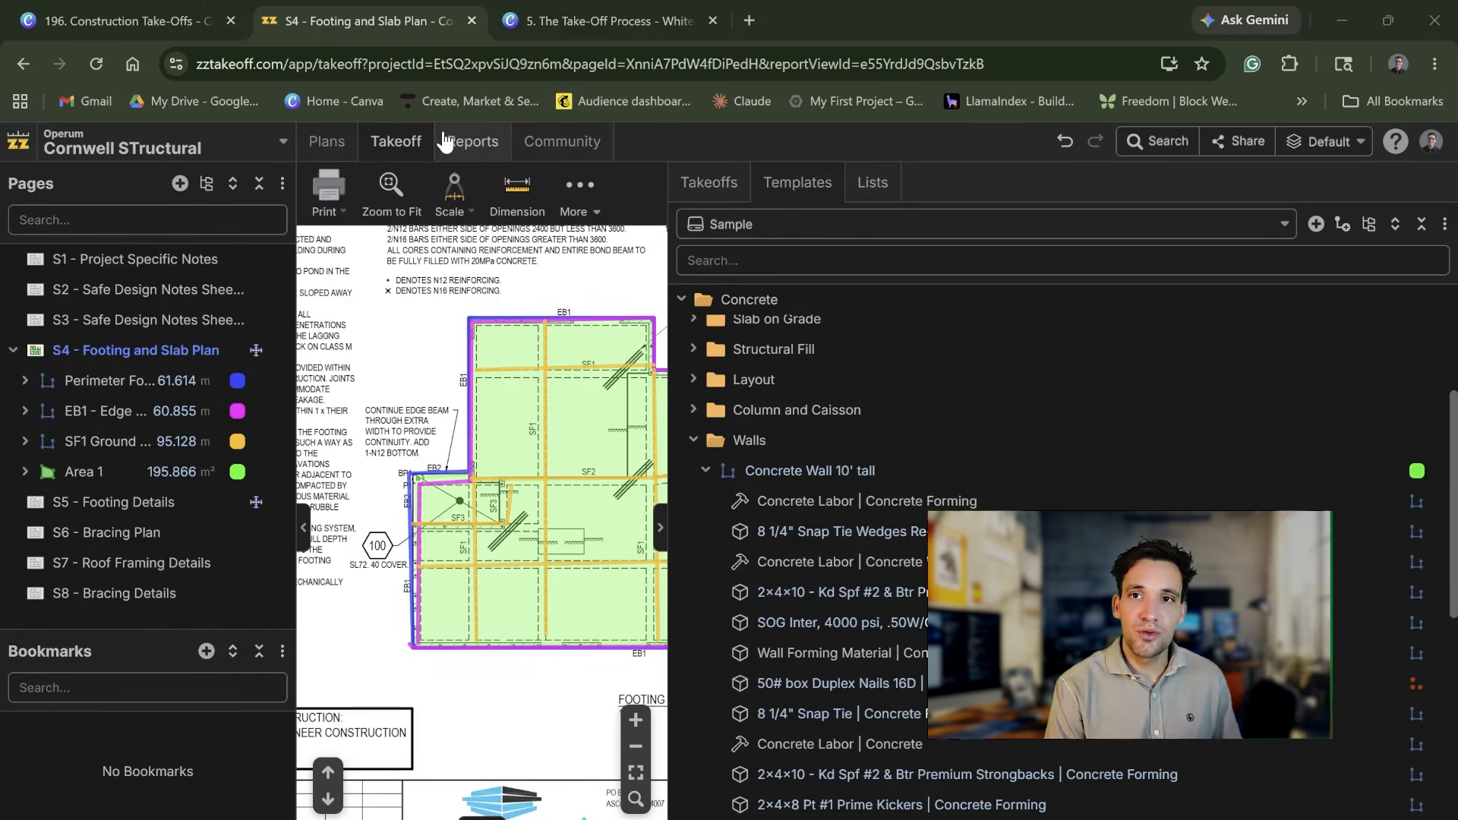
# Step: Open the project's Cost Report to view the item quantities grouped by takeoff
pyautogui.click(446, 146)
pyautogui.click(179, 318)
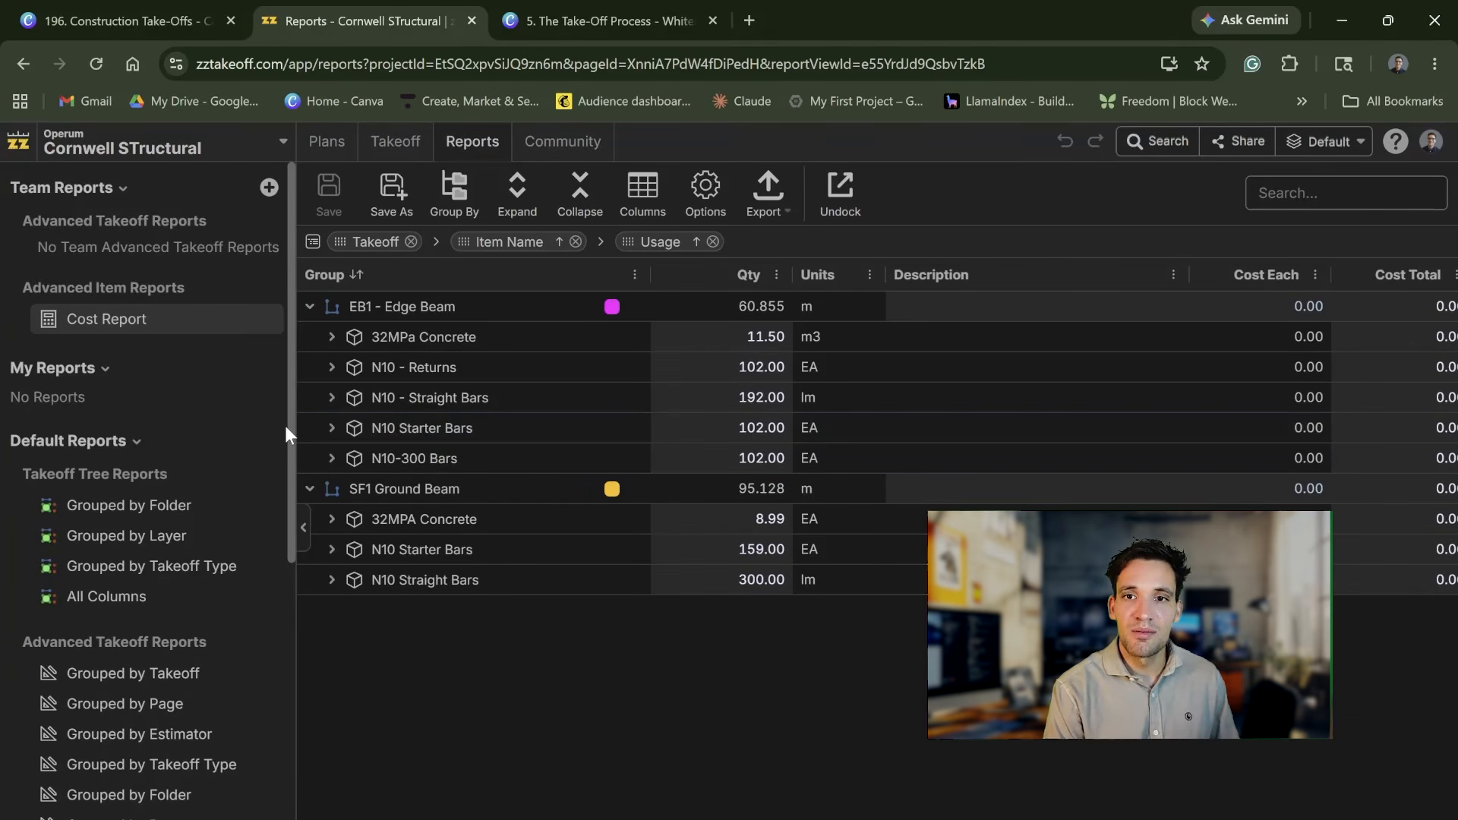
pyautogui.moveTo(297, 434); pyautogui.dragTo(259, 434)
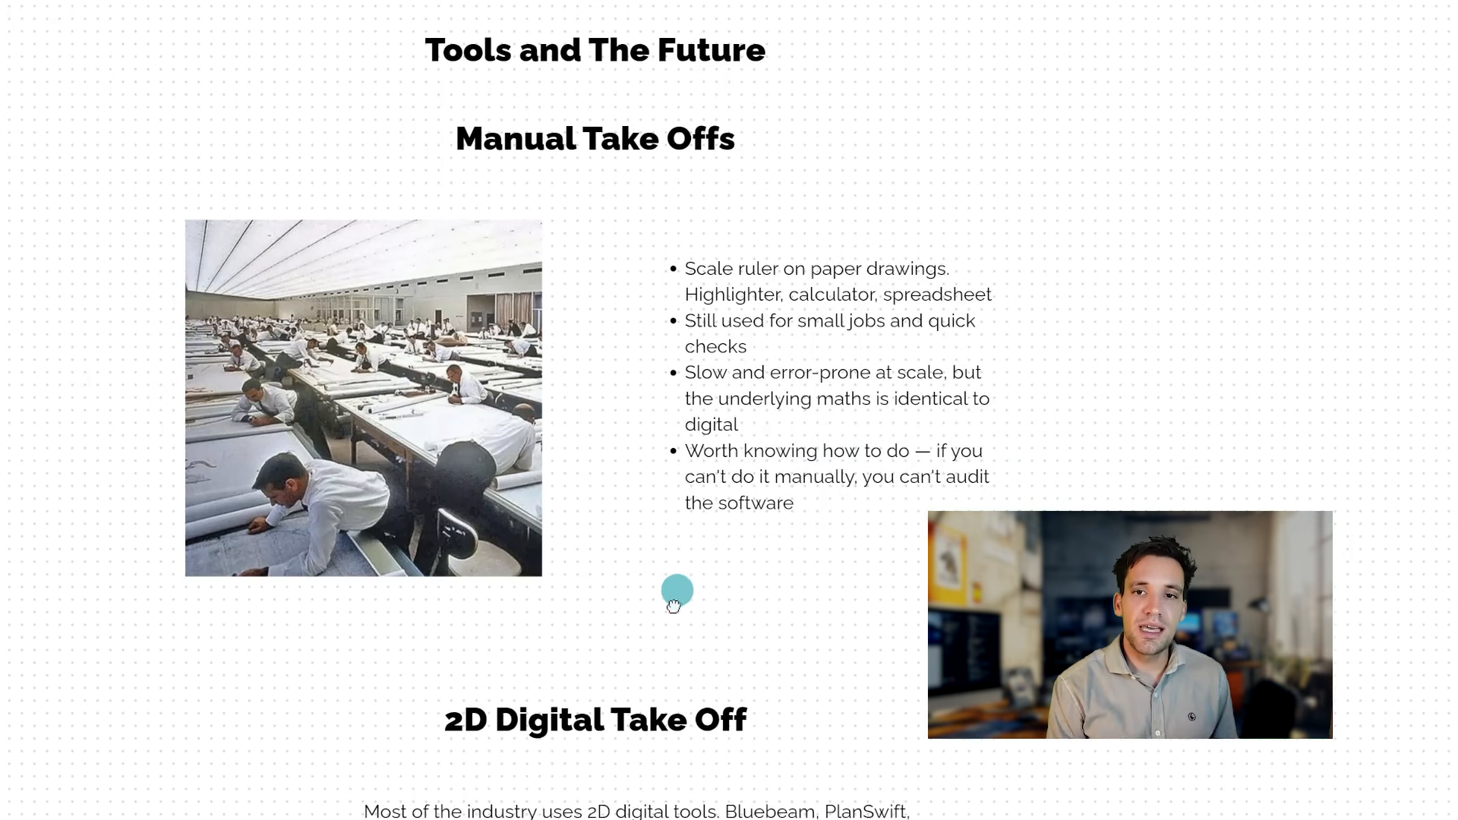
pyautogui.moveTo(676, 593); pyautogui.dragTo(670, 646)
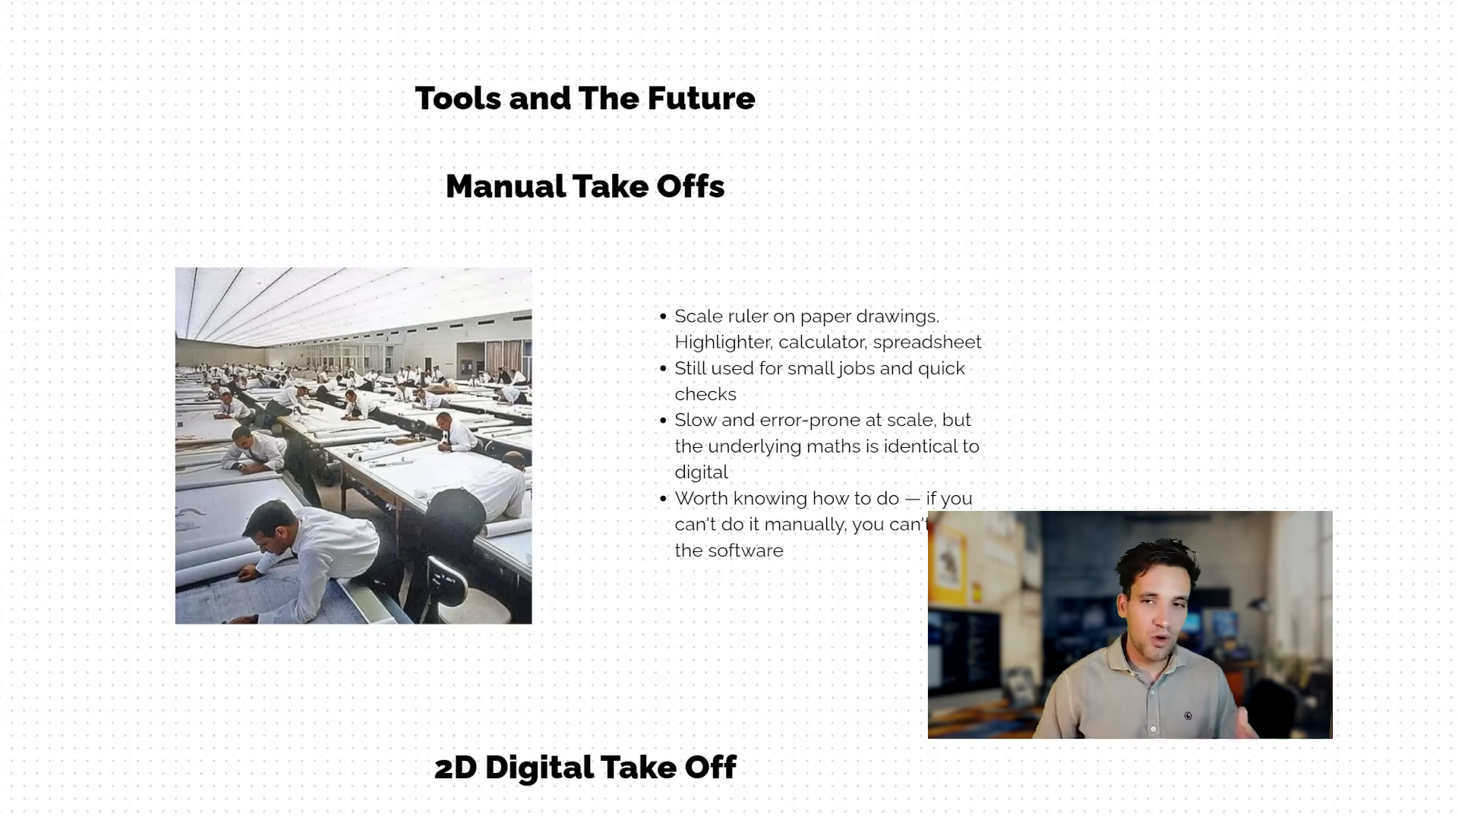
pyautogui.moveTo(882, 628); pyautogui.dragTo(911, 654)
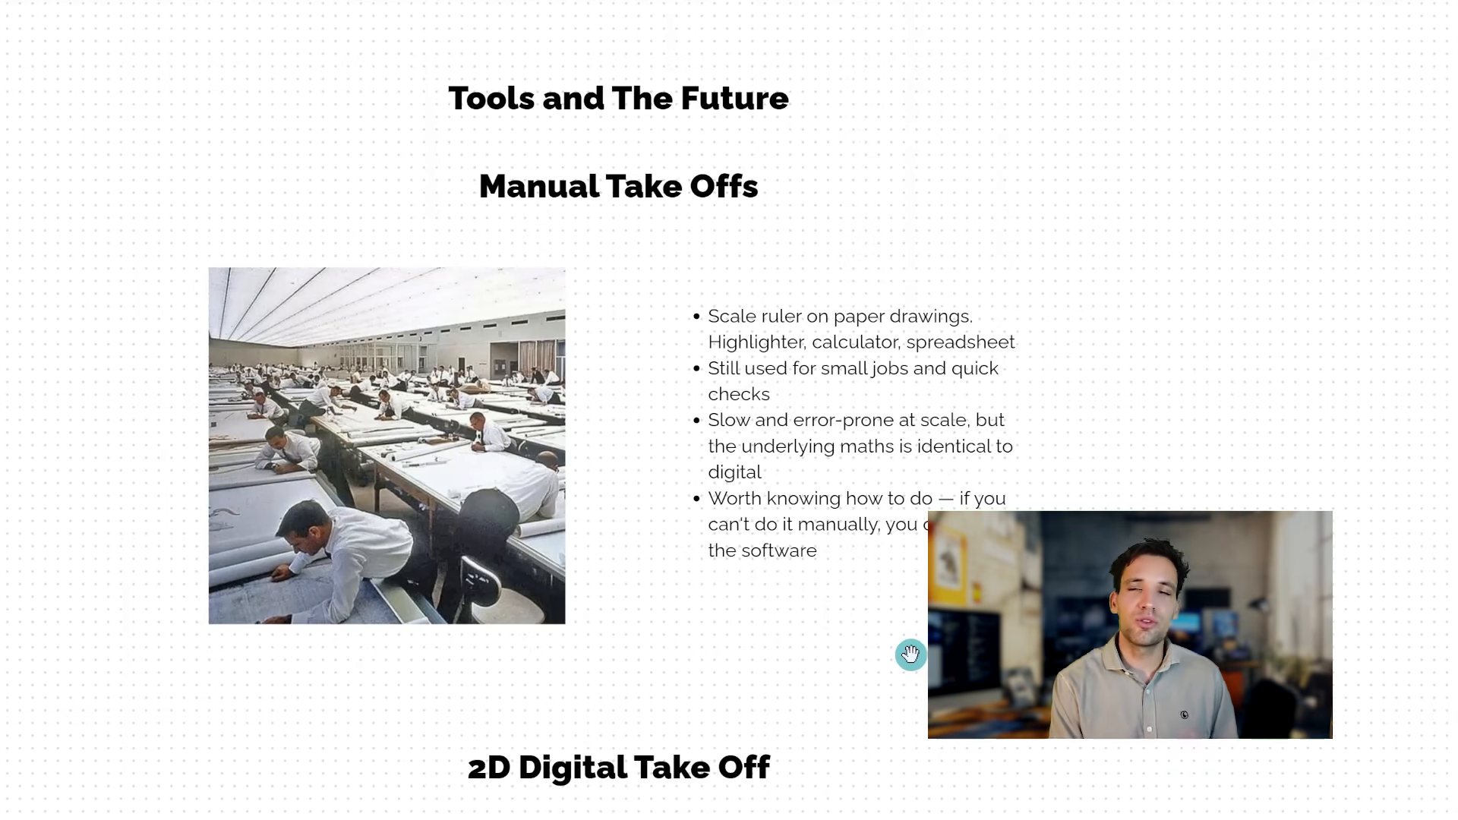
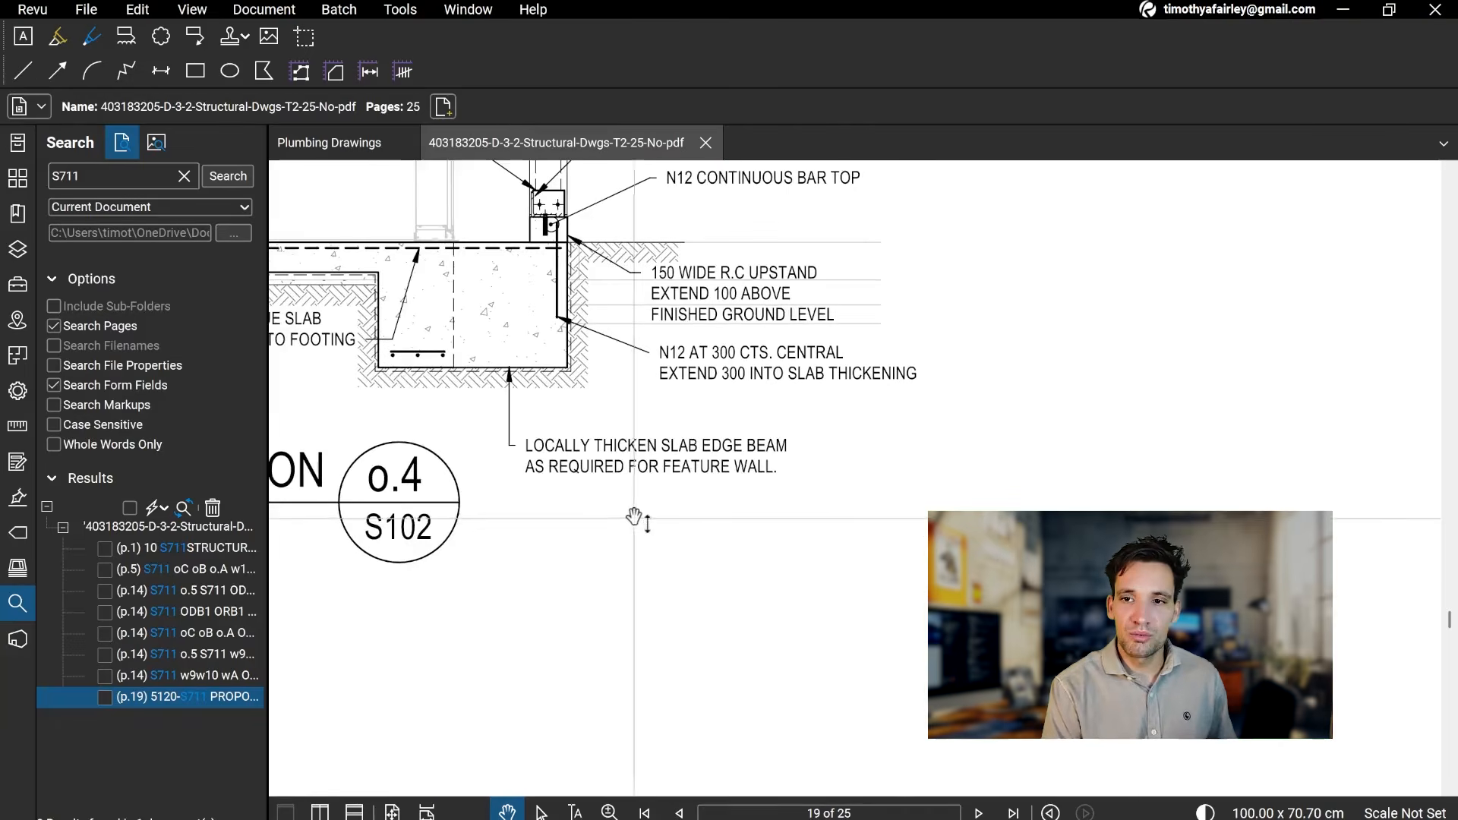
# Step: View the list of available measurement tools for the structural section drawings
pyautogui.moveTo(852, 615); pyautogui.dragTo(742, 557)
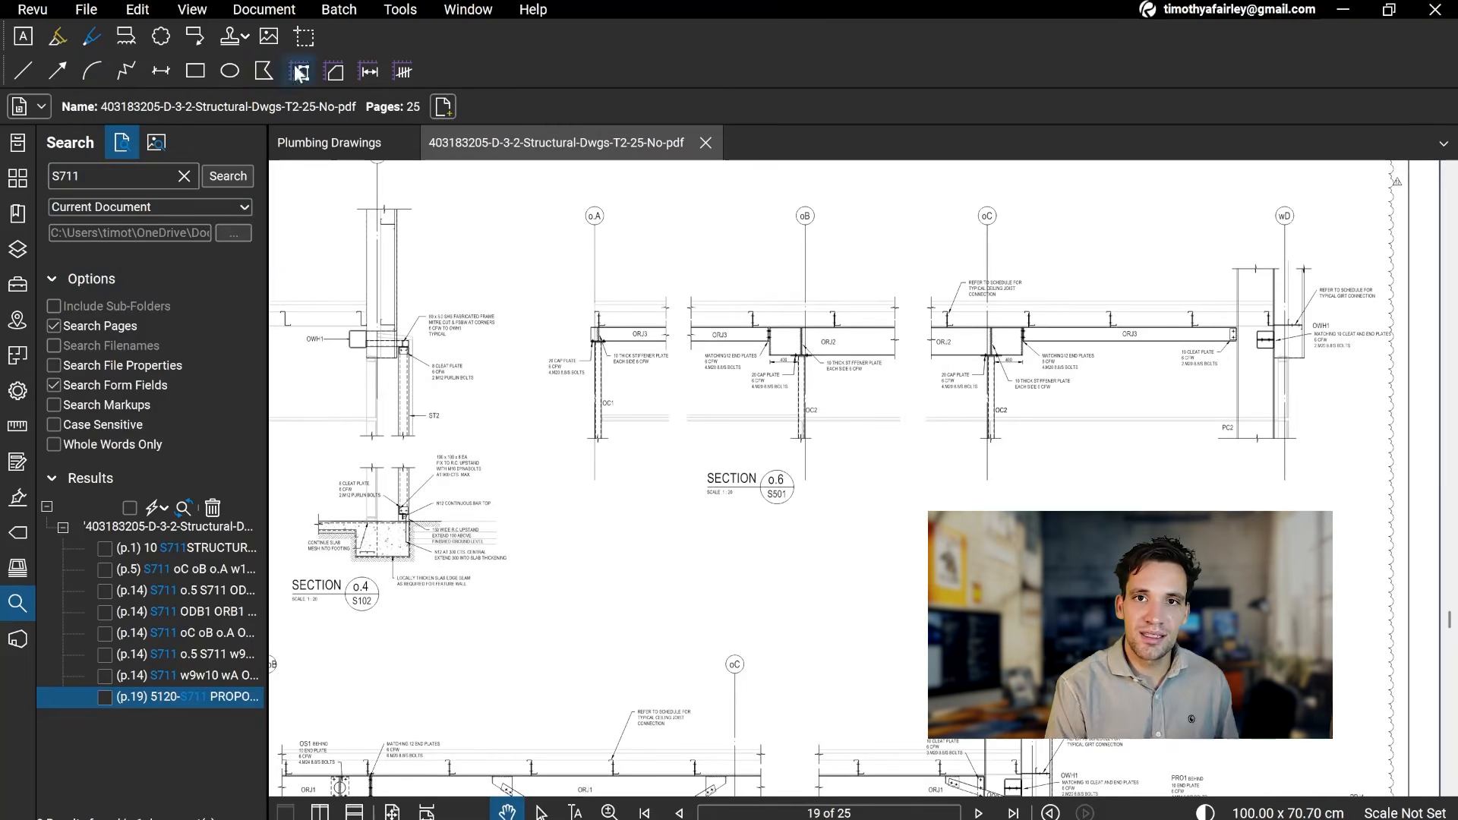
pyautogui.click(397, 11)
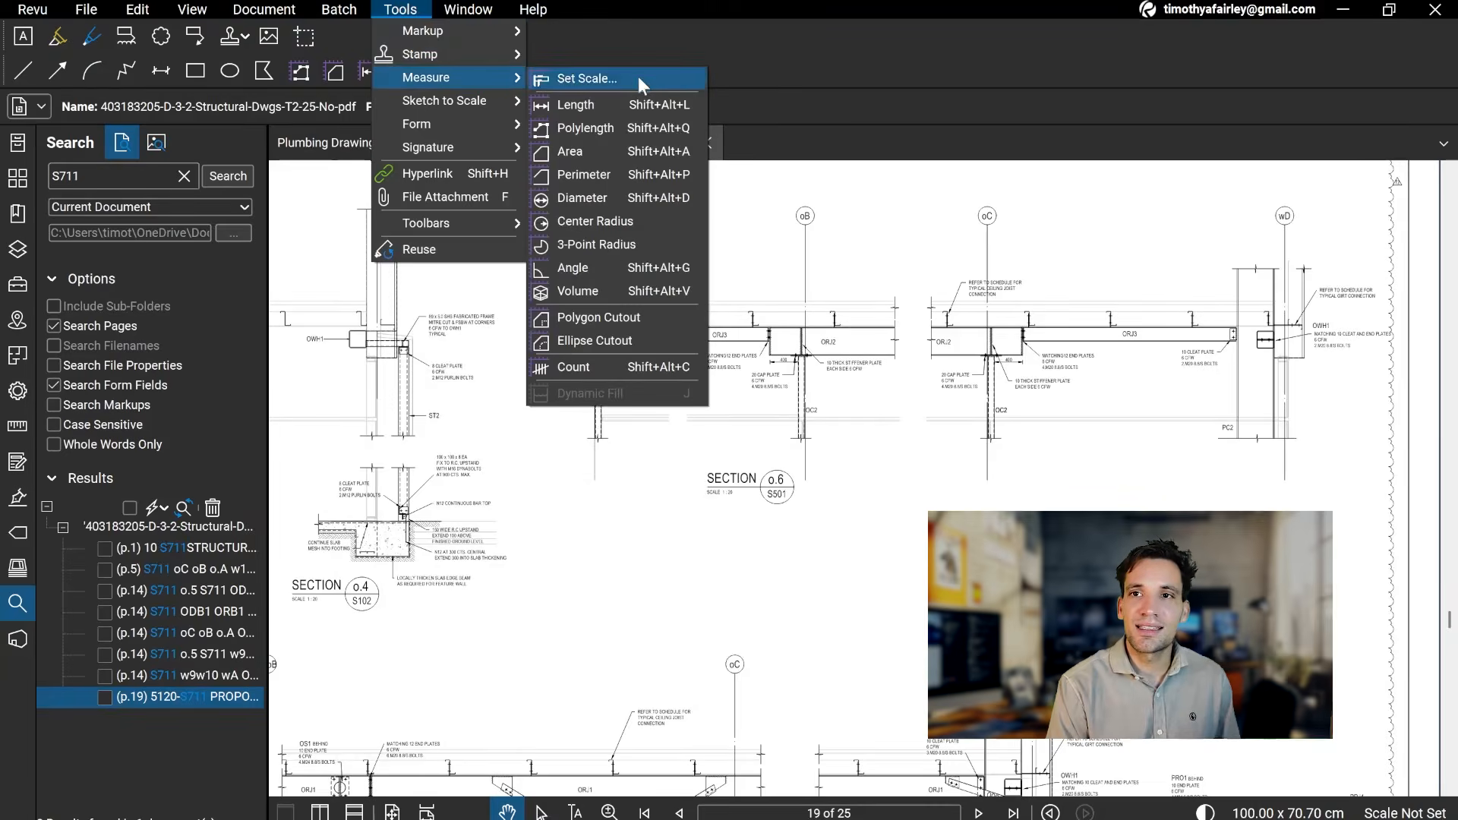
pyautogui.moveTo(494, 72)
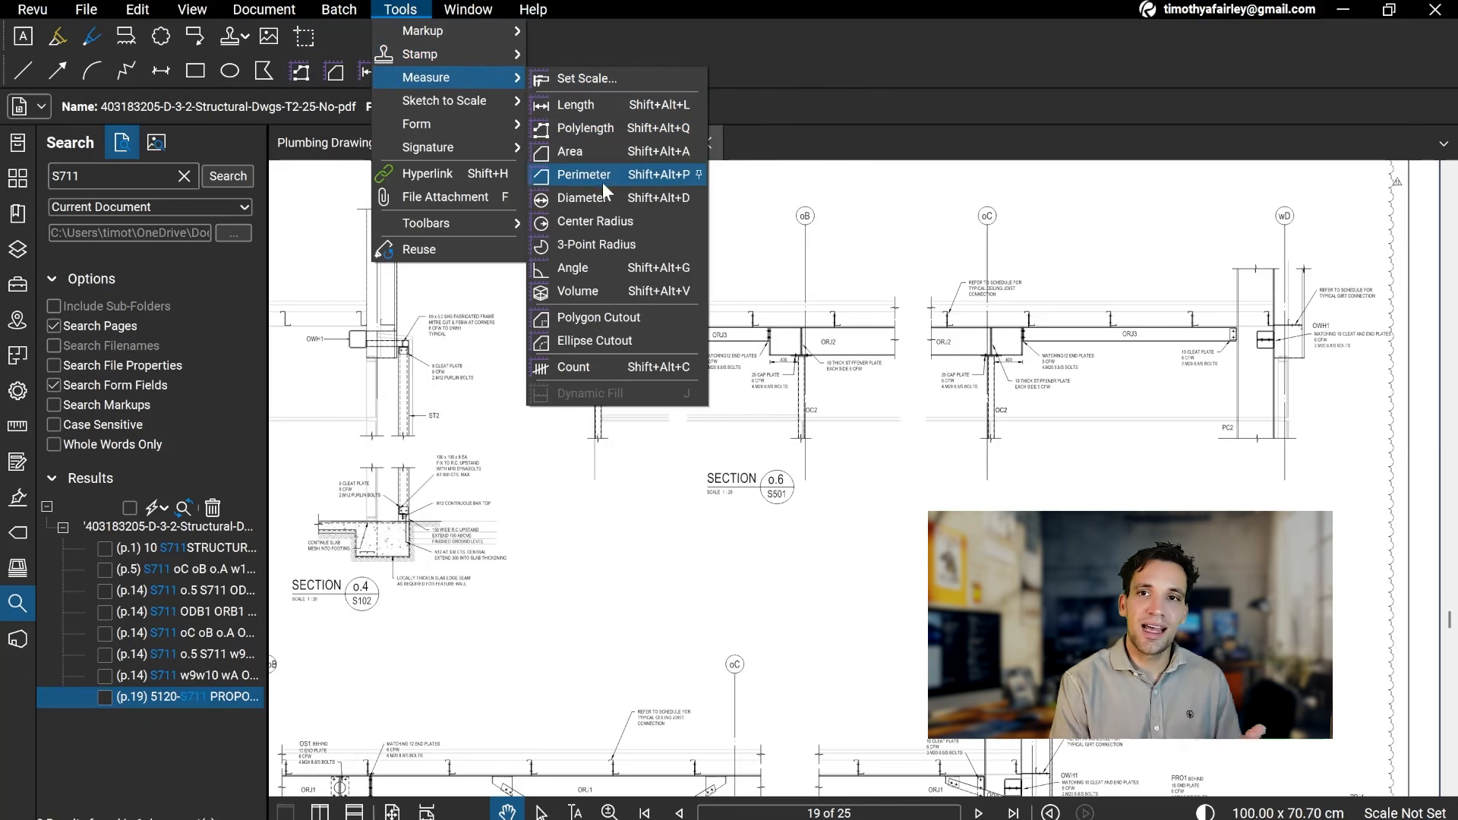
pyautogui.click(792, 583)
# Step: Look through the structural detail sheets on pages 18 to 20 of the PDF
pyautogui.scroll(5, 578, 455)
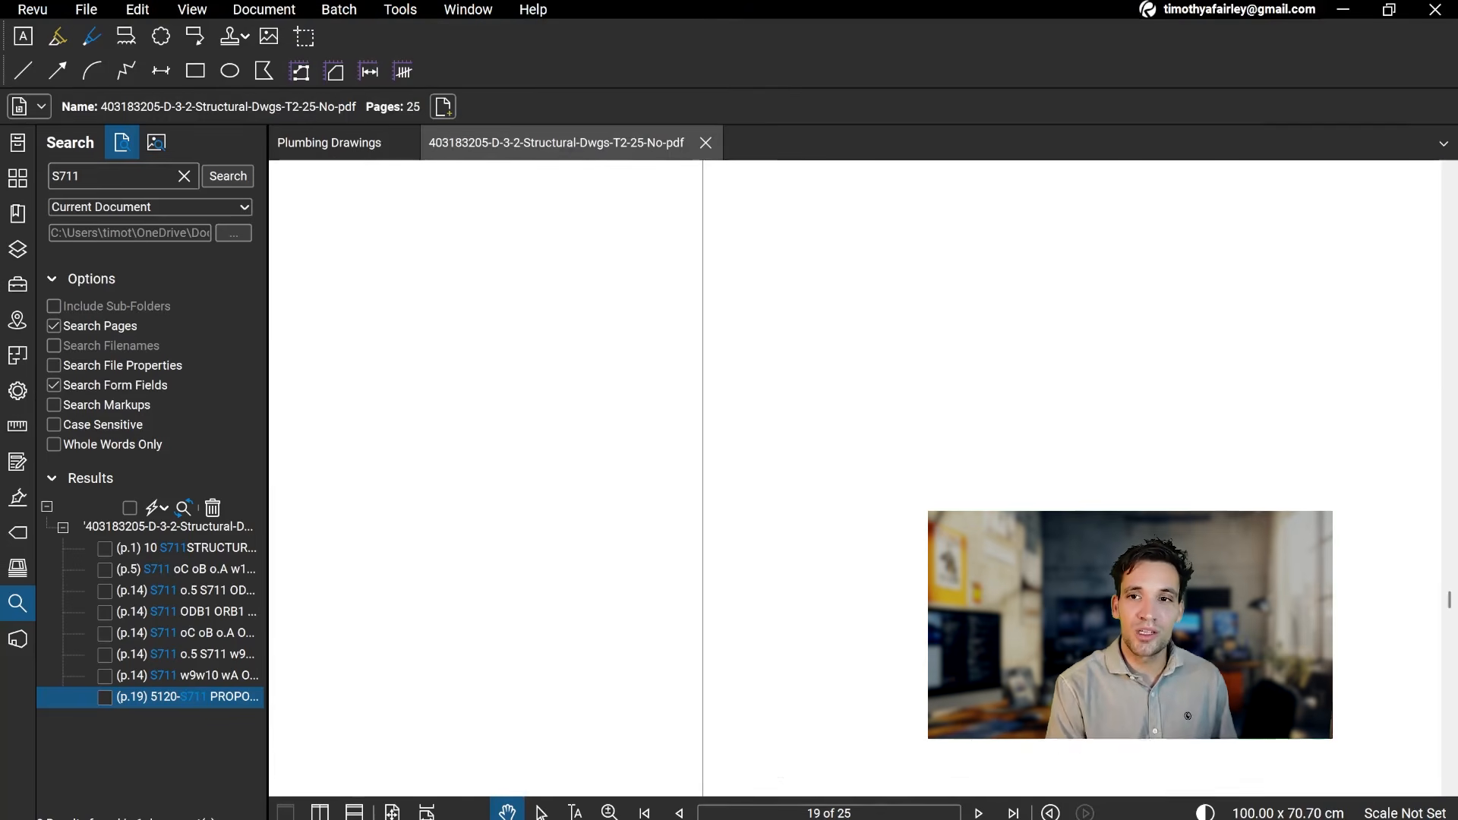
pyautogui.scroll(-5, 692, 648)
pyautogui.scroll(2, 693, 648)
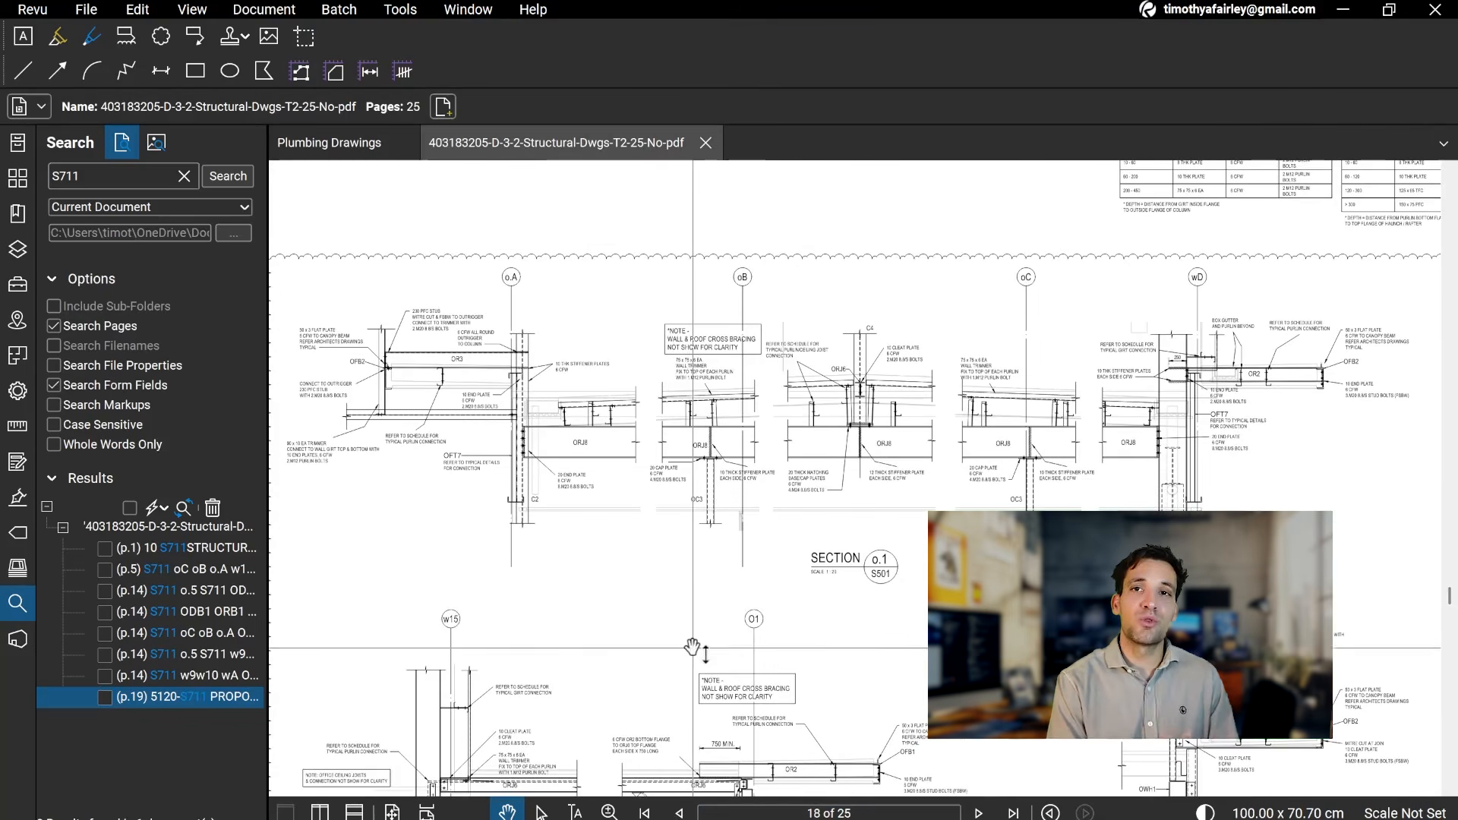
pyautogui.scroll(-3, 693, 647)
pyautogui.scroll(-3, 648, 628)
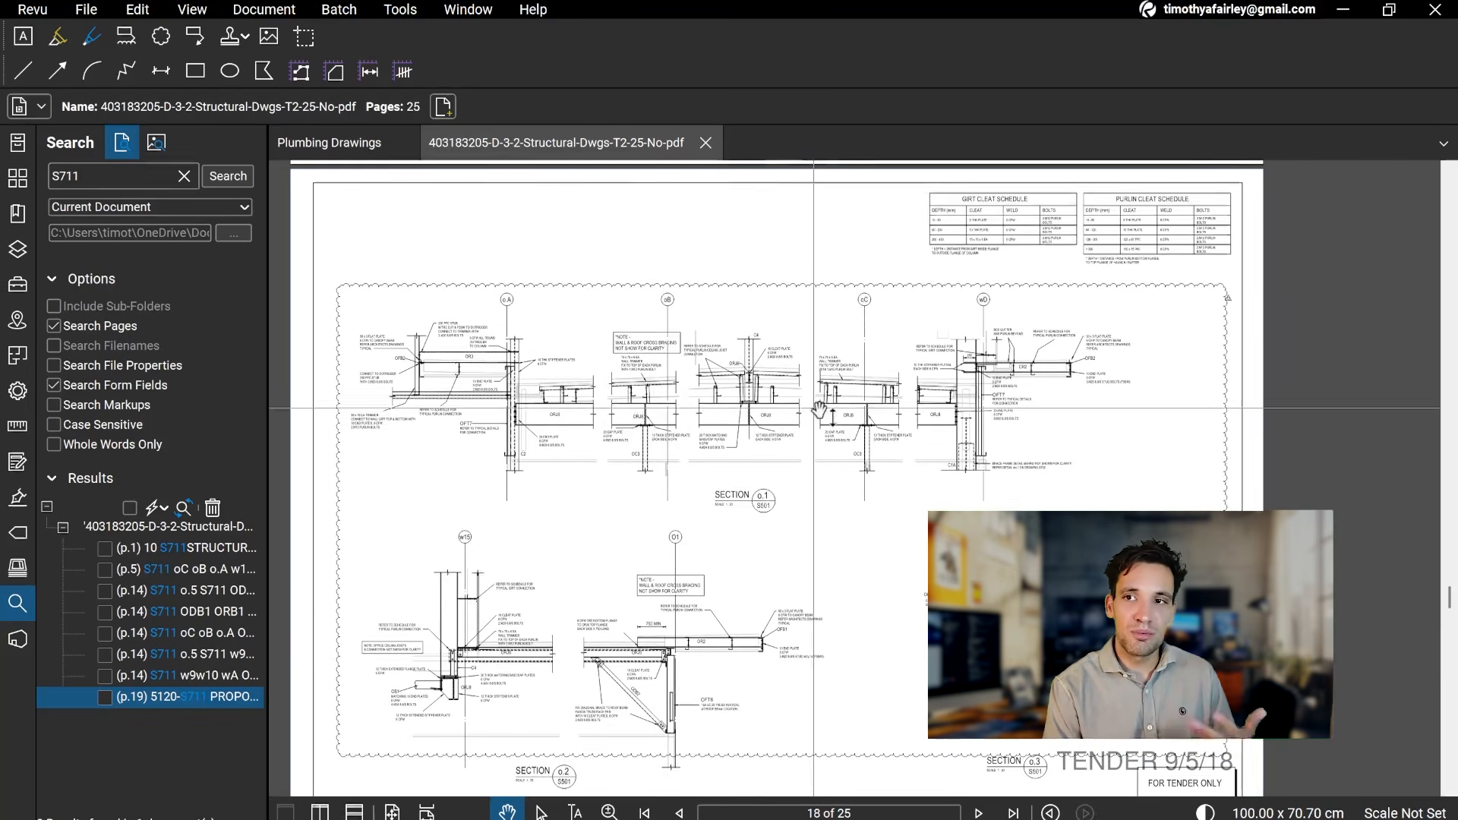
pyautogui.scroll(-2, 818, 468)
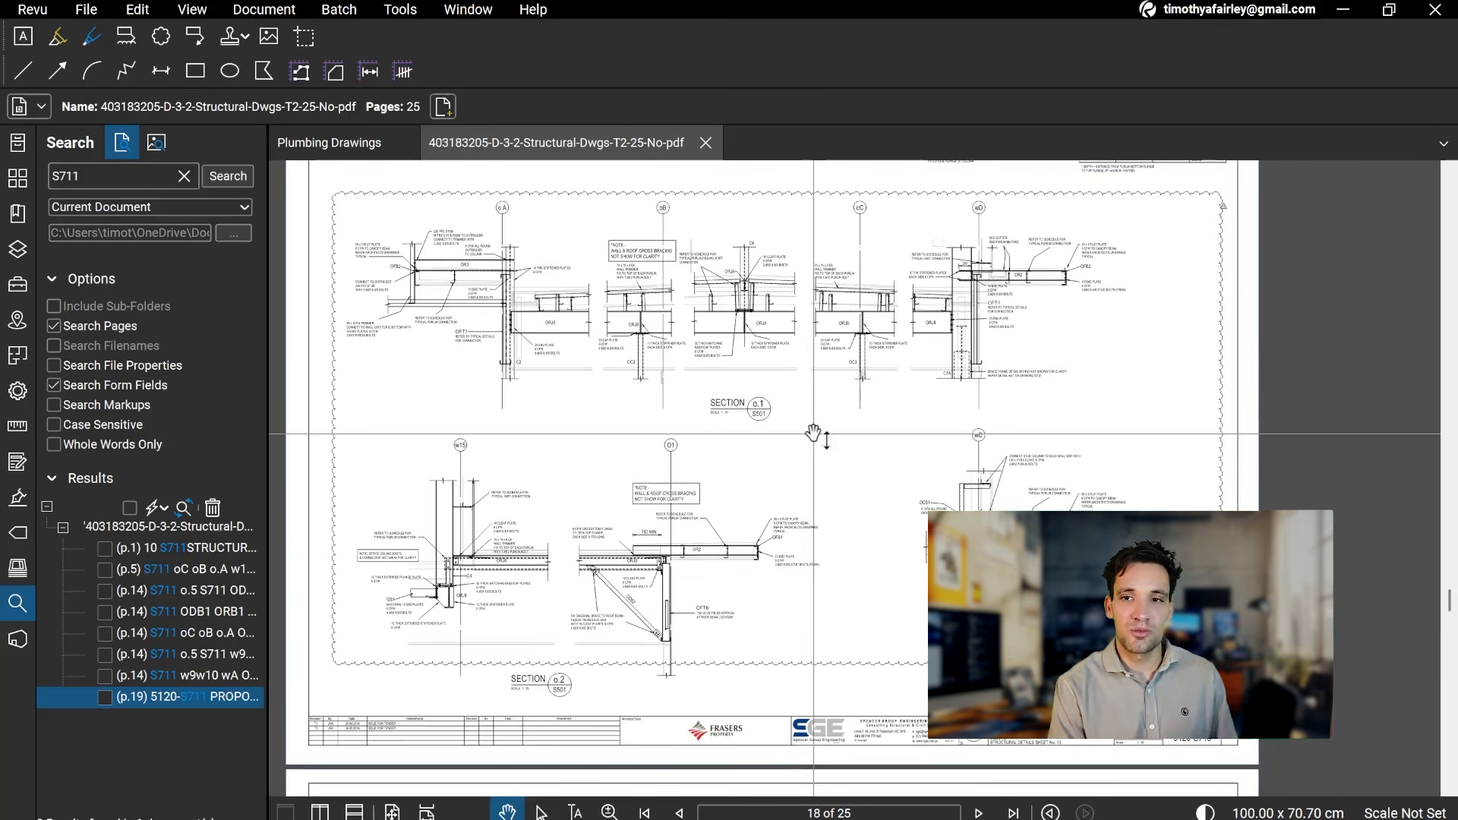
pyautogui.moveTo(810, 435)
pyautogui.mouseDown()
pyautogui.moveTo(869, 527)
pyautogui.moveTo(614, 452)
pyautogui.moveTo(724, 420)
pyautogui.mouseUp()
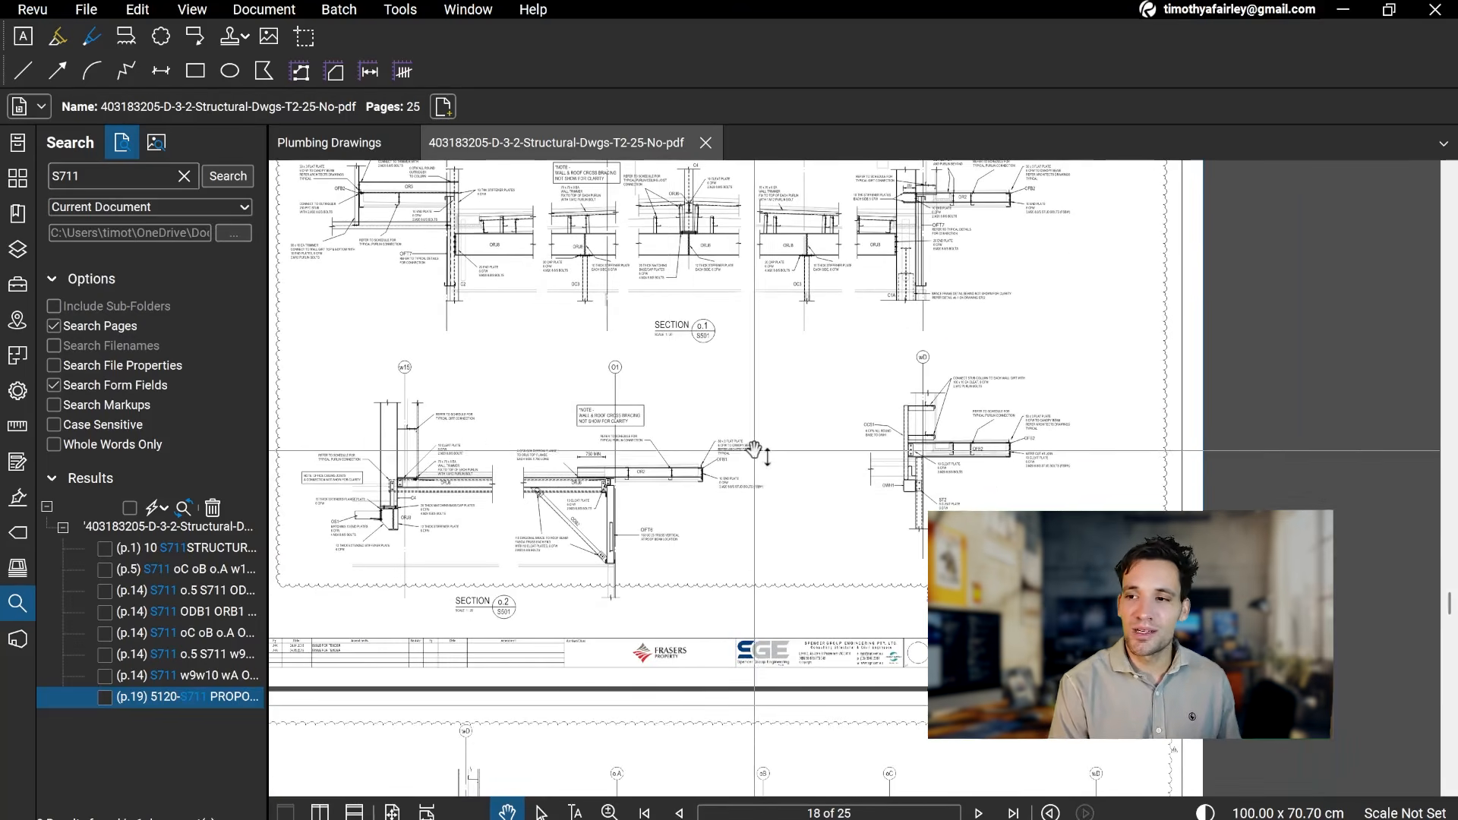
pyautogui.scroll(-15, 709, 549)
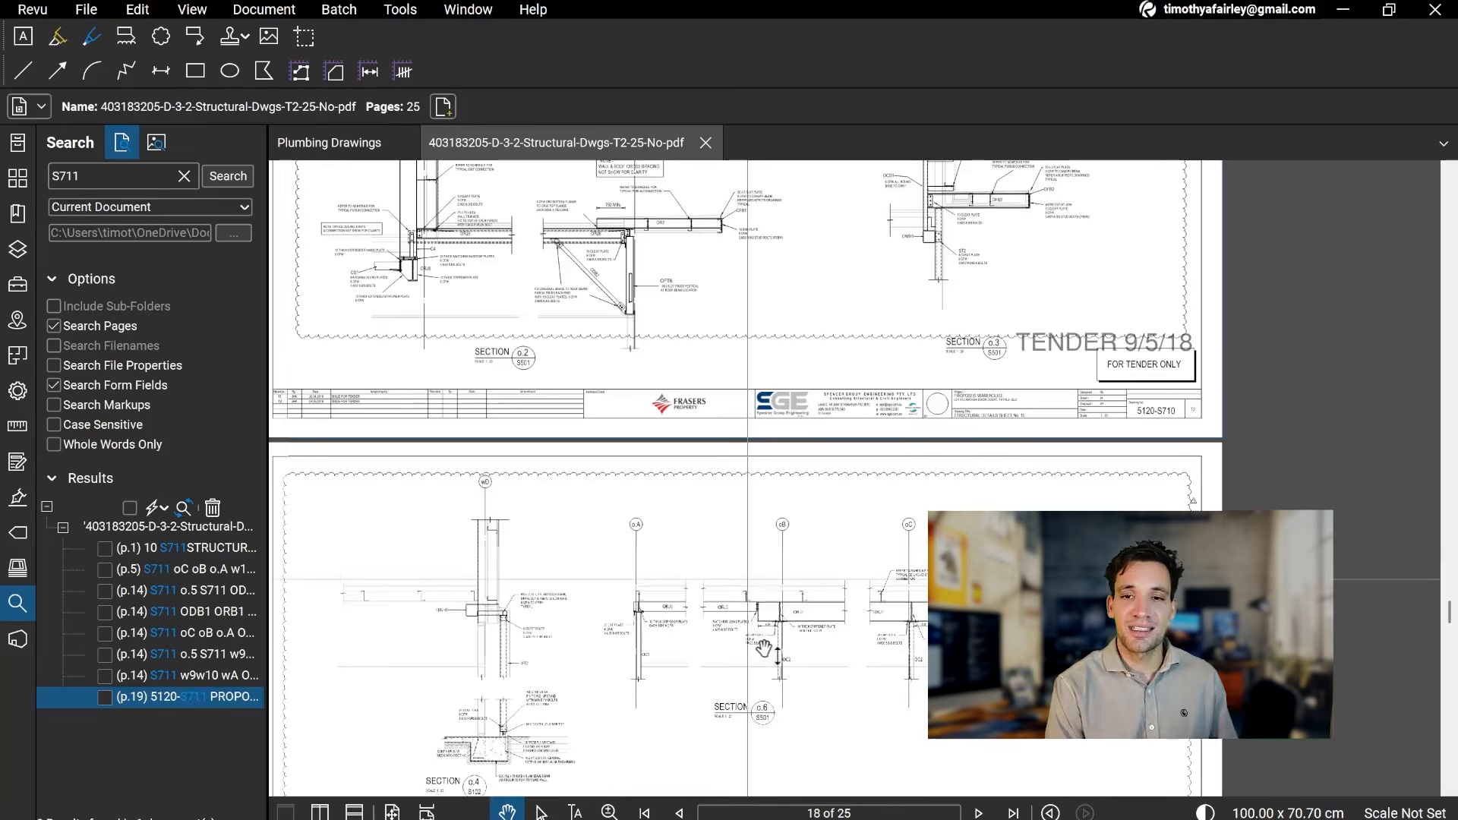
pyautogui.scroll(-6, 905, 671)
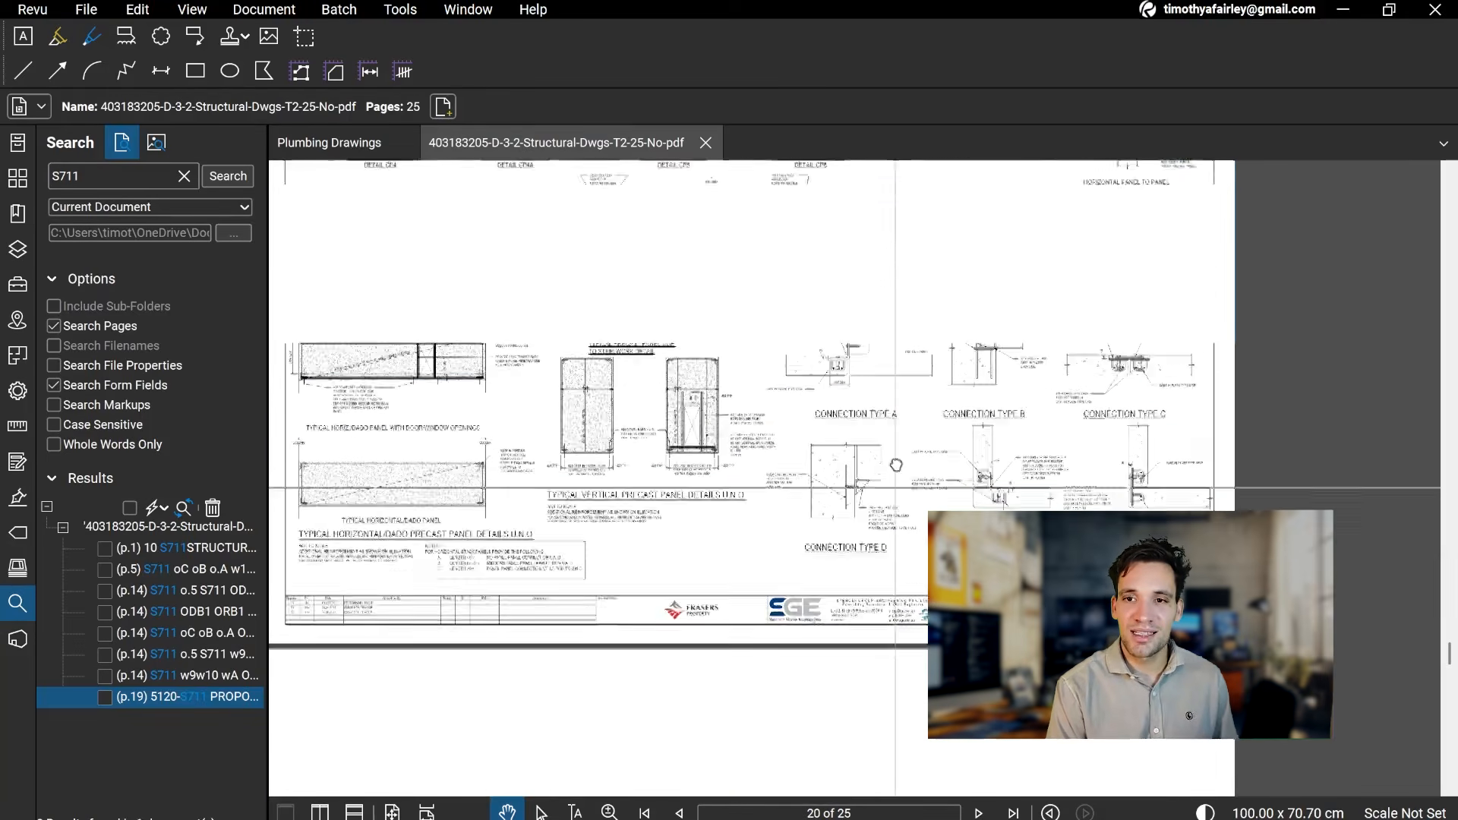
pyautogui.scroll(5, 853, 569)
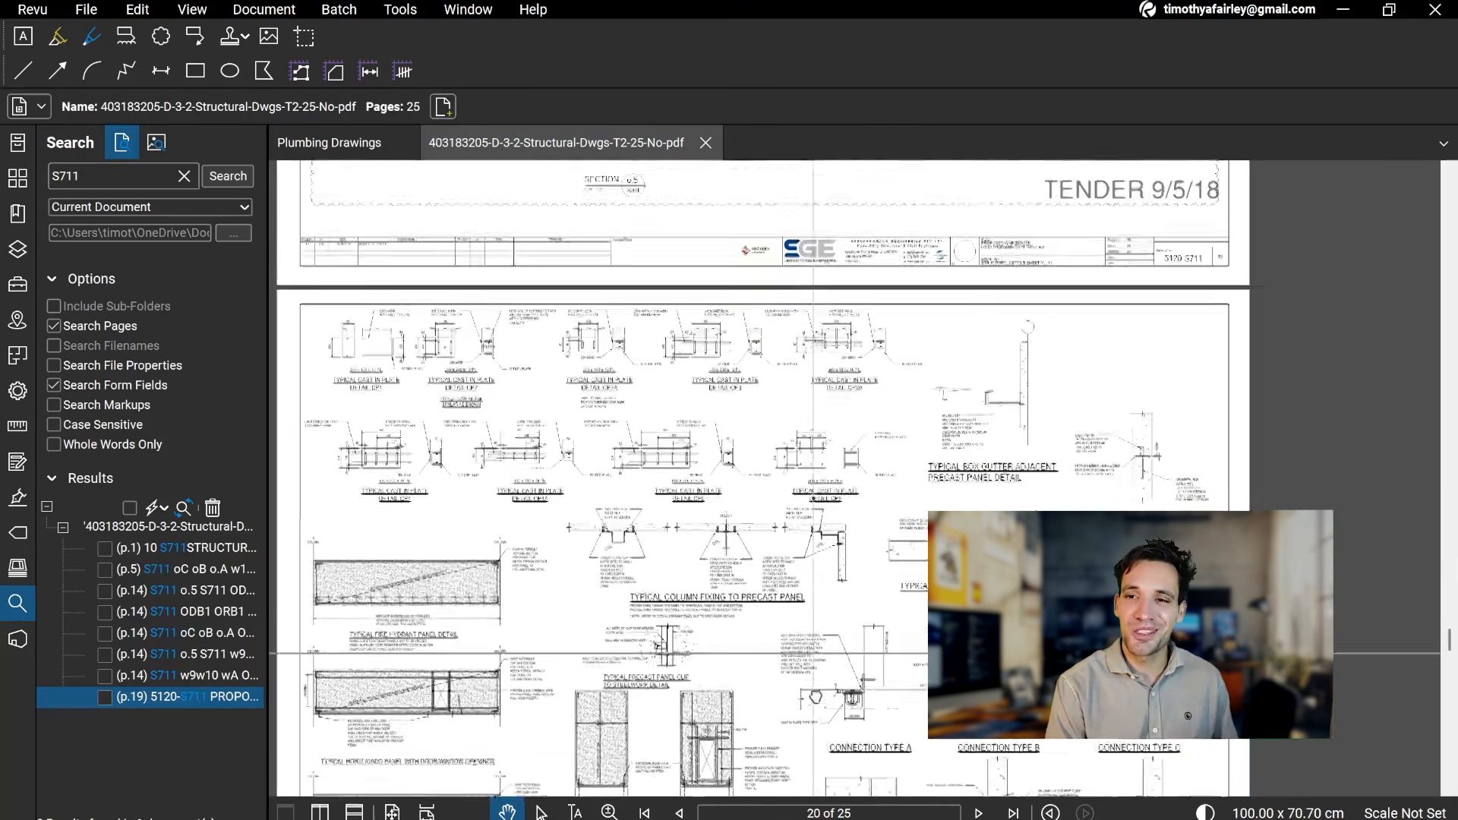
pyautogui.scroll(8, 815, 631)
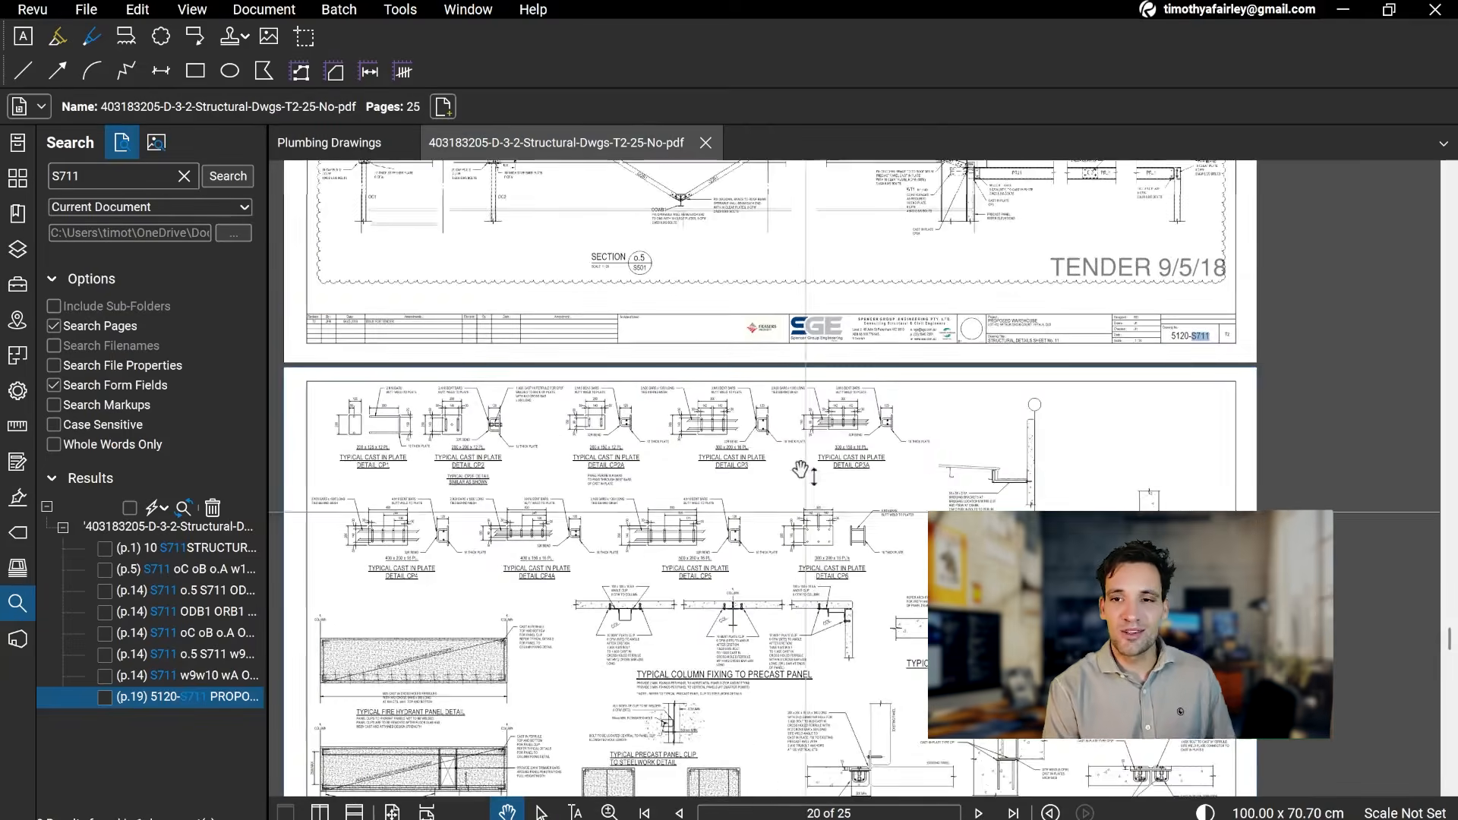
pyautogui.scroll(4, 767, 607)
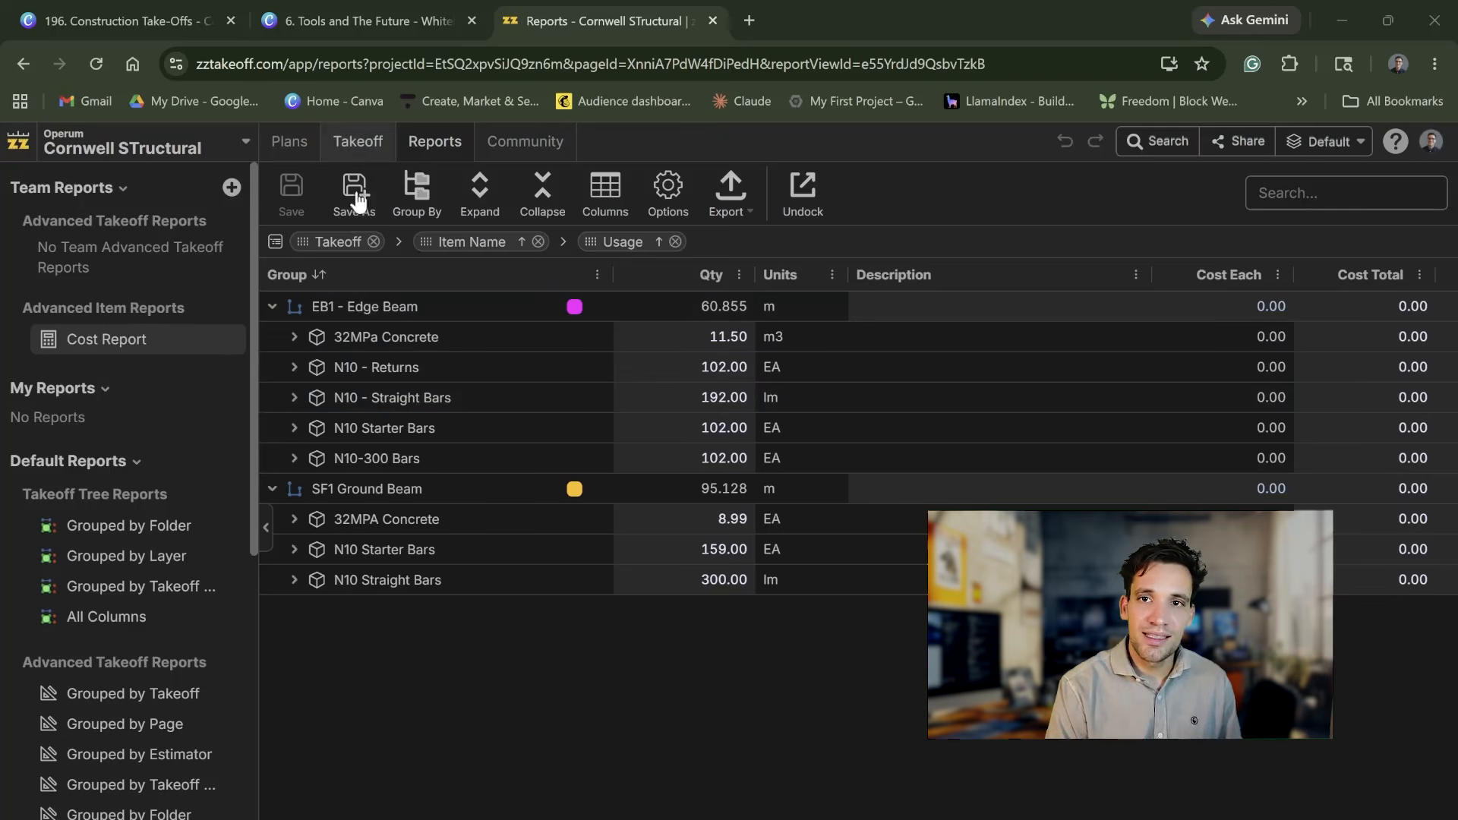
# Step: Switch to zzTakeoff, return from the Cost Report to the Footing and Slab Plan takeoff, and widen the drawing area
pyautogui.click(358, 141)
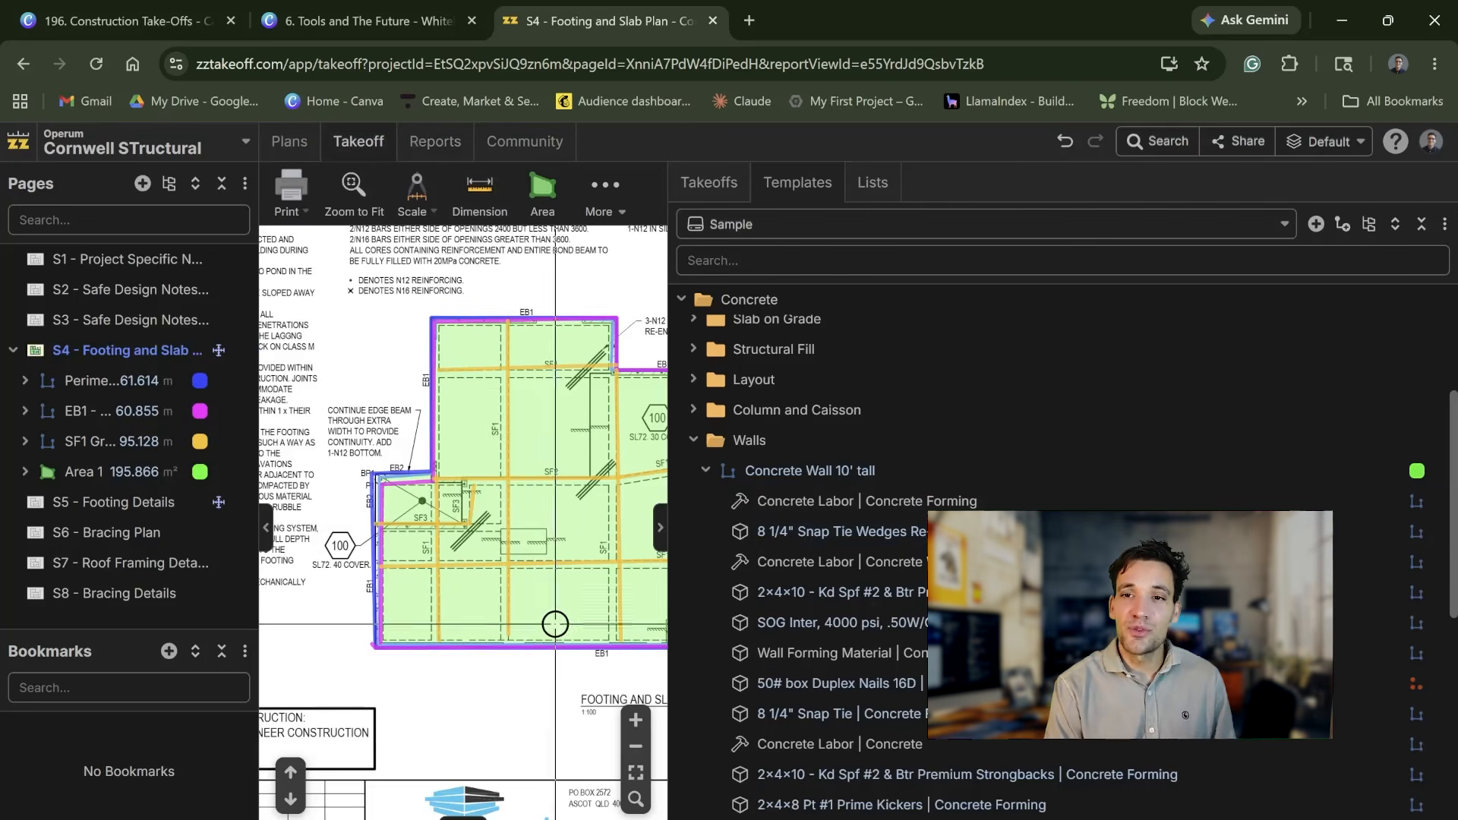
pyautogui.moveTo(668, 571); pyautogui.dragTo(889, 571)
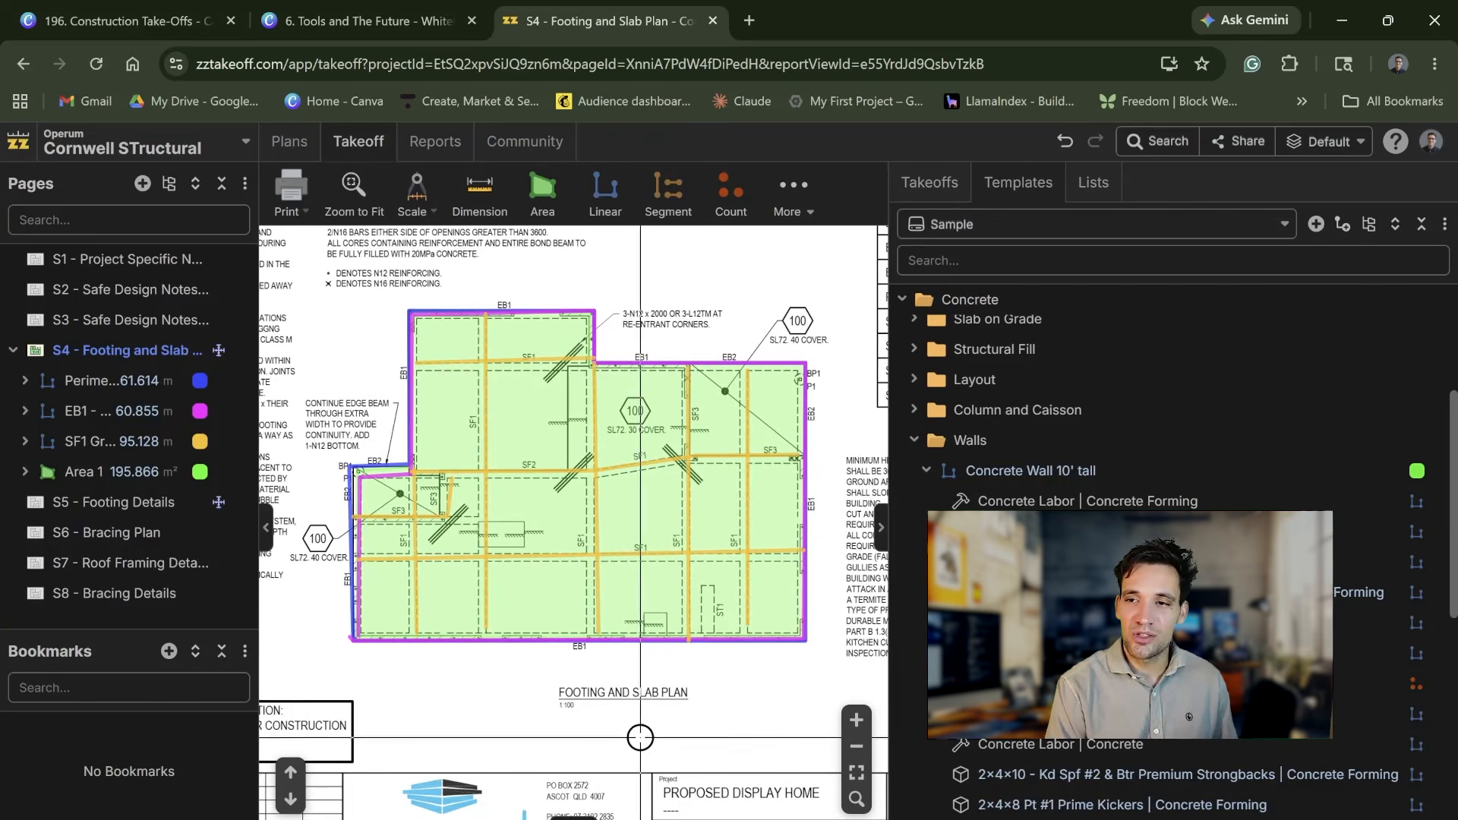
pyautogui.scroll(-3, 639, 738)
pyautogui.moveTo(765, 657); pyautogui.dragTo(772, 653)
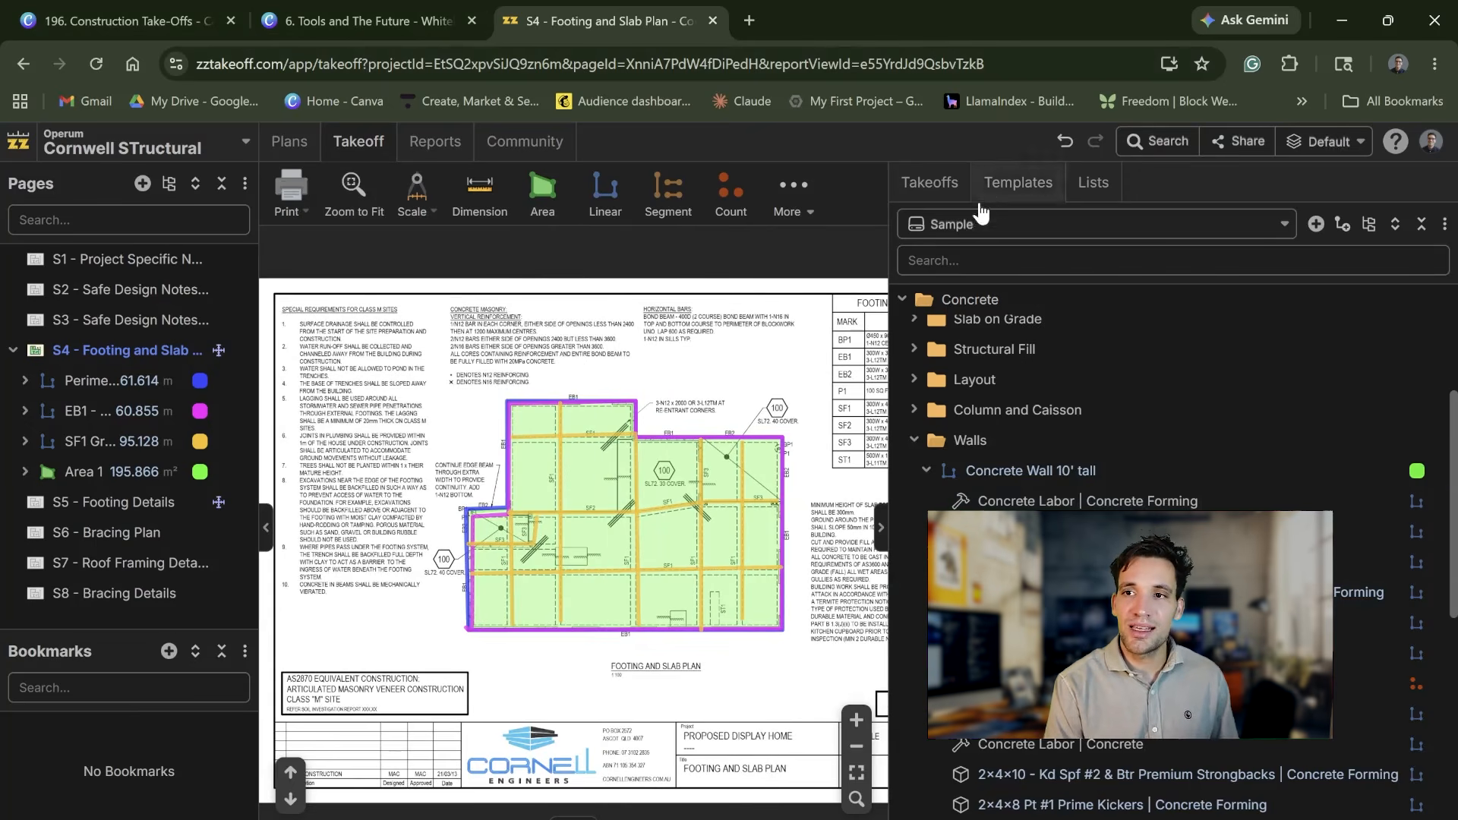
# Step: Review the project's takeoff items and compare them with the Concrete Wall 10' tall items in the Sample templates
pyautogui.click(929, 183)
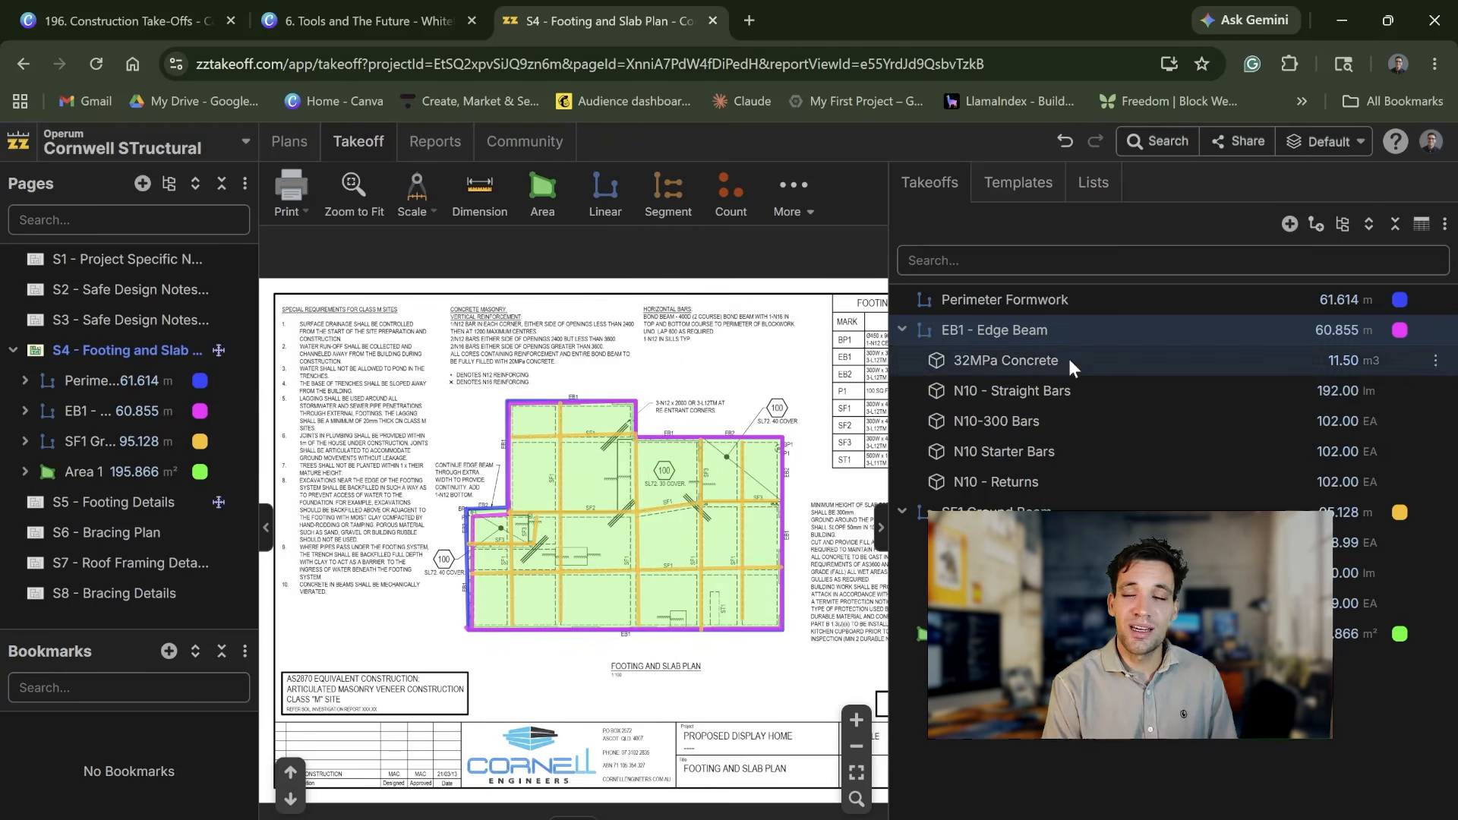
pyautogui.click(1037, 186)
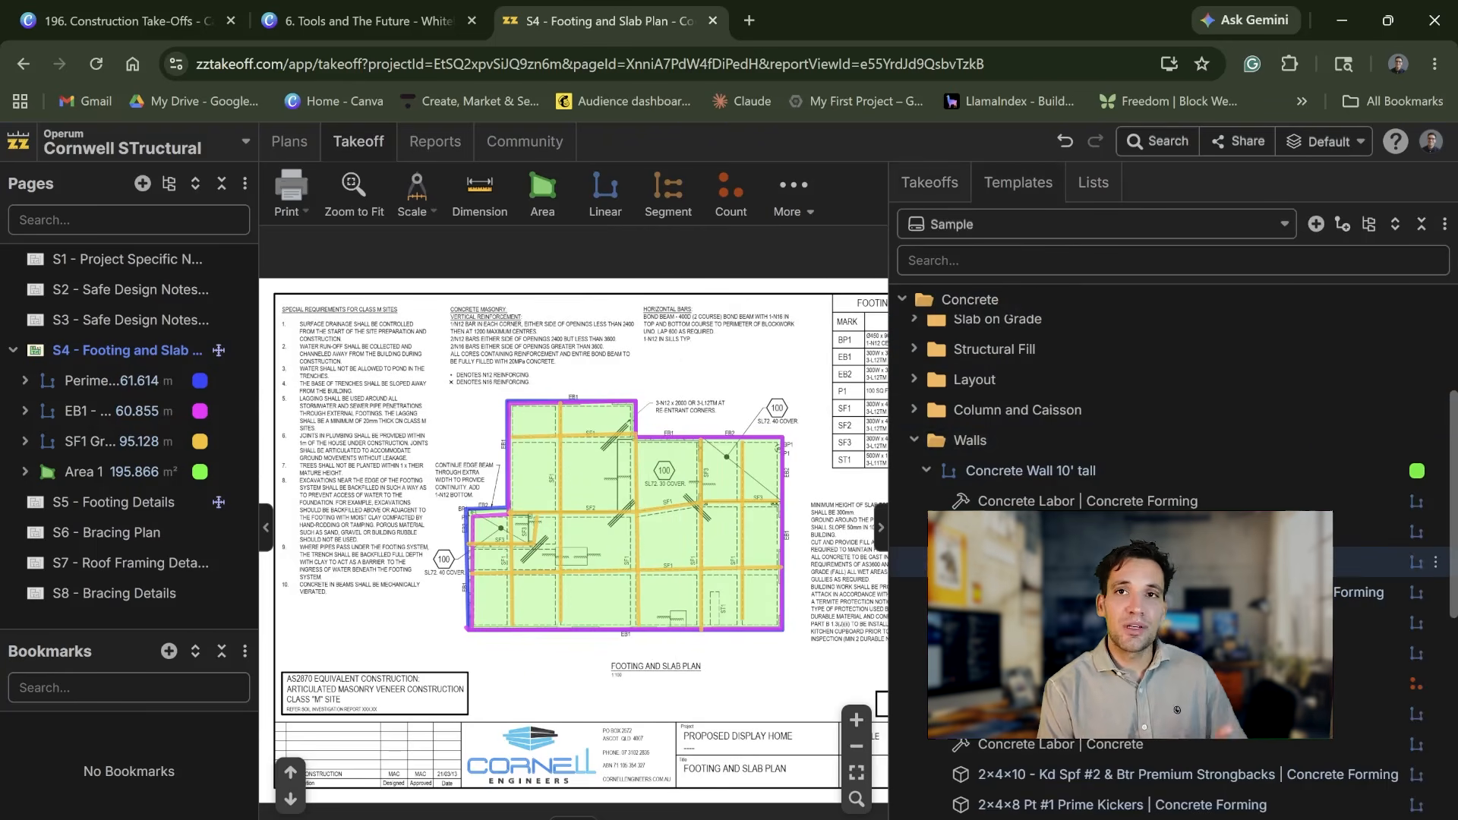
pyautogui.scroll(-5, 1102, 471)
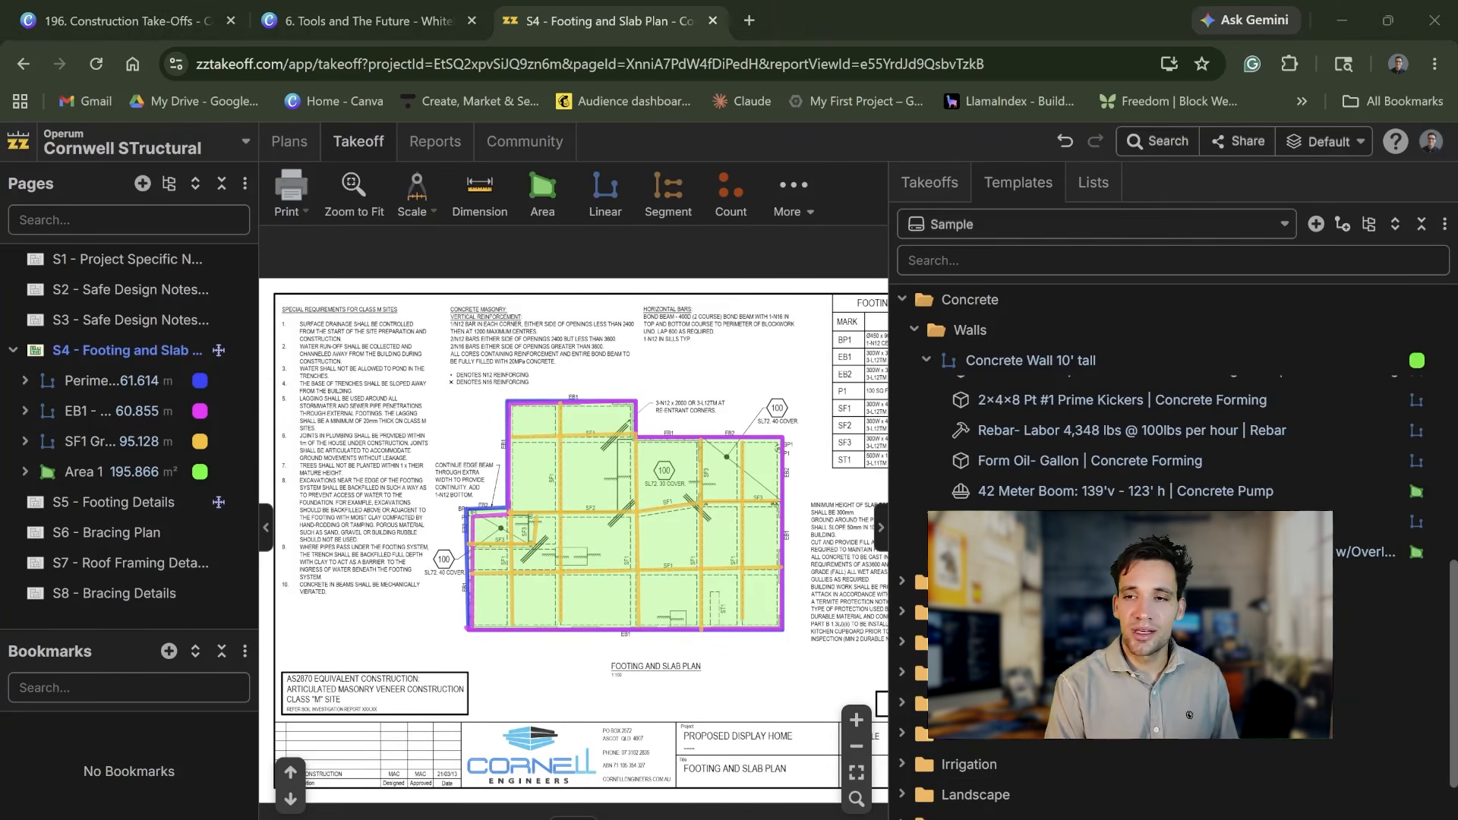
# Step: Switch back to Bluebeam Revu and review its measurement commands once more on the structural detail sheets
pyautogui.click(1040, 786)
pyautogui.scroll(5, 748, 460)
pyautogui.scroll(-5, 791, 440)
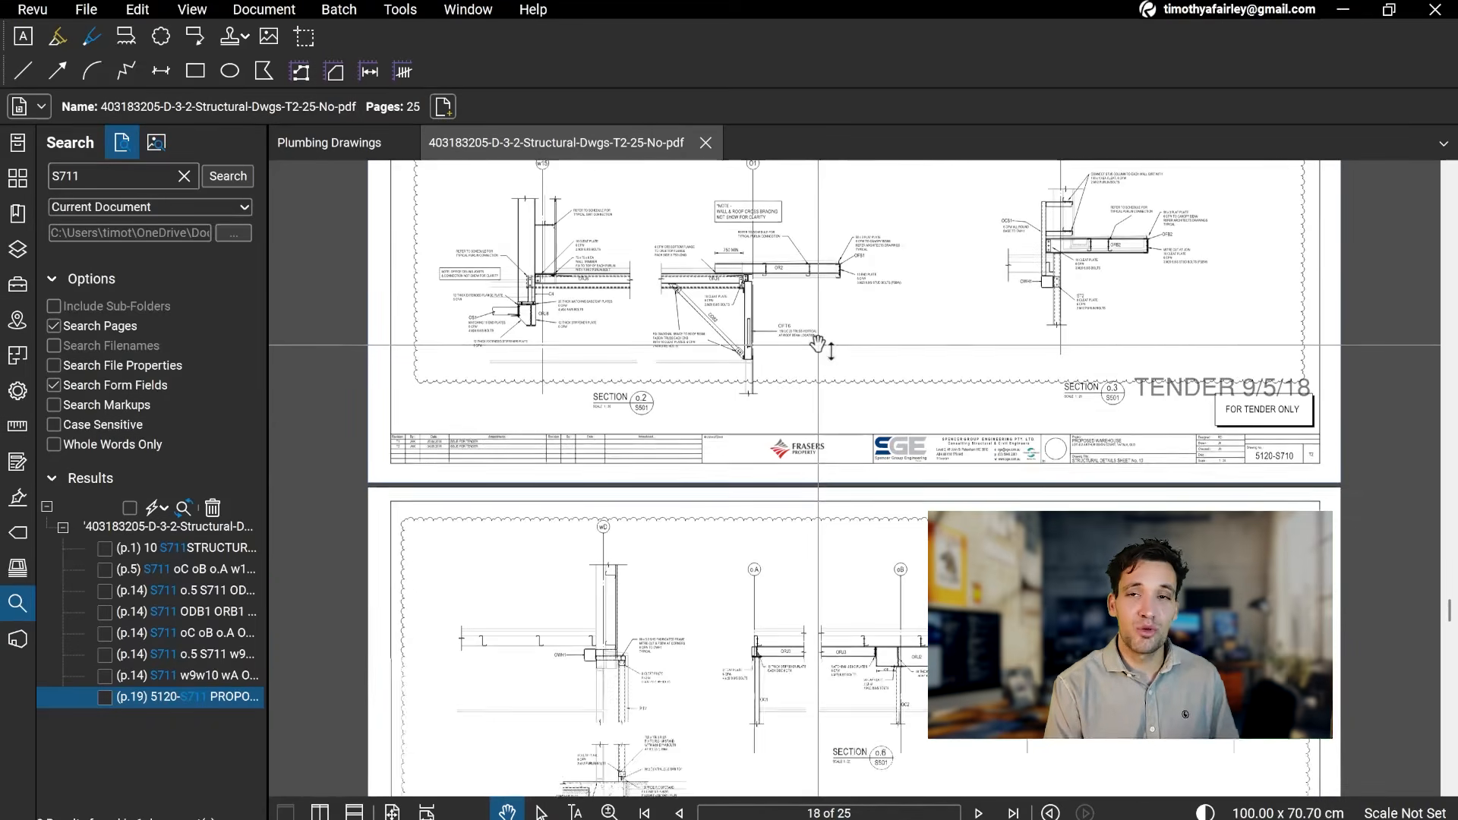
pyautogui.scroll(-1, 858, 596)
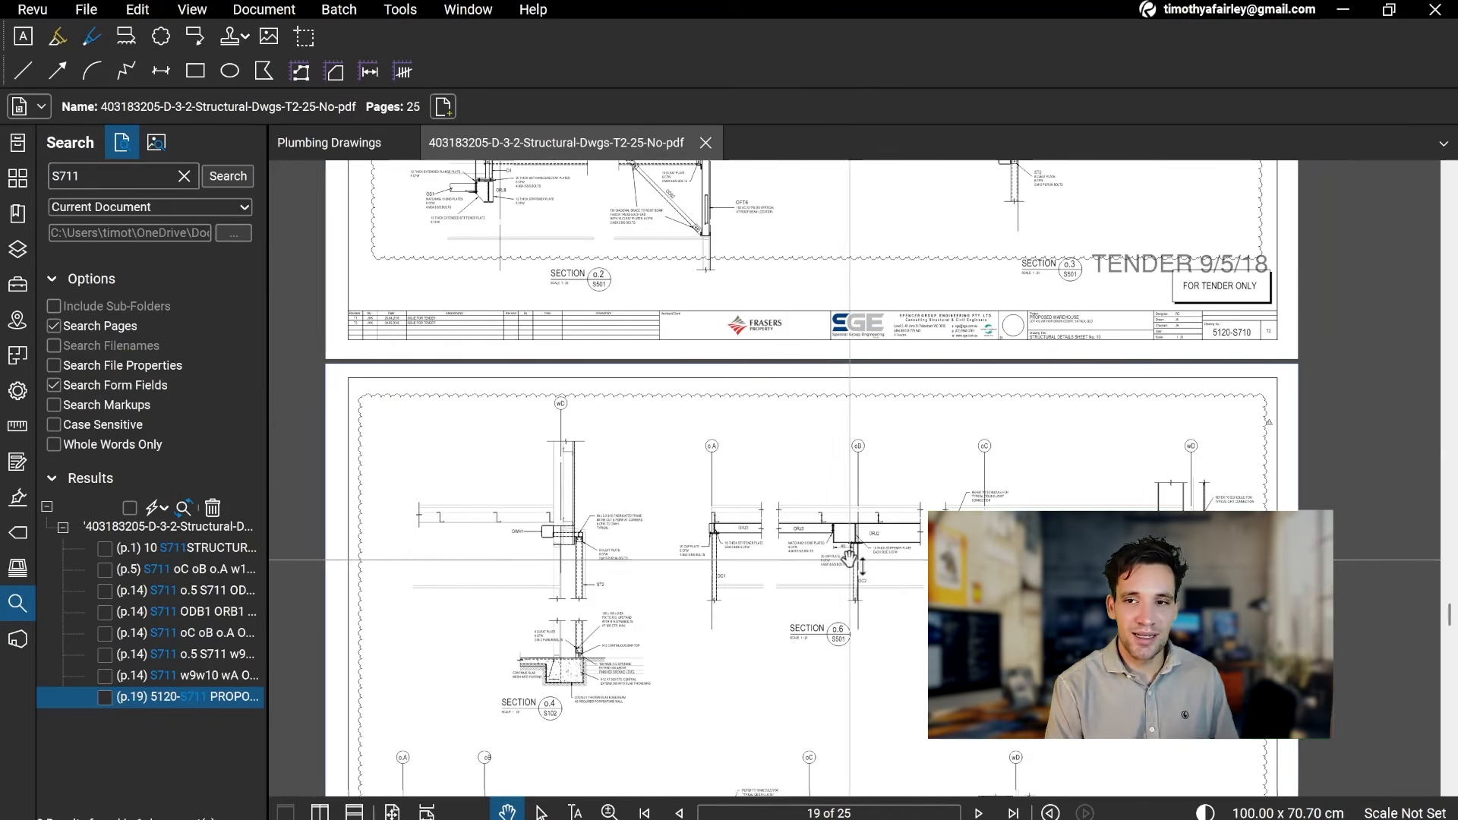
pyautogui.click(400, 12)
pyautogui.moveTo(474, 80)
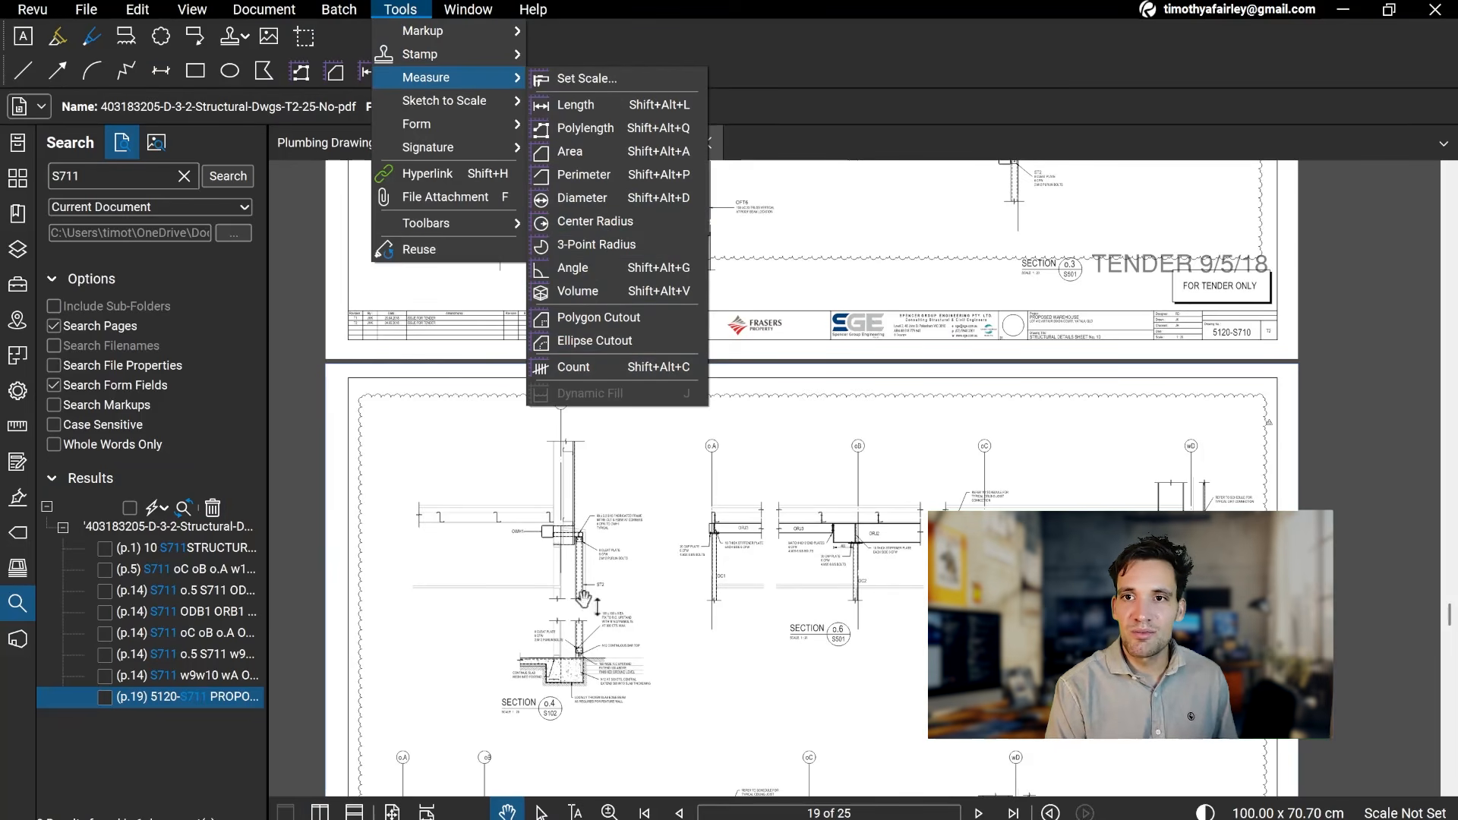
pyautogui.press('Escape')
# Step: Show the Markups List below the drawing and browse the structural detail sheets around page 18
pyautogui.moveTo(477, 819); pyautogui.dragTo(486, 654)
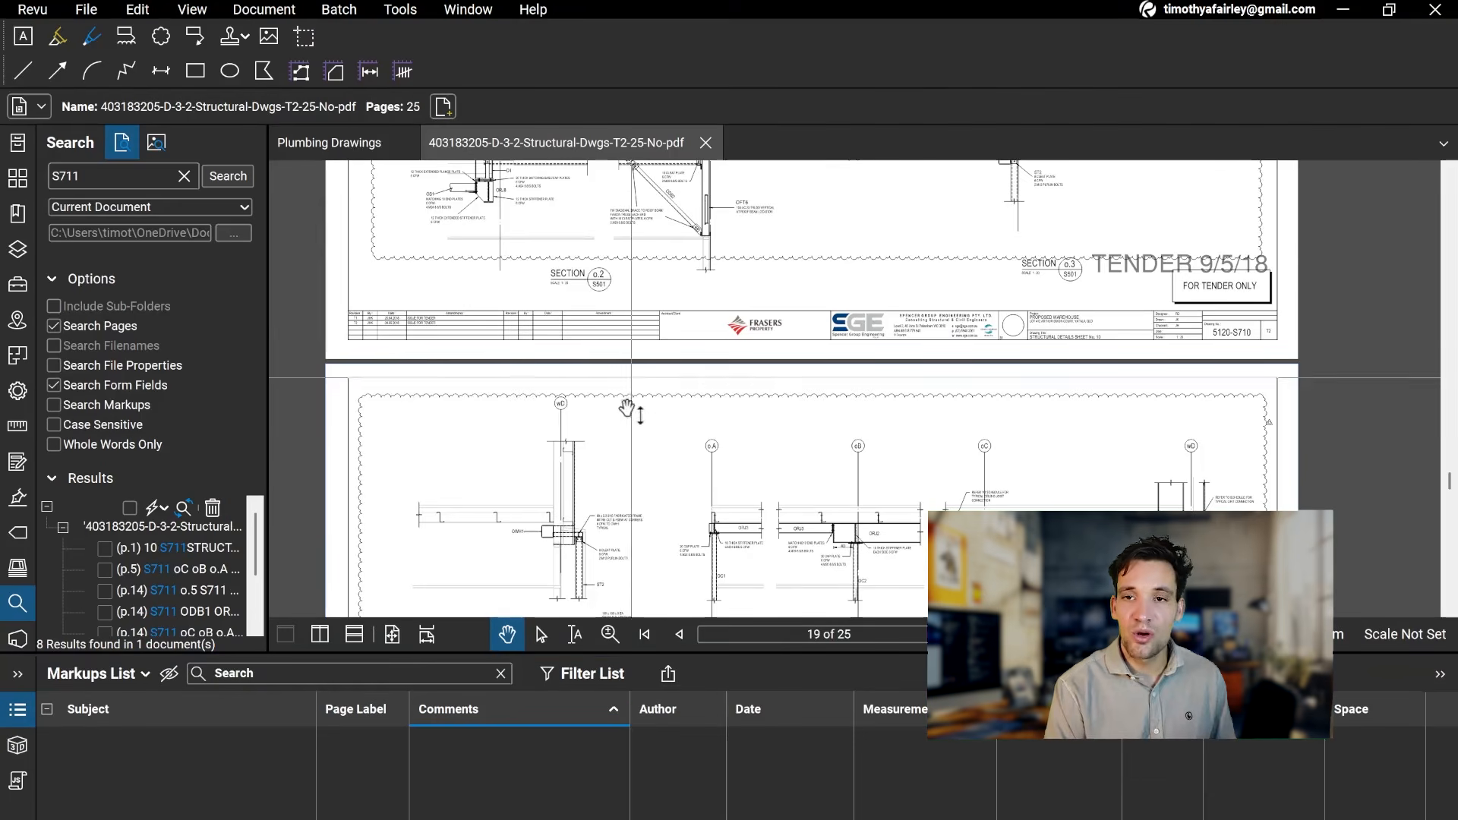
pyautogui.scroll(2, 629, 388)
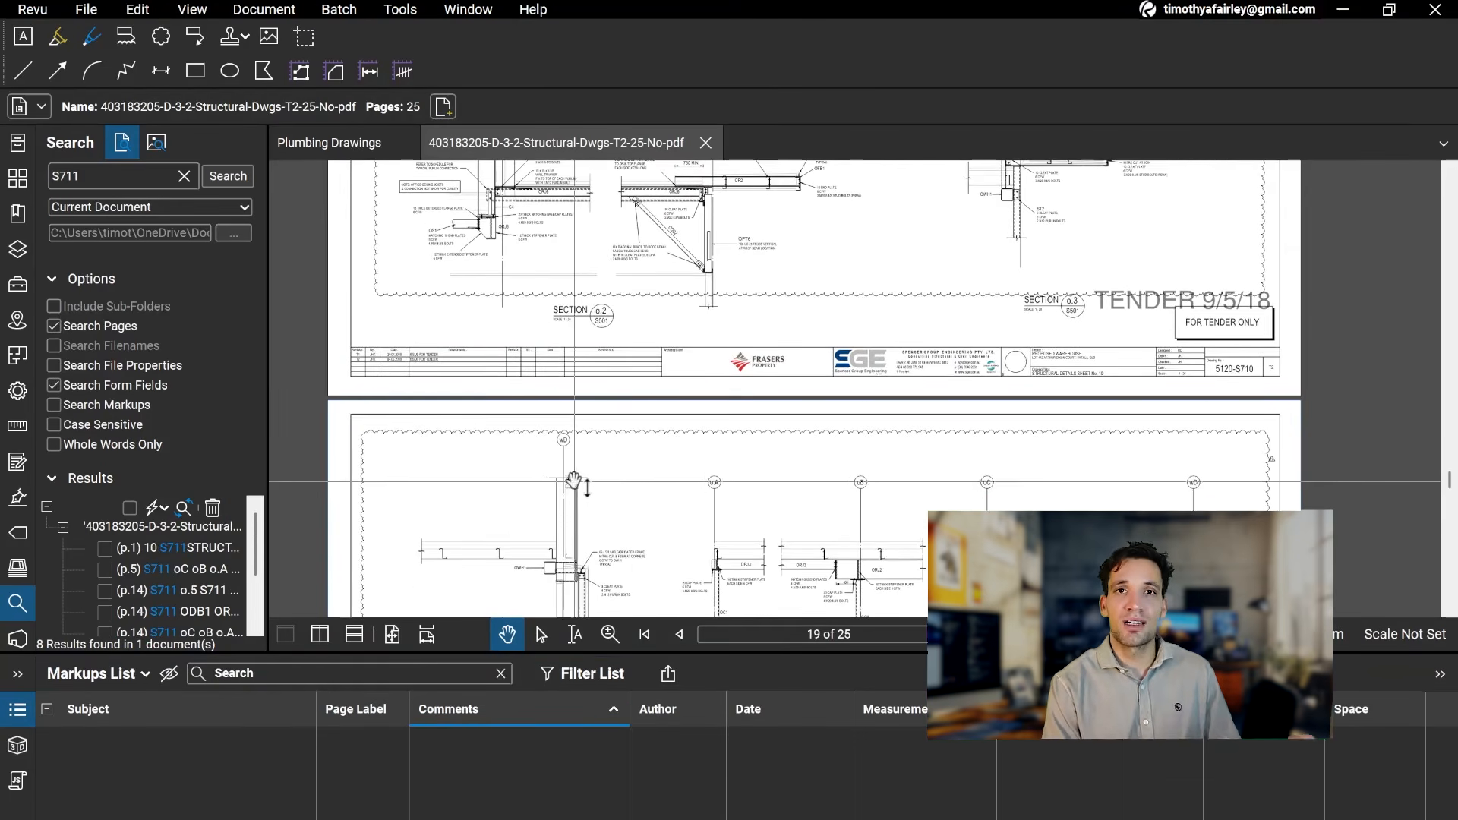
pyautogui.scroll(-4, 575, 481)
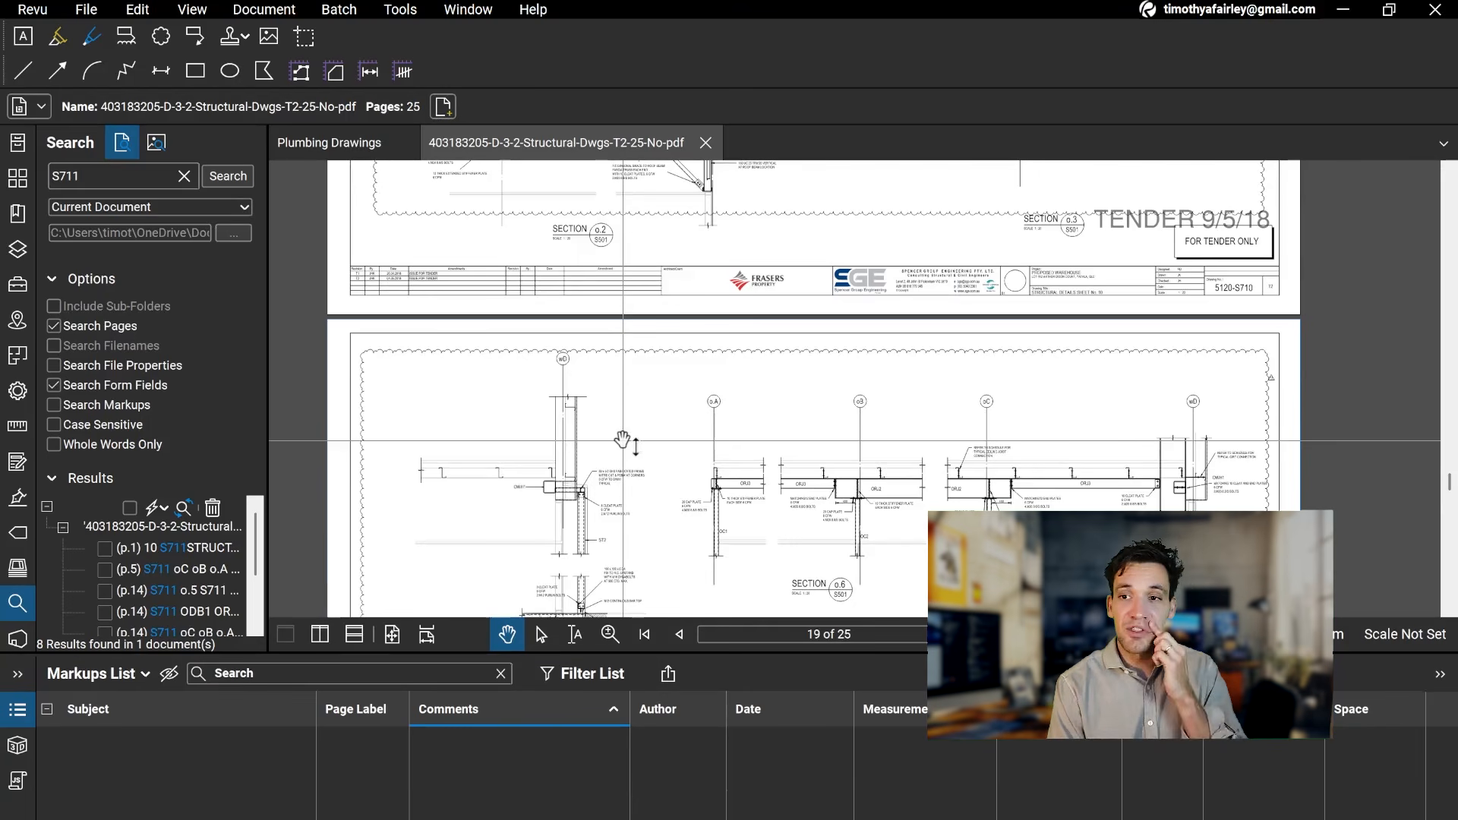
pyautogui.scroll(15, 651, 413)
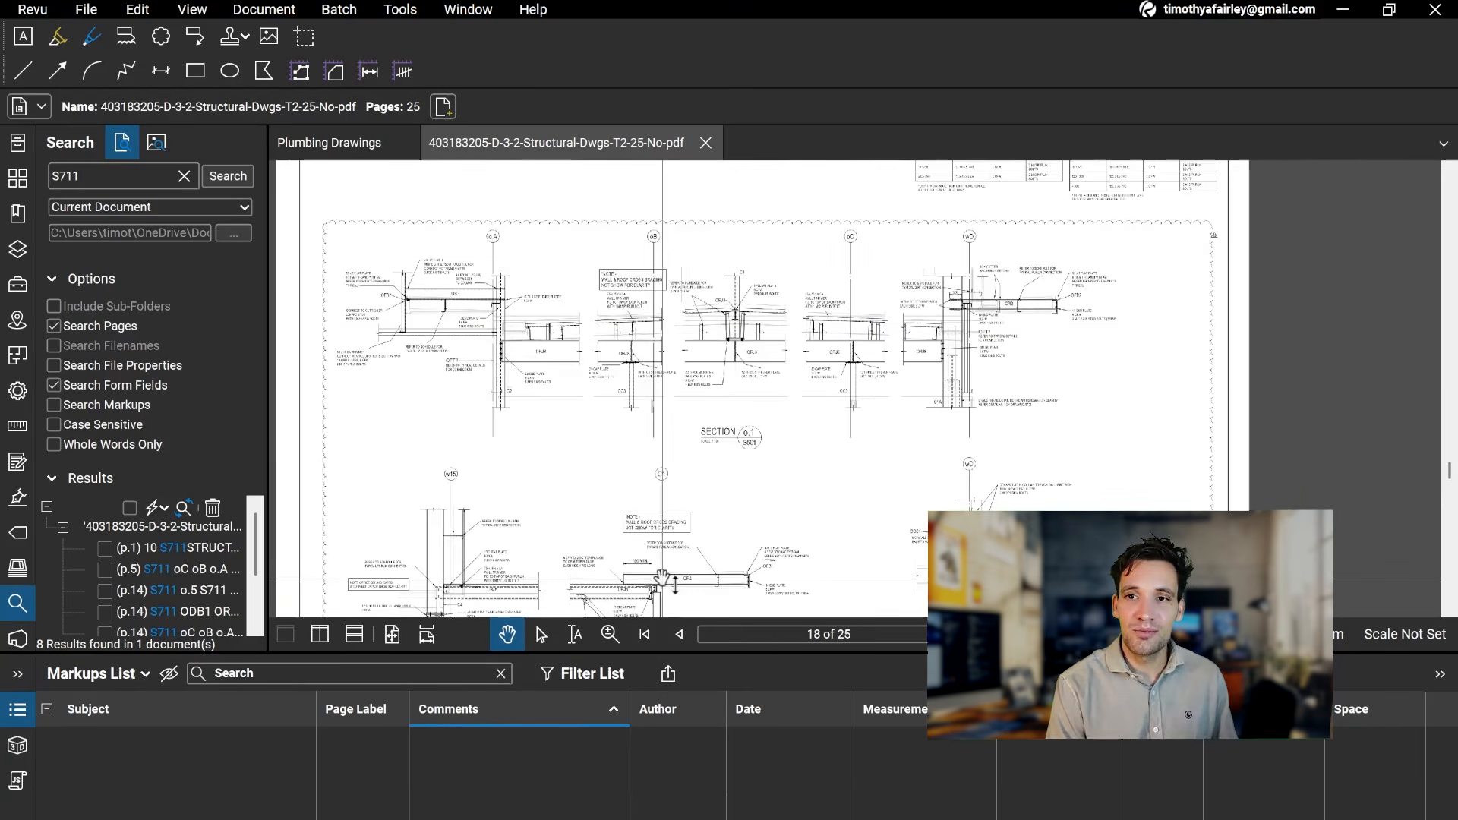
pyautogui.scroll(3, 662, 579)
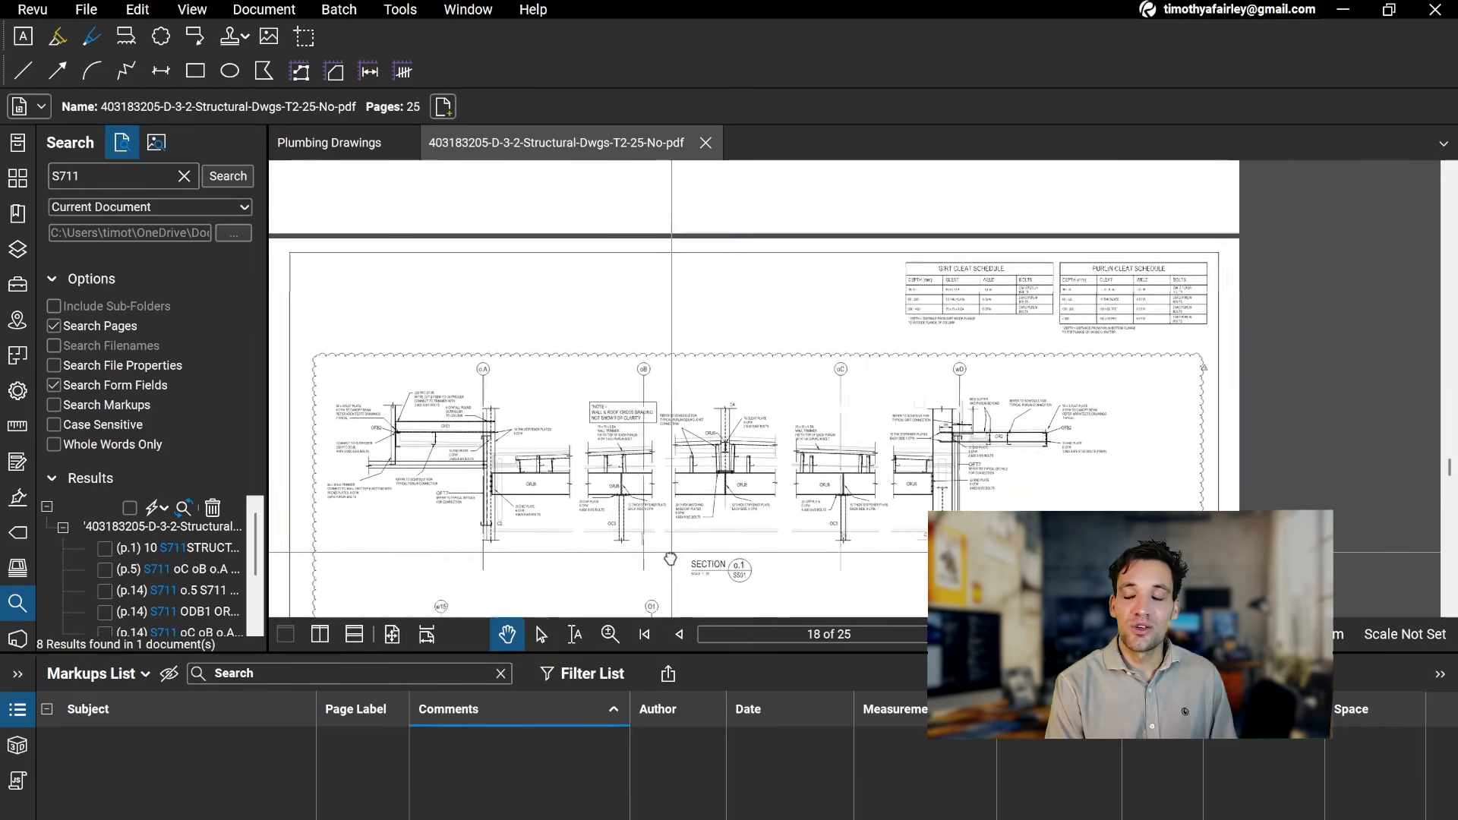
pyautogui.scroll(-5, 699, 391)
pyautogui.scroll(10, 699, 392)
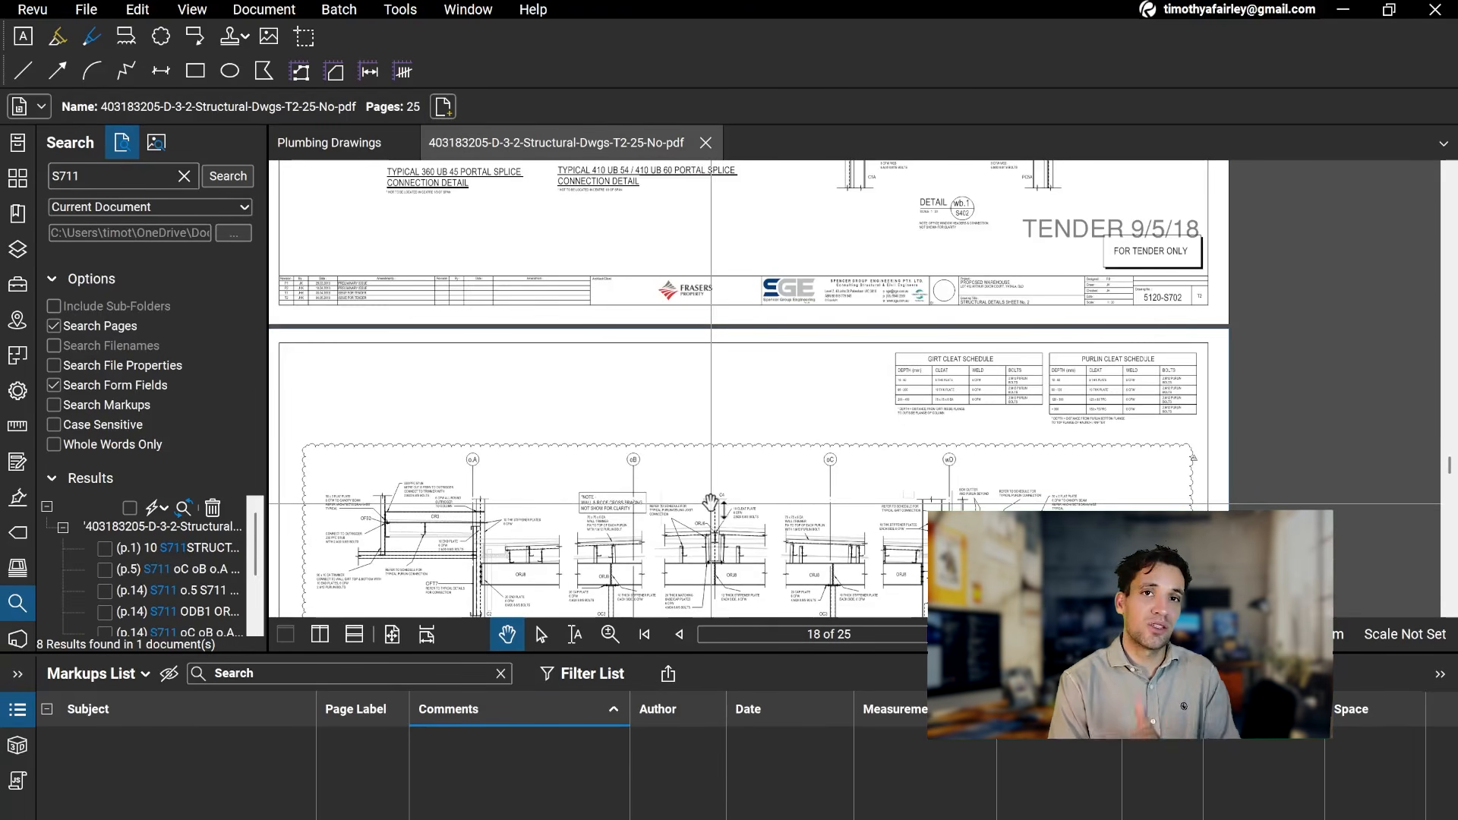
# Step: Switch to the Footing and Slab Plan in zzTakeoff and display the project's takeoffs
pyautogui.moveTo(821, 818)
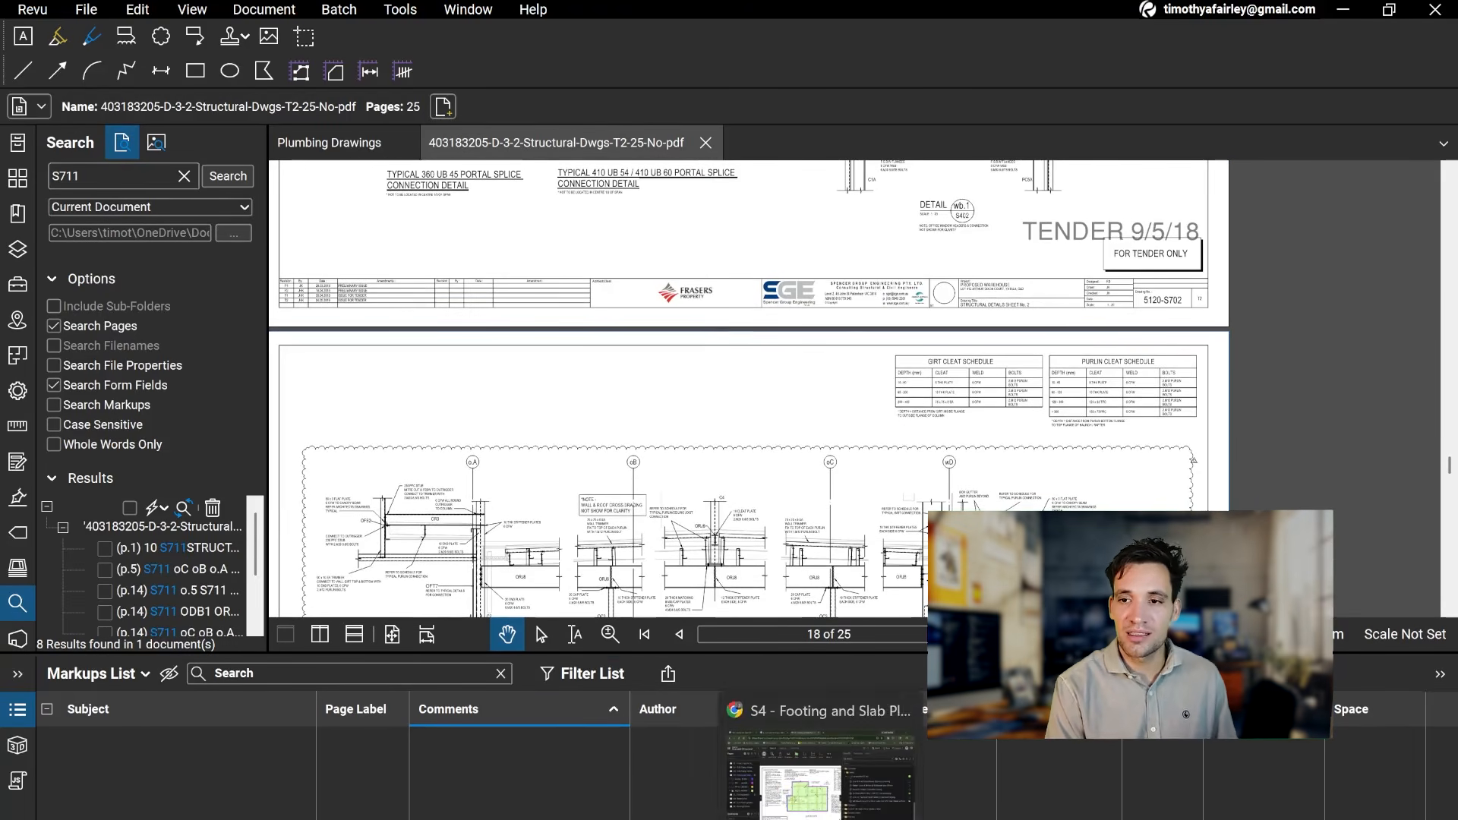
pyautogui.click(819, 769)
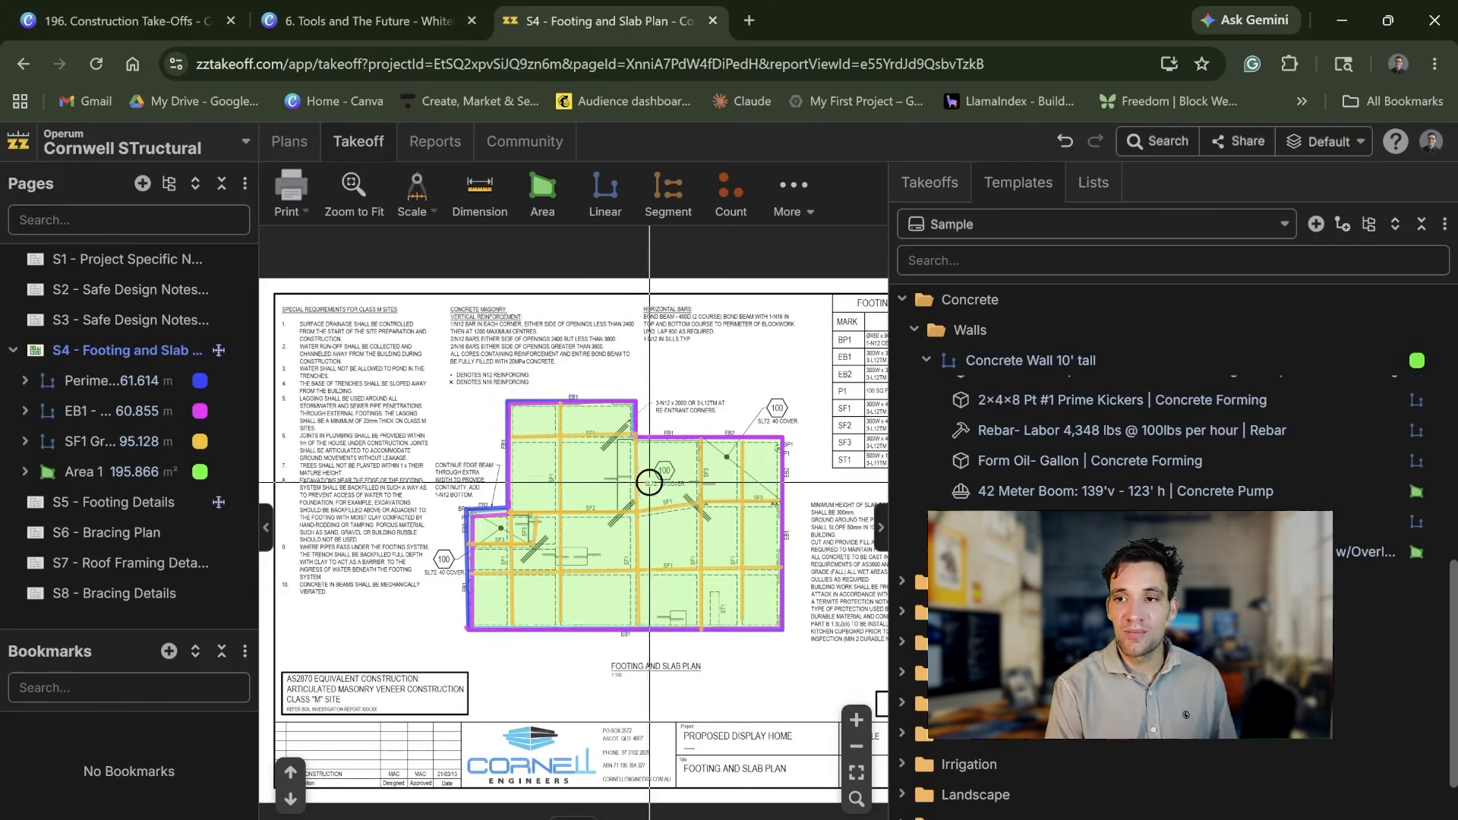
pyautogui.click(942, 190)
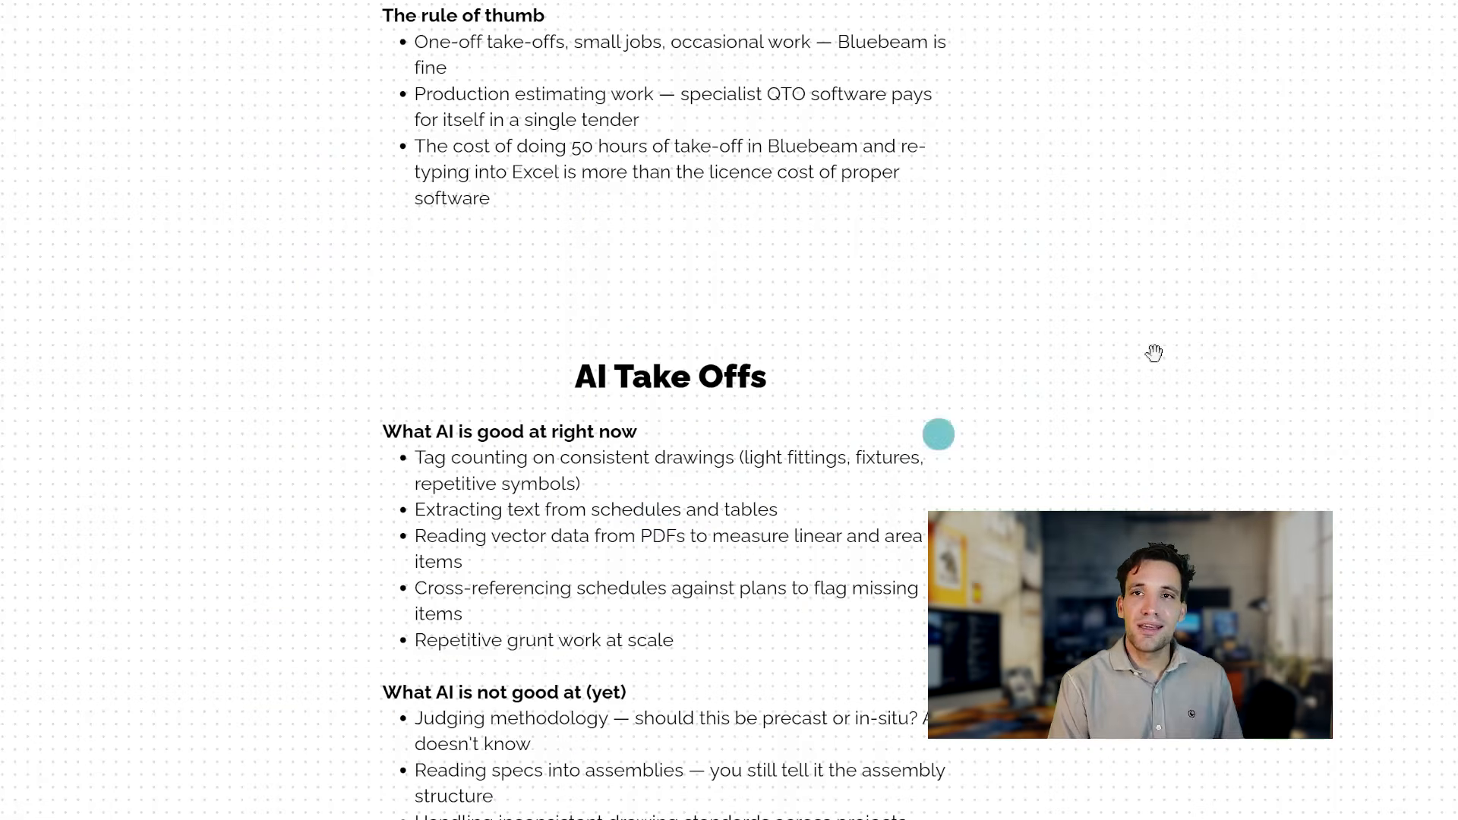
# Step: Read the AI Take Offs notes on the whiteboard about what AI does well and what it cannot do yet
pyautogui.moveTo(1025, 555); pyautogui.dragTo(996, 410)
pyautogui.moveTo(919, 456); pyautogui.dragTo(869, 586)
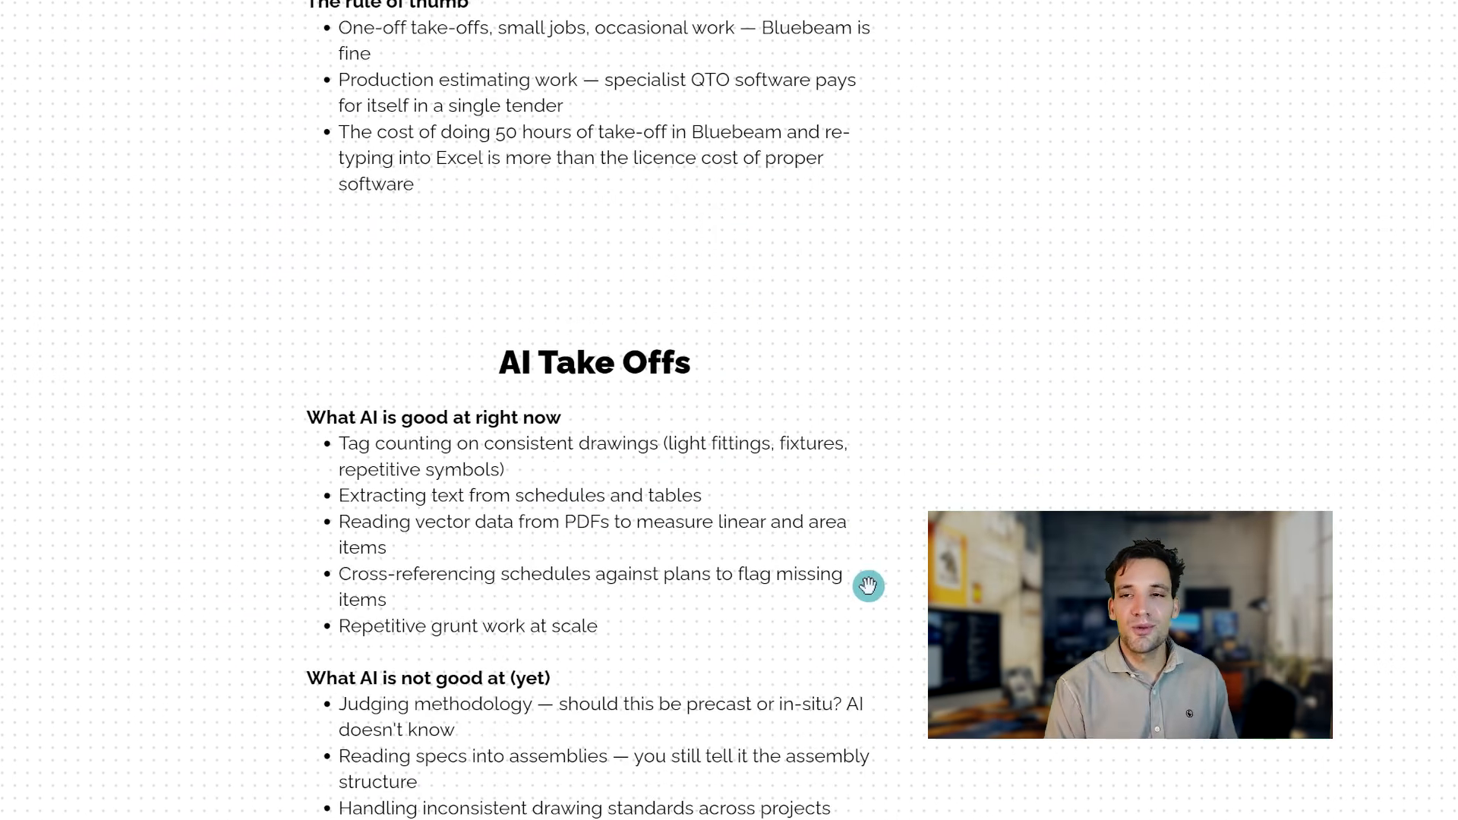
pyautogui.scroll(-1, 868, 586)
pyautogui.moveTo(851, 490); pyautogui.dragTo(823, 392)
pyautogui.rightClick(824, 392)
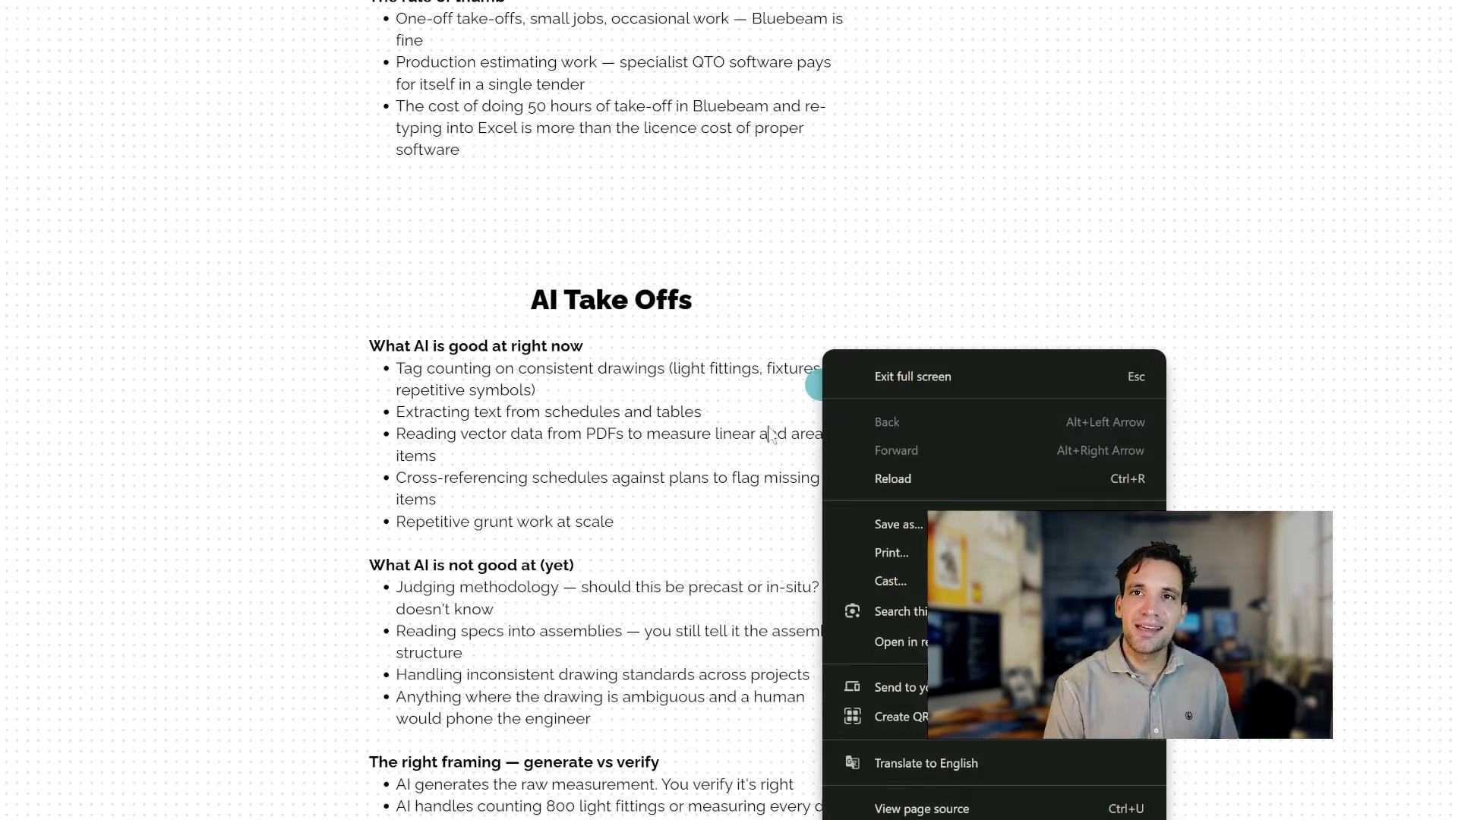
pyautogui.click(833, 315)
pyautogui.moveTo(756, 428); pyautogui.dragTo(757, 257)
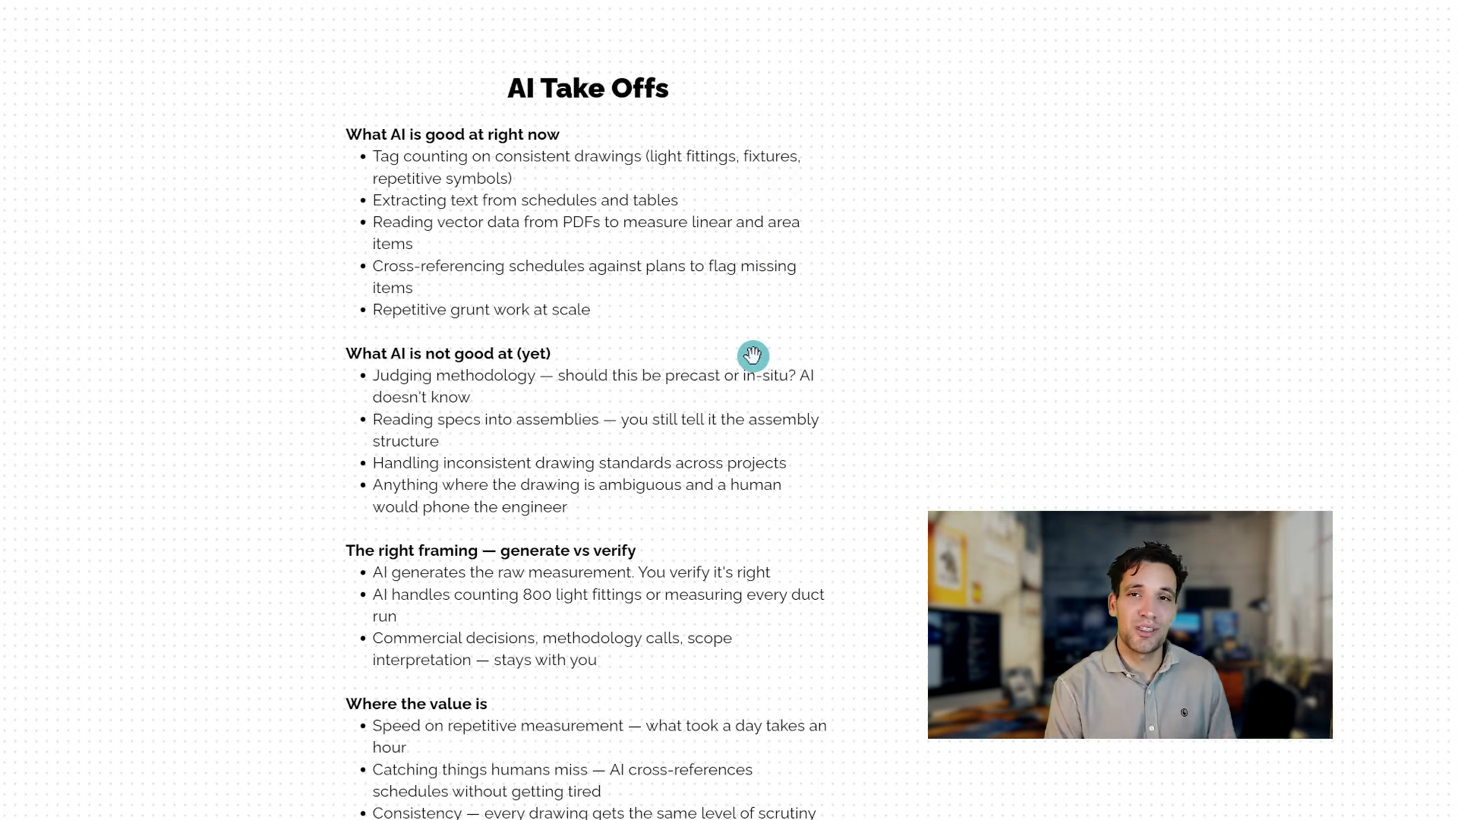
pyautogui.moveTo(653, 435); pyautogui.dragTo(614, 567)
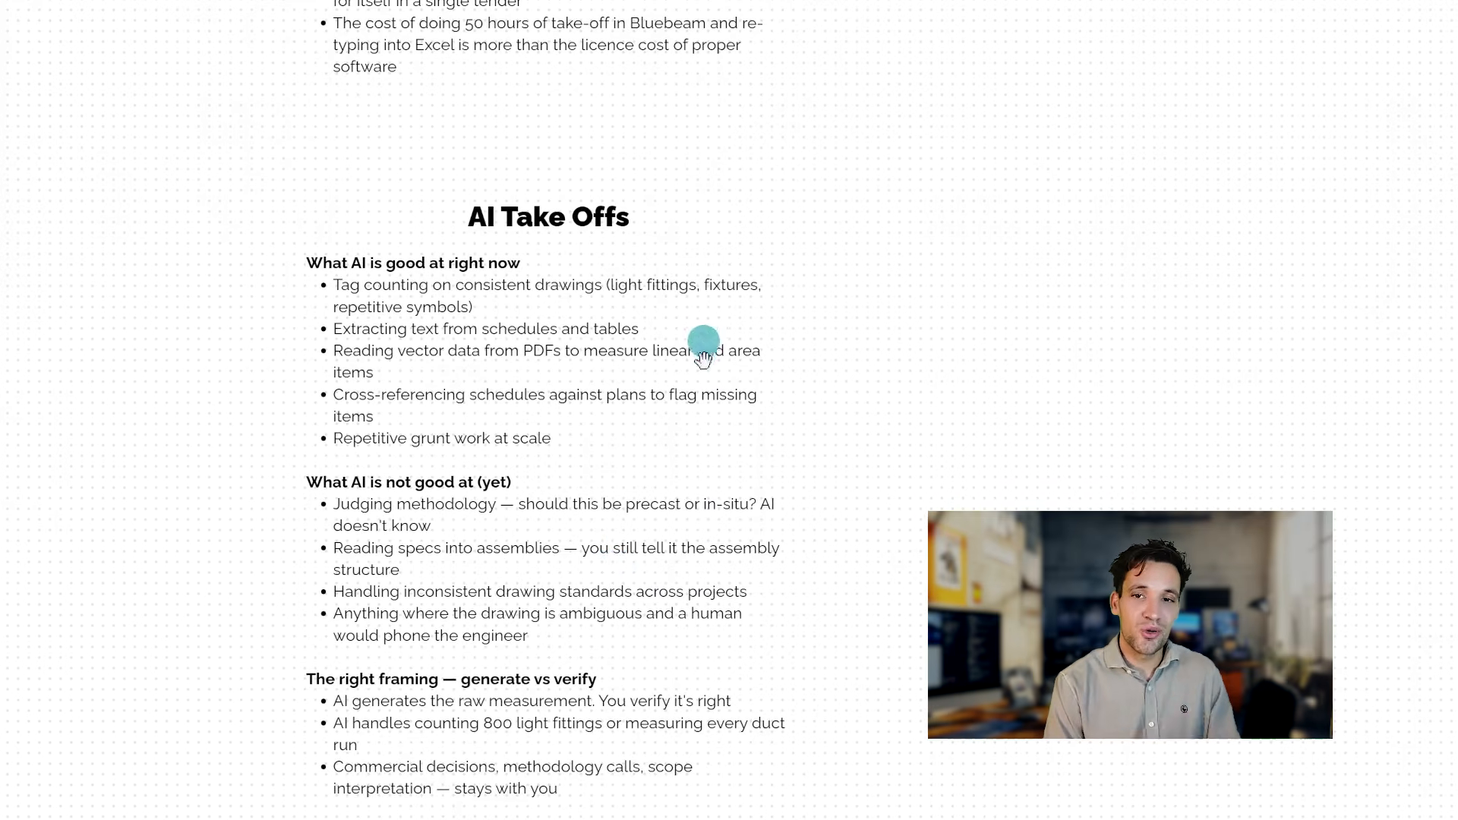
# Step: Read the remaining AI Take Offs notes on generating versus verifying and where the value is
pyautogui.scroll(-2, 714, 379)
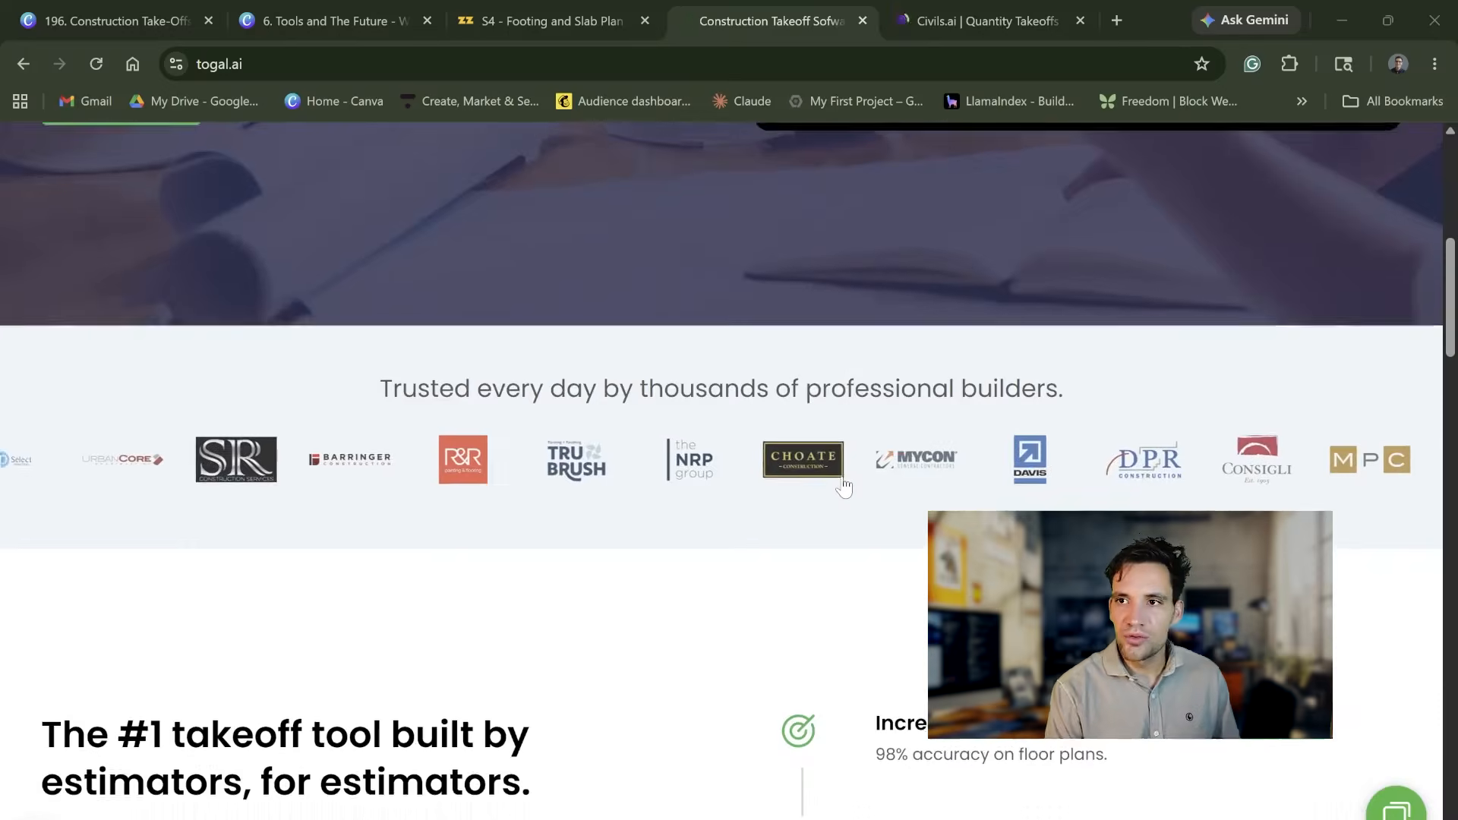
pyautogui.scroll(-5, 841, 481)
pyautogui.scroll(-4, 857, 531)
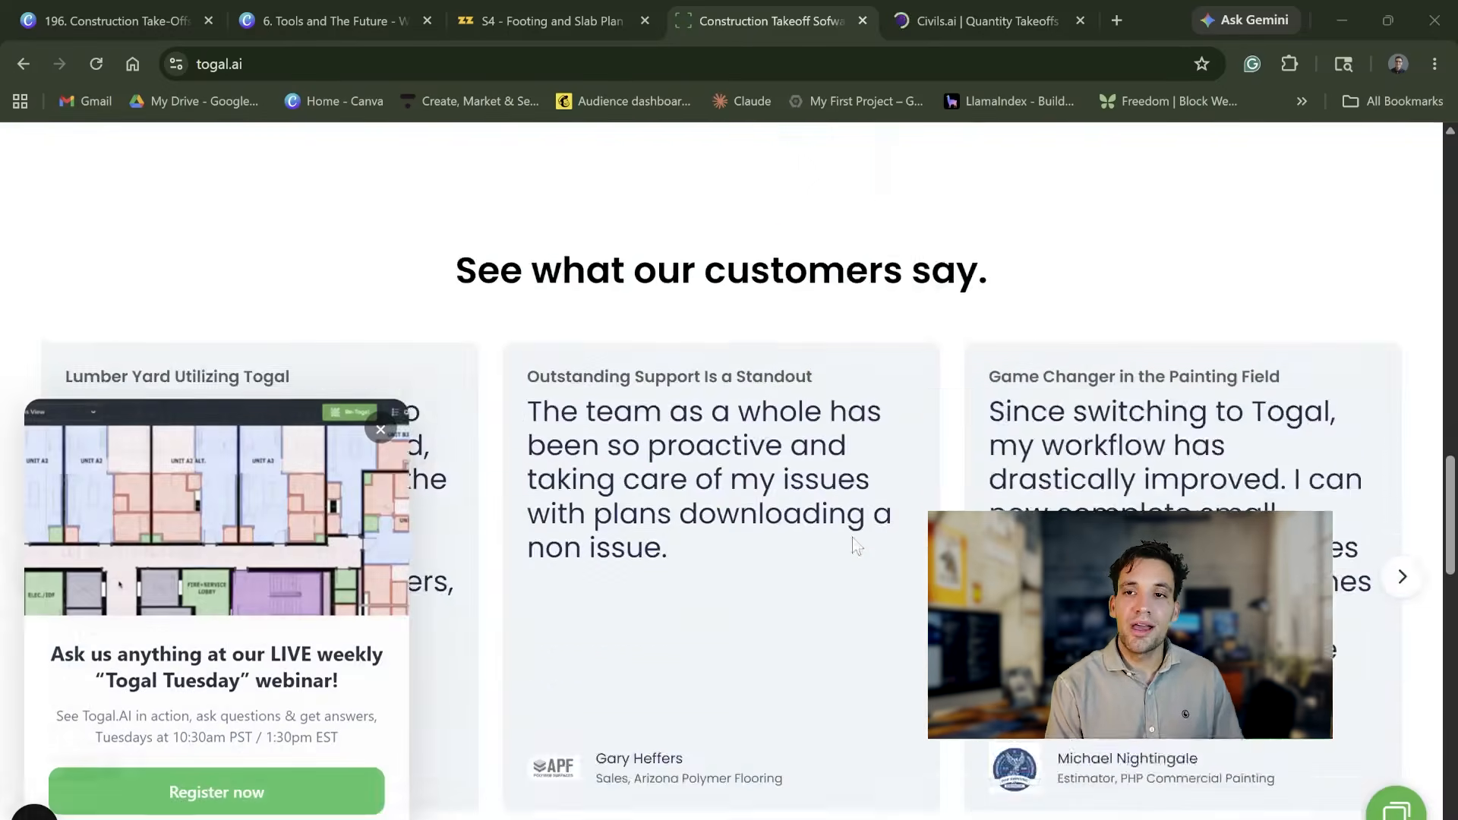
# Step: Switch to the Togal.AI website, dismiss the weekly webinar pop-up and skim the homepage's testimonials, awards and takeoff claims
pyautogui.scroll(-10, 835, 542)
pyautogui.click(381, 429)
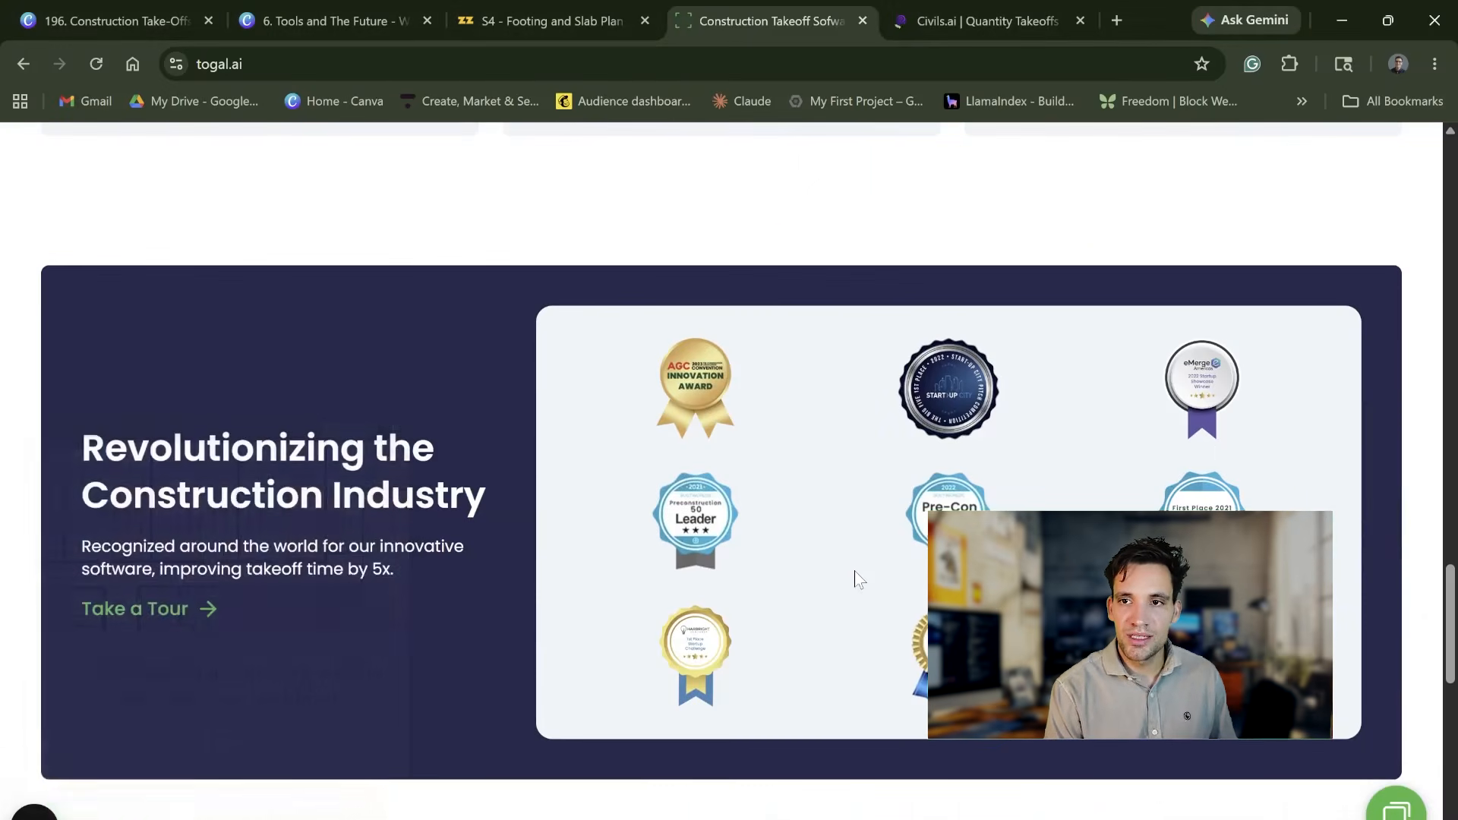
pyautogui.scroll(-10, 854, 579)
pyautogui.scroll(15, 856, 579)
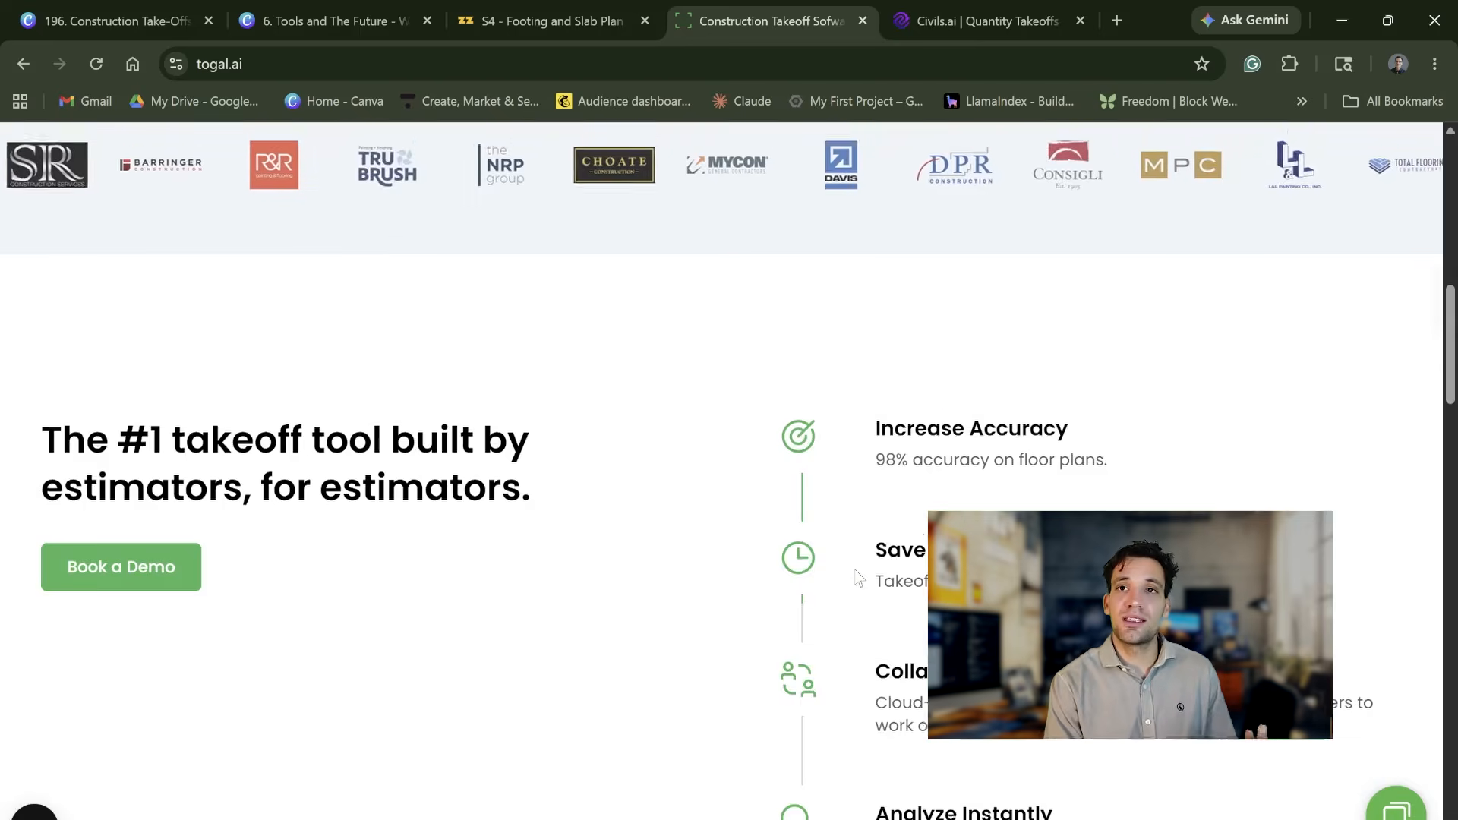
pyautogui.scroll(10, 854, 579)
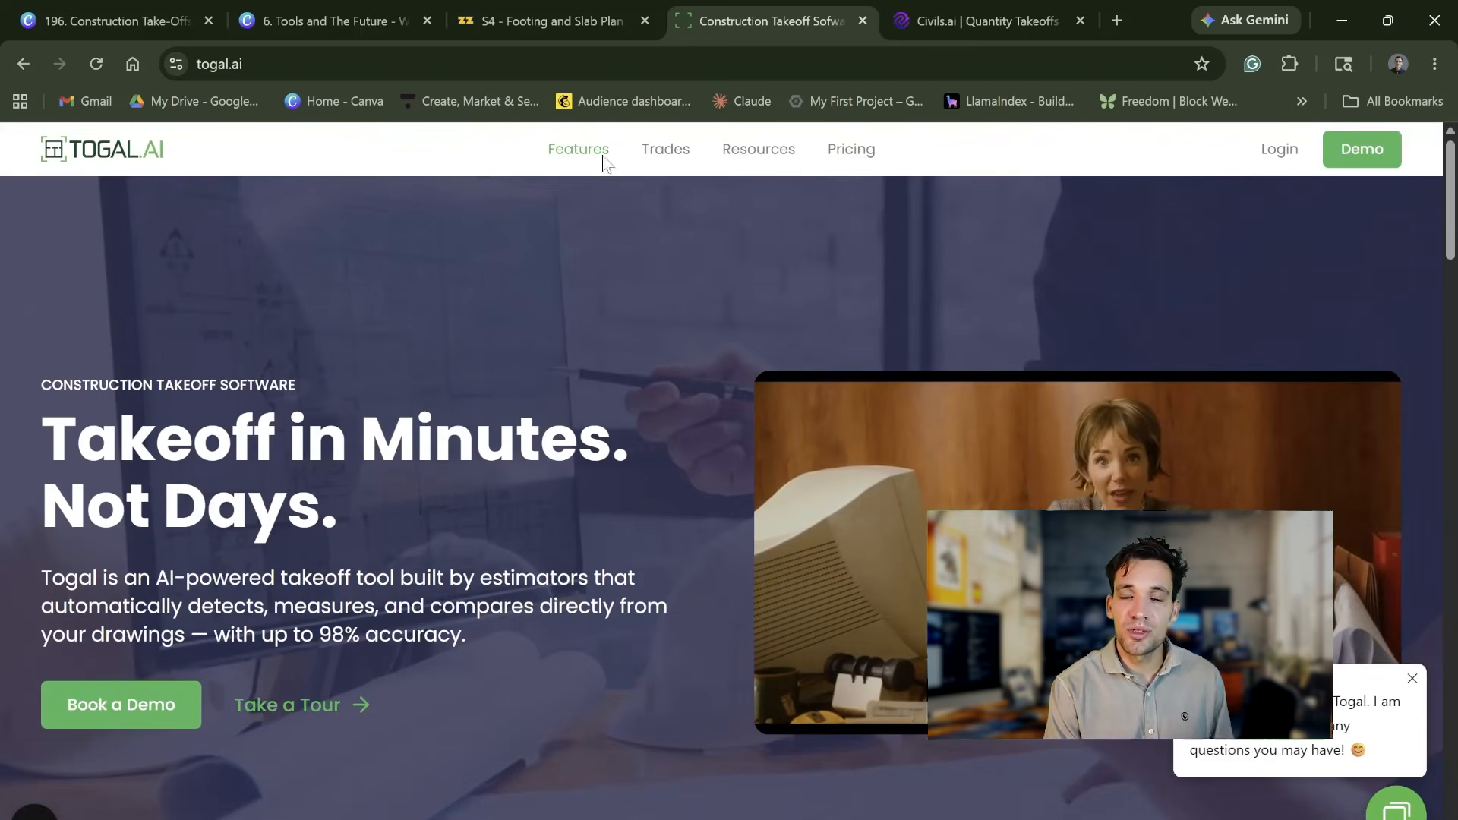
# Step: Open Togal.AI's Features page and review the Togal Button and AI-driven search sections
pyautogui.click(603, 163)
pyautogui.scroll(-6, 568, 568)
pyautogui.scroll(-8, 570, 569)
pyautogui.scroll(2, 651, 652)
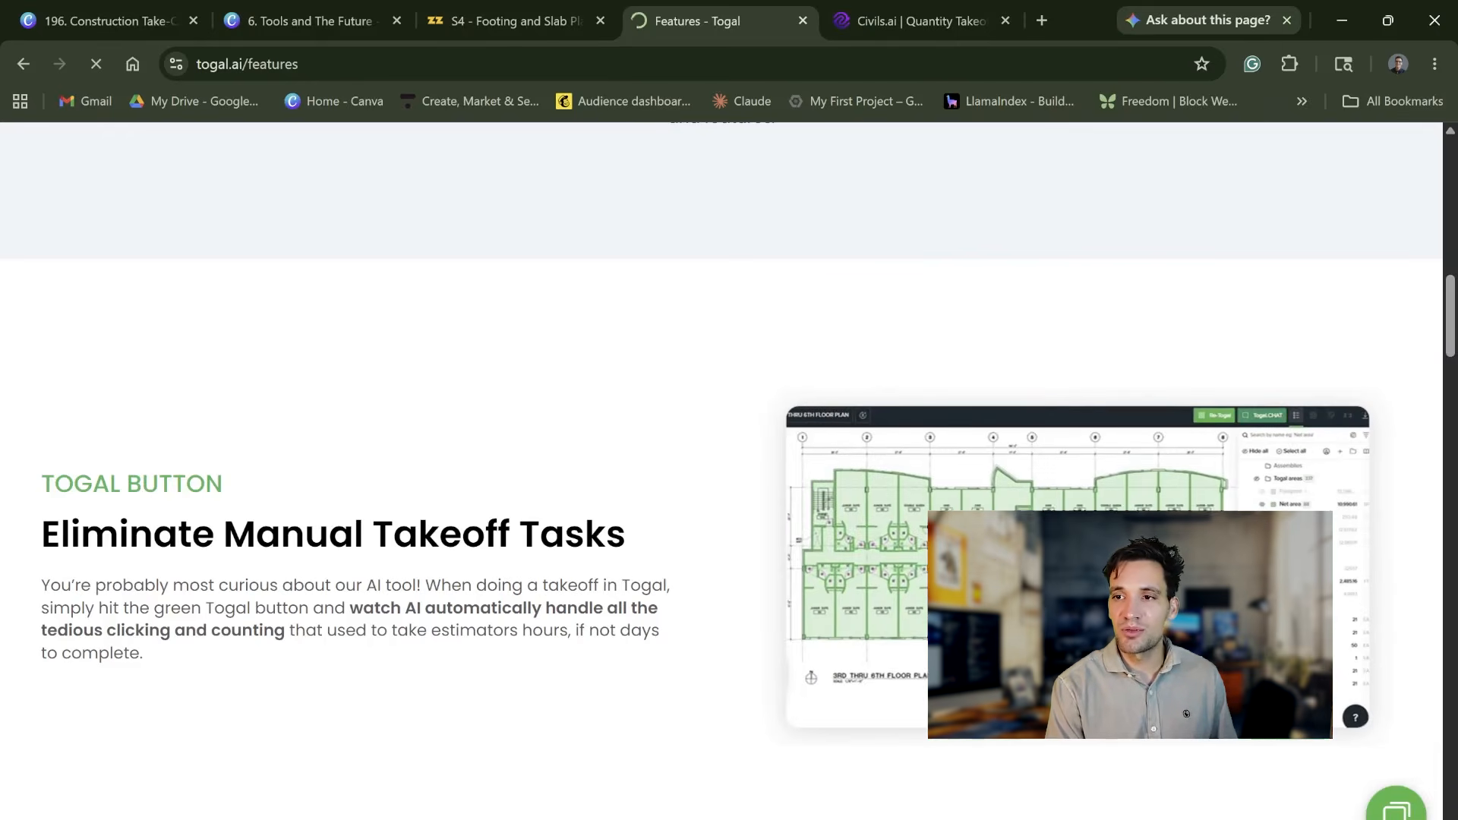
pyautogui.scroll(-7, 724, 652)
pyautogui.scroll(-4, 723, 651)
pyautogui.scroll(3, 733, 651)
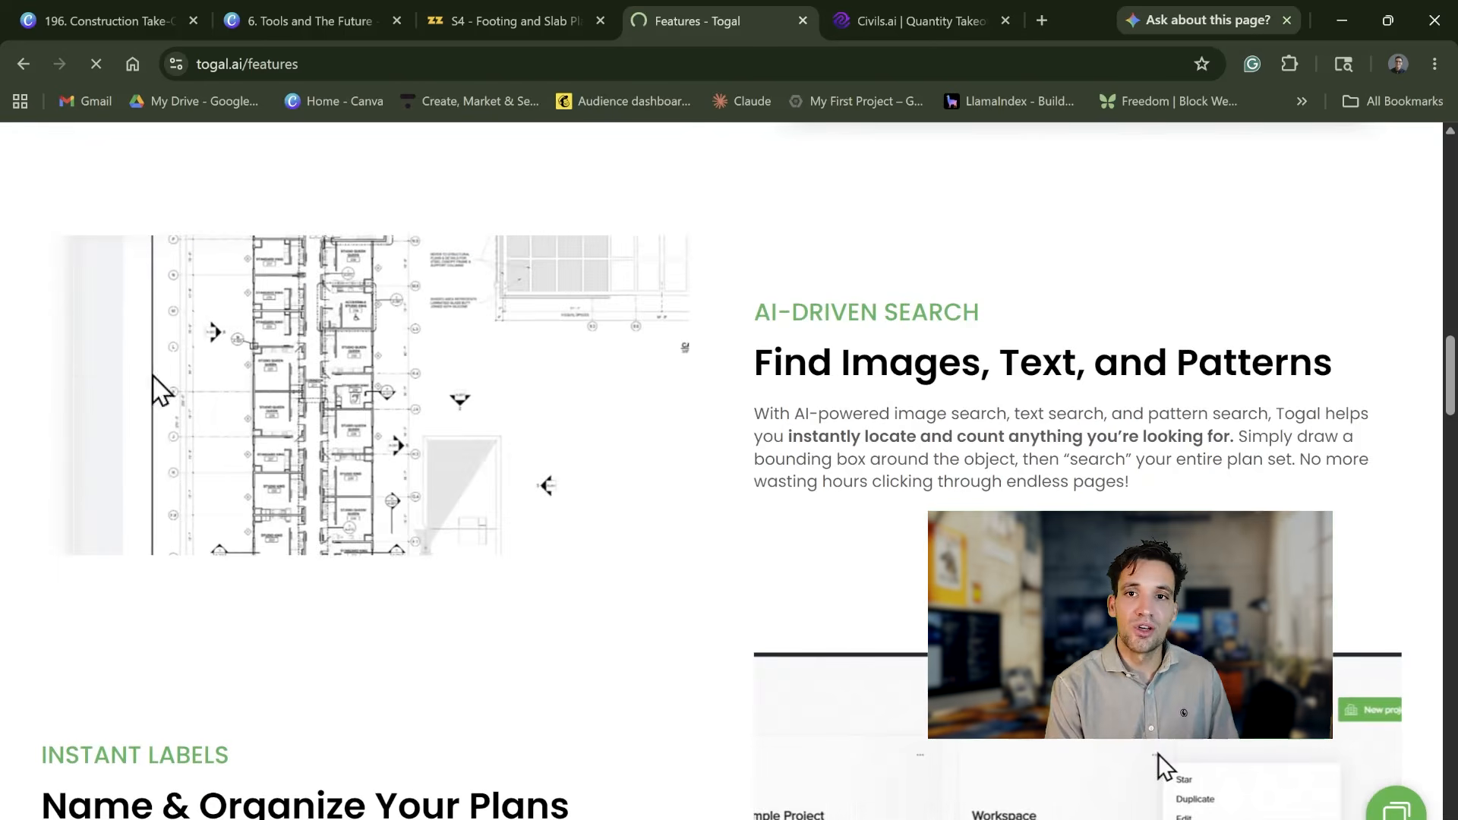
# Step: Switch to the Civils.ai website and review its offerings for PDF drawing takeoffs, groundworks data and checks across drawings and specs
pyautogui.hotkey('ctrl', 'Tab')
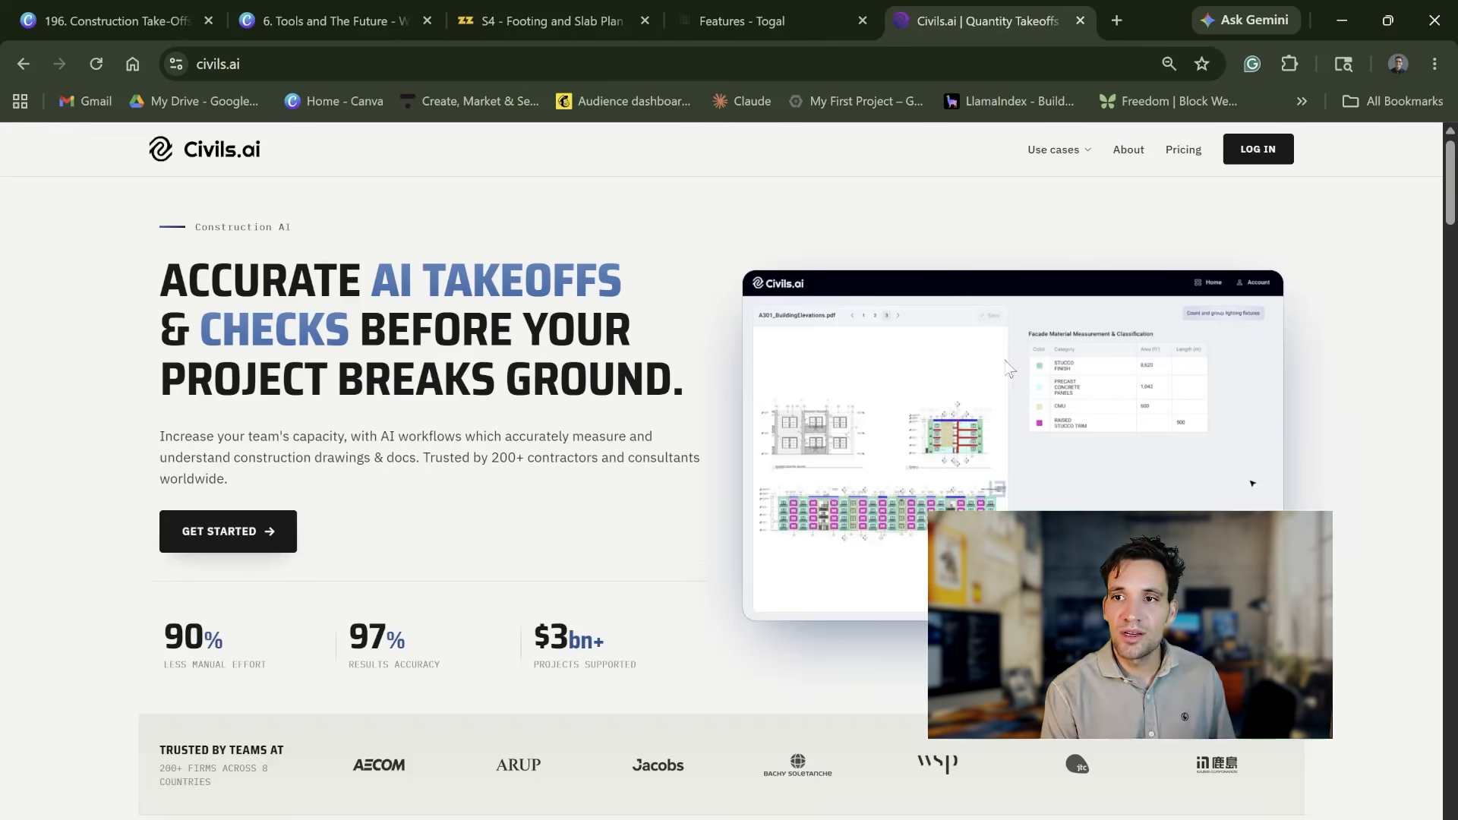
pyautogui.scroll(-1, 695, 478)
pyautogui.scroll(1, 670, 476)
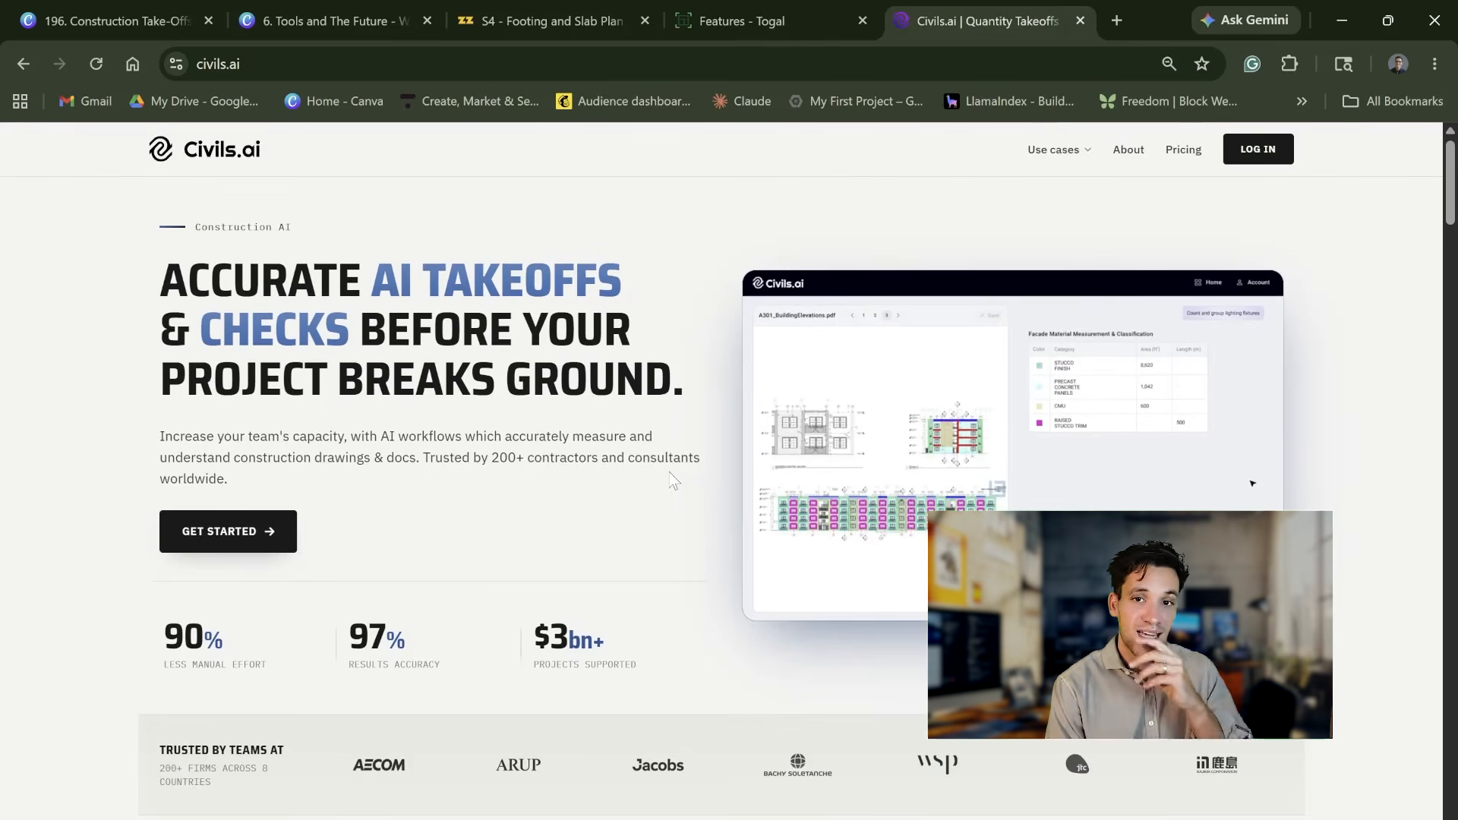
pyautogui.scroll(-8, 661, 480)
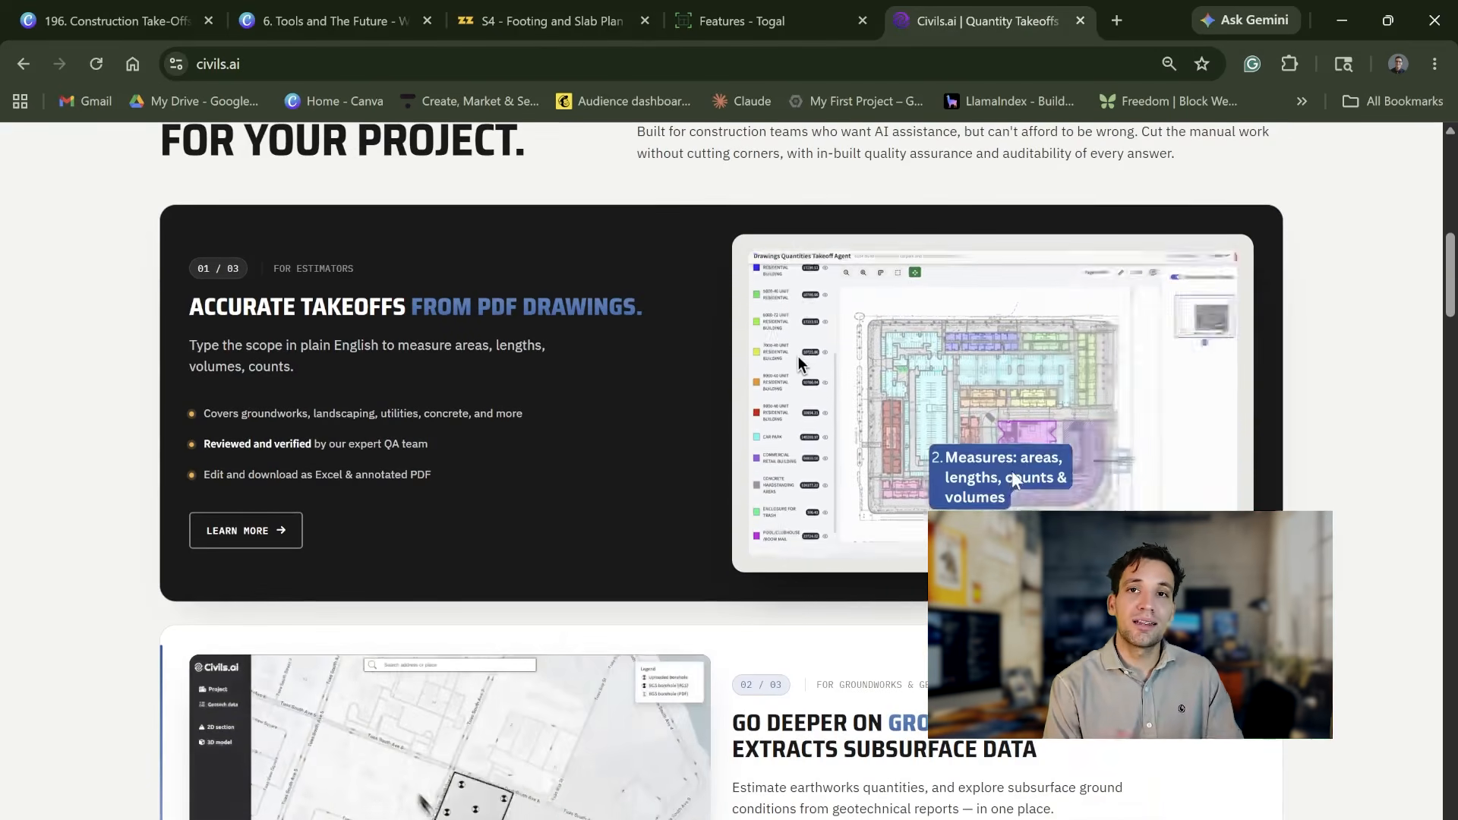
pyautogui.scroll(-4, 1016, 469)
pyautogui.scroll(-3, 903, 594)
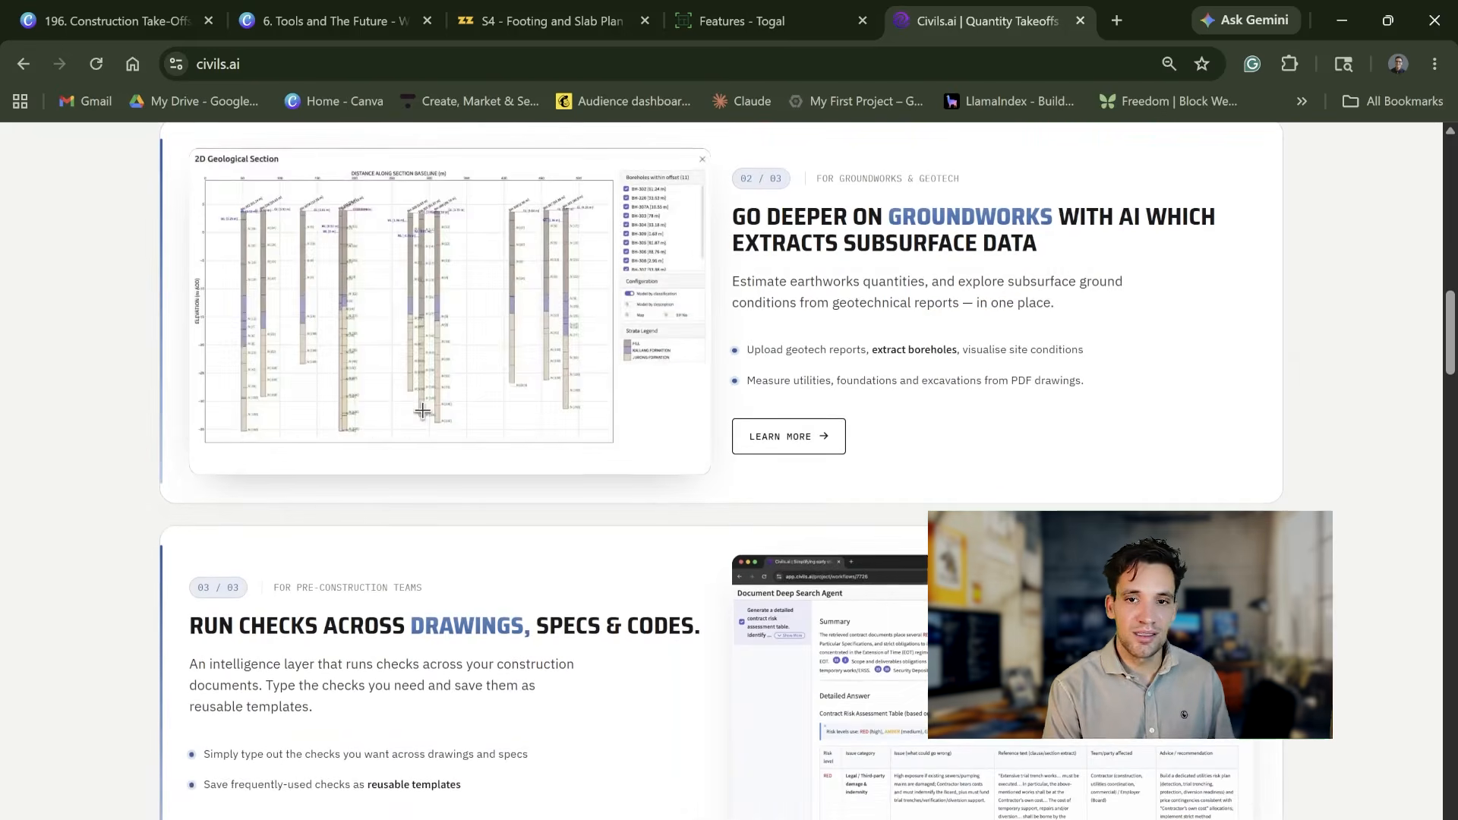
pyautogui.scroll(-6, 902, 594)
pyautogui.scroll(20, 900, 608)
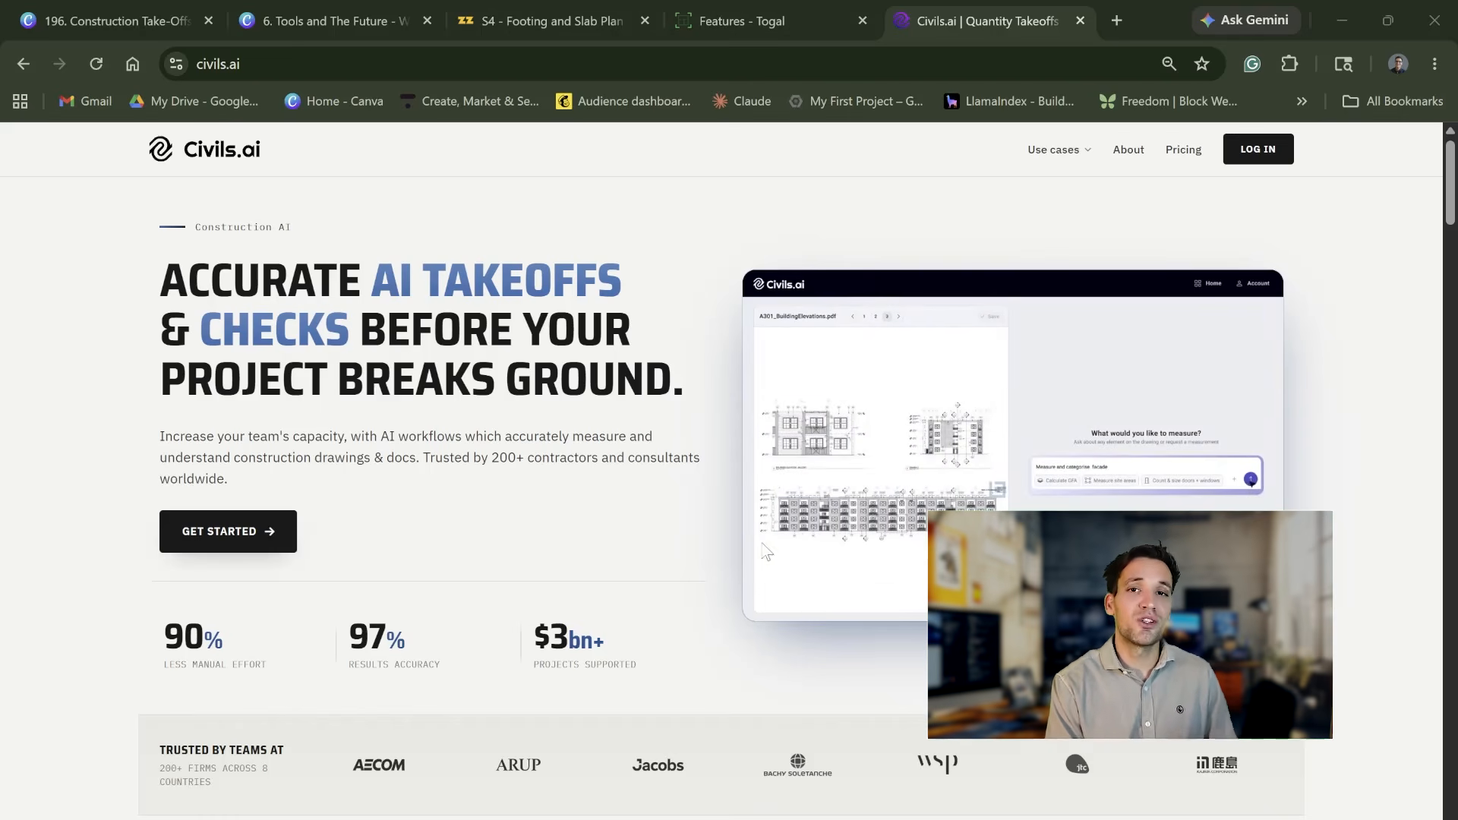
pyautogui.scroll(-3, 765, 553)
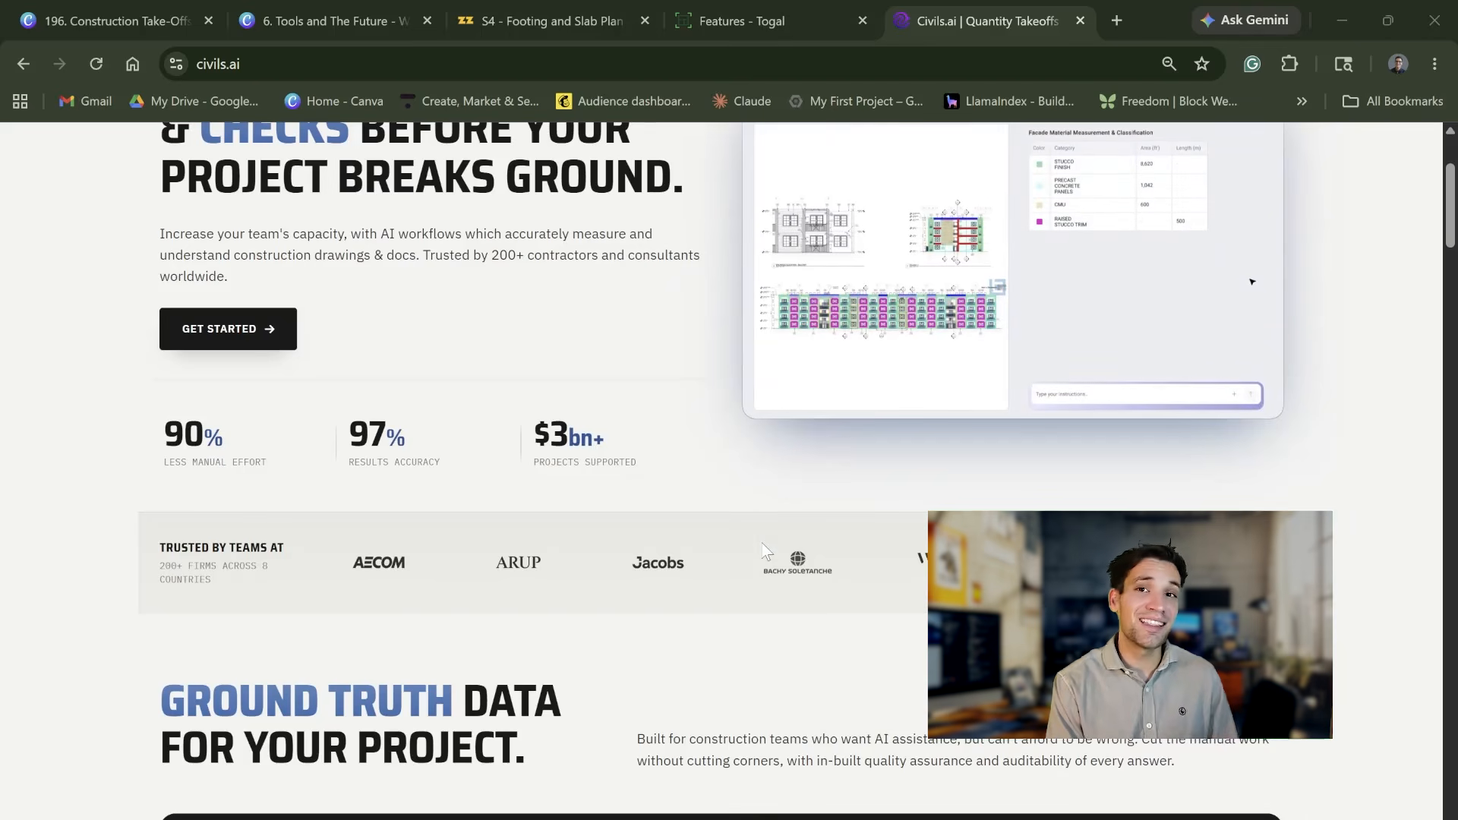
pyautogui.scroll(4, 766, 550)
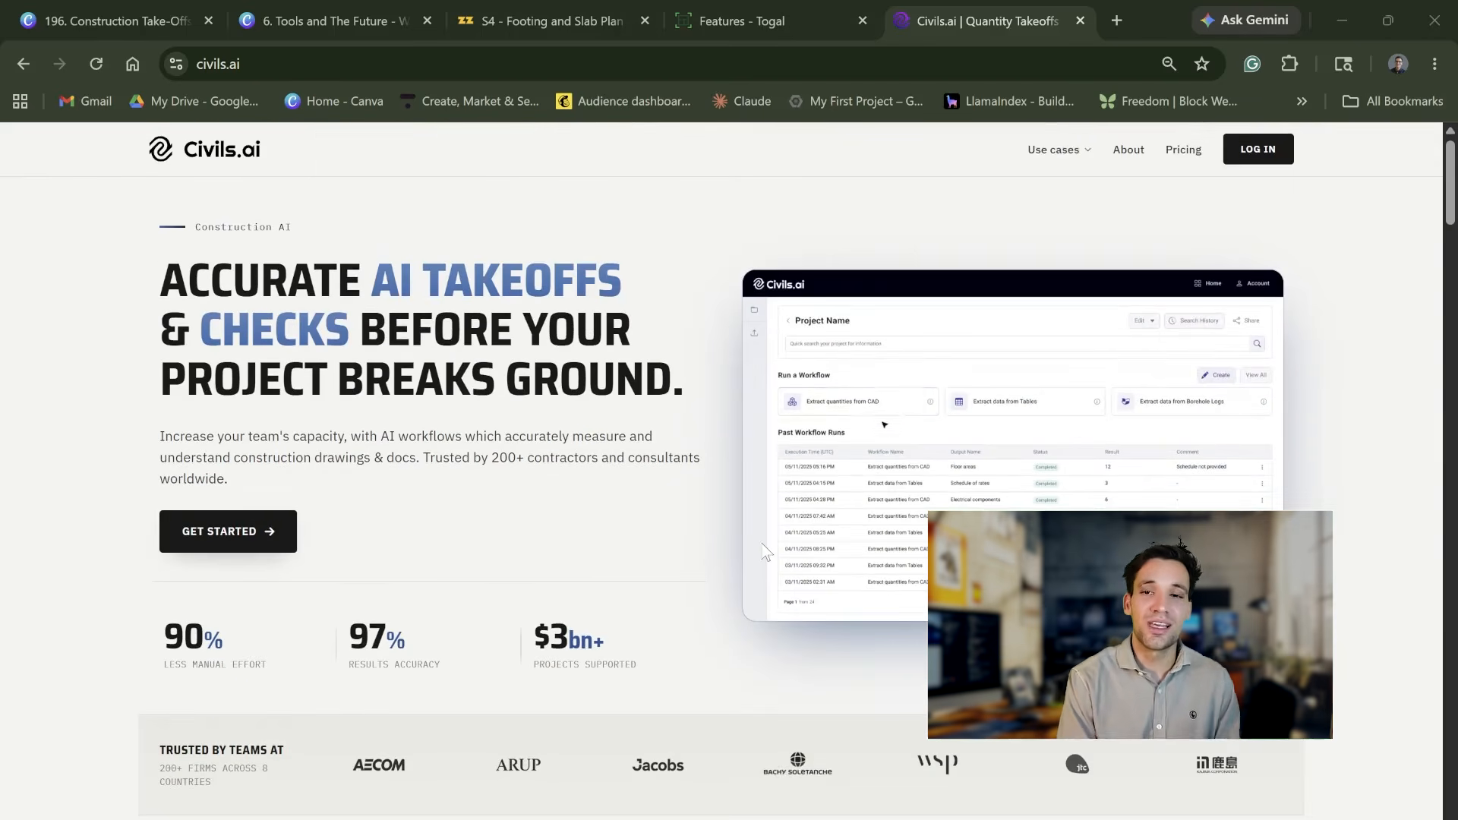
# Step: Return to zzTakeoff and examine the measured Footing and Slab Plan beside its takeoff items
pyautogui.click(547, 21)
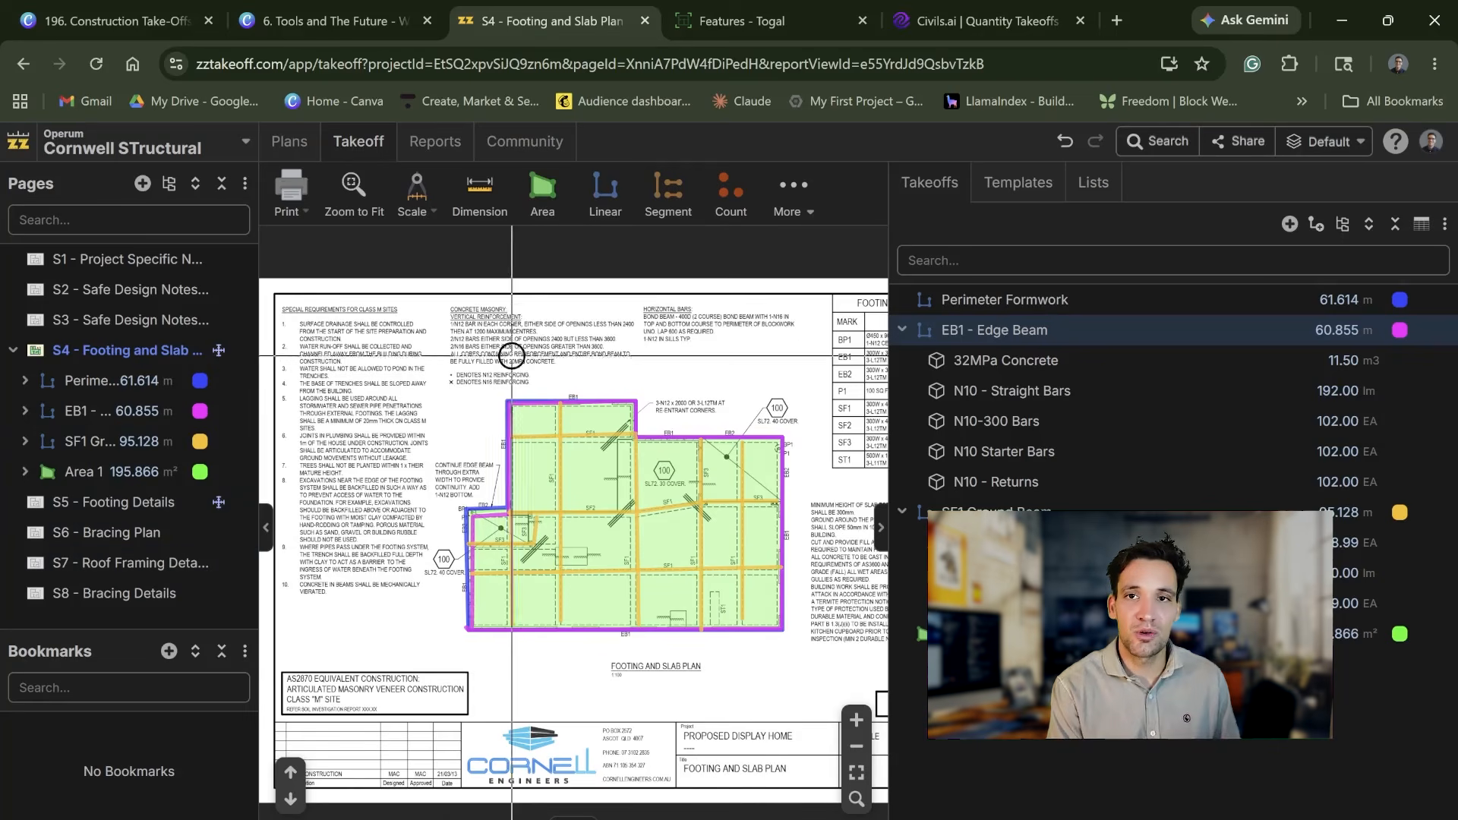
pyautogui.moveTo(586, 490)
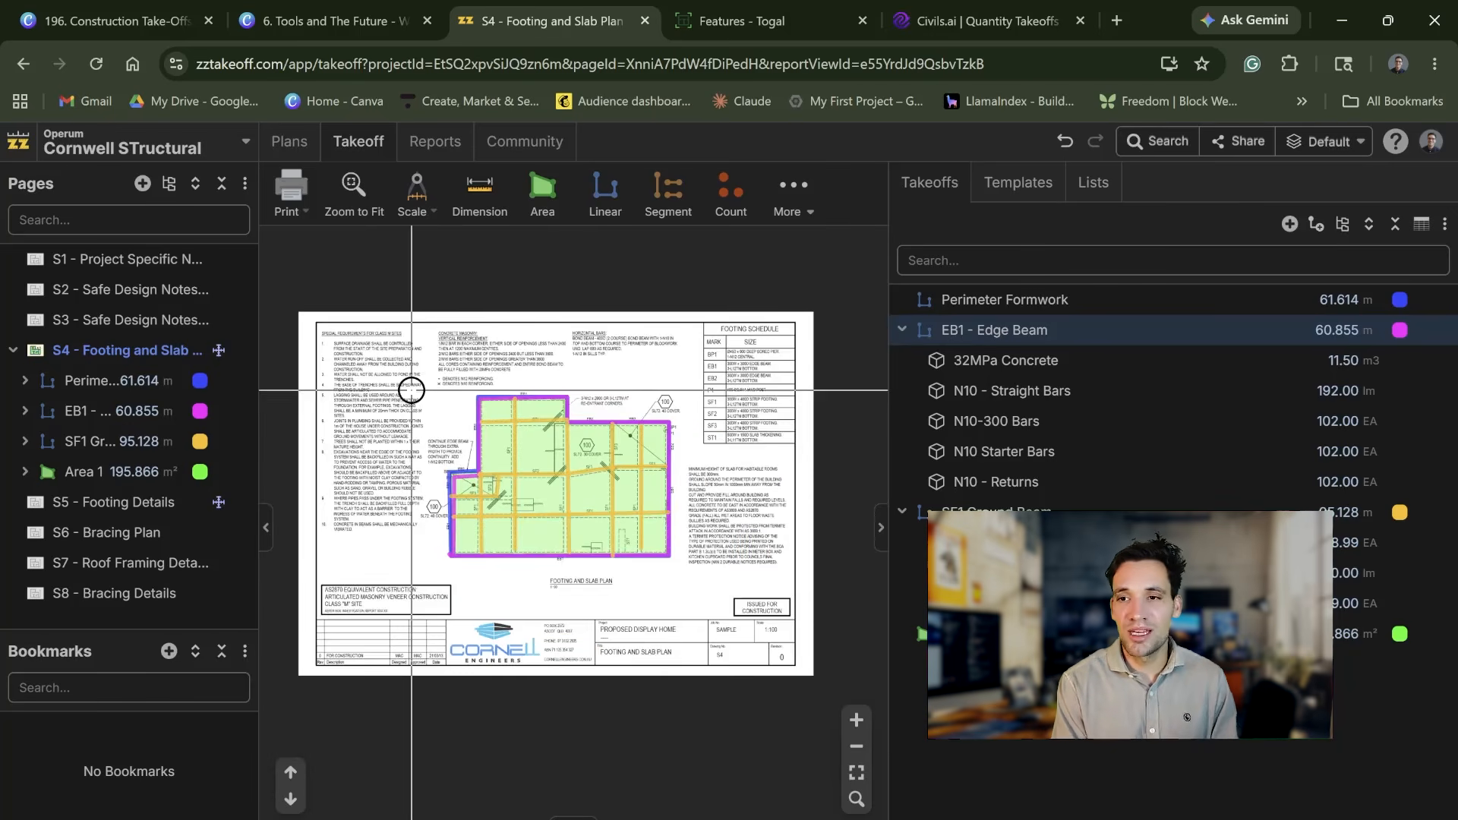
pyautogui.scroll(3, 434, 517)
pyautogui.scroll(-3, 433, 528)
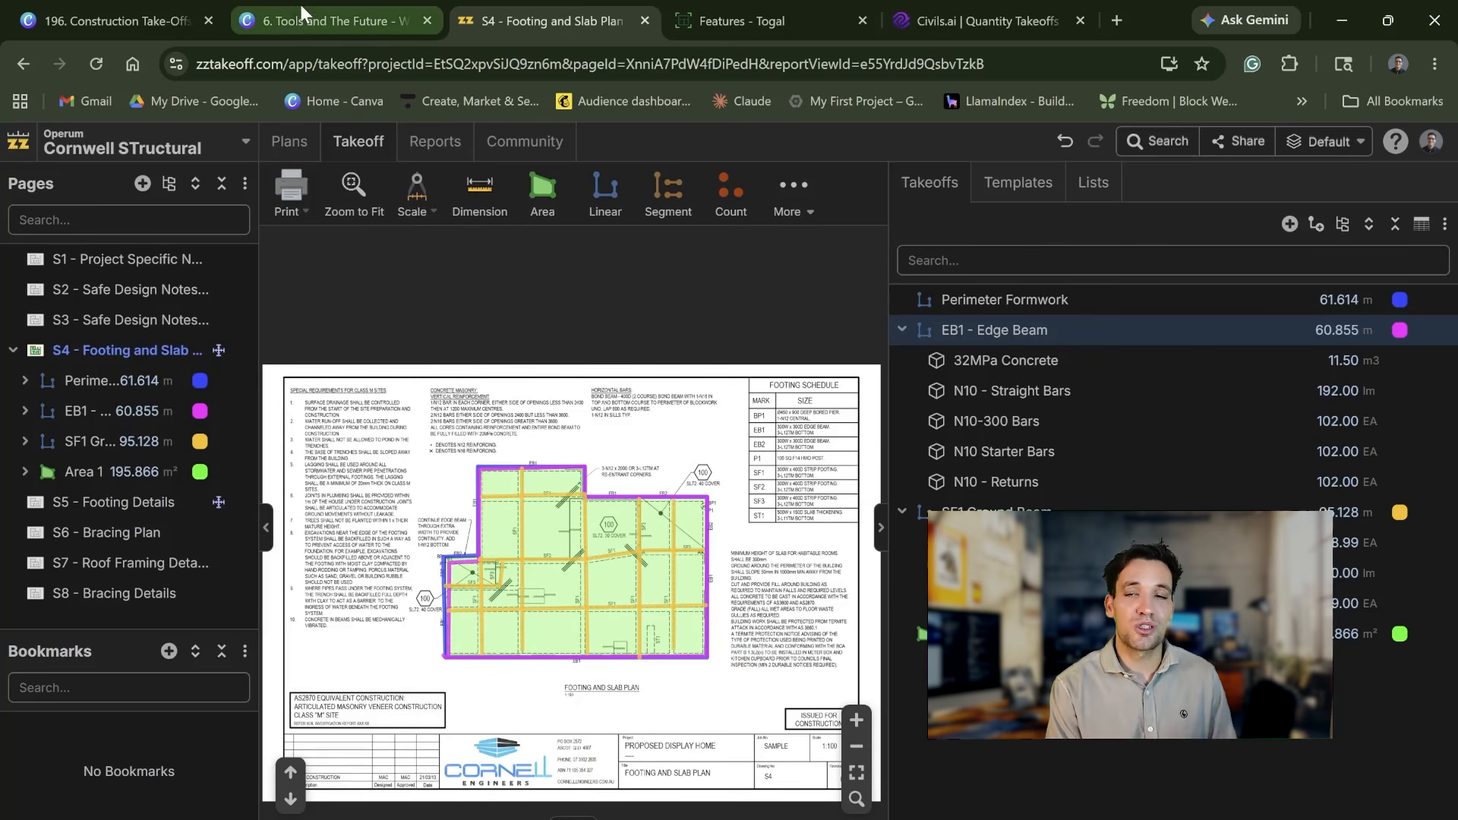
pyautogui.moveTo(317, 31)
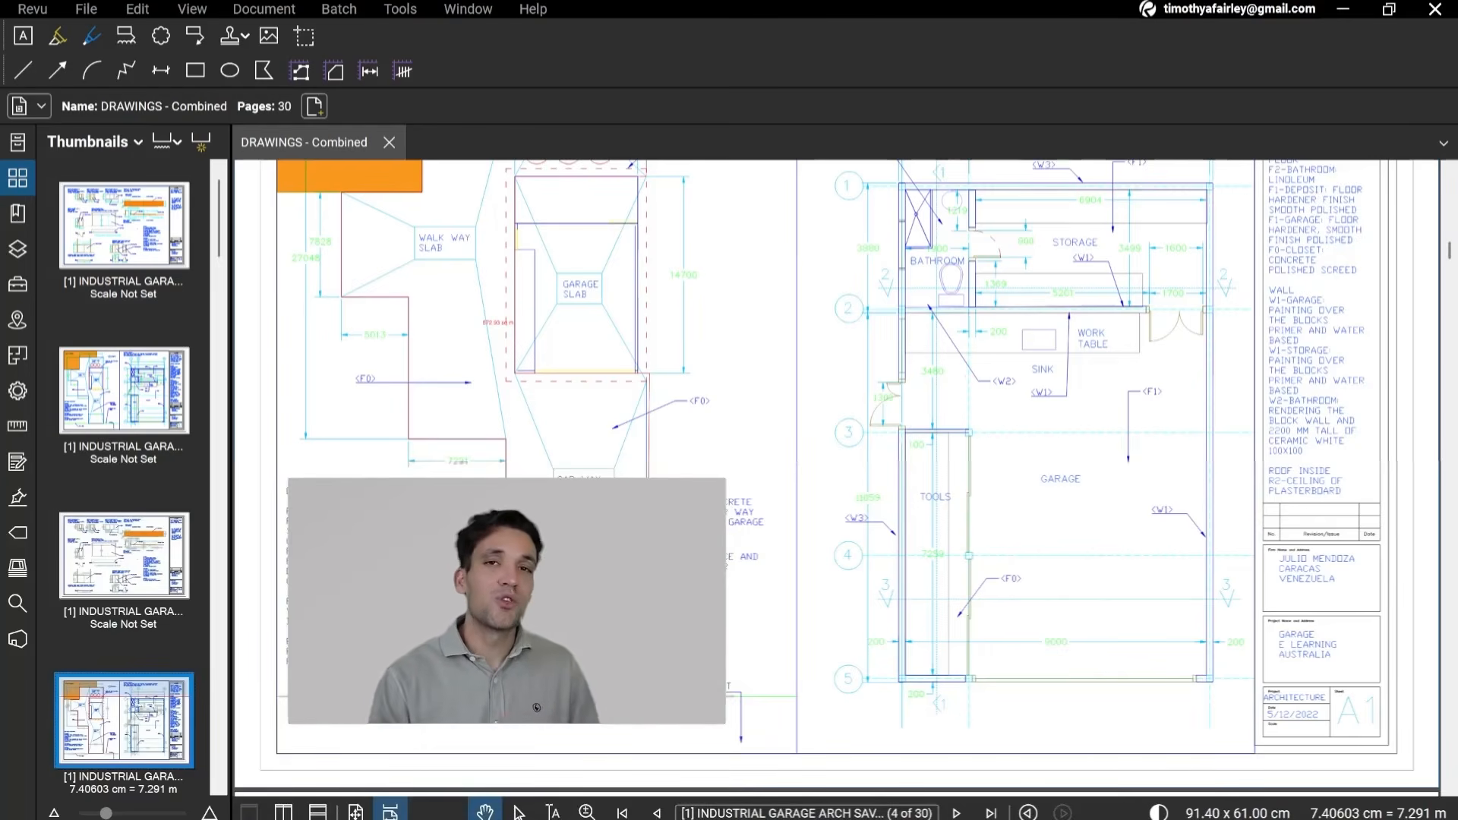
# Step: Switch to the combined drawings in Bluebeam Revu and review the door, window and fence details on sheet A4
pyautogui.scroll(1, 837, 479)
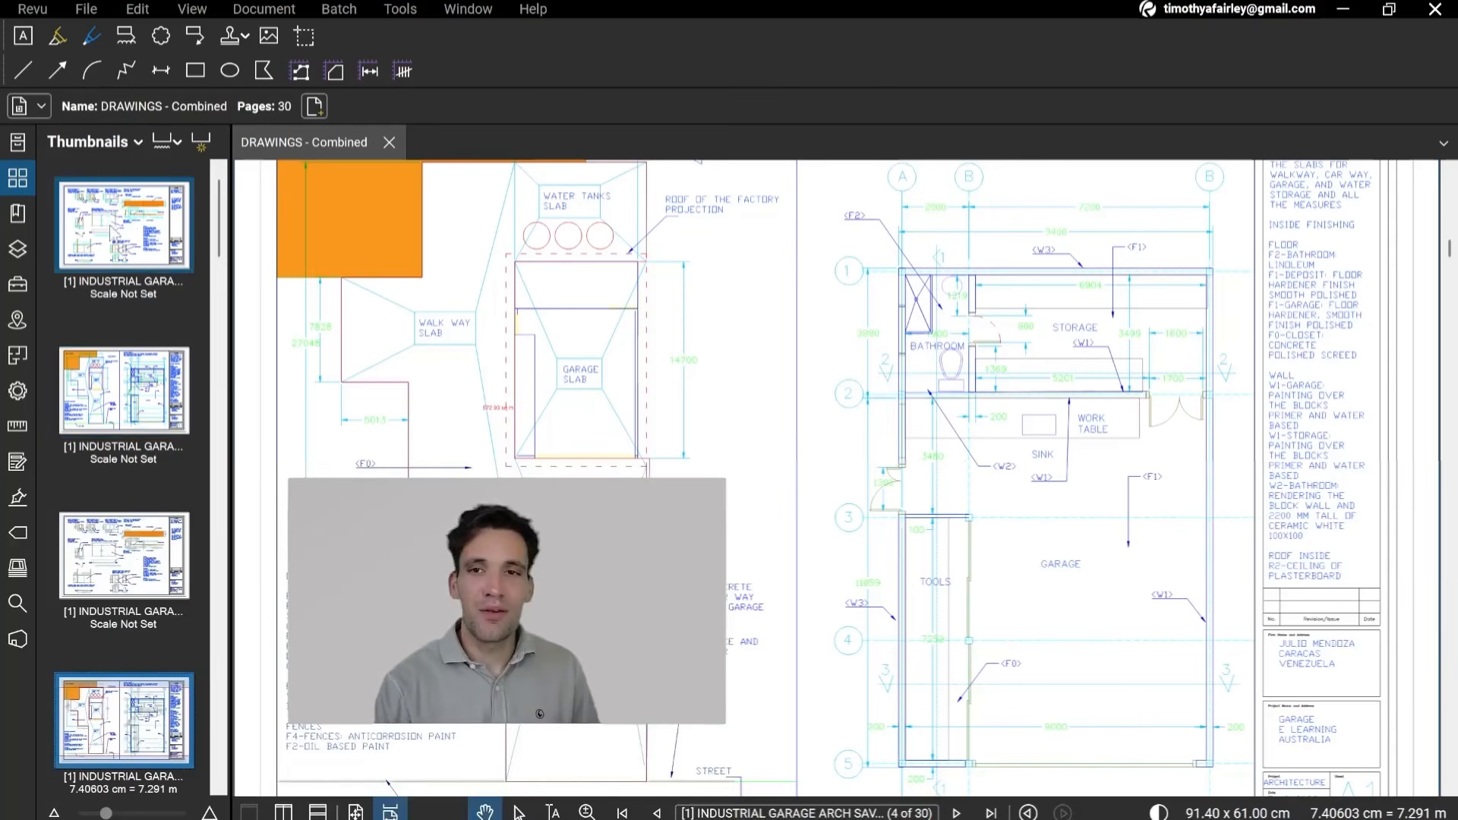
pyautogui.scroll(7, 983, 744)
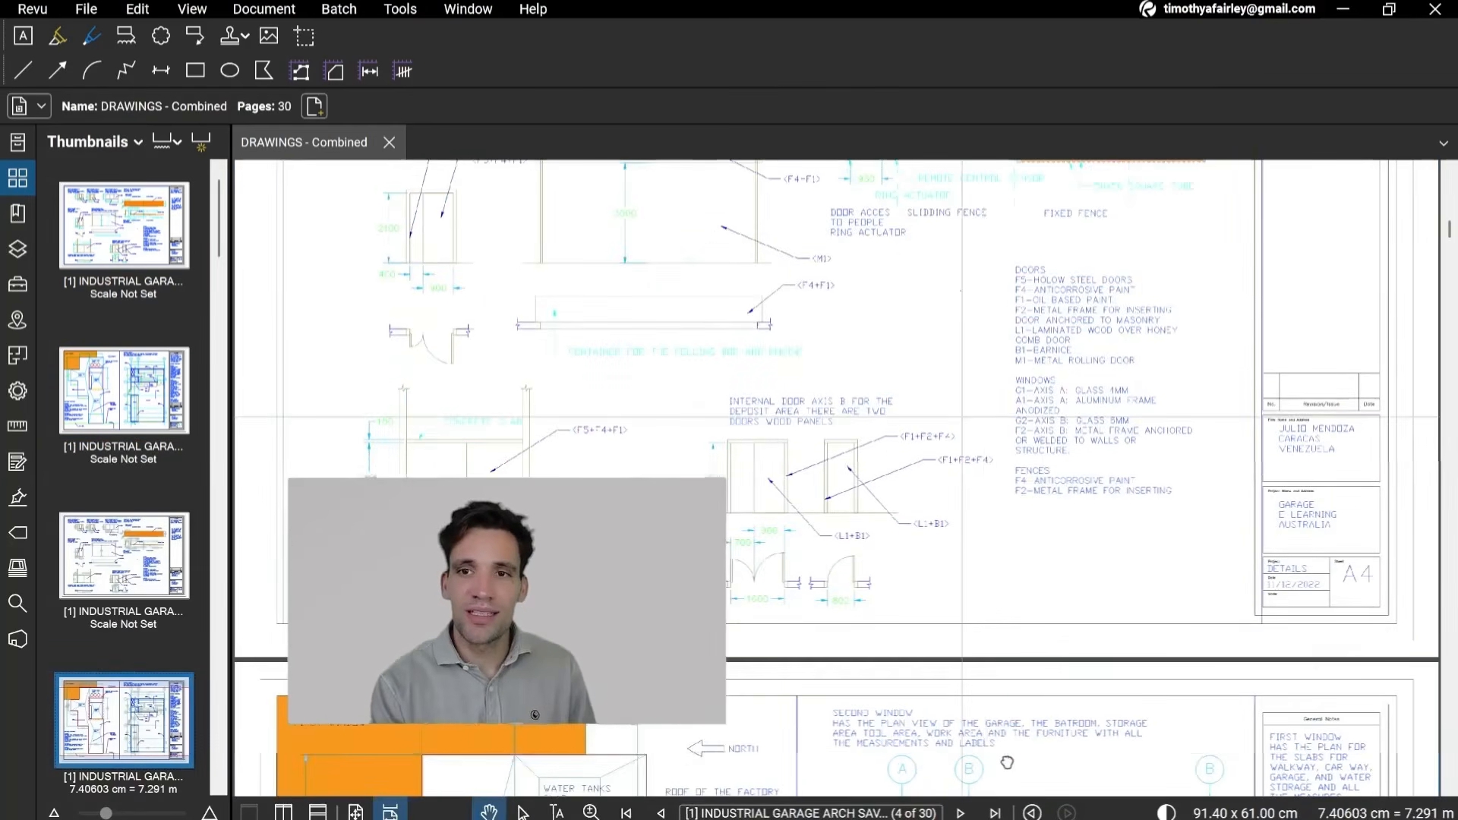
pyautogui.scroll(6, 976, 714)
pyautogui.scroll(-9, 925, 581)
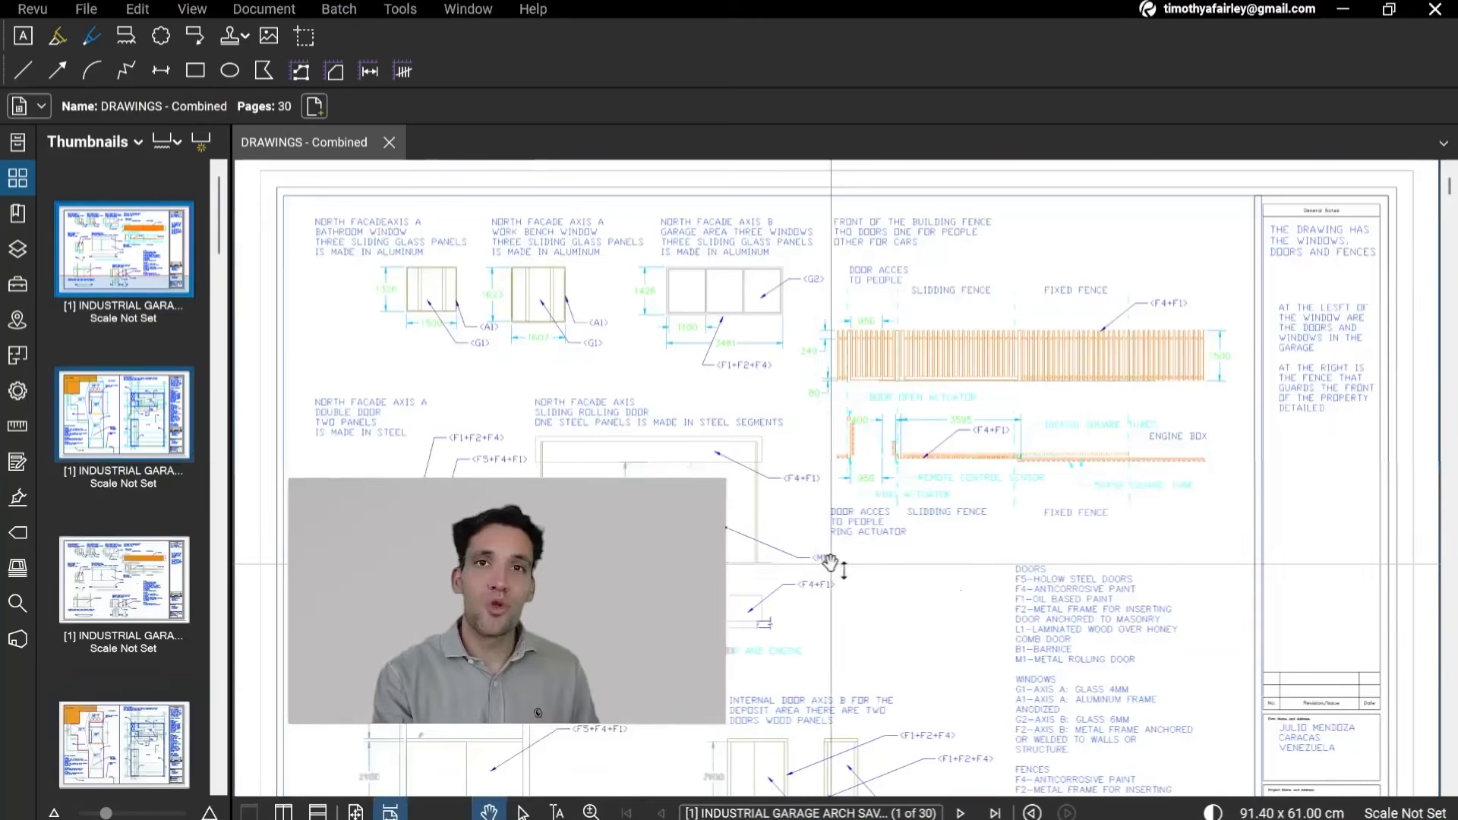
pyautogui.scroll(-2, 851, 532)
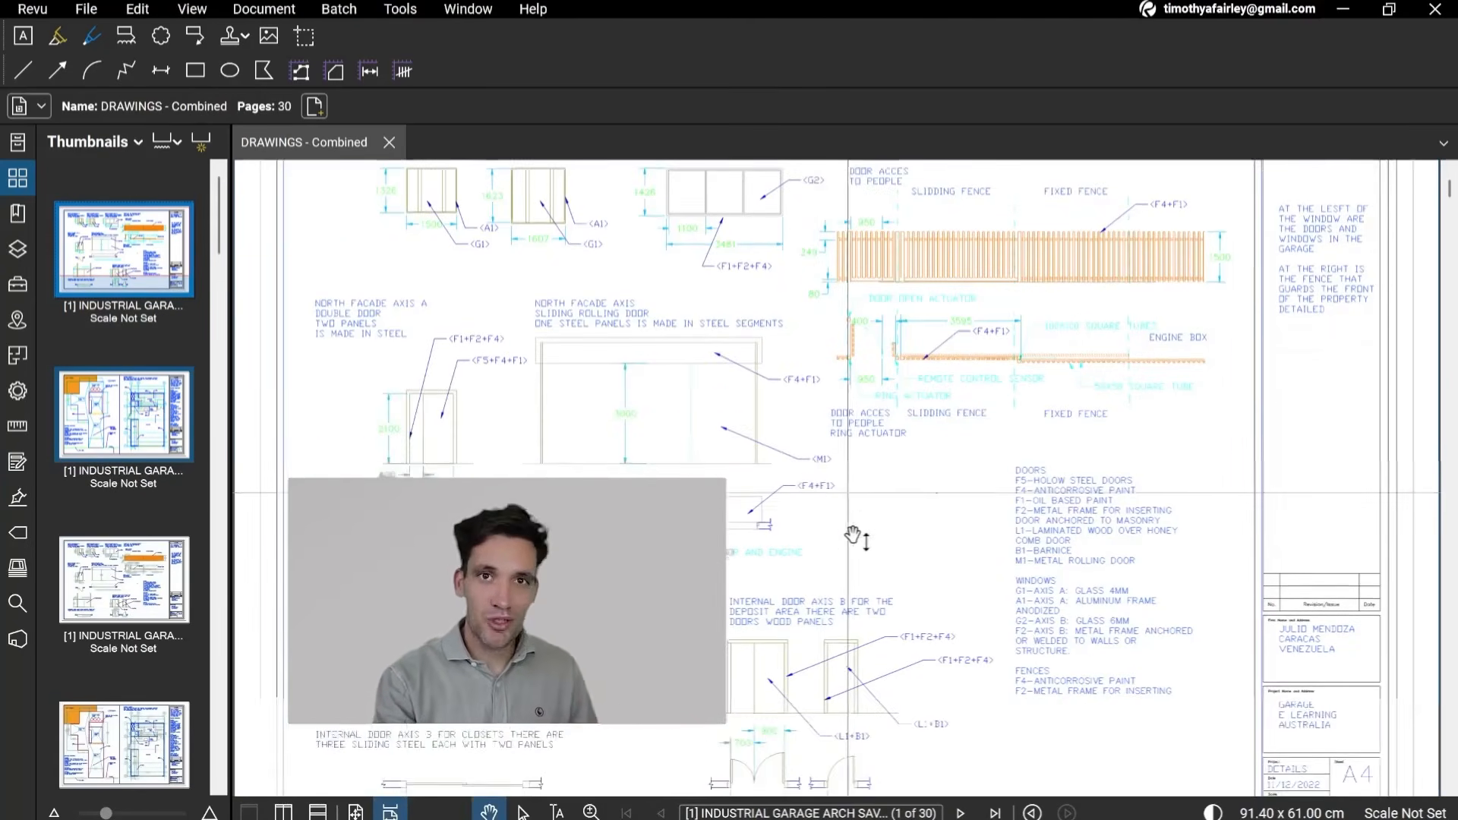
pyautogui.scroll(-1, 856, 498)
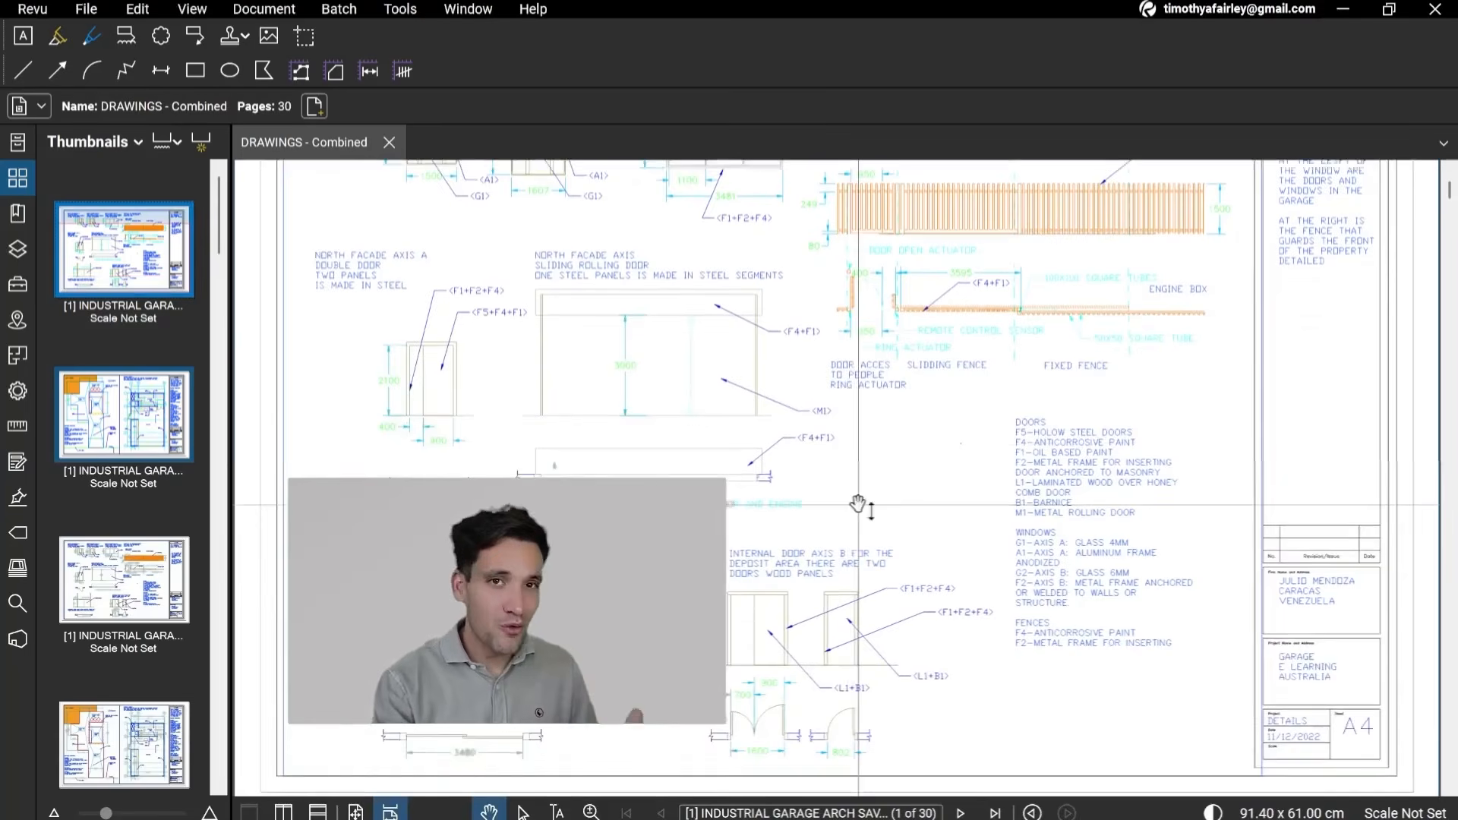
pyautogui.scroll(-2, 858, 505)
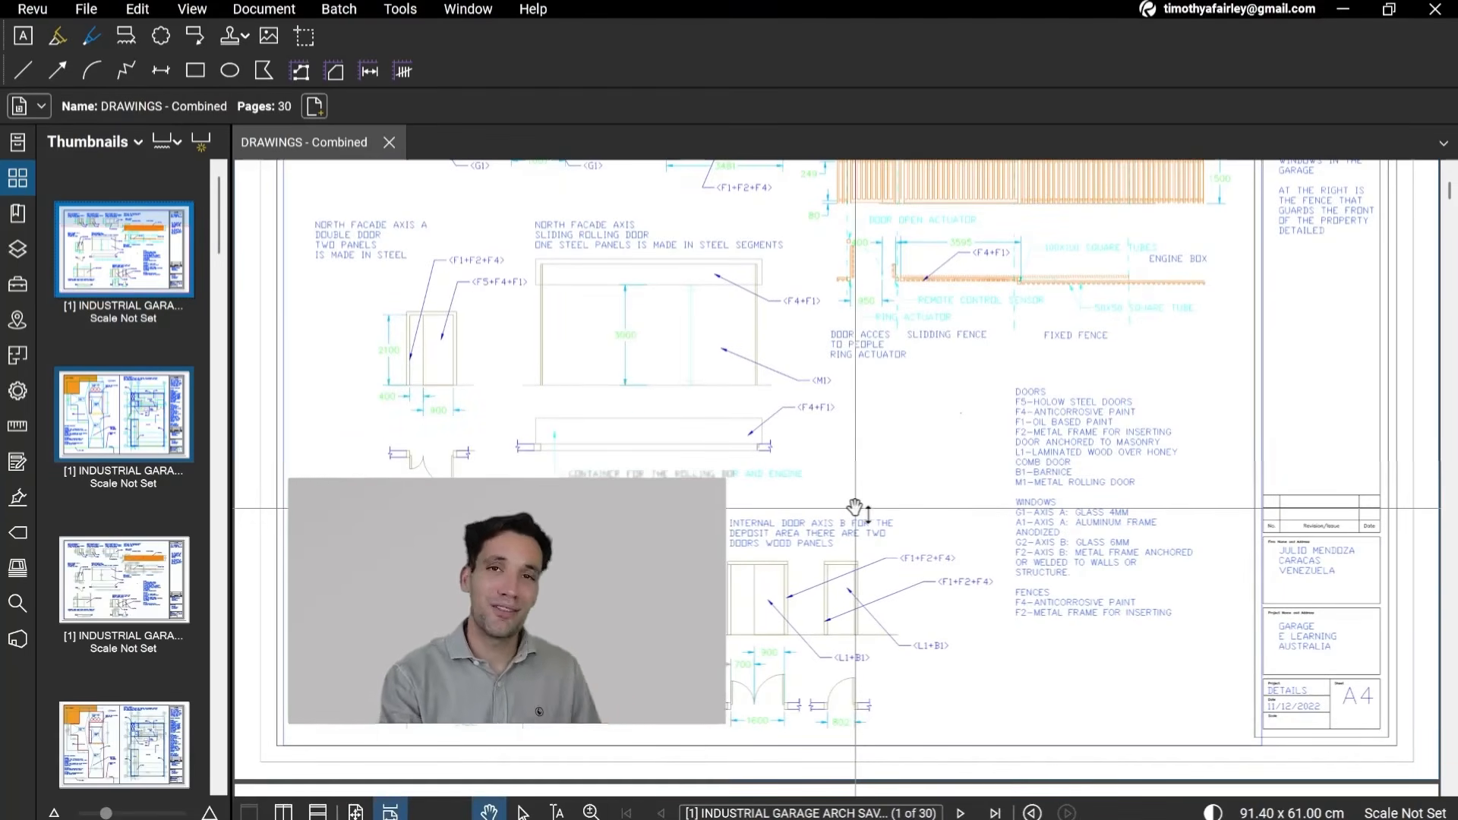
# Step: Examine the architectural sheet A1 on page 2, covering the slab layout, garage floor plan, dimensions and finish notes
pyautogui.scroll(-6, 843, 494)
pyautogui.scroll(-3, 903, 456)
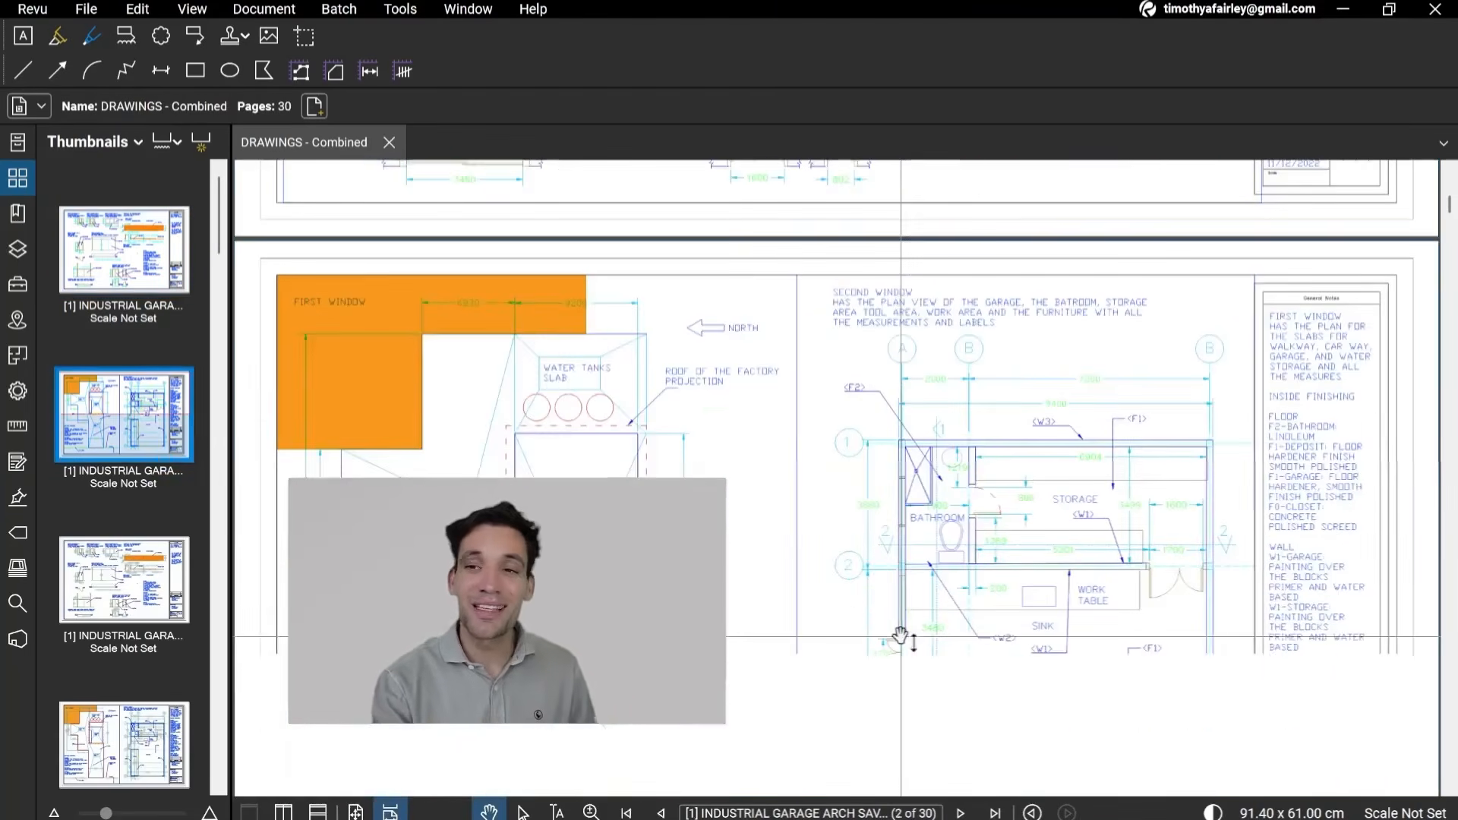
pyautogui.scroll(-2, 901, 636)
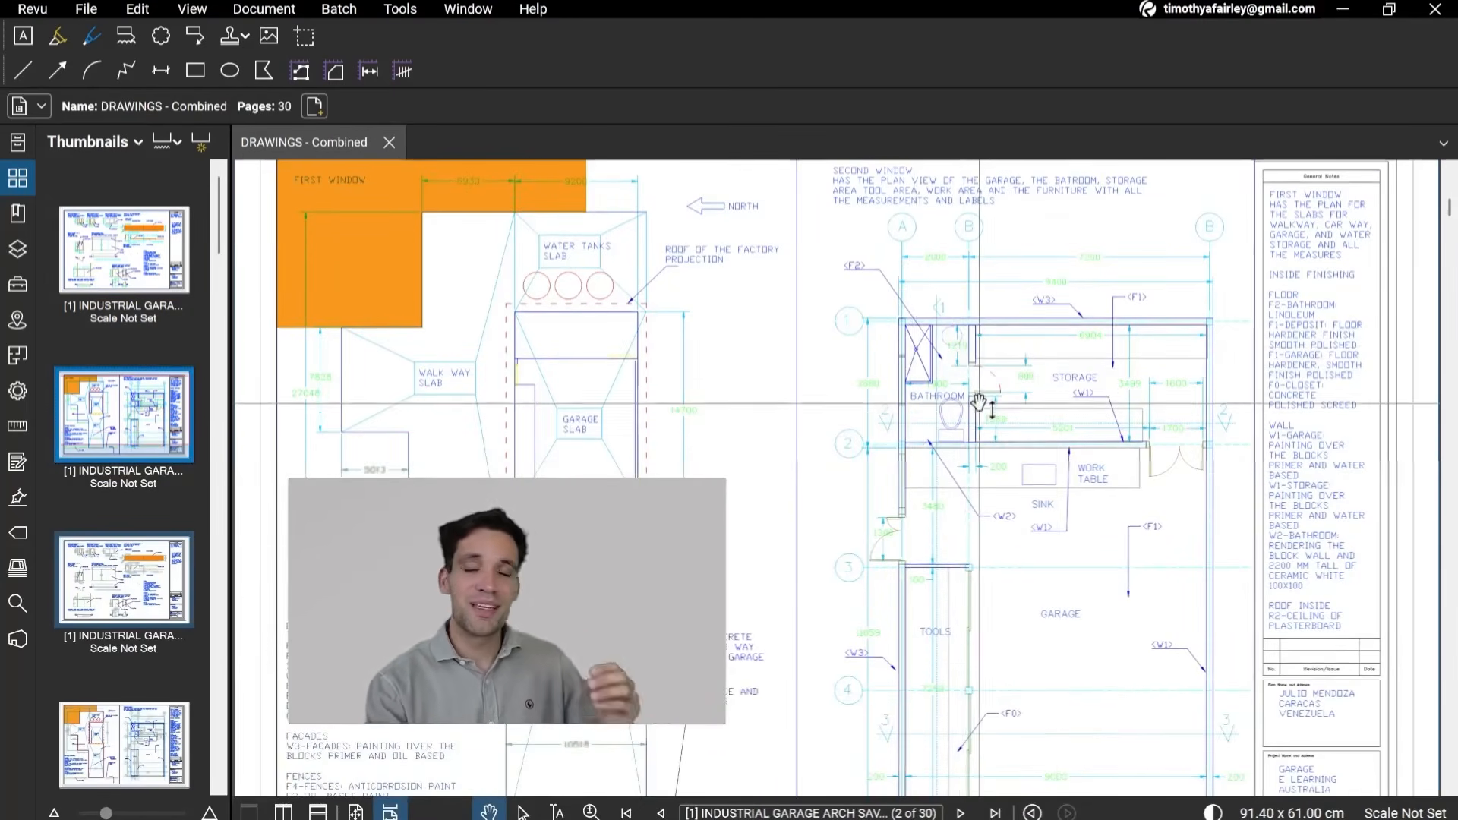
pyautogui.scroll(-2, 983, 399)
pyautogui.scroll(2, 994, 389)
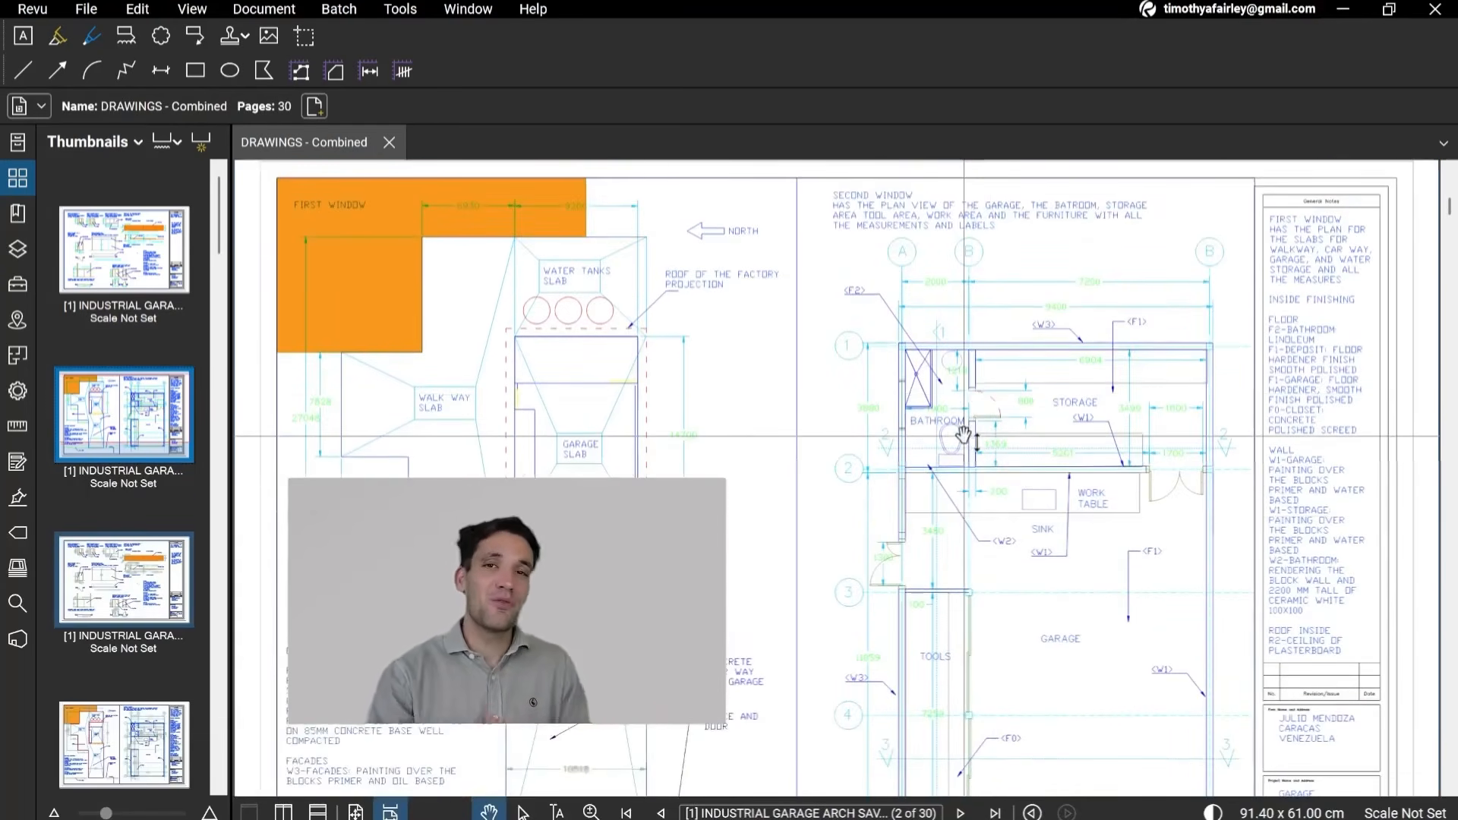
pyautogui.scroll(-1, 967, 425)
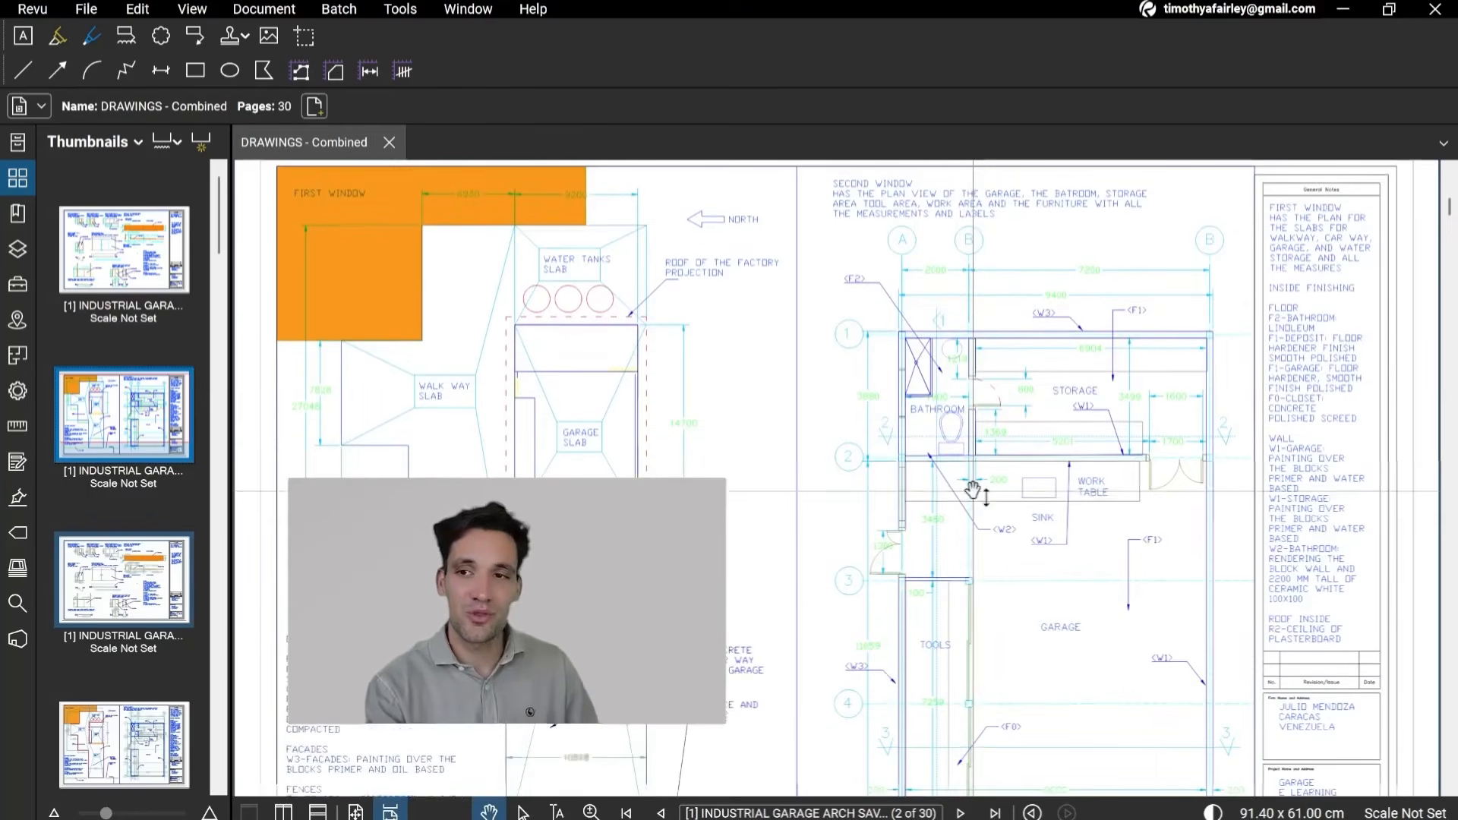
pyautogui.scroll(1, 970, 493)
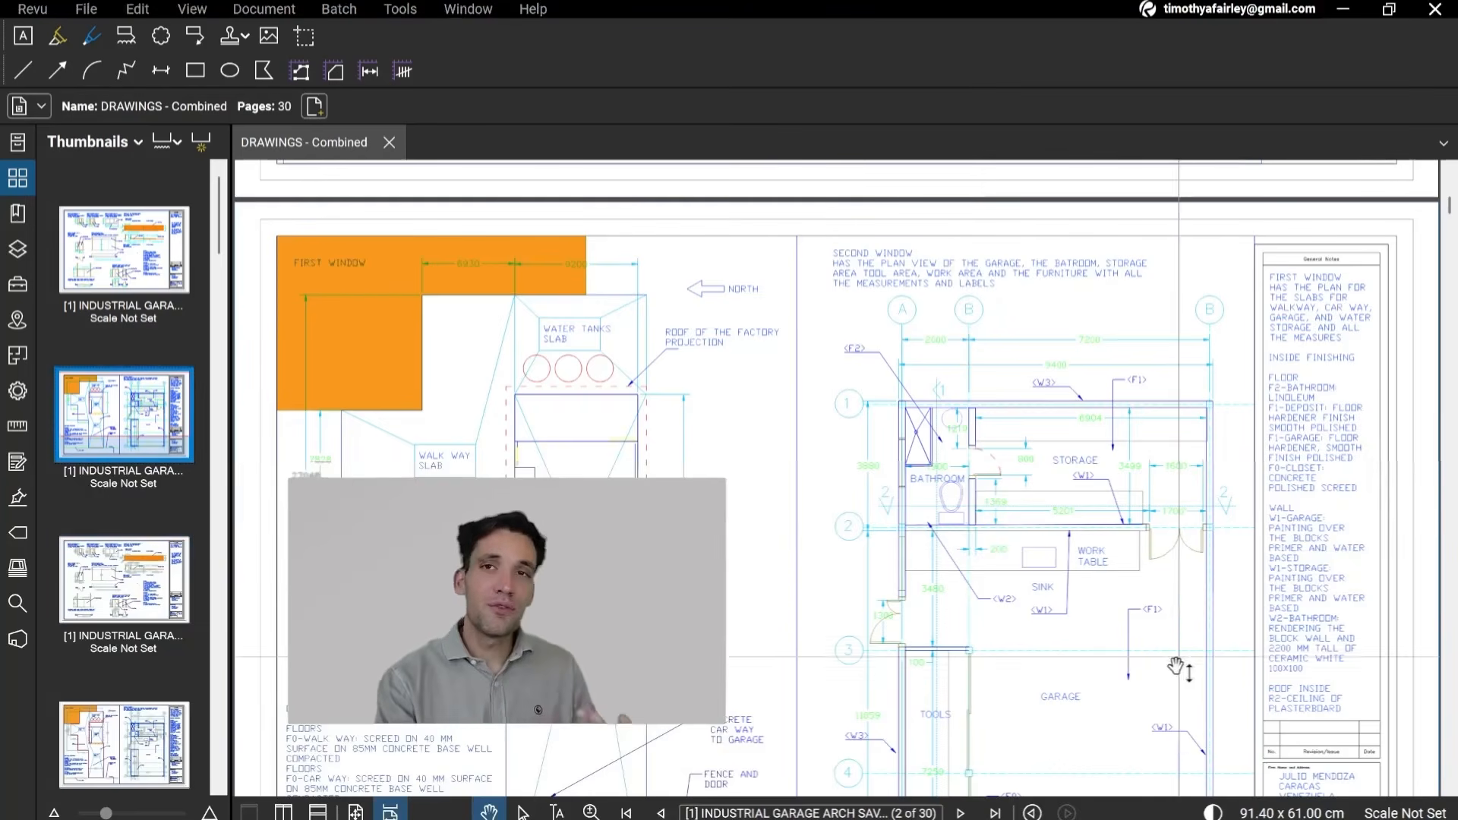
pyautogui.scroll(-2, 1180, 515)
pyautogui.scroll(1, 1080, 426)
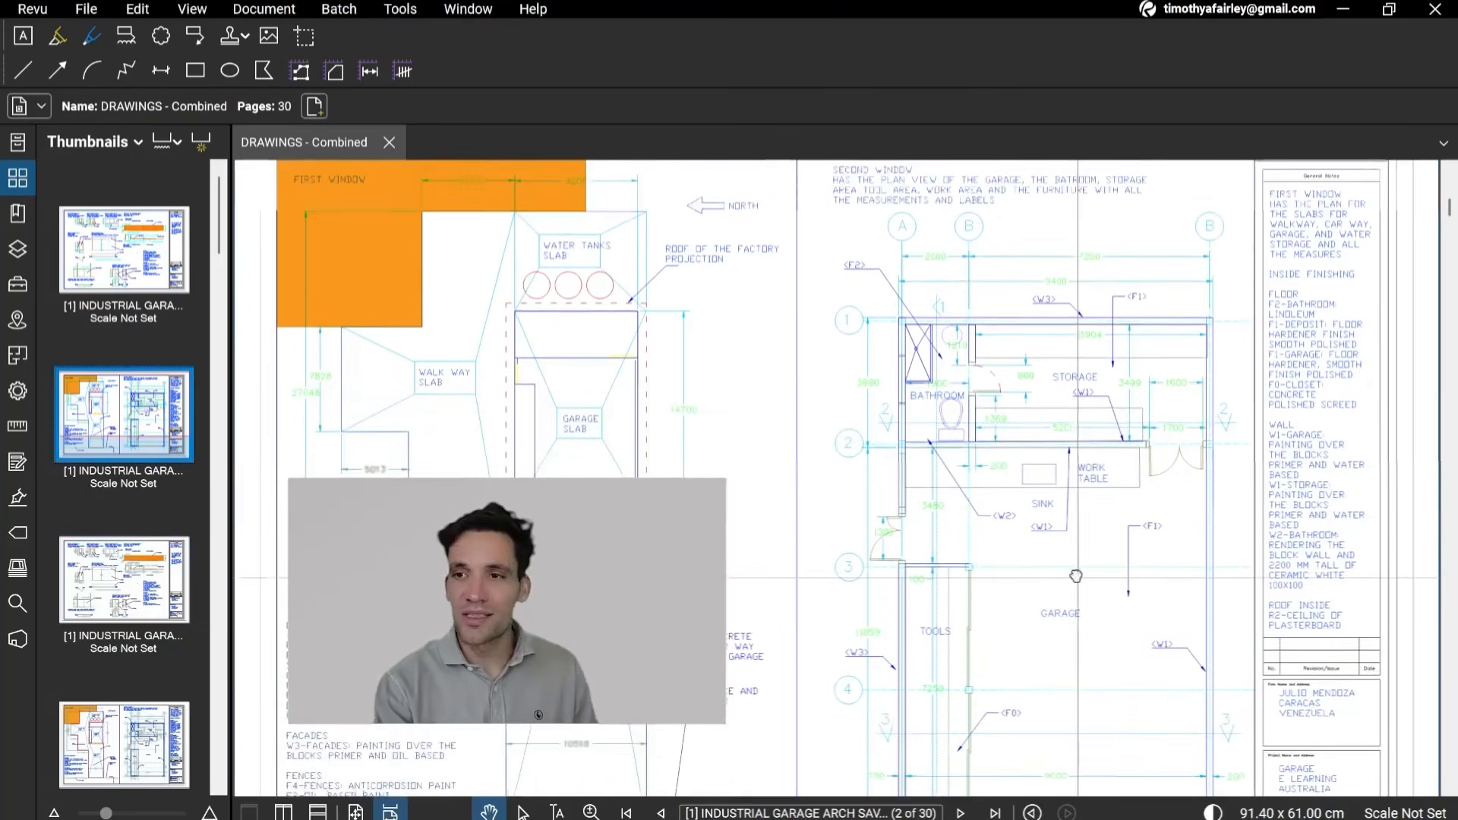
pyautogui.scroll(-1, 1074, 516)
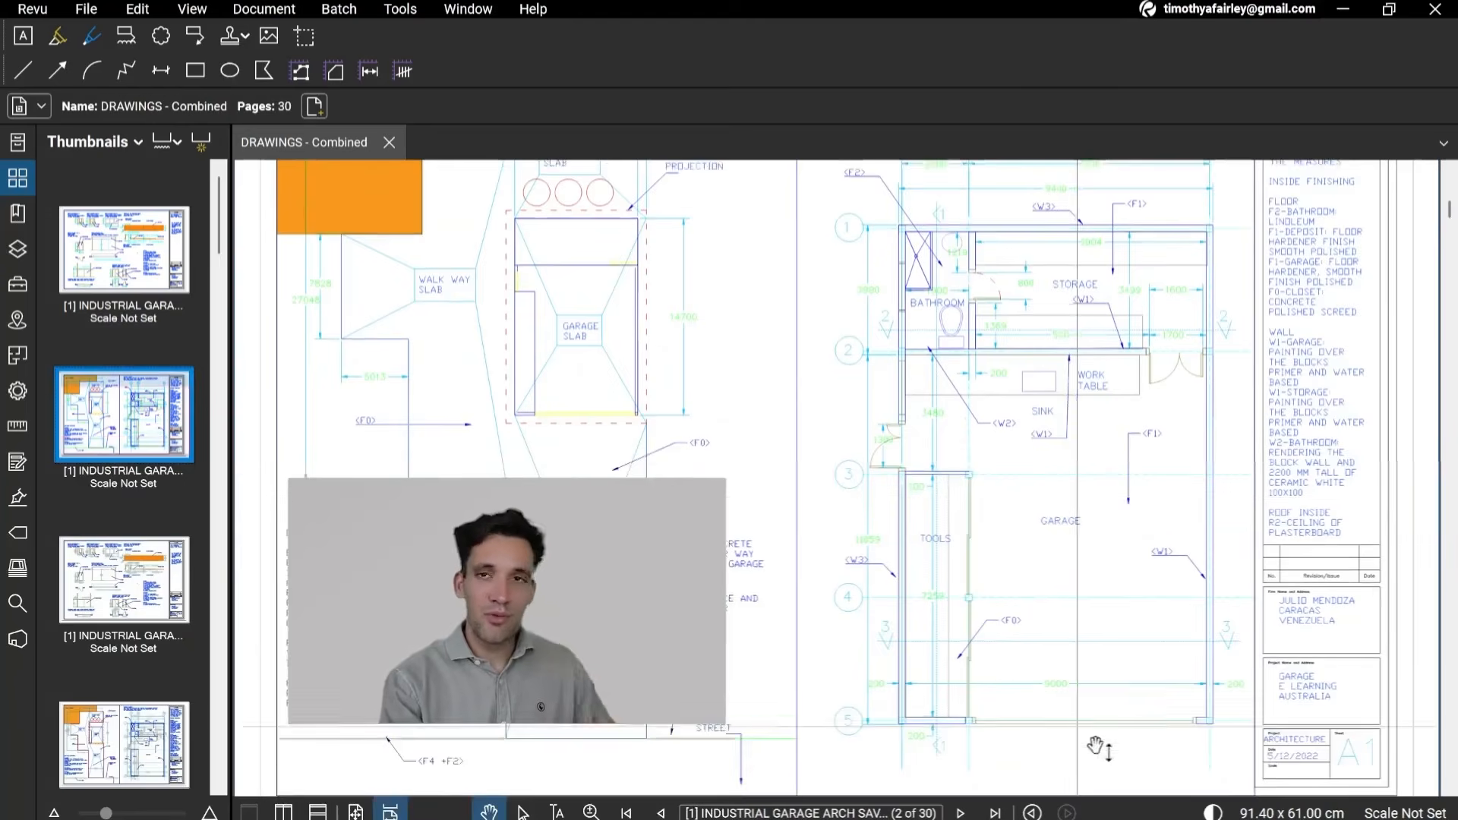
pyautogui.scroll(-1, 1076, 452)
pyautogui.moveTo(1076, 452); pyautogui.dragTo(925, 468)
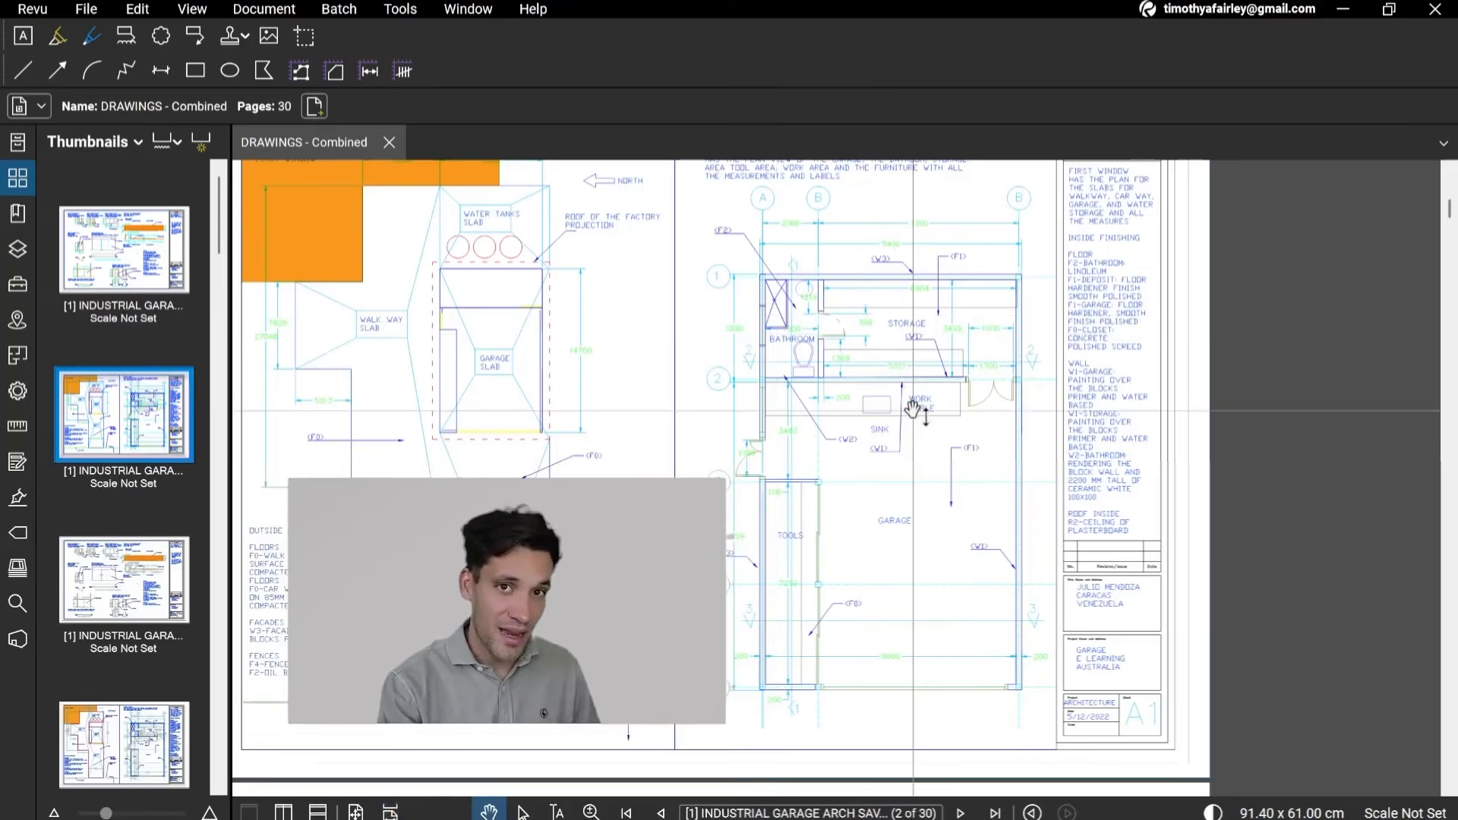
pyautogui.scroll(3, 798, 573)
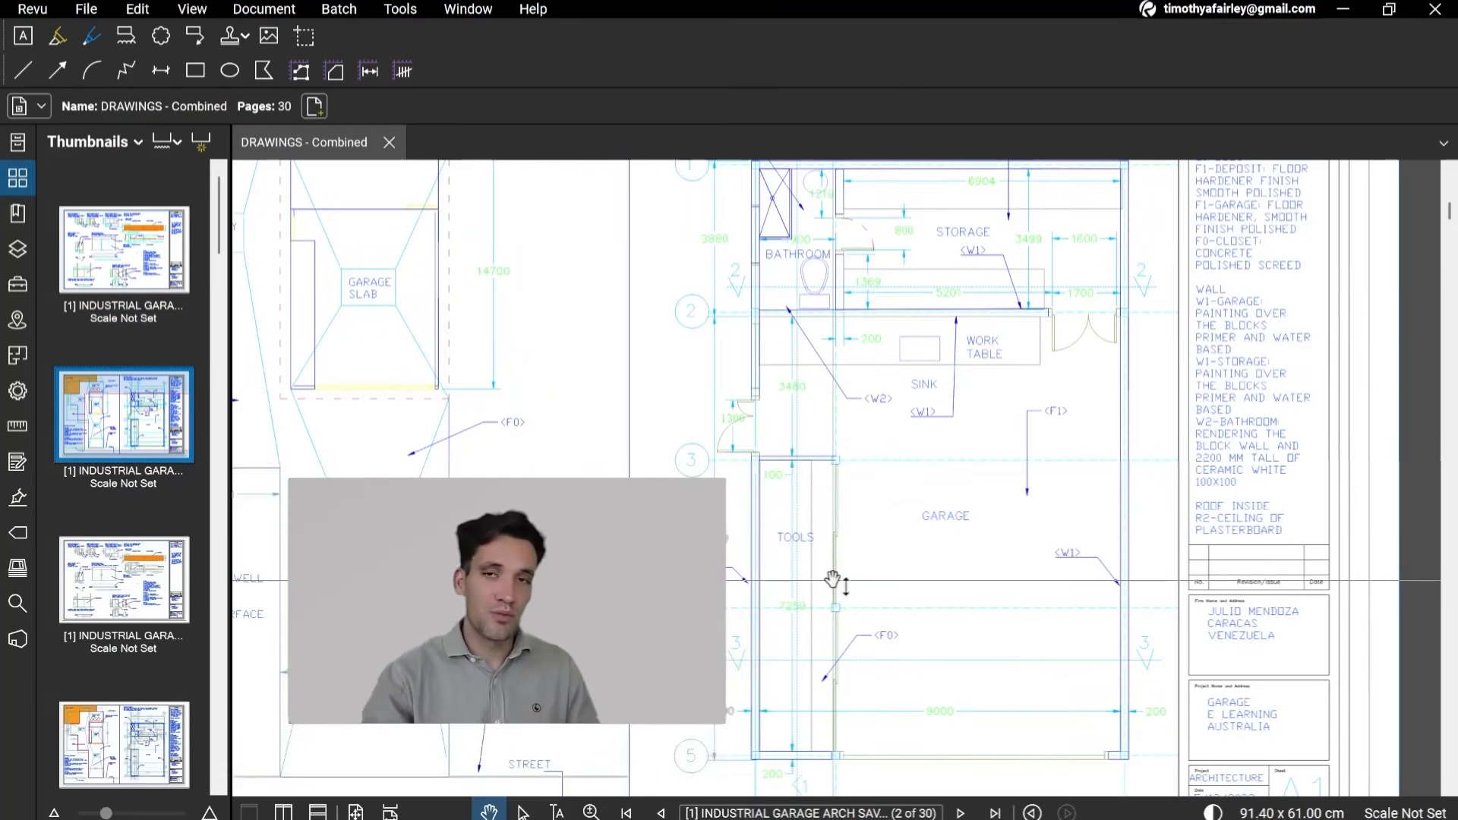
pyautogui.scroll(-2, 759, 532)
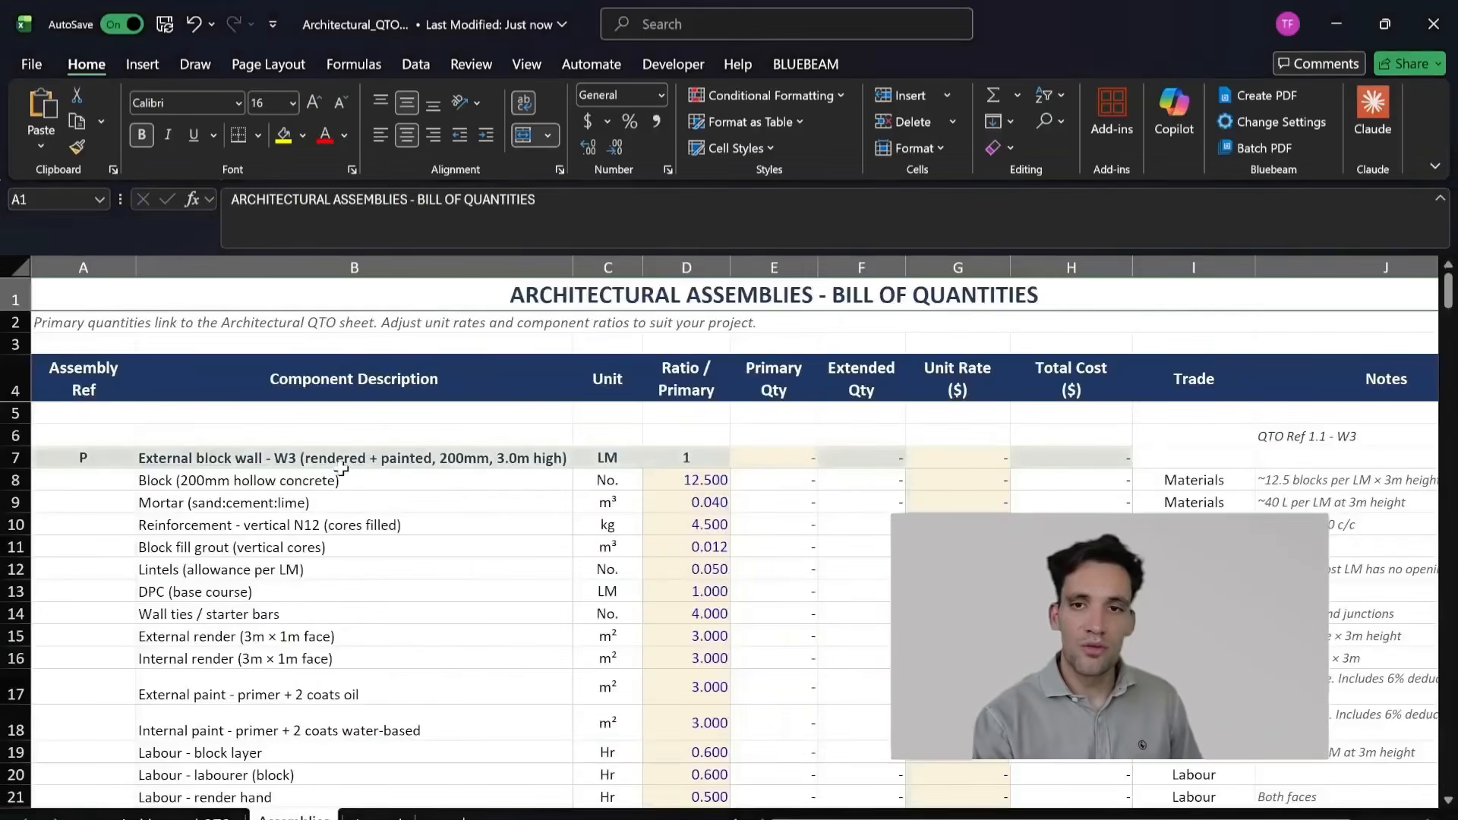
# Step: Examine the primary W3 external block wall row and the ratios of its block, mortar, grout, lintel, DPC and render components
pyautogui.moveTo(389, 467); pyautogui.dragTo(703, 459)
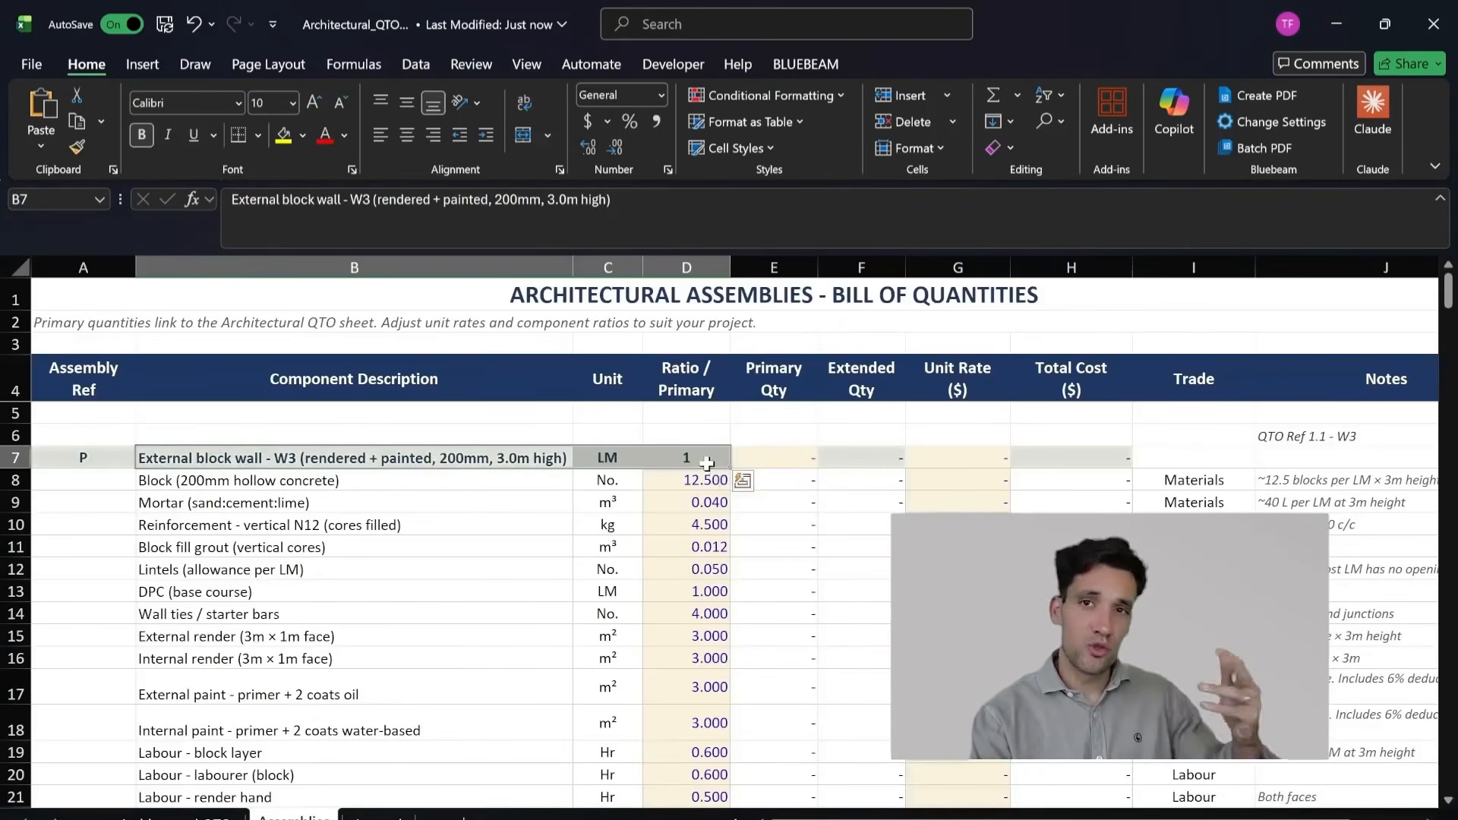
pyautogui.moveTo(409, 485); pyautogui.dragTo(675, 483)
pyautogui.moveTo(398, 503); pyautogui.dragTo(676, 503)
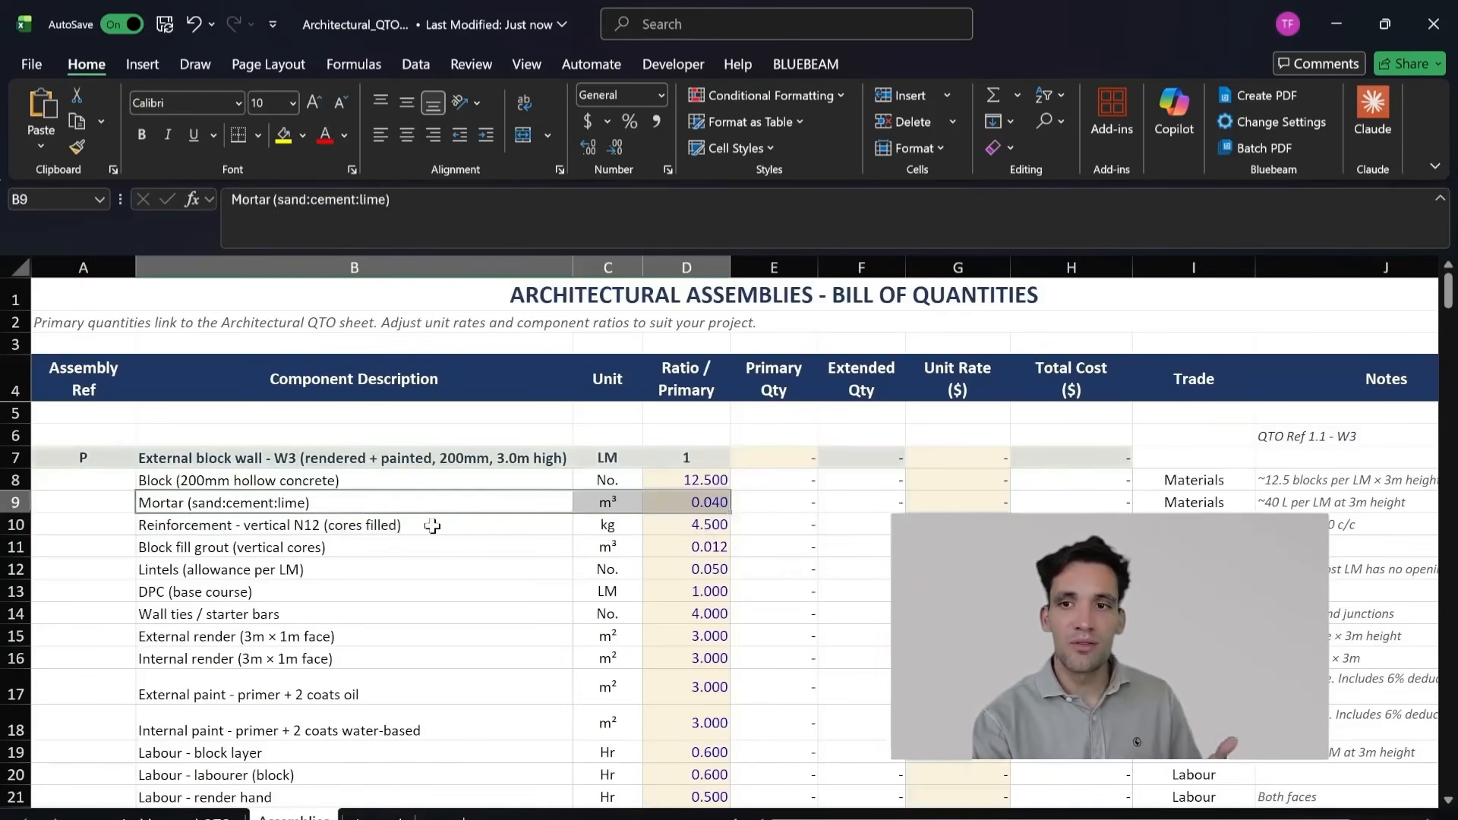
pyautogui.click(537, 548)
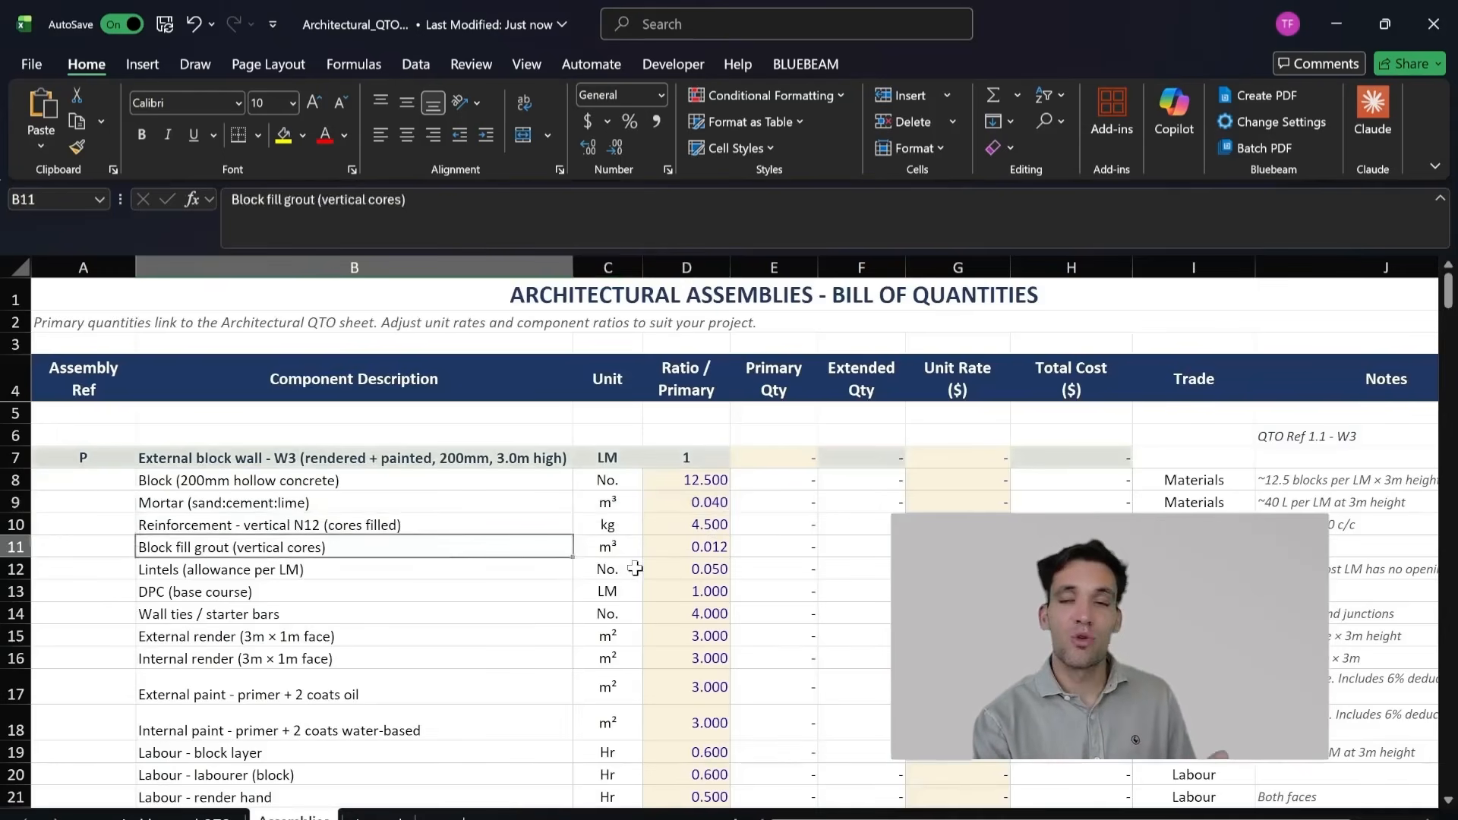
pyautogui.click(486, 569)
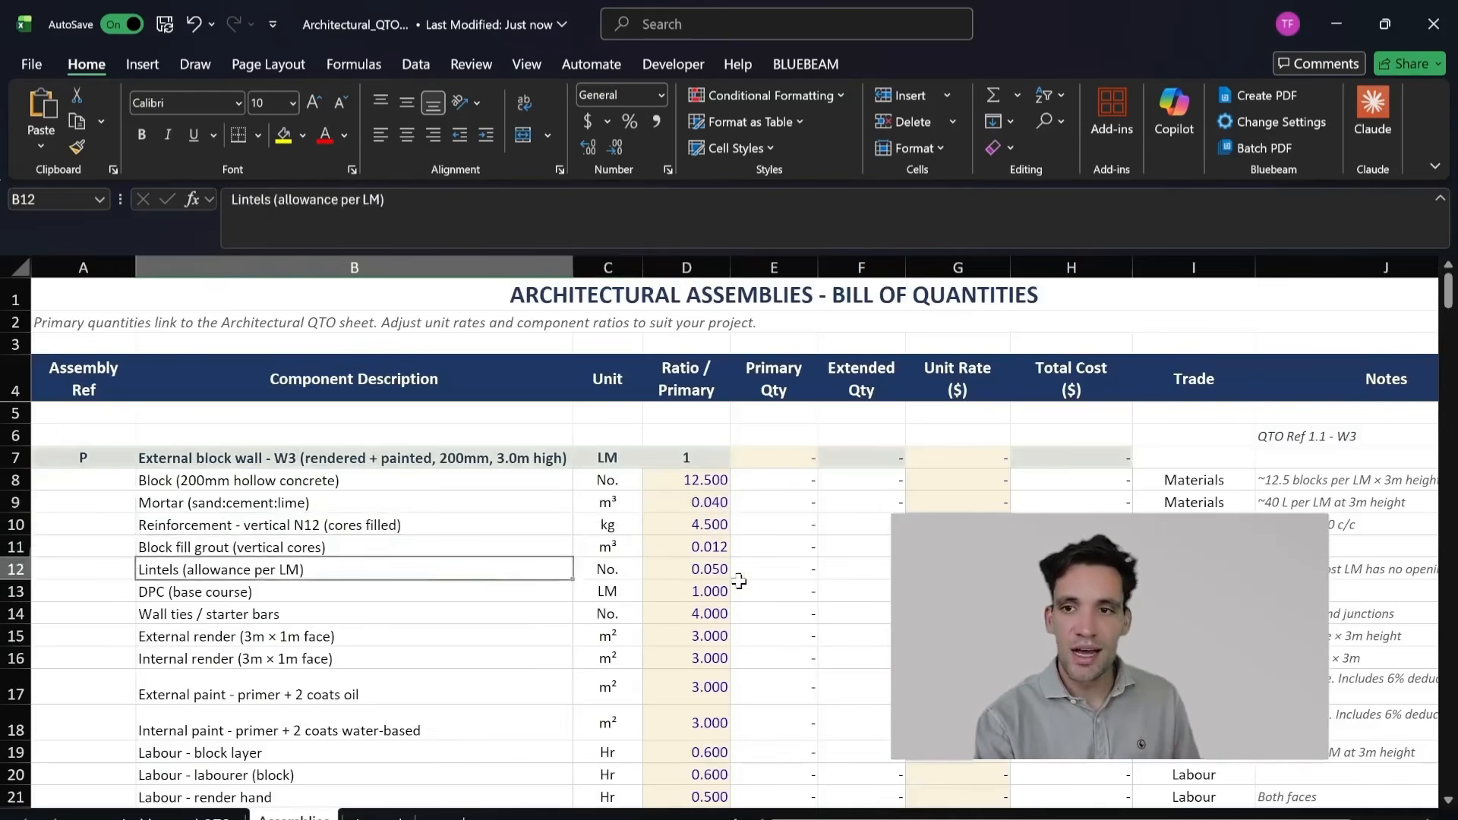
pyautogui.scroll(-1, 619, 608)
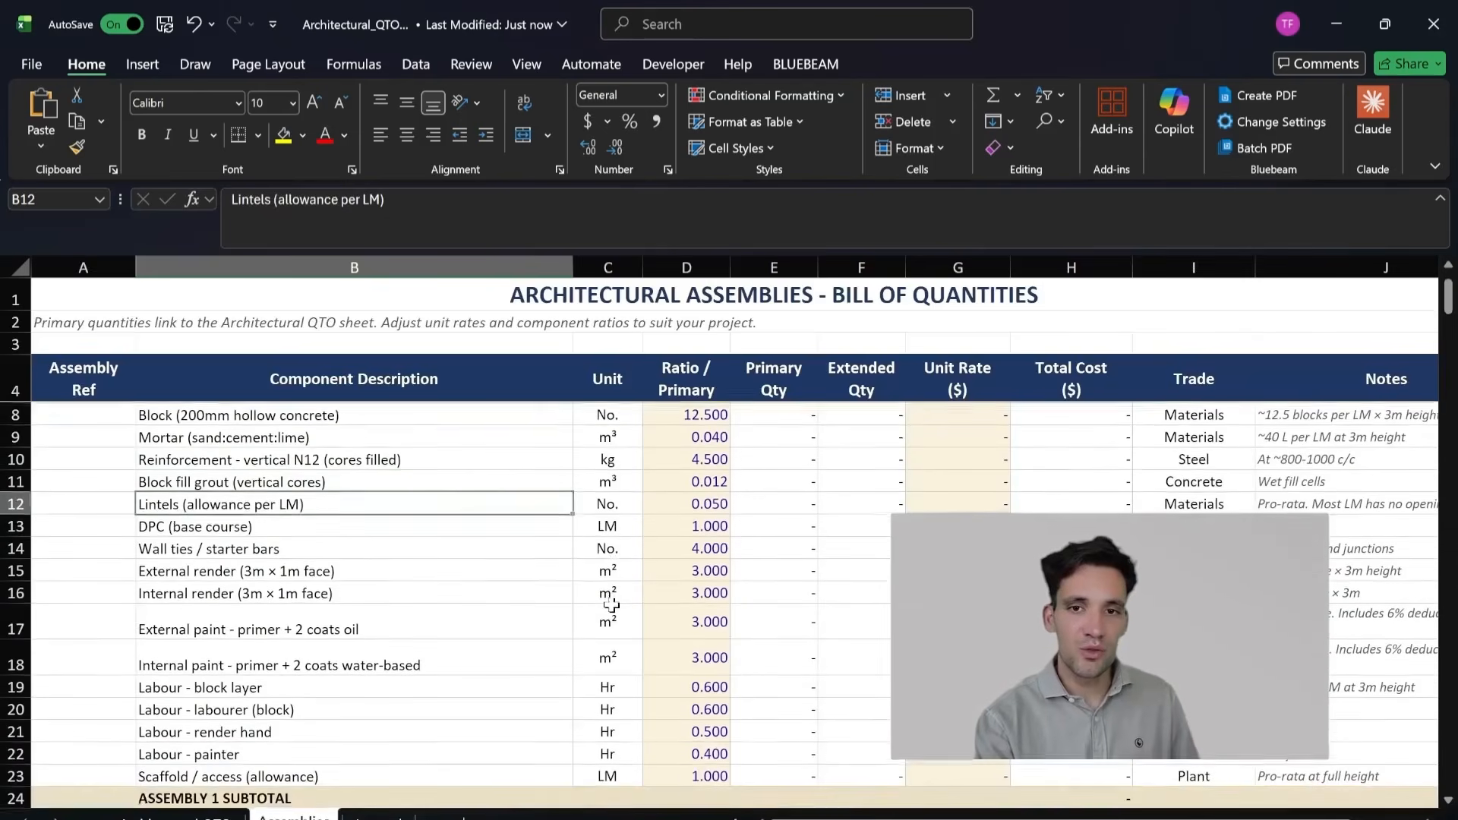
pyautogui.click(412, 532)
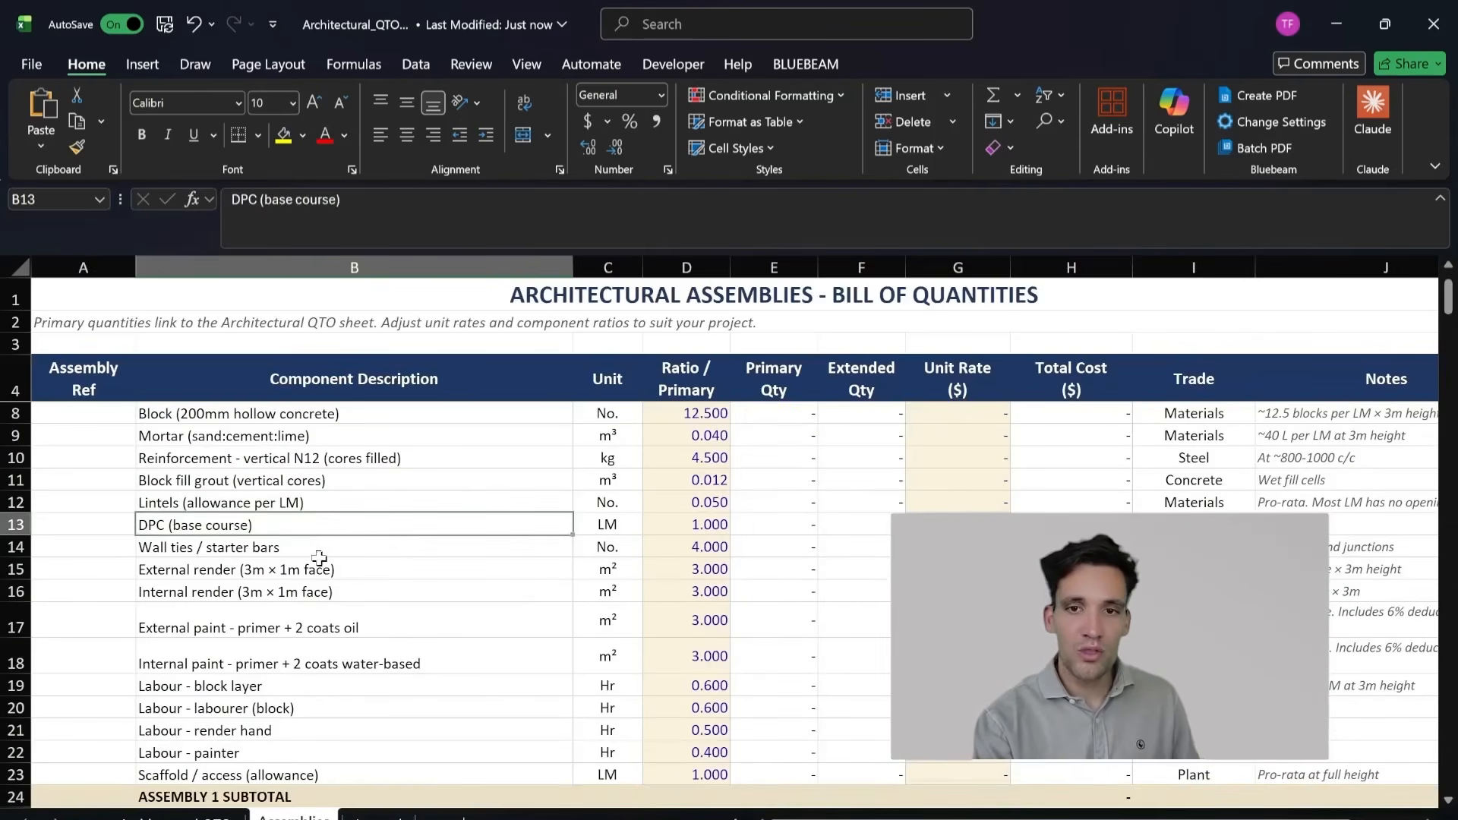
pyautogui.moveTo(319, 568); pyautogui.dragTo(691, 562)
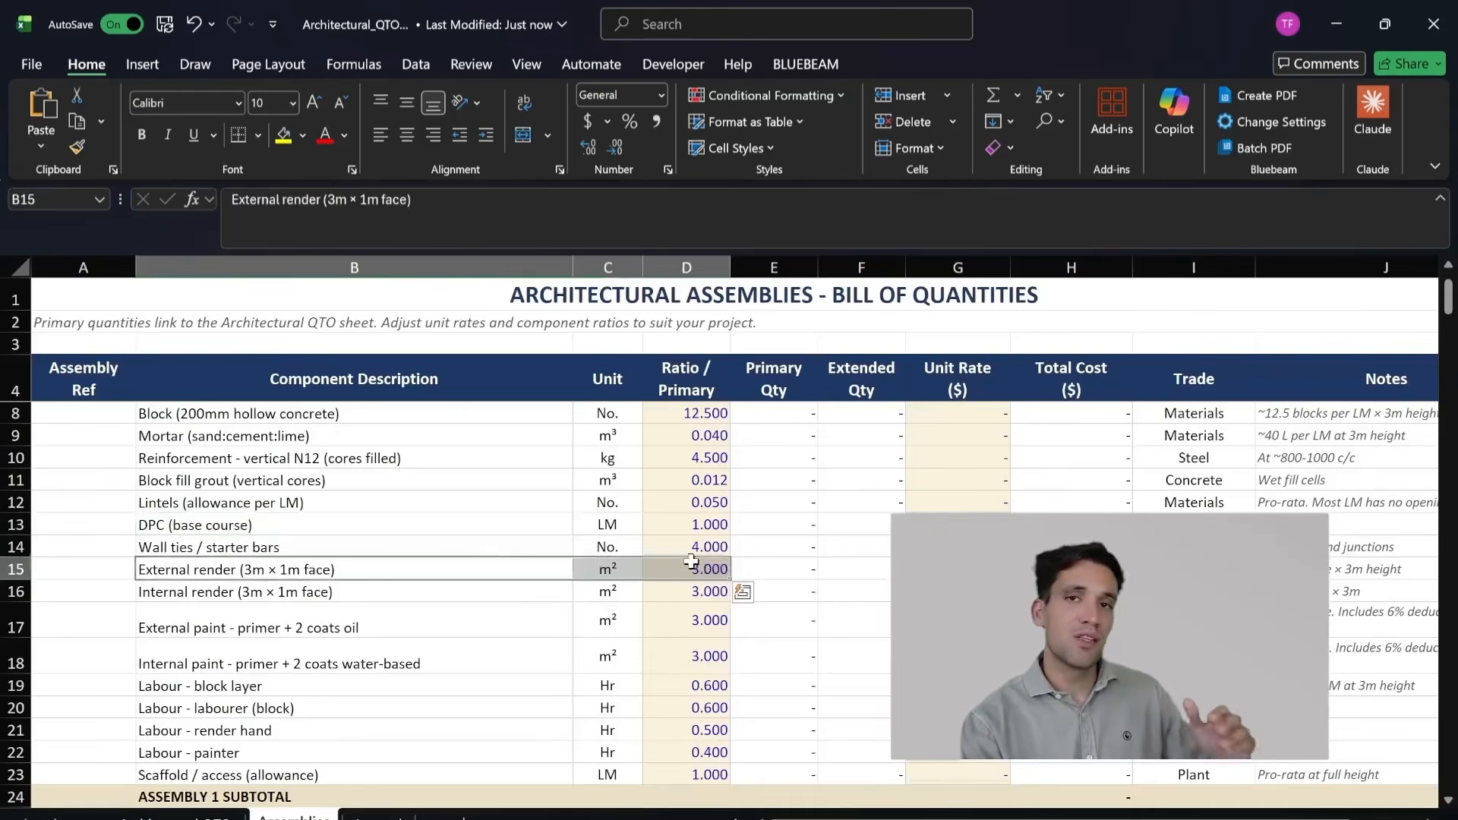
pyautogui.moveTo(383, 592); pyautogui.dragTo(623, 592)
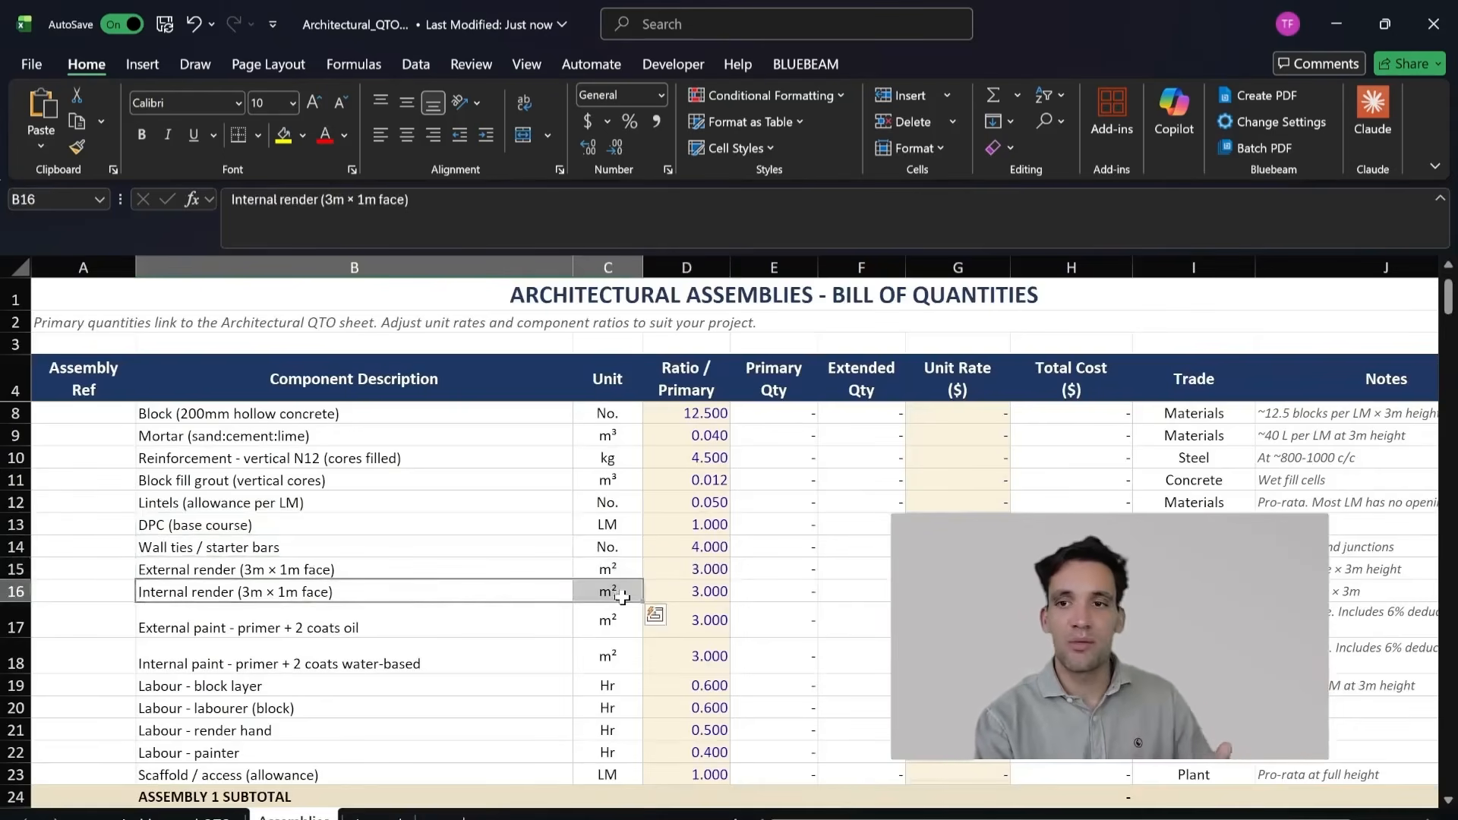
pyautogui.scroll(1, 562, 658)
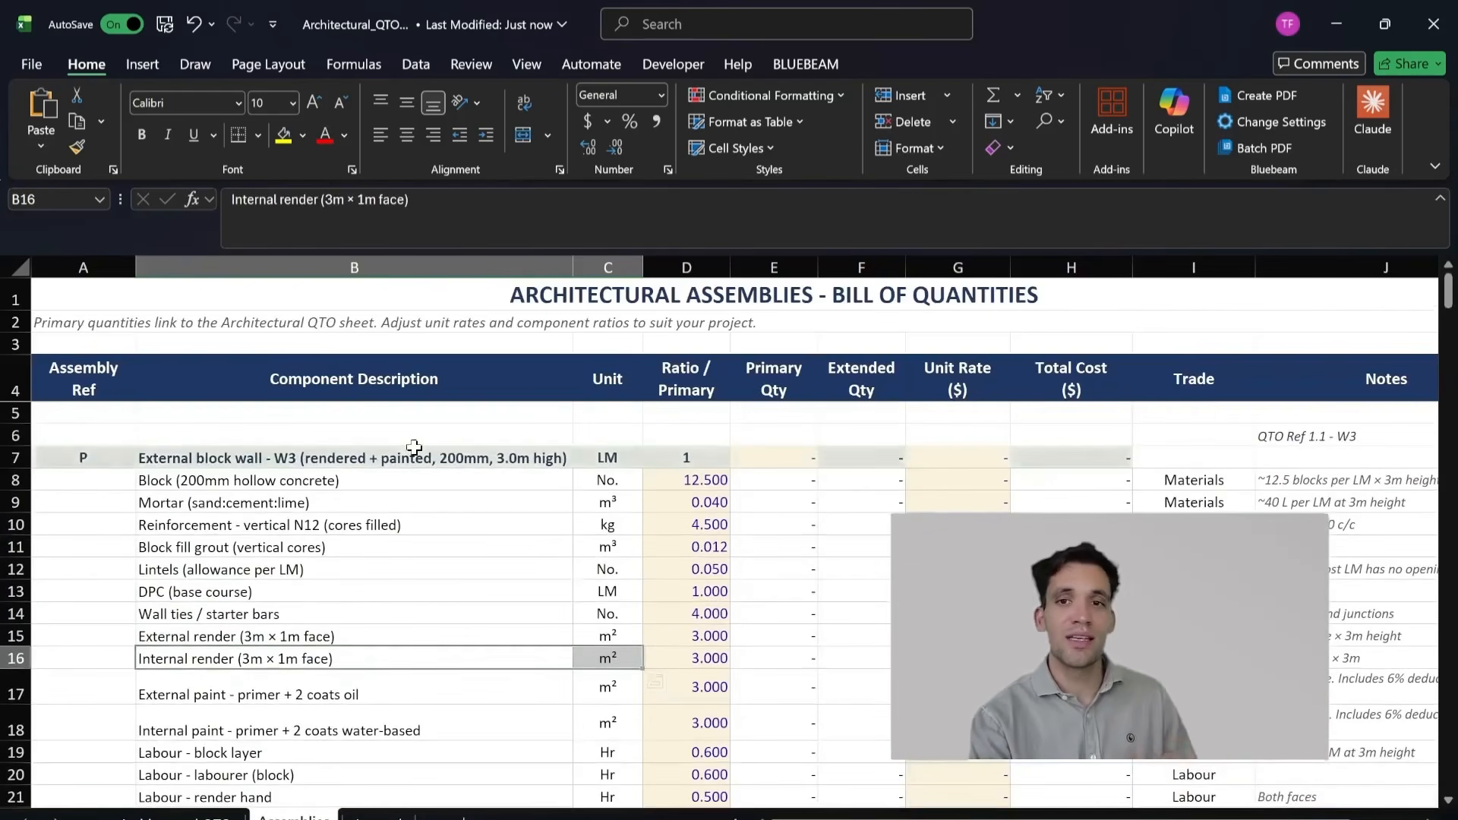
# Step: Compare the W3 external block wall's primary row with its component ratios, highlighting the rows from block through external render
pyautogui.moveTo(448, 461); pyautogui.dragTo(674, 454)
pyautogui.scroll(-1, 563, 511)
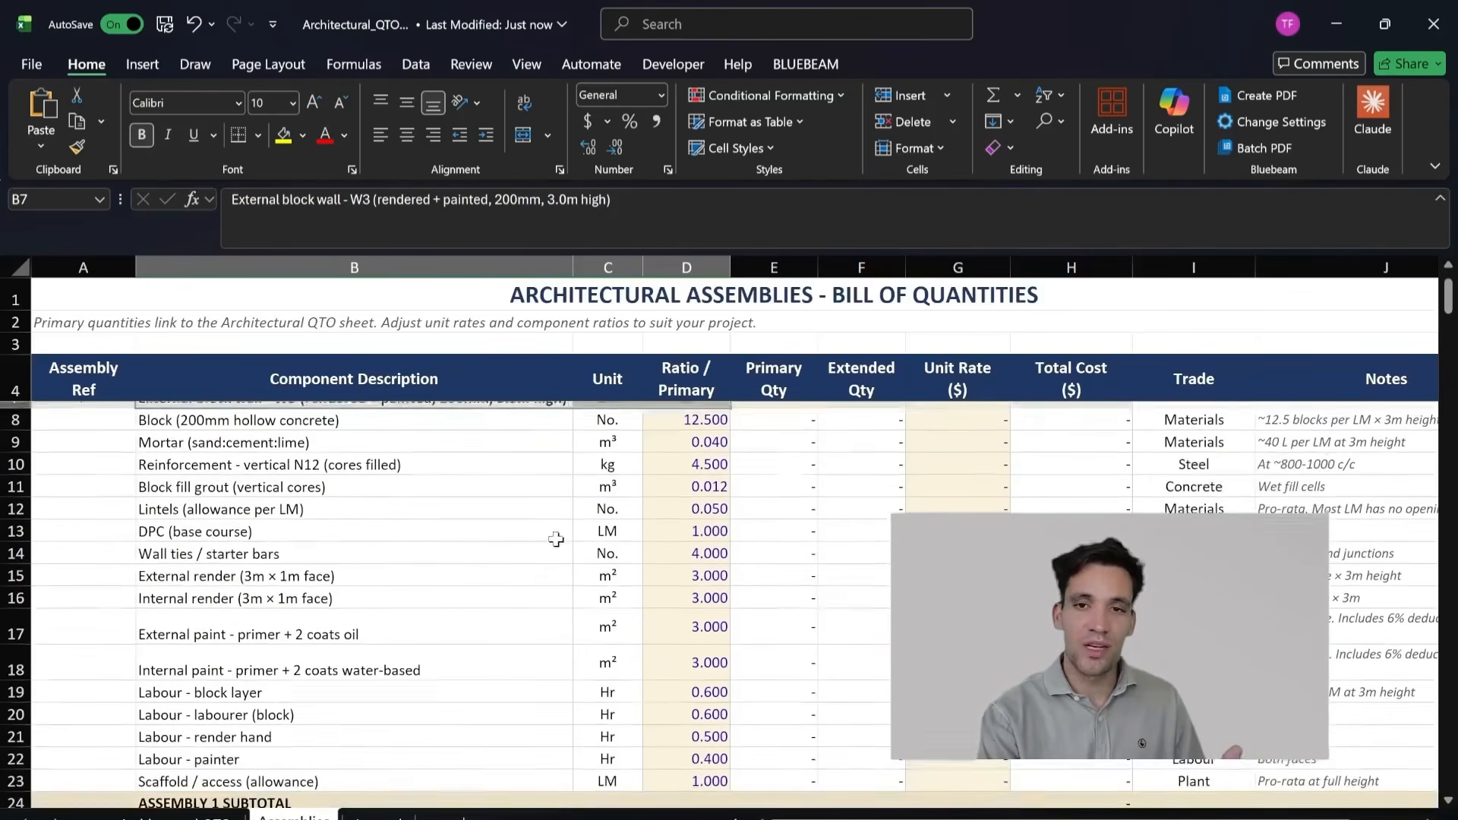
pyautogui.scroll(1, 323, 471)
pyautogui.moveTo(323, 471); pyautogui.dragTo(323, 494)
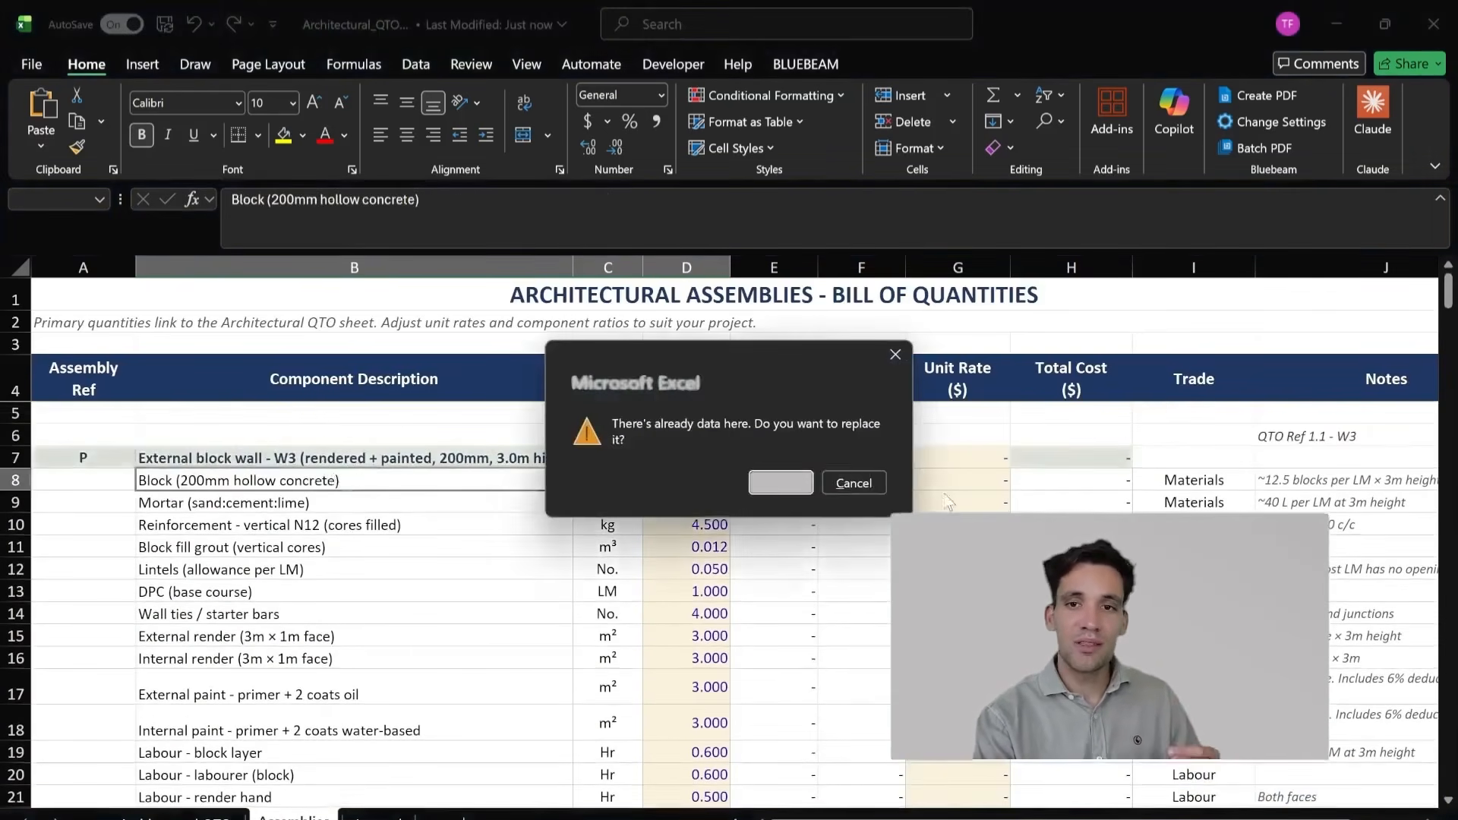
pyautogui.click(853, 483)
pyautogui.moveTo(473, 481); pyautogui.dragTo(669, 646)
pyautogui.scroll(-1, 668, 651)
pyautogui.scroll(1, 699, 655)
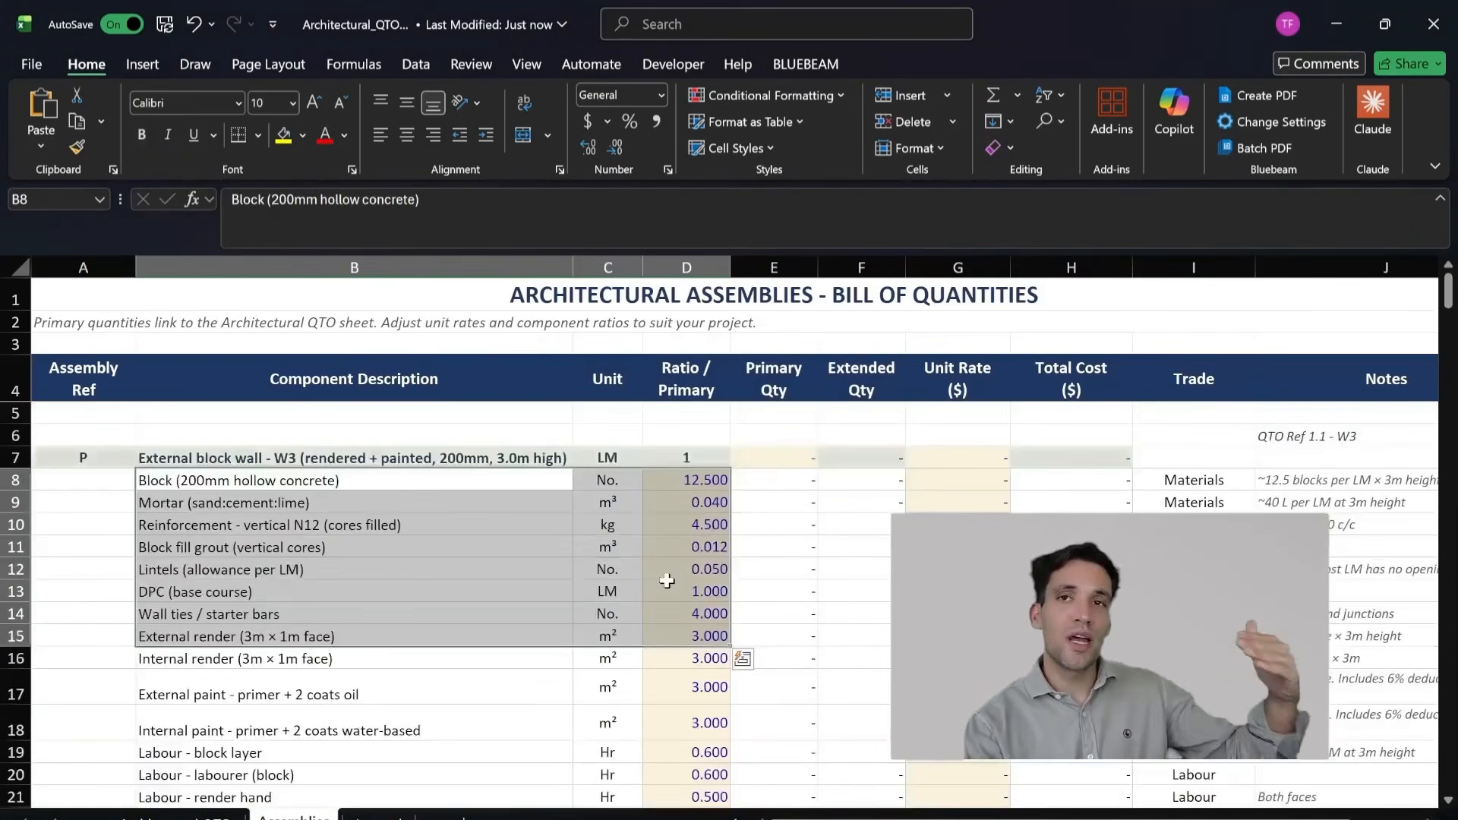
pyautogui.scroll(-2, 680, 589)
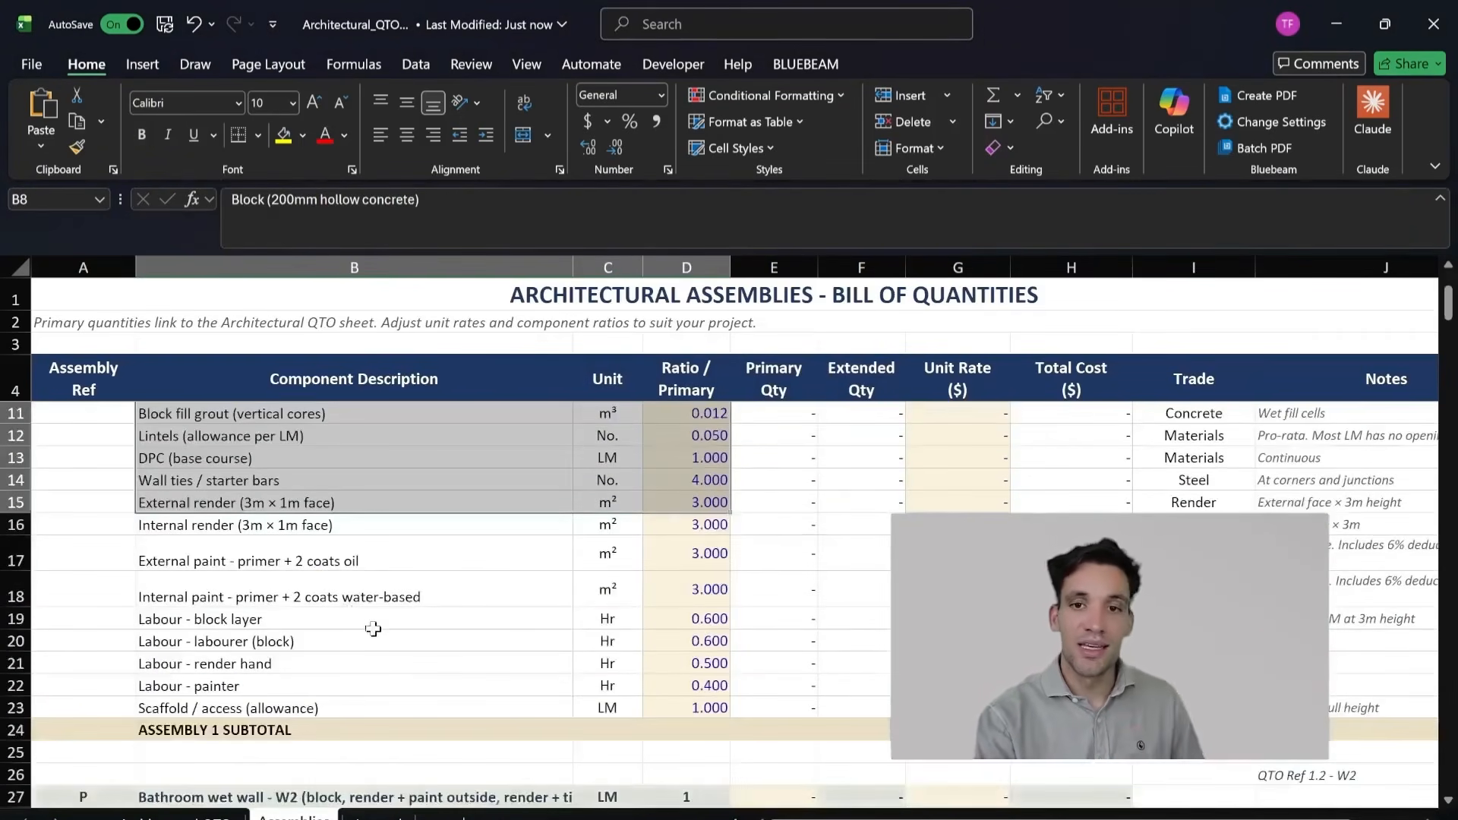
pyautogui.scroll(2, 376, 627)
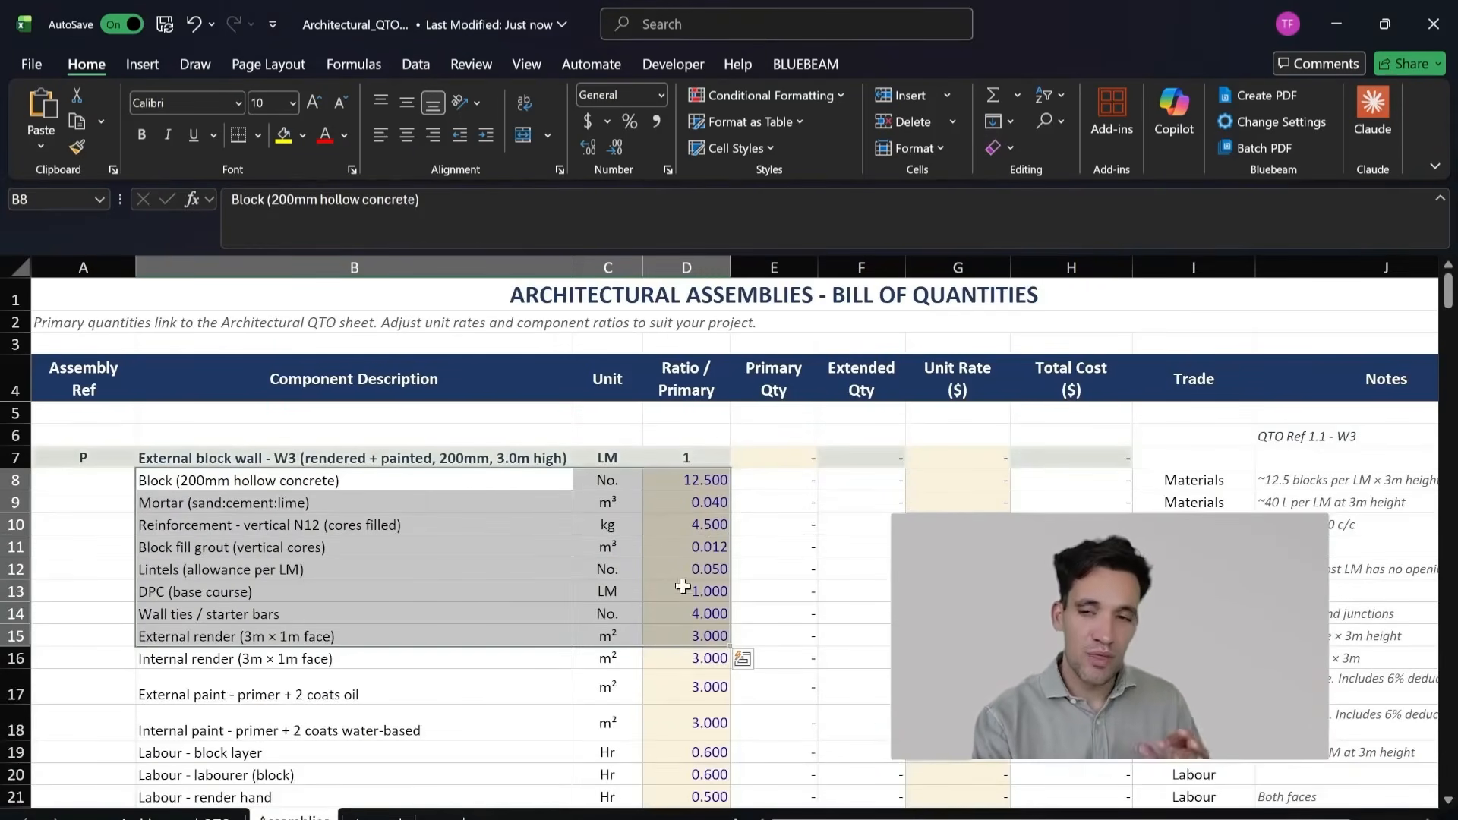
pyautogui.scroll(-1, 691, 608)
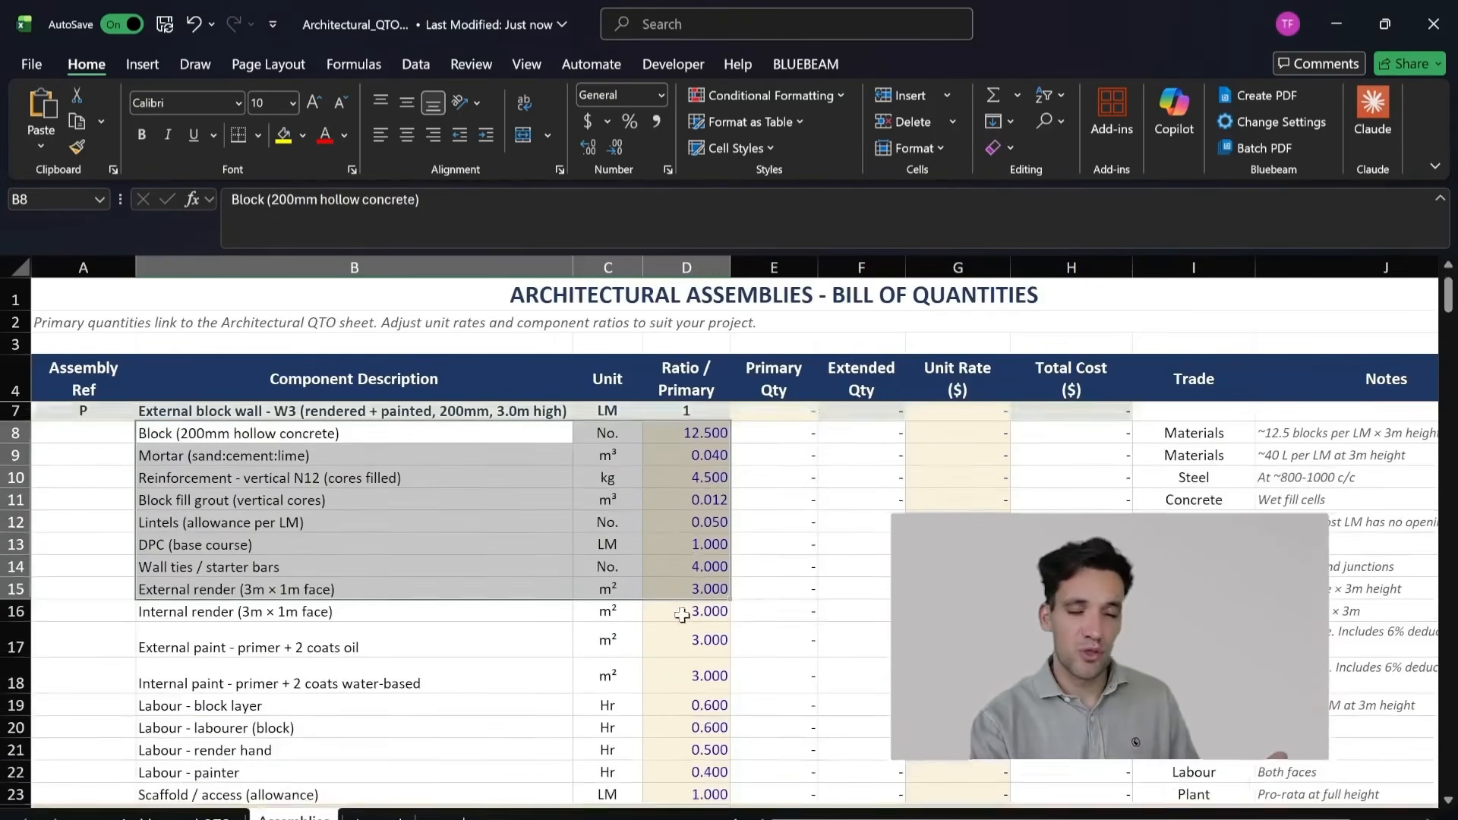
# Step: Review the paint, labour and scaffold rows of the W3 external block wall assembly with their units and ratios
pyautogui.scroll(-1, 516, 681)
pyautogui.moveTo(456, 597); pyautogui.dragTo(705, 673)
pyautogui.scroll(2, 705, 673)
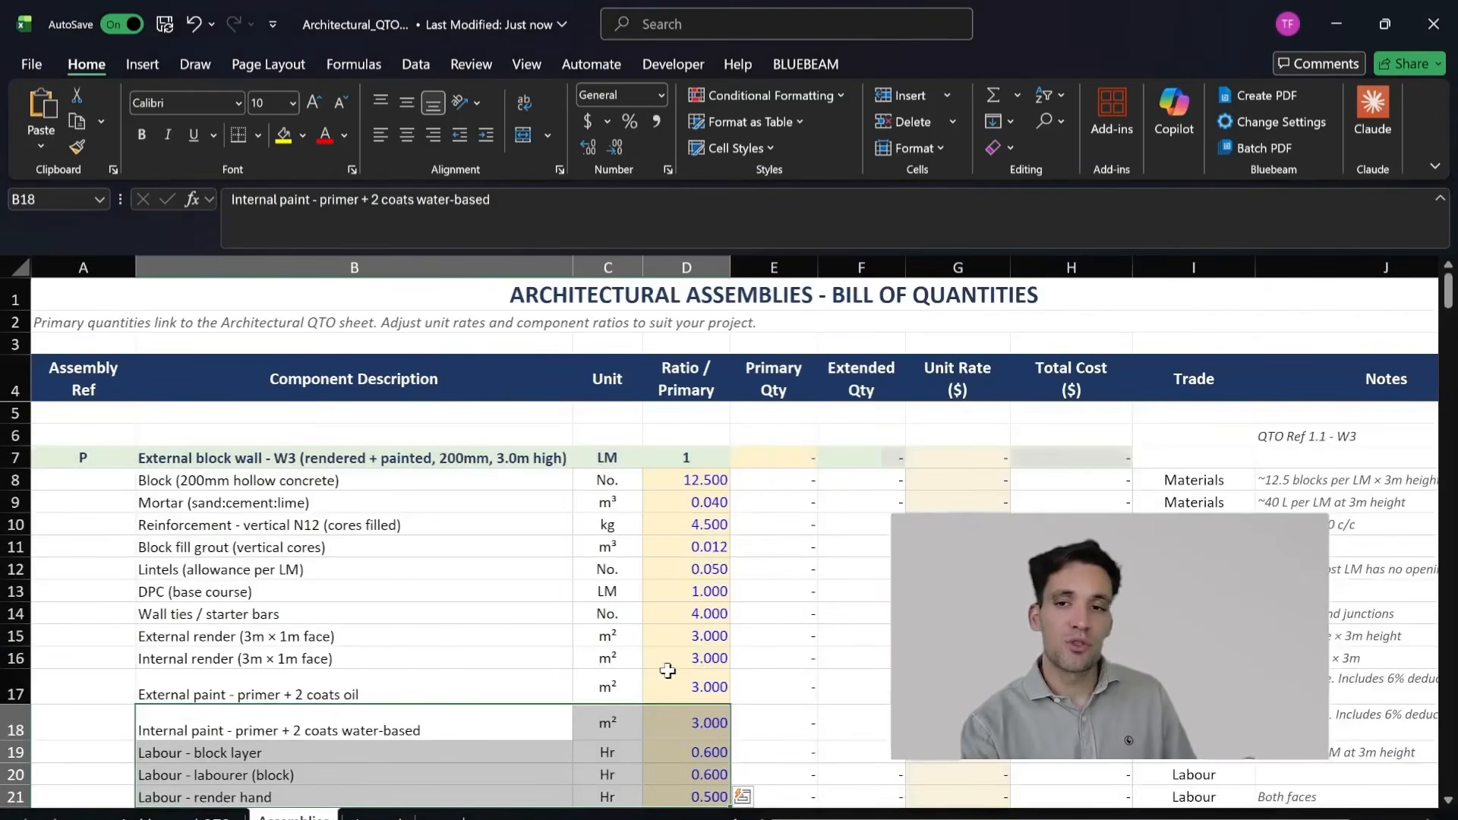
pyautogui.scroll(-1, 654, 663)
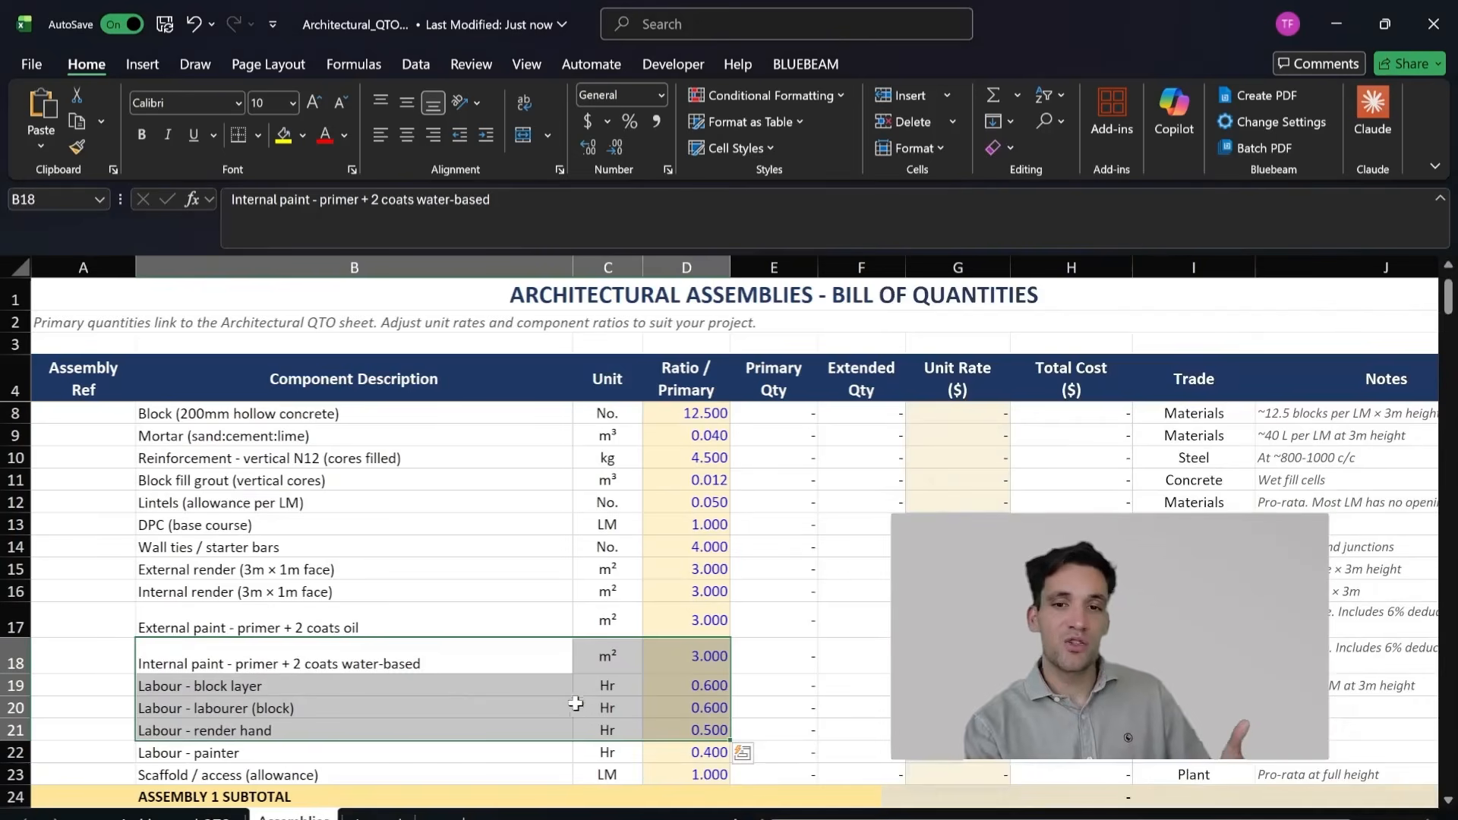
pyautogui.moveTo(668, 775)
pyautogui.mouseDown()
pyautogui.moveTo(348, 594)
pyautogui.moveTo(372, 647)
pyautogui.mouseUp()
pyautogui.click(314, 745)
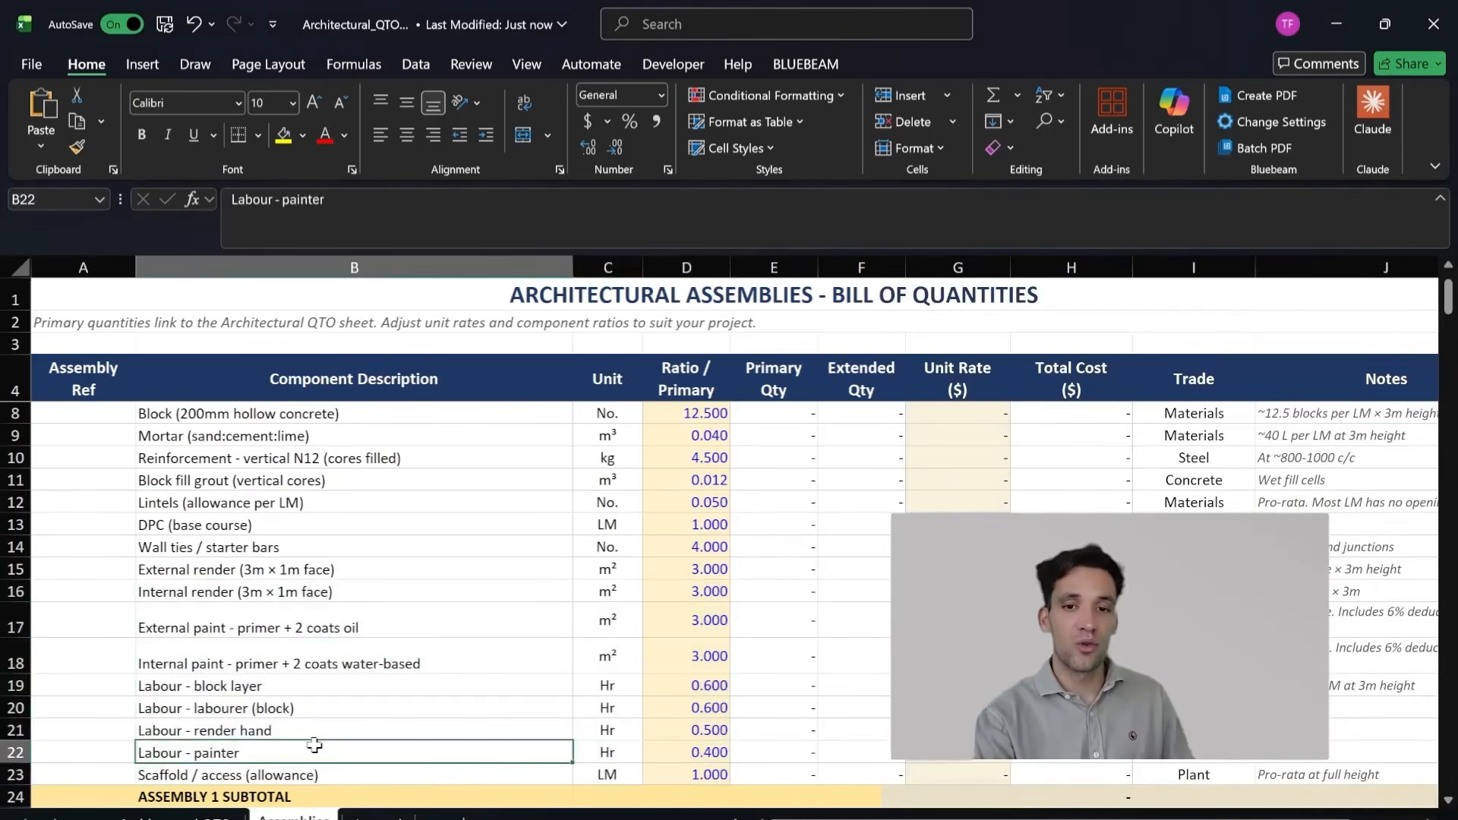
# Step: Examine the hourly labour rows for the block layer and block labourer, and for the render hand and painter
pyautogui.scroll(-1, 339, 764)
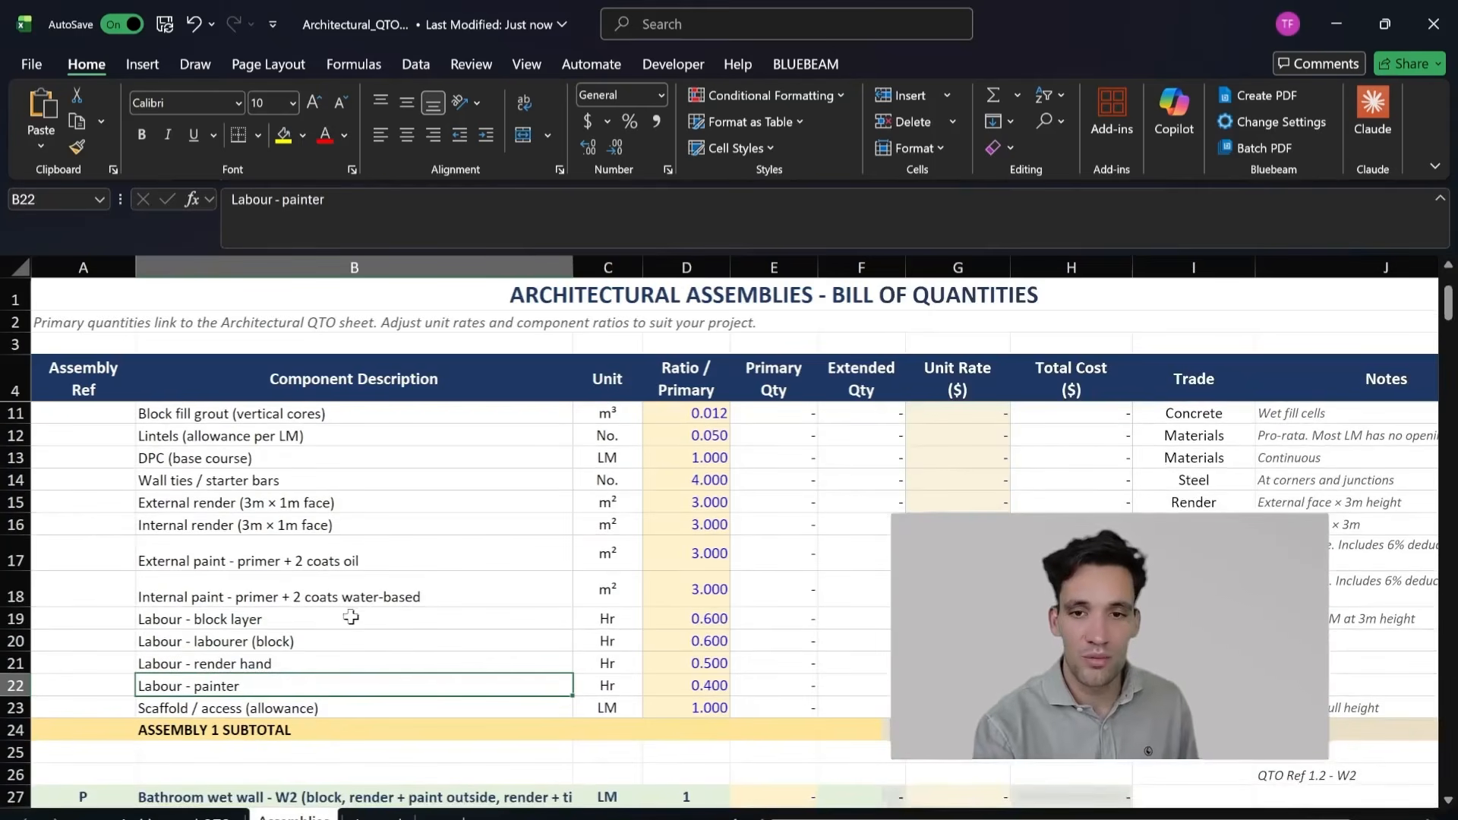
pyautogui.moveTo(350, 617); pyautogui.dragTo(615, 646)
pyautogui.scroll(1, 705, 684)
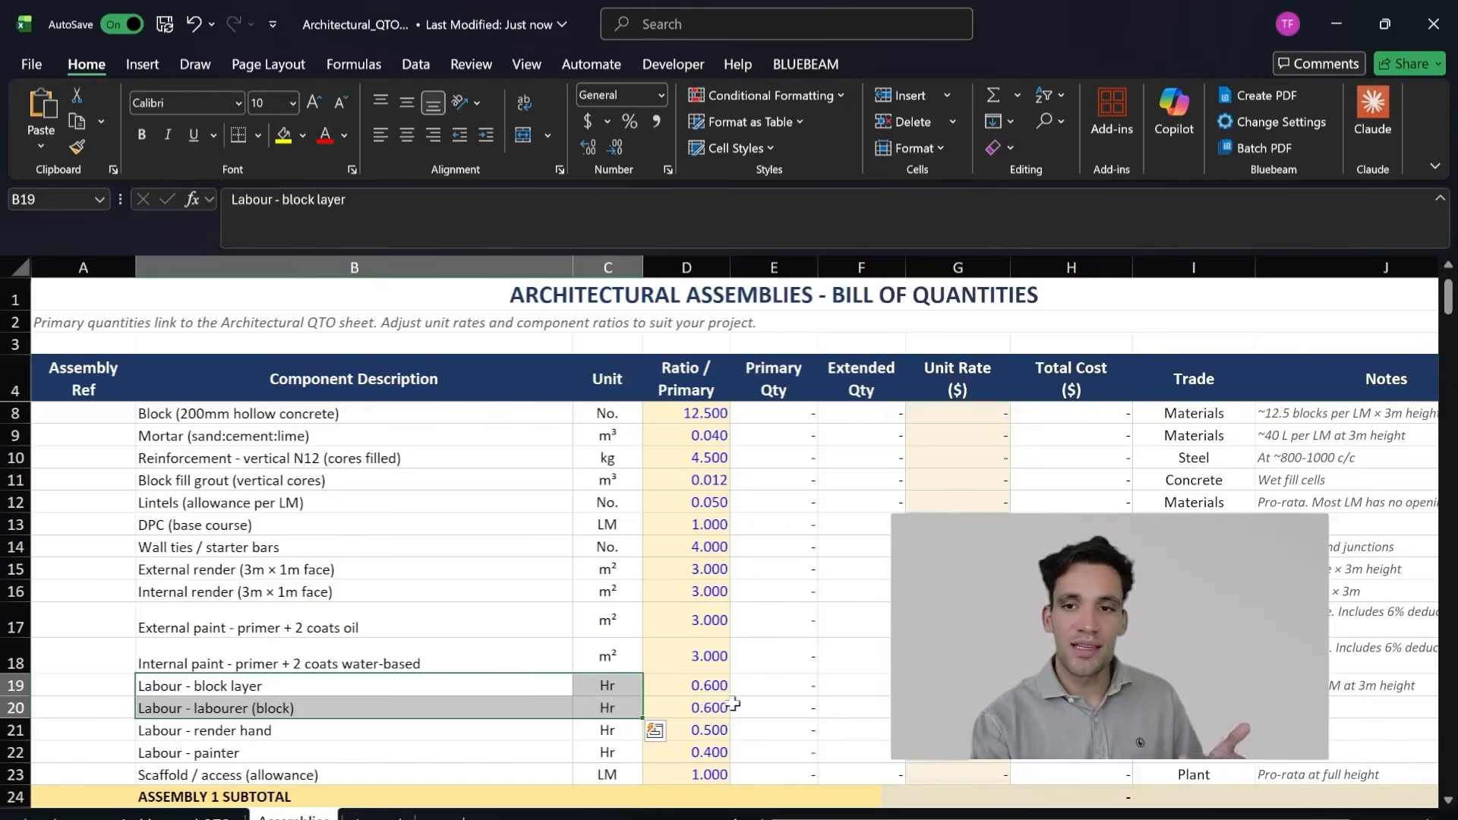
pyautogui.scroll(-1, 717, 710)
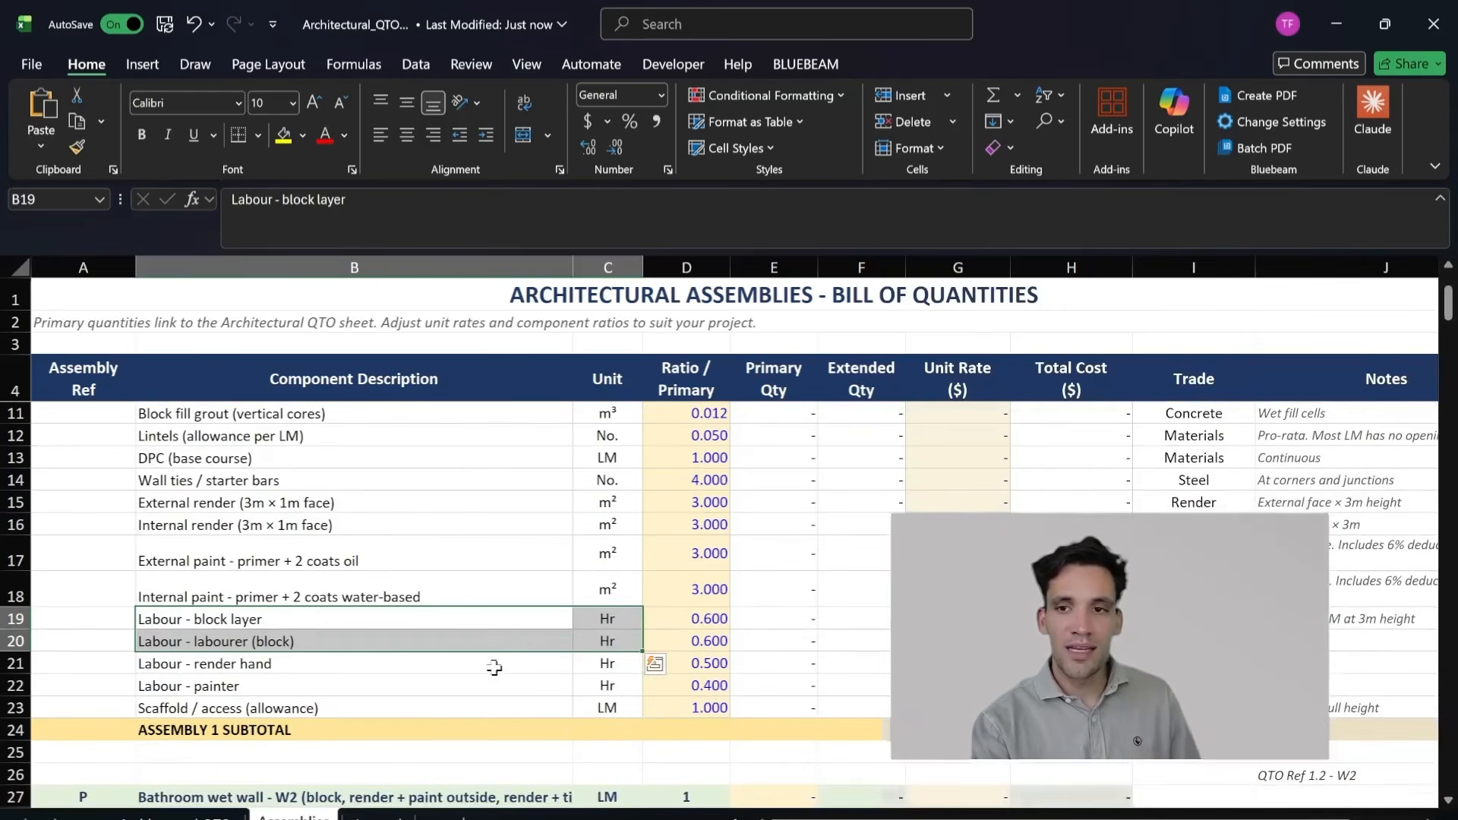
pyautogui.moveTo(494, 667); pyautogui.dragTo(668, 688)
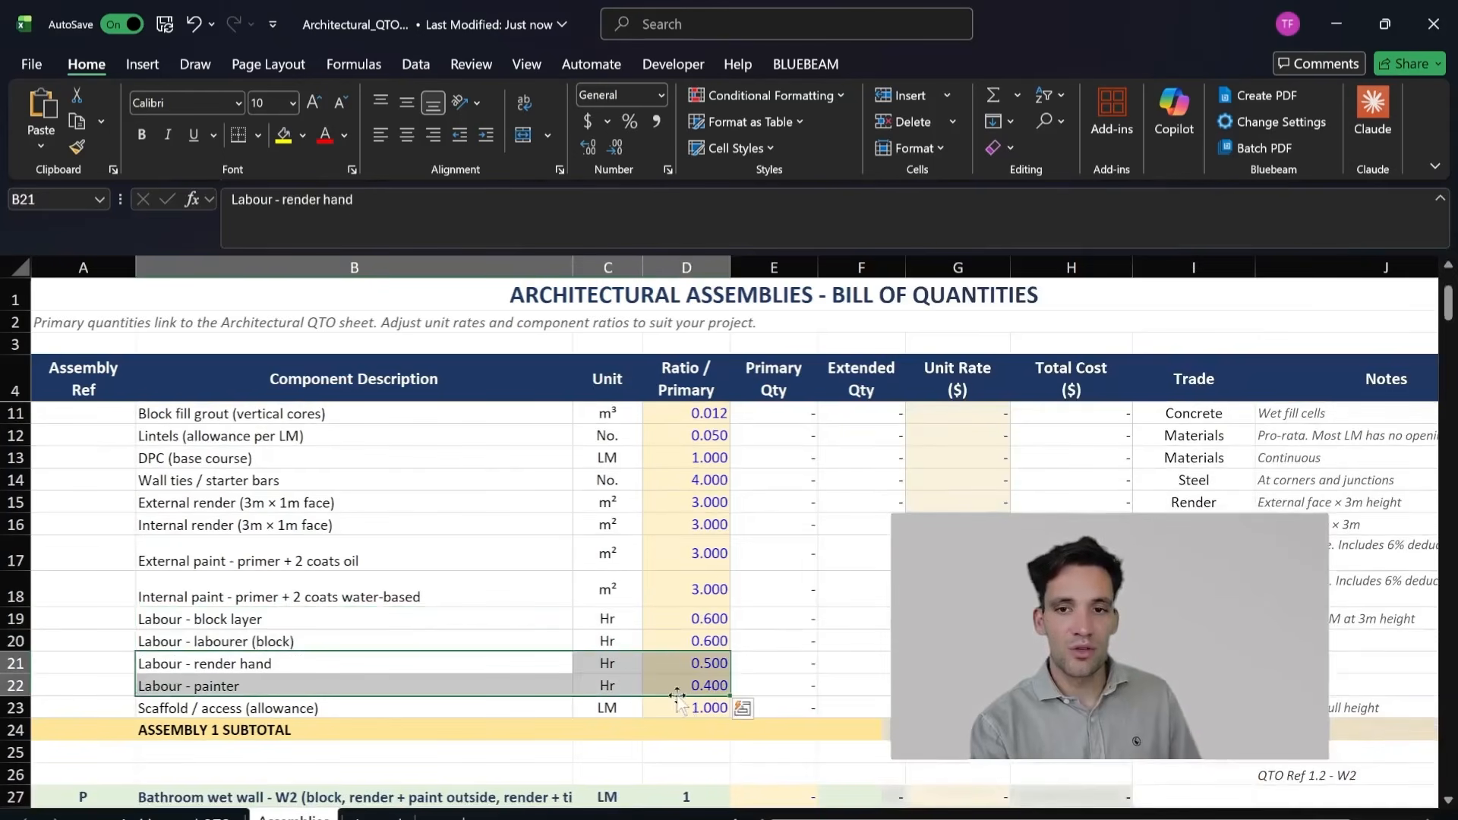
pyautogui.click(562, 689)
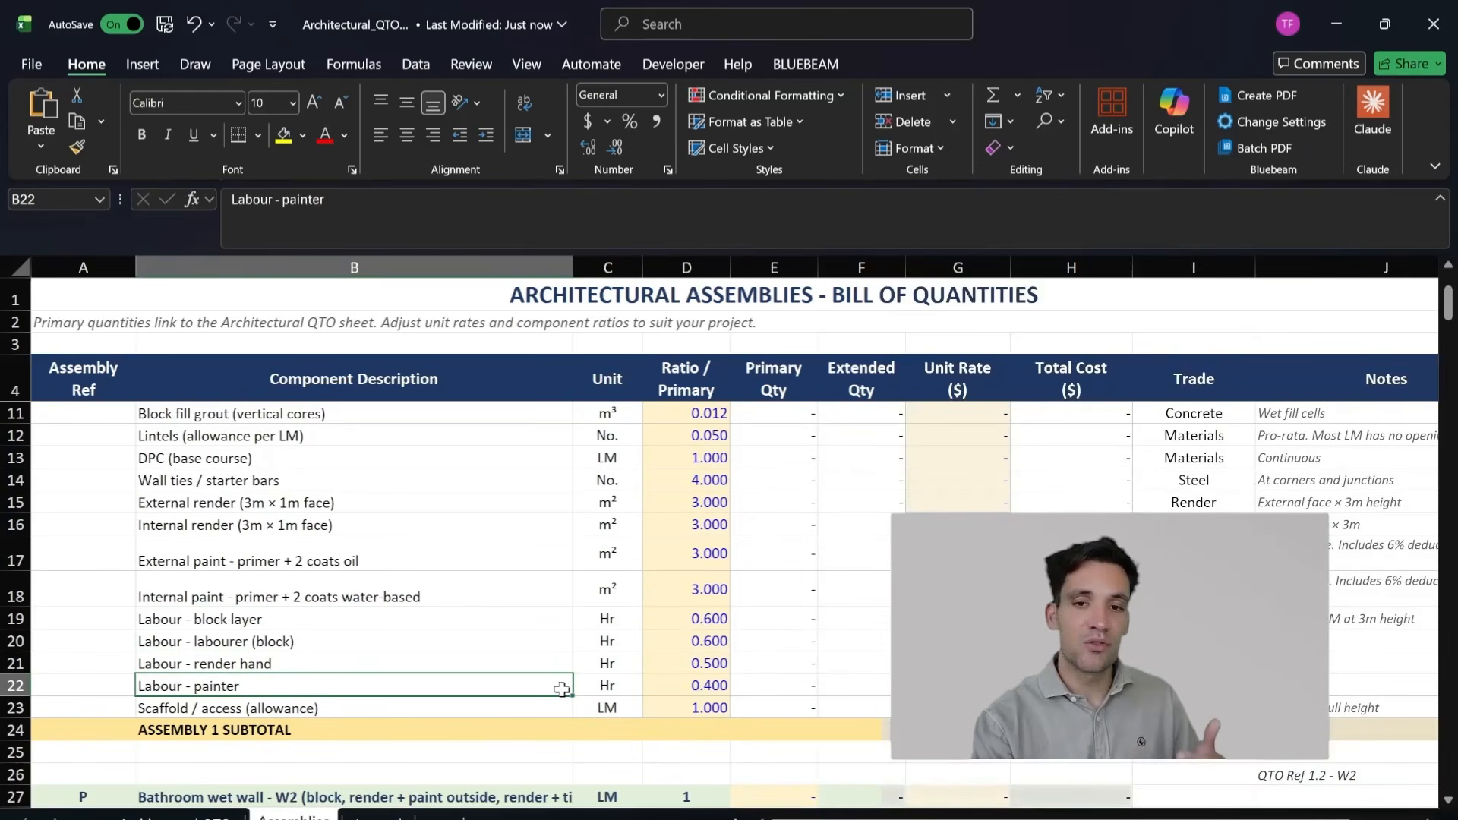
# Step: Revisit the W3 wall's linear-metre primary row and look through its assembly down to the Bathroom wet wall W2
pyautogui.scroll(2, 562, 689)
pyautogui.moveTo(543, 460); pyautogui.dragTo(672, 464)
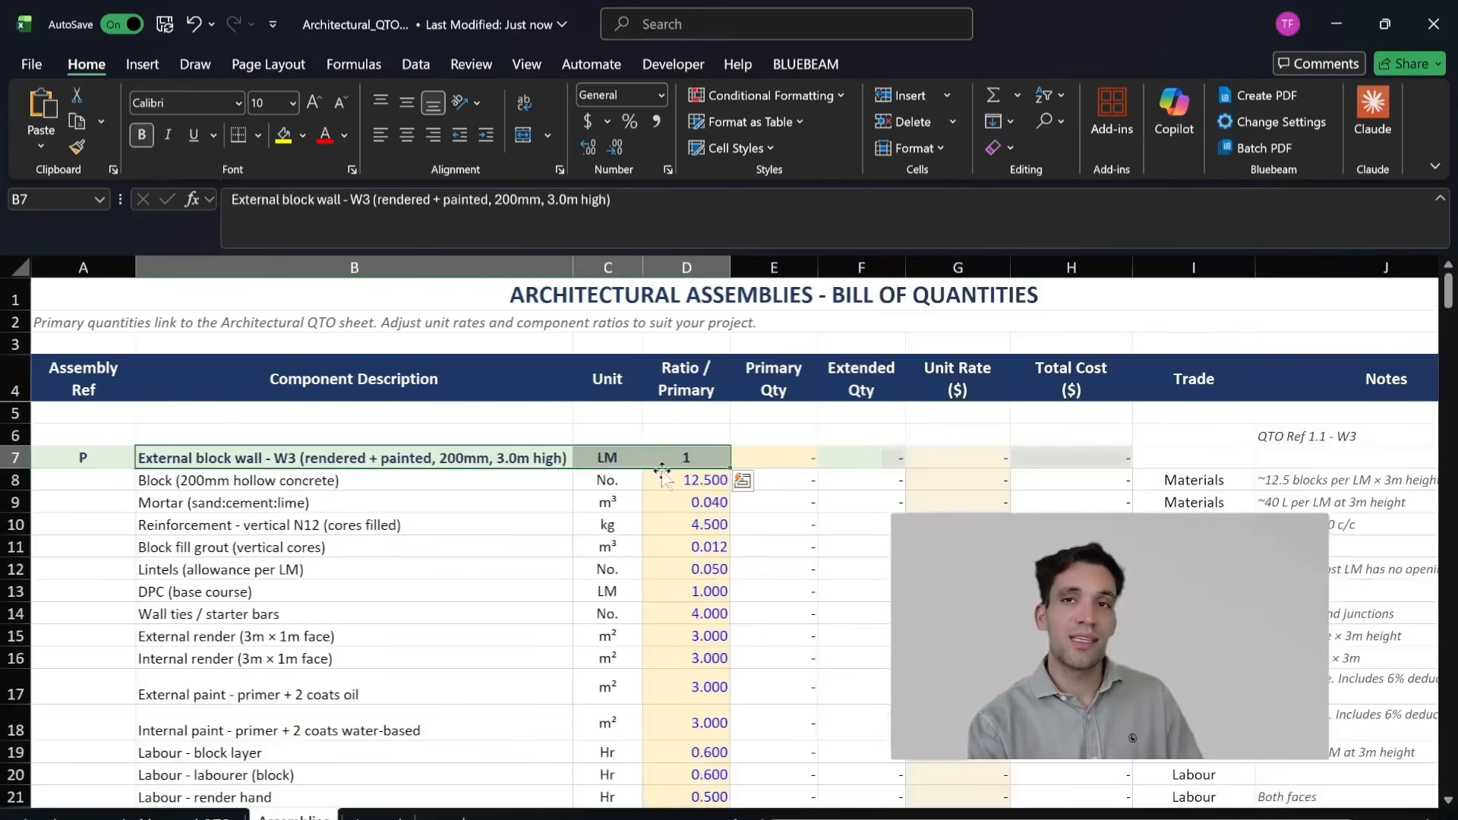
pyautogui.scroll(-3, 576, 545)
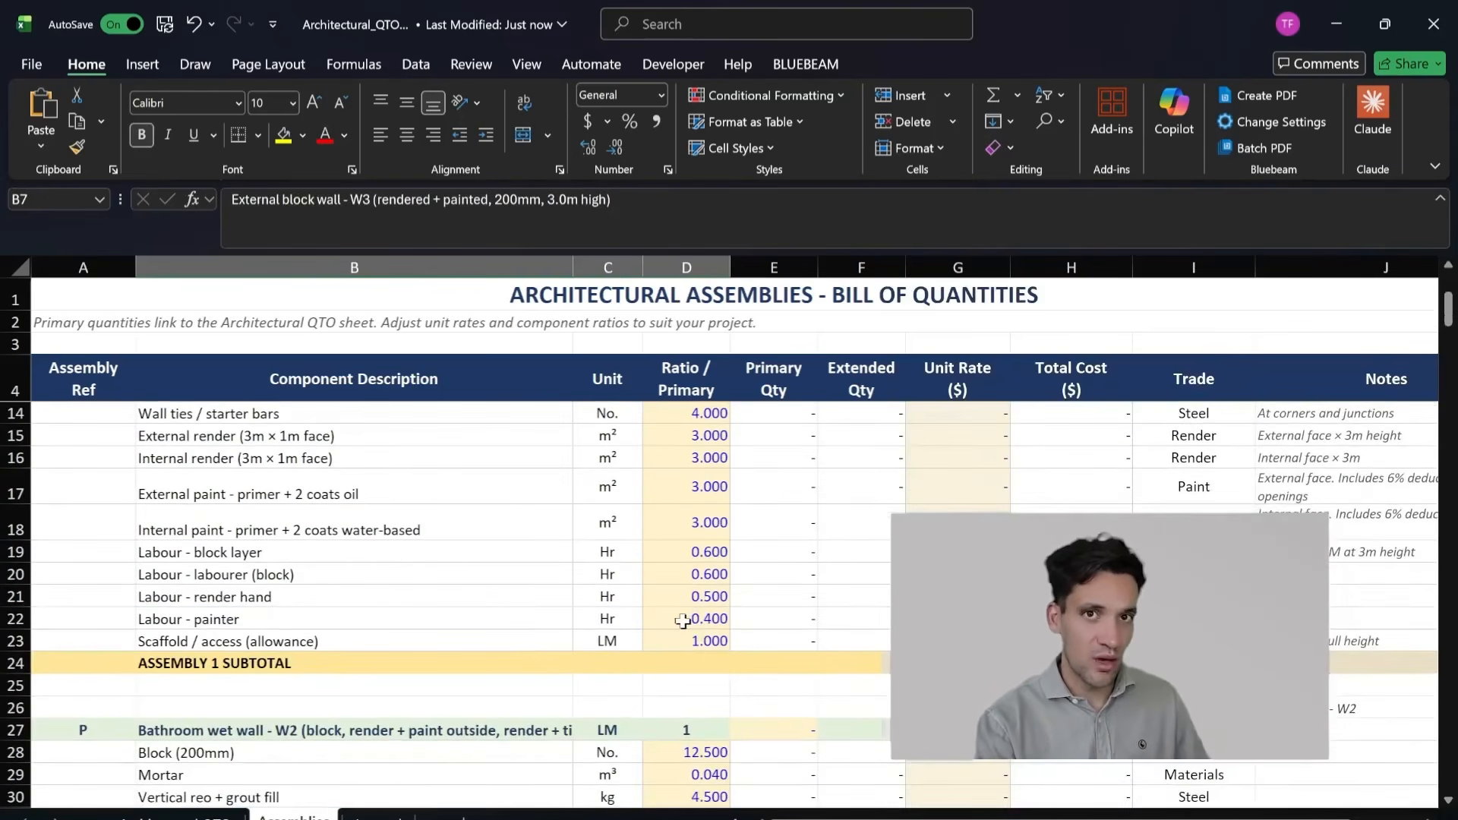
# Step: Switch to the combined drawings in Bluebeam Revu and review the page 2 plans and the page 3 door, window and fence details
pyautogui.hotkey('alt', 'Tab')
pyautogui.moveTo(1195, 582); pyautogui.dragTo(1196, 620)
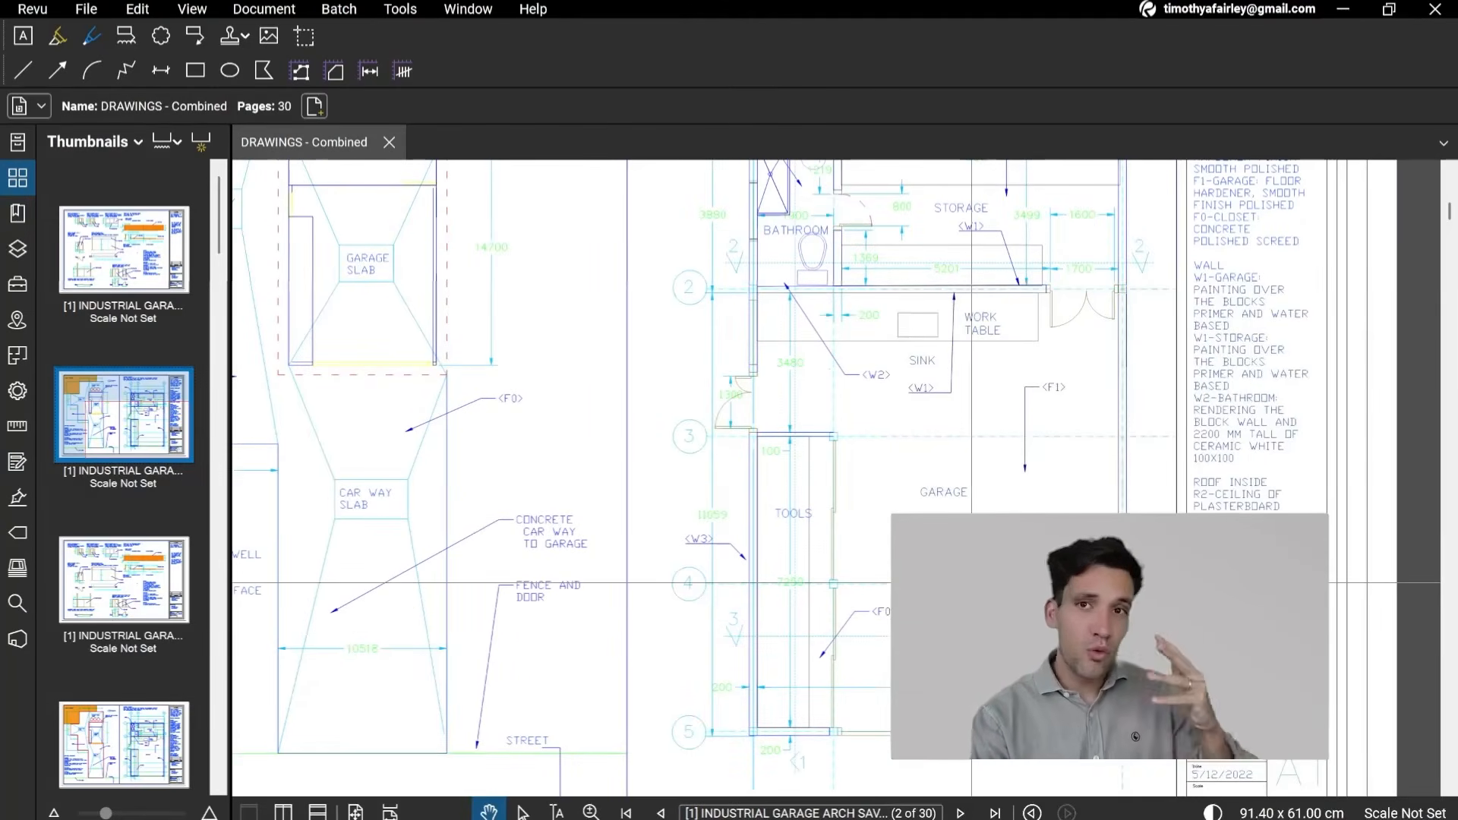
pyautogui.scroll(-2, 970, 583)
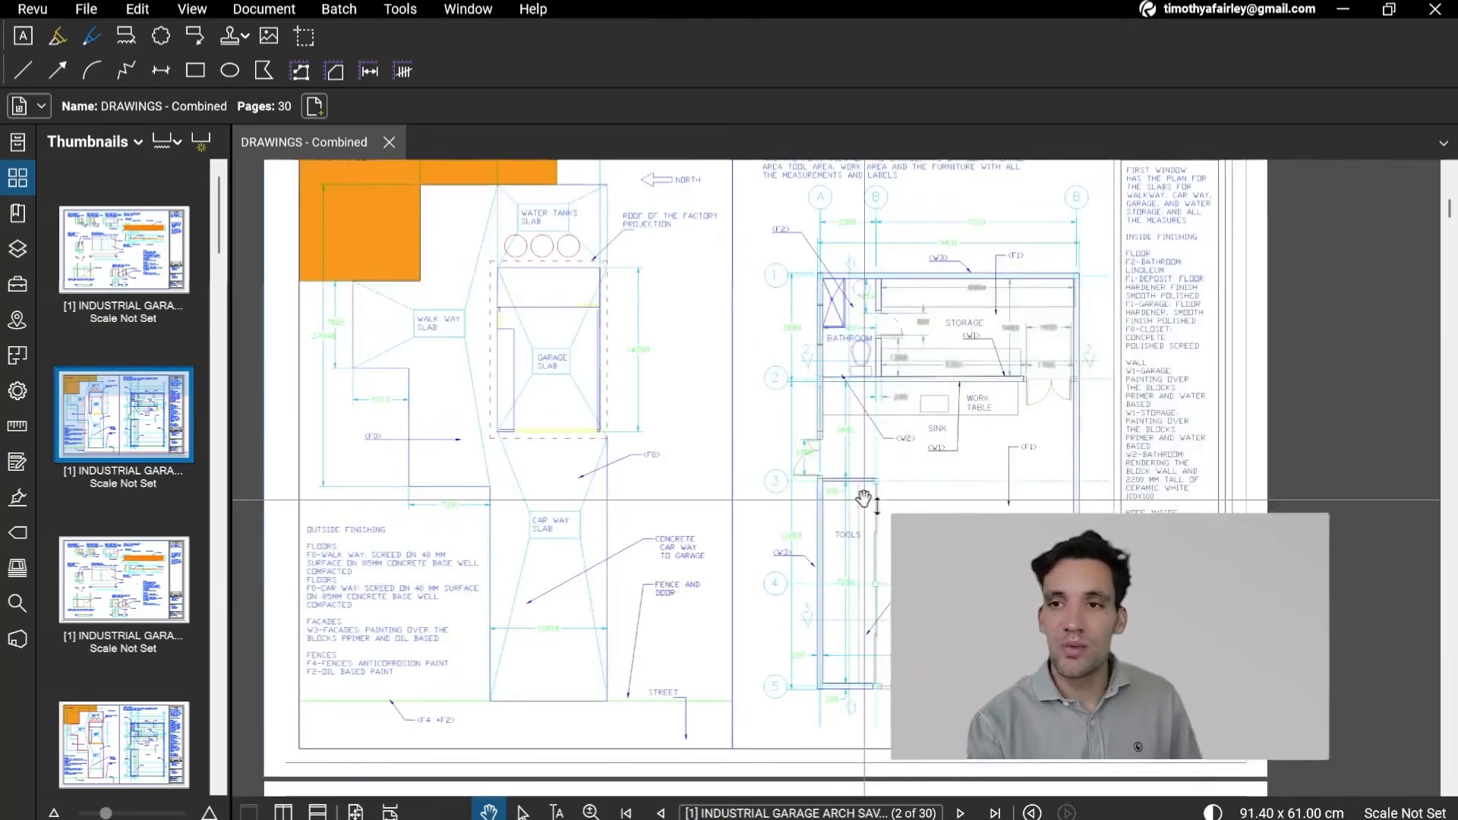
pyautogui.click(159, 540)
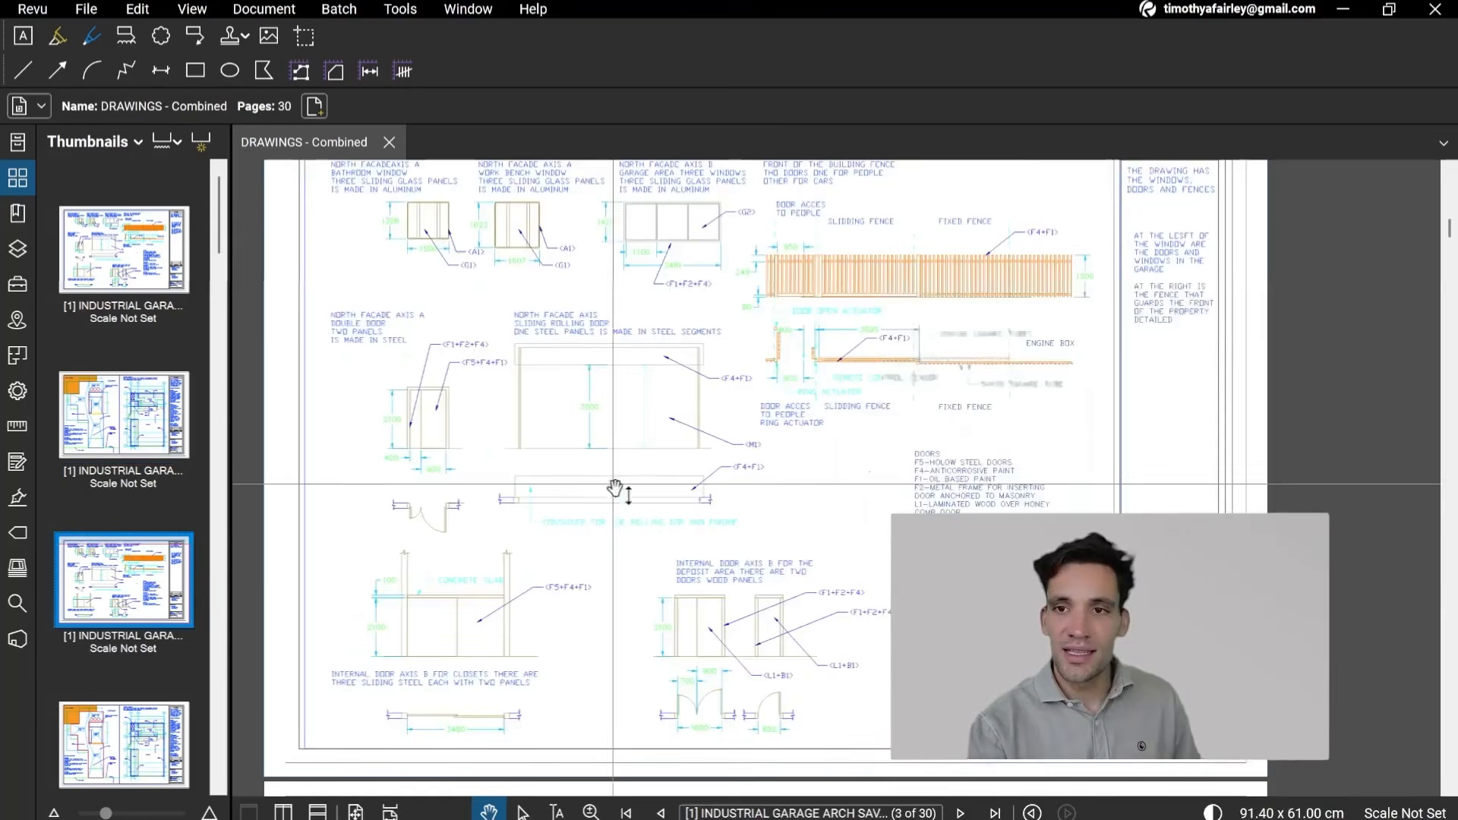
pyautogui.moveTo(760, 500); pyautogui.dragTo(748, 578)
pyautogui.scroll(-3, 740, 516)
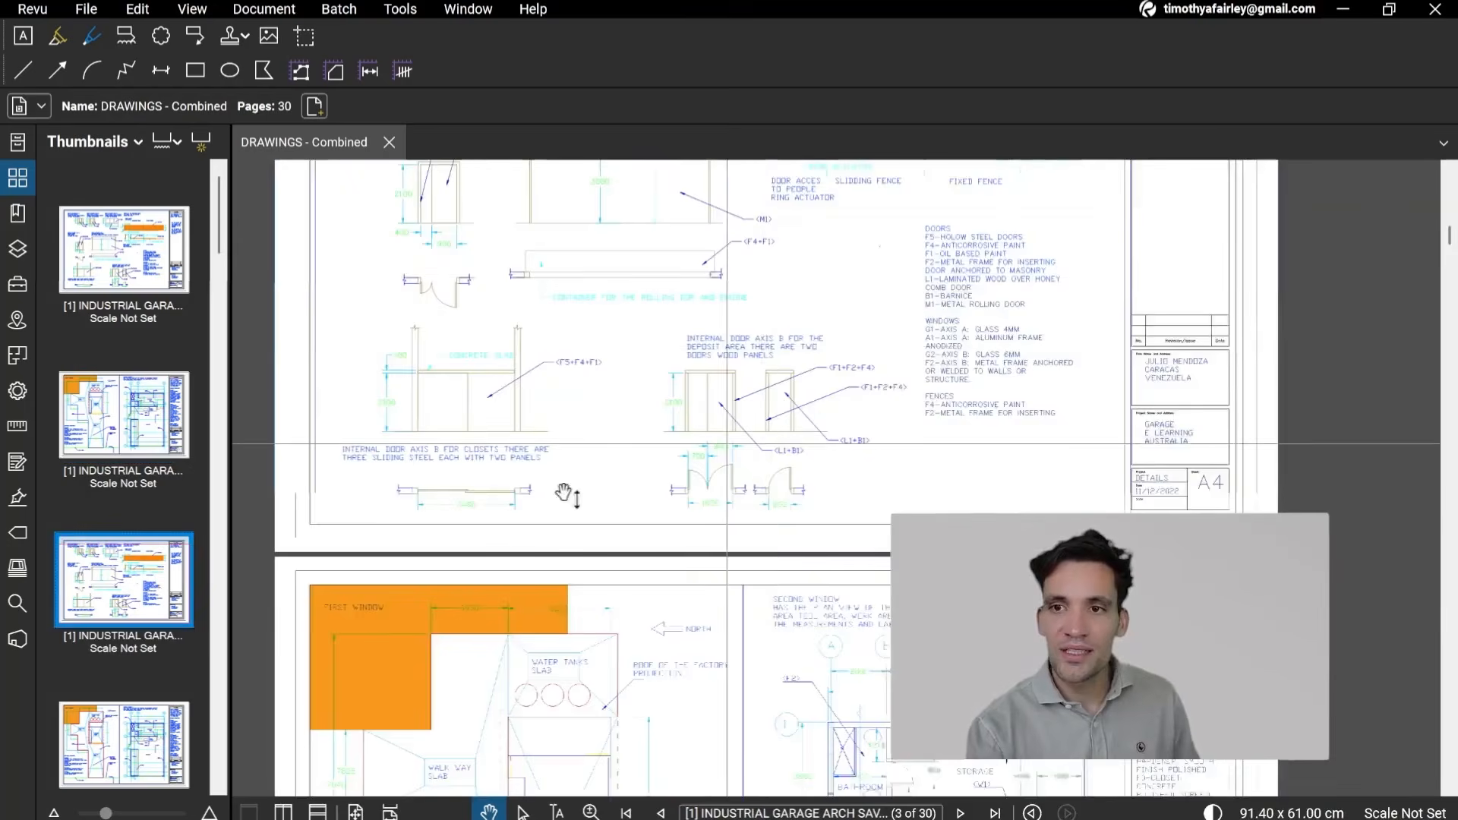
# Step: Look through the drawings from page 4 to the facades on page 6, and examine the East Facade's W3 walls and height dimensions
pyautogui.click(158, 735)
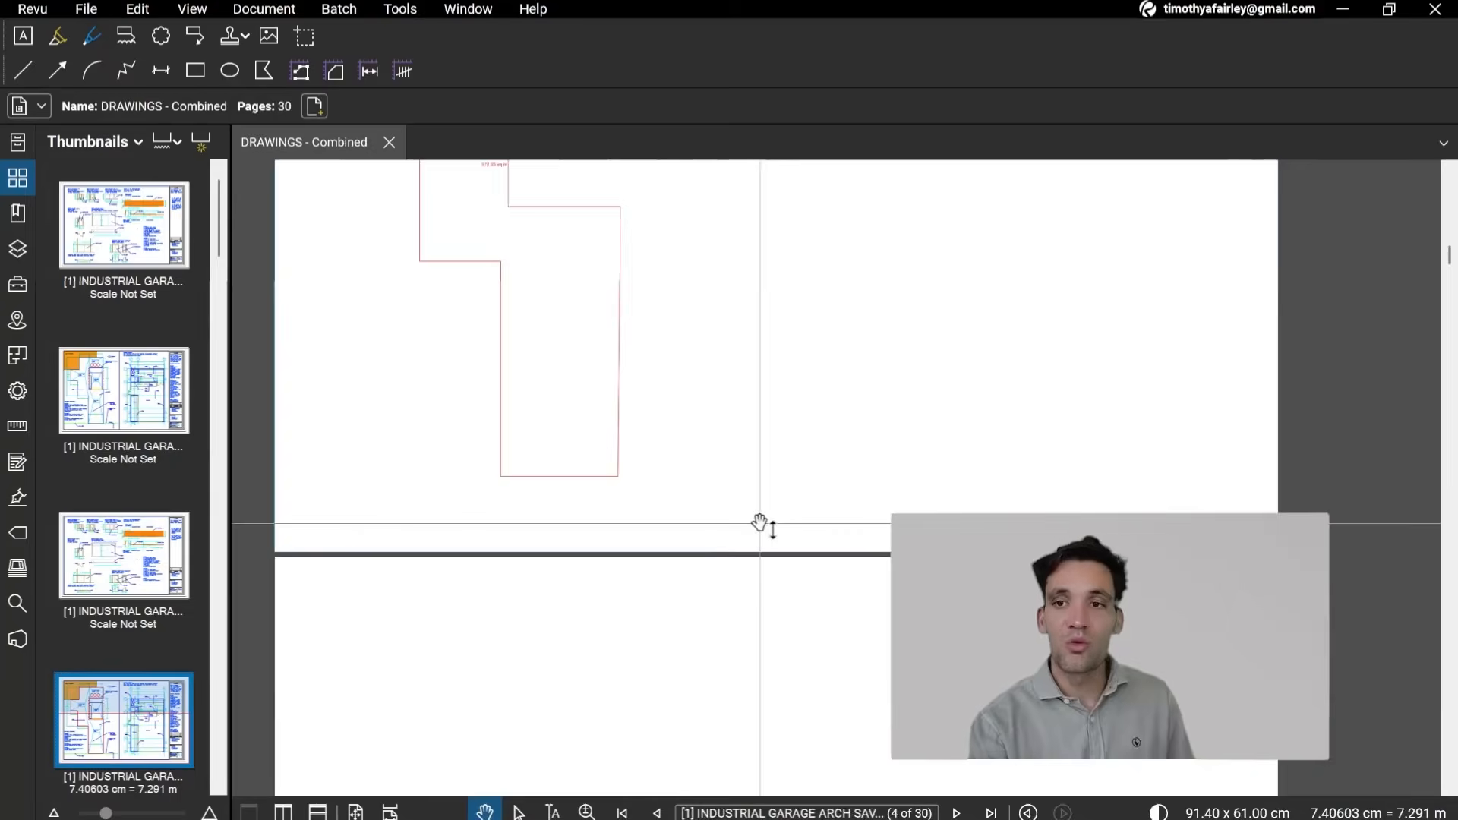
pyautogui.scroll(-6, 811, 547)
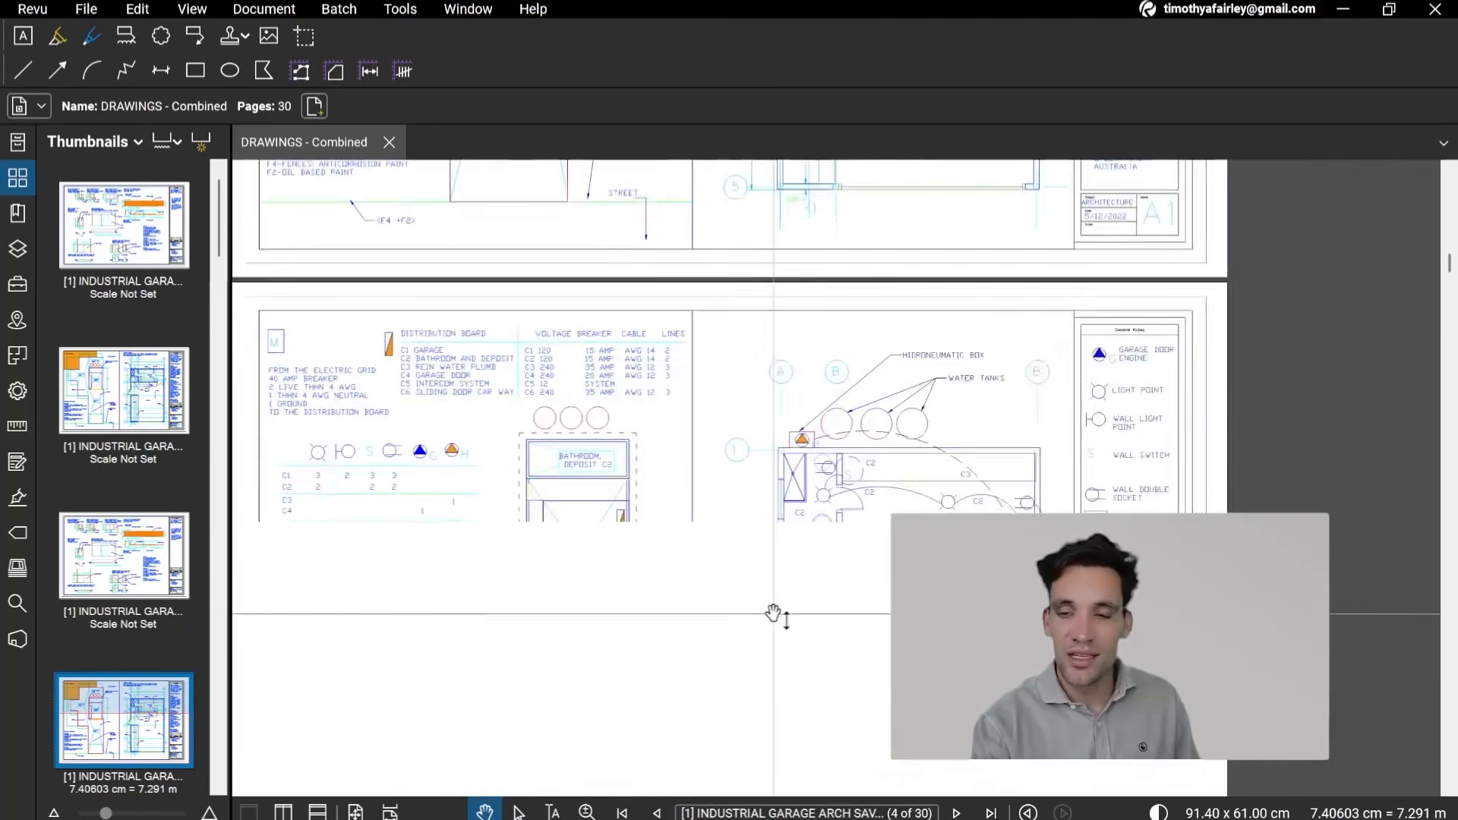
pyautogui.scroll(-8, 771, 629)
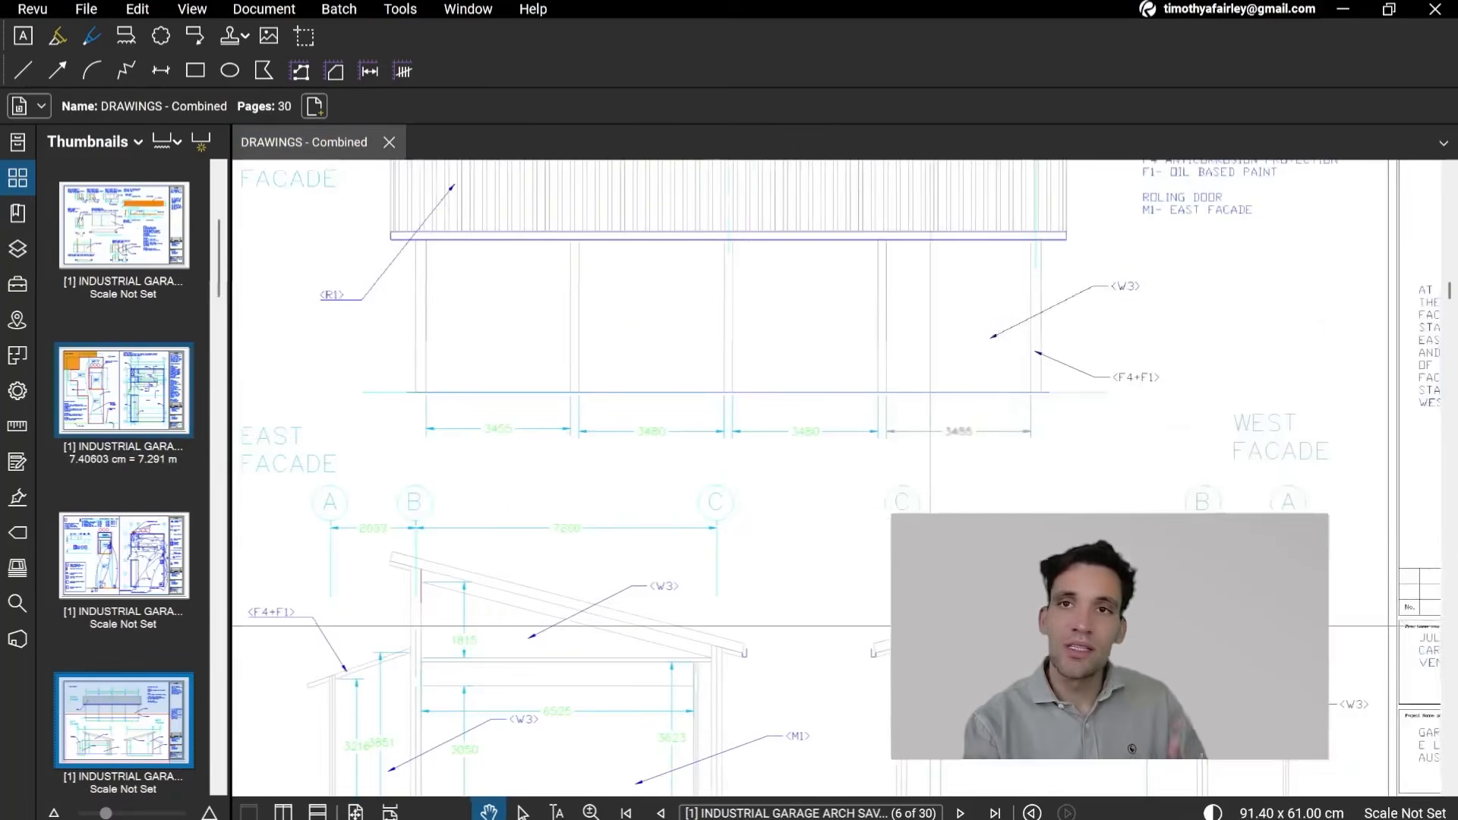
pyautogui.scroll(5, 487, 546)
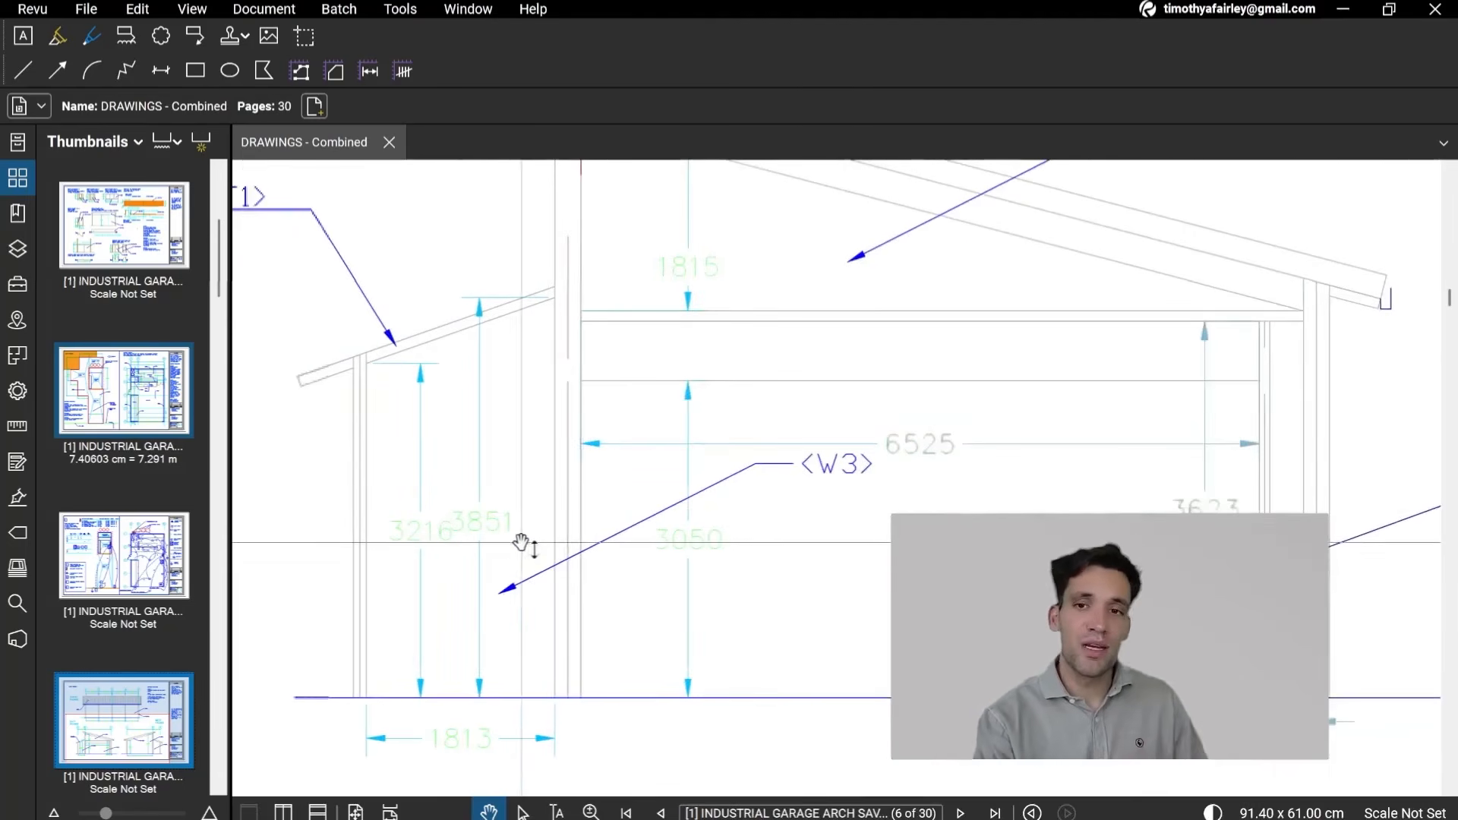
pyautogui.scroll(-2, 547, 608)
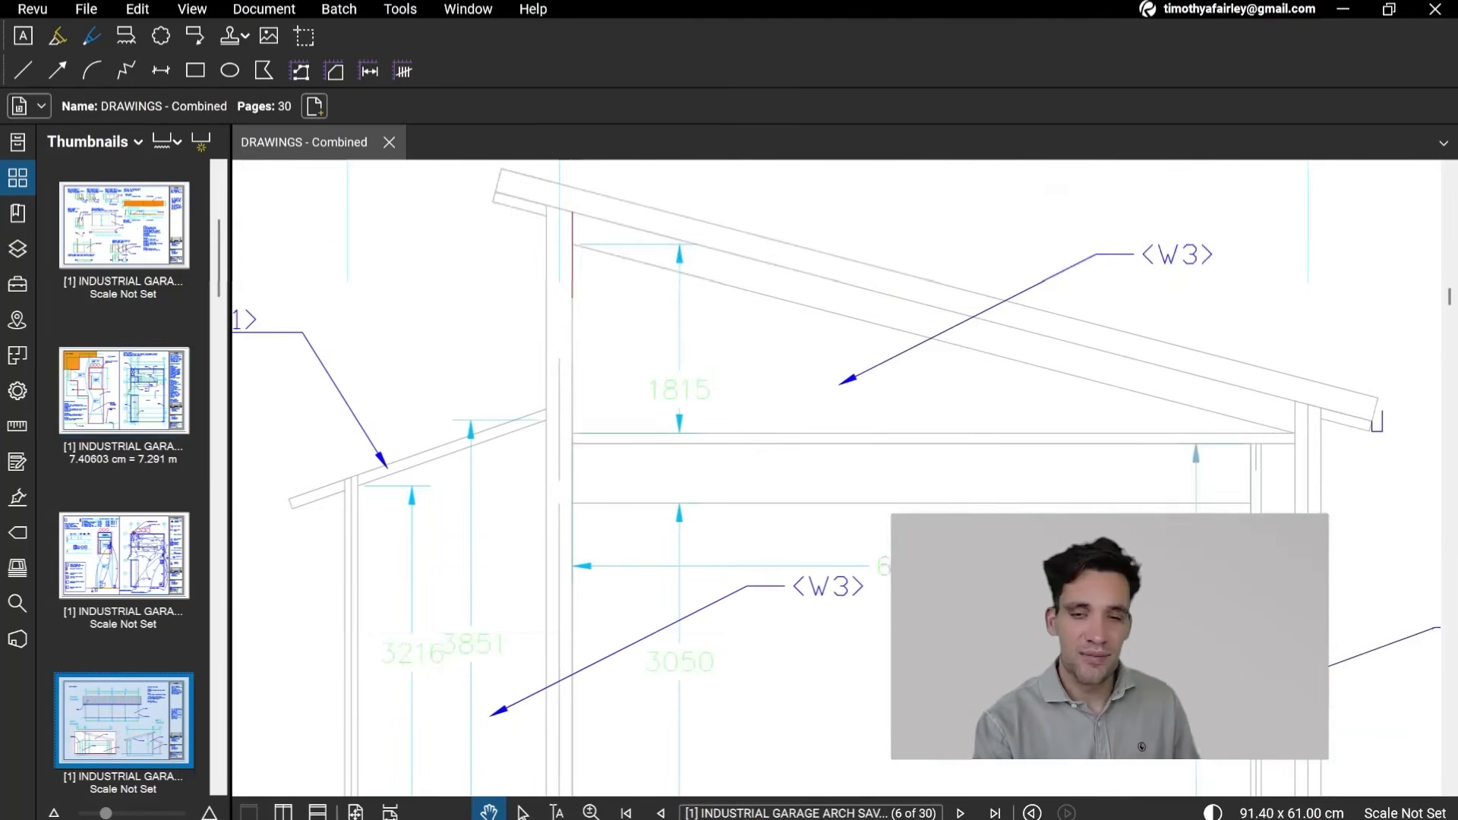
pyautogui.scroll(-2, 987, 482)
pyautogui.scroll(-2, 953, 487)
pyautogui.scroll(2, 787, 497)
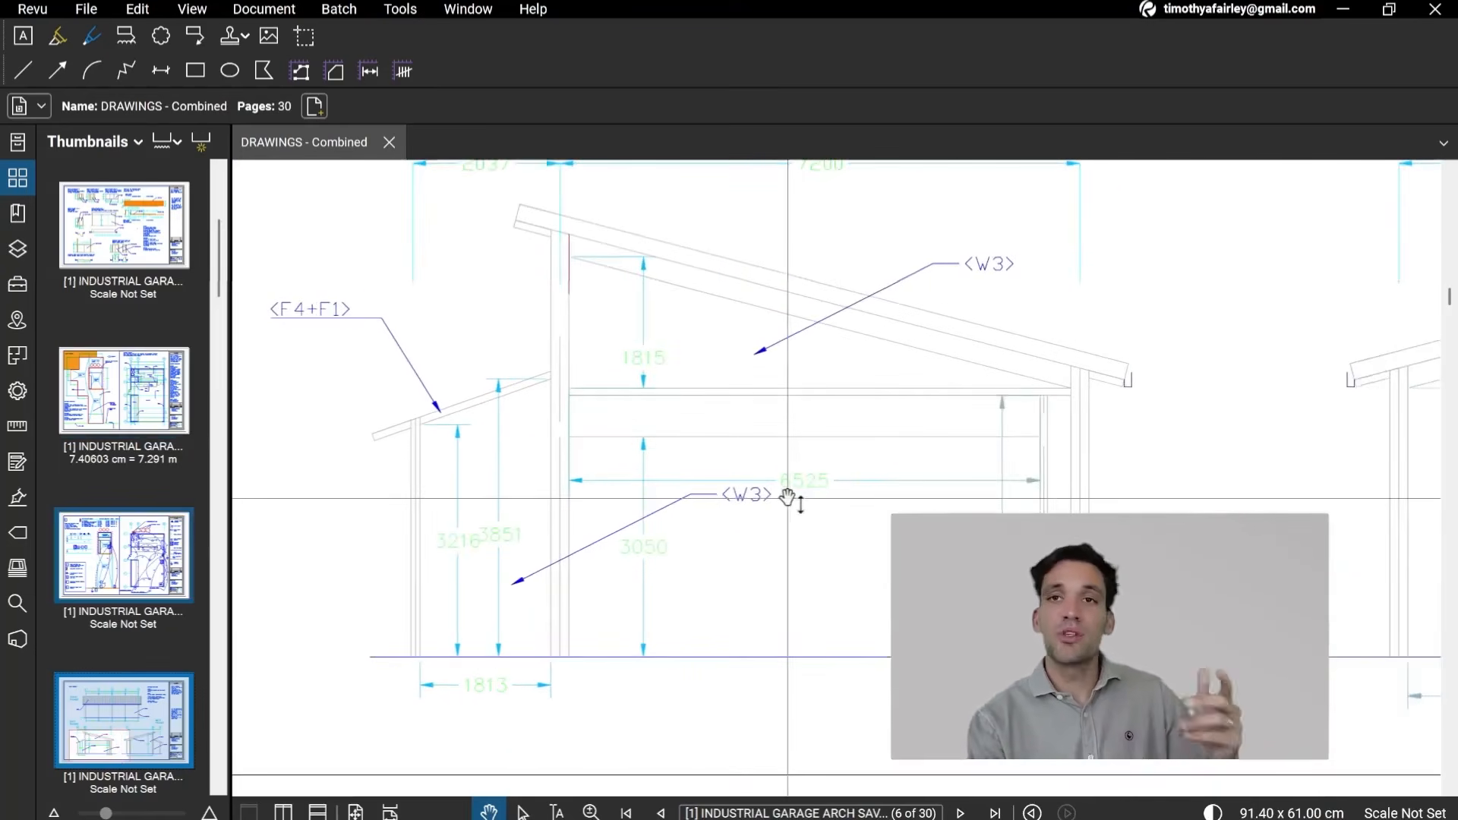
# Step: Switch to zzTakeoff, view the garage floor plan on A1 - Architecture, and widen the Takeoffs panel
pyautogui.scroll(-2, 836, 498)
pyautogui.scroll(-1, 889, 372)
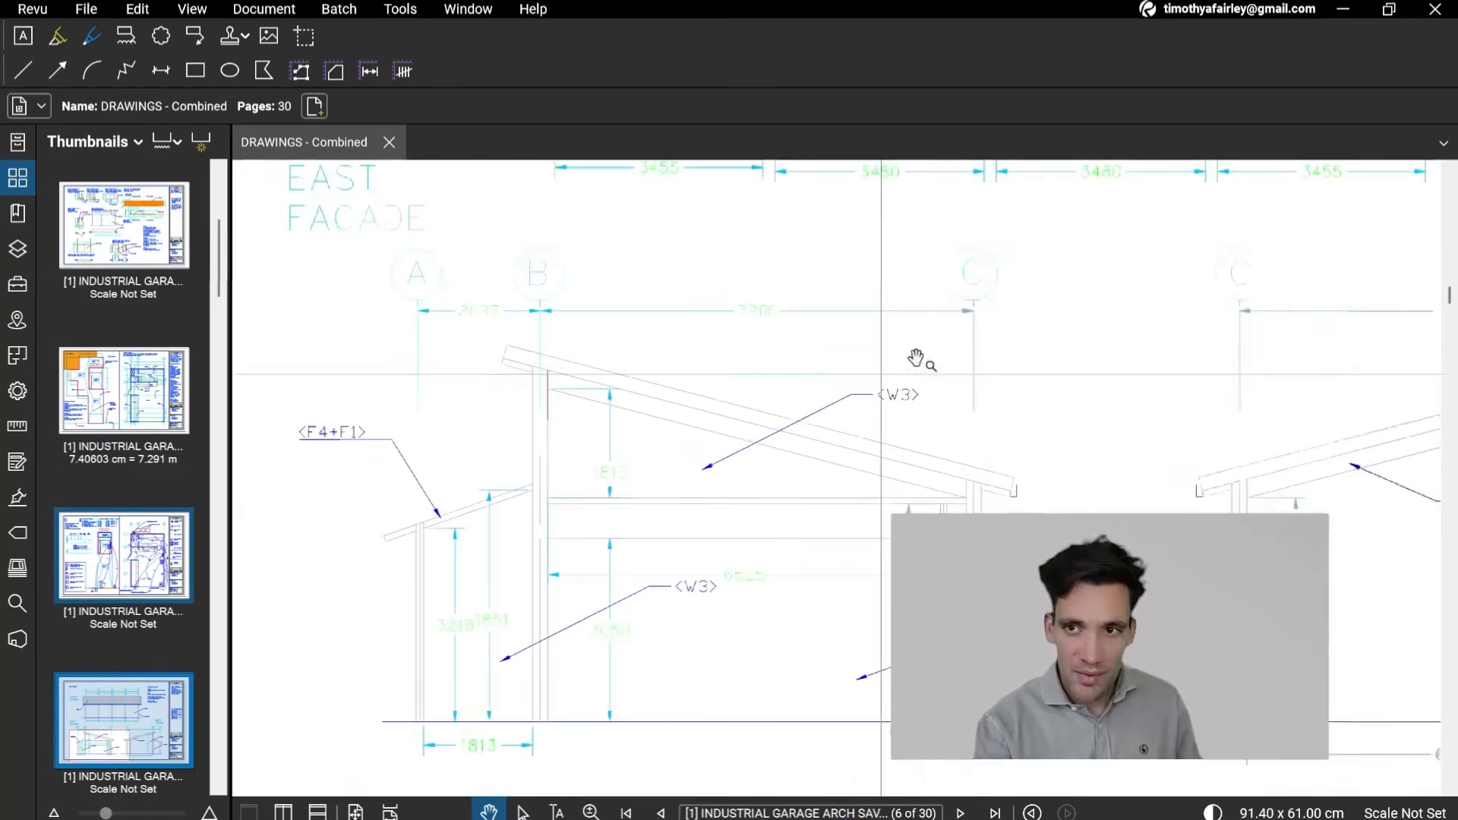
pyautogui.moveTo(916, 359); pyautogui.dragTo(866, 396)
pyautogui.moveTo(752, 819)
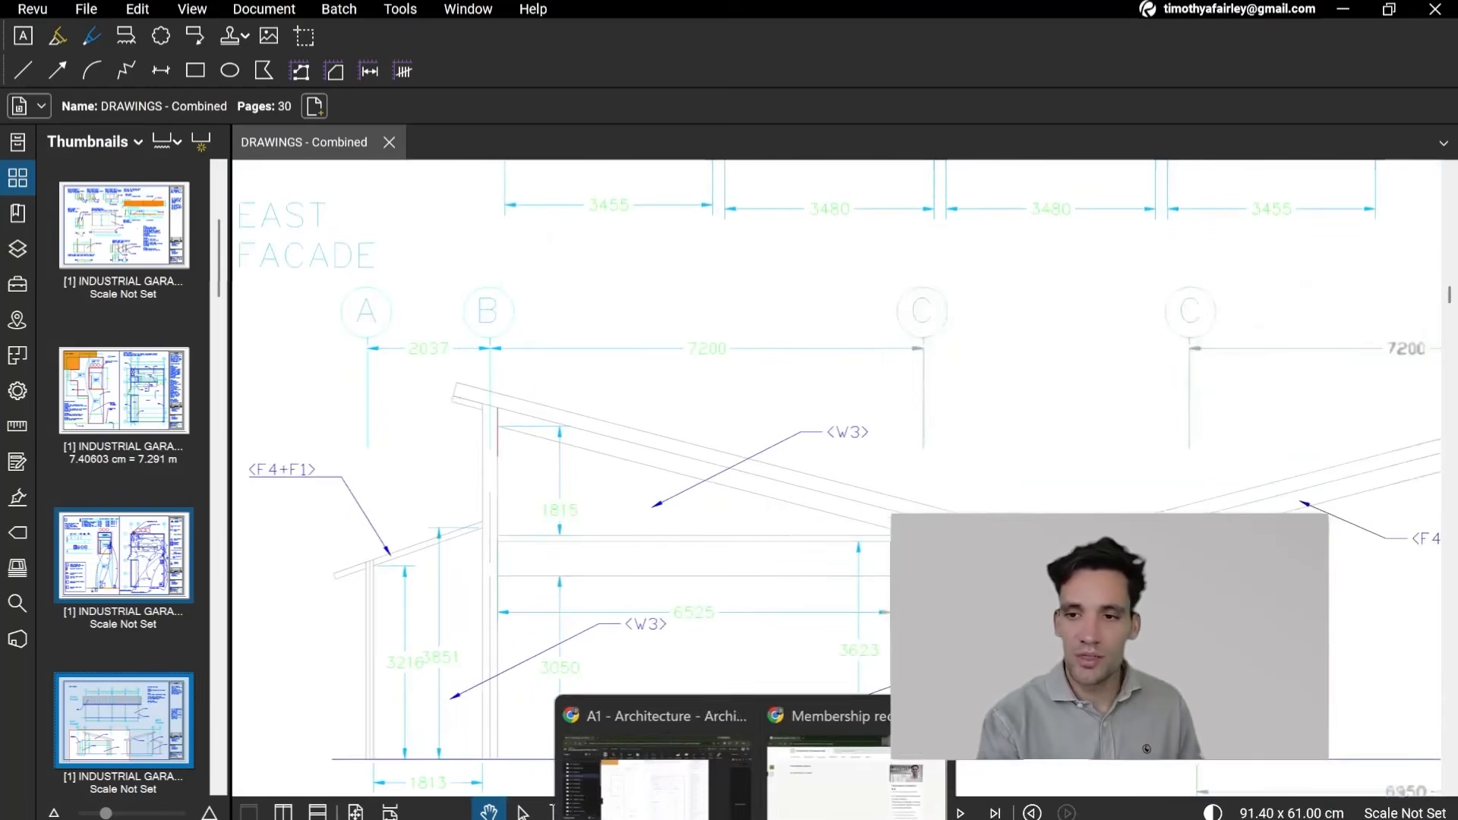
pyautogui.click(661, 752)
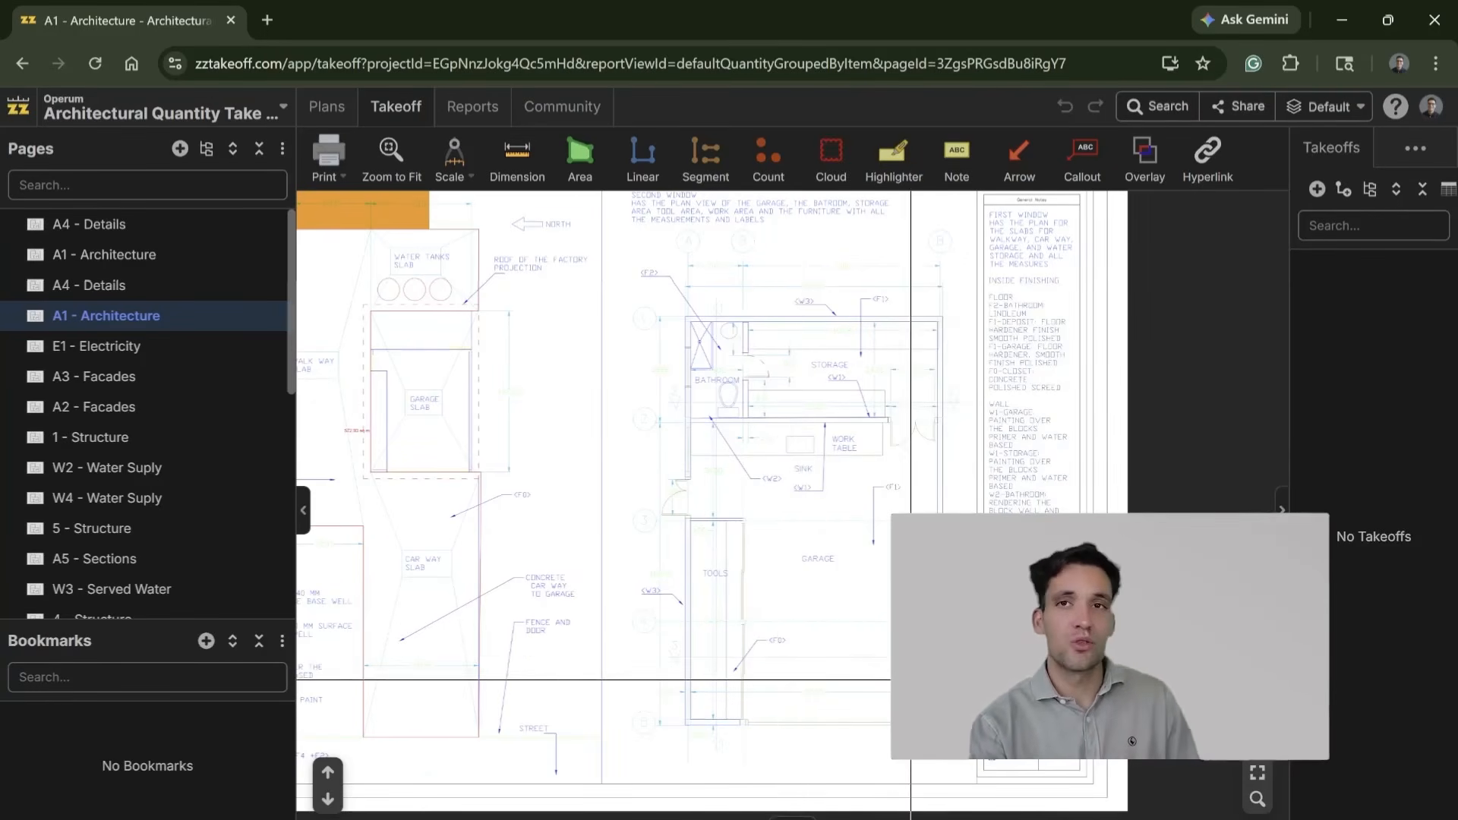
pyautogui.scroll(3, 846, 583)
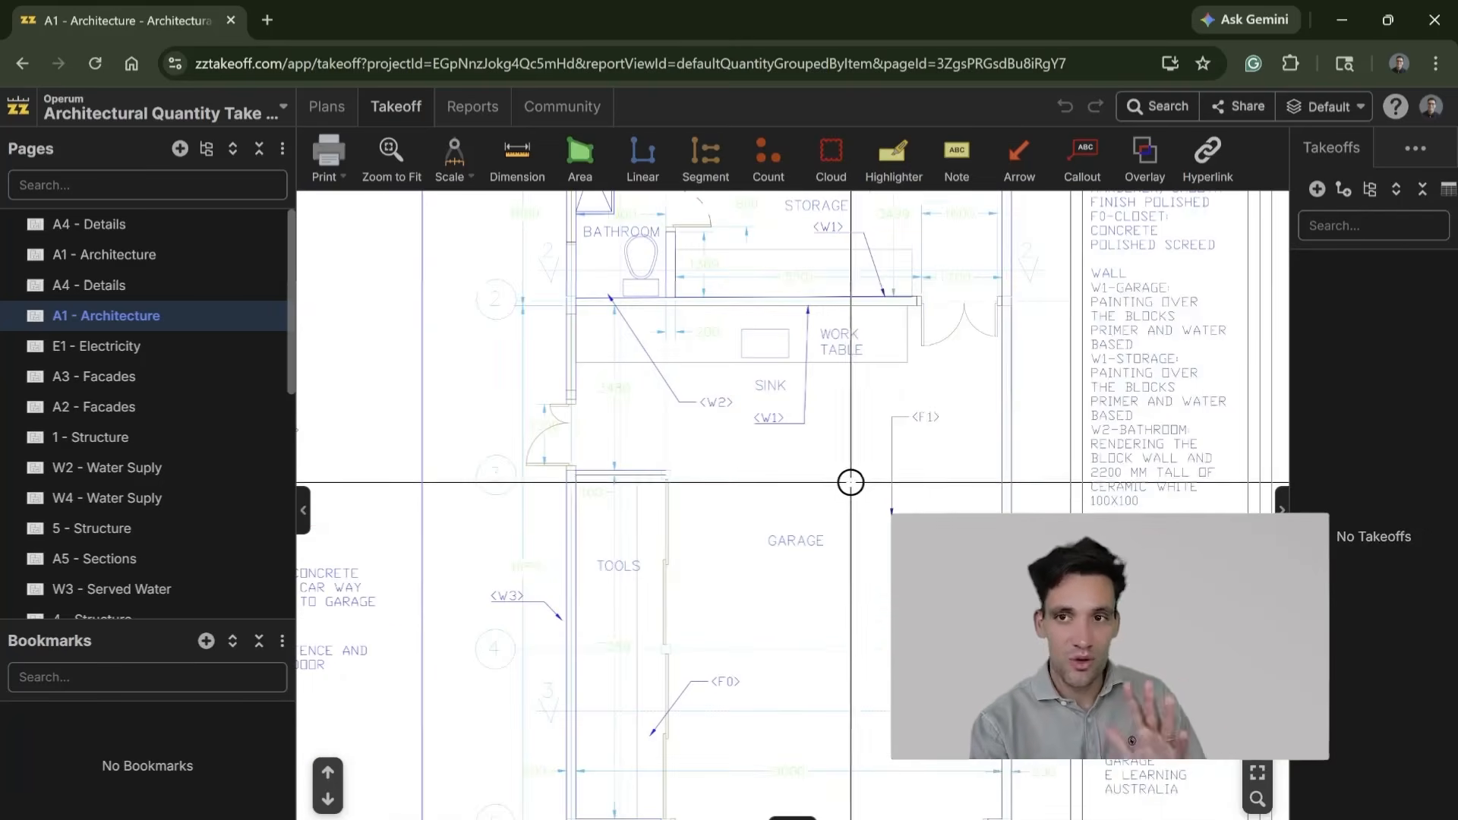
pyautogui.scroll(3, 853, 479)
pyautogui.scroll(-4, 628, 422)
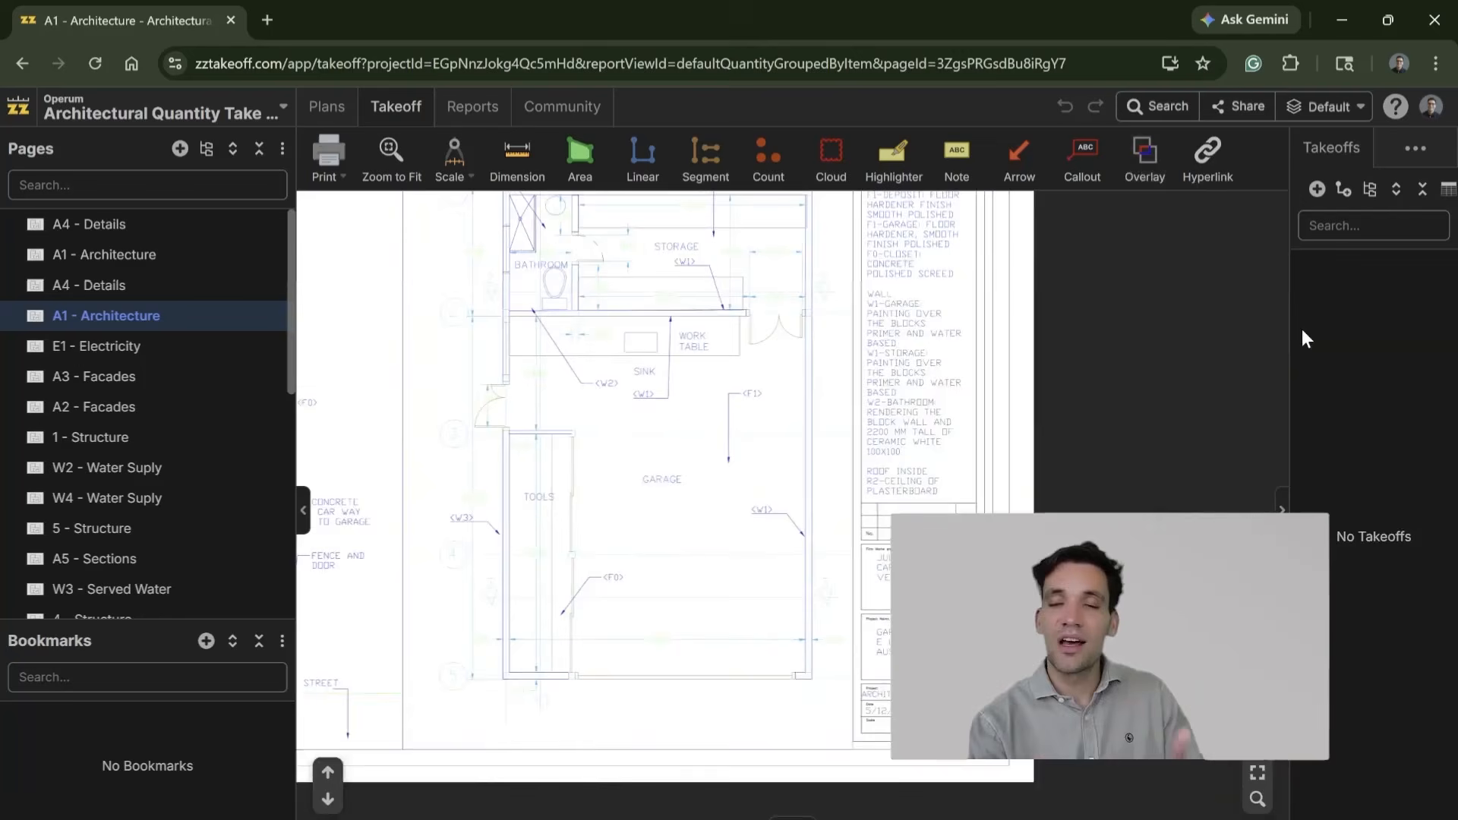
pyautogui.moveTo(1289, 327); pyautogui.dragTo(1130, 335)
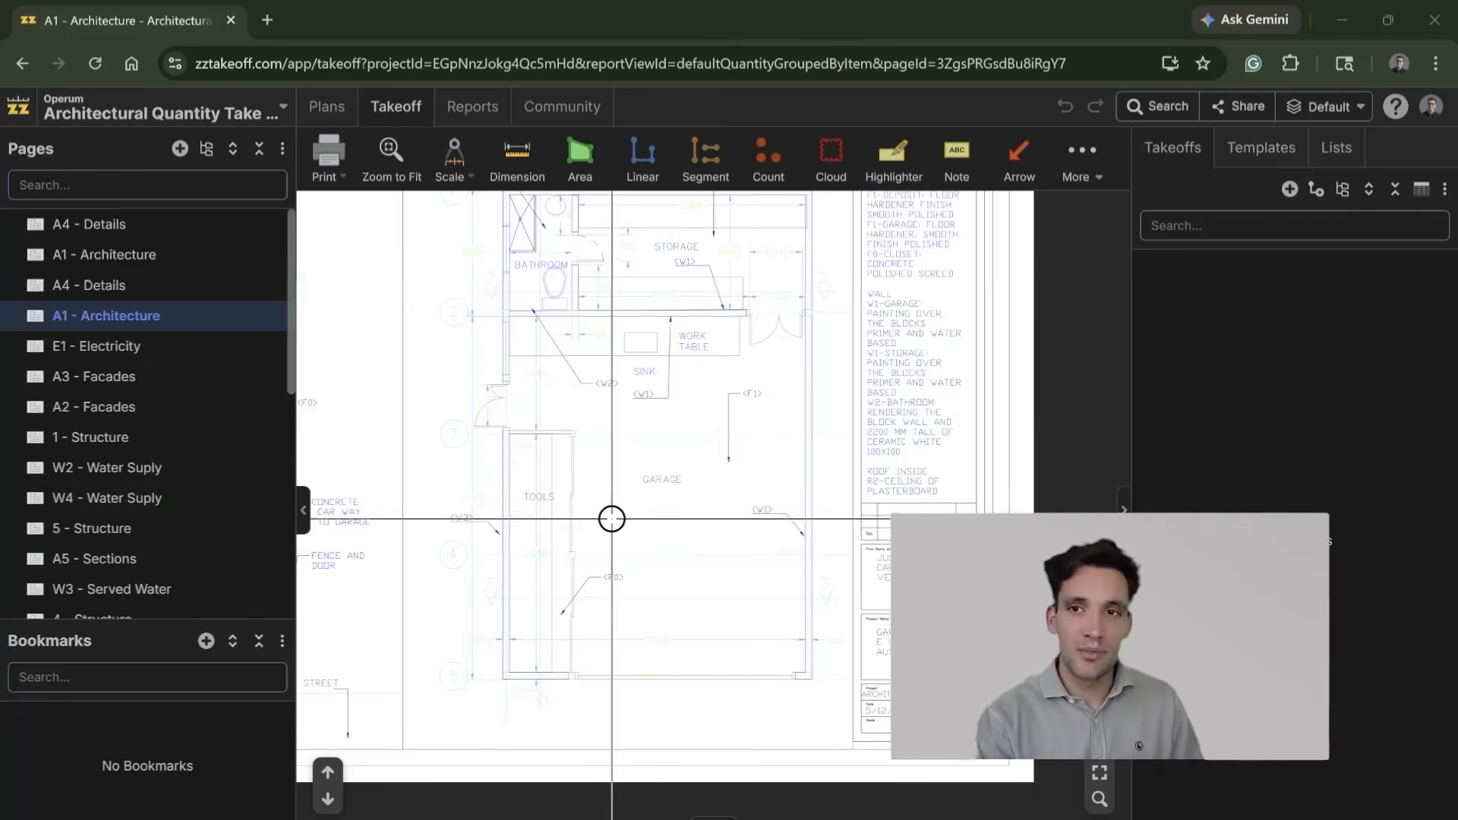
pyautogui.moveTo(631, 530); pyautogui.dragTo(683, 569)
# Step: Switch to the Architectural QTO workbook in Excel and look over the W3 external block wall components on the Assemblies sheet
pyautogui.click(653, 819)
pyautogui.scroll(1, 618, 718)
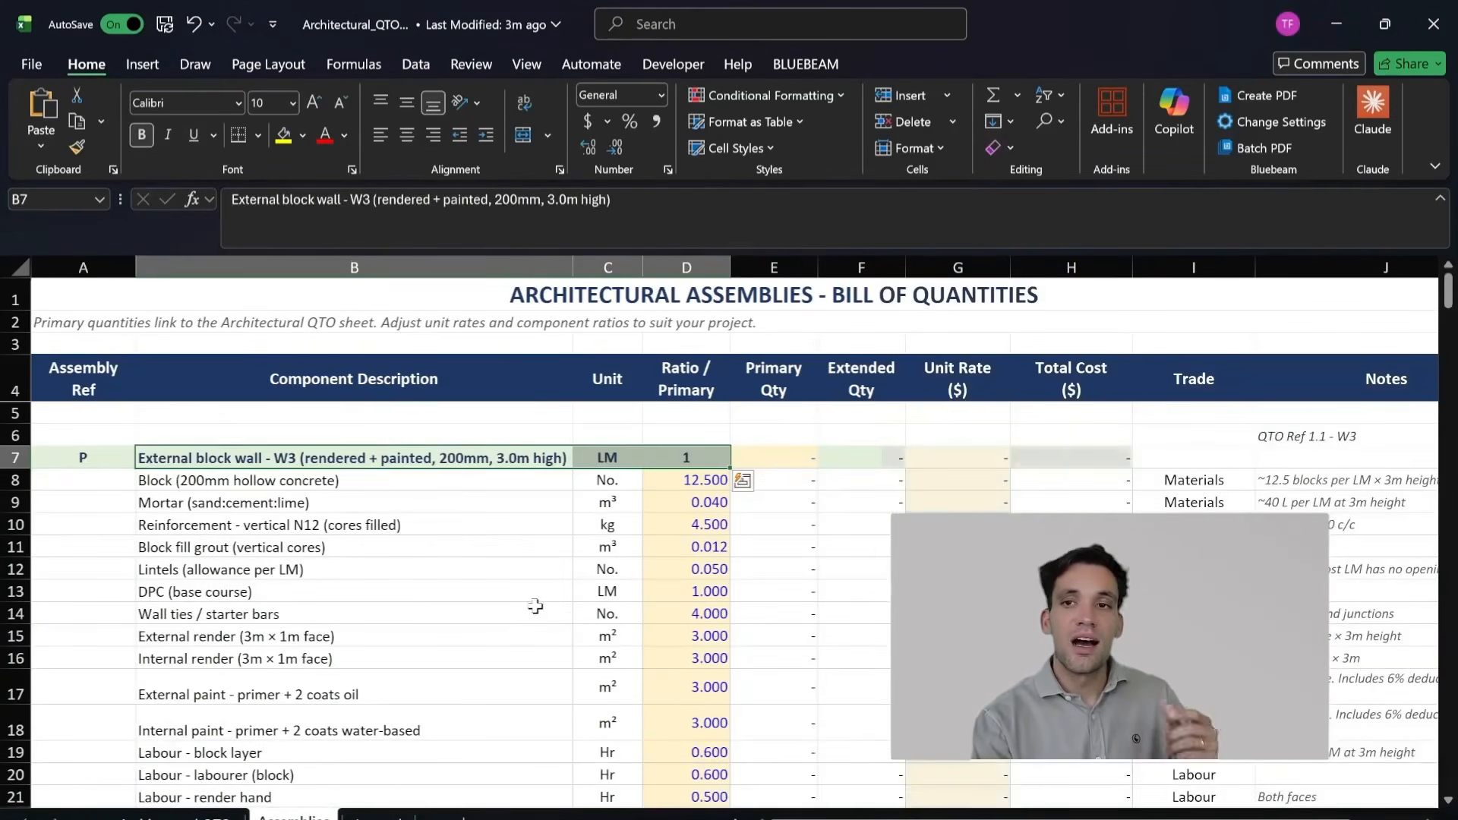
pyautogui.click(608, 635)
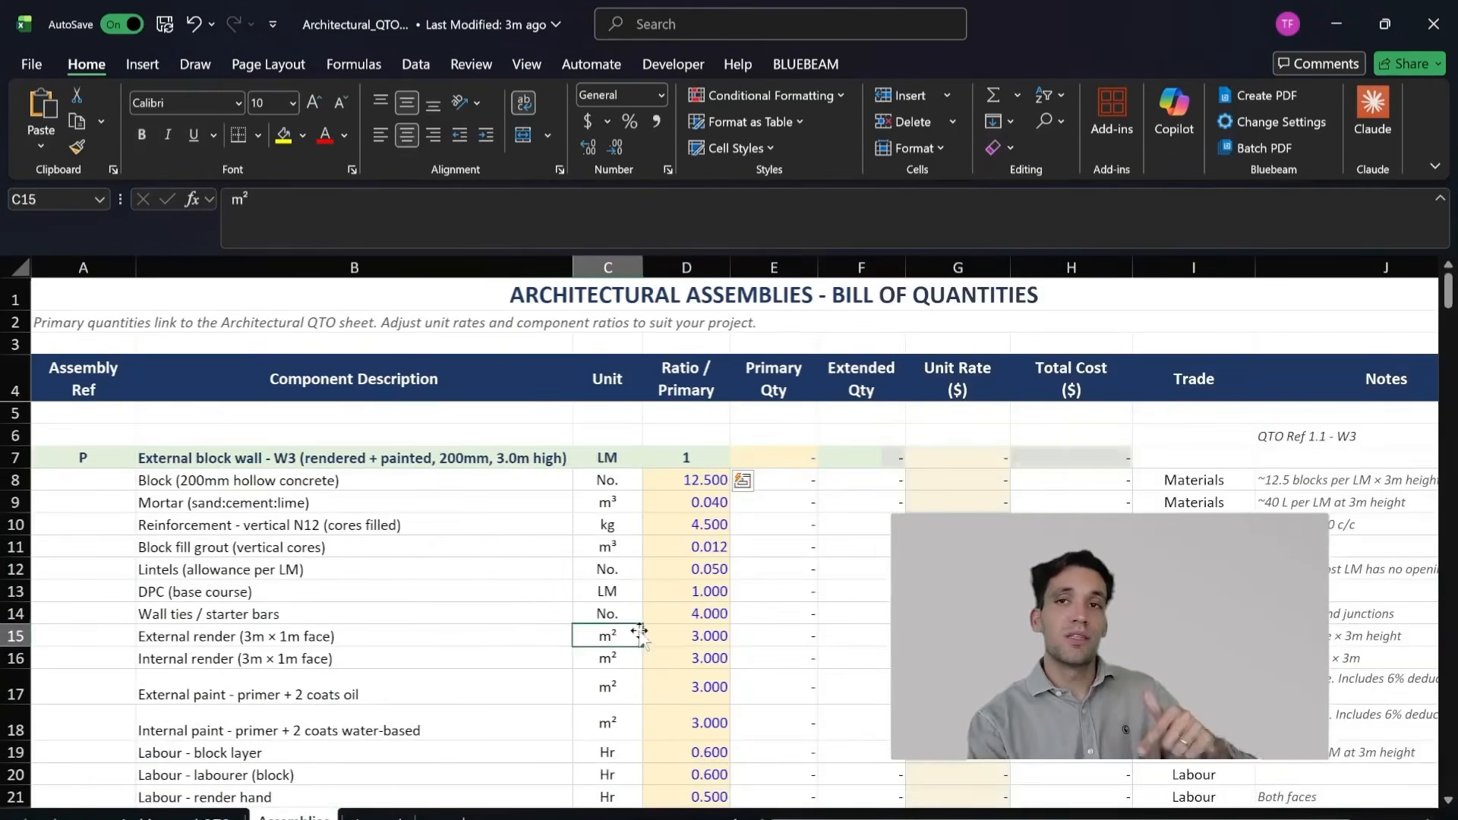
pyautogui.scroll(-2, 652, 619)
pyautogui.scroll(2, 369, 521)
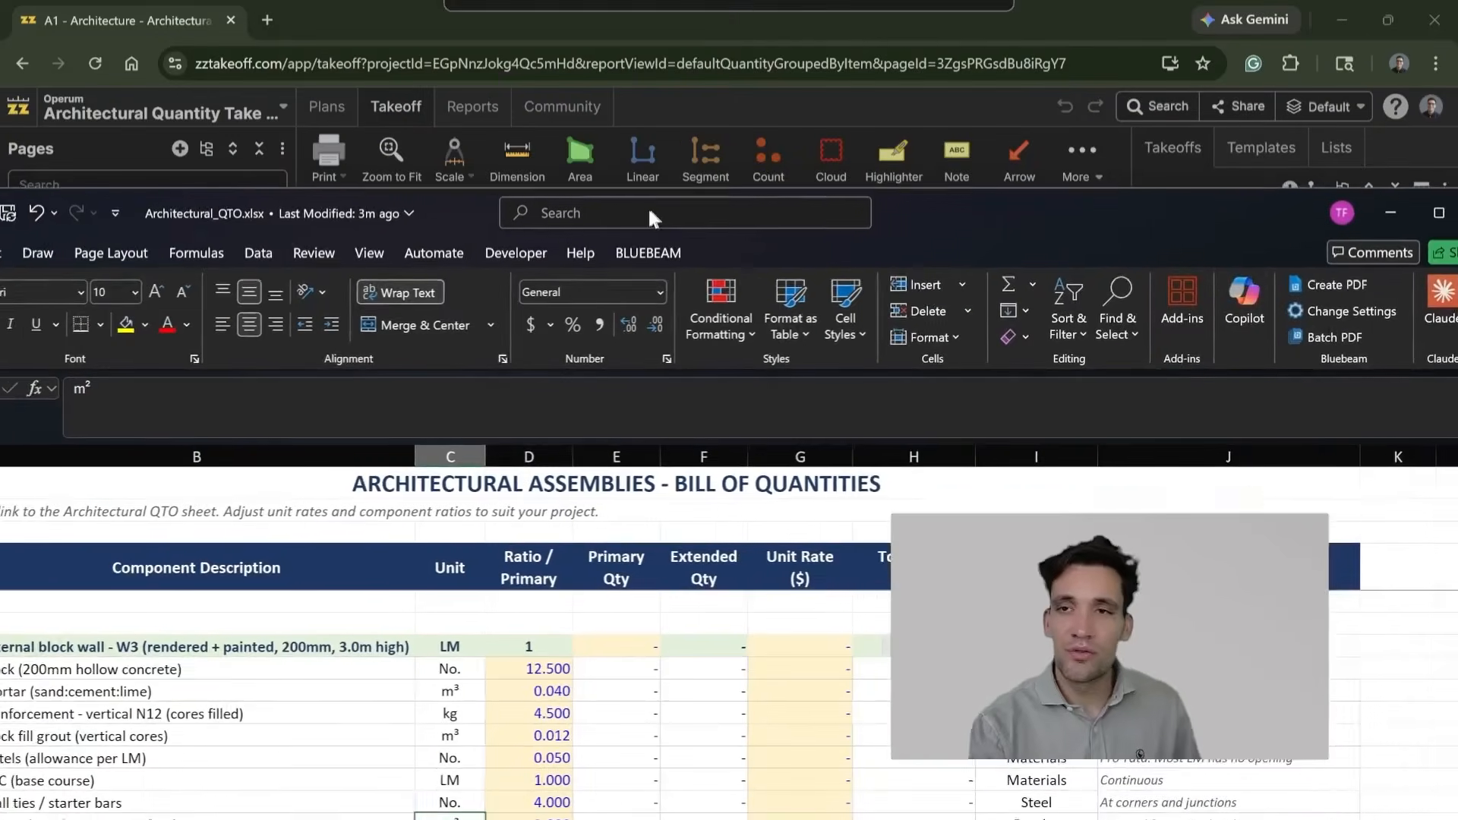
pyautogui.moveTo(649, 207); pyautogui.dragTo(614, 212)
pyautogui.moveTo(1176, 231); pyautogui.dragTo(1065, 176)
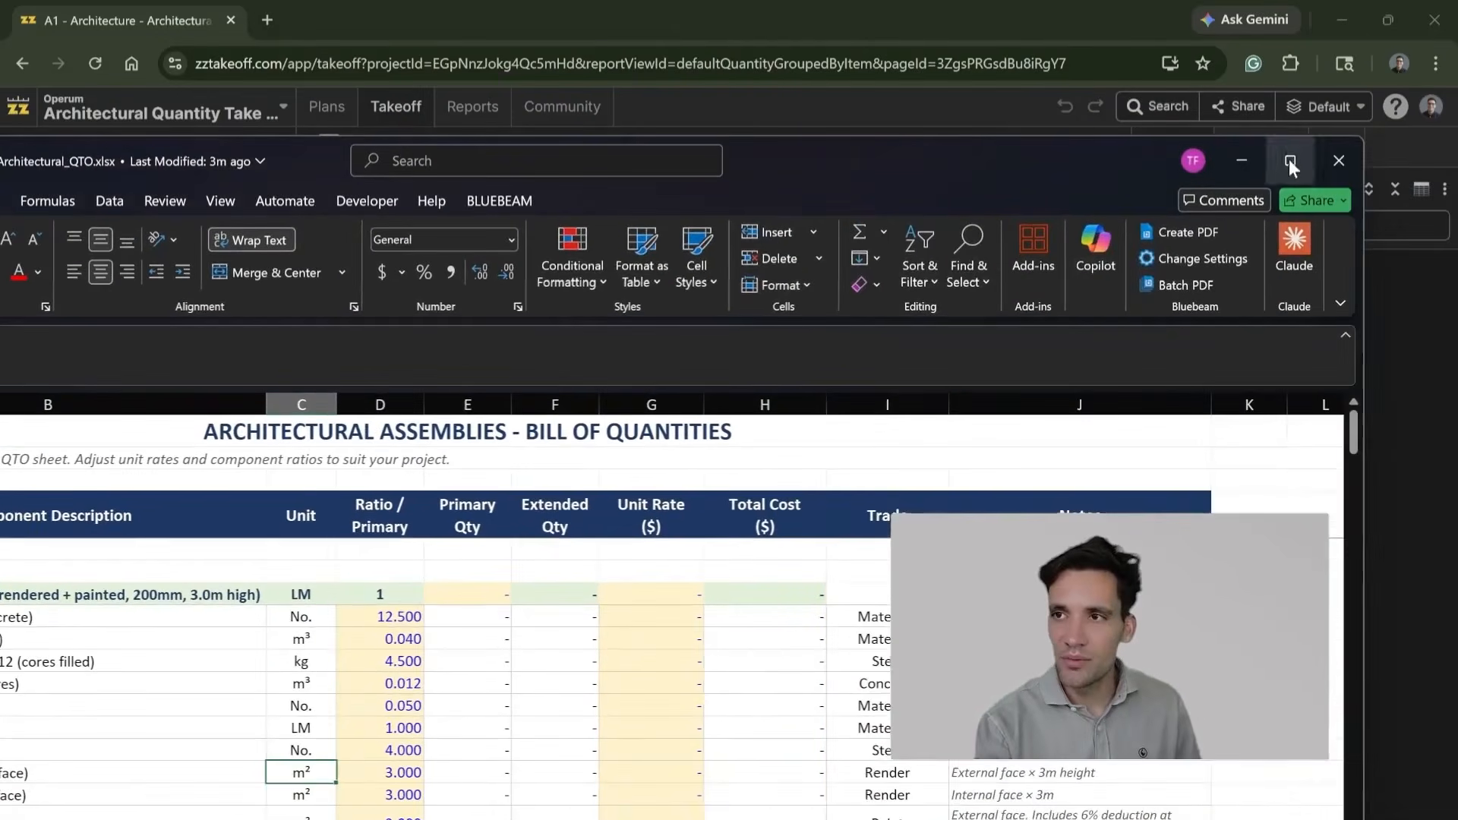
pyautogui.click(1289, 163)
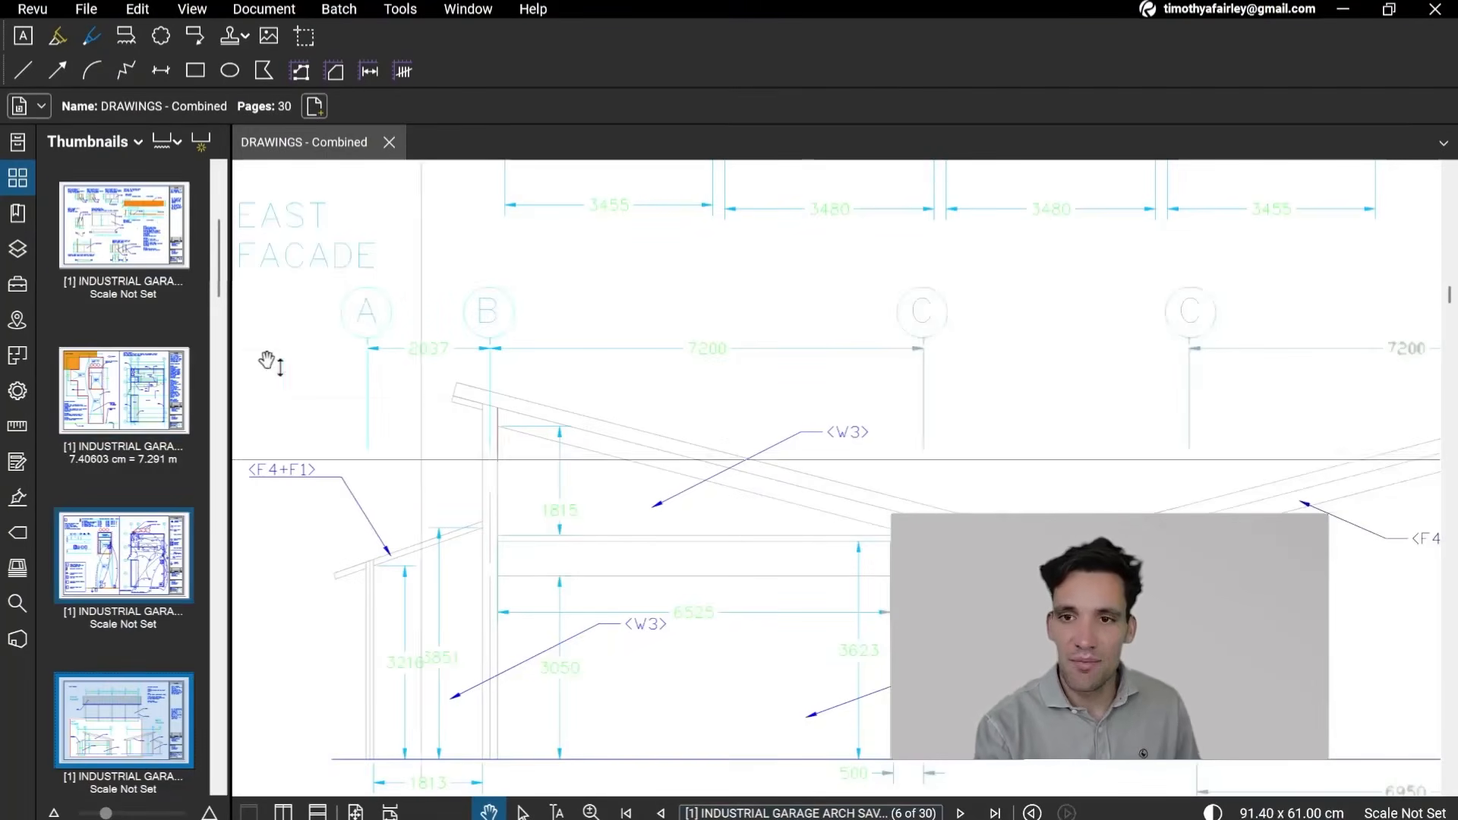
# Step: Switch to the combined drawings in Bluebeam Revu and search the current document for "W3"
pyautogui.hotkey('ctrl', 'f')
pyautogui.write('W3')
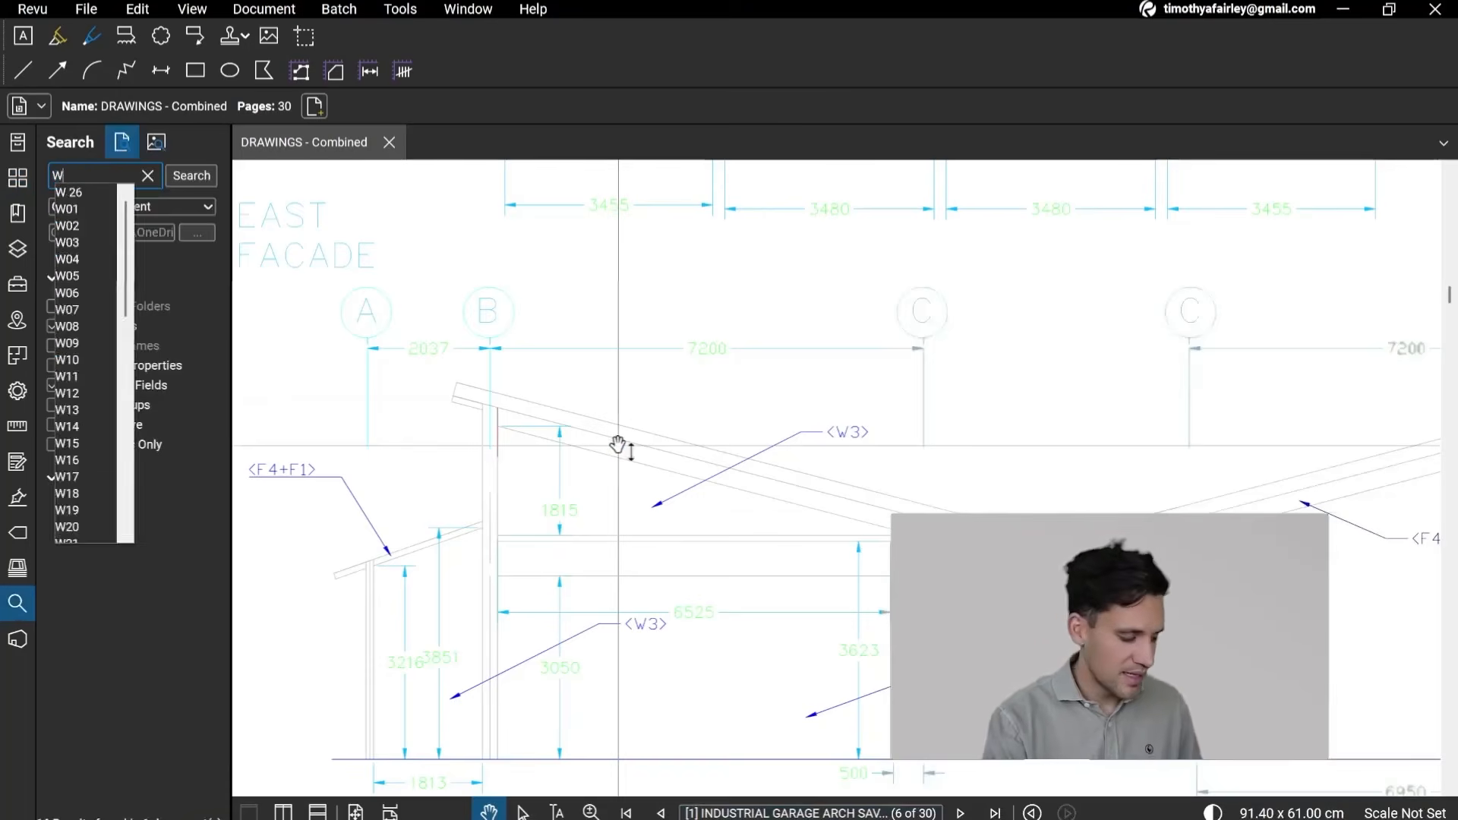
pyautogui.press('Return')
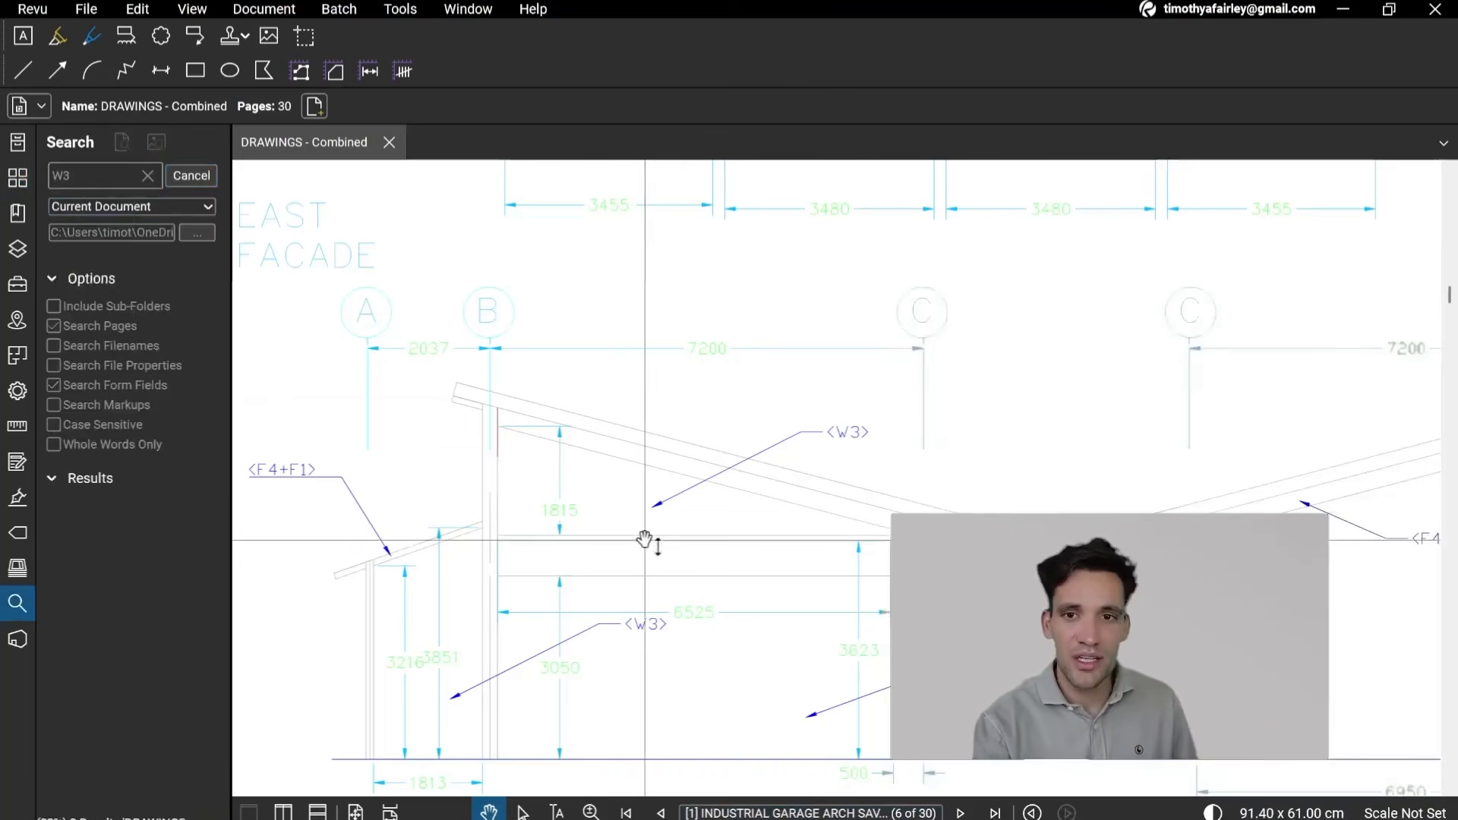
# Step: Go back to the page 2 plans and read the W3 facades entry in the outside finishing notes
pyautogui.scroll(-2, 852, 479)
pyautogui.scroll(-5, 853, 478)
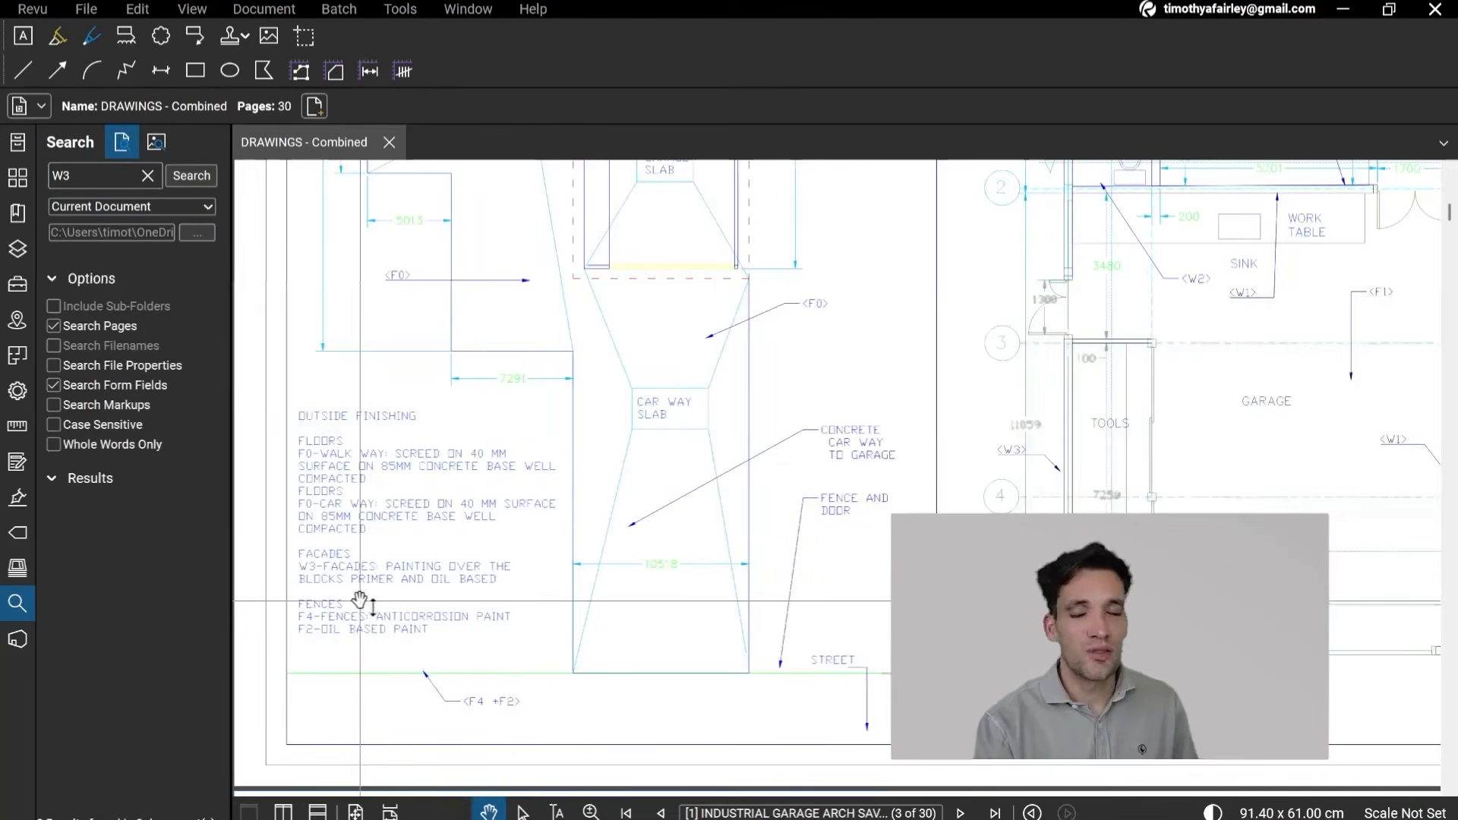
pyautogui.scroll(2, 375, 607)
pyautogui.moveTo(375, 608); pyautogui.dragTo(604, 371)
pyautogui.scroll(3, 633, 577)
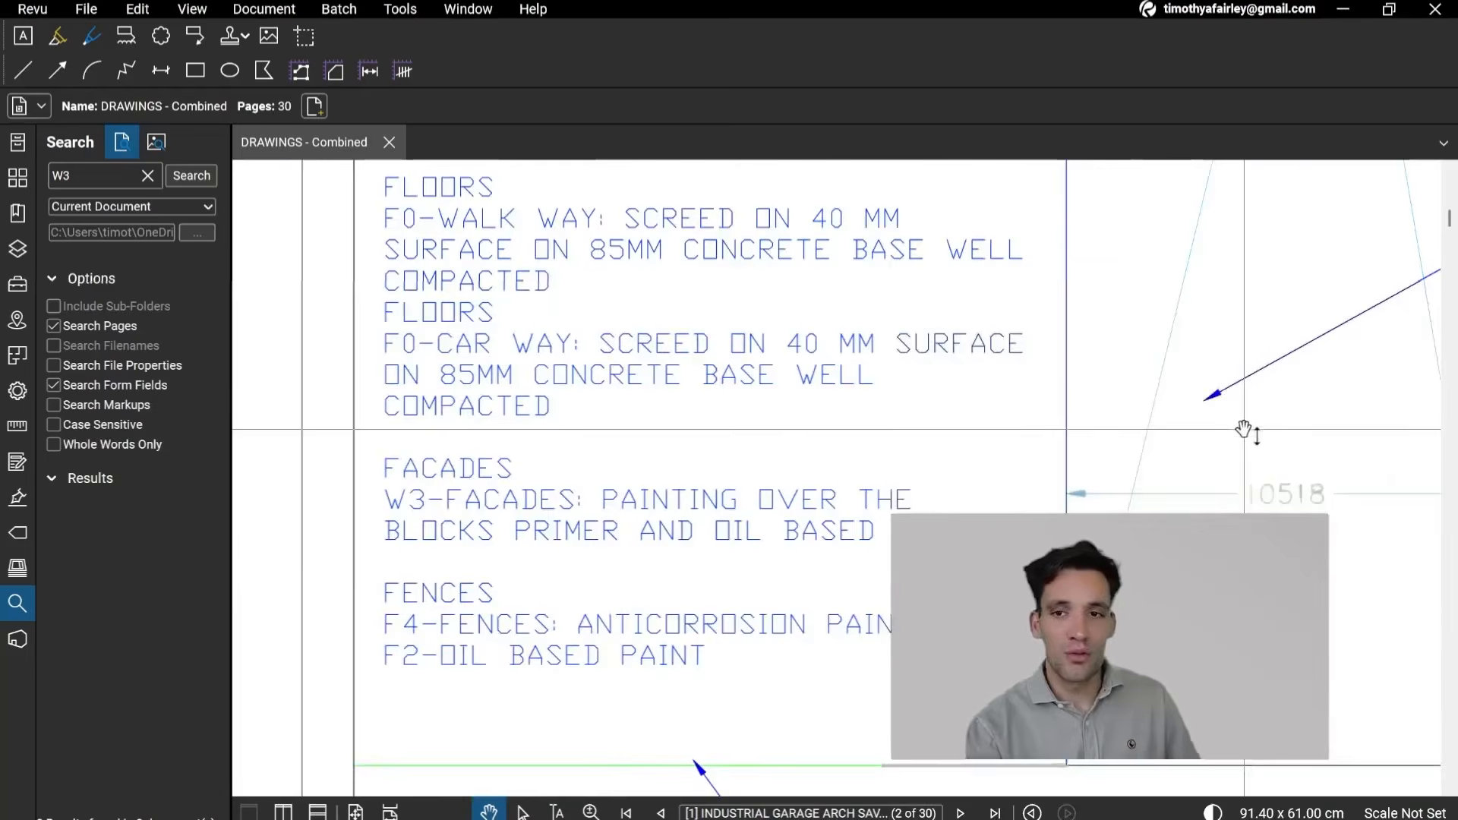
# Step: Examine the W3, W1 and W2 wall tags on the garage floor plan of page 2
pyautogui.scroll(-4, 1246, 431)
pyautogui.moveTo(1390, 462); pyautogui.dragTo(680, 617)
pyautogui.scroll(-2, 931, 589)
pyautogui.moveTo(1217, 534); pyautogui.dragTo(908, 646)
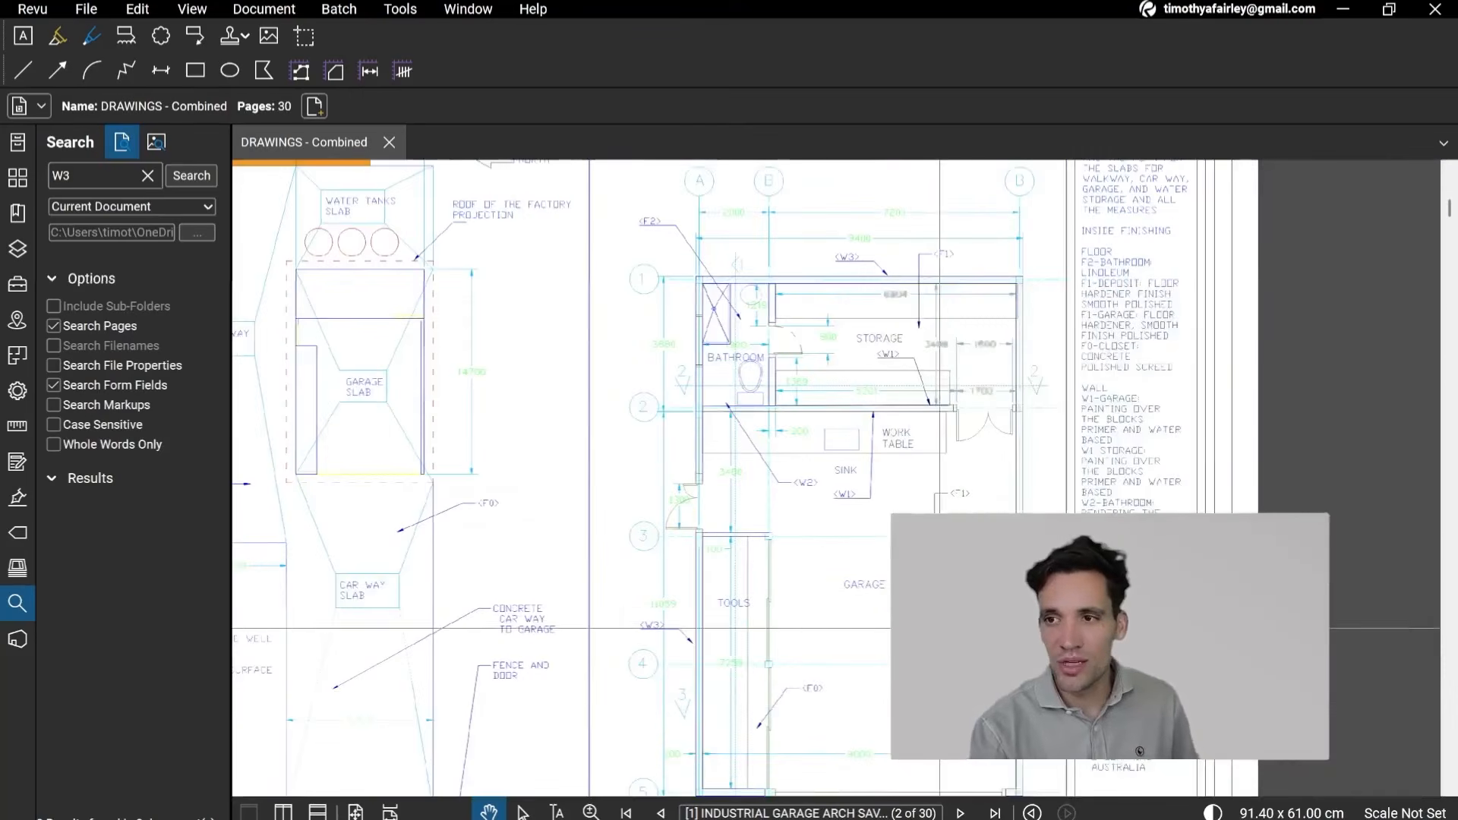
pyautogui.moveTo(758, 573); pyautogui.dragTo(942, 686)
pyautogui.moveTo(851, 645); pyautogui.dragTo(808, 361)
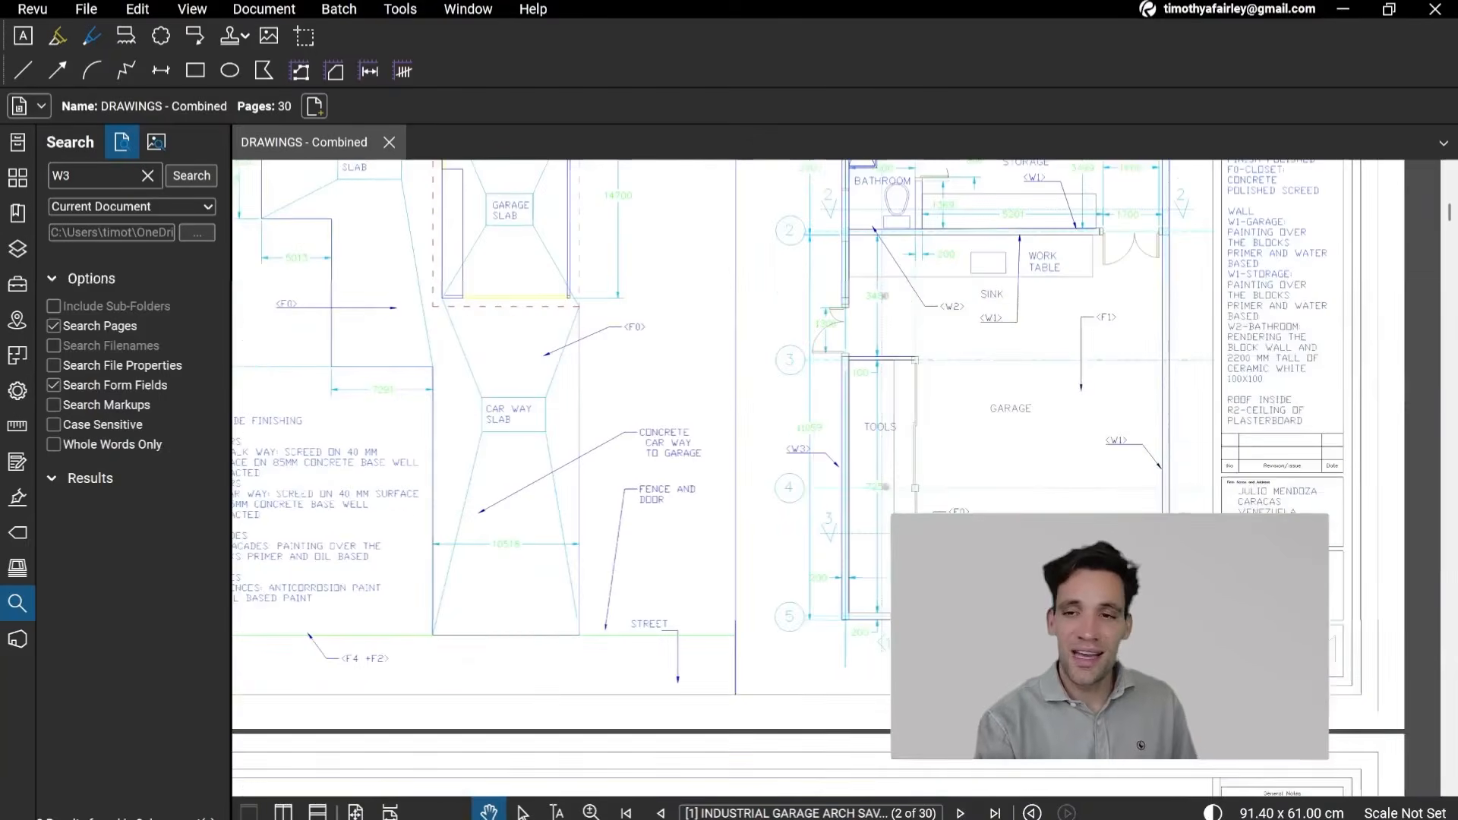
# Step: Switch to the Excel Assemblies sheet and examine the 200mm hollow concrete block row's ratio and its blocks-per-metre note
pyautogui.hotkey('alt', 'Tab')
pyautogui.click(573, 508)
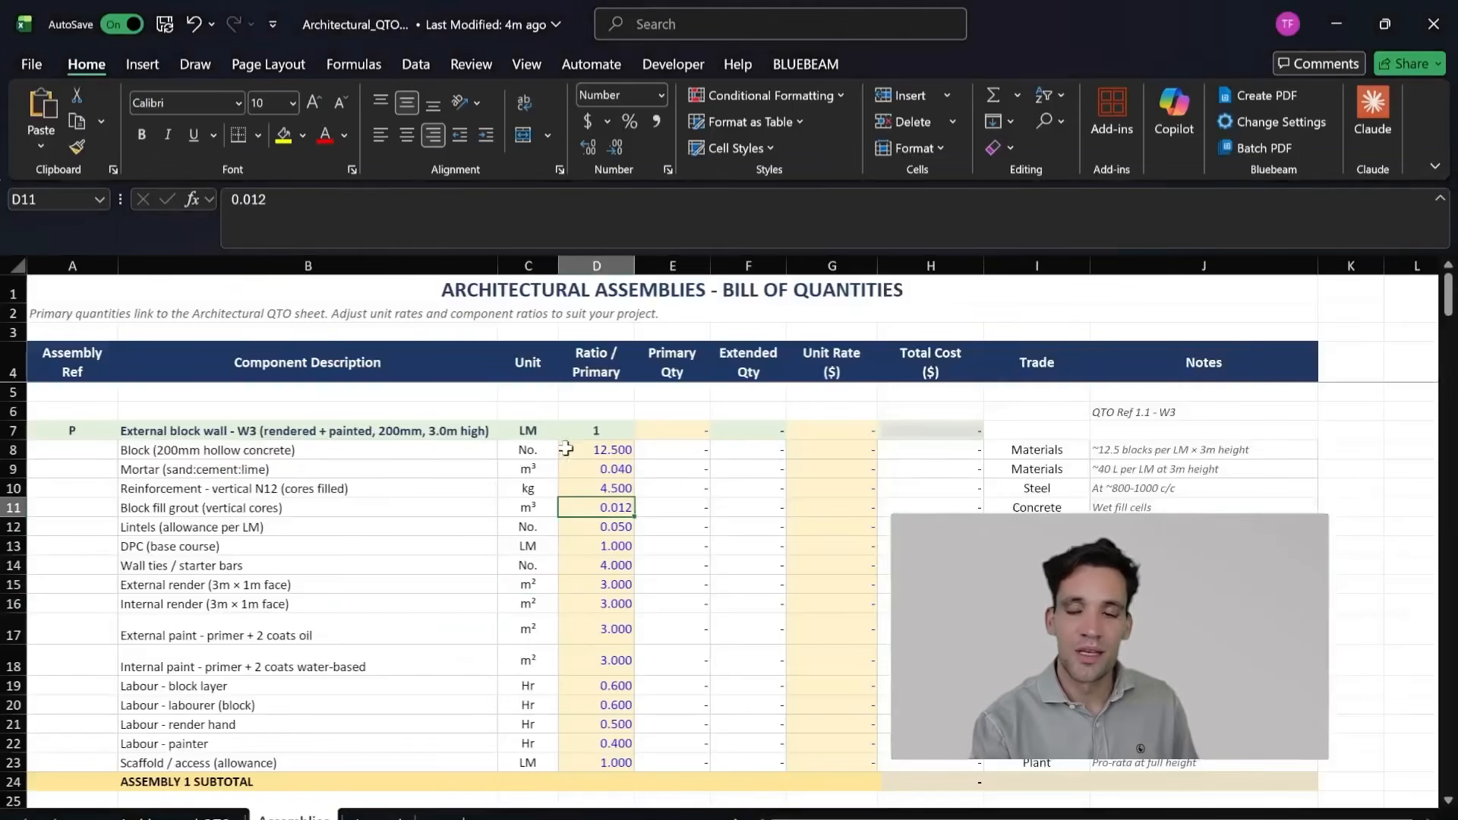
pyautogui.click(470, 449)
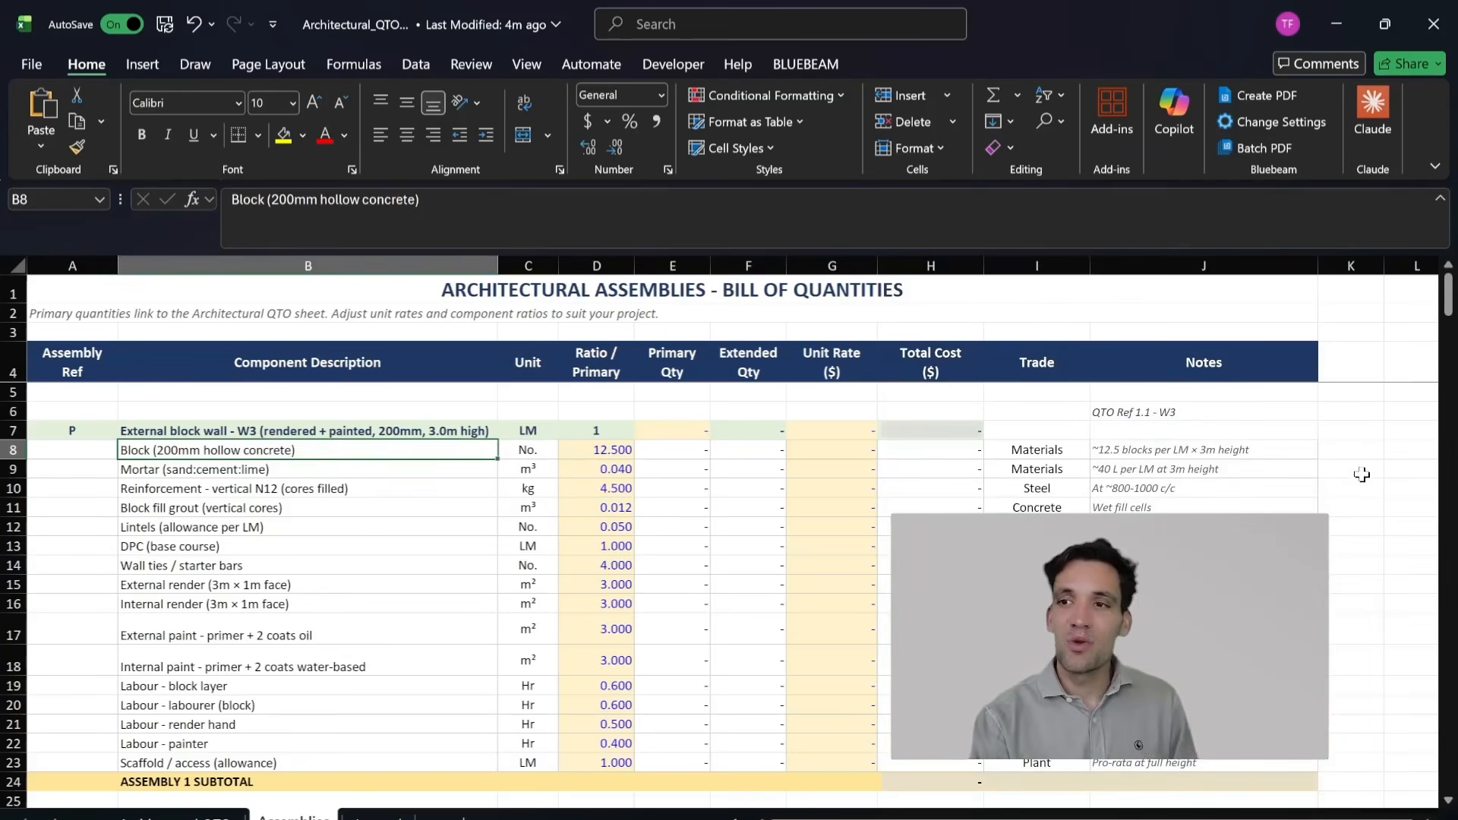
pyautogui.click(1233, 449)
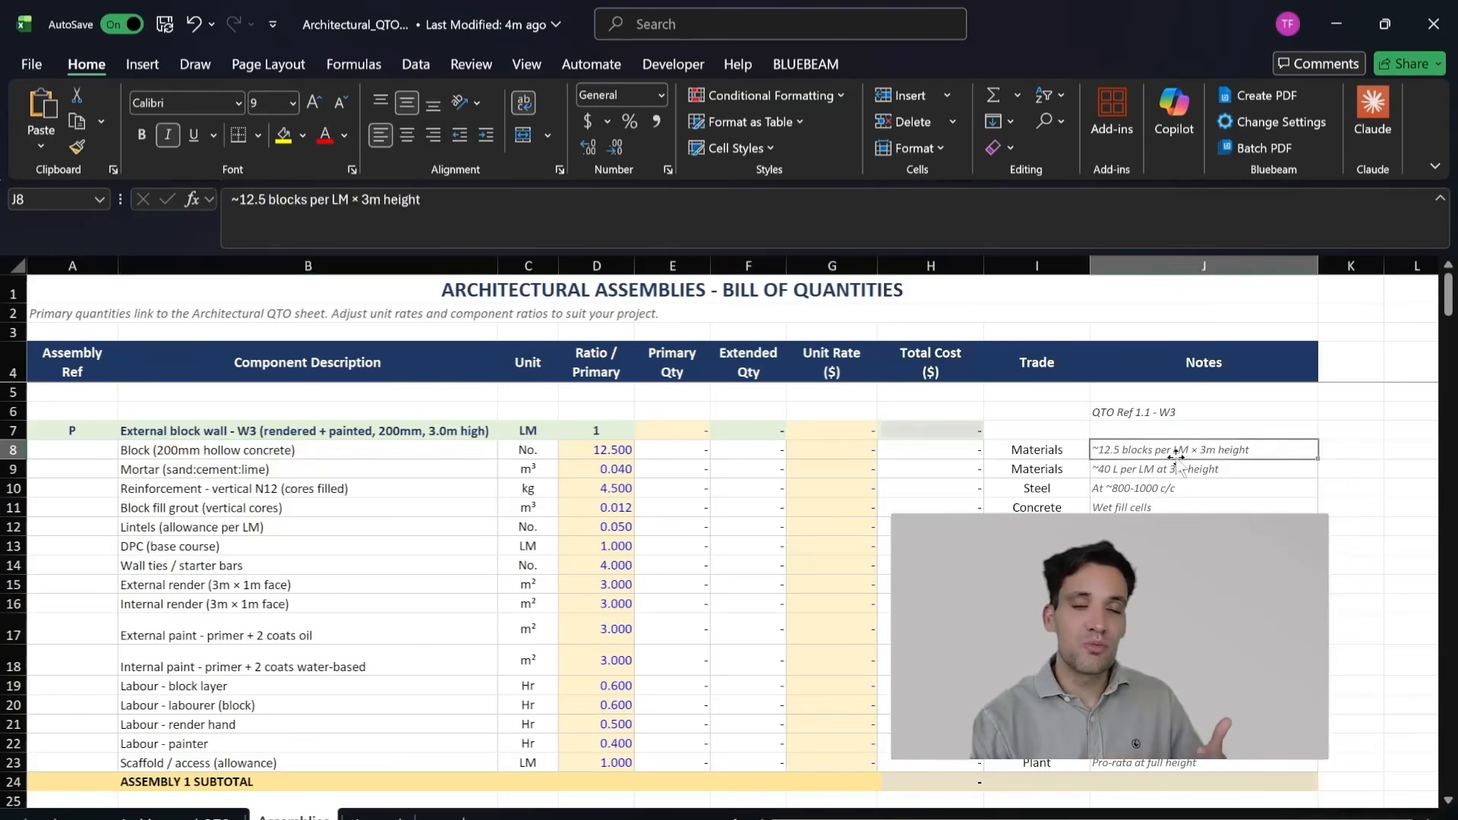
pyautogui.moveTo(377, 468); pyautogui.dragTo(376, 449)
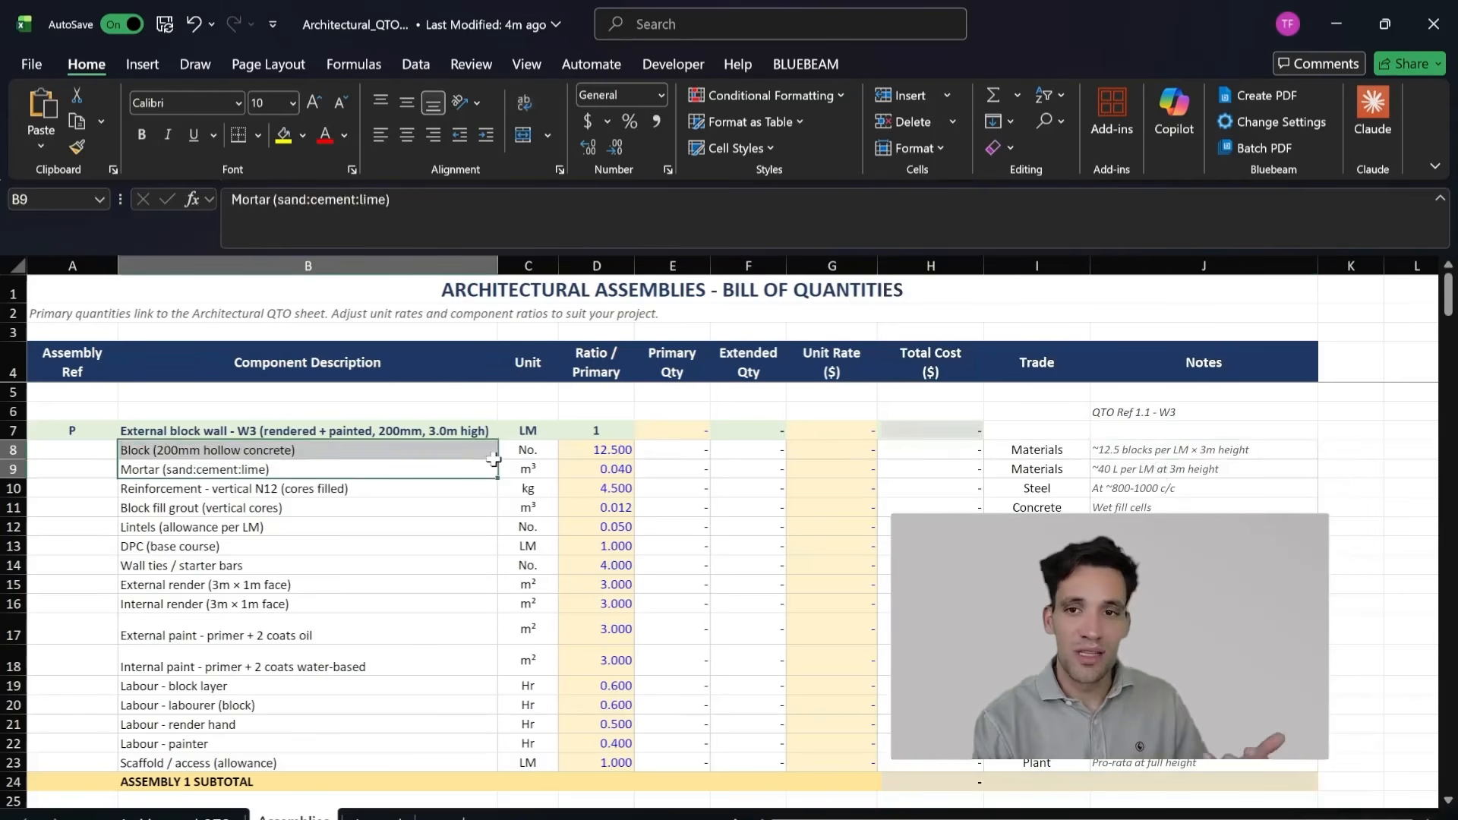
pyautogui.click(1227, 453)
pyautogui.moveTo(1227, 453); pyautogui.dragTo(596, 450)
pyautogui.click(595, 451)
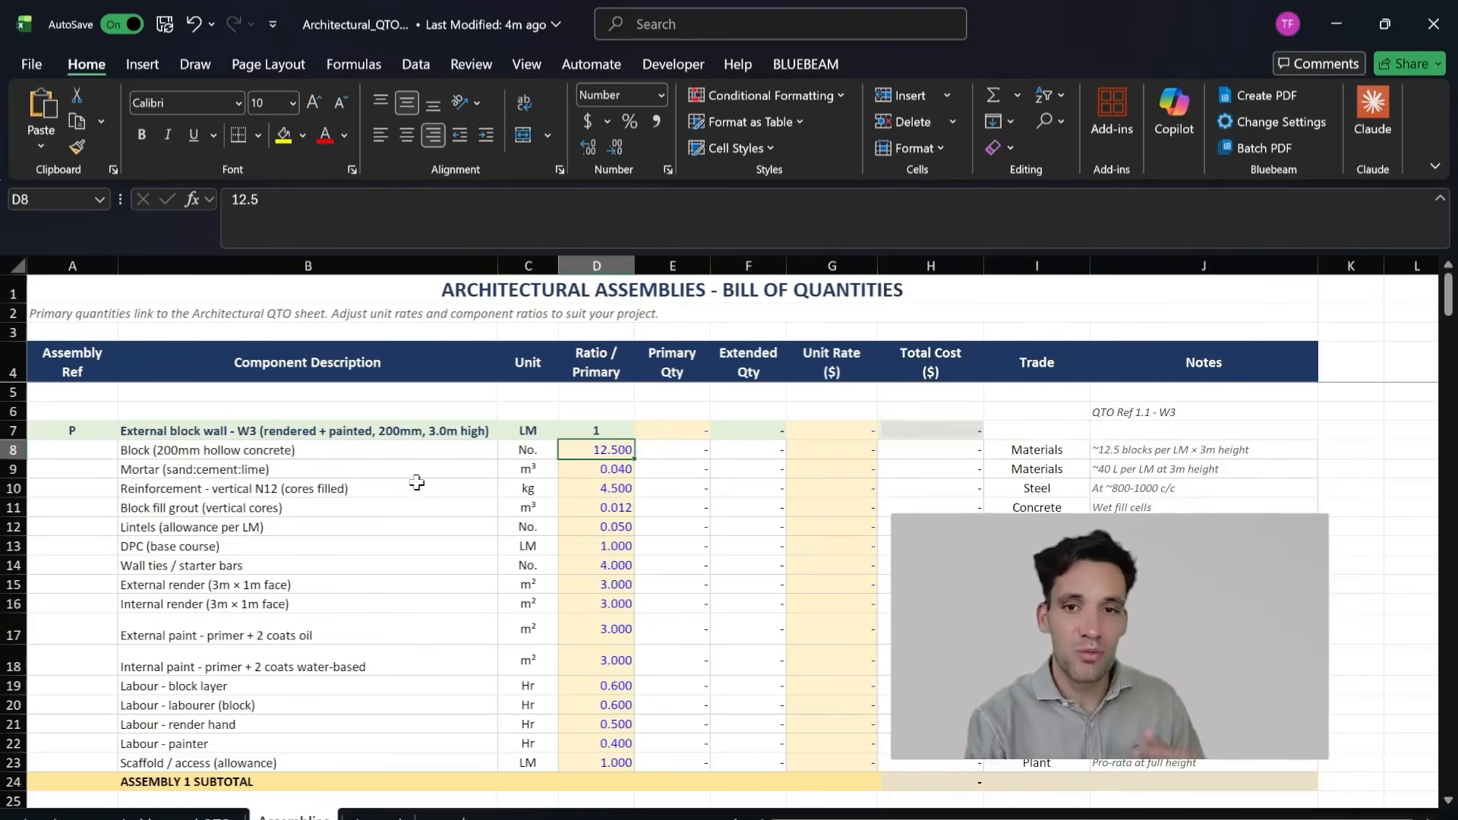
# Step: Examine the W3 assembly's mortar row, checking its ratio, its note on litres per linear metre and its primary quantity formula
pyautogui.moveTo(449, 475); pyautogui.dragTo(599, 487)
pyautogui.click(608, 472)
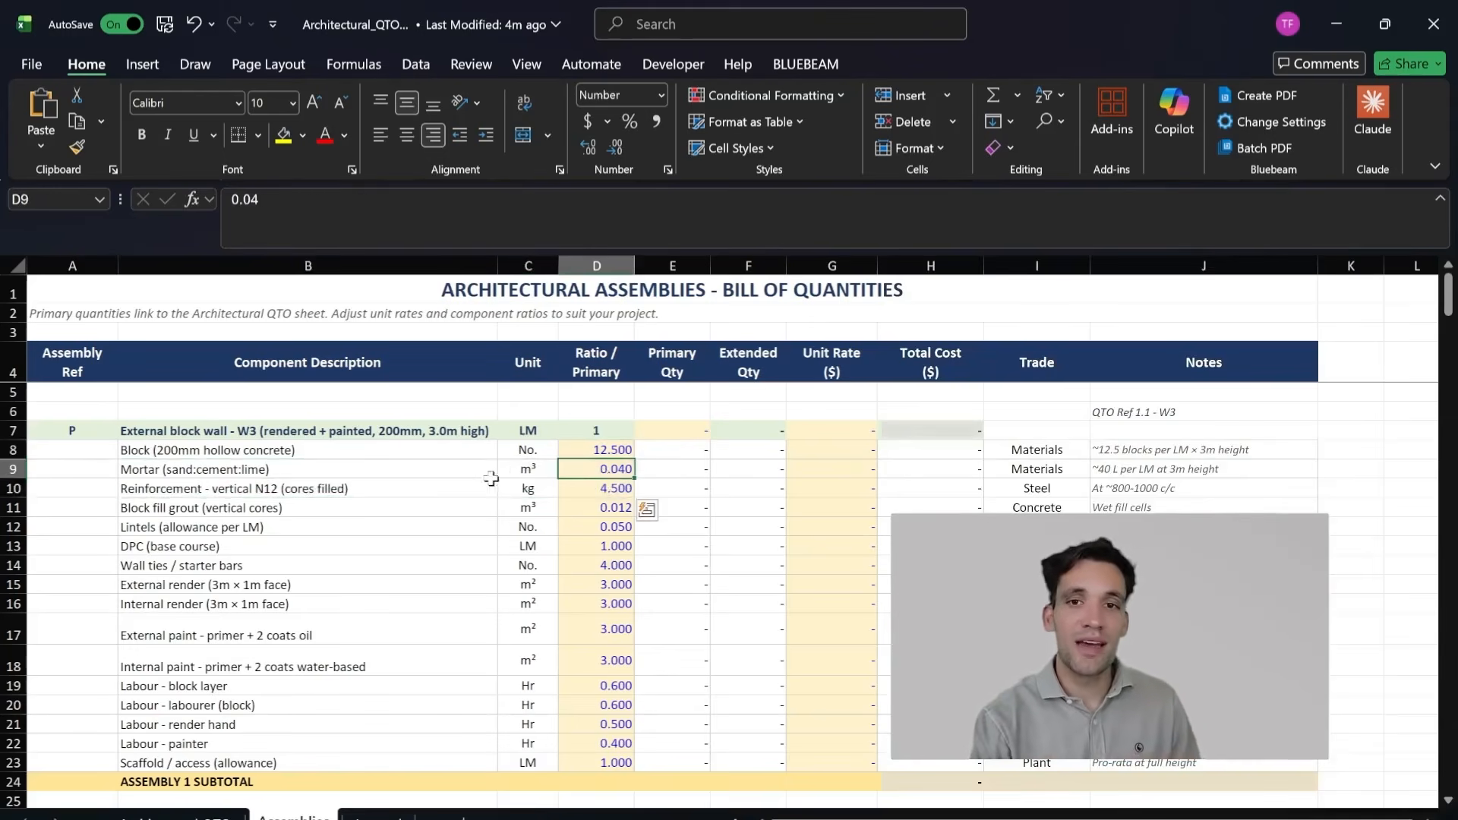
pyautogui.click(473, 475)
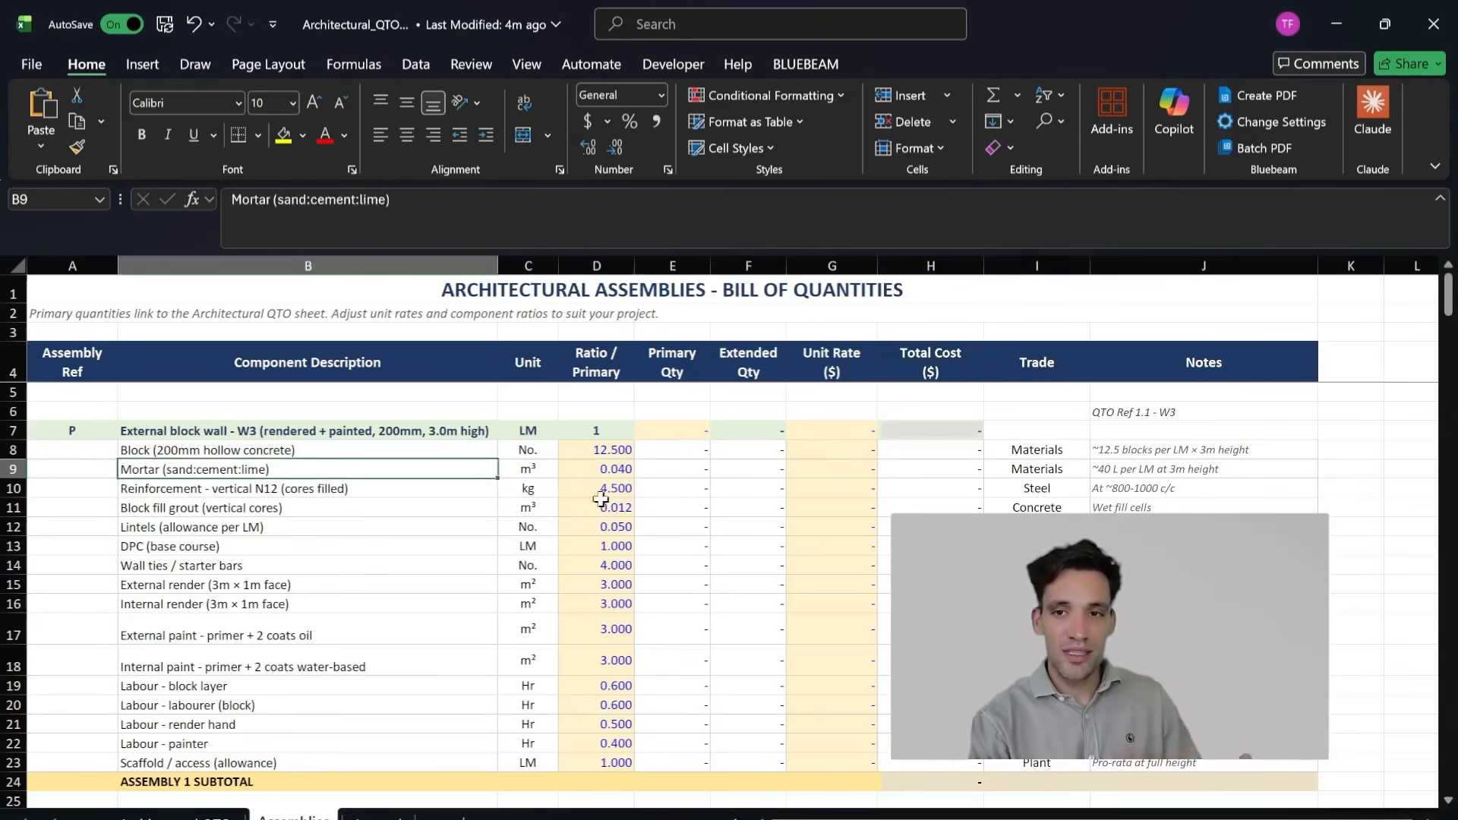
pyautogui.click(1192, 469)
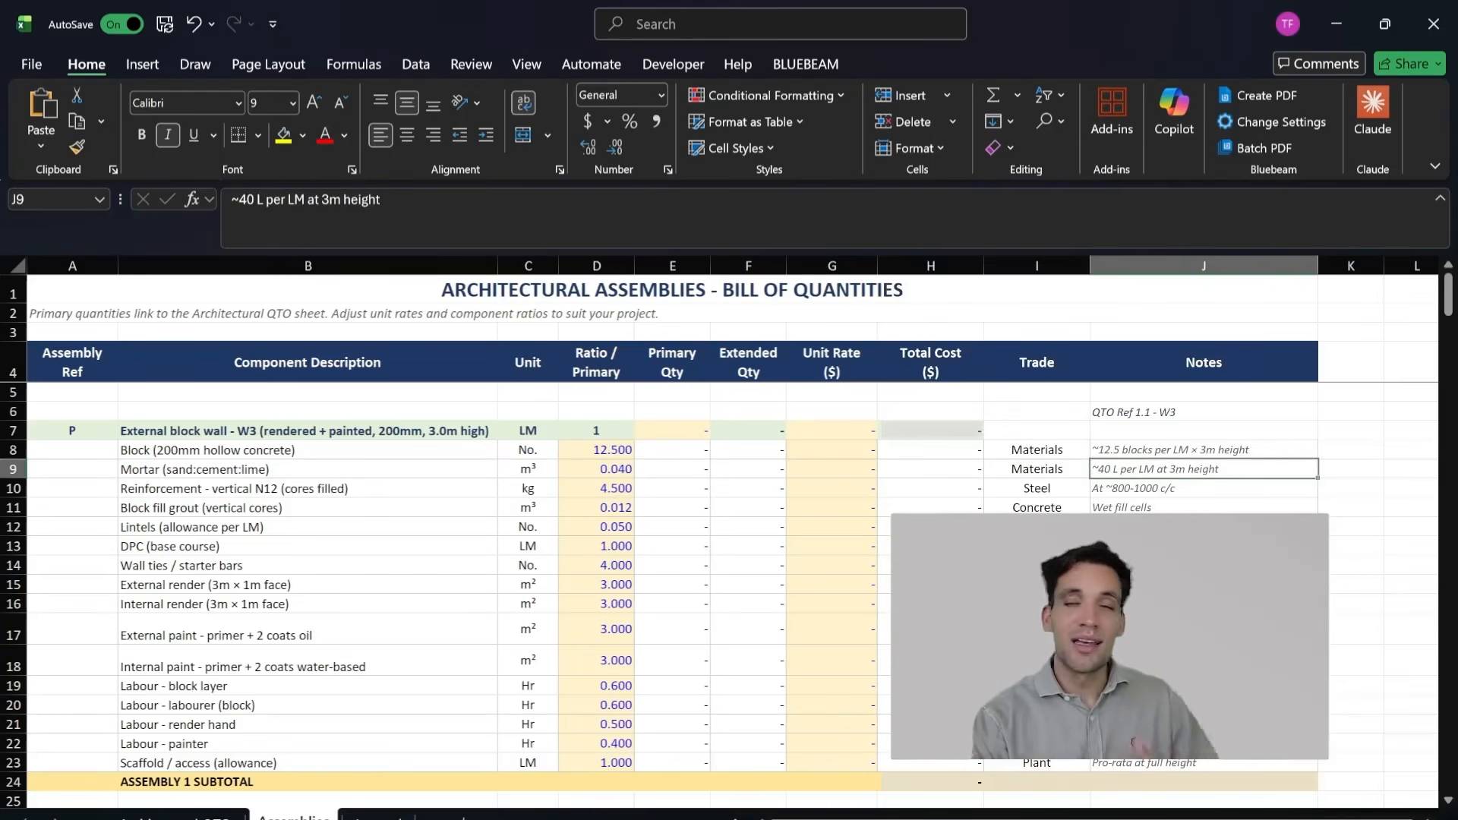
pyautogui.click(649, 471)
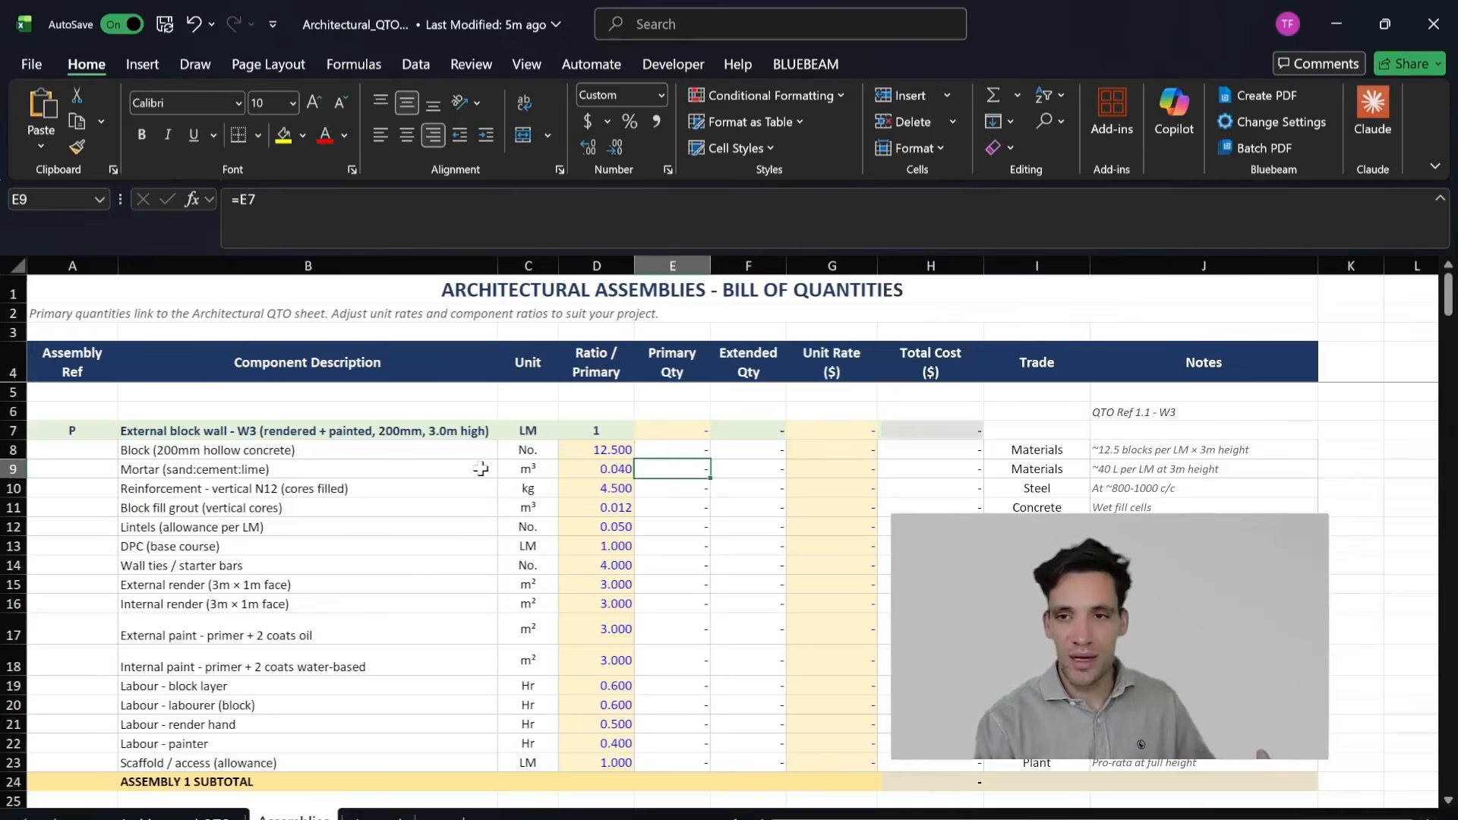
pyautogui.moveTo(599, 457); pyautogui.dragTo(584, 548)
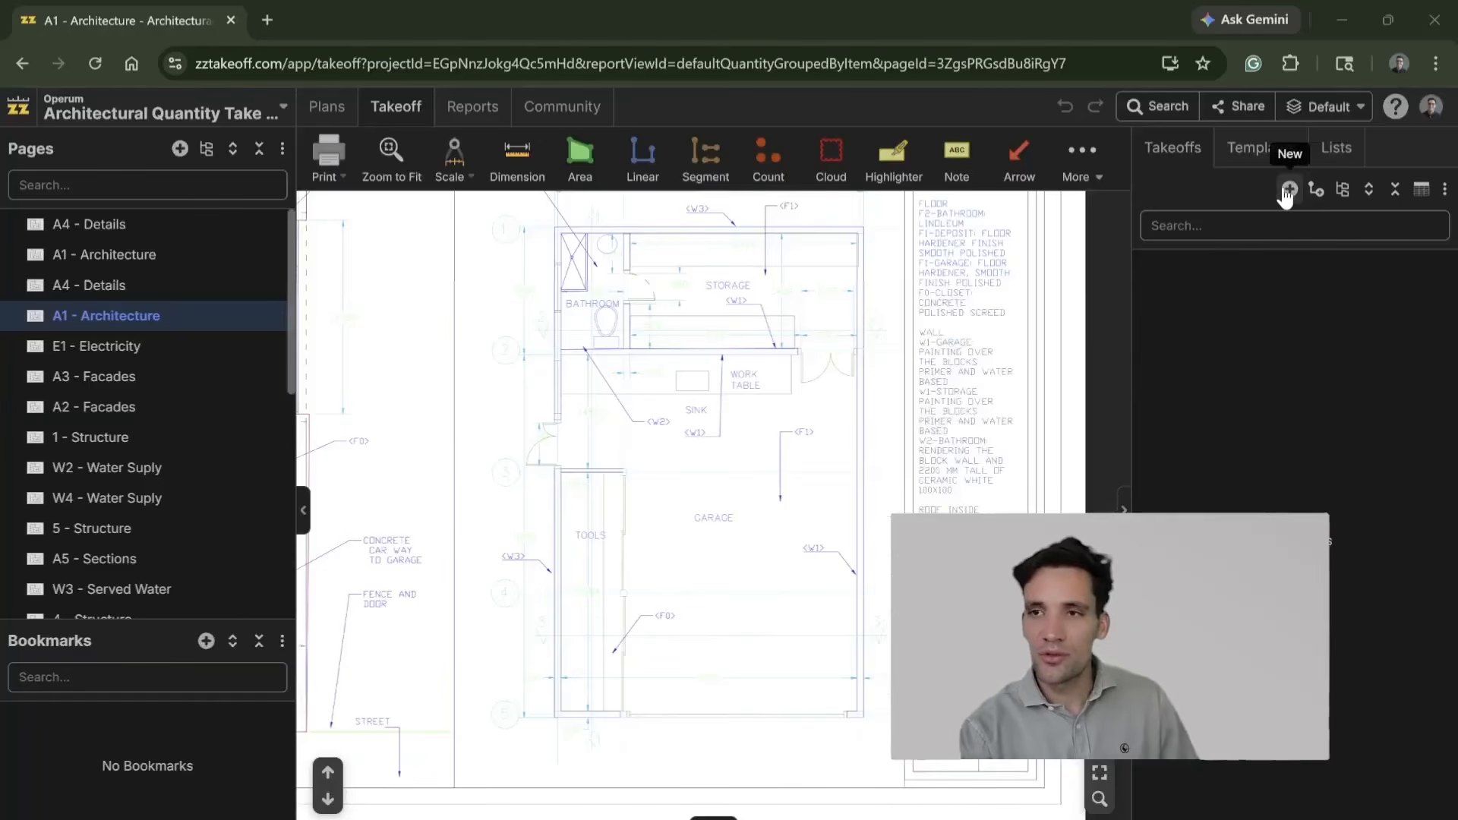
# Step: Switch to zzTakeoff, auto-scale the A1 - Architecture page and start a new linear takeoff named W3
pyautogui.click(1287, 191)
pyautogui.click(1185, 320)
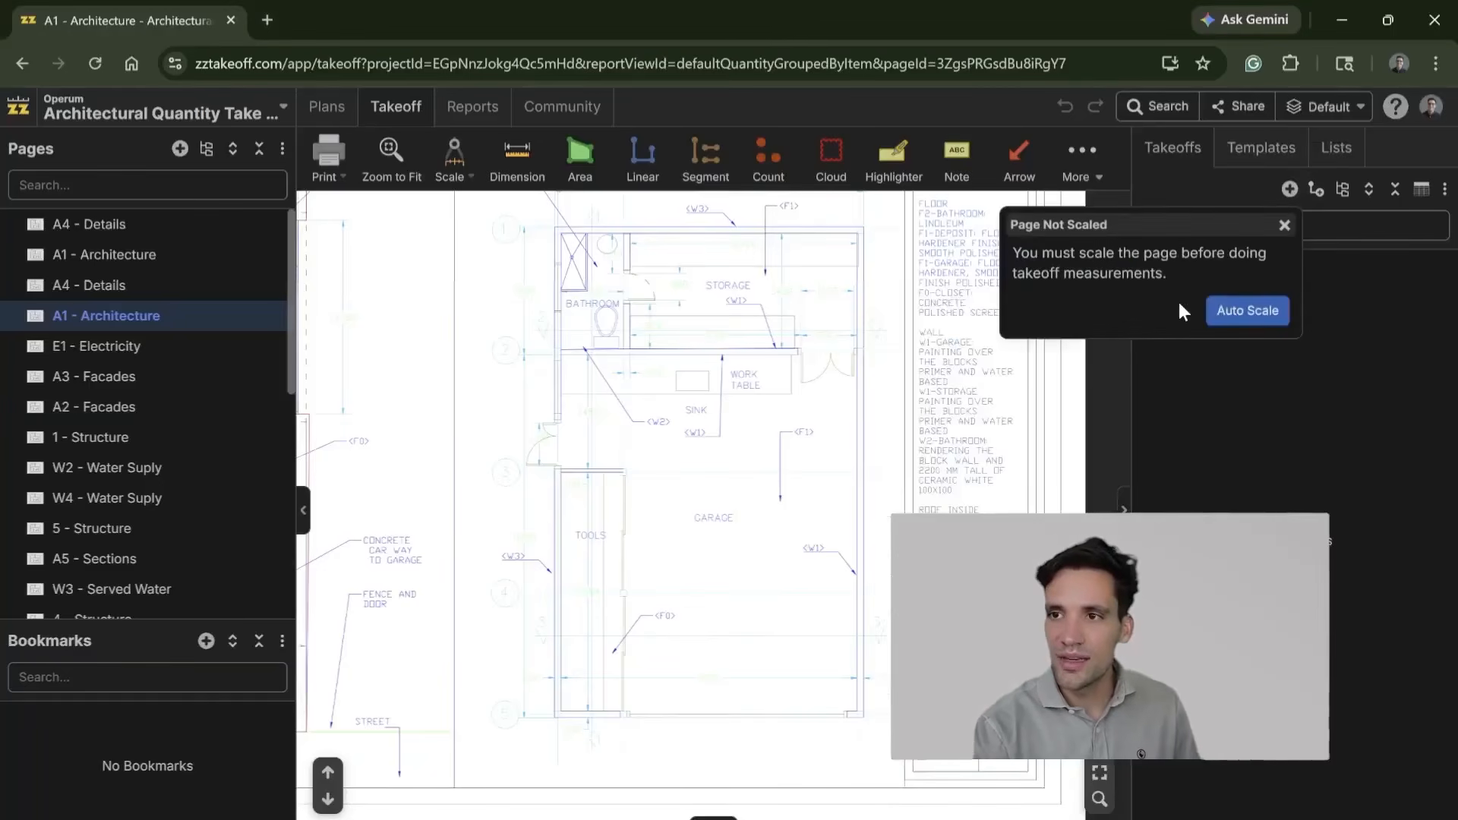
pyautogui.click(1213, 319)
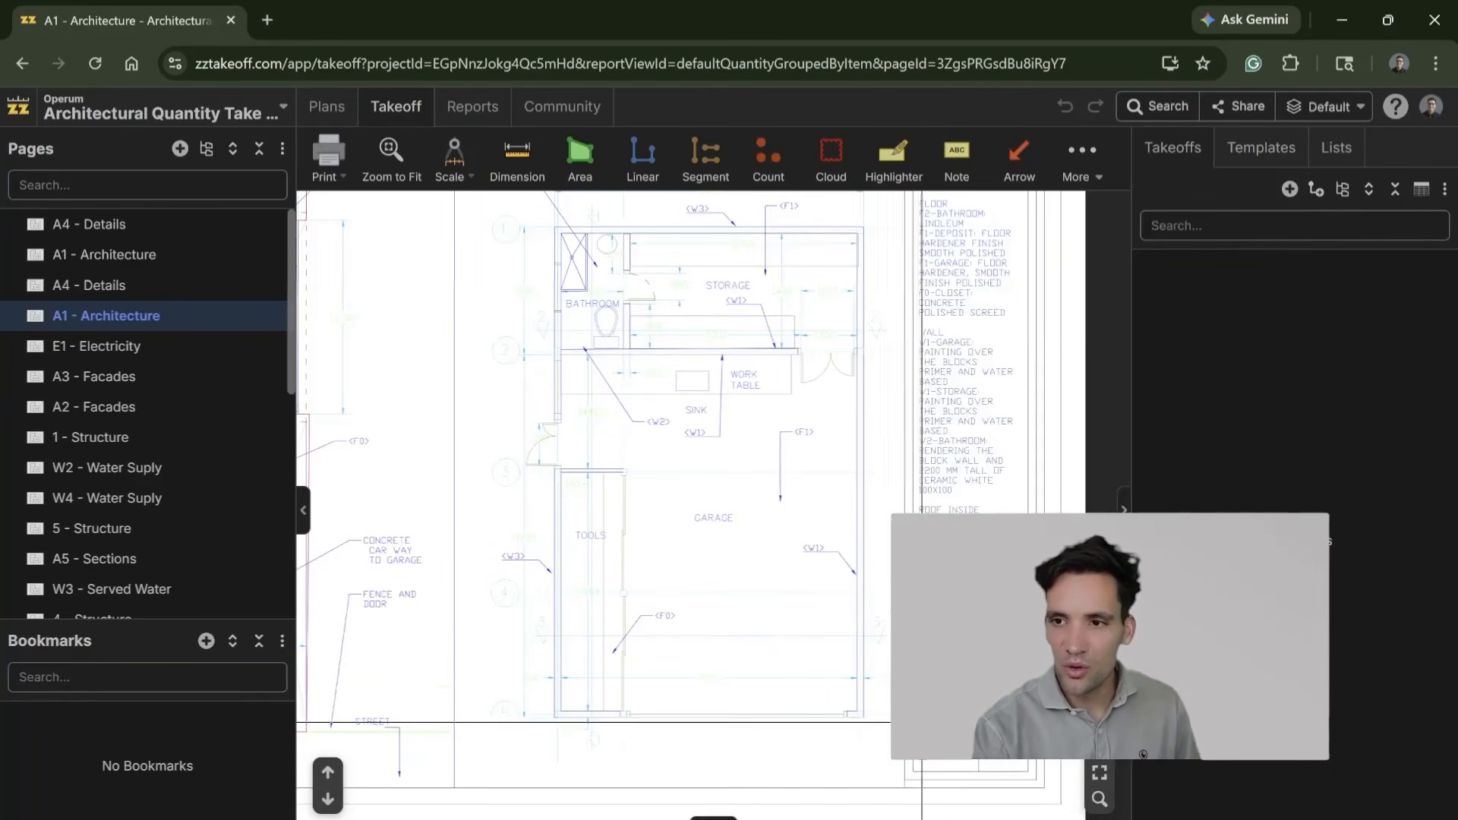
pyautogui.write('Wal')
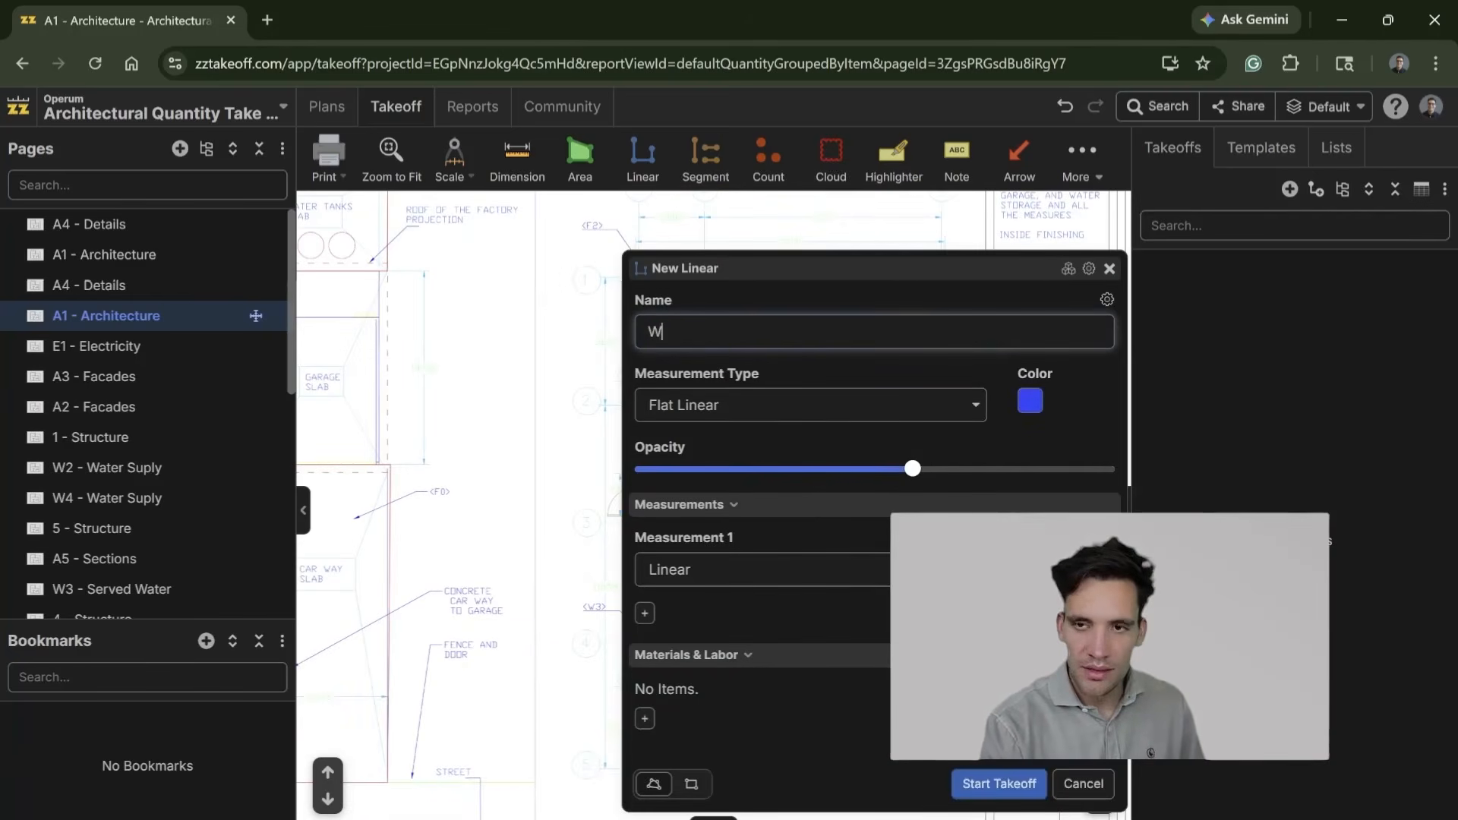
# Step: Add a material item named 200mm Hollow Blocks with the formula [Linear:m]*12.5, rounded up to the nearest 1, and save it
pyautogui.click(646, 719)
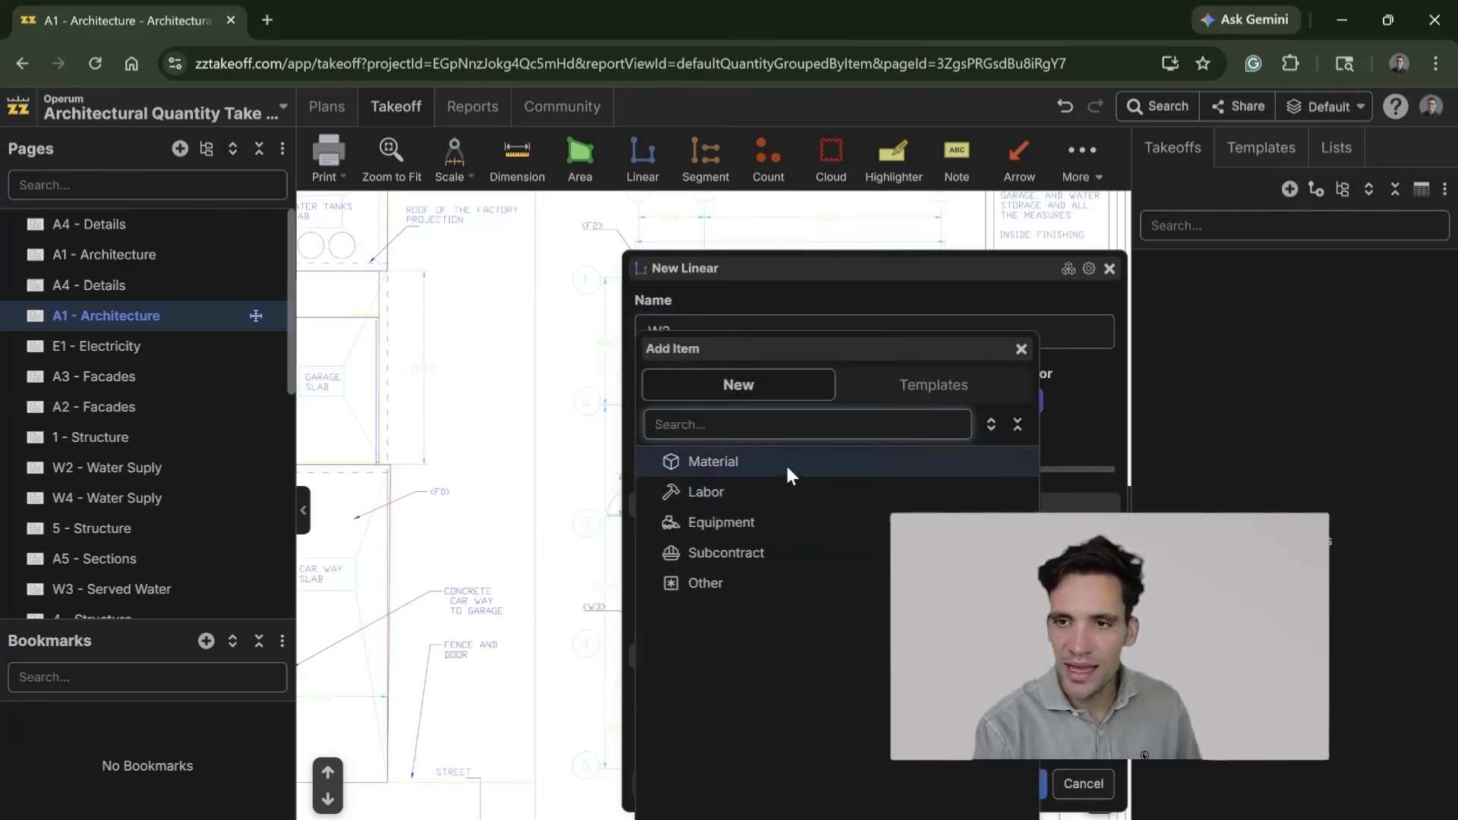
pyautogui.click(790, 475)
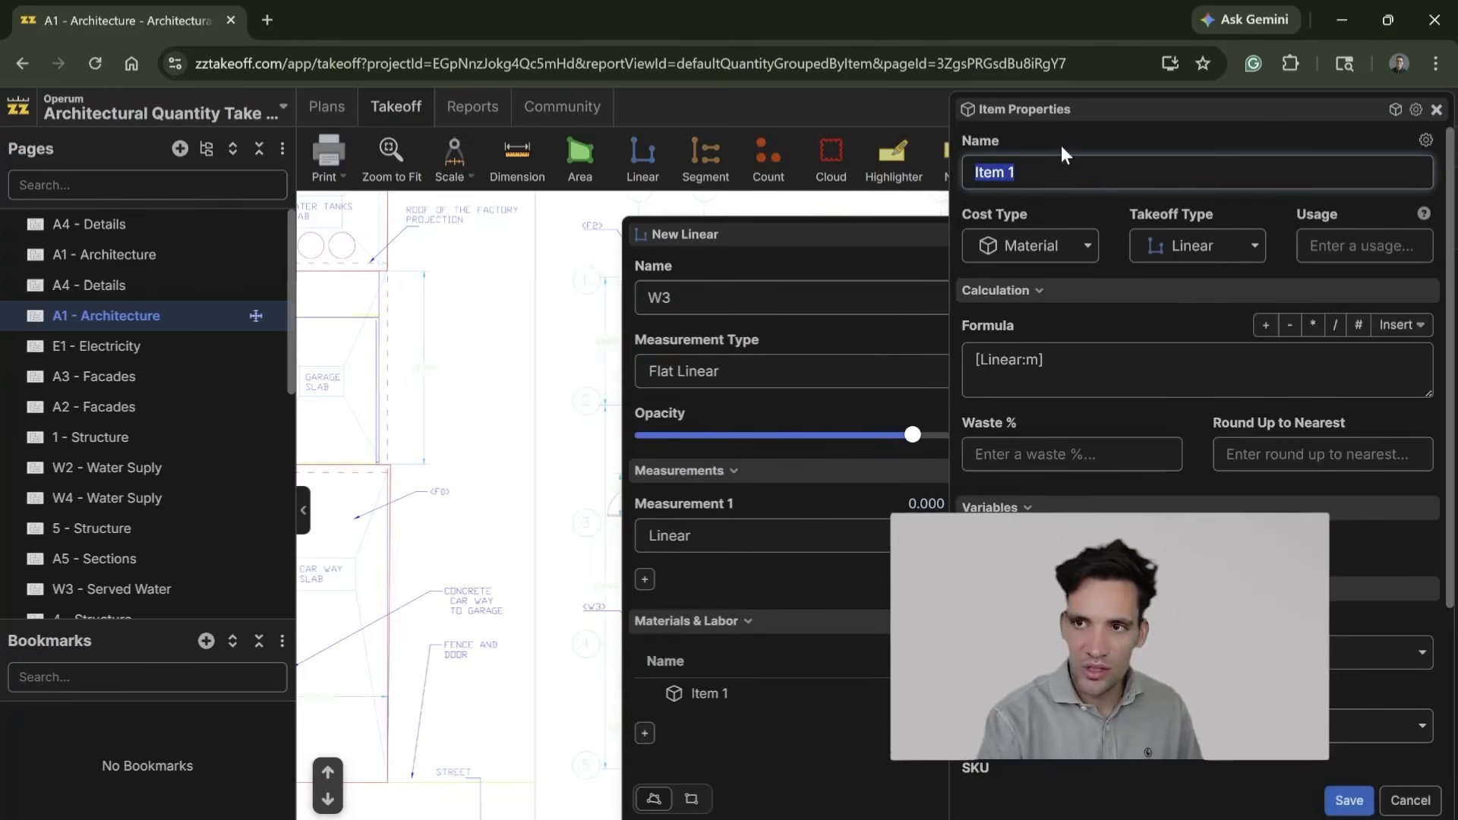
pyautogui.write('Block')
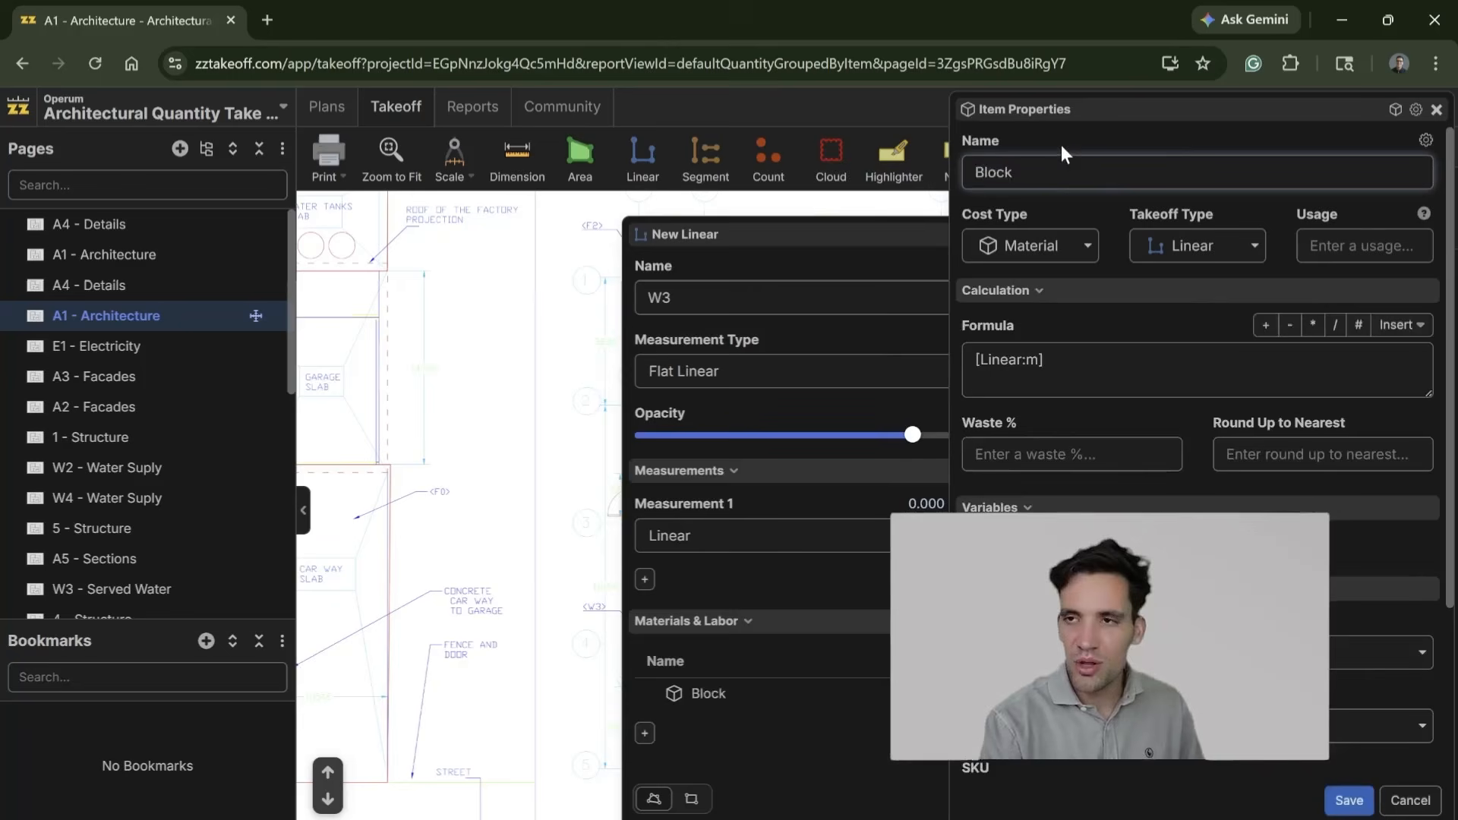
pyautogui.write('200mm Hollow')
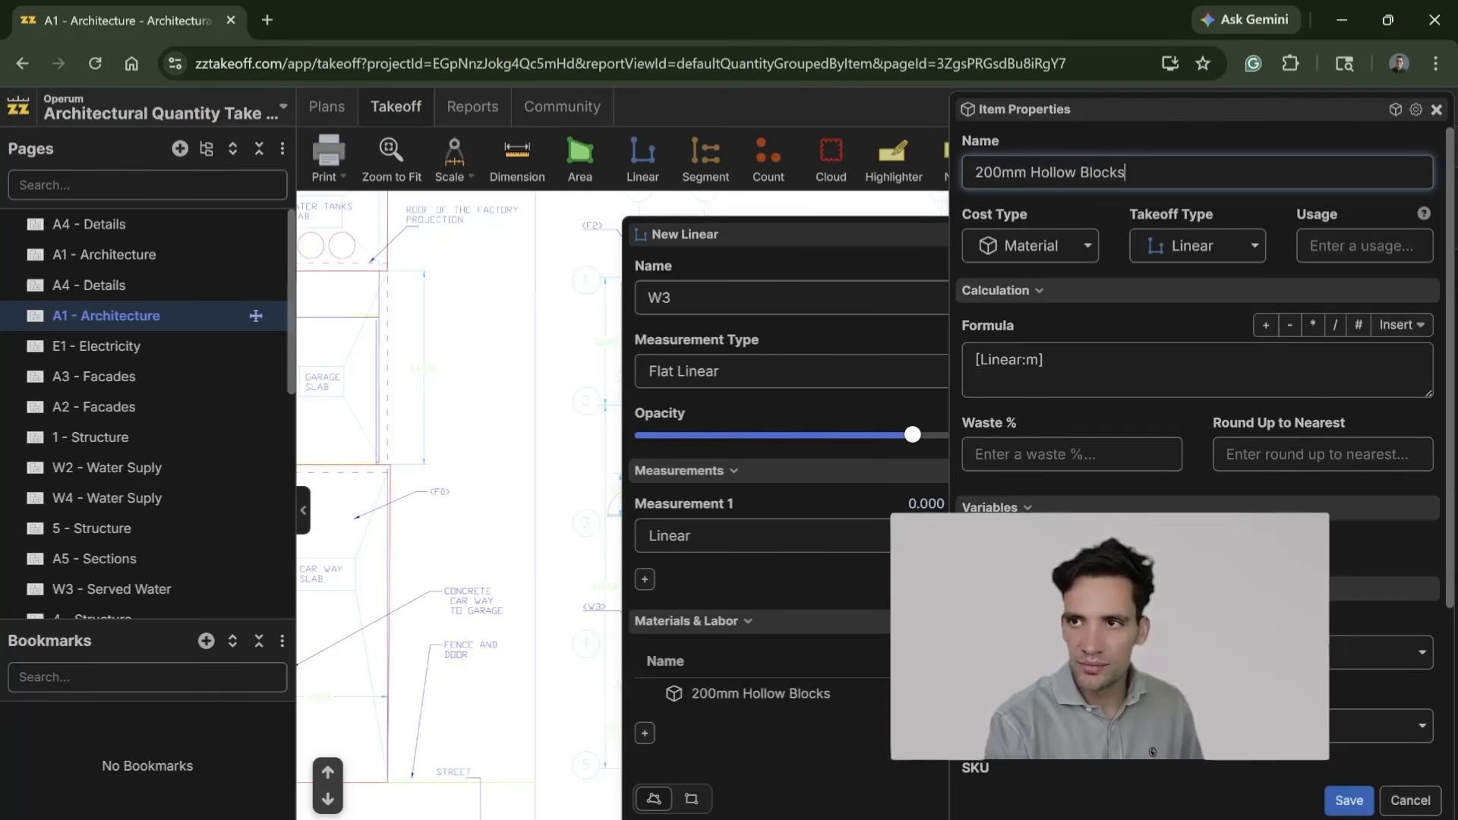
pyautogui.click(1140, 365)
pyautogui.write('*')
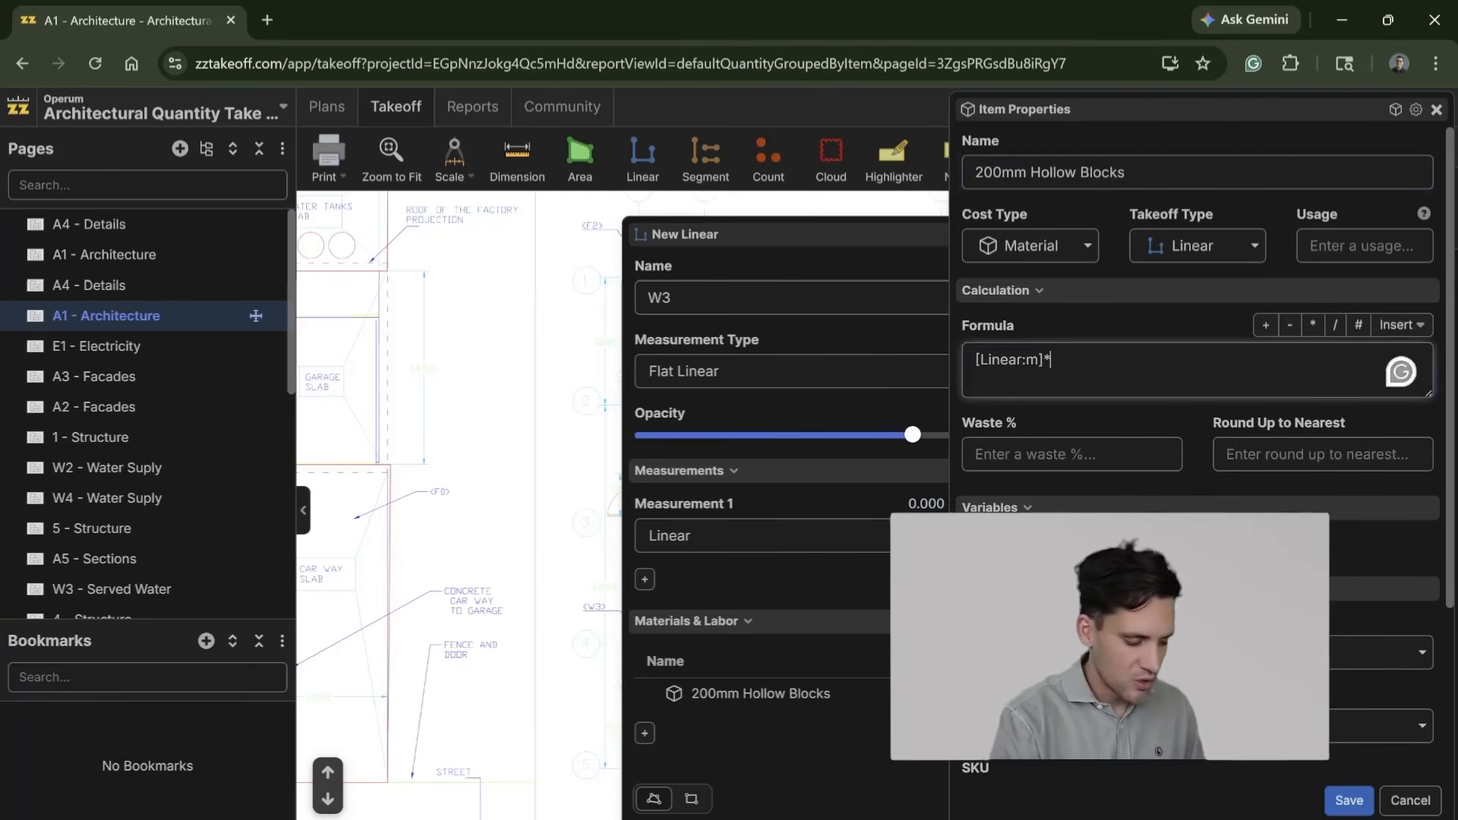
pyautogui.write('12.5')
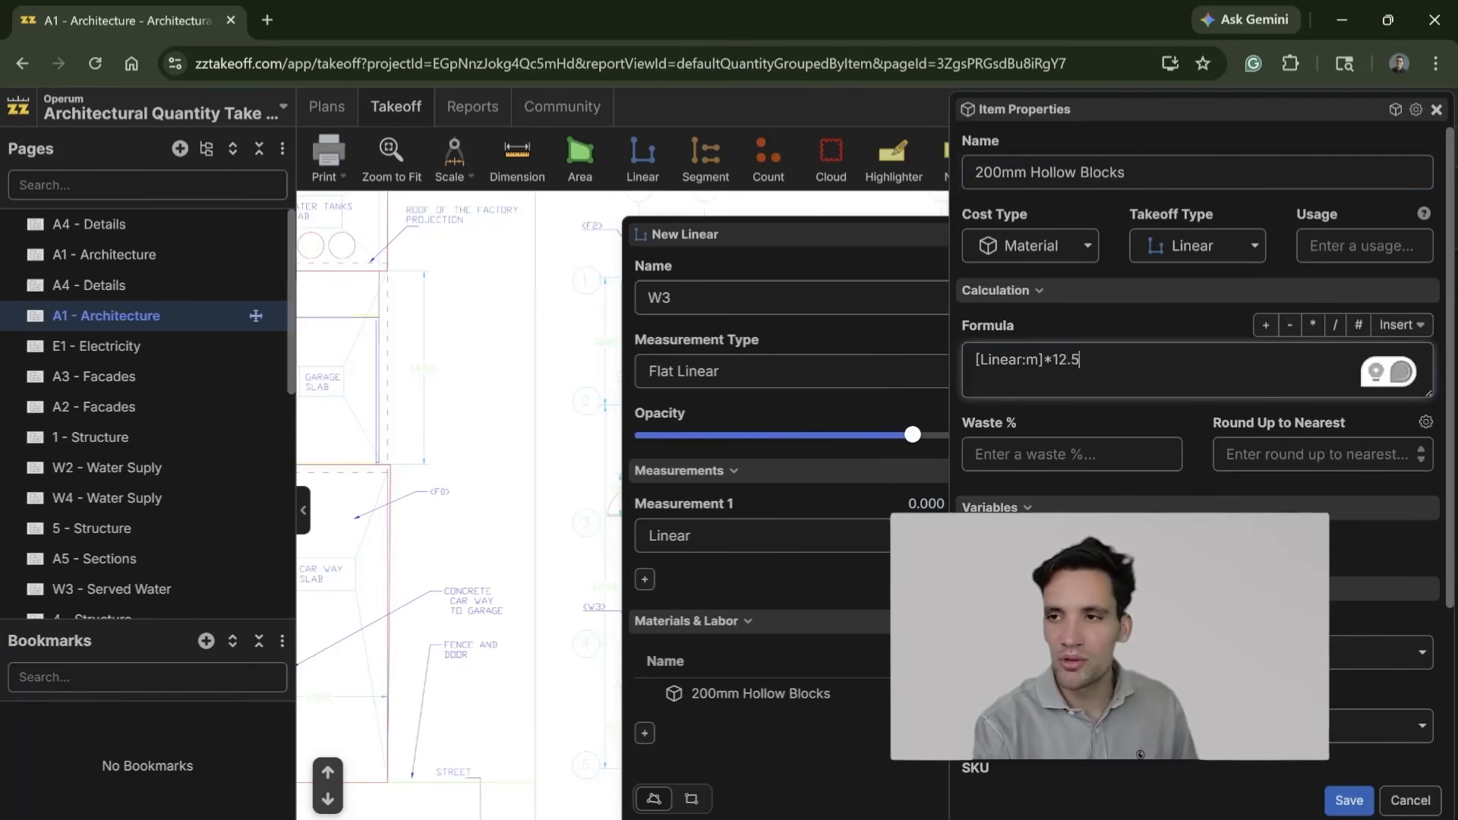
pyautogui.write('1')
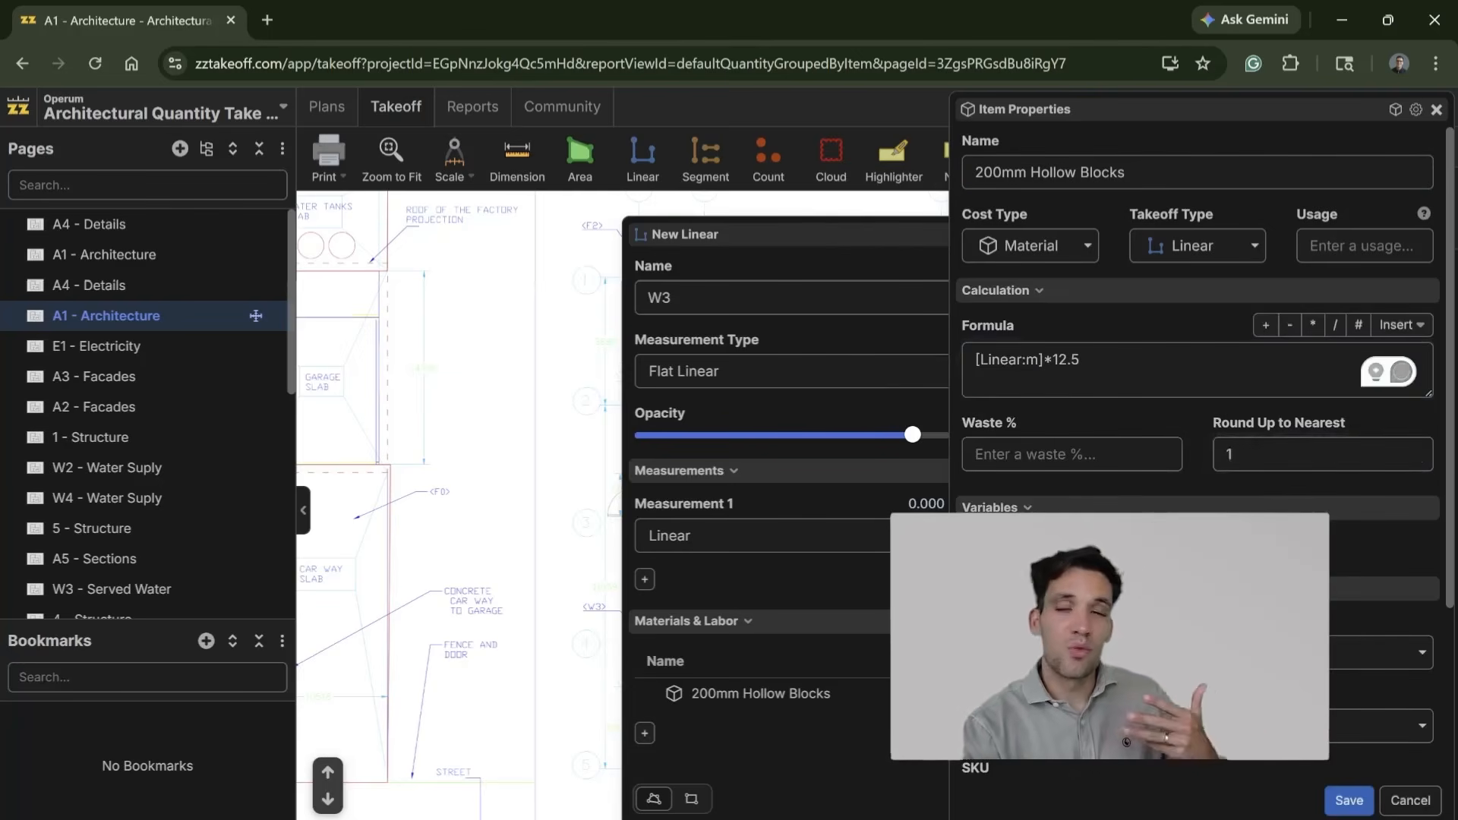
pyautogui.scroll(-3, 1339, 714)
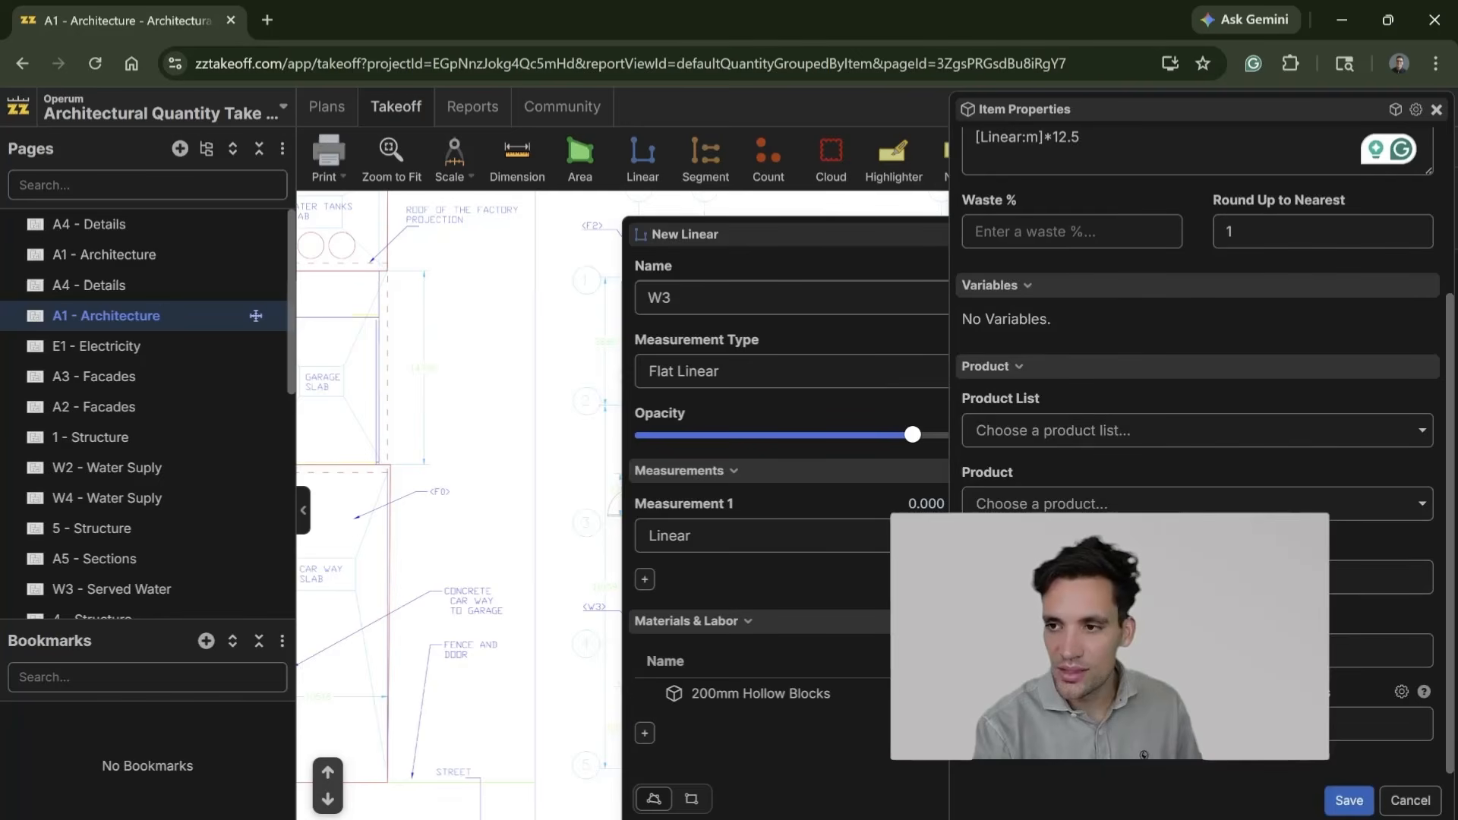
pyautogui.click(1349, 801)
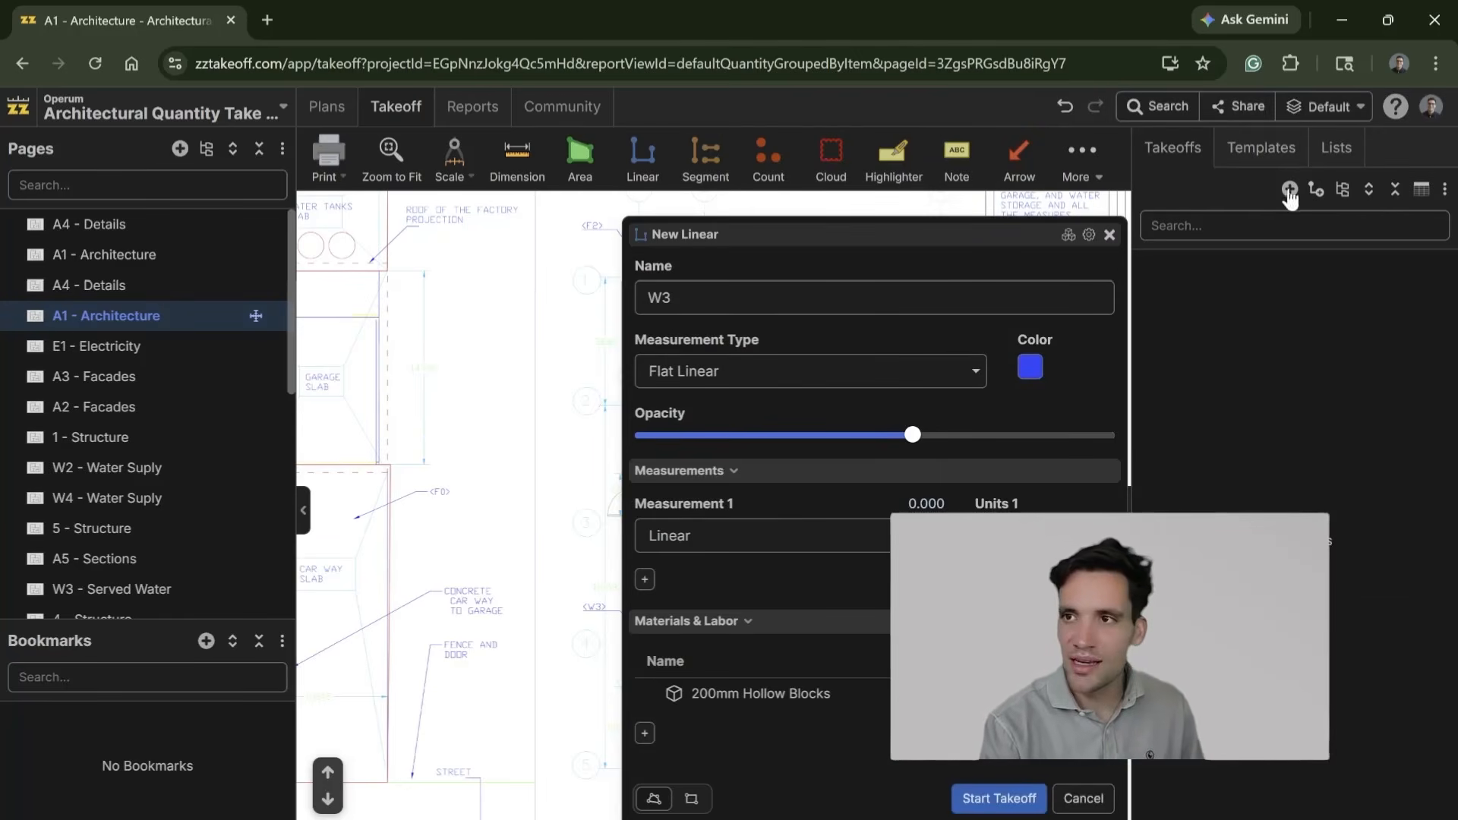
# Step: Add a material item named Mortar with the formula [Linear:m]*0.04 and 5% waste, fill in its units and save it
pyautogui.click(645, 735)
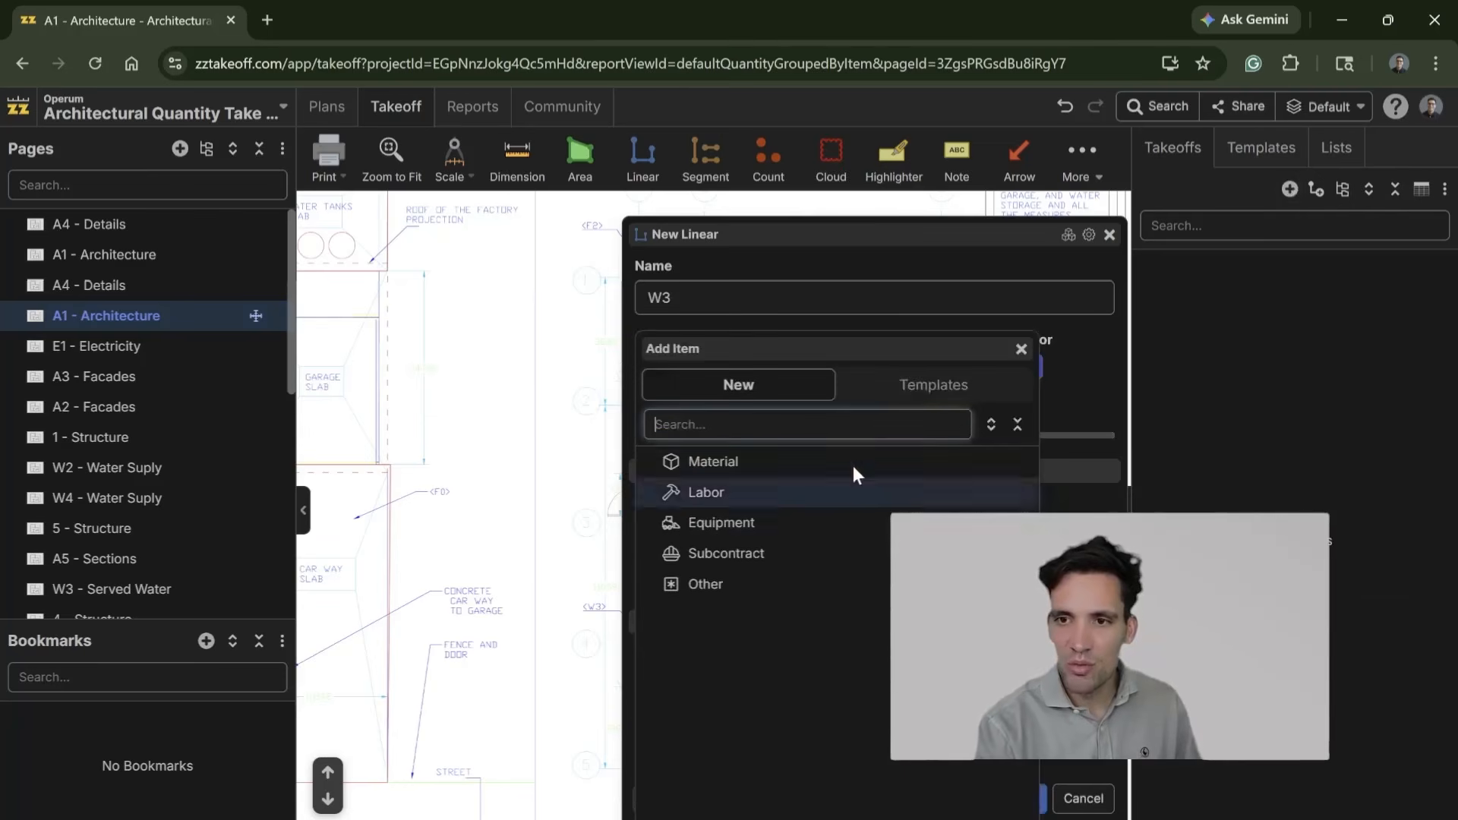
pyautogui.click(735, 450)
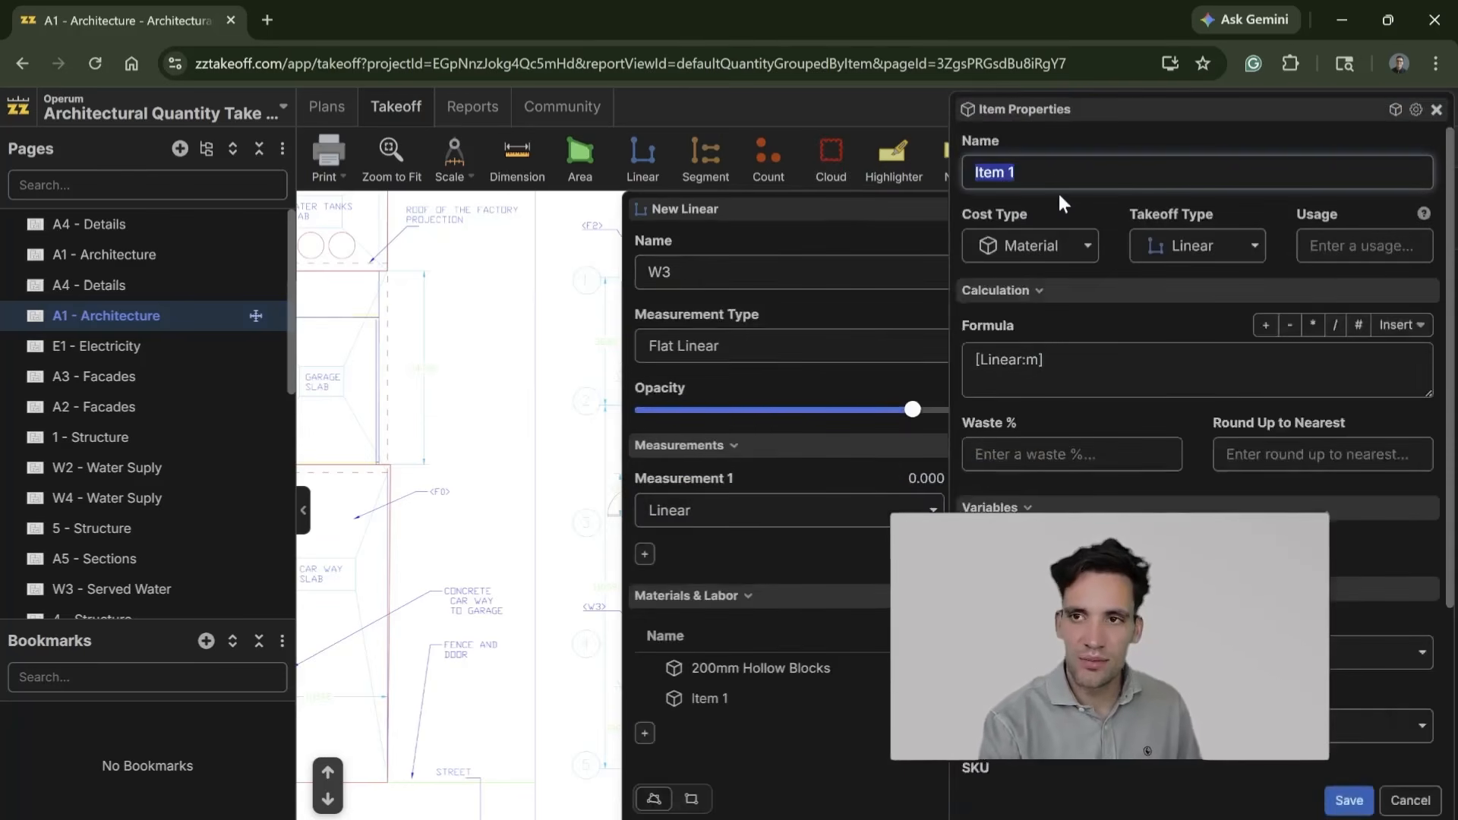
pyautogui.write('Mortar')
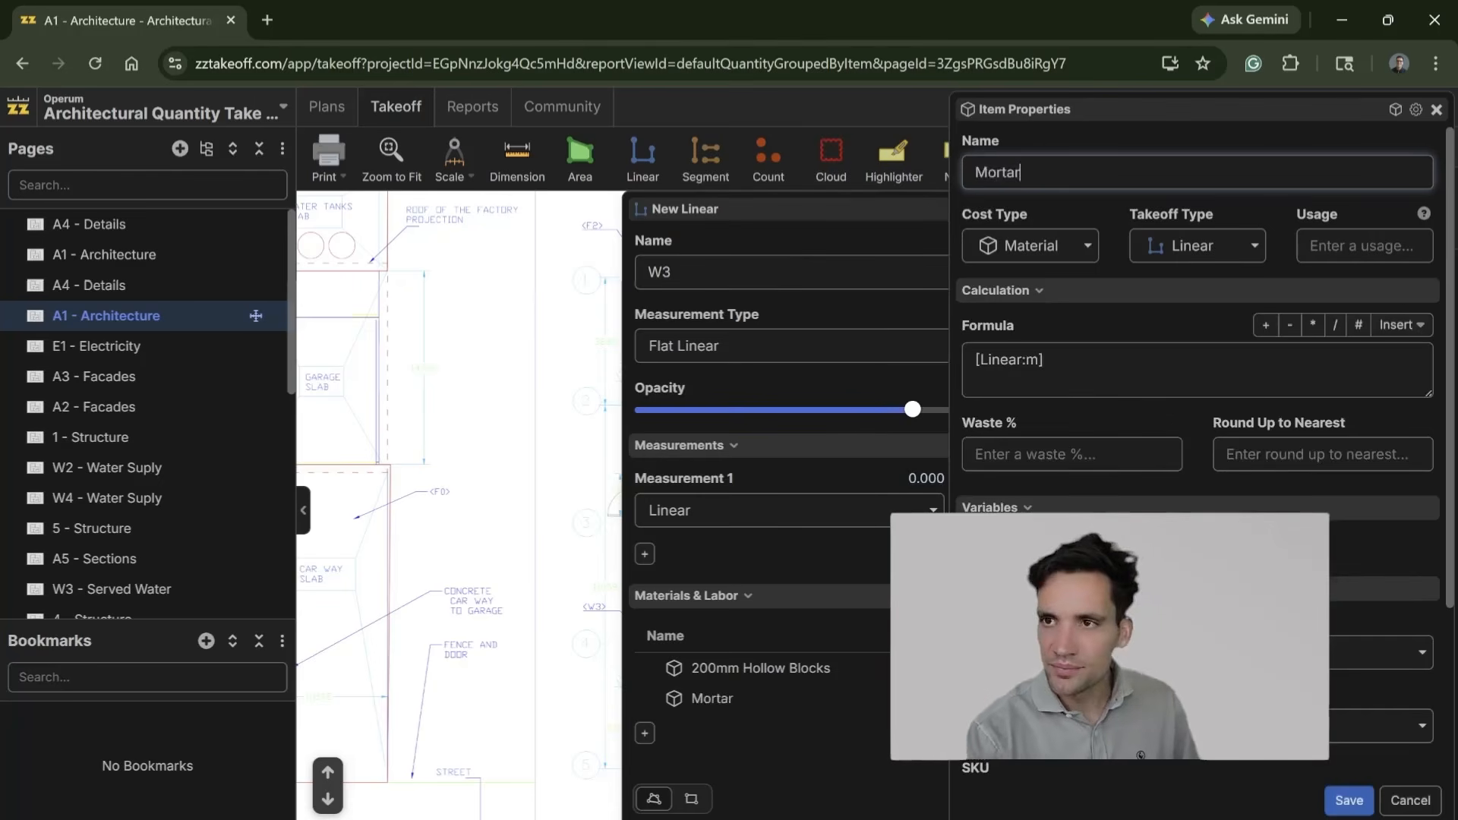
pyautogui.click(1064, 361)
pyautogui.write('*')
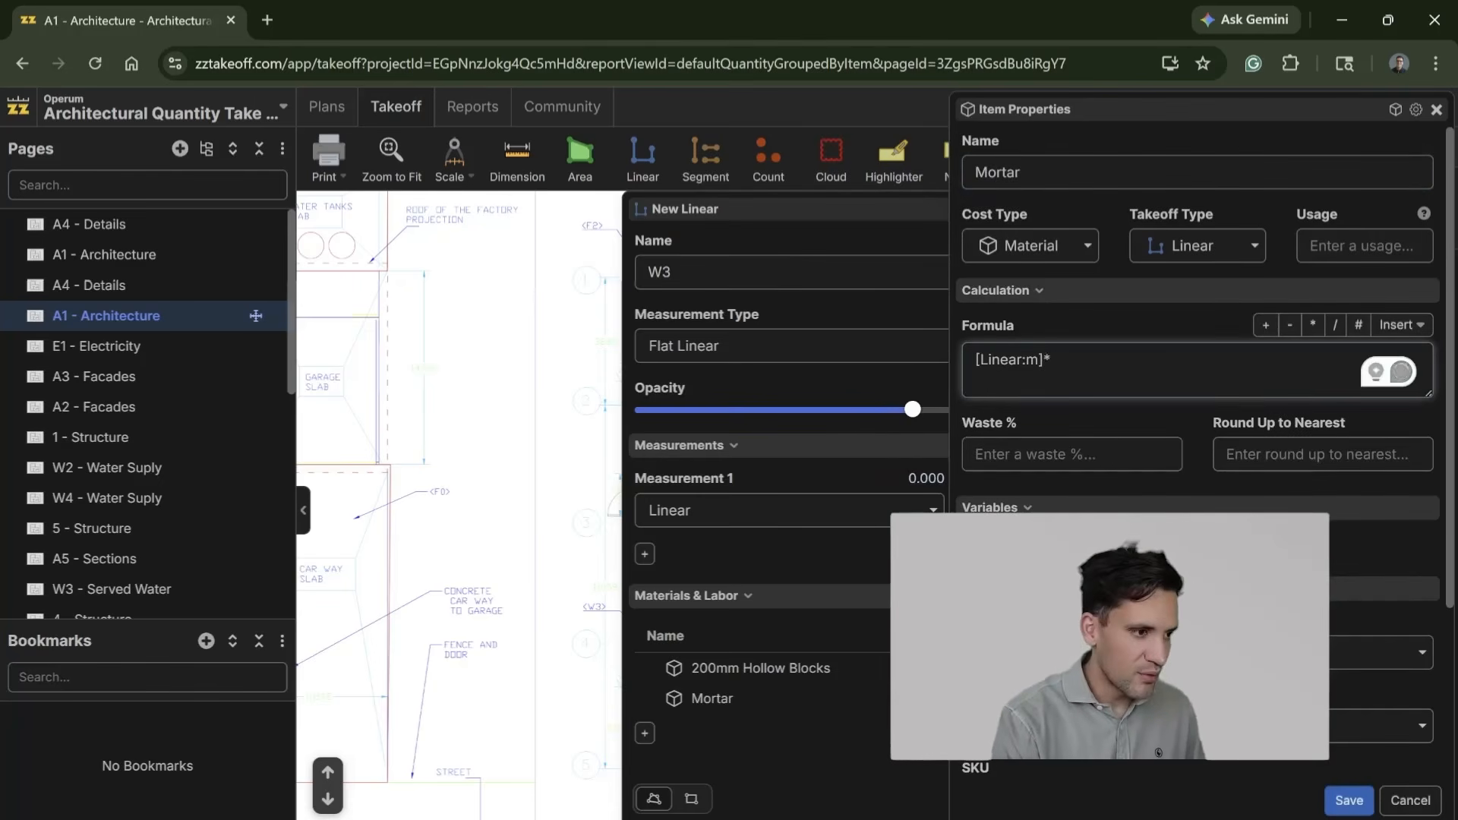
pyautogui.write('0.04')
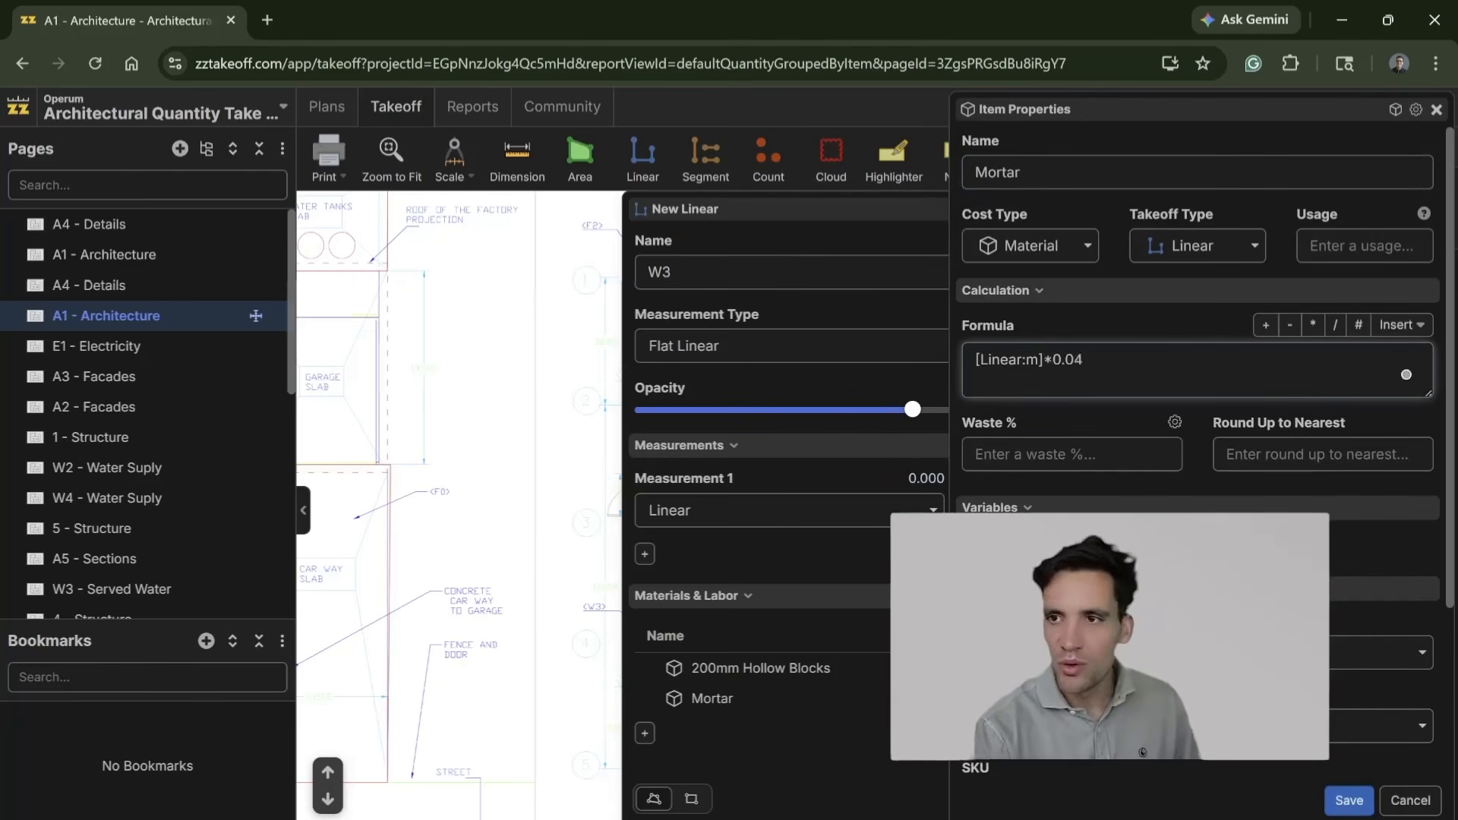
pyautogui.click(1063, 454)
pyautogui.write('5')
pyautogui.scroll(-3, 1145, 756)
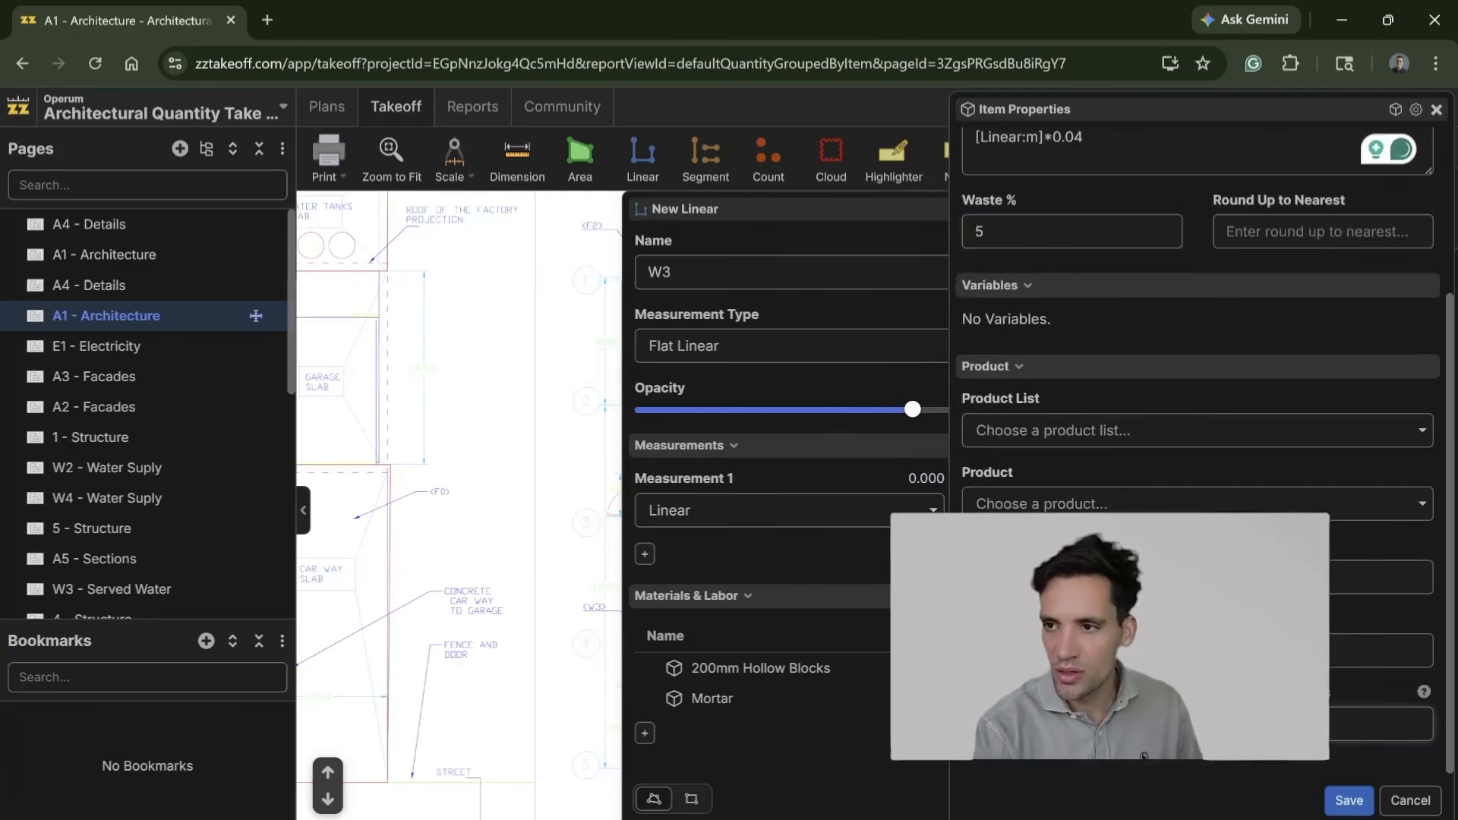
pyautogui.click(1350, 802)
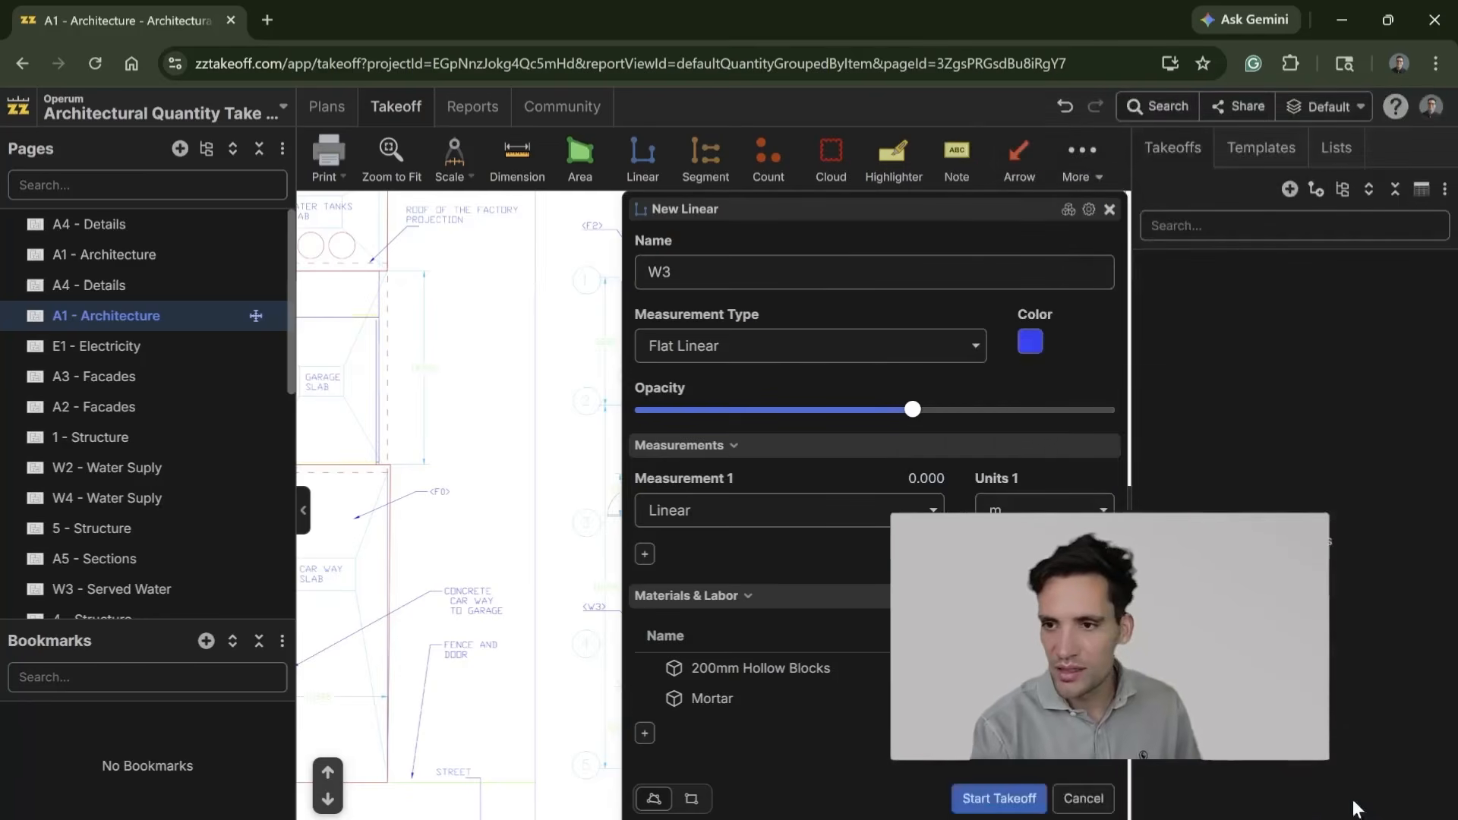
# Step: Add a material item named Reinforcement with the formula [Linear:m]*4.5 and 5% waste, fill in its units and save it
pyautogui.click(643, 739)
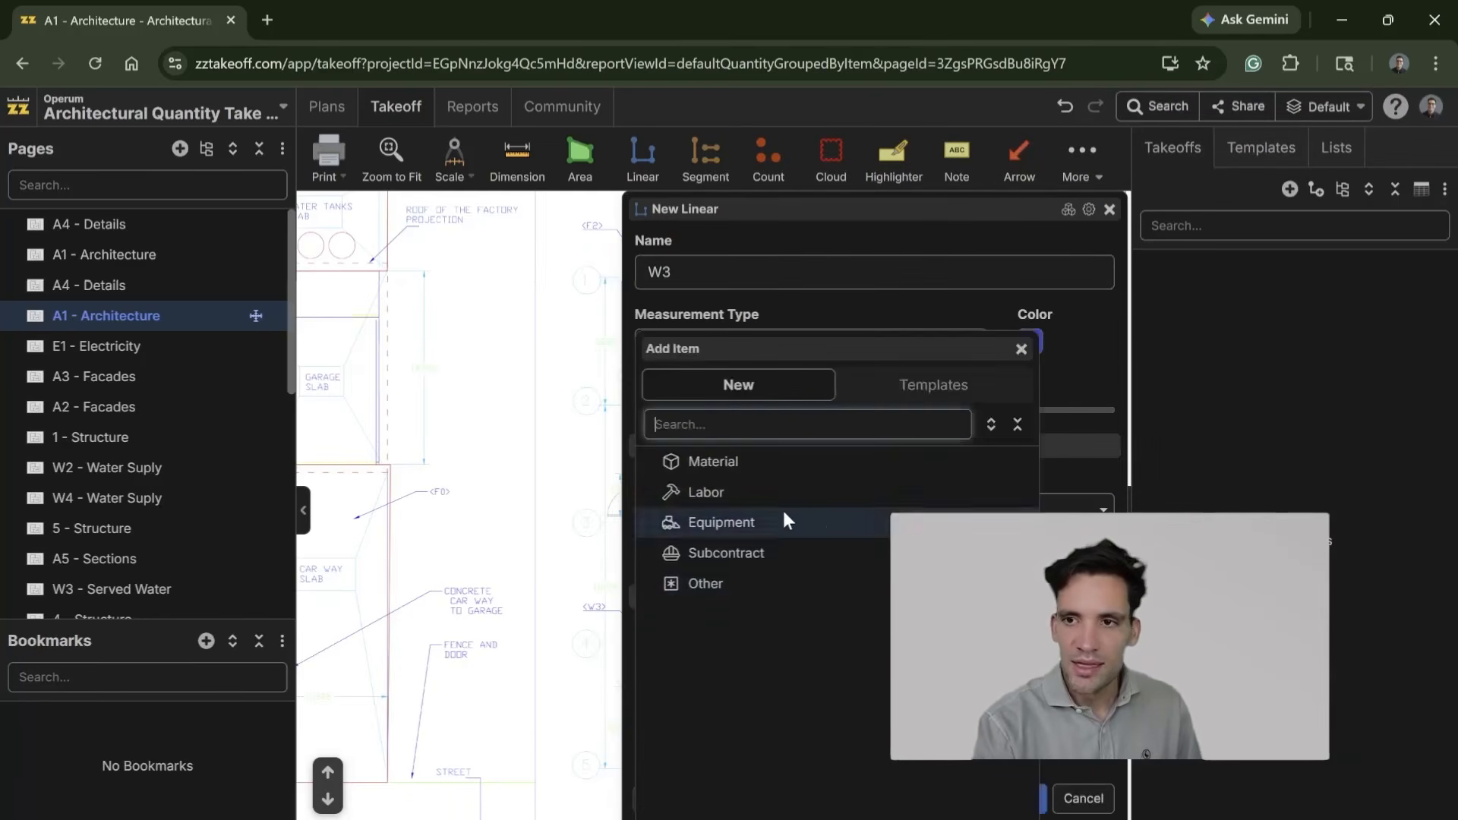
pyautogui.click(760, 454)
pyautogui.write('Reinforcement')
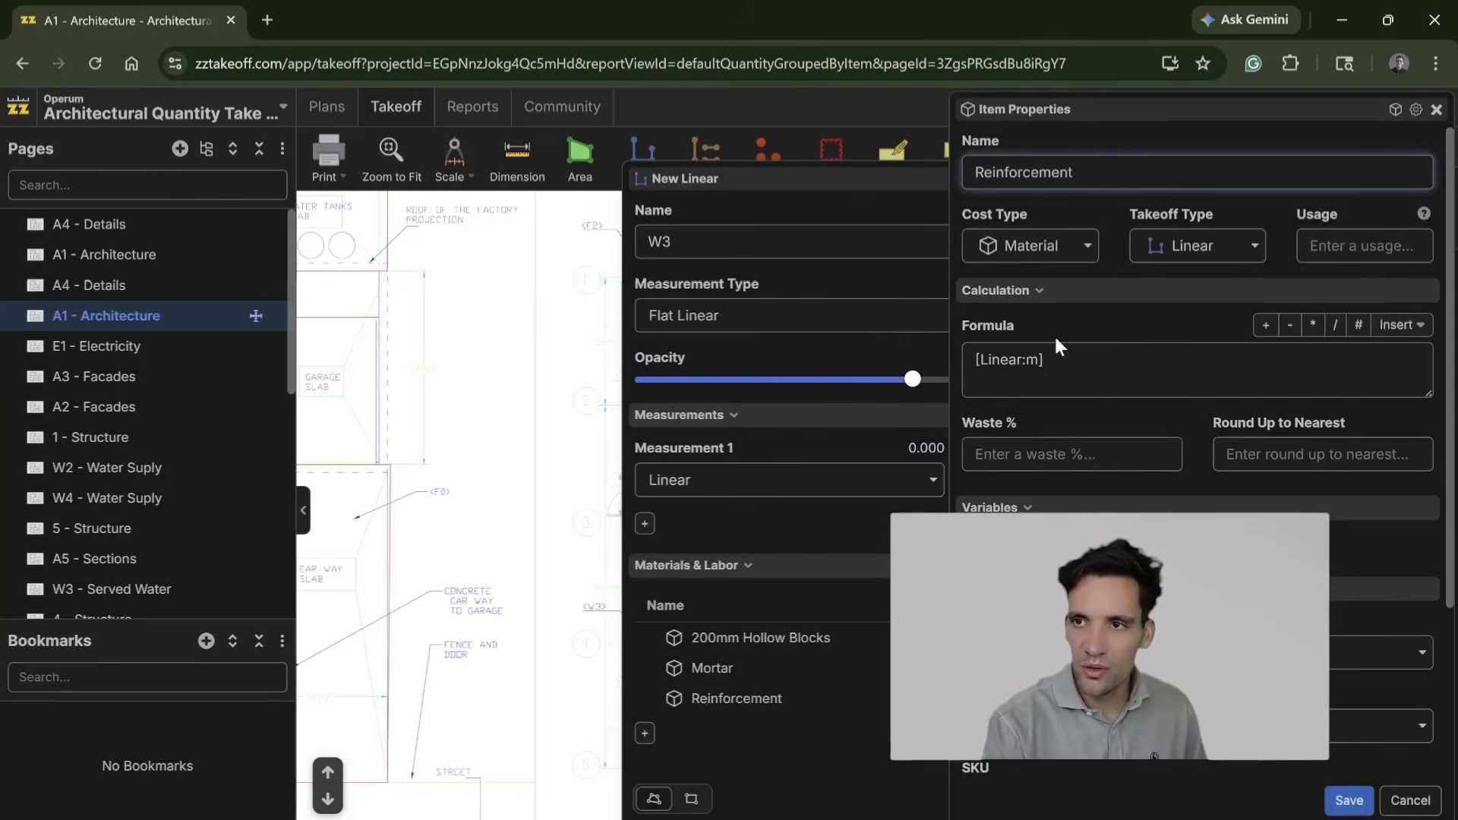
pyautogui.click(1048, 360)
pyautogui.write('*4.5')
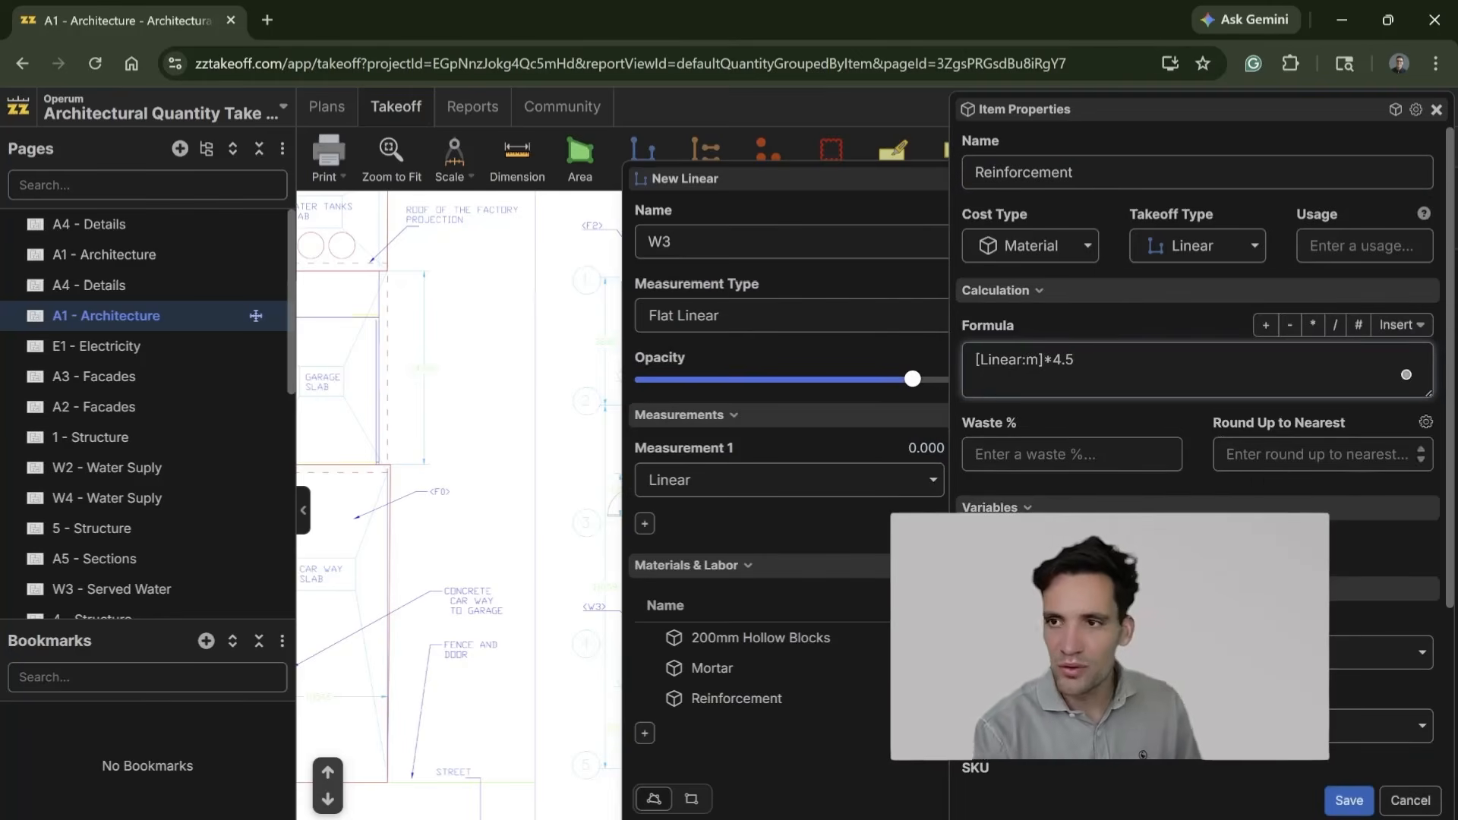
pyautogui.scroll(-3, 1281, 764)
pyautogui.click(1275, 724)
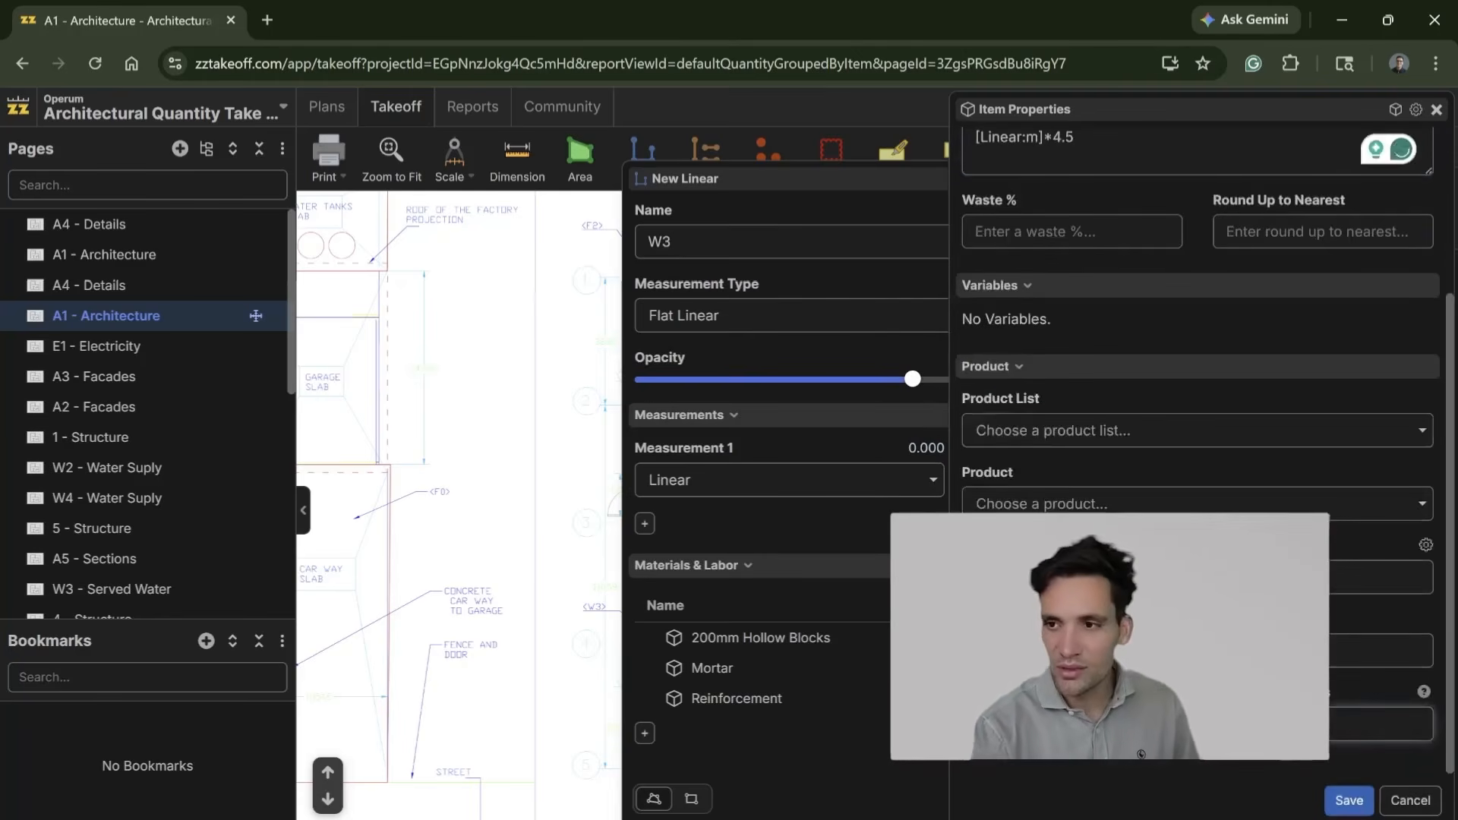
pyautogui.scroll(3, 1010, 416)
pyautogui.write('5')
pyautogui.click(1349, 801)
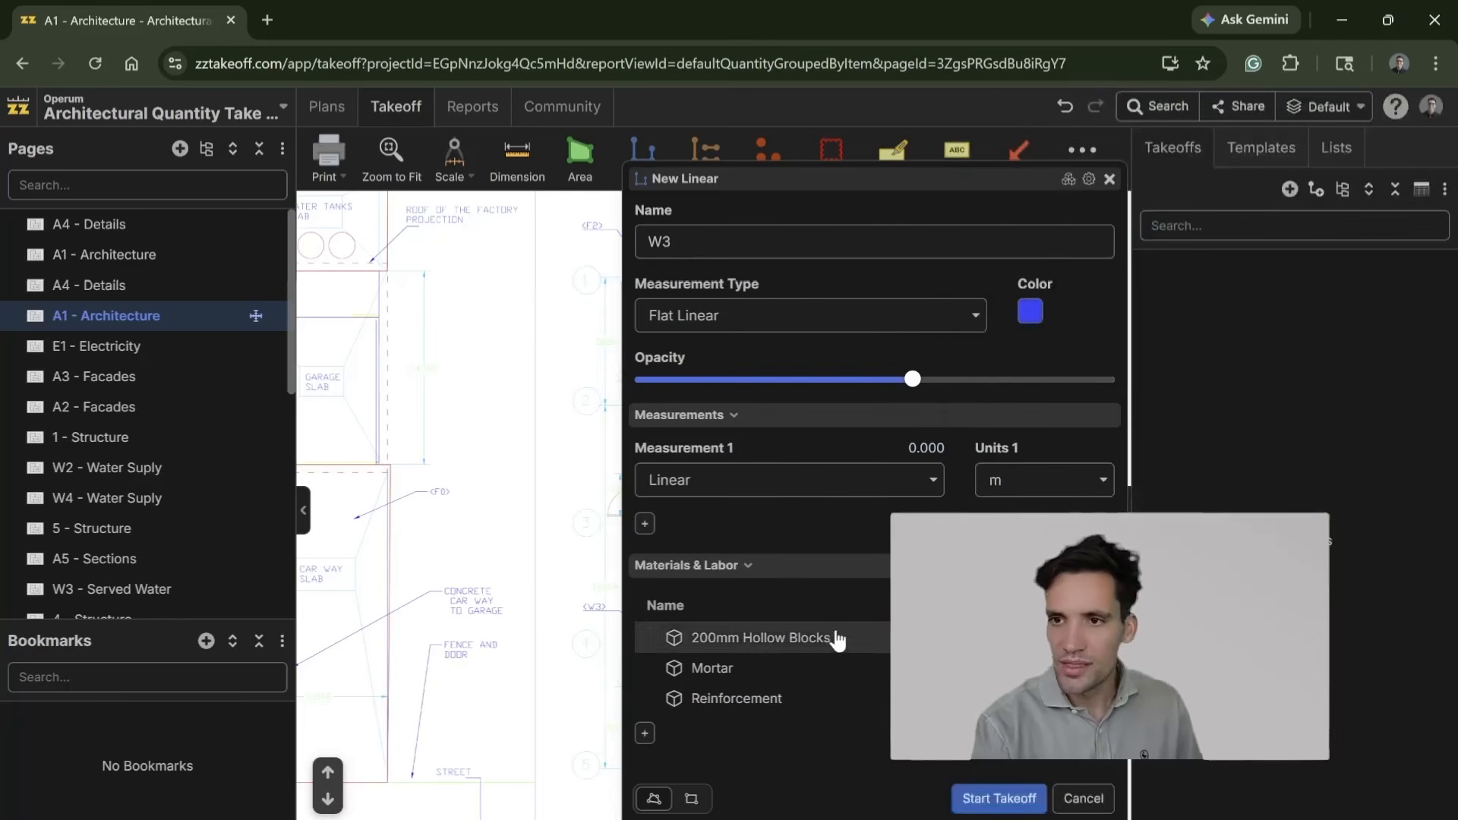
# Step: Add a material item named Grout with the formula [Linear:m]*0.012 and 5% waste, fill in its units and save it
pyautogui.click(646, 734)
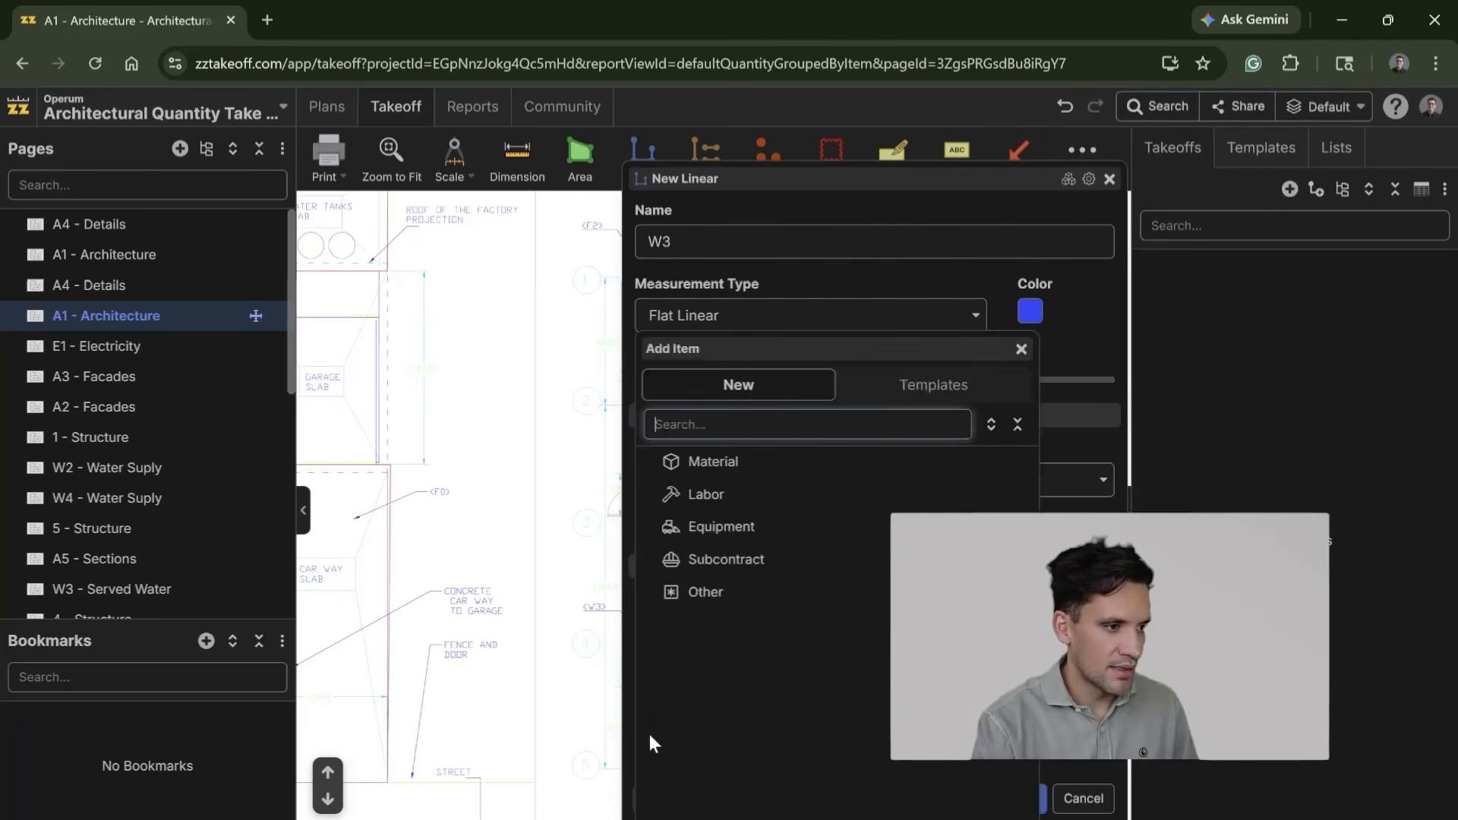
pyautogui.click(805, 461)
pyautogui.write('Grout')
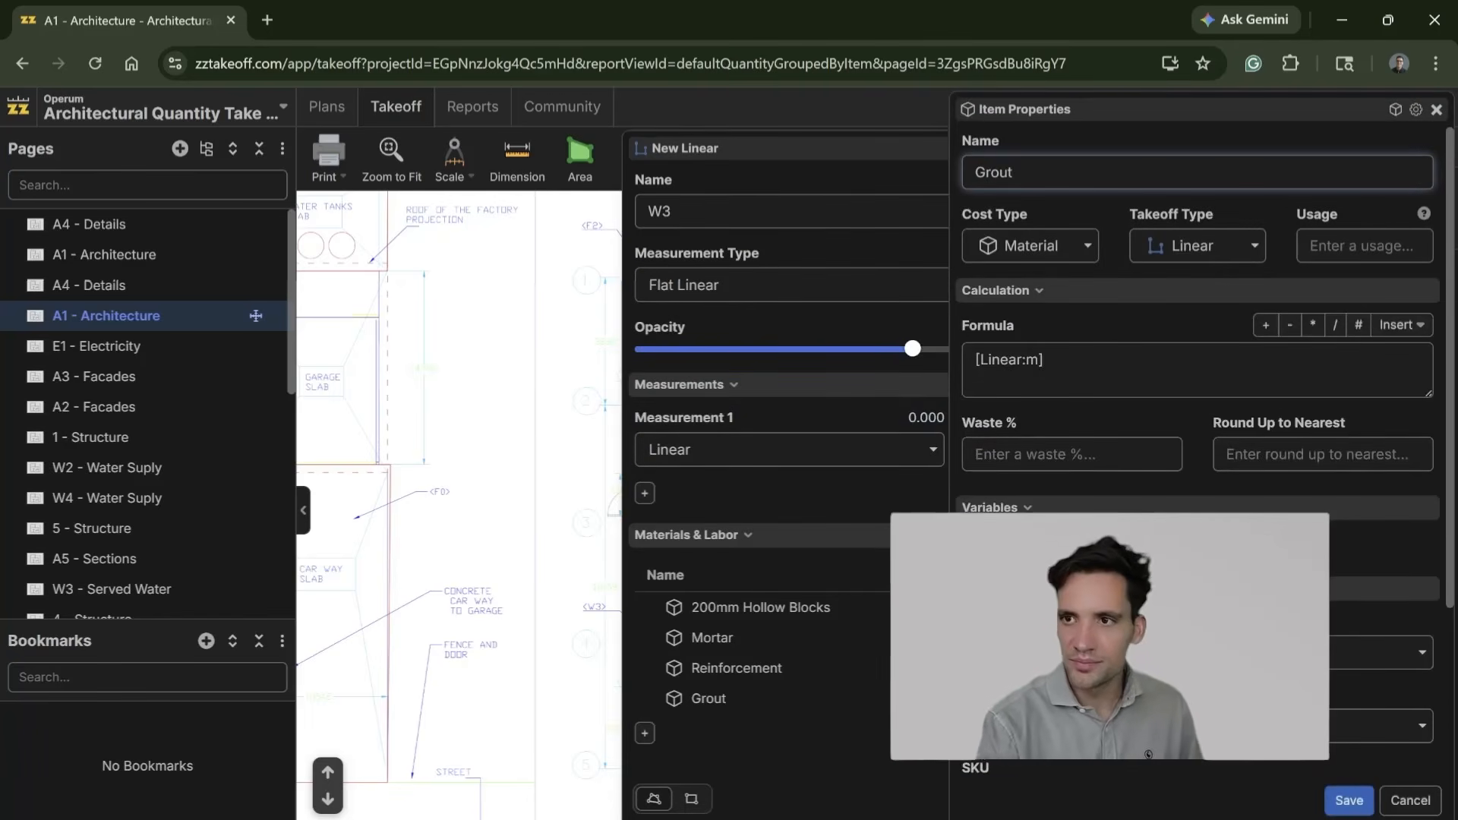
pyautogui.click(1044, 360)
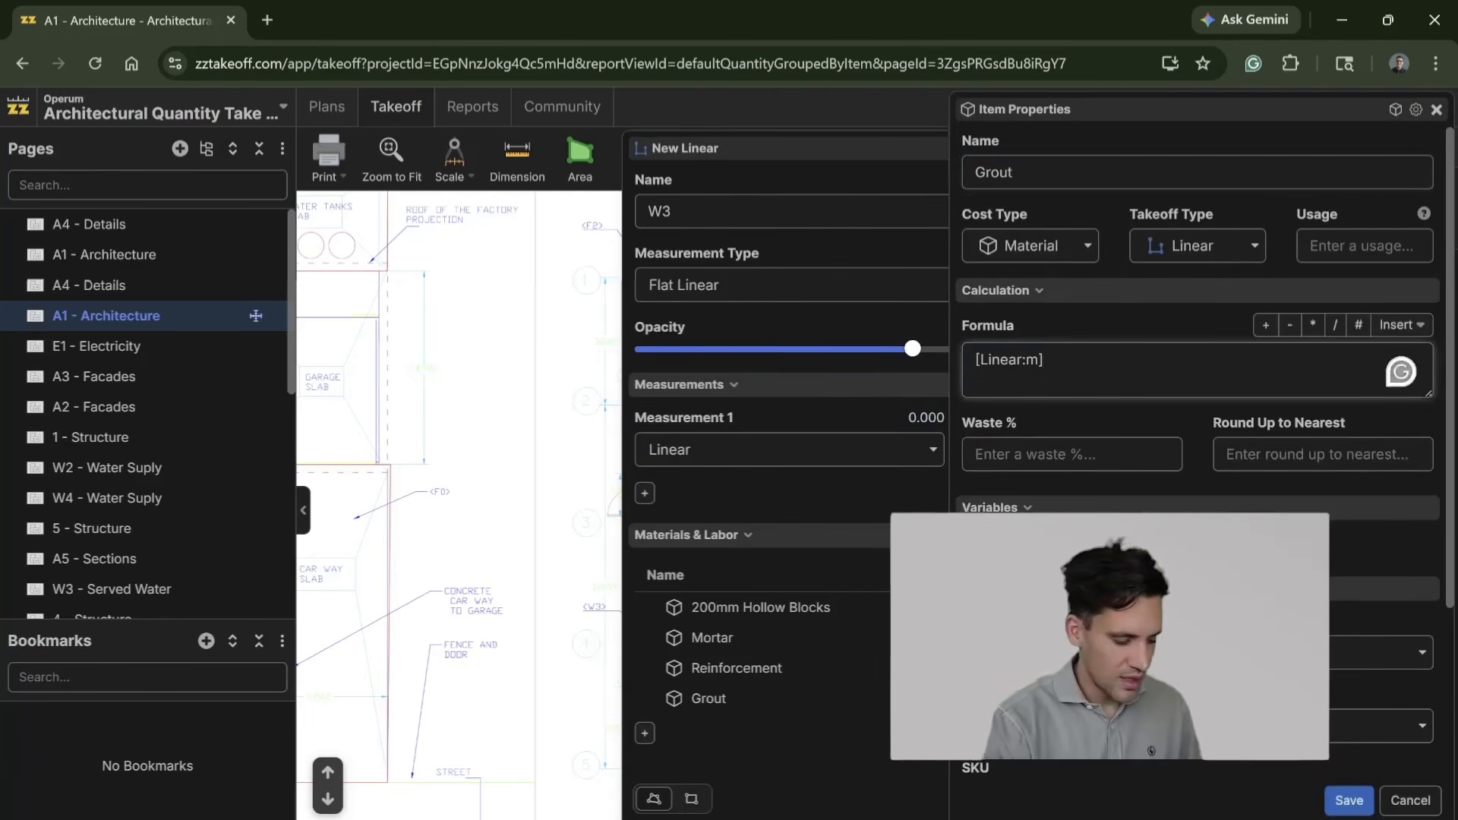
pyautogui.write('*')
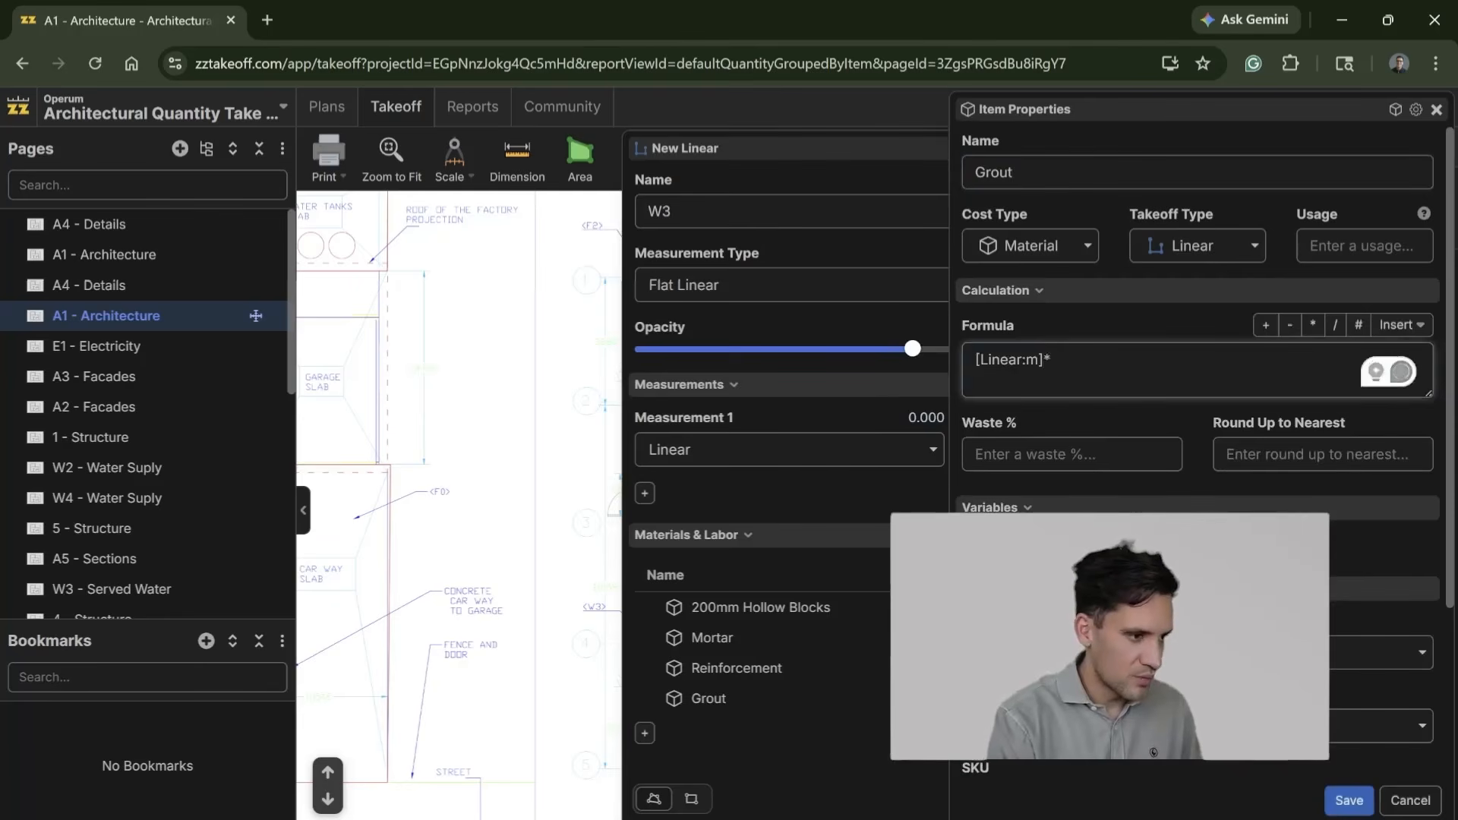
pyautogui.write('0.012')
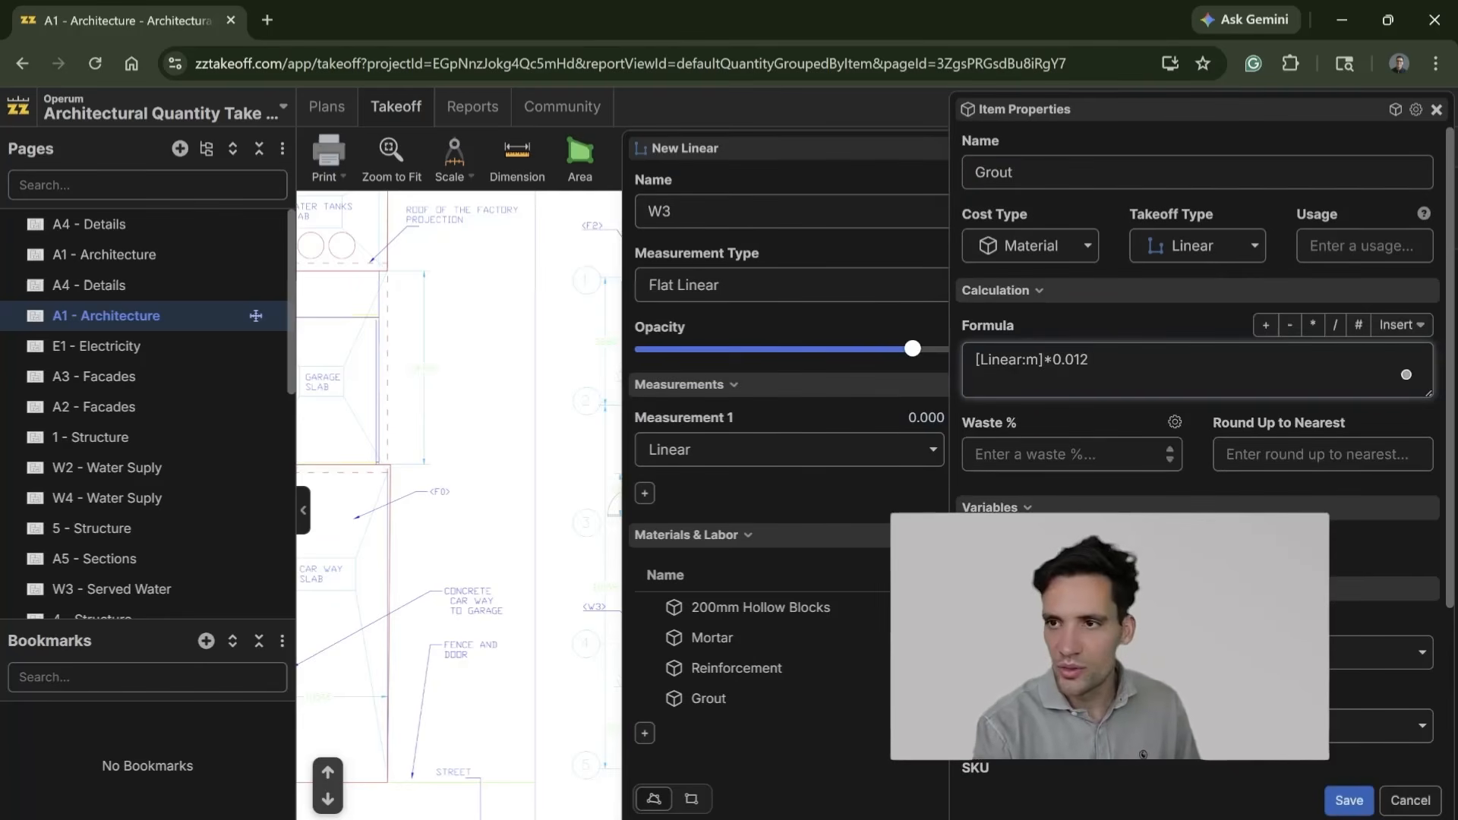
pyautogui.press('Tab')
pyautogui.write('5')
pyautogui.scroll(-3, 1255, 506)
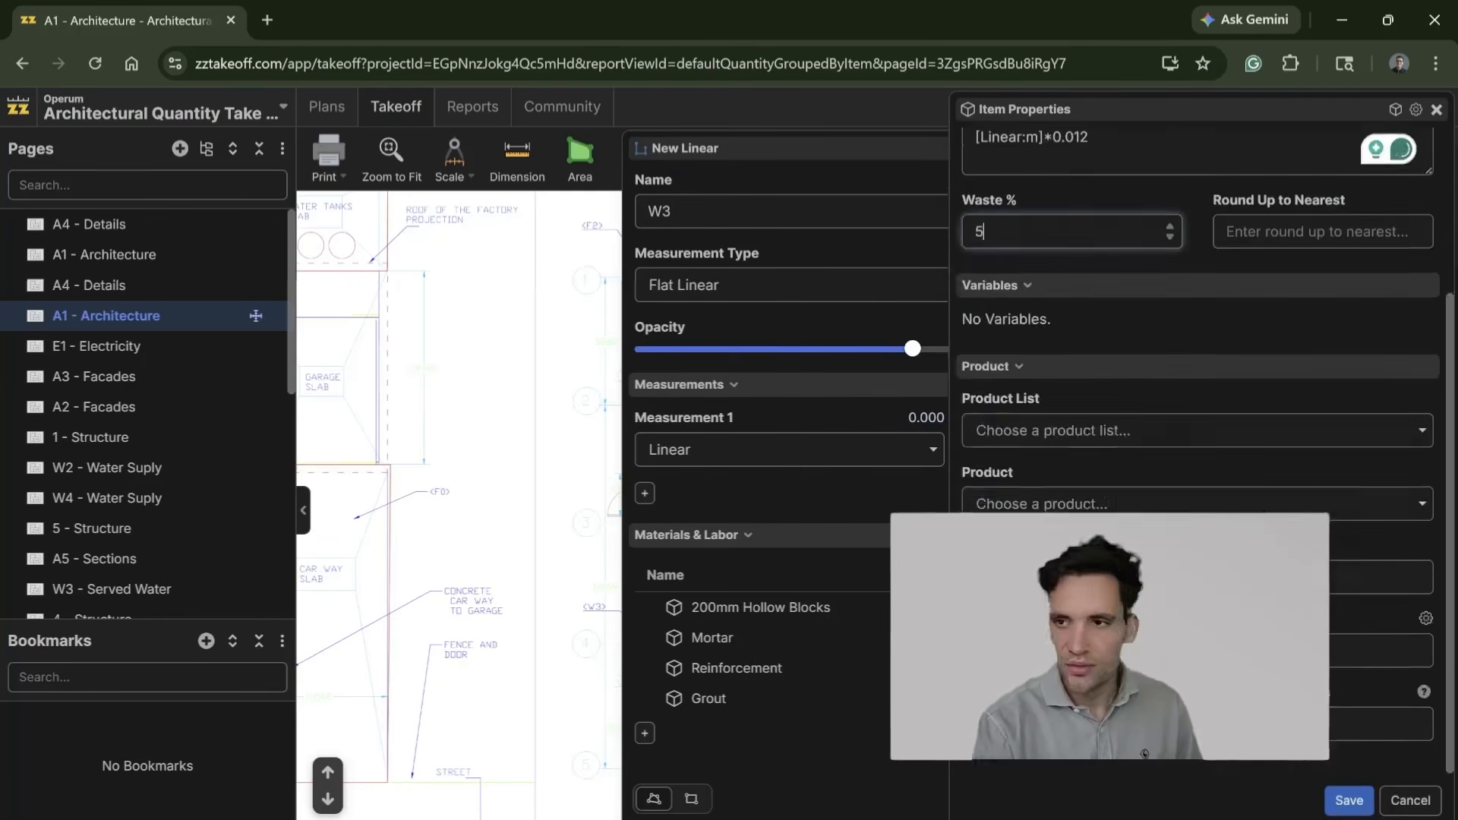
pyautogui.click(1170, 725)
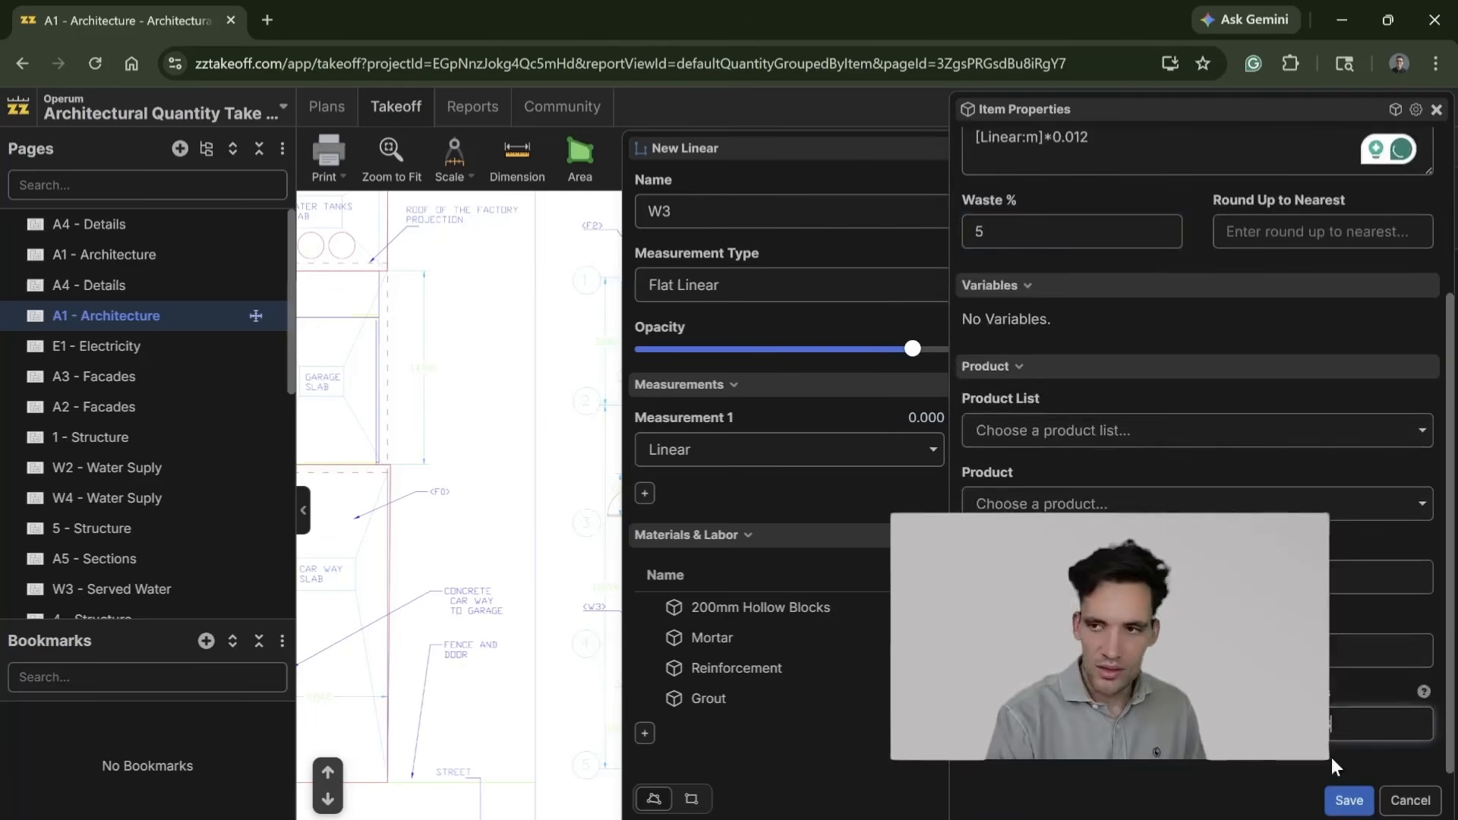
pyautogui.click(1349, 800)
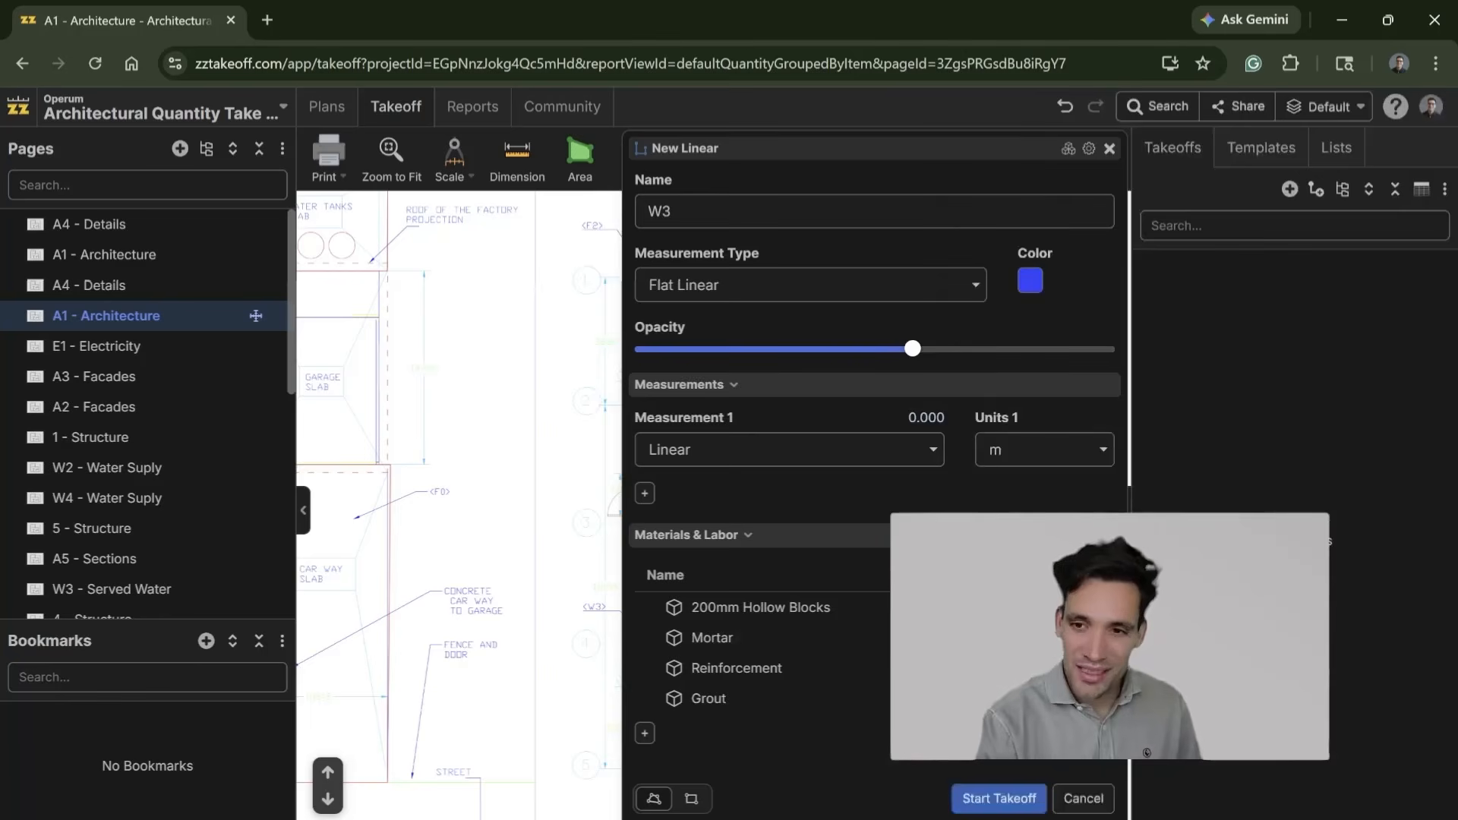
# Step: Add a labor item named Labour with the formula [Linear:m]*1.7 and the unit mhr, and save it
pyautogui.click(644, 733)
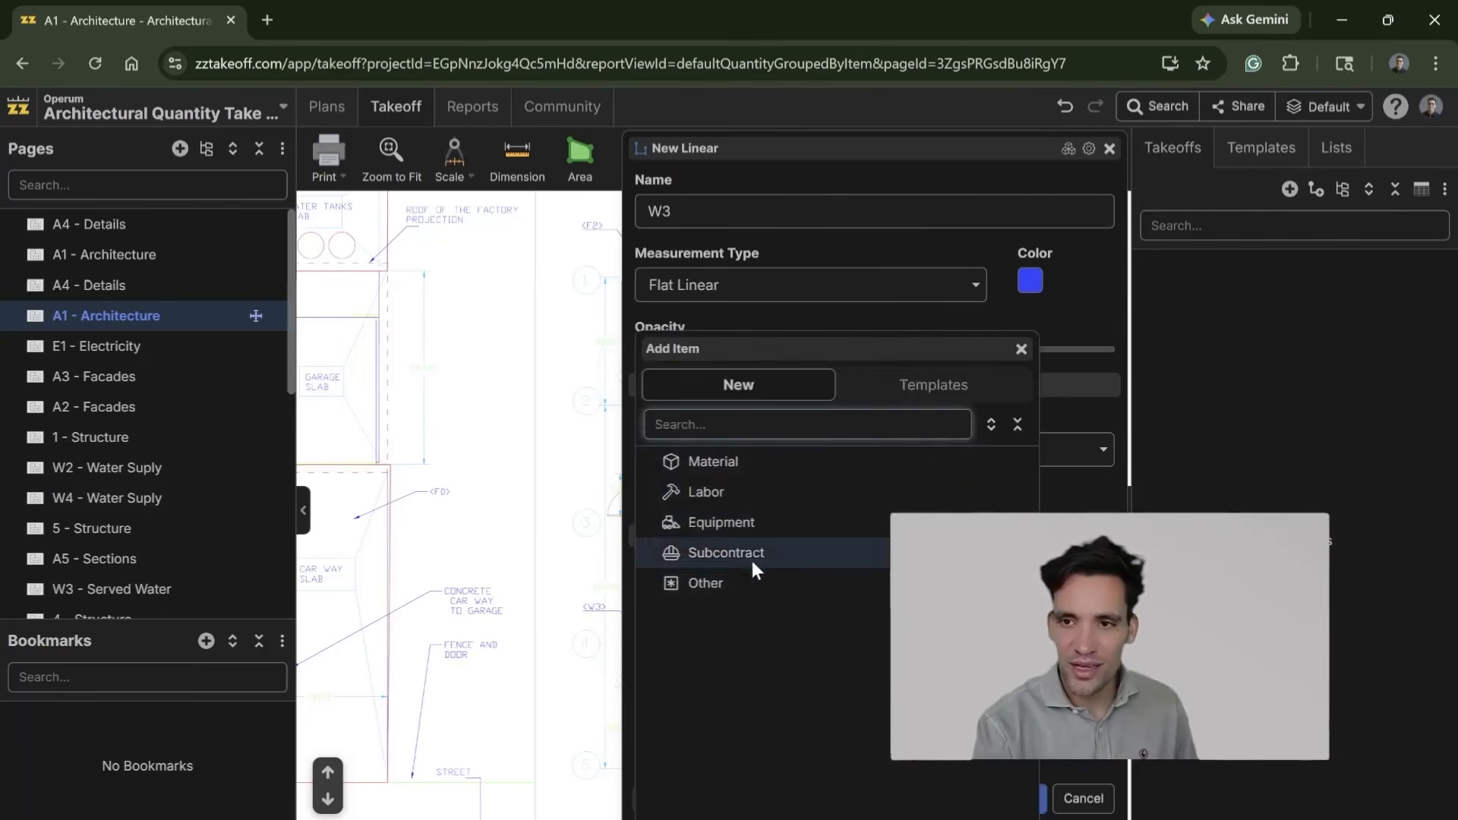
pyautogui.click(722, 506)
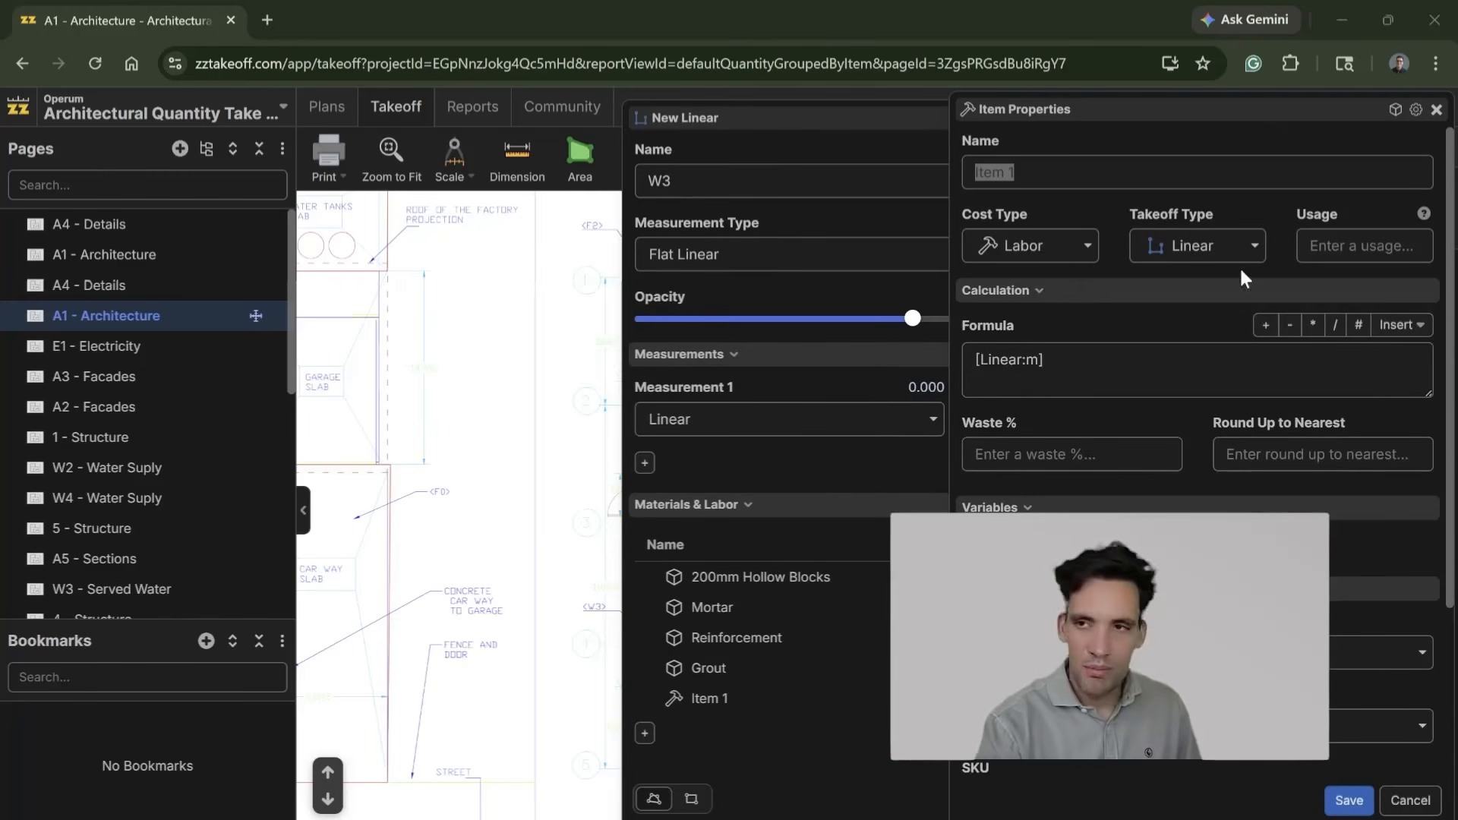
pyautogui.click(1102, 365)
pyautogui.write('&')
pyautogui.press('BackSpace')
pyautogui.write('*')
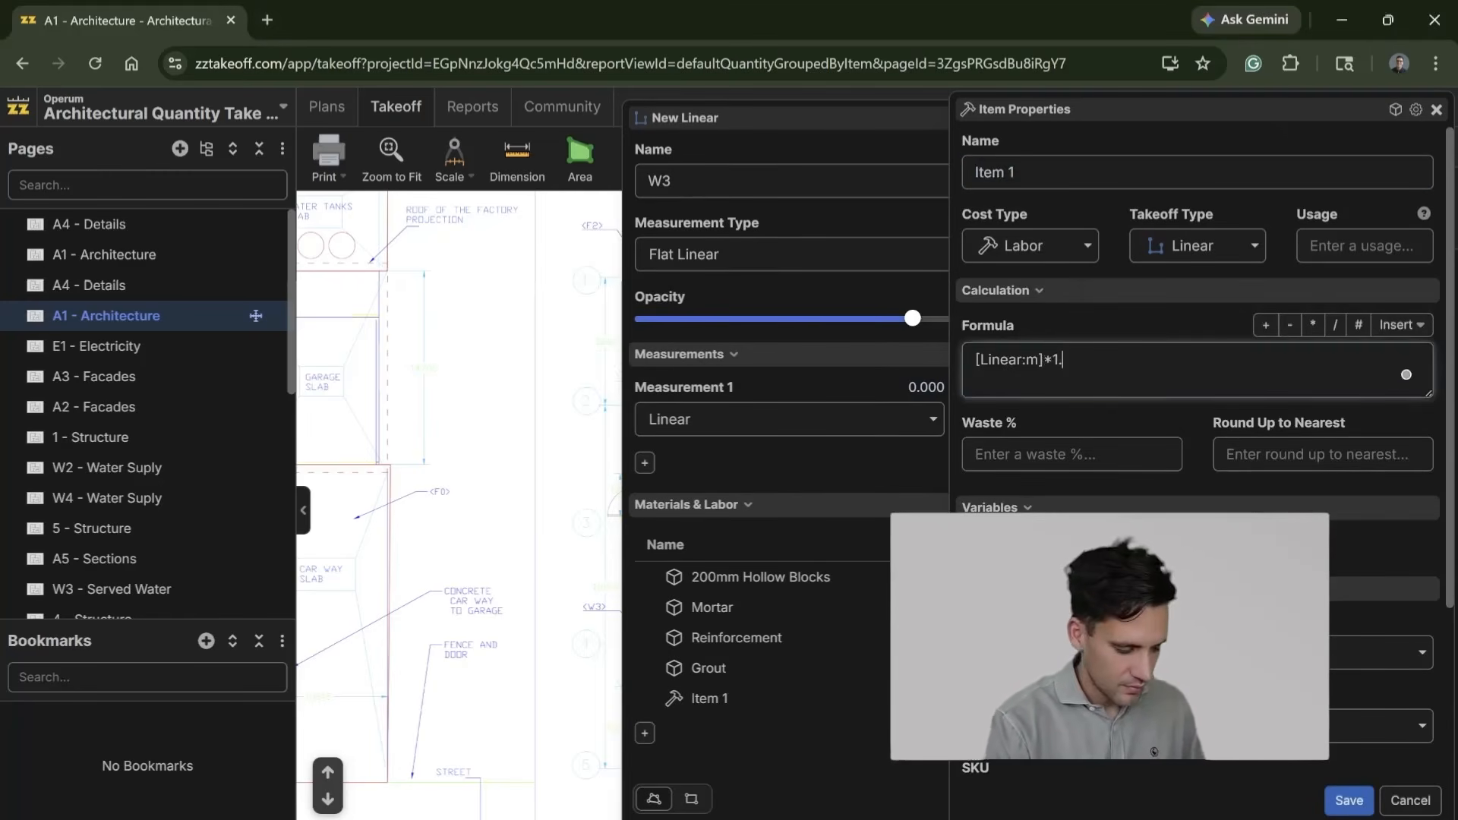
pyautogui.click(1063, 172)
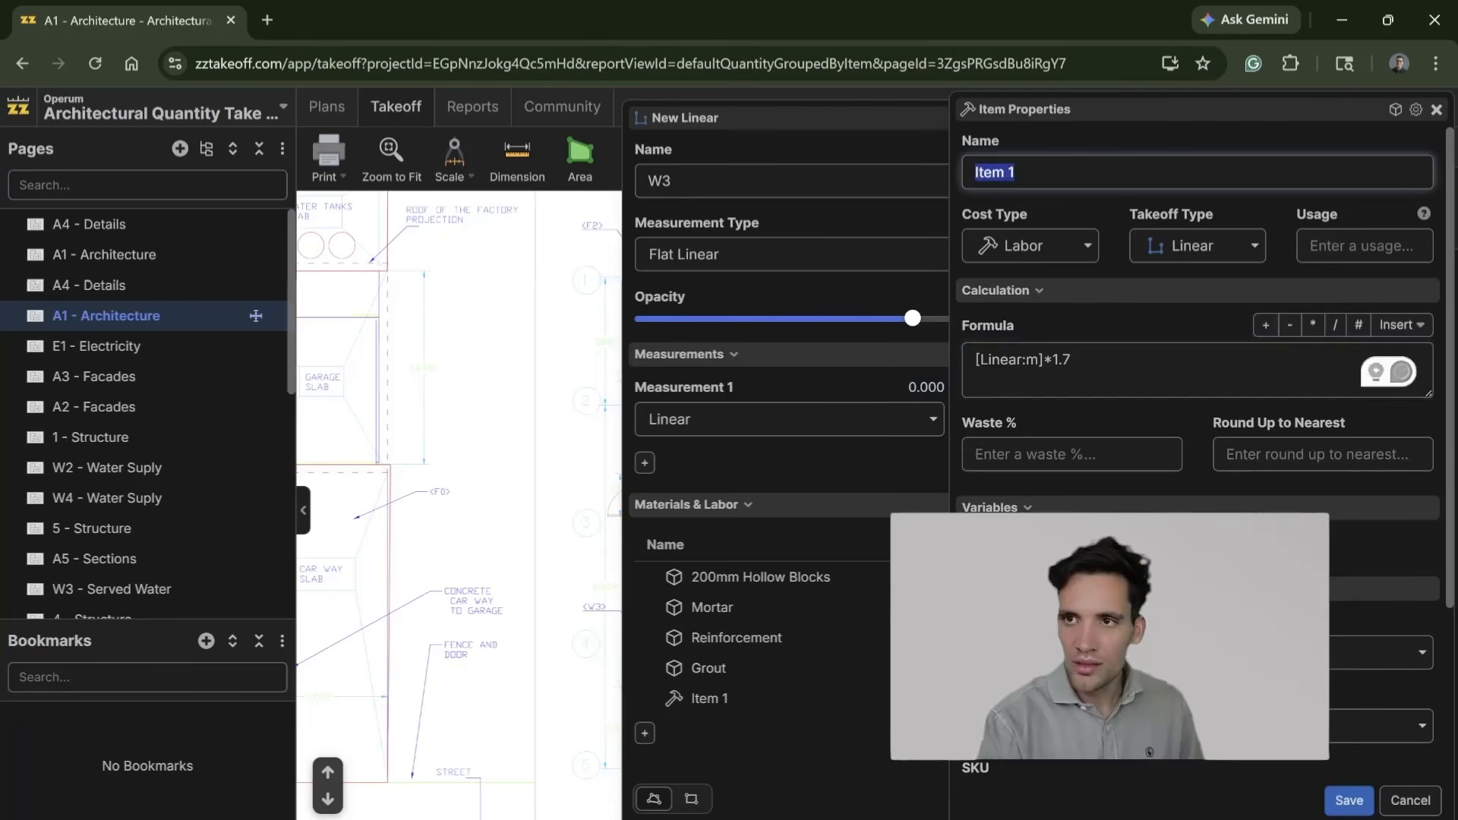
pyautogui.write('Labour')
pyautogui.scroll(-3, 1200, 455)
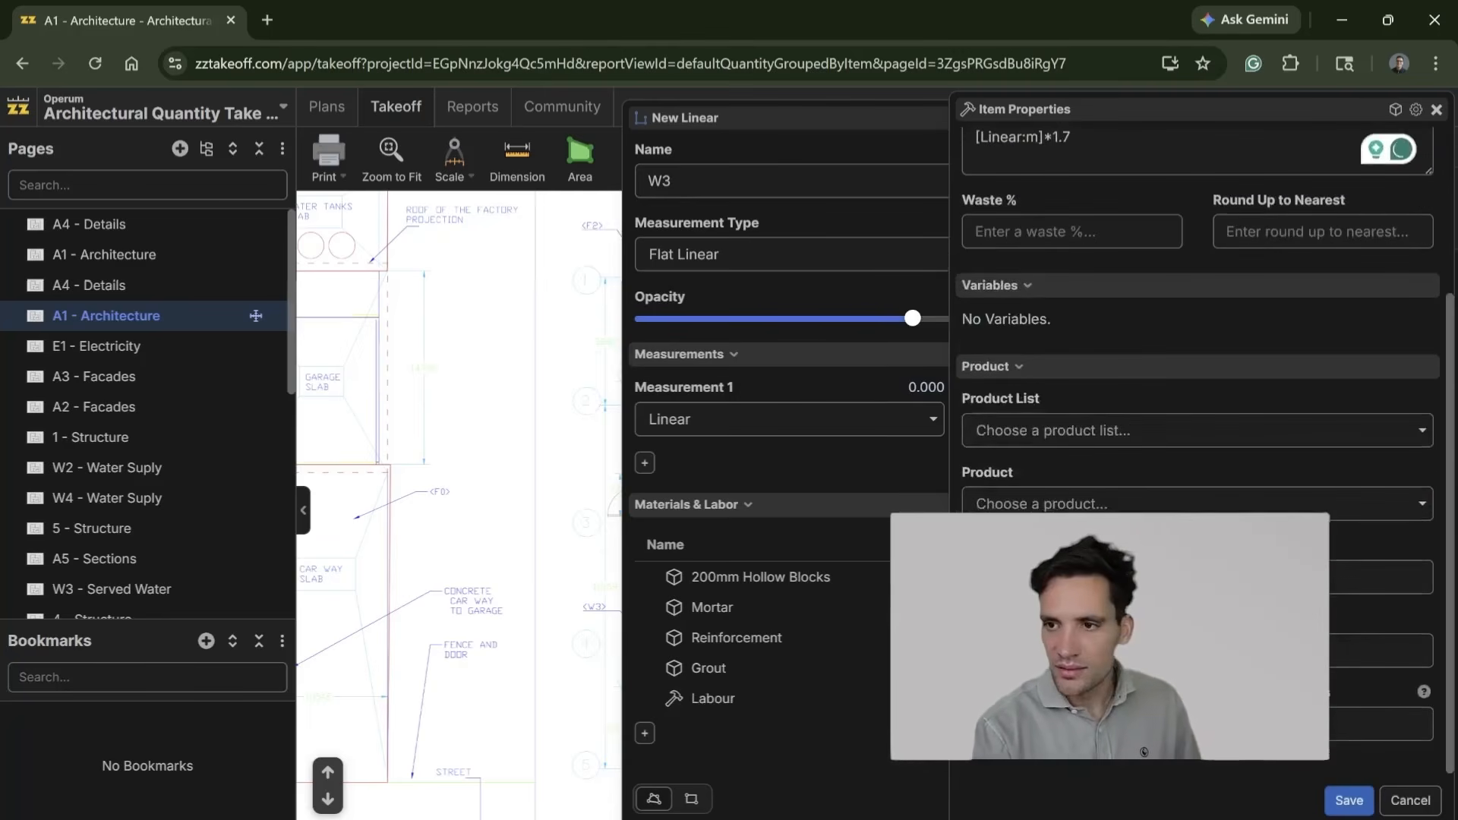
pyautogui.click(1139, 724)
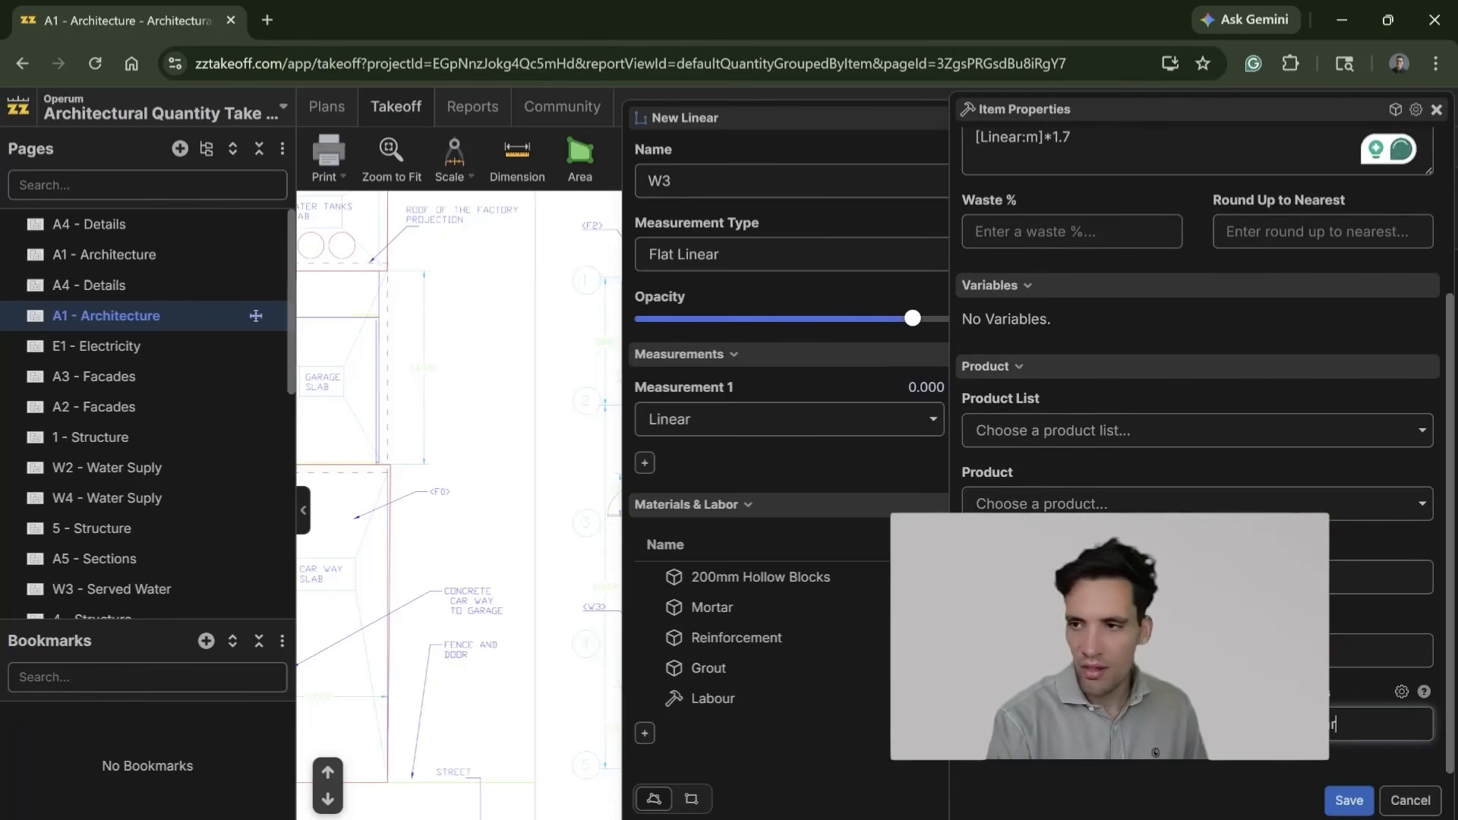
pyautogui.click(1349, 800)
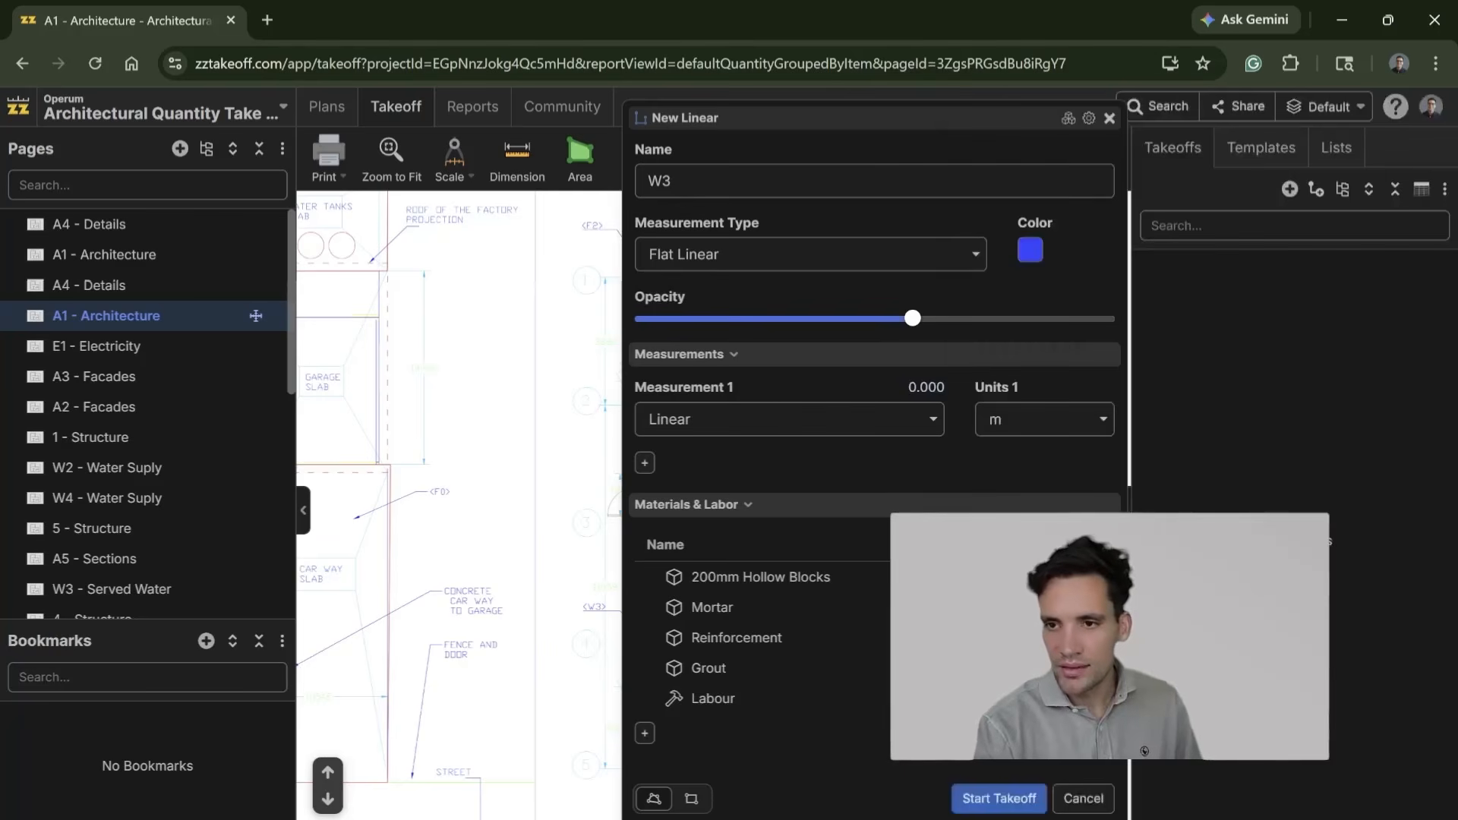
# Step: Add a subcontract item named Paint with the formula [Linear:m]*3.8 and the unit m2, save it and start the W3 takeoff
pyautogui.click(644, 735)
pyautogui.click(746, 553)
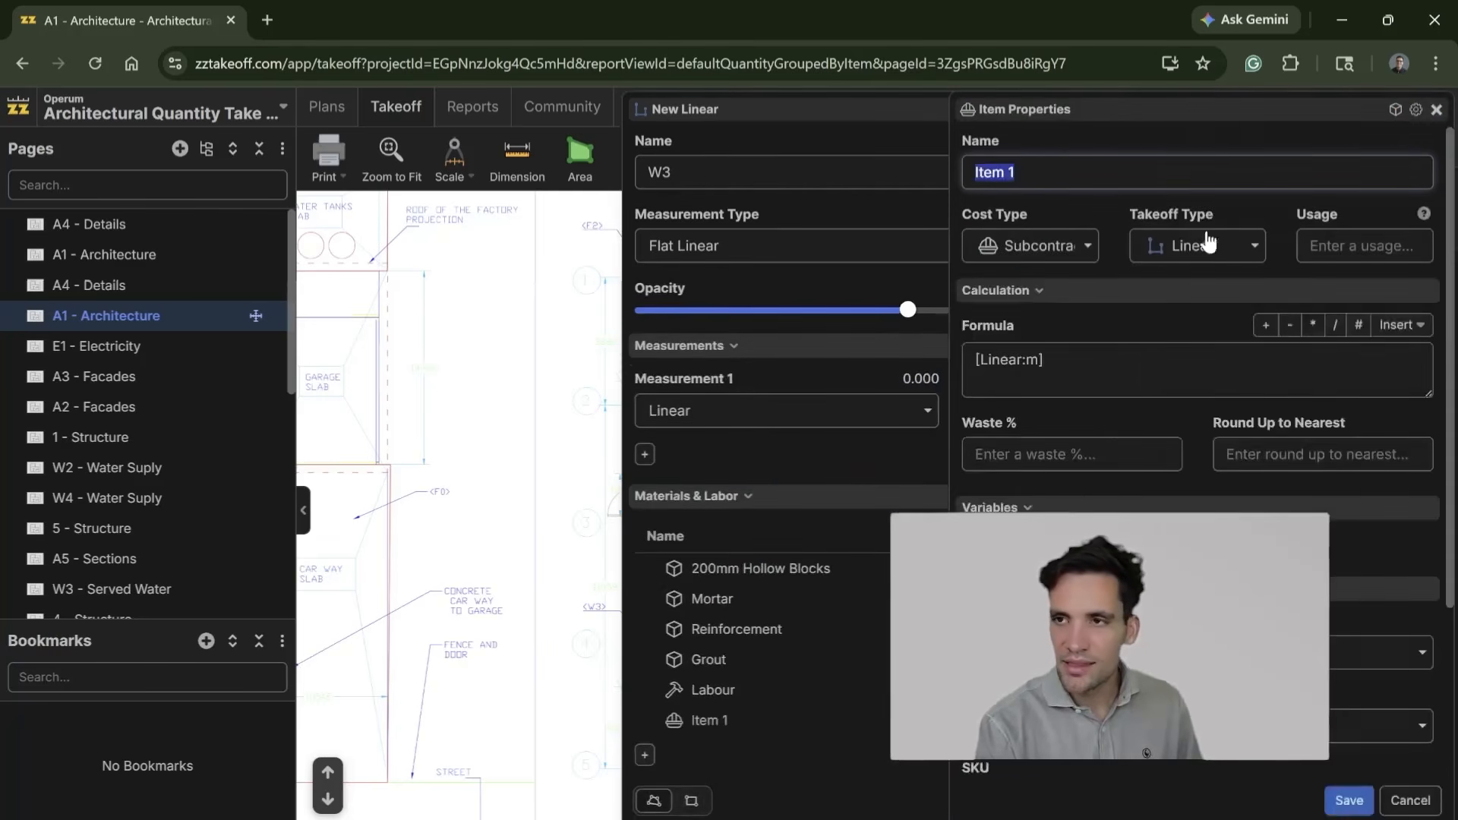
pyautogui.write('Paint')
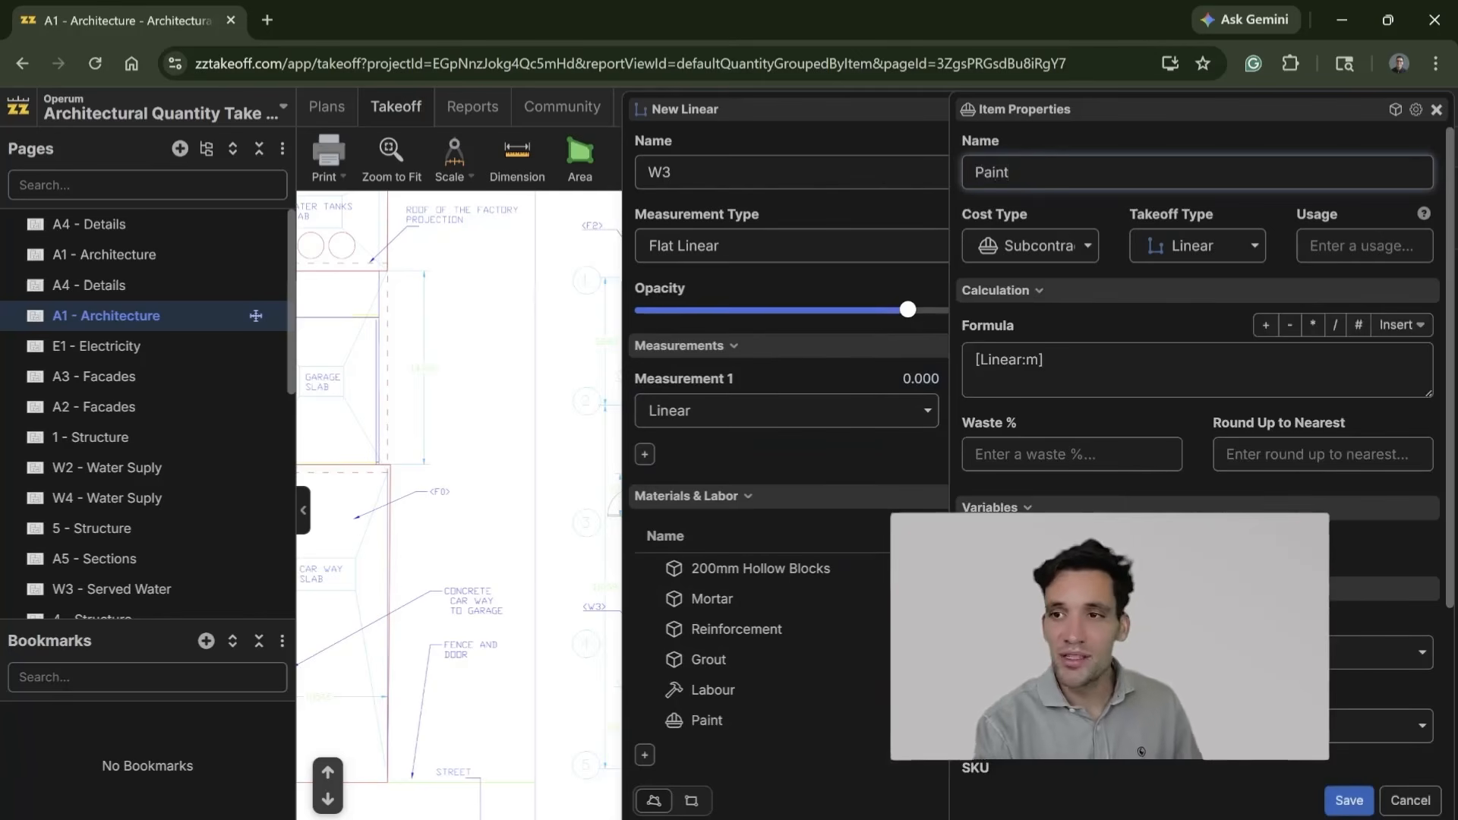
pyautogui.click(1132, 376)
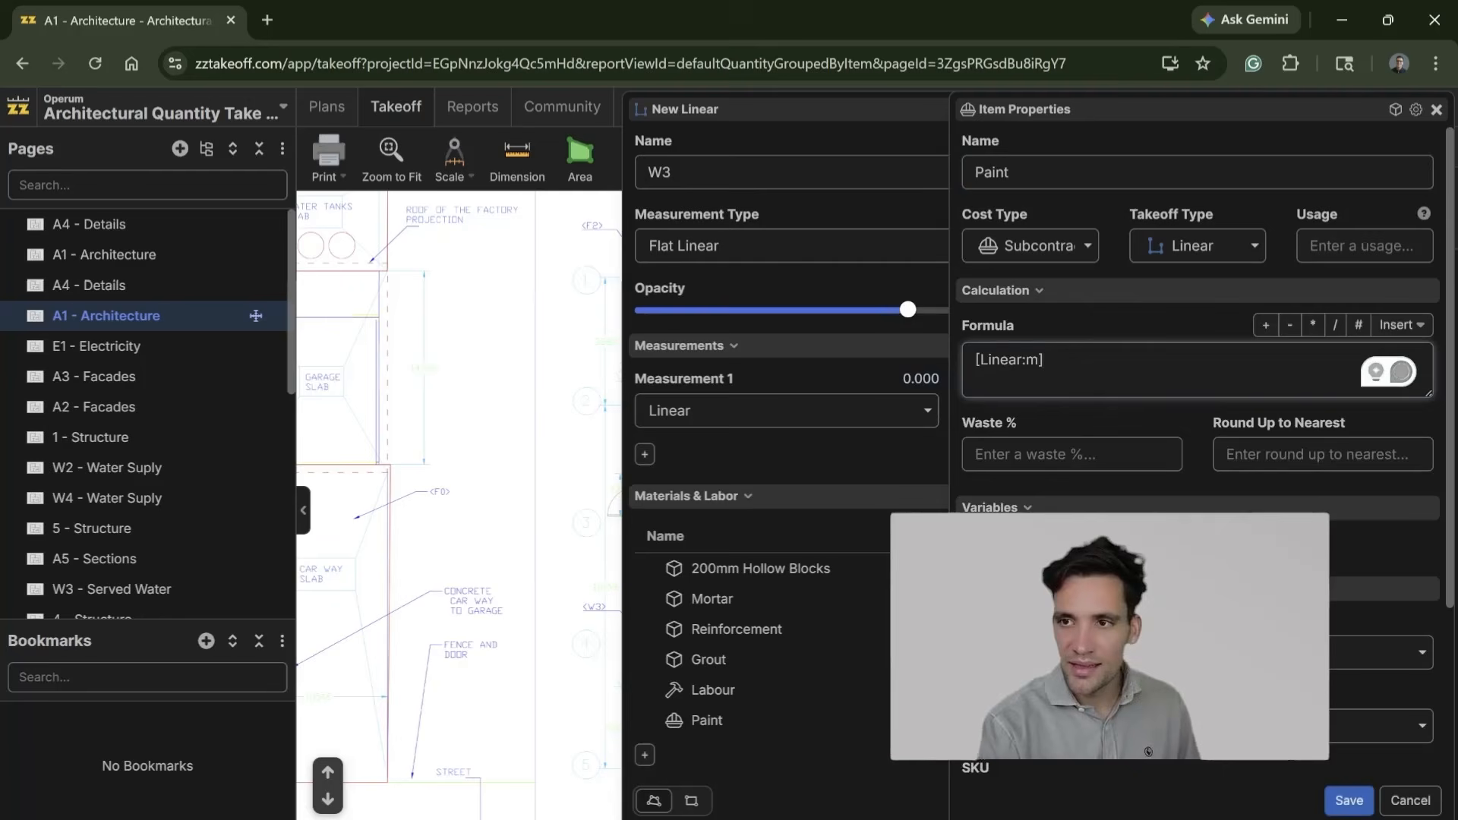
pyautogui.write('*3.8')
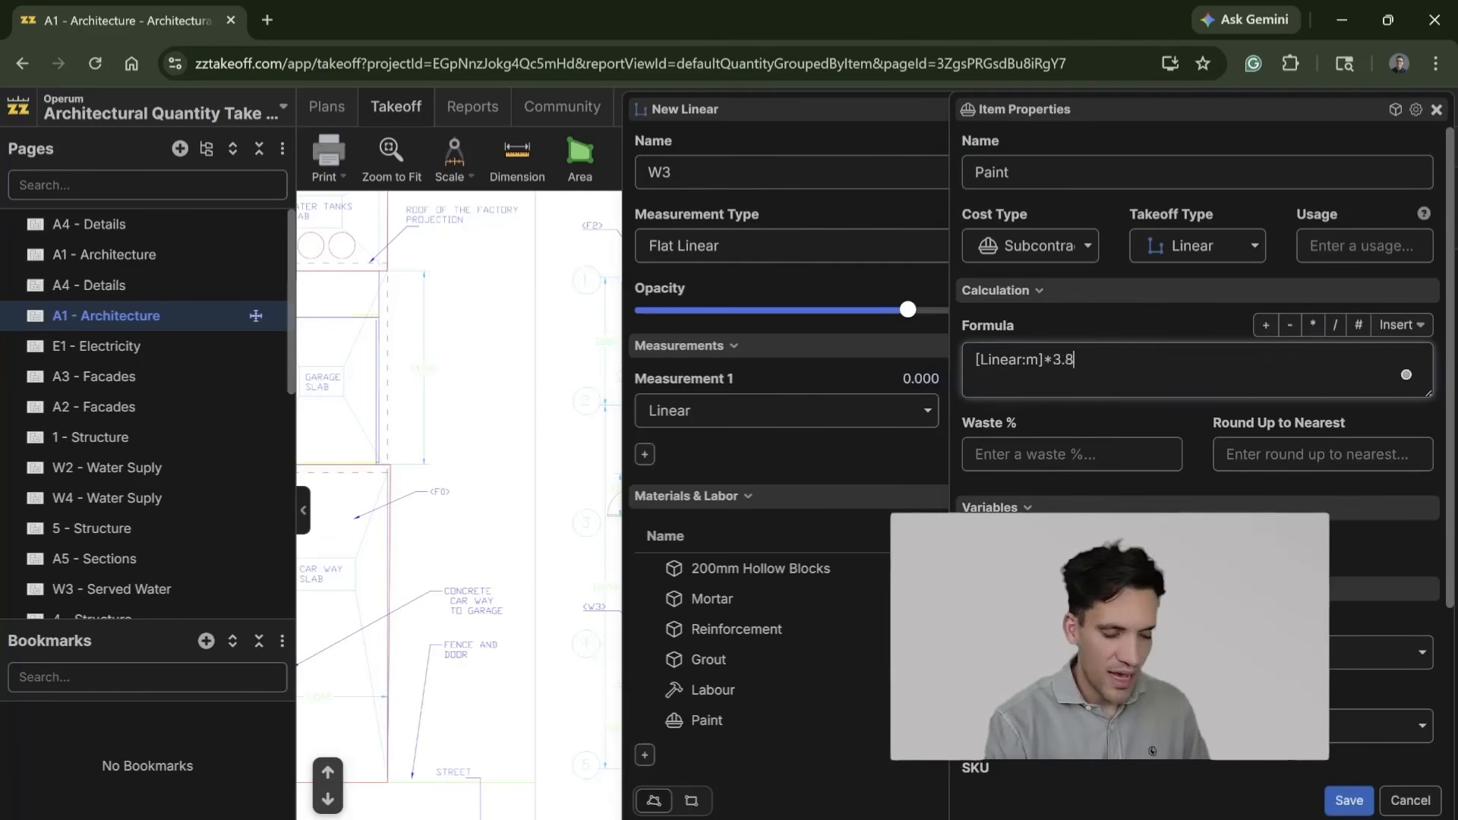
pyautogui.scroll(-3, 1147, 752)
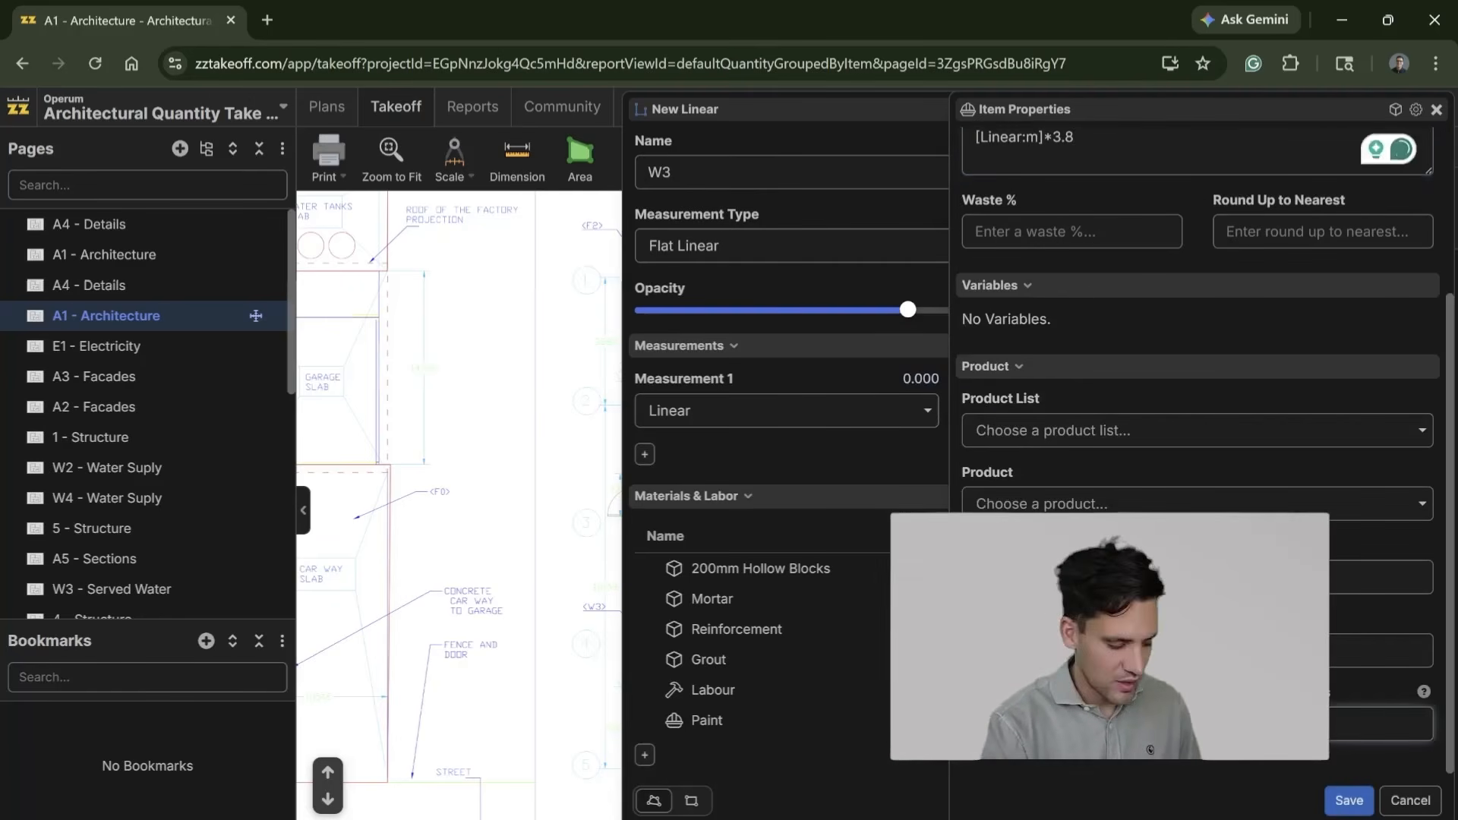
pyautogui.click(1343, 799)
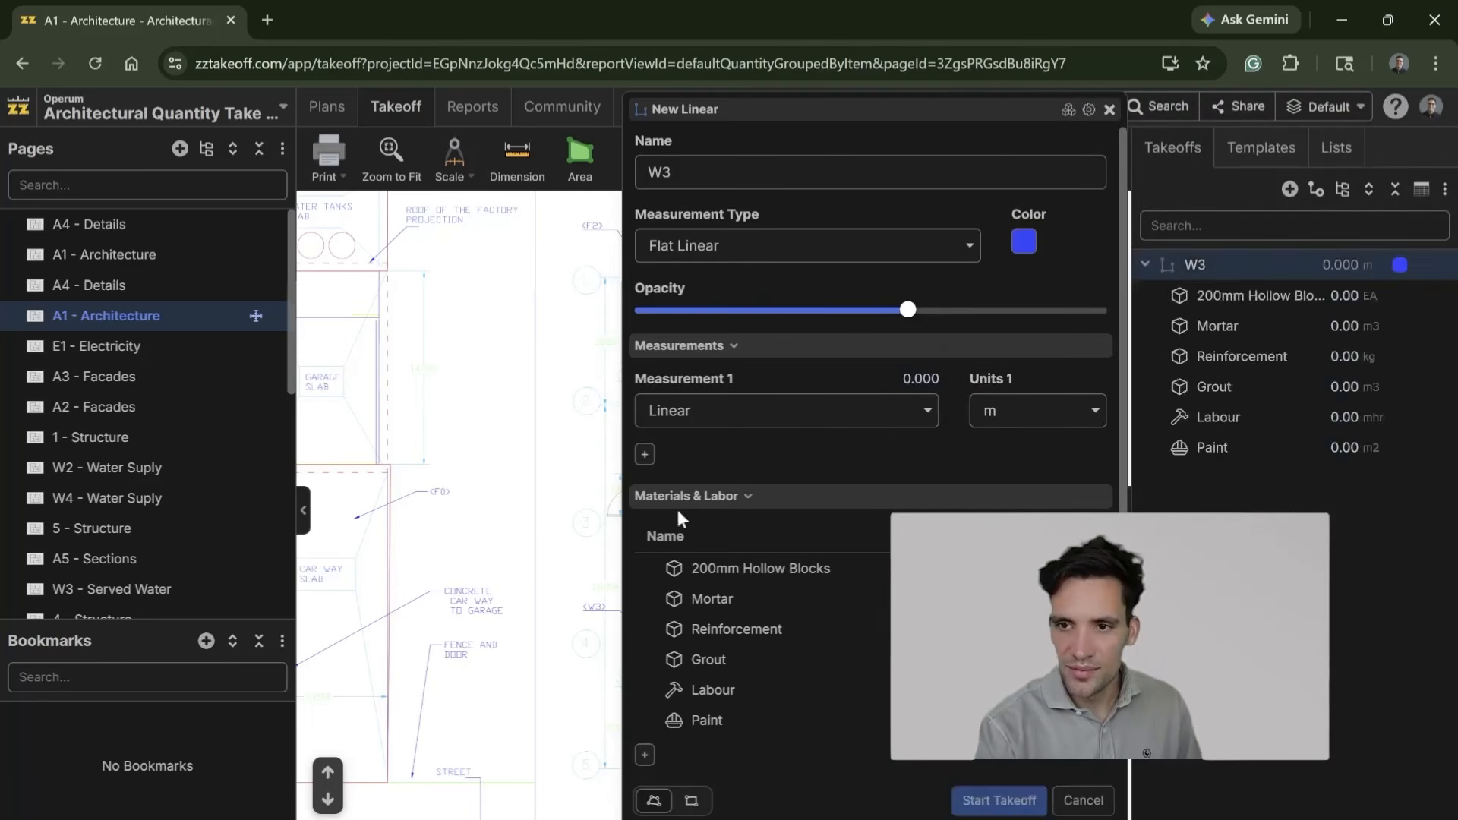
# Step: Trace the garage's outer walls as the W3 linear, about 105 m long, from the tools area's front wall to the return beyond the front opening
pyautogui.click(703, 764)
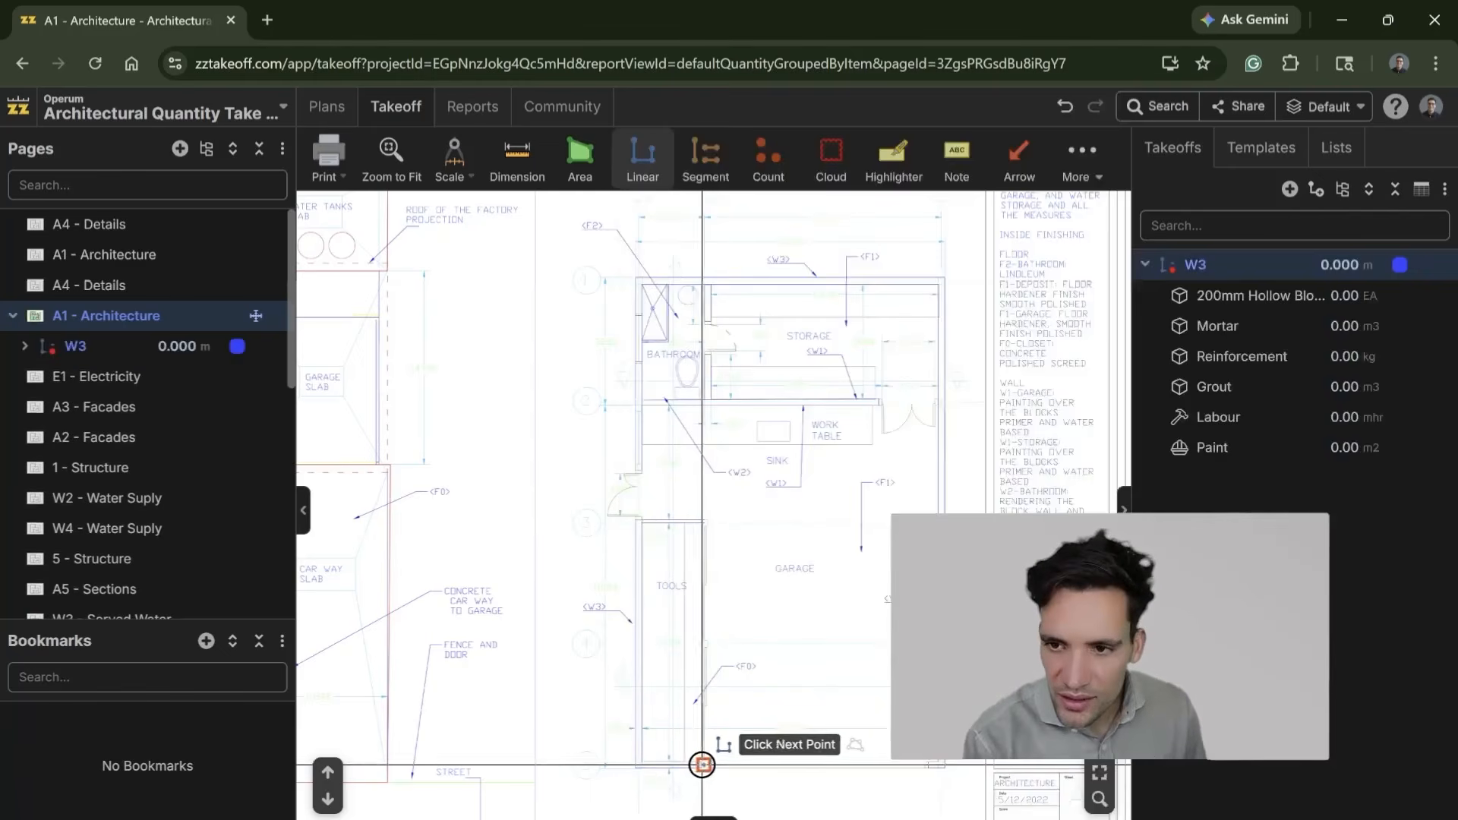
pyautogui.click(638, 765)
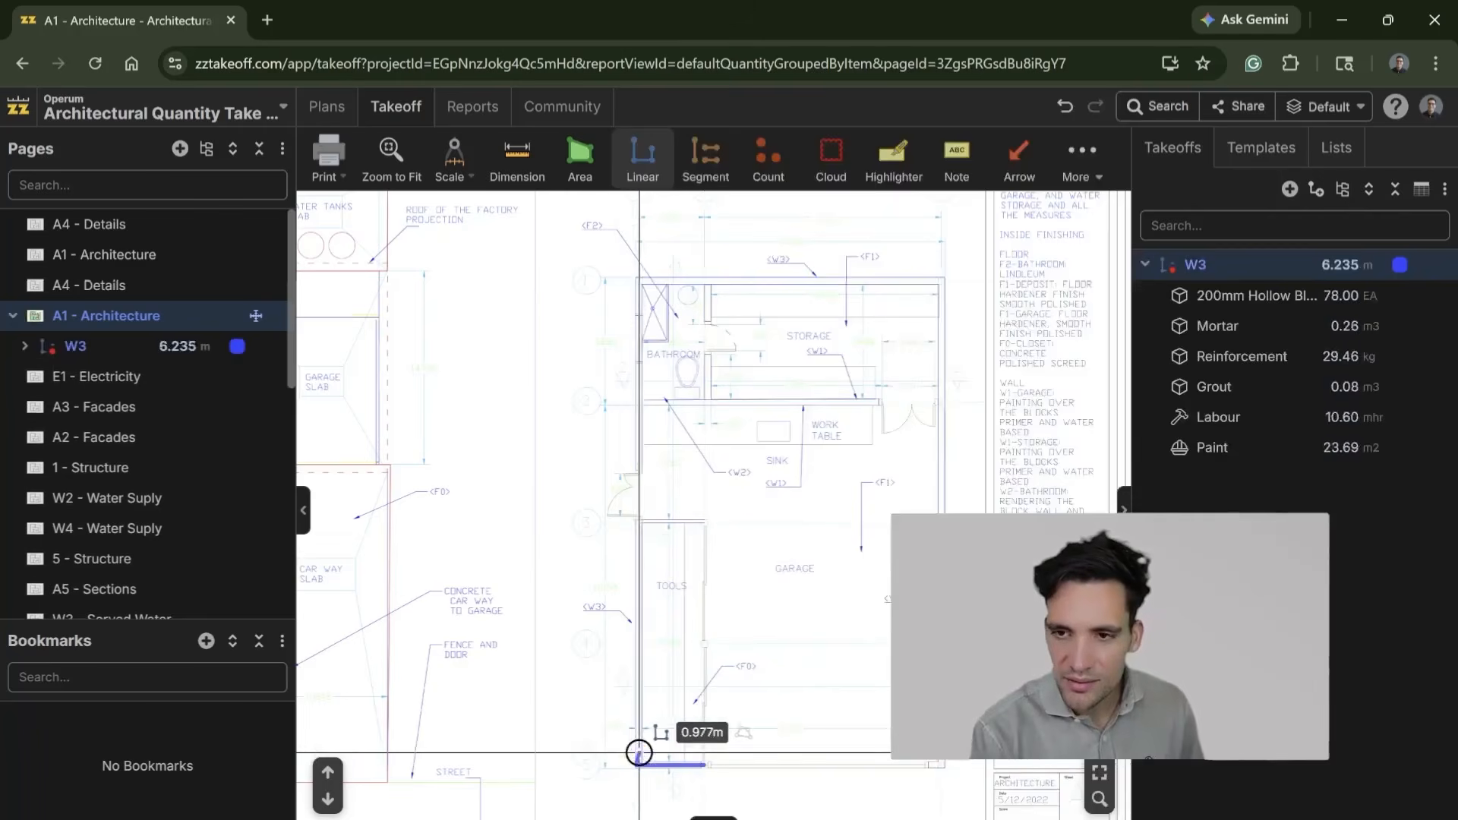
pyautogui.scroll(1, 644, 558)
pyautogui.scroll(1, 644, 558)
pyautogui.scroll(3, 639, 513)
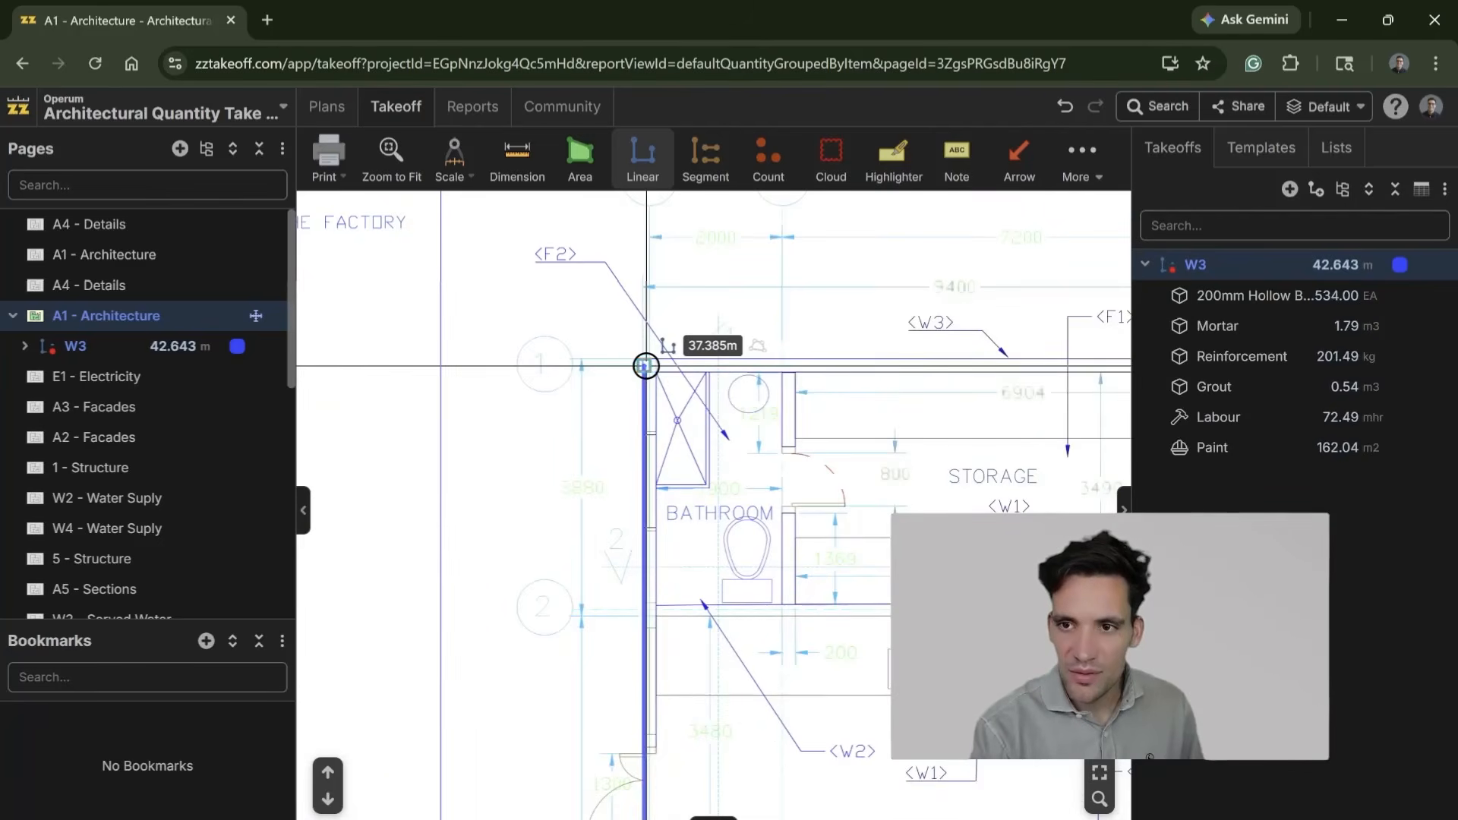
pyautogui.click(646, 366)
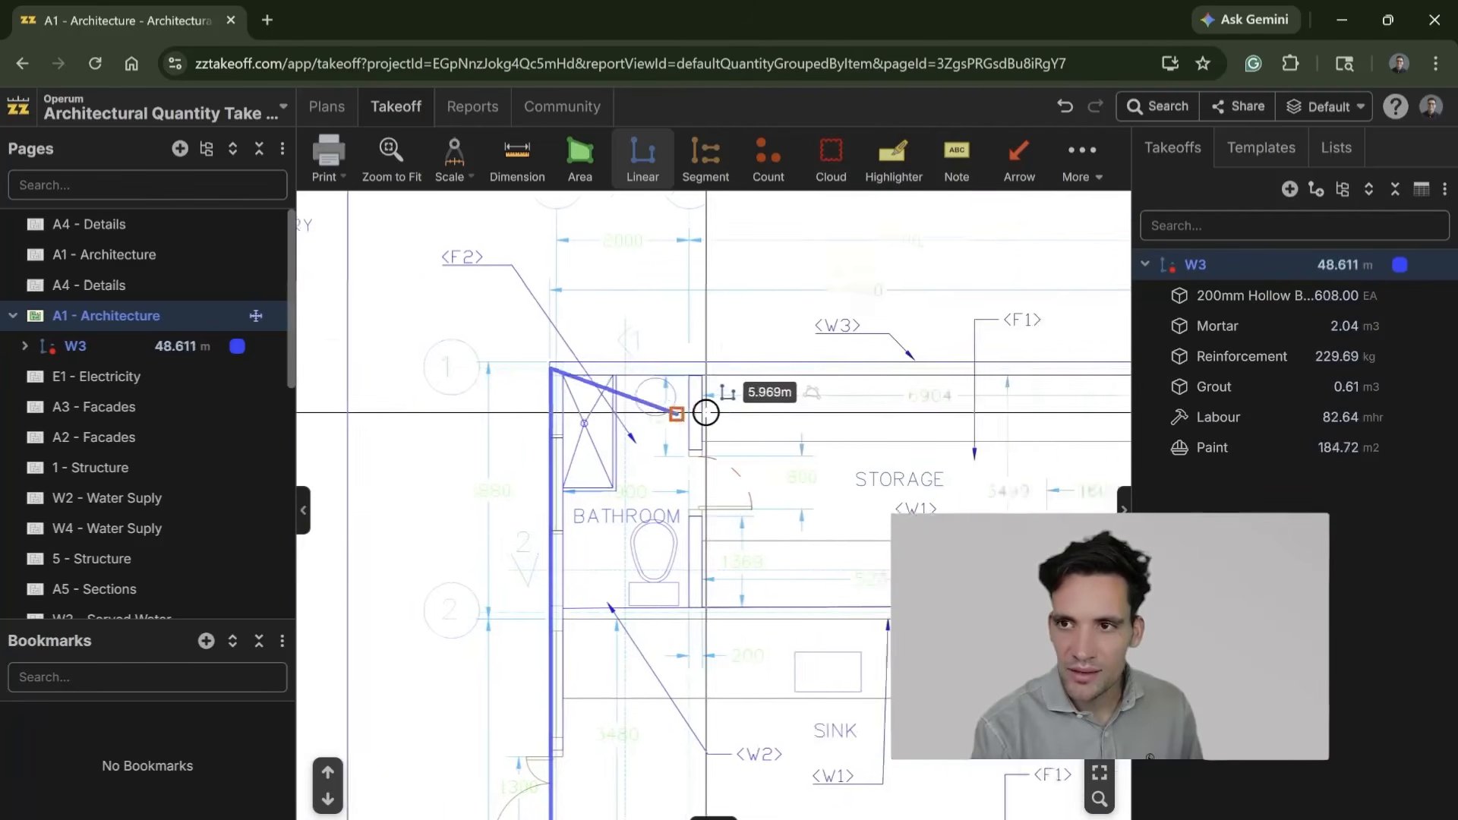
pyautogui.moveTo(883, 397); pyautogui.dragTo(494, 400)
pyautogui.click(842, 371)
pyautogui.scroll(-5, 830, 608)
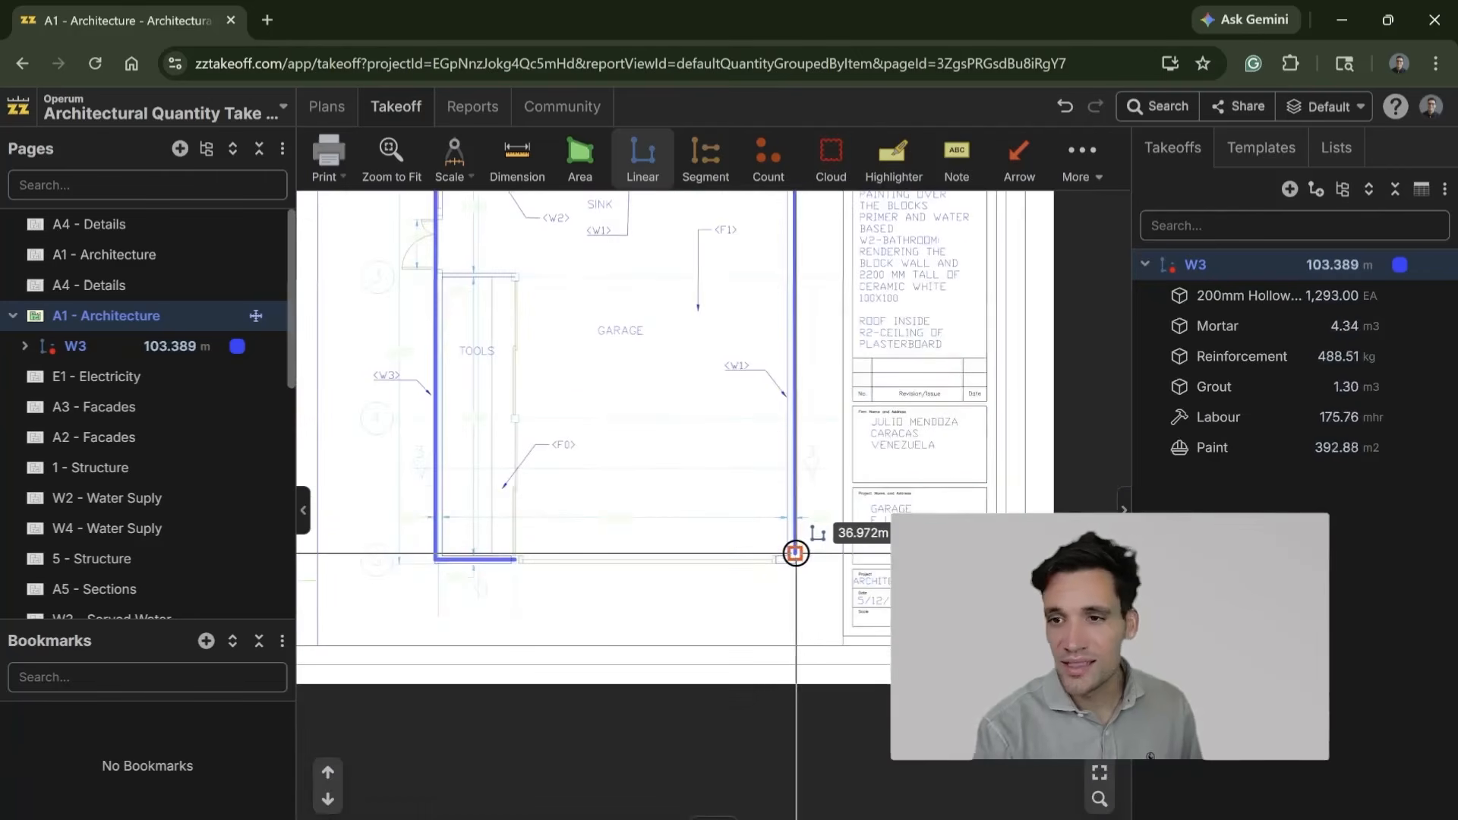
pyautogui.scroll(3, 797, 553)
pyautogui.click(794, 571)
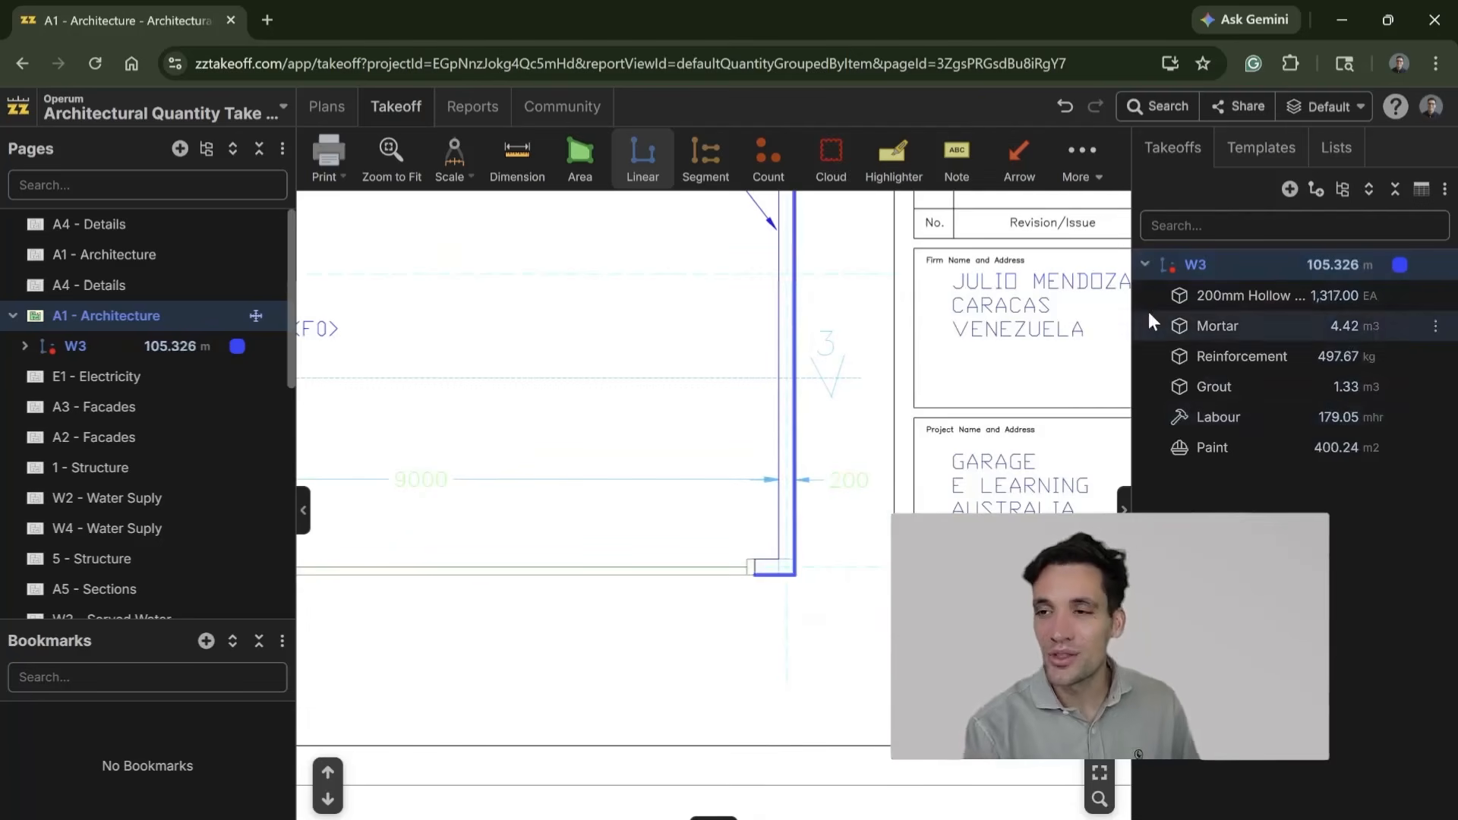
# Step: Widen the takeoff list and review the W3 item quantities against the traced garage perimeter on the plan
pyautogui.moveTo(1132, 335); pyautogui.dragTo(1079, 334)
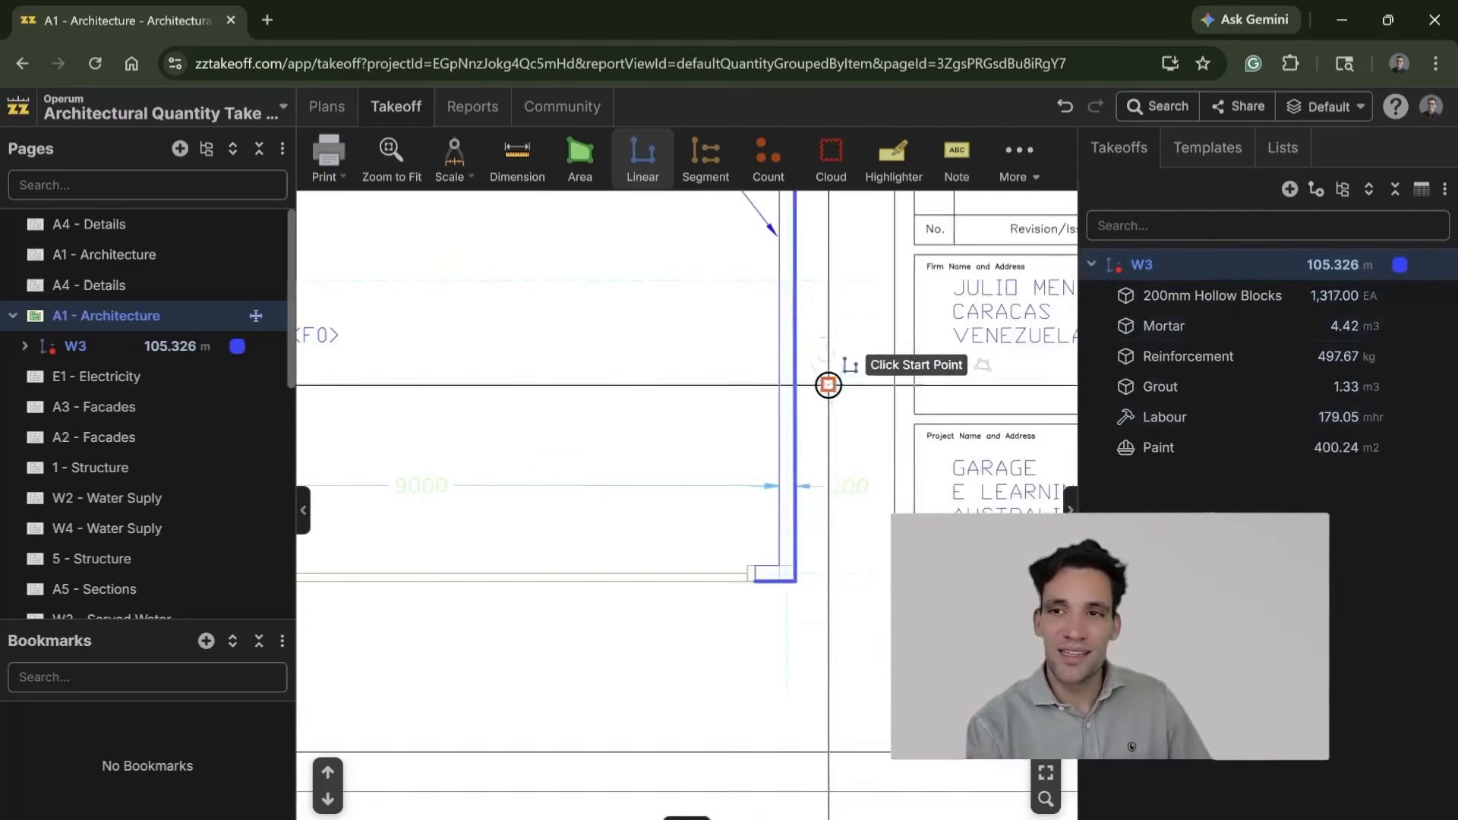
pyautogui.moveTo(828, 431); pyautogui.dragTo(842, 608)
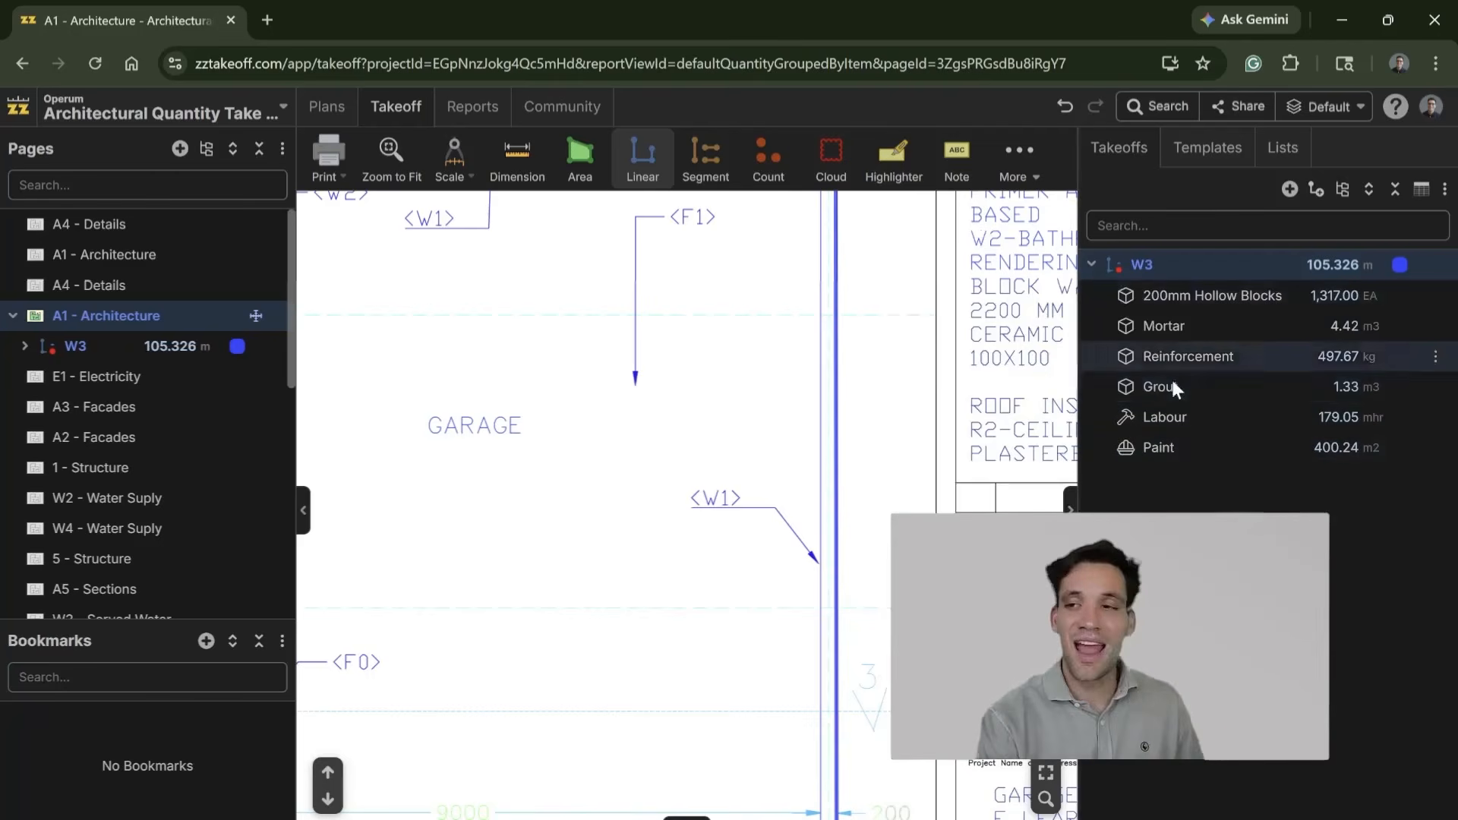
pyautogui.scroll(-5, 856, 494)
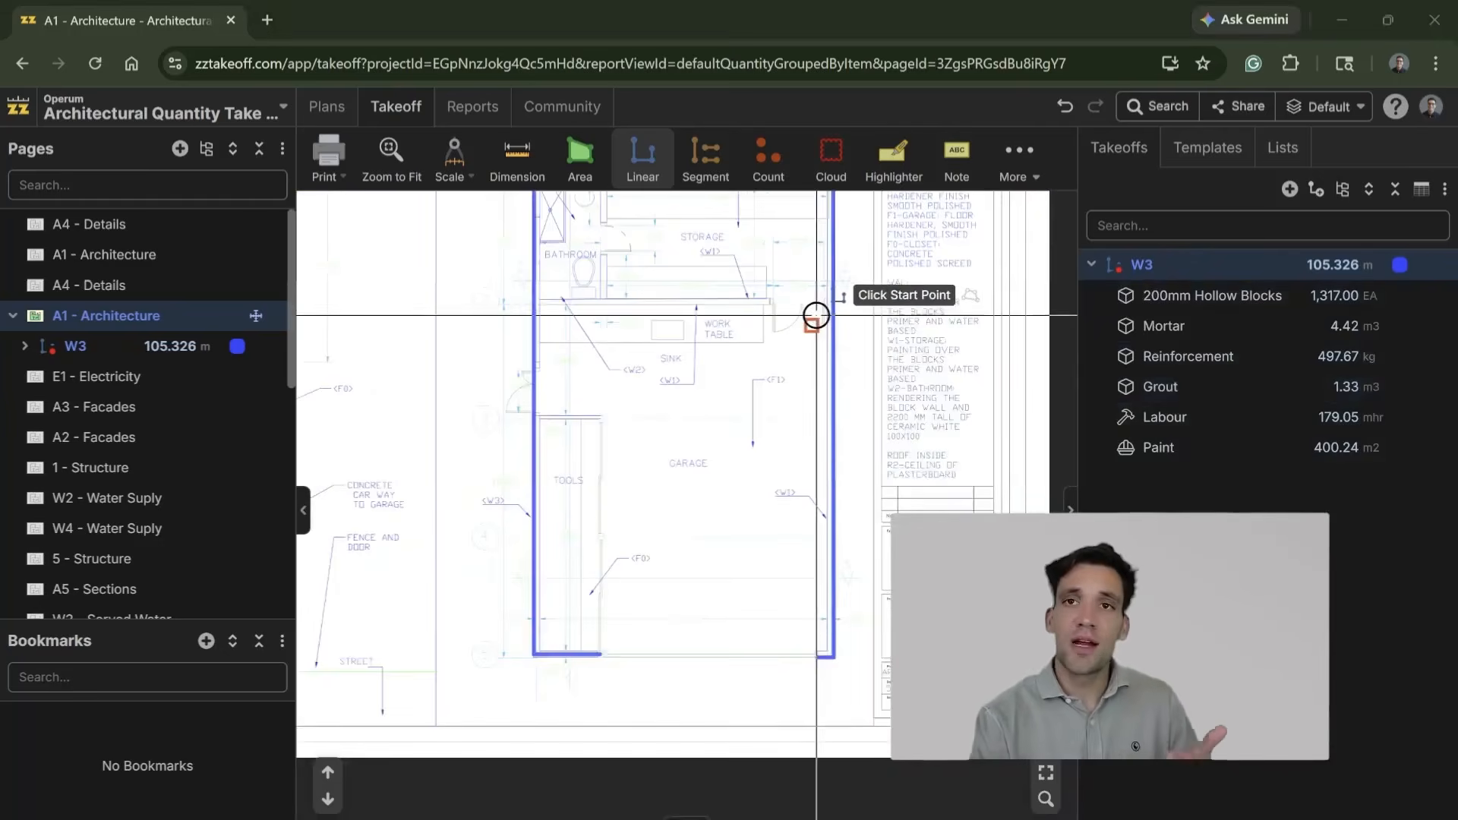
pyautogui.scroll(3, 820, 315)
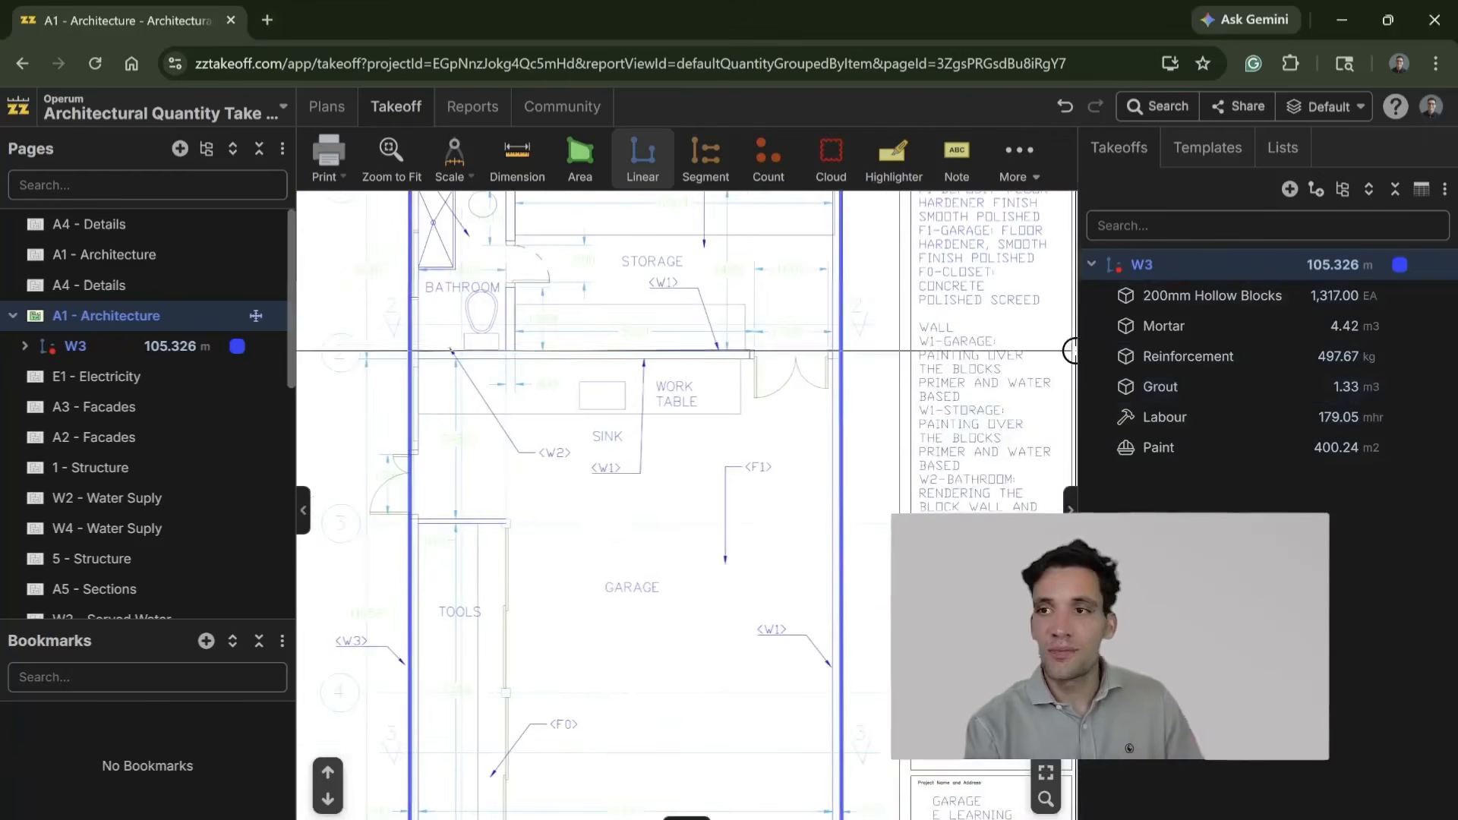
pyautogui.scroll(-3, 850, 478)
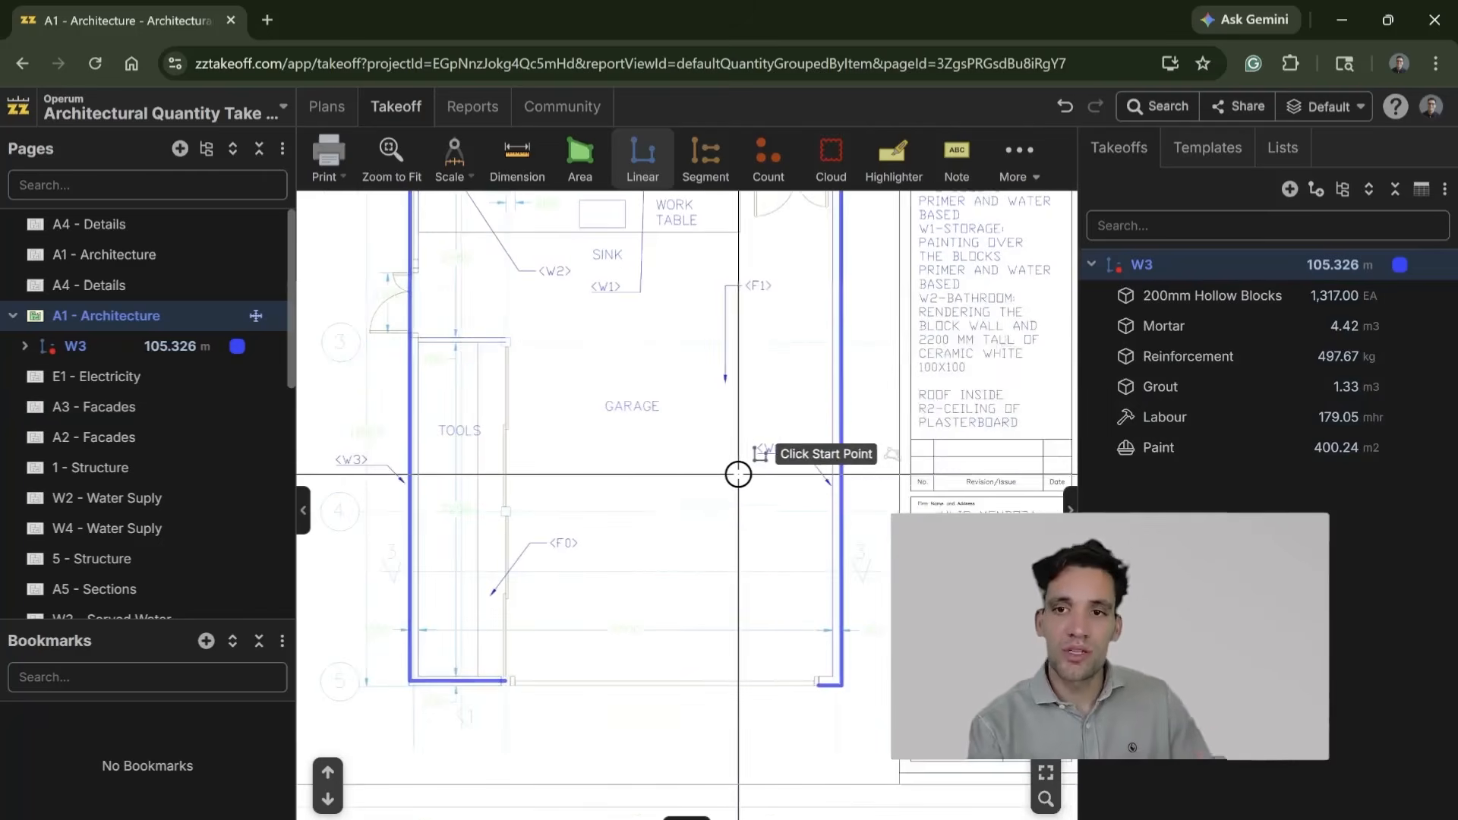
pyautogui.scroll(4, 556, 694)
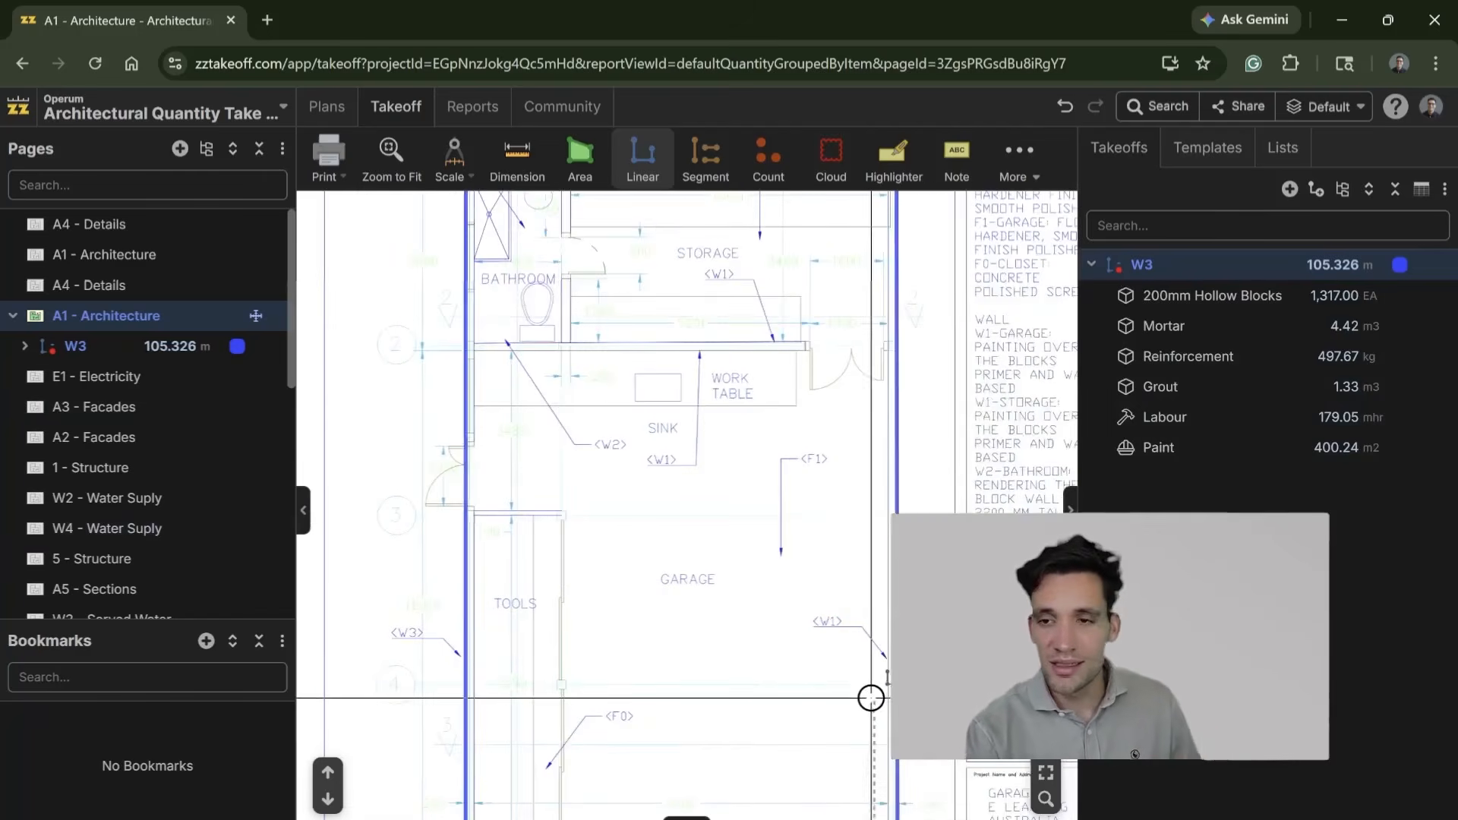
pyautogui.scroll(-2, 872, 676)
pyautogui.scroll(5, 859, 686)
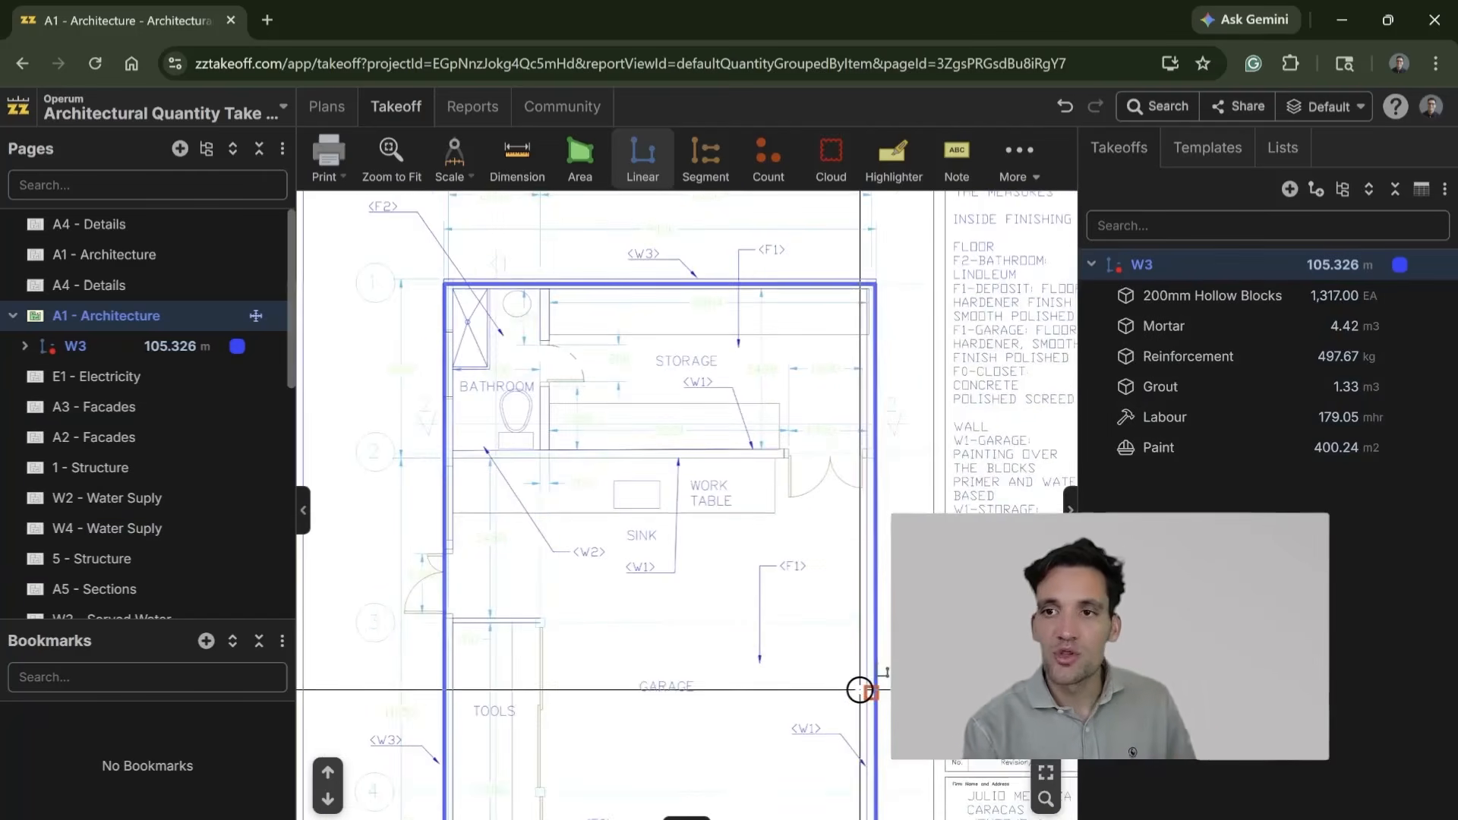
pyautogui.scroll(-2, 891, 450)
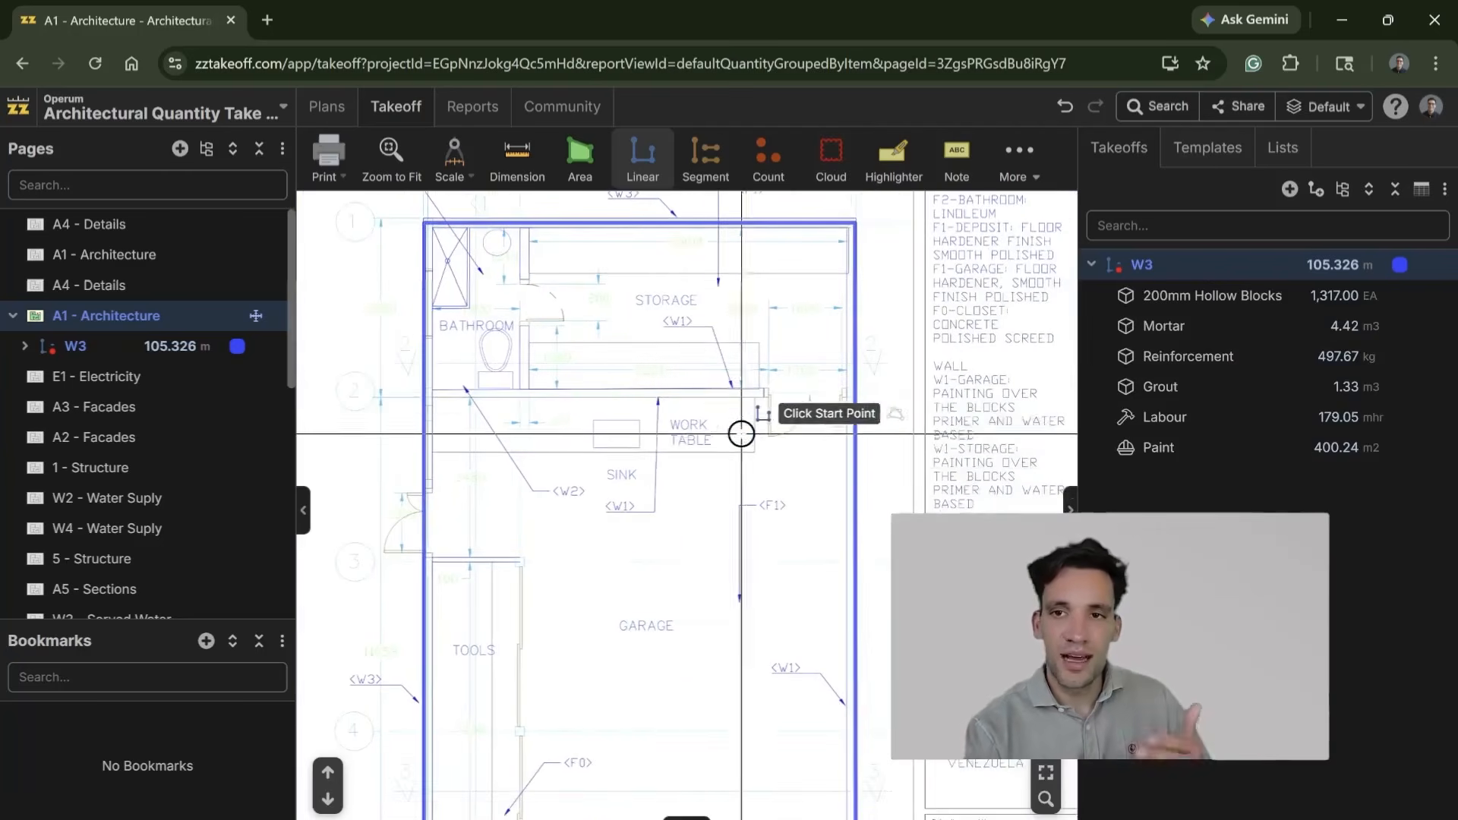
pyautogui.scroll(-2, 778, 521)
pyautogui.moveTo(808, 537); pyautogui.dragTo(755, 329)
pyautogui.moveTo(768, 391); pyautogui.dragTo(843, 629)
pyautogui.scroll(-2, 805, 582)
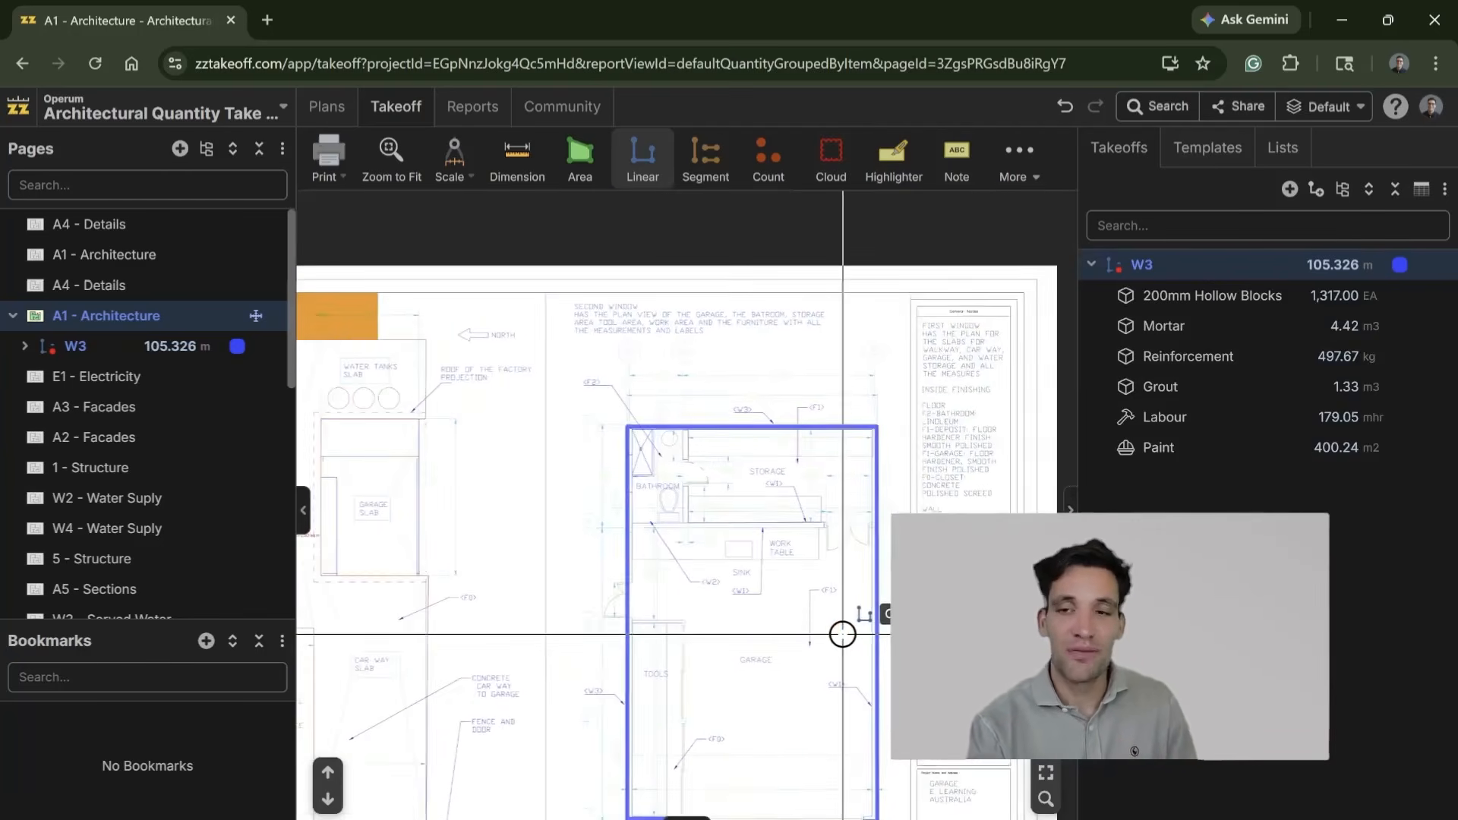
pyautogui.moveTo(814, 559); pyautogui.dragTo(791, 491)
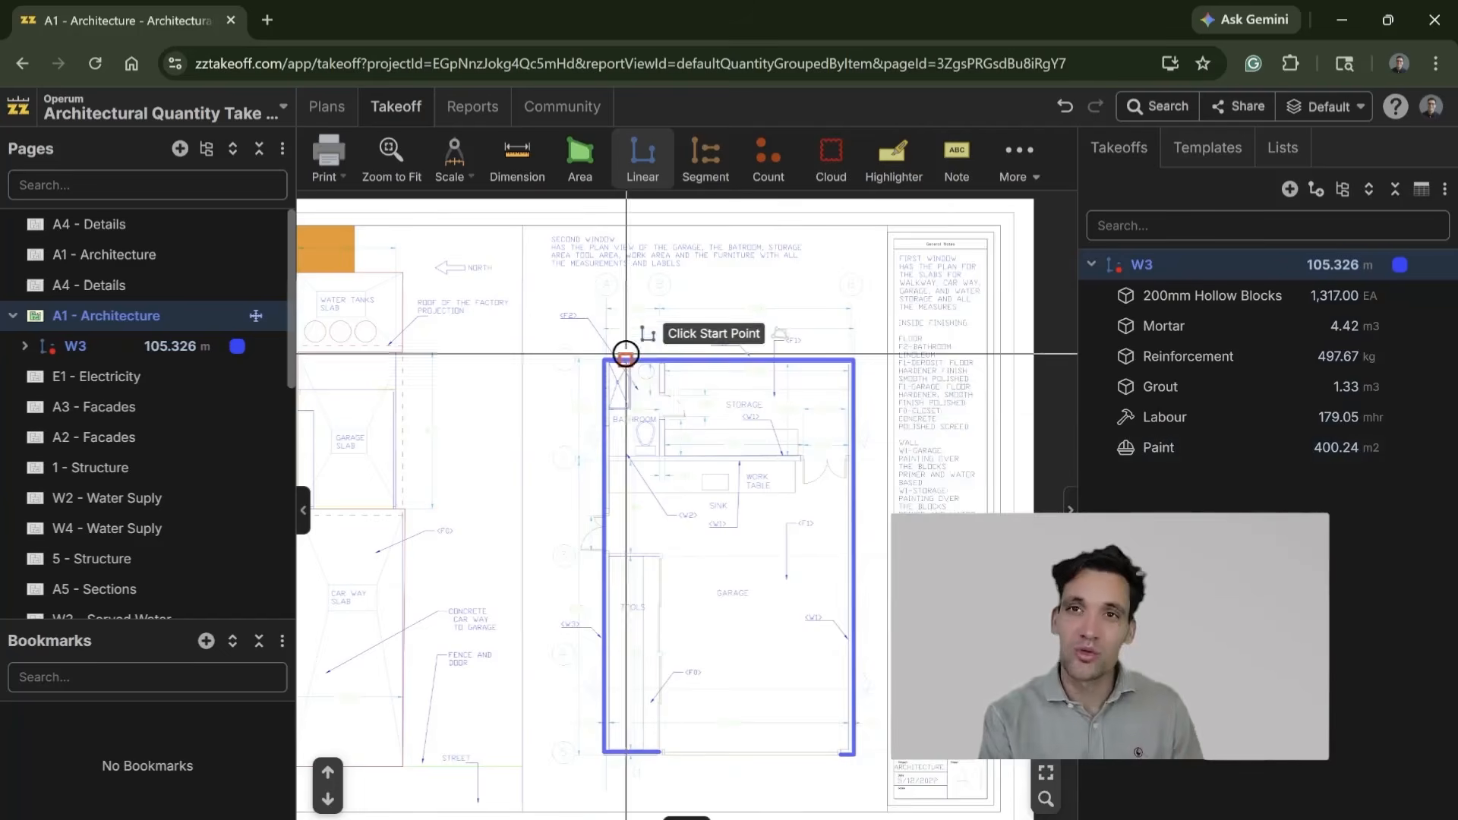
pyautogui.moveTo(670, 472); pyautogui.dragTo(618, 433)
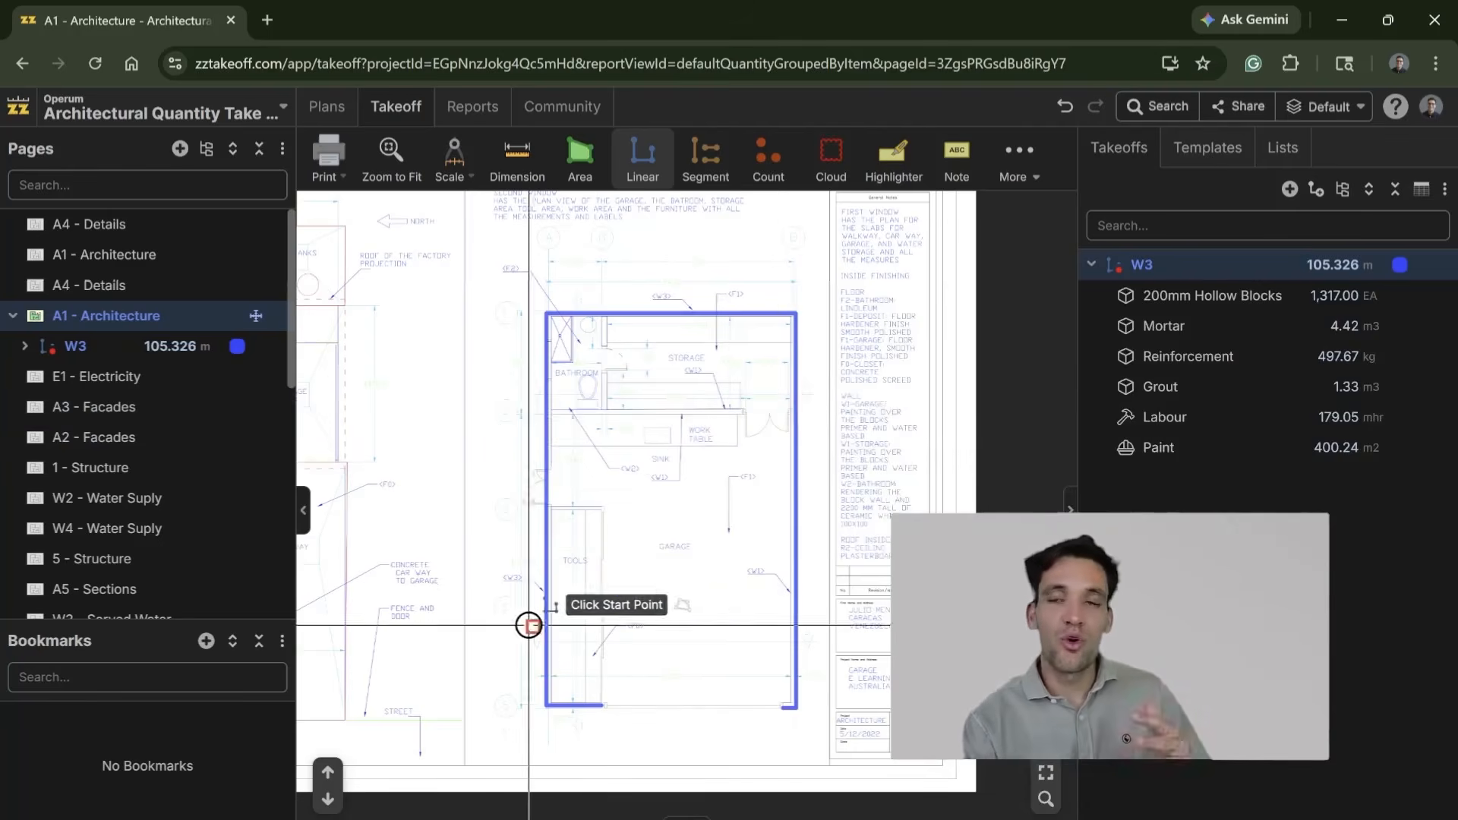
pyautogui.scroll(-4, 562, 485)
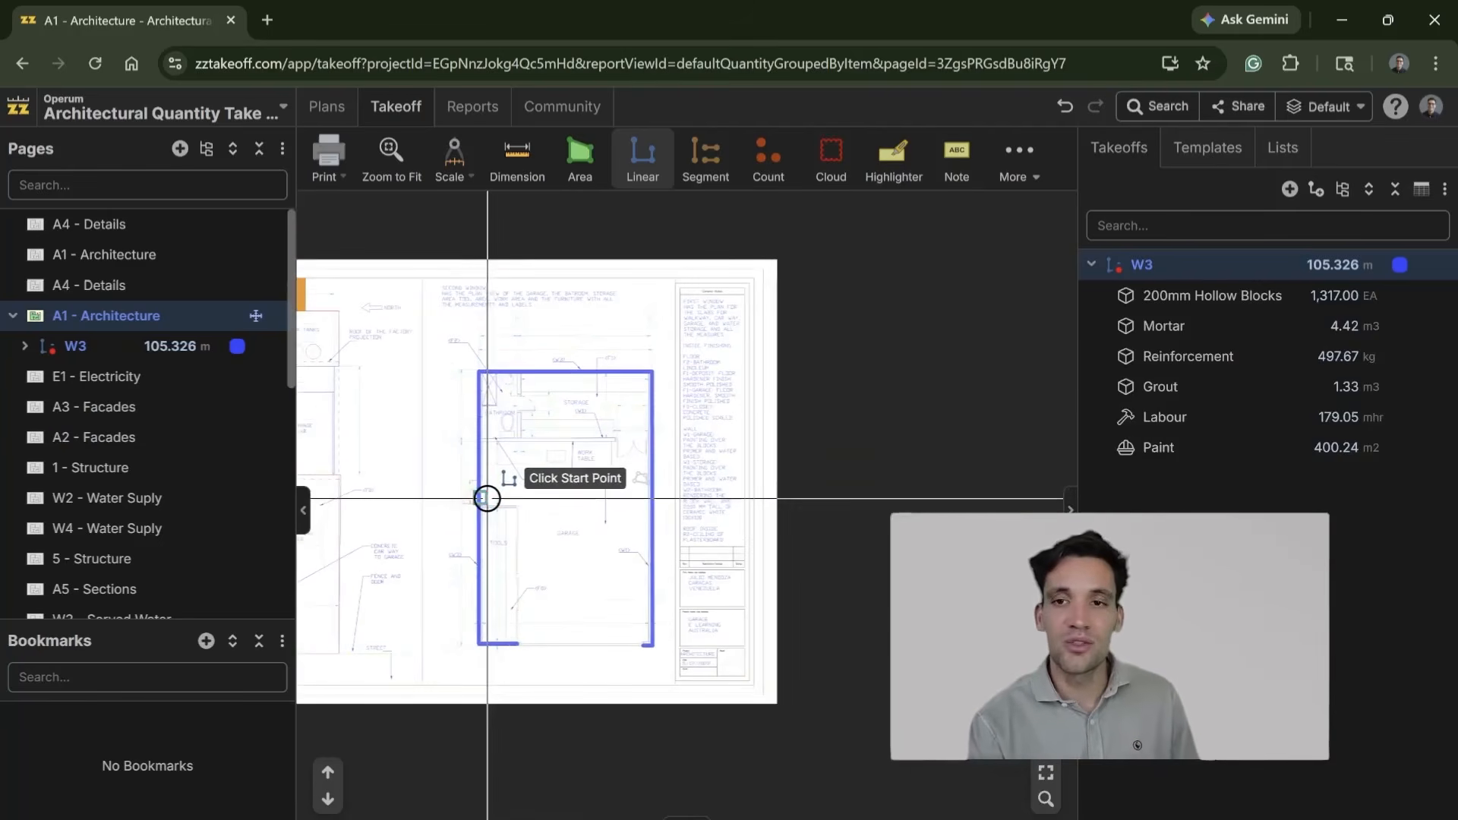
pyautogui.moveTo(487, 499); pyautogui.dragTo(908, 576)
pyautogui.moveTo(677, 585); pyautogui.dragTo(426, 563)
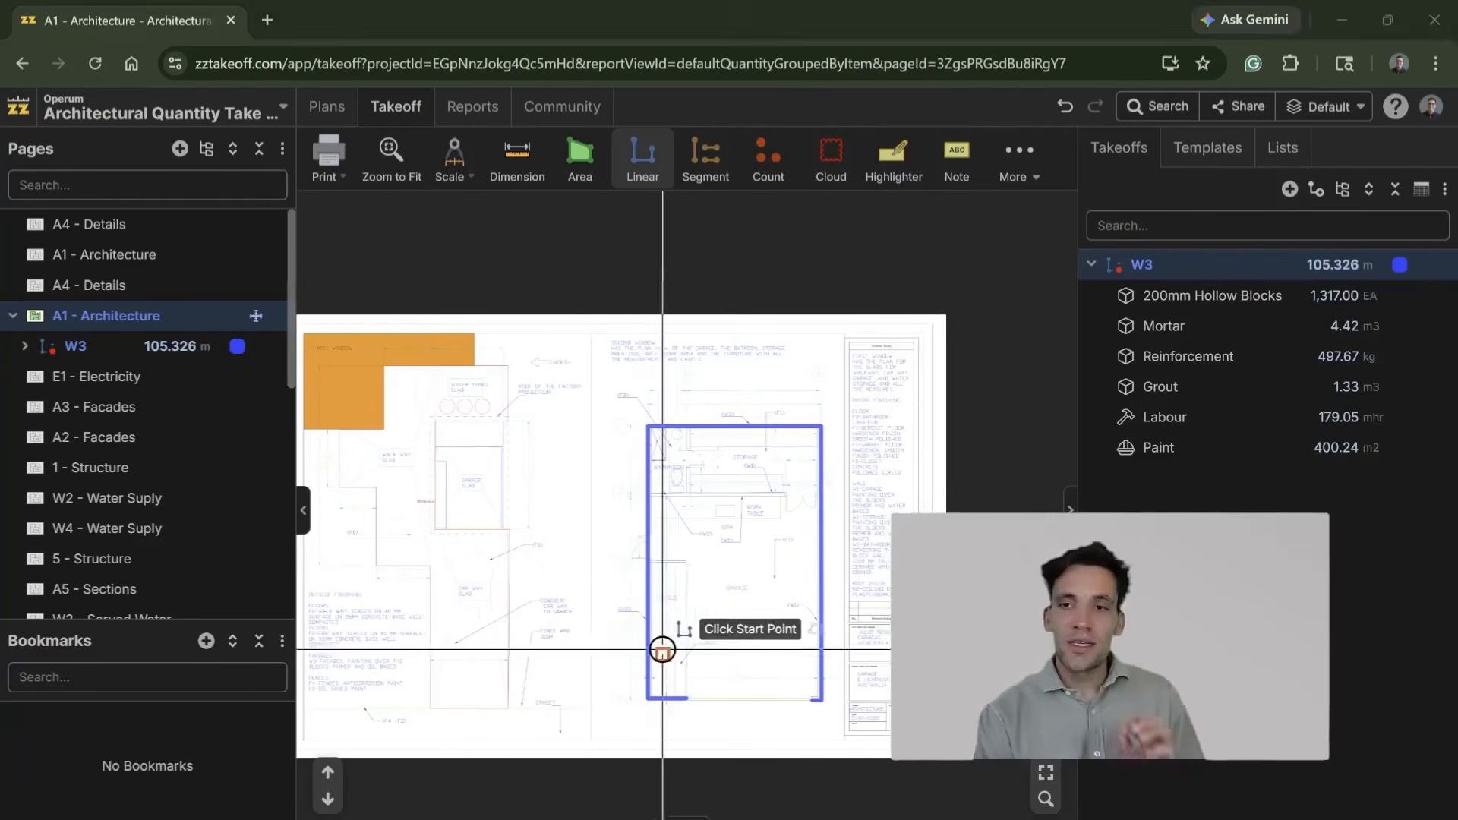
# Step: Examine the door opening near gridline 3 along the traced W3 wall, and the overall sheet
pyautogui.scroll(5, 642, 627)
pyautogui.scroll(2, 757, 612)
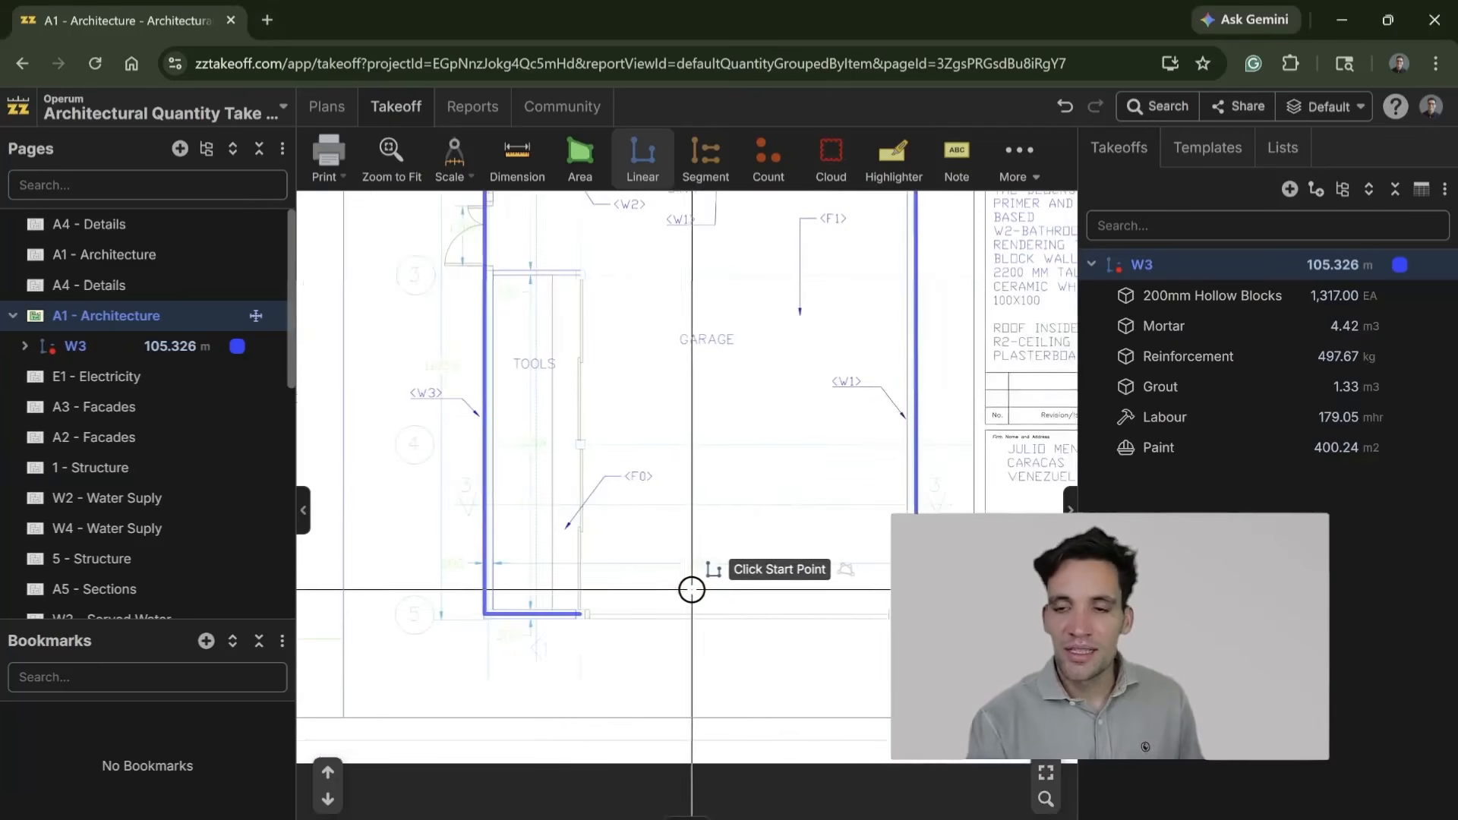
pyautogui.moveTo(684, 589); pyautogui.dragTo(765, 739)
pyautogui.moveTo(602, 327); pyautogui.dragTo(645, 503)
pyautogui.scroll(3, 612, 585)
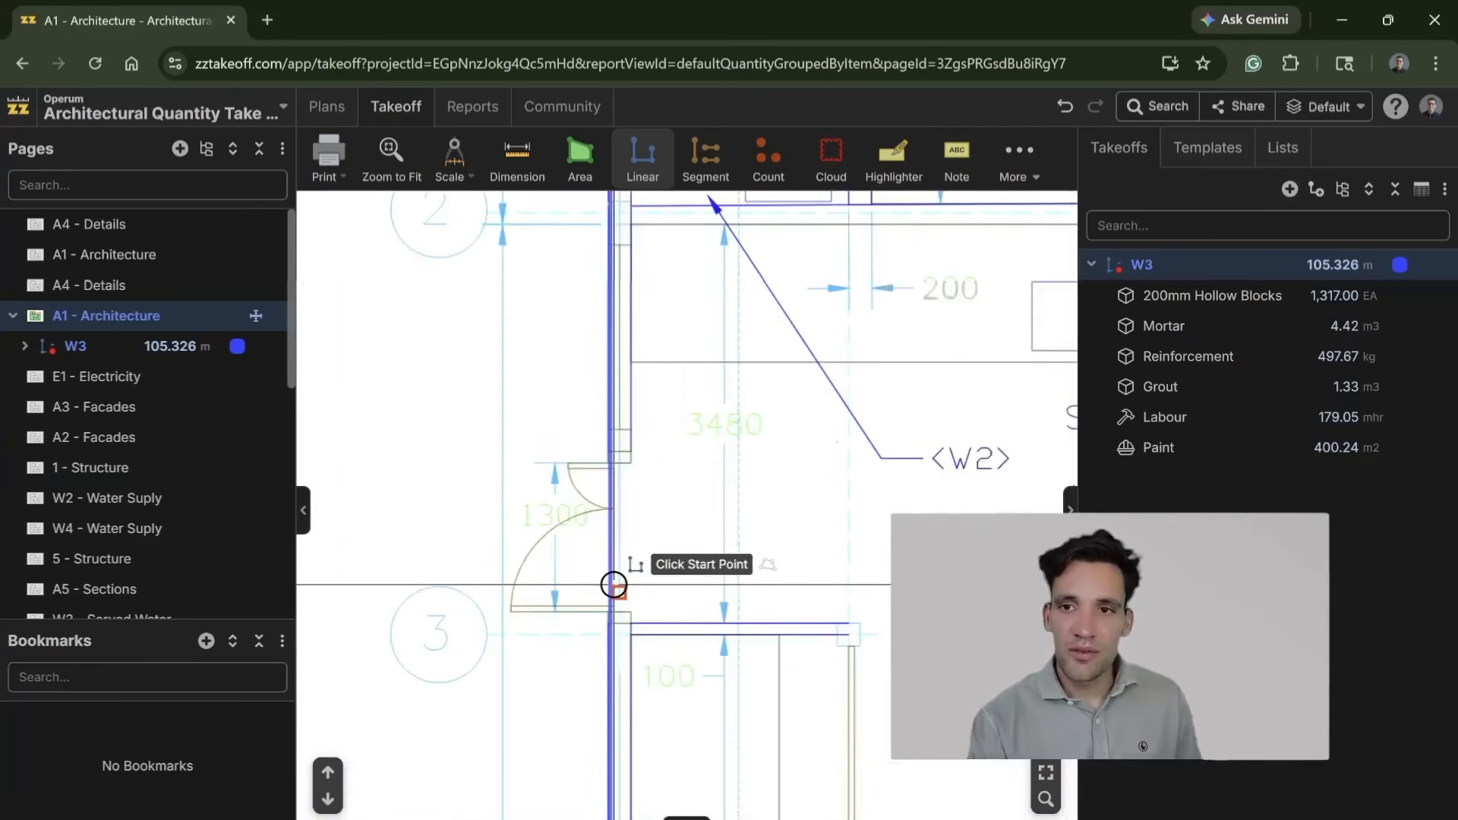
pyautogui.scroll(-3, 610, 554)
pyautogui.scroll(-5, 610, 554)
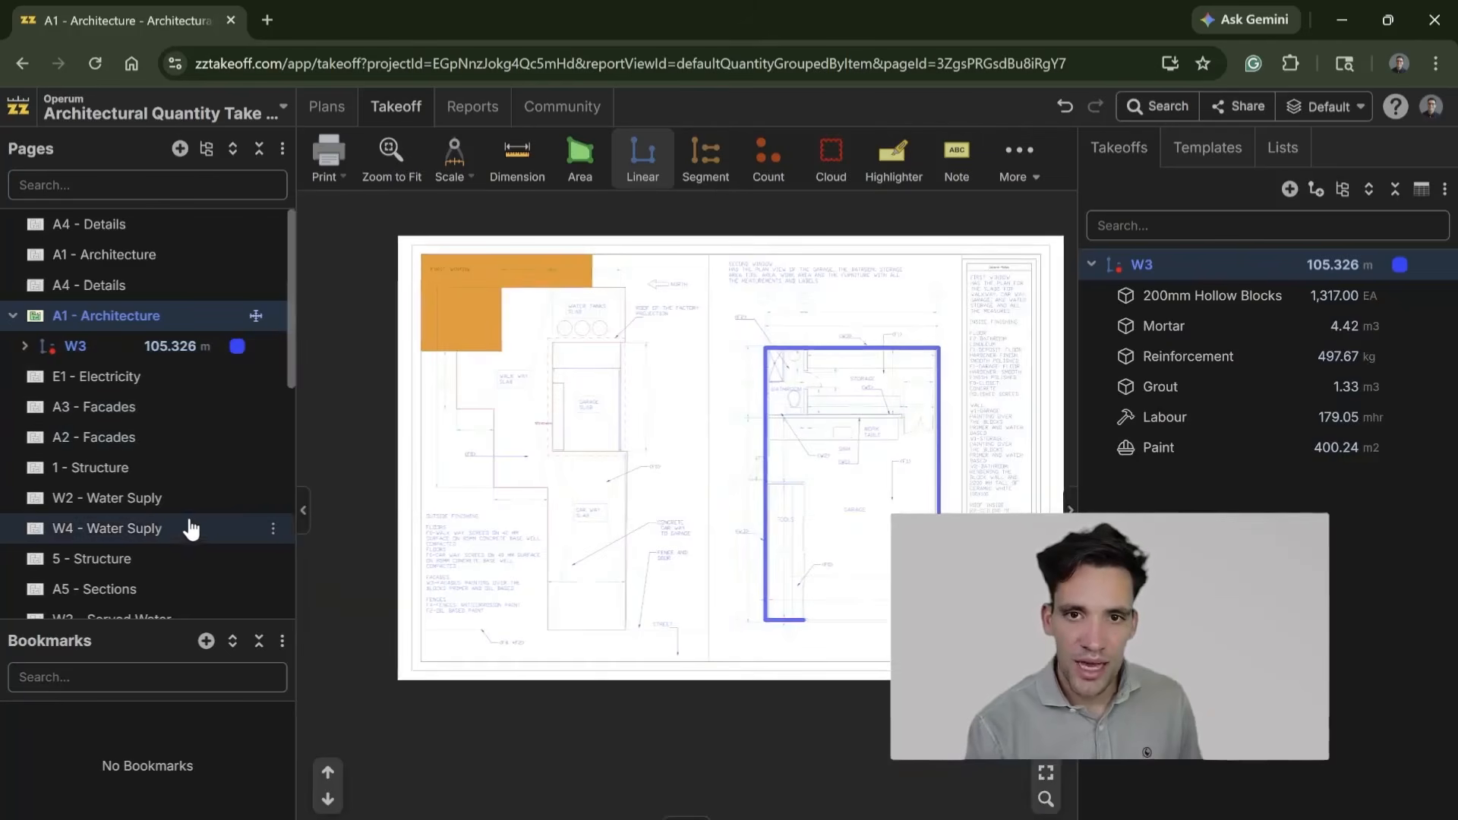
# Step: Open the A5 - Sections page and examine the wall and roof heights in the garage section drawings
pyautogui.scroll(-3, 174, 486)
pyautogui.click(175, 391)
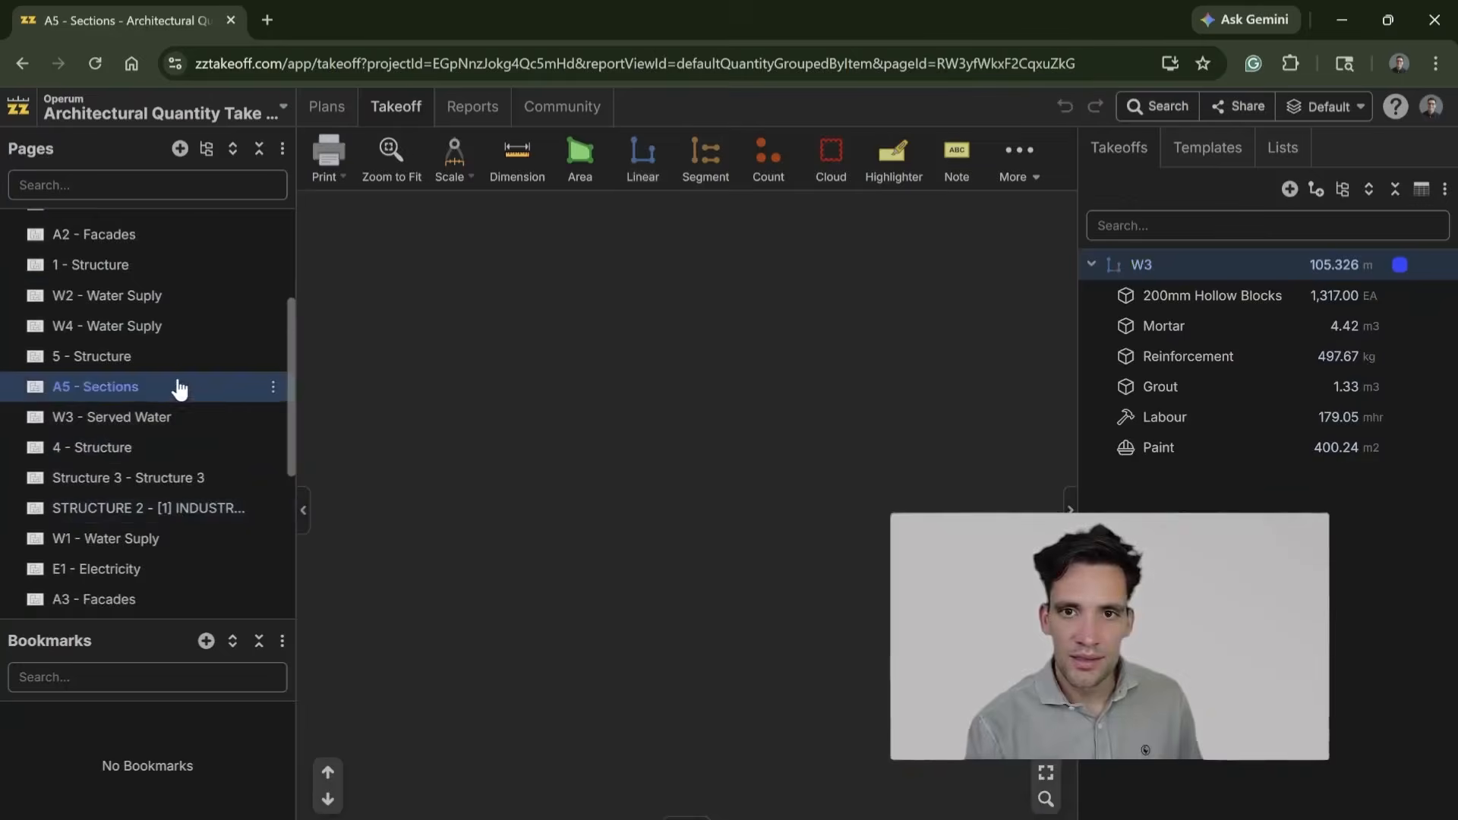
pyautogui.scroll(5, 755, 635)
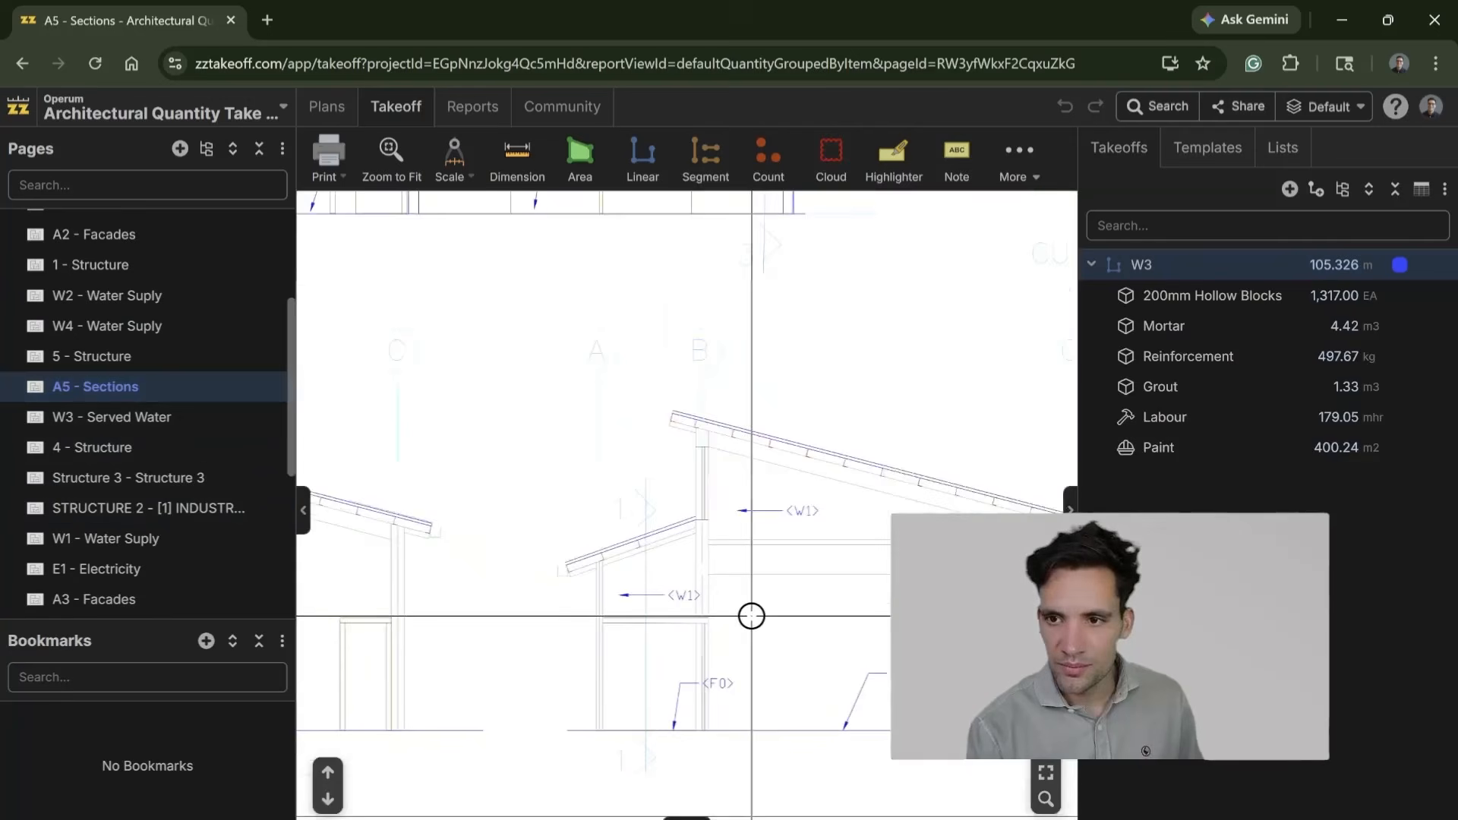
pyautogui.moveTo(747, 631)
pyautogui.mouseDown()
pyautogui.moveTo(559, 663)
pyautogui.moveTo(676, 627)
pyautogui.mouseUp()
pyautogui.scroll(-2, 842, 619)
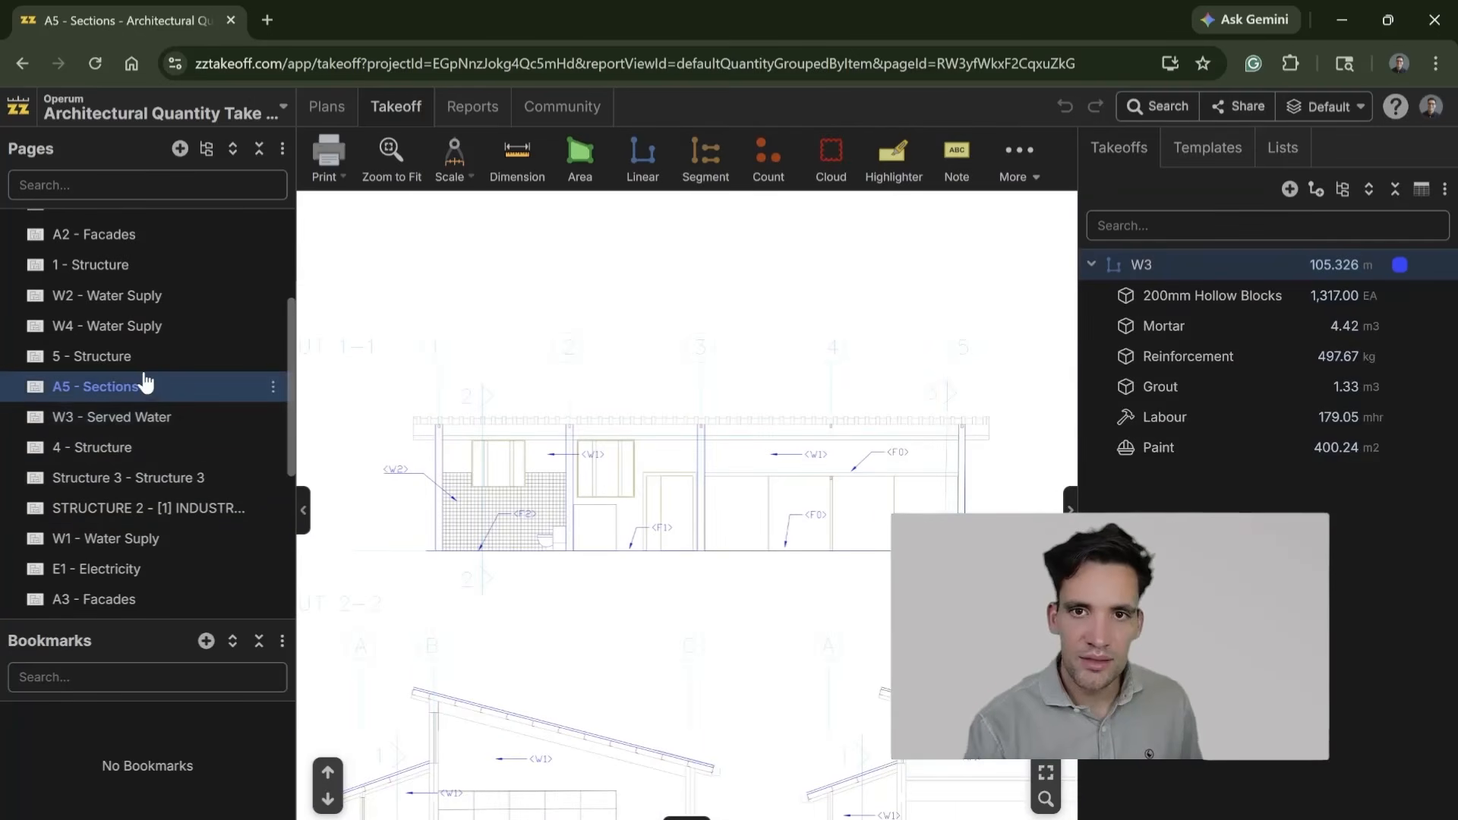
# Step: Check the 5 - Structure page, and examine the window and door openings on the A2 - Facades elevations
pyautogui.scroll(3, 165, 379)
pyautogui.click(151, 458)
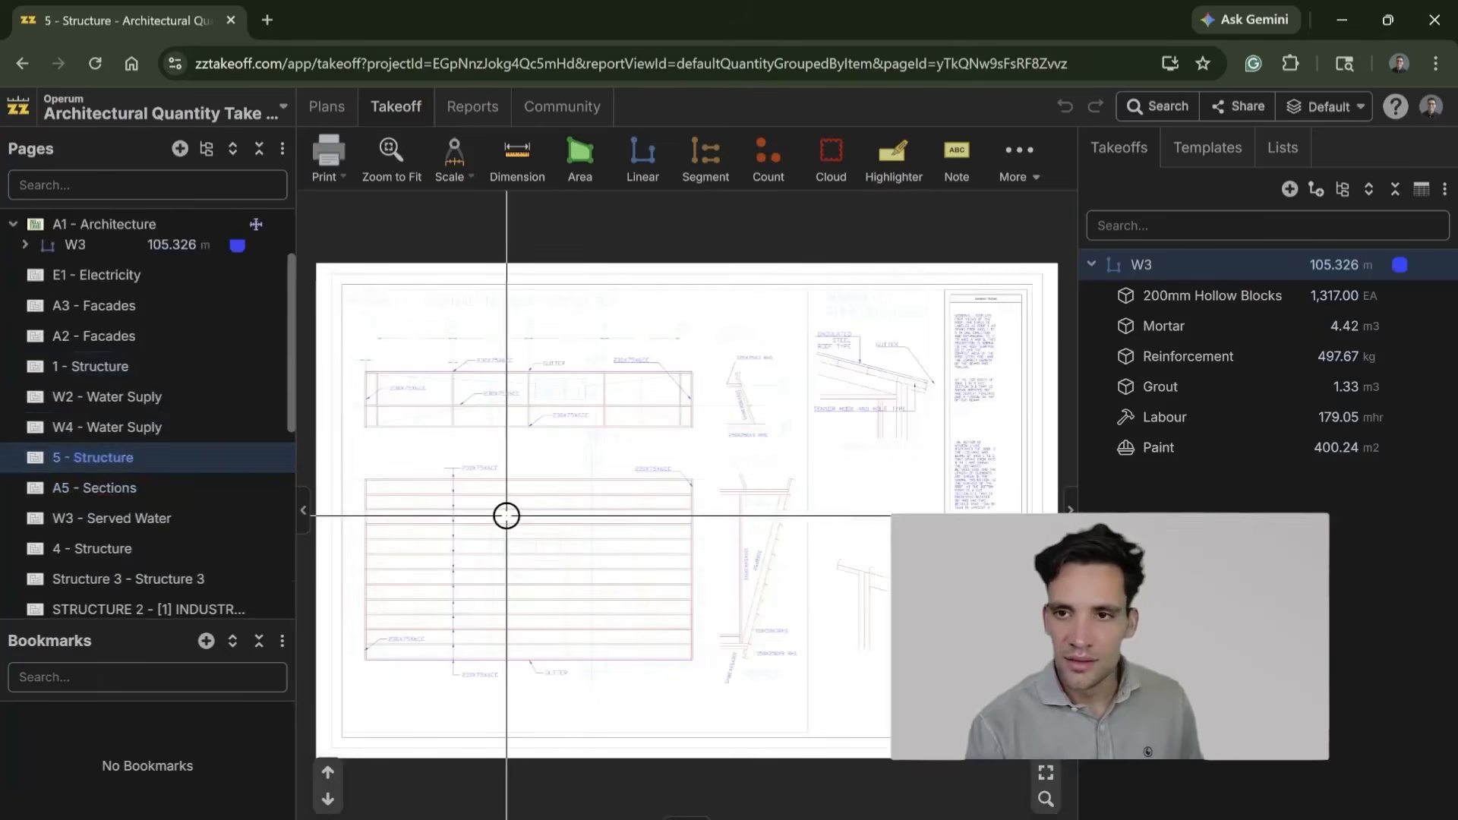
pyautogui.click(114, 336)
pyautogui.scroll(5, 762, 573)
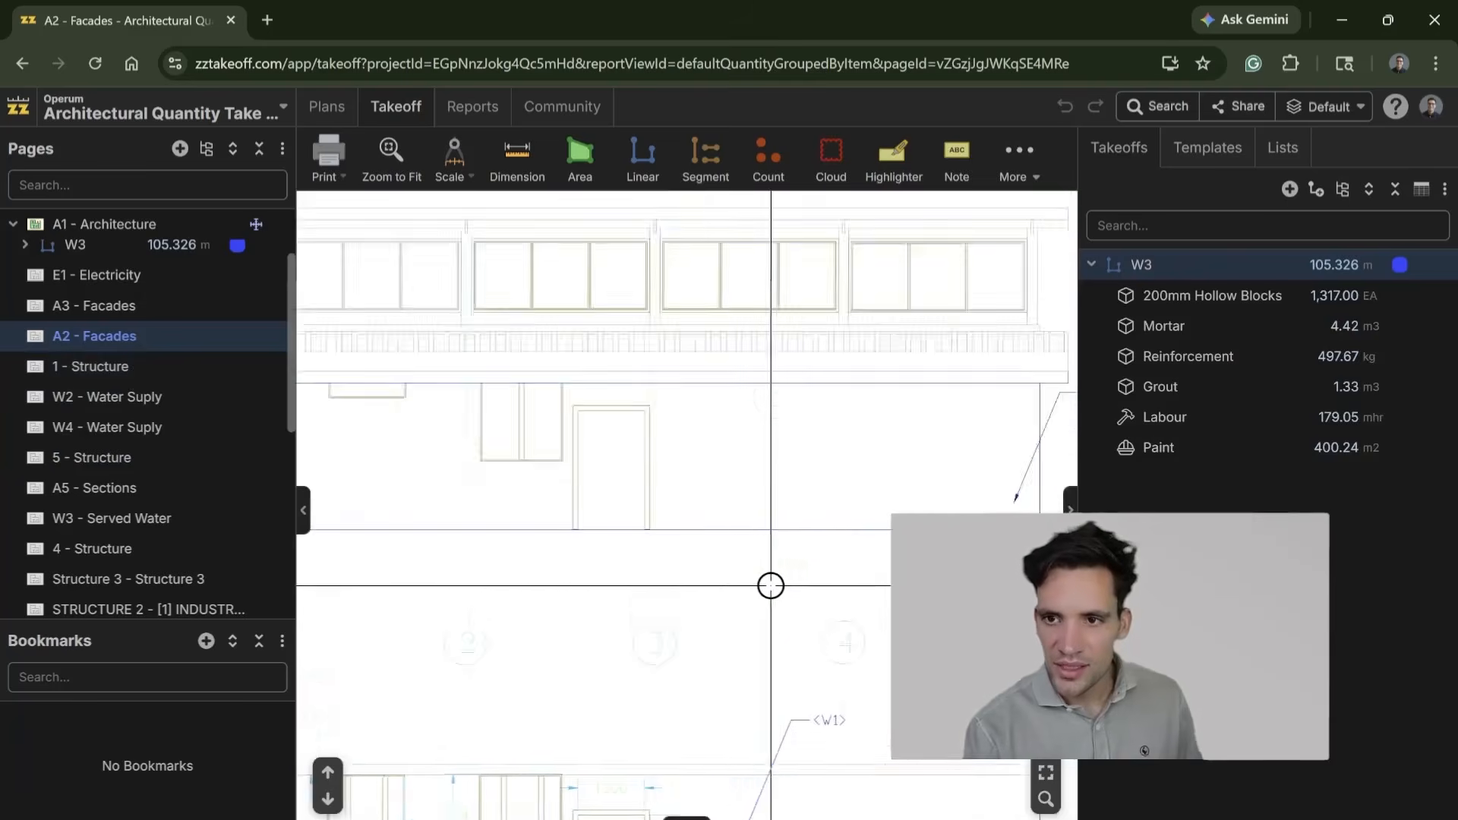
pyautogui.moveTo(691, 661); pyautogui.dragTo(708, 548)
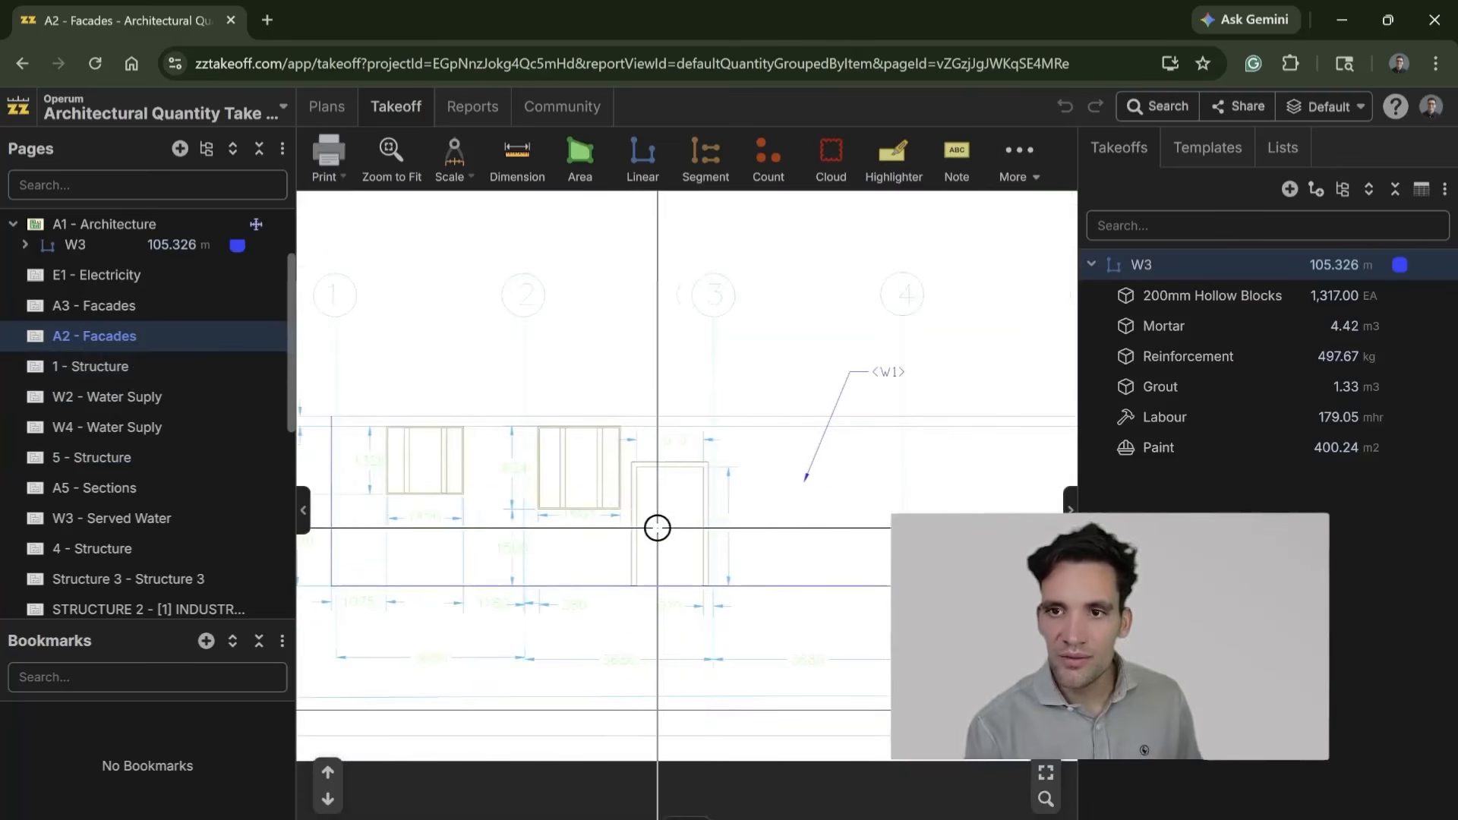
pyautogui.scroll(-3, 605, 599)
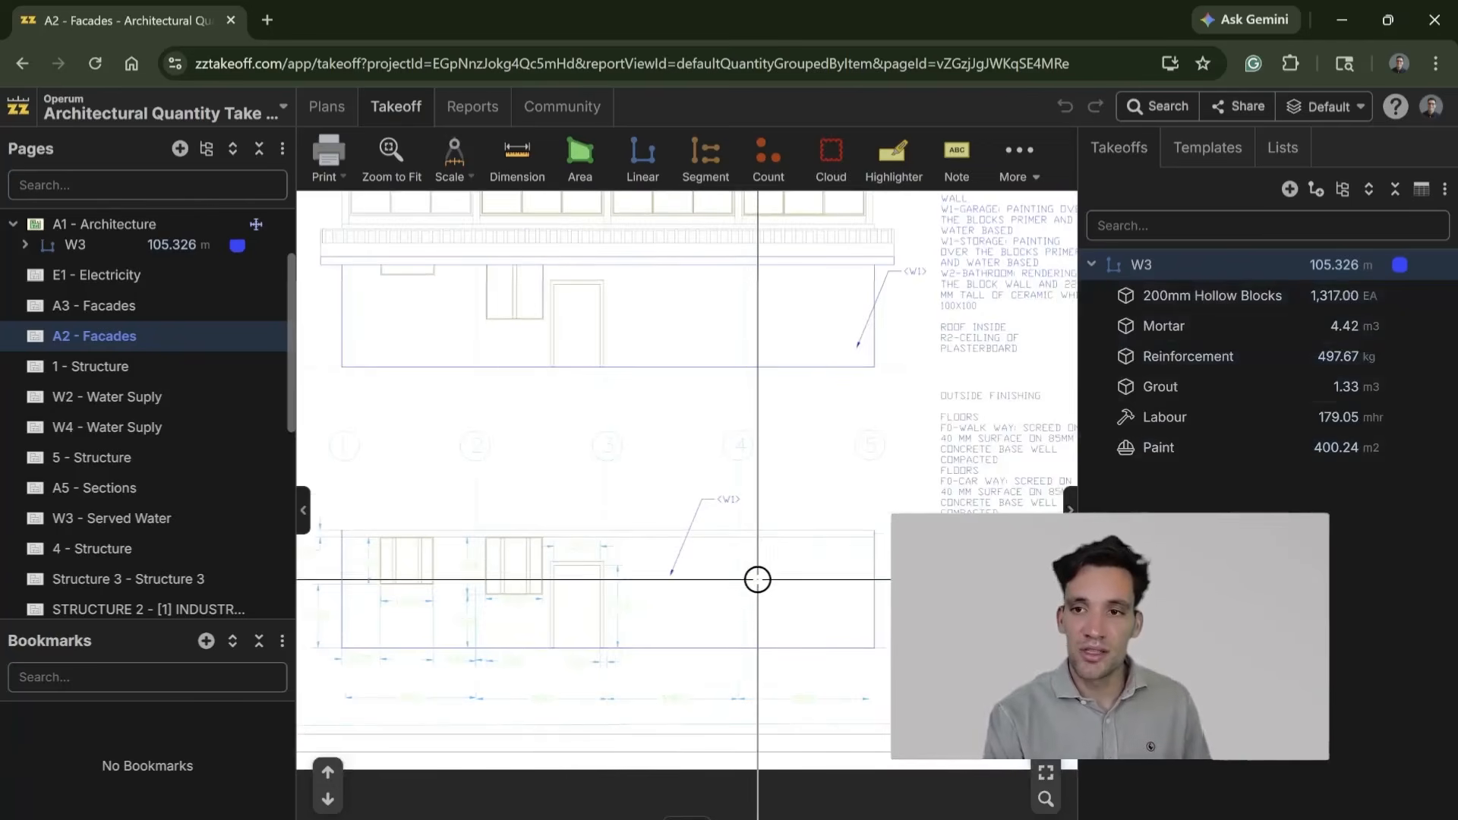
pyautogui.scroll(5, 752, 526)
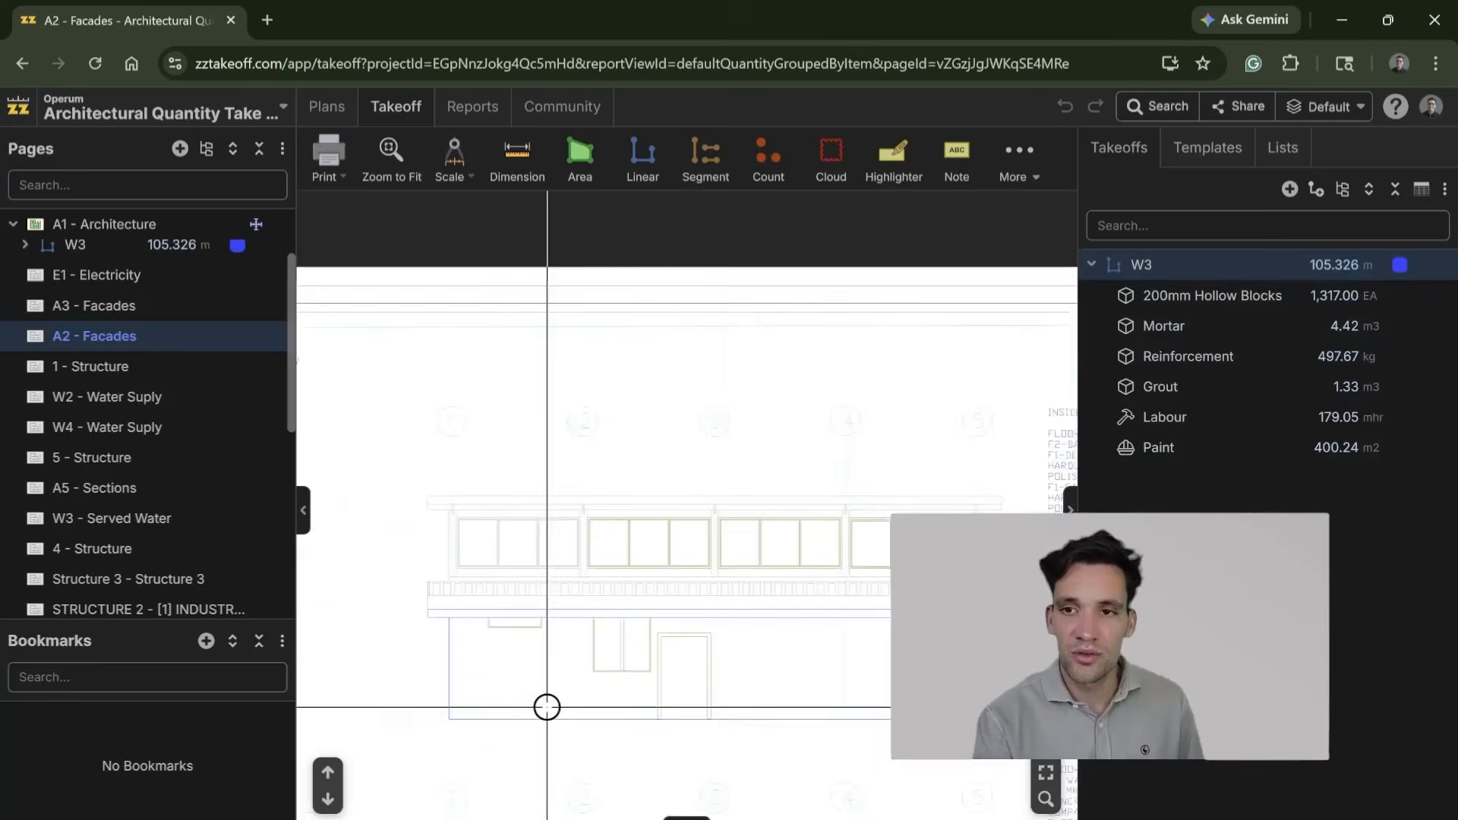
pyautogui.scroll(-3, 729, 554)
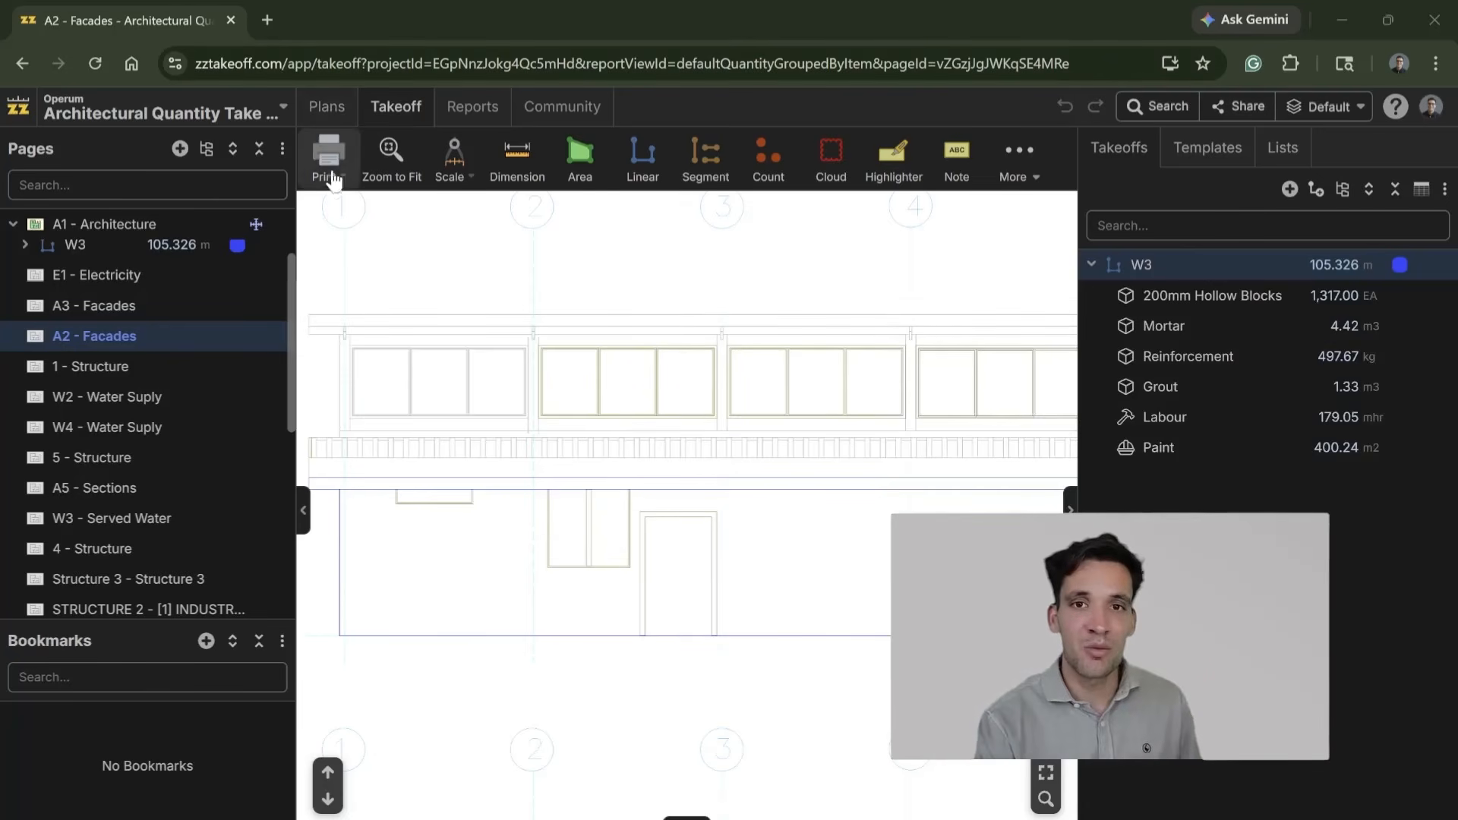
# Step: Open the project's item report and inspect the takeoff entries grouped under 200mm Hollow Blocks
pyautogui.click(339, 118)
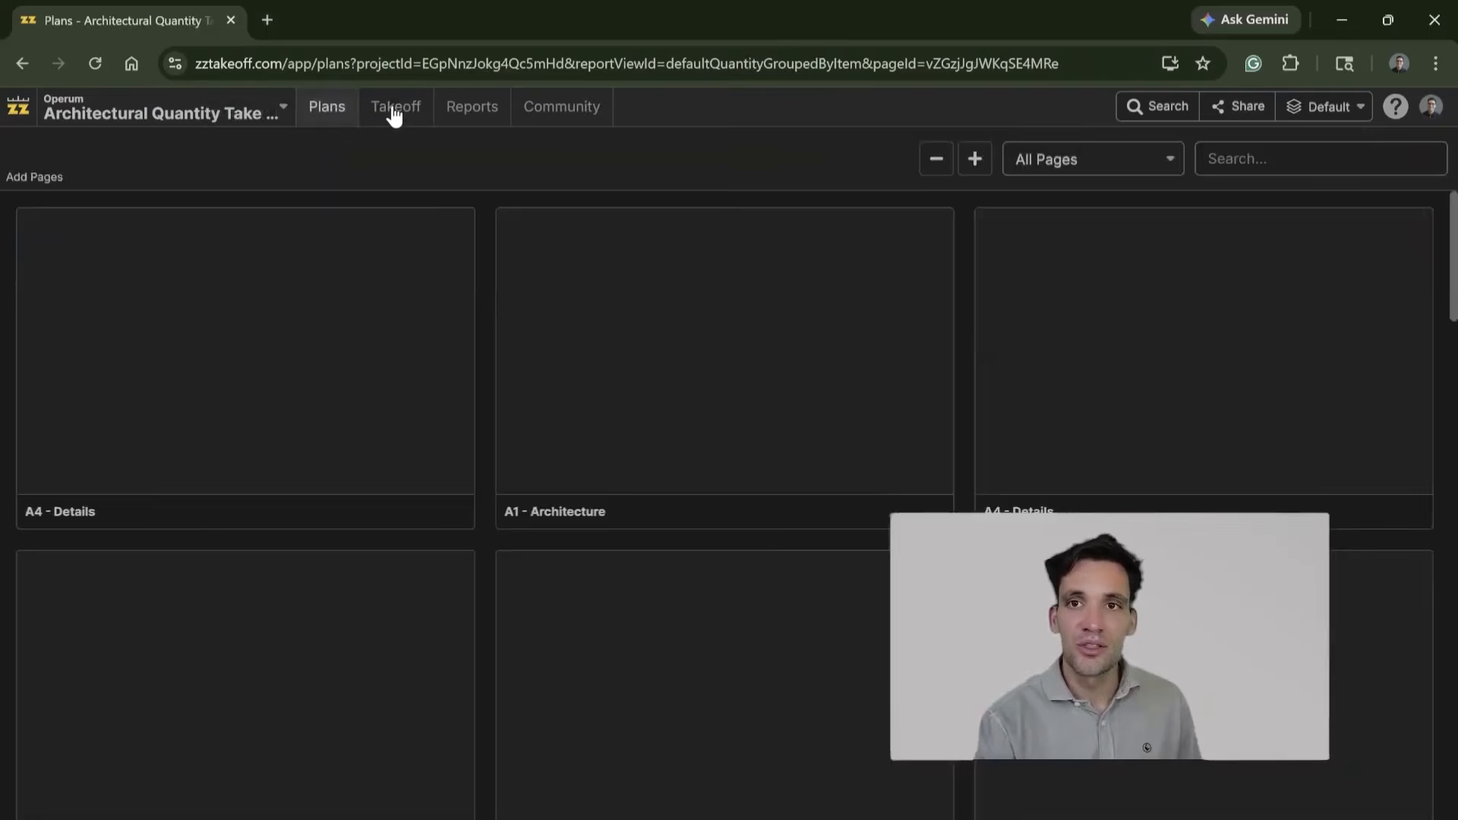
pyautogui.click(395, 114)
pyautogui.click(490, 114)
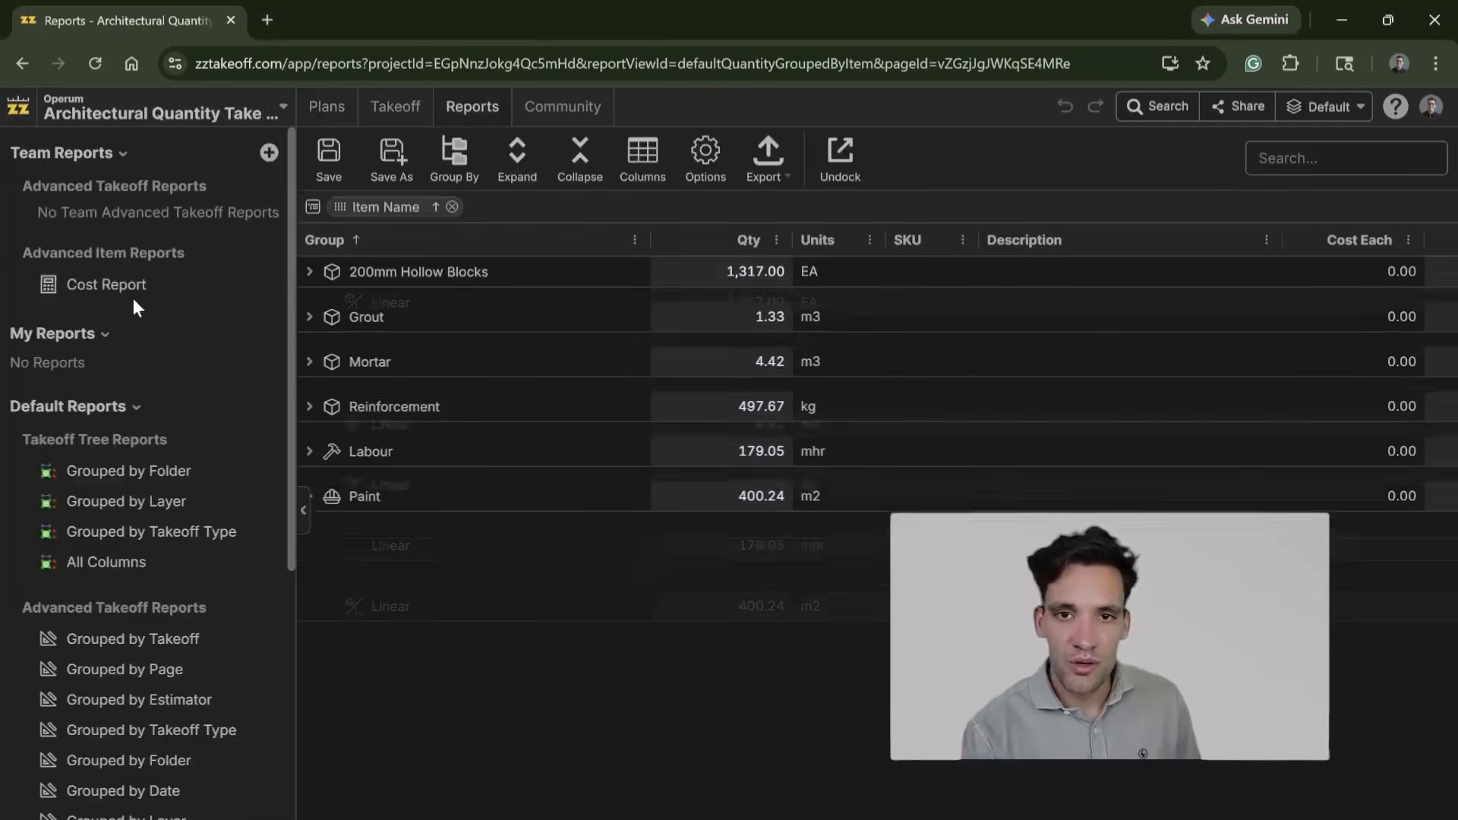
pyautogui.click(312, 272)
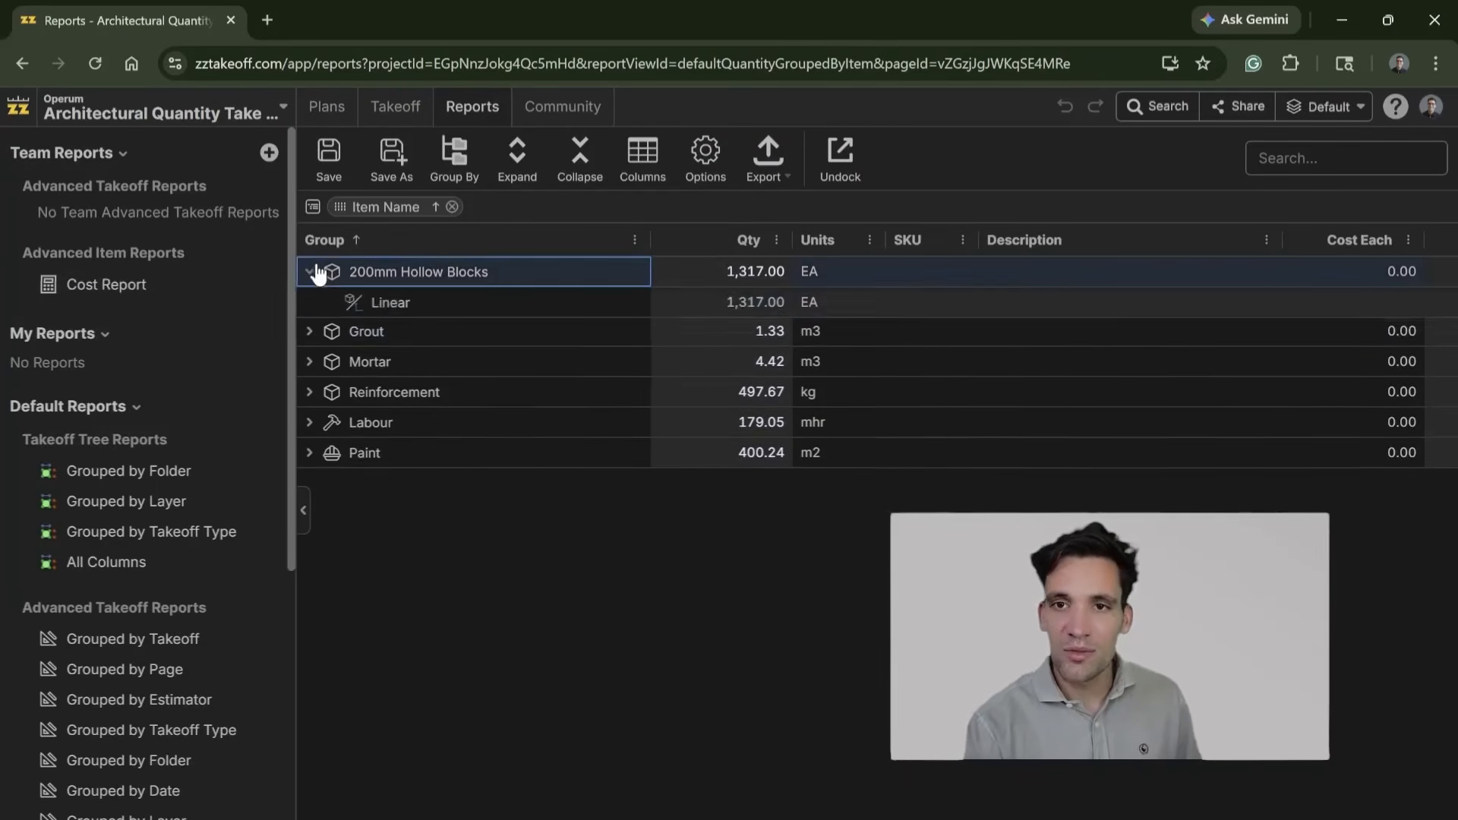
pyautogui.click(312, 272)
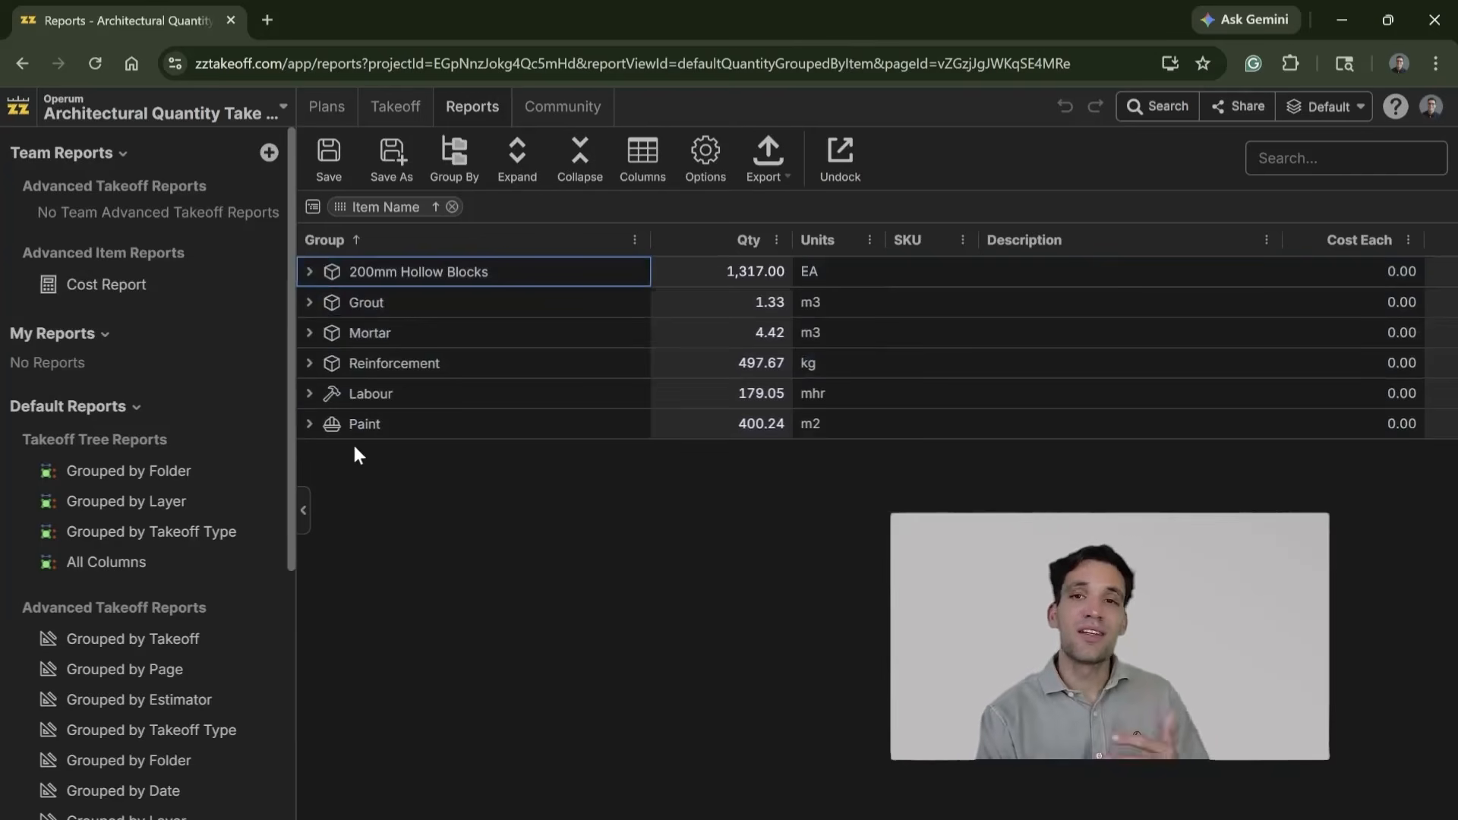
# Step: Return to the takeoff view of A2 - Facades and examine the upper window row, lower openings and finishing notes
pyautogui.click(389, 114)
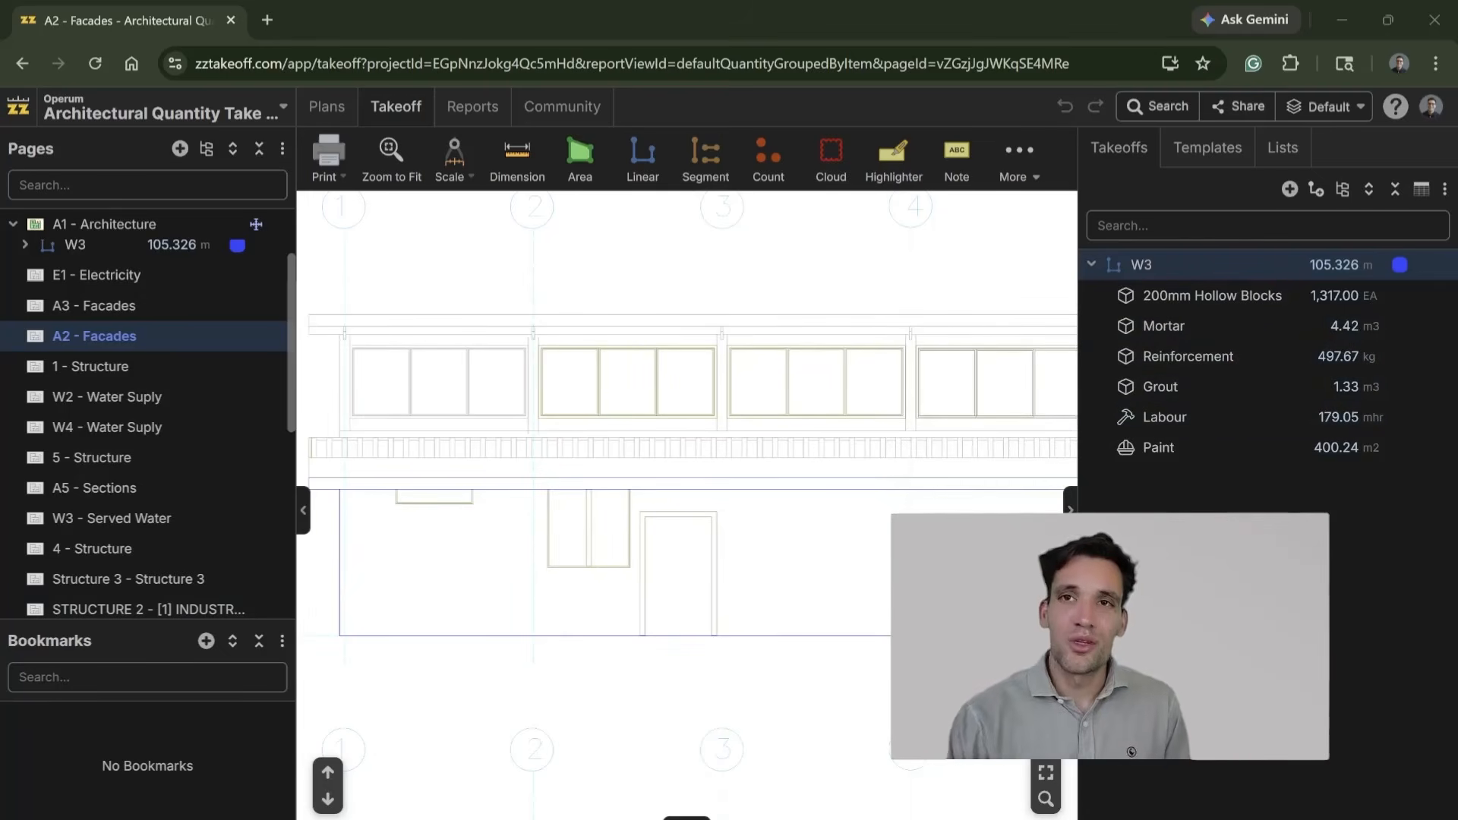
pyautogui.moveTo(758, 547); pyautogui.dragTo(717, 508)
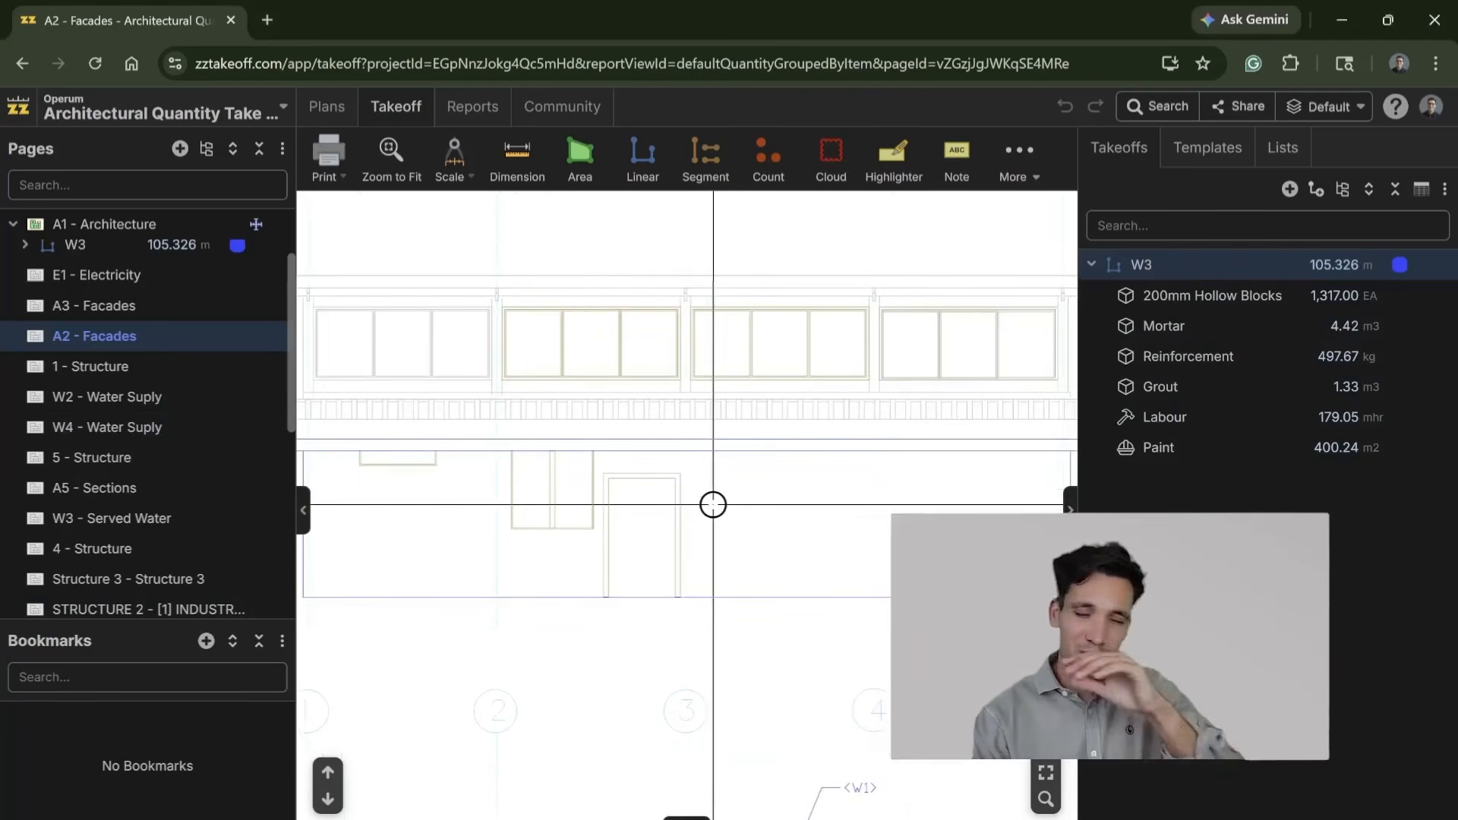
pyautogui.scroll(-1, 717, 508)
pyautogui.moveTo(718, 508); pyautogui.dragTo(715, 537)
pyautogui.scroll(1, 972, 360)
pyautogui.moveTo(468, 348); pyautogui.dragTo(677, 345)
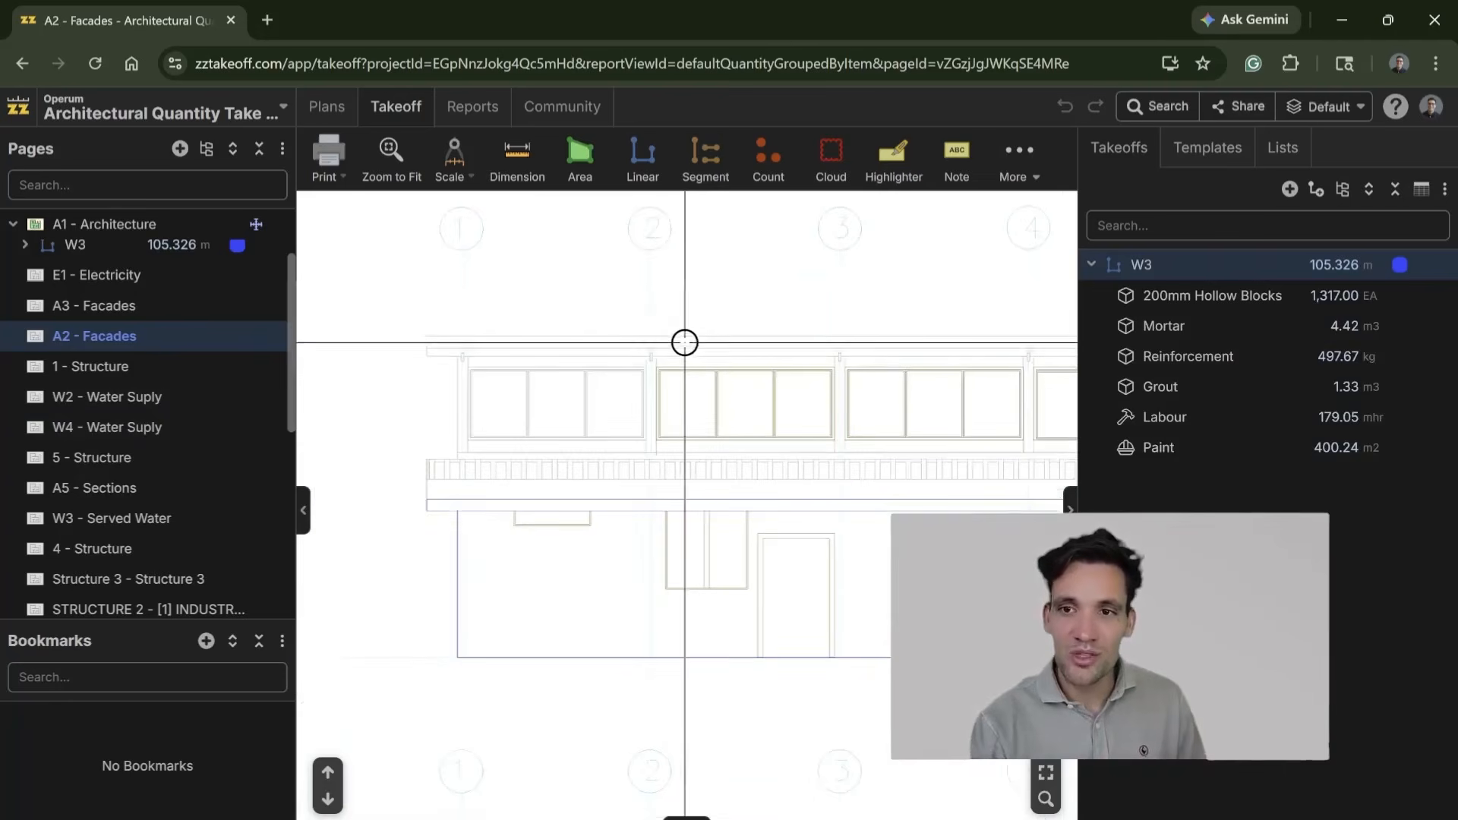
pyautogui.moveTo(841, 389); pyautogui.dragTo(623, 419)
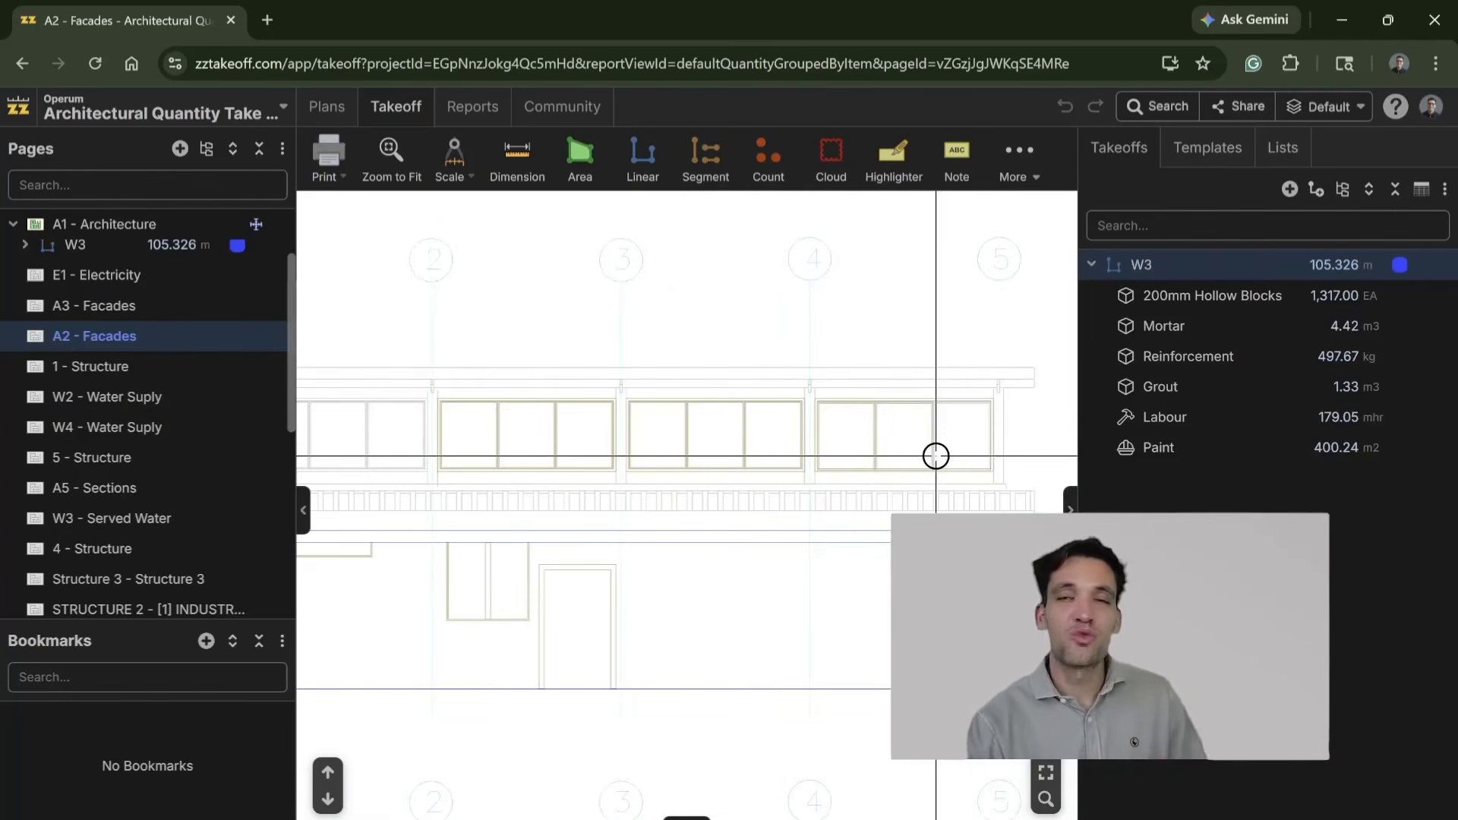
pyautogui.moveTo(707, 616); pyautogui.dragTo(772, 597)
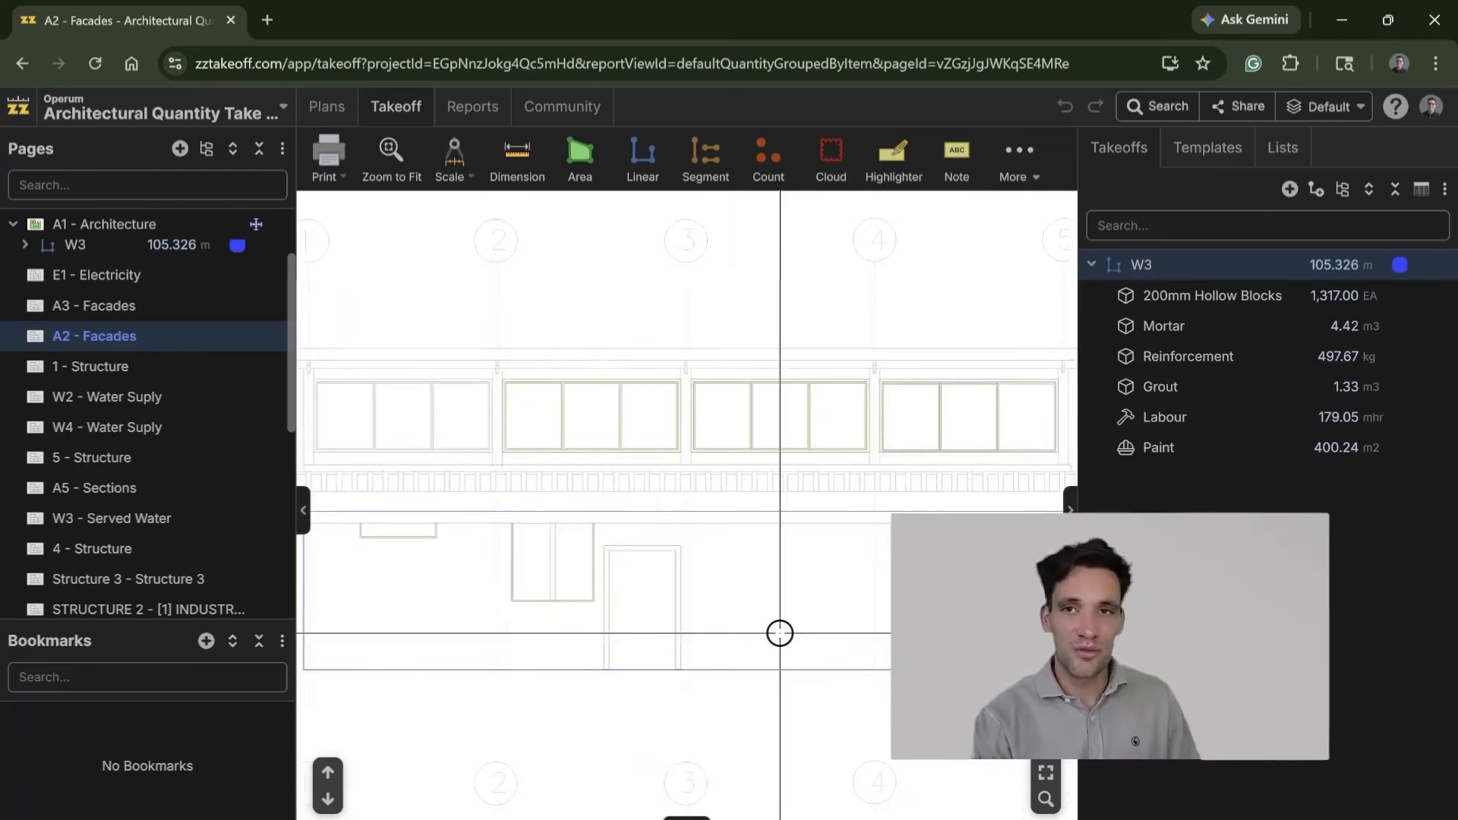
pyautogui.scroll(-1, 780, 633)
pyautogui.scroll(-1, 670, 592)
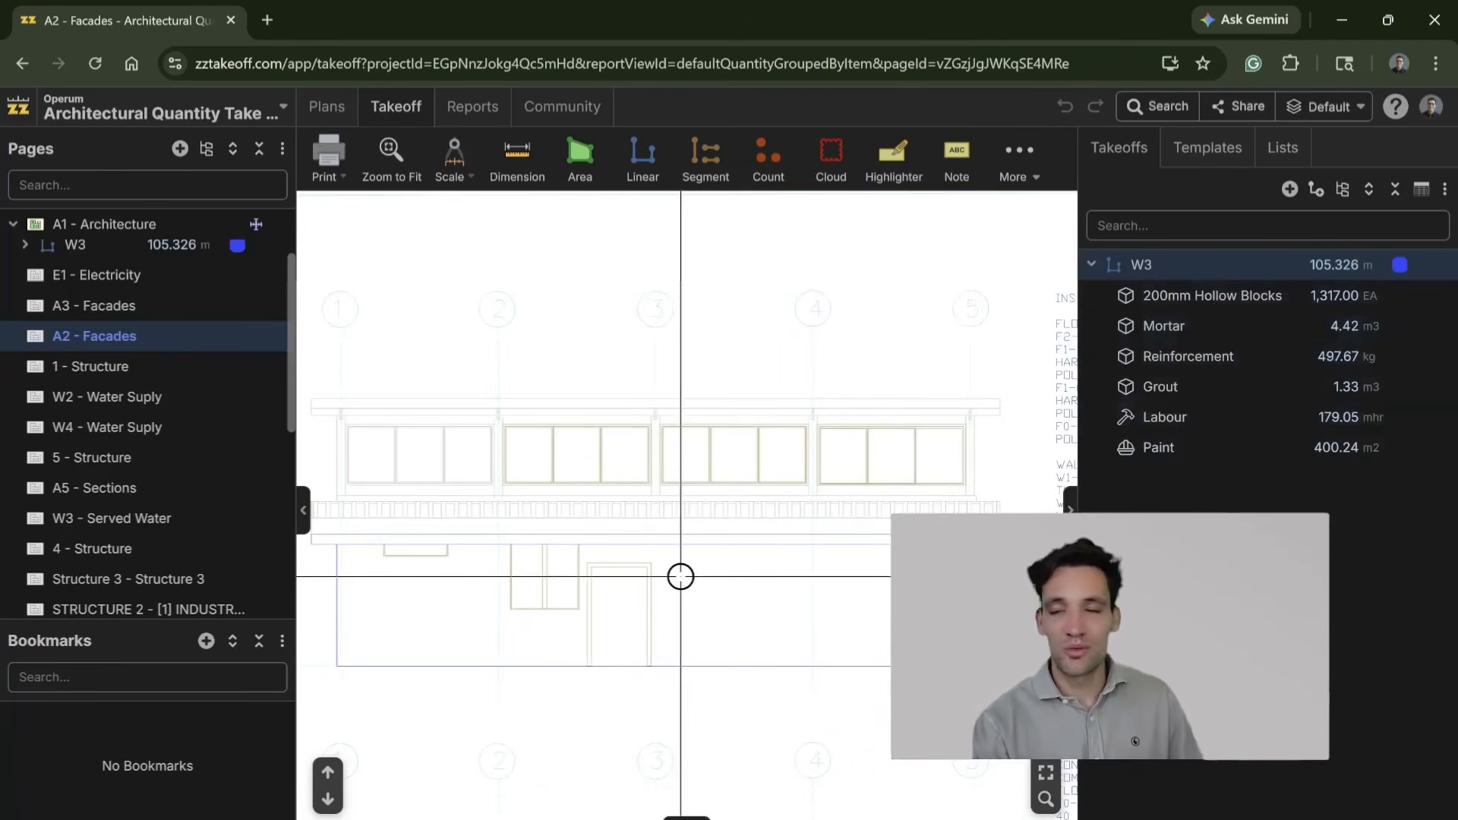
pyautogui.scroll(-5, 681, 577)
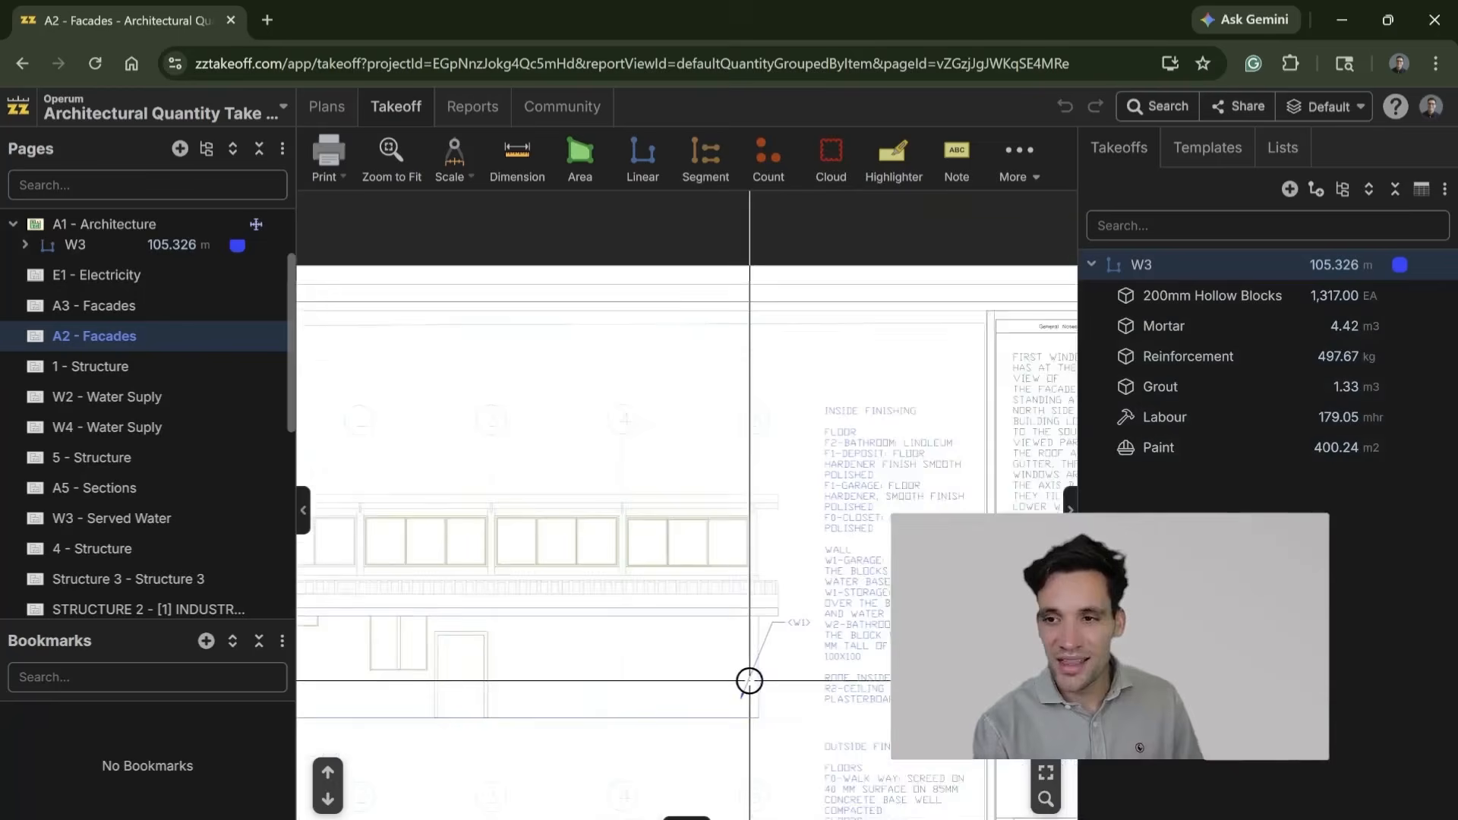
pyautogui.scroll(5, 631, 616)
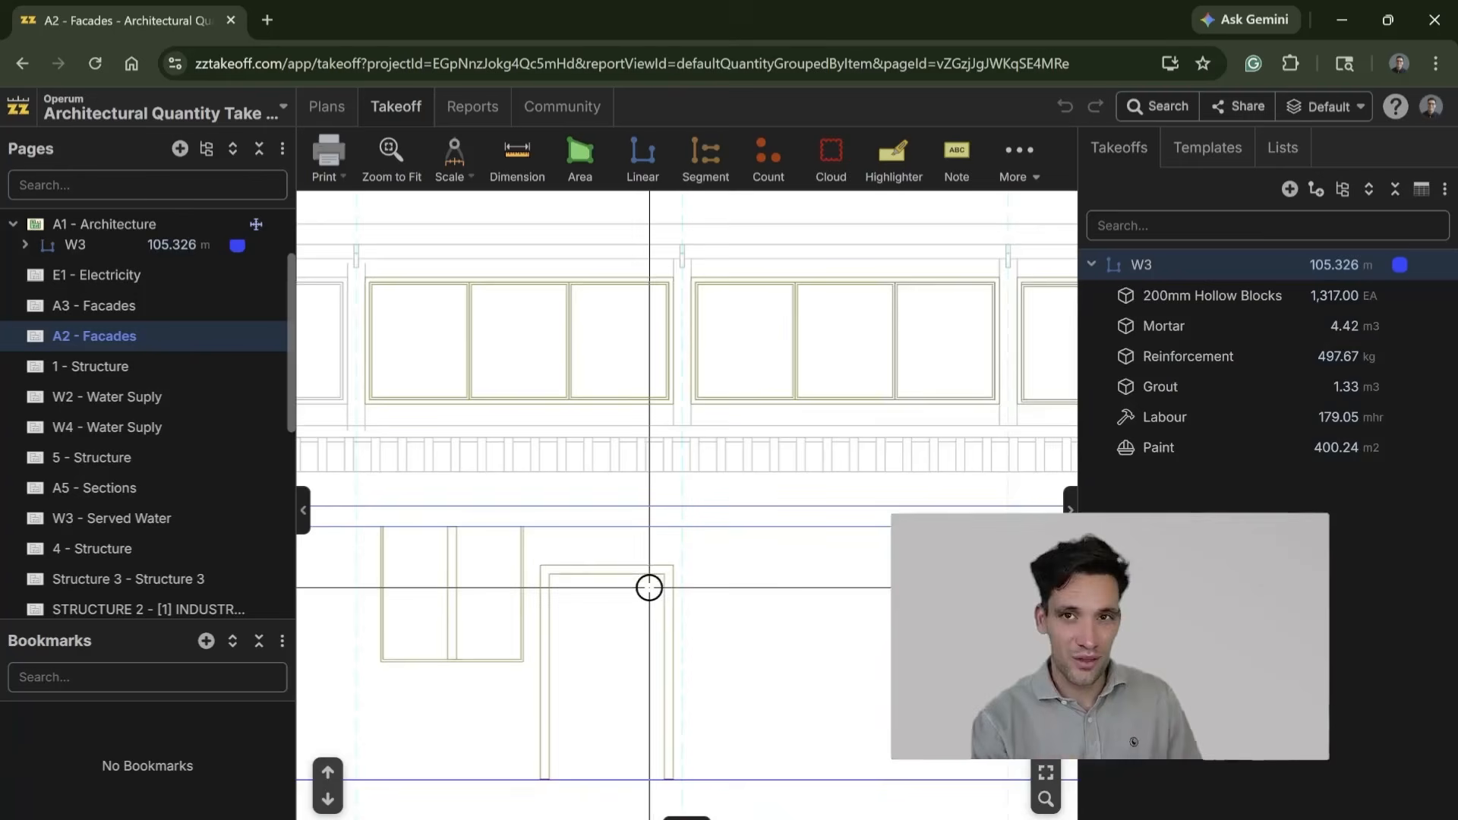
pyautogui.scroll(-3, 654, 580)
pyautogui.scroll(-2, 699, 565)
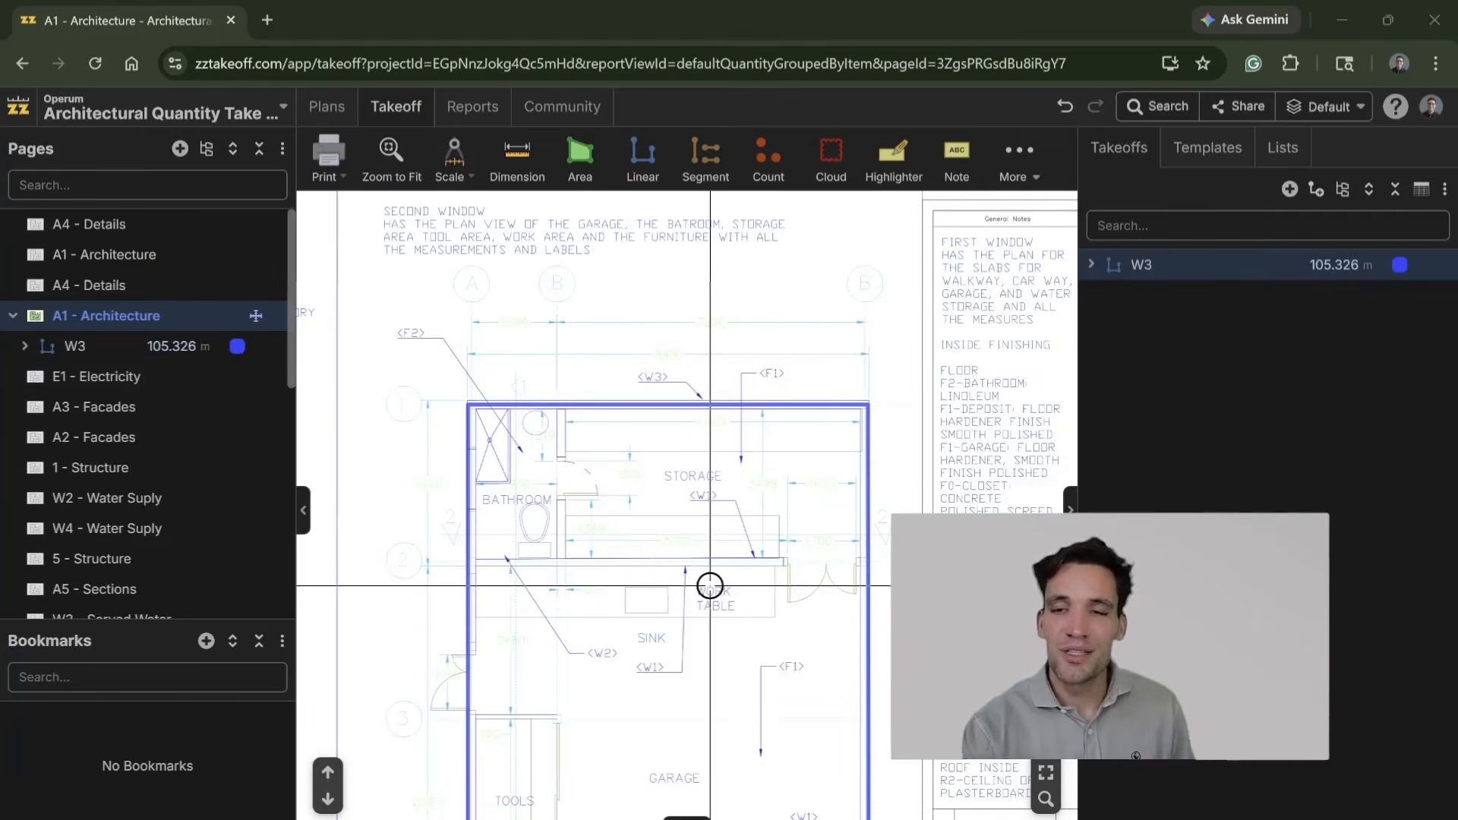
# Step: Create a flat area takeoff named F1 for the garage floor on the A1 - Architecture plan
pyautogui.moveTo(710, 586); pyautogui.dragTo(694, 303)
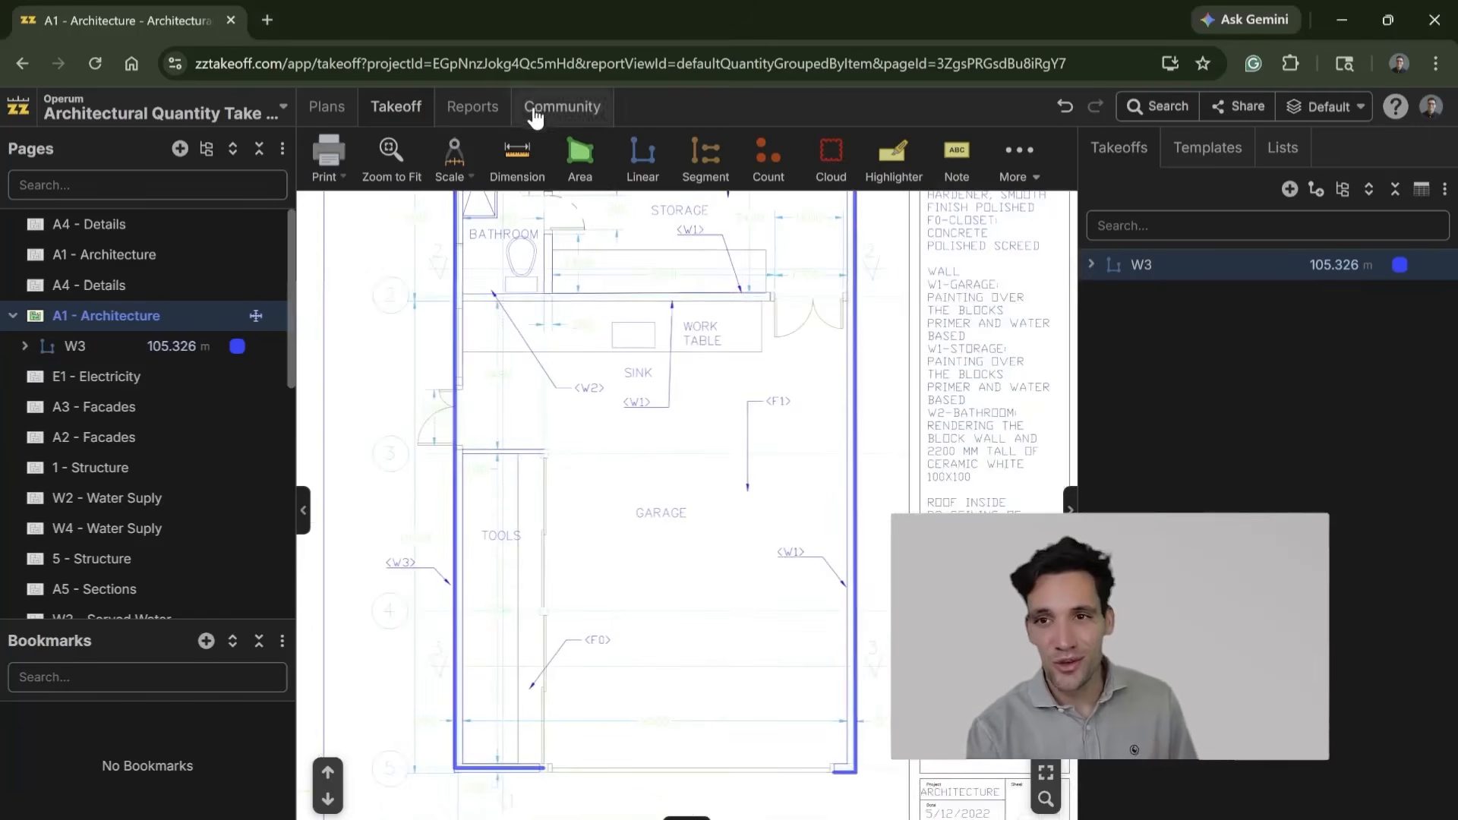
pyautogui.scroll(-2, 707, 482)
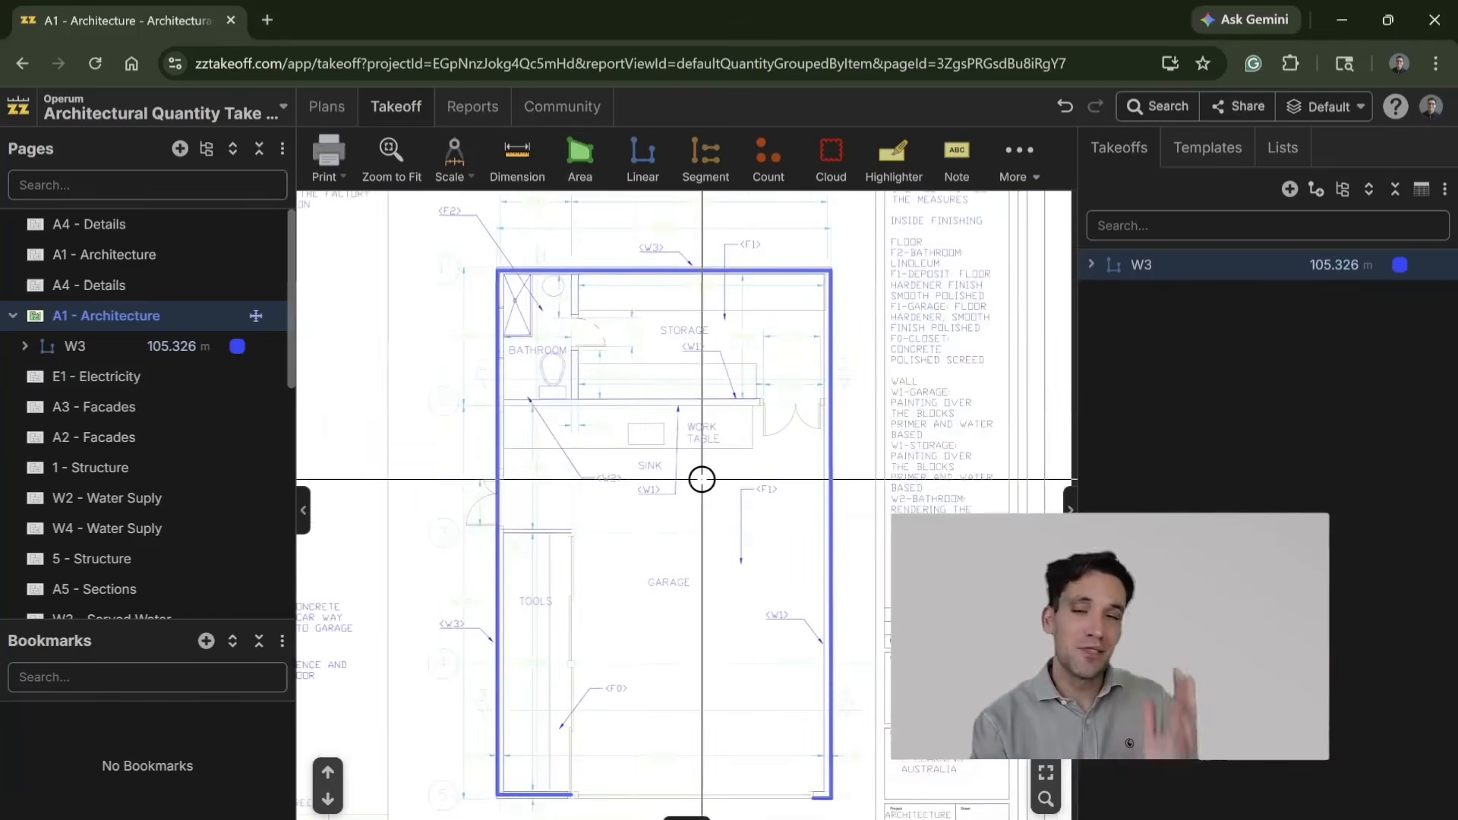
pyautogui.click(590, 172)
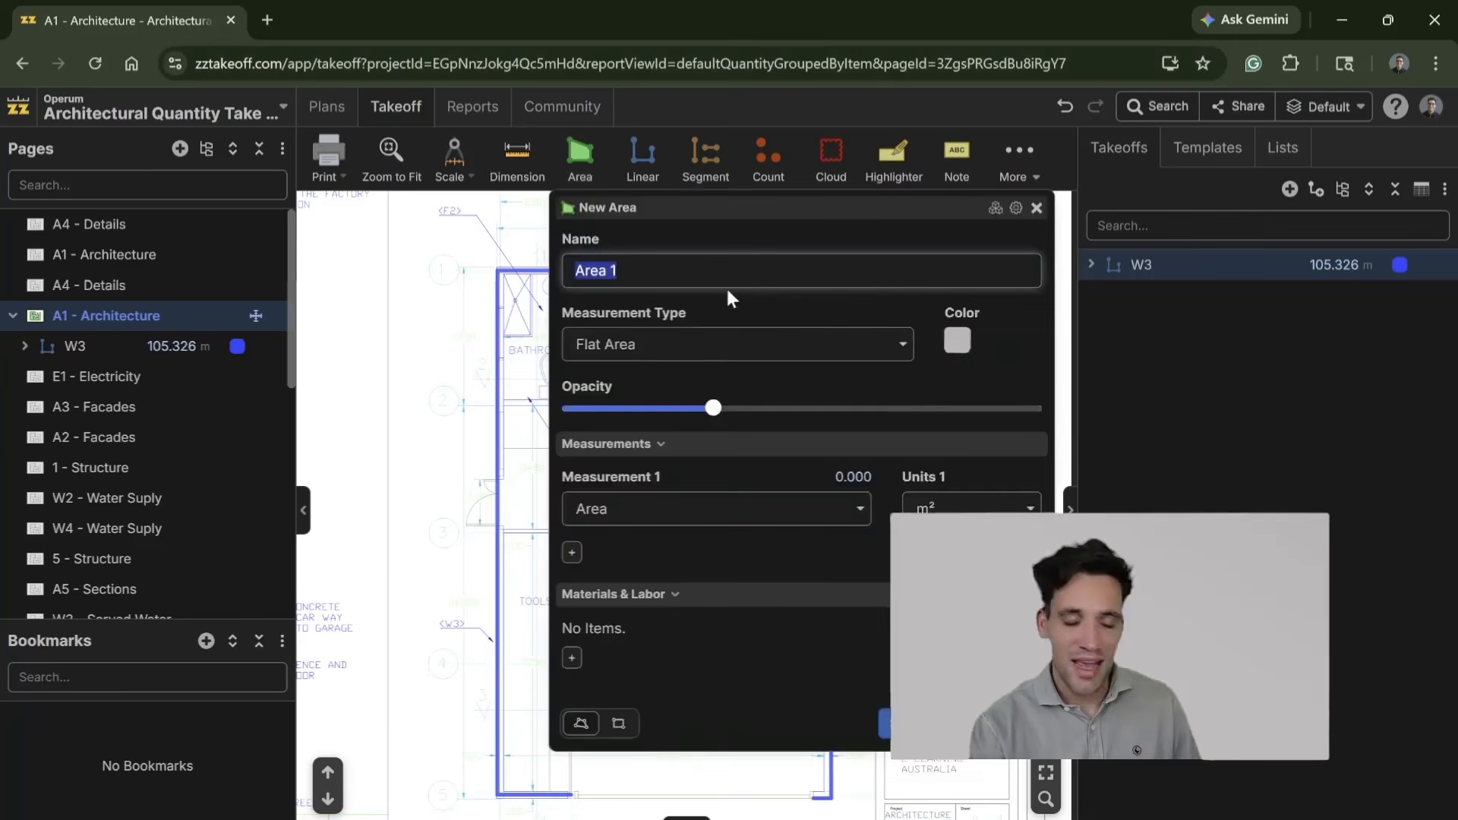
pyautogui.write('Floor T')
pyautogui.press('BackSpace')
pyautogui.press('BackSpace')
pyautogui.press('BackSpace')
pyautogui.press('BackSpace')
pyautogui.press('BackSpace')
pyautogui.press('BackSpace')
pyautogui.write('1')
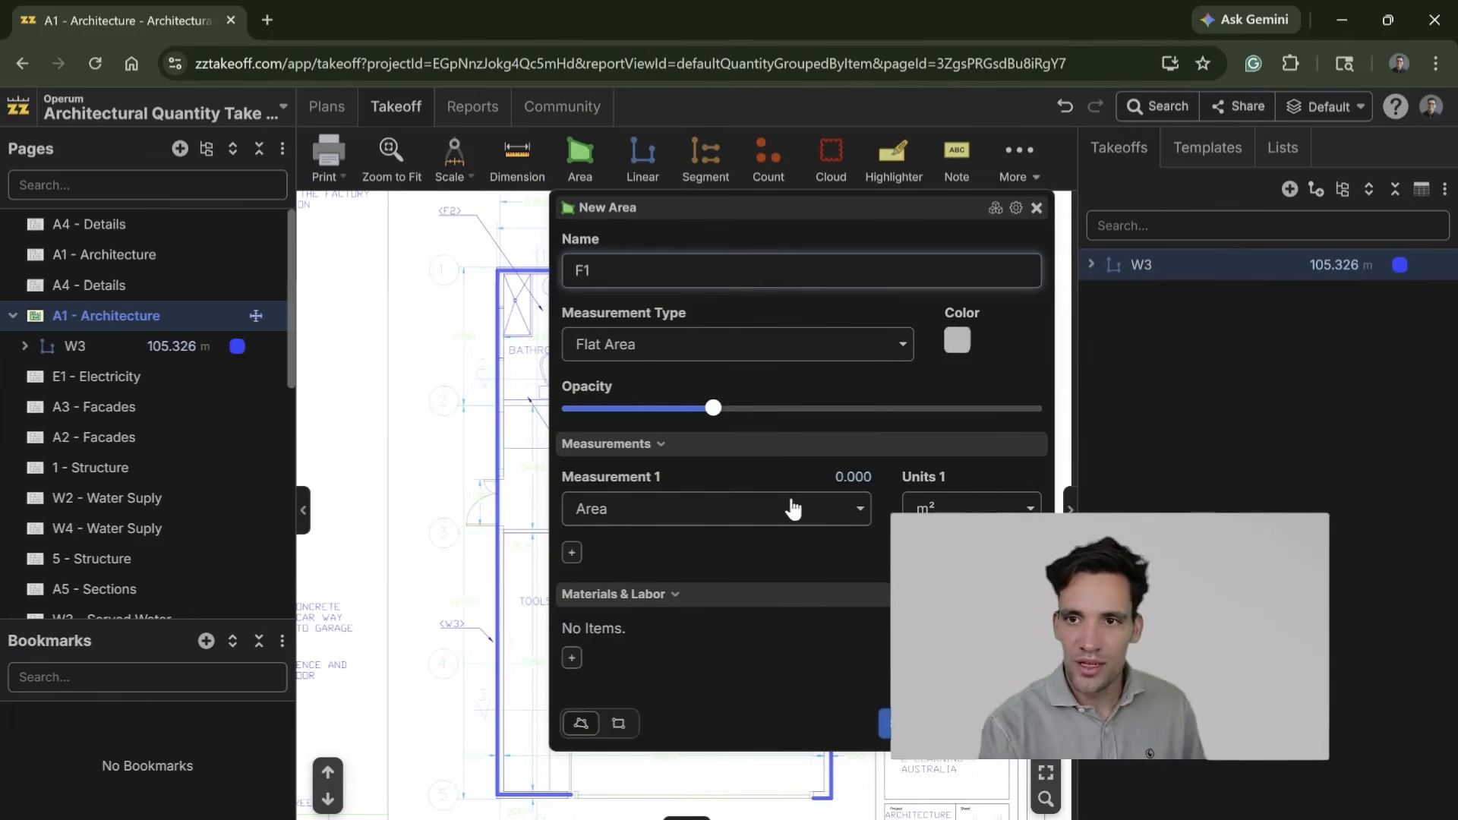
# Step: Add a material item named Floor Hardener to the F1 area, calculated with the formula [Area:m²]*4
pyautogui.click(571, 658)
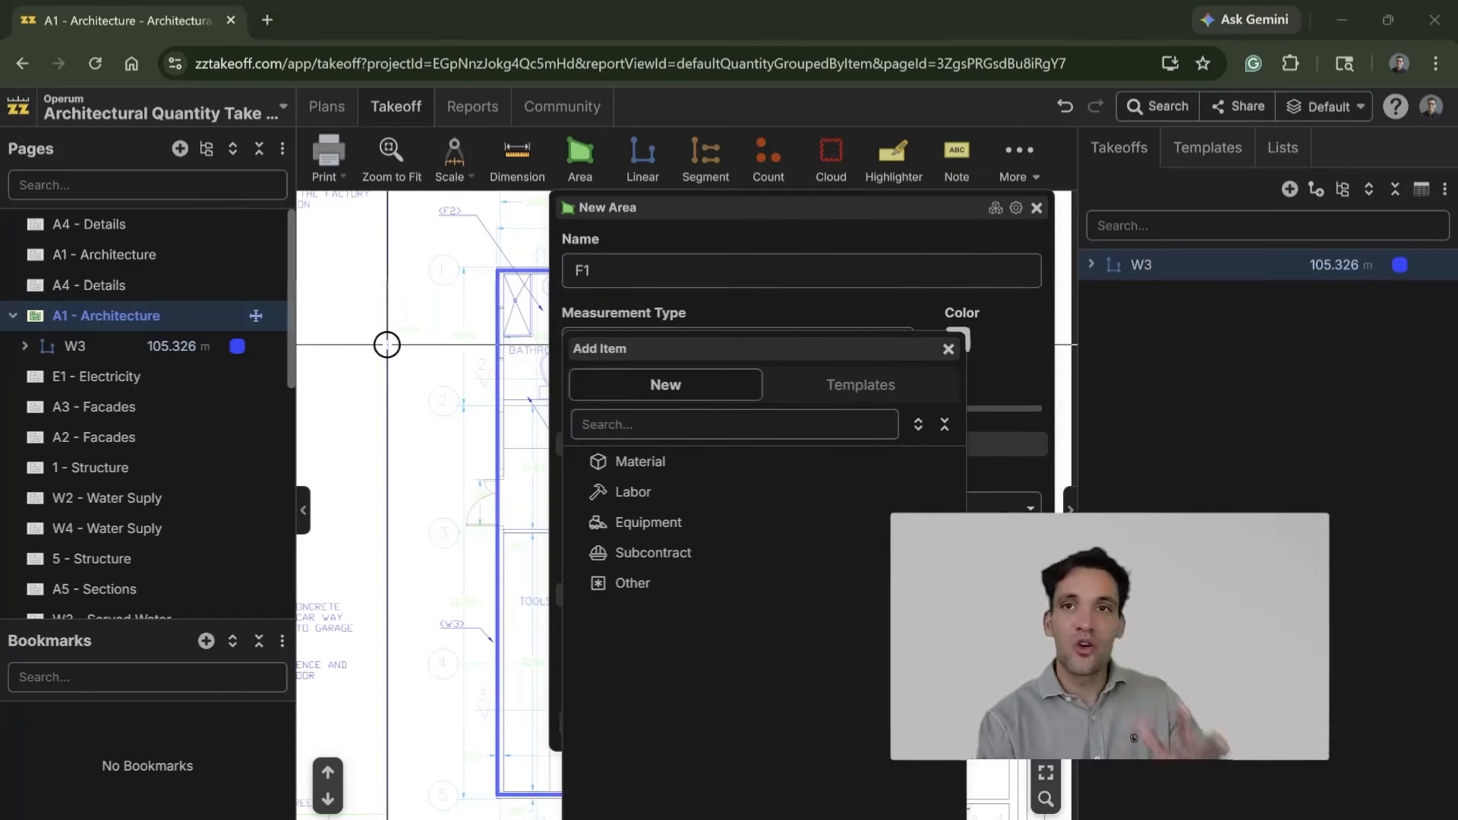
pyautogui.click(658, 473)
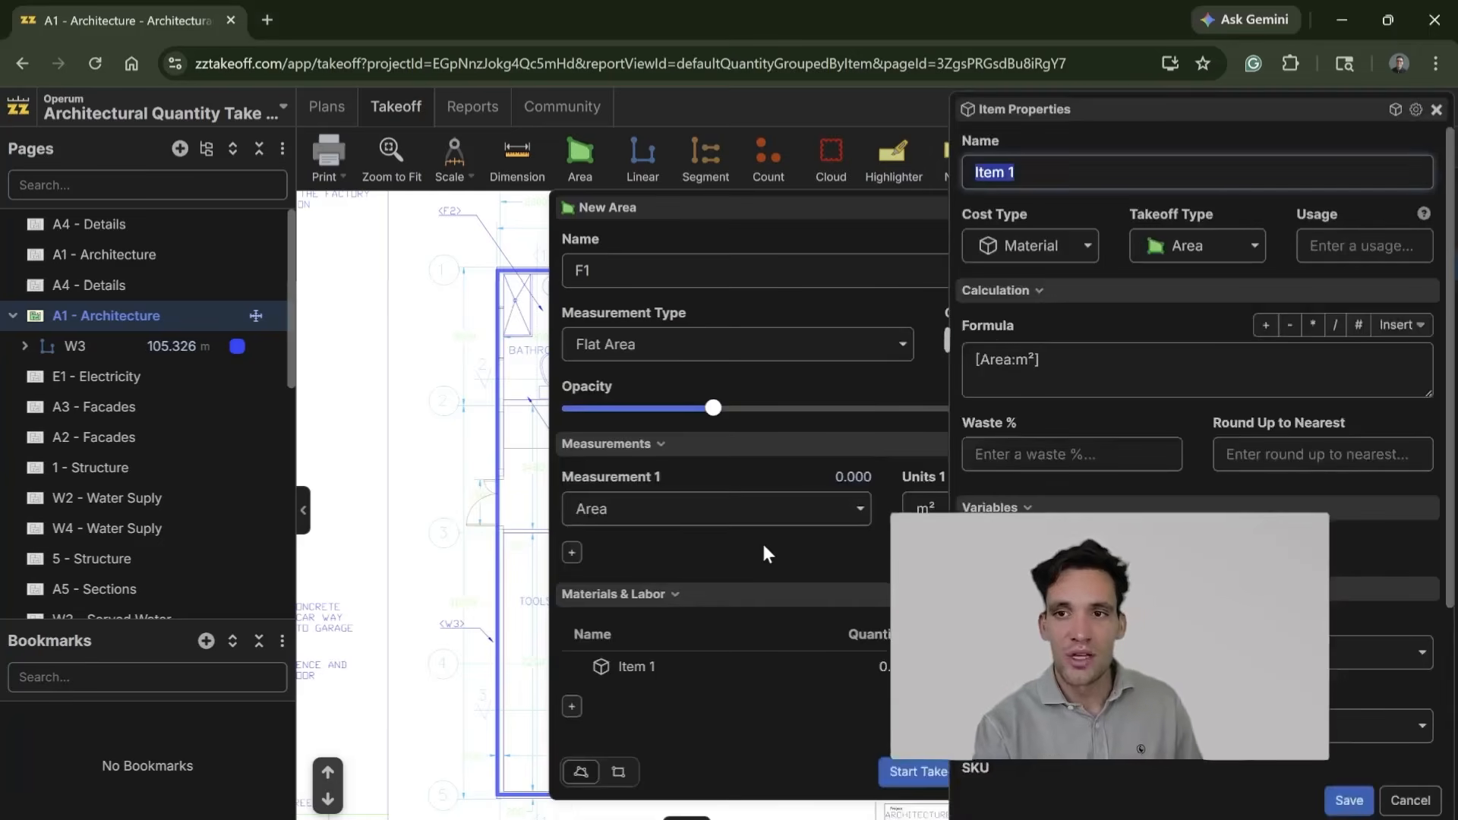
pyautogui.moveTo(815, 234); pyautogui.dragTo(812, 211)
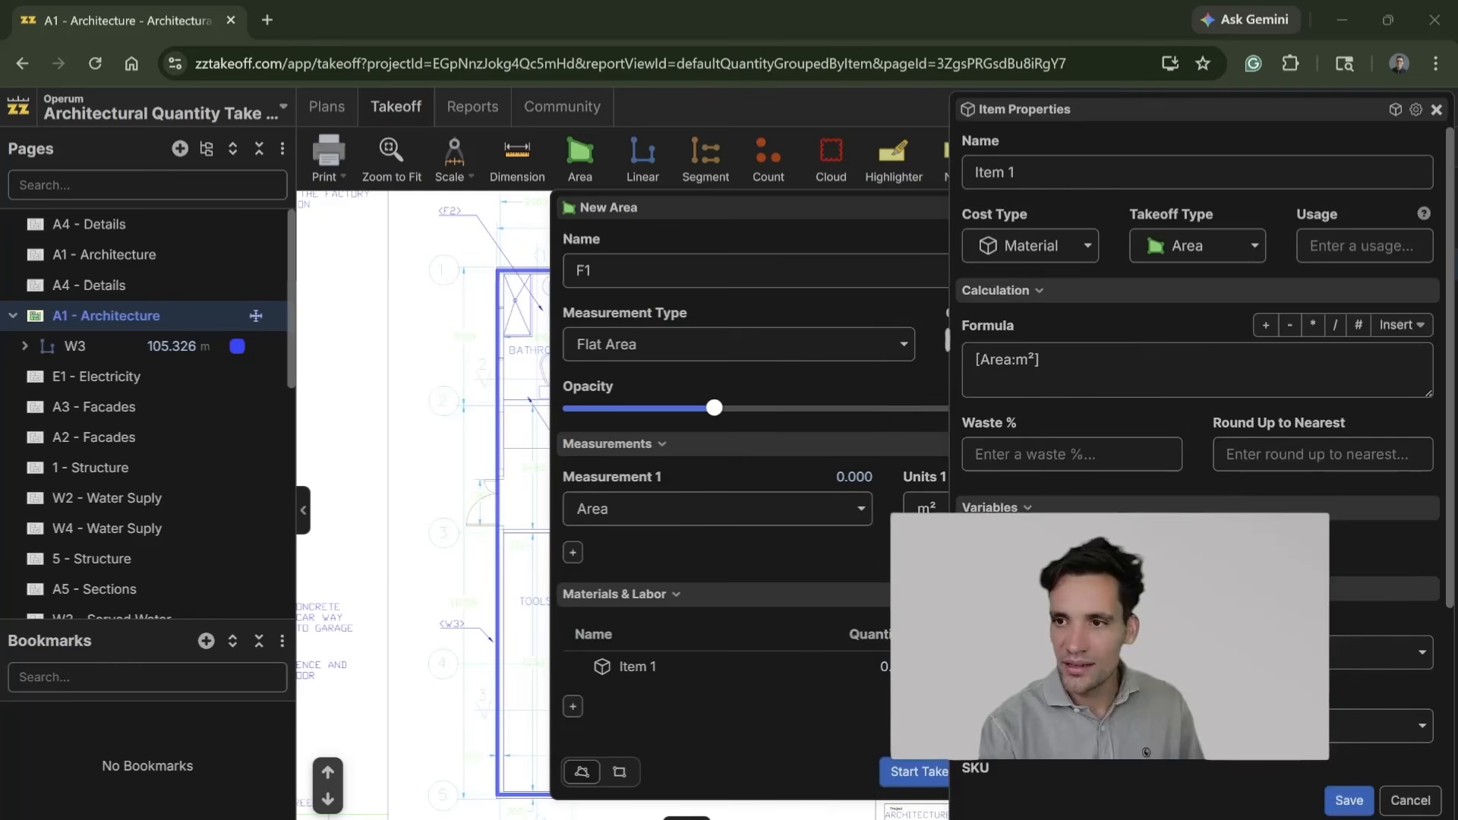
pyautogui.moveTo(1027, 174); pyautogui.dragTo(985, 178)
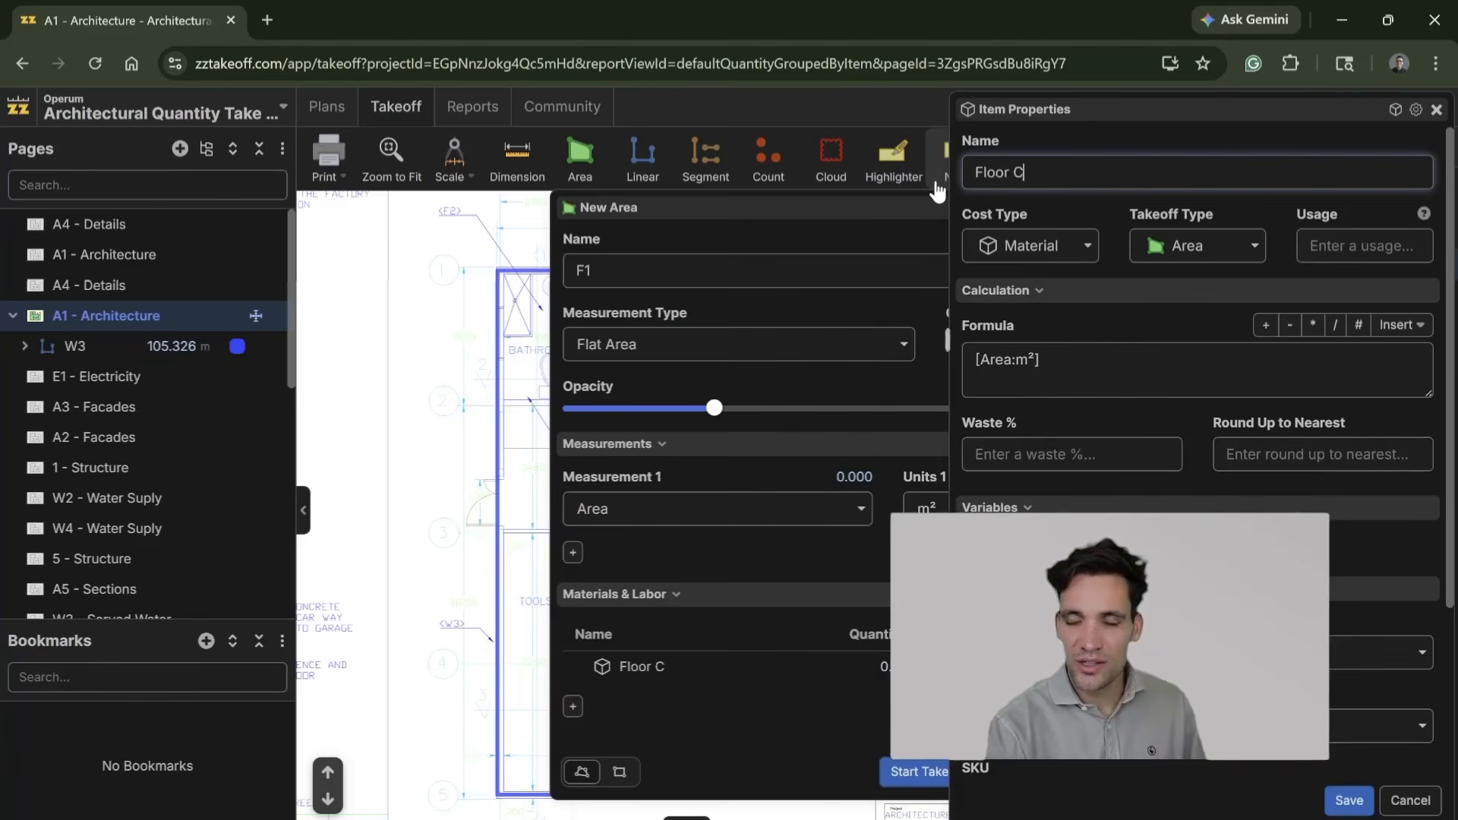
pyautogui.write('Floor Har')
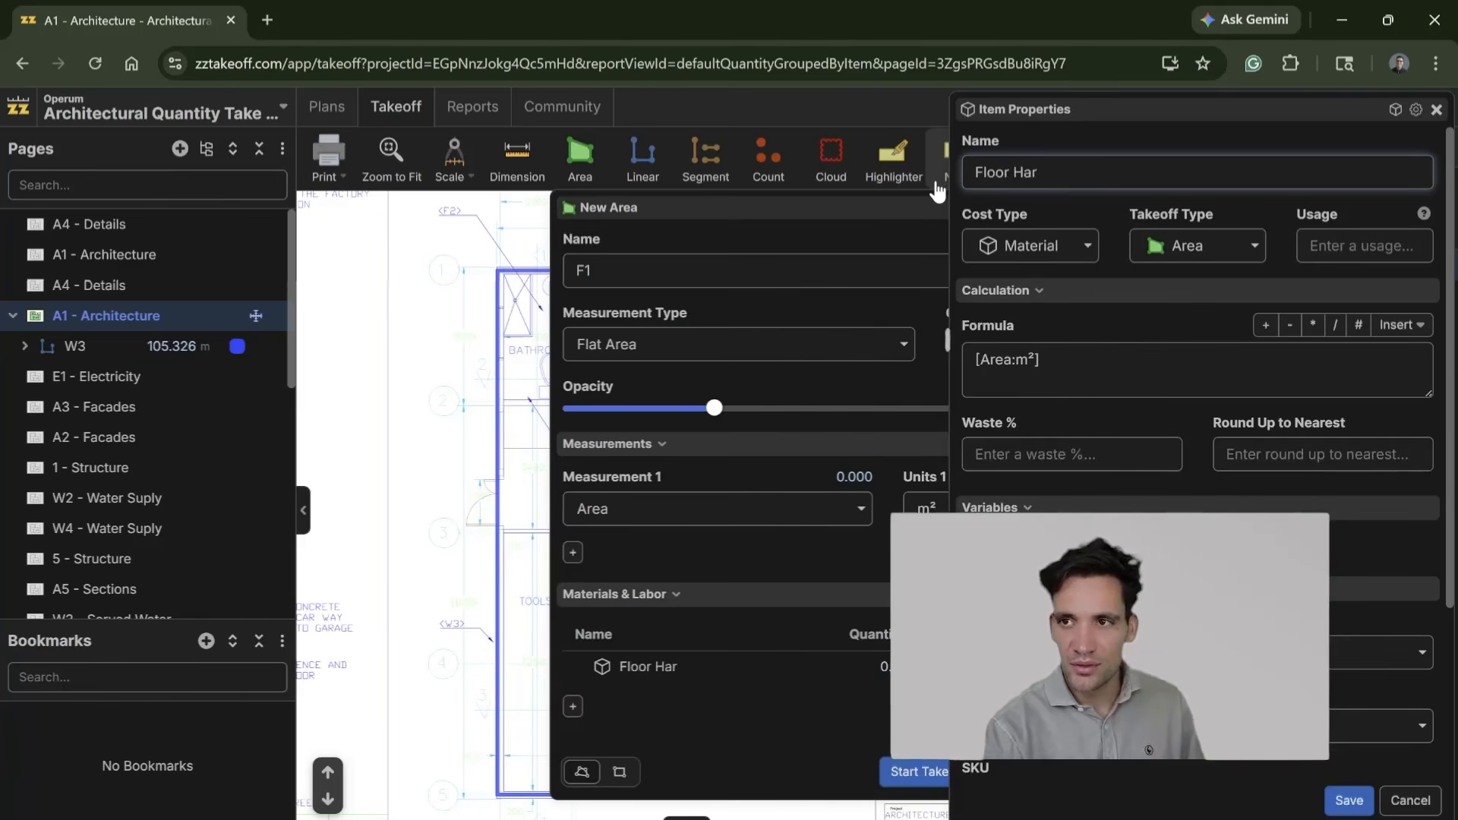
pyautogui.write('dener')
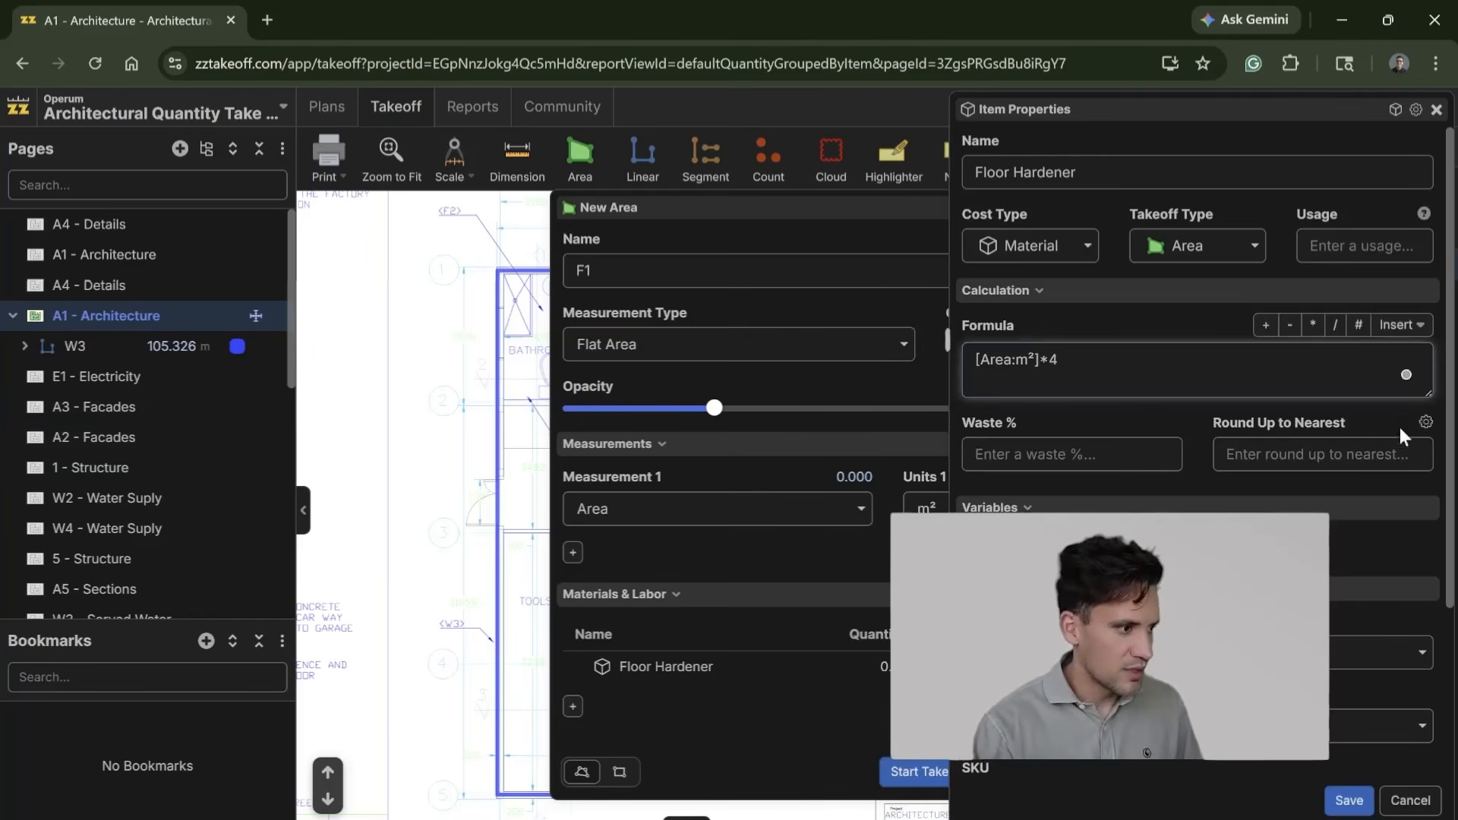
# Step: Set Floor Hardener's unit to kg and its waste to 5%, and save the item
pyautogui.scroll(-3, 1329, 495)
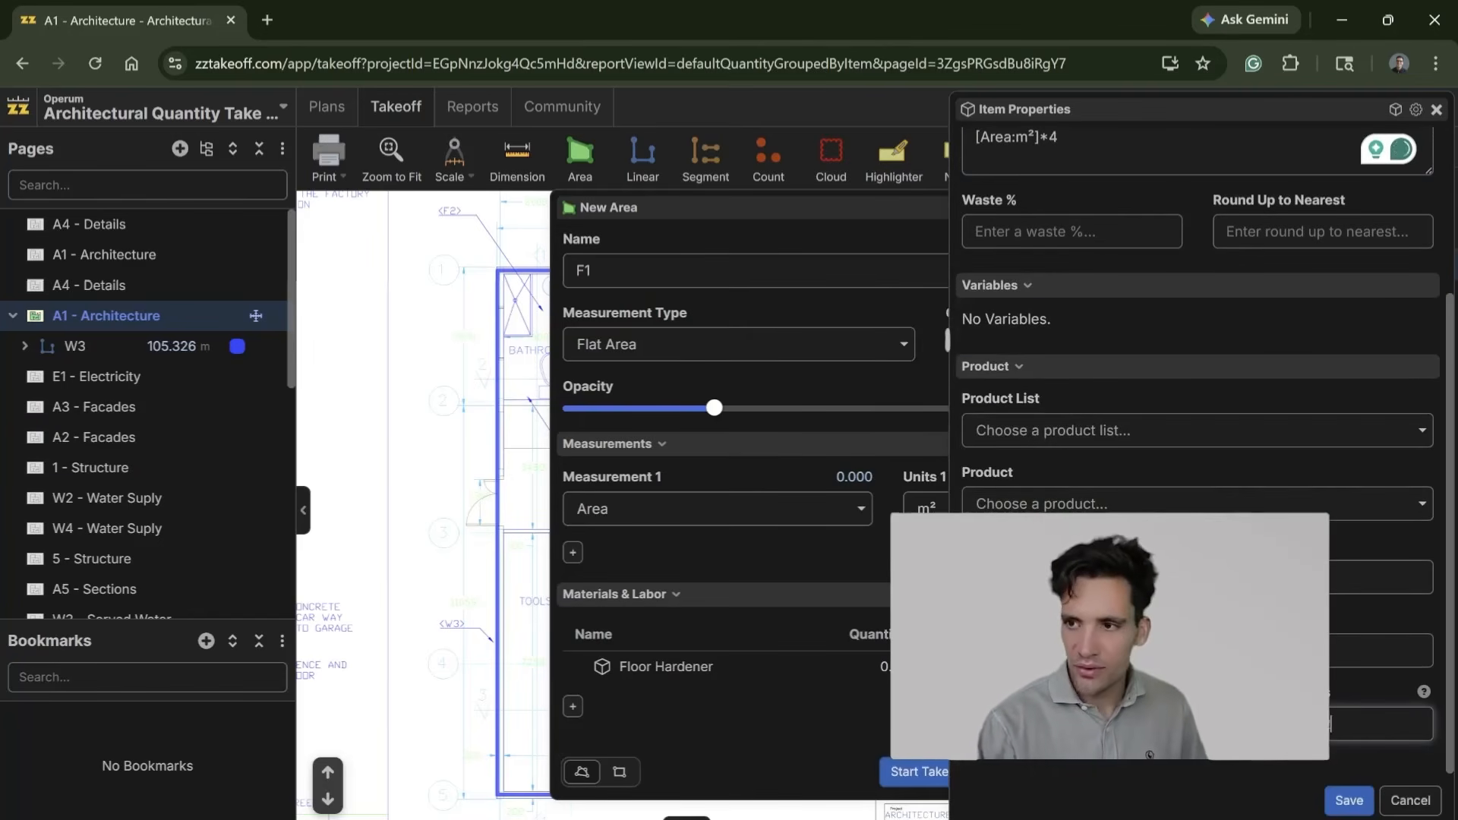
pyautogui.scroll(3, 1330, 724)
pyautogui.scroll(-3, 1197, 446)
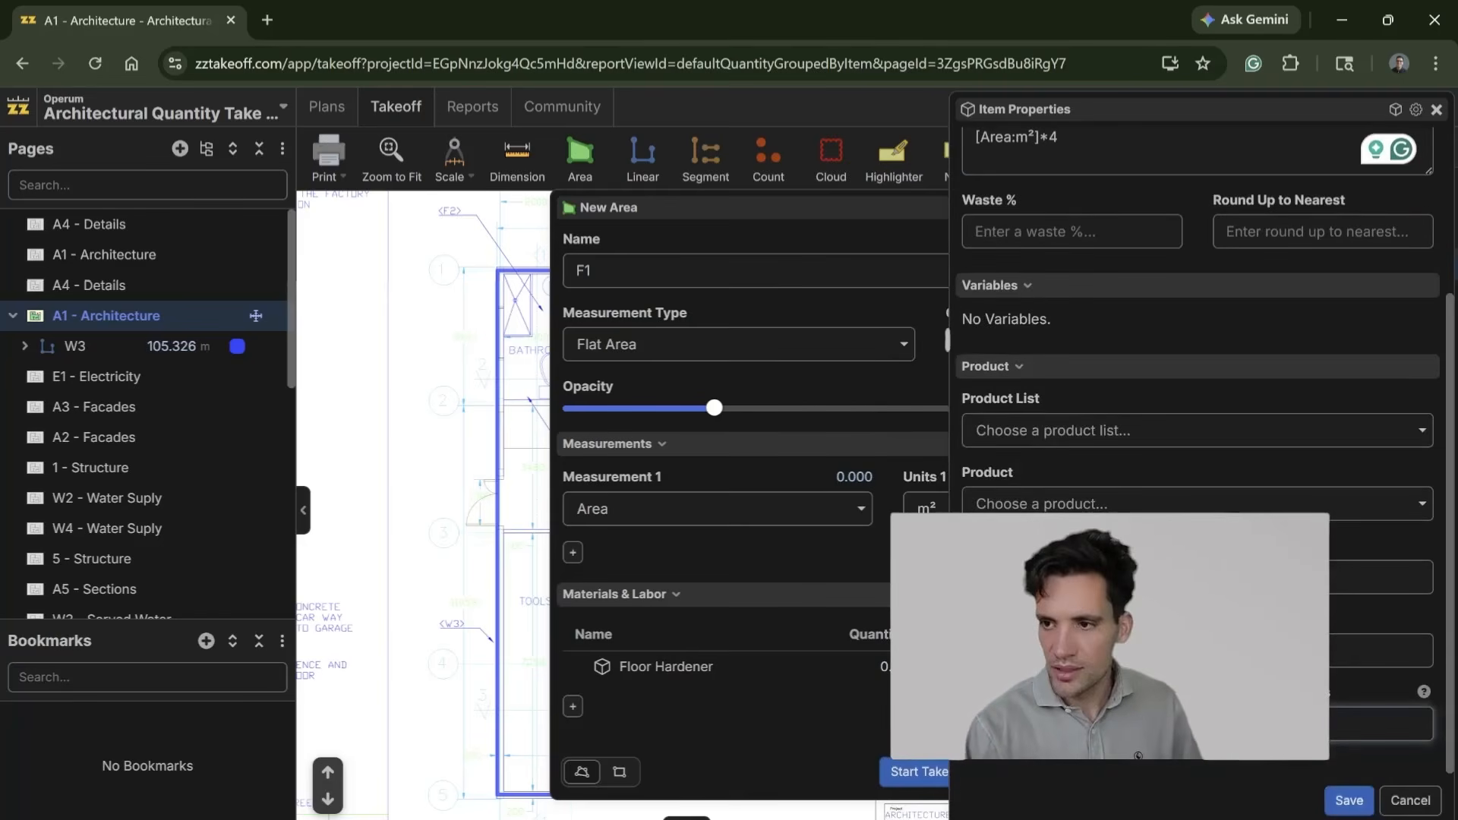
pyautogui.scroll(3, 1029, 499)
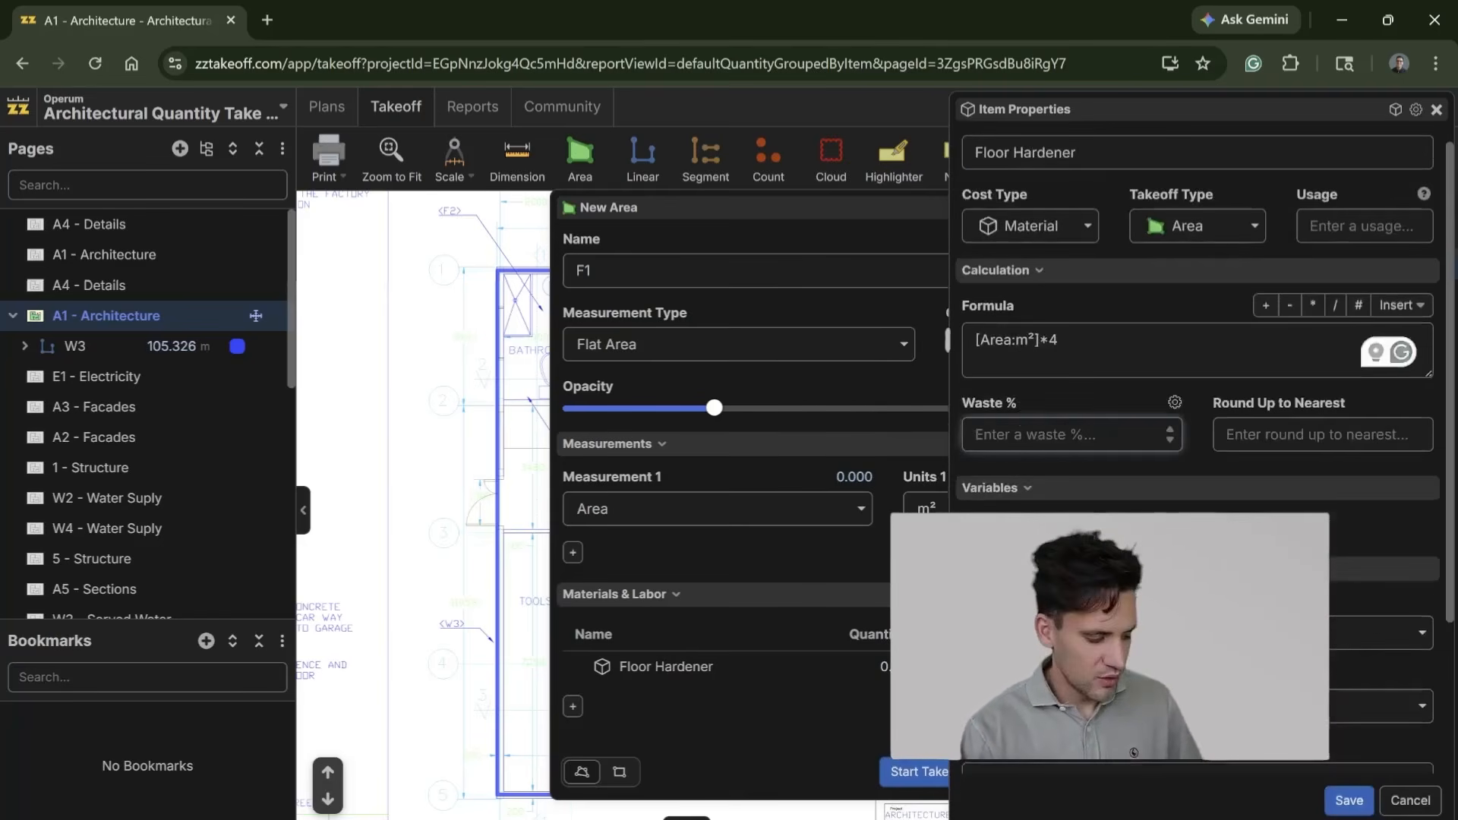
pyautogui.write('5')
pyautogui.scroll(-3, 1344, 790)
pyautogui.click(1351, 799)
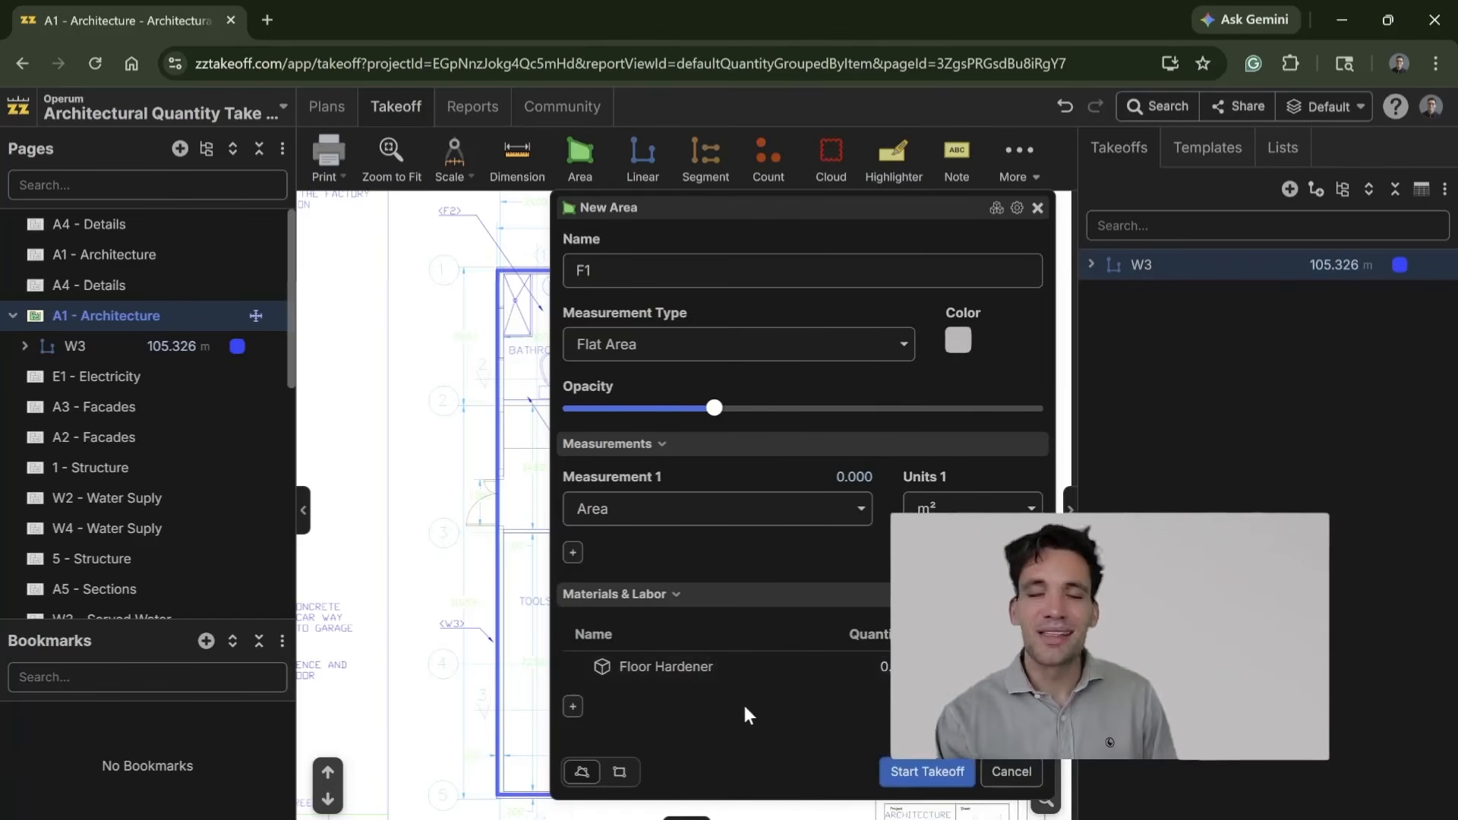
# Step: Add a material item named Curing Compound to F1, with the formula [Area:m²] and the unit m2
pyautogui.click(575, 708)
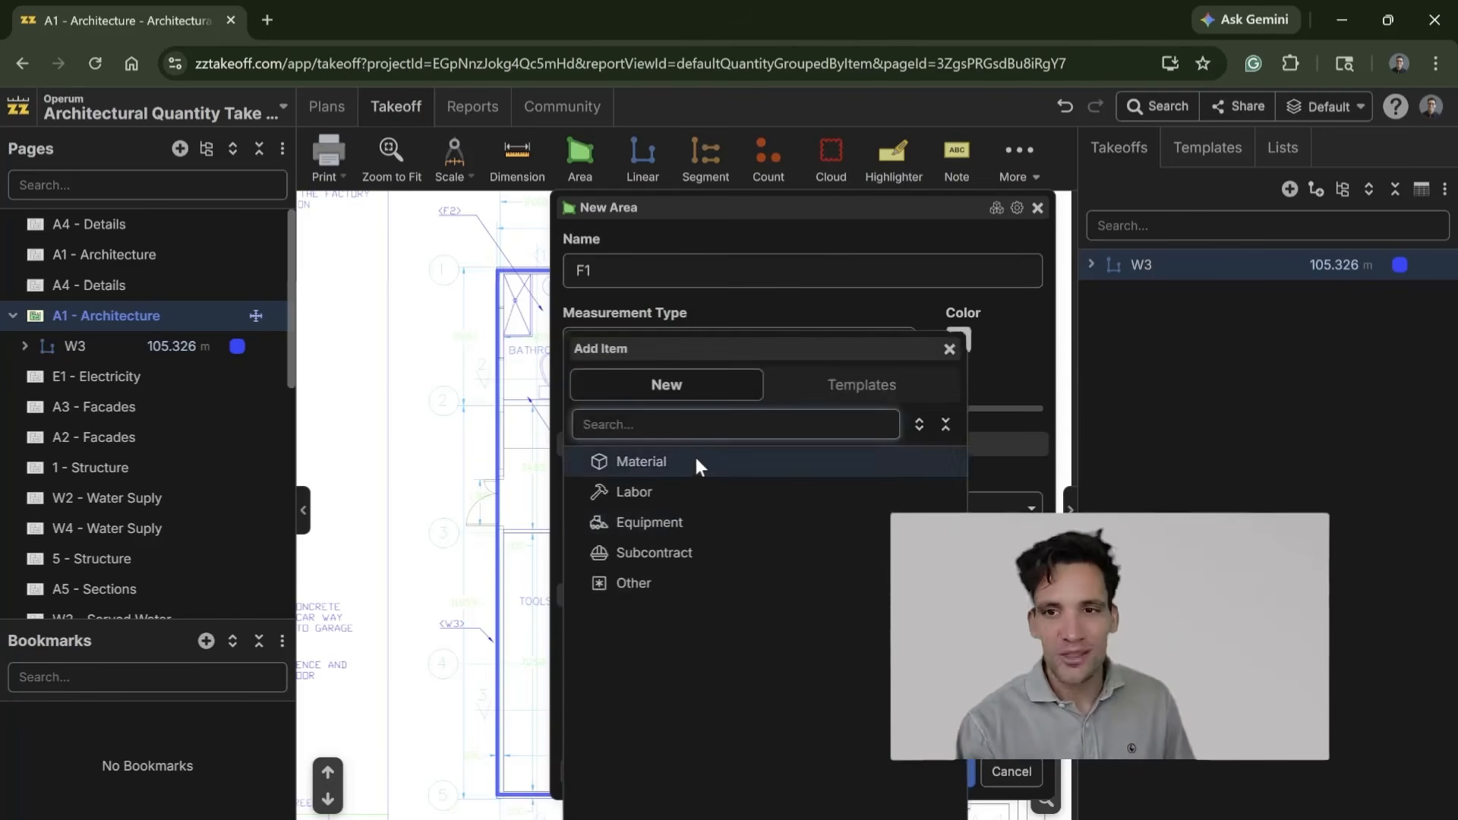
pyautogui.click(694, 455)
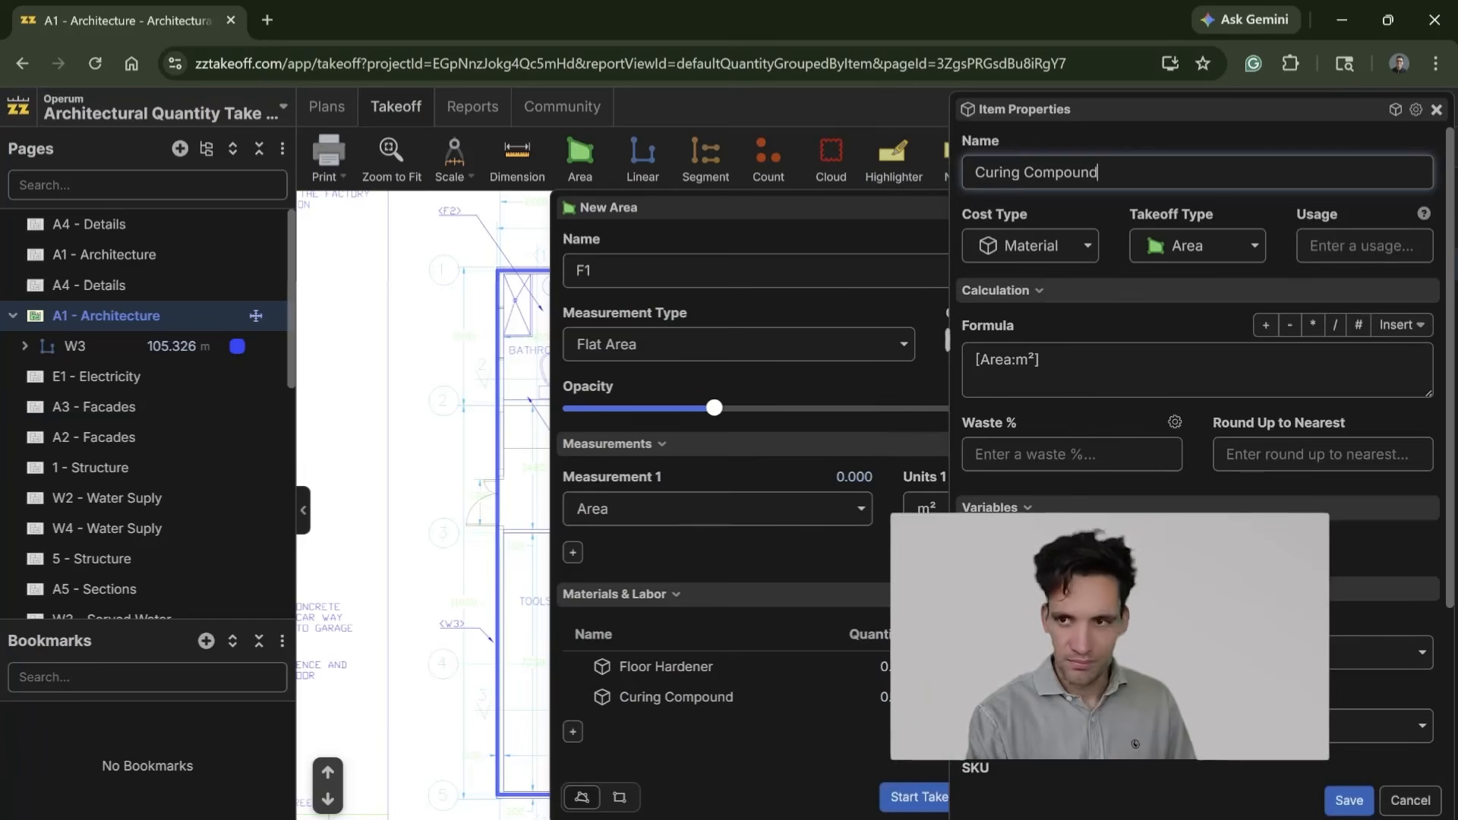
pyautogui.scroll(-3, 1100, 502)
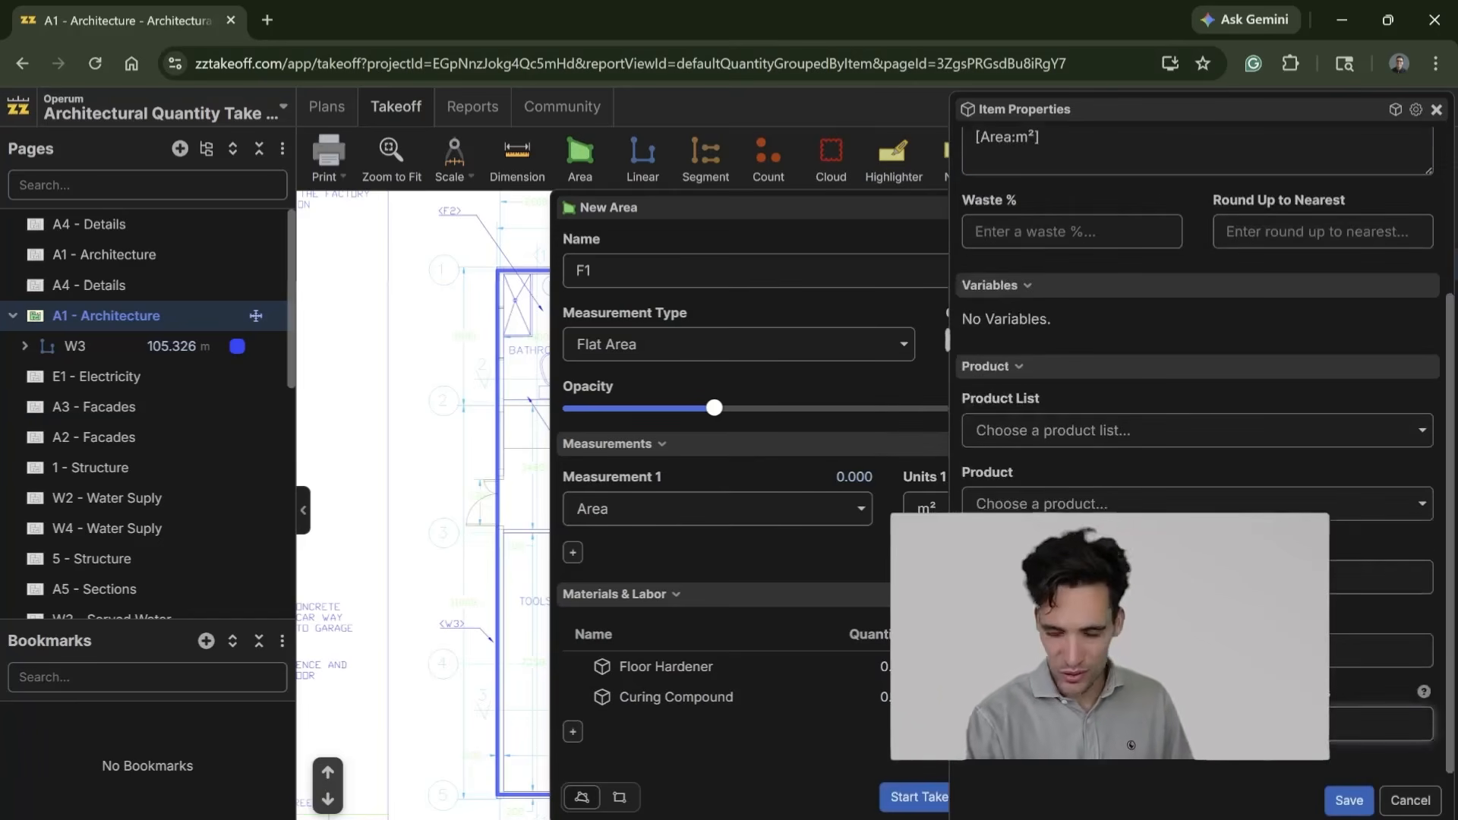
pyautogui.click(1345, 798)
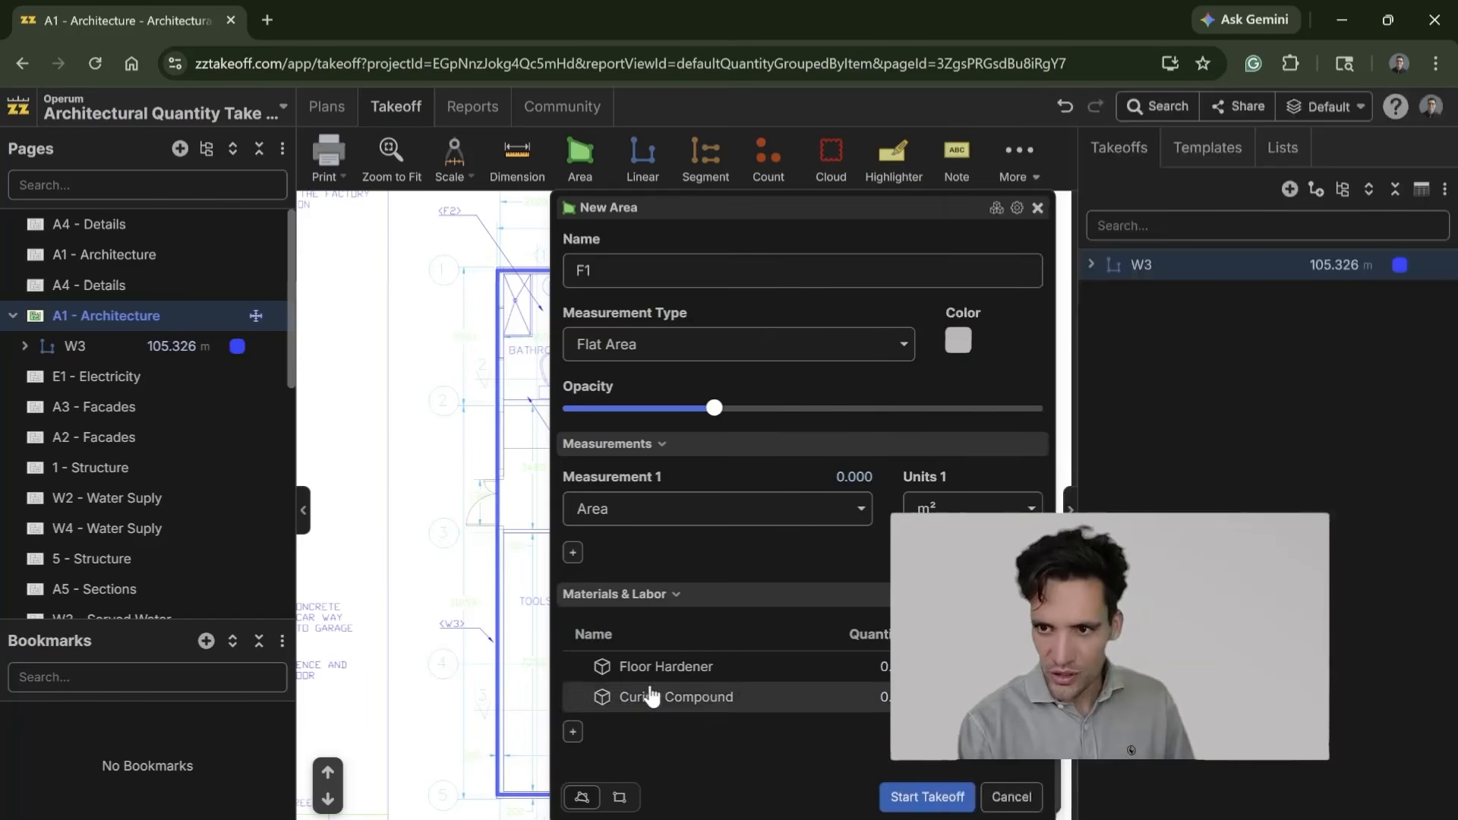
# Step: Add a subcontract item named Polishing to F1, with the formula [Area:m²] and the unit m2
pyautogui.click(574, 733)
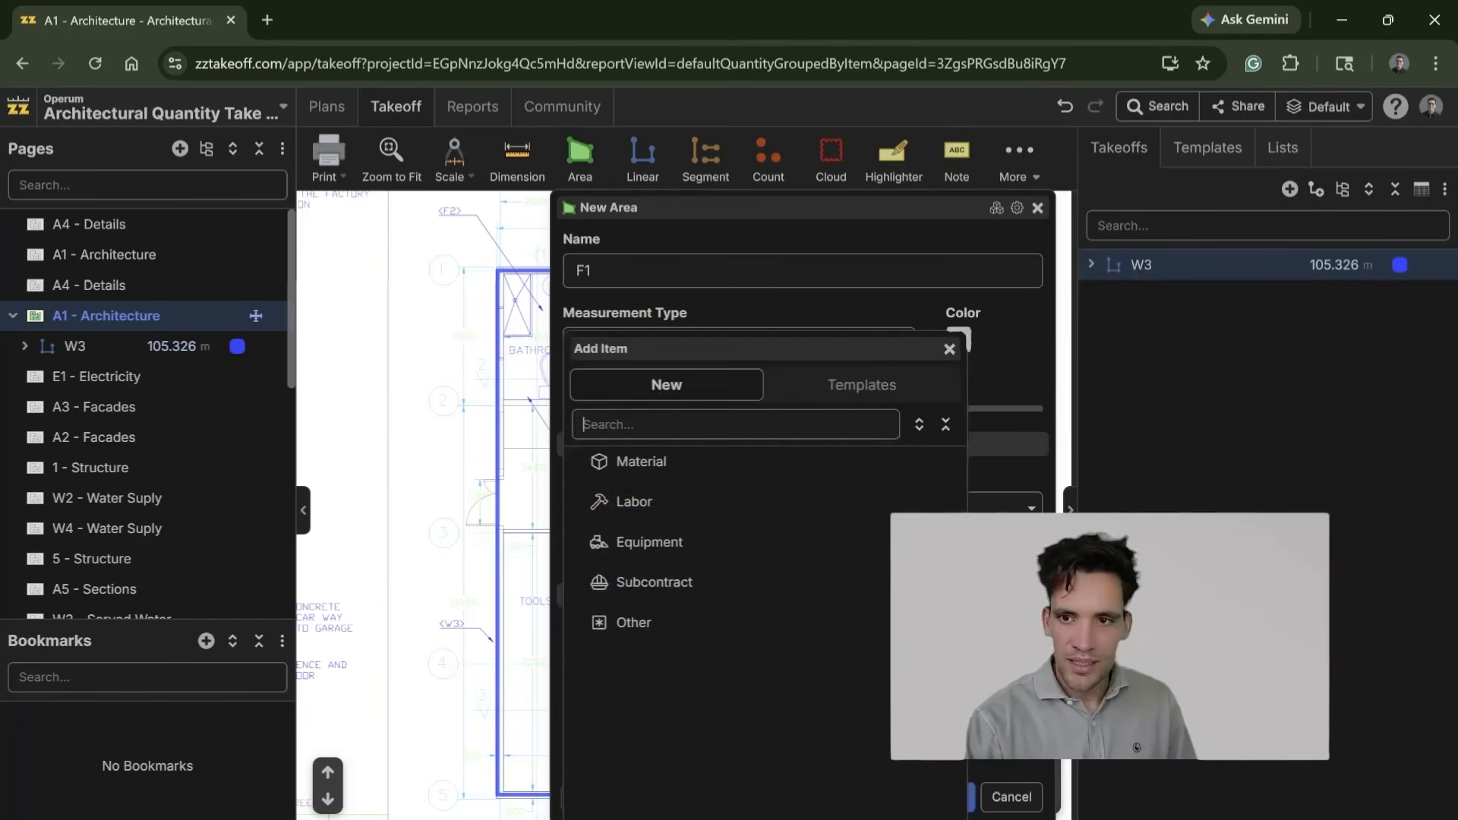
pyautogui.click(682, 555)
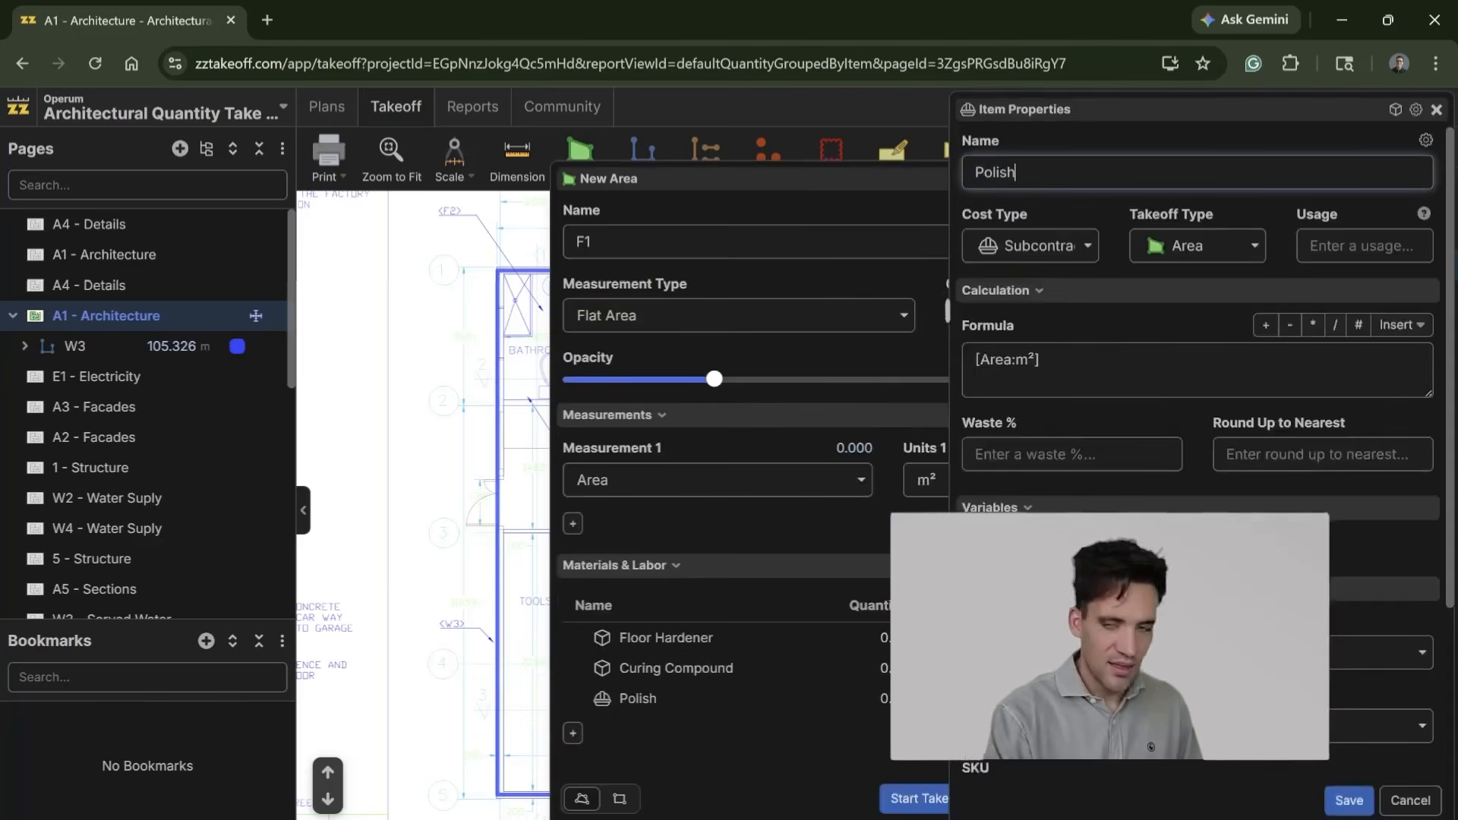
pyautogui.click(1071, 363)
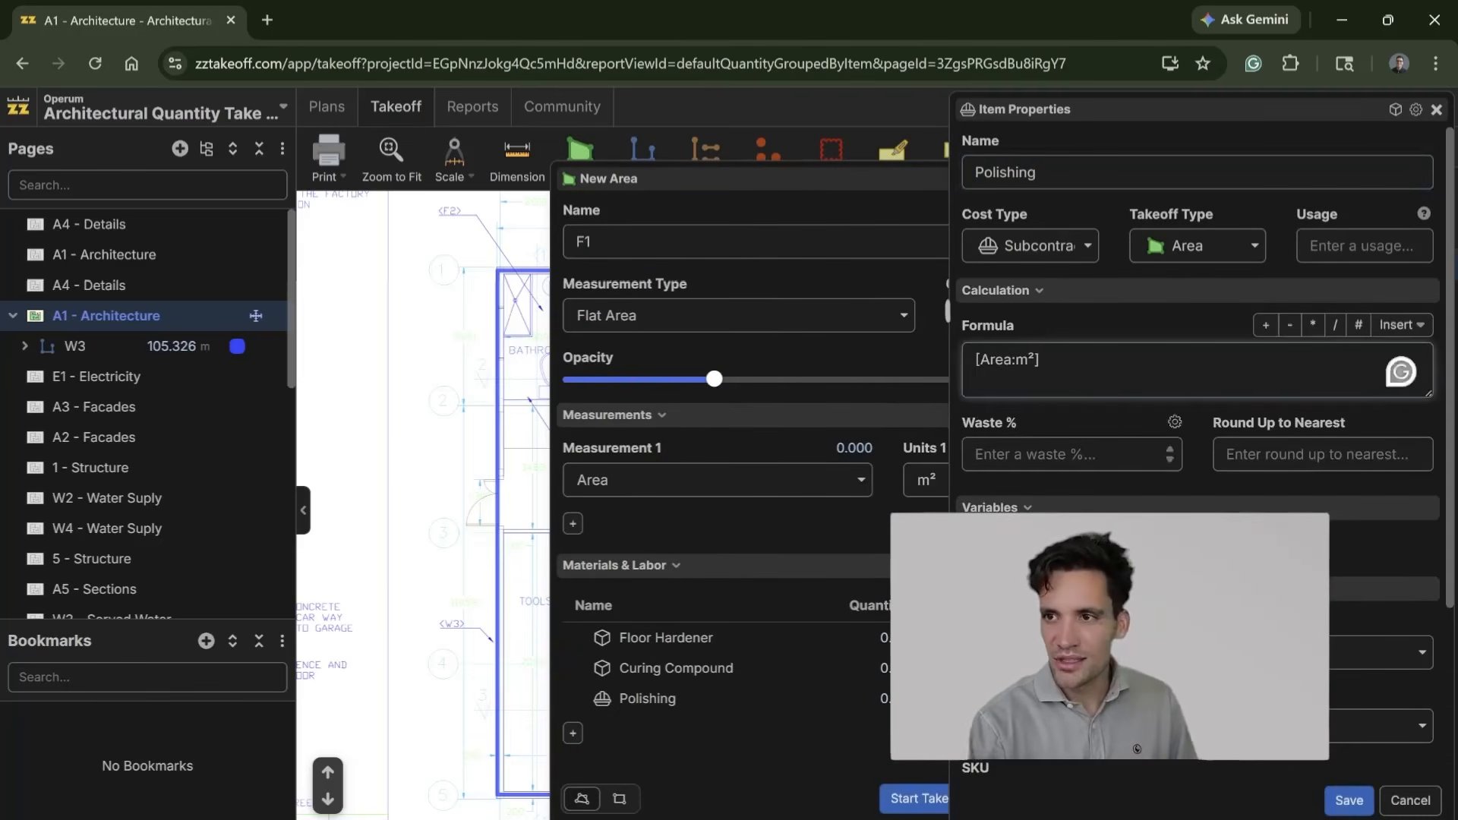
pyautogui.scroll(-3, 1138, 749)
pyautogui.click(1139, 748)
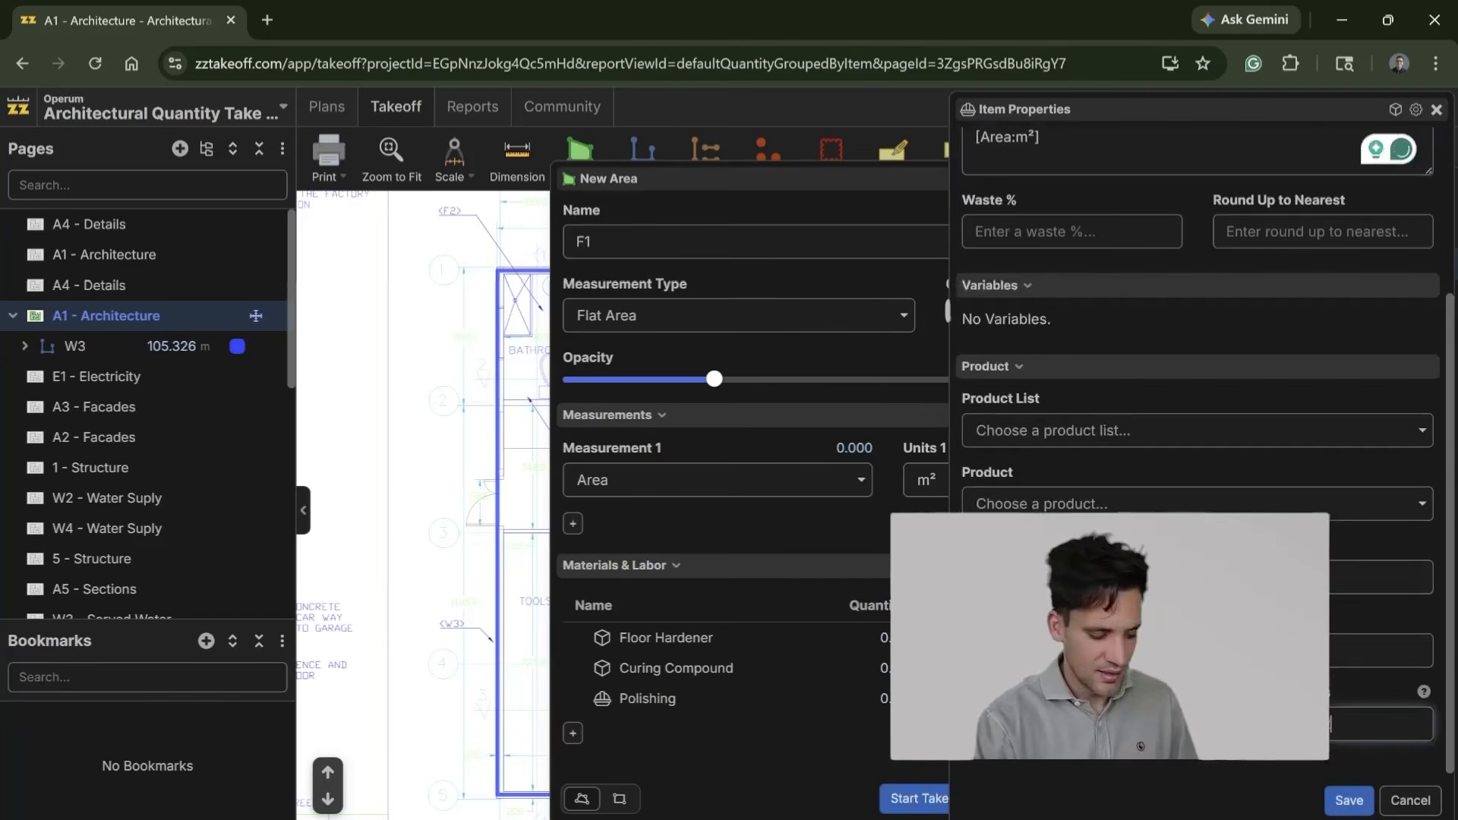
pyautogui.click(1345, 801)
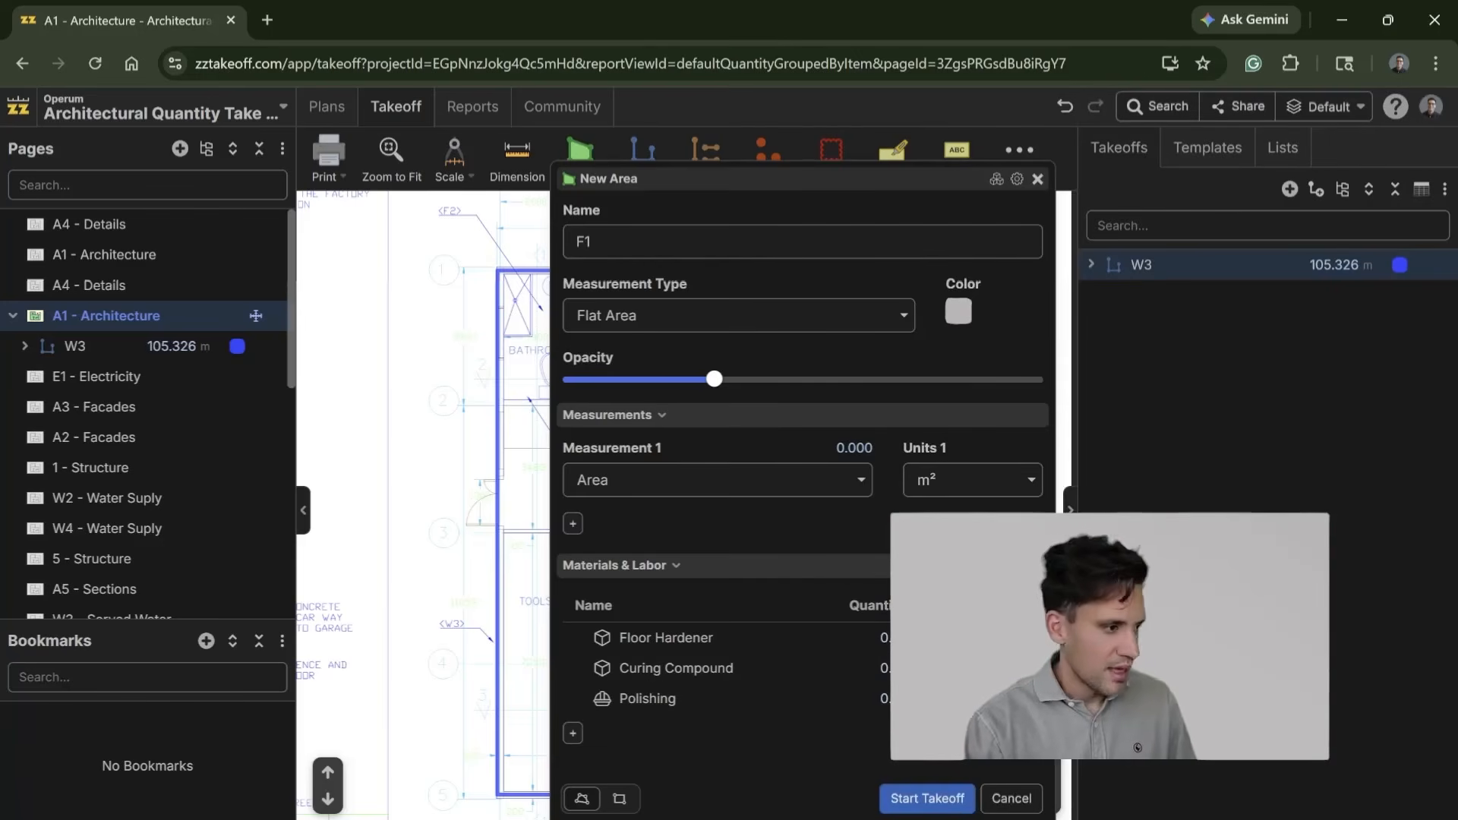
# Step: Add a labor item named Labour with the formula [Area:m²]*0.25 and unit mhr, and start the F1 takeoff
pyautogui.click(572, 733)
pyautogui.click(760, 491)
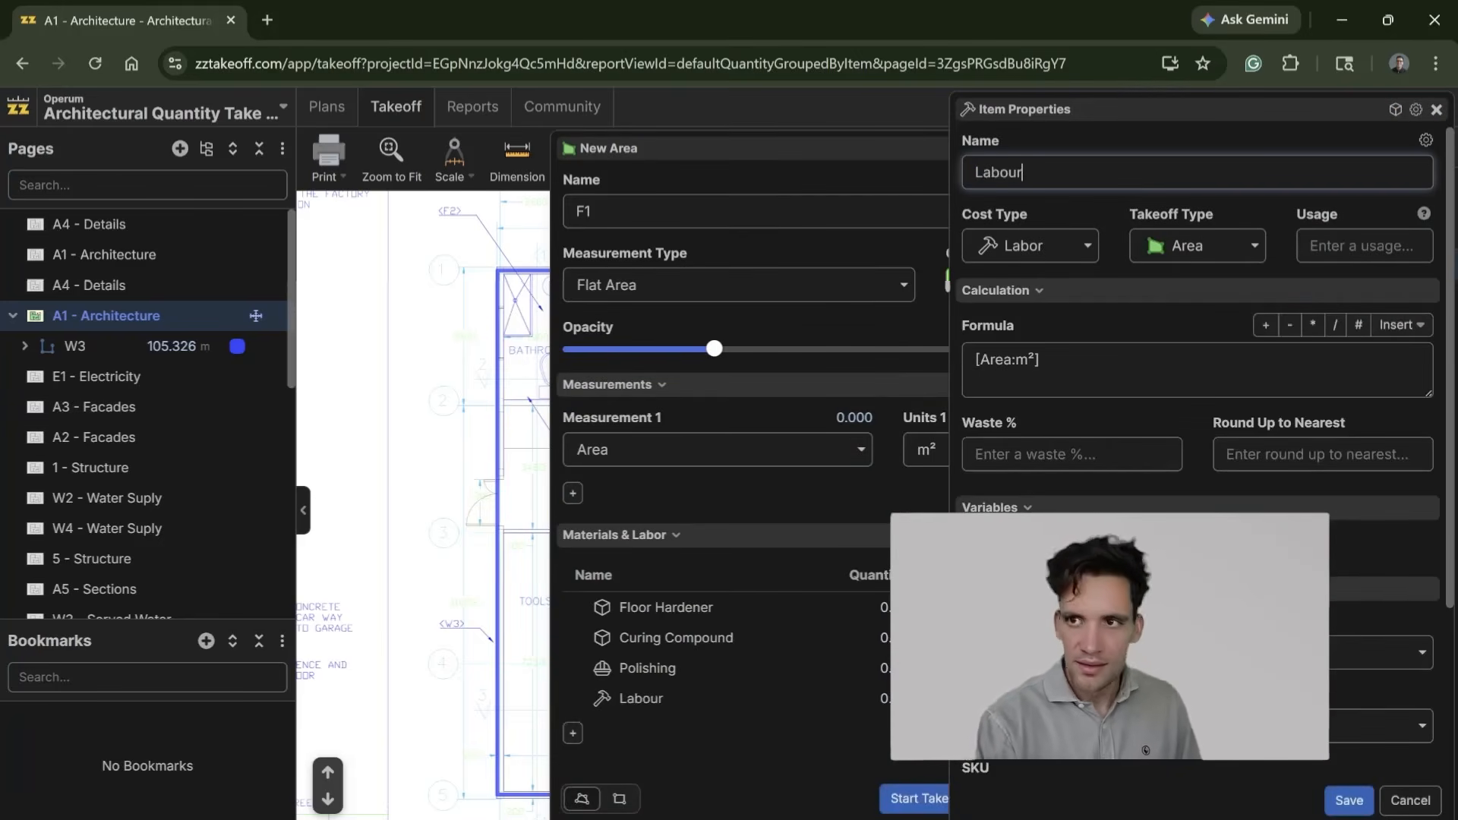
pyautogui.click(1121, 351)
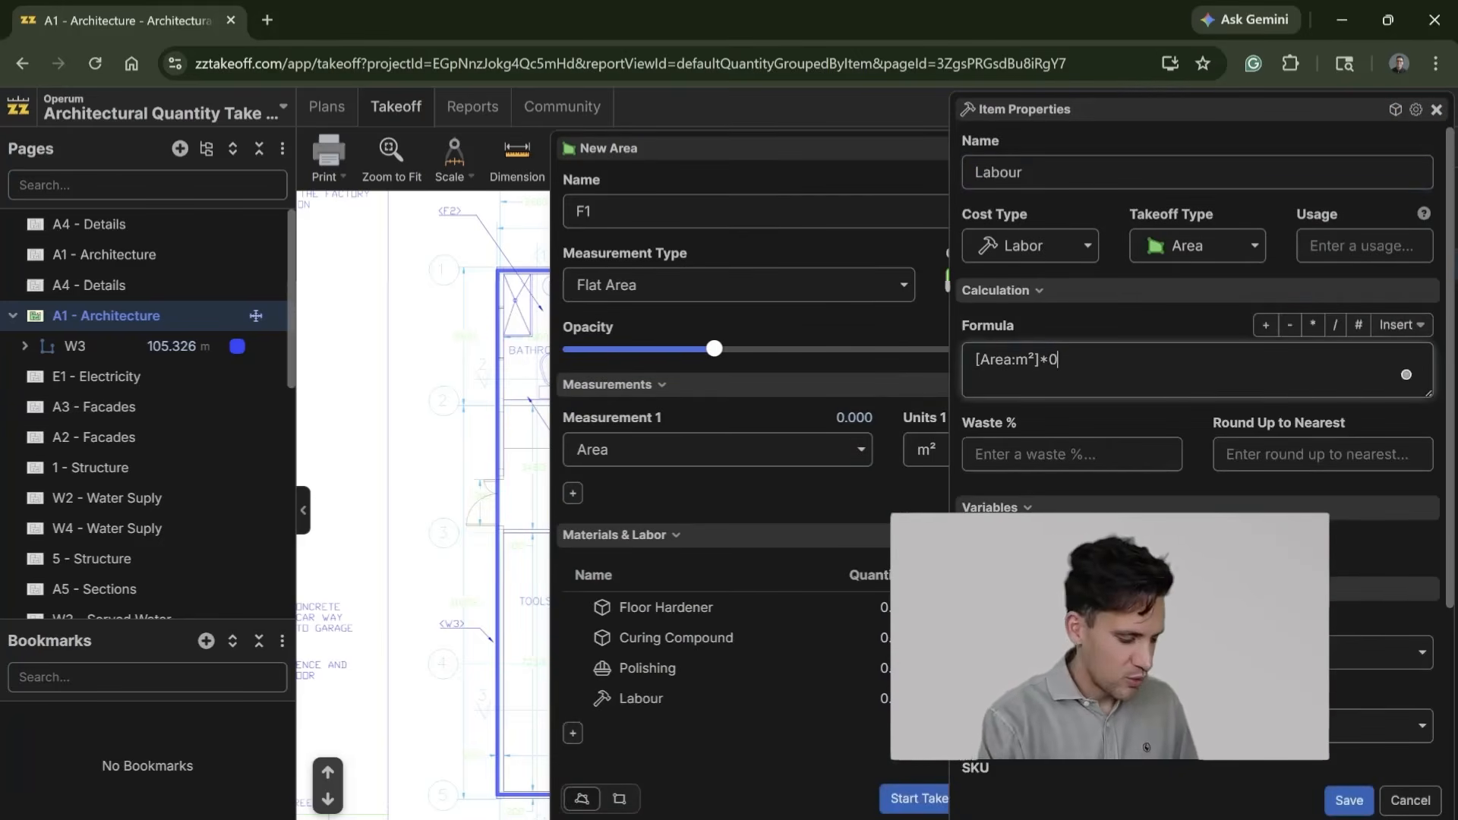
pyautogui.scroll(-3, 1199, 456)
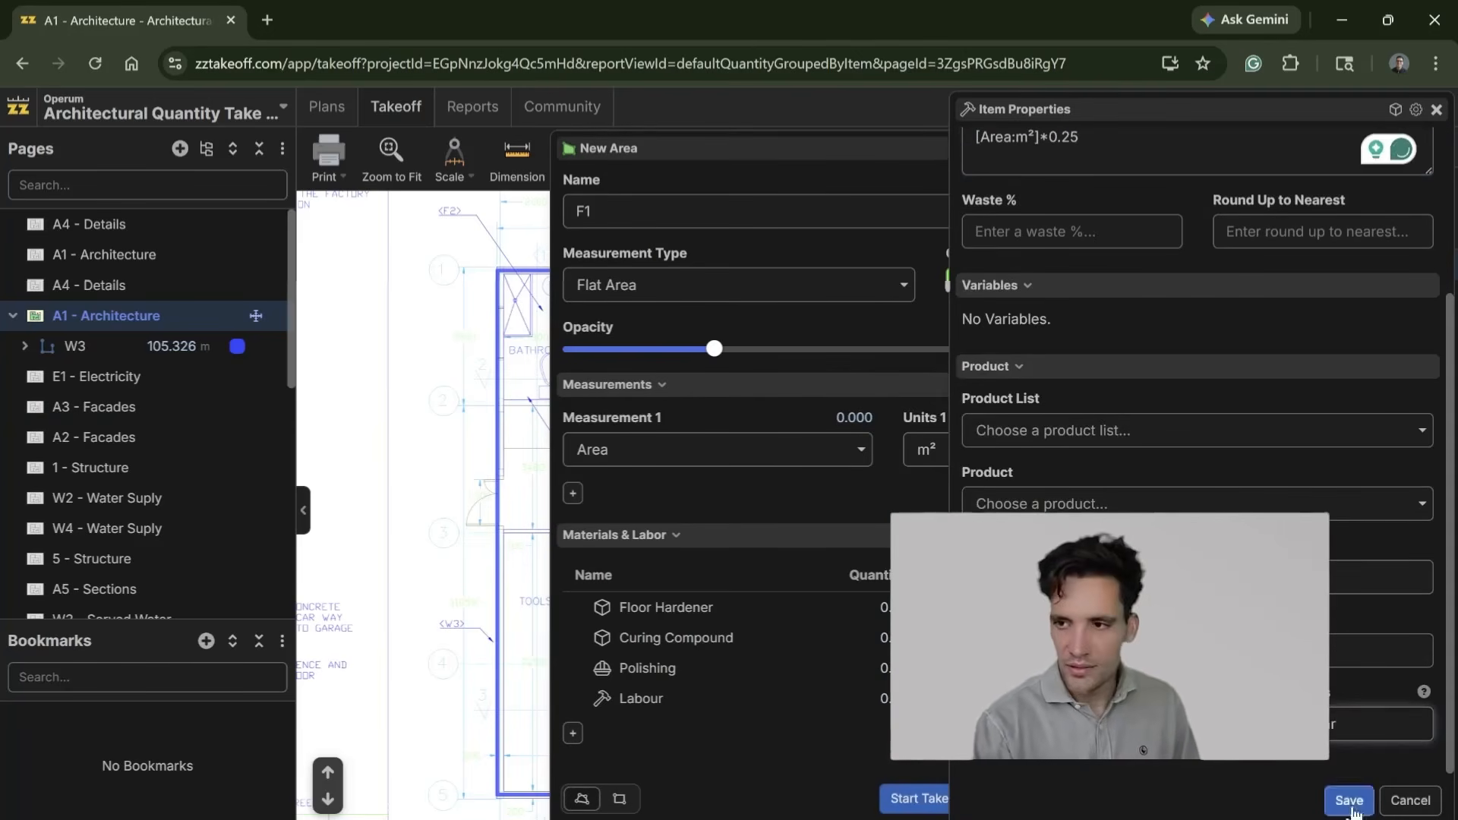
pyautogui.click(1349, 801)
pyautogui.click(963, 801)
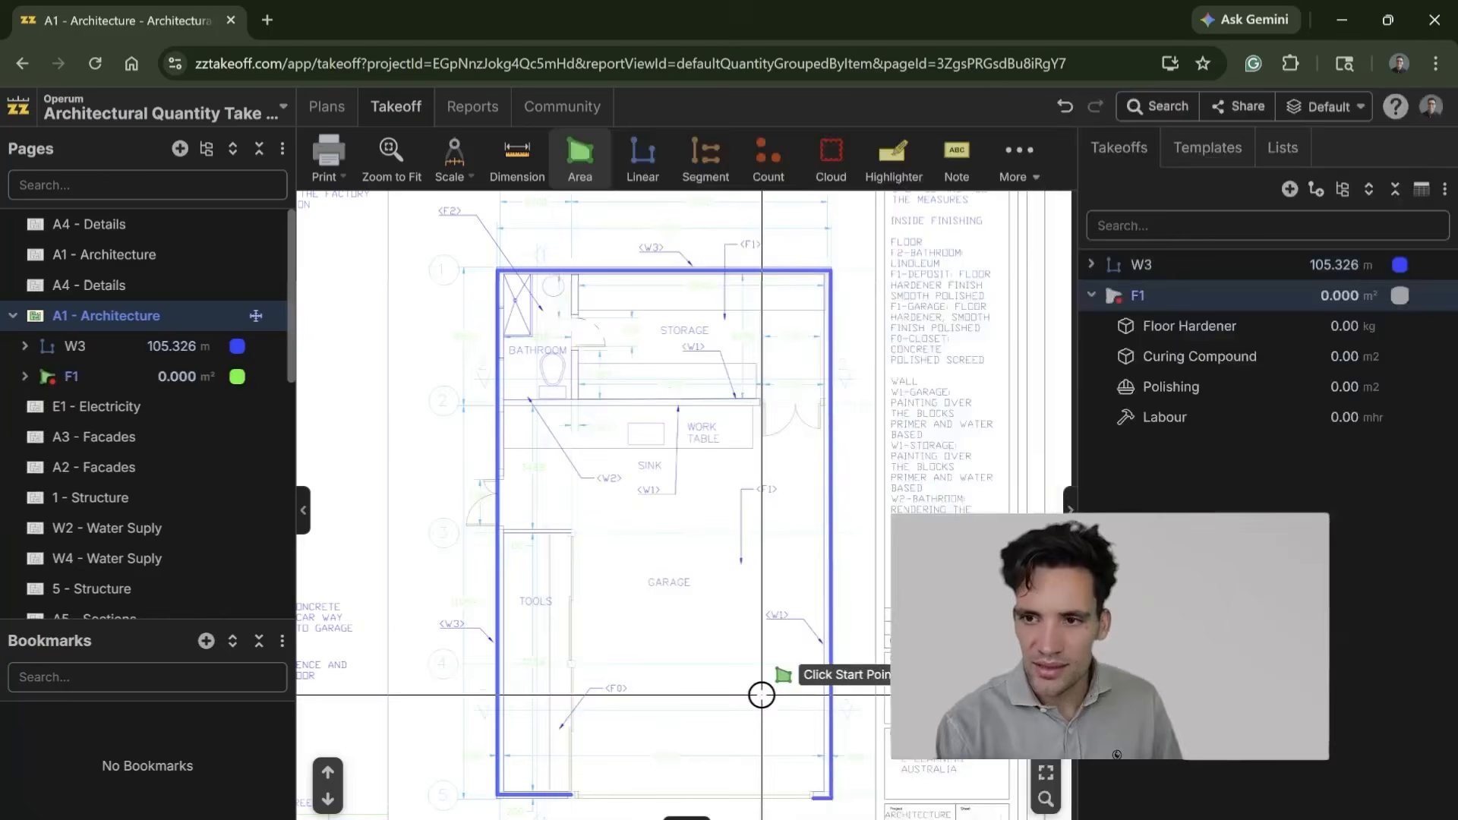
pyautogui.moveTo(765, 692); pyautogui.dragTo(763, 510)
pyautogui.scroll(3, 768, 577)
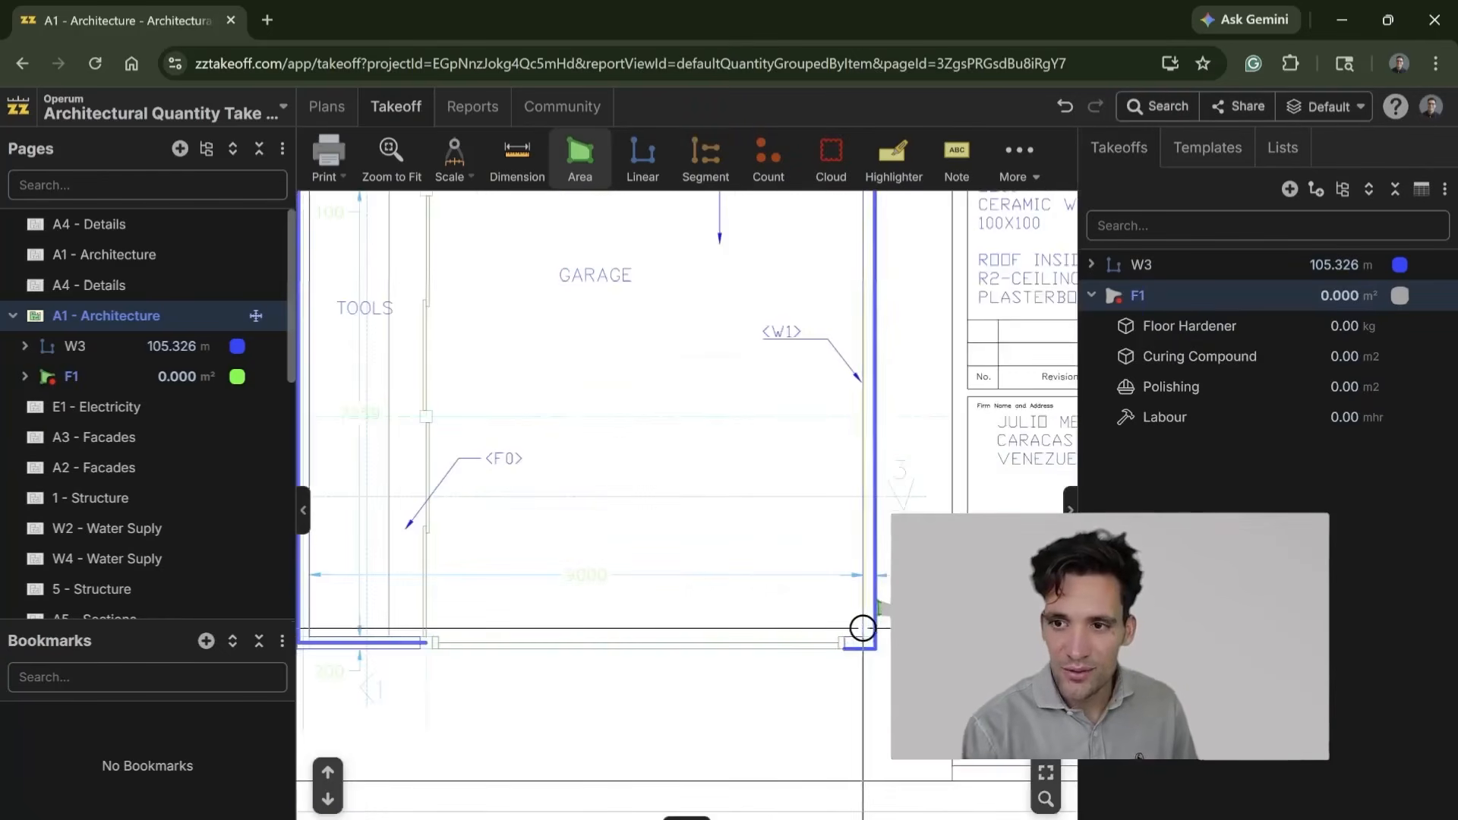
pyautogui.click(865, 639)
pyautogui.press('Escape')
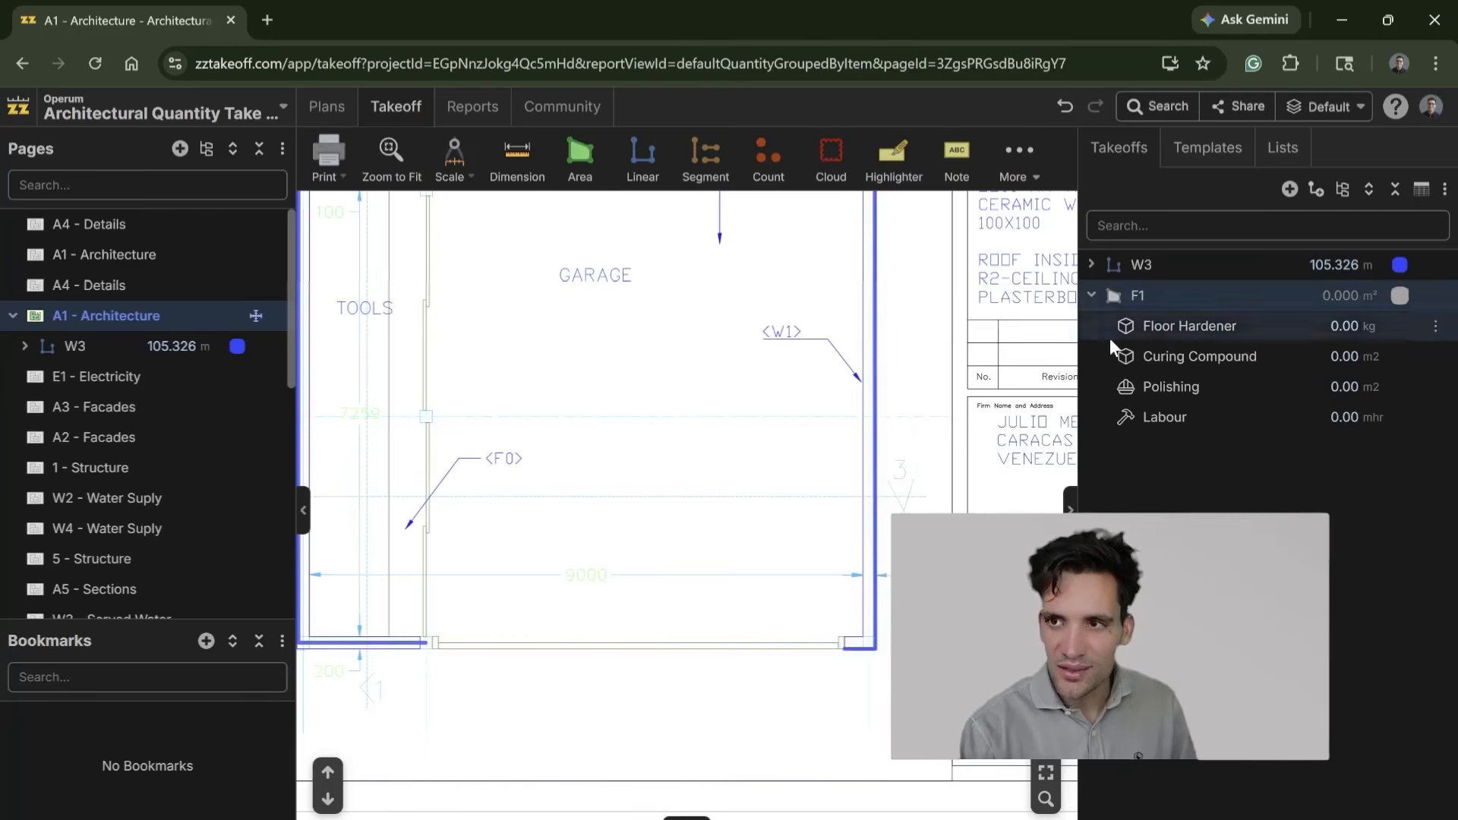
# Step: Start the F1 outline at the garage's lower right inner corner and trace the lower and left walls up to the partition below the bathroom
pyautogui.click(1138, 295)
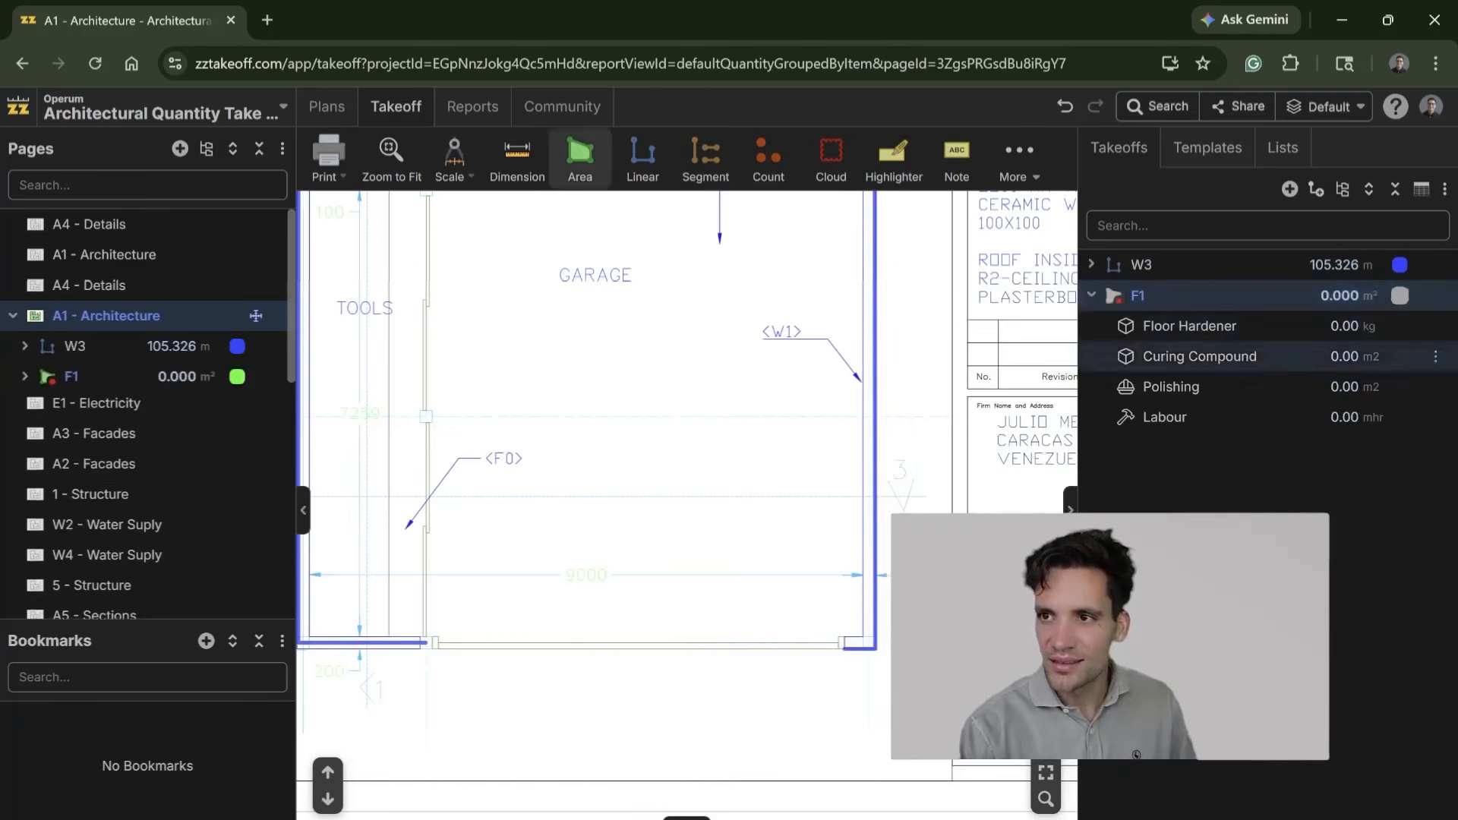
pyautogui.scroll(3, 863, 634)
pyautogui.click(863, 638)
pyautogui.moveTo(342, 608); pyautogui.dragTo(849, 607)
pyautogui.scroll(-3, 784, 602)
pyautogui.click(619, 633)
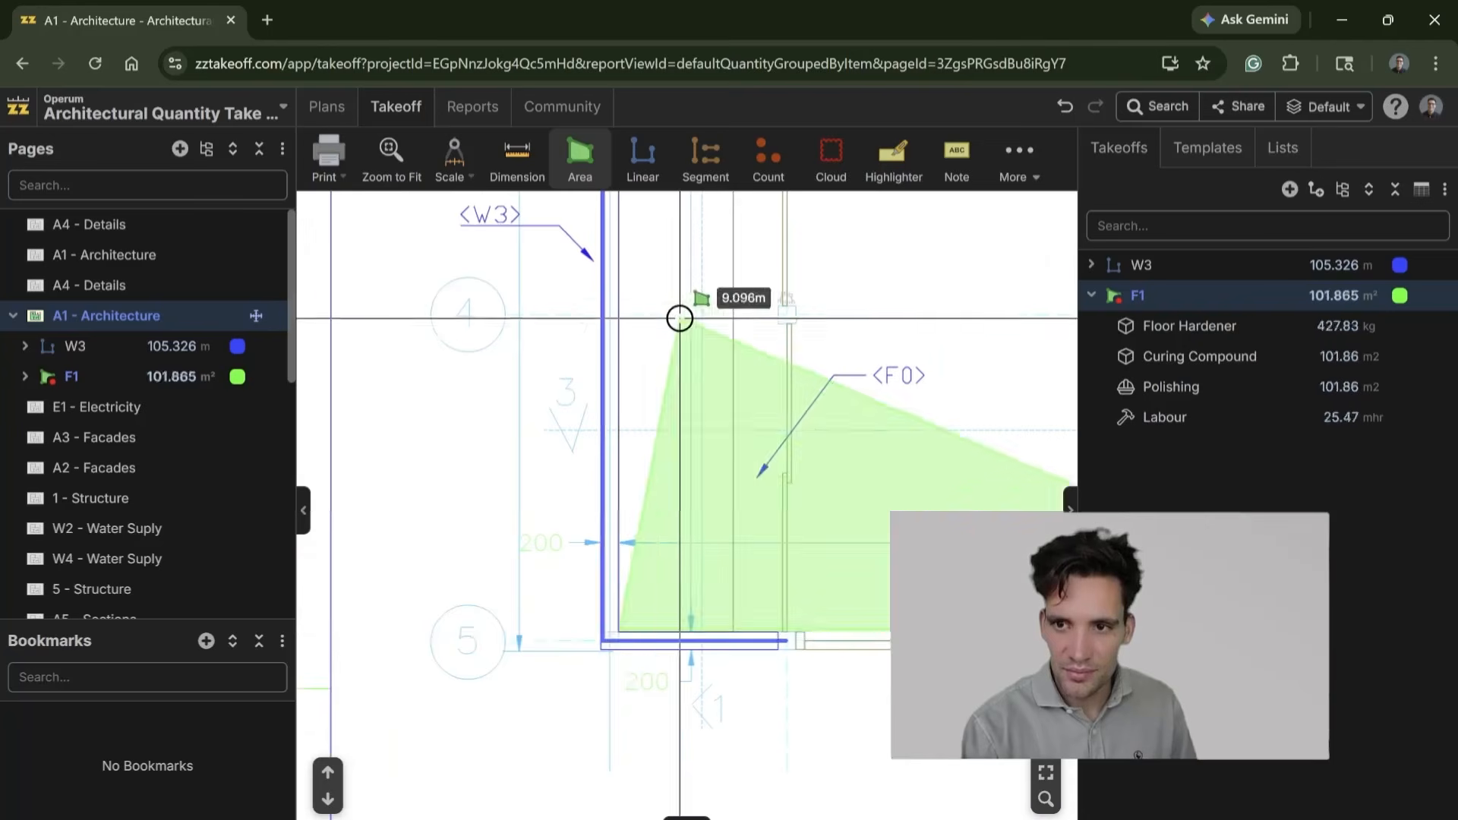
pyautogui.moveTo(662, 239); pyautogui.dragTo(637, 778)
pyautogui.moveTo(622, 341); pyautogui.dragTo(610, 479)
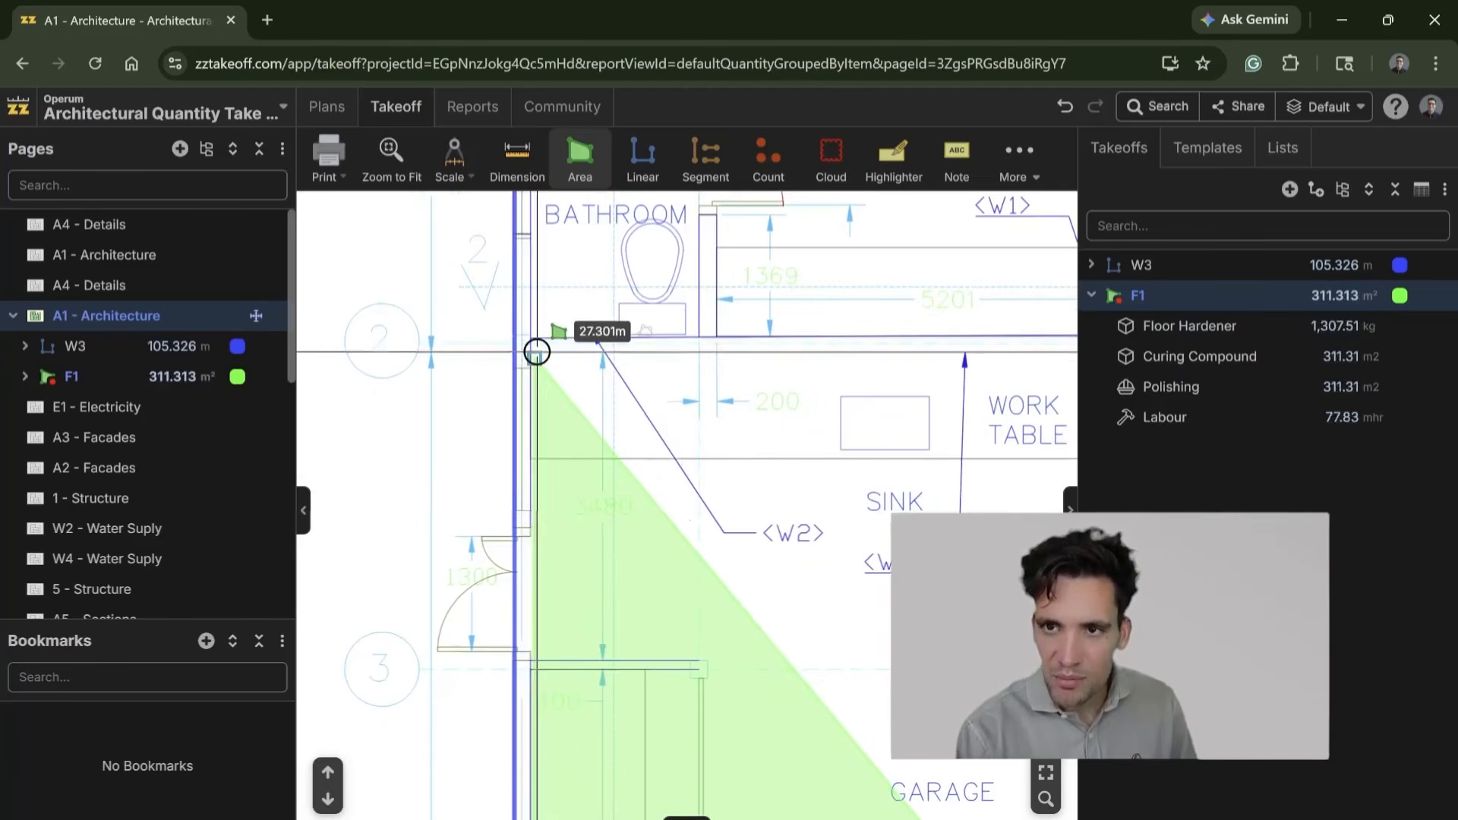
pyautogui.click(537, 352)
# Step: Continue the F1 outline around the free end of the work table and storage partition, then back to the bathroom's upper left inner corner
pyautogui.moveTo(801, 423); pyautogui.dragTo(380, 478)
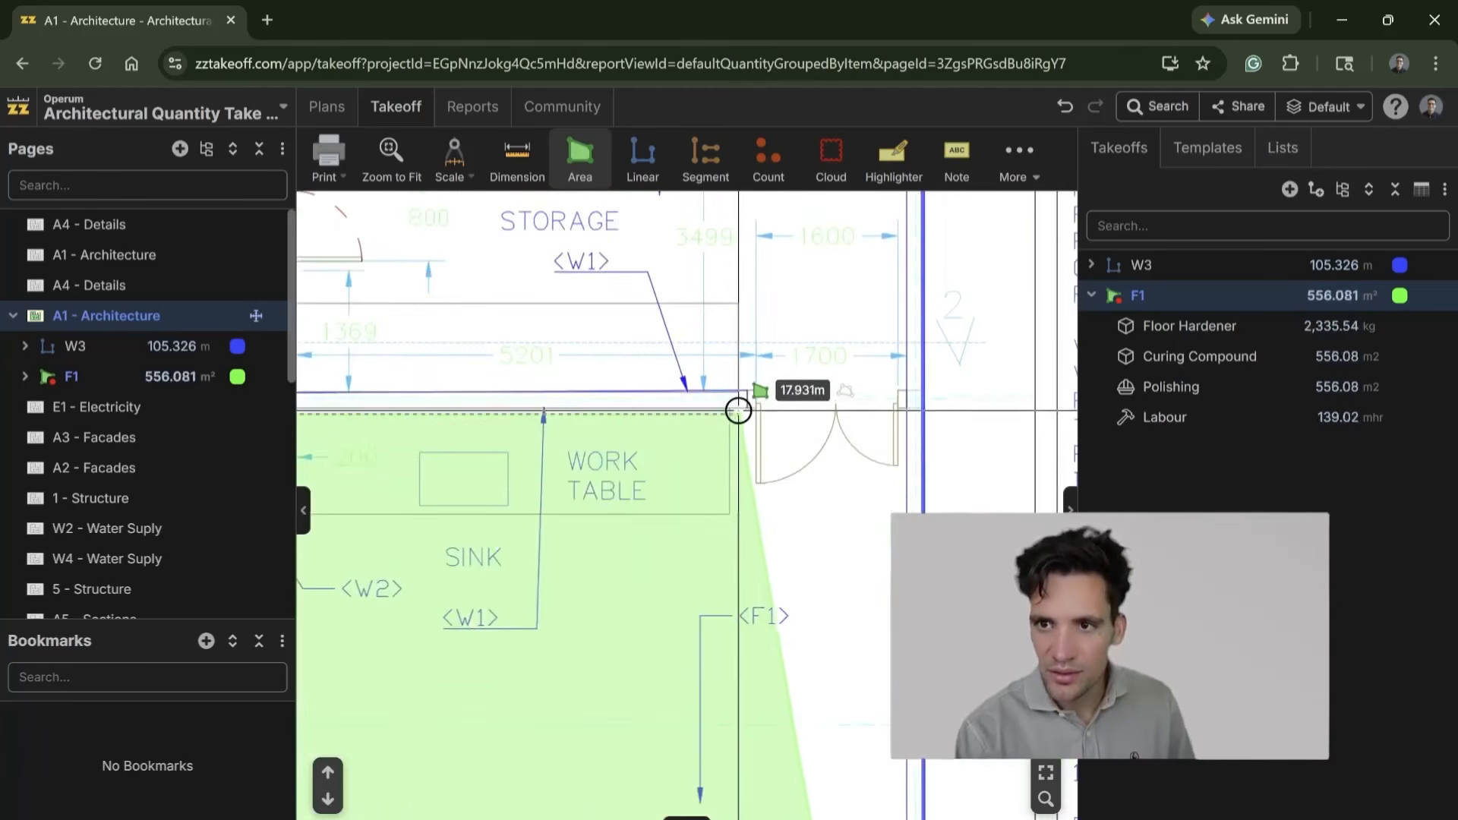
pyautogui.click(751, 414)
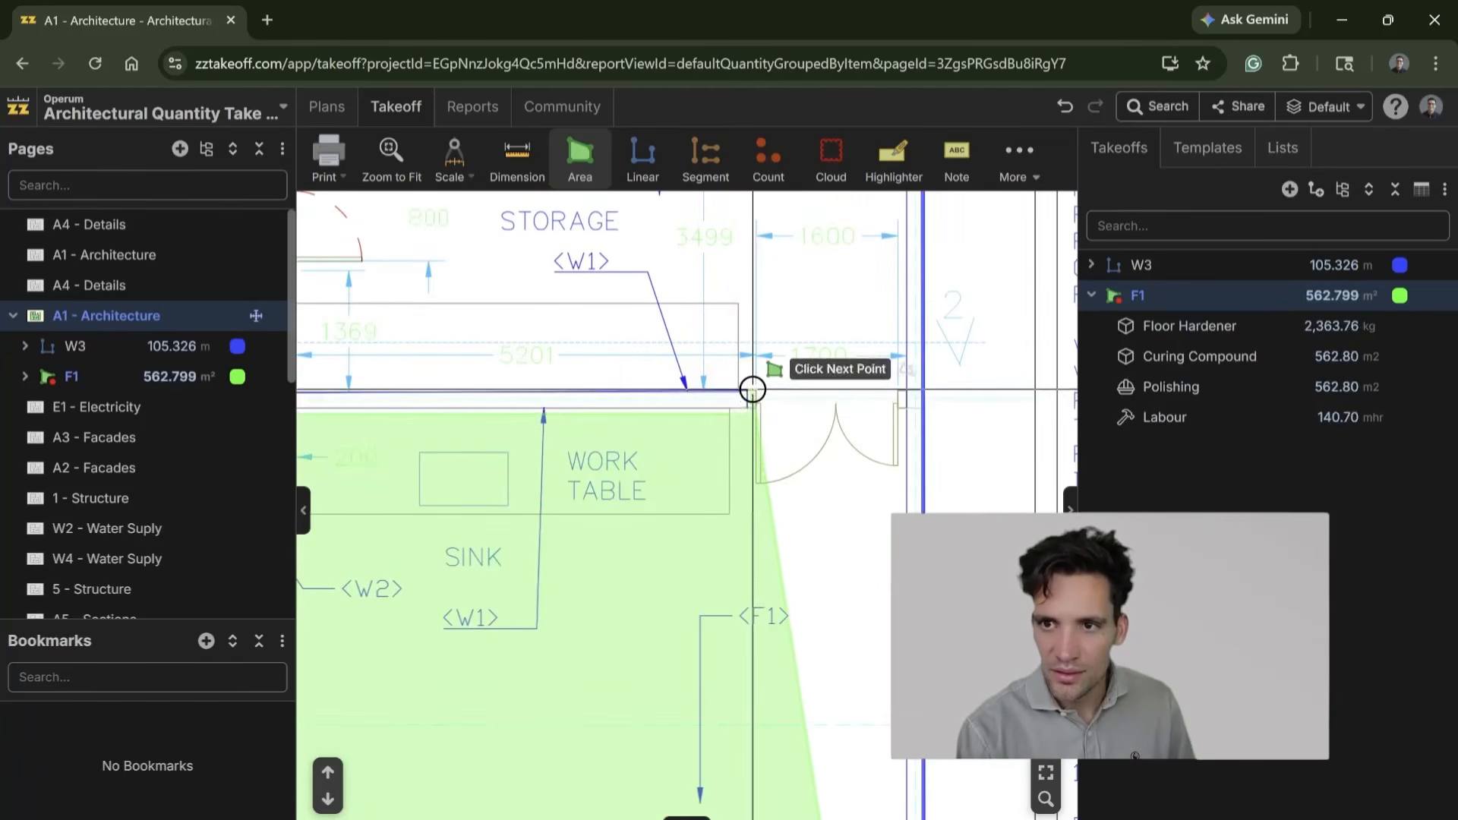
pyautogui.moveTo(635, 379); pyautogui.dragTo(1051, 397)
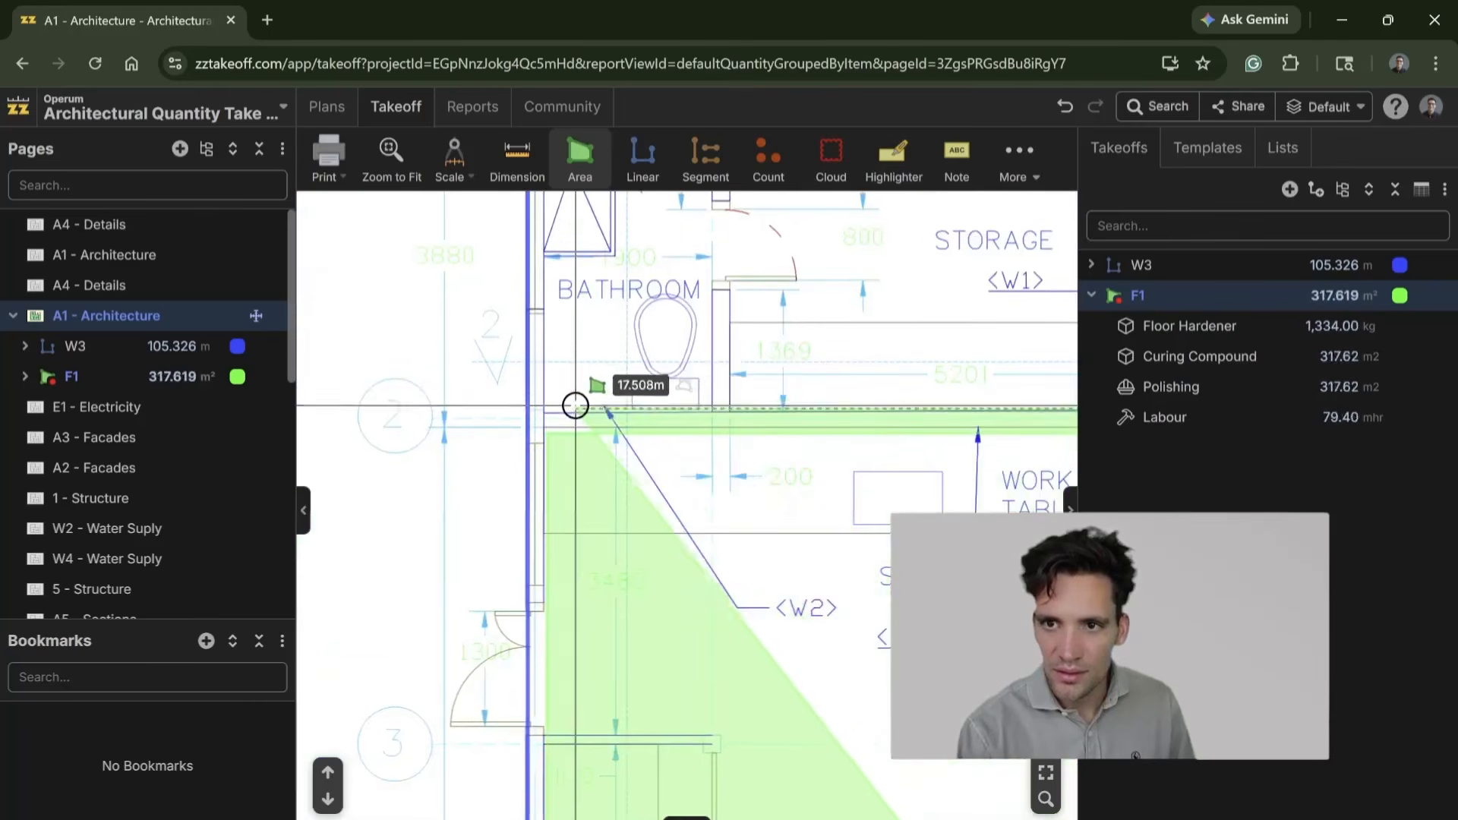
pyautogui.click(550, 404)
pyautogui.moveTo(597, 324); pyautogui.dragTo(598, 523)
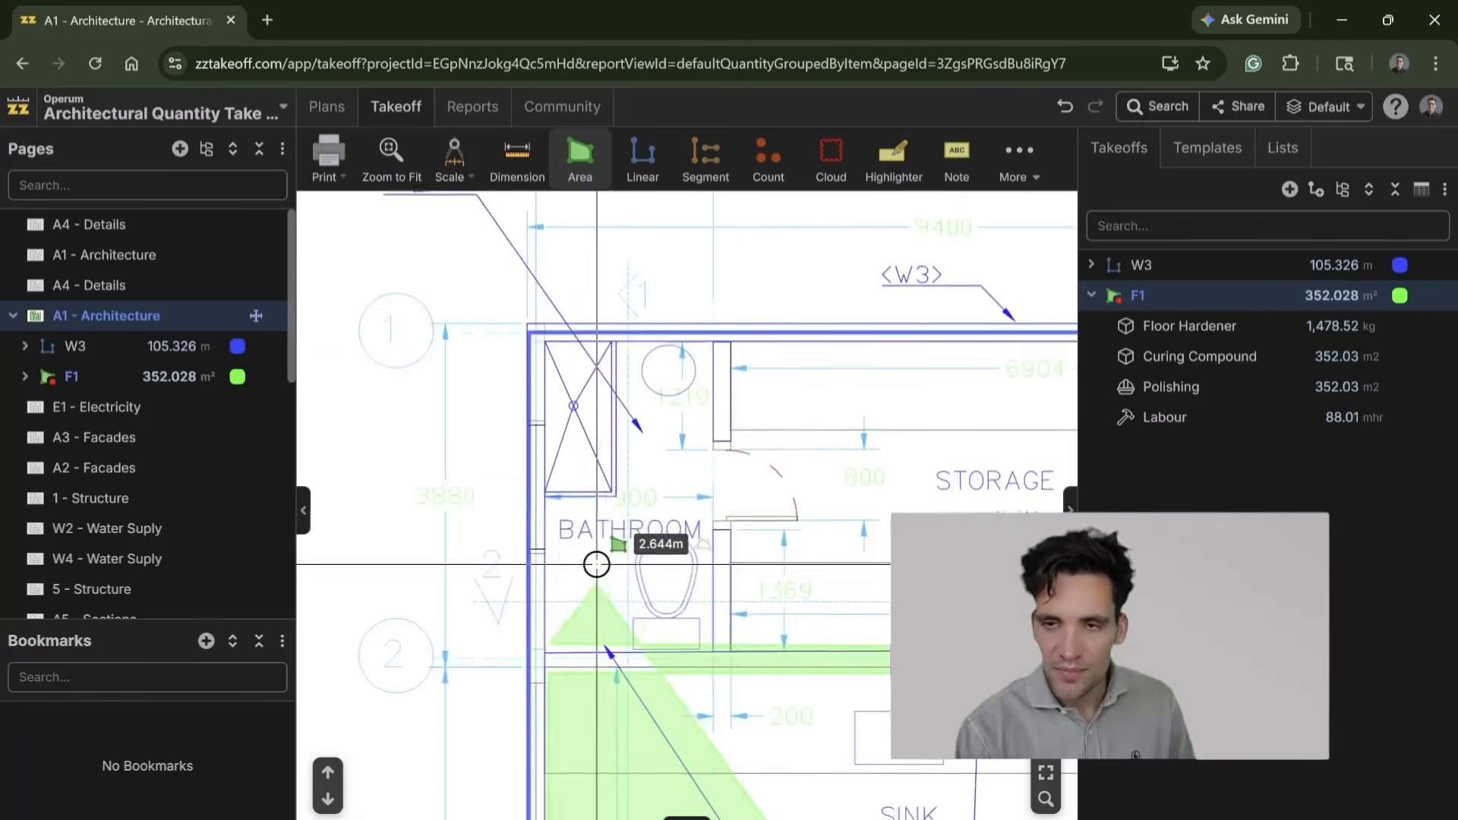
pyautogui.scroll(1, 577, 471)
pyautogui.click(547, 364)
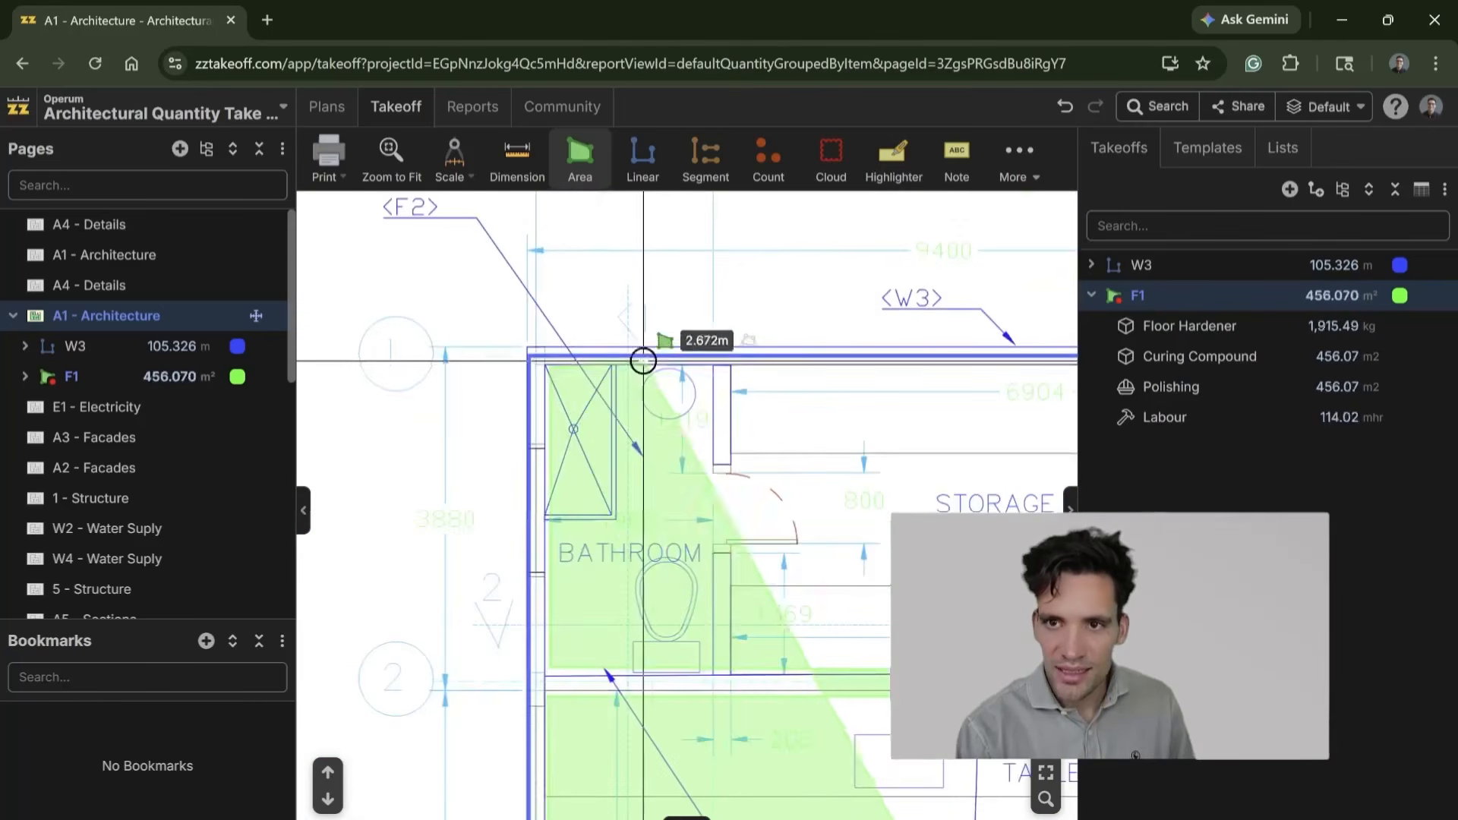
# Step: Close the F1 outline along the upper wall and the storage room's upper right corner, and review the full floor area
pyautogui.hscroll(5, 573, 366)
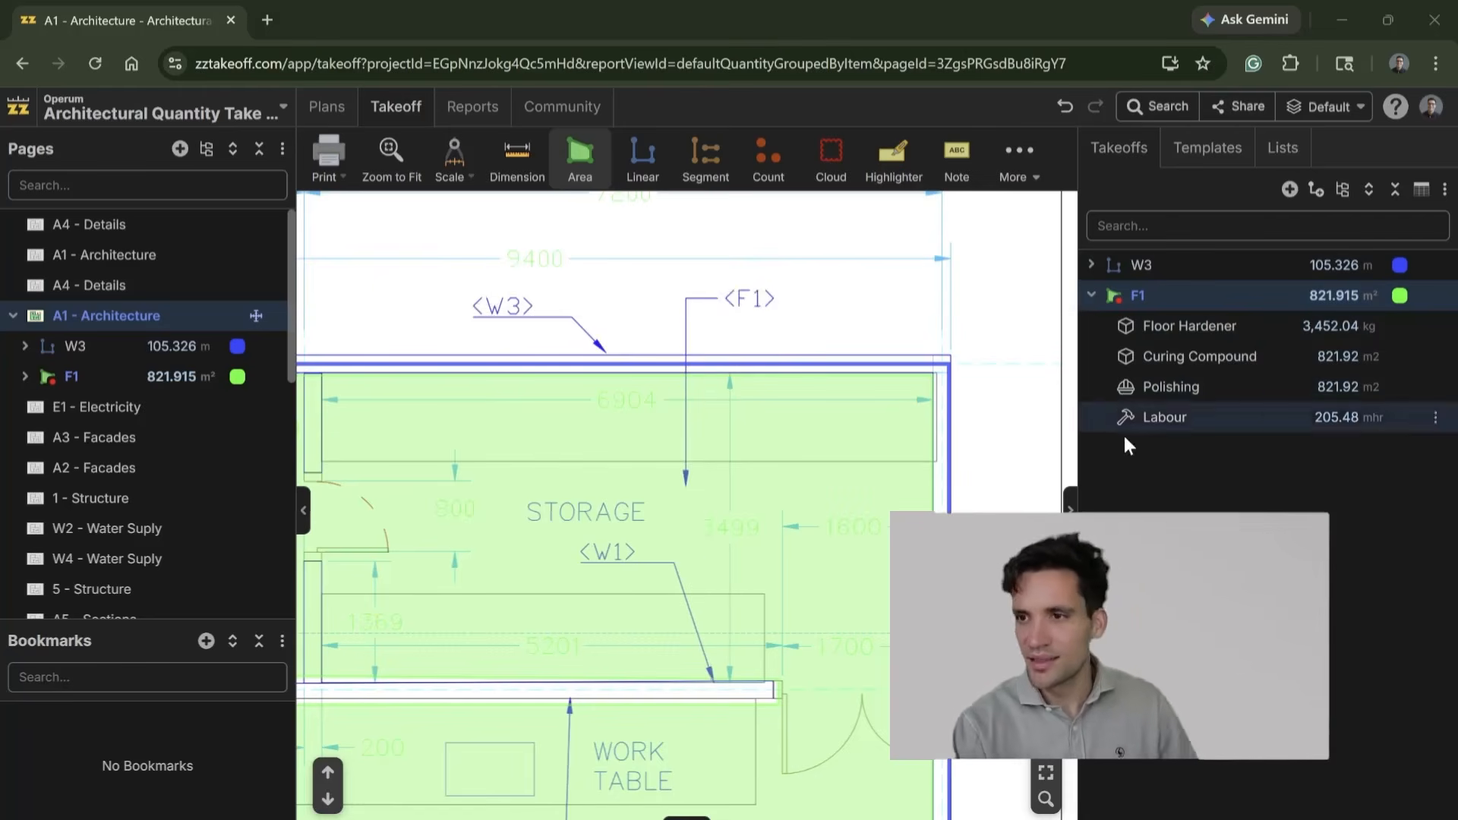
pyautogui.scroll(-3, 759, 589)
pyautogui.moveTo(759, 589); pyautogui.dragTo(827, 273)
pyautogui.moveTo(847, 458); pyautogui.dragTo(804, 325)
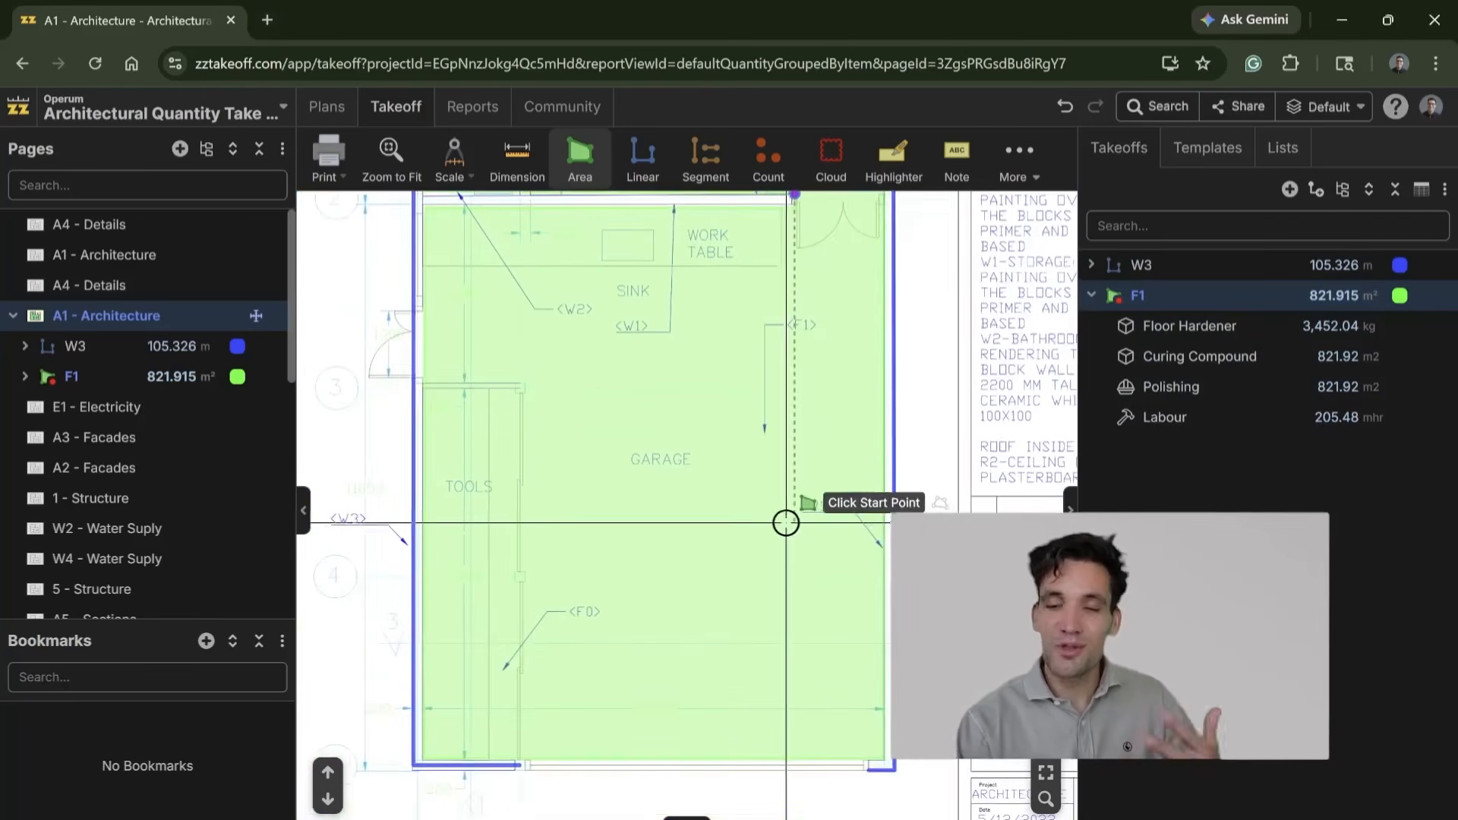
# Step: Examine the finished F1 floor area against the garage plan and the rest of the A1 - Architecture sheet
pyautogui.moveTo(742, 441); pyautogui.dragTo(720, 814)
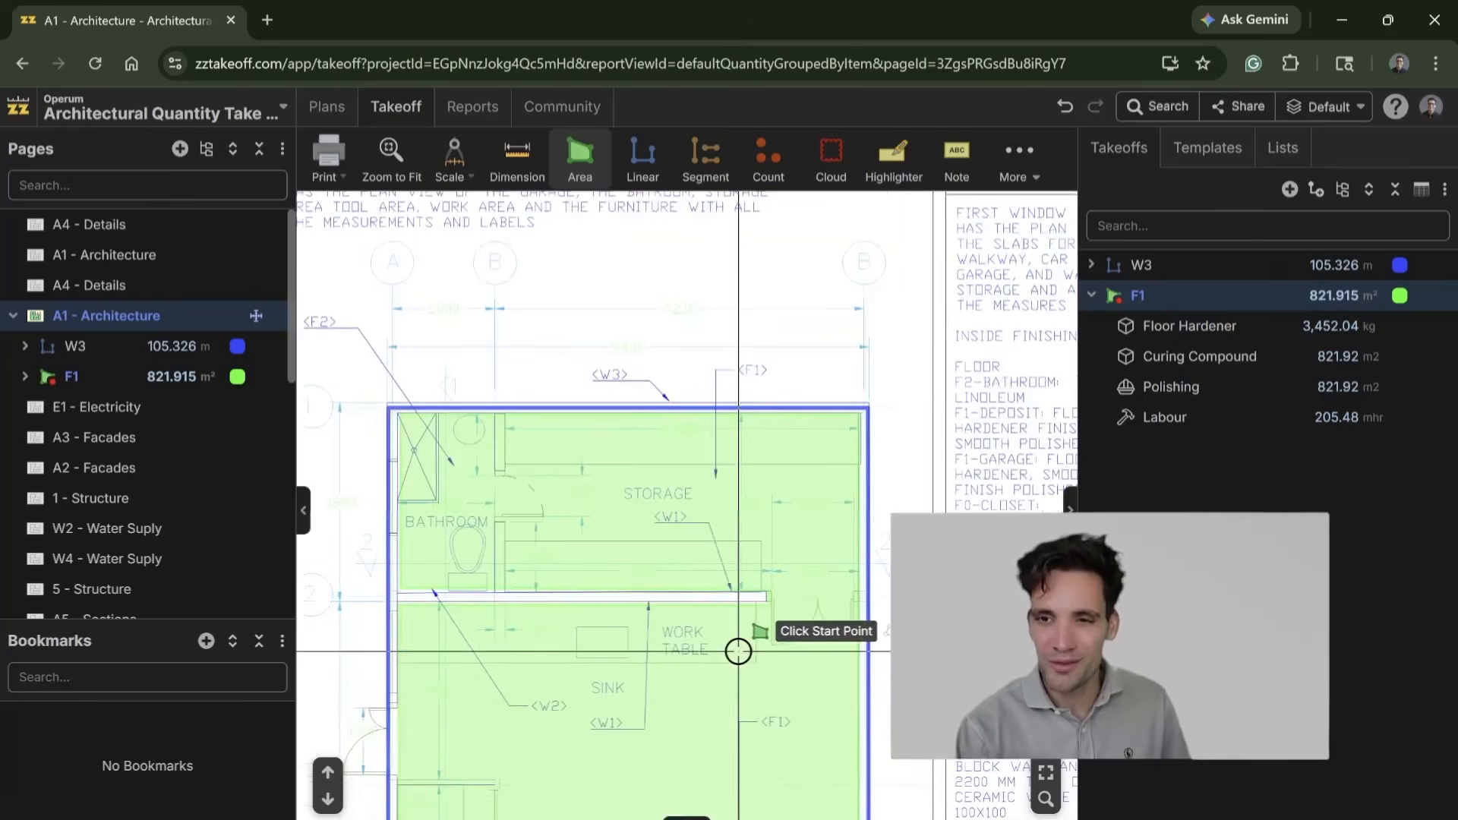
pyautogui.moveTo(726, 699); pyautogui.dragTo(695, 575)
pyautogui.scroll(-2, 694, 615)
pyautogui.moveTo(618, 544); pyautogui.dragTo(625, 336)
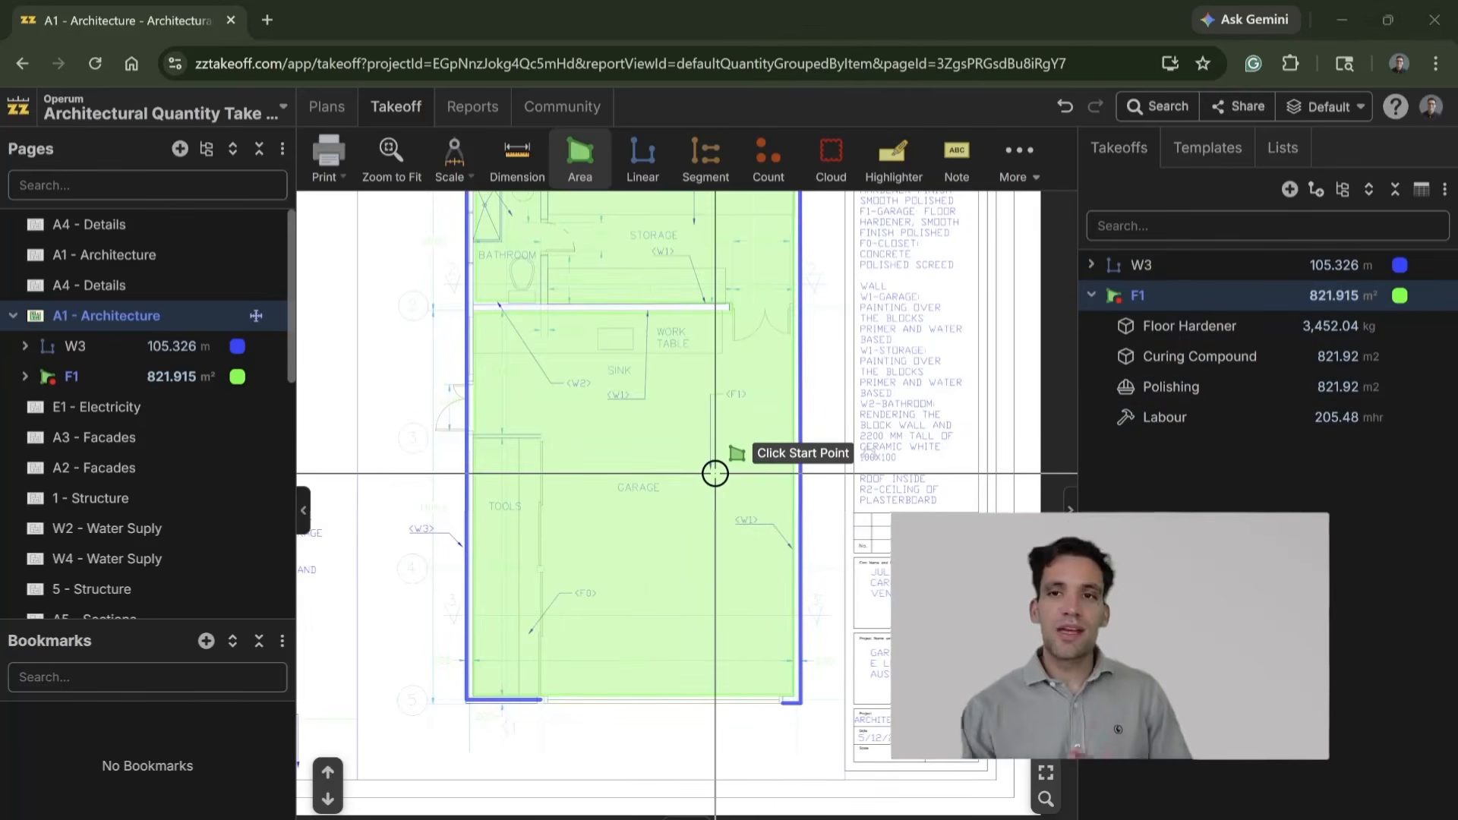
pyautogui.scroll(-2, 714, 474)
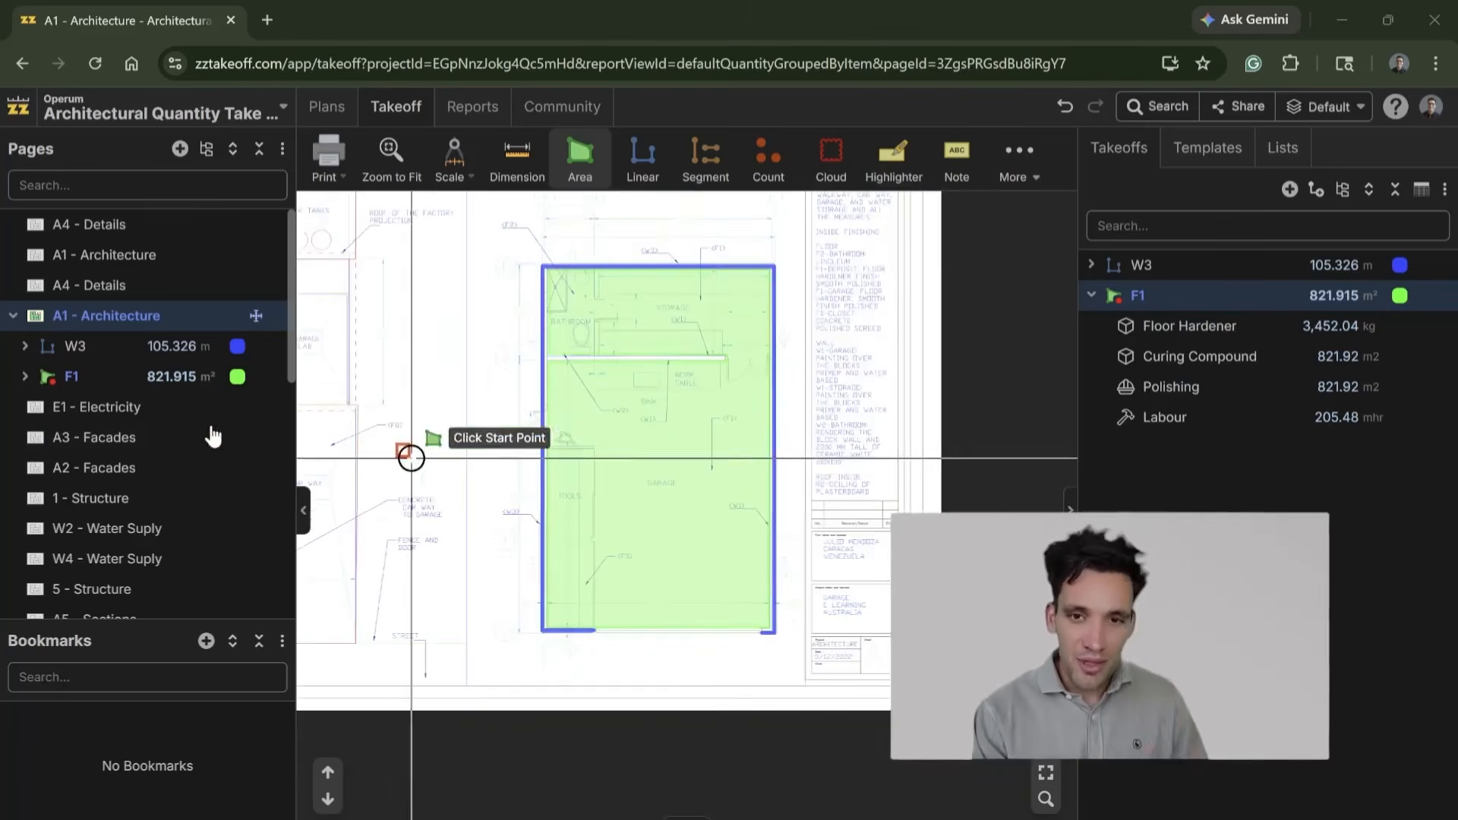
pyautogui.scroll(-1, 564, 396)
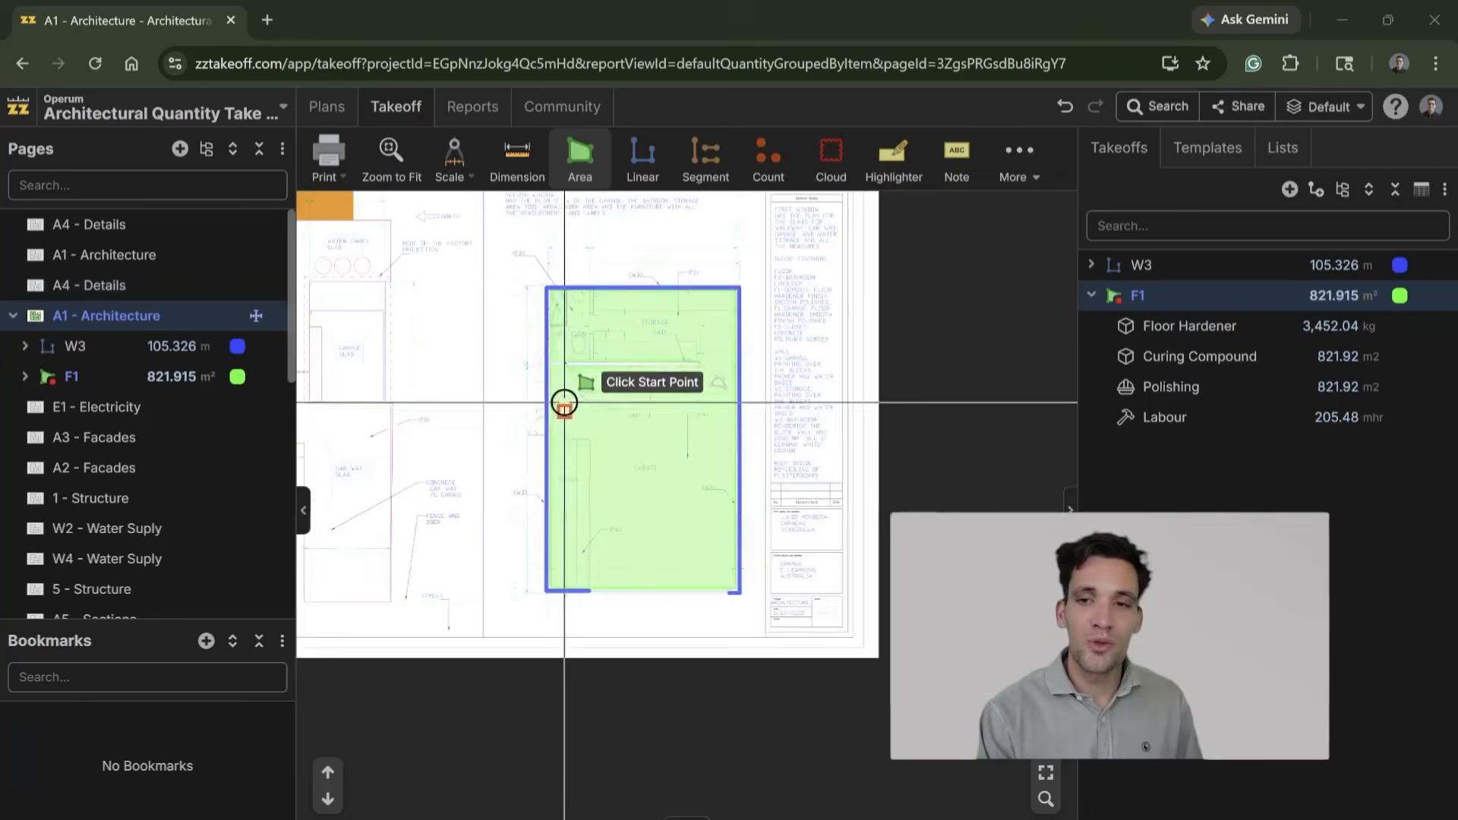
pyautogui.moveTo(563, 397); pyautogui.dragTo(813, 546)
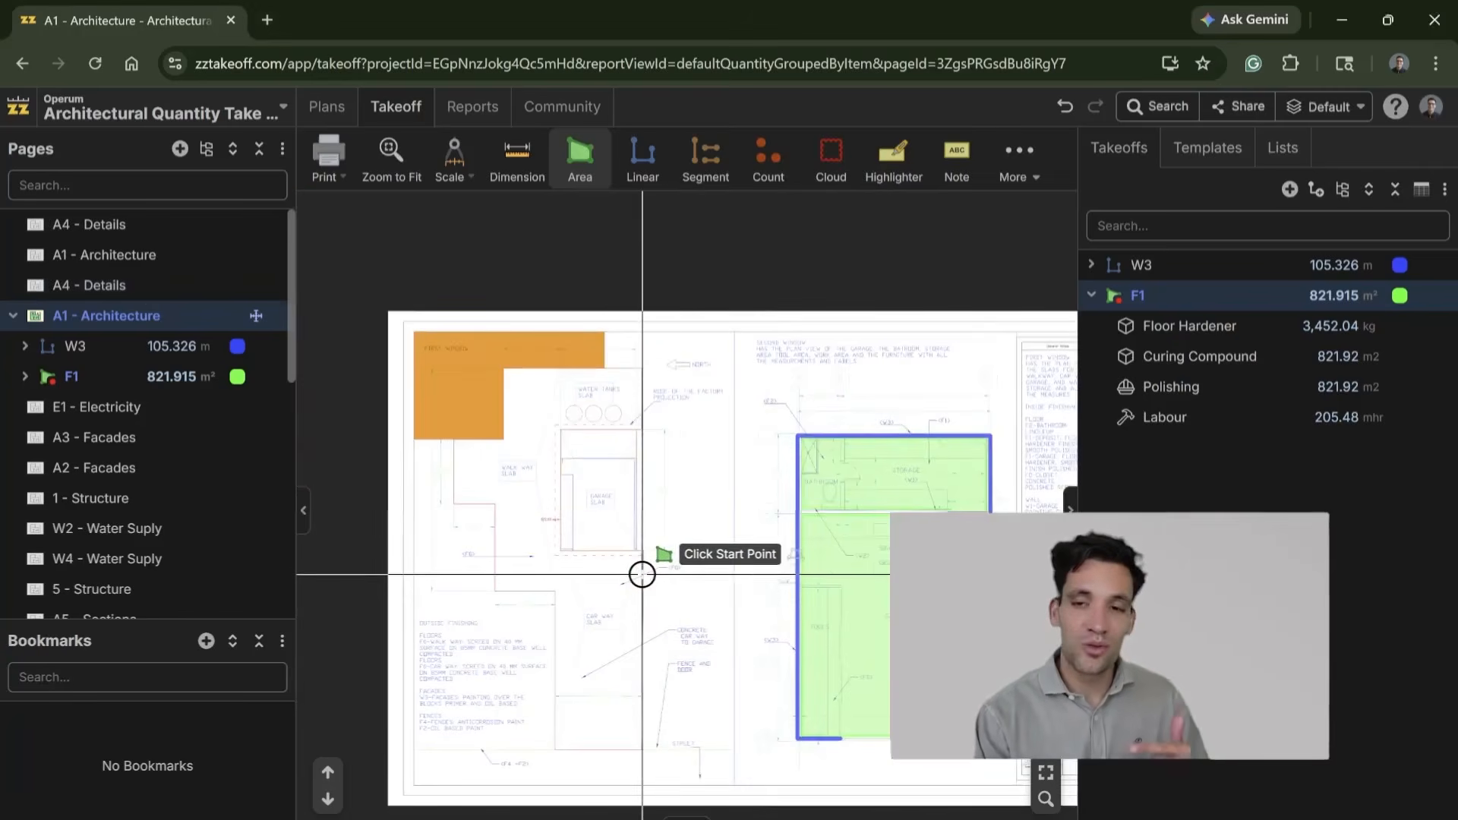
pyautogui.scroll(-2, 114, 560)
pyautogui.scroll(-3, 153, 568)
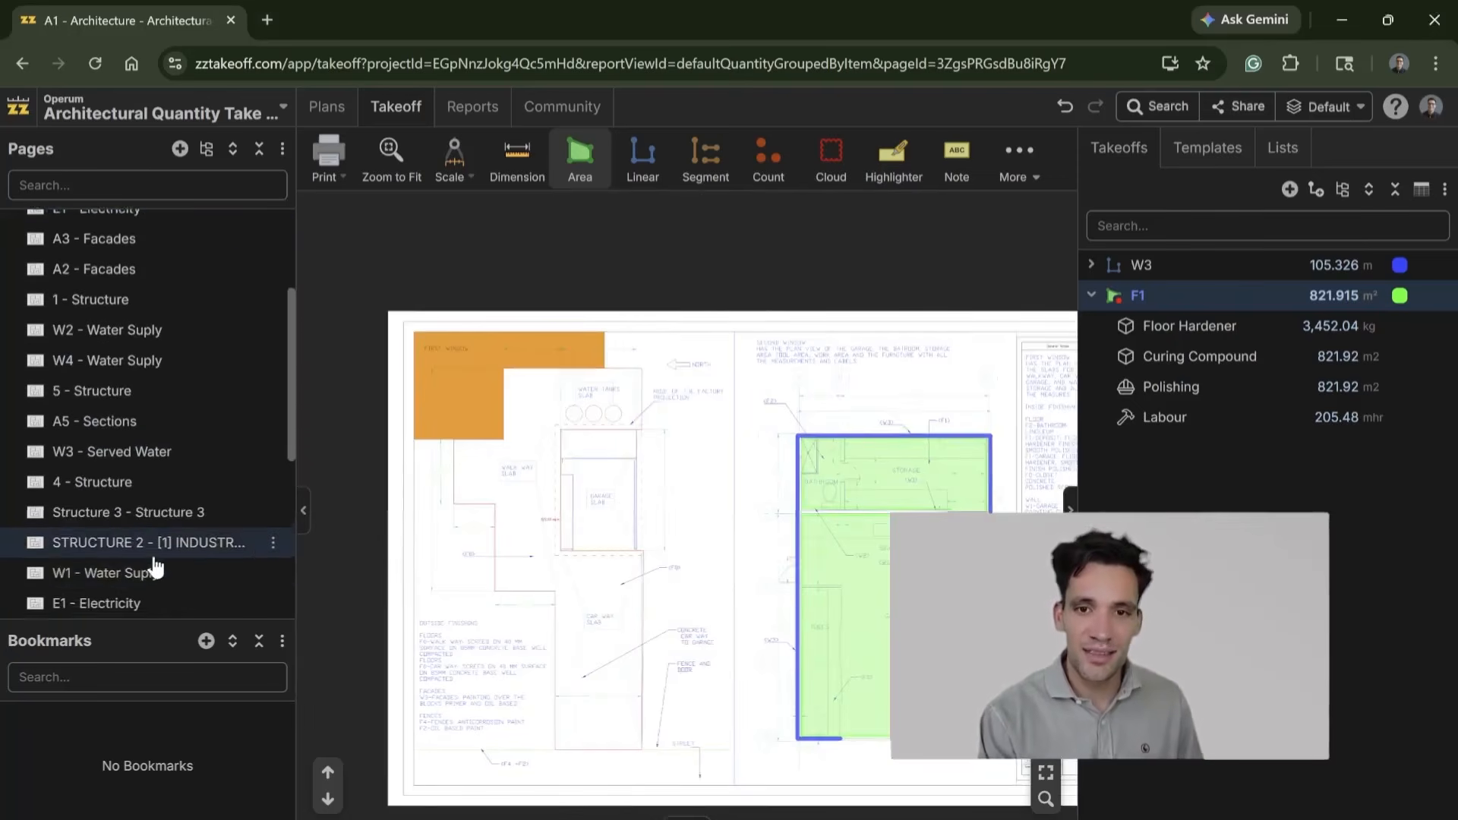
pyautogui.scroll(-1, 660, 575)
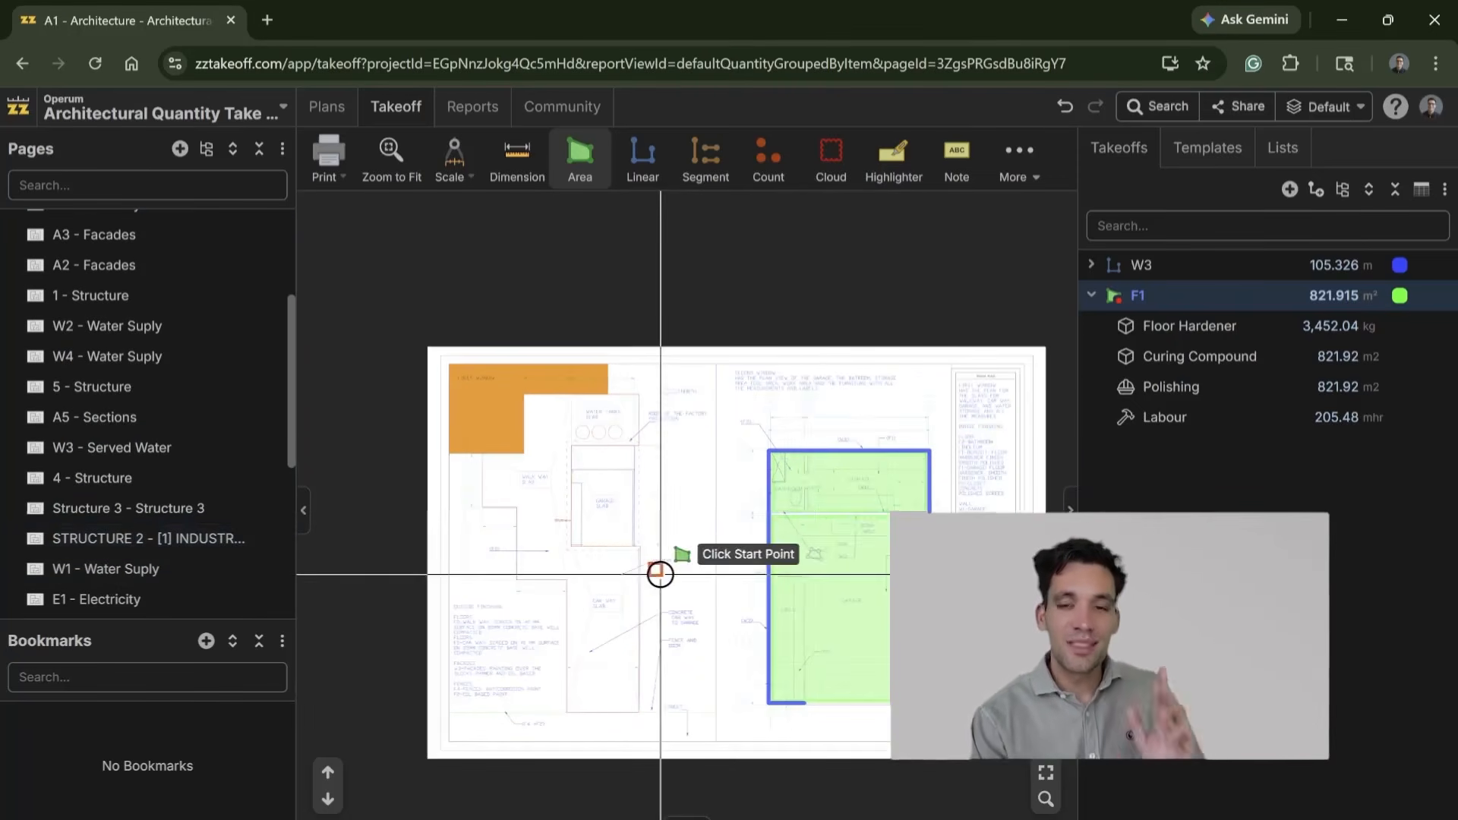
pyautogui.click(811, 542)
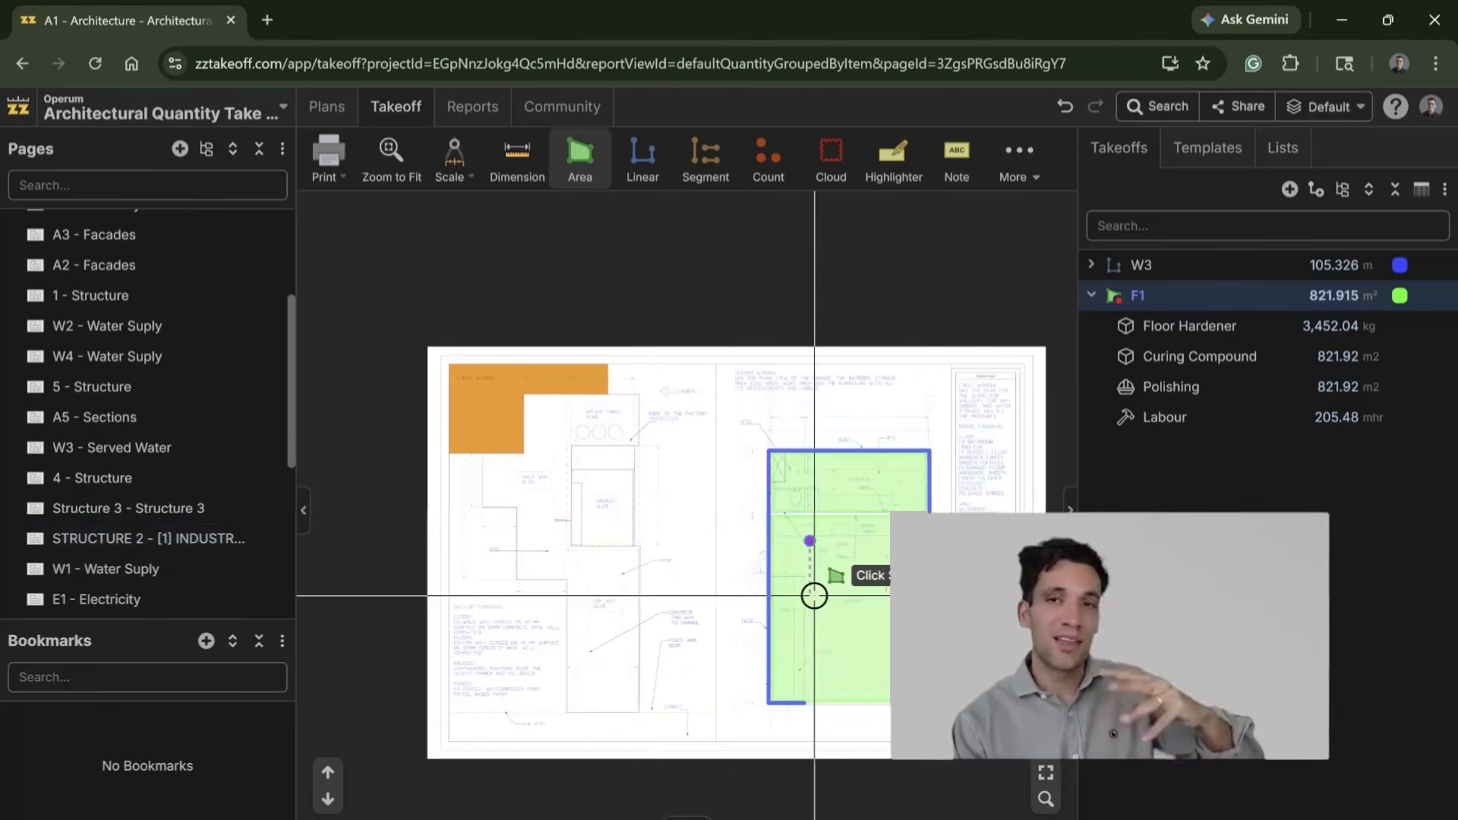
pyautogui.scroll(2, 894, 554)
pyautogui.moveTo(895, 554); pyautogui.dragTo(590, 415)
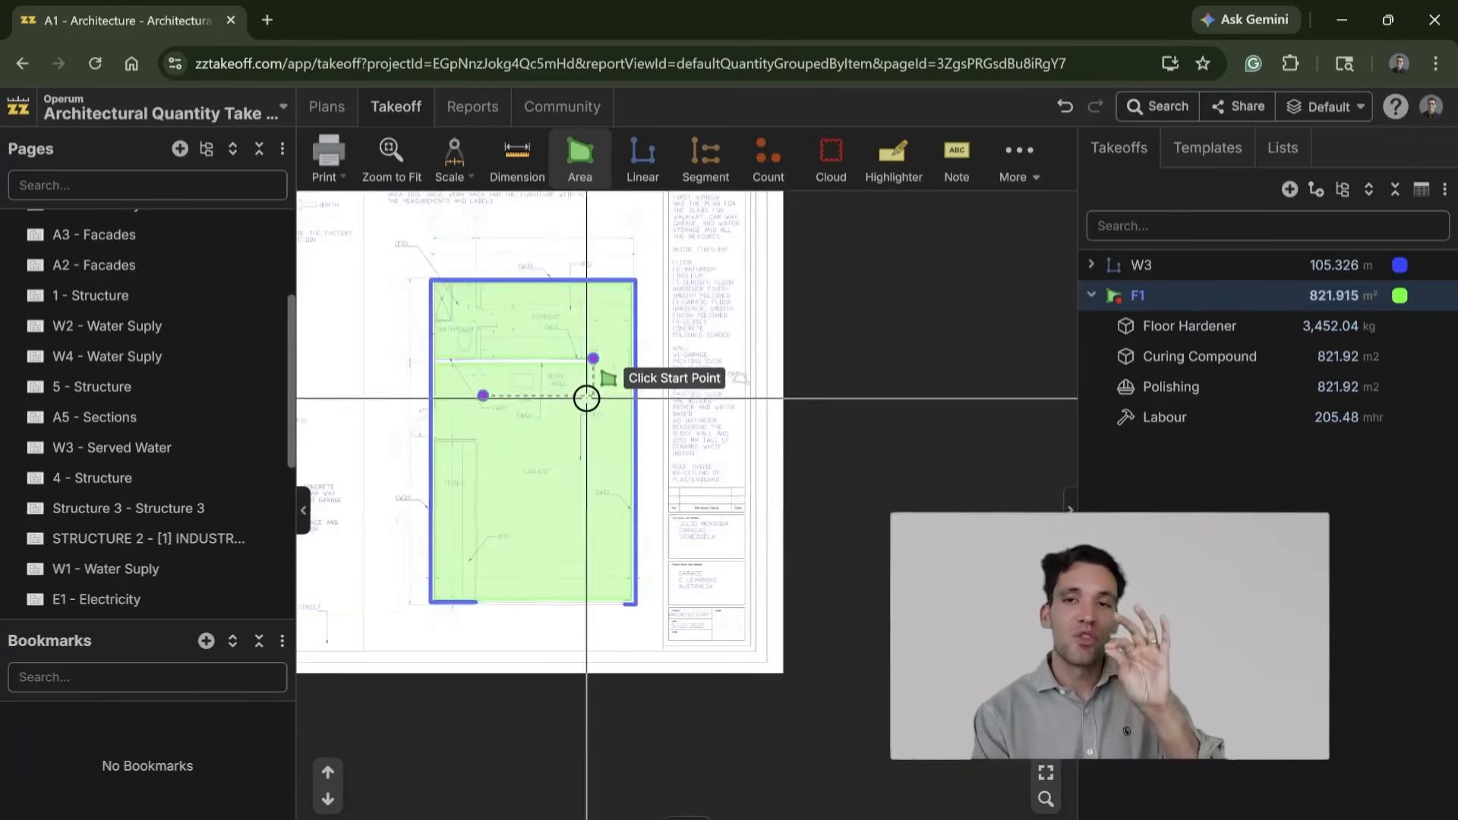
pyautogui.scroll(2, 587, 397)
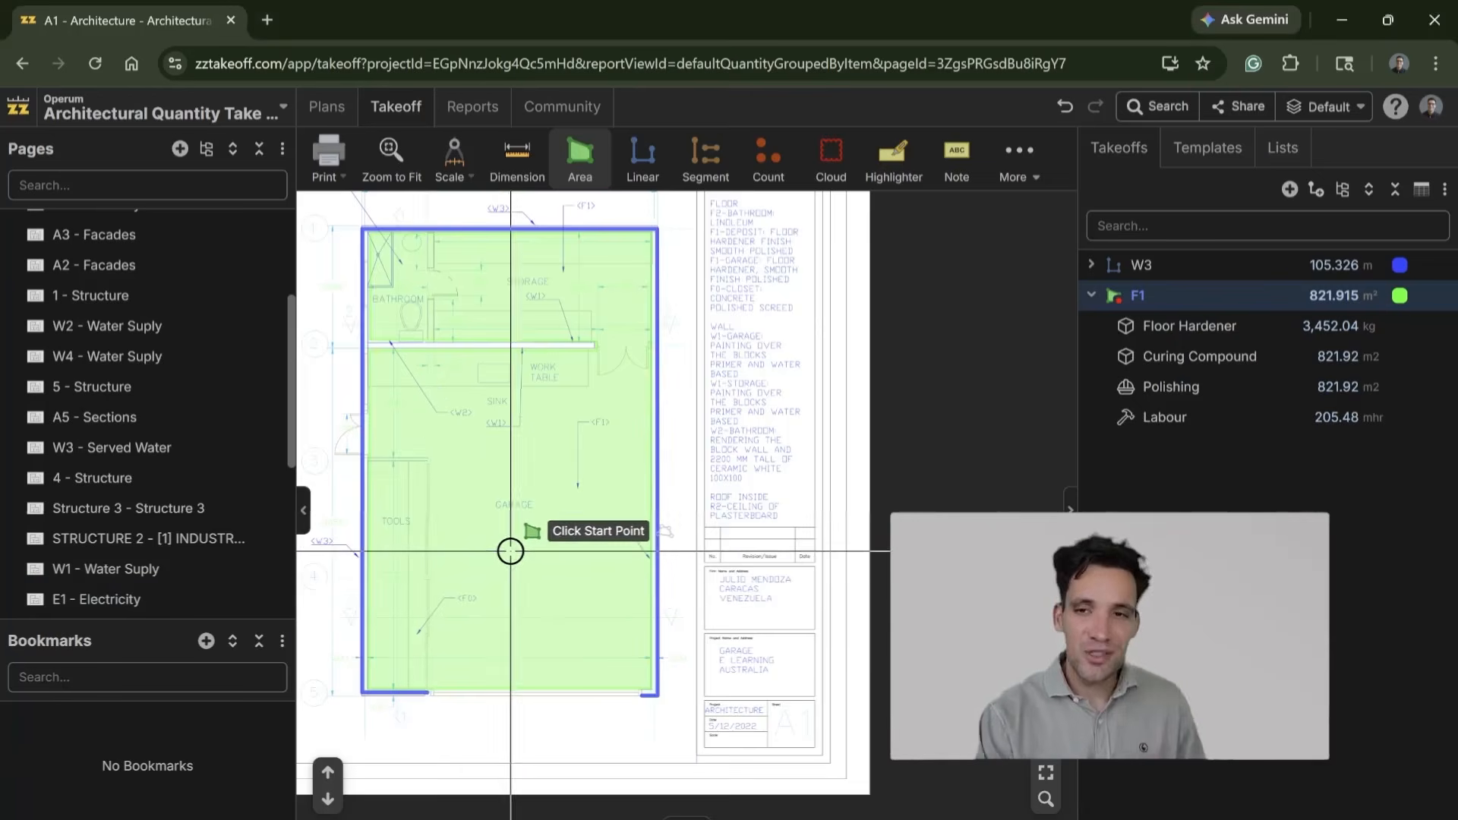
pyautogui.moveTo(511, 551); pyautogui.dragTo(625, 603)
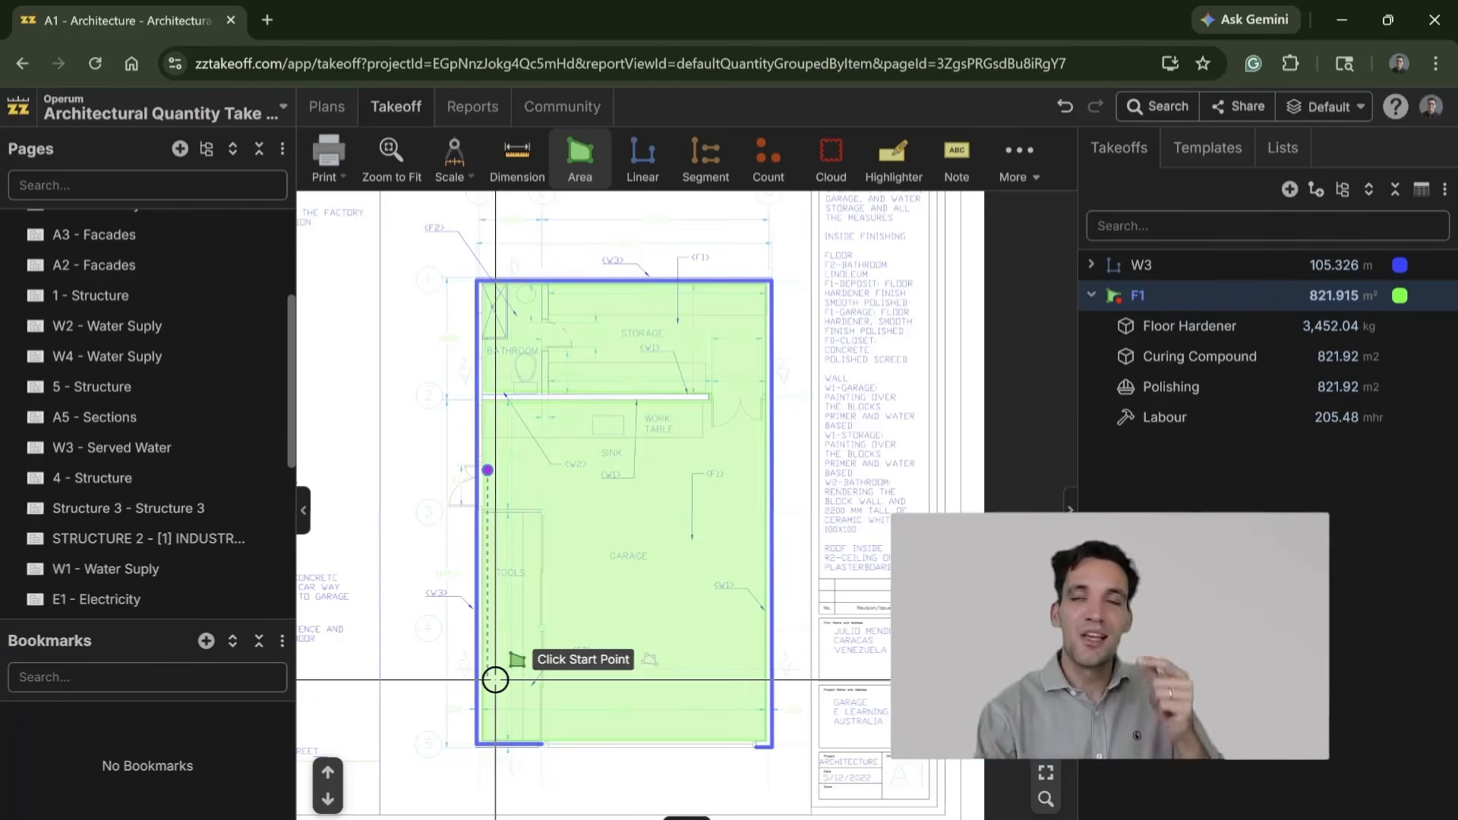
pyautogui.click(487, 470)
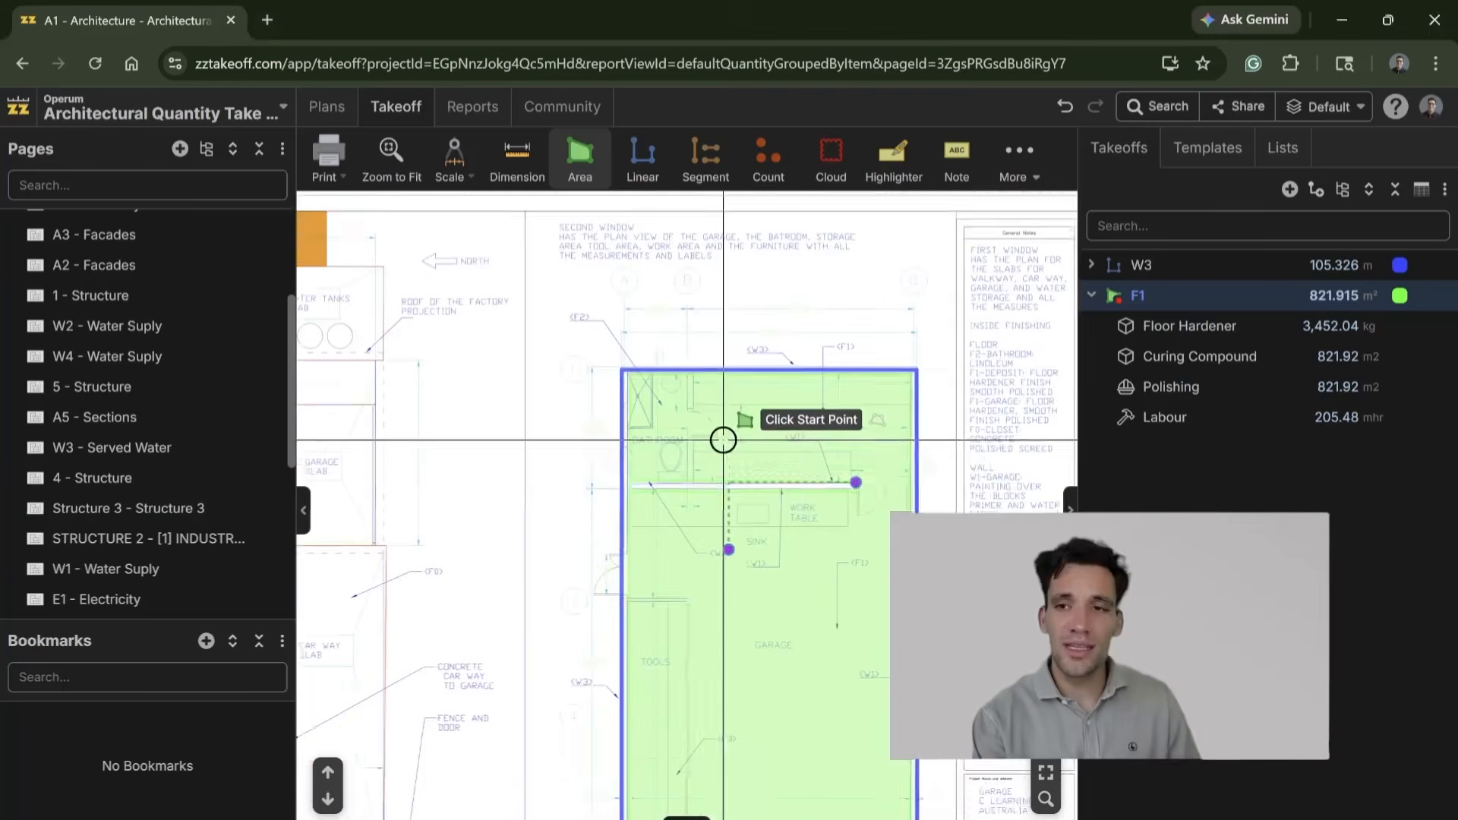
pyautogui.moveTo(722, 440); pyautogui.dragTo(732, 368)
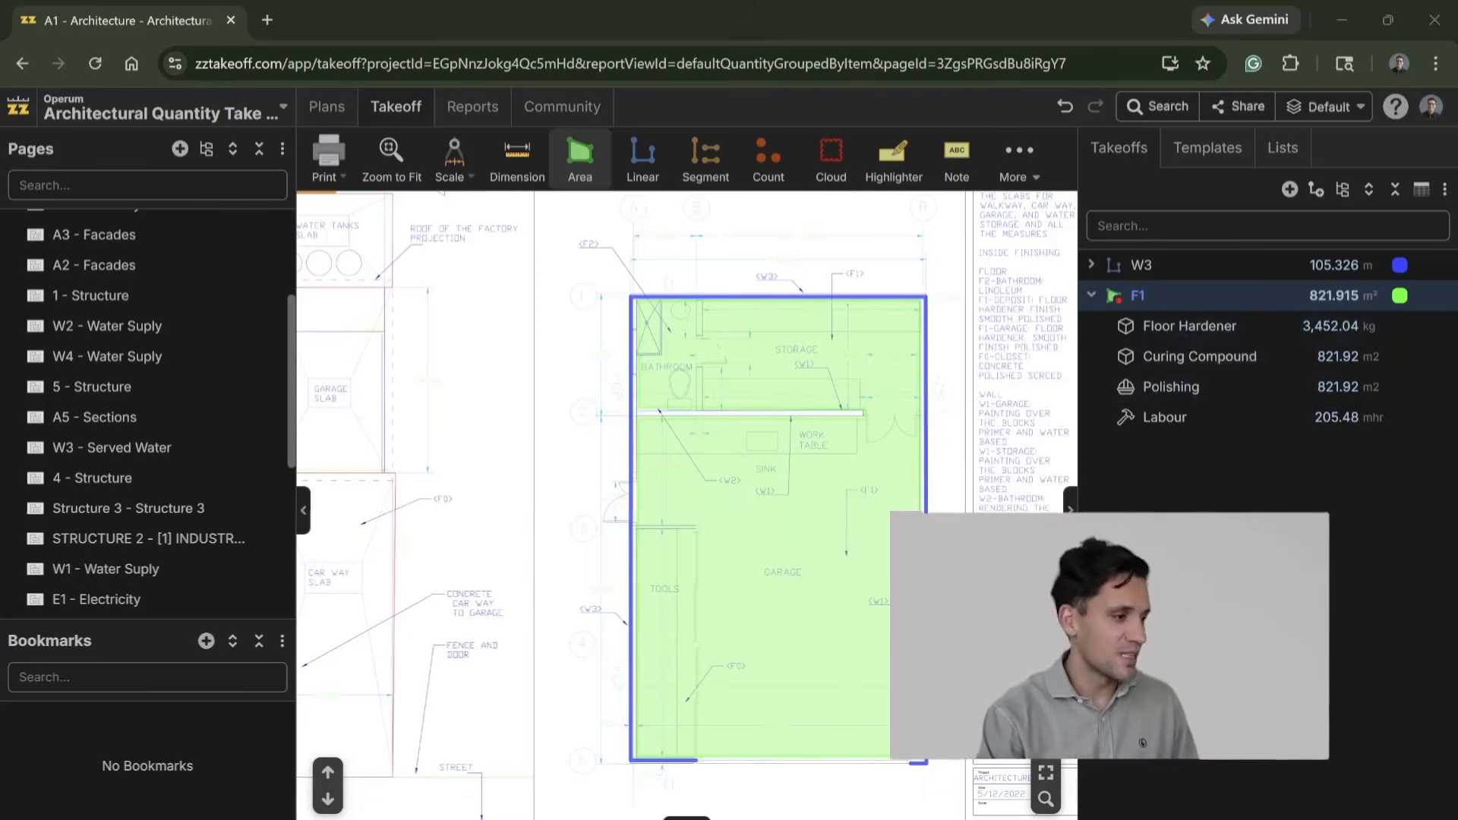
pyautogui.scroll(-5, 683, 585)
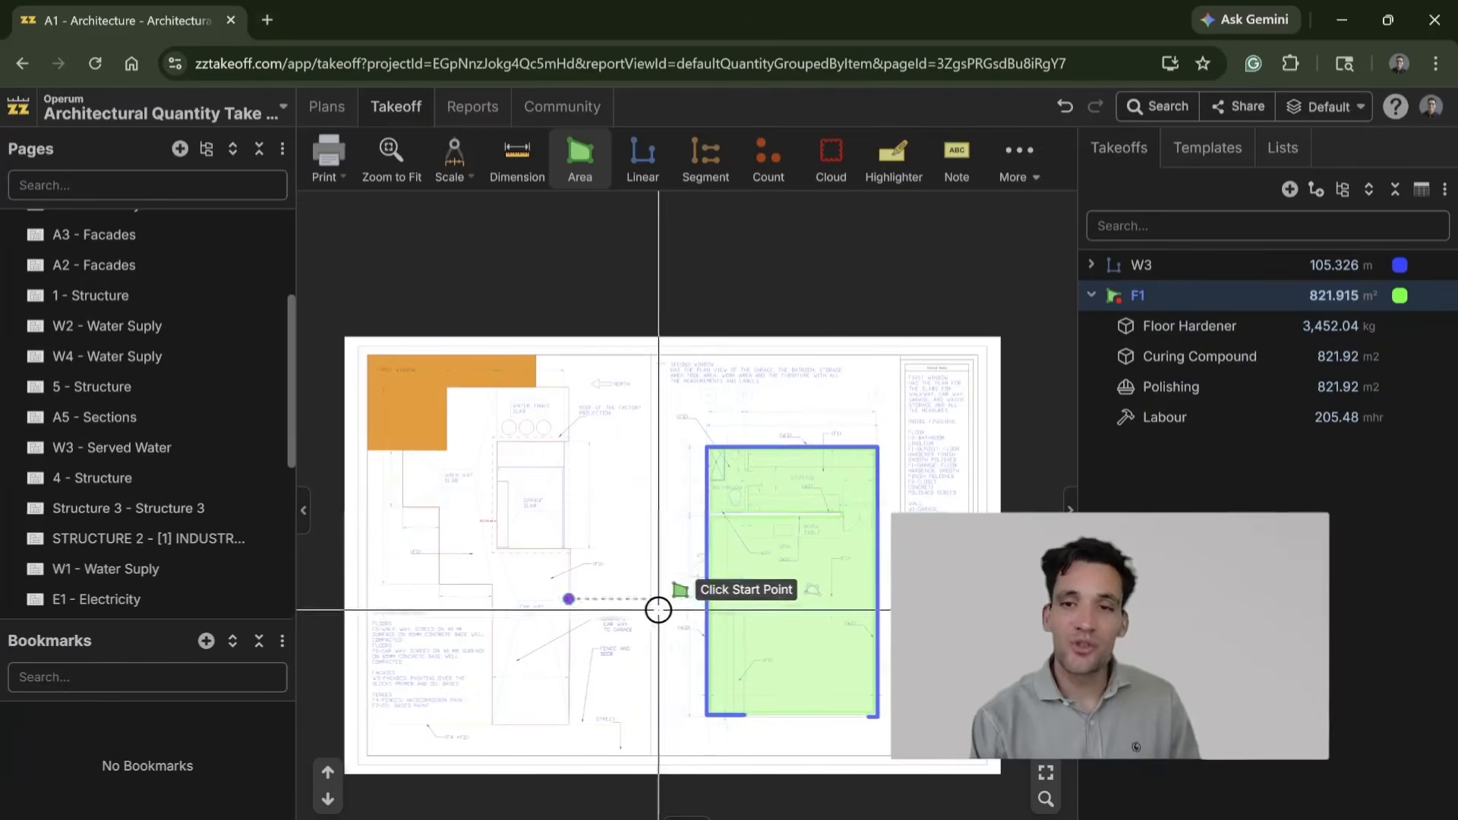
# Step: Look through the 1 - Structure, A2 - Facades and A3 - Facades sheets, examining the building elevations and the roof
pyautogui.click(152, 328)
pyautogui.click(154, 296)
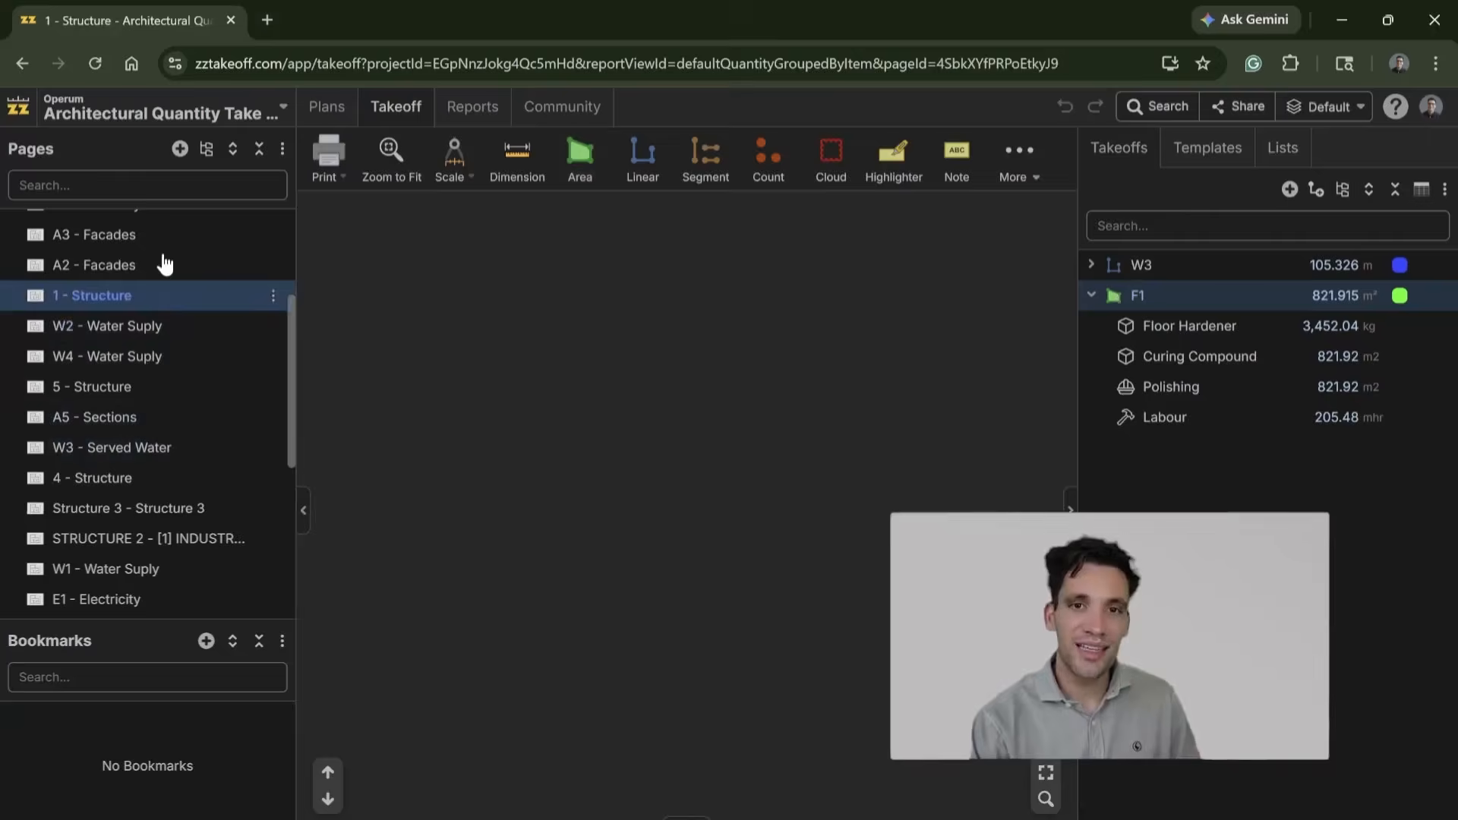
pyautogui.click(161, 265)
pyautogui.scroll(5, 781, 599)
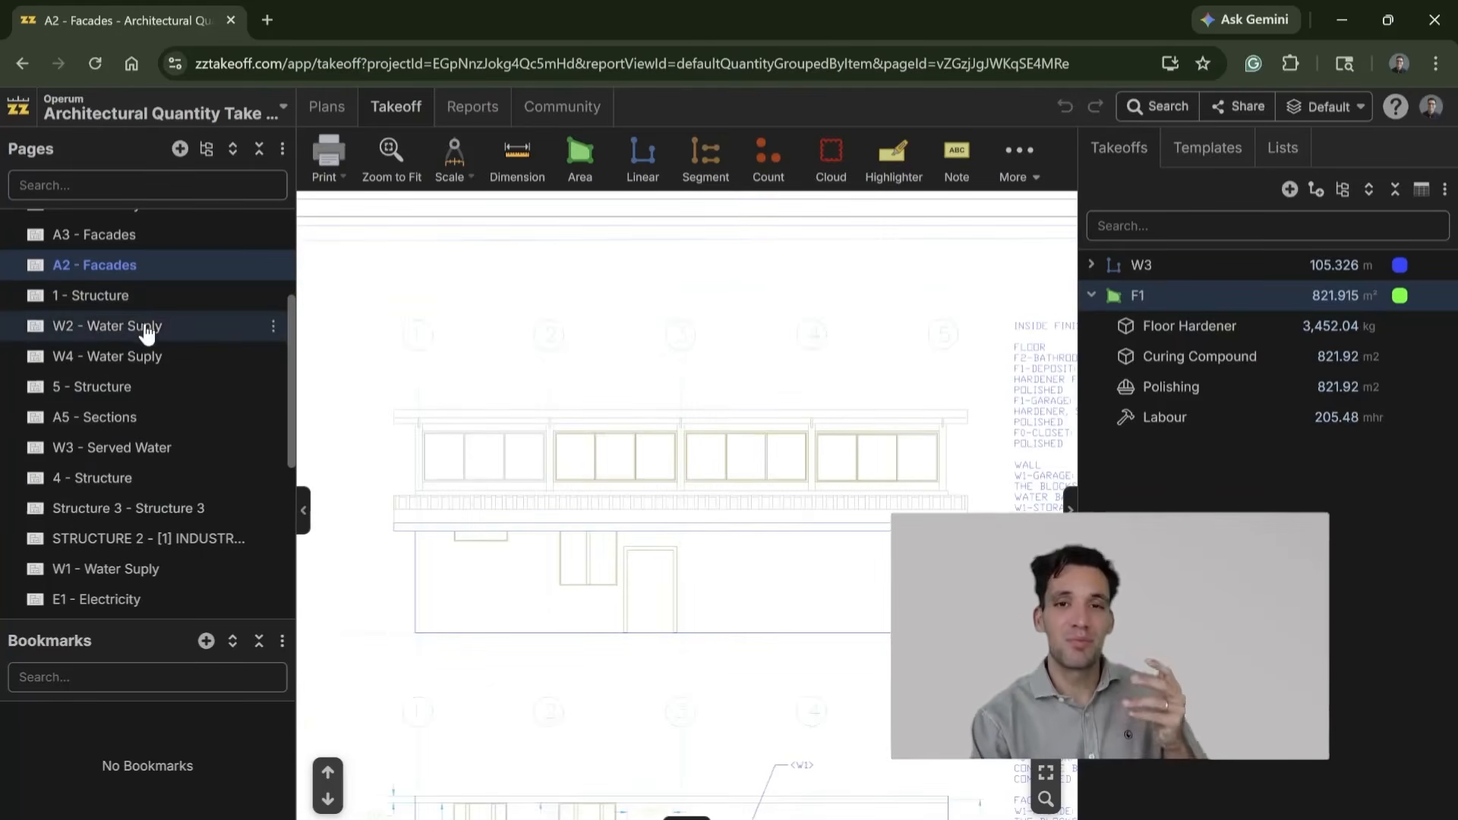
pyautogui.click(173, 237)
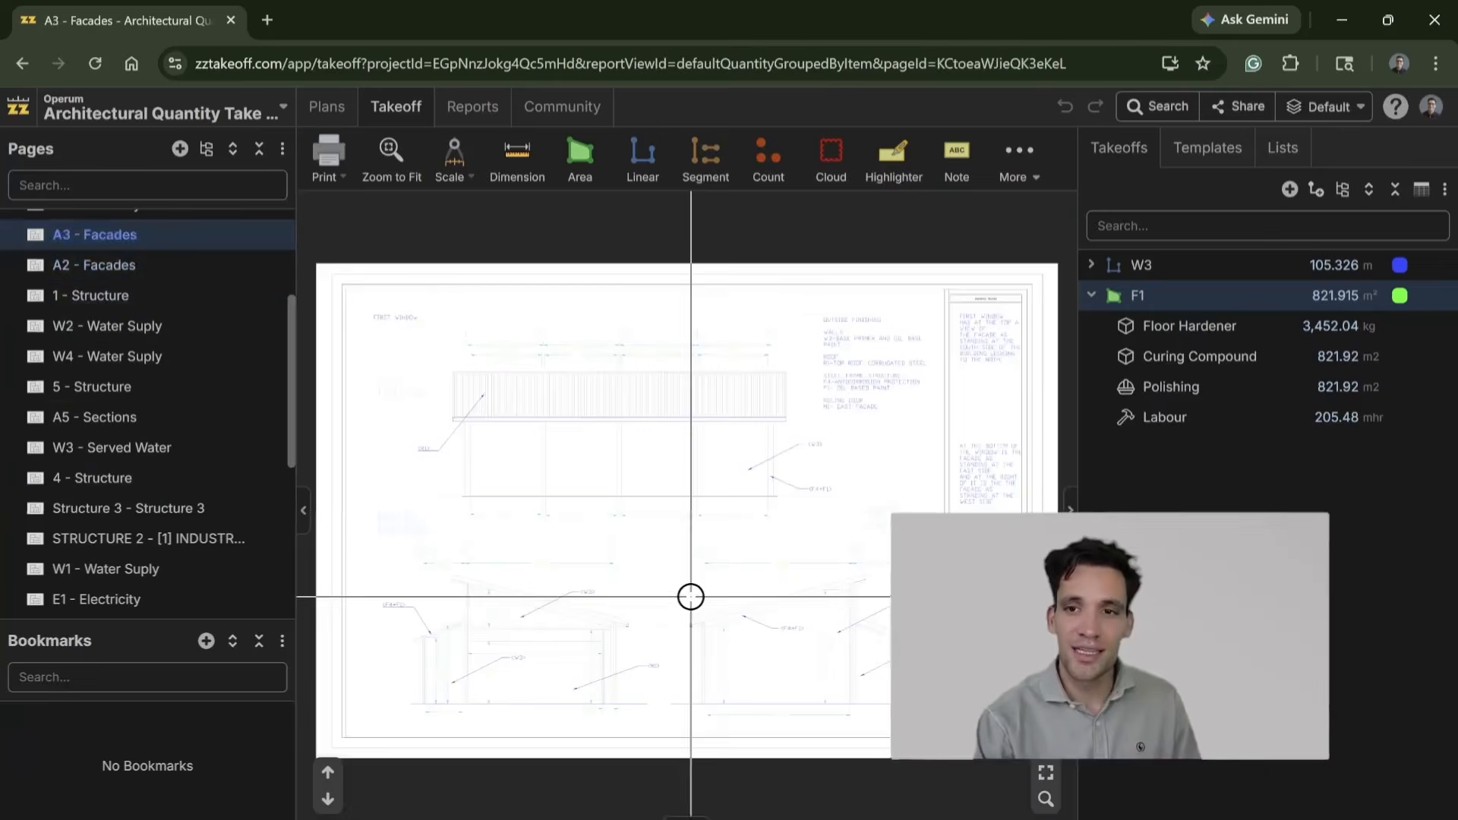
pyautogui.scroll(5, 592, 422)
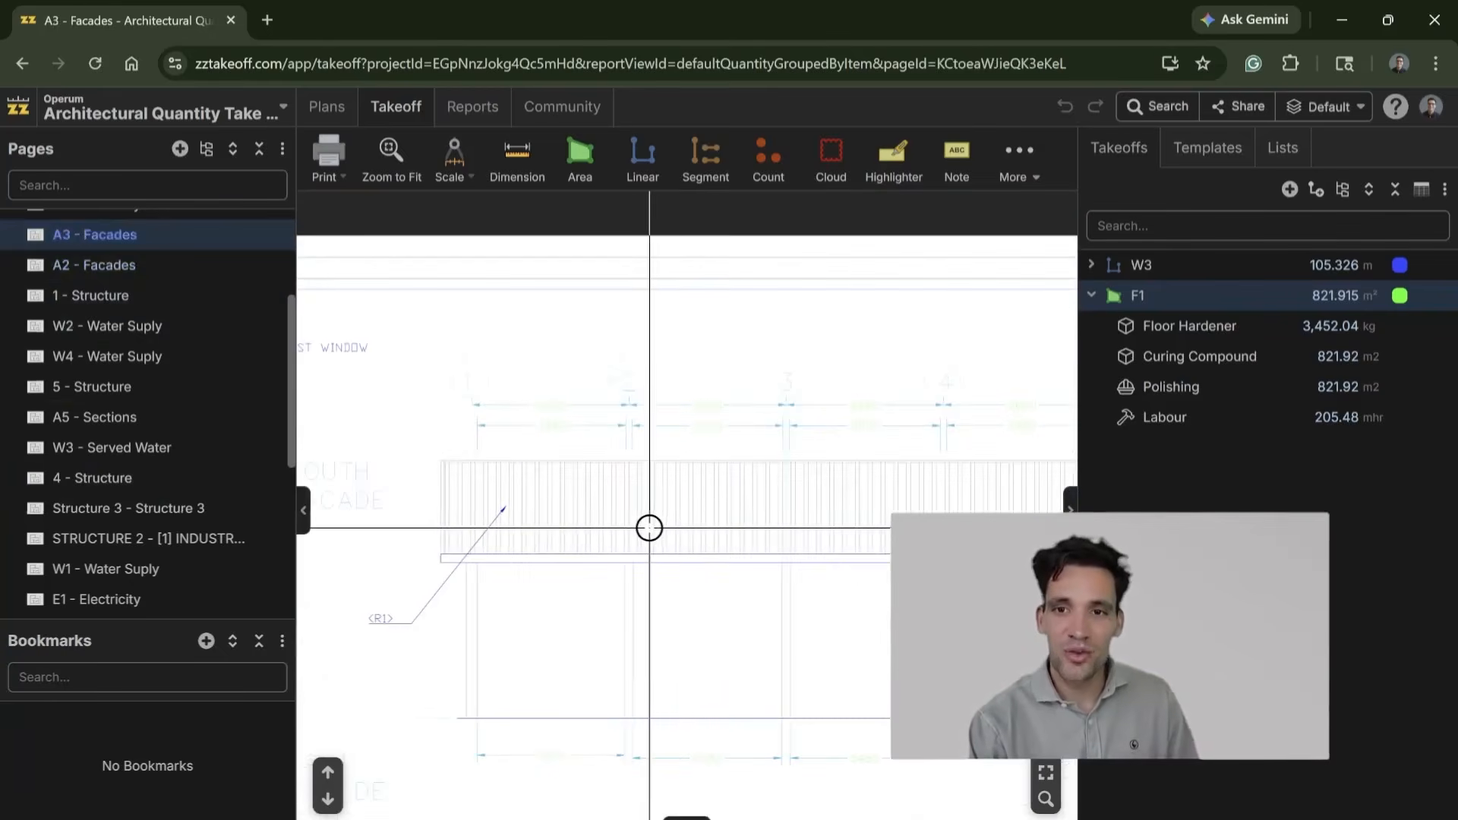
pyautogui.scroll(-5, 752, 544)
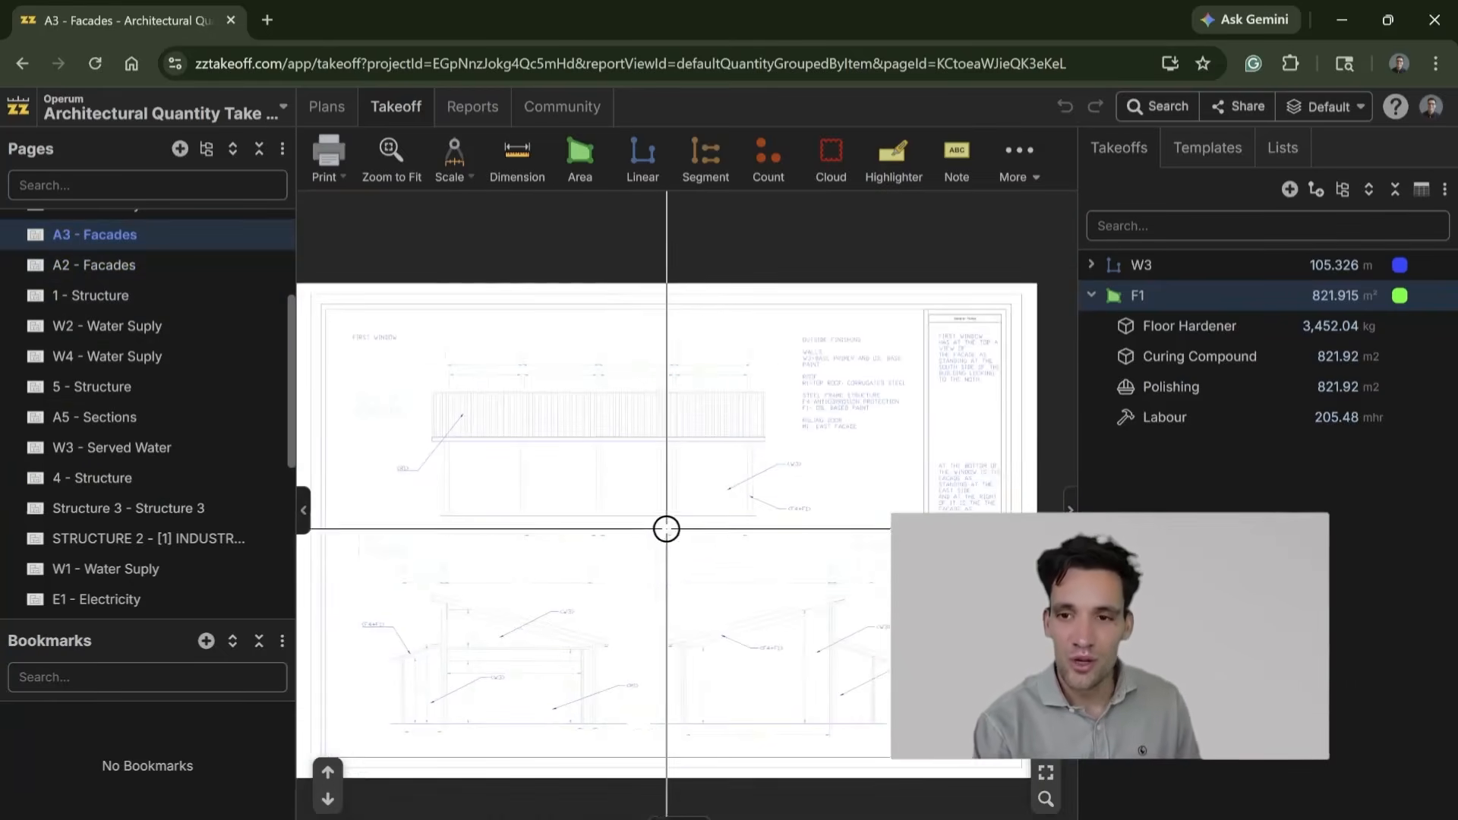
# Step: Set up a new area takeoff on the 5 - Structure sheet as a Sloped Area and open its slope degrees for entry
pyautogui.scroll(5, 482, 684)
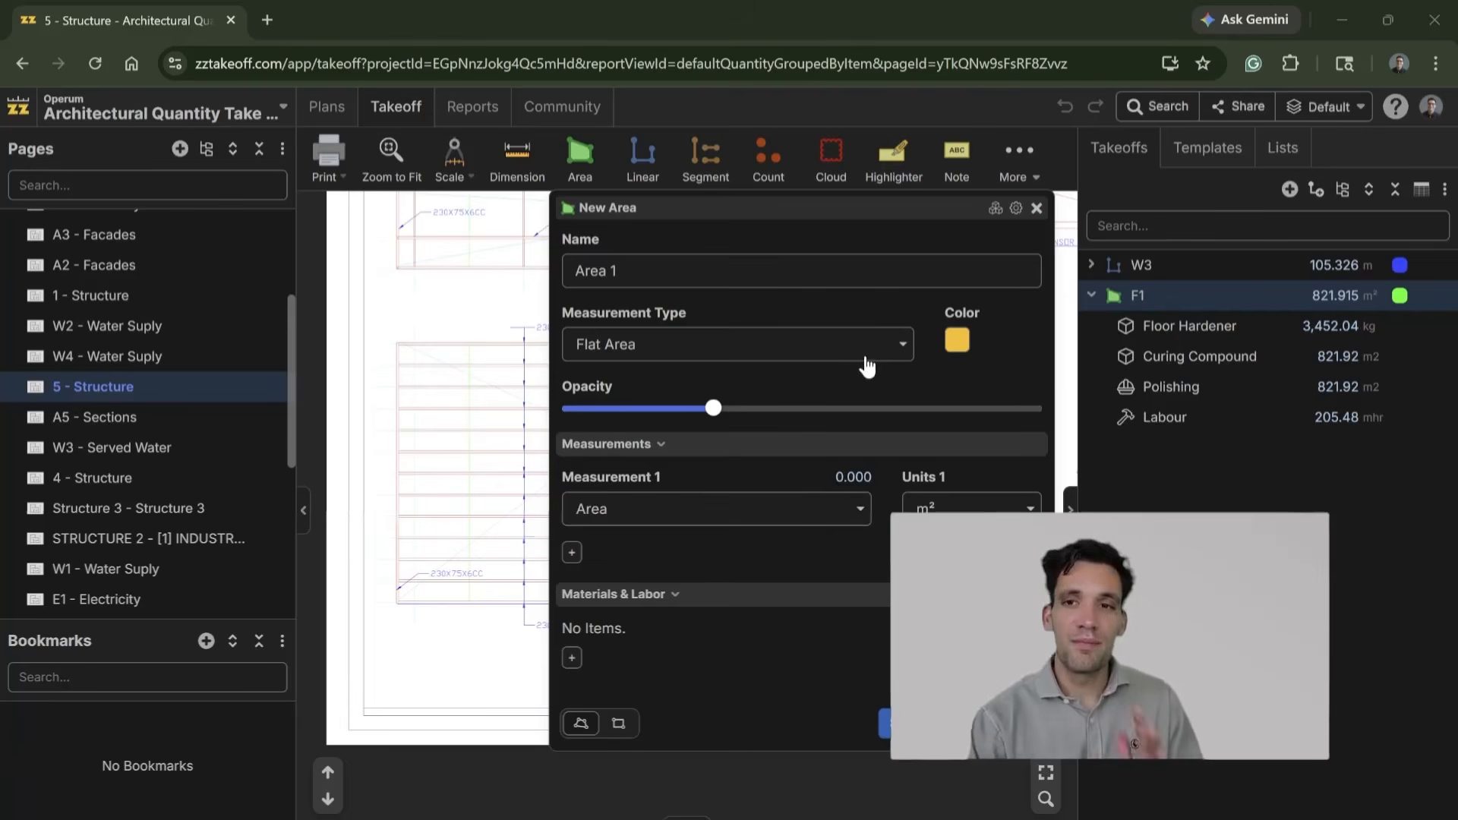
pyautogui.click(576, 344)
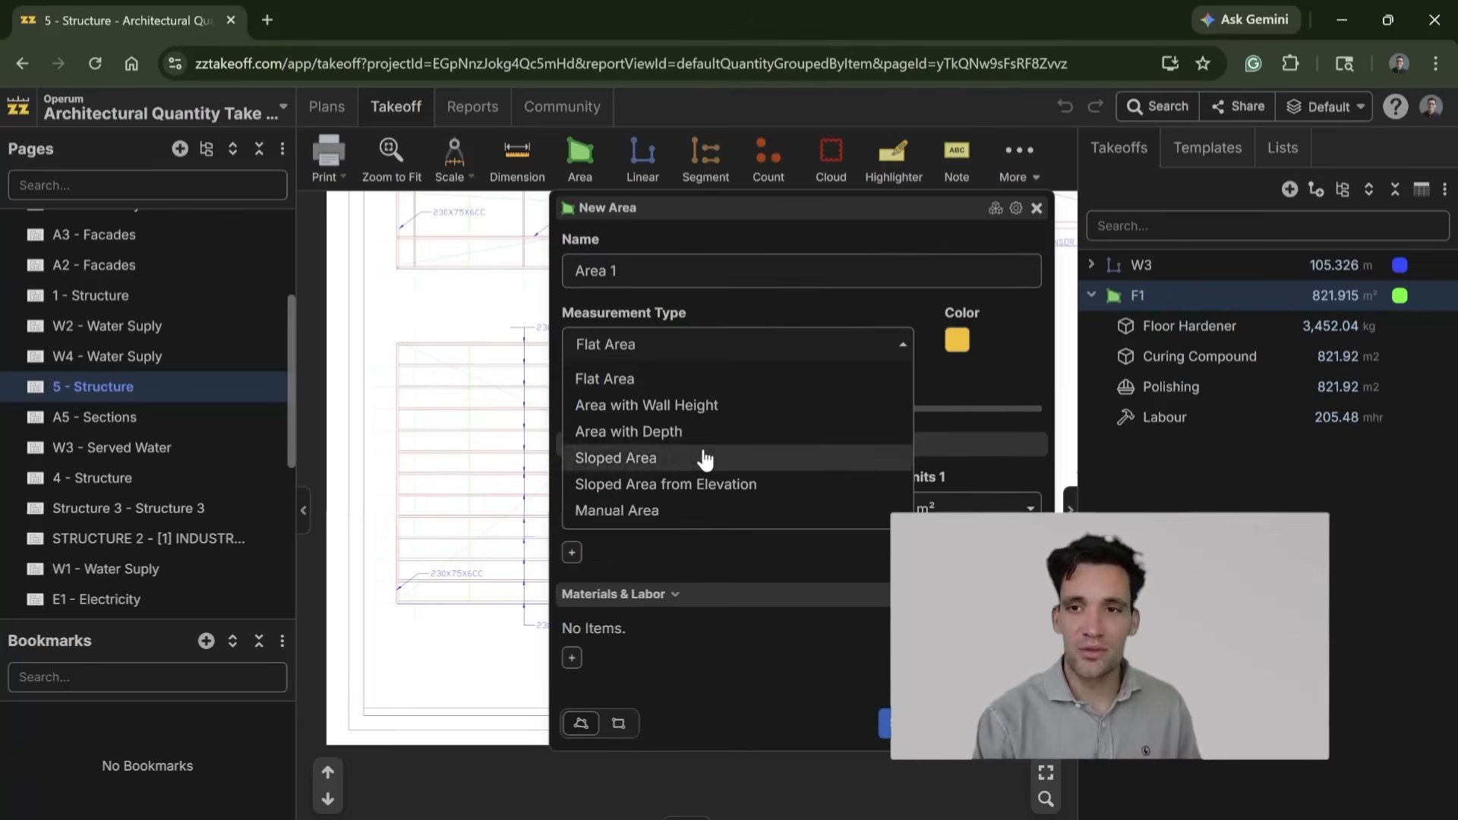
pyautogui.click(694, 458)
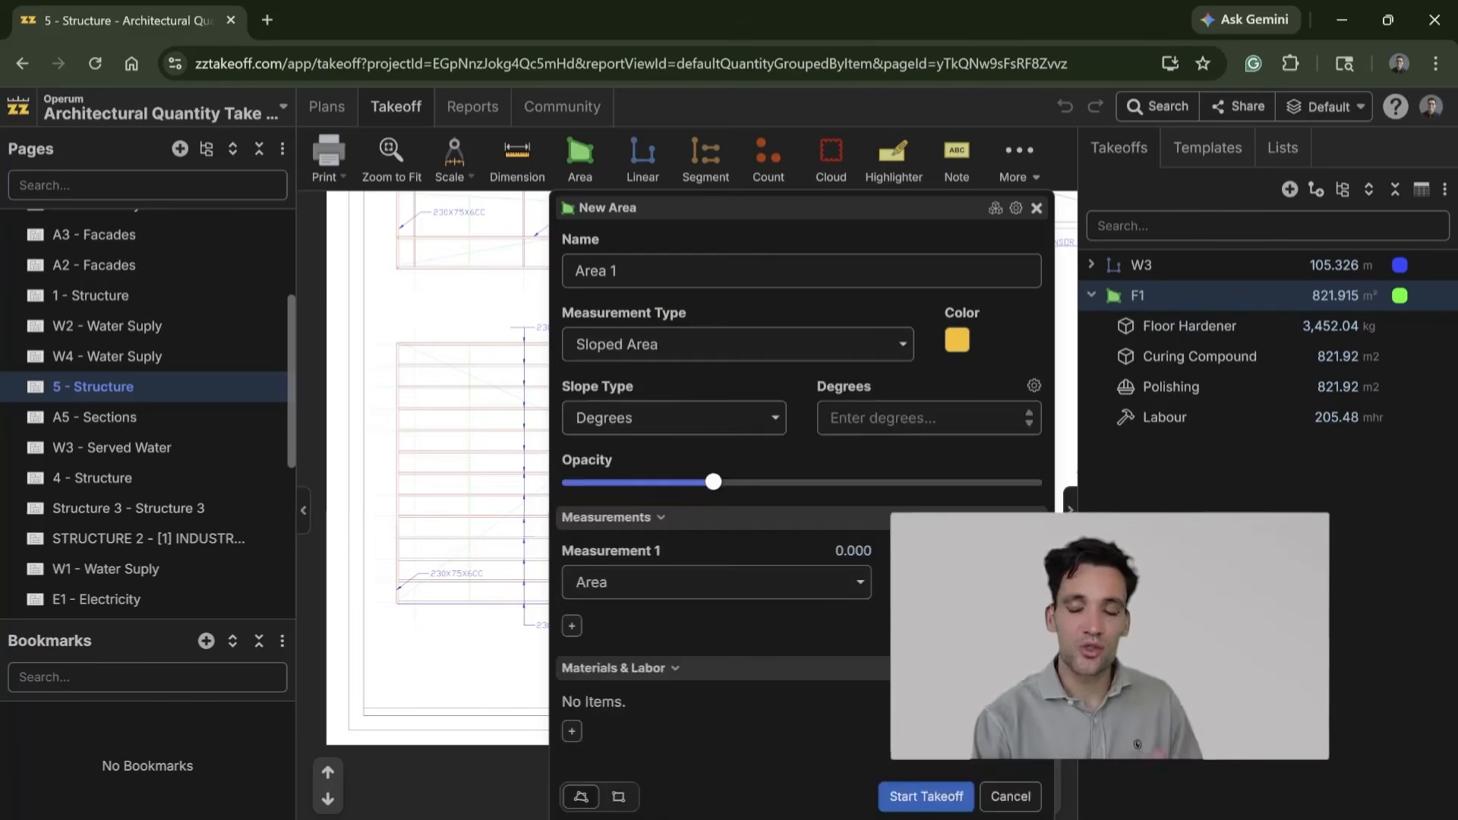
pyautogui.click(867, 422)
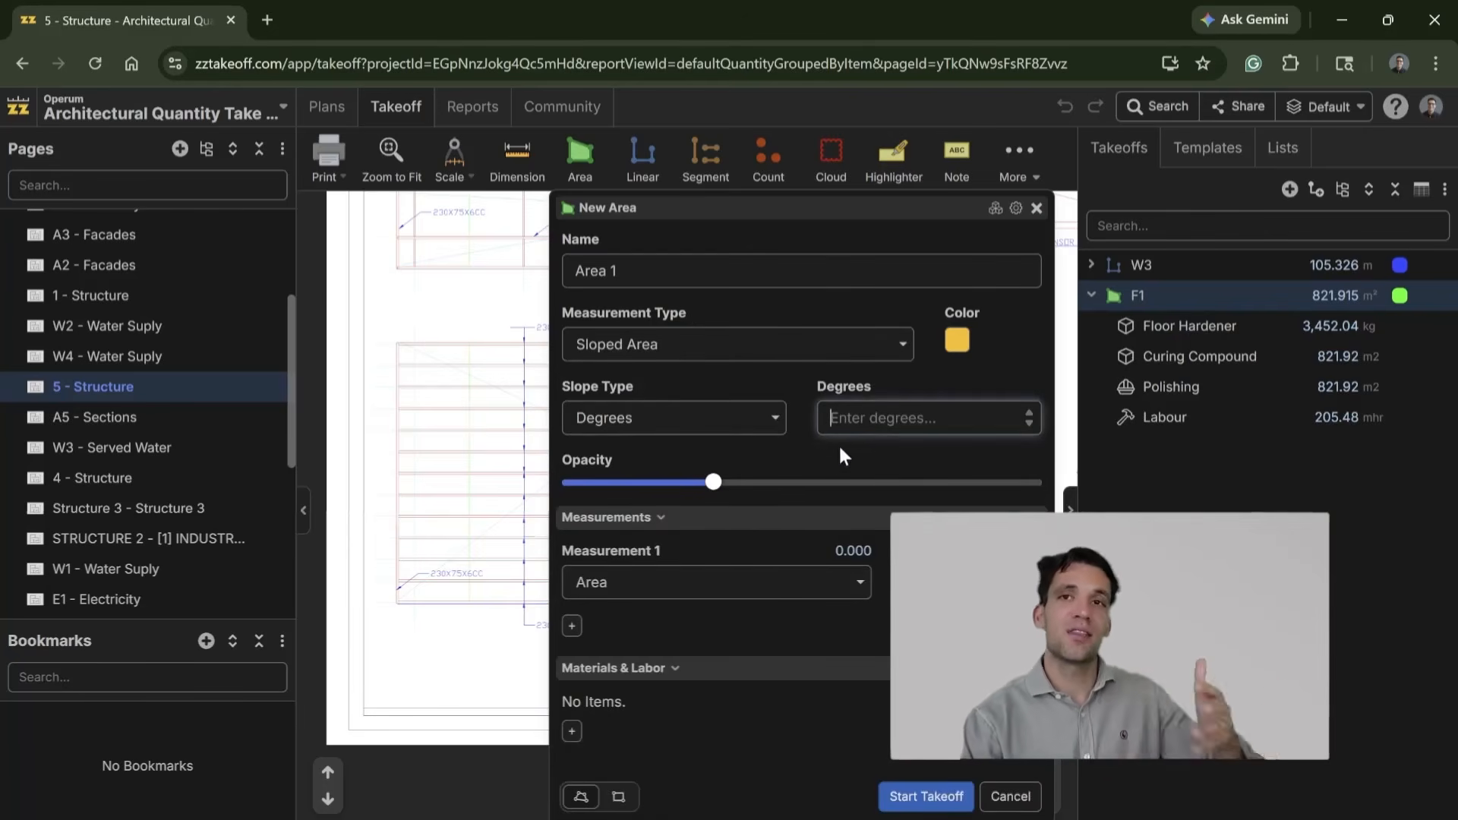
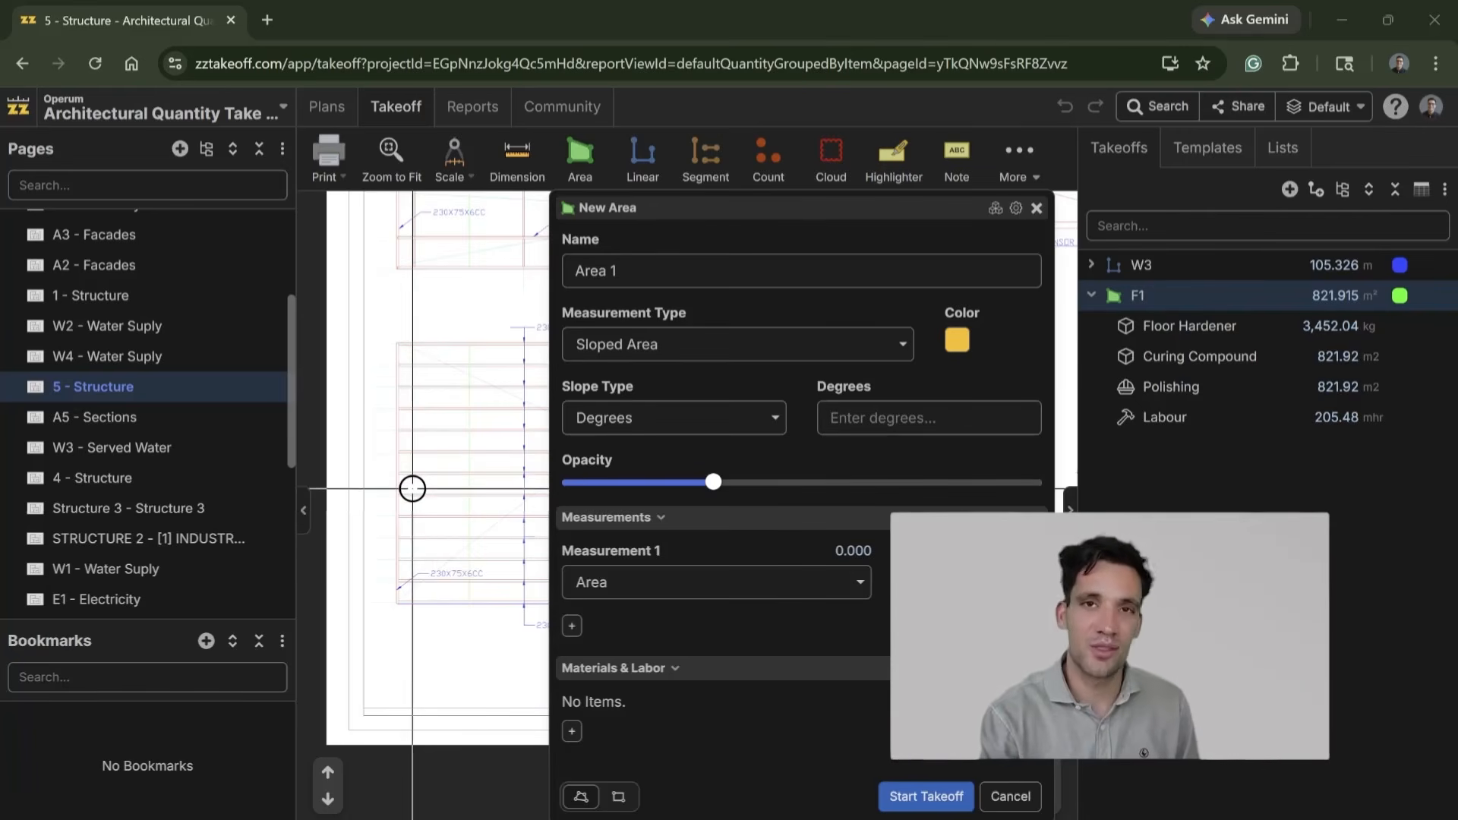
# Step: Discard the new sloped area takeoff and look over the upper and lower roof framing plans on the 5 - Structure sheet
pyautogui.click(1037, 208)
pyautogui.moveTo(720, 468); pyautogui.dragTo(732, 627)
pyautogui.moveTo(884, 553); pyautogui.dragTo(772, 537)
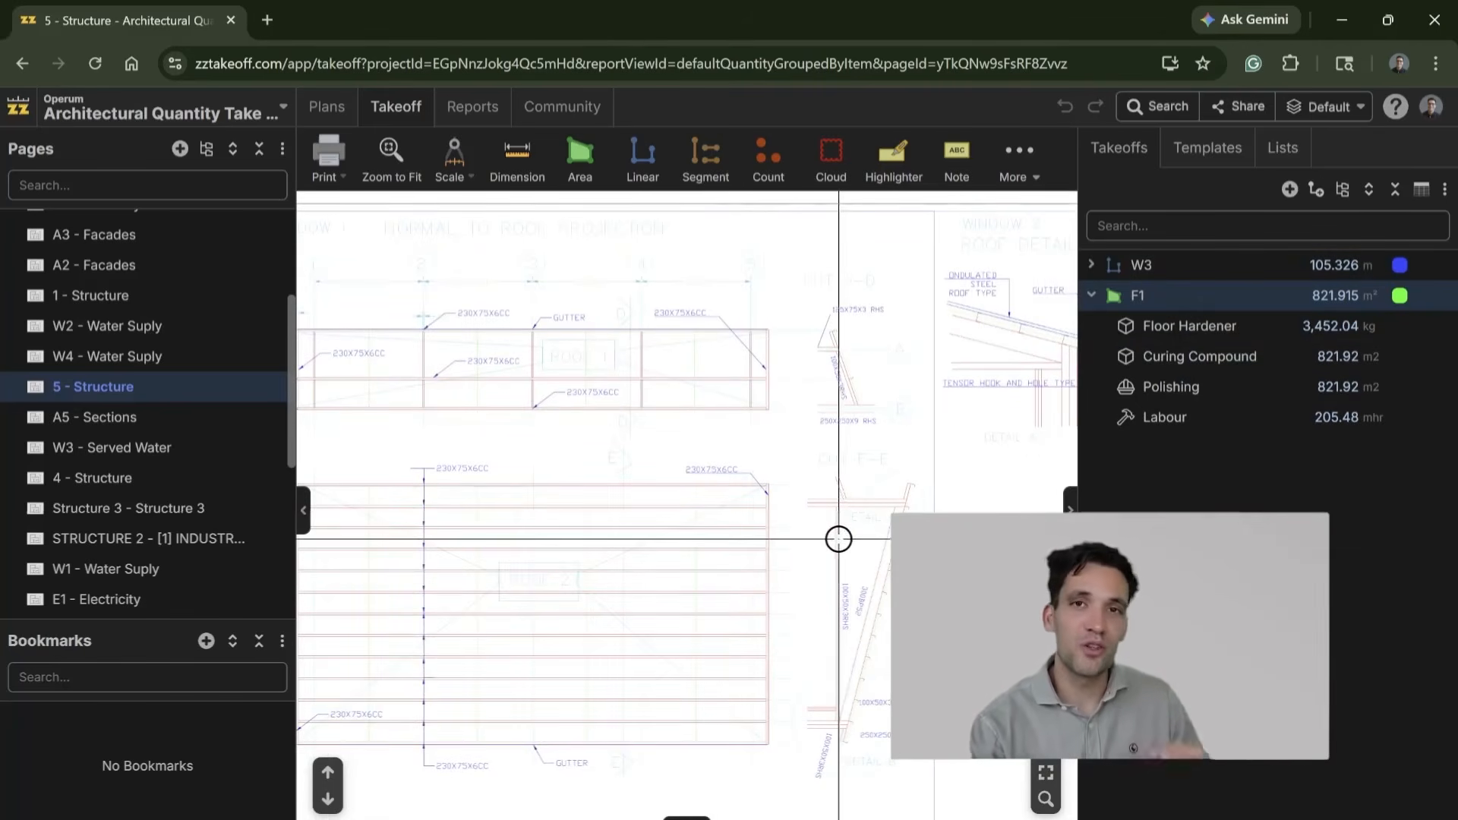
pyautogui.moveTo(838, 539); pyautogui.dragTo(901, 430)
pyautogui.moveTo(563, 401); pyautogui.dragTo(575, 452)
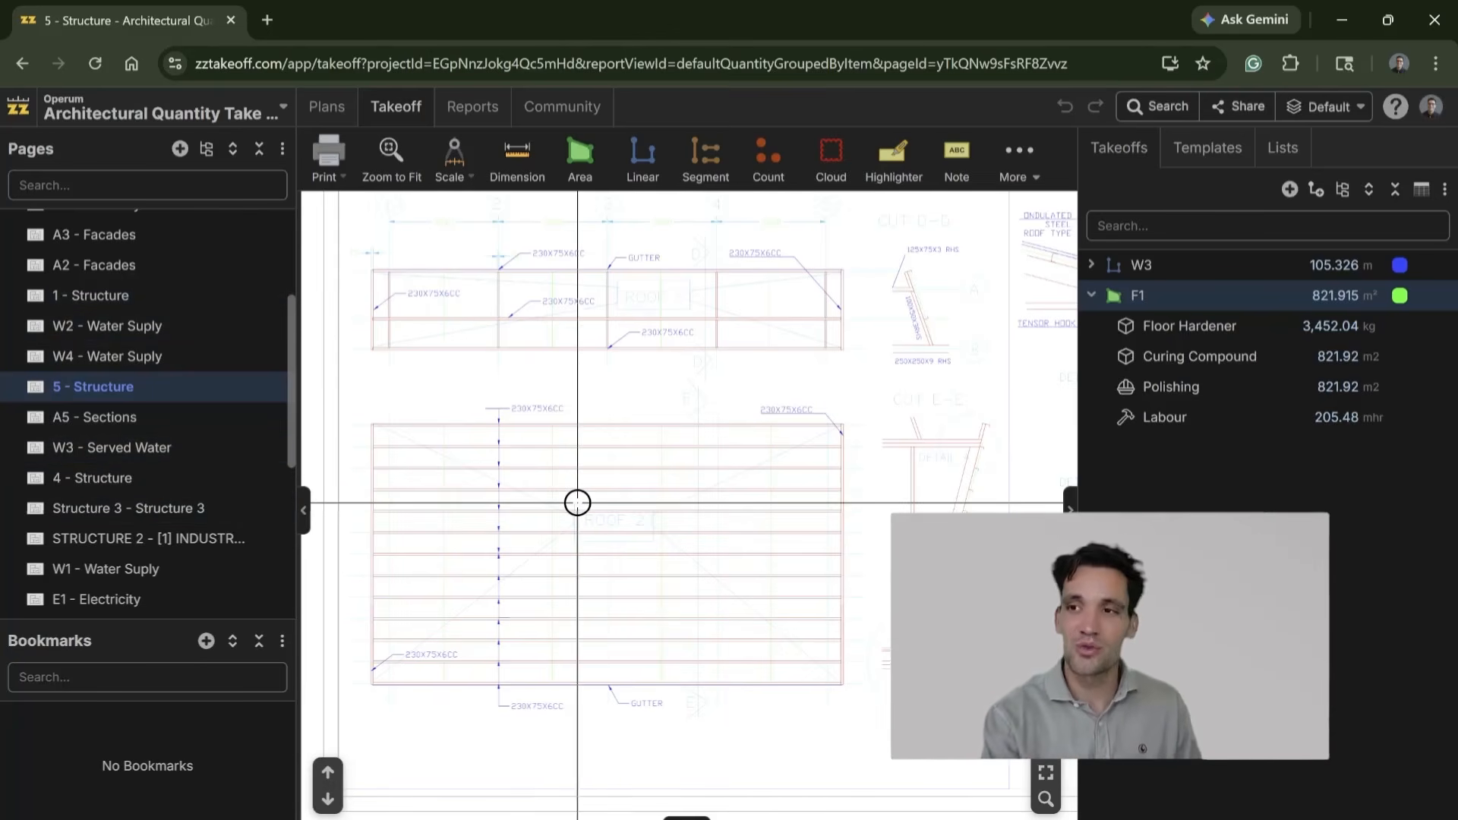
pyautogui.moveTo(709, 509); pyautogui.dragTo(695, 511)
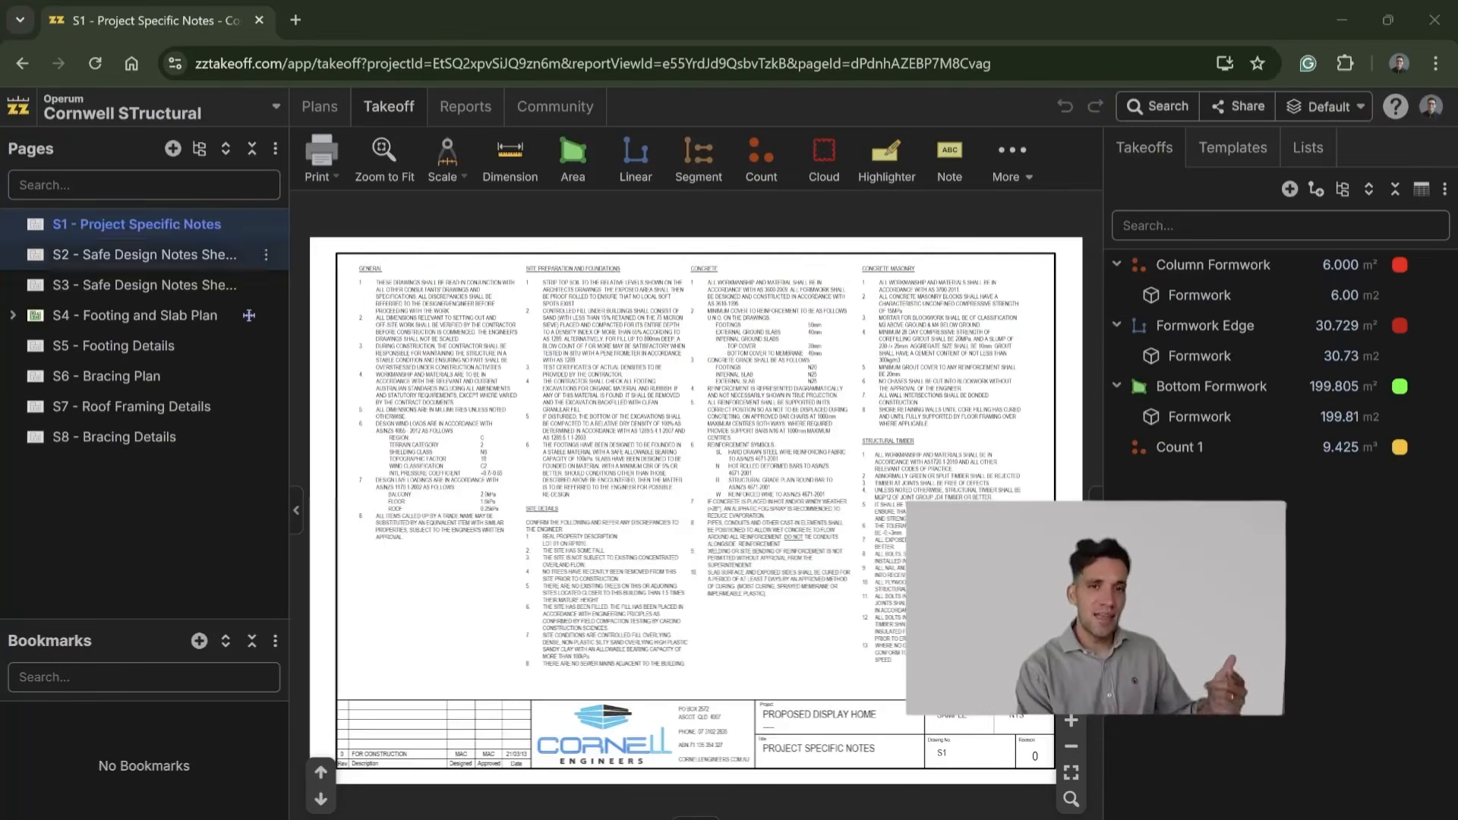
# Step: In the Cornwell STructural project, look through the S4 - Footing and Slab Plan, S5 and S6 sheets, ending on S4
pyautogui.click(249, 315)
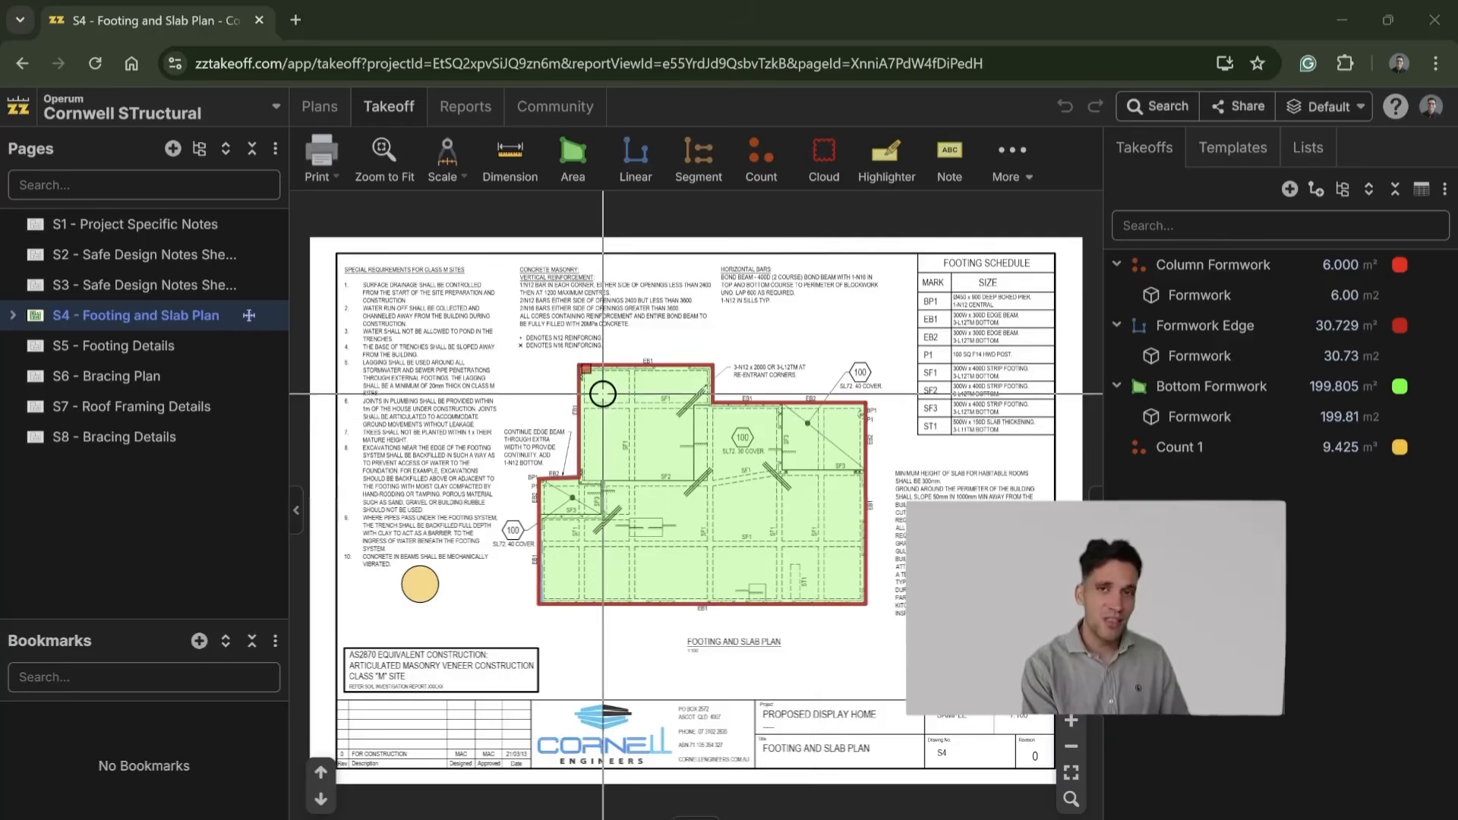
pyautogui.moveTo(602, 393)
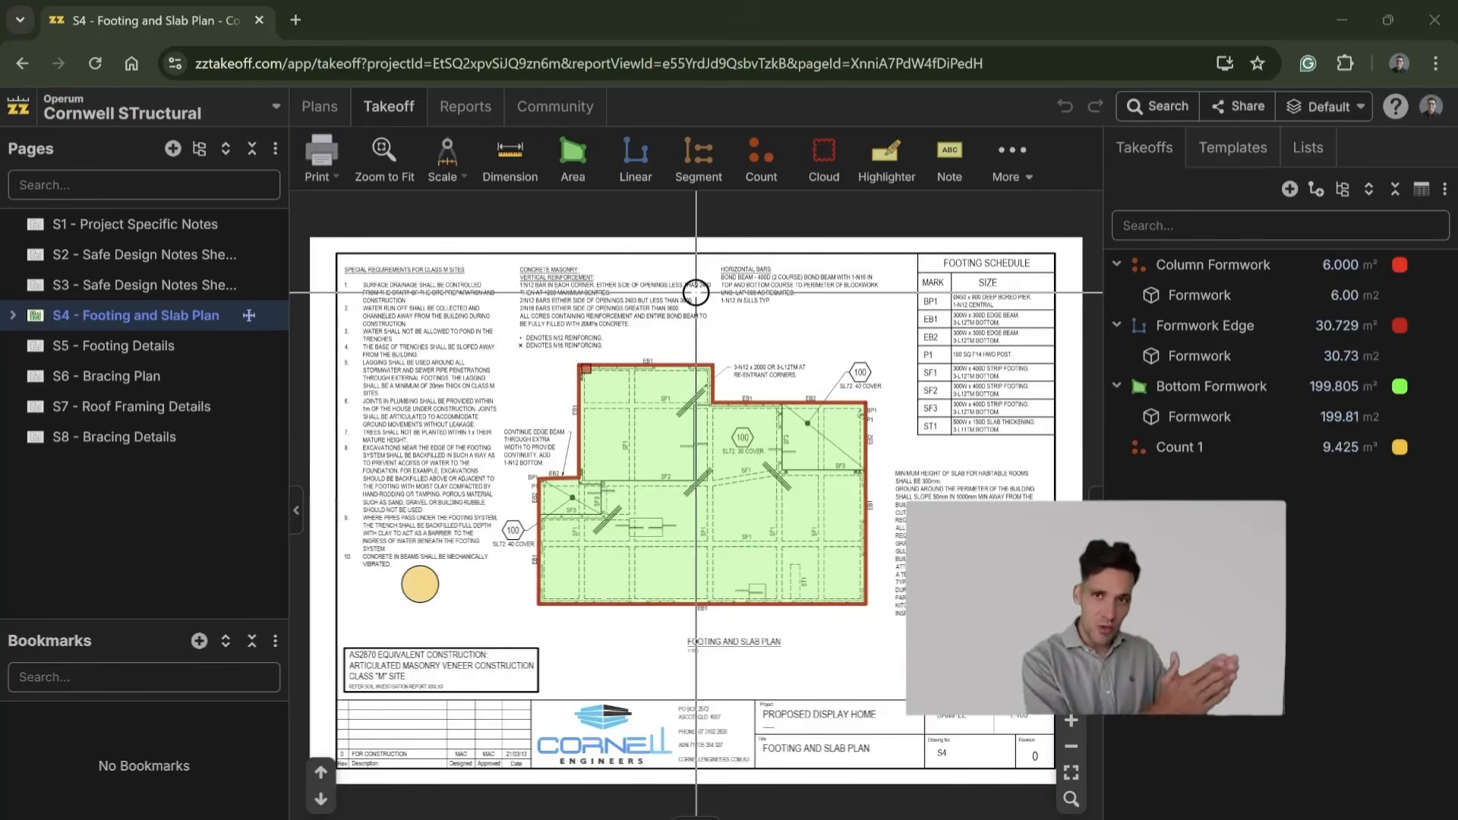
pyautogui.click(150, 353)
pyautogui.click(144, 381)
pyautogui.click(157, 352)
pyautogui.click(188, 317)
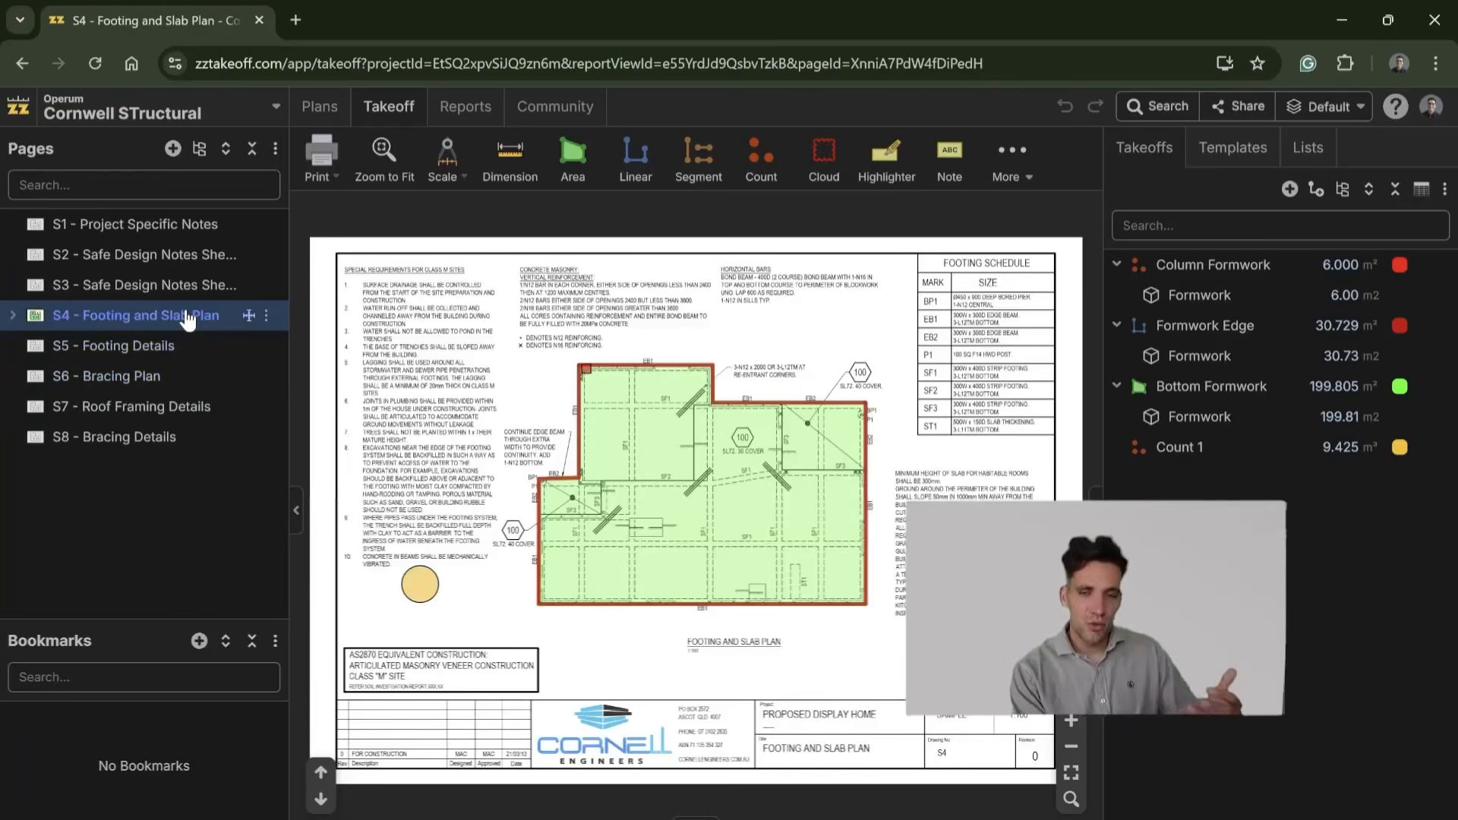
pyautogui.moveTo(741, 523)
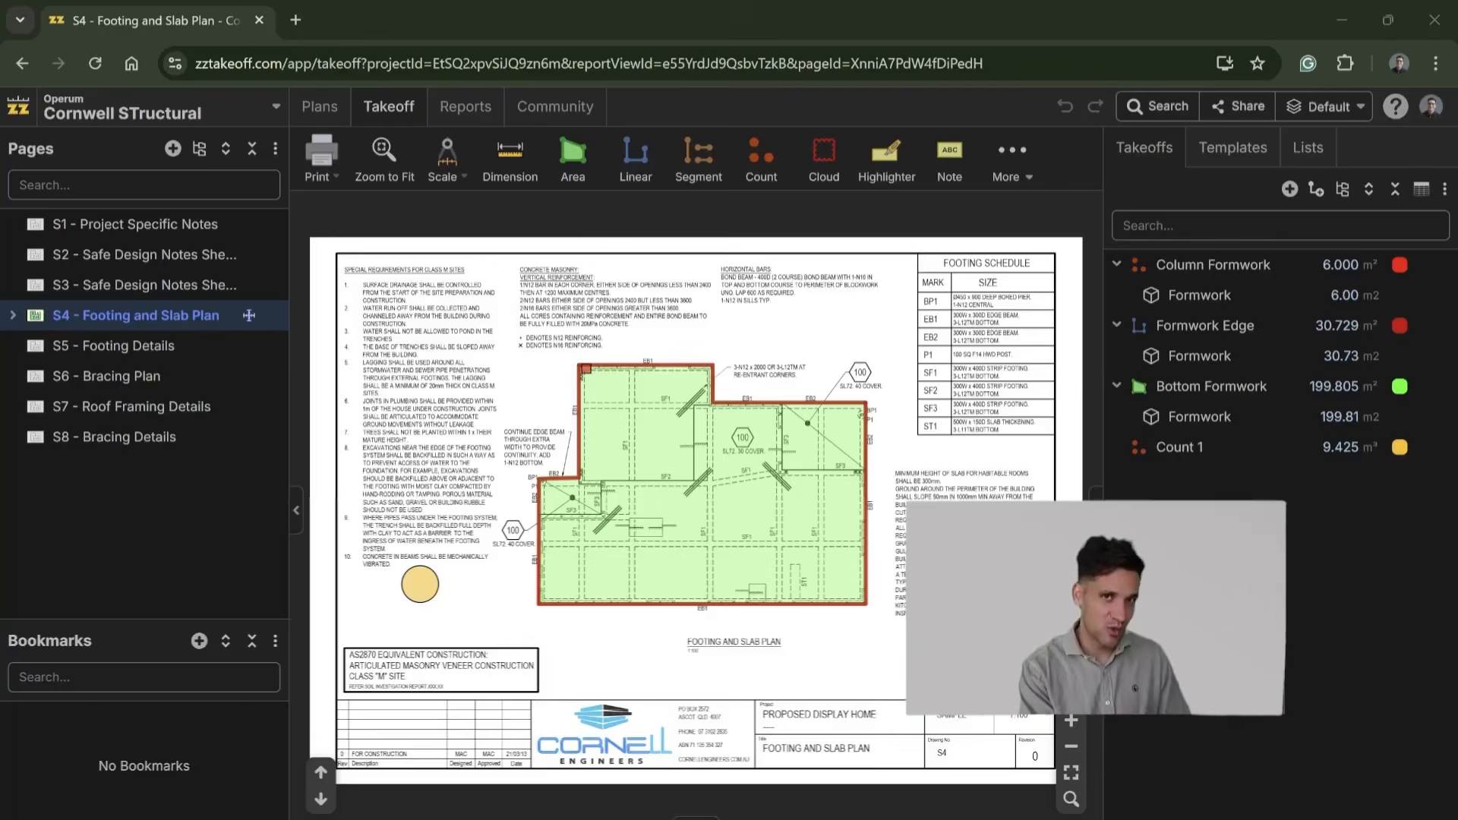
# Step: Look through the Safe Design Notes sheets and return to S4 to examine the footing and slab plan up close
pyautogui.click(183, 254)
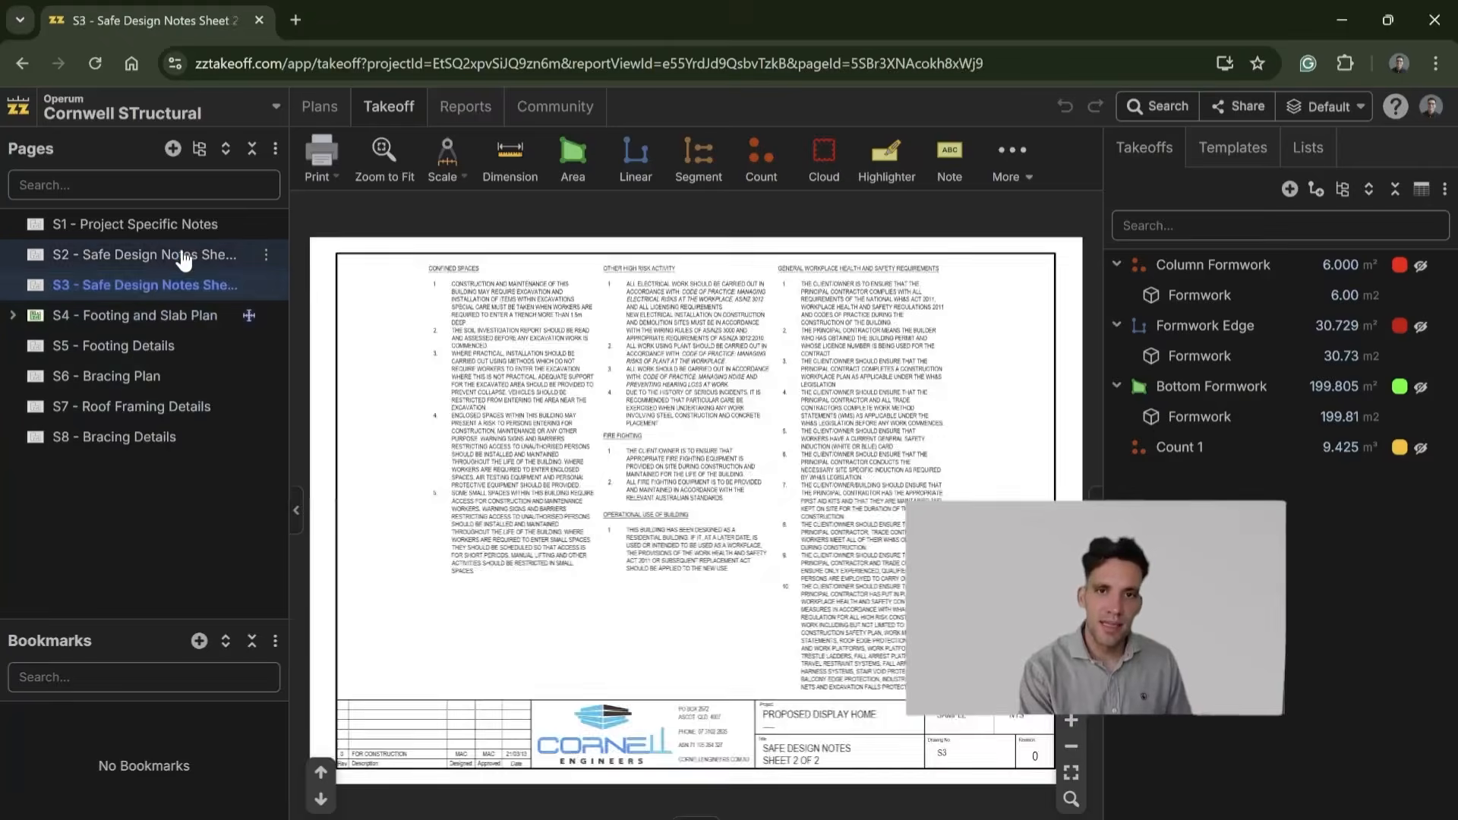
pyautogui.press('Up')
pyautogui.press('Down')
pyautogui.press('Down')
pyautogui.press('Down')
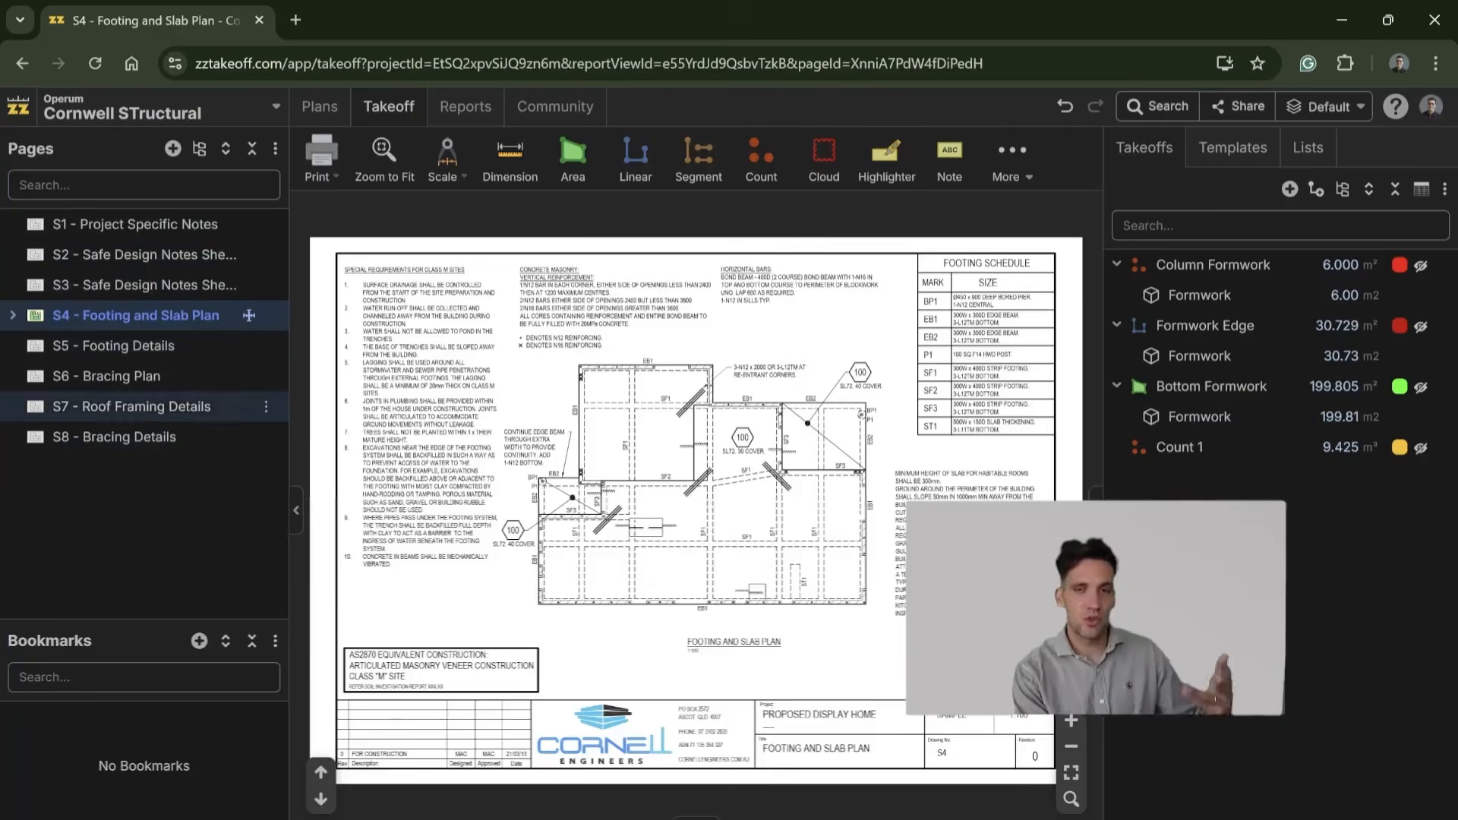
pyautogui.scroll(2, 741, 567)
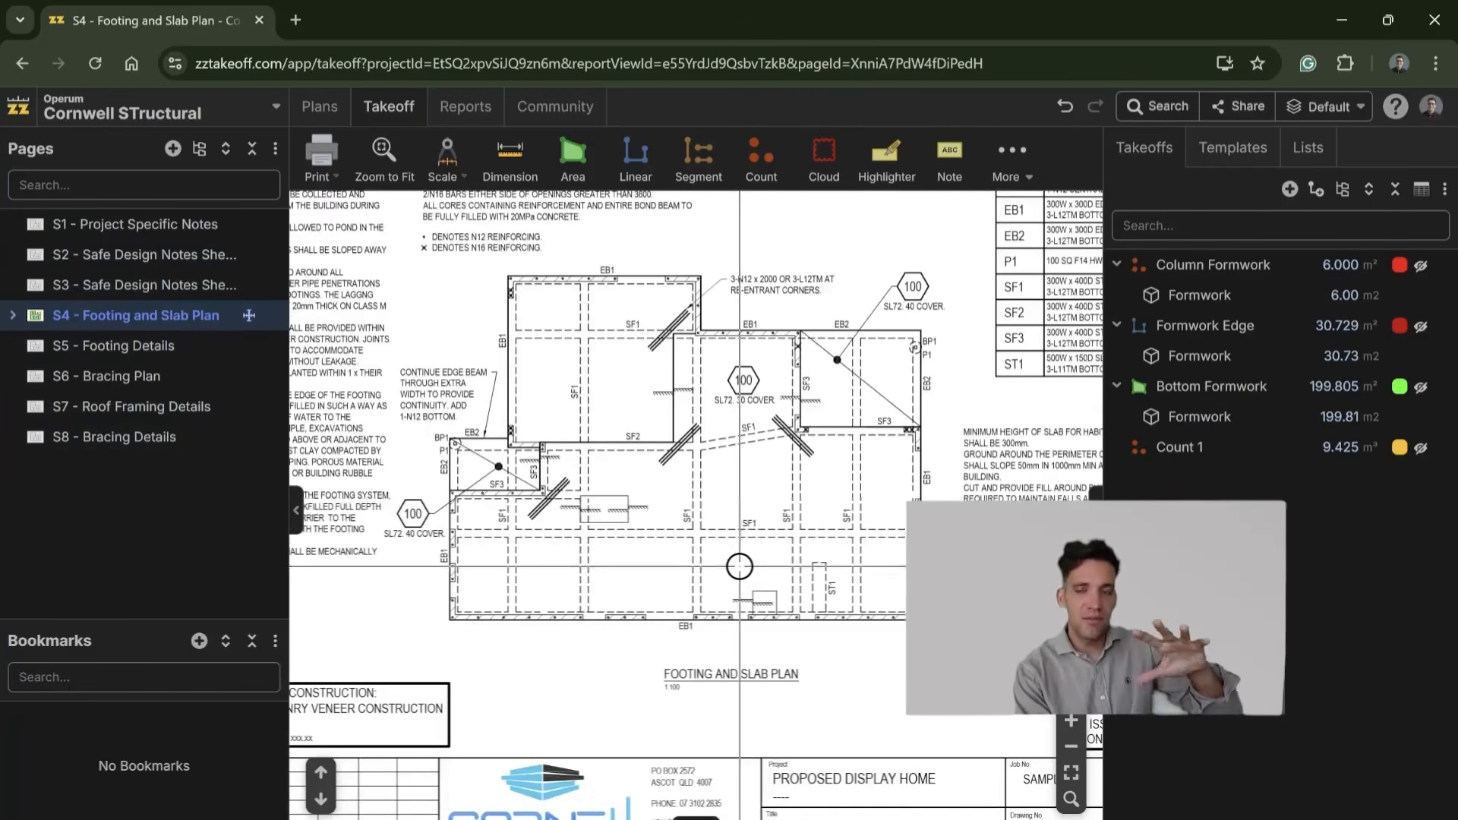
pyautogui.moveTo(741, 567); pyautogui.dragTo(753, 636)
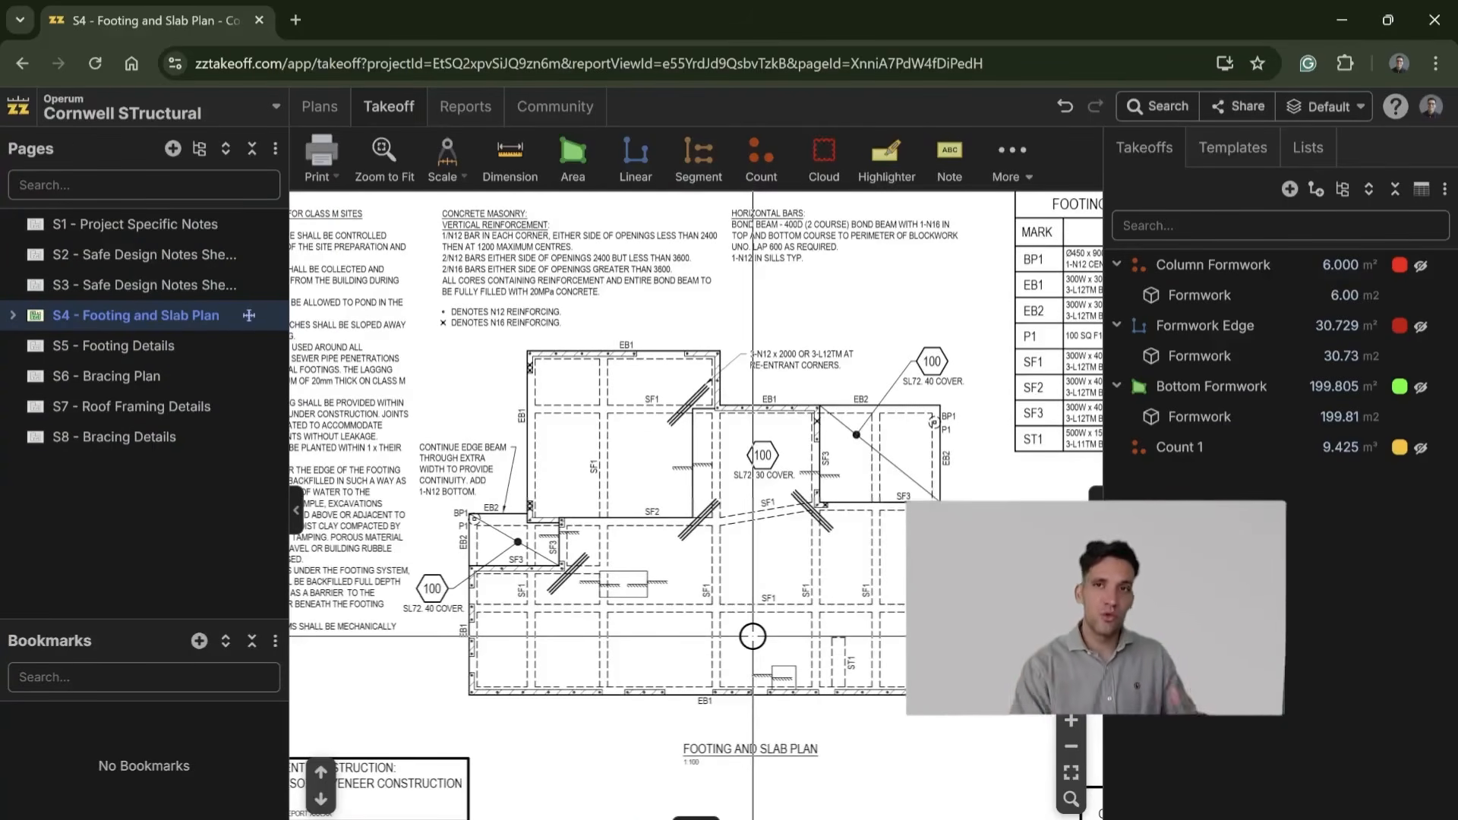
# Step: Compare the S5 - Footing Details and S6 - Bracing Plan sheets with the slab and footing layout on S4
pyautogui.click(152, 355)
pyautogui.scroll(4, 577, 563)
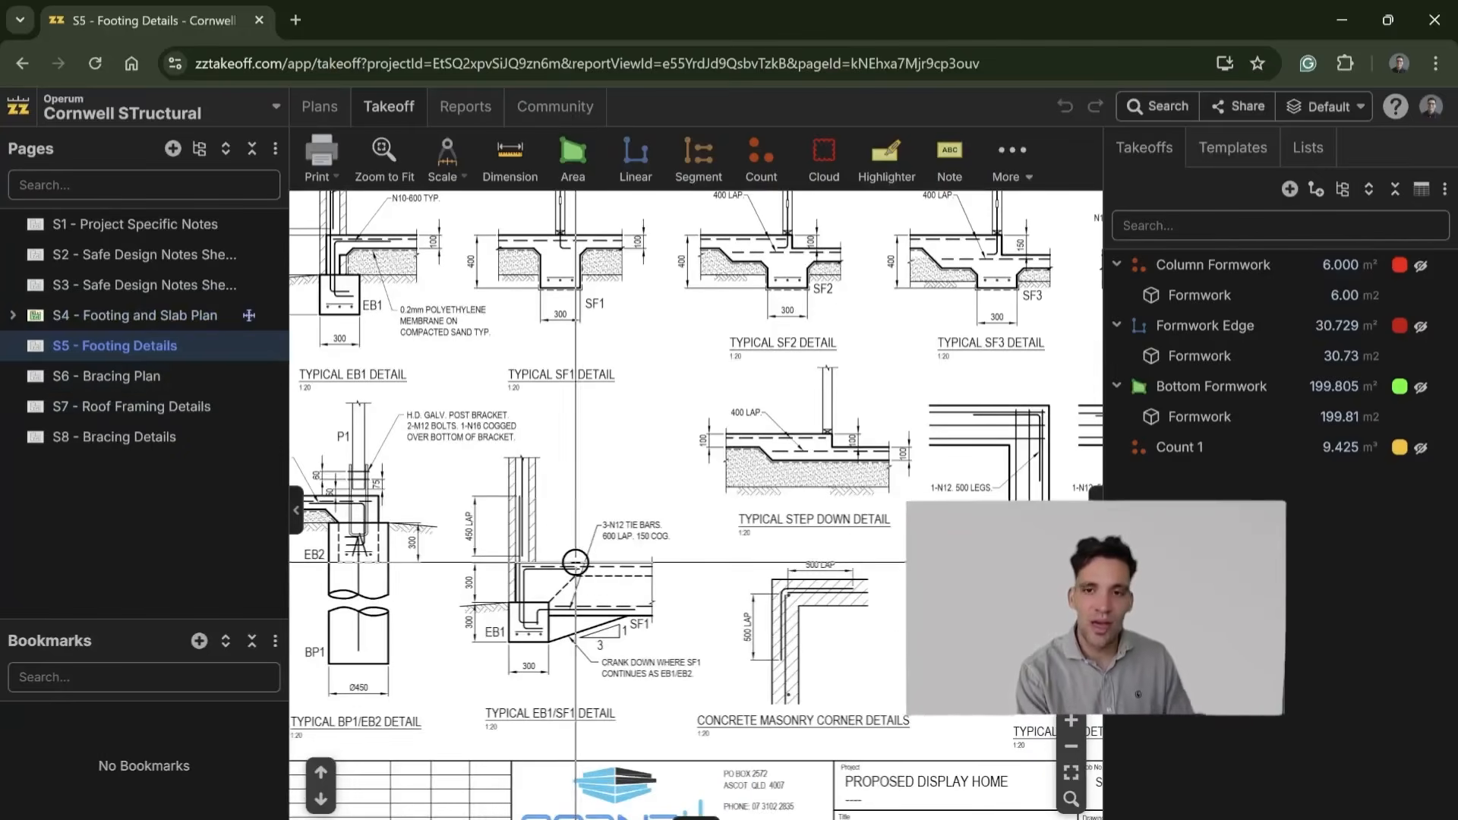
pyautogui.click(169, 375)
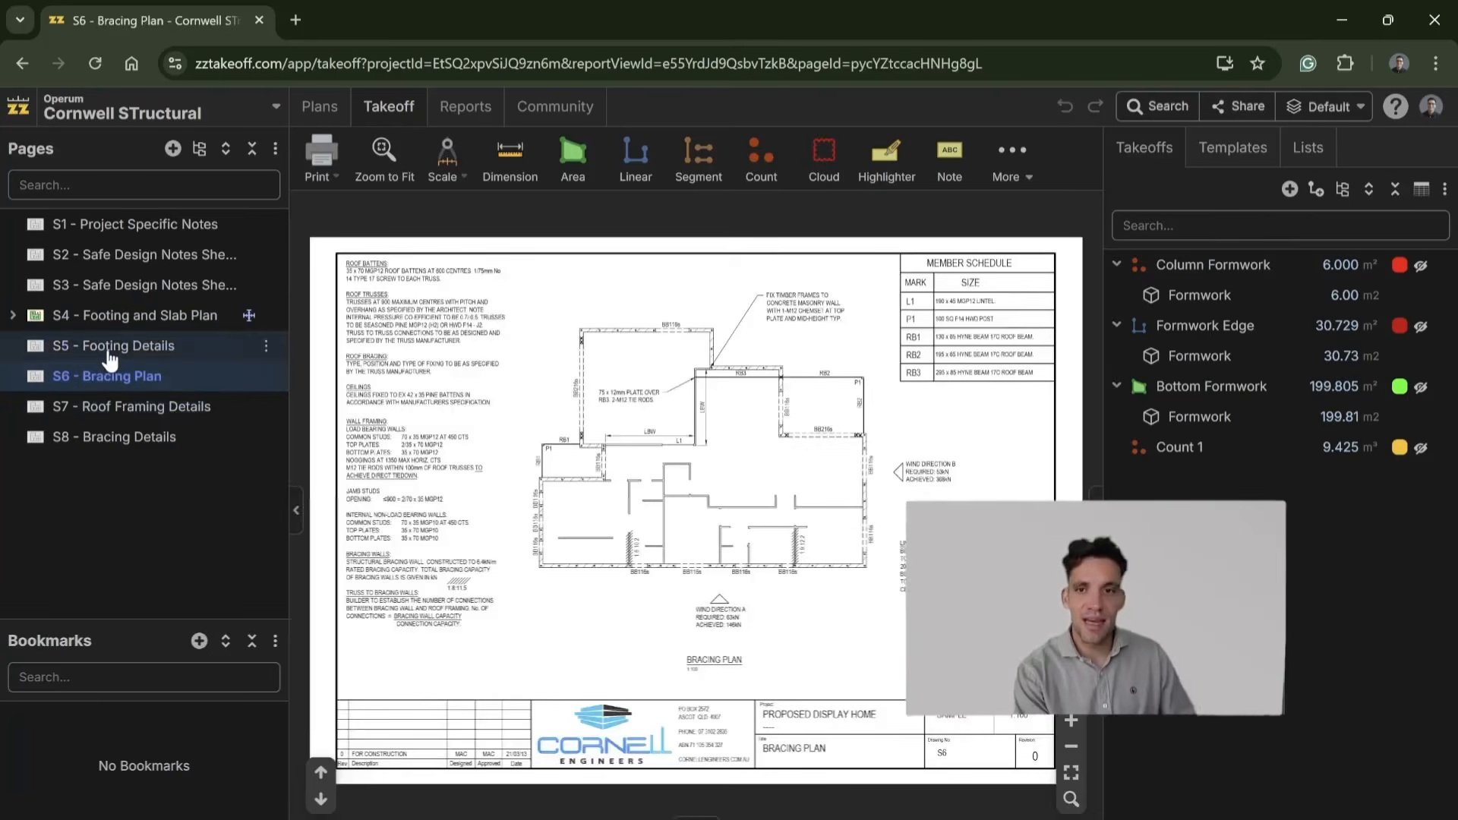
pyautogui.click(168, 345)
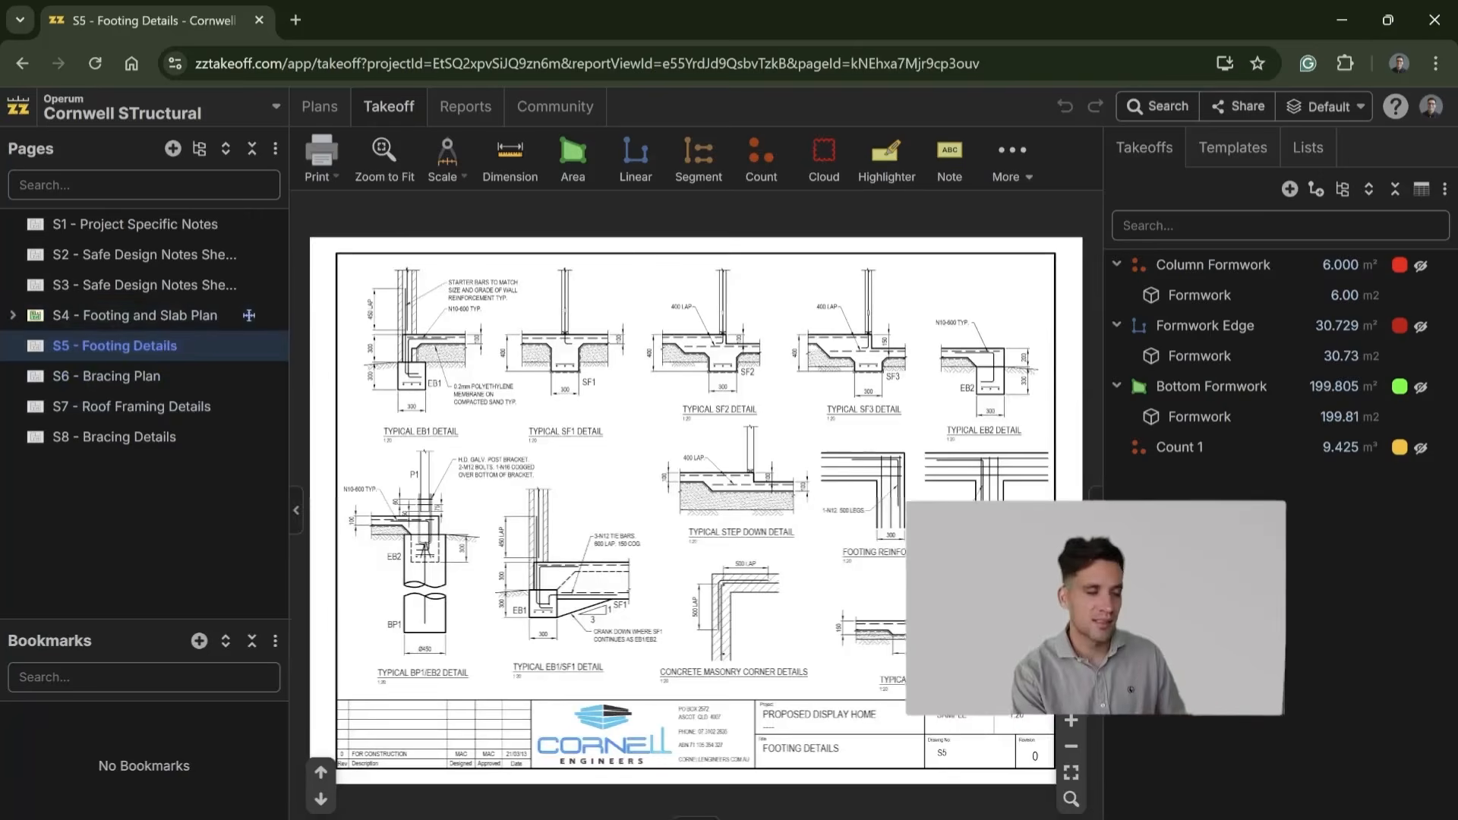
pyautogui.click(166, 330)
pyautogui.scroll(1, 680, 449)
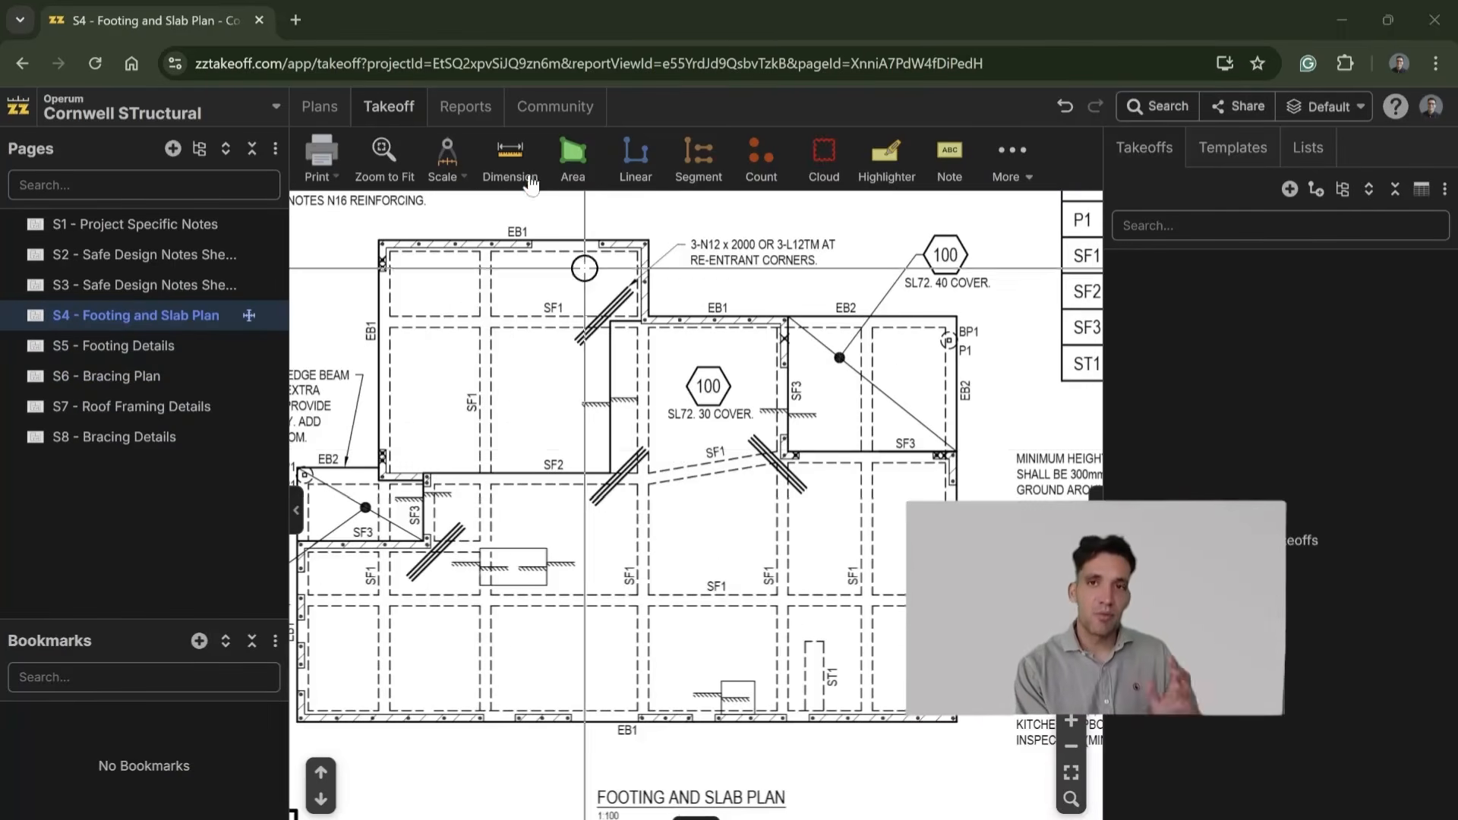
pyautogui.scroll(-2, 594, 301)
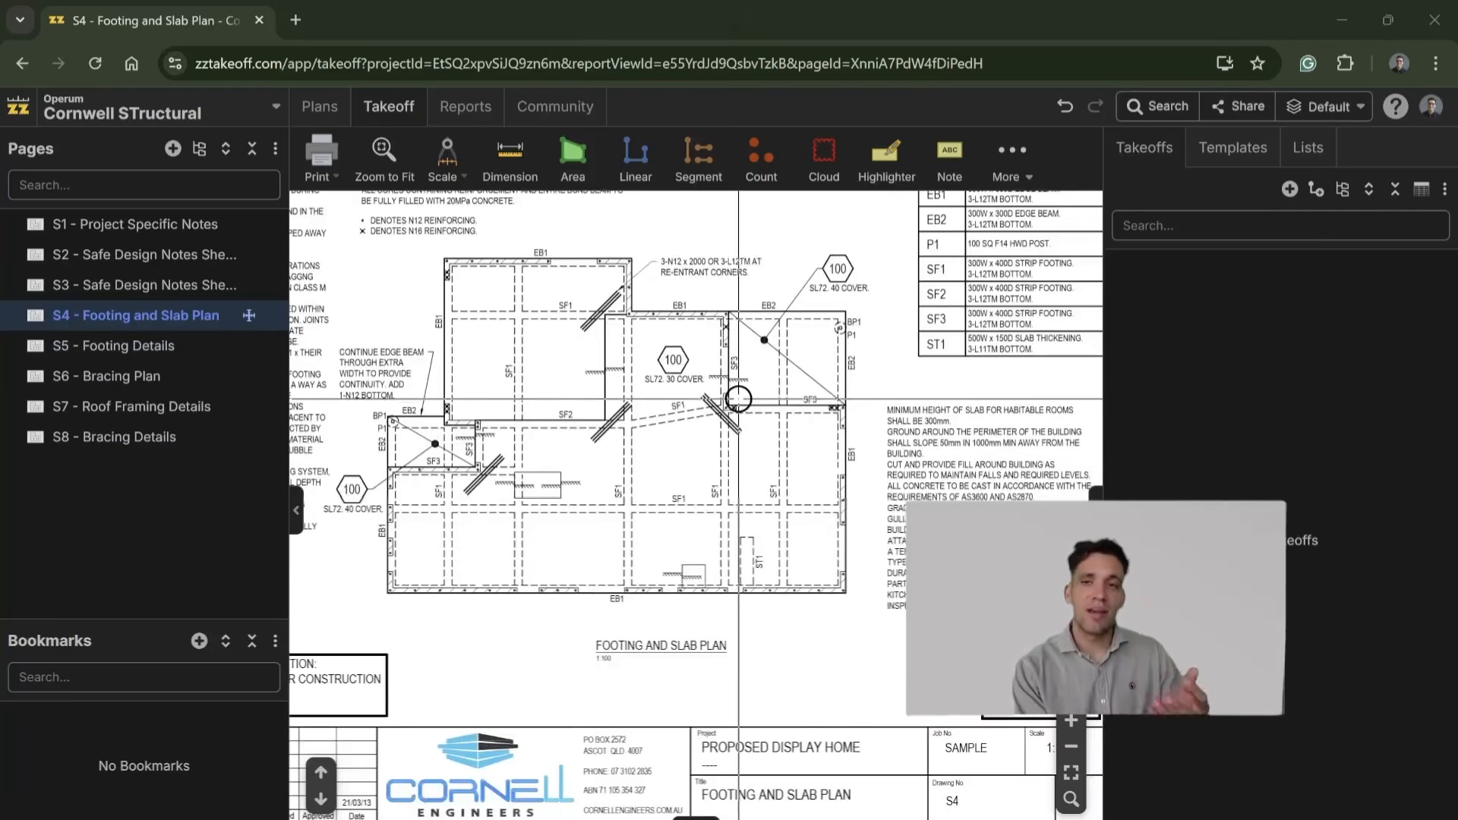
pyautogui.scroll(4, 710, 348)
pyautogui.scroll(-2, 589, 401)
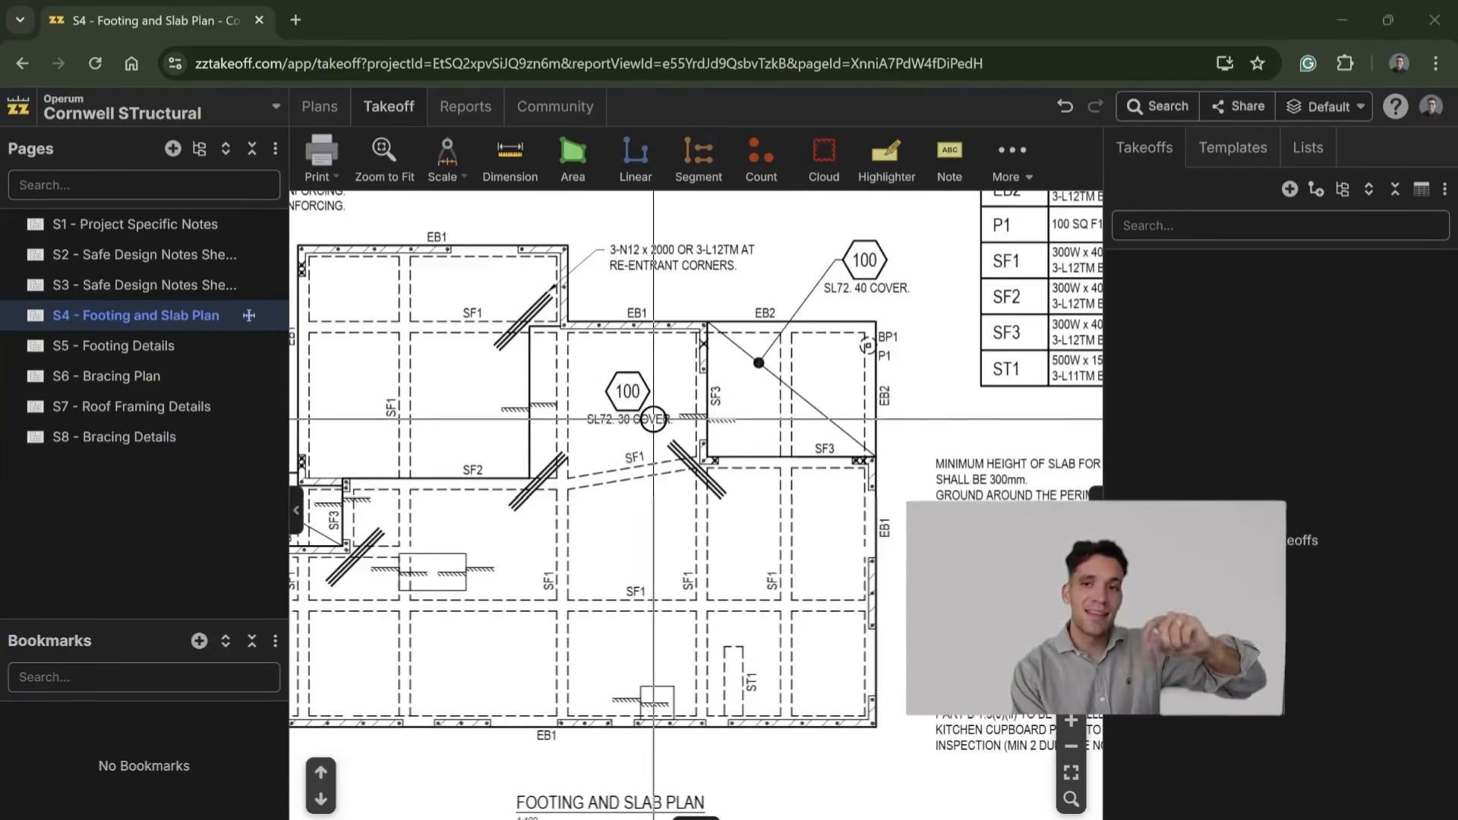
pyautogui.scroll(-1, 648, 426)
pyautogui.moveTo(648, 426); pyautogui.dragTo(762, 367)
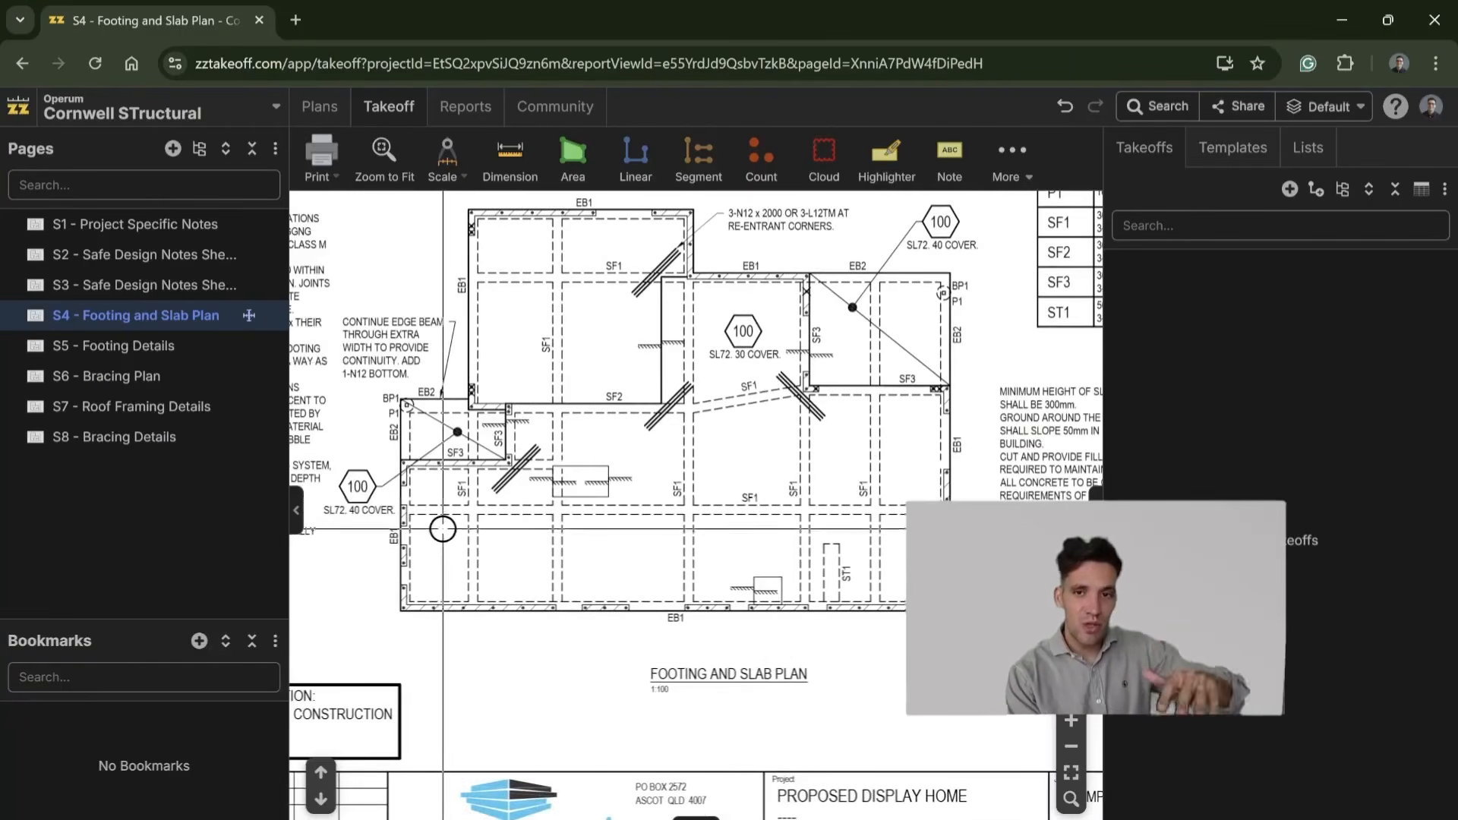
# Step: Examine the typical EB1 and SF1 details on S5, and inspect the slab thickness marks and footings on S4
pyautogui.click(157, 344)
pyautogui.scroll(3, 459, 406)
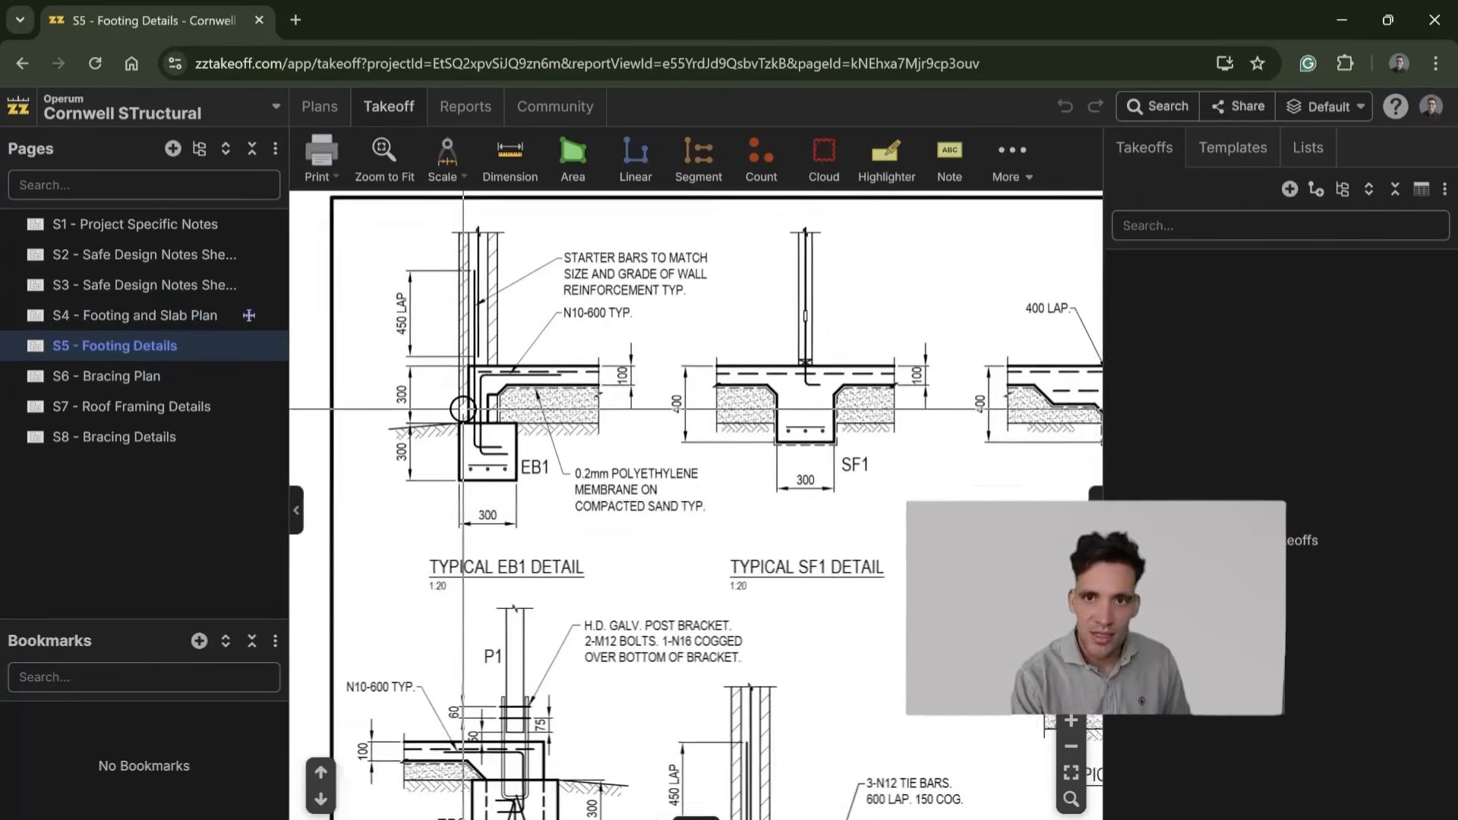
pyautogui.scroll(2, 410, 376)
pyautogui.scroll(-2, 501, 389)
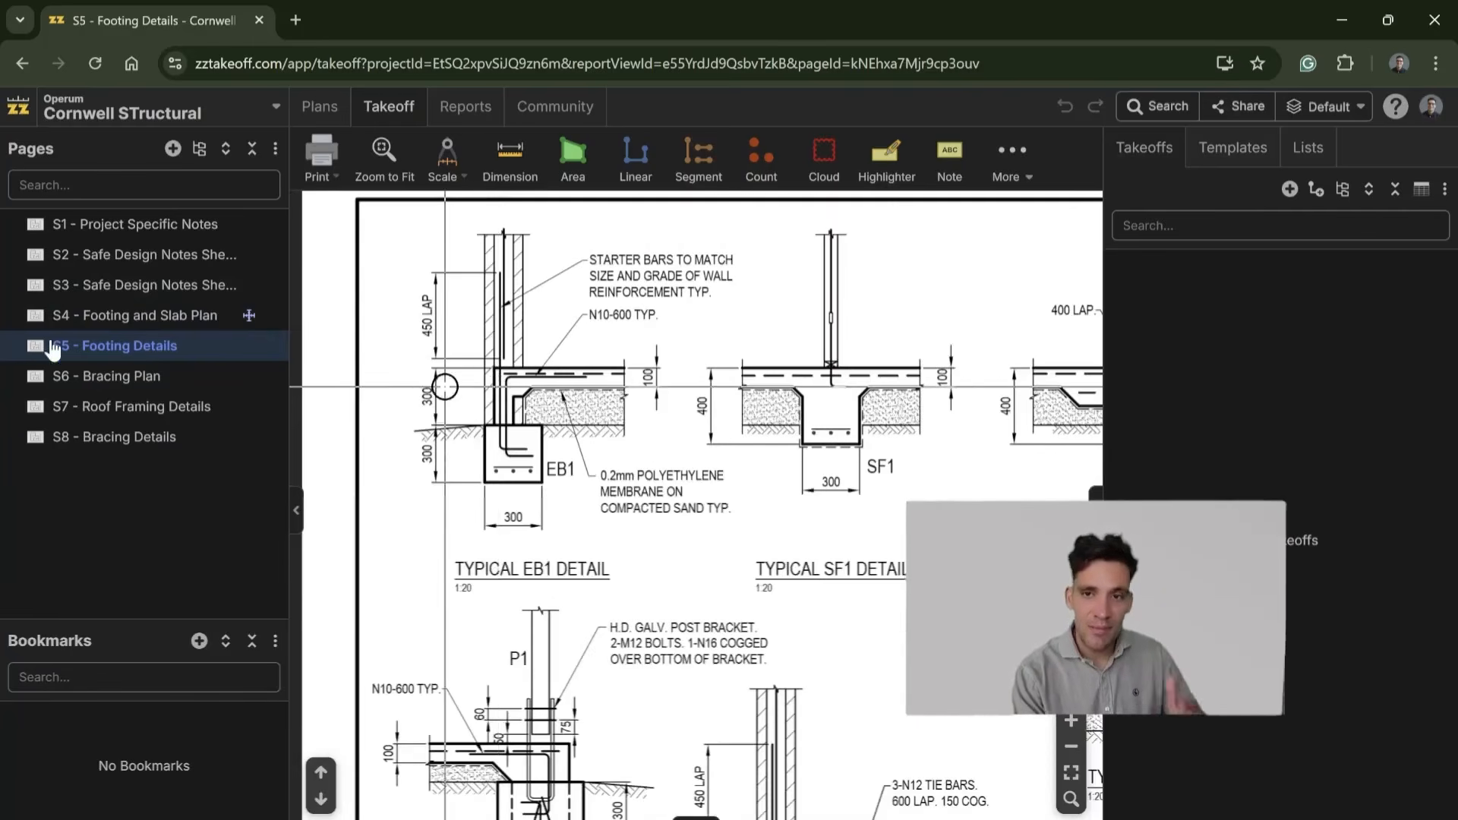
pyautogui.click(133, 286)
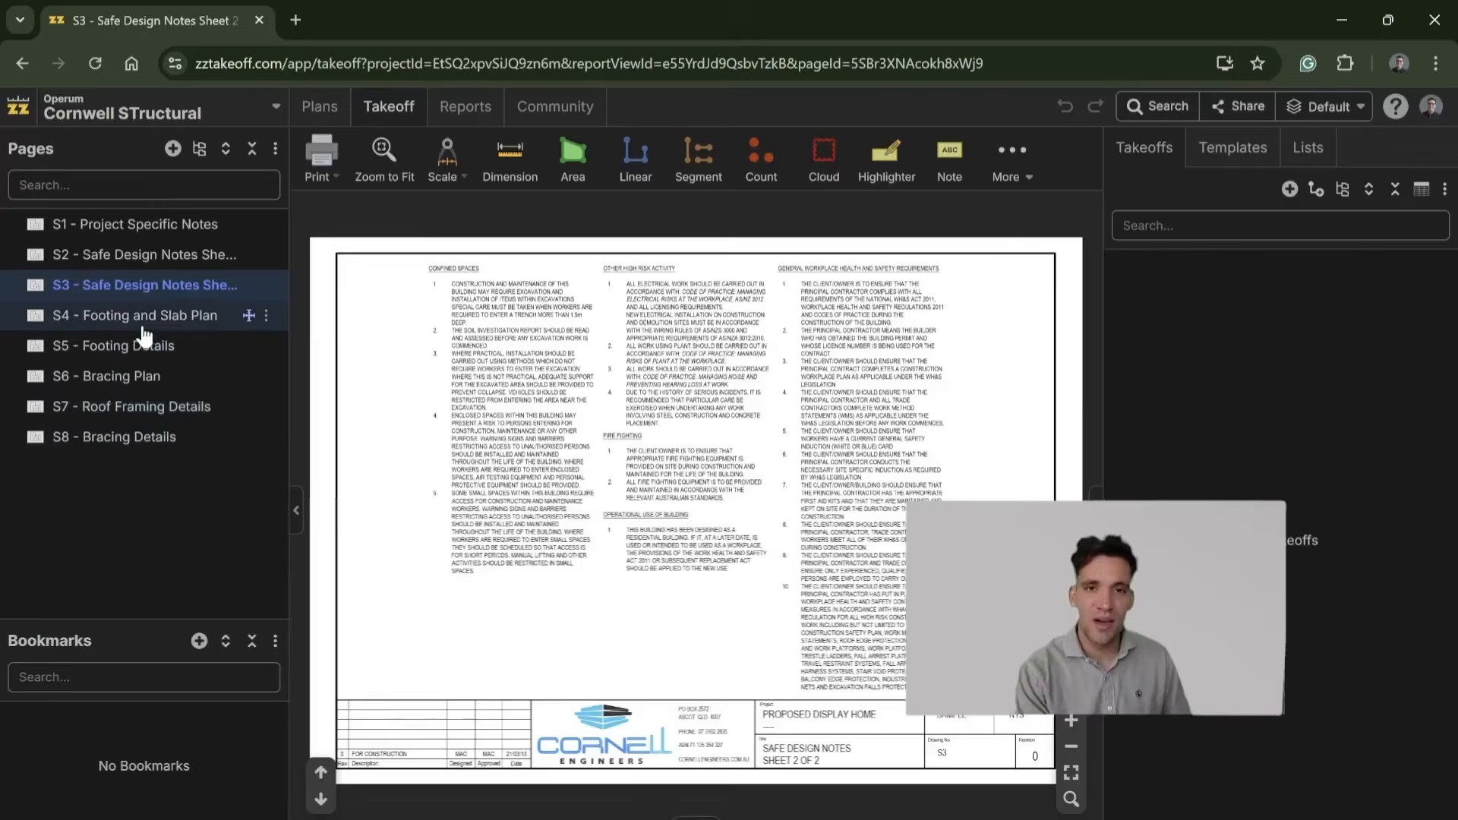
pyautogui.click(143, 323)
pyautogui.scroll(3, 638, 569)
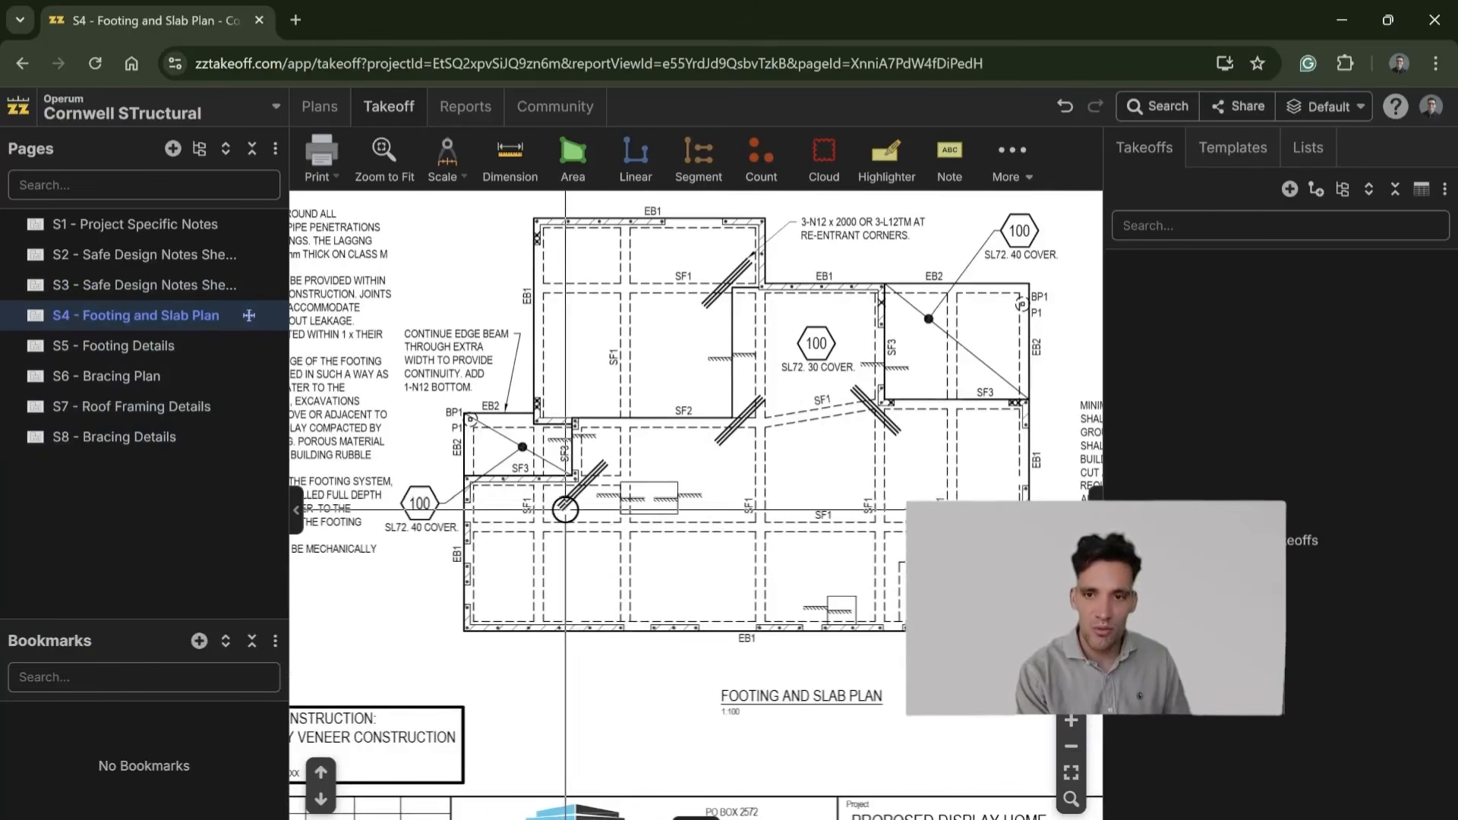
pyautogui.scroll(2, 565, 502)
pyautogui.scroll(1, 567, 565)
pyautogui.scroll(-3, 567, 565)
pyautogui.scroll(4, 608, 562)
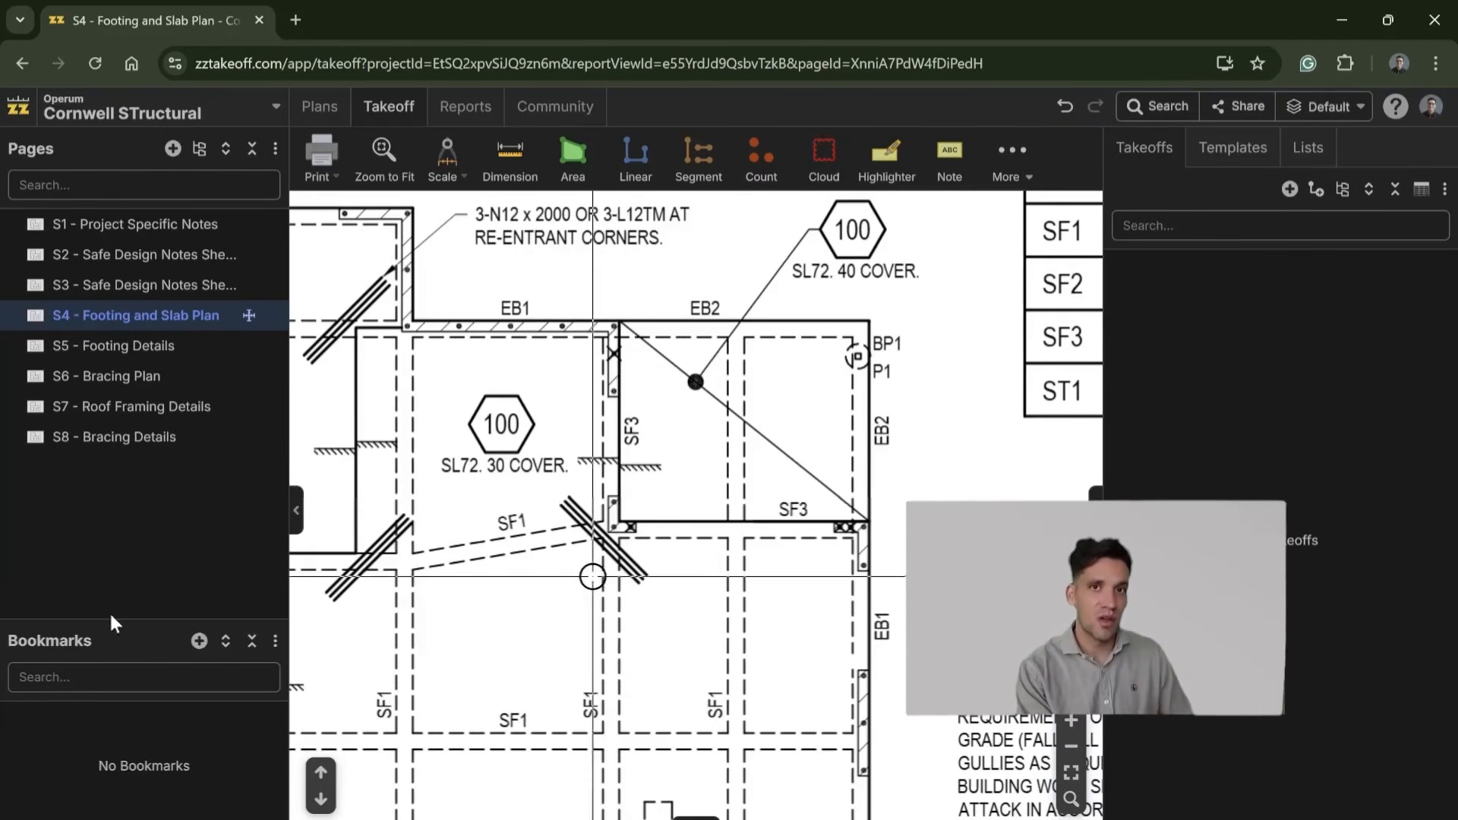
# Step: Set up an area takeoff named Slab Area as Area with Depth, 0.1 m deep, with Volume as its second measurement
pyautogui.click(600, 182)
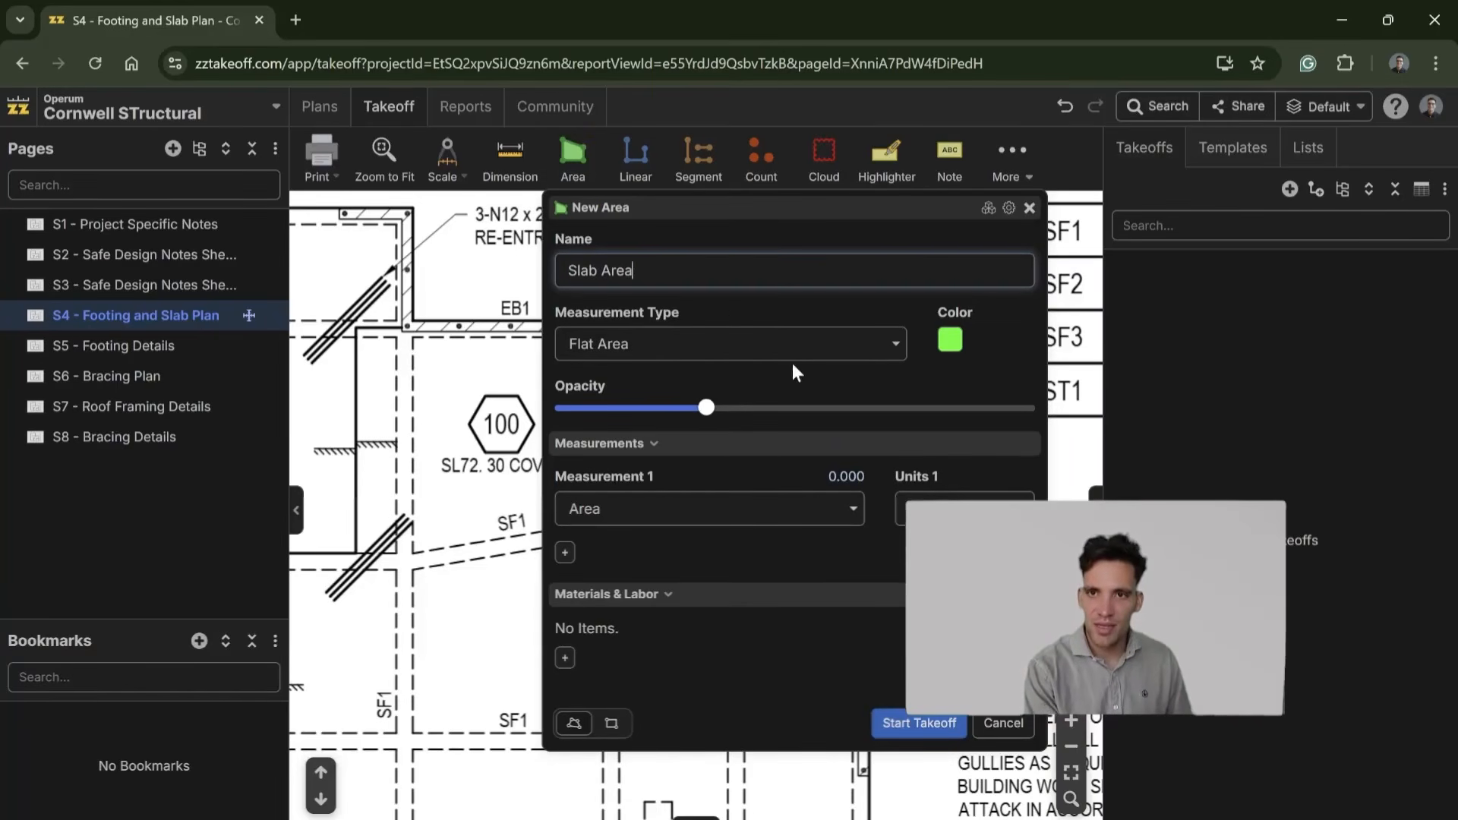
pyautogui.click(564, 552)
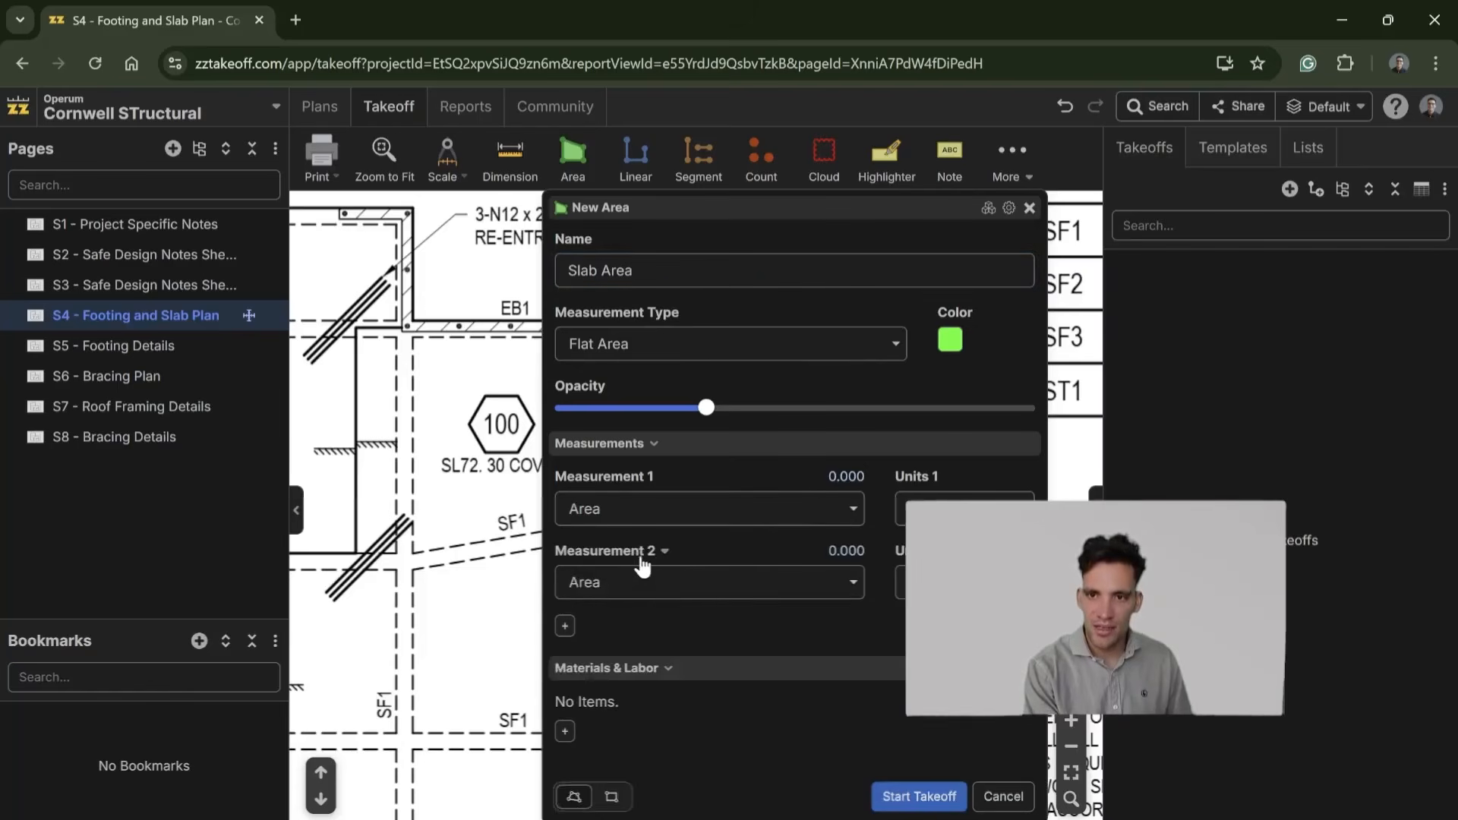
pyautogui.click(690, 585)
pyautogui.scroll(-1, 660, 751)
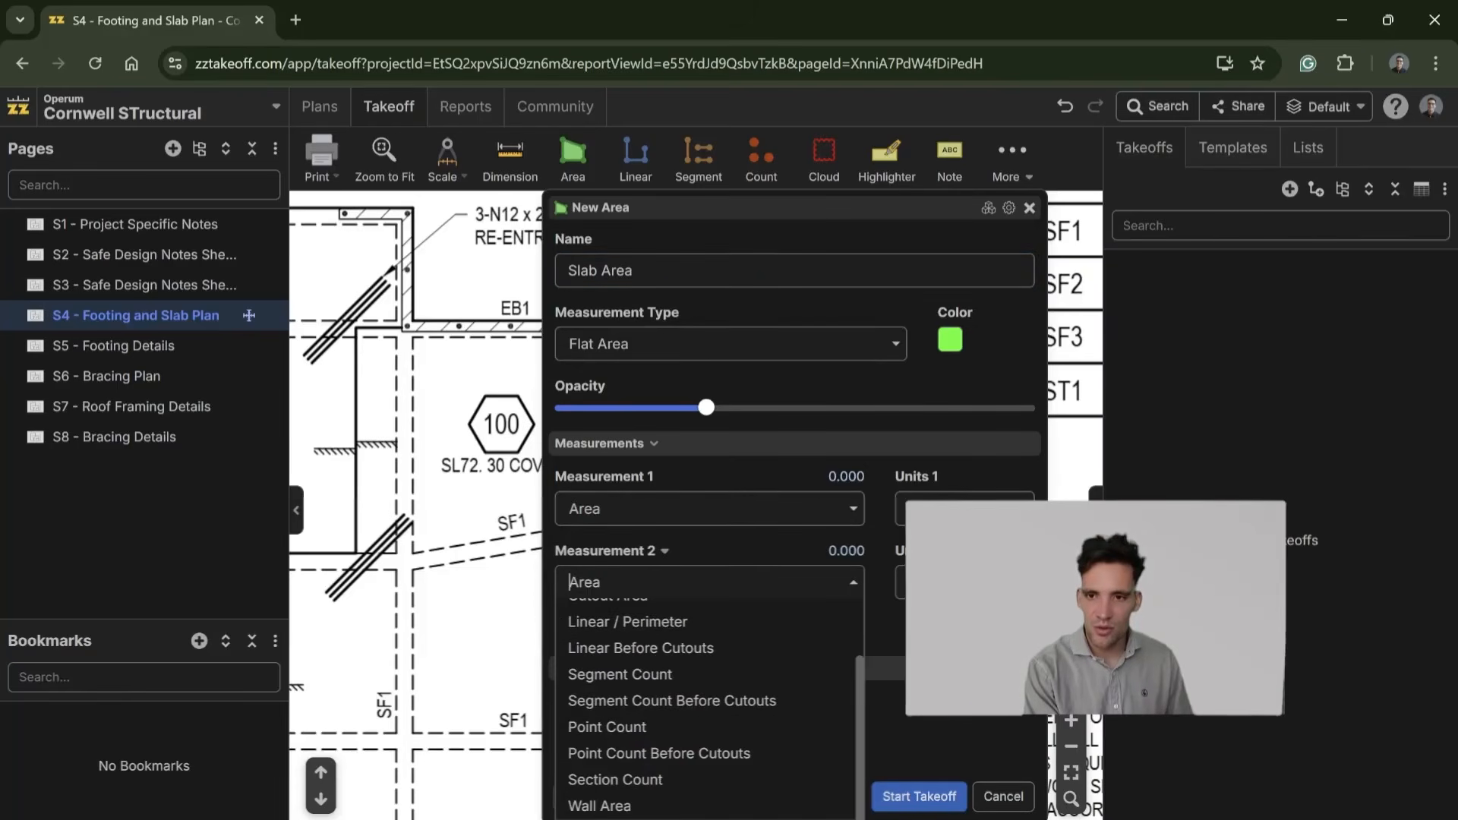
pyautogui.click(658, 818)
pyautogui.click(738, 351)
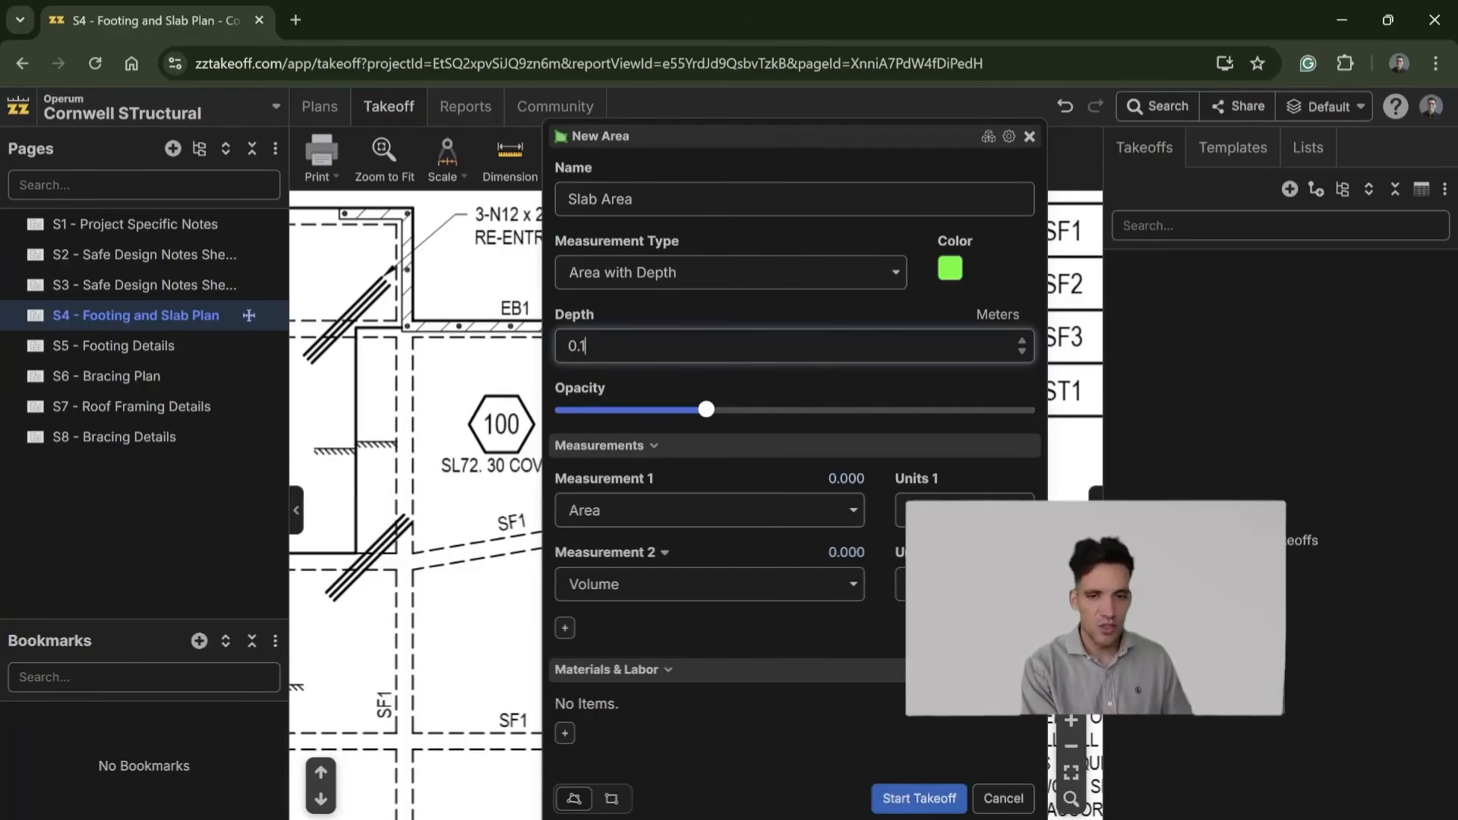
pyautogui.click(892, 805)
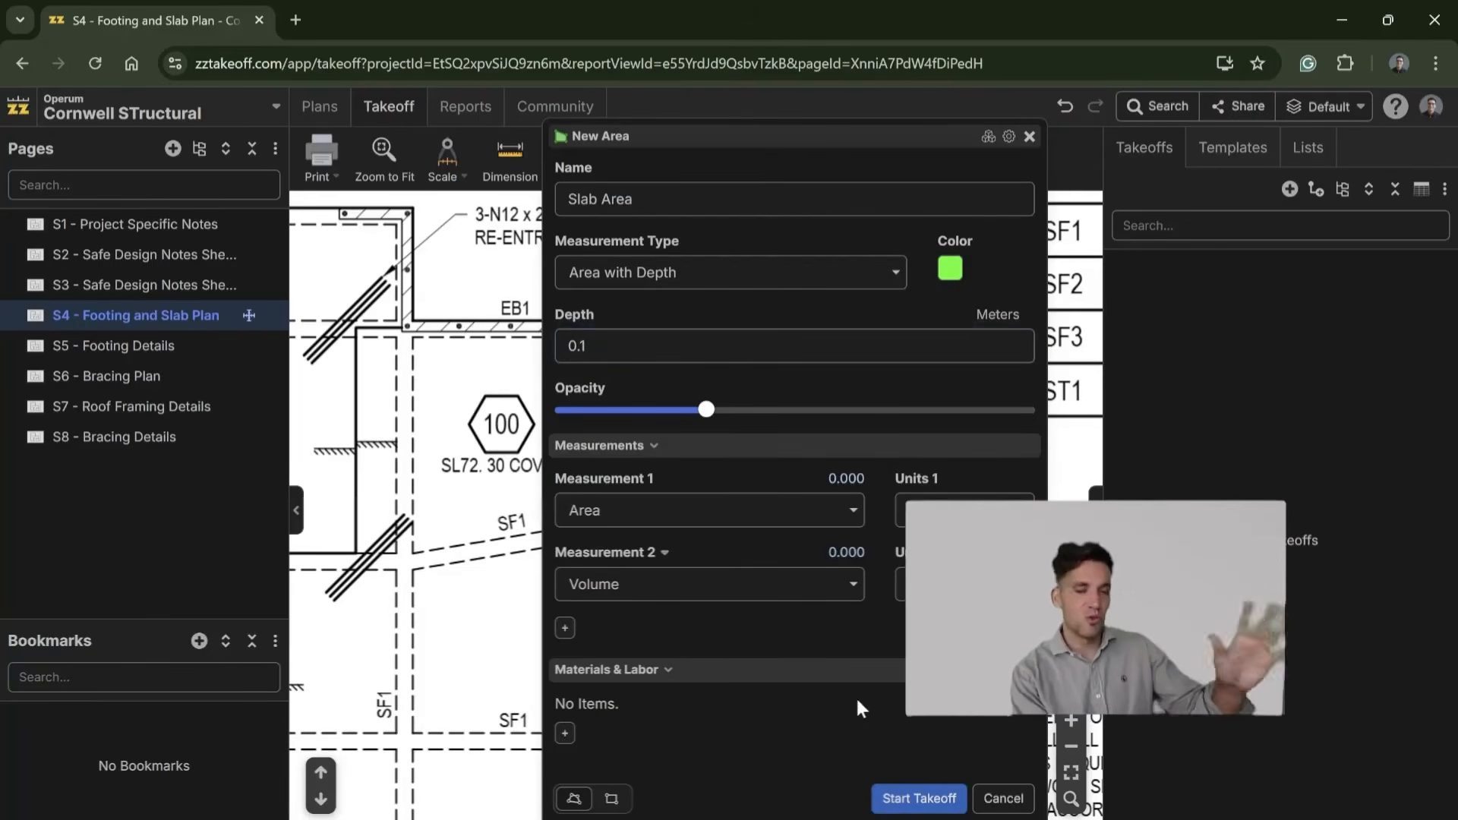
# Step: Add a material item named Concrete to the Slab Area takeoff
pyautogui.click(595, 733)
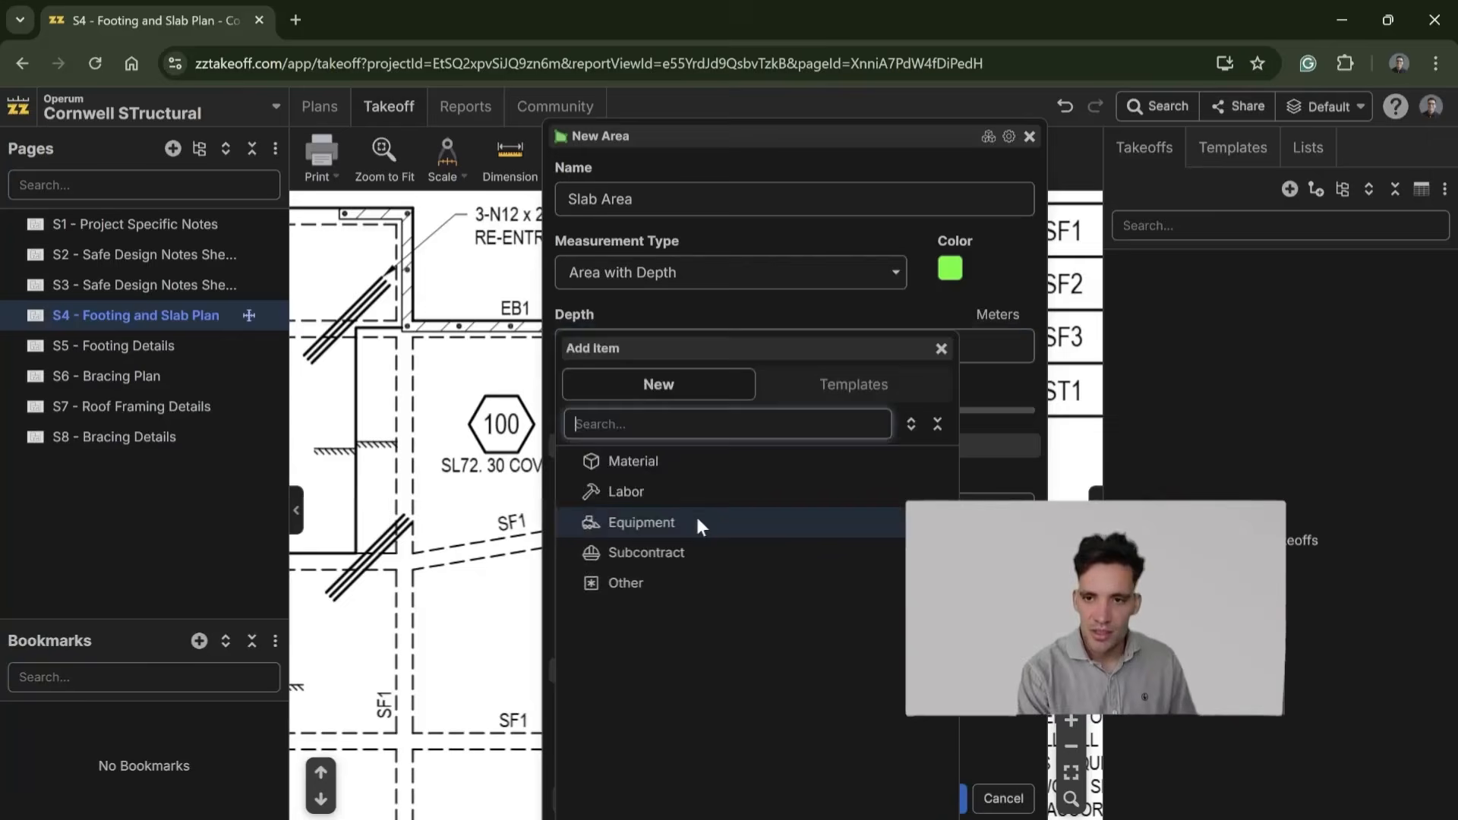
pyautogui.click(683, 460)
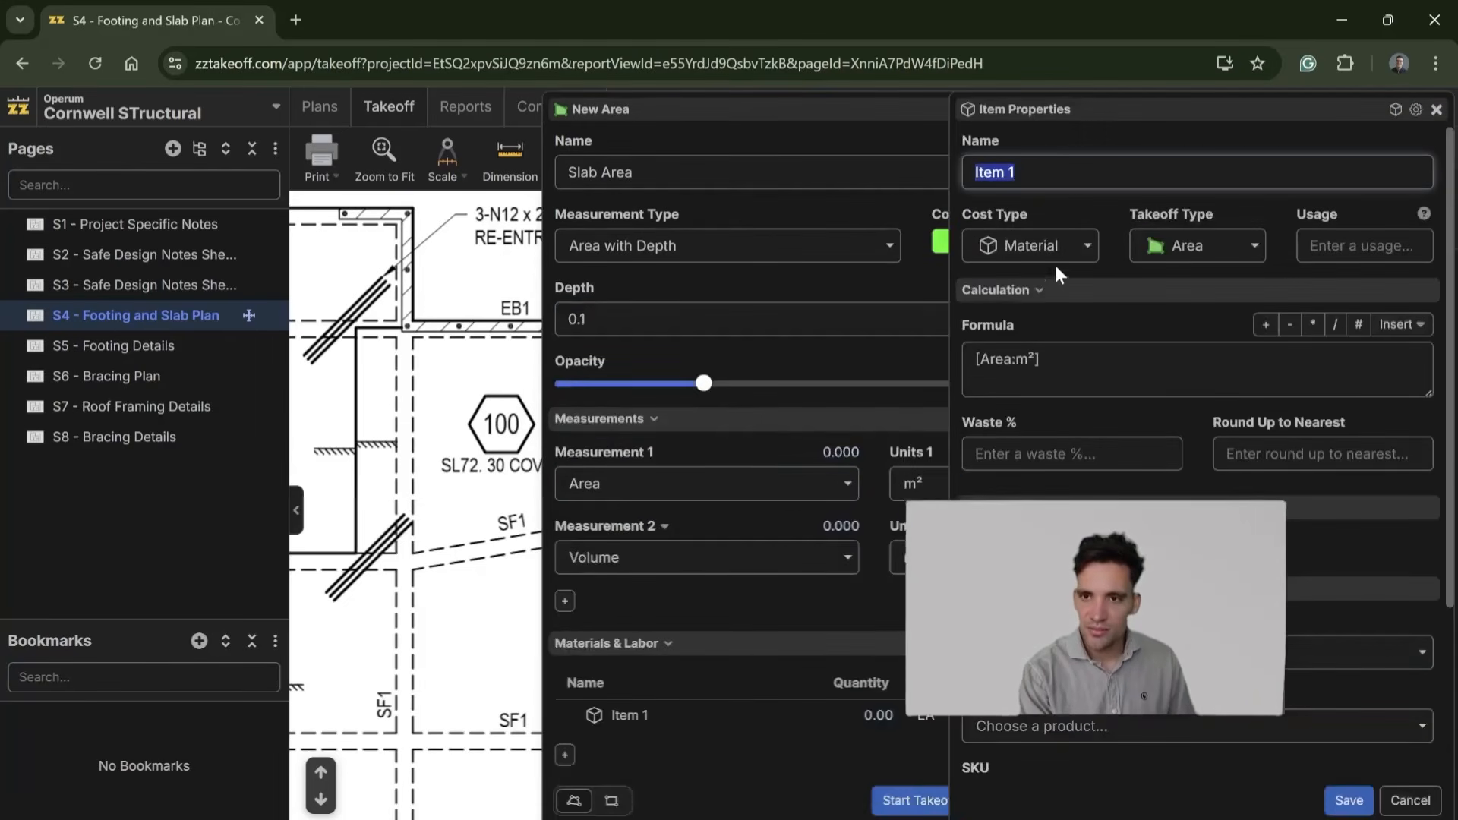
pyautogui.write('te')
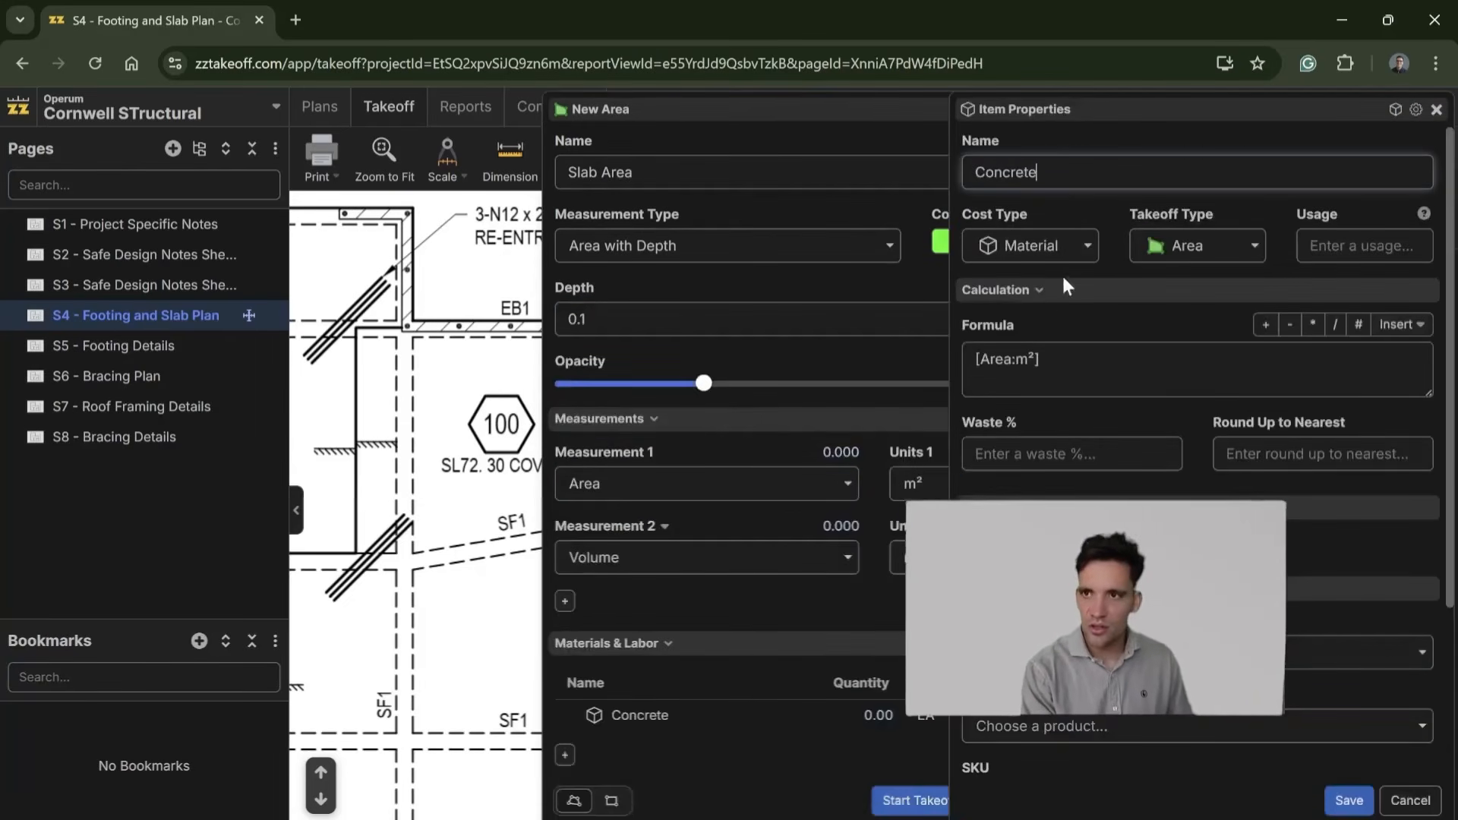
# Step: Replace the Concrete item's formula with the volume in cubic metres, [Volume:m³]
pyautogui.moveTo(1044, 359); pyautogui.dragTo(941, 353)
pyautogui.press('BackSpace')
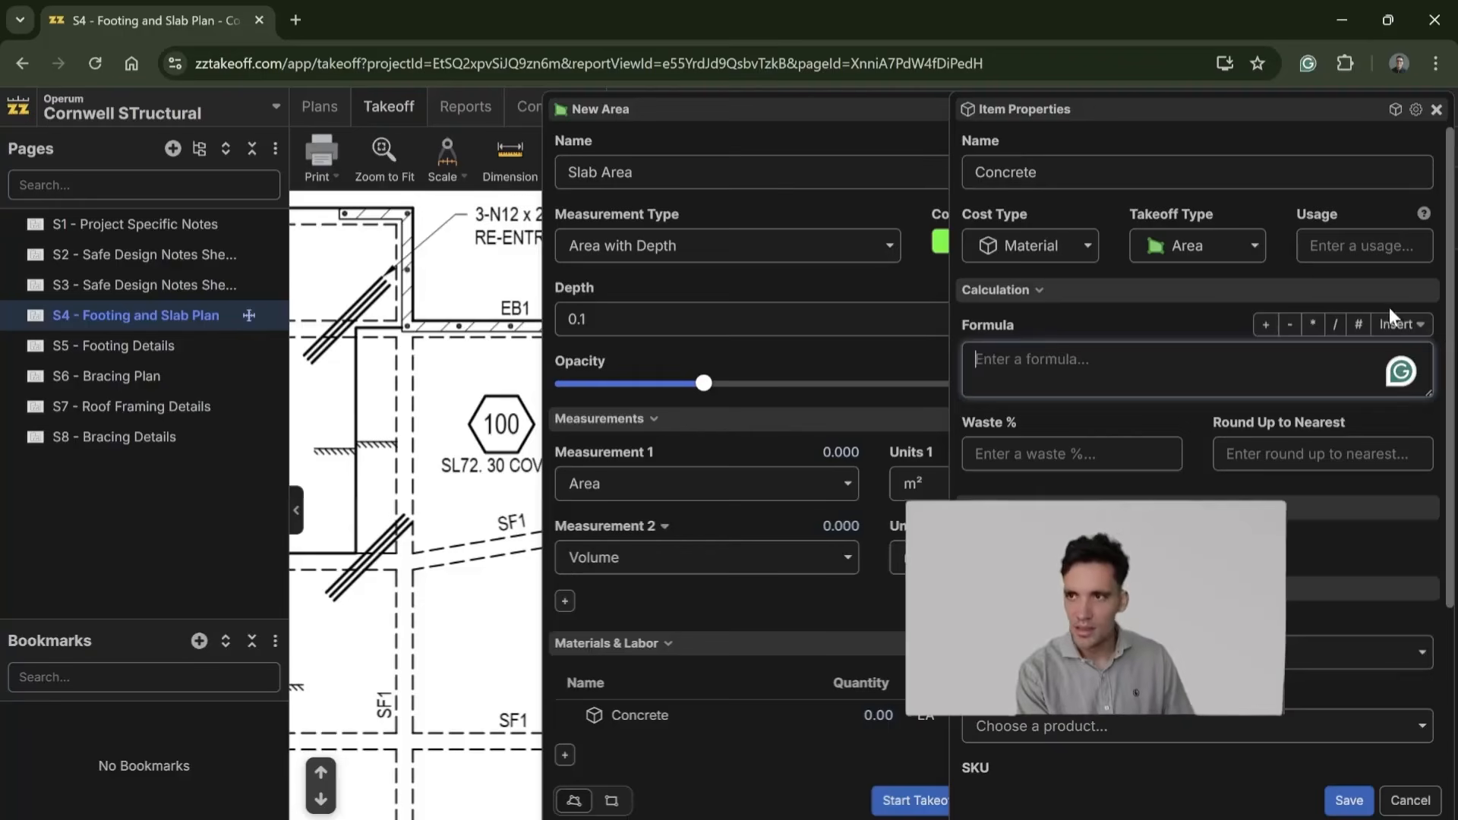
pyautogui.click(1405, 325)
pyautogui.moveTo(1338, 720)
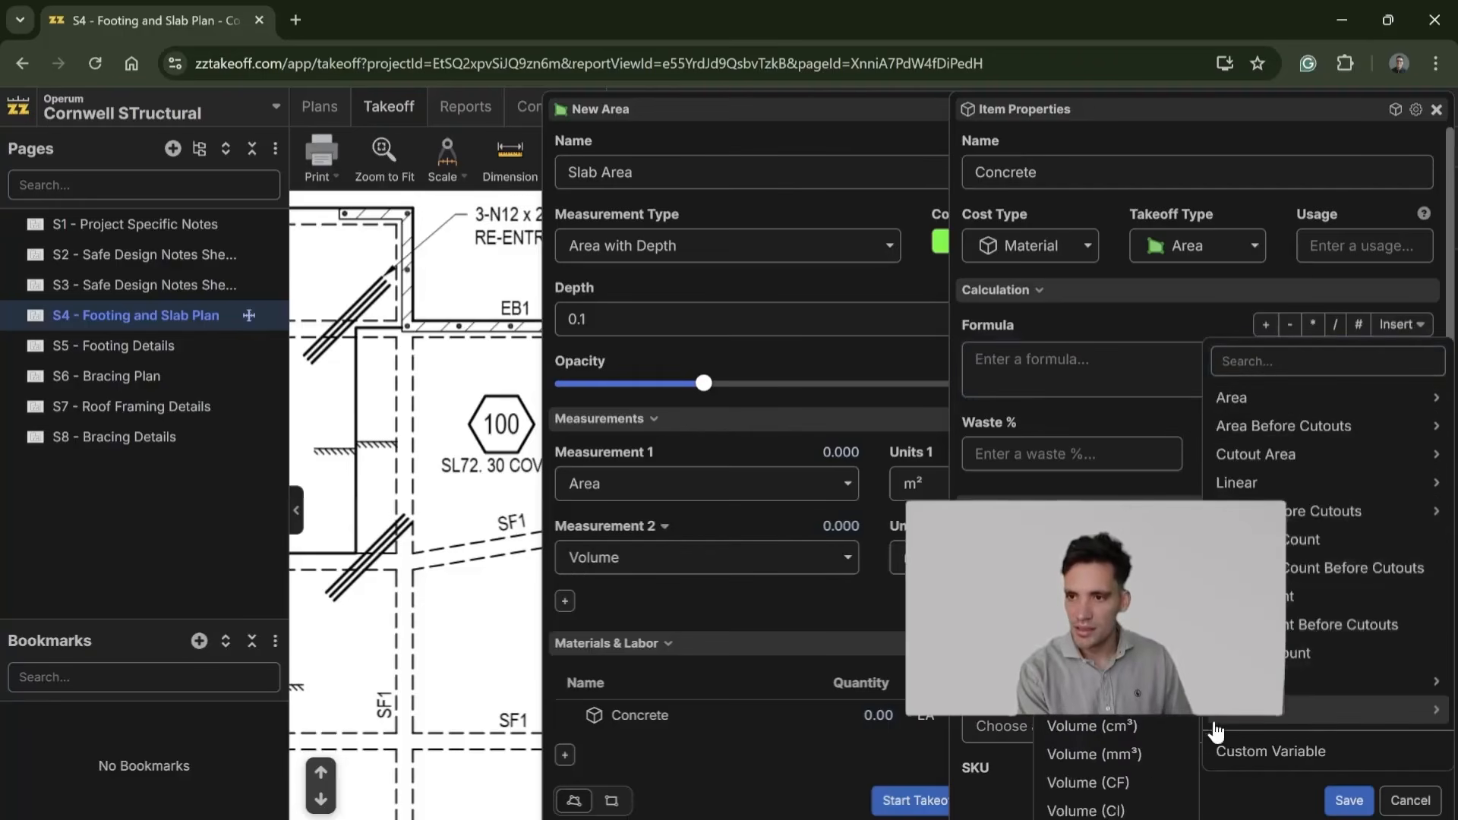
pyautogui.click(1094, 698)
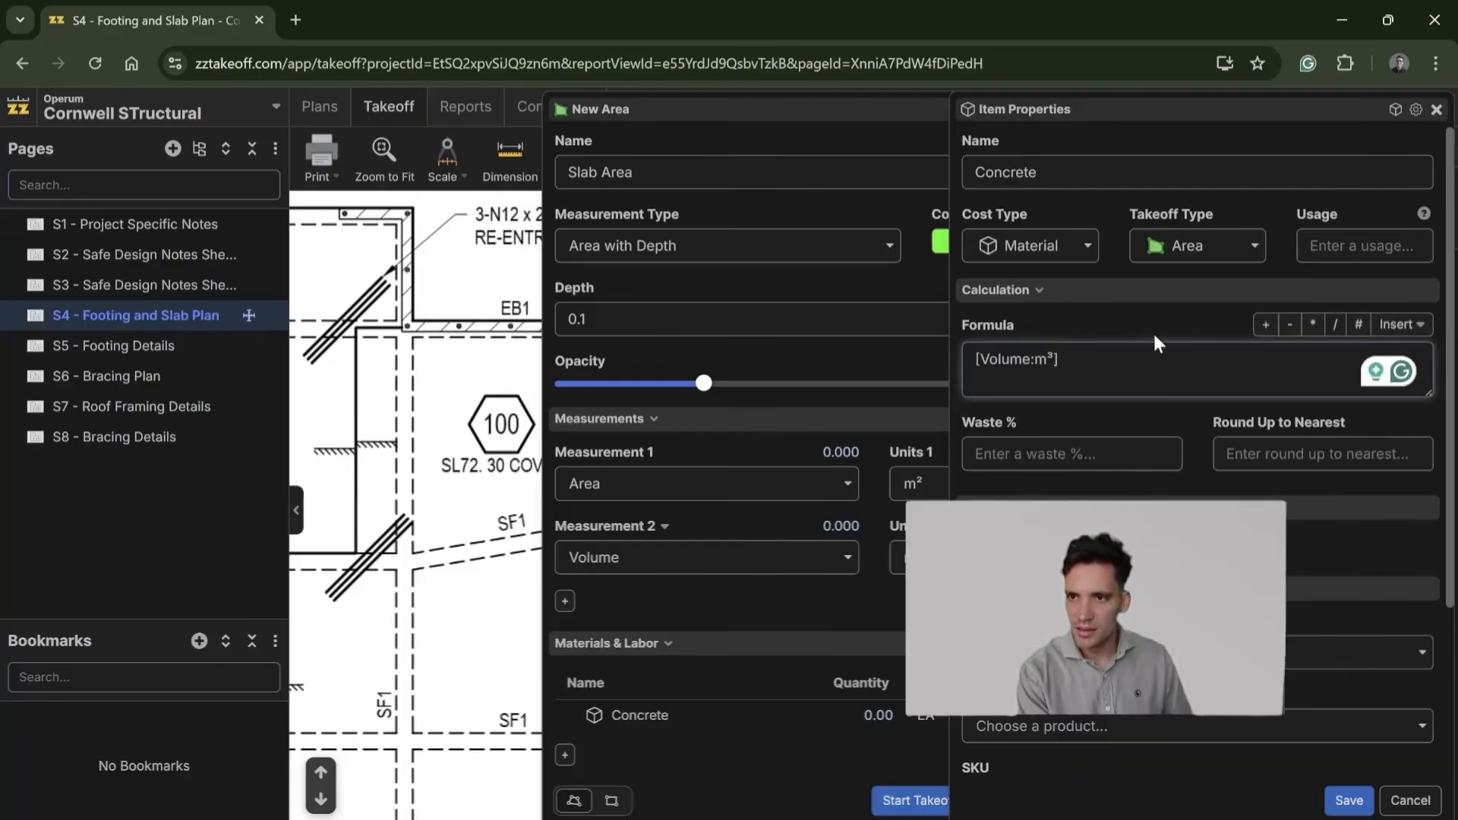
# Step: Give the Concrete item 5% waste and m3 units, and save it
pyautogui.scroll(-3, 1102, 334)
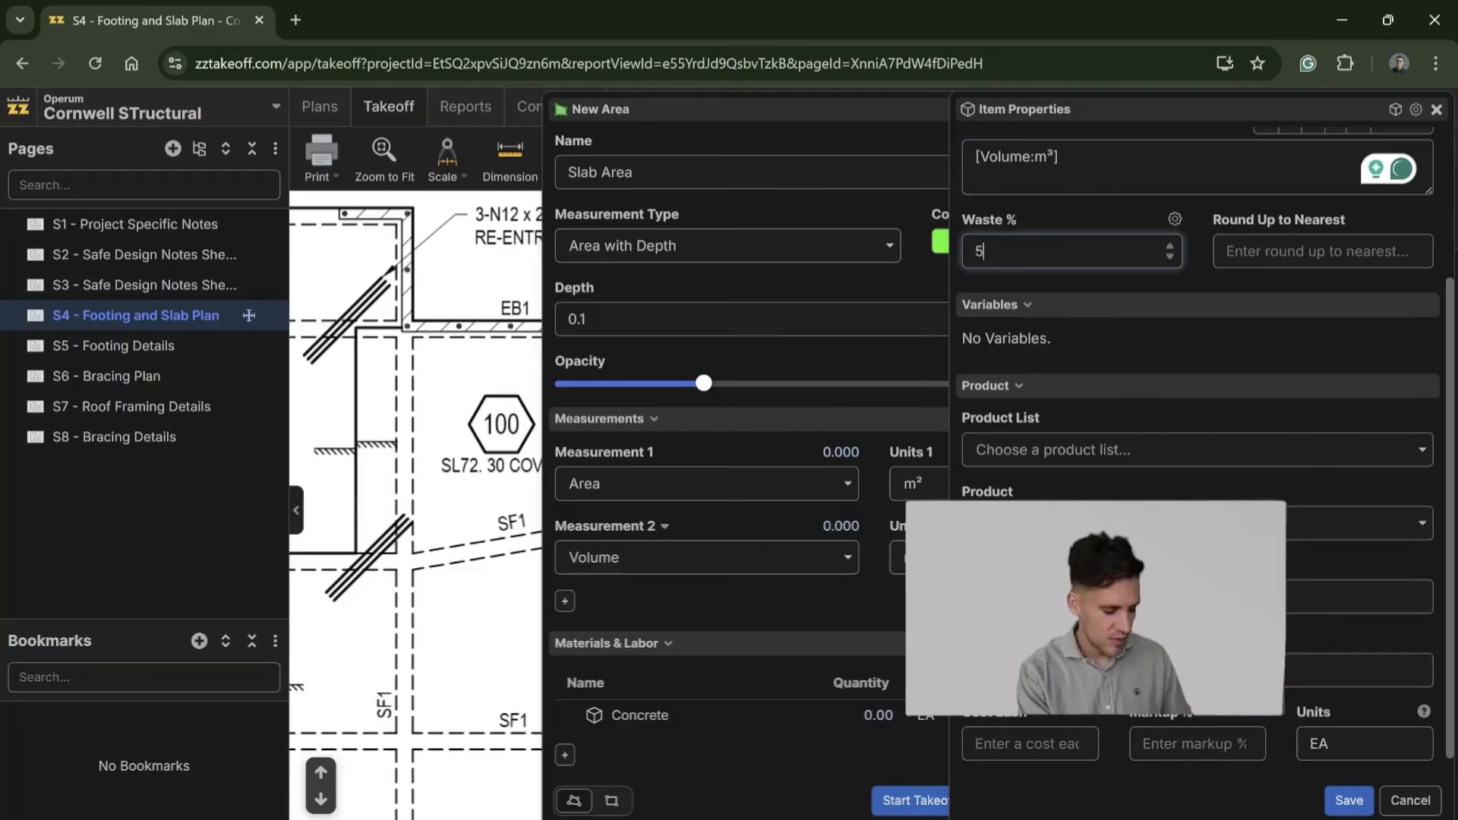
pyautogui.scroll(-1, 1143, 338)
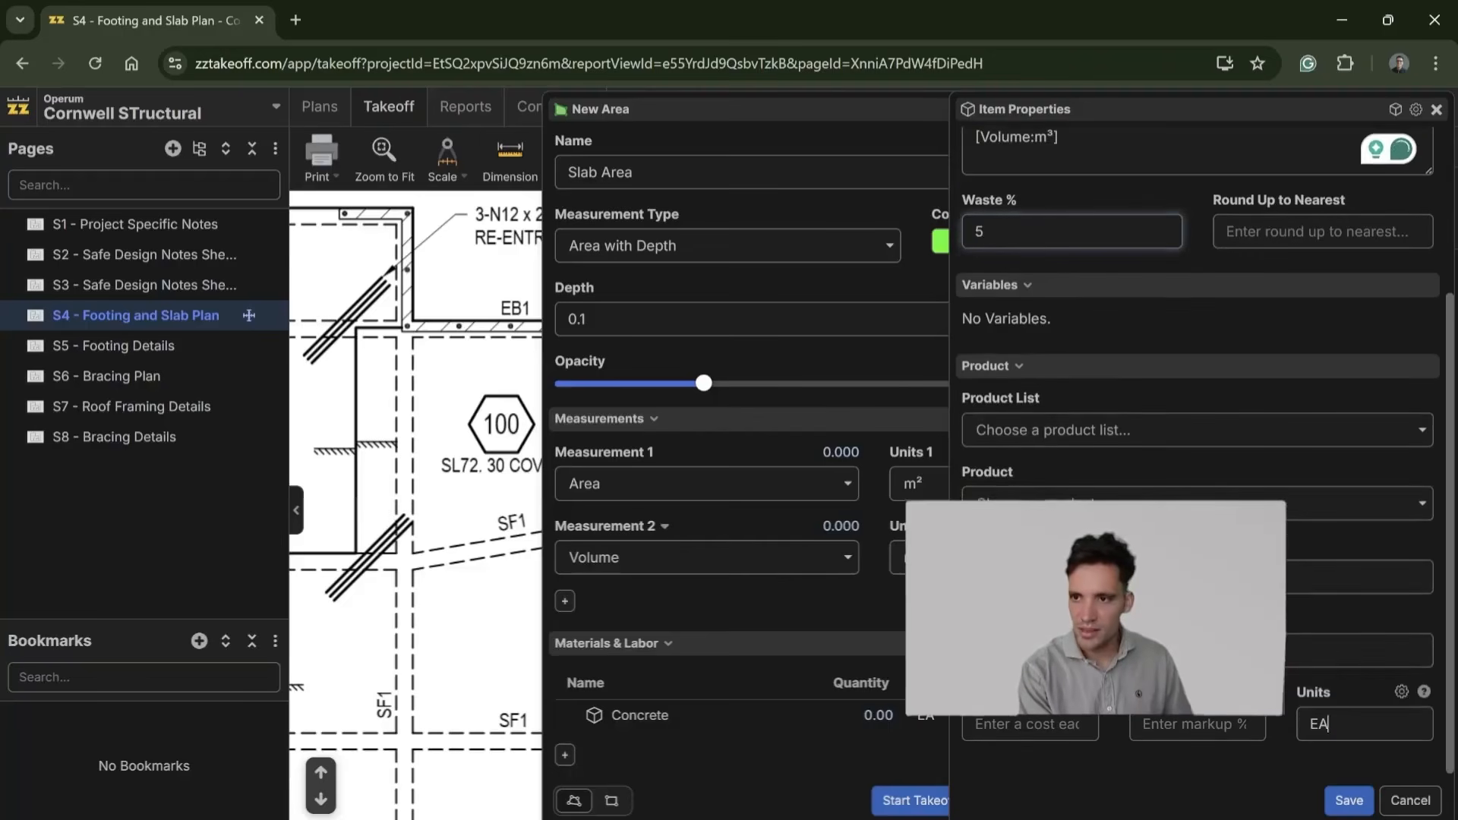
pyautogui.press('BackSpace')
pyautogui.press('BackSpace')
pyautogui.write('m3')
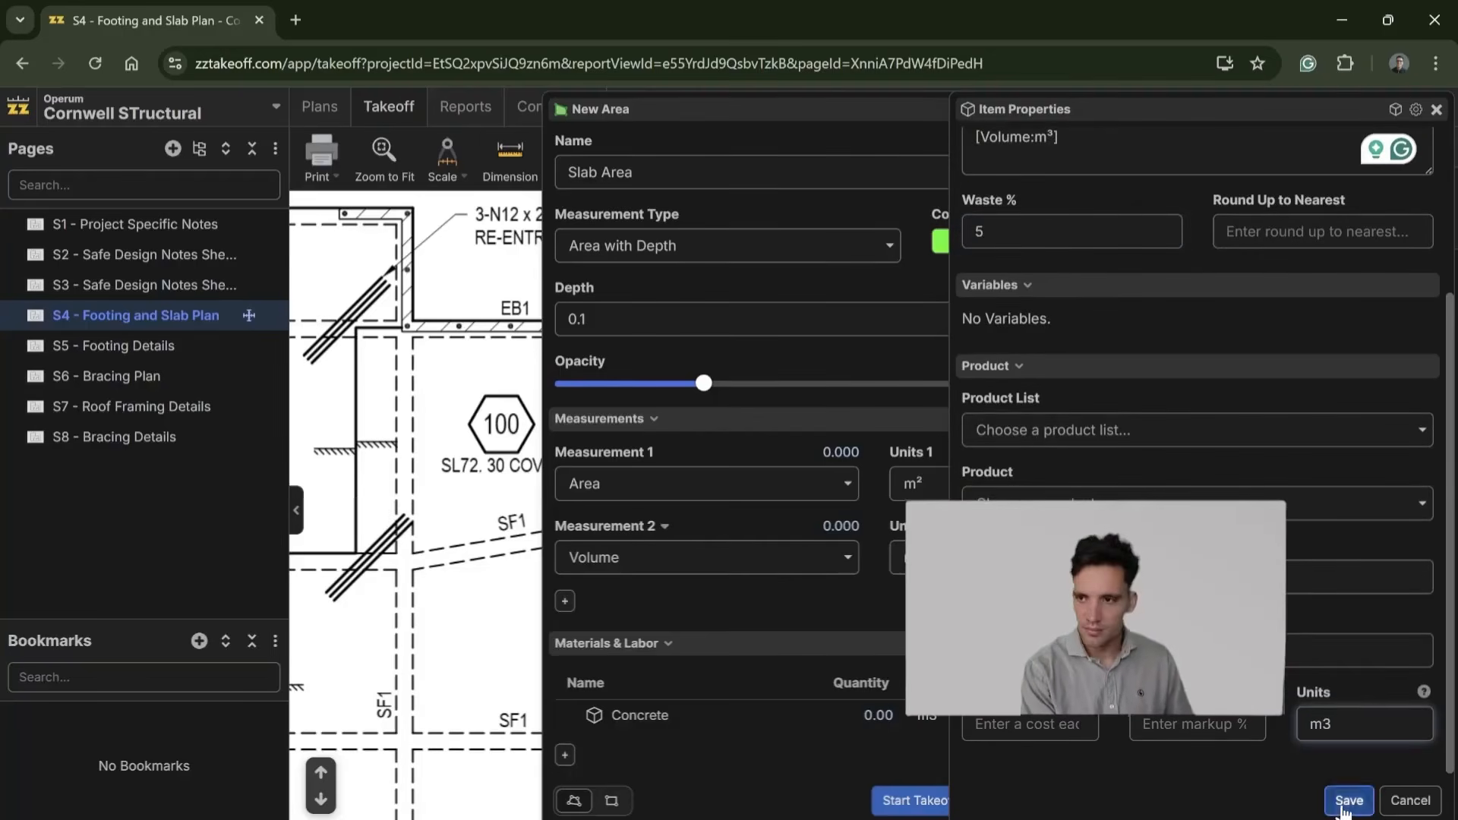
pyautogui.click(1342, 802)
# Step: Add a material item named SL72 Mesh to the Slab Area takeoff, keeping the [Area:m²] formula, with 5% waste and m2 units
pyautogui.click(564, 755)
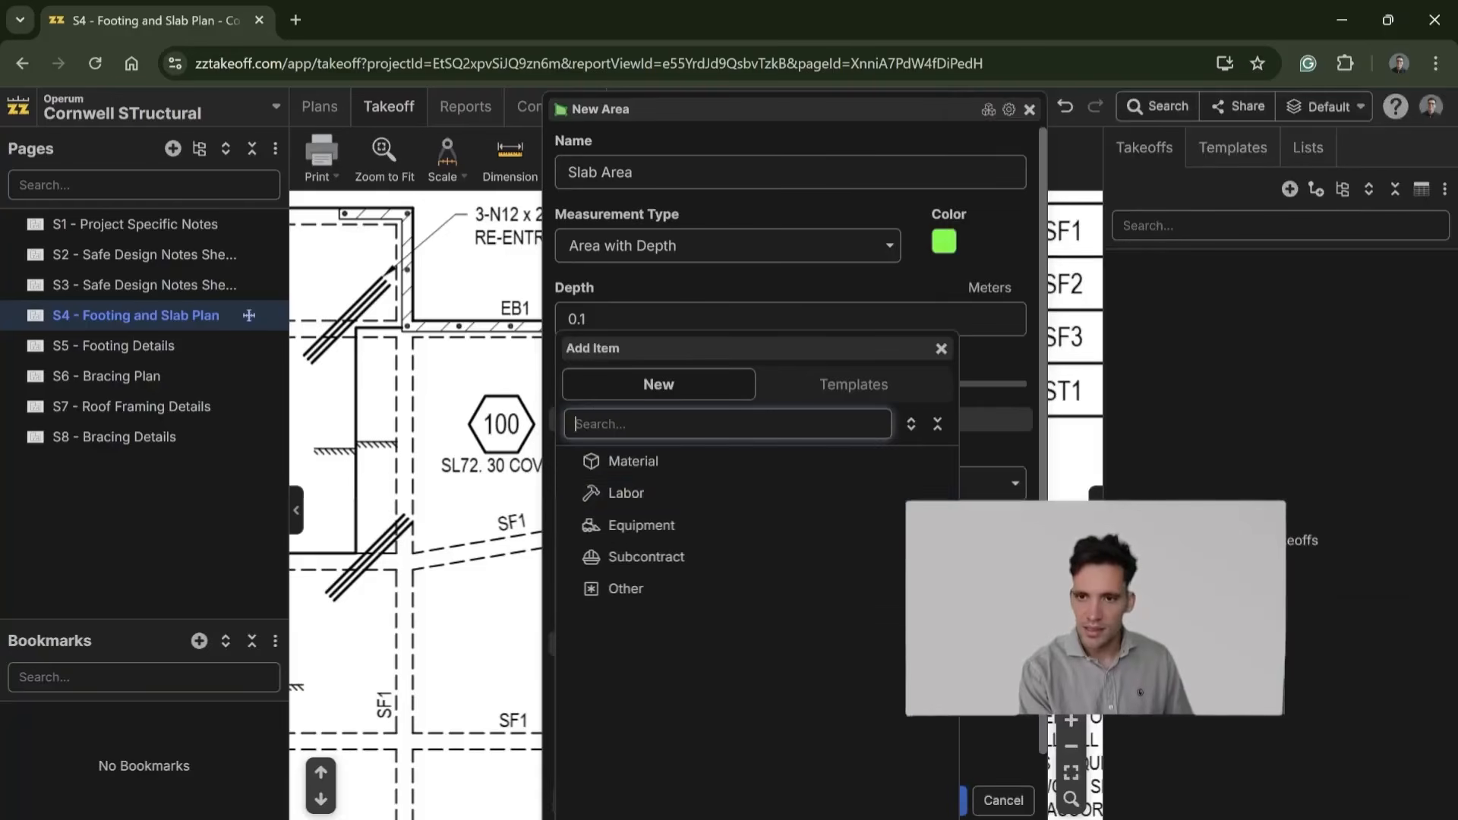
pyautogui.click(696, 461)
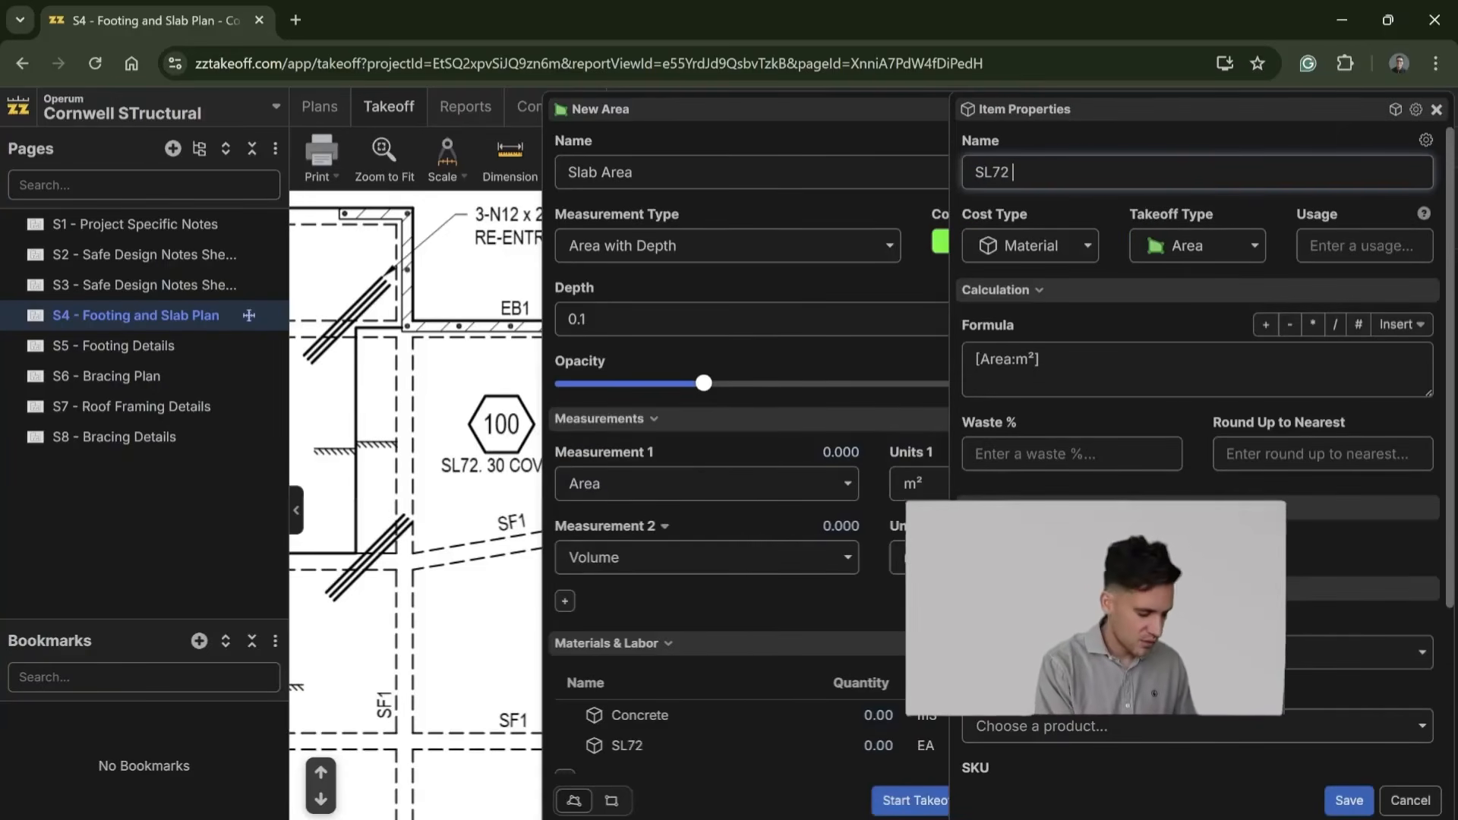
pyautogui.click(1231, 372)
pyautogui.click(1086, 456)
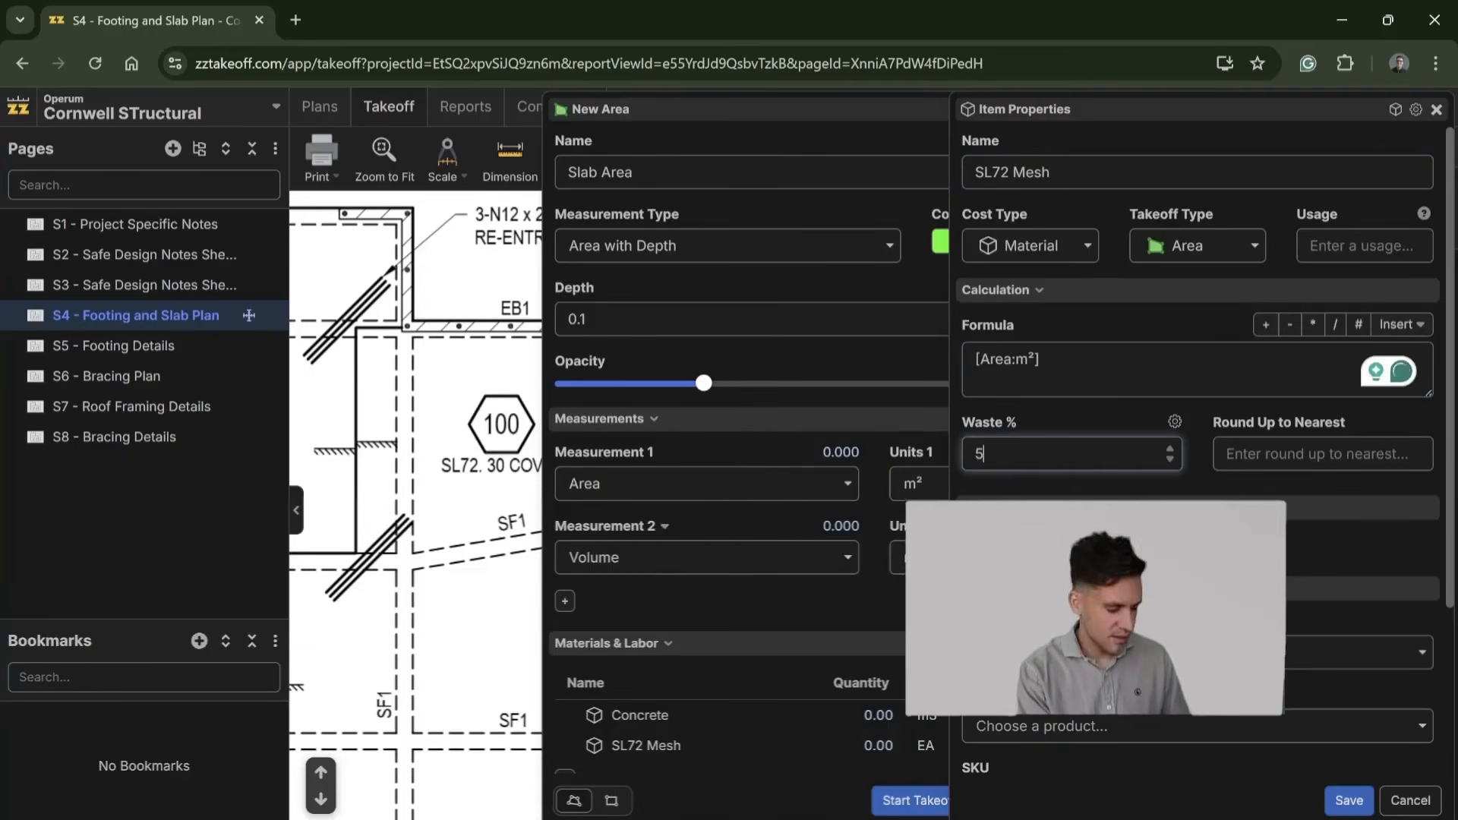
pyautogui.scroll(-3, 1308, 689)
pyautogui.write('m2')
pyautogui.click(1349, 800)
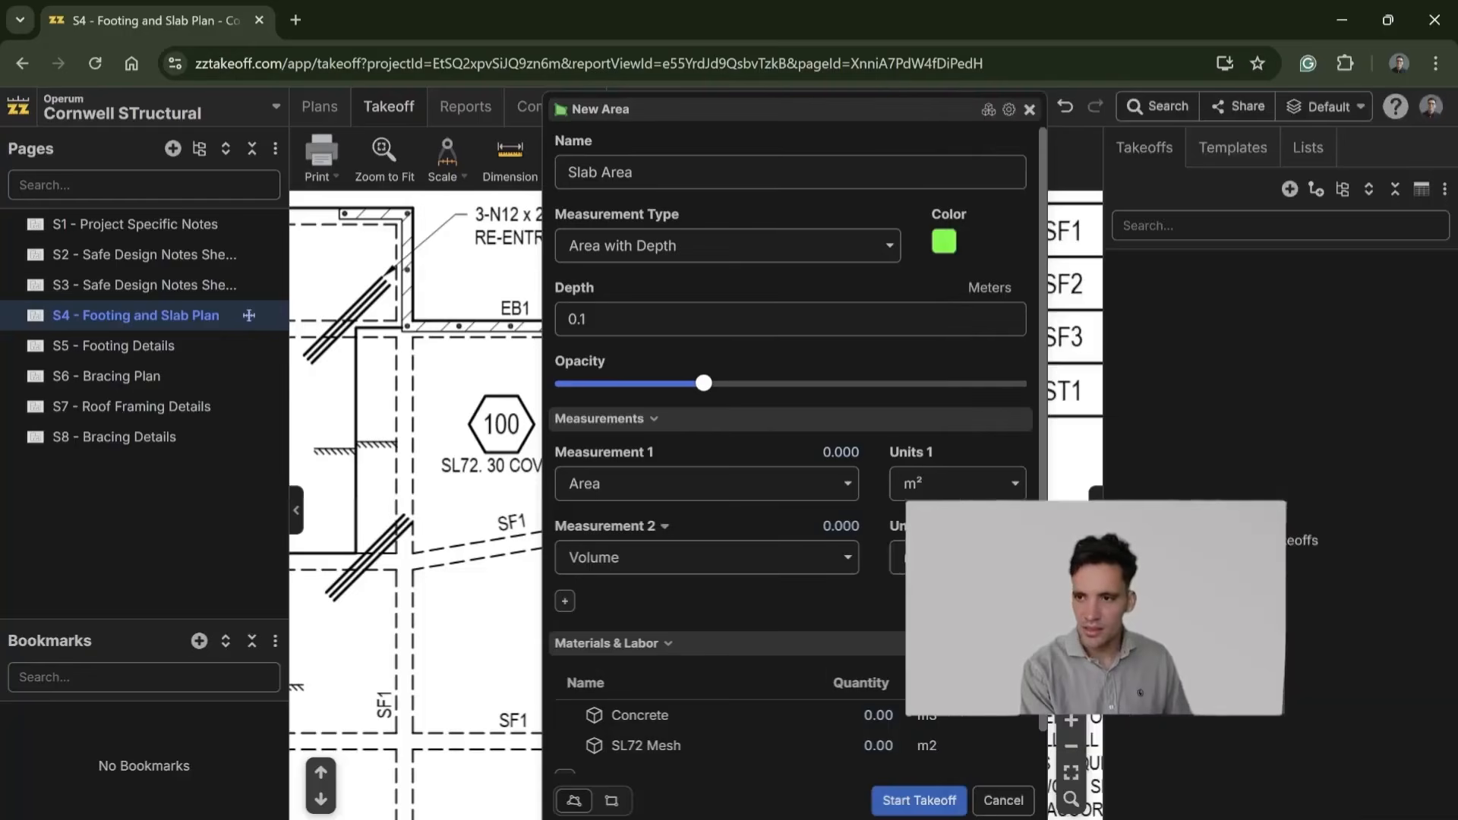
# Step: Start the Slab Area takeoff and trace the full outer slab outline on the S4 footing and slab plan, corner by corner
pyautogui.click(936, 812)
pyautogui.scroll(-3, 733, 510)
pyautogui.moveTo(661, 508); pyautogui.dragTo(838, 460)
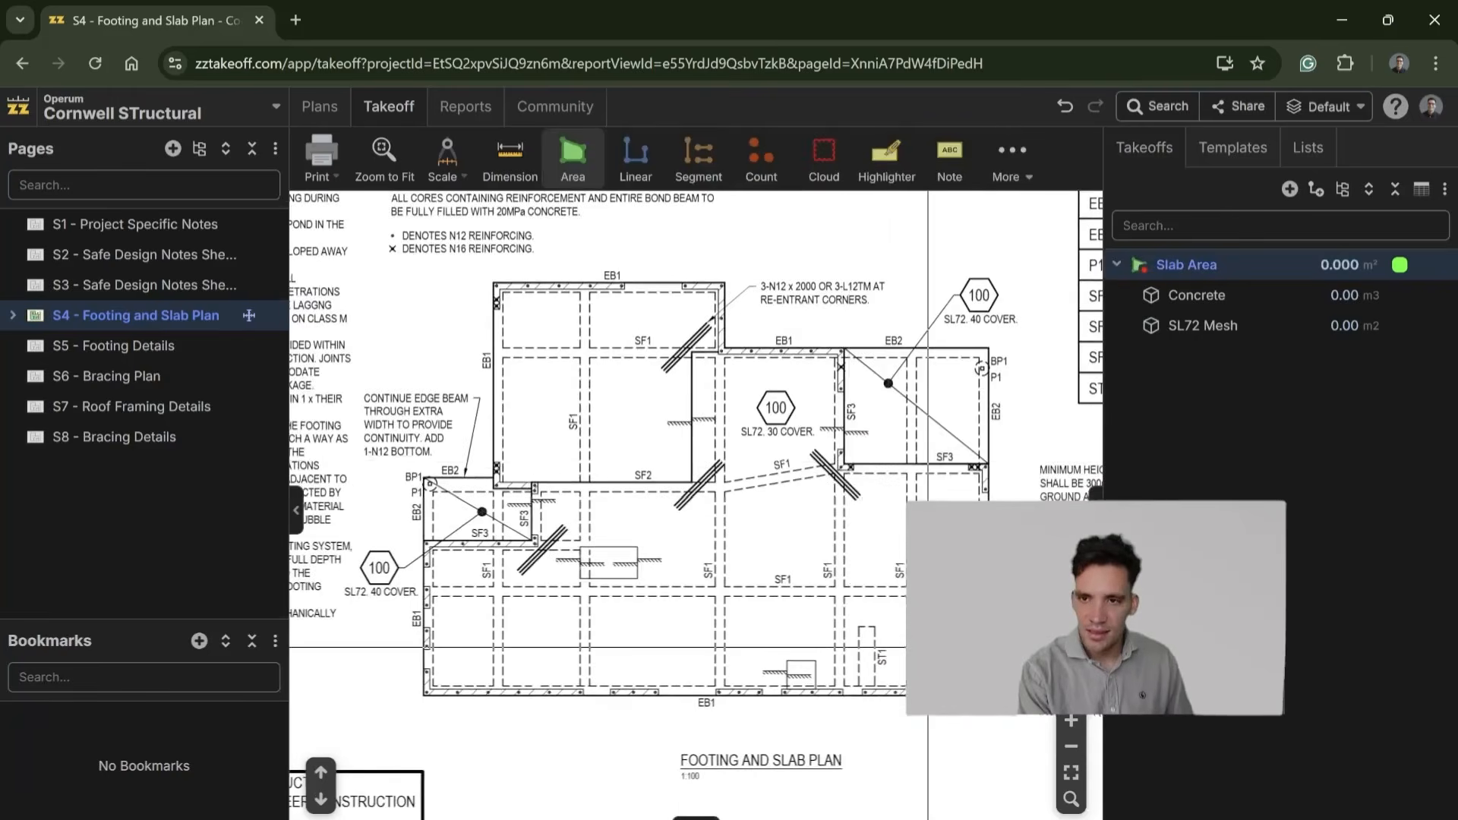
pyautogui.scroll(3, 965, 687)
pyautogui.scroll(6, 696, 505)
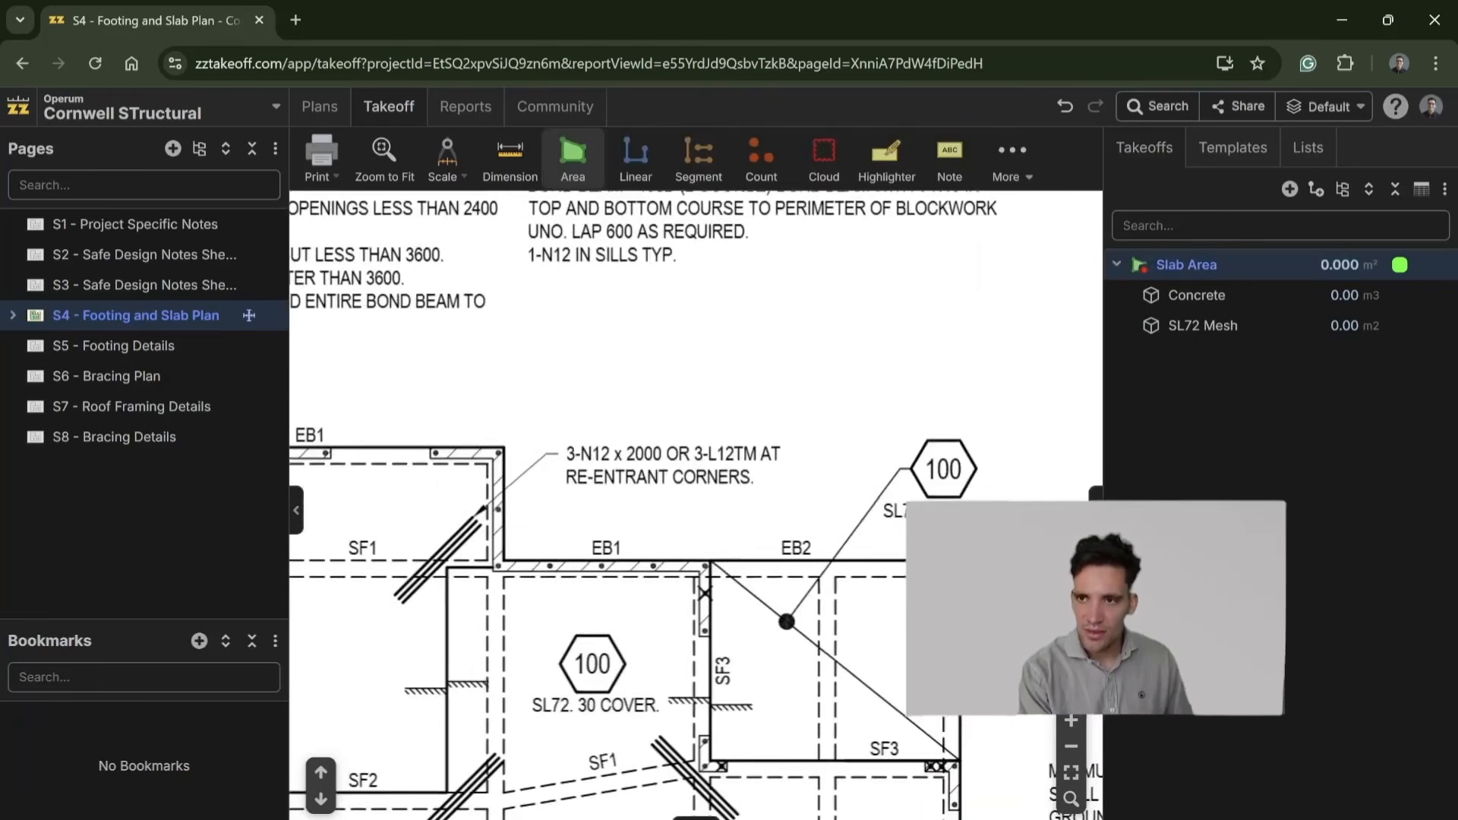
pyautogui.click(966, 561)
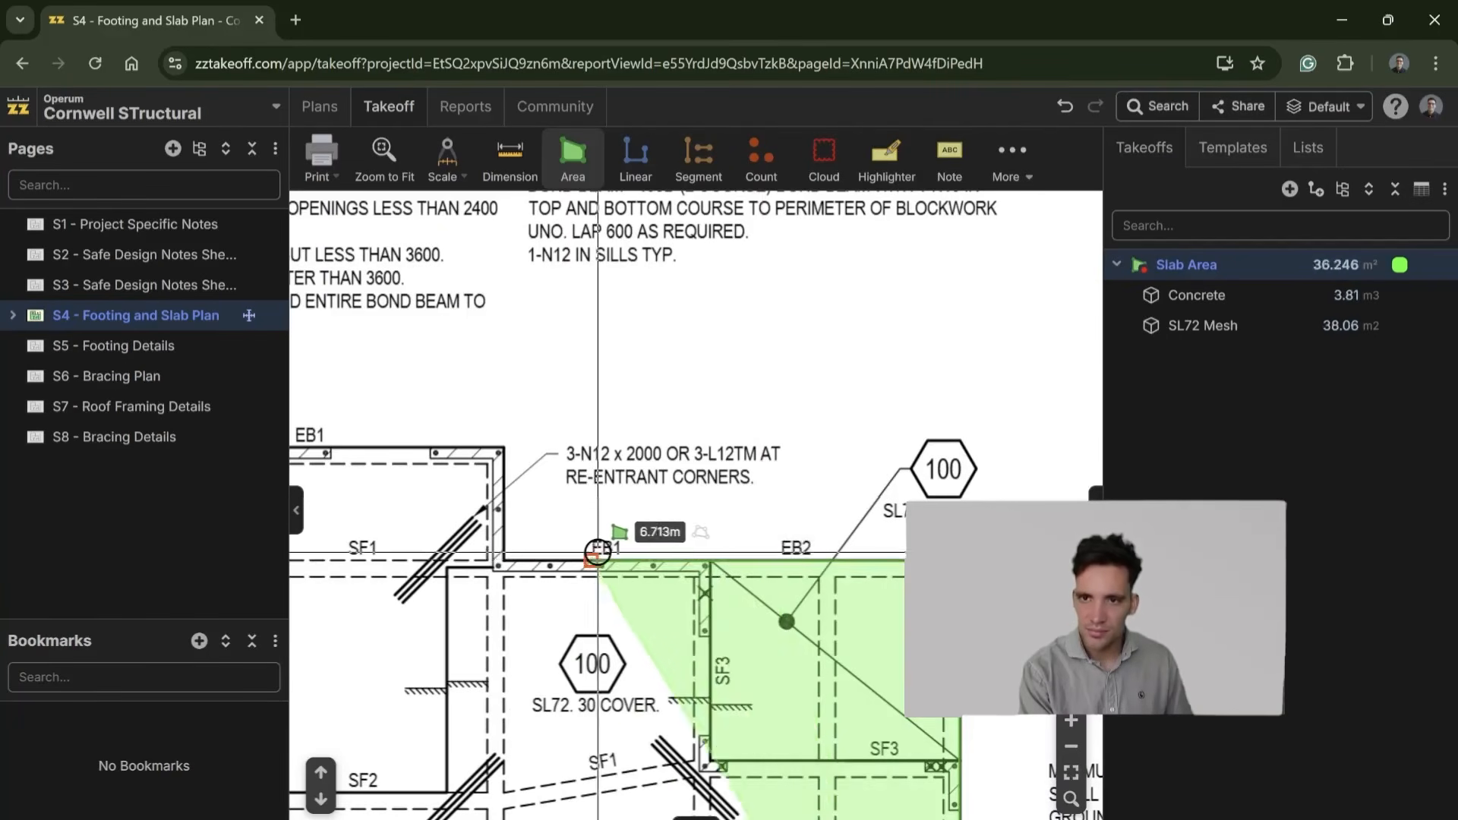
pyautogui.click(505, 553)
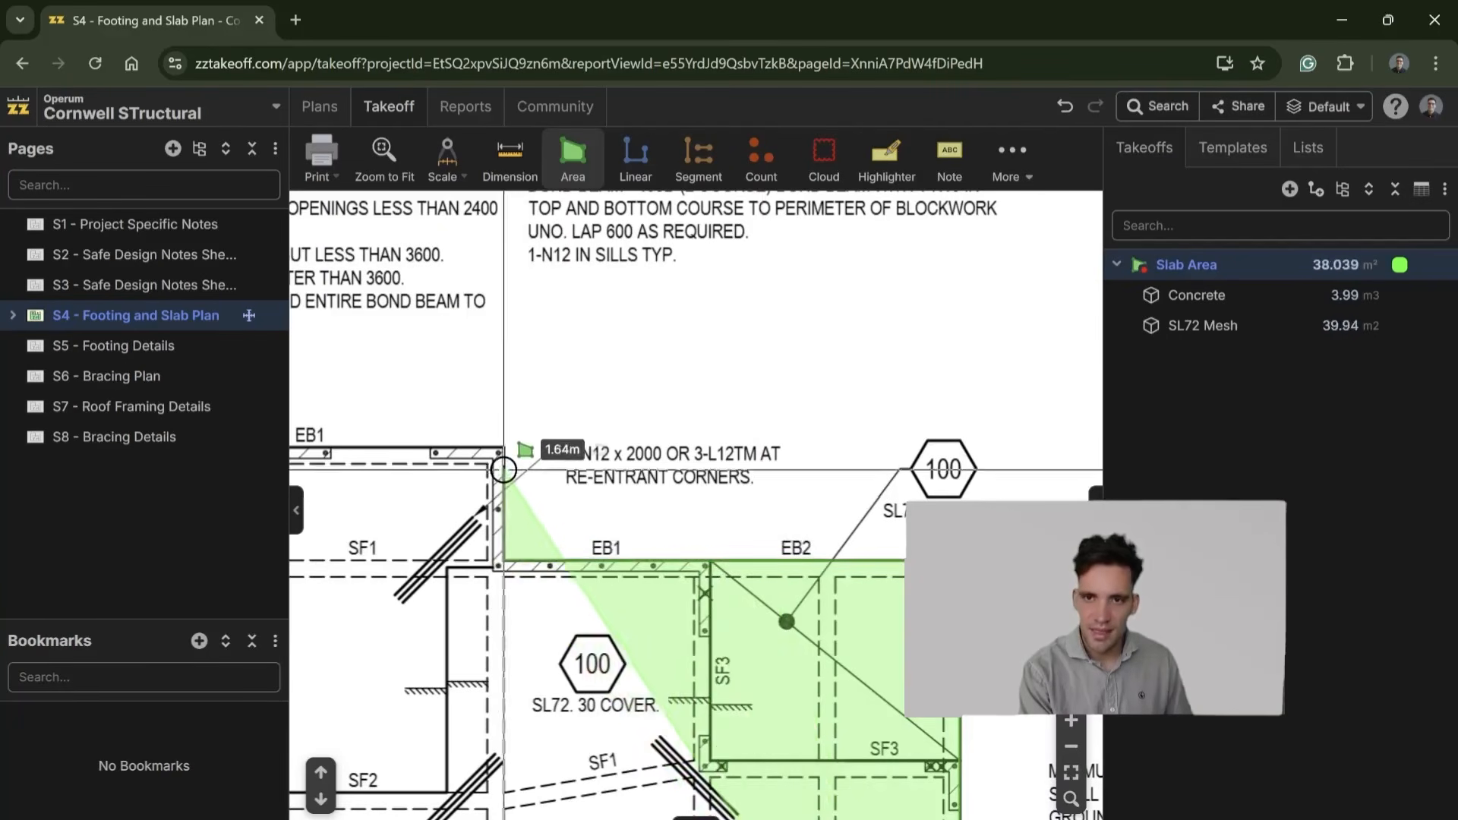
pyautogui.click(503, 450)
pyautogui.hscroll(-4, 487, 425)
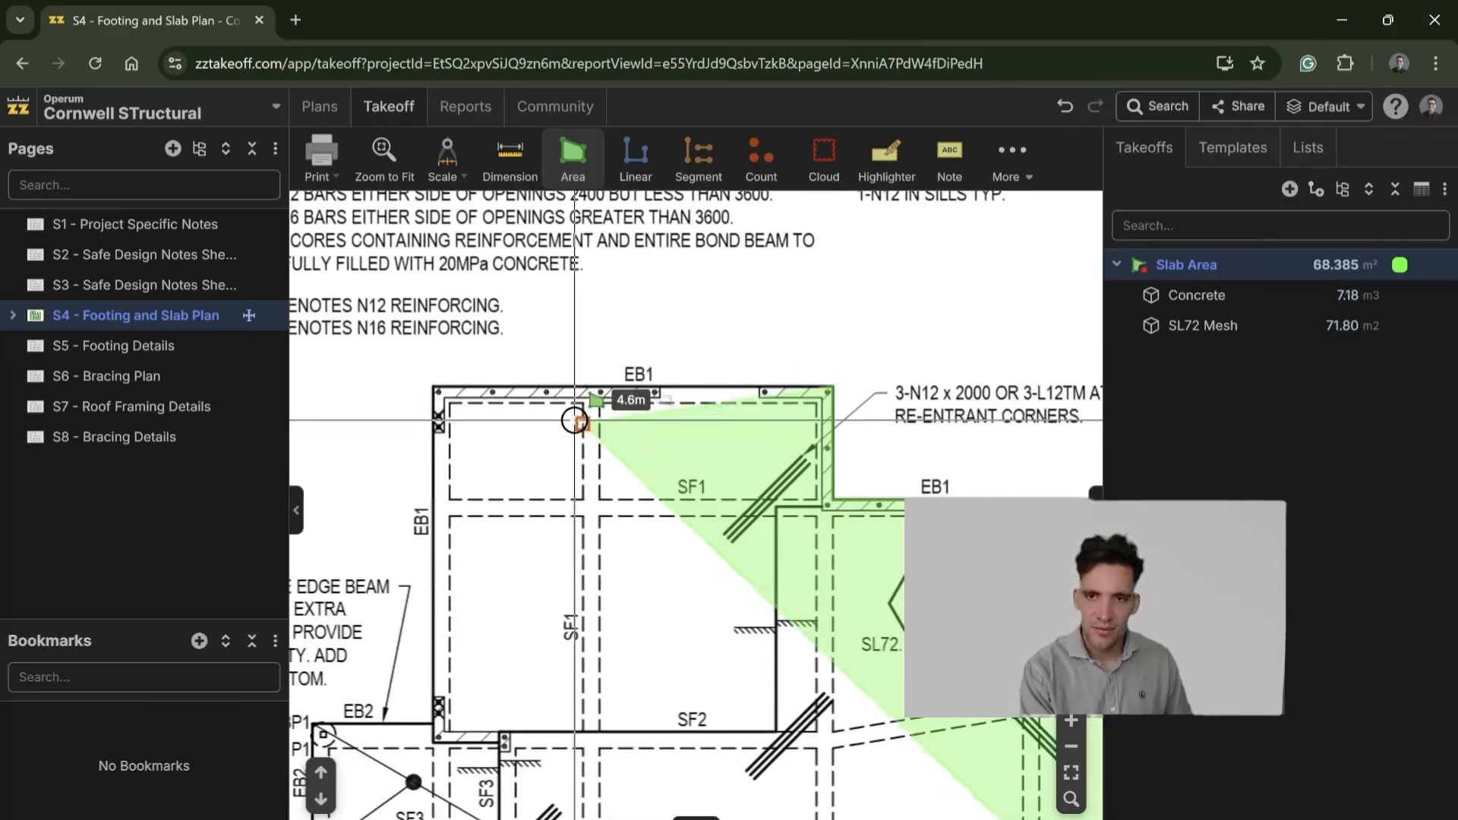
pyautogui.click(433, 389)
pyautogui.click(434, 724)
pyautogui.moveTo(374, 706); pyautogui.dragTo(1035, 370)
pyautogui.click(1036, 370)
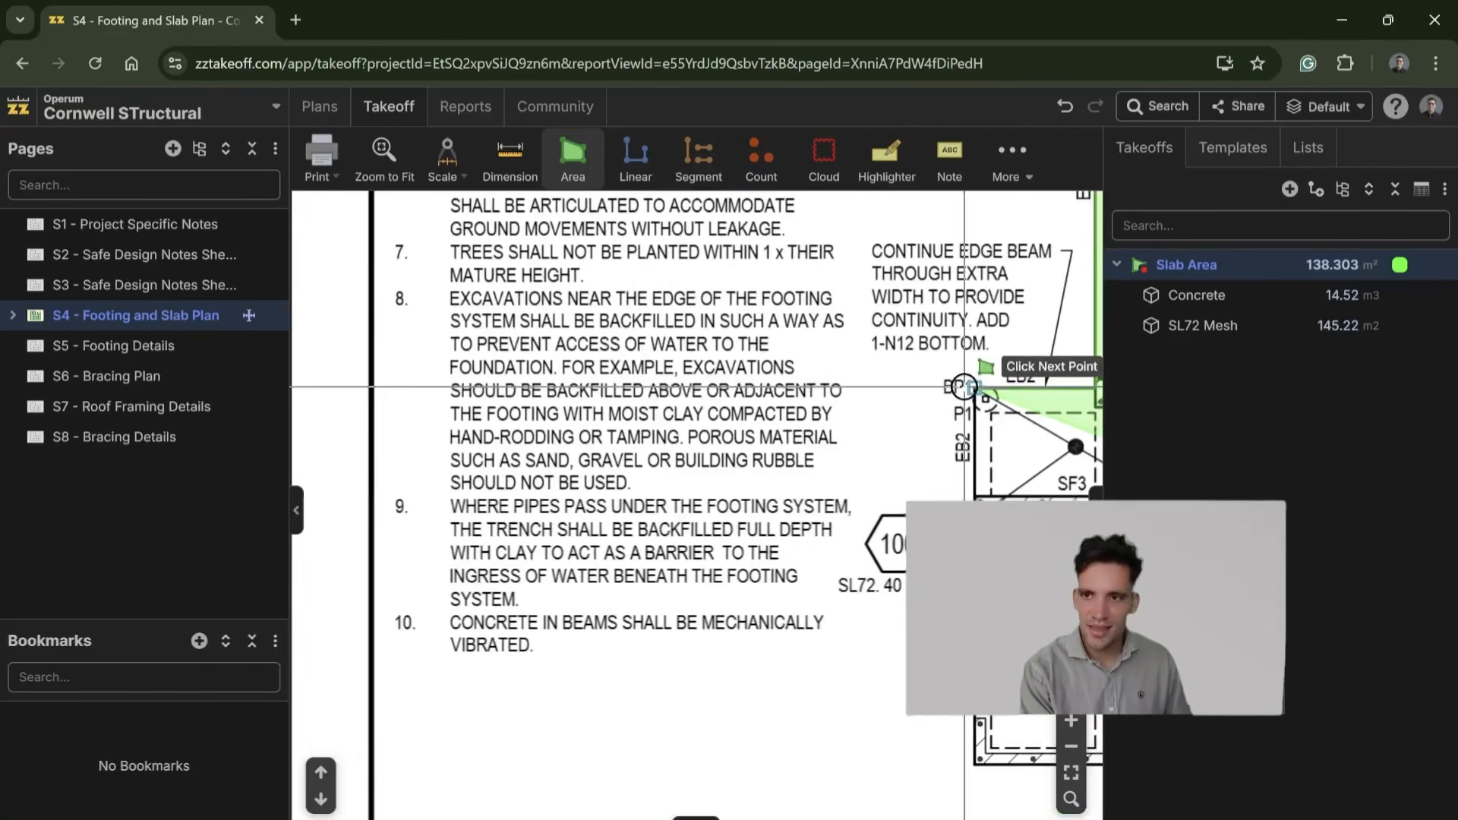
pyautogui.scroll(-4, 835, 425)
pyautogui.doubleClick(668, 475)
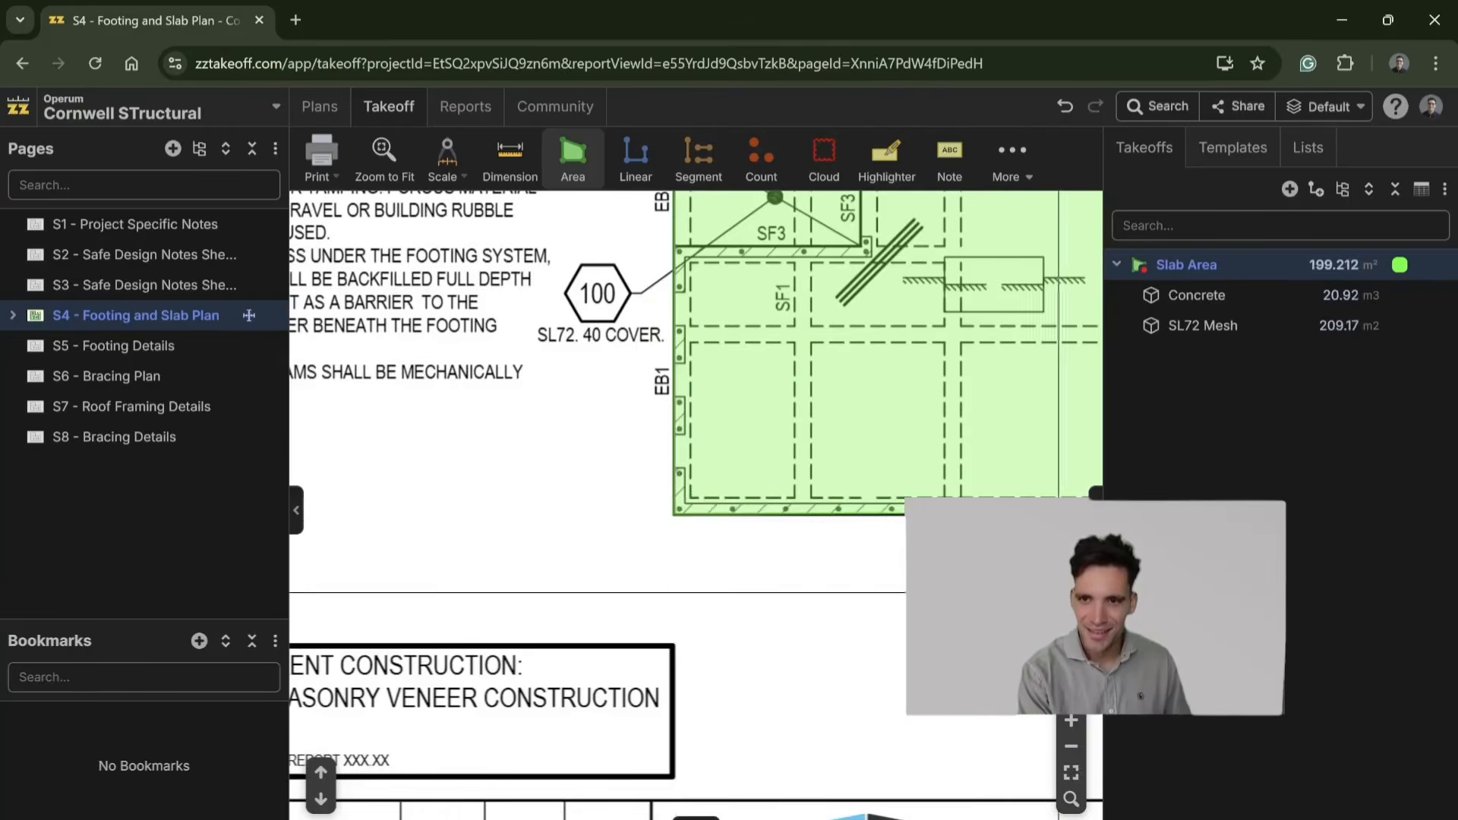
pyautogui.scroll(-5, 669, 494)
pyautogui.moveTo(639, 589); pyautogui.dragTo(569, 650)
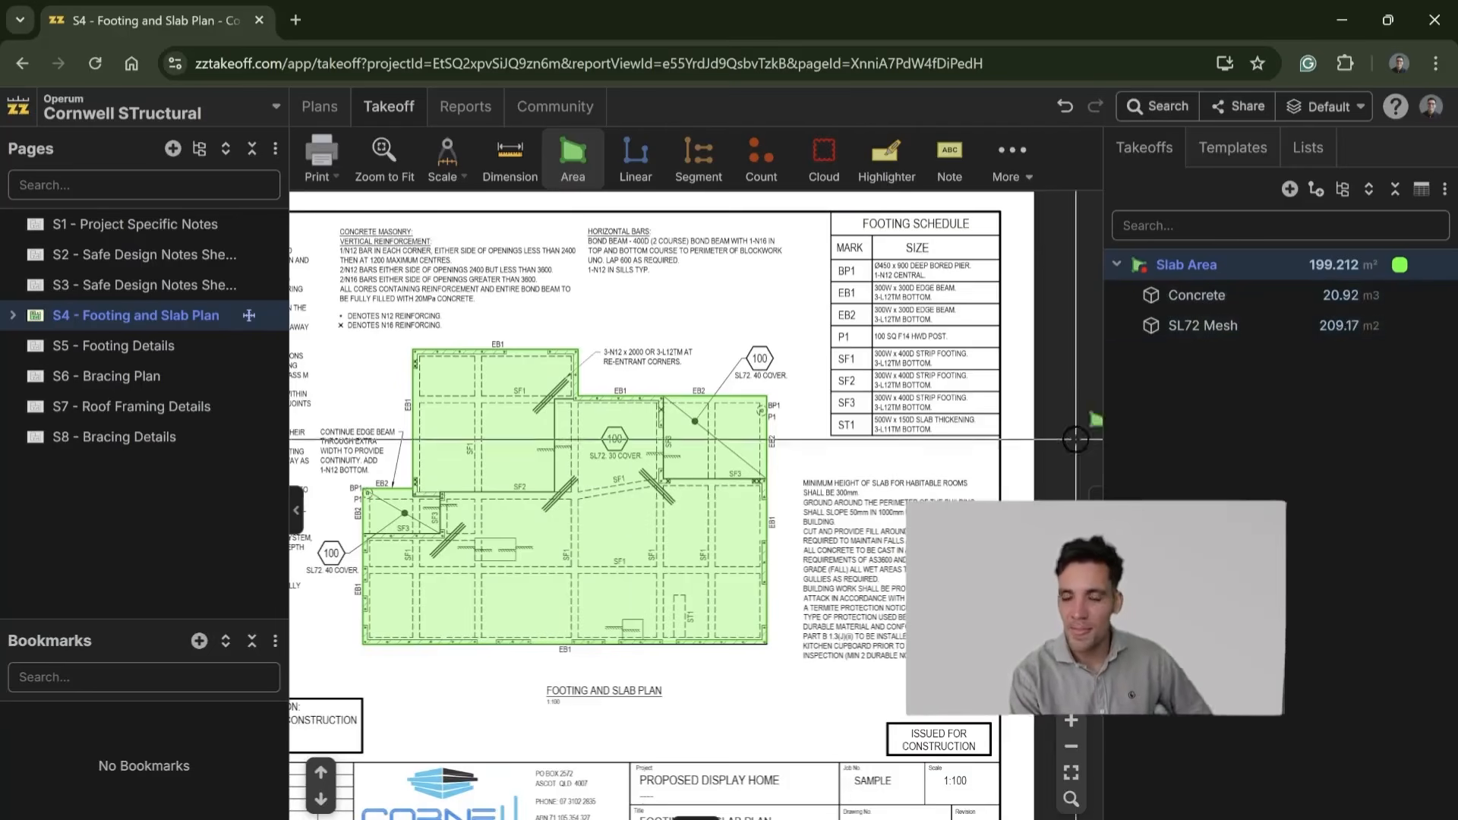
# Step: Set up a linear takeoff named Perimeter Formwork as Linear with Wall Height, 0.6 m high, with Wall Area as its second measurement
pyautogui.scroll(3, 589, 527)
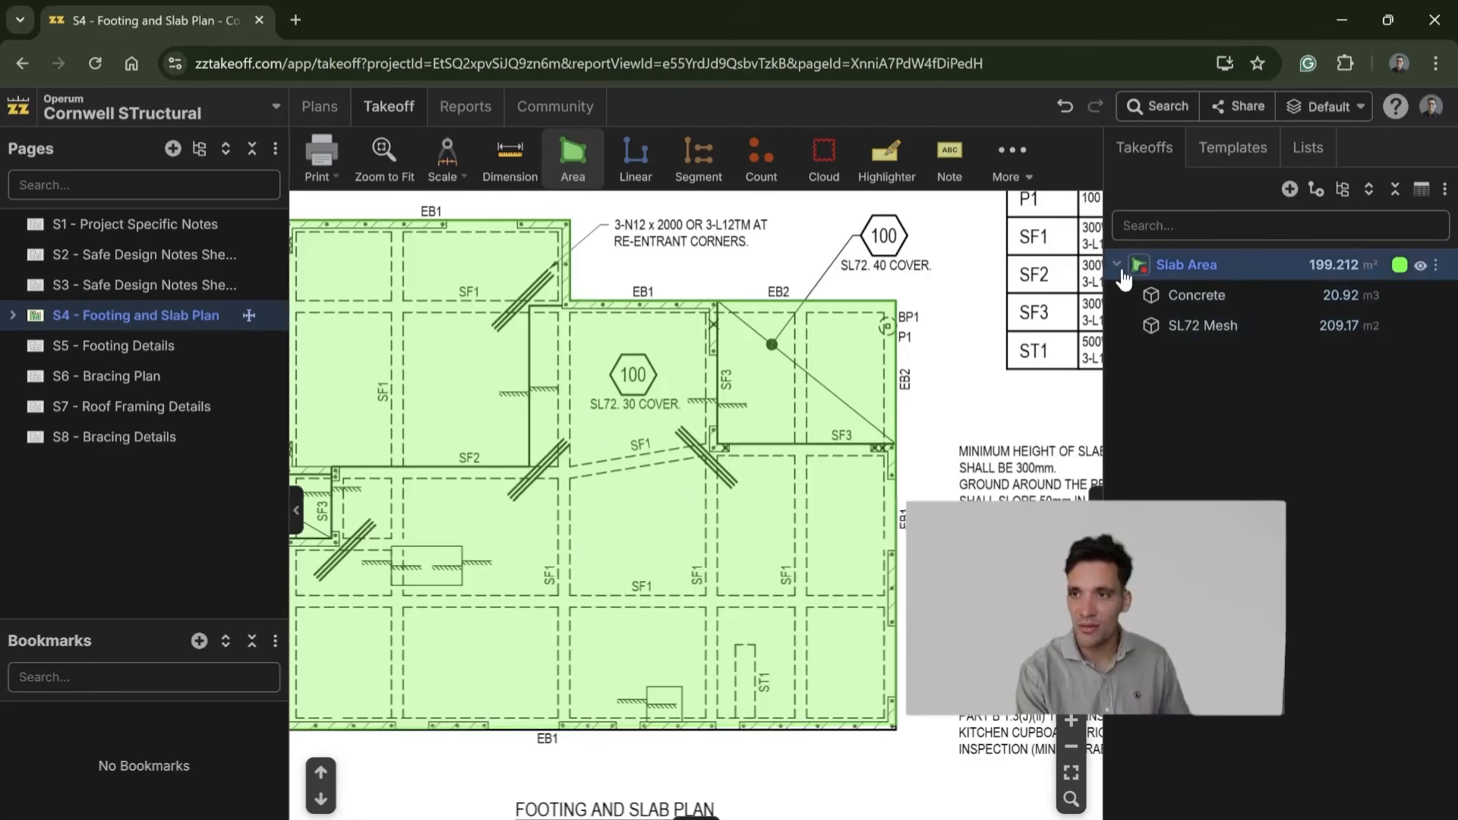
pyautogui.scroll(-4, 534, 303)
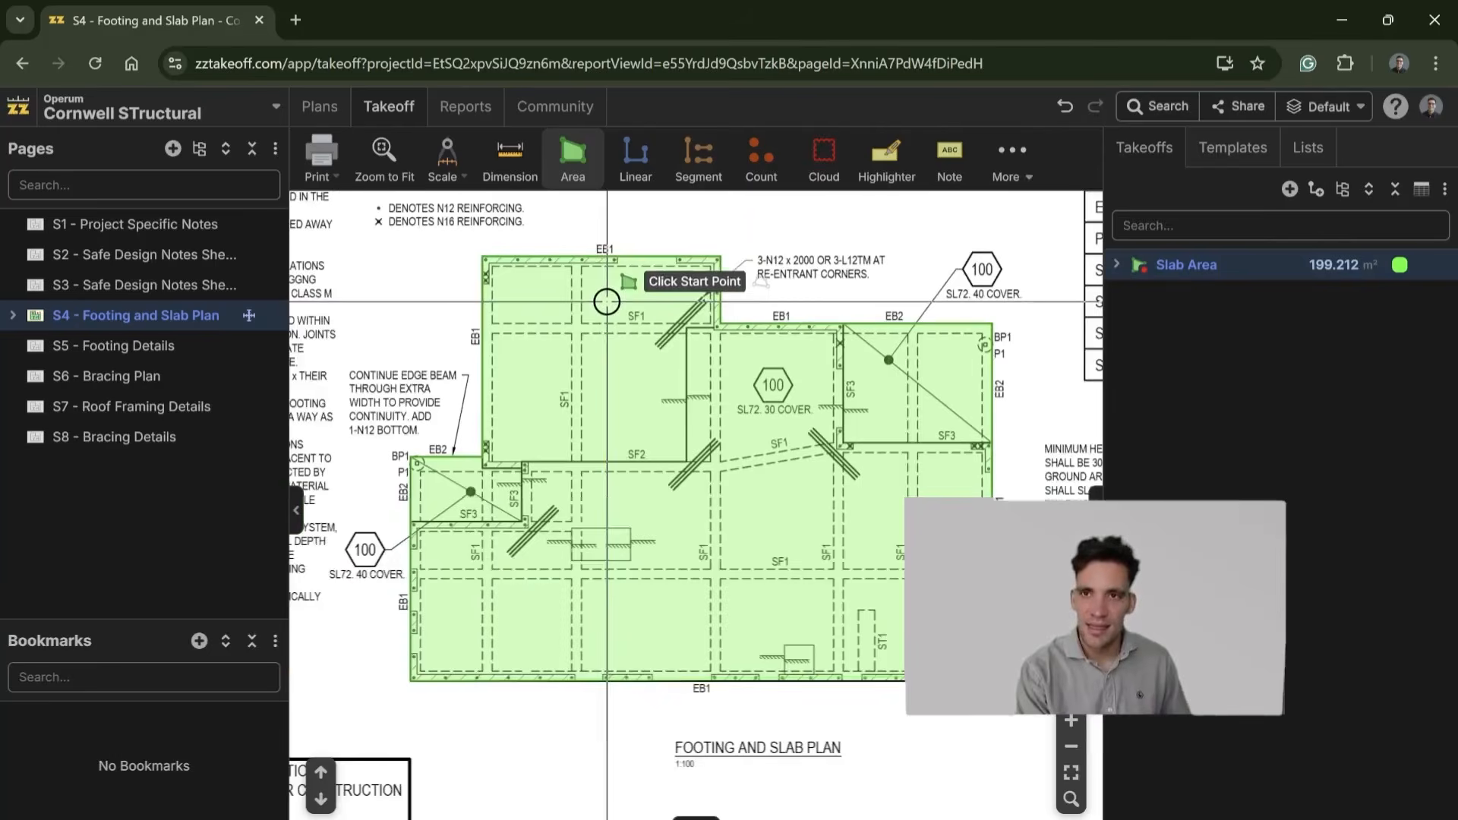
pyautogui.click(656, 169)
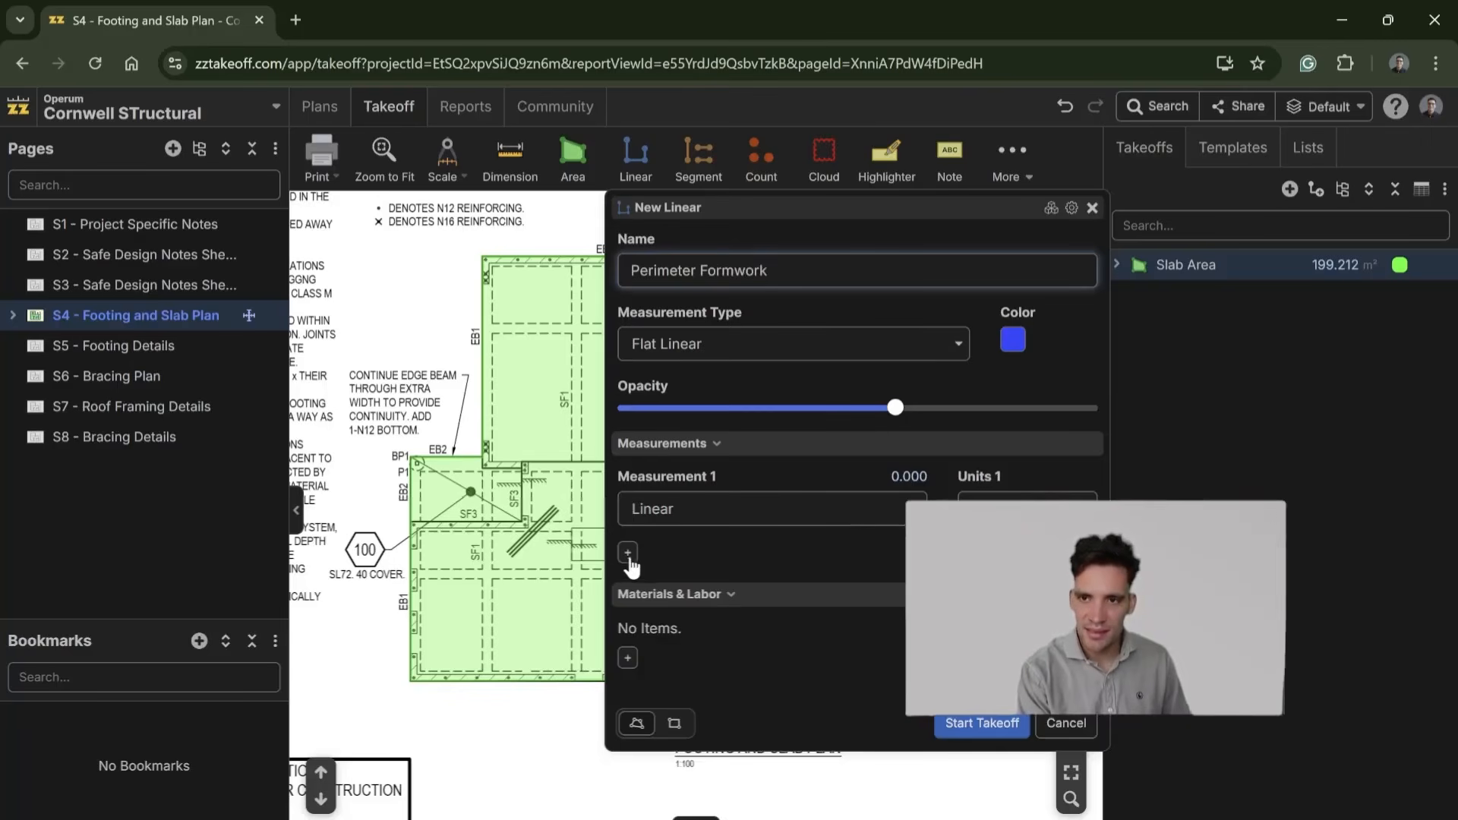
pyautogui.click(628, 553)
pyautogui.click(833, 585)
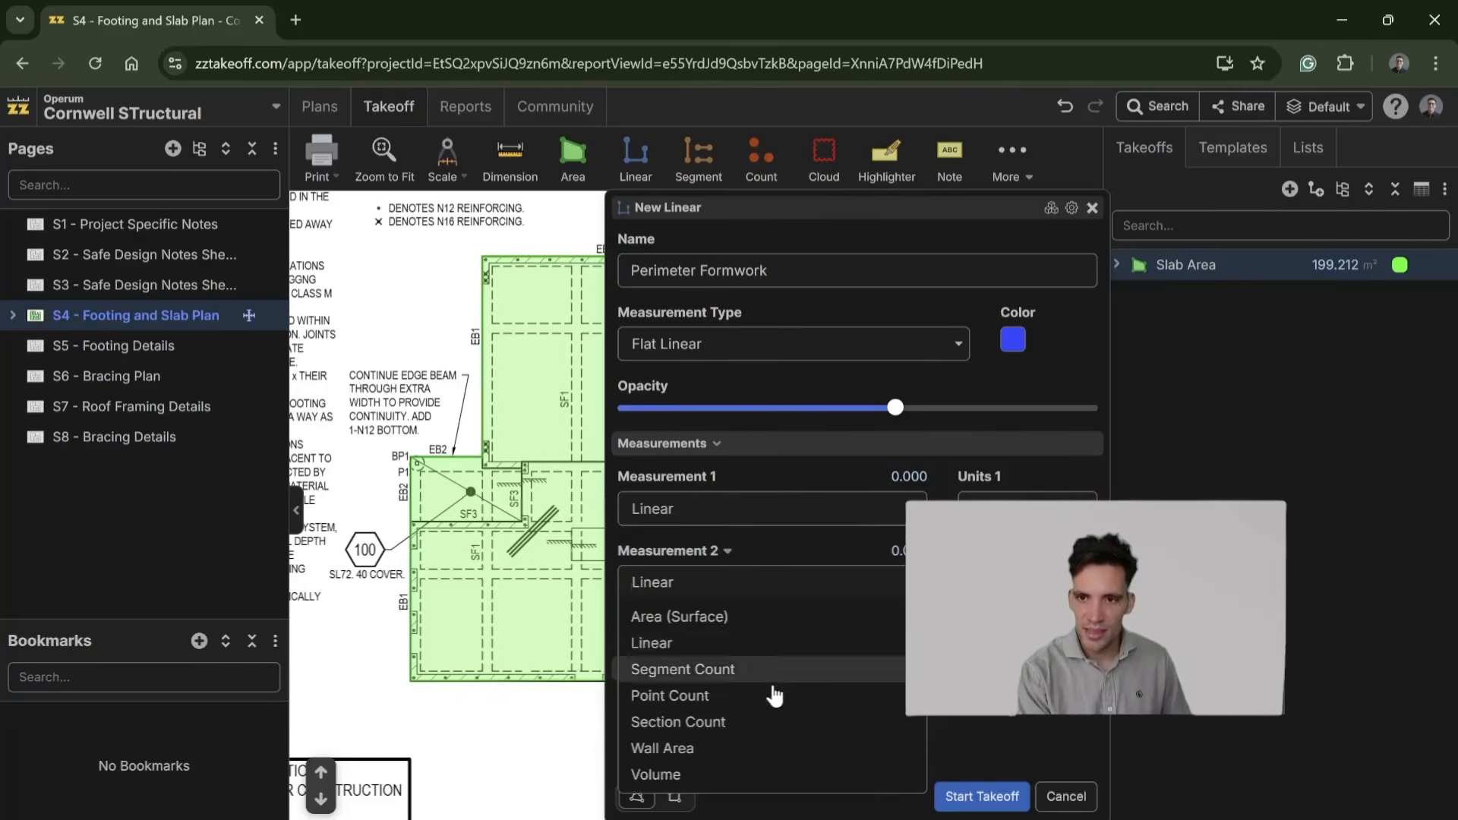
pyautogui.press('Return')
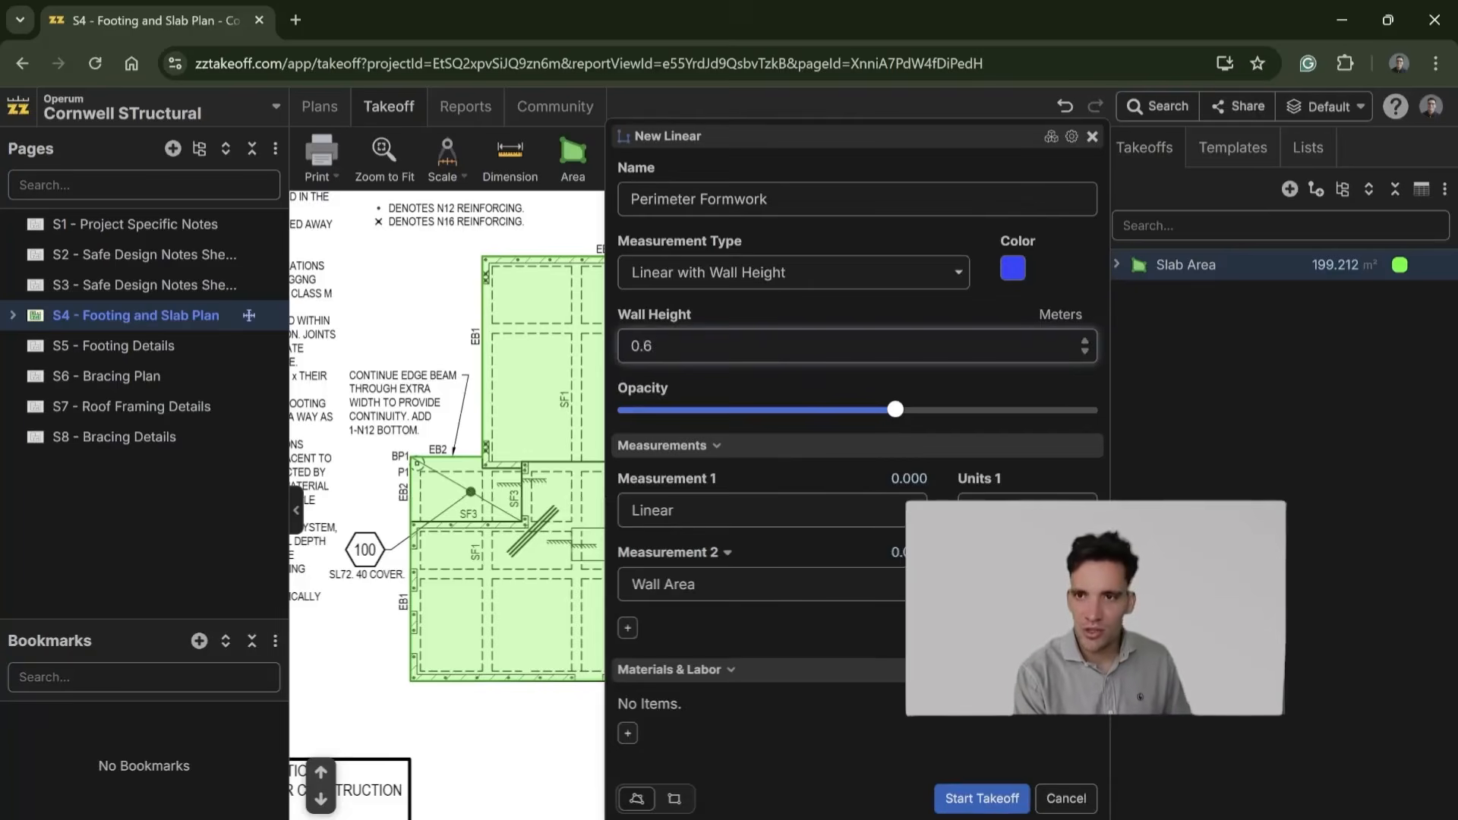
# Step: Start the Perimeter Formwork takeoff and trace the slab's whole outer edge back to the starting corner
pyautogui.click(981, 798)
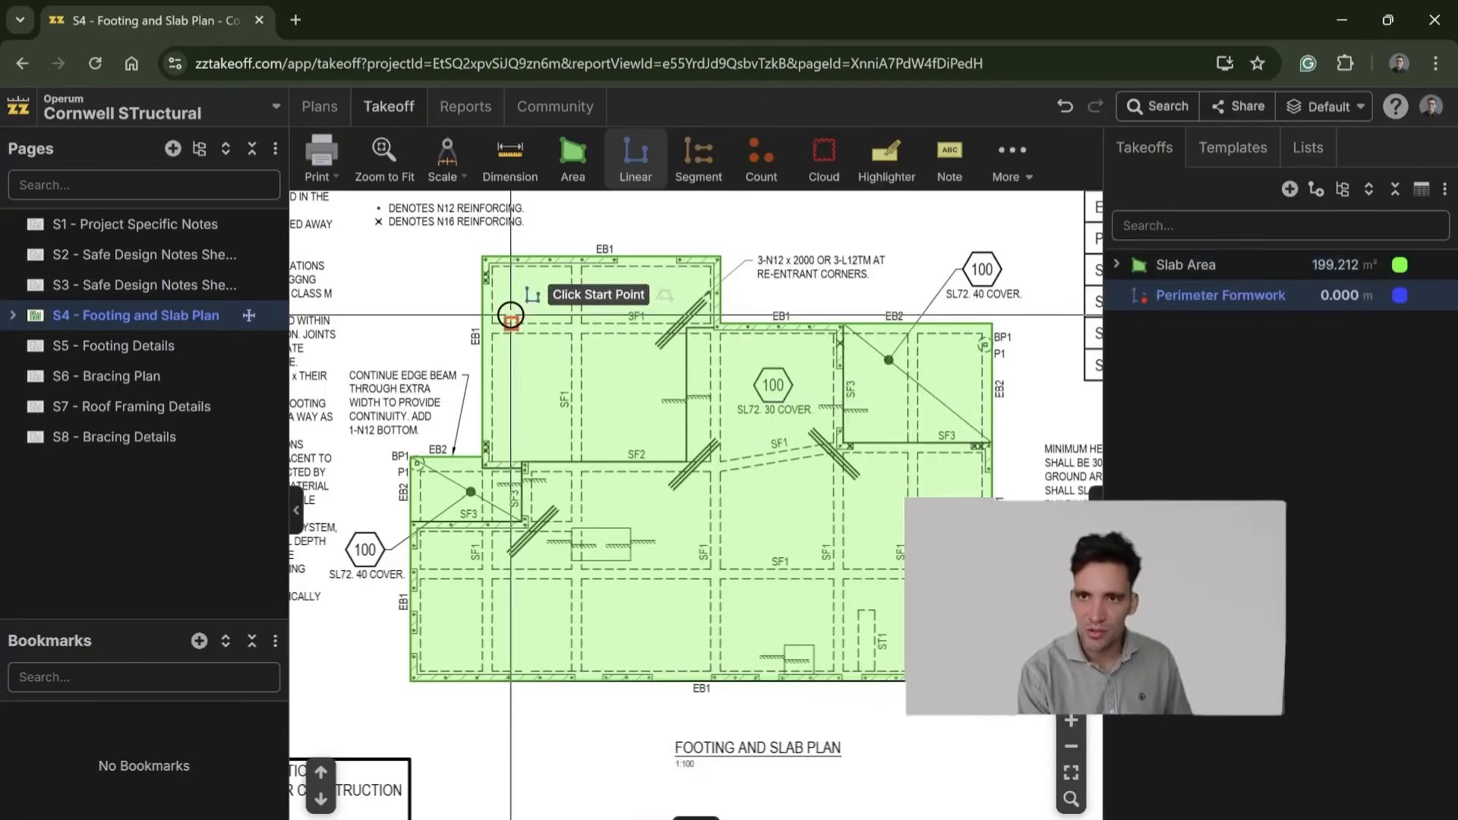
pyautogui.click(480, 257)
pyautogui.click(483, 454)
pyautogui.click(406, 456)
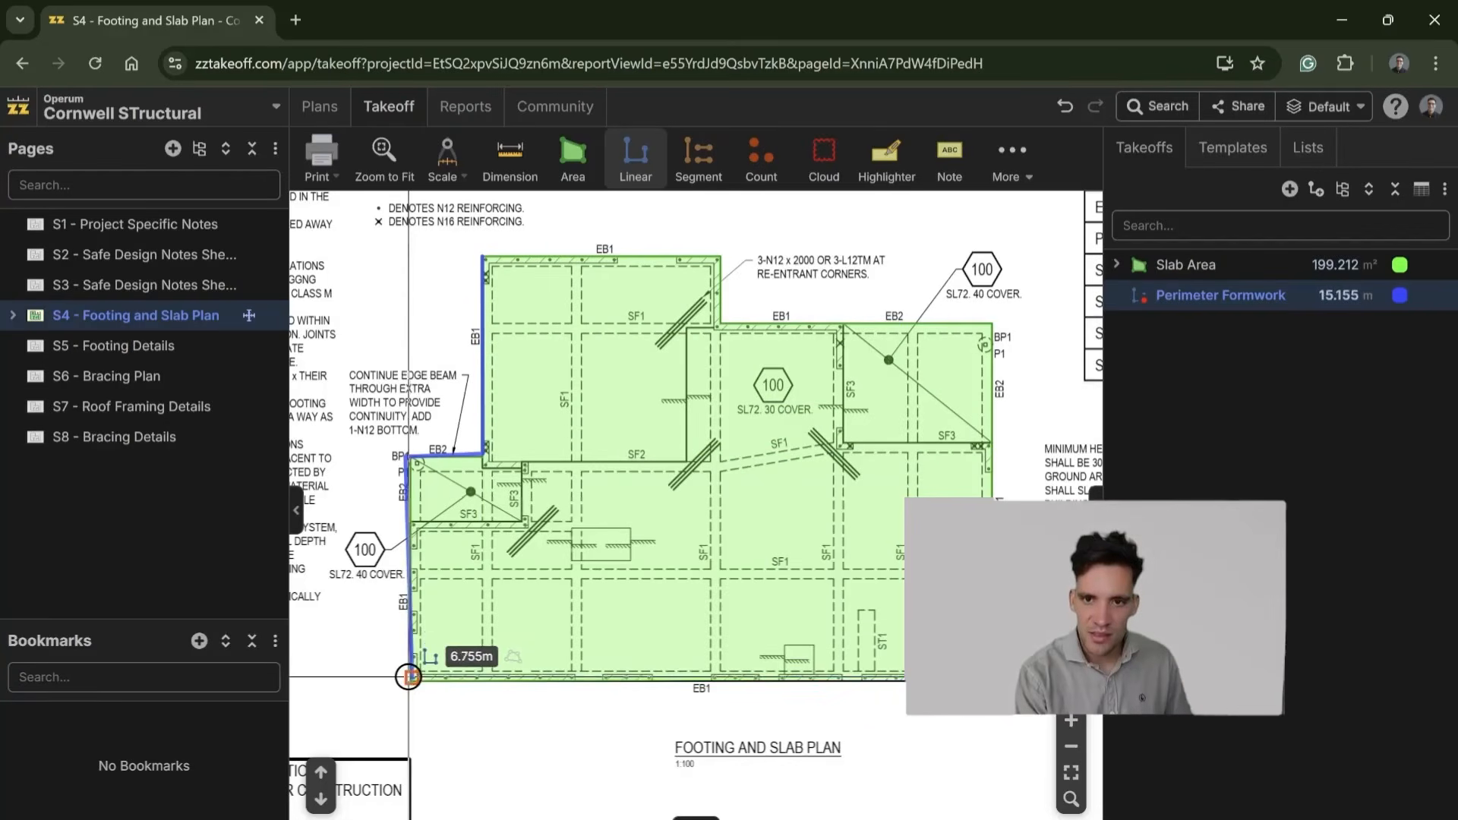
pyautogui.click(411, 679)
pyautogui.click(991, 678)
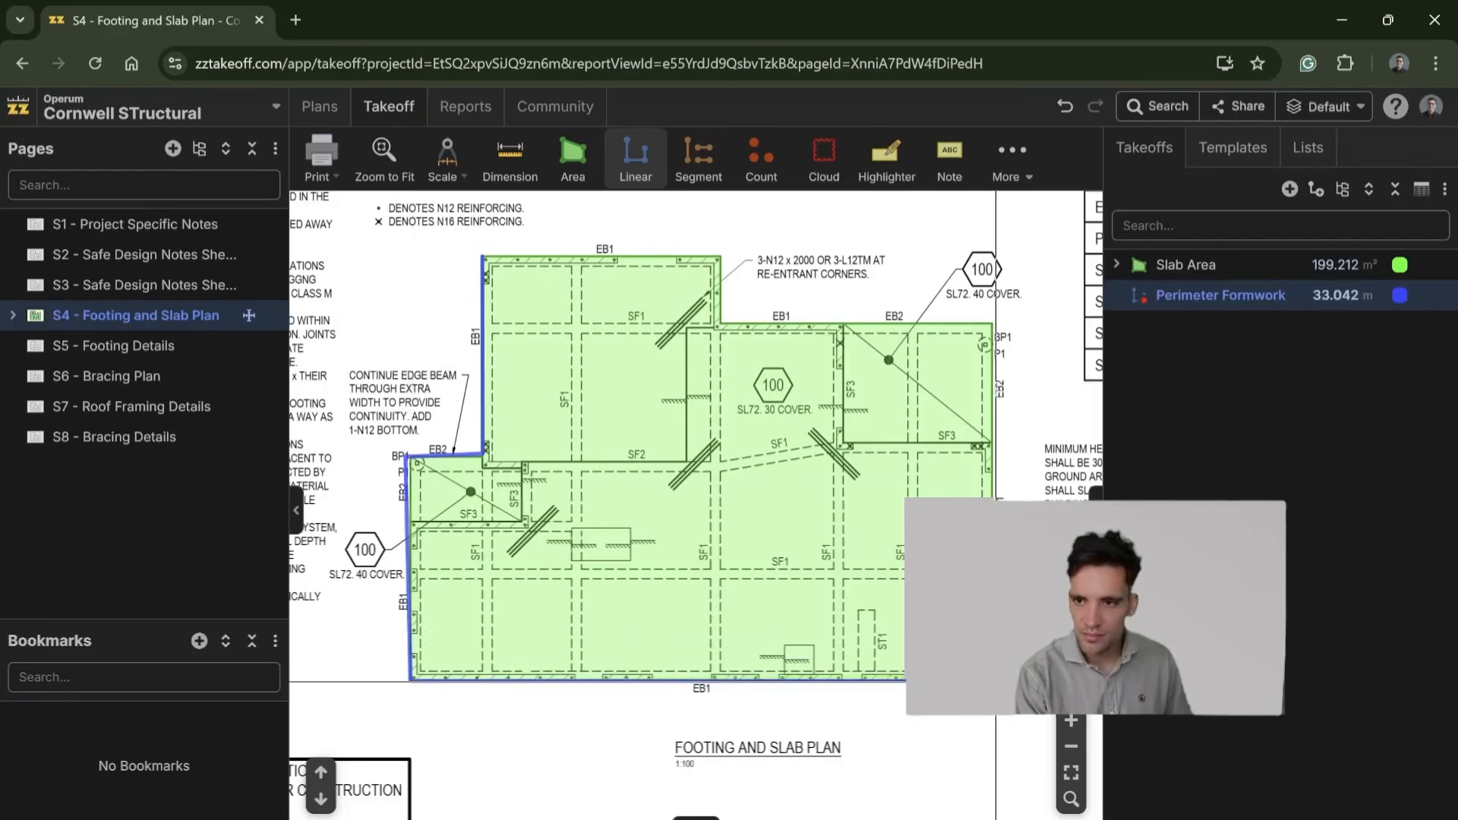
pyautogui.click(992, 325)
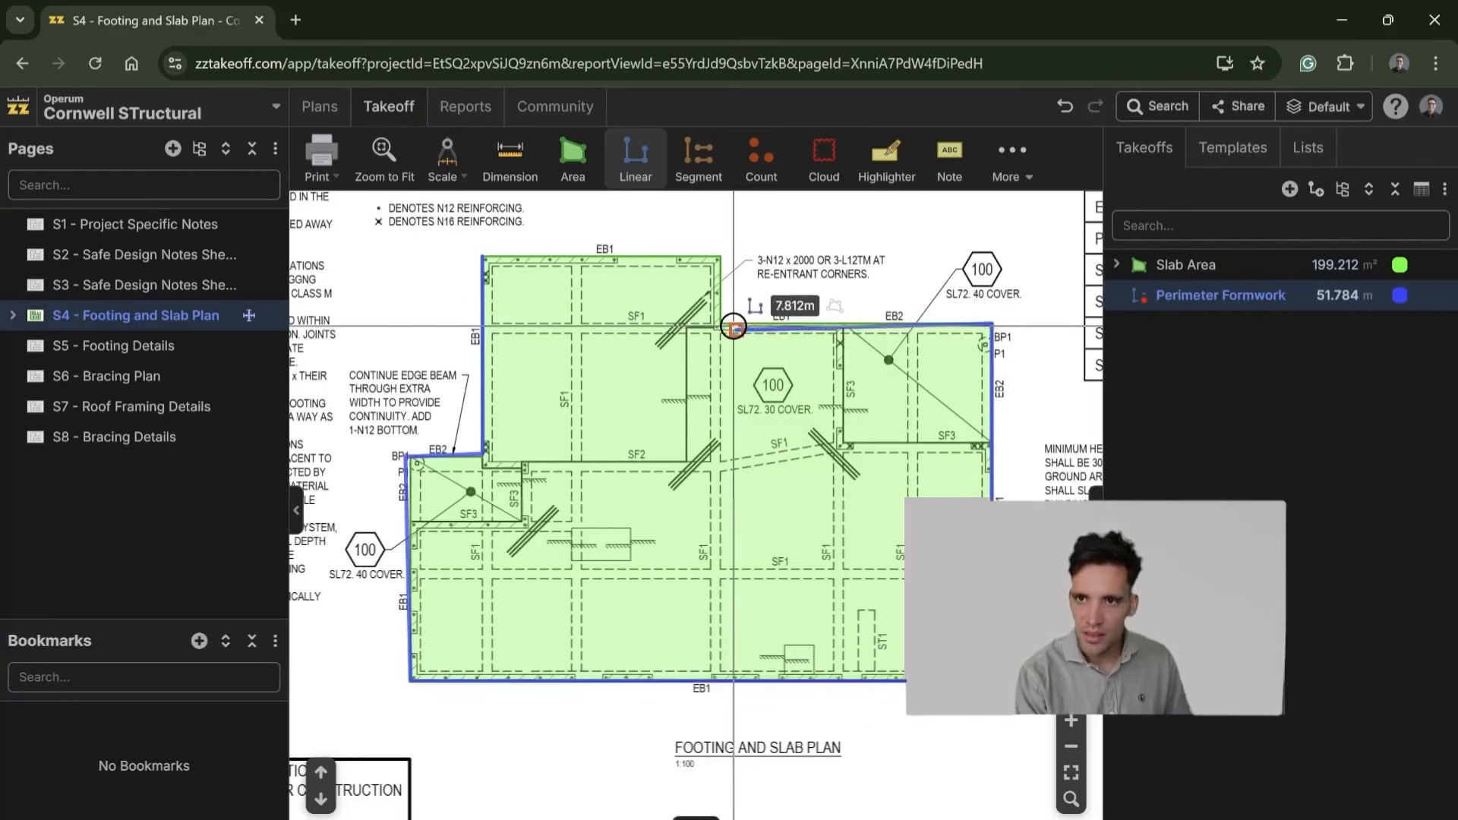
pyautogui.click(720, 325)
pyautogui.click(721, 256)
pyautogui.click(485, 241)
pyautogui.scroll(1, 488, 251)
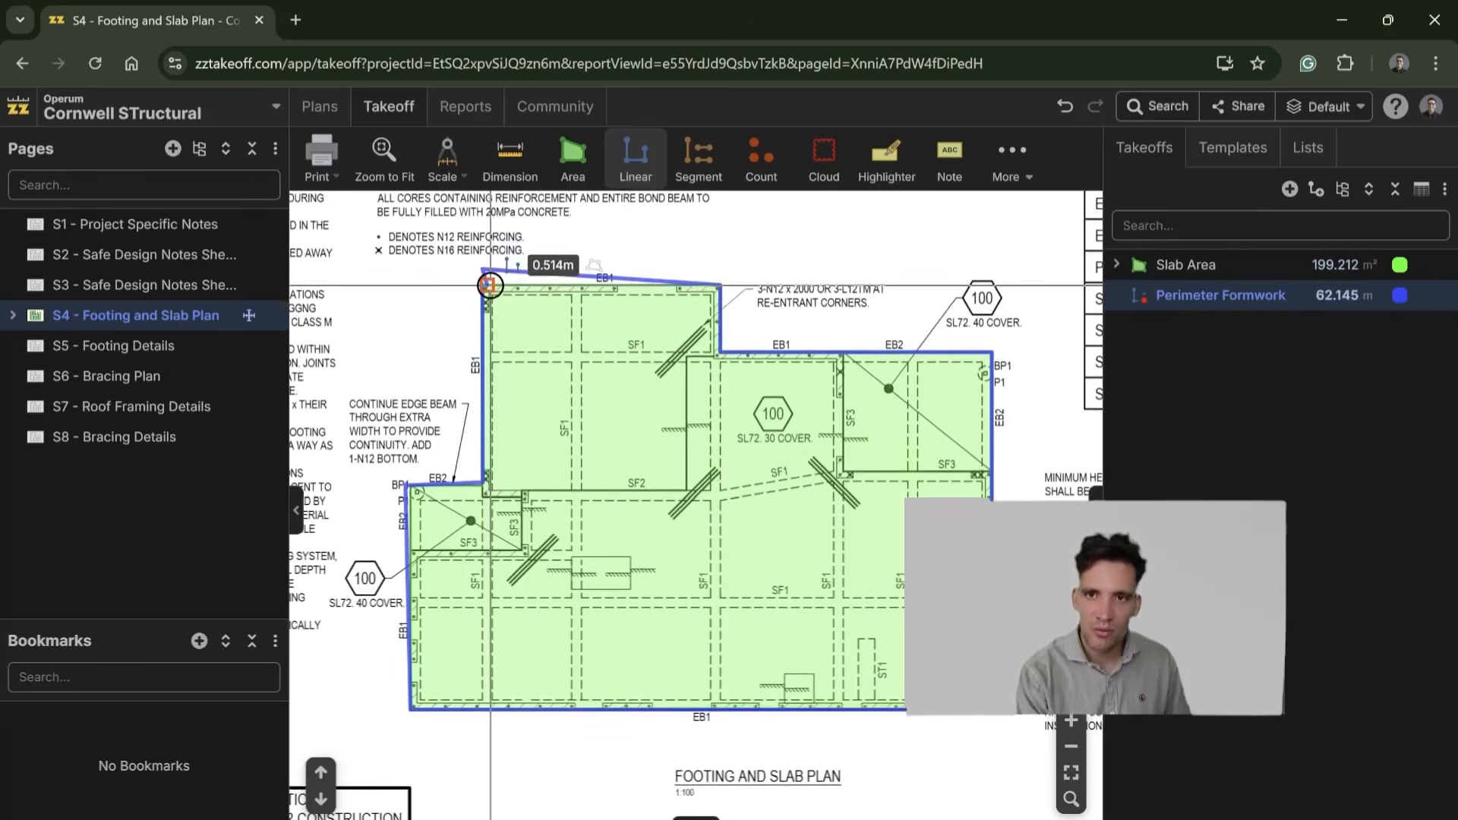
pyautogui.click(490, 284)
# Step: Move the stray formwork point above the slab's upper-left corner down onto the EB1 slab edge
pyautogui.scroll(5, 486, 287)
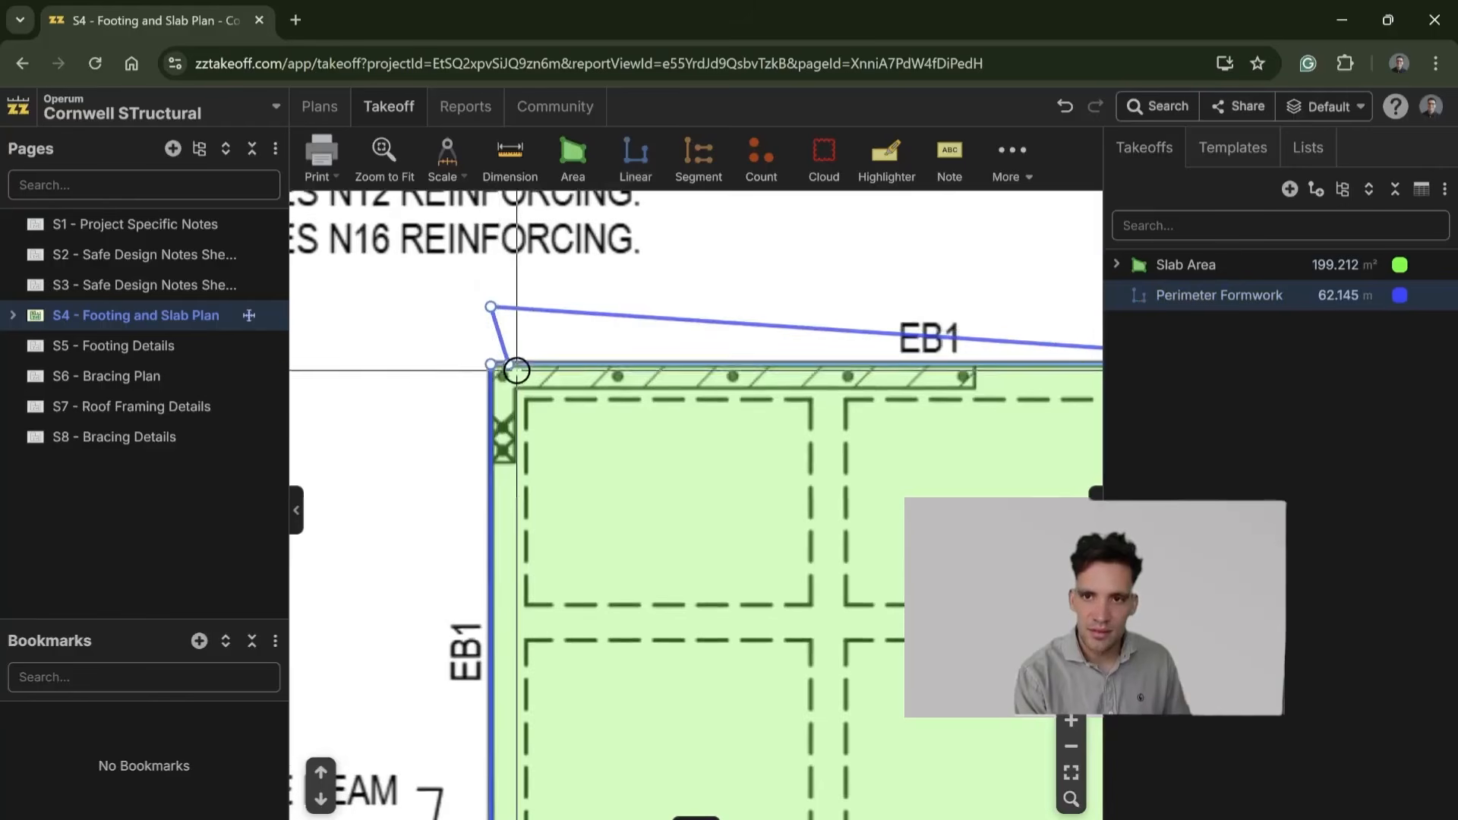
pyautogui.moveTo(496, 312); pyautogui.dragTo(547, 364)
pyautogui.scroll(-5, 589, 388)
pyautogui.moveTo(686, 544); pyautogui.dragTo(581, 366)
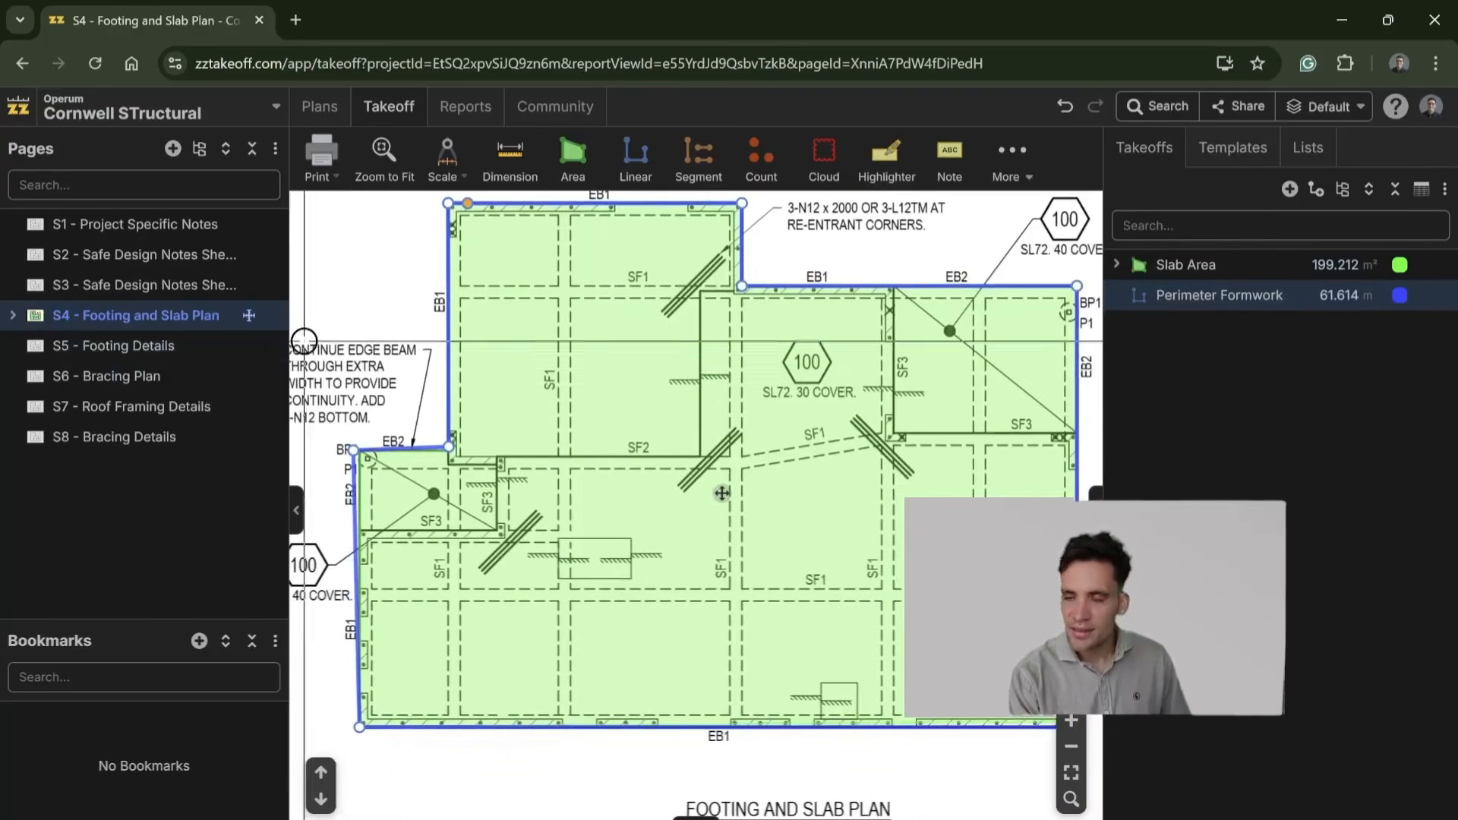
# Step: Examine the typical EB1 detail on S5 - Footing Details for the edge beam's dimensions and slab edge height
pyautogui.click(152, 345)
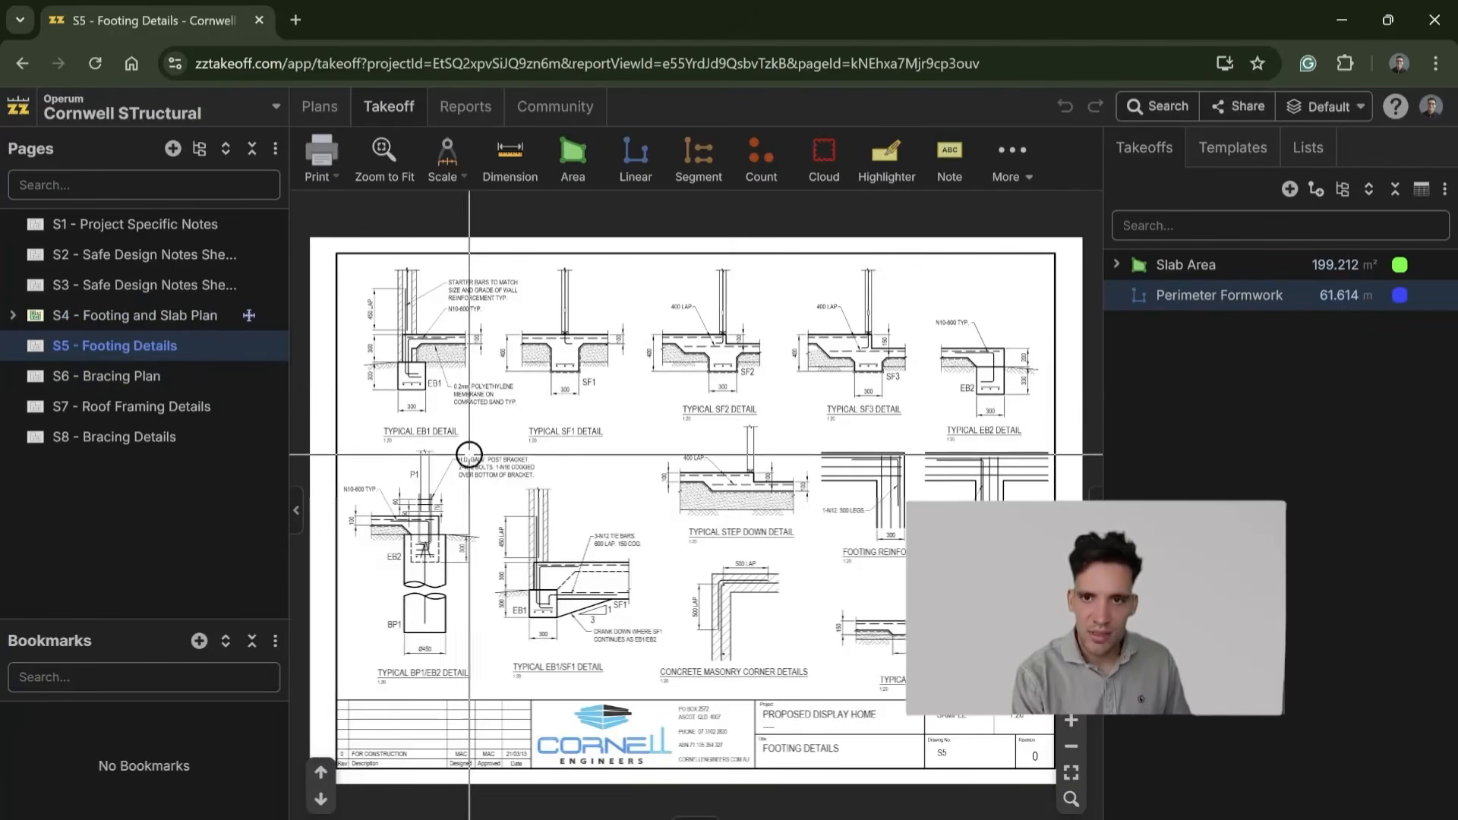
pyautogui.scroll(5, 401, 339)
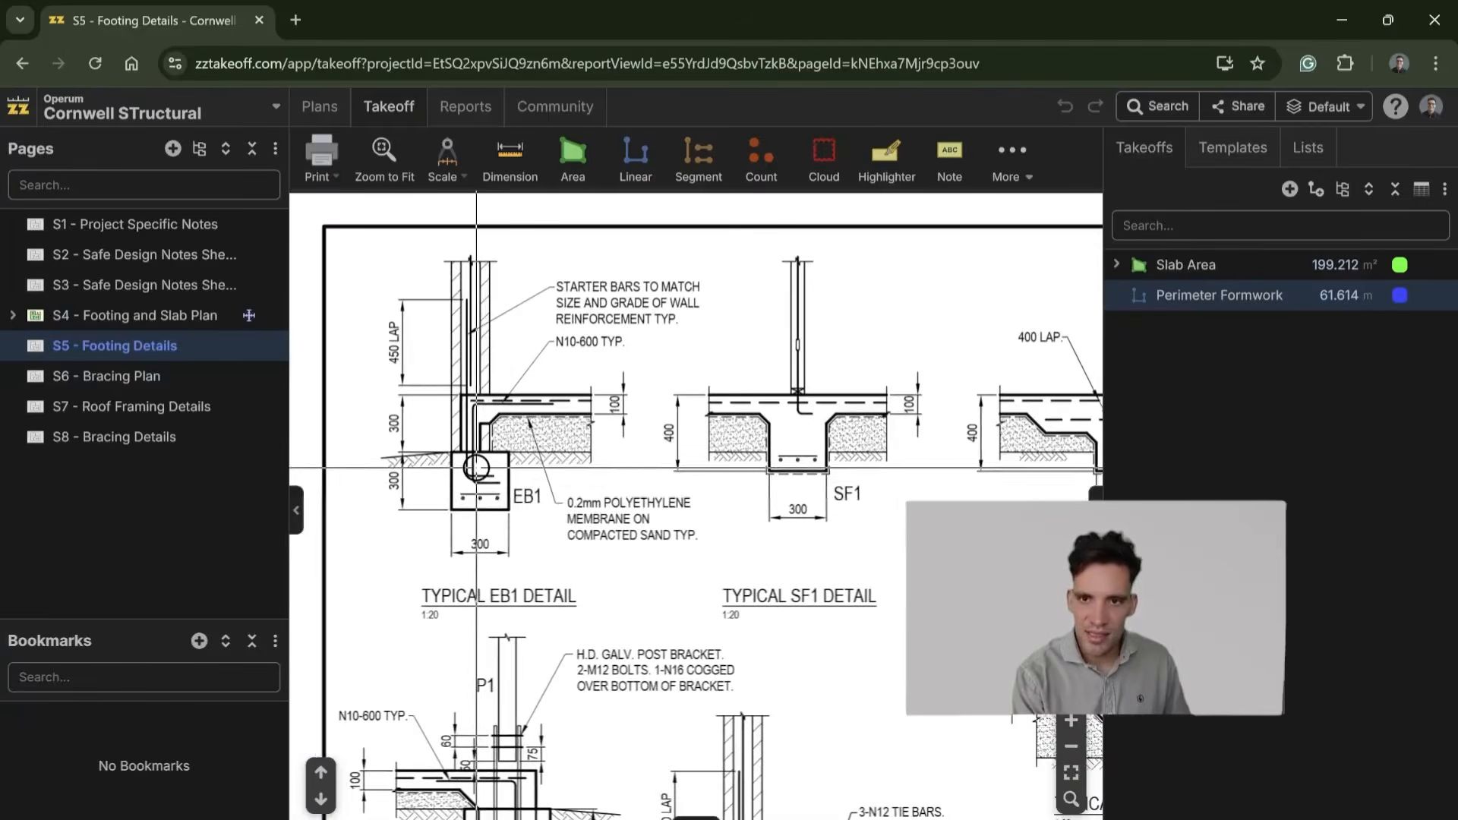
pyautogui.scroll(-1, 503, 513)
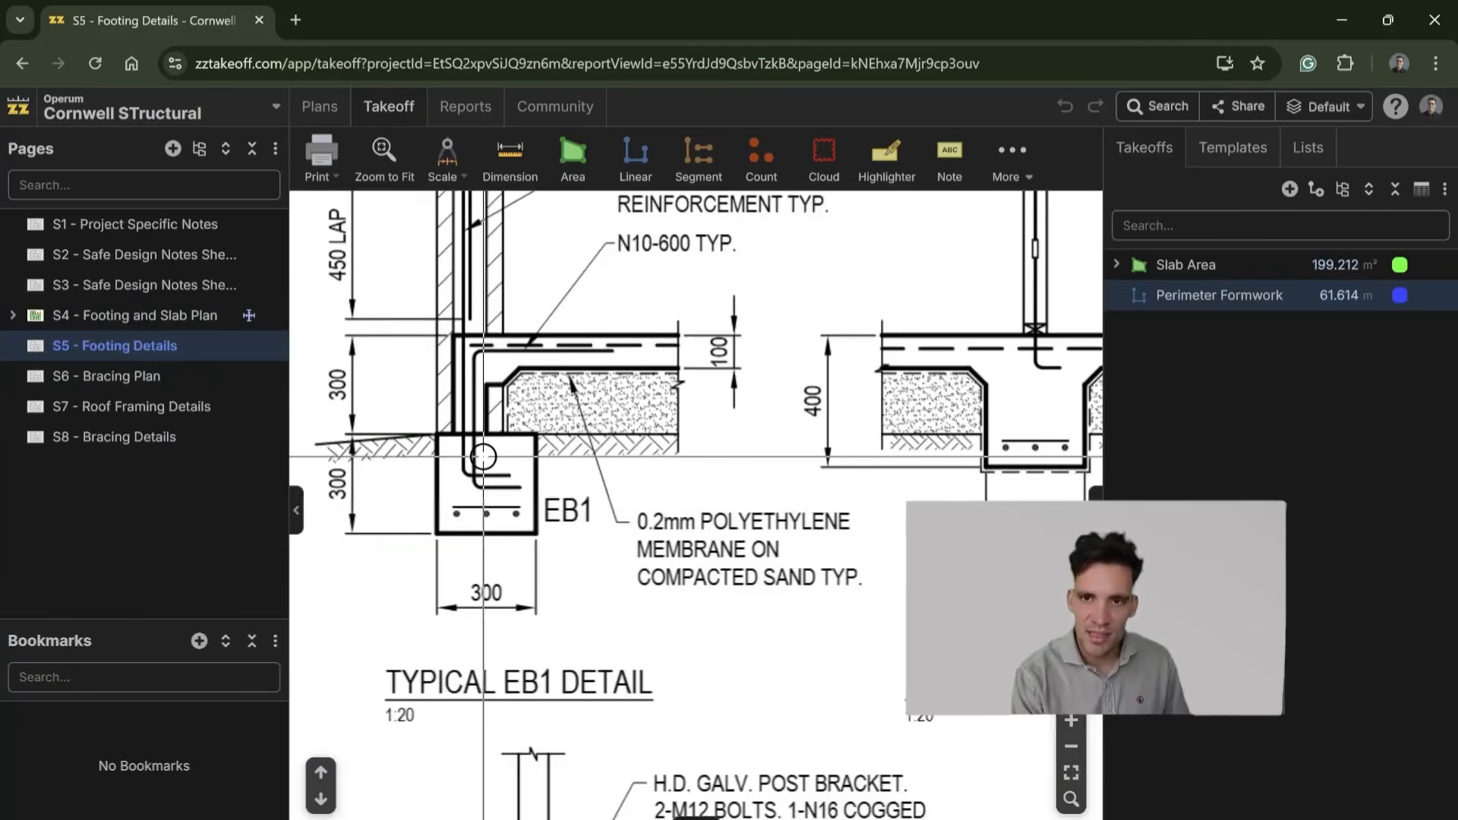
pyautogui.scroll(2, 483, 457)
pyautogui.scroll(-2, 456, 410)
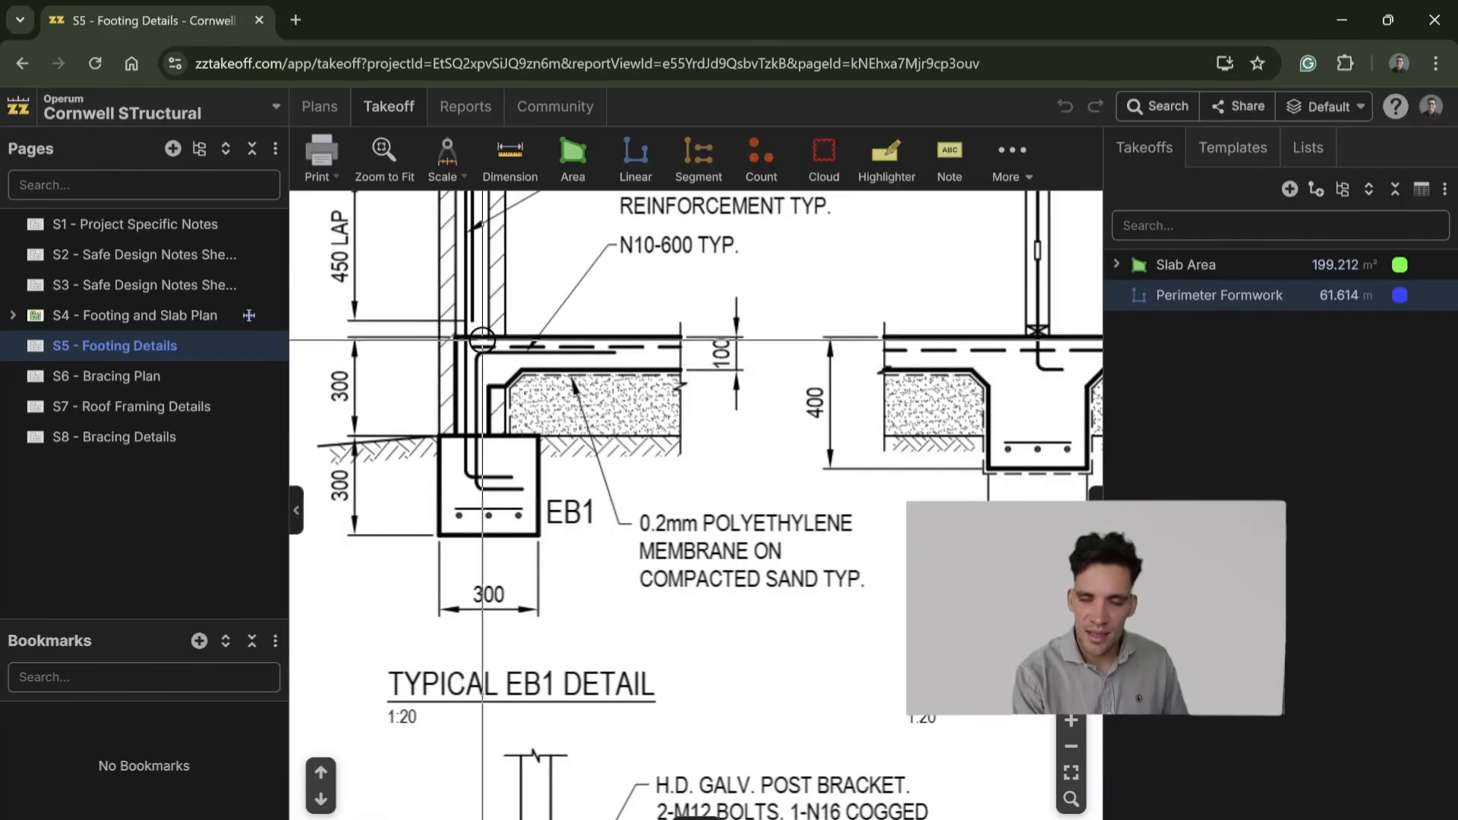
pyautogui.moveTo(562, 461); pyautogui.dragTo(487, 475)
pyautogui.moveTo(518, 424); pyautogui.dragTo(729, 408)
pyautogui.scroll(-3, 590, 401)
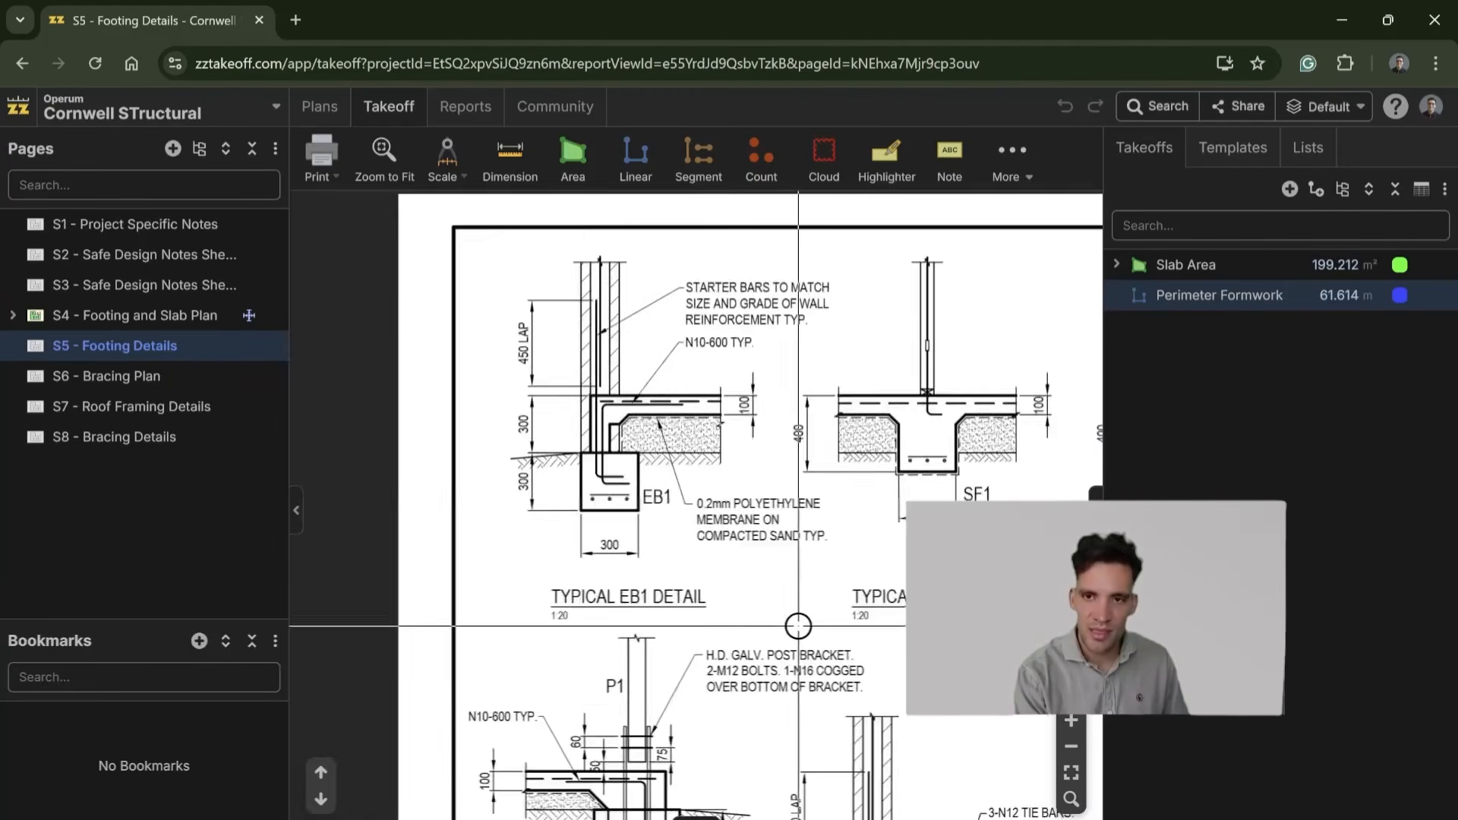
# Step: Examine the slab outline and its EB1 and EB2 edge beams on S4 - Footing and Slab Plan
pyautogui.scroll(-2, 708, 573)
pyautogui.scroll(-2, 718, 598)
pyautogui.click(118, 316)
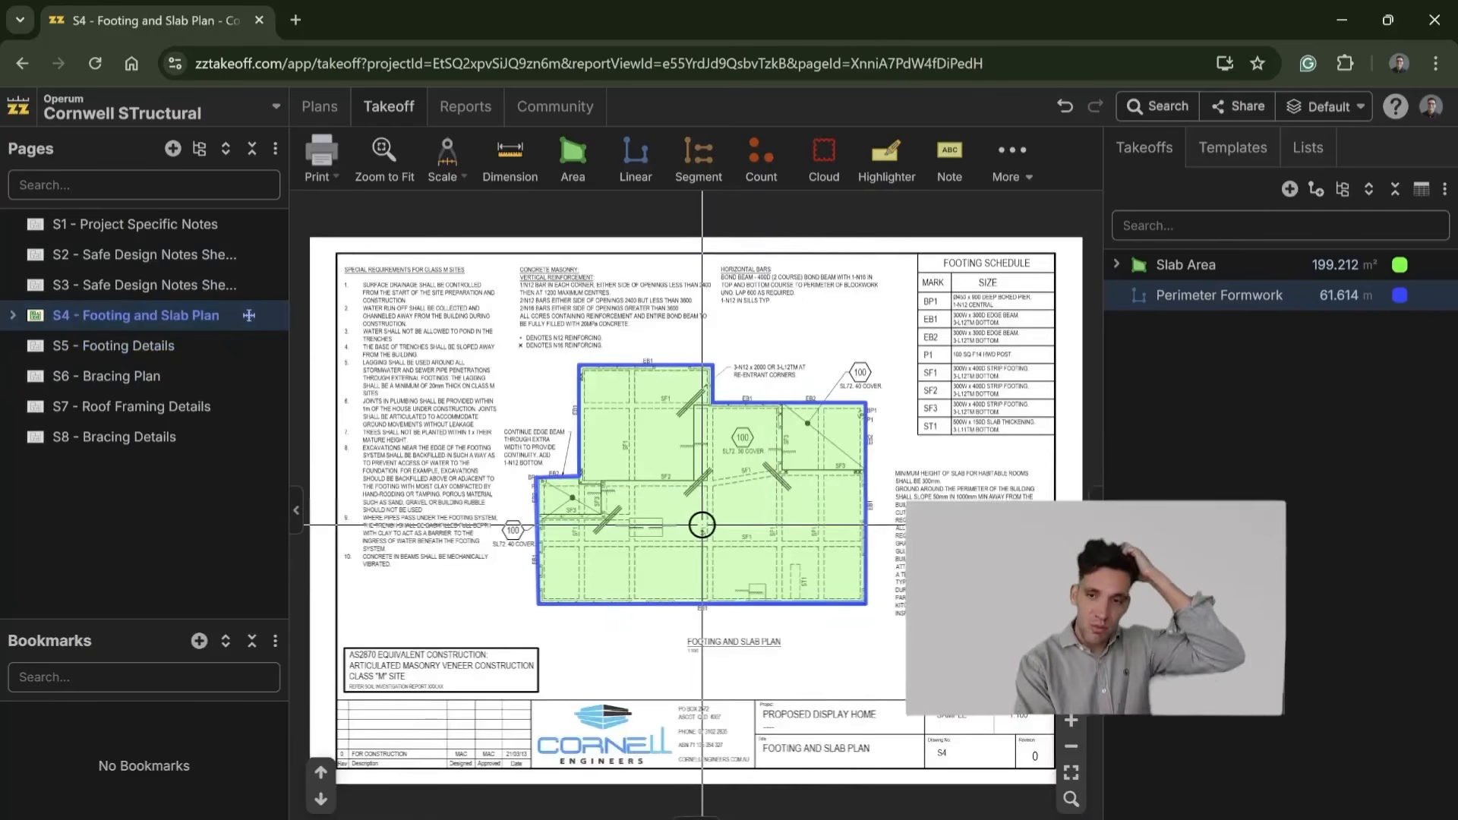
pyautogui.moveTo(702, 525)
pyautogui.scroll(3, 702, 525)
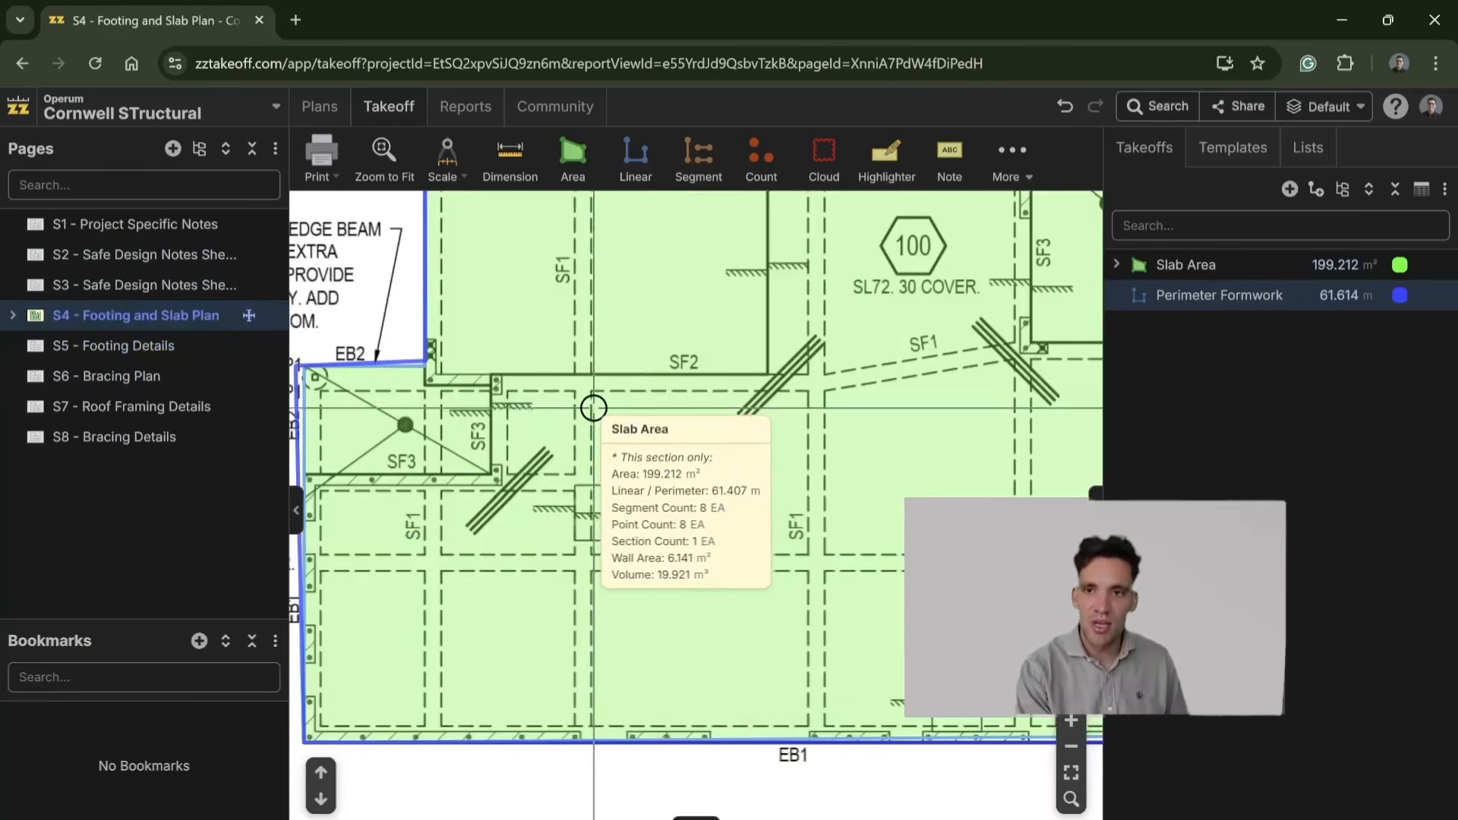
pyautogui.scroll(-3, 583, 453)
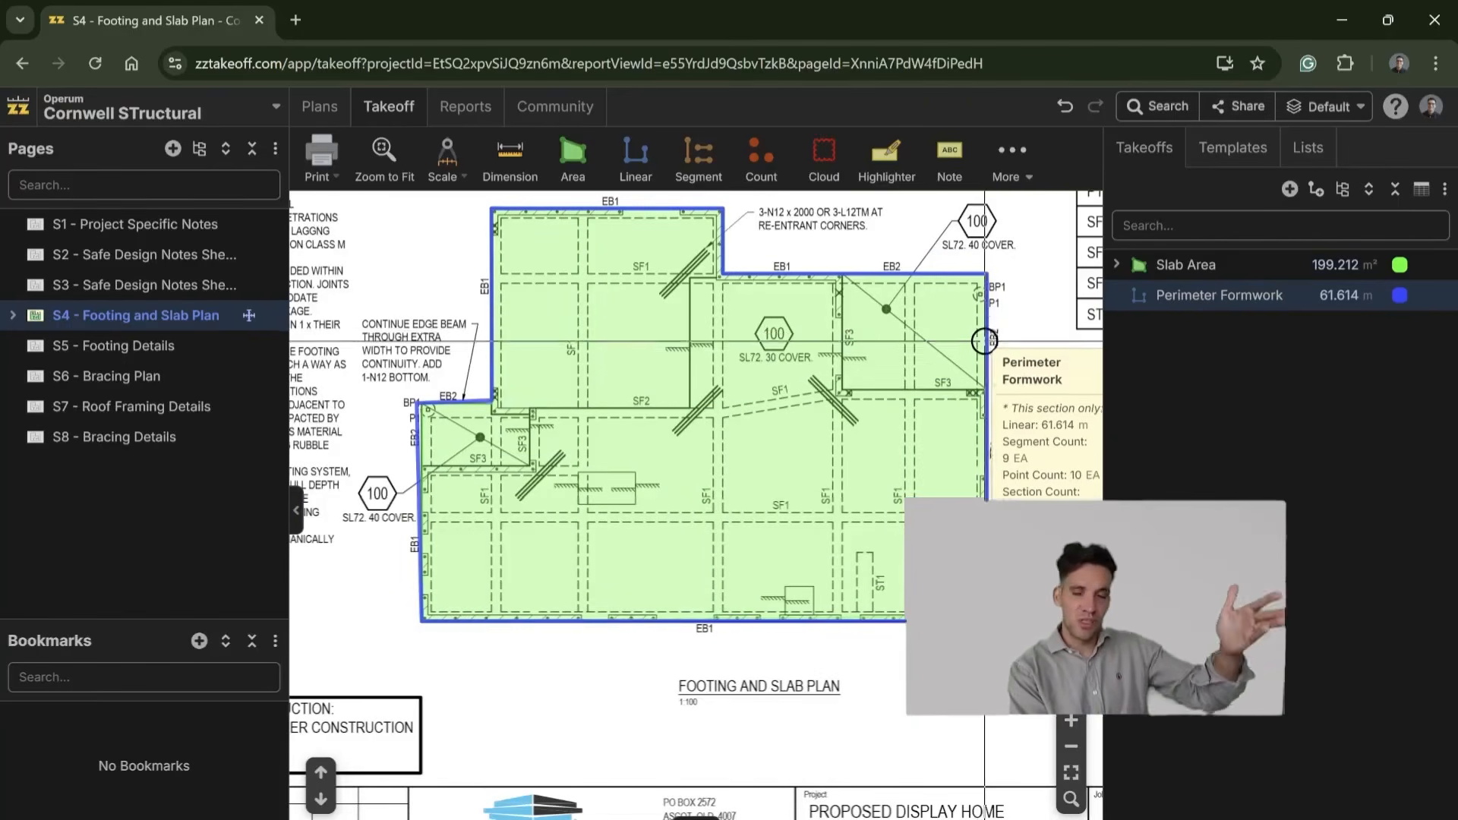
pyautogui.scroll(-1, 980, 350)
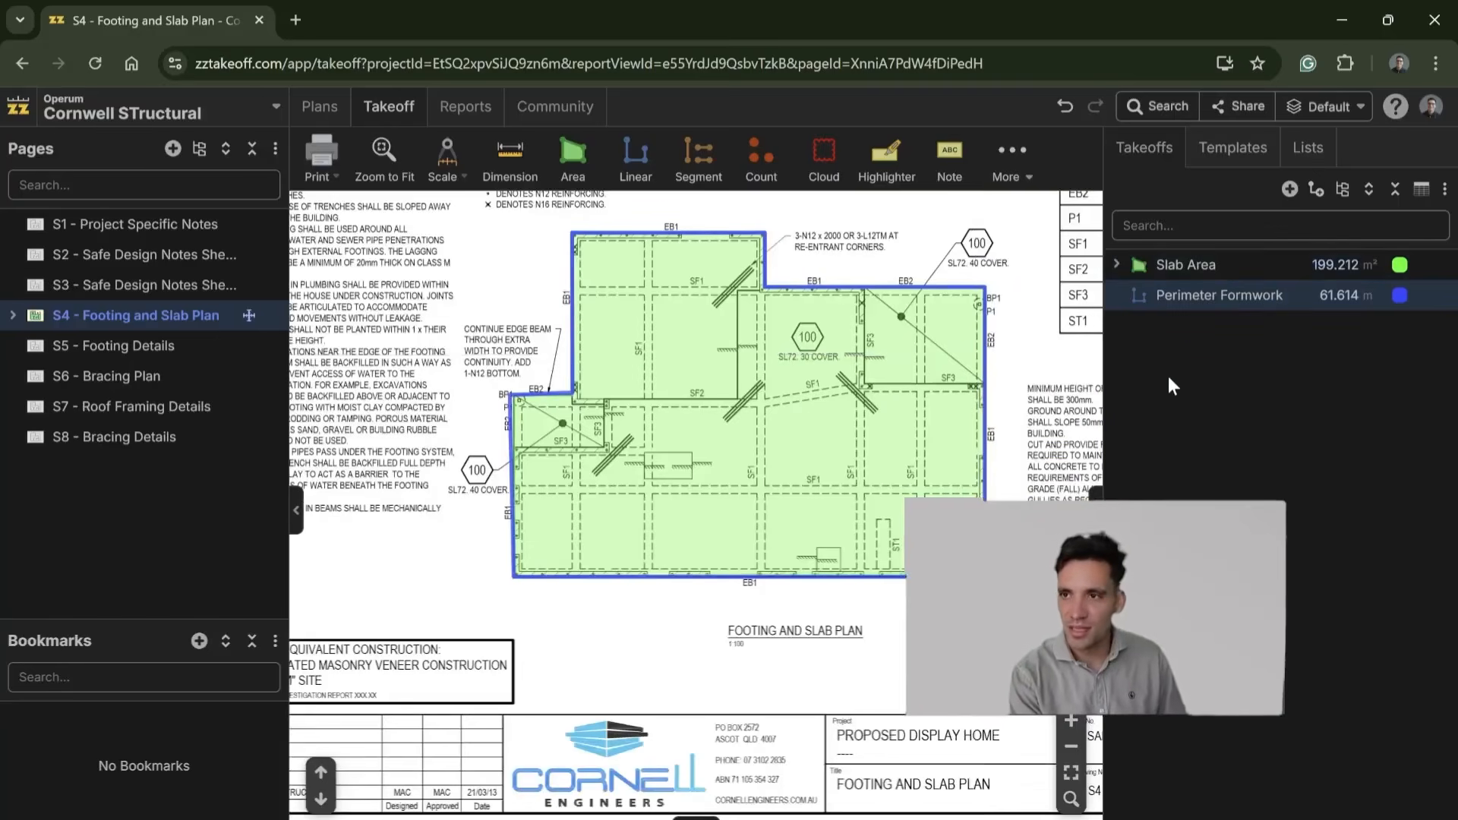
pyautogui.scroll(3, 682, 427)
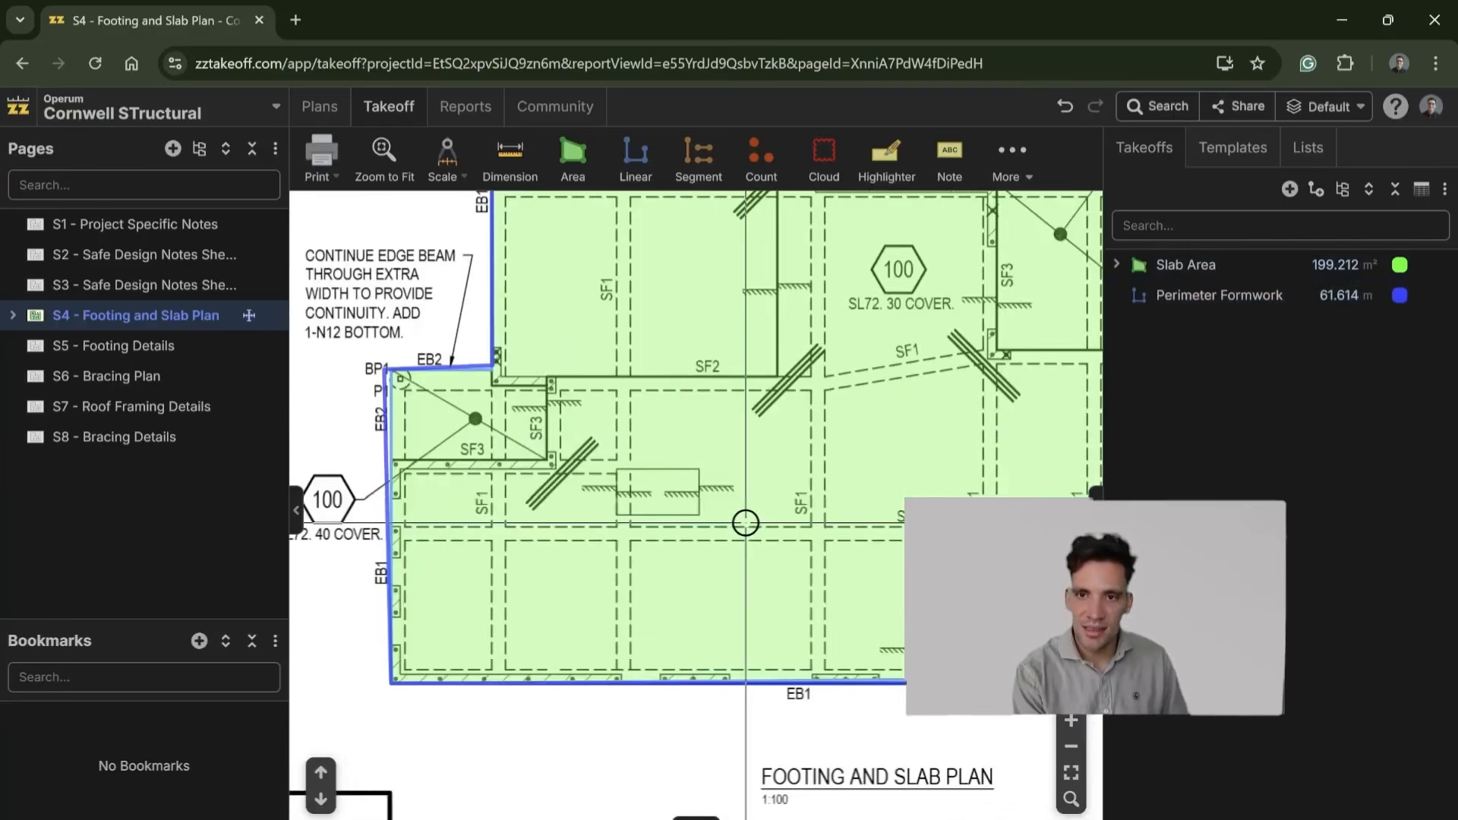
pyautogui.scroll(-1, 748, 522)
pyautogui.moveTo(752, 518); pyautogui.dragTo(655, 570)
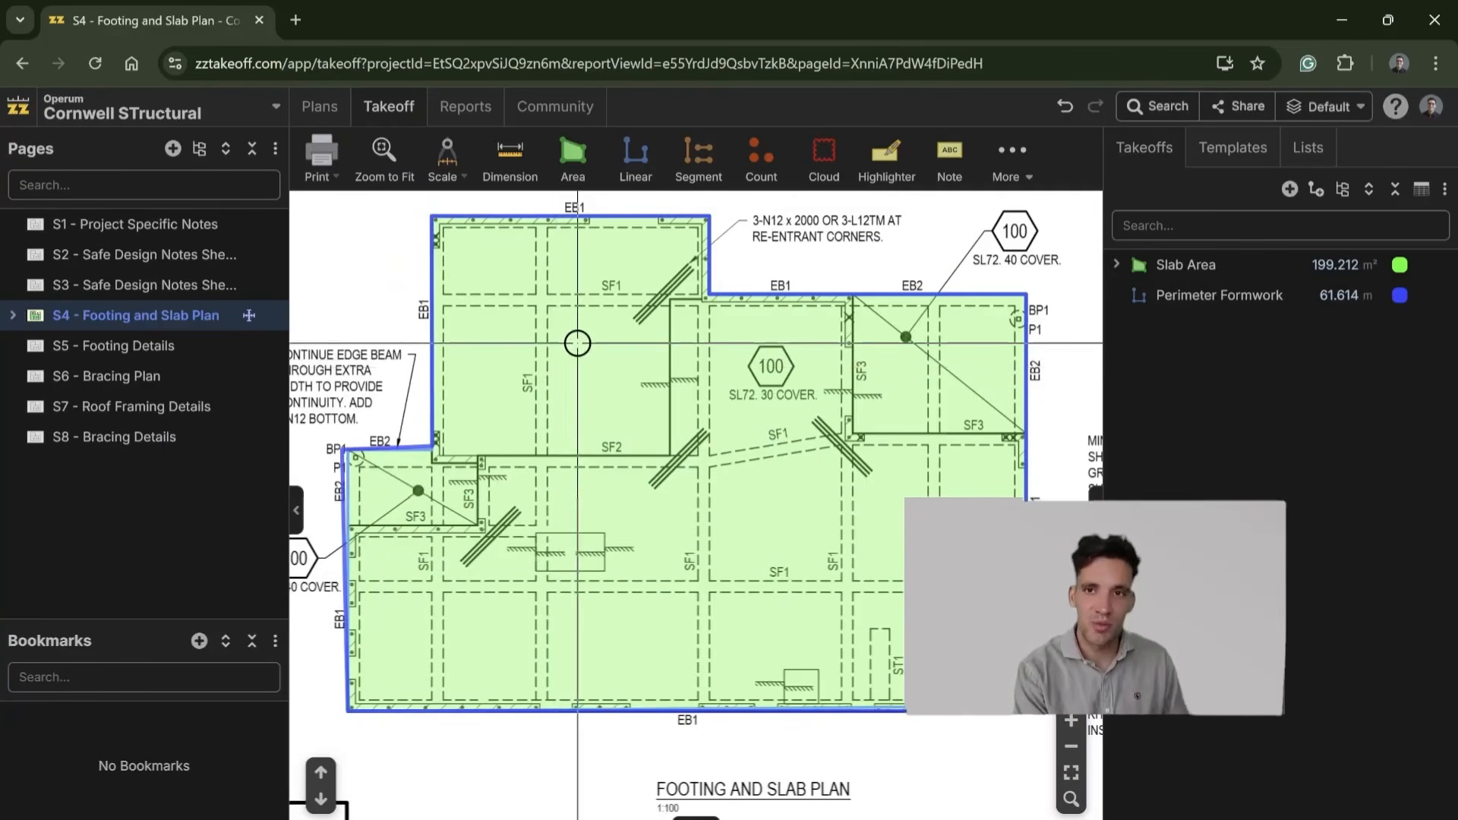
# Step: Using the EB1 detail on S5 - Footing Details as reference, add a child material named 0.2mm Polymembrane to Slab Area, calculated from area
pyautogui.click(123, 351)
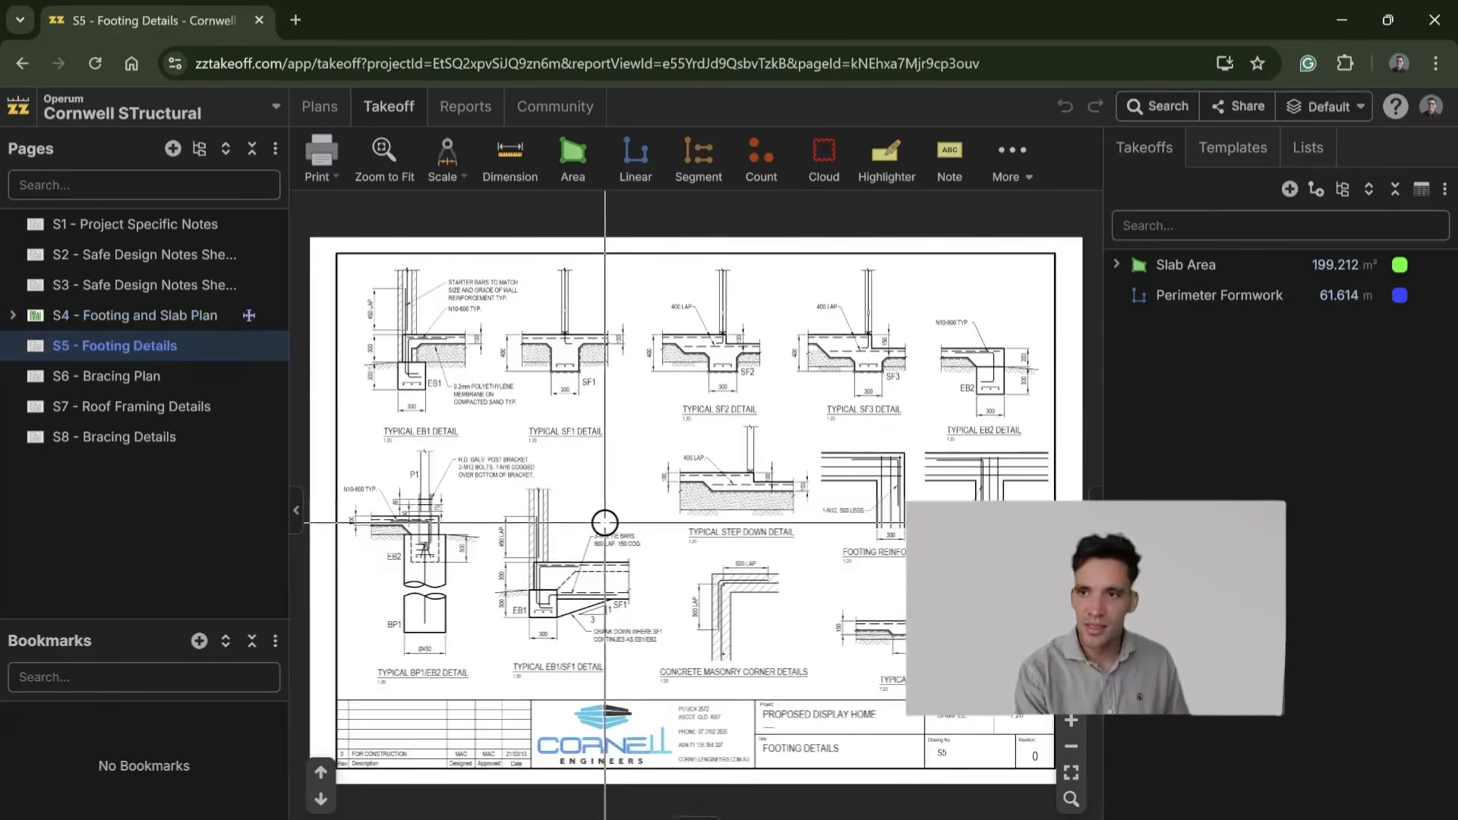
pyautogui.scroll(5, 431, 310)
pyautogui.scroll(5, 511, 618)
pyautogui.scroll(-4, 672, 494)
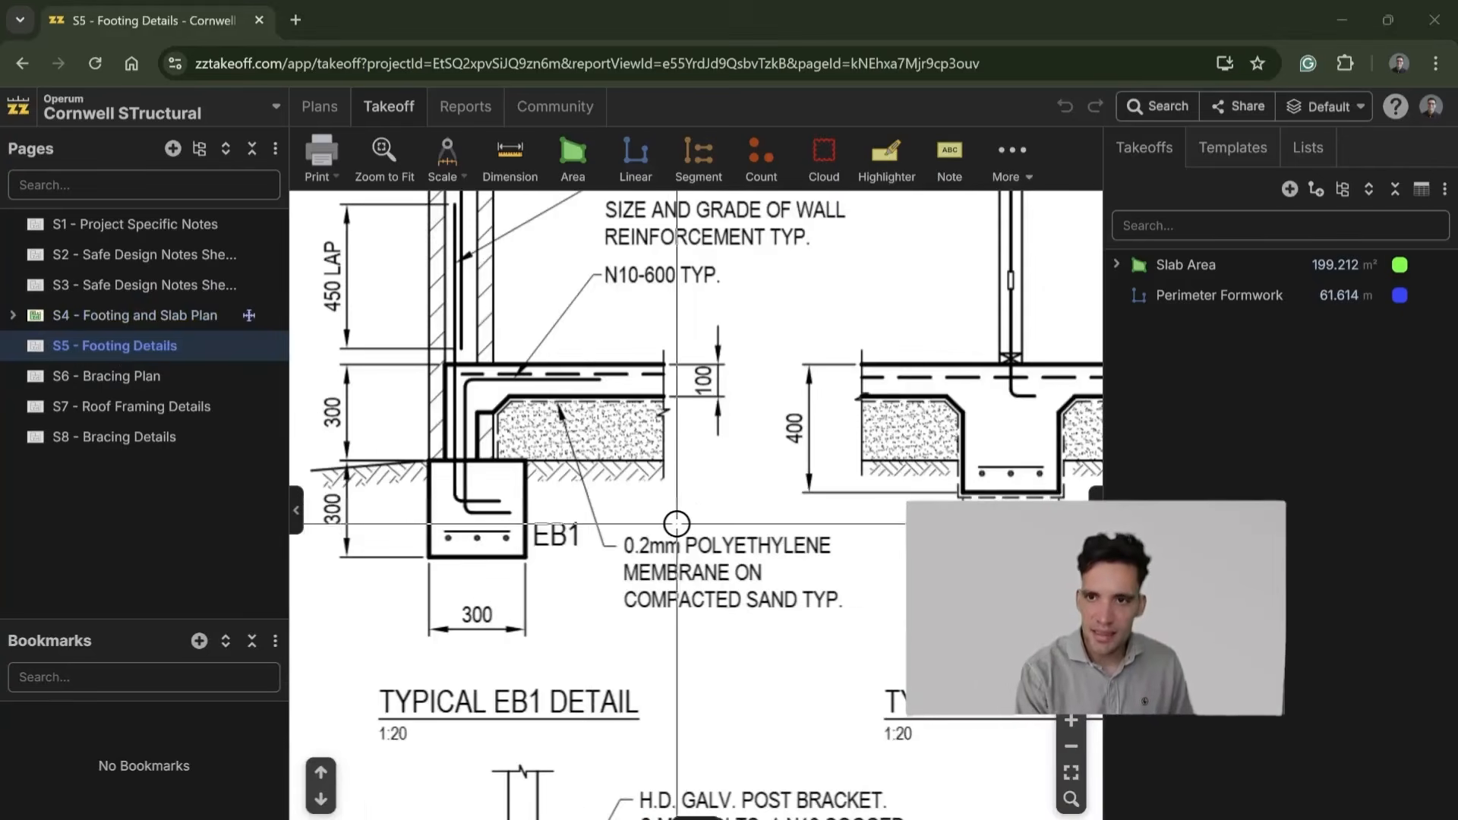
pyautogui.click(1117, 266)
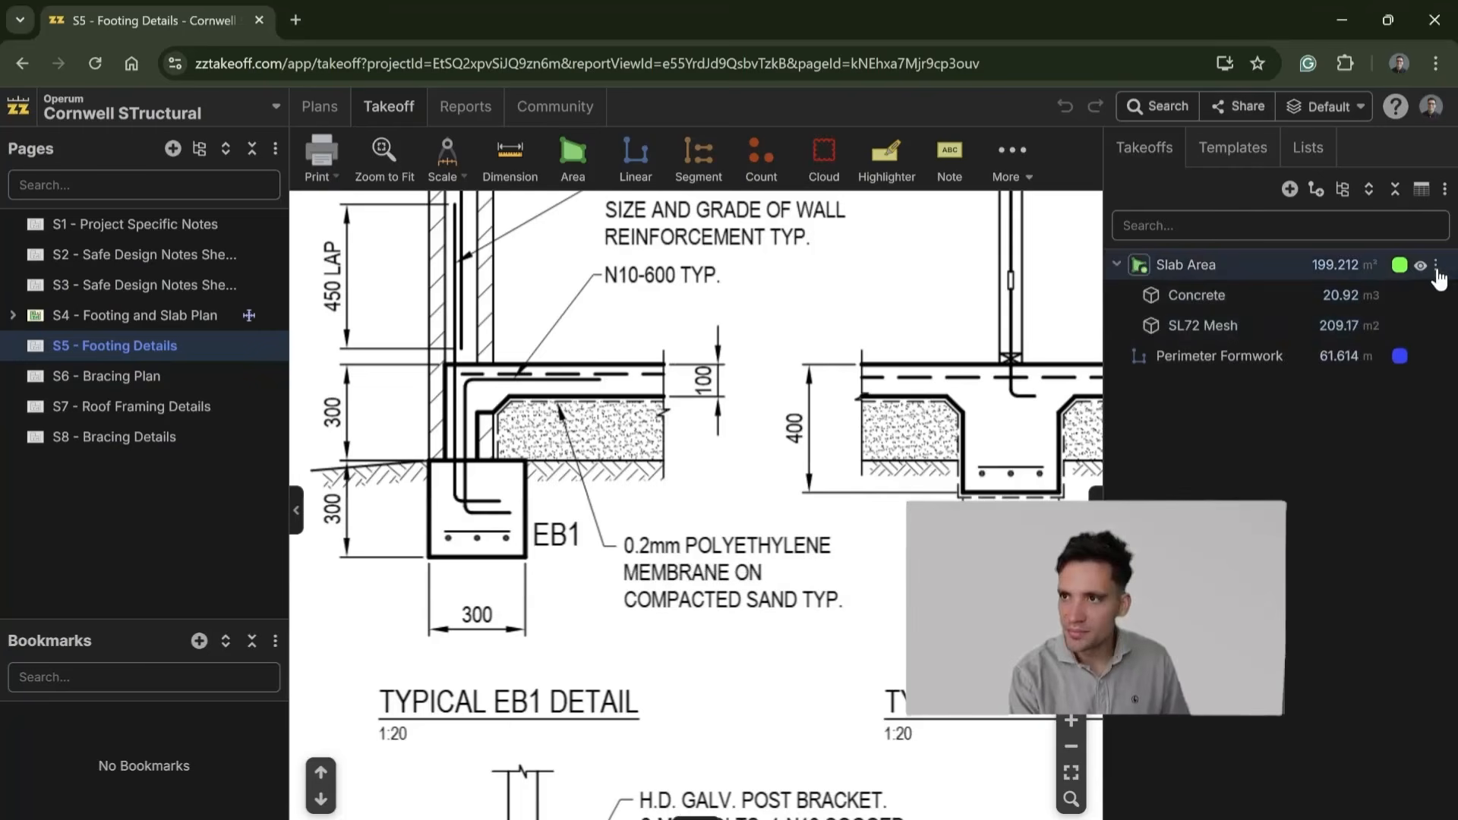
pyautogui.click(1437, 266)
pyautogui.moveTo(1415, 344)
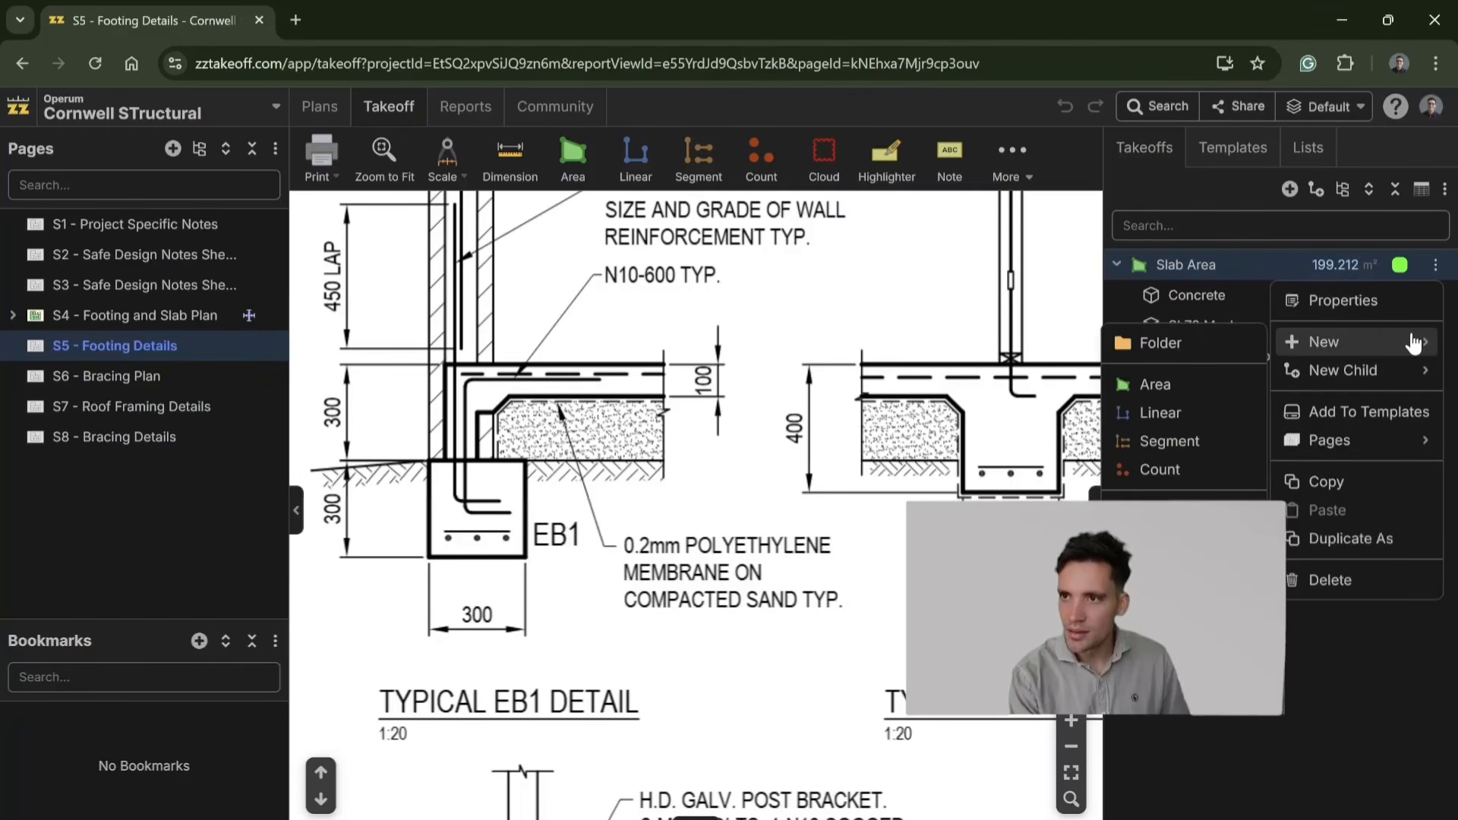
pyautogui.moveTo(1352, 371)
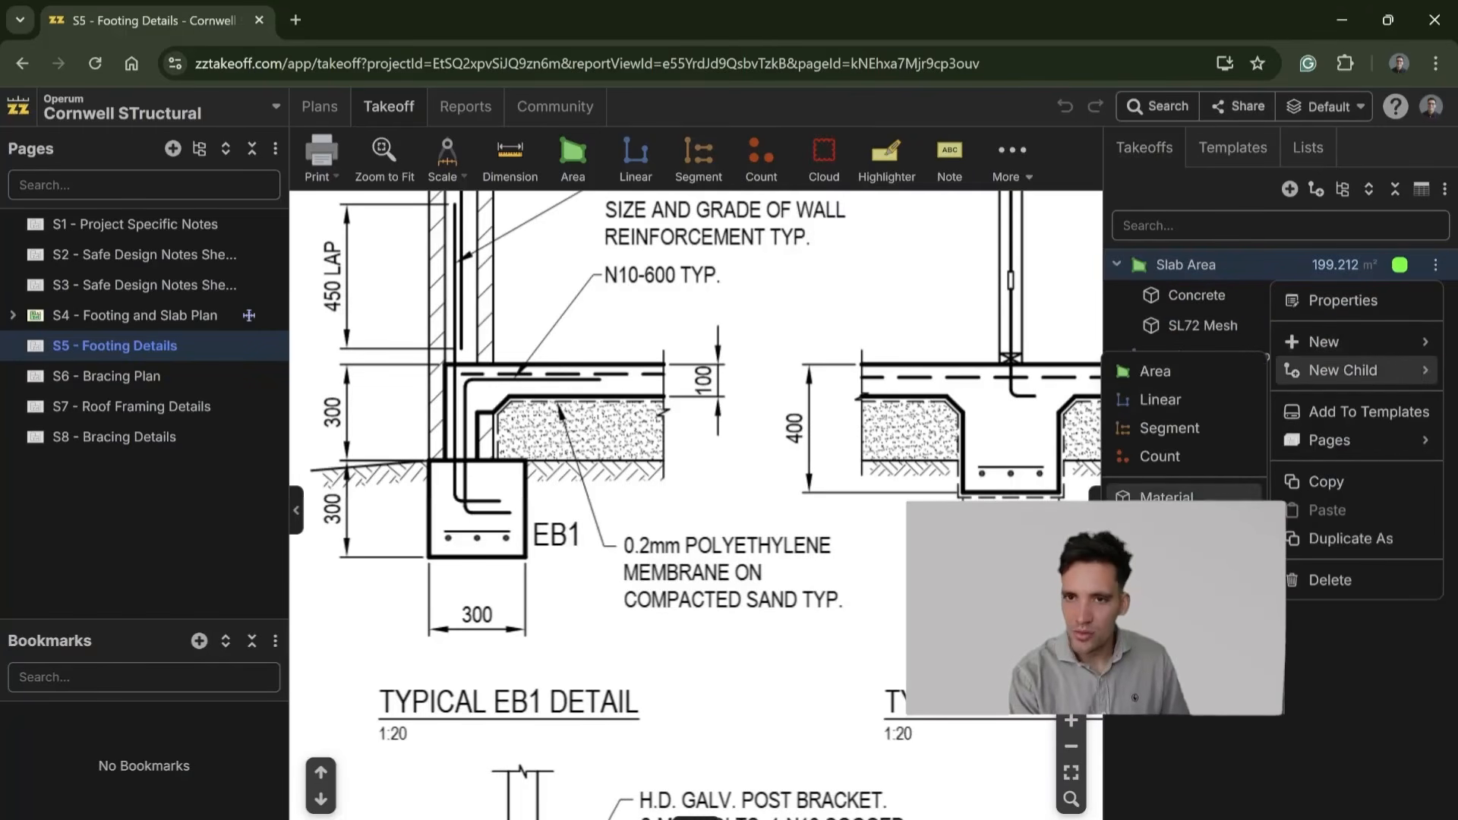
pyautogui.click(1169, 495)
pyautogui.write('0')
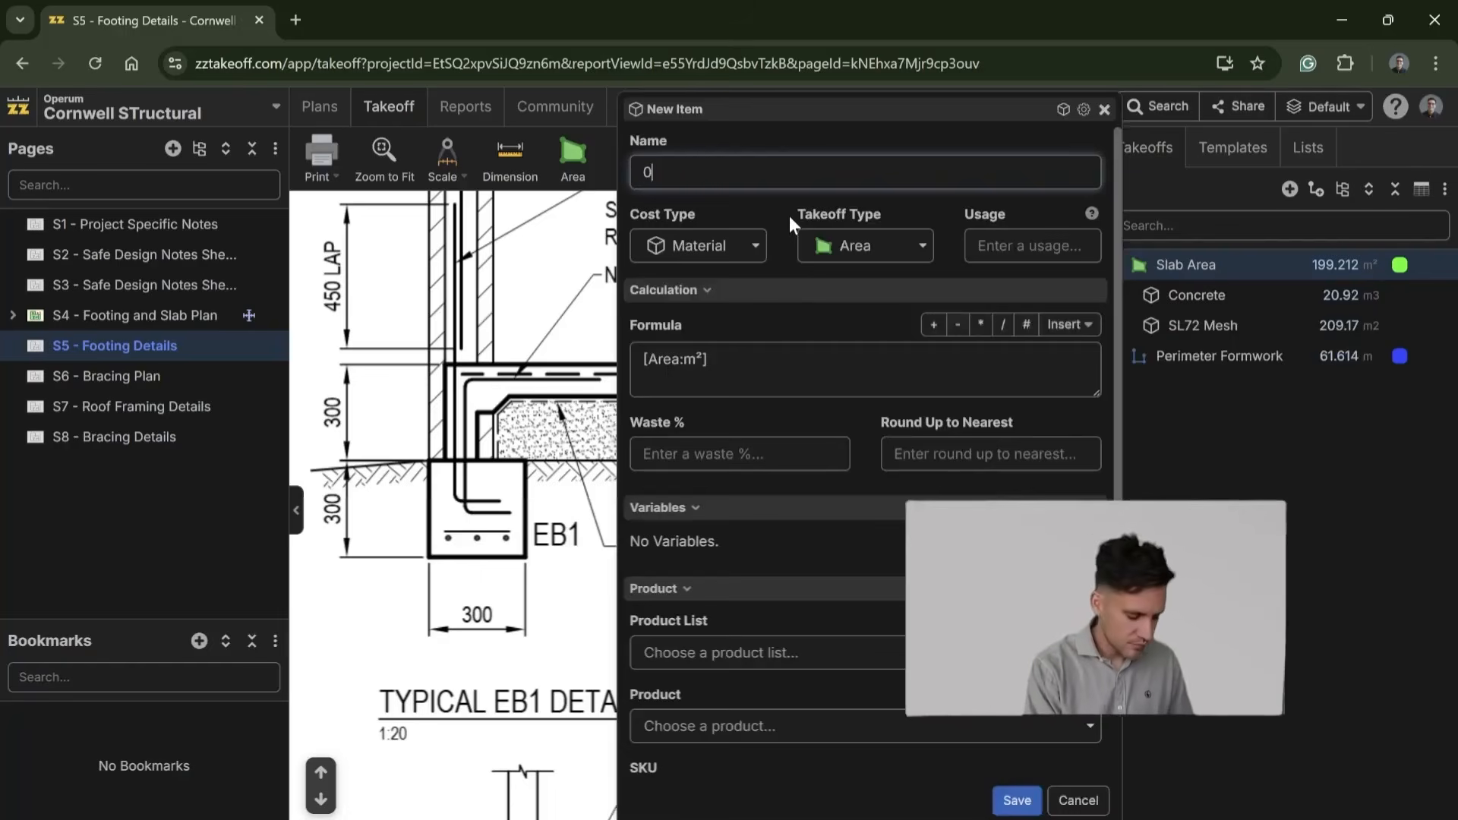
pyautogui.write('.2mm Polymember')
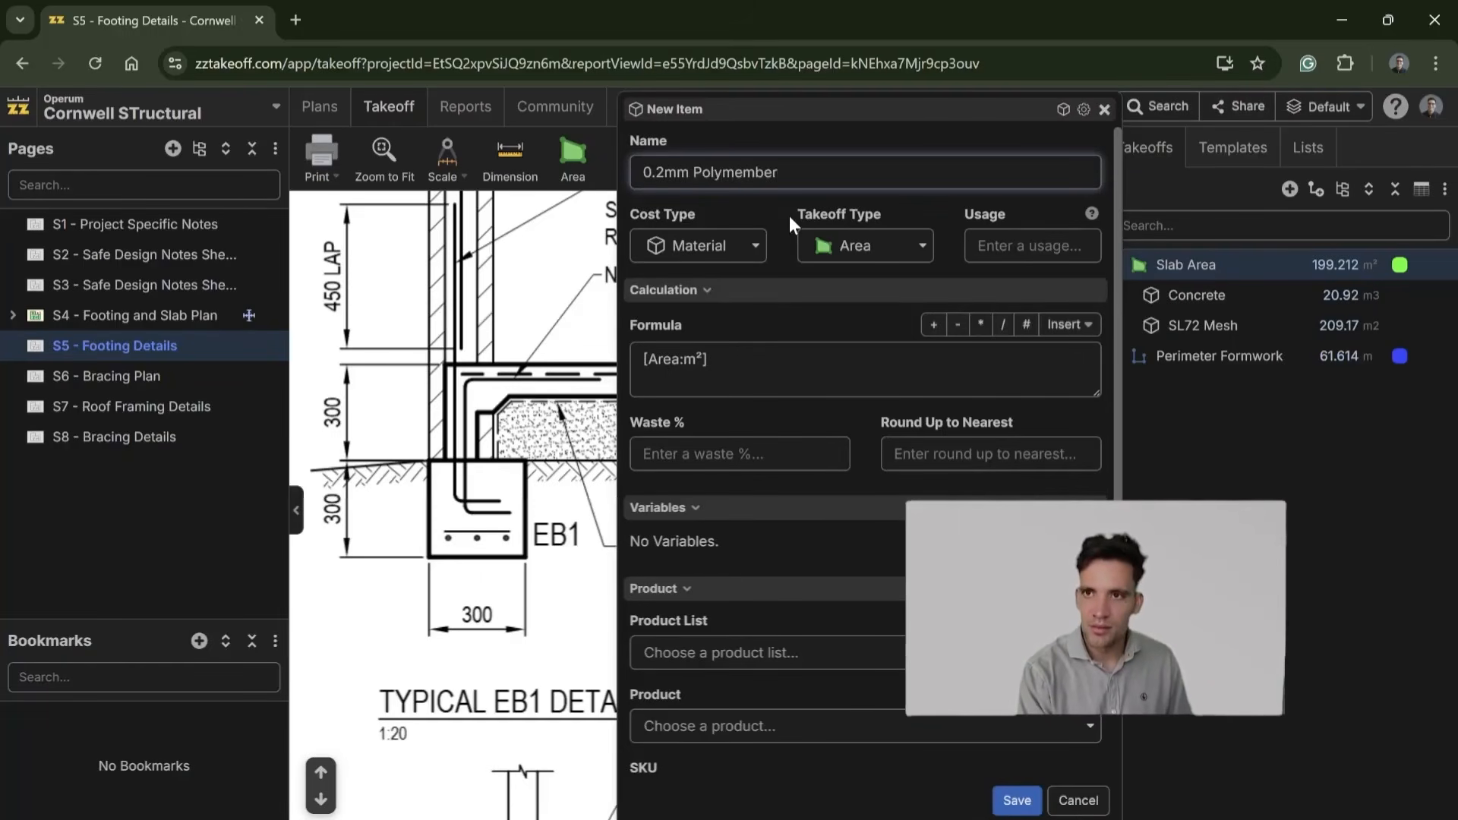
pyautogui.press('BackSpace')
pyautogui.press('BackSpace')
pyautogui.write('rane')
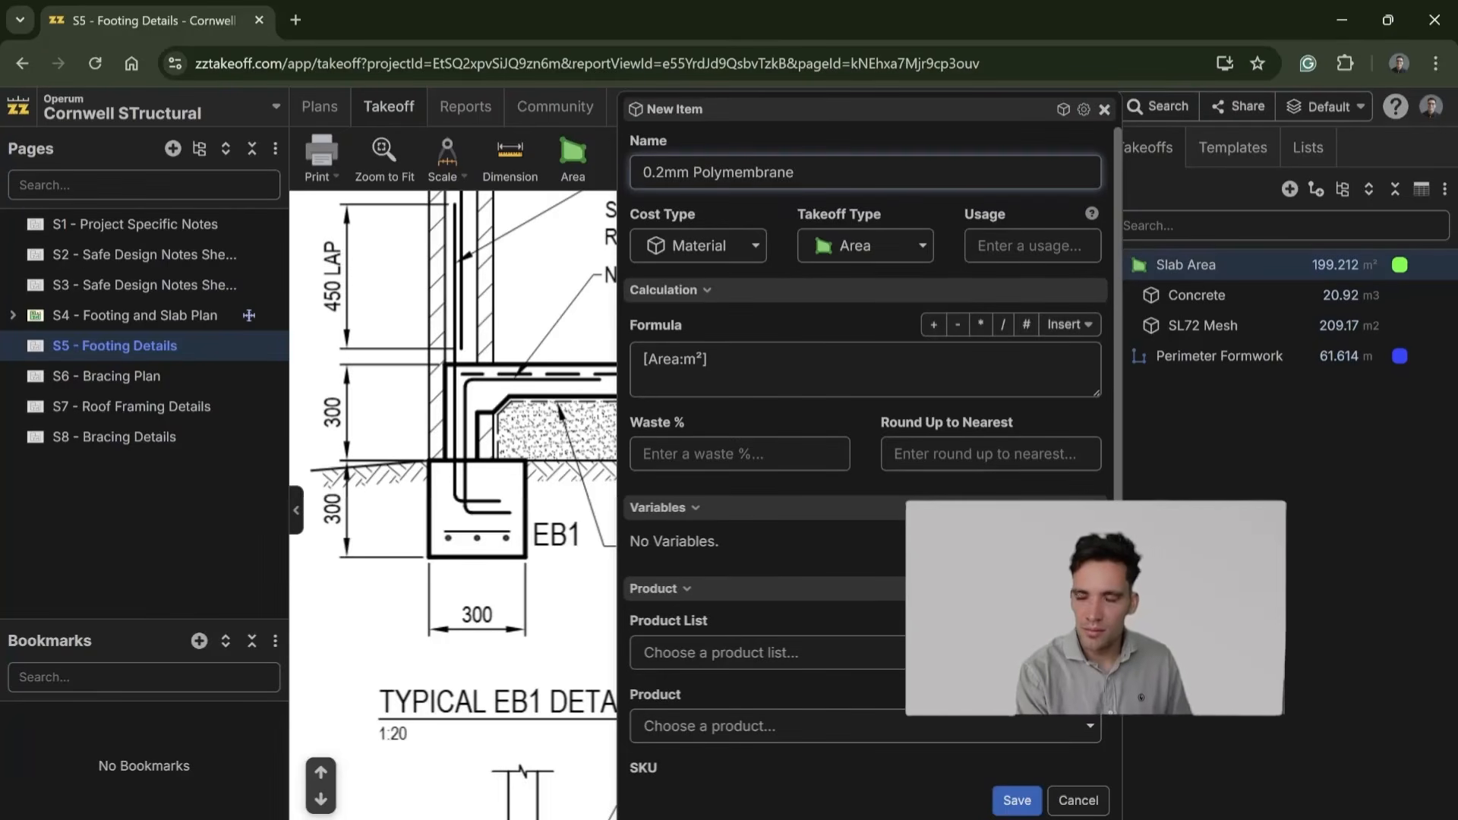
pyautogui.scroll(-3, 804, 607)
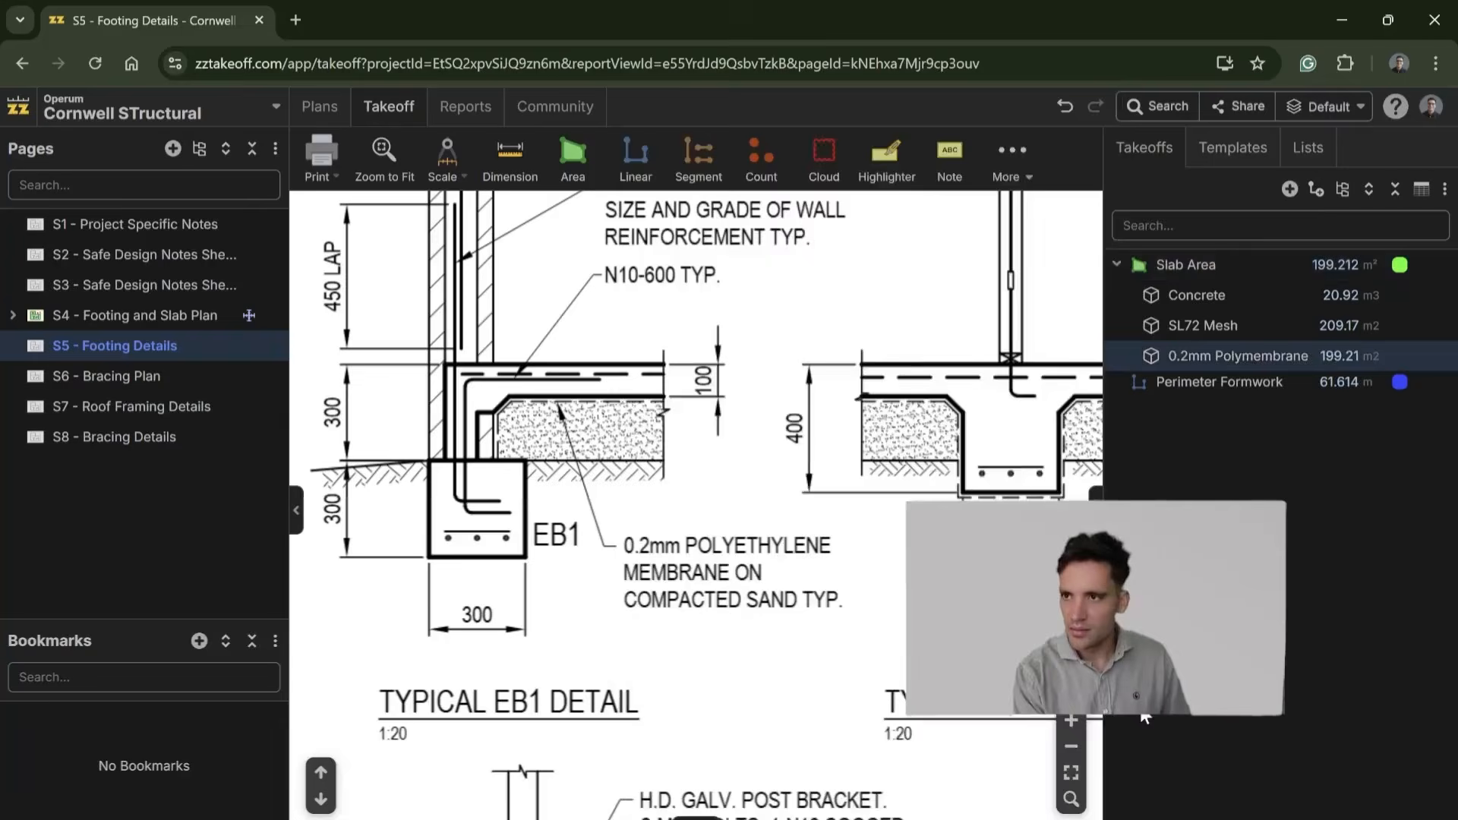
# Step: Check S4 - Footing and Slab Plan, return to the typical EB1 detail on S5, and try to start a linear takeoff with auto scaling
pyautogui.scroll(-3, 1015, 416)
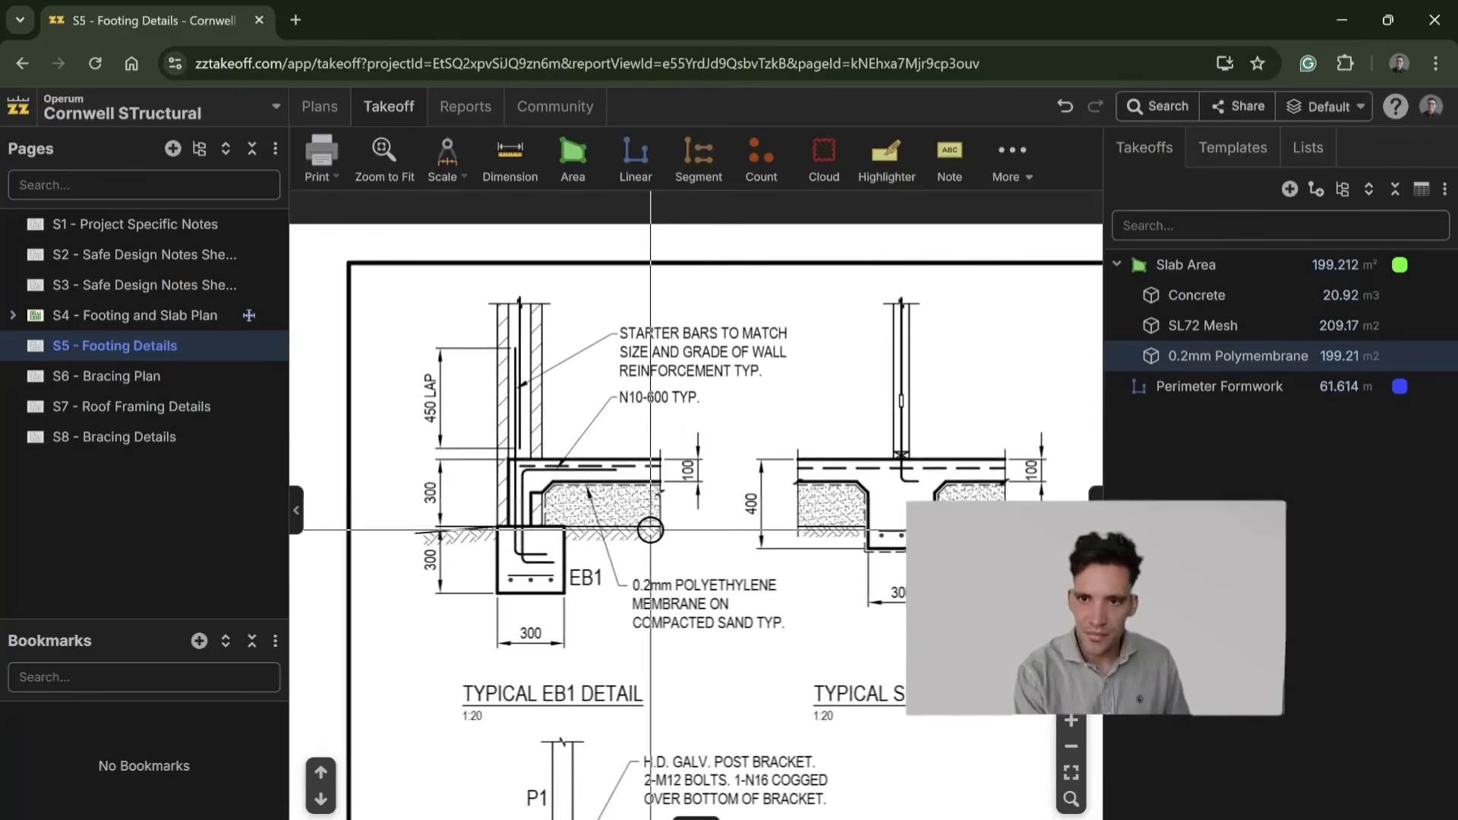
pyautogui.scroll(-5, 851, 586)
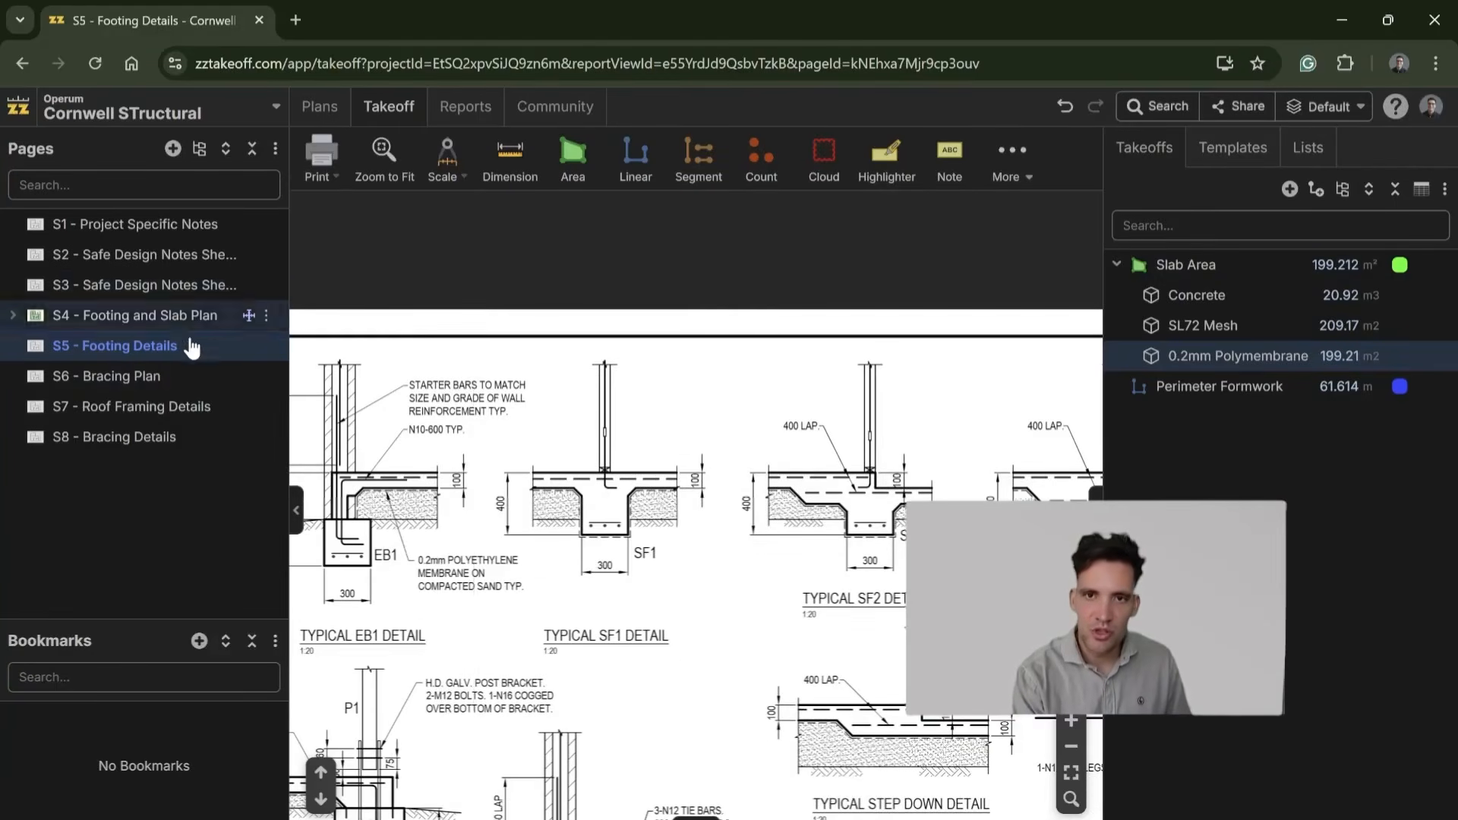
pyautogui.click(174, 316)
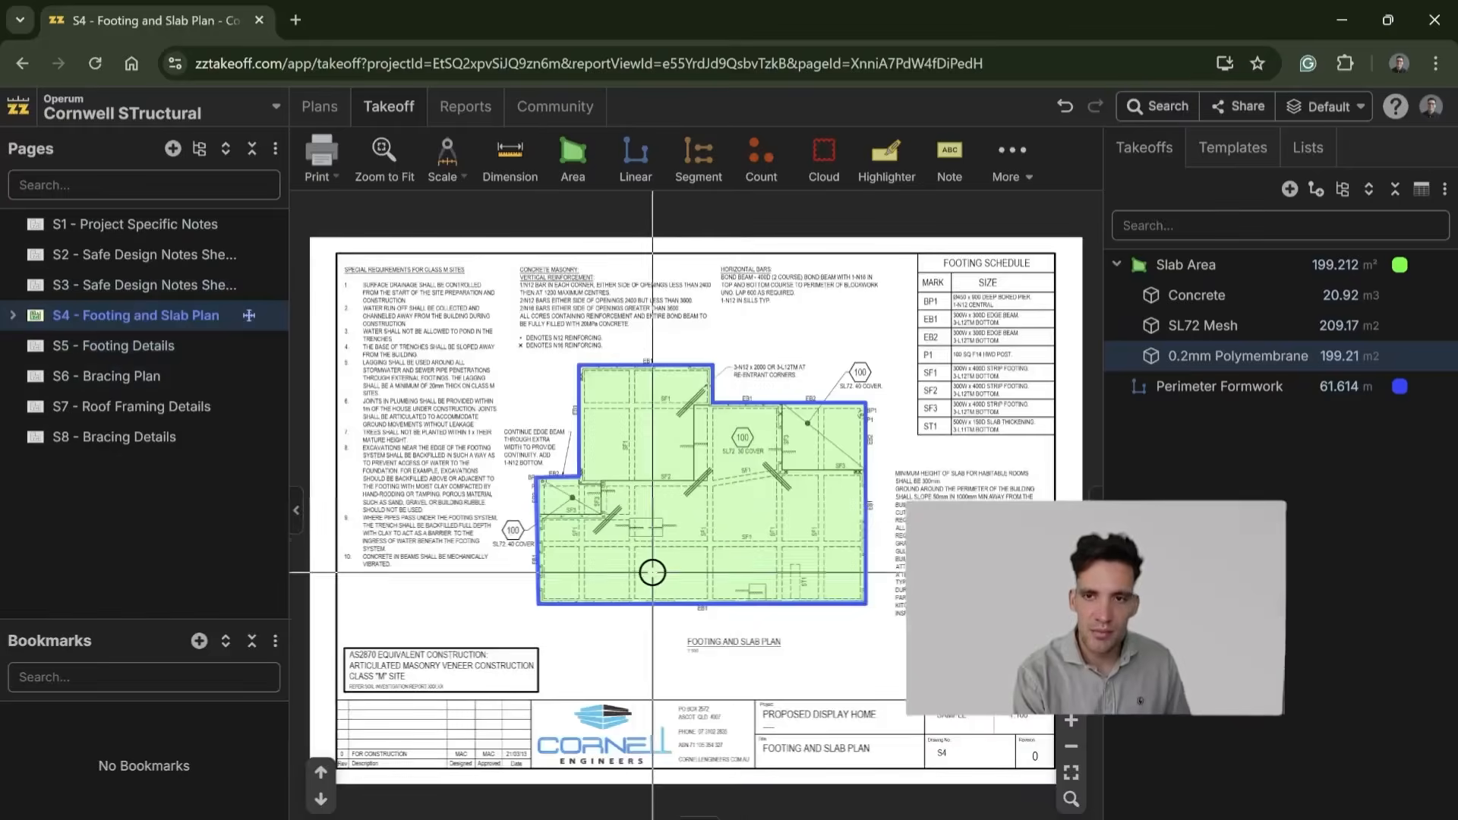
pyautogui.scroll(-3, 845, 483)
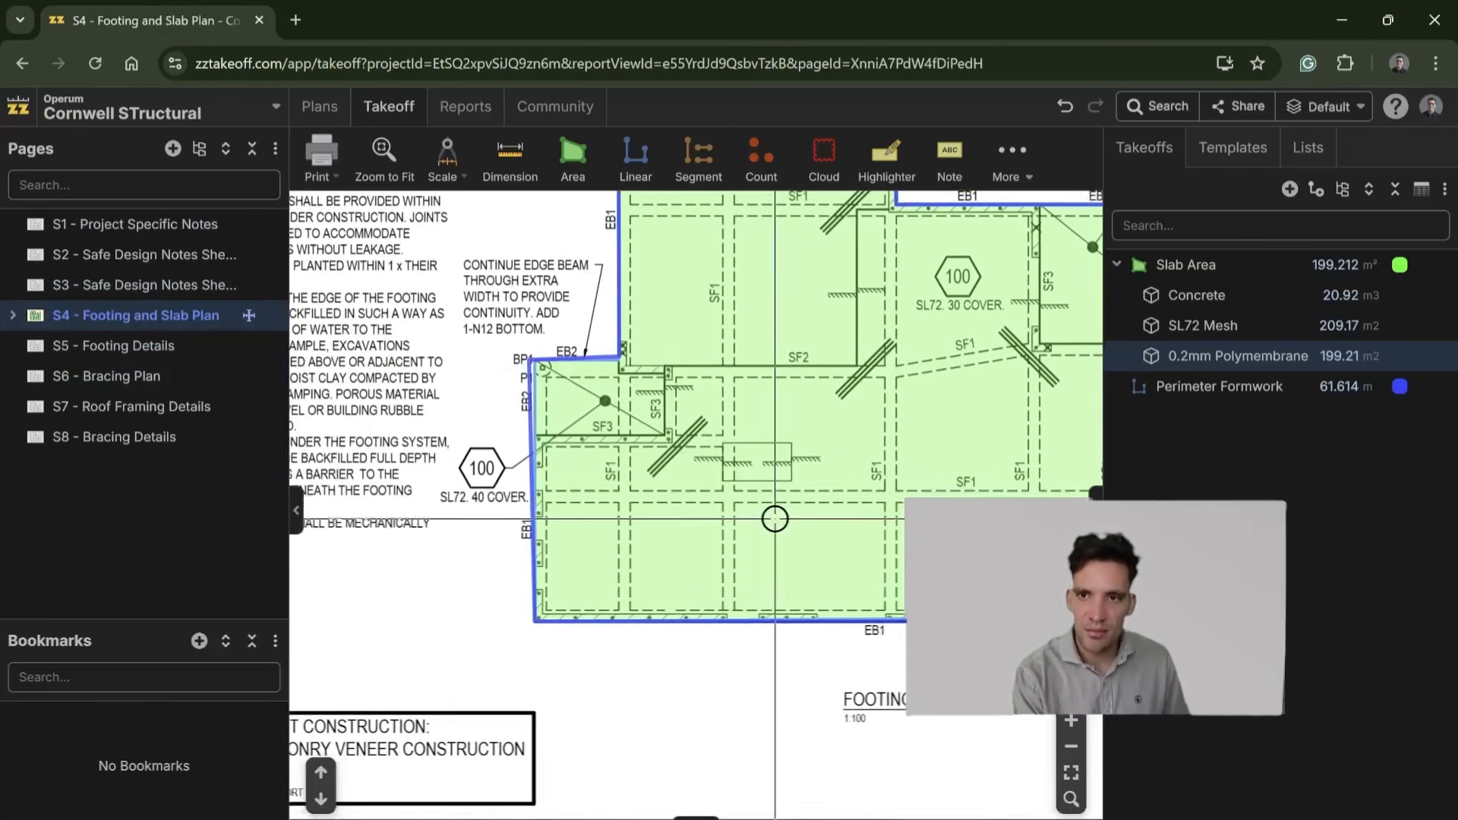
pyautogui.click(145, 286)
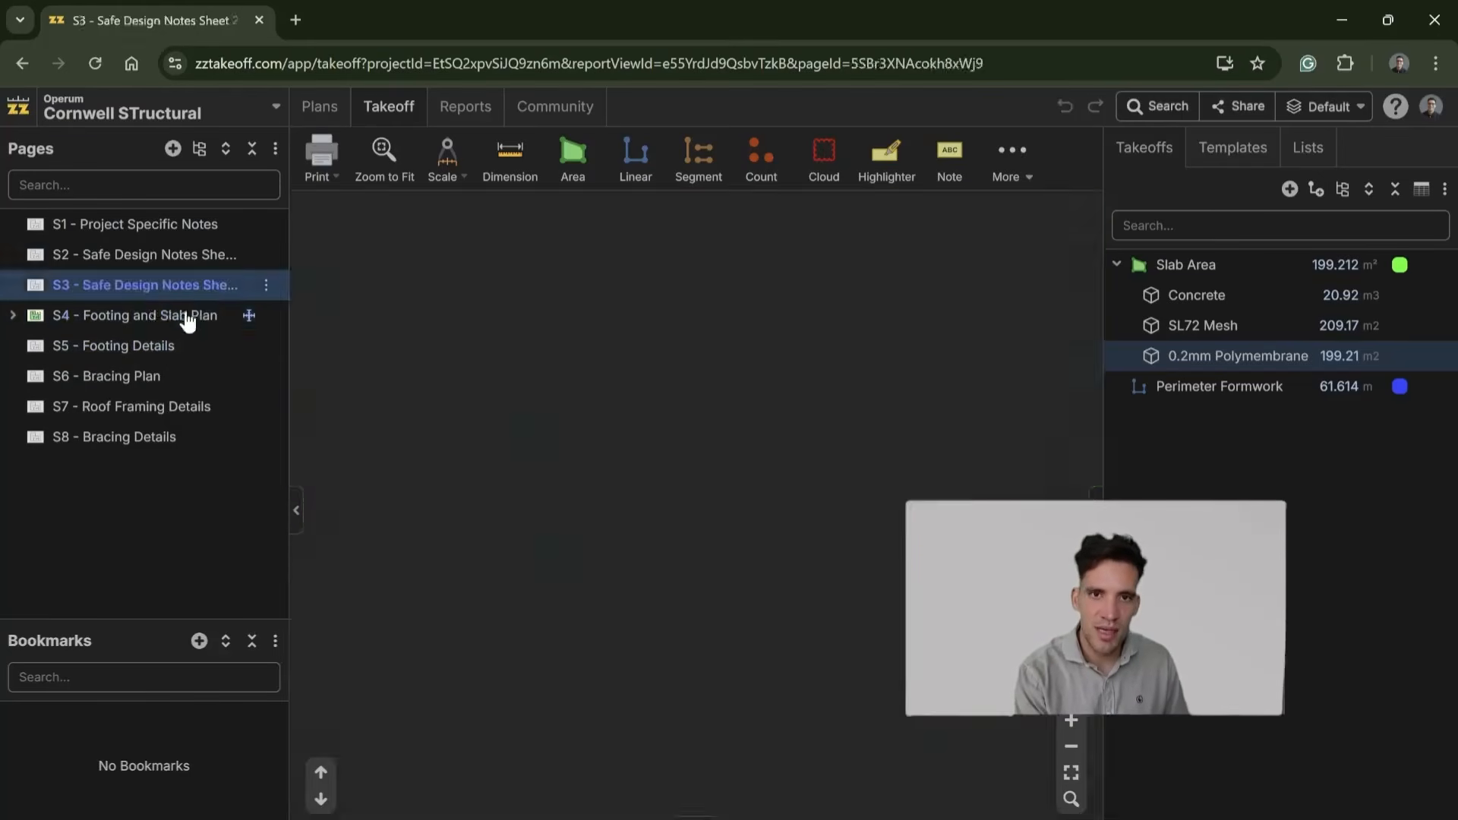
pyautogui.click(135, 345)
pyautogui.scroll(5, 473, 416)
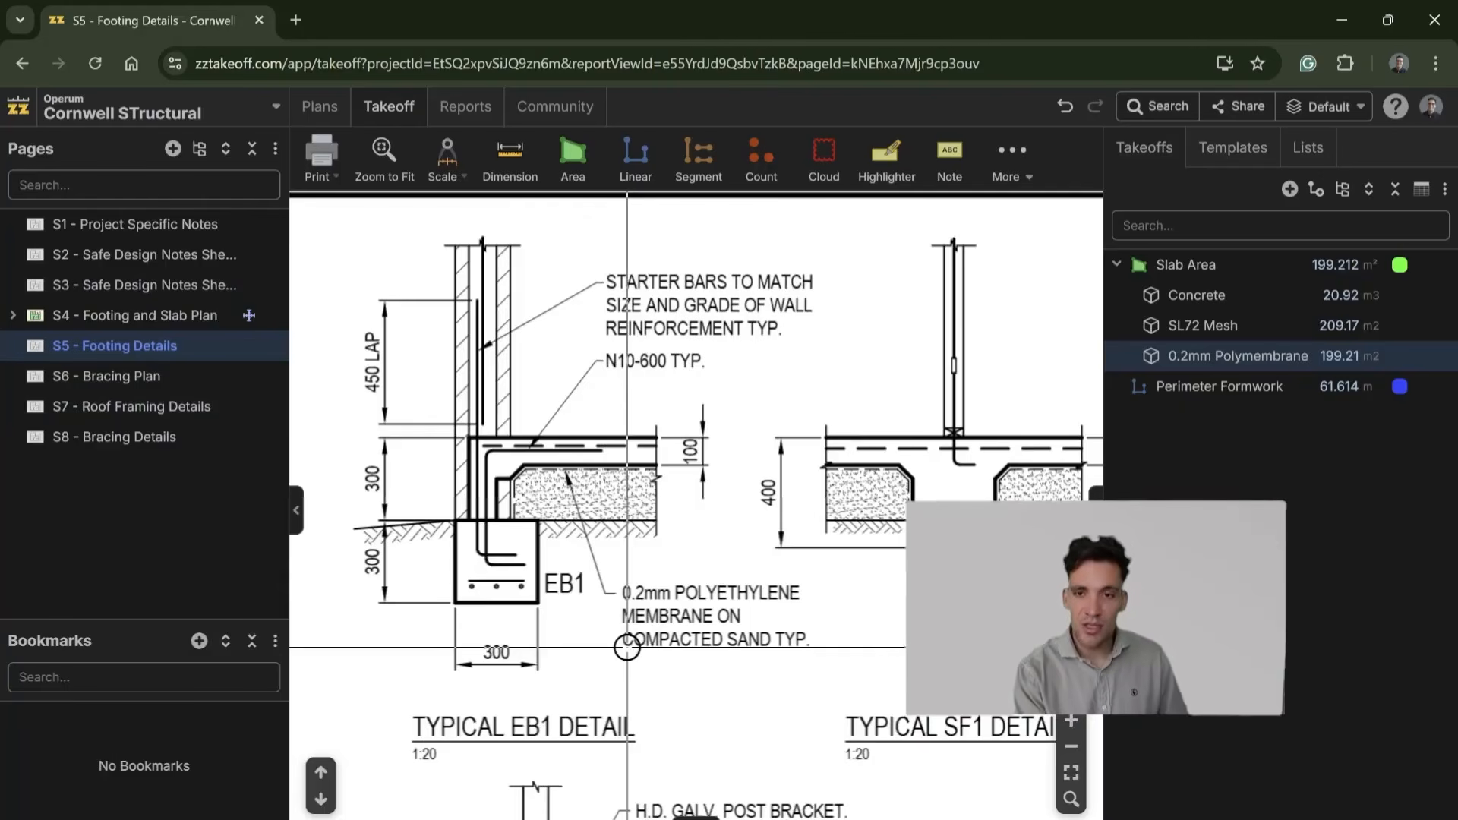
pyautogui.click(630, 161)
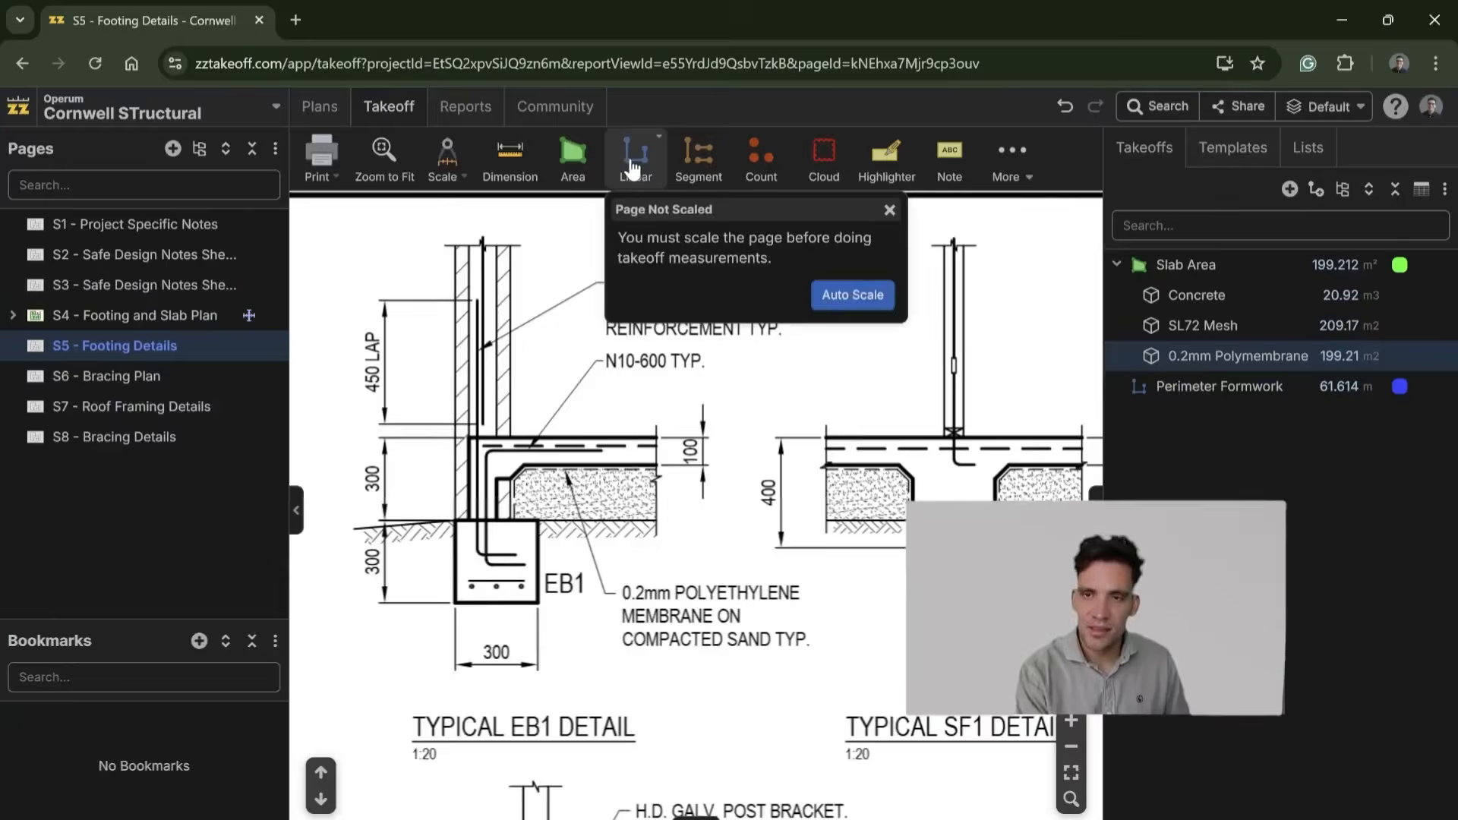
pyautogui.click(864, 293)
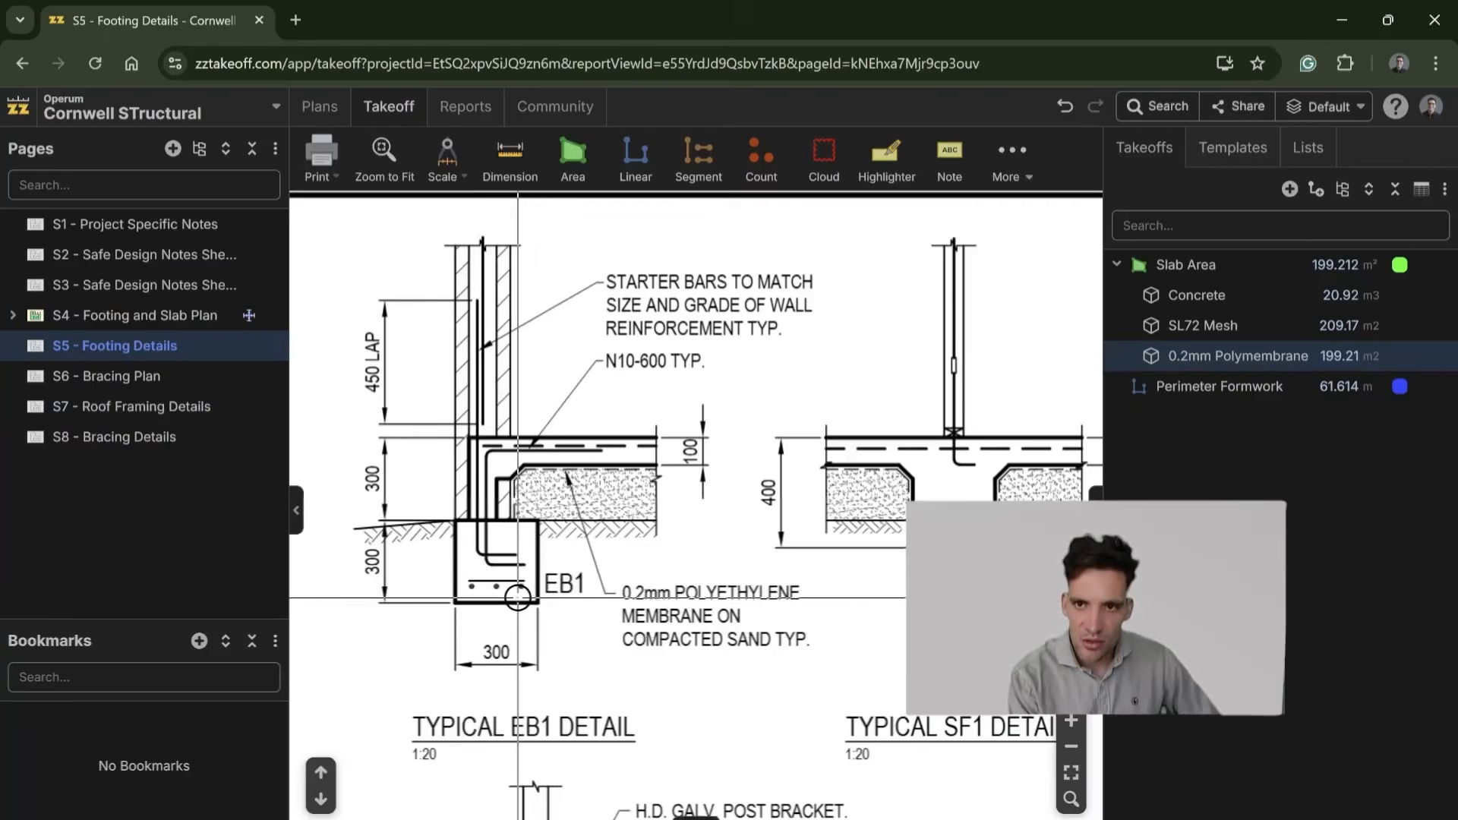
# Step: Examine the EB1, BP1/EB2, EB1/SF1 and SF1 details on S5 - Footing Details for beam widths and depths
pyautogui.scroll(1, 519, 598)
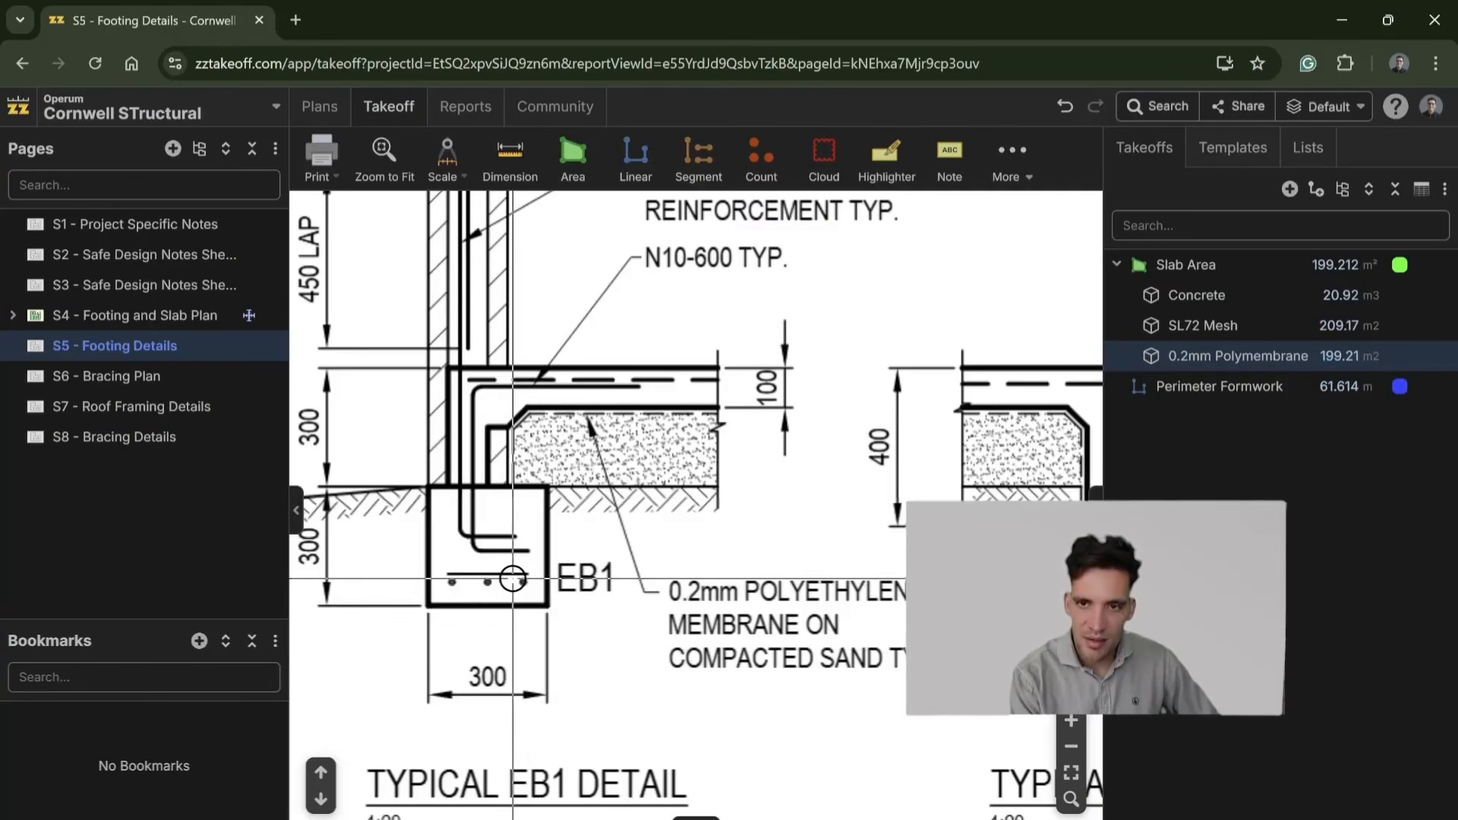
pyautogui.scroll(-5, 513, 579)
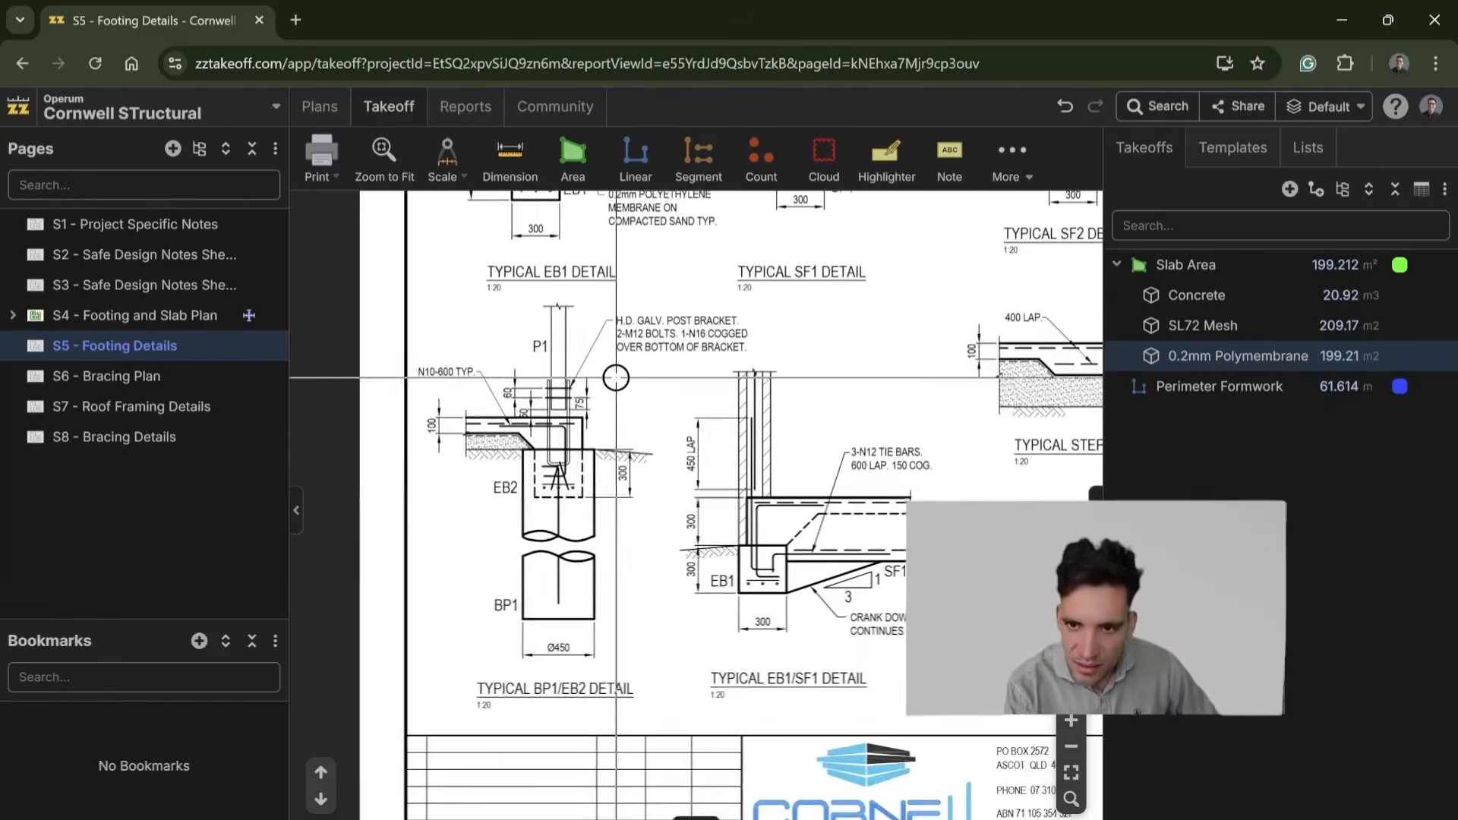
pyautogui.moveTo(886, 482); pyautogui.dragTo(692, 564)
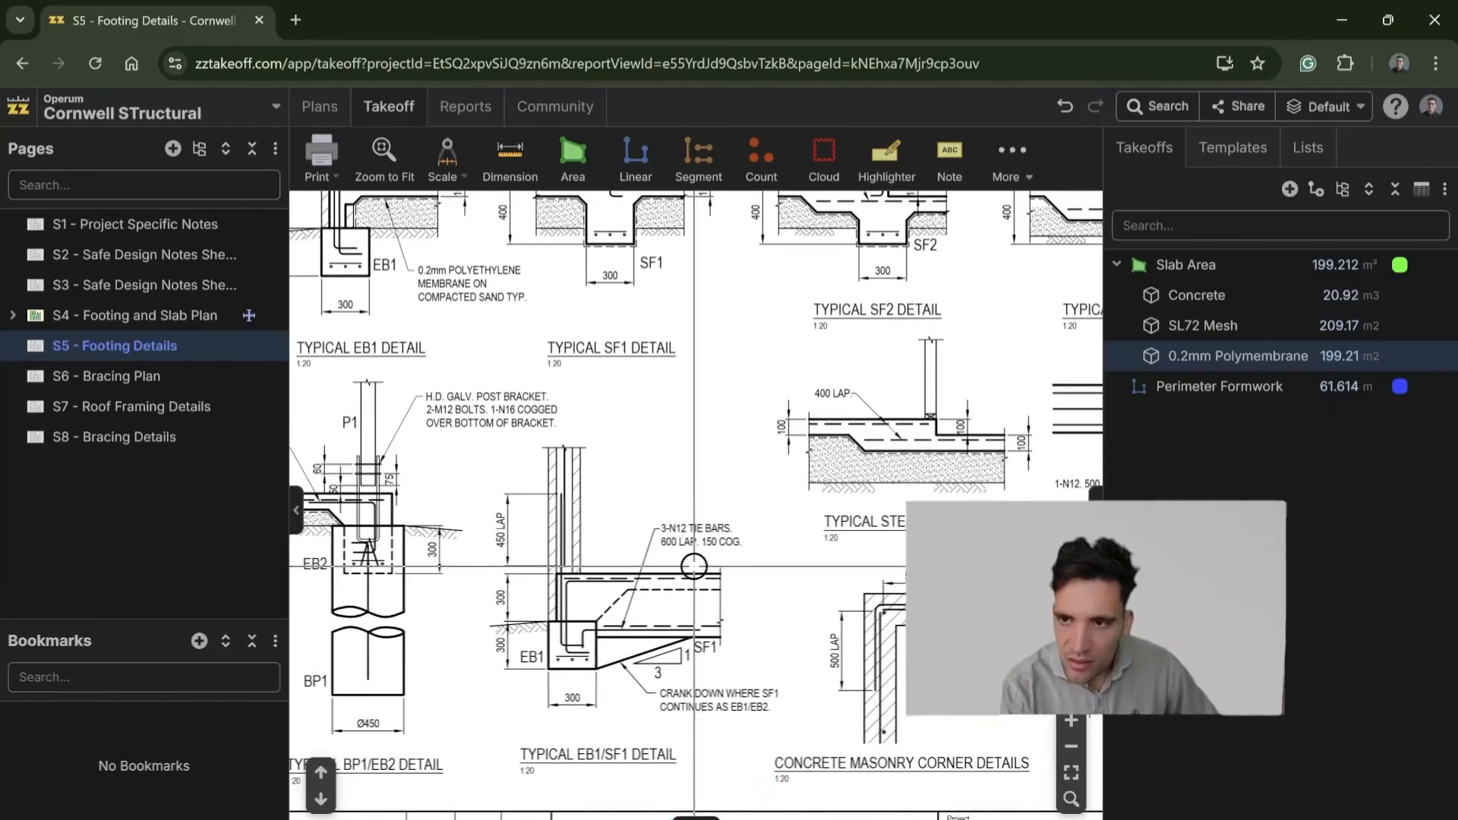
pyautogui.moveTo(625, 702); pyautogui.dragTo(290, 698)
pyautogui.moveTo(748, 660)
pyautogui.mouseDown()
pyautogui.moveTo(375, 651)
pyautogui.moveTo(1056, 688)
pyautogui.mouseUp()
pyautogui.moveTo(736, 563); pyautogui.dragTo(867, 673)
pyautogui.scroll(3, 600, 514)
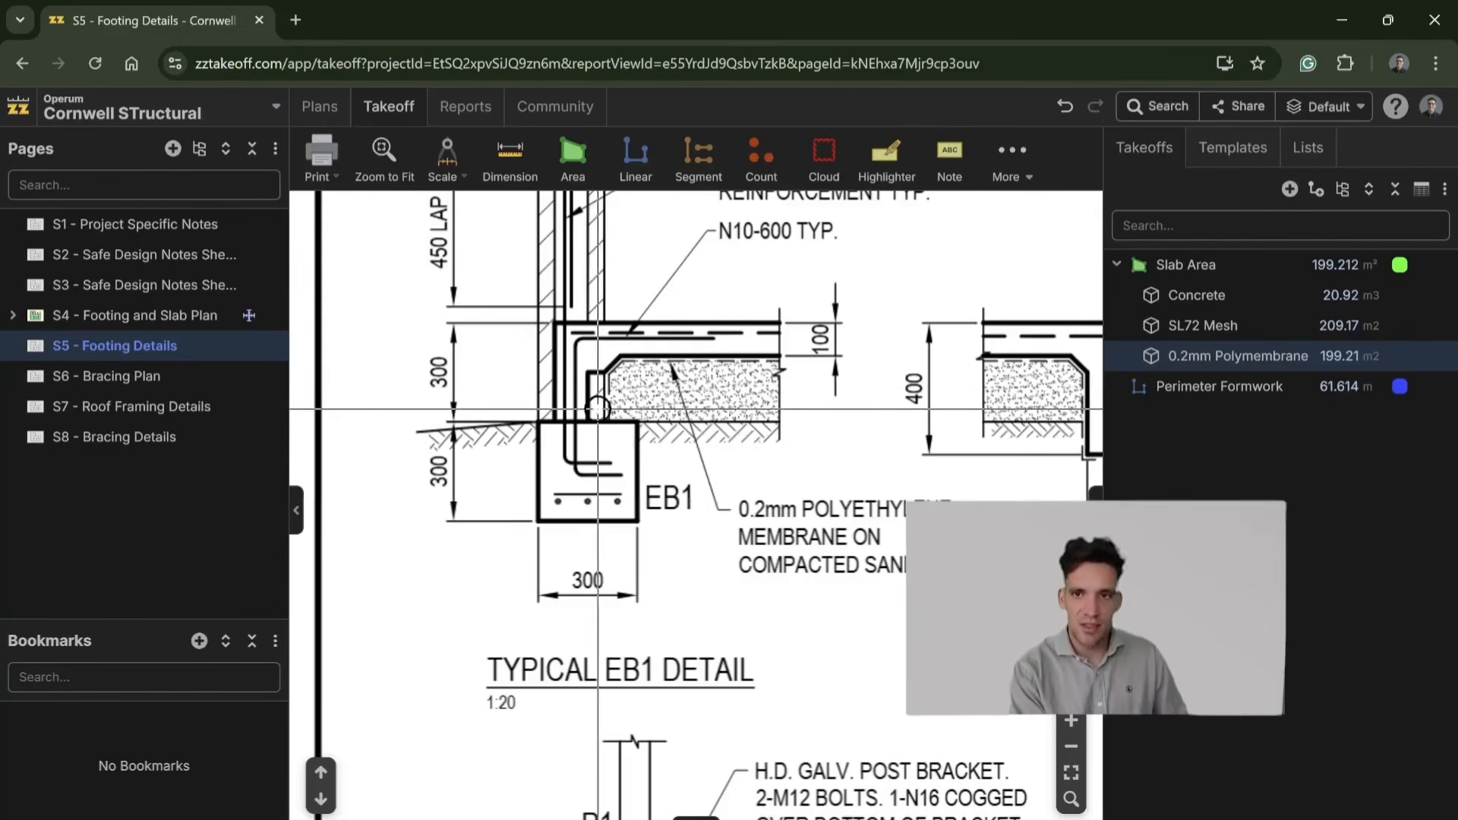
pyautogui.moveTo(578, 338); pyautogui.dragTo(585, 479)
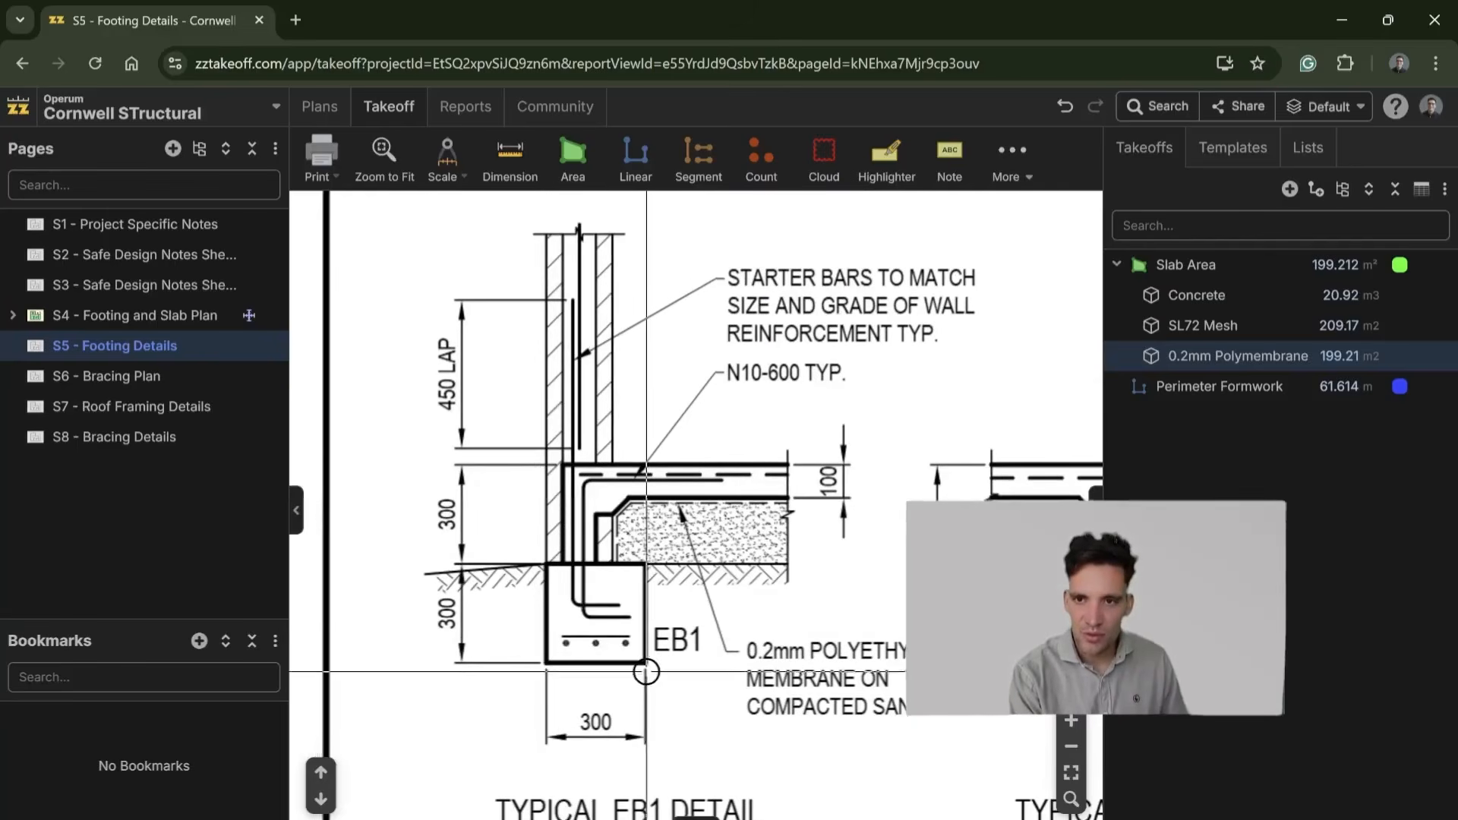
pyautogui.scroll(-3, 552, 471)
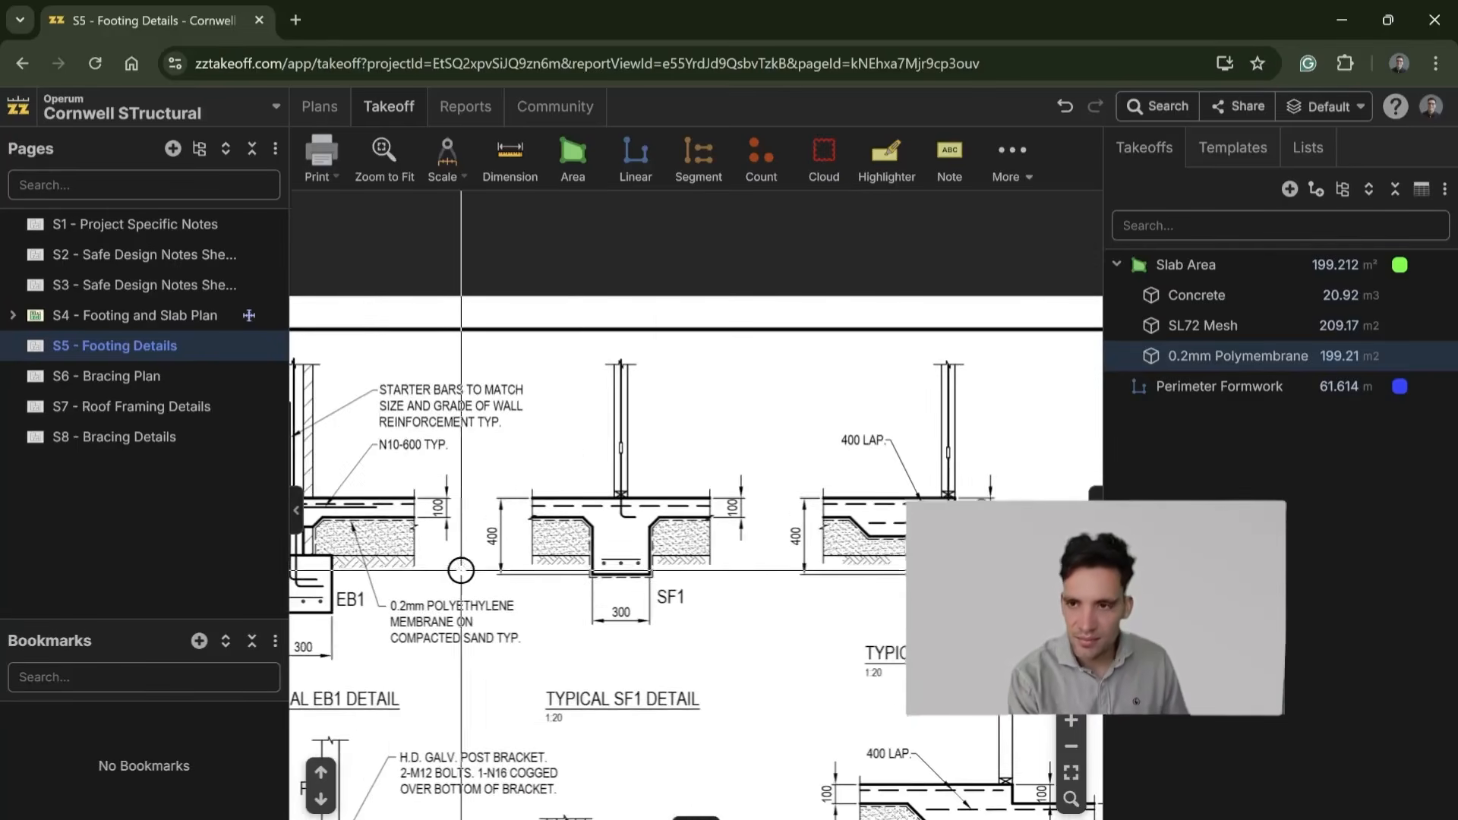
pyautogui.moveTo(741, 599); pyautogui.dragTo(805, 598)
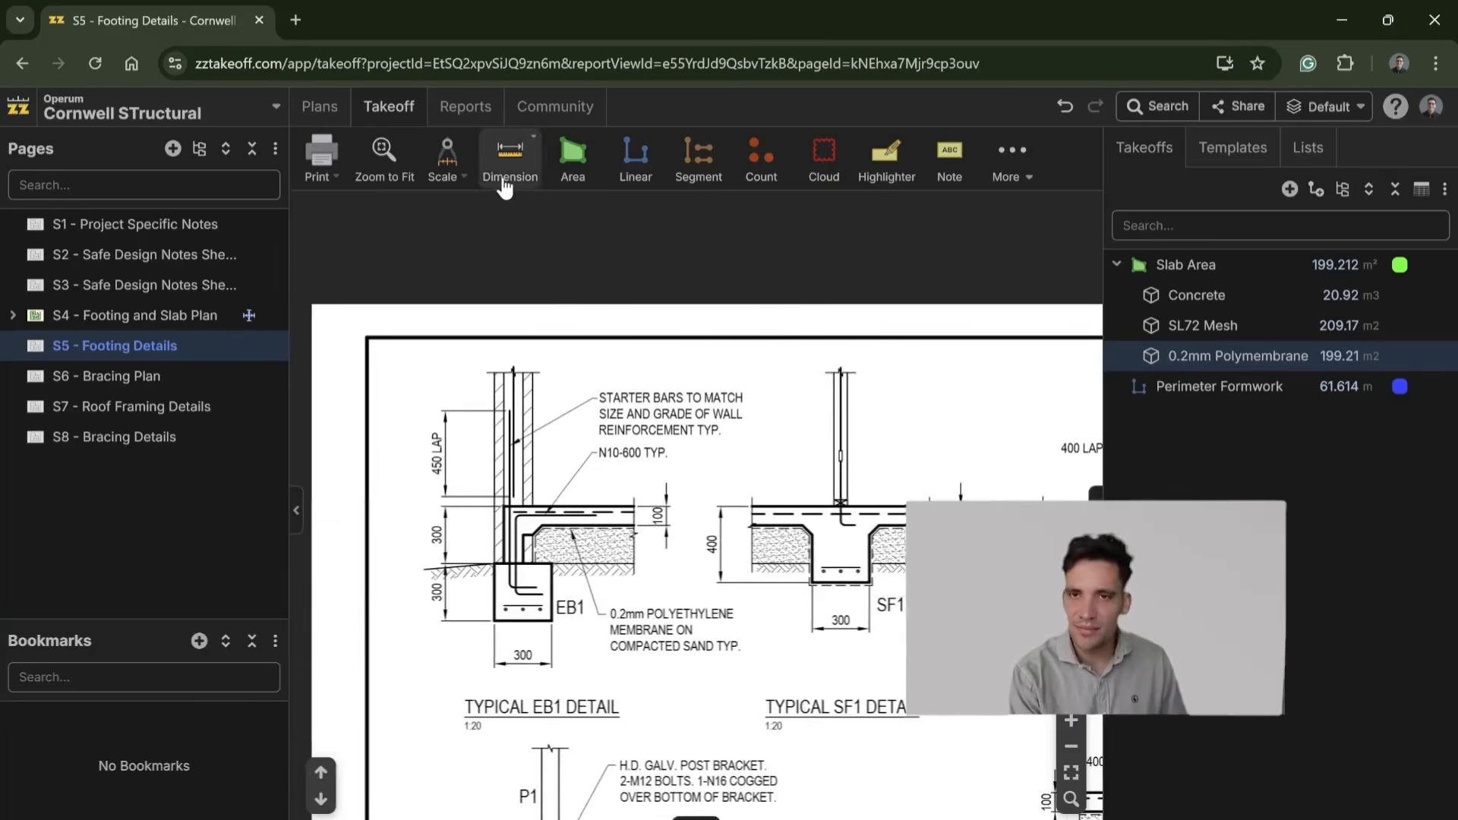
# Step: Auto-scale the S5 - Footing Details page and set up a new linear takeoff named EB1
pyautogui.click(663, 176)
pyautogui.click(797, 292)
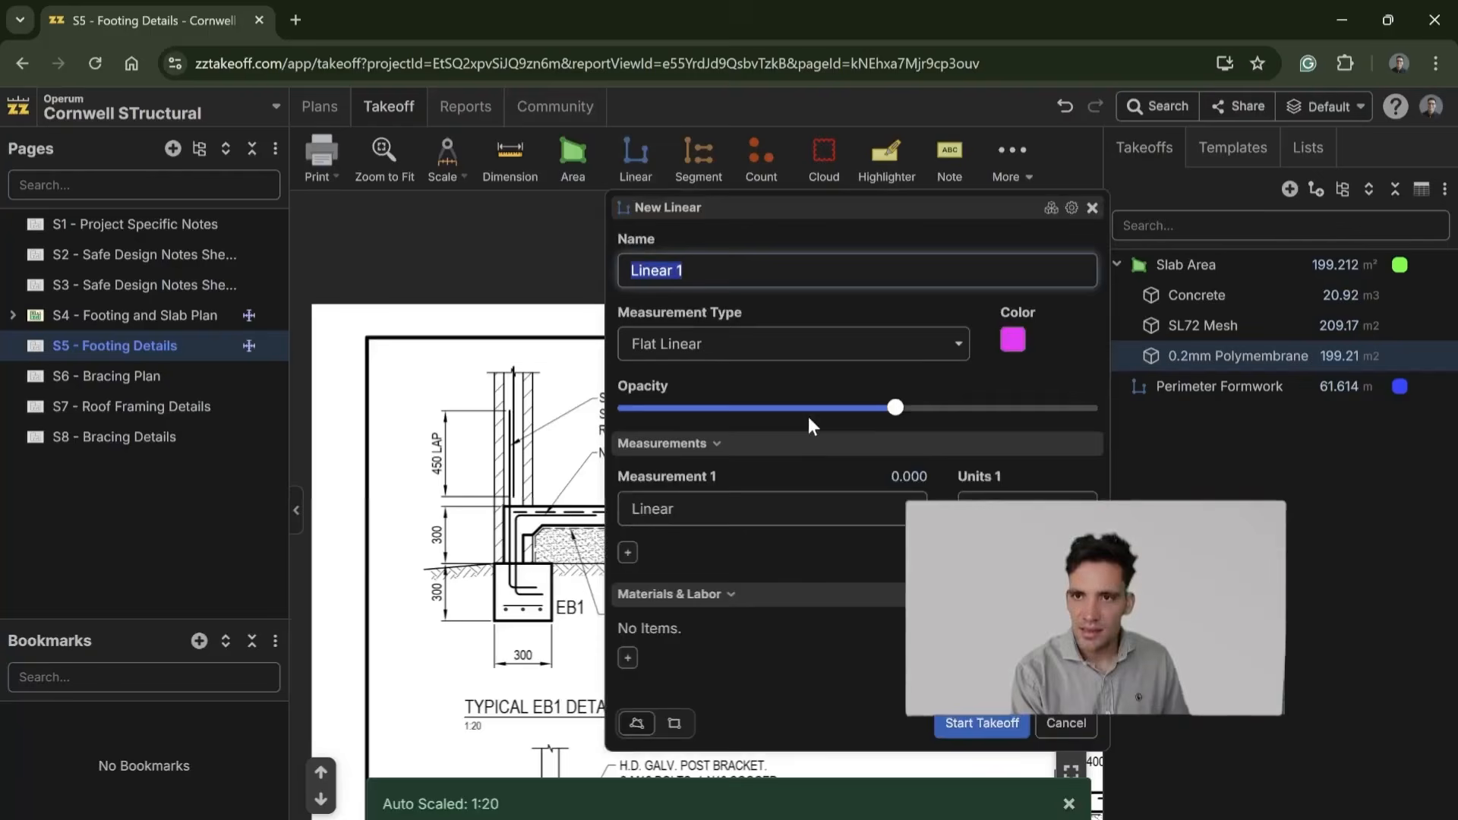
pyautogui.write('Eb1')
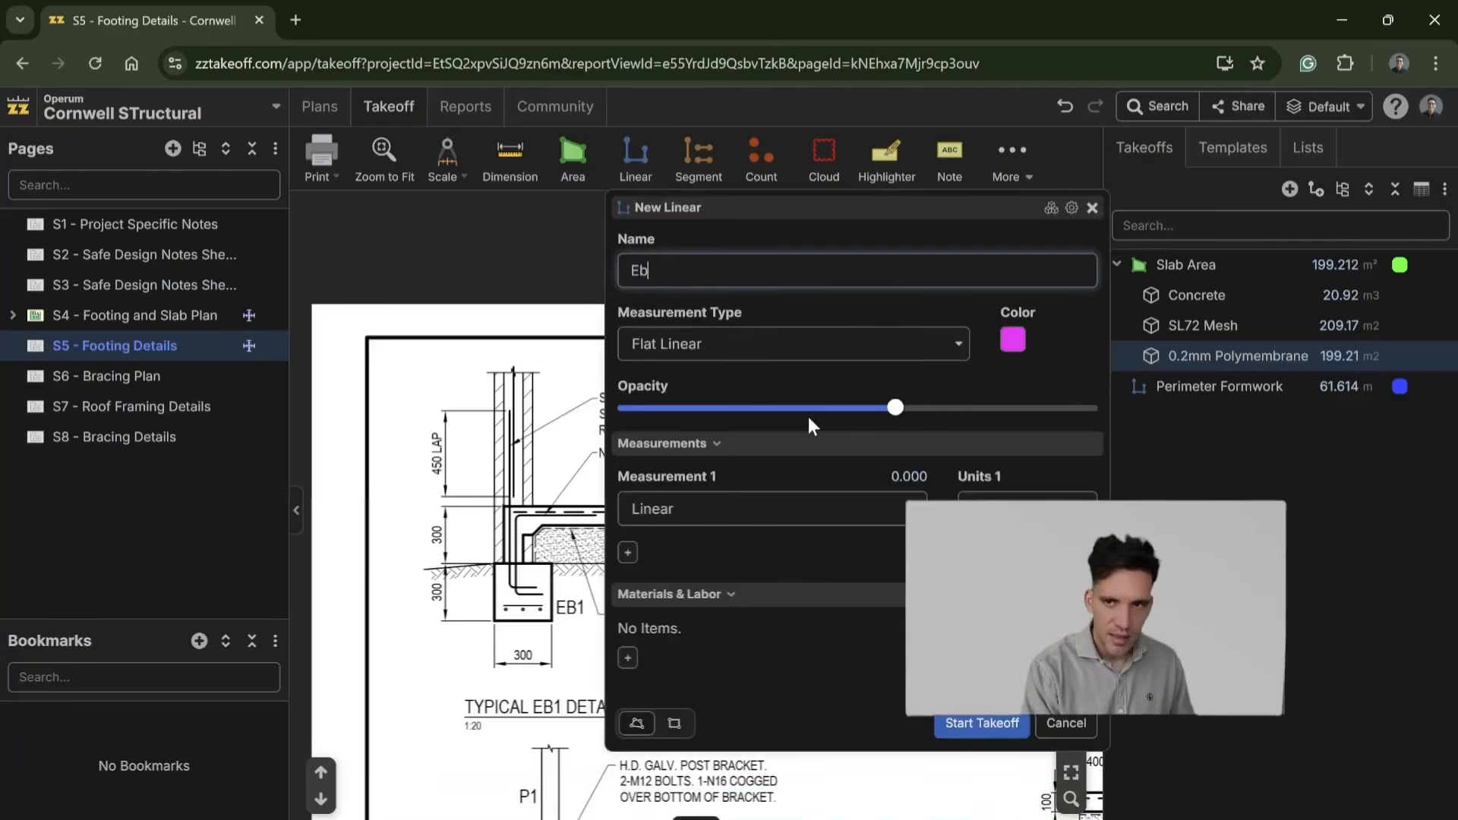
pyautogui.press('BackSpace')
pyautogui.press('BackSpace')
pyautogui.write('B1')
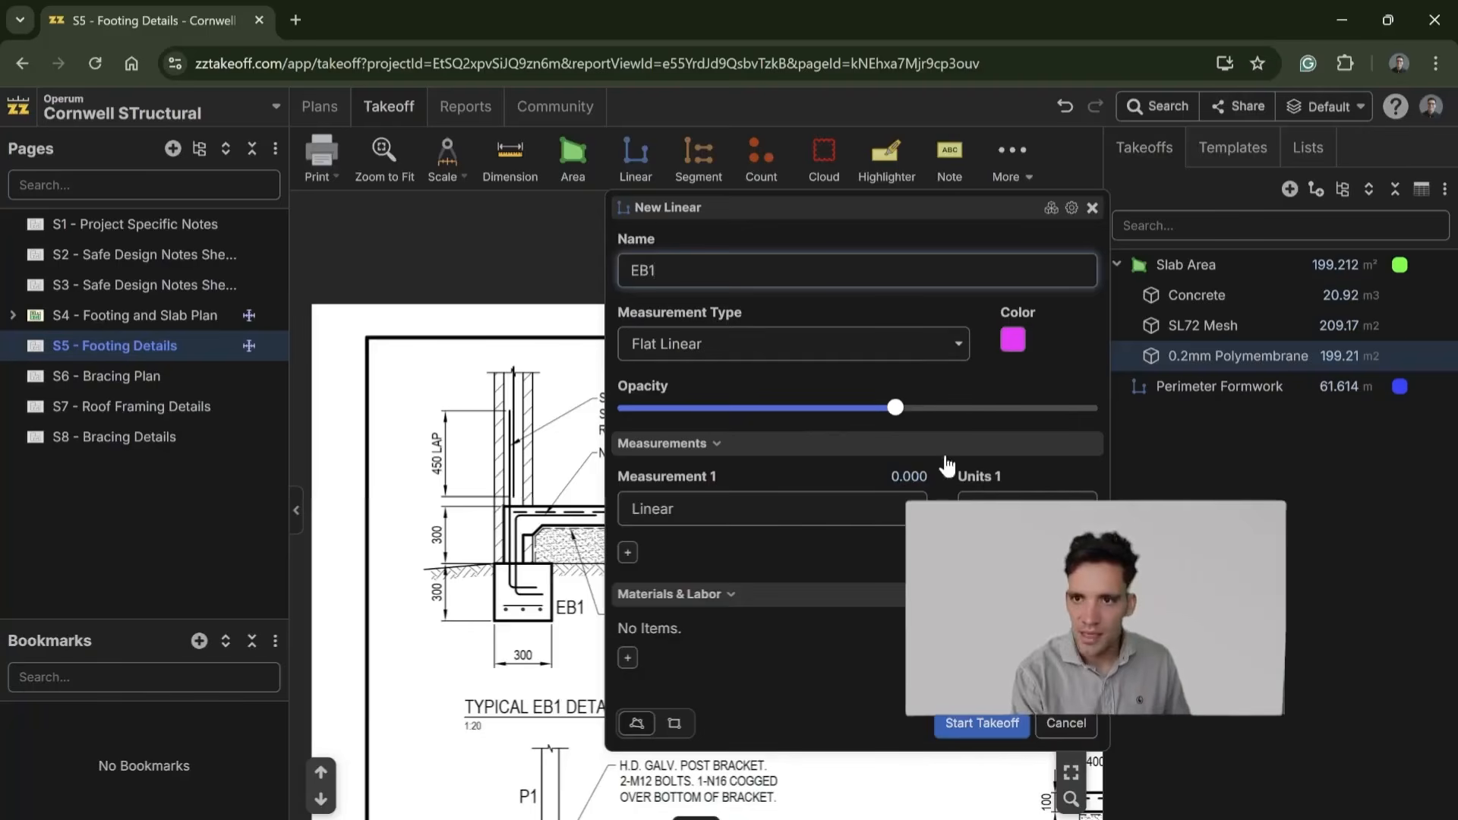
# Step: Add a material item to the EB1 takeoff with formula [Linear:m]*0.3*0.6, 5% waste and units of m3
pyautogui.click(630, 660)
pyautogui.click(760, 458)
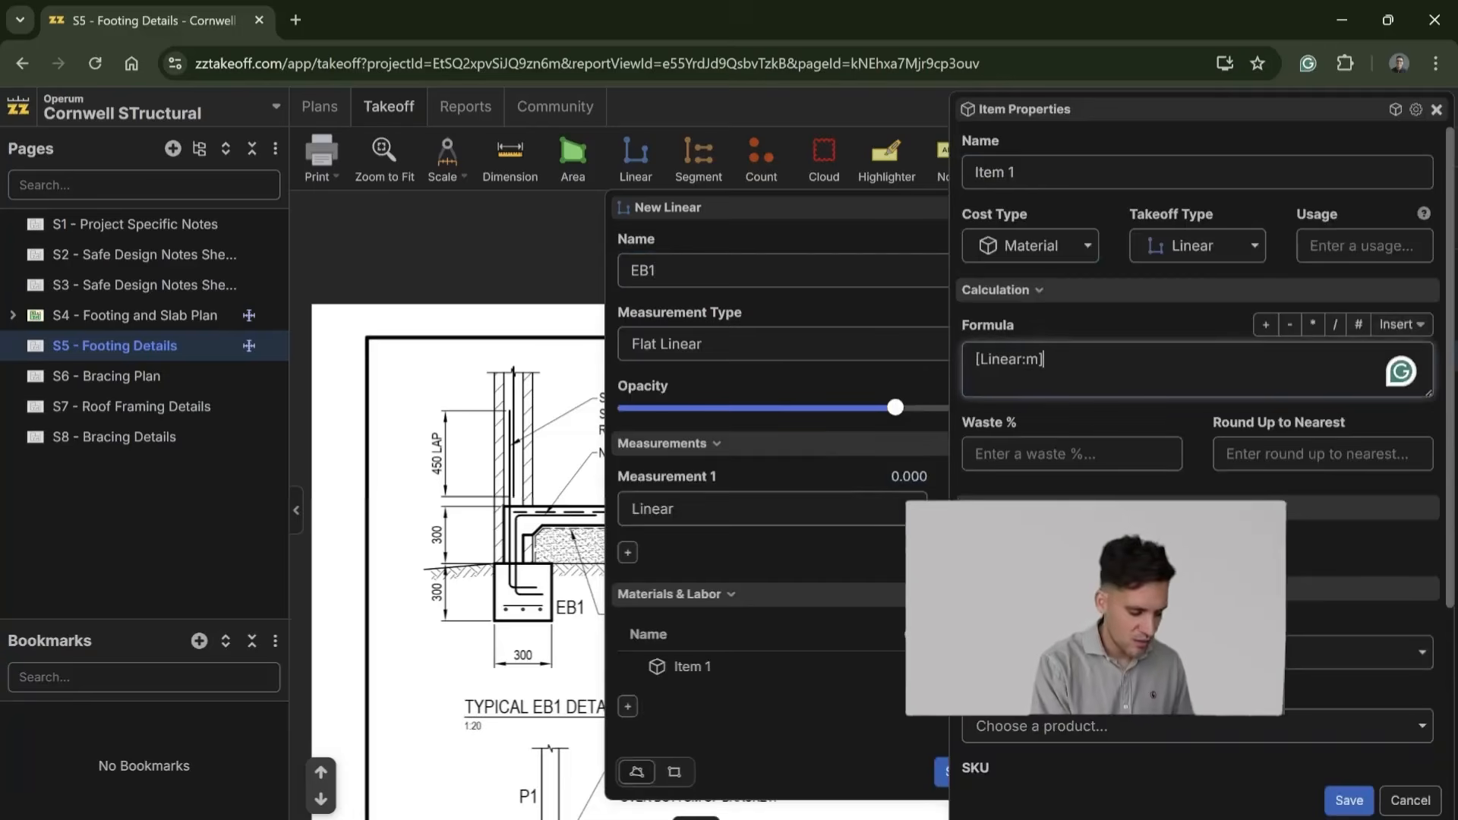
pyautogui.write('*0.3*0.6')
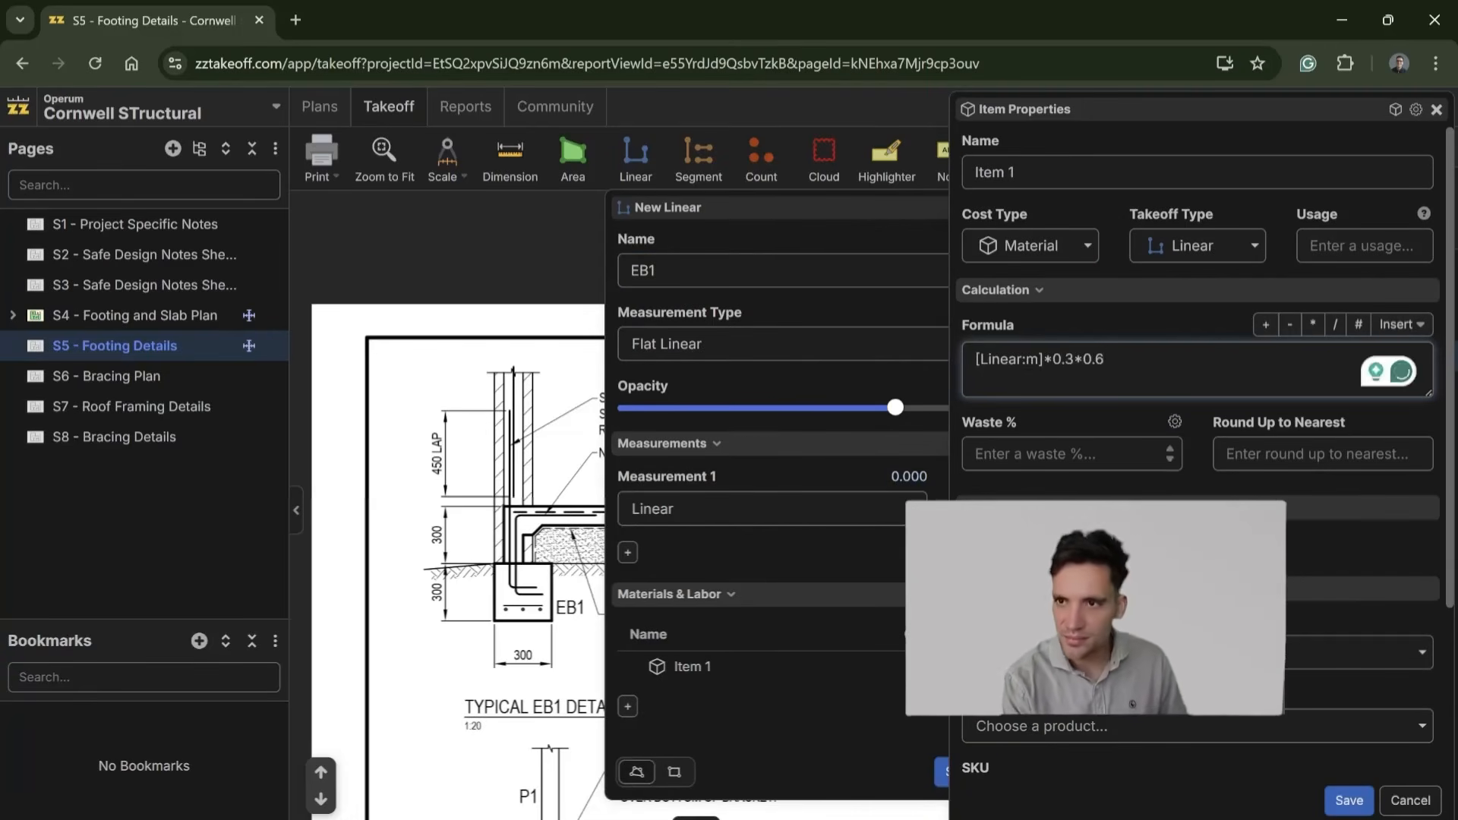
pyautogui.click(1098, 459)
pyautogui.write('5')
pyautogui.scroll(-3, 1102, 477)
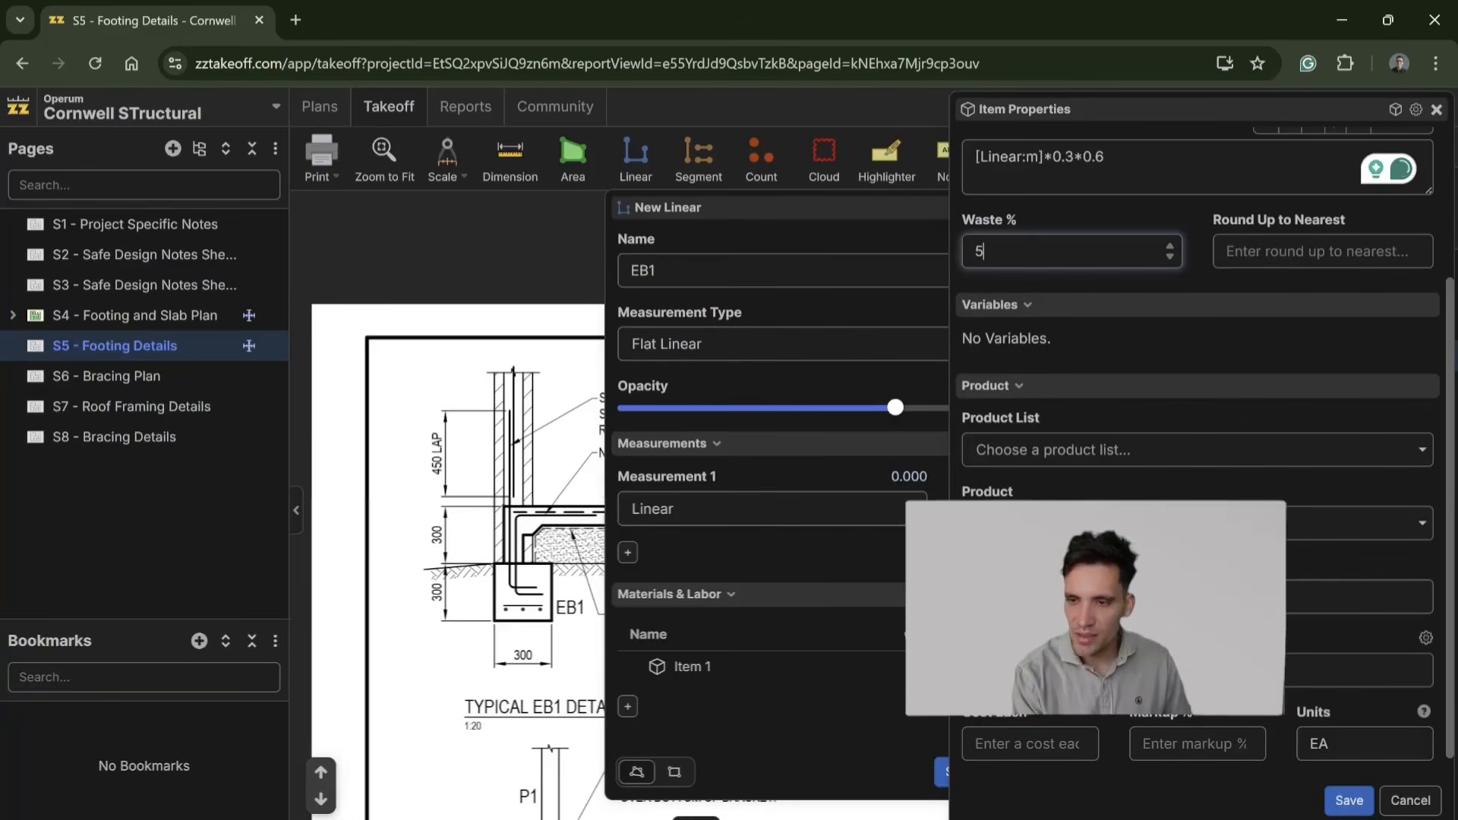
pyautogui.scroll(-1, 1200, 341)
pyautogui.doubleClick(1337, 724)
pyautogui.write('m3')
pyautogui.click(1349, 802)
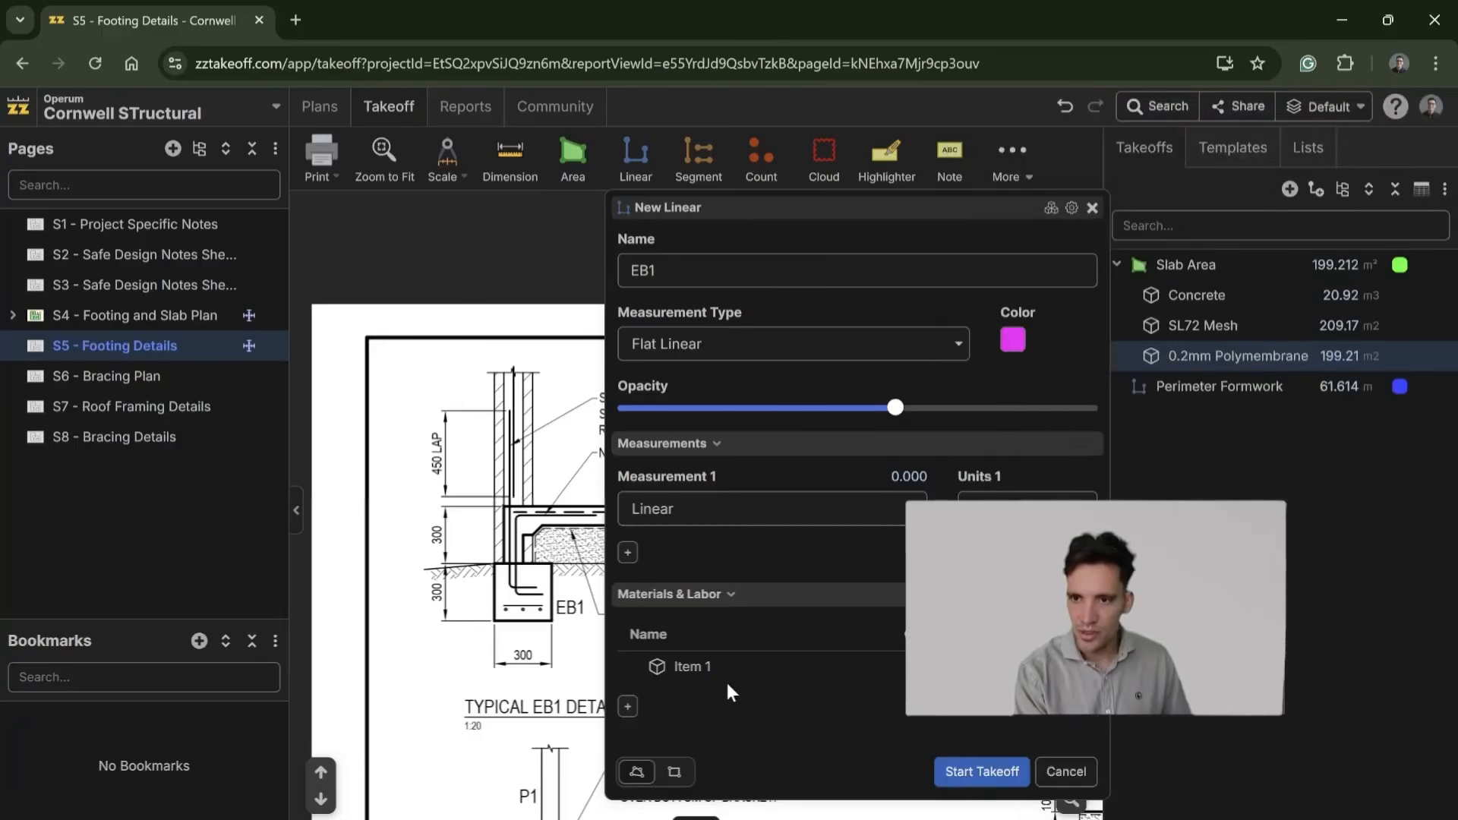
# Step: Rename EB1's new material item as 32MPa Concrete and save it
pyautogui.click(705, 671)
pyautogui.moveTo(1052, 173); pyautogui.dragTo(930, 180)
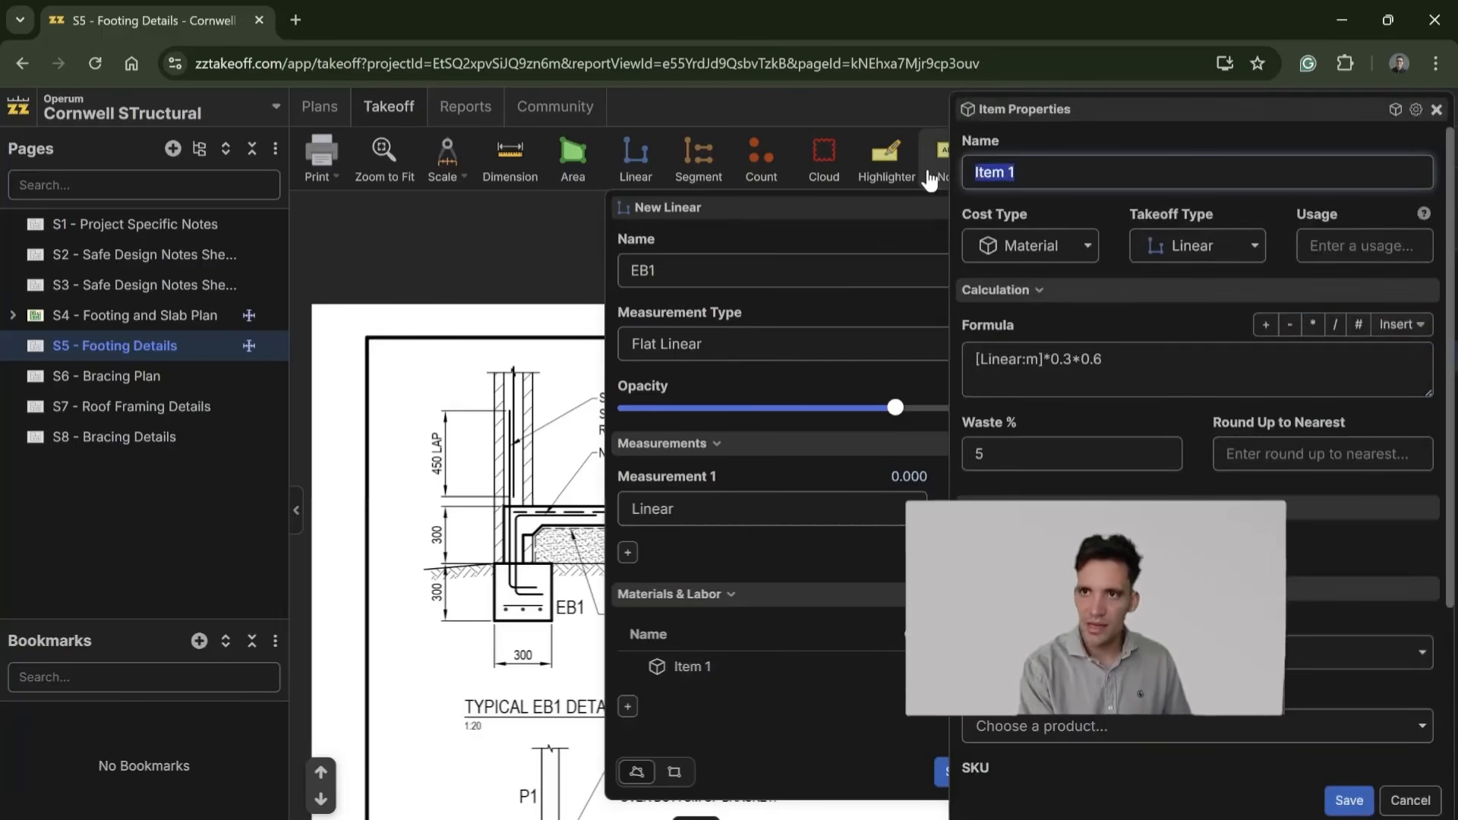
pyautogui.write('Con')
pyautogui.press('BackSpace')
pyautogui.press('BackSpace')
pyautogui.press('BackSpace')
pyautogui.write('32MPA Concr')
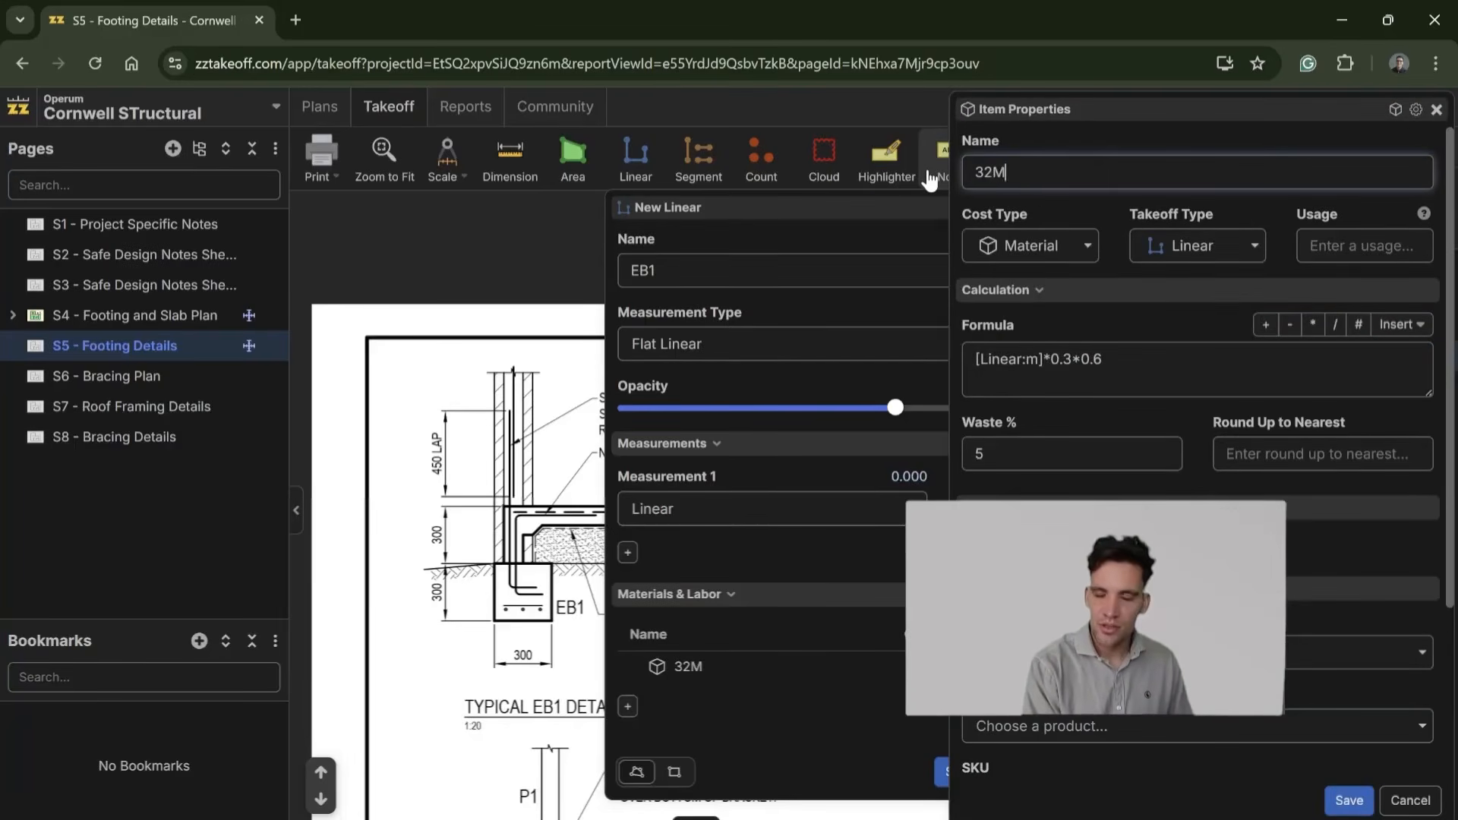
pyautogui.press('BackSpace')
pyautogui.press('BackSpace')
pyautogui.press('BackSpace')
pyautogui.press('BackSpace')
pyautogui.press('BackSpace')
pyautogui.press('BackSpace')
pyautogui.press('BackSpace')
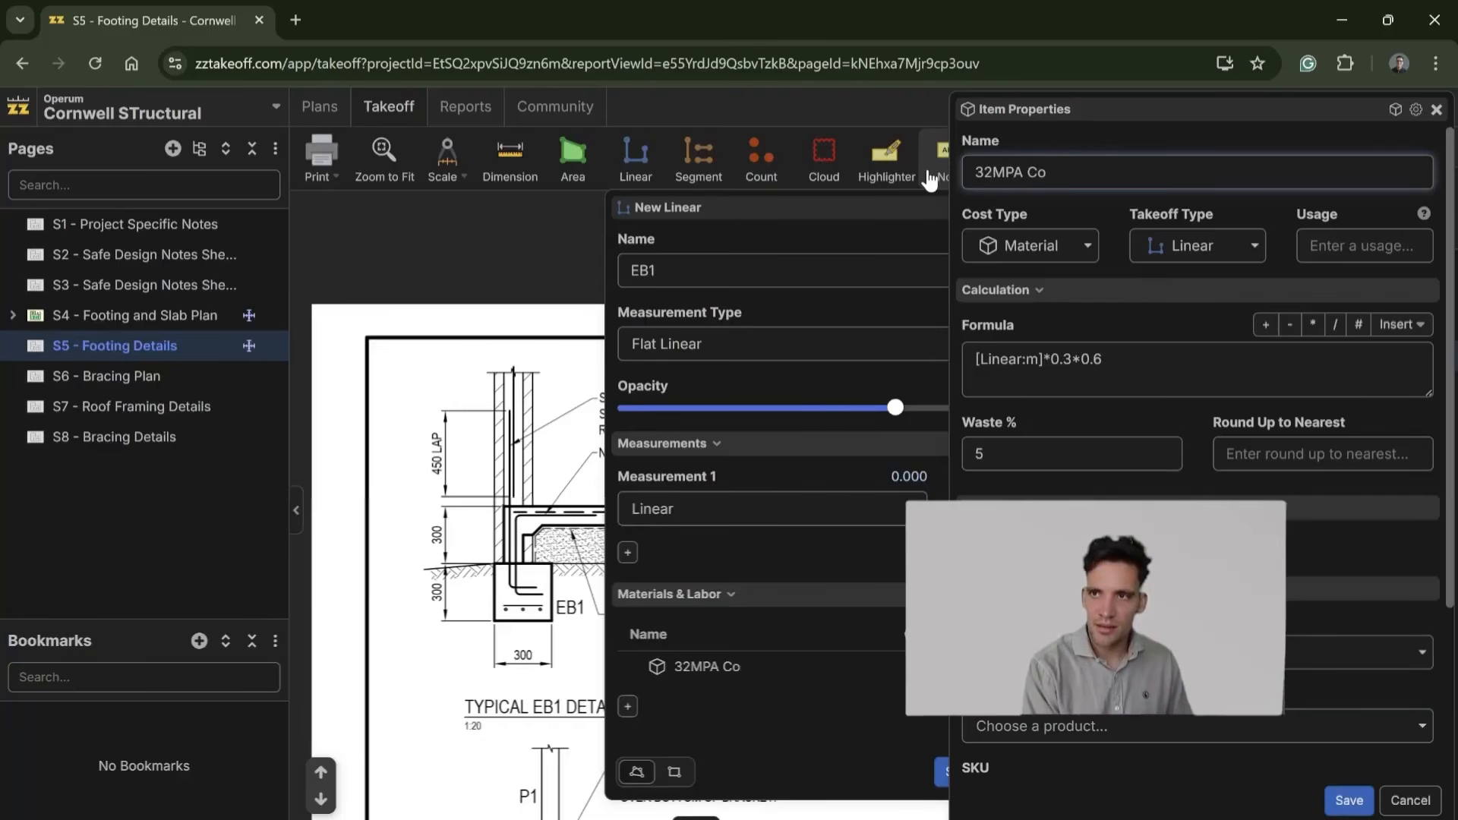
pyautogui.write('a C')
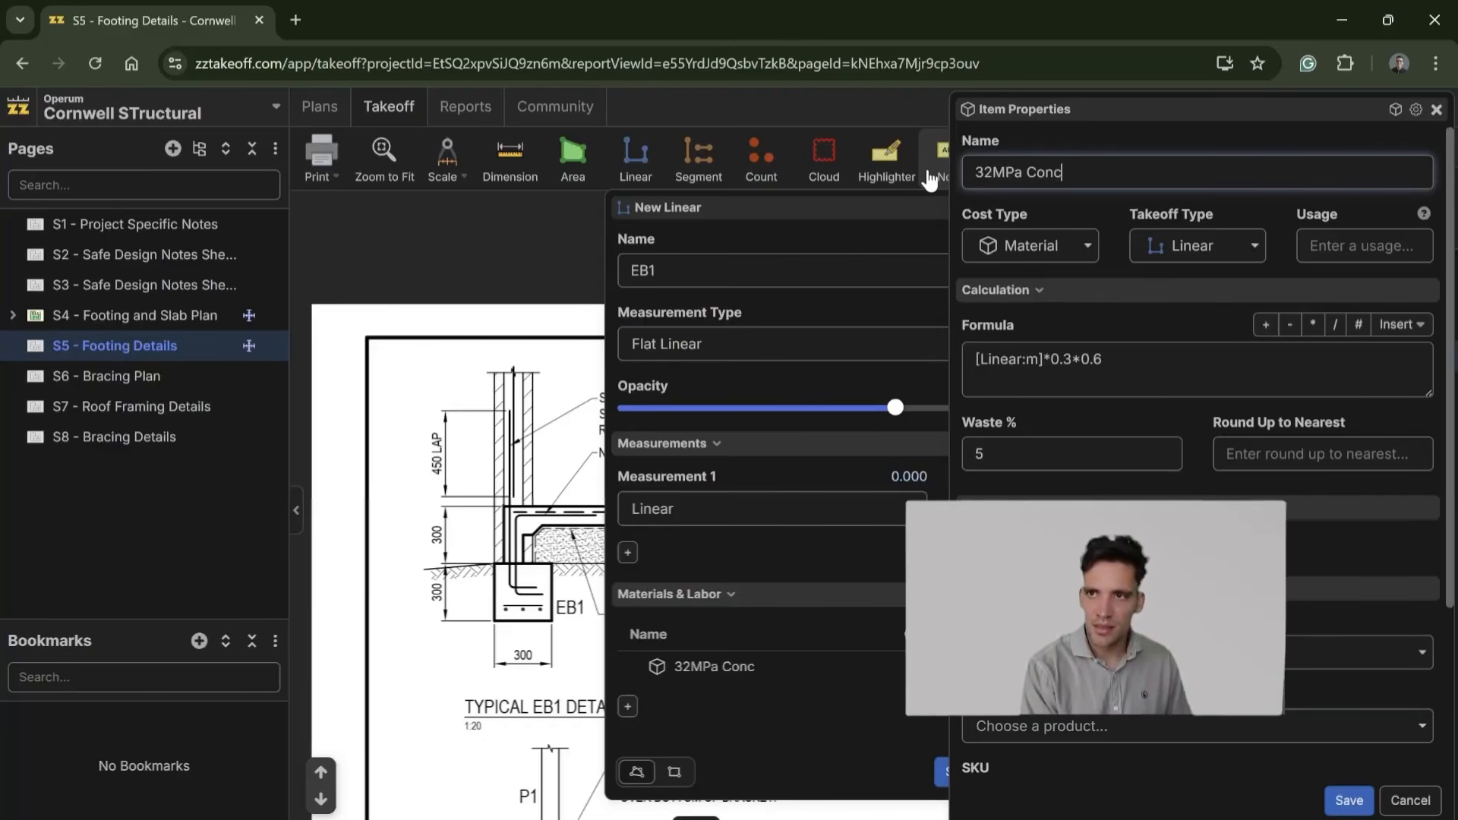
pyautogui.click(1349, 800)
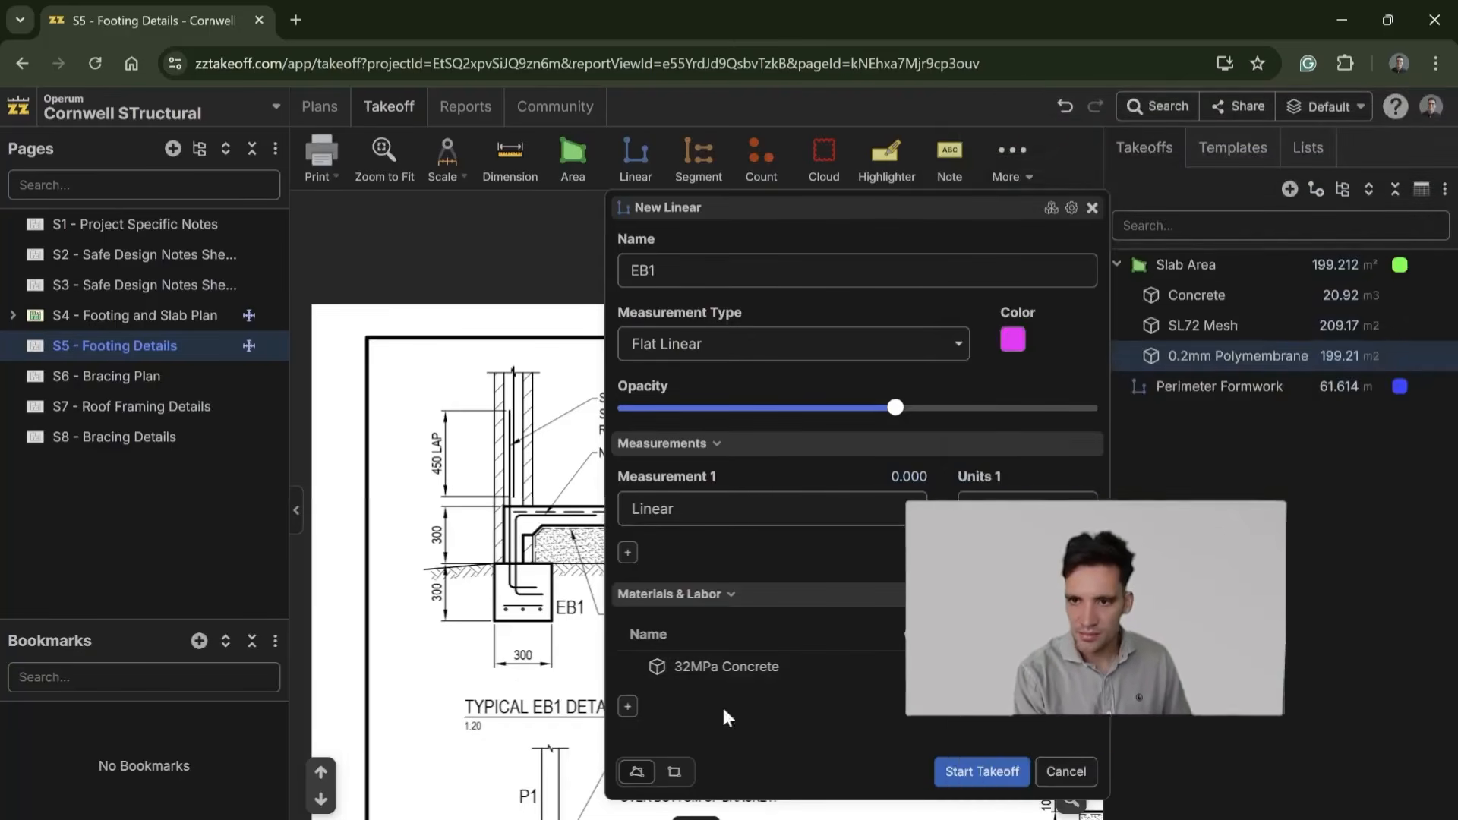
# Step: Examine the typical EB1 detail on S5 - Footing Details for its reinforcement bars and dimensions
pyautogui.moveTo(518, 641); pyautogui.dragTo(373, 623)
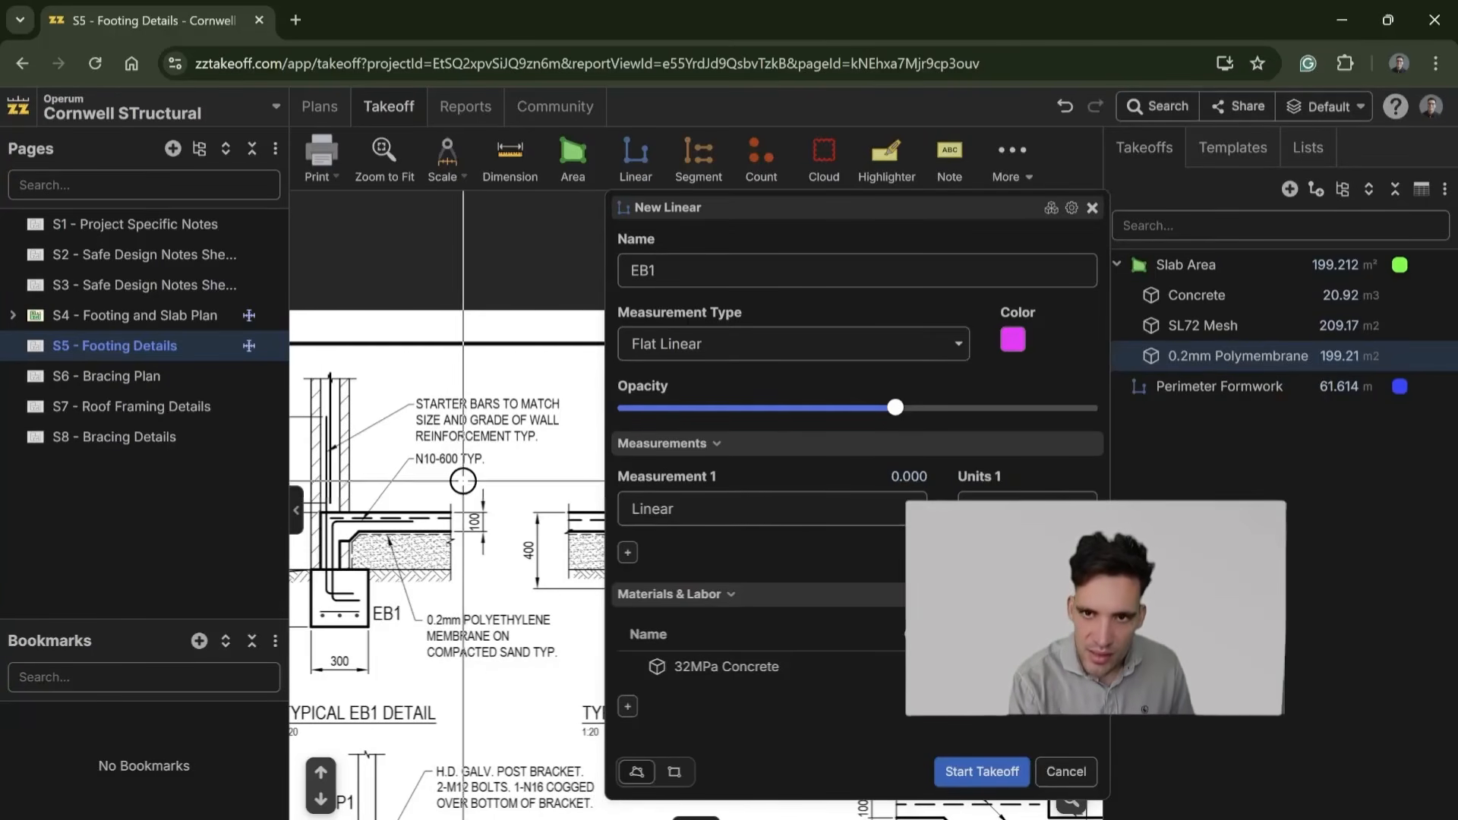
pyautogui.scroll(3, 459, 483)
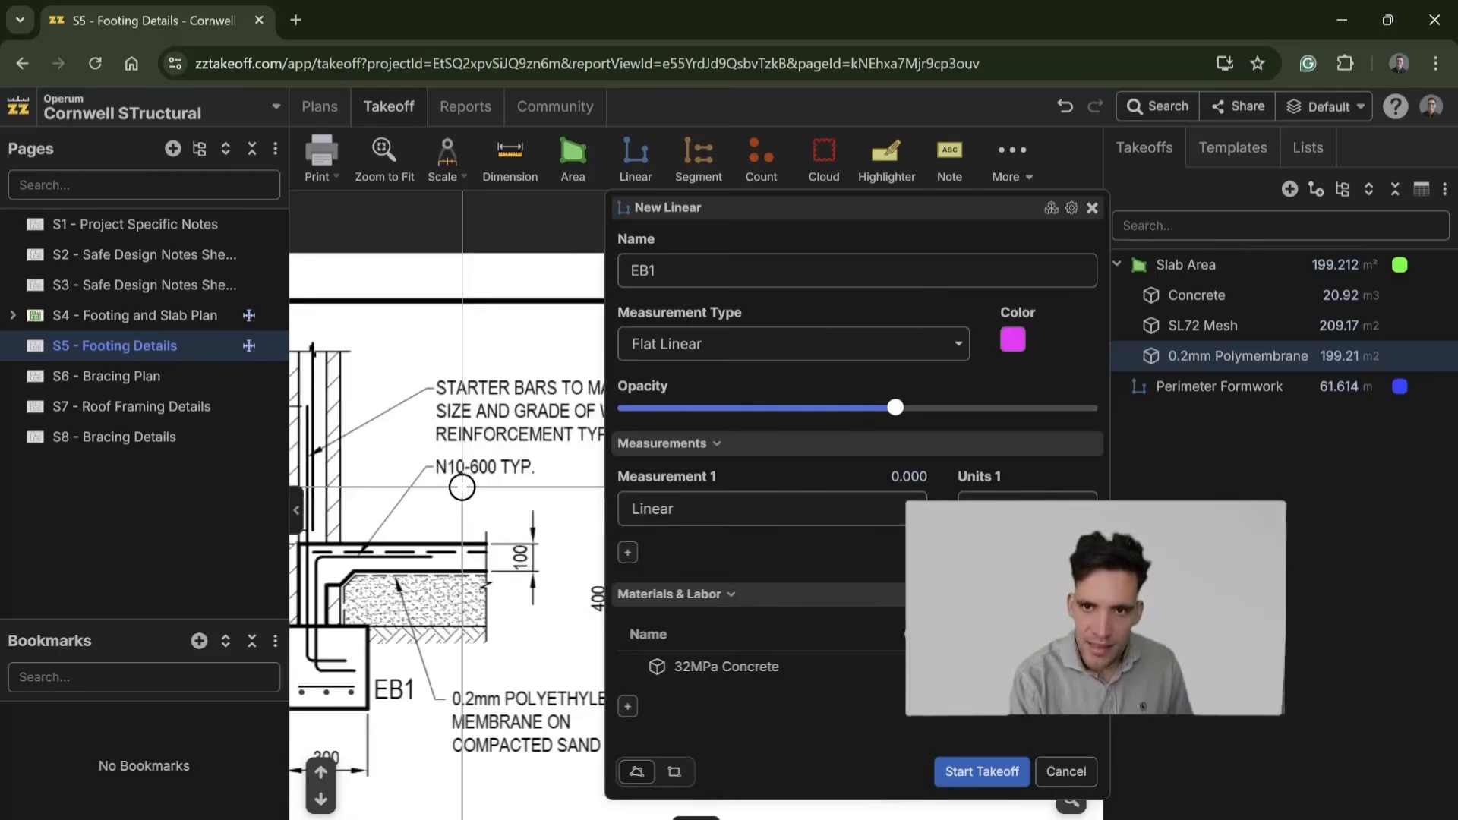
pyautogui.scroll(-3, 471, 524)
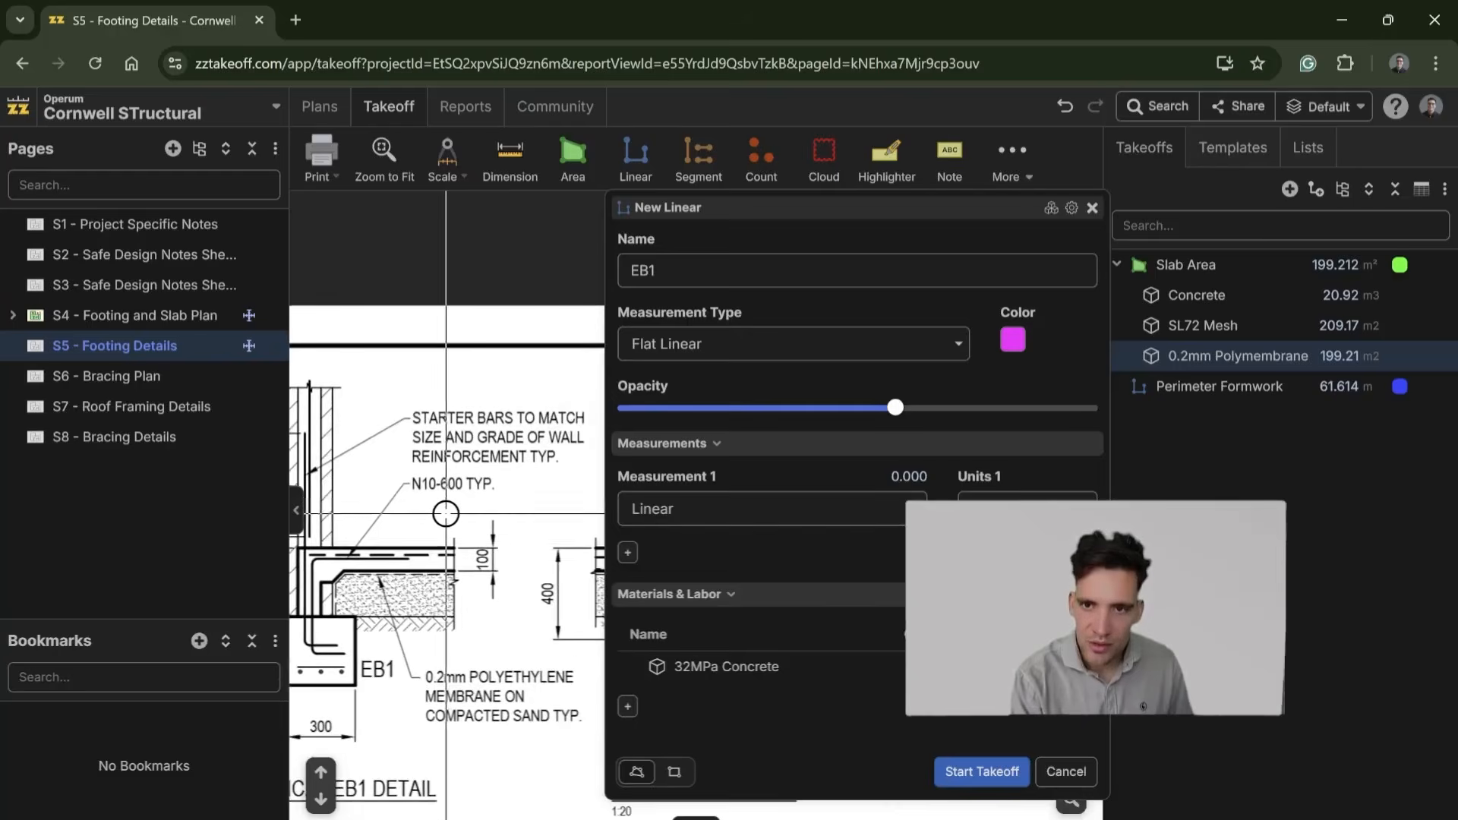
pyautogui.moveTo(377, 568); pyautogui.dragTo(429, 560)
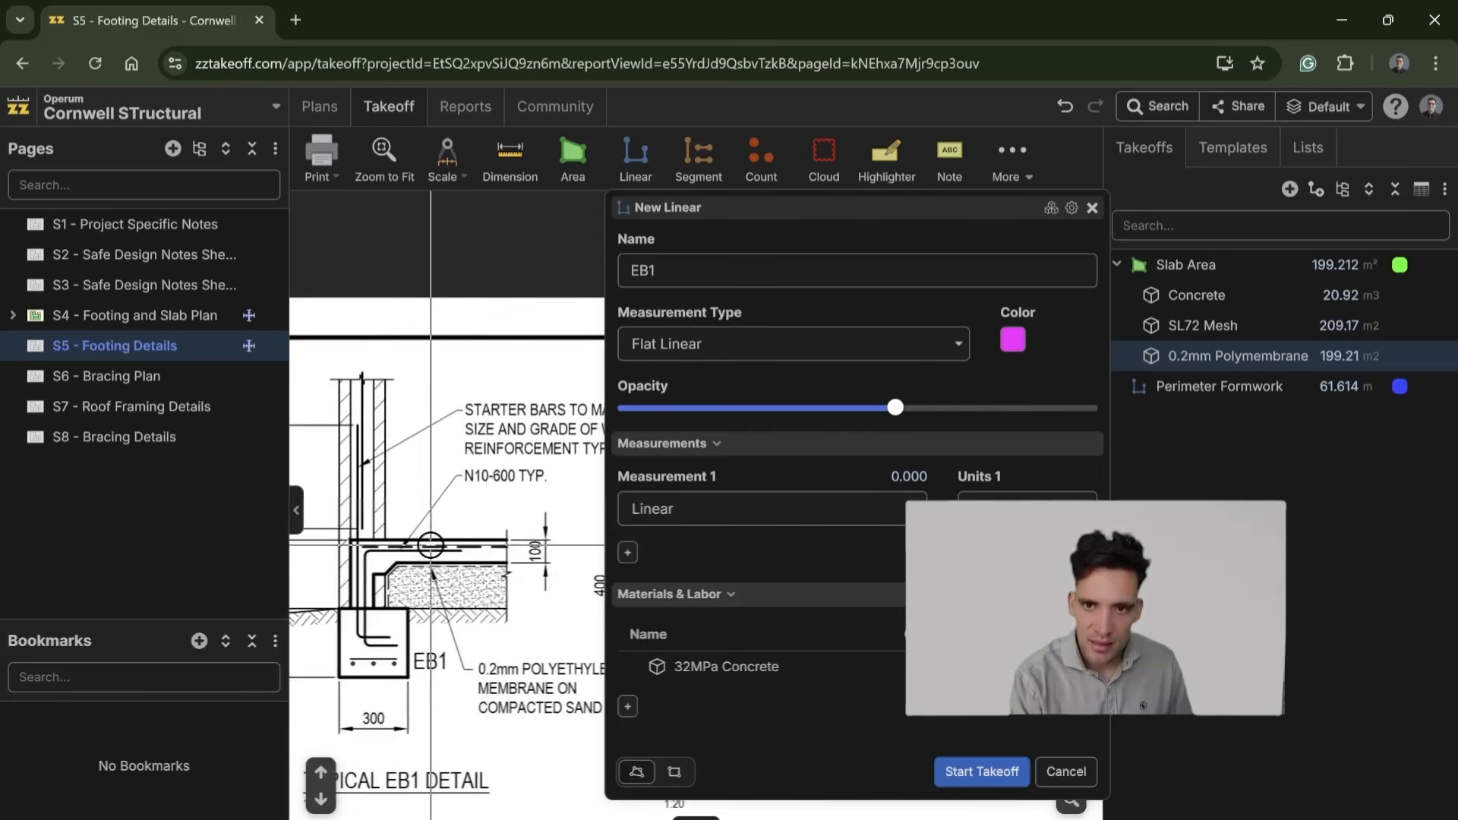
pyautogui.moveTo(456, 641); pyautogui.dragTo(435, 642)
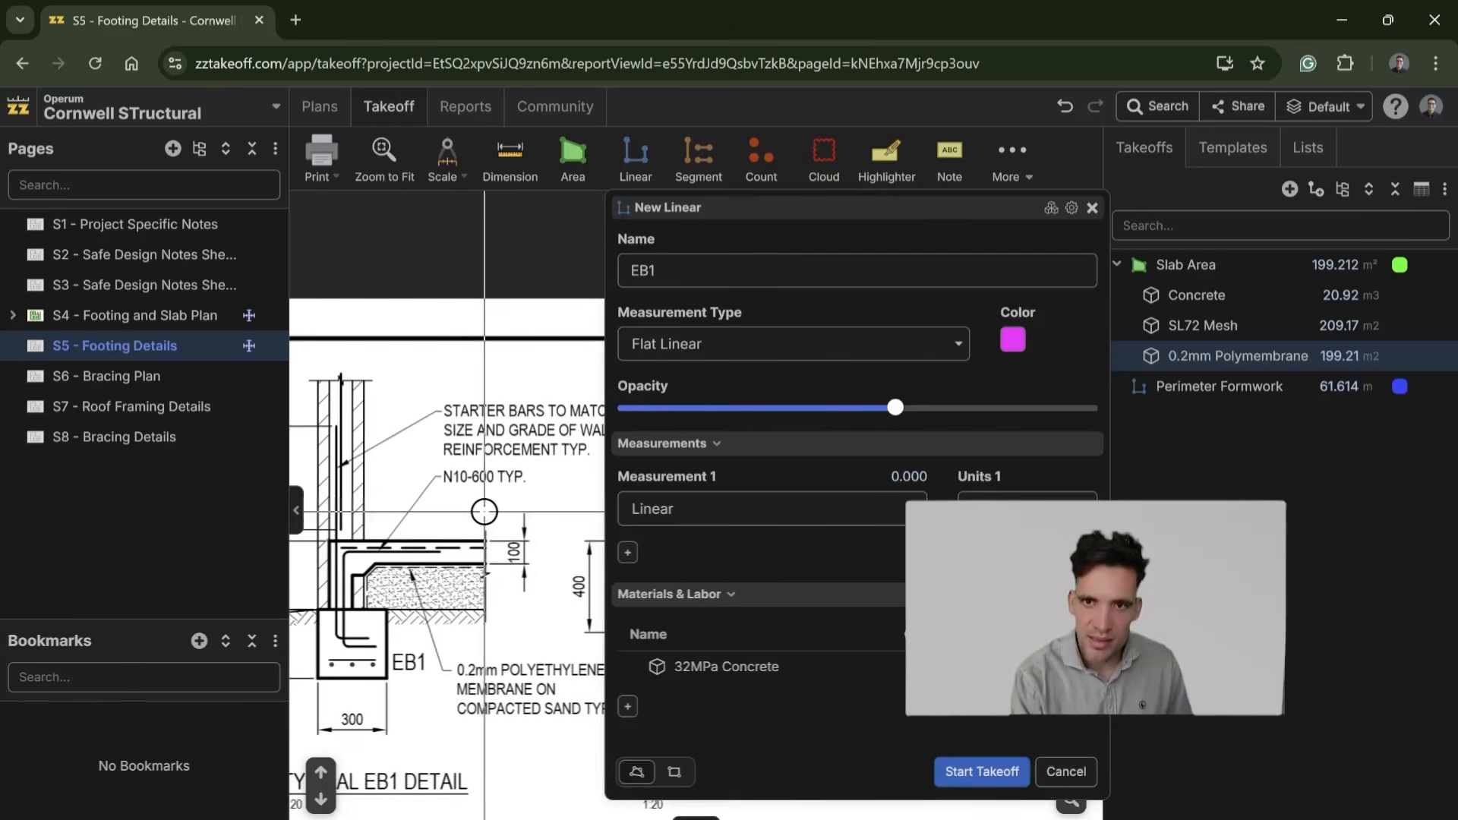
pyautogui.scroll(-1, 484, 513)
pyautogui.scroll(3, 484, 516)
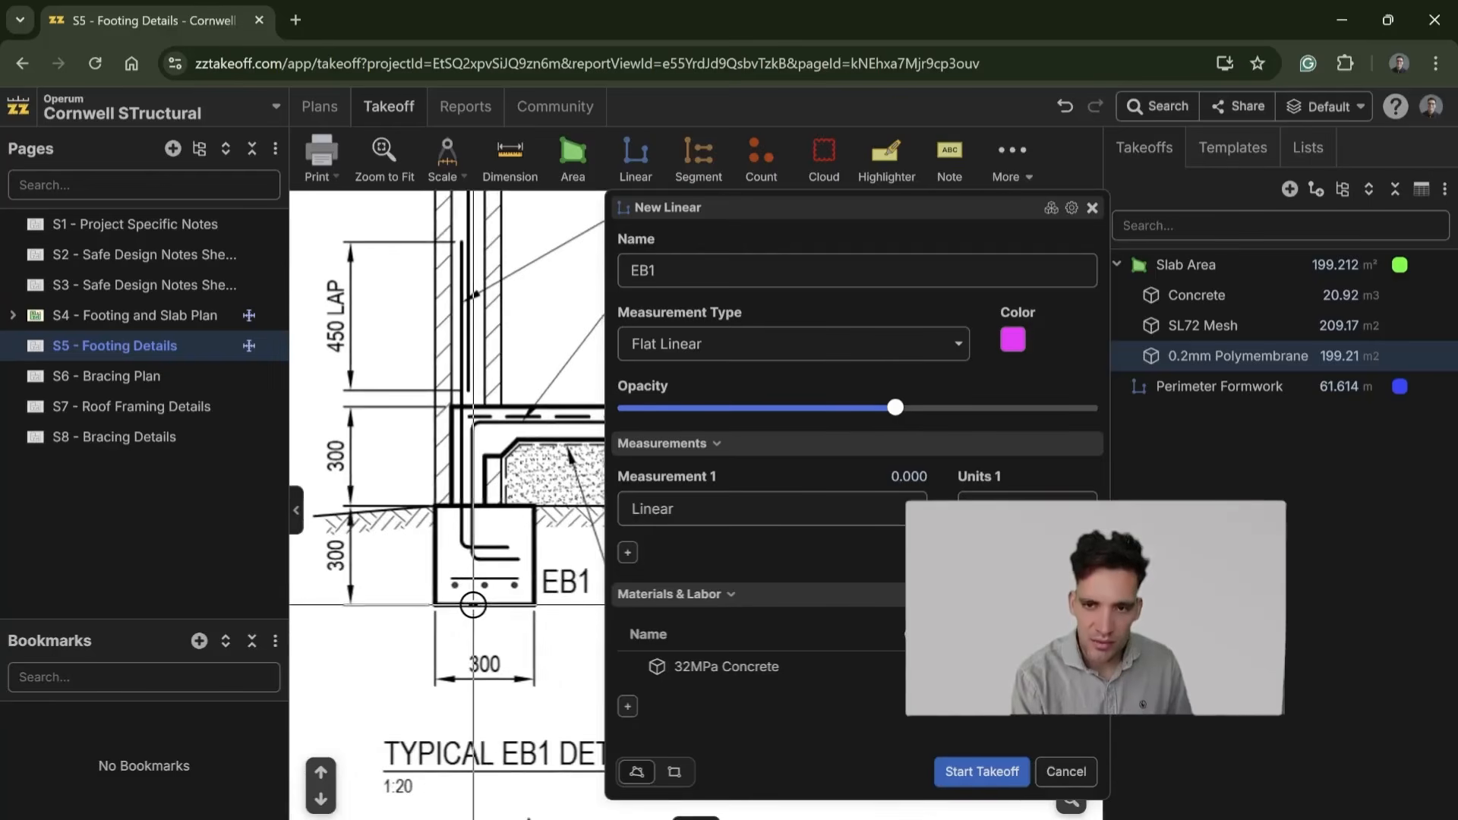
pyautogui.moveTo(472, 604); pyautogui.dragTo(411, 614)
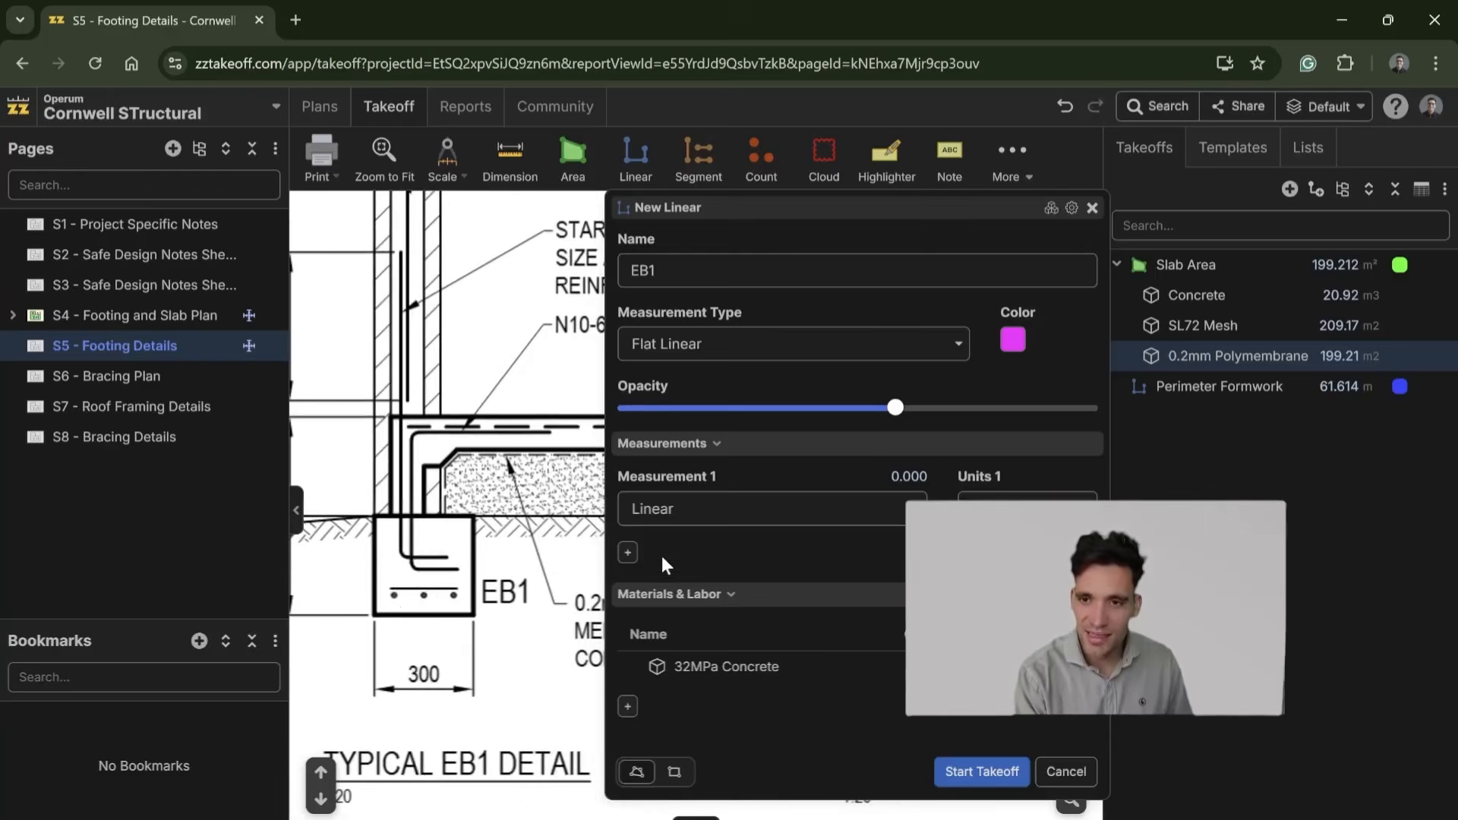
pyautogui.click(629, 708)
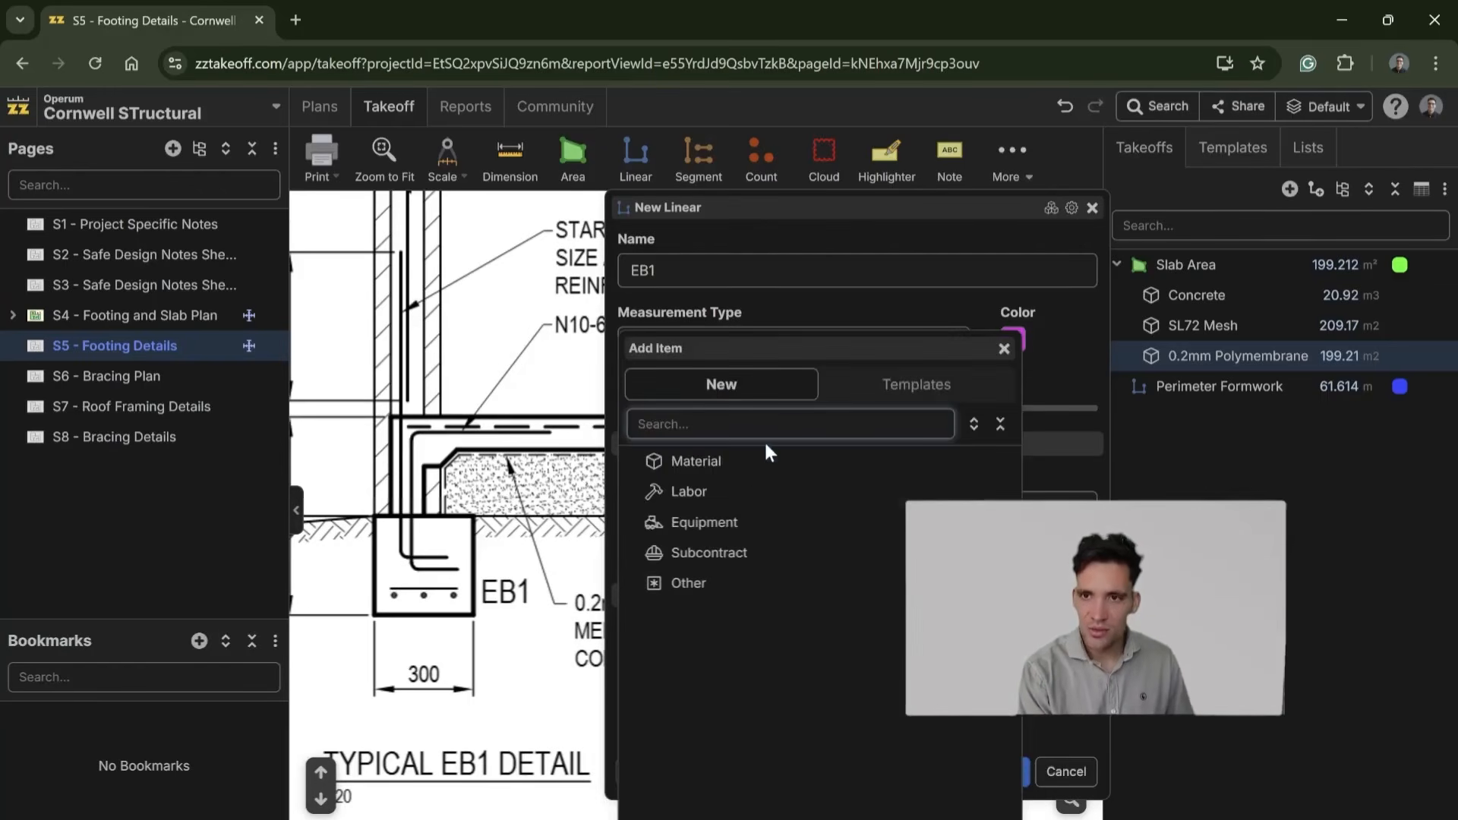
pyautogui.click(744, 483)
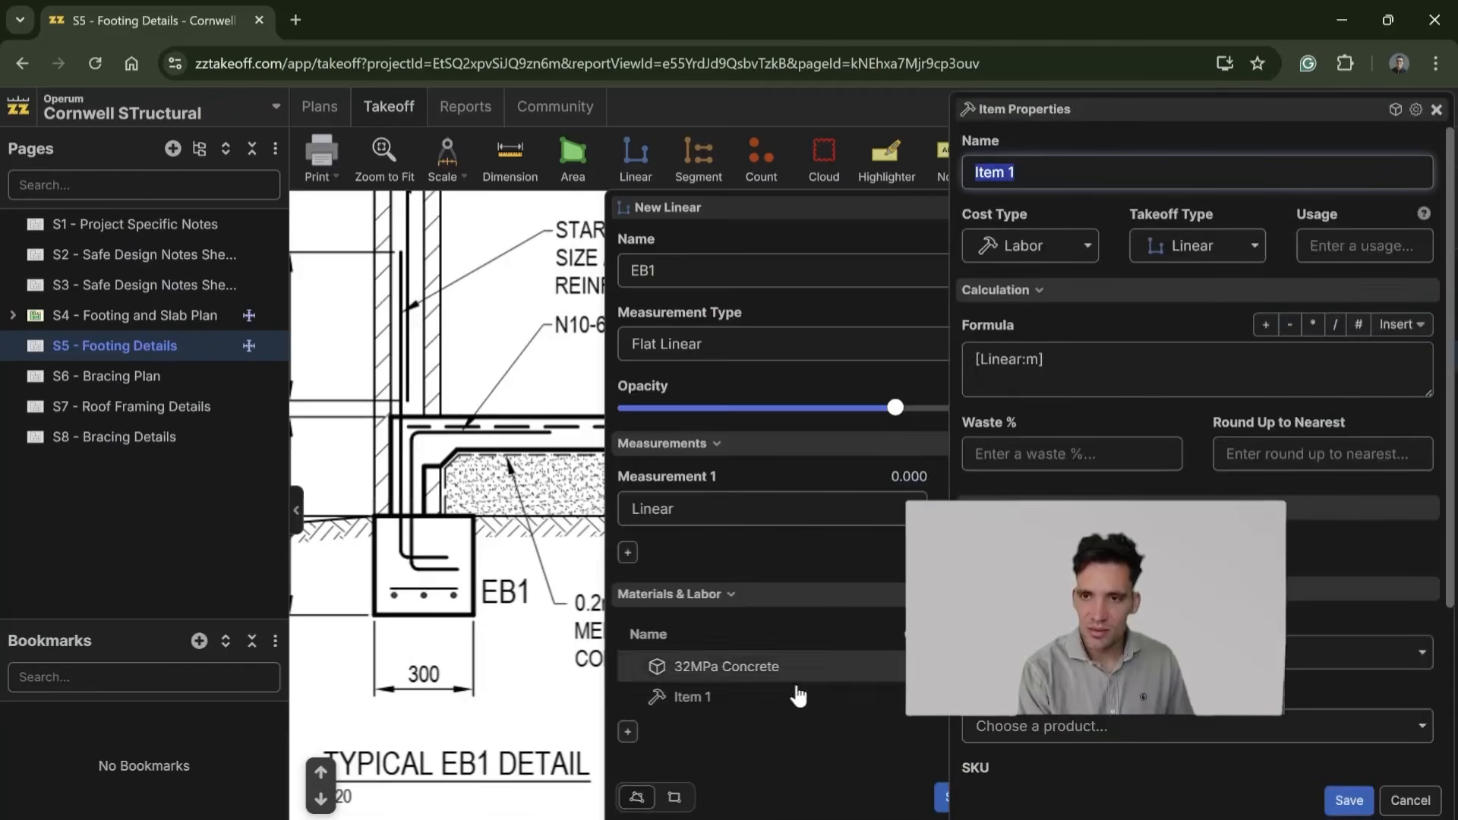
pyautogui.click(1436, 108)
# Step: Add a material item named N10 - Straight Bars to EB1 with the formula [Linear:m]*3
pyautogui.click(629, 706)
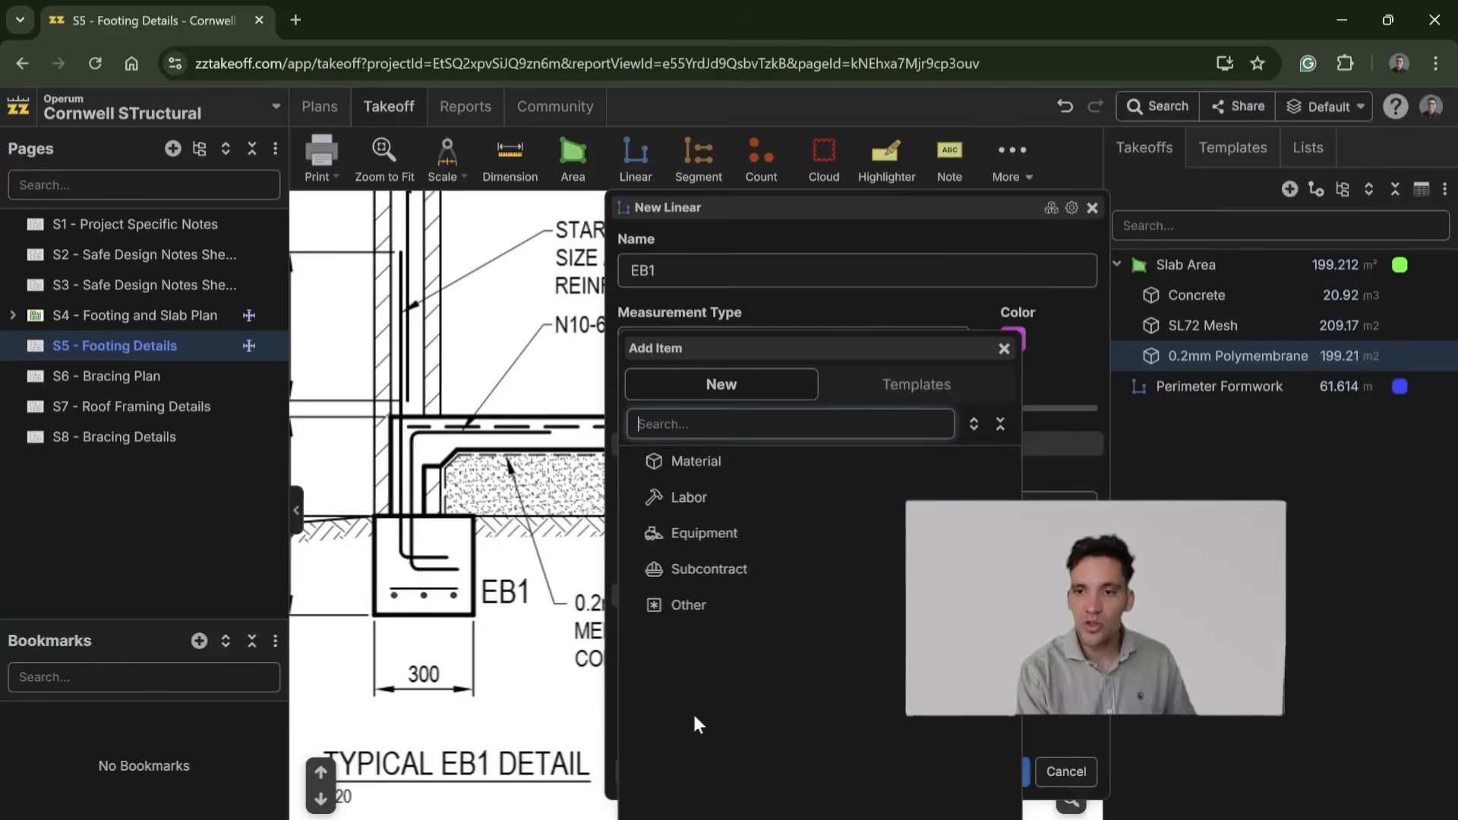
pyautogui.click(744, 465)
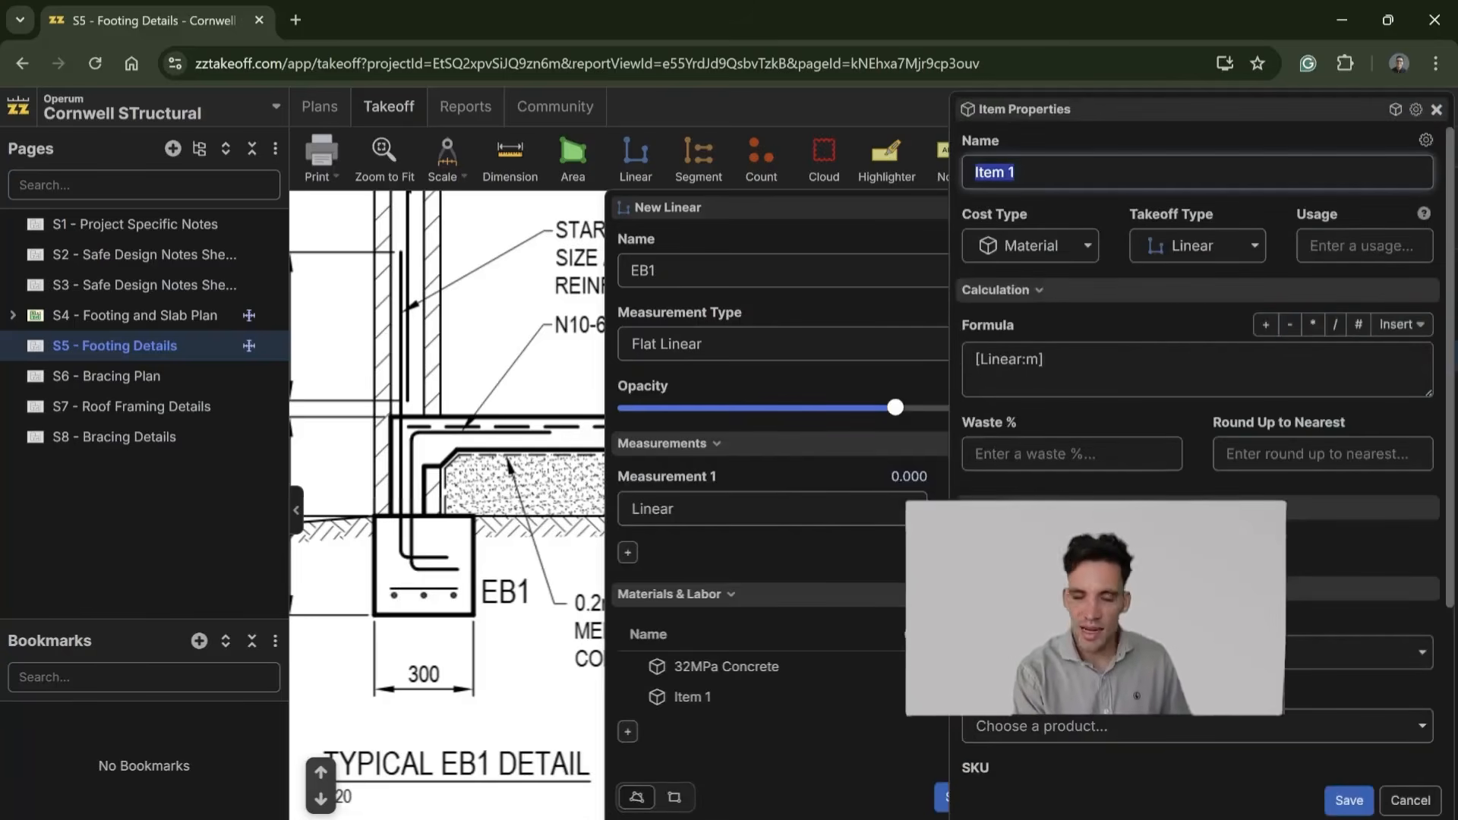
pyautogui.write('N10 - Straight Bars')
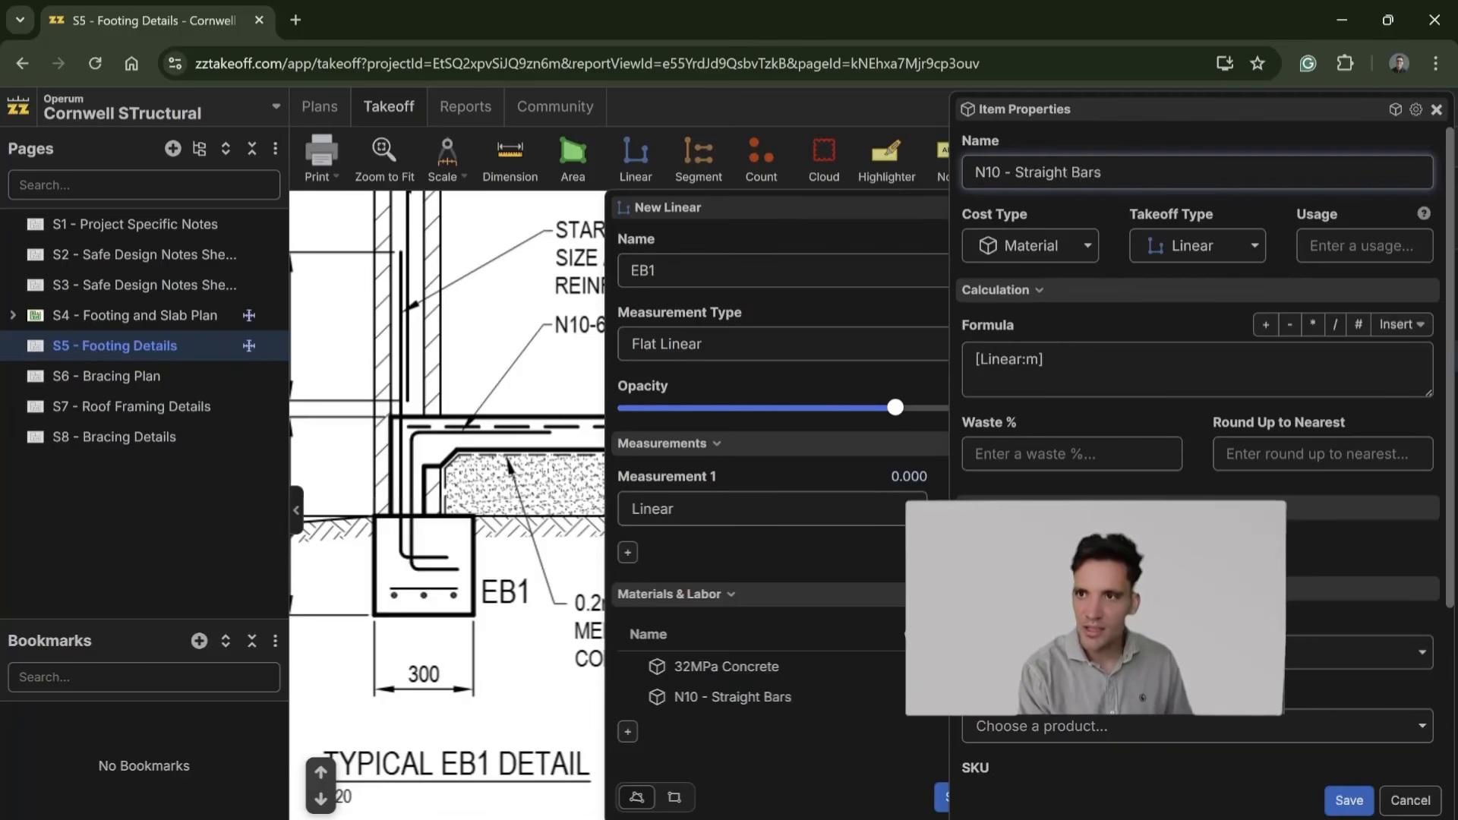
pyautogui.click(1142, 354)
pyautogui.write('*3')
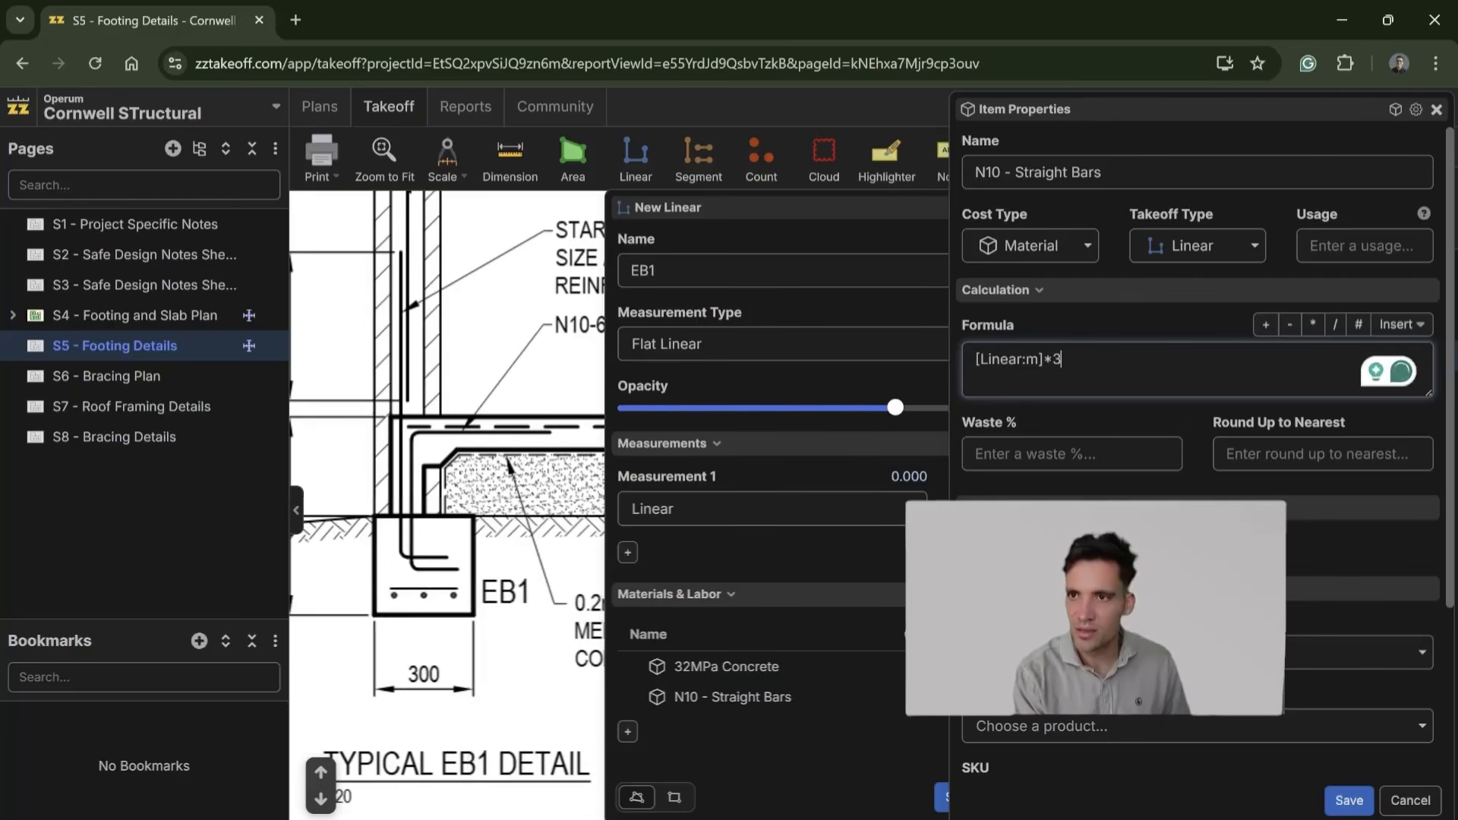
# Step: Give N10 - Straight Bars 5% waste, rounding up to the nearest 6 and units of m, and save it
pyautogui.click(1068, 454)
pyautogui.write('5')
pyautogui.press('Tab')
pyautogui.write('6')
pyautogui.scroll(-3, 1206, 448)
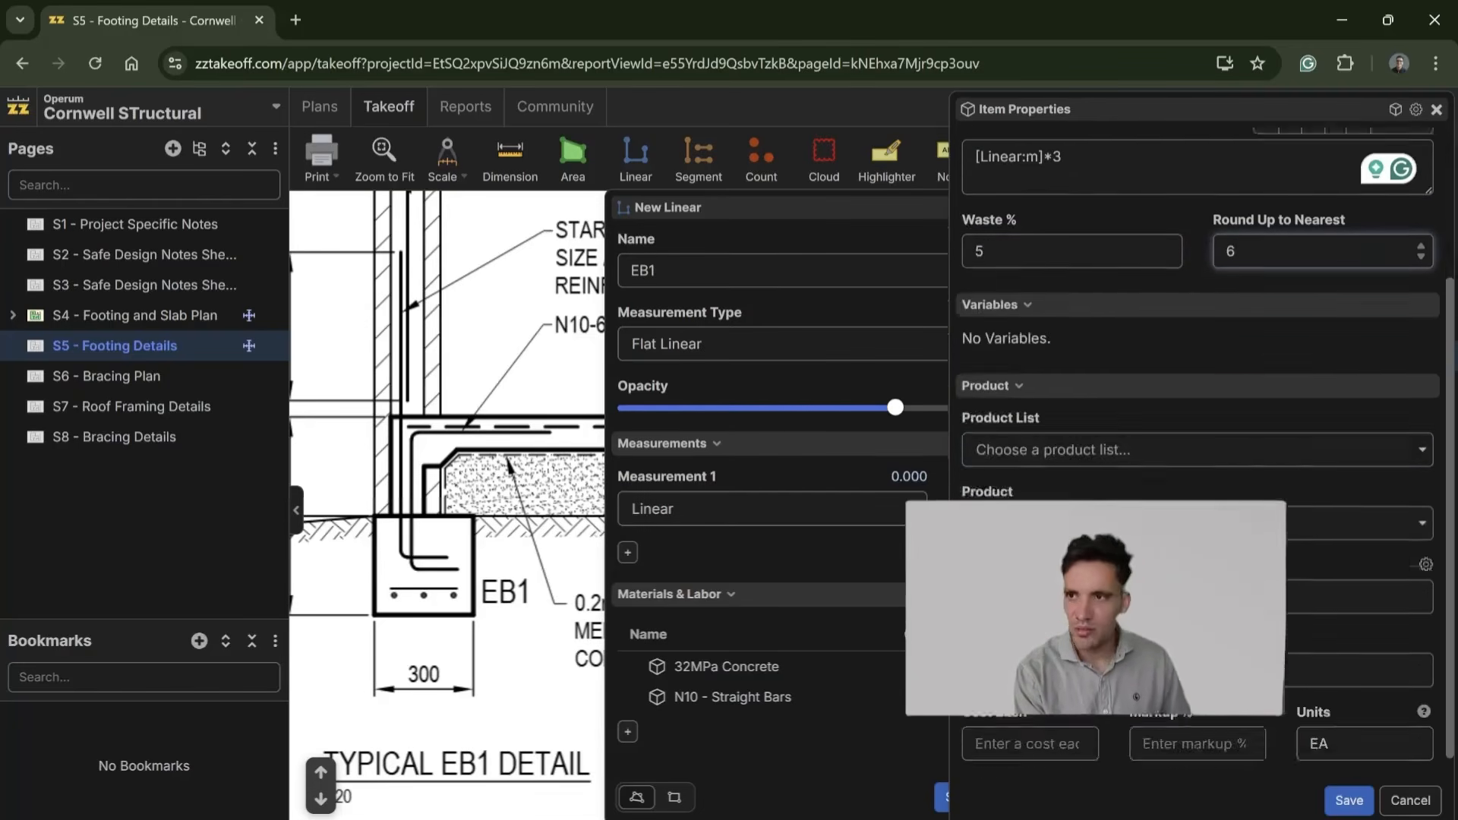
pyautogui.moveTo(1341, 725); pyautogui.dragTo(1253, 726)
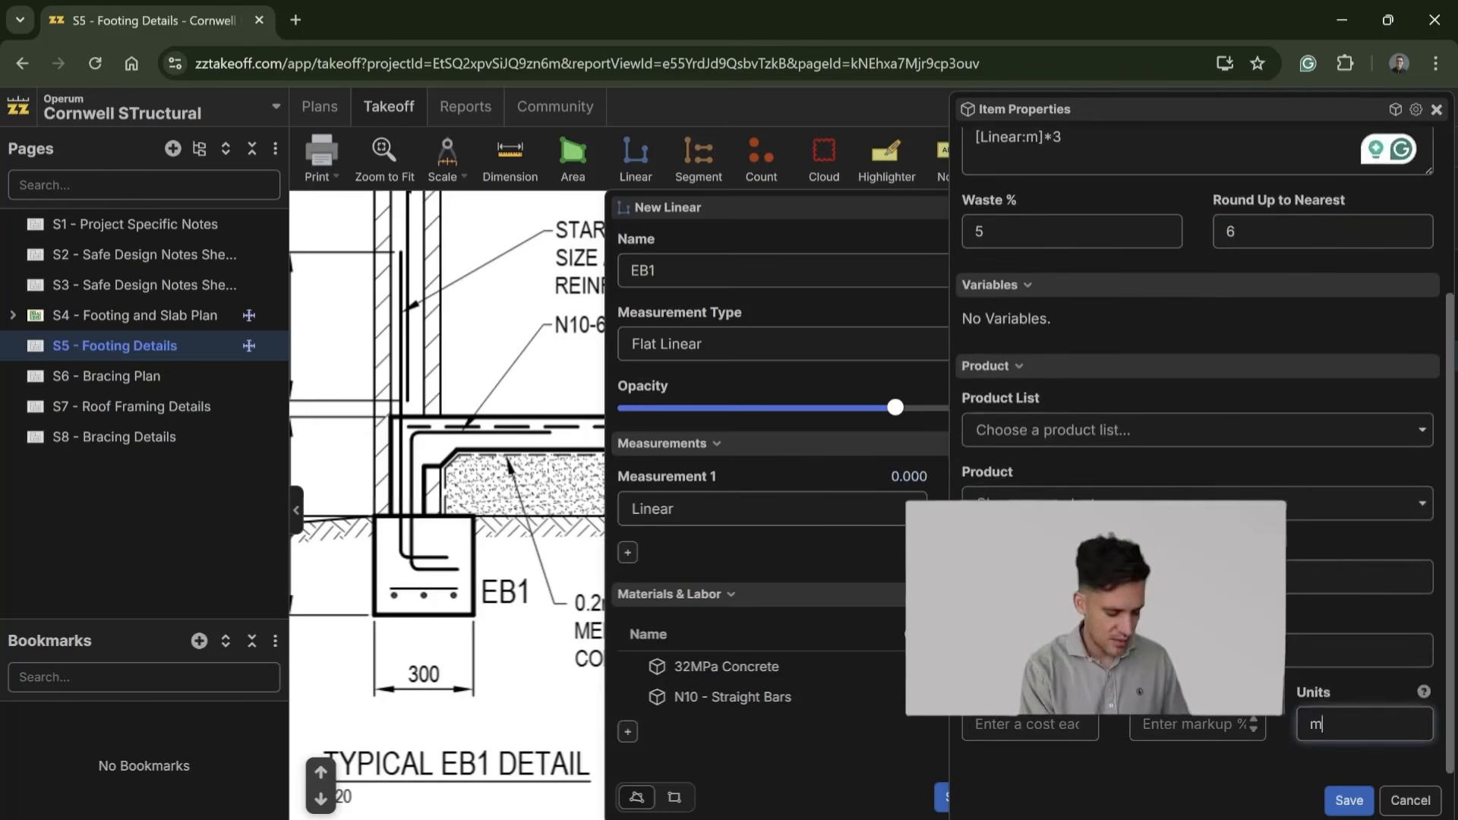
pyautogui.click(1349, 800)
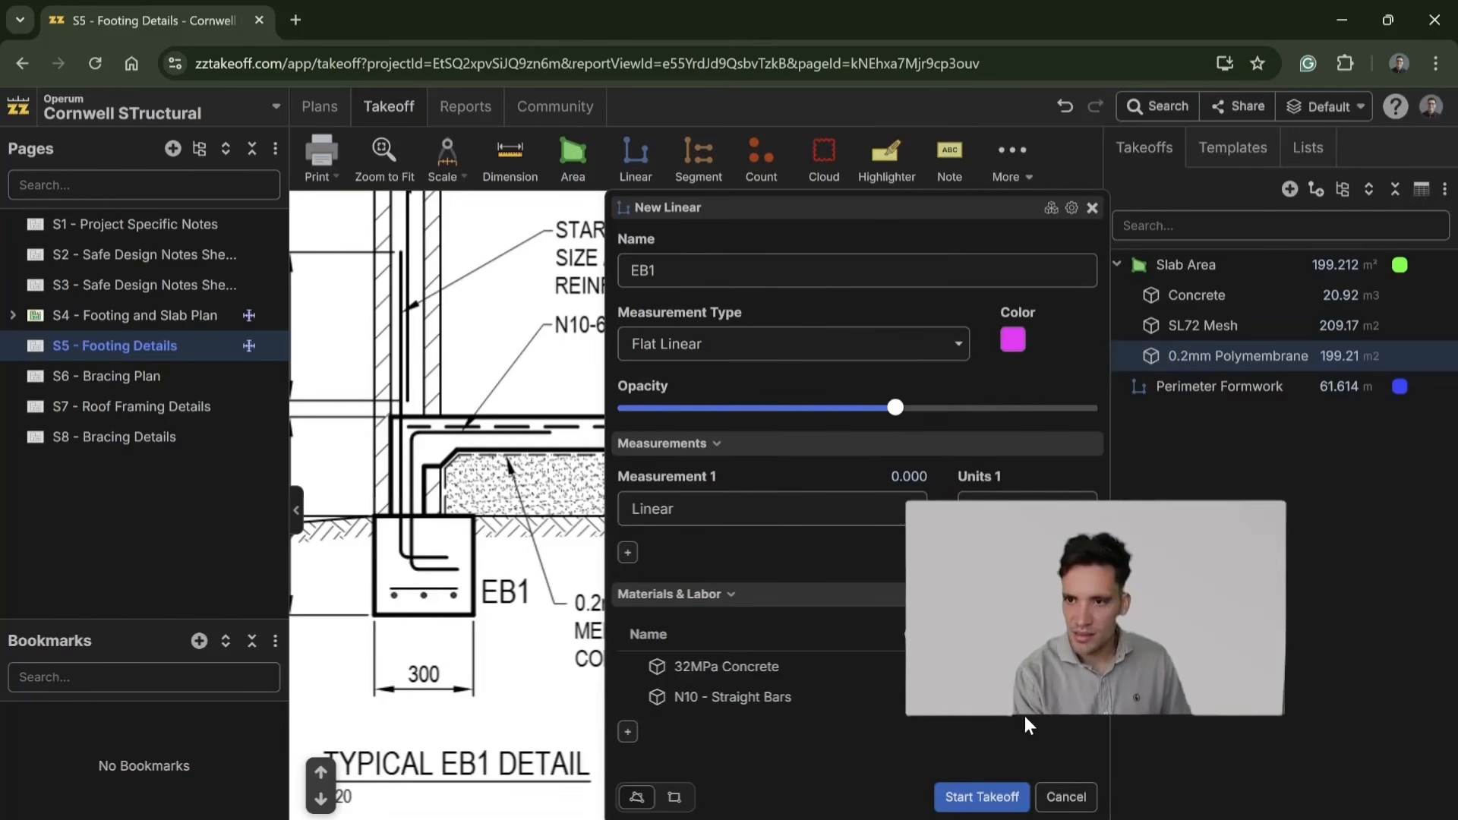
# Step: Change the units of N10 - Straight Bars to lm and save the item
pyautogui.click(866, 706)
pyautogui.scroll(-3, 1316, 683)
pyautogui.click(1344, 731)
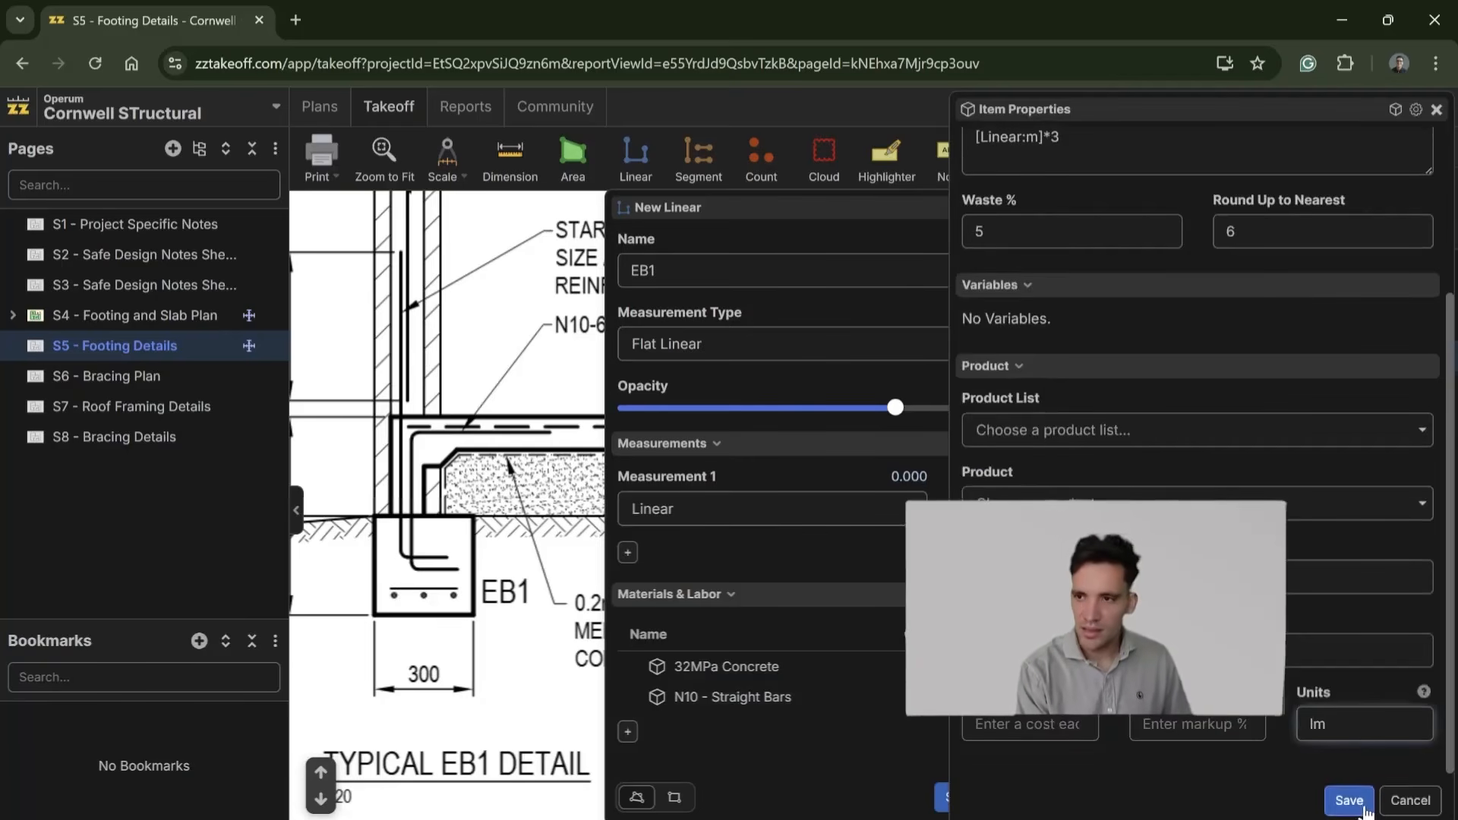
pyautogui.click(1346, 800)
pyautogui.click(958, 794)
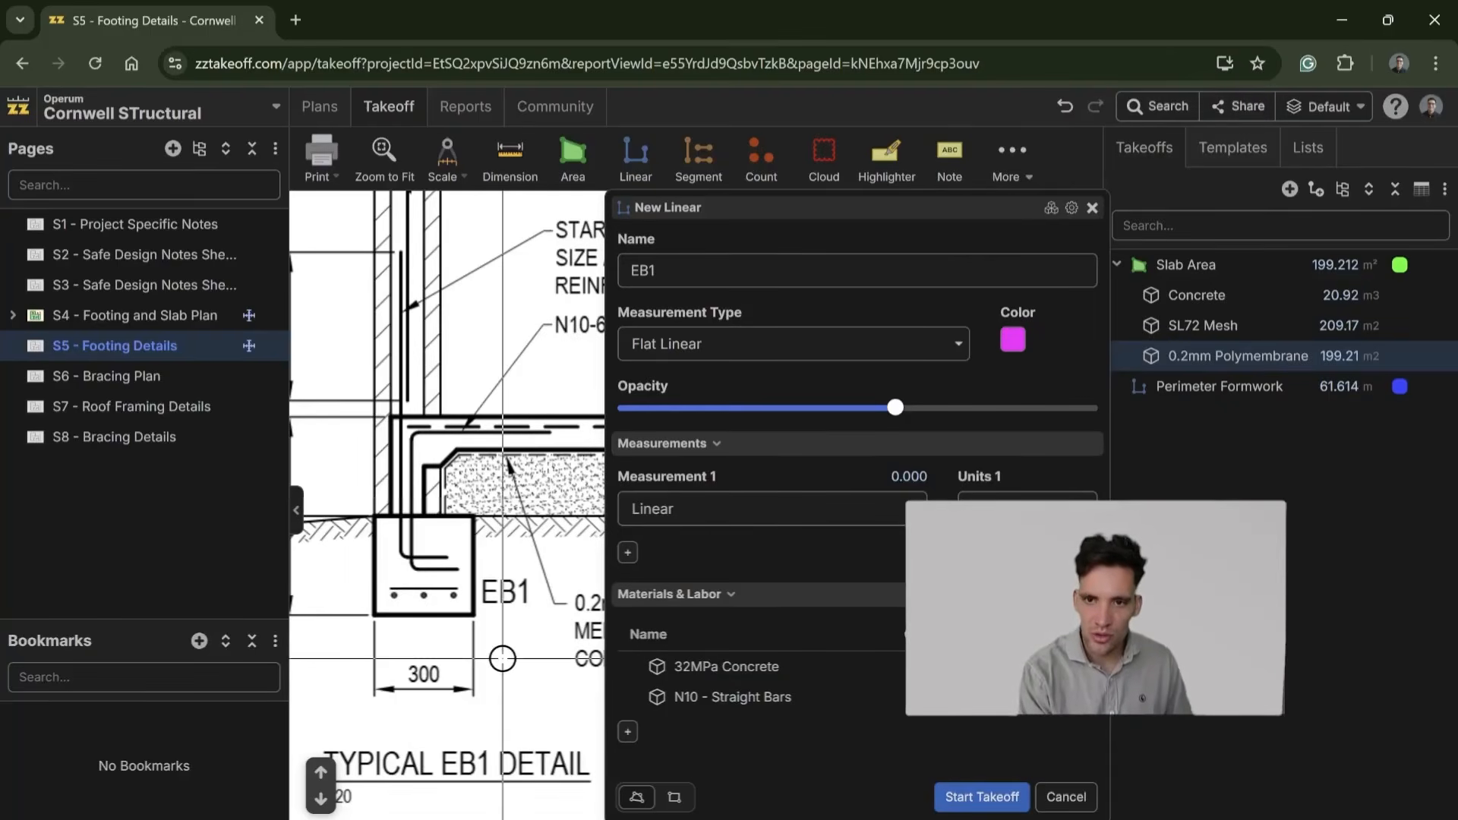
# Step: Check the N10-600 bar callout in the EB1 detail and add another material item named N10 to EB1
pyautogui.scroll(-1, 523, 658)
pyautogui.moveTo(548, 468); pyautogui.dragTo(344, 570)
pyautogui.moveTo(396, 490); pyautogui.dragTo(484, 462)
pyautogui.scroll(-1, 484, 462)
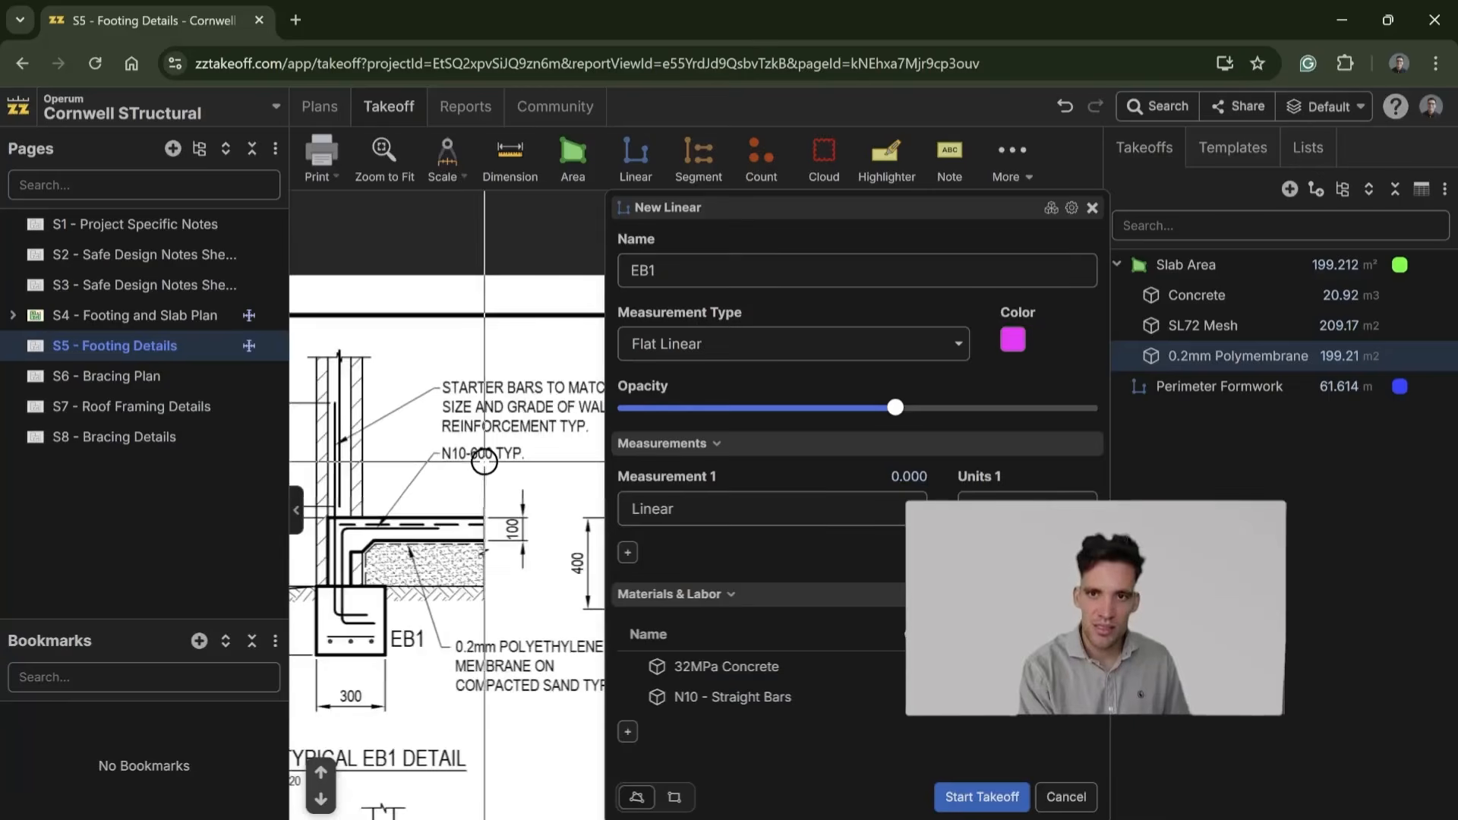
pyautogui.click(628, 732)
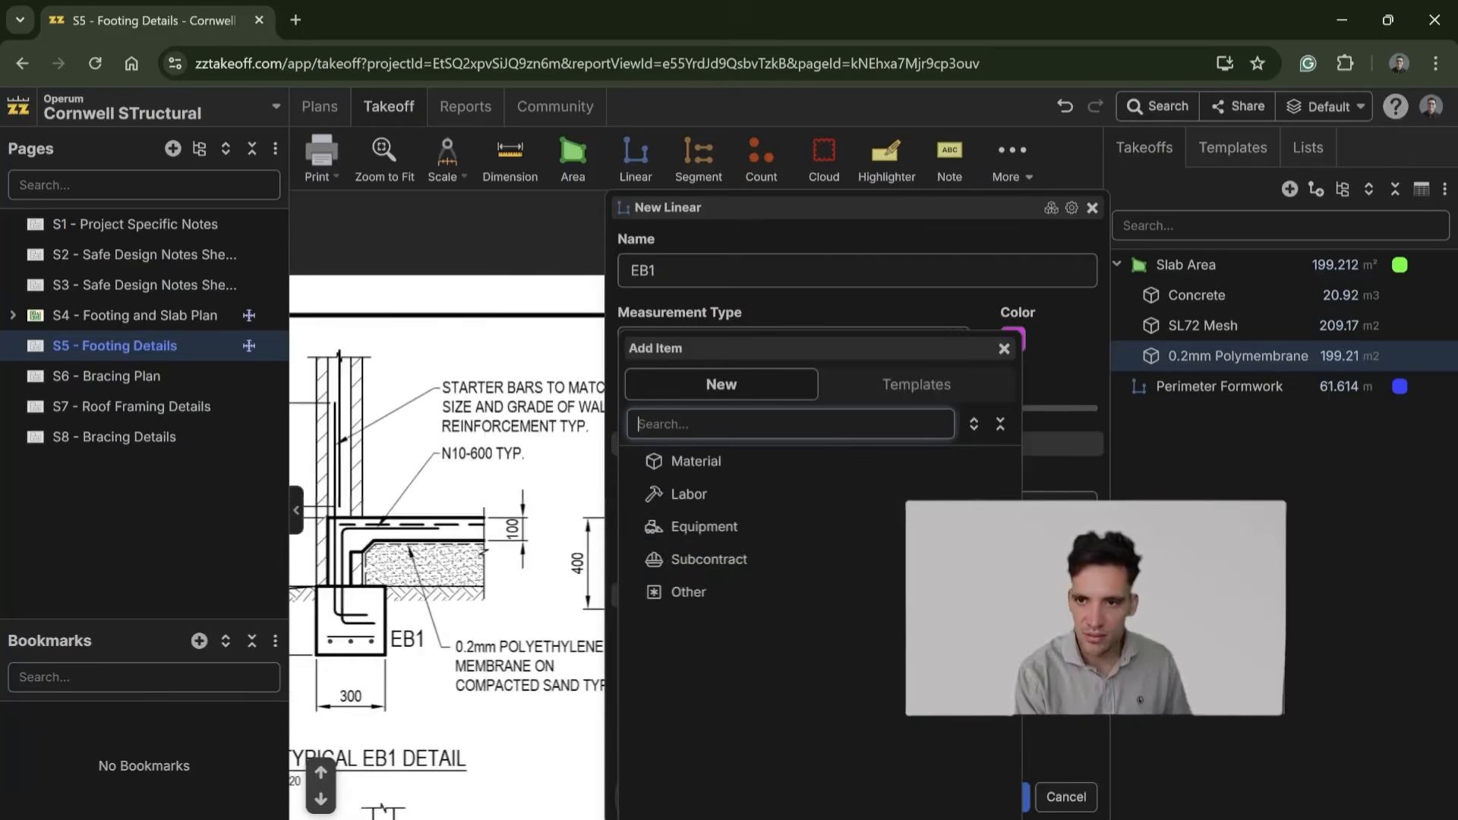
pyautogui.click(756, 472)
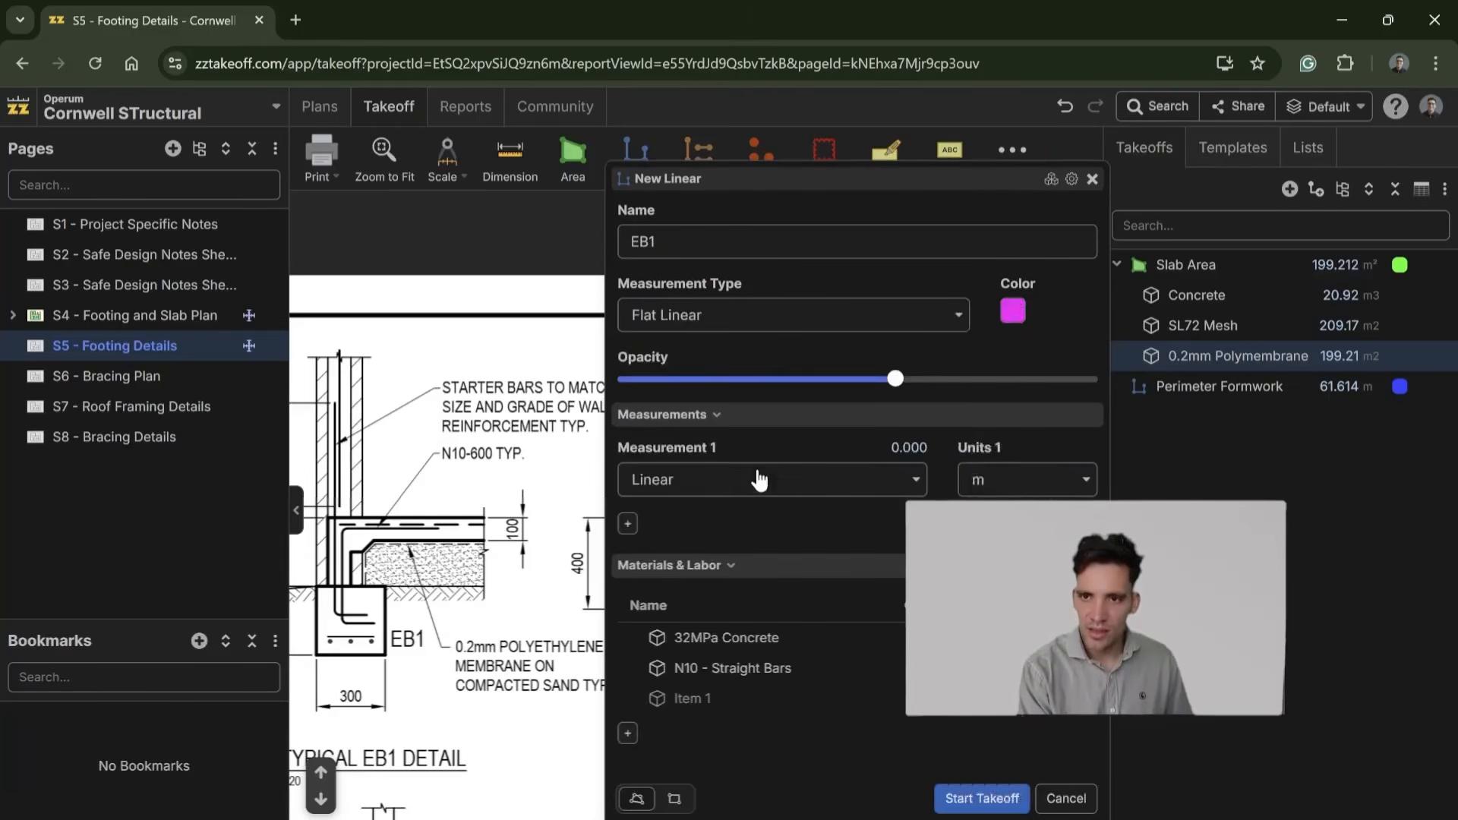
pyautogui.write('N10')
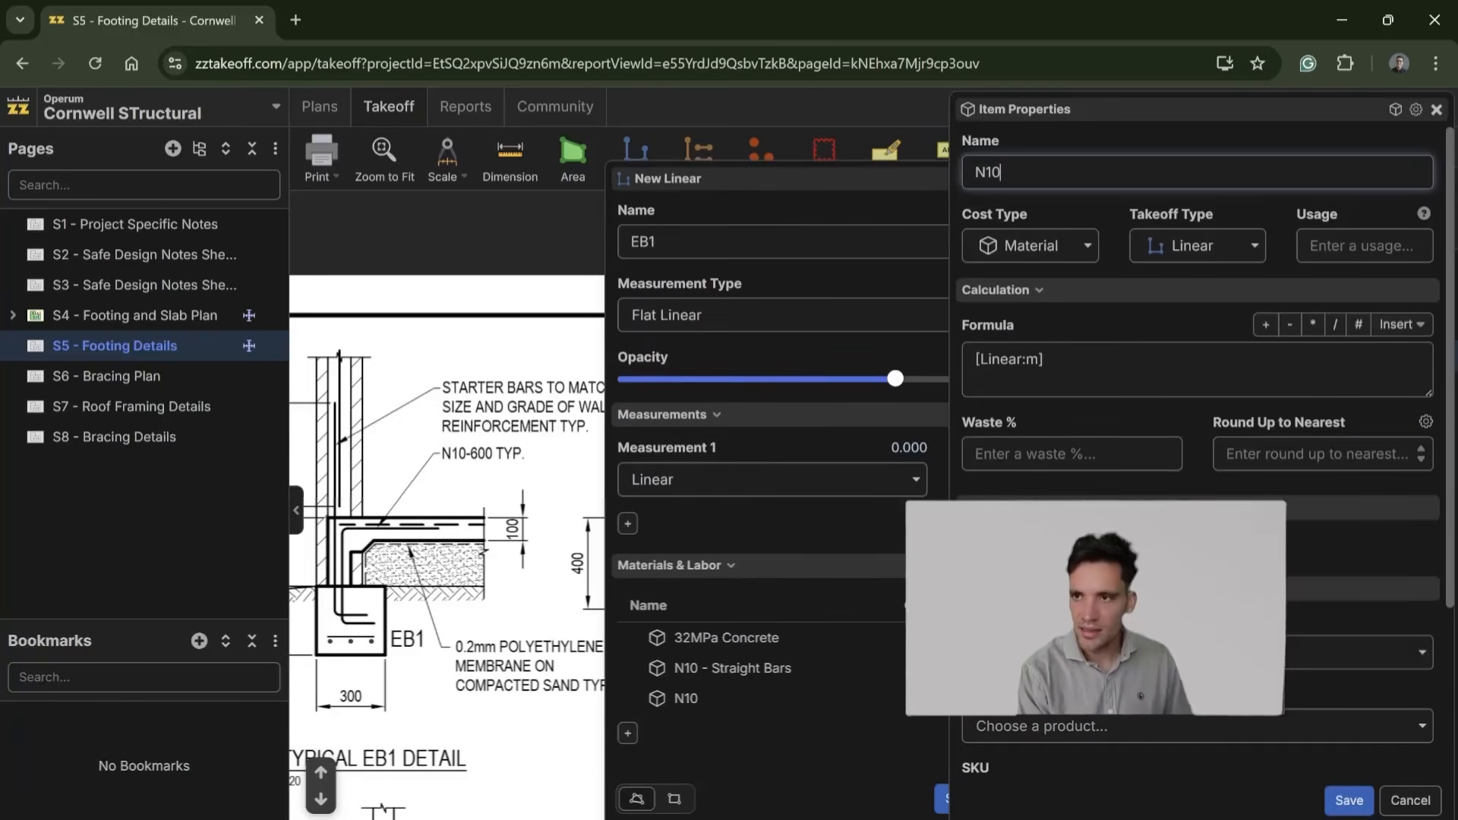
# Step: Set the N10 item to round up to the nearest 0.3 and change its formula to [Linear:m]/0.6
pyautogui.click(1319, 454)
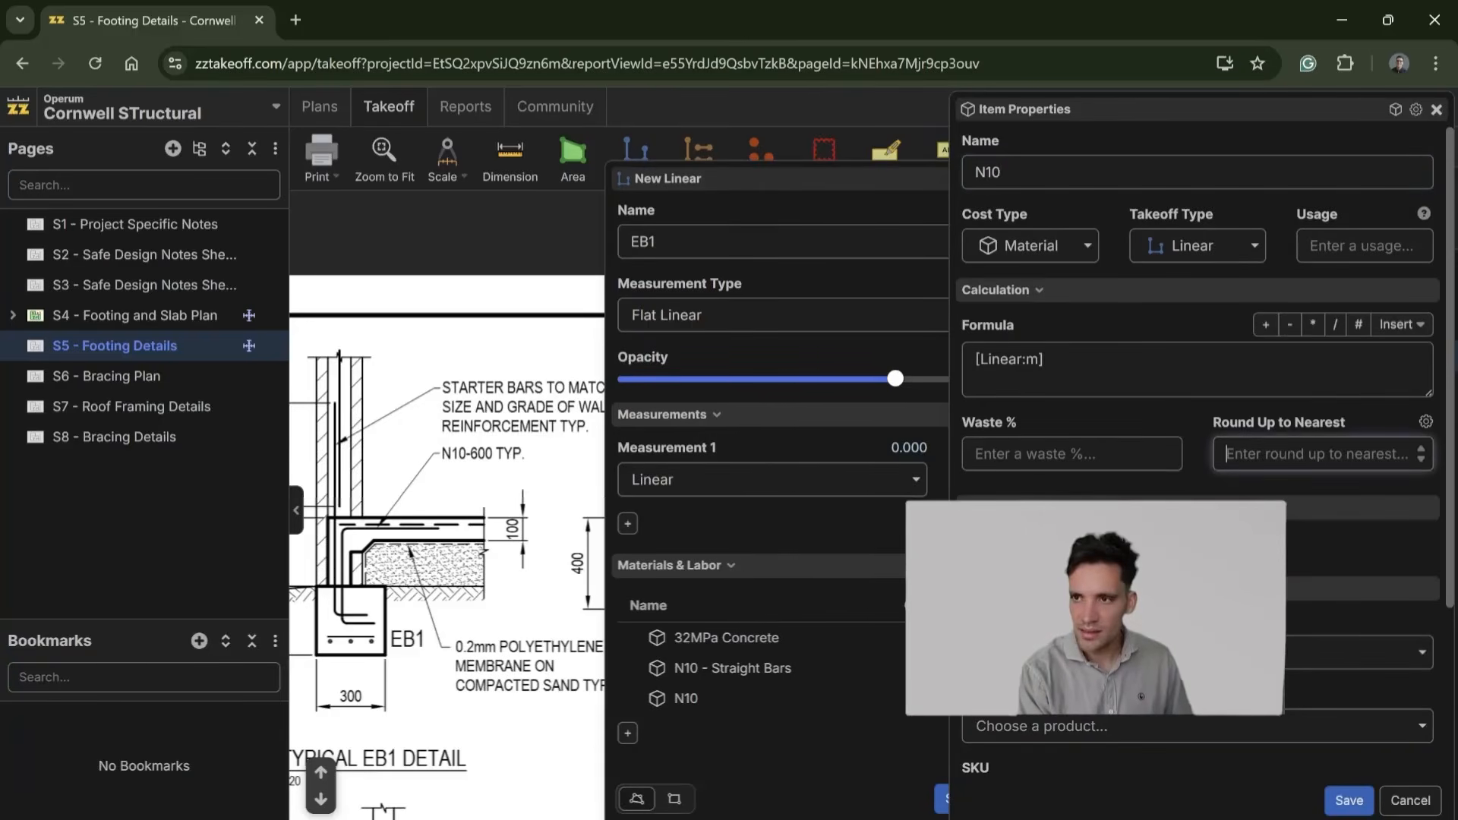
pyautogui.write('0.3')
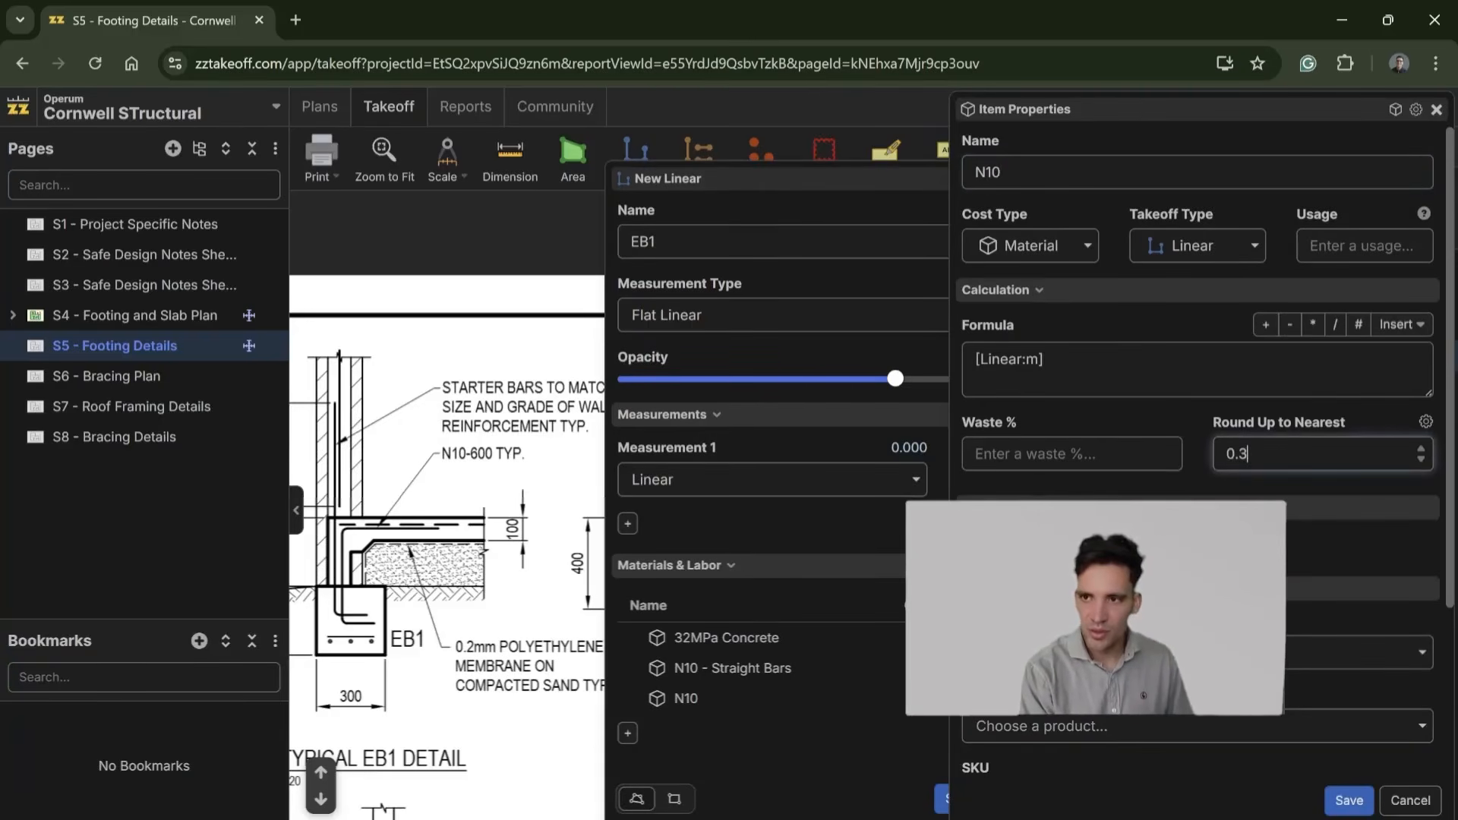
pyautogui.click(1399, 372)
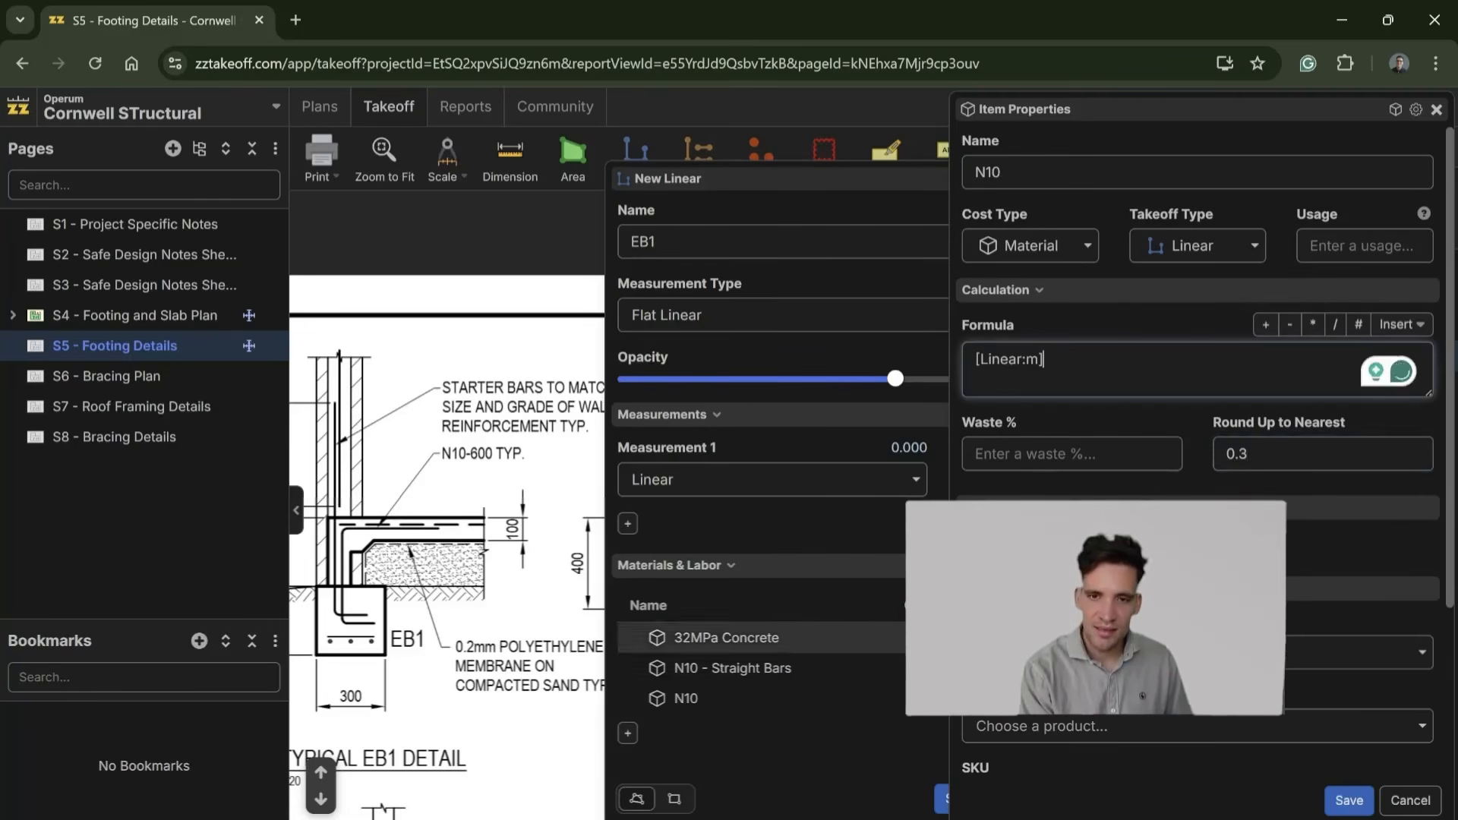
pyautogui.write('/0.6')
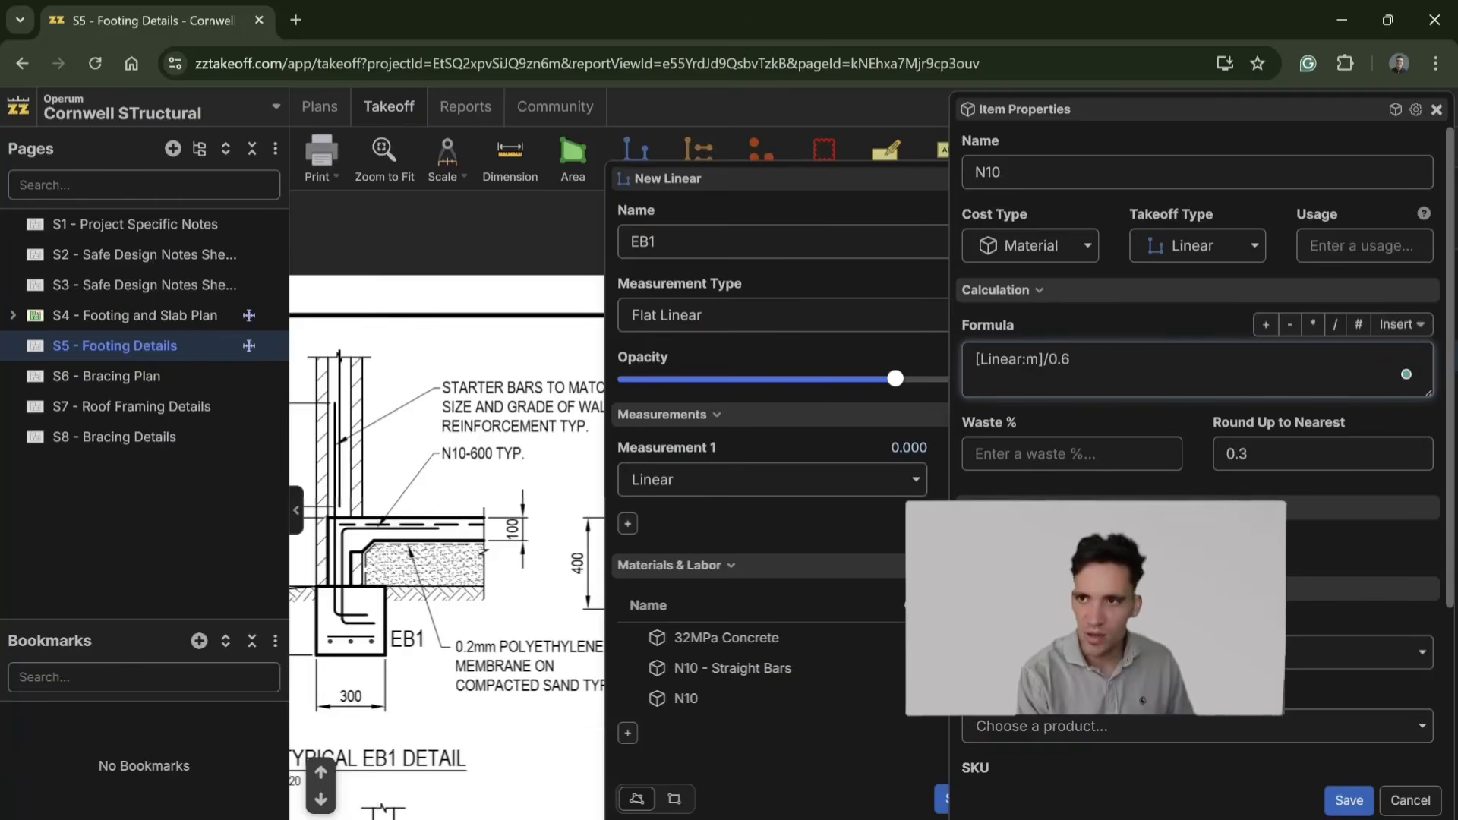
# Step: Rename the N10 item to N10-300 Bars and save it
pyautogui.click(1002, 173)
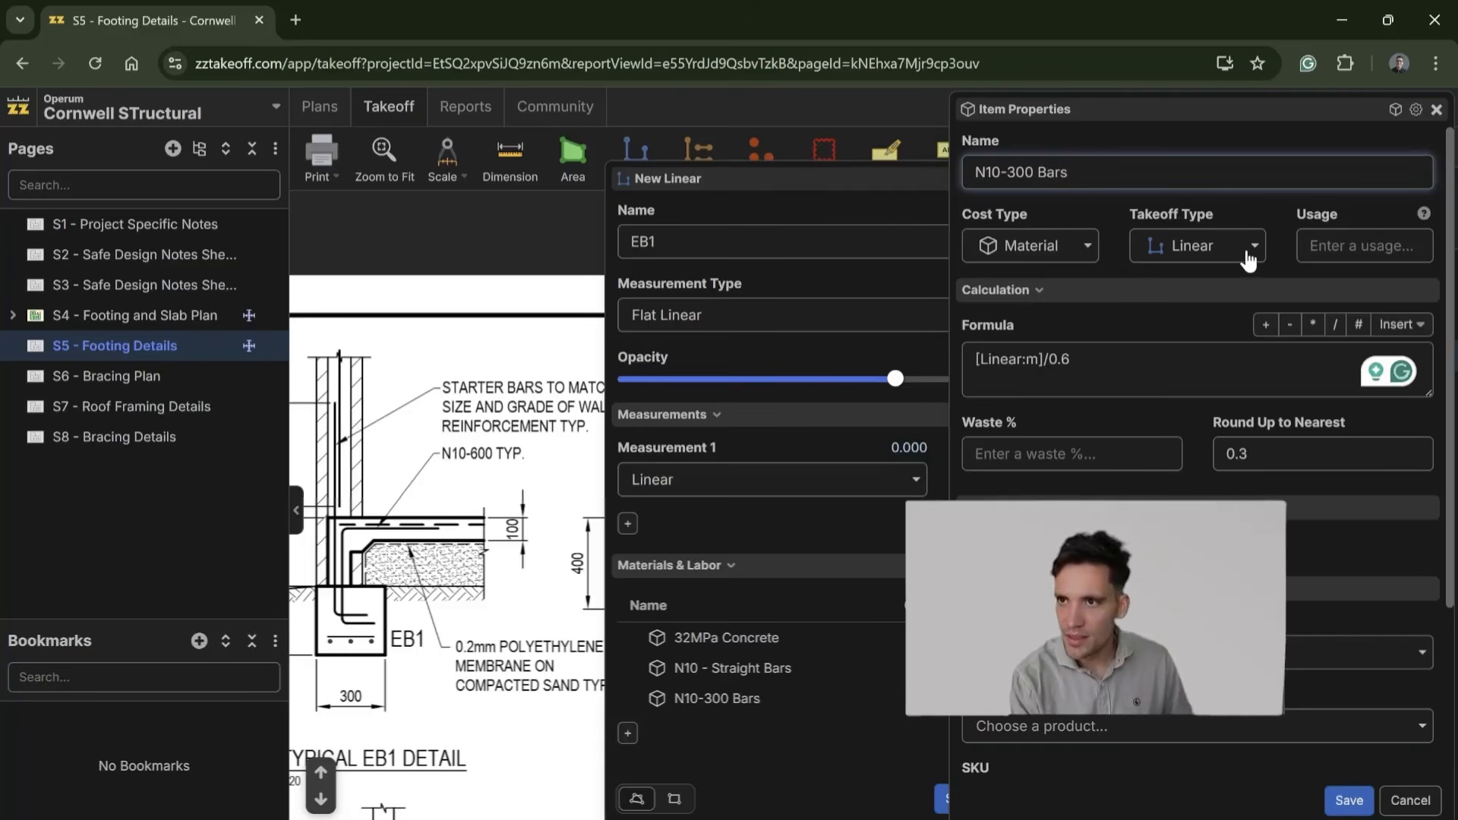
pyautogui.scroll(-3, 1253, 319)
pyautogui.scroll(3, 1286, 722)
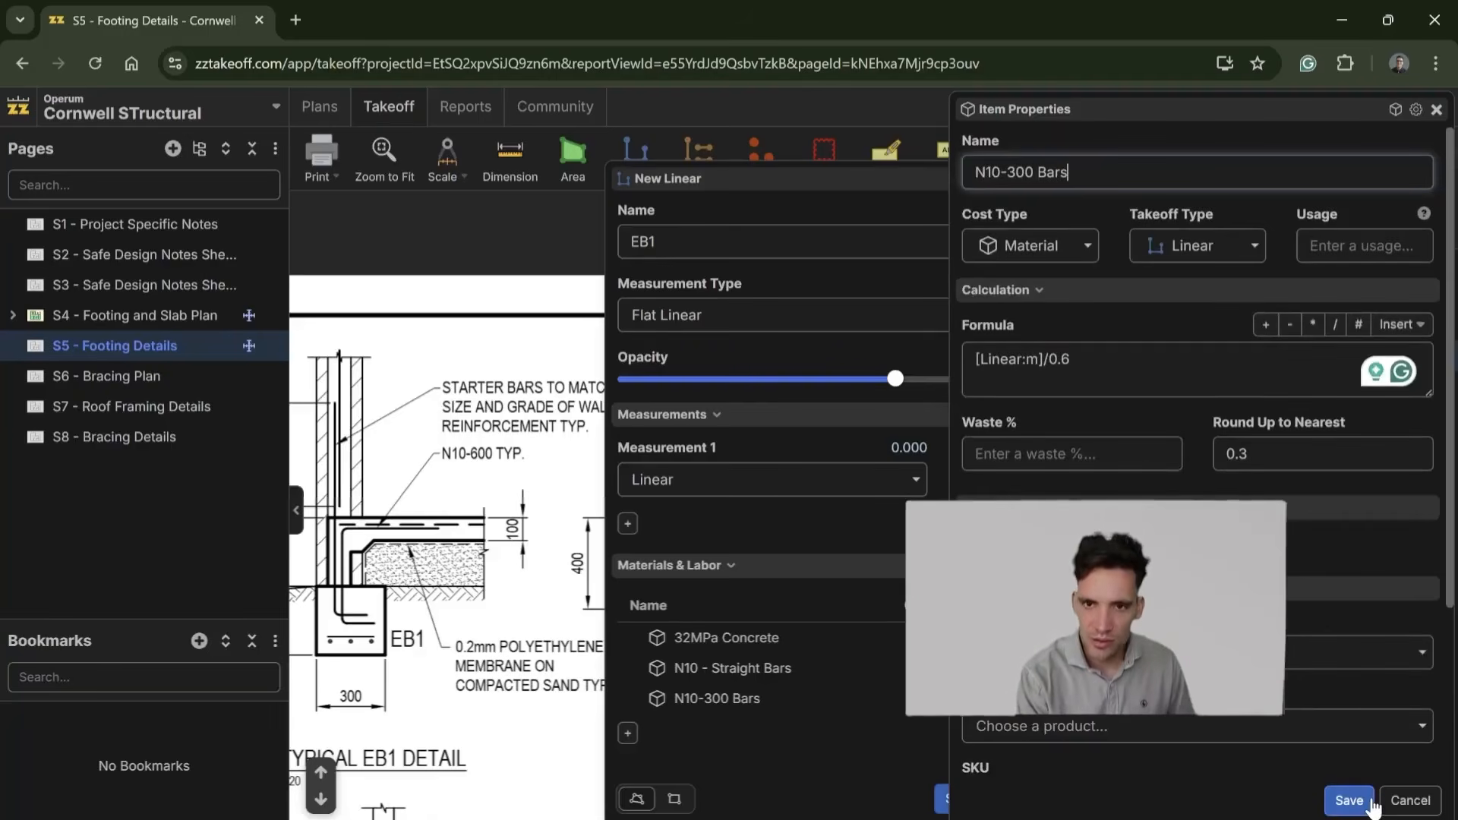
pyautogui.click(1350, 801)
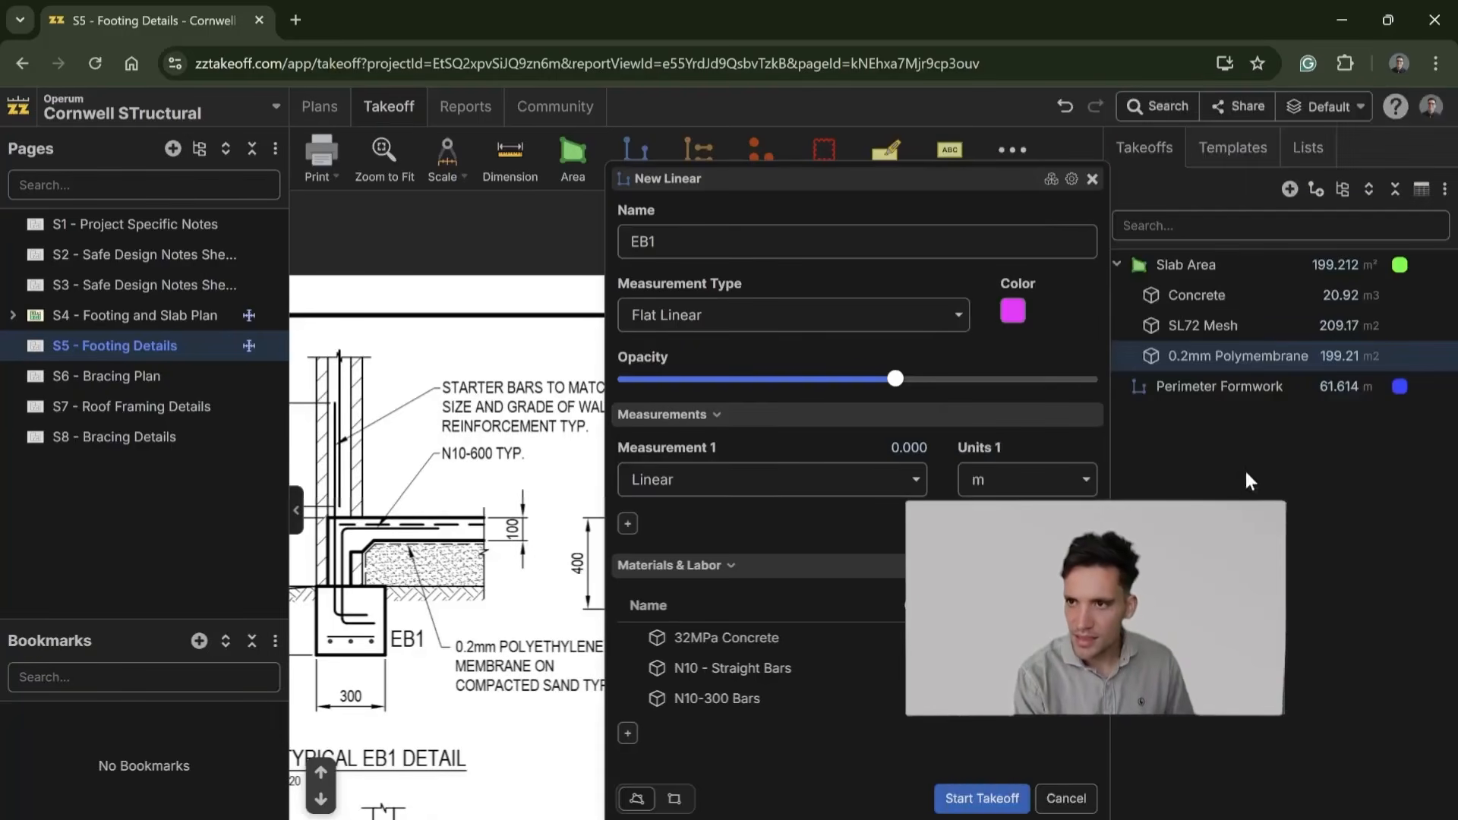
pyautogui.click(627, 734)
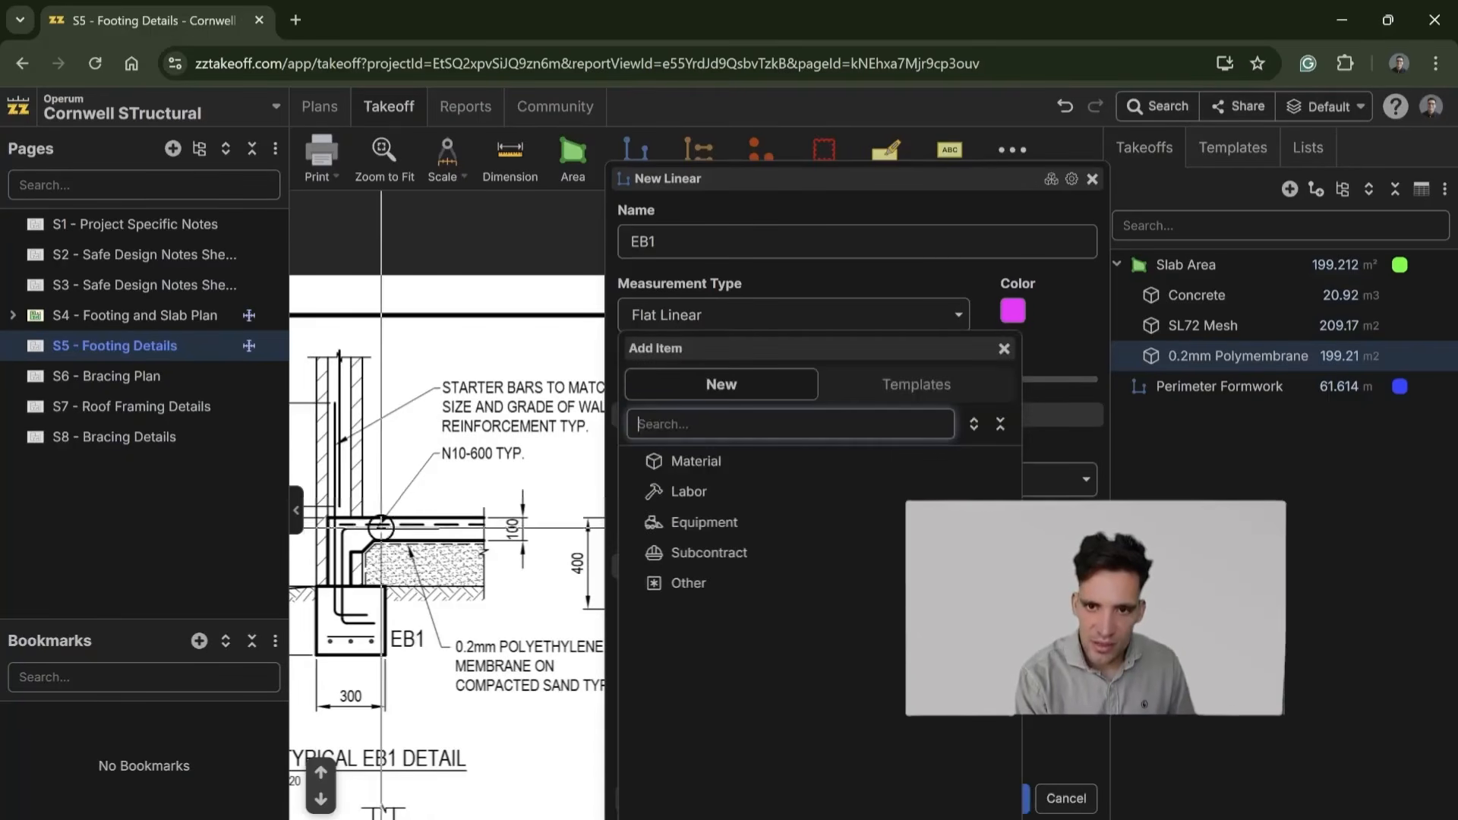
pyautogui.moveTo(670, 242); pyautogui.dragTo(585, 247)
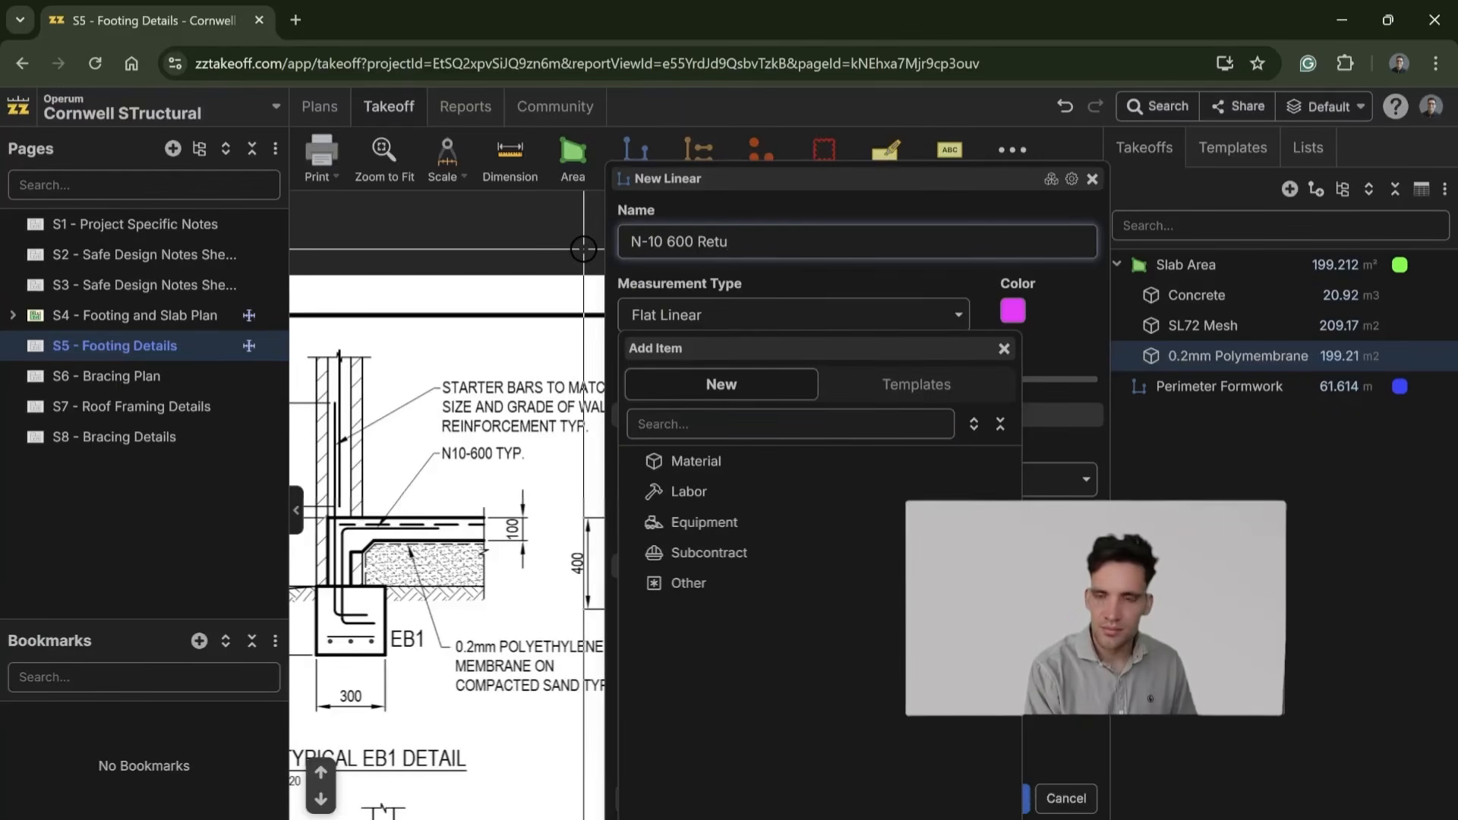
pyautogui.click(1003, 350)
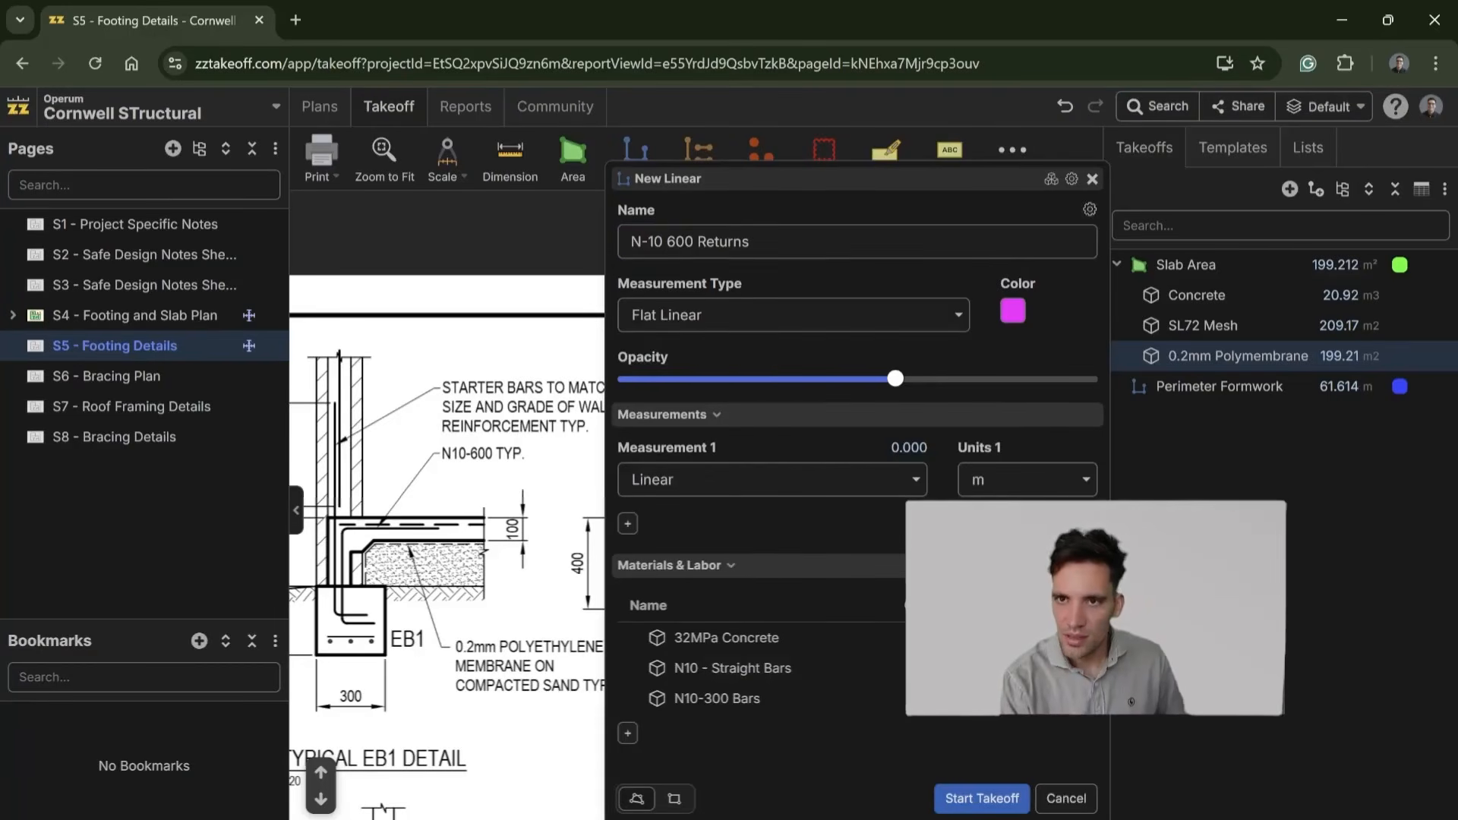
# Step: Rename the new linear takeoff to EB1 - Edge Beam
pyautogui.moveTo(752, 242); pyautogui.dragTo(612, 234)
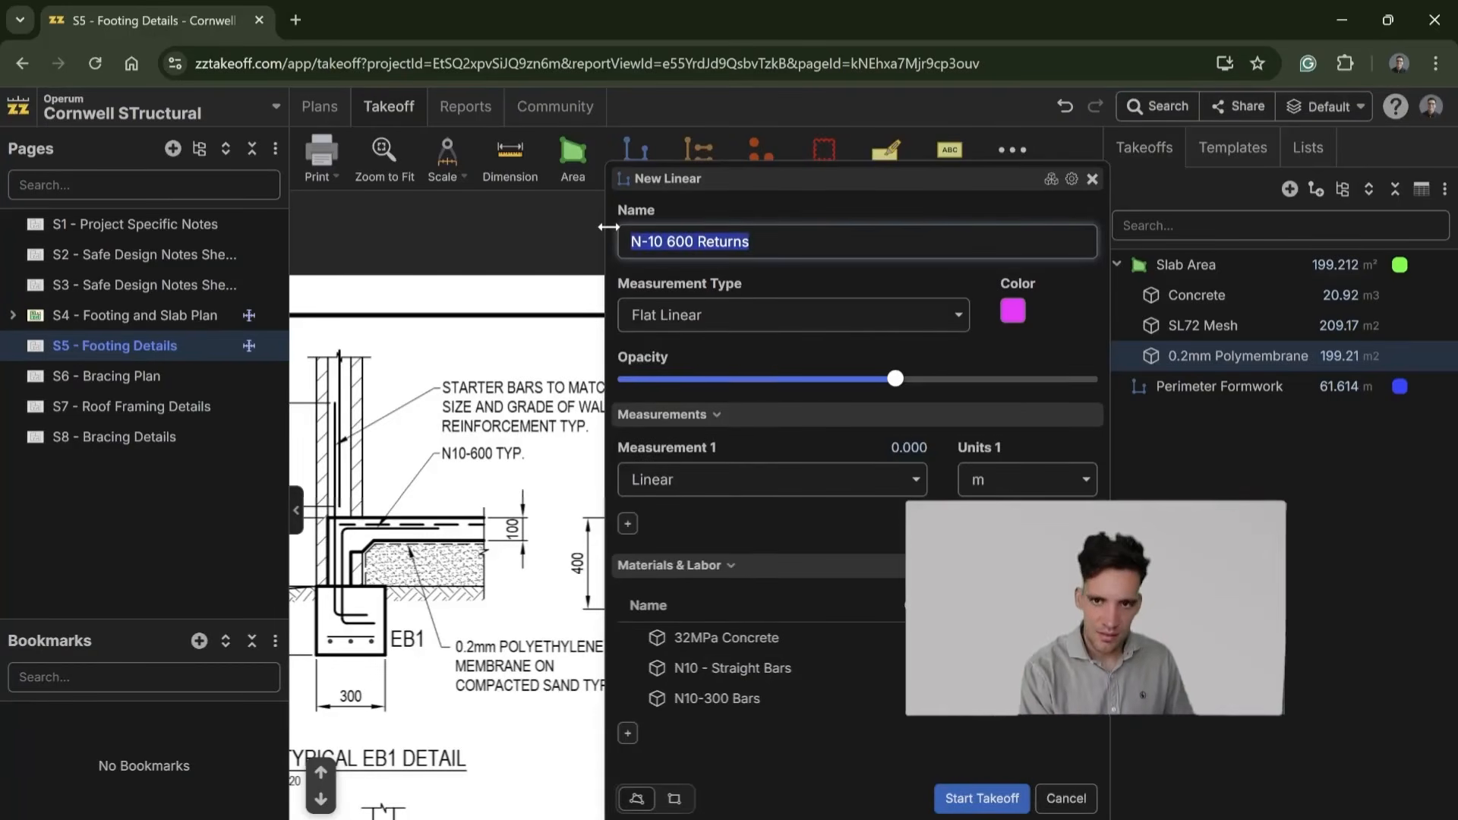
pyautogui.write('EB1 - Edge Beam')
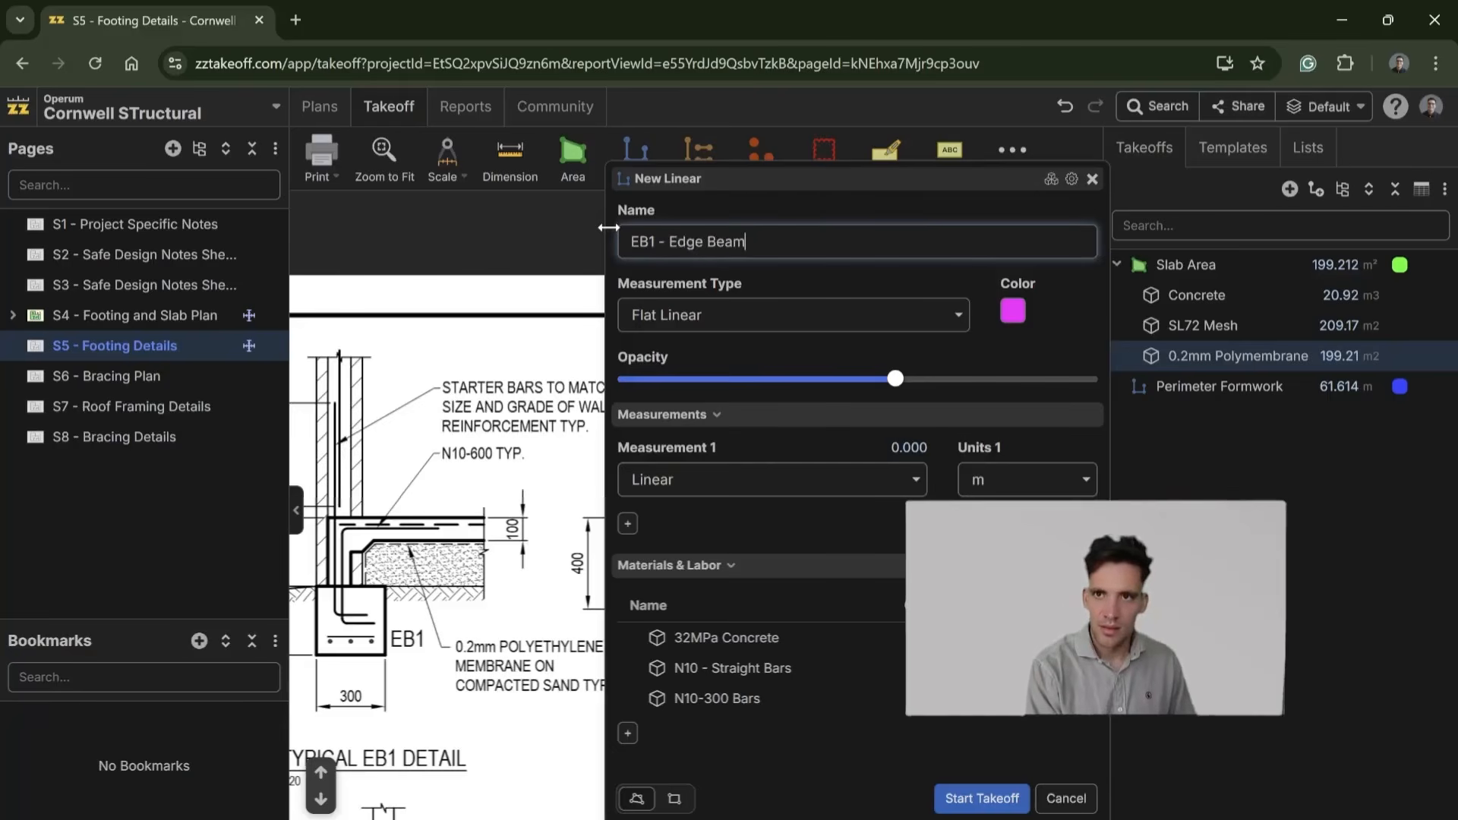
# Step: Add a material item named N10 Starter Bars to EB1 - Edge Beam with the formula [Linear:m]/0.6
pyautogui.click(628, 733)
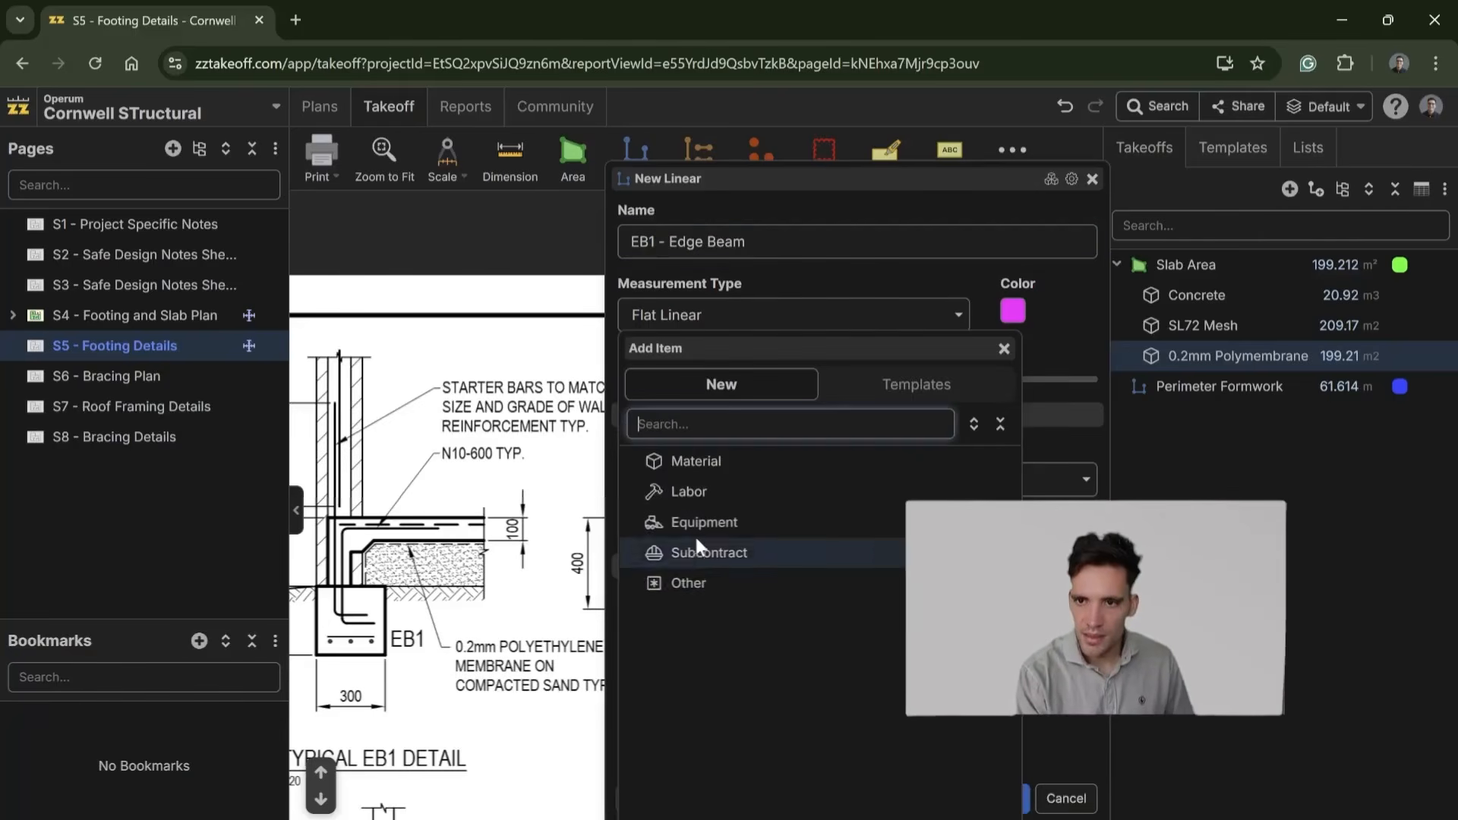
pyautogui.click(772, 459)
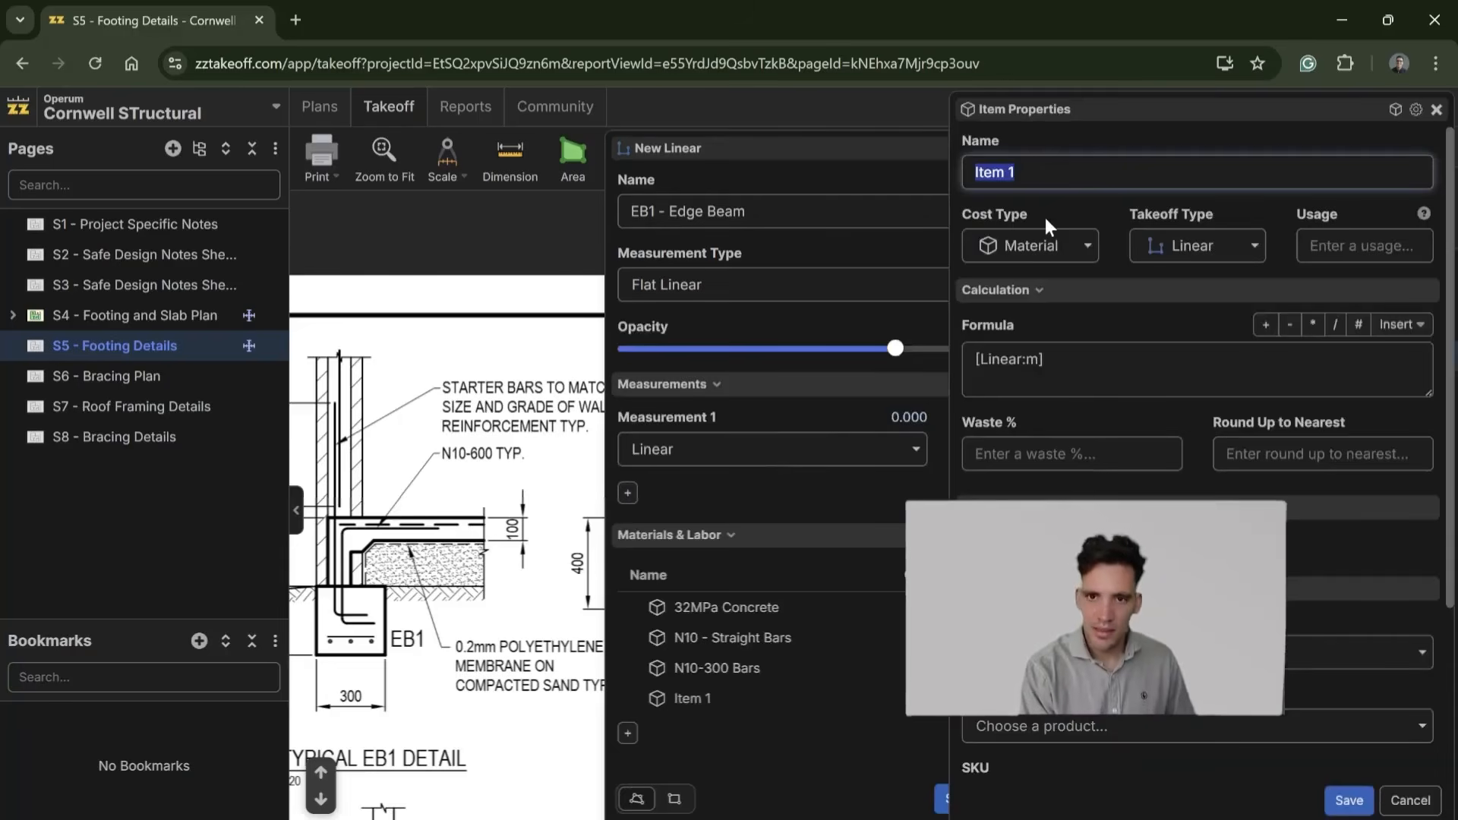
pyautogui.write('N')
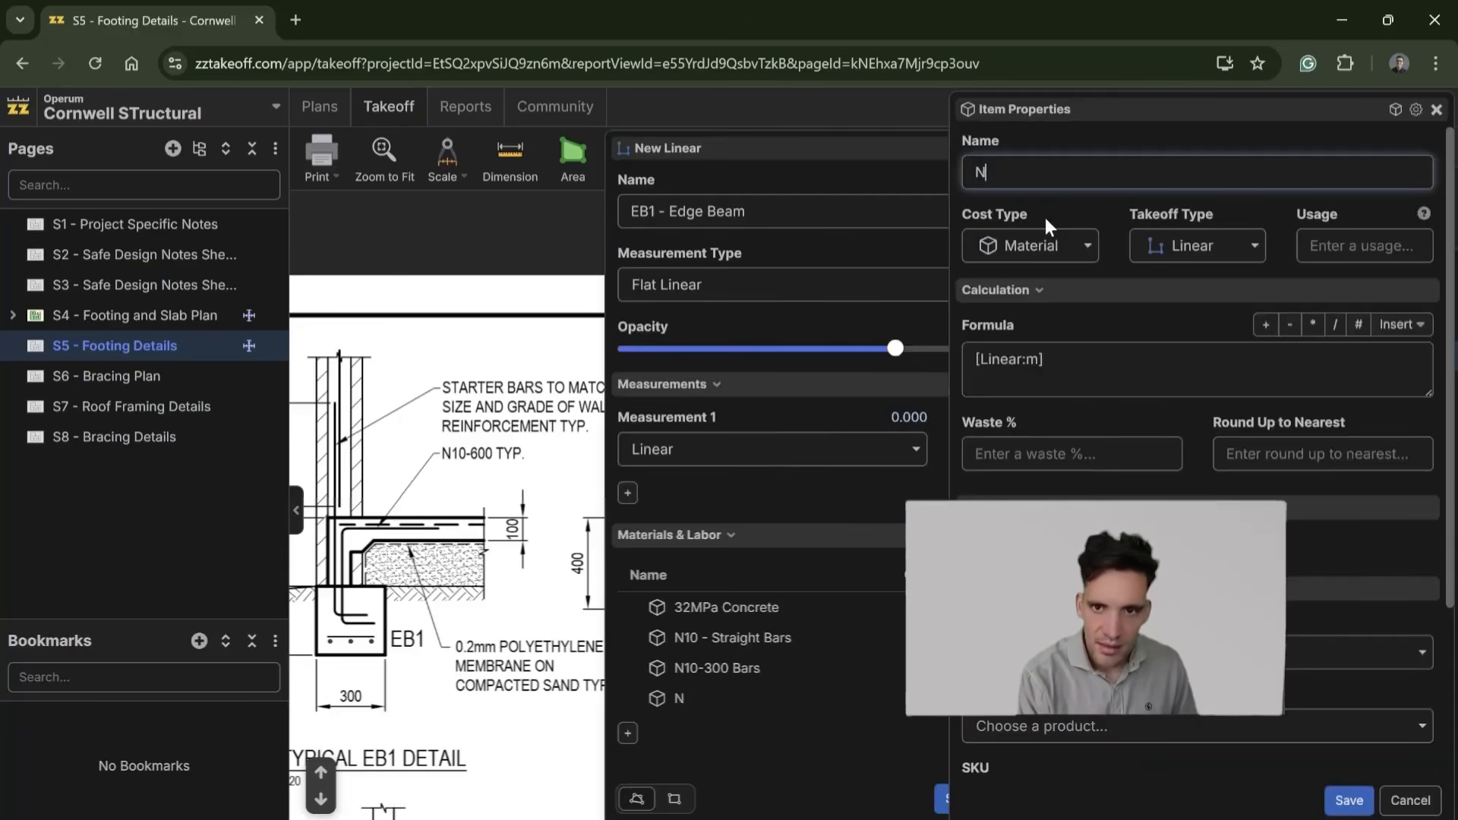
pyautogui.press('BackSpace')
pyautogui.write('Starter Bards')
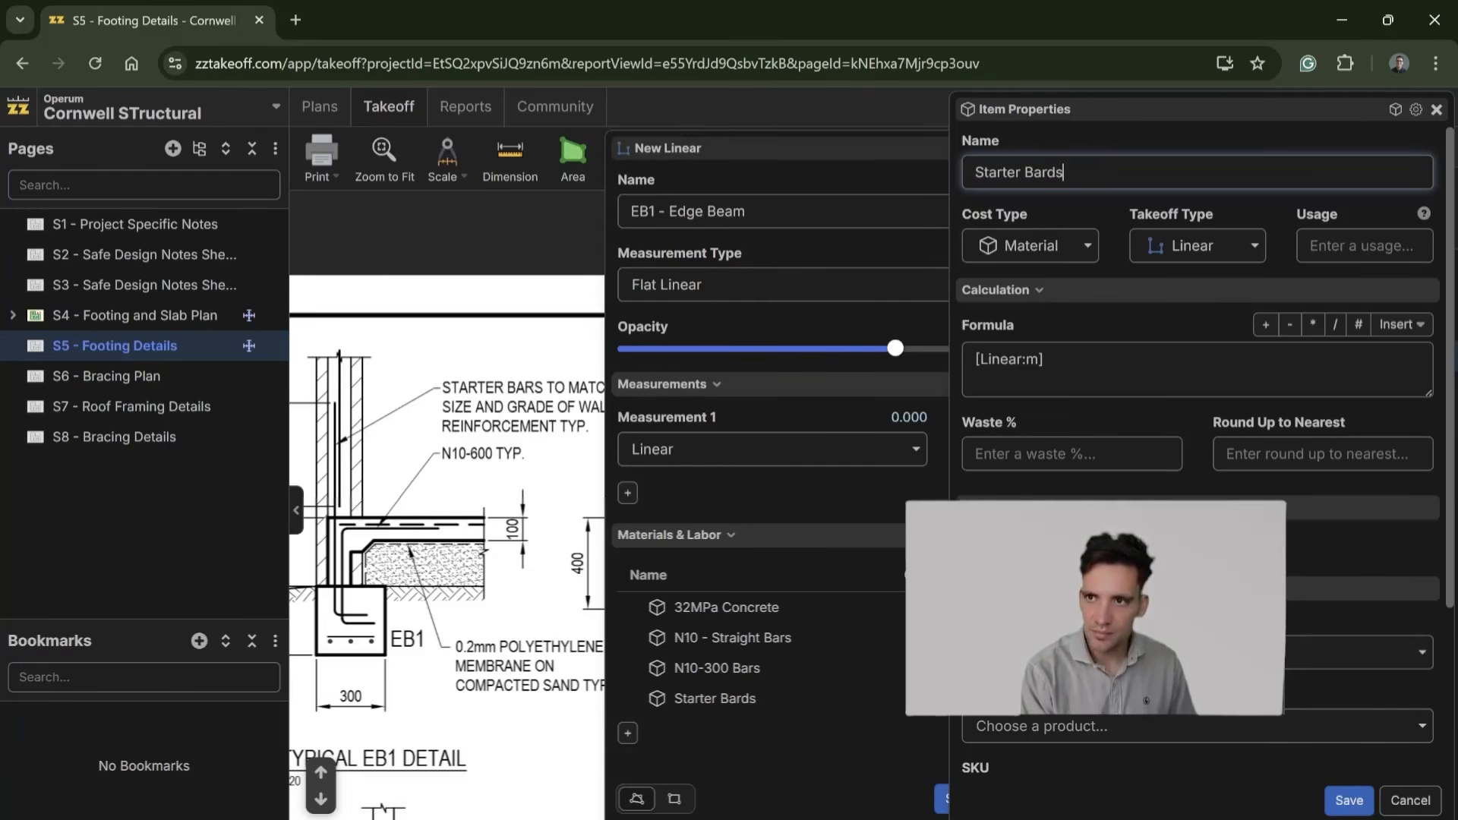
pyautogui.click(1400, 372)
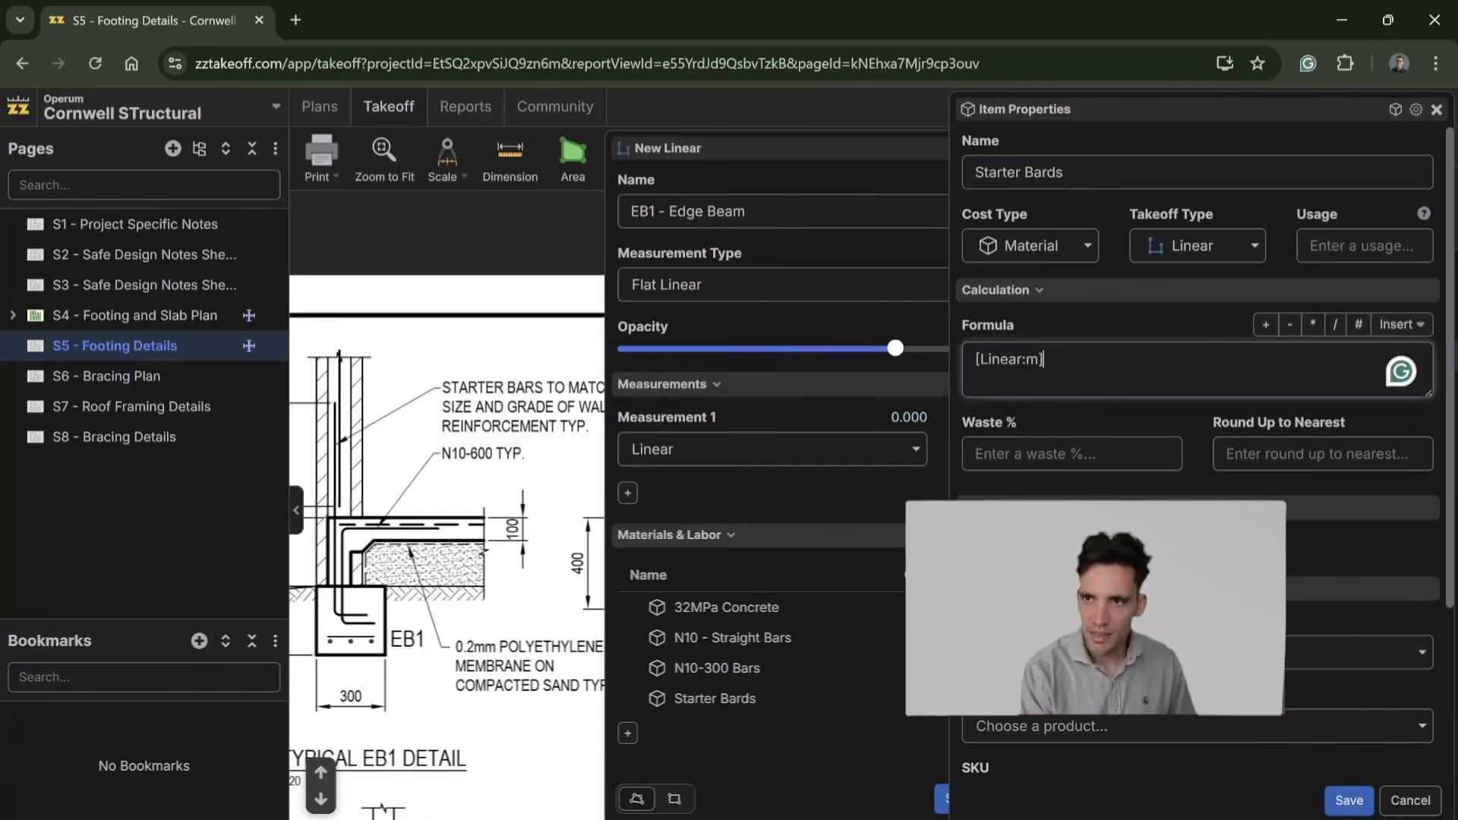
pyautogui.write('/0.6')
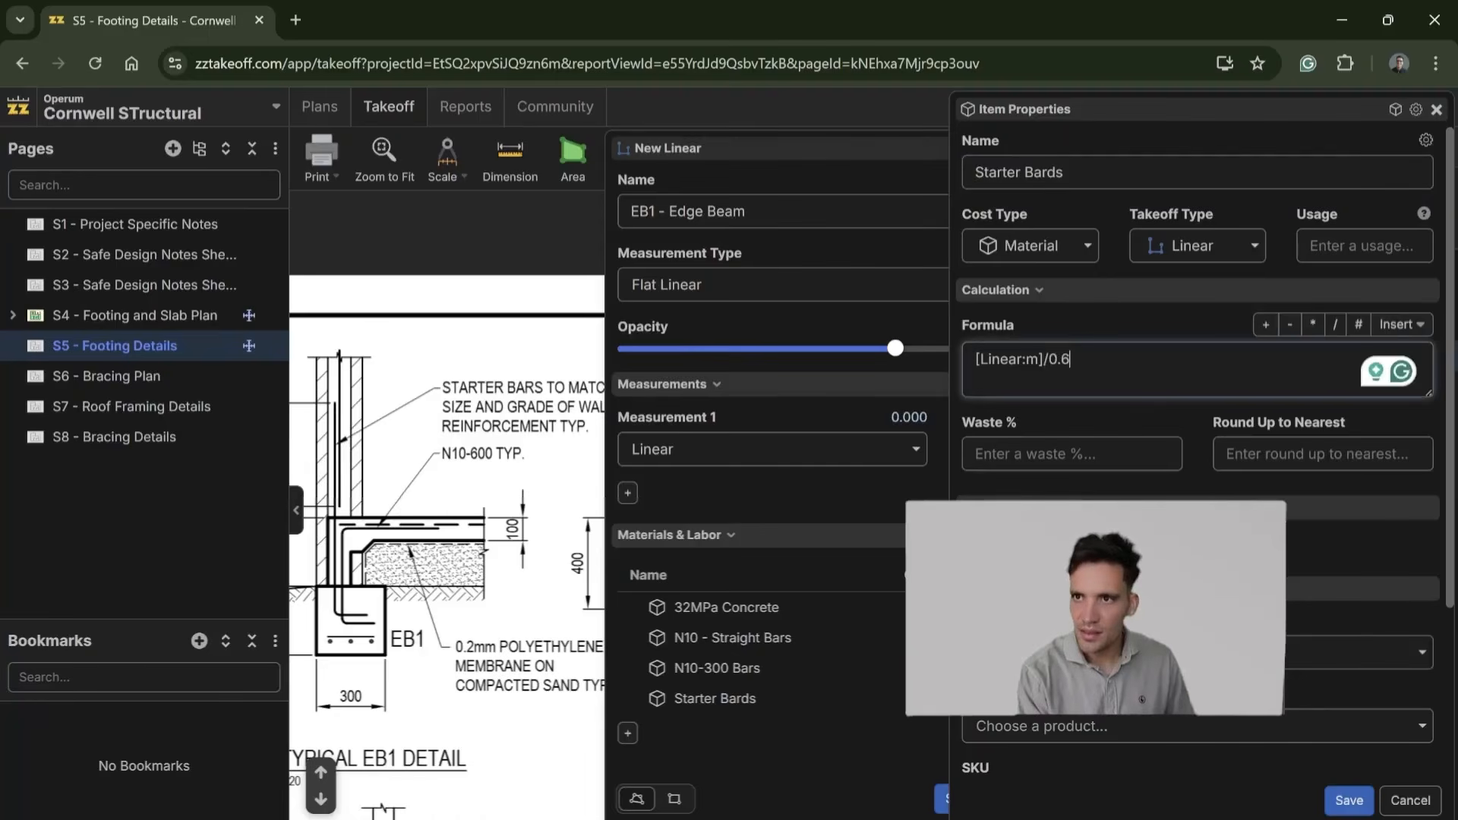
pyautogui.moveTo(1088, 174); pyautogui.dragTo(947, 169)
pyautogui.write('N10')
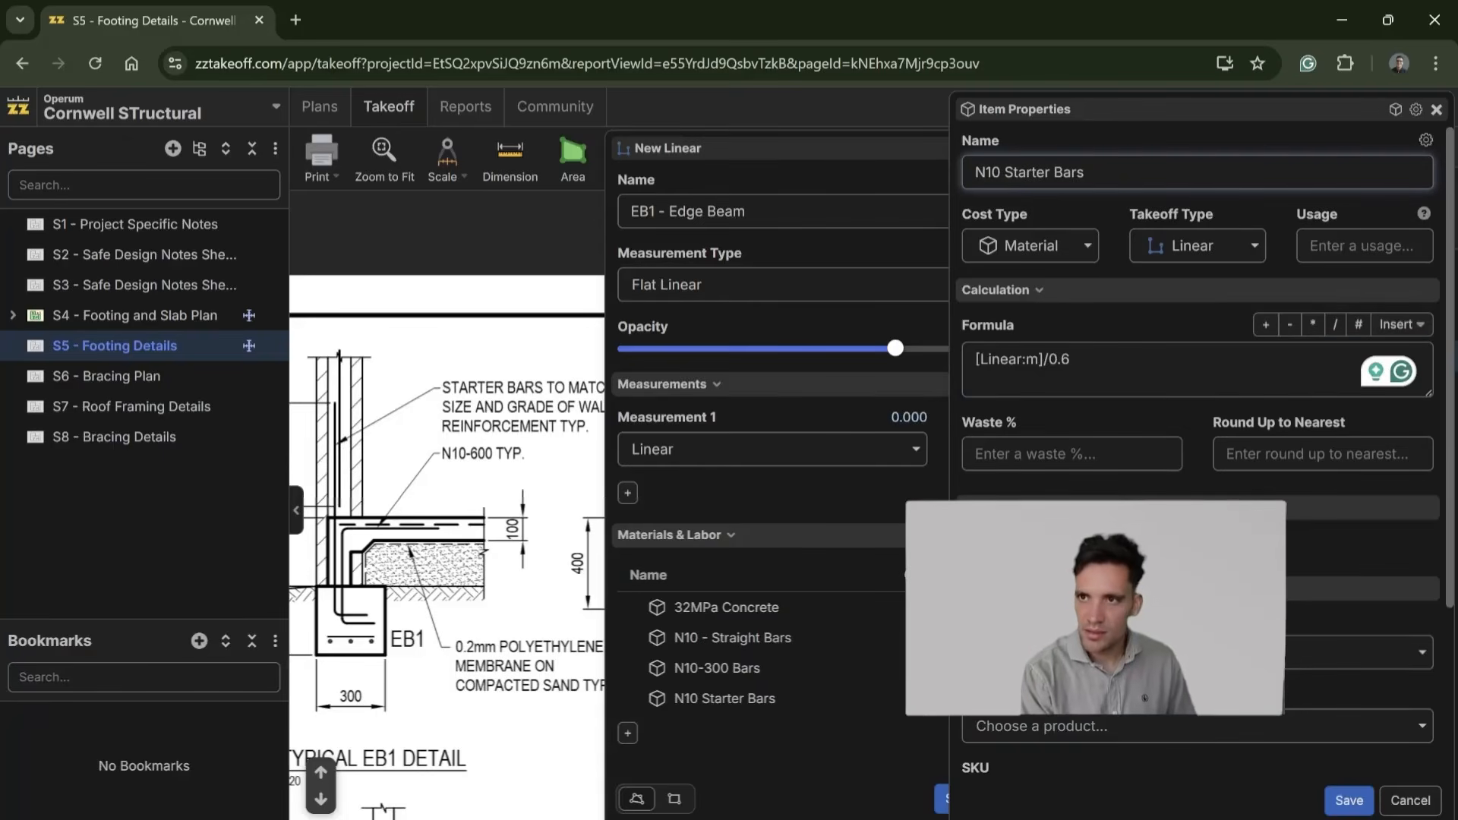
# Step: Round N10 Starter Bars up to the nearest 1 and save the item
pyautogui.scroll(-2, 1132, 434)
pyautogui.scroll(2, 1135, 405)
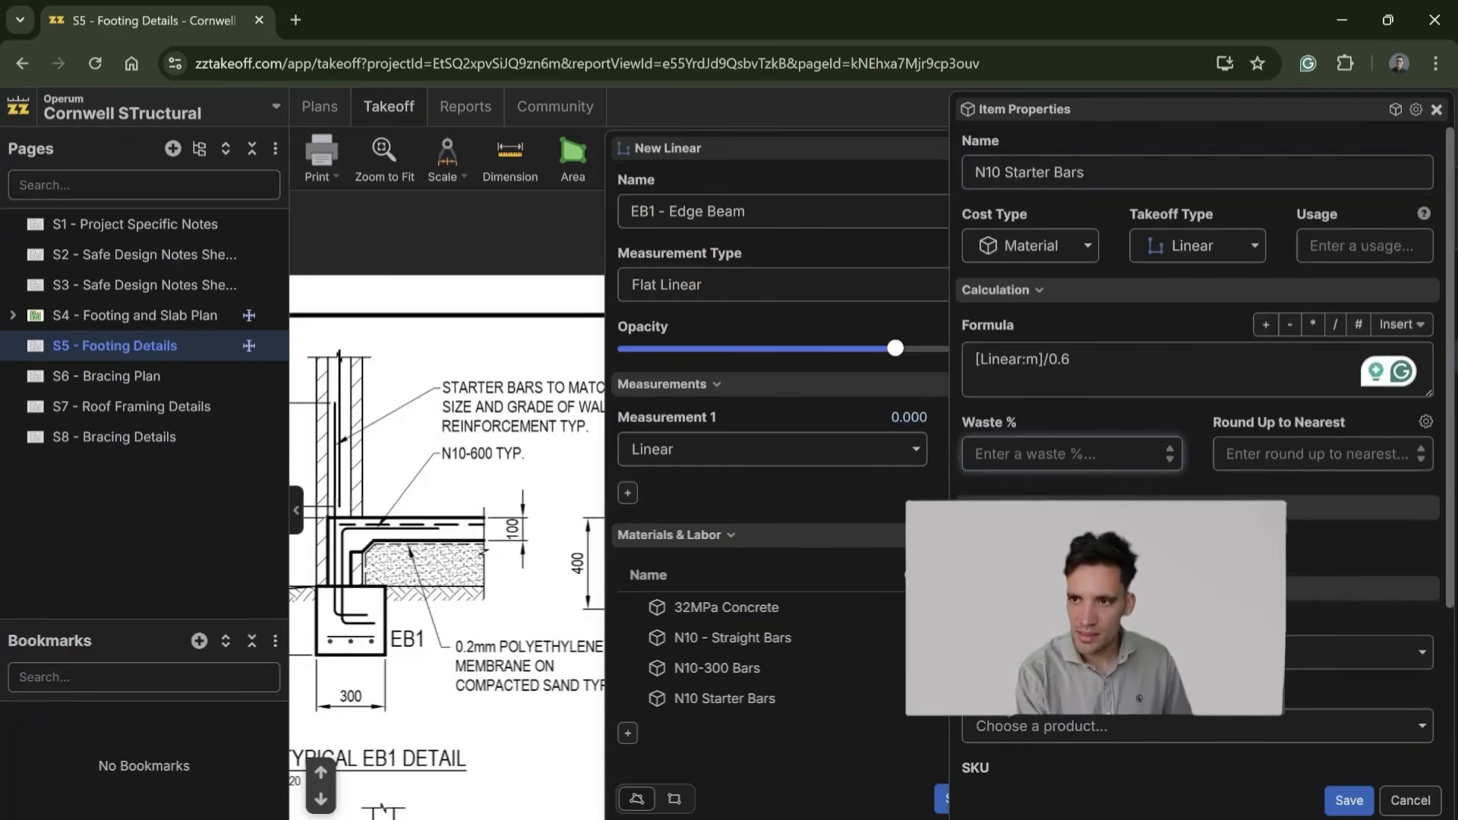
pyautogui.press('Tab')
pyautogui.write('1')
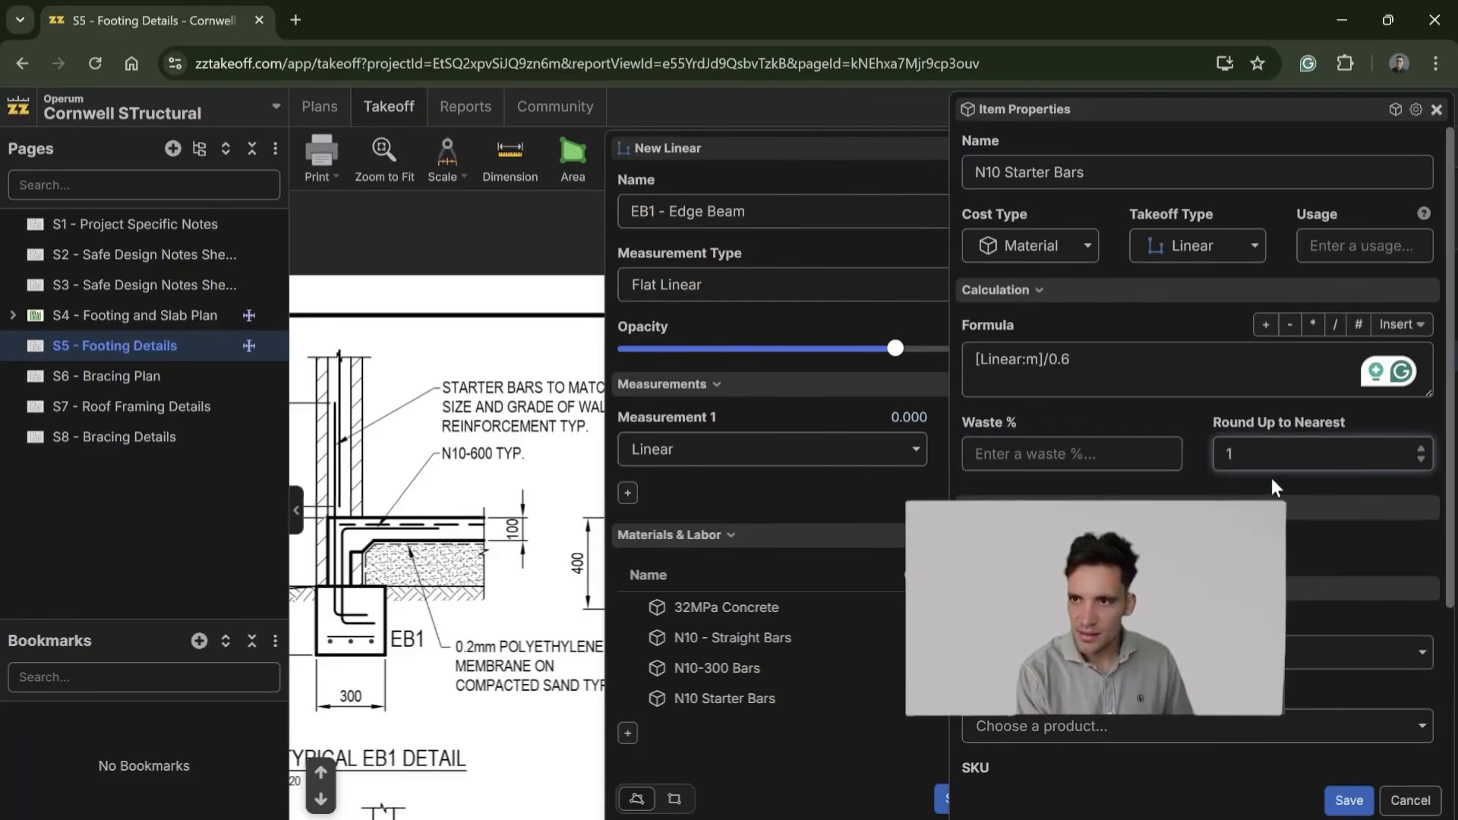
pyautogui.scroll(-3, 1274, 485)
pyautogui.click(1353, 800)
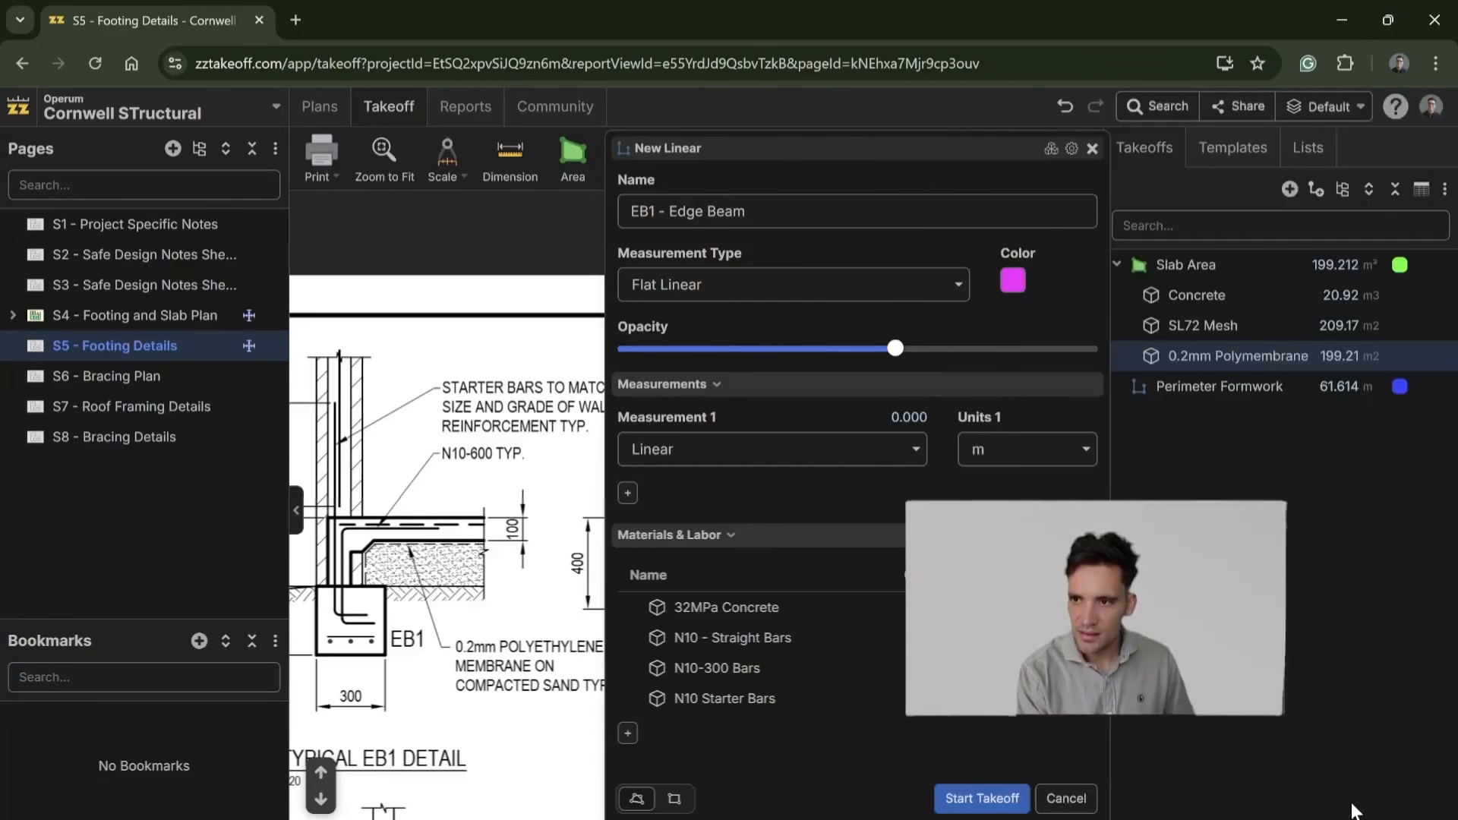
# Step: Add and save a material item named N10 - Returns with the formula [Linear:m]/0.6, rounding up to the nearest 1
pyautogui.click(628, 735)
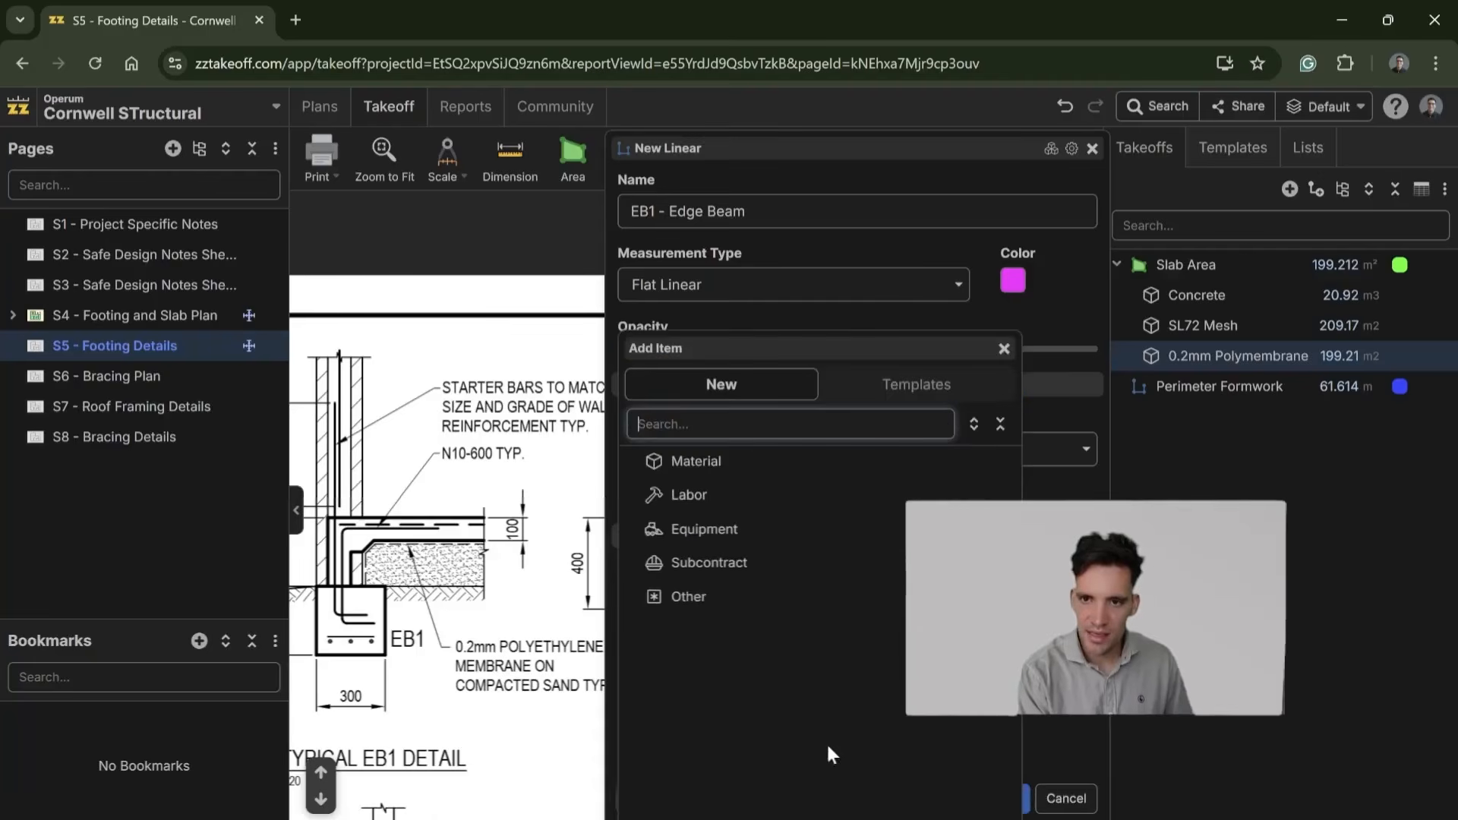
pyautogui.click(753, 465)
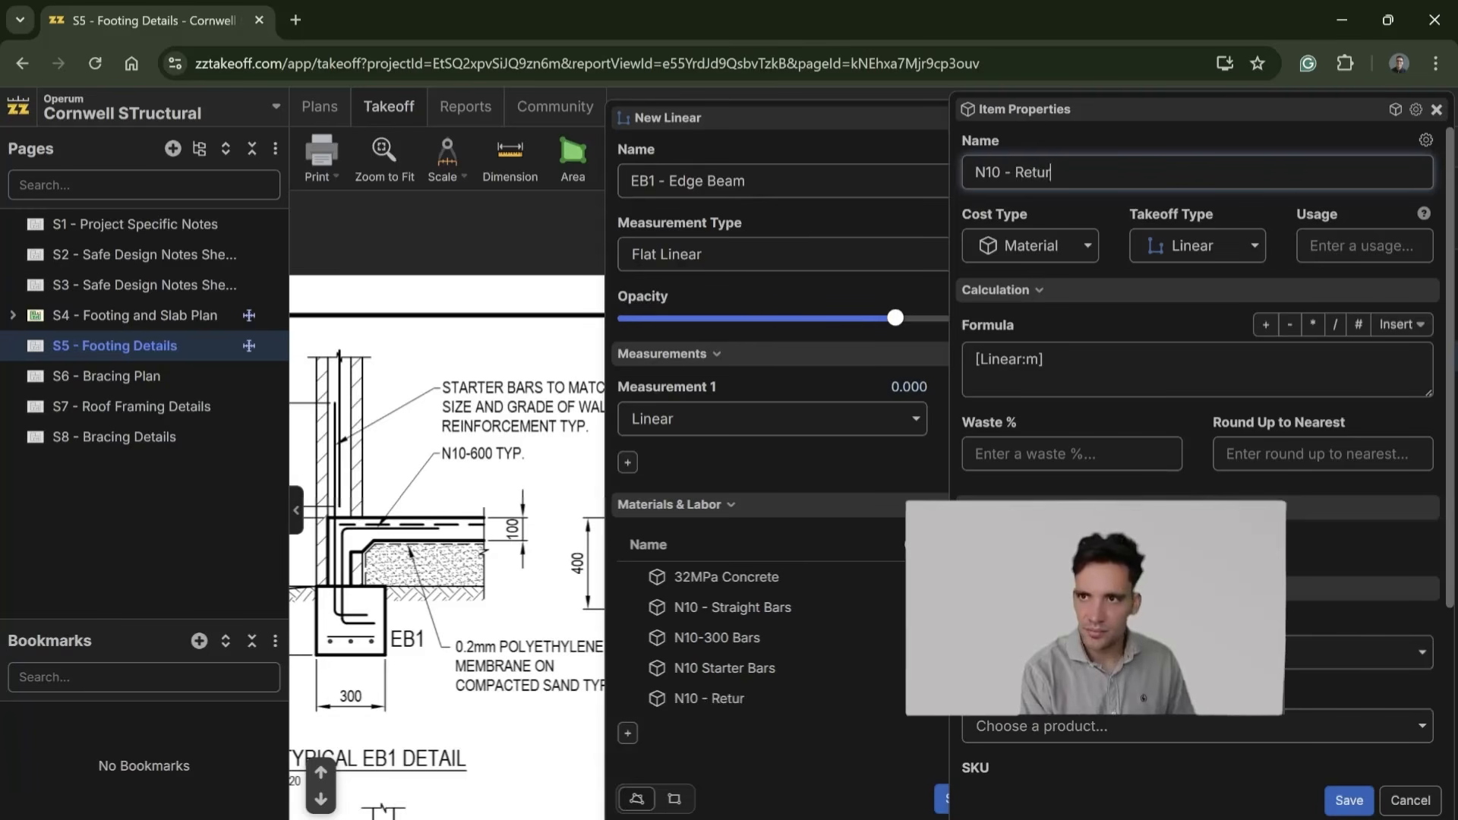
pyautogui.click(1402, 372)
pyautogui.write('/0.6')
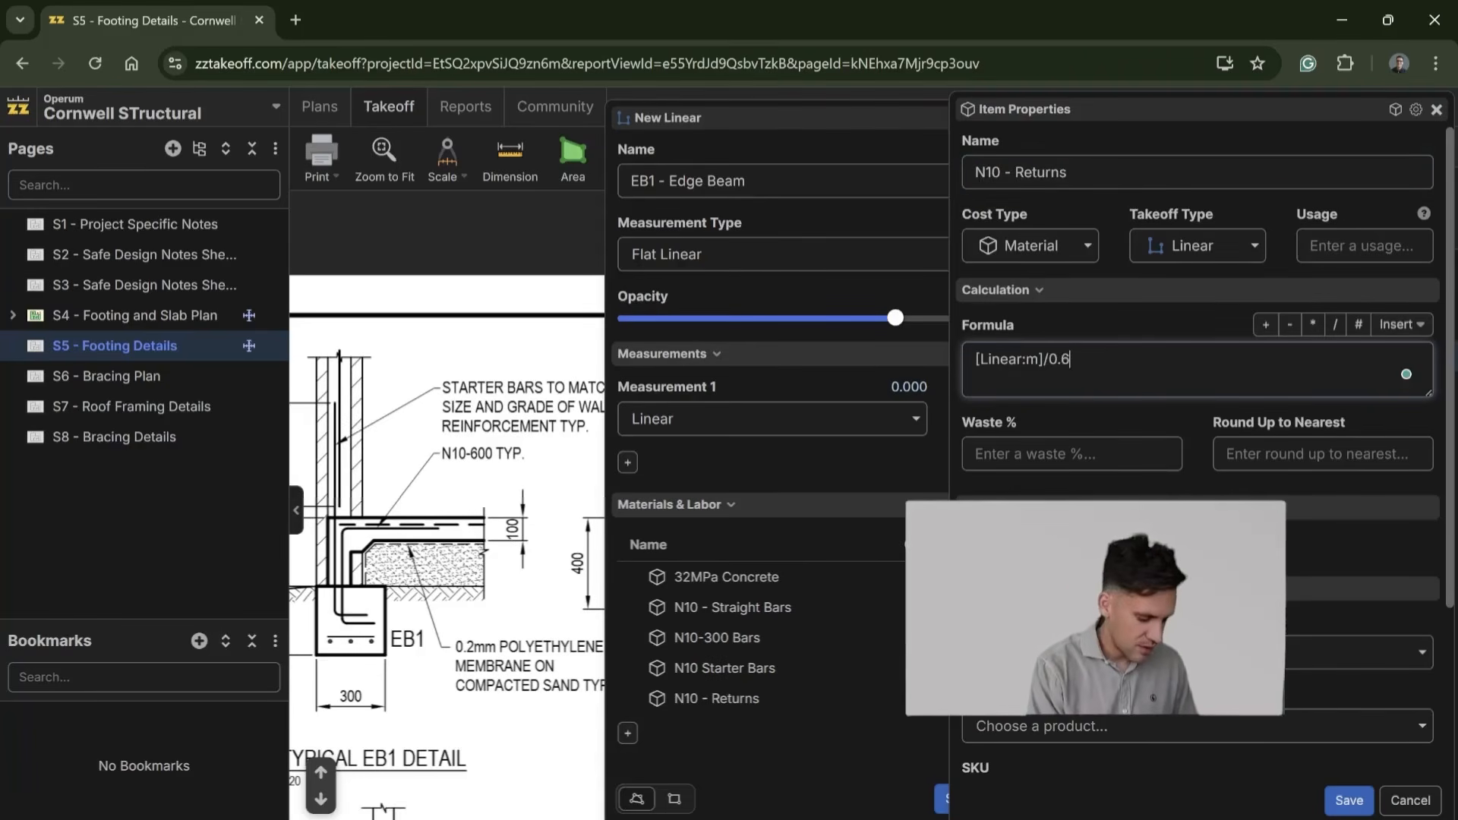
pyautogui.click(1238, 456)
pyautogui.scroll(-3, 1257, 483)
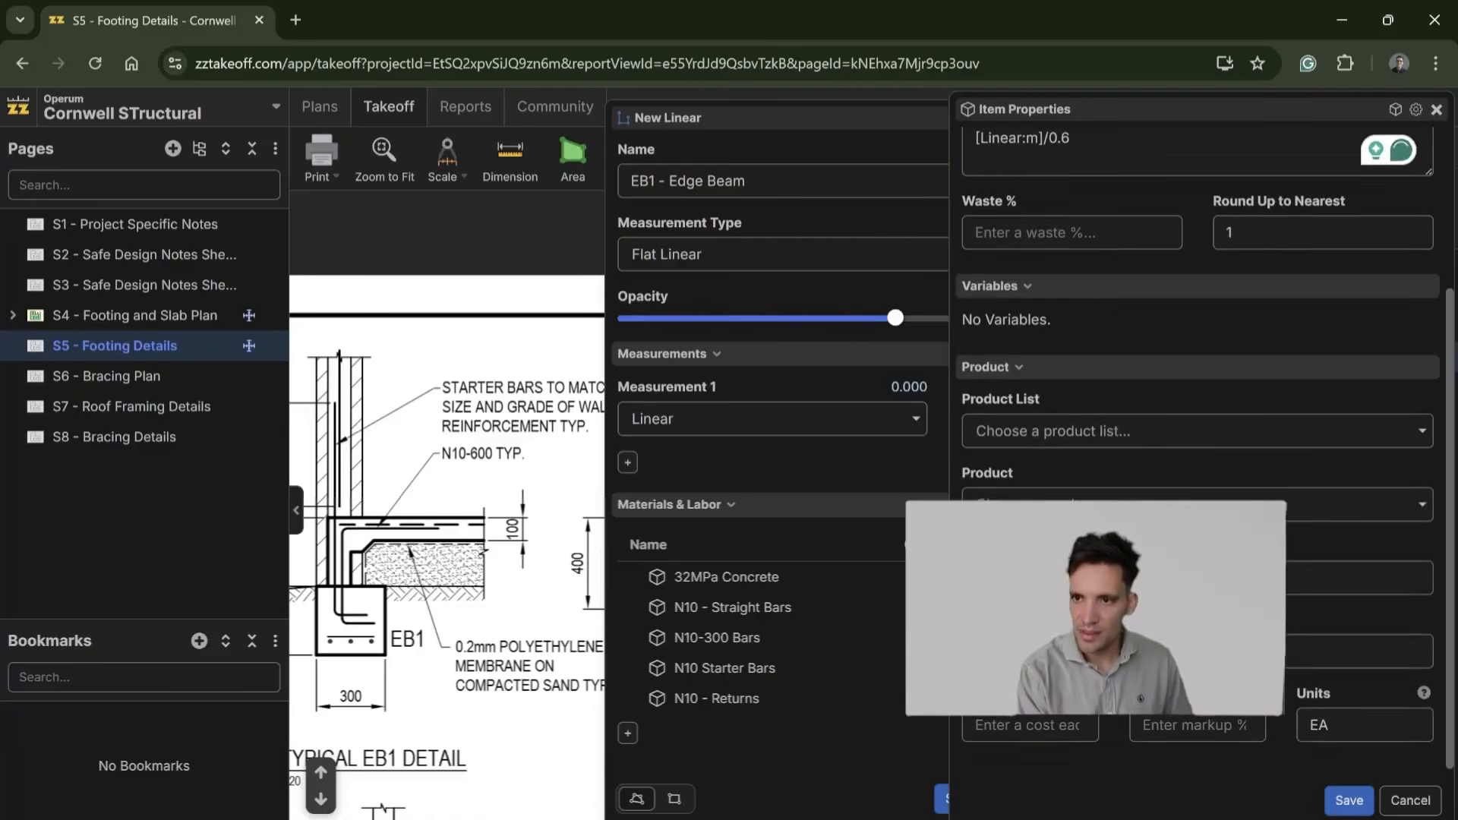
pyautogui.click(1349, 800)
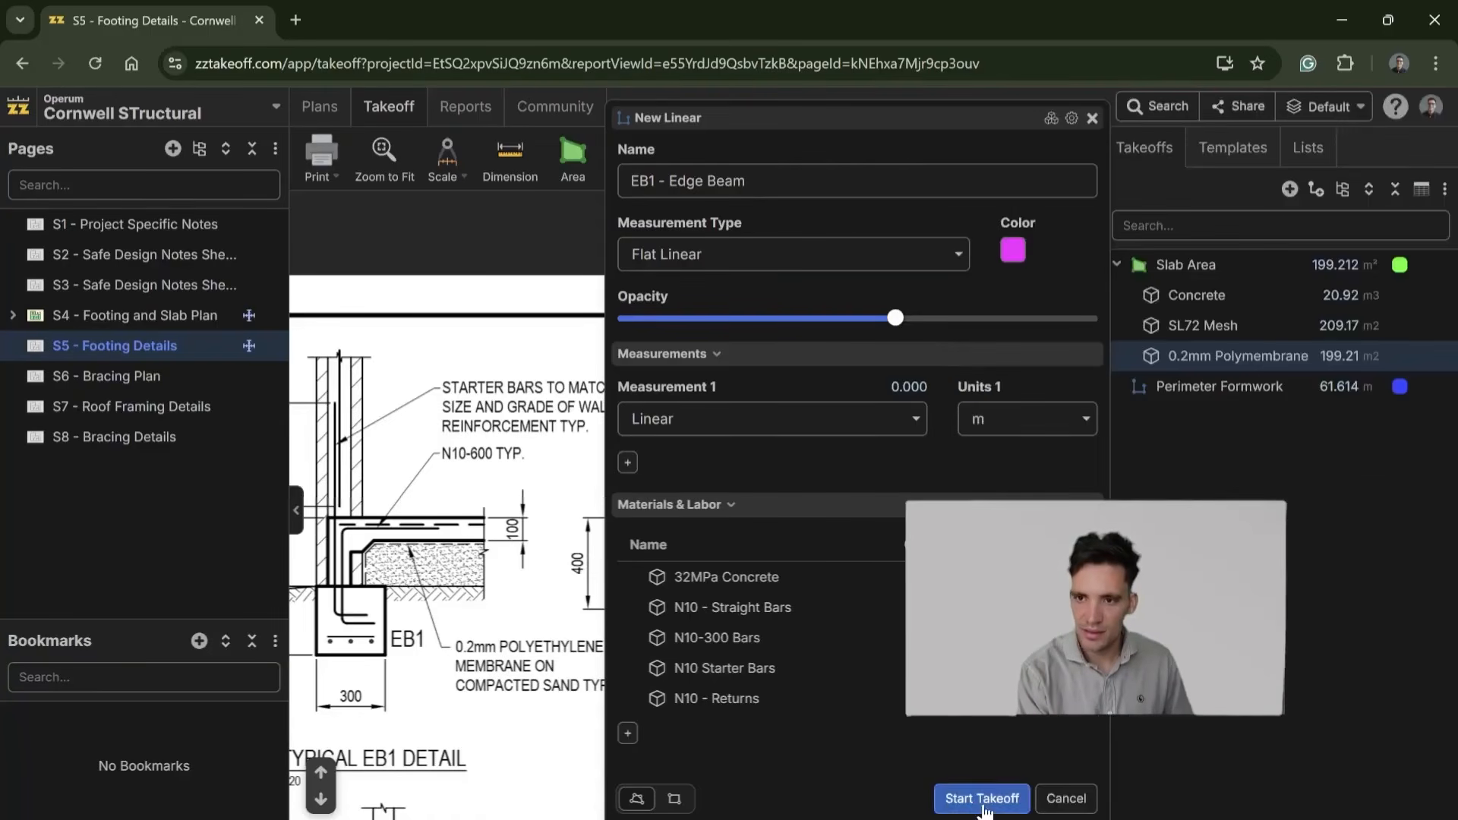
# Step: Start the EB1 - Edge Beam takeoff and resume it on the S4 - Footing and Slab Plan page
pyautogui.click(982, 798)
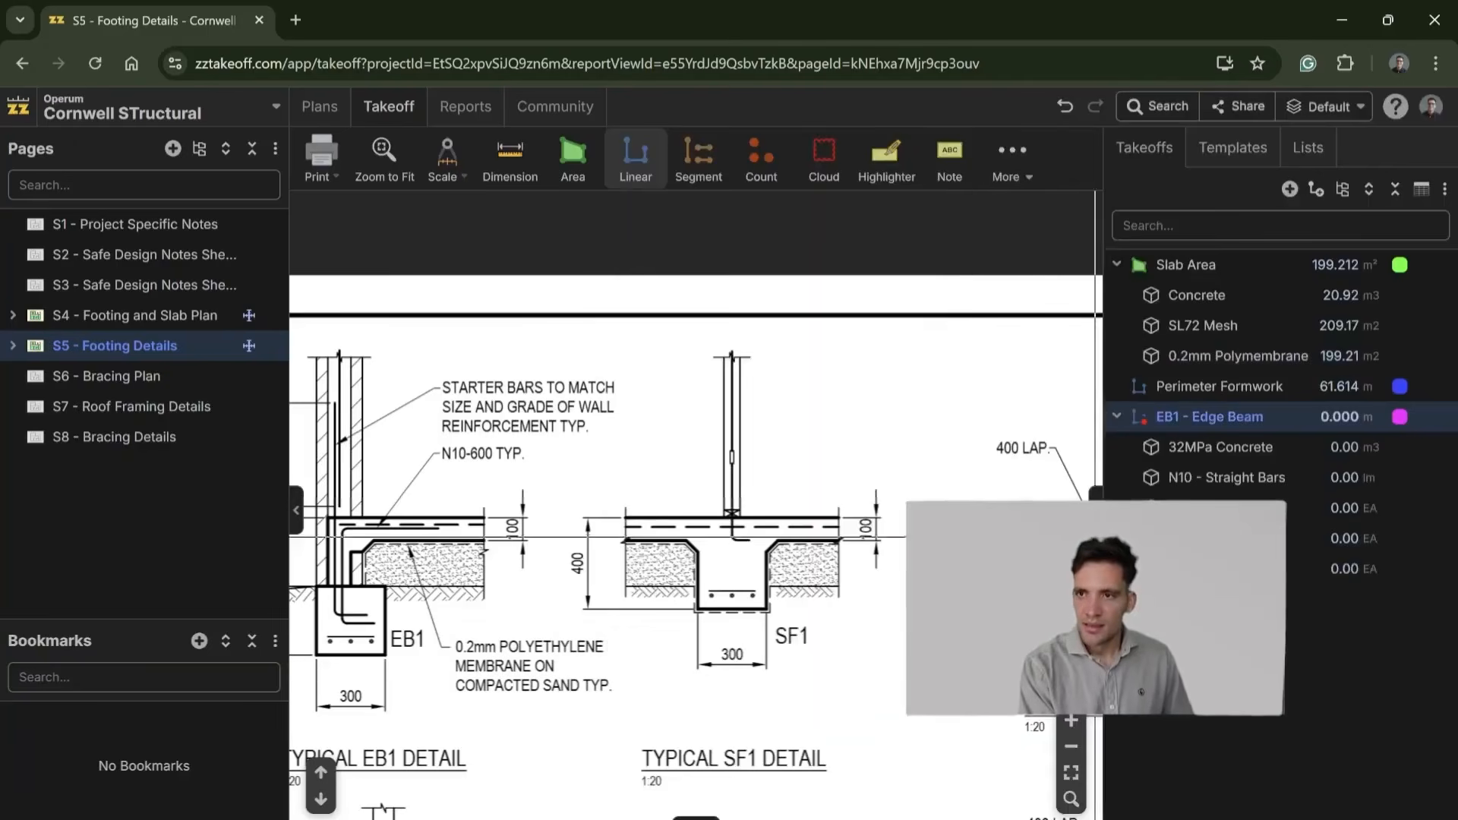
pyautogui.click(175, 321)
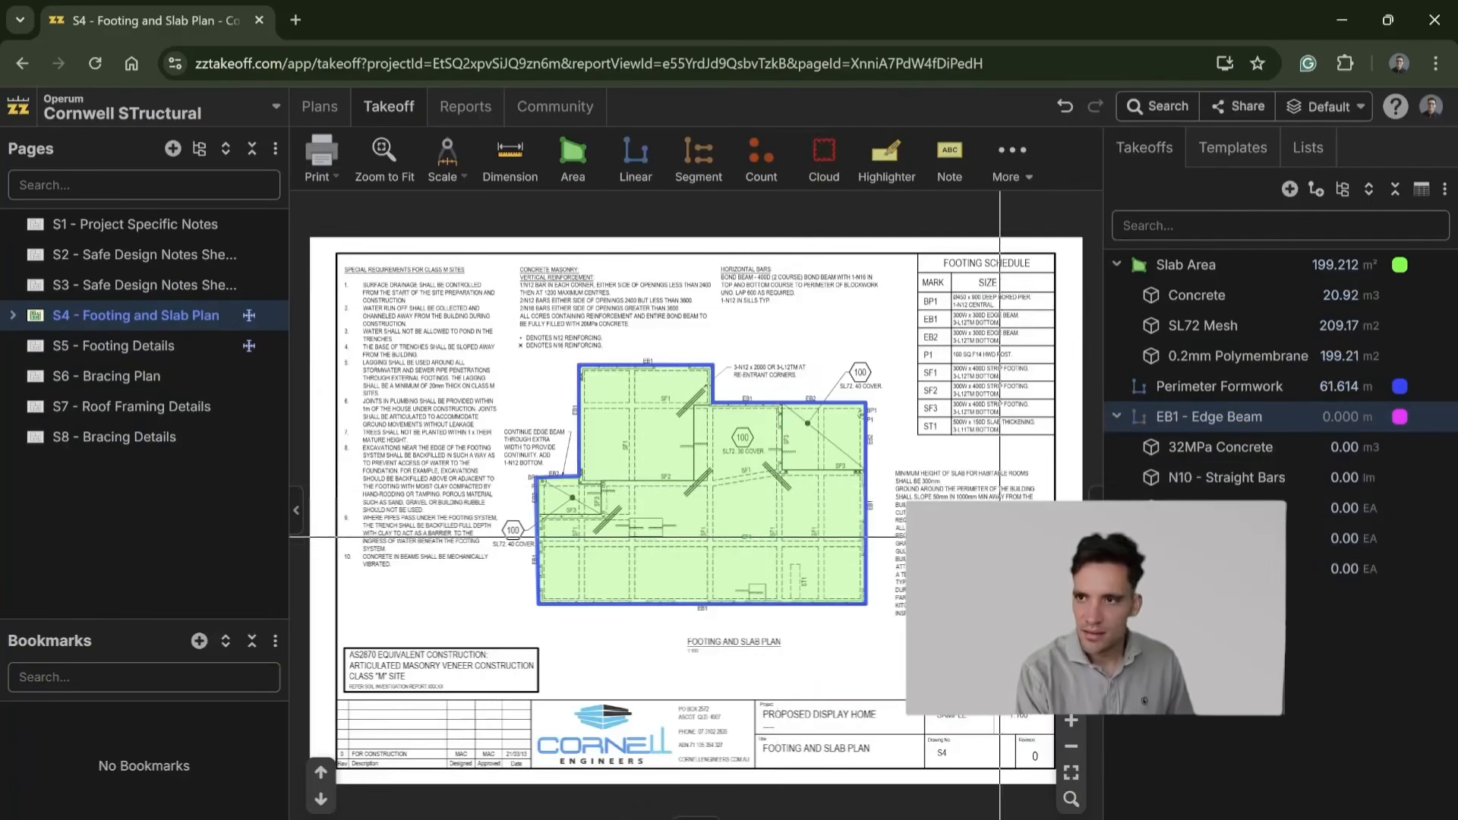
pyautogui.click(1139, 427)
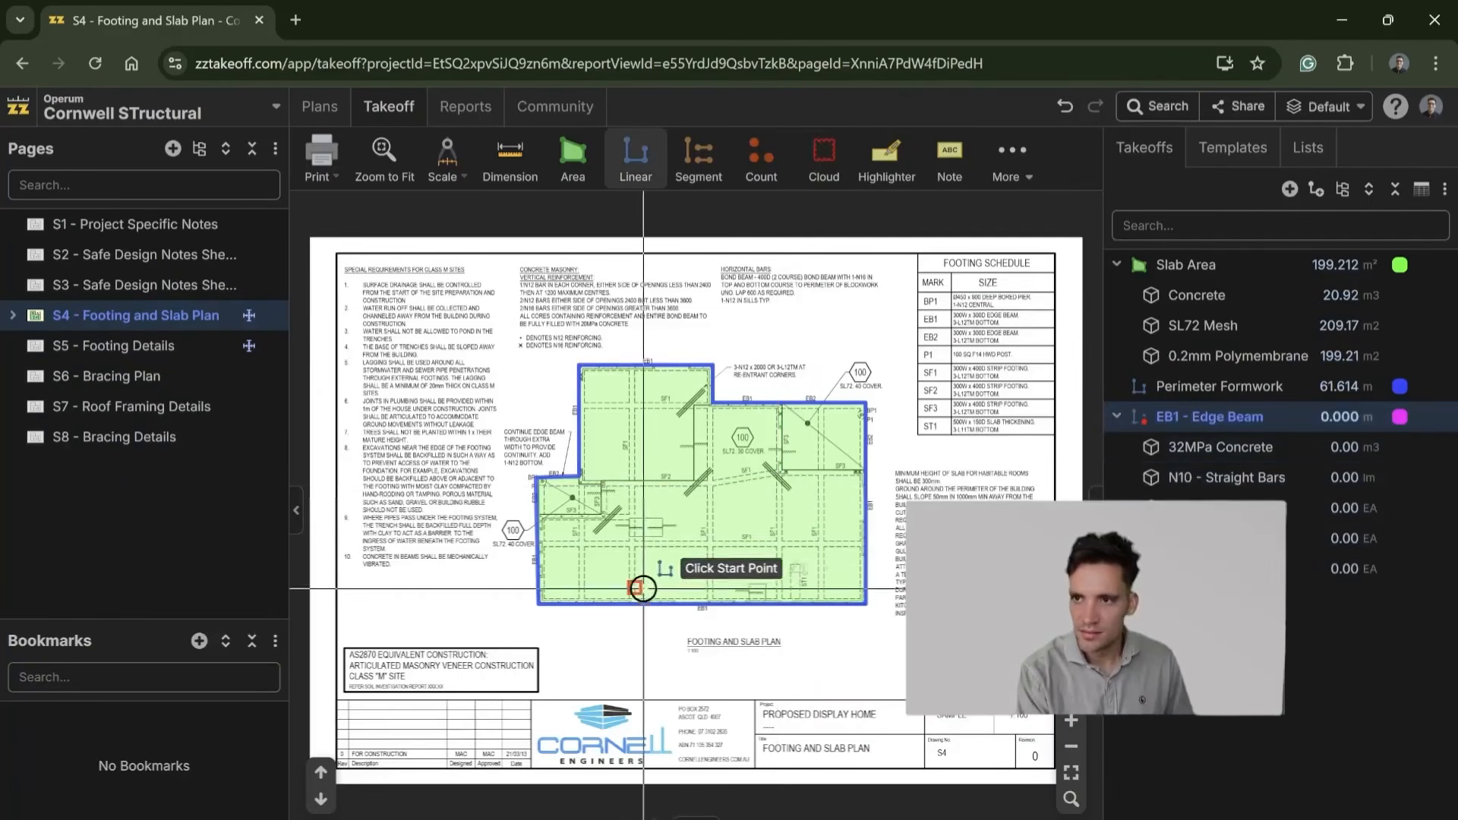
# Step: Trace the EB1 edge beam from the slab's bottom-left corner up the stepped left side and across the top to the re-entrant corner, about 23.8 m
pyautogui.scroll(5, 516, 592)
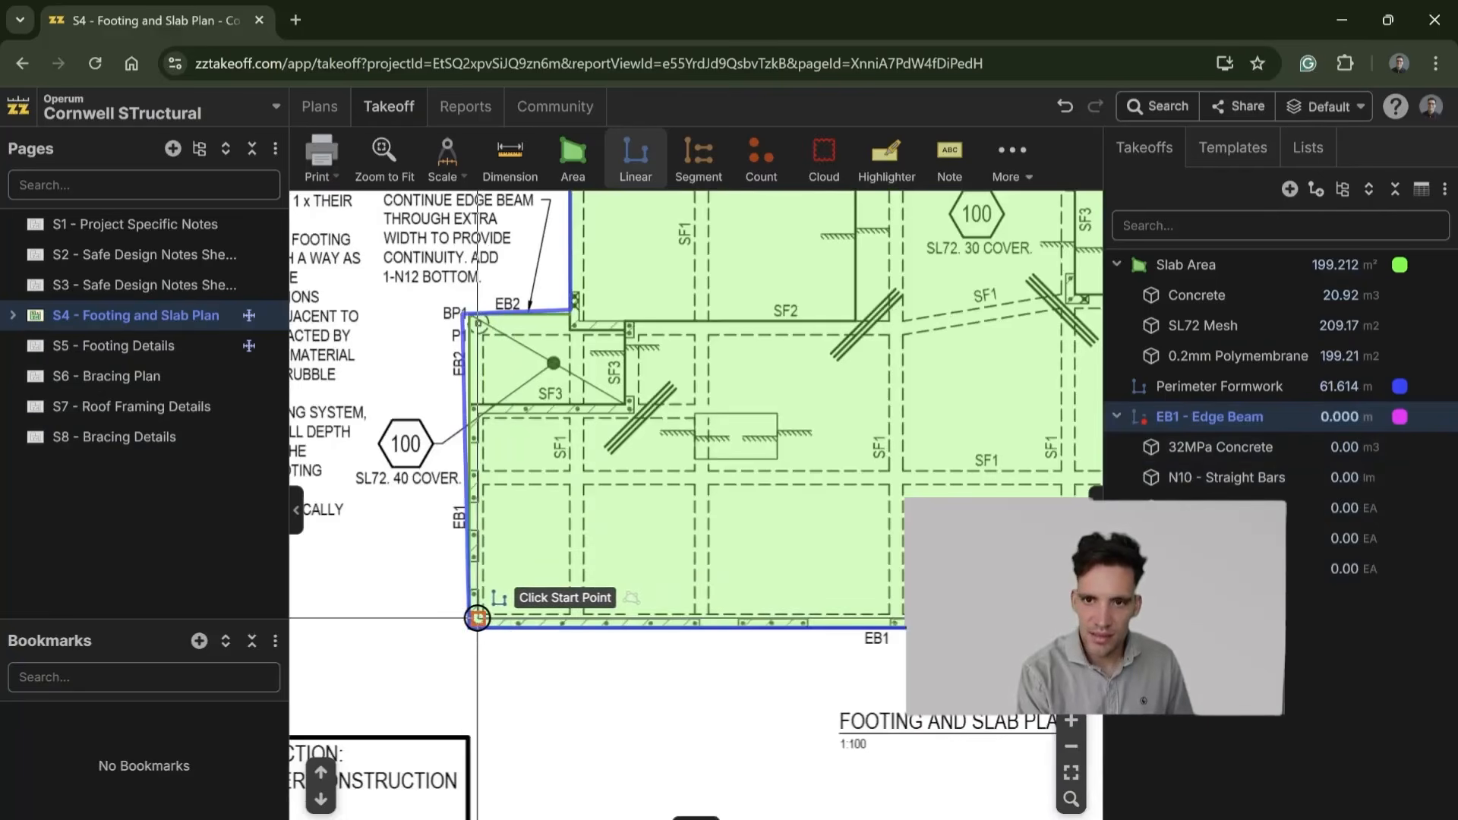
pyautogui.click(477, 618)
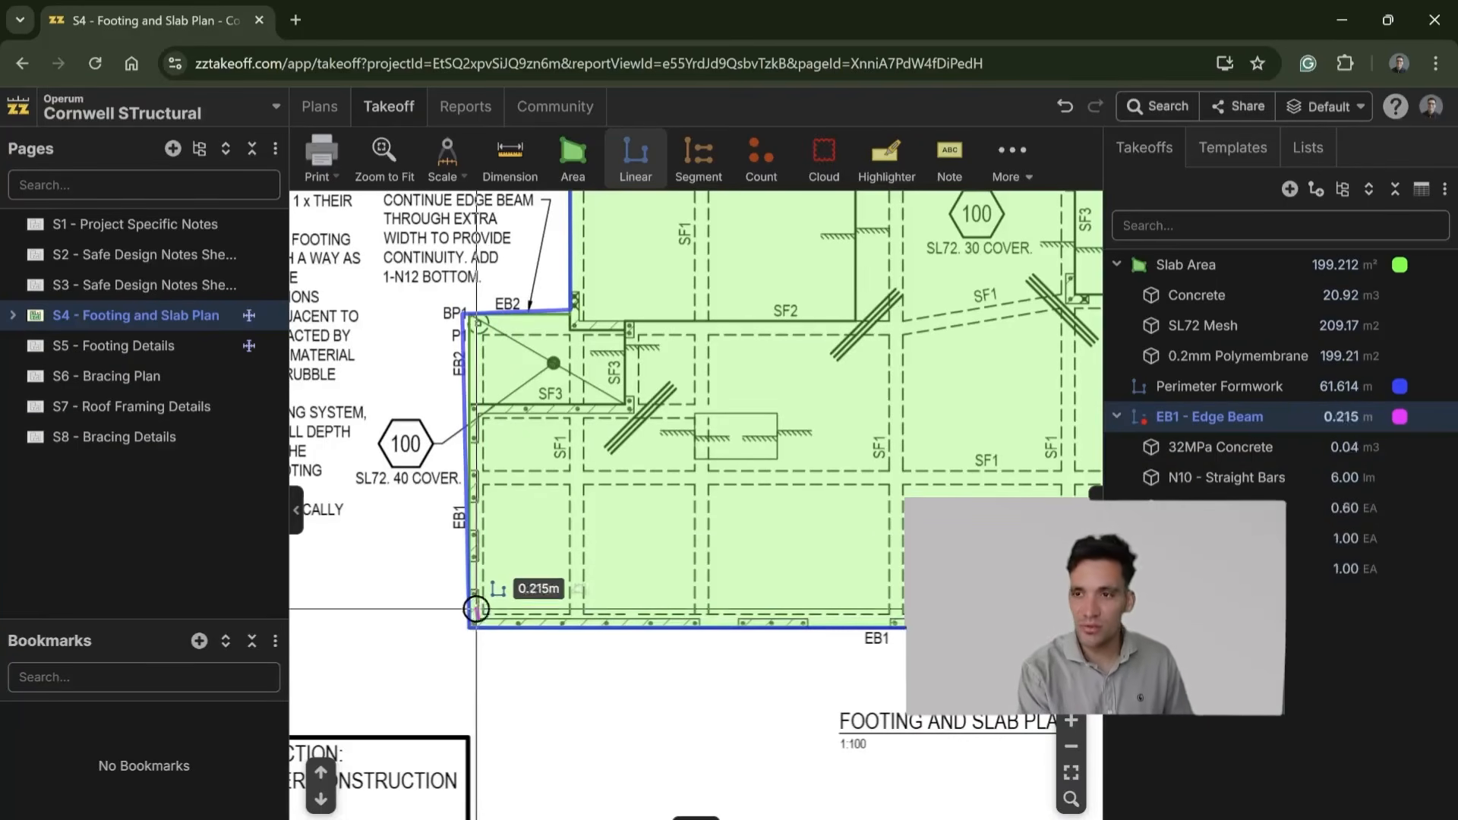
pyautogui.click(480, 331)
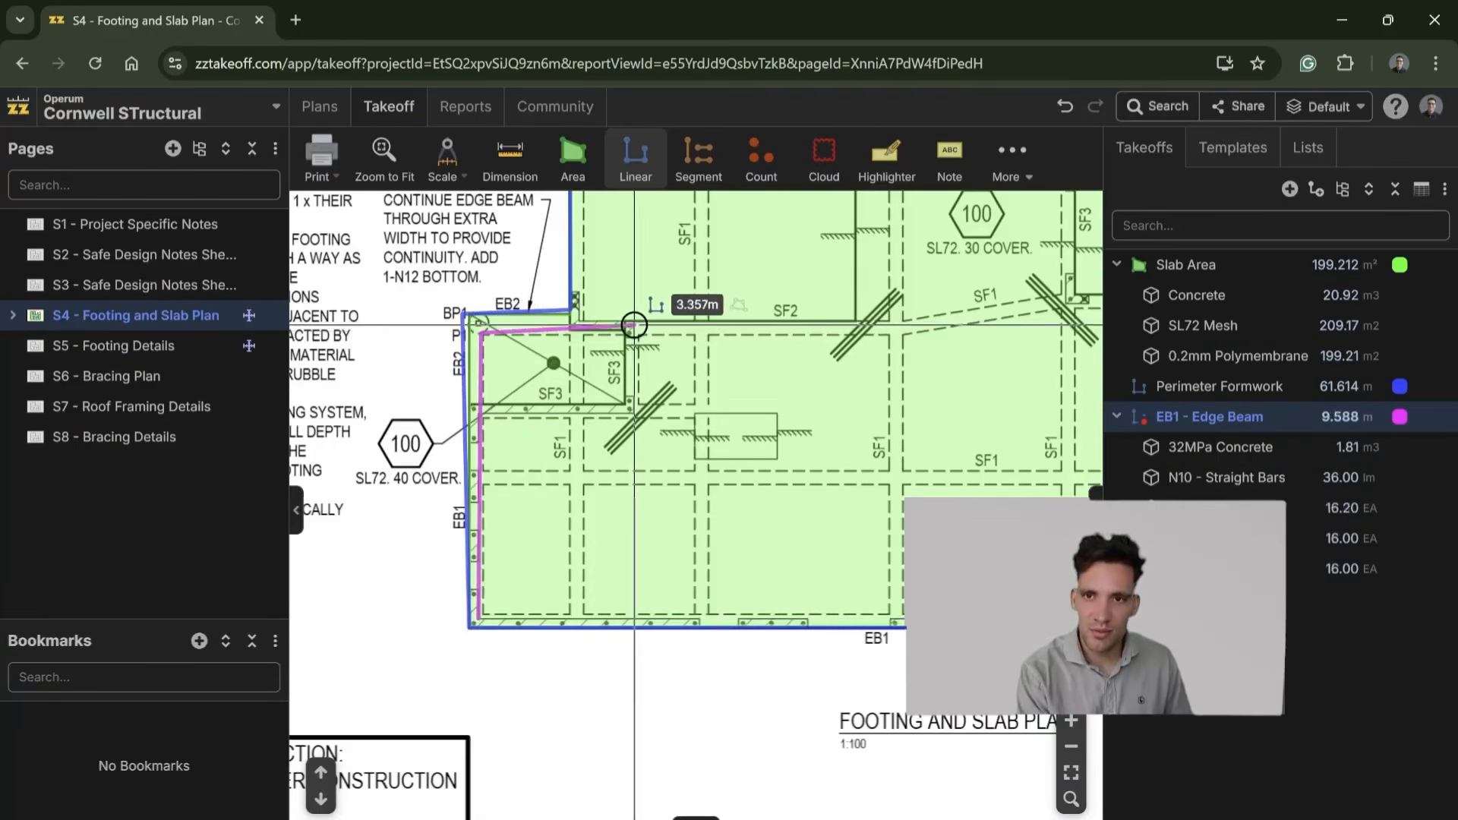
pyautogui.moveTo(521, 352); pyautogui.dragTo(560, 681)
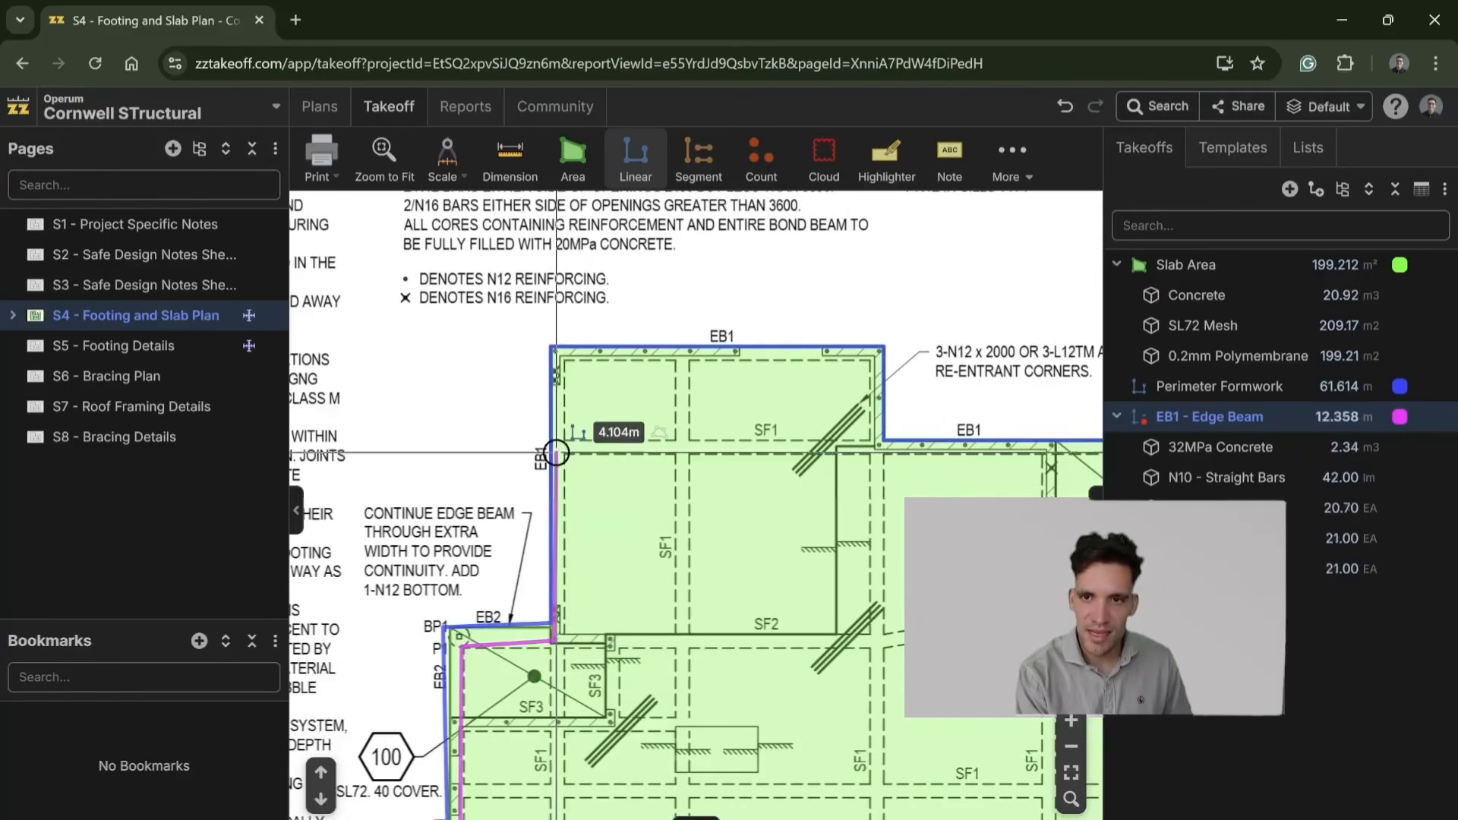
pyautogui.click(556, 352)
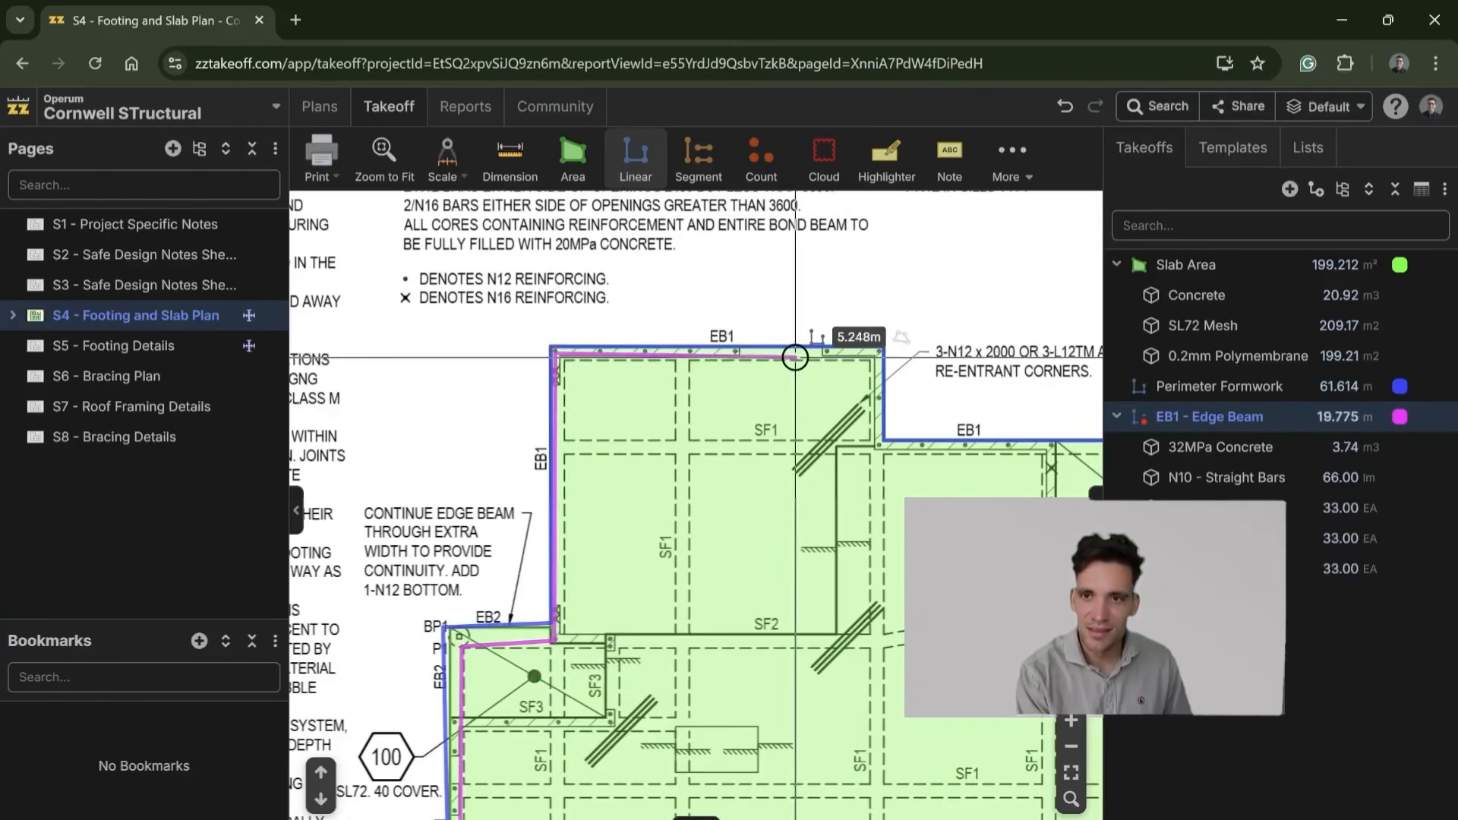
pyautogui.click(882, 350)
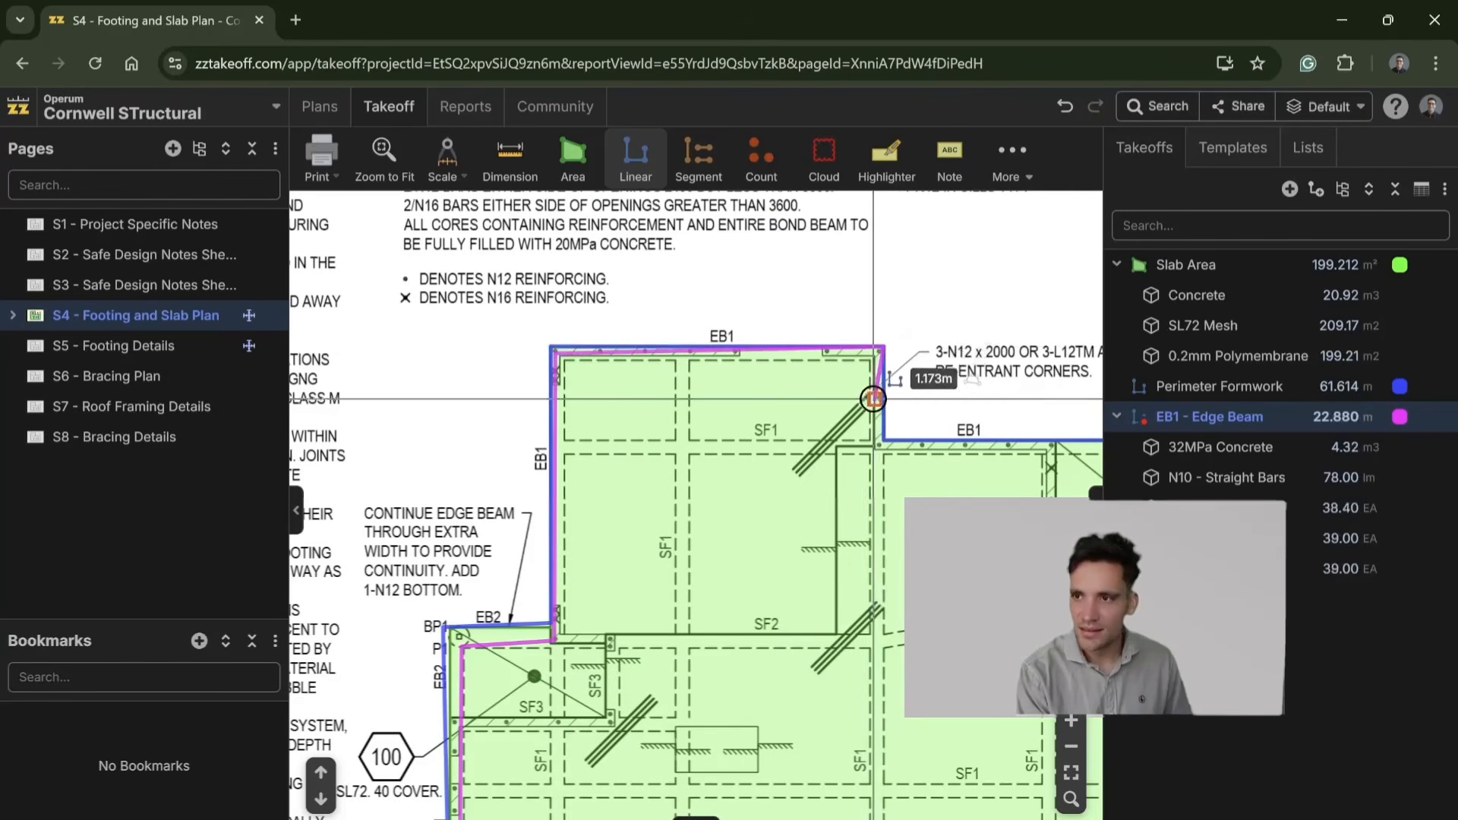
pyautogui.click(883, 440)
# Step: Continue the EB1 trace around the slab's right side and back along the bottom edge to the start corner, finishing at about 60.9 m total
pyautogui.moveTo(935, 449); pyautogui.dragTo(571, 427)
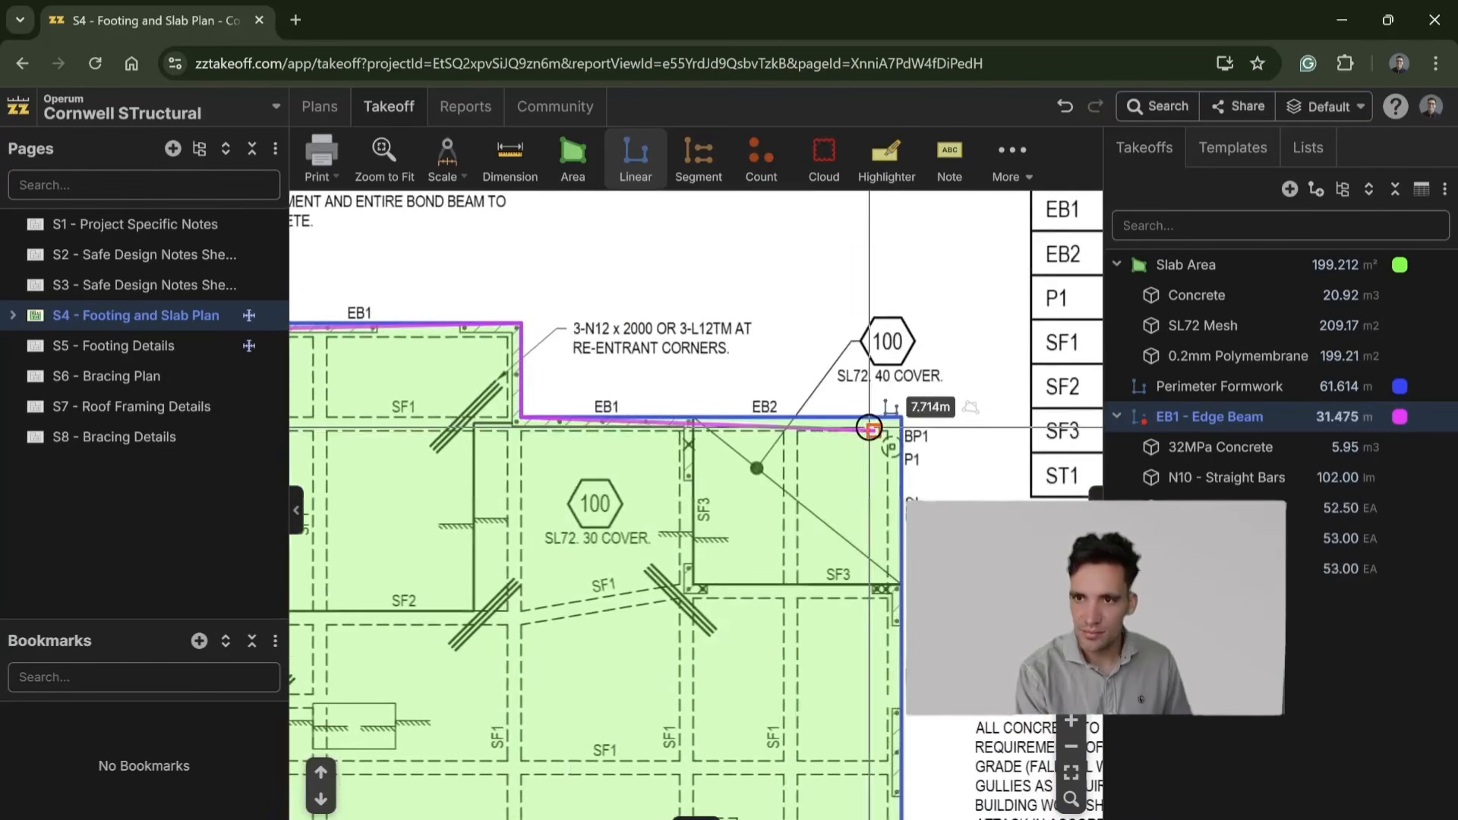
pyautogui.click(898, 414)
pyautogui.moveTo(900, 617); pyautogui.dragTo(895, 109)
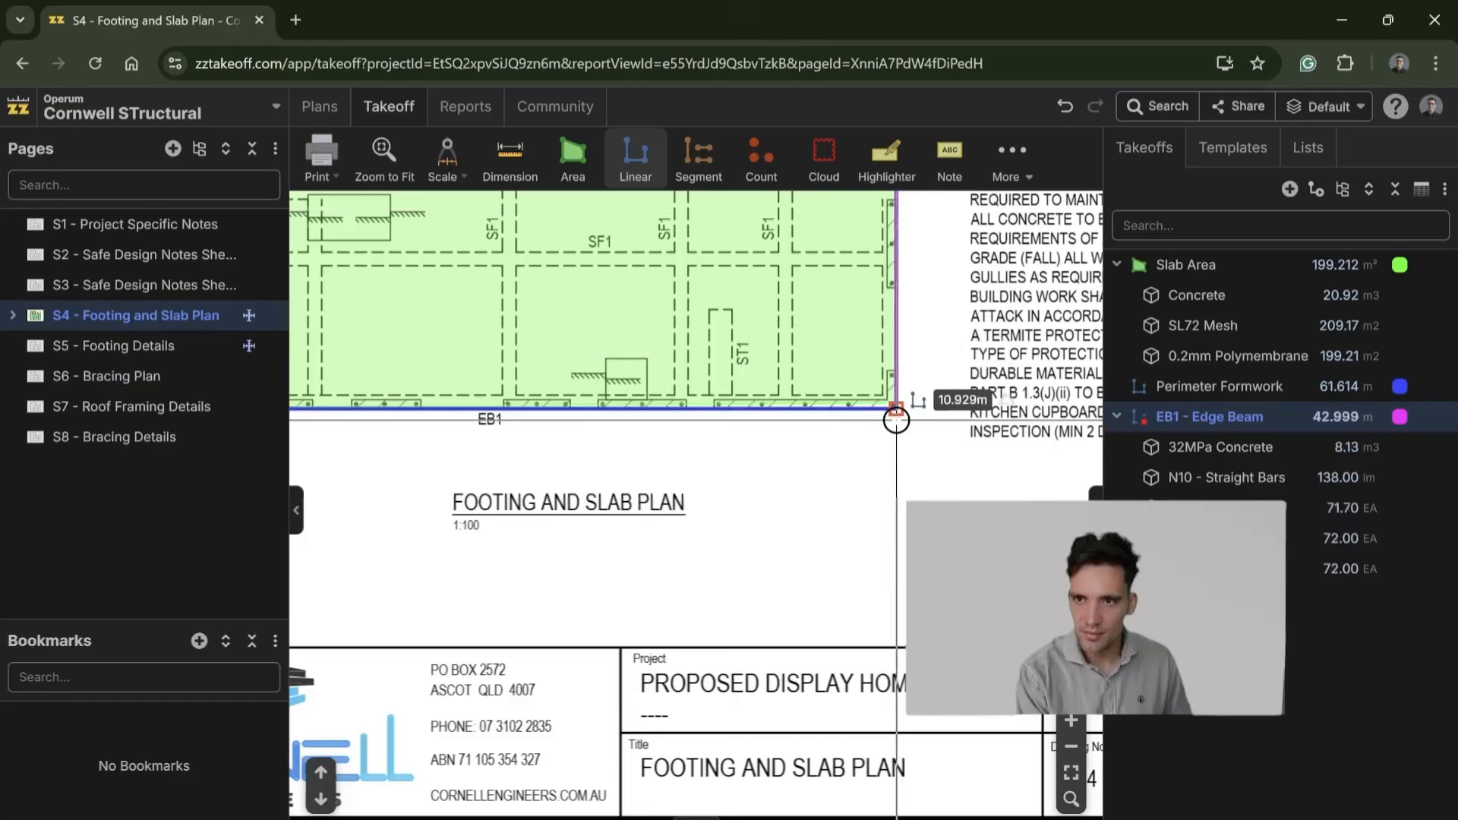
pyautogui.click(894, 406)
pyautogui.moveTo(422, 423); pyautogui.dragTo(941, 452)
pyautogui.click(604, 434)
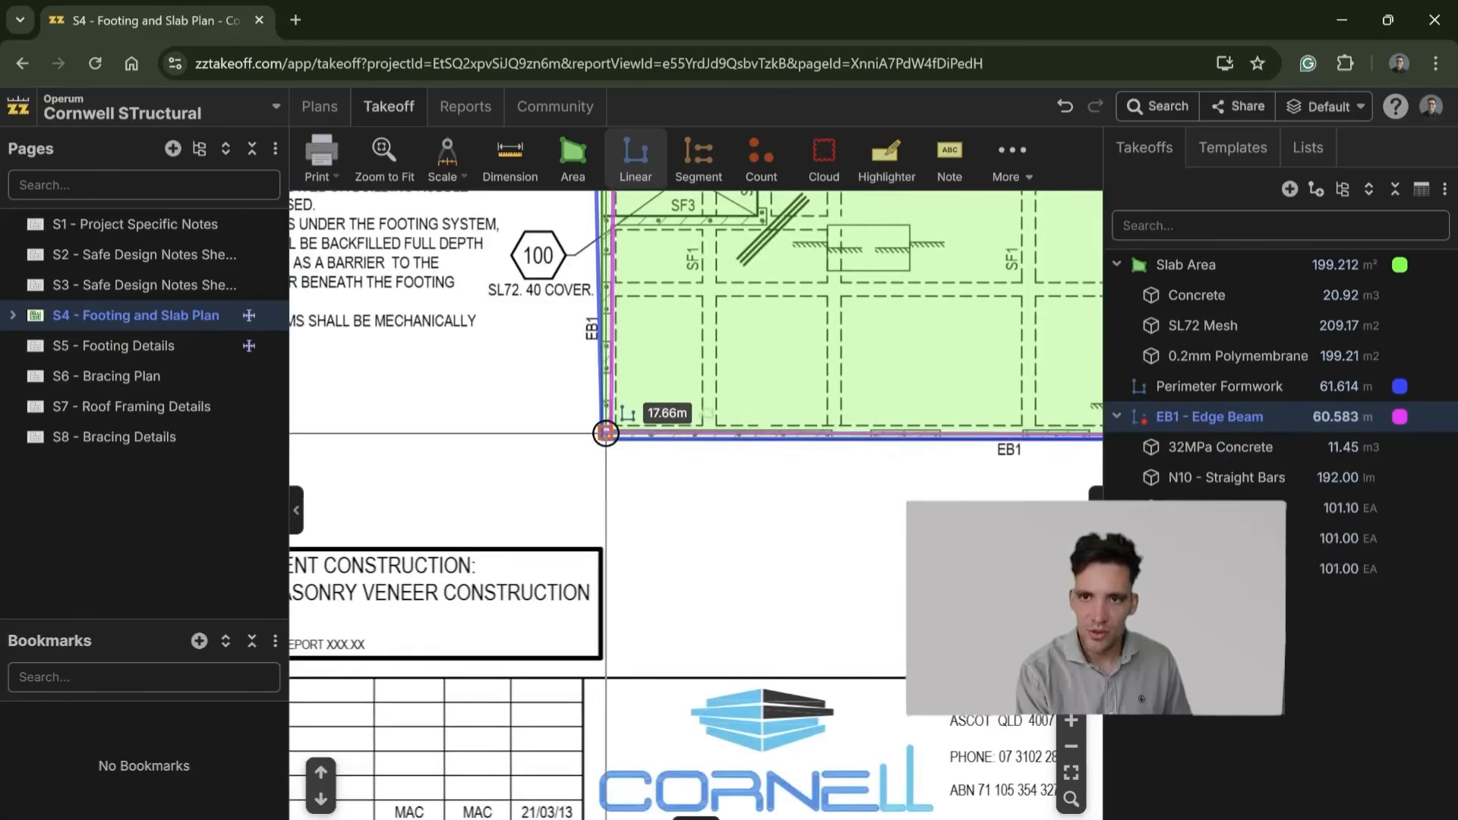
pyautogui.press('Escape')
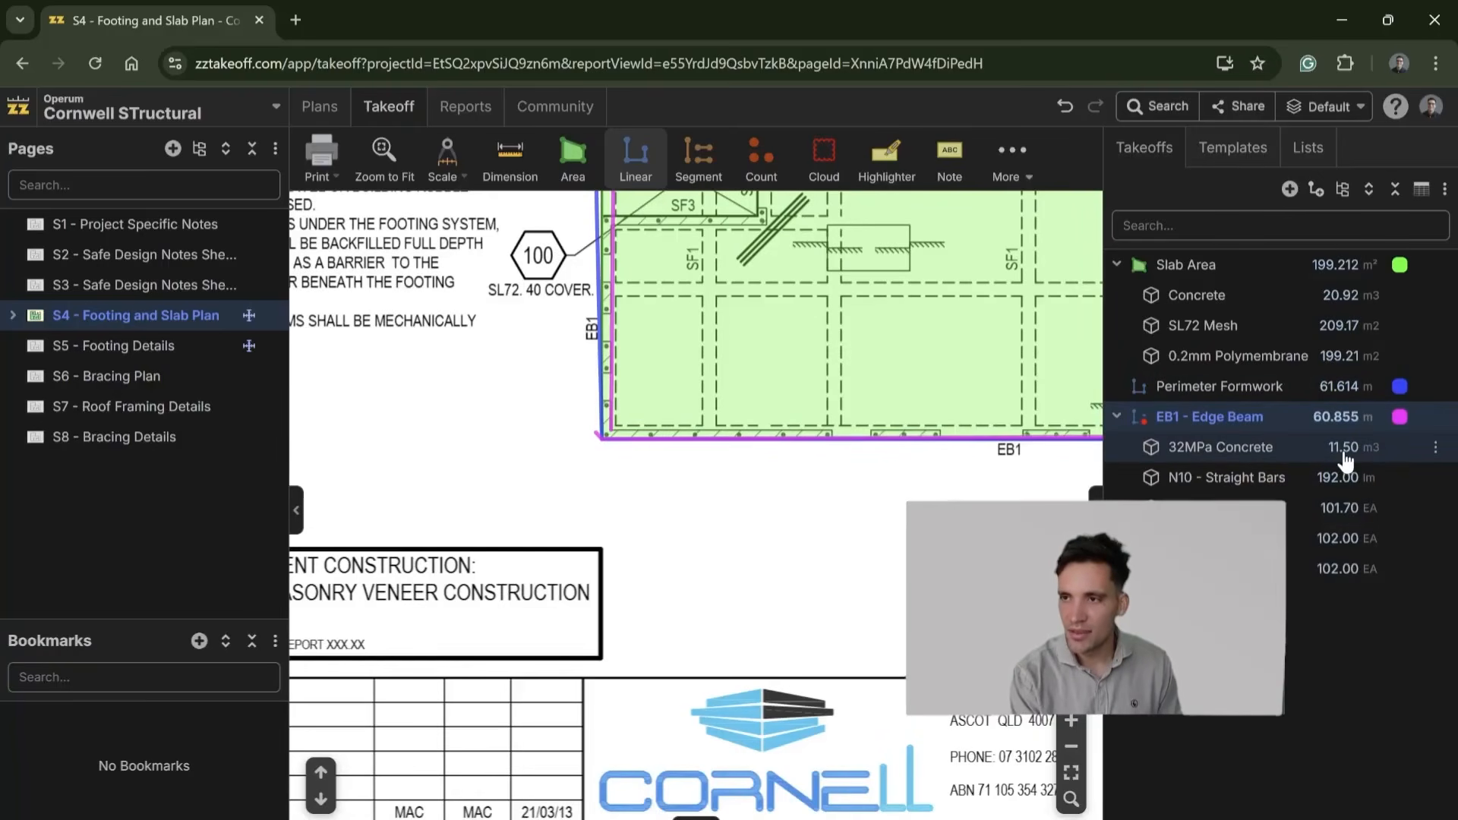
# Step: Change the rounding of the N10-300 Bars item under EB1 - Edge Beam to whole bars and save it
pyautogui.moveTo(996, 494); pyautogui.dragTo(857, 570)
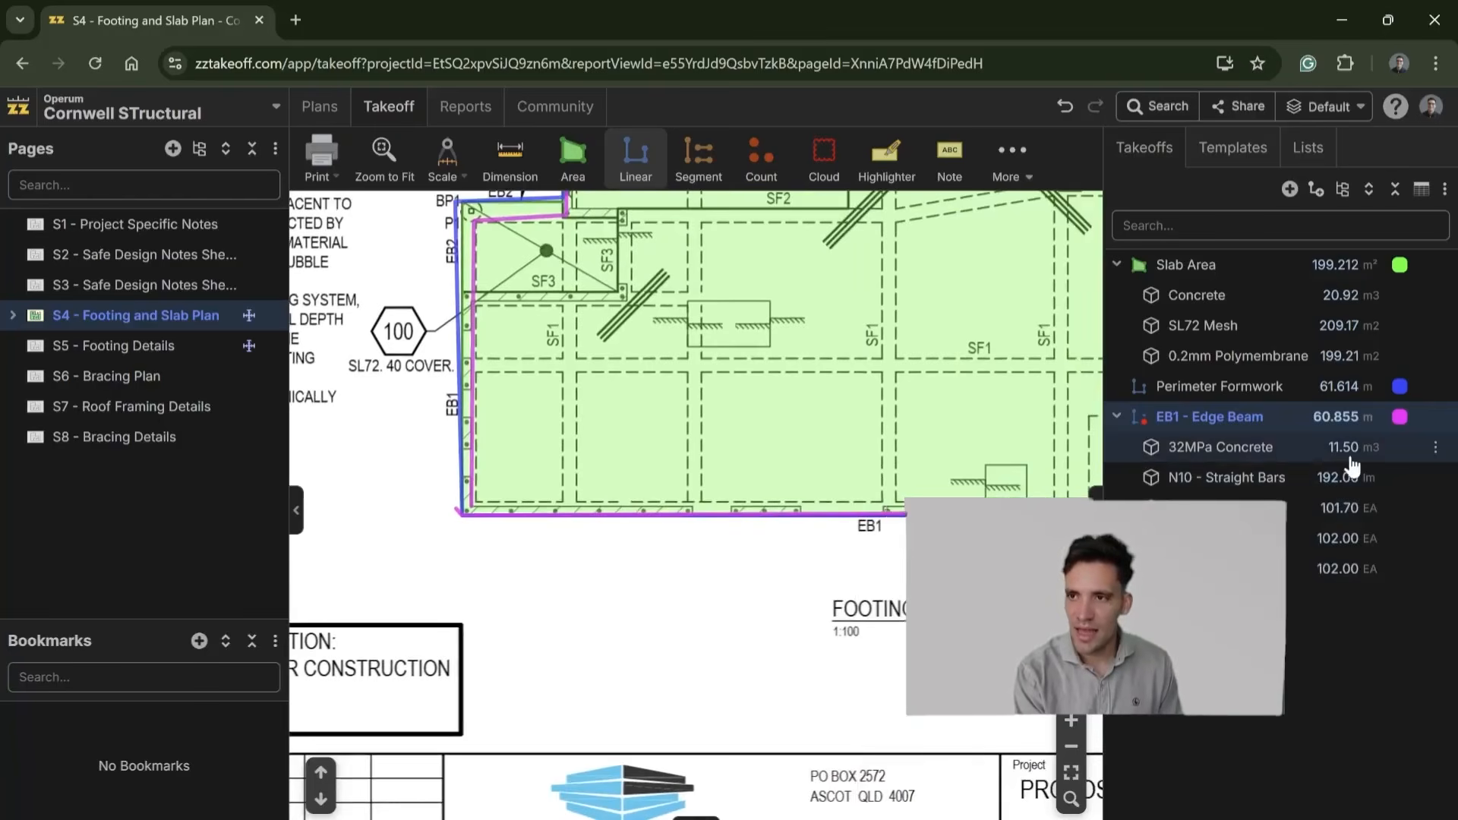
pyautogui.doubleClick(1339, 516)
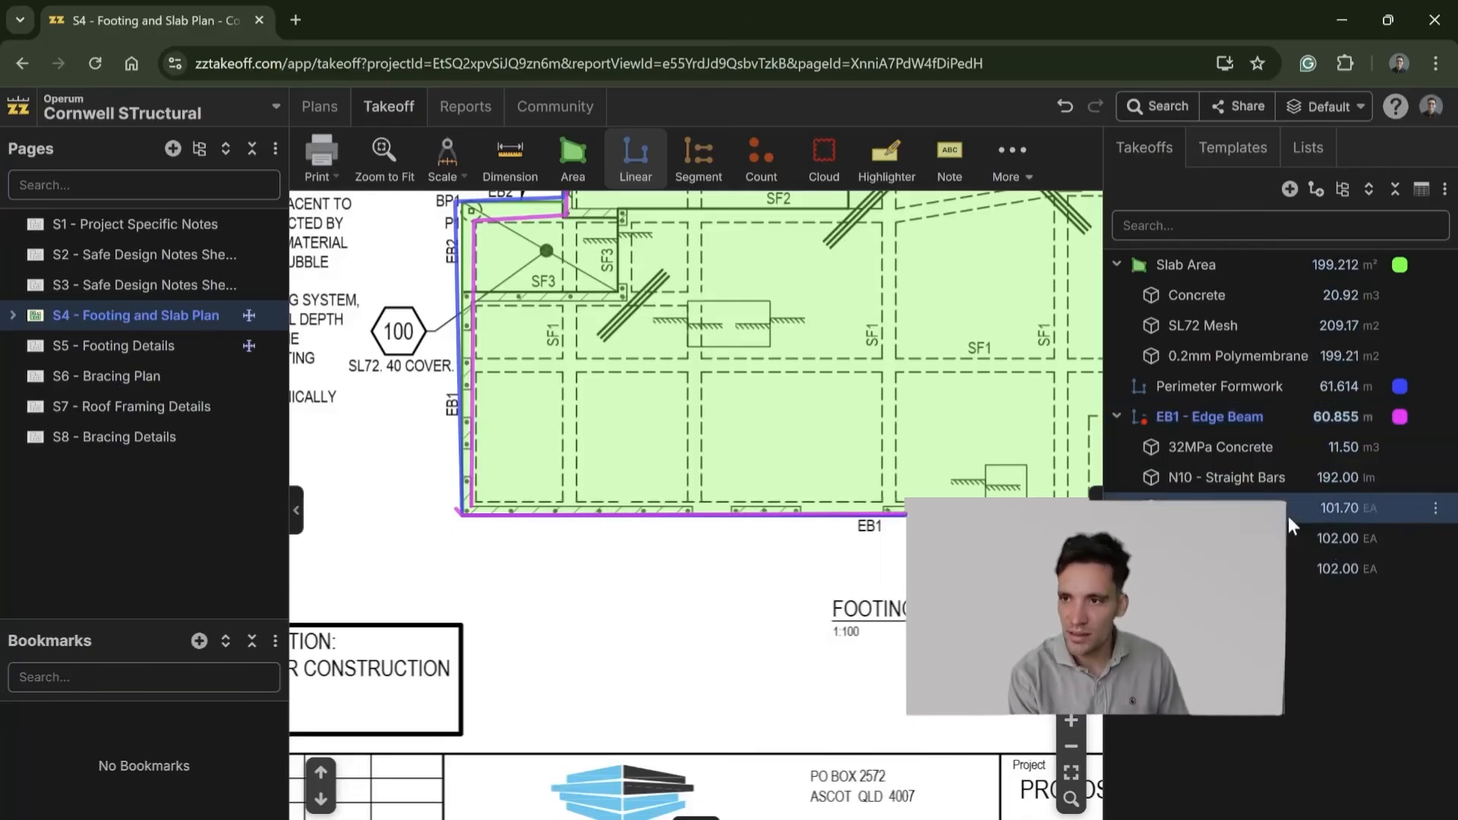
pyautogui.scroll(-3, 877, 456)
pyautogui.scroll(3, 877, 456)
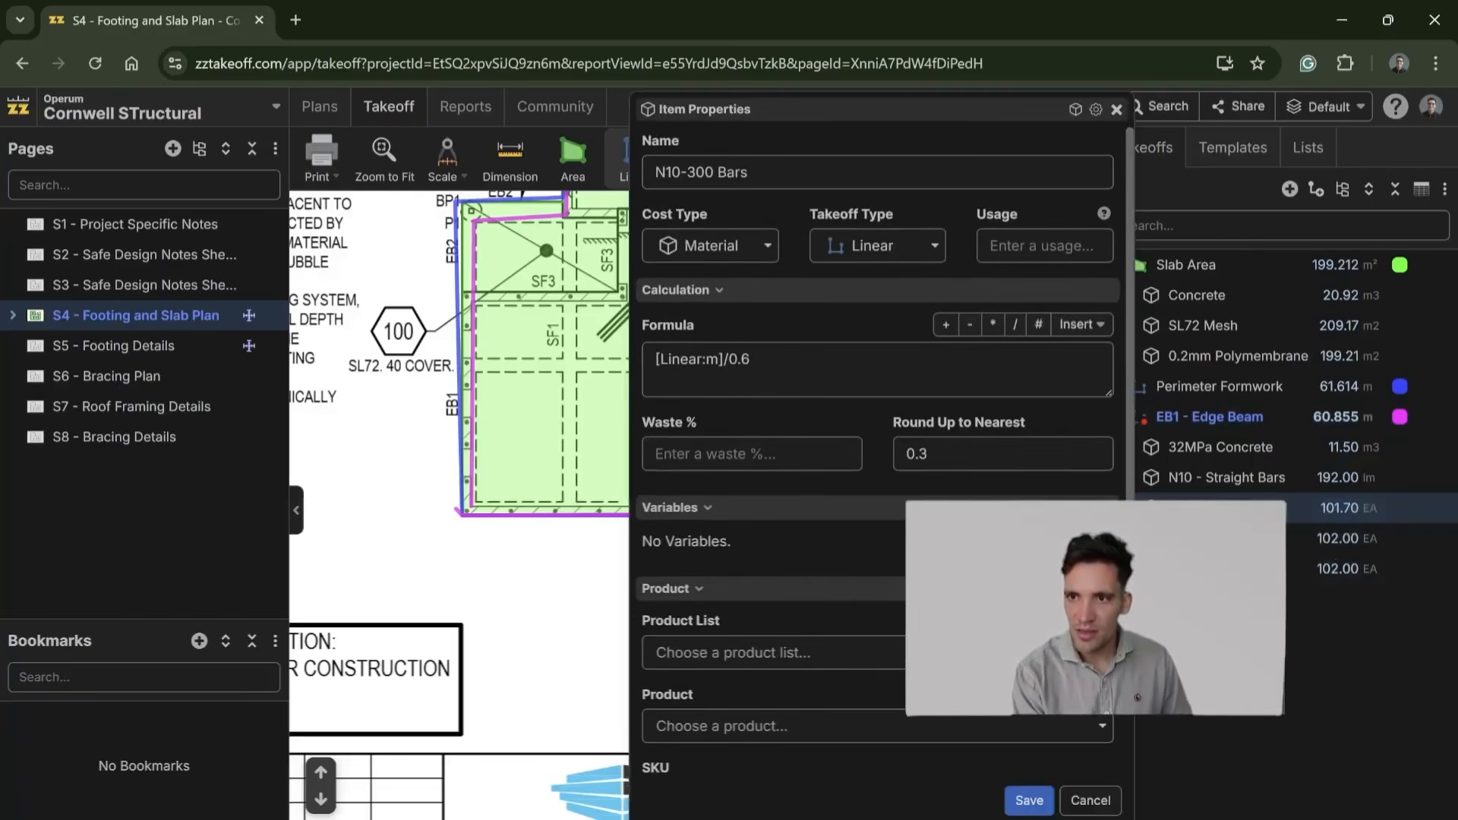
pyautogui.doubleClick(929, 455)
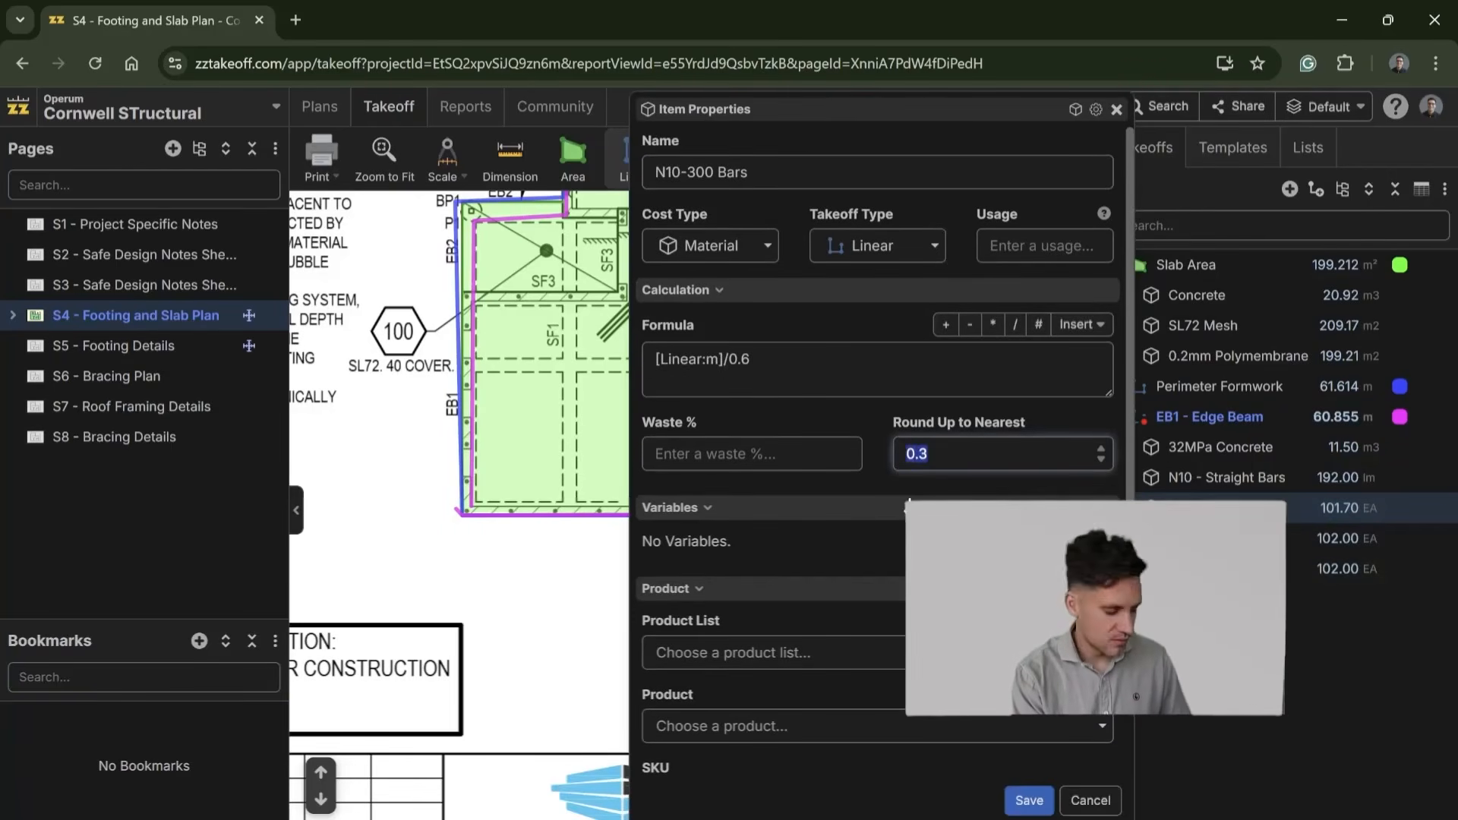
pyautogui.click(1031, 801)
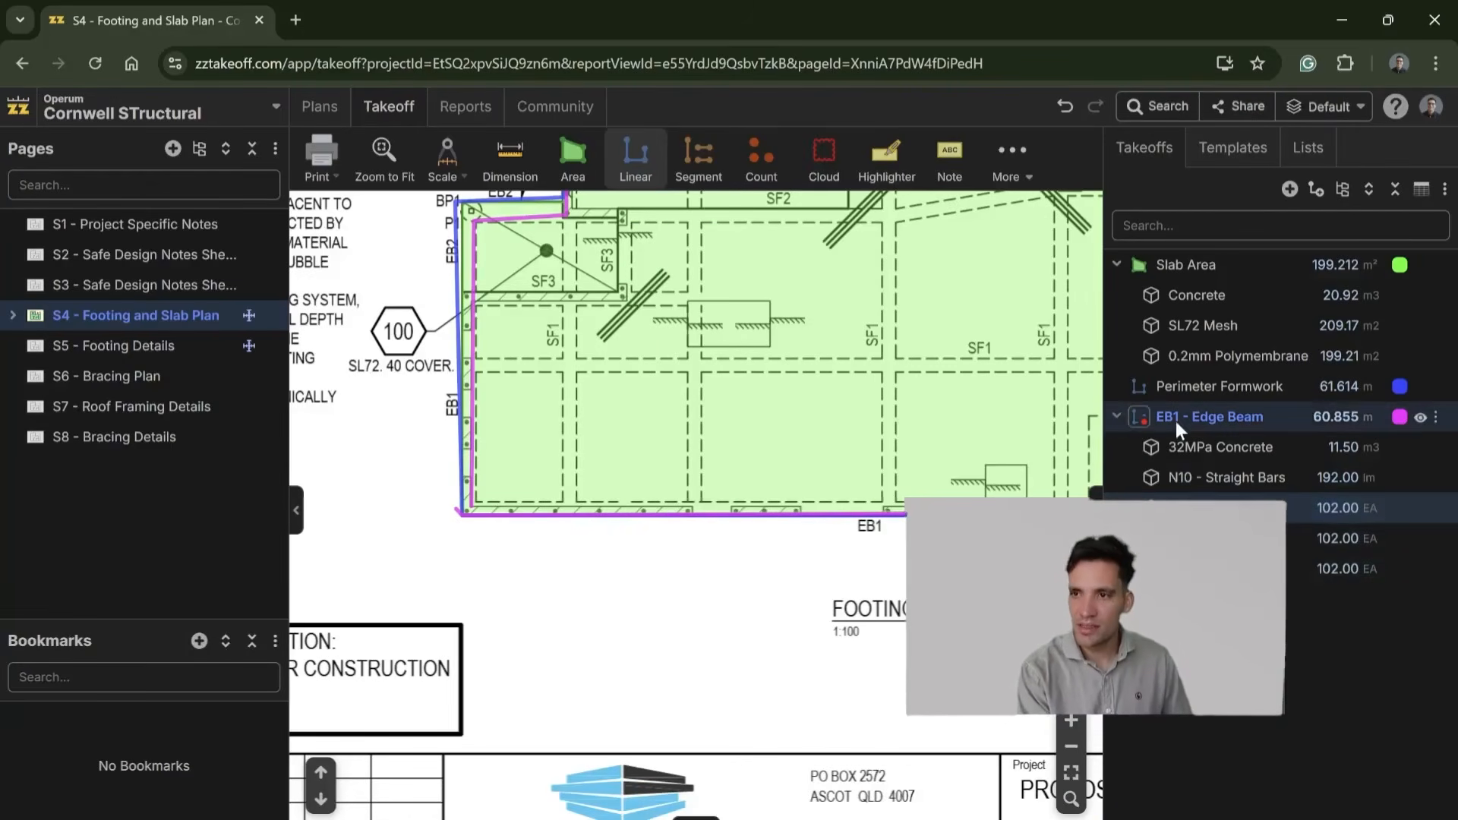
# Step: Collapse the EB1 - Edge Beam items and examine the typical SF1 detail on the S5 - Footing Details page
pyautogui.click(1118, 417)
pyautogui.moveTo(791, 448); pyautogui.dragTo(738, 596)
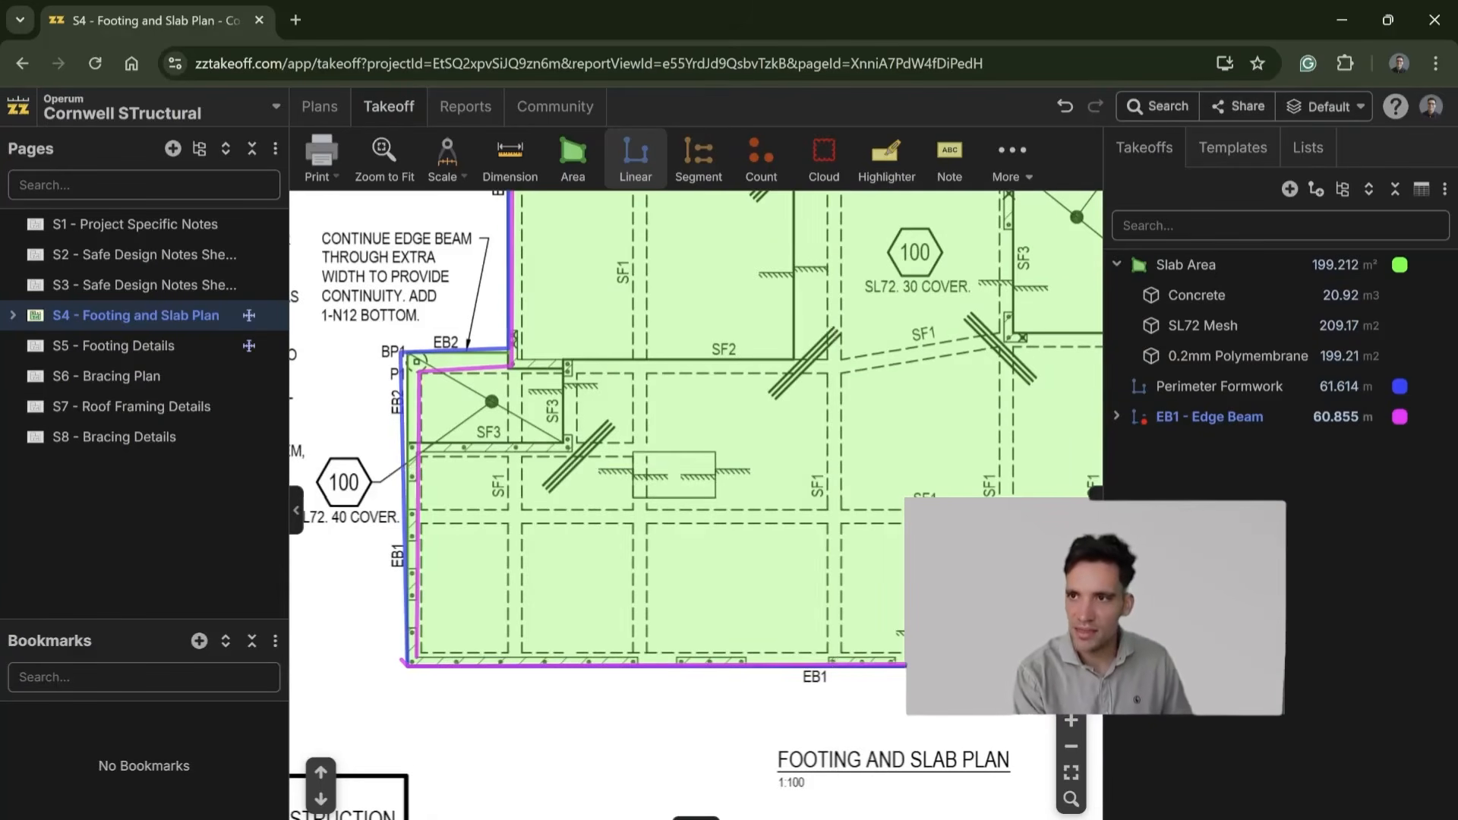
pyautogui.click(136, 348)
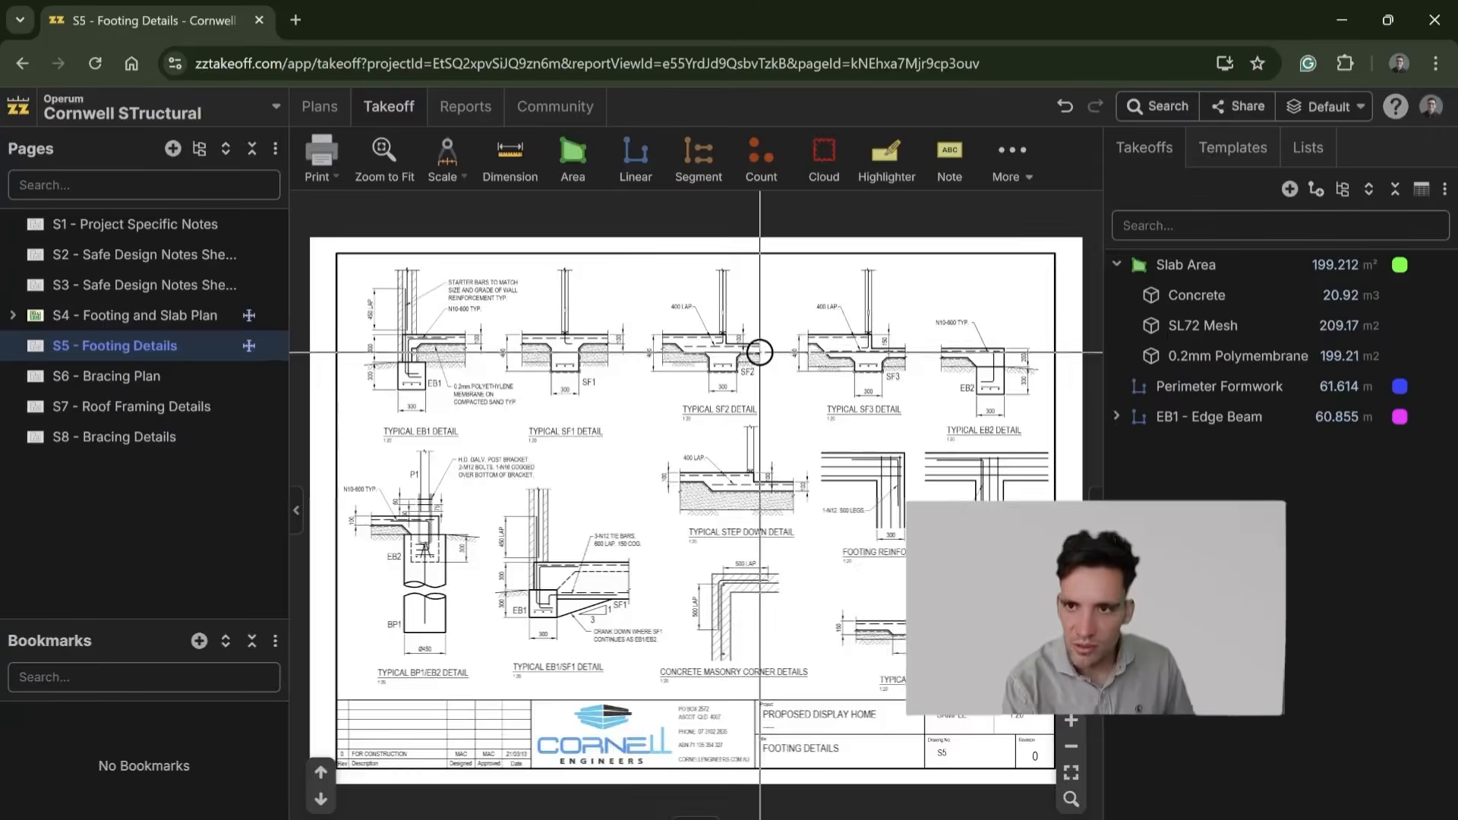
pyautogui.scroll(5, 527, 436)
pyautogui.scroll(5, 528, 435)
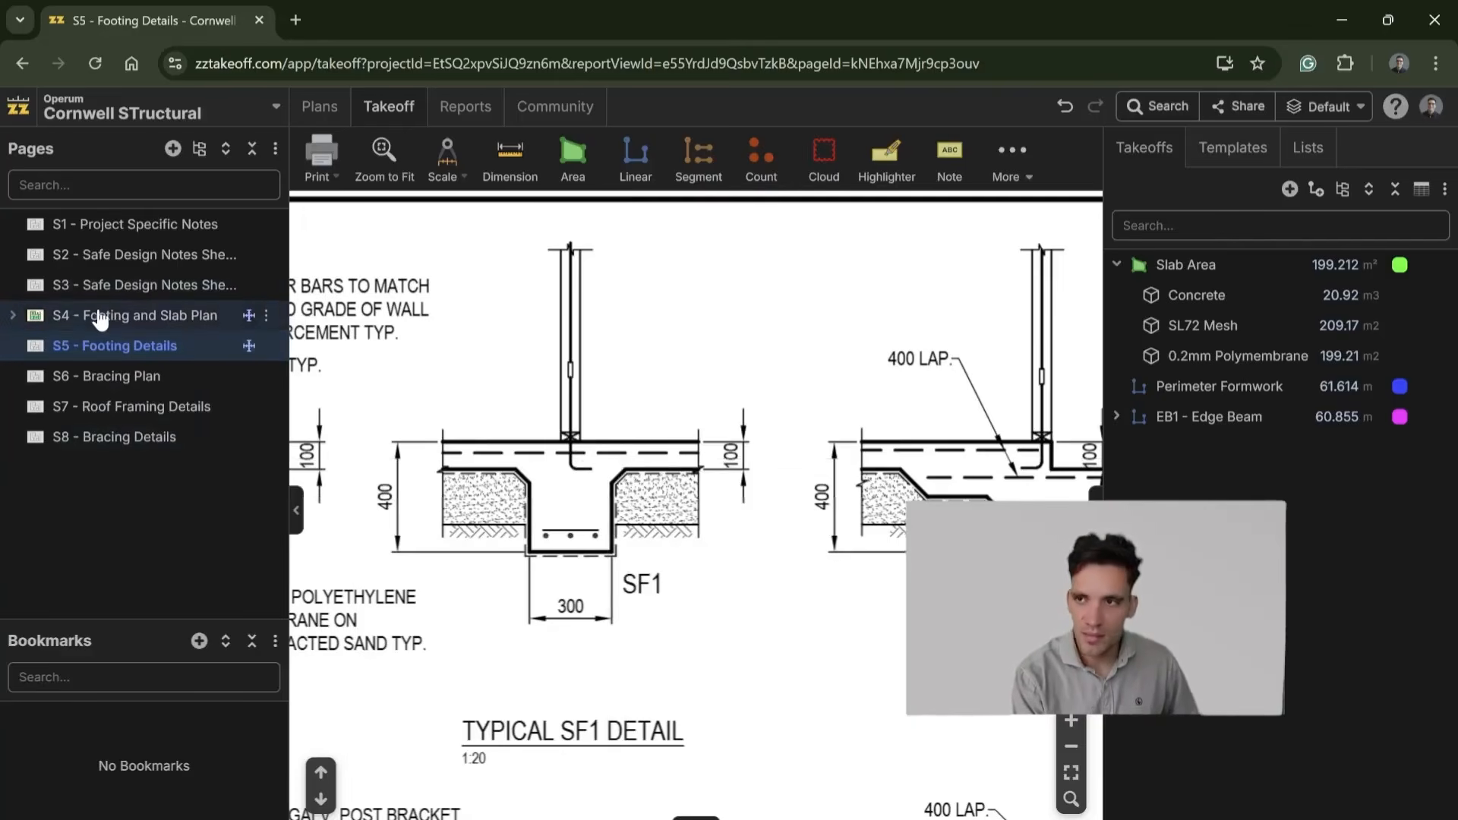
# Step: Create a new linear takeoff named SF1 Ground Beam
pyautogui.click(1290, 188)
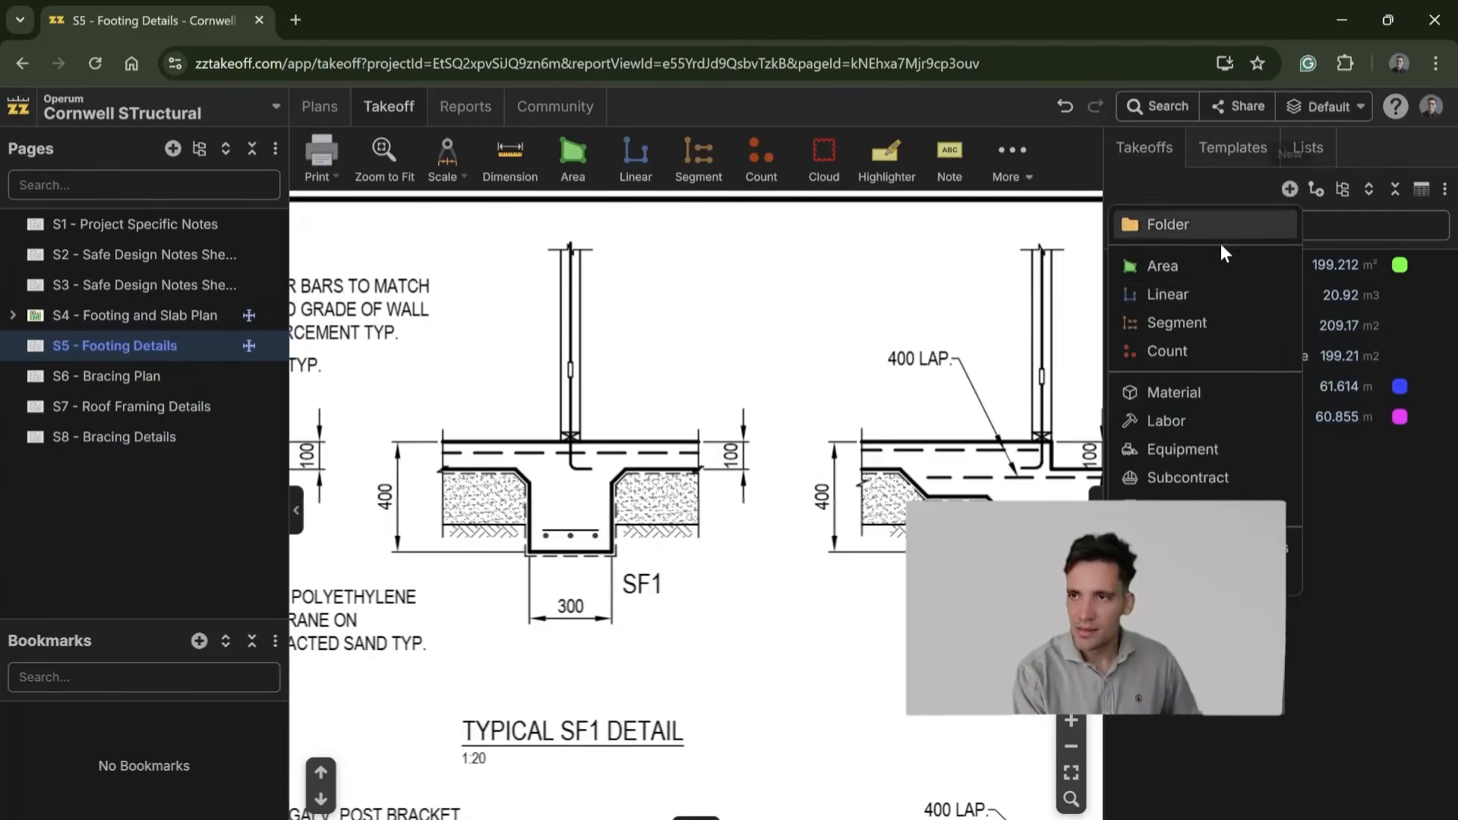
pyautogui.click(1223, 298)
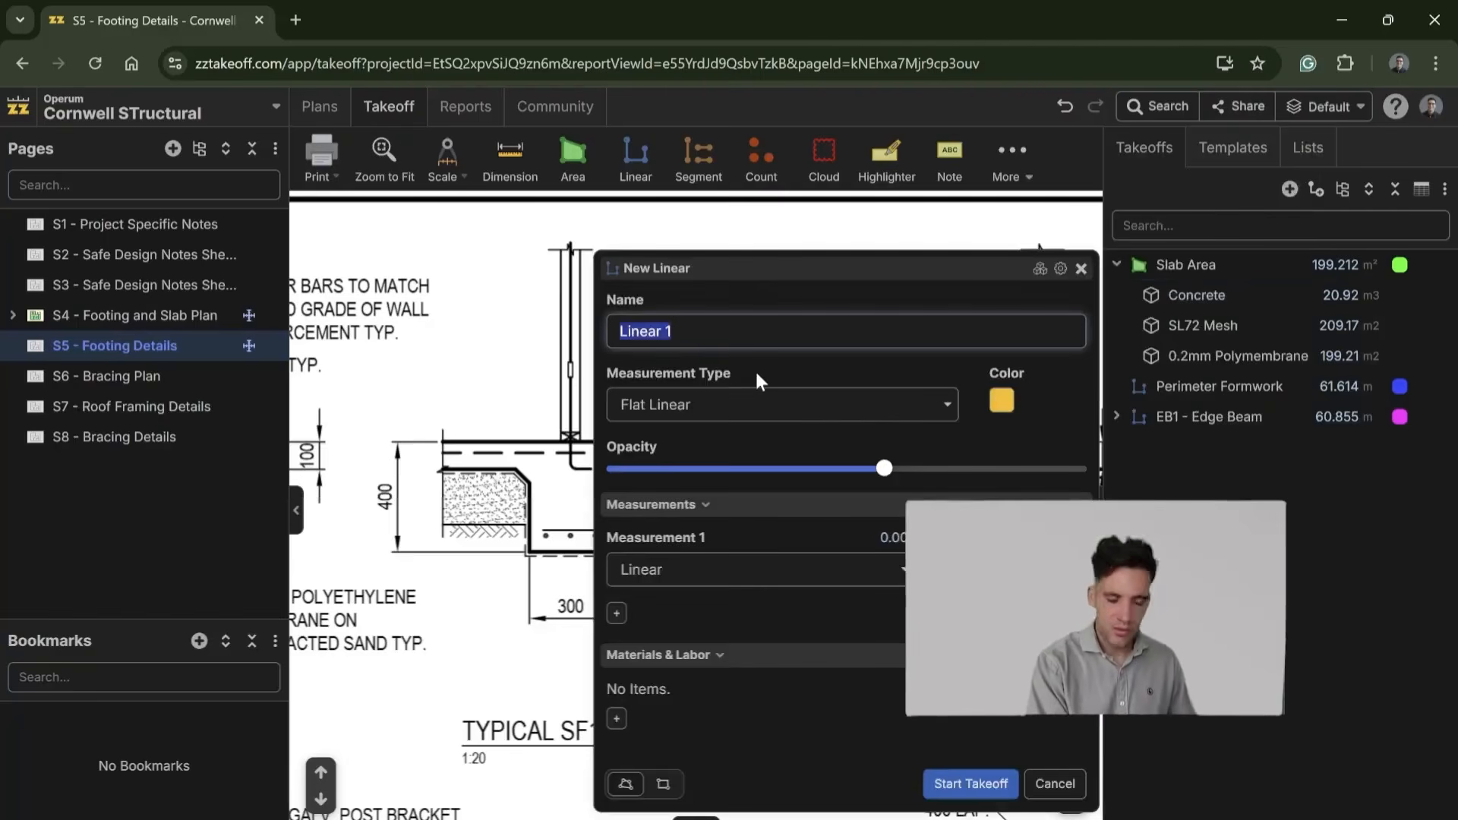
pyautogui.write('SF1 sg')
pyautogui.press('BackSpace')
pyautogui.press('BackSpace')
pyautogui.write('r')
pyautogui.press('BackSpace')
pyautogui.write('GRound')
pyautogui.press('BackSpace')
pyautogui.press('BackSpace')
pyautogui.press('BackSpace')
pyautogui.press('BackSpace')
pyautogui.press('BackSpace')
pyautogui.press('BackSpace')
pyautogui.write('round Beam')
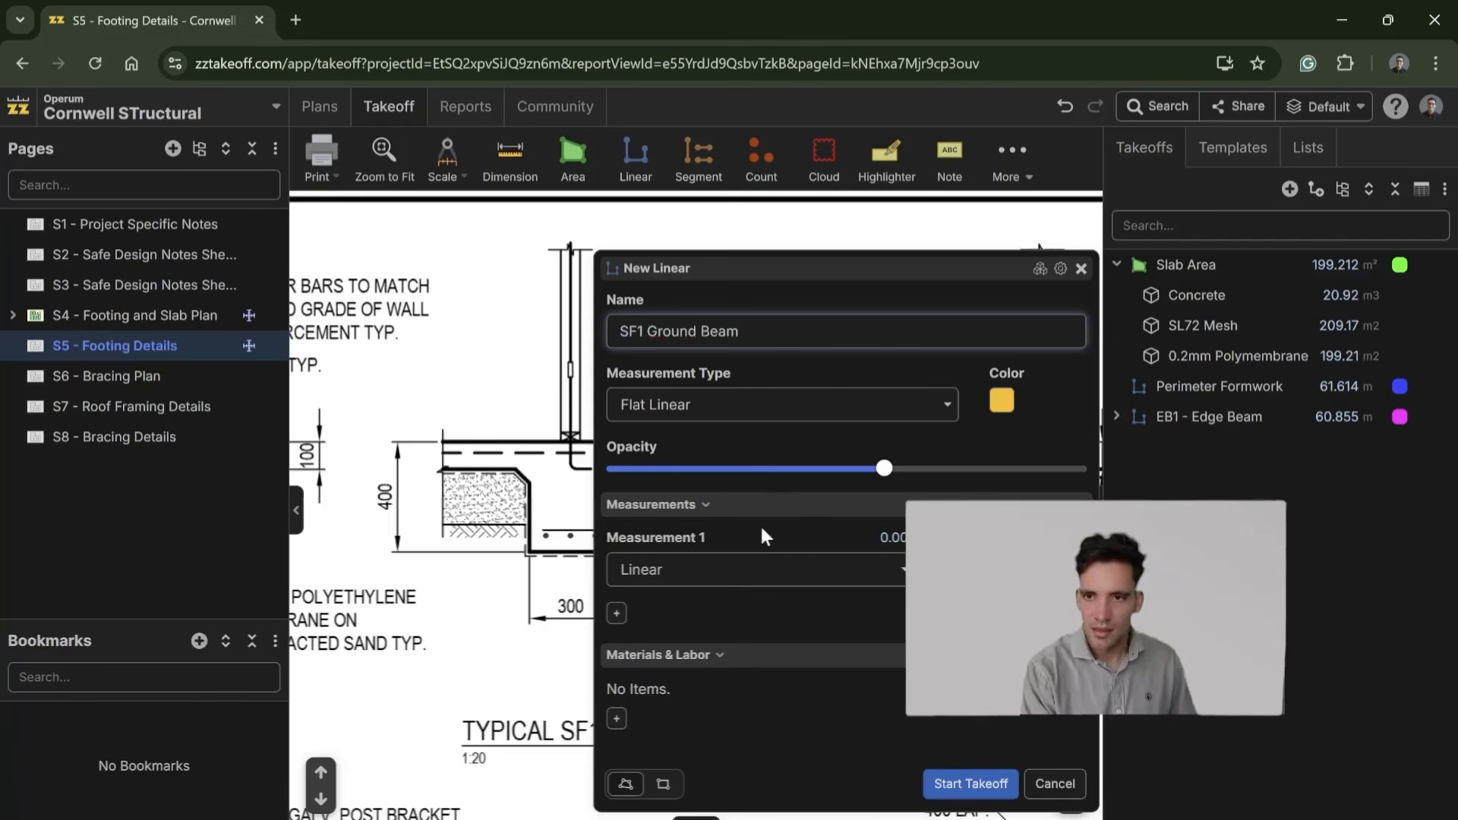
# Step: Add a material item named 32MPA Concrete to SF1 Ground Beam with the formula [Linear:m]*0.3*0.3 and 5% waste, and save it
pyautogui.click(617, 719)
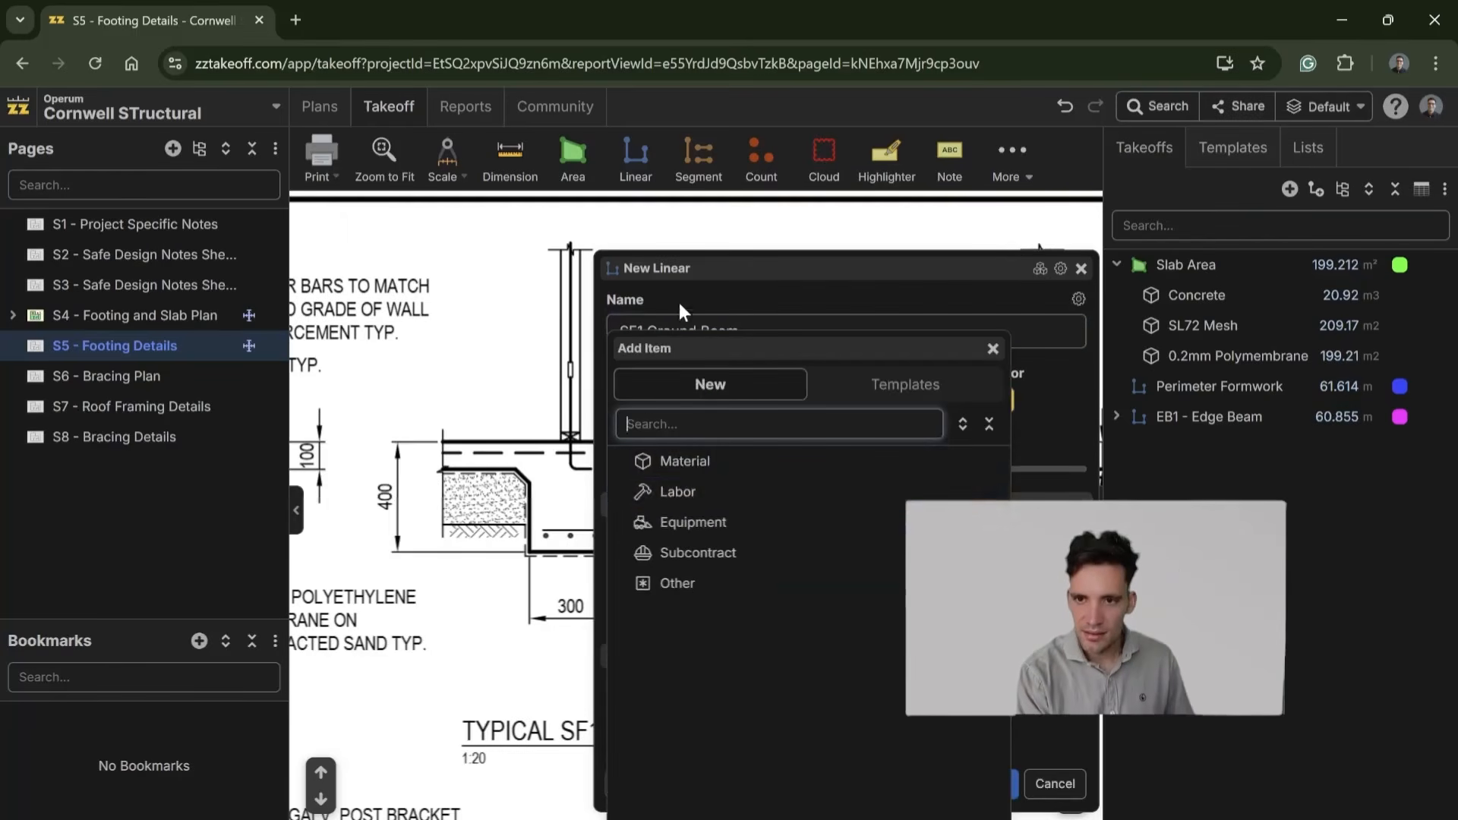
pyautogui.click(737, 465)
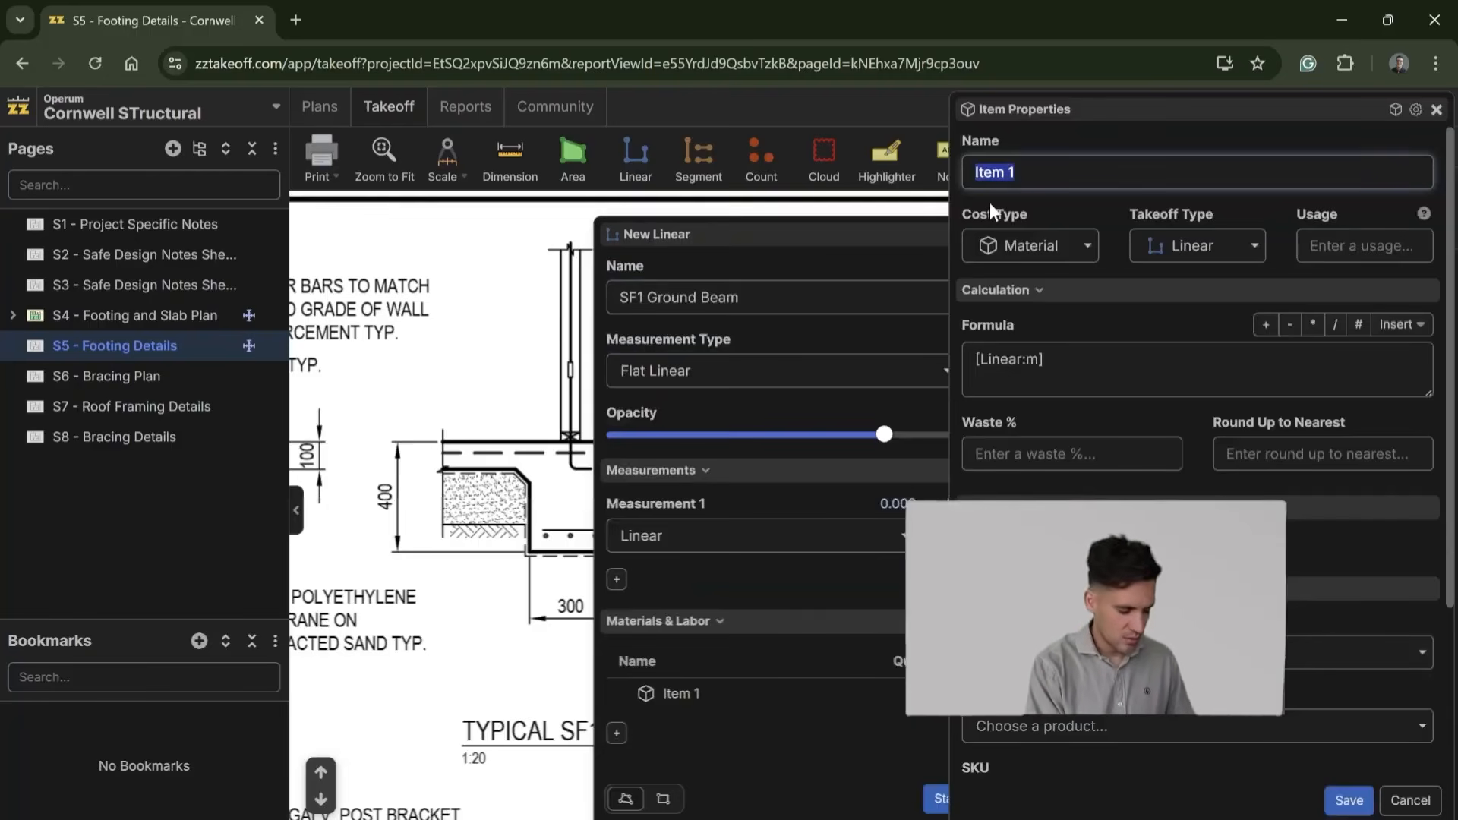
pyautogui.write('32MPA Concrete')
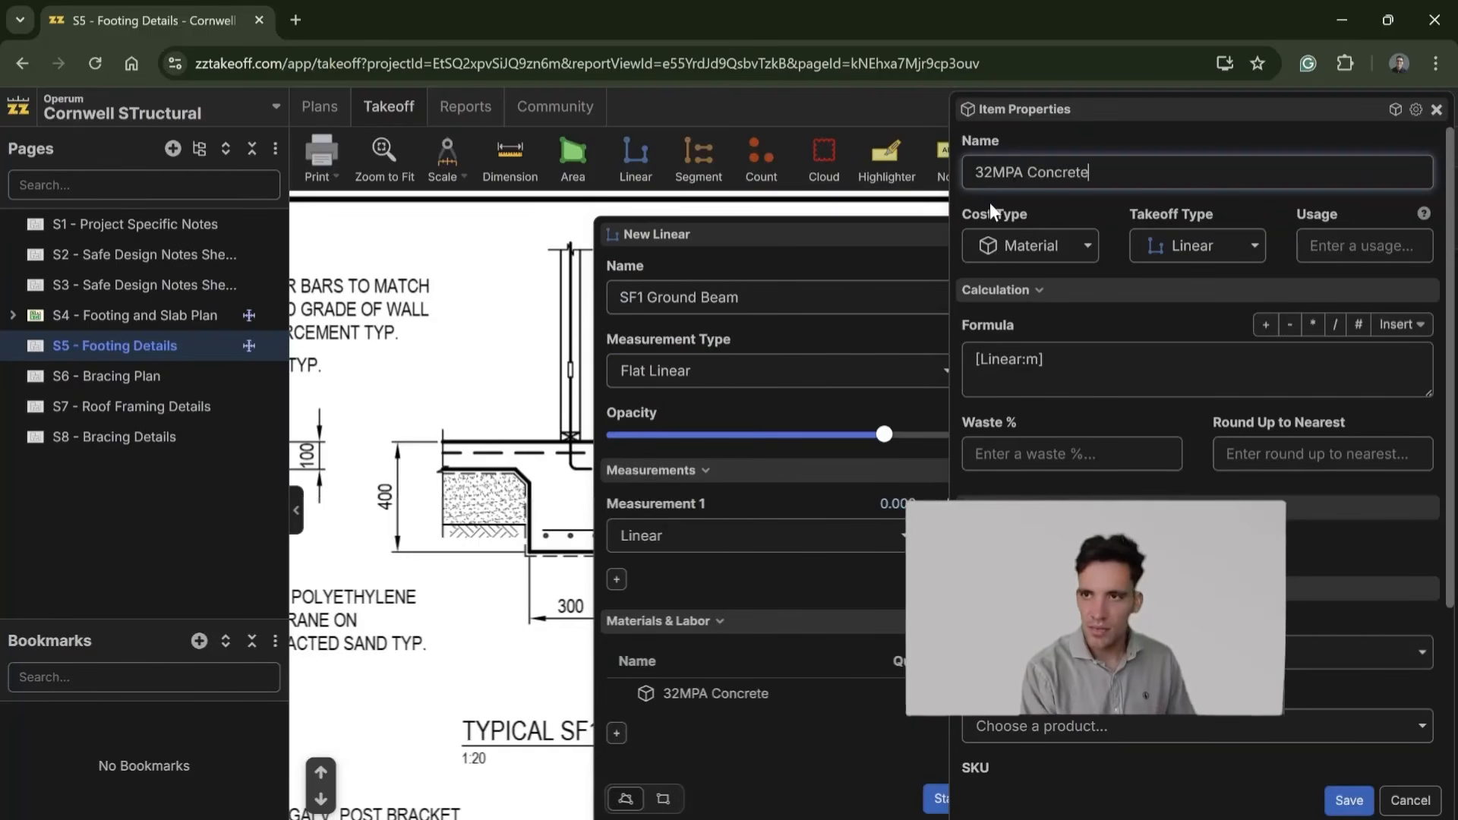
pyautogui.click(1044, 360)
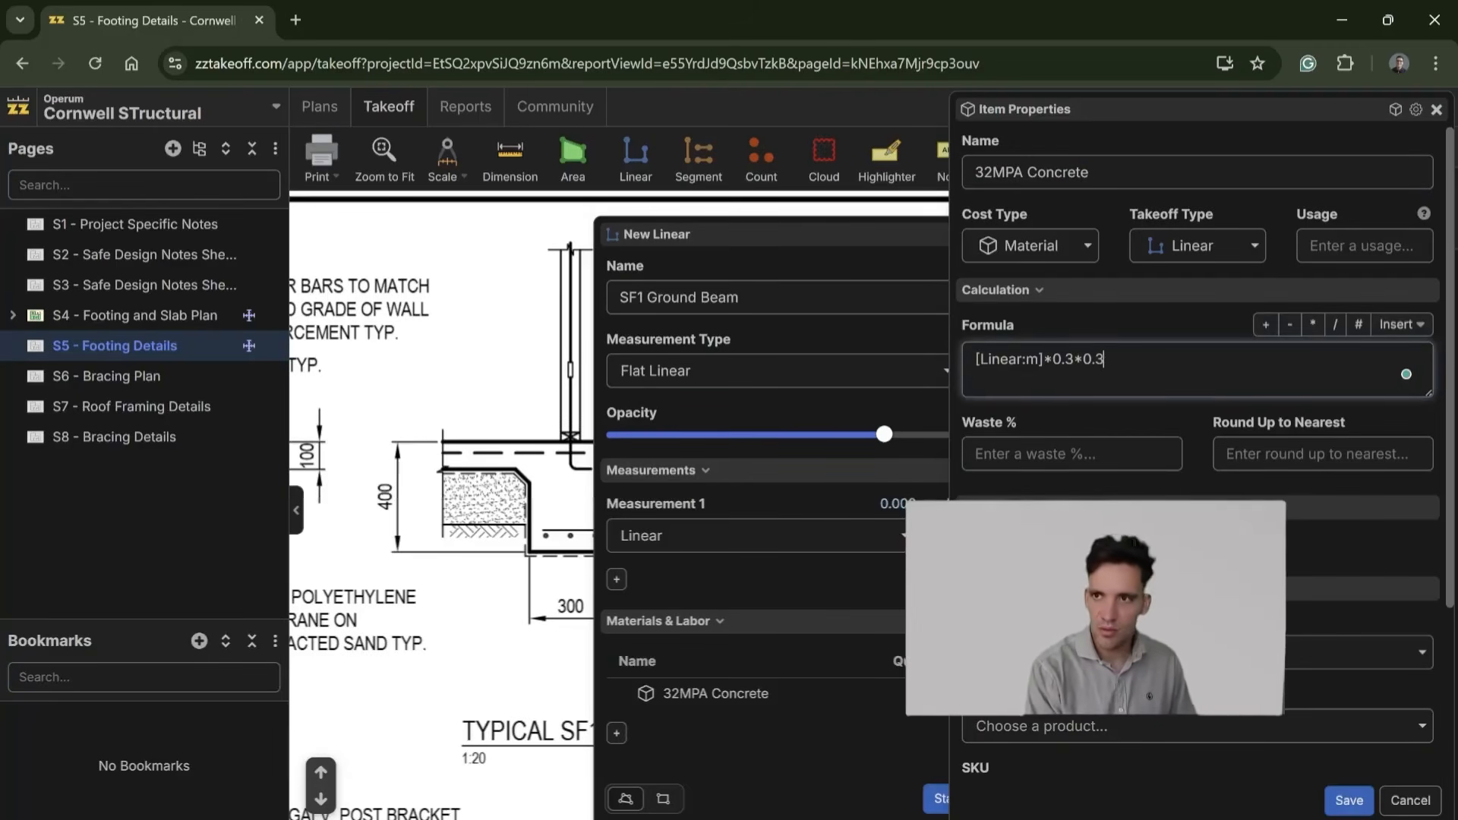
pyautogui.press('Tab')
pyautogui.write('5')
pyautogui.scroll(-3, 1382, 786)
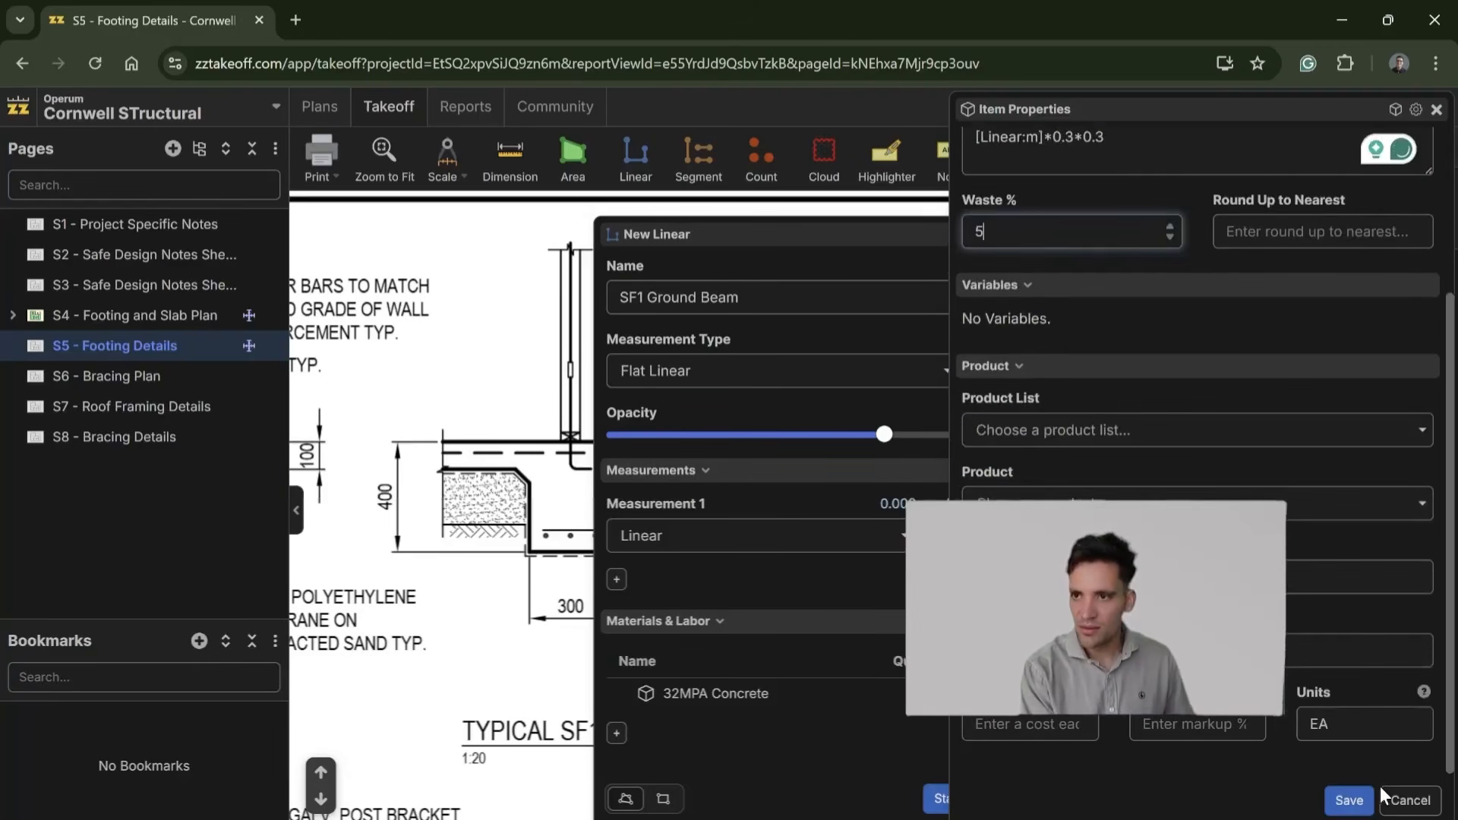
pyautogui.click(1349, 801)
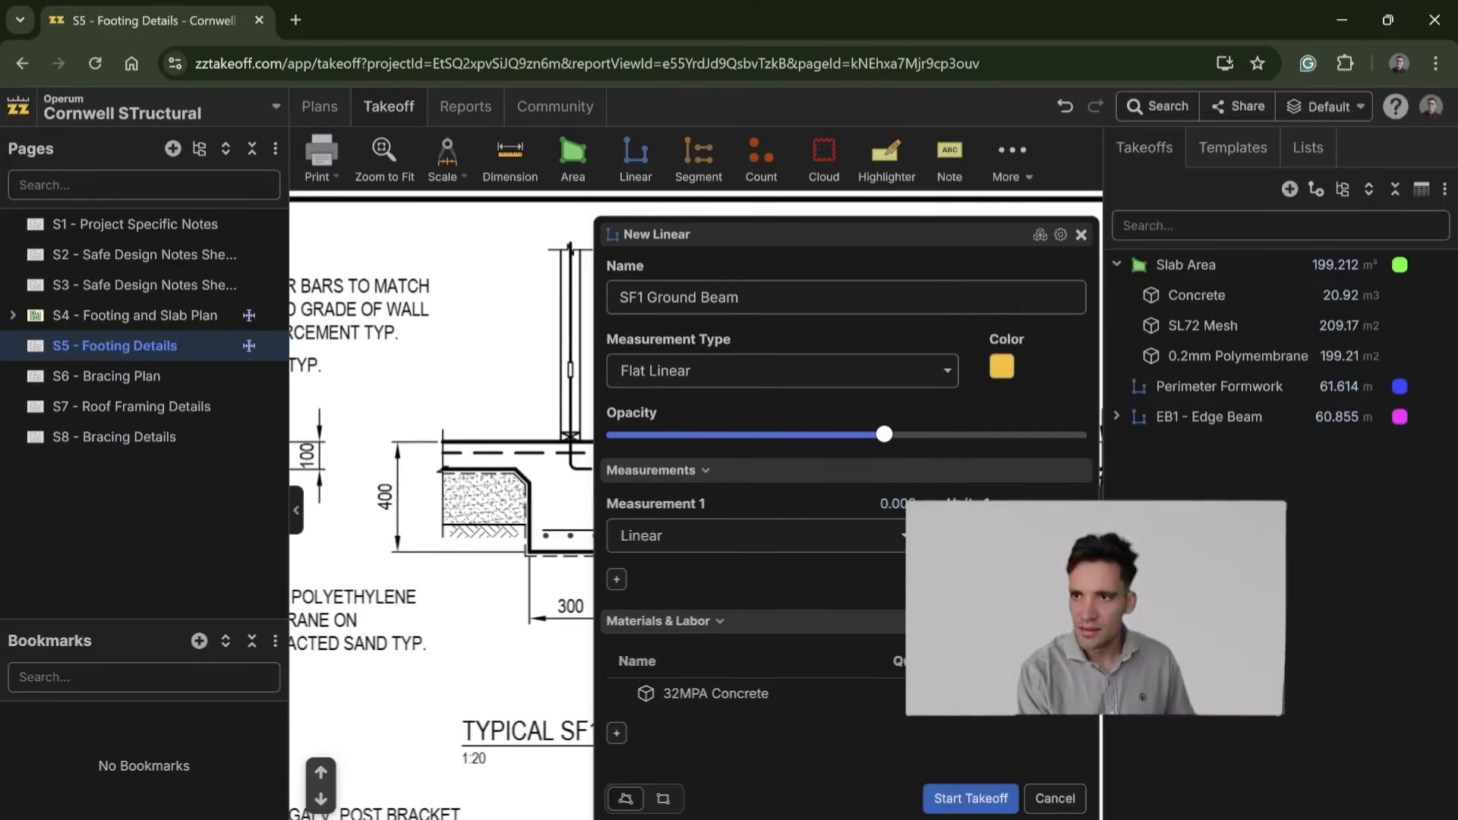
# Step: Add a material item named N10 Straight Bars to SF1 Ground Beam with the formula [Linear:m]*3
pyautogui.click(615, 736)
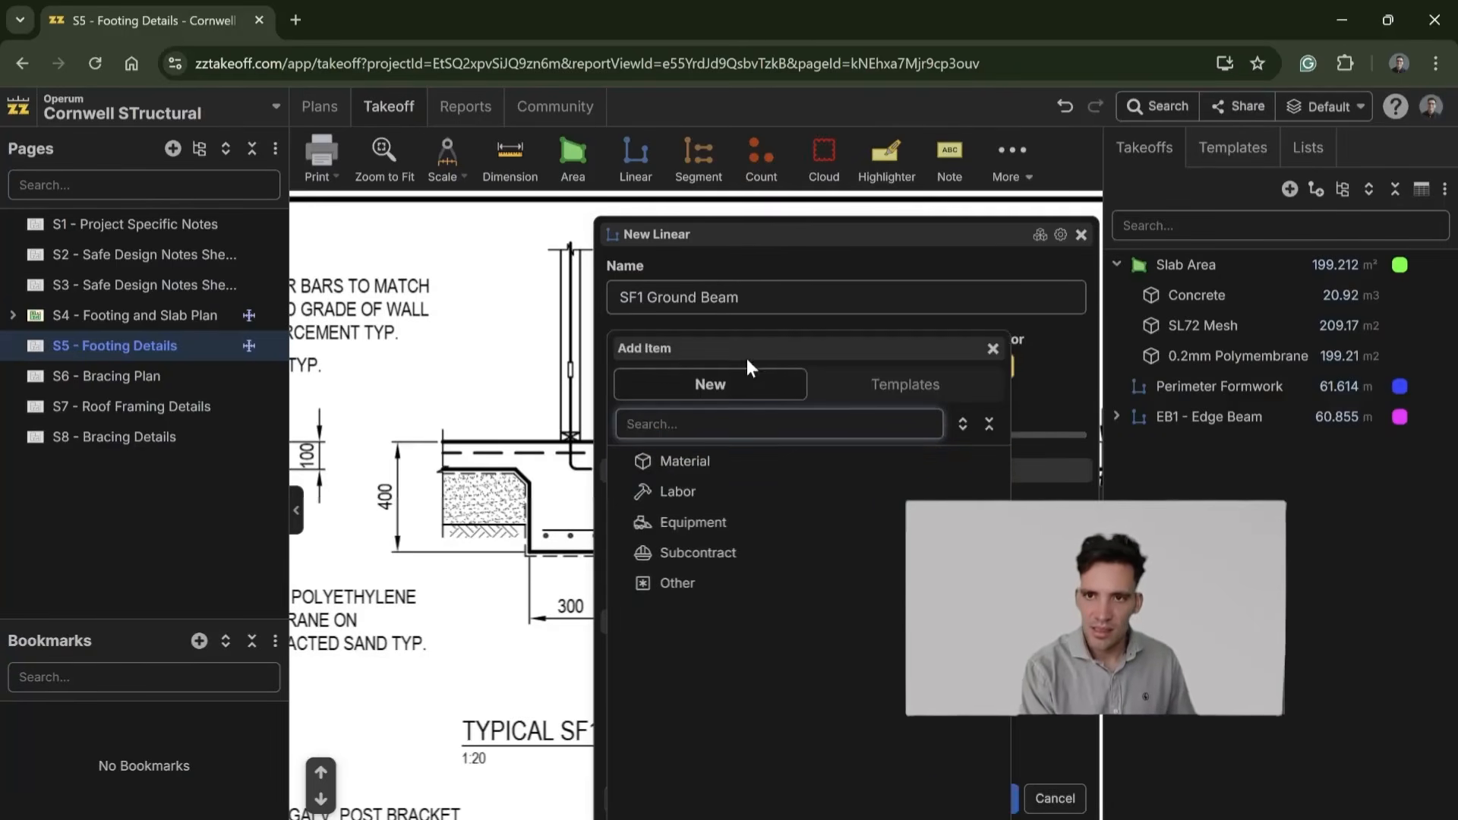
pyautogui.click(739, 460)
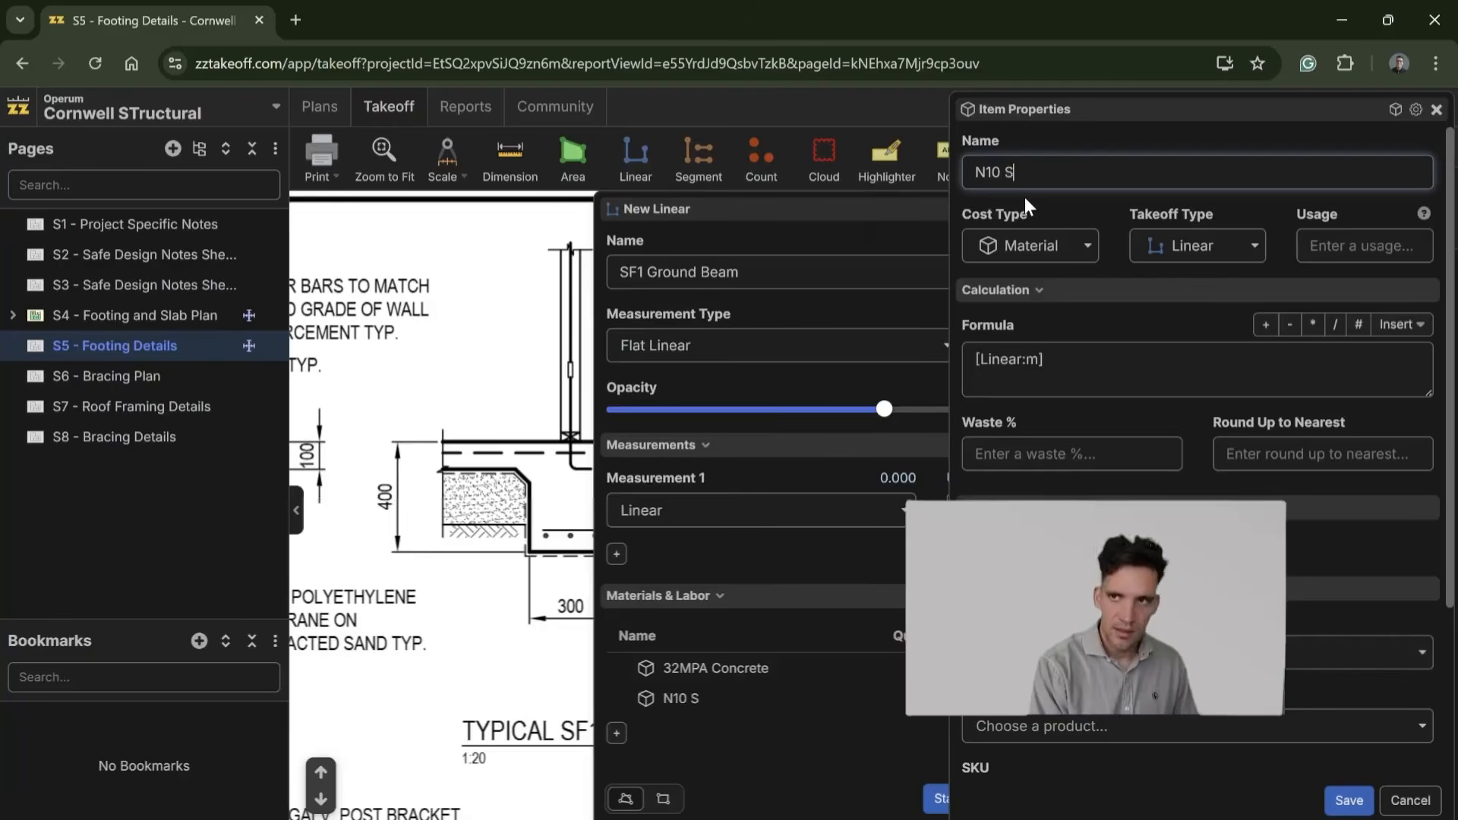
pyautogui.write('N10 Straight Bars')
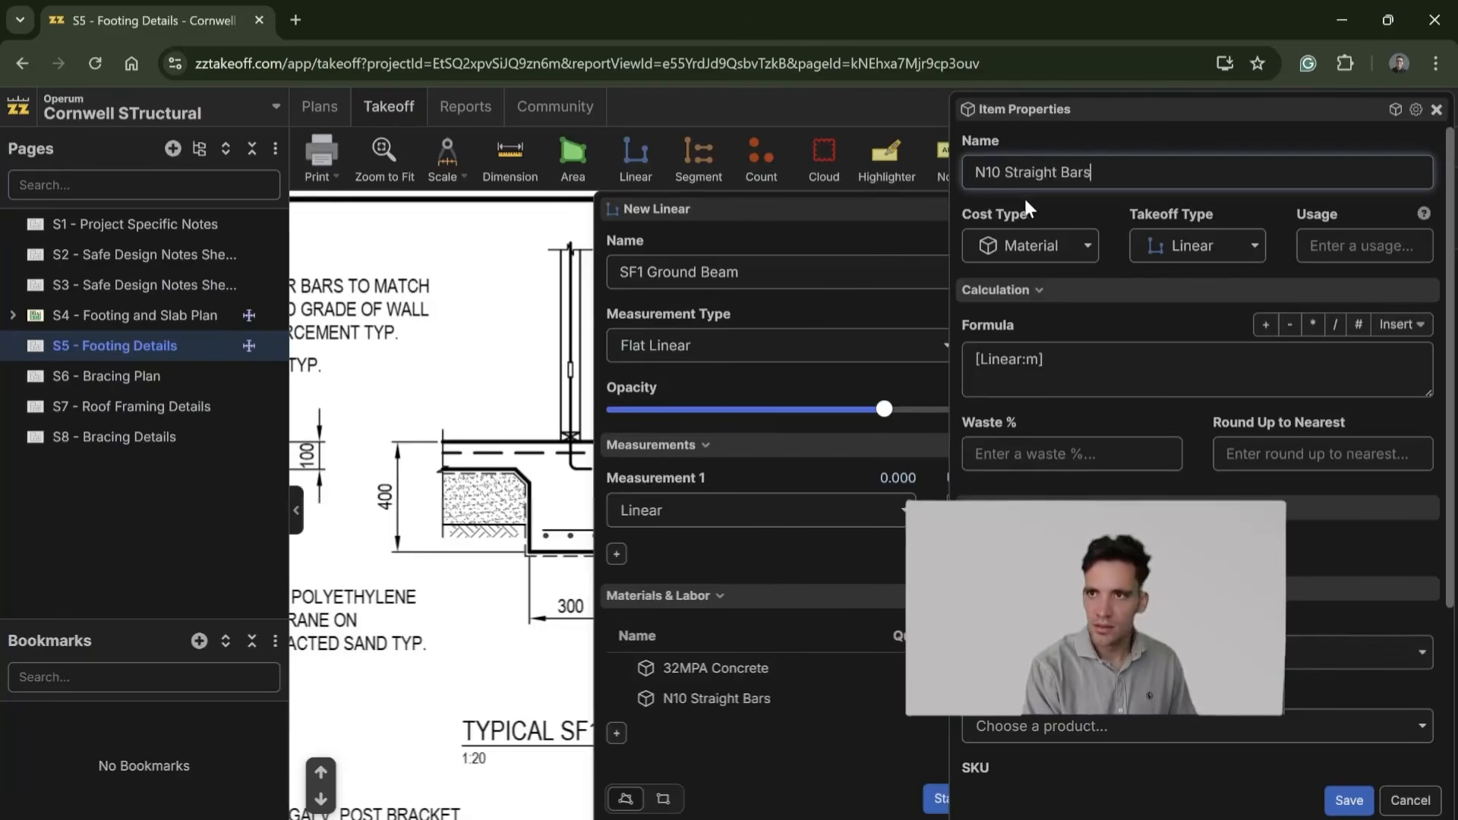
pyautogui.click(1048, 360)
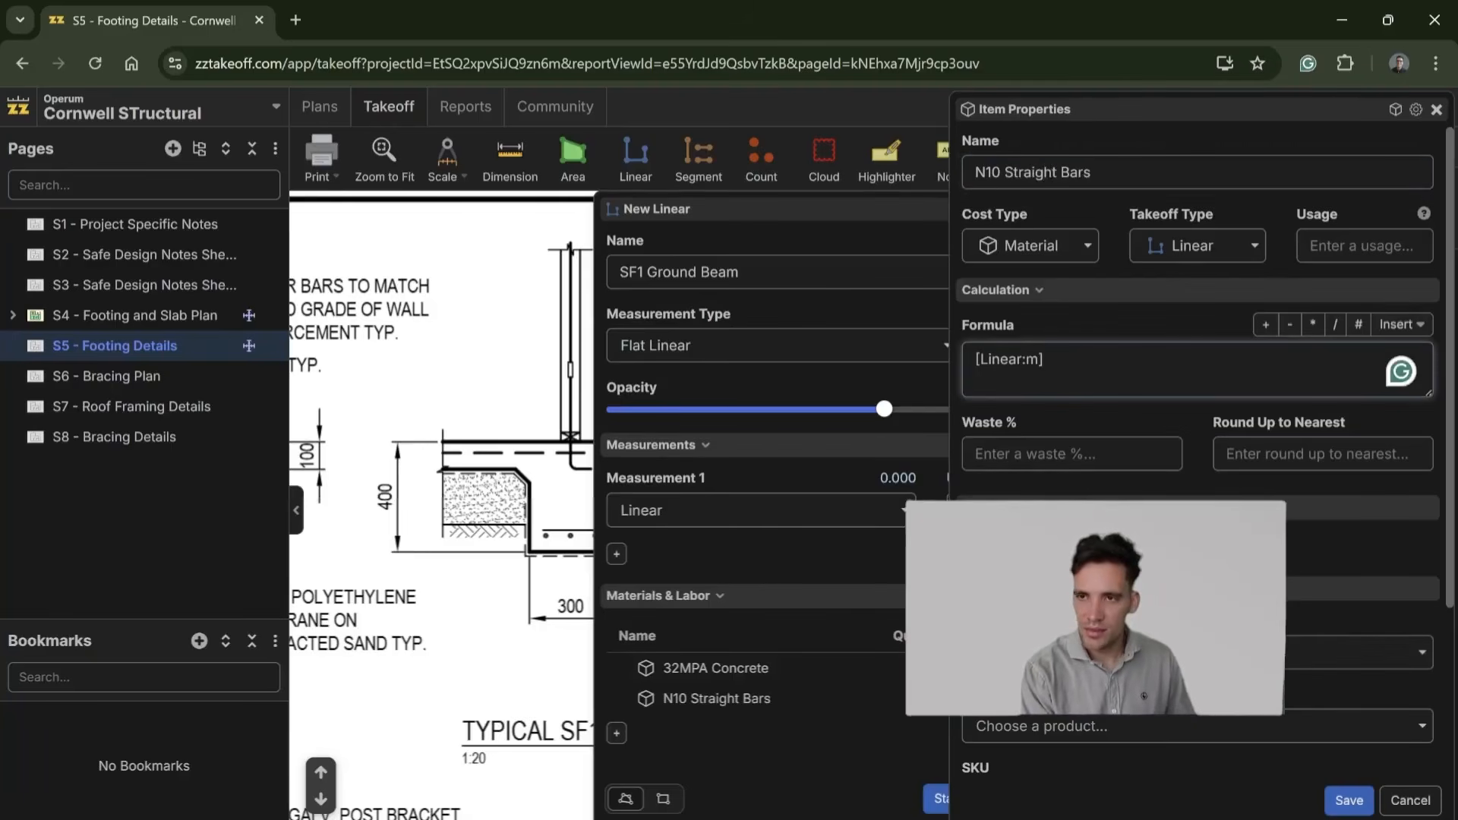
pyautogui.write('*3')
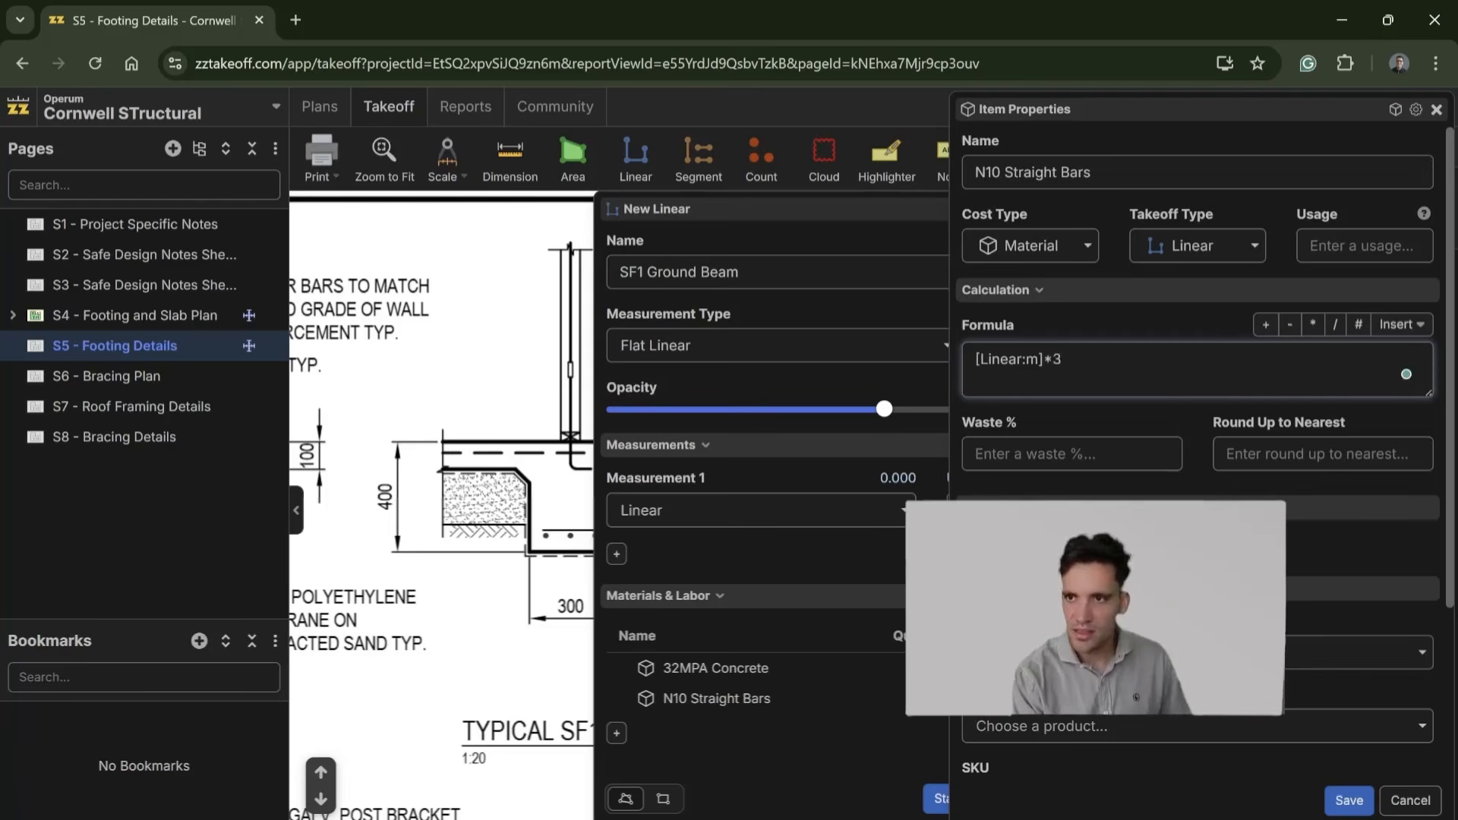
# Step: Set 5% waste on N10 Straight Bars, fill in its units and round-up increment, and save the item
pyautogui.scroll(-2, 1196, 379)
pyautogui.click(1059, 340)
pyautogui.write('5')
pyautogui.scroll(-2, 1220, 468)
pyautogui.doubleClick(1337, 725)
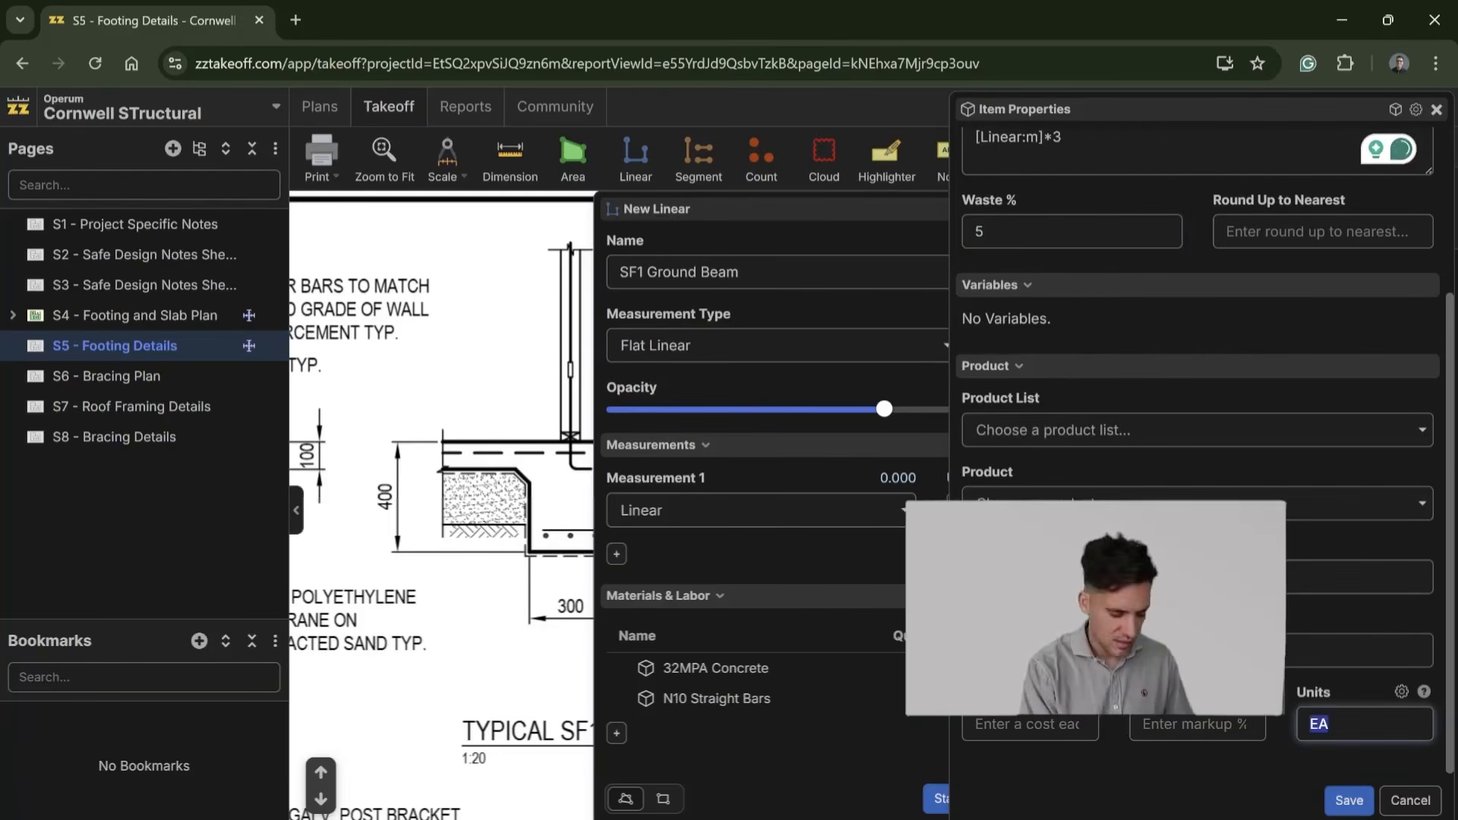
pyautogui.scroll(4, 1364, 427)
pyautogui.click(1364, 455)
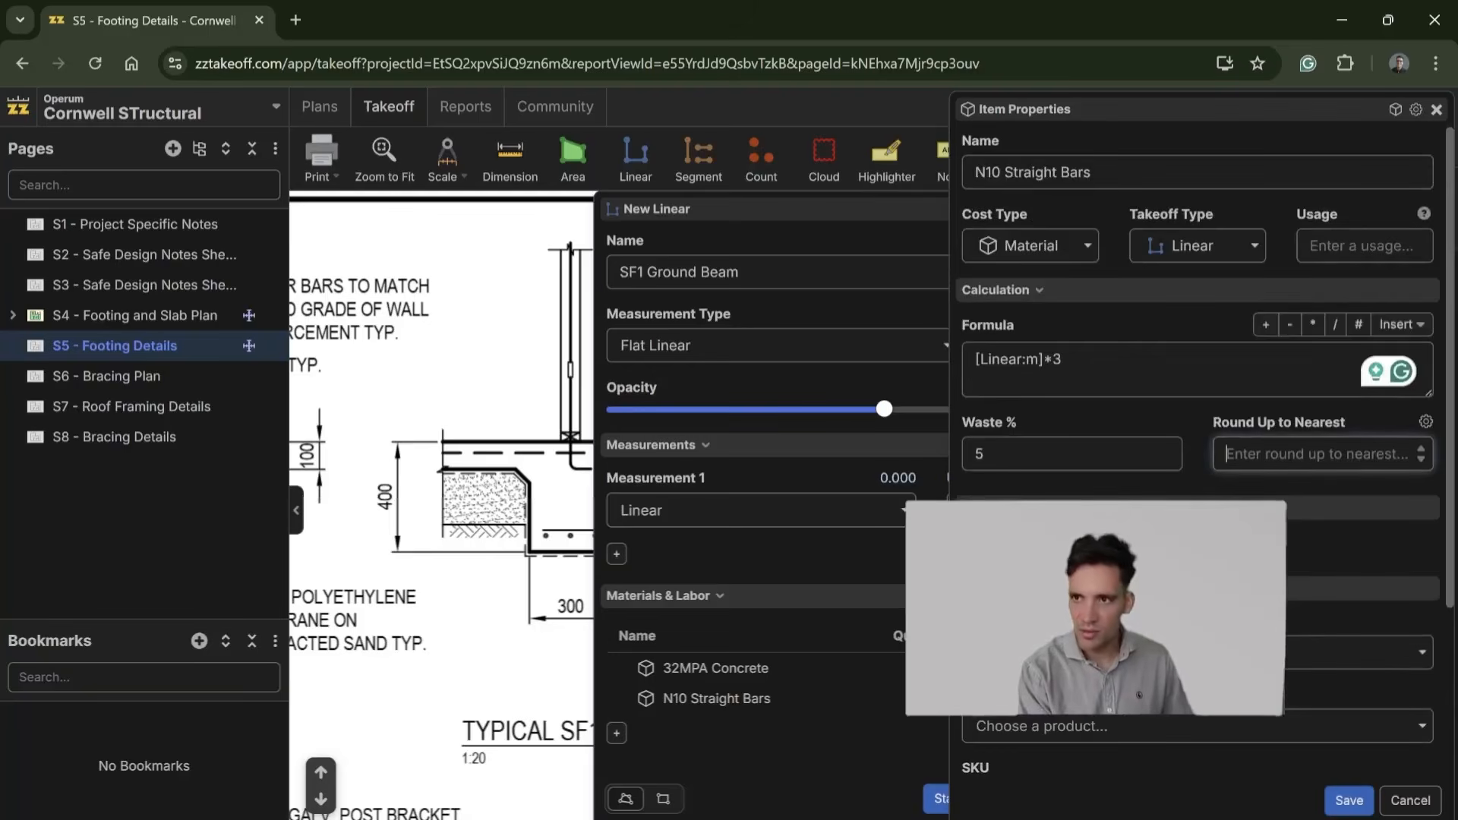
pyautogui.click(1350, 800)
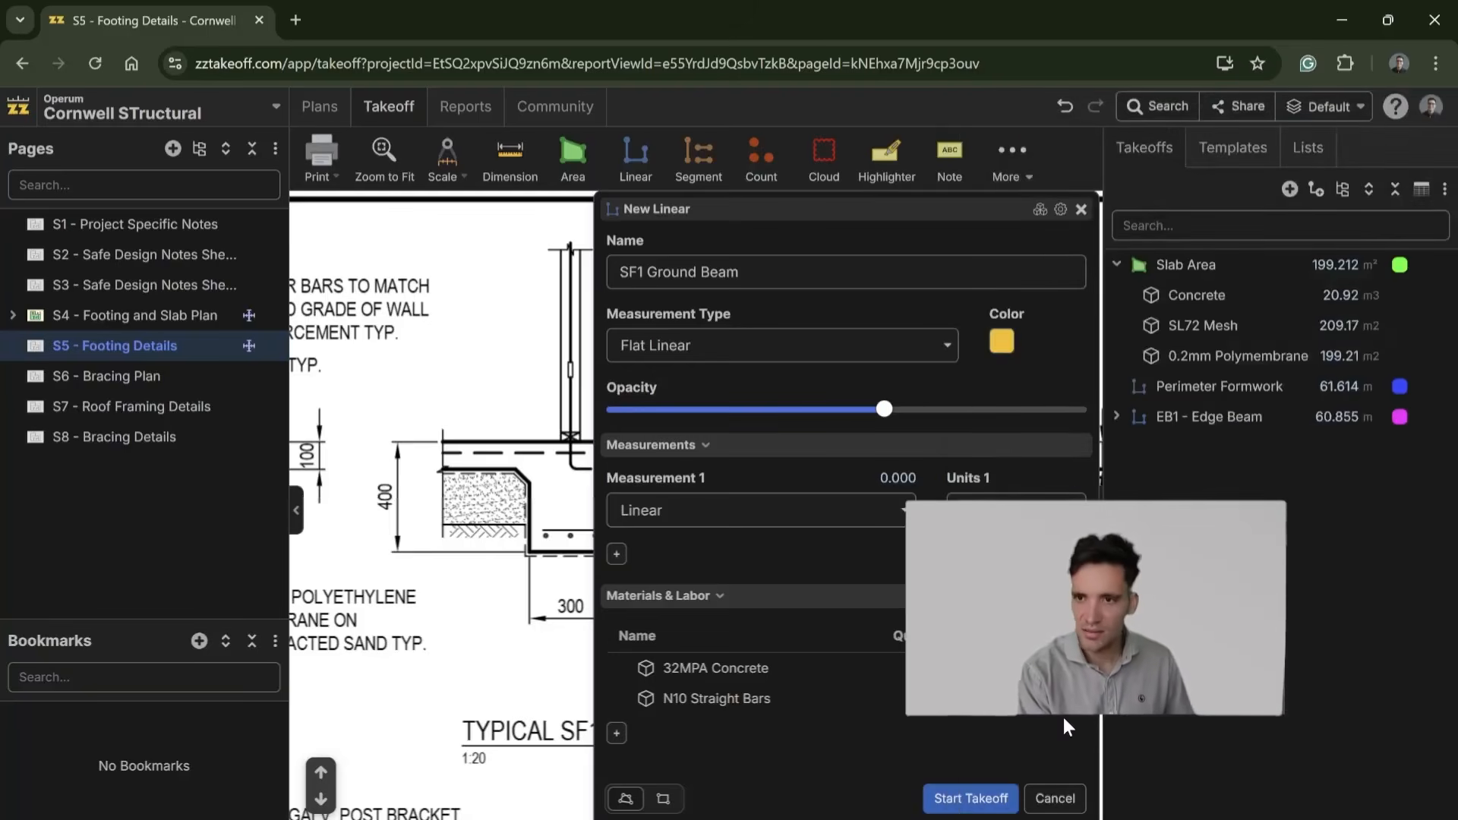
# Step: Add a material item named N10 Starter Bars to SF1 Ground Beam with formula [Linear:m]/0.6, rounded up to the nearest 1, and save it
pyautogui.click(617, 733)
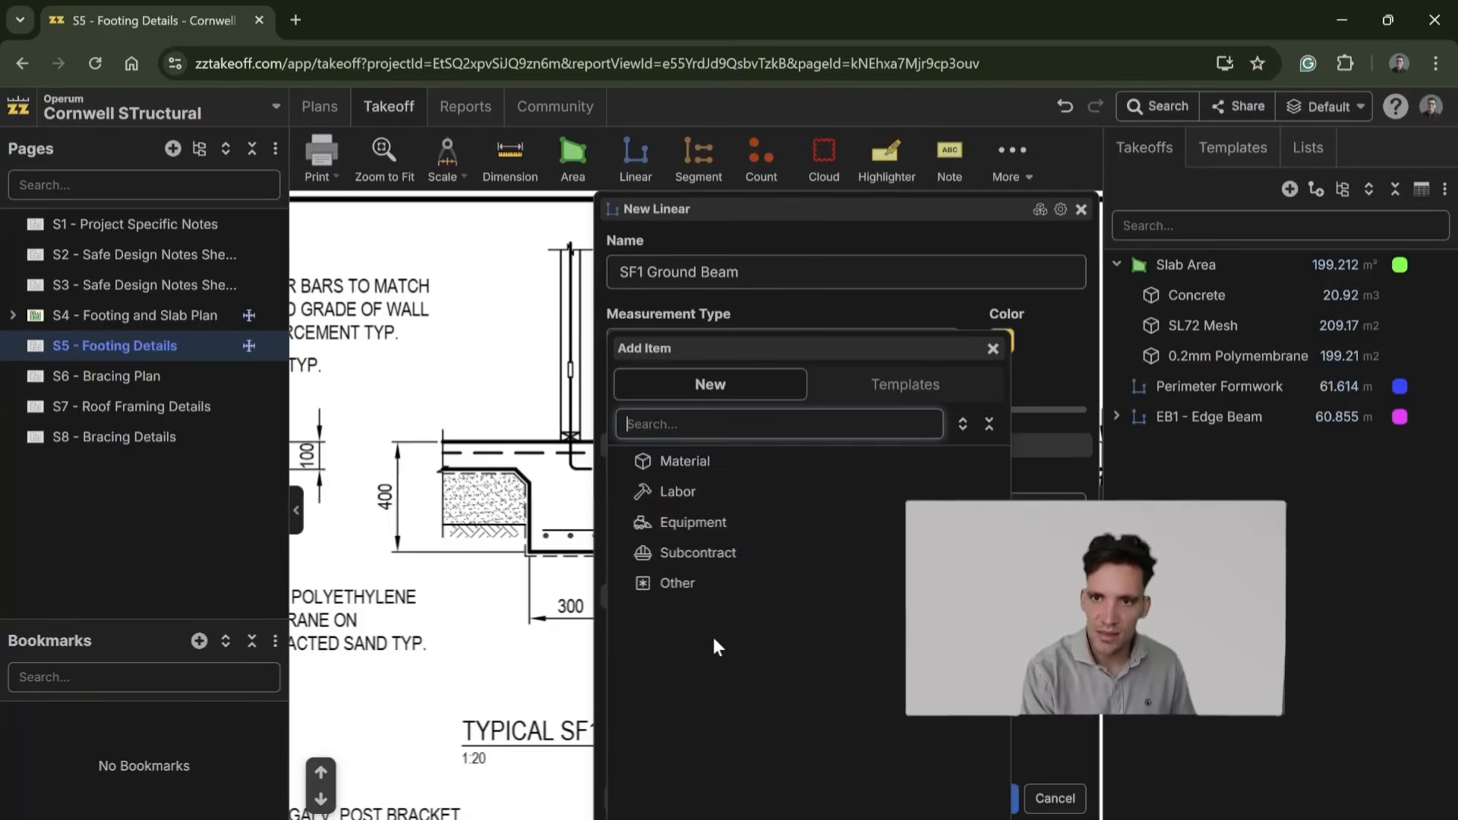
pyautogui.click(726, 460)
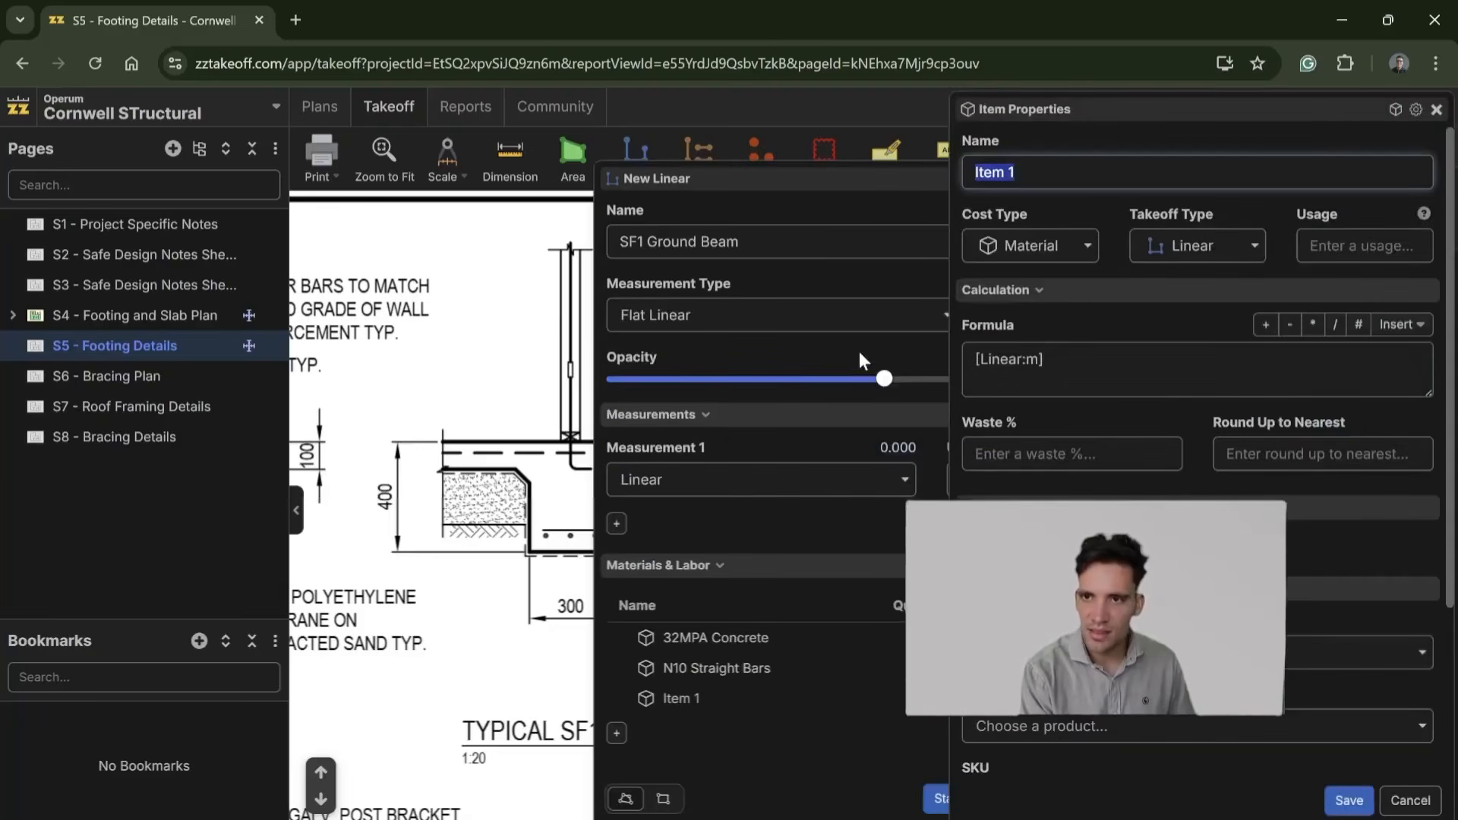
pyautogui.write('N10 Star')
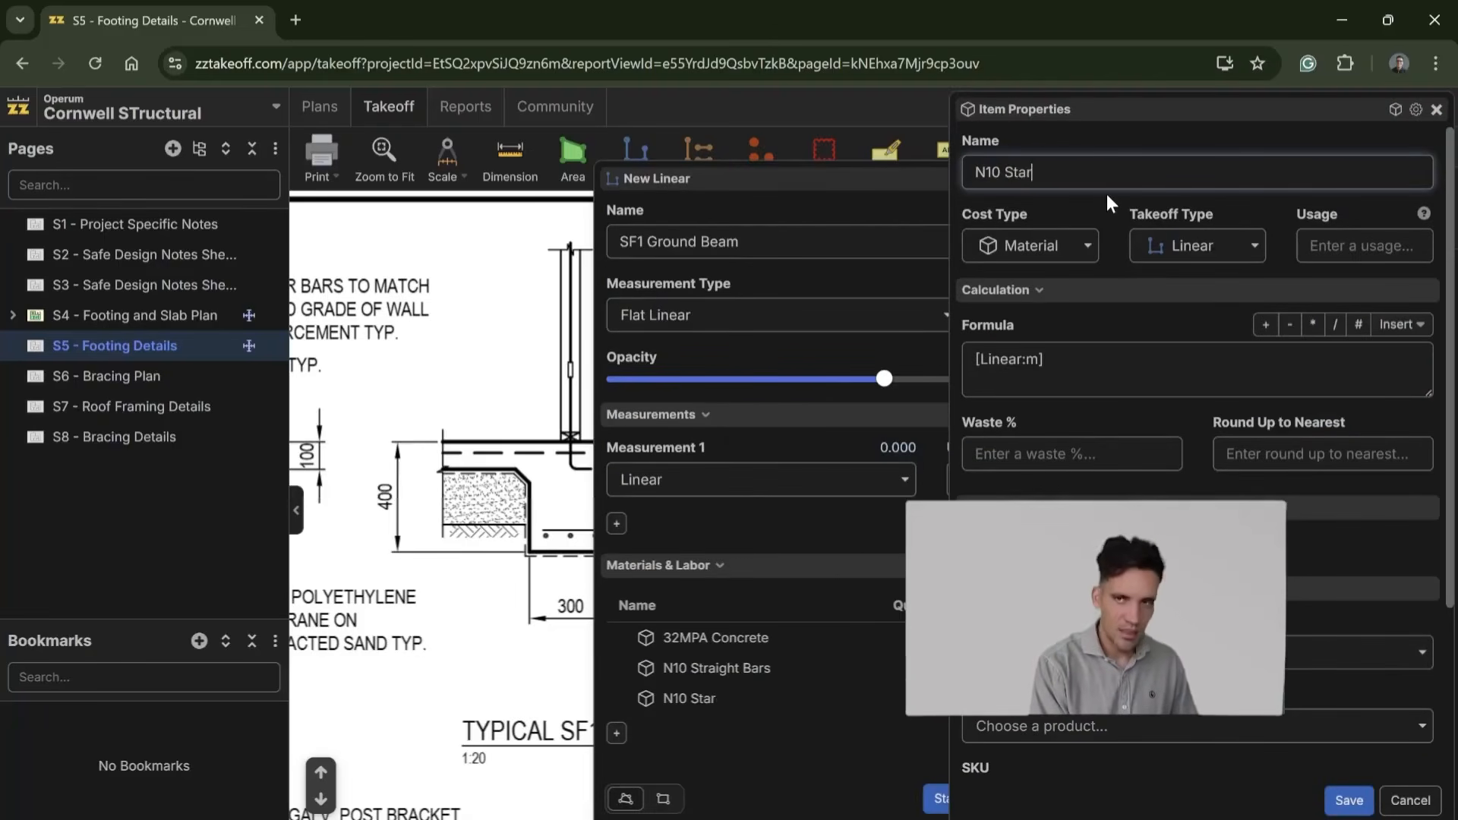
pyautogui.write('ter Bars')
pyautogui.click(1044, 360)
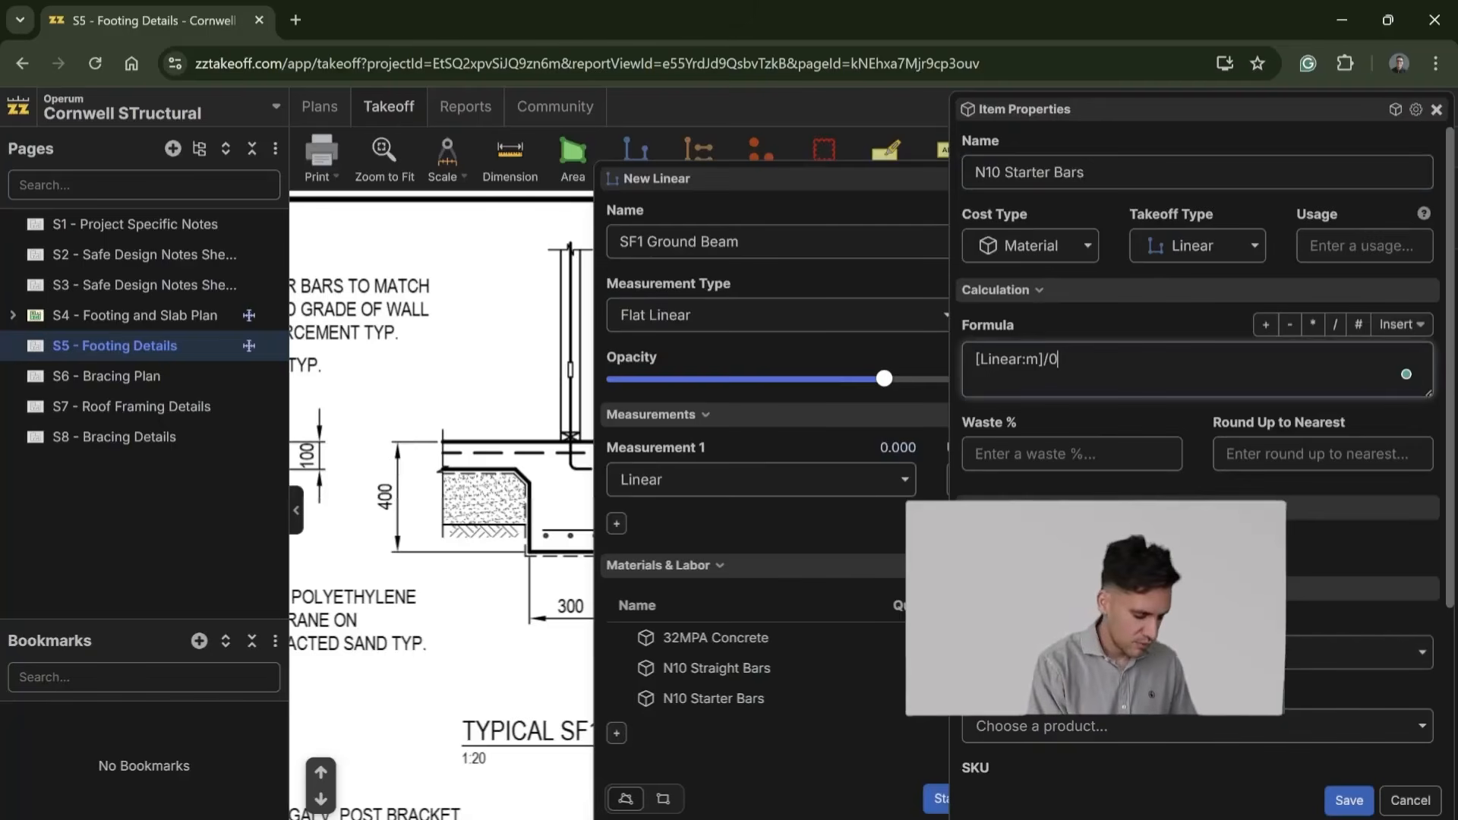
pyautogui.press('Tab')
pyautogui.press('Tab')
pyautogui.write('1')
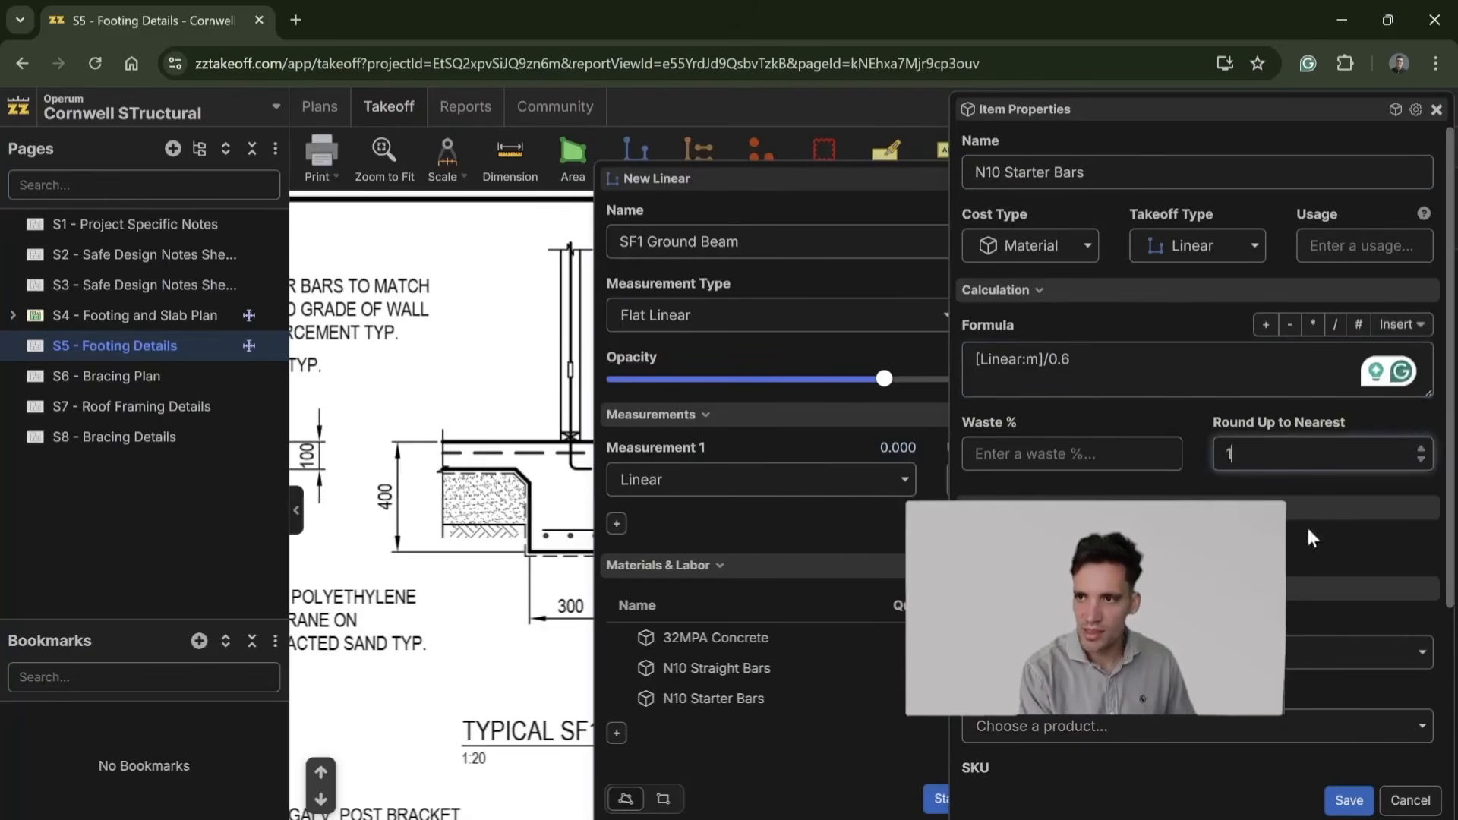
pyautogui.scroll(-3, 1289, 498)
pyautogui.click(1350, 801)
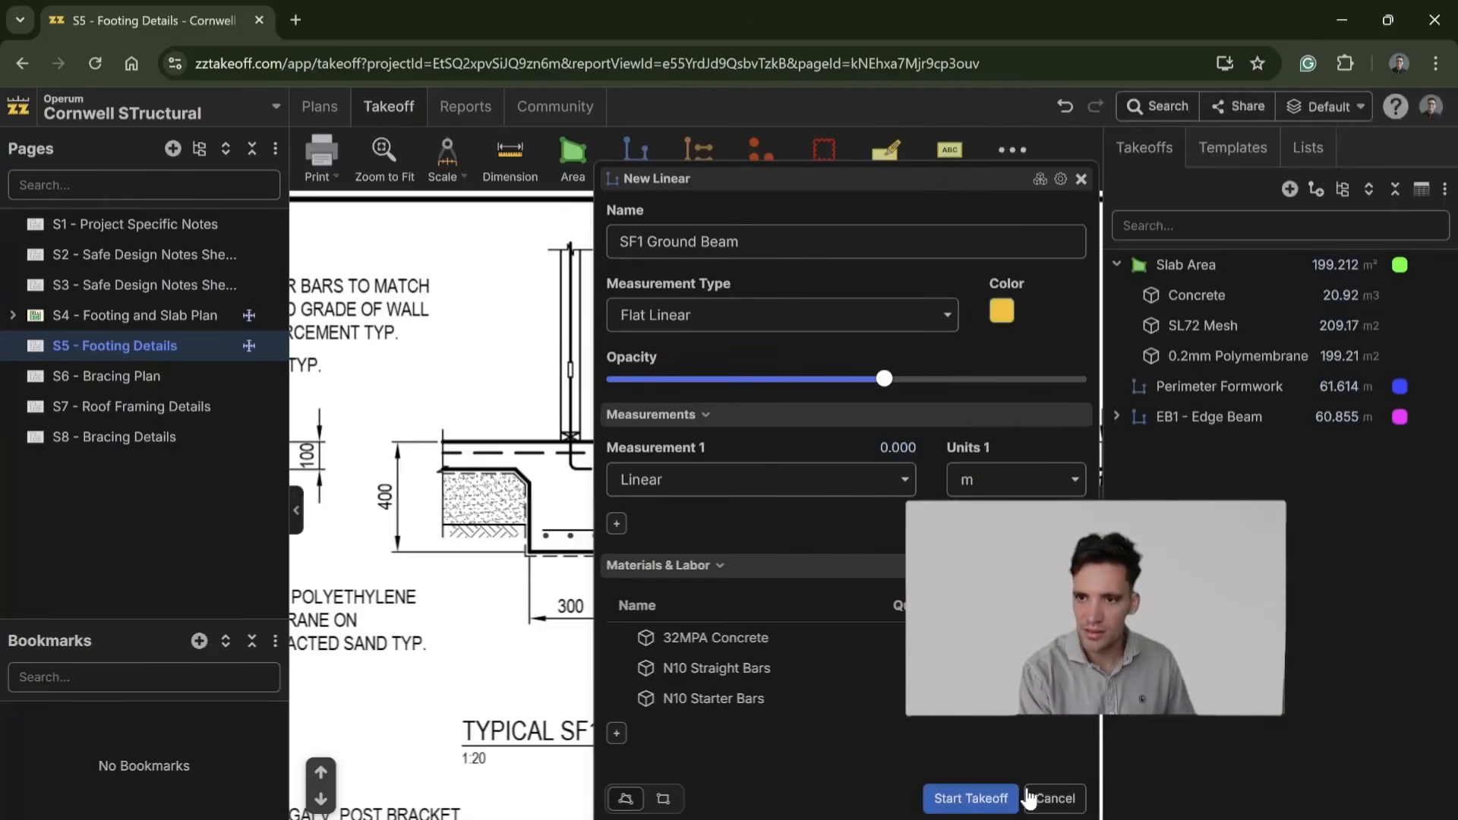
# Step: Start the SF1 Ground Beam takeoff on S4 - Footing and Slab Plan and measure the long horizontal beam, about 17.5 m, across the slab's lower part
pyautogui.click(971, 798)
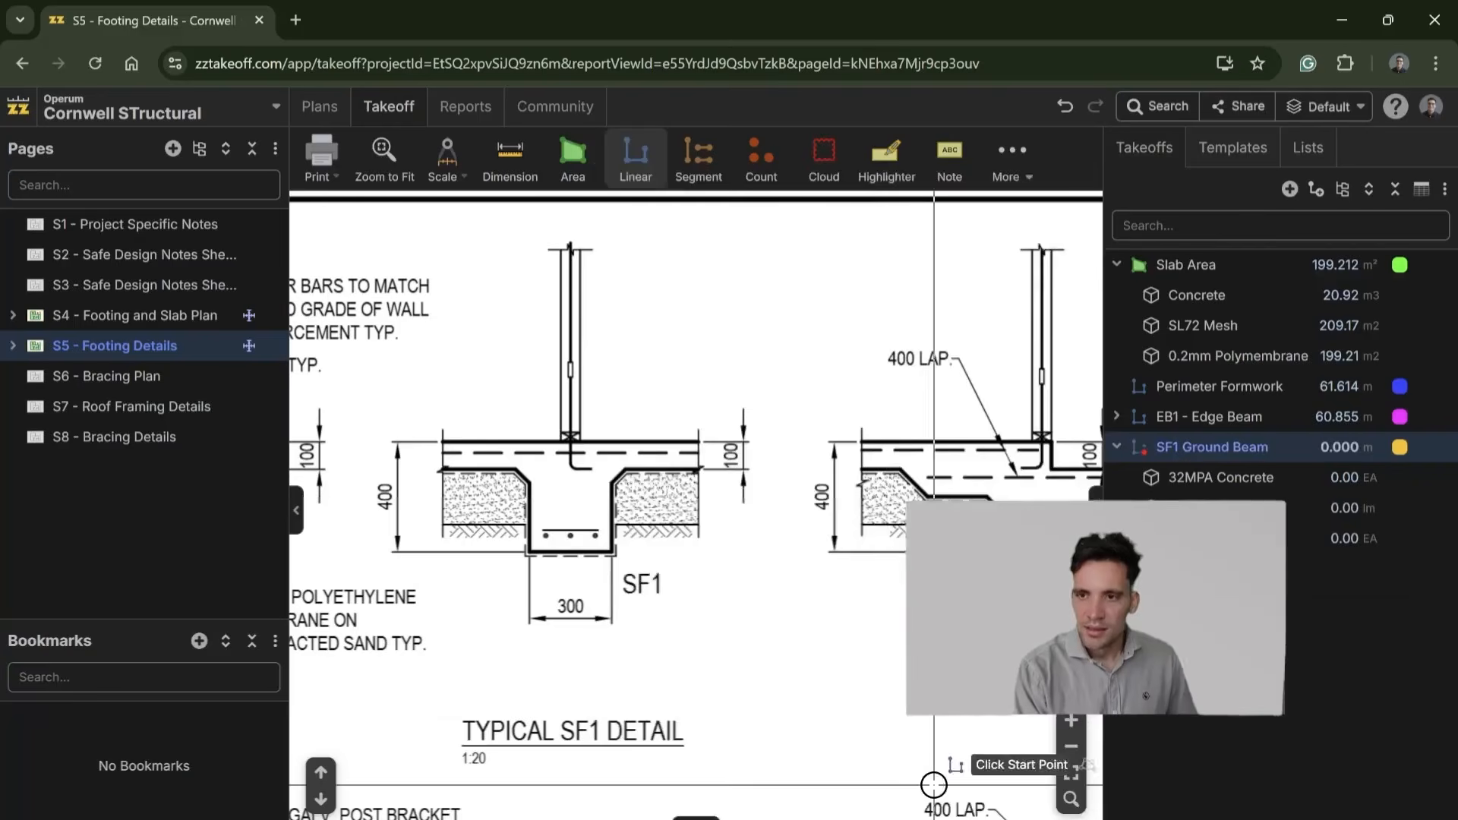
pyautogui.click(168, 318)
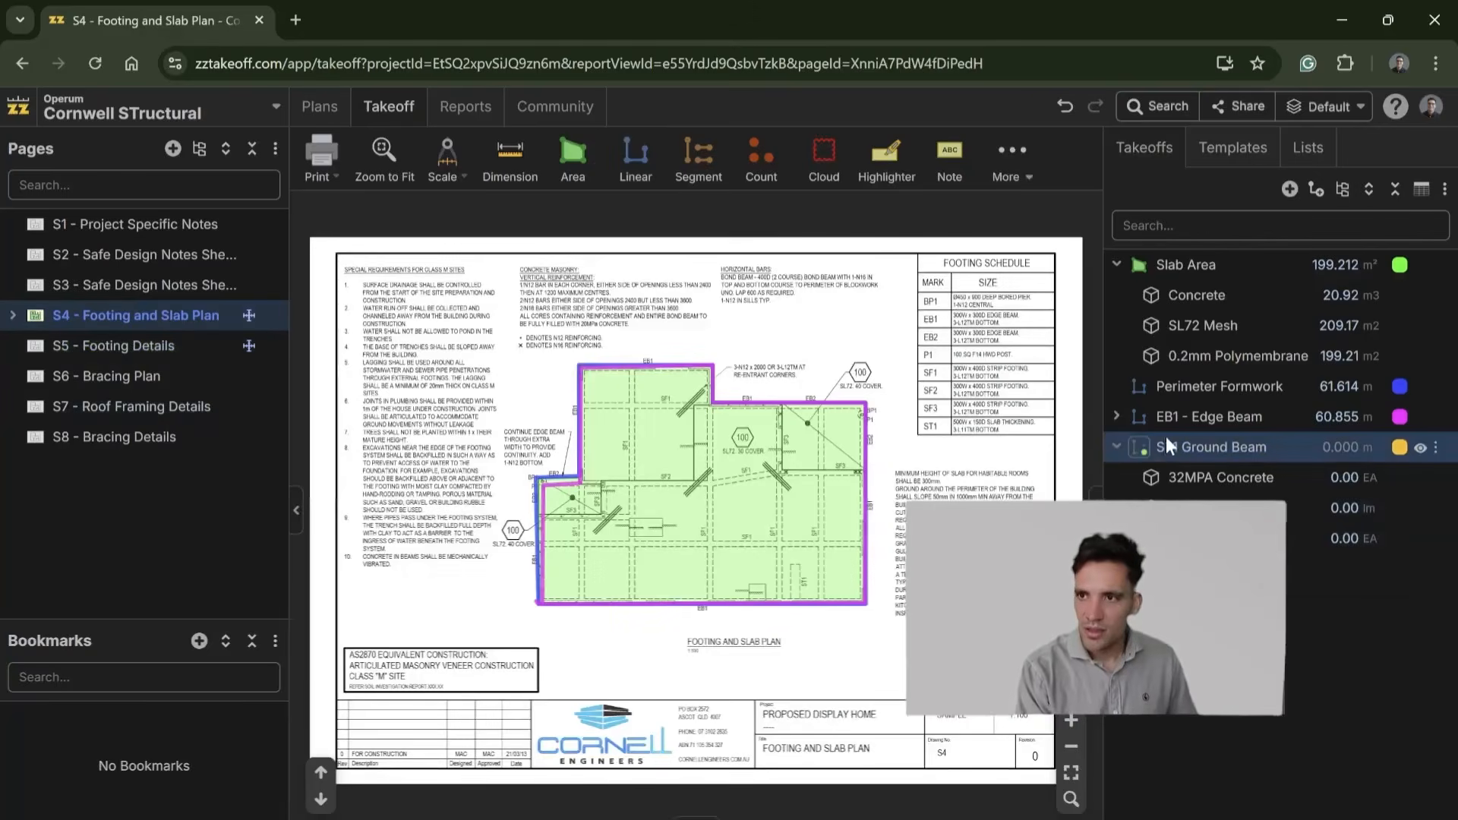
pyautogui.click(1145, 453)
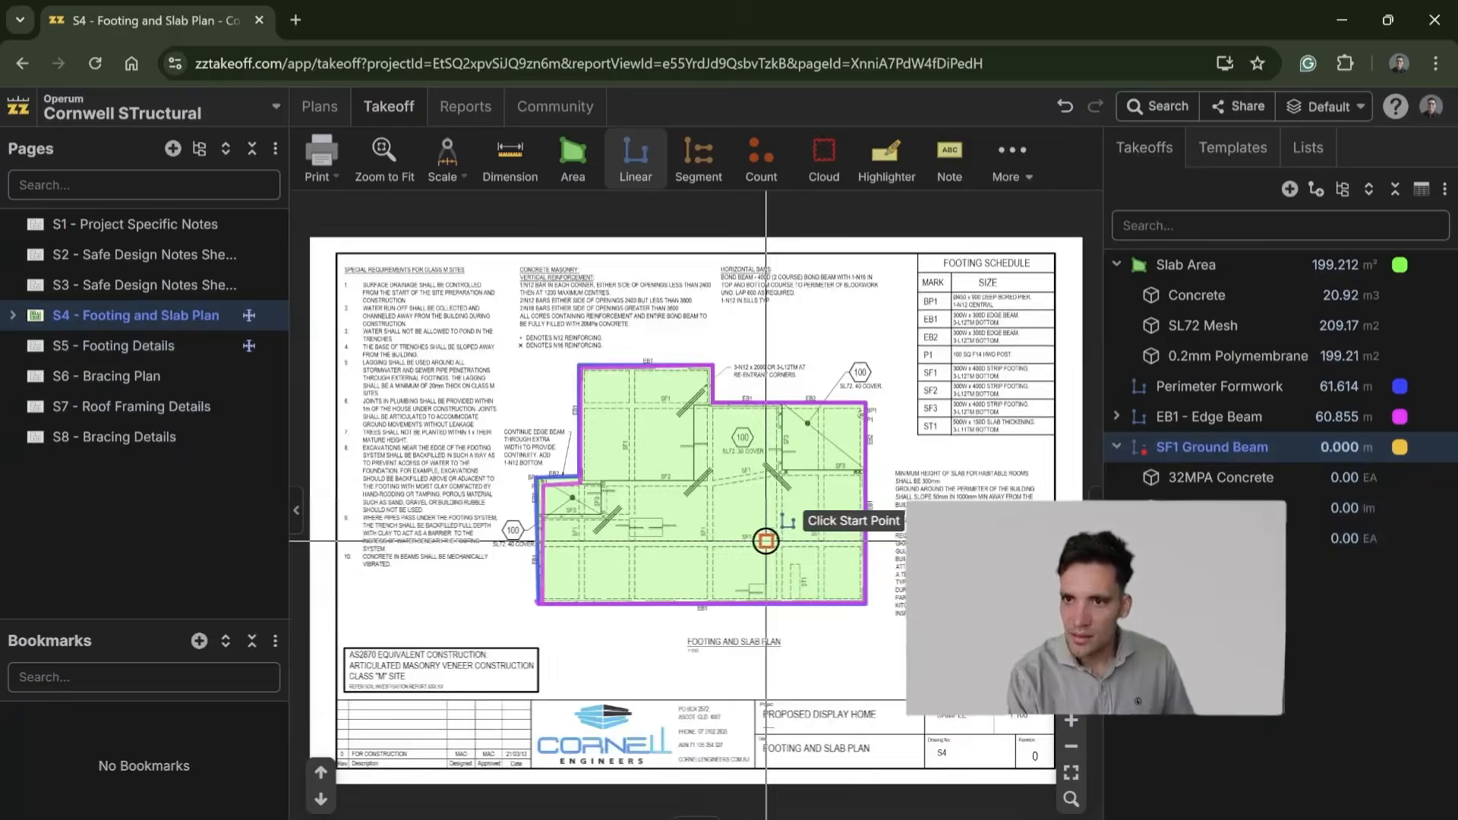
pyautogui.scroll(5, 744, 555)
pyautogui.moveTo(623, 614); pyautogui.dragTo(930, 547)
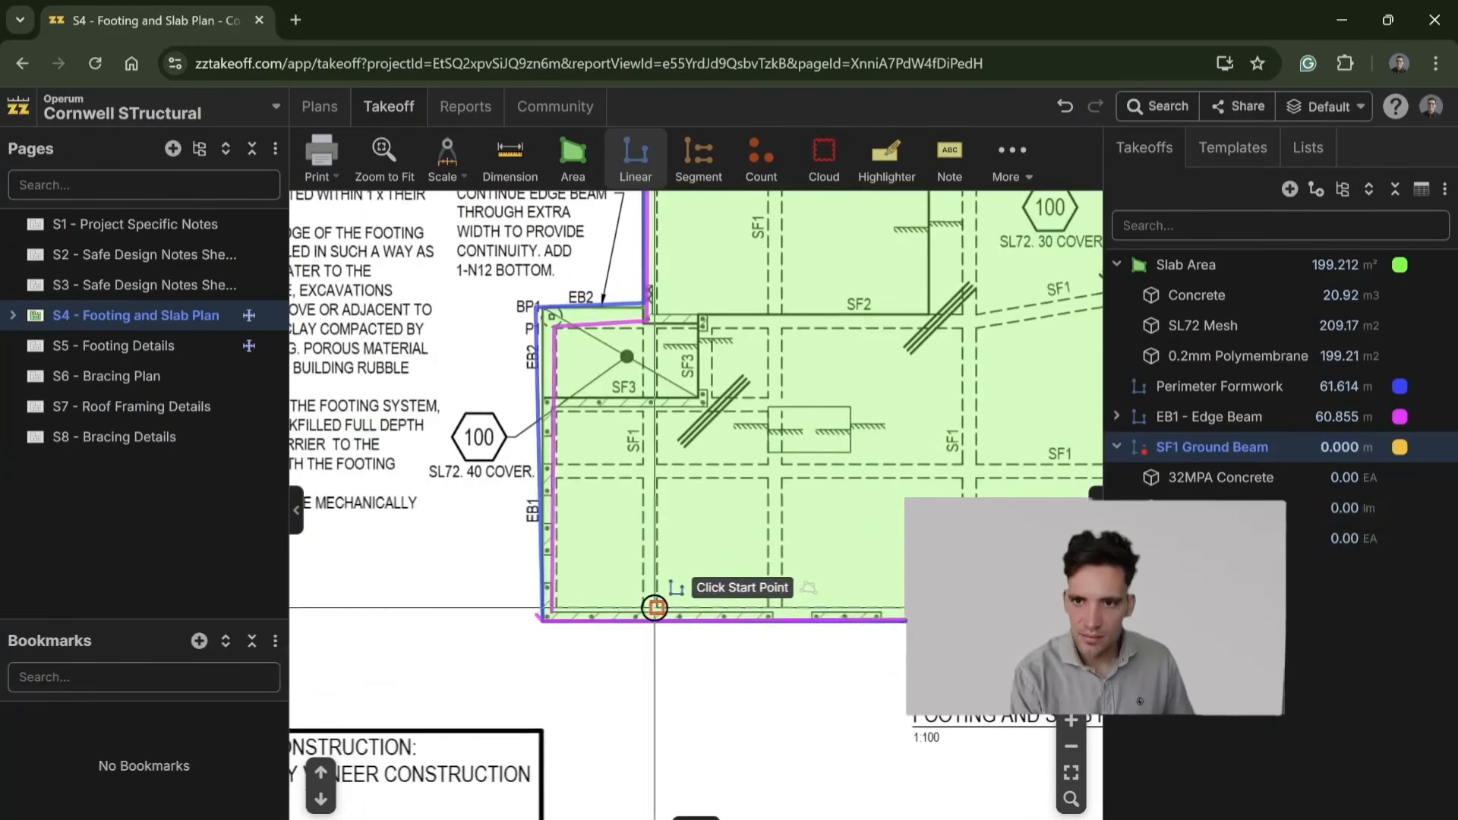
pyautogui.scroll(-5, 425, 592)
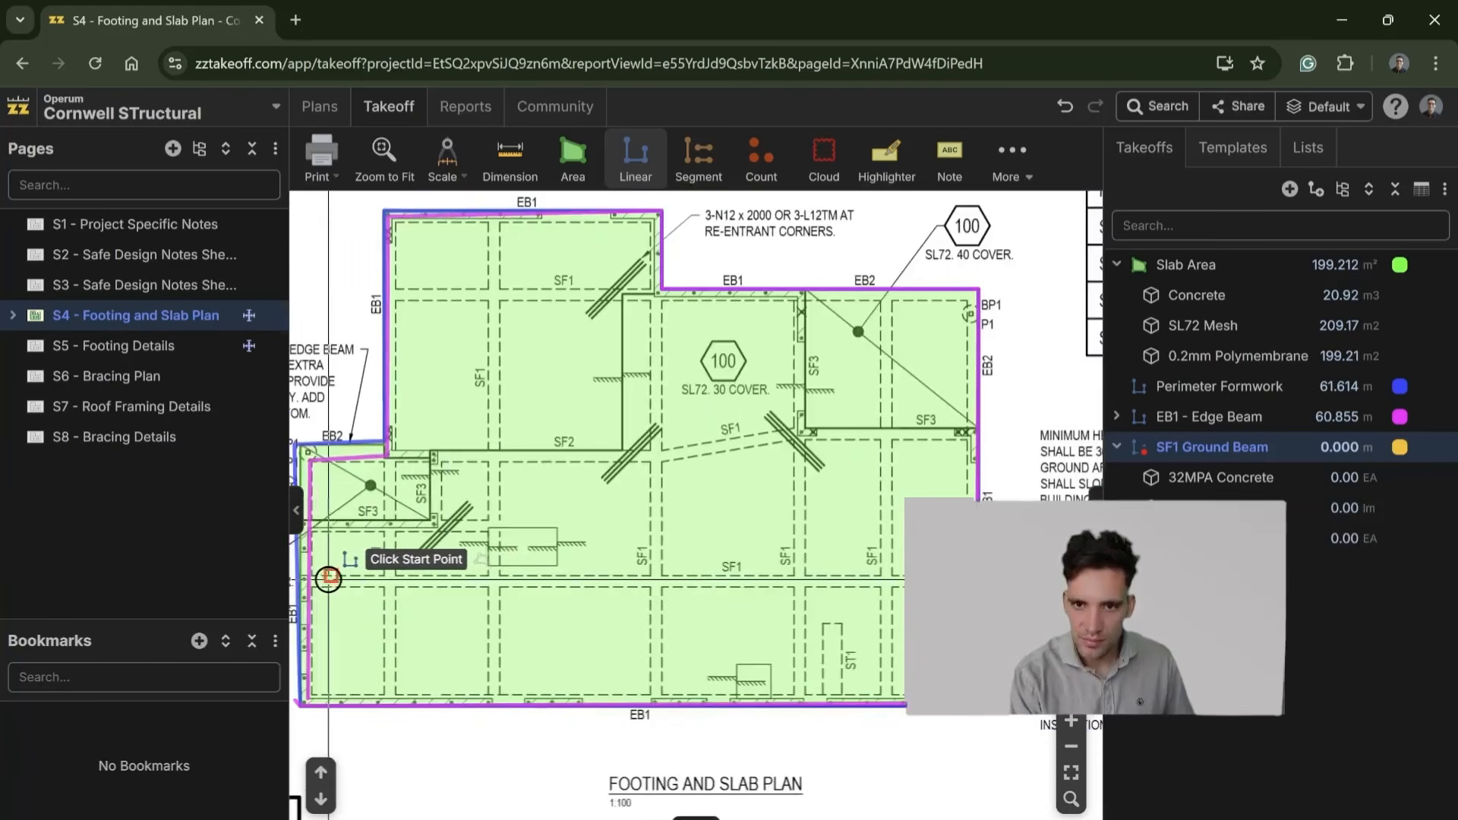
pyautogui.scroll(-5, 495, 560)
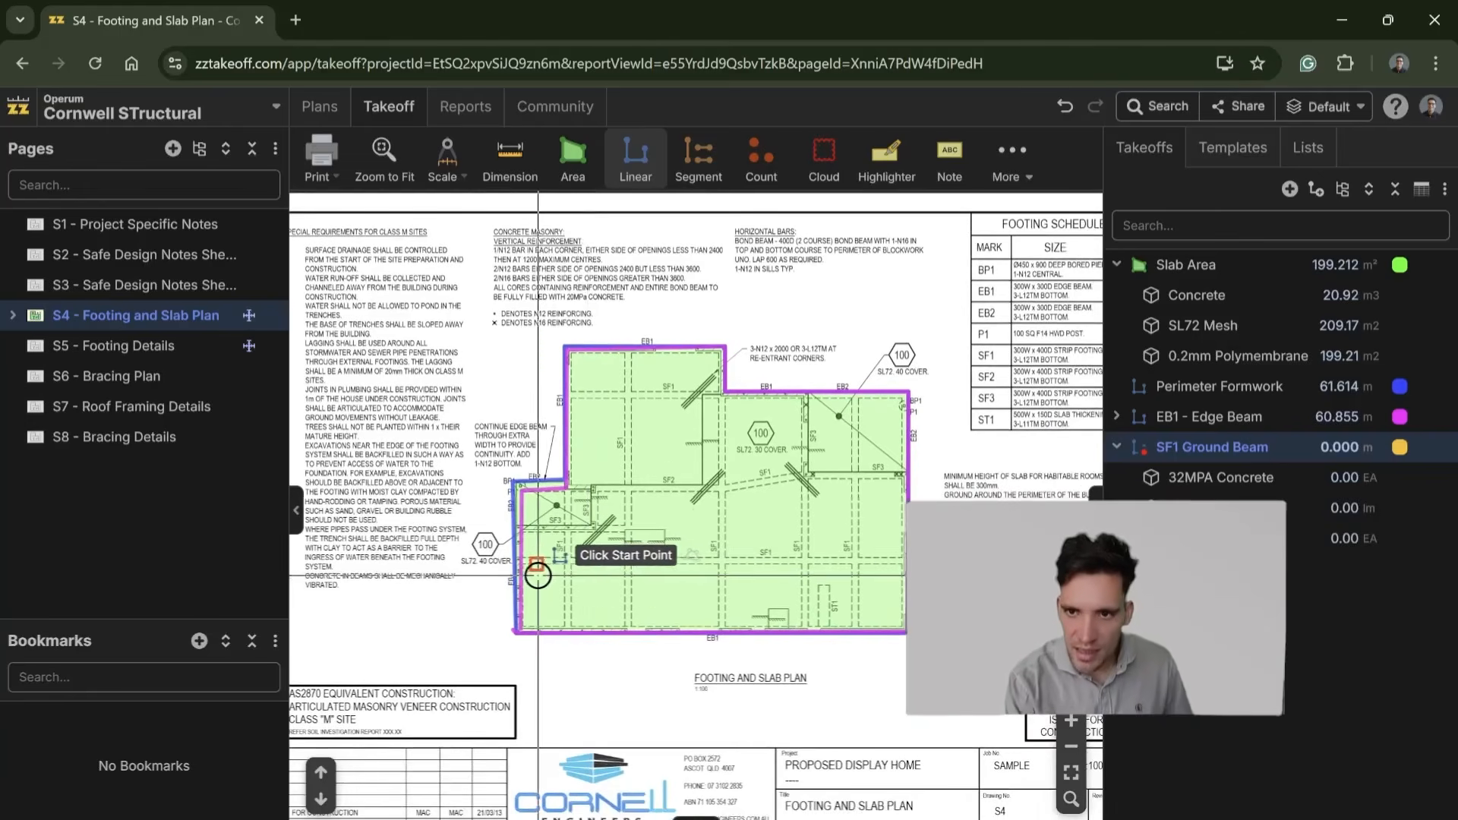
pyautogui.click(520, 560)
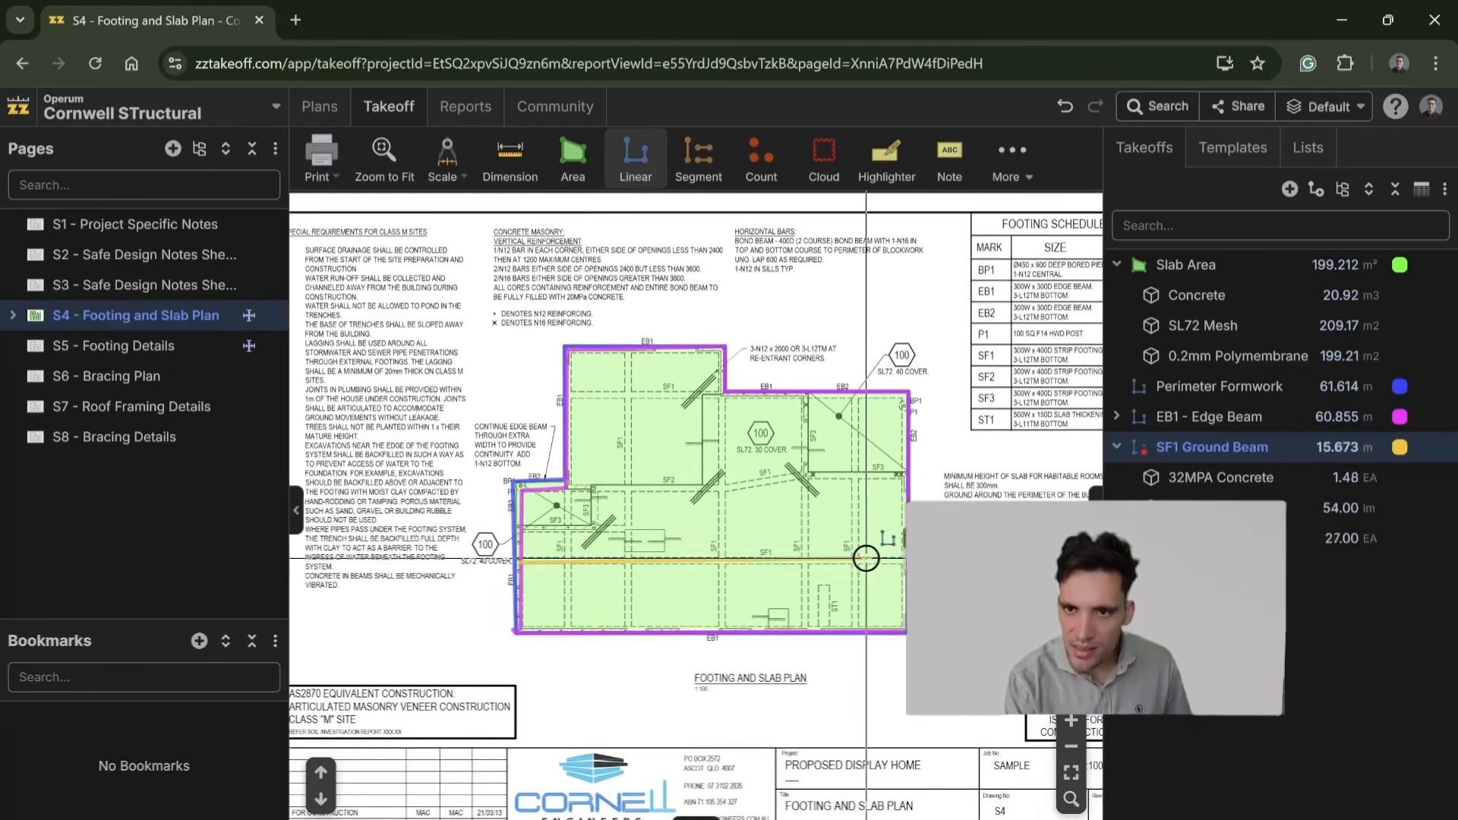
pyautogui.doubleClick(902, 558)
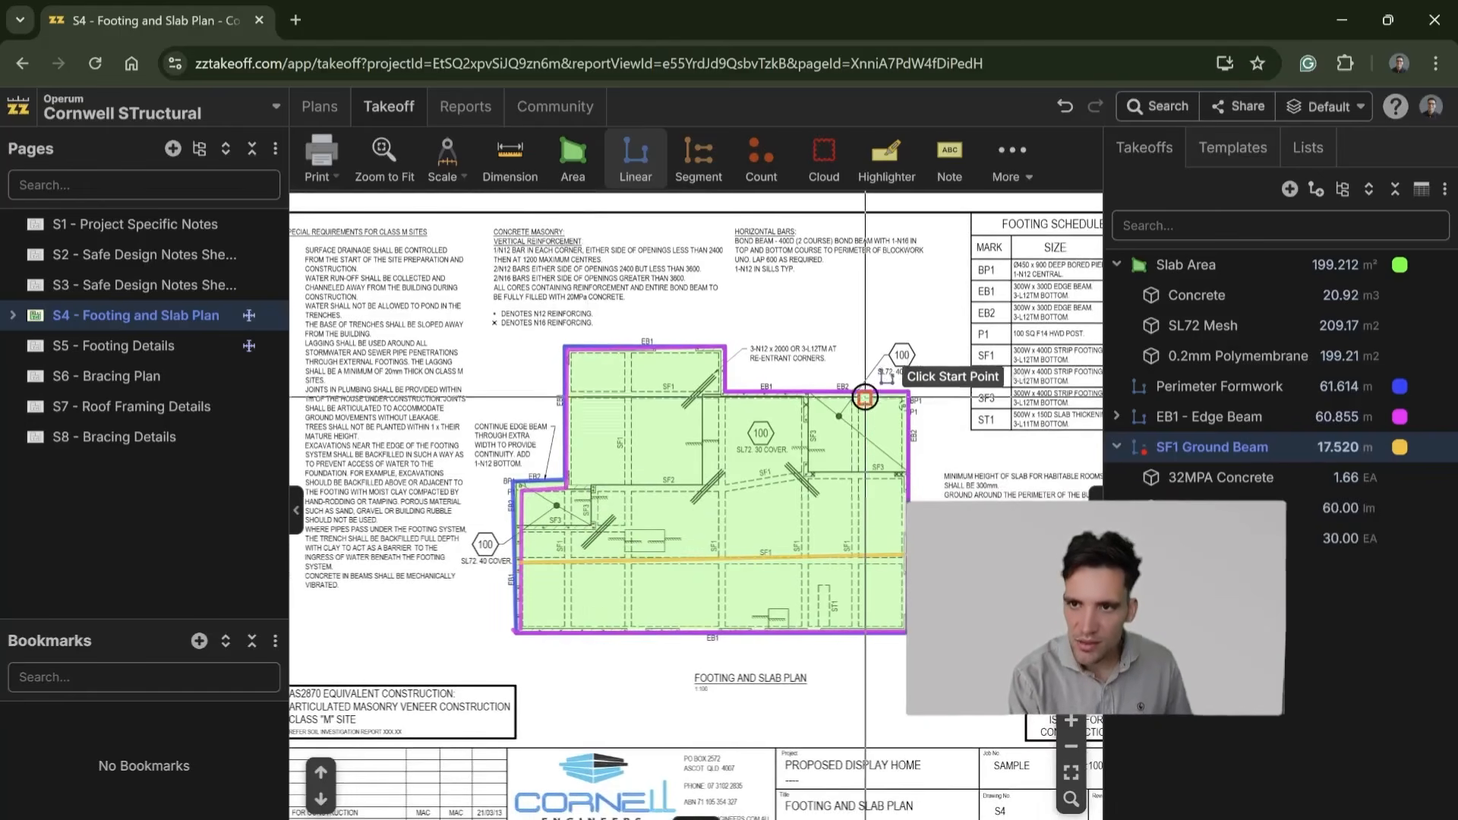
# Step: Measure three vertical SF1 beams, each about 10.5 m long, through the right half of the slab down to its bottom edge
pyautogui.click(860, 392)
pyautogui.doubleClick(860, 619)
pyautogui.click(812, 393)
pyautogui.doubleClick(808, 629)
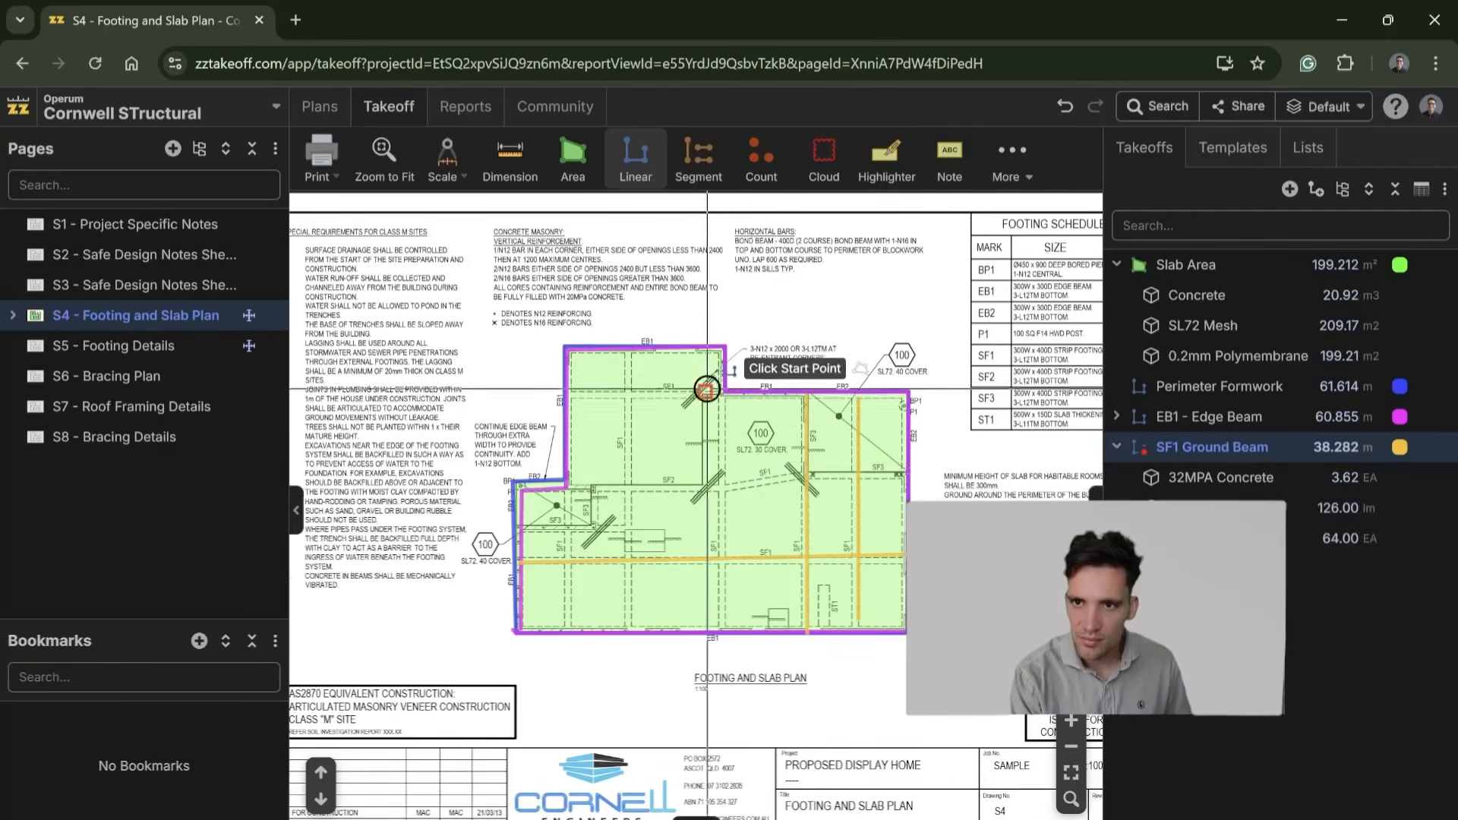
pyautogui.click(726, 391)
pyautogui.doubleClick(726, 629)
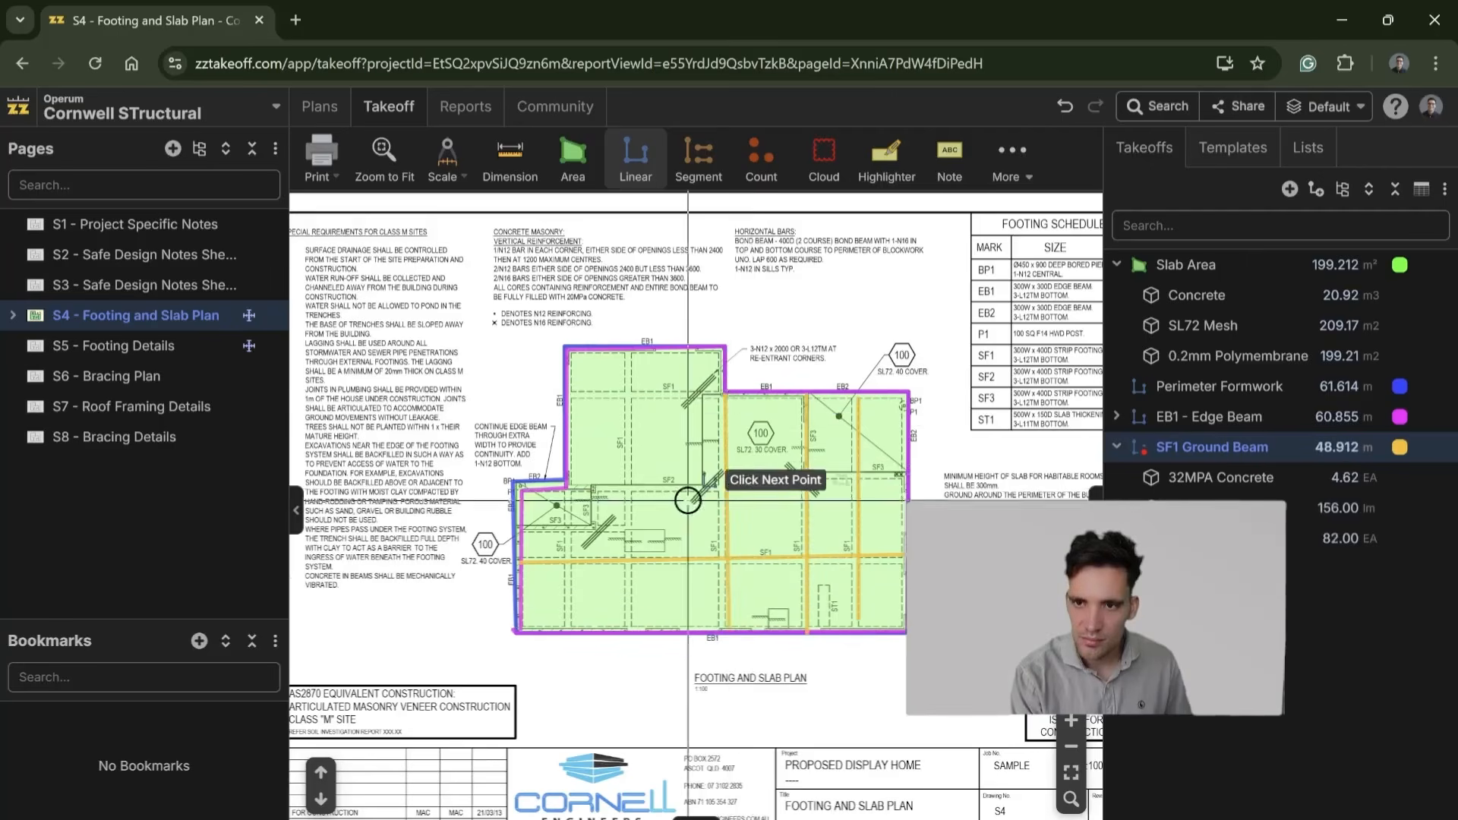
# Step: Measure the full-height vertical SF1 beam in the slab's left half and the horizontal beam across its upper-left wing
pyautogui.click(627, 351)
pyautogui.click(629, 629)
pyautogui.press('Escape')
pyautogui.click(569, 392)
pyautogui.click(730, 392)
pyautogui.click(725, 389)
pyautogui.press('Escape')
# Step: Measure the horizontal beam run across the middle of the slab, from the left re-entrant corner along SF2 to the right edge
pyautogui.click(566, 486)
pyautogui.click(816, 477)
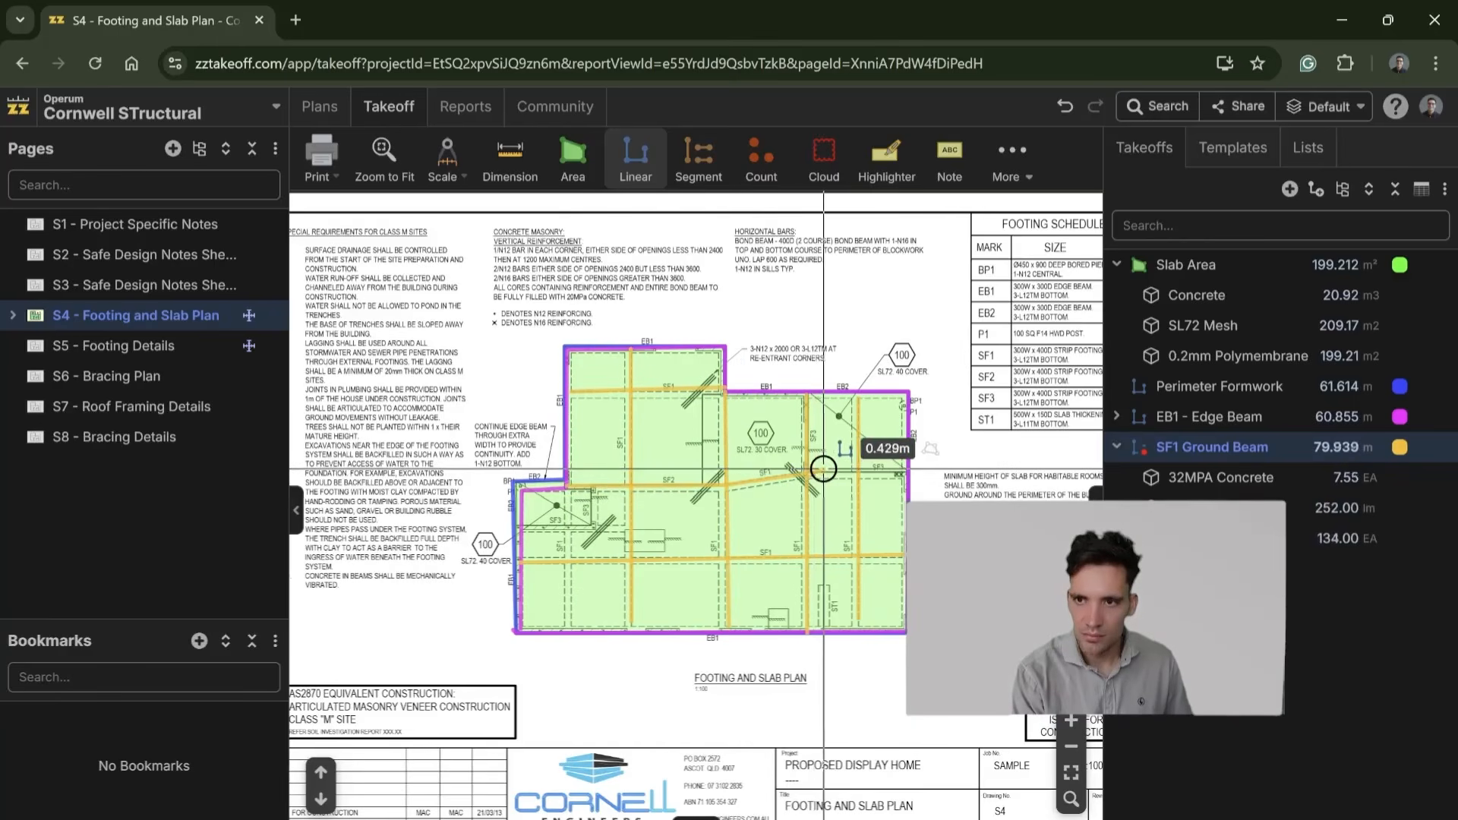
pyautogui.click(901, 471)
pyautogui.press('Escape')
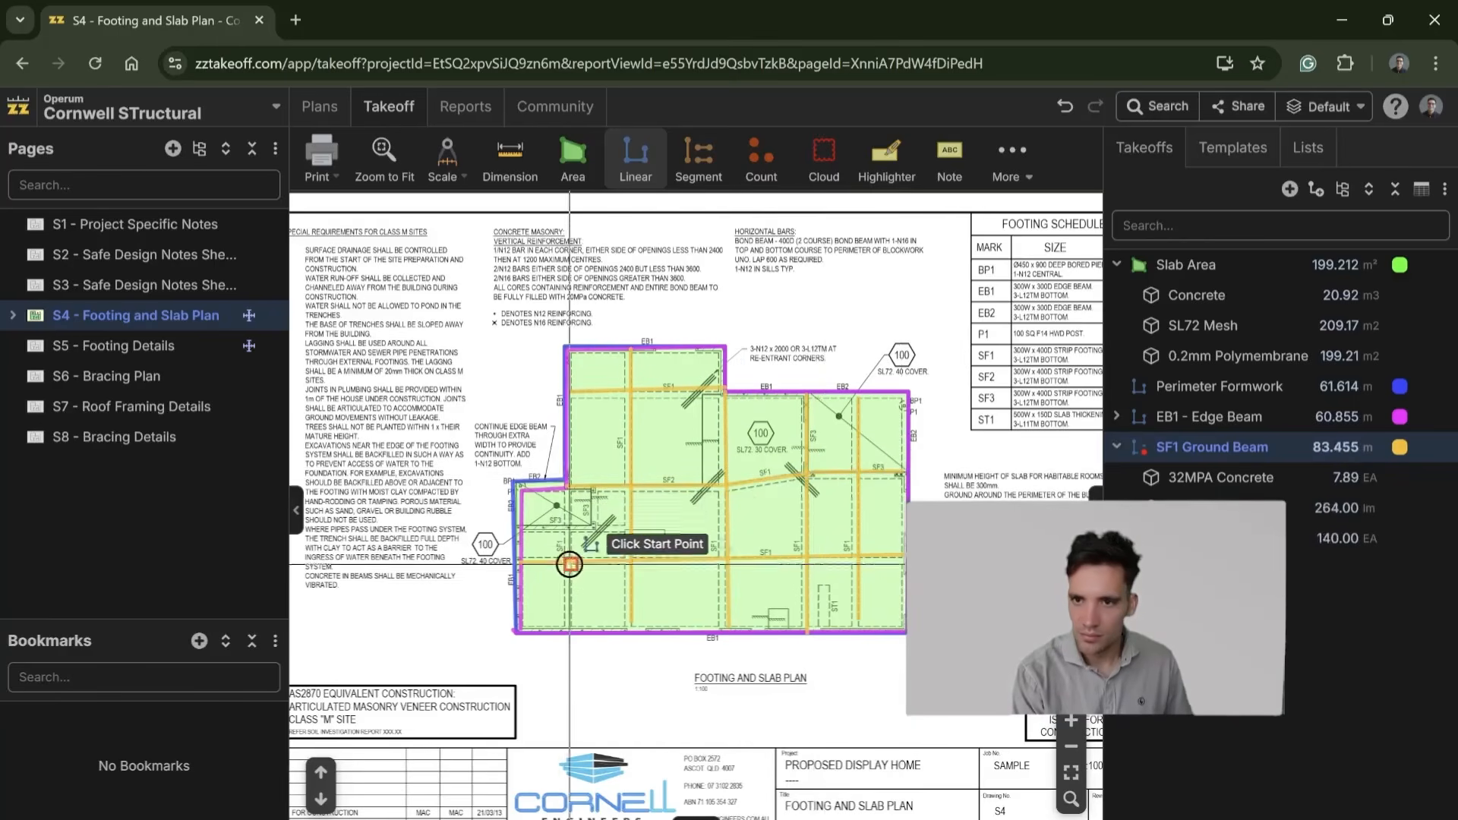
# Step: Measure the leftmost vertical SF1 beam and the short runs around the small left SF3 bay, and collapse the SF1 Ground Beam items
pyautogui.click(568, 628)
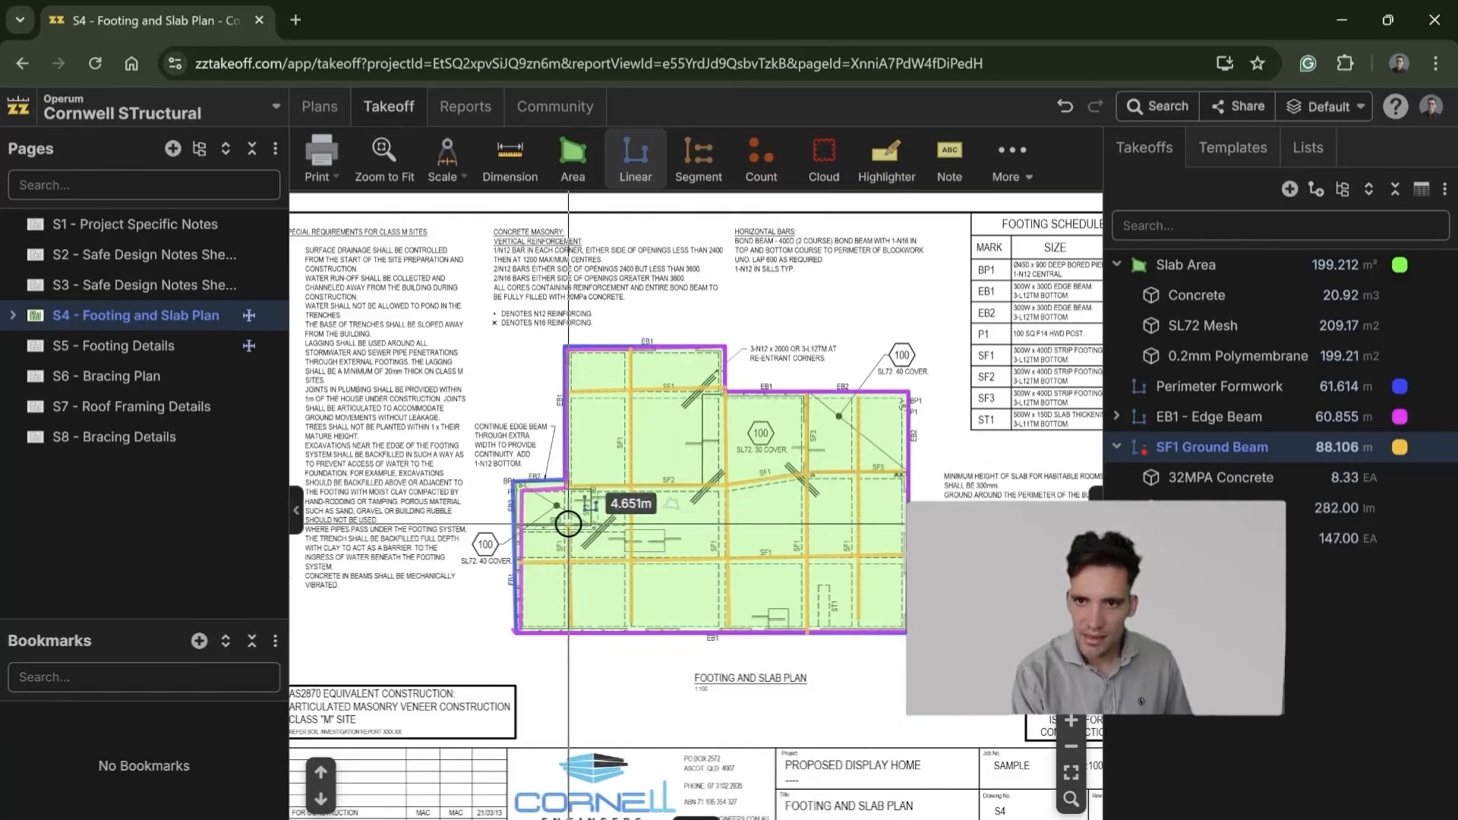
pyautogui.click(570, 484)
pyautogui.press('Escape')
pyautogui.click(600, 487)
pyautogui.click(597, 522)
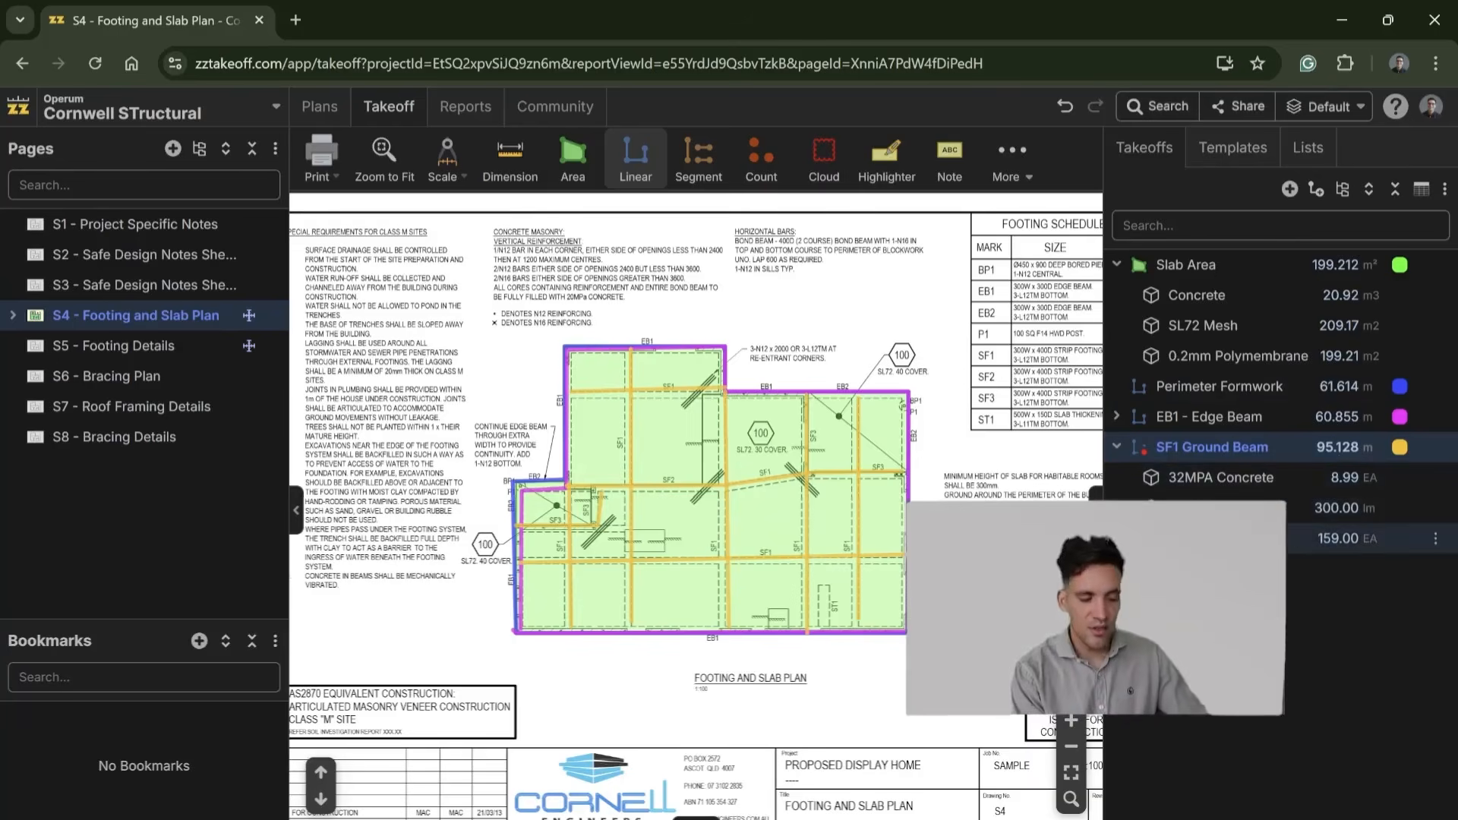
pyautogui.click(1117, 448)
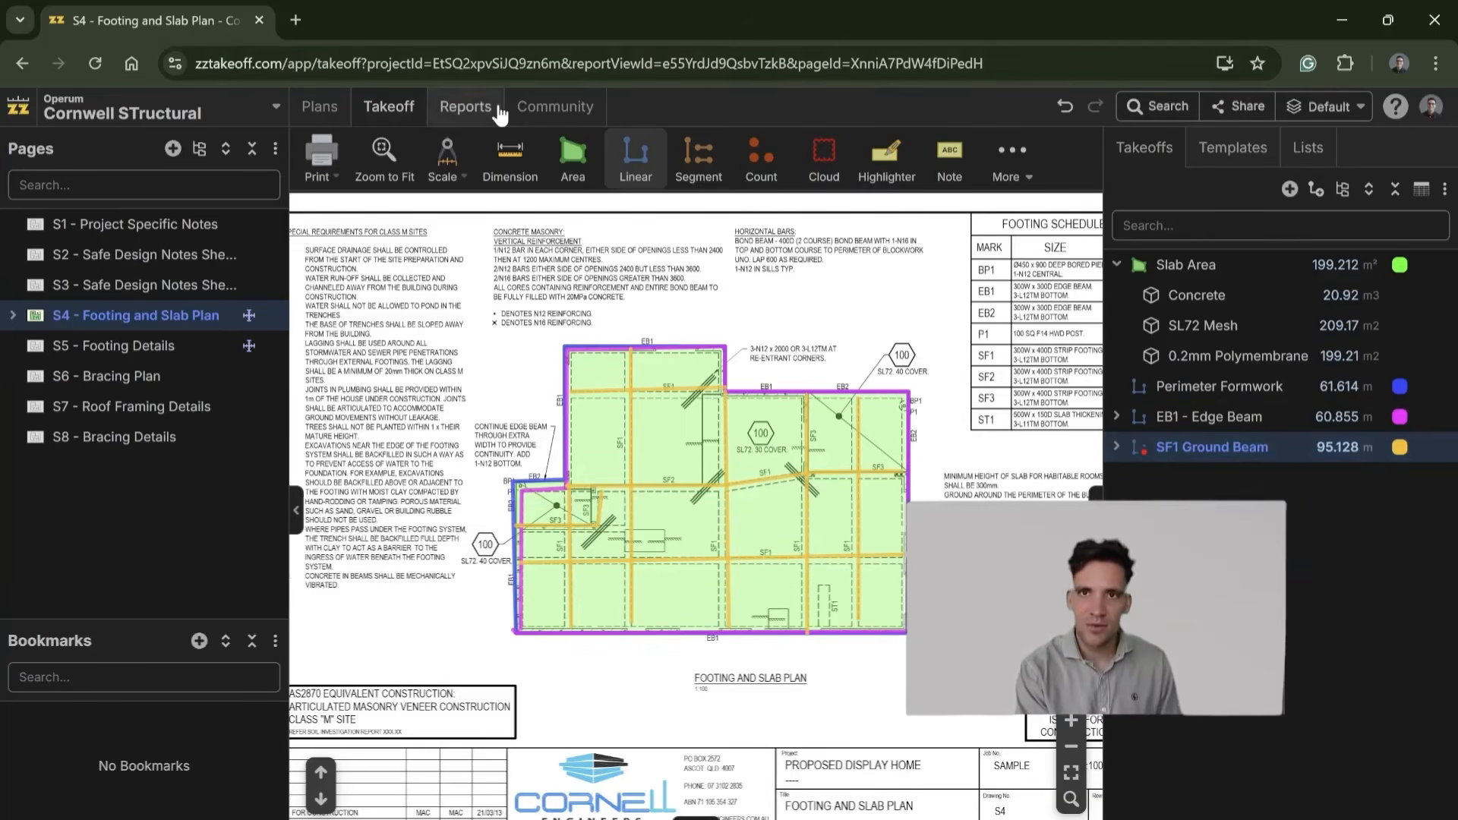
# Step: Review the project's takeoff quantities in the cost report and look through the default reports, opening one of them
pyautogui.click(464, 107)
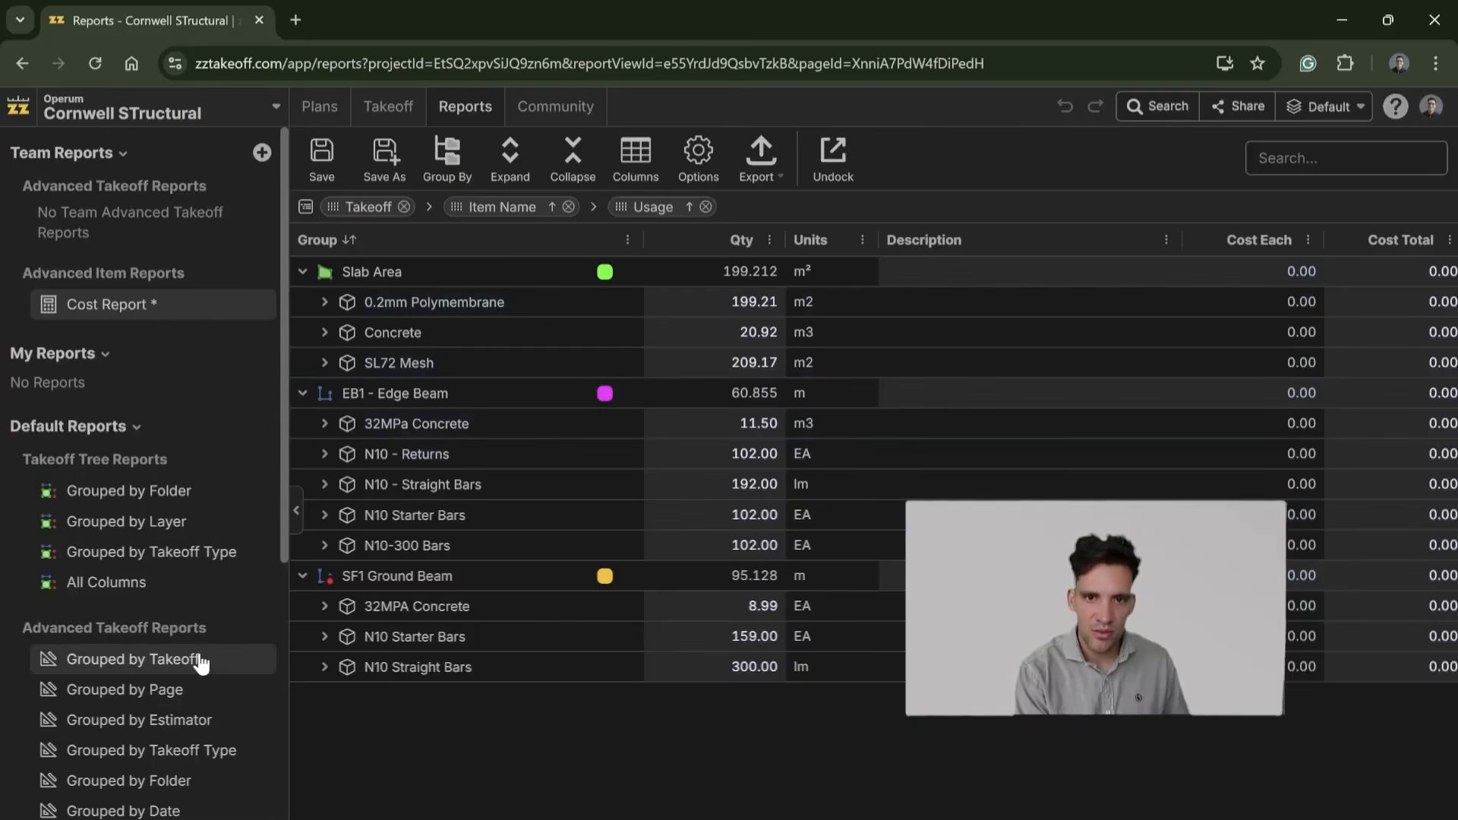
pyautogui.scroll(-3, 195, 658)
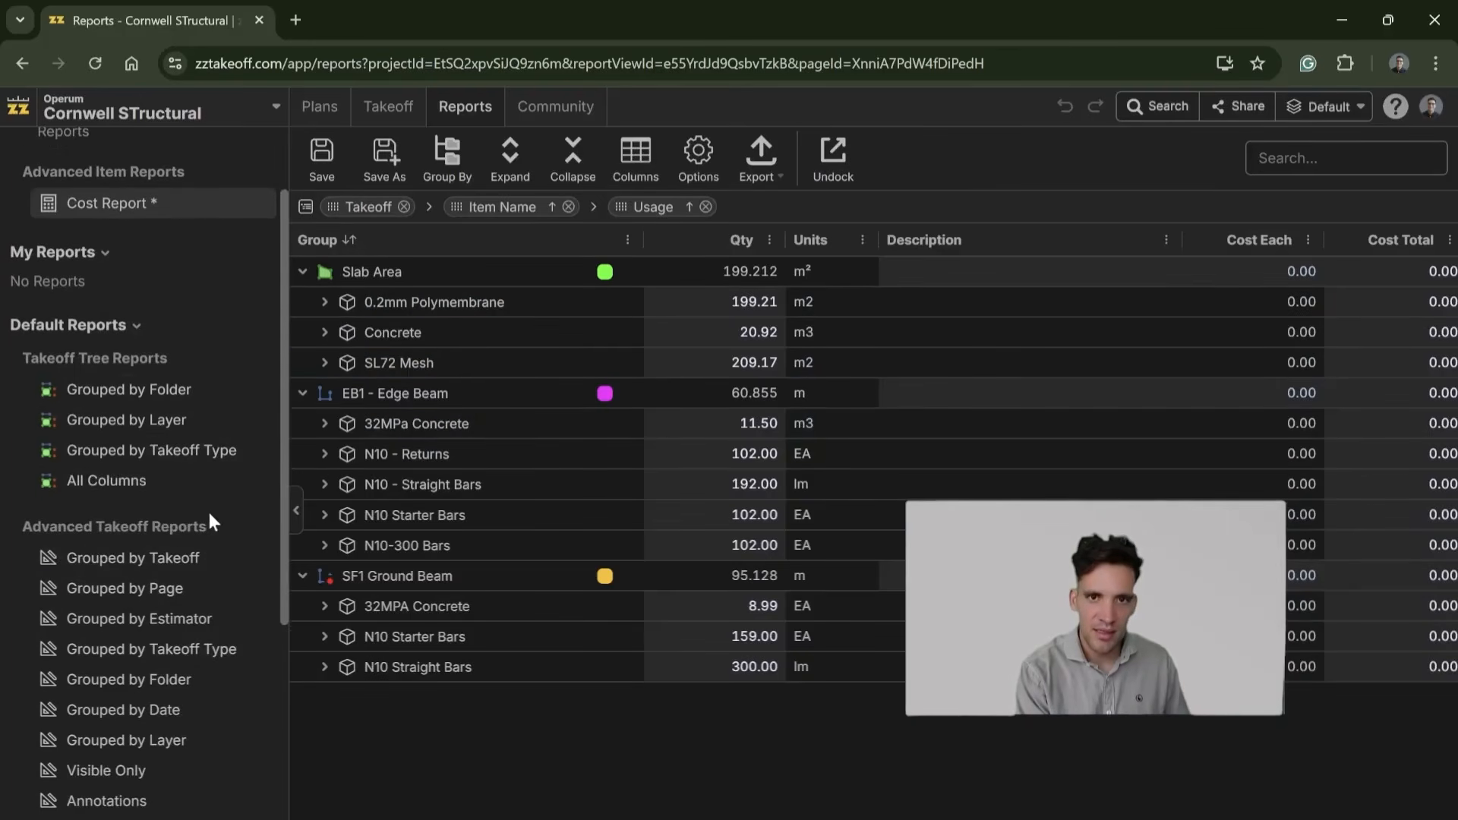
pyautogui.scroll(-6, 195, 537)
pyautogui.click(181, 740)
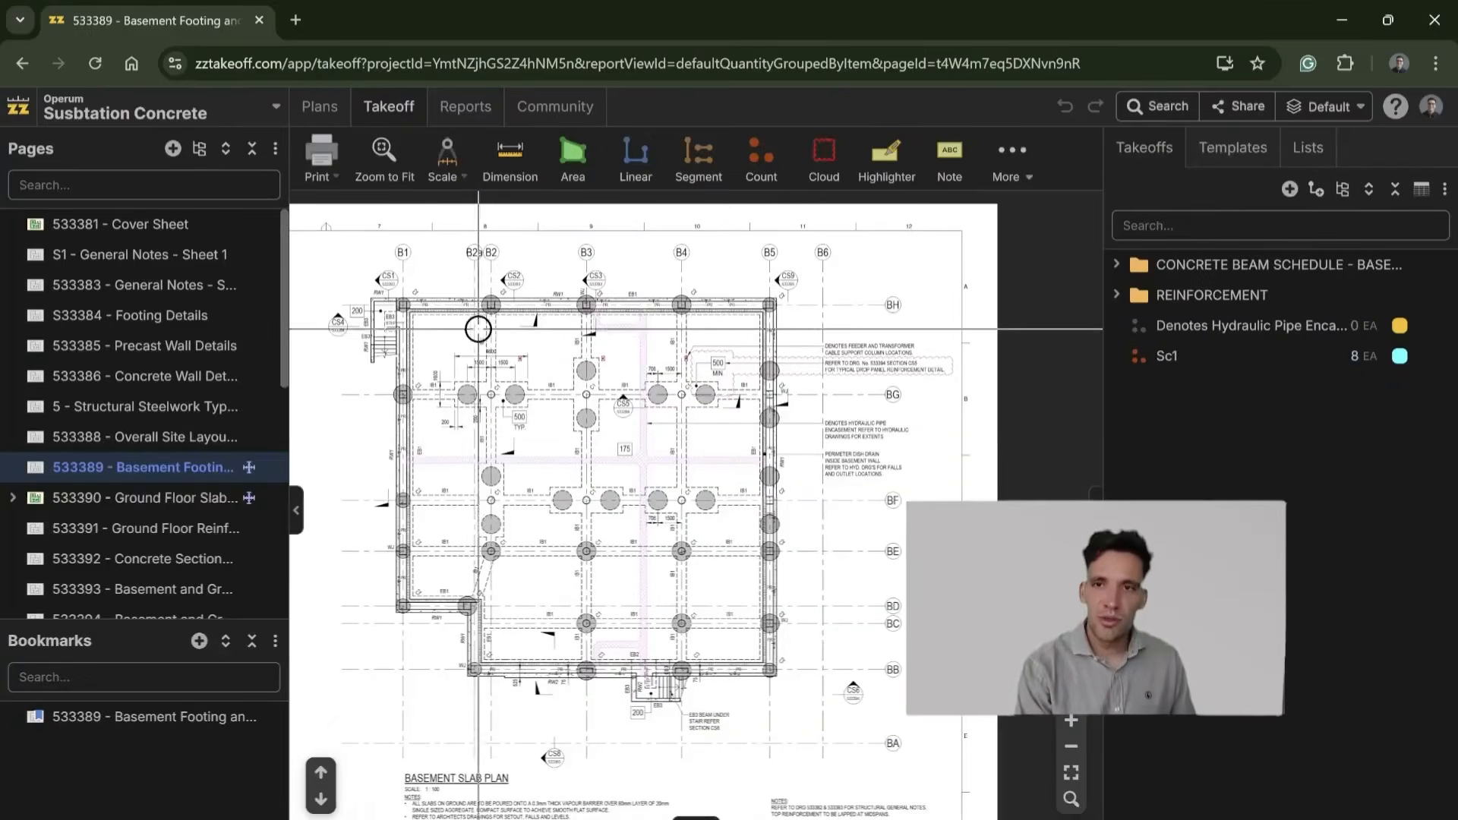
# Step: Start a new count takeoff on the Basement Footing plan, adding a second measurement that makes it a Count with Diameter & Depth
pyautogui.scroll(2, 482, 329)
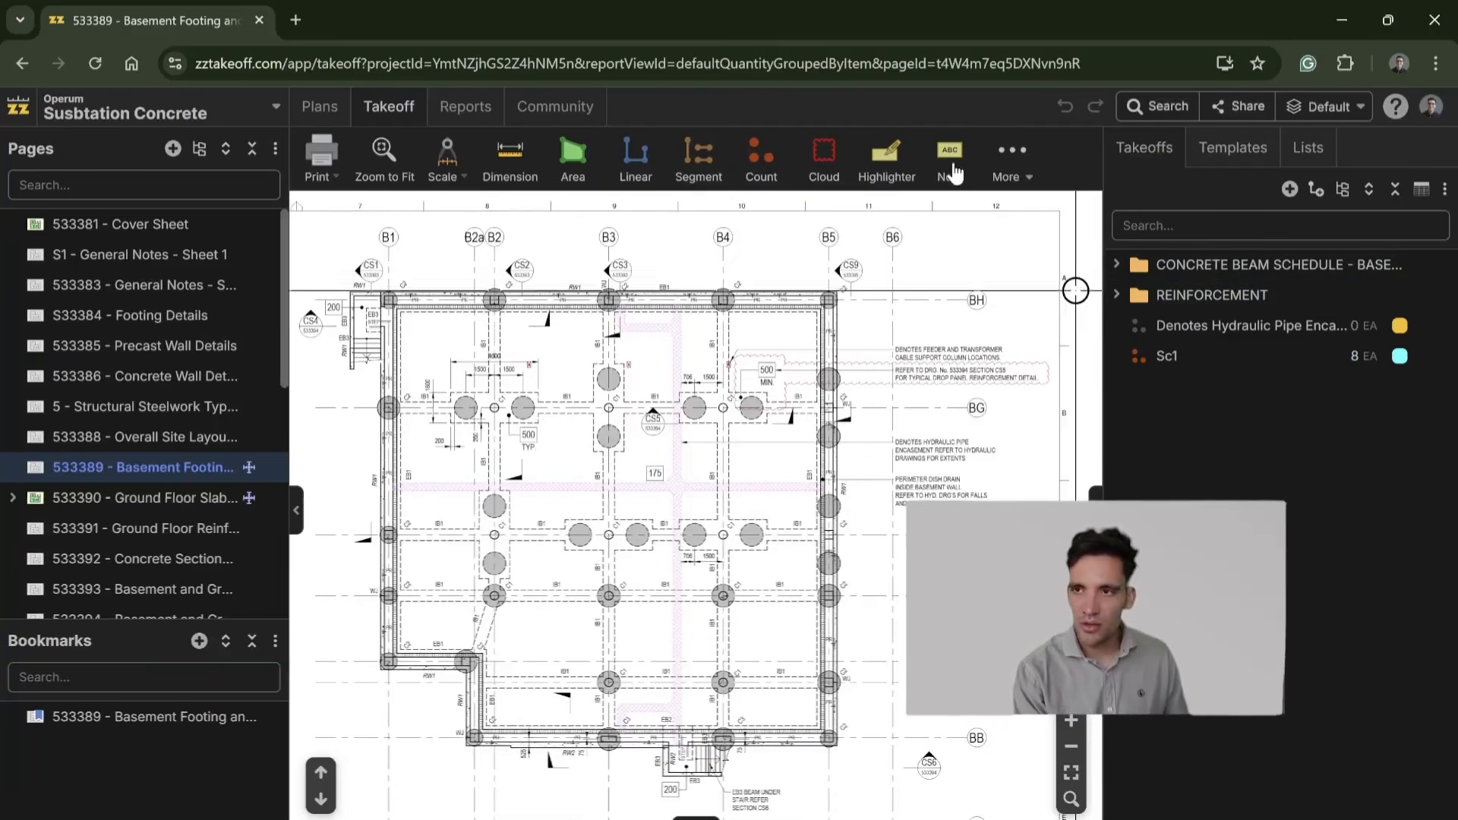
pyautogui.moveTo(756, 154)
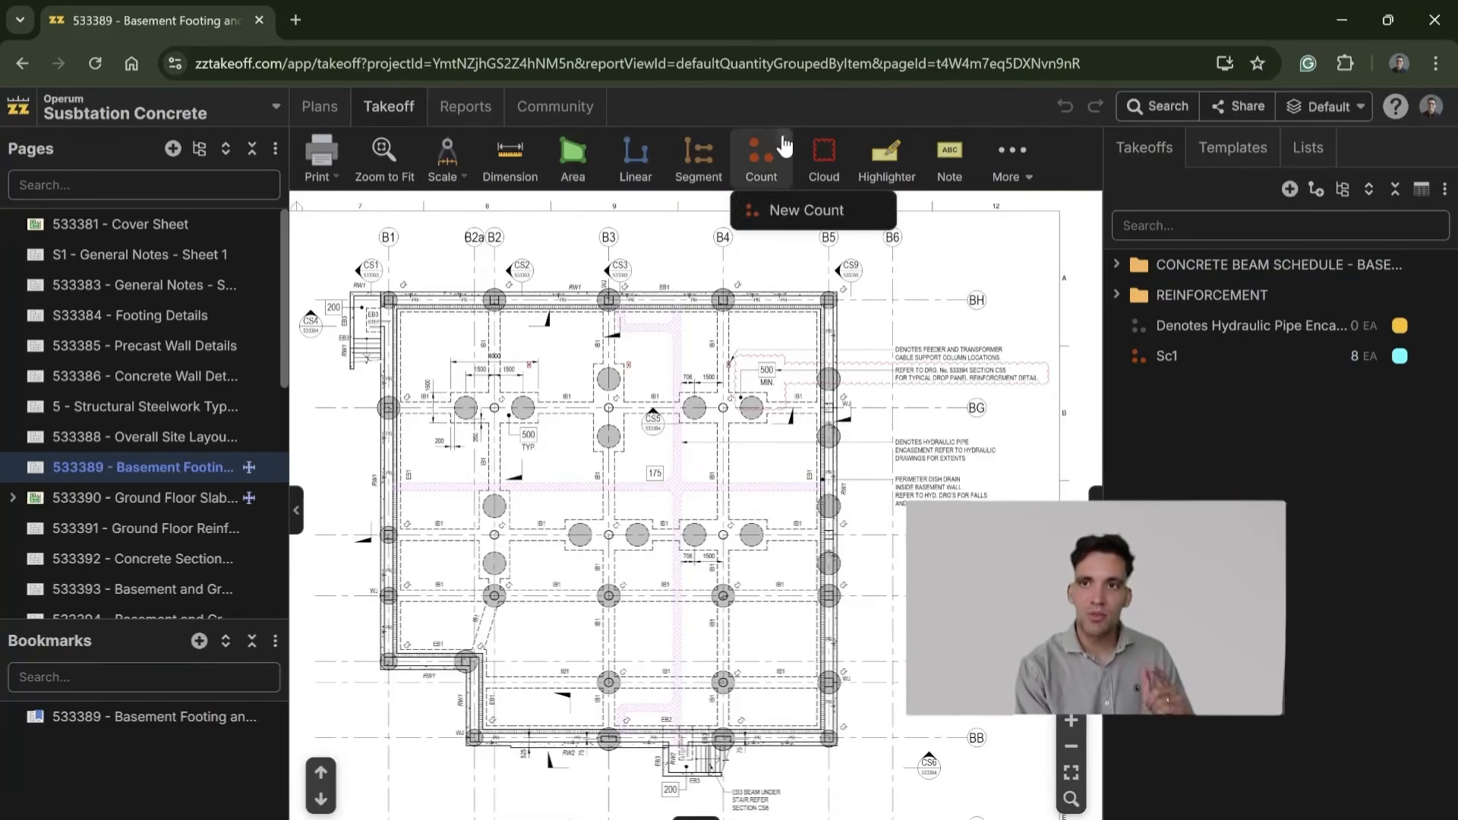
pyautogui.click(797, 207)
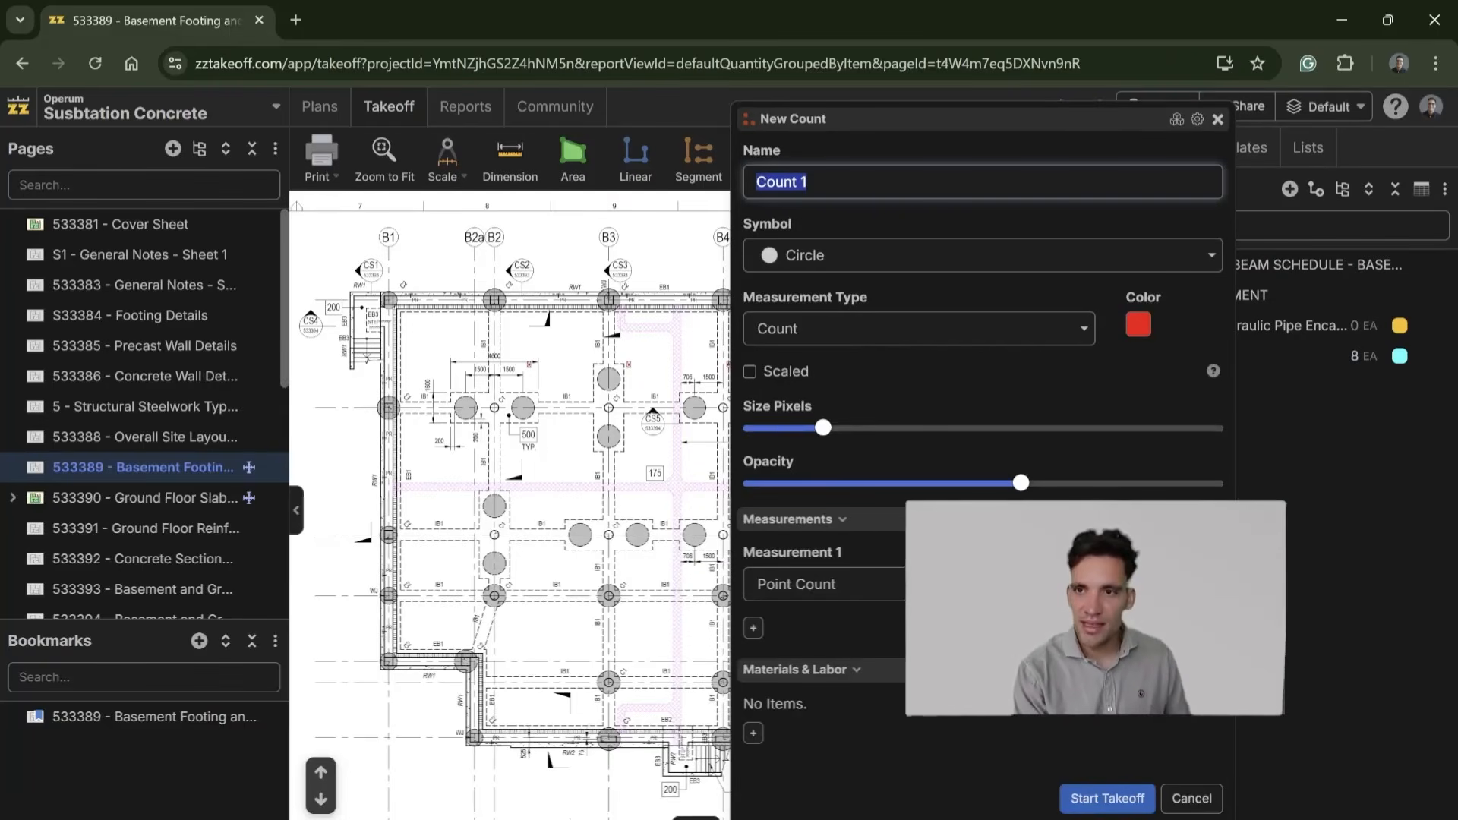
pyautogui.click(753, 628)
pyautogui.click(760, 648)
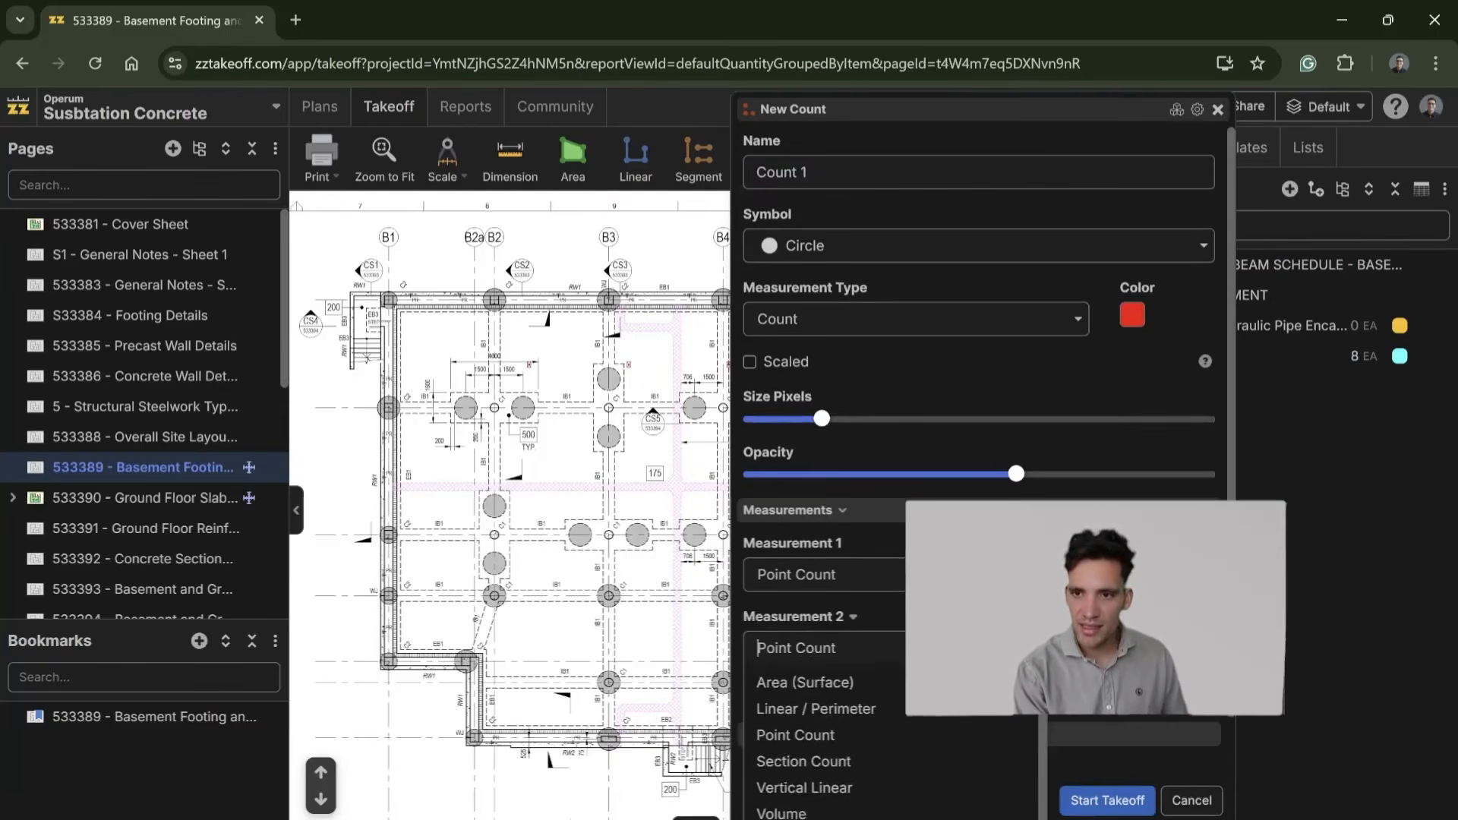
pyautogui.scroll(-1, 838, 791)
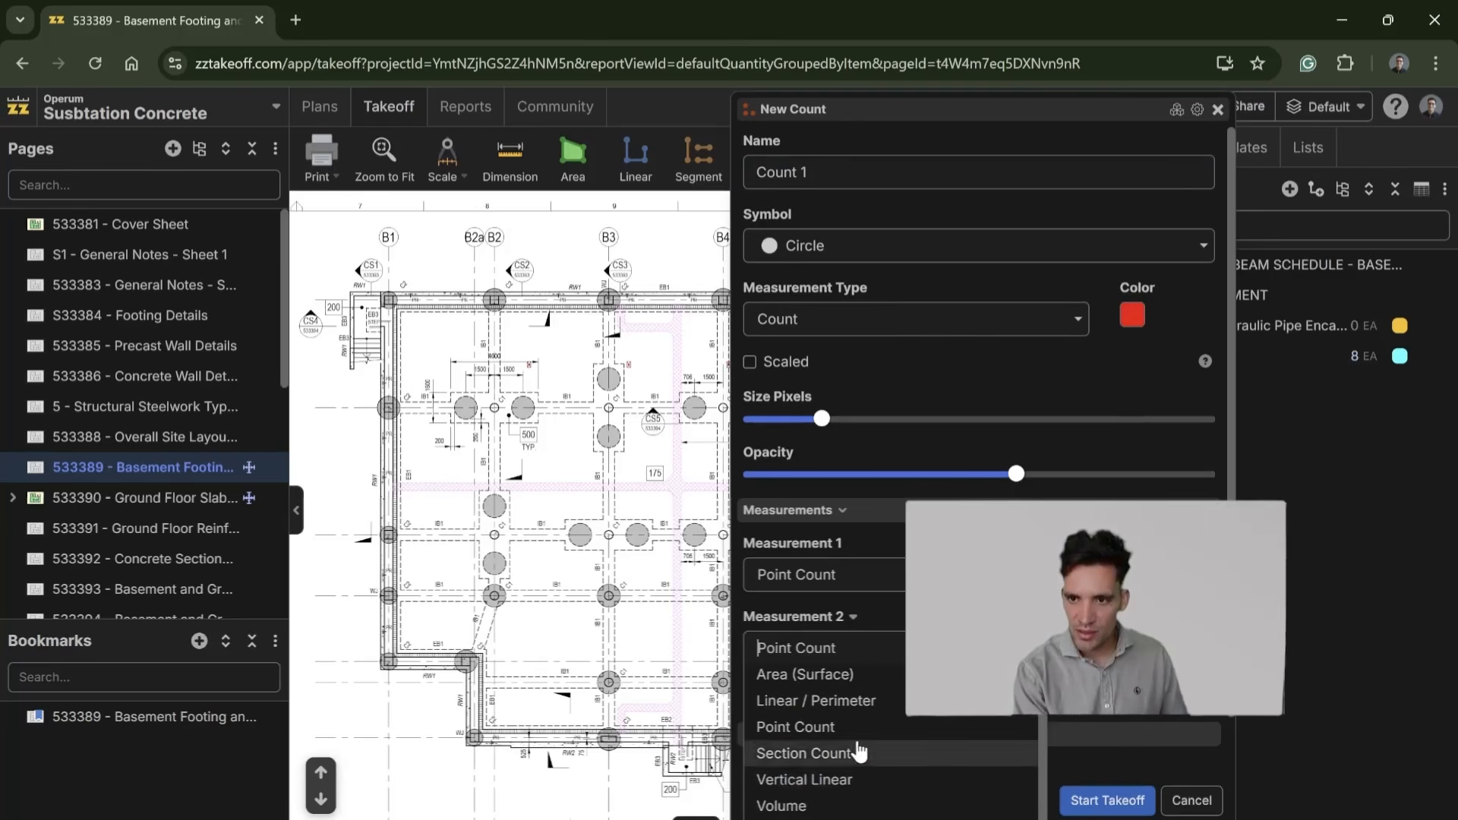
pyautogui.scroll(1, 859, 754)
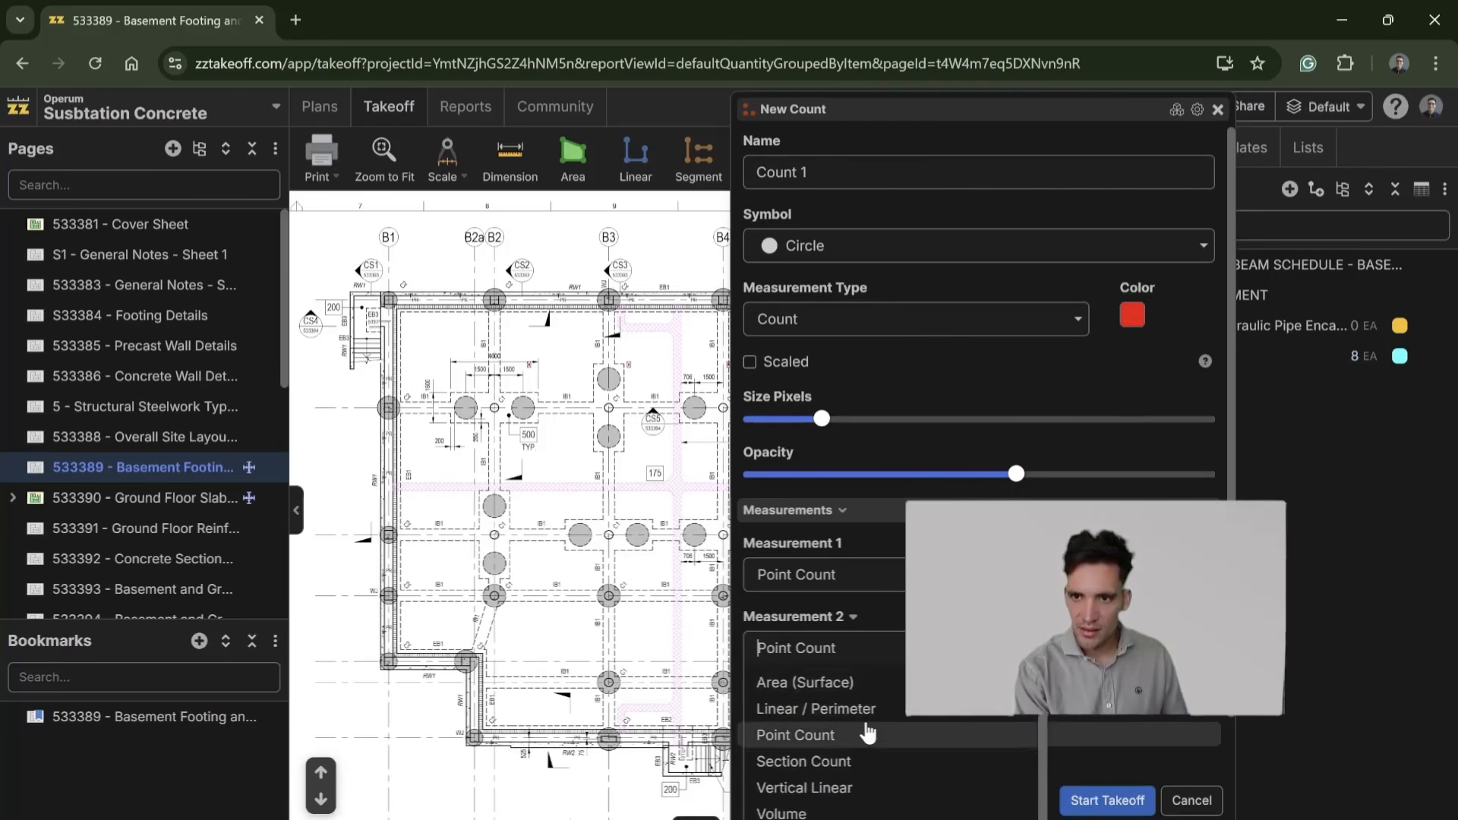
pyautogui.click(868, 734)
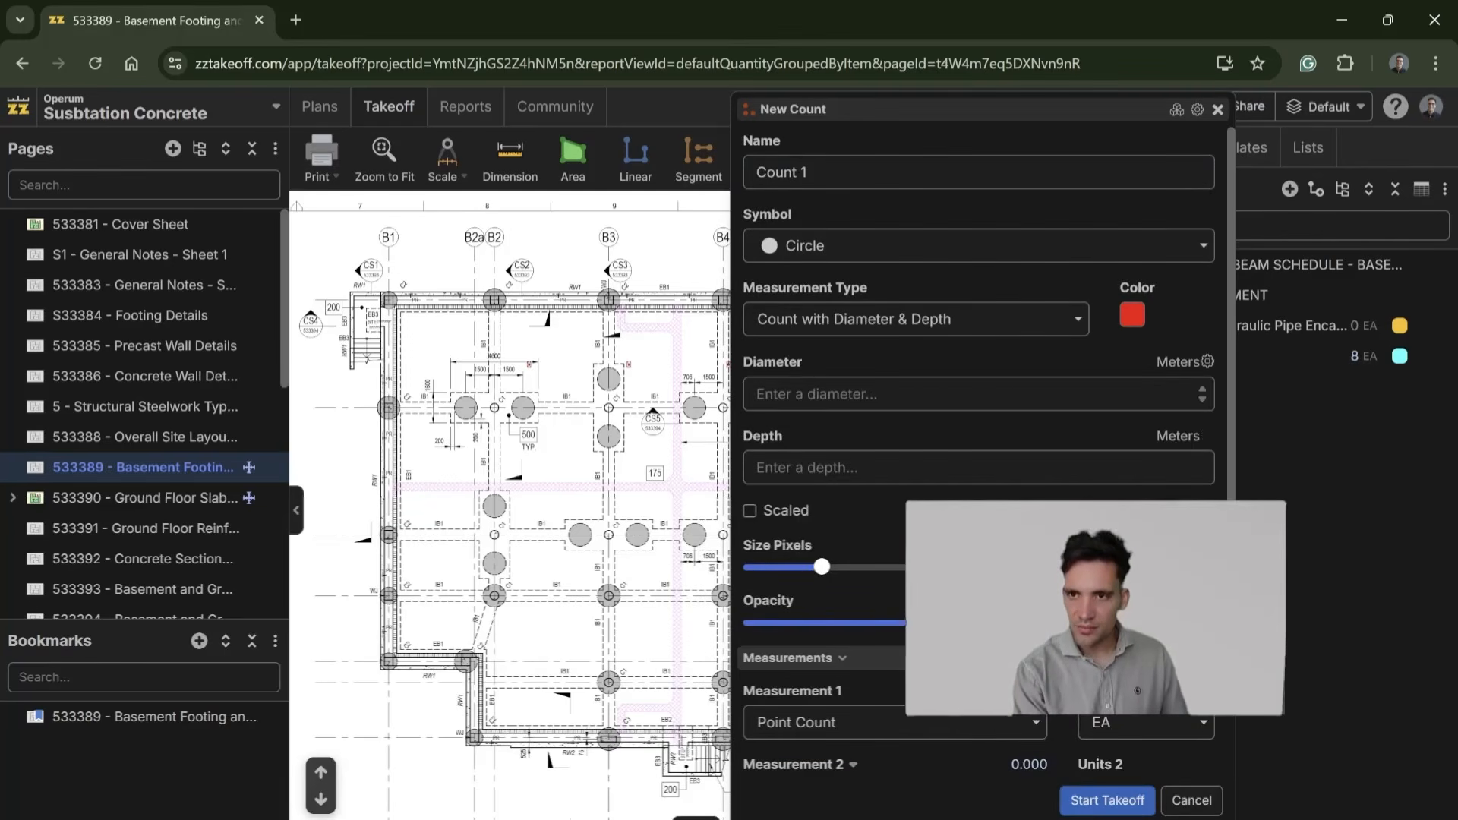
# Step: Set the new count's pier diameter to 0.9 m and its depth to 4 m
pyautogui.scroll(3, 532, 426)
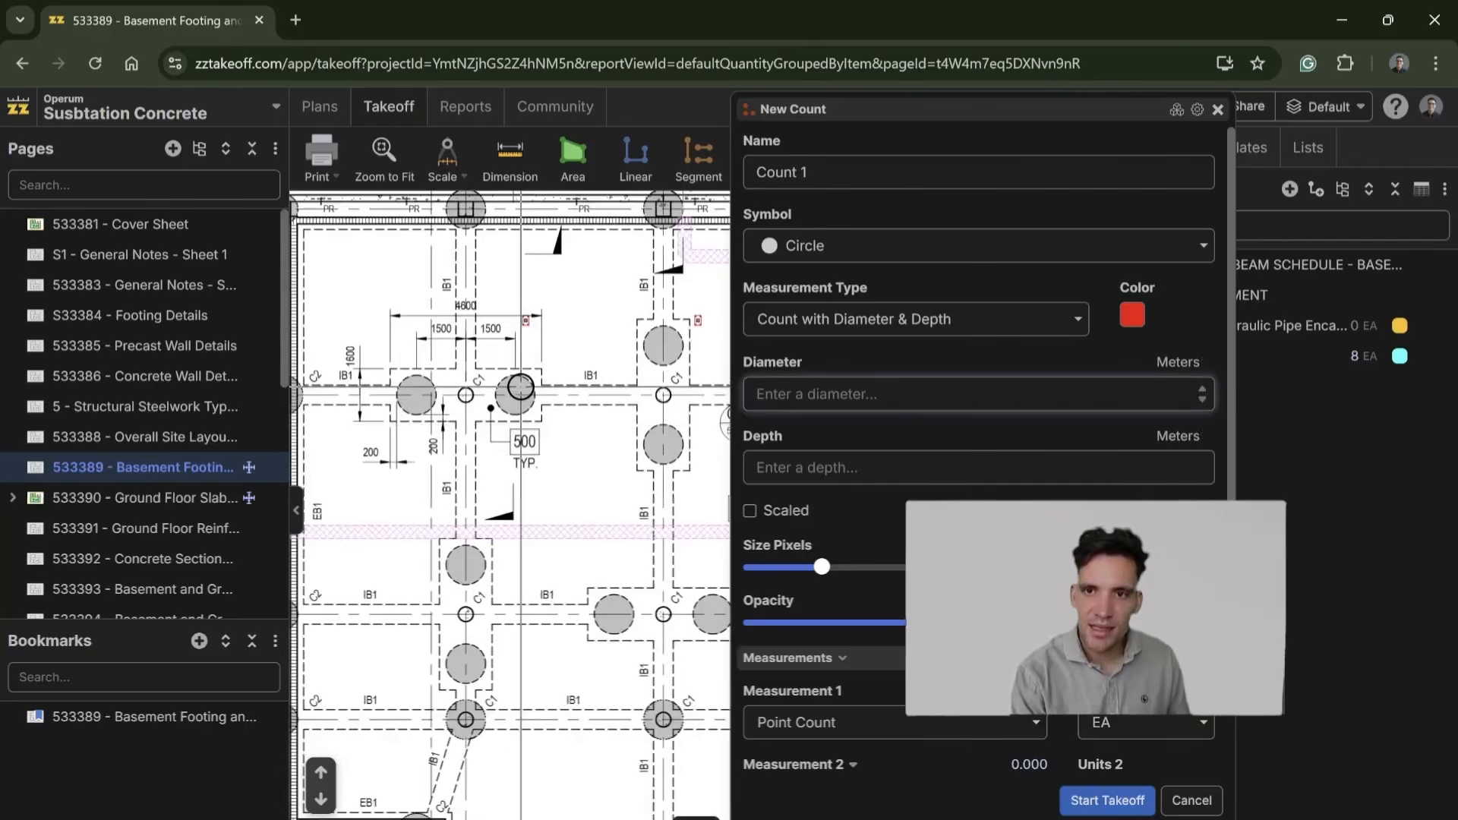
pyautogui.moveTo(708, 506); pyautogui.dragTo(684, 544)
pyautogui.click(898, 395)
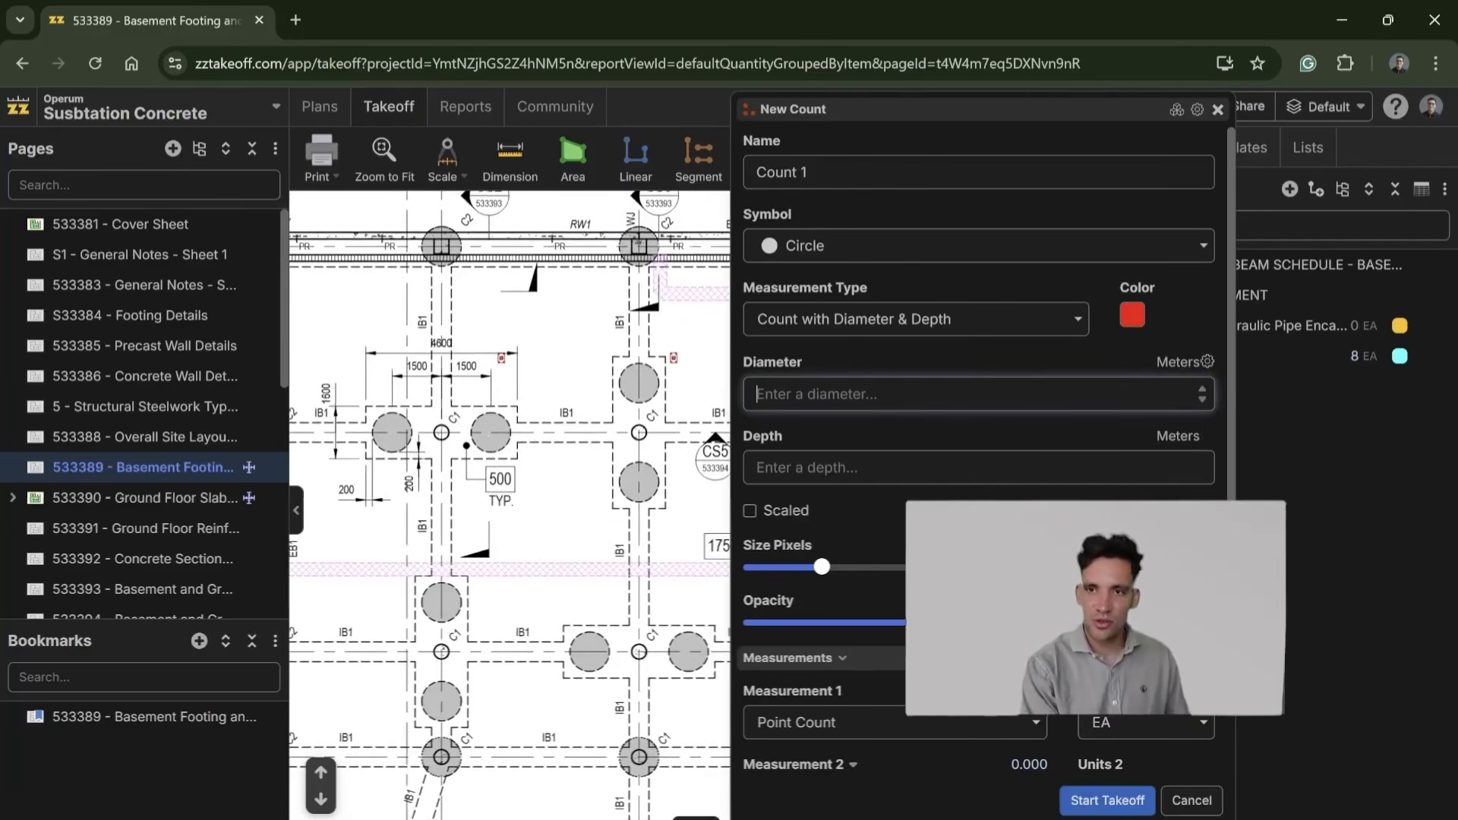
pyautogui.write('1')
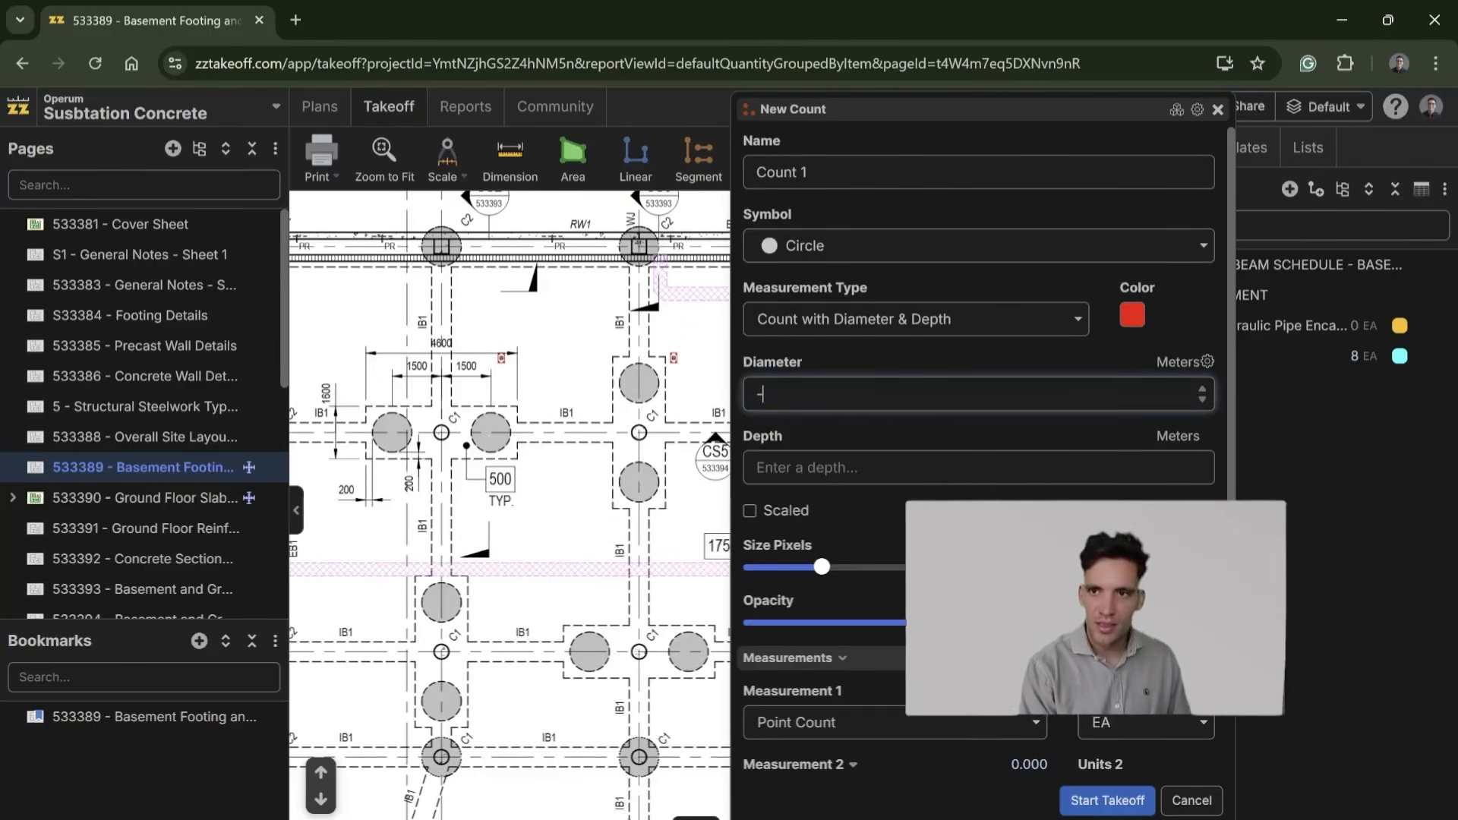
pyautogui.press('BackSpace')
pyautogui.write('0.9')
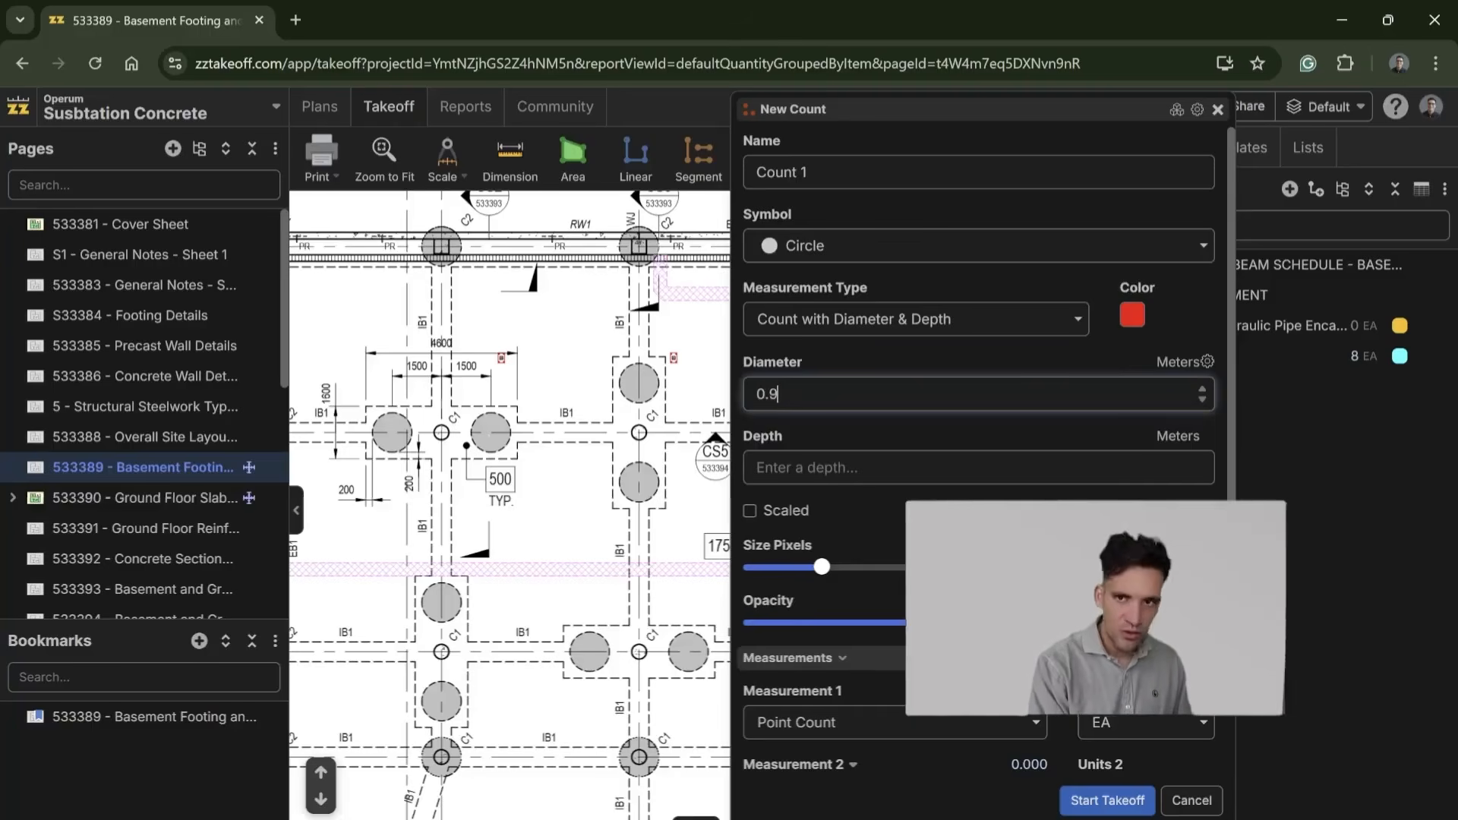
pyautogui.write('4')
# Step: Add a material item named Concrete to the count and replace its formula with the volume in m³
pyautogui.scroll(-3, 867, 690)
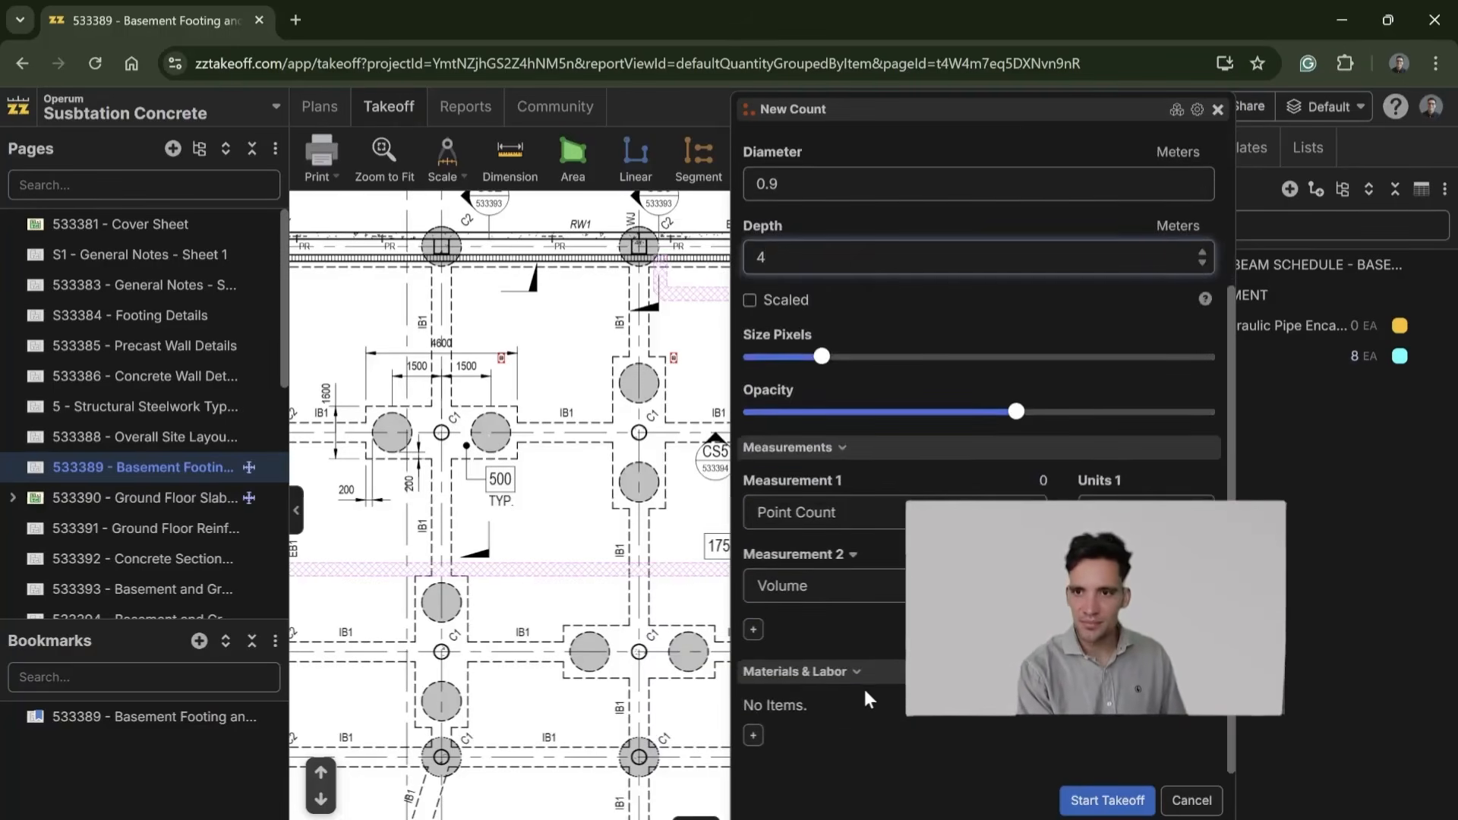
pyautogui.click(753, 735)
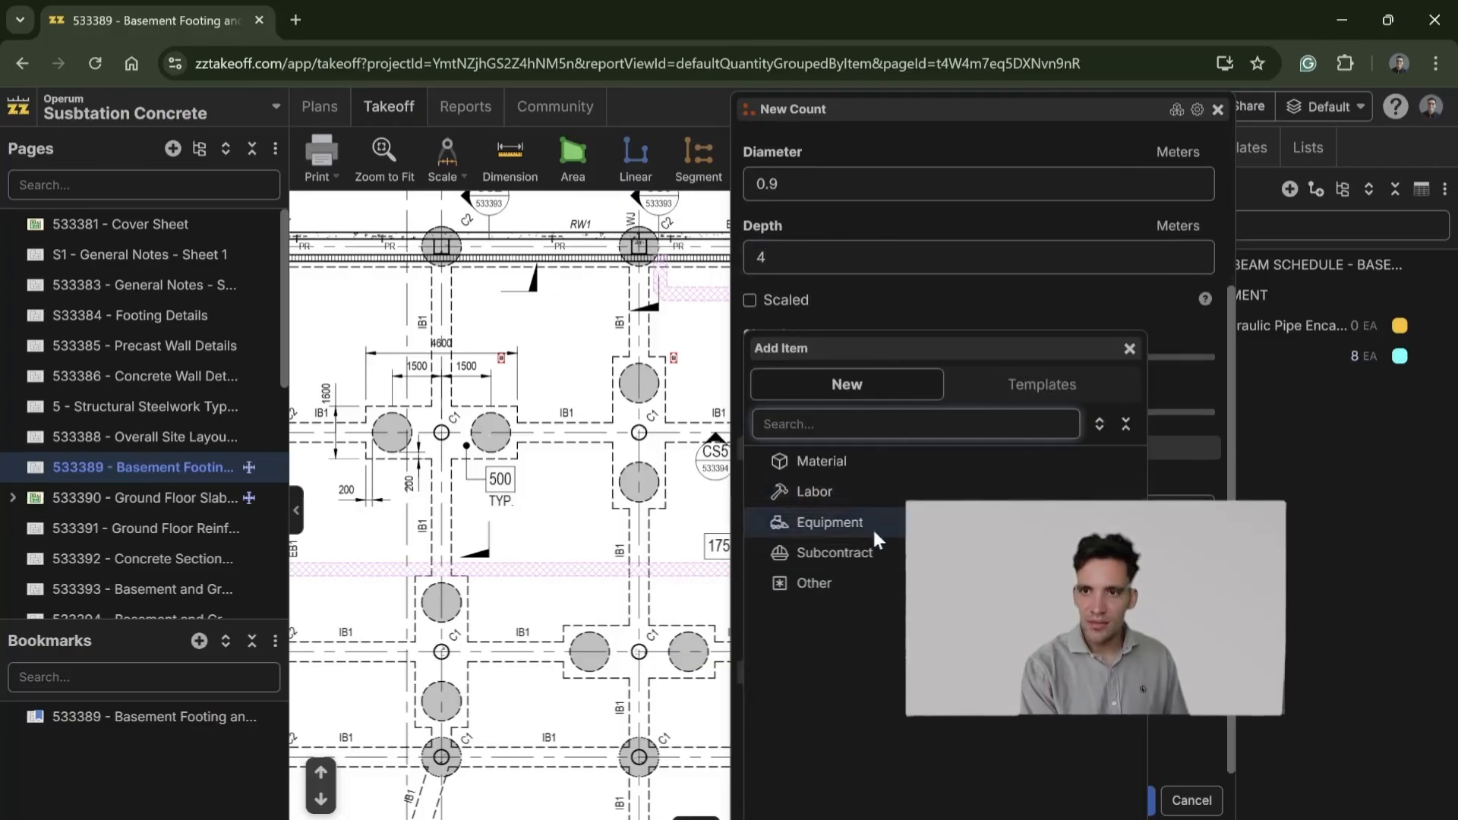
pyautogui.click(873, 468)
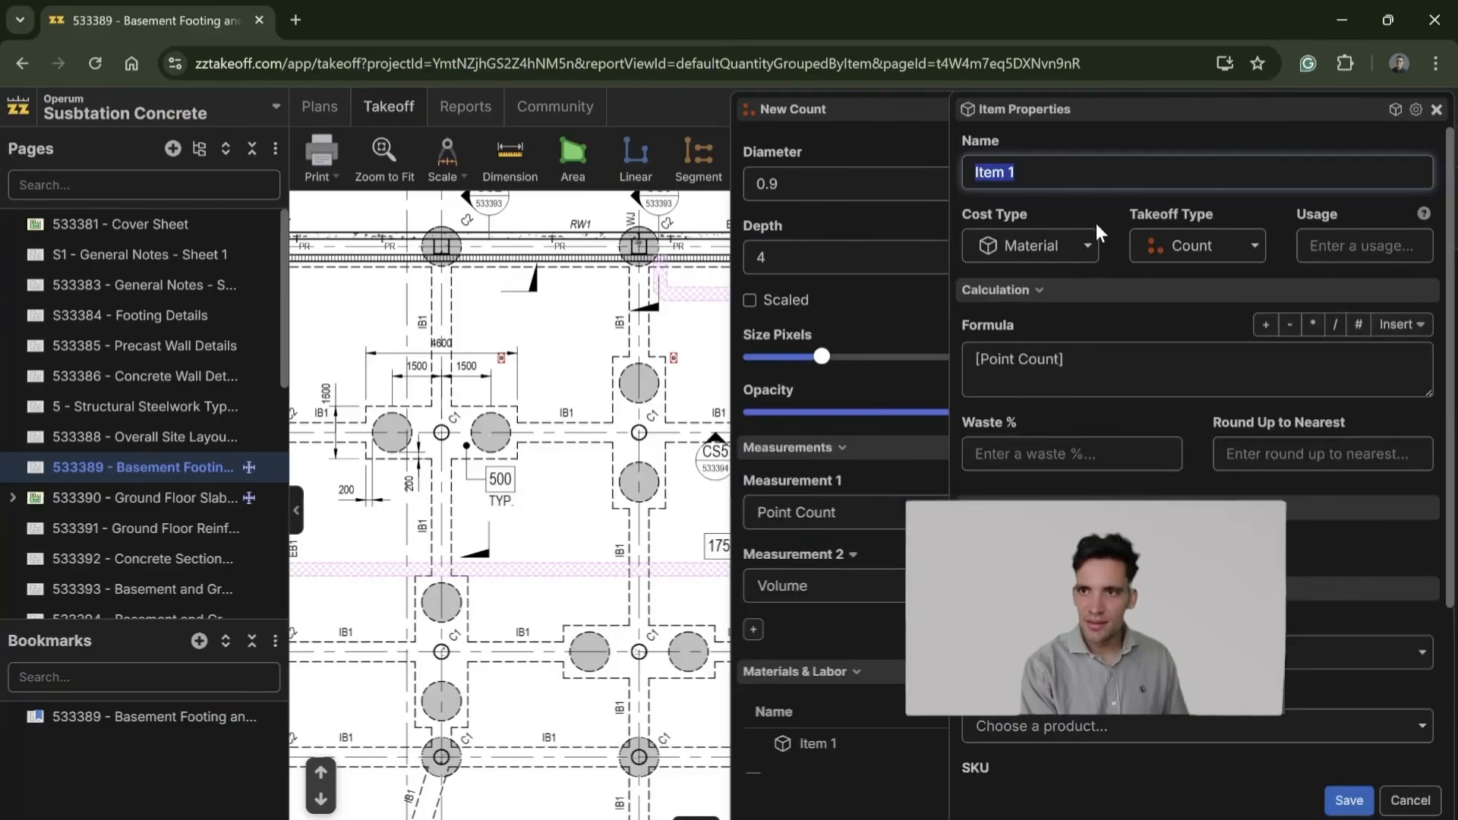
pyautogui.write('Concrete')
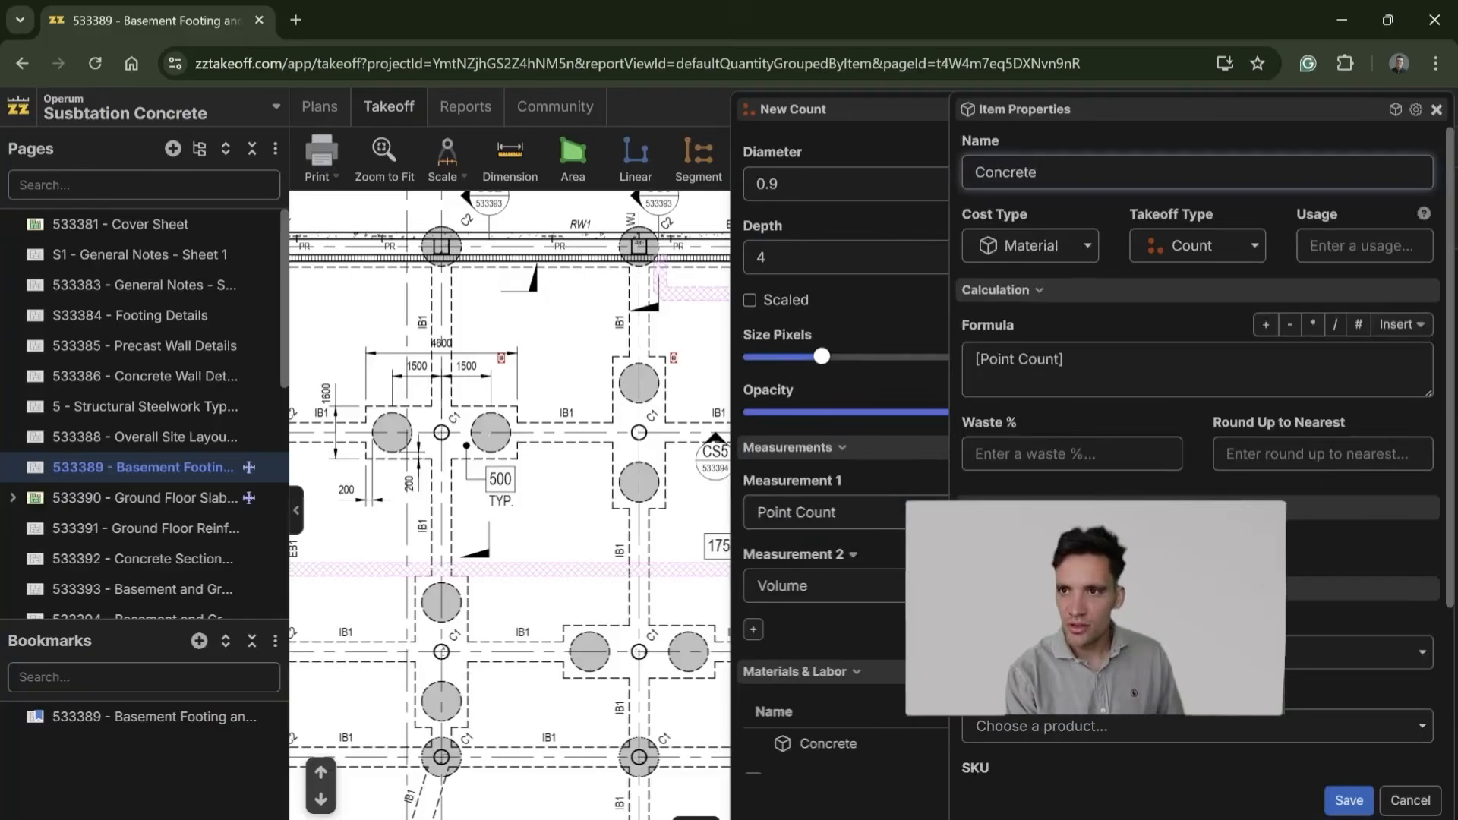
pyautogui.click(1111, 355)
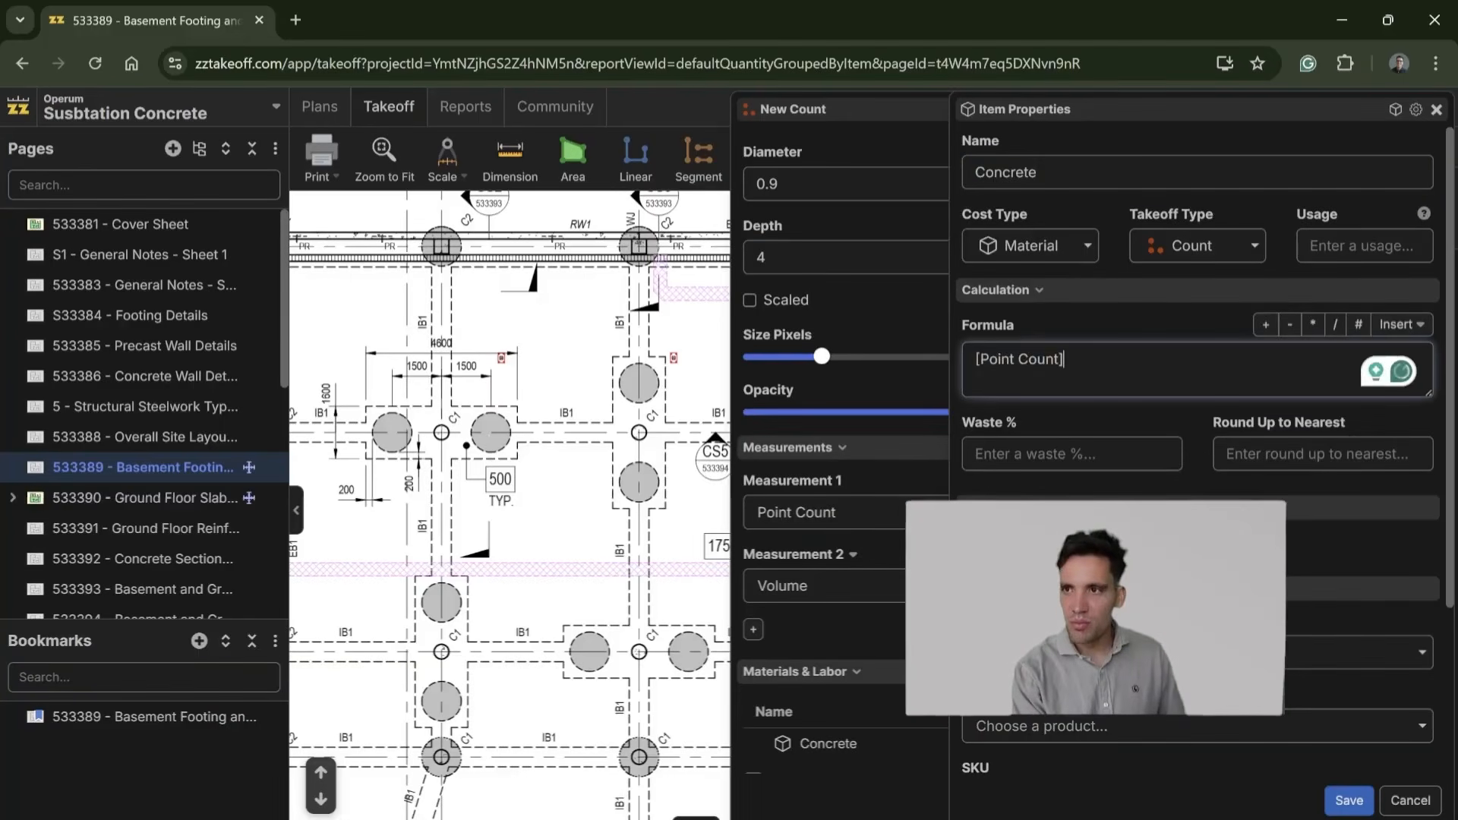
pyautogui.hotkey('ctrl', 'a')
pyautogui.press('BackSpace')
pyautogui.click(1402, 324)
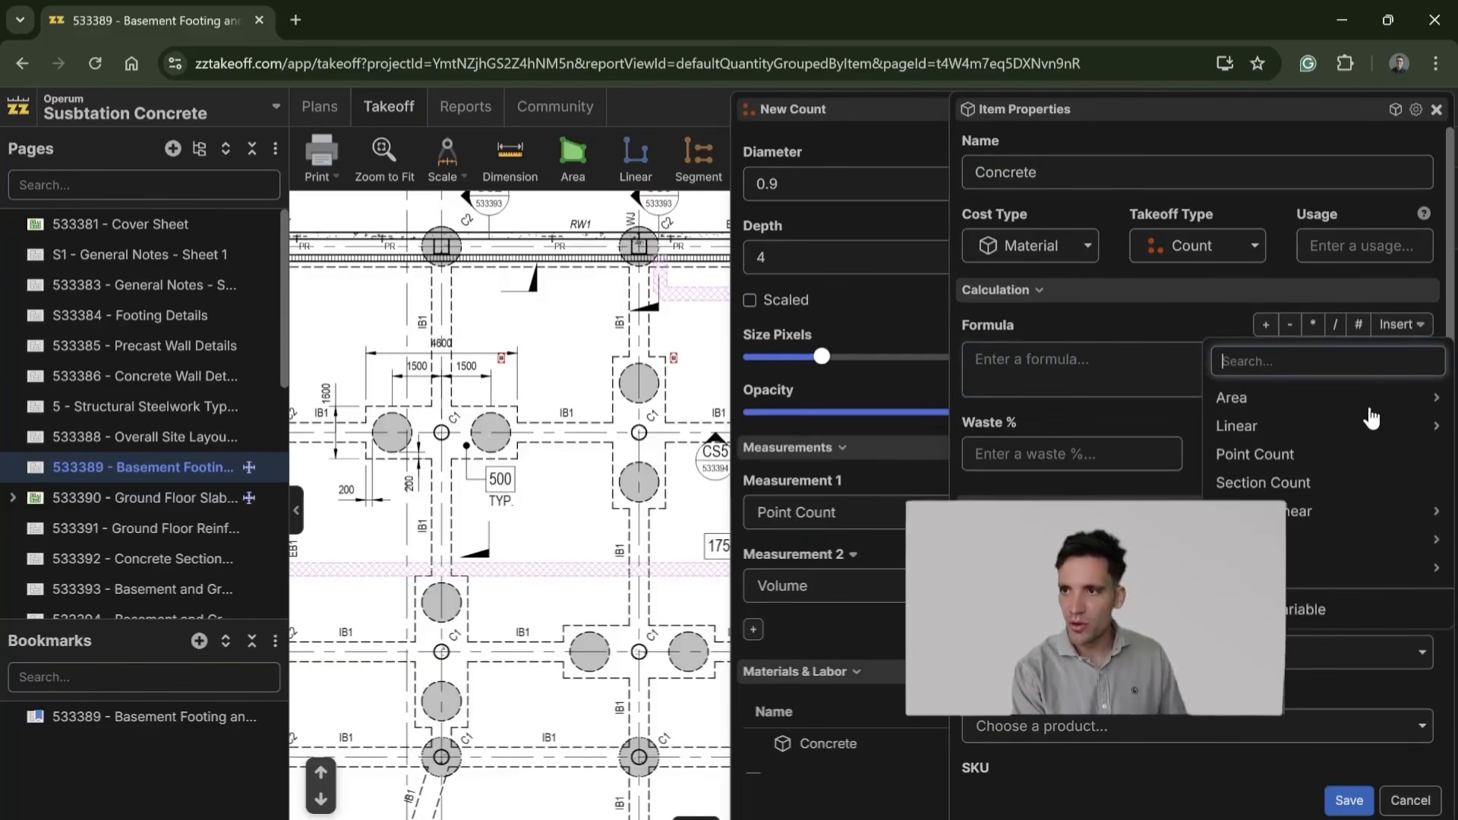
pyautogui.click(1147, 540)
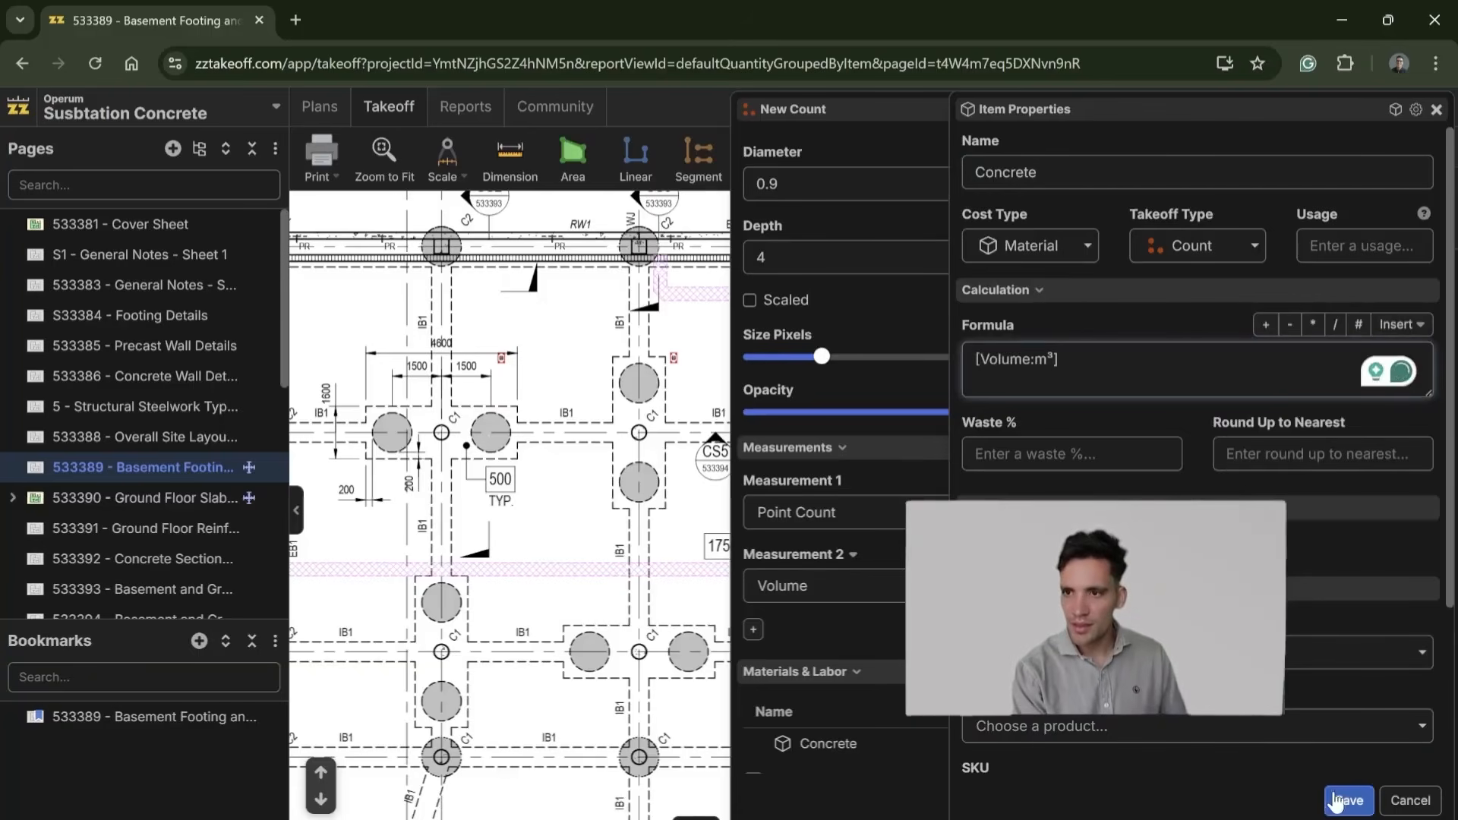
# Step: Give the Concrete item 5% waste and m3 units, and save it
pyautogui.click(1063, 455)
pyautogui.write('5')
pyautogui.scroll(-3, 1200, 455)
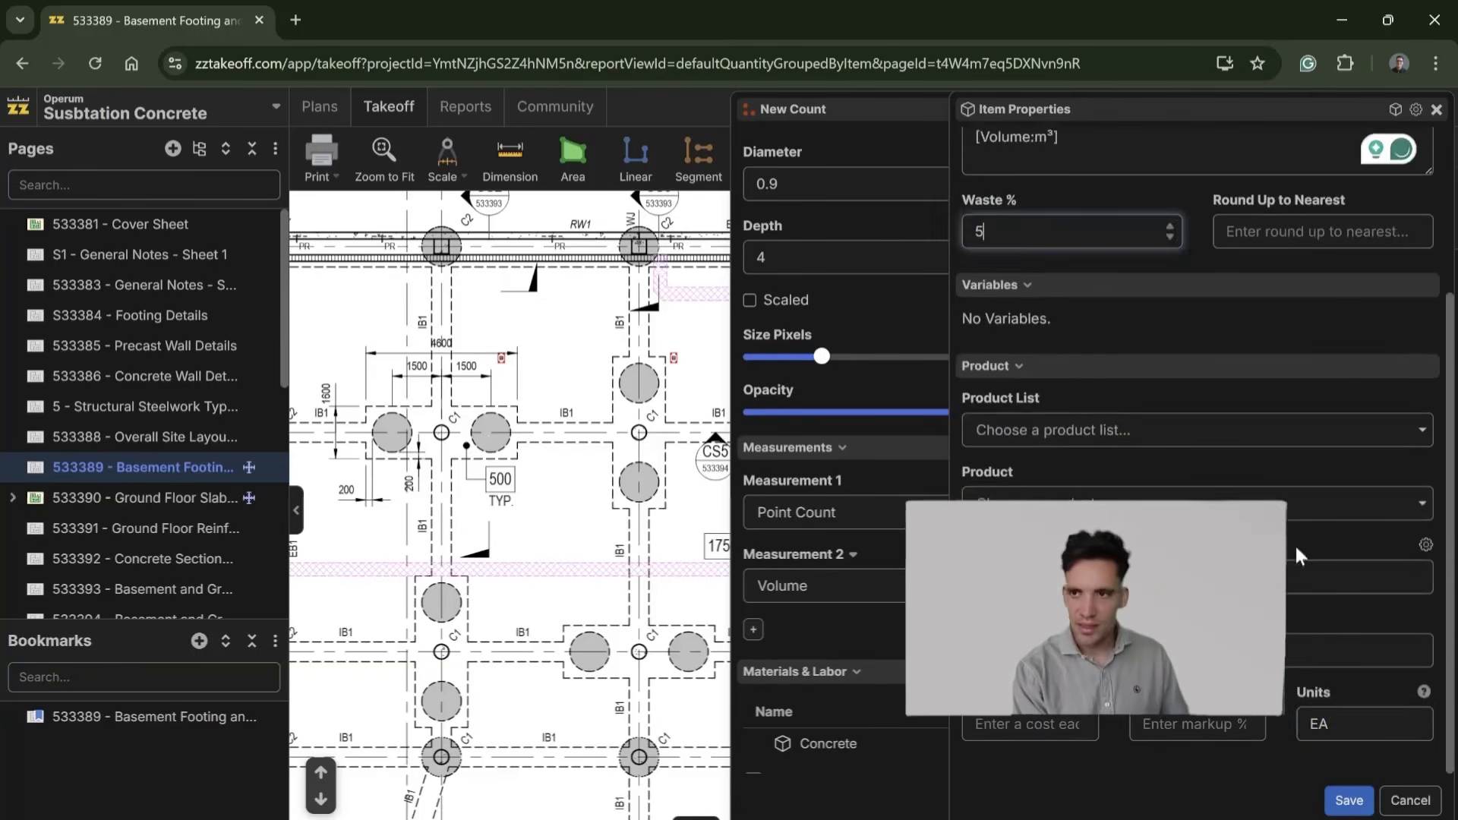
pyautogui.click(1303, 725)
pyautogui.write('m3')
pyautogui.click(1349, 801)
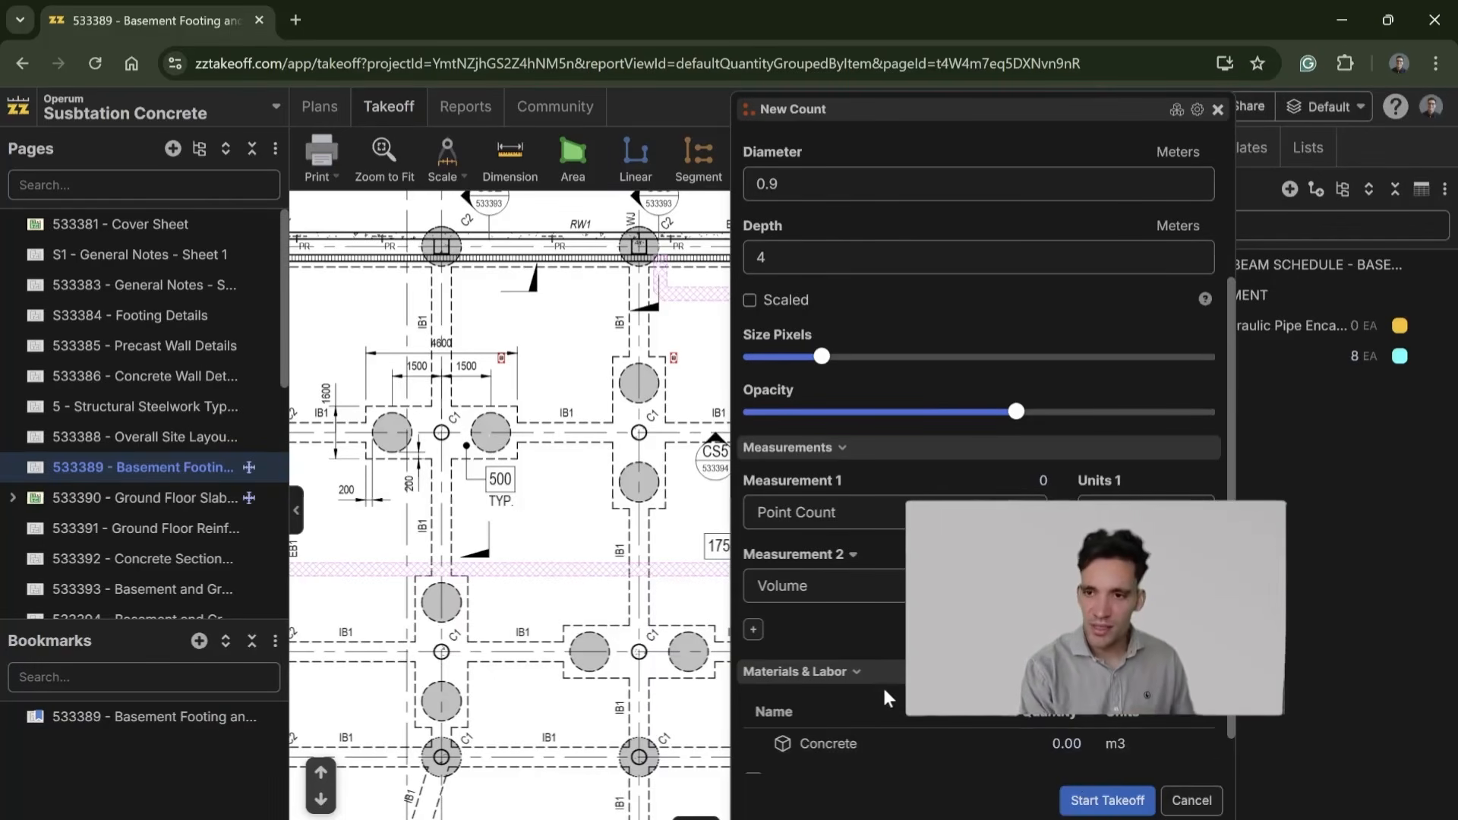
# Step: Add a second material item named Formatube, keeping the point count formula and EA units, and save it
pyautogui.scroll(-1, 807, 736)
pyautogui.click(752, 733)
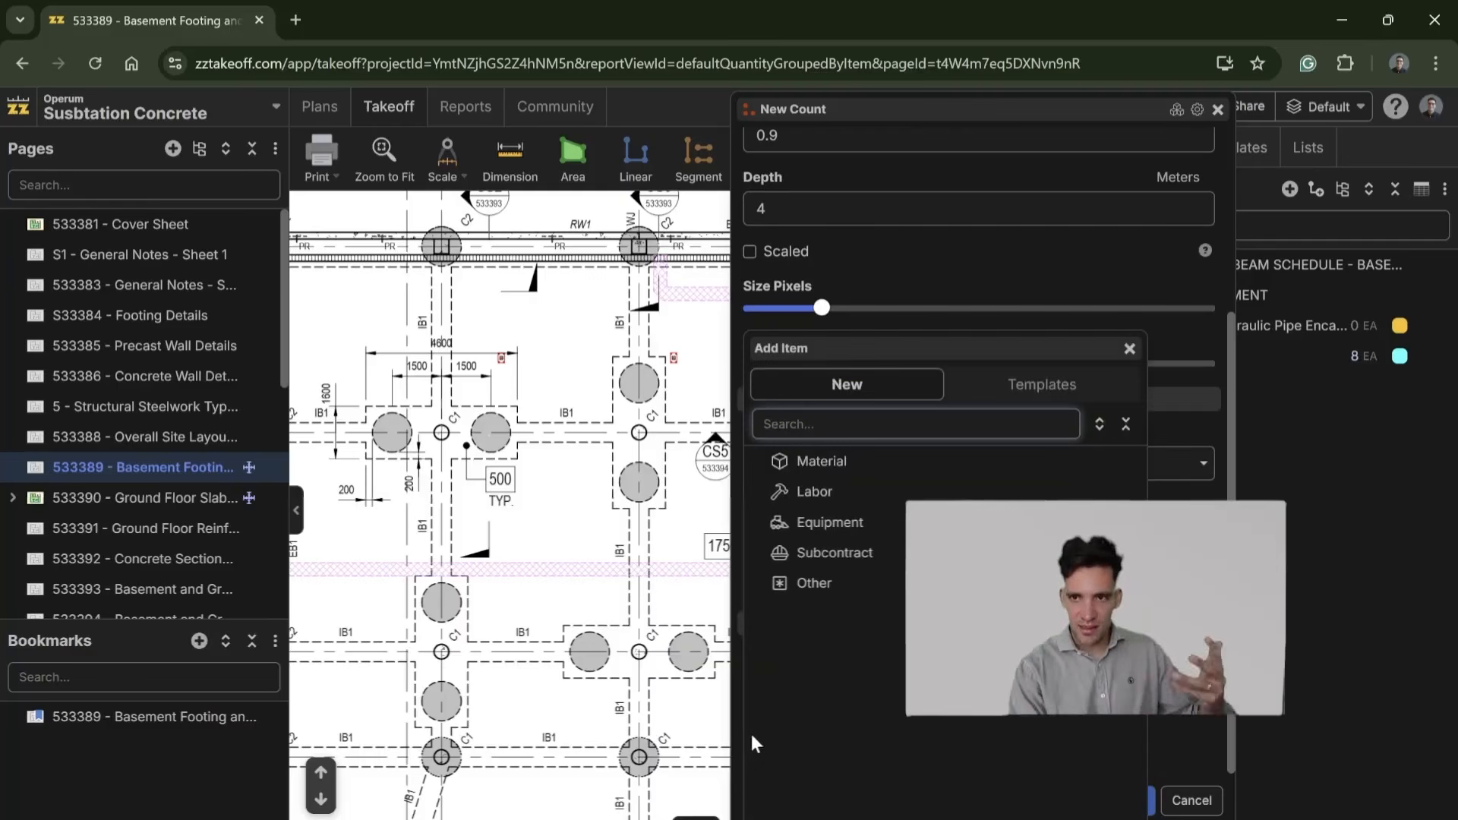
pyautogui.click(820, 461)
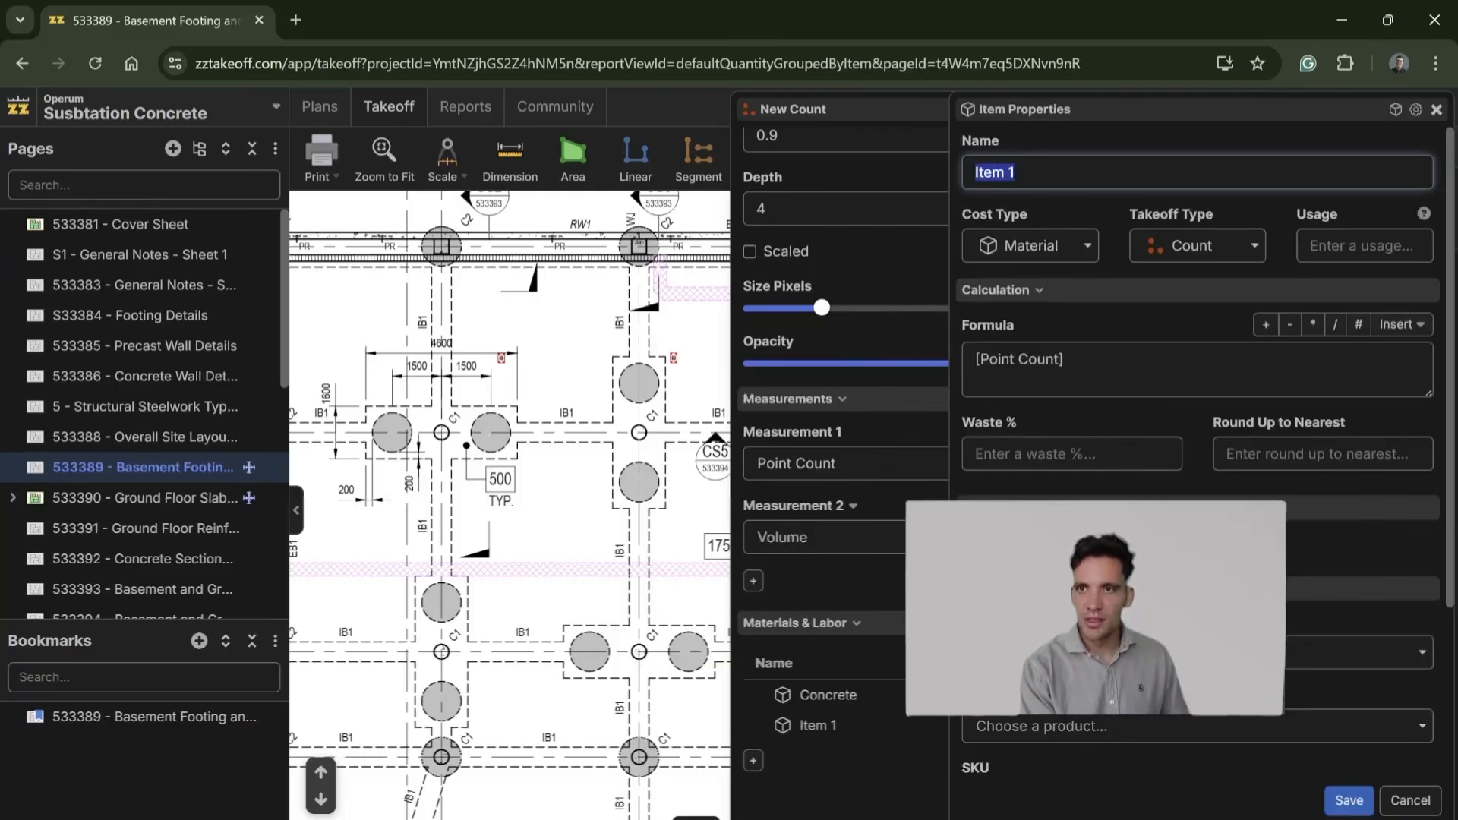
pyautogui.write('Formatube')
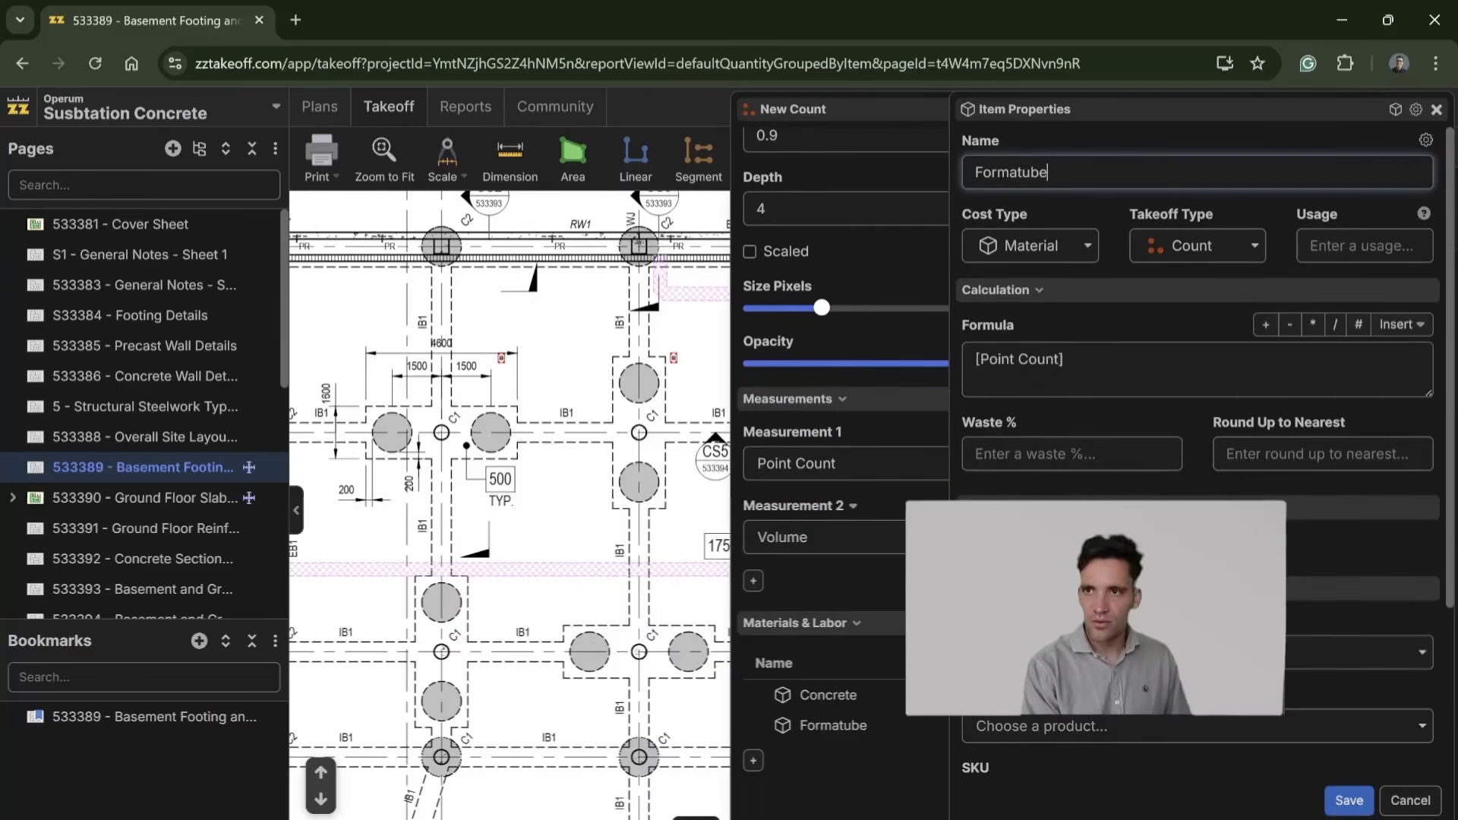
pyautogui.scroll(-3, 1352, 668)
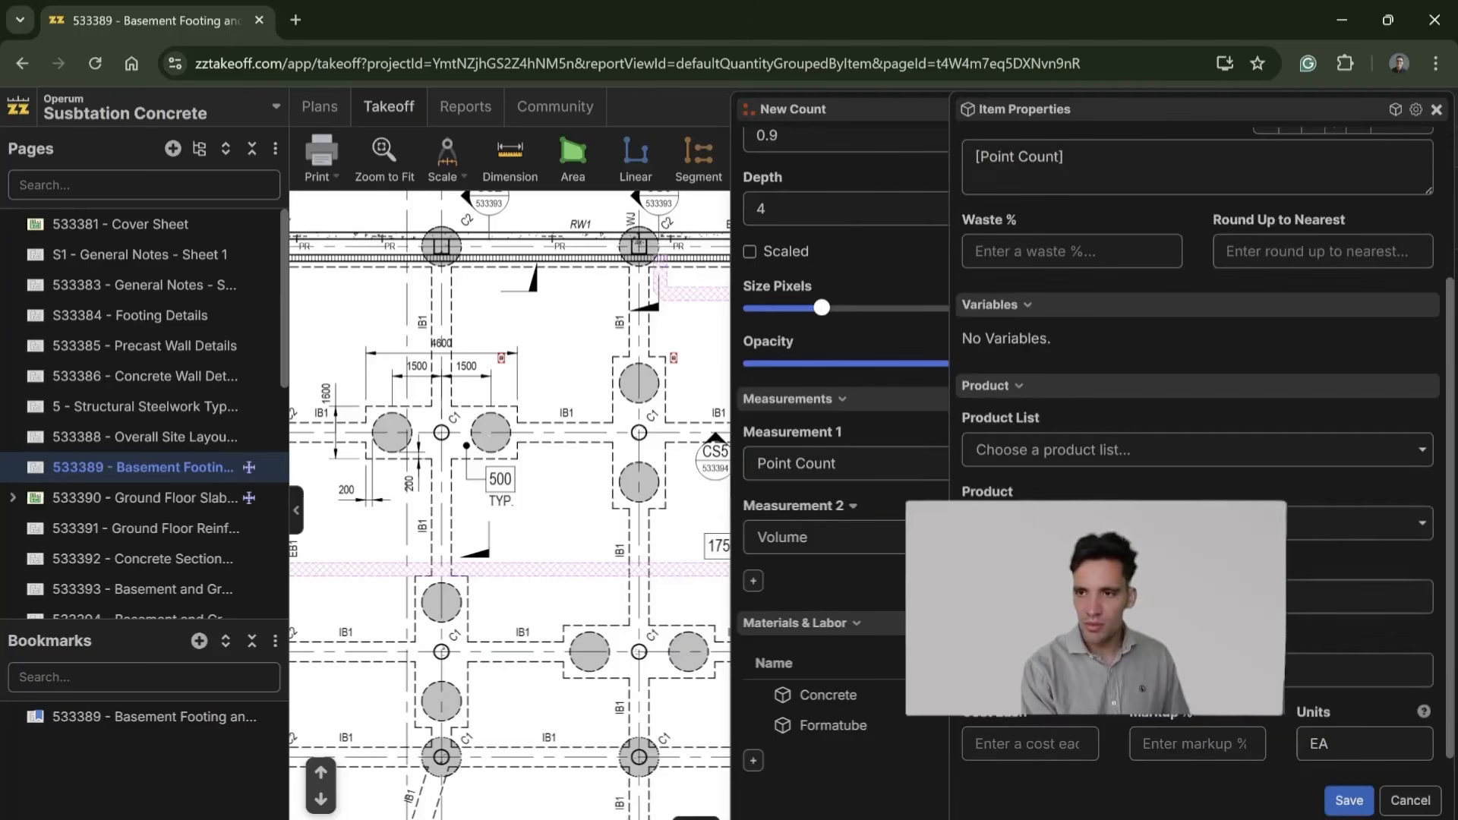
pyautogui.click(1351, 801)
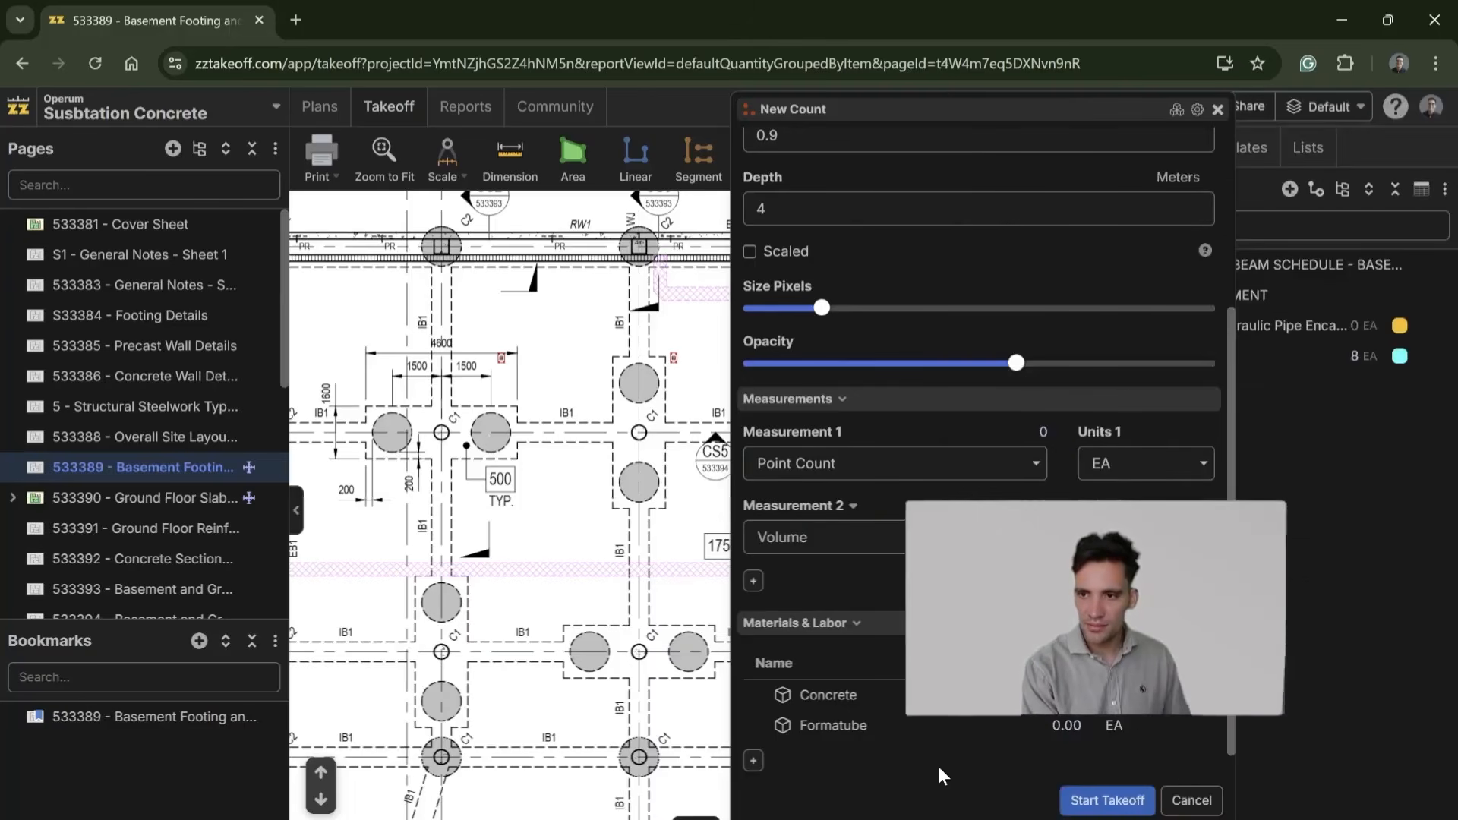
# Step: Add a third material item named Pile Cages, keeping the point count formula, and save it
pyautogui.click(753, 761)
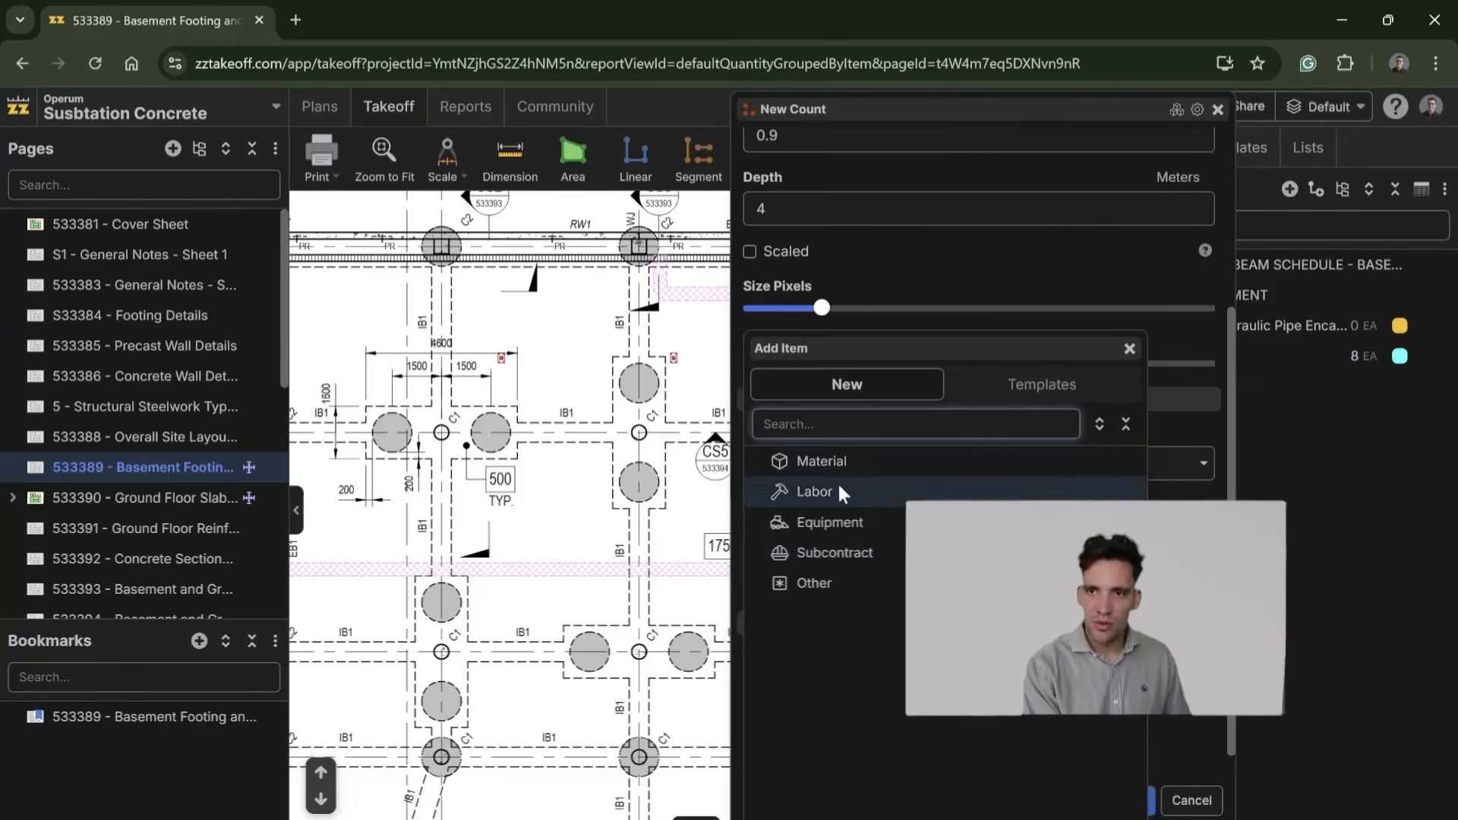
pyautogui.click(836, 452)
pyautogui.write('Pile Cages')
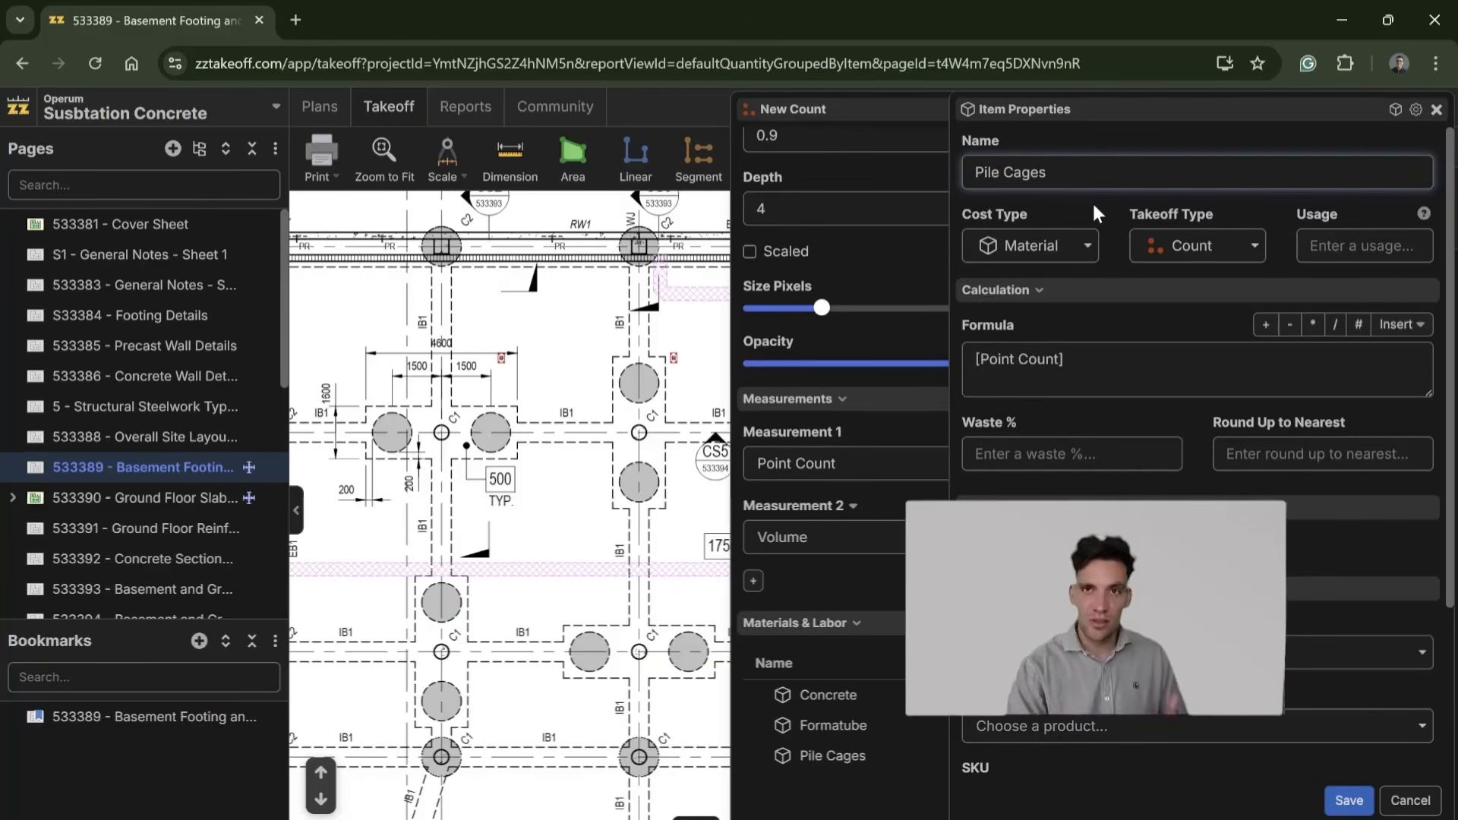
pyautogui.scroll(-3, 1109, 401)
pyautogui.scroll(3, 1200, 380)
pyautogui.scroll(-3, 1200, 380)
pyautogui.click(1349, 800)
# Step: Start the takeoff and count the four piers along the lower basement wall and the three in the row above
pyautogui.click(1107, 799)
pyautogui.scroll(-3, 669, 543)
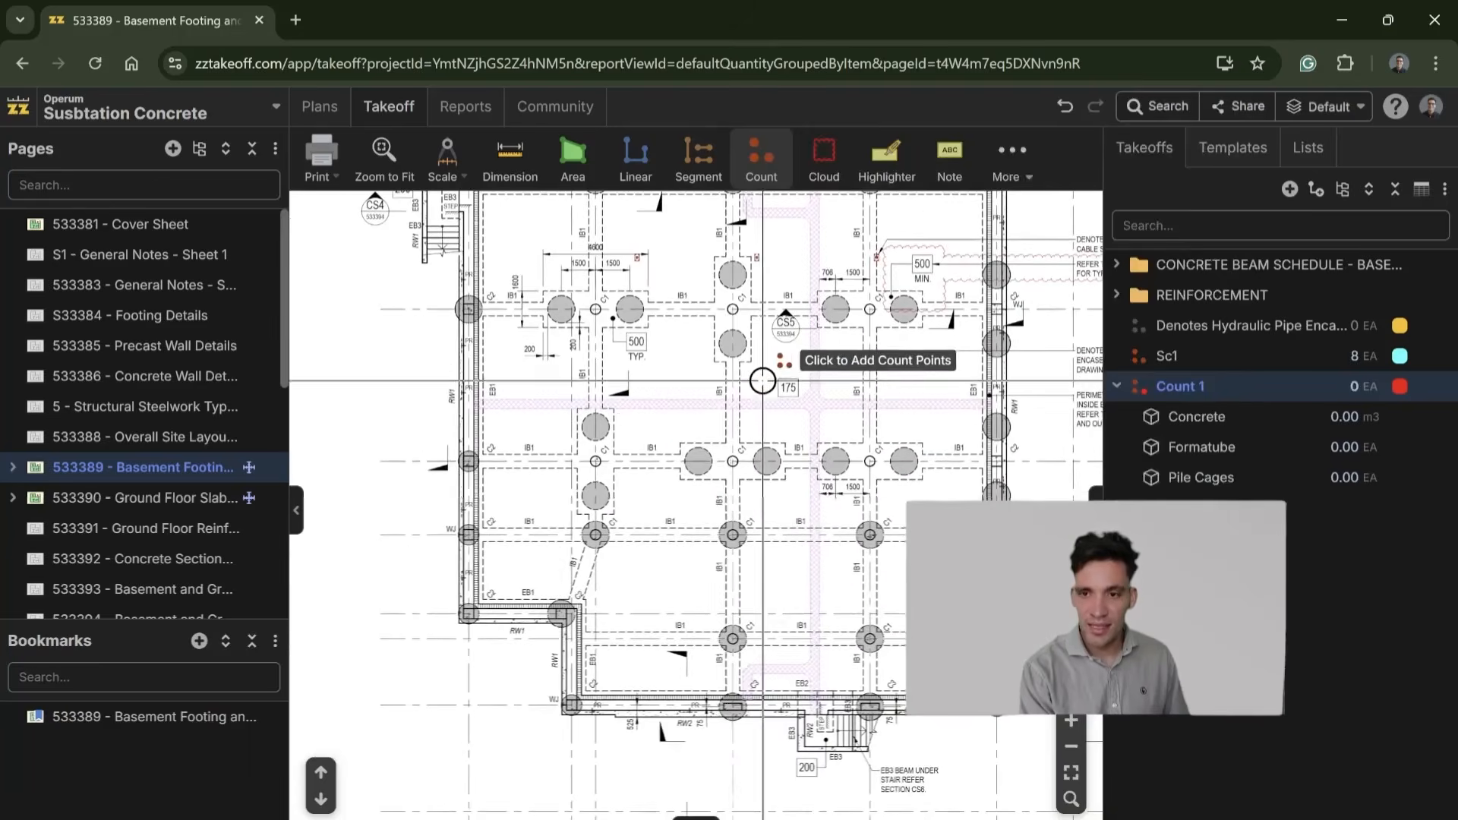
pyautogui.scroll(2, 592, 700)
pyautogui.click(548, 691)
pyautogui.click(783, 692)
pyautogui.moveTo(816, 690); pyautogui.dragTo(542, 686)
pyautogui.click(719, 688)
pyautogui.click(895, 702)
pyautogui.click(891, 598)
pyautogui.click(679, 592)
pyautogui.click(538, 591)
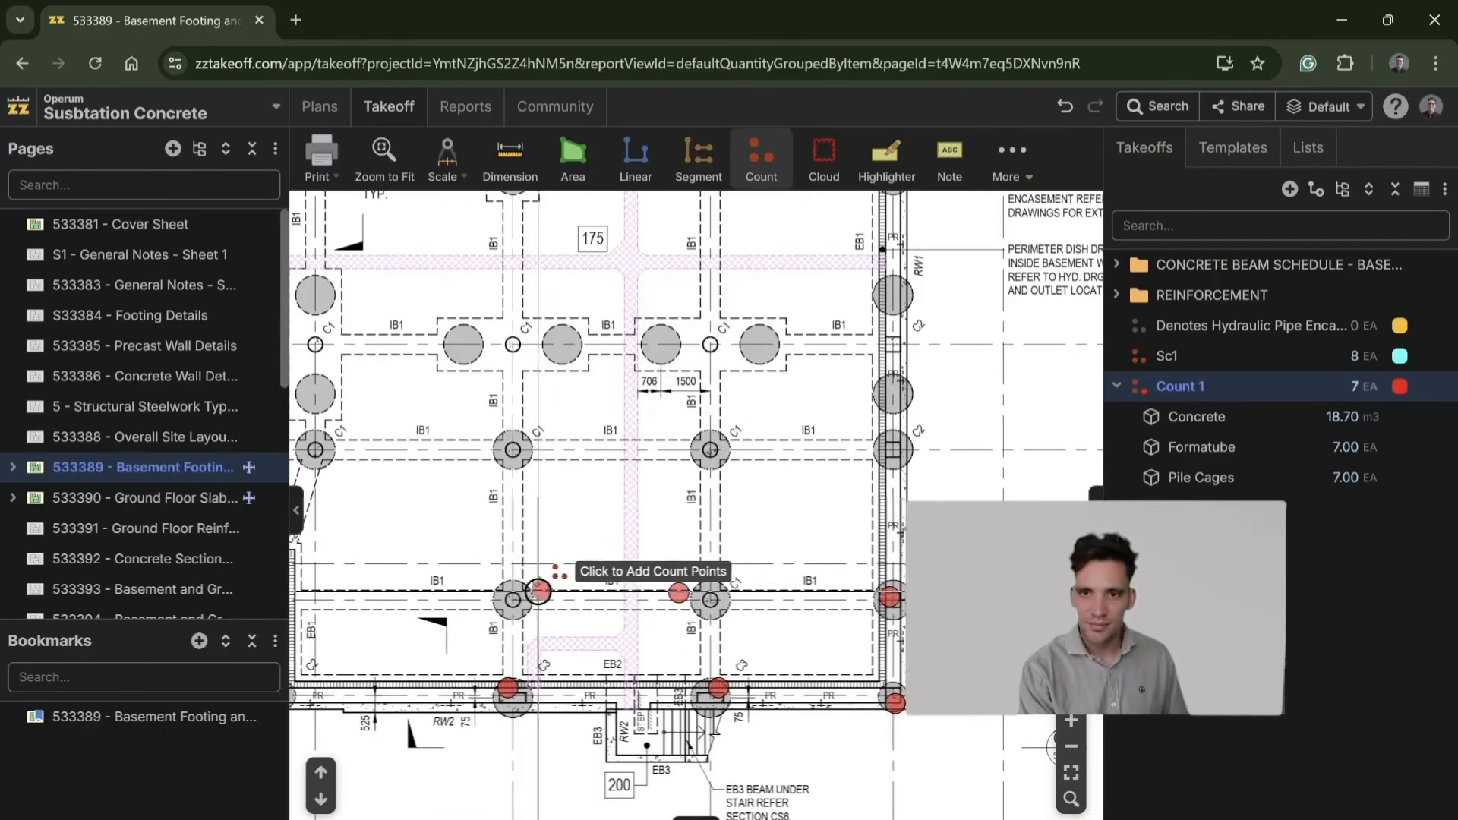
# Step: Count the five piers around the lower-left wall step, up the left wall and at the lower B2 column
pyautogui.moveTo(539, 591); pyautogui.dragTo(715, 558)
pyautogui.click(474, 521)
pyautogui.click(529, 402)
pyautogui.click(332, 414)
pyautogui.moveTo(300, 520); pyautogui.dragTo(389, 521)
pyautogui.click(435, 535)
pyautogui.click(424, 303)
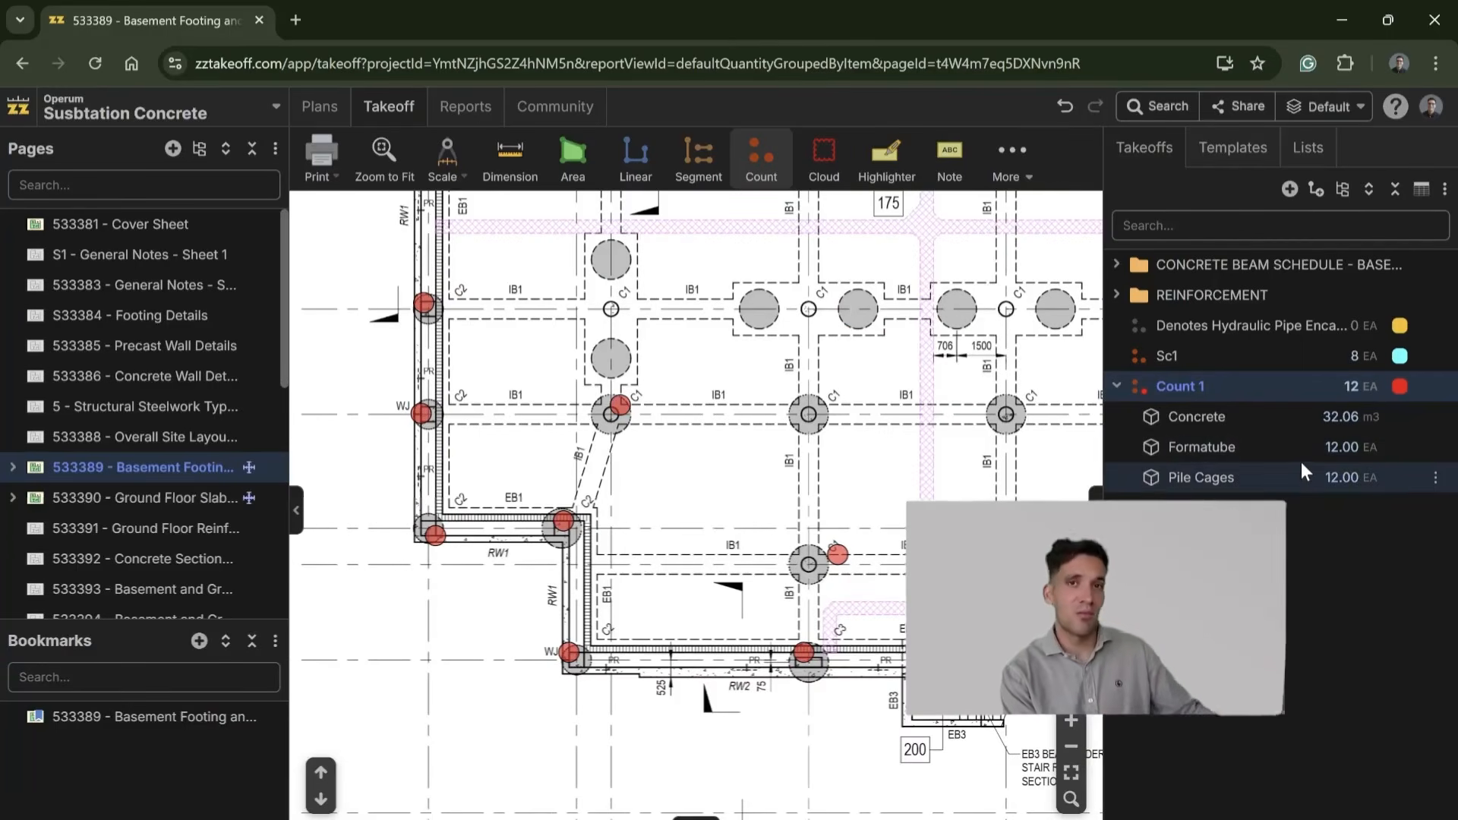
# Step: Count the two piers in the lower drop panel on grid line B2
pyautogui.scroll(-5, 686, 550)
pyautogui.click(600, 555)
pyautogui.click(587, 497)
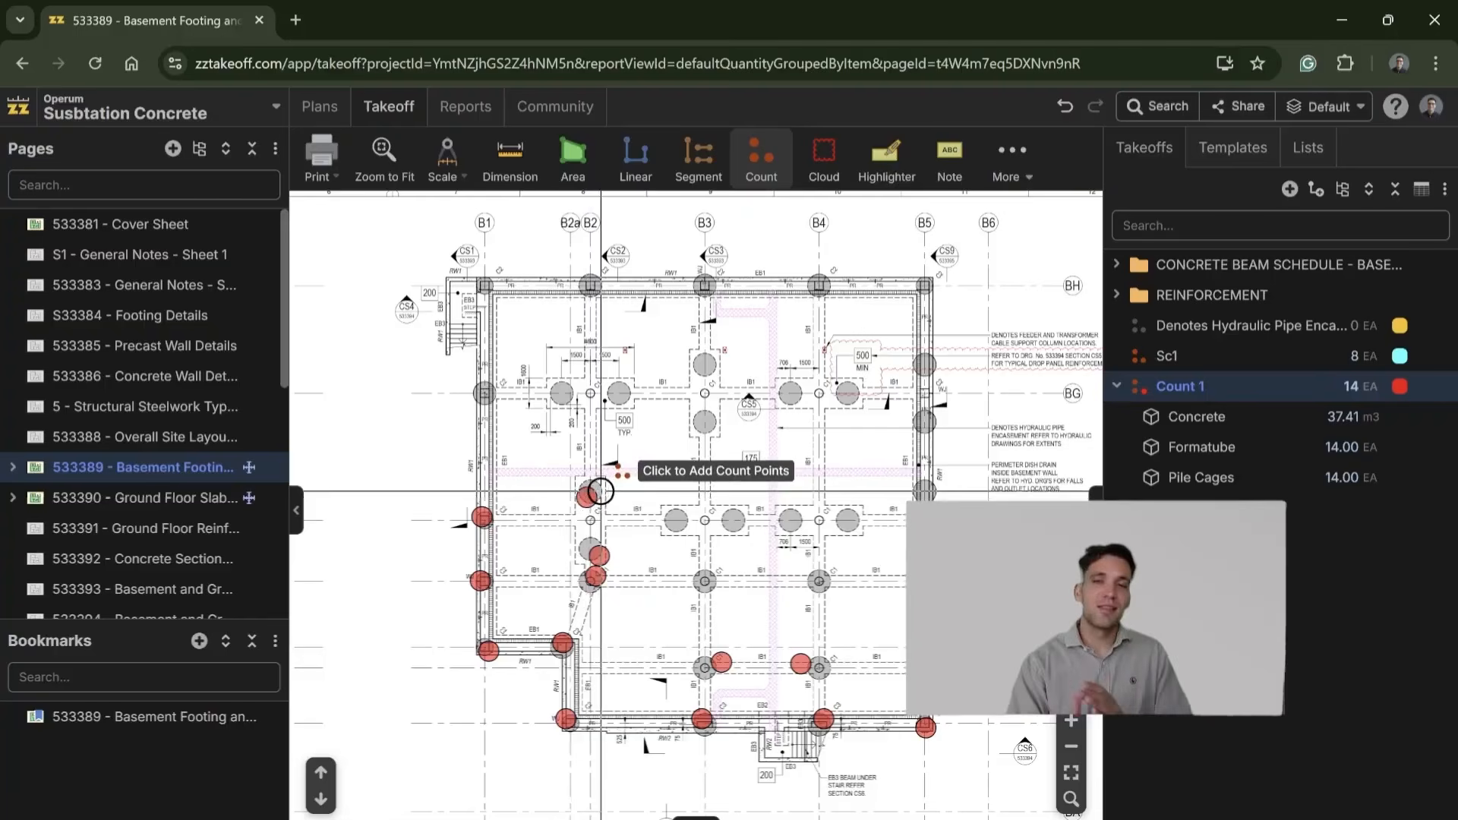
pyautogui.scroll(3, 770, 548)
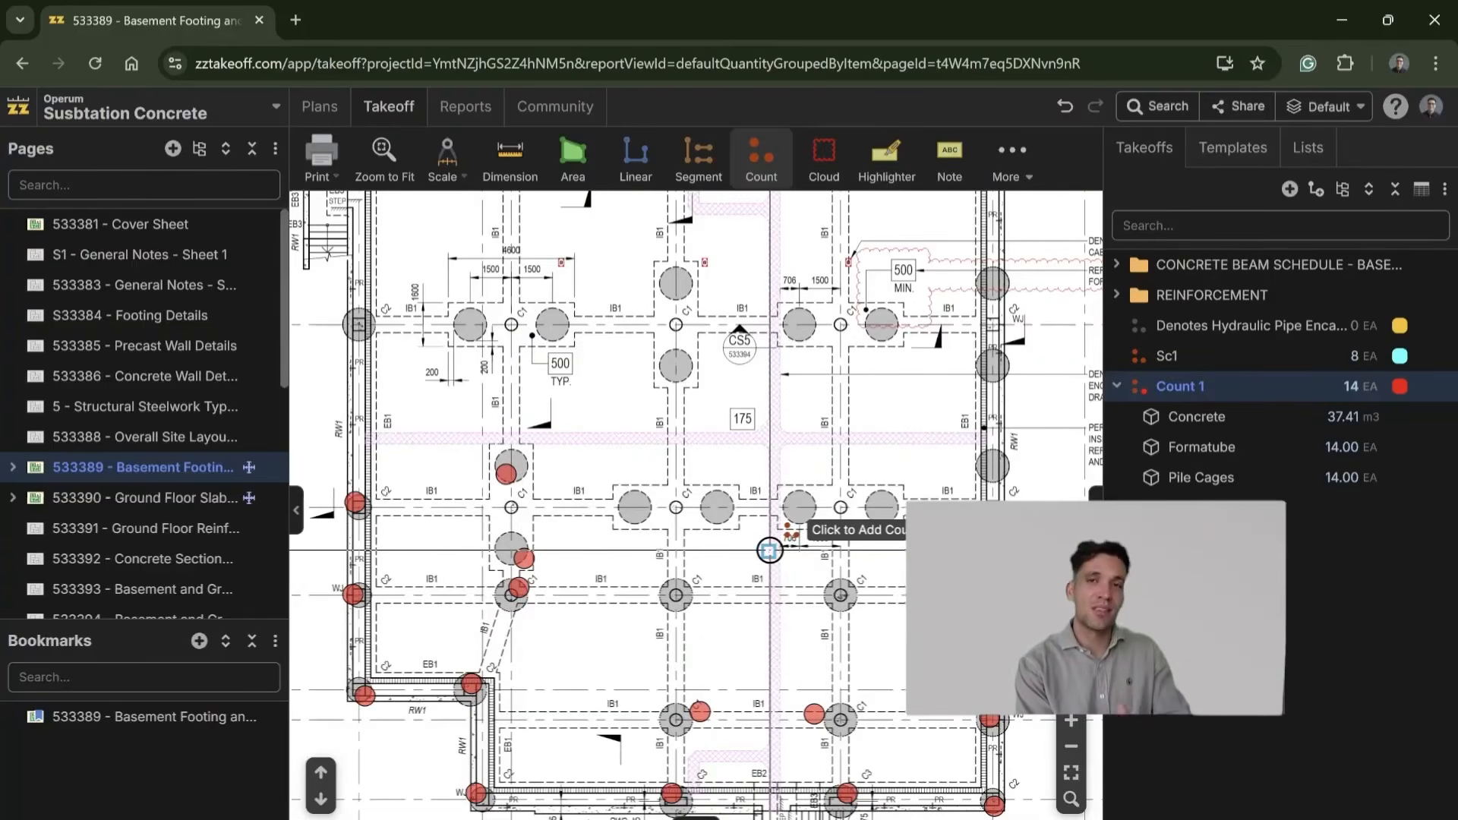
pyautogui.scroll(-1, 790, 477)
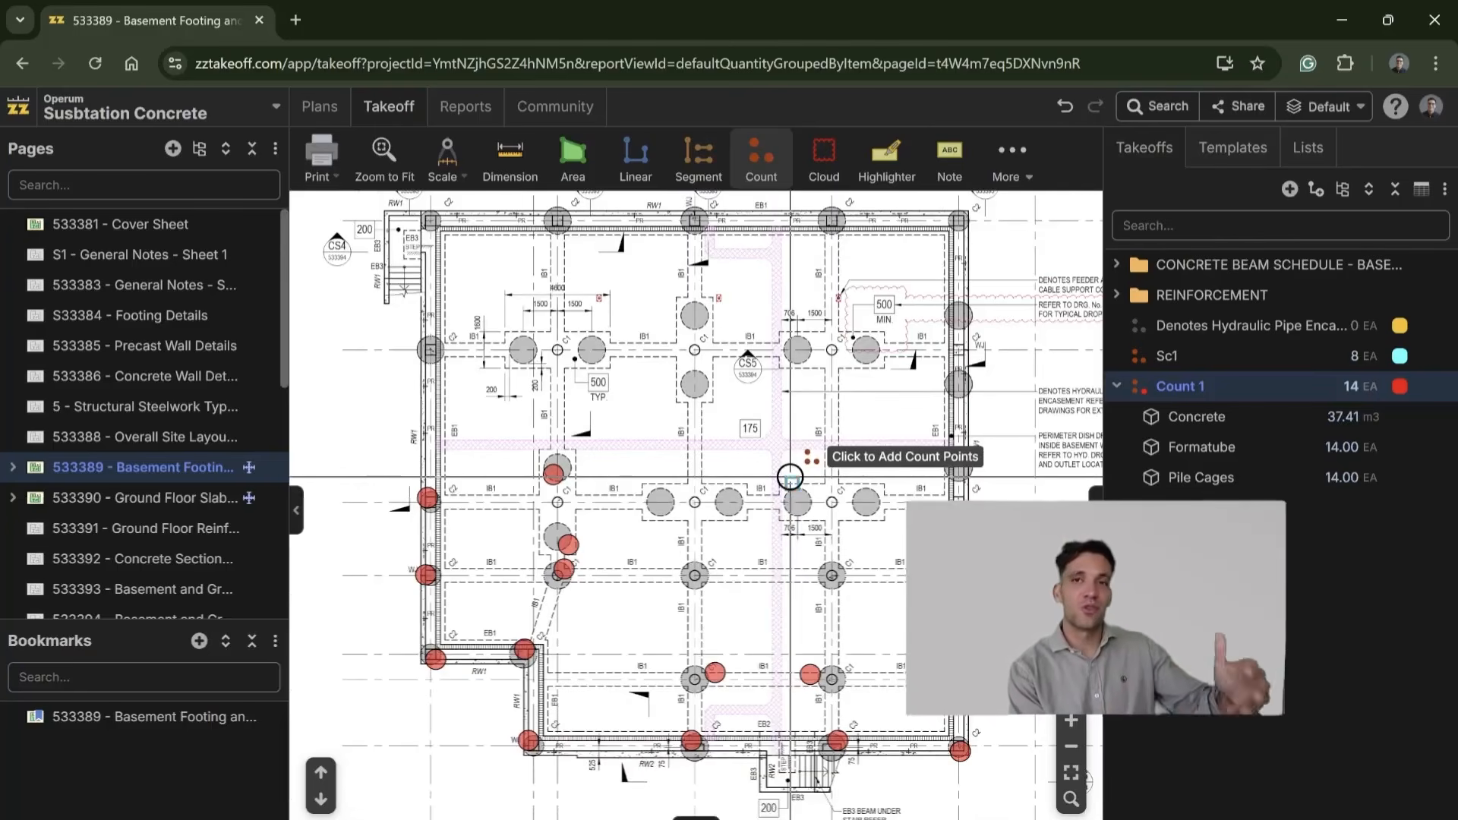
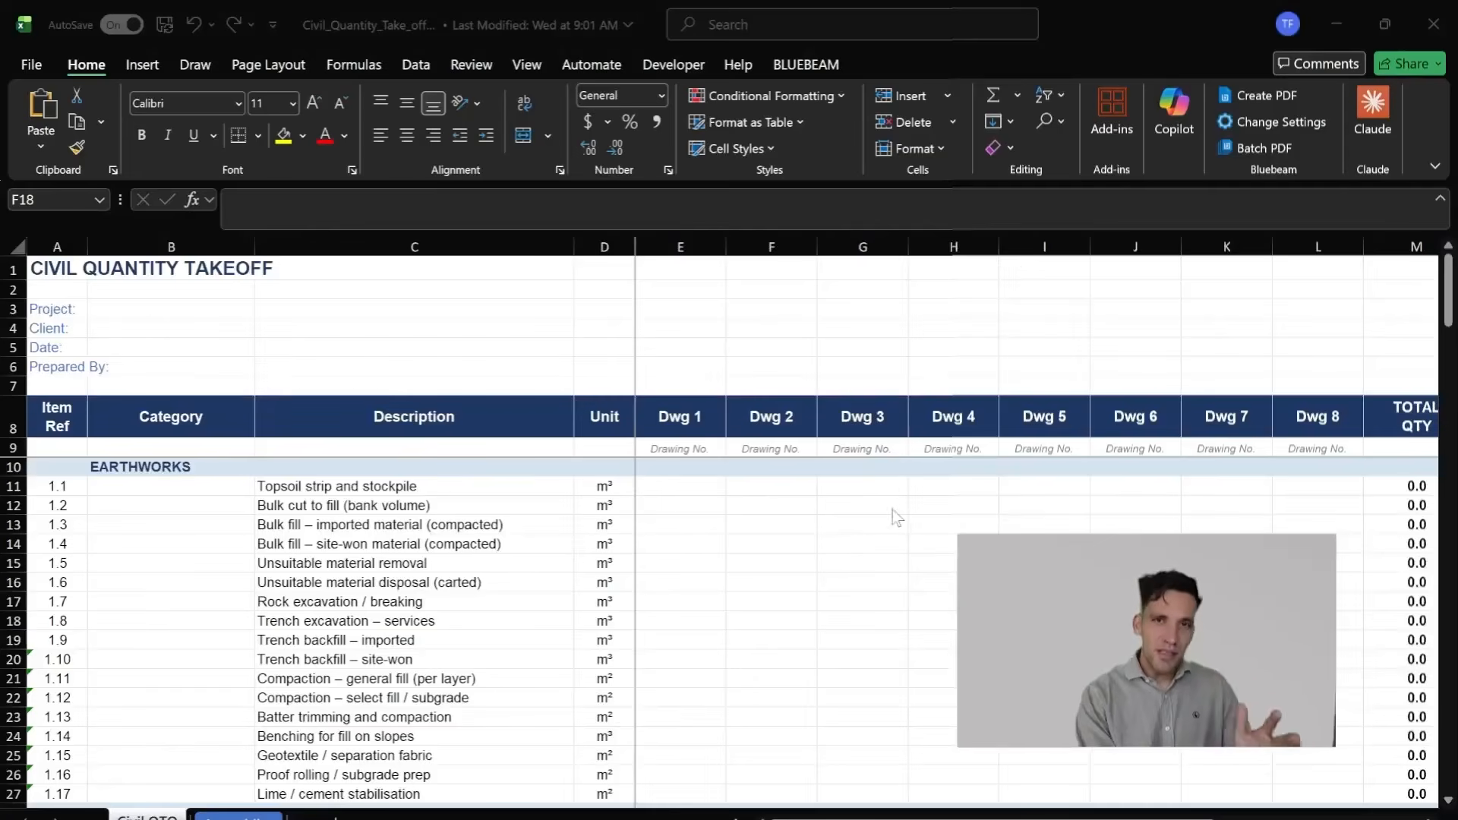
# Step: Switch to the civil quantity takeoff workbook in Excel and review the earthworks items on the Civil QTO sheet
pyautogui.scroll(-3, 824, 520)
pyautogui.scroll(3, 825, 520)
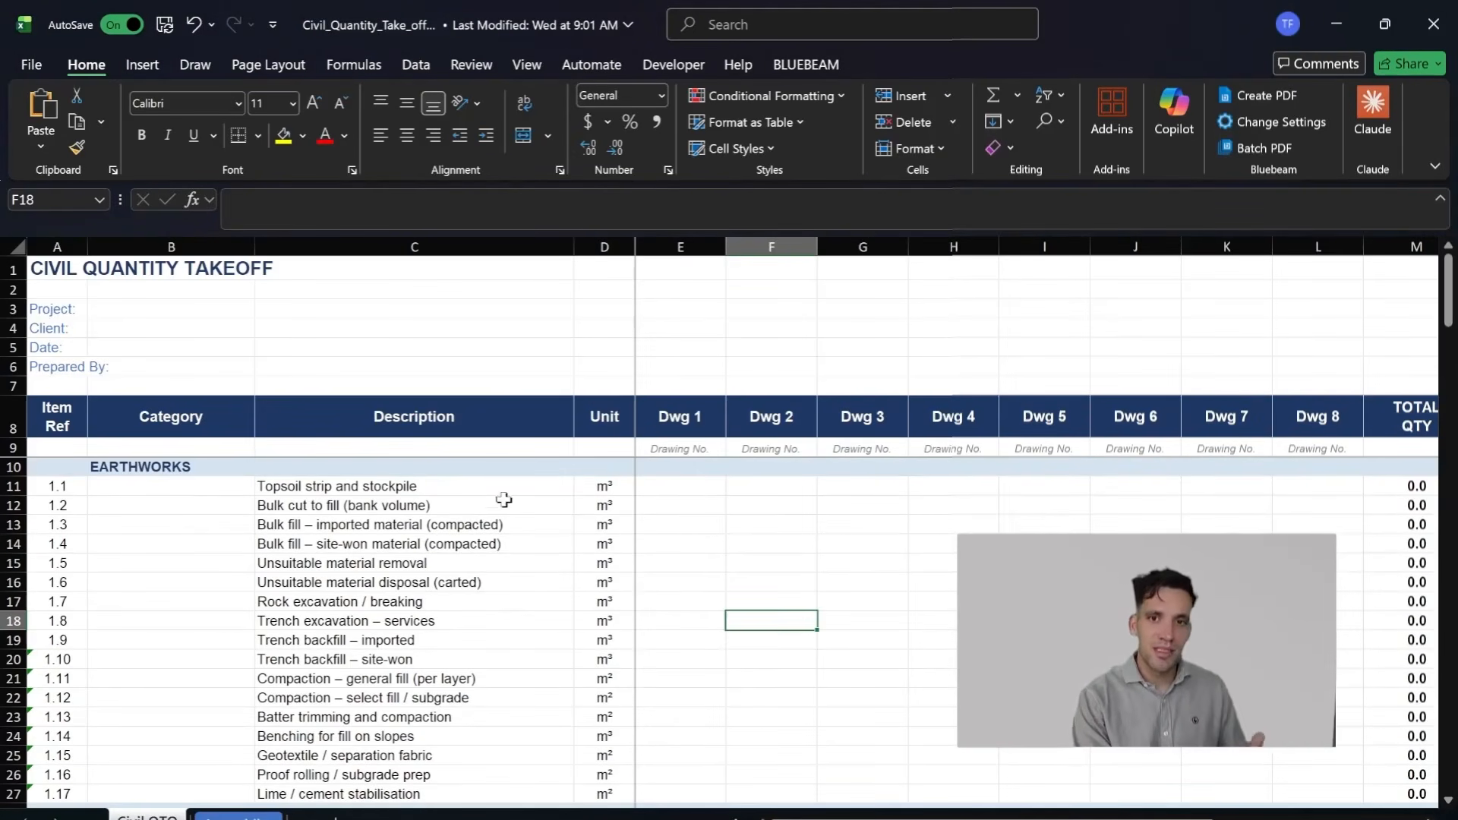
pyautogui.click(482, 507)
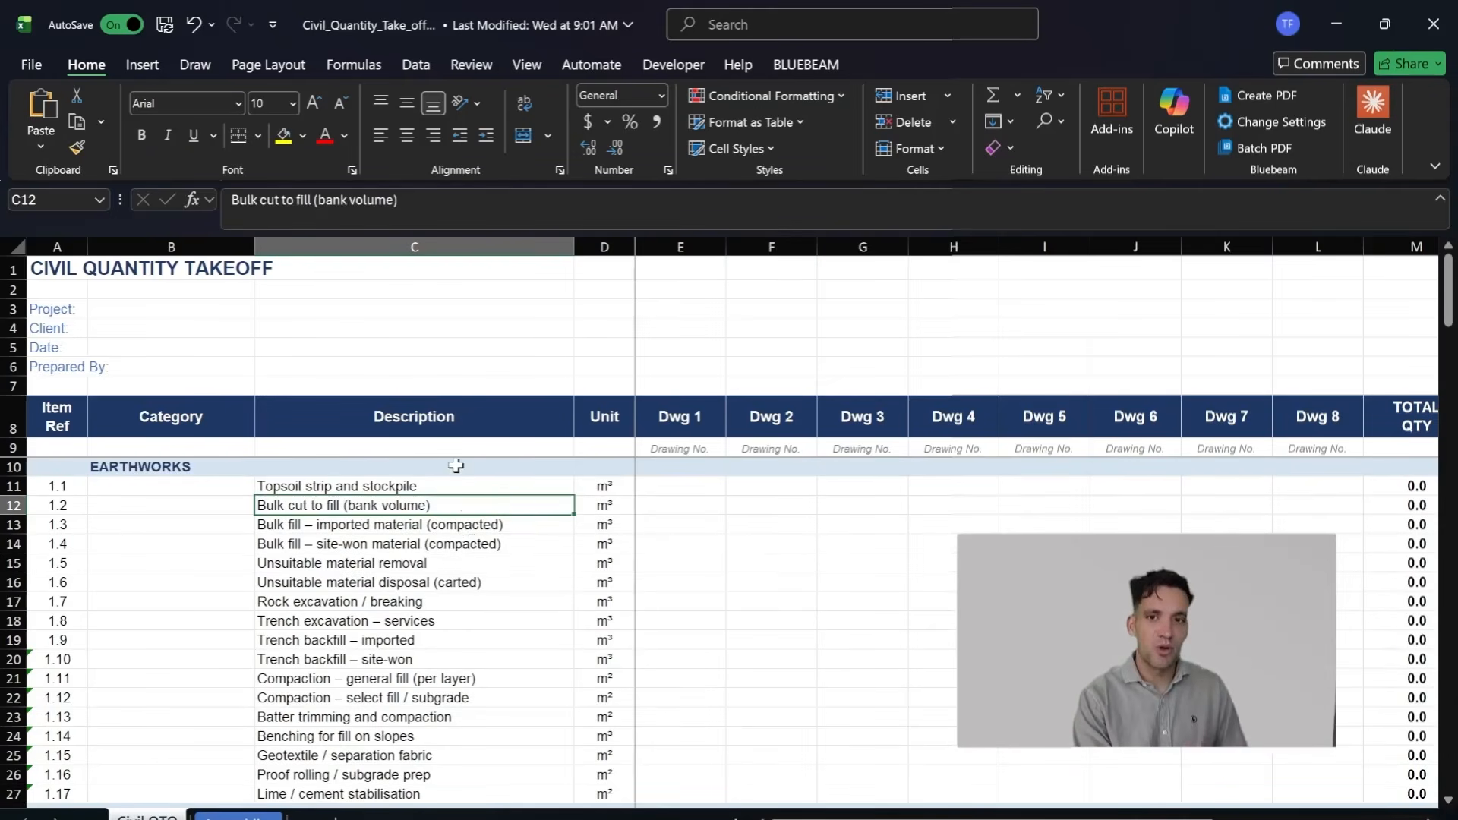
pyautogui.scroll(-1, 473, 562)
pyautogui.scroll(1, 472, 568)
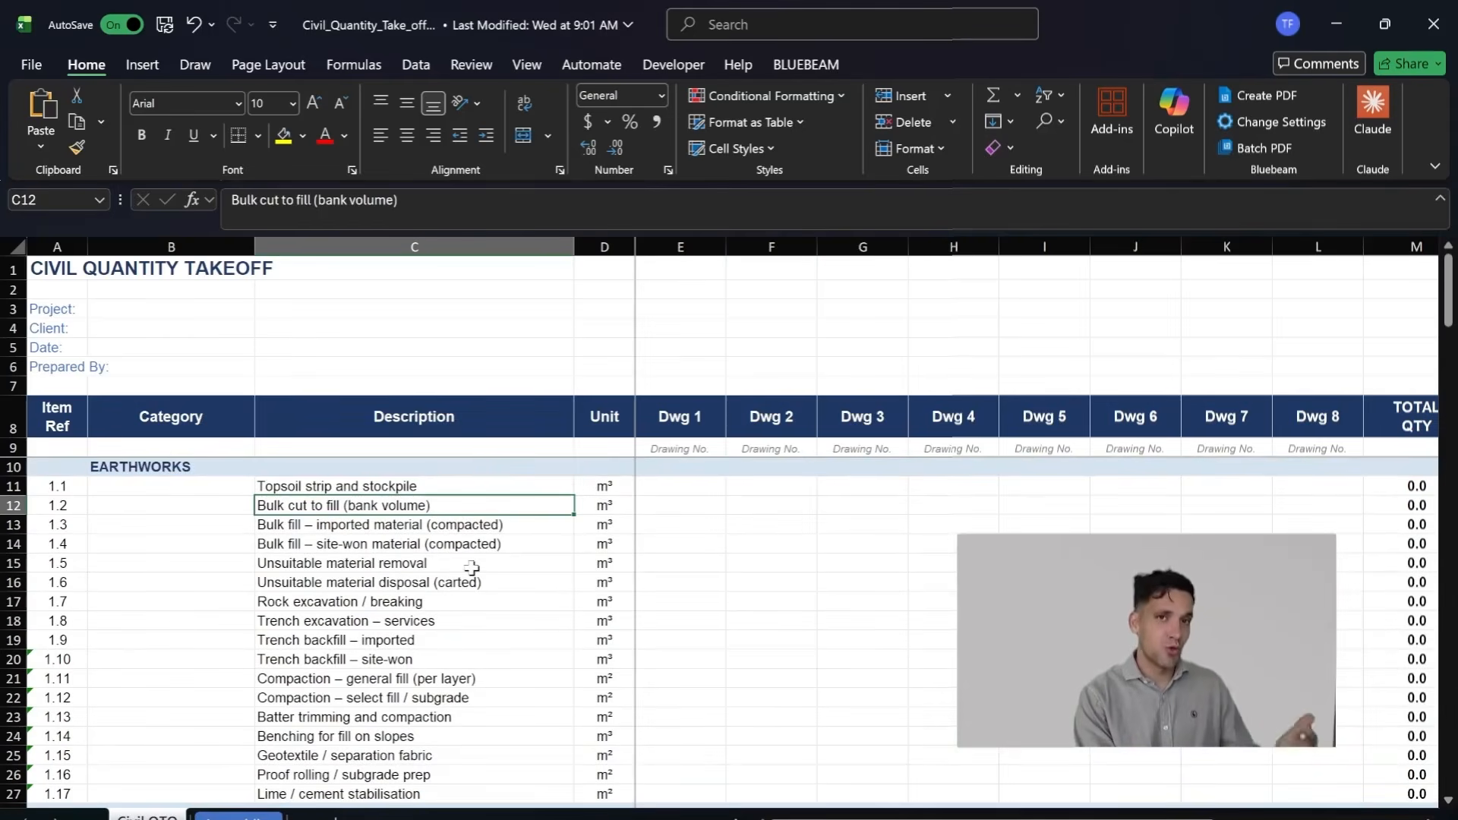
# Step: Open the Assemblies sheet and examine the plant and labour components under the Bulk cut to fill assembly
pyautogui.click(240, 816)
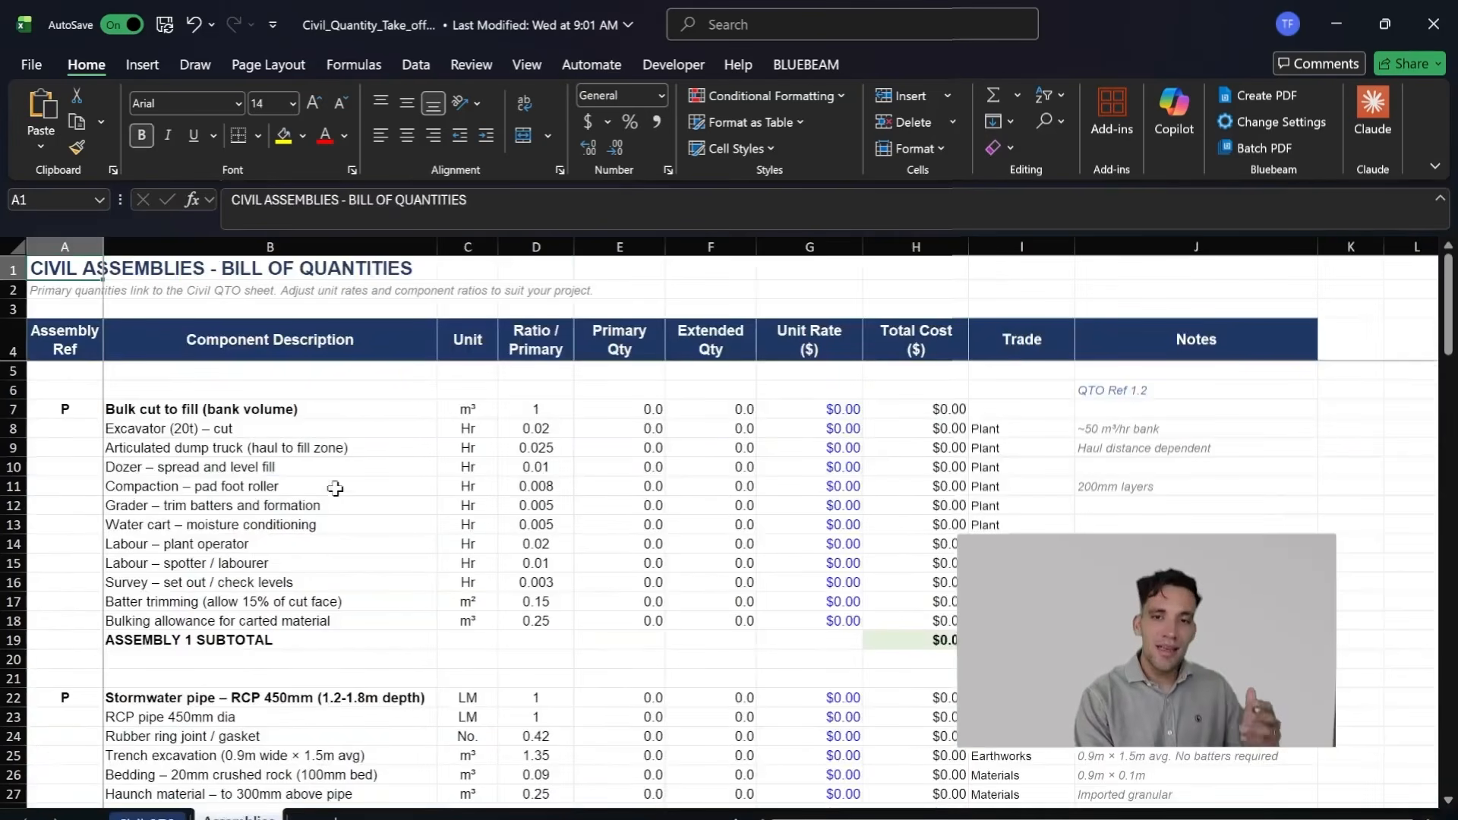
pyautogui.click(313, 408)
pyautogui.moveTo(308, 430); pyautogui.dragTo(372, 476)
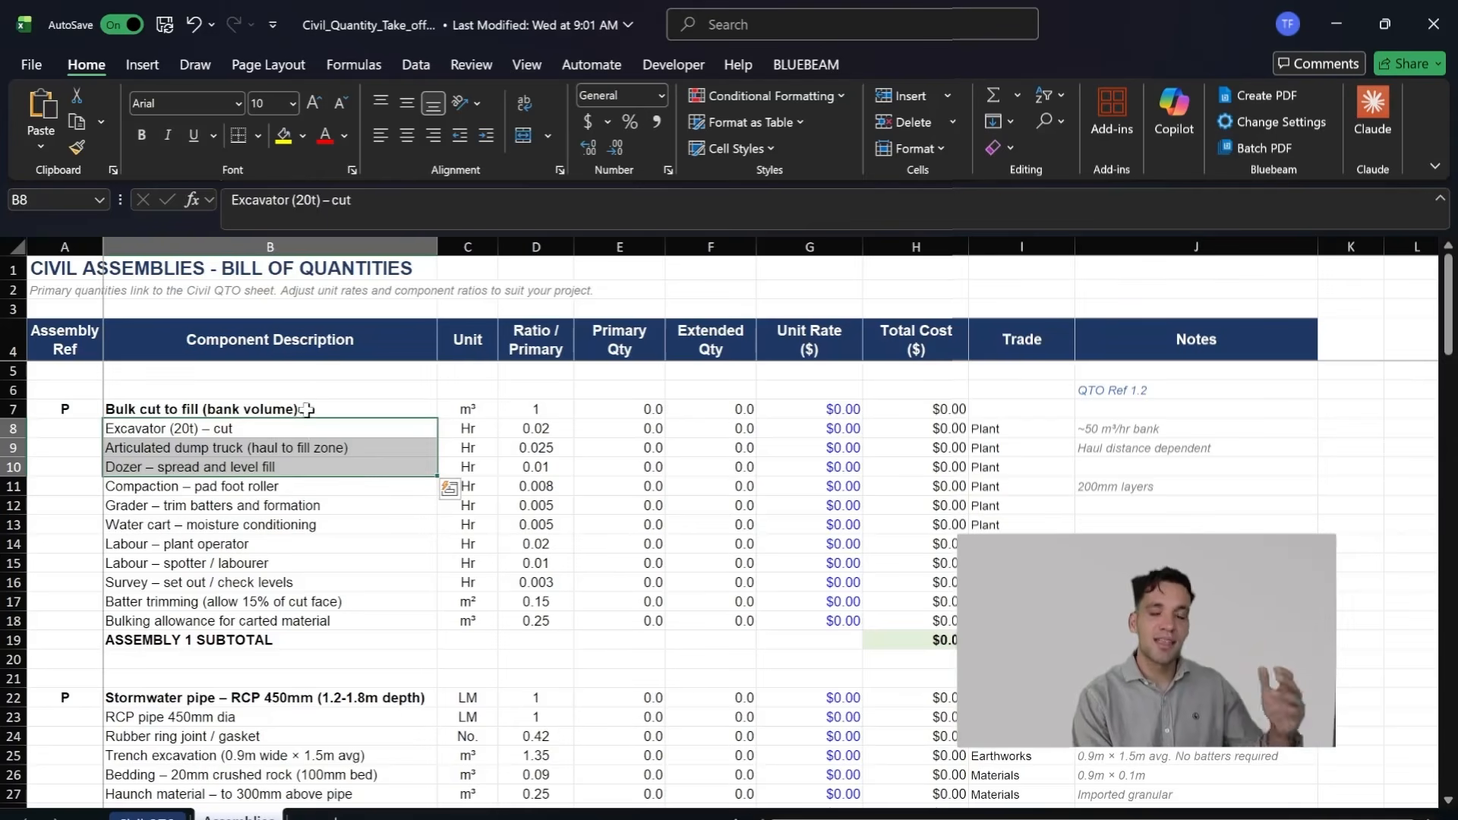
pyautogui.click(306, 410)
pyautogui.click(504, 401)
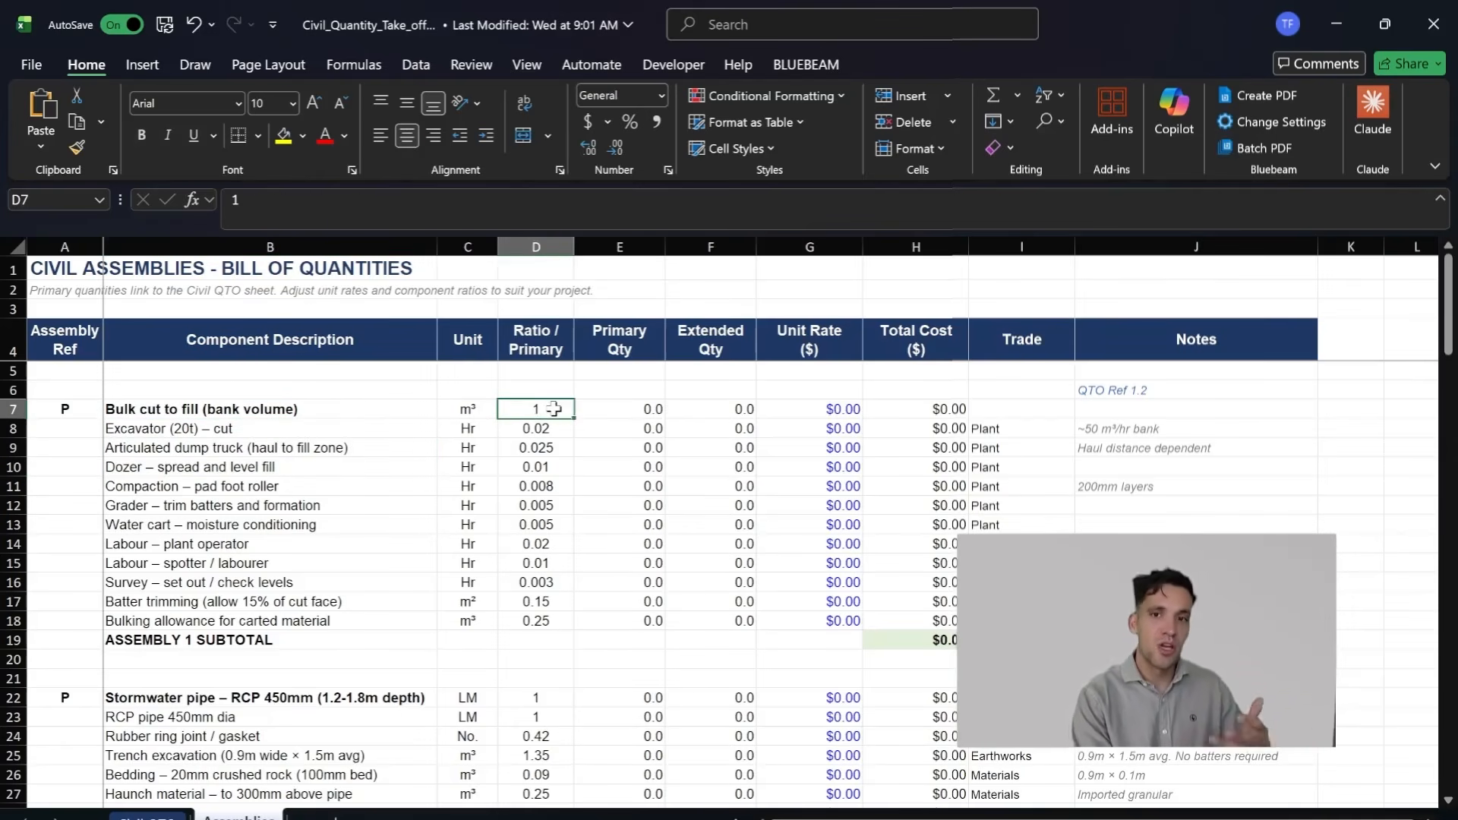
pyautogui.scroll(-1, 589, 468)
pyautogui.scroll(1, 588, 467)
pyautogui.moveTo(327, 410); pyautogui.dragTo(386, 617)
pyautogui.click(380, 505)
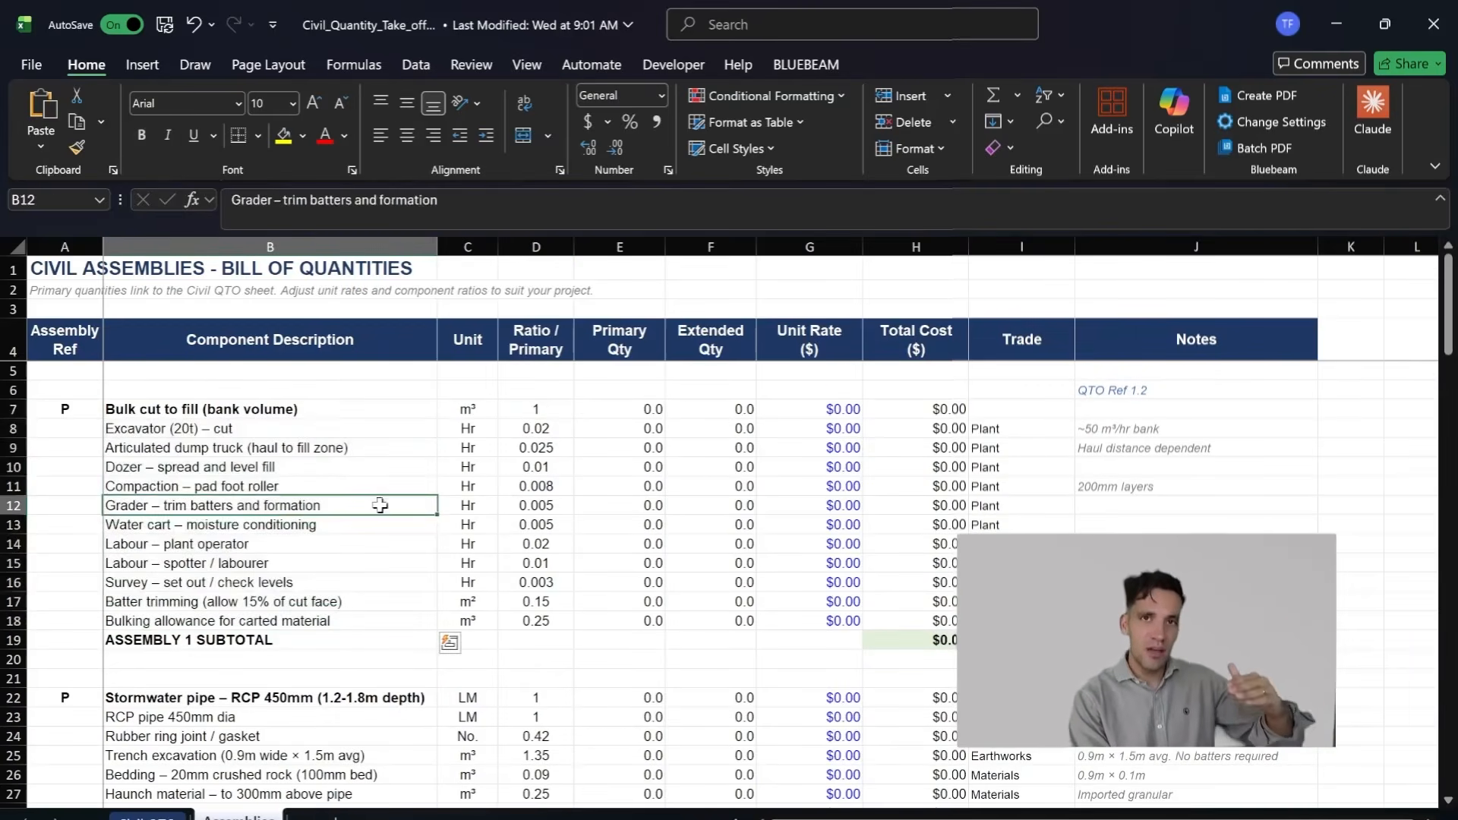
# Step: Compare the primary ratio of Bulk cut to fill with the ratios of its excavator and labour components
pyautogui.click(317, 428)
pyautogui.click(537, 415)
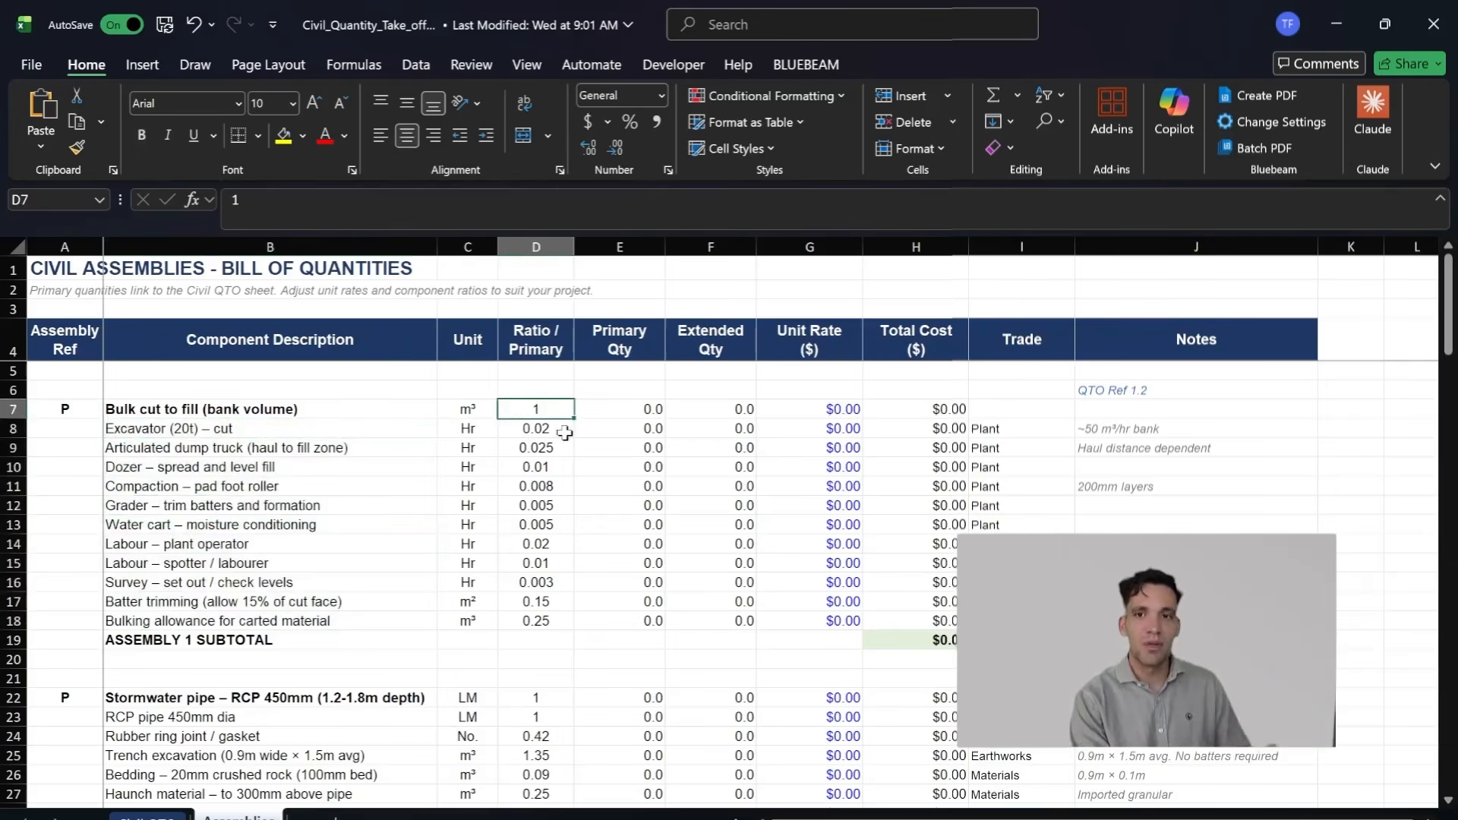
pyautogui.click(560, 430)
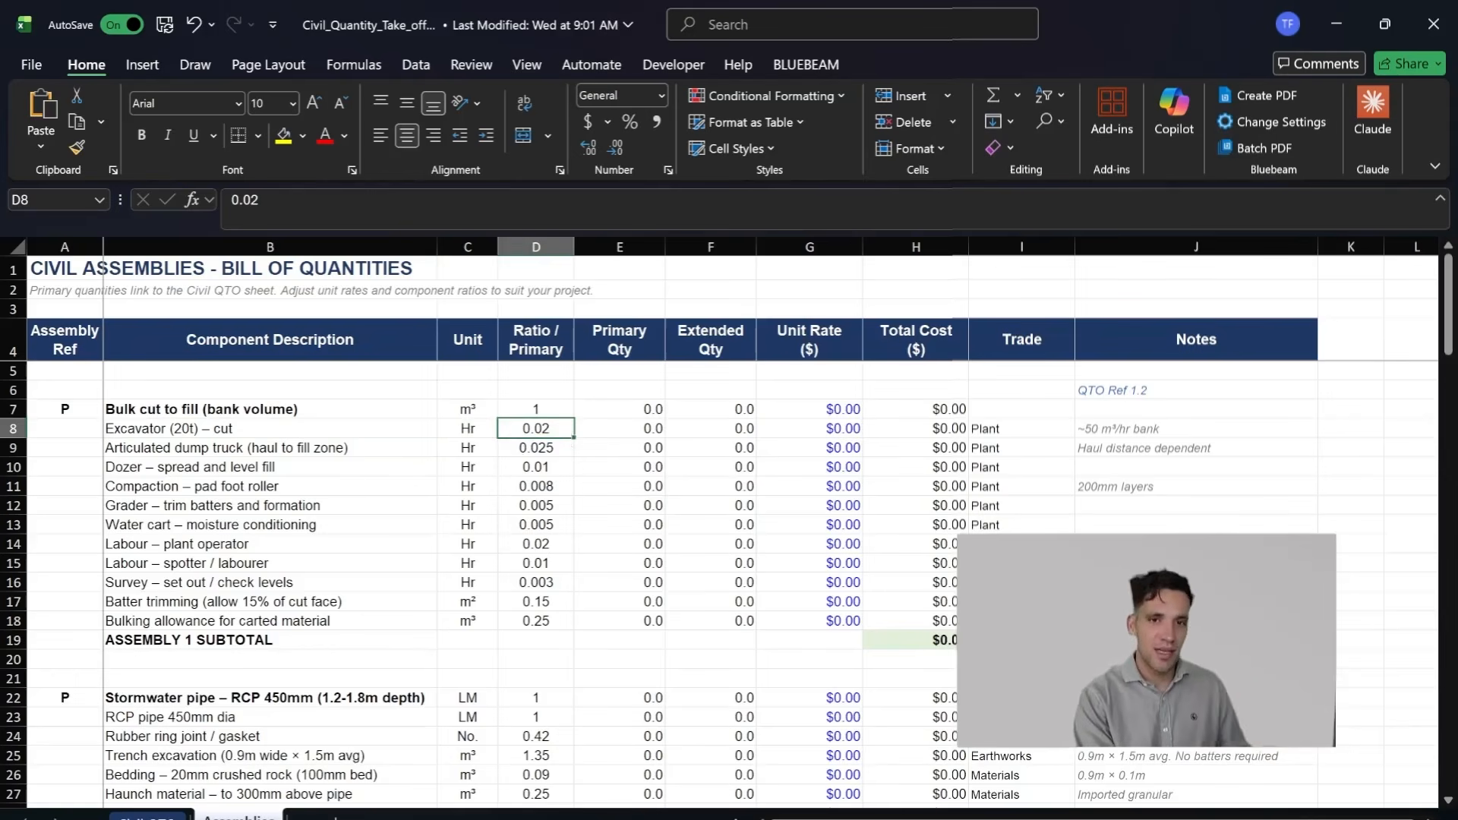
pyautogui.click(319, 448)
pyautogui.moveTo(297, 430); pyautogui.dragTo(296, 514)
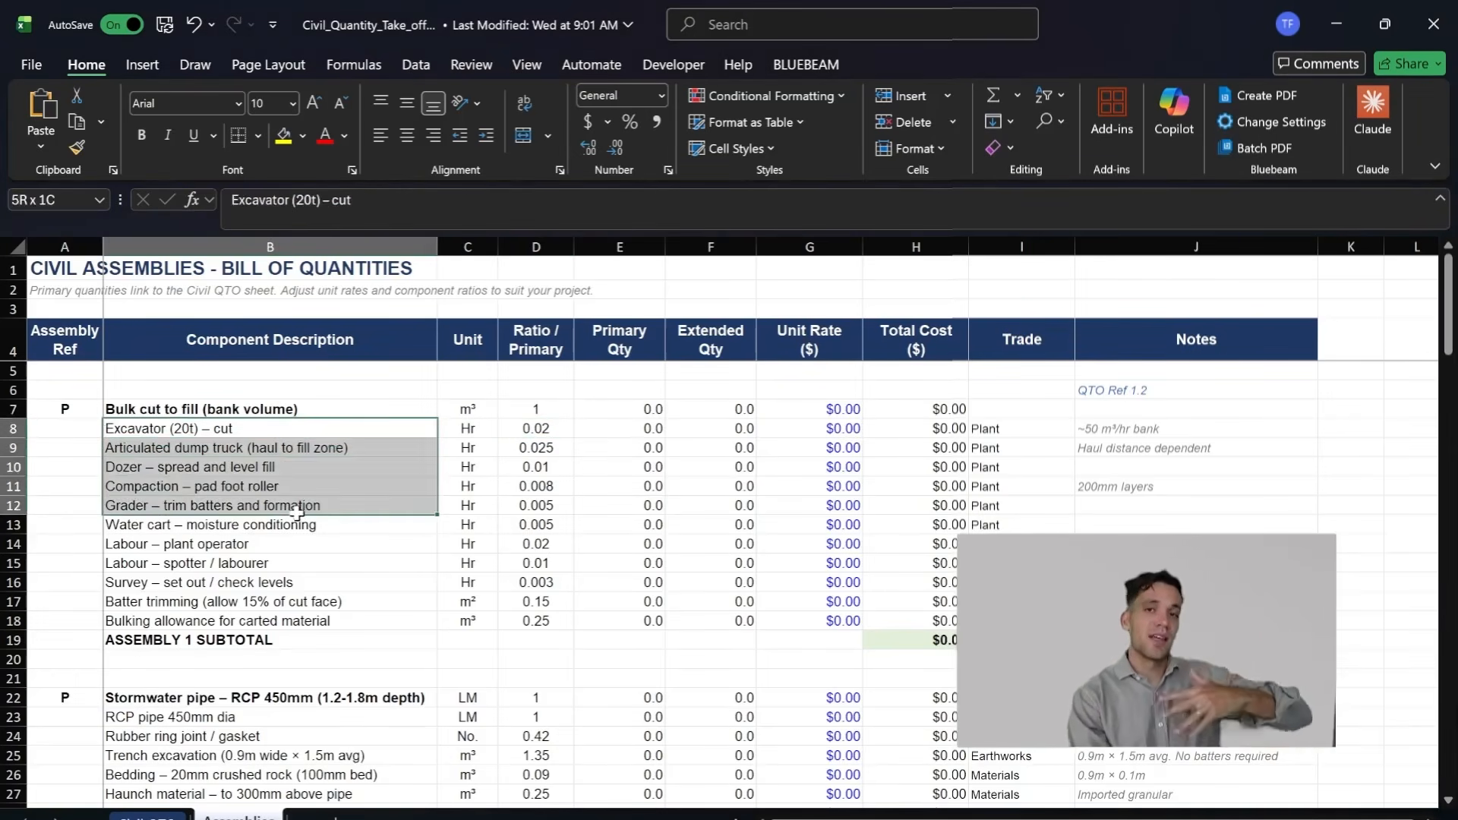
pyautogui.moveTo(297, 514); pyautogui.dragTo(297, 514)
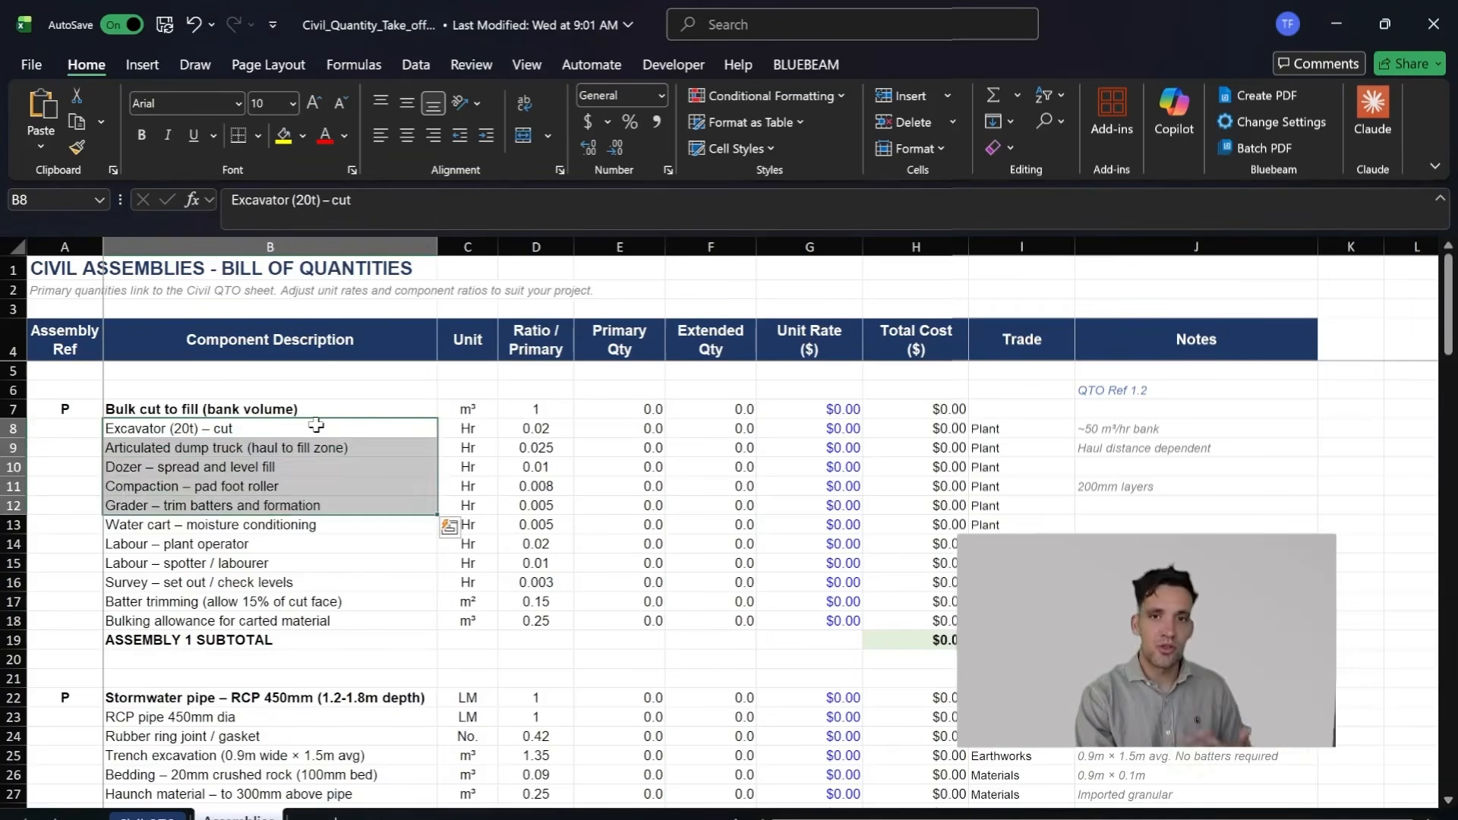
pyautogui.click(316, 427)
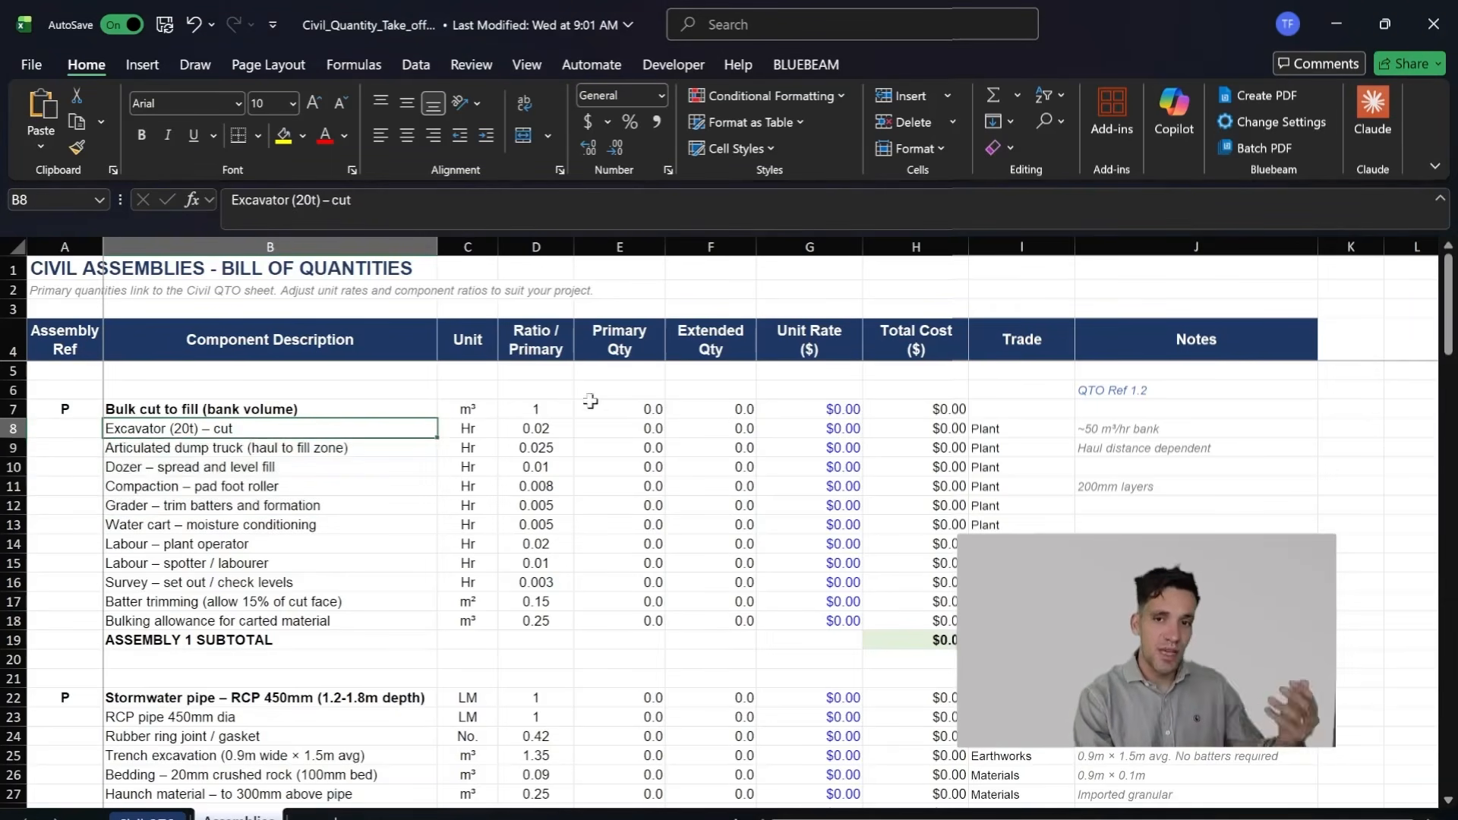
pyautogui.click(533, 411)
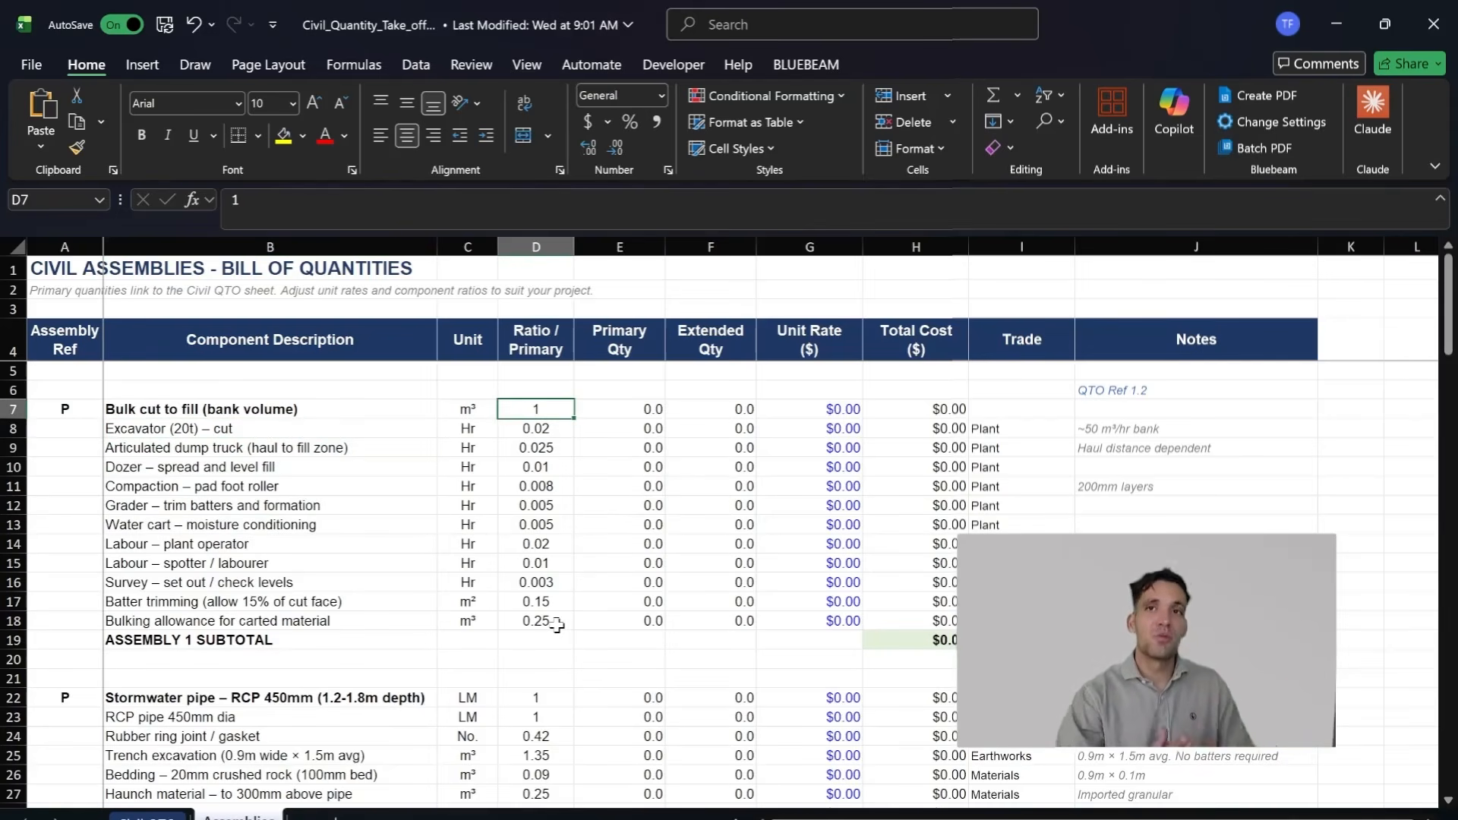
pyautogui.click(523, 544)
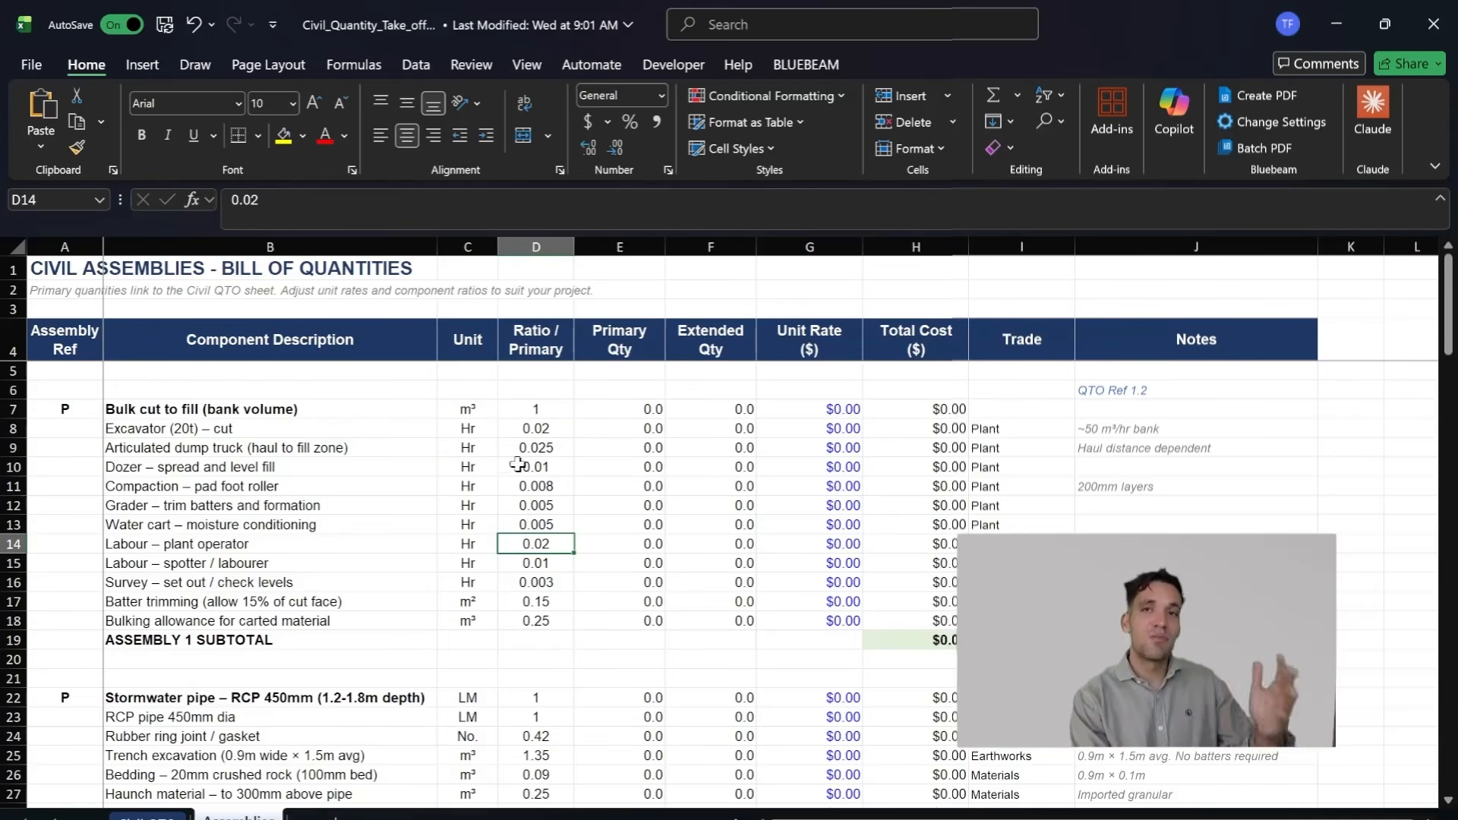
# Step: Check the excavator's ratio against its production note and inspect the dump truck and dozer rows
pyautogui.click(548, 430)
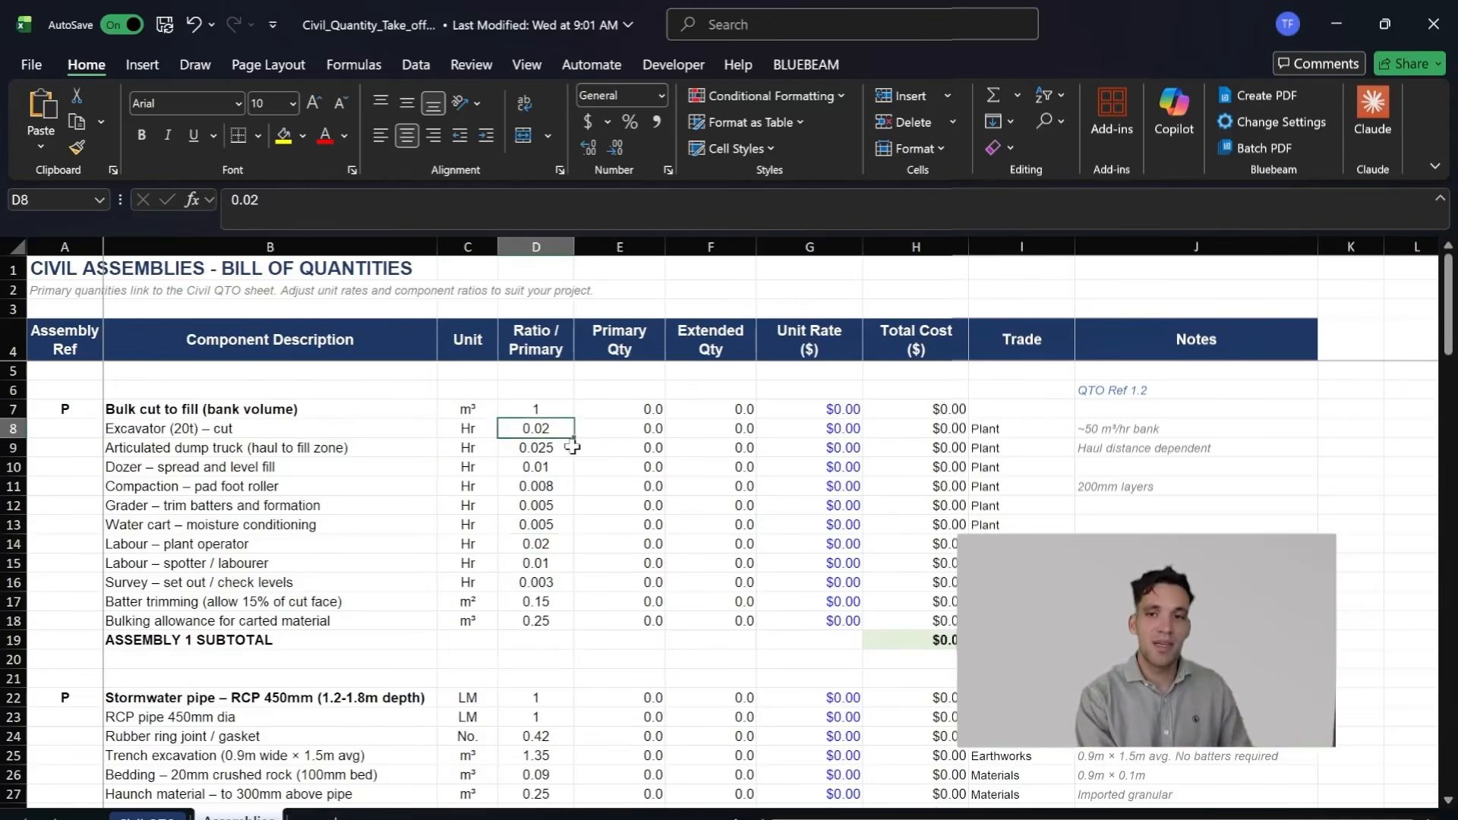
pyautogui.click(1211, 429)
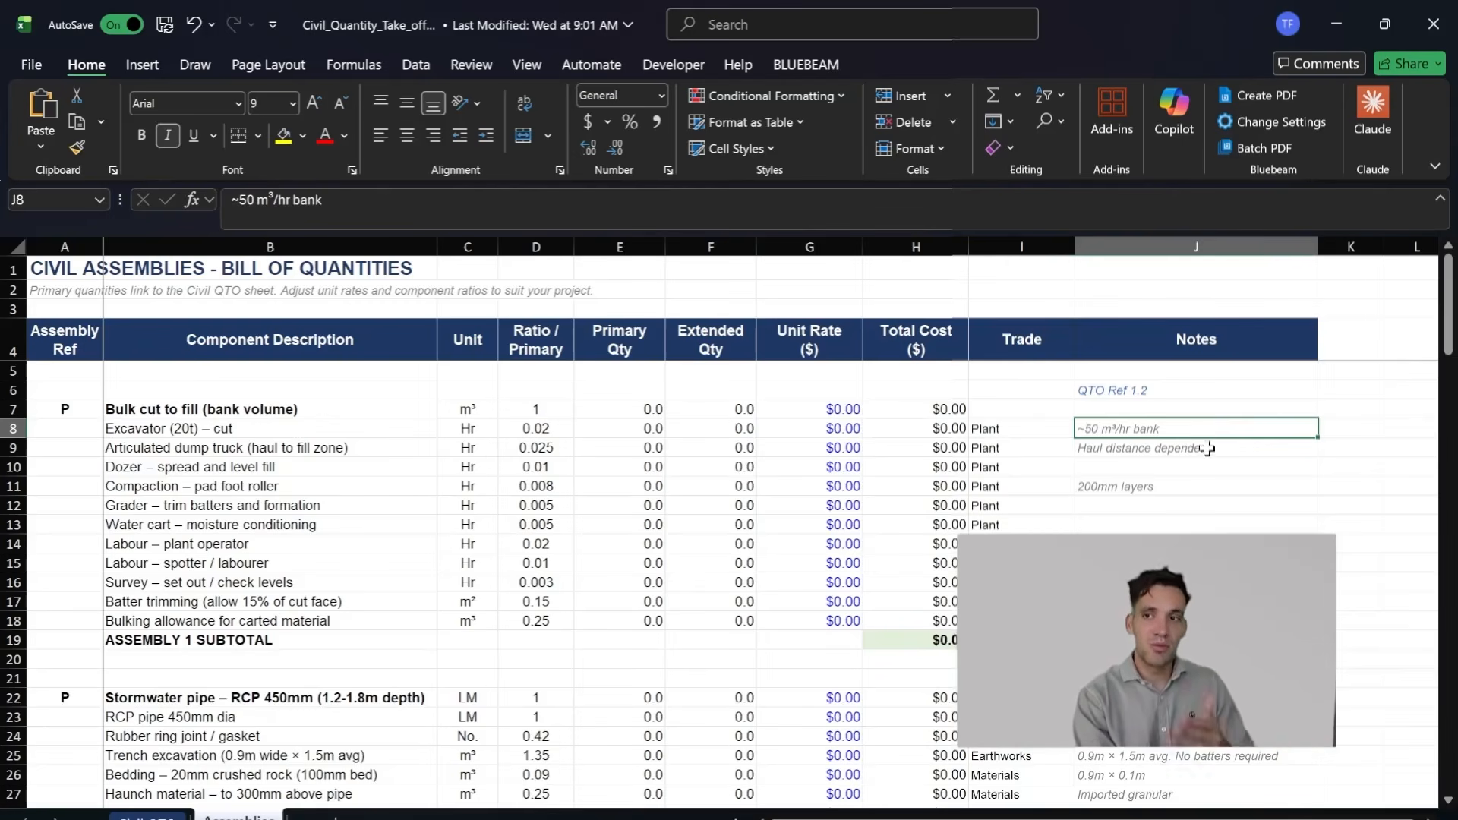
pyautogui.click(467, 448)
pyautogui.click(377, 466)
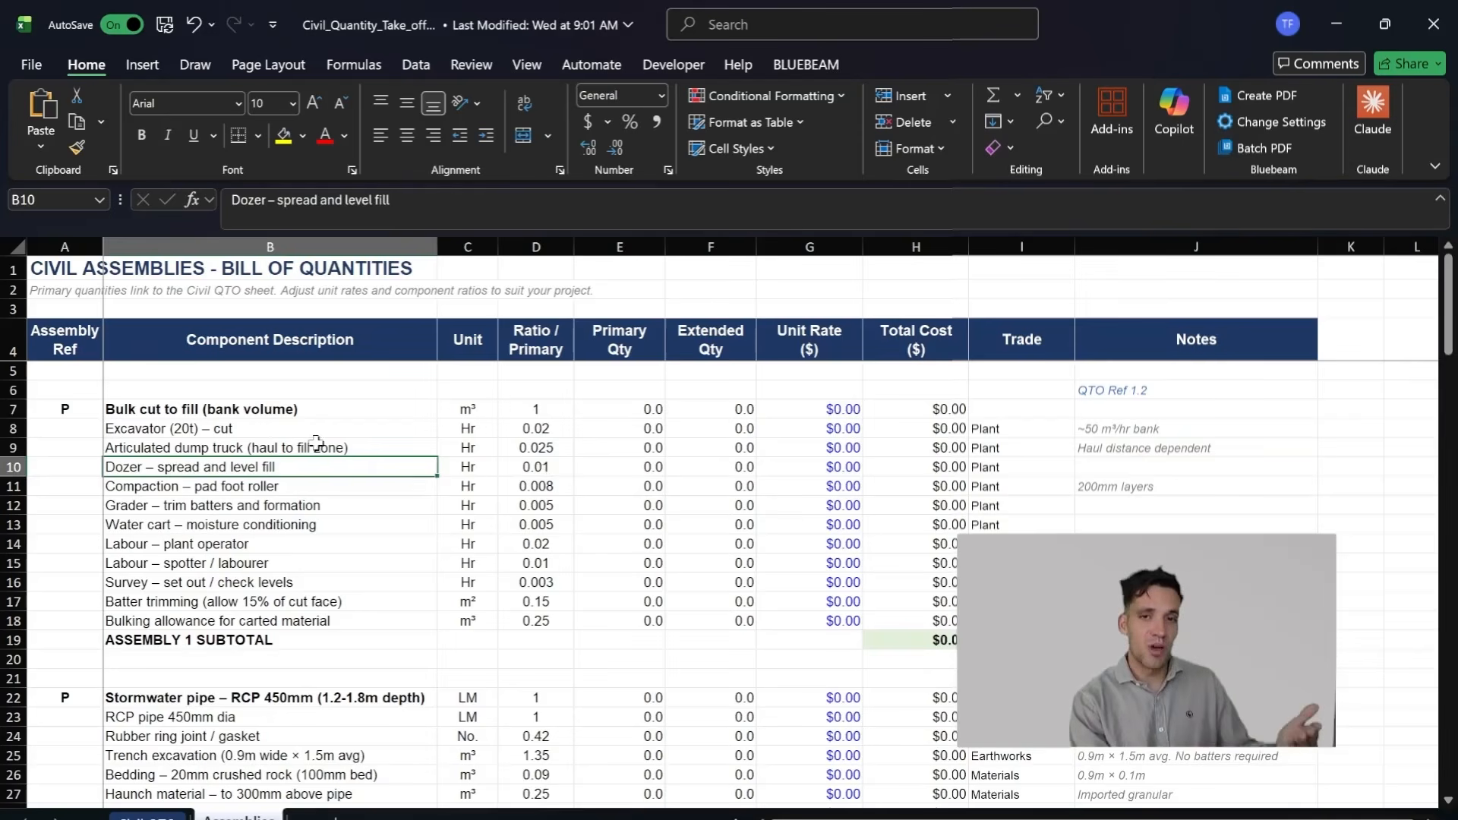
pyautogui.click(372, 447)
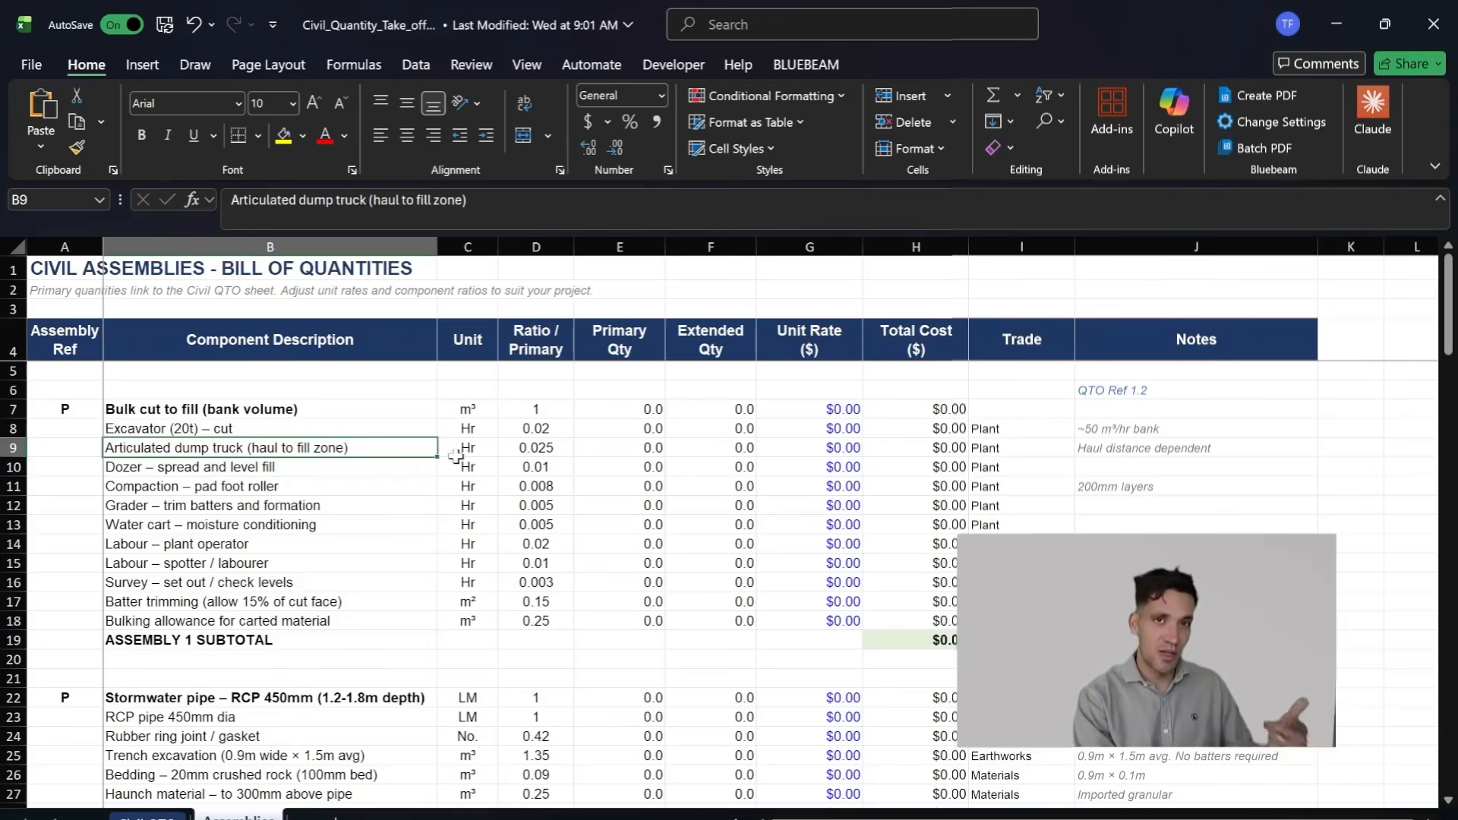
# Step: Examine the RCP 450mm stormwater pipe assembly (1.2-1.8m depth), including its rubber ring ratio, note and crushed rock bedding quantity
pyautogui.scroll(-3, 435, 561)
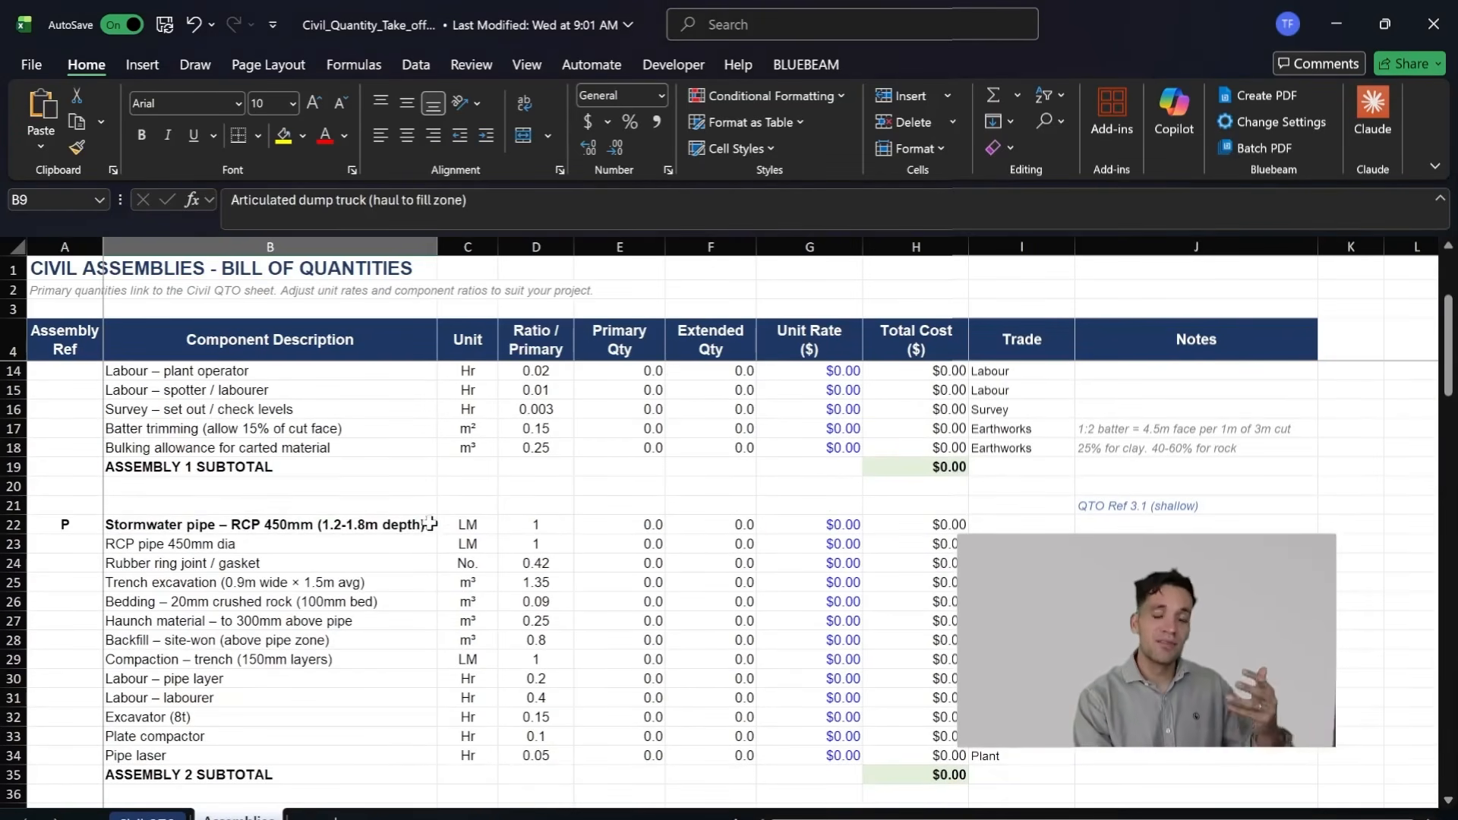
pyautogui.click(429, 525)
pyautogui.scroll(-1, 448, 532)
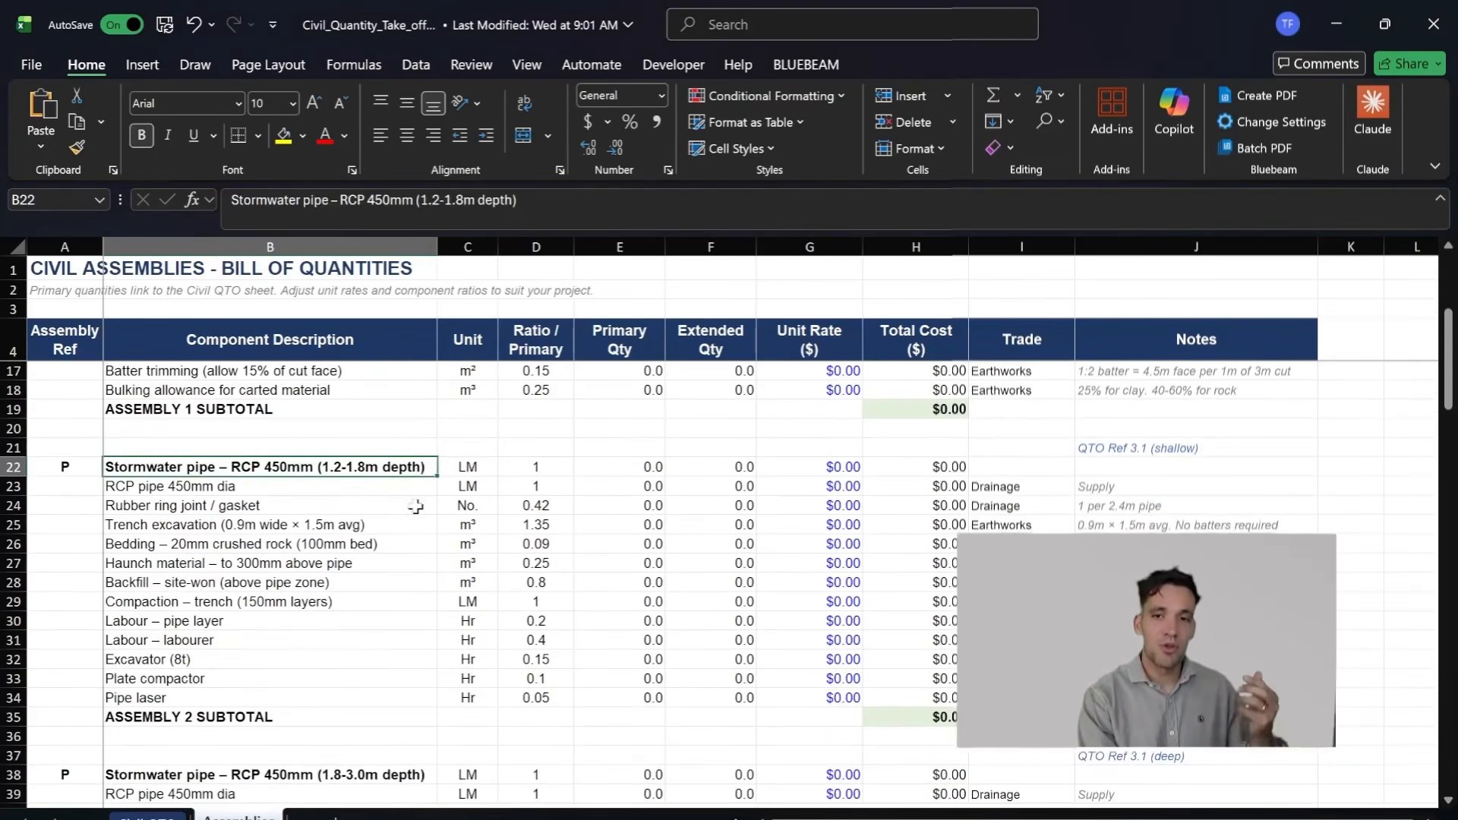
pyautogui.click(378, 490)
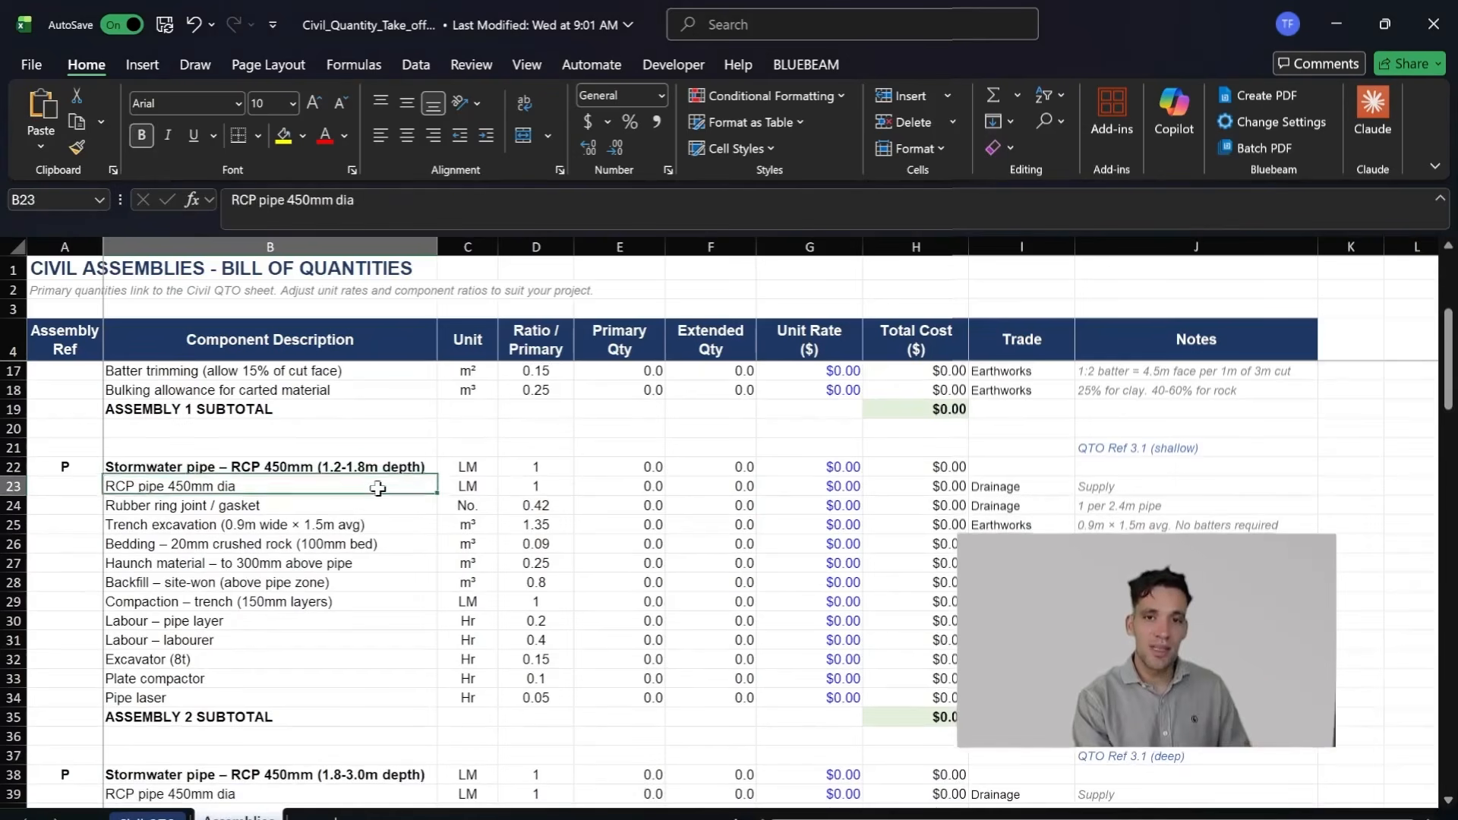
pyautogui.click(562, 506)
pyautogui.click(1206, 506)
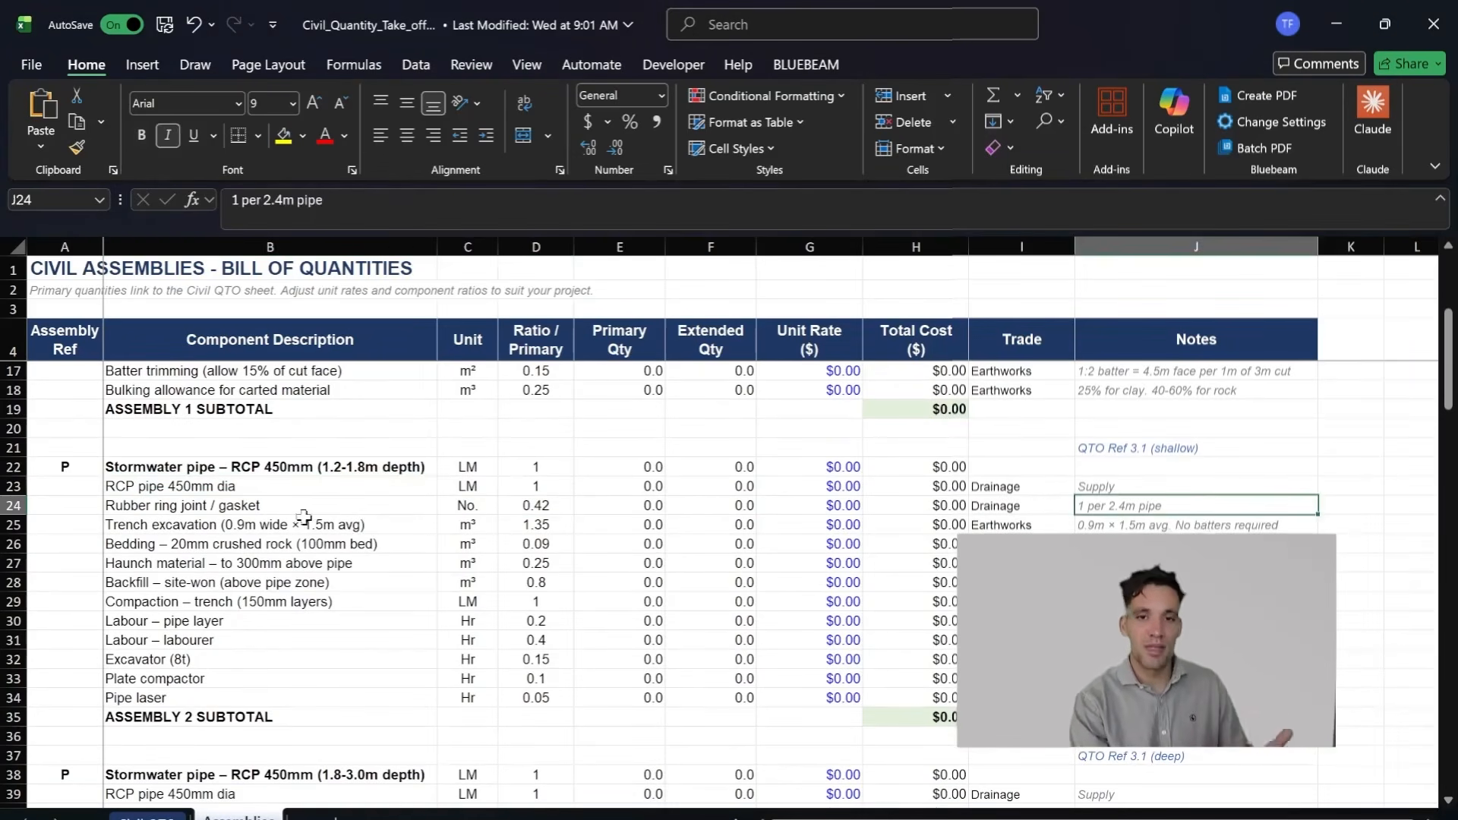
pyautogui.scroll(-1, 338, 544)
pyautogui.click(333, 544)
pyautogui.click(368, 482)
pyautogui.click(580, 487)
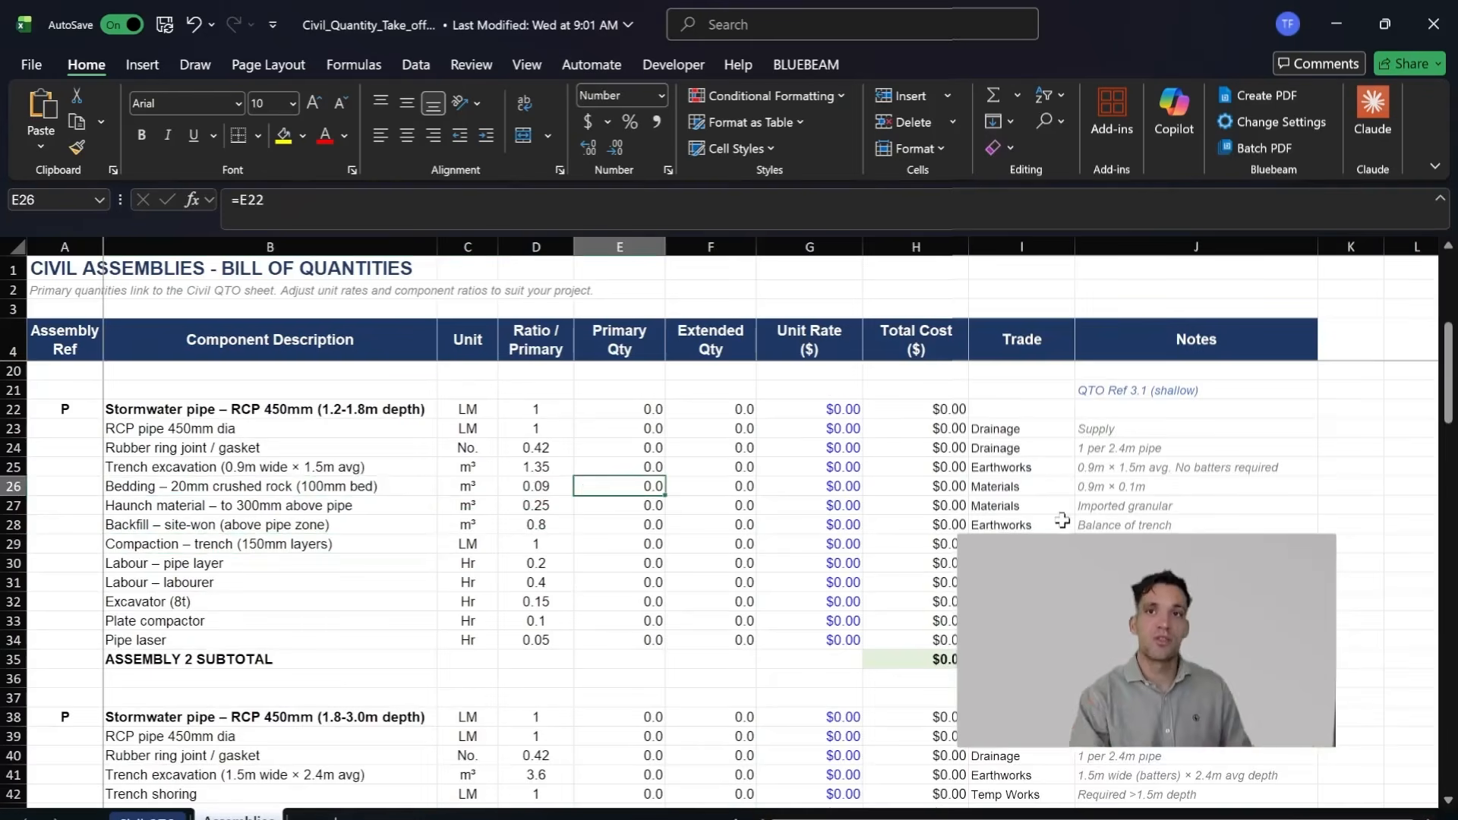
# Step: Review the Bulk cut to fill components again and examine the stormwater junction pit assembly further down the sheet
pyautogui.scroll(2, 897, 524)
pyautogui.scroll(-5, 529, 619)
pyautogui.scroll(7, 381, 513)
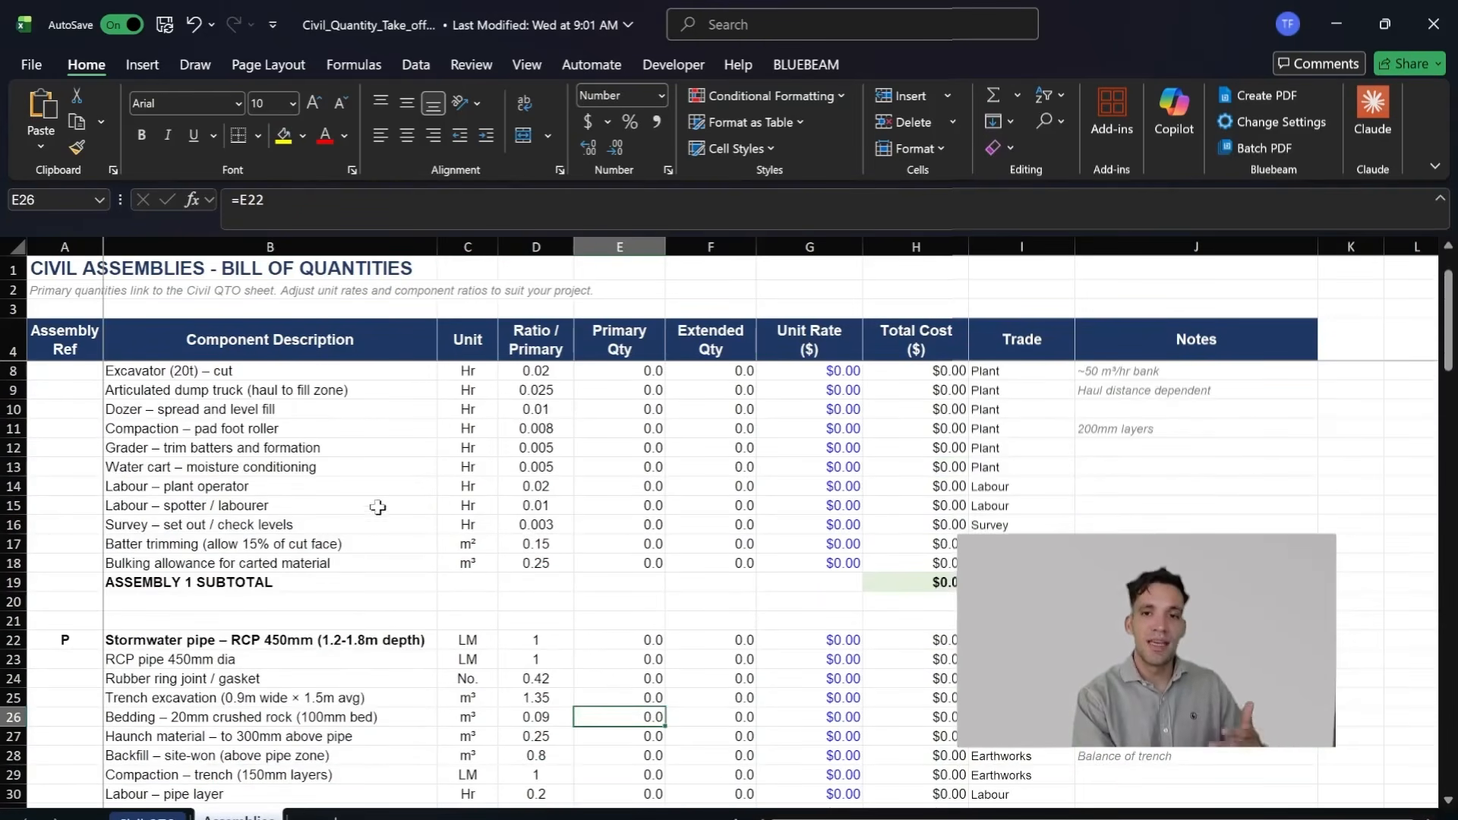
pyautogui.scroll(1, 360, 407)
pyautogui.moveTo(228, 408); pyautogui.dragTo(623, 611)
pyautogui.scroll(-2, 555, 558)
pyautogui.scroll(2, 486, 506)
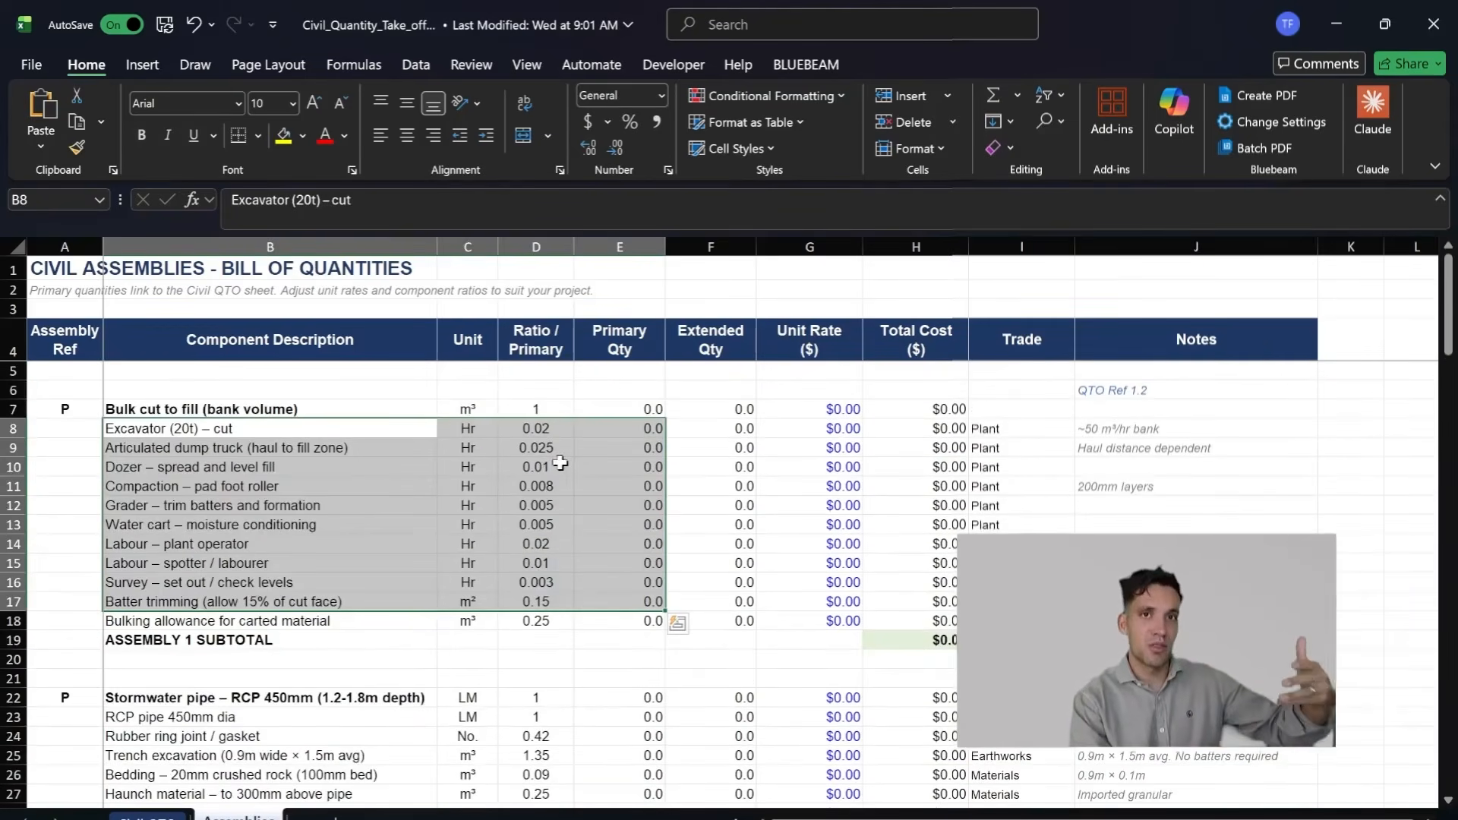
pyautogui.scroll(-14, 502, 570)
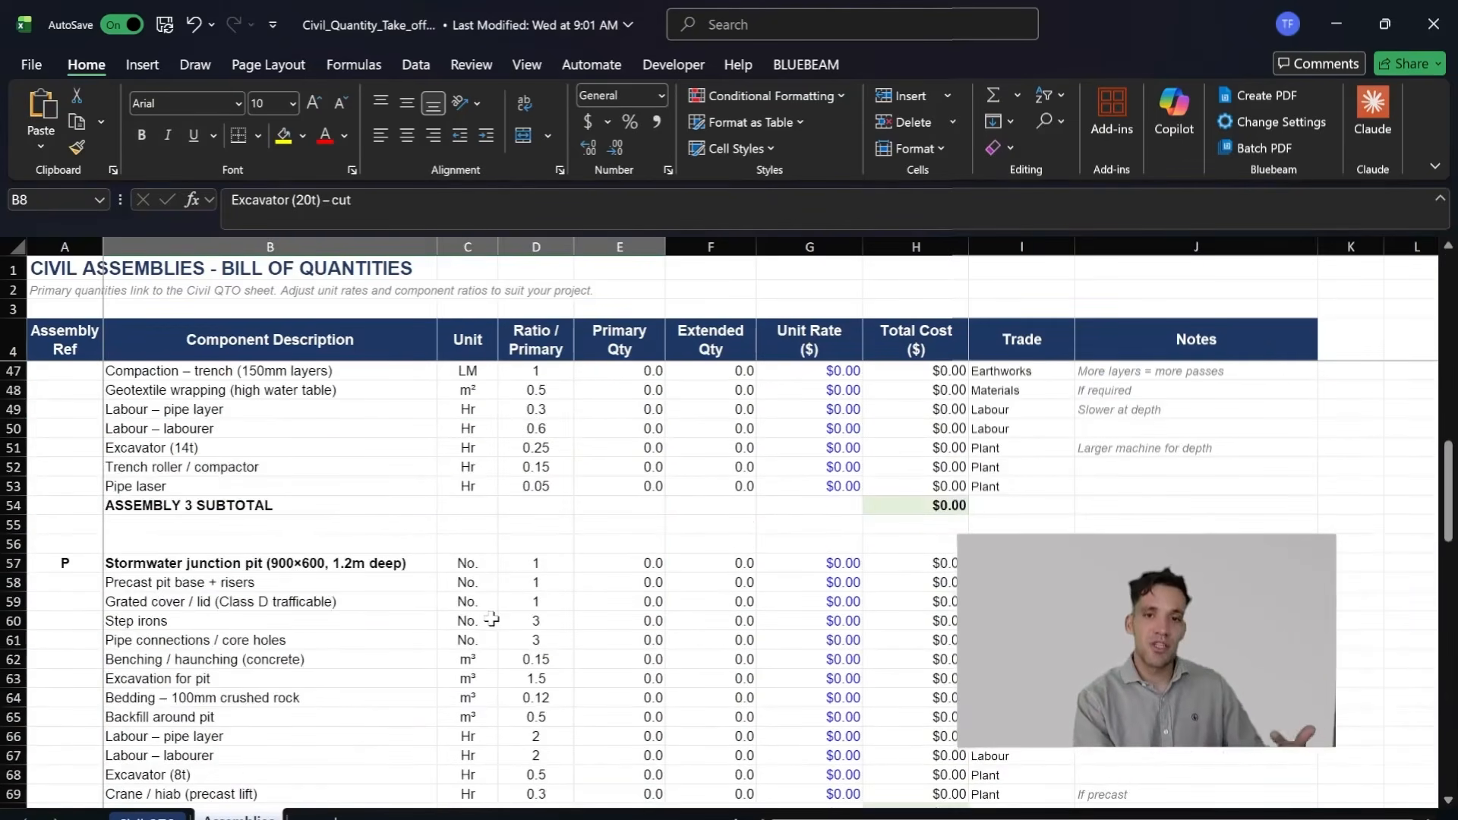
pyautogui.scroll(-7, 485, 619)
pyautogui.scroll(6, 483, 621)
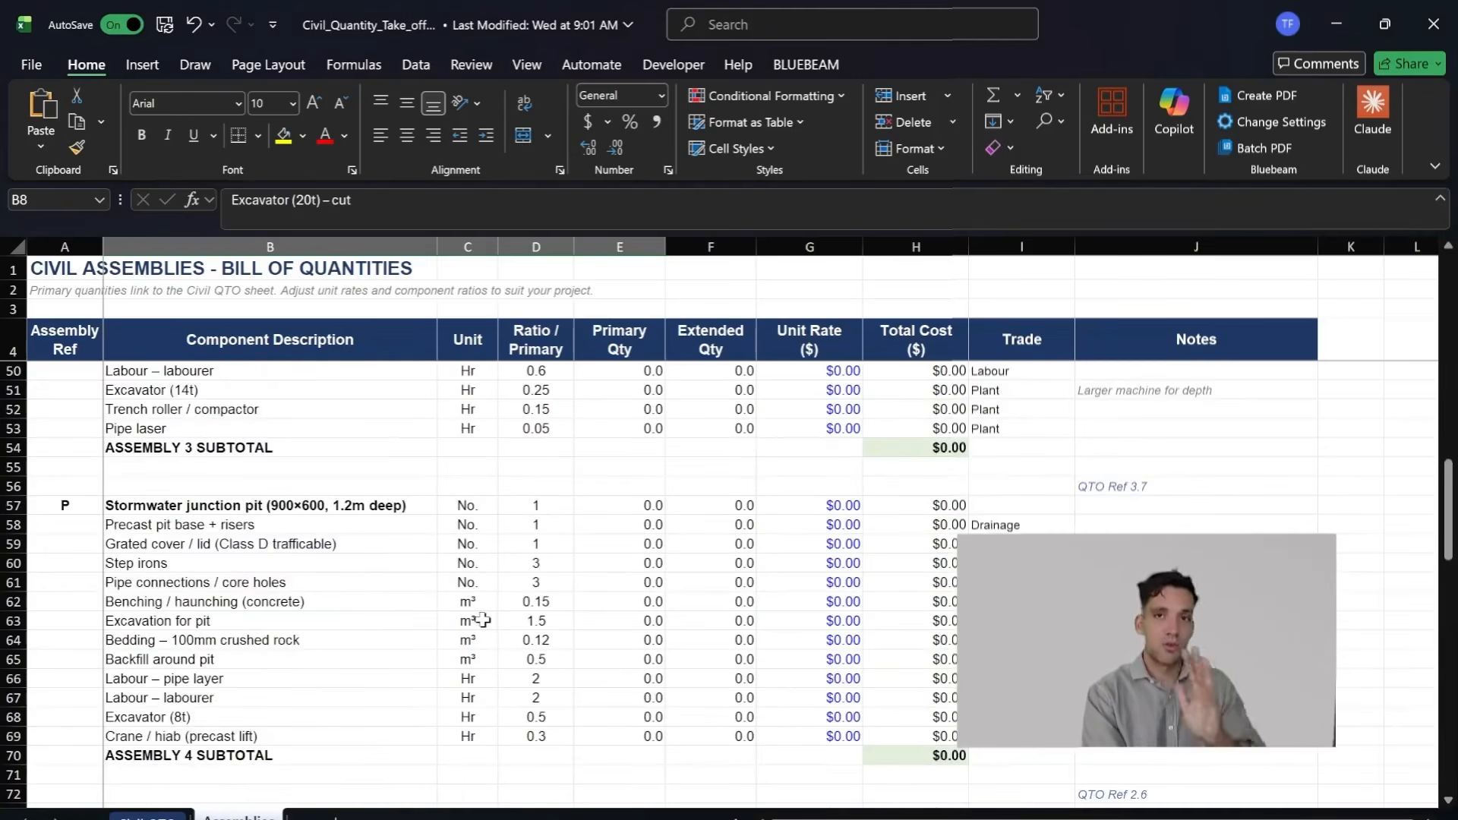
pyautogui.scroll(12, 622, 468)
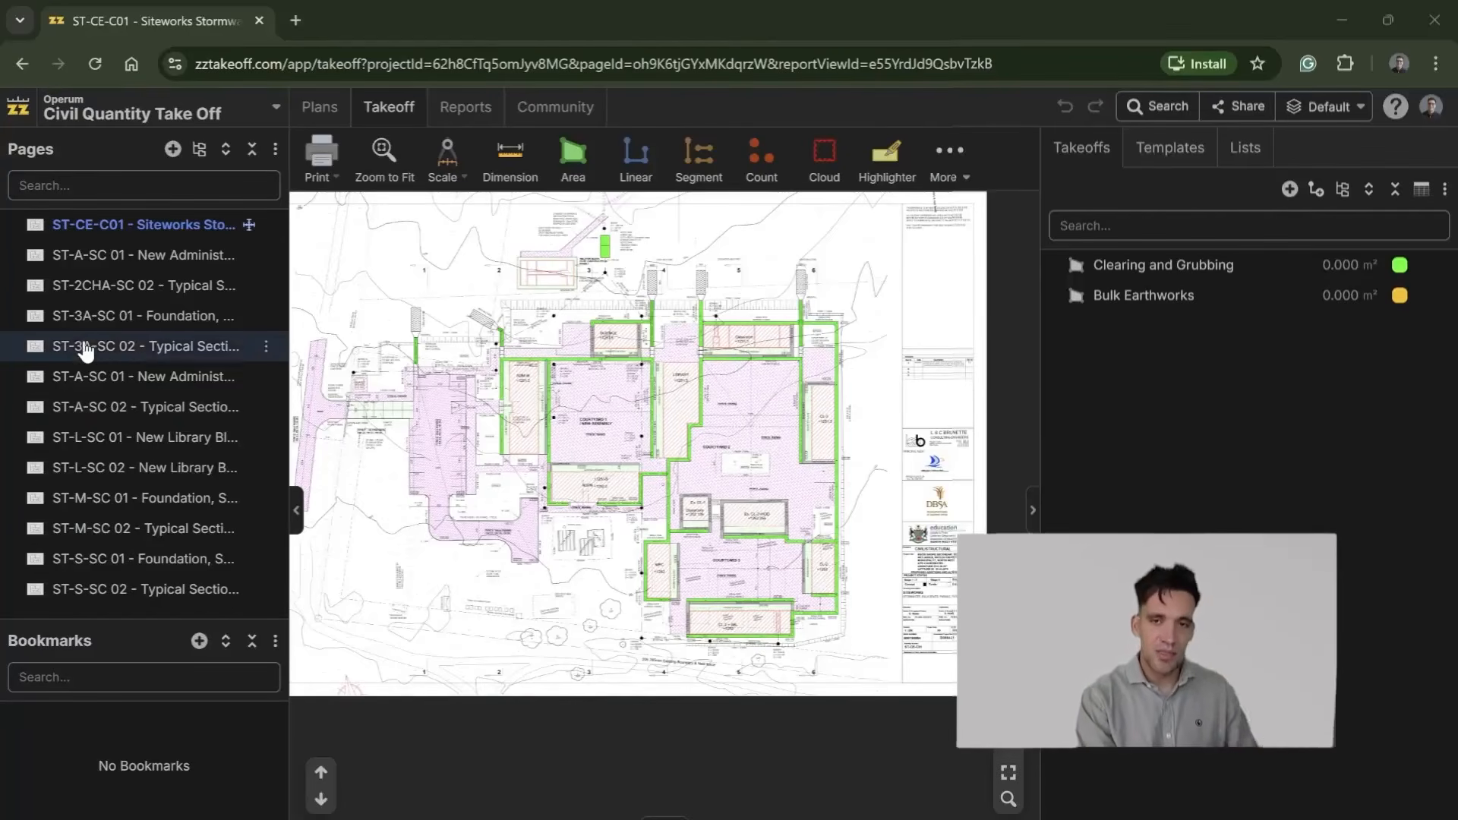
# Step: Switch to the Civil Quantity Take Off project in zzTakeoff and examine the ST-CE-C01 siteworks stormwater plan
pyautogui.scroll(1, 697, 488)
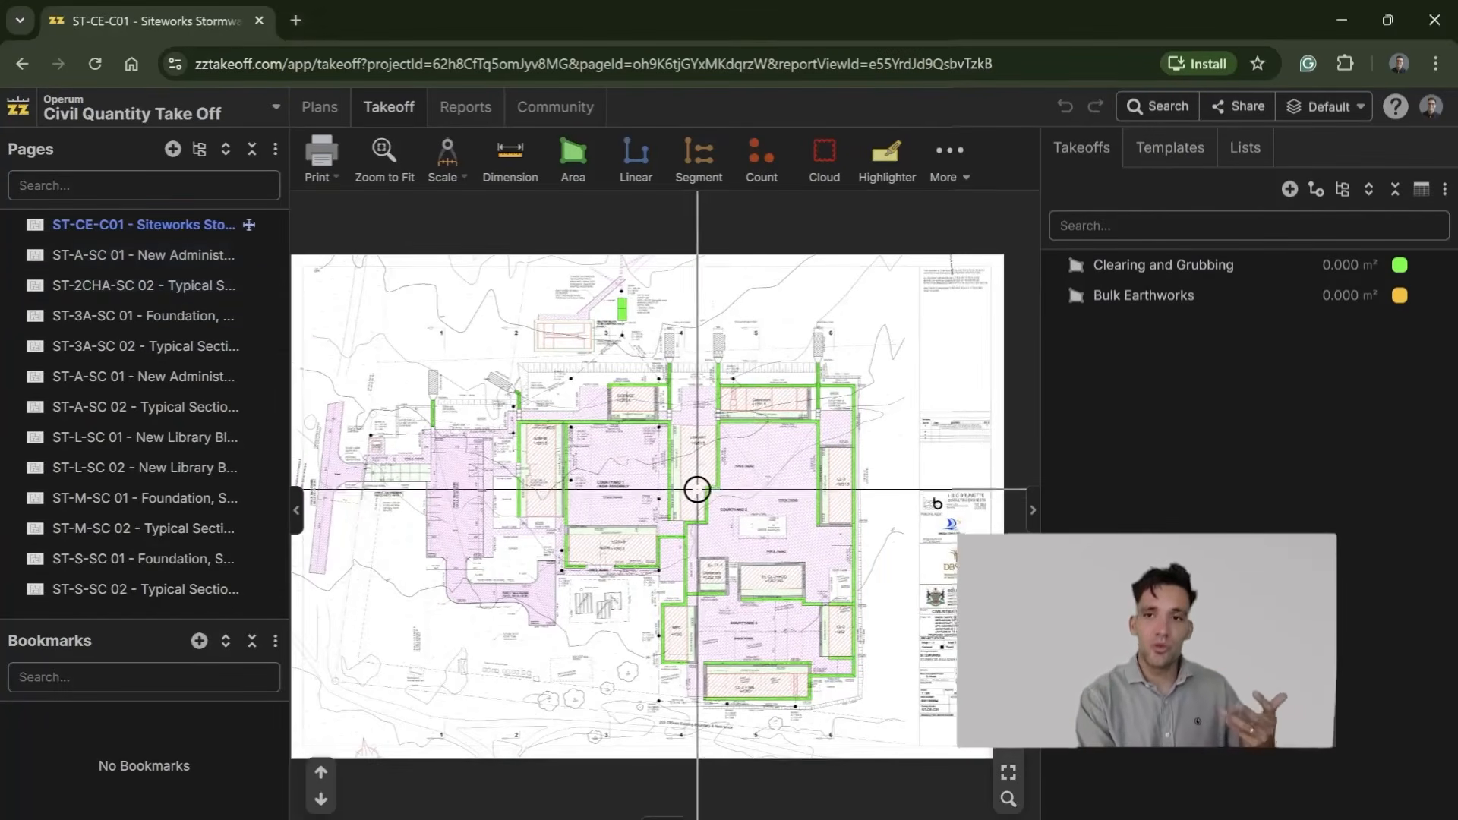
pyautogui.click(145, 255)
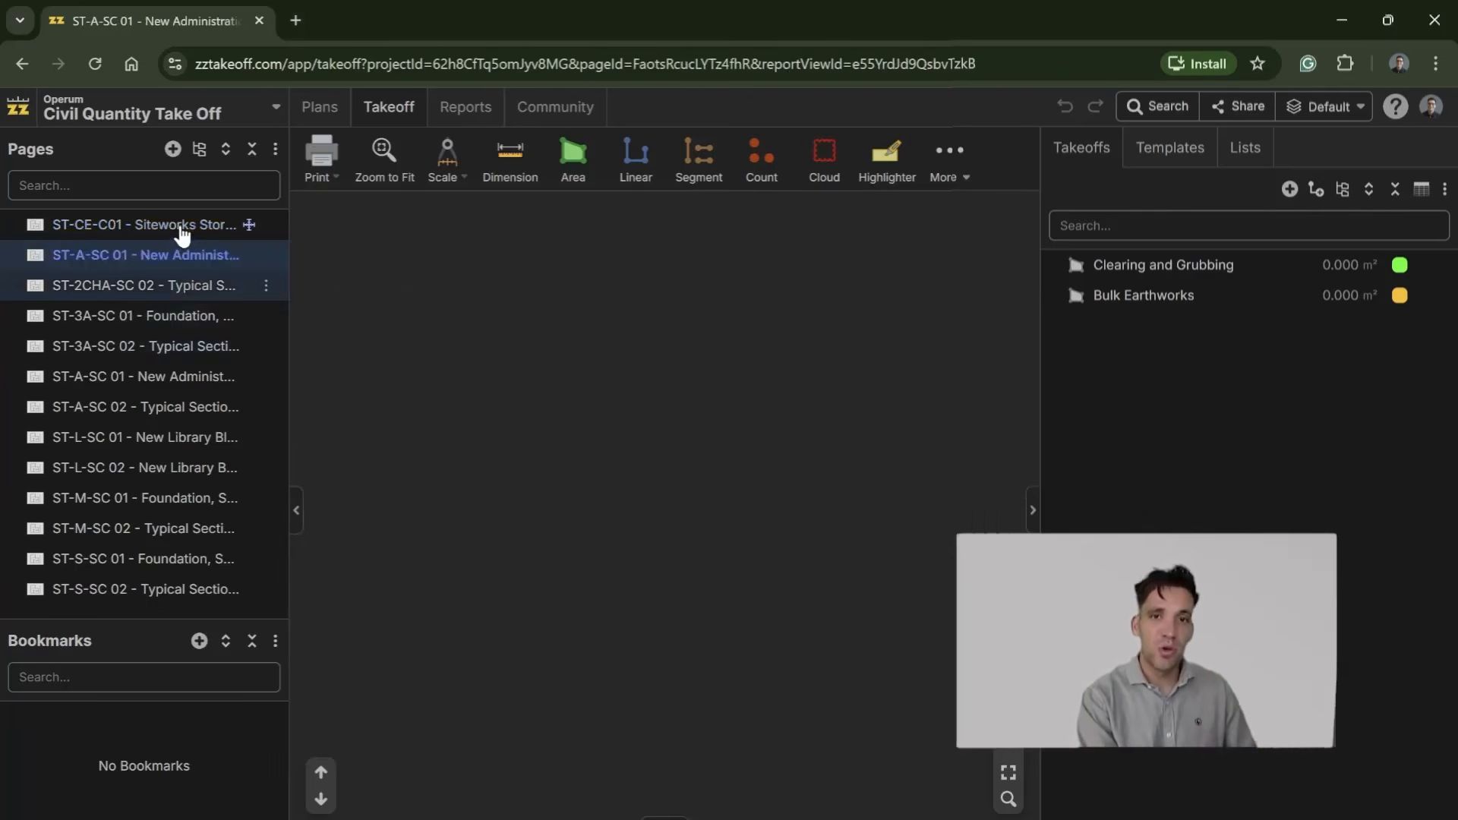
pyautogui.click(191, 227)
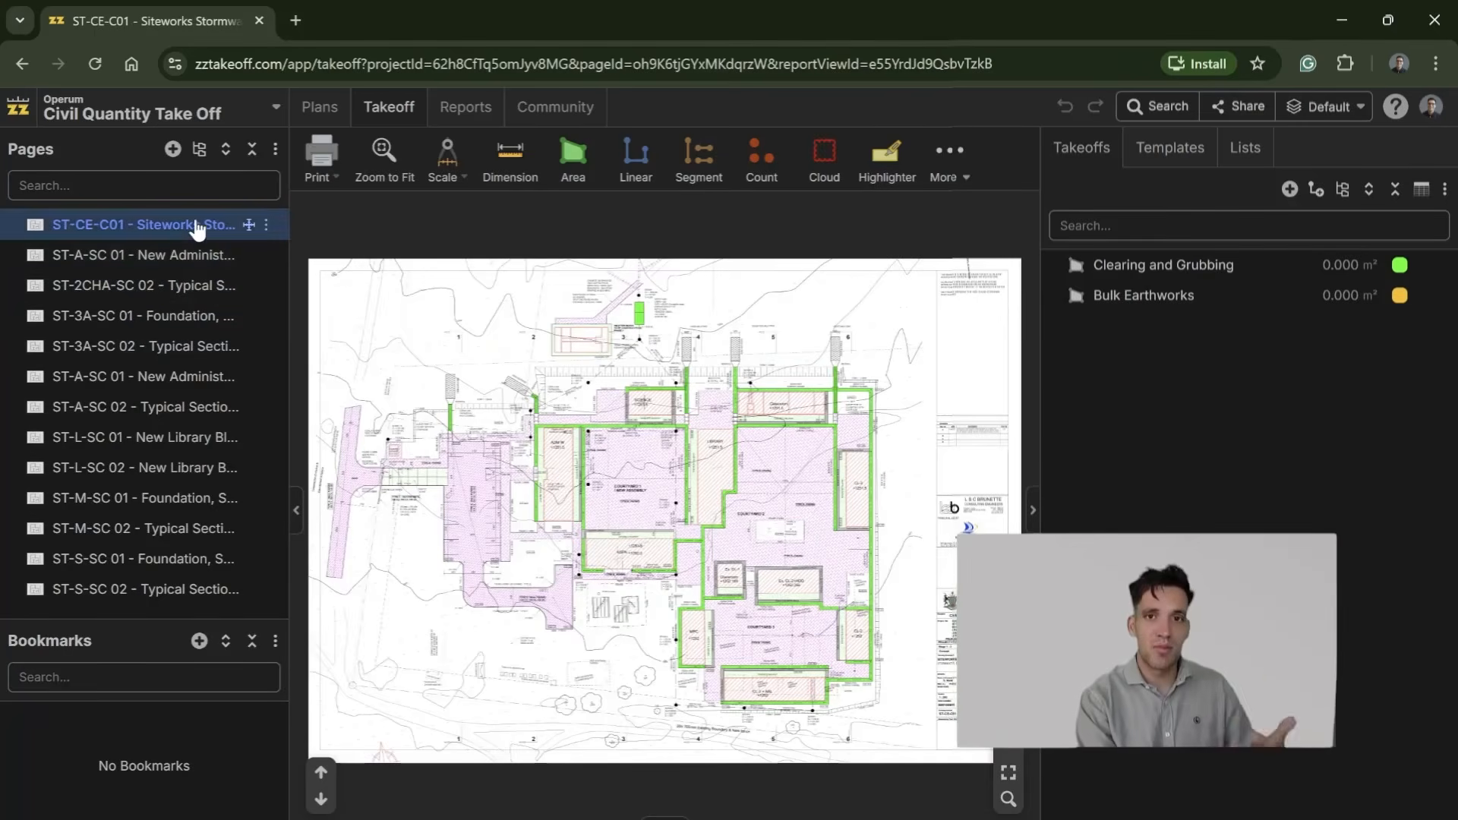
pyautogui.scroll(1, 740, 547)
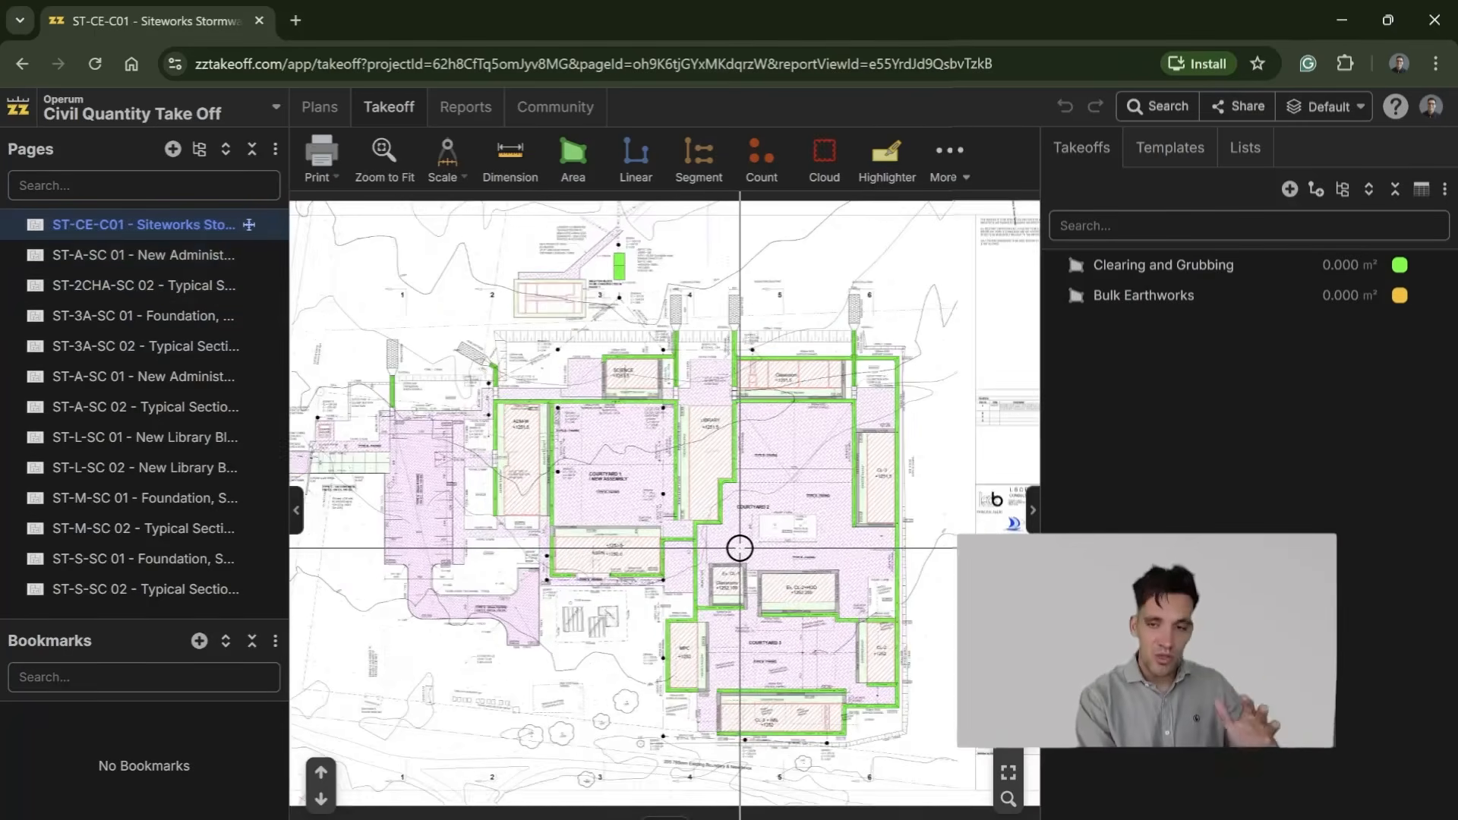
pyautogui.scroll(1, 739, 547)
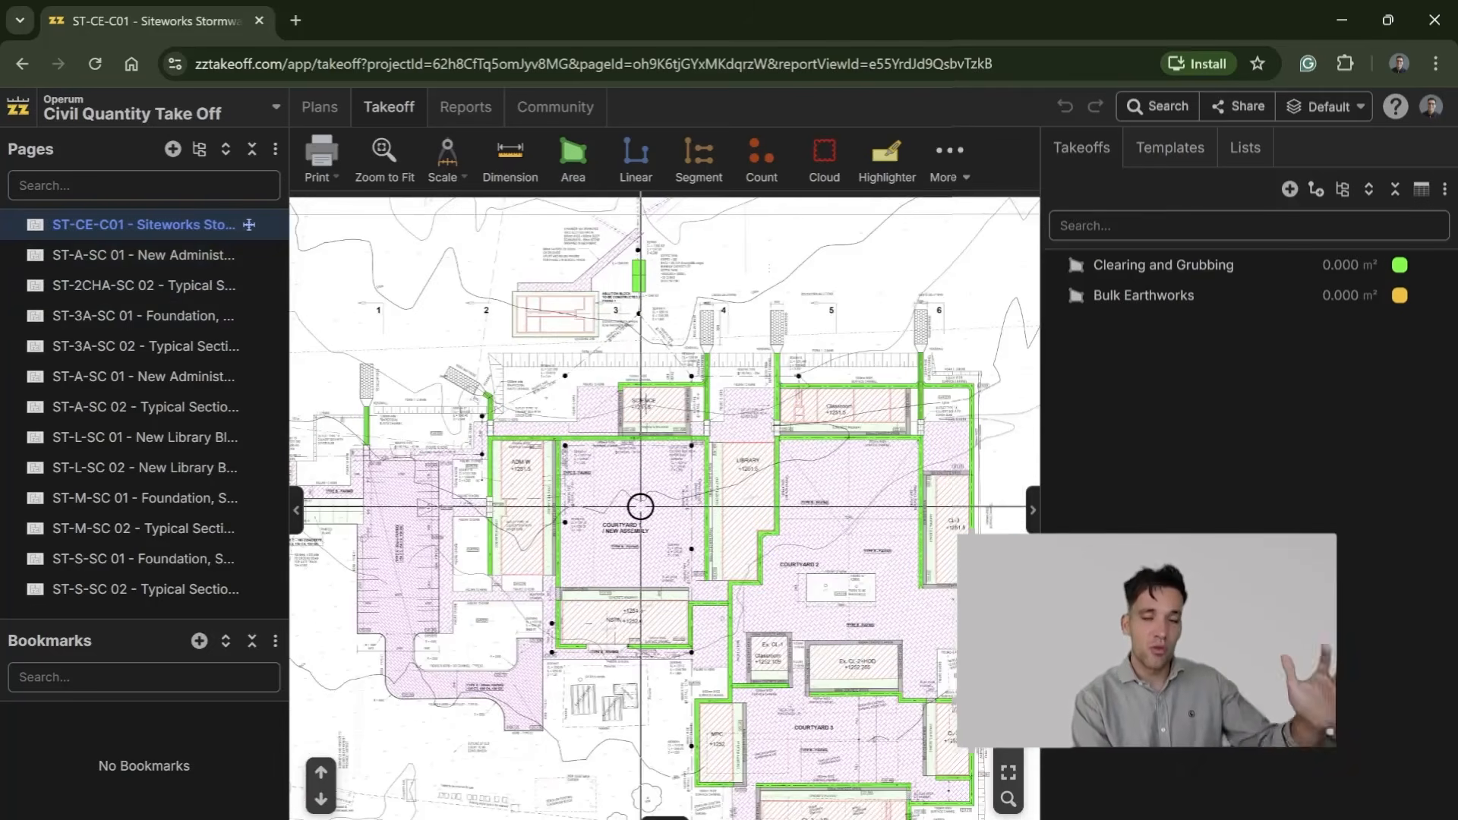
# Step: Widen the drawing area and inspect the courtyards and surrounding buildings on the siteworks plan
pyautogui.moveTo(1042, 454); pyautogui.dragTo(1172, 458)
pyautogui.moveTo(790, 535); pyautogui.dragTo(841, 465)
pyautogui.scroll(1, 814, 467)
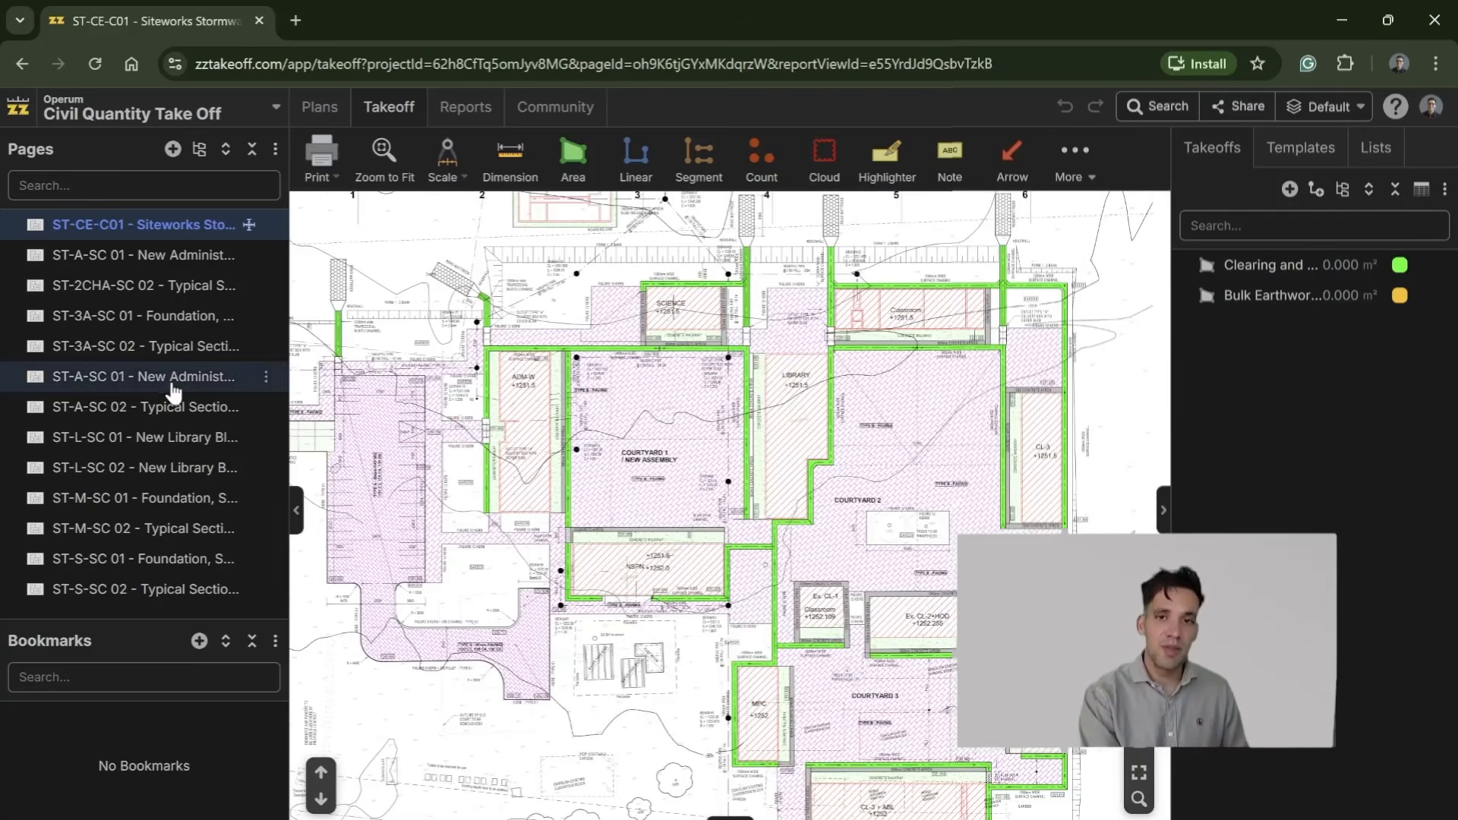
# Step: Open the ST-A-SC 02 typical section page and examine its foundation and floor slab details
pyautogui.click(174, 387)
pyautogui.click(164, 408)
pyautogui.scroll(3, 486, 733)
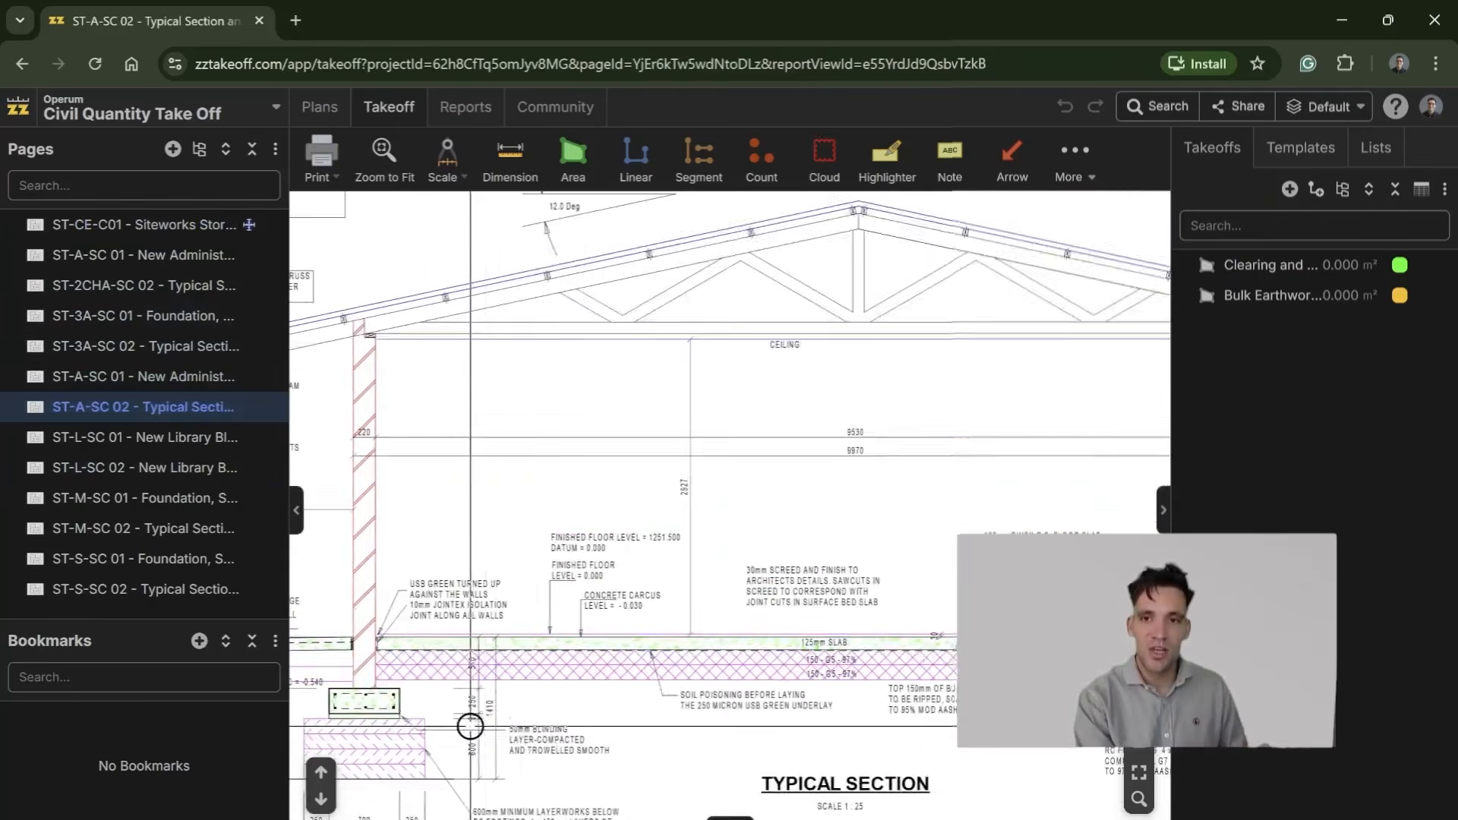
# Step: Inspect the footing layerworks on the typical section and return to ST-CE-C01 to examine Courtyard 1
pyautogui.moveTo(412, 688); pyautogui.dragTo(651, 522)
pyautogui.moveTo(775, 524)
pyautogui.mouseDown()
pyautogui.moveTo(569, 517)
pyautogui.moveTo(712, 502)
pyautogui.mouseUp()
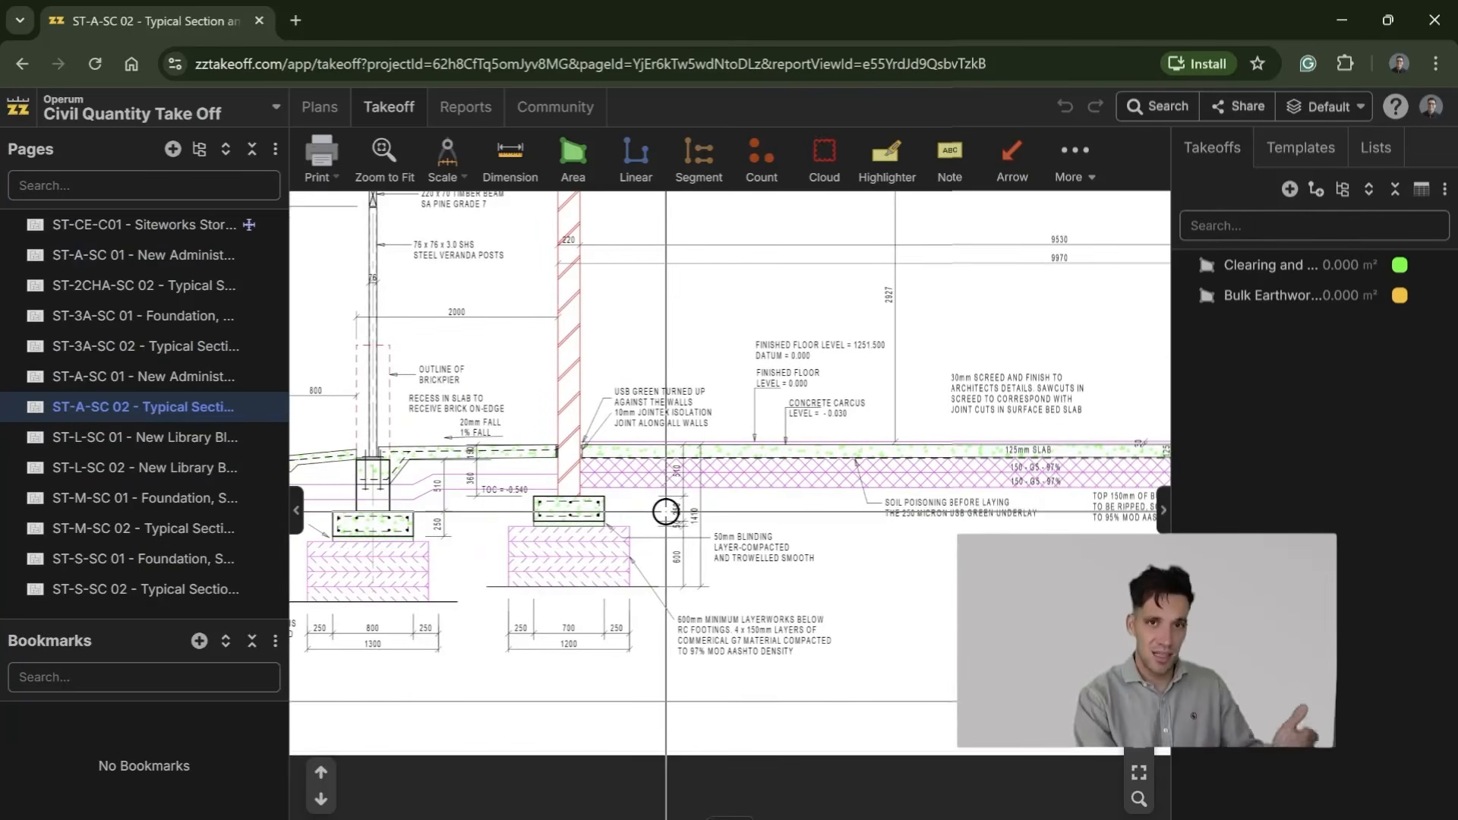
pyautogui.click(122, 225)
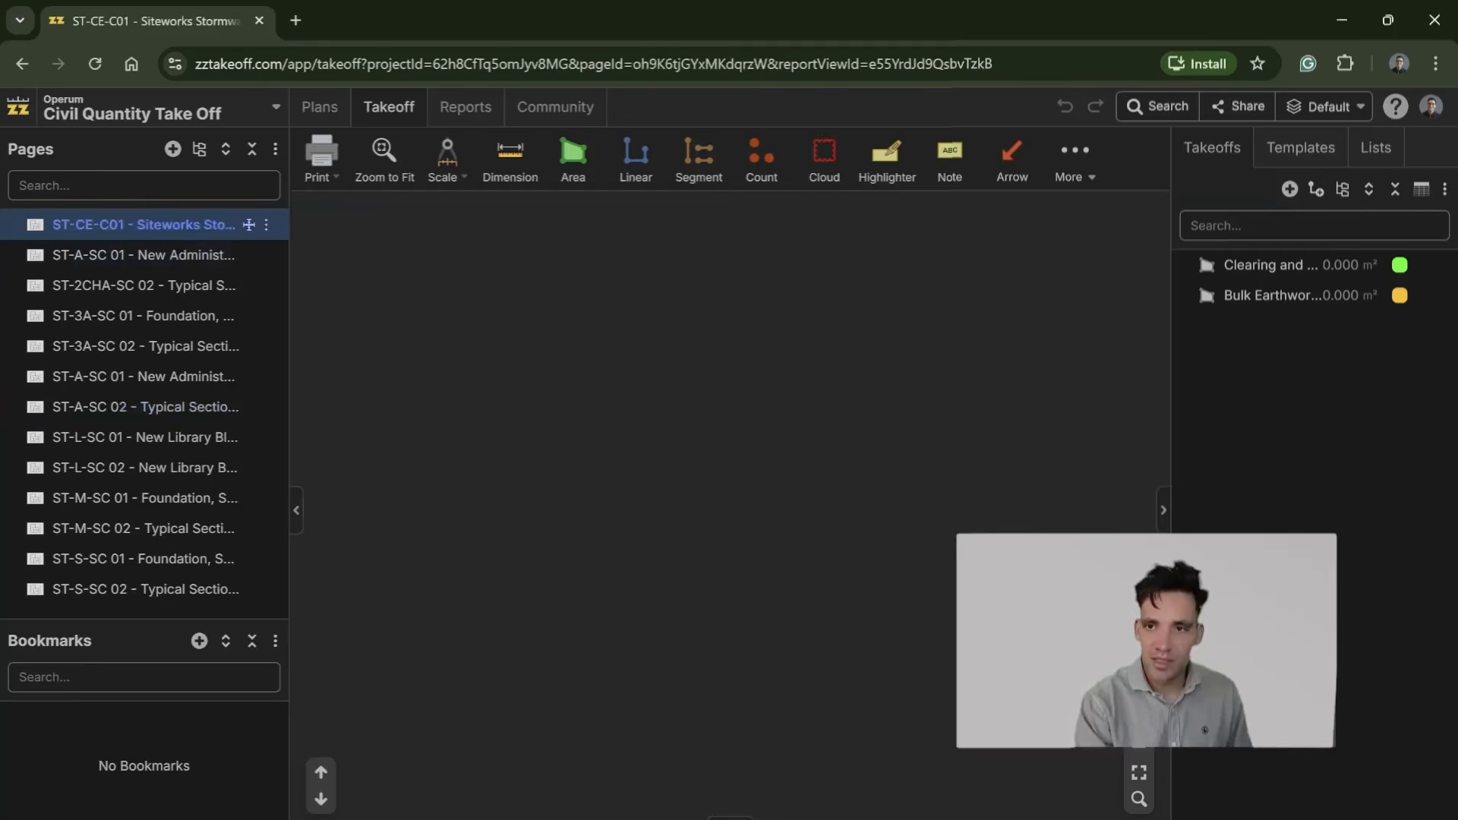
pyautogui.scroll(5, 645, 511)
pyautogui.scroll(-5, 755, 547)
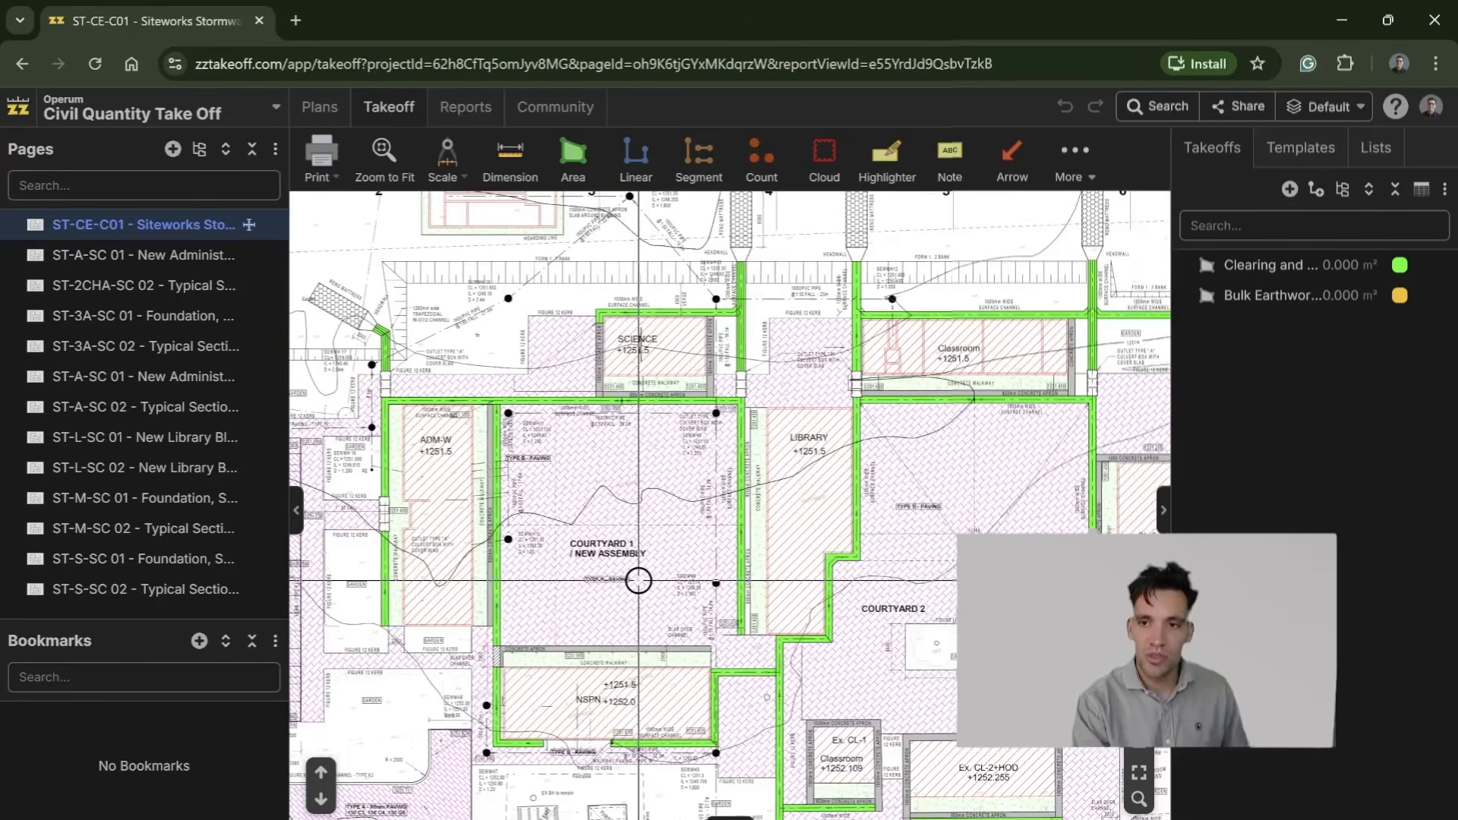
pyautogui.scroll(2, 639, 581)
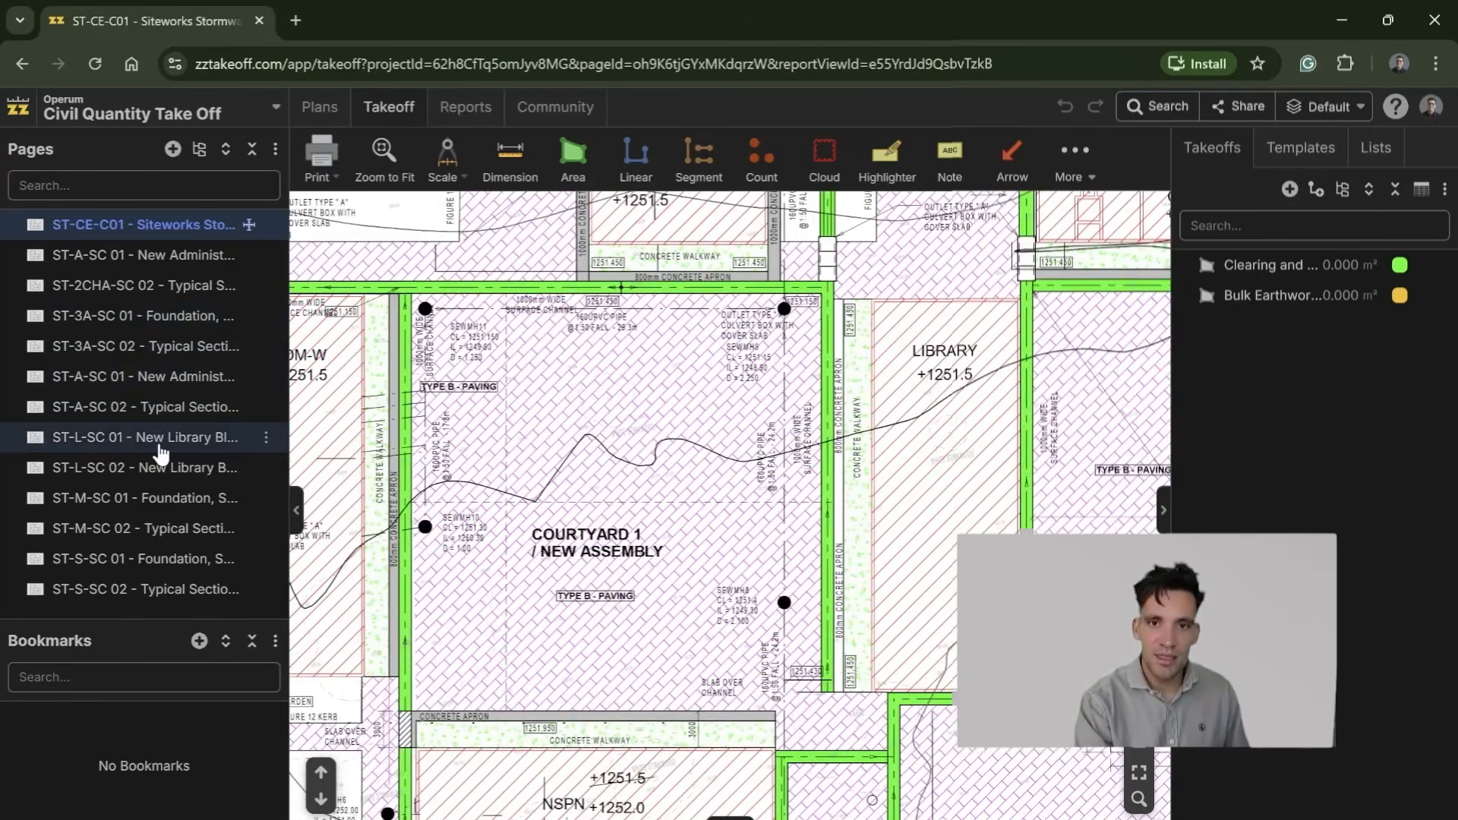
# Step: Reopen the ST-A-SC 02 typical section page and examine the wall footing, blinding and layerworks details
pyautogui.click(161, 439)
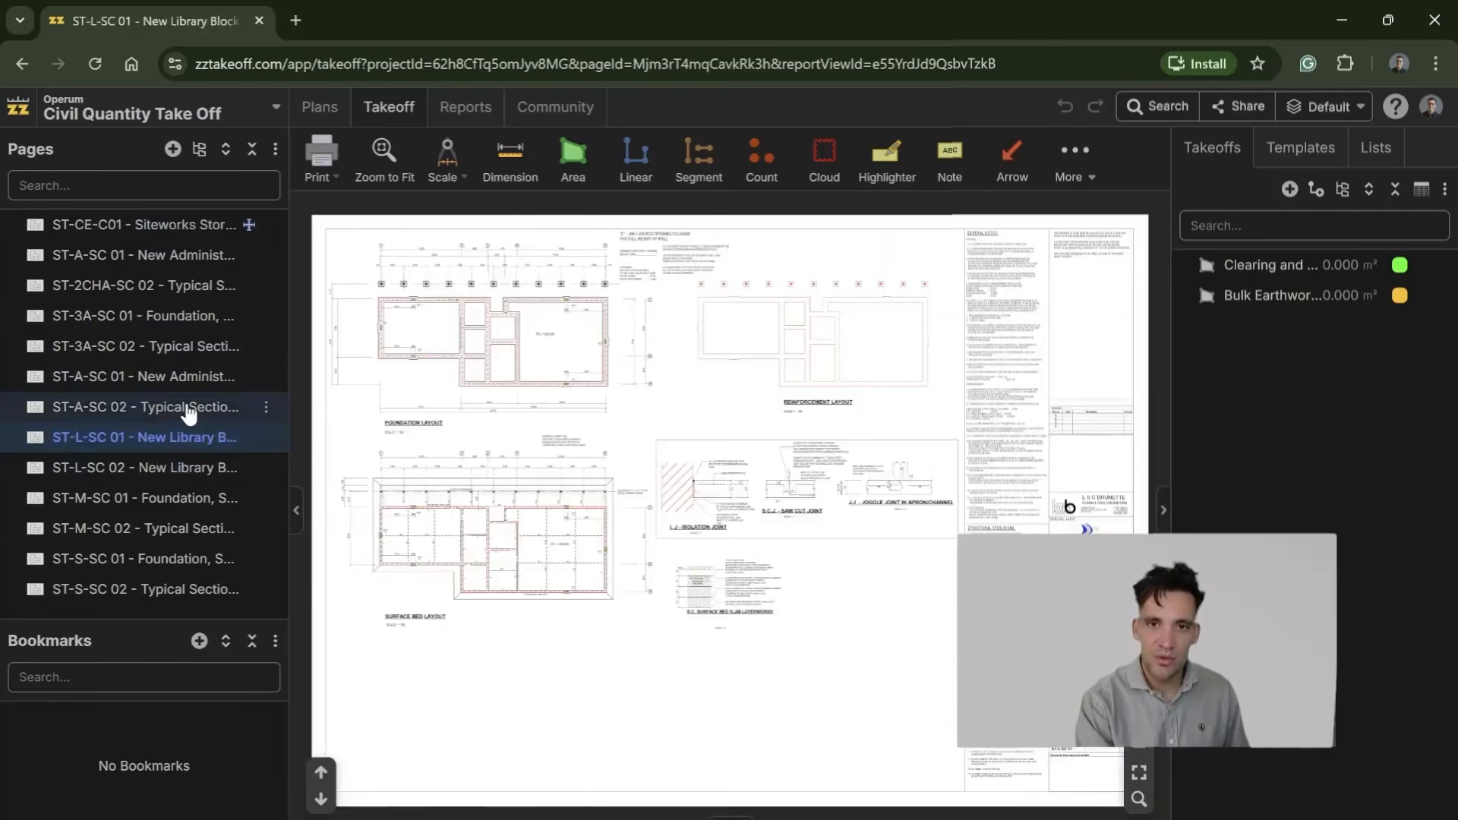
pyautogui.press('Up')
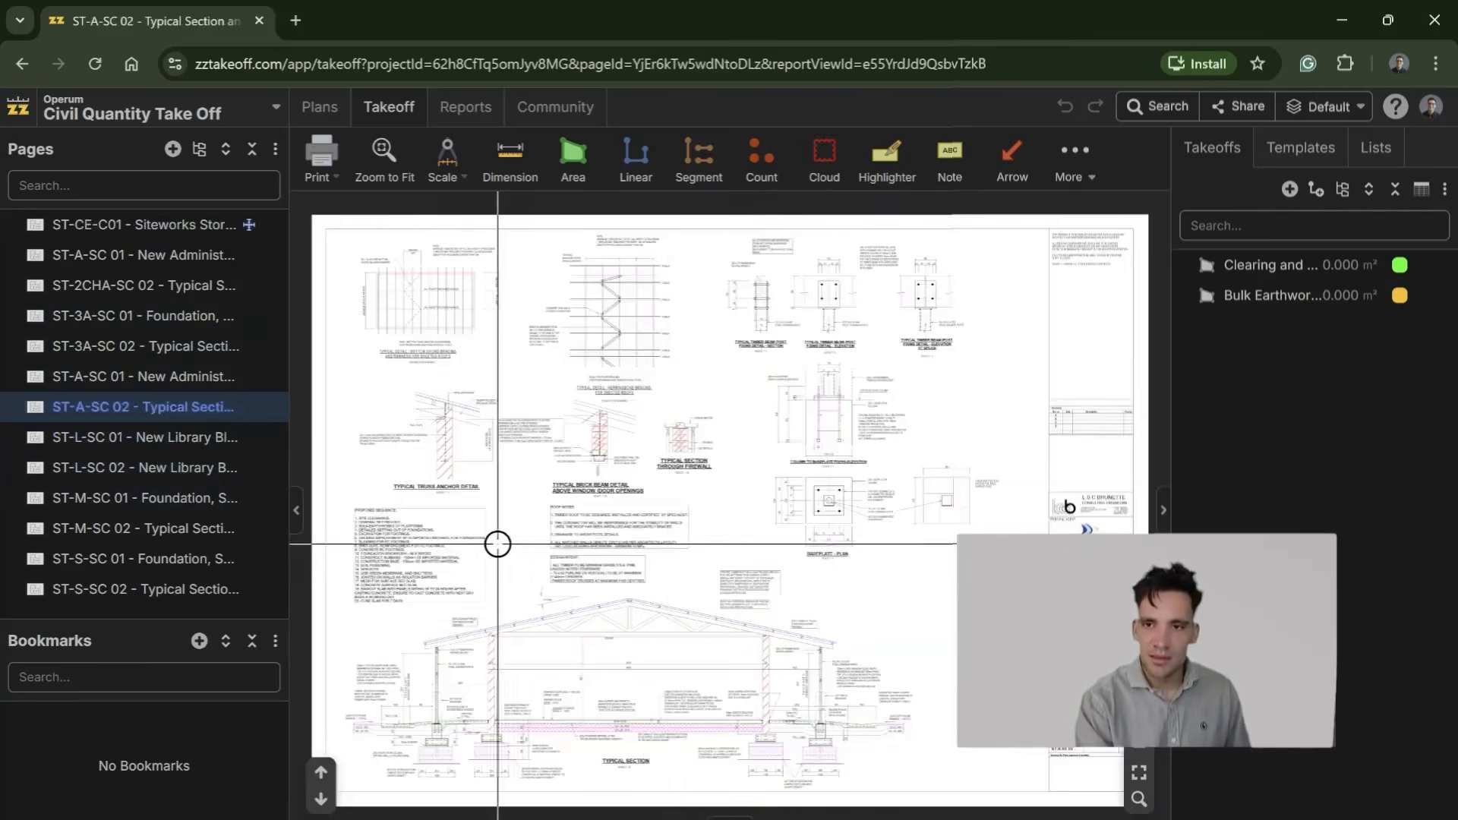
pyautogui.scroll(5, 497, 675)
pyautogui.moveTo(620, 723); pyautogui.dragTo(577, 433)
pyautogui.scroll(1, 781, 538)
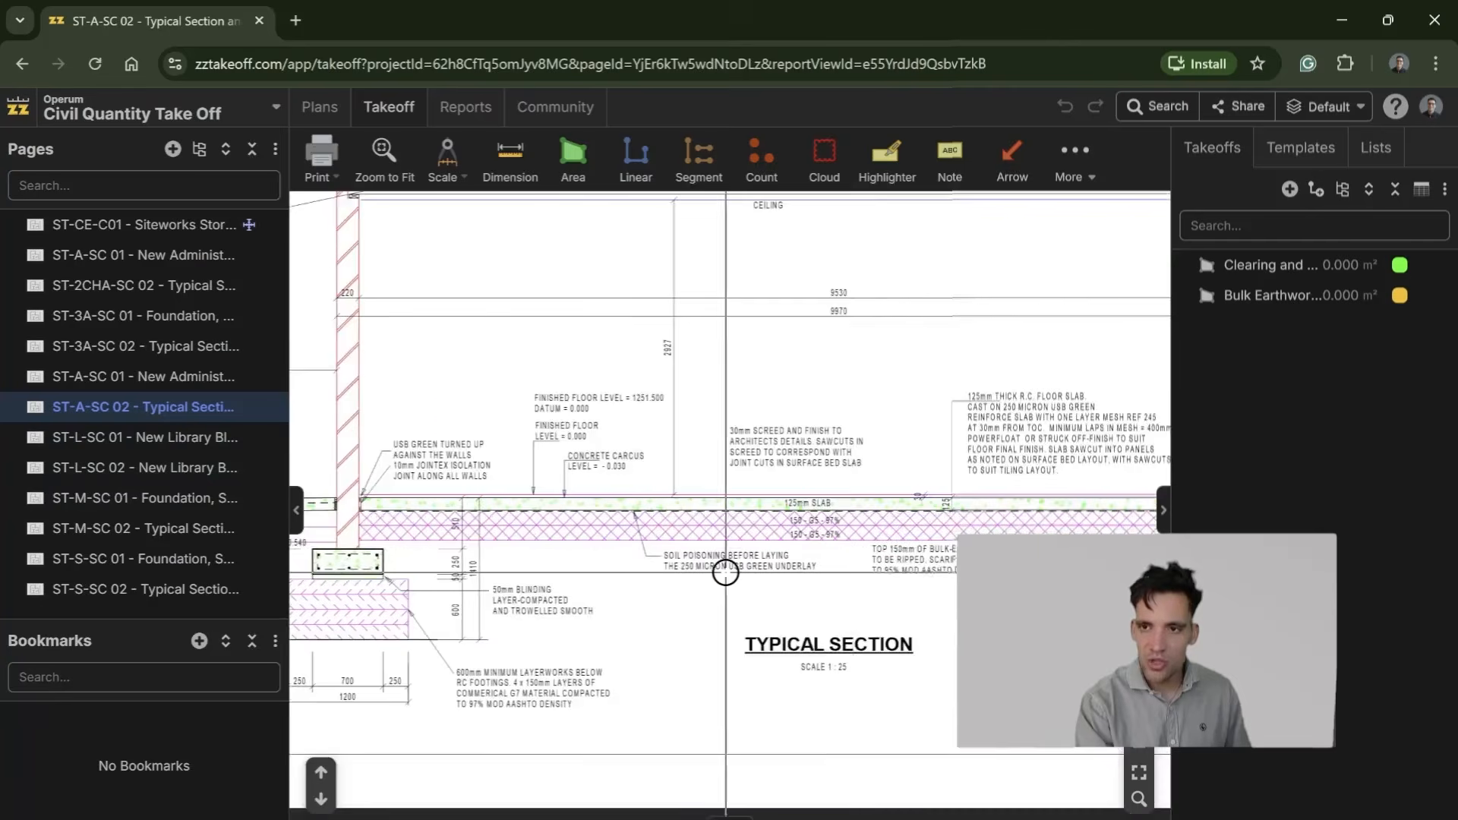
pyautogui.moveTo(736, 573); pyautogui.dragTo(914, 579)
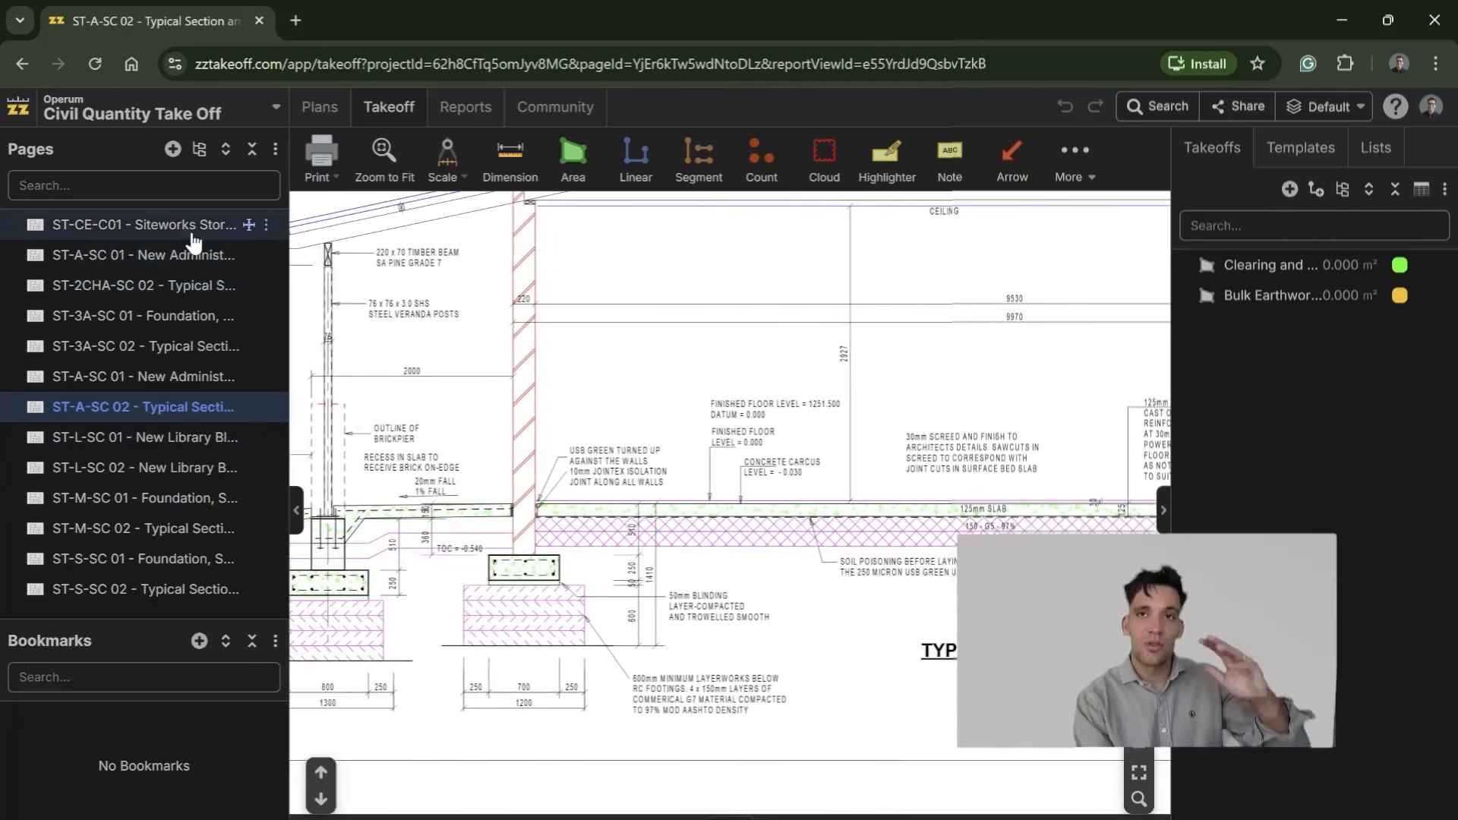
# Step: Read the floor slab, jointing and bulk-earthworks platform notes along the typical section
pyautogui.moveTo(811, 577); pyautogui.dragTo(407, 563)
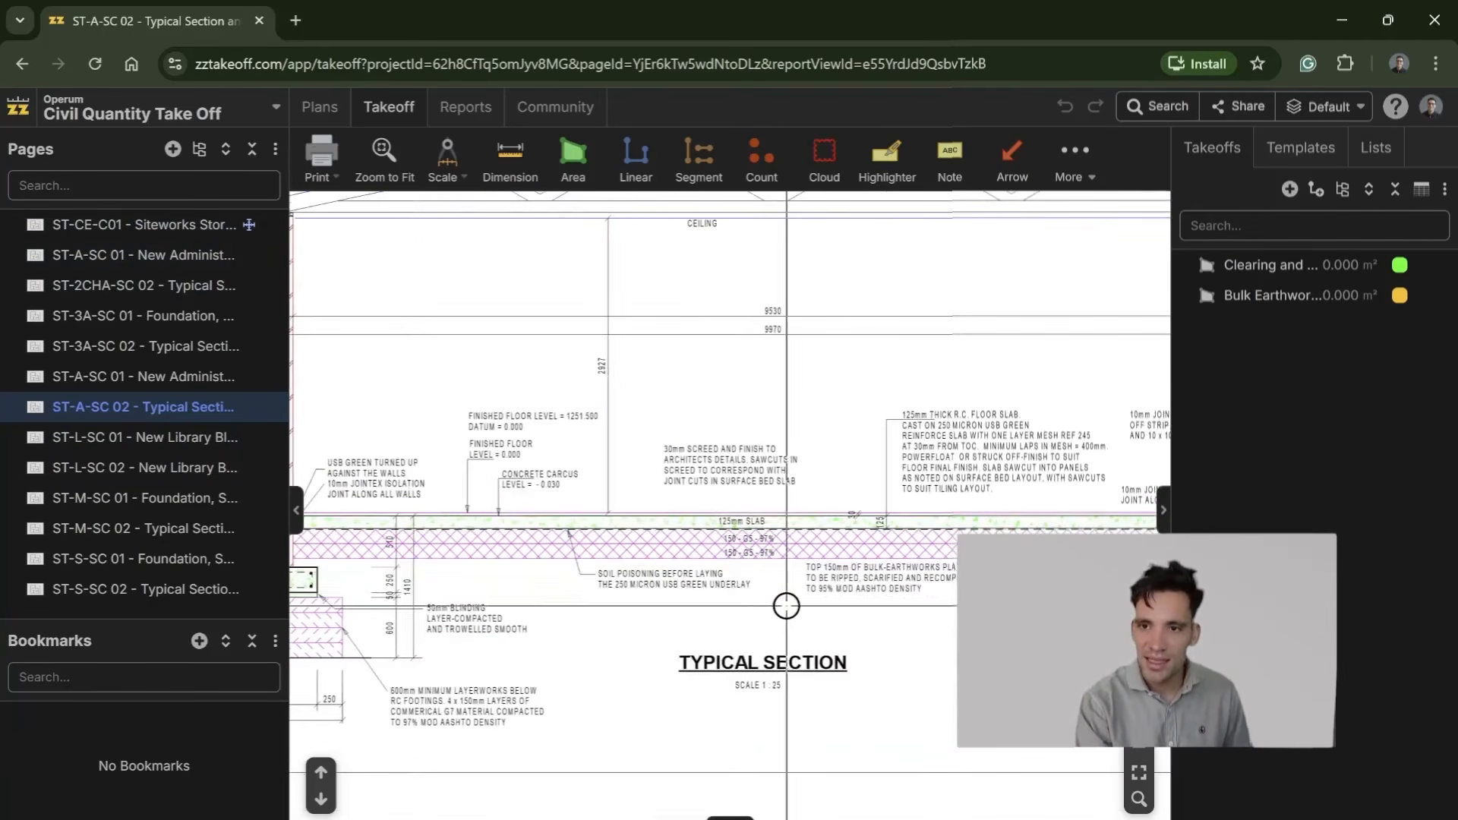
pyautogui.scroll(2, 902, 601)
pyautogui.moveTo(924, 566); pyautogui.dragTo(533, 577)
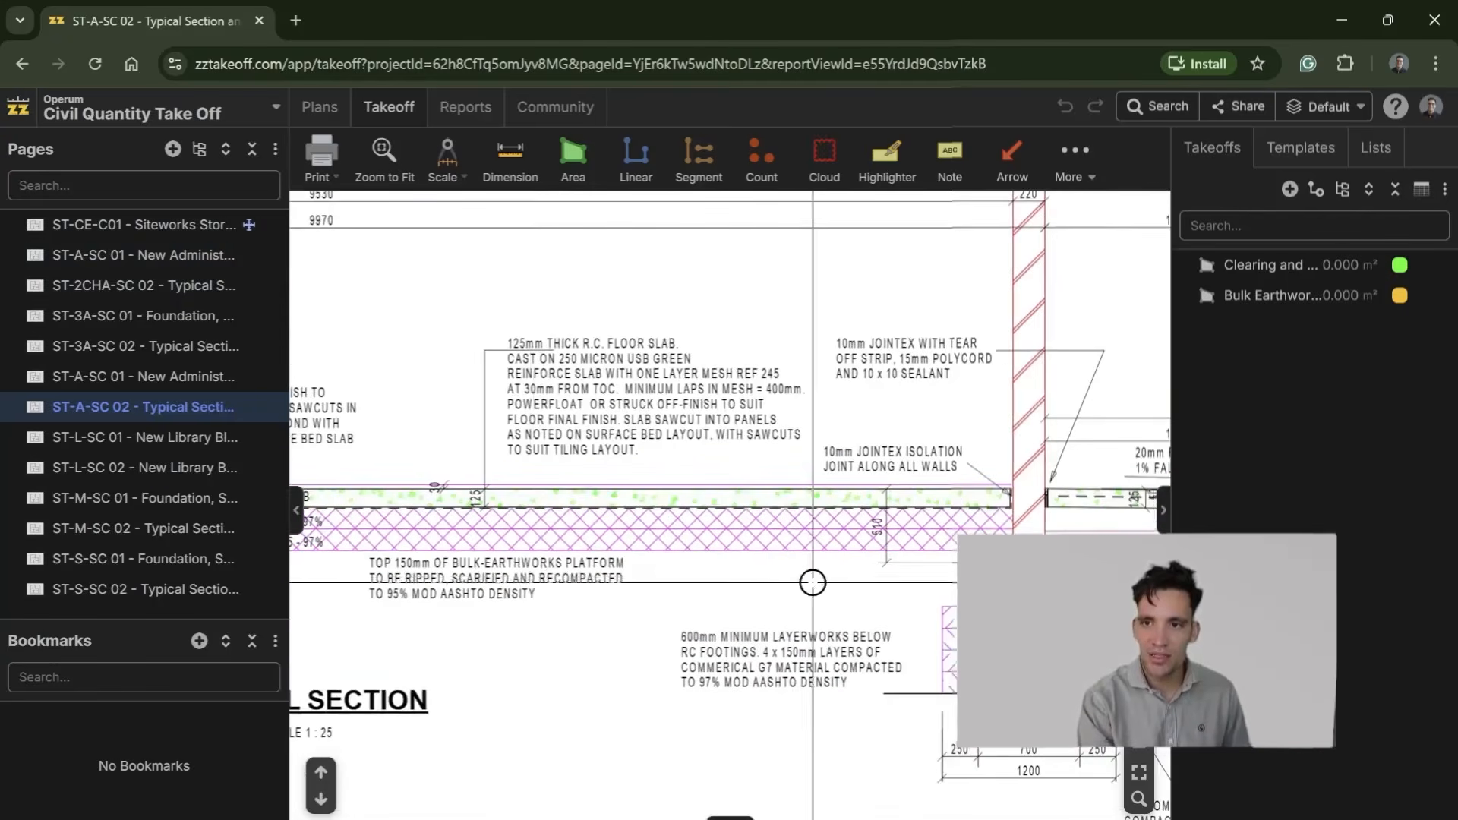
pyautogui.moveTo(594, 457); pyautogui.dragTo(606, 460)
pyautogui.scroll(-2, 661, 481)
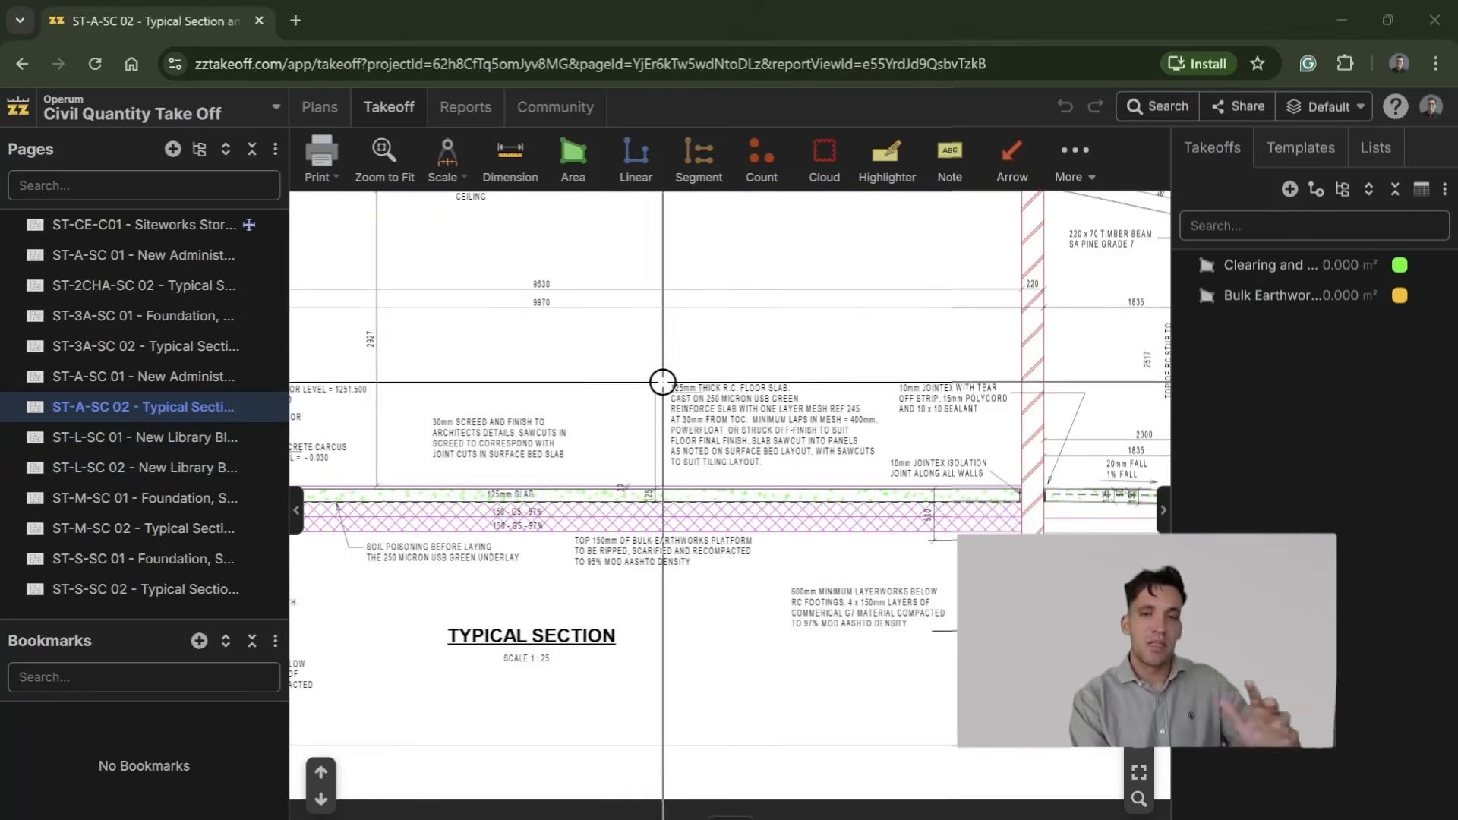
# Step: Reopen the ST-CE-C01 siteworks page and check the assemblies and Civil QTO earthworks items in the Excel workbook
pyautogui.click(139, 224)
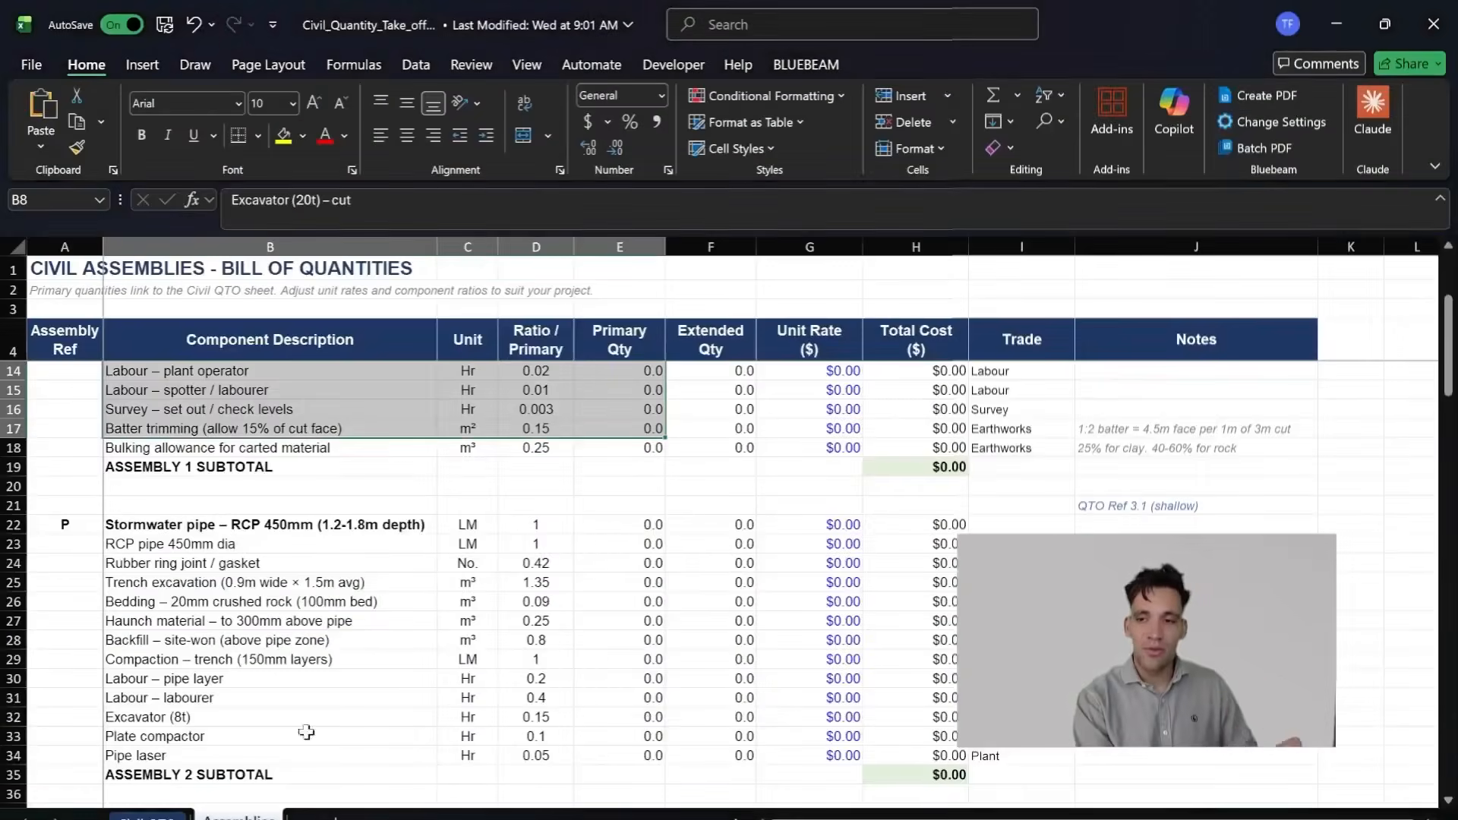
pyautogui.scroll(-7, 228, 516)
pyautogui.scroll(7, 342, 566)
pyautogui.scroll(1, 350, 577)
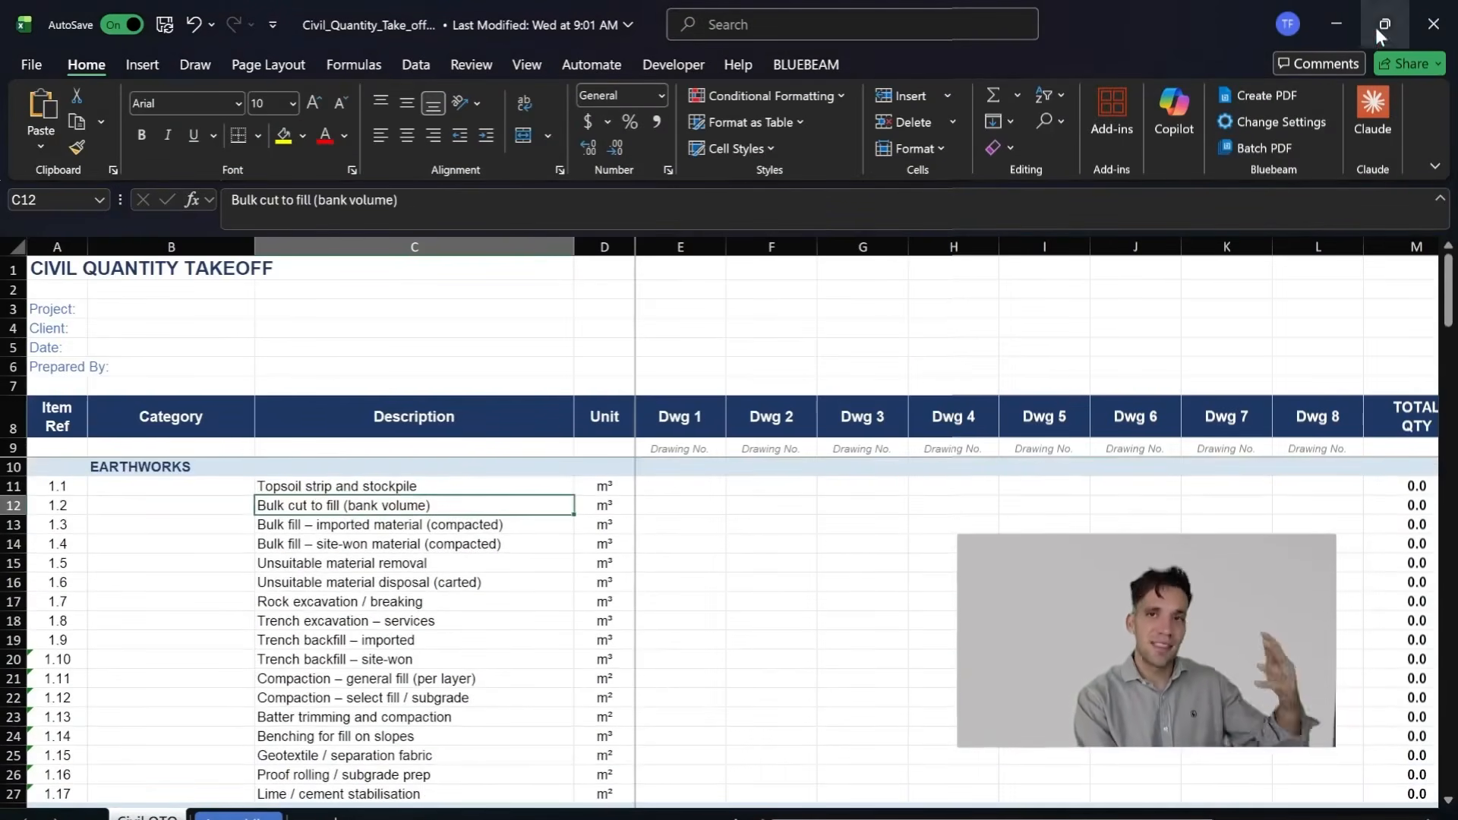
pyautogui.click(1336, 26)
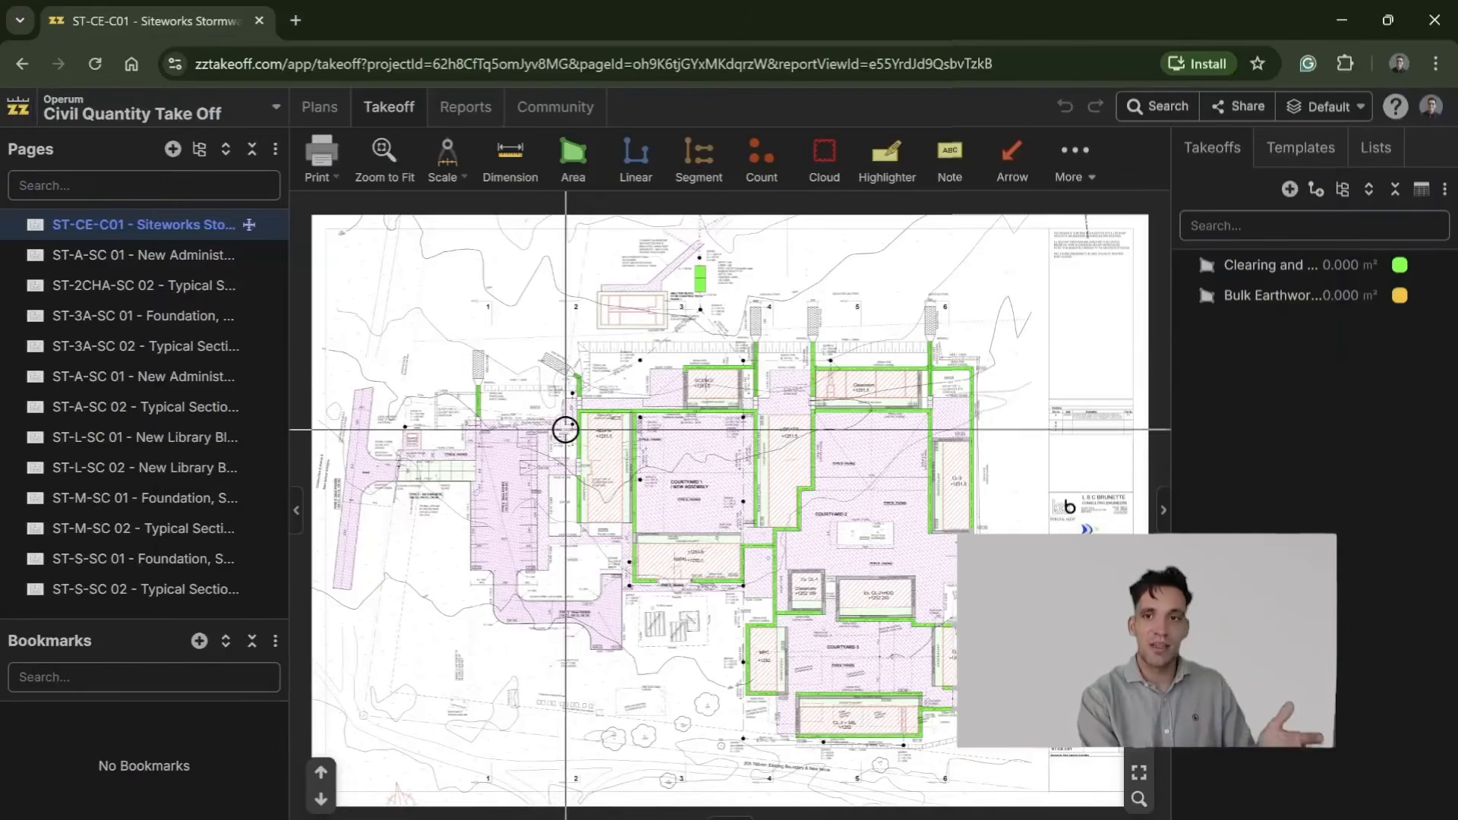
# Step: Examine the building levels, paving and contour line around Courtyard 1 on the siteworks plan
pyautogui.scroll(2, 595, 430)
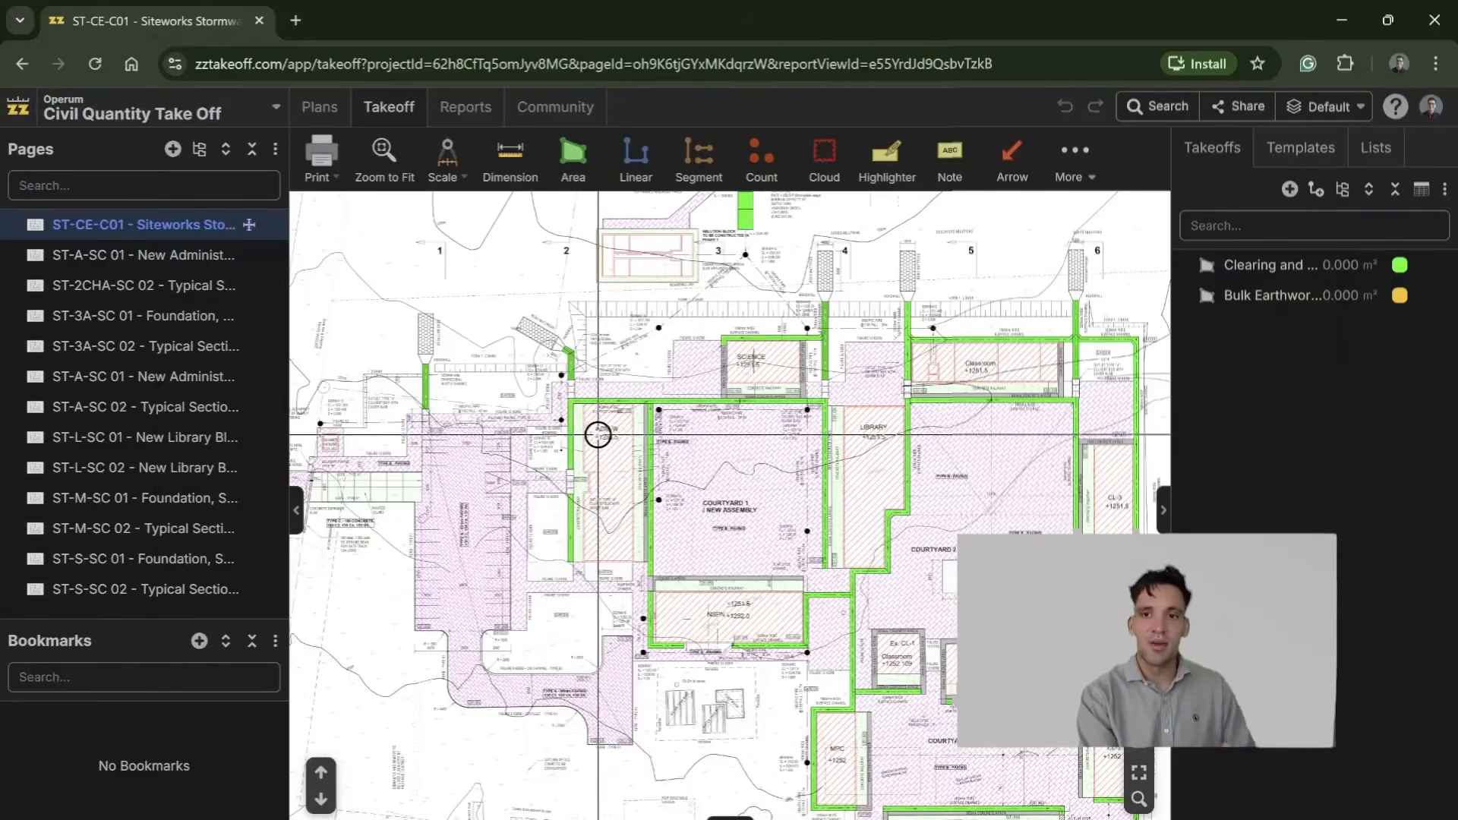
pyautogui.scroll(2, 752, 466)
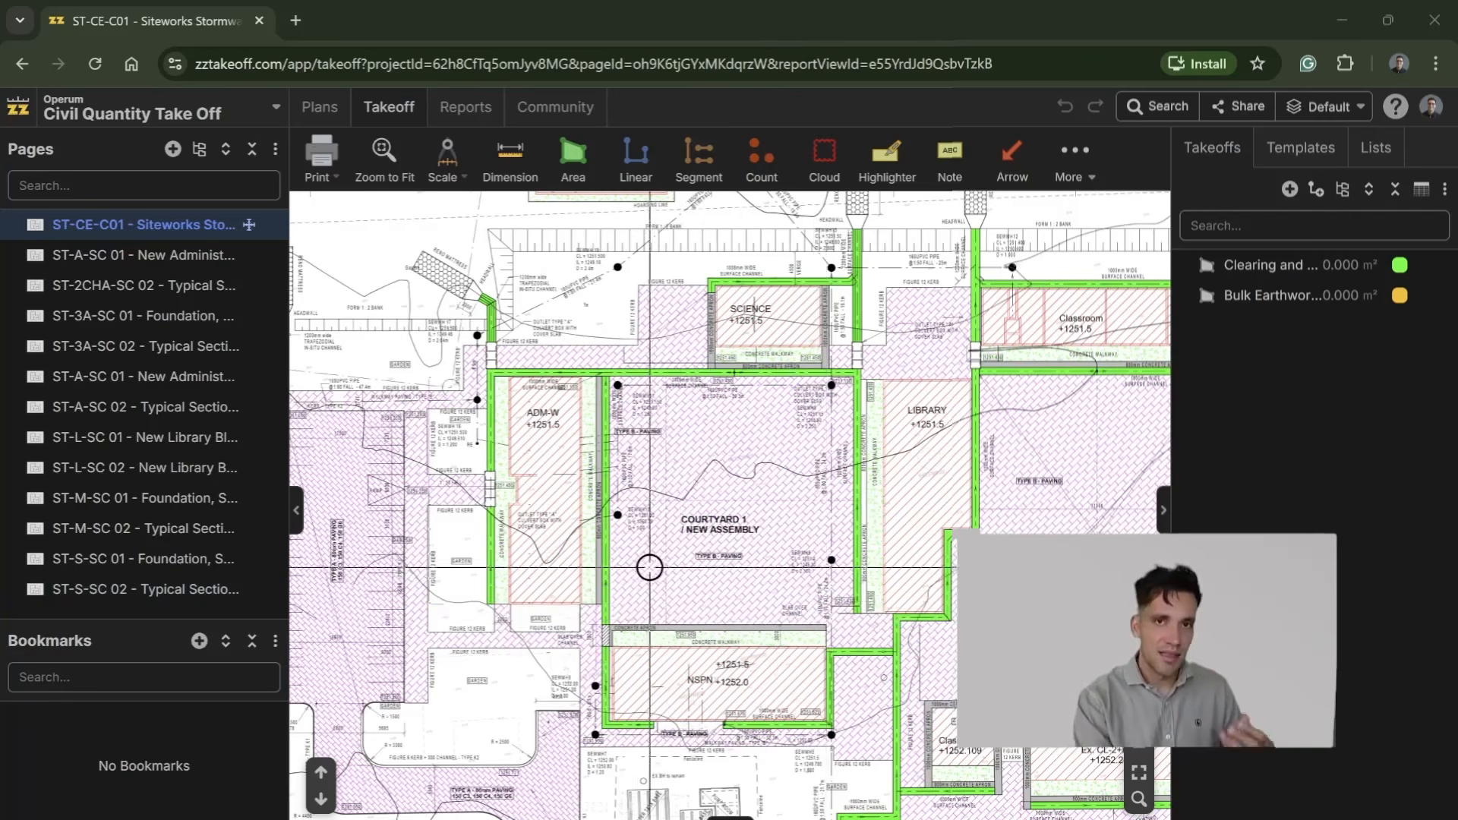
pyautogui.scroll(-1, 644, 546)
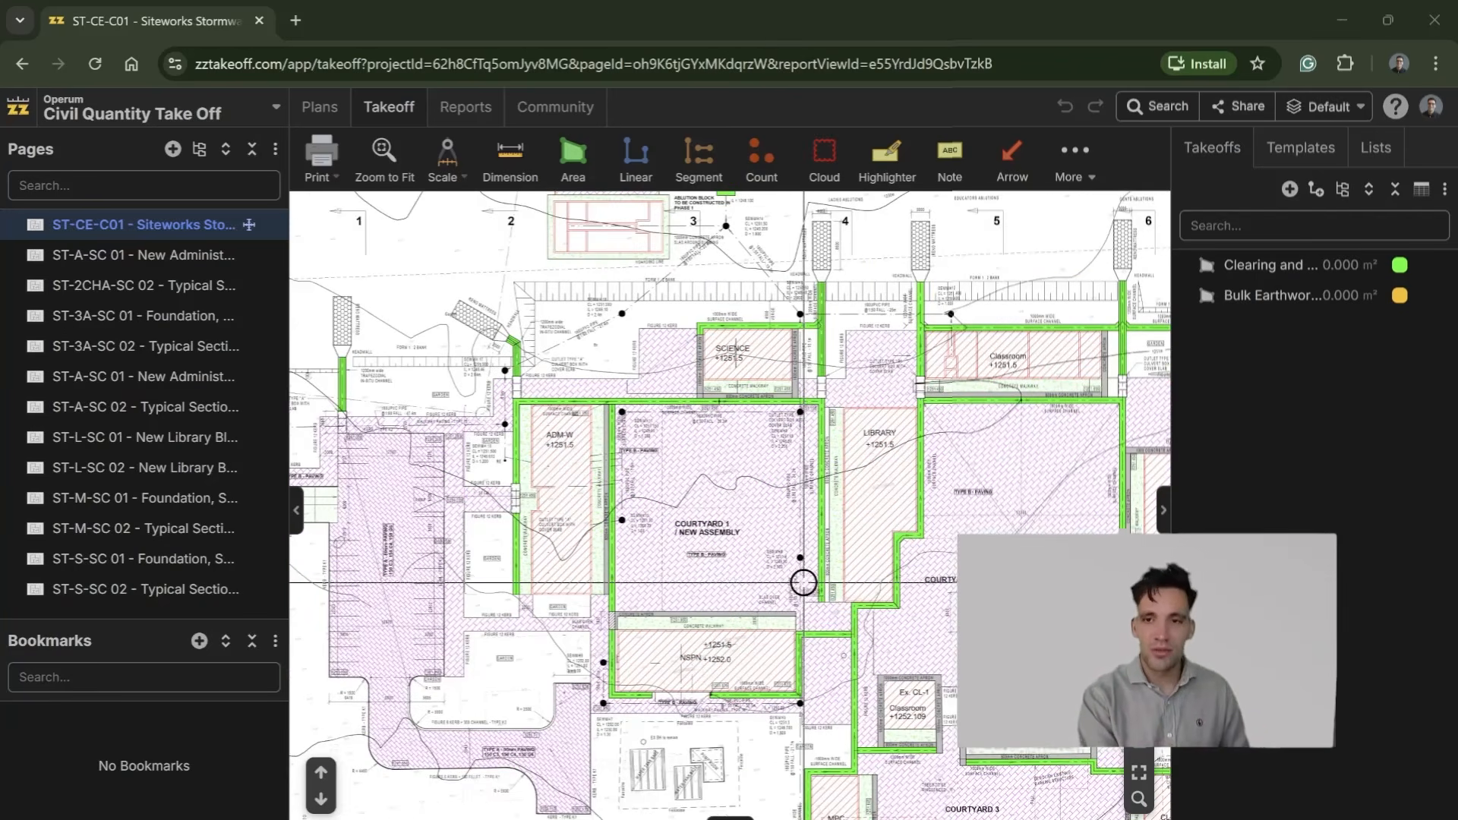
pyautogui.scroll(3, 804, 583)
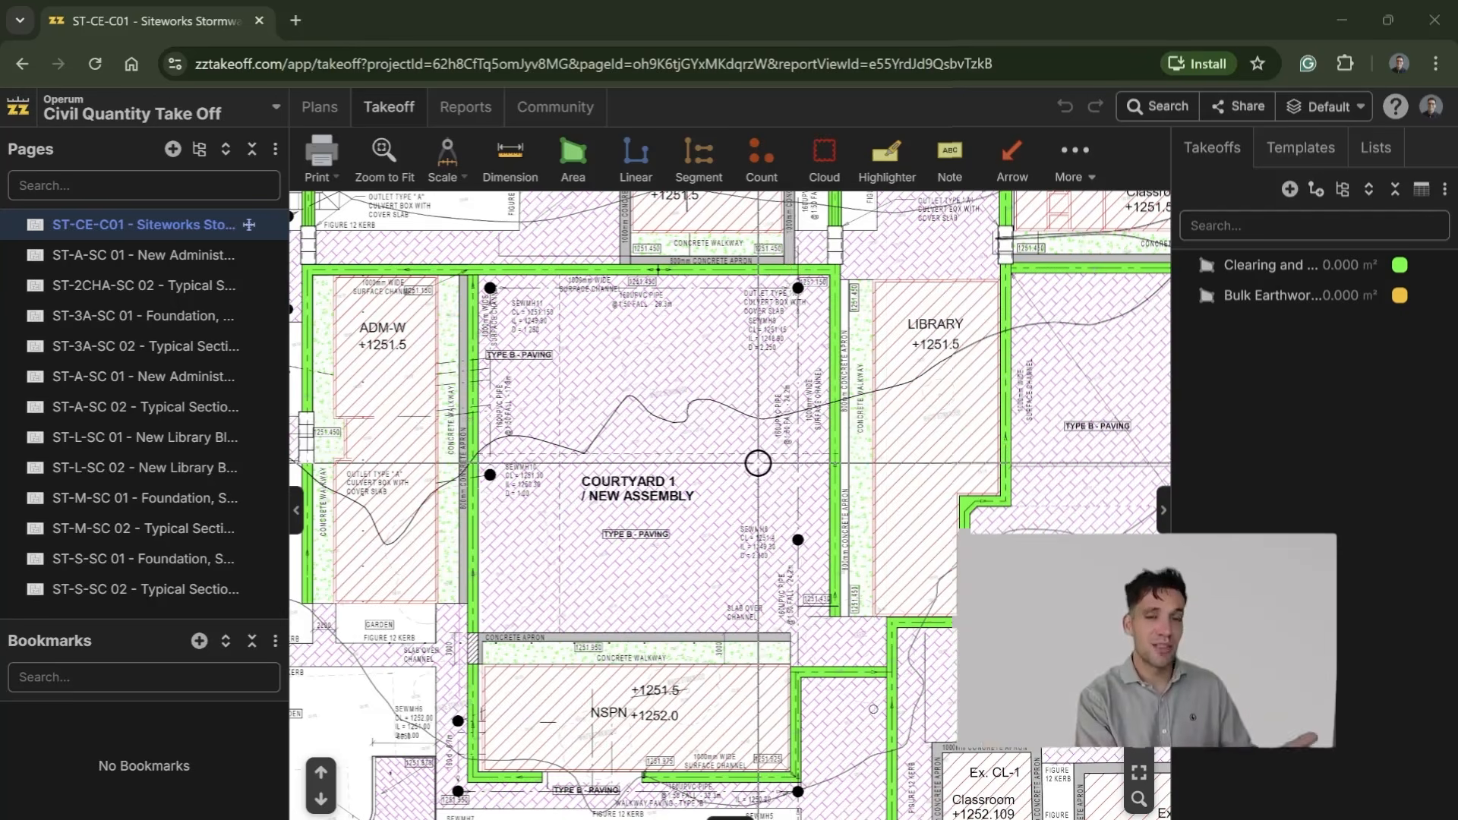
pyautogui.scroll(-2, 756, 467)
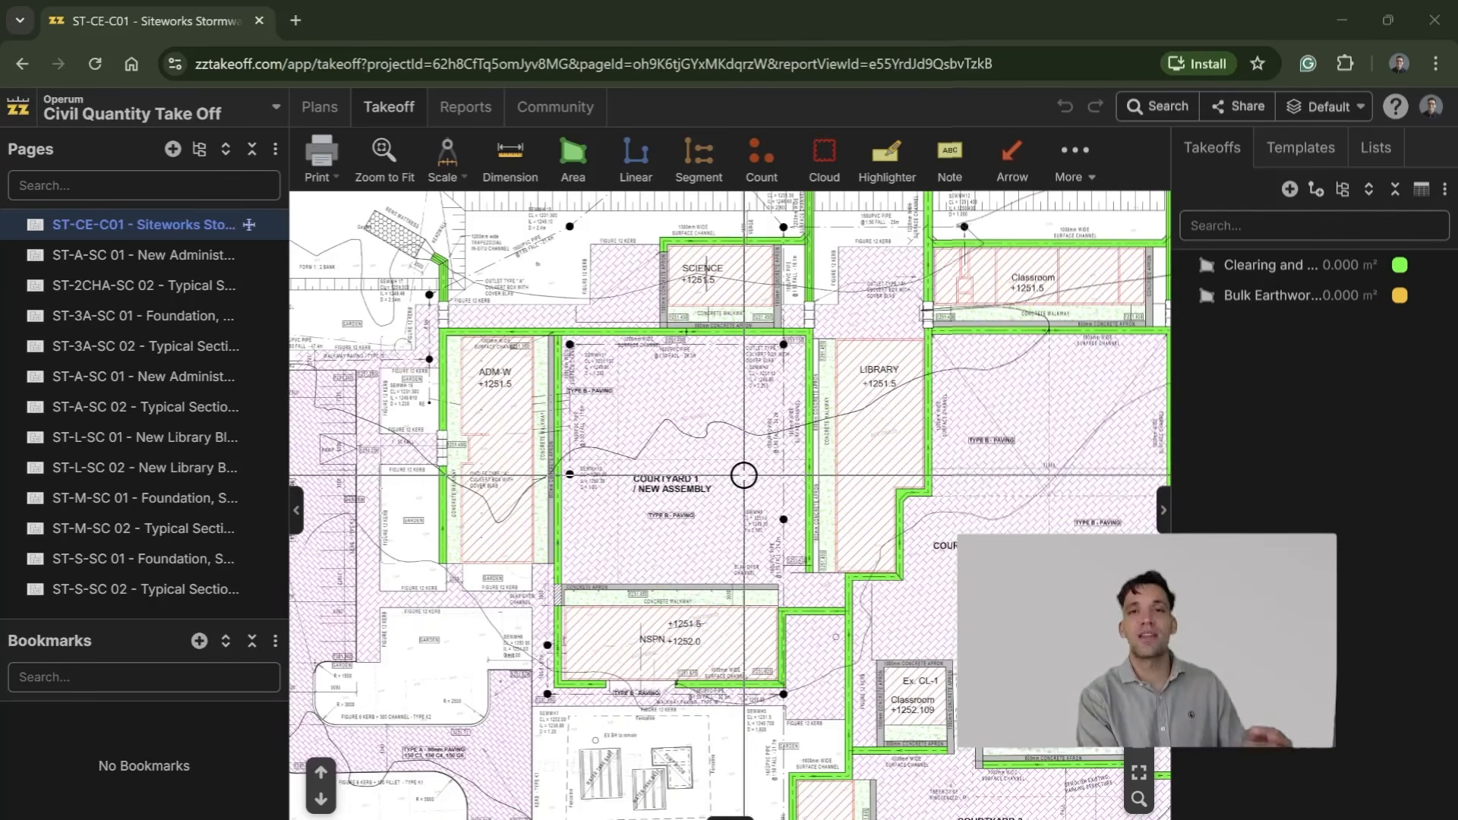
pyautogui.scroll(-2, 744, 476)
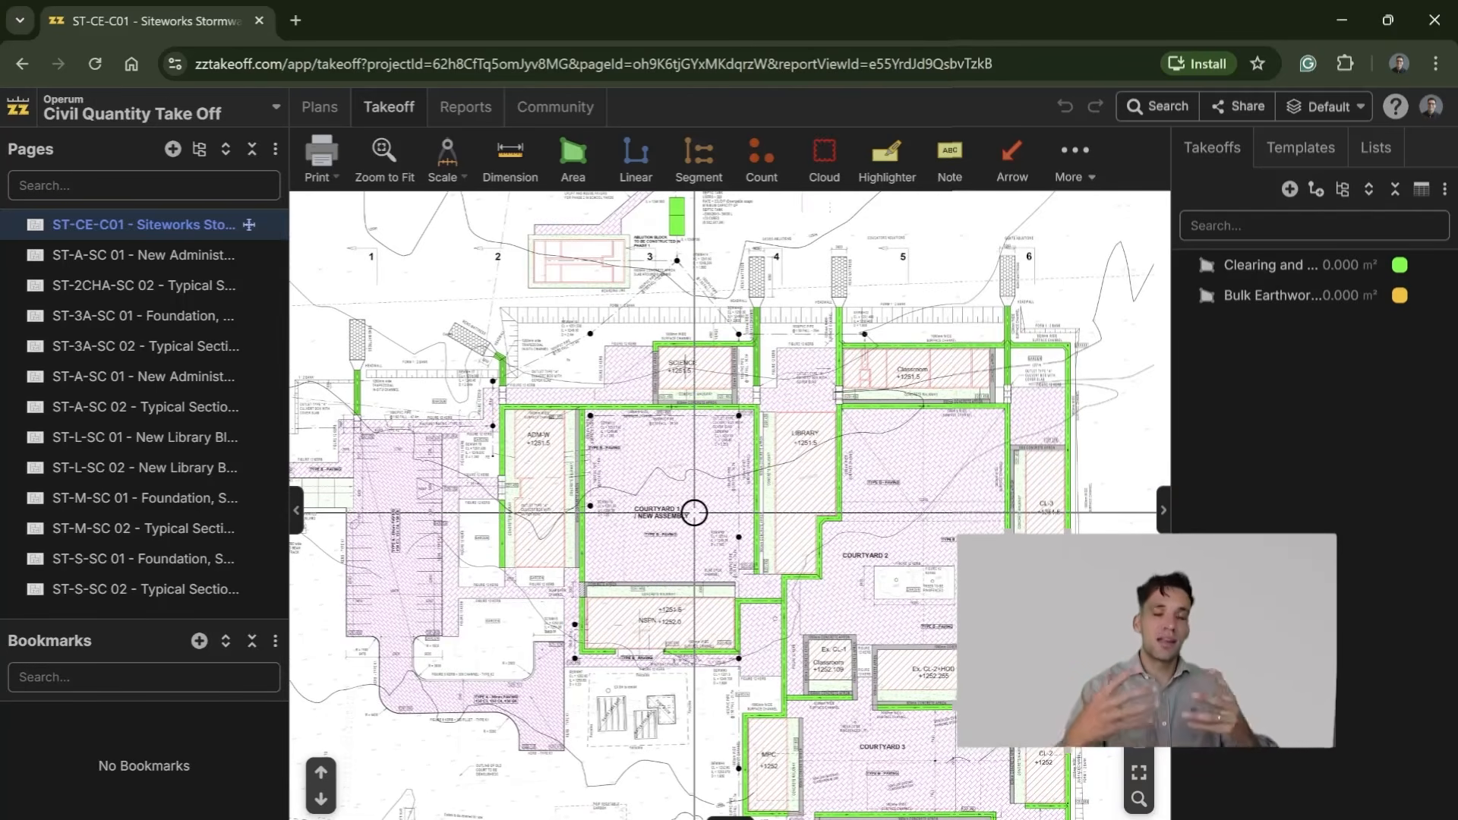
pyautogui.scroll(5, 694, 512)
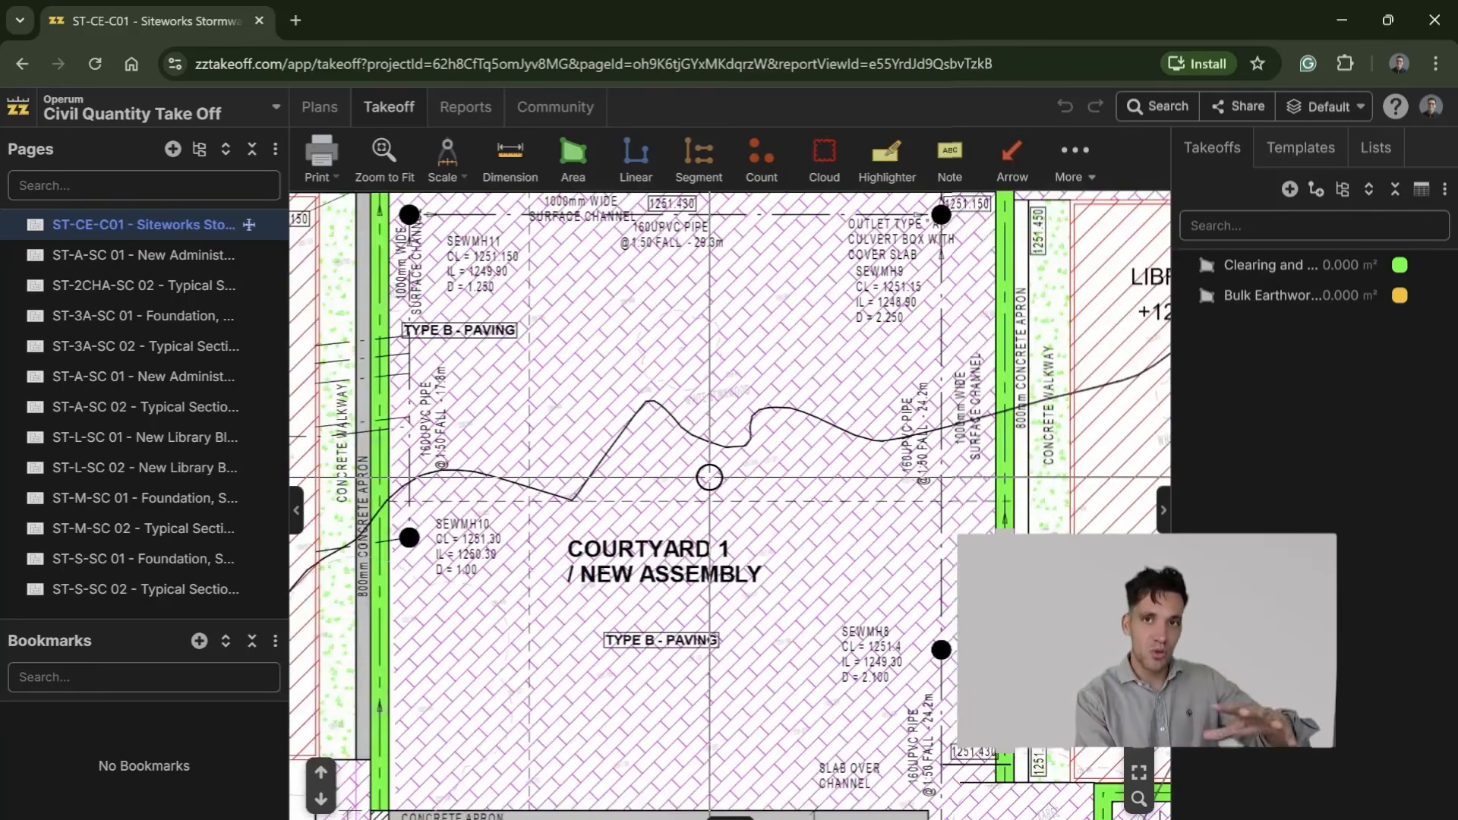
pyautogui.scroll(-4, 708, 478)
pyautogui.scroll(-2, 733, 555)
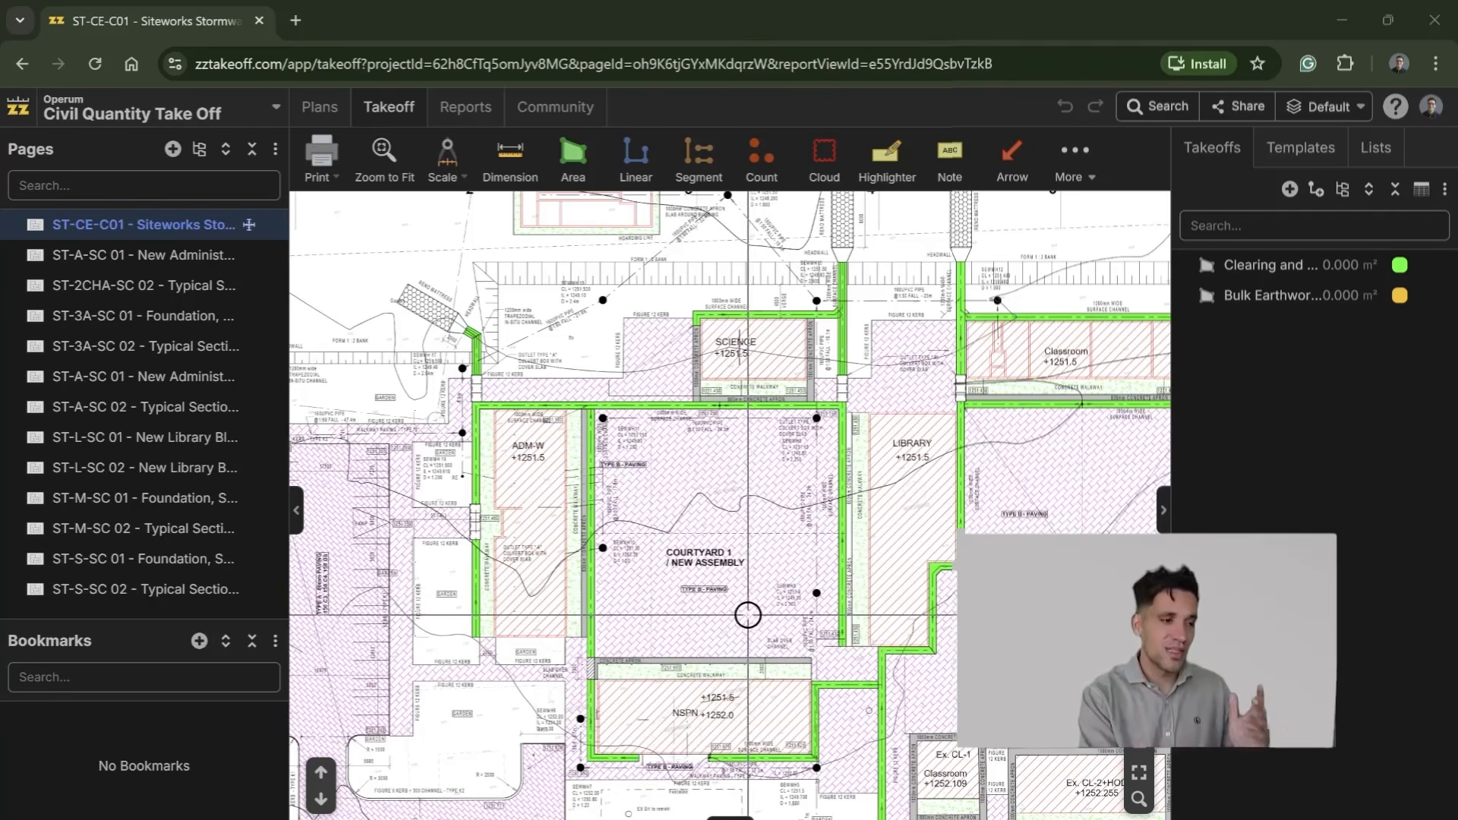
# Step: Survey the full extent of the siteworks plan, including the buildings, courtyards and paved parking area
pyautogui.scroll(-1, 749, 537)
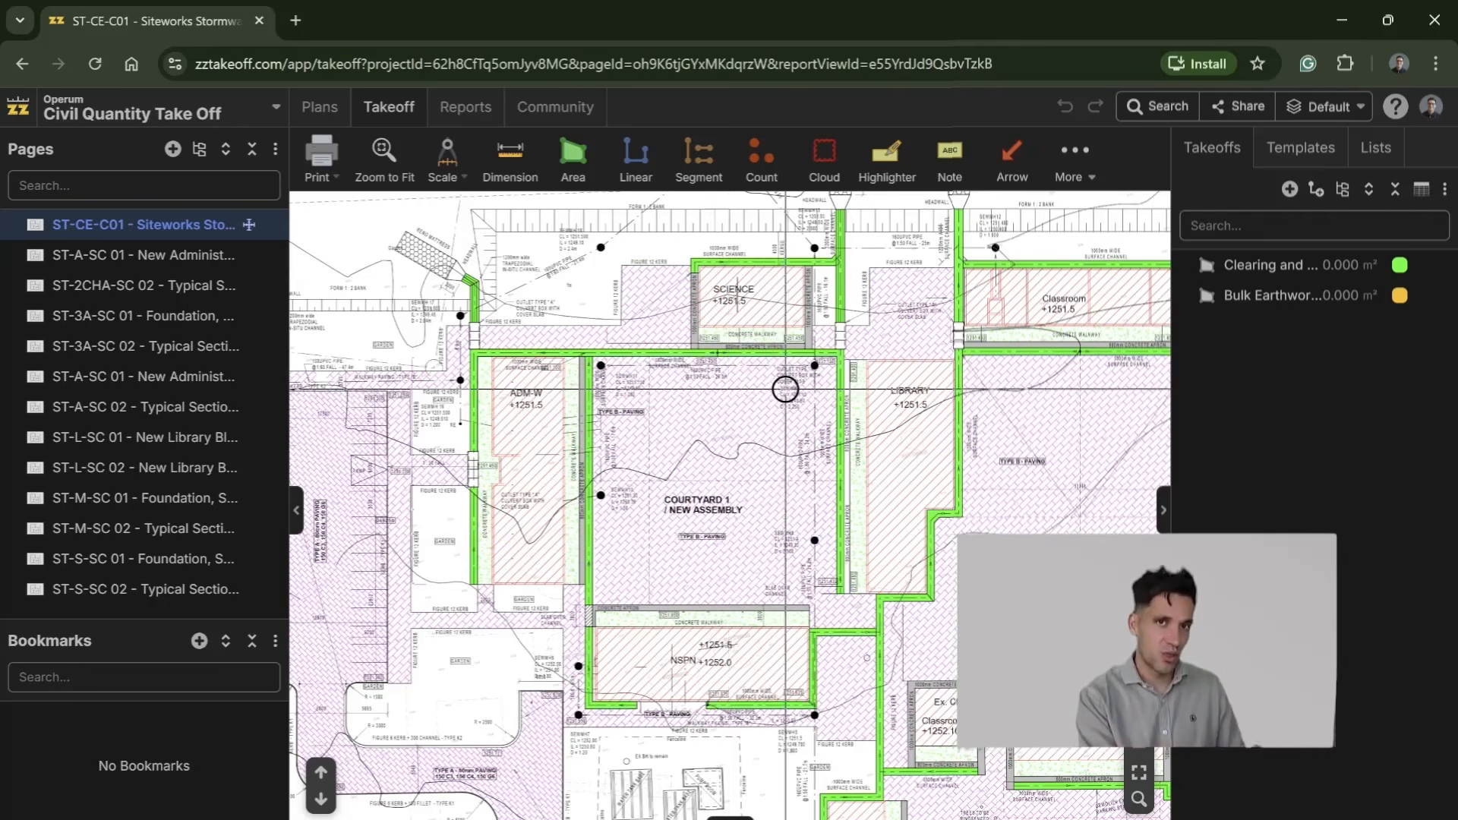
pyautogui.scroll(-3, 785, 388)
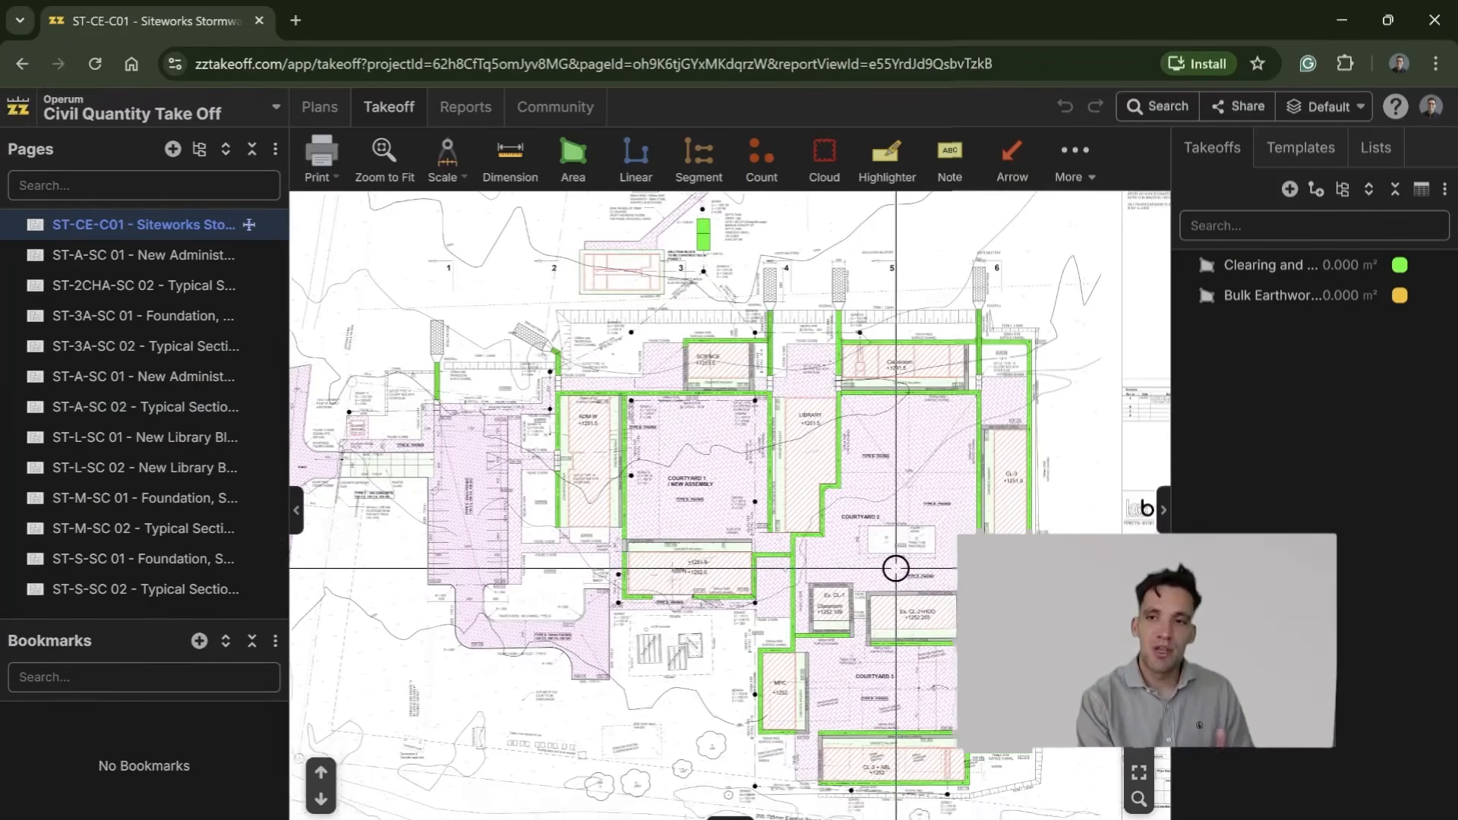
pyautogui.moveTo(893, 578); pyautogui.dragTo(913, 585)
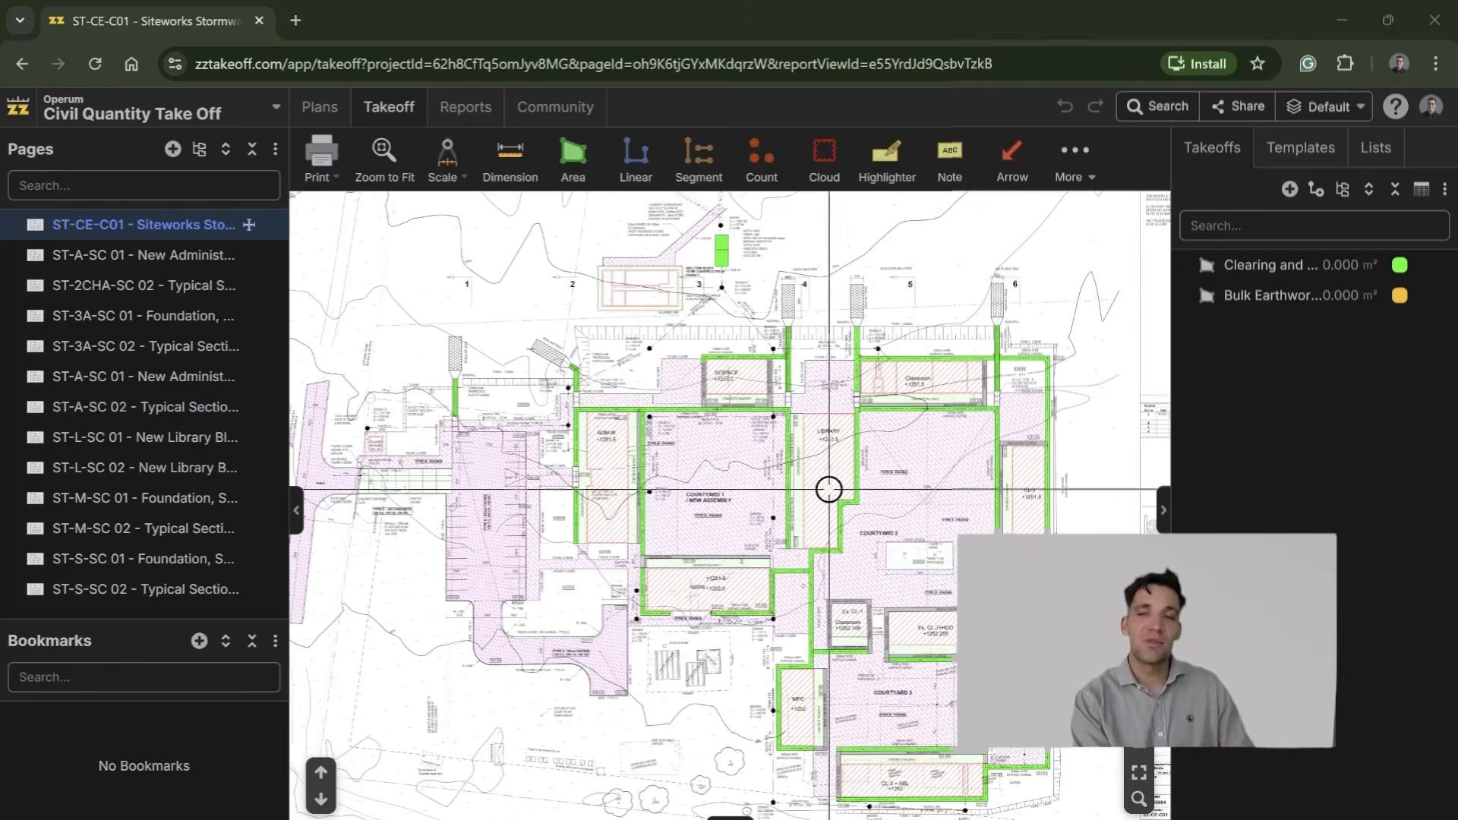
pyautogui.moveTo(706, 471)
pyautogui.mouseDown()
pyautogui.moveTo(730, 410)
pyautogui.moveTo(684, 456)
pyautogui.mouseUp()
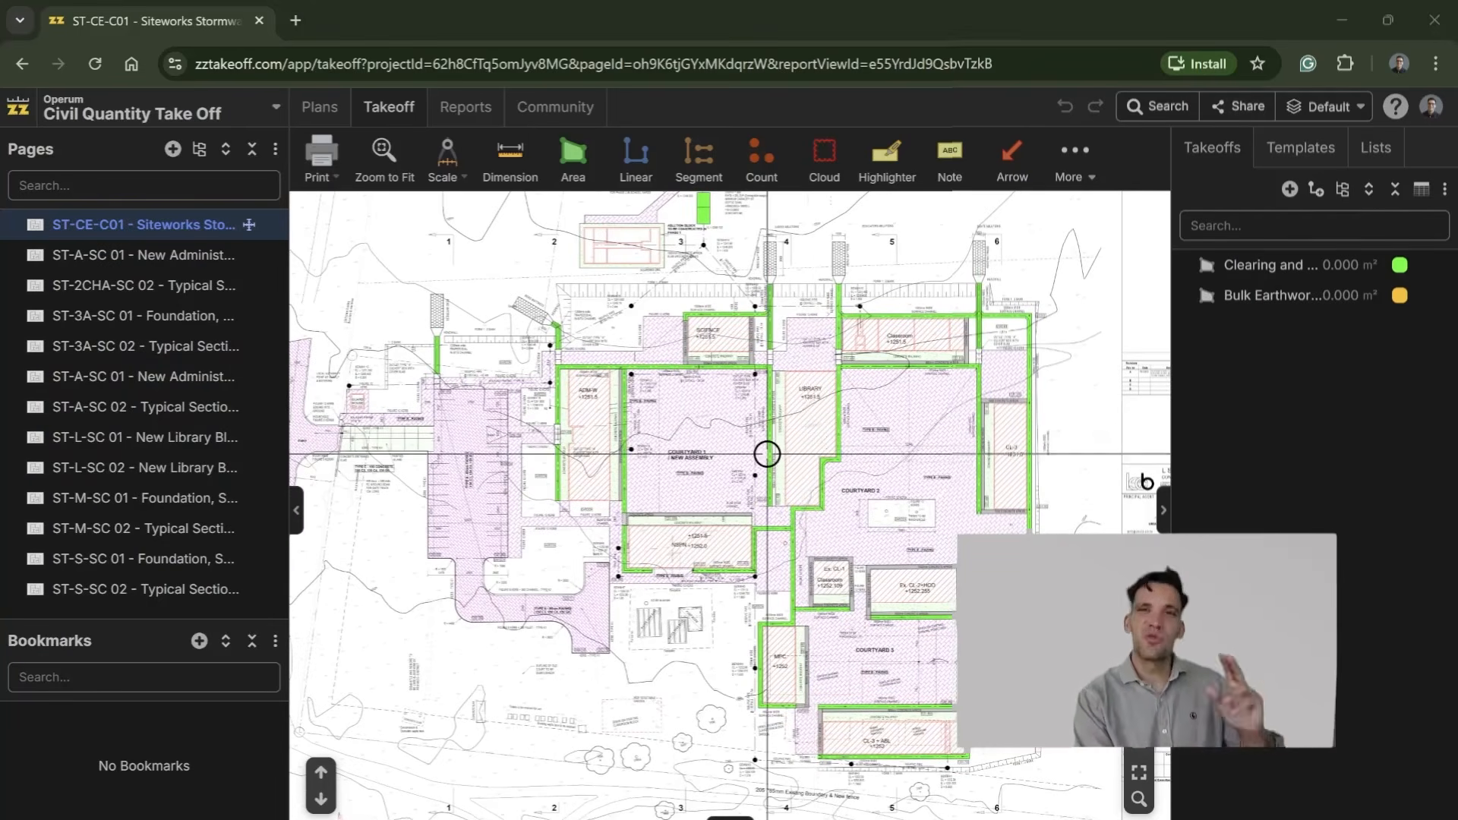
pyautogui.scroll(3, 714, 455)
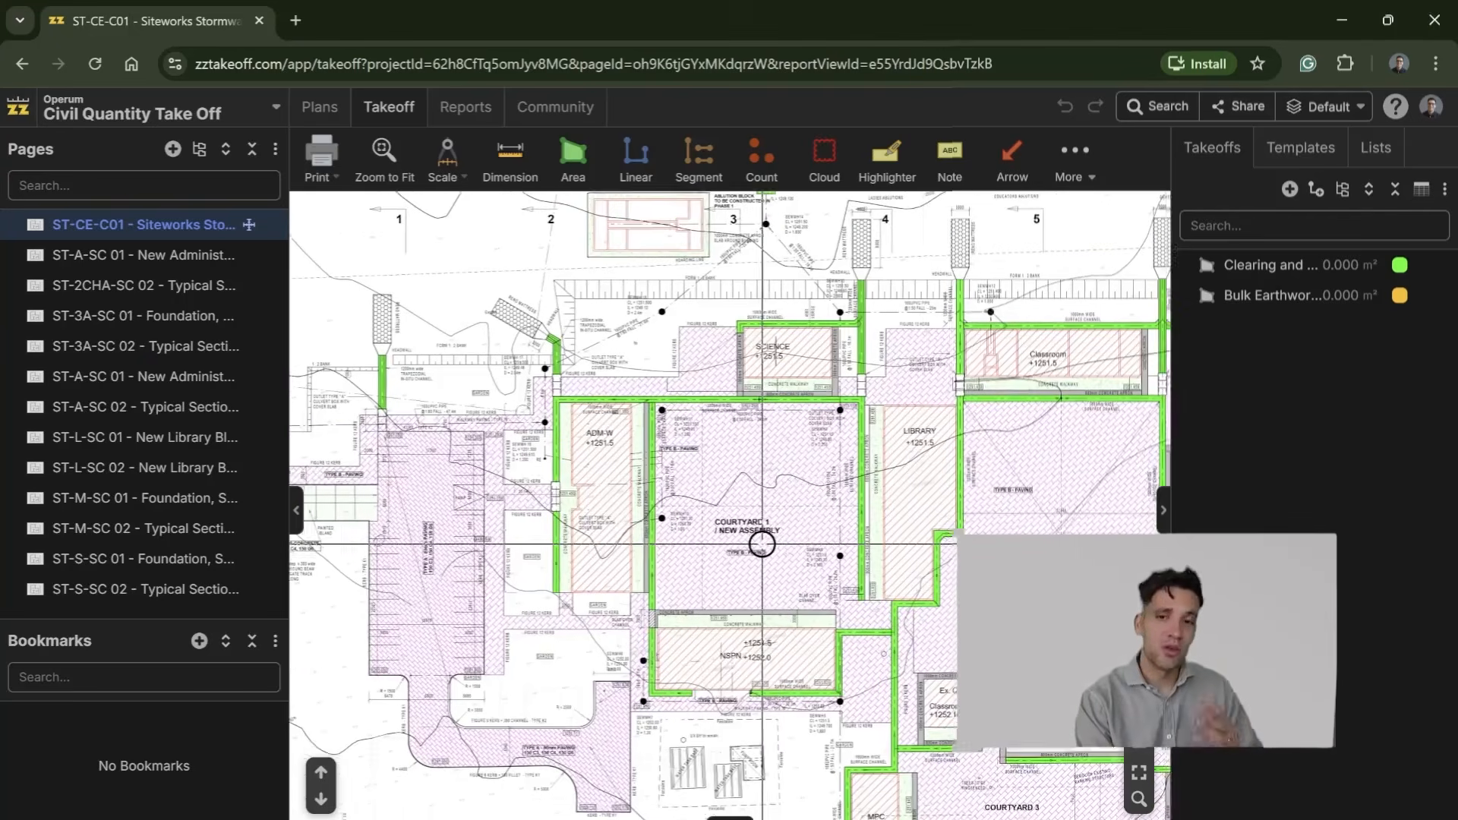
pyautogui.moveTo(1172, 416)
pyautogui.mouseDown()
pyautogui.moveTo(1247, 417)
pyautogui.moveTo(1174, 417)
pyautogui.mouseUp()
pyautogui.scroll(-5, 879, 413)
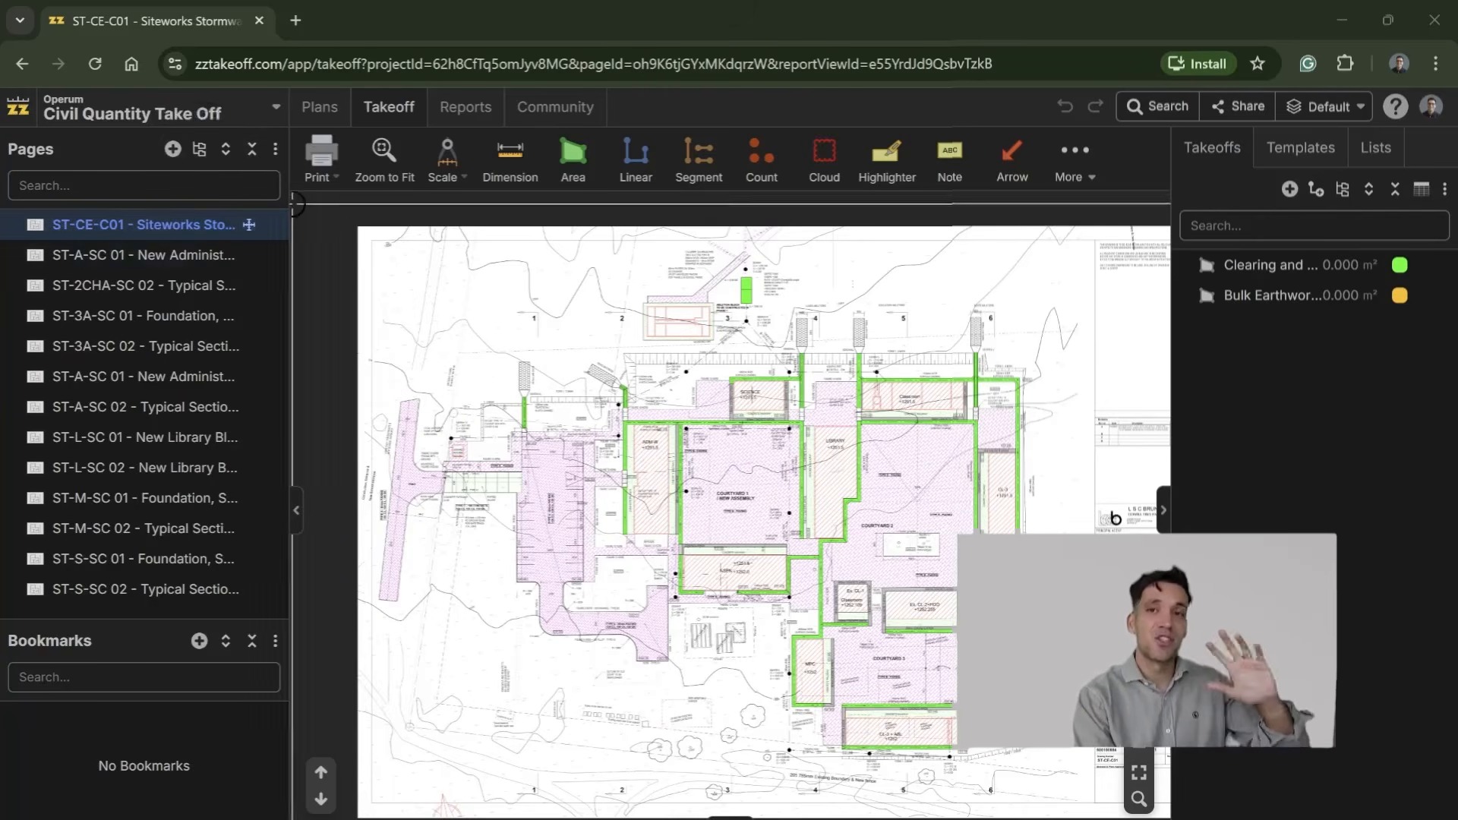
pyautogui.hscroll(2, 558, 470)
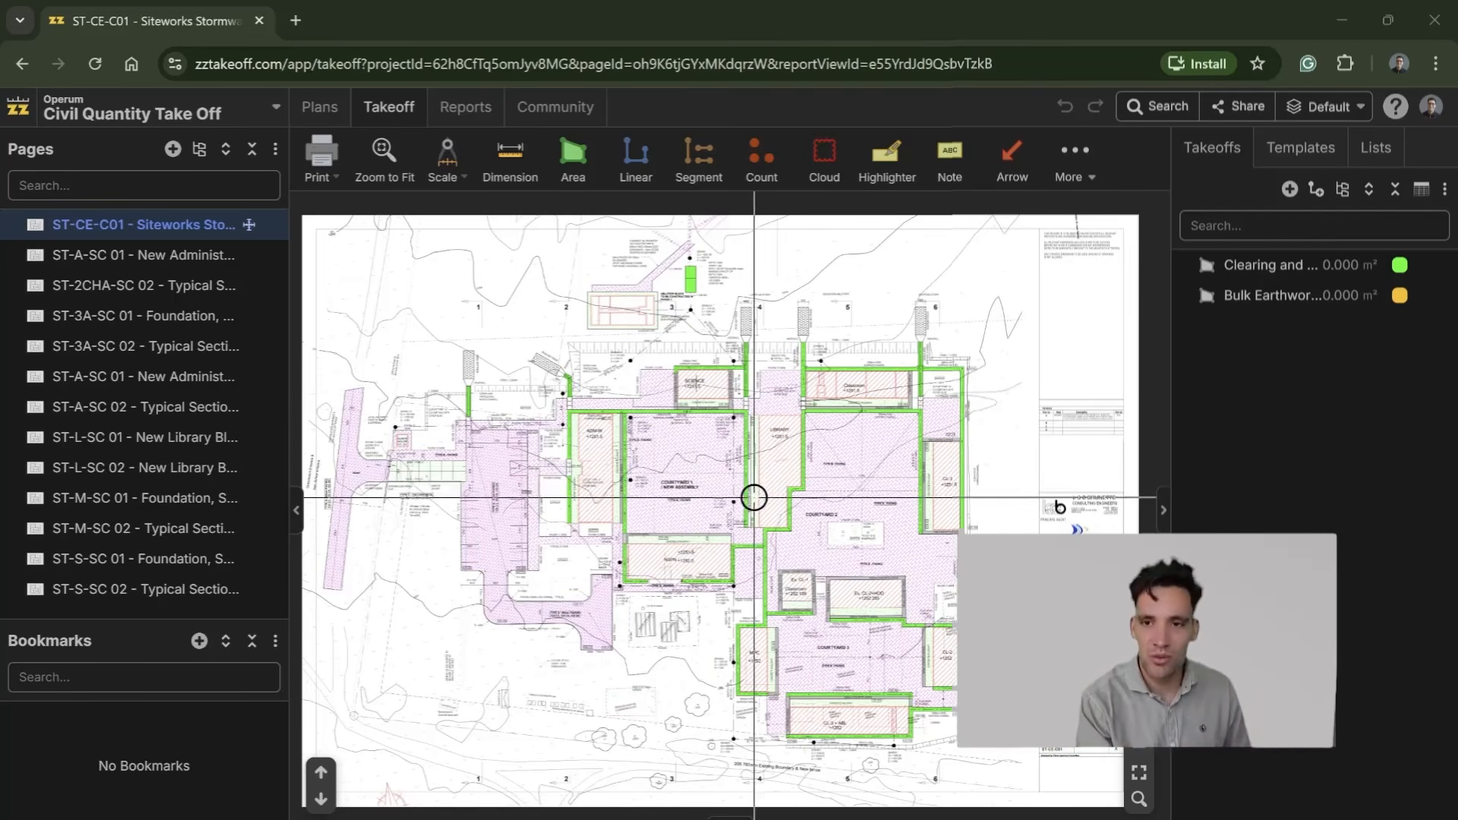
# Step: Inspect the existing trees, vegetable garden and classroom block marked for demolition near the MPC building on the siteworks plan
pyautogui.scroll(5, 694, 573)
pyautogui.scroll(5, 777, 498)
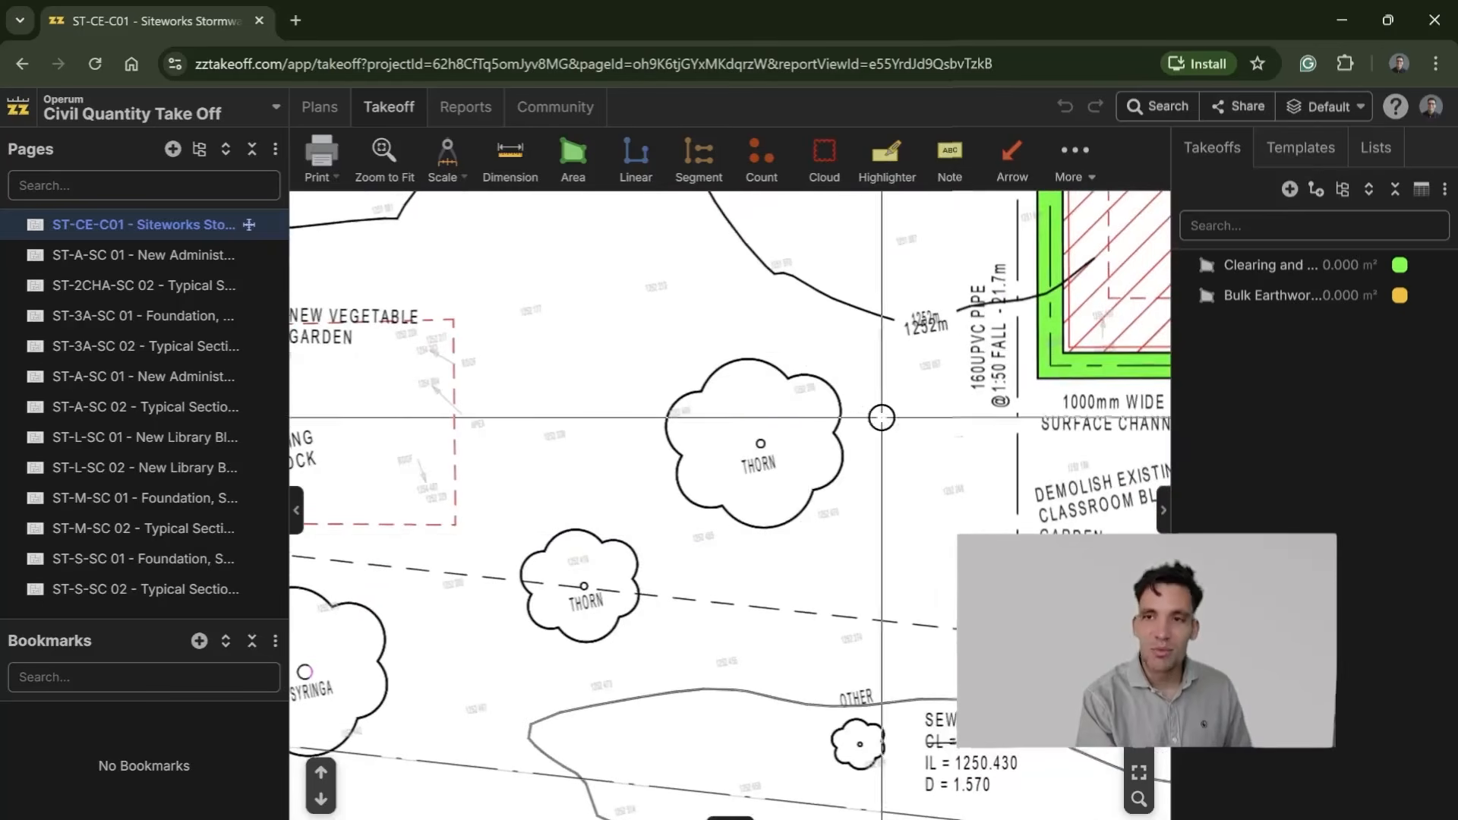
pyautogui.scroll(-3, 879, 417)
pyautogui.moveTo(826, 418); pyautogui.dragTo(836, 486)
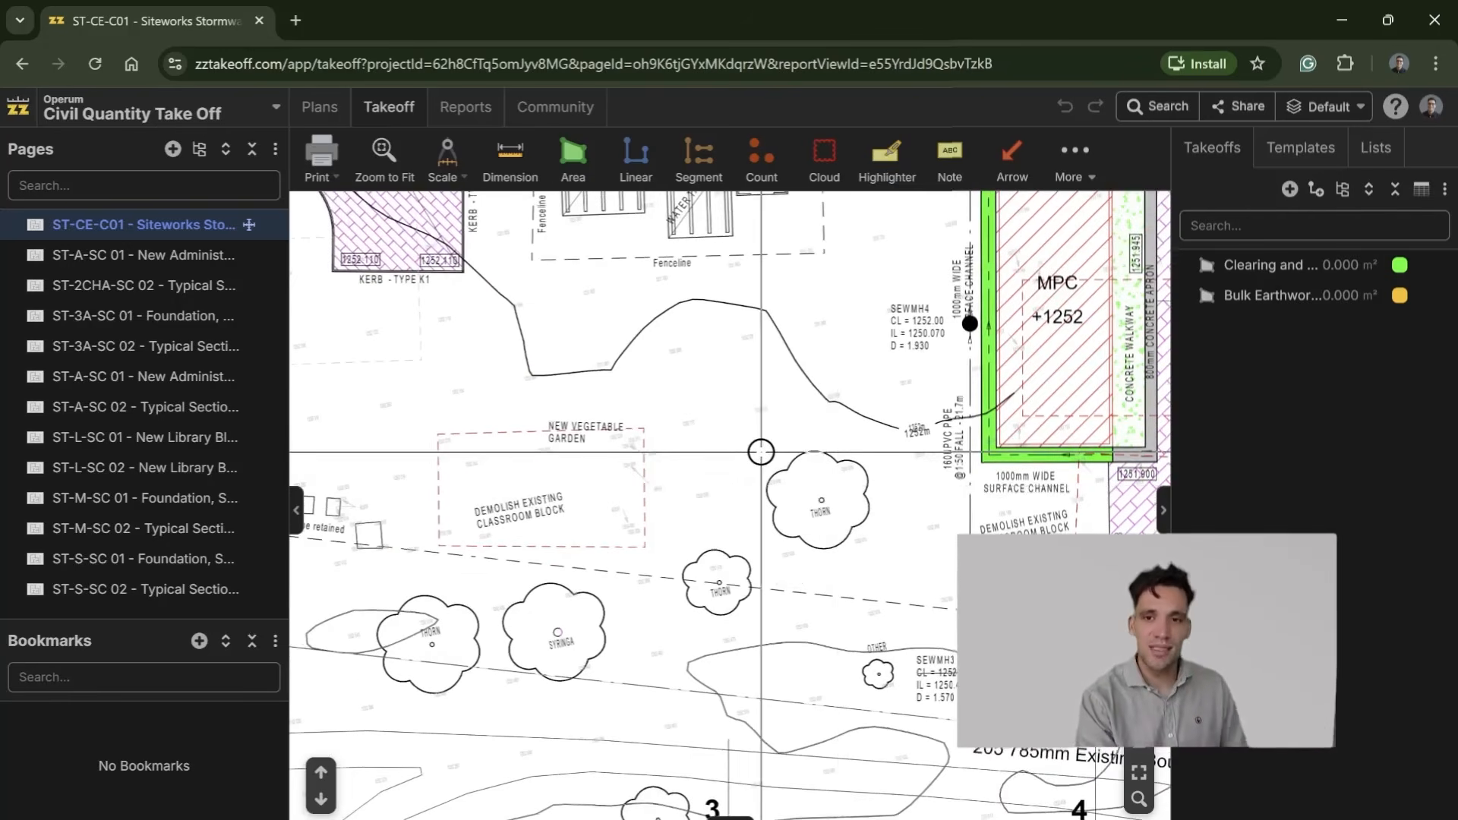
pyautogui.scroll(-5, 847, 657)
pyautogui.scroll(-5, 847, 657)
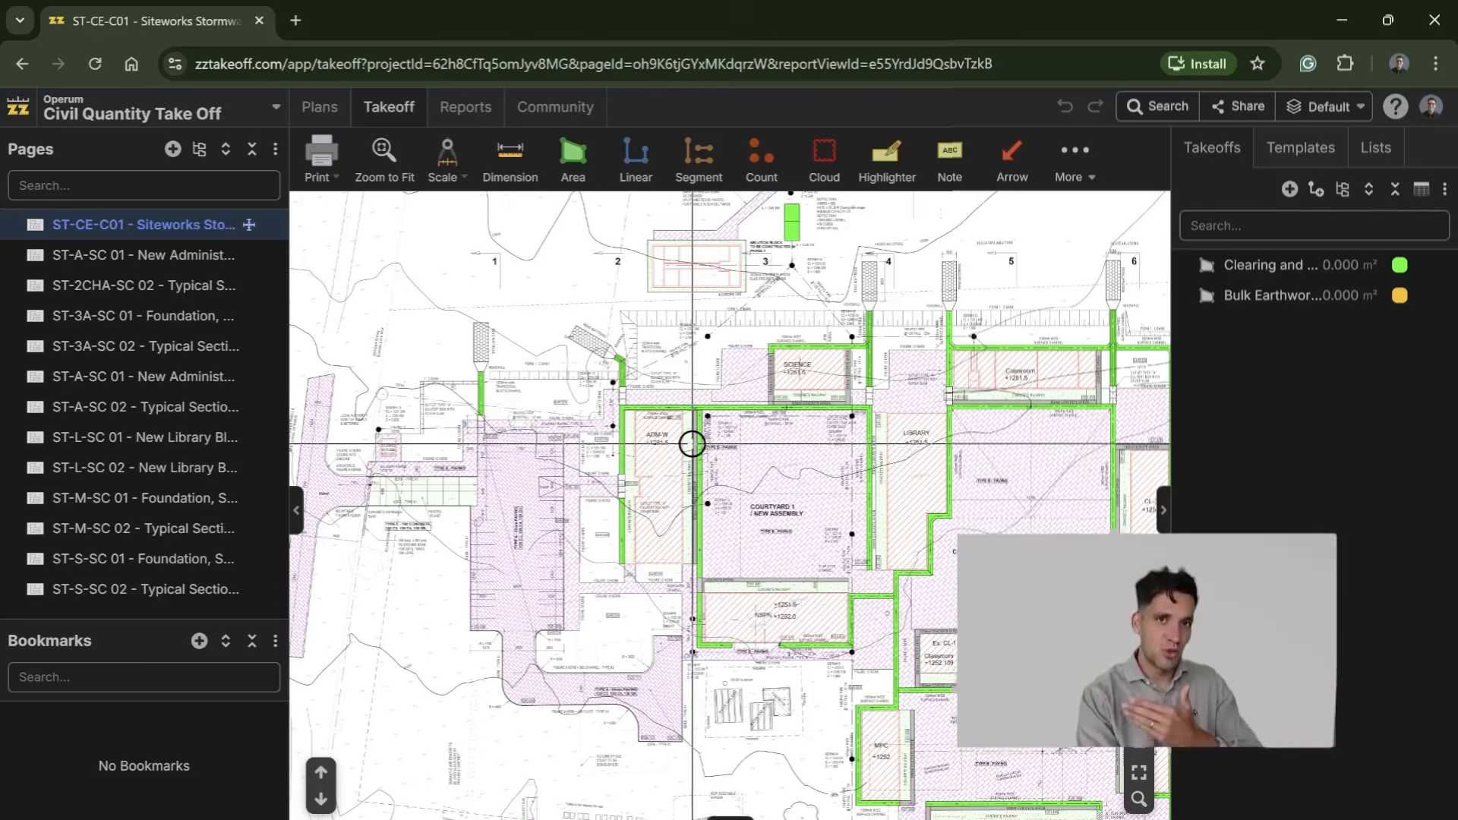
# Step: Create a new area takeoff named Clearing & Grubbing
pyautogui.click(573, 154)
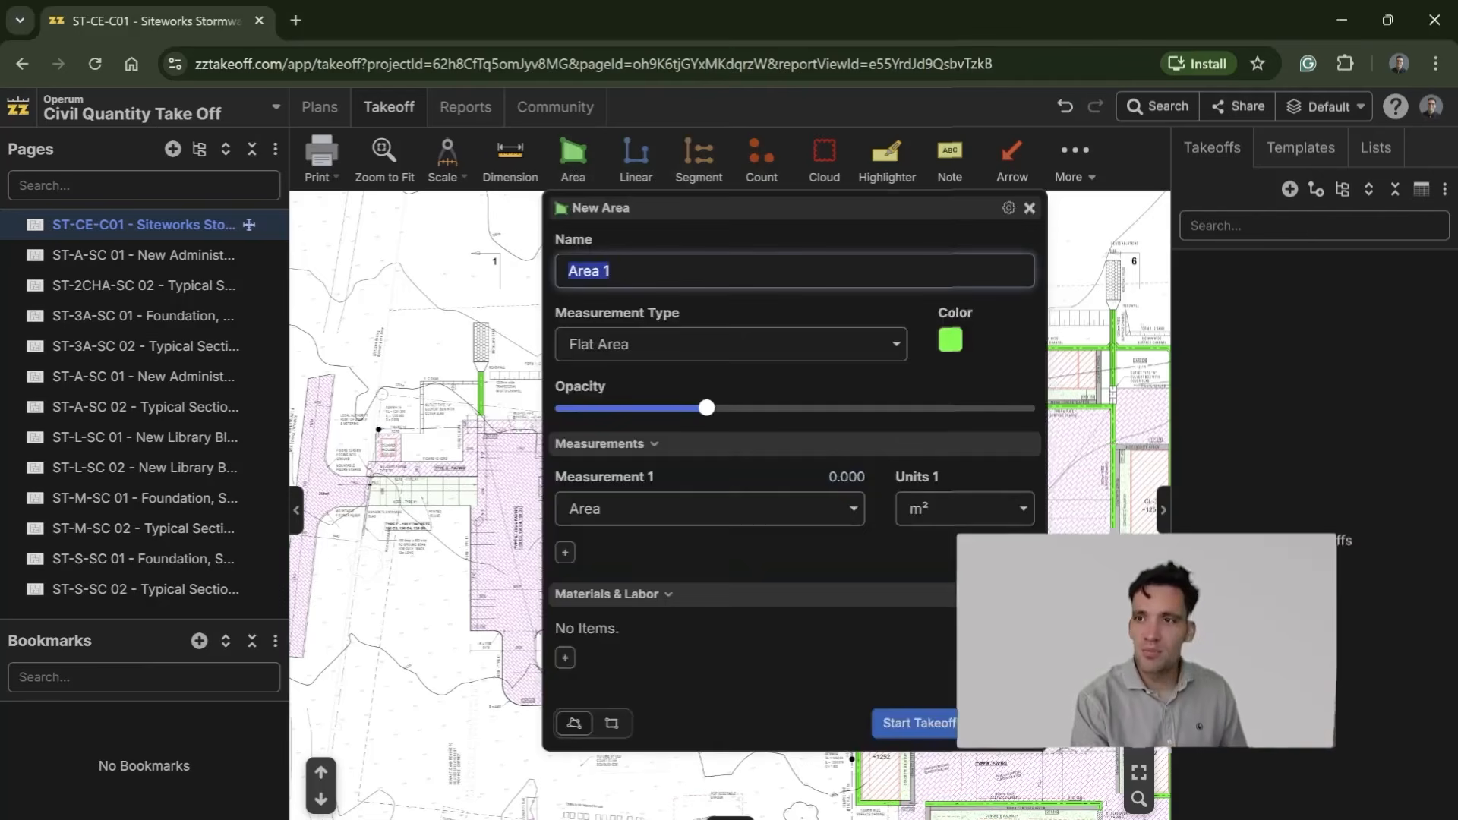
pyautogui.write('Clearing and')
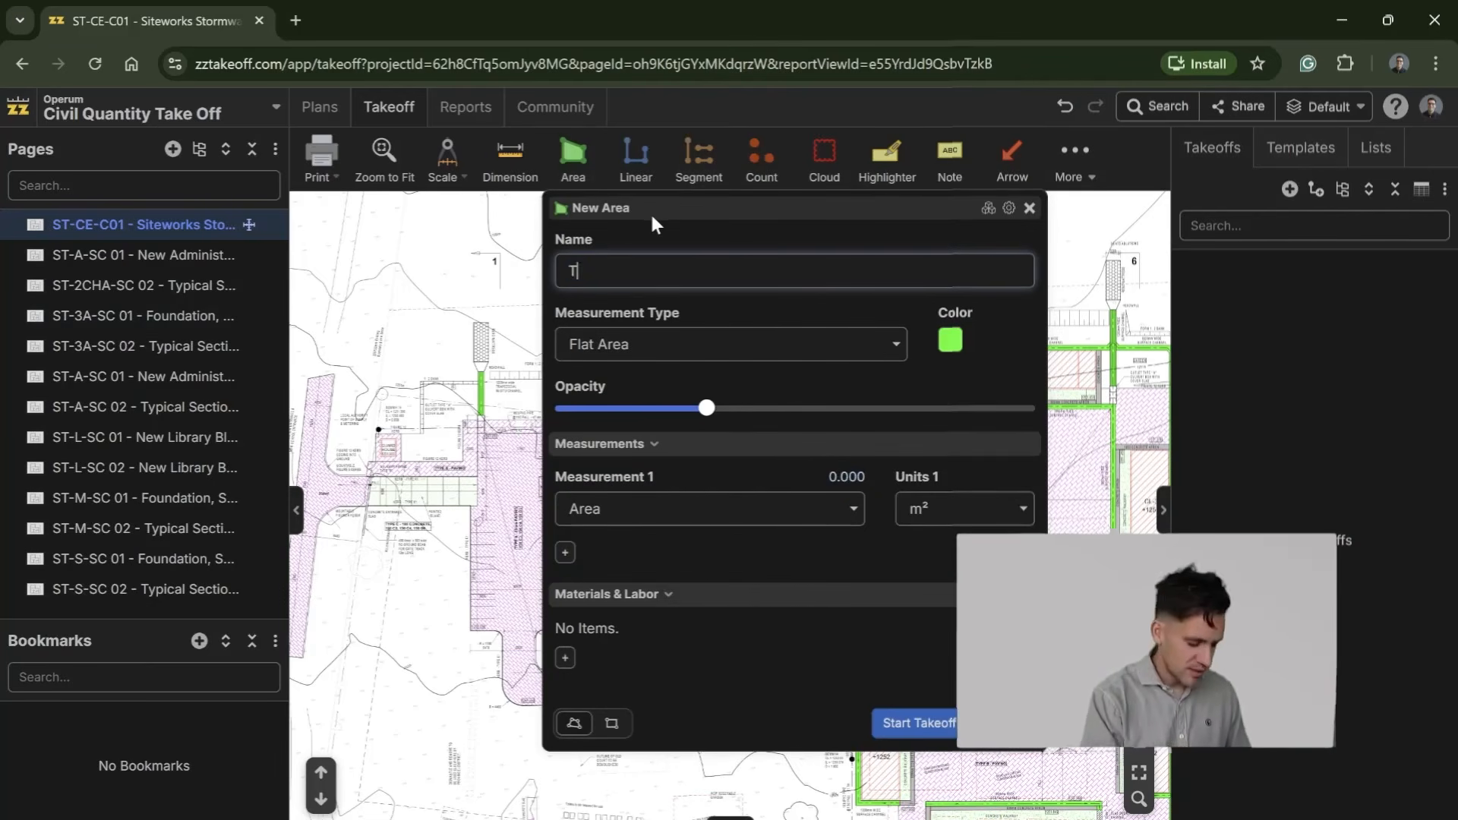
pyautogui.press('BackSpace')
pyautogui.press('BackSpace')
pyautogui.press('BackSpace')
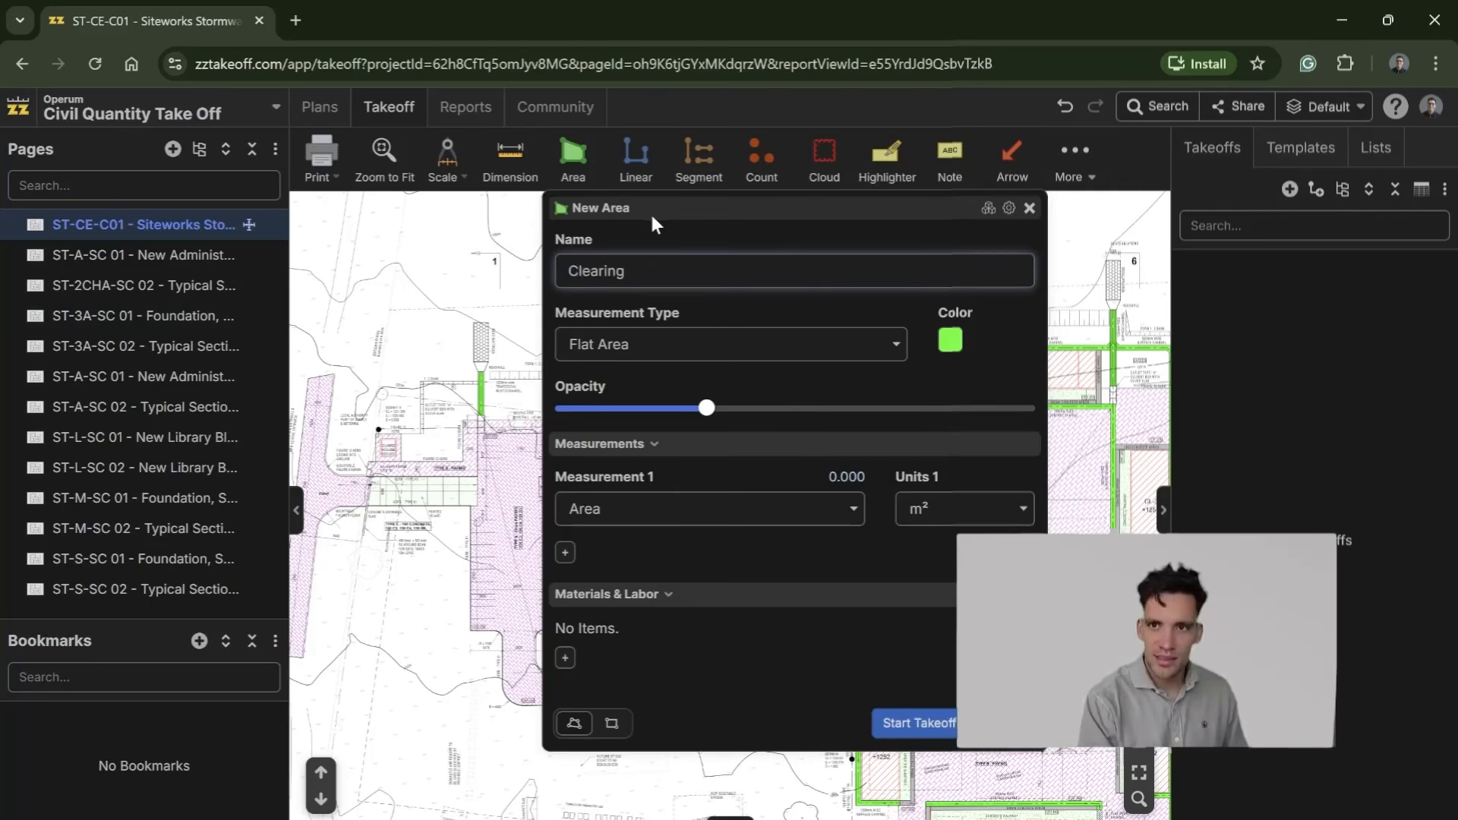
pyautogui.write('& Grubbing')
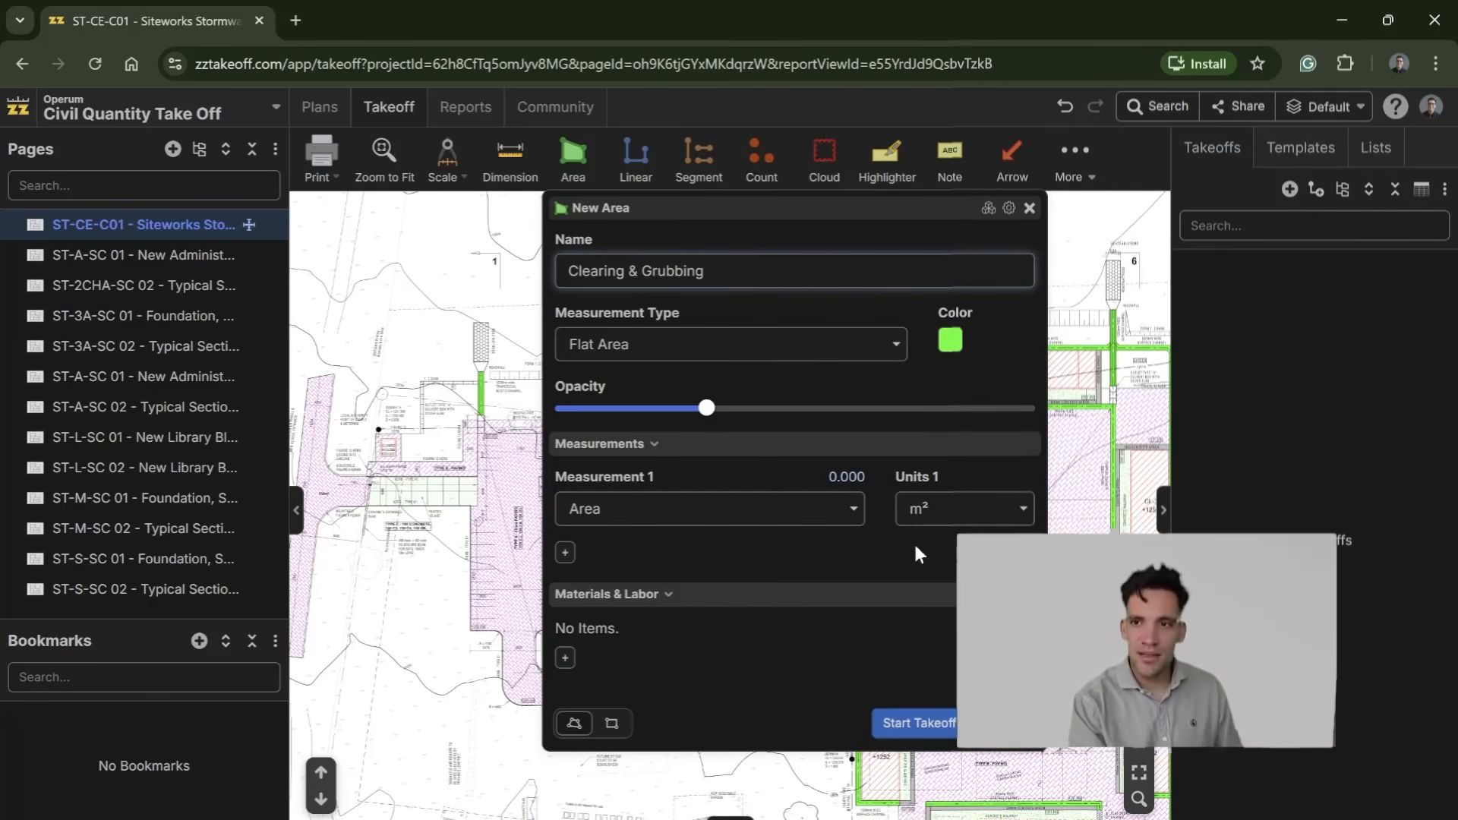
# Step: Add an equipment item named Excavator to the Clearing & Grubbing takeoff
pyautogui.click(567, 660)
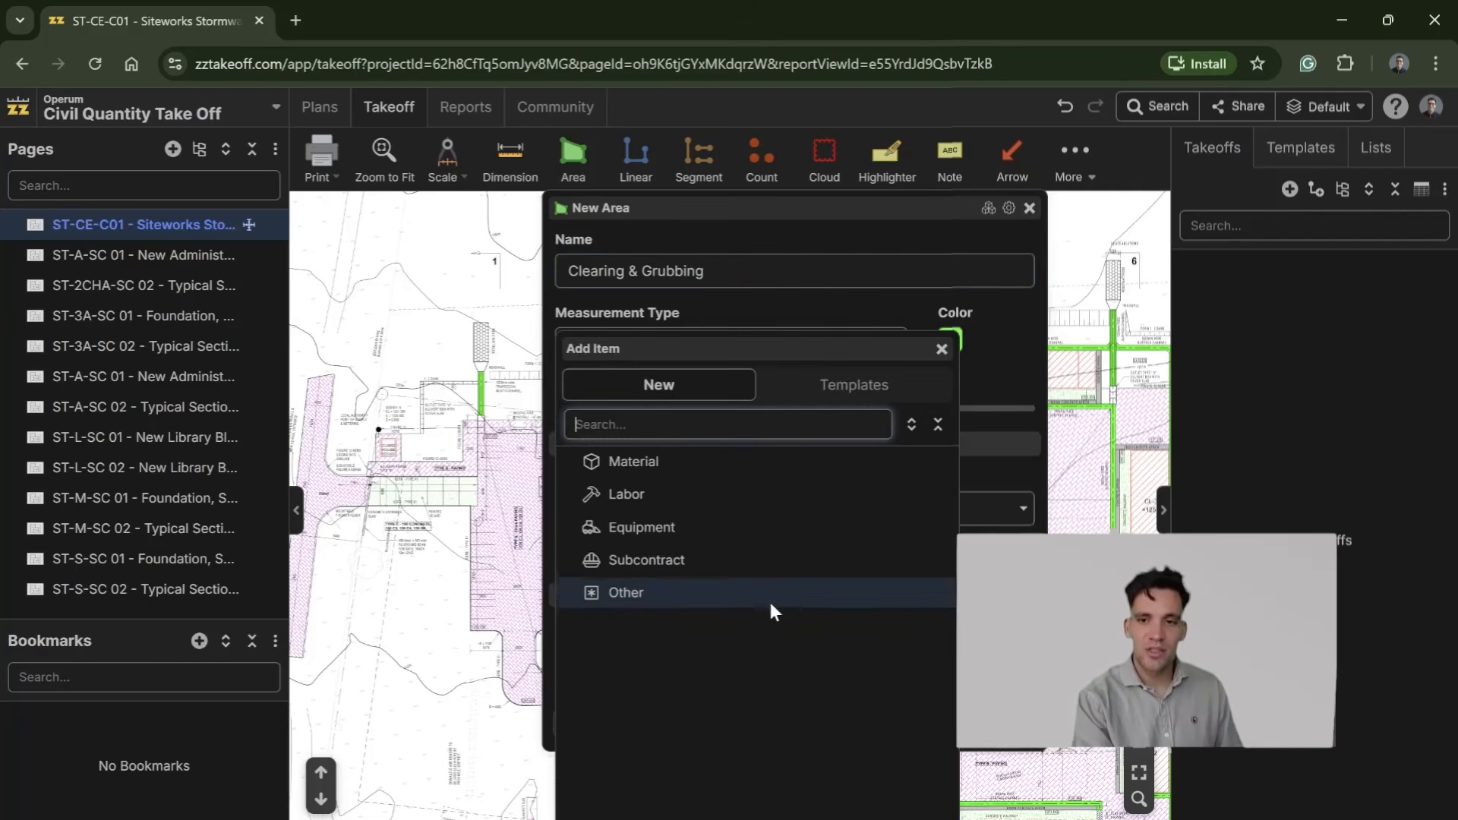
pyautogui.click(708, 522)
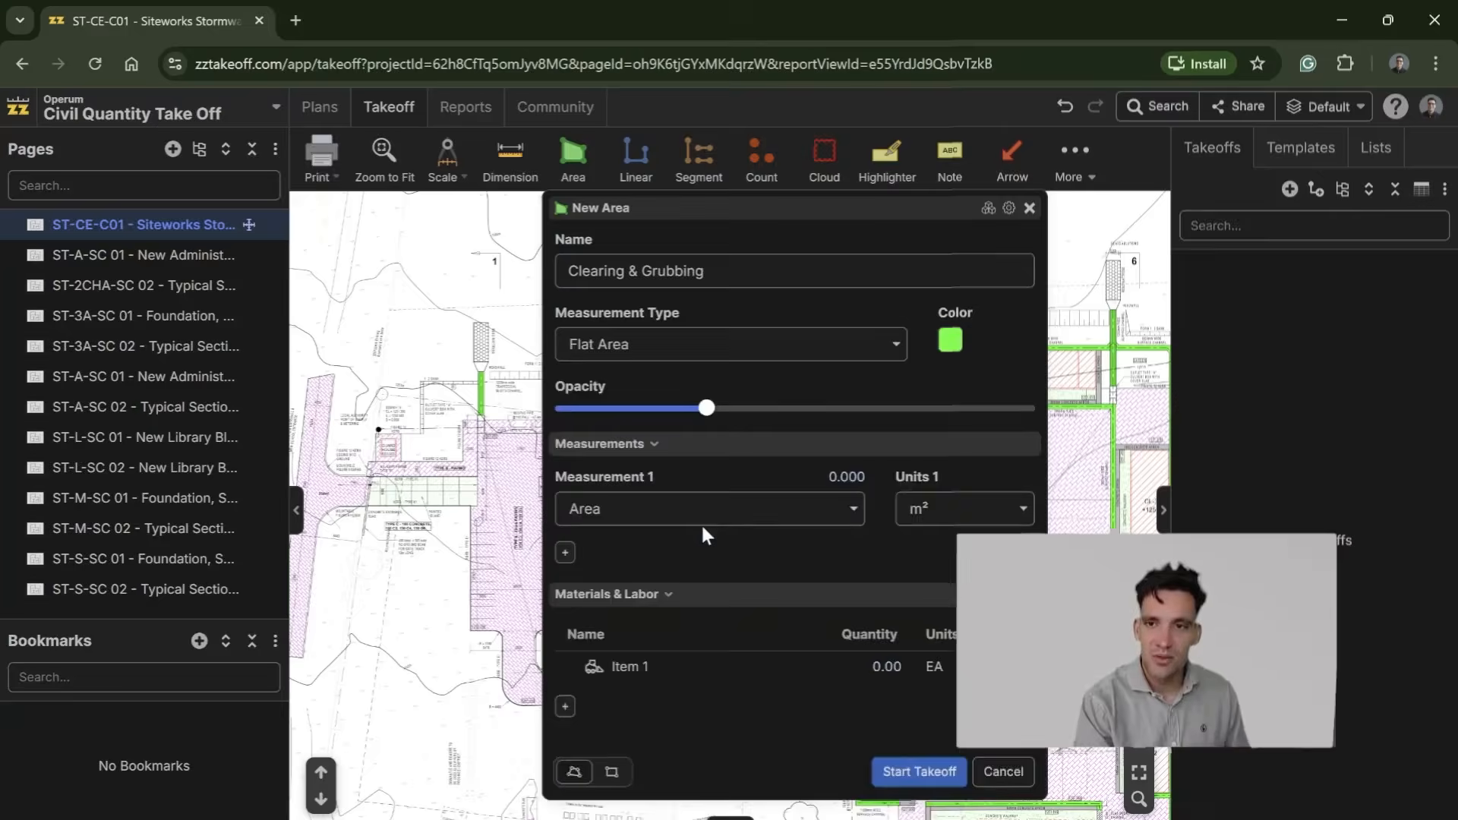
pyautogui.write('Excavator')
# Step: Set the Excavator item's formula to [Area:m²]*0.15/25 and save it
pyautogui.click(1056, 361)
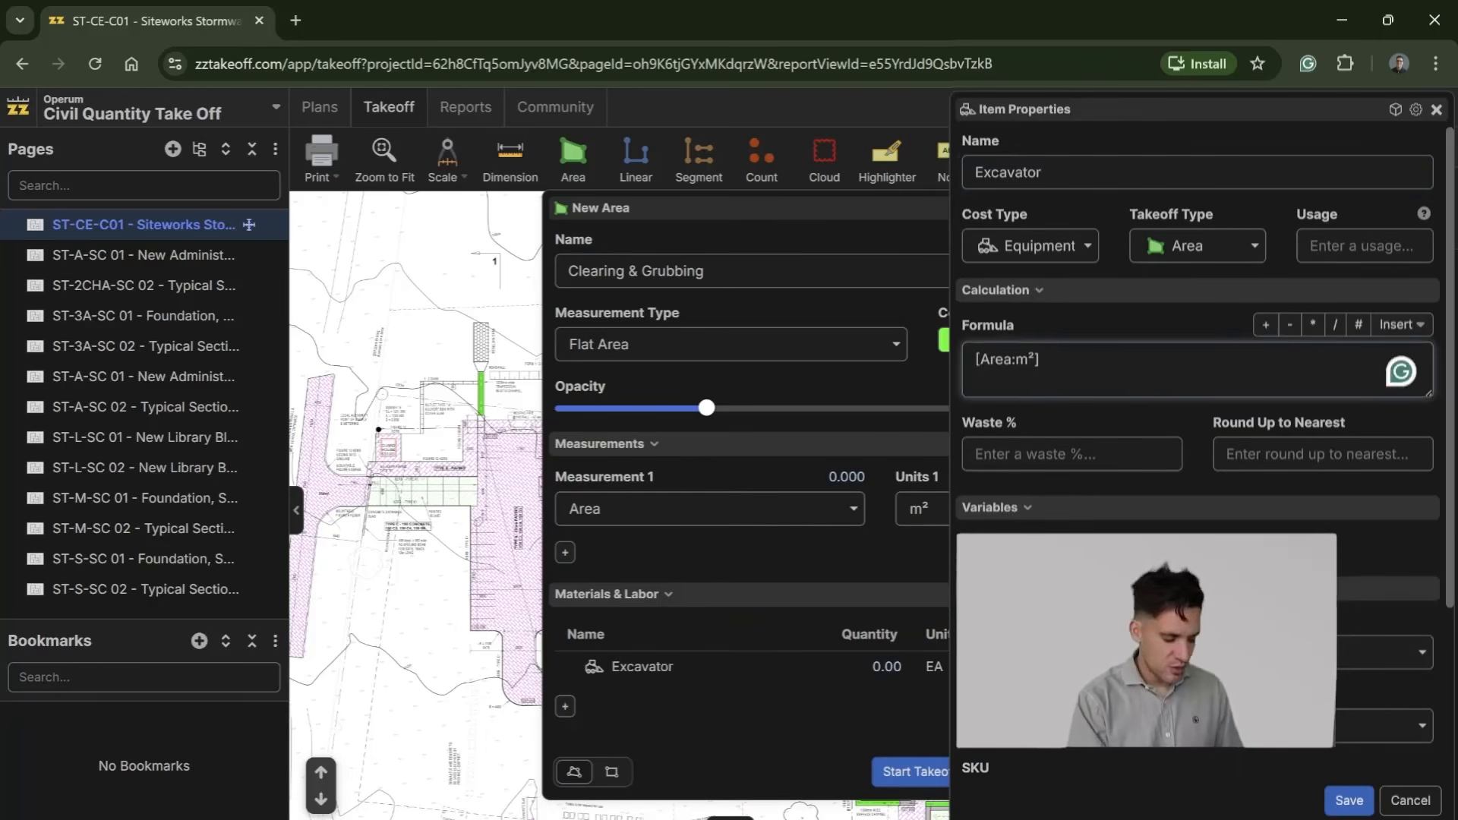
pyautogui.write('*')
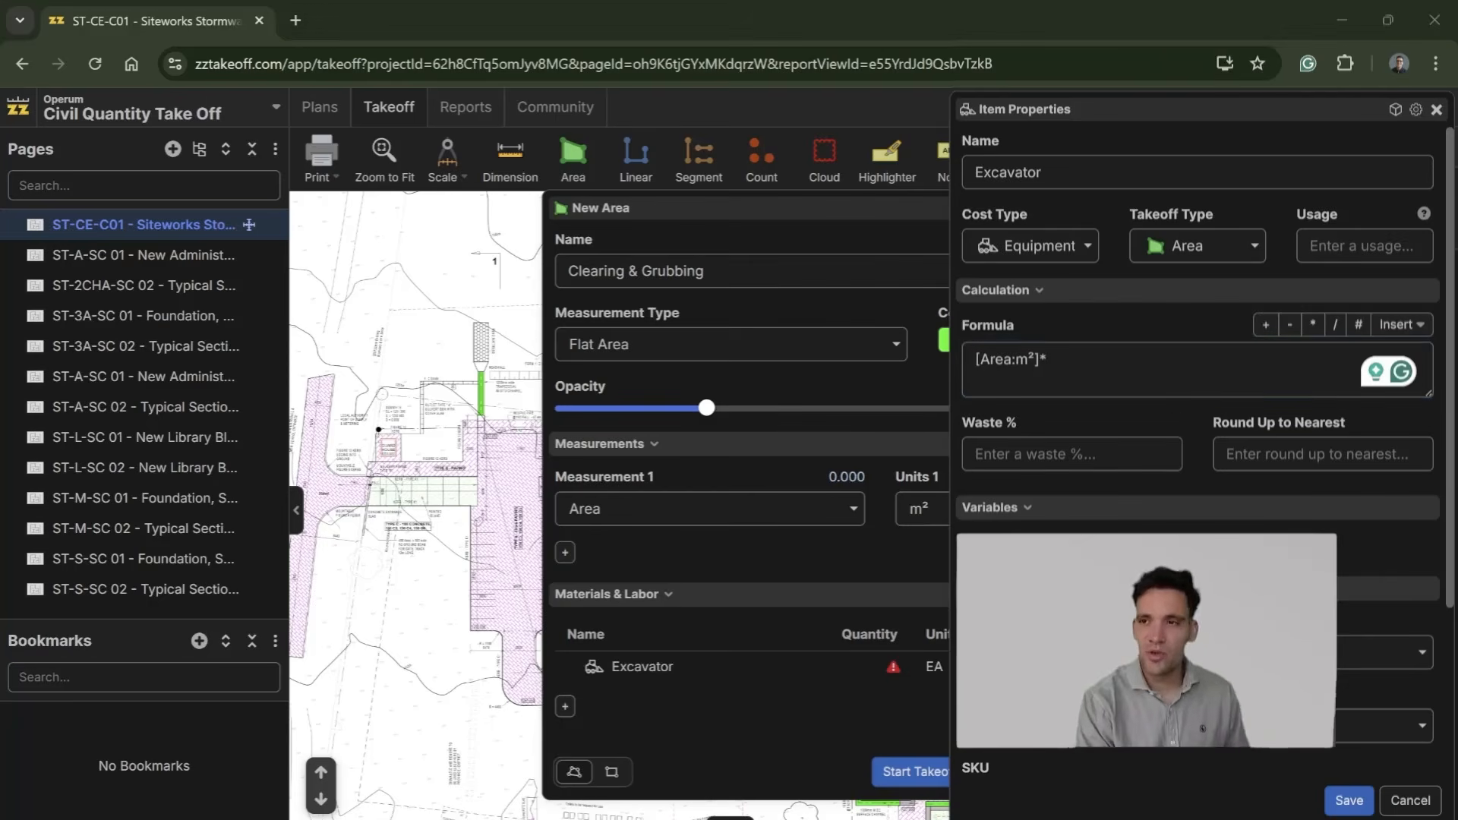
pyautogui.click(1049, 360)
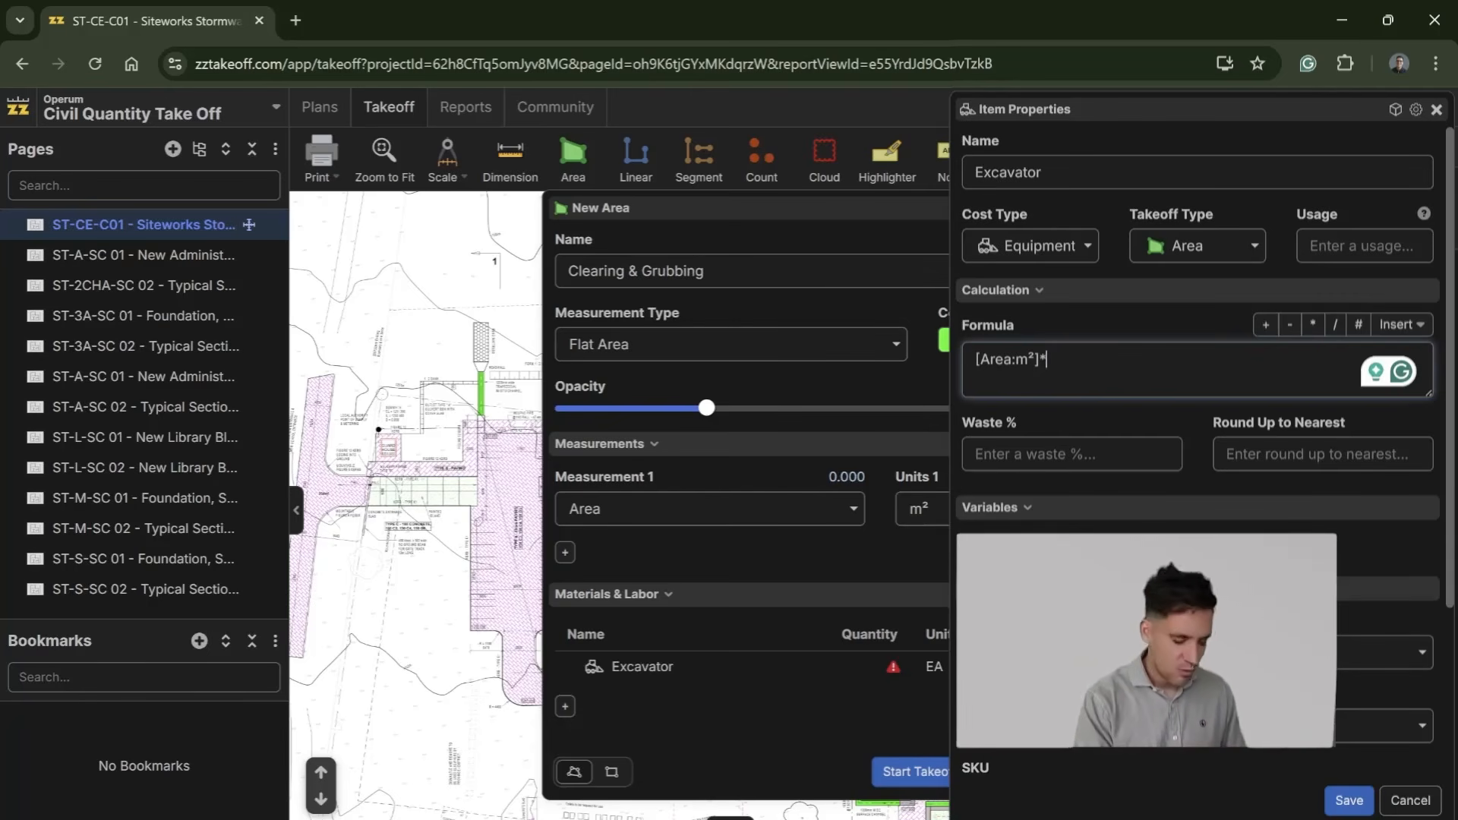
pyautogui.write('0.2')
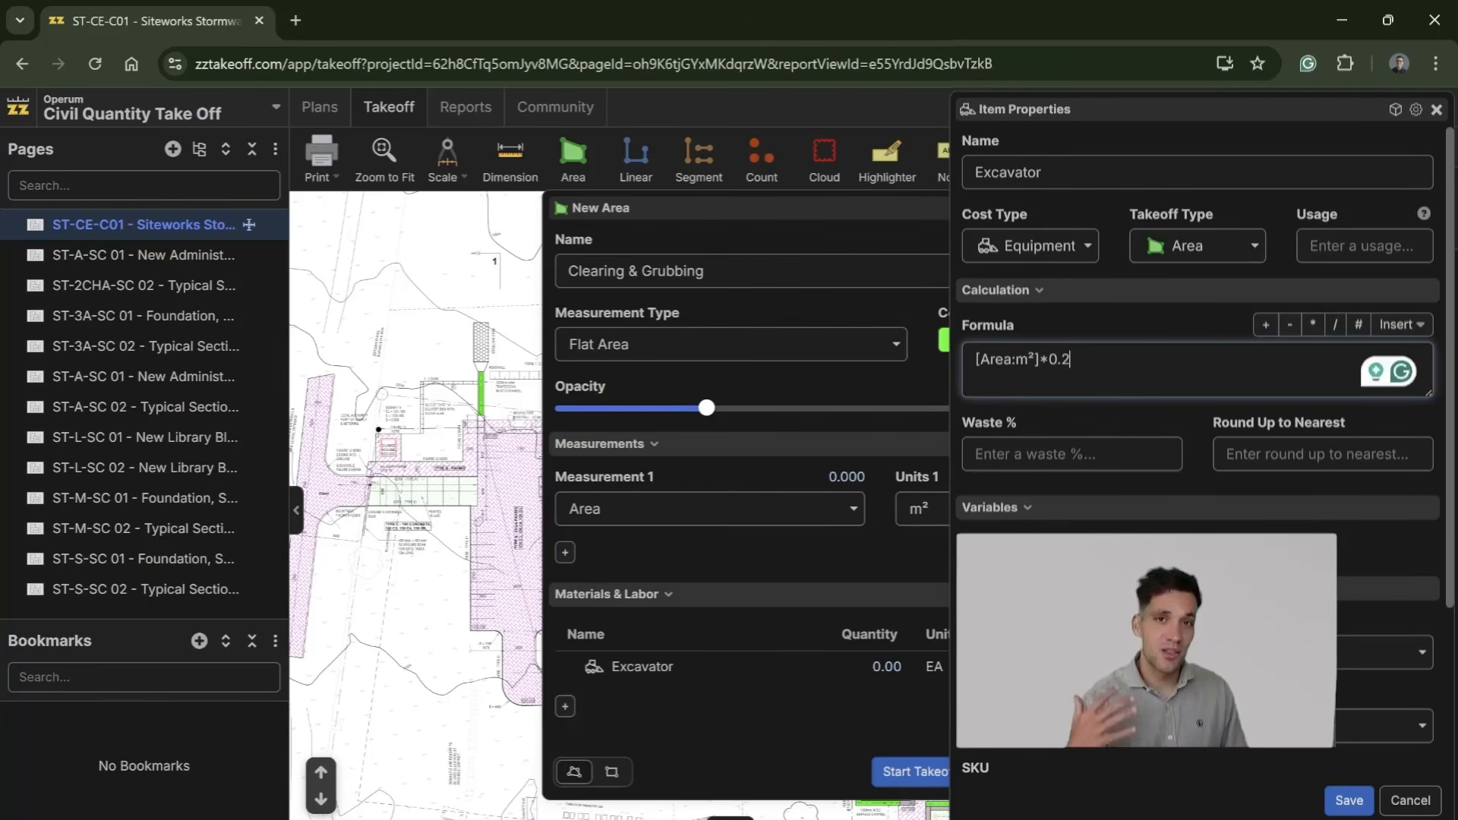
pyautogui.press('BackSpace')
pyautogui.write('15*')
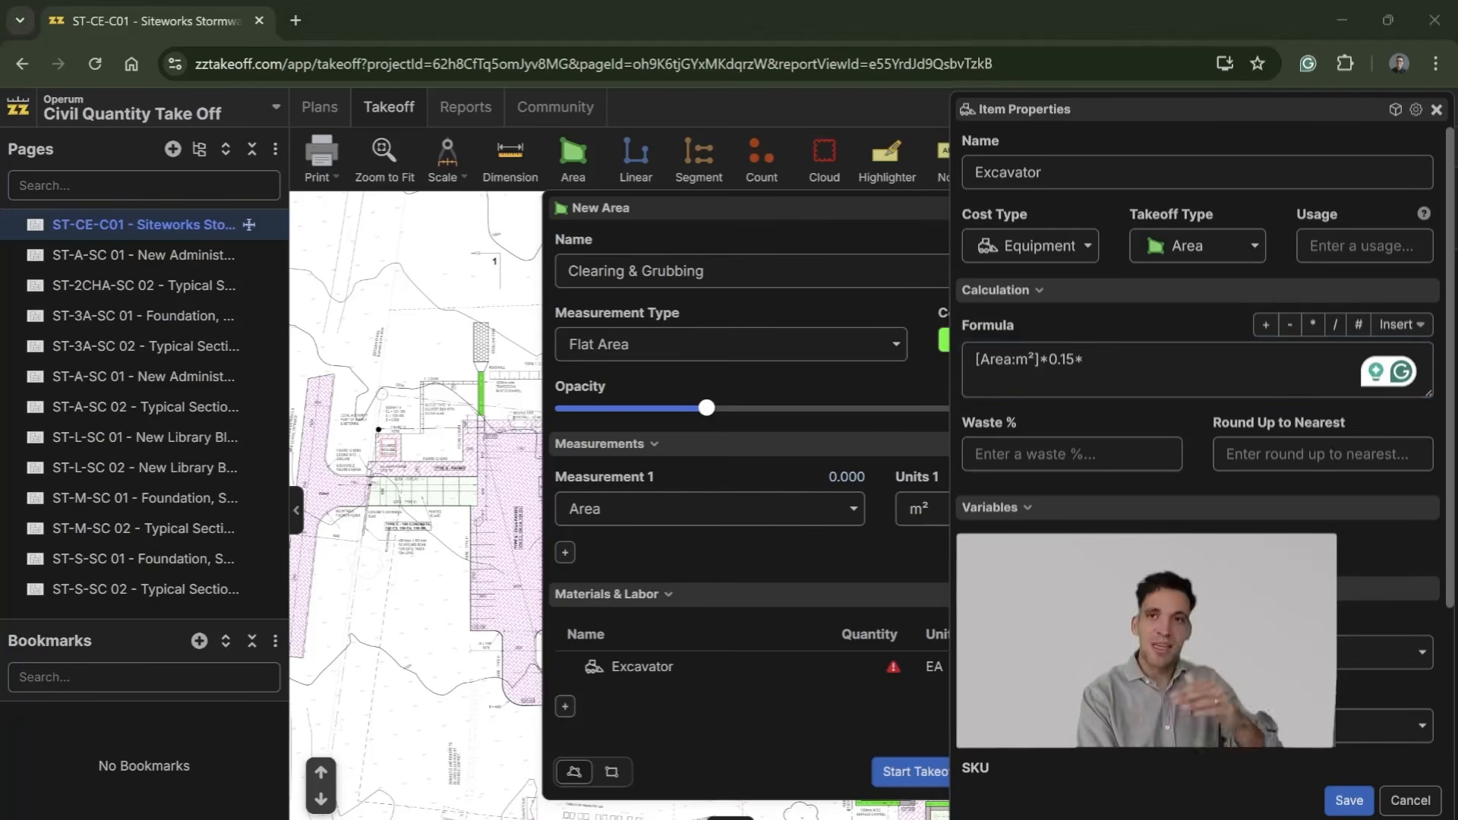
pyautogui.click(1085, 360)
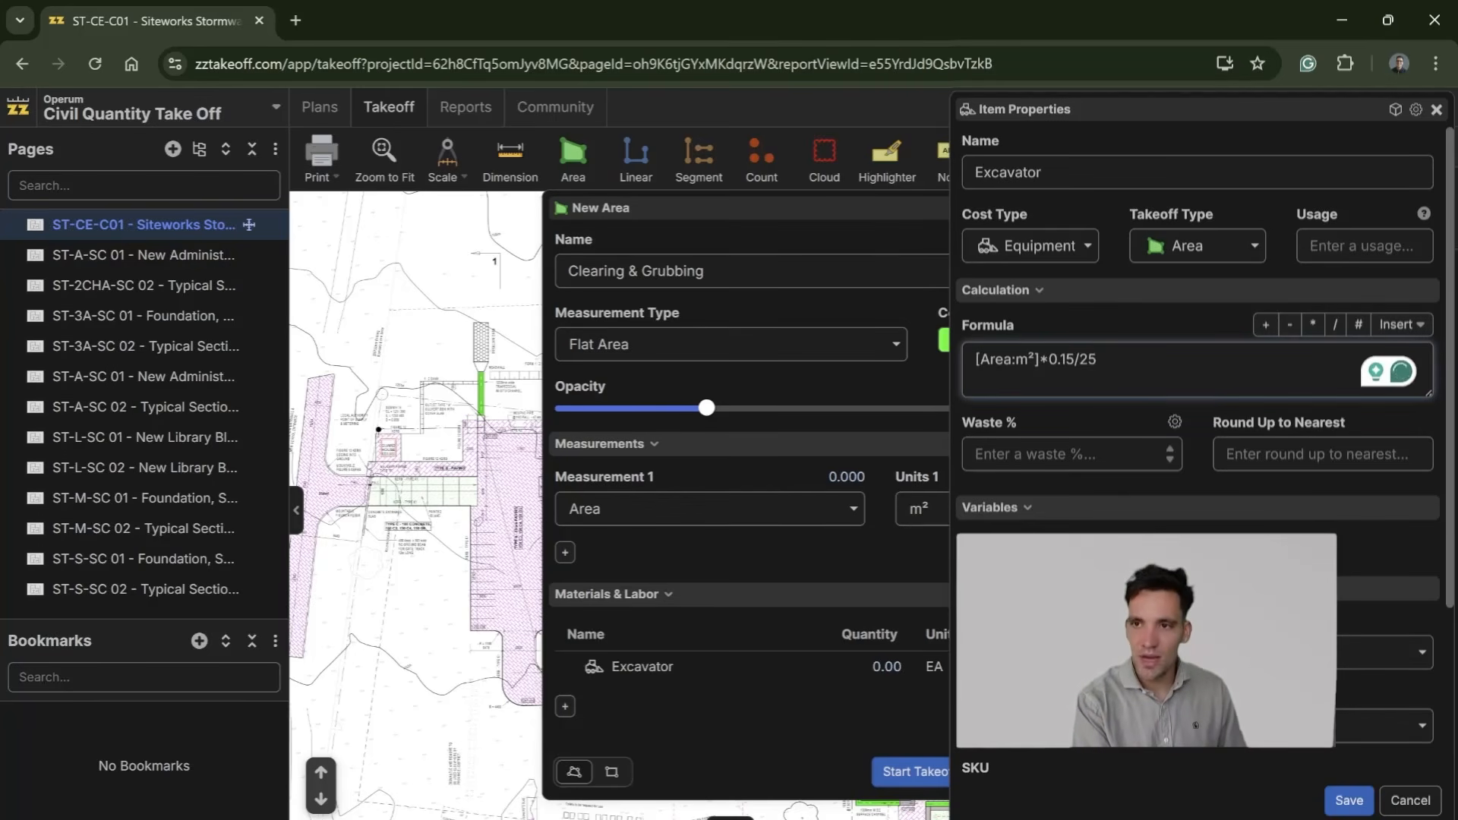
pyautogui.click(1345, 799)
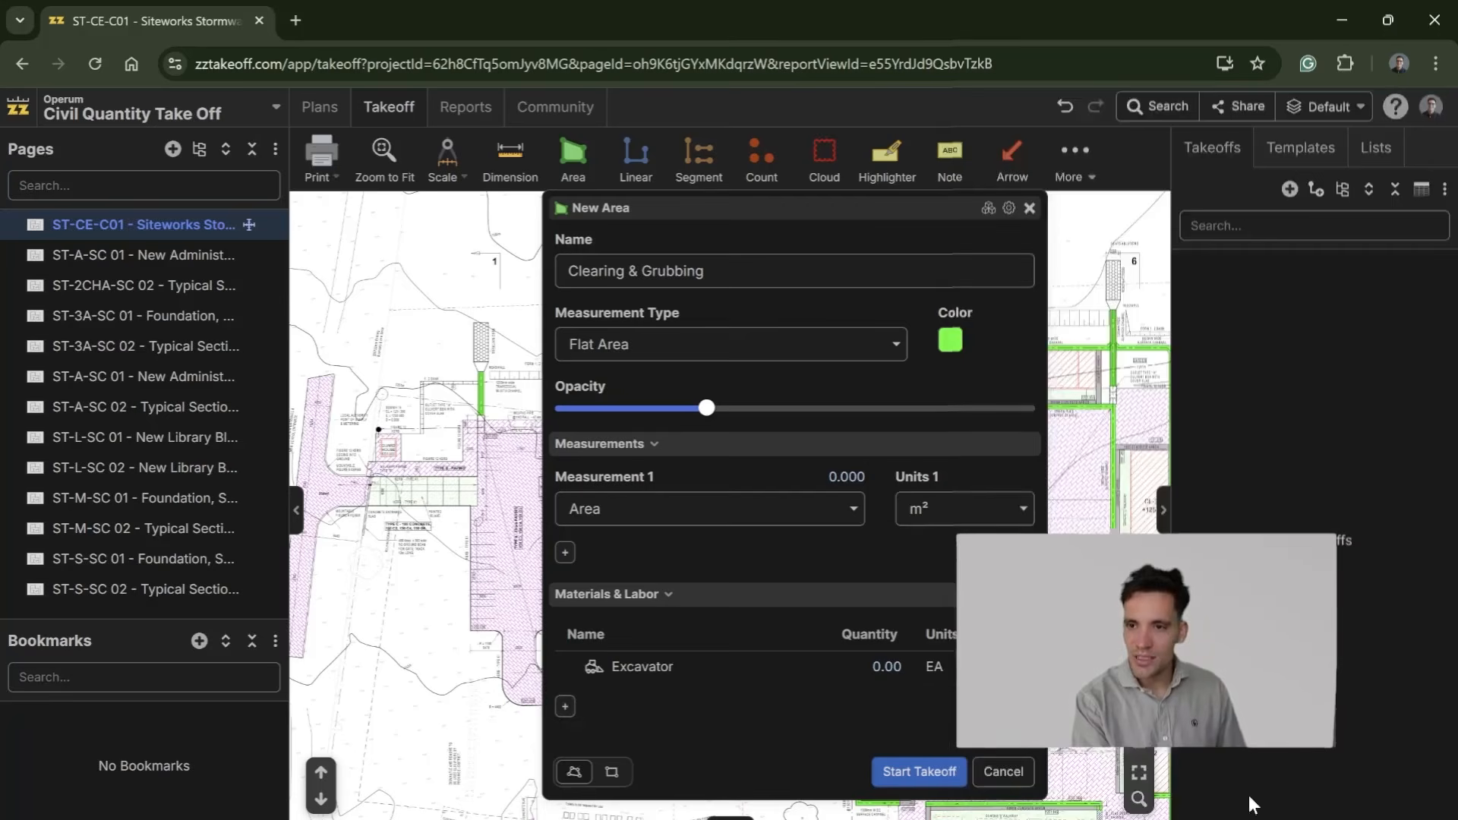
# Step: Reopen the Excavator item, set its units to hr and save the change
pyautogui.click(850, 670)
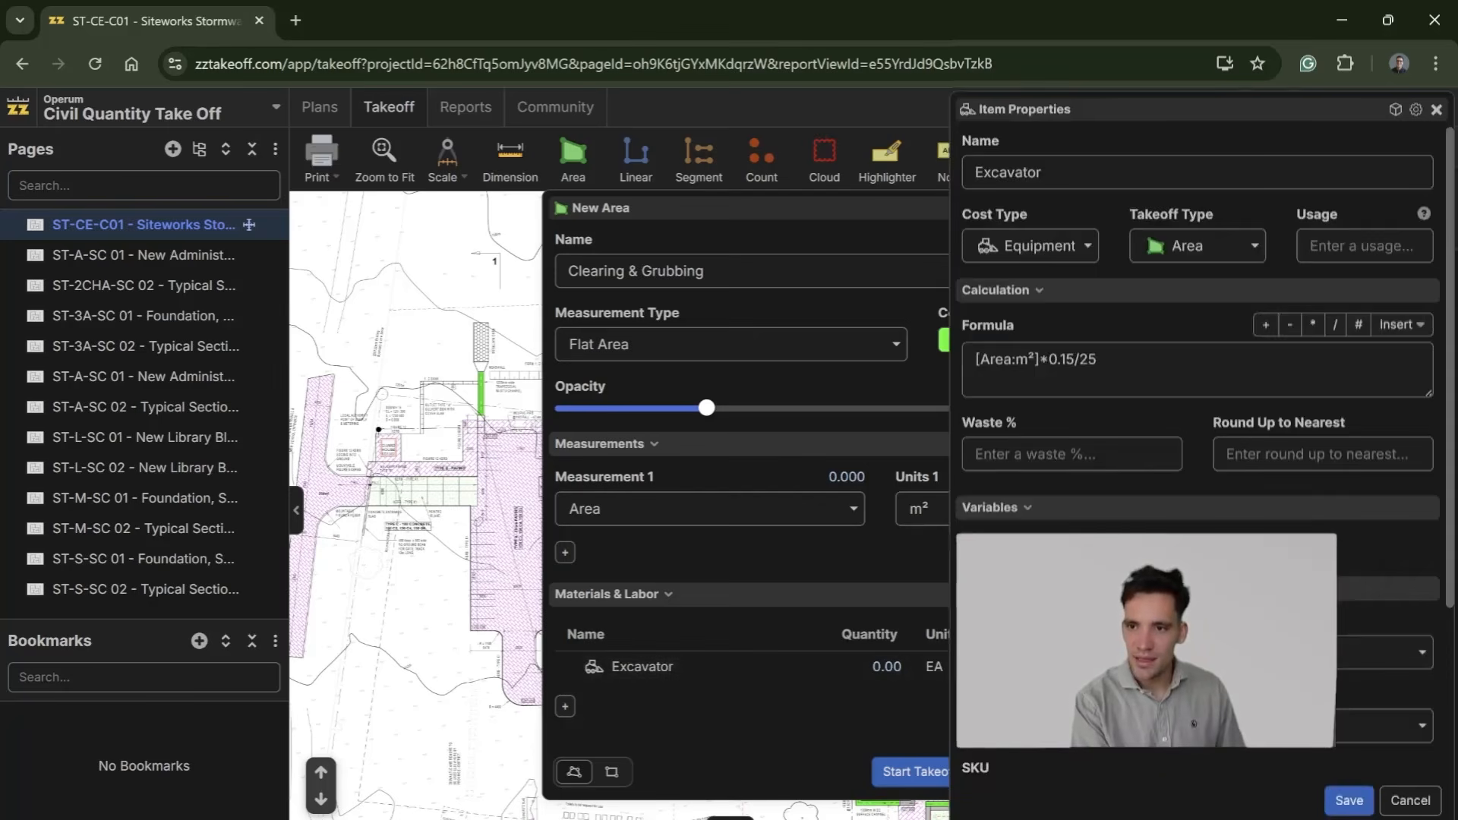
pyautogui.scroll(-3, 1198, 456)
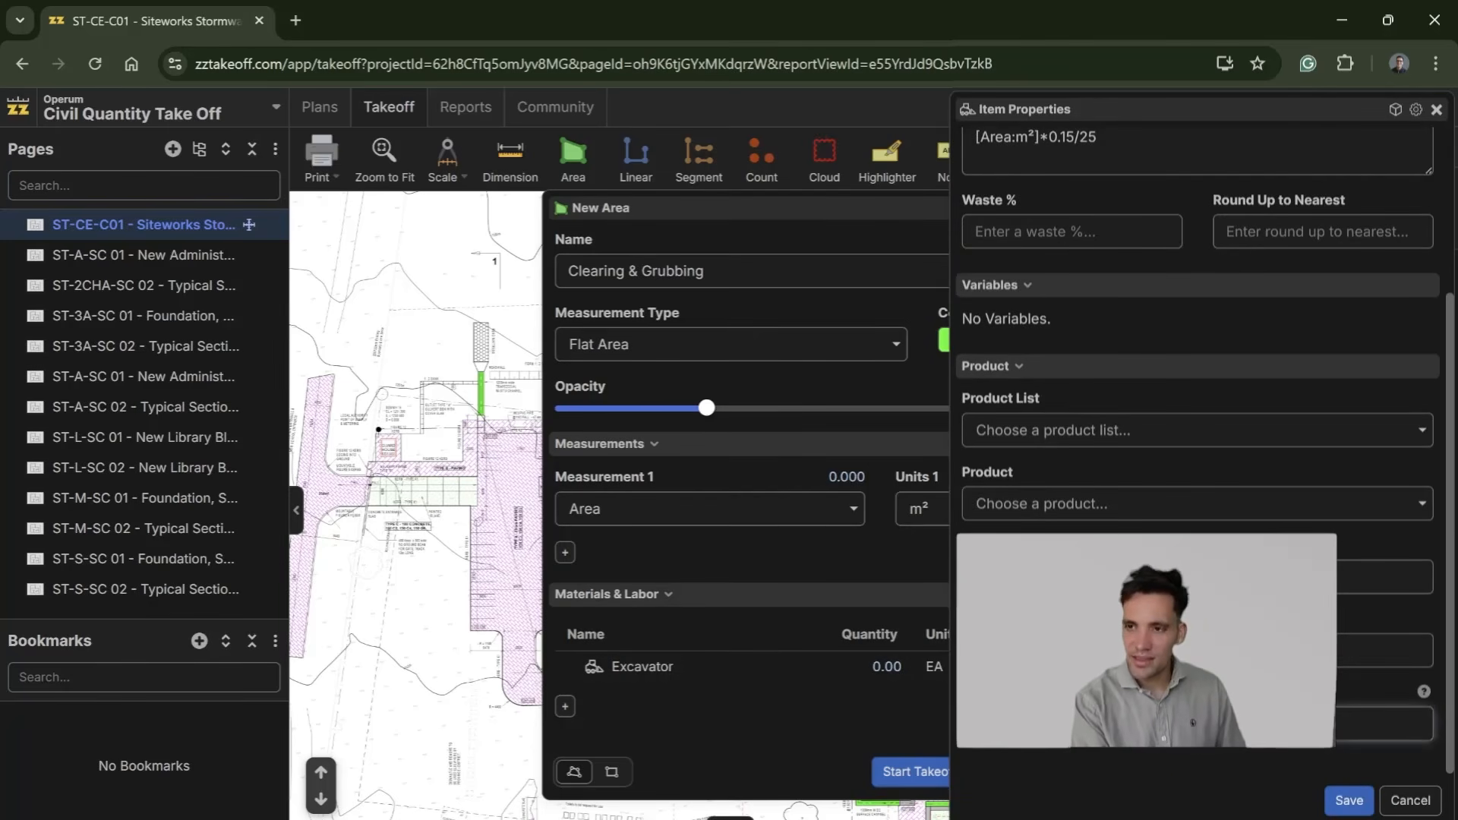
pyautogui.scroll(3, 1198, 455)
pyautogui.scroll(-3, 1197, 456)
pyautogui.click(1346, 802)
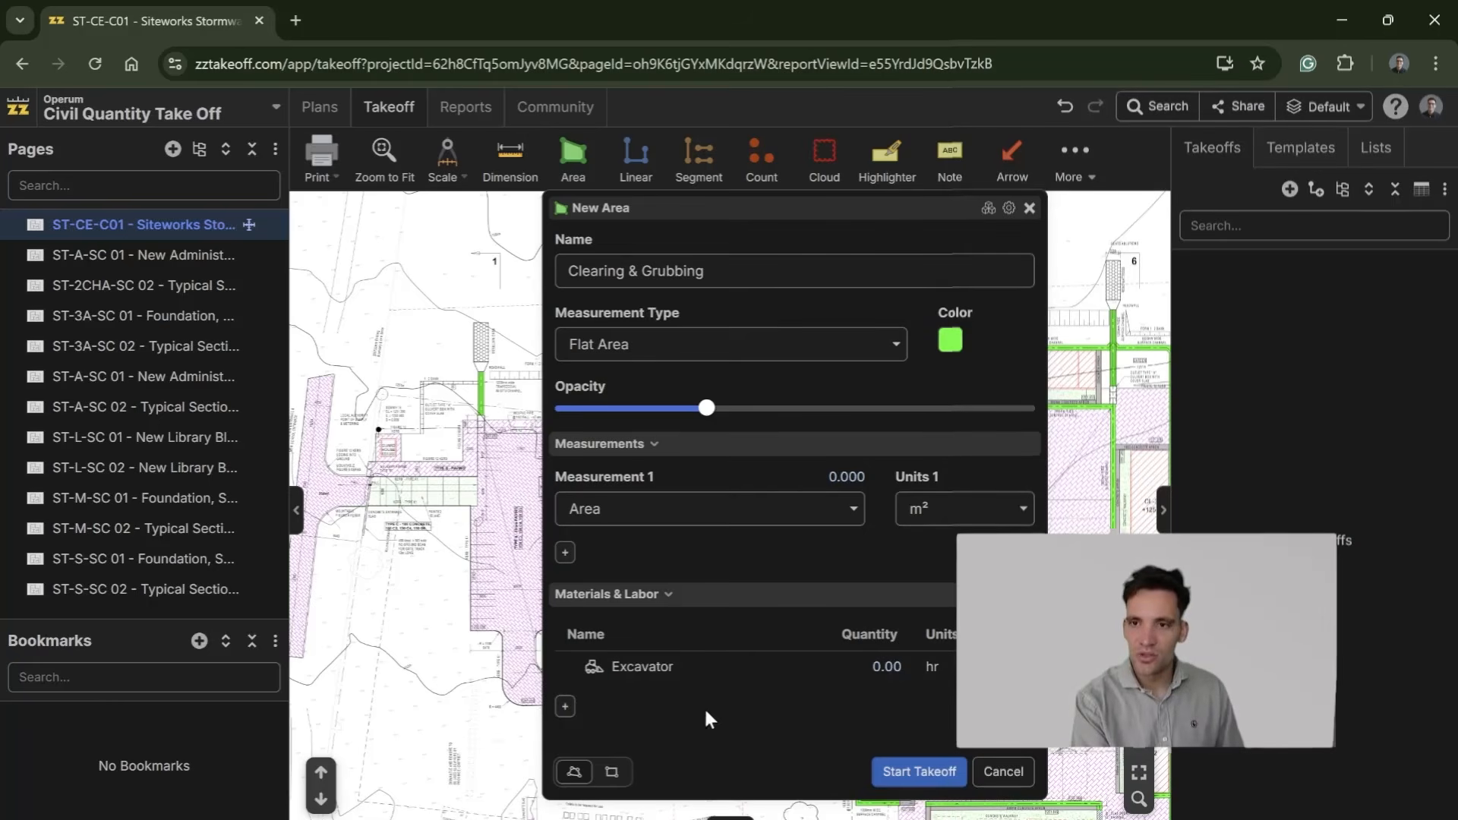
# Step: Add an equipment item named Truck with the formula [Area:m²]*0.15/30
pyautogui.click(564, 708)
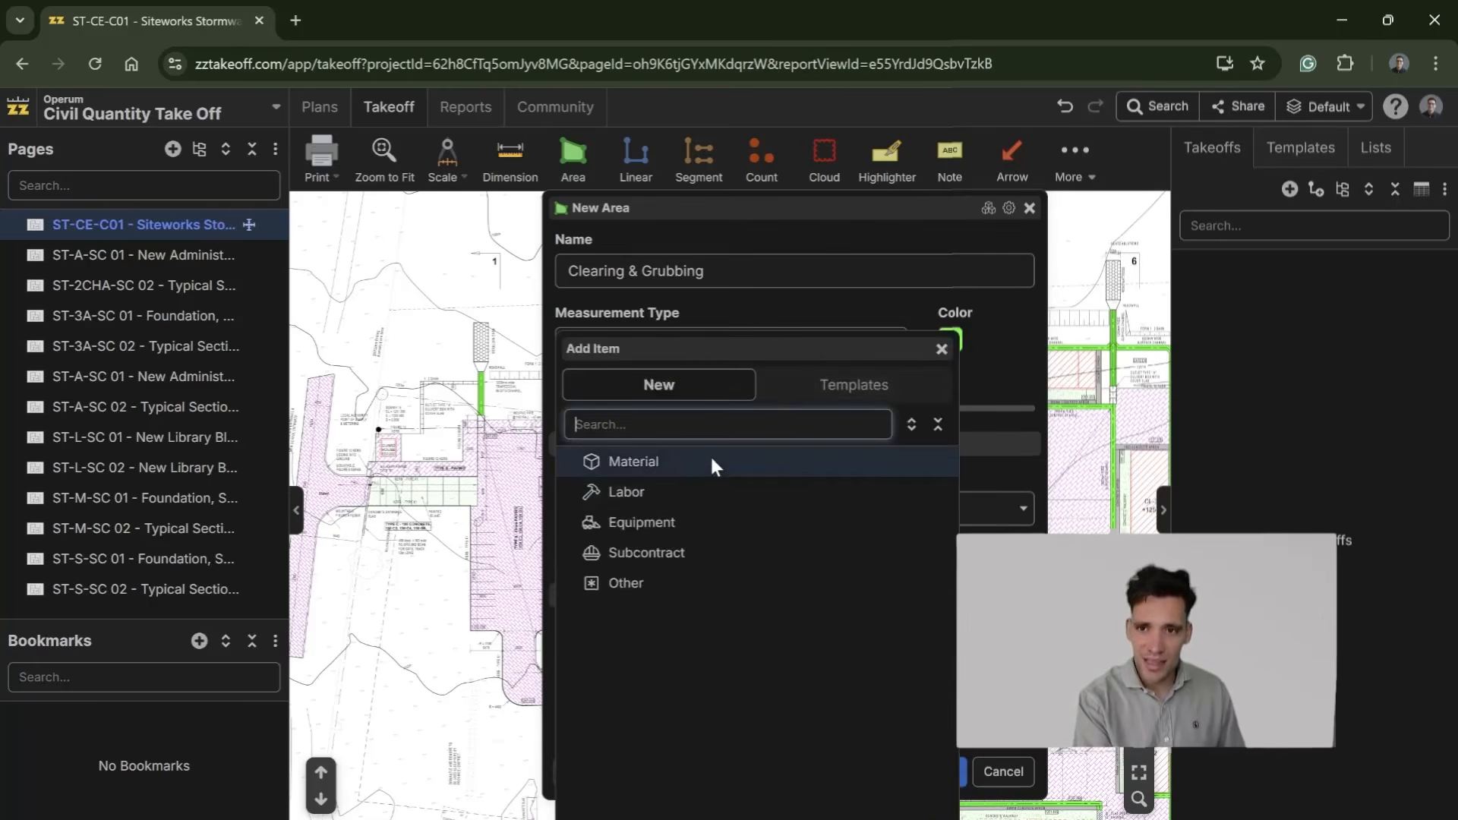
pyautogui.click(676, 523)
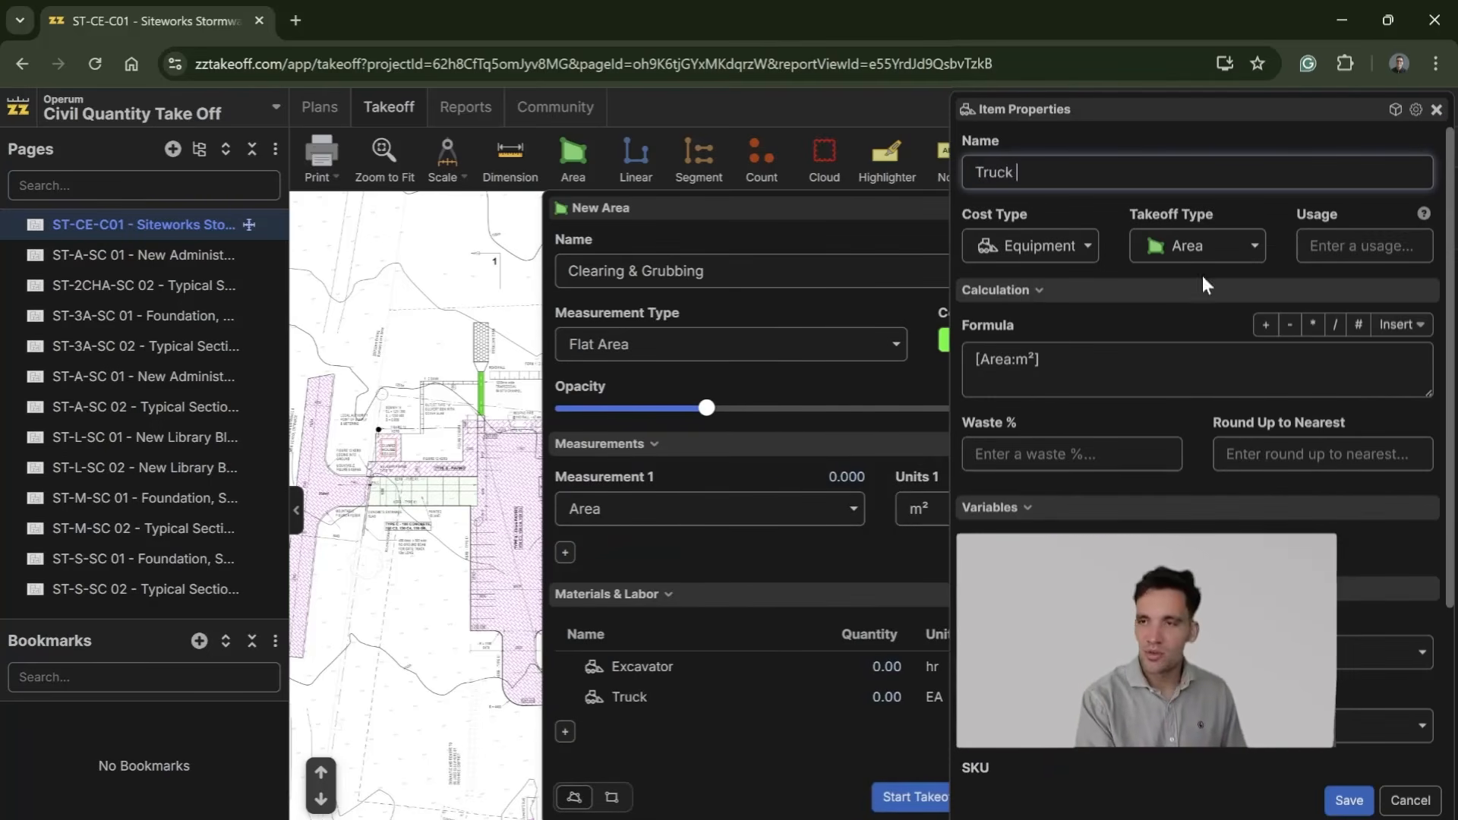
pyautogui.click(1043, 360)
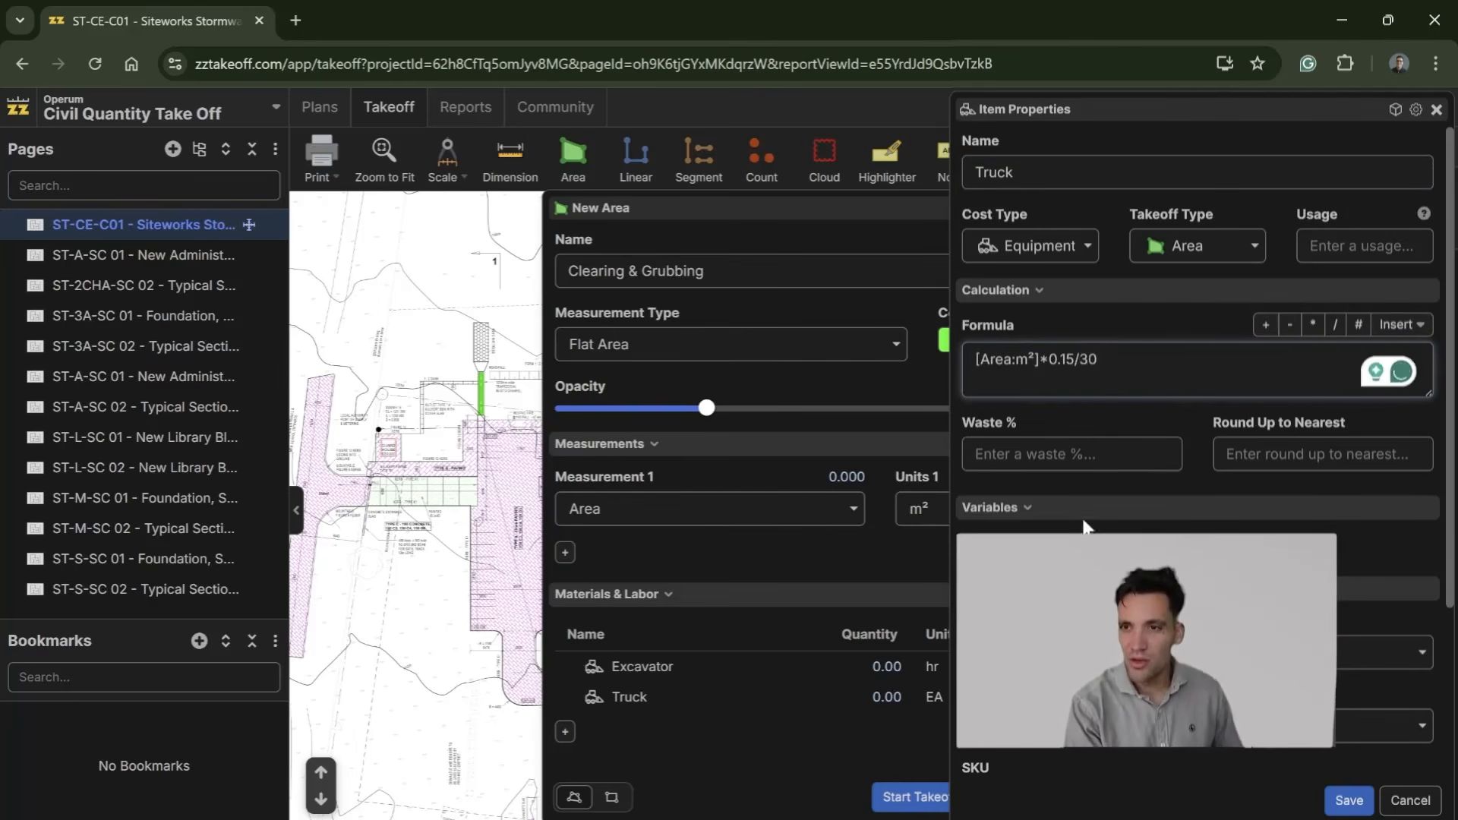
# Step: Give the Truck item 10% waste and units of hr, and save it
pyautogui.scroll(-3, 1075, 513)
pyautogui.scroll(3, 1049, 455)
pyautogui.click(1046, 448)
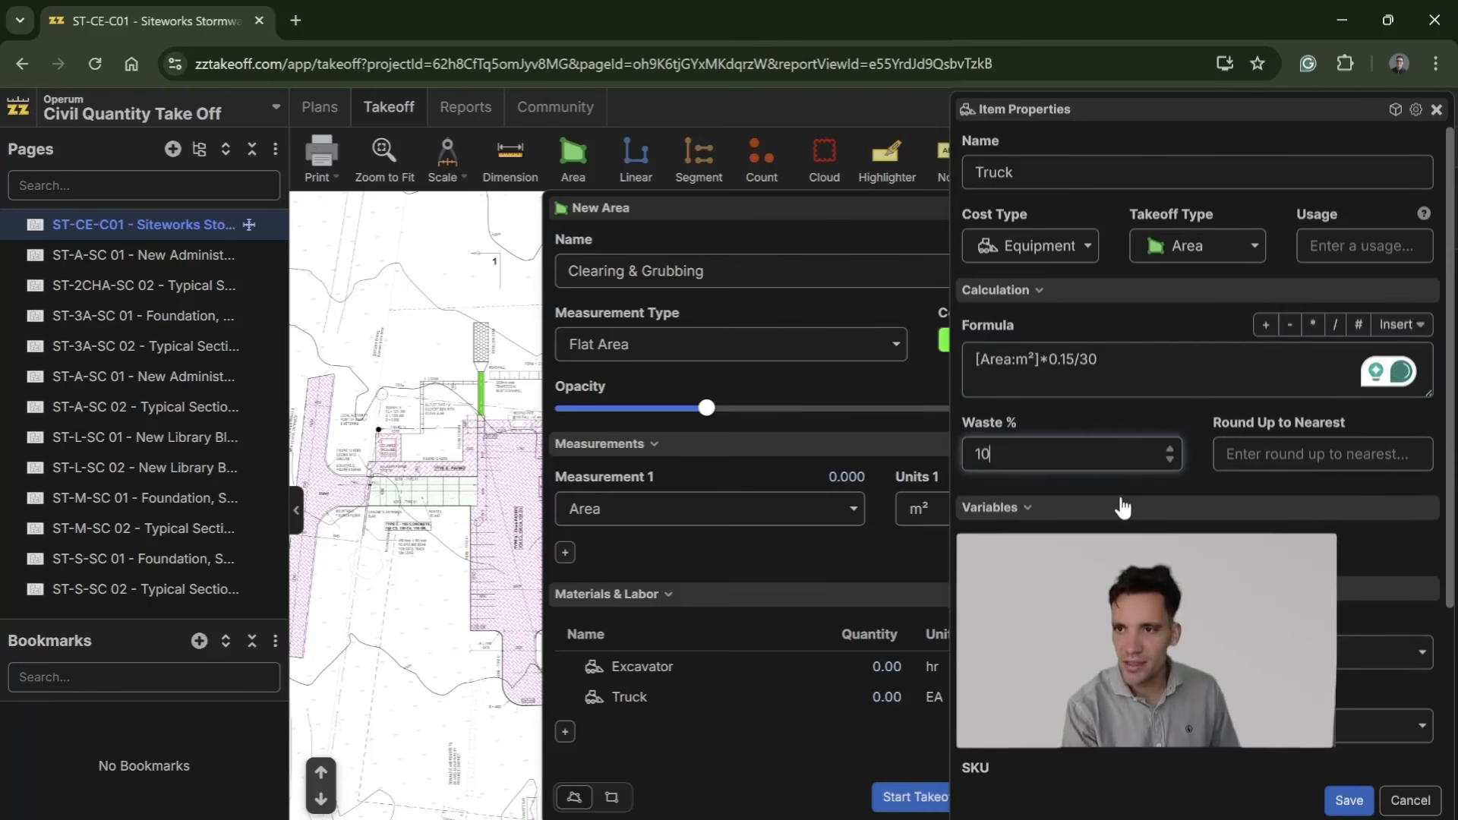
pyautogui.scroll(-3, 1123, 508)
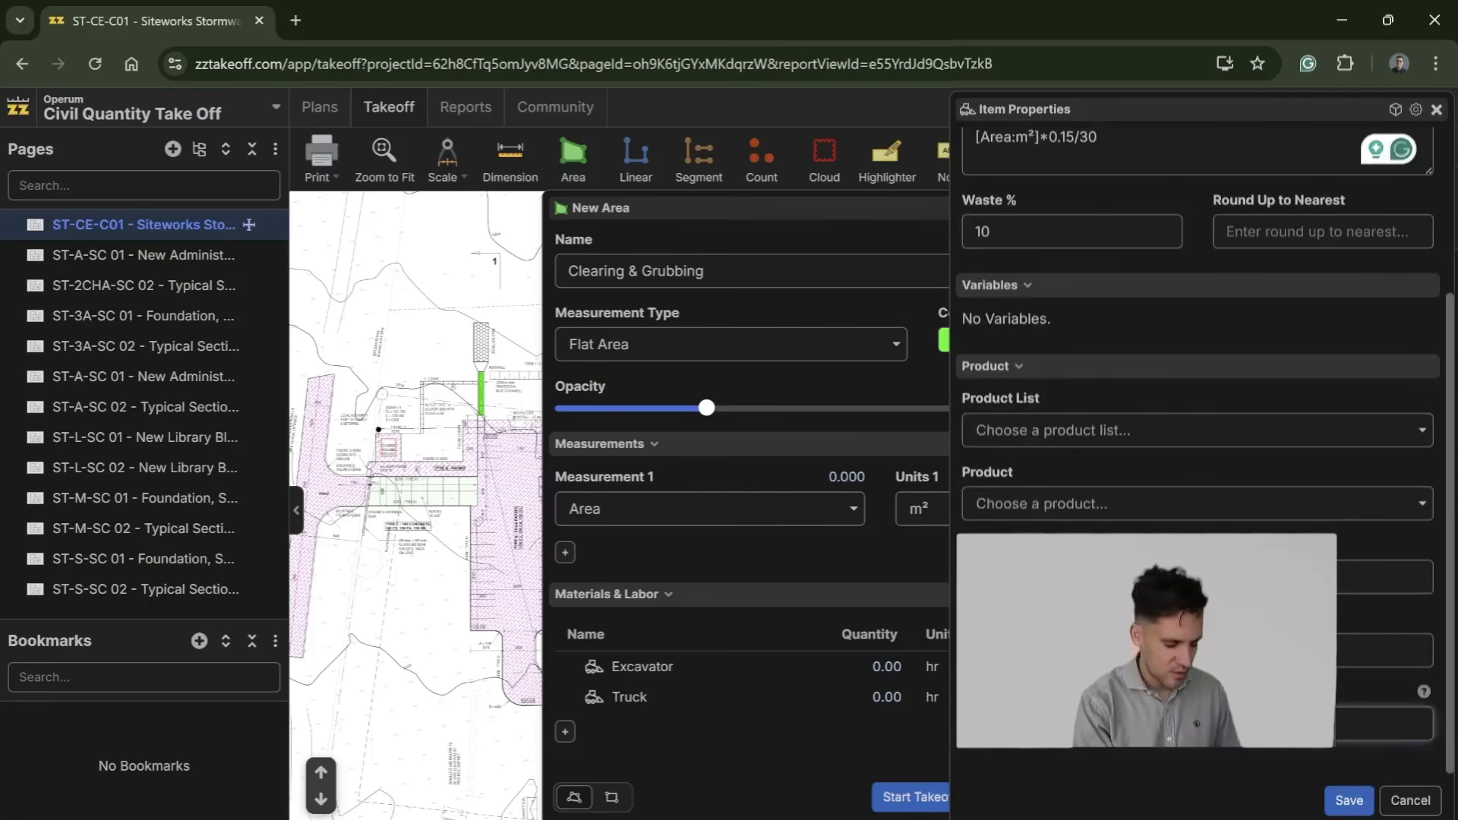
pyautogui.click(1349, 800)
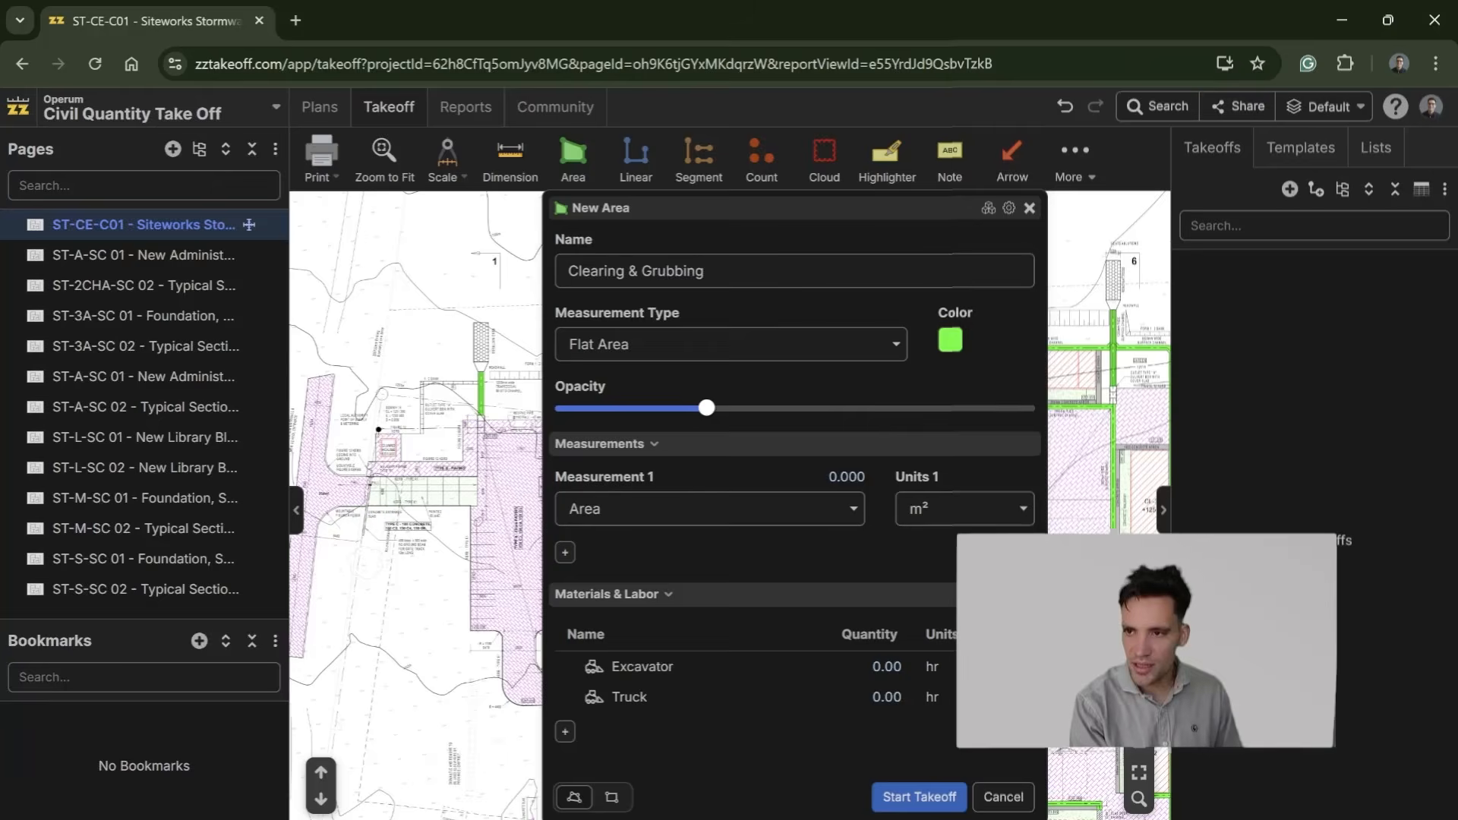
# Step: Add a subcontract item named Offsite Disposal to the Clearing & Grubbing takeoff
pyautogui.click(566, 731)
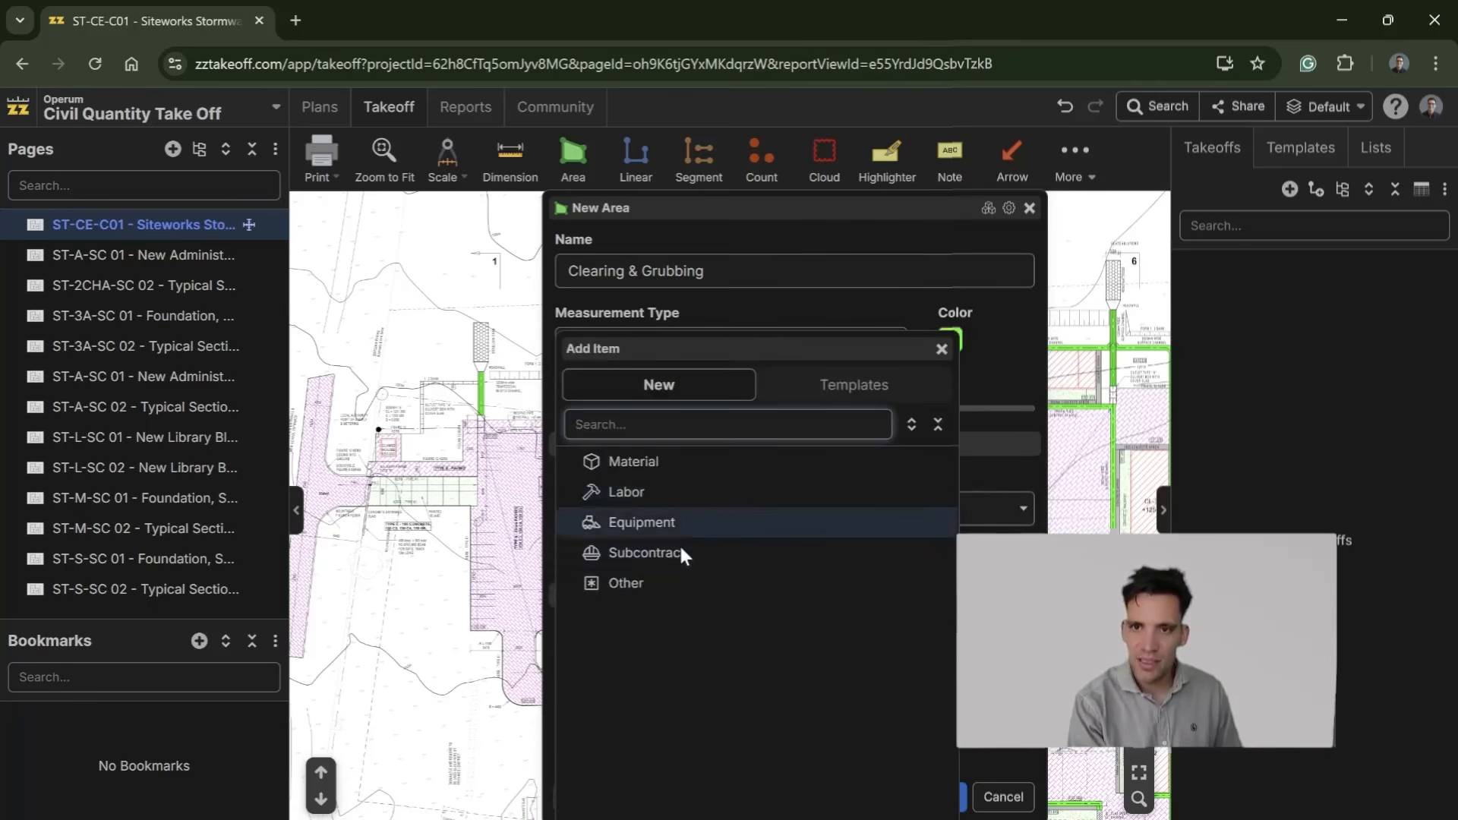
pyautogui.click(679, 543)
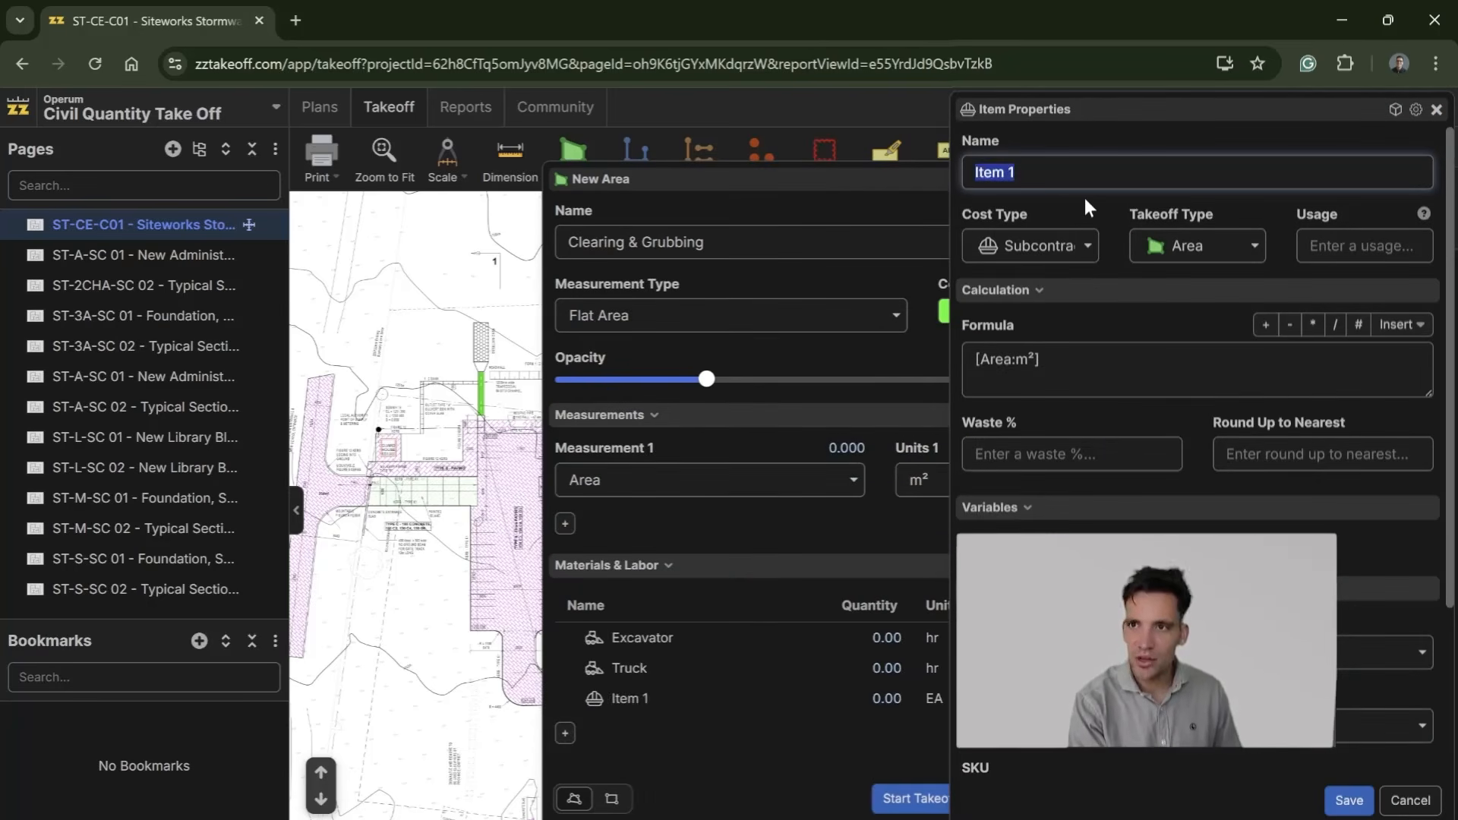
pyautogui.write('Tru')
pyautogui.press('BackSpace')
pyautogui.press('BackSpace')
pyautogui.press('BackSpace')
pyautogui.write('Offsite Disposal')
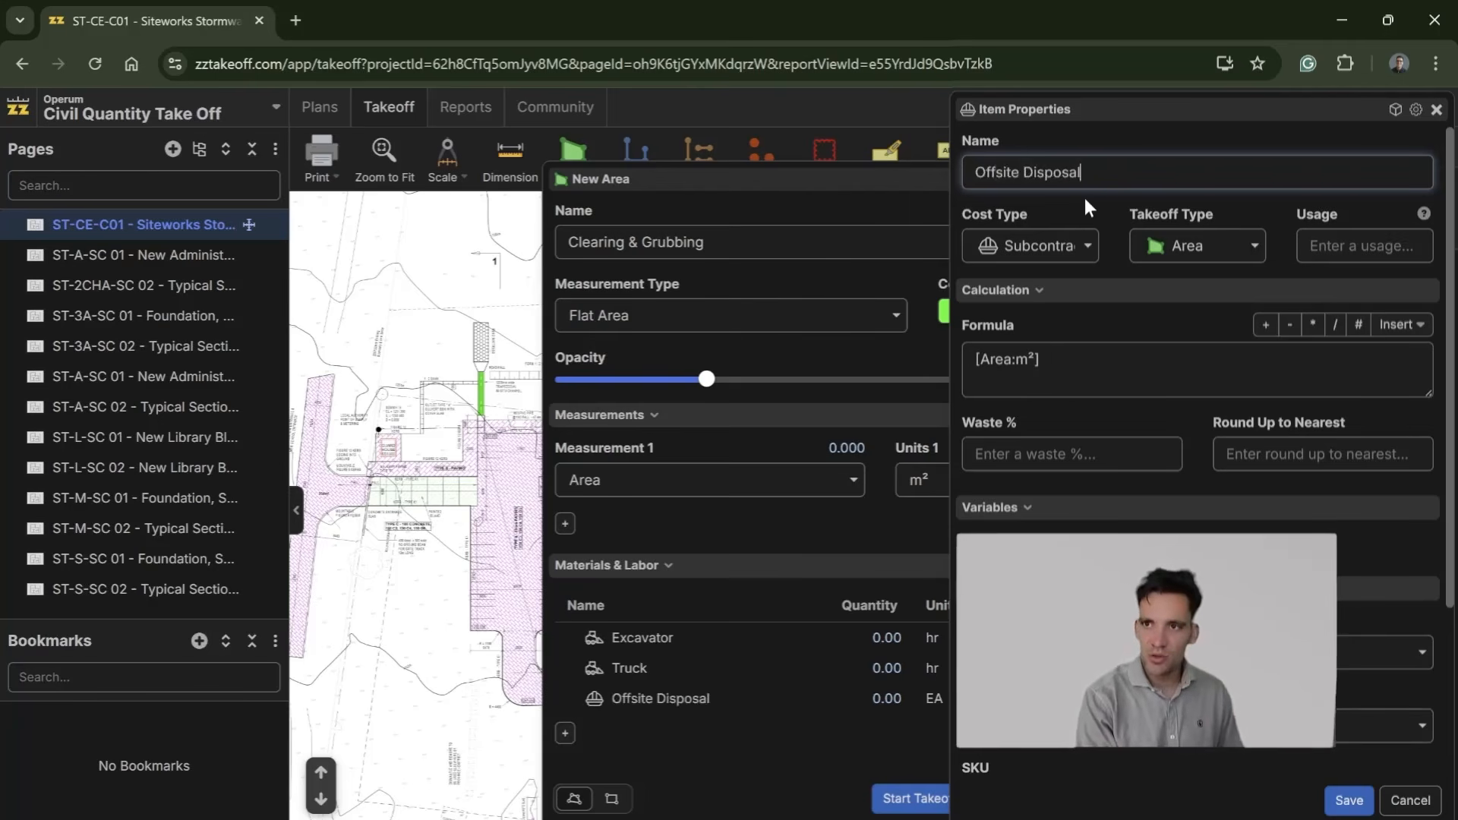
# Step: Set the Offsite Disposal formula to [Area:m²]*0.15 with units m3 and 10% waste, and save it
pyautogui.click(1063, 363)
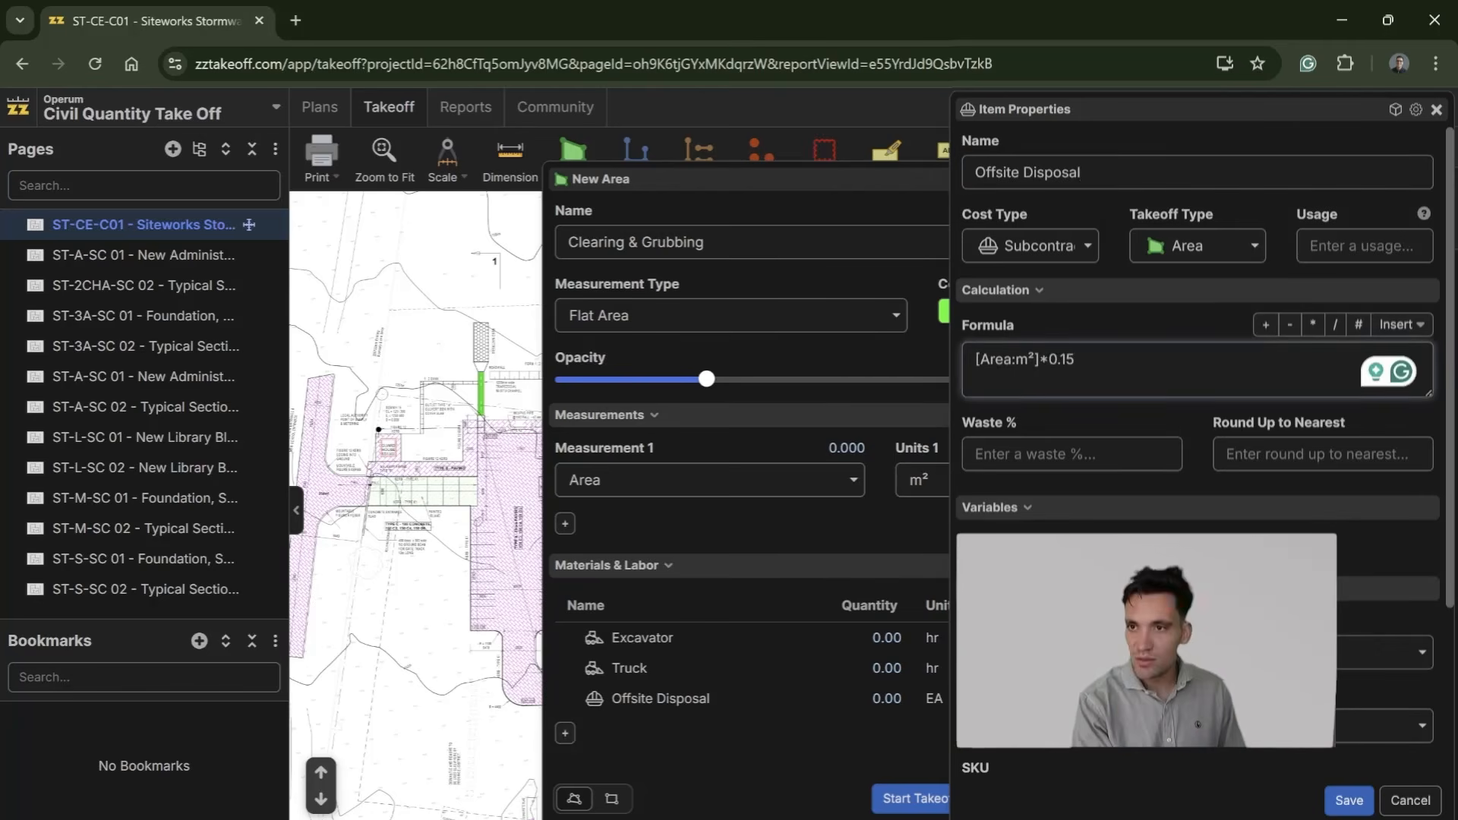
pyautogui.scroll(-3, 1199, 456)
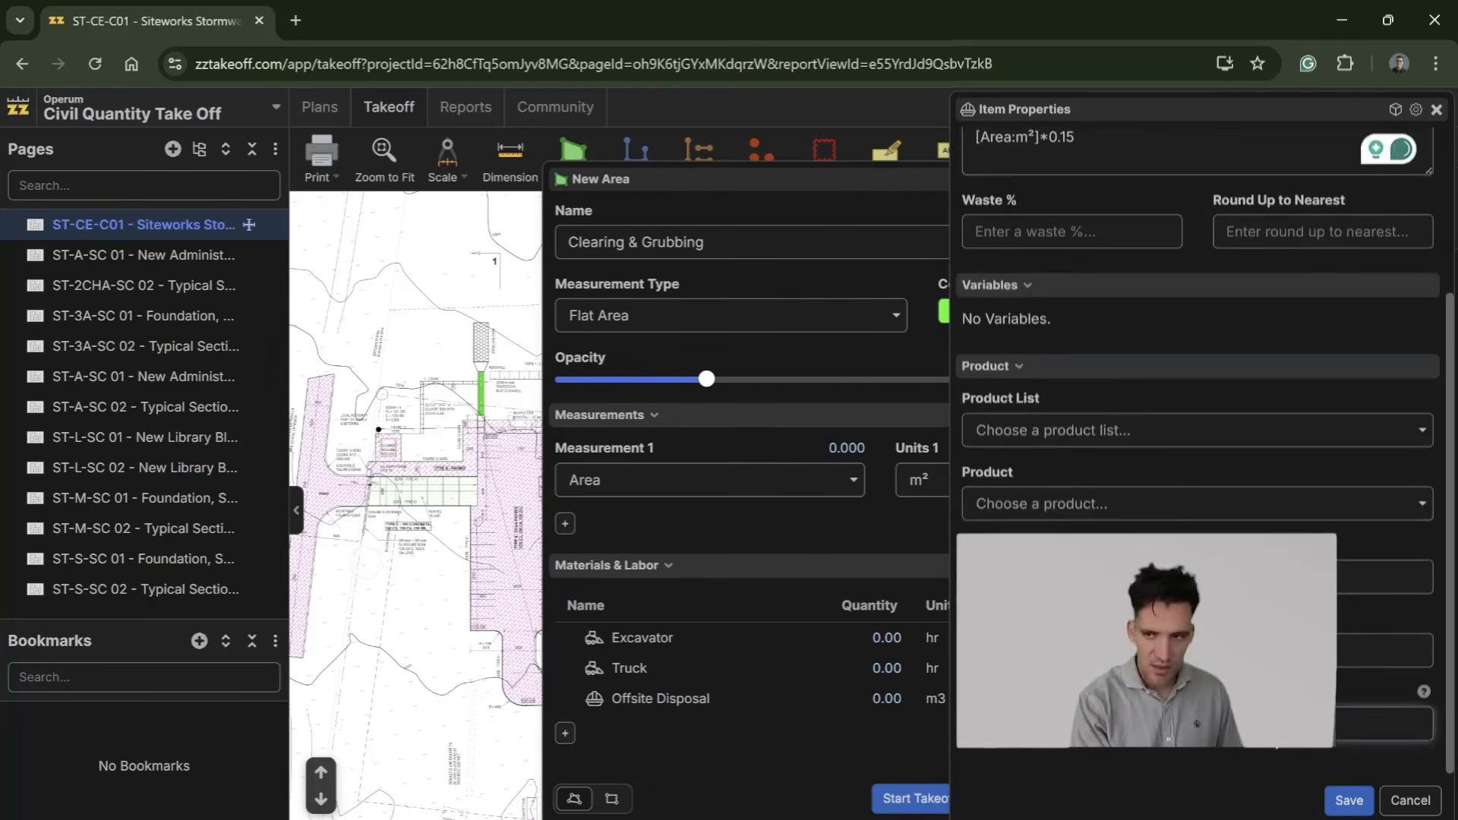
pyautogui.scroll(3, 1199, 455)
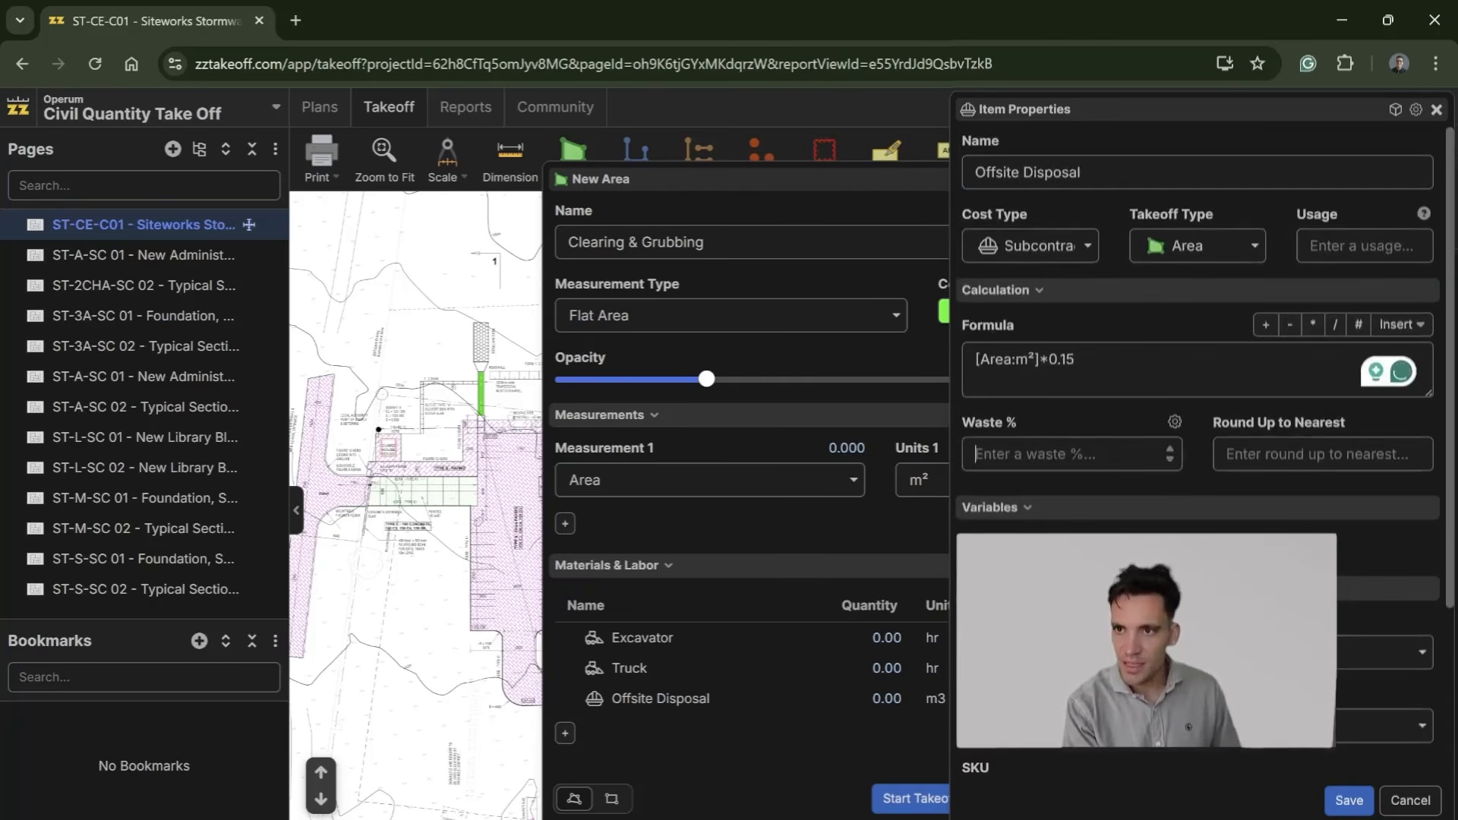
pyautogui.click(1349, 800)
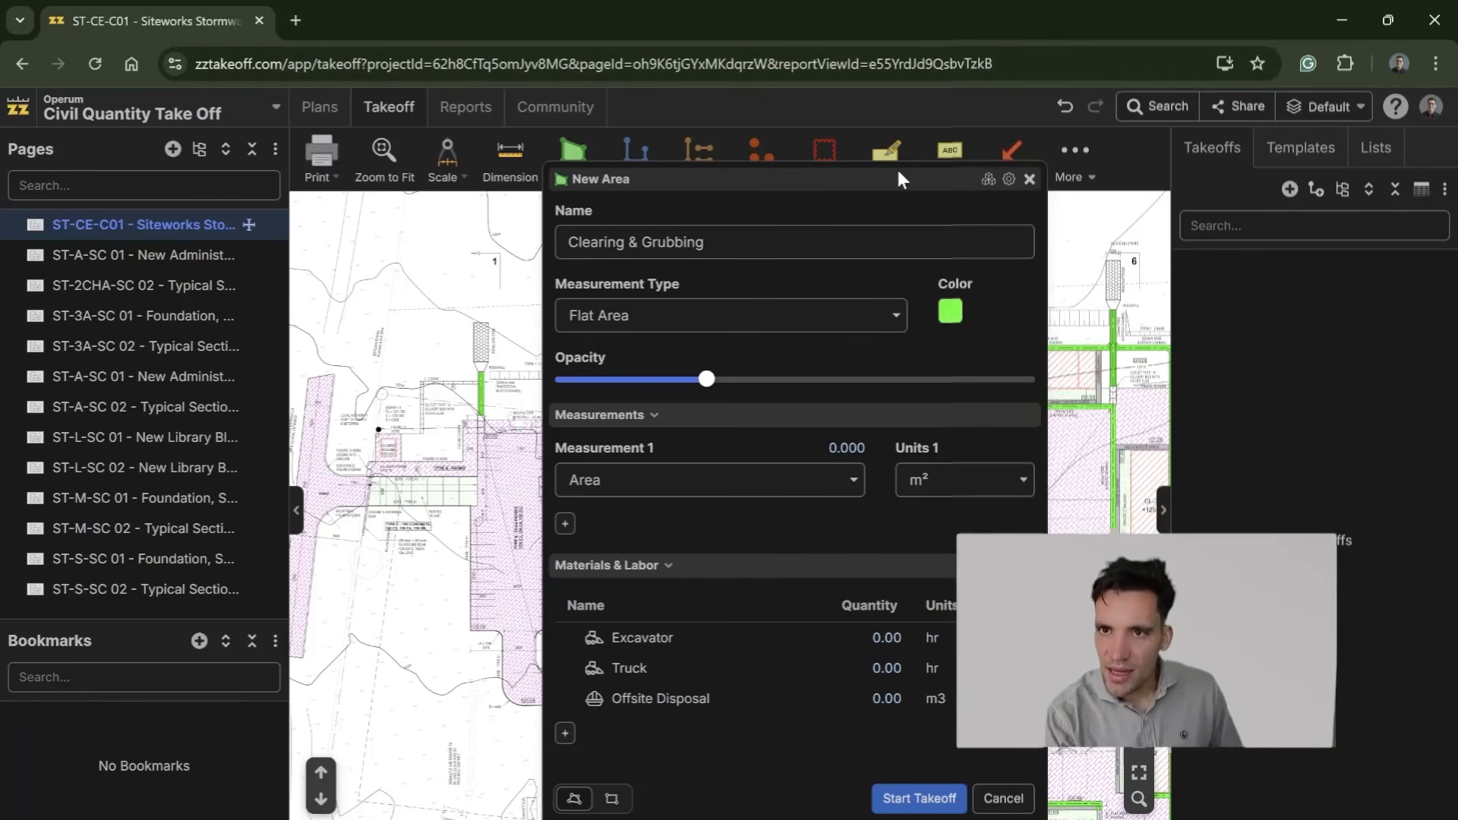
# Step: Start the Clearing & Grubbing area takeoff on the siteworks plan at the upper end of the entrance road
pyautogui.moveTo(898, 179); pyautogui.dragTo(965, 193)
pyautogui.click(969, 798)
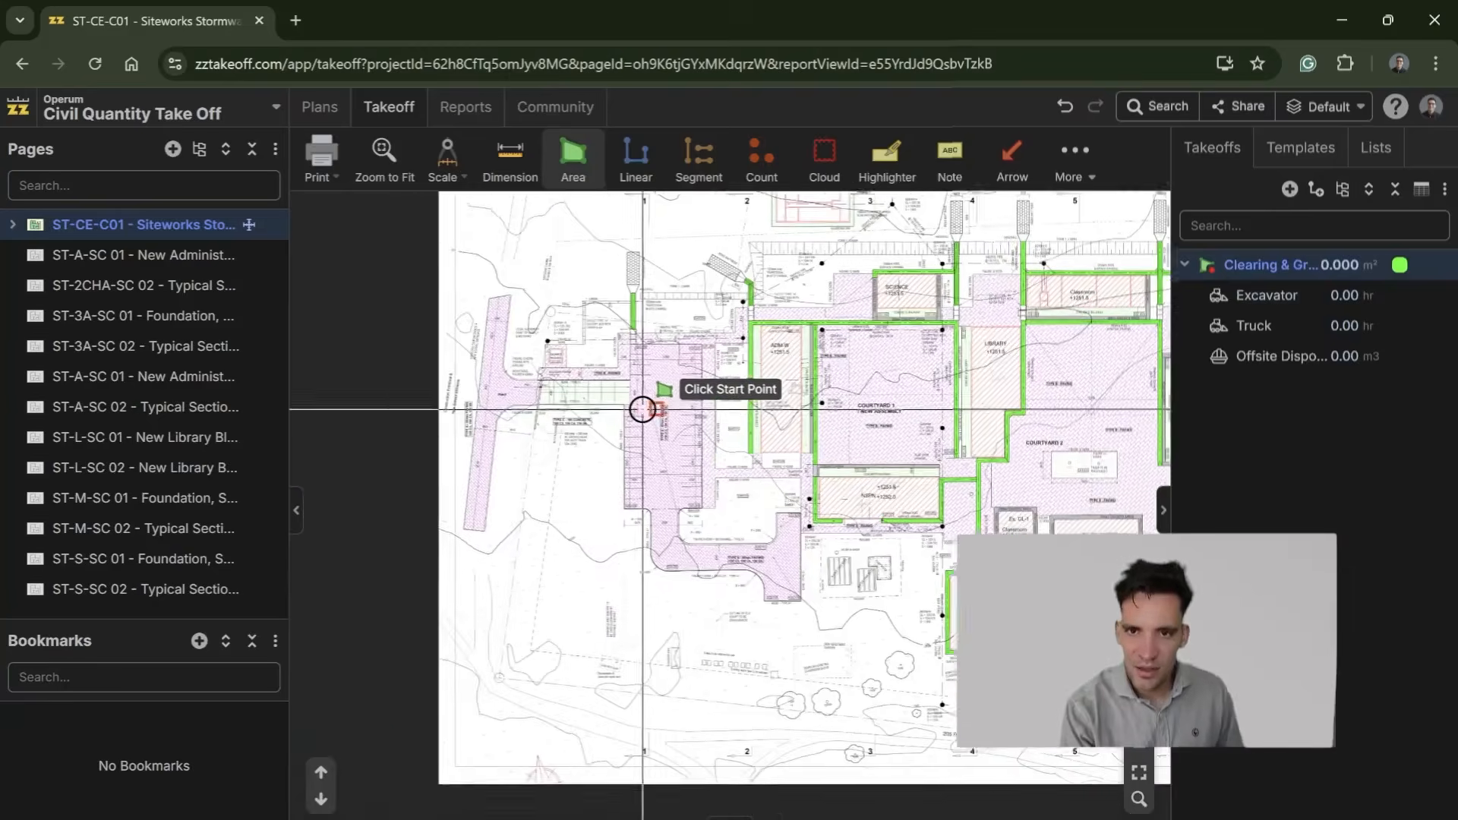
pyautogui.scroll(3, 596, 402)
pyautogui.scroll(3, 596, 402)
pyautogui.scroll(-6, 602, 407)
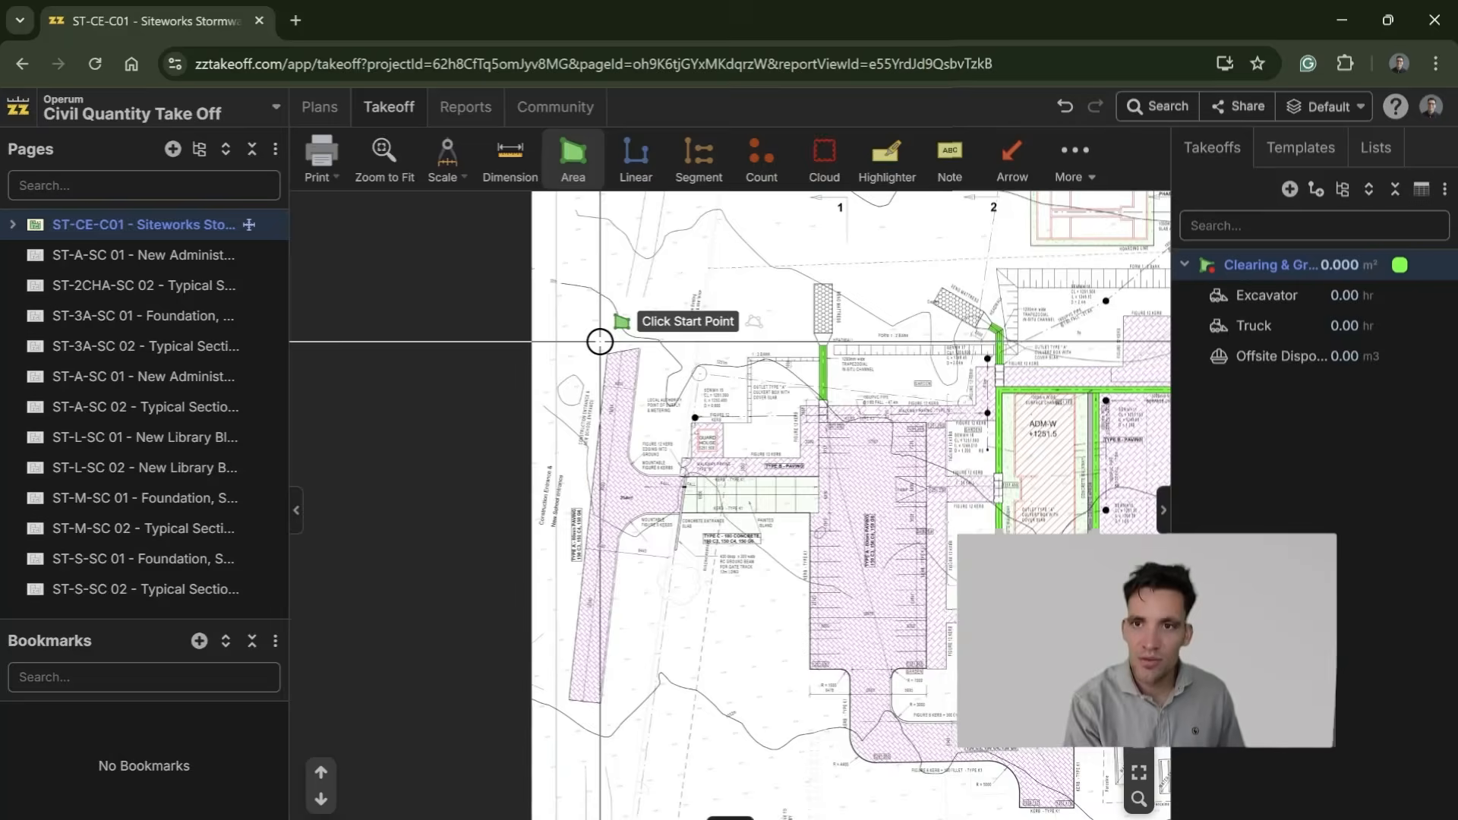
pyautogui.scroll(5, 601, 342)
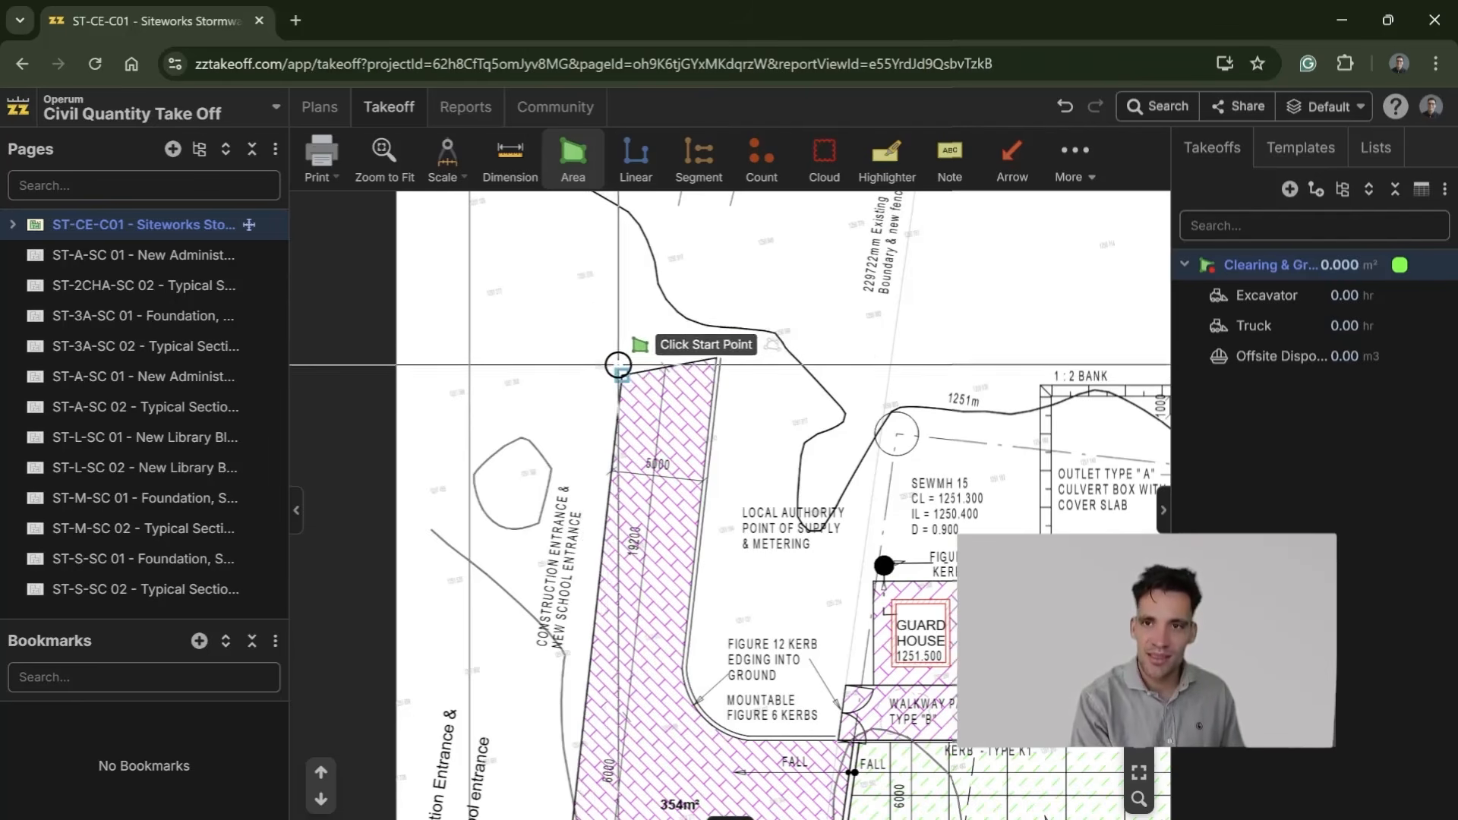
pyautogui.click(721, 356)
pyautogui.click(688, 692)
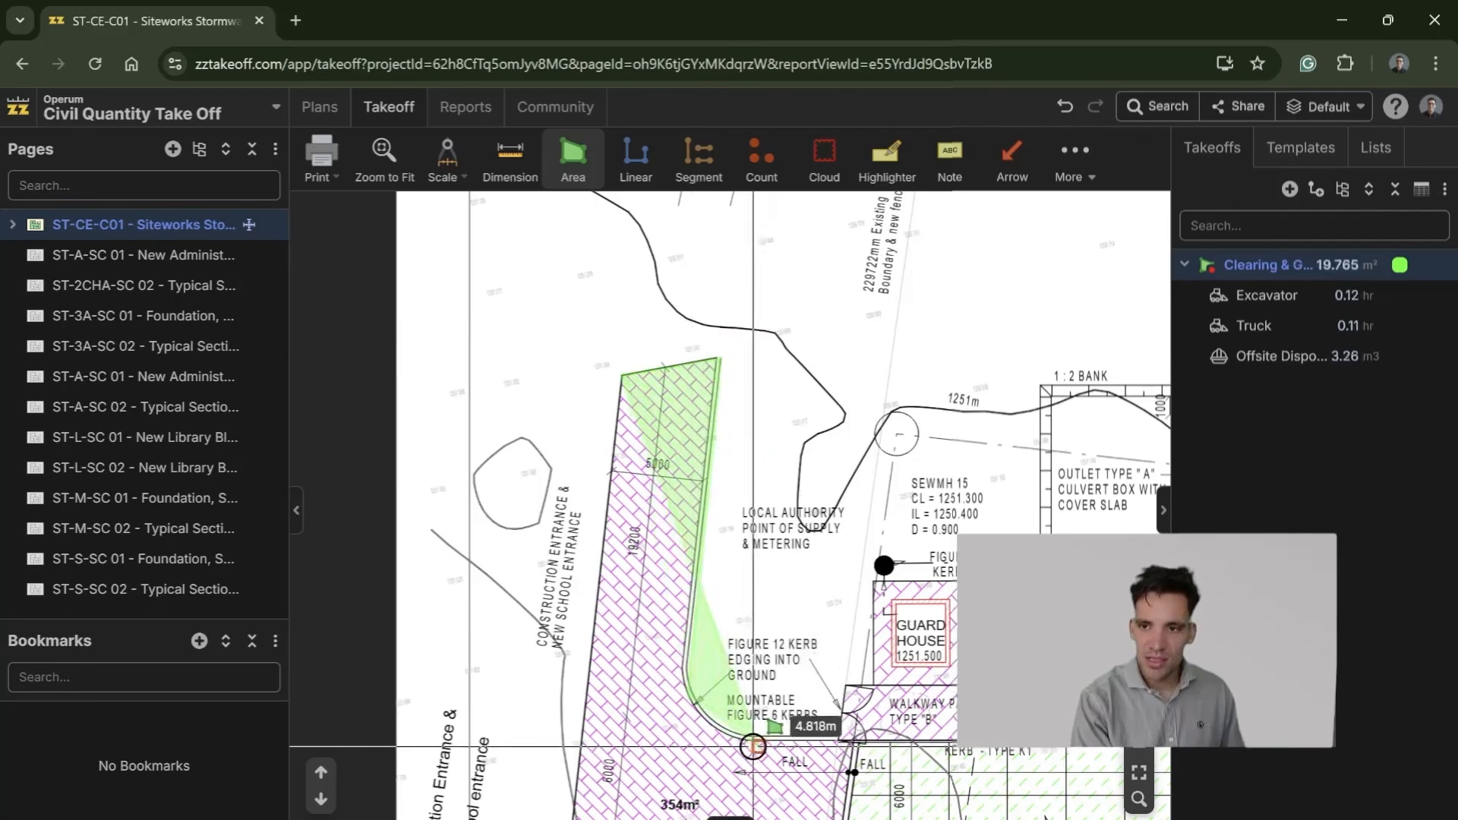
pyautogui.click(846, 739)
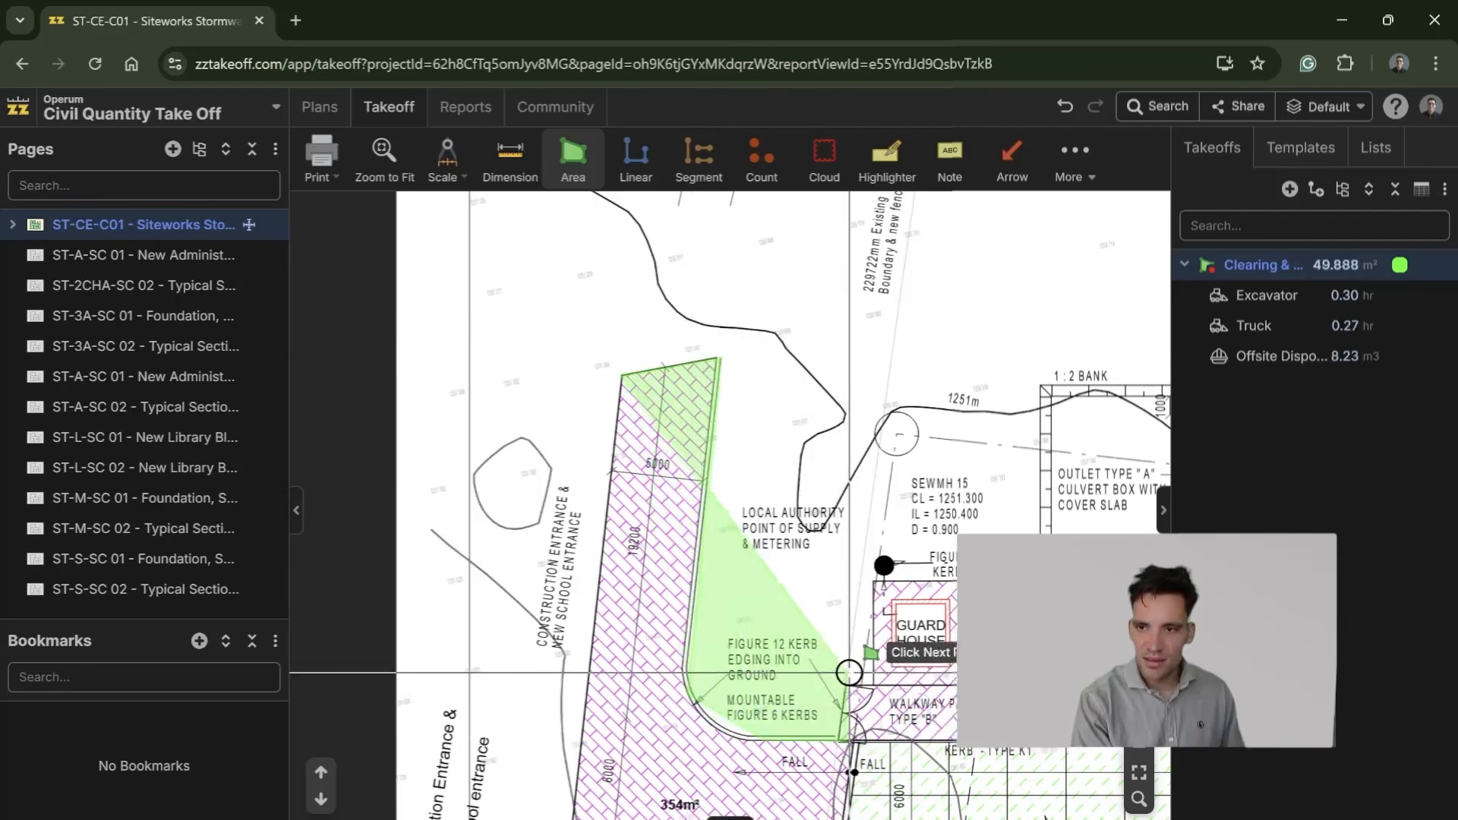
pyautogui.click(849, 672)
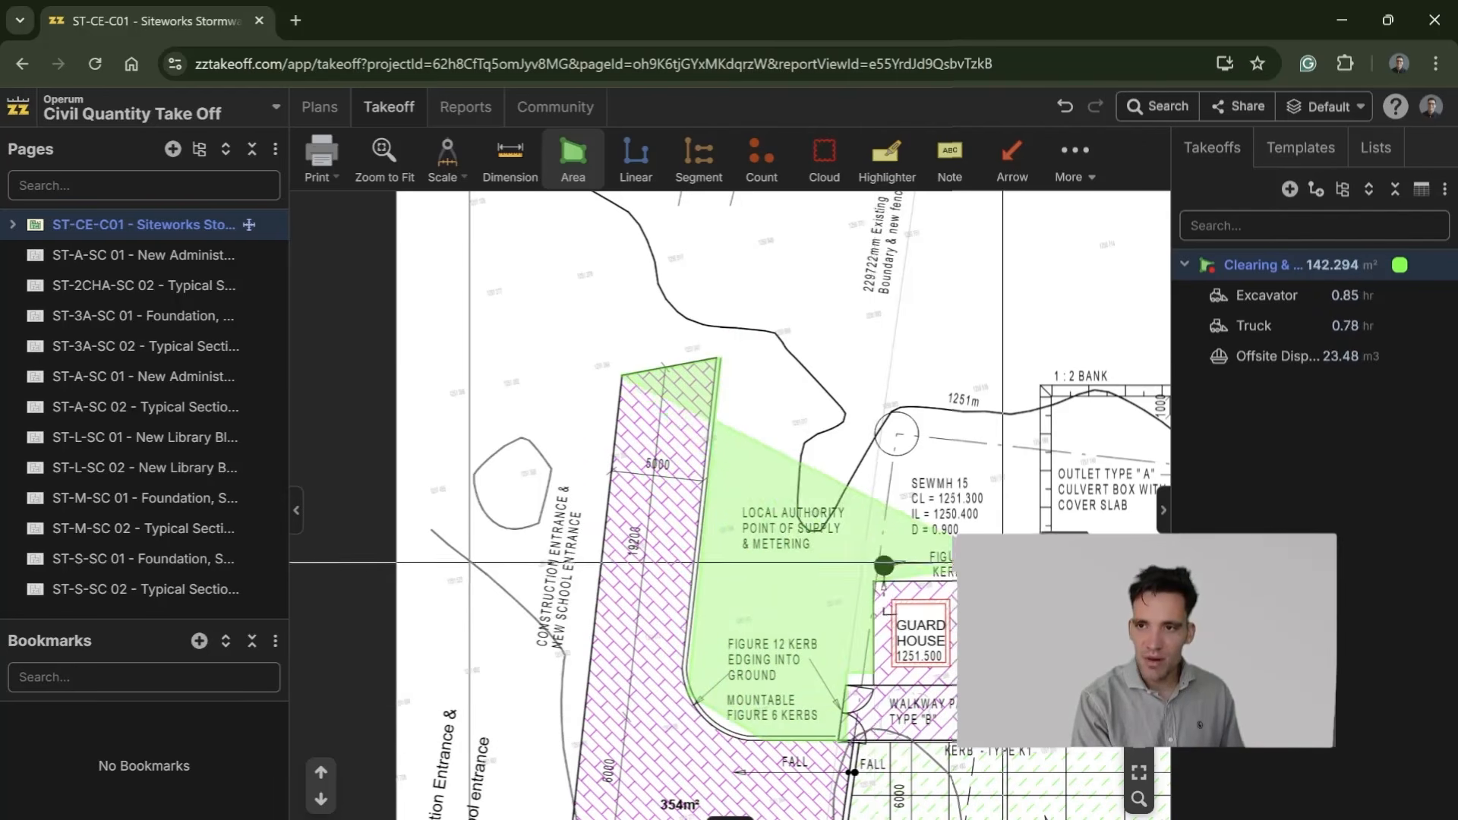
pyautogui.moveTo(1003, 563); pyautogui.dragTo(498, 514)
pyautogui.click(536, 530)
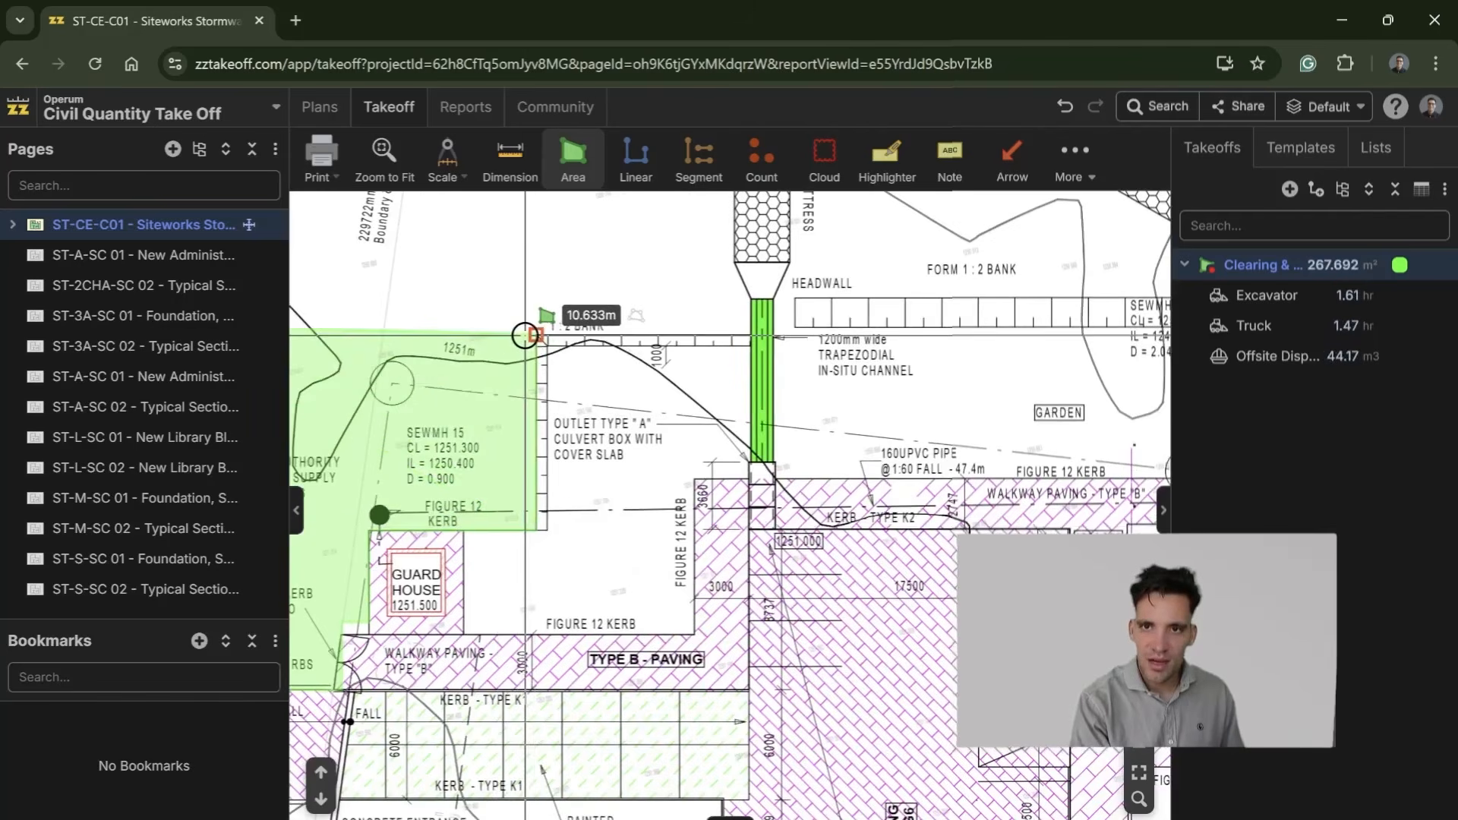
pyautogui.press('Escape')
# Step: Restart the Clearing & Grubbing outline slightly outside the entrance road's upper end, following its inner kerb and continuing past the guard house to the 1:2 bank
pyautogui.moveTo(600, 395); pyautogui.dragTo(1110, 421)
pyautogui.click(1208, 266)
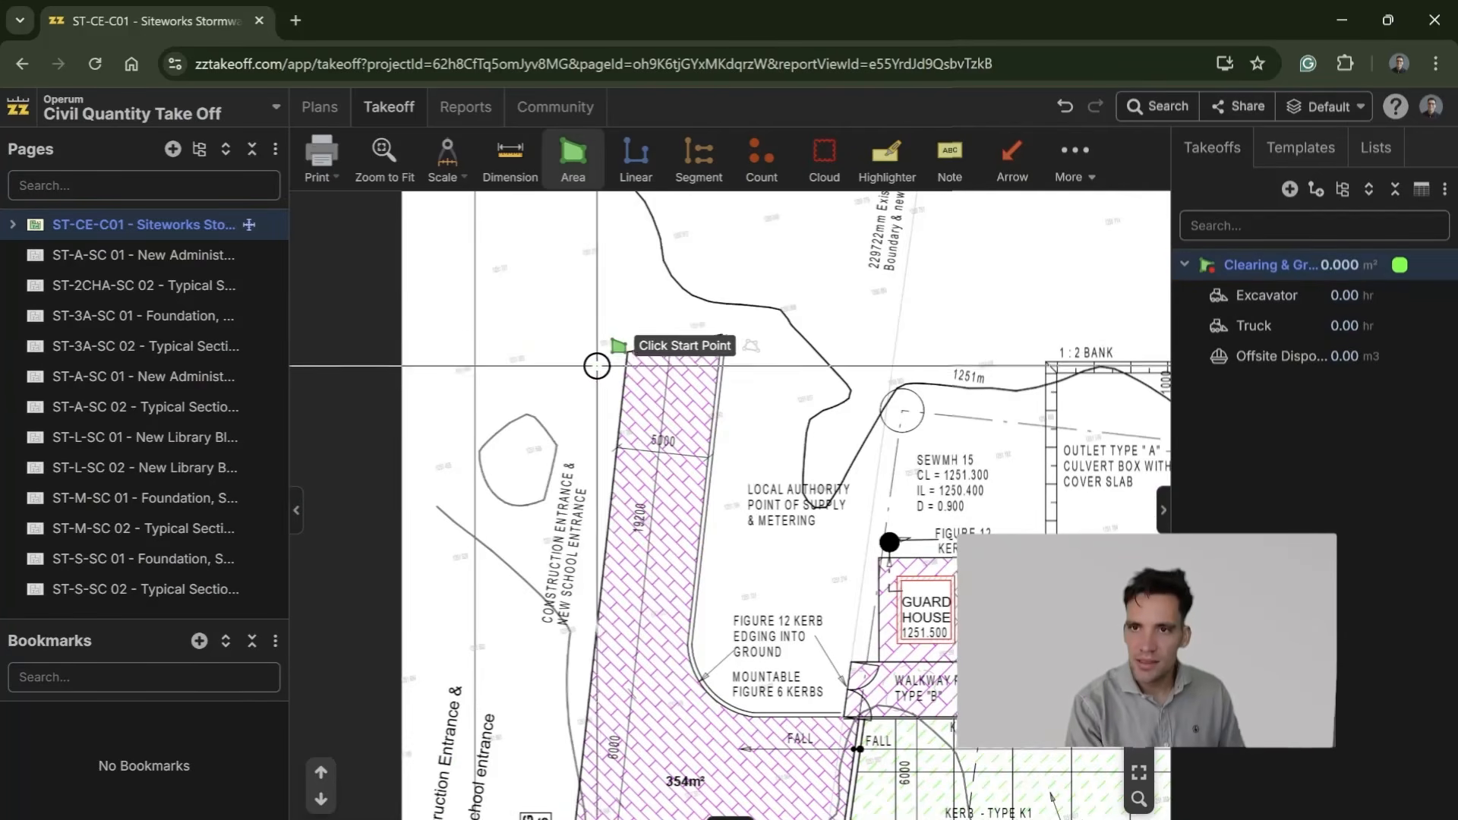
pyautogui.click(605, 340)
pyautogui.click(747, 318)
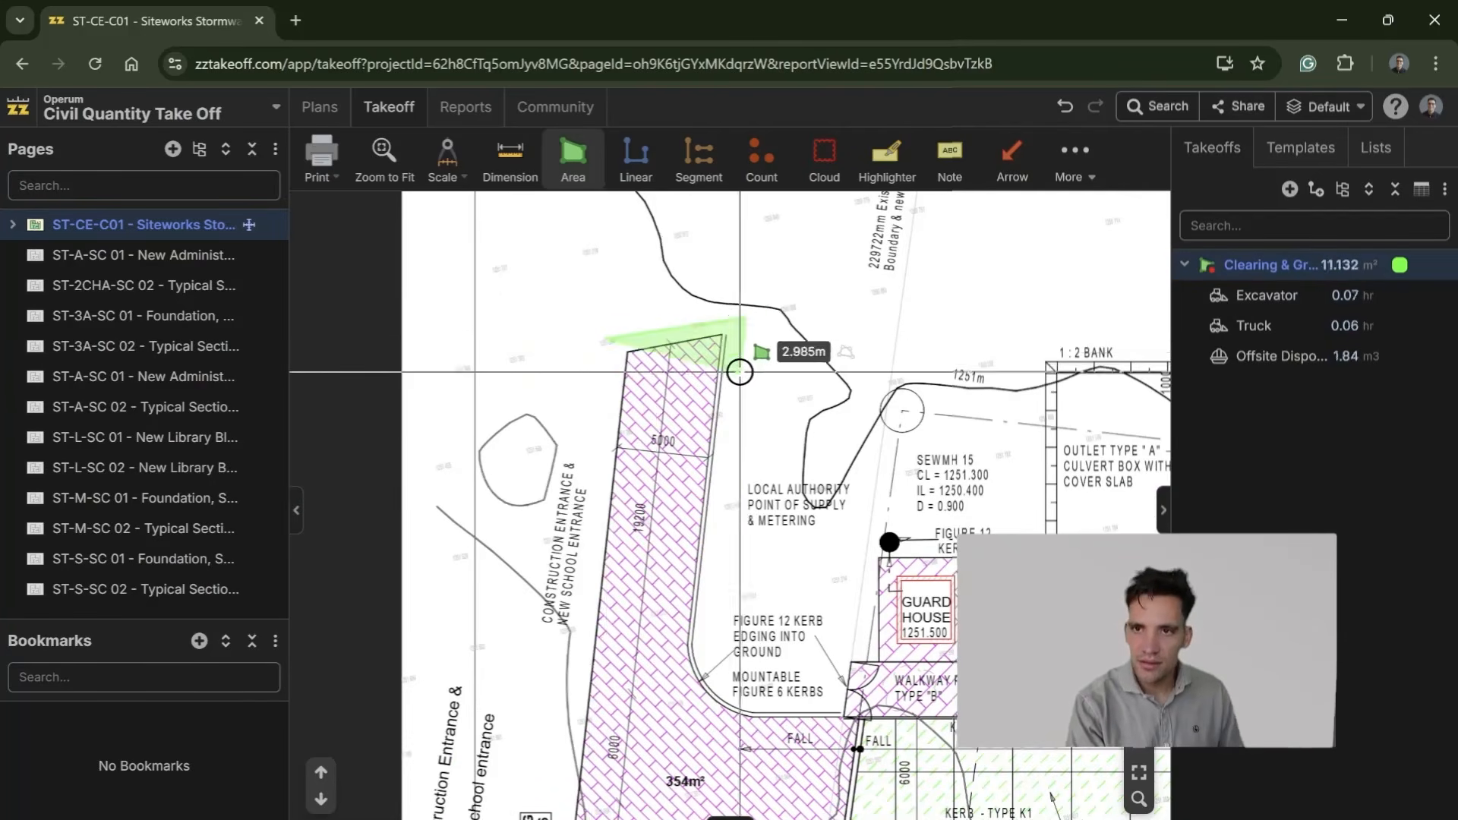
pyautogui.click(714, 659)
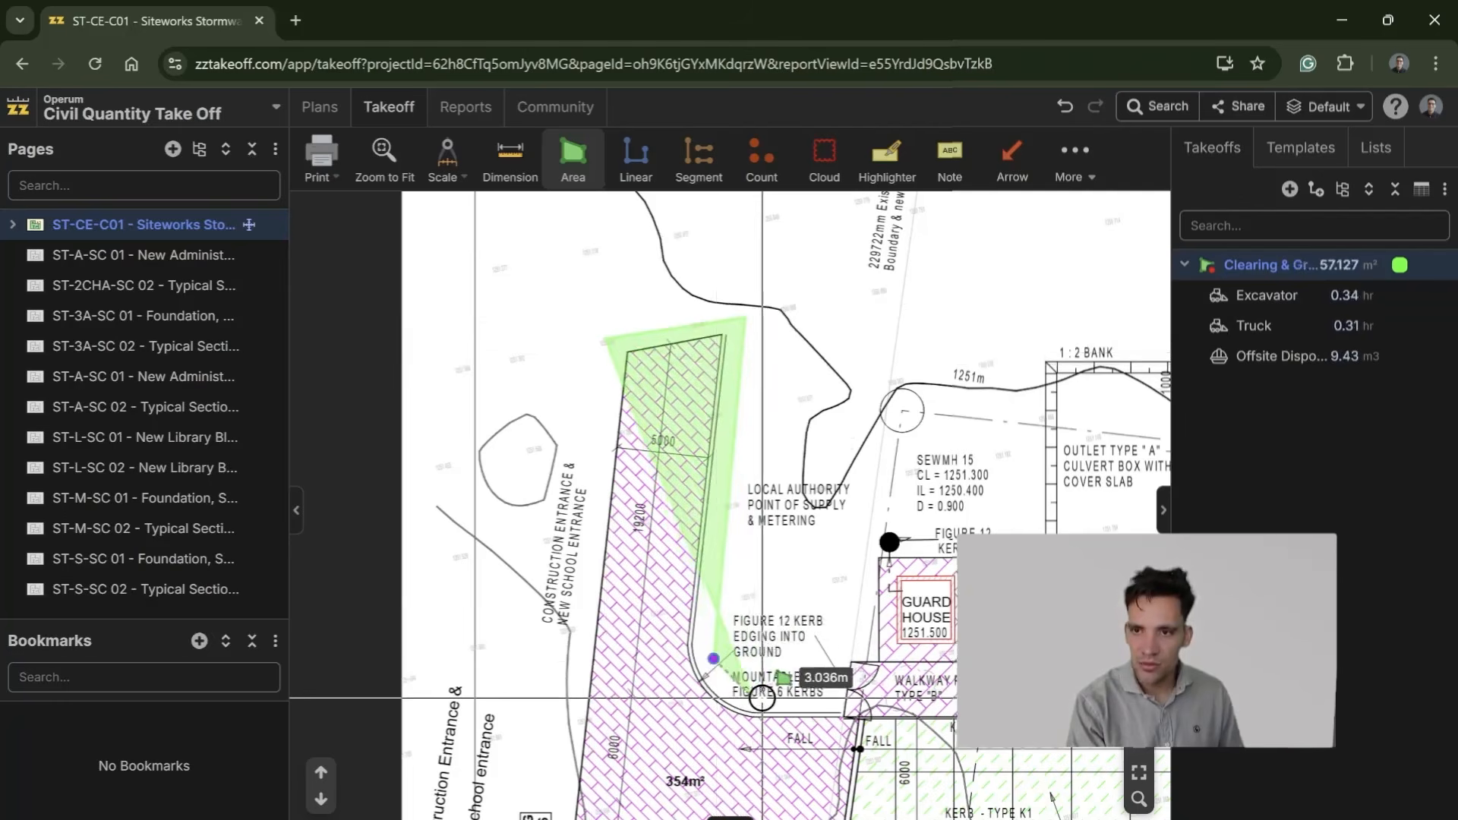
pyautogui.click(830, 696)
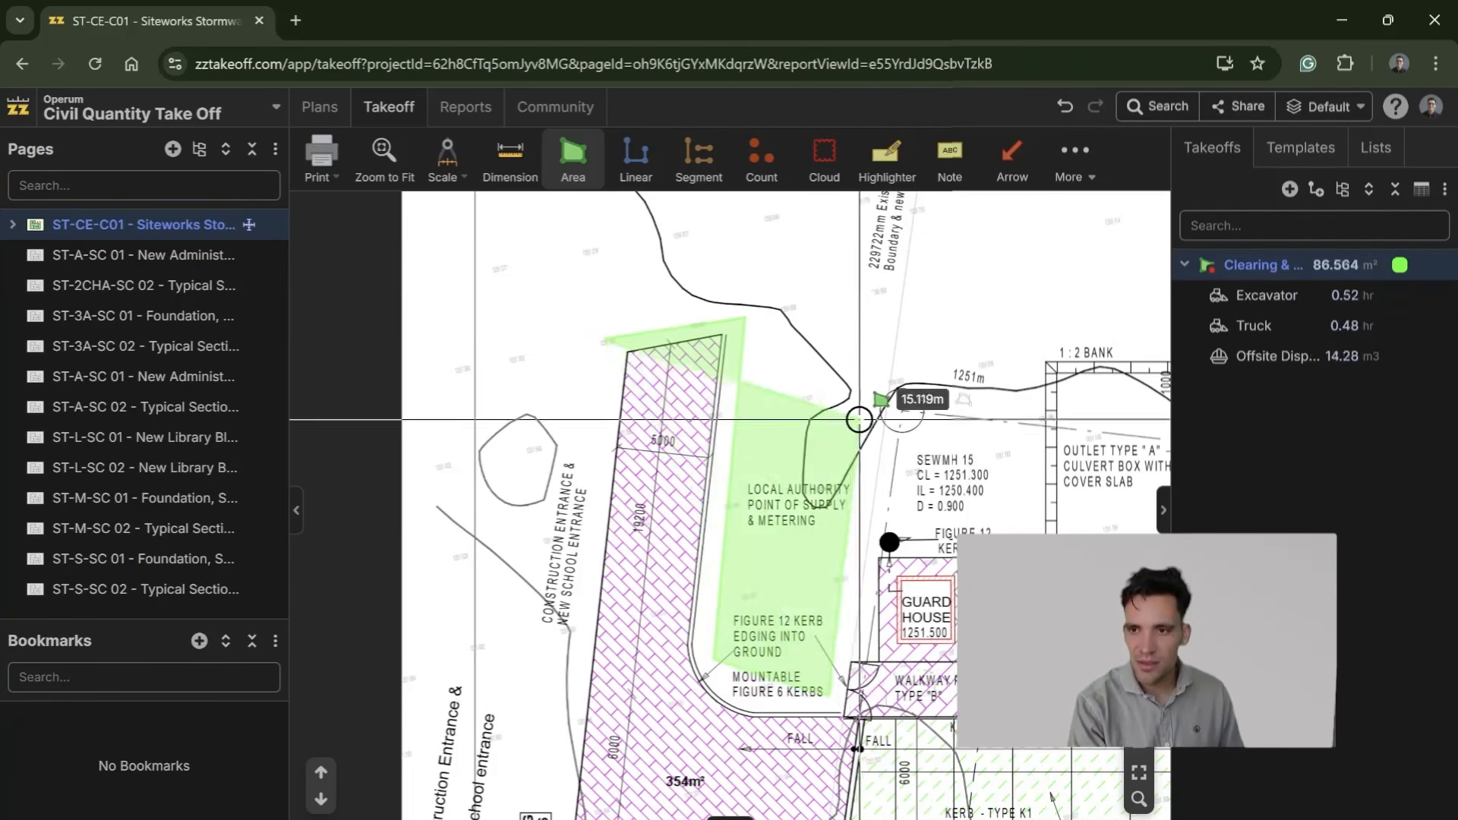
pyautogui.click(881, 372)
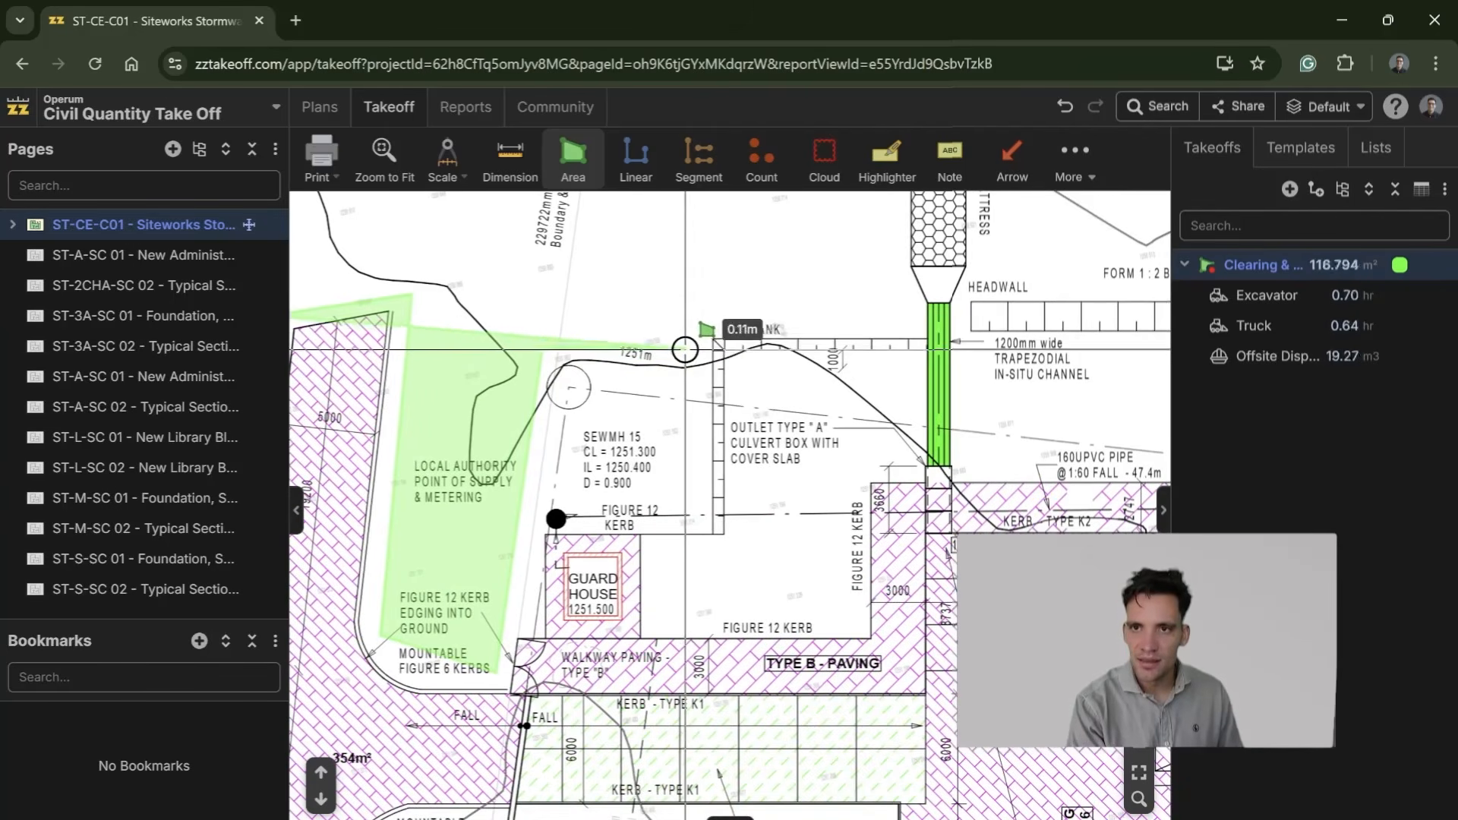
# Step: Continue the clearing outline along the 1:2 bank and around the first reno mattress above the trapezoidal channel headwall
pyautogui.click(735, 315)
pyautogui.click(894, 315)
pyautogui.moveTo(885, 254); pyautogui.dragTo(723, 584)
pyautogui.click(731, 434)
pyautogui.click(828, 433)
pyautogui.click(948, 560)
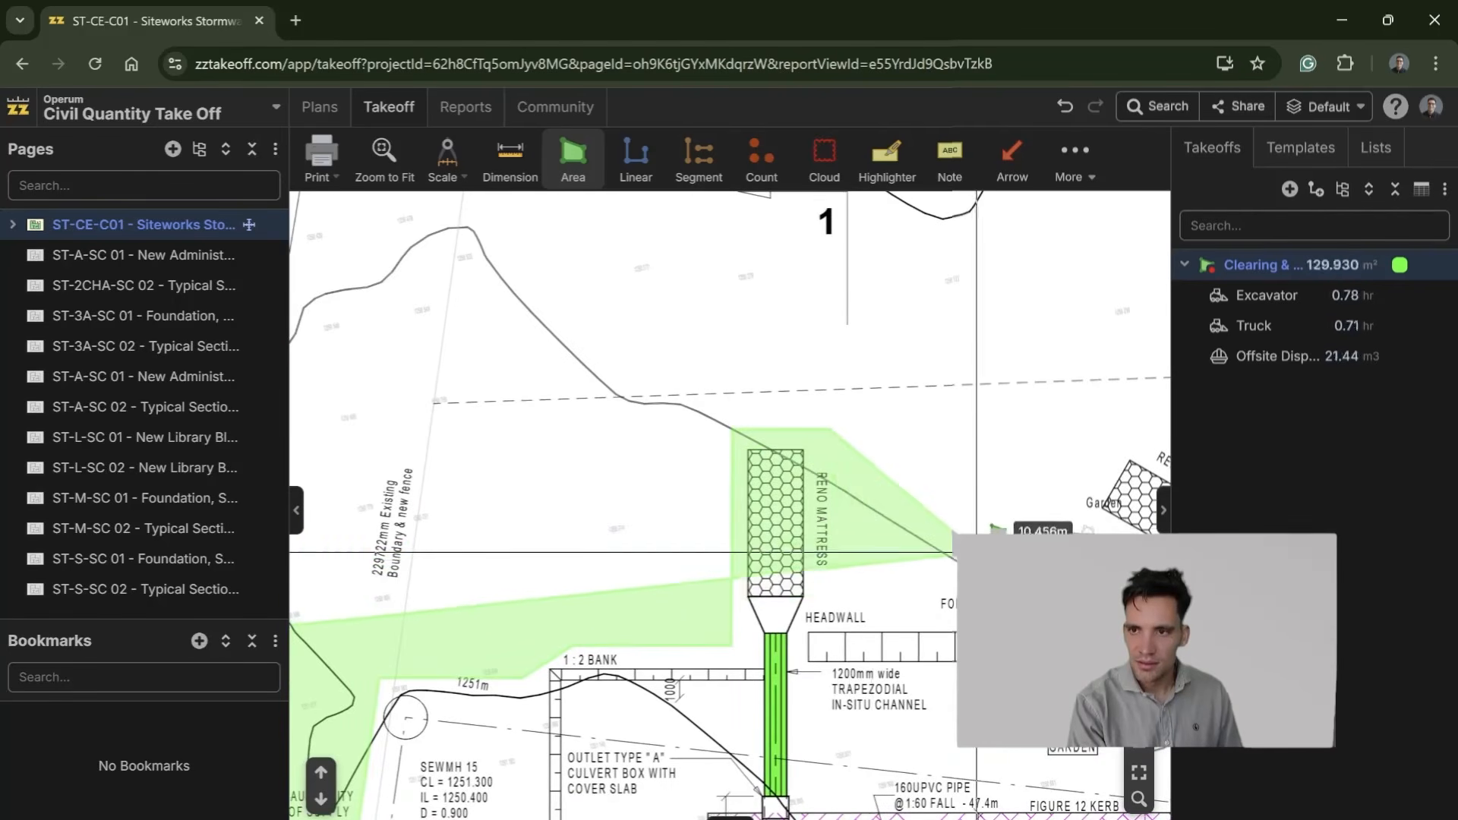
# Step: Extend the clearing outline past the angled reno mattress and around the ablution block and septic tank
pyautogui.moveTo(1051, 521); pyautogui.dragTo(411, 515)
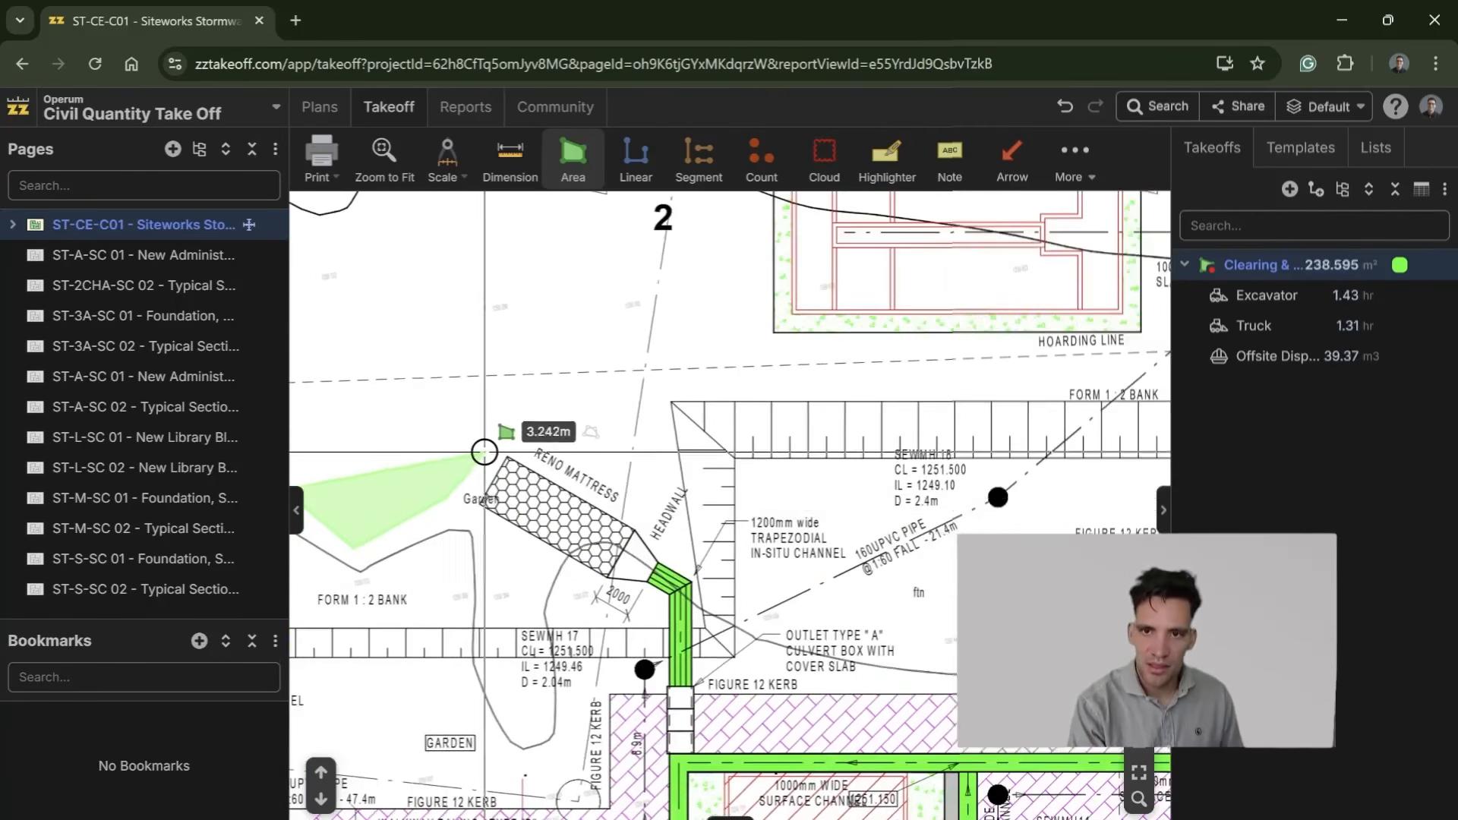
pyautogui.moveTo(922, 397); pyautogui.dragTo(355, 409)
pyautogui.scroll(-5, 486, 384)
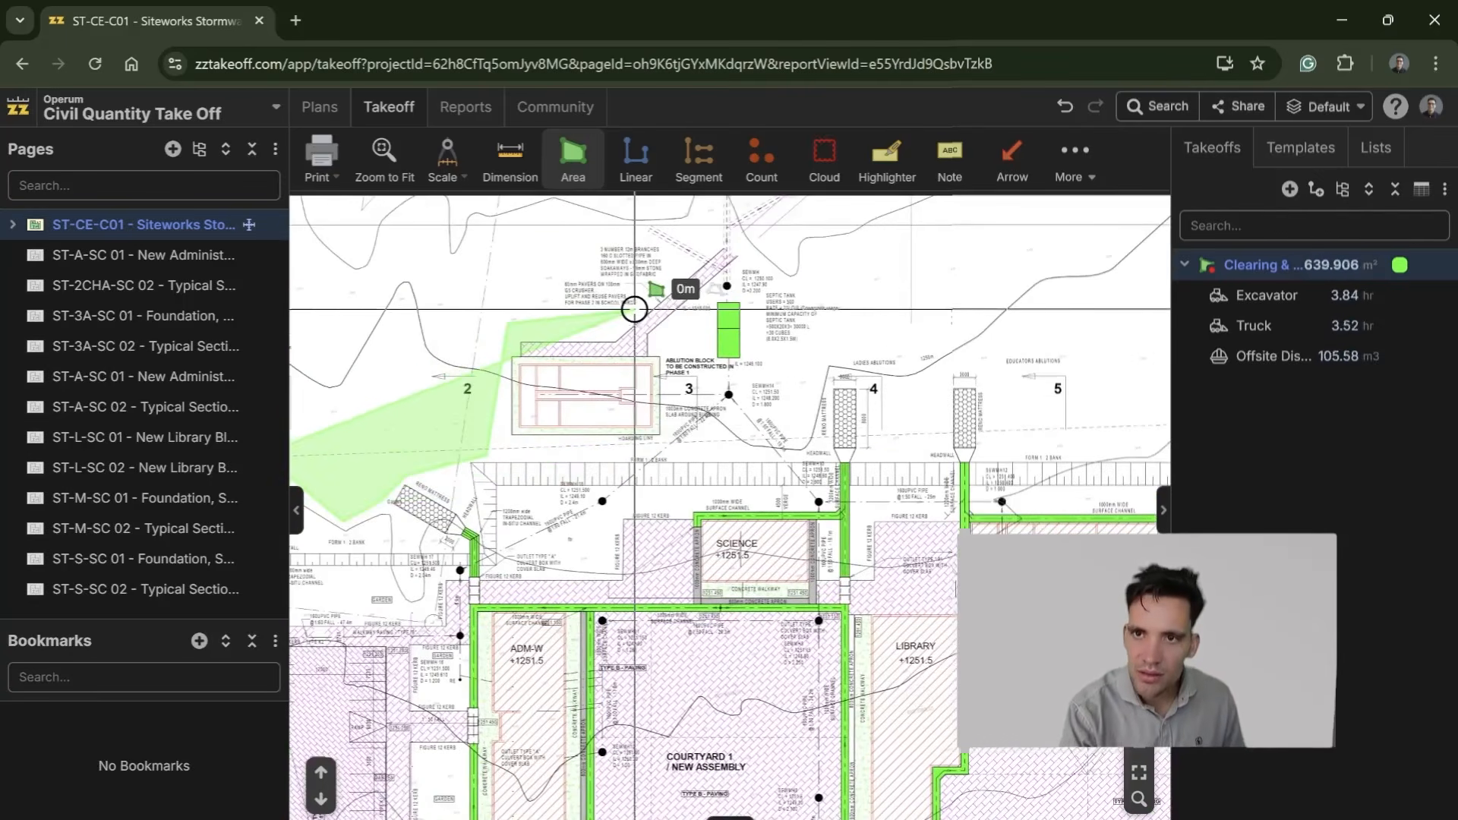
pyautogui.scroll(-3, 701, 243)
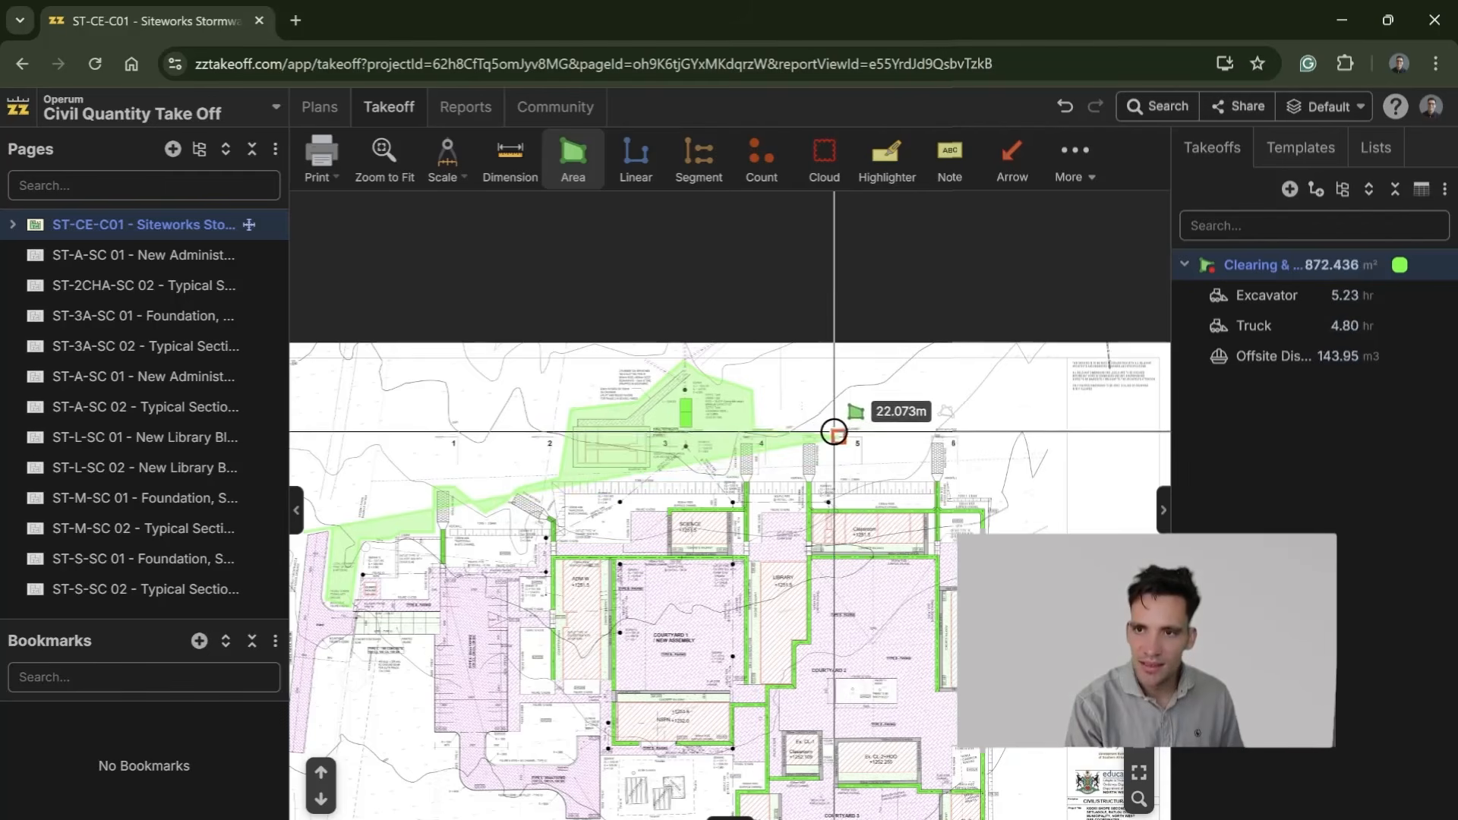
# Step: Carry the clearing outline around the remaining reno mattresses and down the eastern side of the school buildings
pyautogui.click(855, 427)
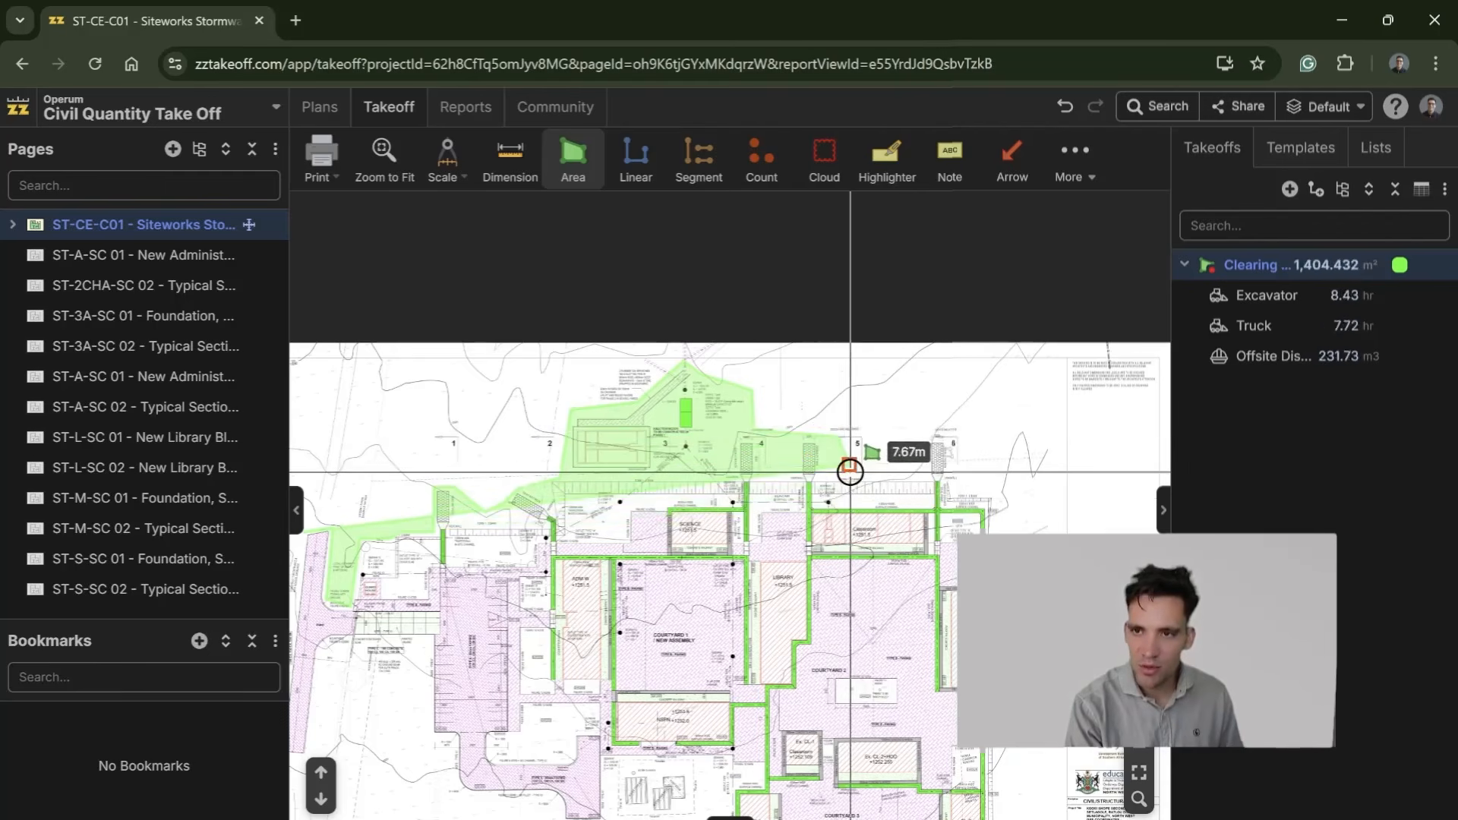
pyautogui.click(922, 466)
pyautogui.click(936, 427)
pyautogui.click(985, 428)
pyautogui.click(1009, 515)
pyautogui.moveTo(1020, 689); pyautogui.dragTo(985, 304)
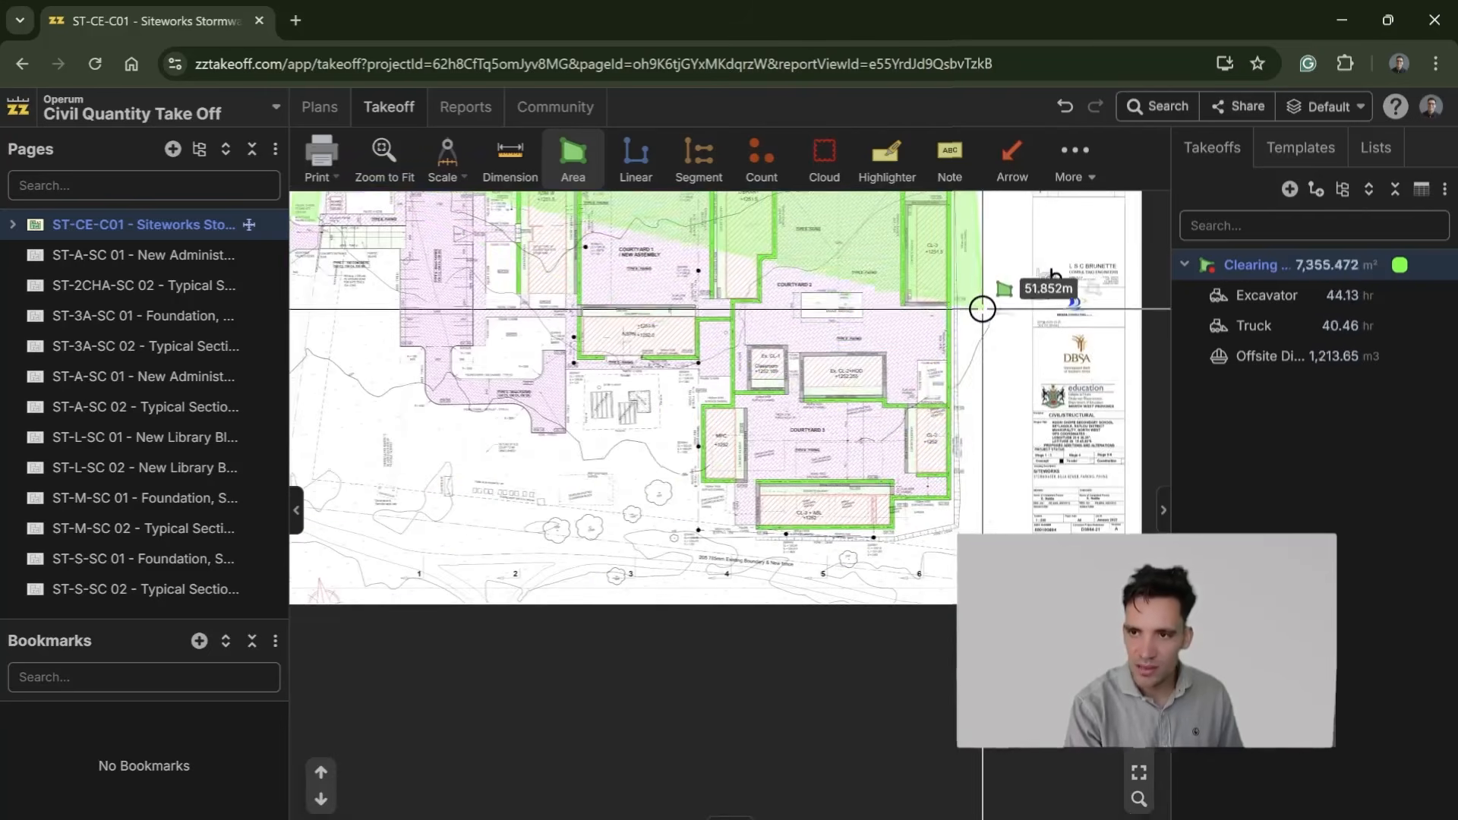
# Step: Trace the clearing outline below the southernmost classroom block and back up along the MPC building's west side
pyautogui.click(970, 540)
pyautogui.click(833, 541)
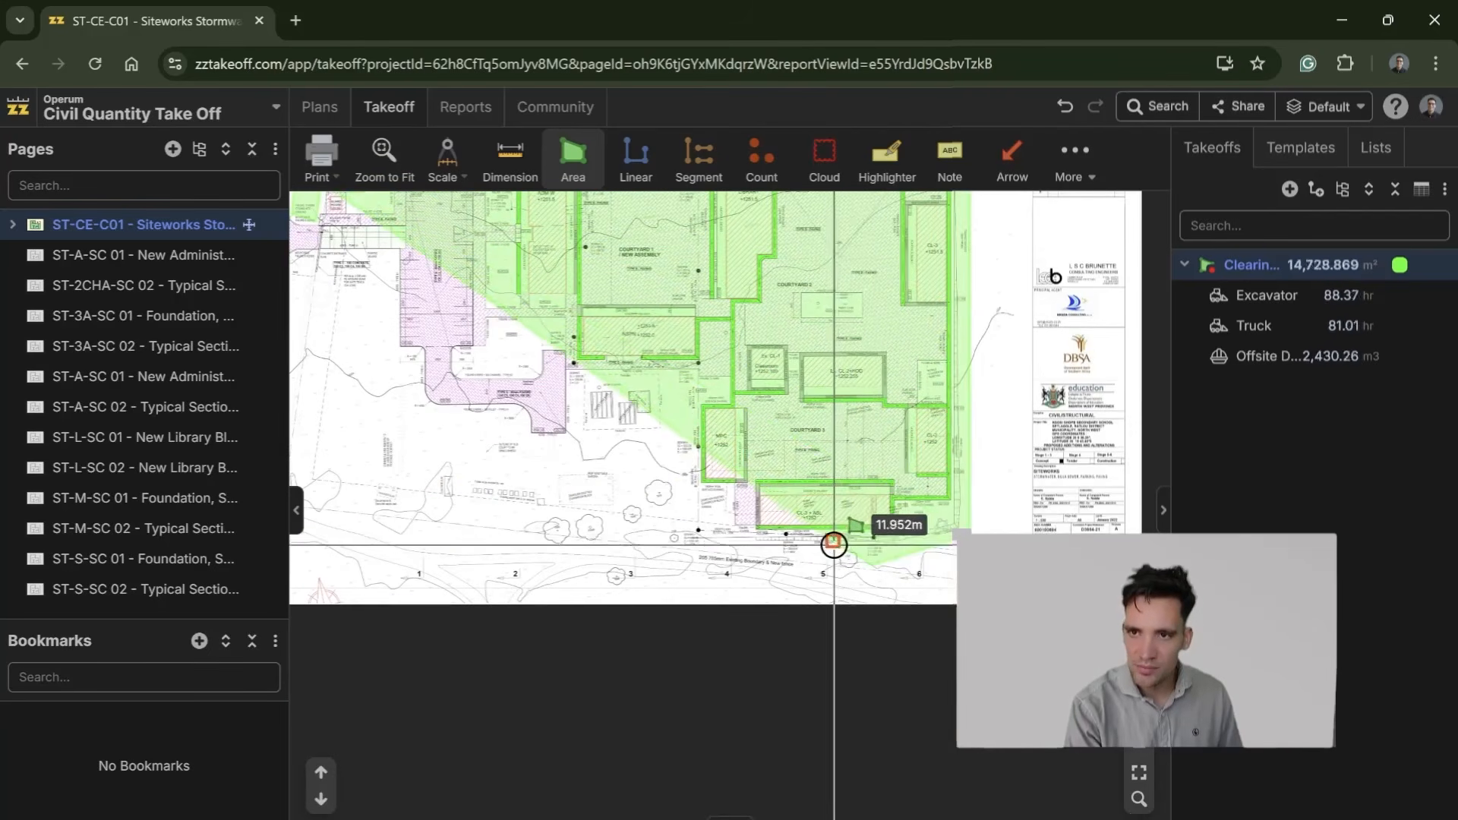
pyautogui.click(698, 492)
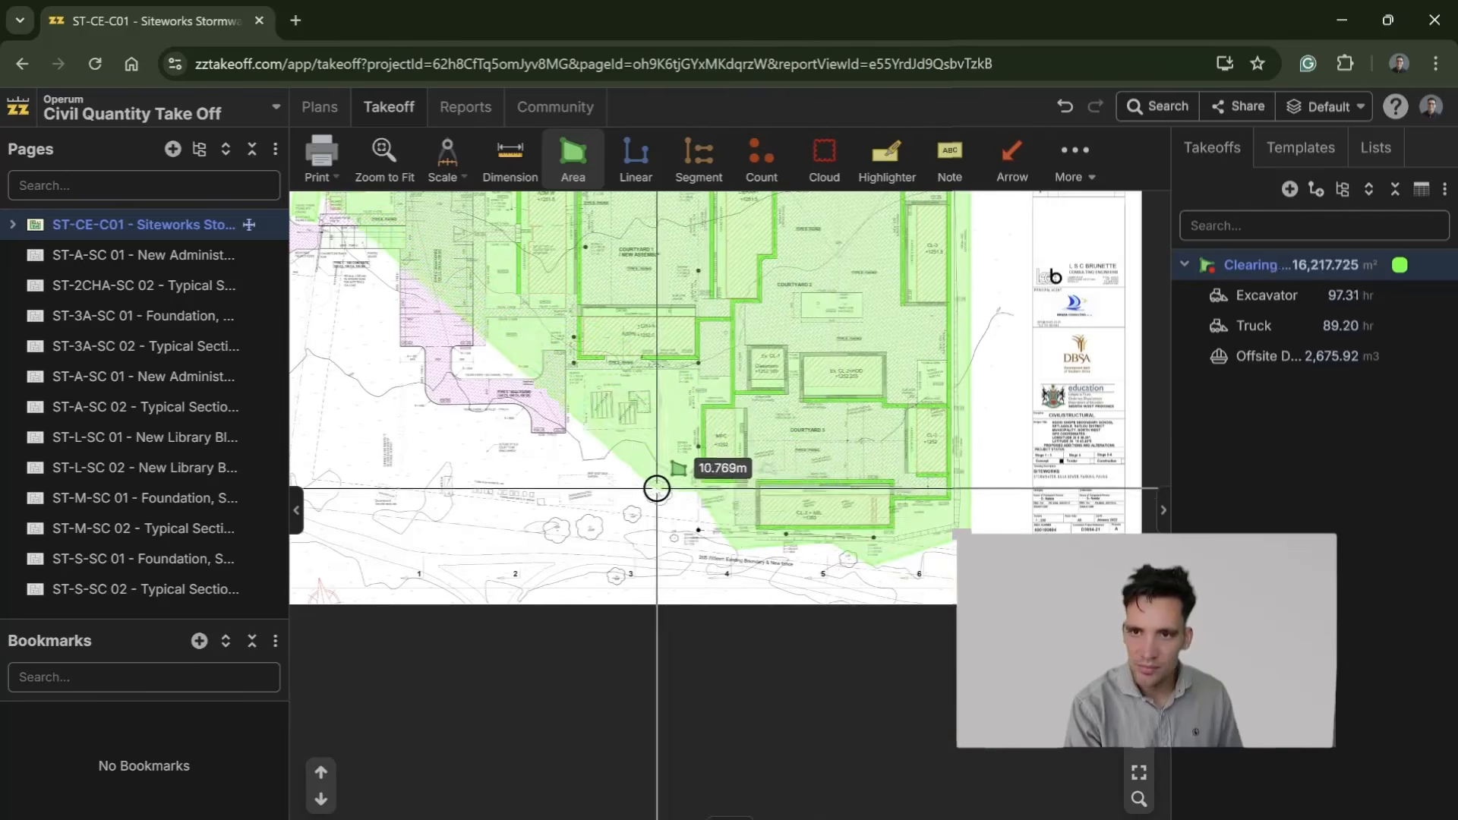
pyautogui.scroll(3, 640, 467)
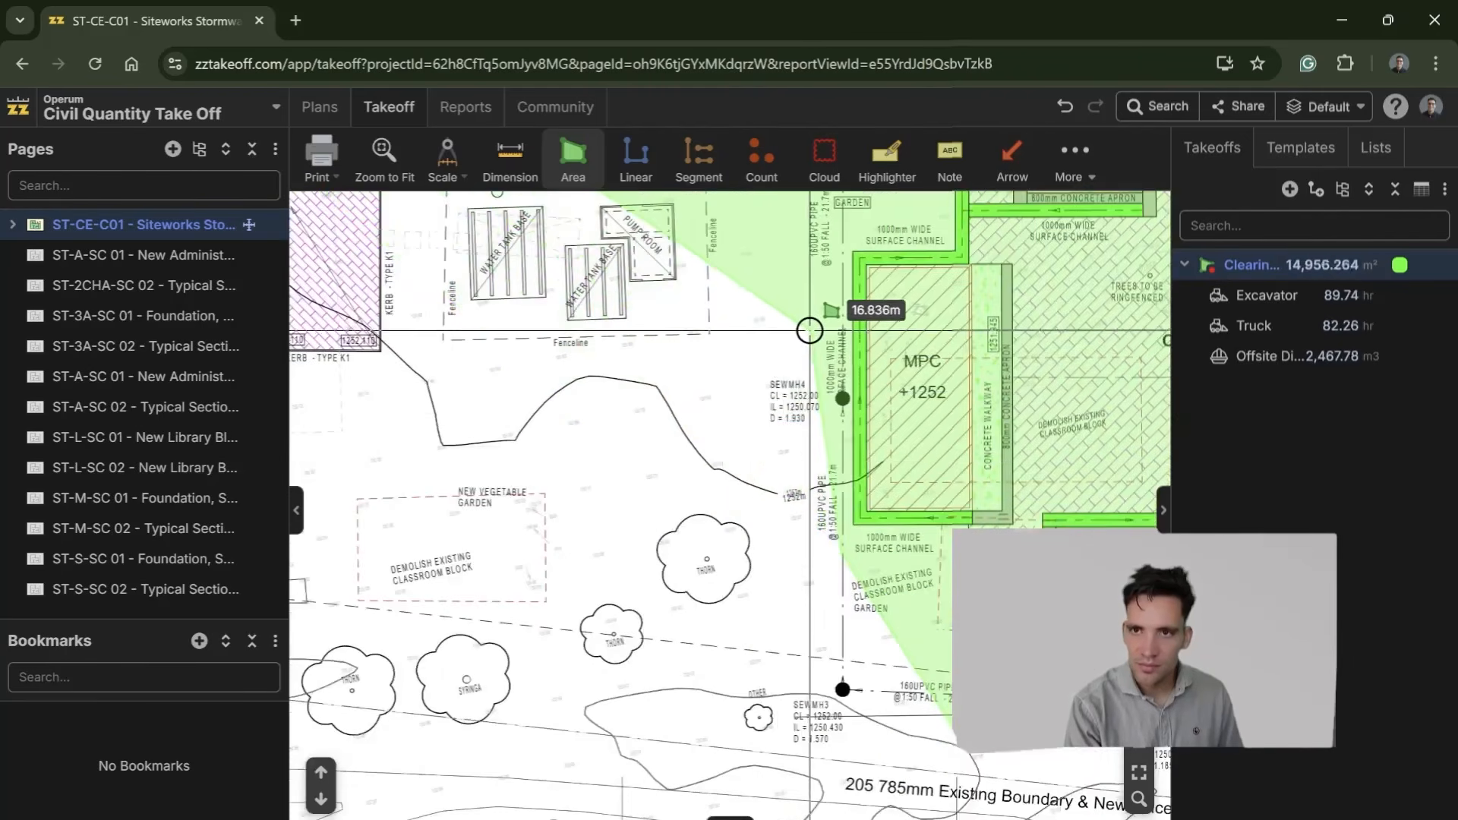
pyautogui.scroll(-3, 797, 338)
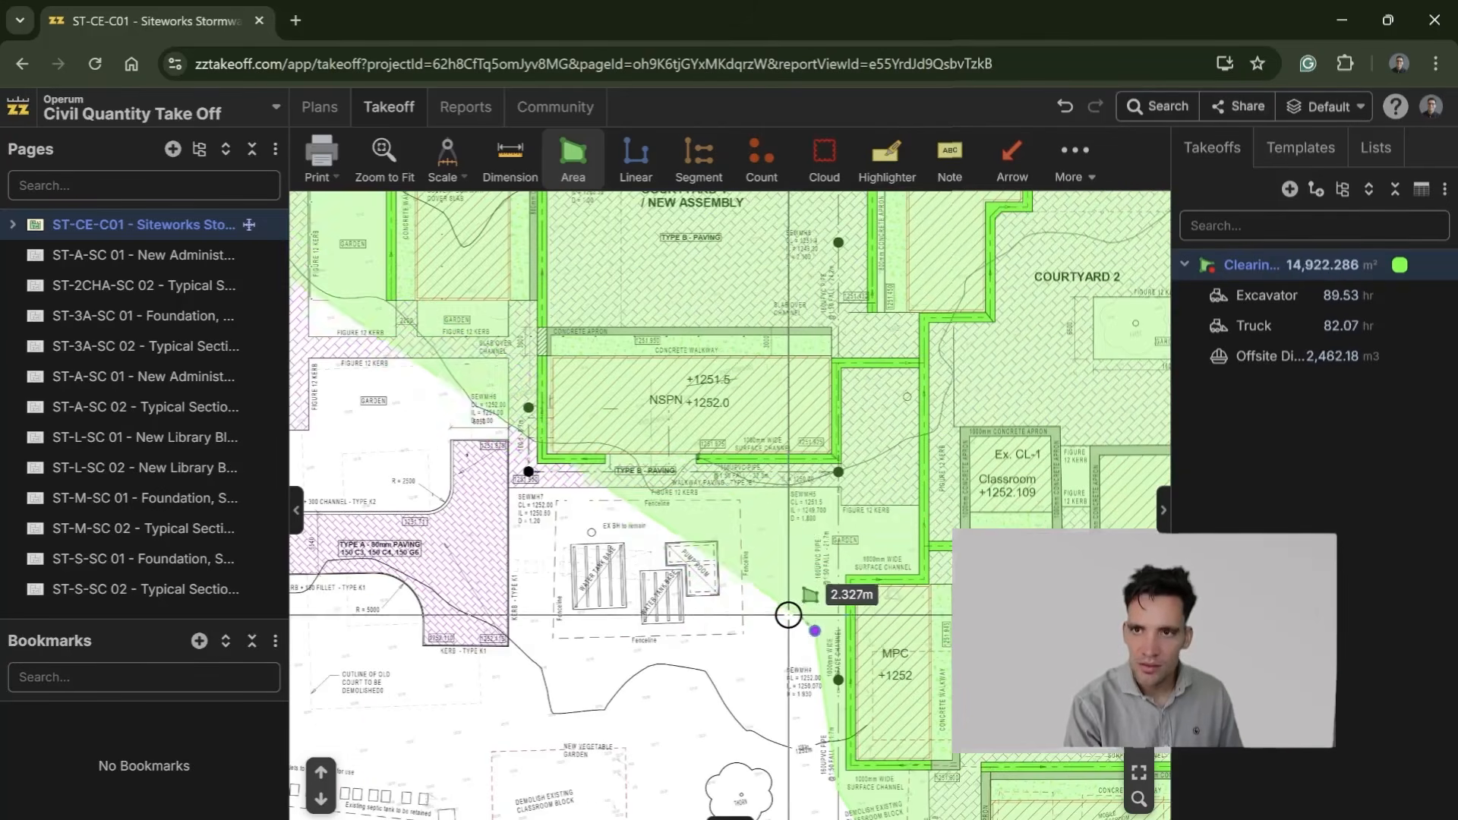
# Step: Run the clearing outline above the water tank bases and down beside the Type A paving, leaving the tank area out
pyautogui.click(796, 504)
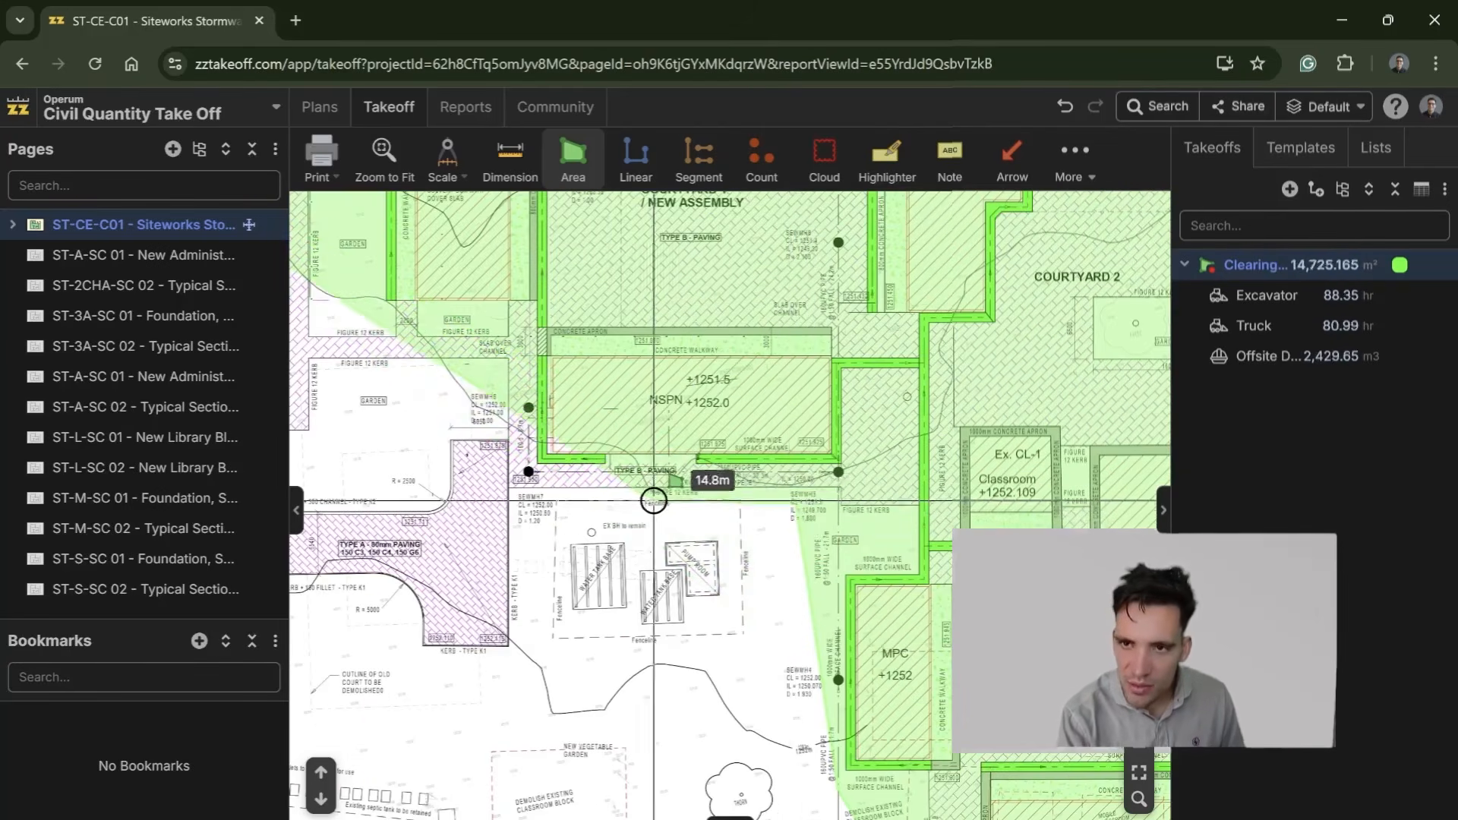
pyautogui.click(524, 505)
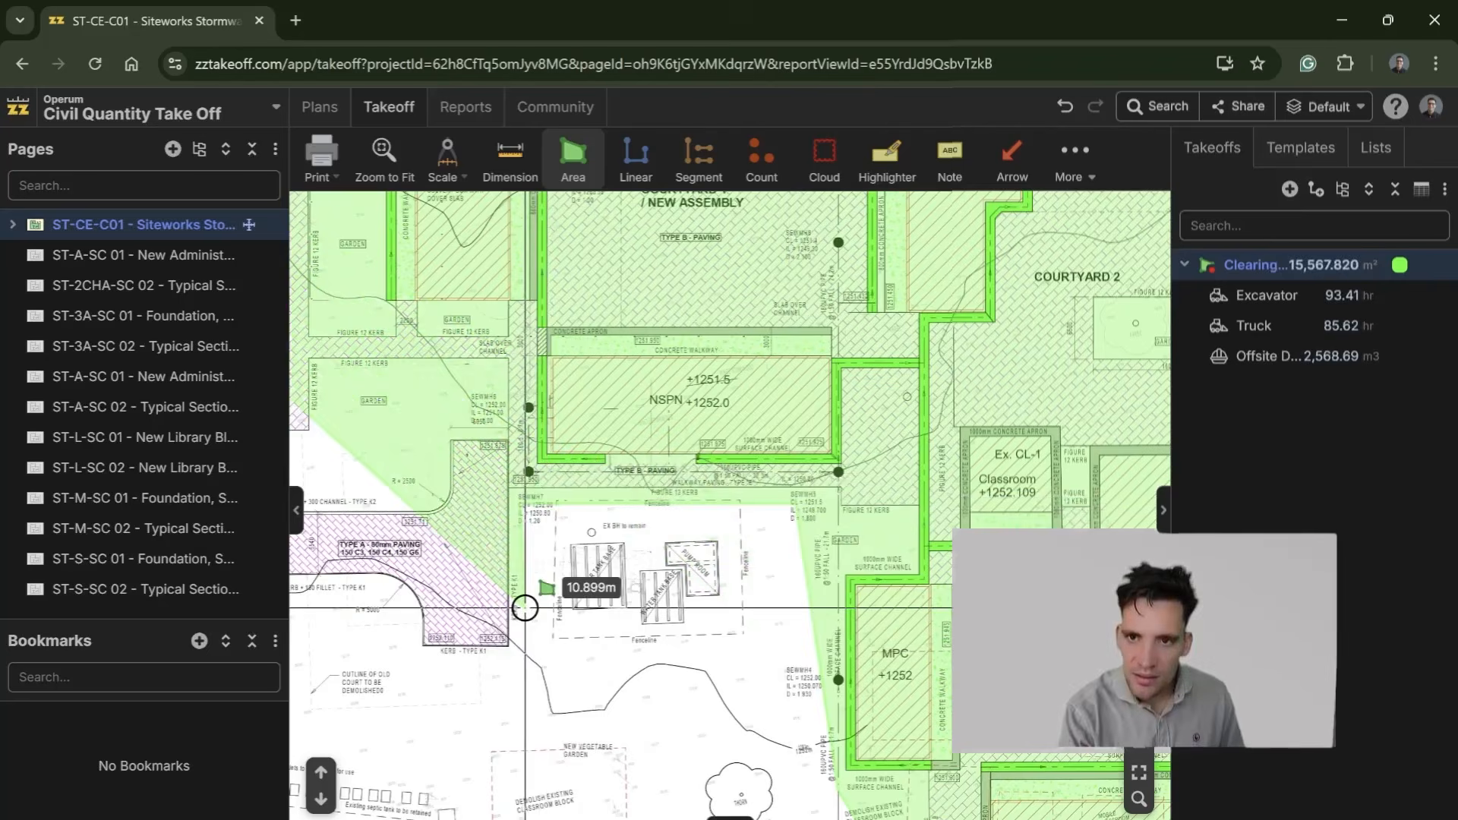
pyautogui.click(521, 678)
pyautogui.moveTo(532, 687); pyautogui.dragTo(813, 691)
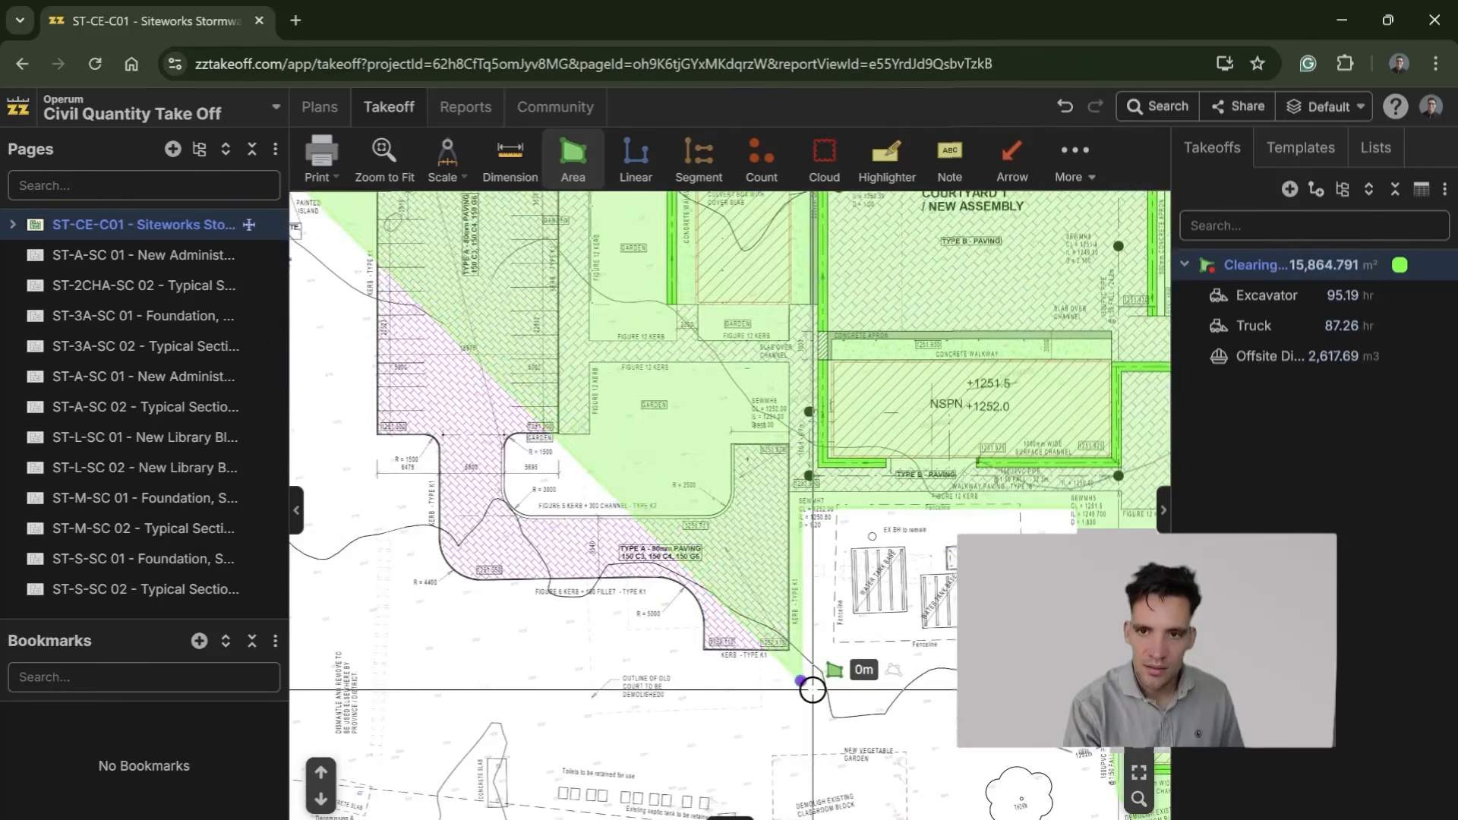
# Step: Trace the clearing outline around the curved lower edge of the Type A paving up to the parking area's lower corner
pyautogui.click(700, 679)
pyautogui.click(678, 601)
pyautogui.click(460, 599)
pyautogui.moveTo(414, 550); pyautogui.dragTo(717, 744)
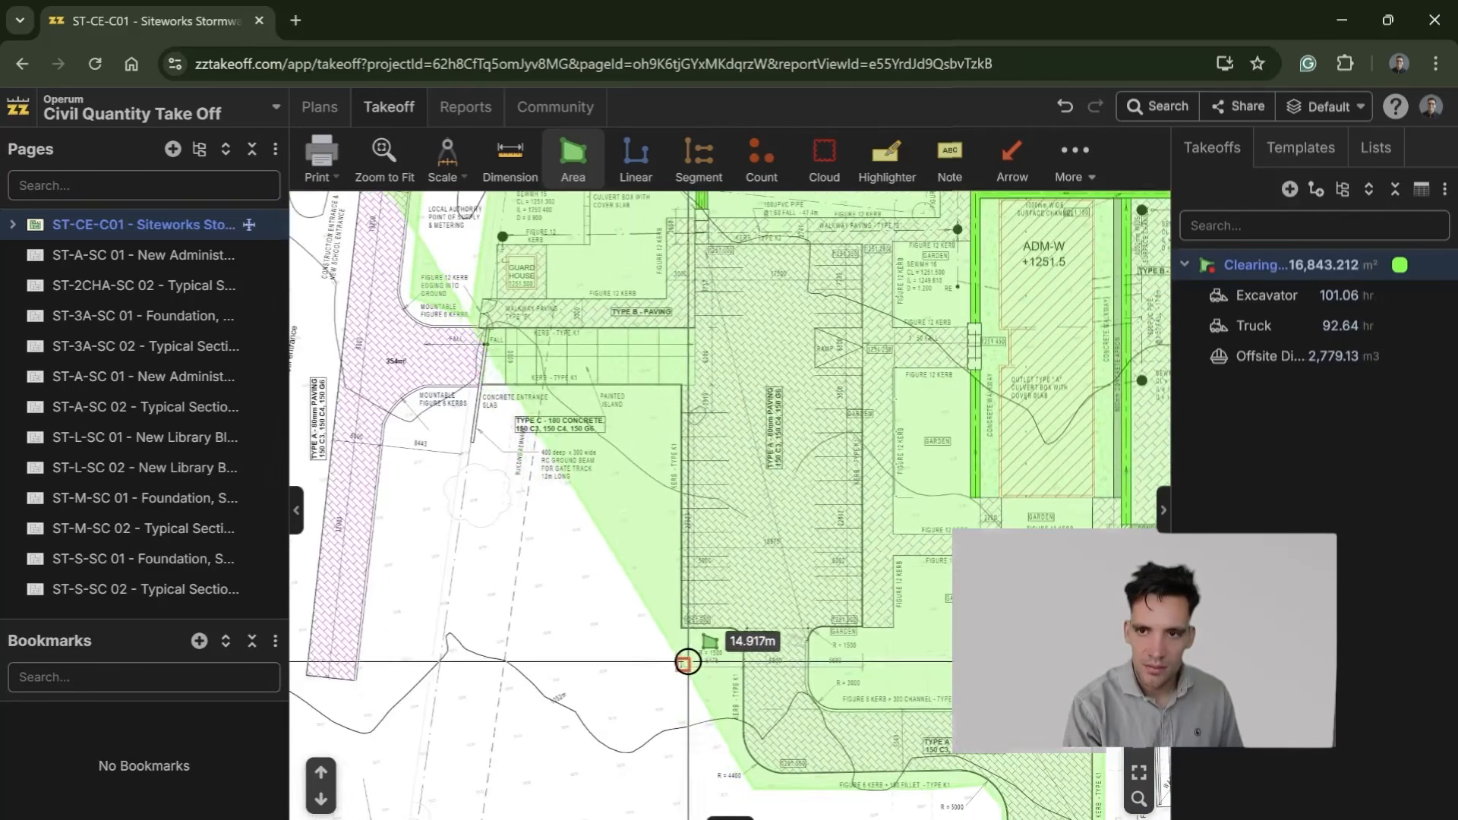
pyautogui.click(697, 725)
pyautogui.click(697, 656)
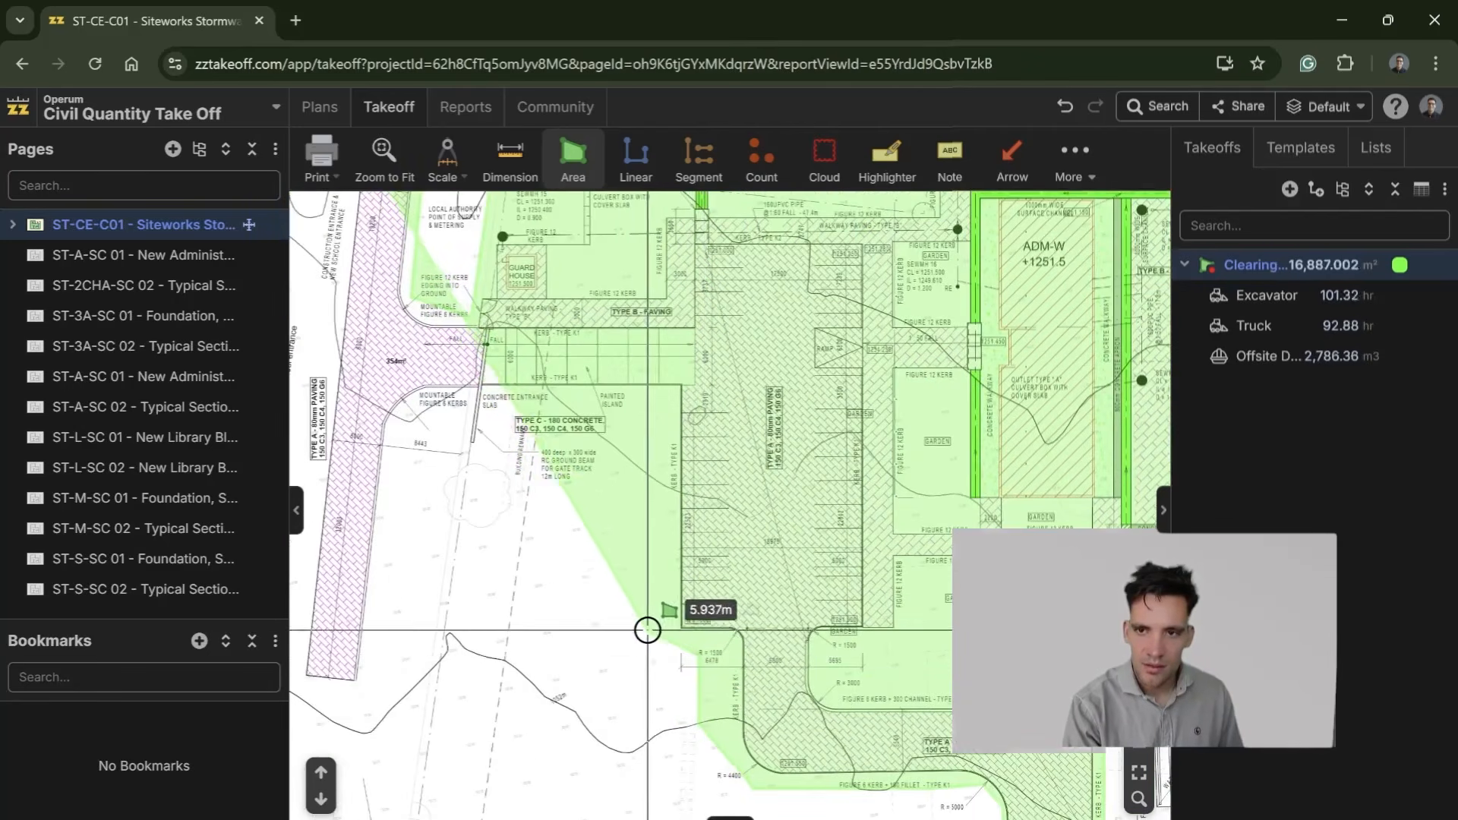
# Step: Finish the clearing outline along the parking area's west edge and around the entrance road, and widen the takeoff list to show full item names
pyautogui.click(681, 629)
pyautogui.click(681, 385)
pyautogui.click(413, 411)
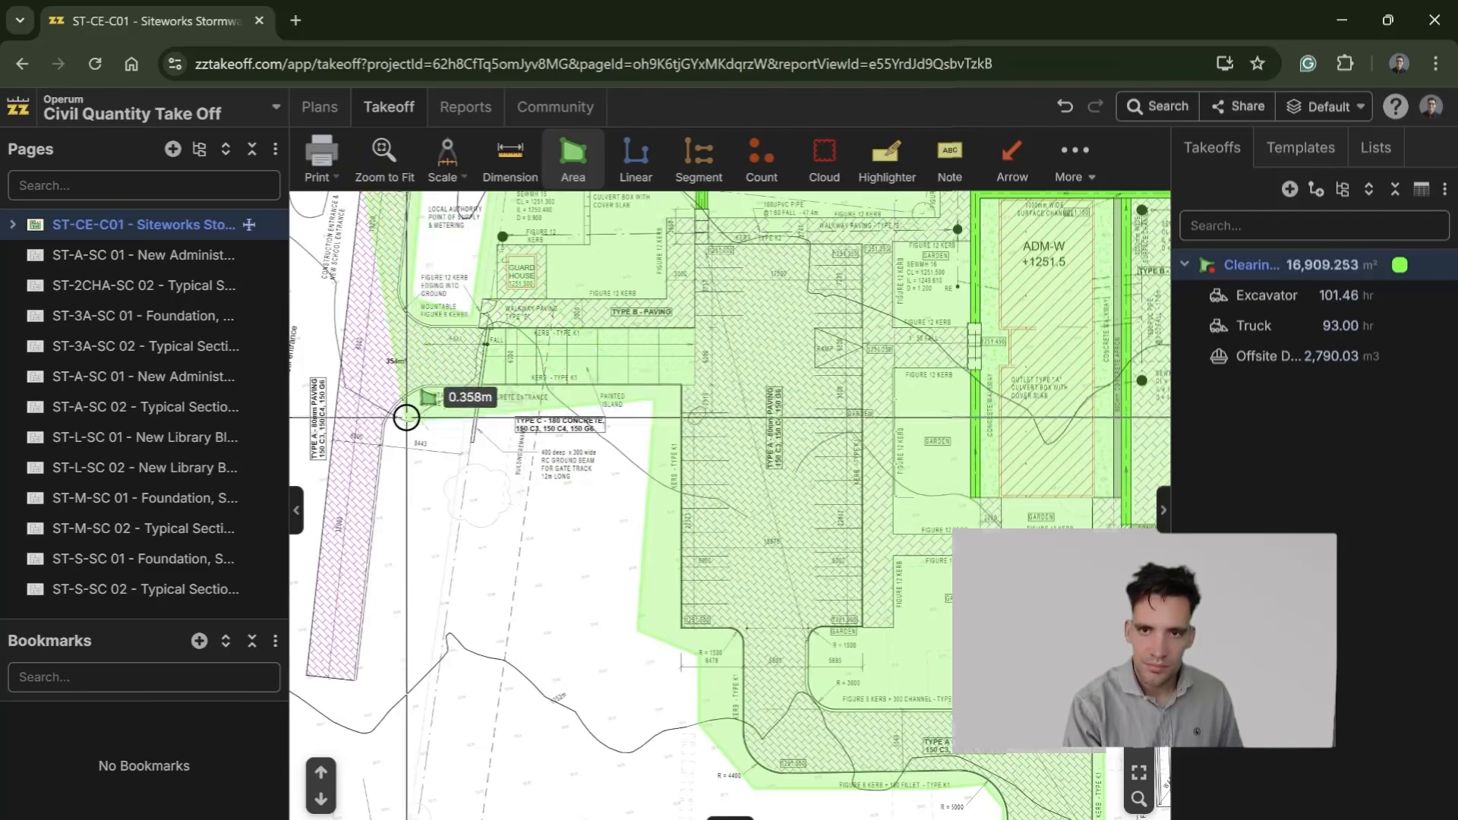
pyautogui.click(368, 684)
pyautogui.moveTo(394, 645); pyautogui.dragTo(759, 768)
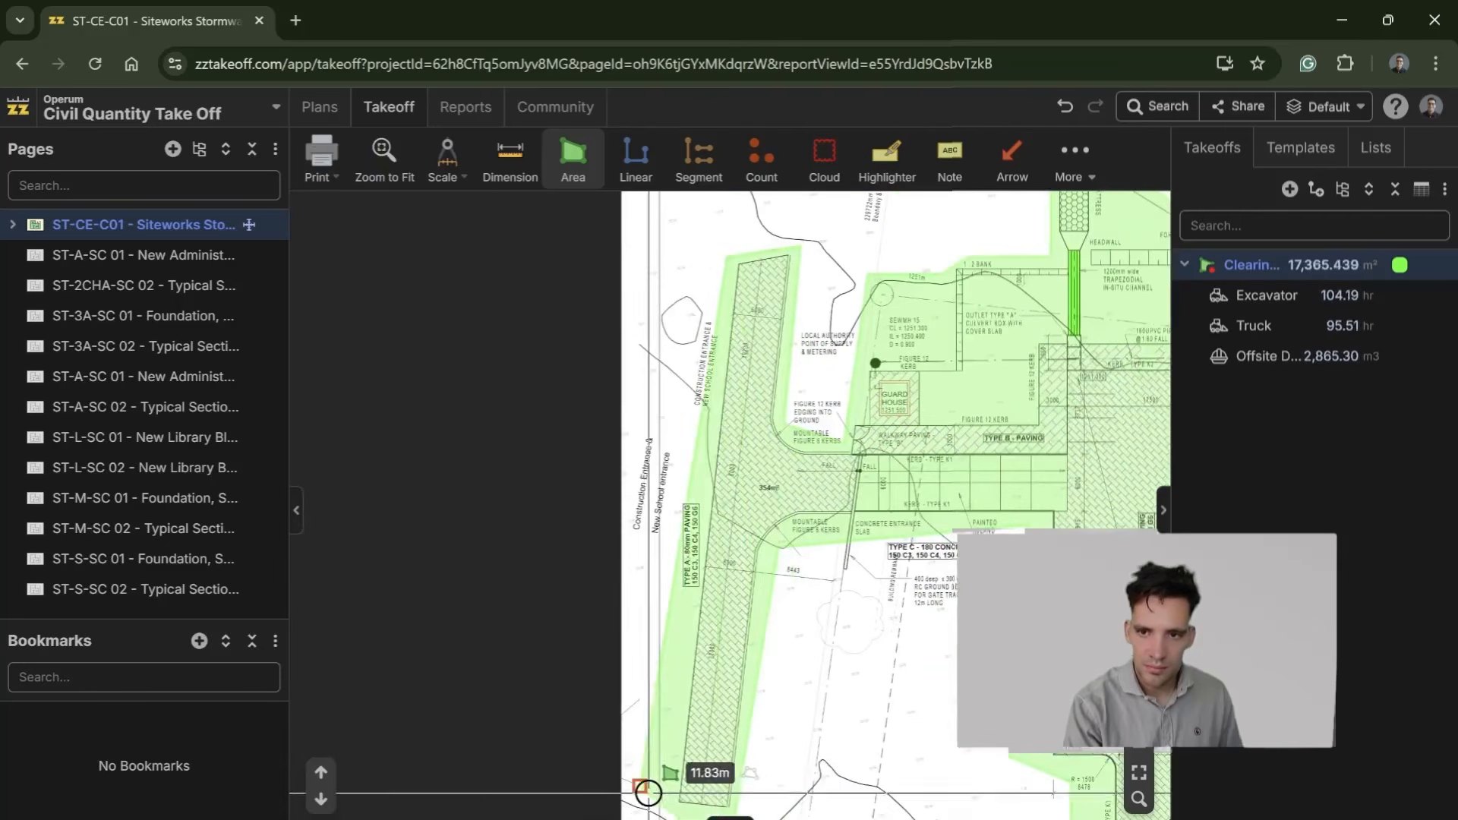
pyautogui.scroll(-2, 655, 767)
pyautogui.click(816, 493)
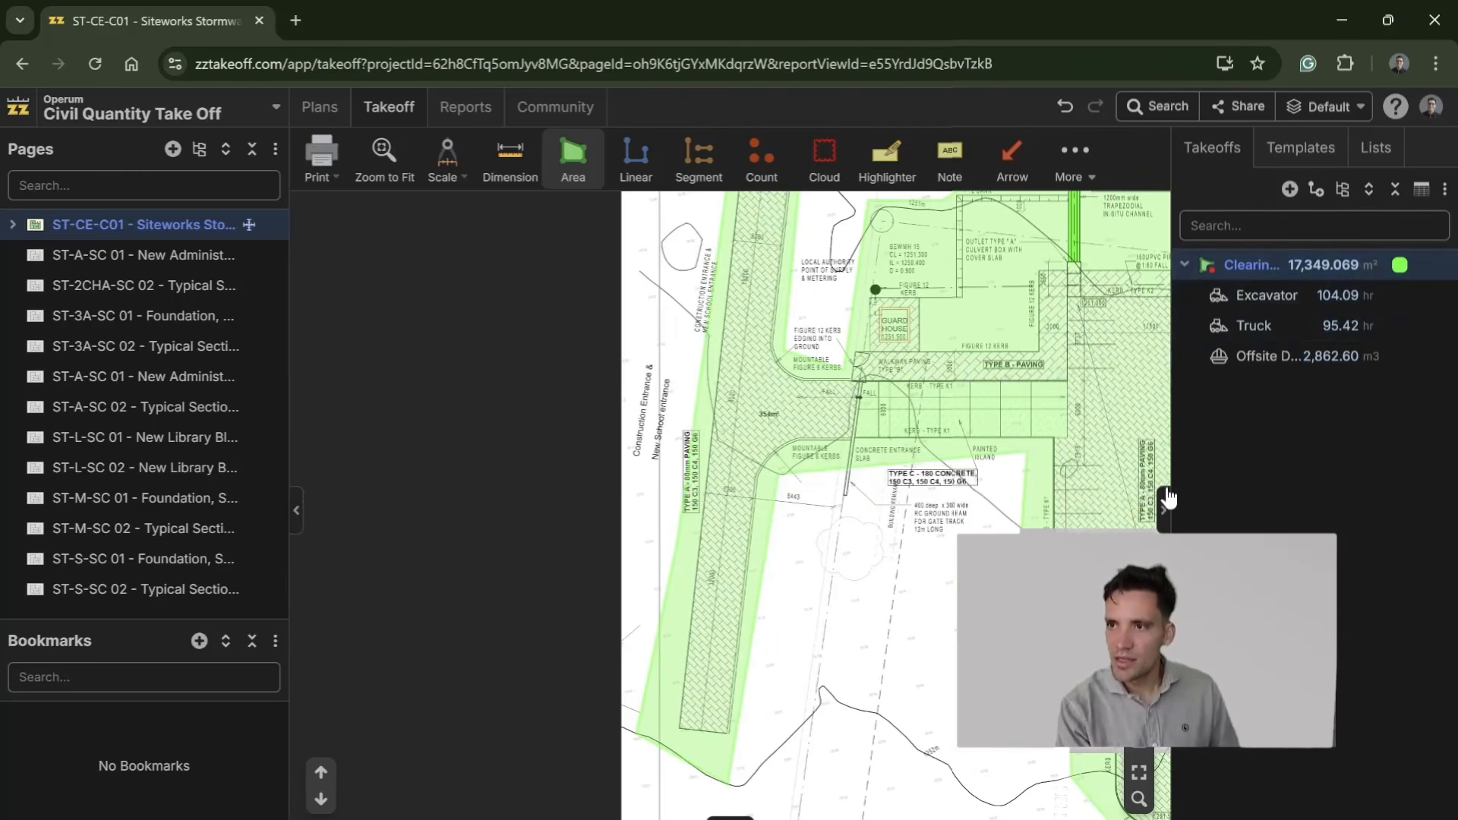
pyautogui.moveTo(1173, 465); pyautogui.dragTo(1103, 465)
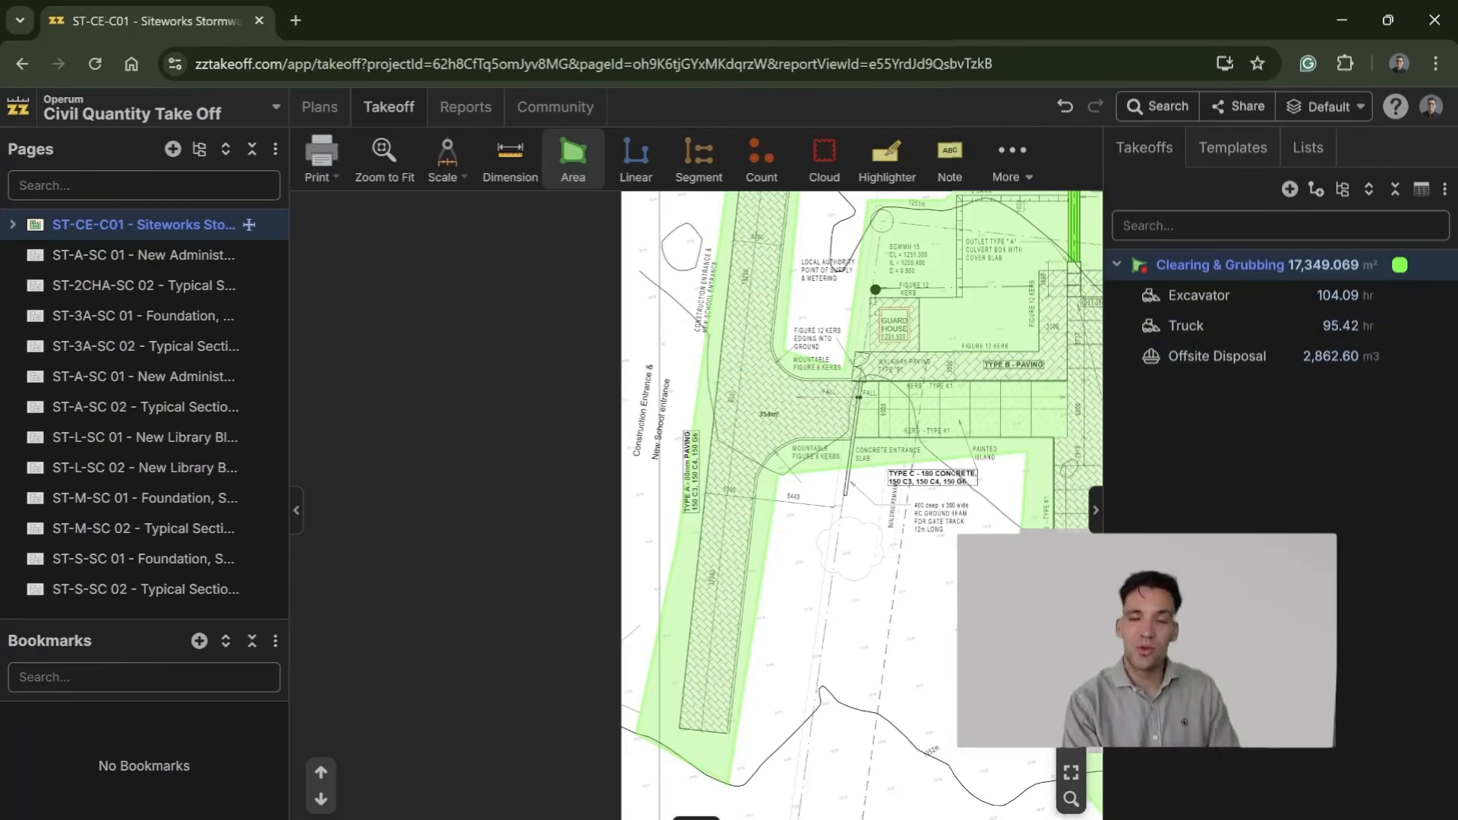
pyautogui.moveTo(926, 590); pyautogui.dragTo(879, 662)
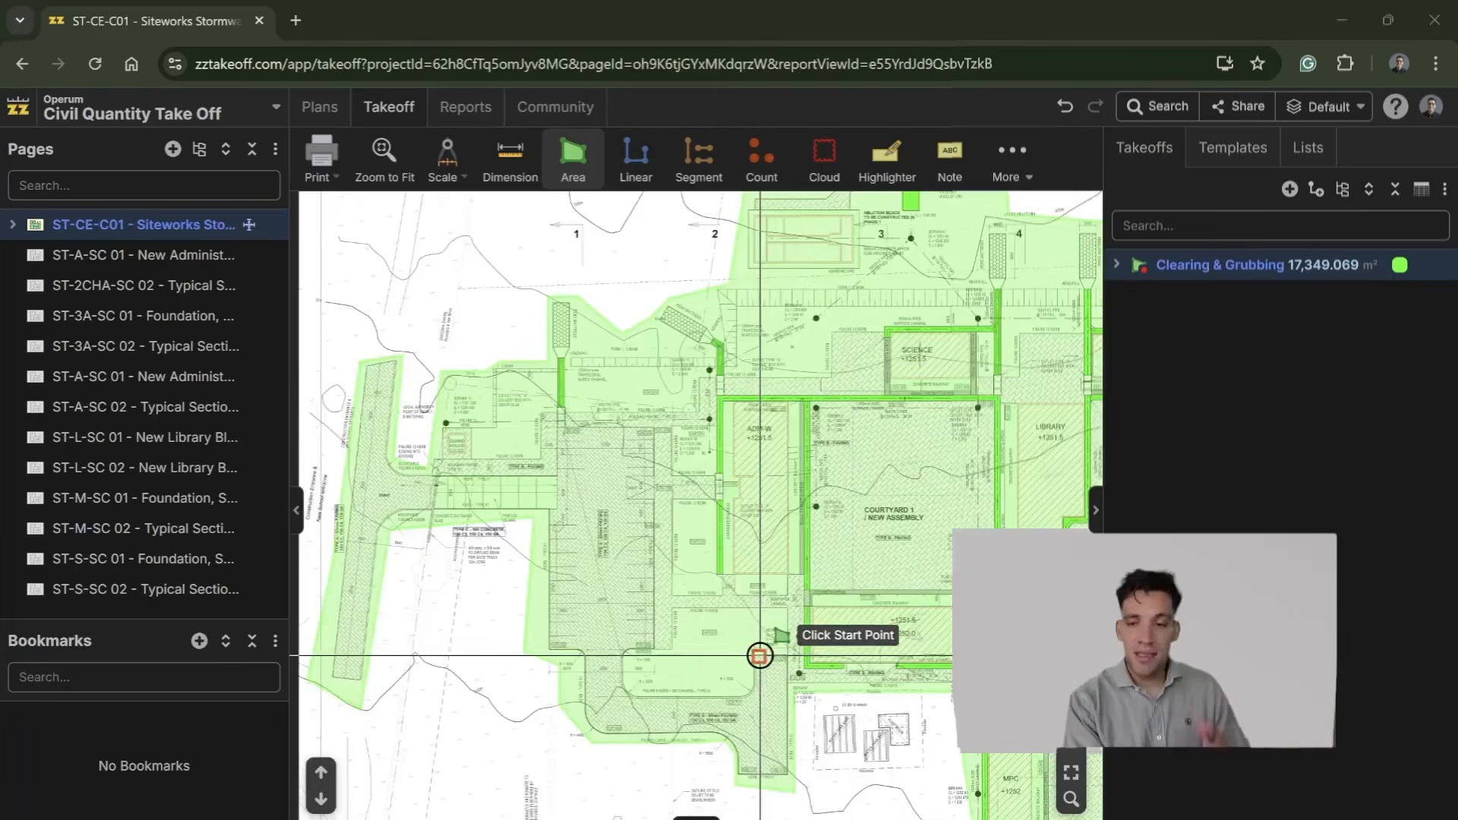
pyautogui.scroll(5, 760, 655)
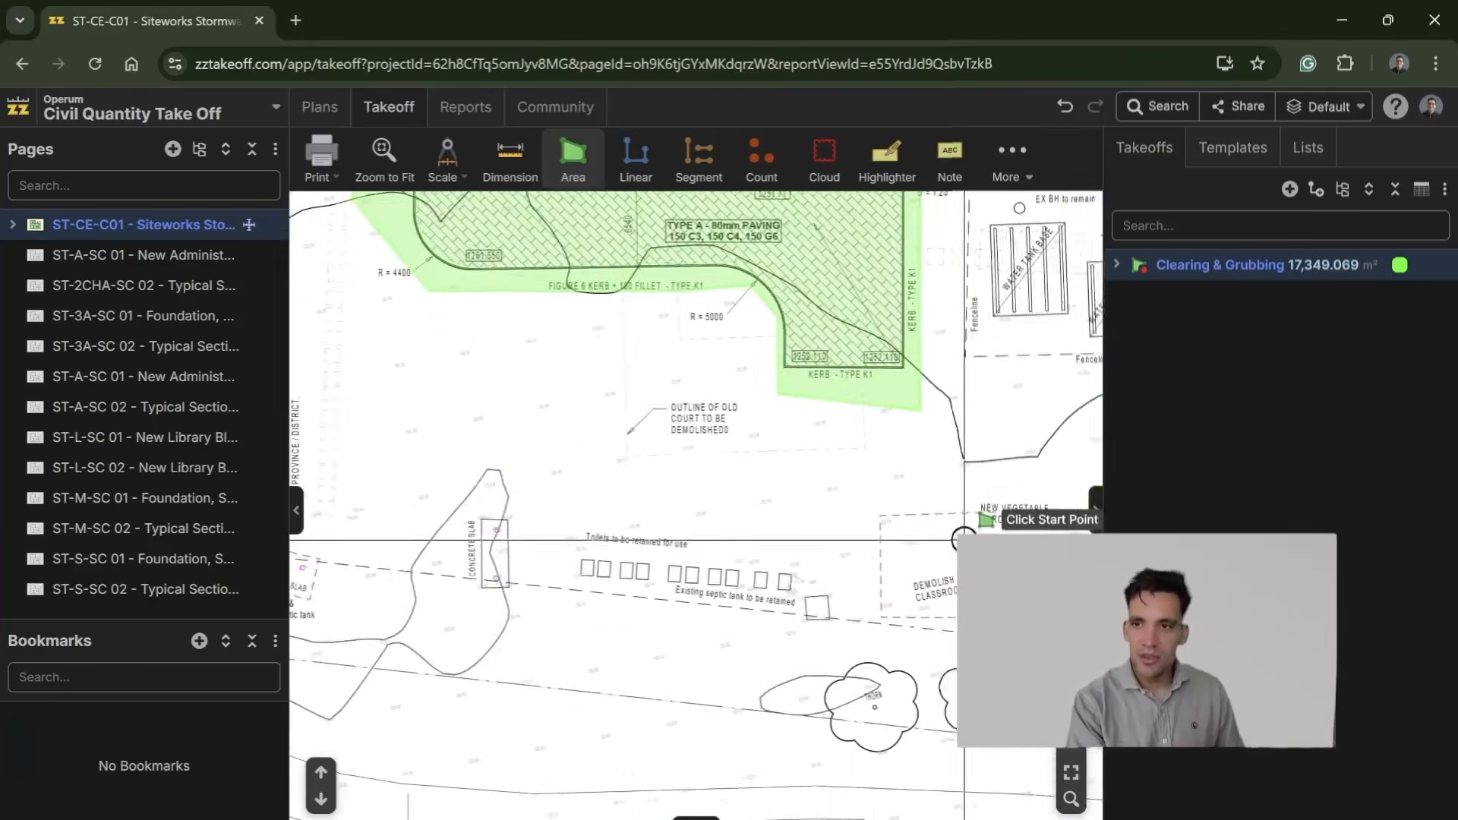
pyautogui.moveTo(744, 629); pyautogui.dragTo(804, 514)
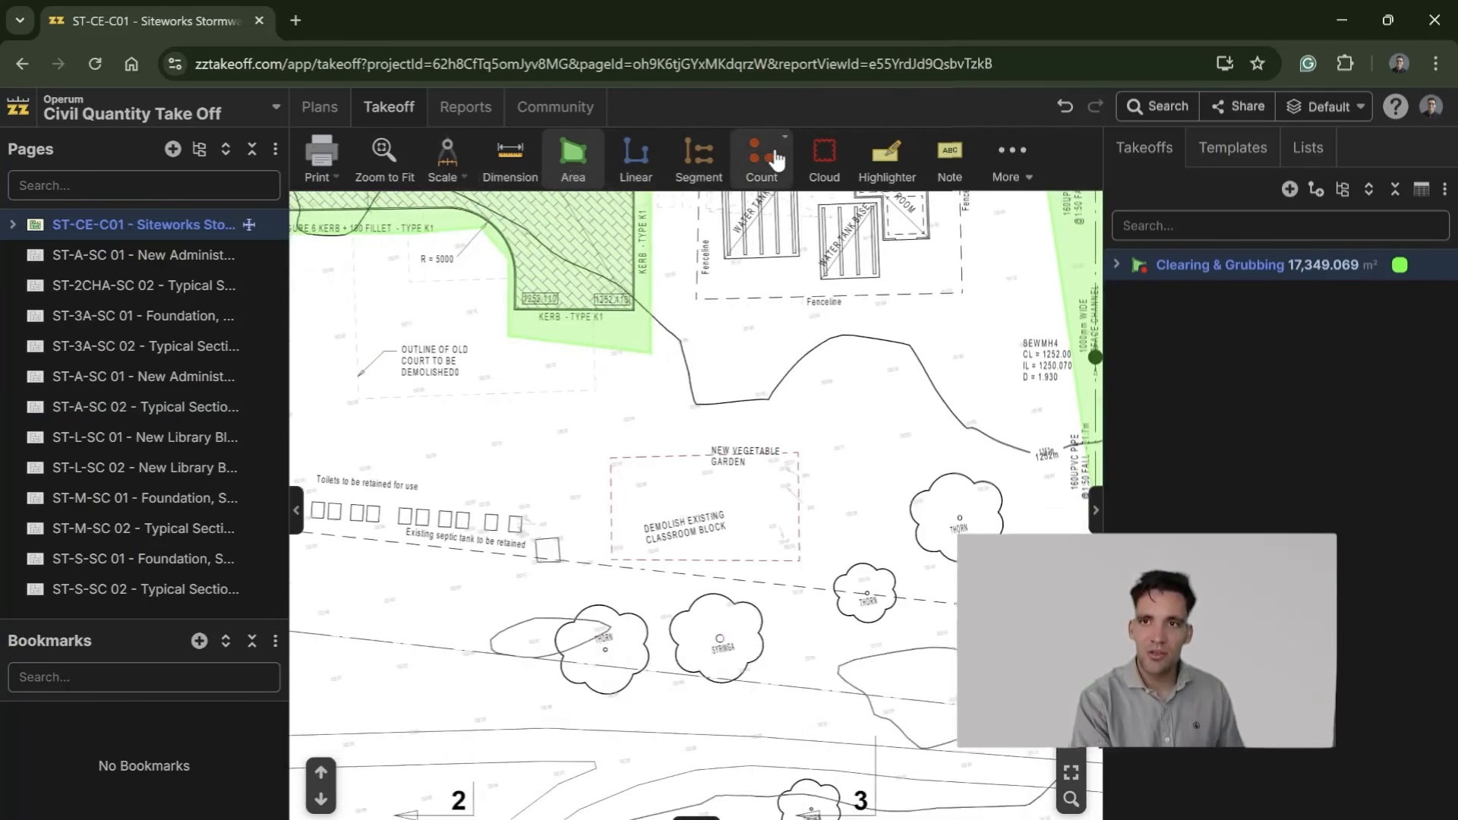
pyautogui.scroll(-2, 832, 530)
pyautogui.moveTo(832, 529); pyautogui.dragTo(488, 795)
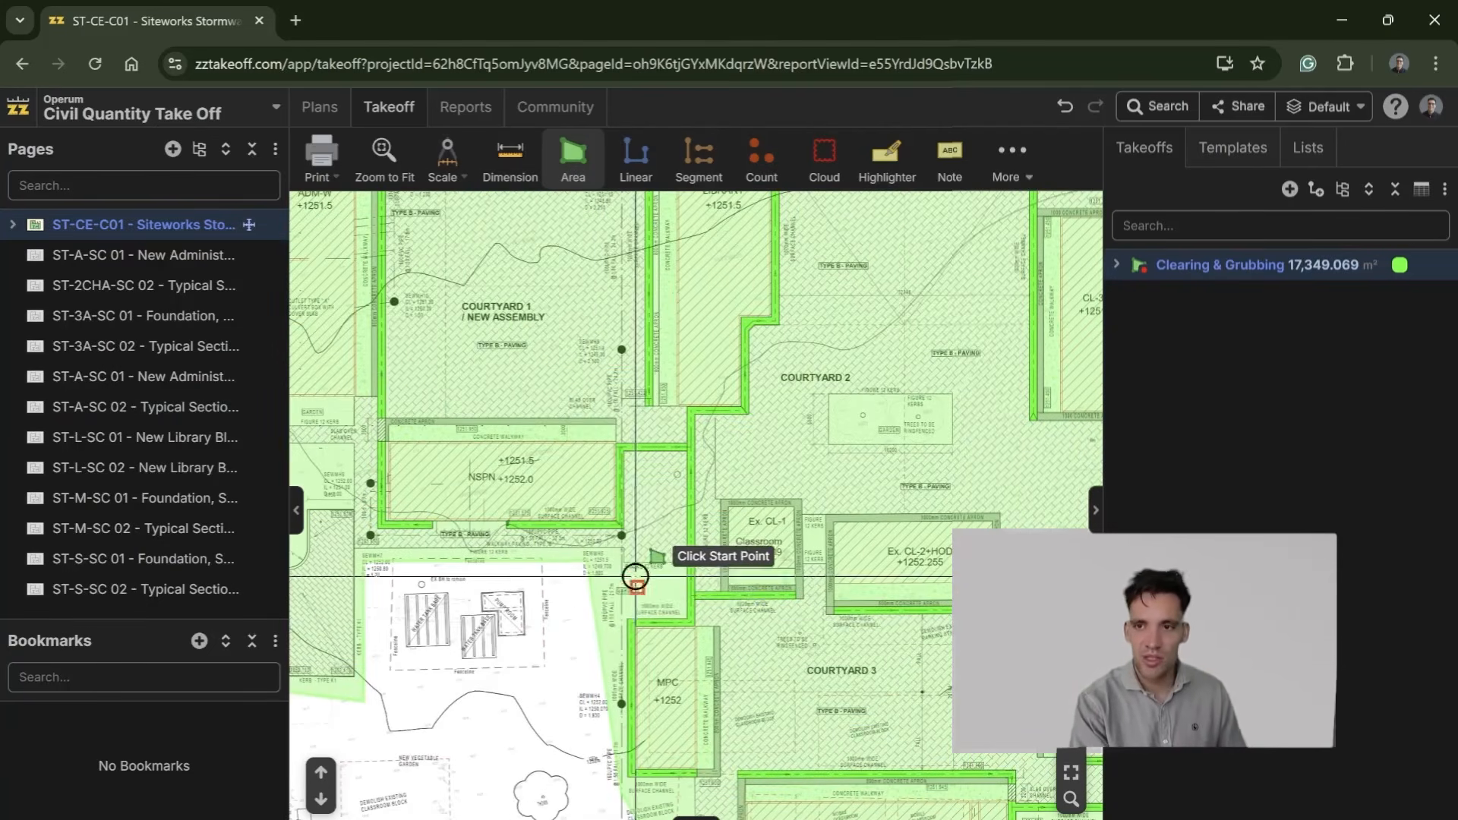
# Step: Hide the Clearing & Grubbing takeoff on the siteworks plan and collapse the page list to widen the drawing area
pyautogui.moveTo(579, 622); pyautogui.dragTo(519, 815)
pyautogui.scroll(3, 788, 622)
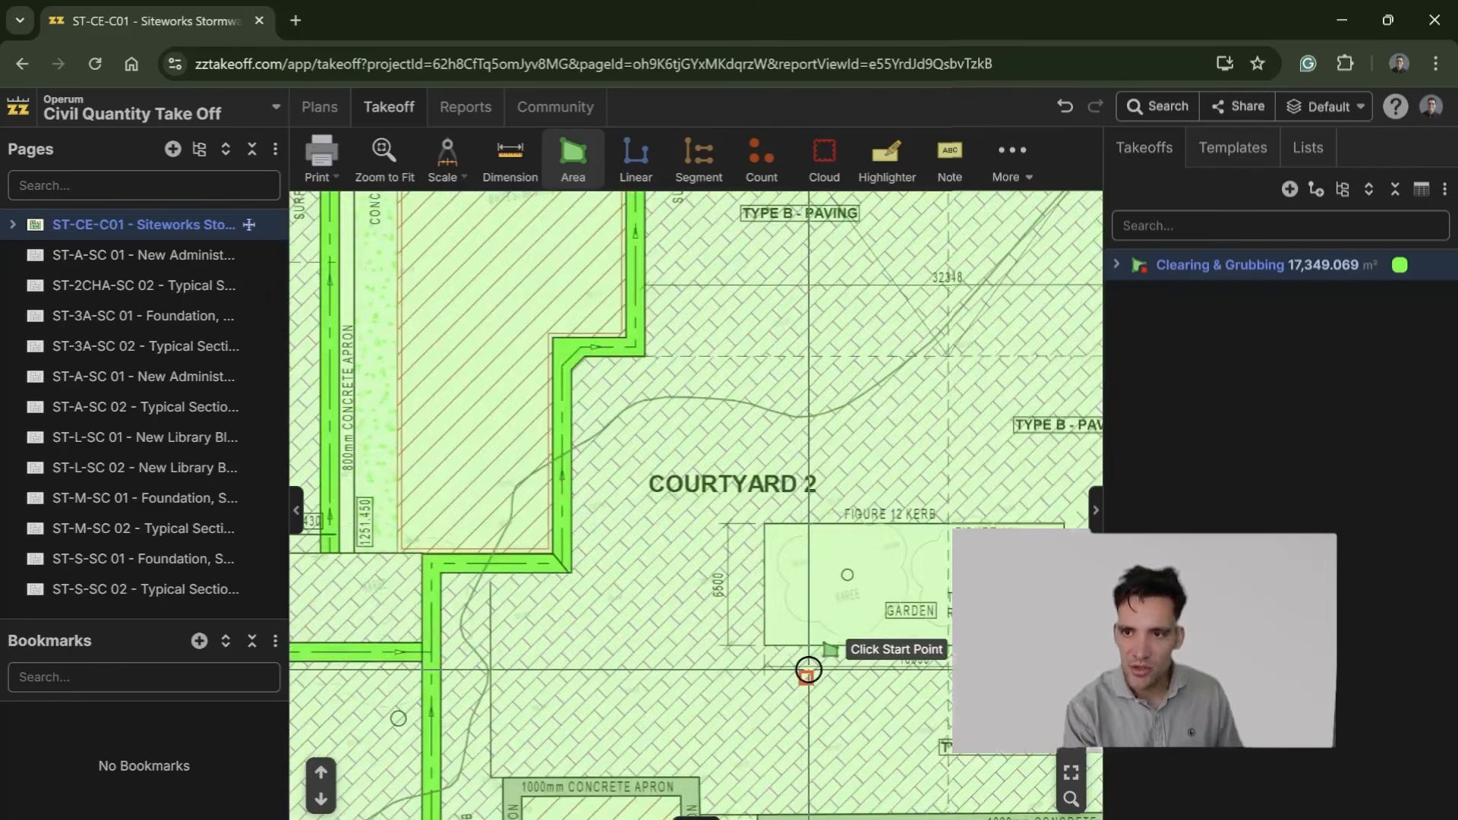
pyautogui.scroll(-3, 871, 685)
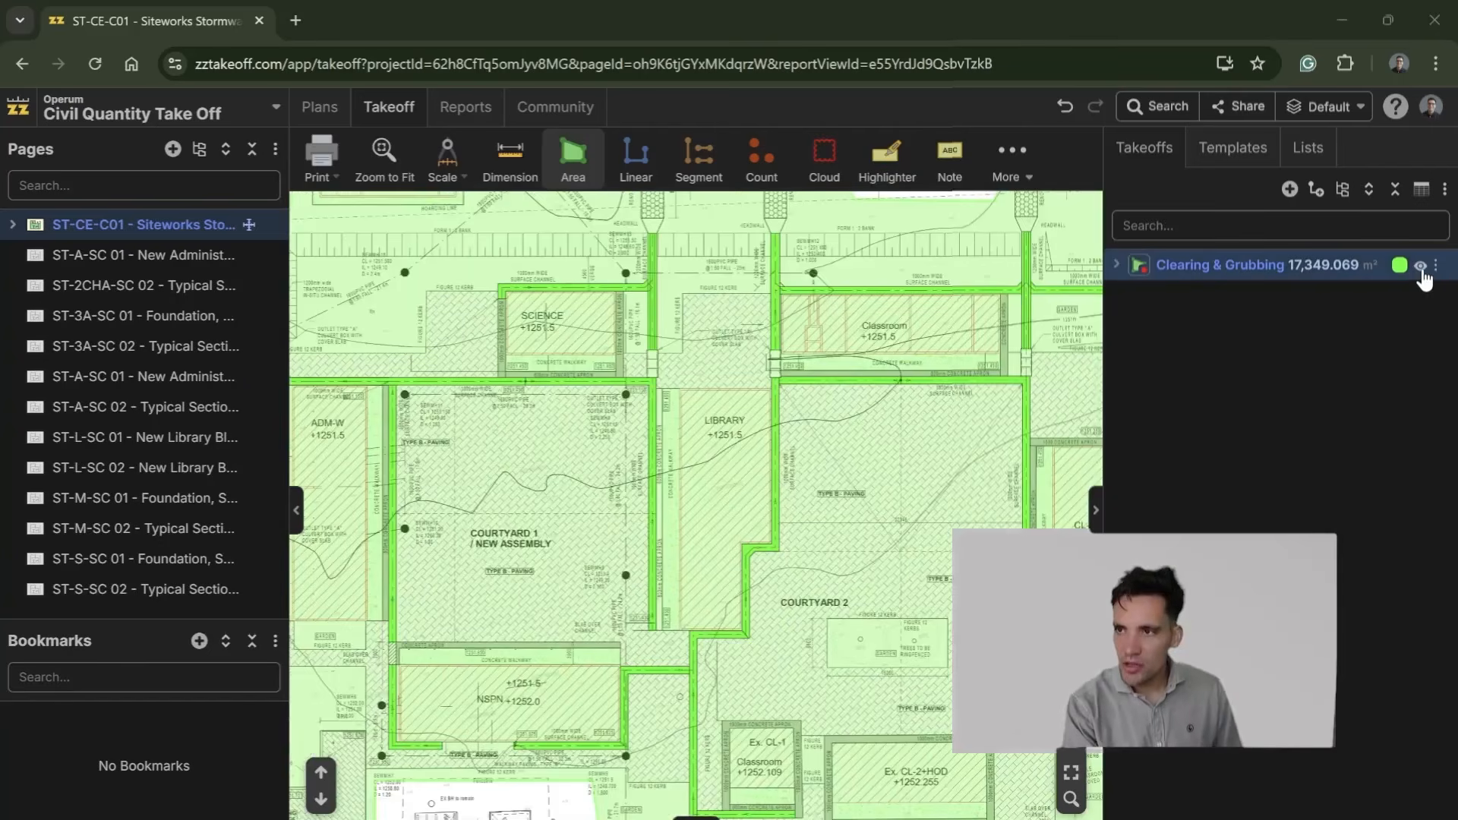
pyautogui.click(1421, 267)
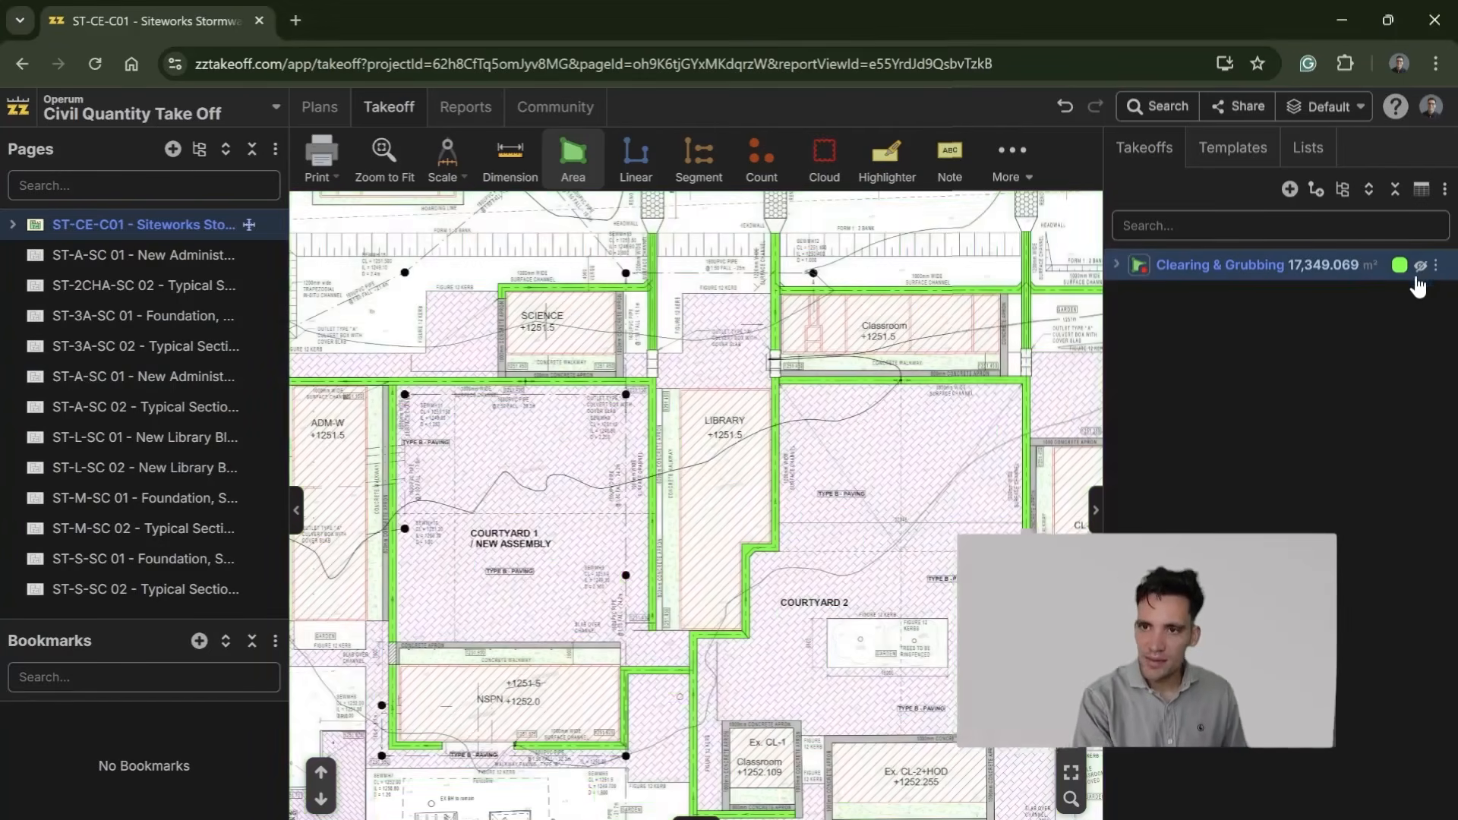
pyautogui.scroll(-1, 839, 600)
pyautogui.scroll(-5, 837, 579)
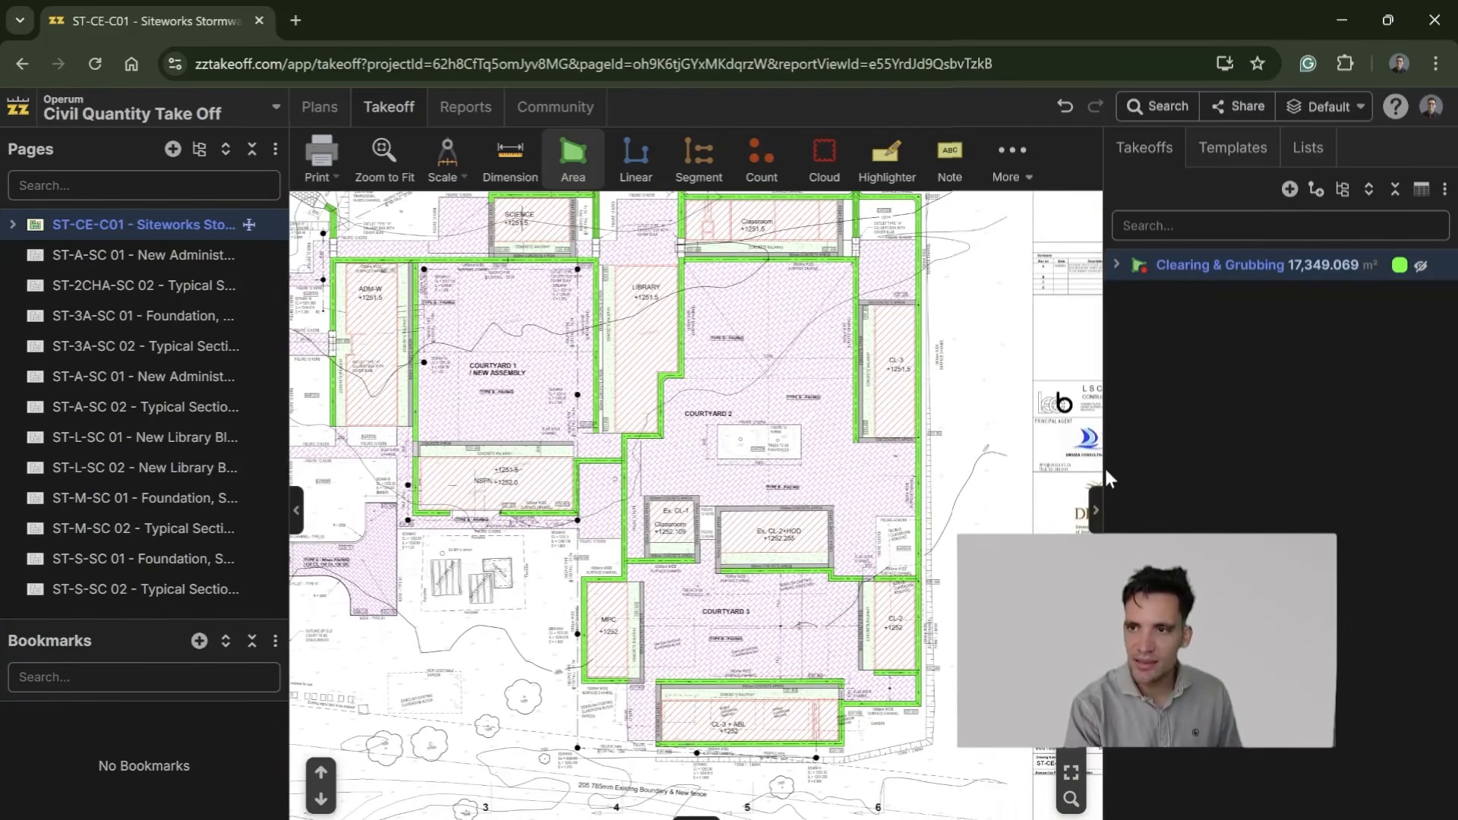
pyautogui.click(295, 512)
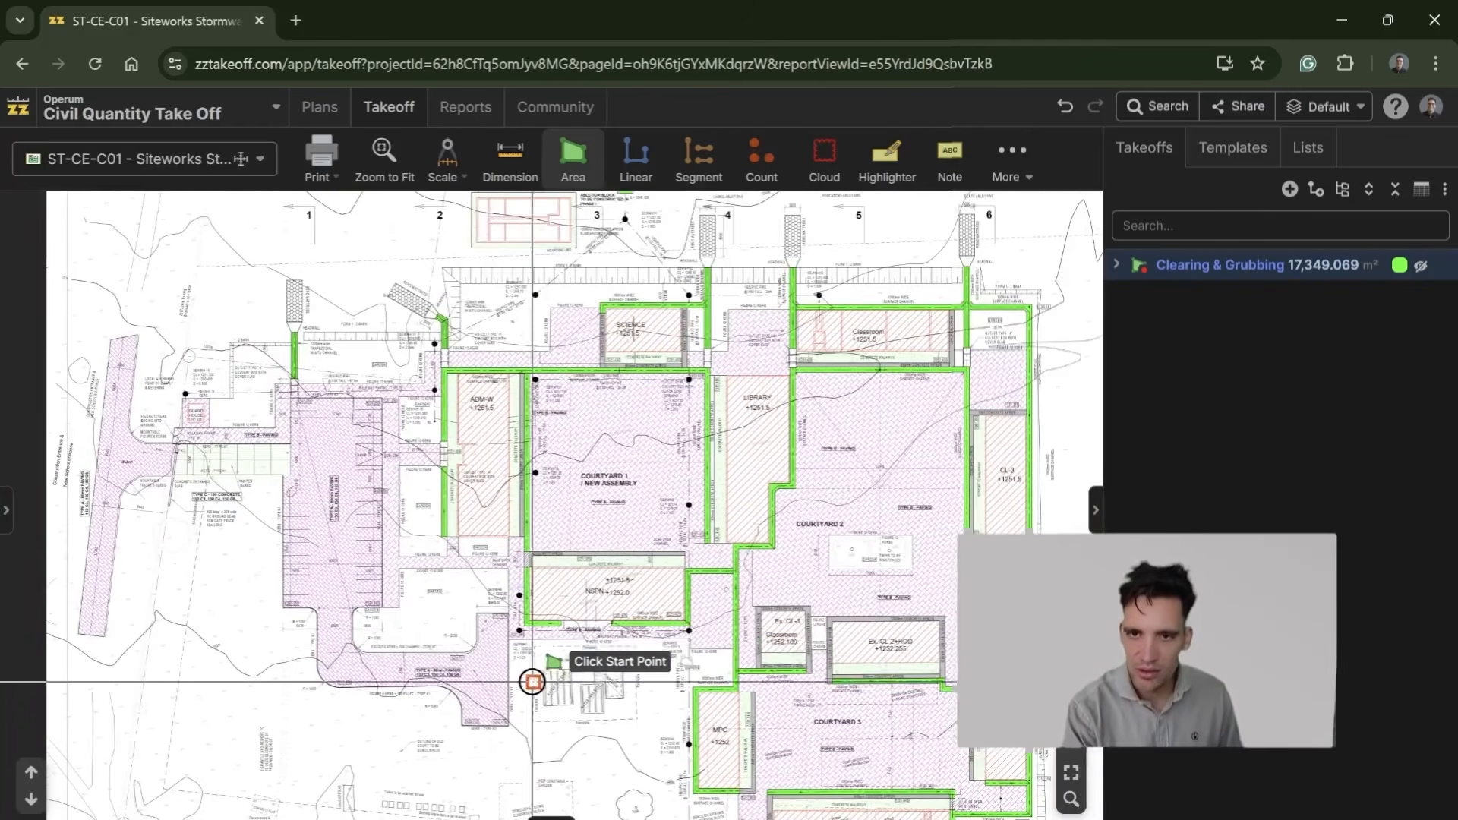
# Step: Examine the siteworks plan around the water tank bases, pump room and MPC building
pyautogui.scroll(2, 535, 687)
pyautogui.scroll(1, 547, 404)
pyautogui.scroll(-2, 671, 573)
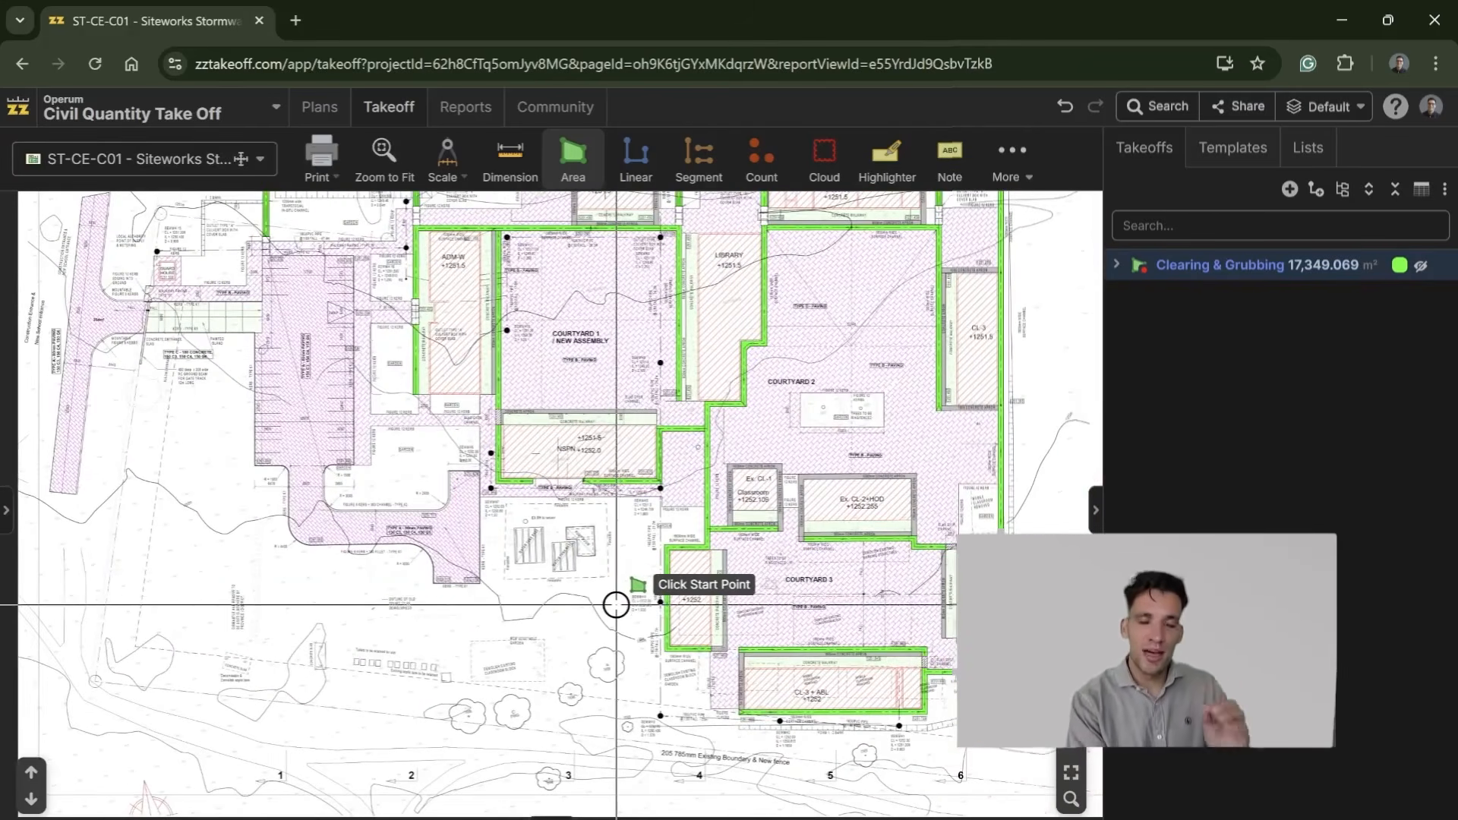
pyautogui.scroll(1, 576, 596)
pyautogui.scroll(1, 562, 595)
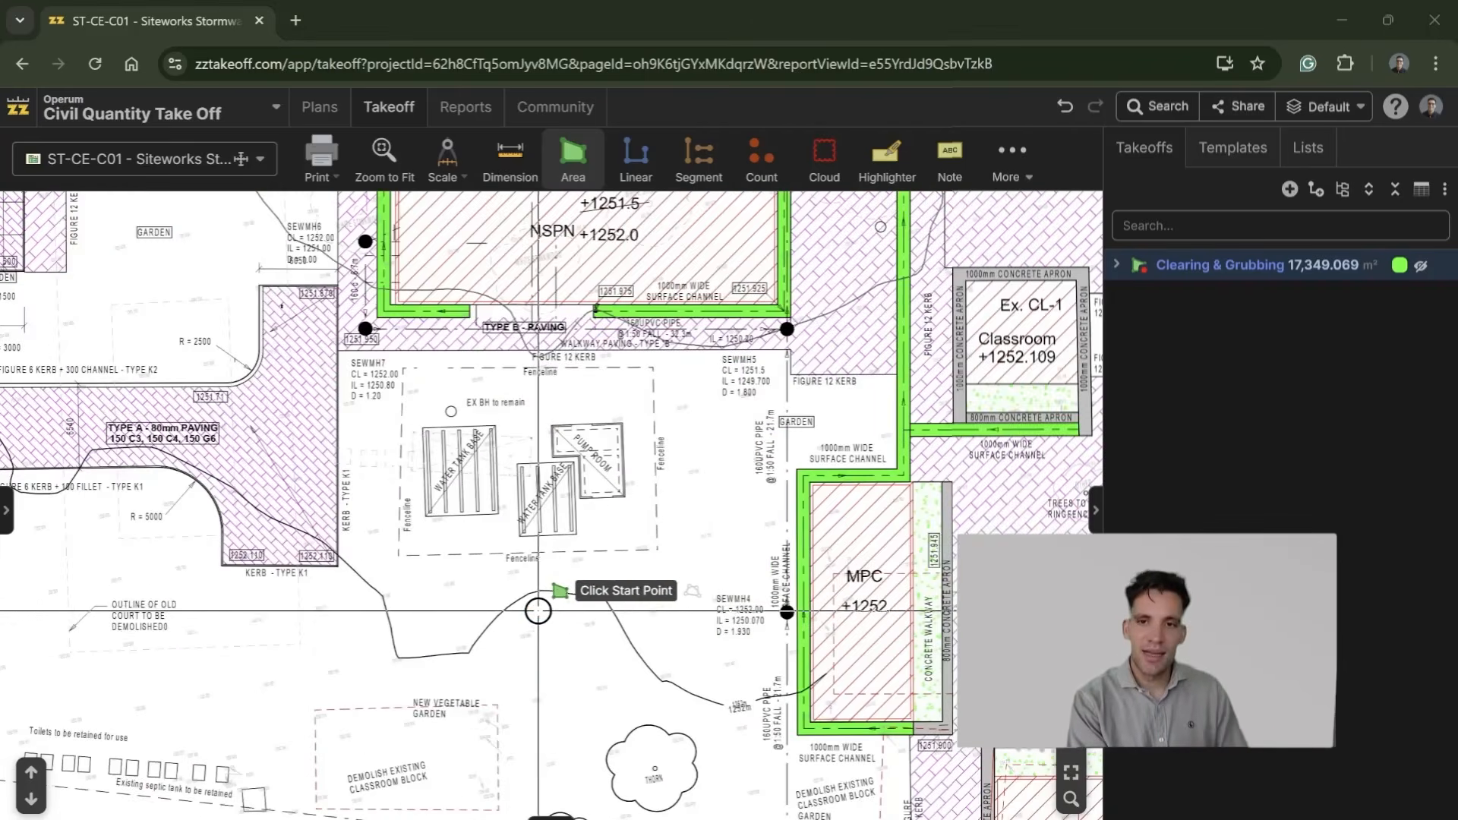
pyautogui.scroll(1, 494, 594)
pyautogui.scroll(1, 495, 597)
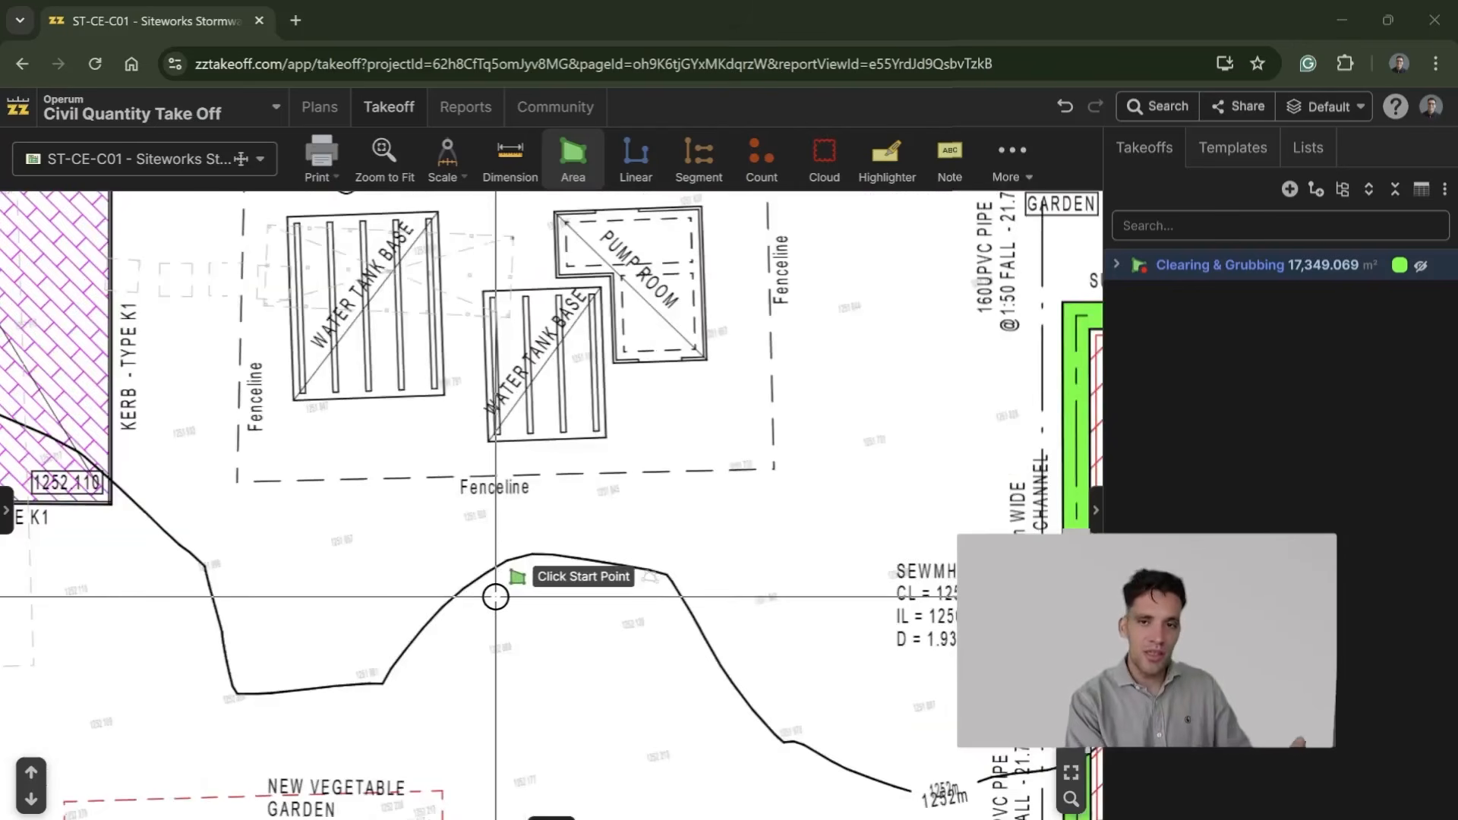
pyautogui.scroll(-2, 508, 561)
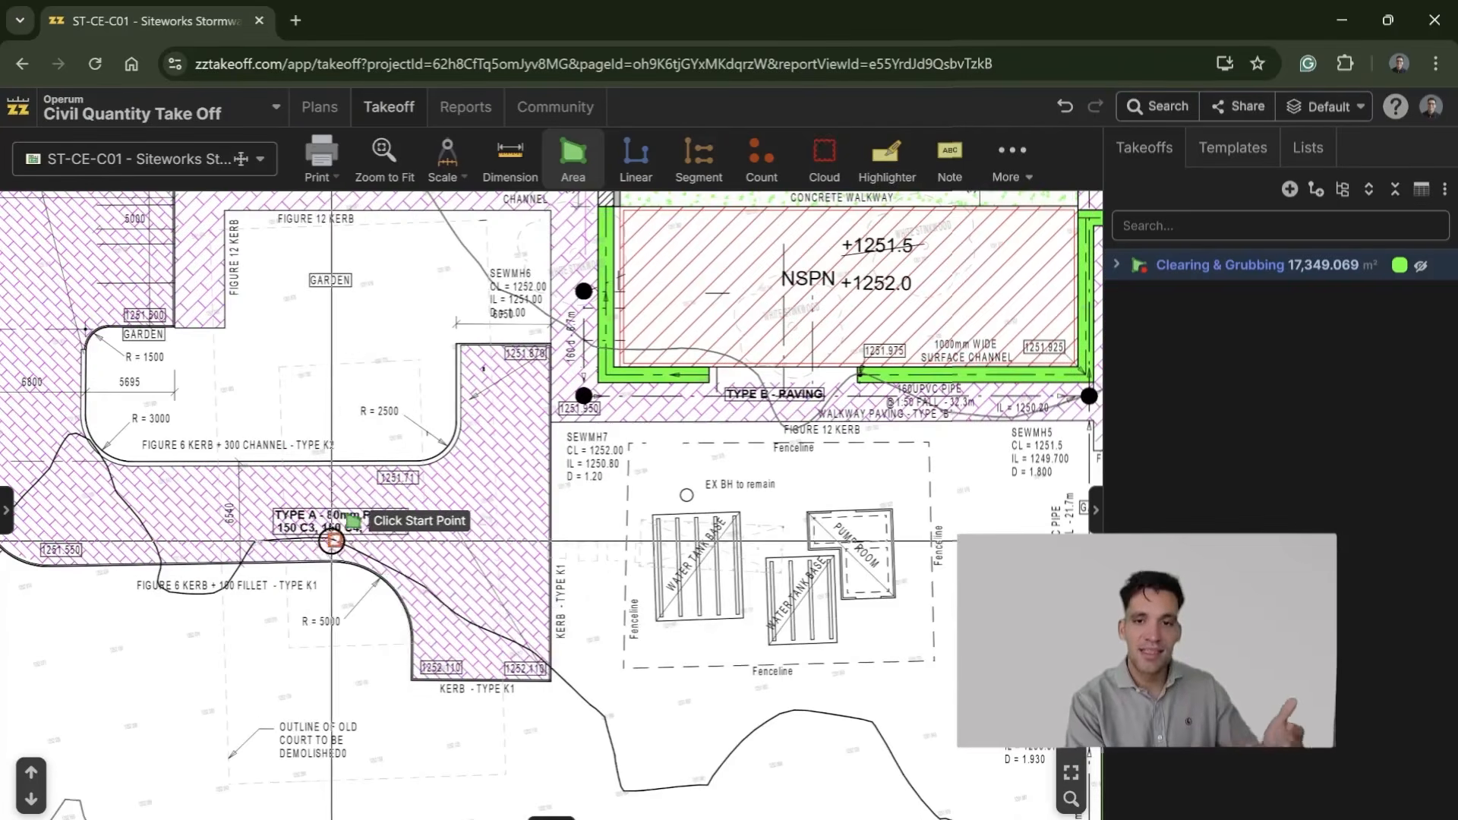
# Step: Examine the Type A paving south of the parking area, the NSPN block and Courtyard 1 on the siteworks plan
pyautogui.moveTo(292, 547); pyautogui.dragTo(692, 560)
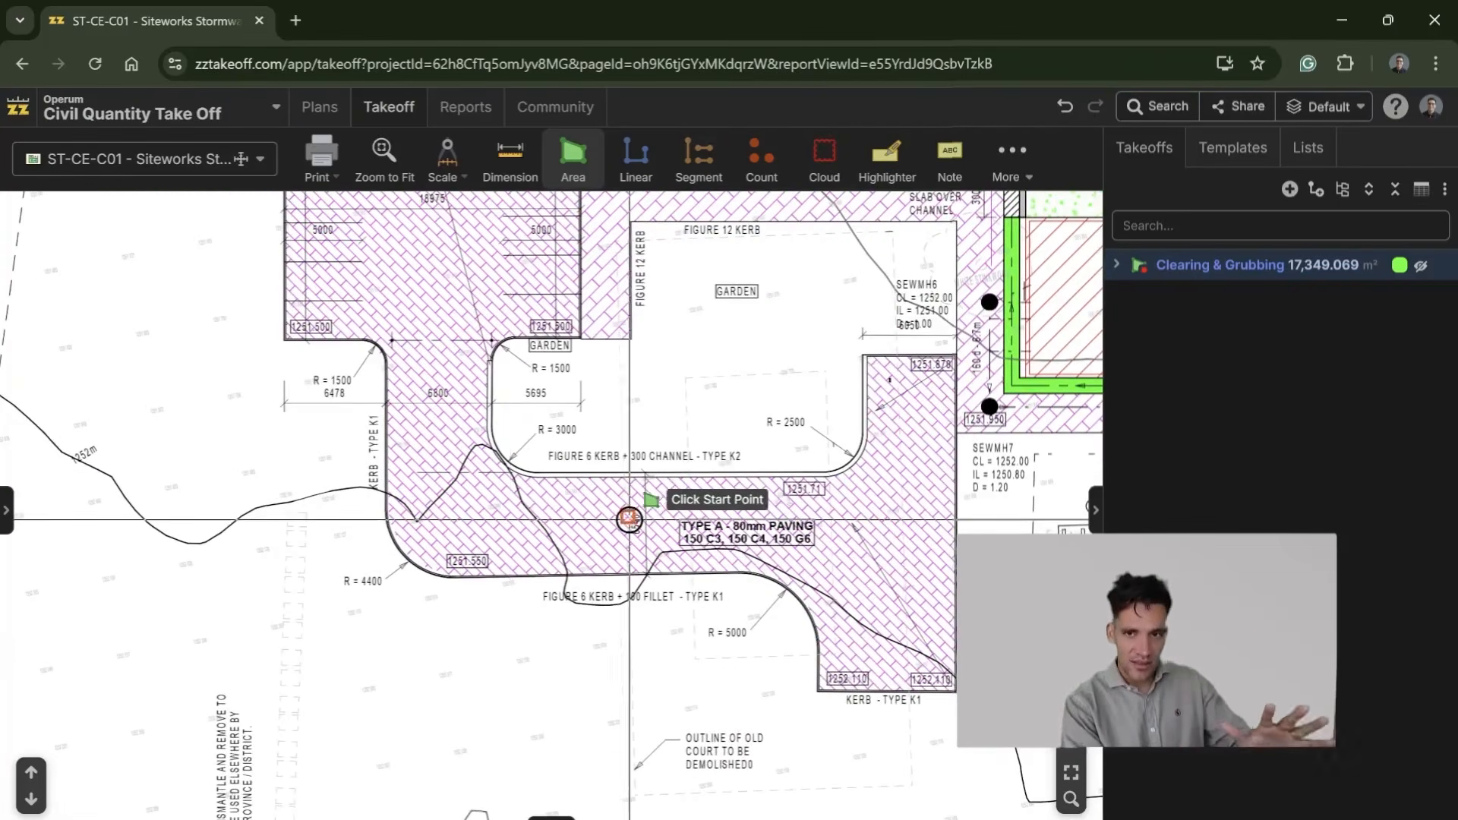
pyautogui.scroll(2, 662, 451)
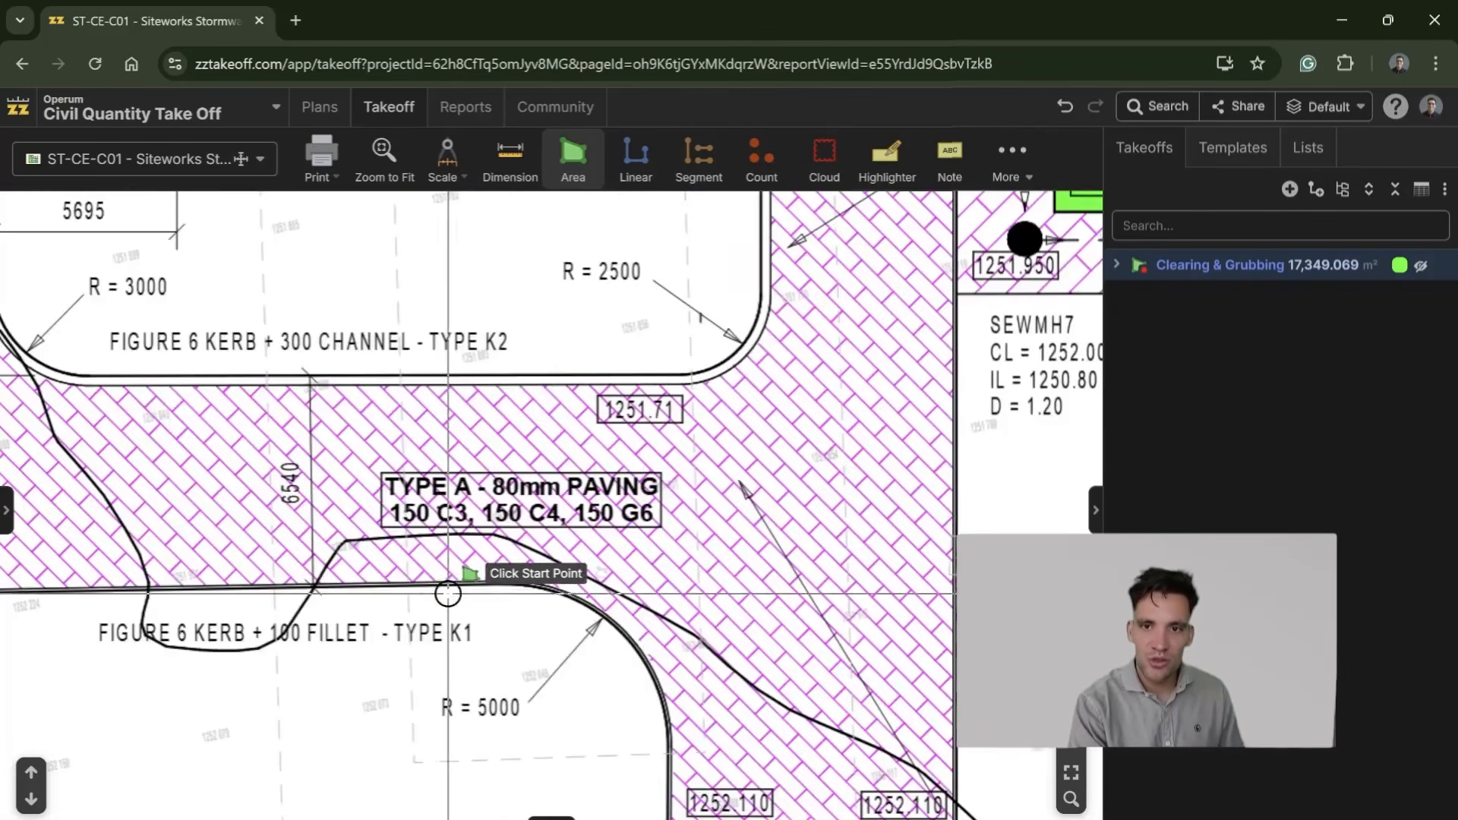
pyautogui.scroll(-2, 444, 558)
pyautogui.moveTo(543, 522); pyautogui.dragTo(453, 669)
pyautogui.moveTo(639, 515); pyautogui.dragTo(329, 691)
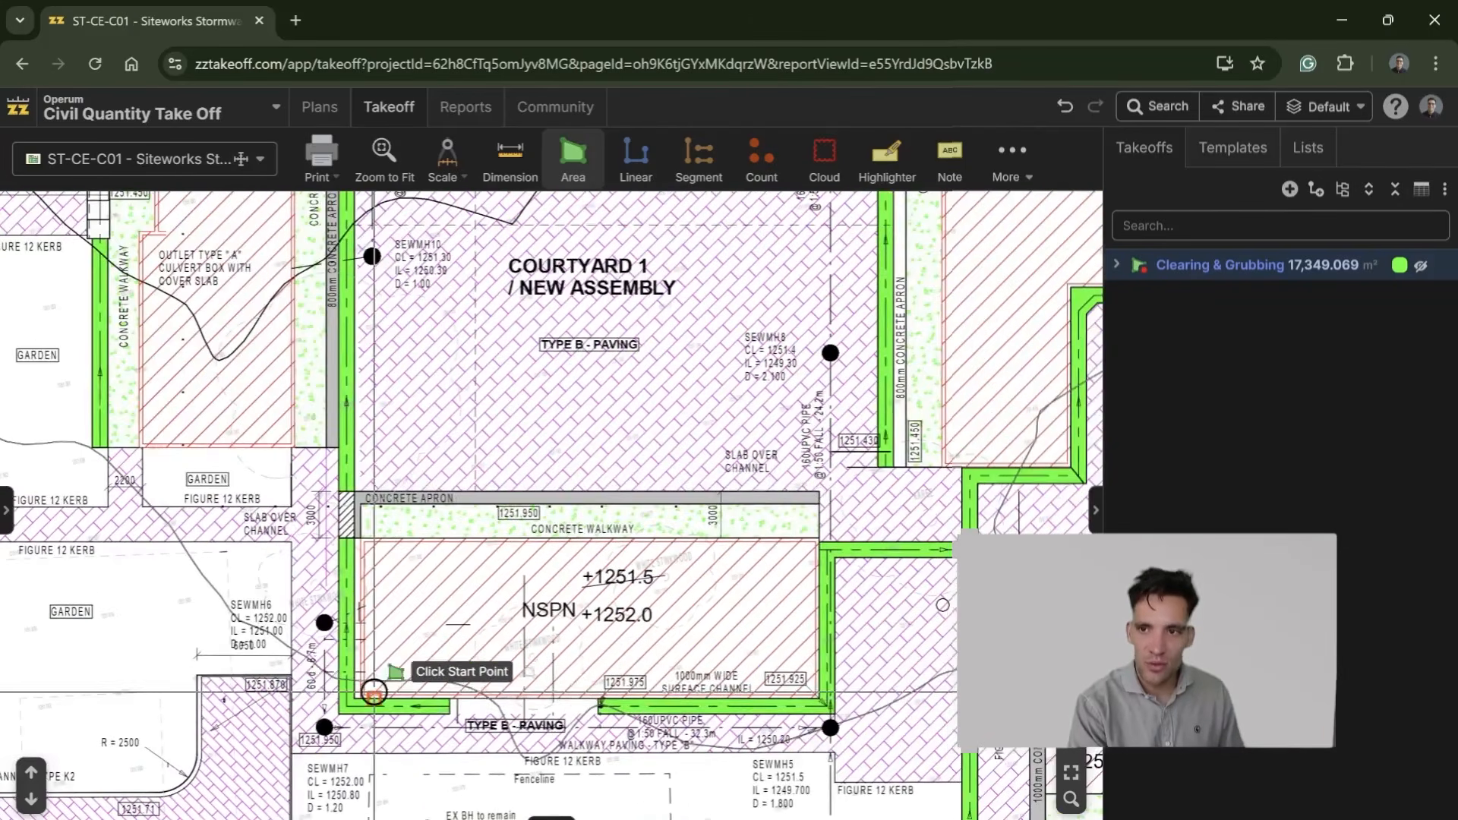
pyautogui.scroll(2, 693, 660)
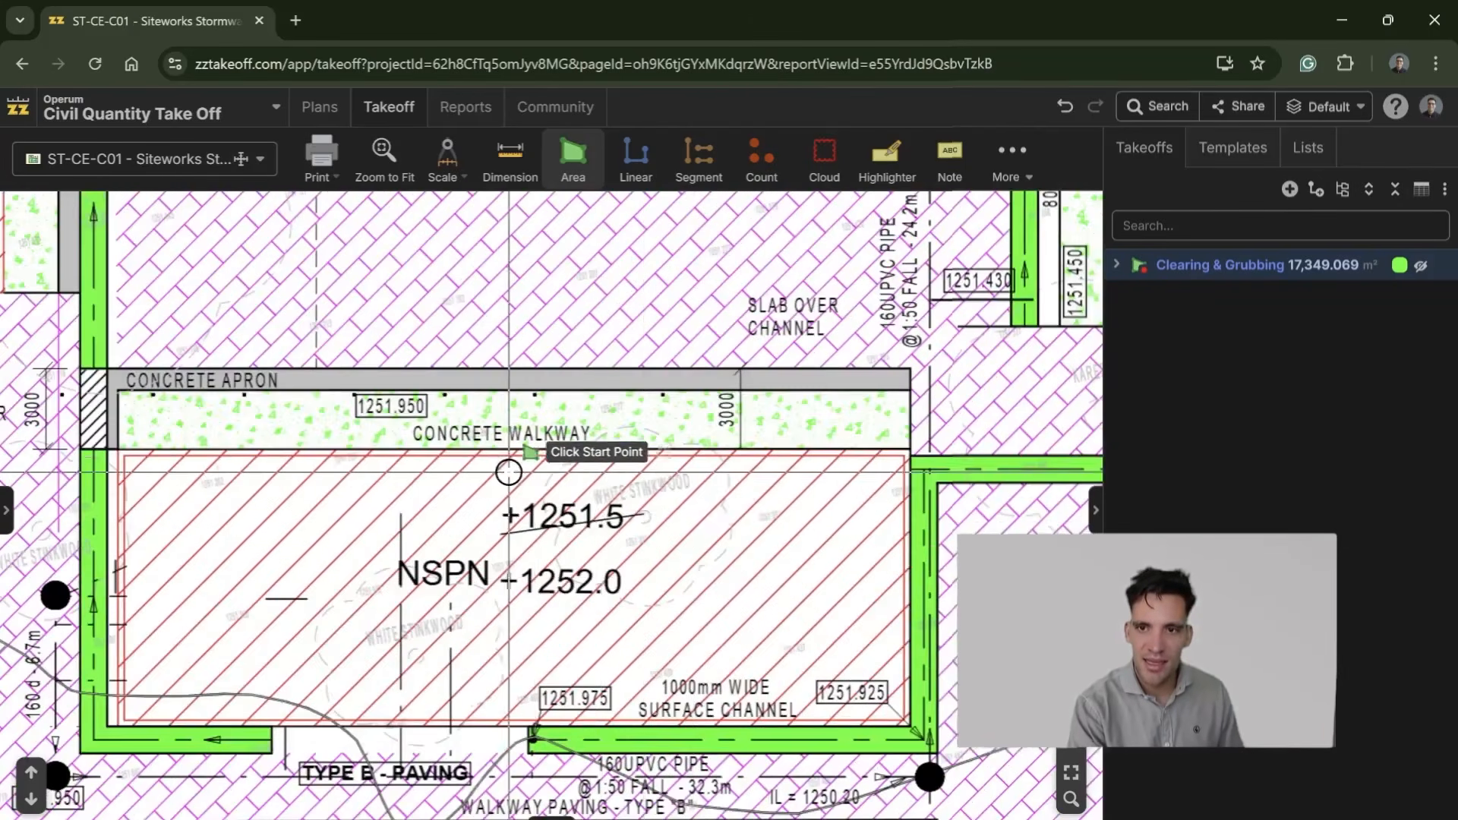
pyautogui.scroll(-2, 583, 618)
pyautogui.moveTo(582, 618); pyautogui.dragTo(694, 758)
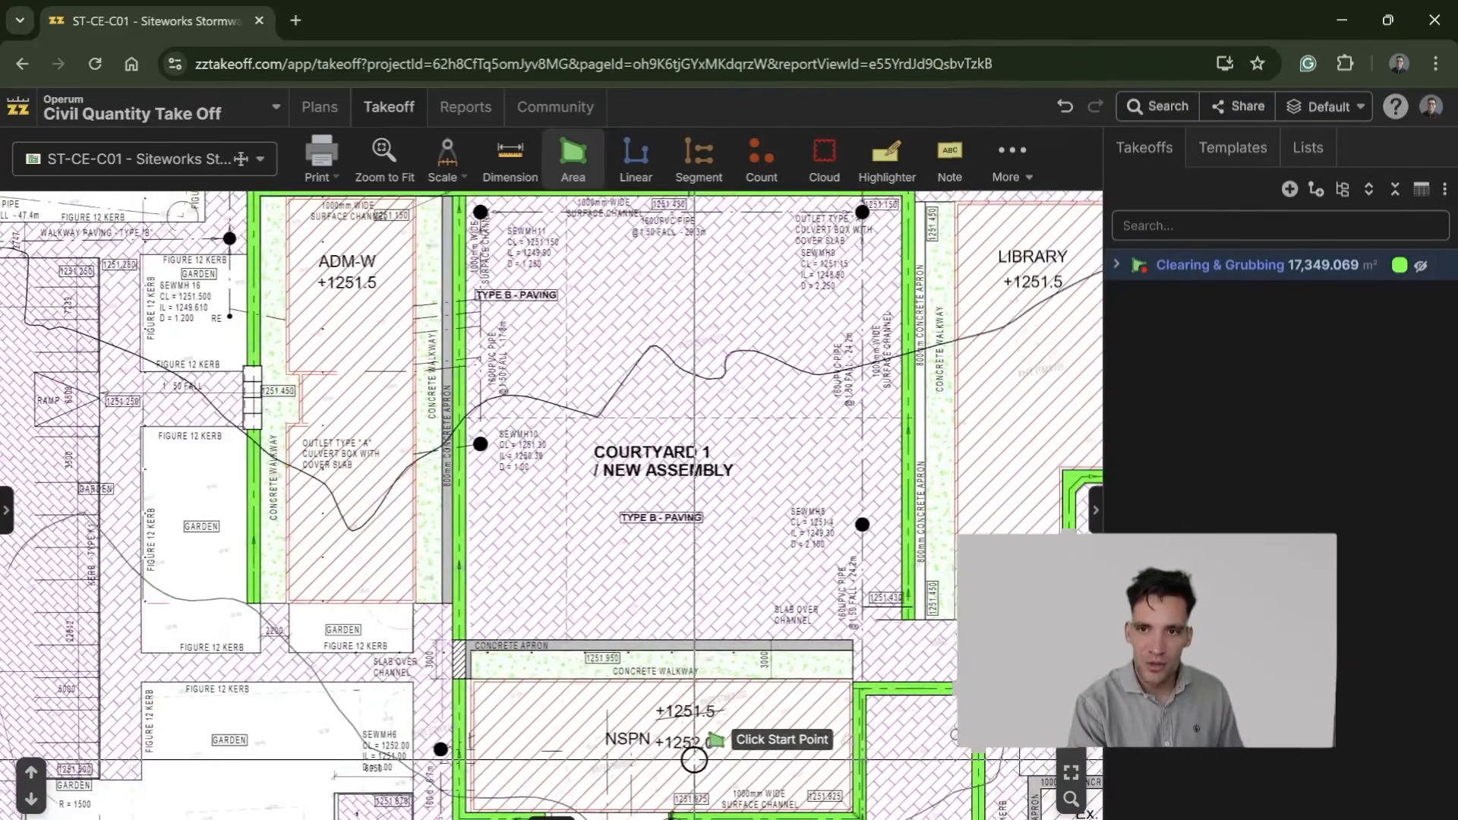
pyautogui.moveTo(448, 730); pyautogui.dragTo(984, 532)
pyautogui.moveTo(531, 281); pyautogui.dragTo(527, 540)
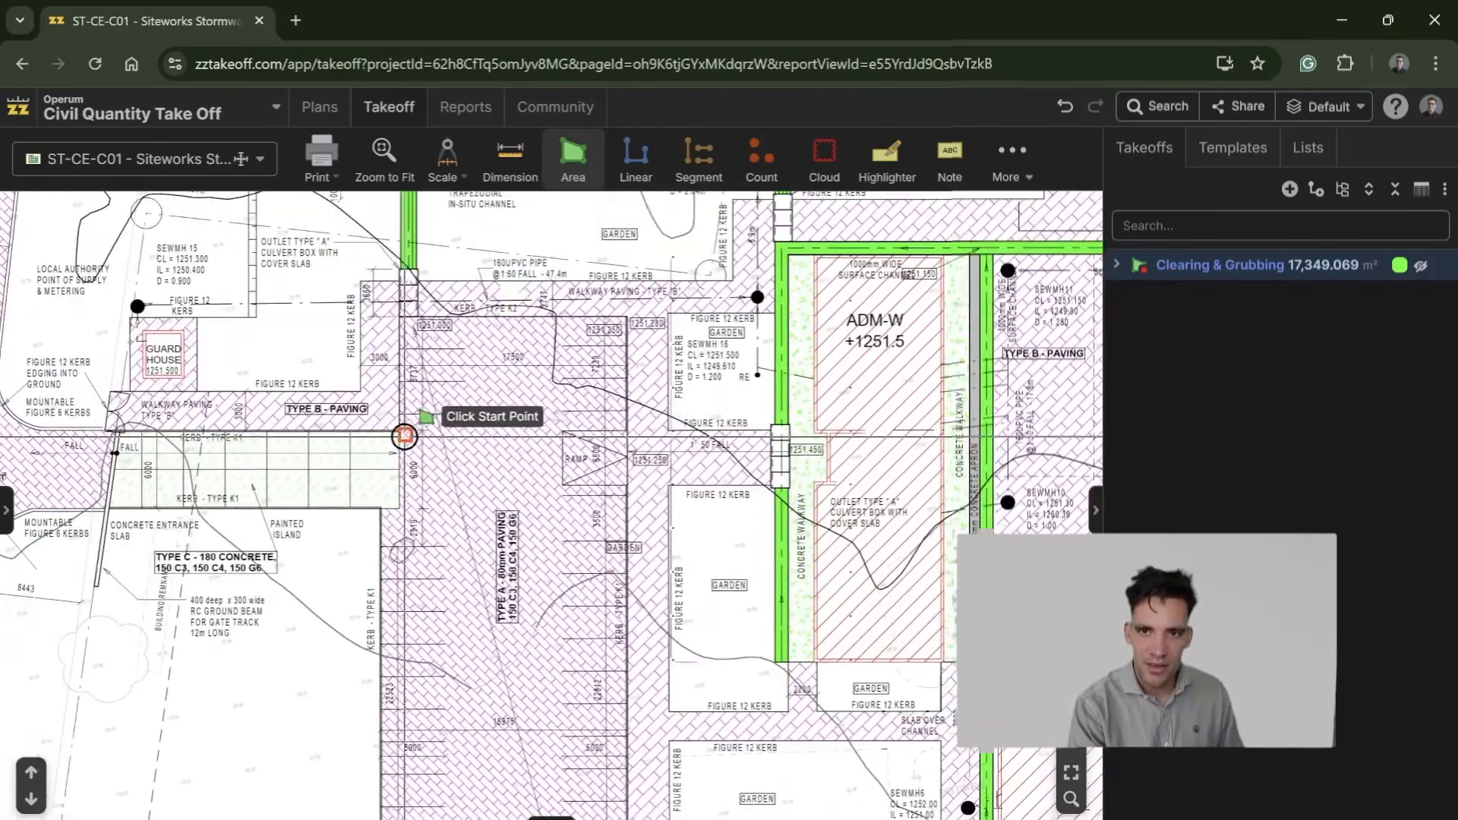
# Step: Examine the Type A parking area, the classroom and library blocks and the Type B paved courtyards across the siteworks plan
pyautogui.scroll(3, 581, 614)
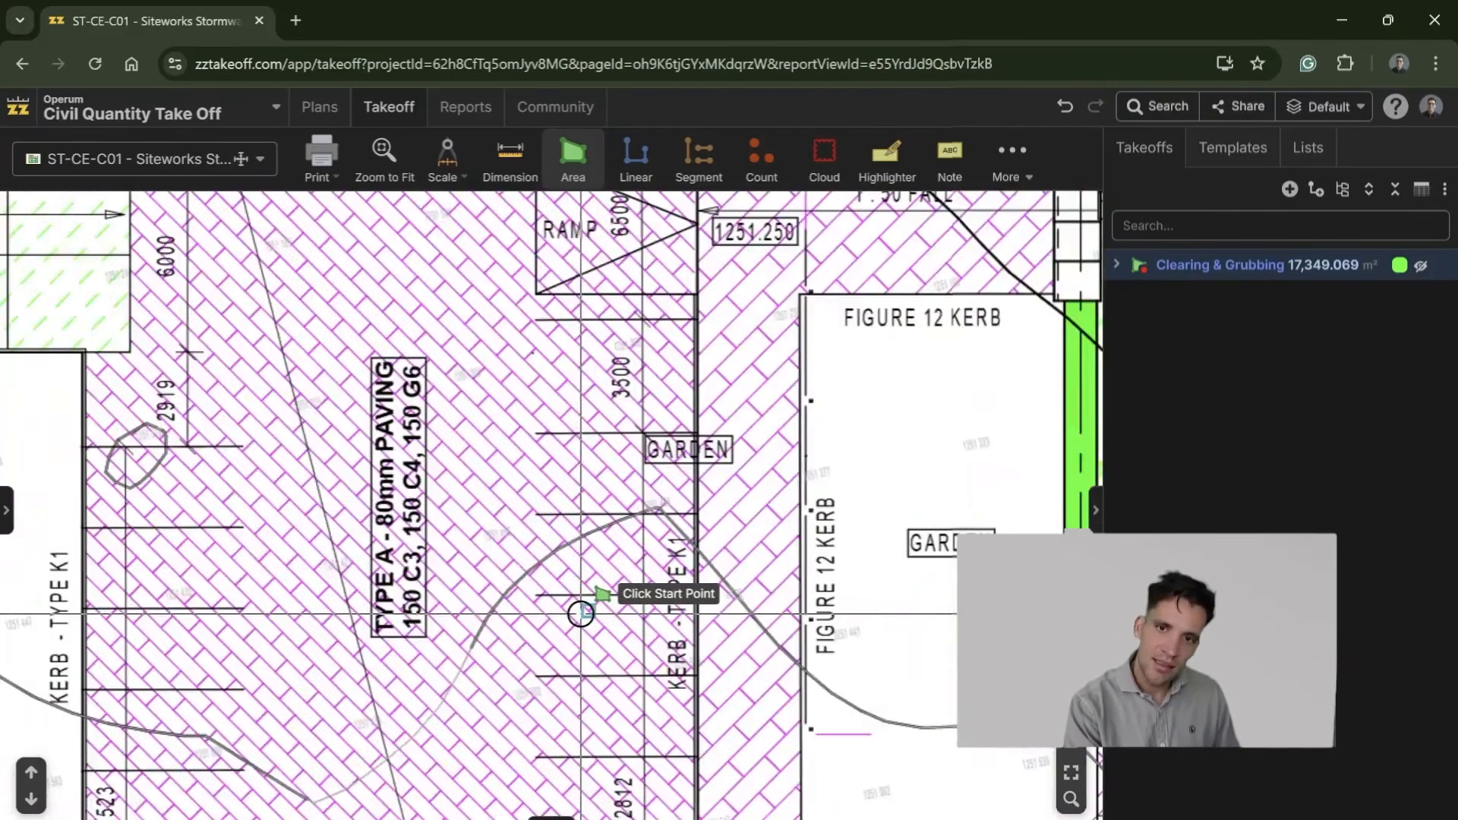
pyautogui.scroll(-3, 581, 614)
pyautogui.moveTo(595, 491); pyautogui.dragTo(465, 784)
pyautogui.moveTo(778, 574); pyautogui.dragTo(368, 581)
pyautogui.moveTo(619, 534); pyautogui.dragTo(523, 702)
pyautogui.moveTo(968, 566); pyautogui.dragTo(711, 607)
pyautogui.moveTo(731, 524); pyautogui.dragTo(445, 553)
pyautogui.scroll(-2, 735, 550)
pyautogui.moveTo(735, 550); pyautogui.dragTo(302, 560)
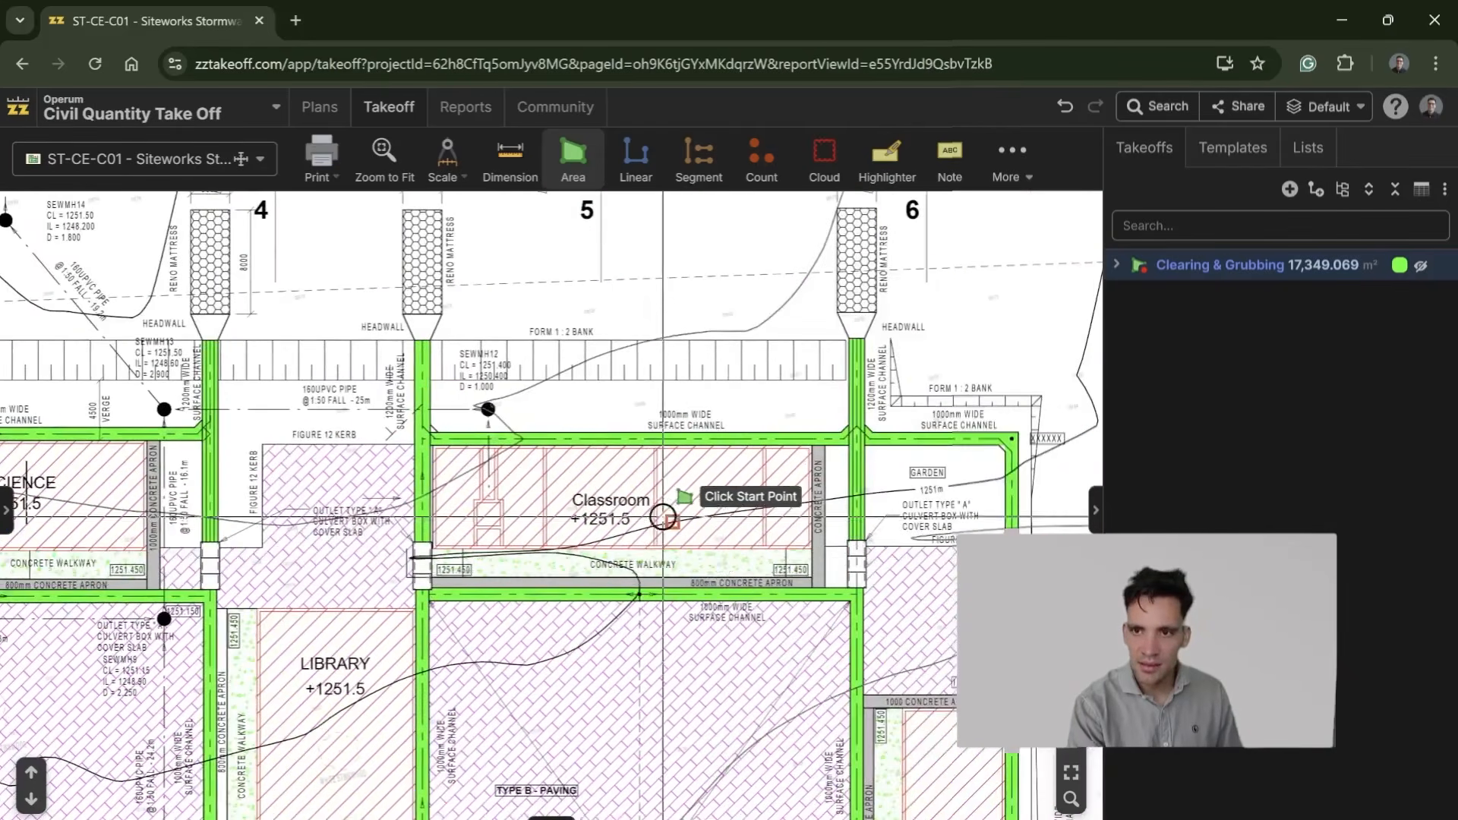
pyautogui.scroll(-2, 547, 705)
pyautogui.moveTo(547, 705); pyautogui.dragTo(618, 469)
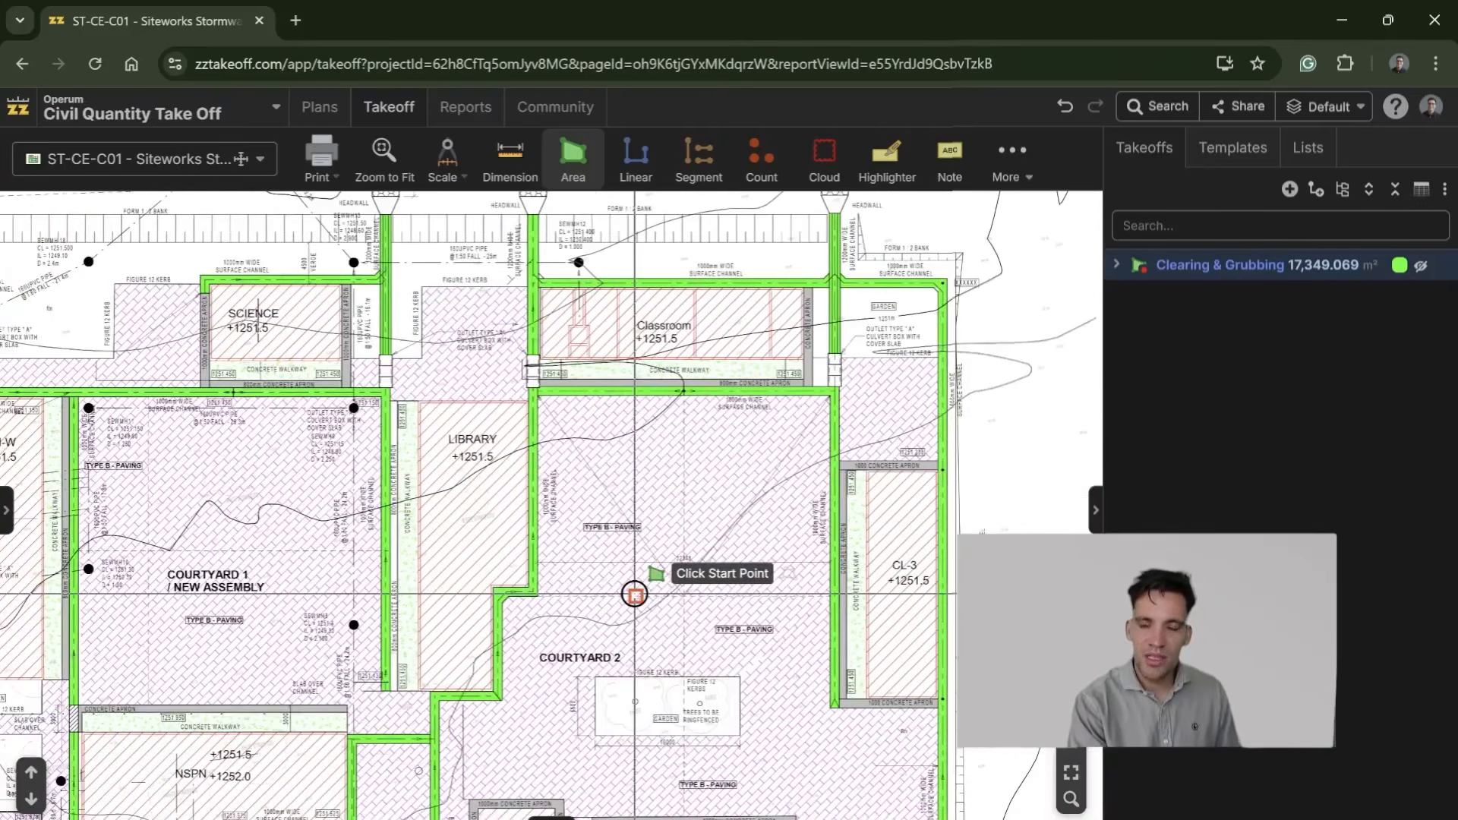
pyautogui.moveTo(635, 594); pyautogui.dragTo(674, 537)
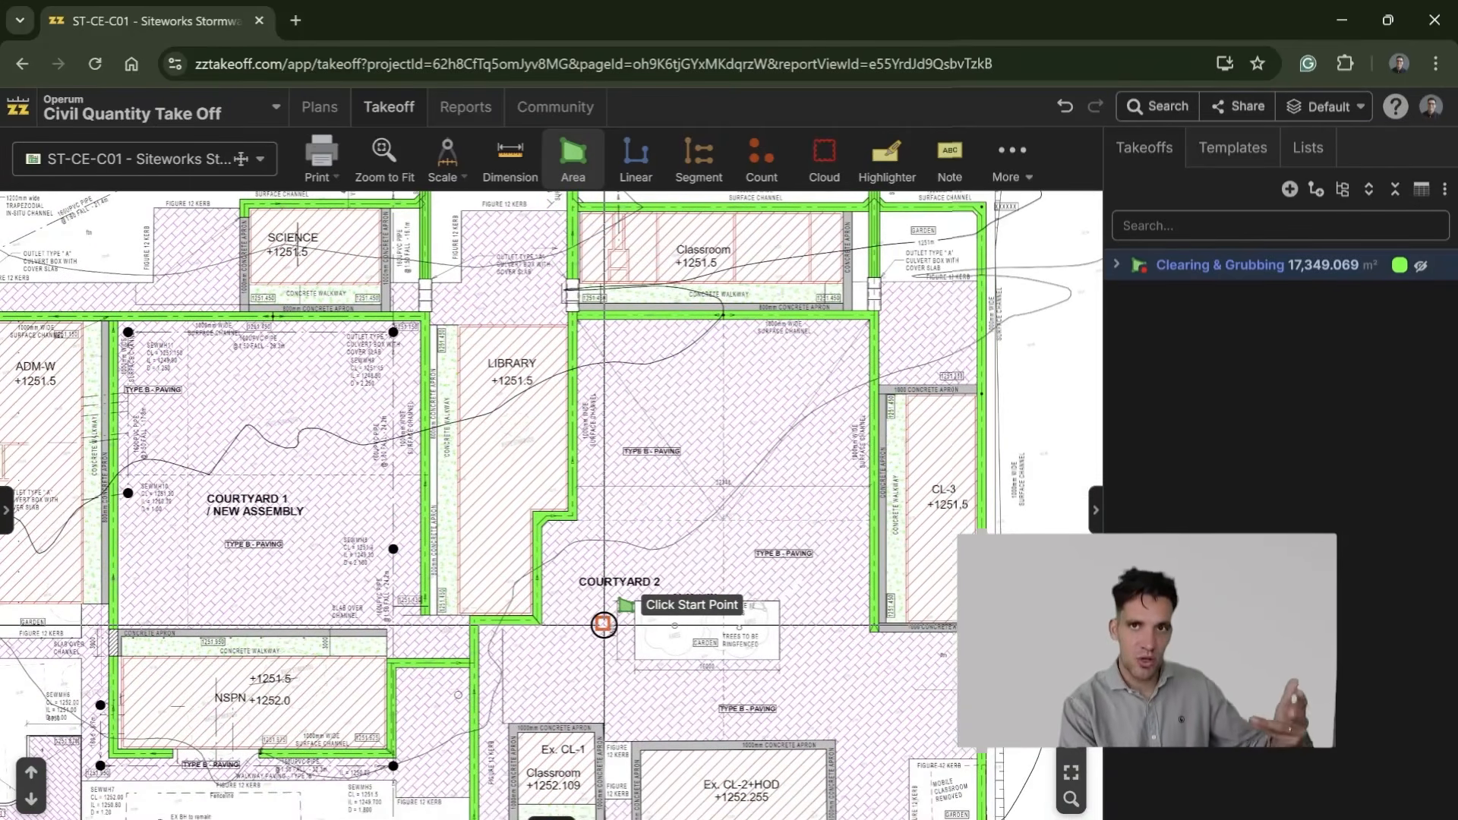
pyautogui.scroll(-2, 694, 663)
pyautogui.scroll(-2, 716, 508)
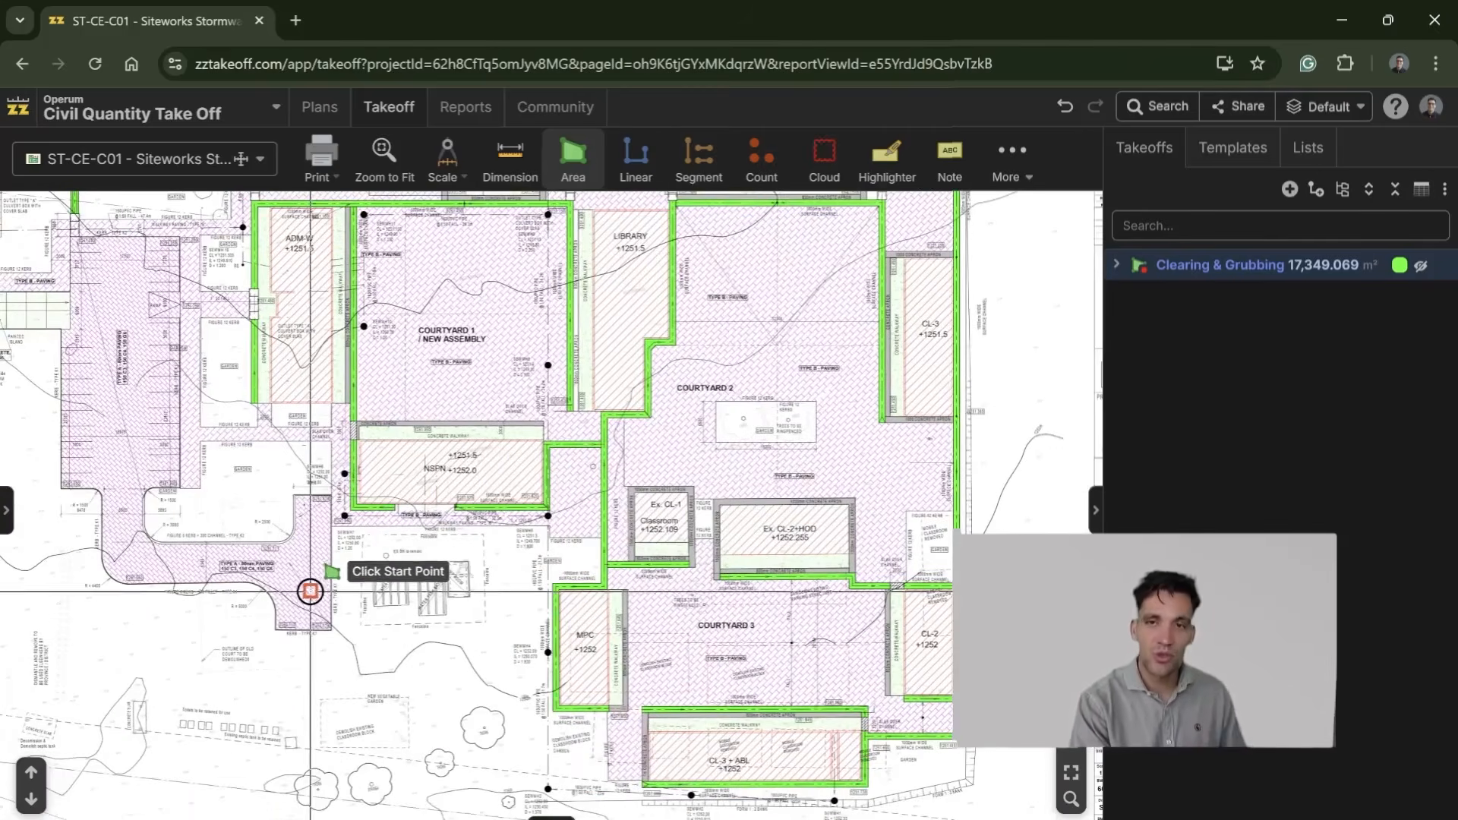
# Step: Show the page list again and look through the new library block drawings and the ST-A-SC 01 administration drawing
pyautogui.click(8, 516)
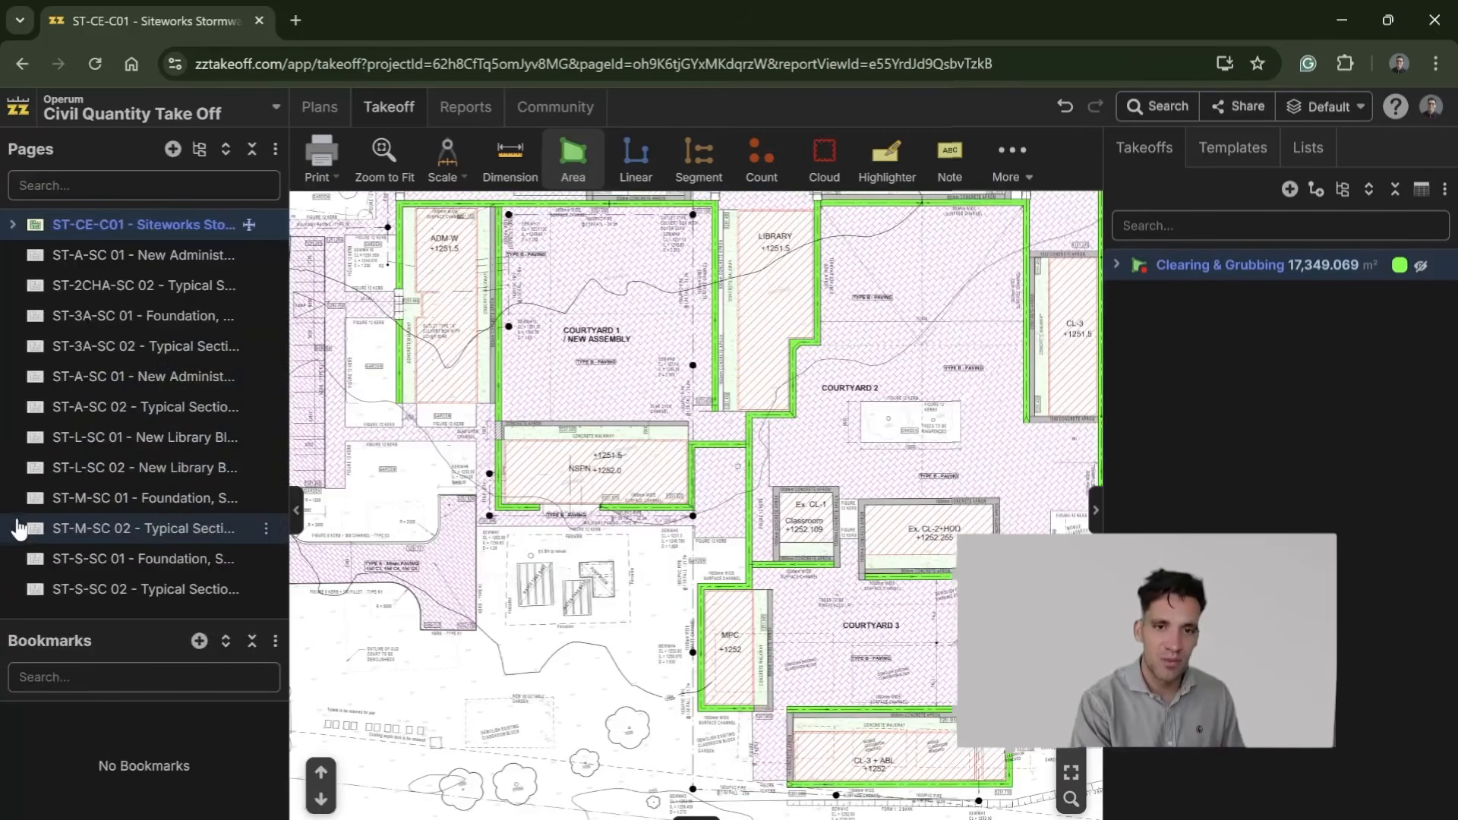
pyautogui.click(189, 448)
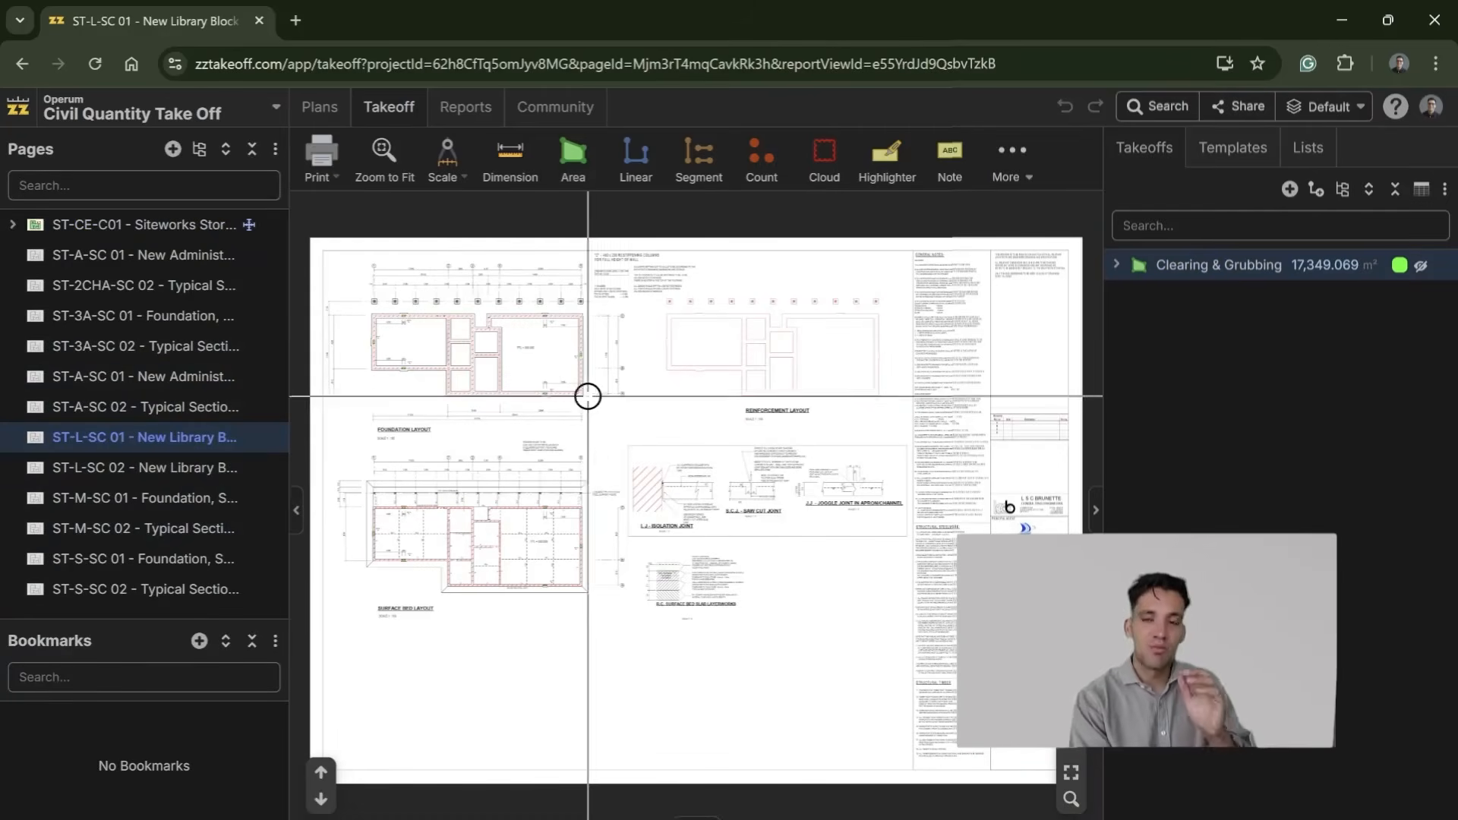
pyautogui.click(127, 478)
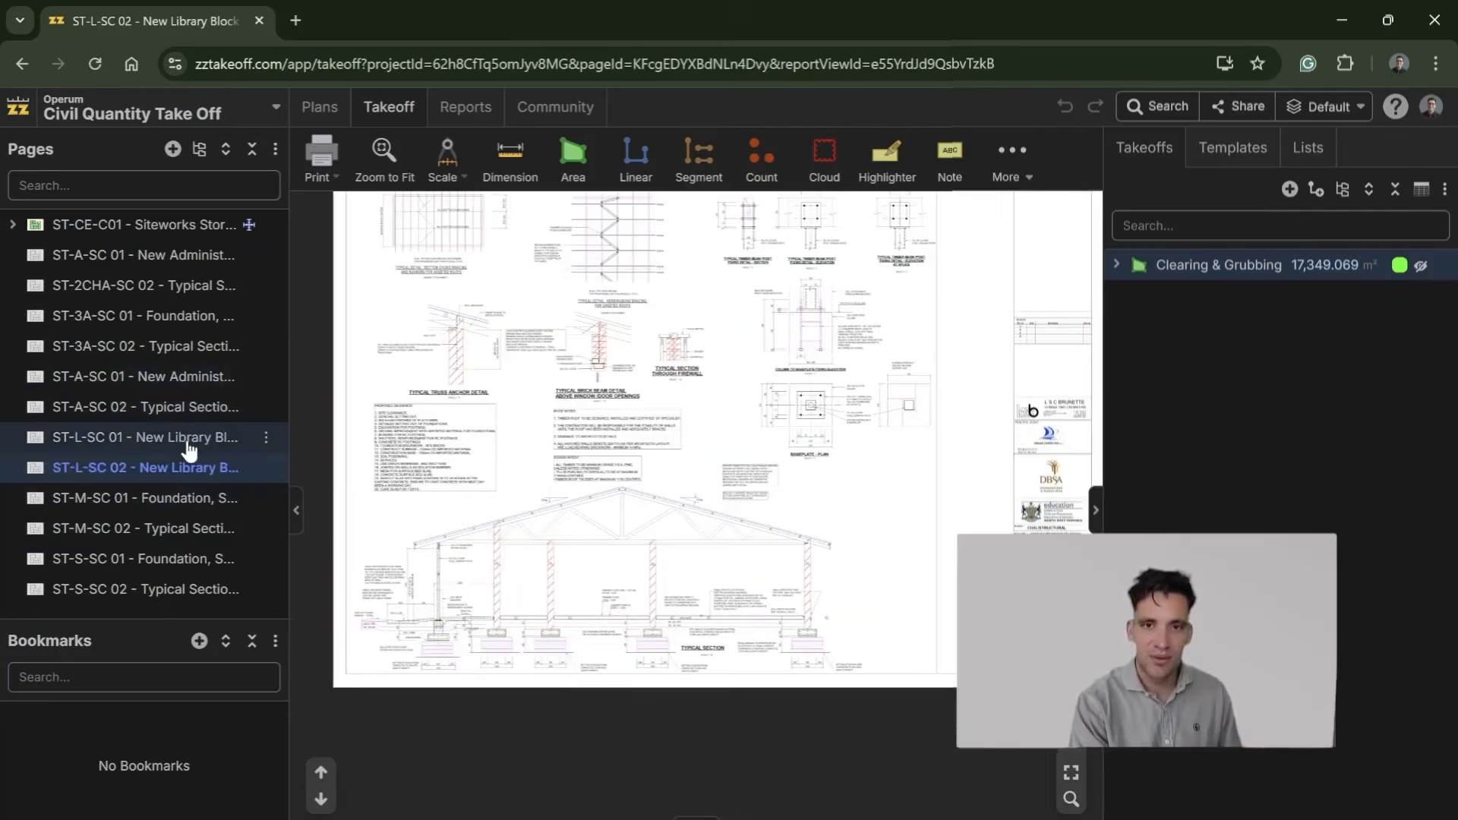
pyautogui.click(189, 448)
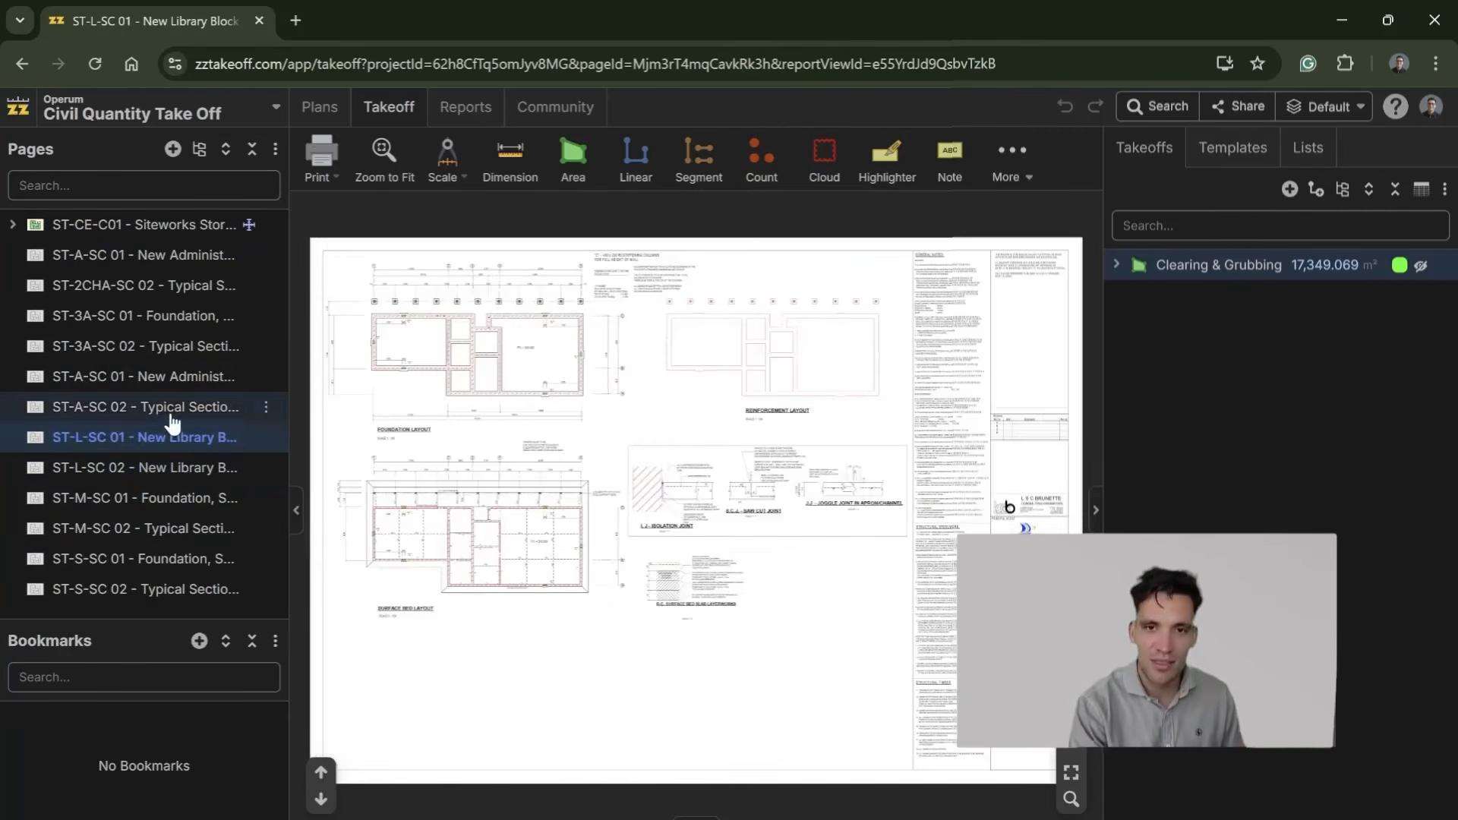
pyautogui.click(186, 407)
pyautogui.click(187, 376)
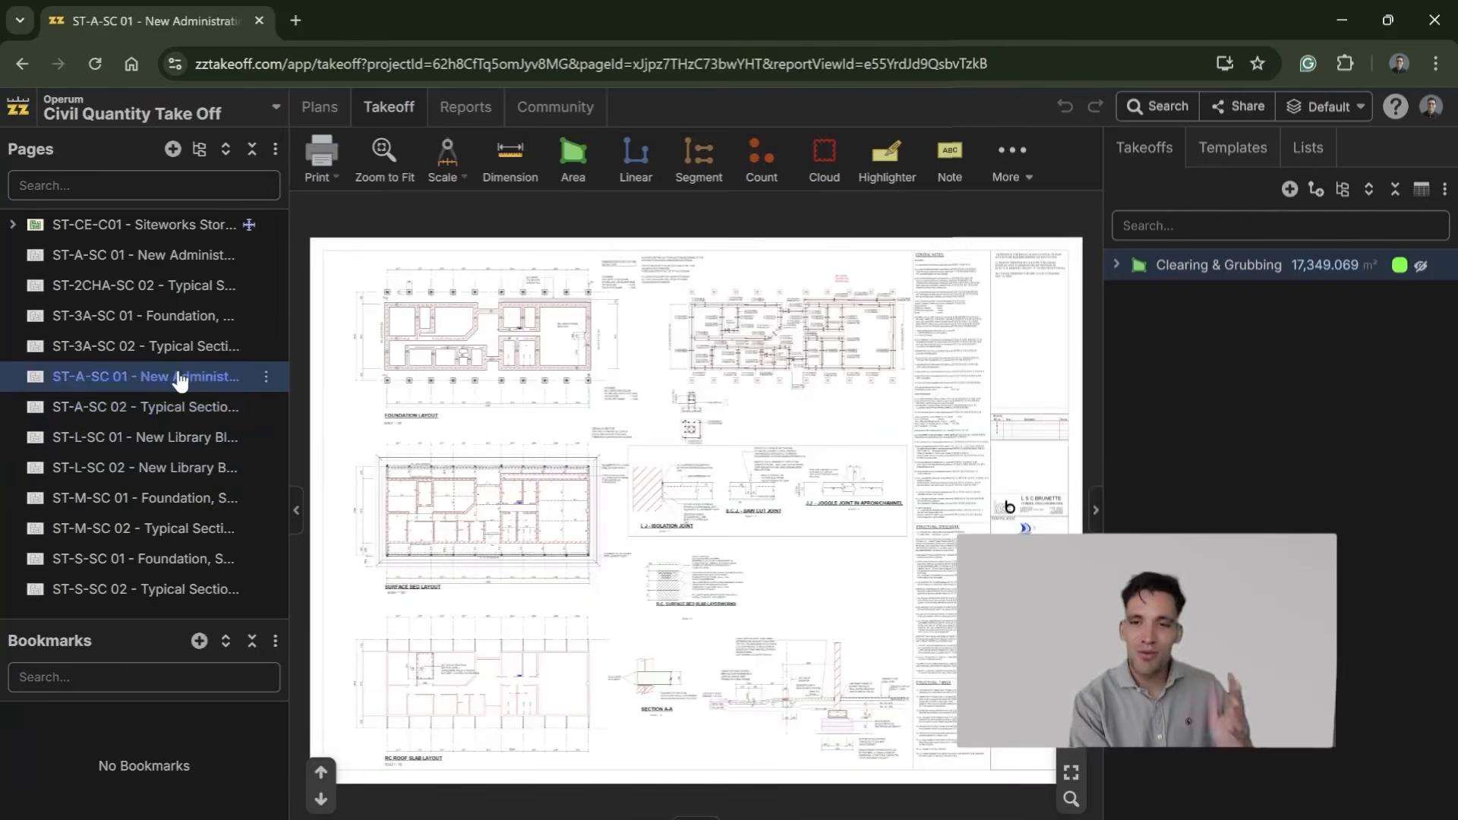
# Step: Open the ST-A-SC 02 typical section and examine the 125mm floor slab with its underlay and G5 layers
pyautogui.click(181, 406)
pyautogui.scroll(5, 573, 680)
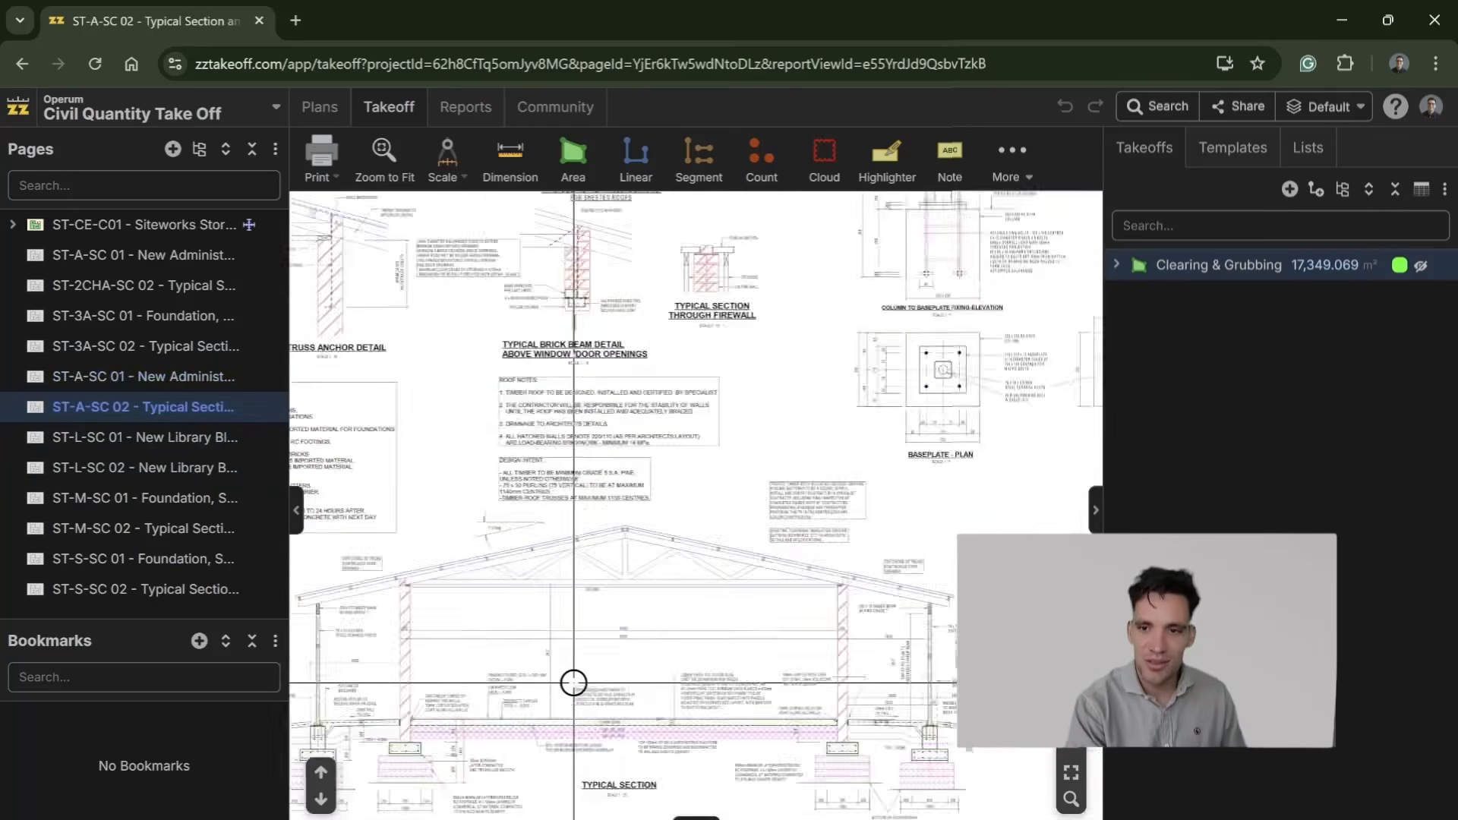
pyautogui.scroll(5, 632, 479)
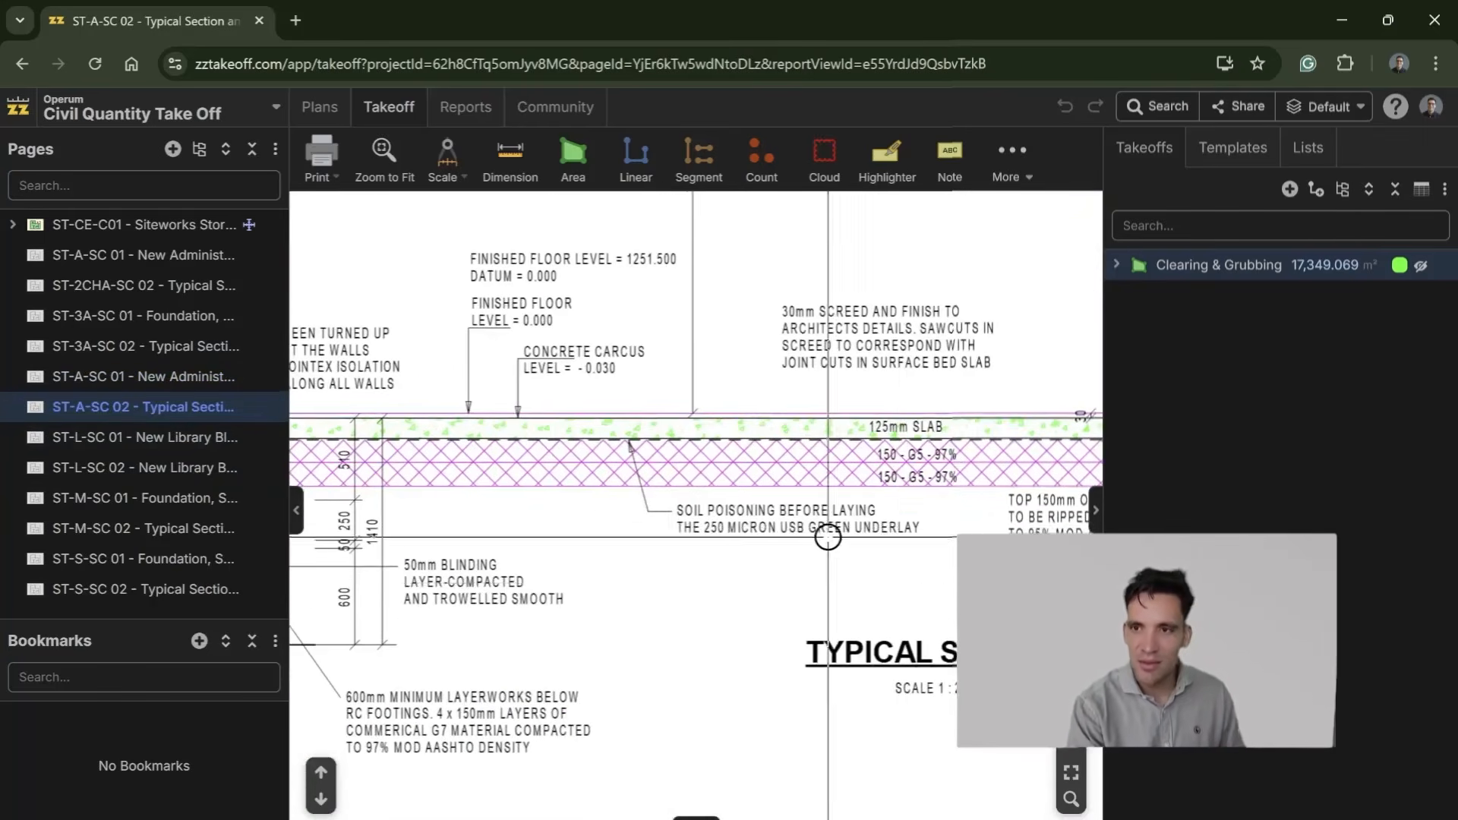
pyautogui.moveTo(873, 532); pyautogui.dragTo(641, 533)
pyautogui.moveTo(843, 549); pyautogui.dragTo(705, 556)
pyautogui.moveTo(771, 611); pyautogui.dragTo(631, 604)
pyautogui.scroll(-2, 768, 549)
# Step: Examine the wall and veranda post footings with the G7 layerworks beneath them in the ST-A-SC 02 typical section
pyautogui.moveTo(796, 546); pyautogui.dragTo(459, 531)
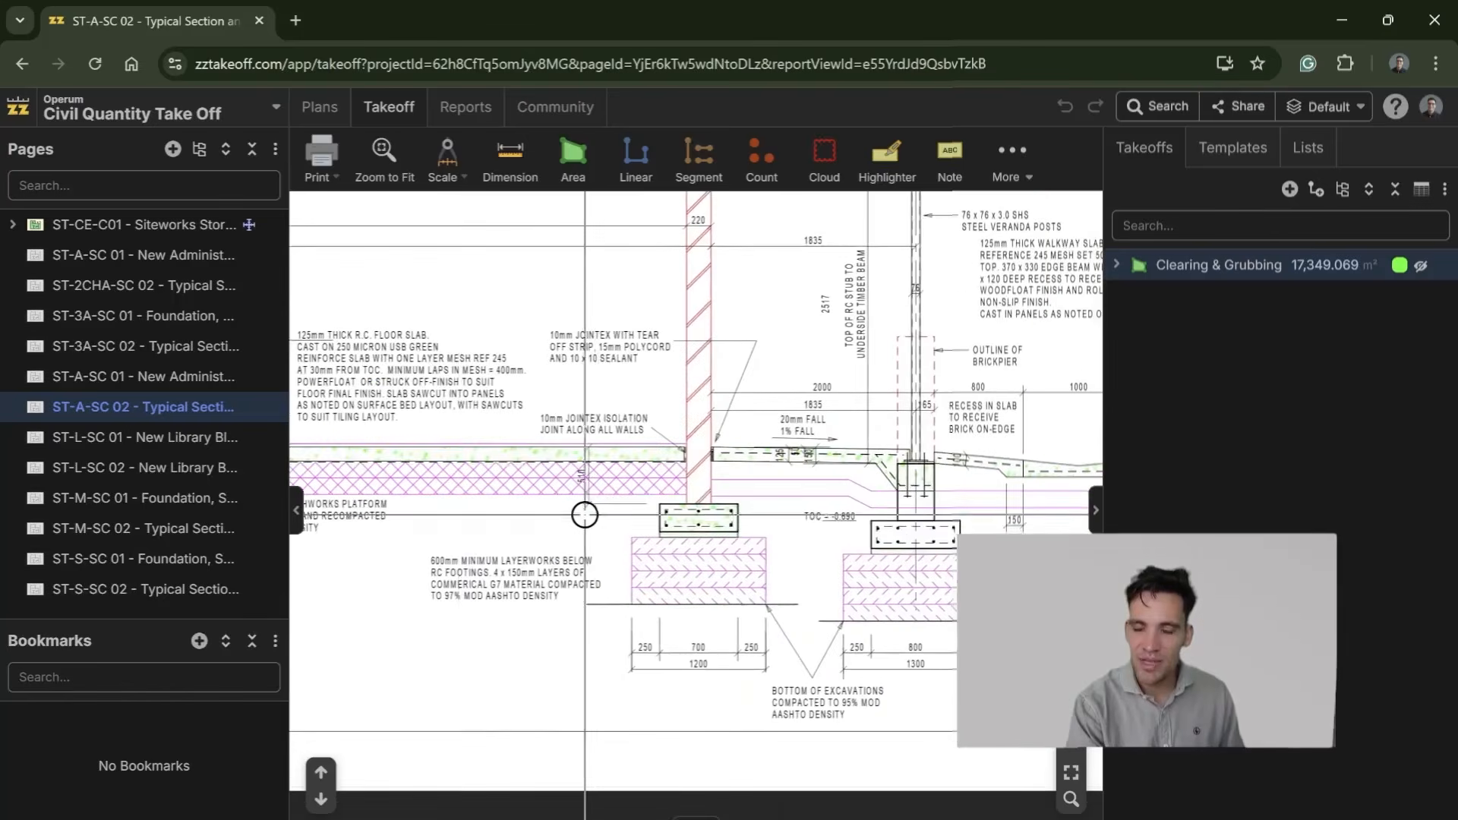
pyautogui.scroll(-1, 729, 600)
pyautogui.moveTo(597, 528)
pyautogui.mouseDown()
pyautogui.moveTo(877, 558)
pyautogui.moveTo(696, 505)
pyautogui.mouseUp()
pyautogui.scroll(5, 771, 532)
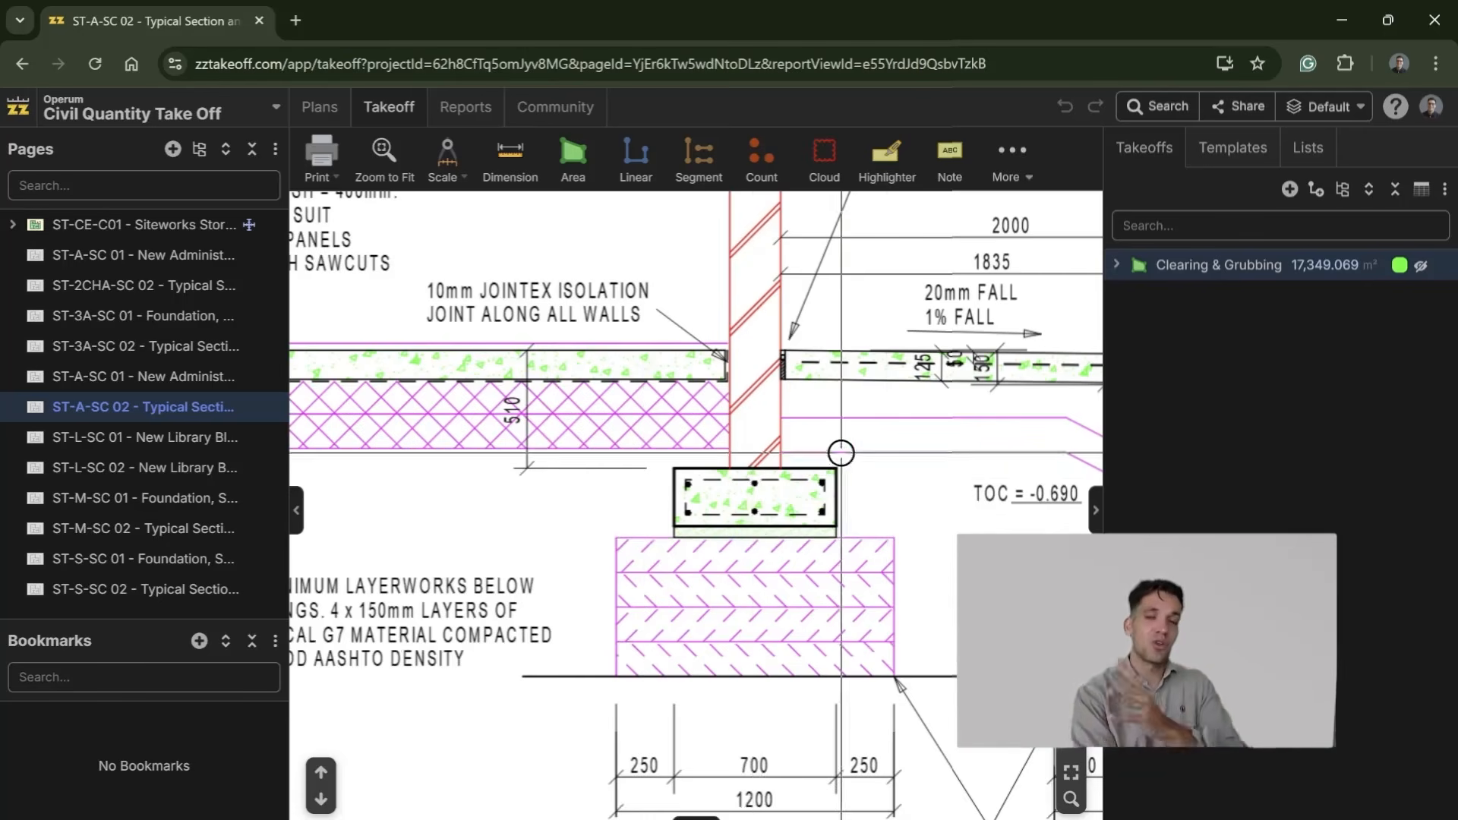
pyautogui.scroll(-5, 710, 522)
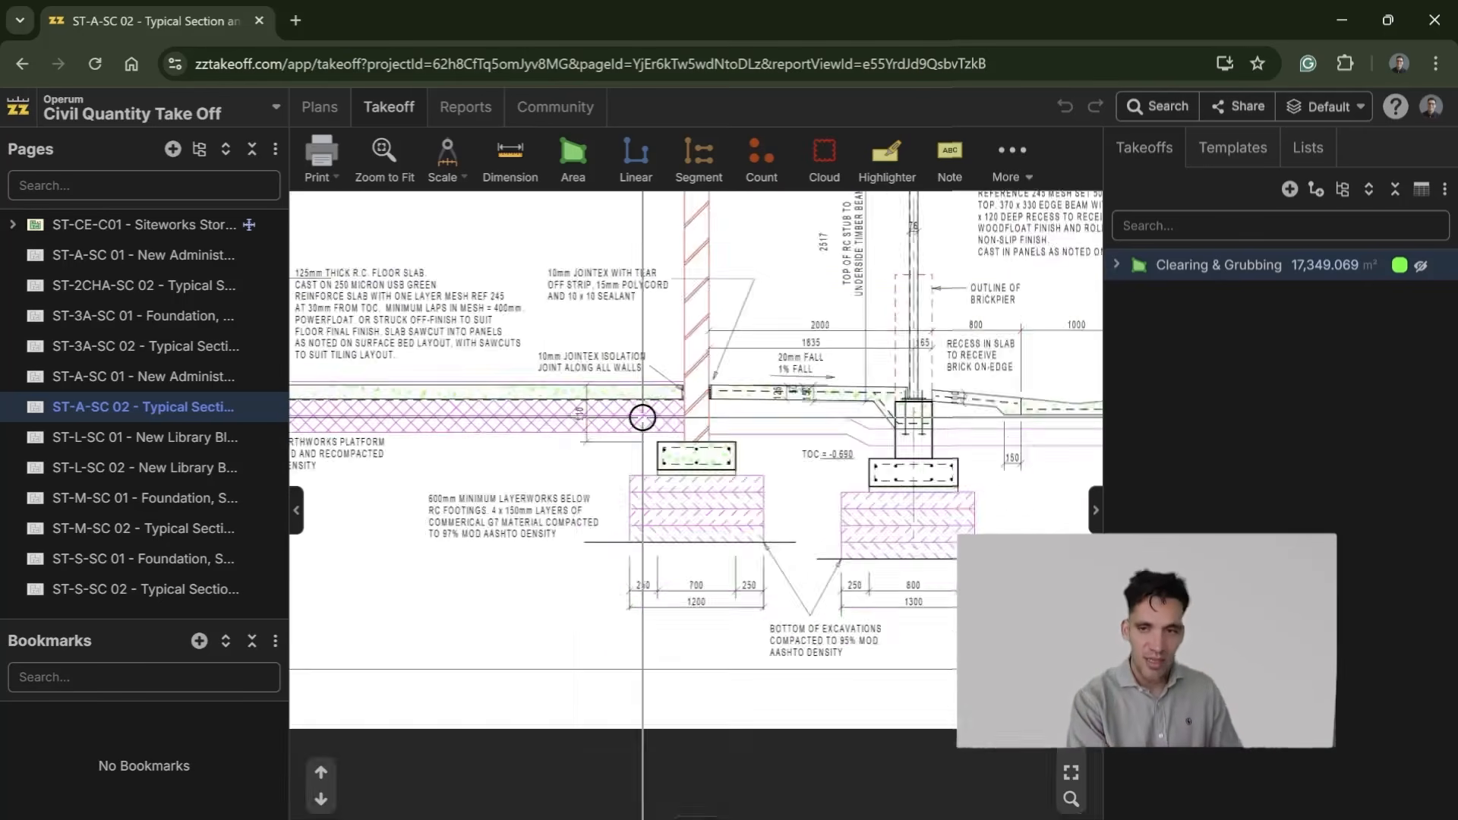
pyautogui.moveTo(539, 570); pyautogui.dragTo(863, 600)
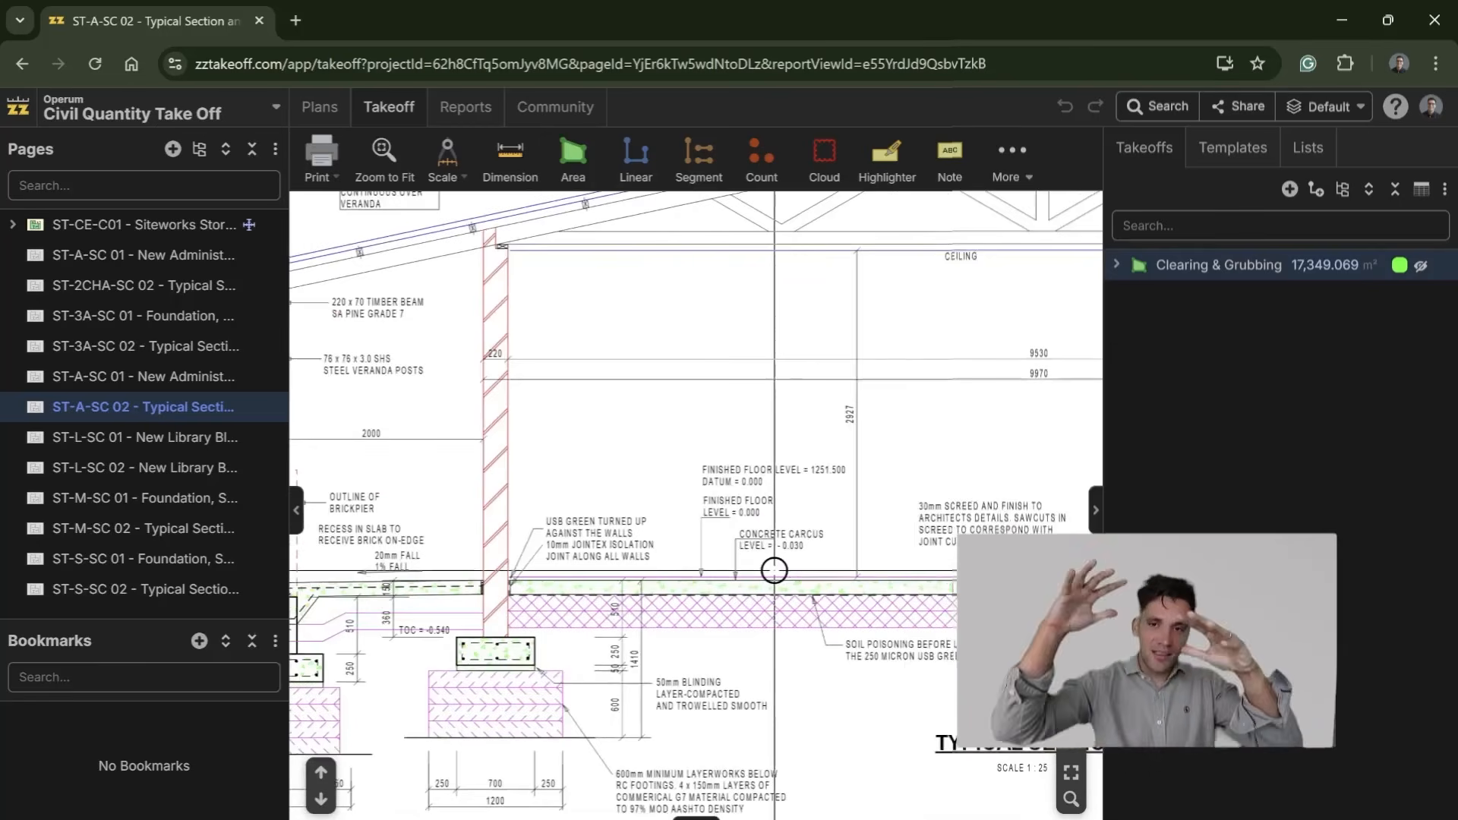
# Step: Examine the two 150 mm G5 layers and the bulk-earthworks platform note under the floor slab in the typical section
pyautogui.moveTo(657, 547); pyautogui.dragTo(547, 446)
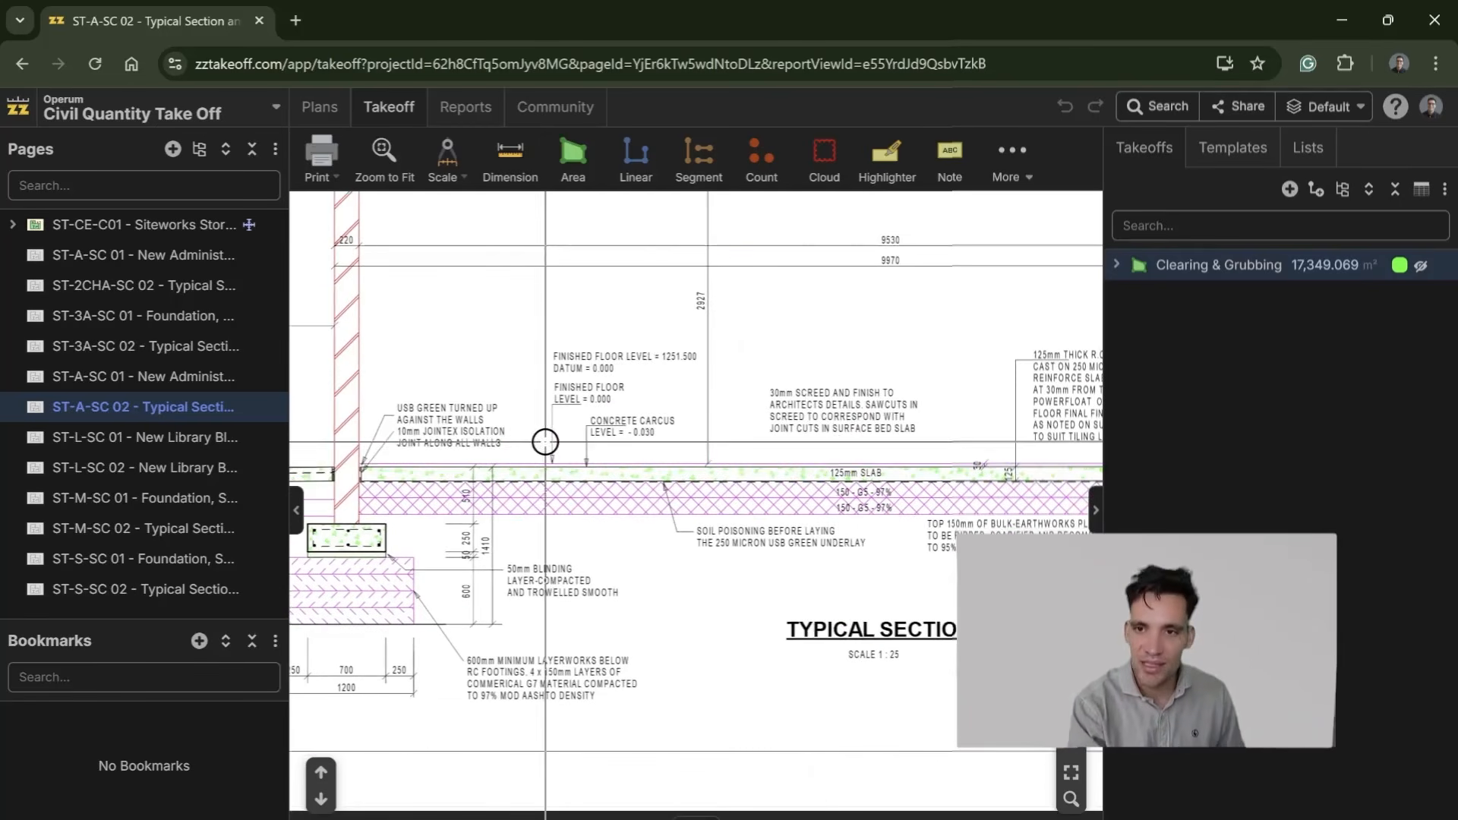
pyautogui.scroll(3, 823, 482)
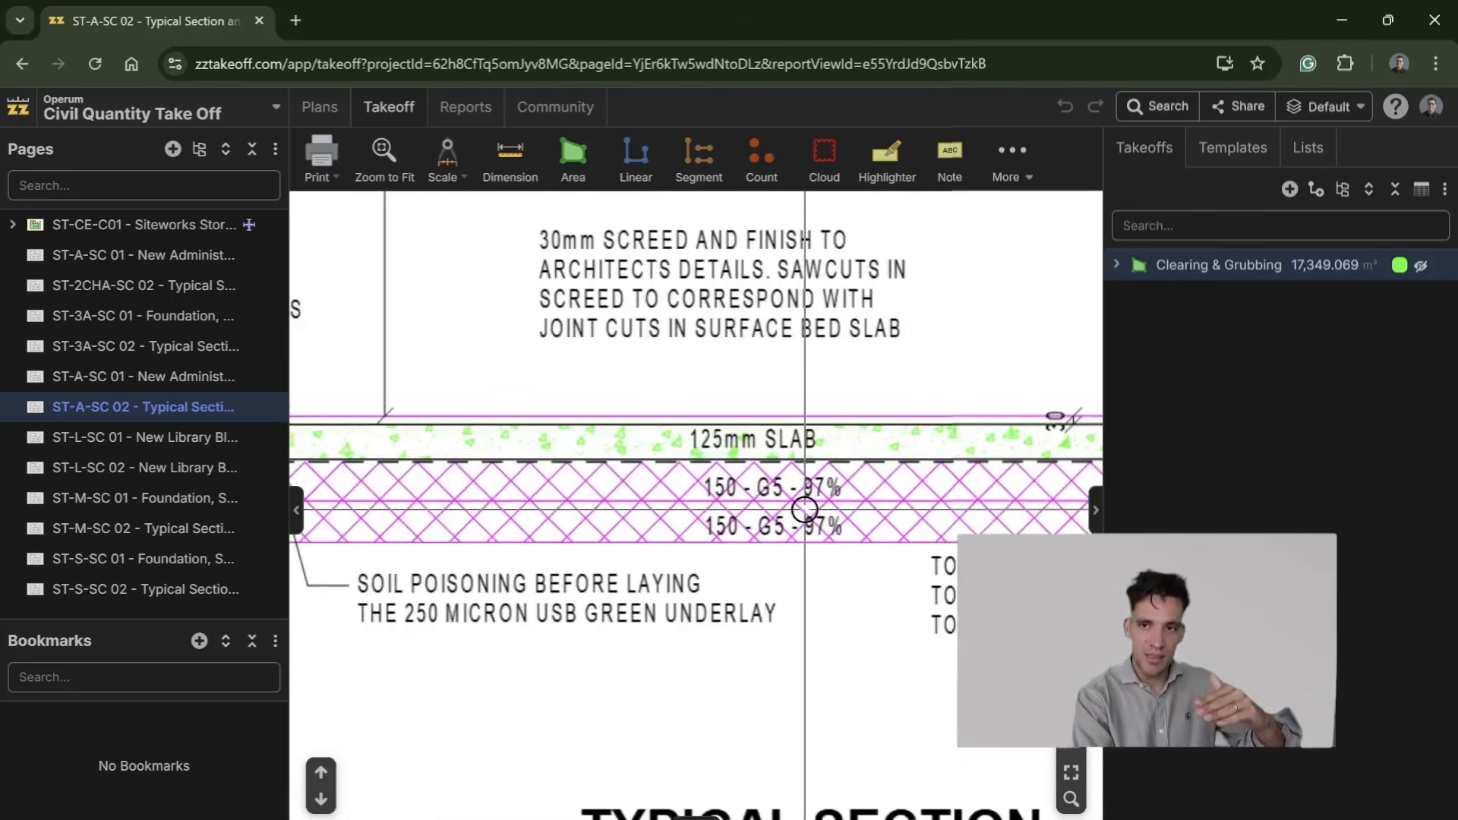
pyautogui.scroll(-3, 805, 510)
pyautogui.scroll(1, 805, 524)
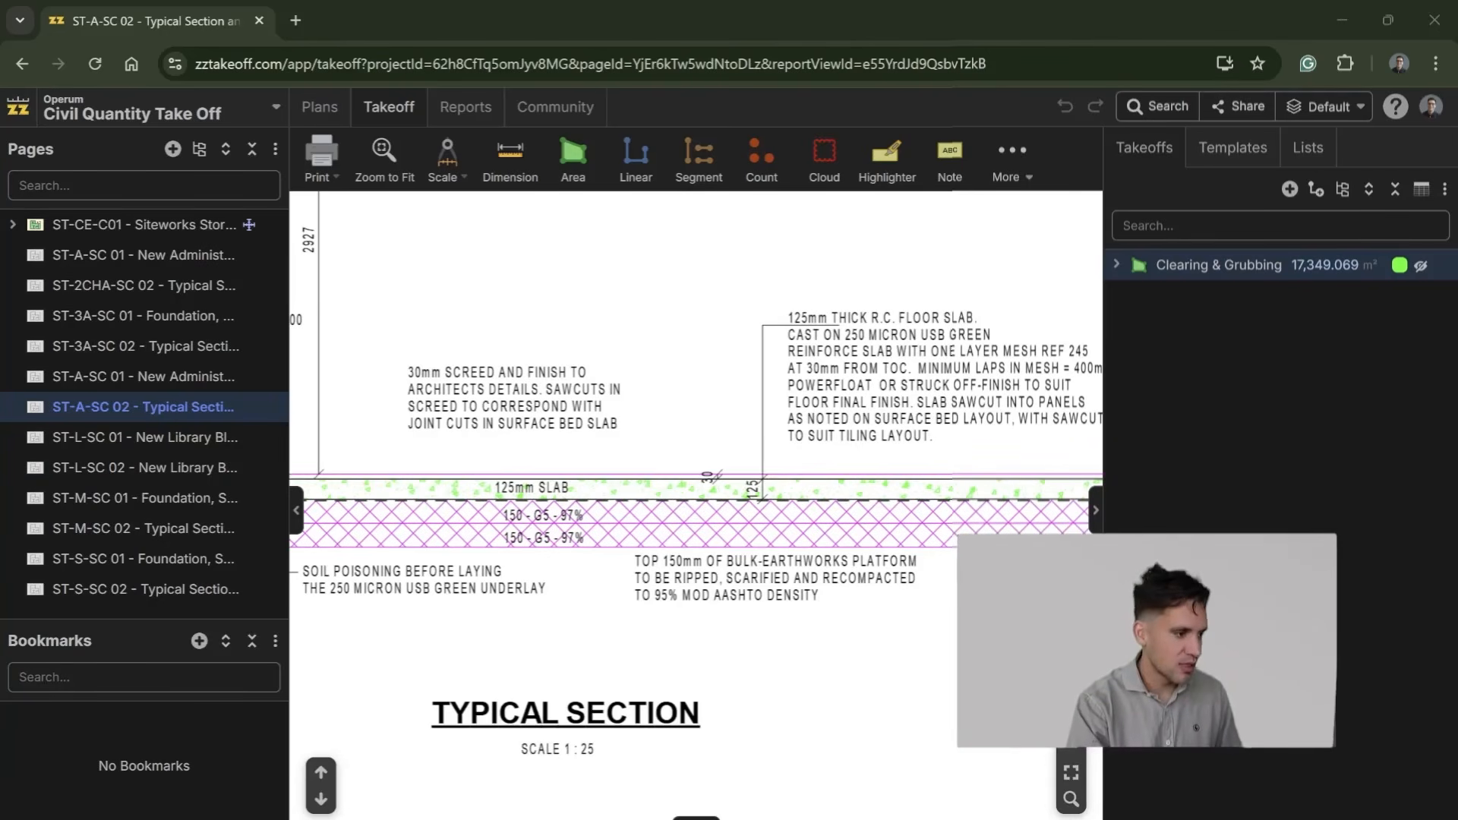
# Step: Switch to the Civil_Quantity_Take_off.xlsx workbook in Excel and select cell G10 on the blank Sheet1
pyautogui.moveTo(0, 107); pyautogui.dragTo(707, 228)
pyautogui.click(1417, 230)
pyautogui.click(498, 439)
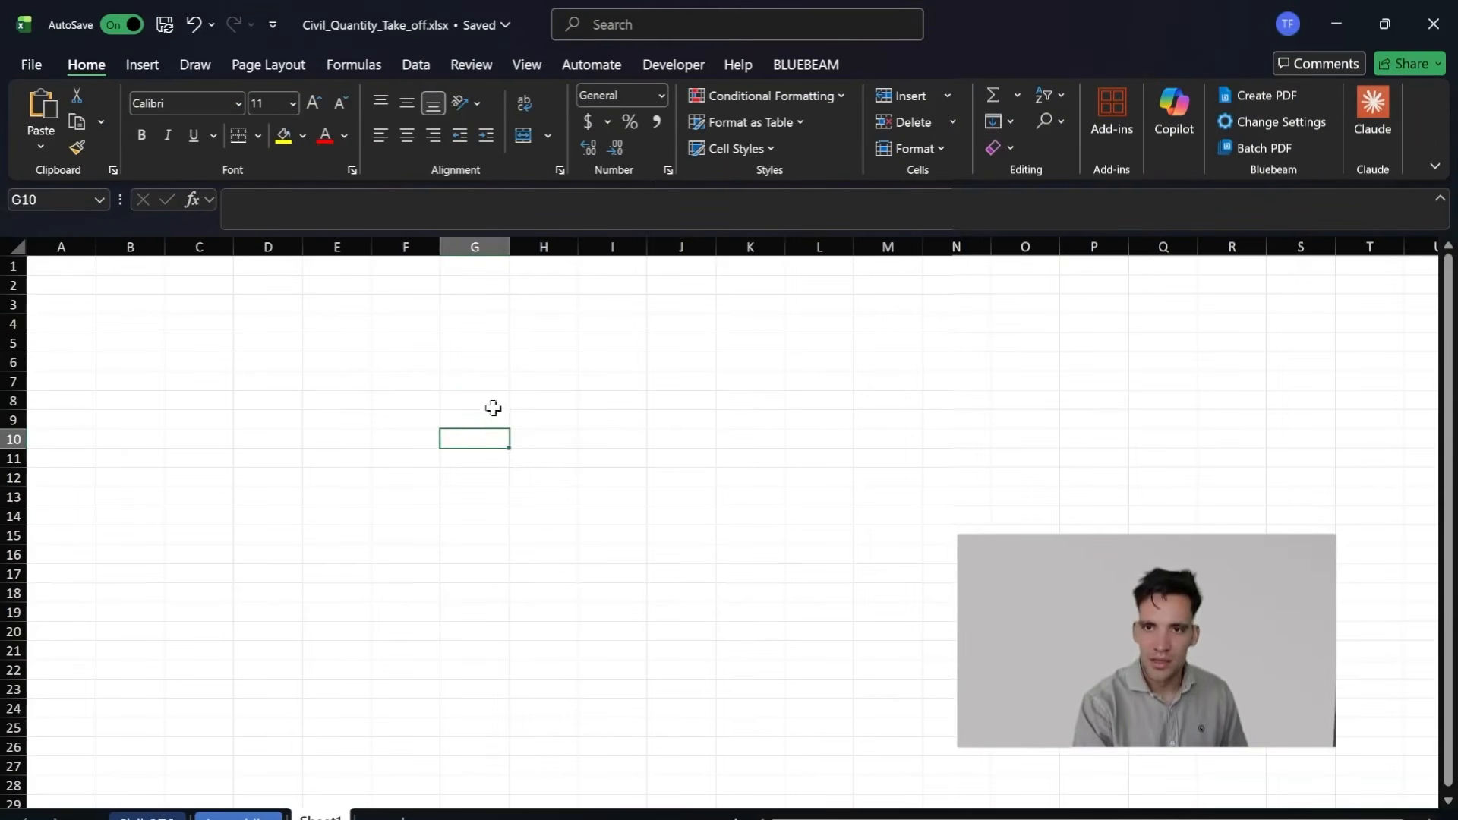
# Step: Enter the label FFL in G8 with the value 1252 in H8
pyautogui.write('FFL')
pyautogui.press('Tab')
pyautogui.write('1')
# Step: Add the label "Thickness of slab" in G9 with the value 125 in H9
pyautogui.click(494, 414)
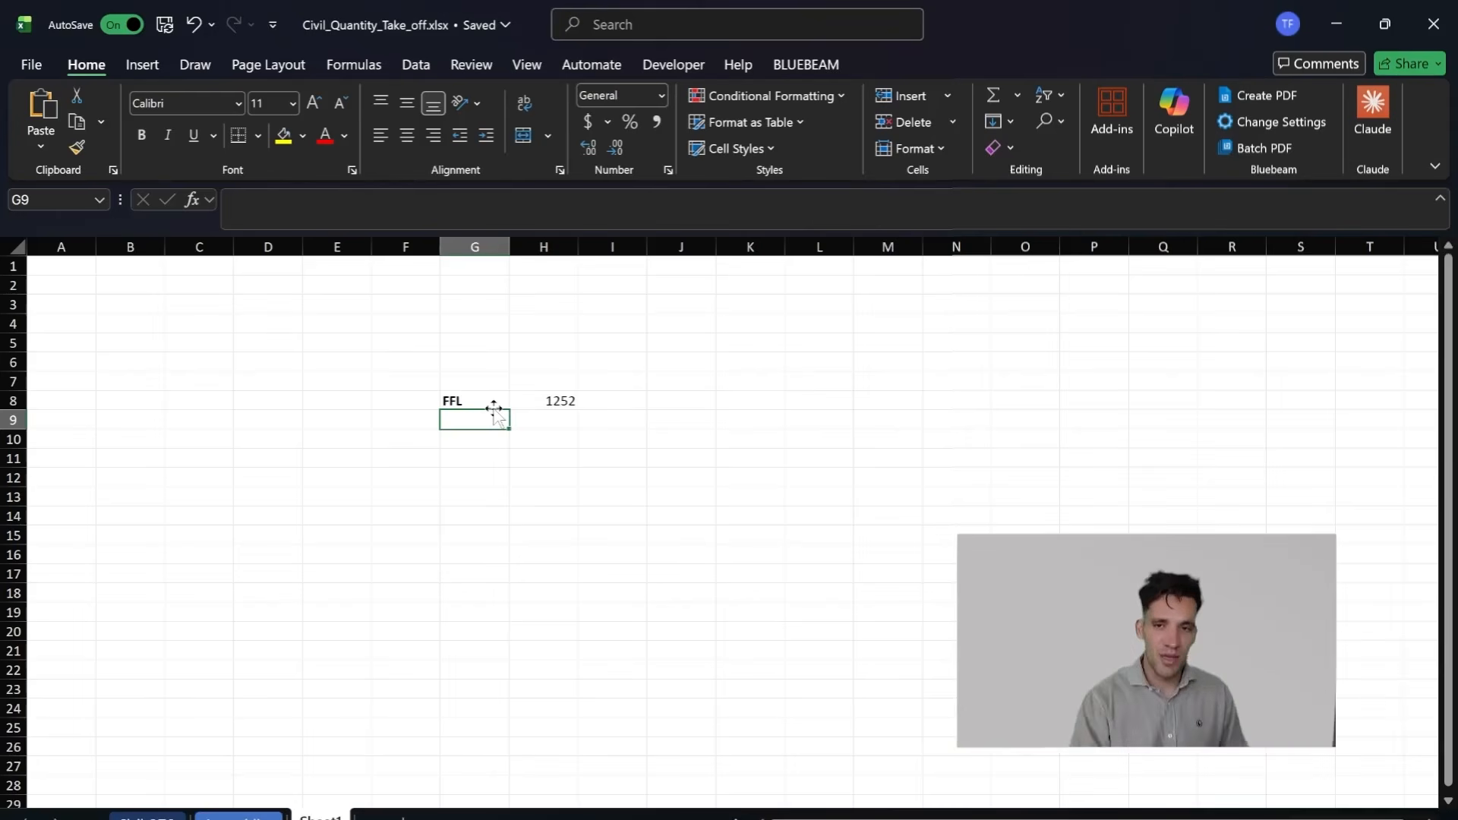
pyautogui.write('Thickness of slab')
pyautogui.press('Return')
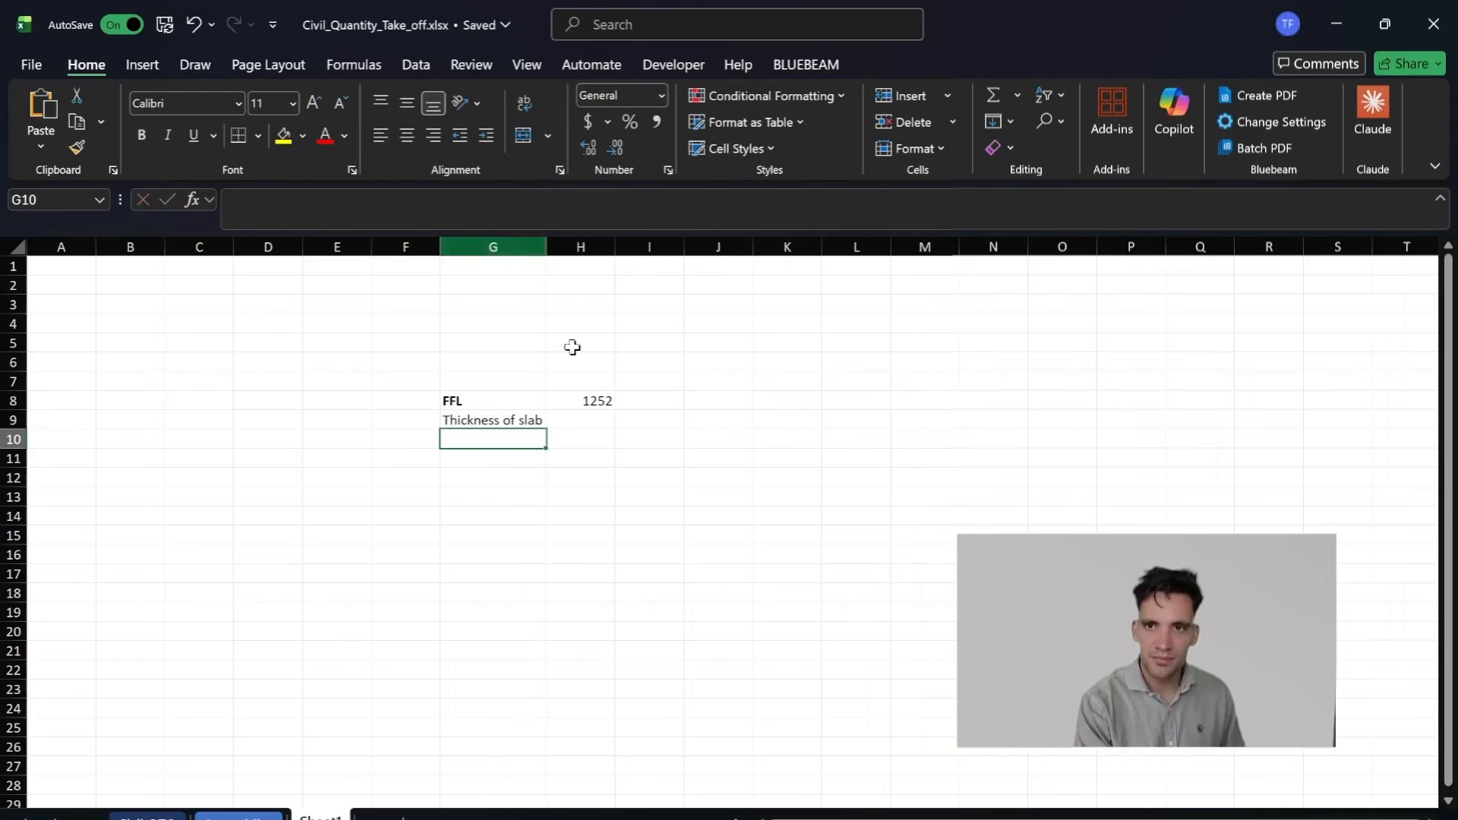
pyautogui.click(594, 419)
pyautogui.write('125')
pyautogui.press('Return')
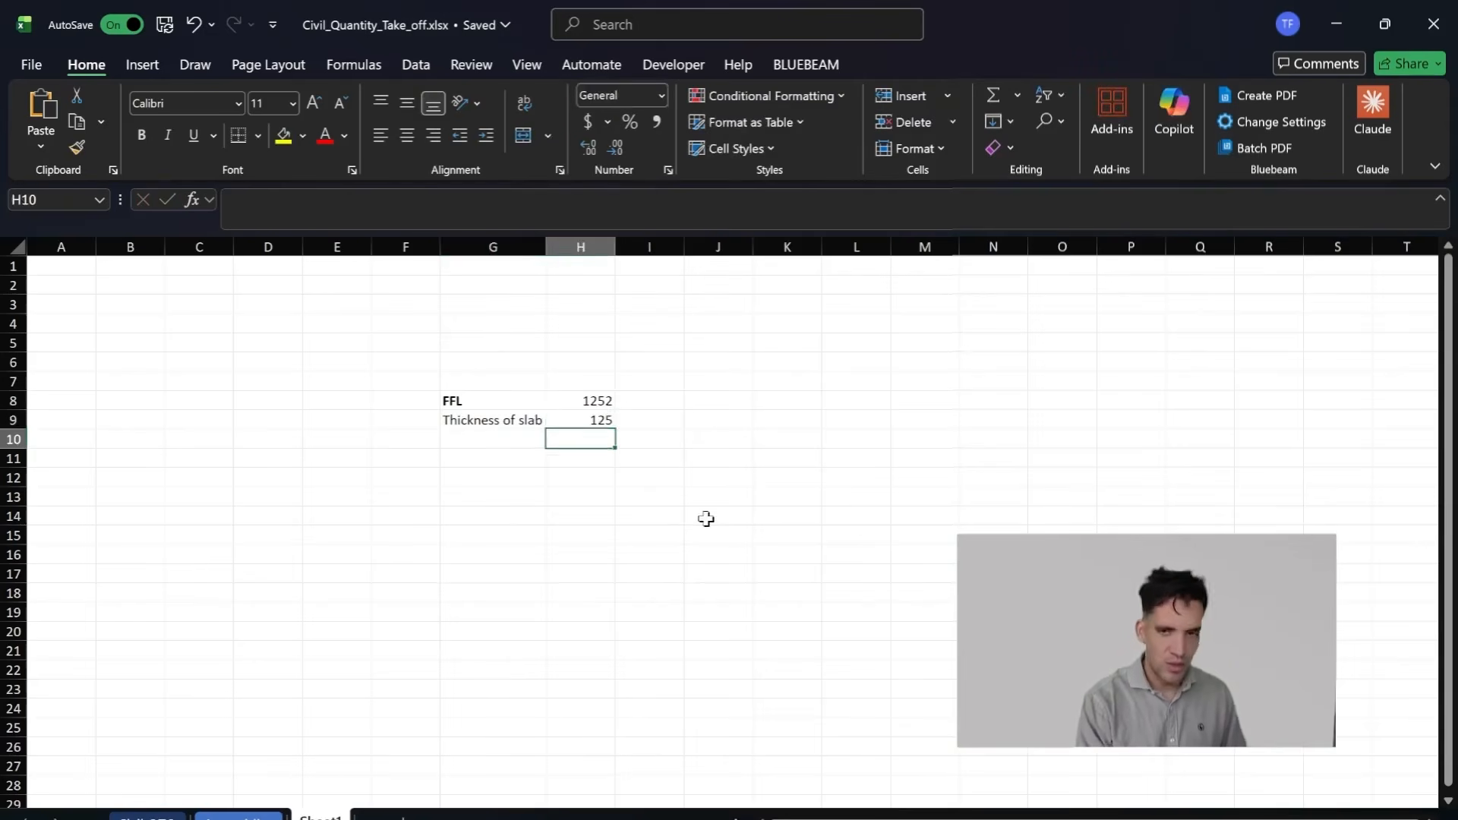
# Step: Switch to the ST-A-SC 02 typical section in zzTakeoff and examine the slab, G5 layers, bulk-earthworks platform note and finished floor level notes
pyautogui.moveTo(683, 817)
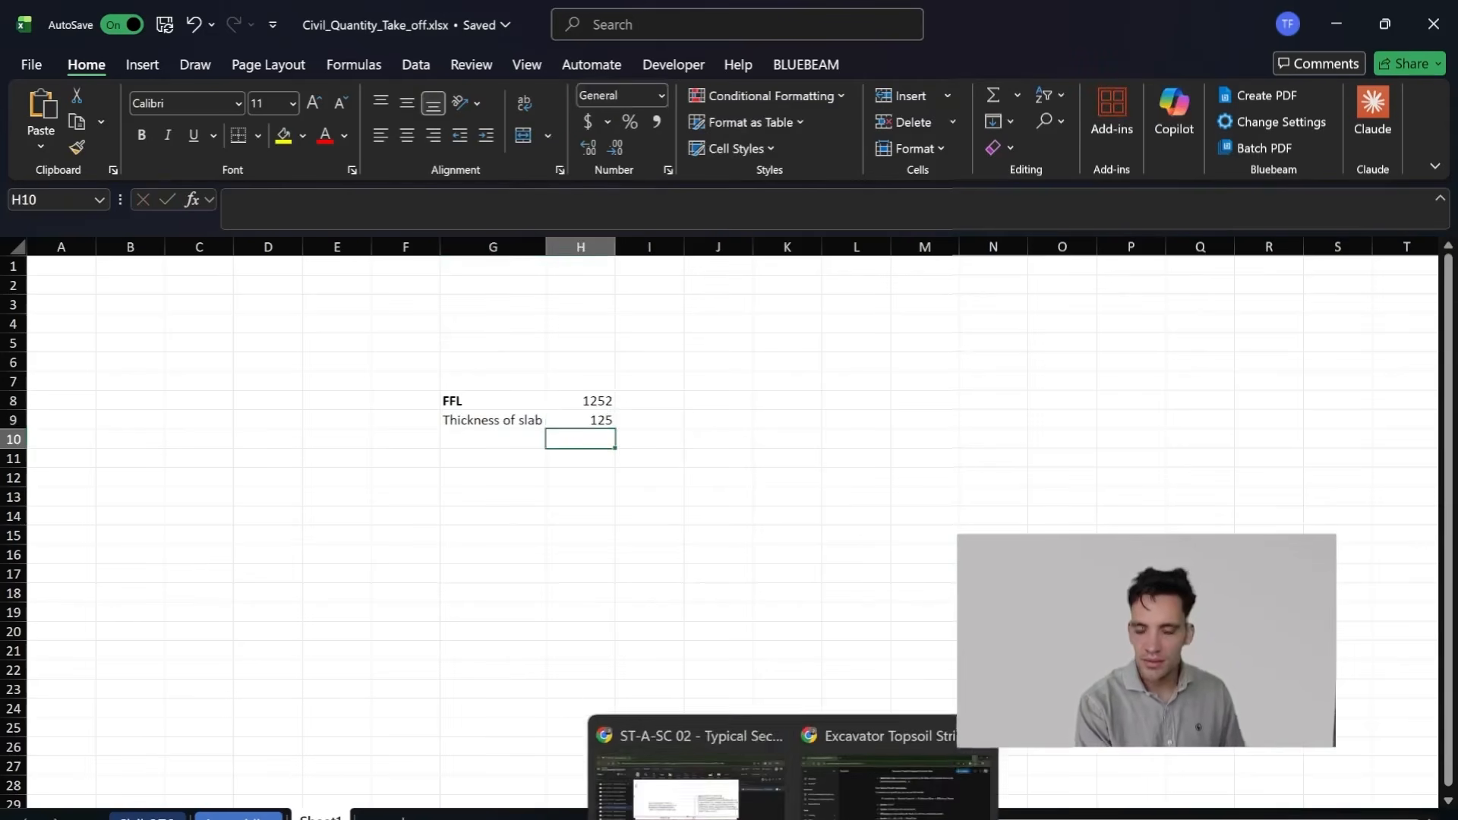
pyautogui.click(669, 774)
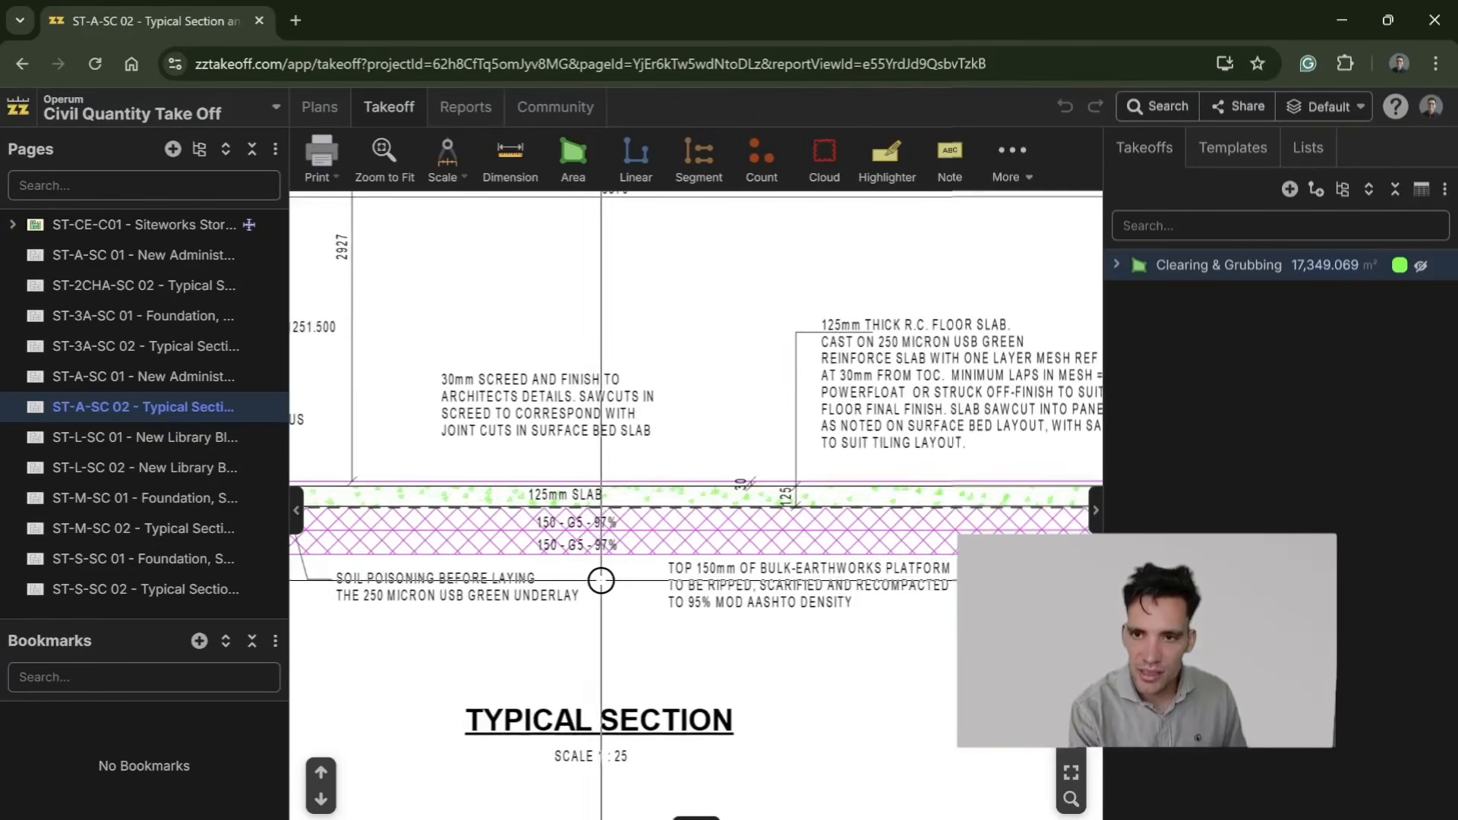
pyautogui.scroll(1, 835, 560)
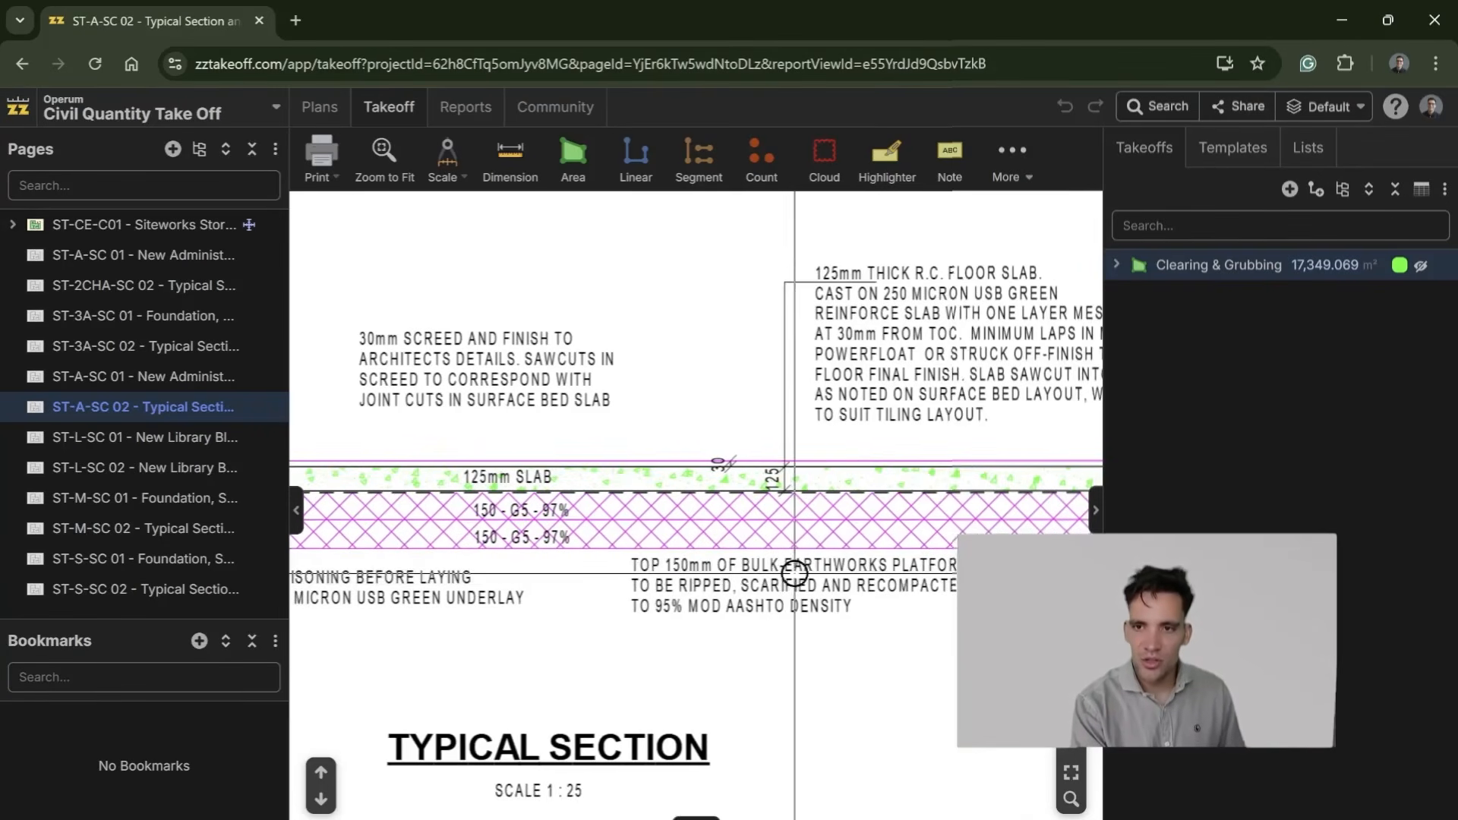
pyautogui.moveTo(784, 578); pyautogui.dragTo(763, 577)
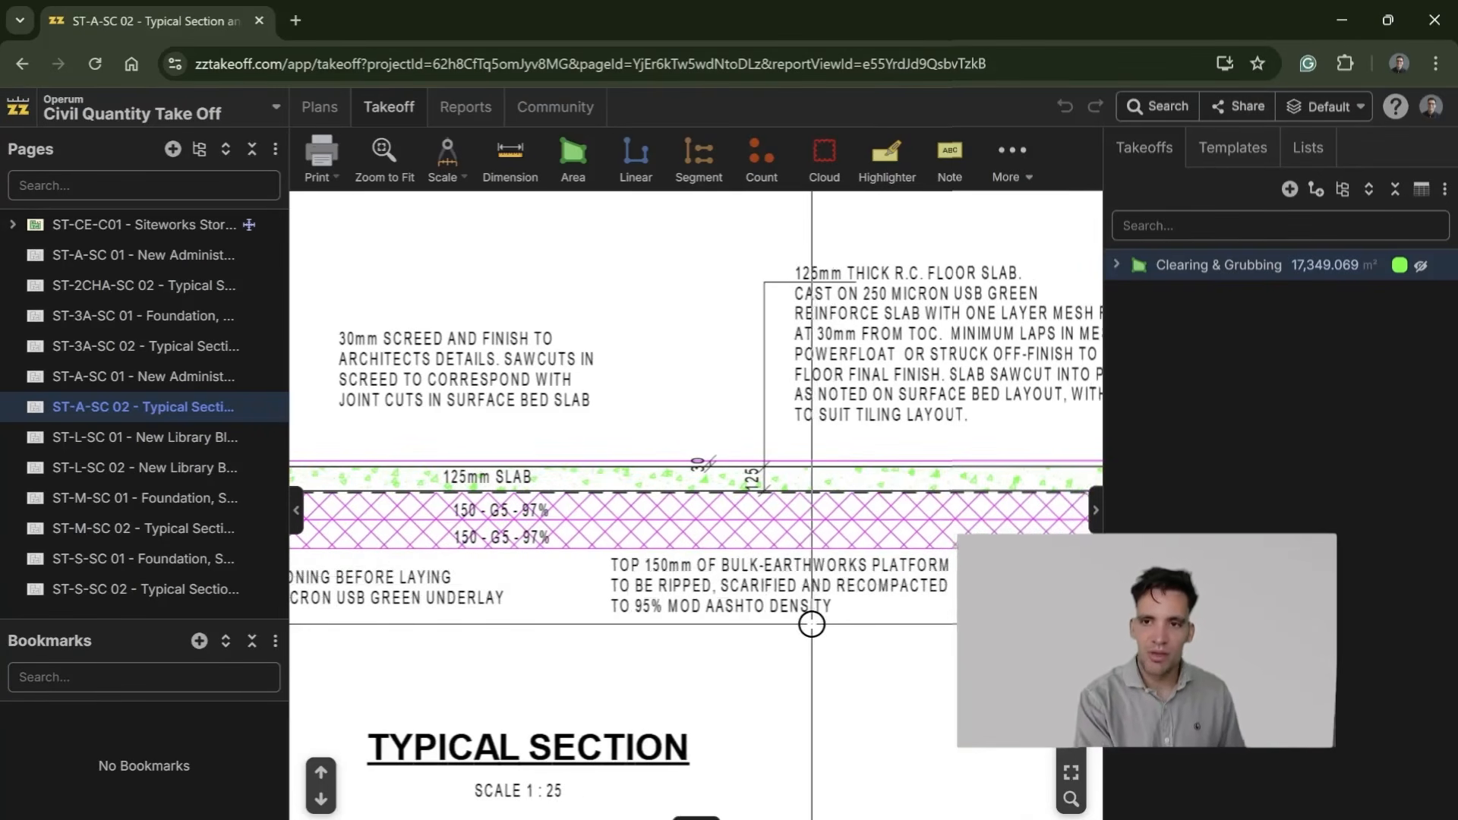
pyautogui.hscroll(-5, 775, 645)
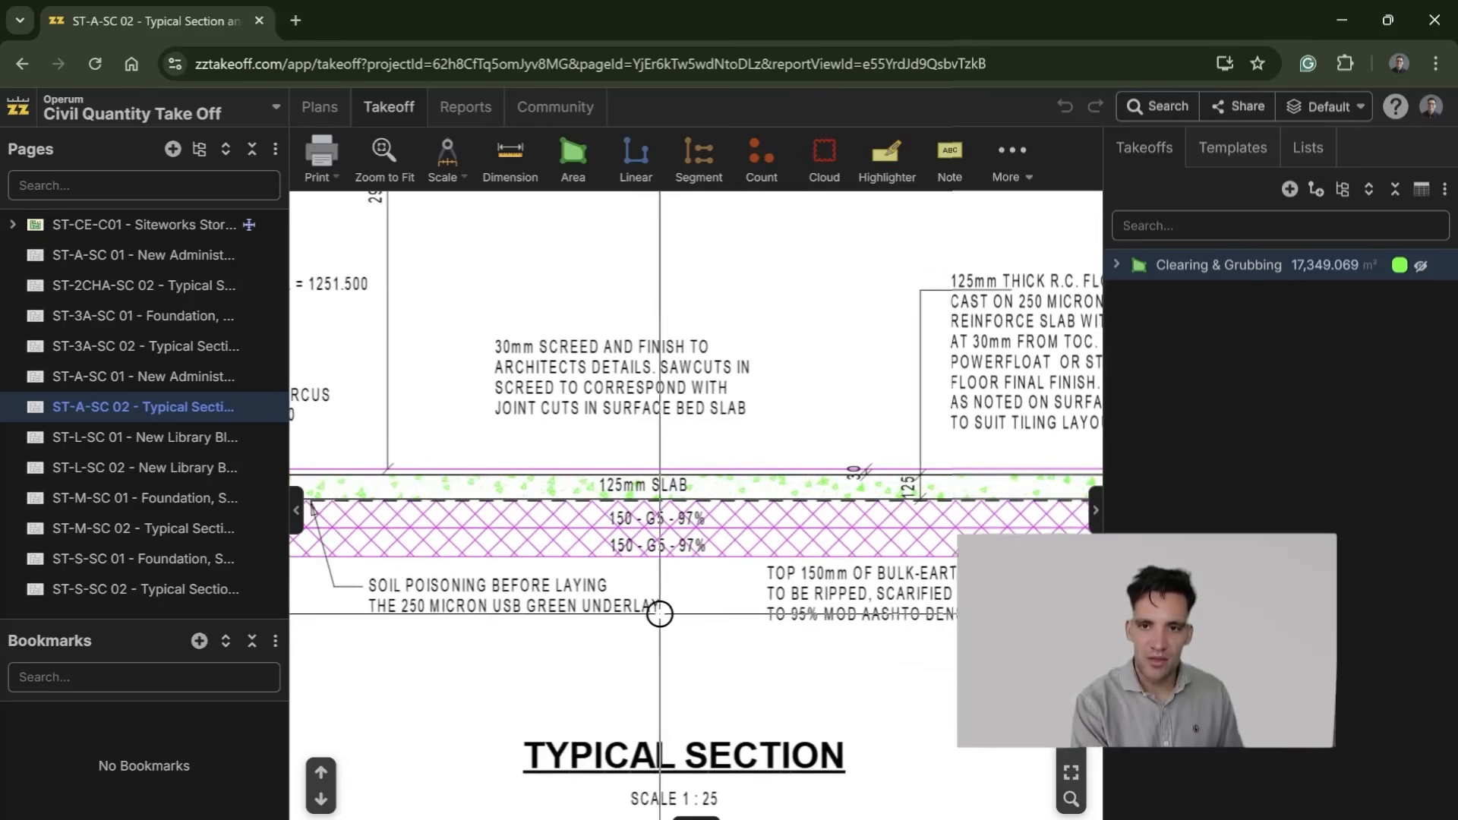
pyautogui.moveTo(867, 625); pyautogui.dragTo(353, 590)
pyautogui.scroll(-2, 782, 614)
pyautogui.moveTo(807, 621); pyautogui.dragTo(550, 628)
pyautogui.moveTo(669, 646); pyautogui.dragTo(863, 645)
pyautogui.moveTo(489, 596); pyautogui.dragTo(838, 603)
pyautogui.moveTo(616, 617)
pyautogui.mouseDown()
pyautogui.moveTo(937, 618)
pyautogui.moveTo(958, 642)
pyautogui.moveTo(691, 657)
pyautogui.mouseUp()
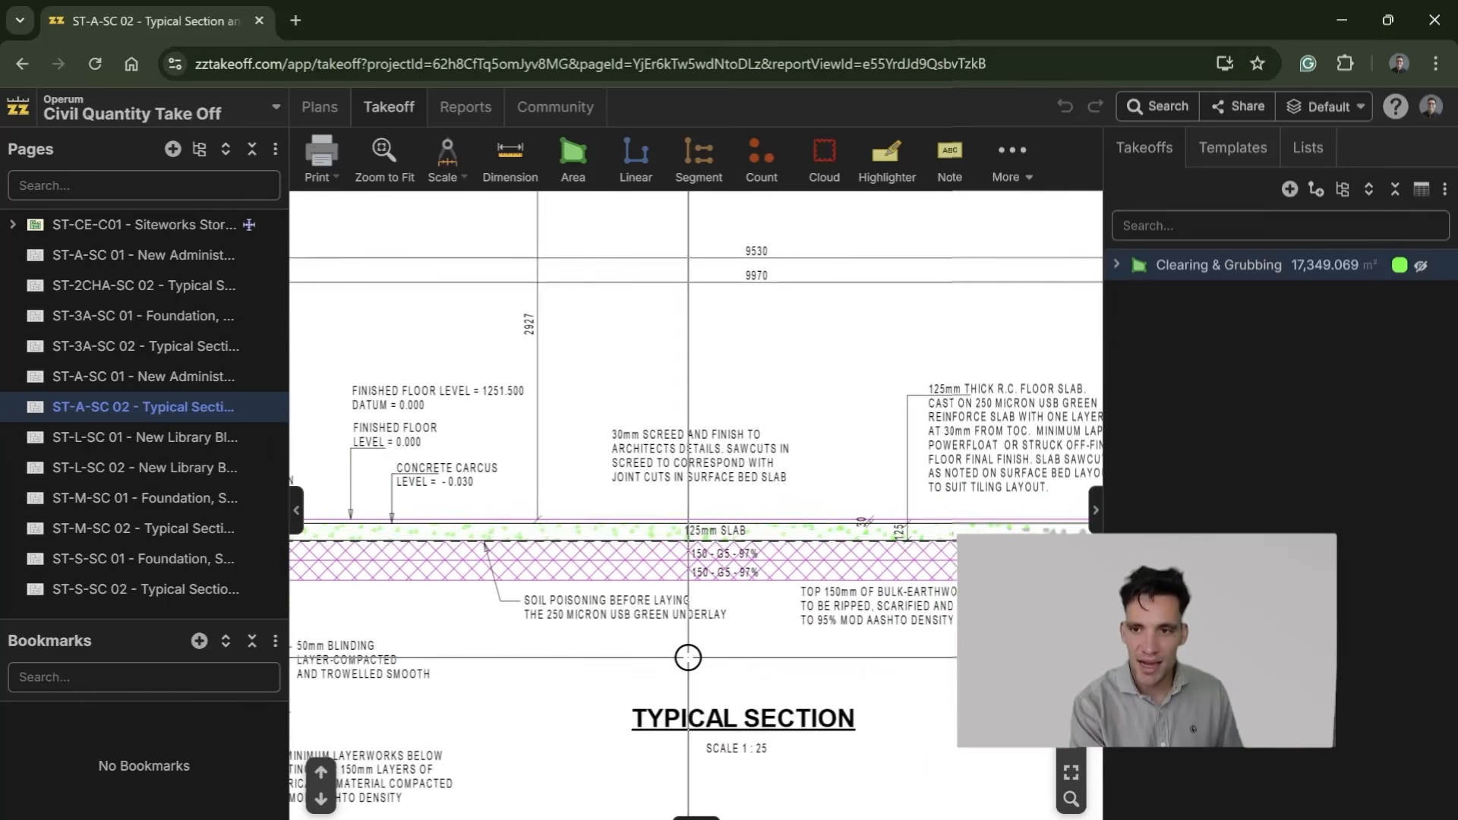
# Step: Switch back to the Excel workbook, enter the label "Top 150 removal" in G10 and widen column G slightly
pyautogui.hotkey('alt', 'Tab')
pyautogui.click(514, 441)
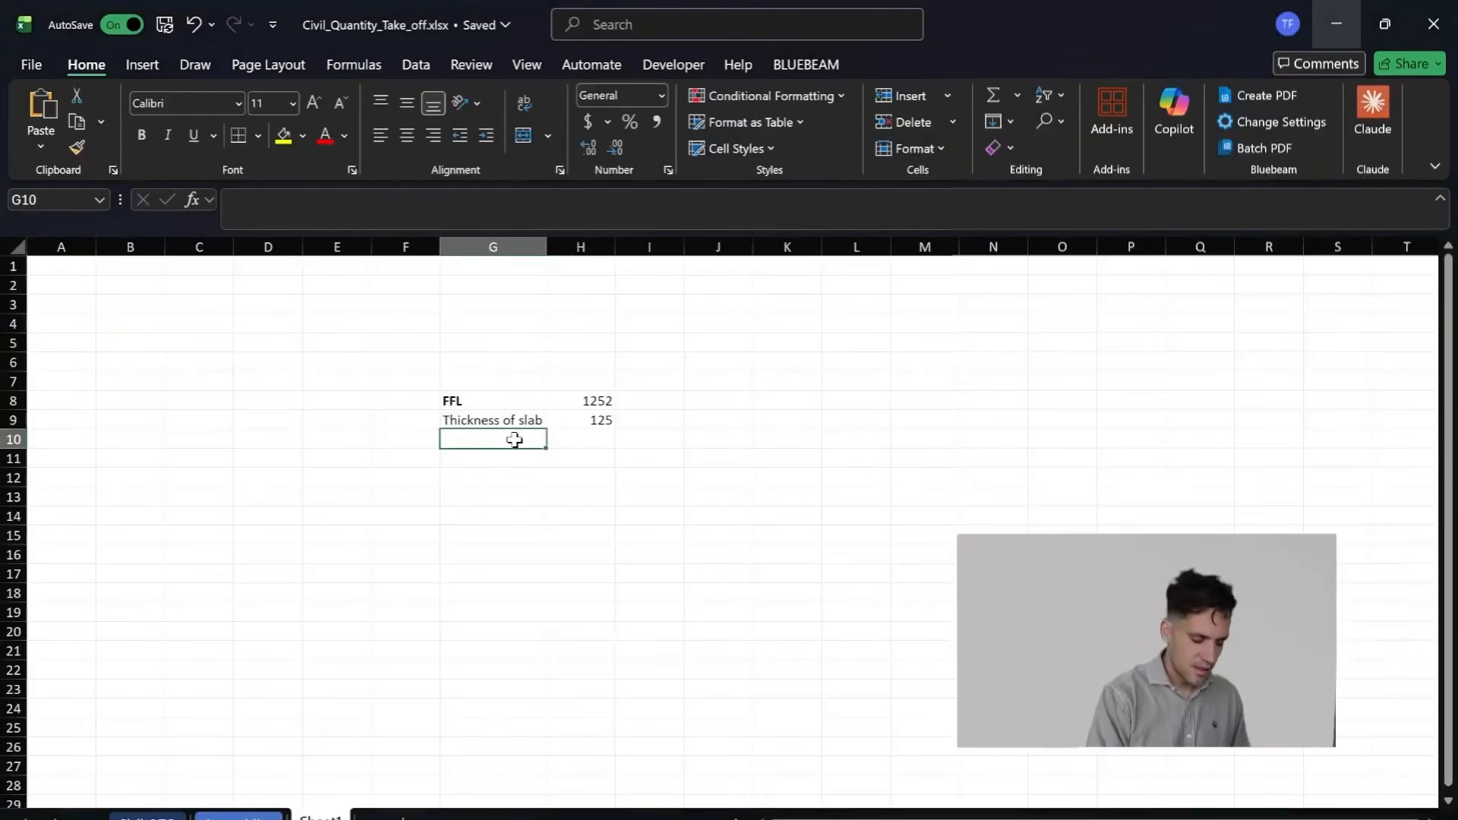
pyautogui.write('Top 150')
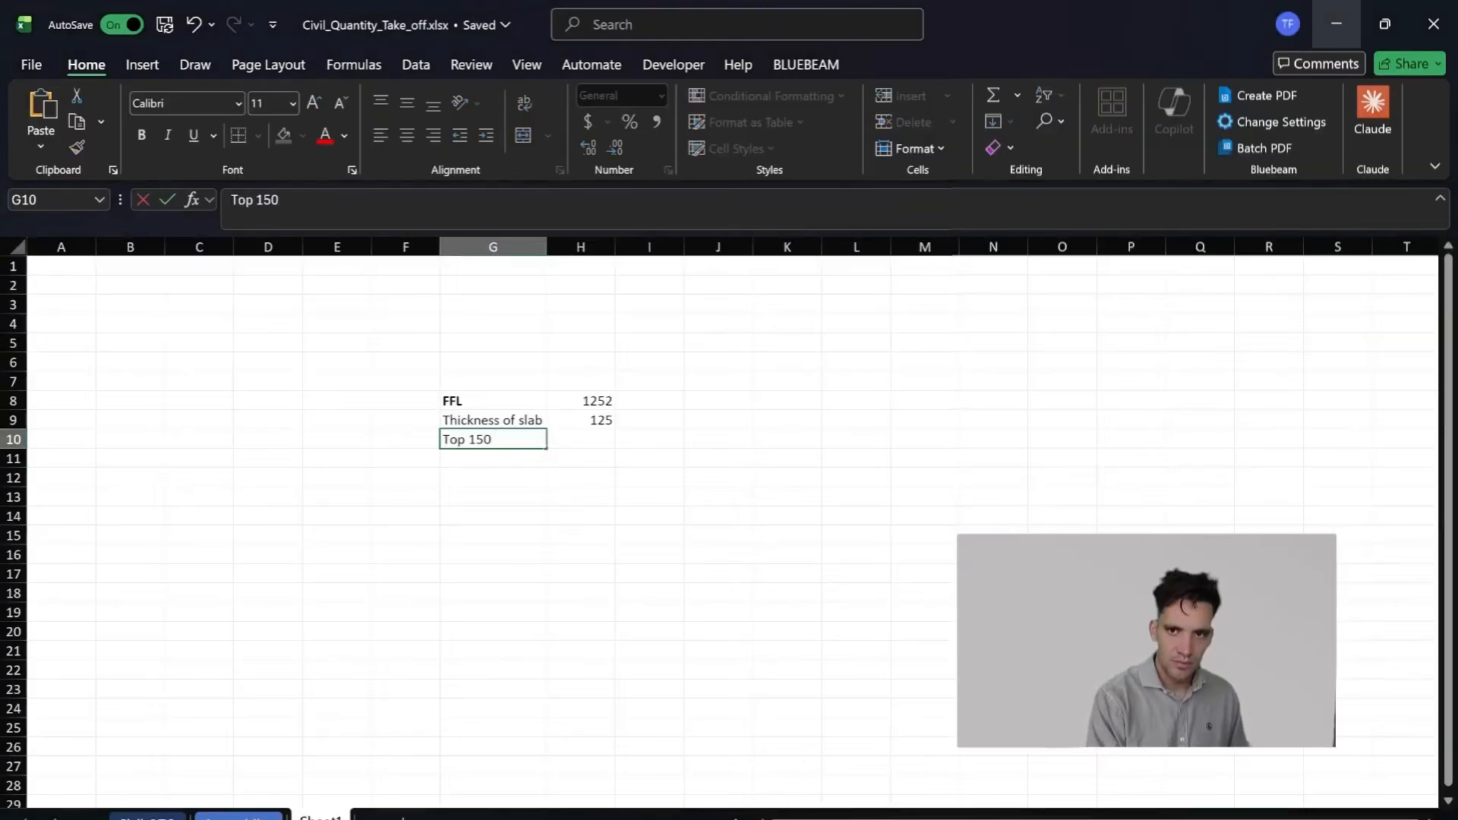
pyautogui.write(' removal')
pyautogui.press('Return')
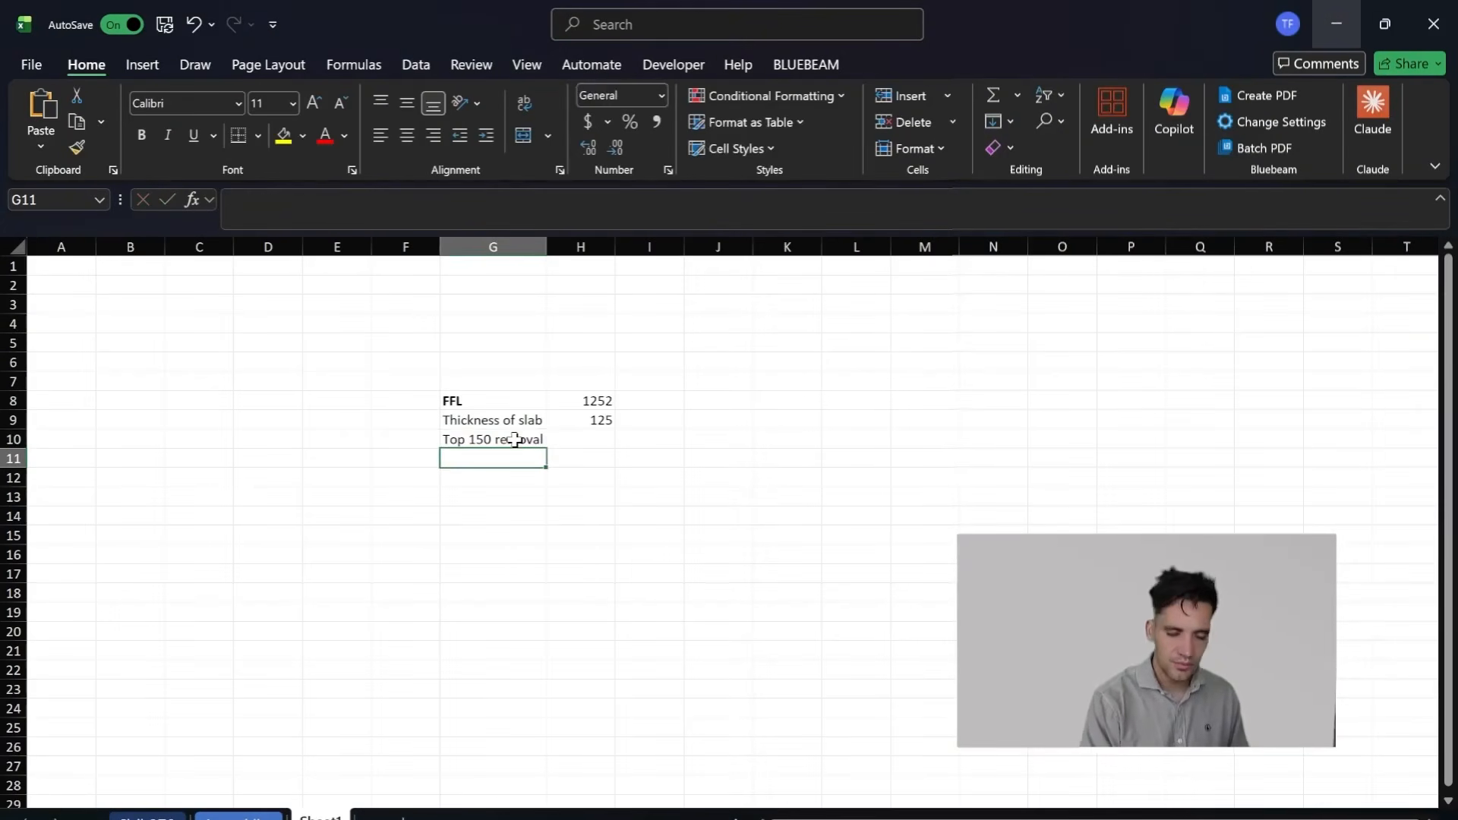
pyautogui.moveTo(553, 245); pyautogui.dragTo(580, 246)
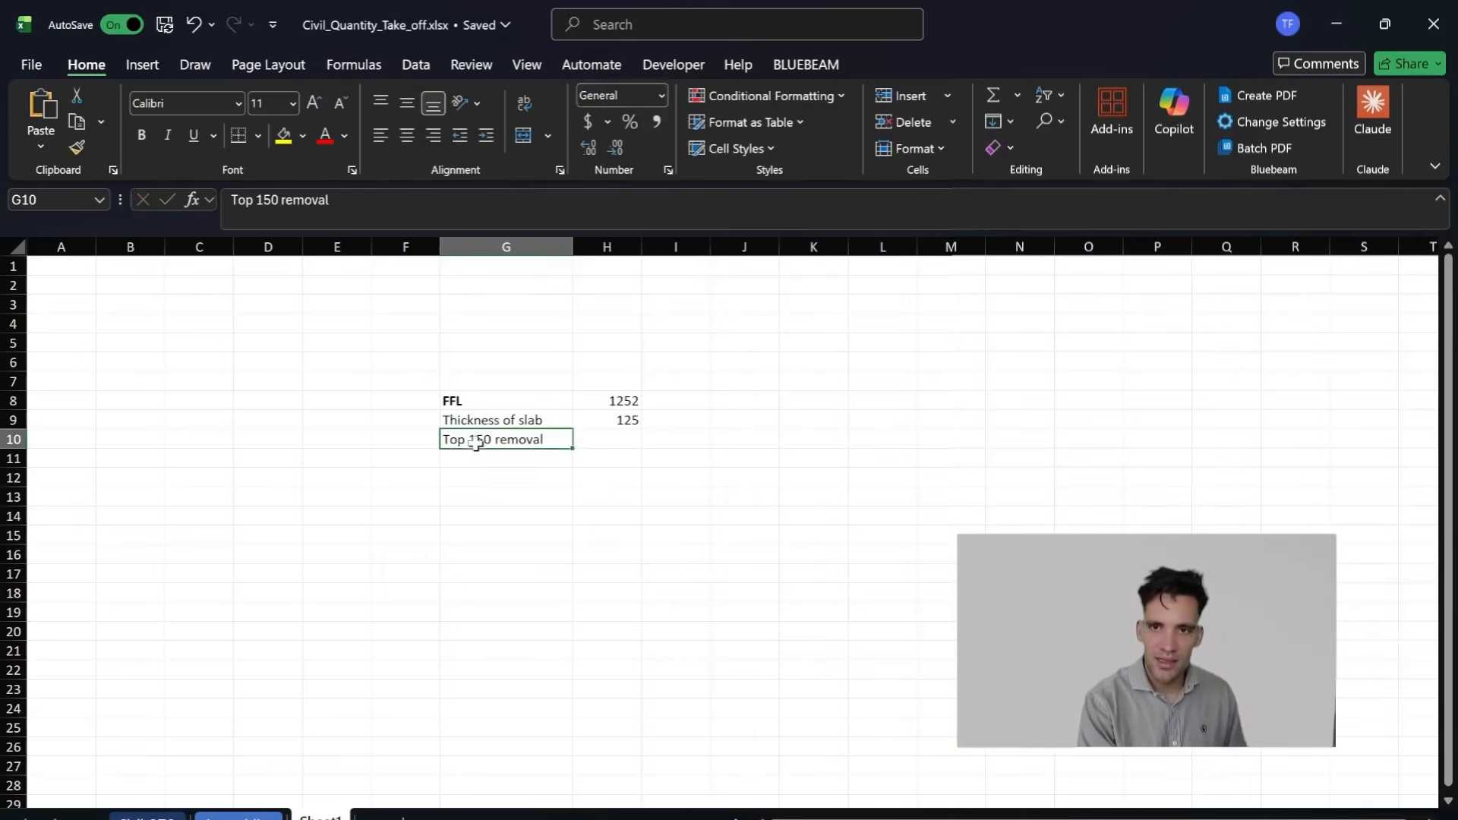
# Step: Change the label in G10 to "Top 300 removal" and enter 300 in H10
pyautogui.press('F2')
pyautogui.moveTo(472, 439); pyautogui.dragTo(468, 439)
pyautogui.write('300')
pyautogui.press('Return')
pyautogui.press('Up')
pyautogui.press('Right')
pyautogui.write('300')
pyautogui.press('Return')
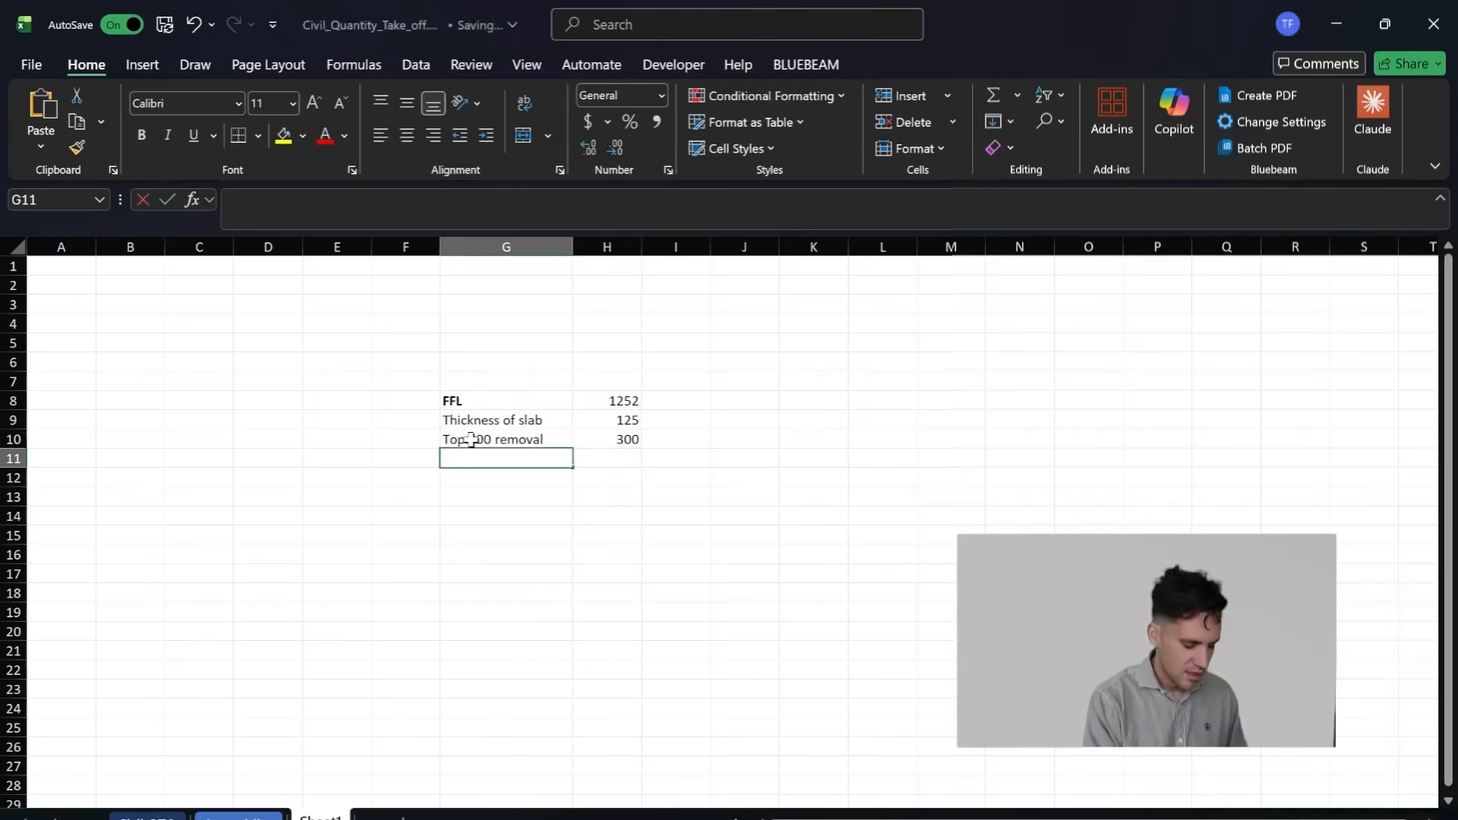
# Step: Add a Cut Depth row in G11 calculated in H11 as =H8-H9-H10, and widen column H slightly
pyautogui.write('Exca')
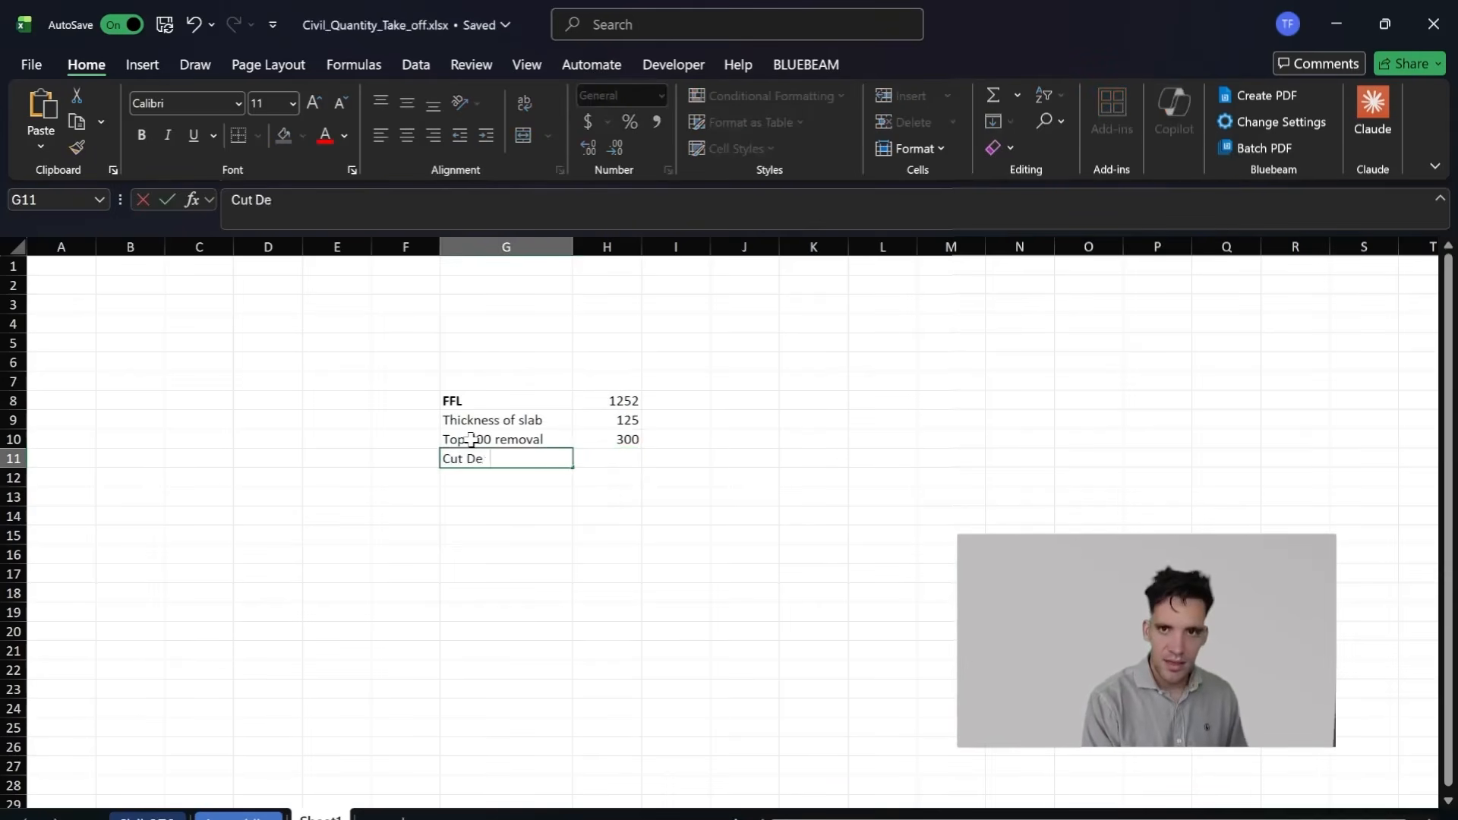
pyautogui.write('=')
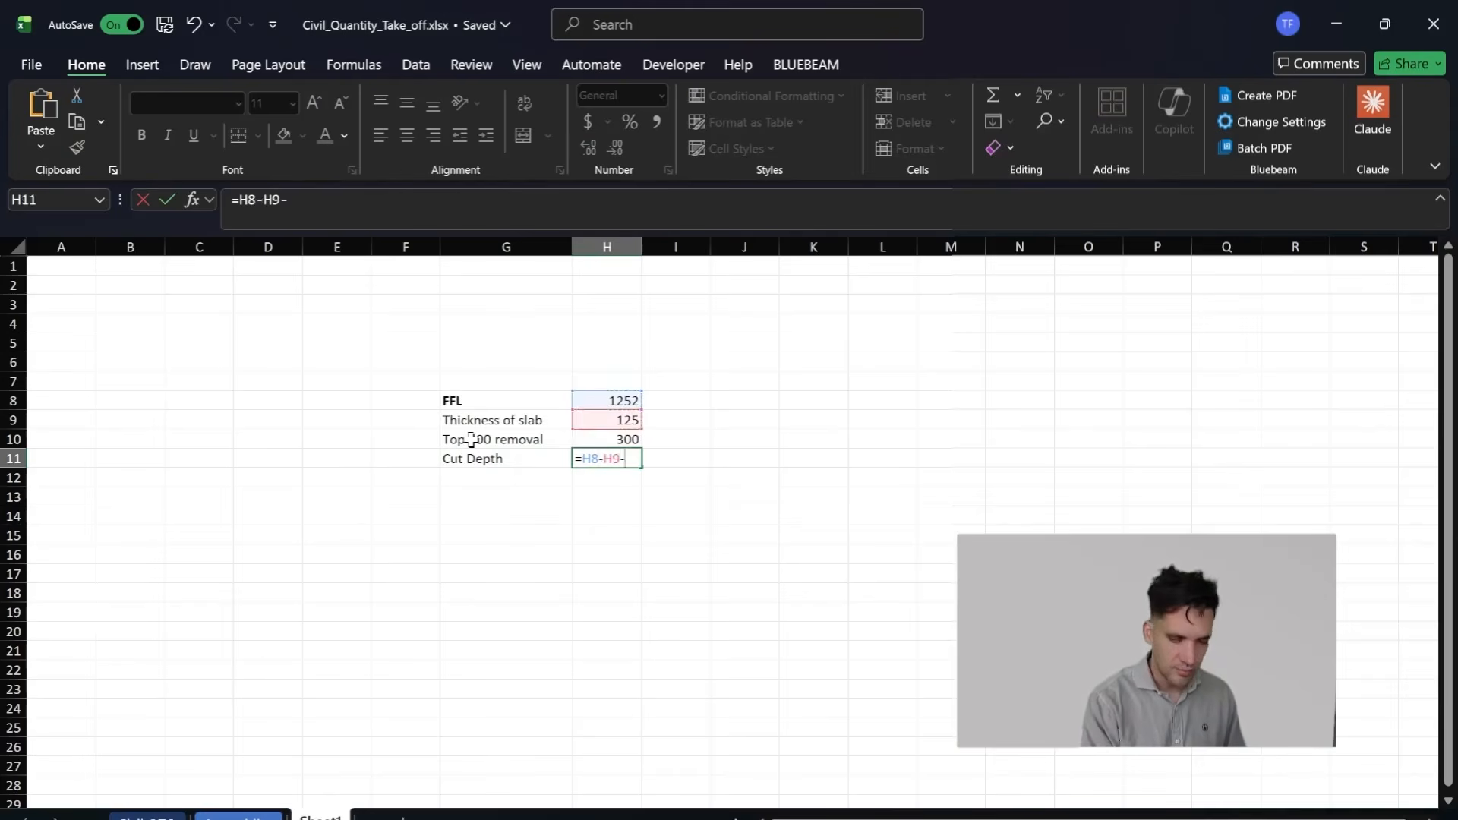
pyautogui.write('H10')
pyautogui.press('Return')
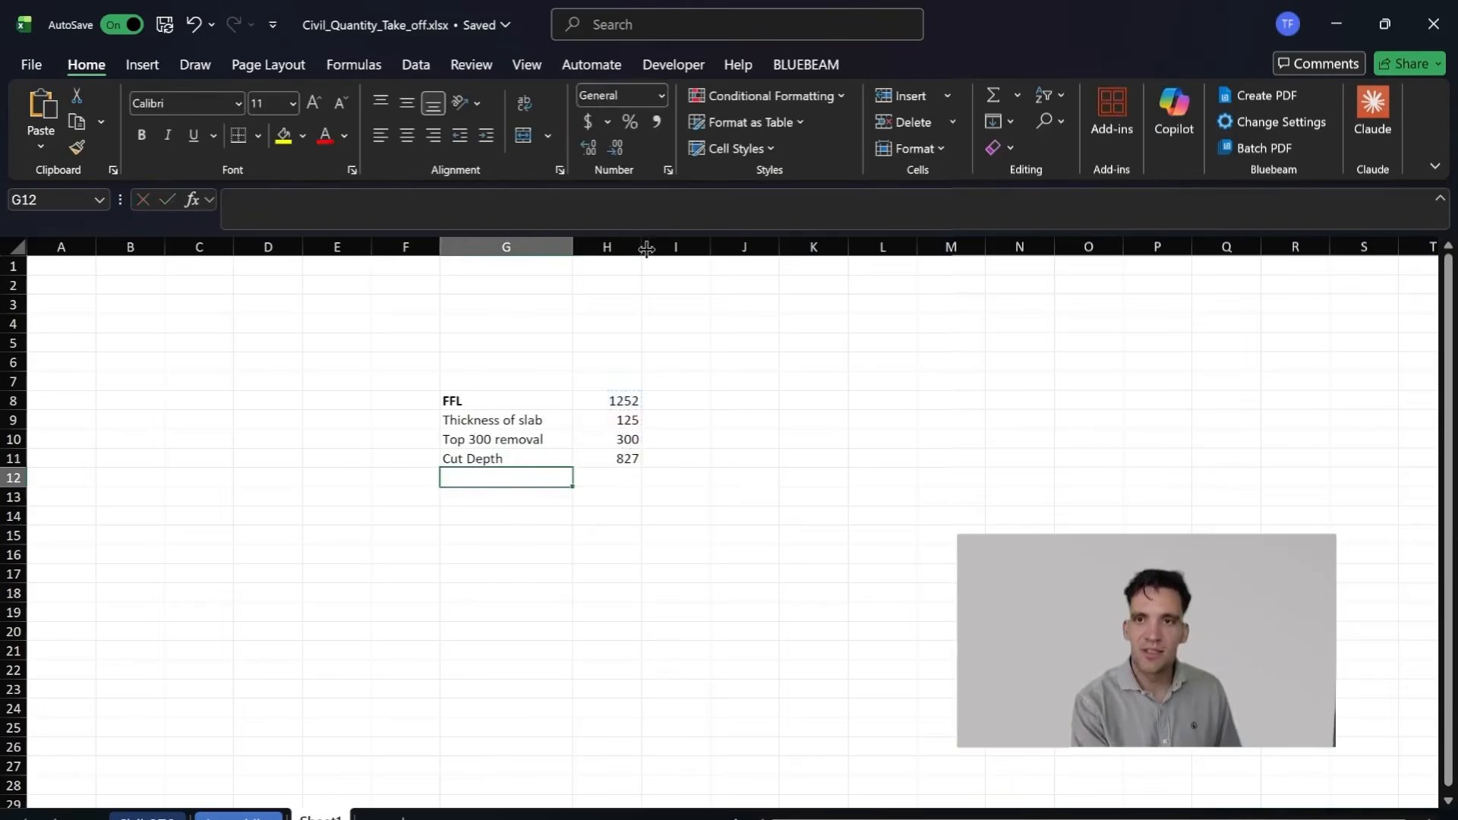
pyautogui.moveTo(646, 249); pyautogui.dragTo(652, 473)
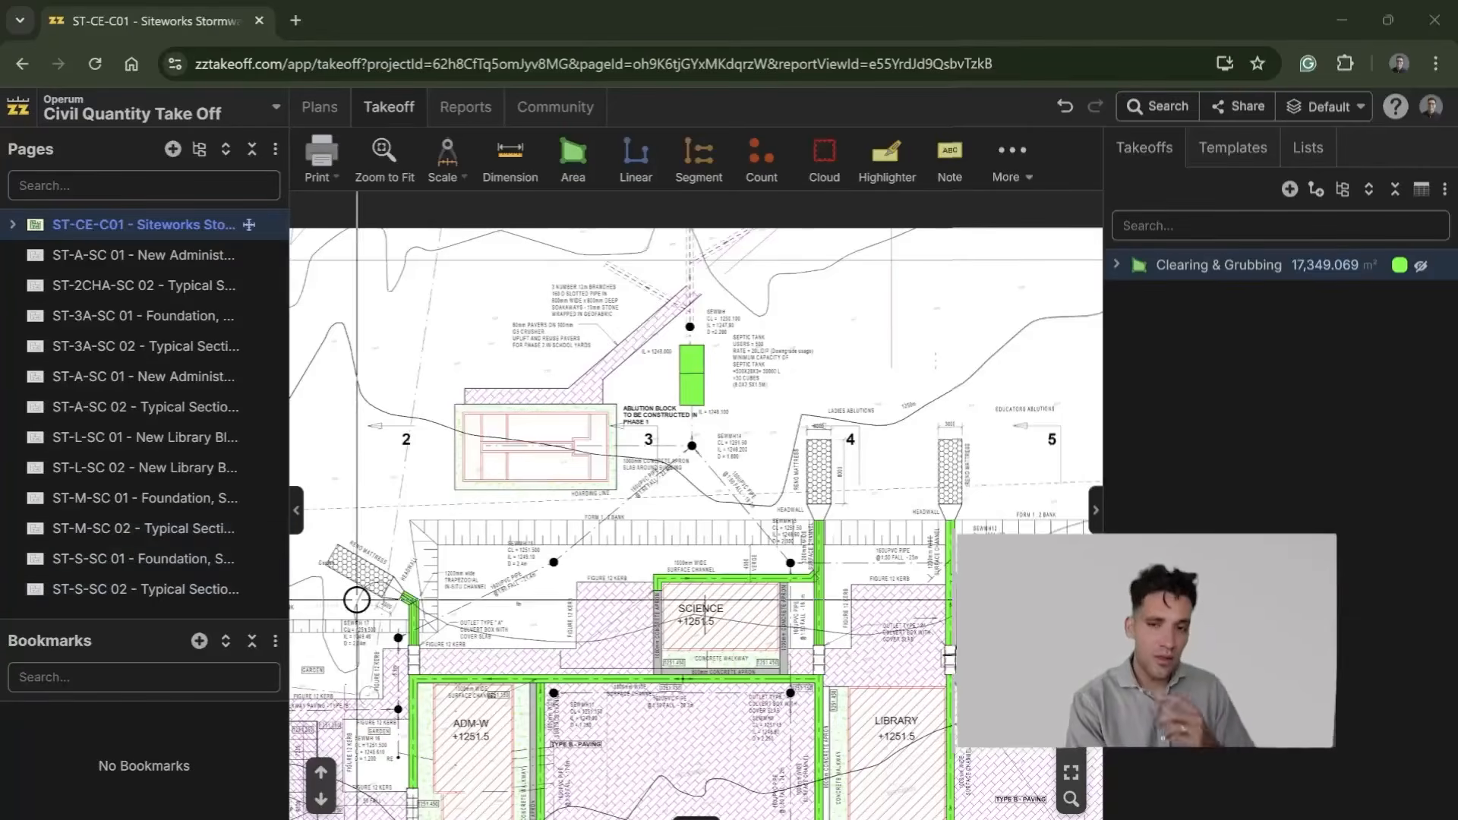
# Step: Switch to the ST-CE-C01 siteworks plan in zzTakeoff and examine the Type A paving levels and the 1252m contour line
pyautogui.scroll(1, 745, 380)
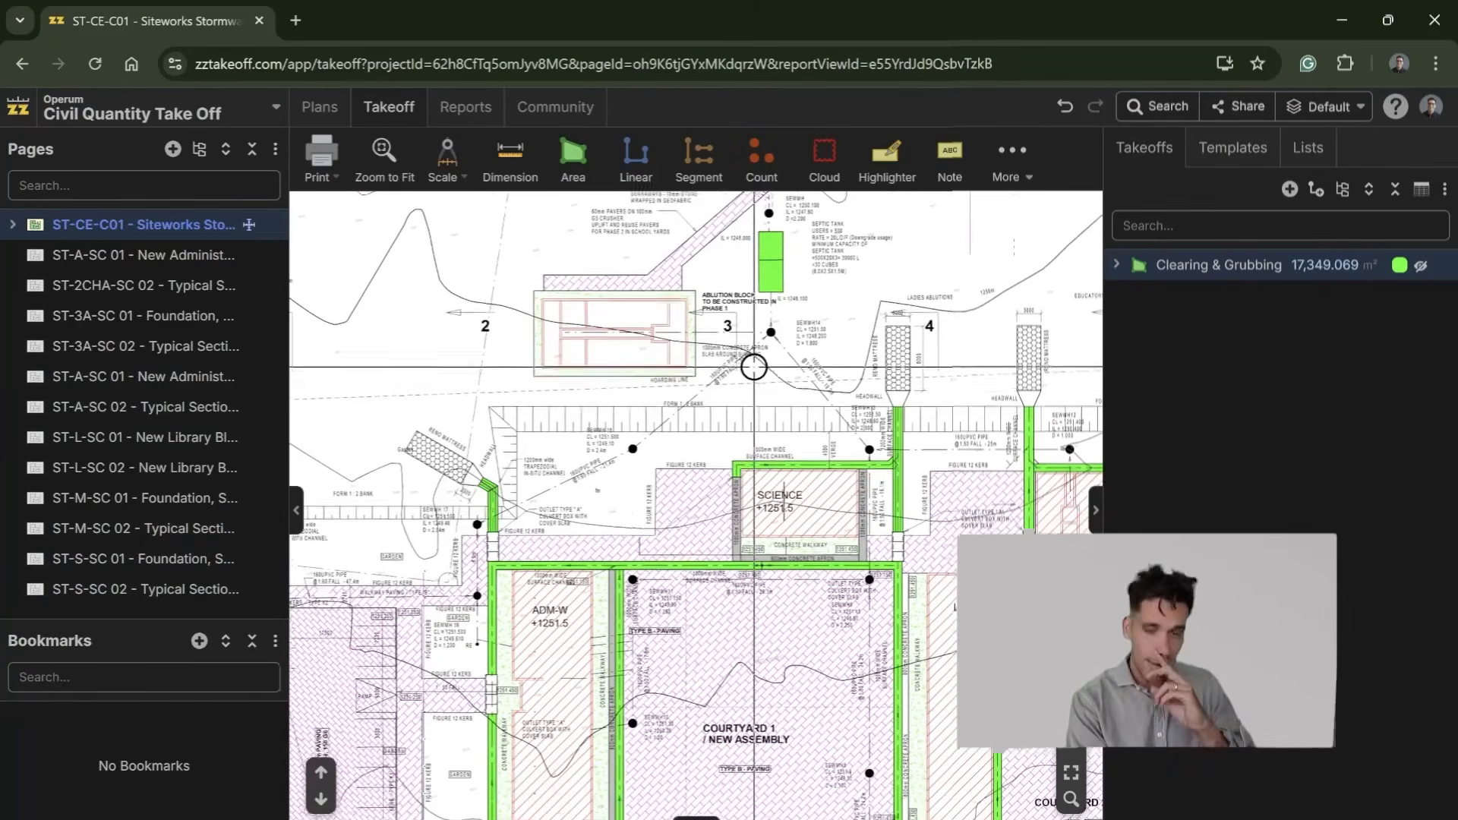
pyautogui.scroll(-3, 646, 563)
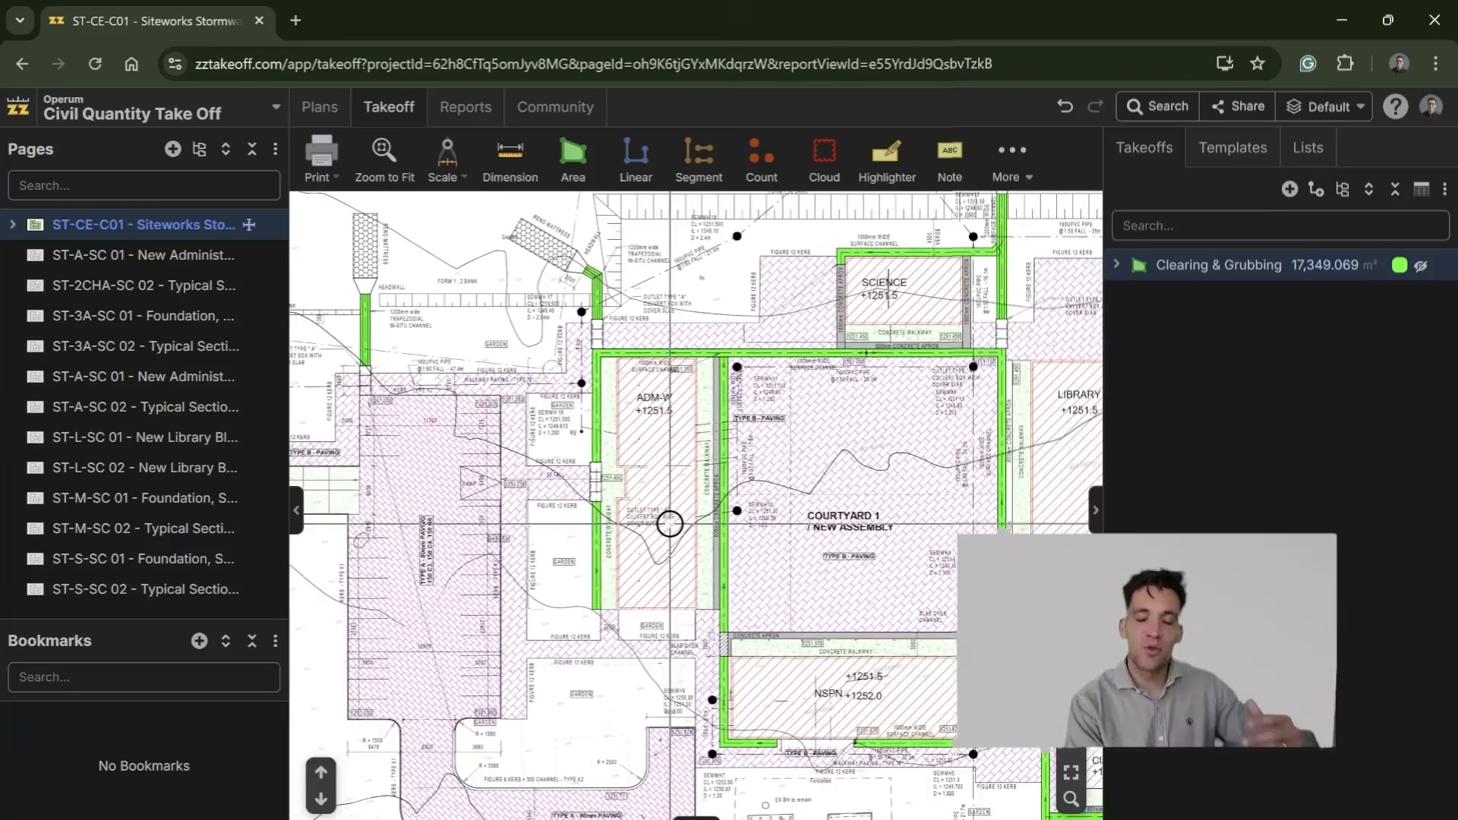
pyautogui.moveTo(631, 571); pyautogui.dragTo(680, 401)
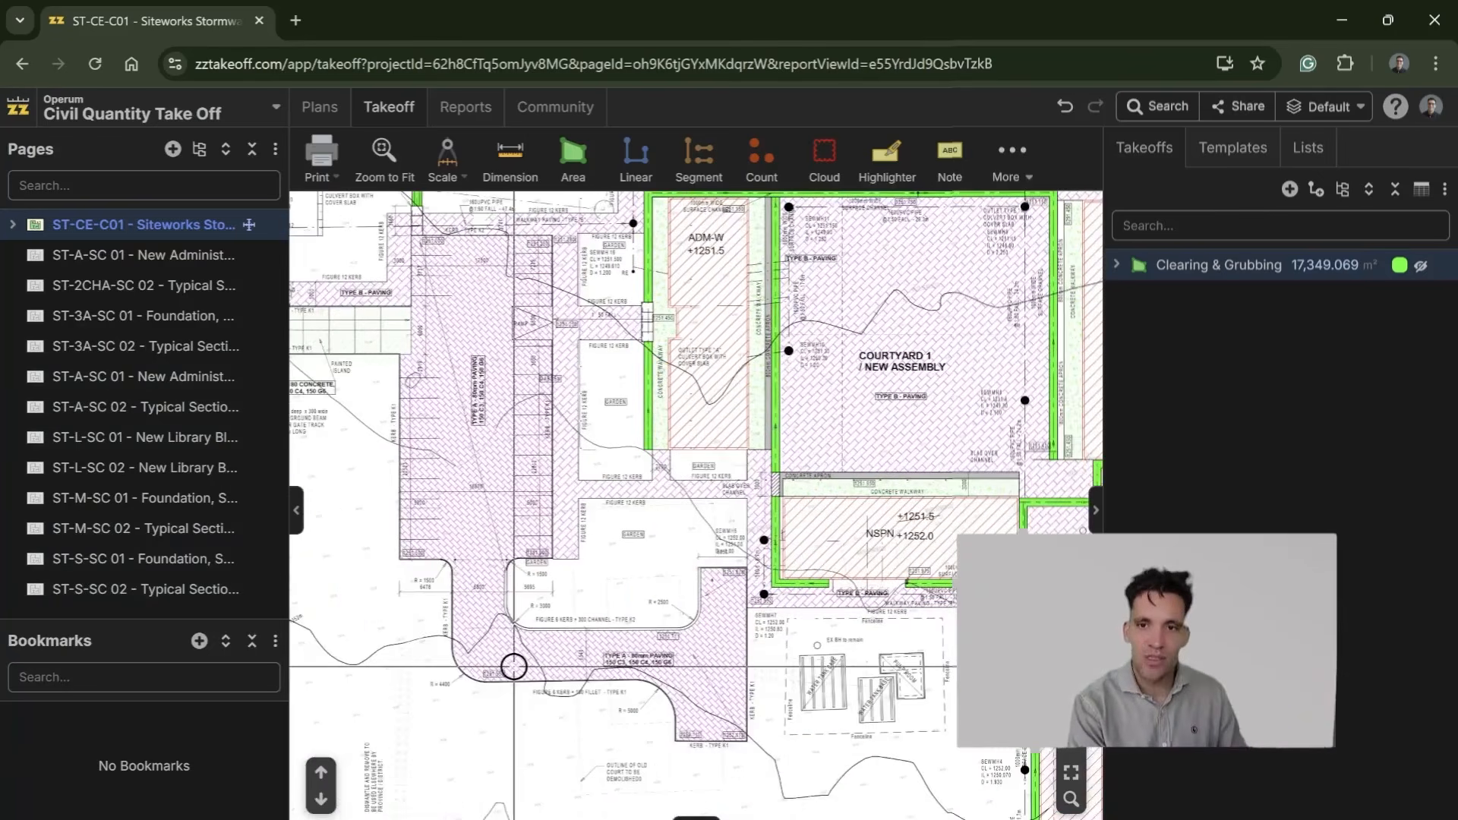
pyautogui.scroll(4, 430, 673)
pyautogui.scroll(-3, 720, 665)
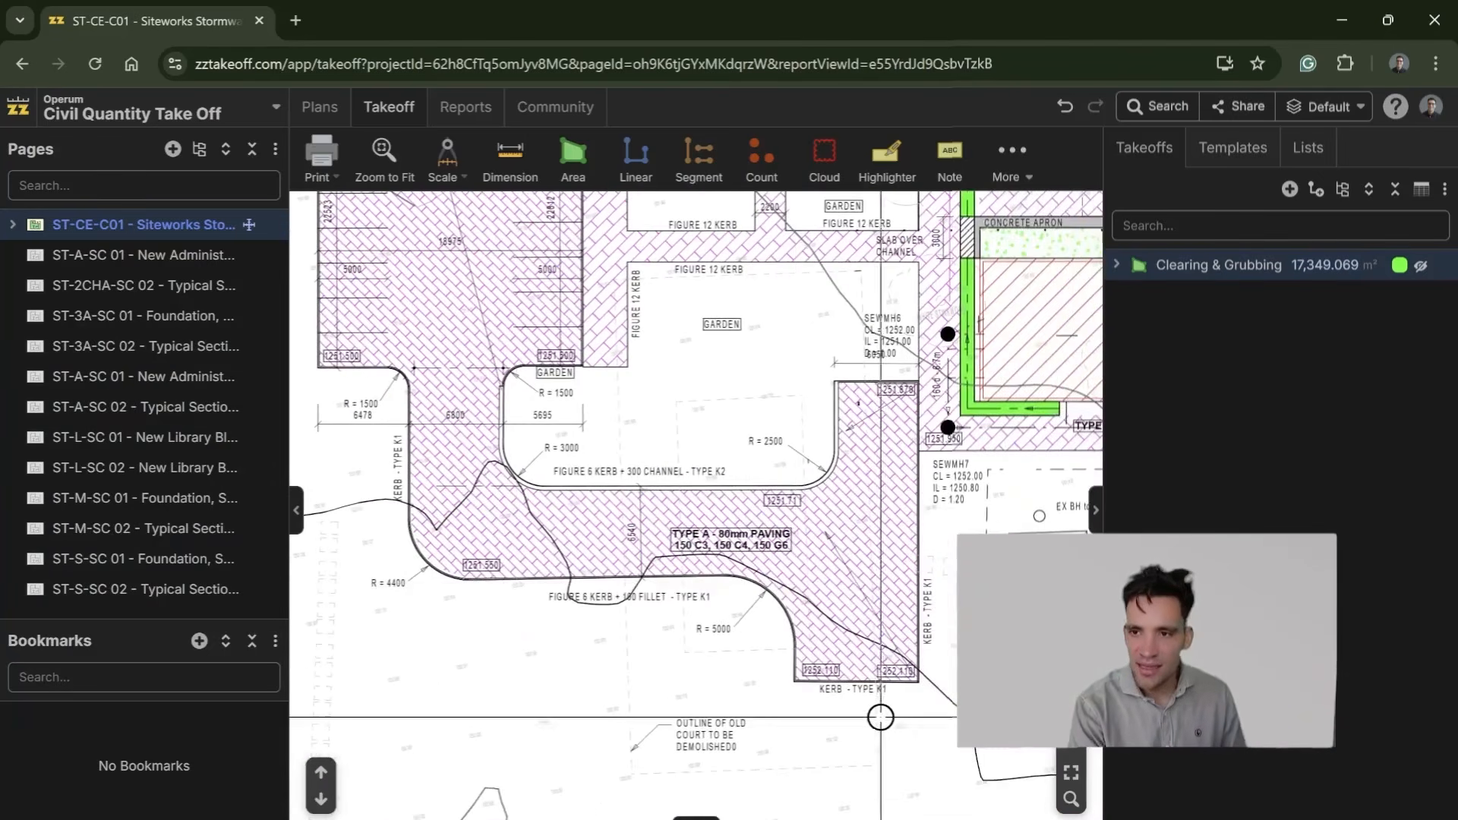
pyautogui.scroll(2, 807, 608)
pyautogui.scroll(3, 582, 508)
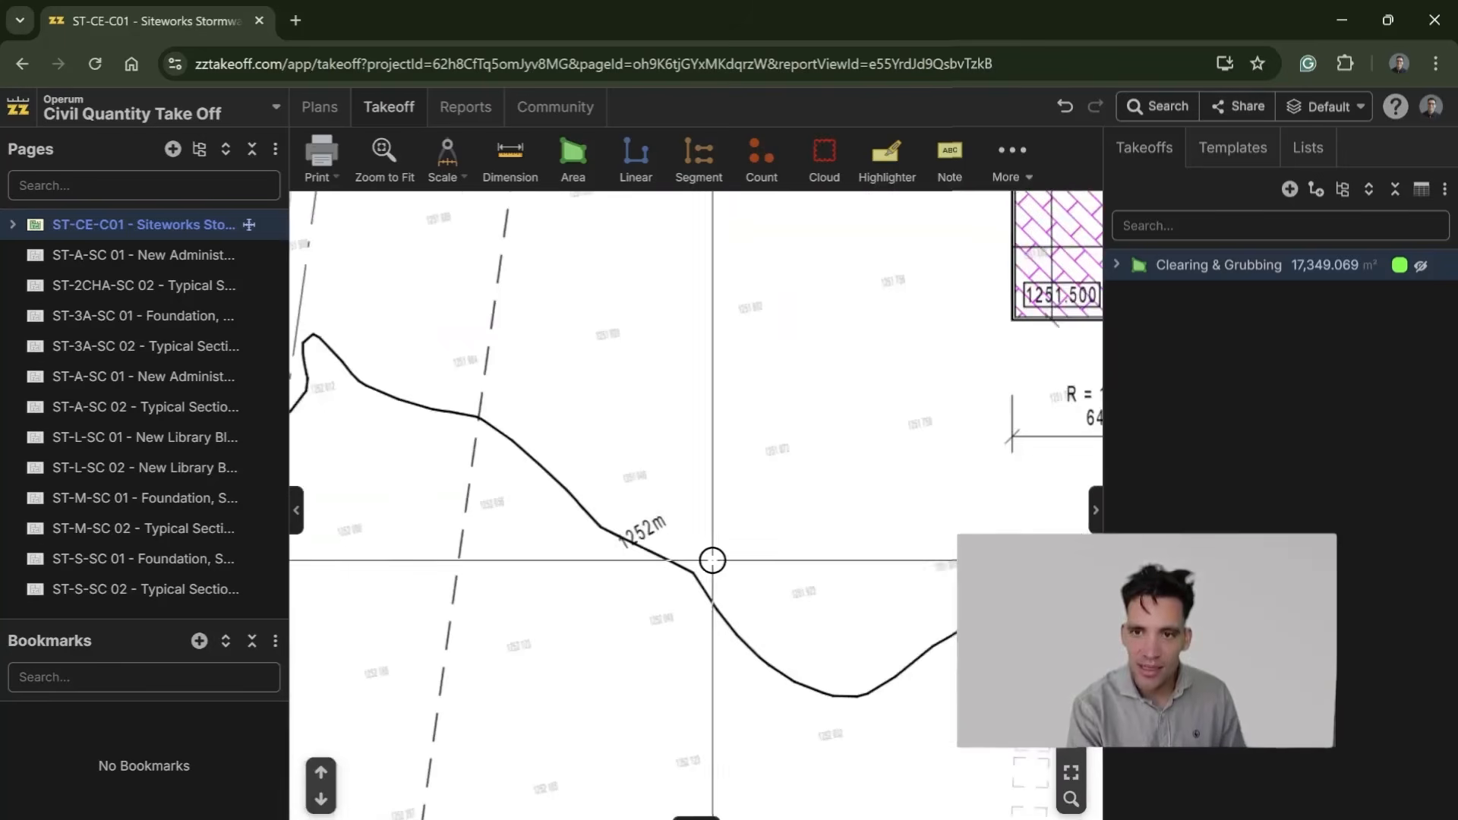
pyautogui.scroll(-1, 770, 539)
pyautogui.scroll(7, 750, 573)
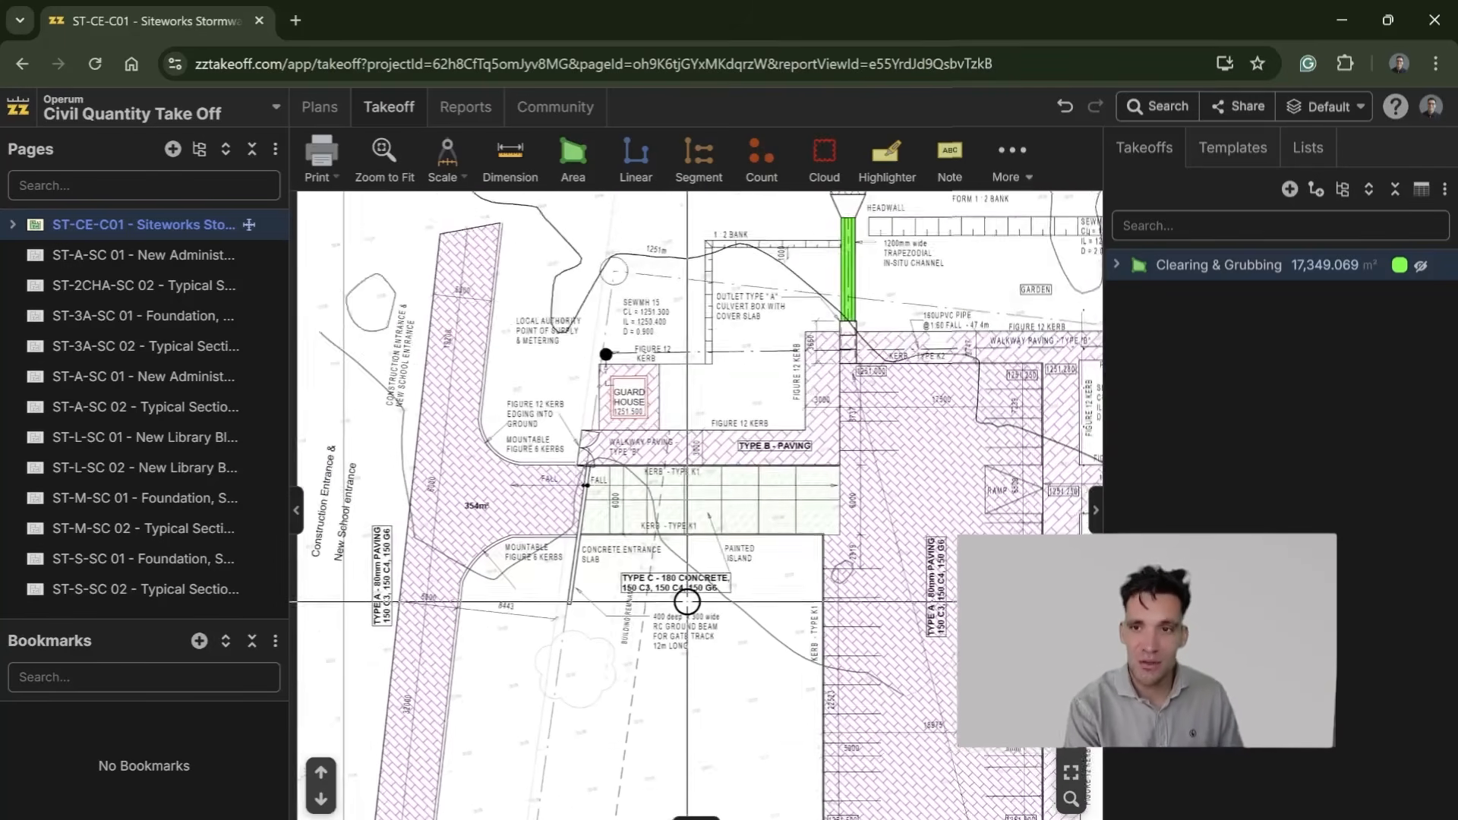
# Step: Trace the existing ground contours around the school entrance and the ablution block on the siteworks plan
pyautogui.scroll(5, 673, 407)
pyautogui.scroll(-5, 661, 448)
pyautogui.moveTo(828, 472); pyautogui.dragTo(433, 459)
pyautogui.scroll(-4, 857, 702)
pyautogui.moveTo(857, 701); pyautogui.dragTo(581, 597)
pyautogui.moveTo(733, 591); pyautogui.dragTo(889, 744)
pyautogui.scroll(4, 469, 442)
pyautogui.moveTo(798, 545); pyautogui.dragTo(677, 521)
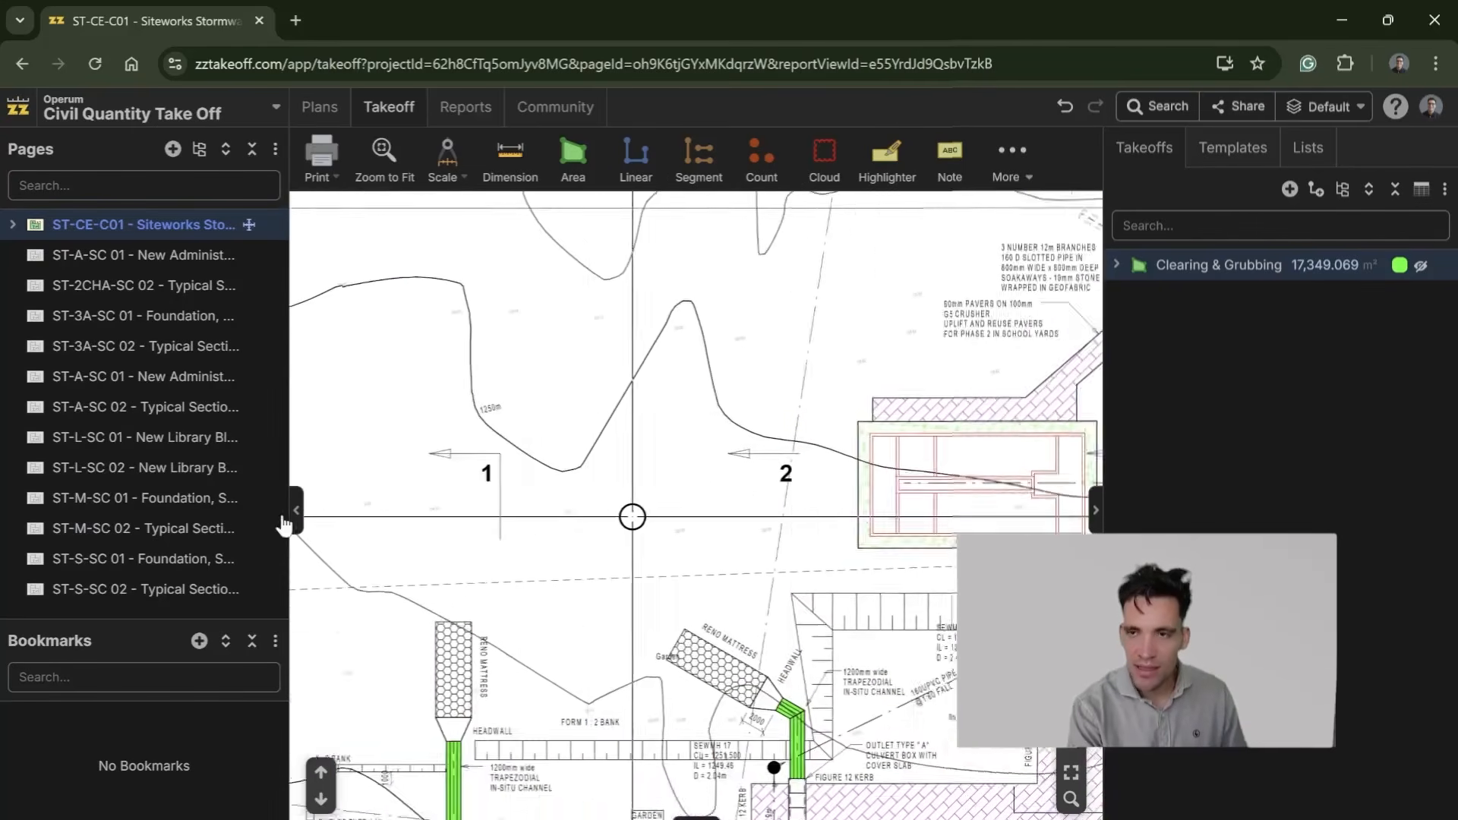
pyautogui.scroll(-3, 677, 521)
pyautogui.moveTo(796, 520); pyautogui.dragTo(407, 515)
# Step: Examine the platform levels of the buildings around Courtyards 1 to 3, including ADM-W, Science, Library, NSPN and MPC
pyautogui.moveTo(505, 540); pyautogui.dragTo(714, 424)
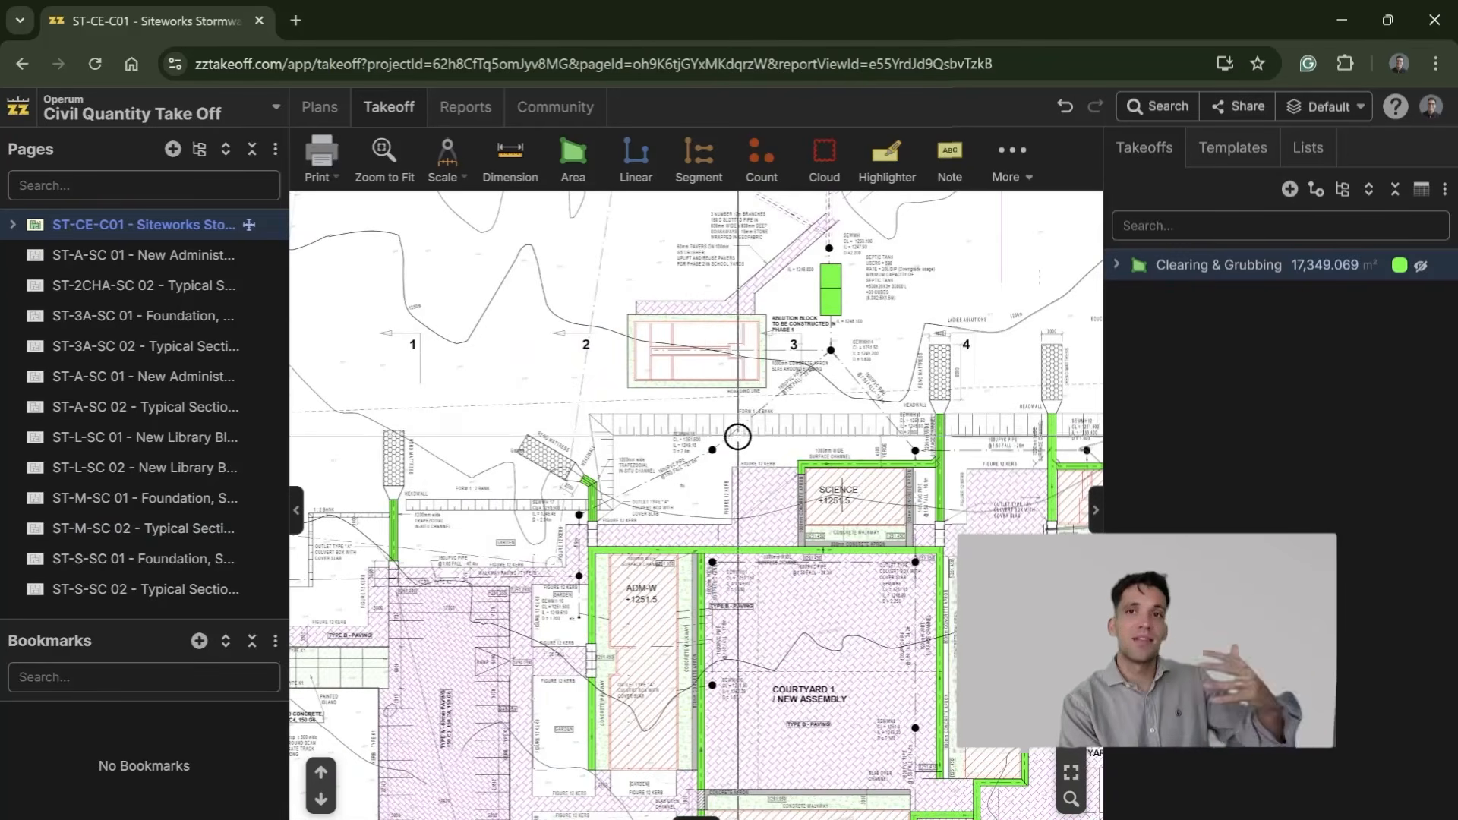
pyautogui.moveTo(527, 531); pyautogui.dragTo(700, 618)
pyautogui.moveTo(956, 425); pyautogui.dragTo(761, 443)
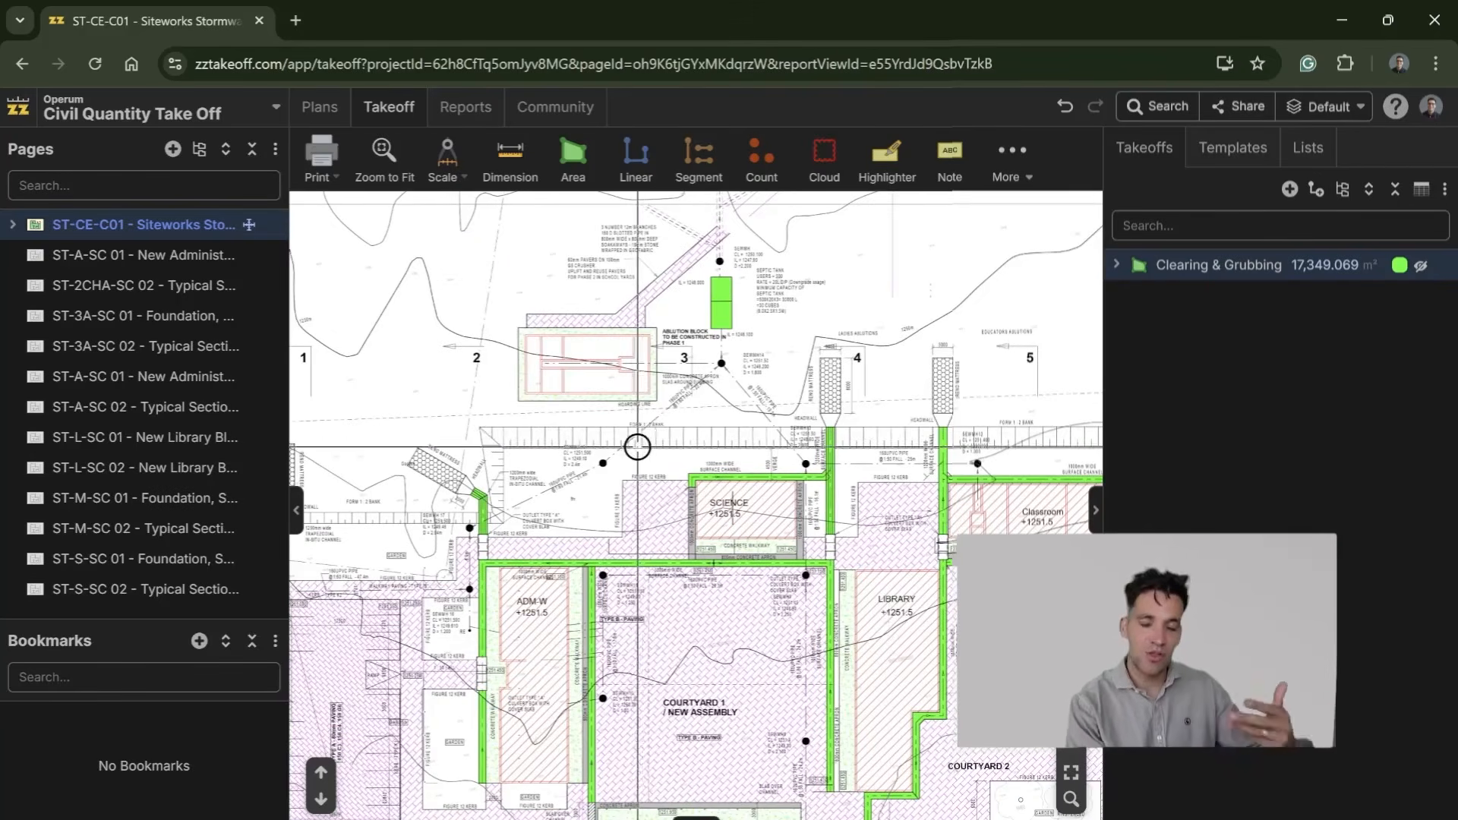
pyautogui.moveTo(638, 446); pyautogui.dragTo(781, 319)
pyautogui.moveTo(972, 505); pyautogui.dragTo(817, 477)
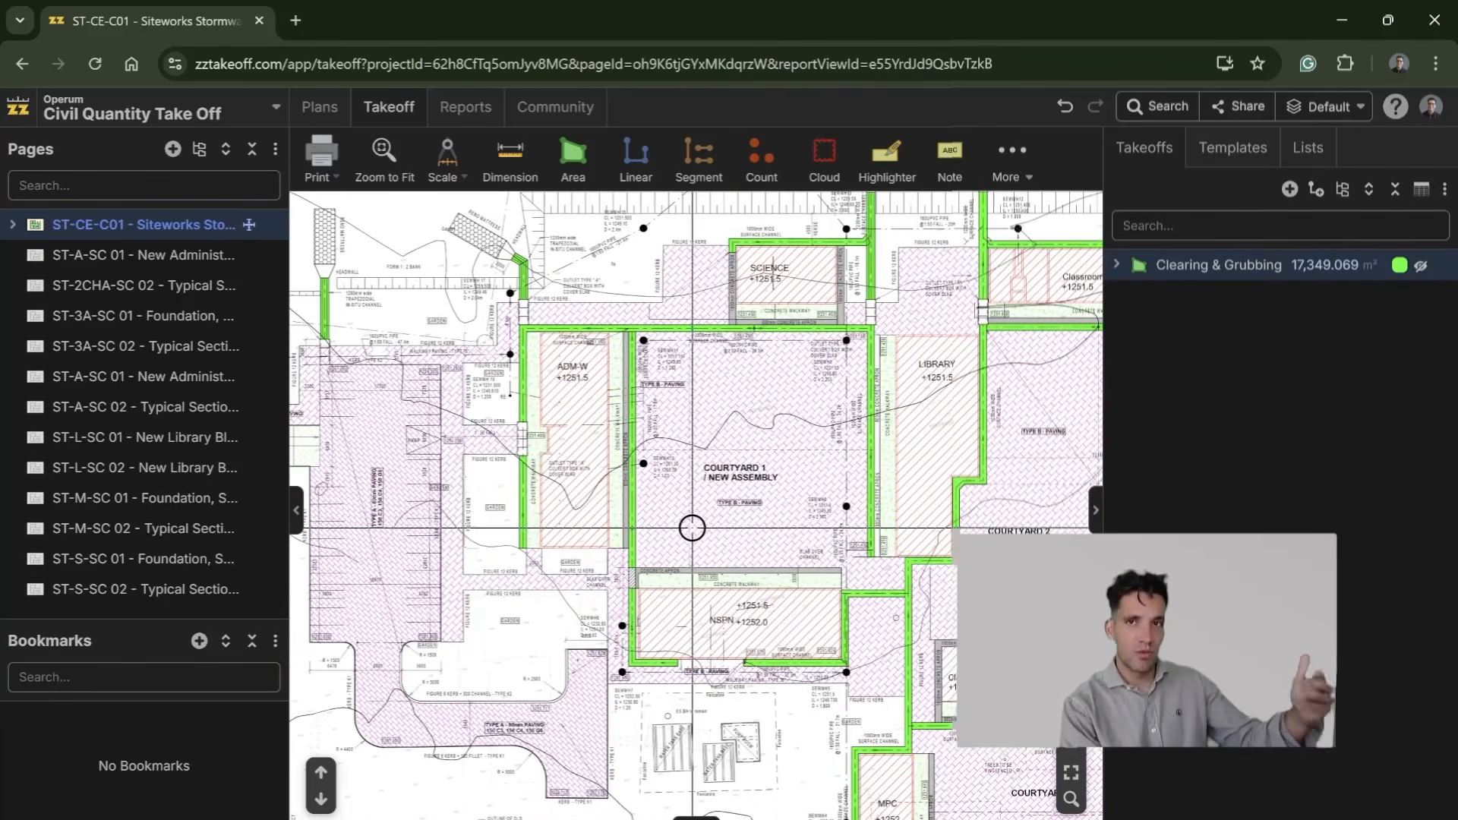
pyautogui.moveTo(645, 586); pyautogui.dragTo(748, 449)
pyautogui.moveTo(1020, 515); pyautogui.dragTo(596, 455)
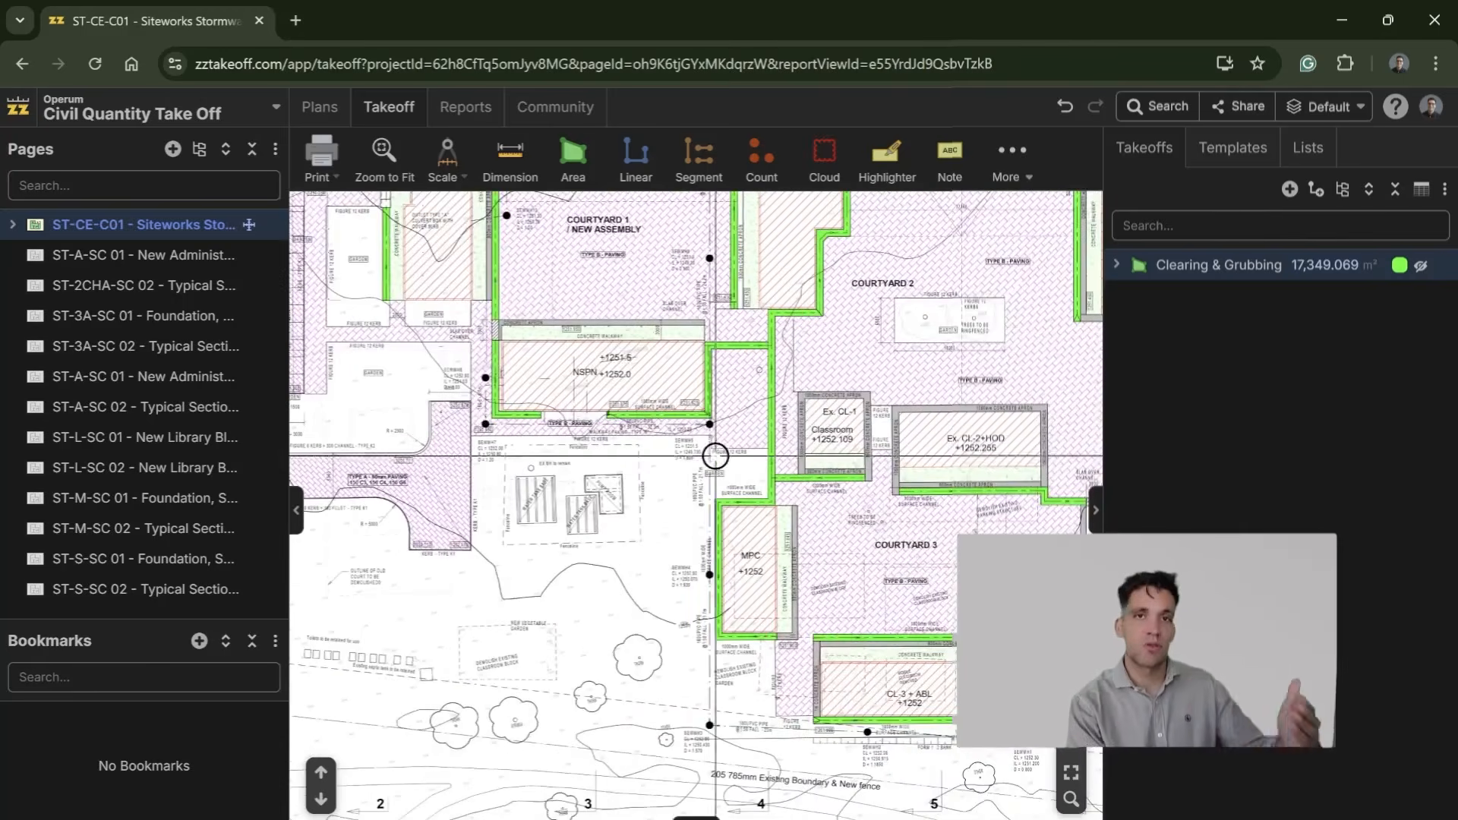
# Step: Start a new area takeoff and enter "Cut Volume -" as its name
pyautogui.write('aCut')
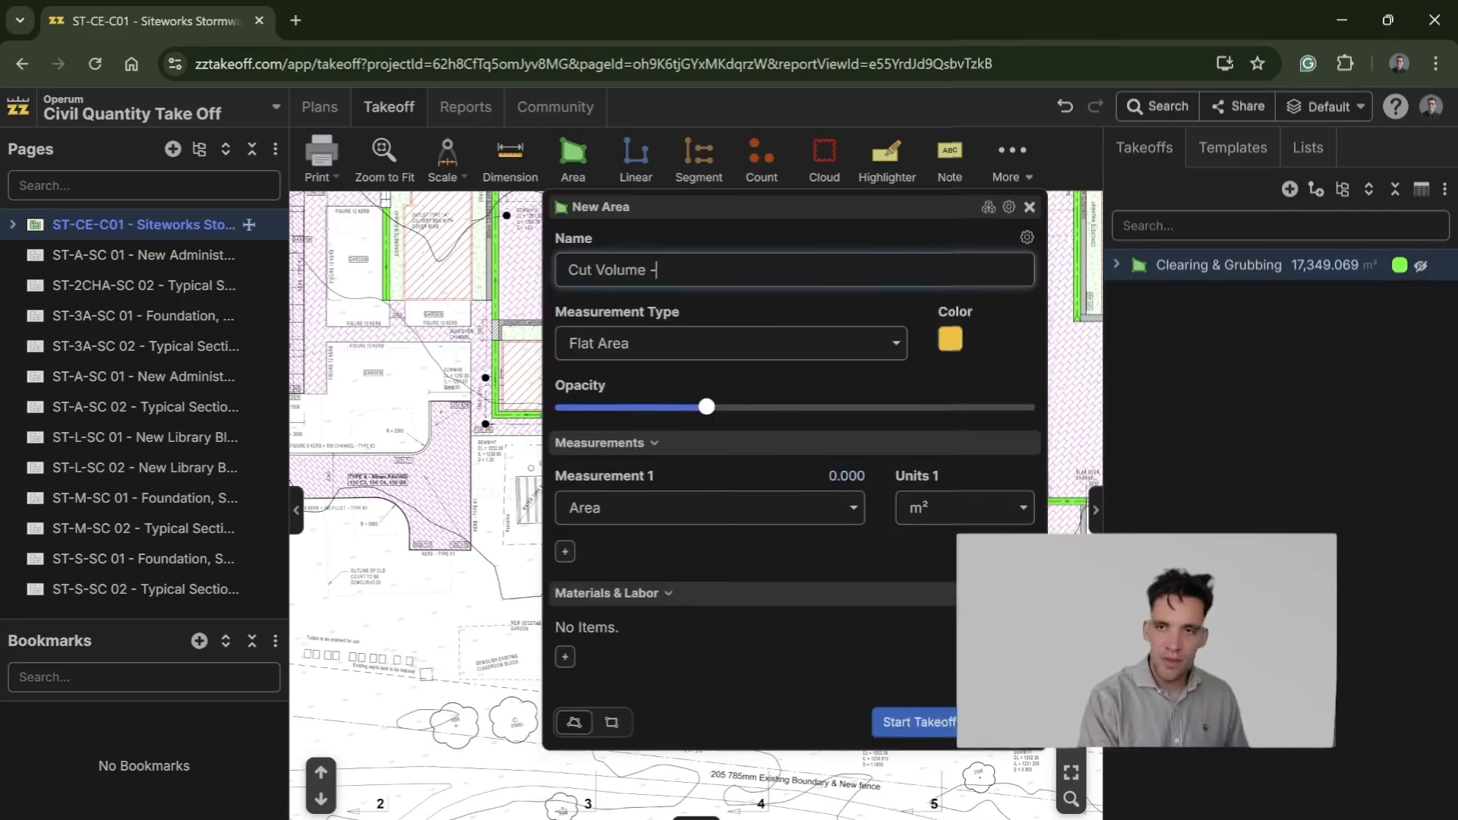
# Step: Switch to the Excel workbook and set up an Existing column with 1252 in K9 and a Cut header in L8
pyautogui.hotkey('alt', 'Tab')
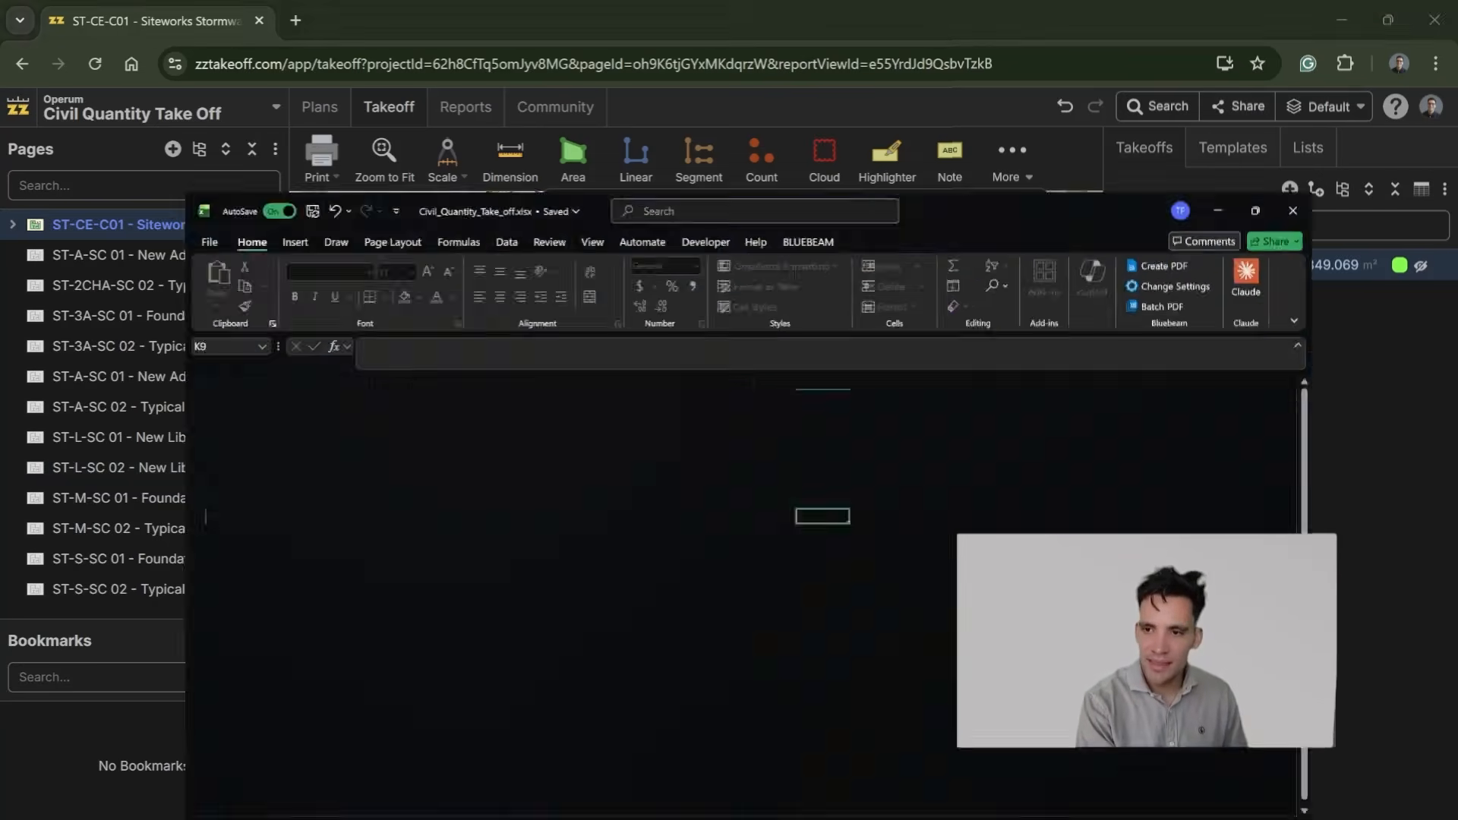
pyautogui.write('1252')
pyautogui.press('Return')
pyautogui.press('Up')
pyautogui.press('Up')
pyautogui.press('Right')
pyautogui.write('Cut')
pyautogui.press('Return')
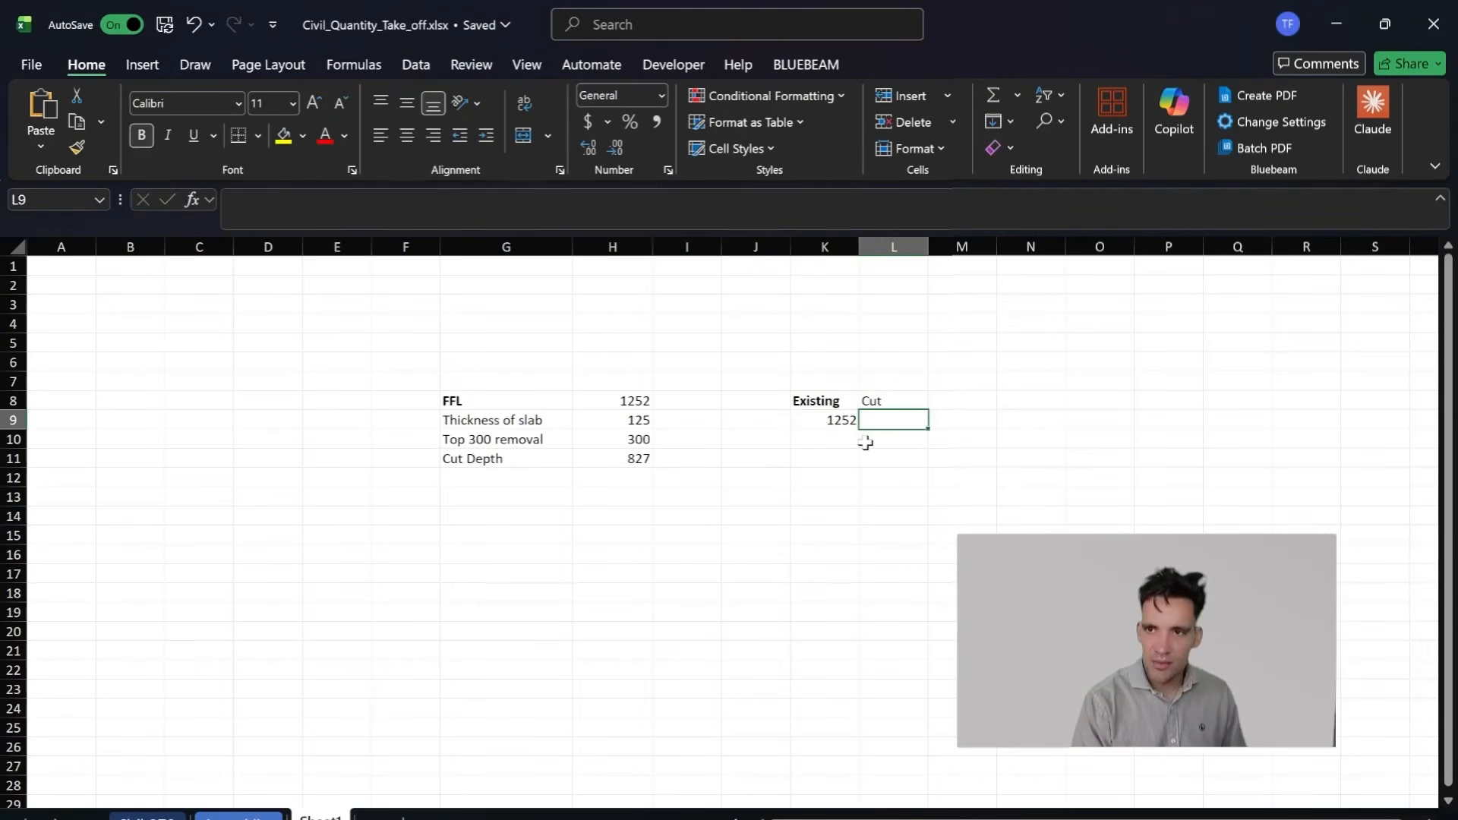
# Step: Make the Cut header in L8 bold and switch back to the New Area dialog in zzTakeoff
pyautogui.press('Left')
pyautogui.press('Right')
pyautogui.press('Up')
pyautogui.press('Right')
pyautogui.press('Left')
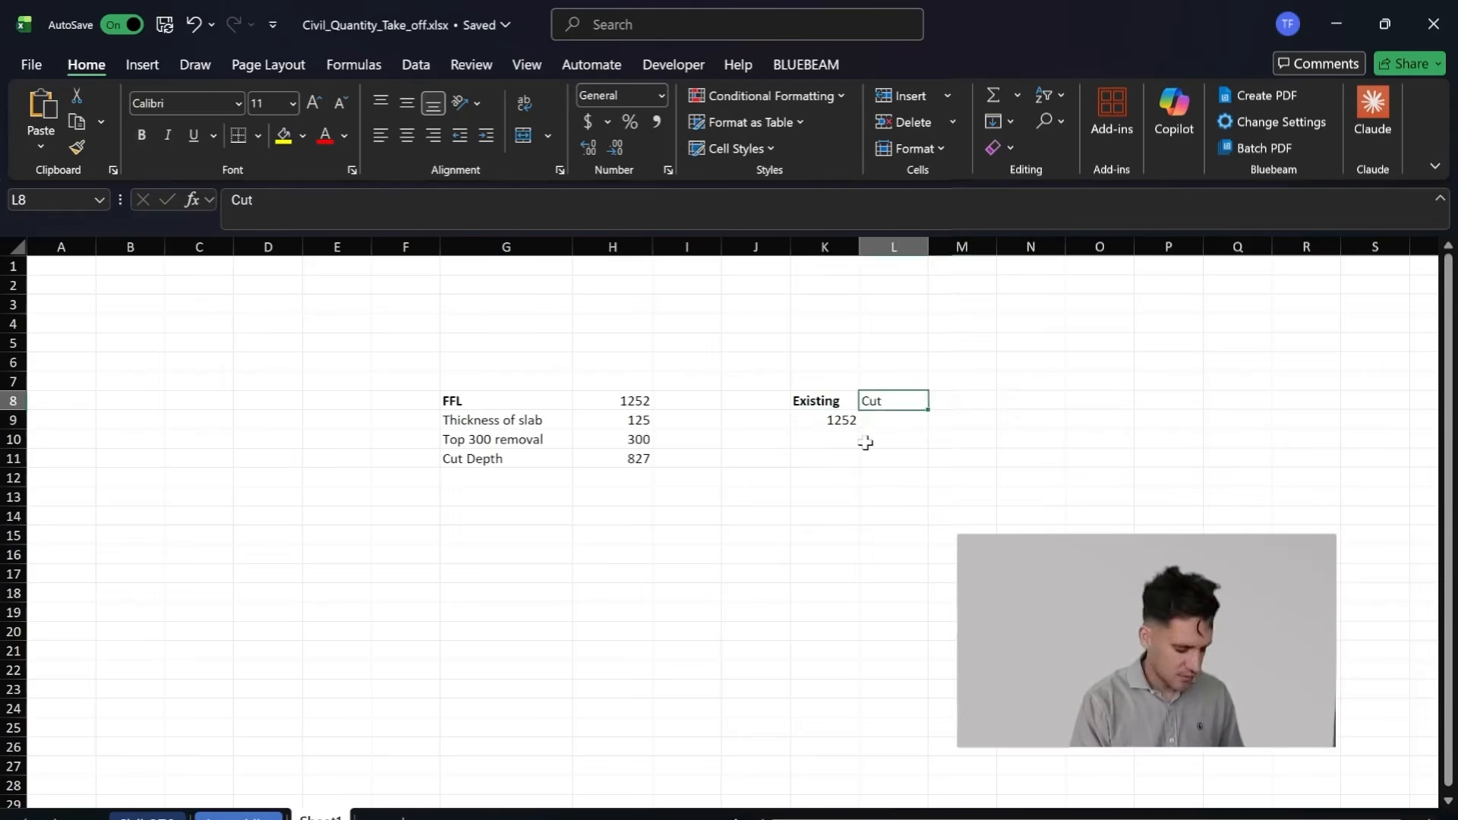
pyautogui.hotkey('ctrl', 'b')
pyautogui.press('Down')
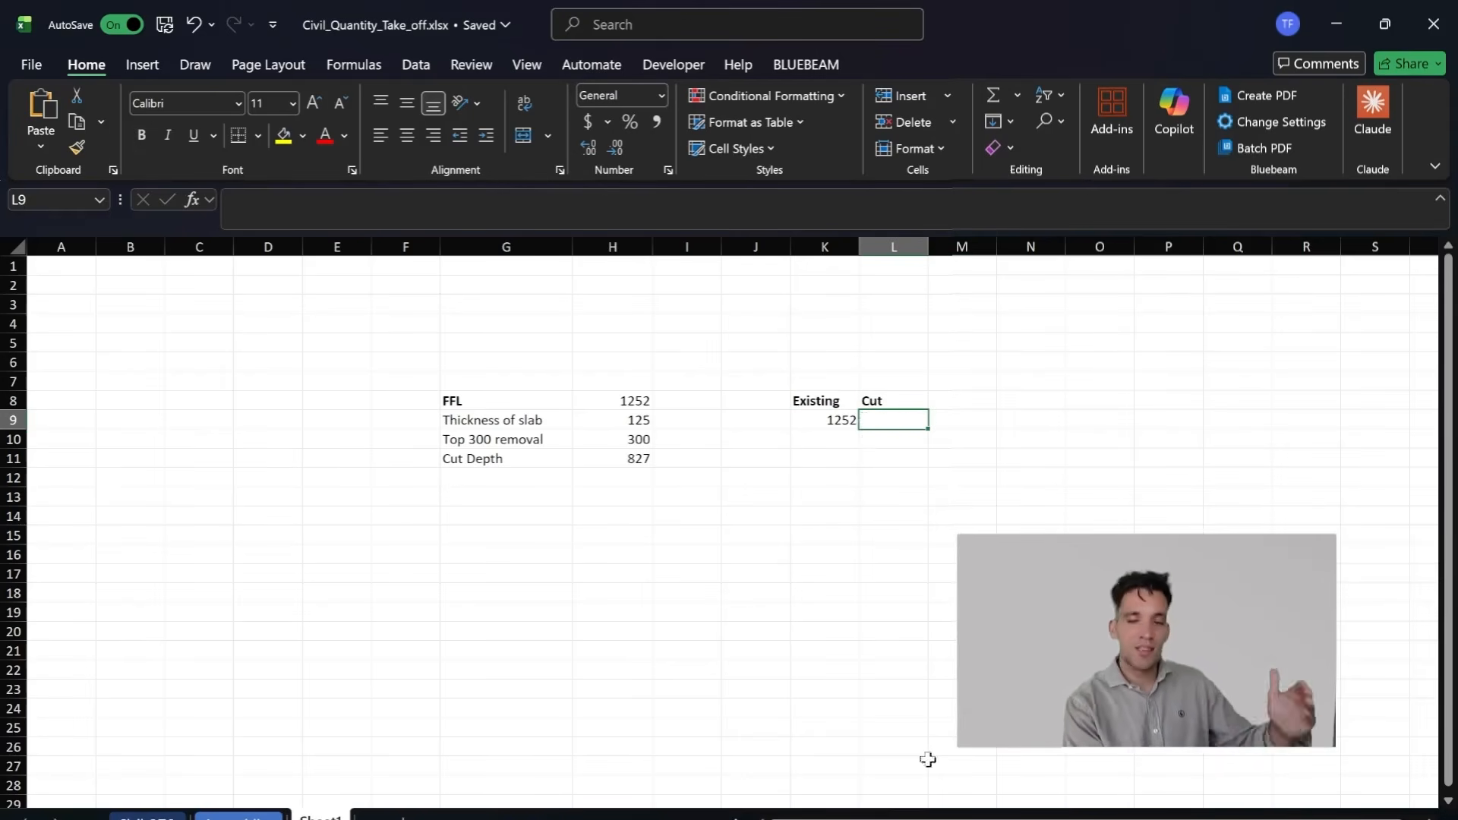
pyautogui.click(687, 768)
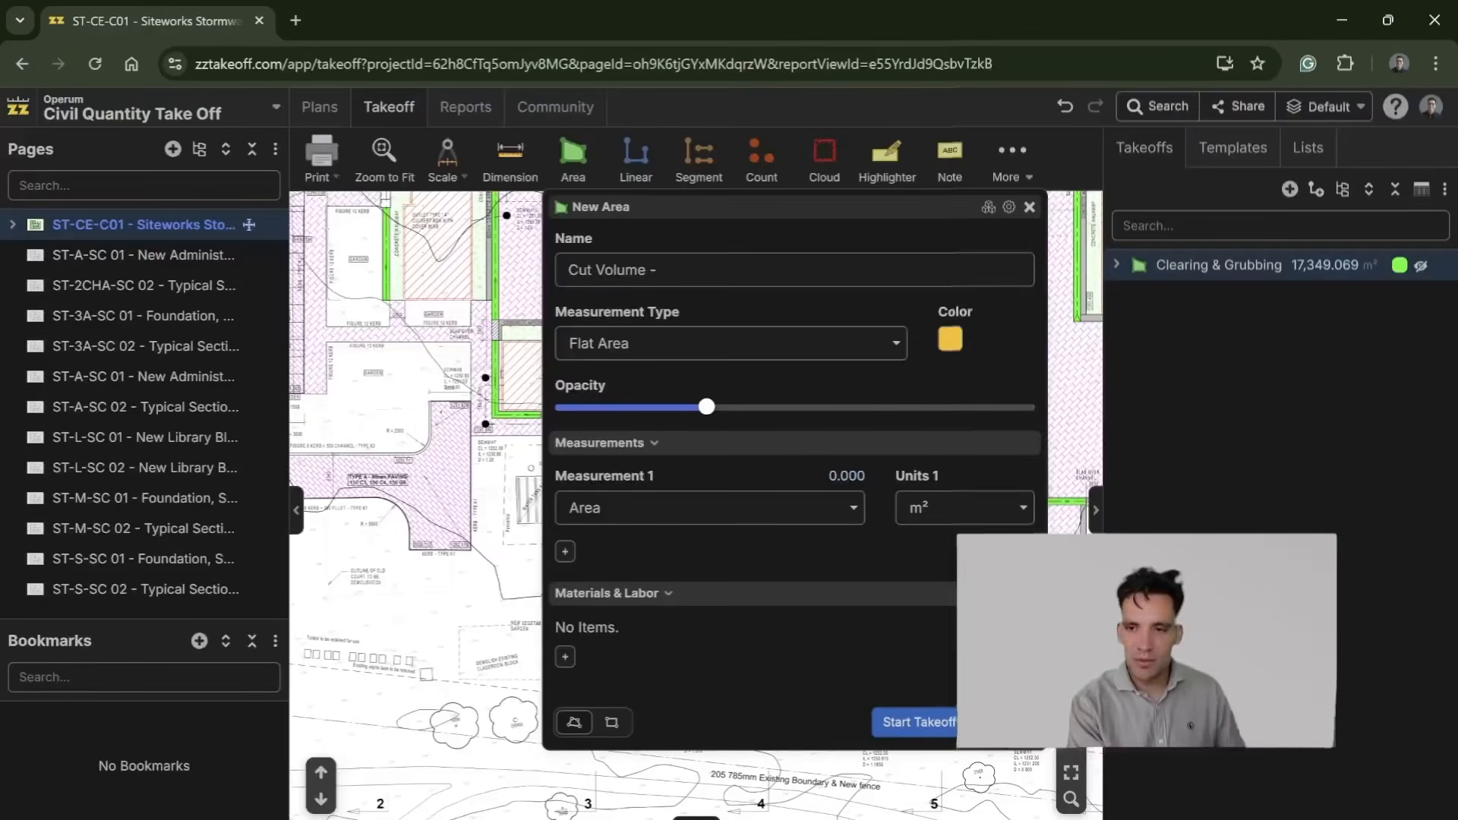
# Step: Start the Cut Volume area takeoff on the siteworks plan and switch to the Excel workbook
pyautogui.click(919, 723)
pyautogui.moveTo(711, 635); pyautogui.dragTo(882, 714)
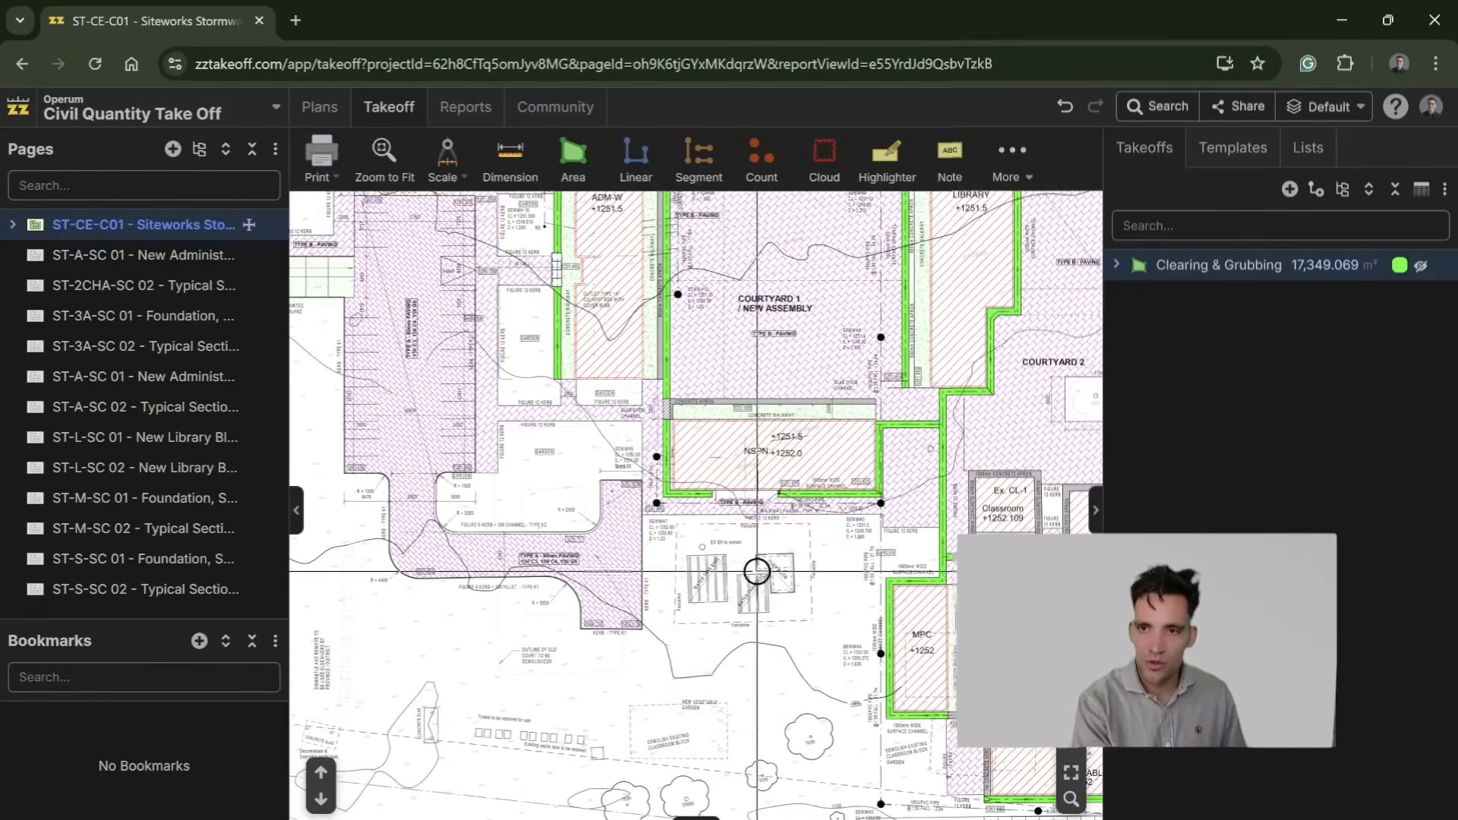
pyautogui.moveTo(1060, 819)
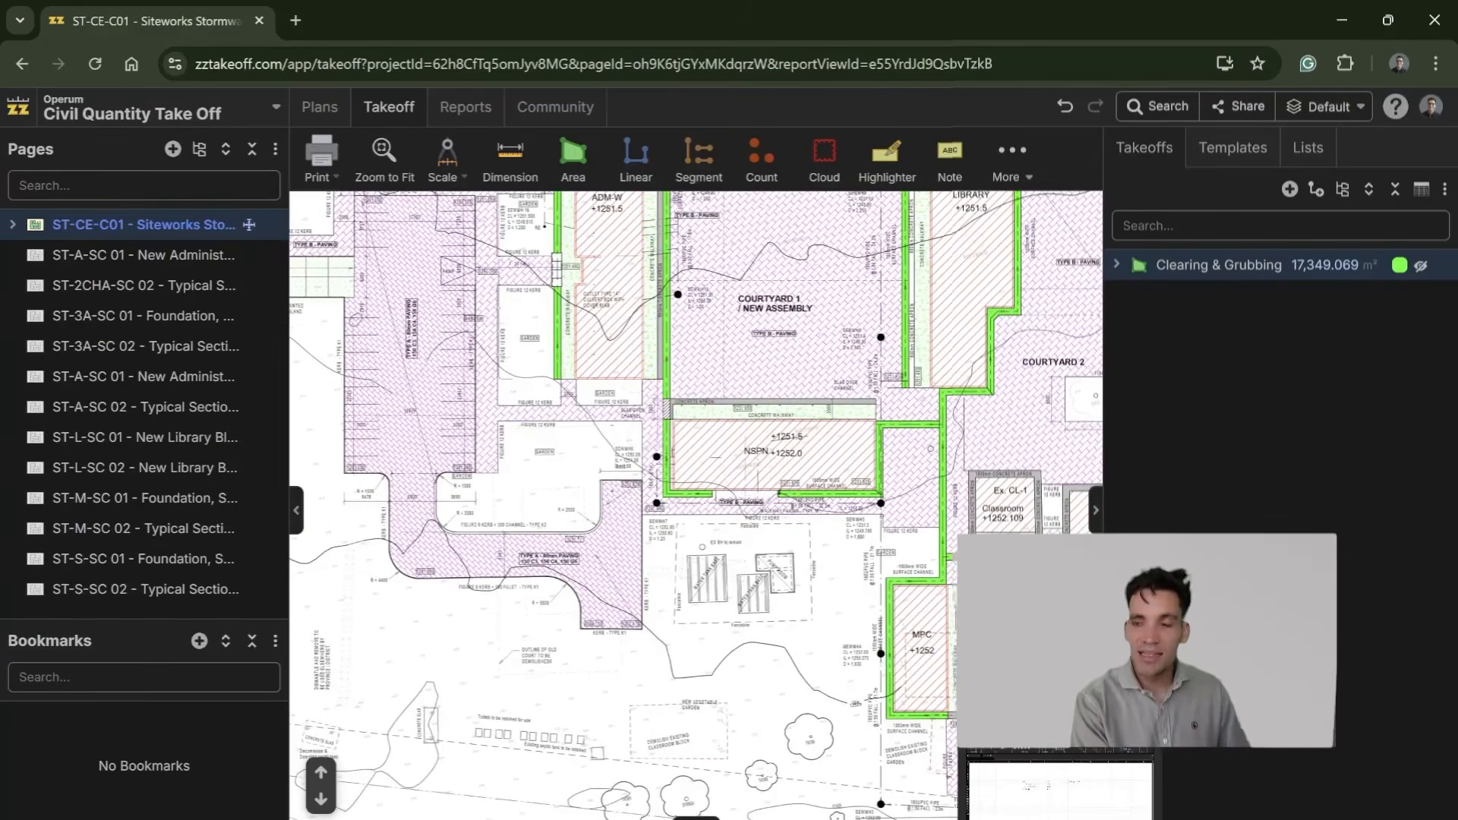
pyautogui.click(1060, 790)
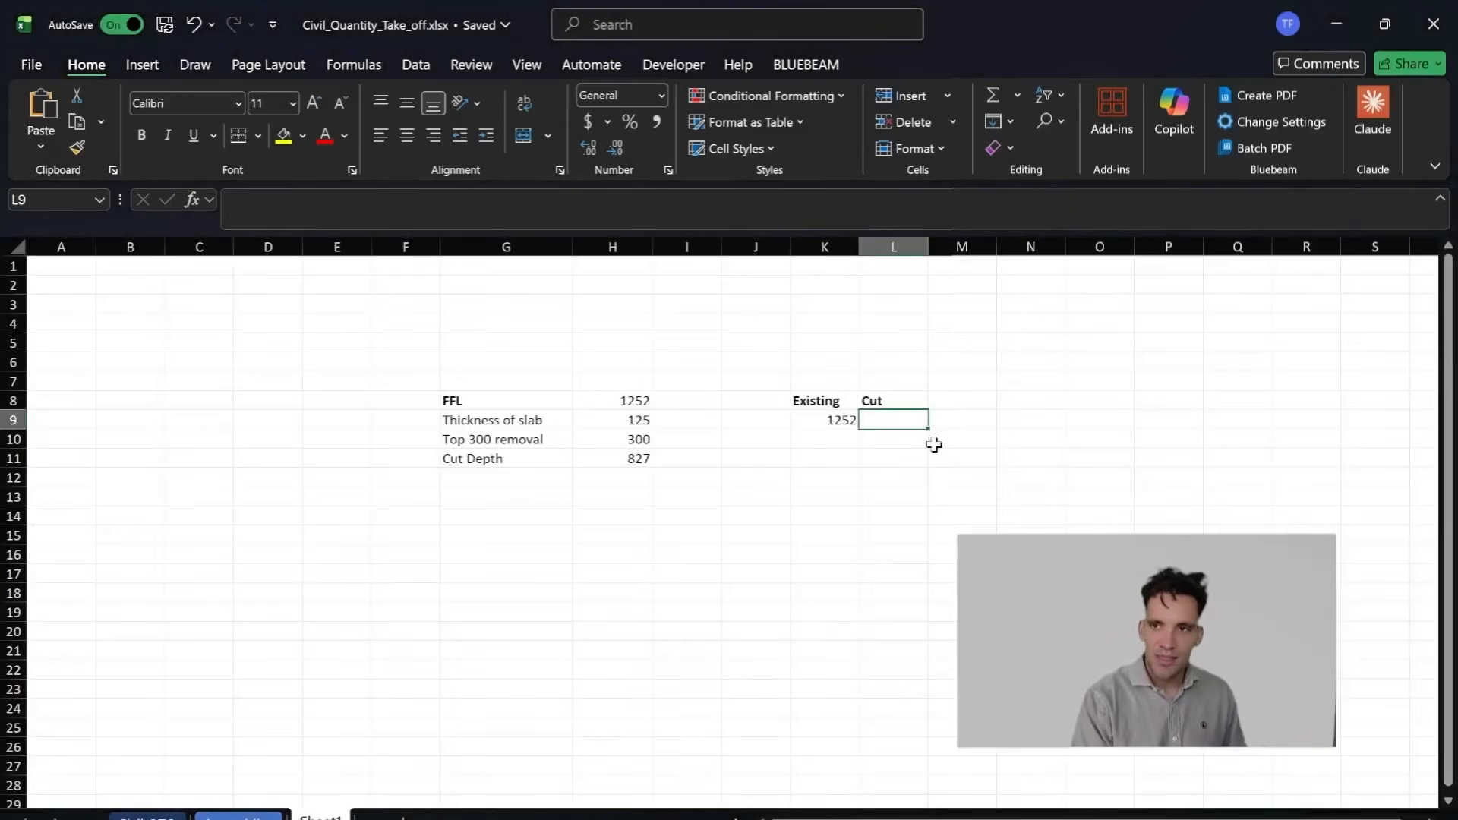
# Step: Calculate the first cut in L9 with the formula =K9-H11-150
pyautogui.write('=')
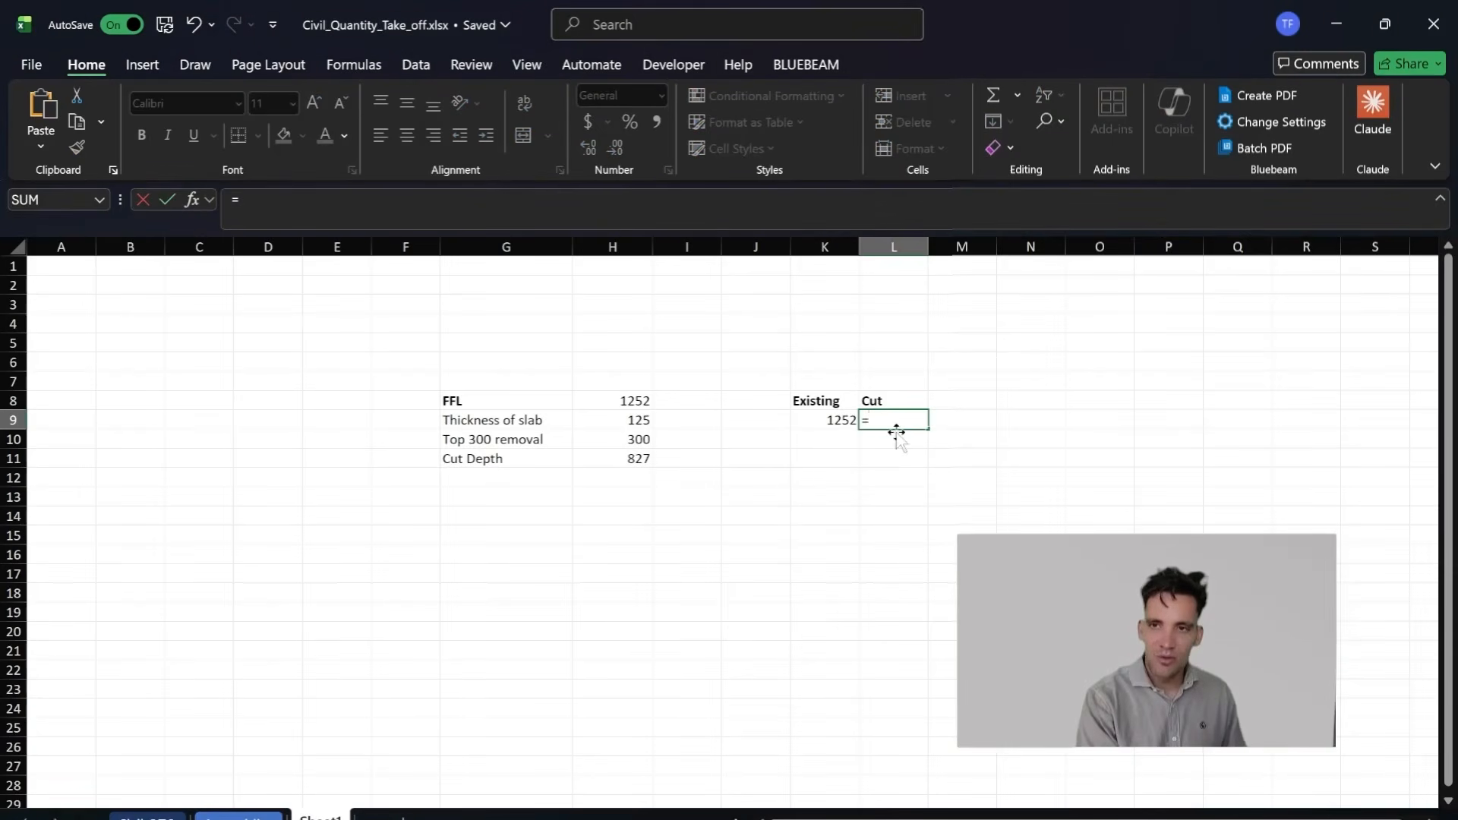
pyautogui.click(831, 420)
pyautogui.write('-')
pyautogui.click(638, 458)
pyautogui.write('-150')
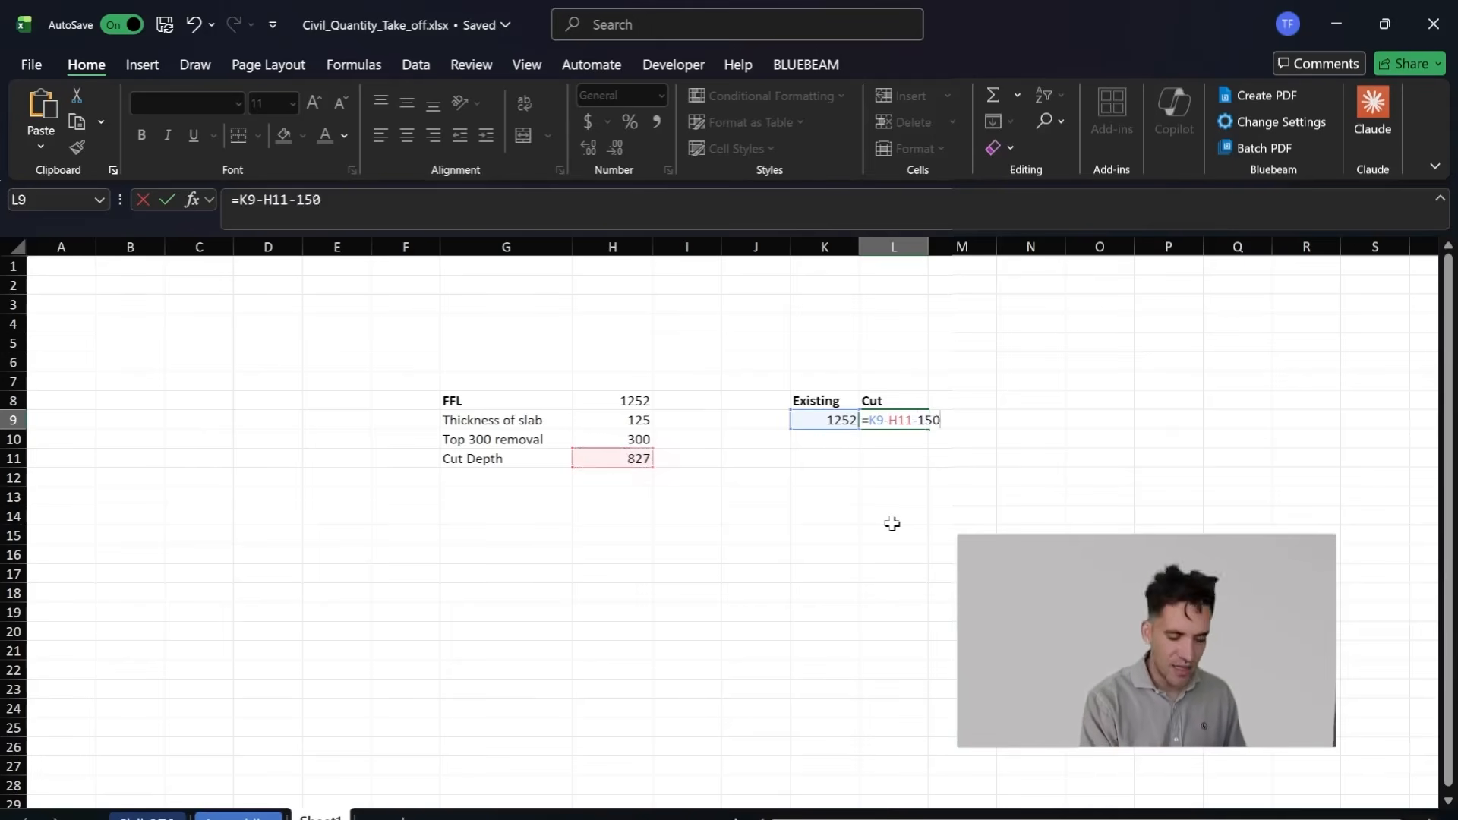
pyautogui.press('Return')
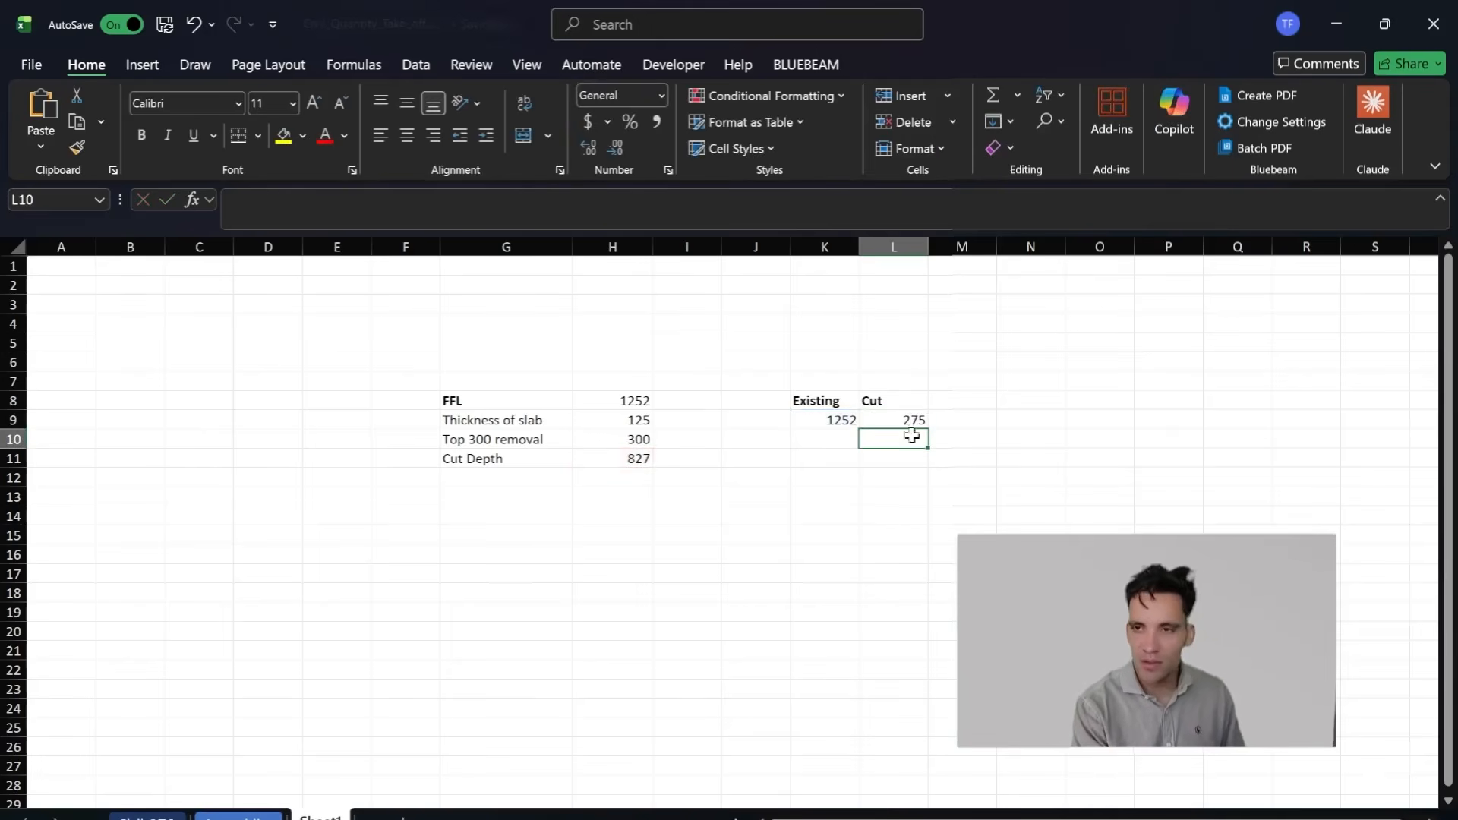
pyautogui.click(896, 402)
pyautogui.click(898, 419)
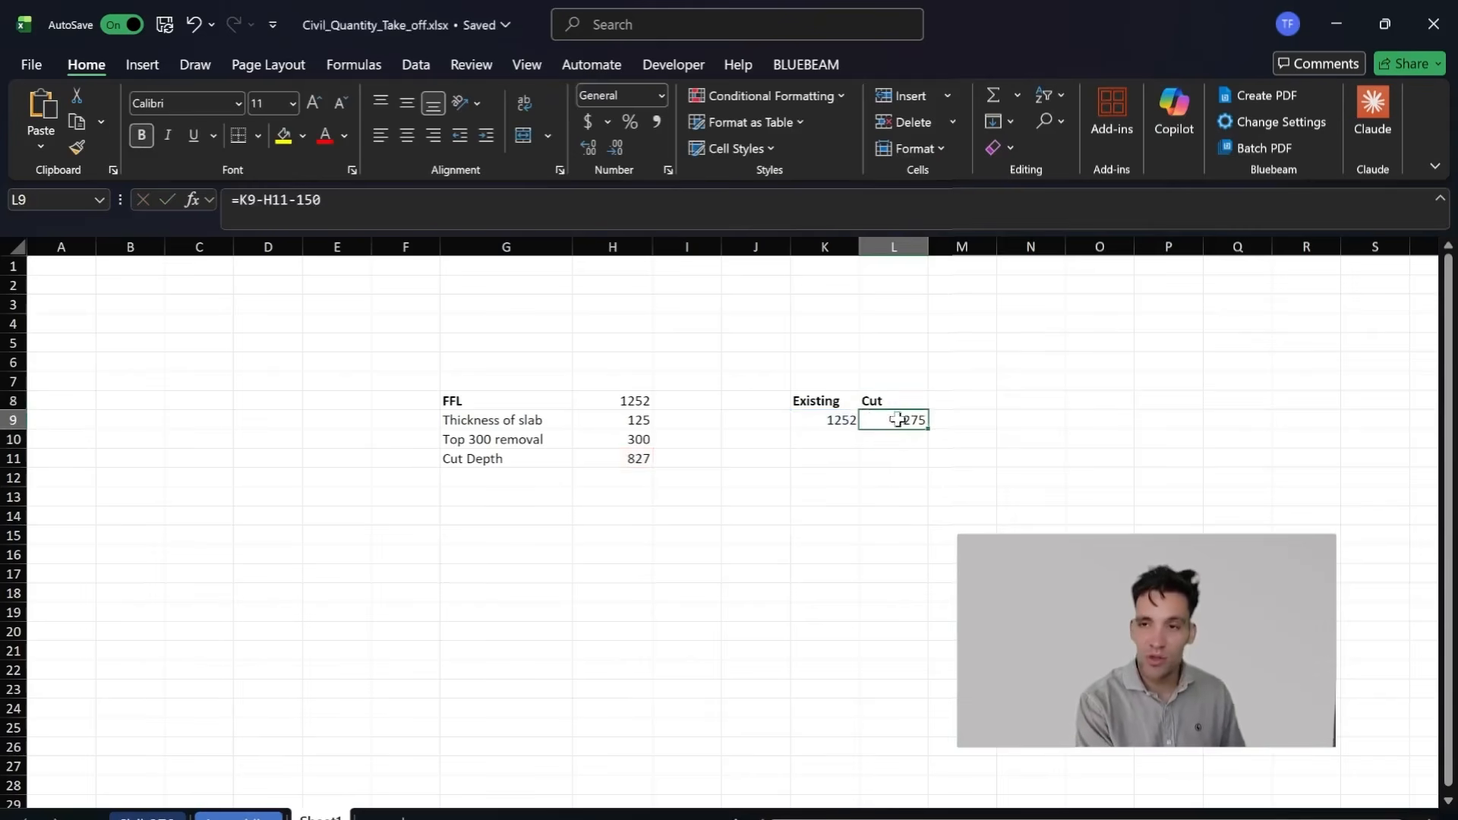
# Step: Add the existing levels 1251 in K10 and 1250 in K11
pyautogui.click(805, 447)
pyautogui.write('1251')
pyautogui.press('Return')
pyautogui.write('1250')
pyautogui.press('Tab')
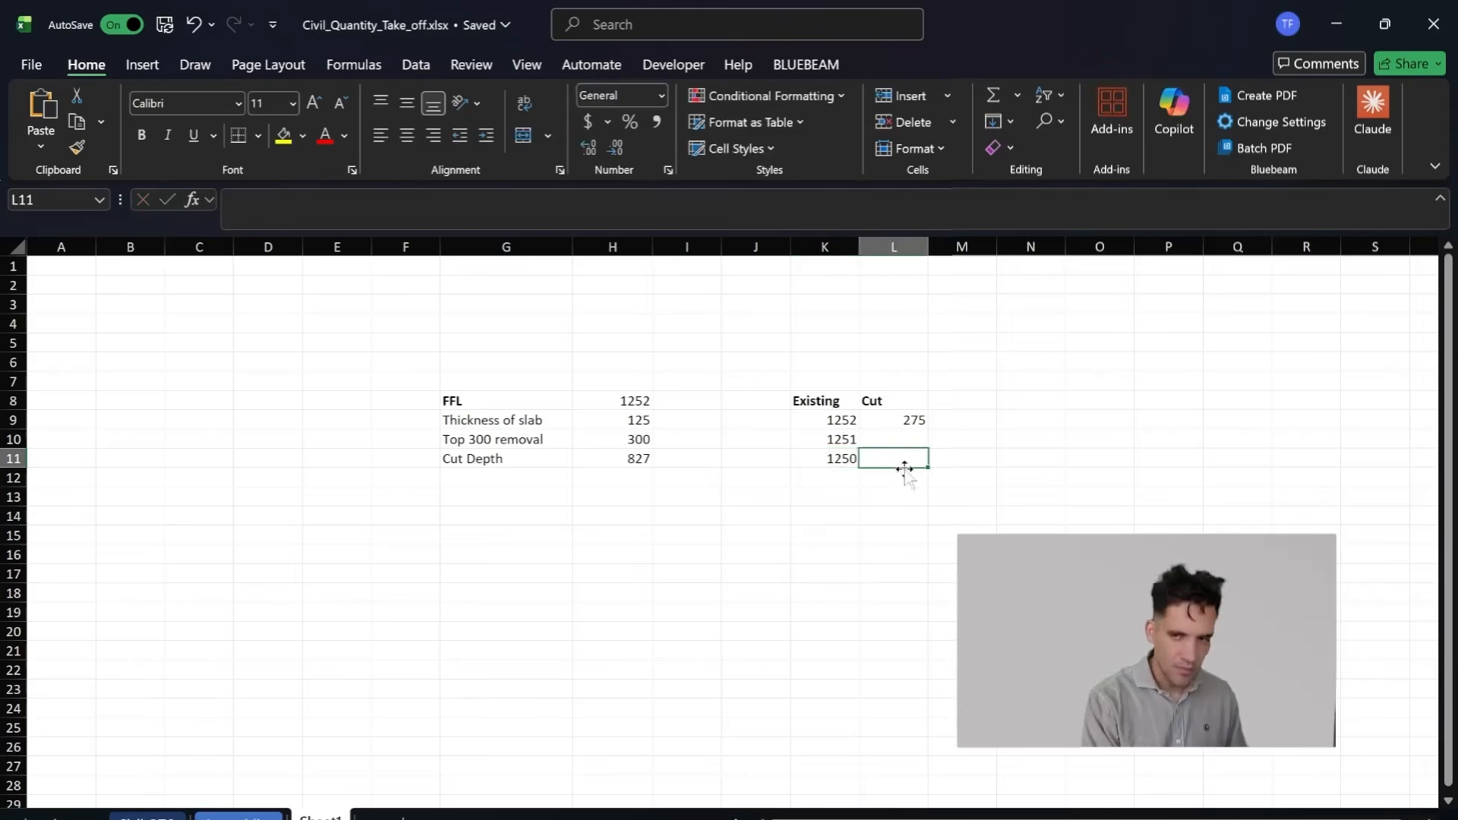
# Step: Calculate the cut for the 1251 level in L10 with the formula =K10-H11-150
pyautogui.press('Up')
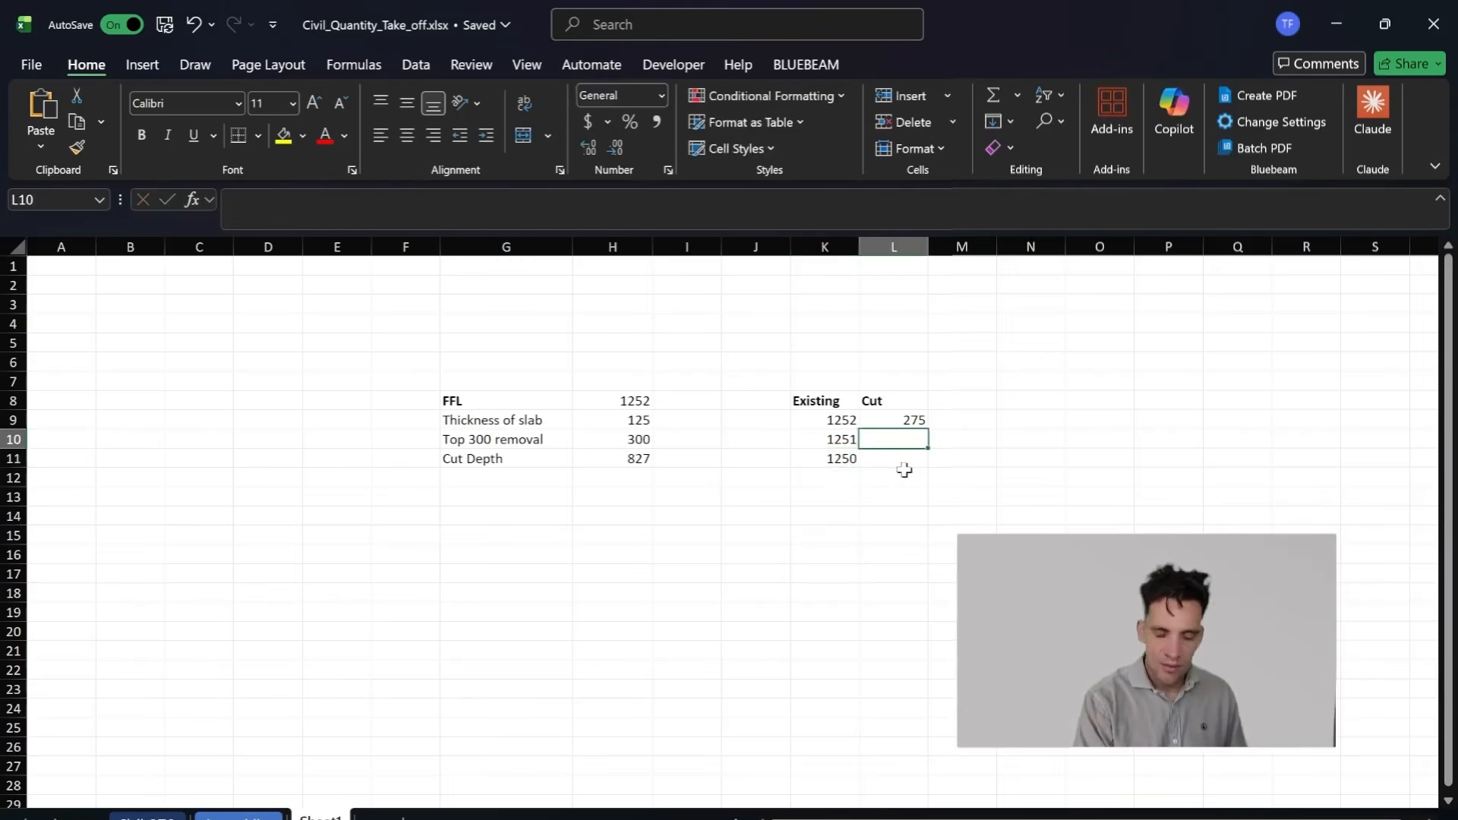
pyautogui.write('=')
pyautogui.click(822, 439)
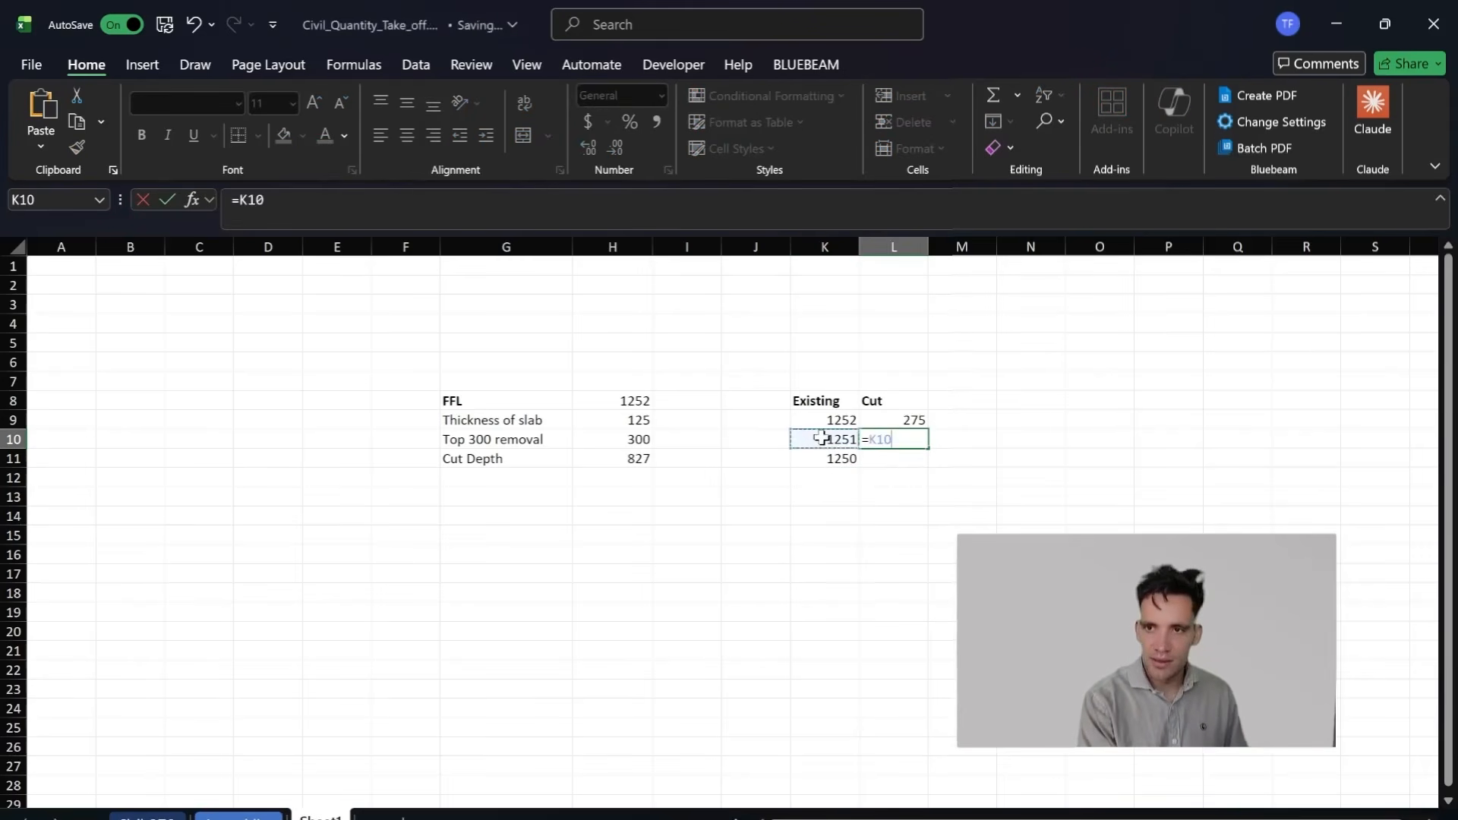
pyautogui.write('-')
pyautogui.click(623, 459)
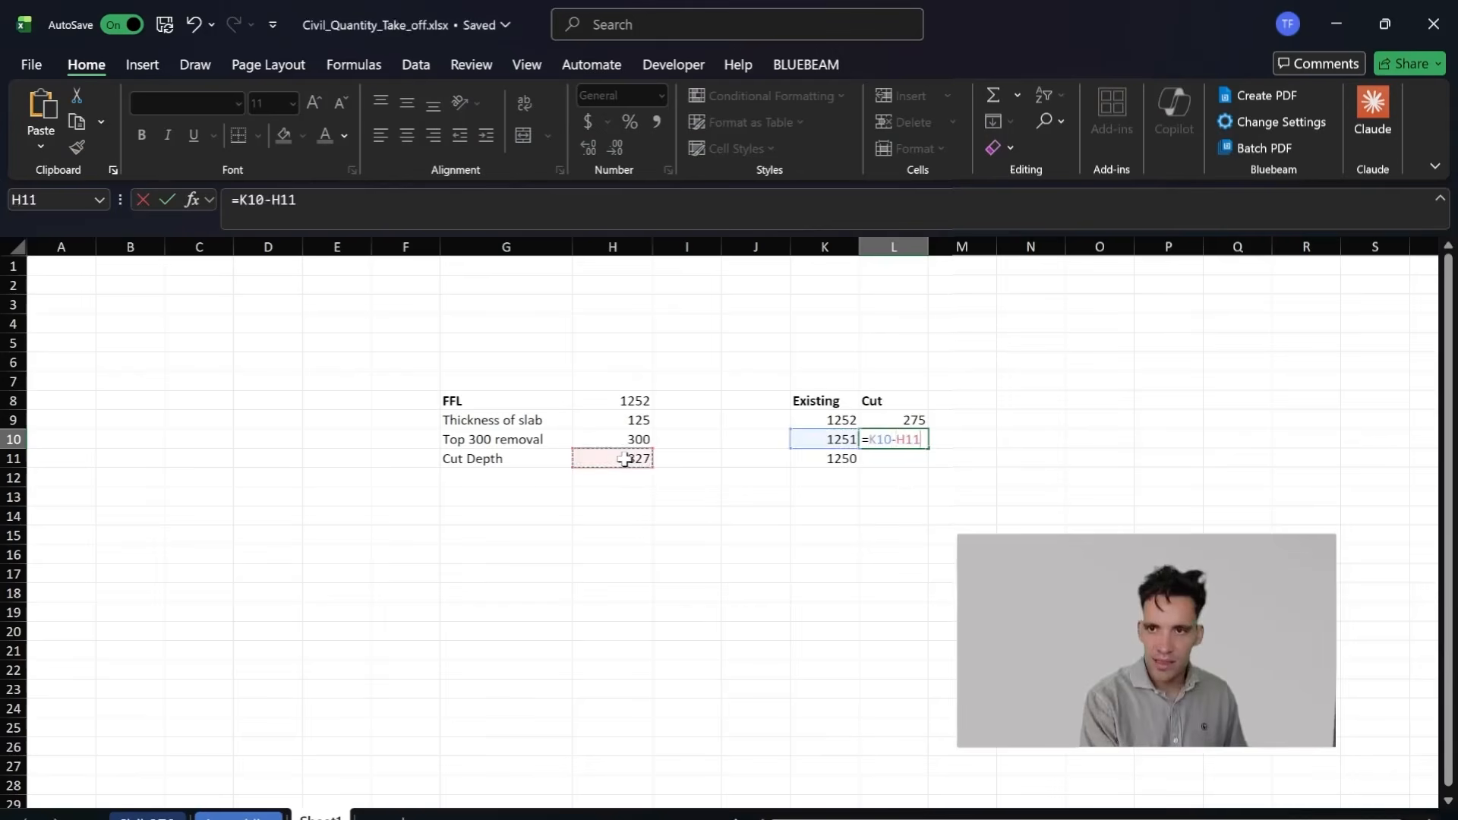
pyautogui.write('-650')
pyautogui.press('Return')
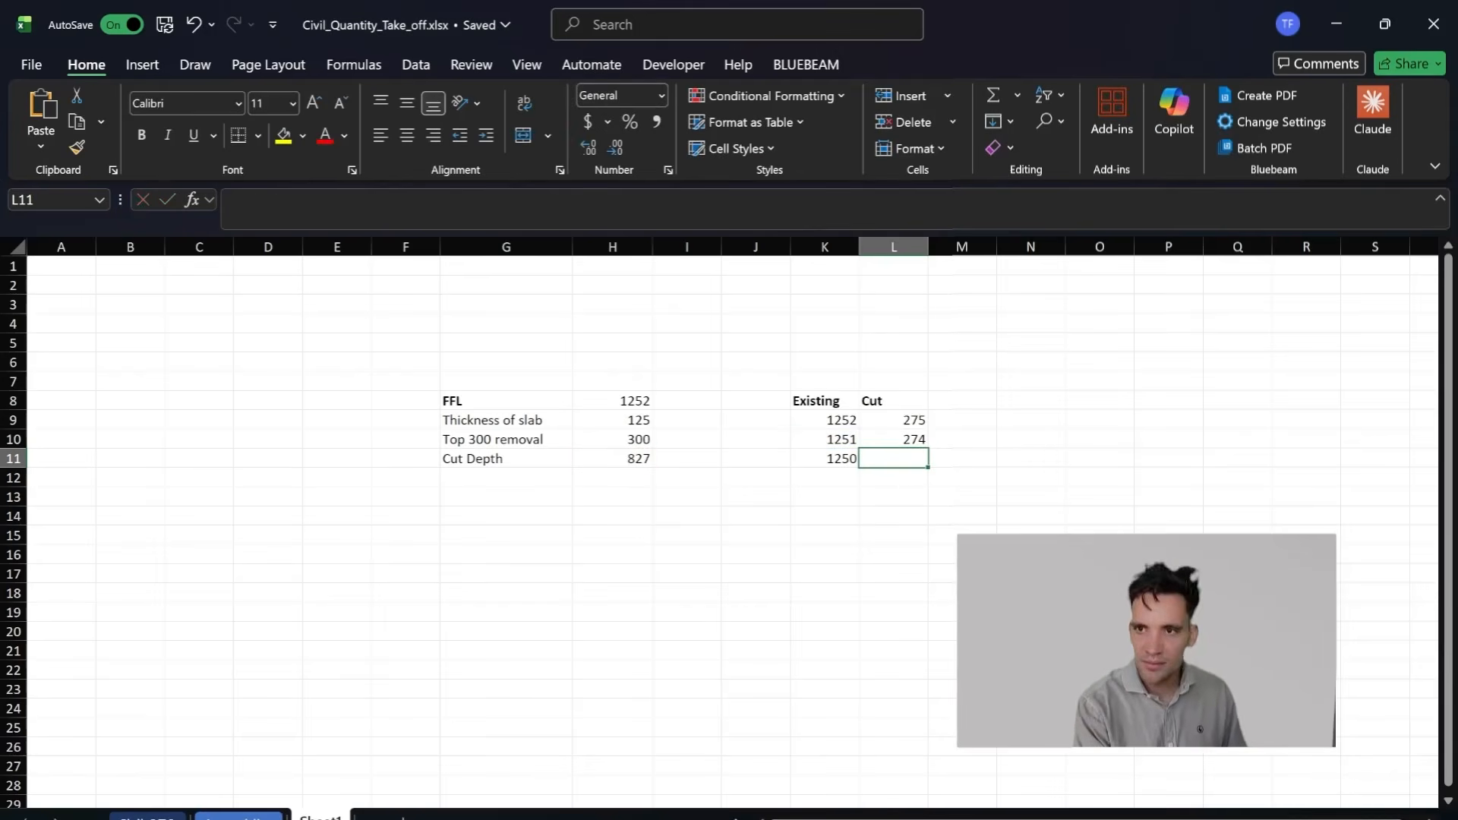
# Step: Calculate the cut for the 1250 level in L11 with the formula =K11-H11-150
pyautogui.write('=')
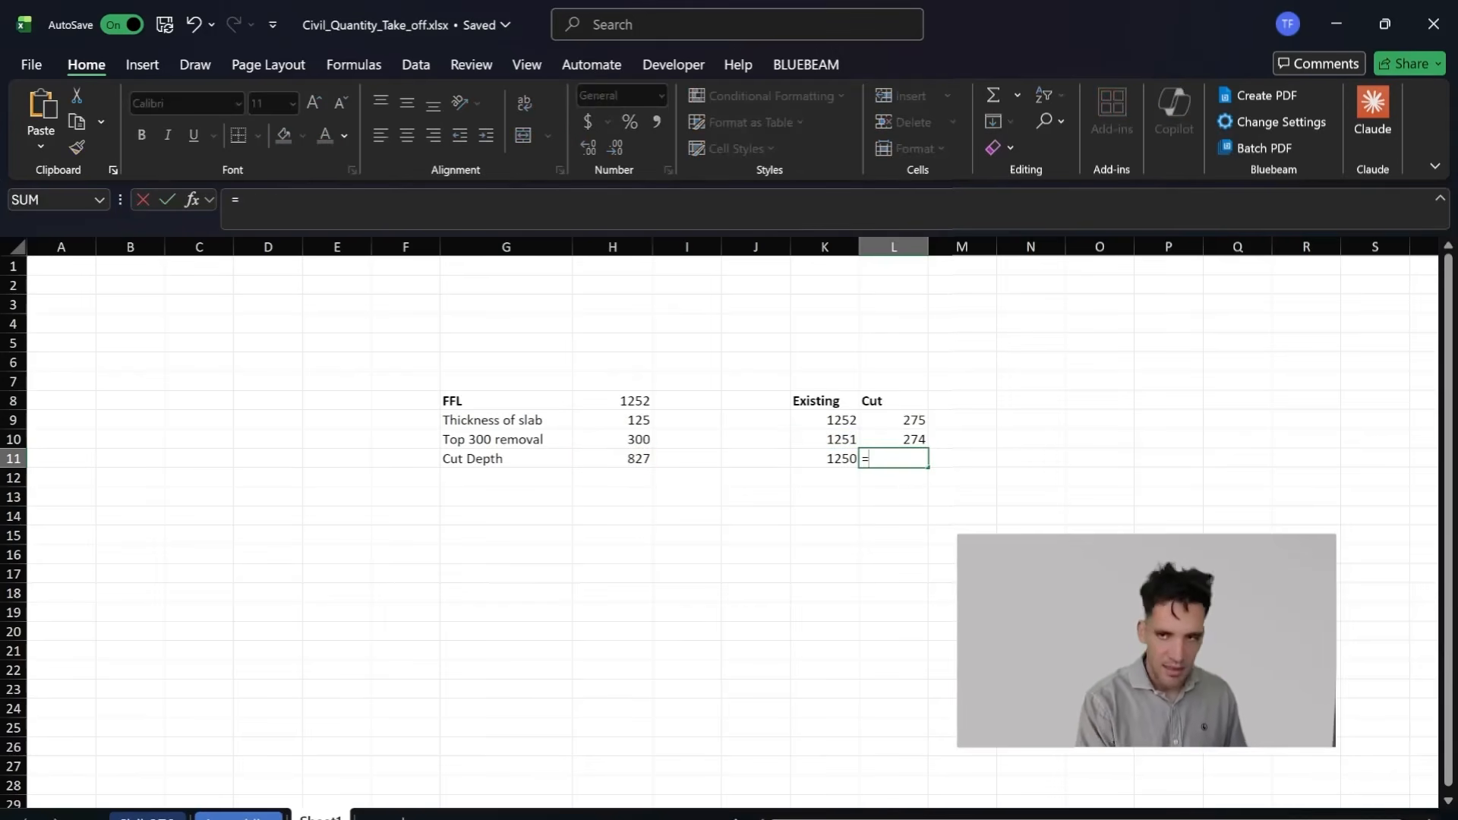
pyautogui.click(832, 457)
pyautogui.write('-')
pyautogui.click(631, 457)
pyautogui.write('-15')
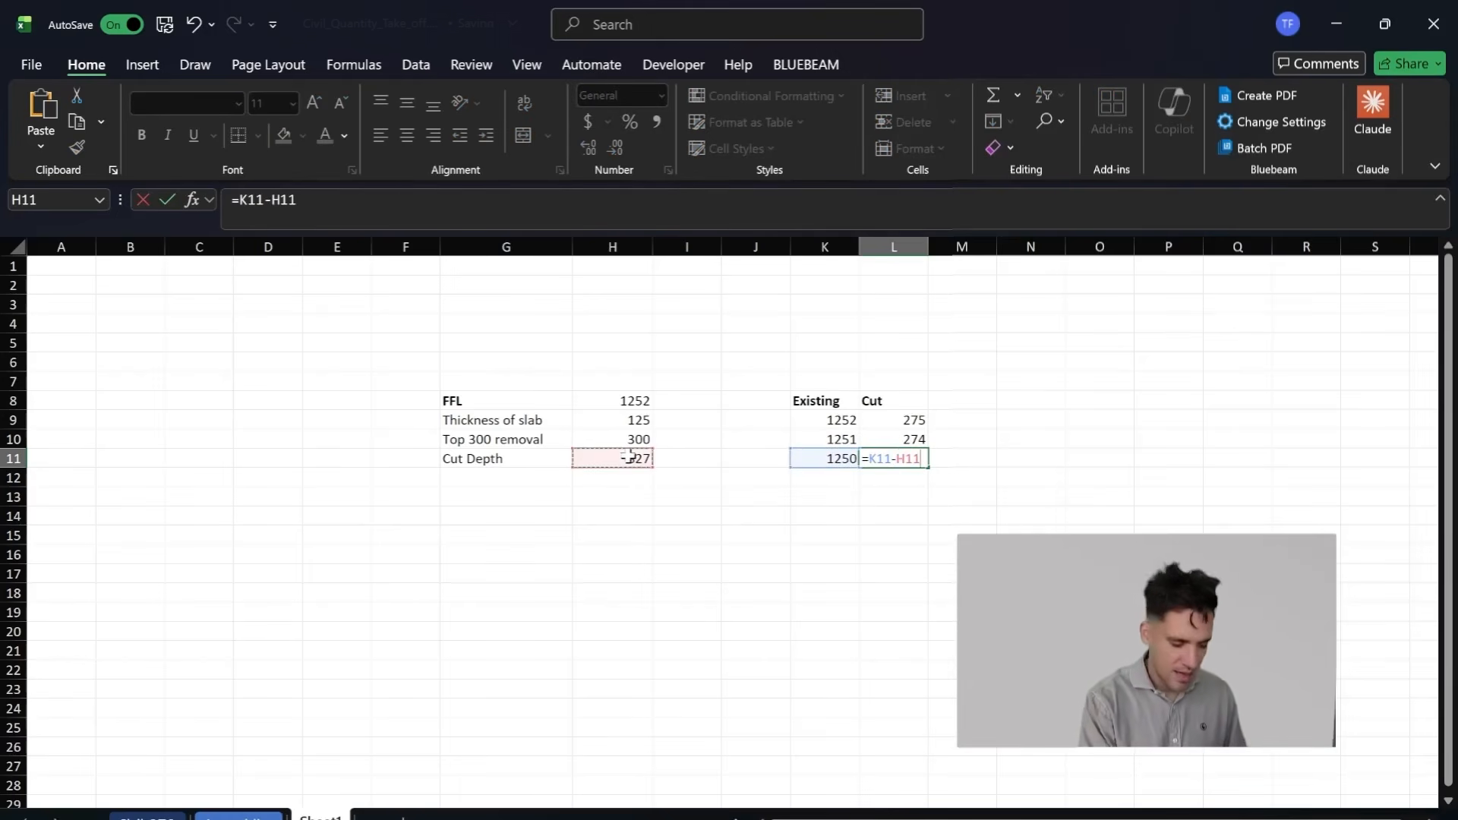
pyautogui.press('Return')
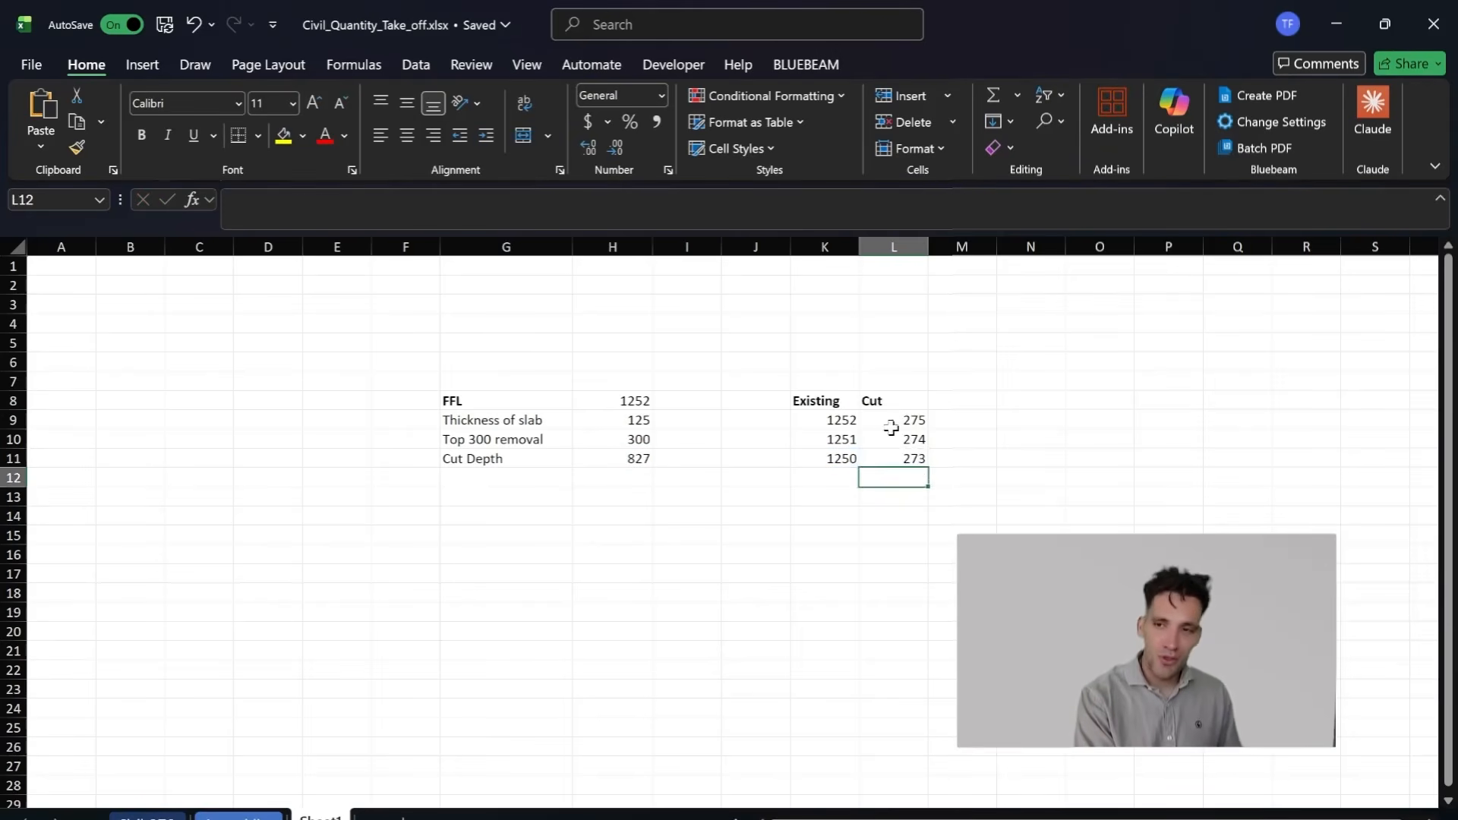
# Step: Compare the calculated cuts in L9:L11 with the building and courtyard layout on the zzTakeoff siteworks plan
pyautogui.moveTo(886, 426); pyautogui.dragTo(913, 458)
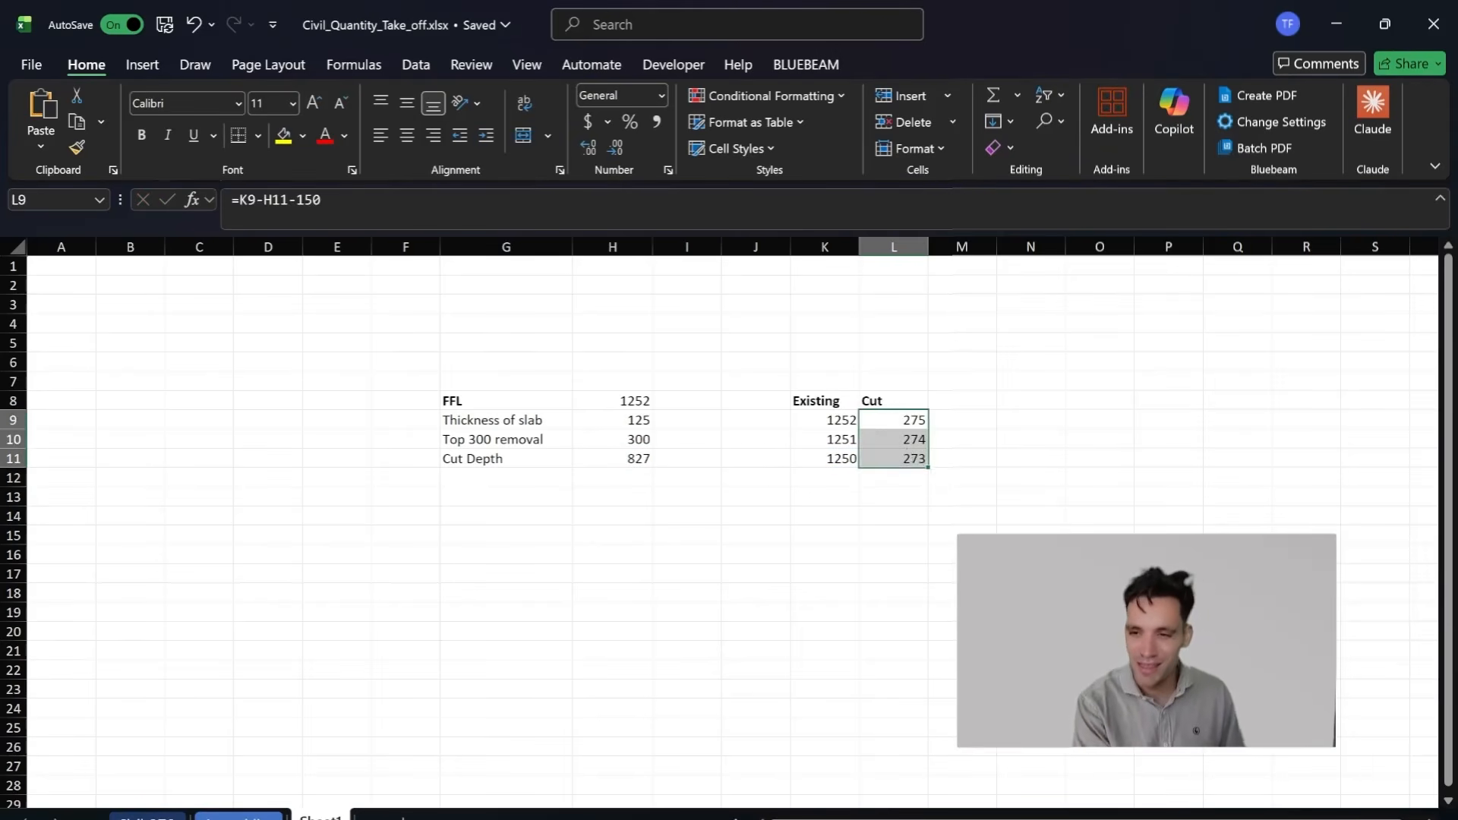
pyautogui.moveTo(684, 817)
pyautogui.click(682, 764)
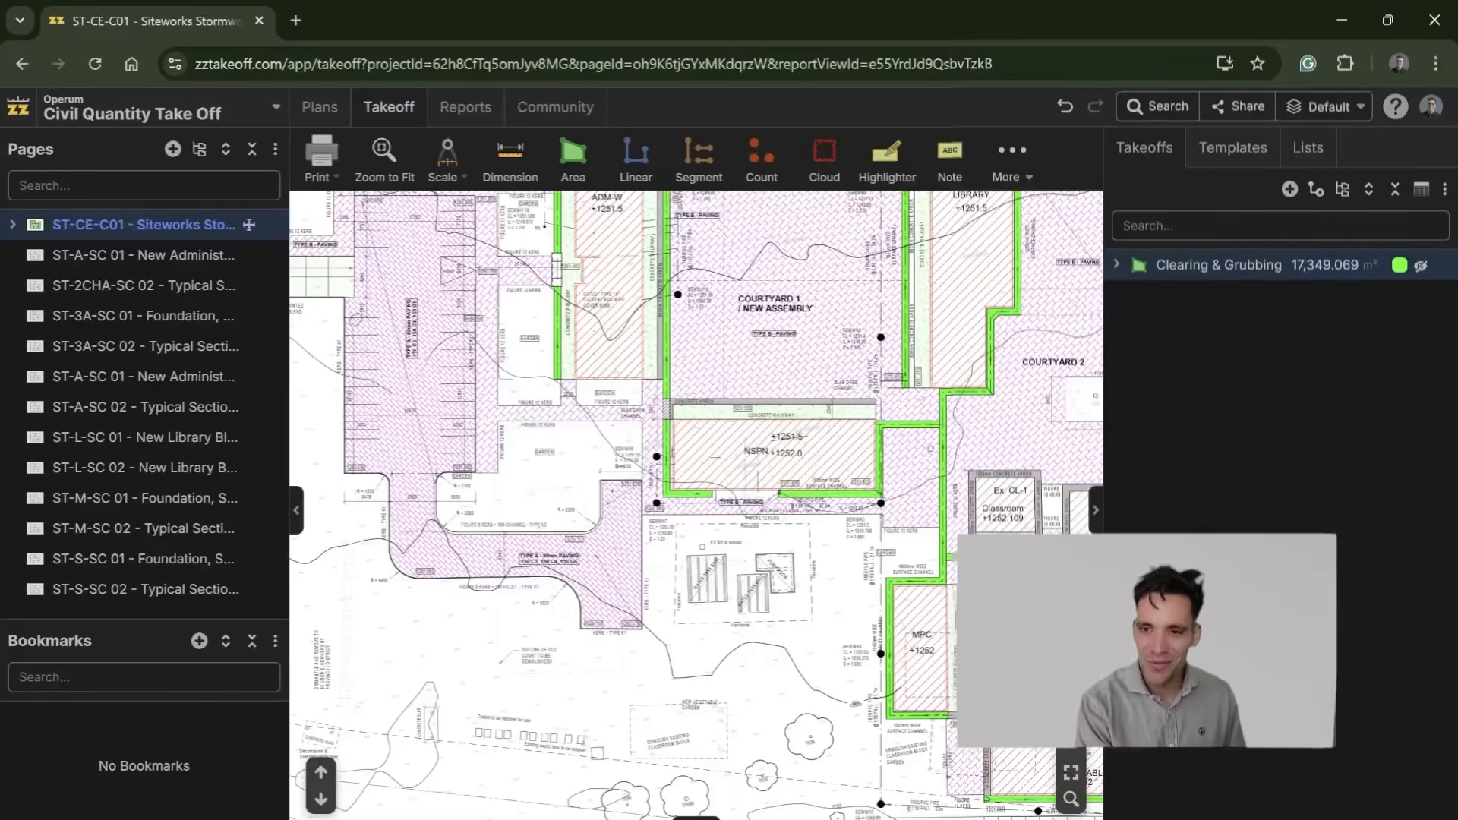
pyautogui.scroll(-3, 759, 516)
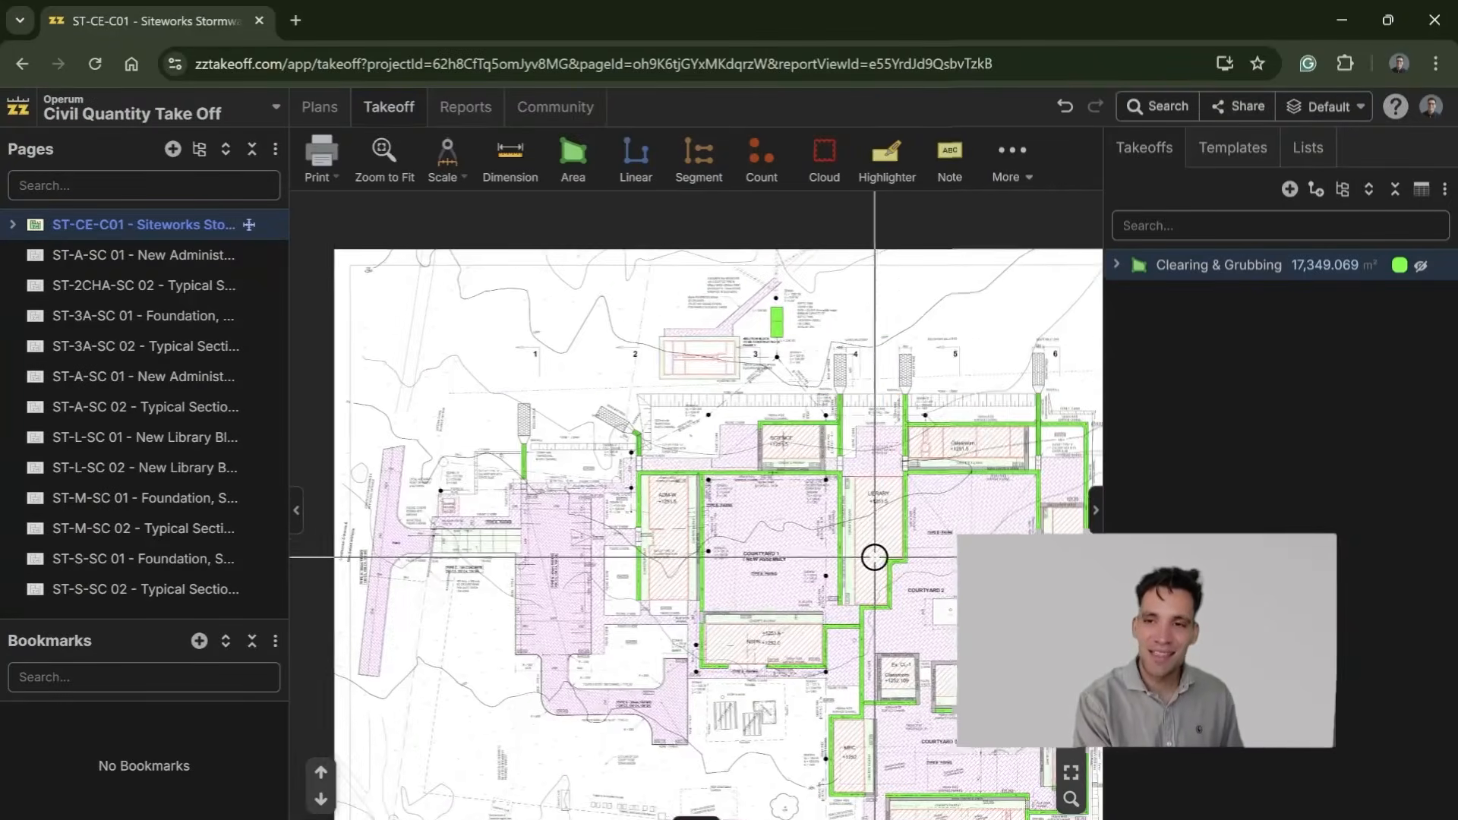
pyautogui.moveTo(792, 573); pyautogui.dragTo(869, 453)
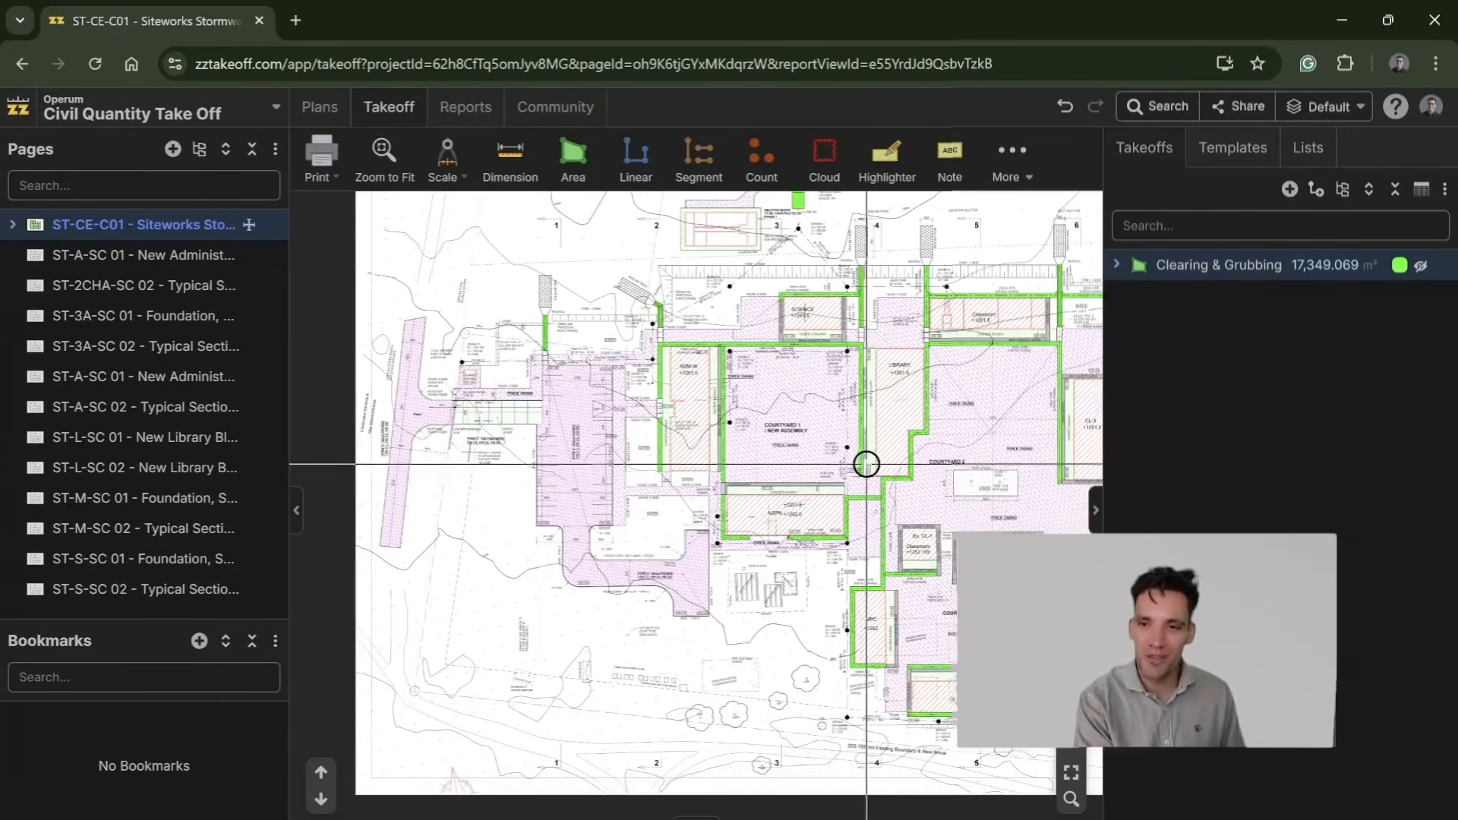
pyautogui.moveTo(787, 540); pyautogui.dragTo(715, 567)
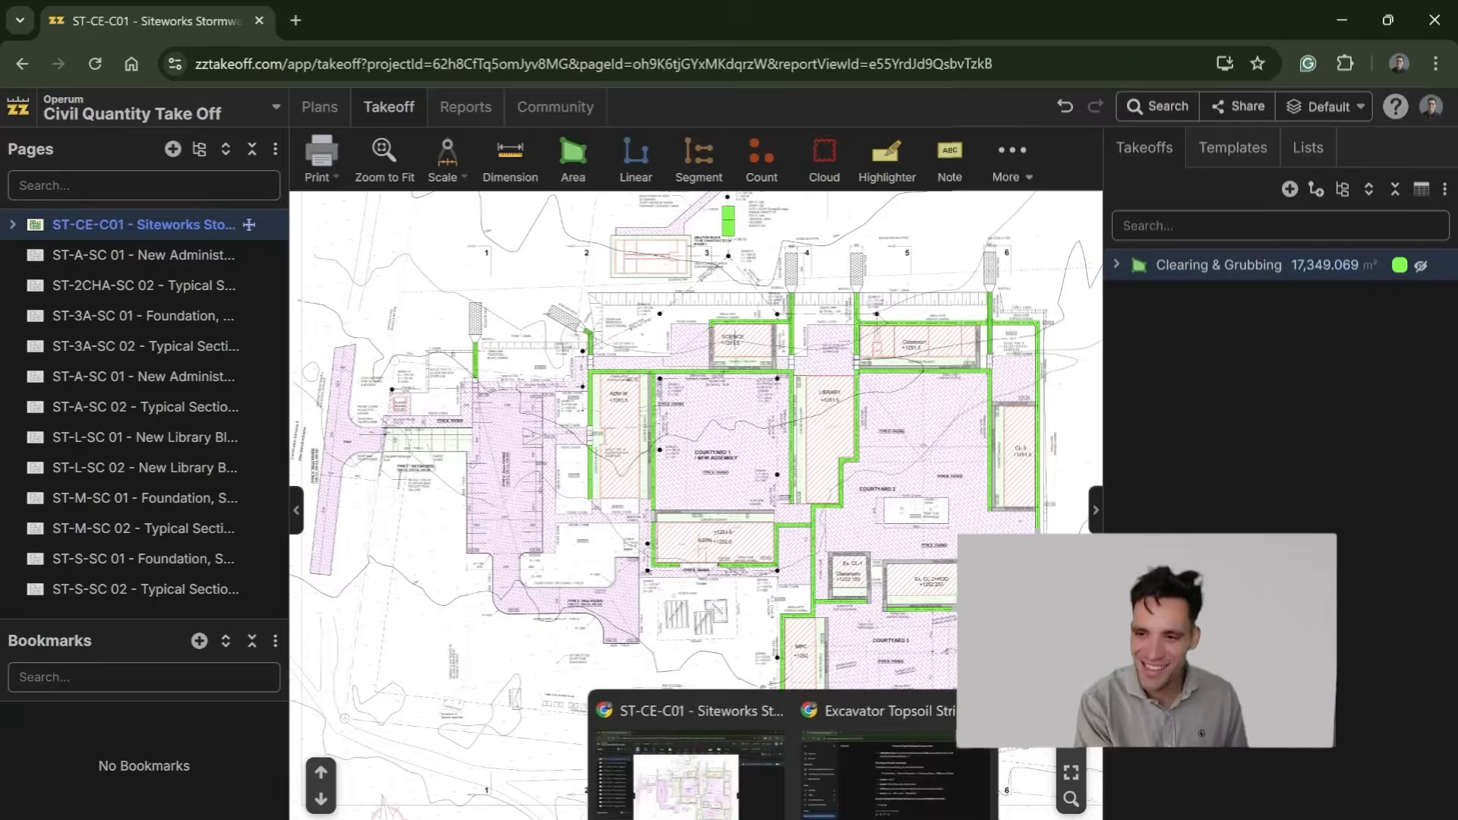
pyautogui.click(950, 818)
pyautogui.click(962, 497)
pyautogui.moveTo(908, 443)
pyautogui.mouseDown()
pyautogui.moveTo(908, 498)
pyautogui.moveTo(916, 422)
pyautogui.moveTo(912, 460)
pyautogui.mouseUp()
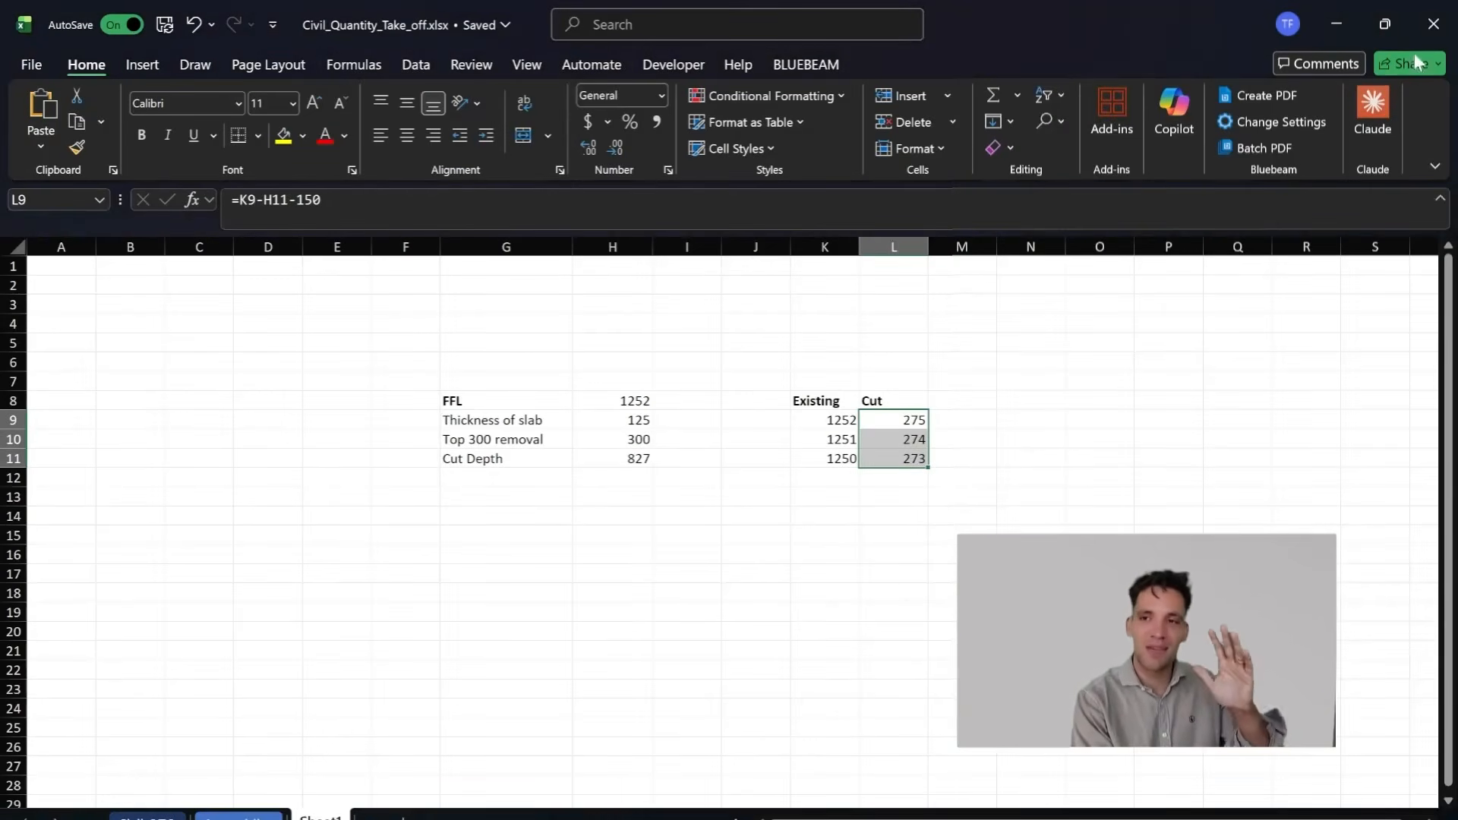
# Step: Switch back to zzTakeoff and create a new area takeoff named Earthworks Cut
pyautogui.click(1337, 24)
pyautogui.click(583, 156)
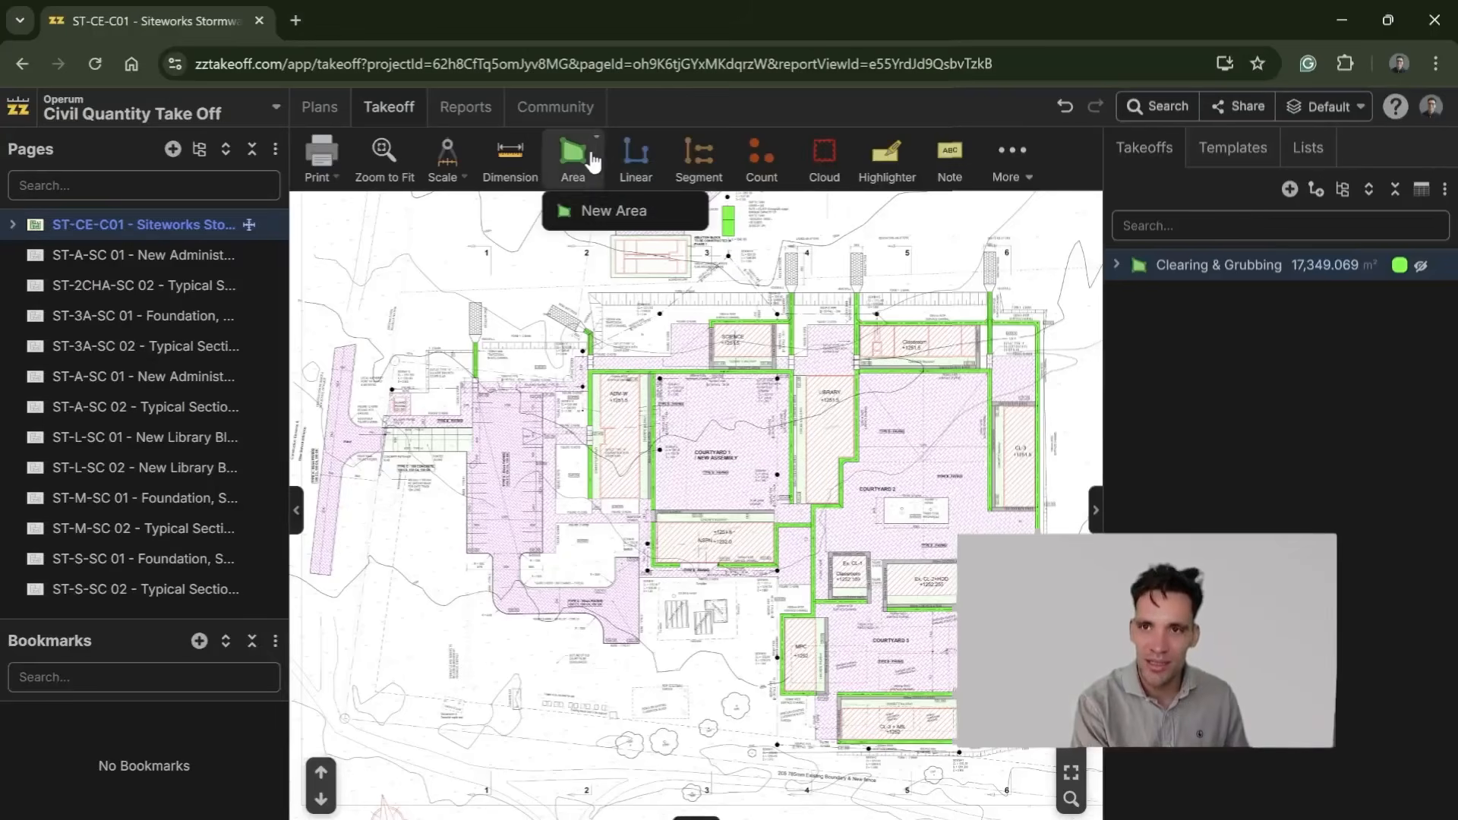
pyautogui.click(621, 213)
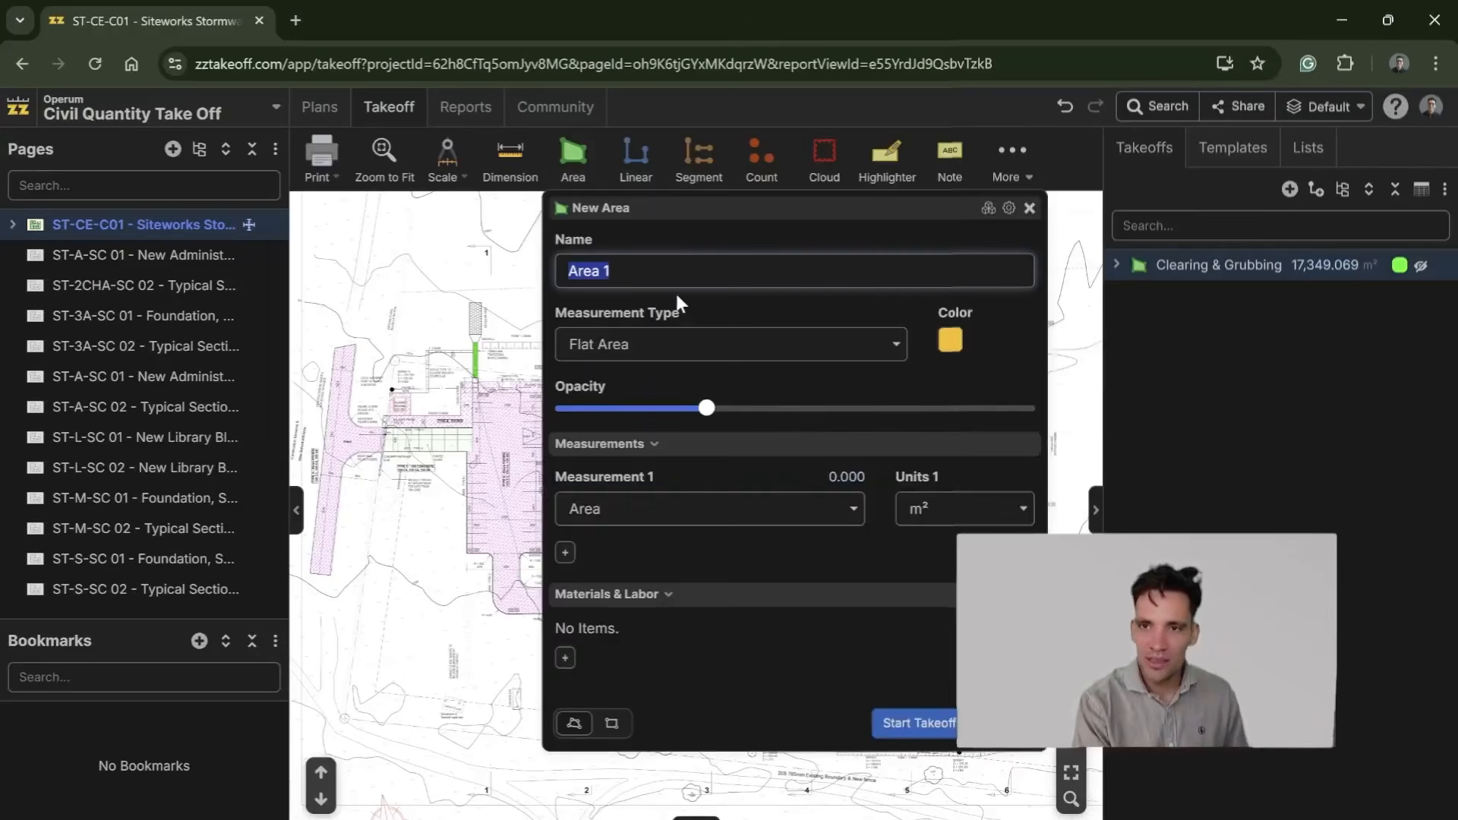
pyautogui.write('Cut V')
pyautogui.press('BackSpace')
pyautogui.press('BackSpace')
pyautogui.press('BackSpace')
pyautogui.press('BackSpace')
pyautogui.press('BackSpace')
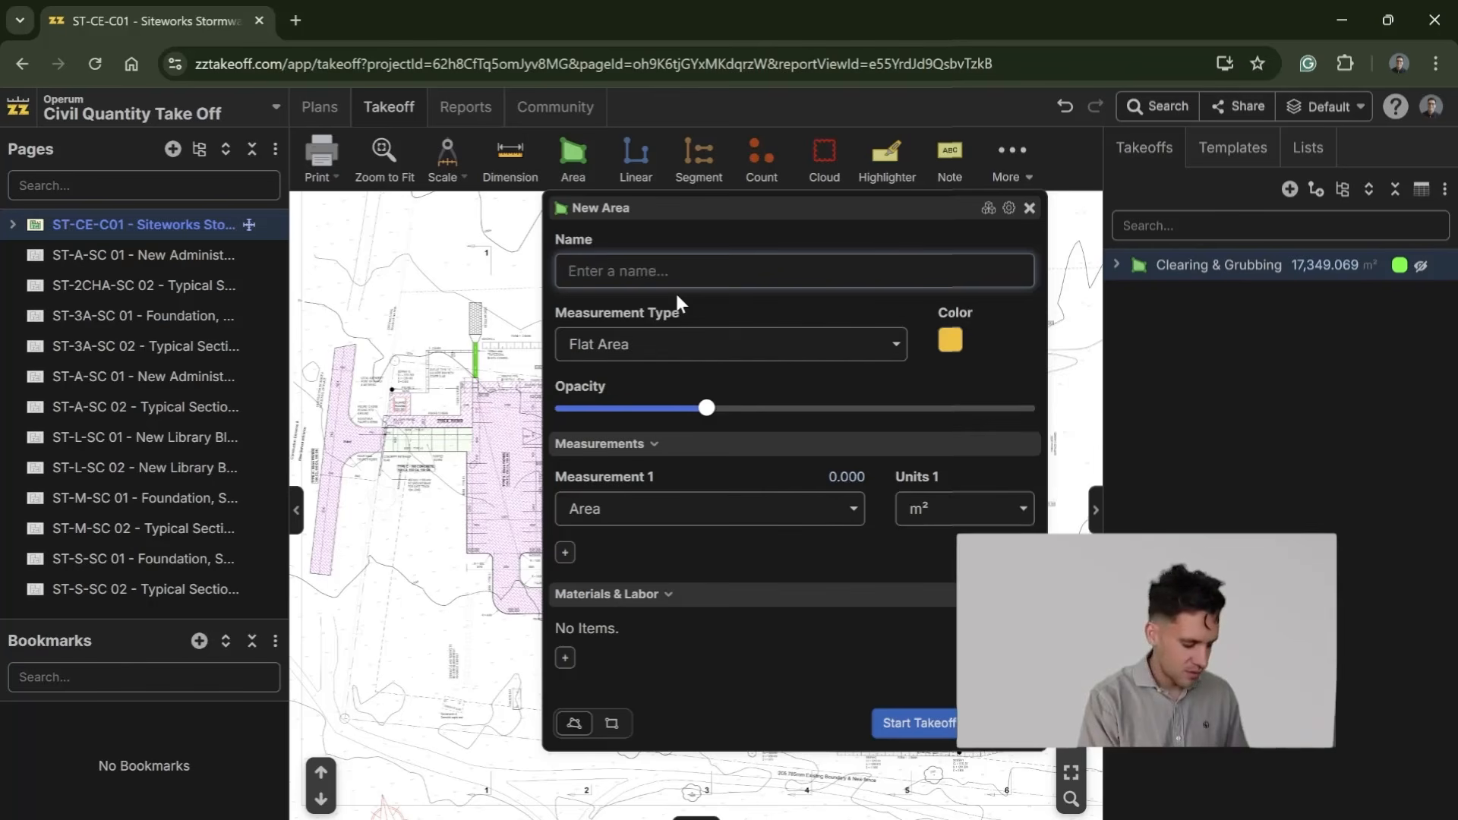
pyautogui.write('C')
pyautogui.press('BackSpace')
pyautogui.write('Earthworks Cut')
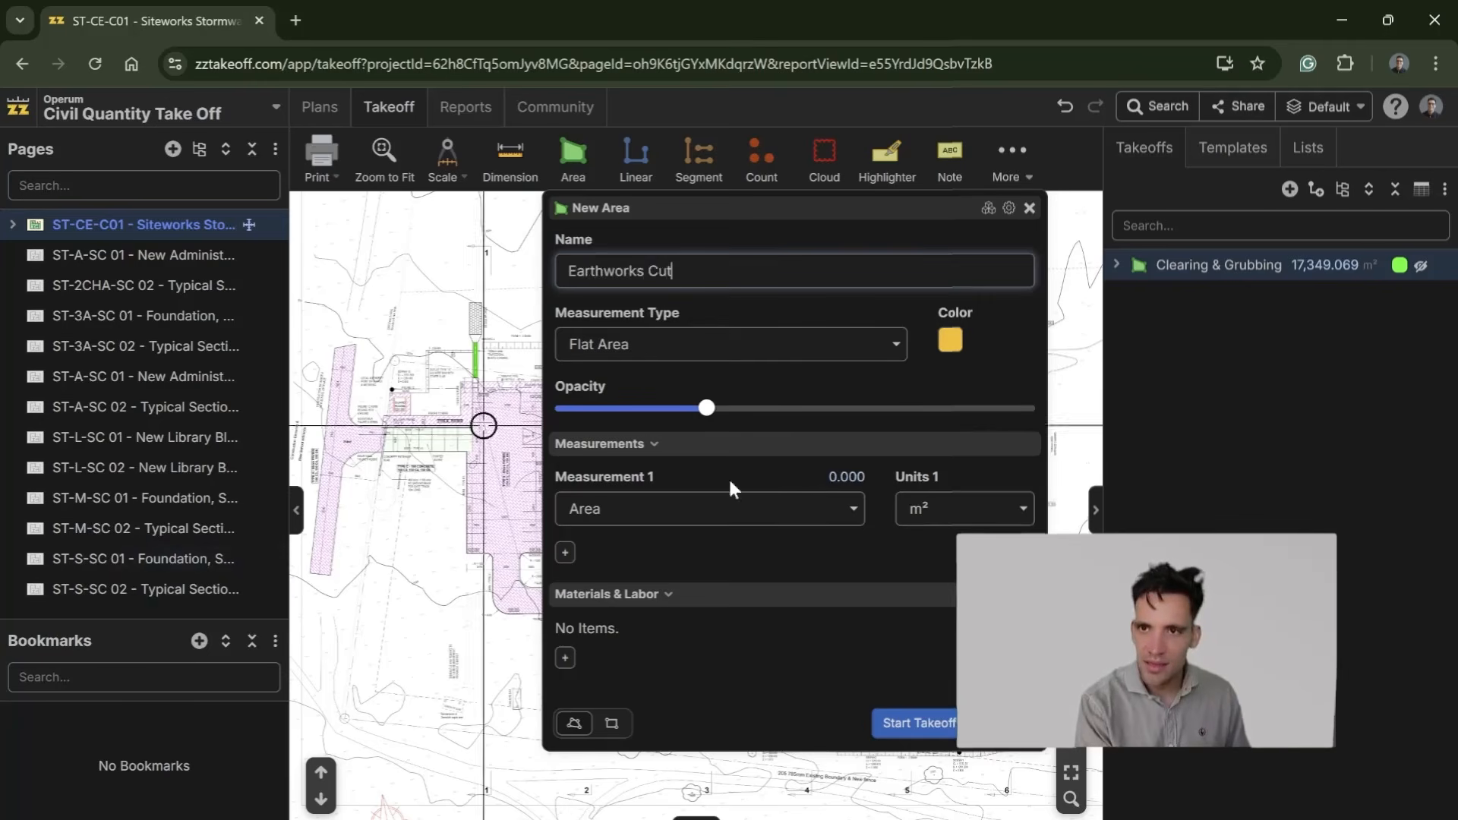
# Step: Set the measurement type to Area with Depth with a depth of 275, and check the cut values in Excel
pyautogui.click(854, 353)
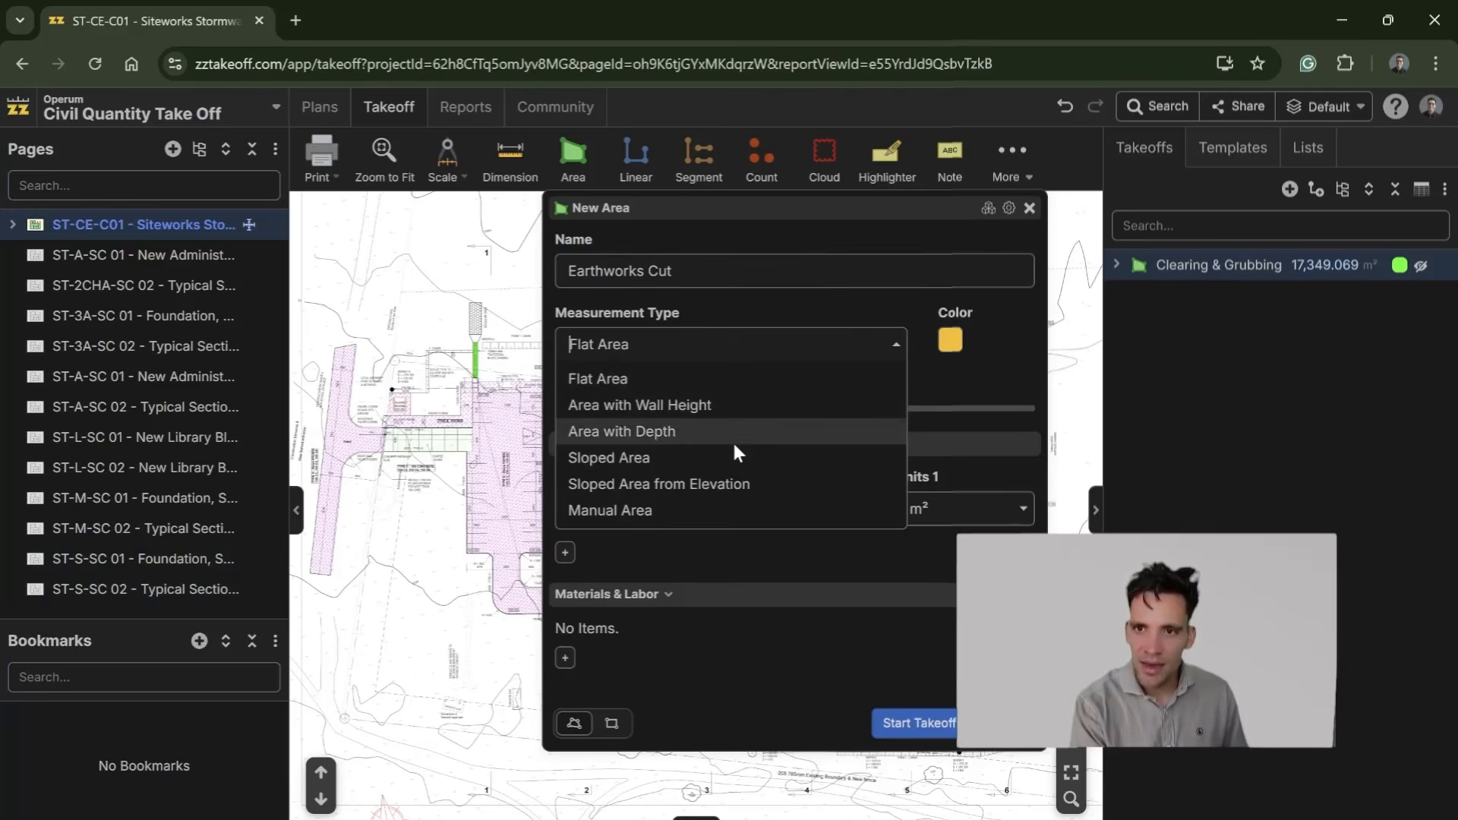
pyautogui.click(688, 434)
pyautogui.write('275')
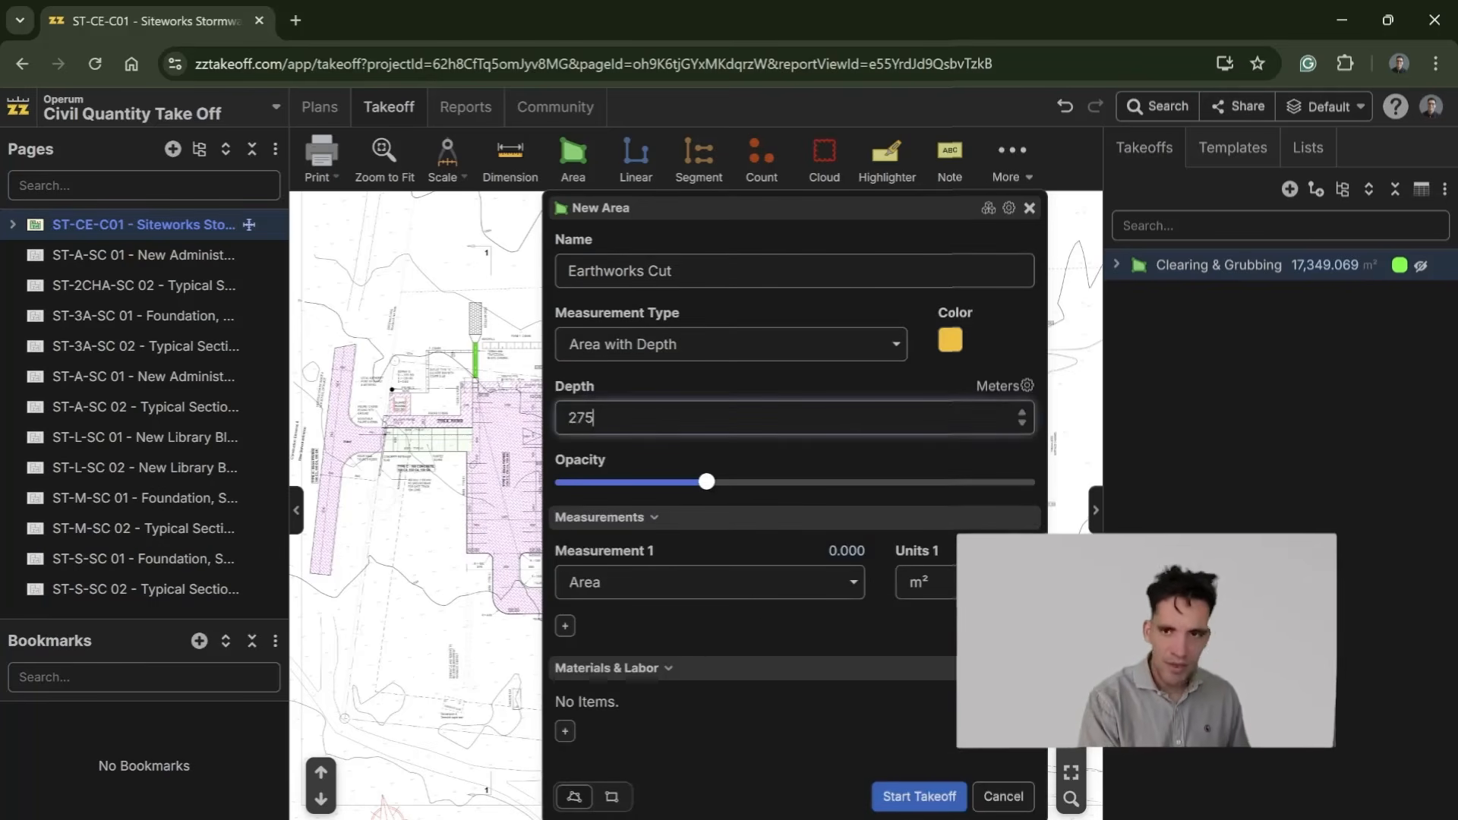
pyautogui.click(798, 449)
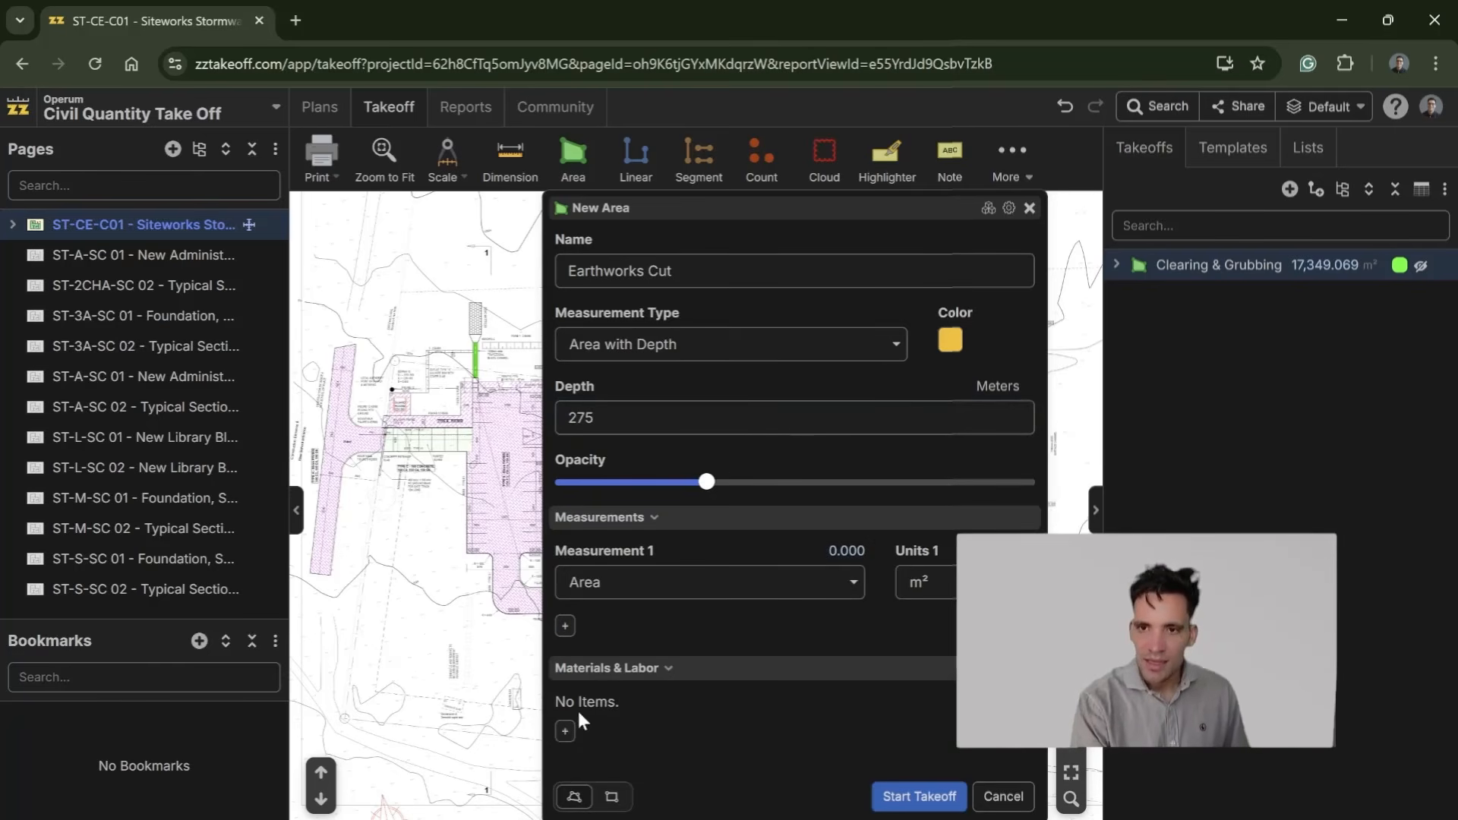
pyautogui.hotkey('alt', 'Tab')
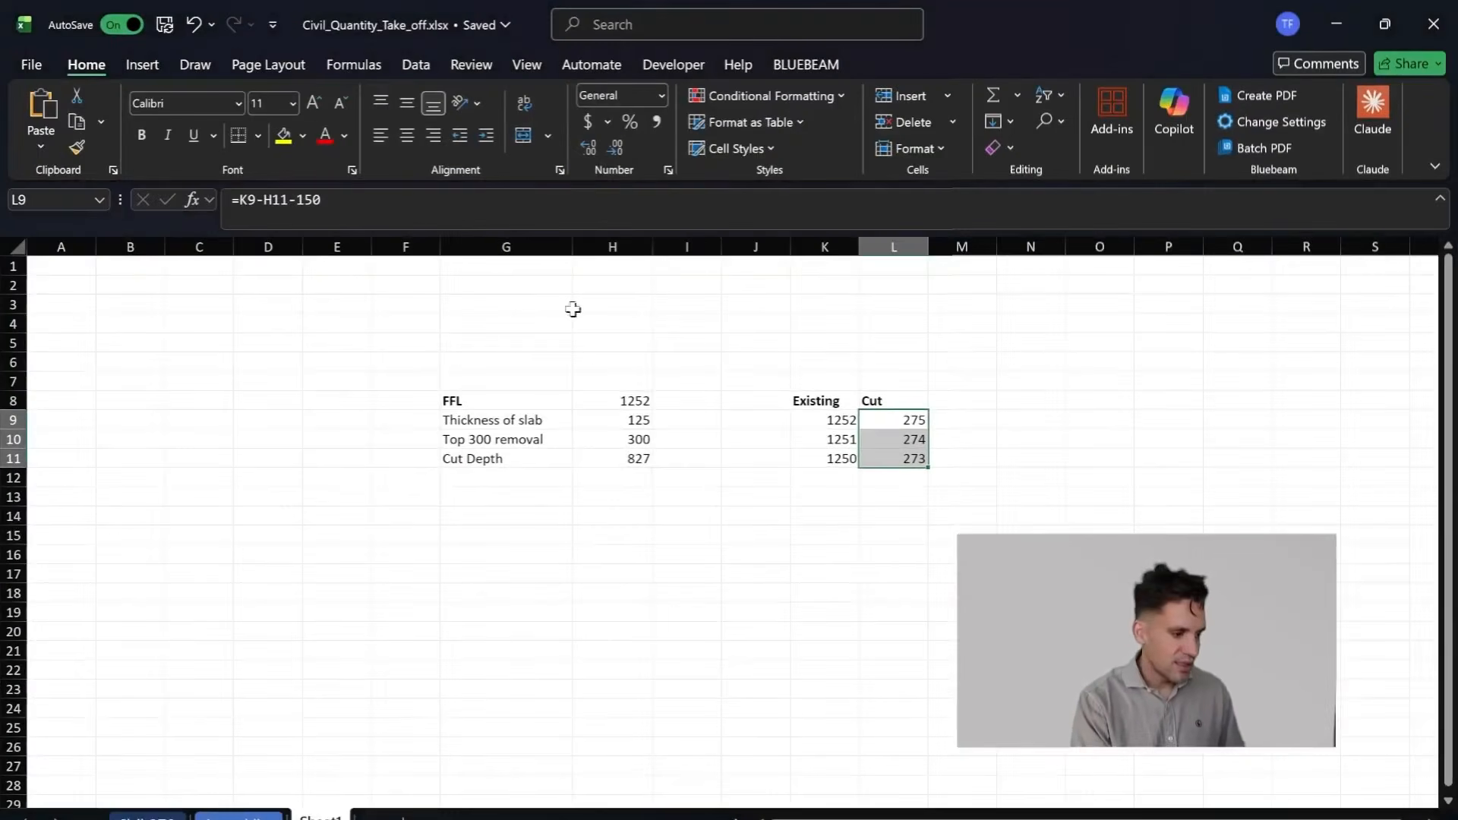
pyautogui.moveTo(922, 6); pyautogui.dragTo(205, 222)
pyautogui.hotkey('alt', 'Tab')
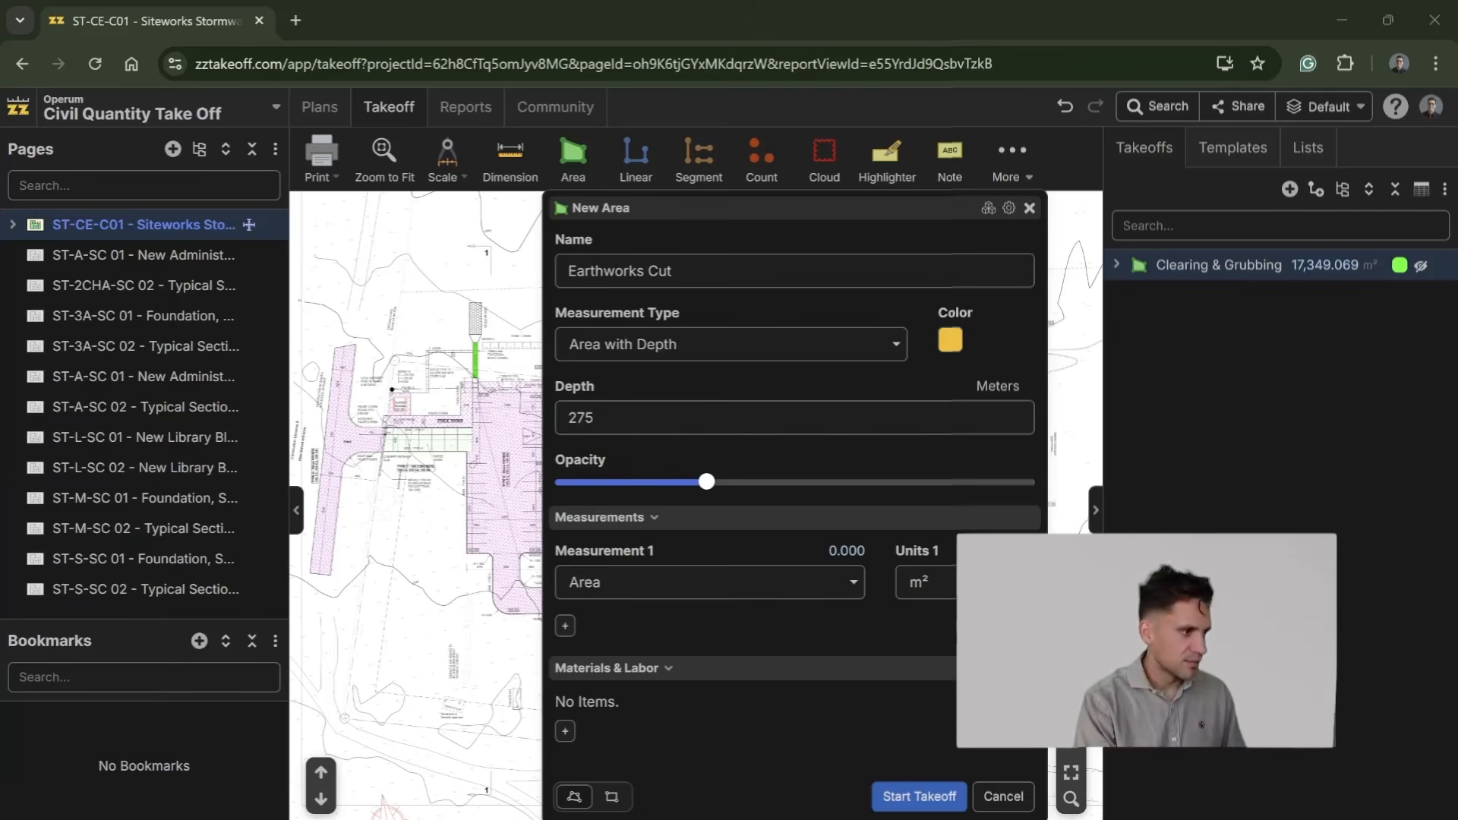
# Step: Add an Equipment item named Excavator to the Earthworks Cut takeoff
pyautogui.click(565, 731)
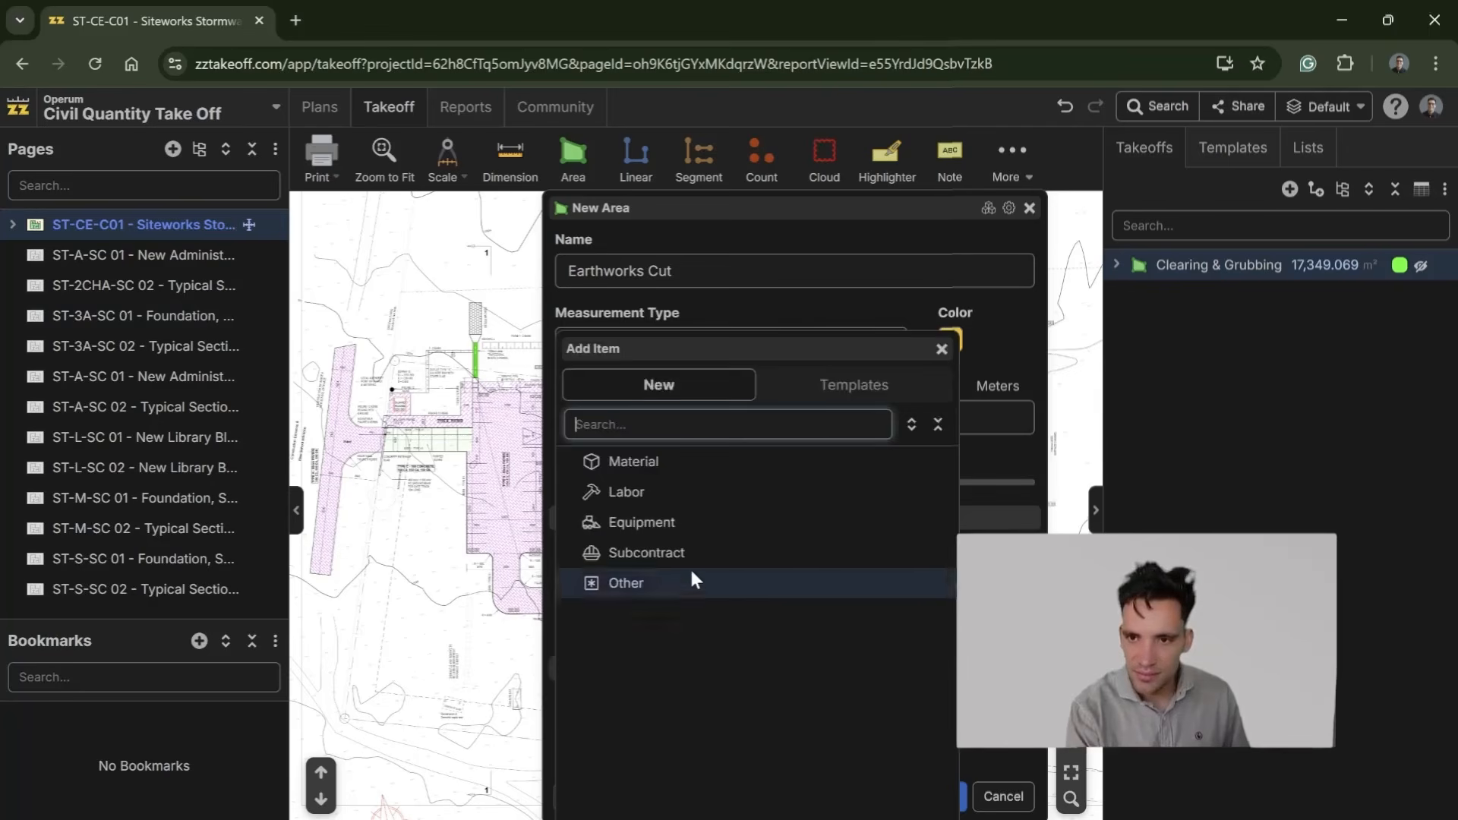
pyautogui.click(680, 516)
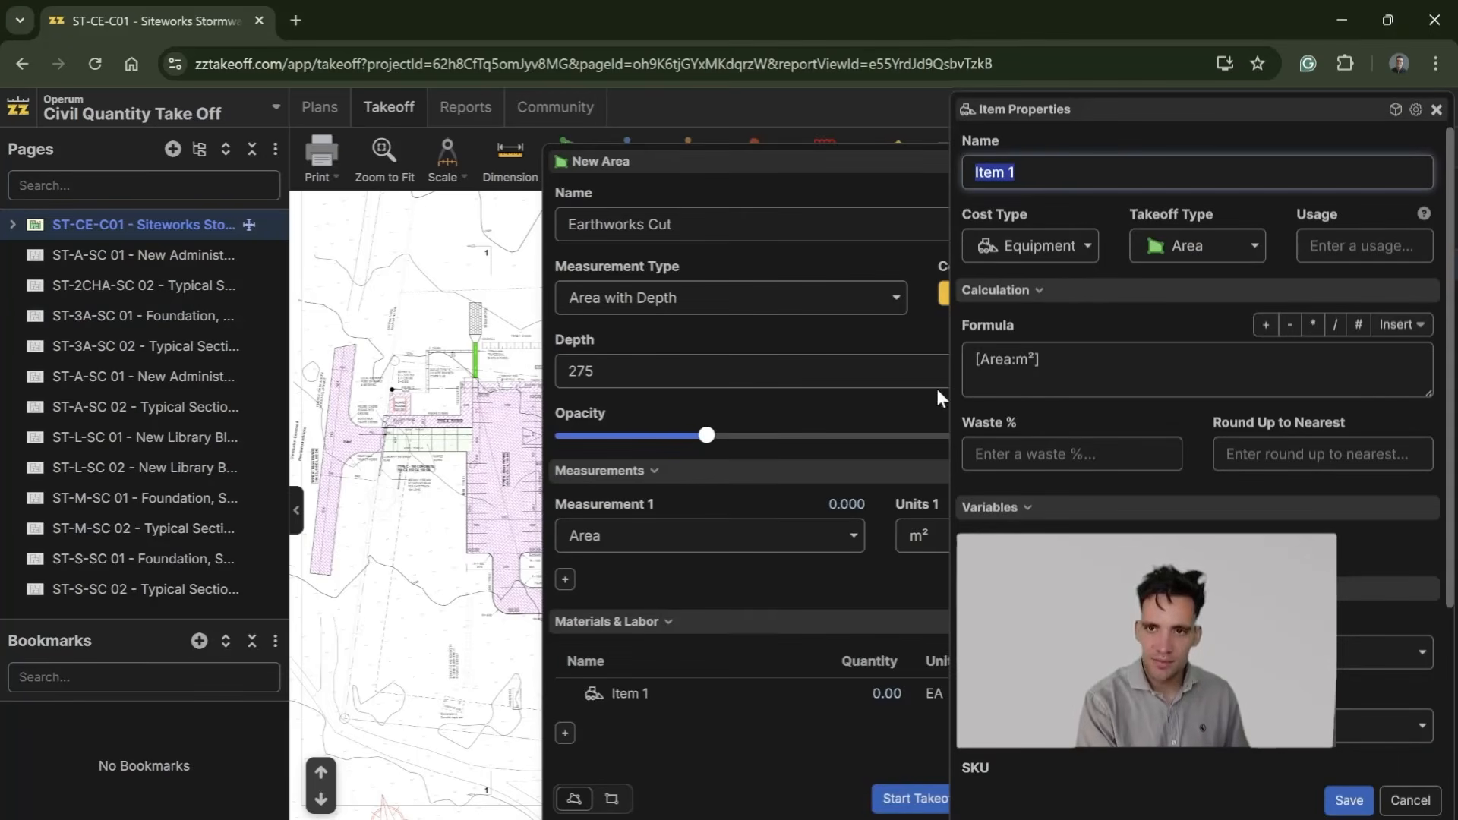
pyautogui.write('Excavator')
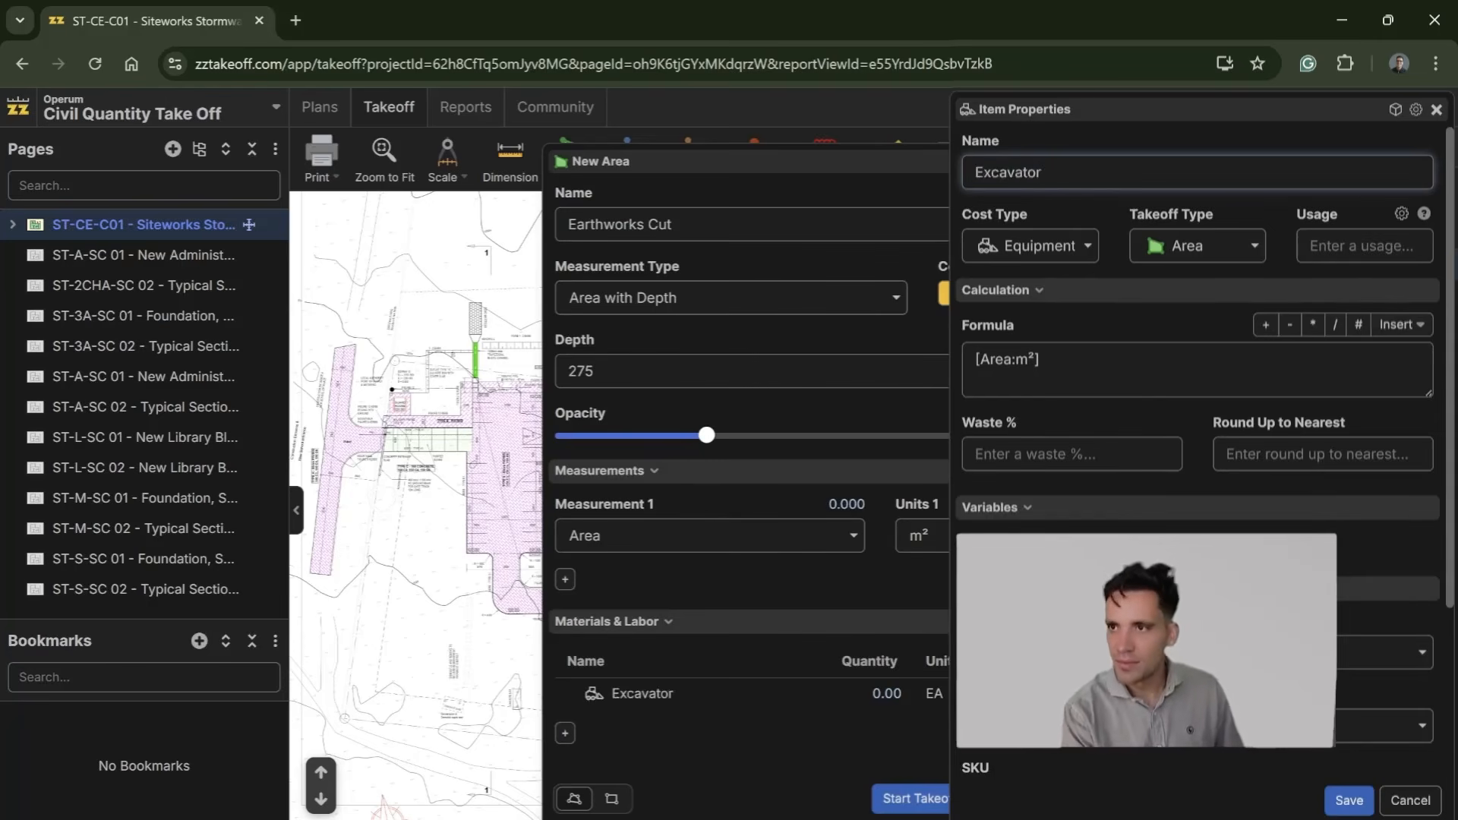
pyautogui.click(1399, 209)
# Step: Replace the area variable in the Excavator item's formula with the volume in cubic metres, [Volume:m³]
pyautogui.click(1043, 360)
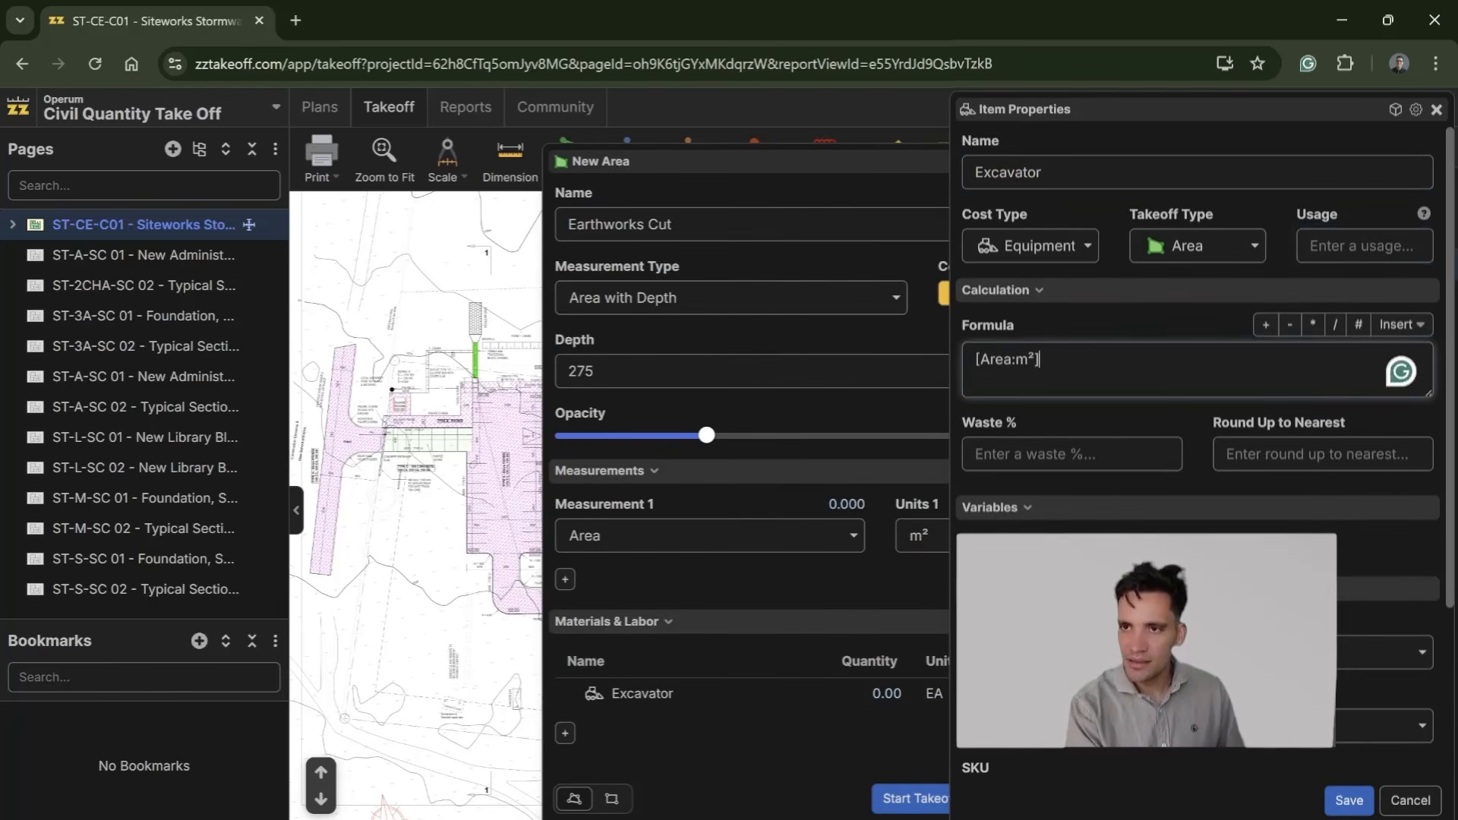
pyautogui.click(1401, 324)
pyautogui.moveTo(1384, 441)
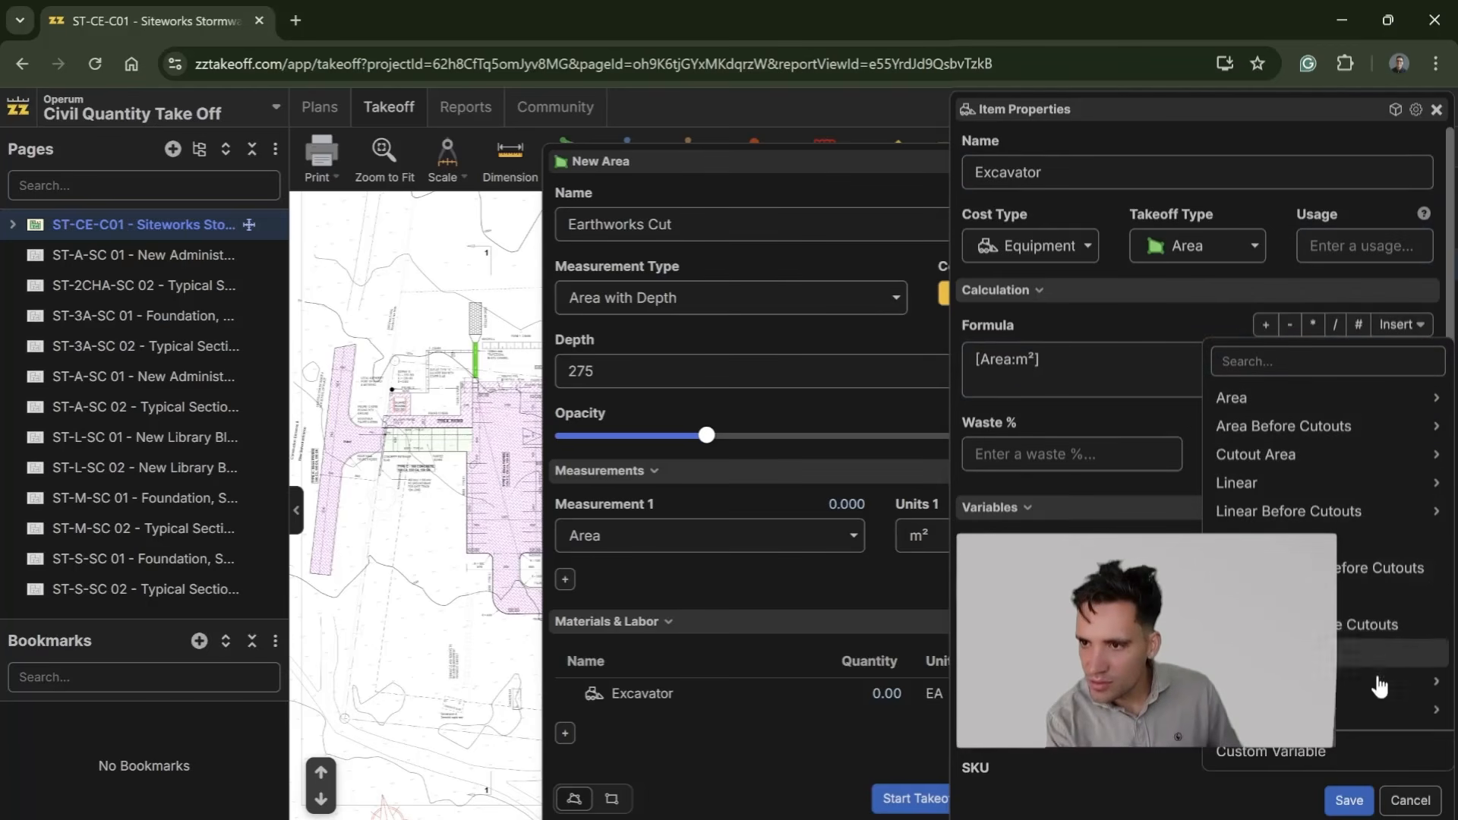
pyautogui.moveTo(1381, 714)
pyautogui.click(1090, 726)
pyautogui.moveTo(1041, 360); pyautogui.dragTo(973, 360)
pyautogui.press('BackSpace')
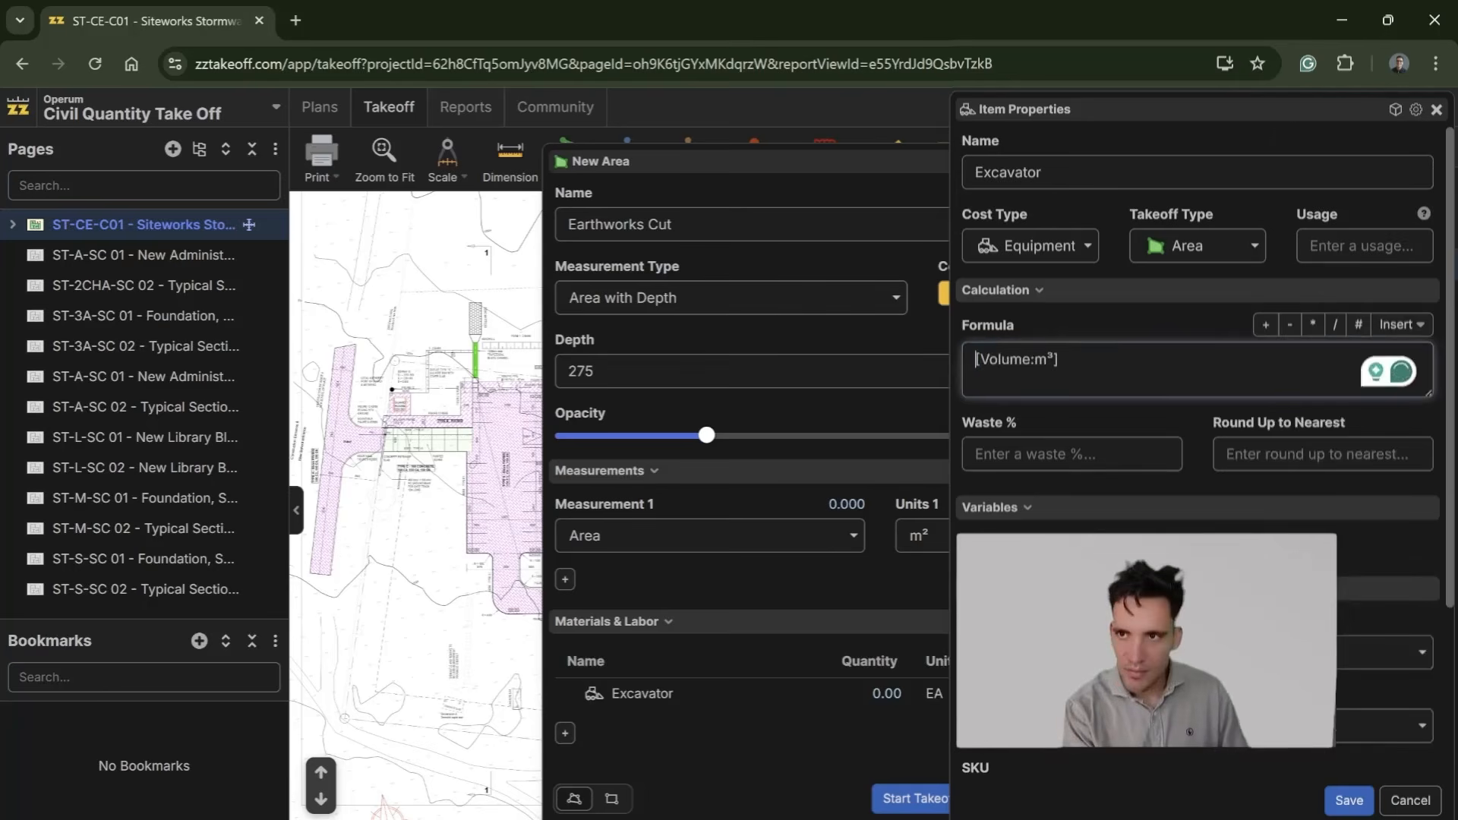
# Step: Divide the Excavator's volume formula by 50, set its units to hr, and save the item
pyautogui.write('/')
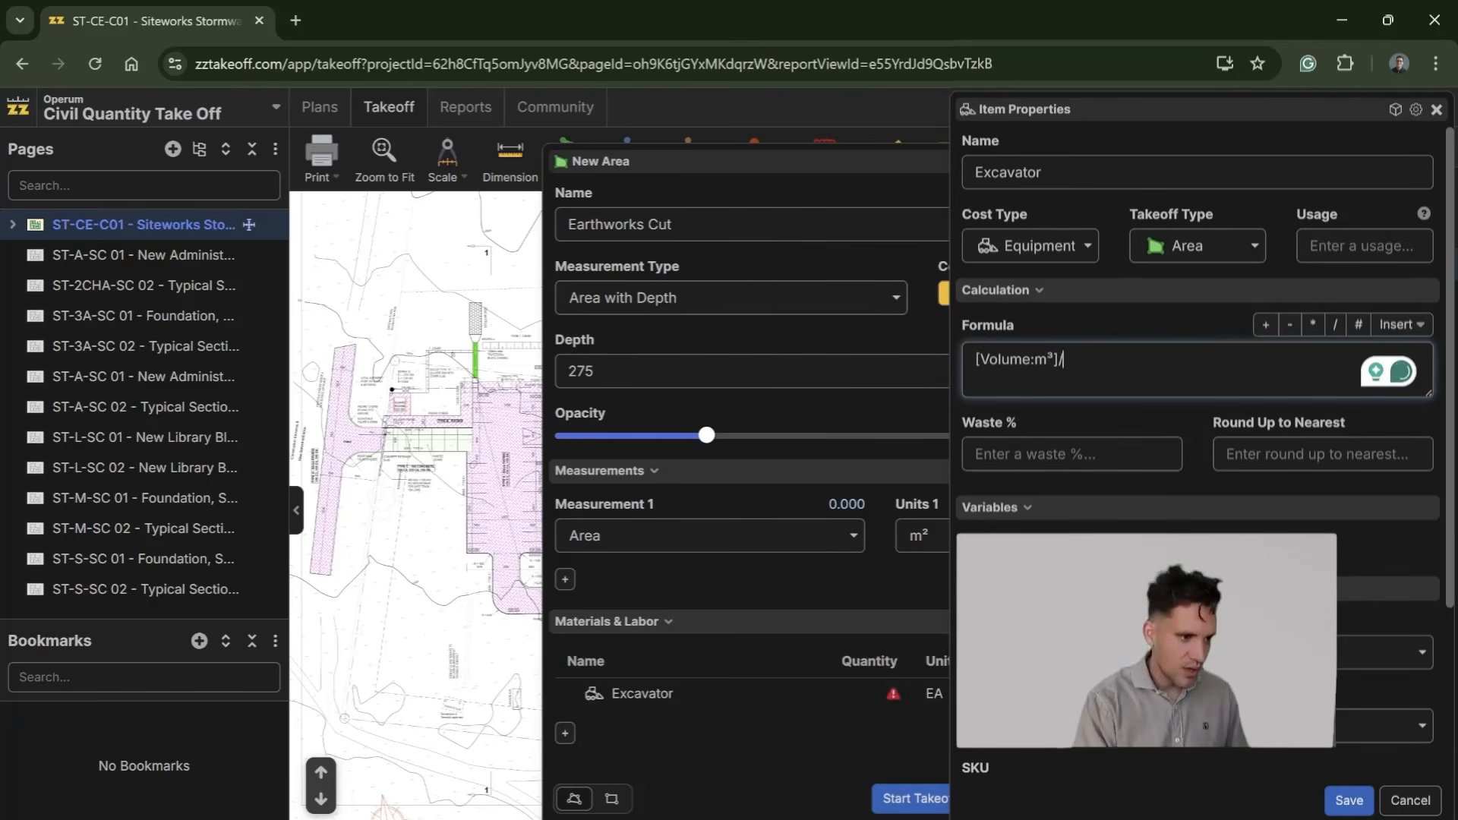
pyautogui.hotkey('alt', 'Tab')
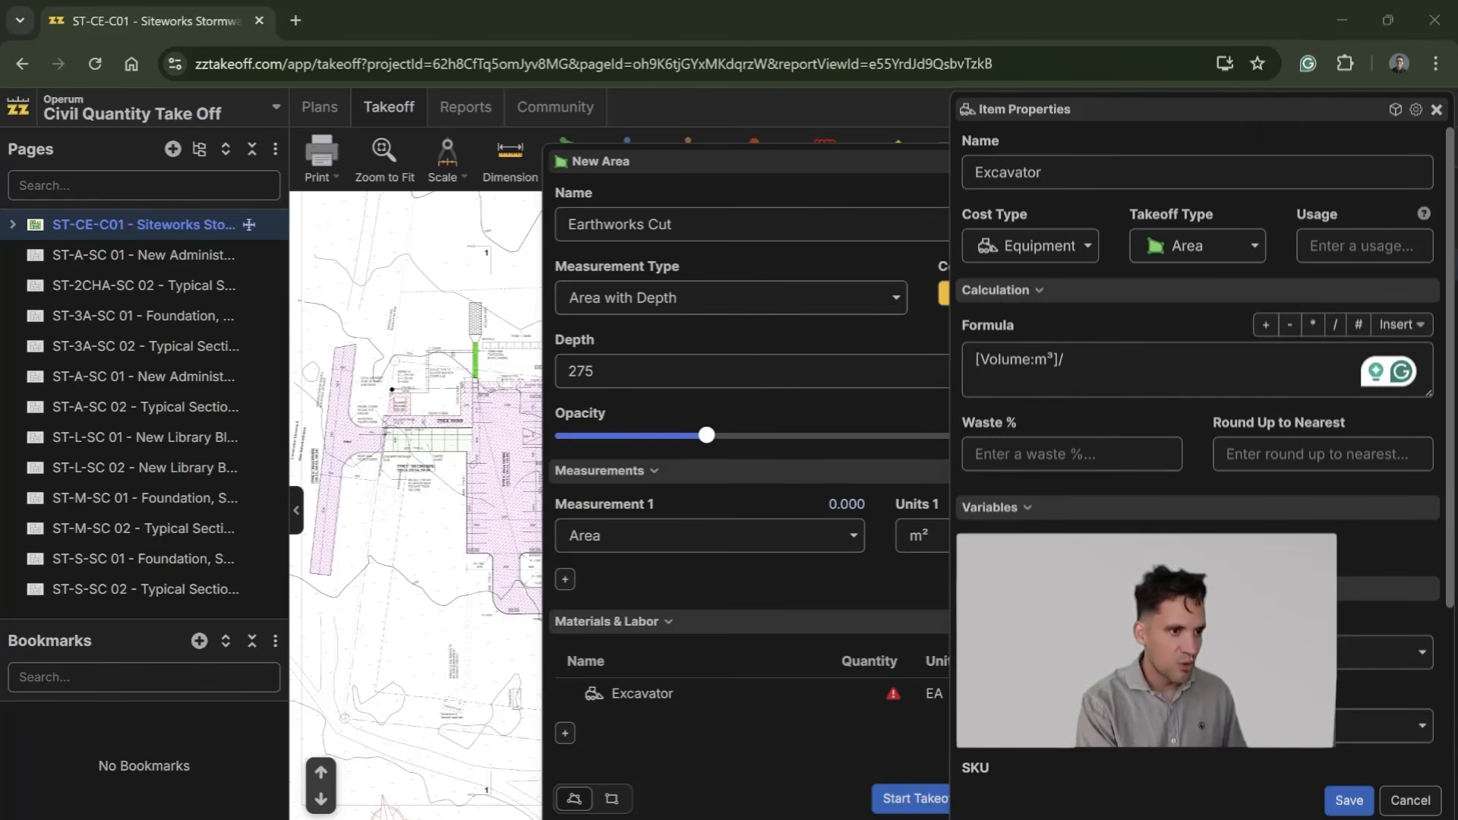
pyautogui.hotkey('alt', 'Tab')
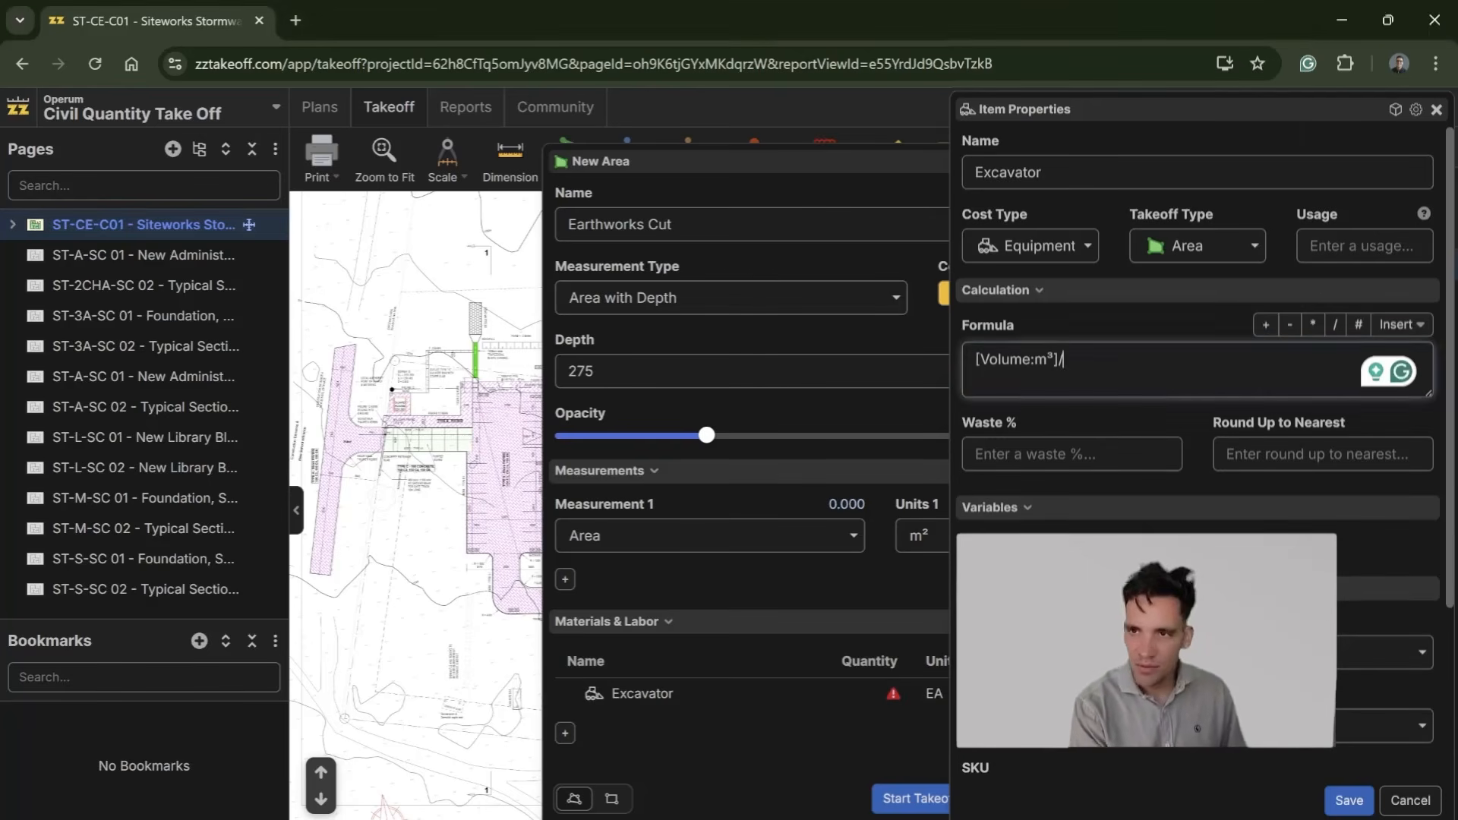
pyautogui.write('50')
pyautogui.scroll(-3, 1198, 456)
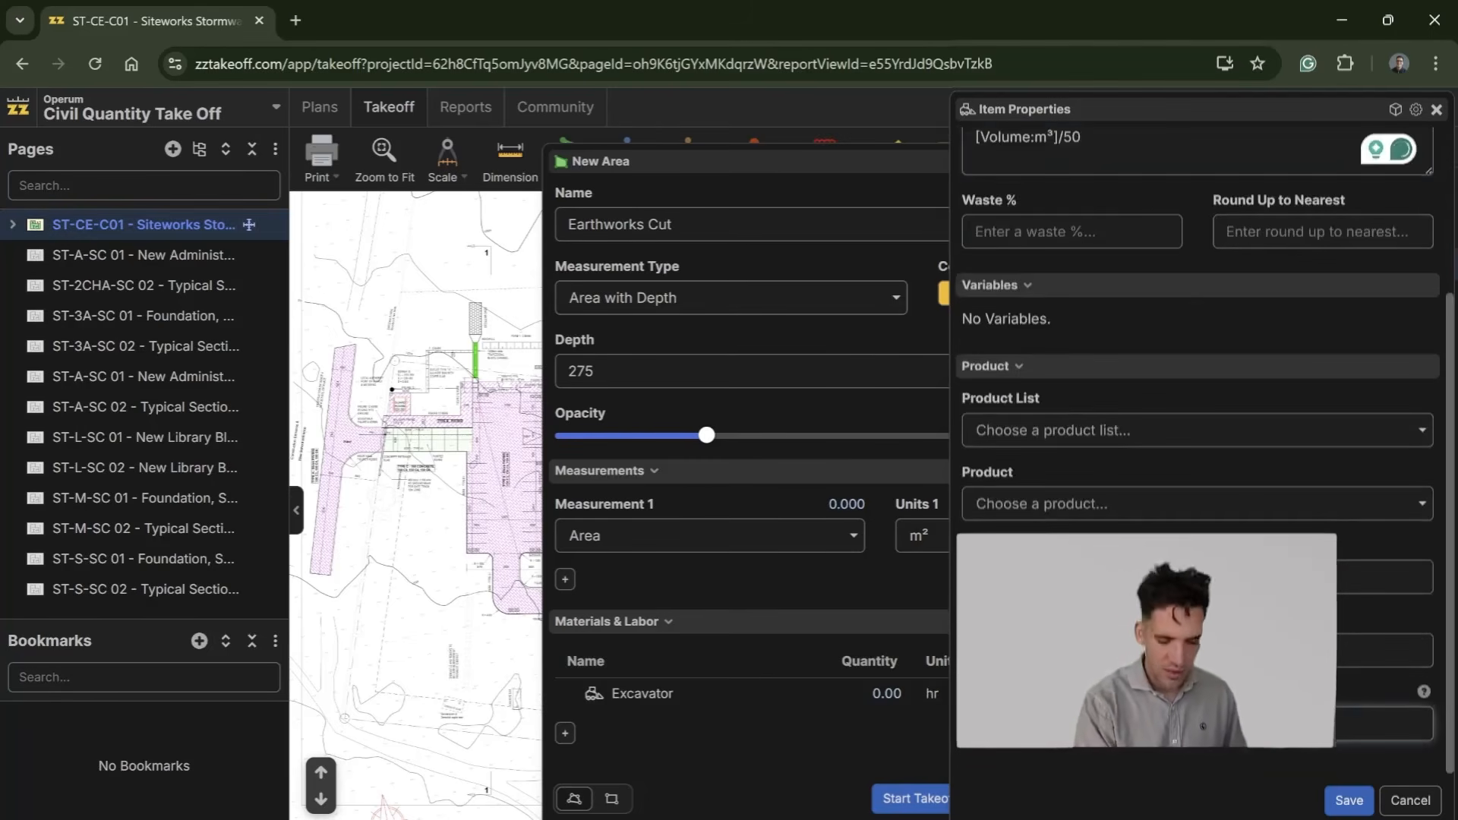
pyautogui.click(1343, 796)
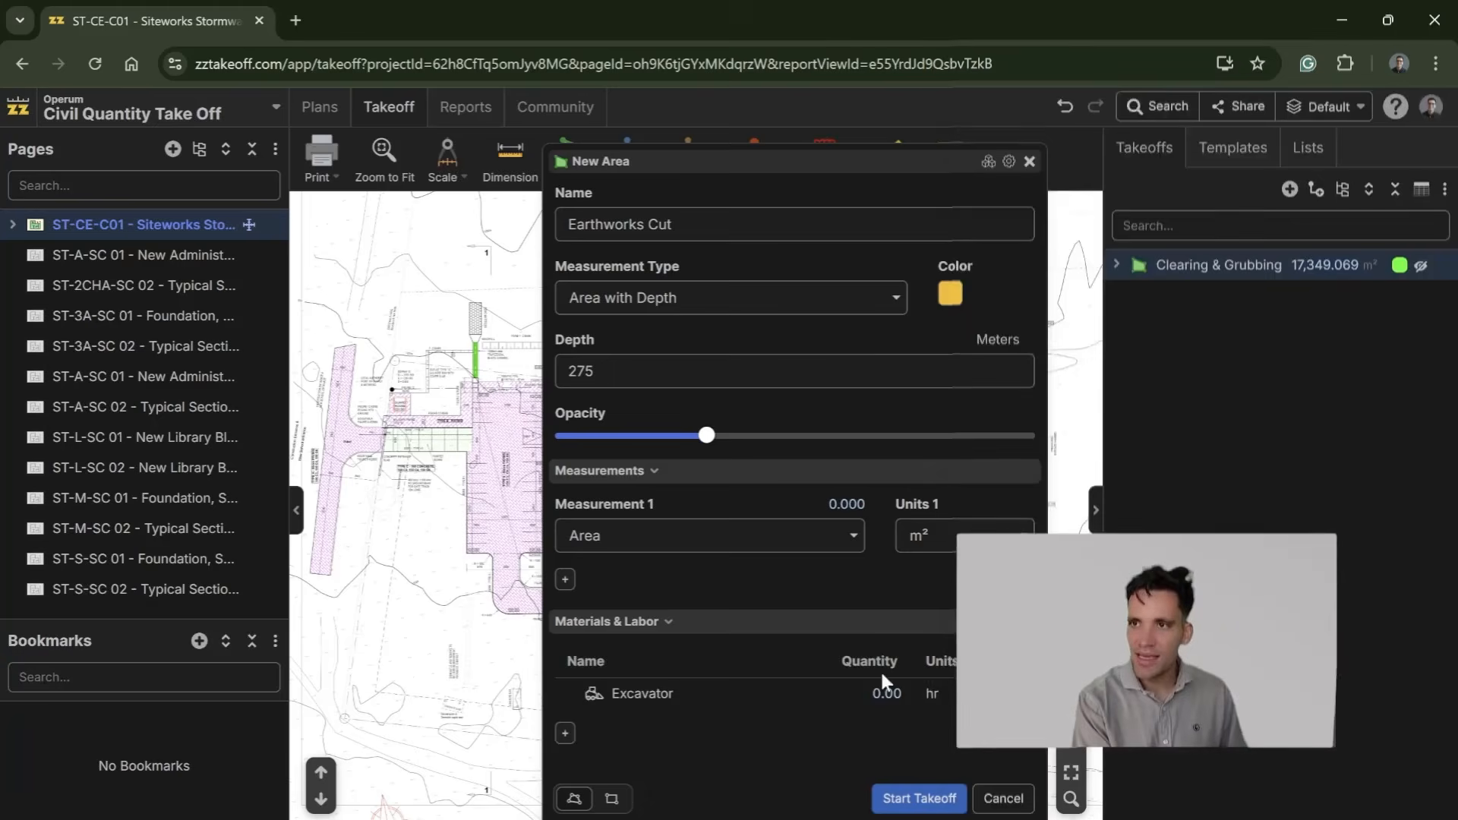
# Step: Add a second Equipment item named Truck to the Earthworks Cut takeoff
pyautogui.click(566, 734)
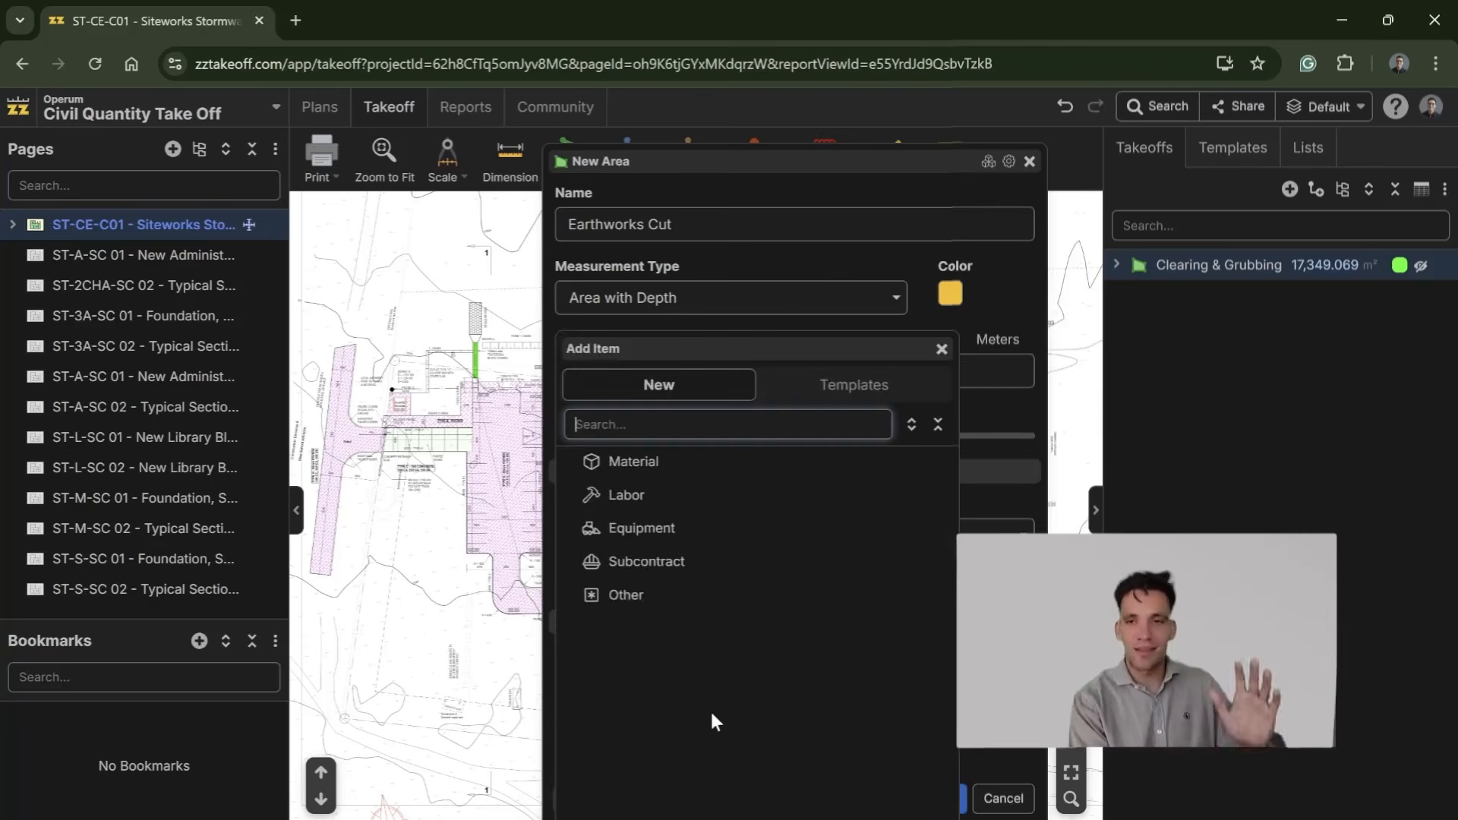
pyautogui.click(767, 517)
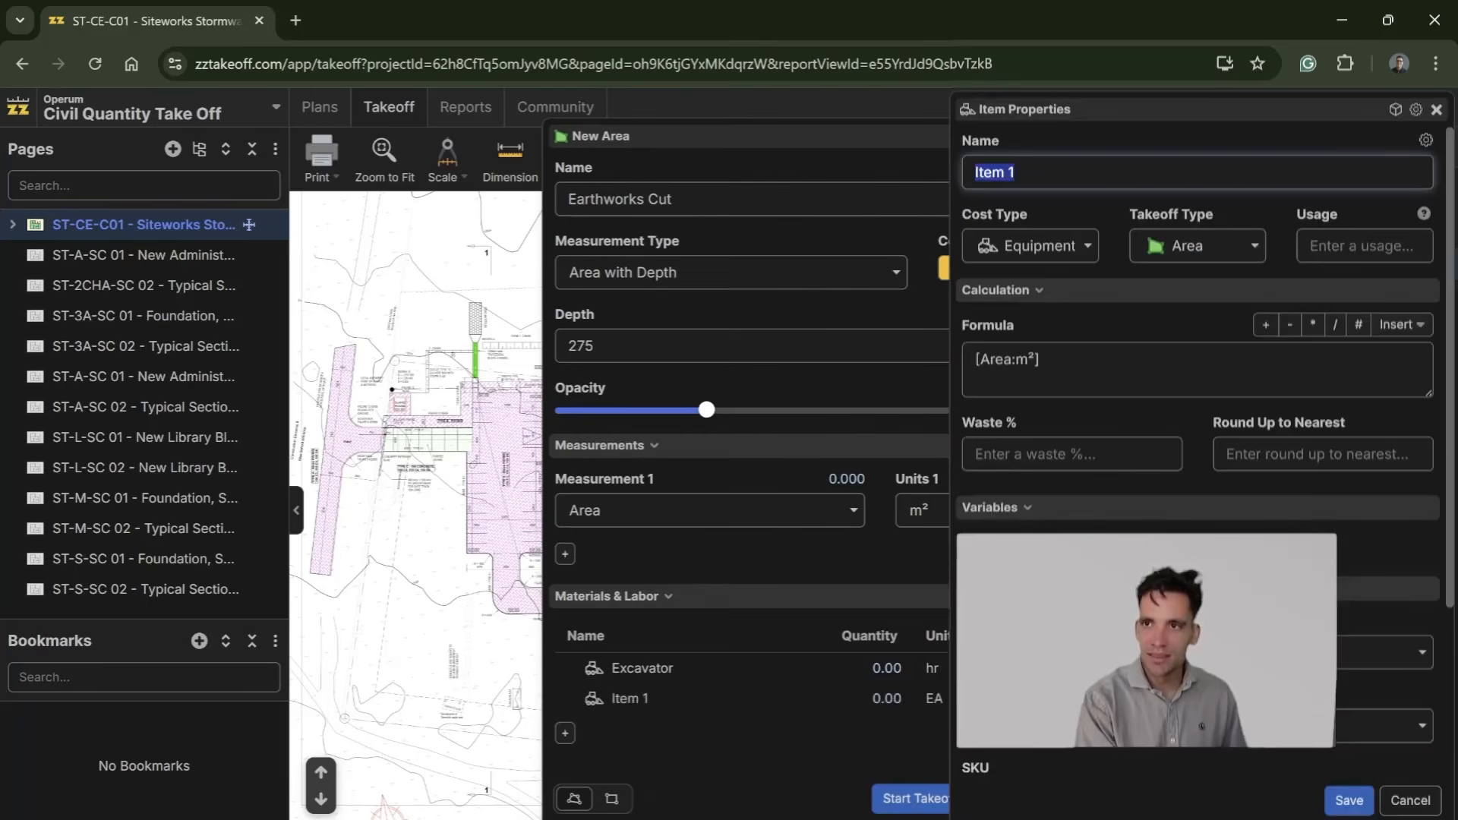
pyautogui.write('Truck')
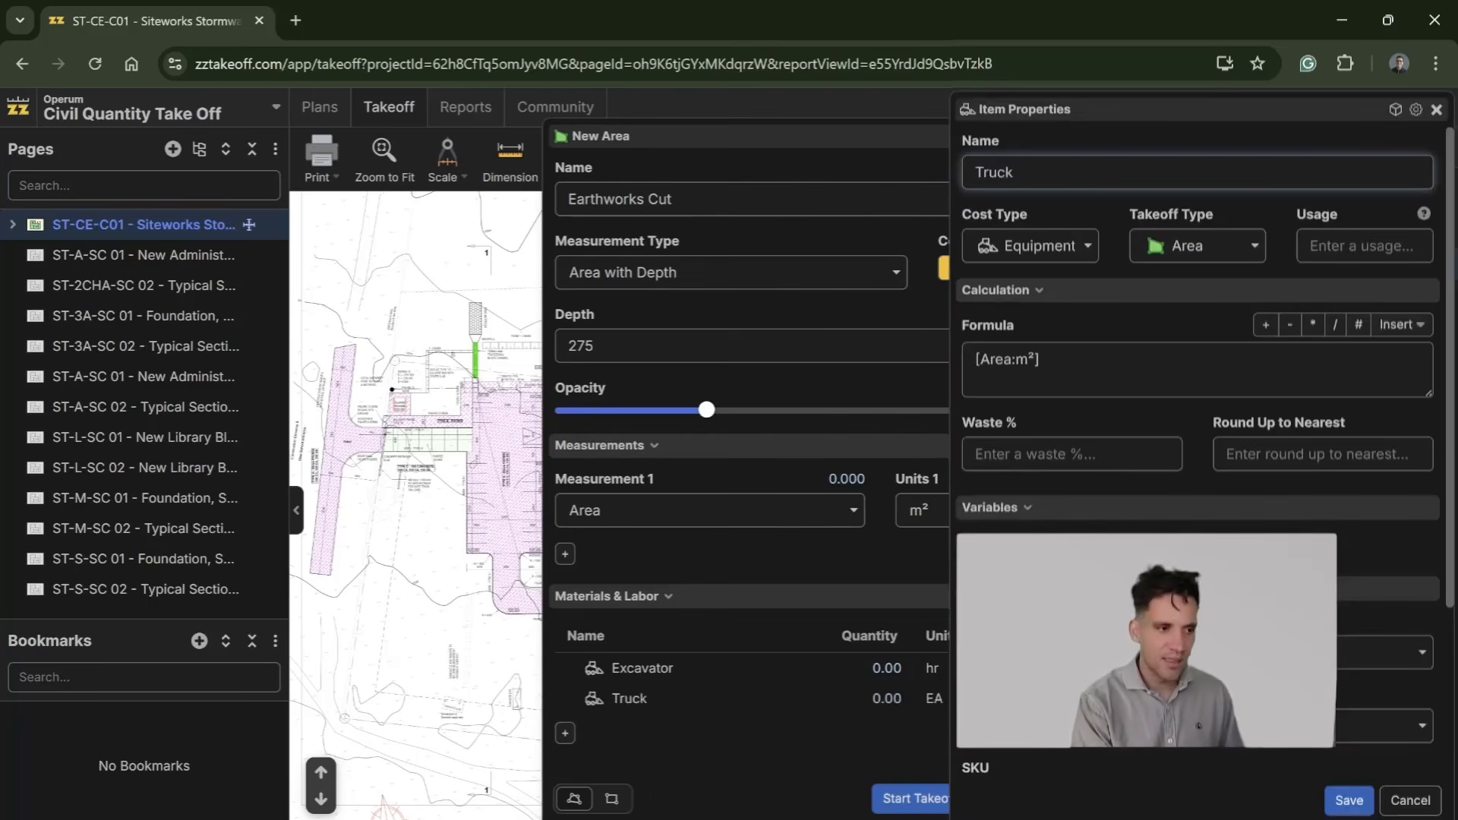
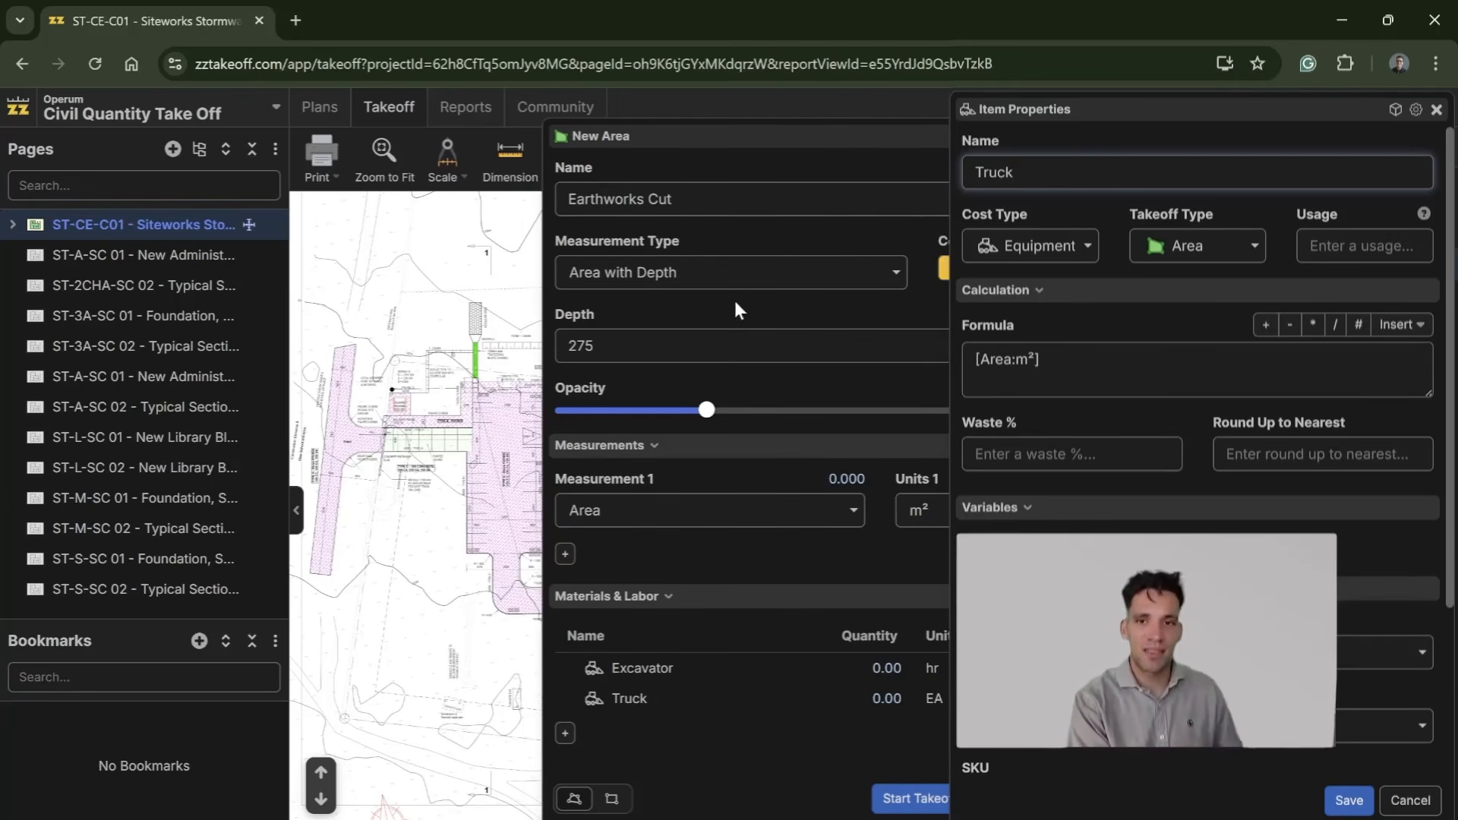
# Step: Leave the unfinished Earthworks Cut area and inspect the slab and G5 layer thicknesses in the typical section on page ST-A-SC 02
pyautogui.click(1437, 111)
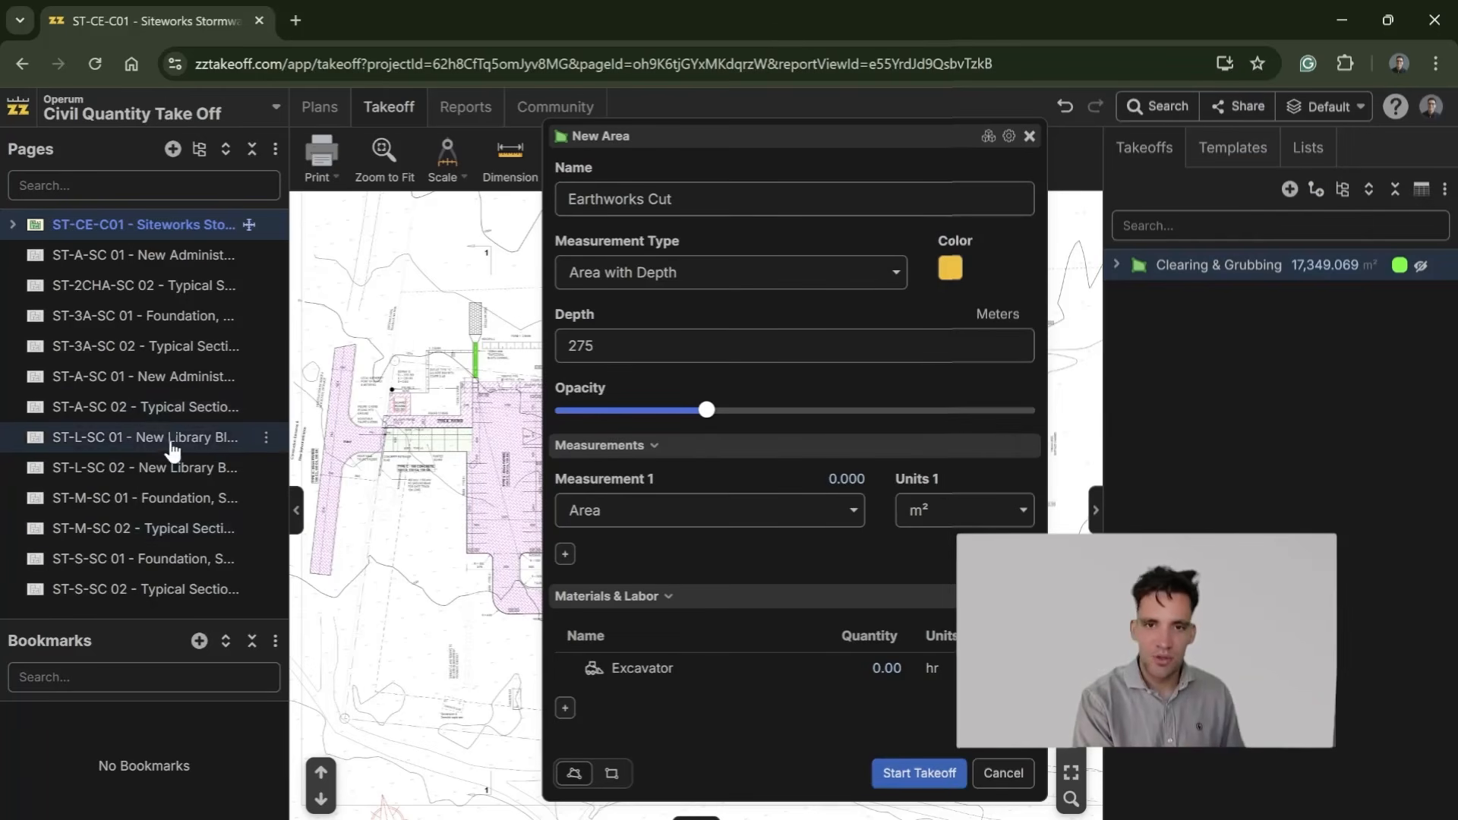
pyautogui.click(174, 410)
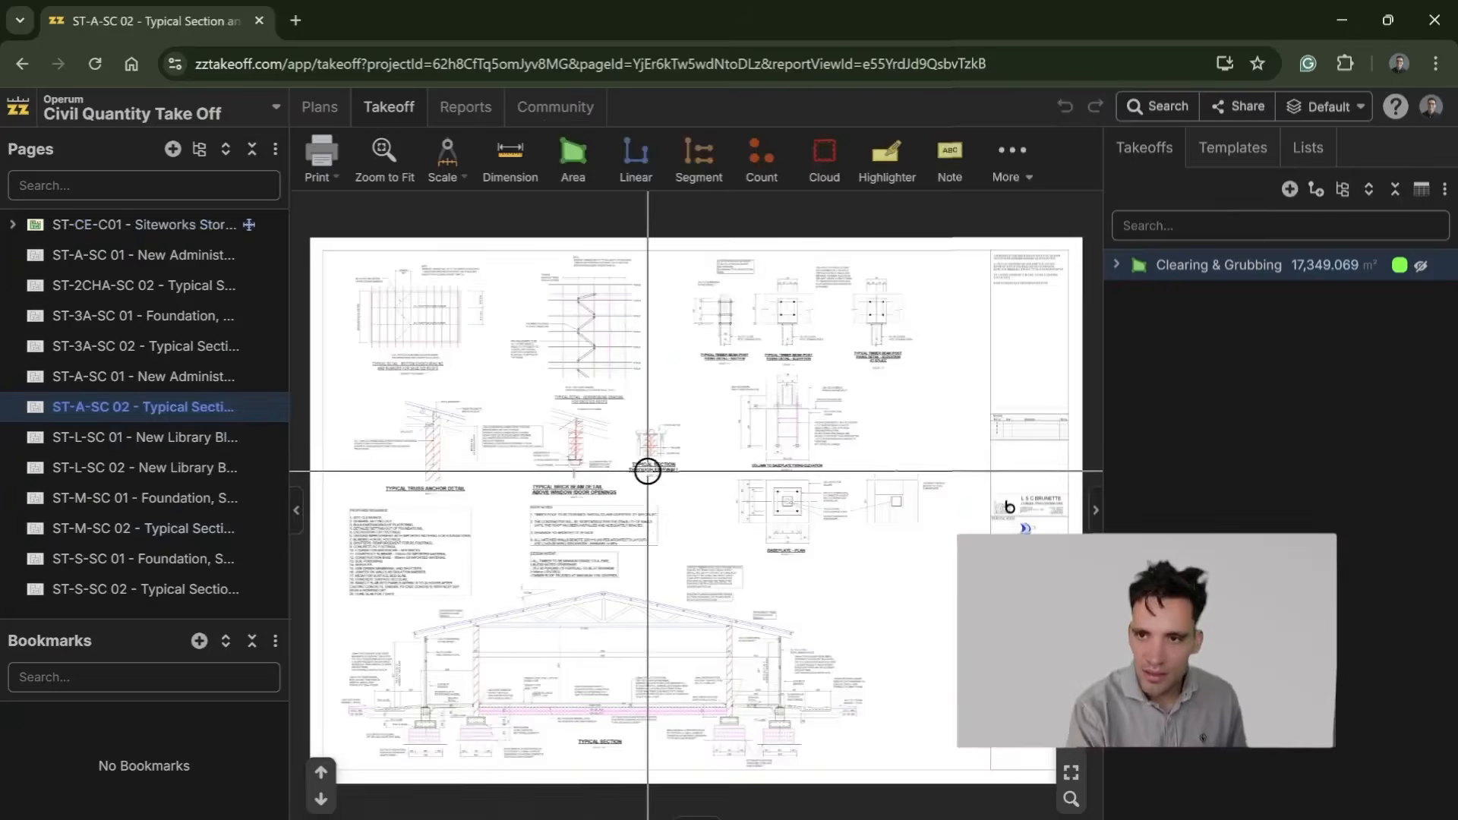
pyautogui.scroll(8, 693, 437)
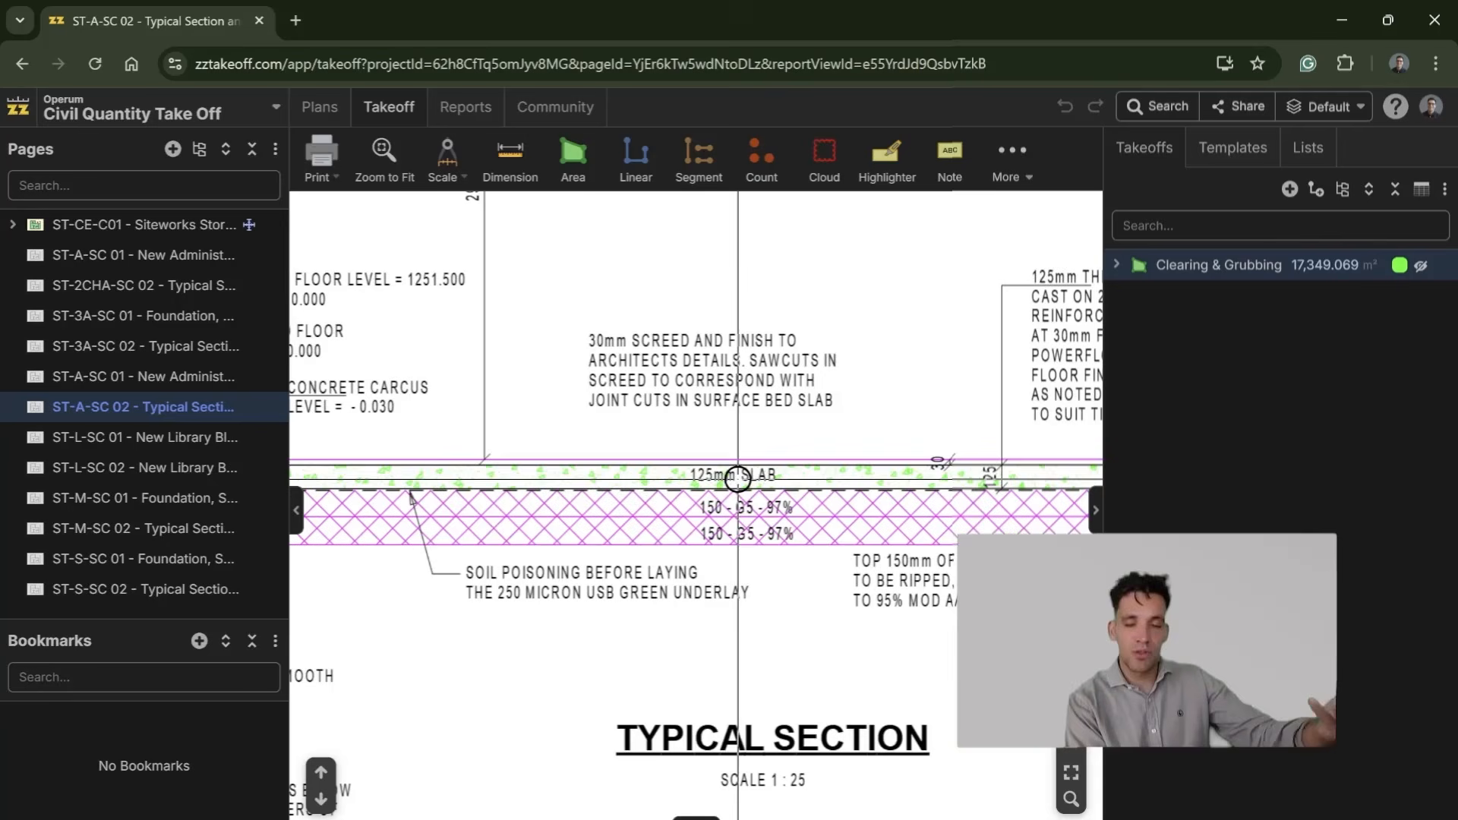
pyautogui.scroll(-2, 749, 505)
pyautogui.scroll(5, 760, 516)
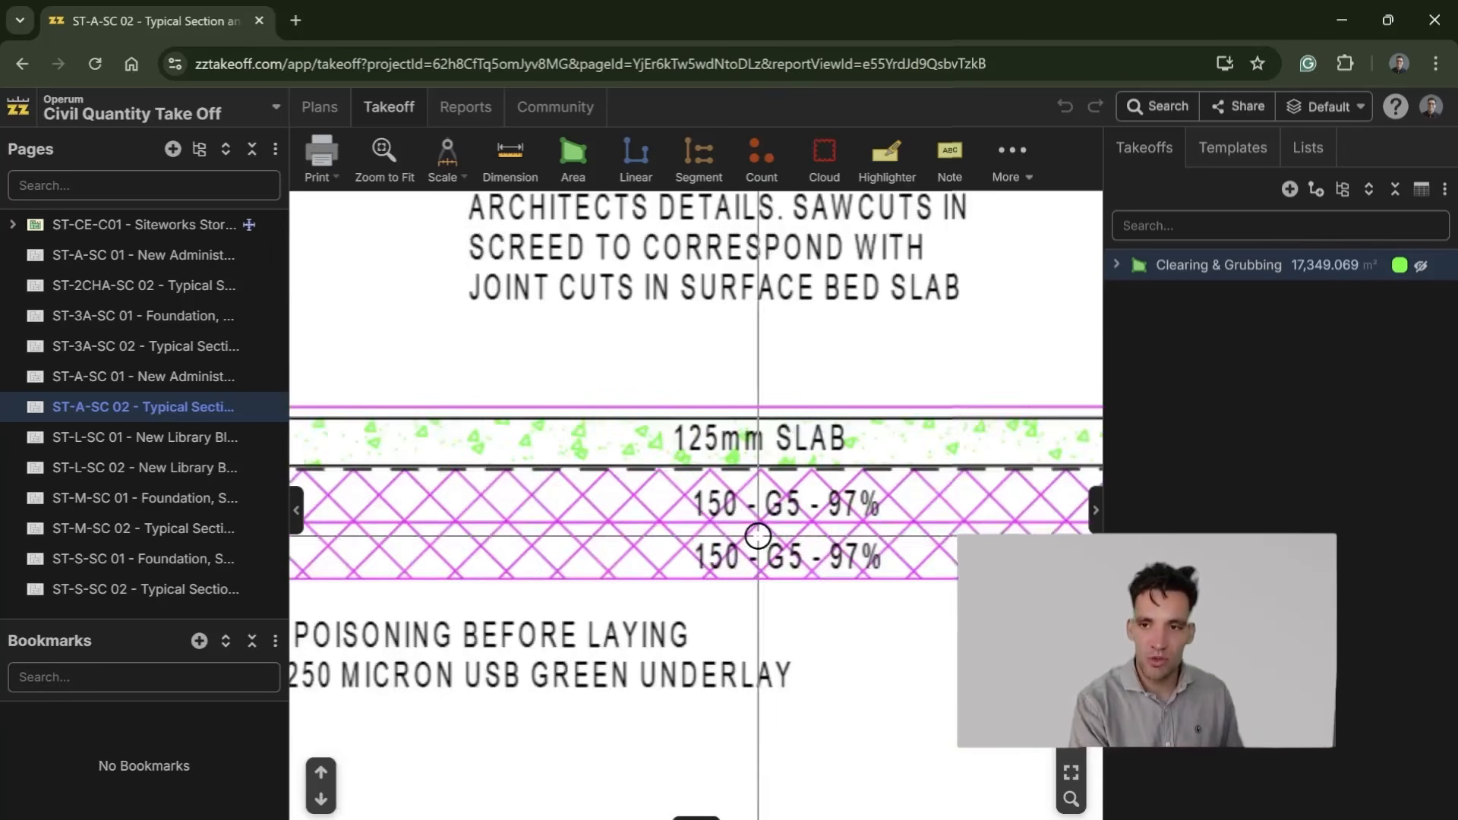
pyautogui.scroll(-2, 764, 540)
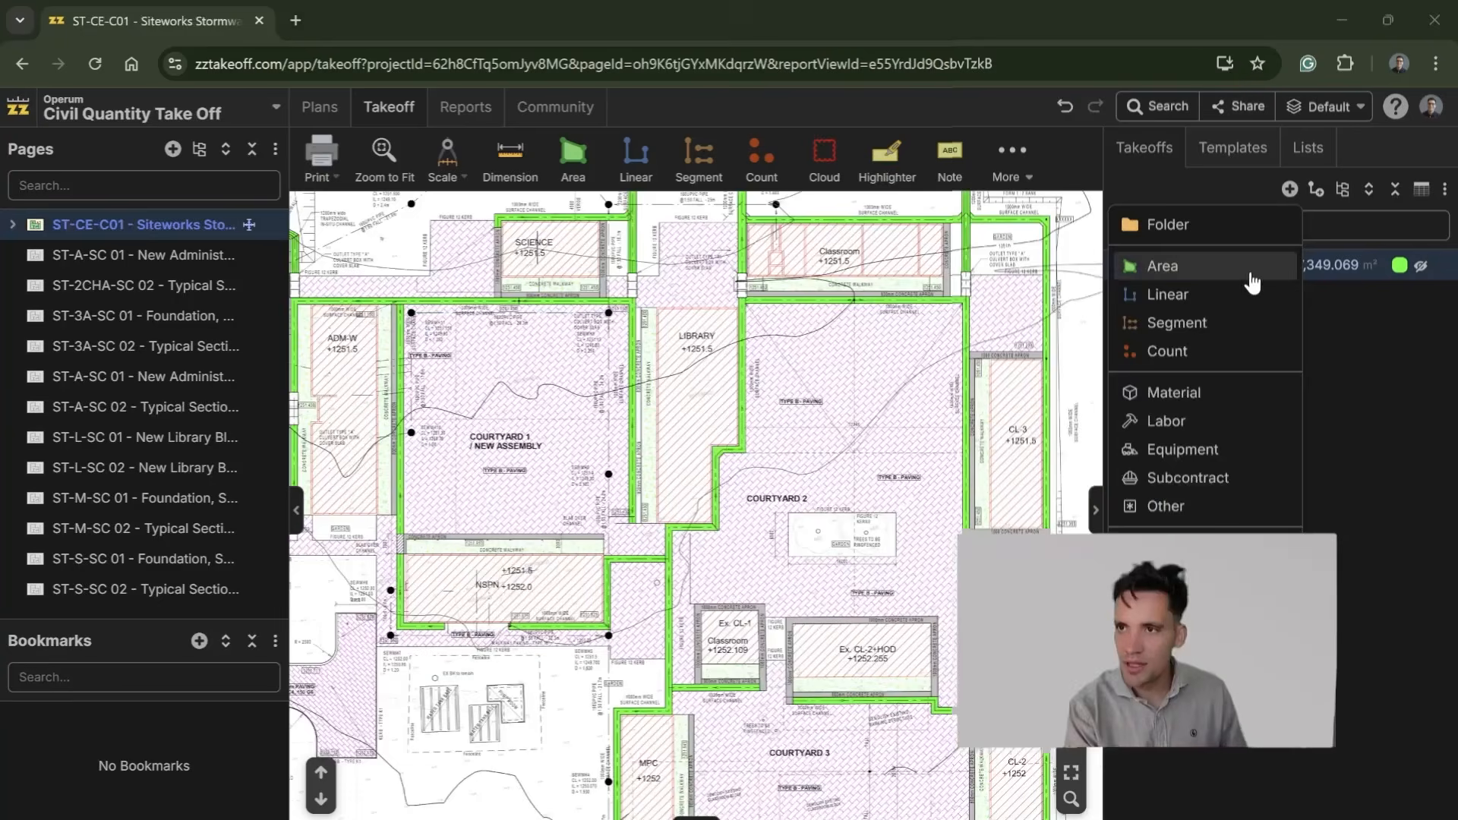
# Step: Set up a new area named Cut Volume on page ST-CE-C01 as Area with Depth, depth 275, measured by volume in m³
pyautogui.click(1162, 281)
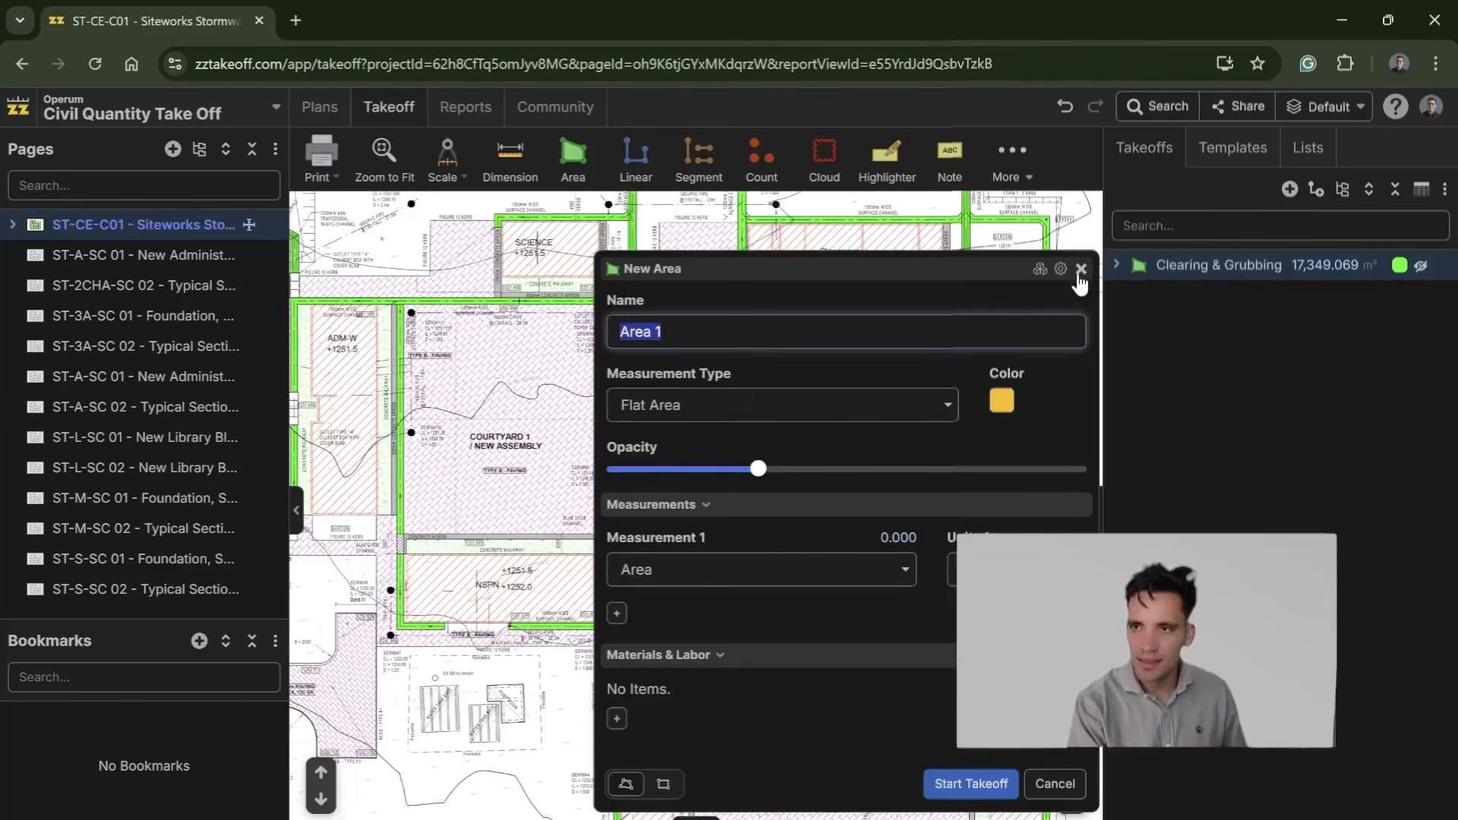
pyautogui.click(1082, 269)
pyautogui.click(573, 156)
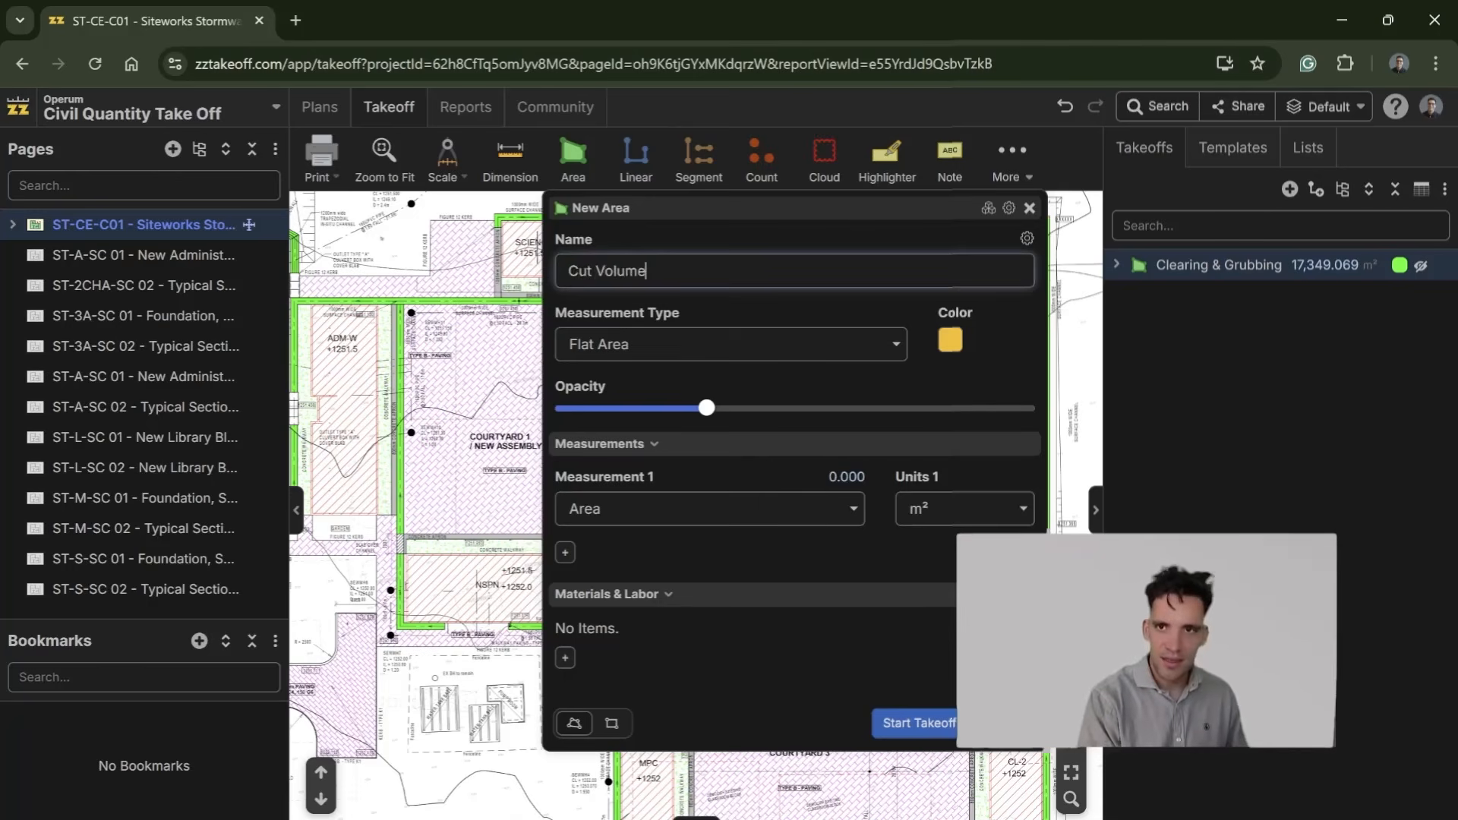
pyautogui.click(731, 521)
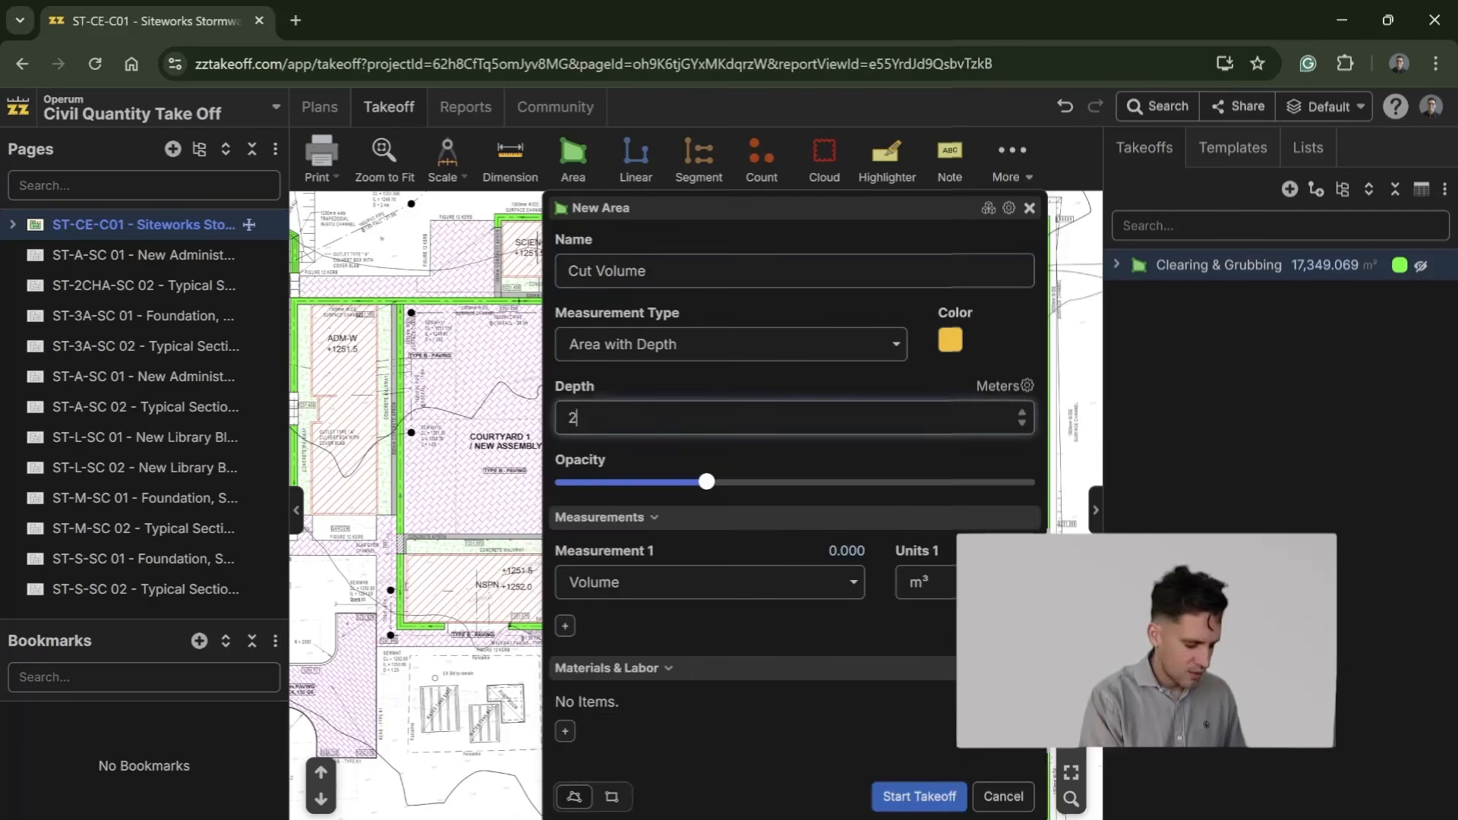
# Step: Add an Excavator equipment item to Cut Volume, based on [Volume:m³] with units in hr, and save it
pyautogui.click(566, 733)
pyautogui.click(701, 520)
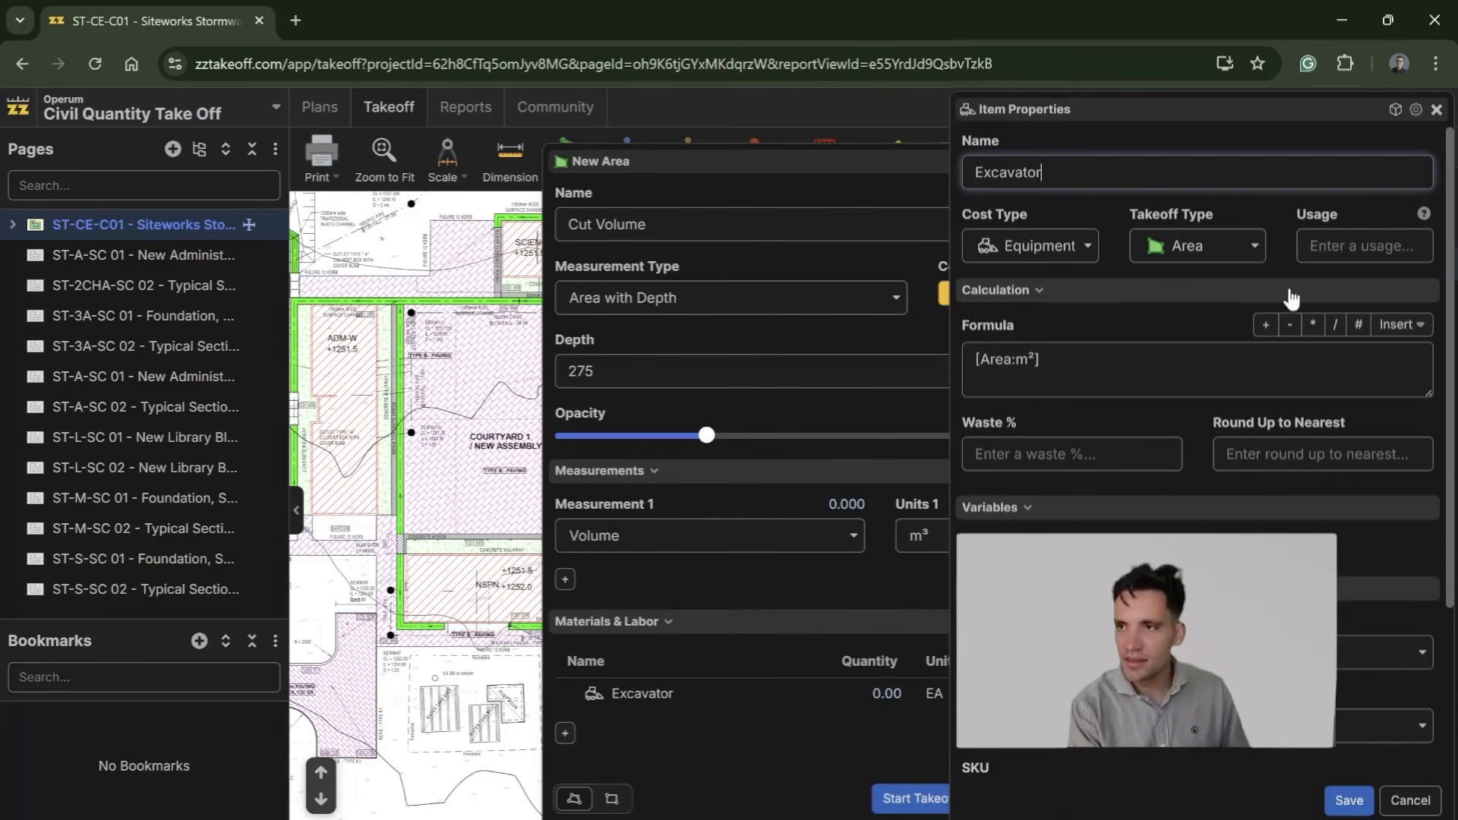
pyautogui.click(1400, 325)
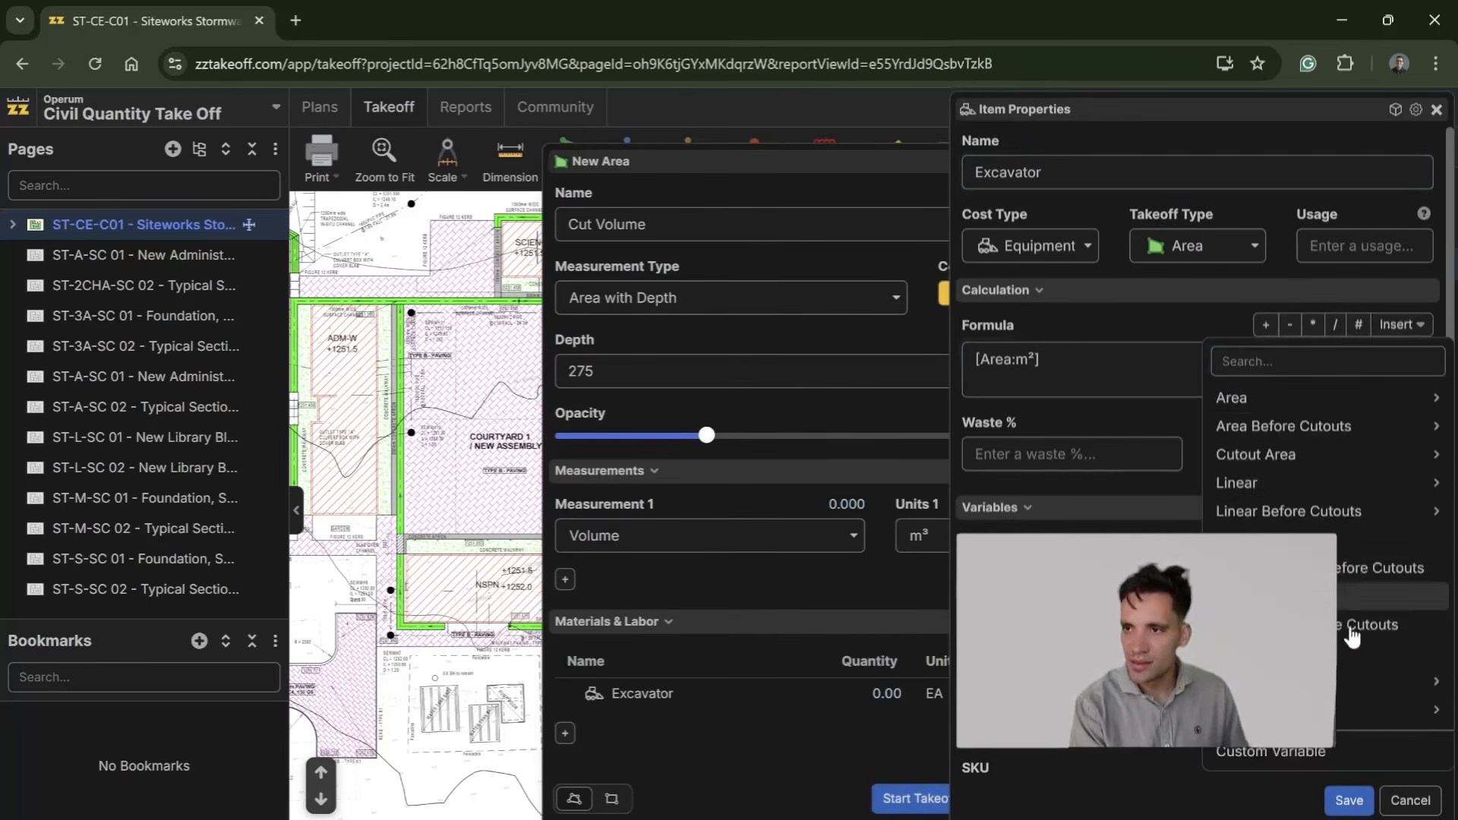
pyautogui.click(1093, 726)
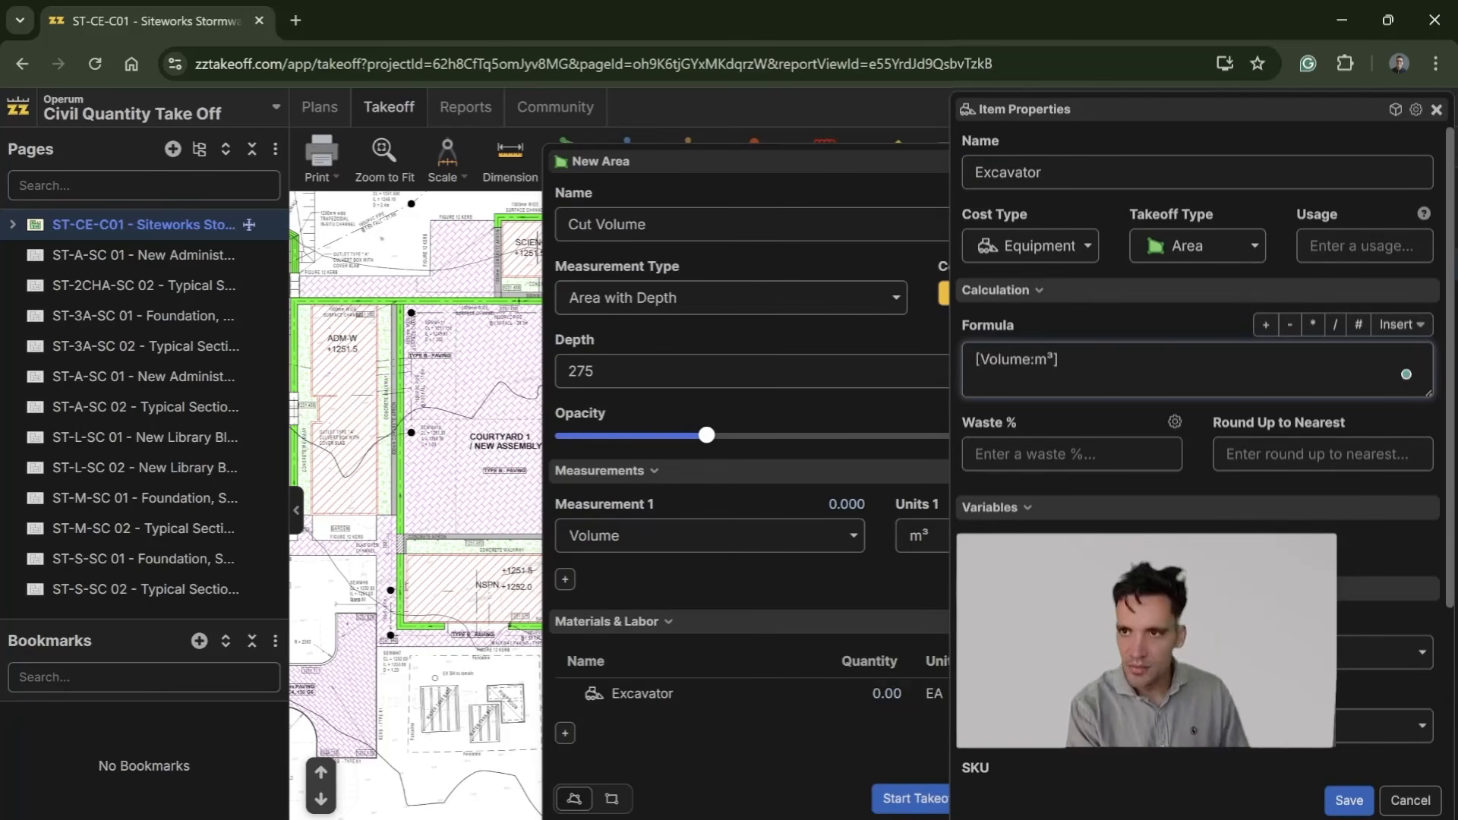
pyautogui.scroll(-3, 1198, 380)
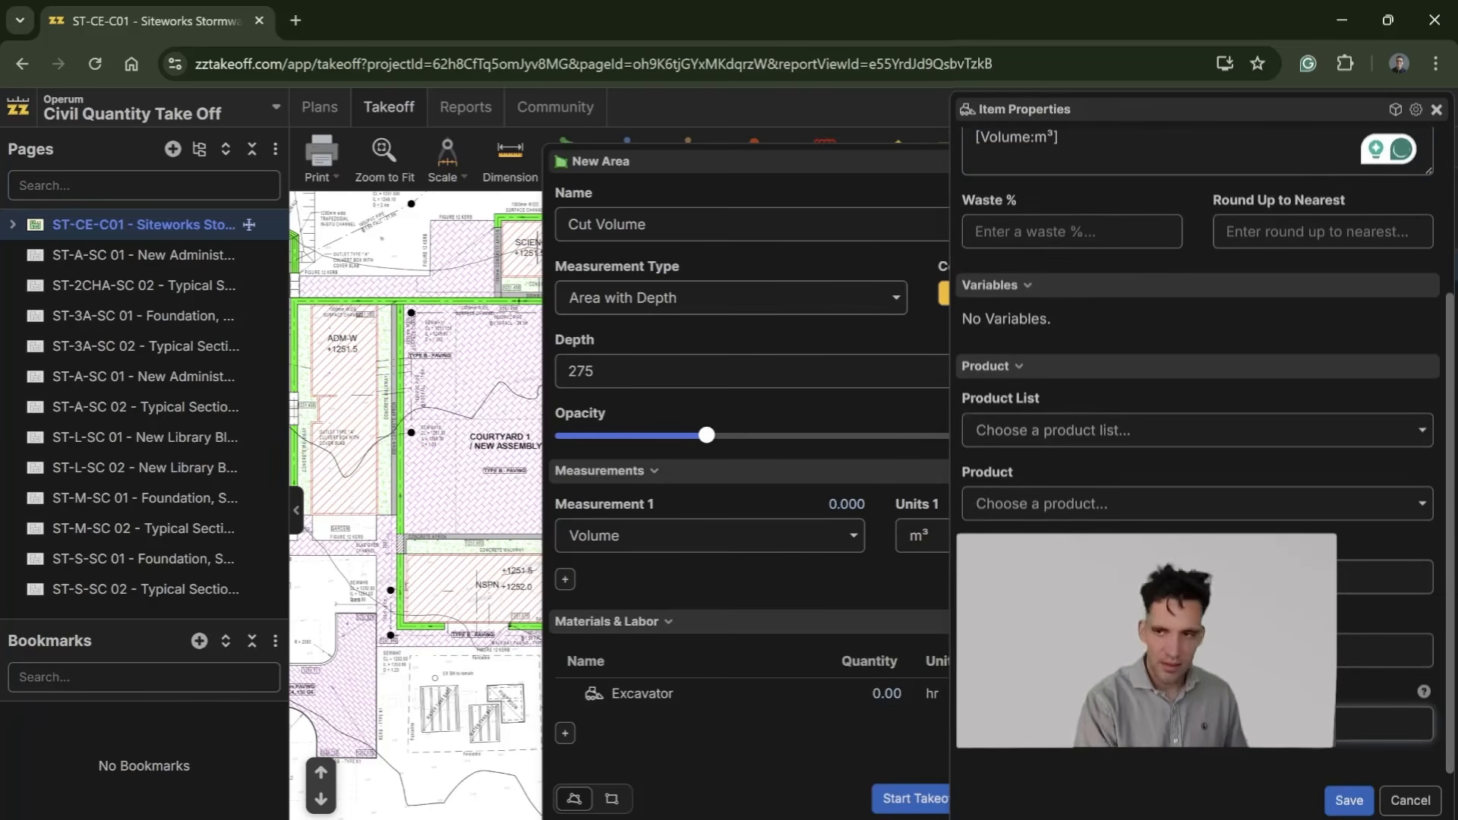
pyautogui.scroll(3, 1168, 492)
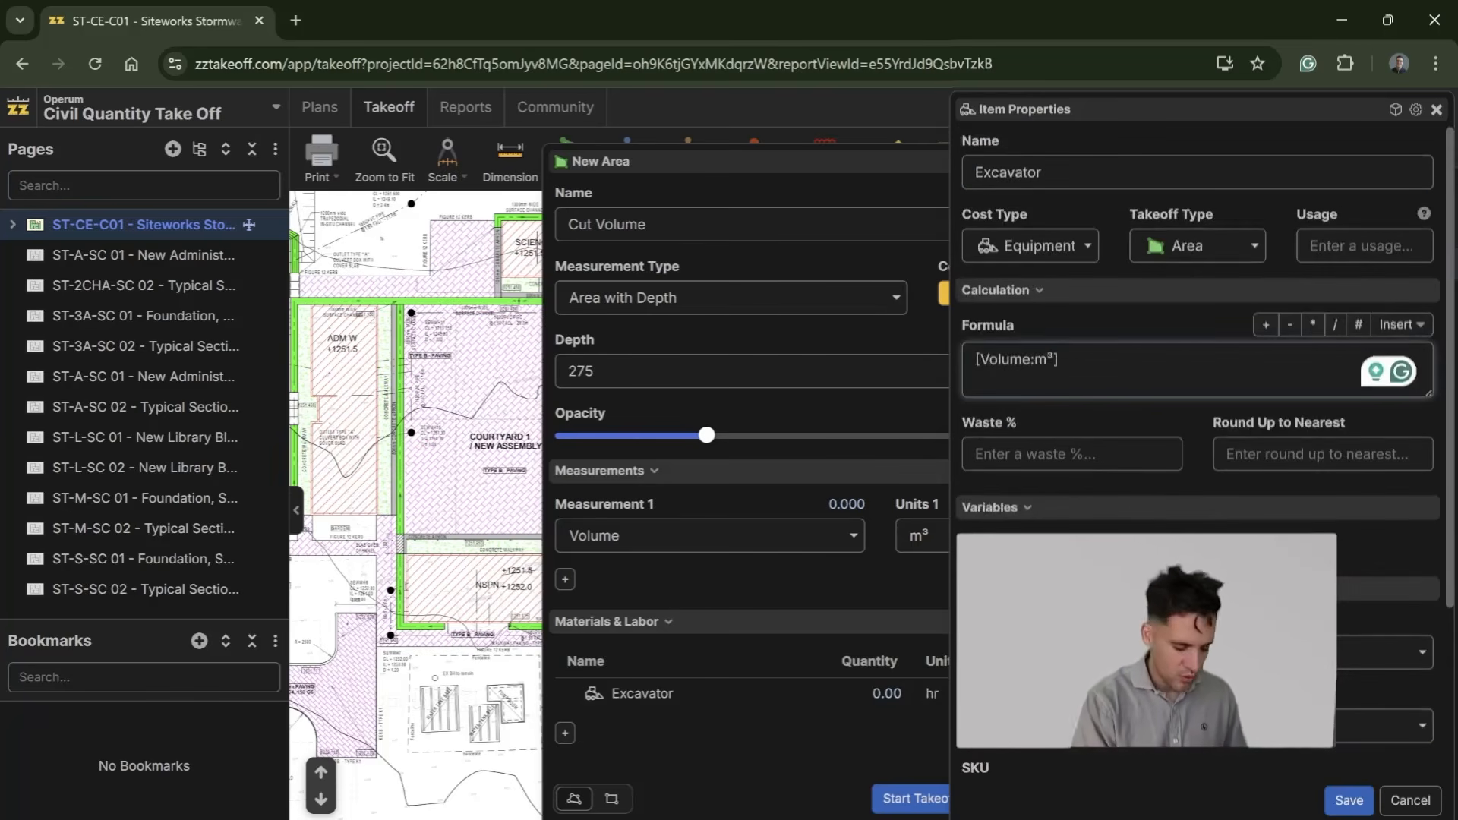
pyautogui.click(1349, 801)
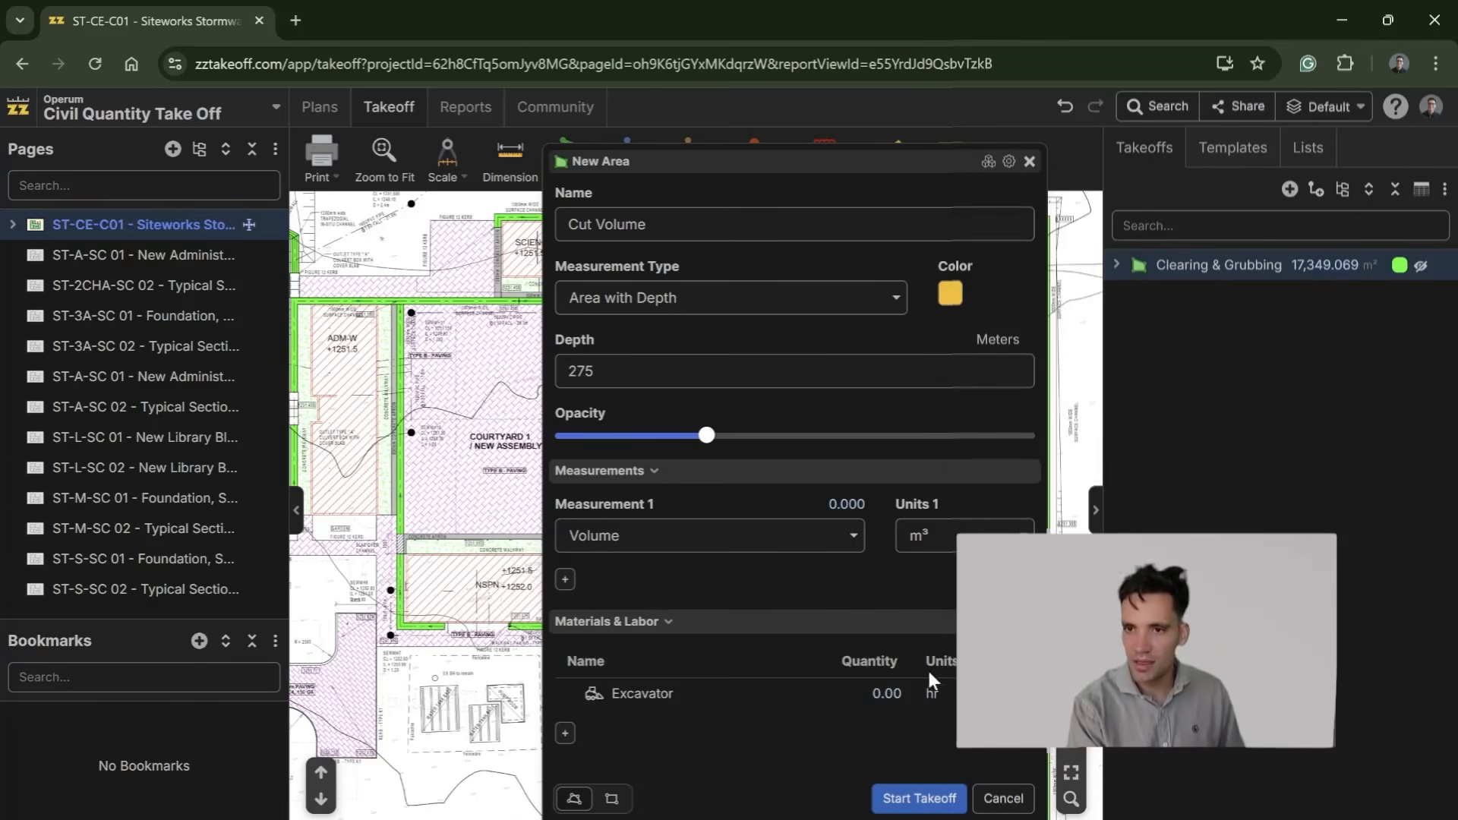
# Step: Add a Truck equipment item to Cut Volume with the formula [Volume:m³] and units in hr, and save it
pyautogui.click(566, 734)
pyautogui.click(709, 546)
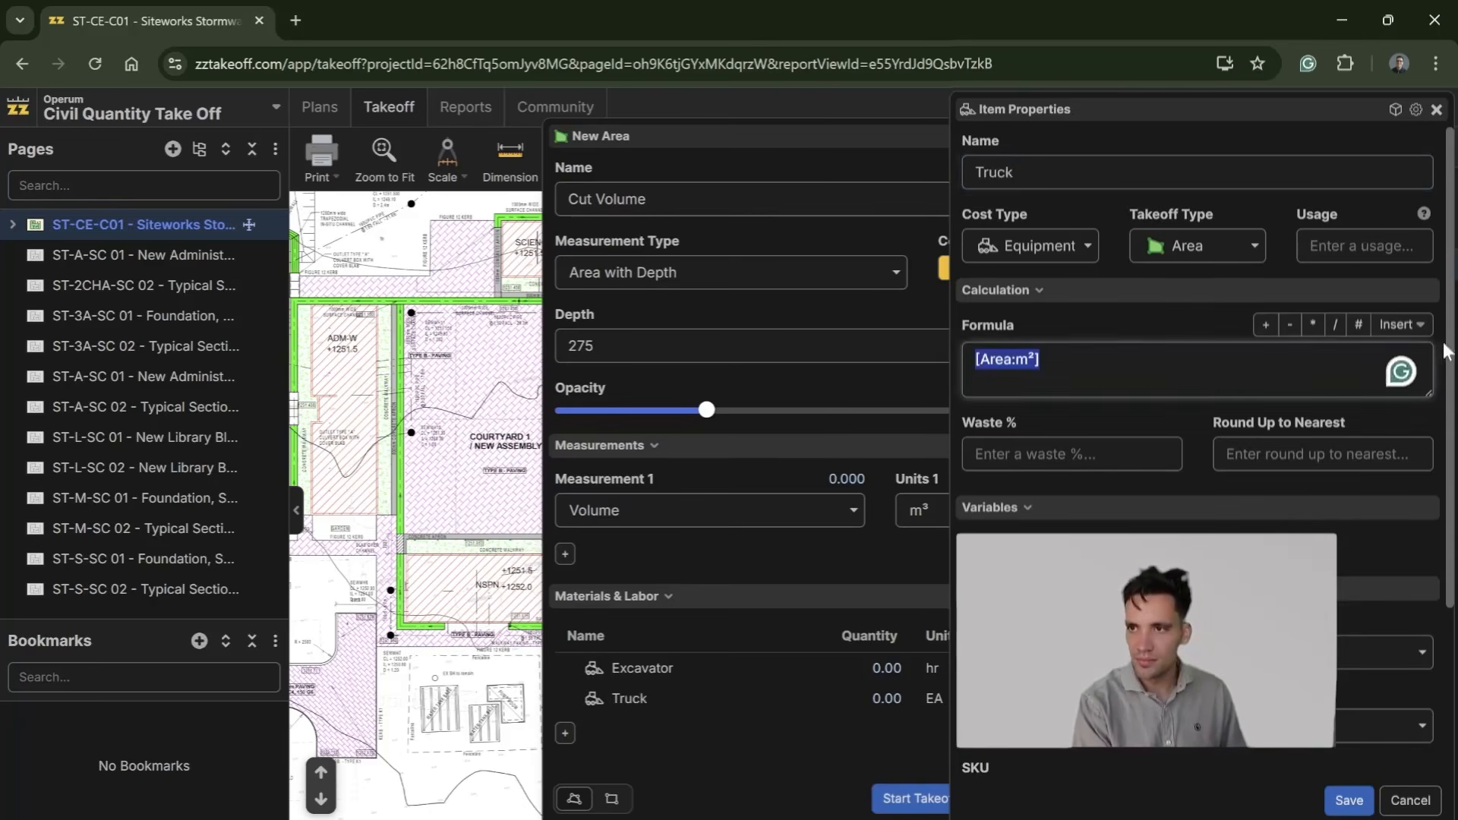
pyautogui.click(1401, 325)
pyautogui.moveTo(1352, 711)
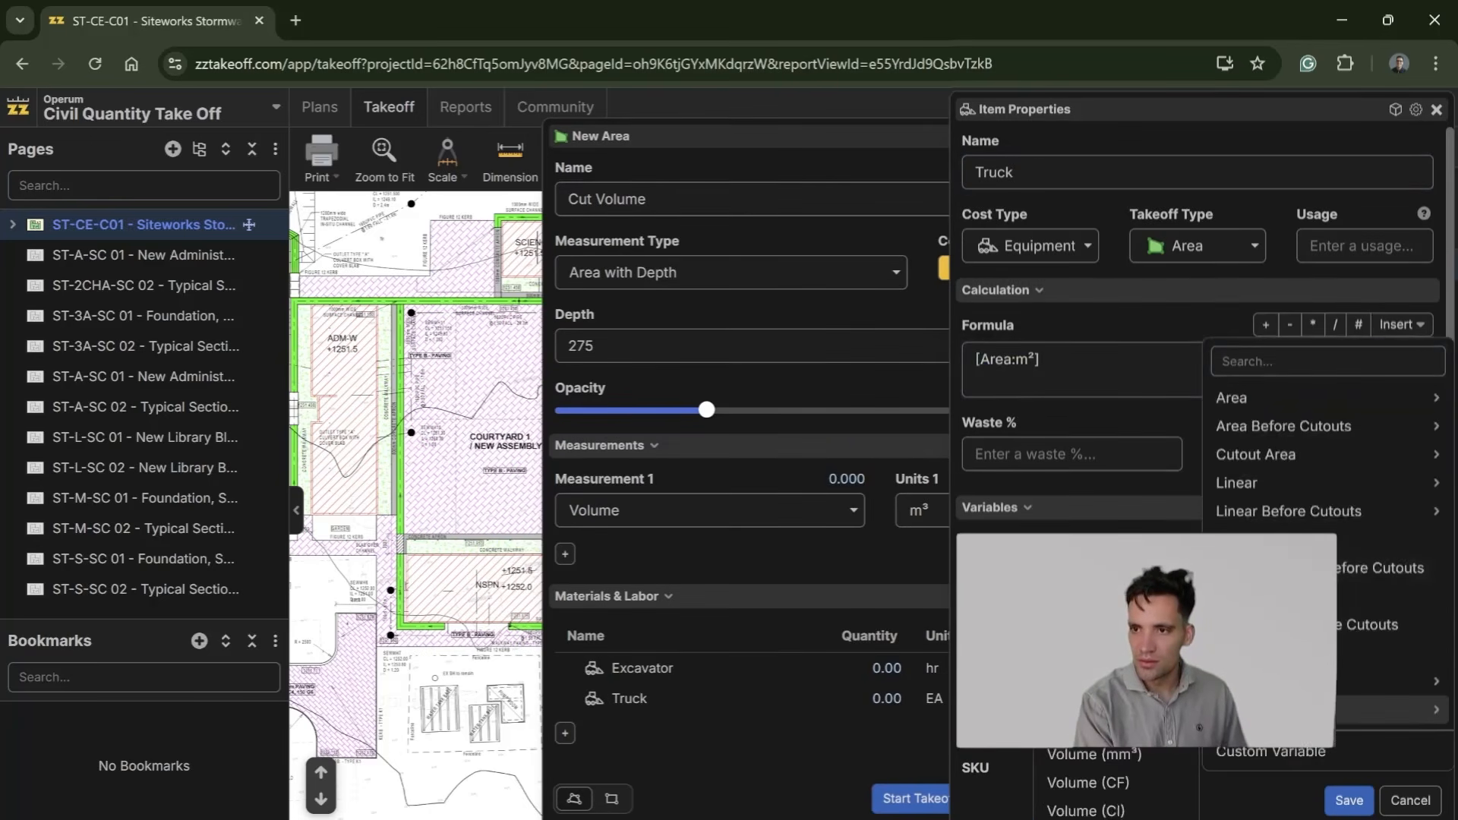
pyautogui.click(1087, 726)
pyautogui.scroll(-5, 1086, 501)
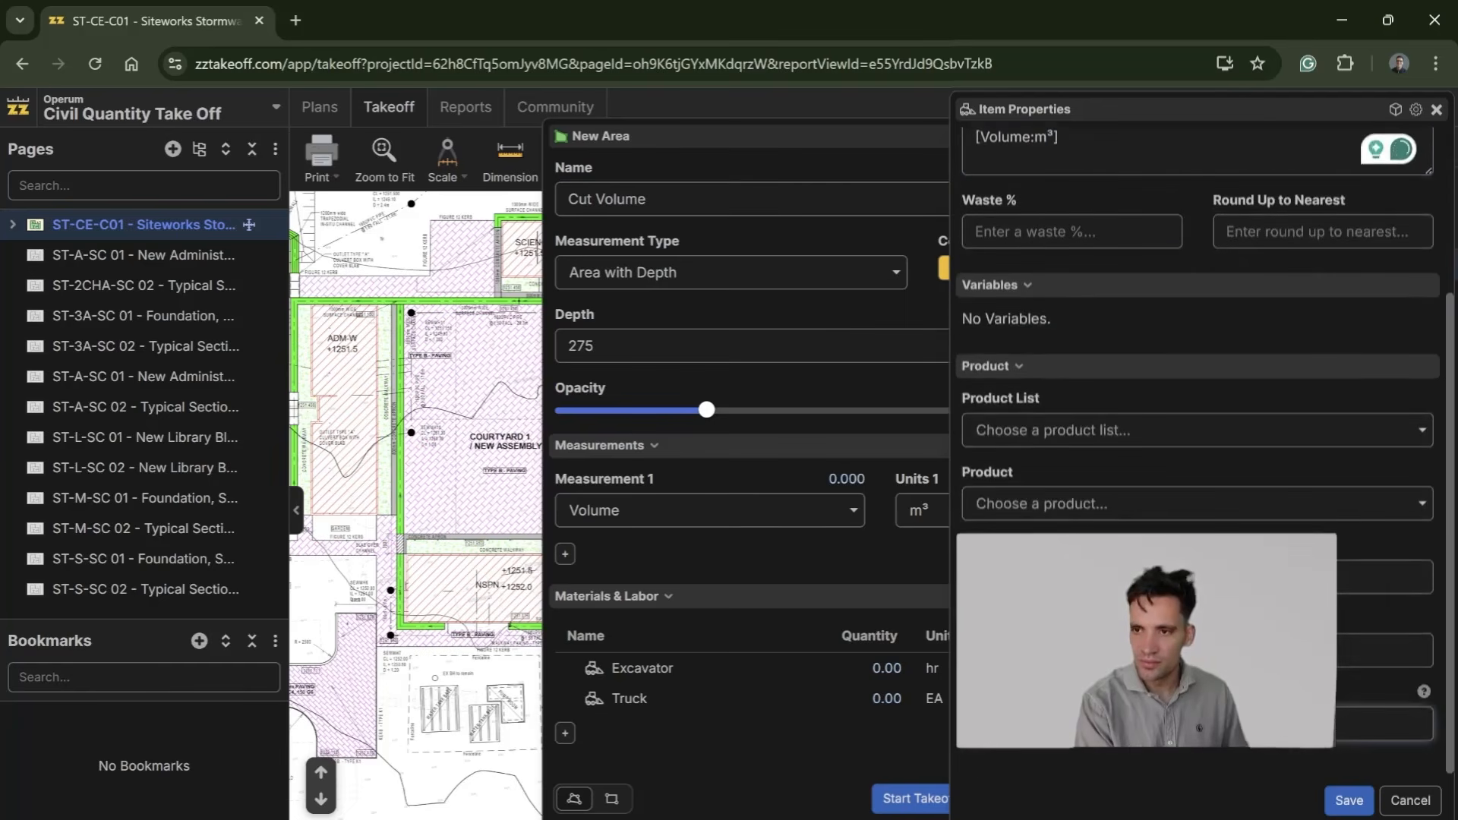
pyautogui.click(1349, 801)
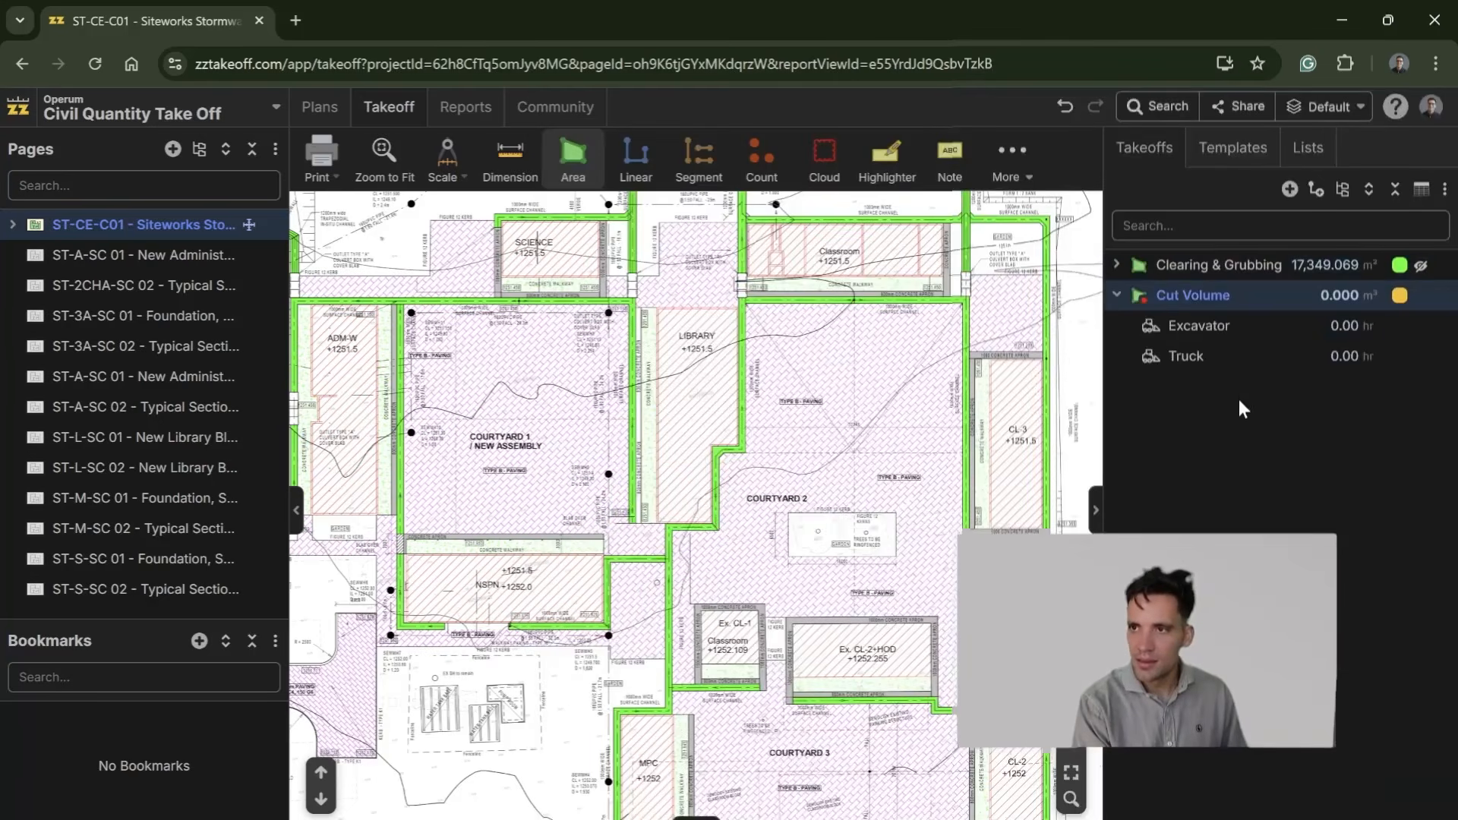
# Step: Start the Cut Volume takeoff and examine the paved roads, courtyards and building blocks across the siteworks plan
pyautogui.scroll(-5, 694, 527)
pyautogui.scroll(5, 537, 433)
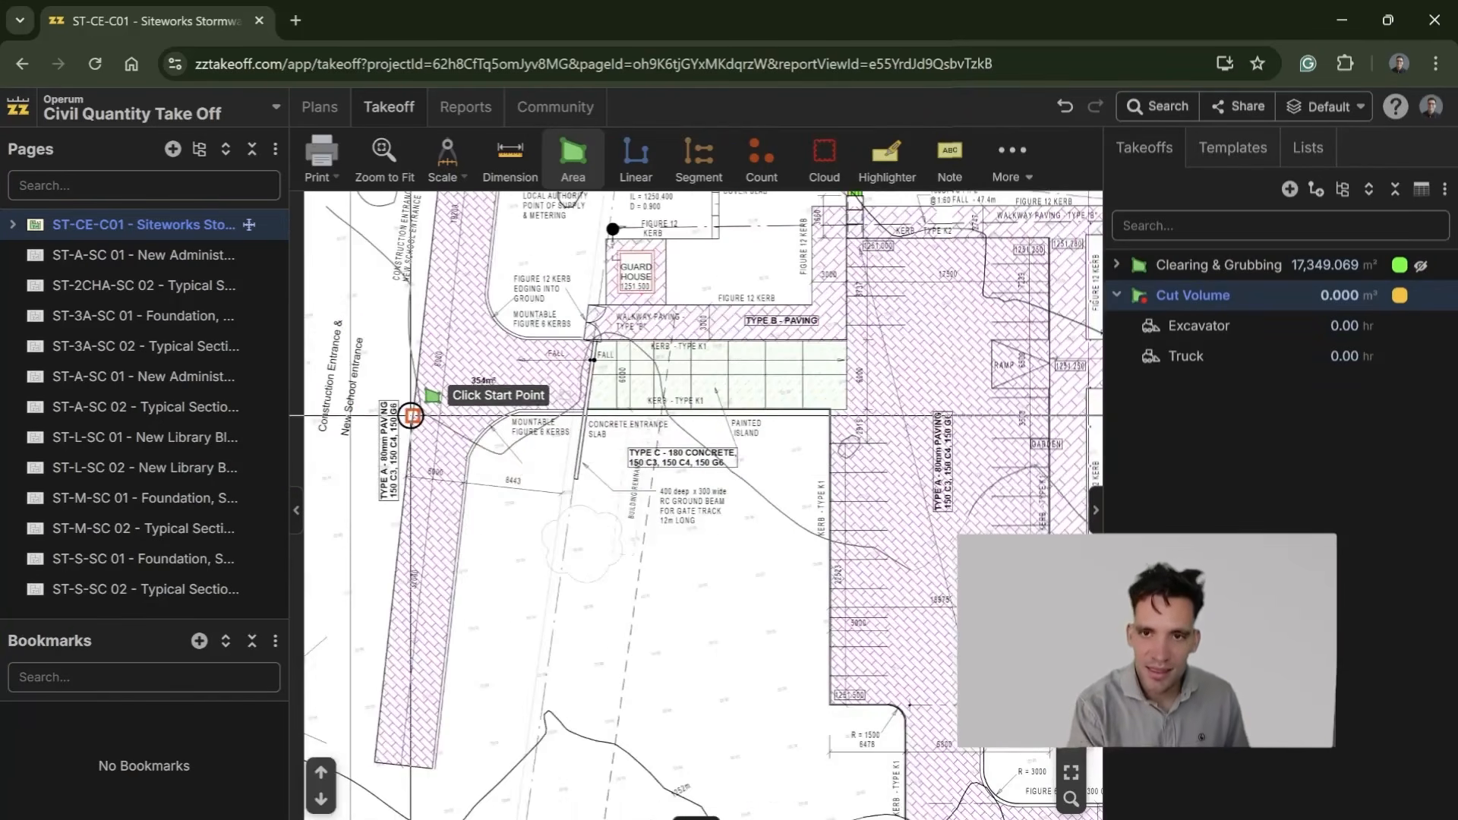
pyautogui.scroll(-2, 420, 458)
pyautogui.moveTo(630, 567); pyautogui.dragTo(527, 463)
pyautogui.moveTo(951, 536); pyautogui.dragTo(736, 536)
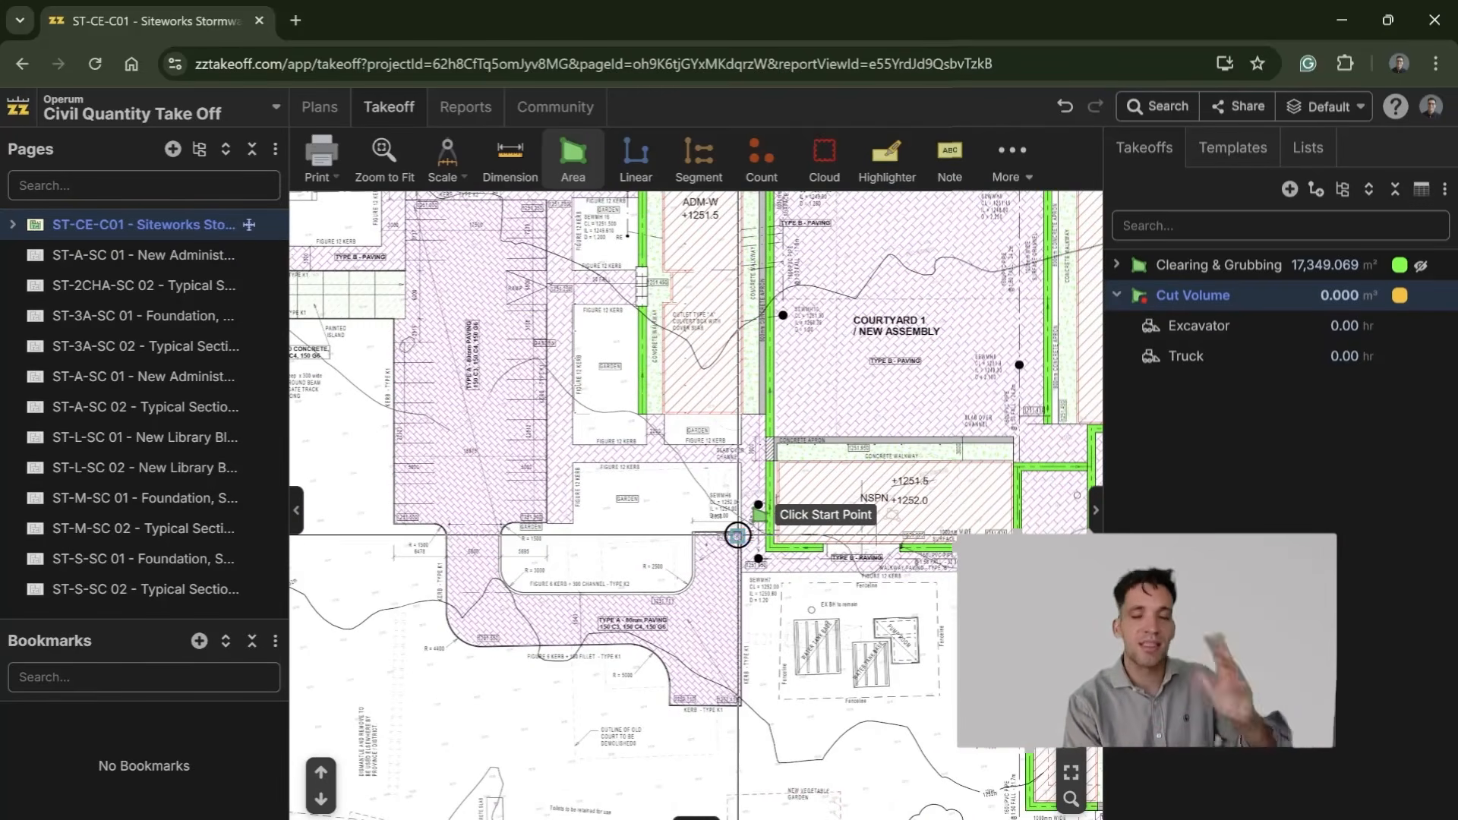
pyautogui.scroll(-2, 631, 585)
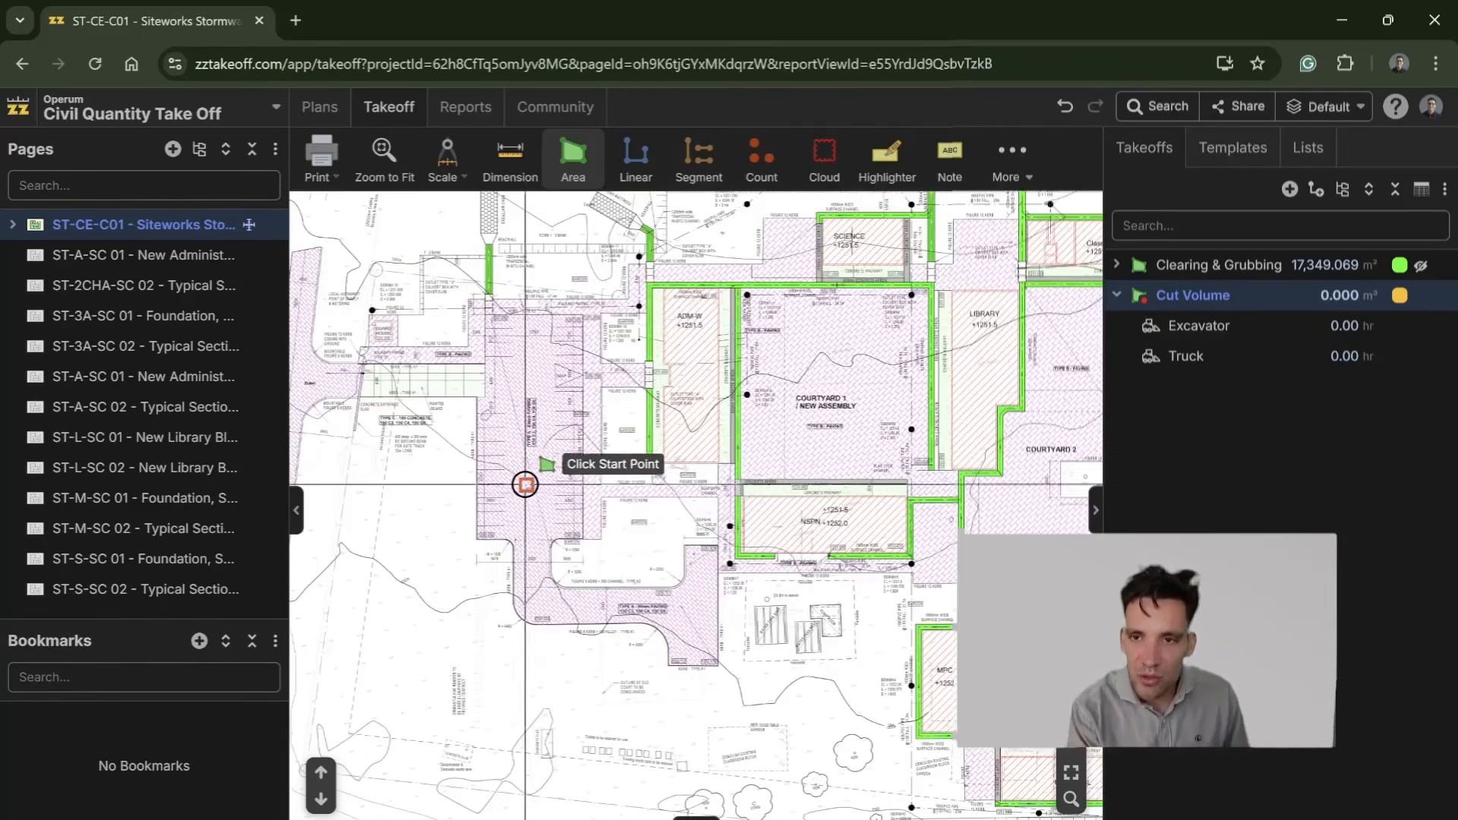
pyautogui.moveTo(991, 622); pyautogui.dragTo(683, 561)
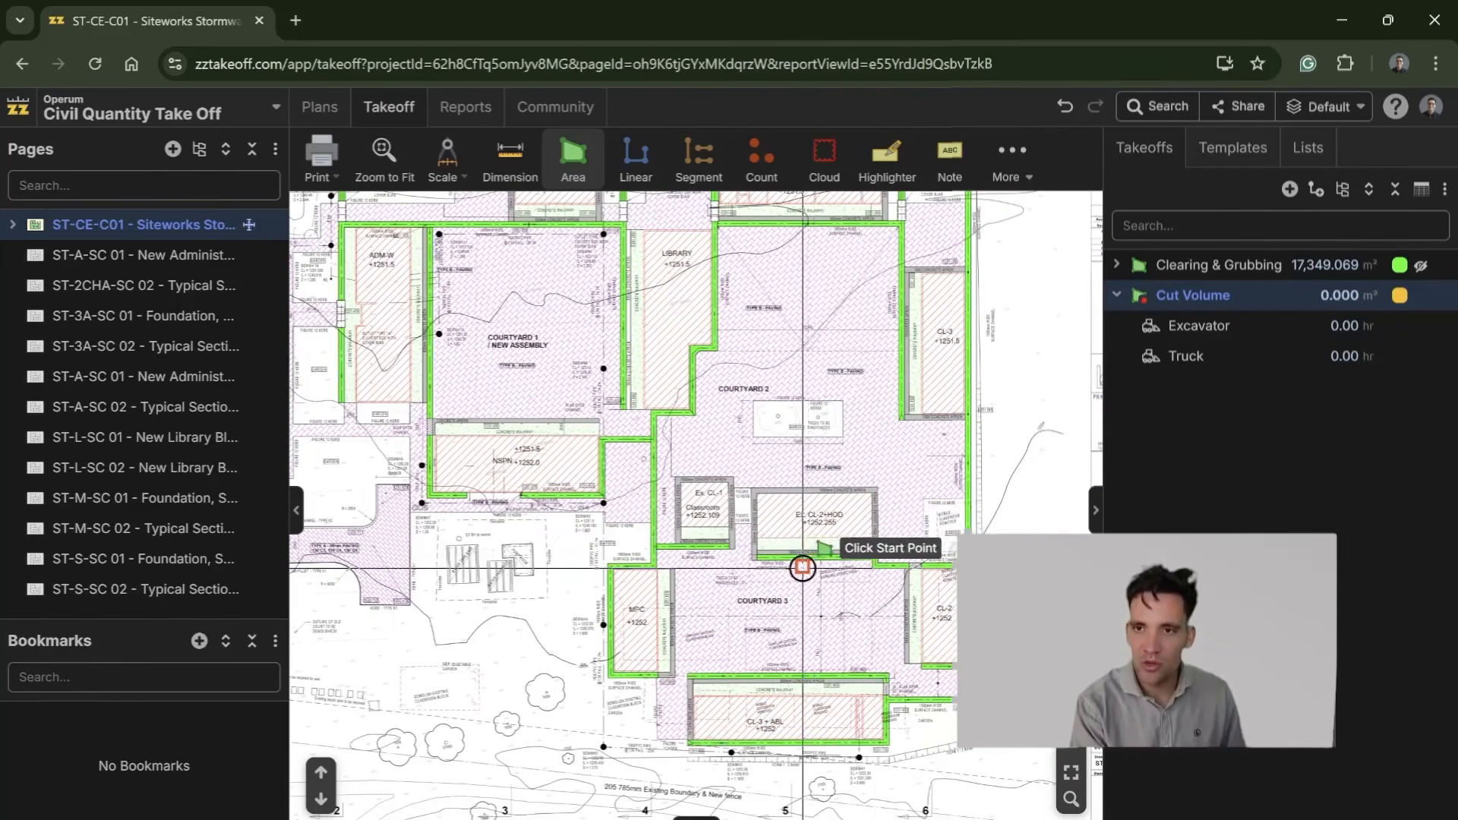
pyautogui.scroll(-2, 723, 550)
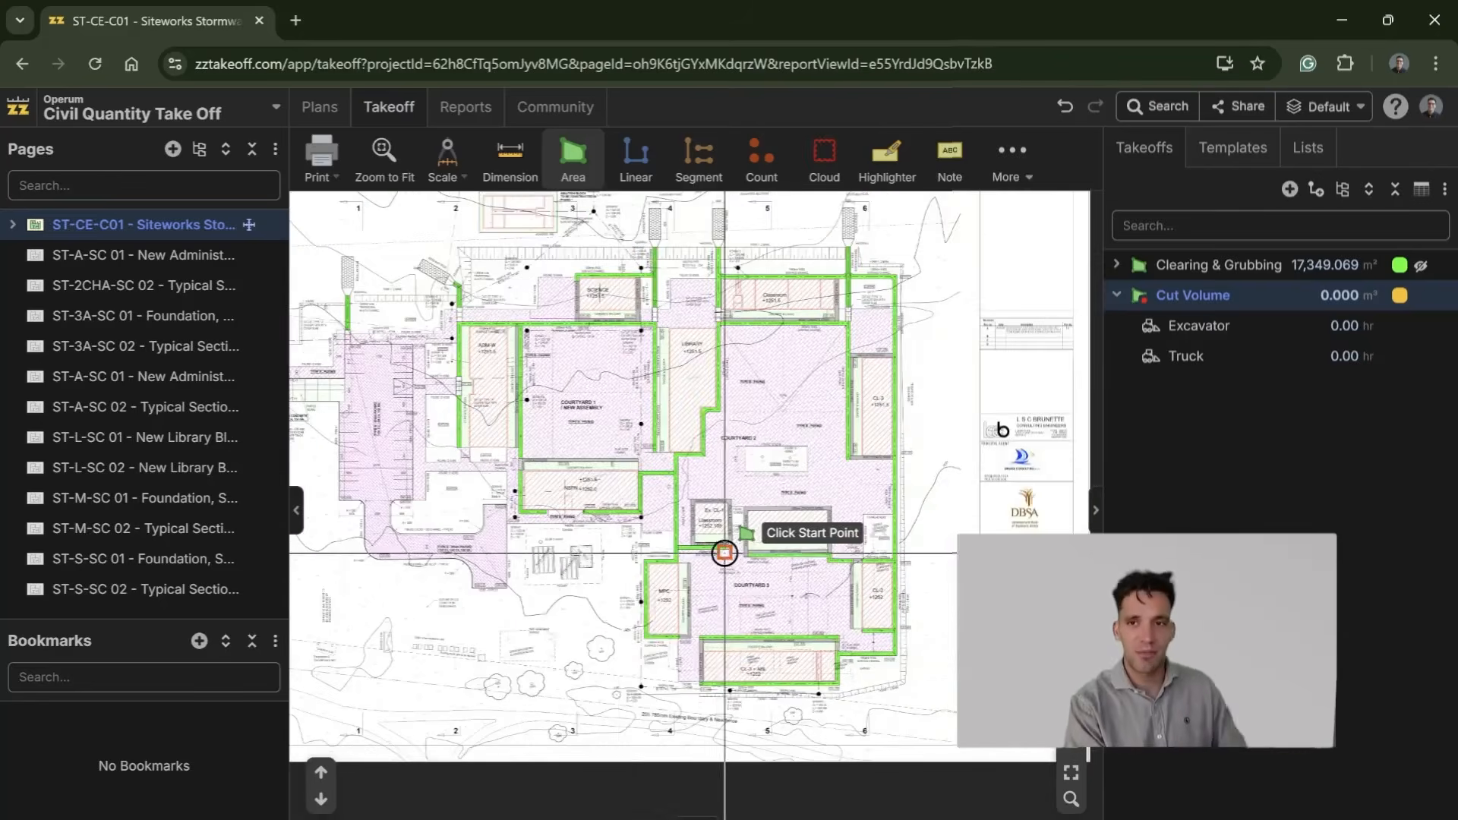
pyautogui.scroll(6, 630, 623)
pyautogui.moveTo(668, 600); pyautogui.dragTo(605, 442)
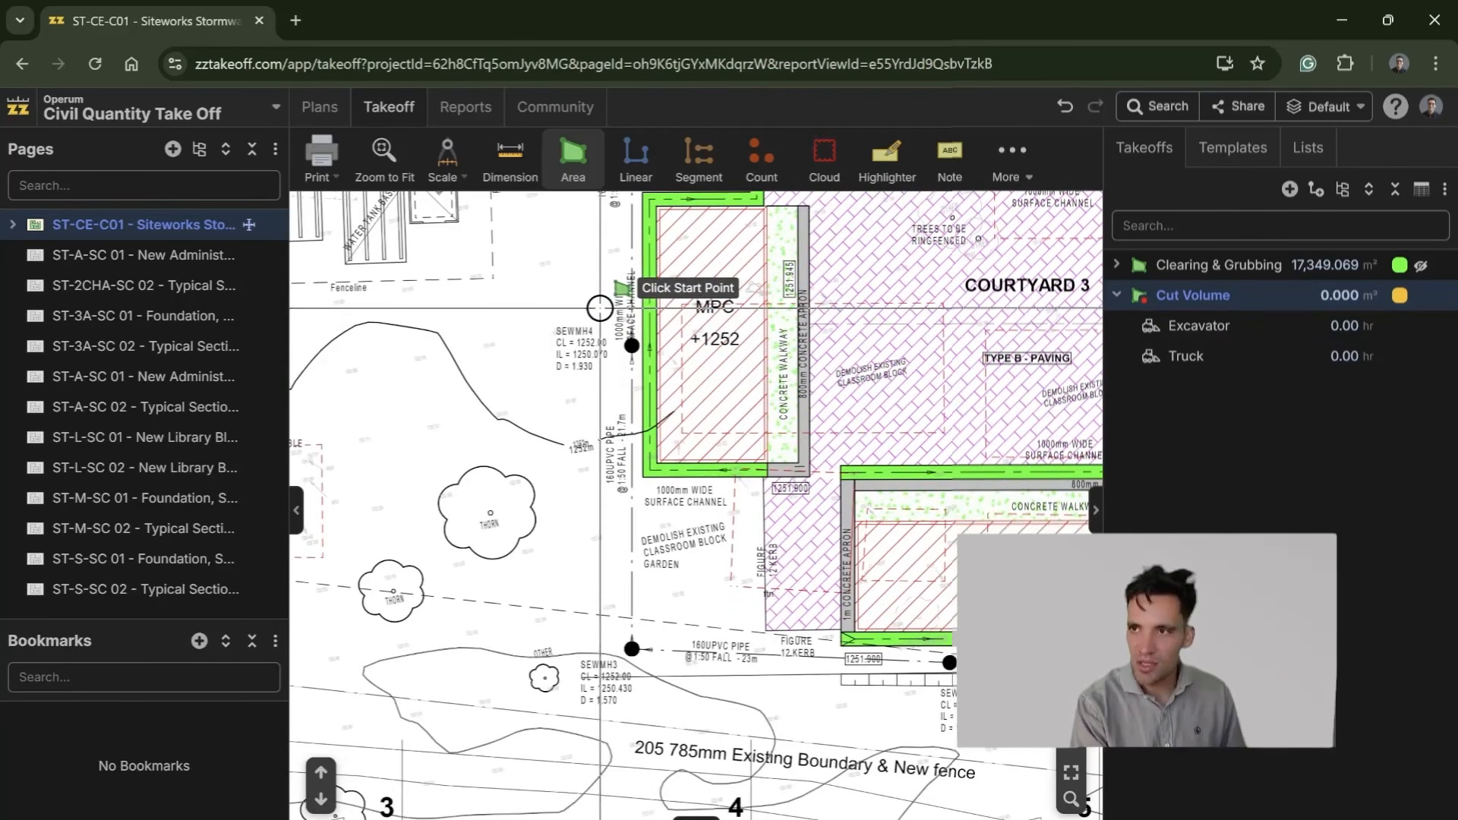
pyautogui.click(600, 307)
pyautogui.click(601, 670)
pyautogui.moveTo(966, 731); pyautogui.dragTo(918, 693)
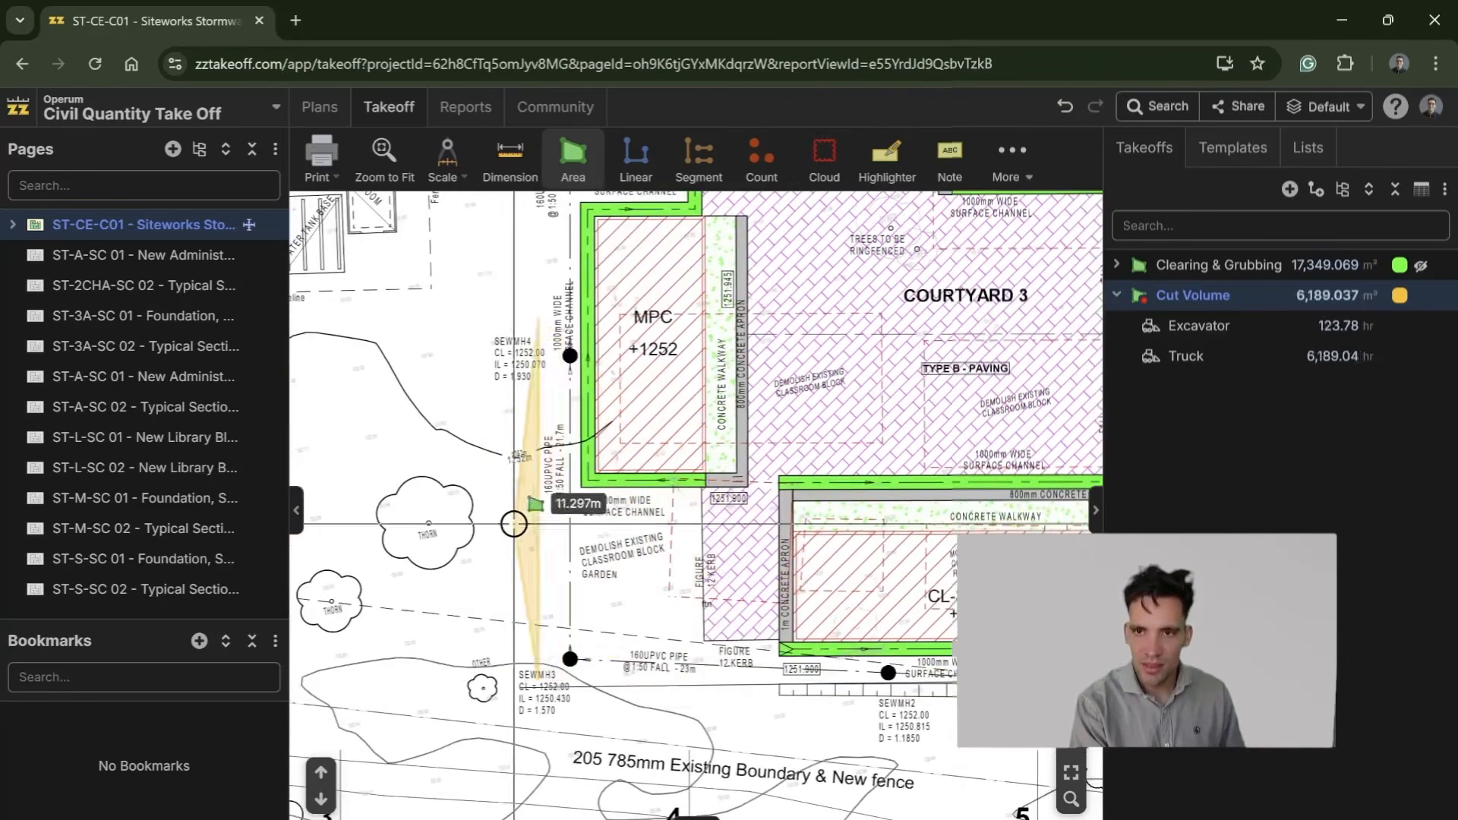
pyautogui.press('Escape')
# Step: Restart the Cut Volume takeoff and trace its boundary around the MPC block's outer channel to the lower corner of the CL-3 + ABL block
pyautogui.moveTo(577, 355); pyautogui.dragTo(538, 542)
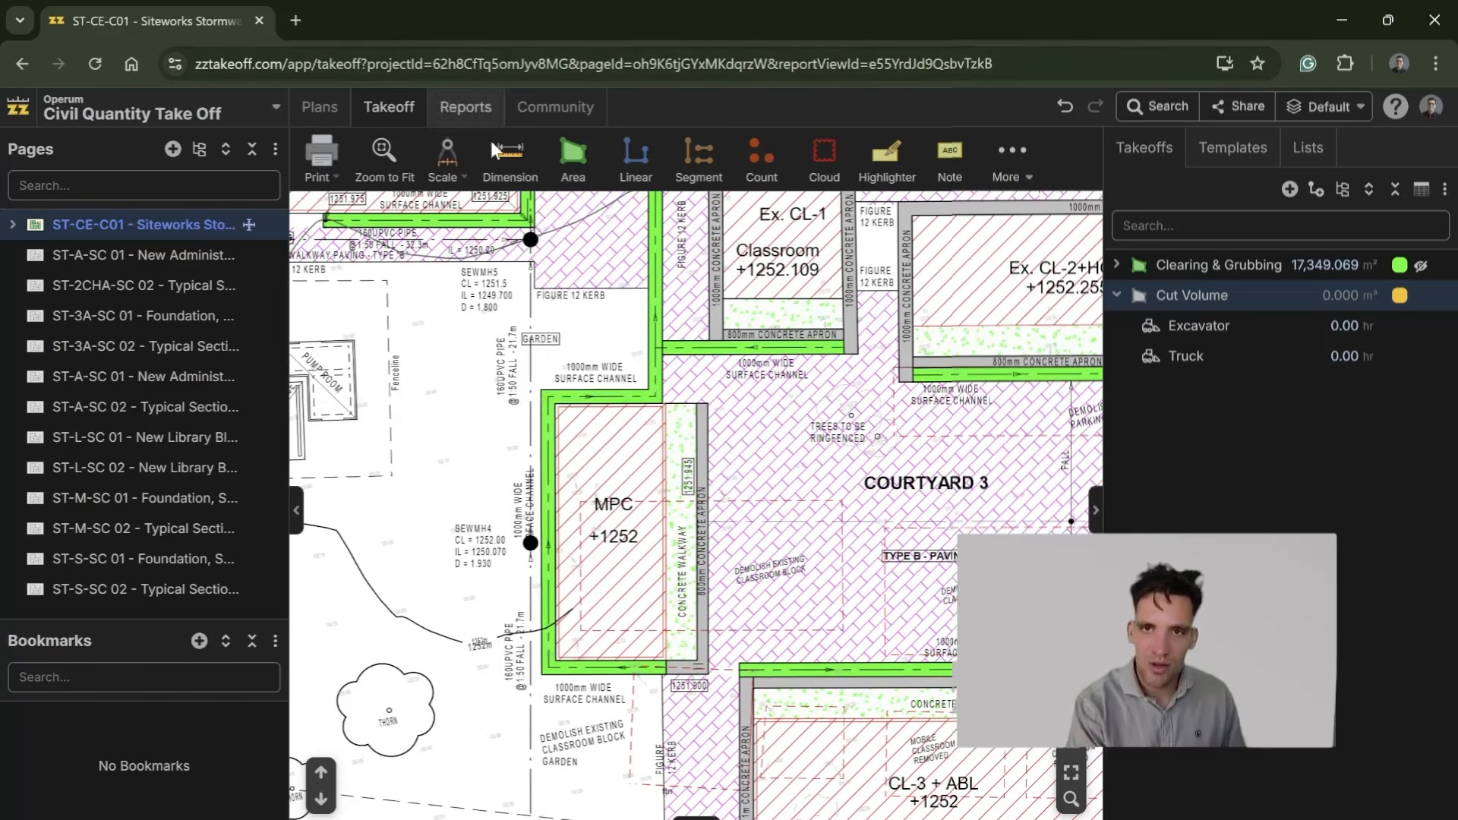
pyautogui.click(1139, 295)
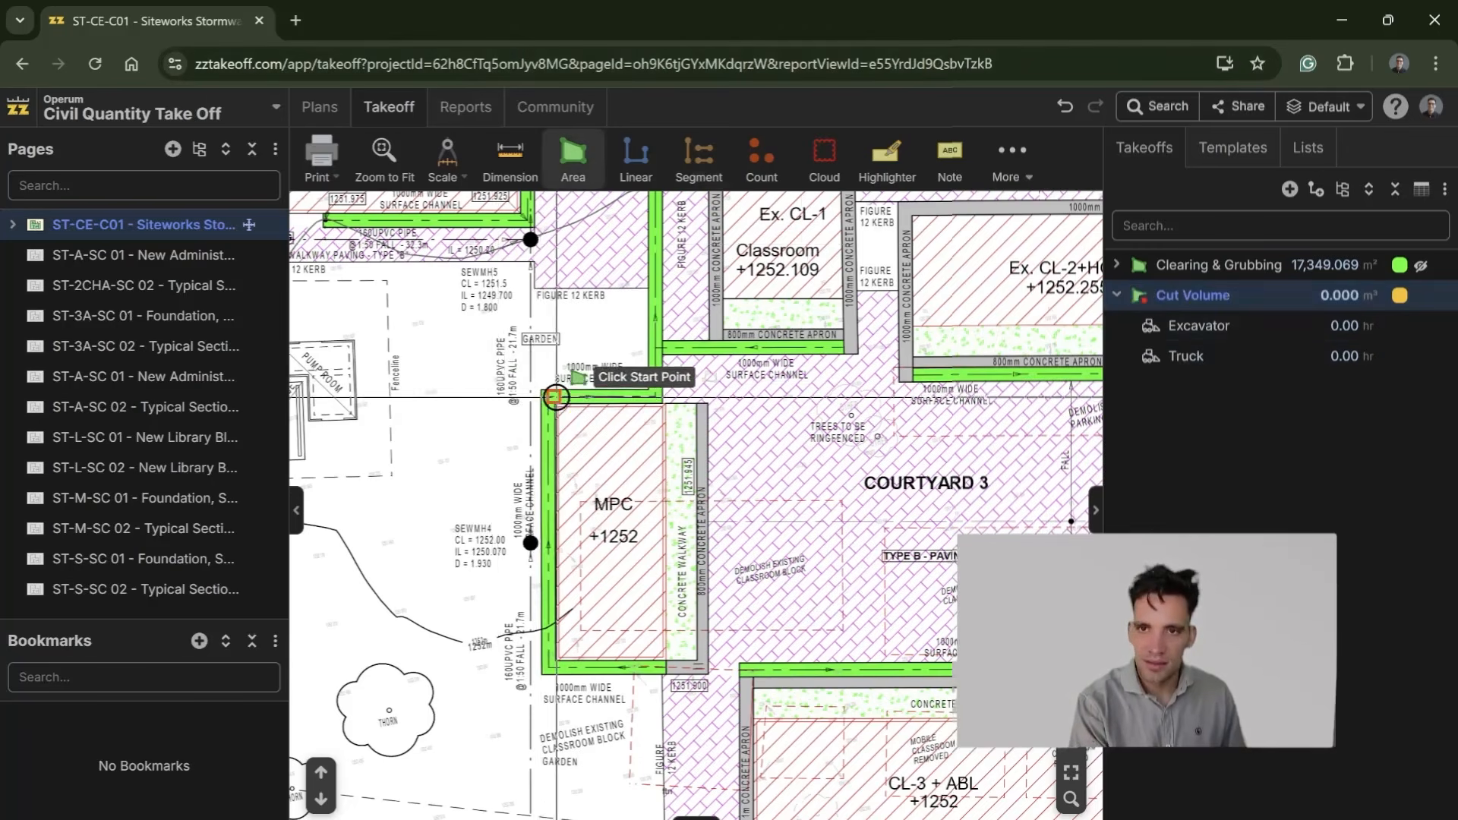
pyautogui.click(541, 394)
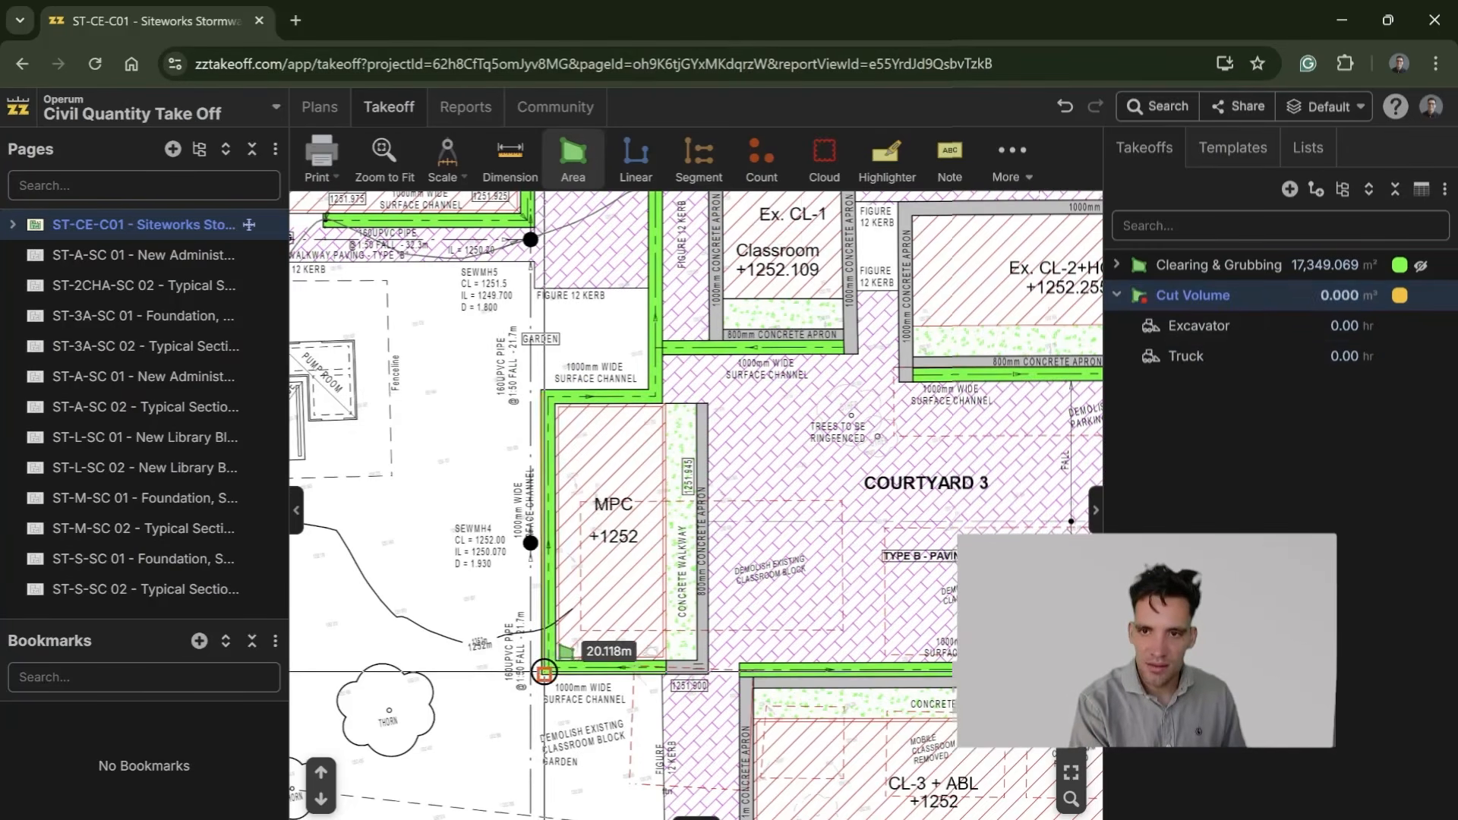
pyautogui.click(545, 672)
pyautogui.click(687, 682)
pyautogui.scroll(-4, 654, 413)
pyautogui.scroll(-1, 653, 413)
pyautogui.click(621, 428)
pyautogui.click(703, 436)
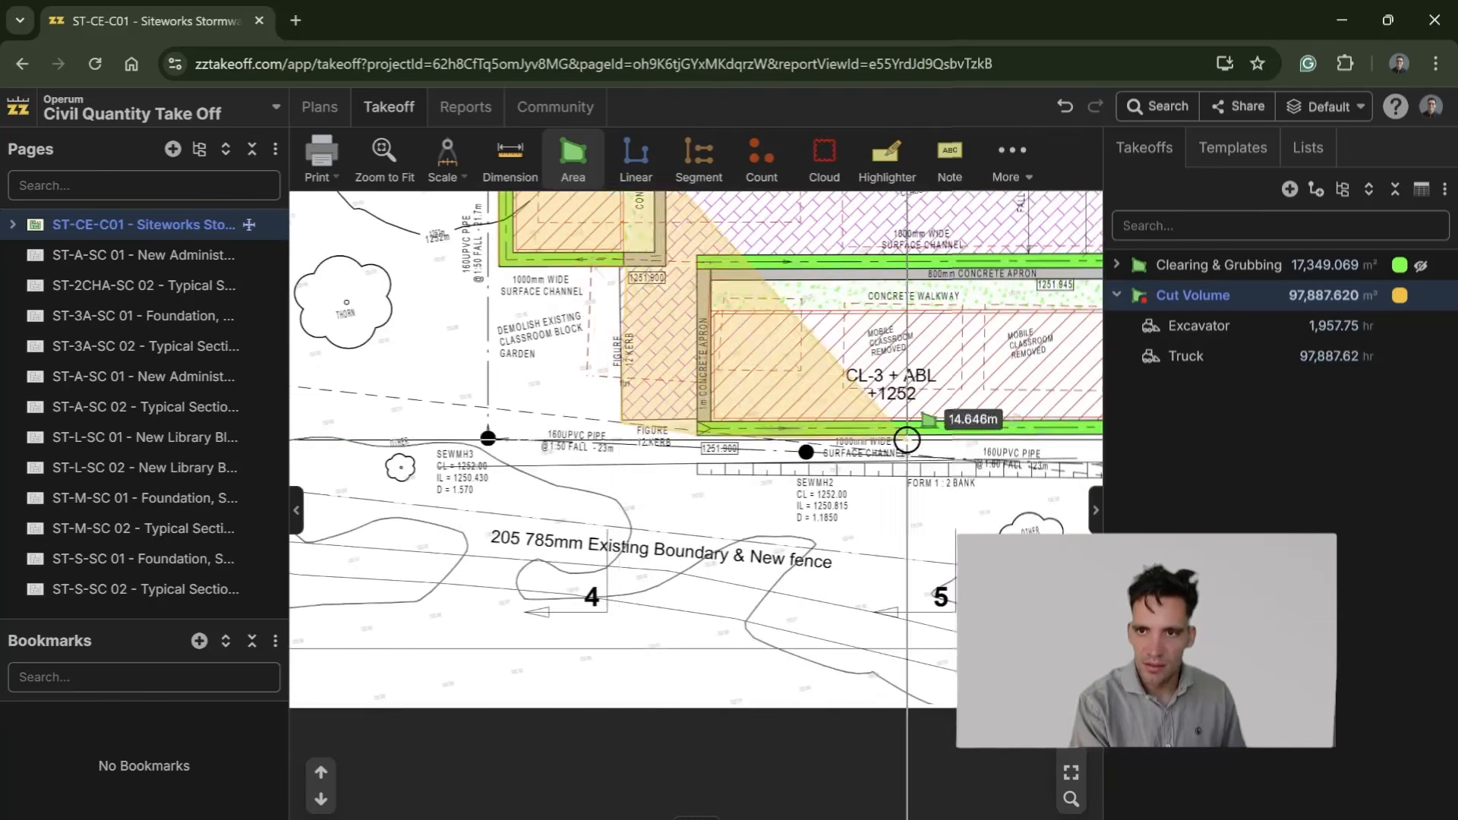
# Step: Continue the Cut Volume boundary around the far end of the CL-3 + ABL block to the outer surface channel's lower corner
pyautogui.moveTo(1088, 406); pyautogui.dragTo(387, 436)
pyautogui.click(499, 463)
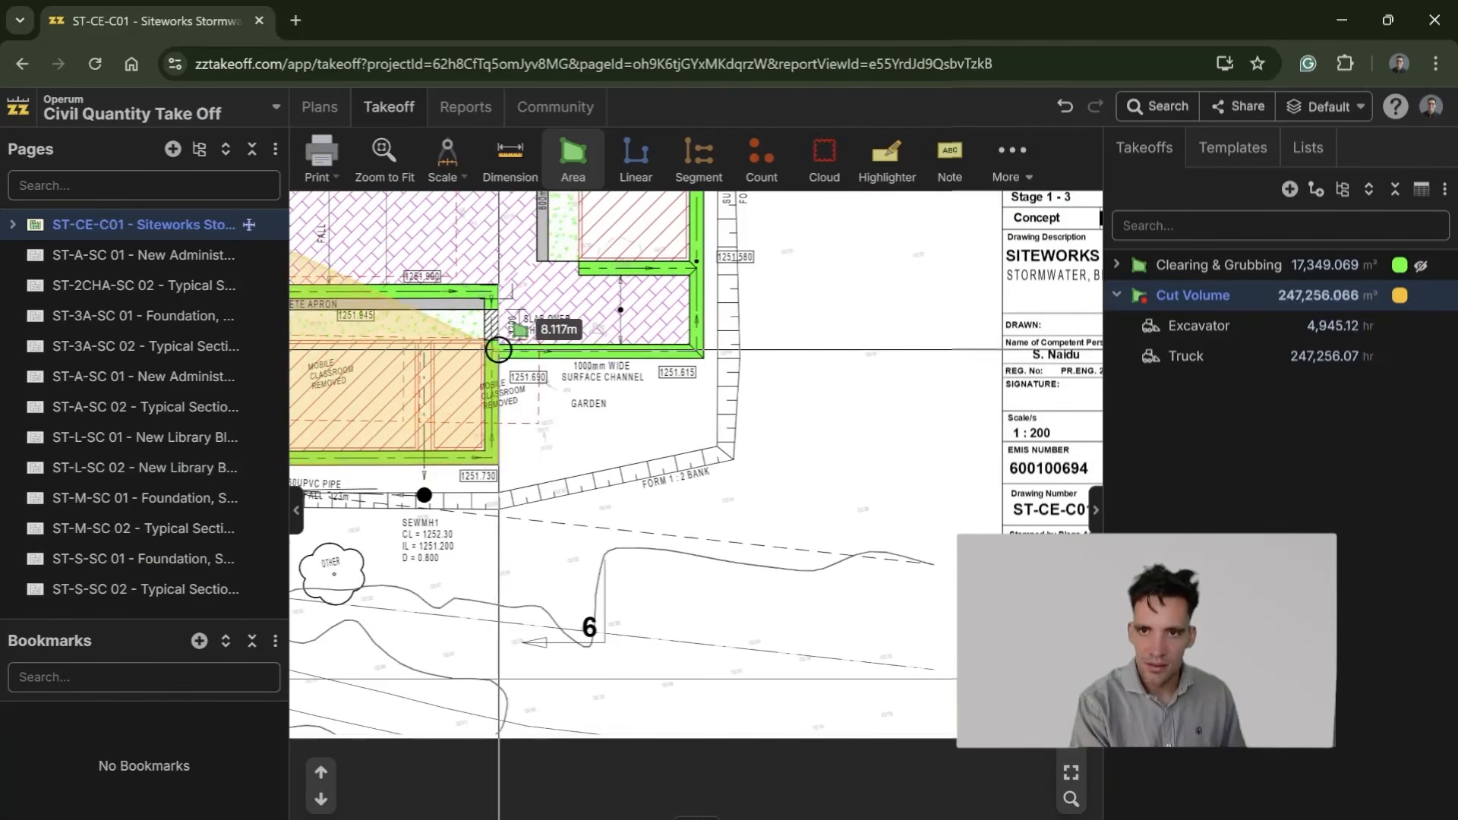
pyautogui.click(505, 357)
pyautogui.click(705, 350)
# Step: Extend the Cut Volume boundary up the outer surface channel and around the channel ending at the headwall near gridline 6
pyautogui.moveTo(709, 284); pyautogui.dragTo(723, 677)
pyautogui.moveTo(695, 227); pyautogui.dragTo(684, 760)
pyautogui.scroll(5, 698, 714)
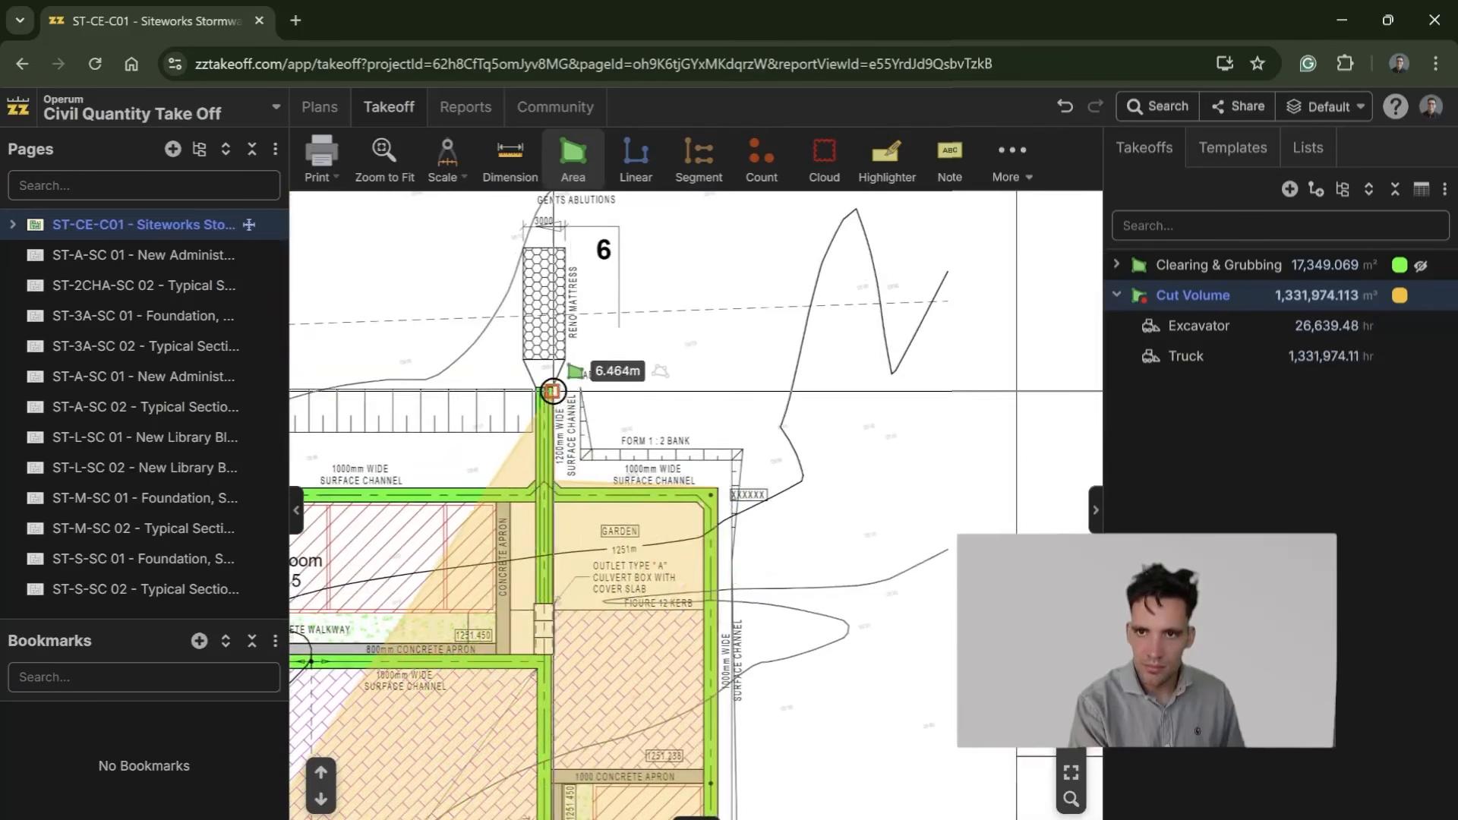
pyautogui.click(550, 396)
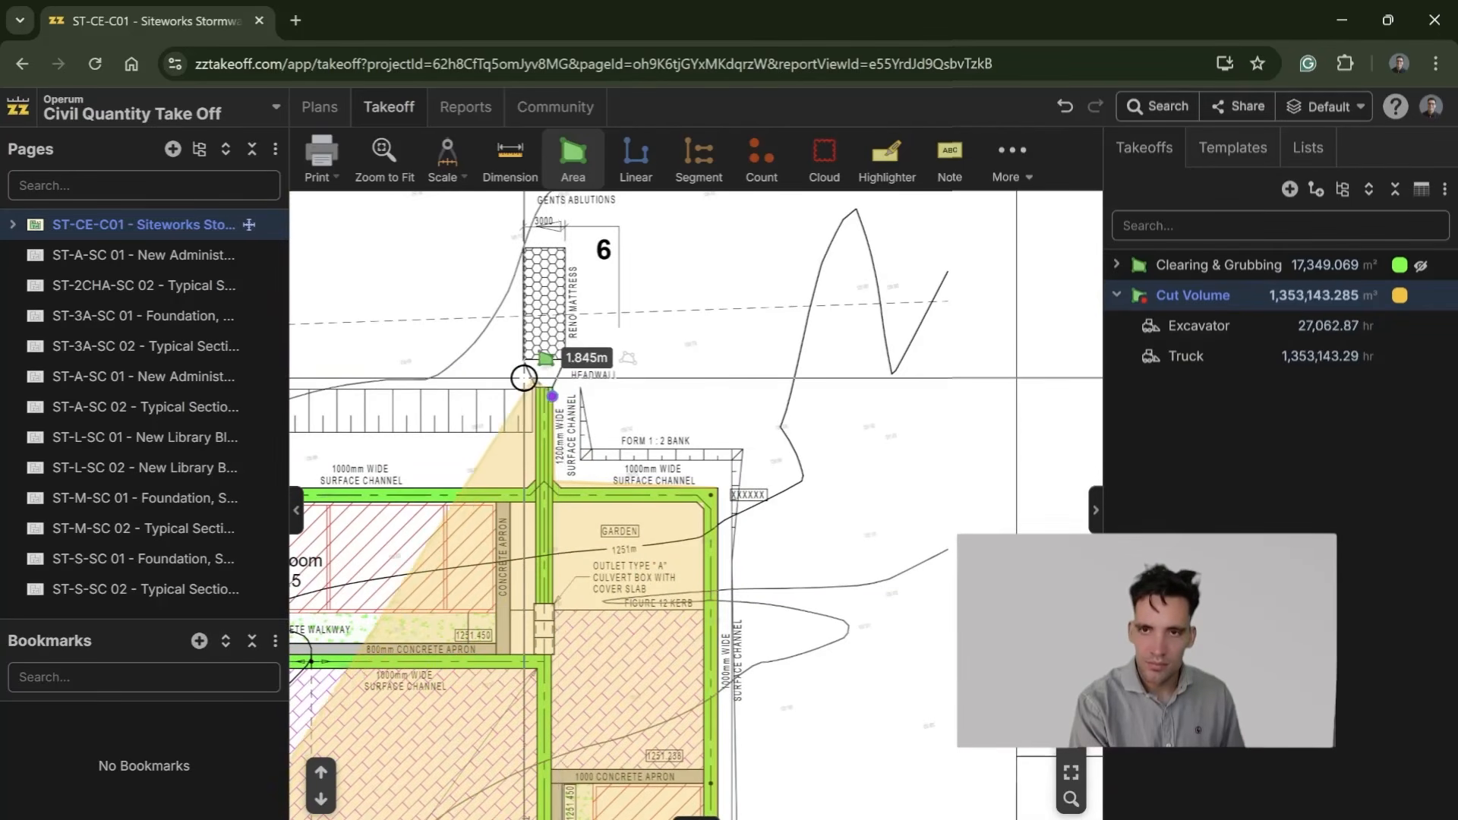
pyautogui.click(531, 391)
pyautogui.click(534, 486)
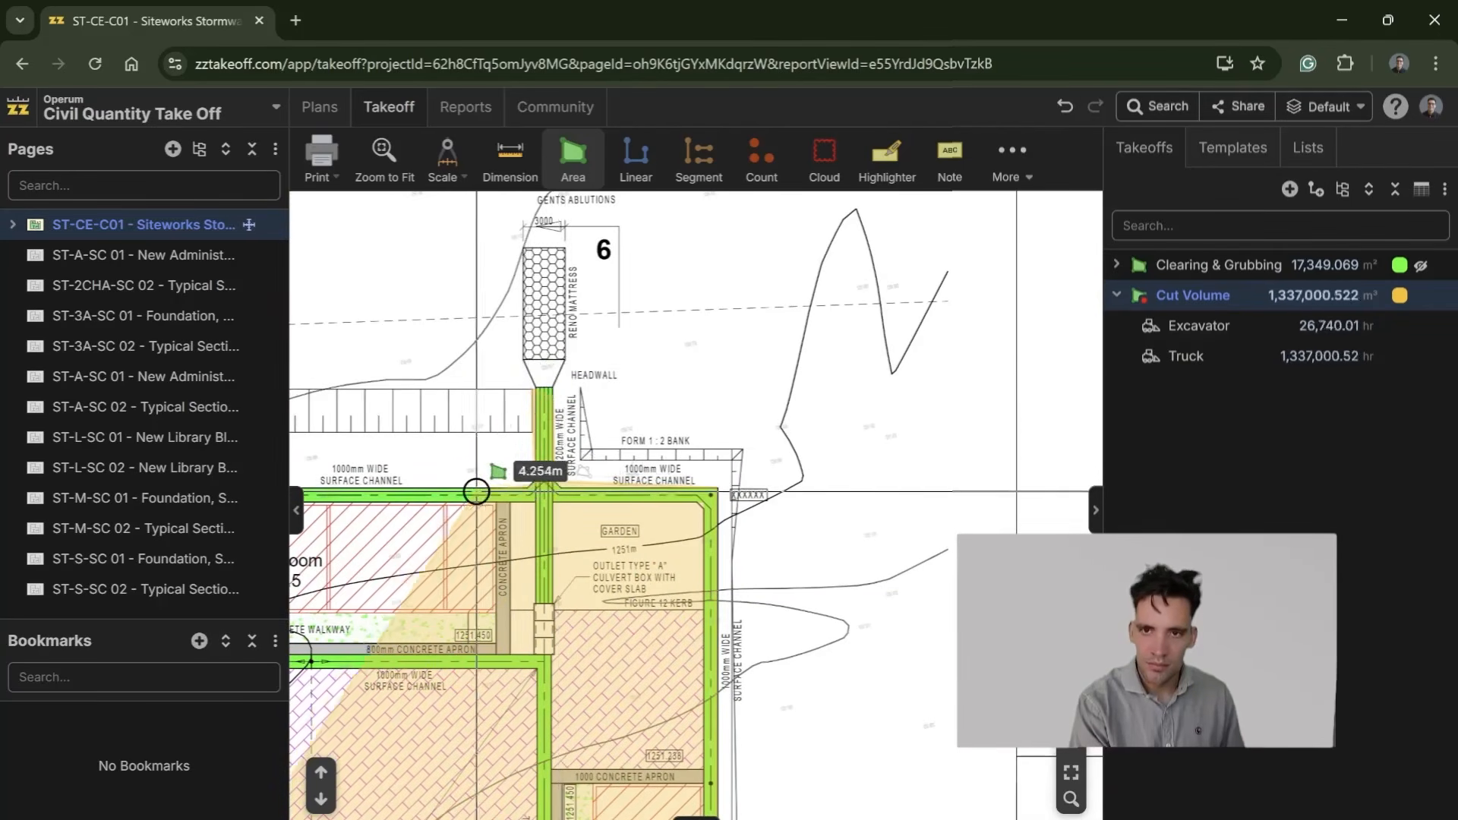
# Step: Extend the Cut Volume boundary along the 1000mm surface channel and around the channel ending at the headwall near gridline 5
pyautogui.moveTo(431, 487); pyautogui.dragTo(1110, 508)
pyautogui.click(764, 502)
pyautogui.click(761, 408)
pyautogui.click(742, 407)
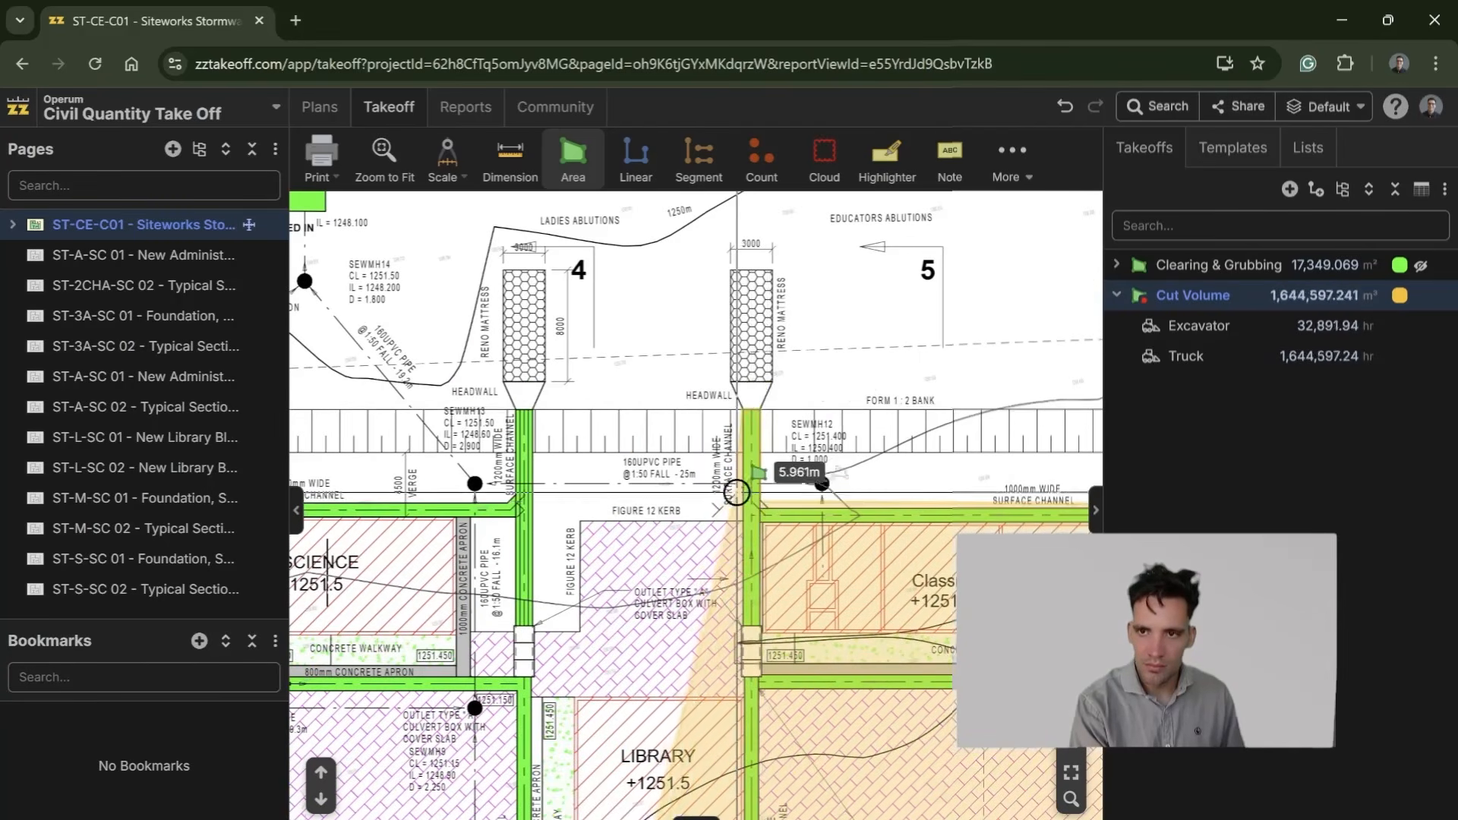
pyautogui.click(737, 517)
# Step: Continue the Cut Volume boundary along the Figure 12 kerb above the Library and around the headwall channel near gridline 4
pyautogui.click(580, 520)
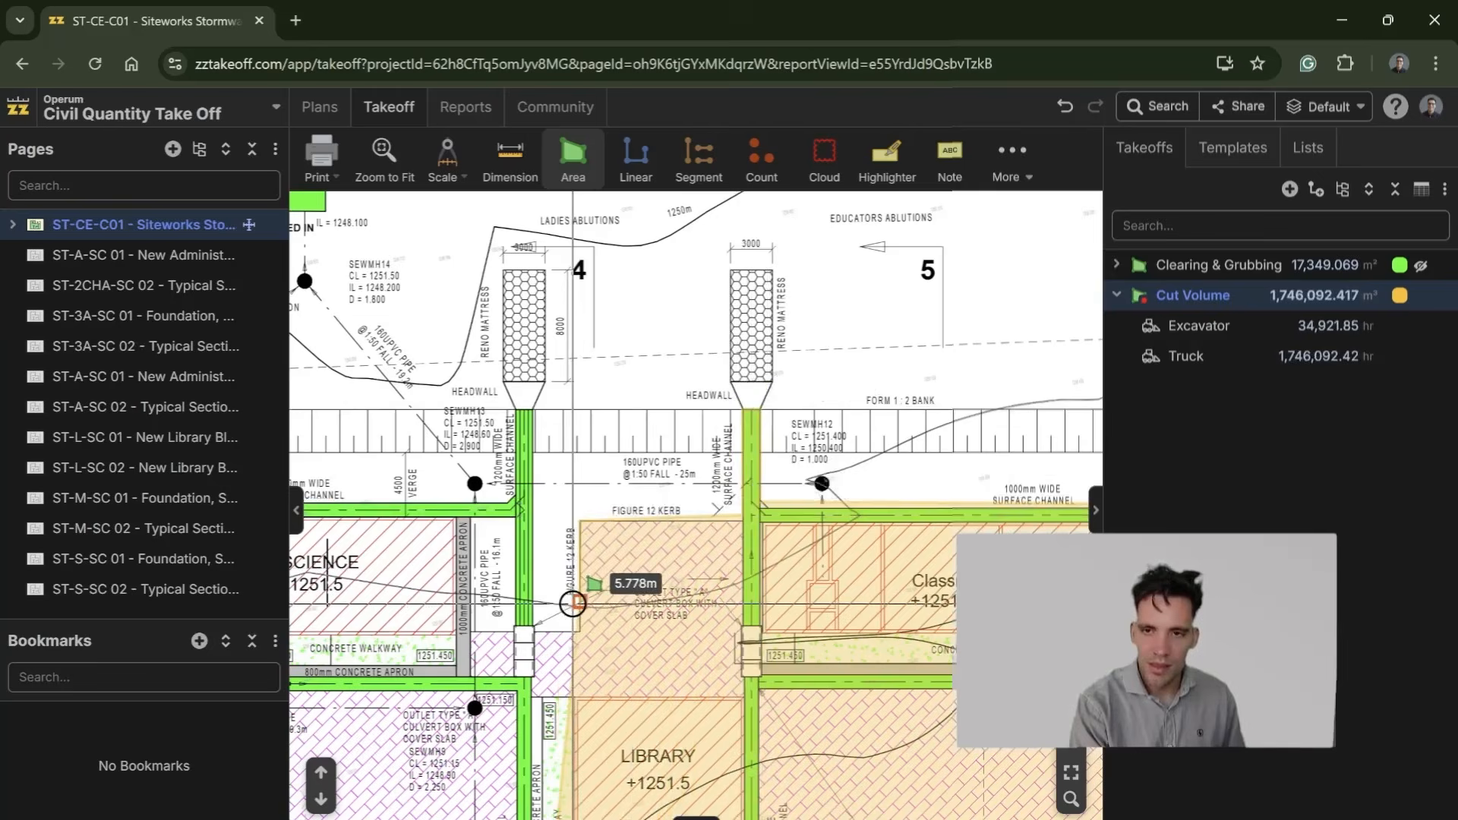
pyautogui.click(581, 631)
pyautogui.click(535, 624)
pyautogui.click(535, 408)
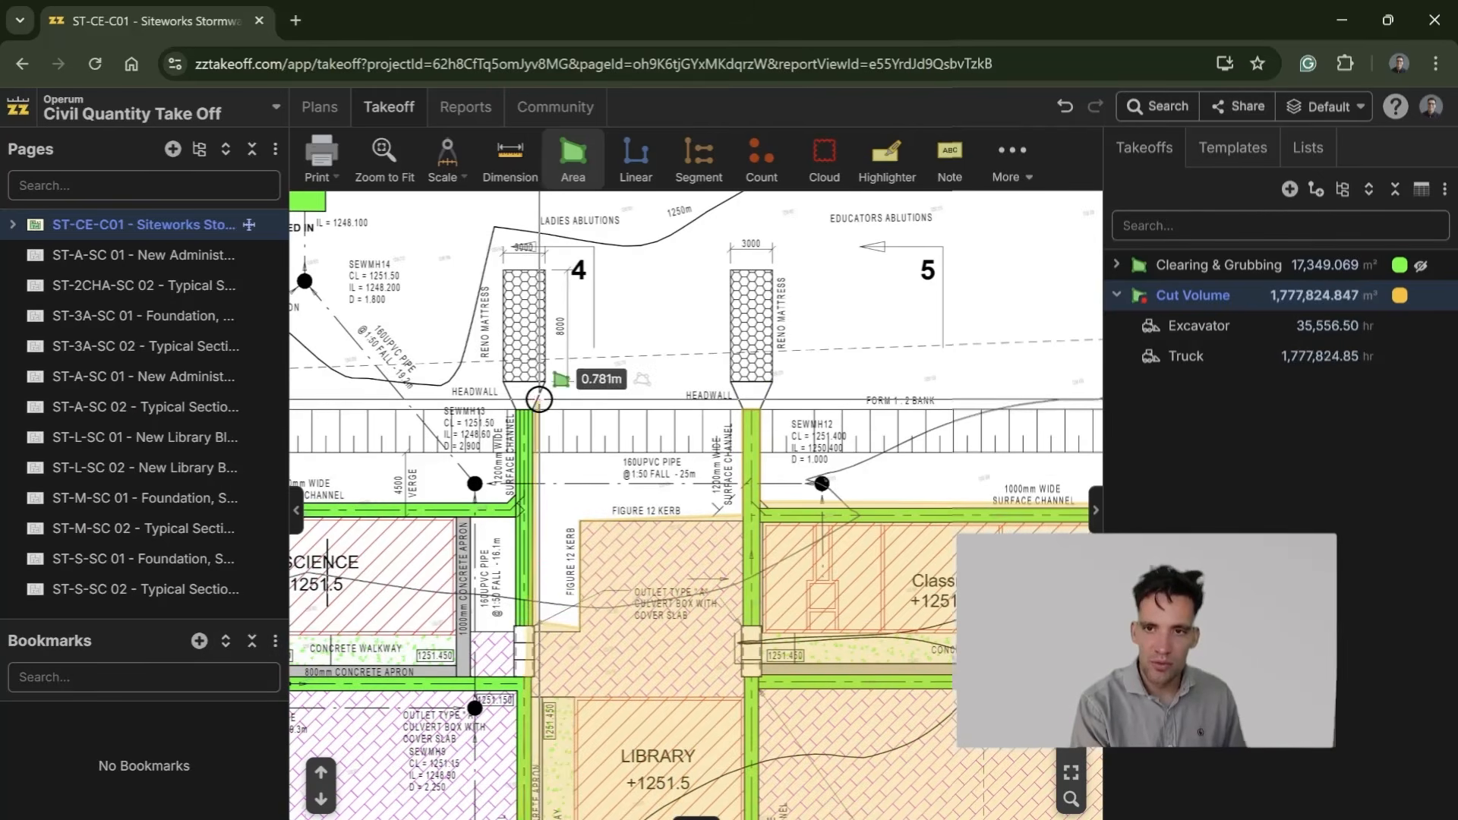
pyautogui.click(515, 407)
pyautogui.click(513, 498)
# Step: Trace the Cut Volume boundary along the Science block's outer channel and the stepped Figure 12 kerb to the trapezoidal in-situ channel
pyautogui.moveTo(415, 502); pyautogui.dragTo(1030, 520)
pyautogui.click(858, 521)
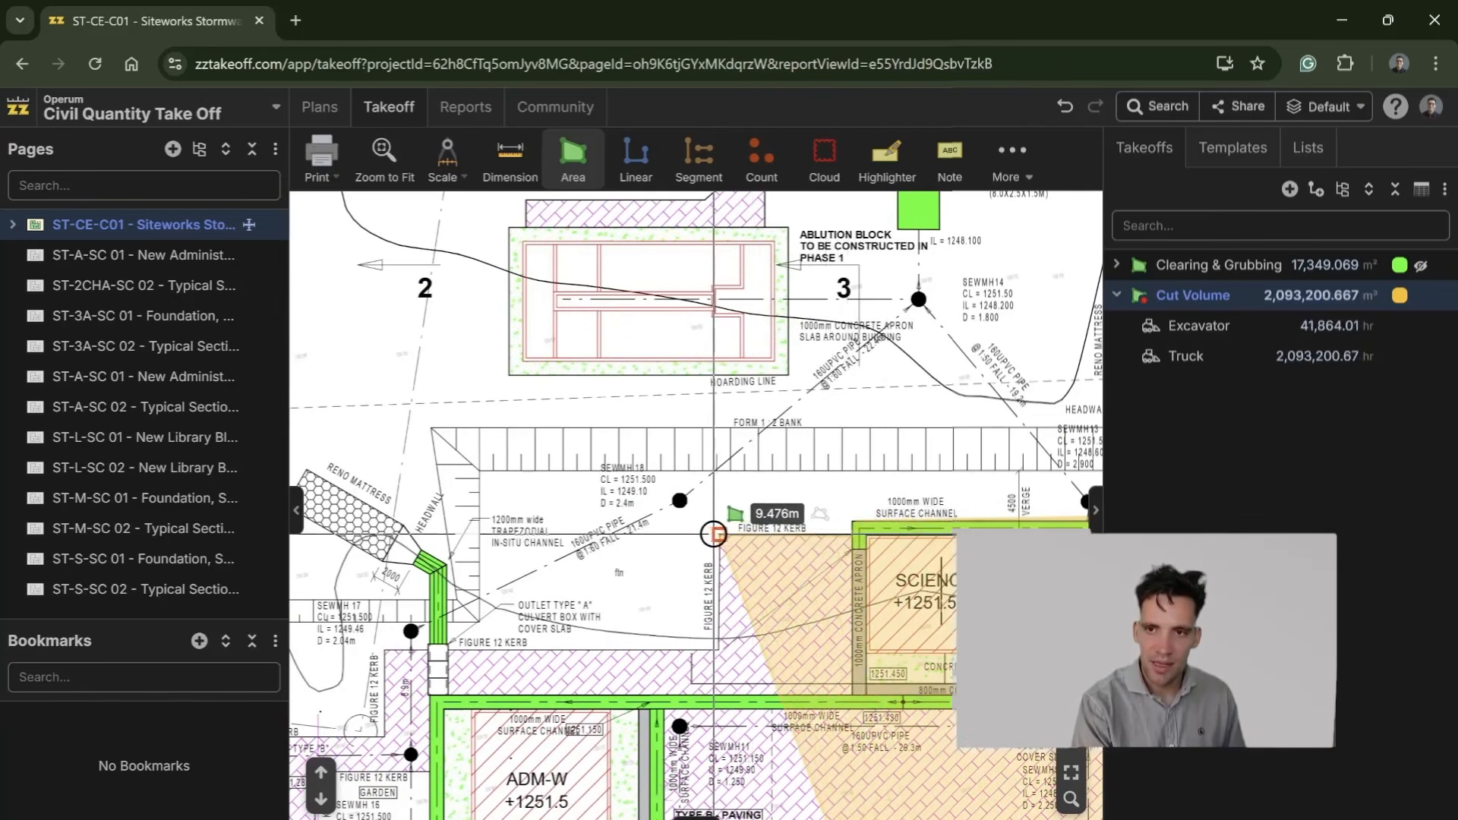
pyautogui.click(720, 536)
pyautogui.click(712, 649)
pyautogui.click(452, 649)
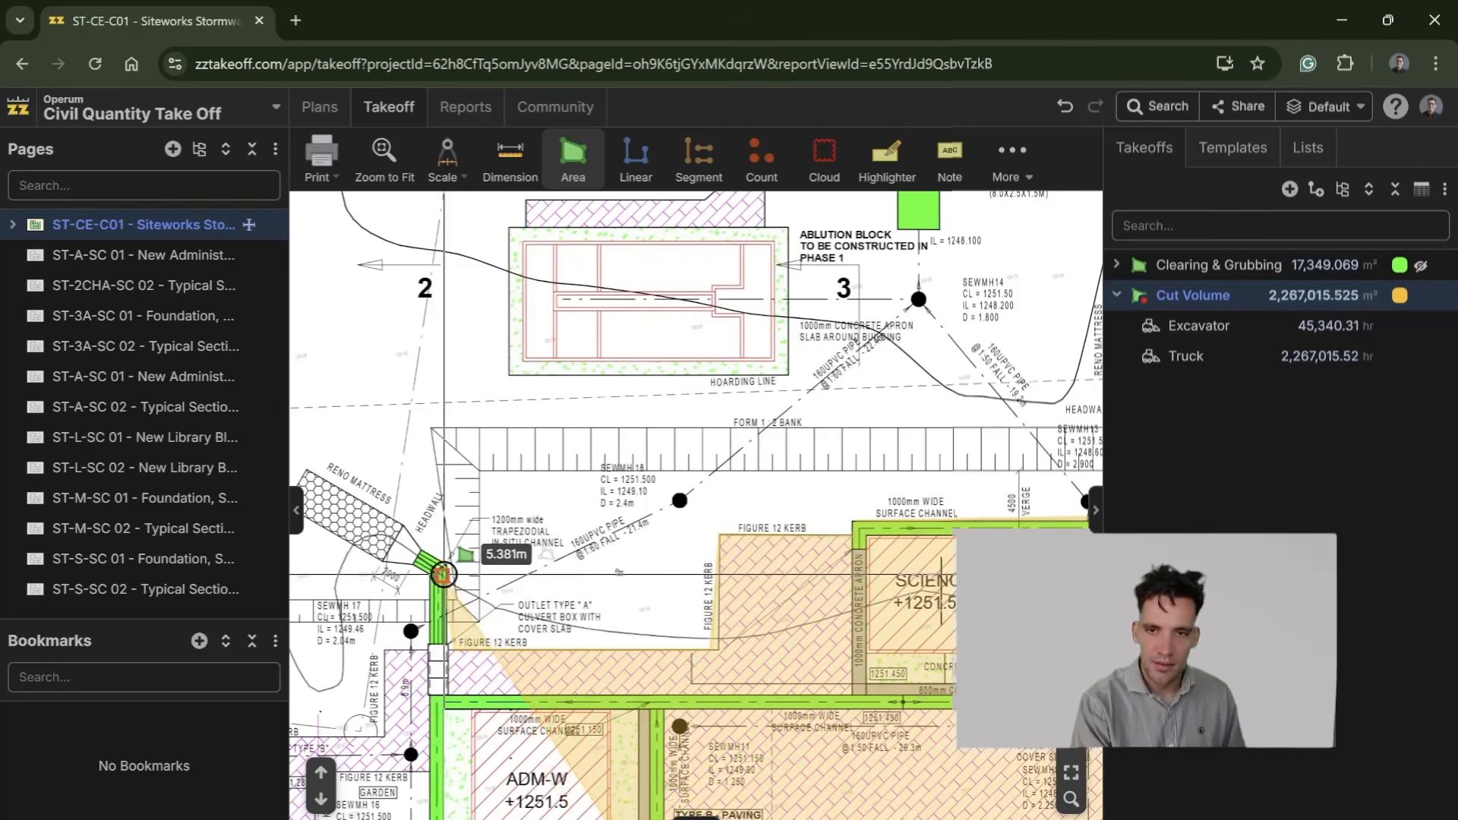
# Step: Take the Cut Volume boundary around the trapezoidal channel's headwall end and along the kerb of the Type B walkway paving
pyautogui.click(445, 568)
pyautogui.click(426, 549)
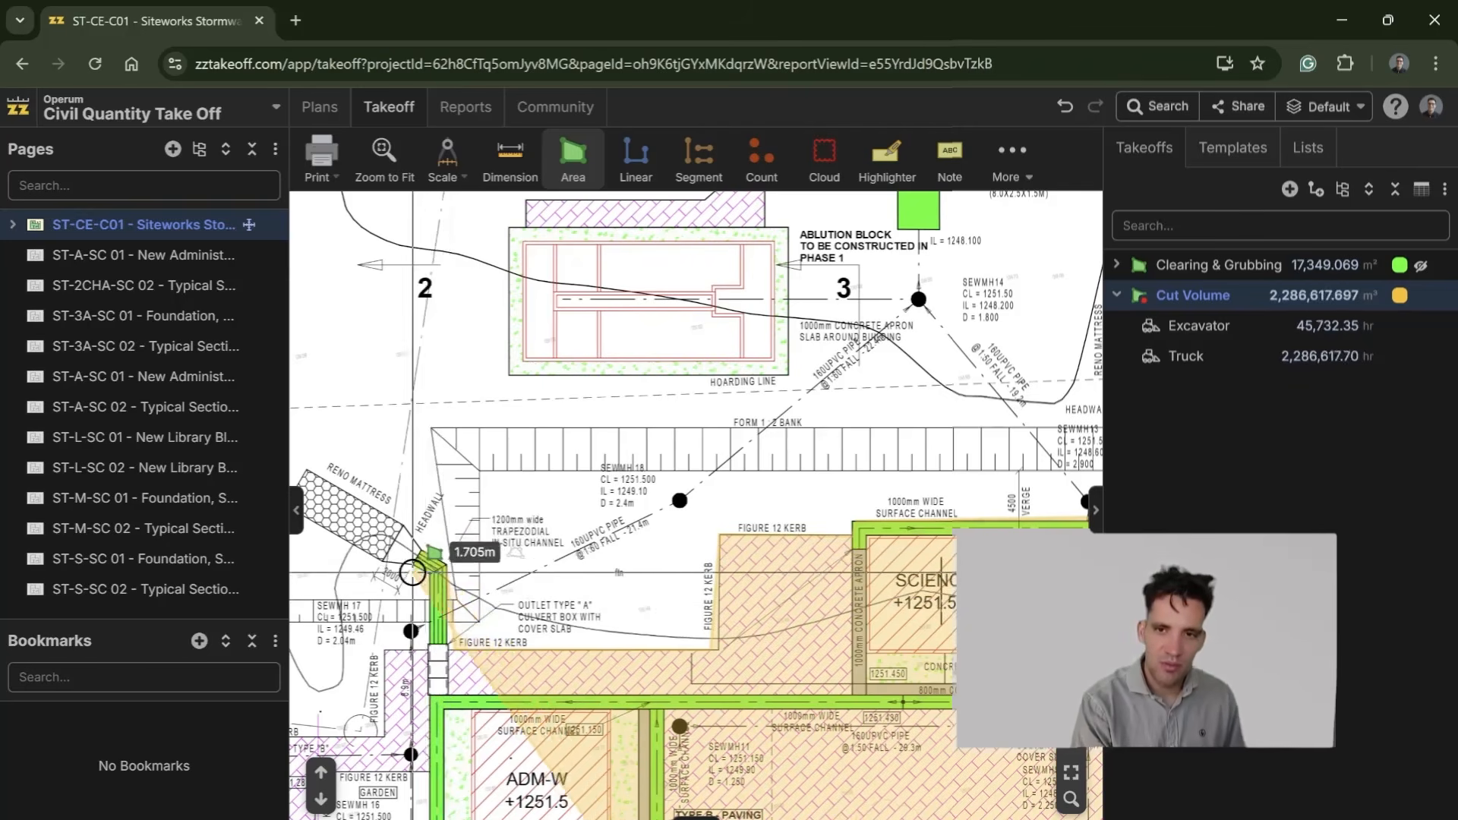
pyautogui.click(376, 642)
pyautogui.moveTo(409, 637)
pyautogui.mouseDown()
pyautogui.moveTo(524, 499)
pyautogui.moveTo(722, 376)
pyautogui.moveTo(827, 394)
pyautogui.moveTo(877, 385)
pyautogui.mouseUp()
pyautogui.click(690, 476)
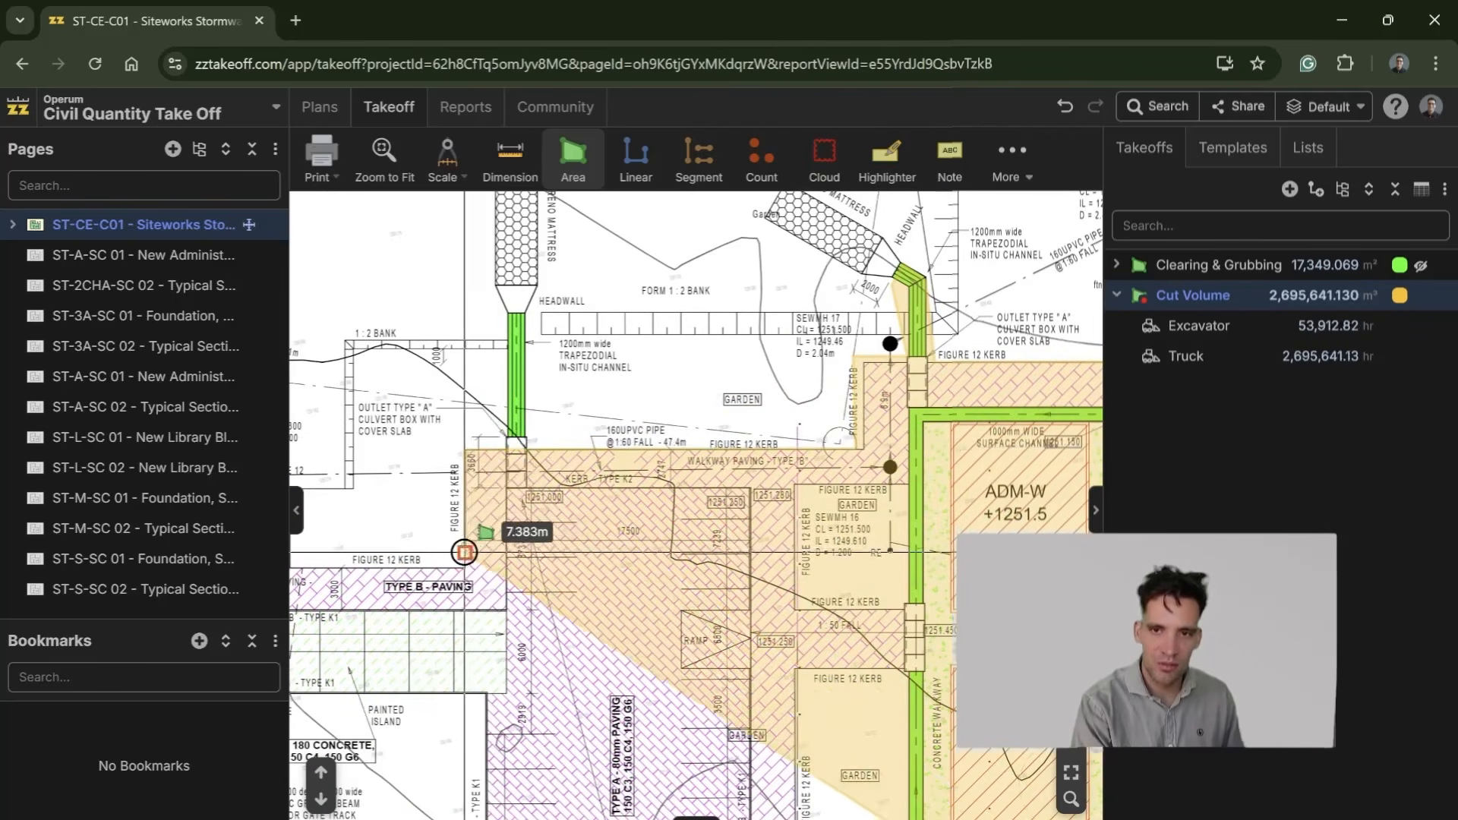
# Step: Extend the Cut Volume boundary along the entrance walkway paving and around the guard house
pyautogui.moveTo(465, 554); pyautogui.dragTo(1076, 418)
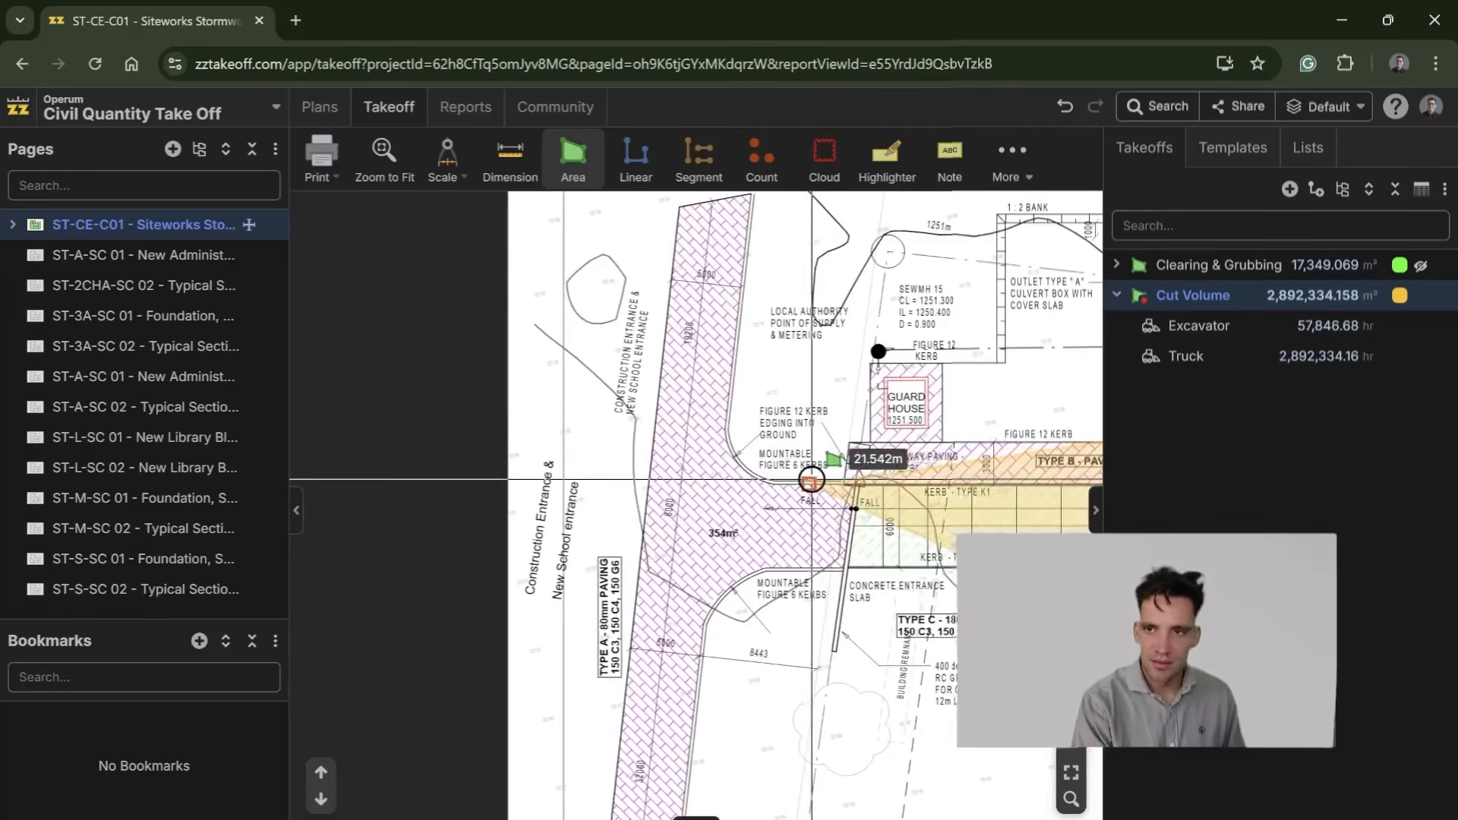
pyautogui.click(944, 441)
pyautogui.click(943, 363)
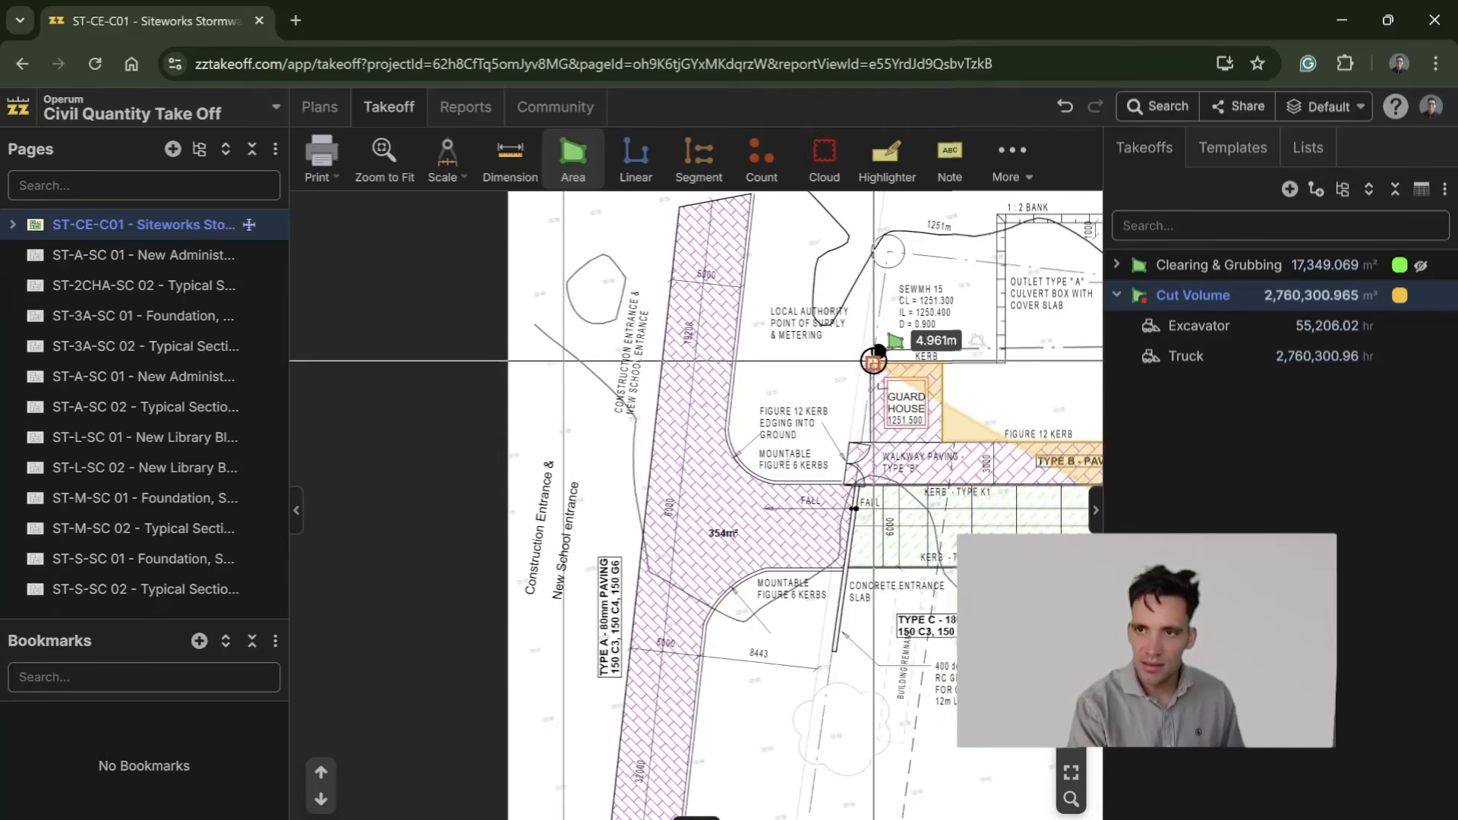
pyautogui.click(871, 363)
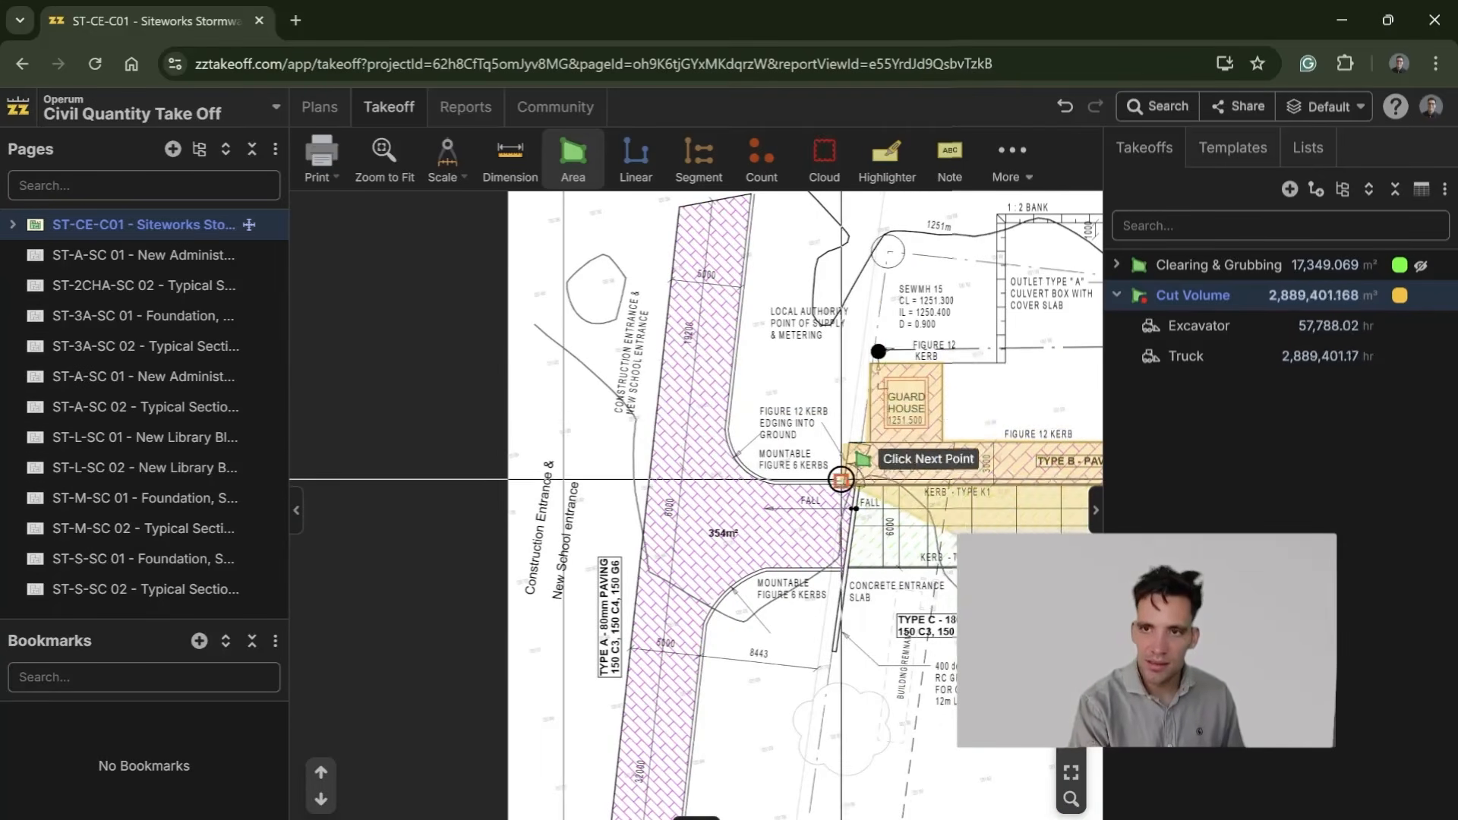
# Step: Trace the Cut Volume boundary around the Type A paved entrance road, from its curved kerb to both corners of its lower end
pyautogui.click(734, 412)
pyautogui.scroll(3, 769, 303)
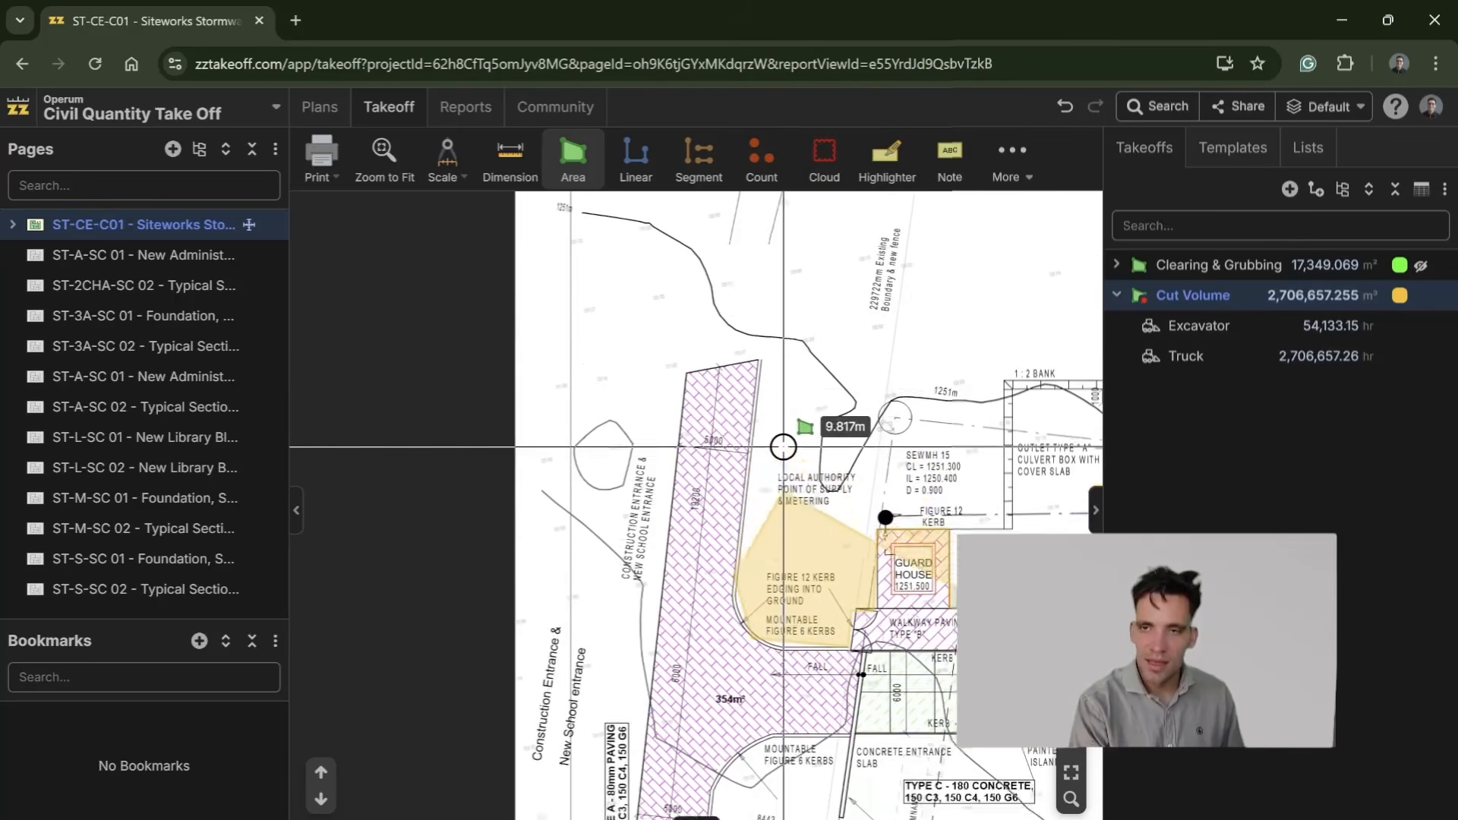
pyautogui.moveTo(676, 717); pyautogui.dragTo(902, 238)
pyautogui.click(828, 713)
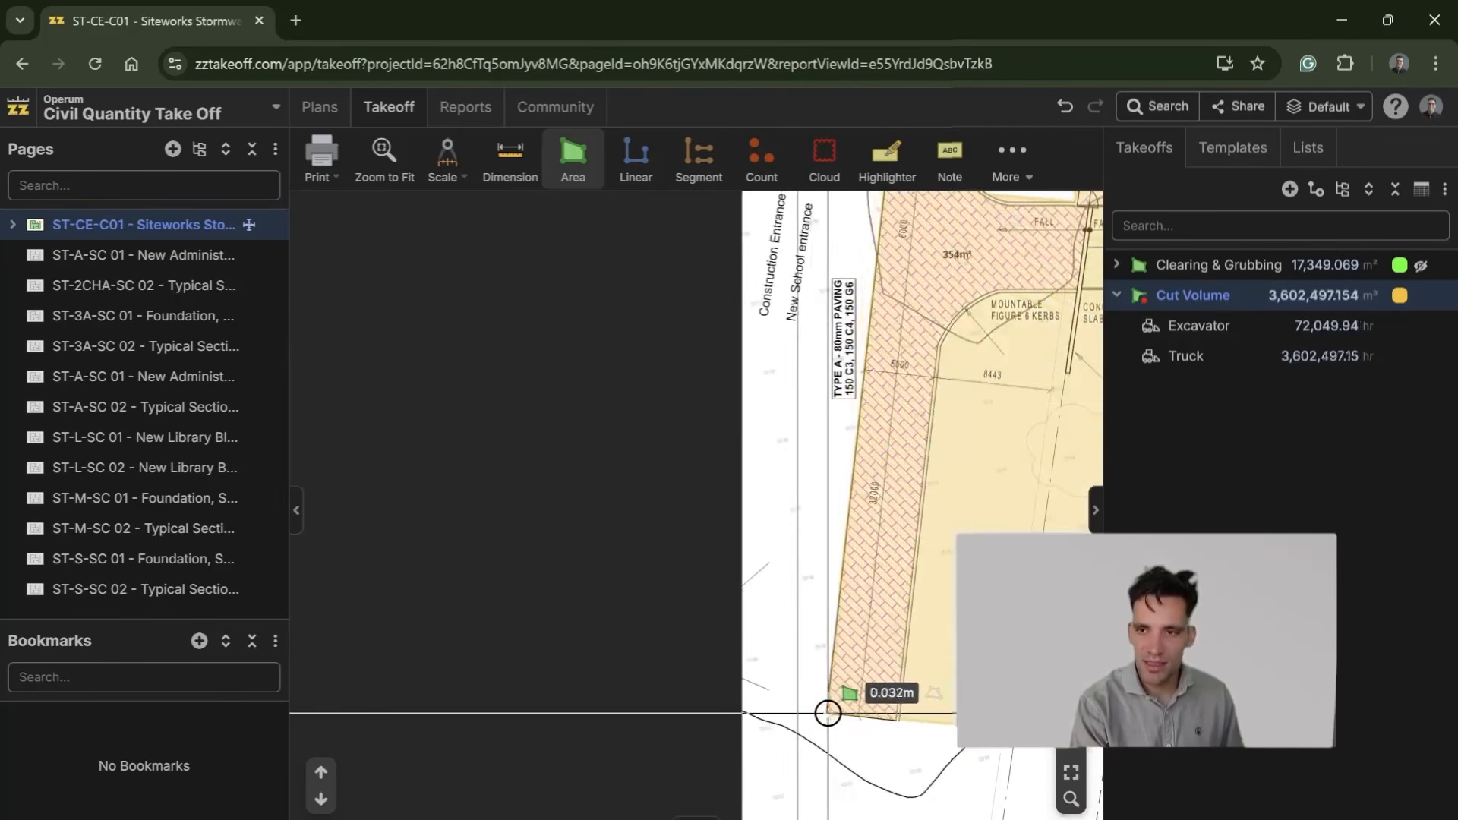
pyautogui.click(896, 720)
# Step: Extend the Cut Volume boundary up the entrance road's inner kerb and along the Type C concrete slab to the parking area's kerb
pyautogui.moveTo(962, 664); pyautogui.dragTo(699, 582)
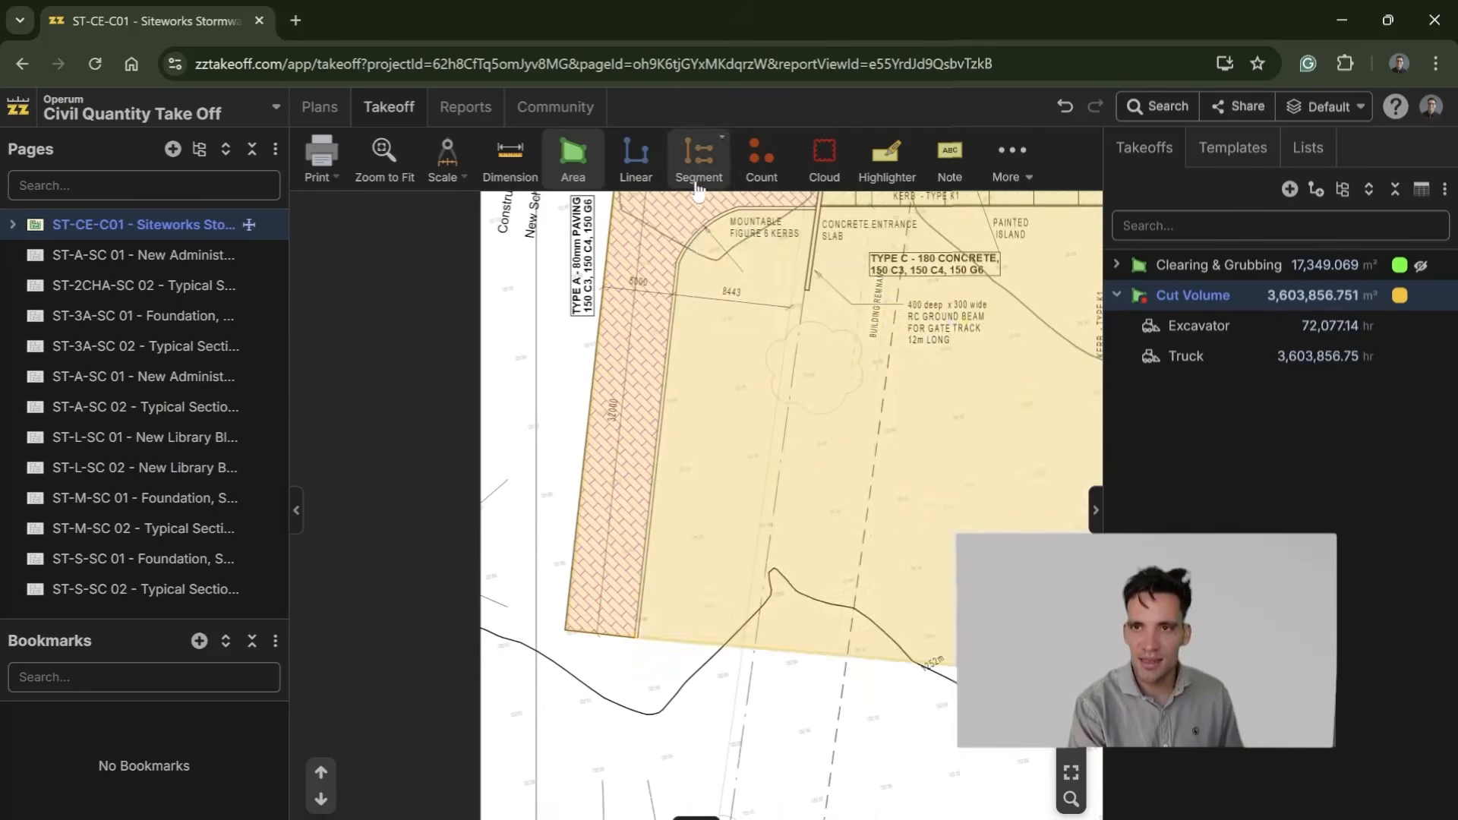
pyautogui.click(679, 269)
pyautogui.click(775, 219)
pyautogui.moveTo(879, 207); pyautogui.dragTo(489, 339)
pyautogui.click(705, 299)
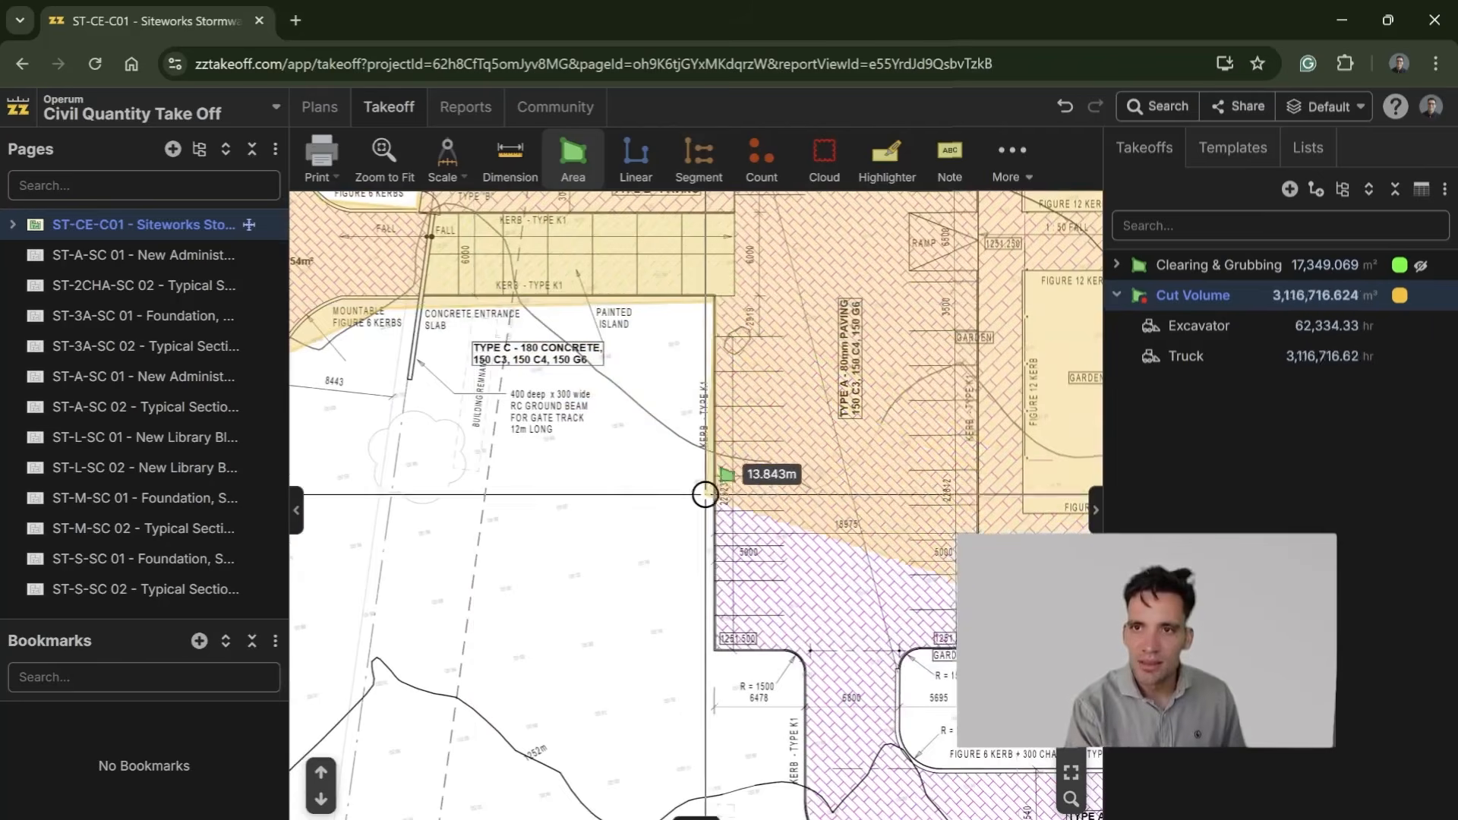
# Step: Trace the Cut Volume boundary down the parking area's Type K1 kerb and around the R = 1500 corner onto the lower road kerb
pyautogui.click(716, 646)
pyautogui.click(790, 651)
pyautogui.click(806, 724)
pyautogui.moveTo(826, 763); pyautogui.dragTo(810, 232)
pyautogui.click(803, 323)
# Step: Continue the Cut Volume boundary along the lower road kerb, around the R = 5000 curve and across the paving stub's lower end
pyautogui.moveTo(1000, 368); pyautogui.dragTo(168, 408)
pyautogui.moveTo(462, 392); pyautogui.dragTo(690, 393)
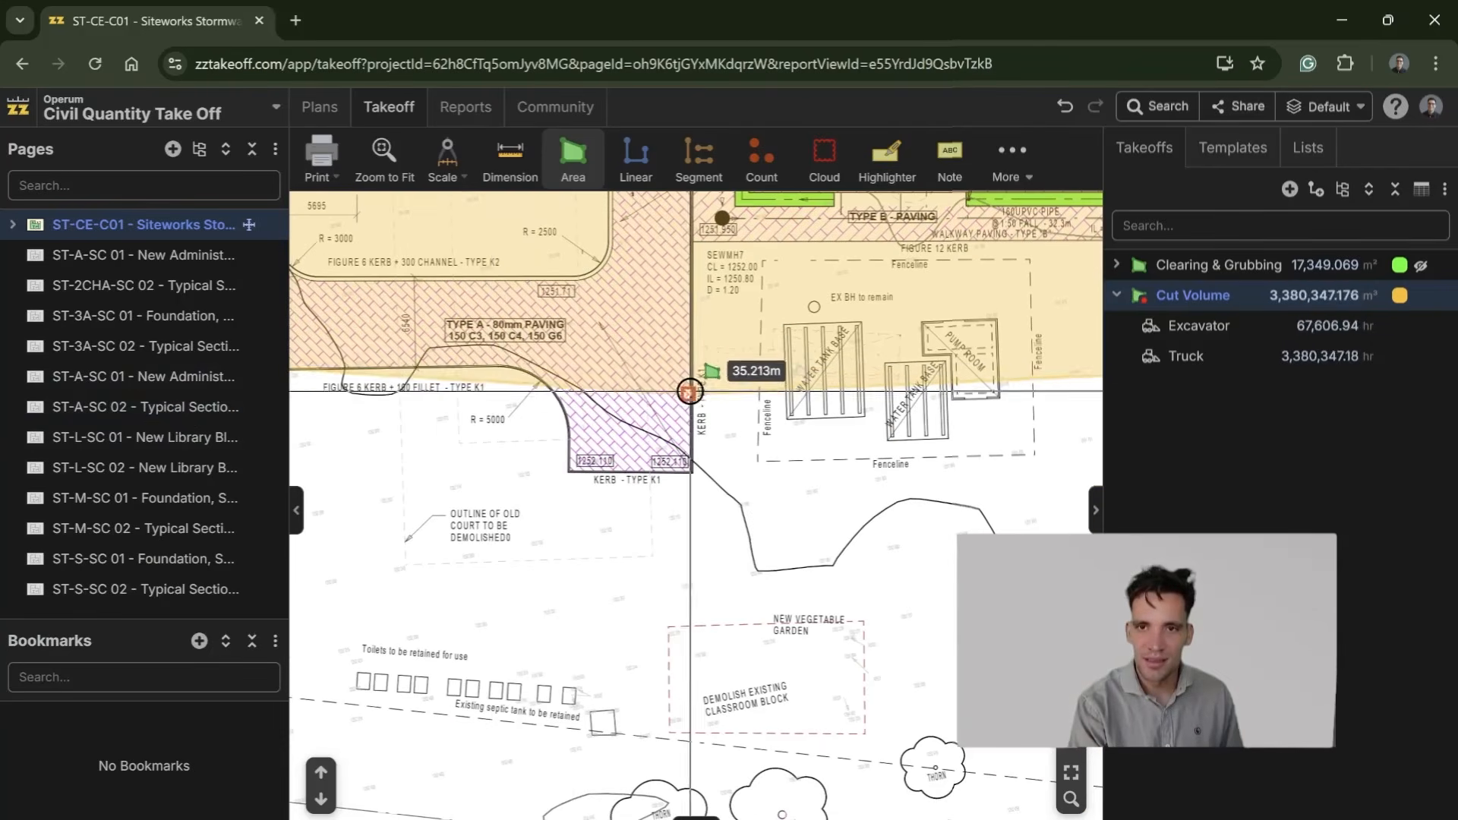
pyautogui.click(497, 367)
pyautogui.click(571, 470)
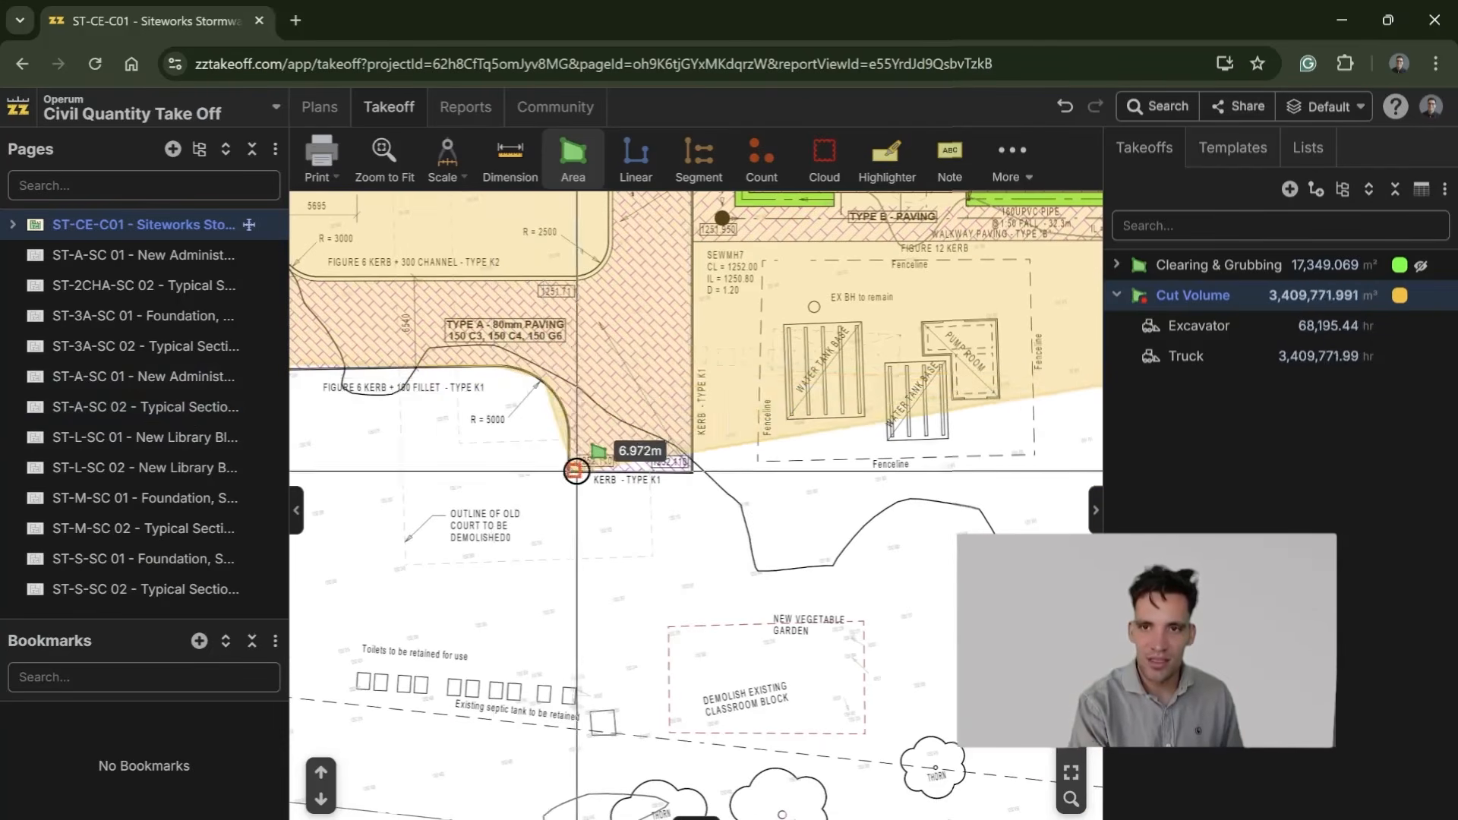
pyautogui.click(690, 465)
# Step: Finish the Cut Volume boundary up the Type K1 kerb and along the Type B walkway paving above the water tank enclosure
pyautogui.moveTo(721, 222); pyautogui.dragTo(572, 395)
pyautogui.click(545, 417)
pyautogui.click(1025, 414)
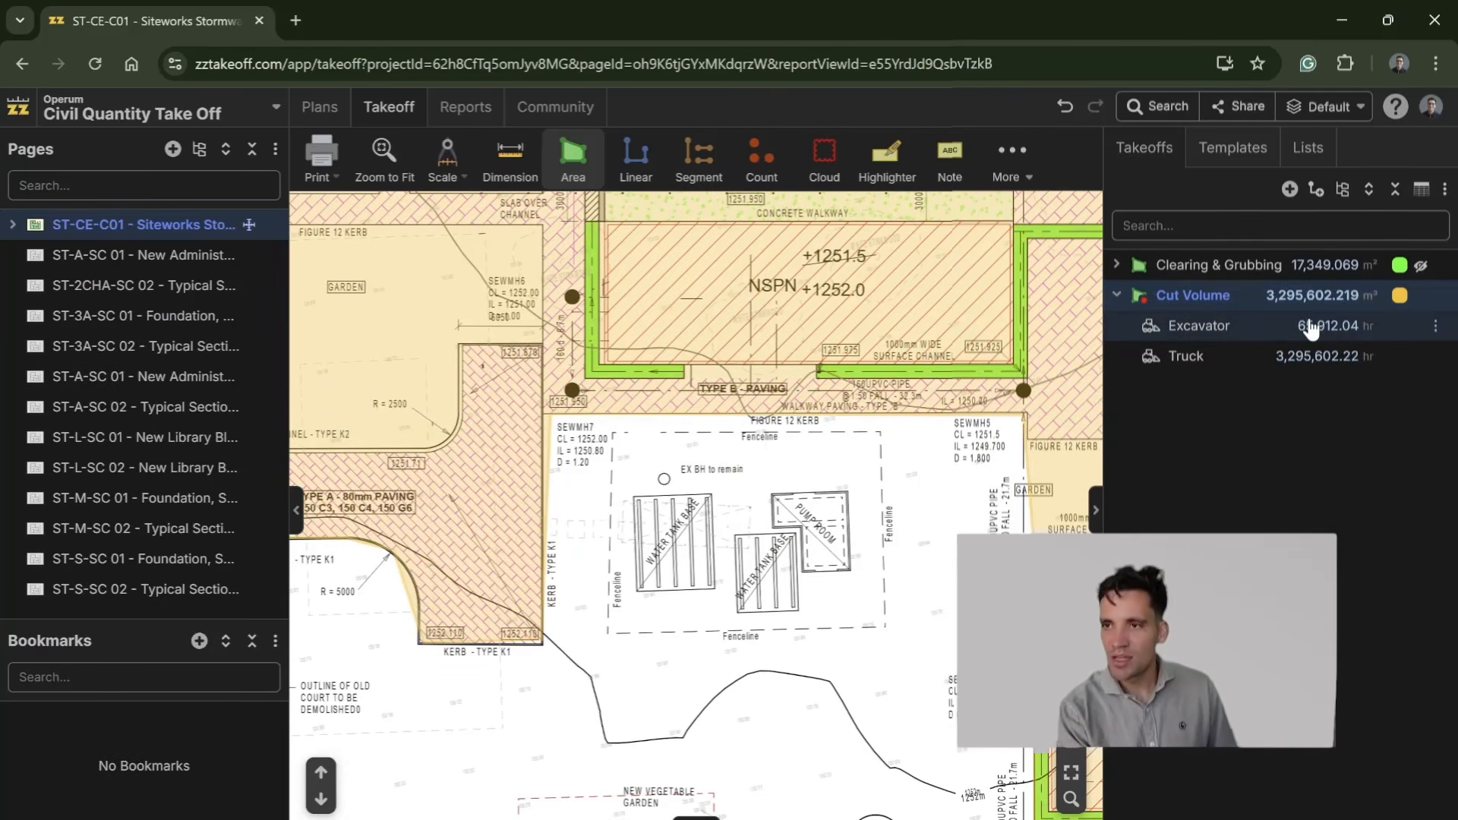
# Step: Set the Cut Volume takeoff's depth to 0.275 meters and recheck its saved properties
pyautogui.doubleClick(1356, 305)
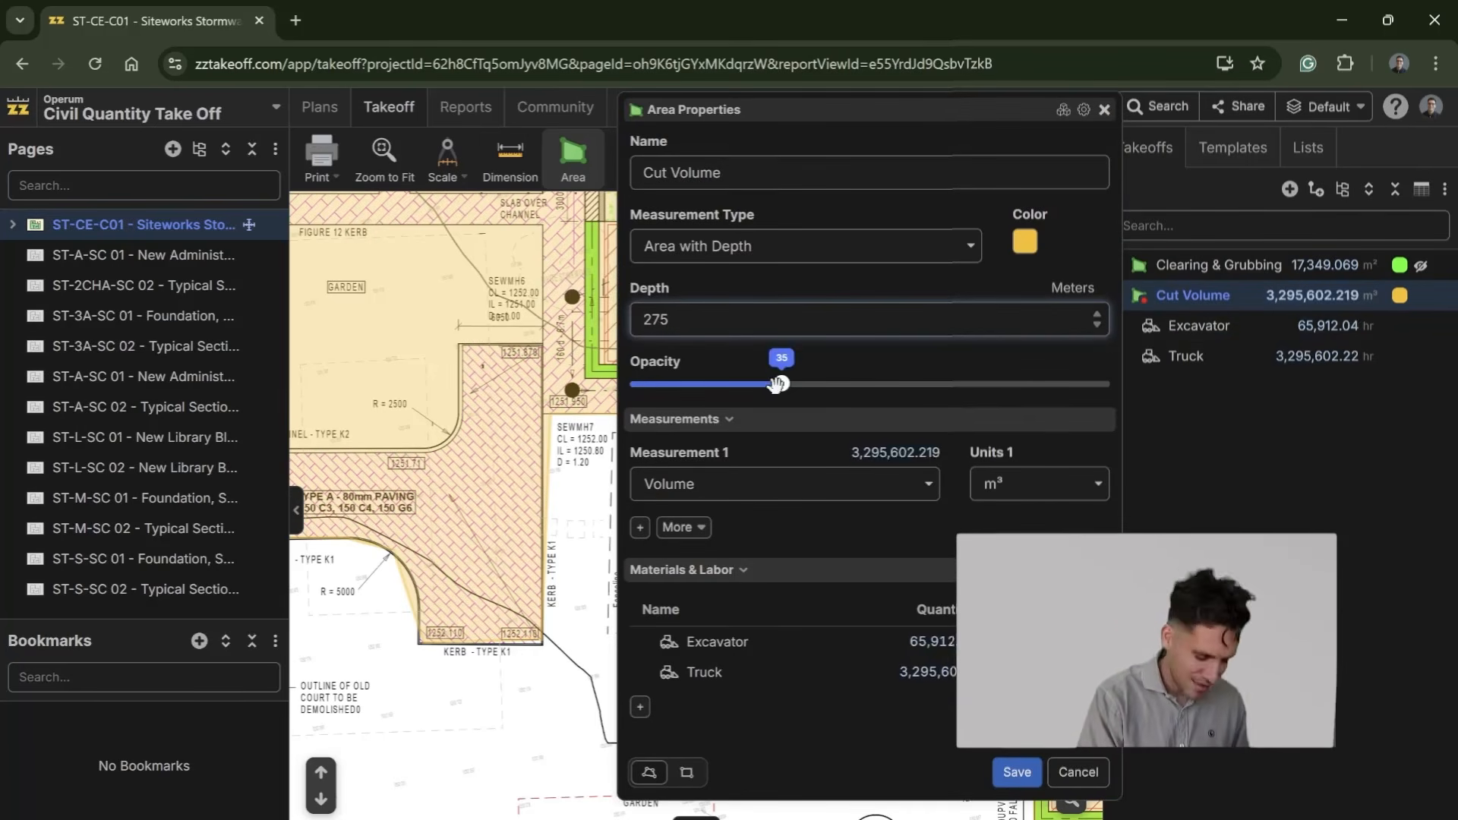
pyautogui.write('.')
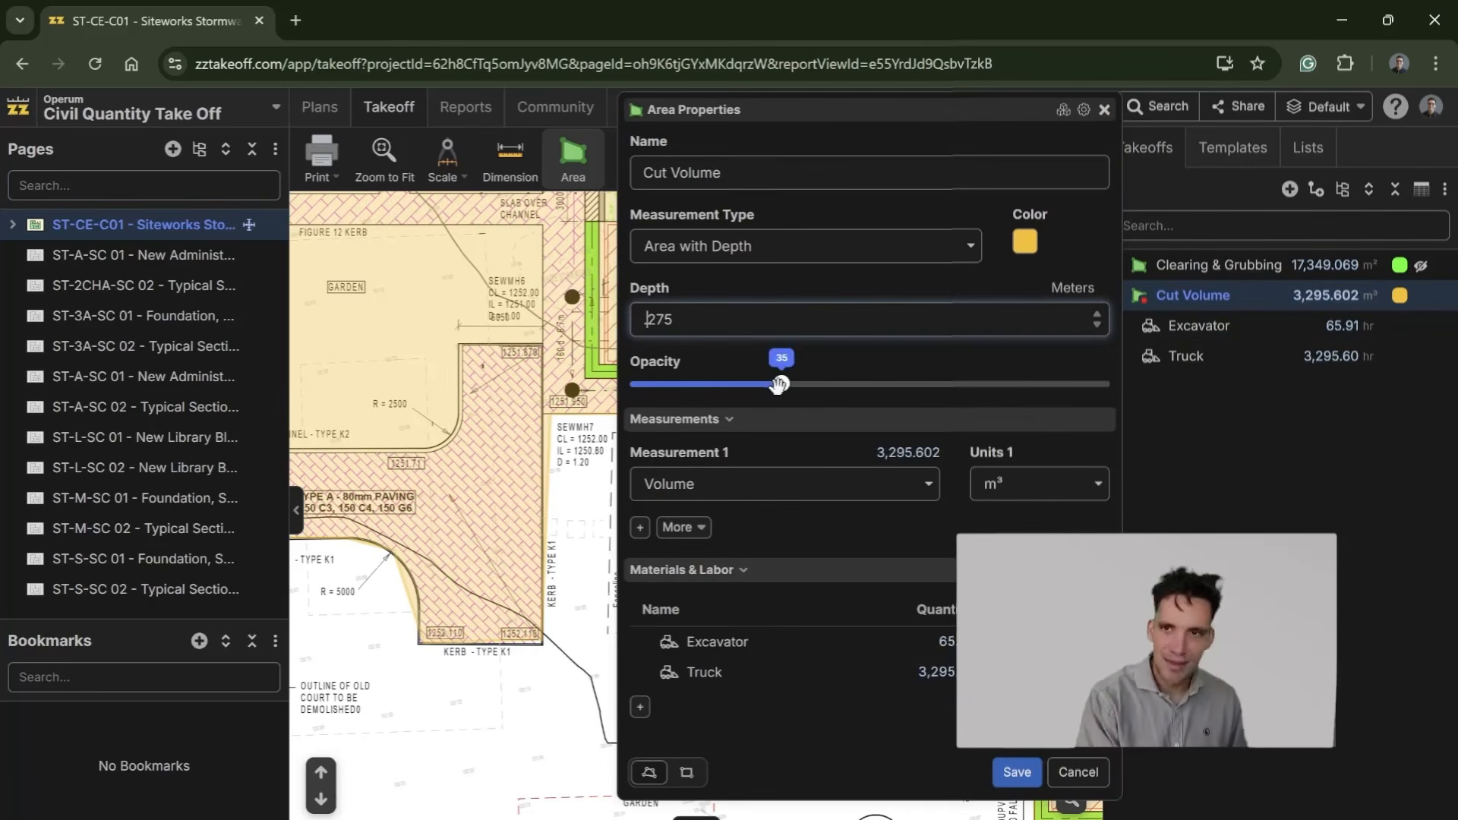
pyautogui.click(1017, 772)
pyautogui.doubleClick(1326, 296)
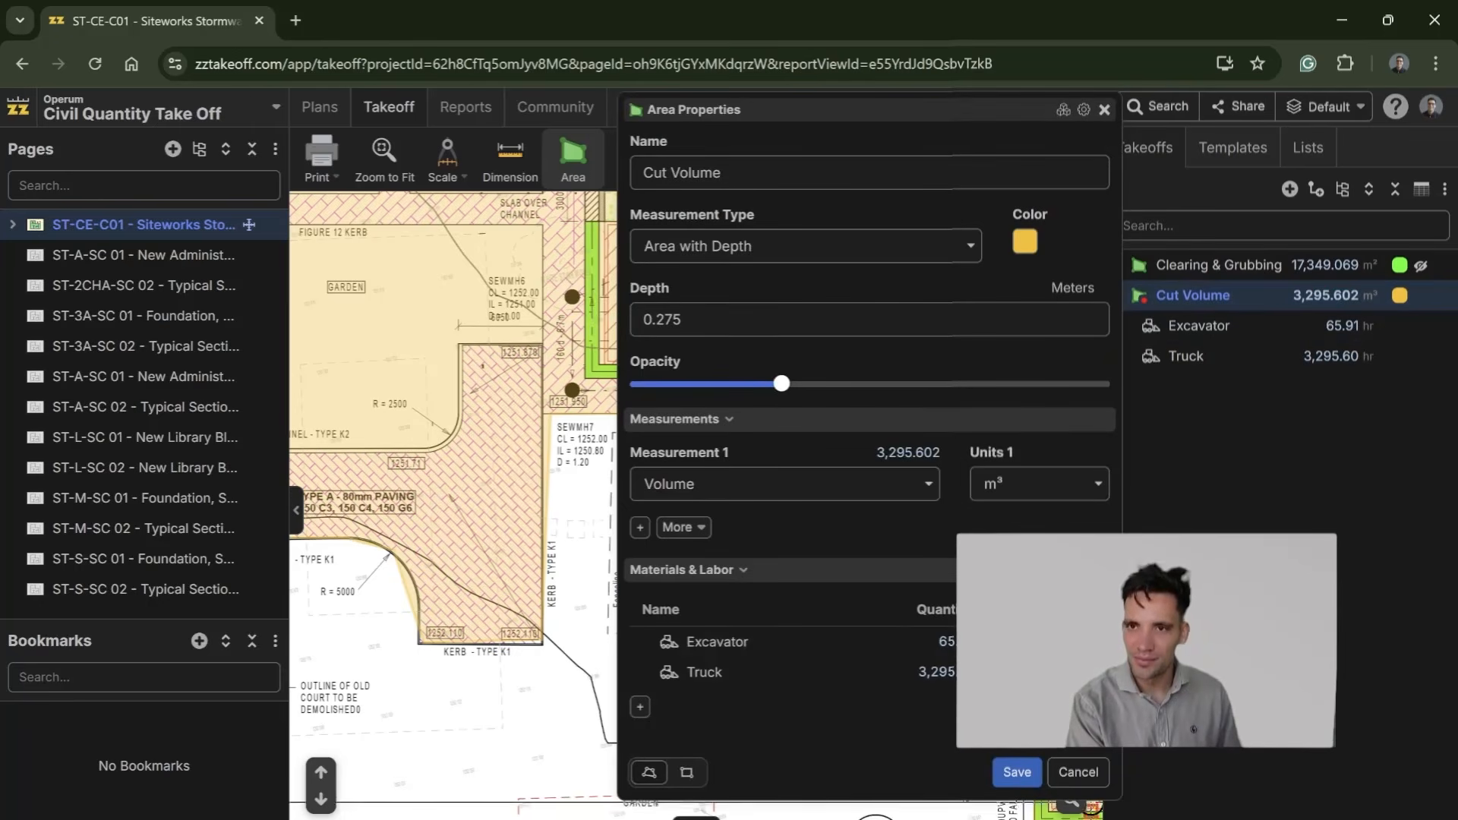
pyautogui.click(1017, 771)
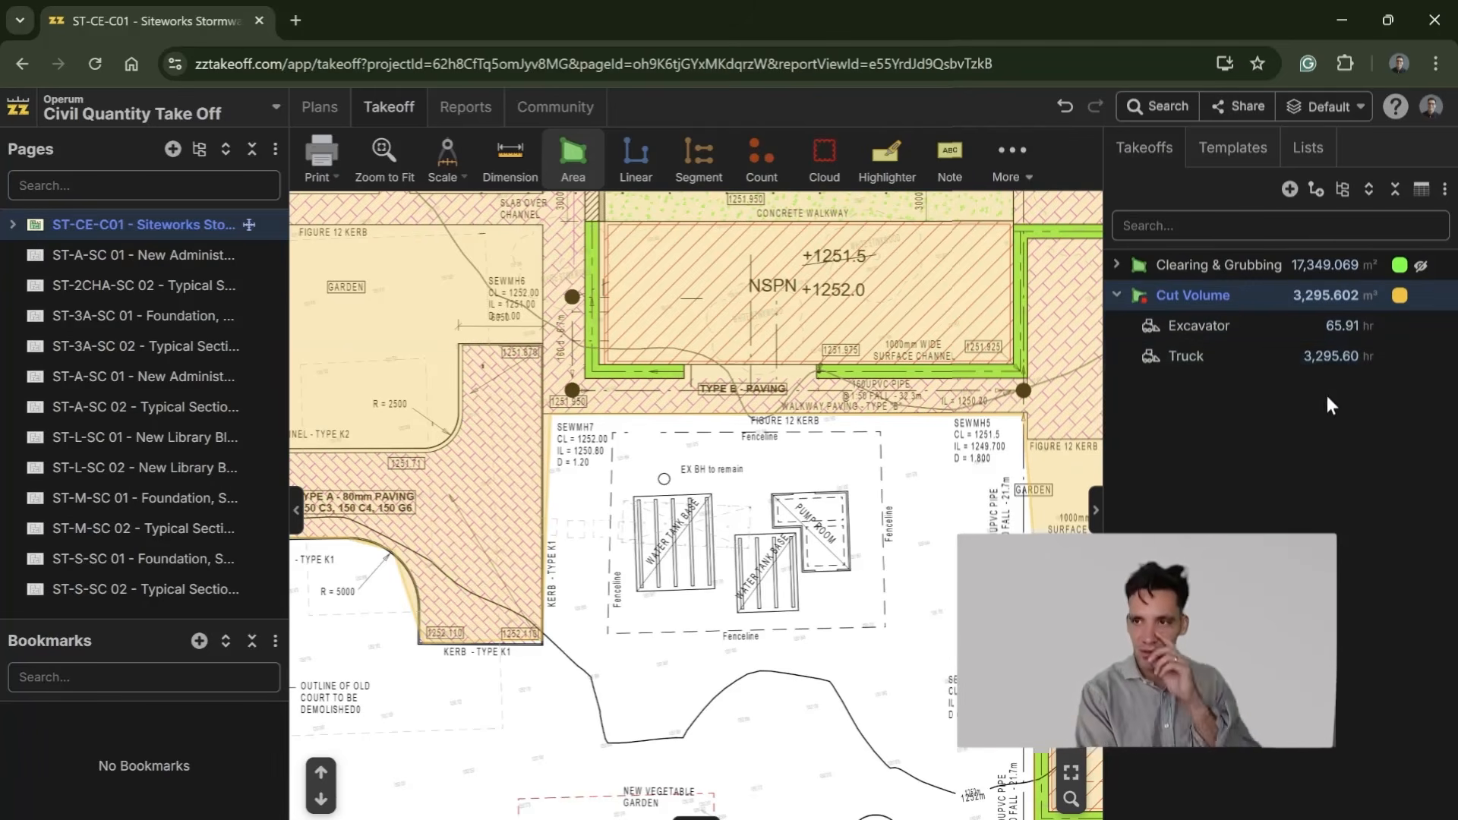
# Step: Set the Truck item's formula to [Volume:m³]/50
pyautogui.click(1335, 357)
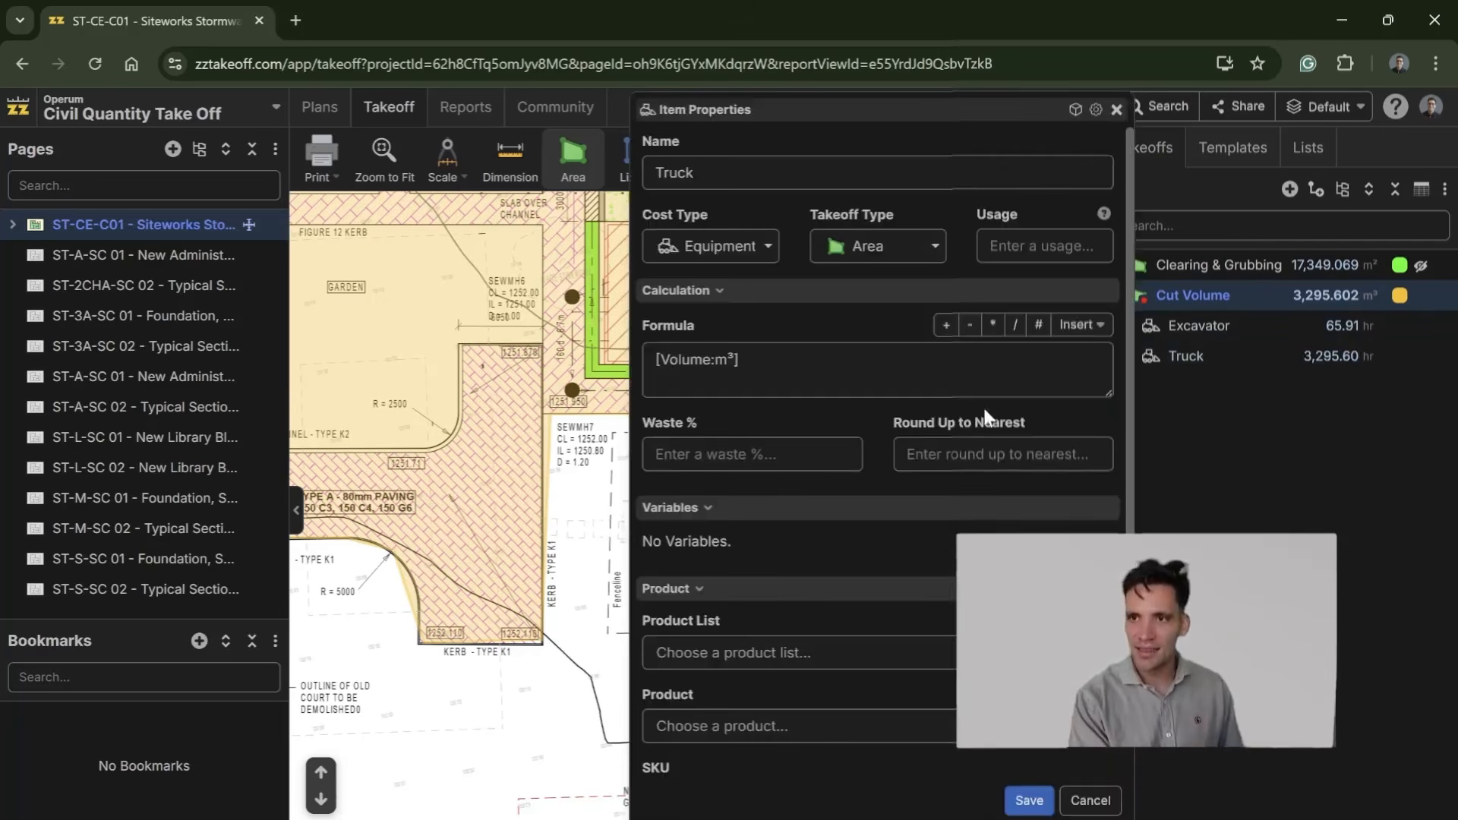
pyautogui.click(881, 359)
pyautogui.write('/50')
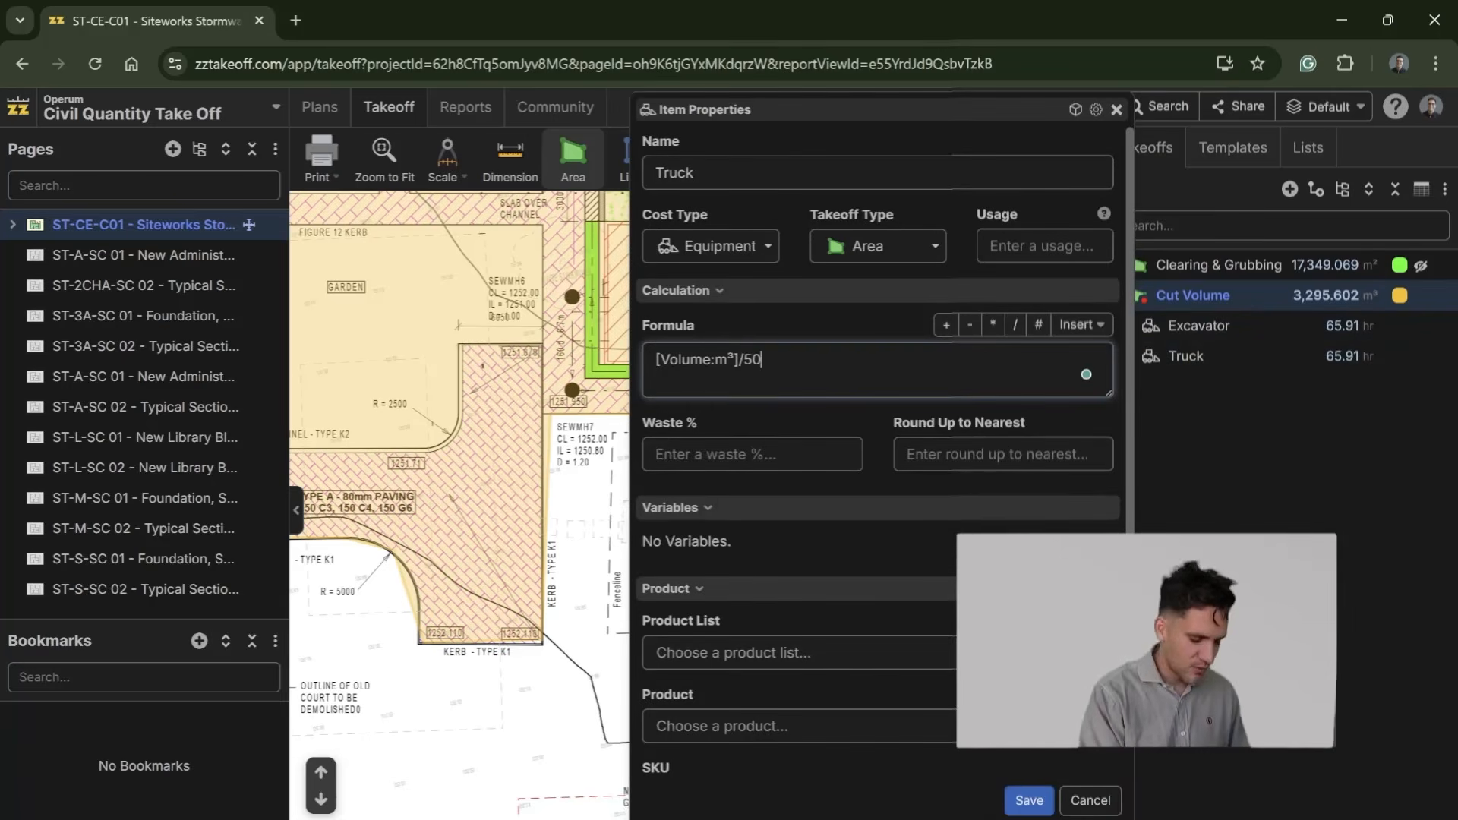
pyautogui.click(1029, 801)
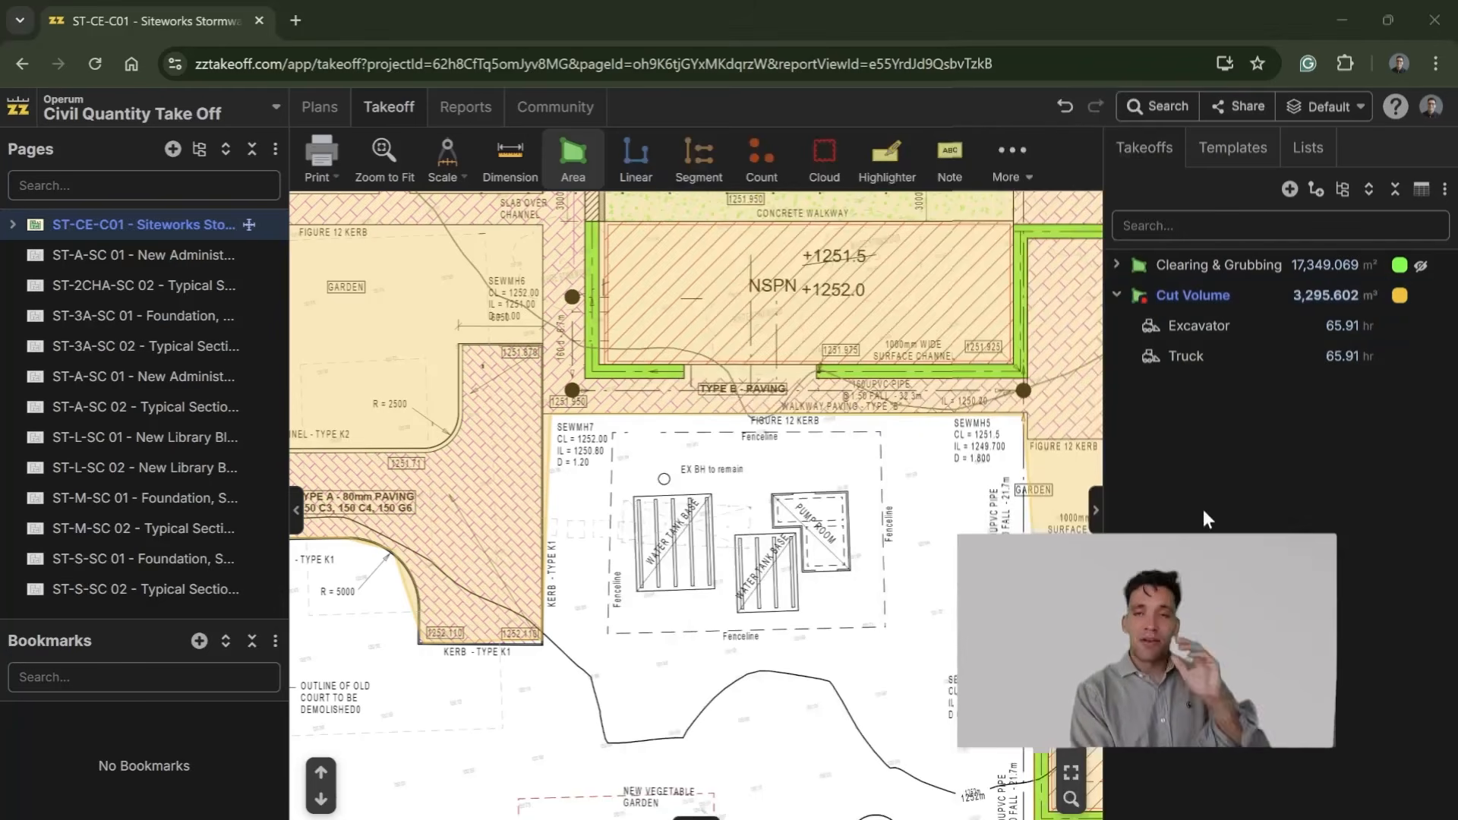
# Step: Add a 1.1 factor to the Truck formula, making it [Volume:m³]*1.1/50, and compare the cut area against the Clearing & Grubbing area
pyautogui.scroll(-2, 915, 486)
pyautogui.scroll(-2, 700, 664)
pyautogui.scroll(-3, 560, 654)
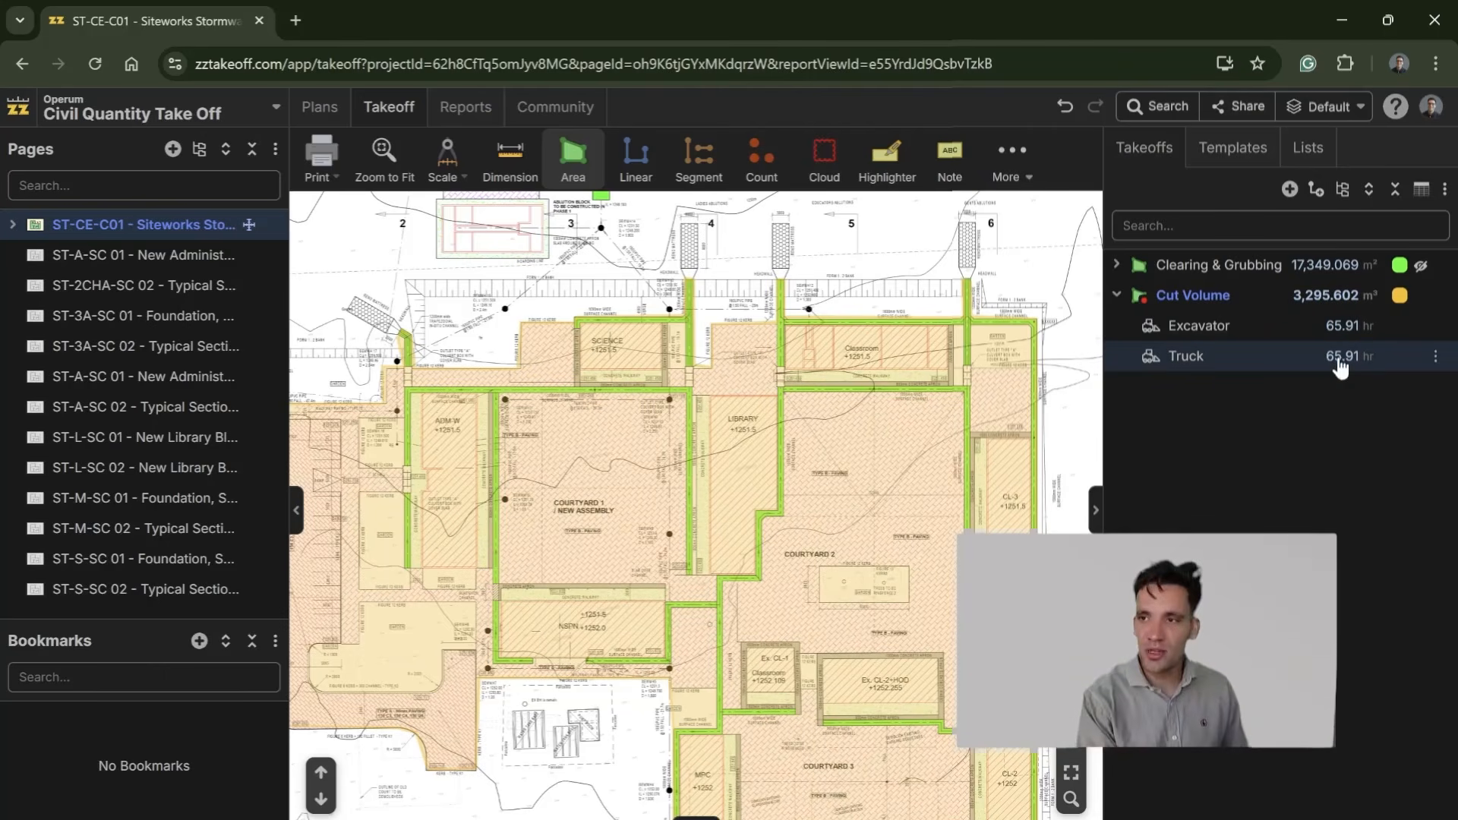
pyautogui.doubleClick(1326, 357)
pyautogui.click(766, 361)
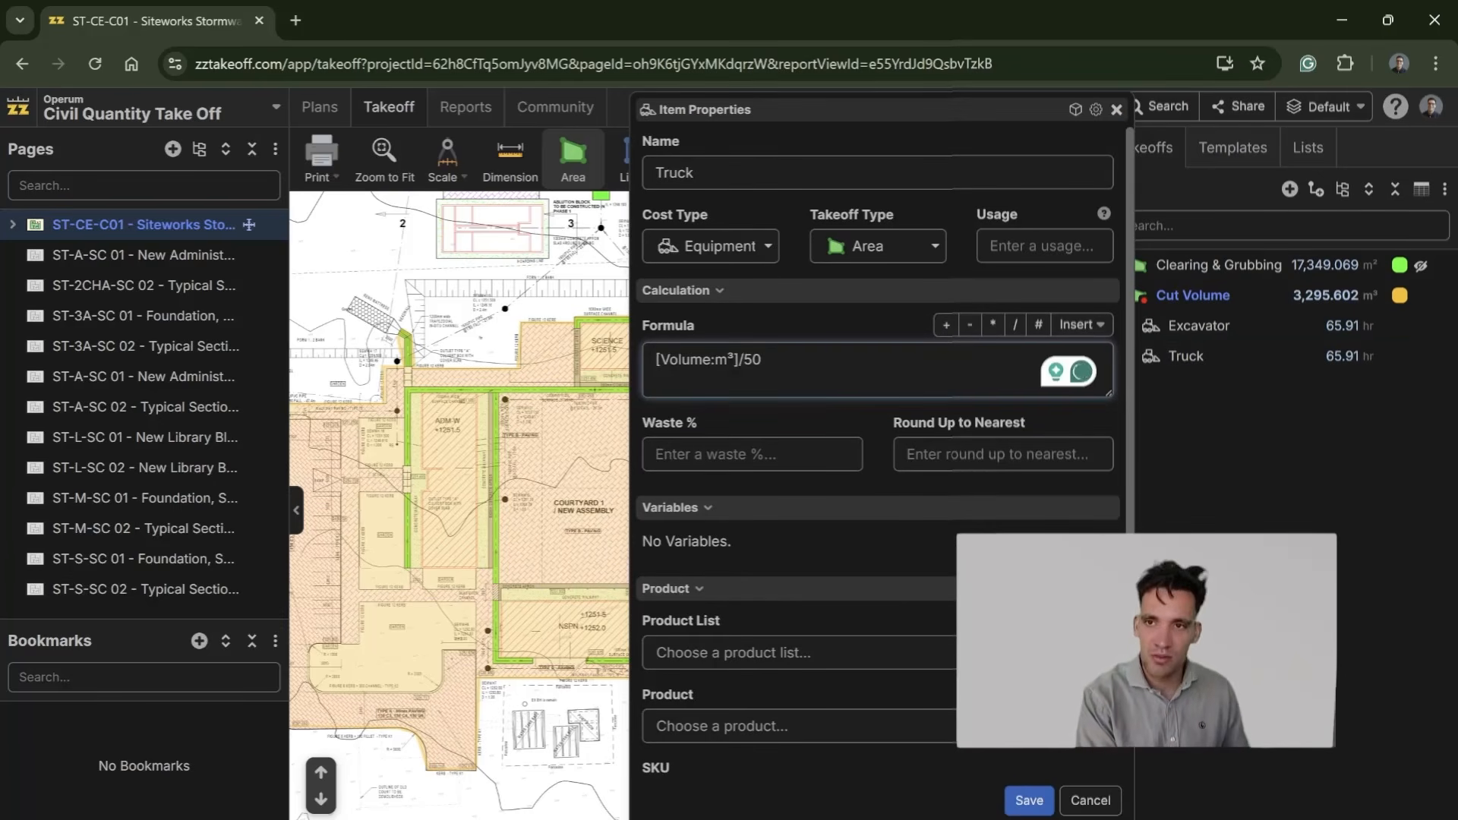
pyautogui.click(714, 360)
pyautogui.write('*1.1')
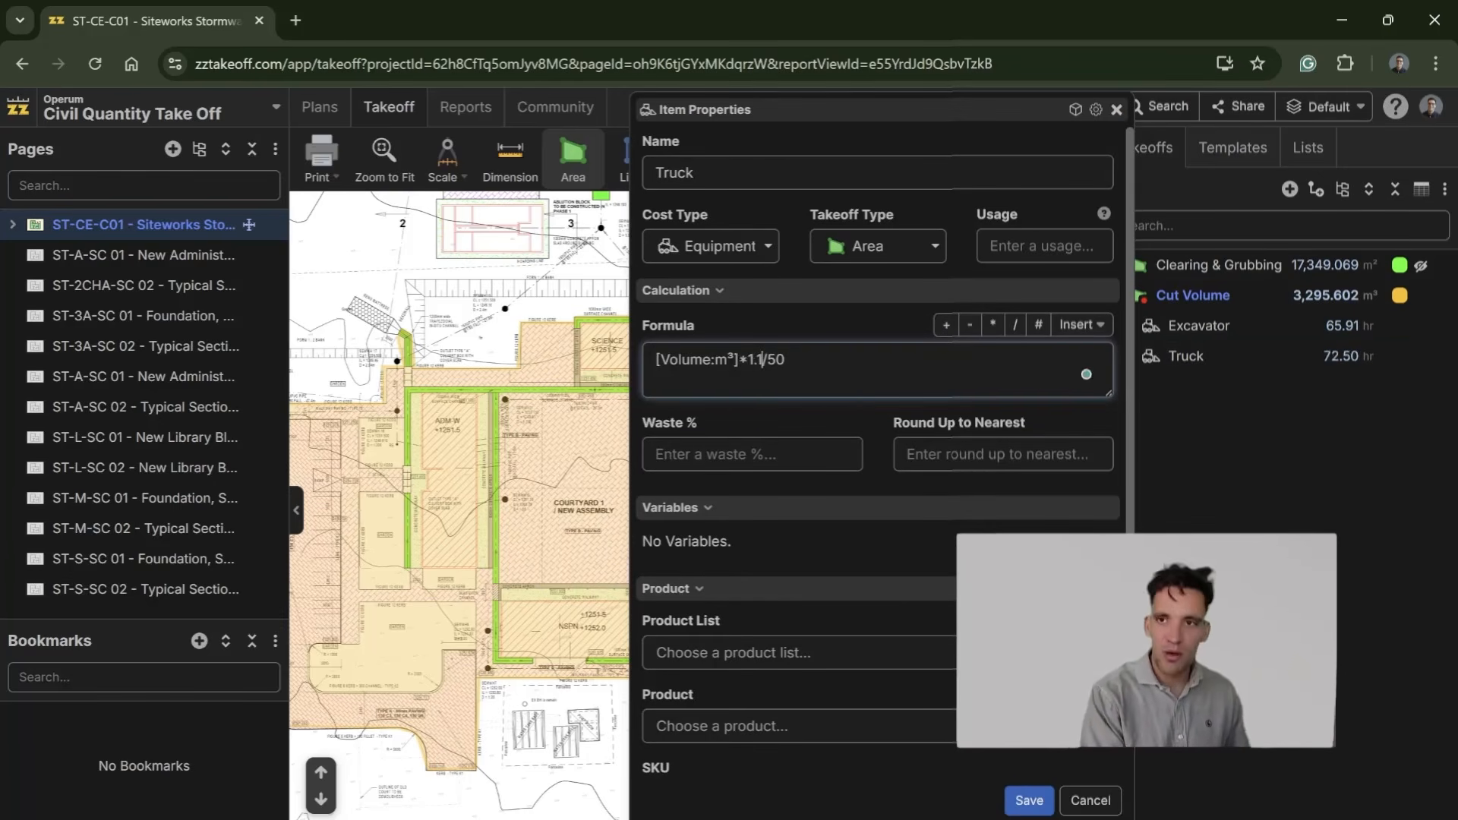
pyautogui.click(1027, 800)
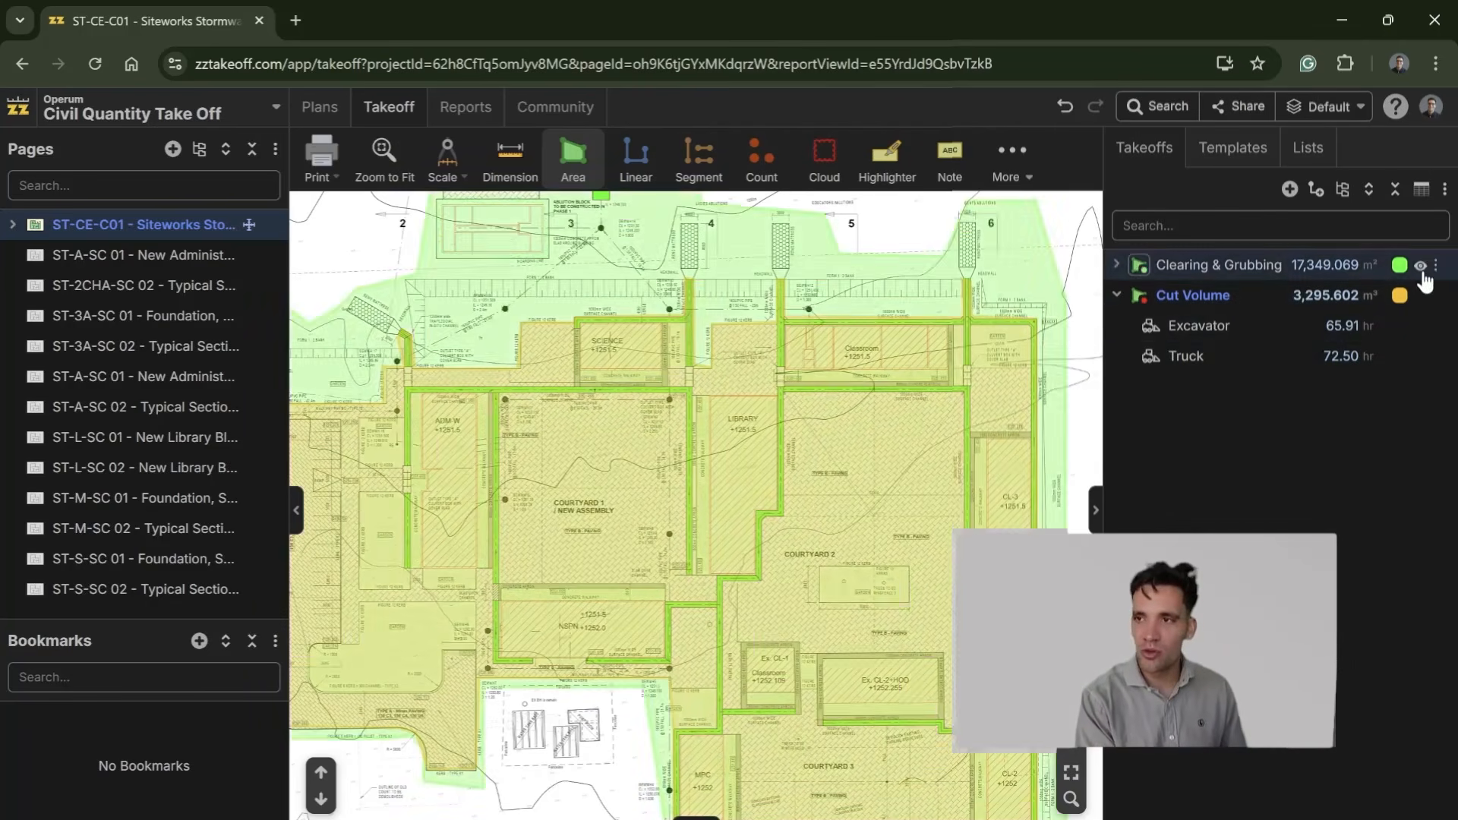
pyautogui.click(1419, 304)
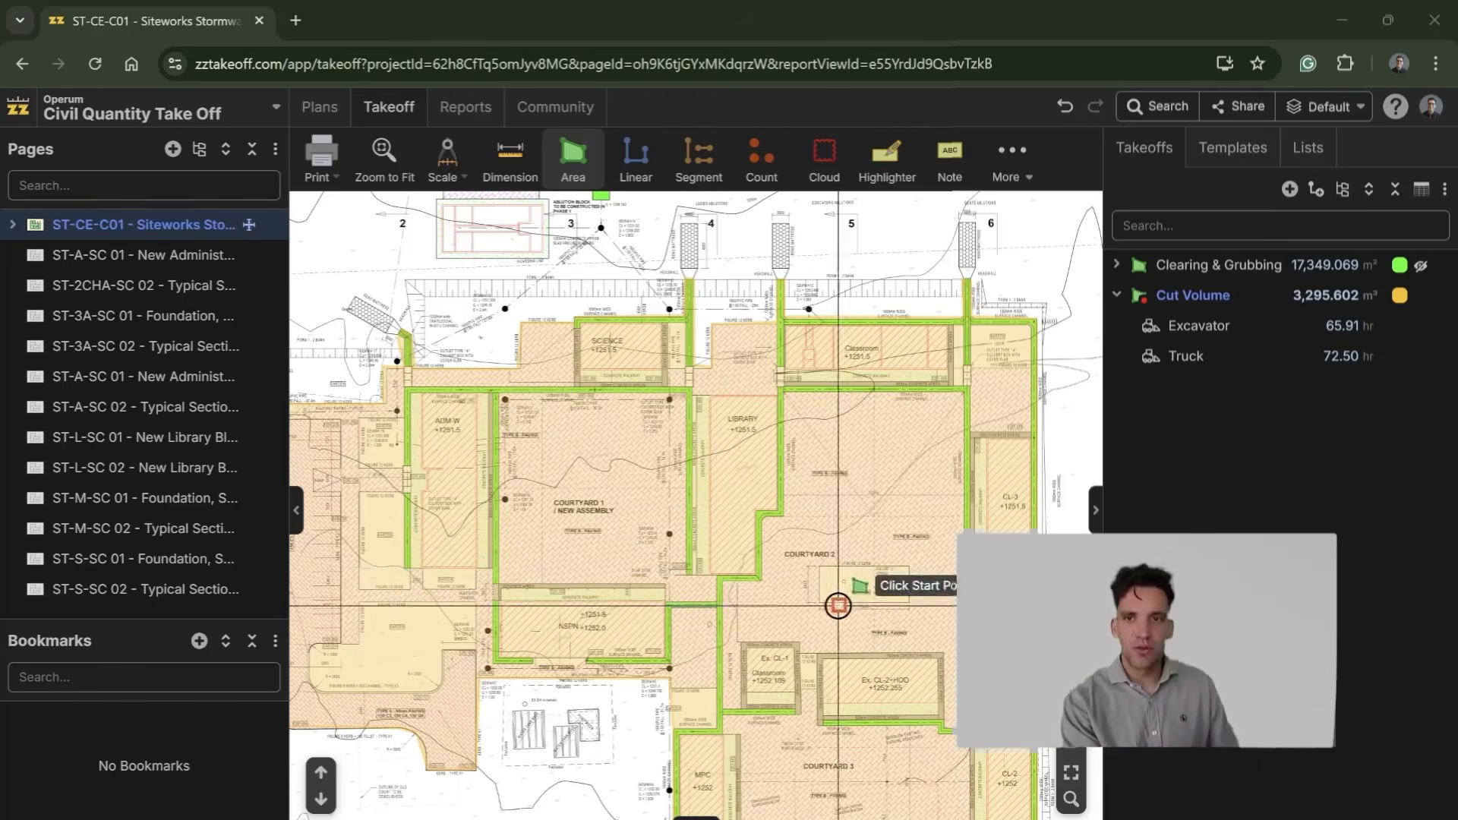
# Step: Open the ST-A-SC 02 typical section page and examine the floor slab and the G5 layers beneath it
pyautogui.click(160, 417)
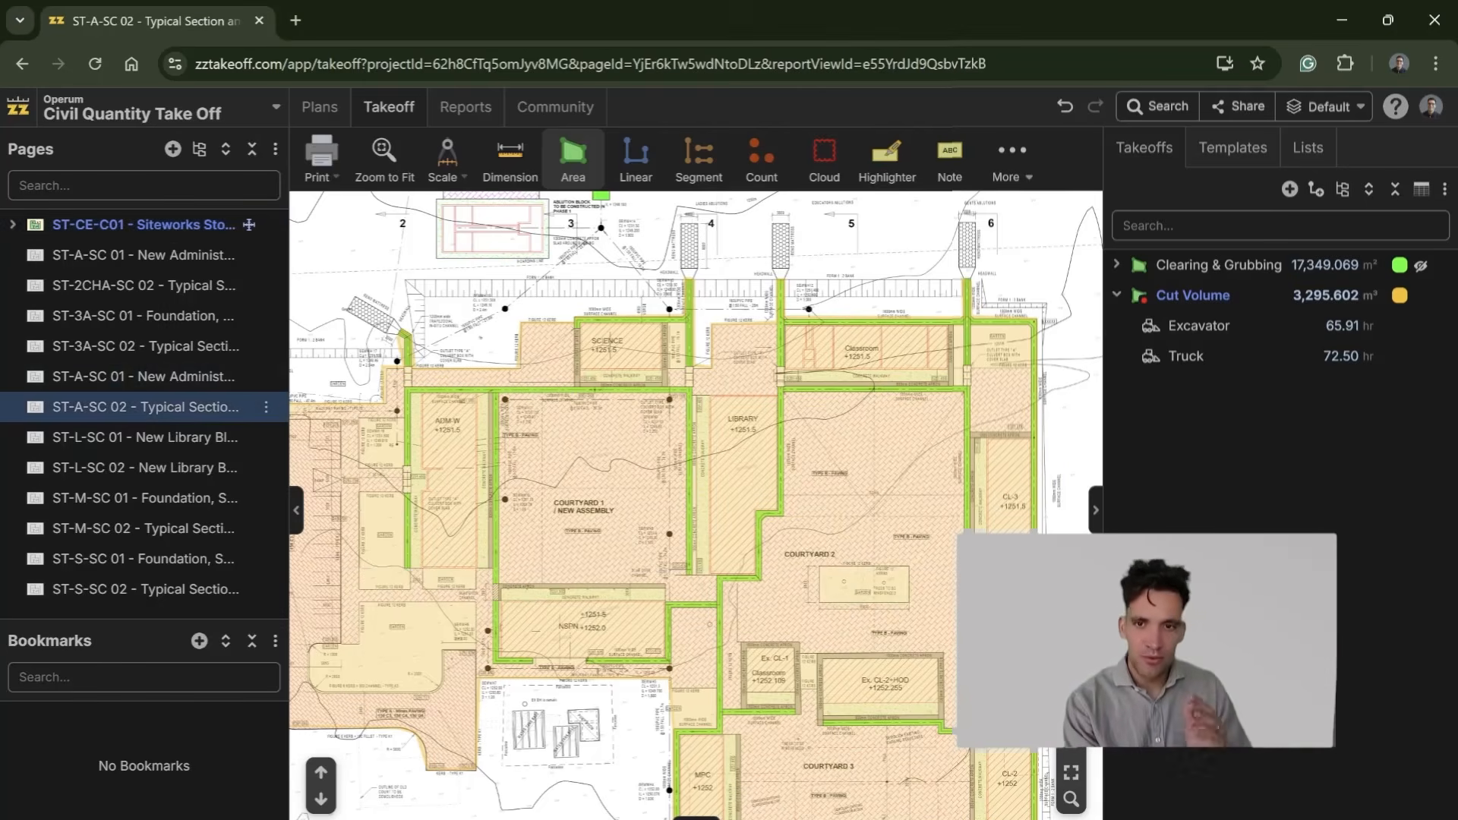
pyautogui.scroll(6, 590, 683)
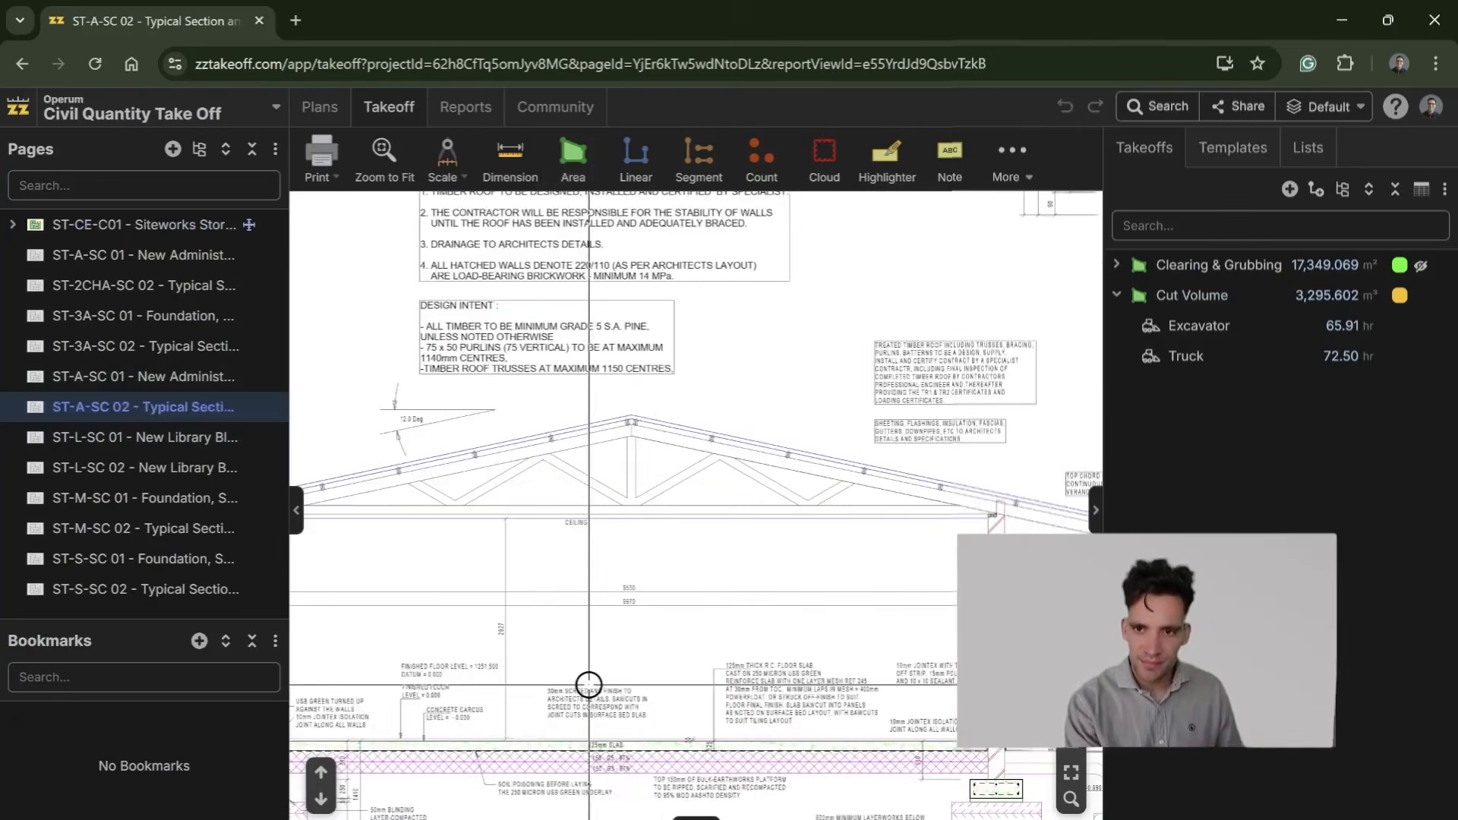
pyautogui.moveTo(1017, 626); pyautogui.dragTo(804, 629)
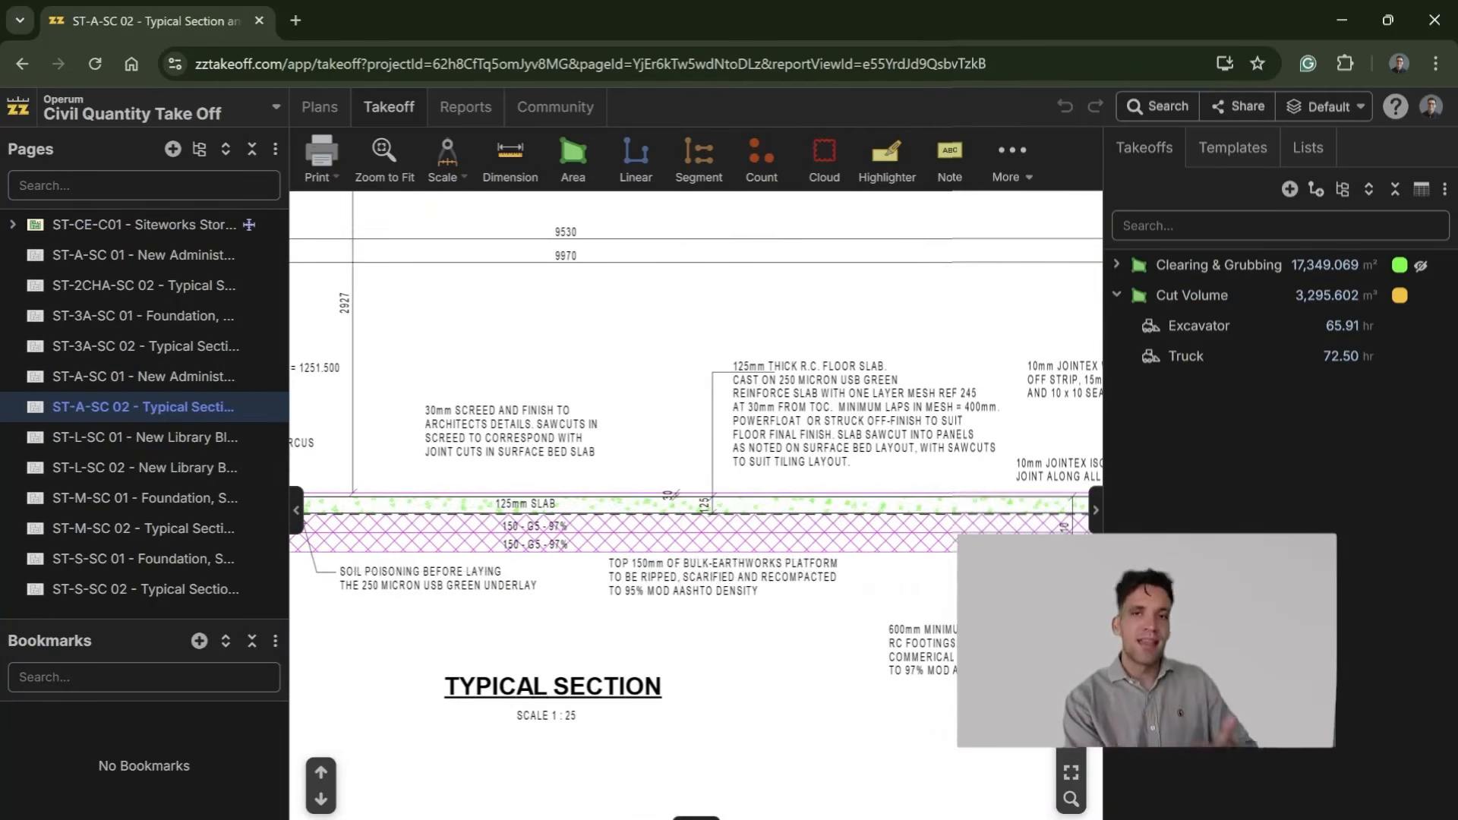
# Step: Switch to the Civil_Quantity_Take-off.xlsx workbook in Excel and add a bold Cut label in L15 with 1000 in M15
pyautogui.moveTo(0, 114); pyautogui.dragTo(650, 216)
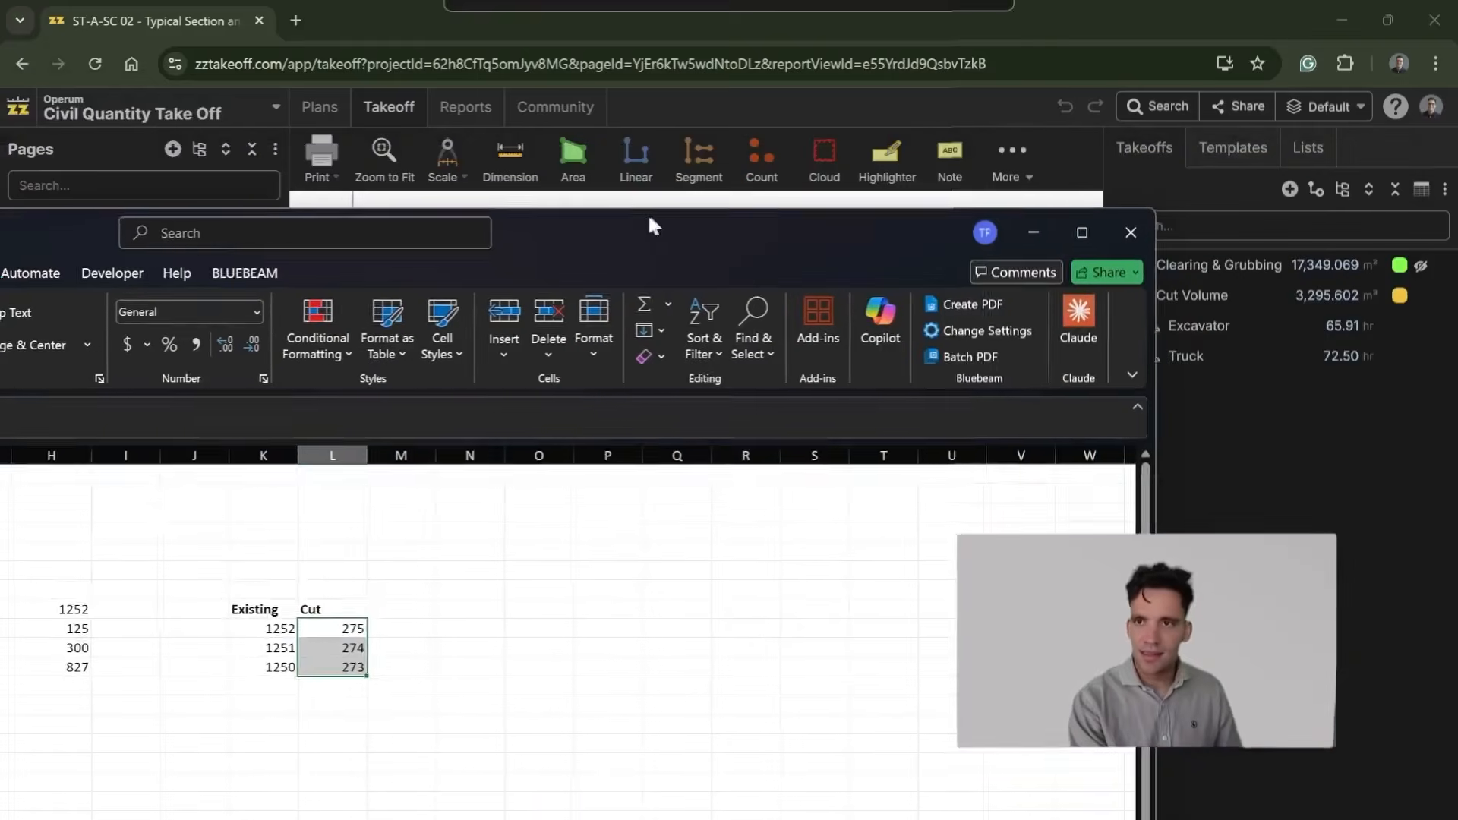
pyautogui.click(1079, 233)
pyautogui.click(949, 517)
pyautogui.click(882, 537)
pyautogui.hotkey('ctrl', 'b')
pyautogui.write('Cut')
pyautogui.press('Tab')
pyautogui.write('1000')
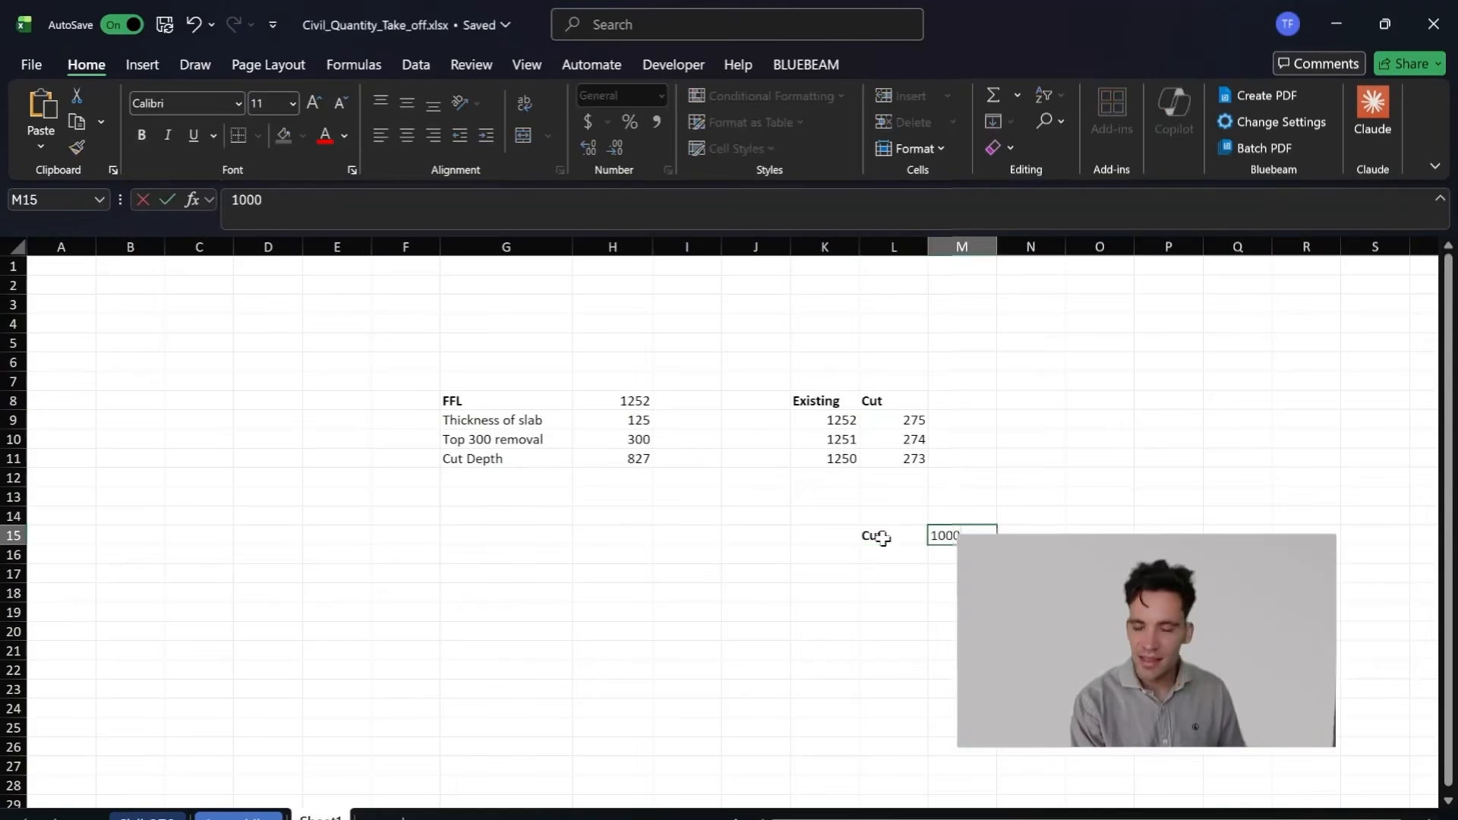
pyautogui.press('Return')
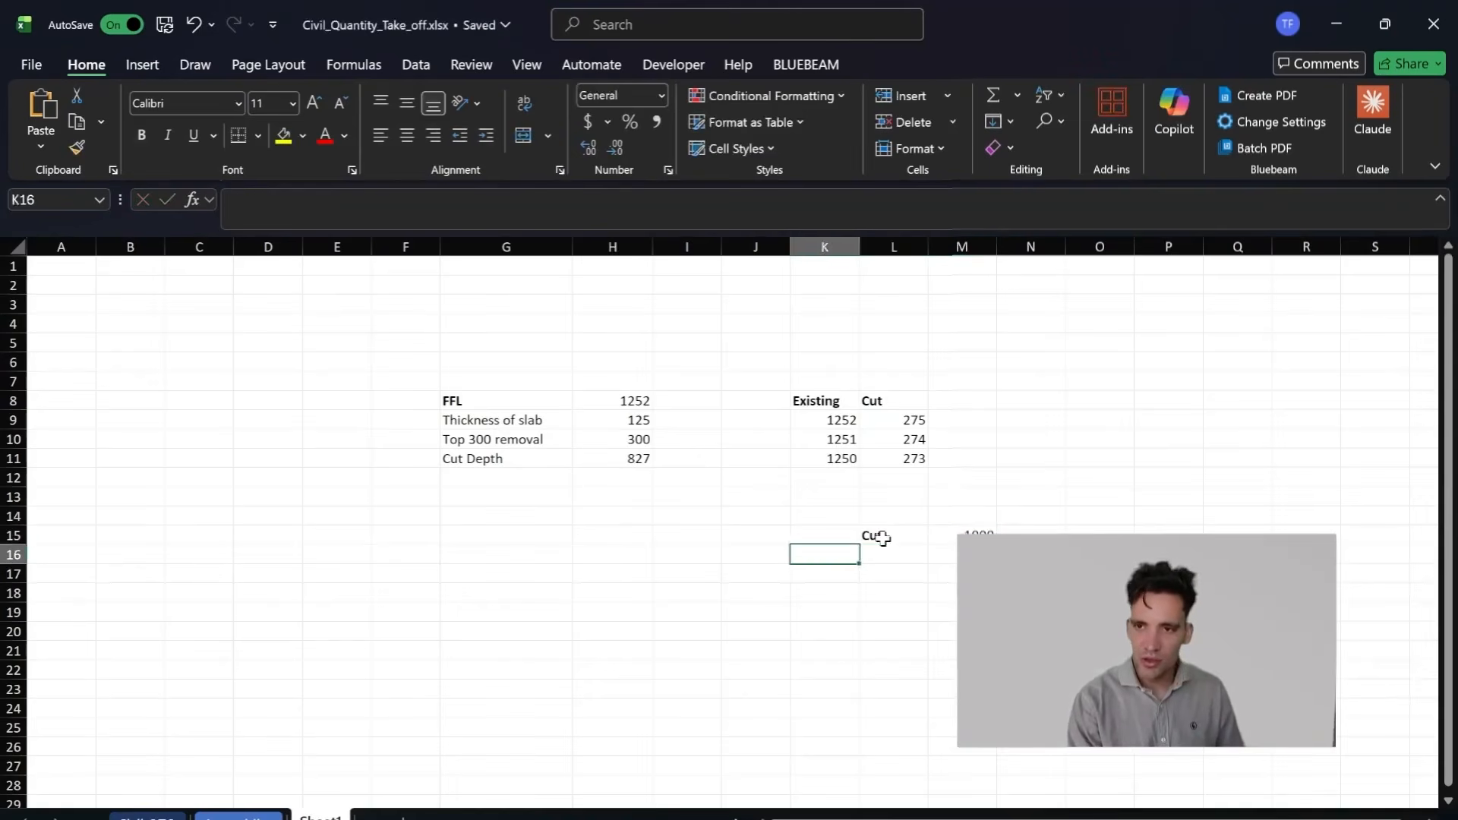
# Step: Add a Swell label in L16 and enter the formula =M15*1.1 in M16
pyautogui.write('Swell')
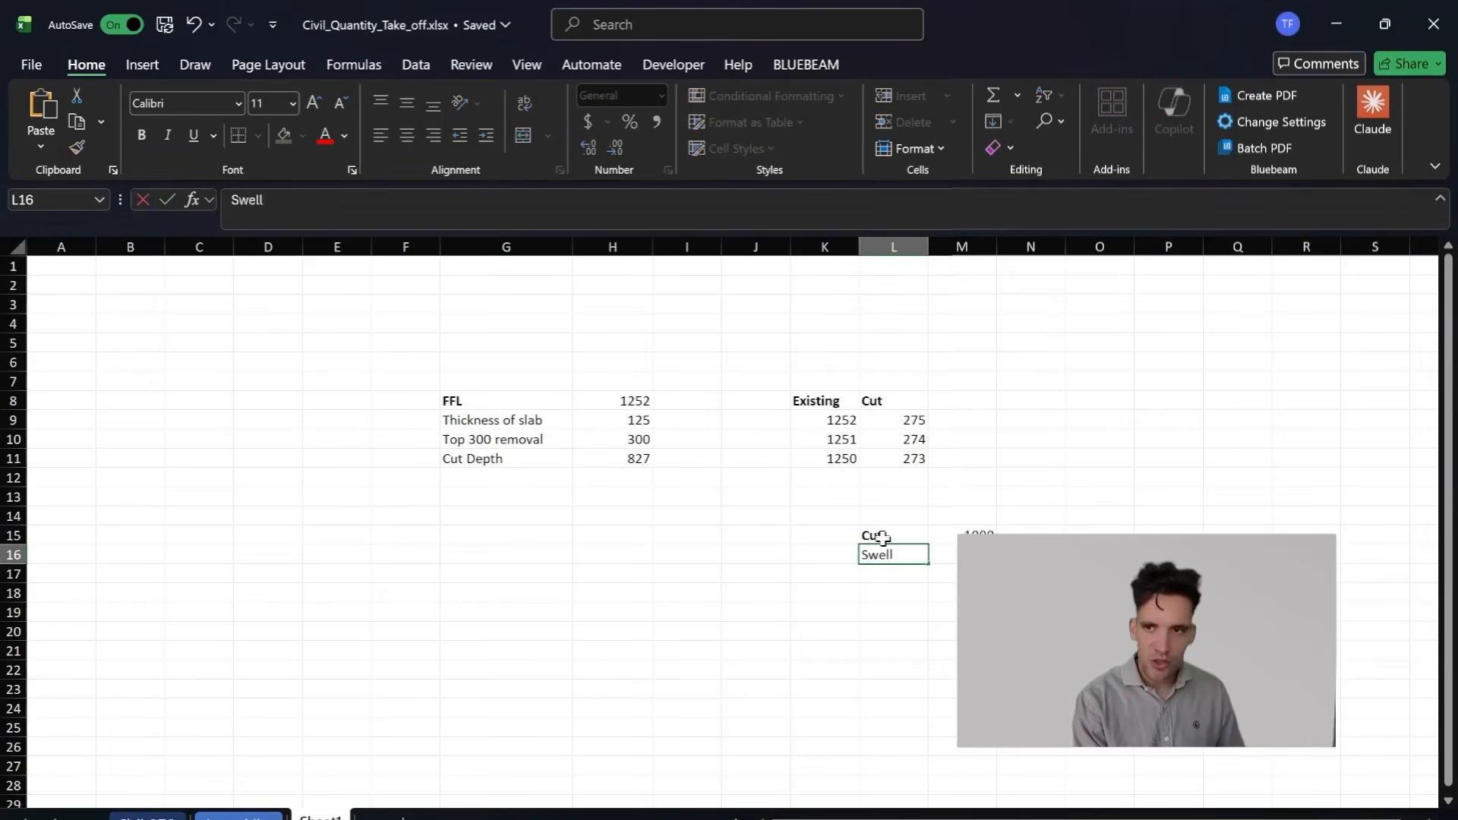
pyautogui.press('Tab')
pyautogui.write('=')
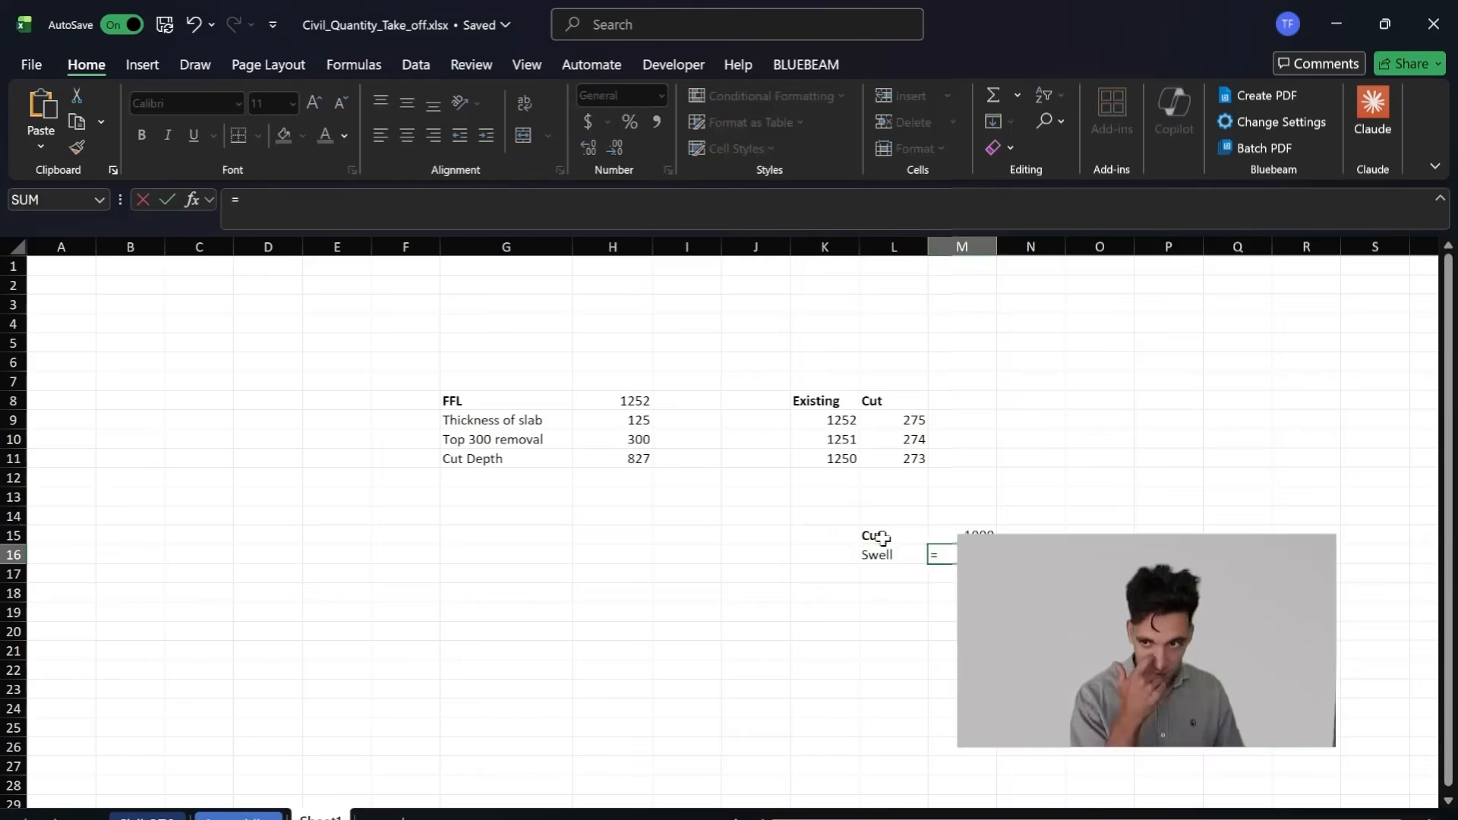
pyautogui.press('Up')
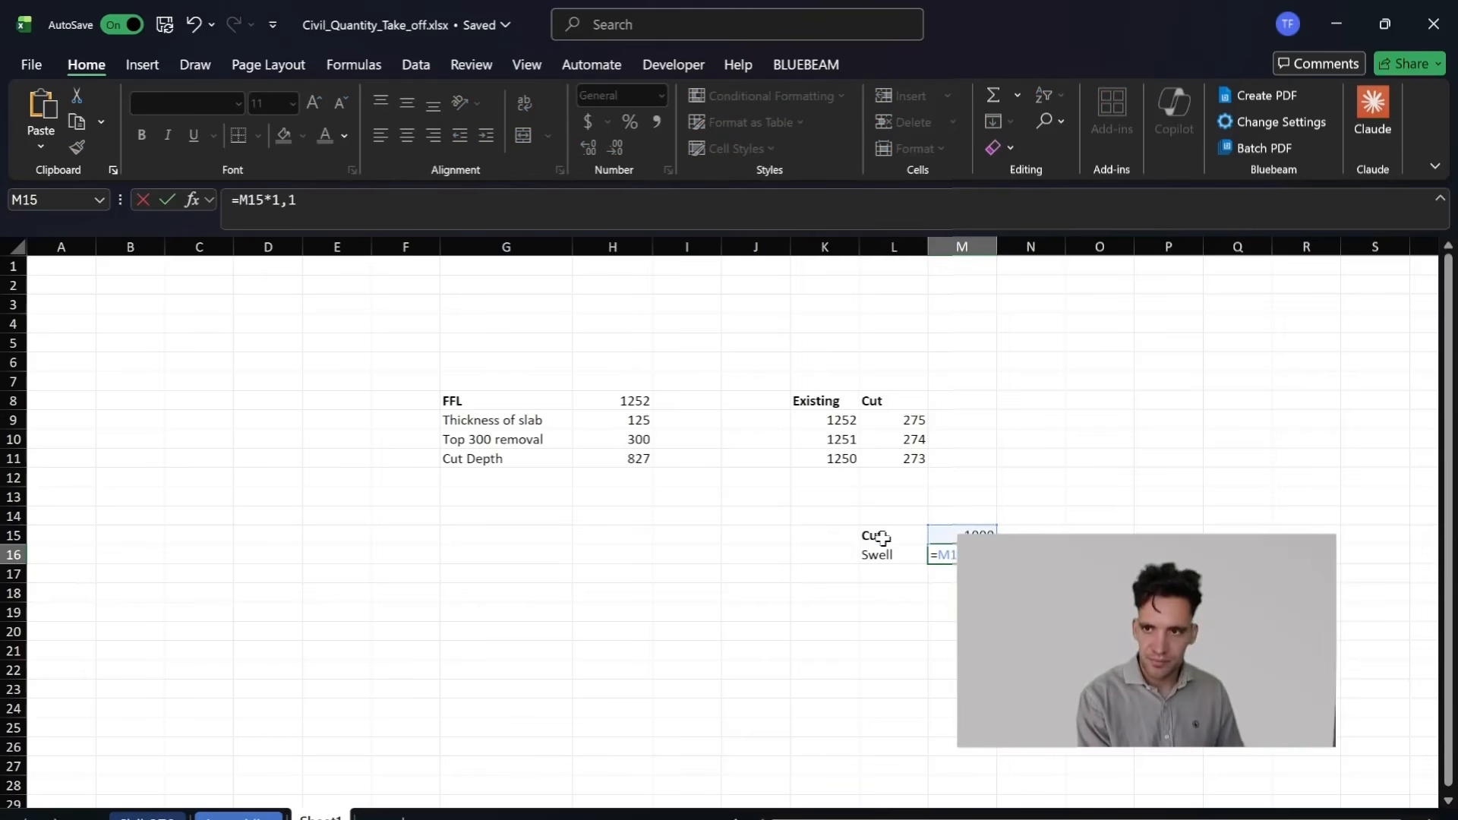
pyautogui.write('*1')
pyautogui.press('Return')
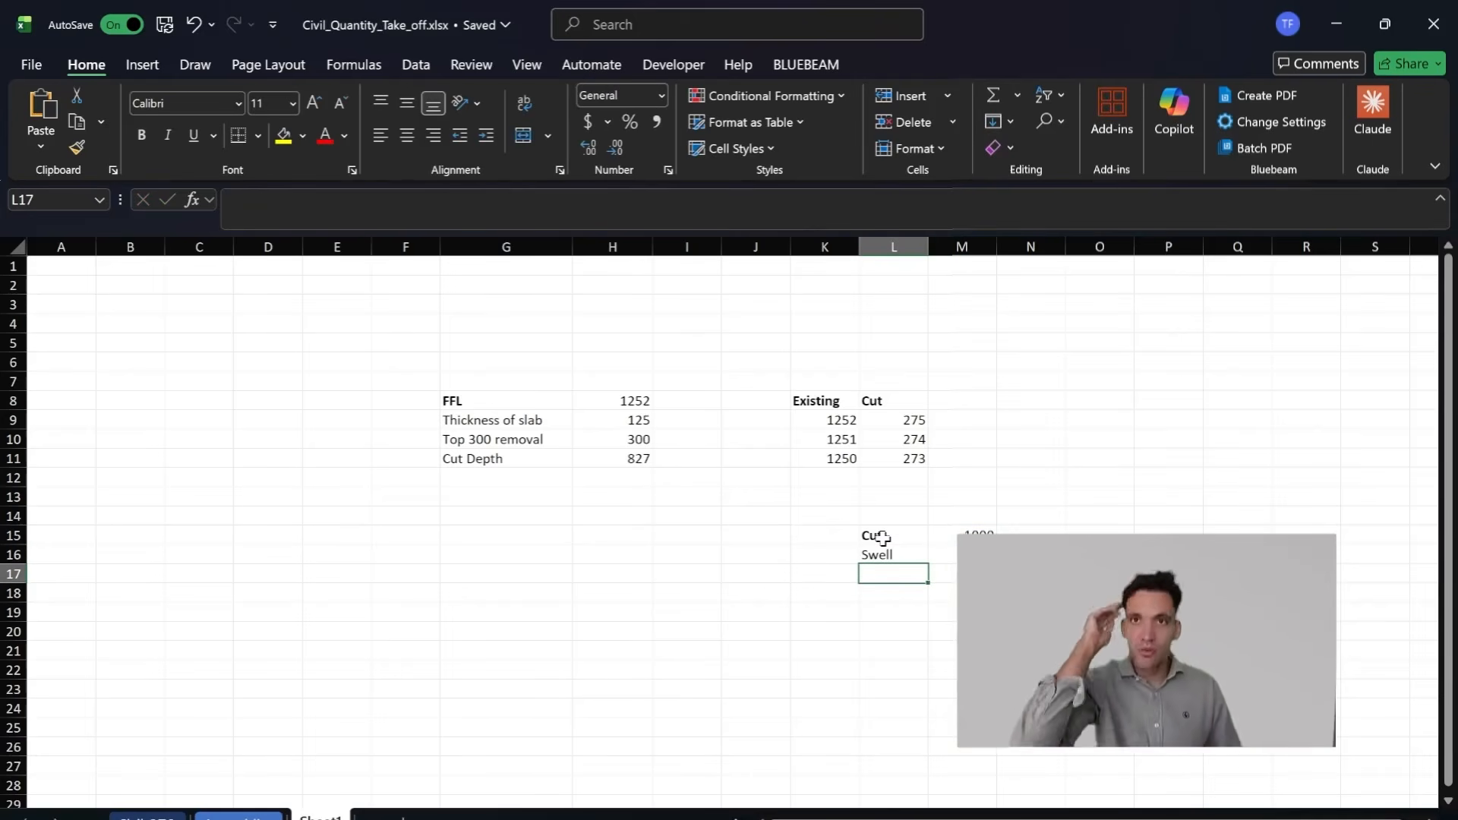
# Step: Enter the unit m3 in N16 beside the swell volume
pyautogui.press('Down')
pyautogui.press('Up')
pyautogui.press('Up')
pyautogui.press('Right')
pyautogui.press('Right')
pyautogui.write('10%')
pyautogui.press('Return')
pyautogui.press('Left')
pyautogui.press('Left')
pyautogui.press('Up')
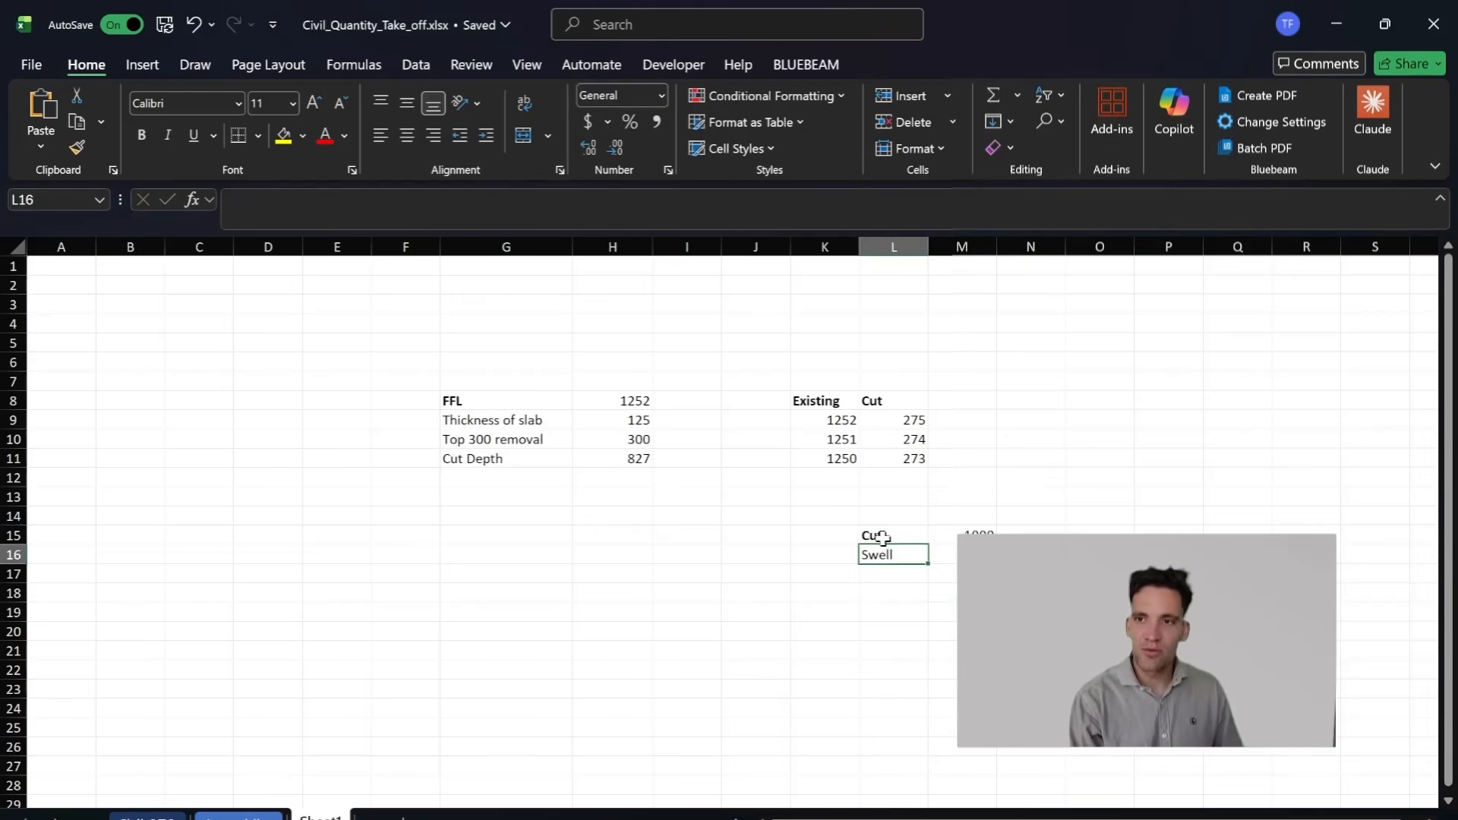
pyautogui.press('Up')
pyautogui.press('Right')
pyautogui.press('Left')
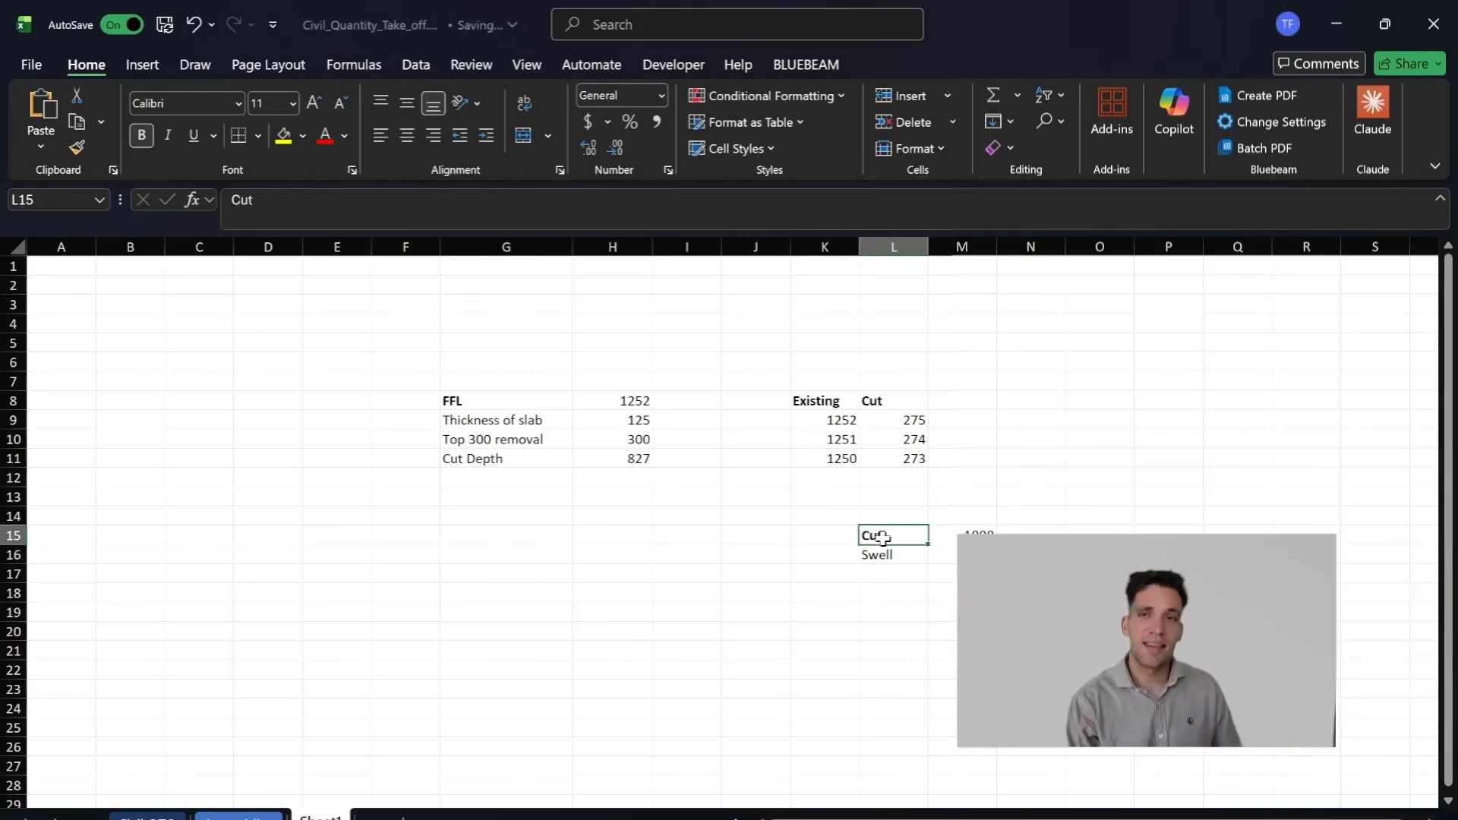
# Step: Enter the label Fill in L18, leaving a blank row below Swell
pyautogui.press('Down')
pyautogui.press('Down')
pyautogui.press('Down')
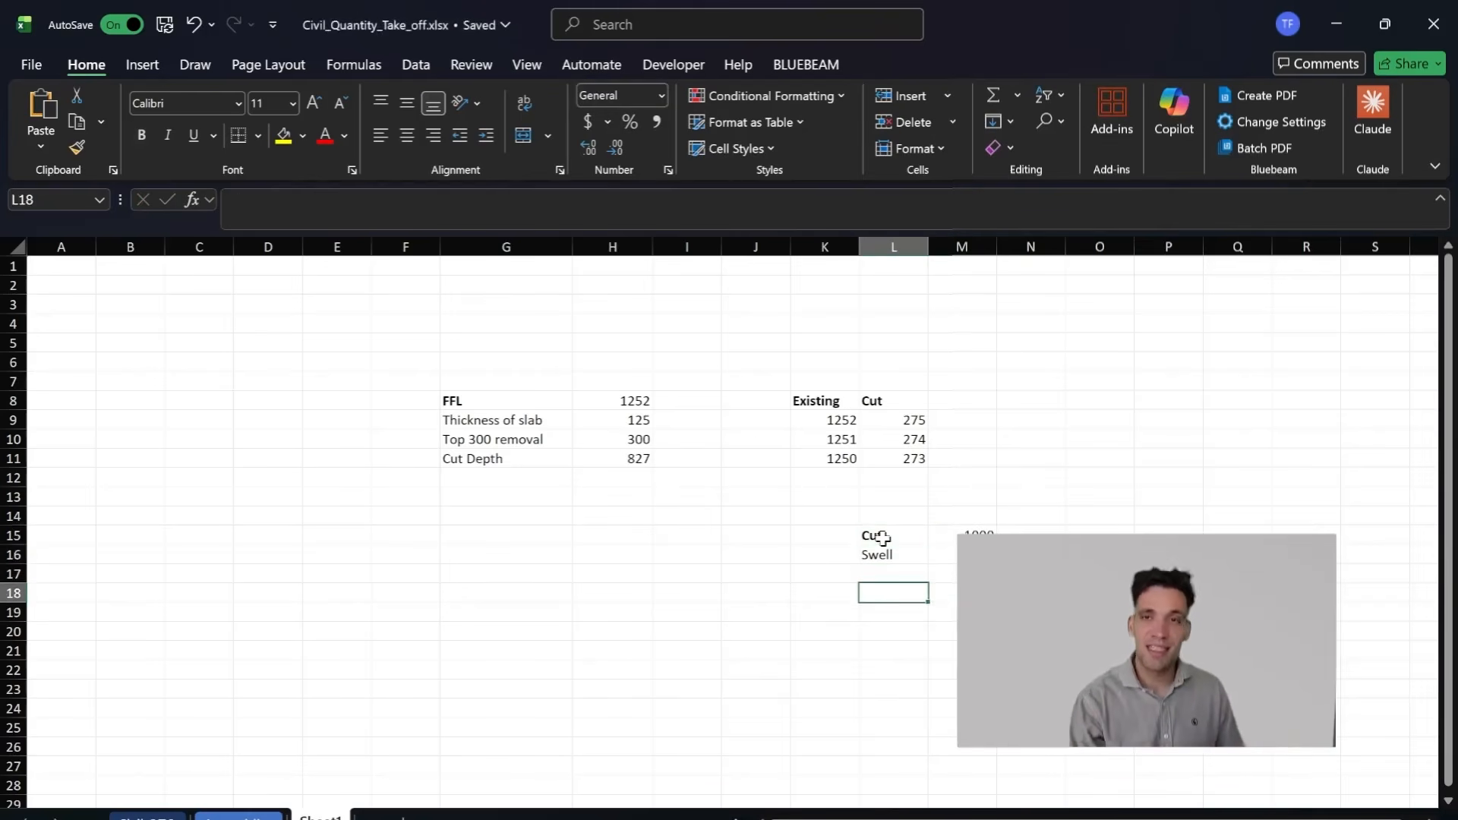
pyautogui.press('Up')
pyautogui.press('Down')
pyautogui.write('Fill')
pyautogui.press('Tab')
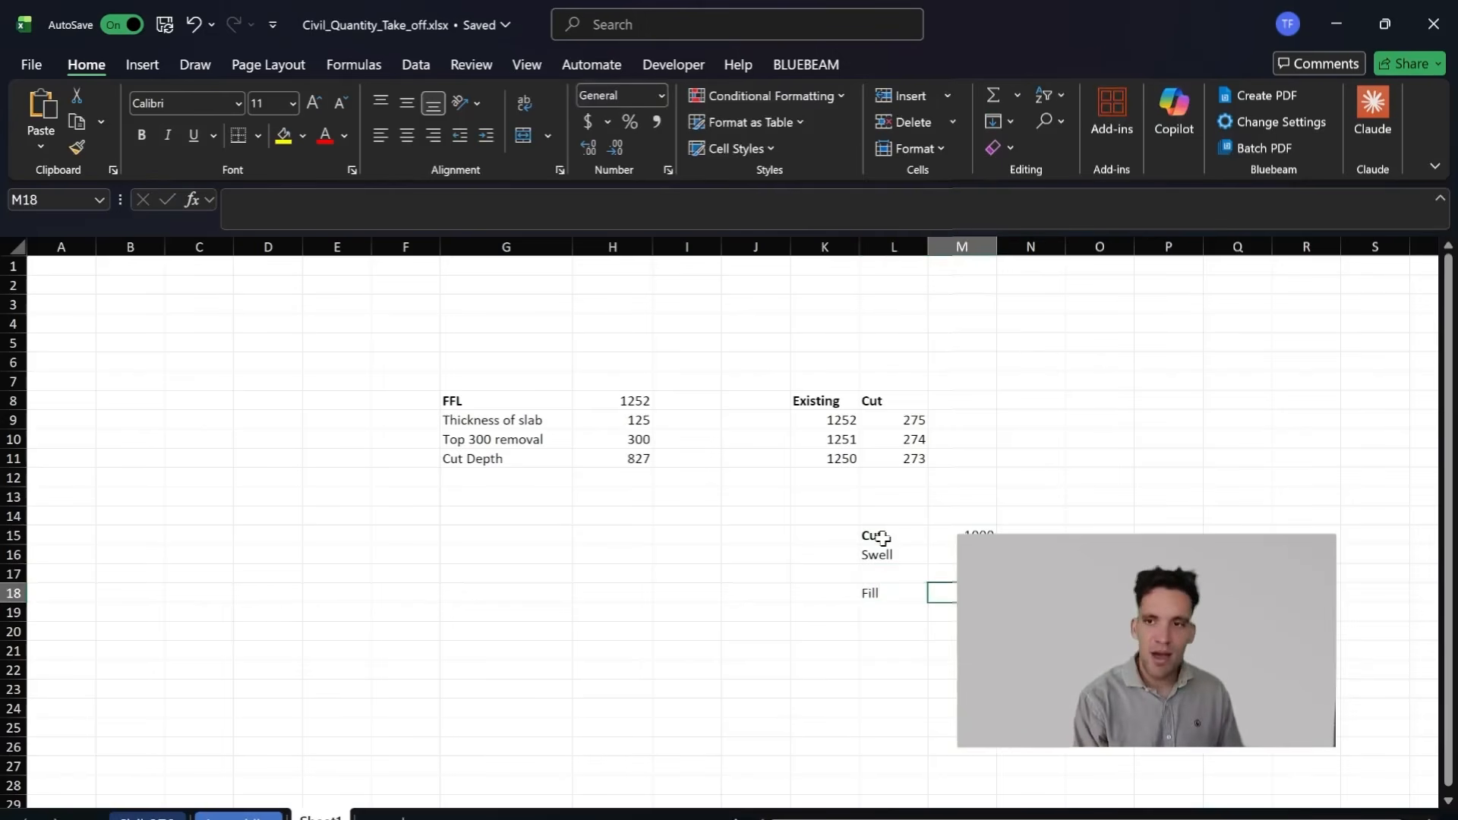
# Step: Enter the label Import Volue in L18 and widen column L to fit it
pyautogui.press('Left')
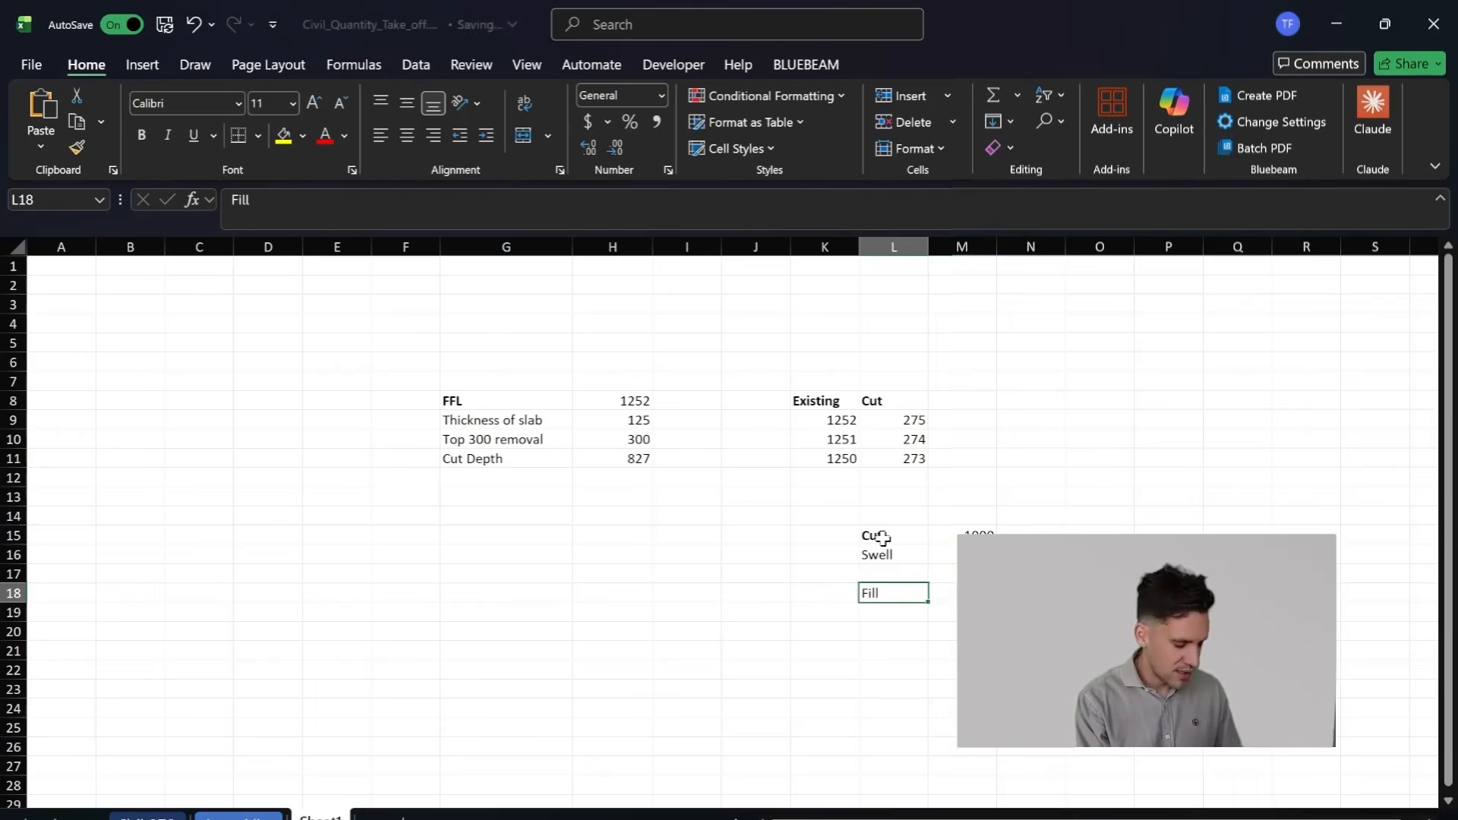
pyautogui.write('I')
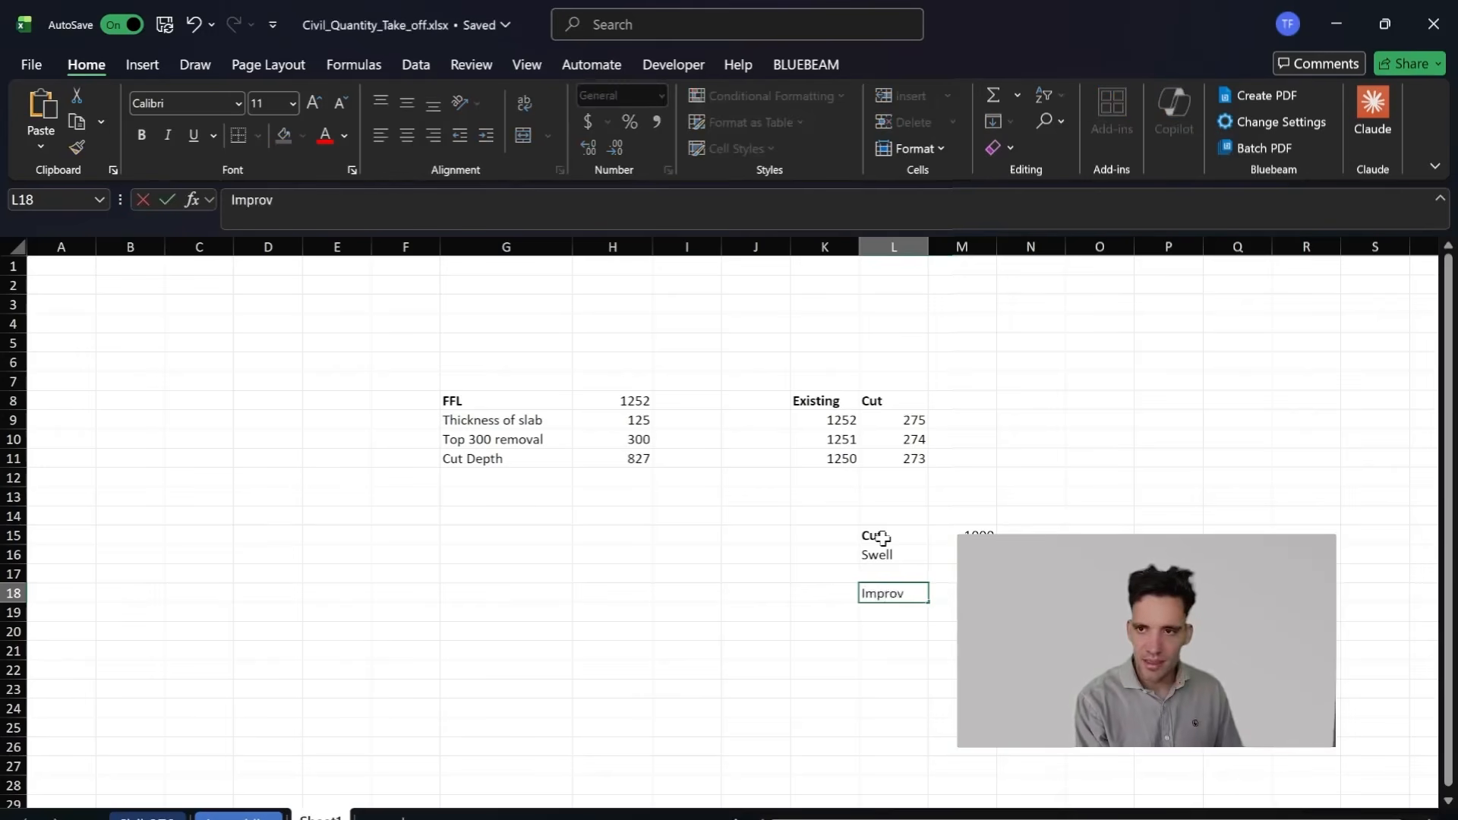
pyautogui.write('mport Value')
pyautogui.press('Return')
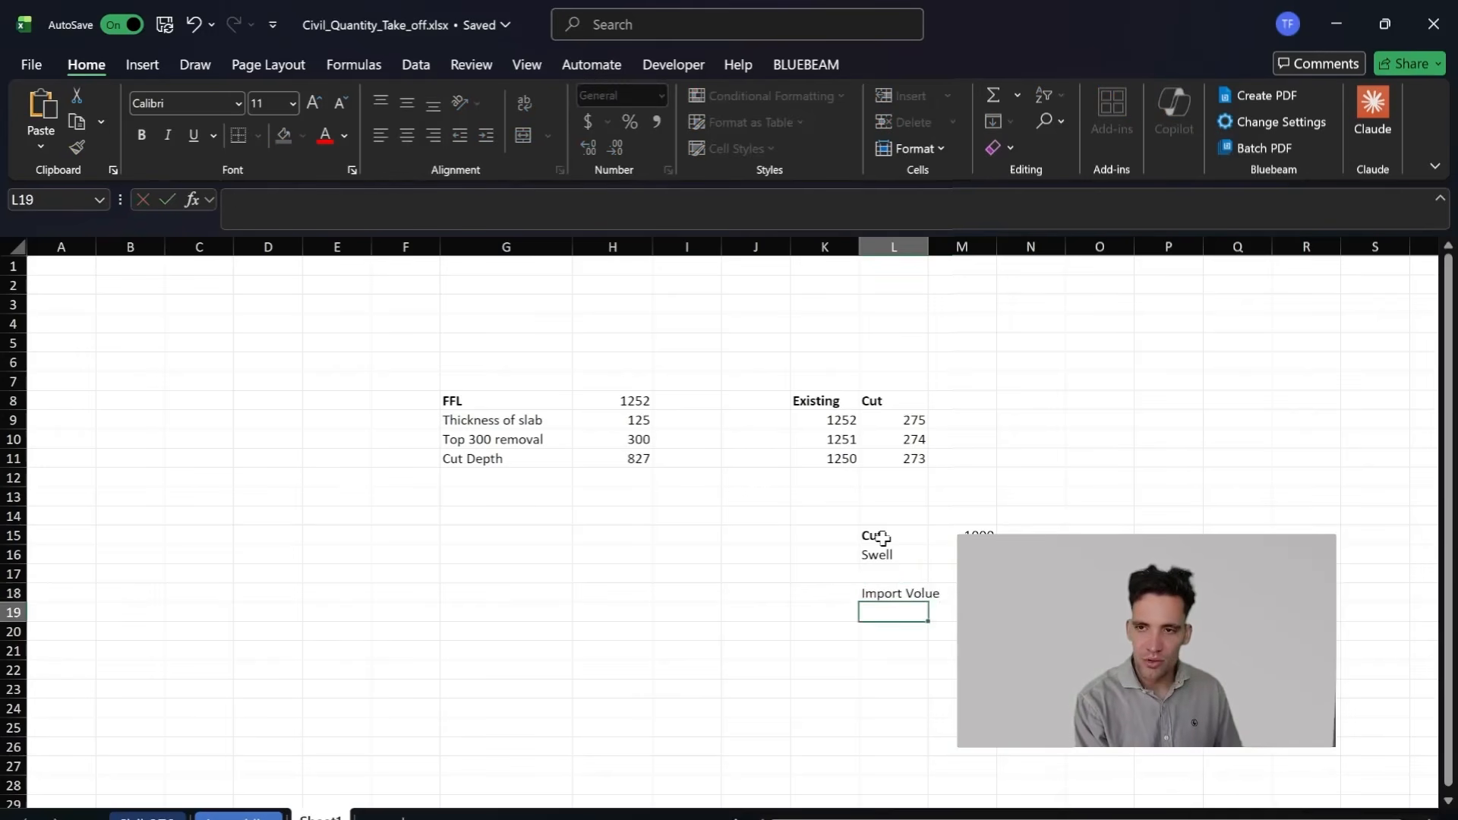
pyautogui.moveTo(942, 260); pyautogui.dragTo(975, 260)
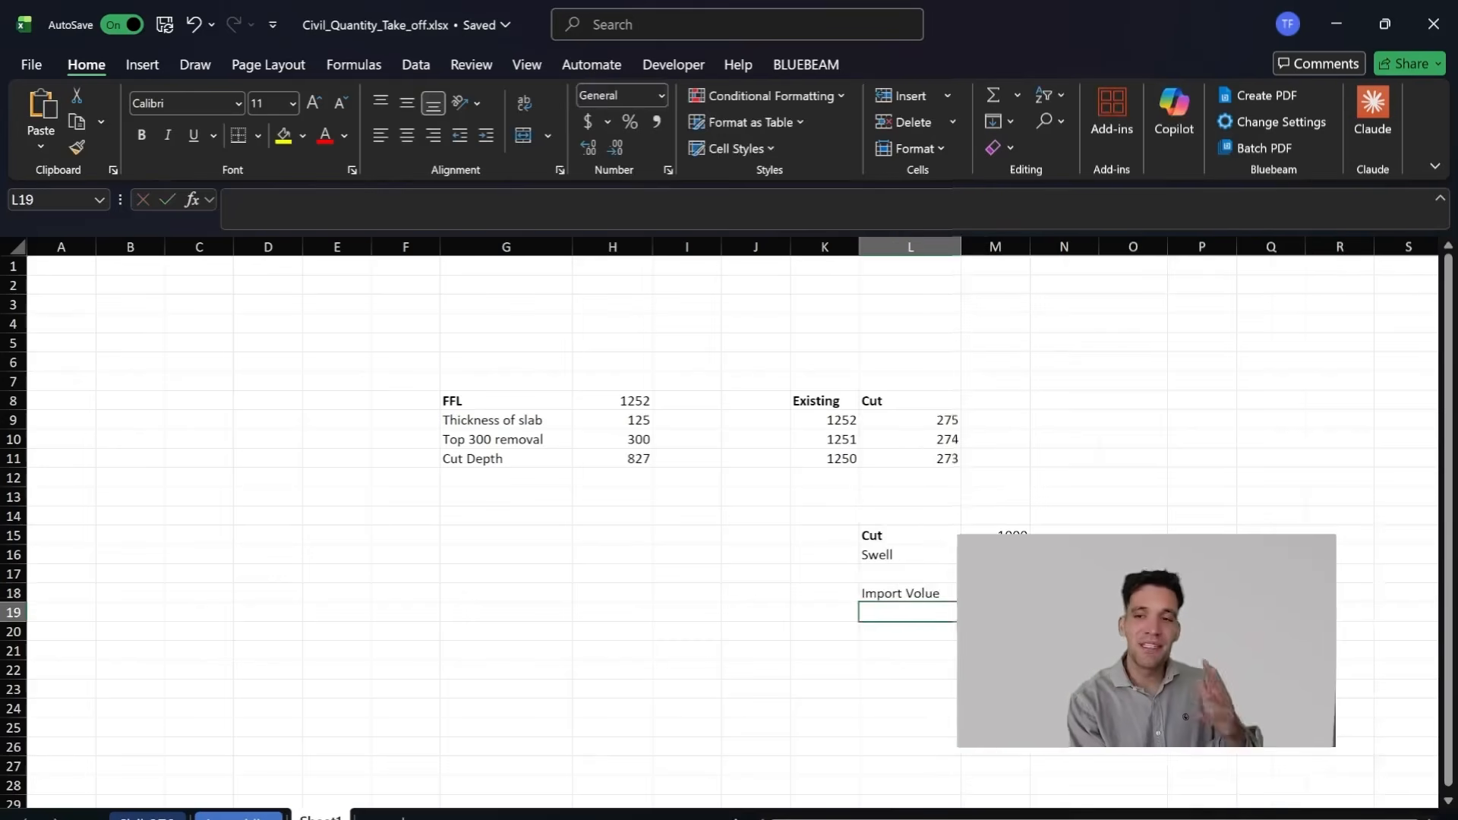
# Step: Enter the import volume formula =M15*1.15 in M18 with the unit m3 in N18
pyautogui.click(995, 593)
pyautogui.write('=')
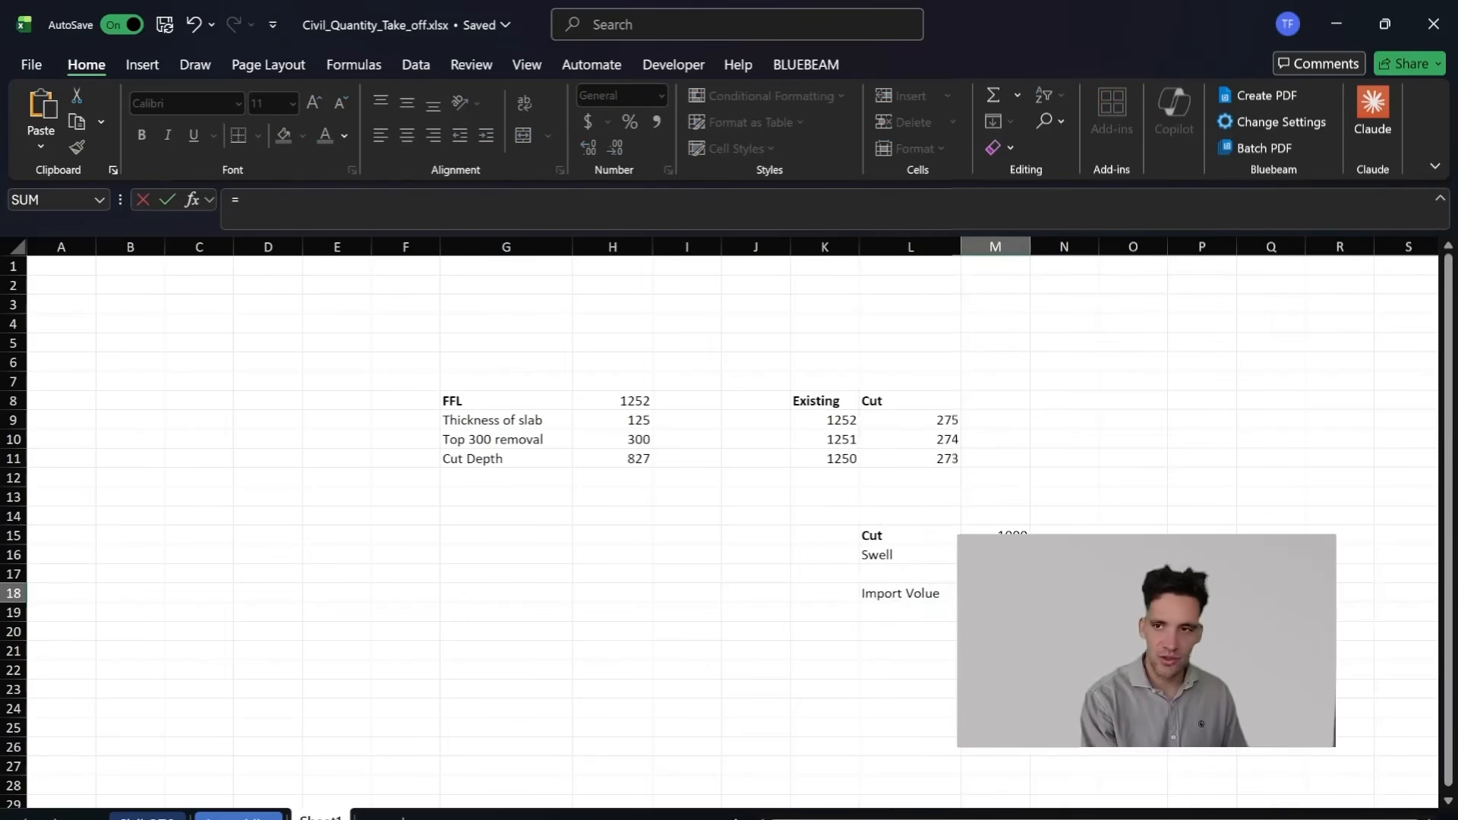
pyautogui.click(995, 537)
pyautogui.write('*1.15')
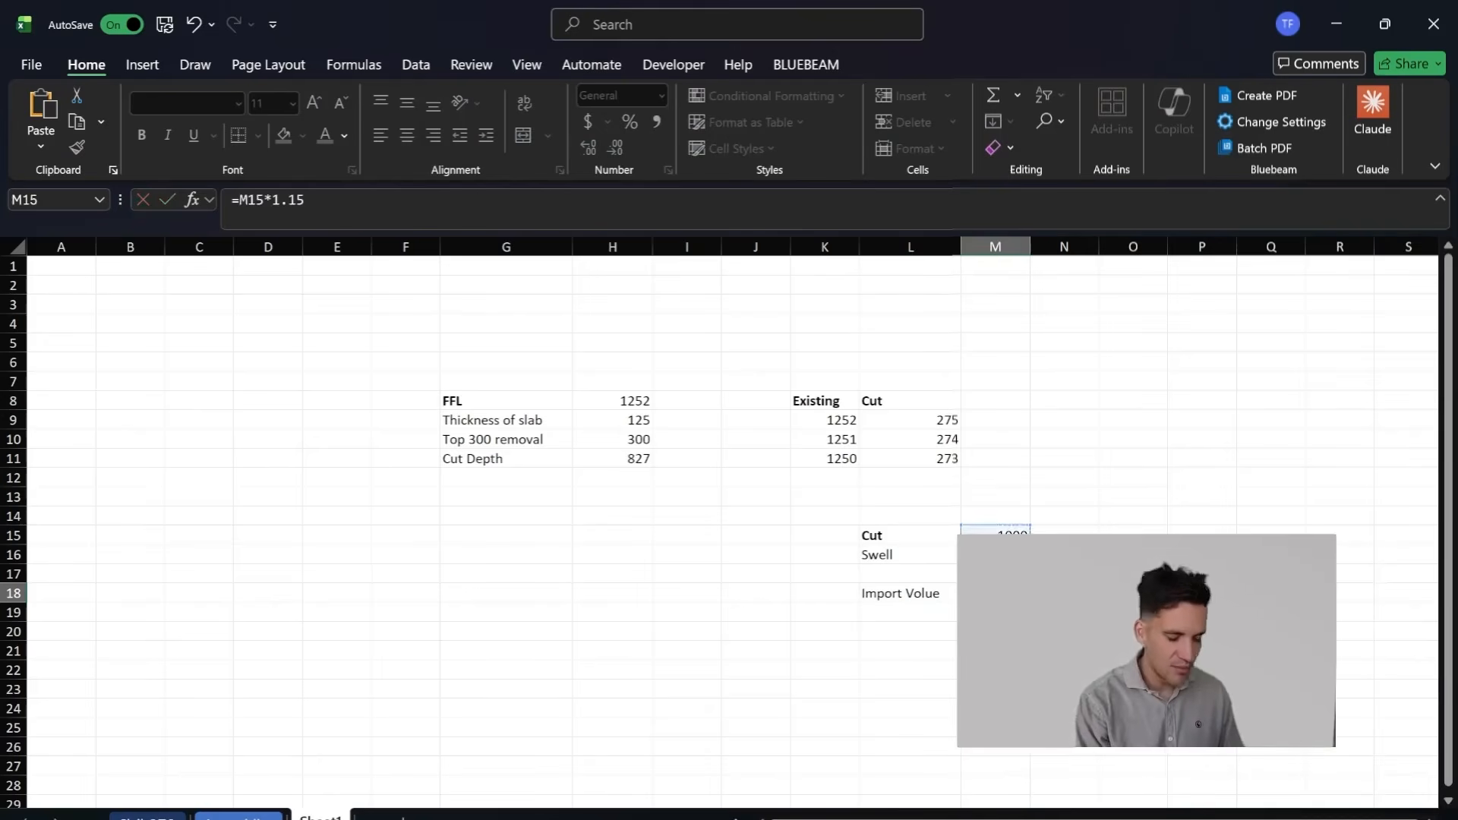
pyautogui.press('Return')
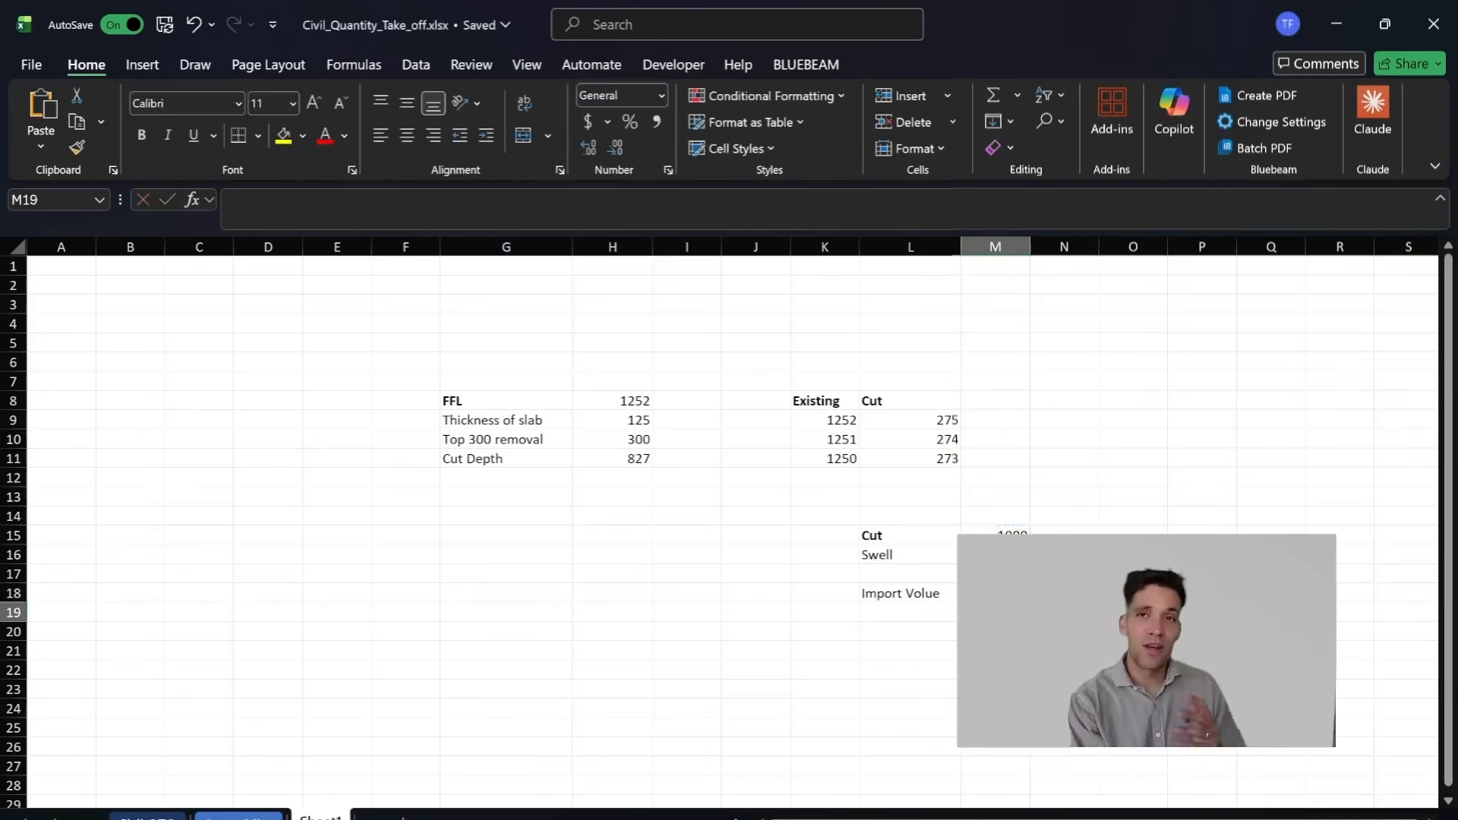
pyautogui.click(1064, 594)
pyautogui.write('m3')
pyautogui.press('Return')
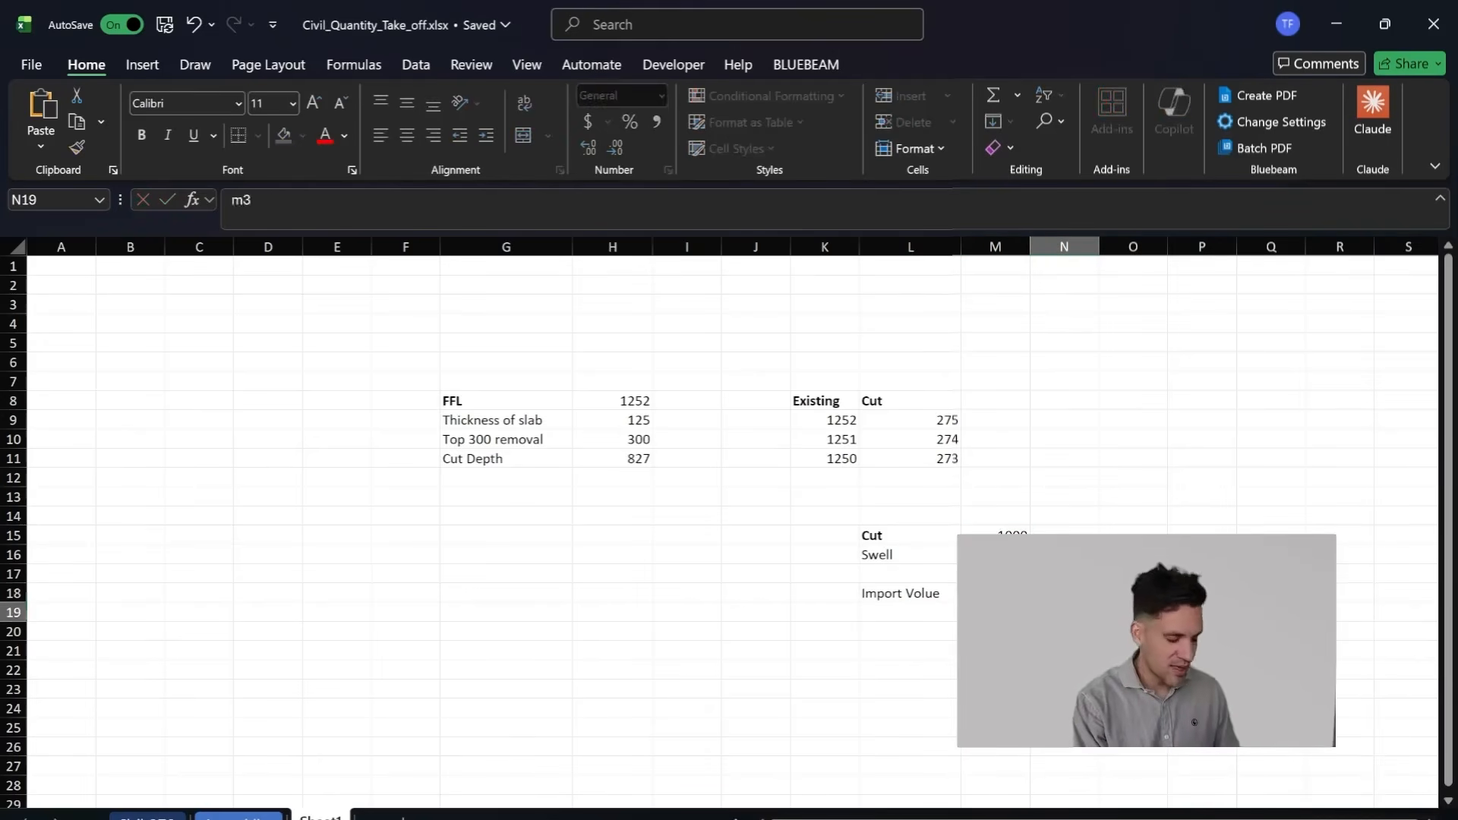
pyautogui.click(930, 607)
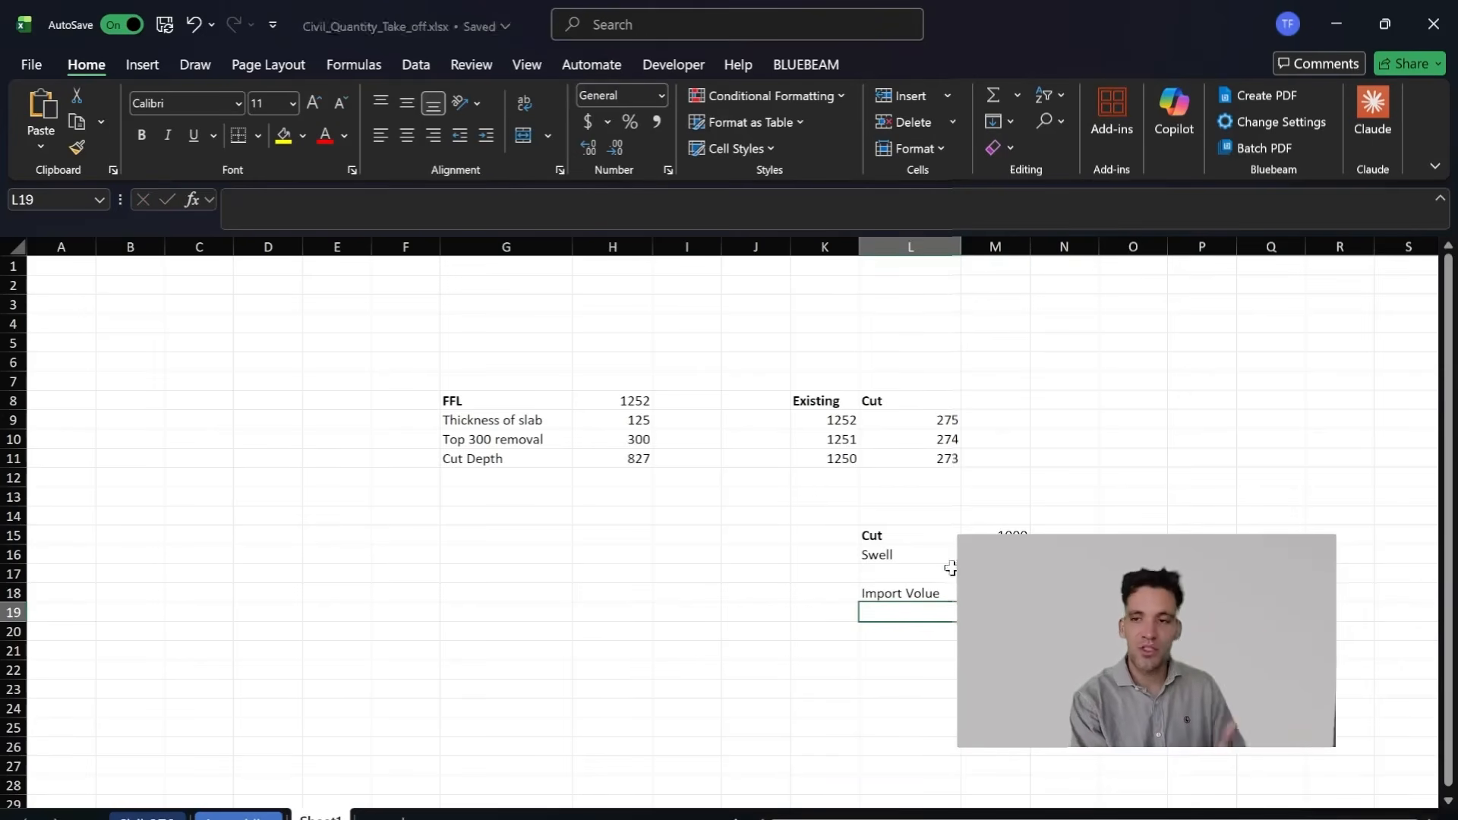
pyautogui.click(951, 571)
pyautogui.moveTo(793, 819)
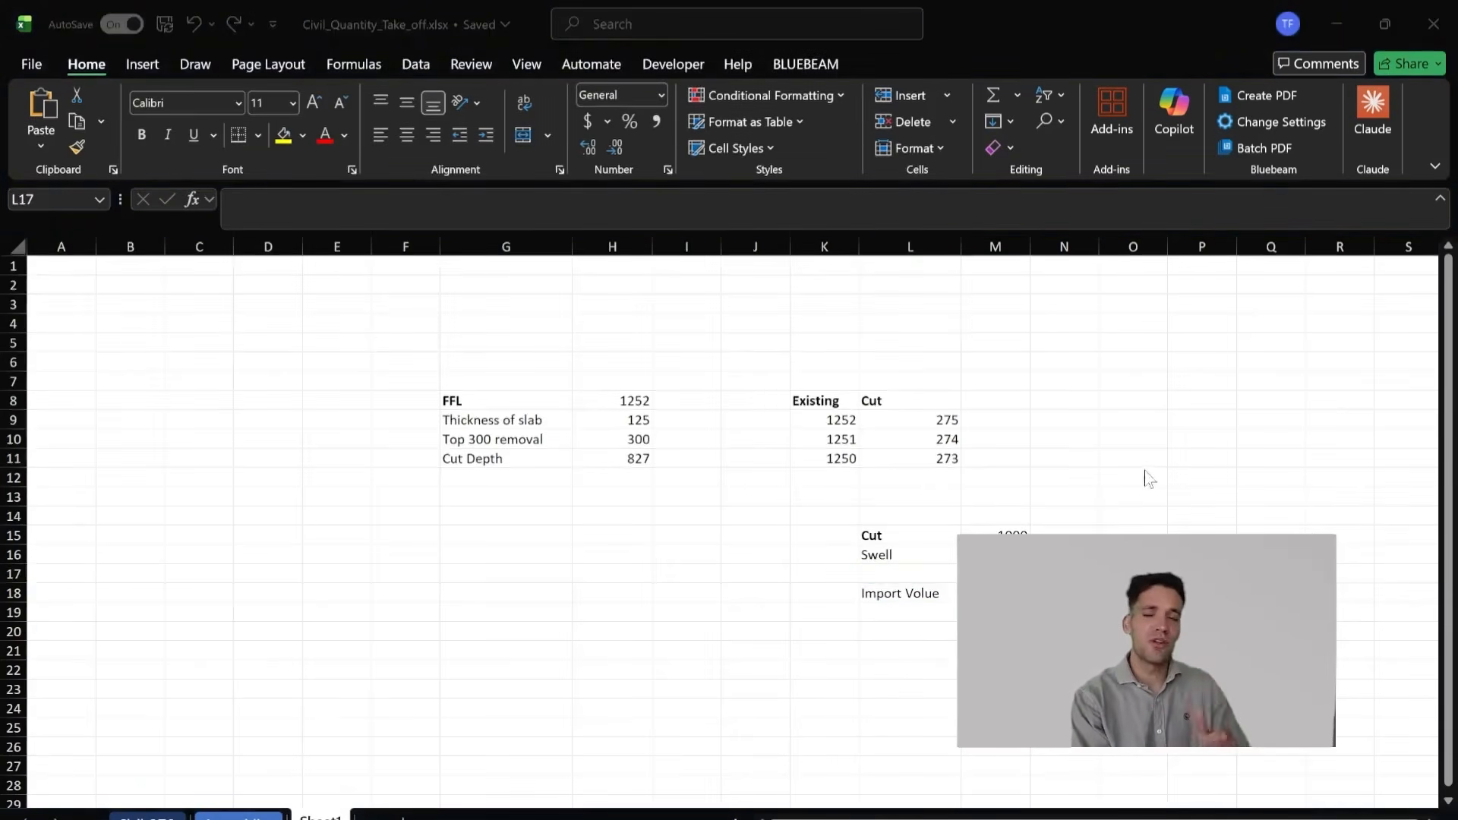
pyautogui.click(1089, 512)
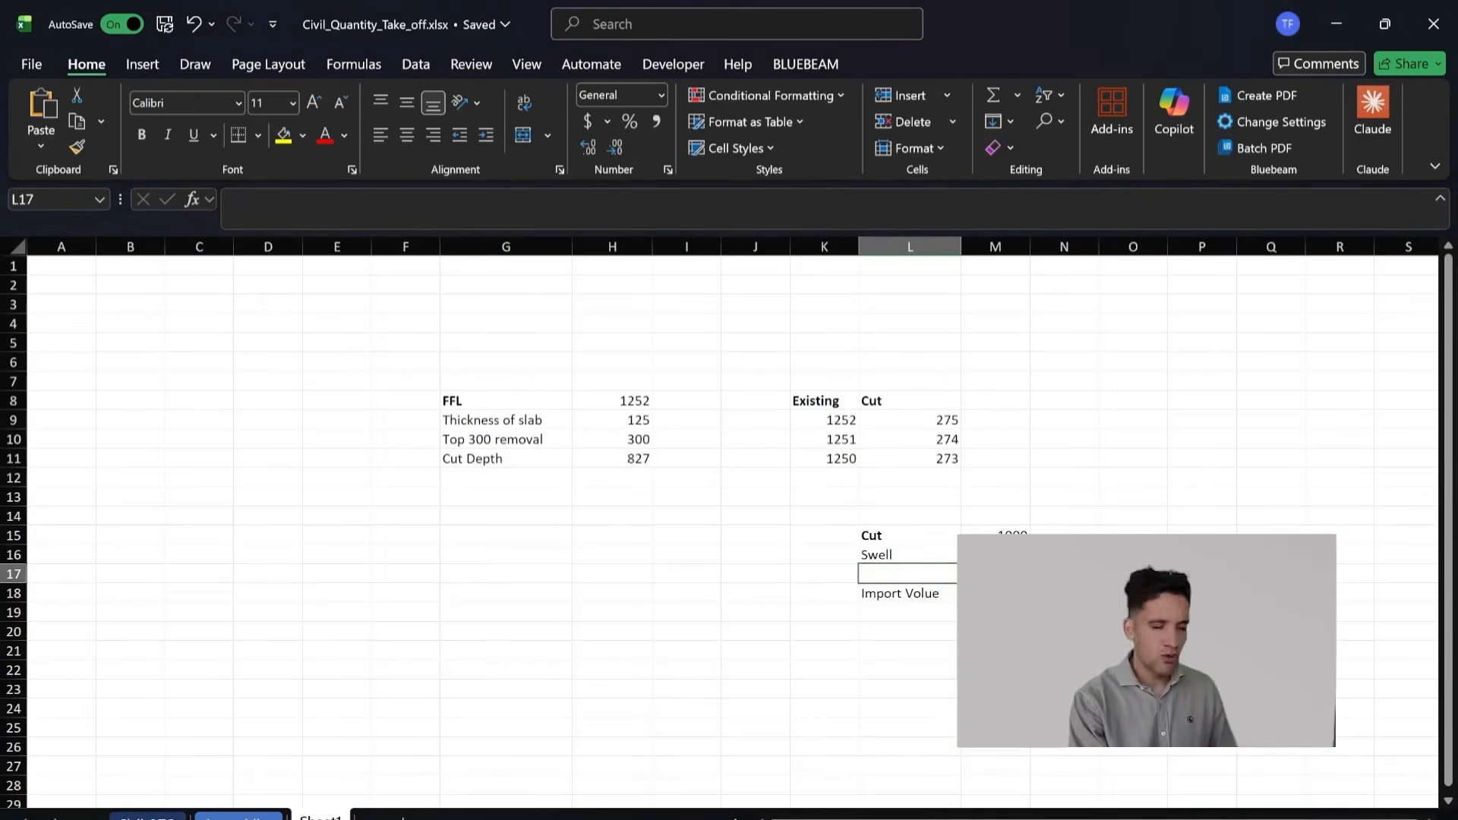
pyautogui.moveTo(1147, 641); pyautogui.dragTo(474, 633)
pyautogui.click(920, 541)
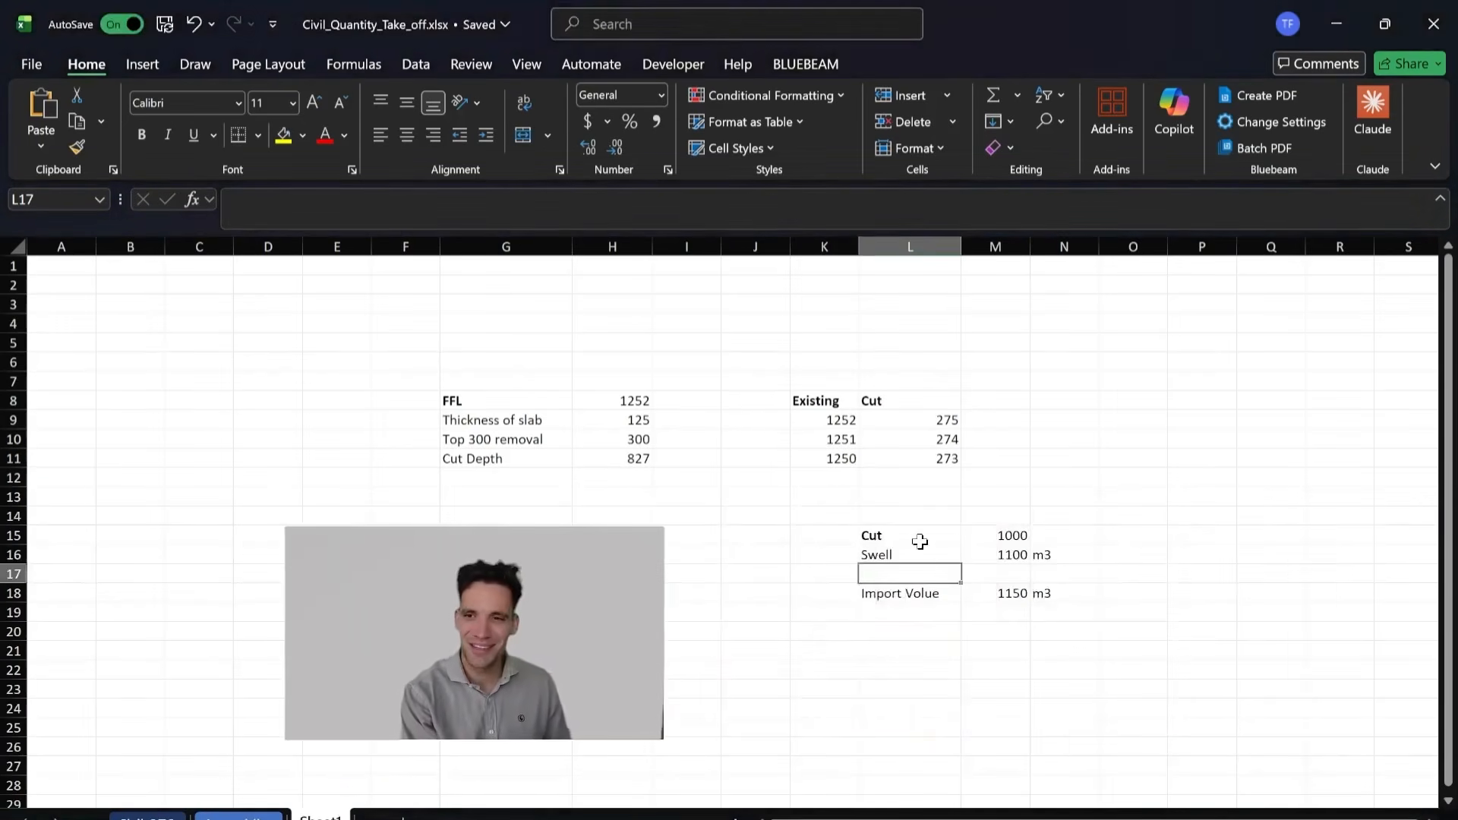
# Step: Make the Swell and Import Volue labels in L16:L18 bold
pyautogui.scroll(-2, 926, 546)
pyautogui.scroll(2, 927, 546)
pyautogui.scroll(-2, 927, 546)
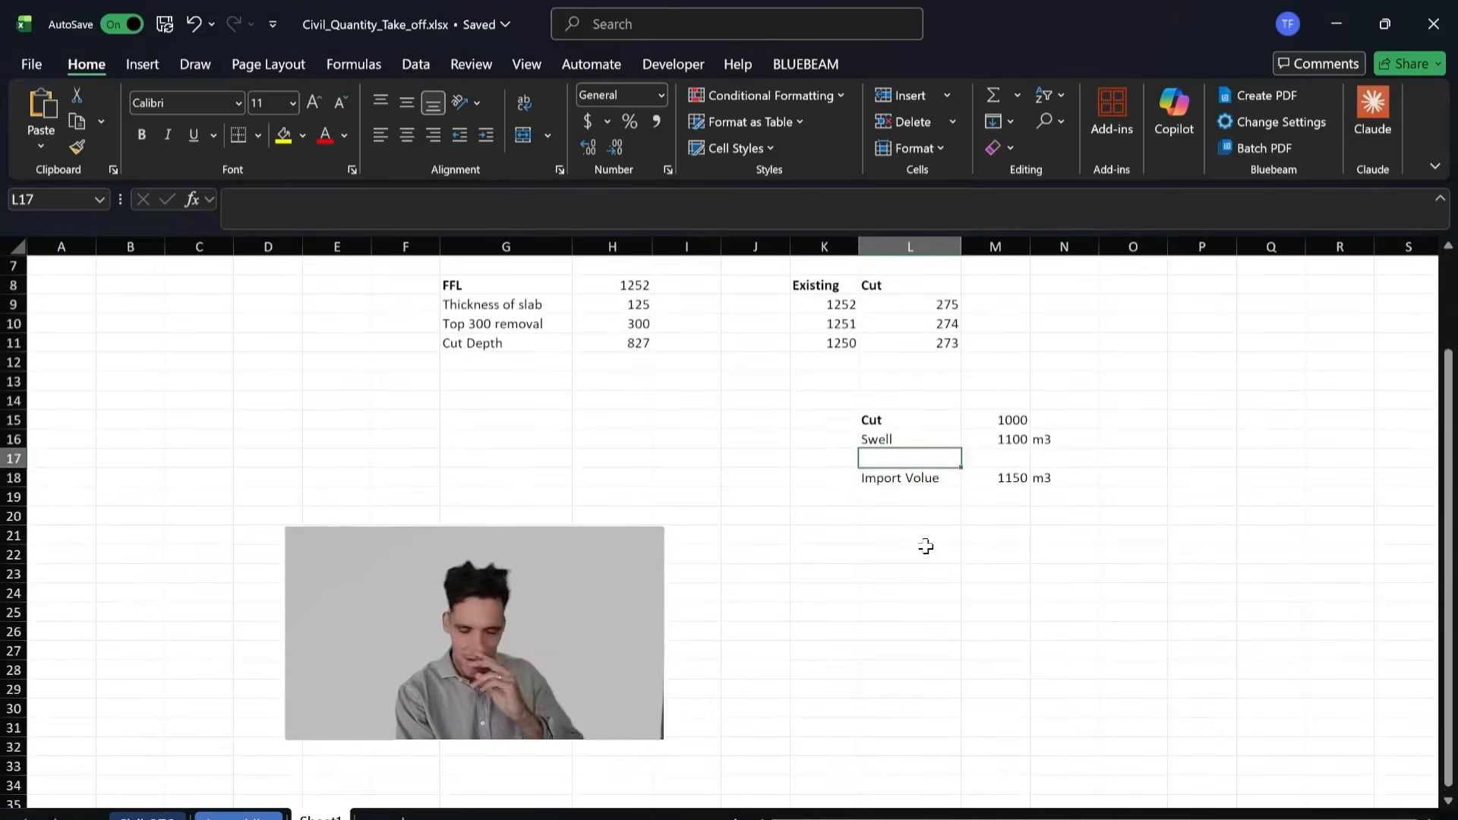
pyautogui.click(949, 514)
pyautogui.moveTo(931, 485); pyautogui.dragTo(919, 441)
pyautogui.hotkey('ctrl', 'b')
pyautogui.click(862, 536)
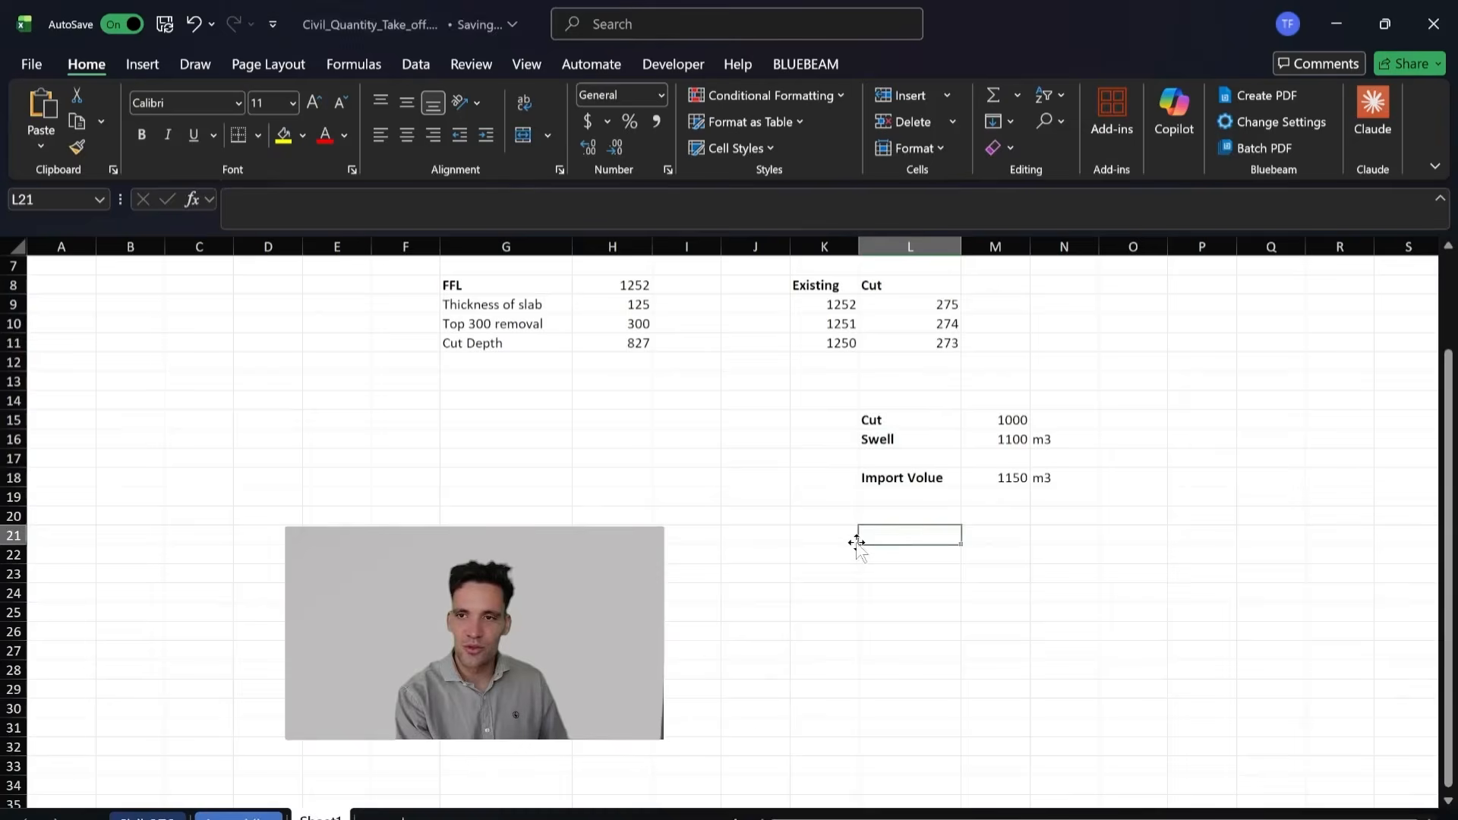
pyautogui.click(932, 444)
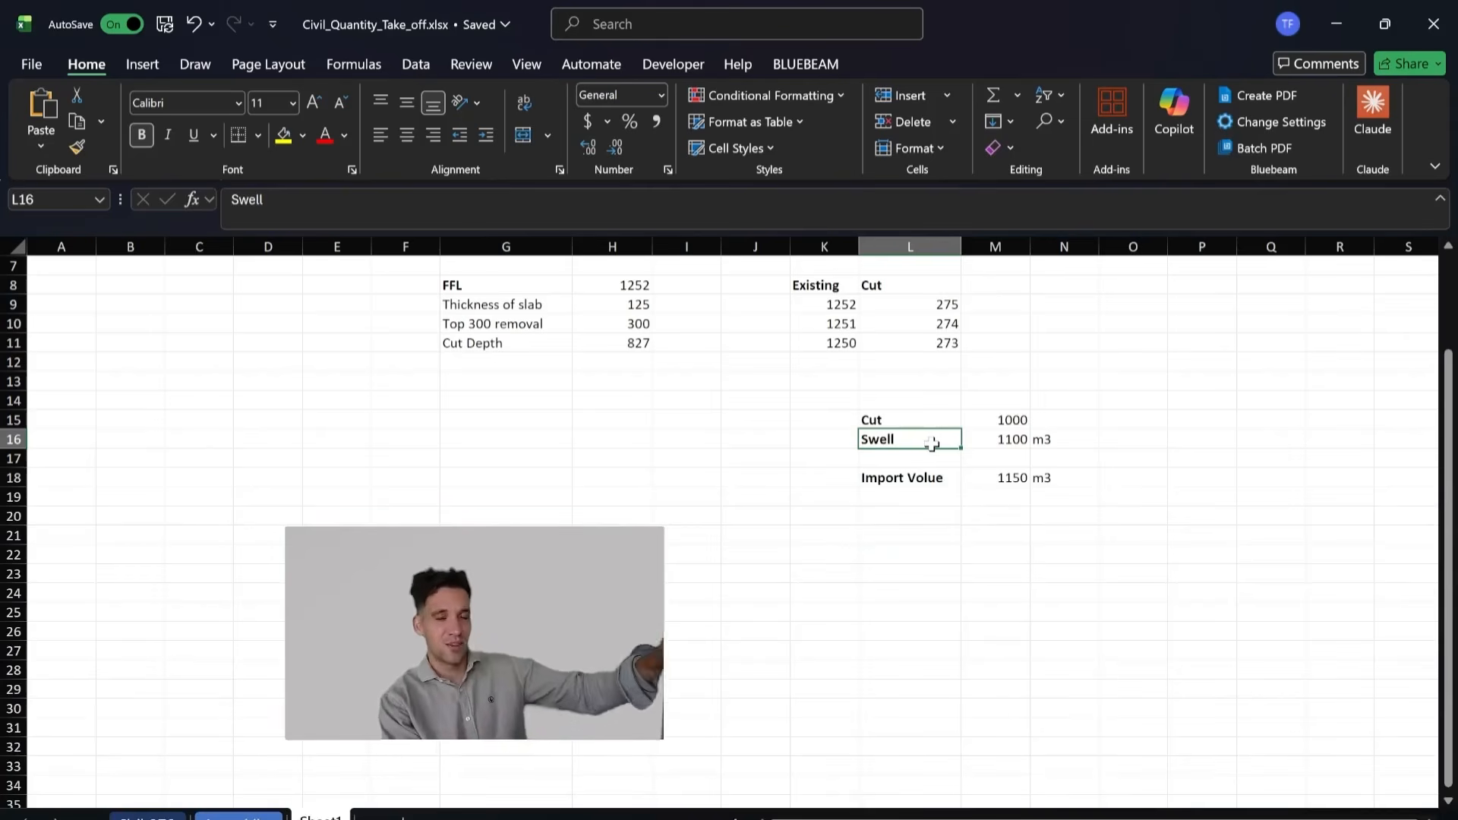
pyautogui.click(941, 484)
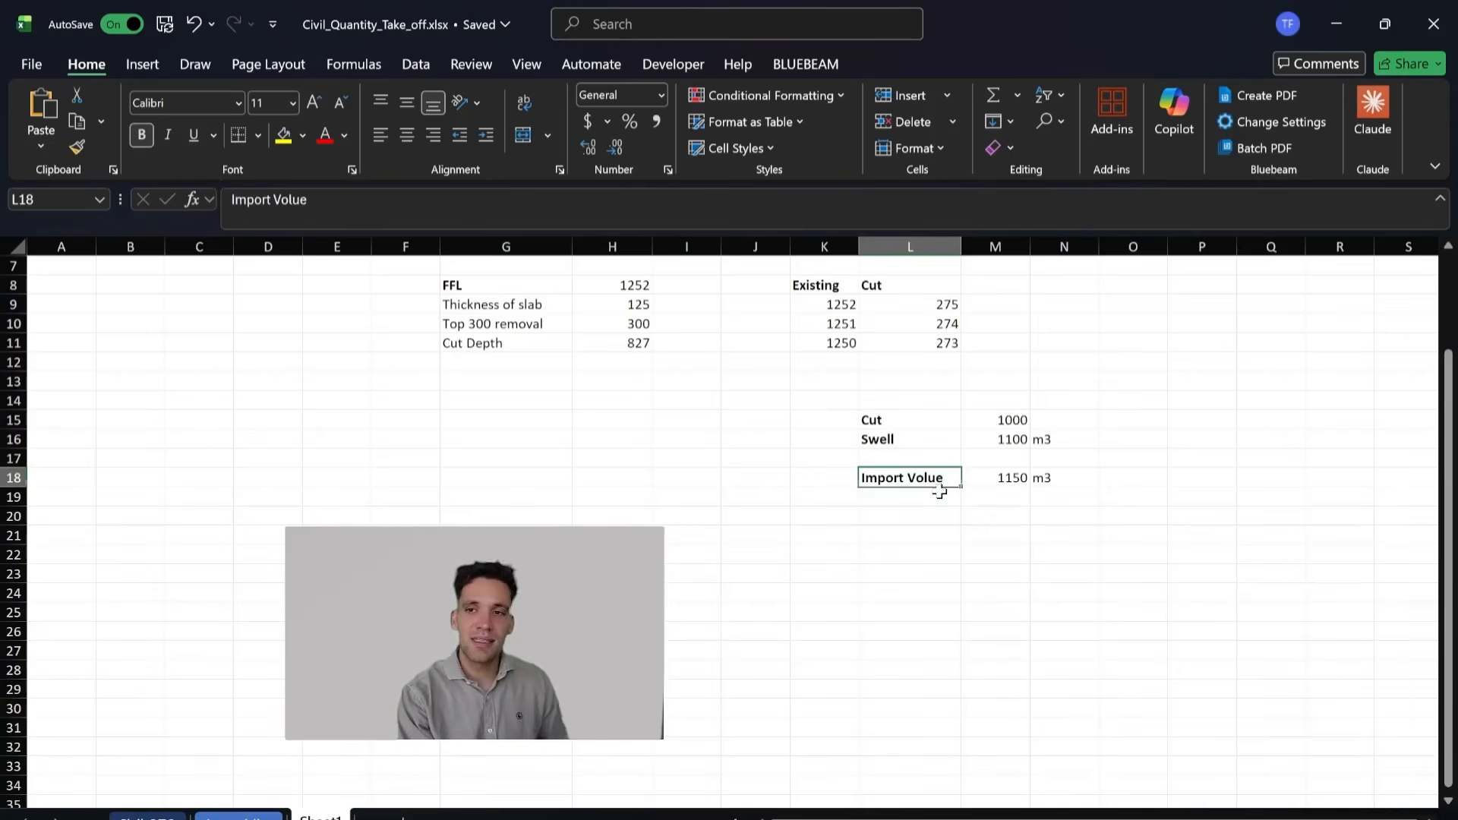
pyautogui.click(940, 500)
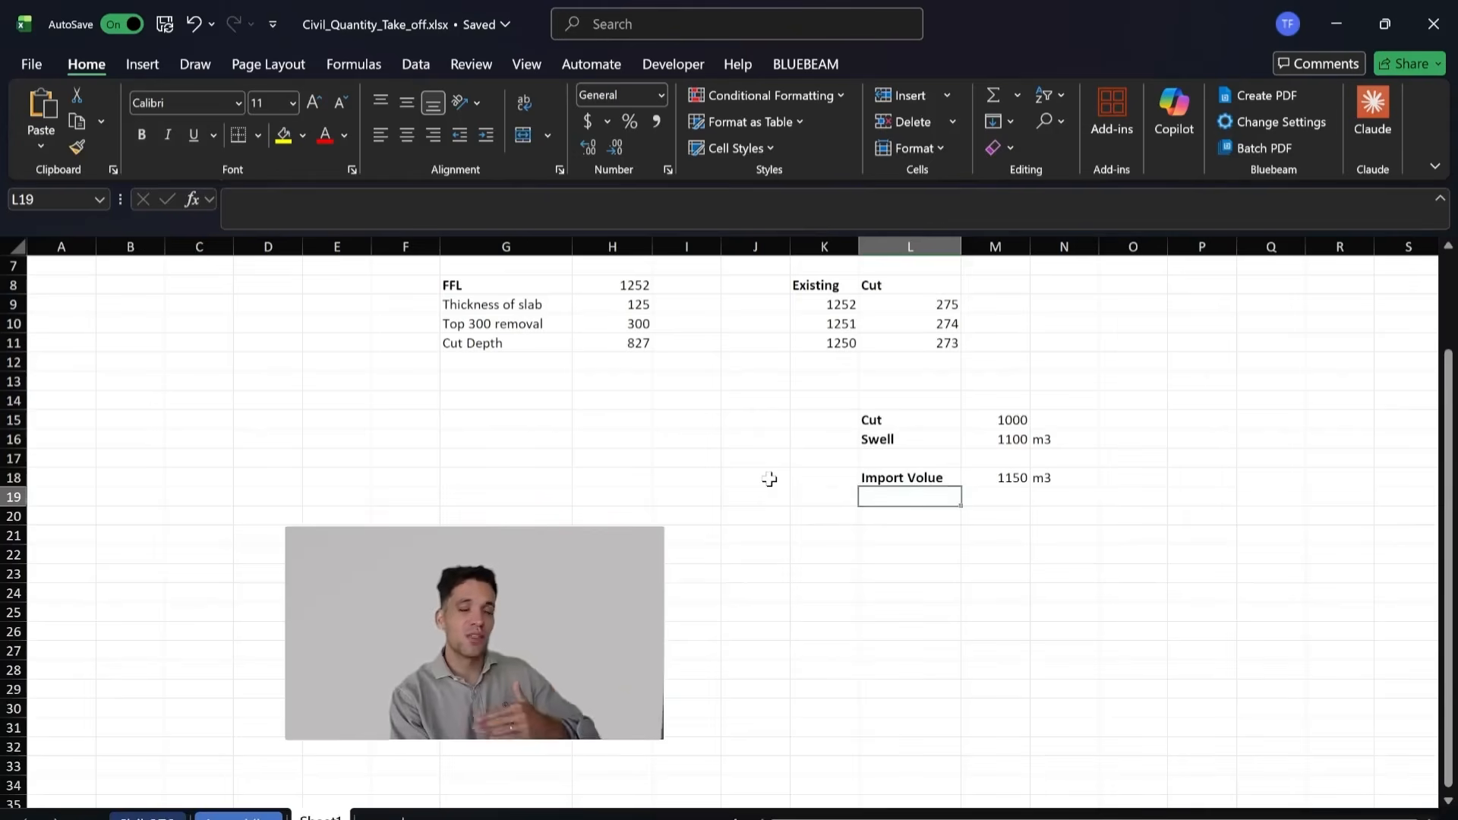
# Step: Switch to the browser and examine Propeller's Calculating Shrink/Swell article and the Engineering Toolbox soil and rock bulk factors
pyautogui.hotkey('alt', 'Tab')
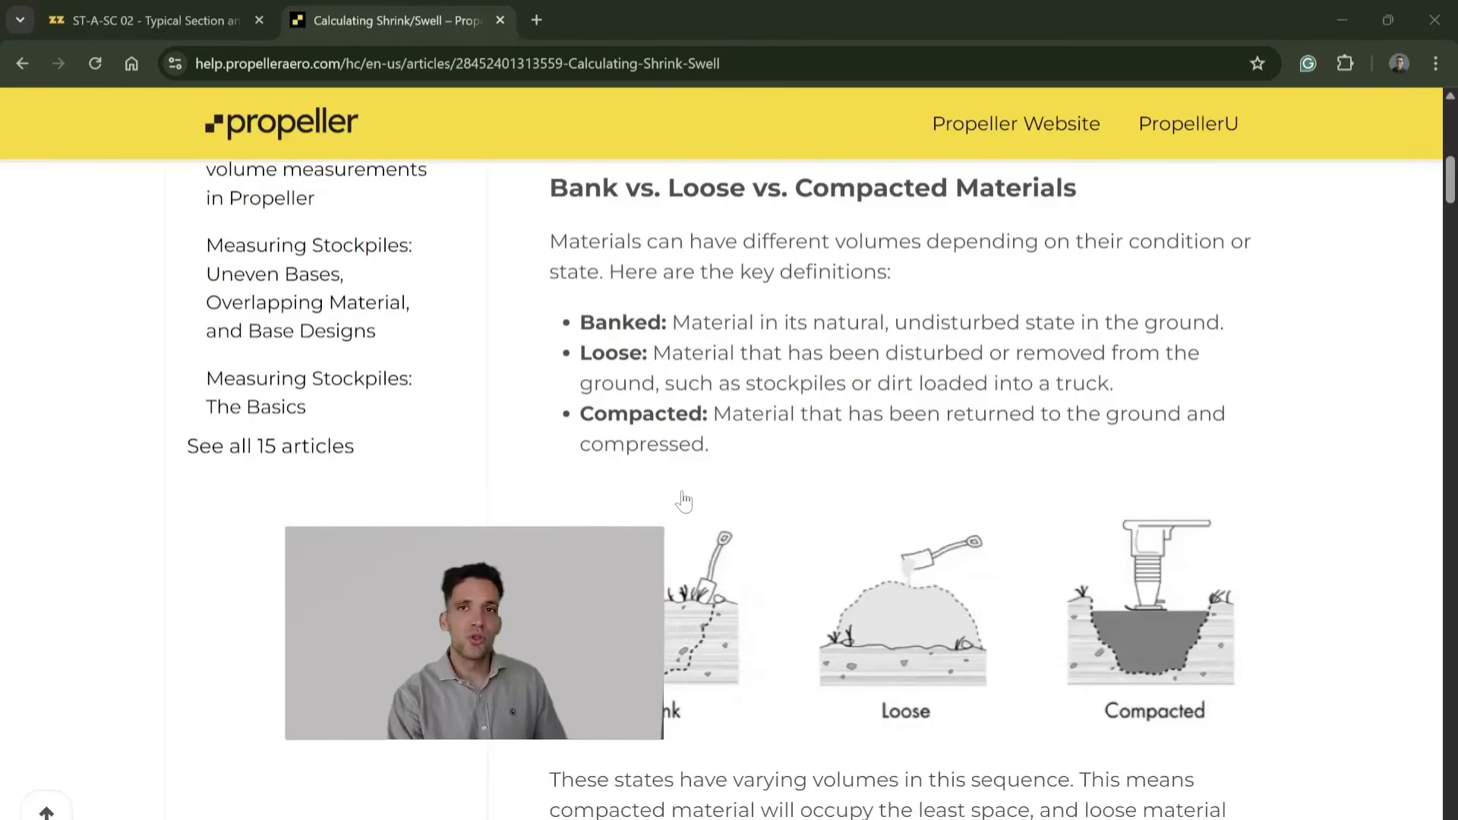
pyautogui.scroll(-3, 683, 501)
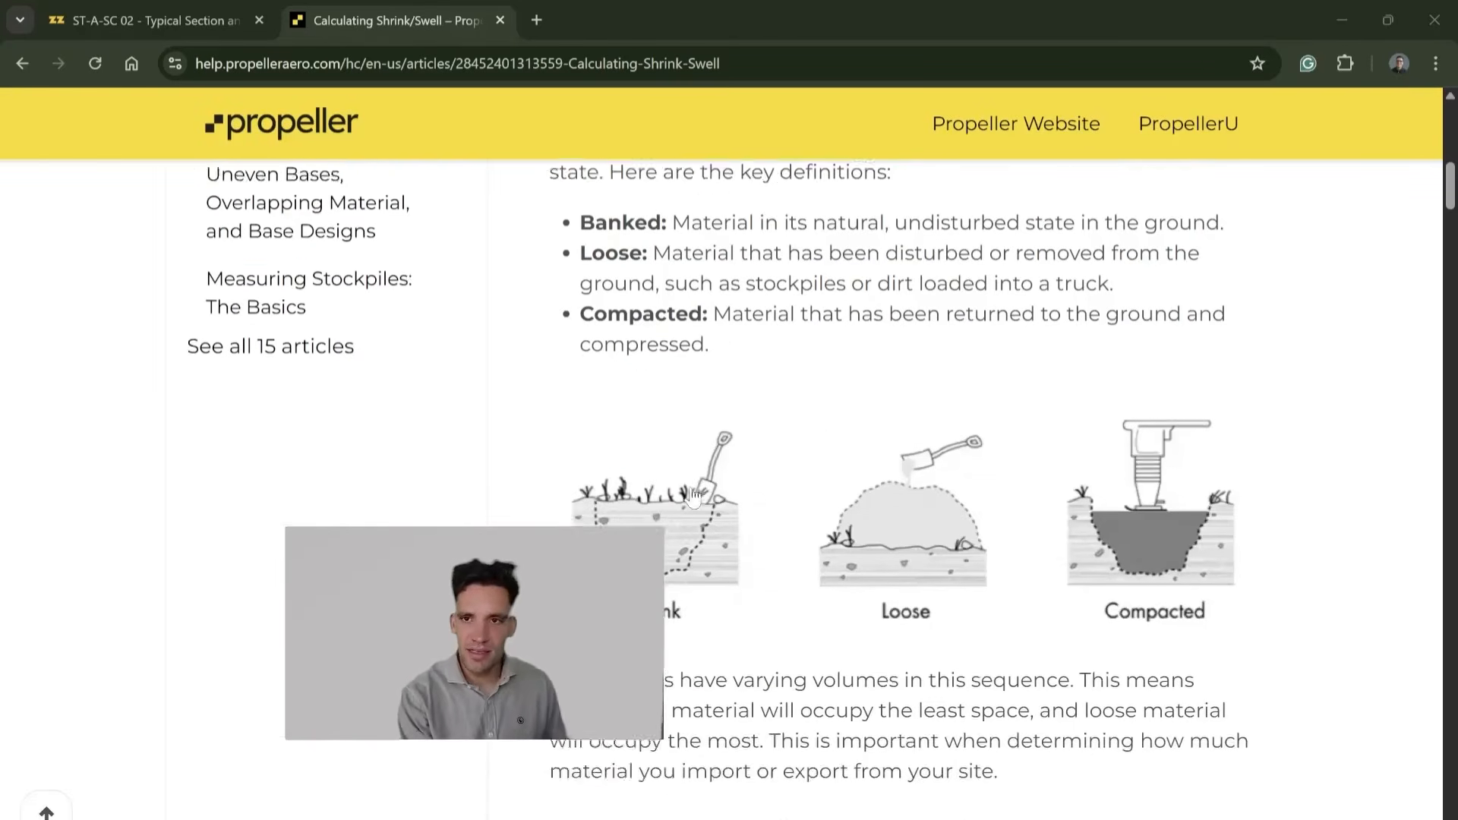
pyautogui.scroll(-2, 794, 443)
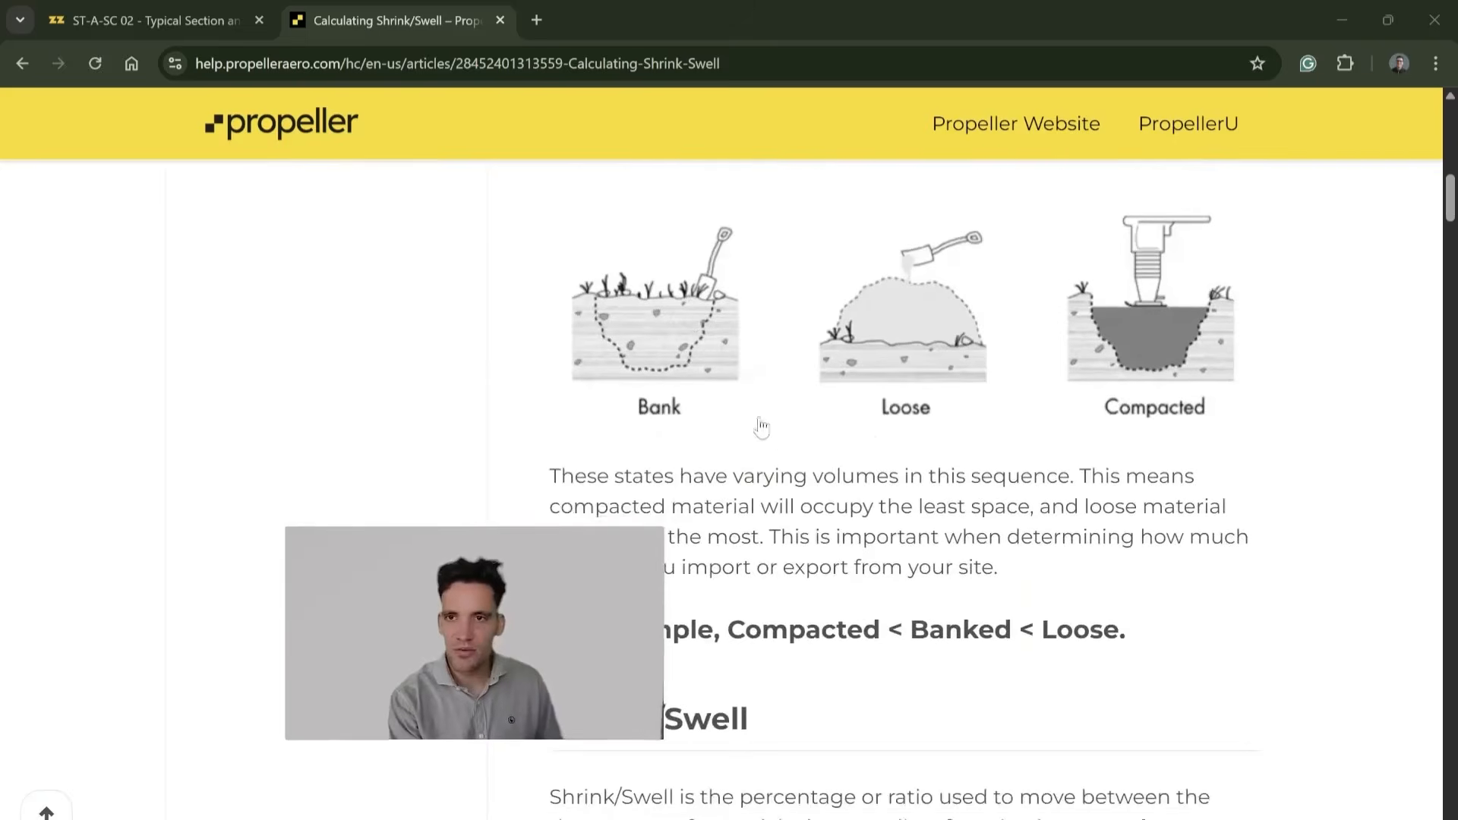
pyautogui.scroll(3, 917, 536)
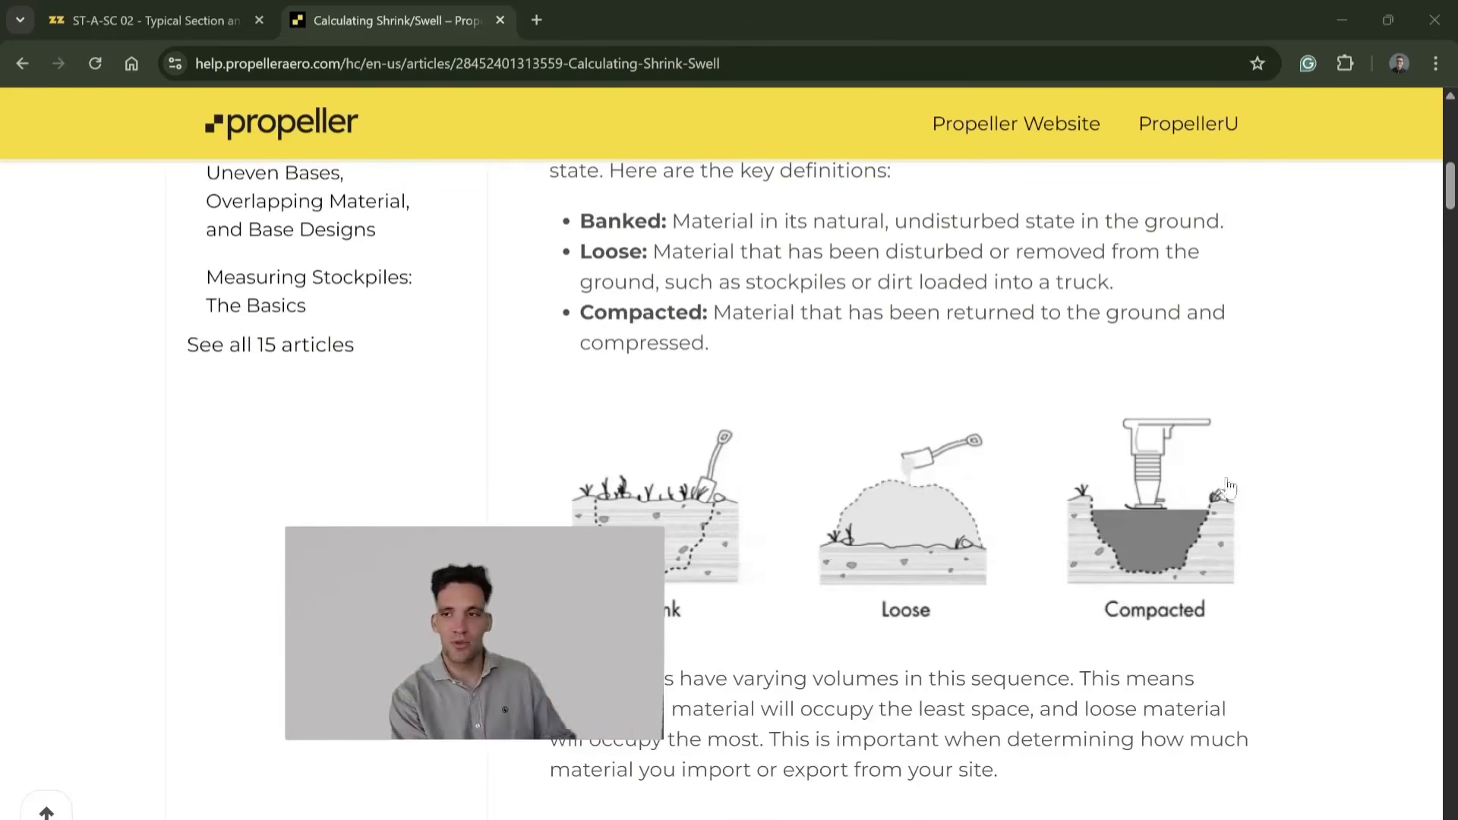
pyautogui.scroll(-10, 1116, 504)
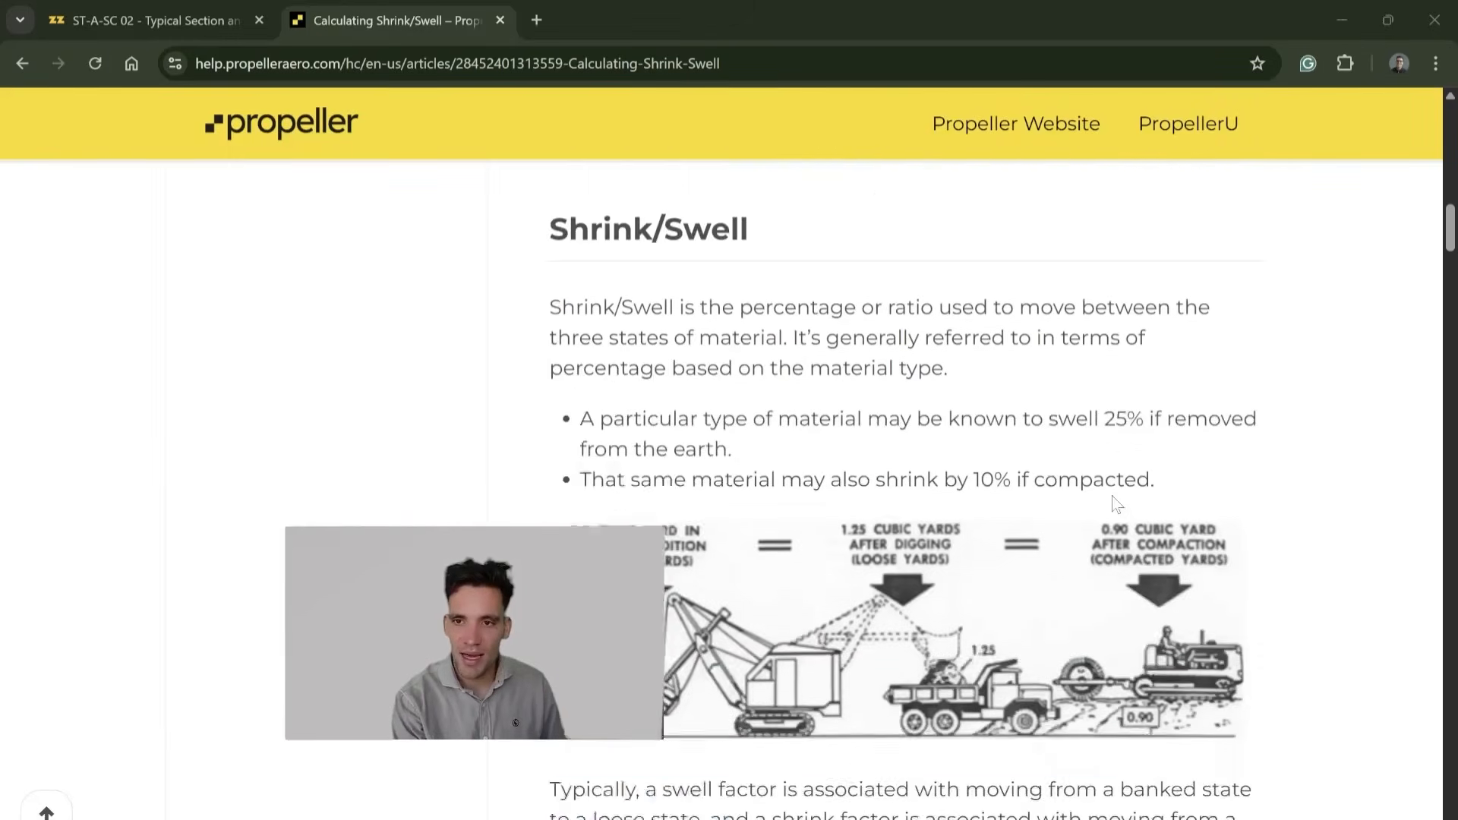
pyautogui.scroll(-20, 1116, 504)
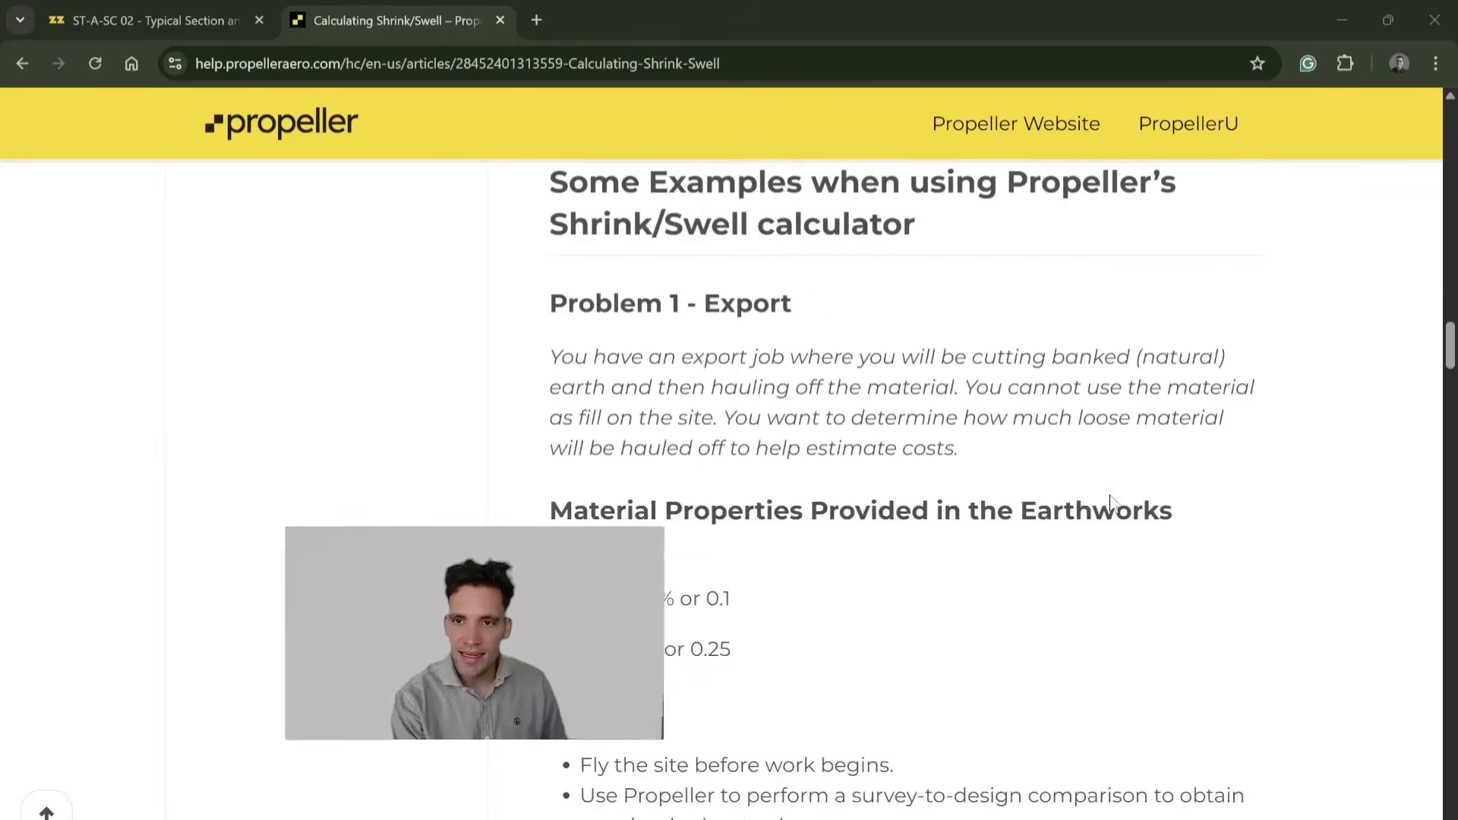
pyautogui.scroll(-20, 1110, 499)
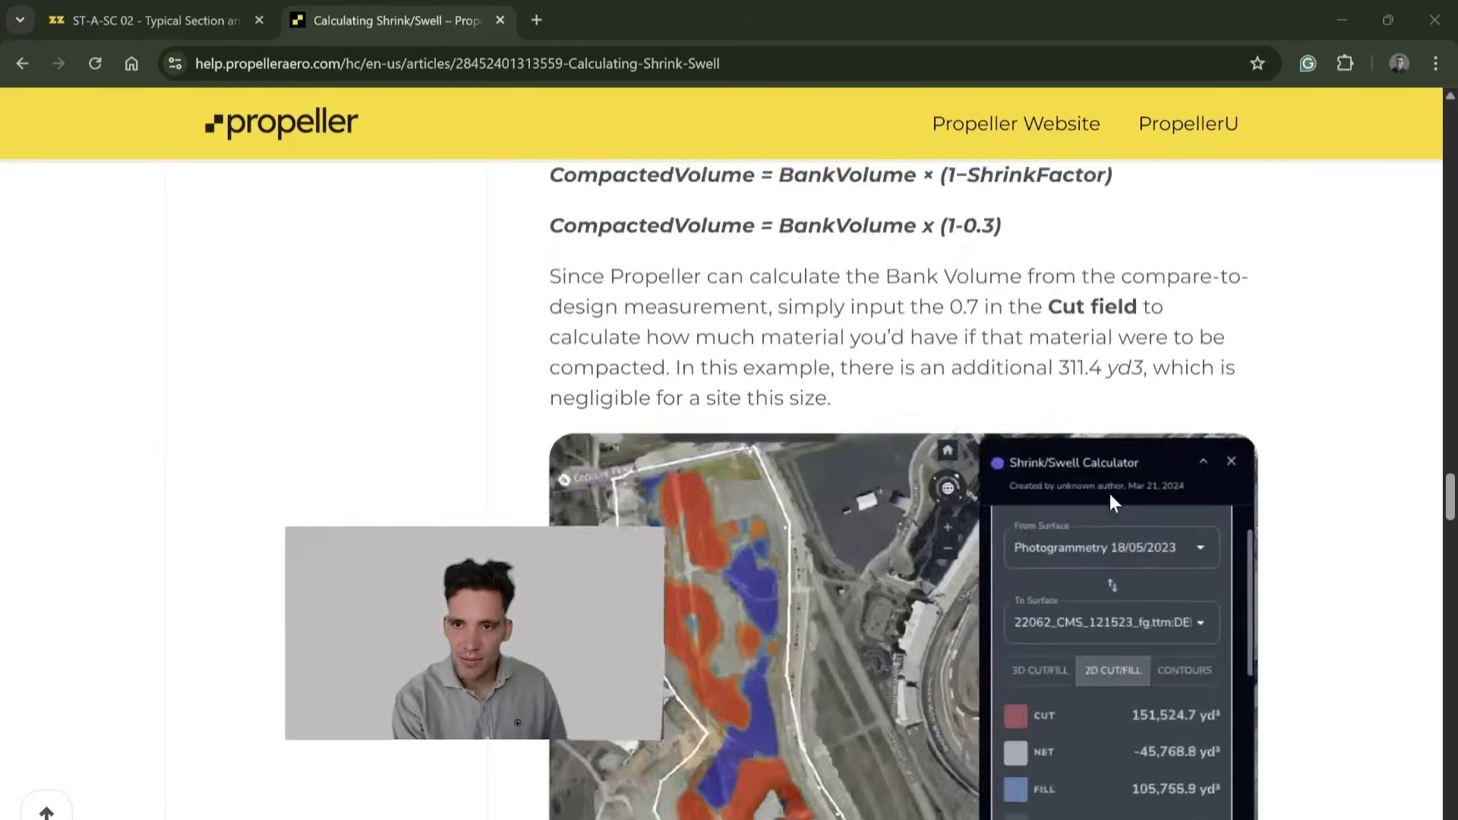
pyautogui.scroll(-15, 1112, 503)
pyautogui.scroll(20, 1112, 503)
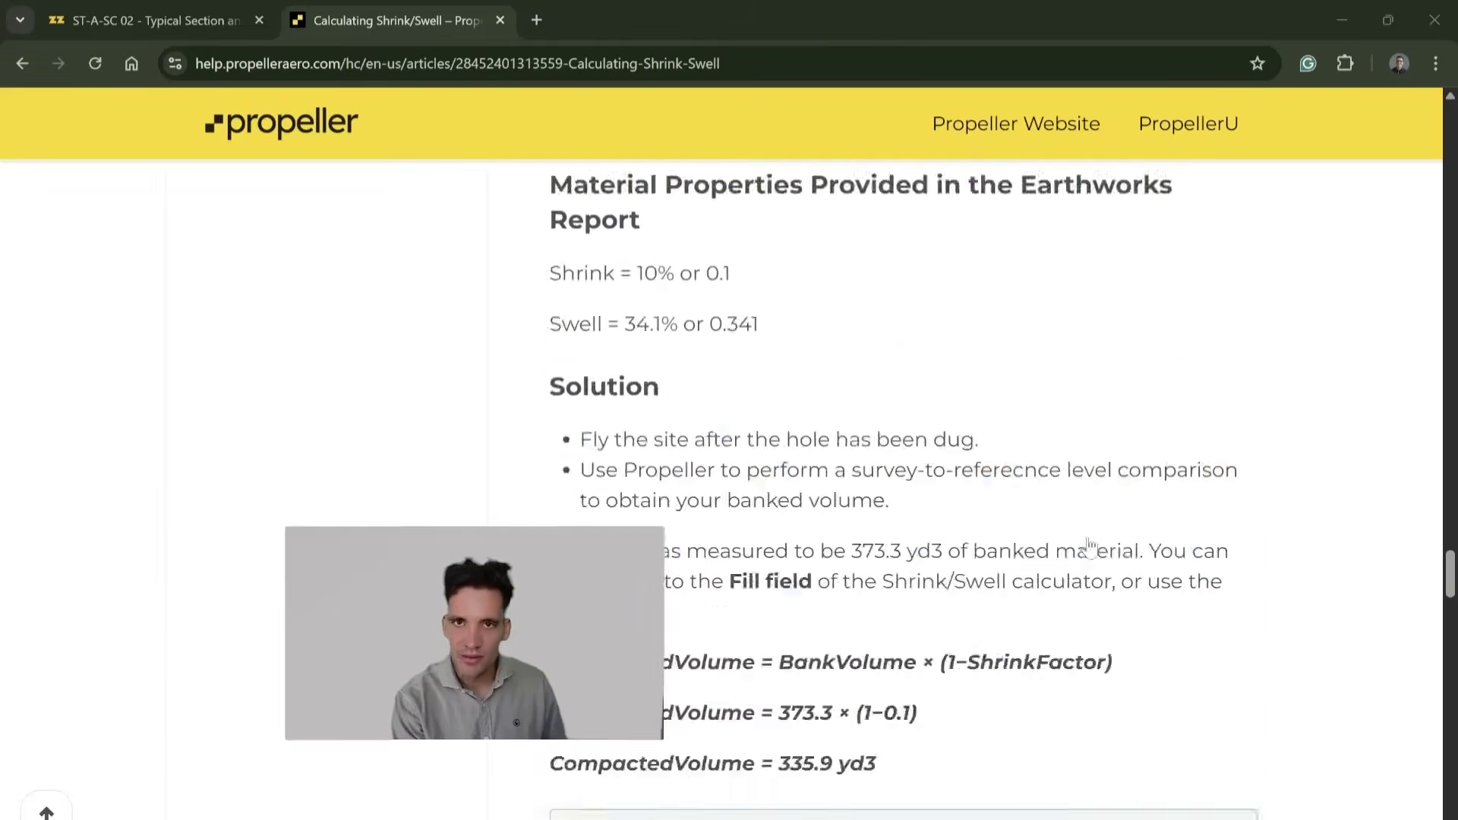
pyautogui.scroll(15, 760, 326)
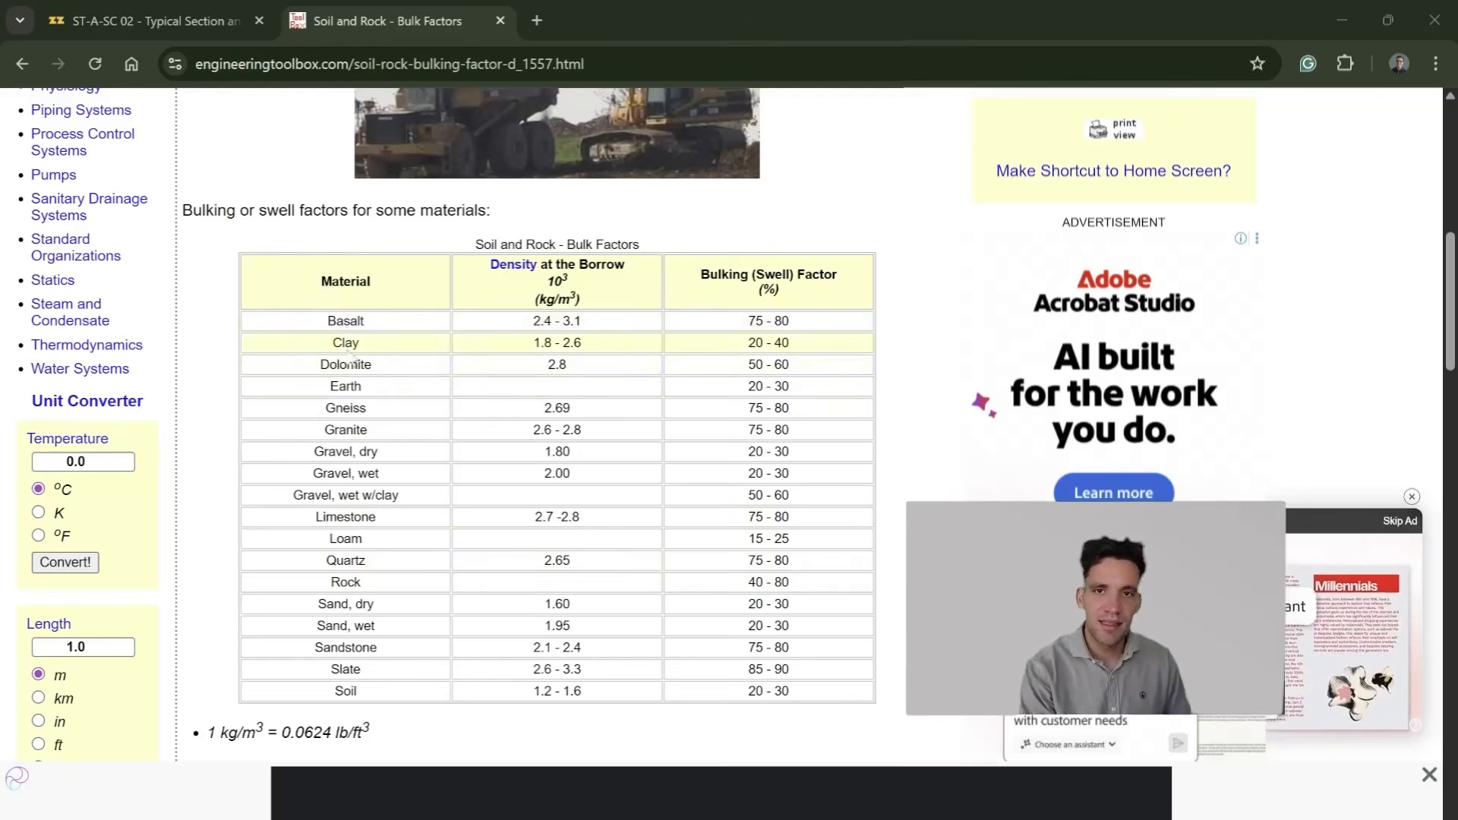
pyautogui.scroll(5, 355, 266)
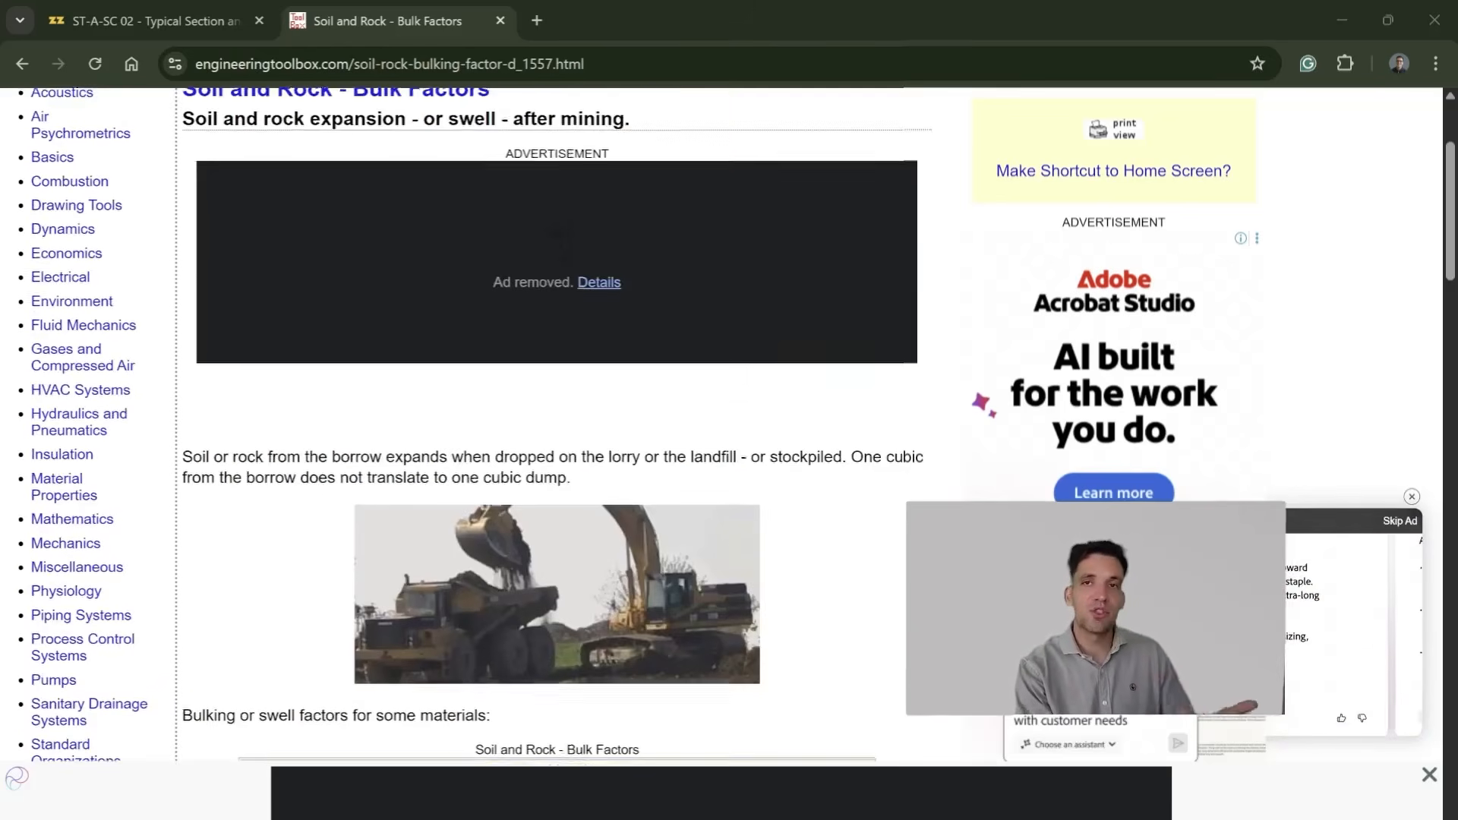
# Step: Review the swell factors table, close the reference page and open the ST-CE-C01 Siteworks page in the zzTakeoff project
pyautogui.scroll(-6, 346, 394)
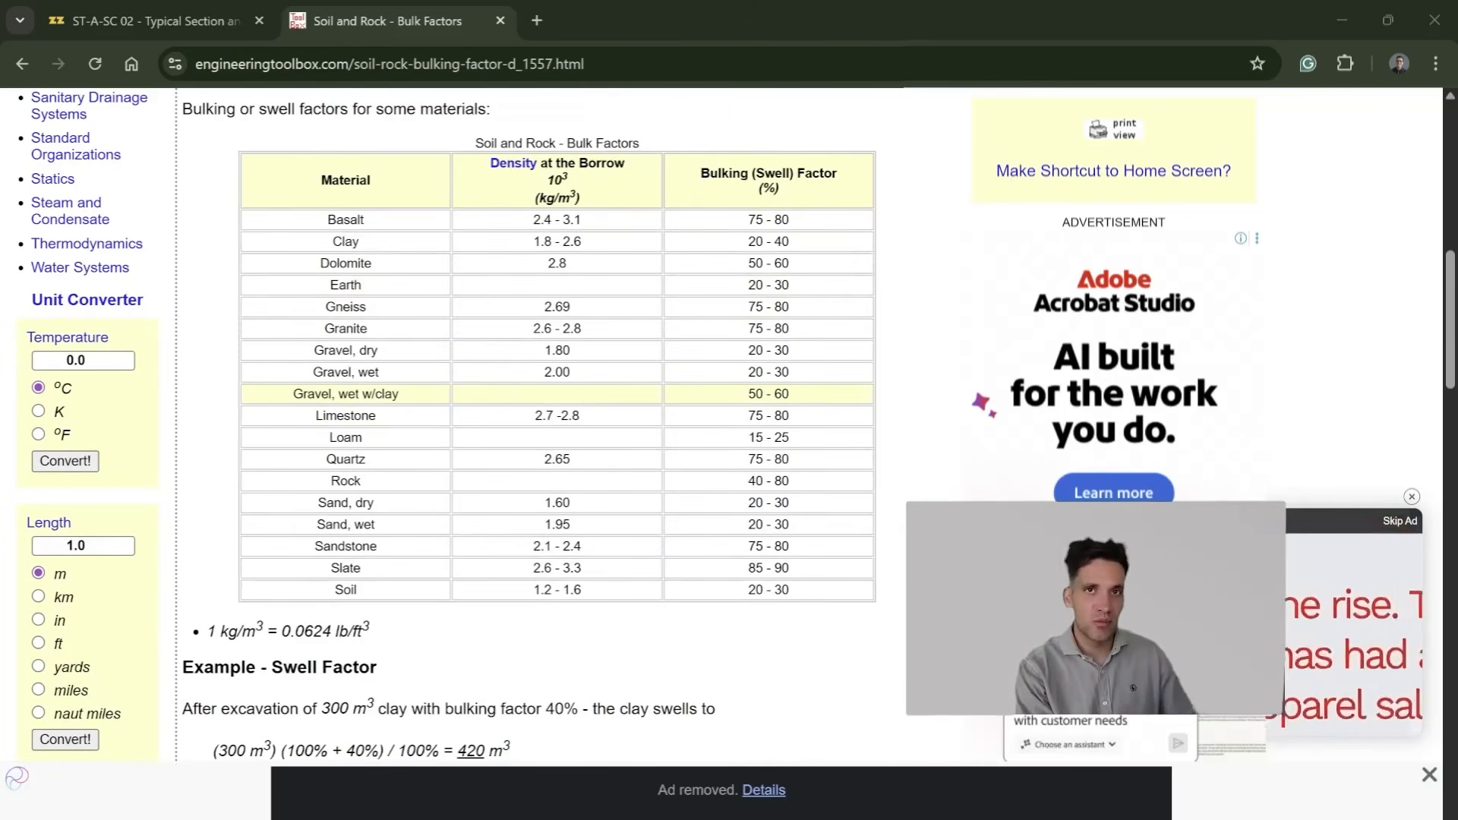
pyautogui.hotkey('ctrl', 'w')
pyautogui.scroll(3, 724, 620)
pyautogui.scroll(-5, 724, 620)
pyautogui.click(228, 224)
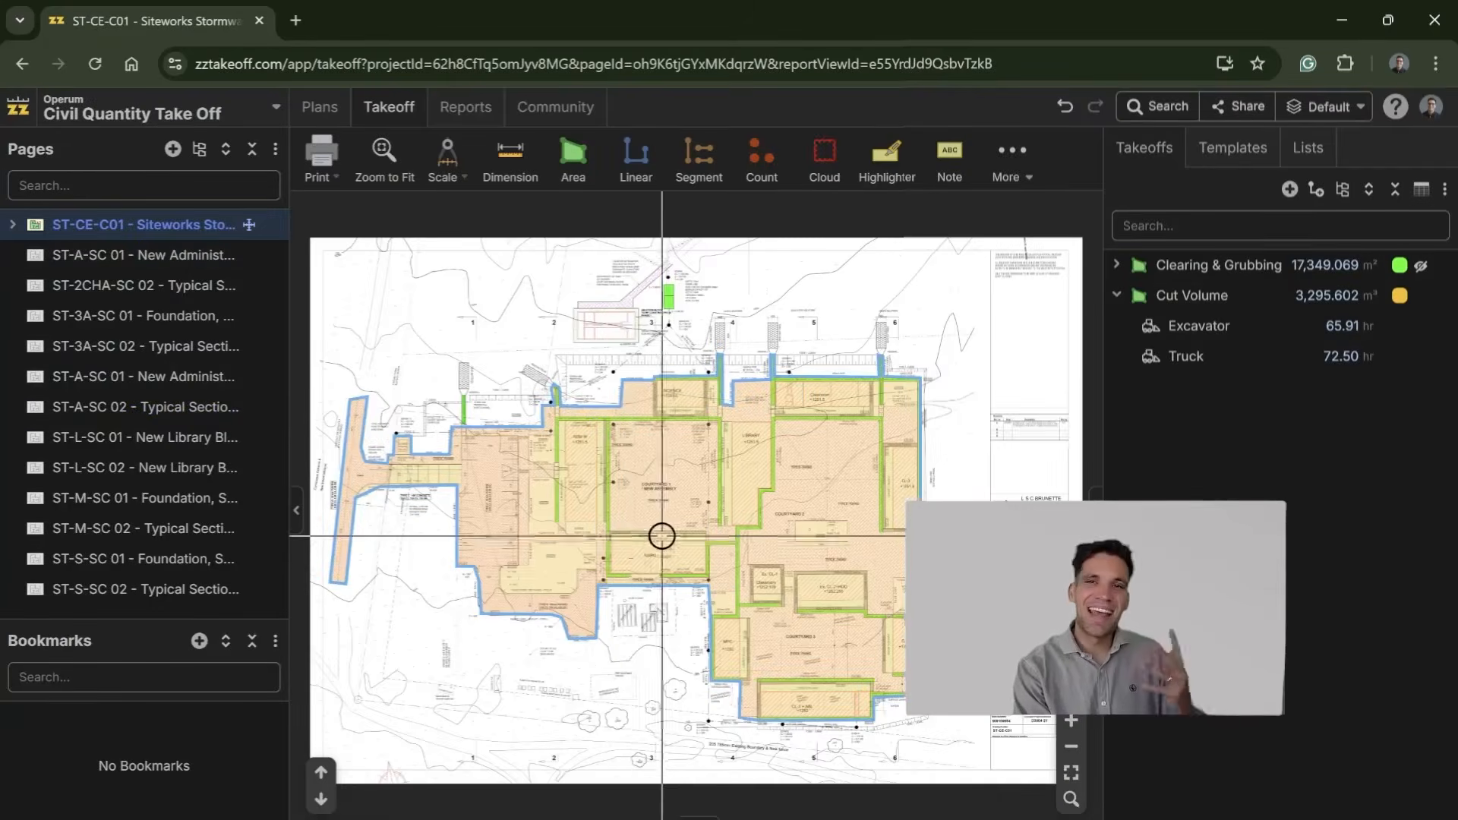
# Step: Hide the Cut Volume takeoff on the siteworks plan and collapse its Excavator and Truck items
pyautogui.scroll(3, 625, 544)
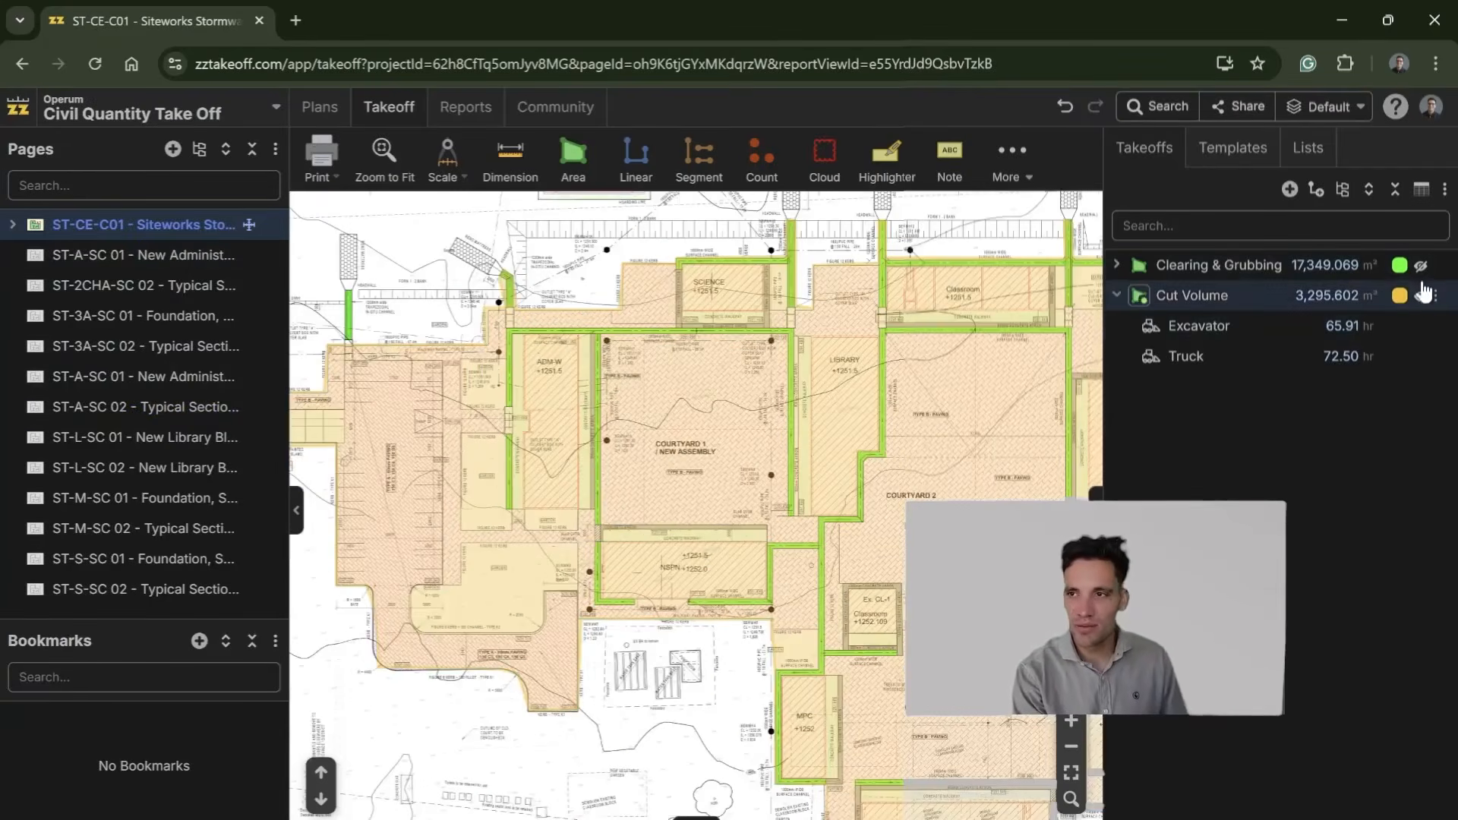
pyautogui.click(1422, 267)
pyautogui.click(1419, 268)
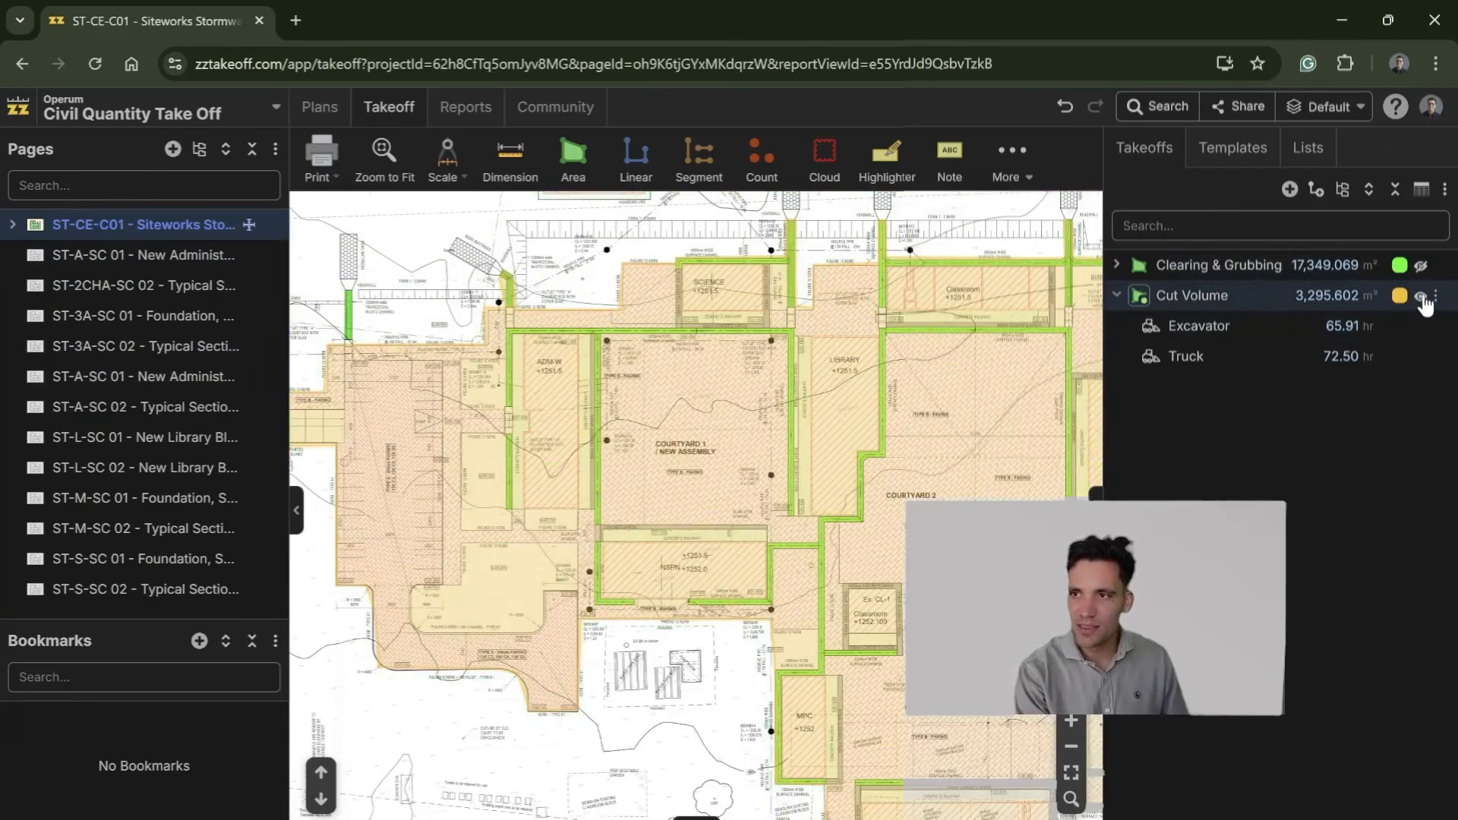
pyautogui.click(1422, 296)
pyautogui.moveTo(546, 525); pyautogui.dragTo(629, 592)
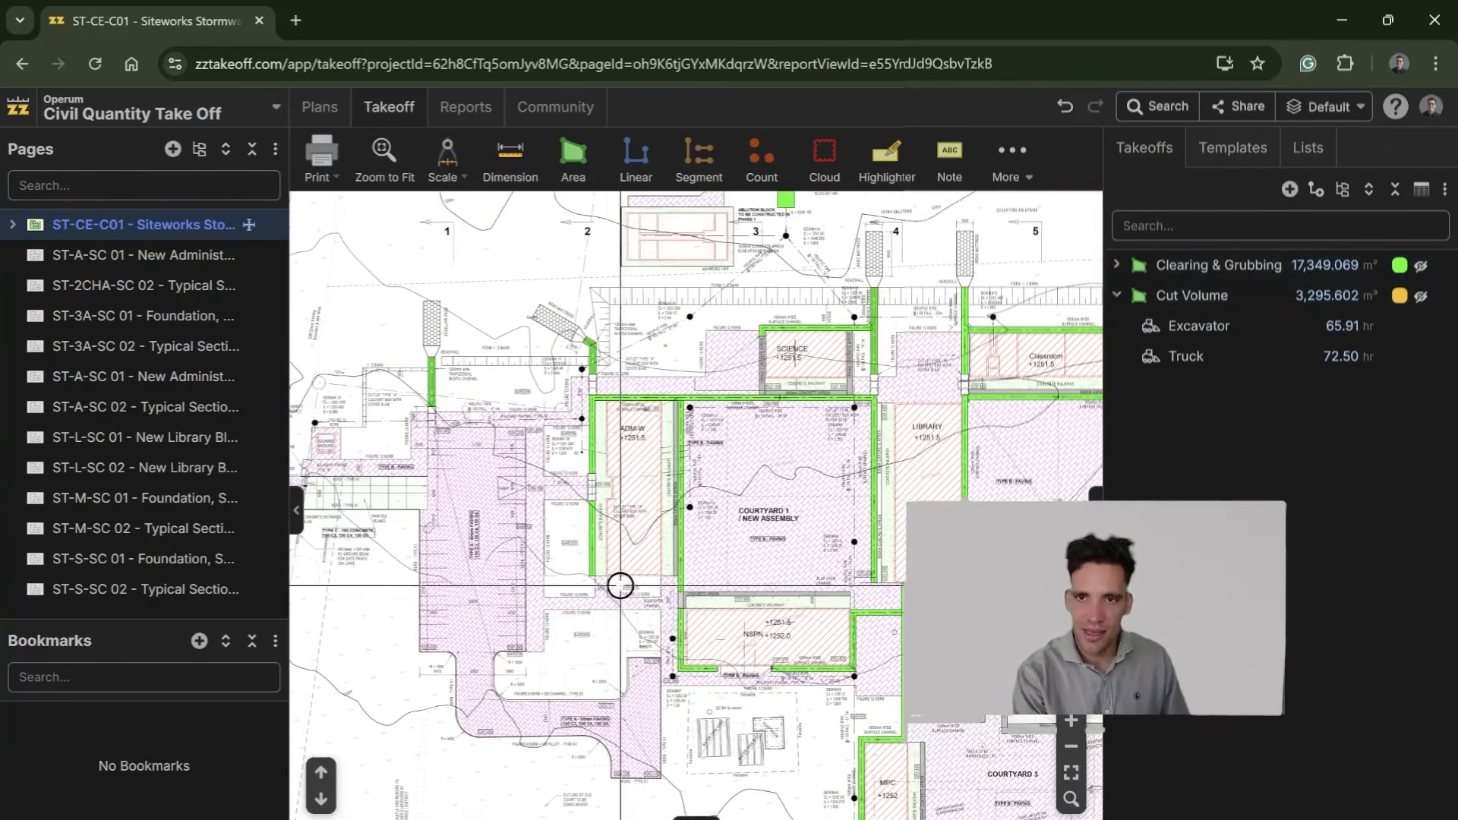
pyautogui.scroll(3, 717, 511)
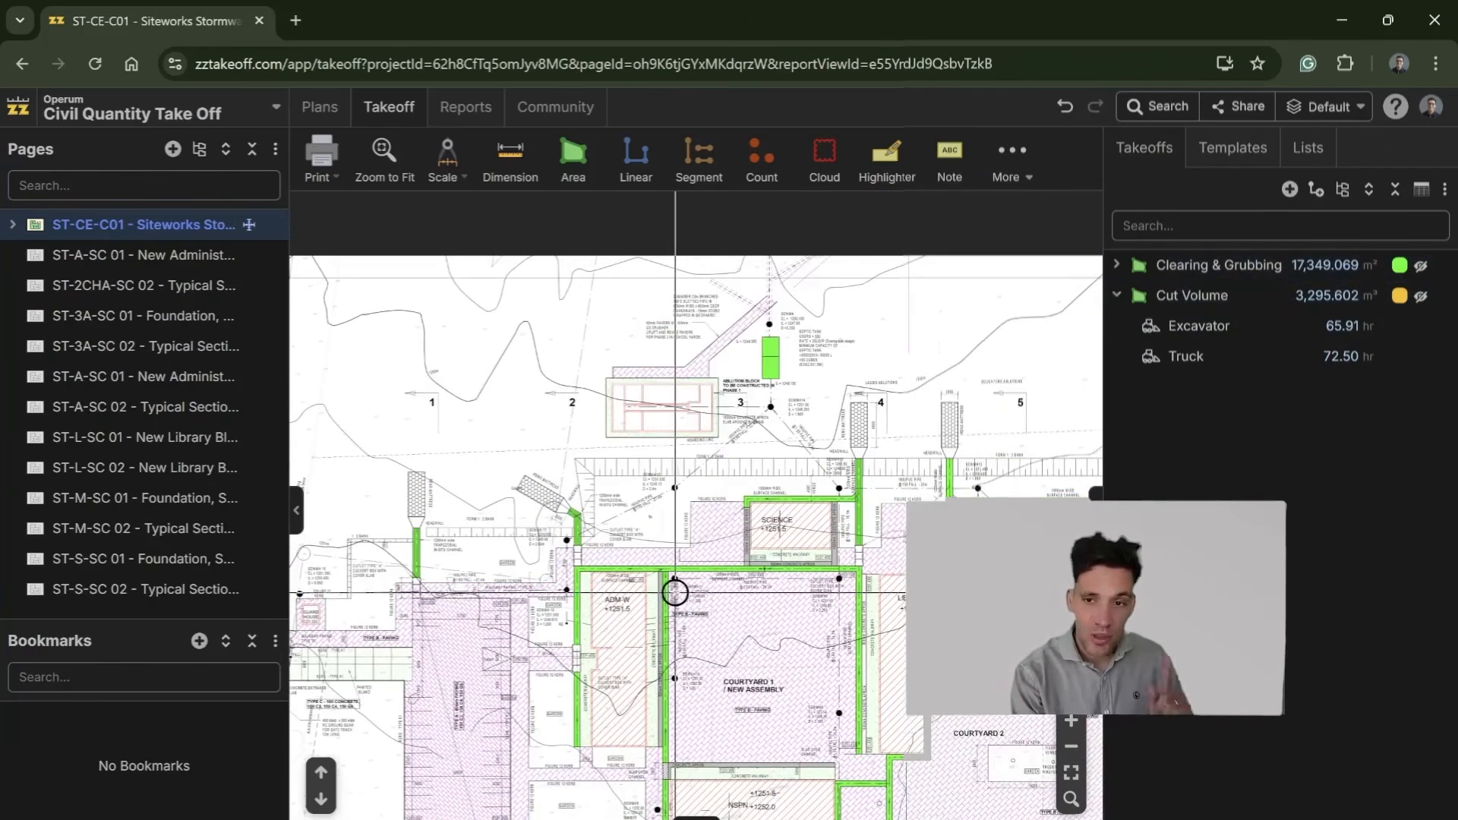
pyautogui.scroll(1, 569, 622)
pyautogui.scroll(1, 736, 511)
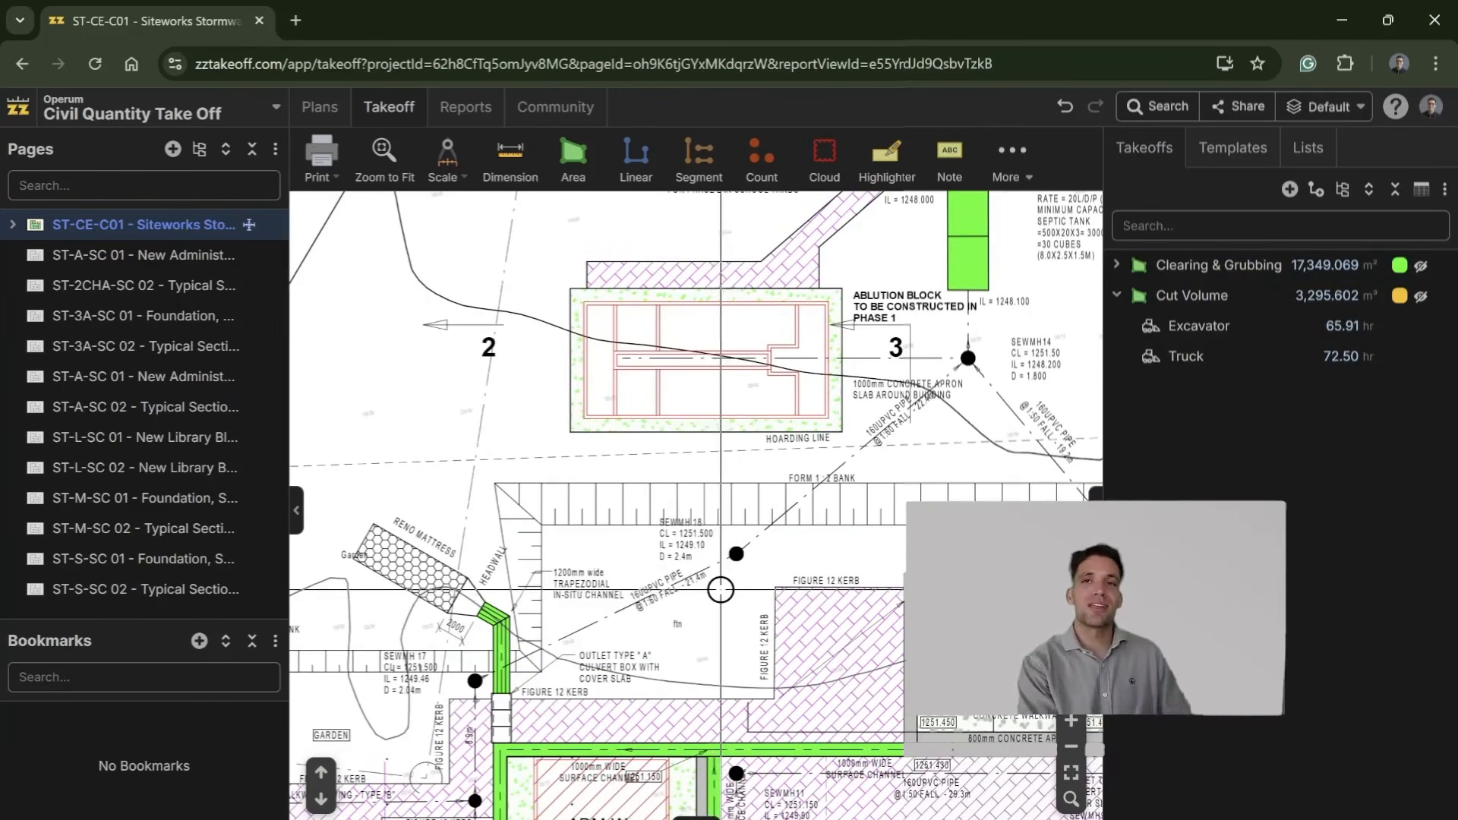
pyautogui.moveTo(720, 587); pyautogui.dragTo(652, 627)
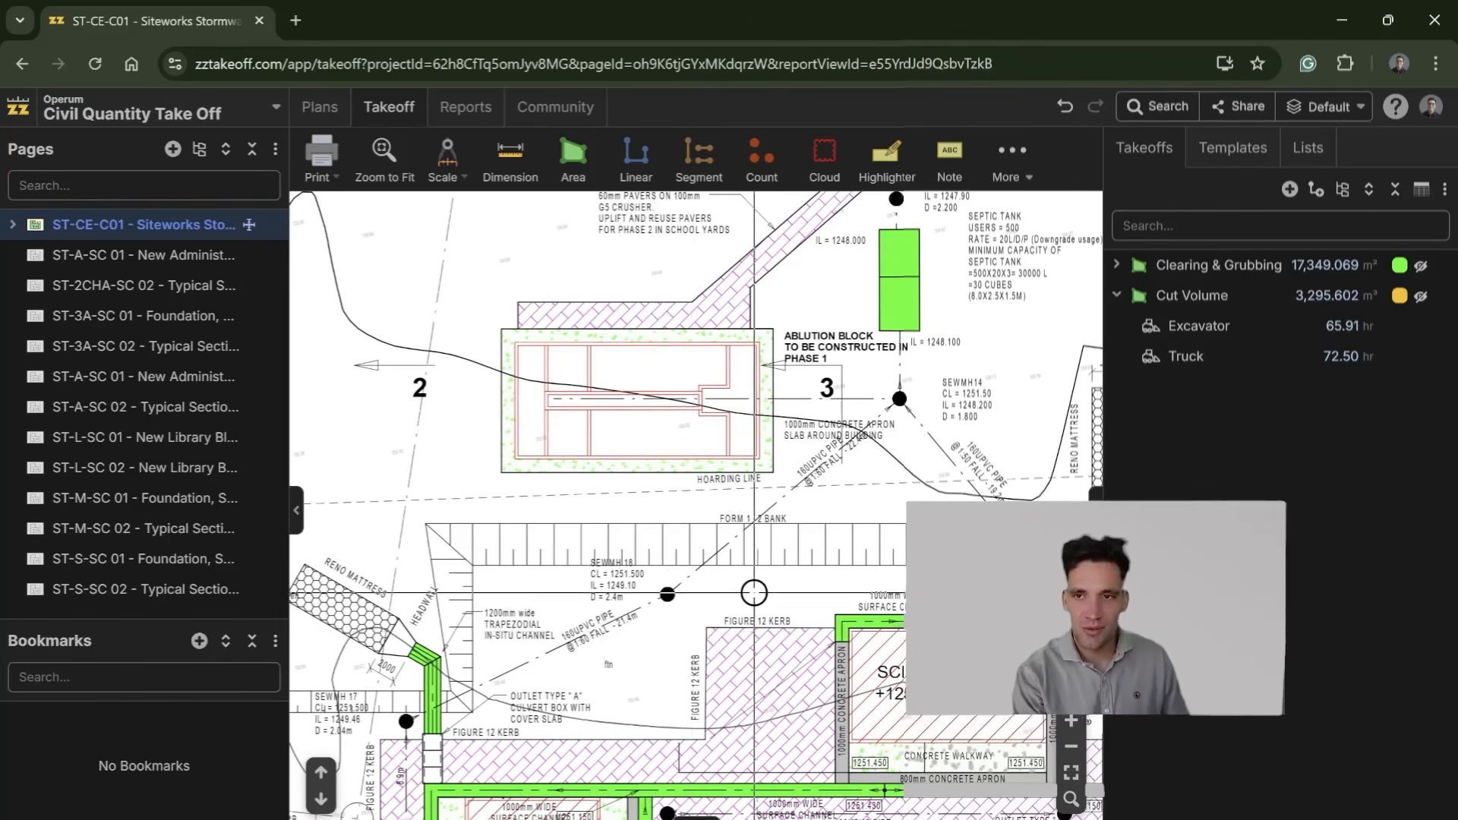
pyautogui.moveTo(734, 590); pyautogui.dragTo(776, 497)
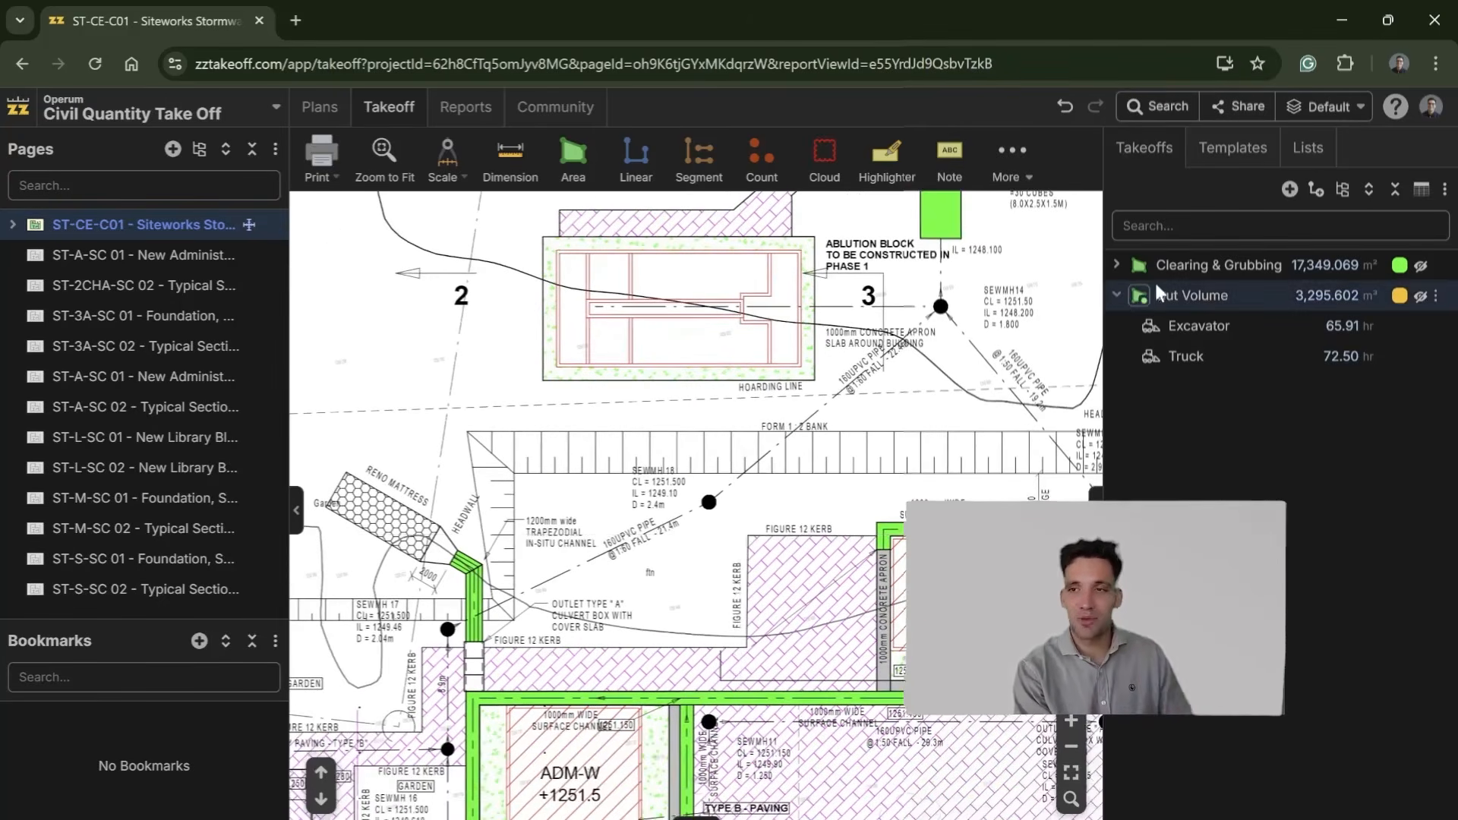
pyautogui.click(1118, 297)
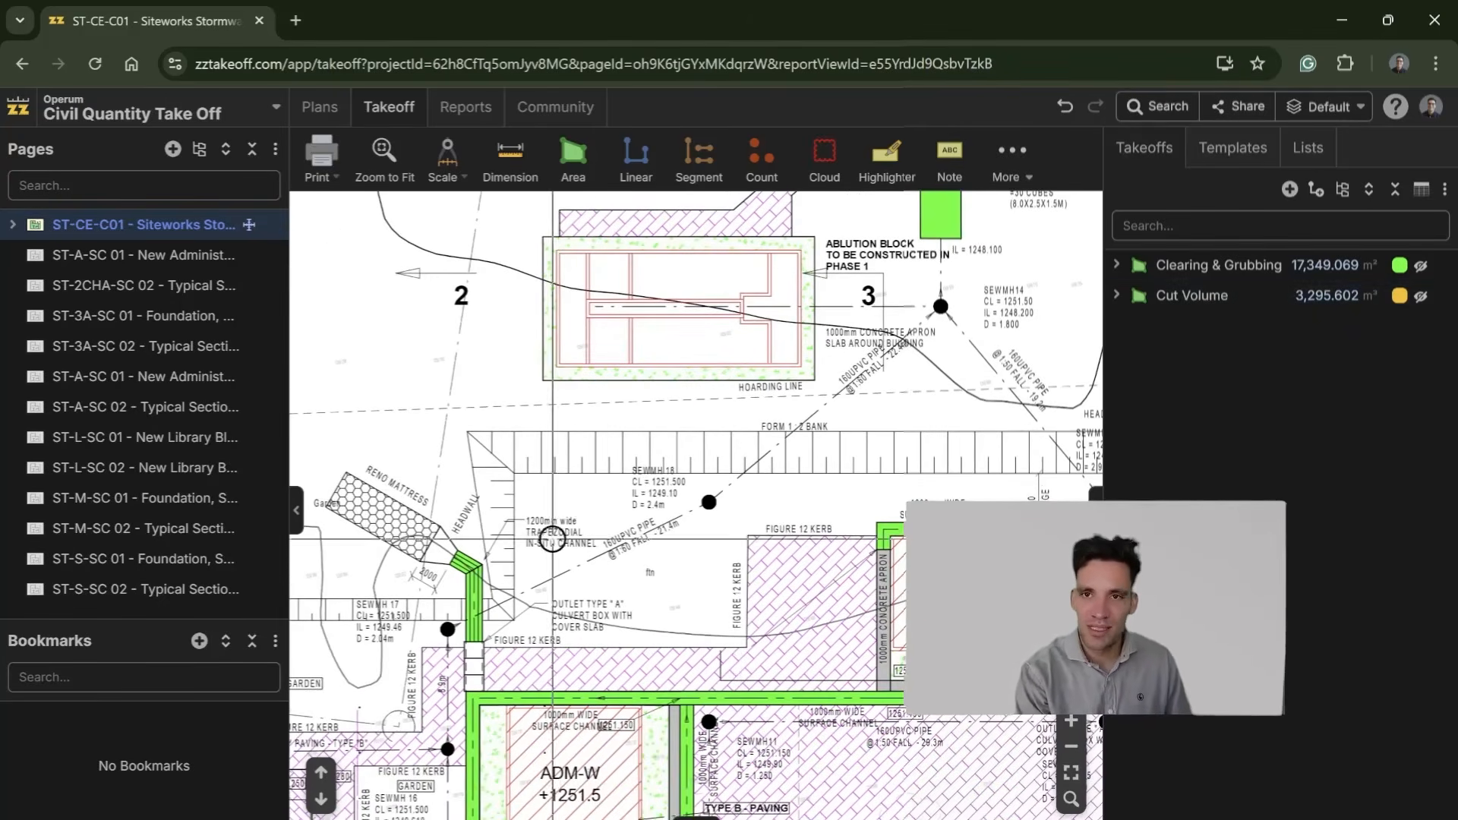
# Step: Examine the 160 uPVC pipe runs, their fall notes and manhole SEWMH 18 below the ablution block
pyautogui.scroll(1, 553, 616)
pyautogui.scroll(1, 684, 536)
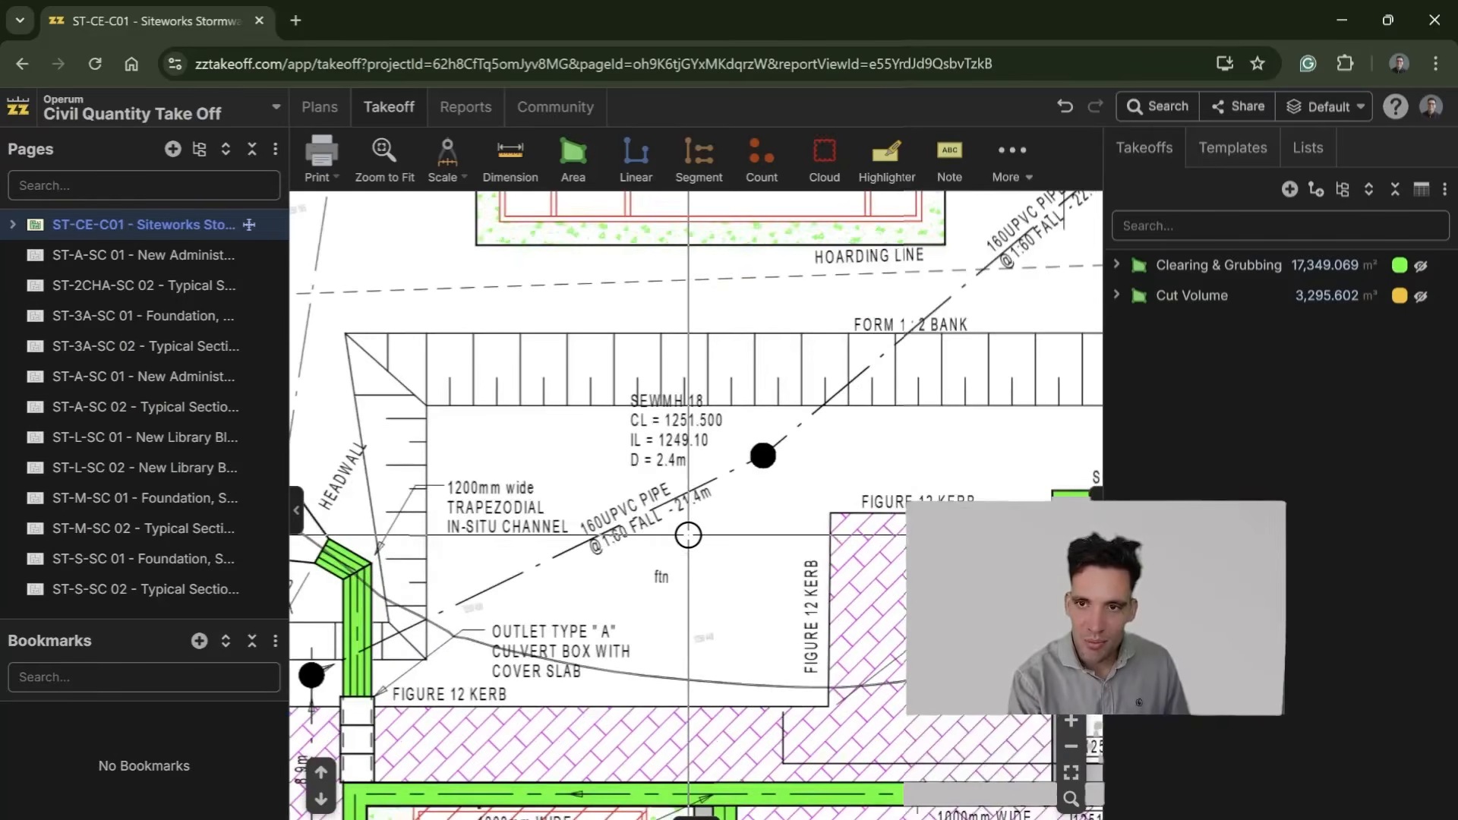
pyautogui.scroll(2, 731, 501)
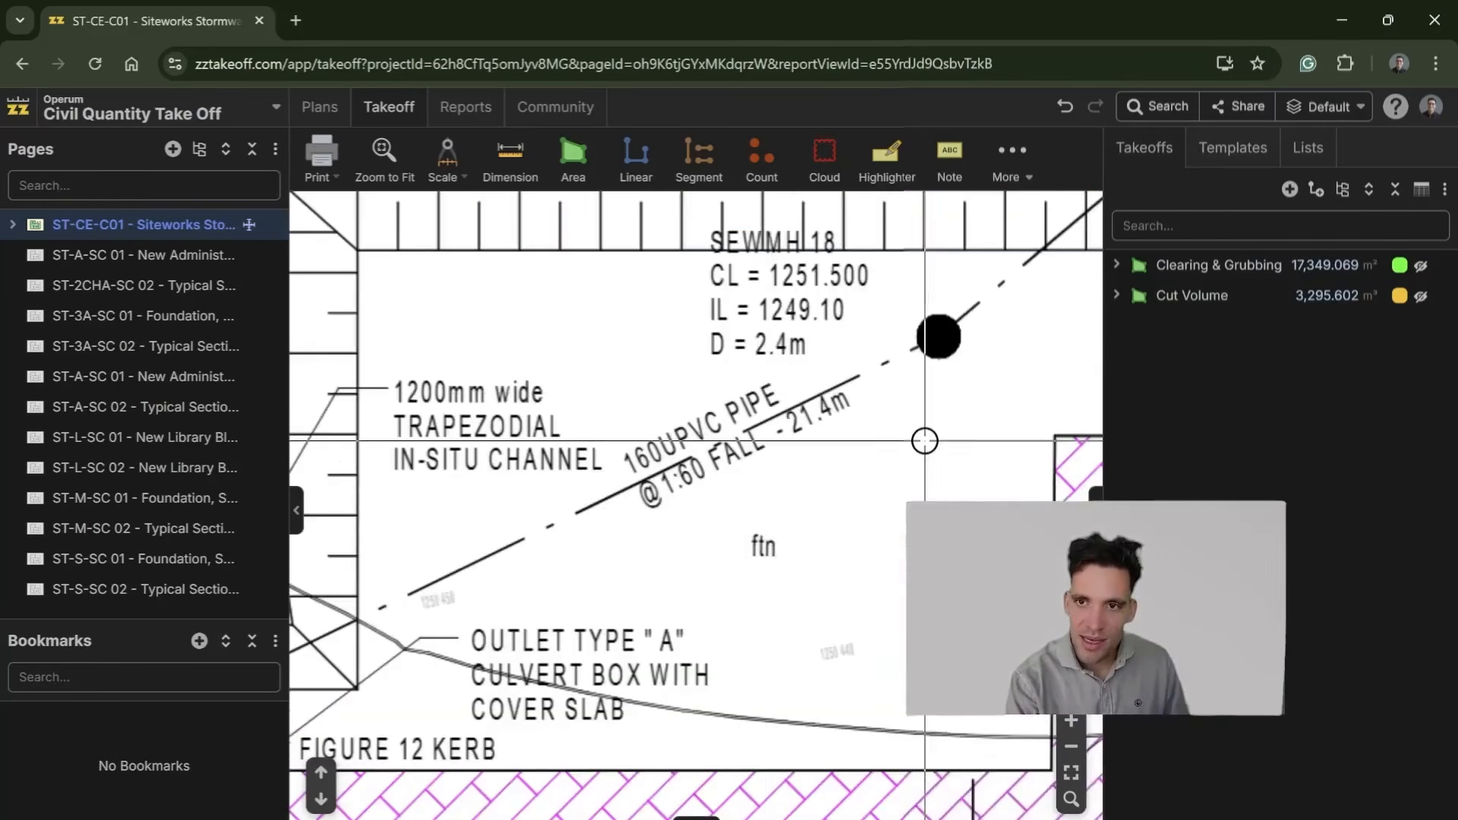
pyautogui.scroll(-3, 849, 465)
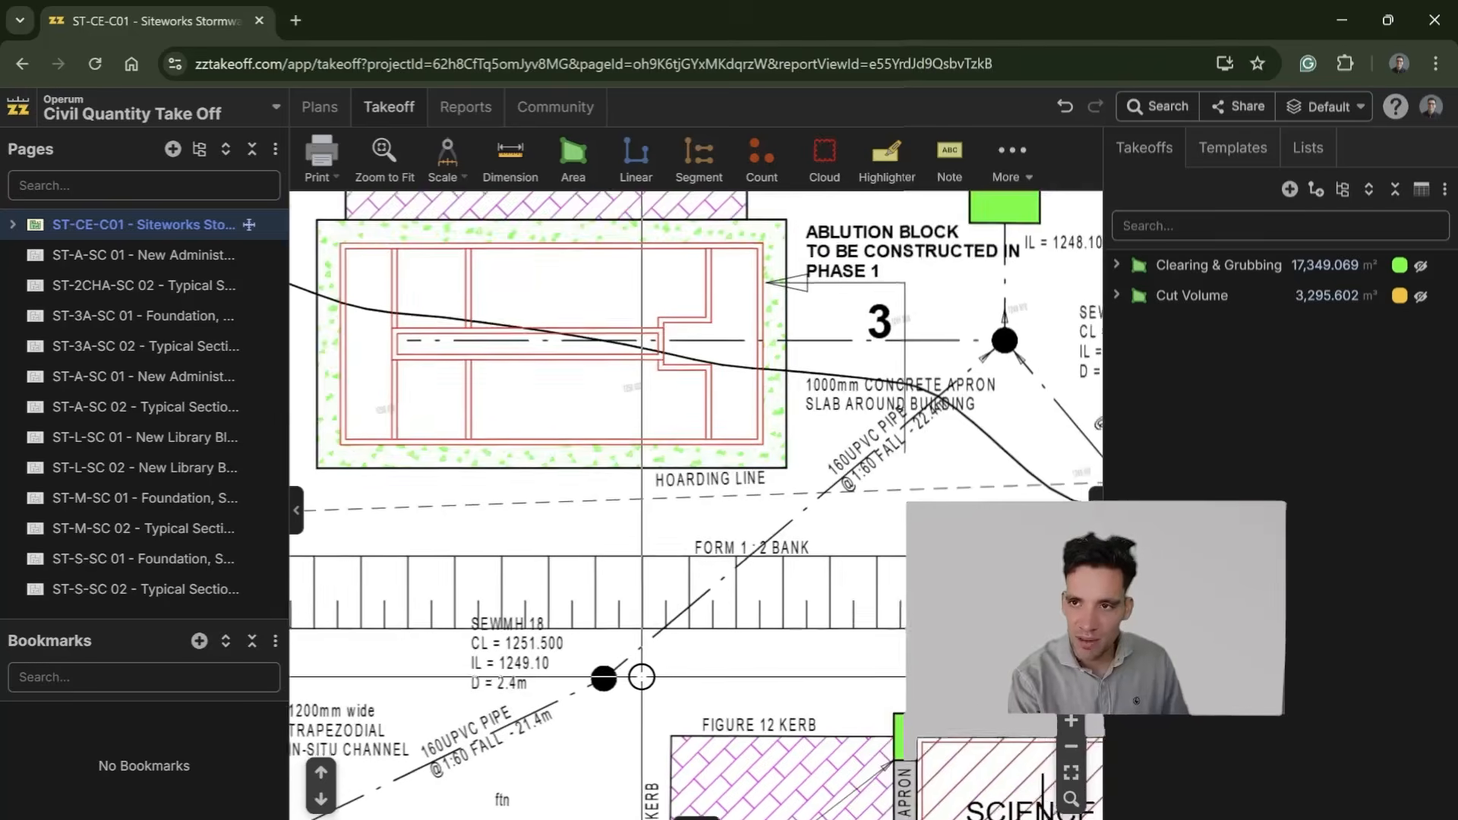
pyautogui.moveTo(642, 676); pyautogui.dragTo(790, 587)
pyautogui.scroll(6, 742, 610)
pyautogui.moveTo(600, 707); pyautogui.dragTo(681, 582)
pyautogui.scroll(-5, 769, 601)
# Step: Start a new linear takeoff named PVC Pipe with the measurement type Sloped Linear
pyautogui.click(635, 155)
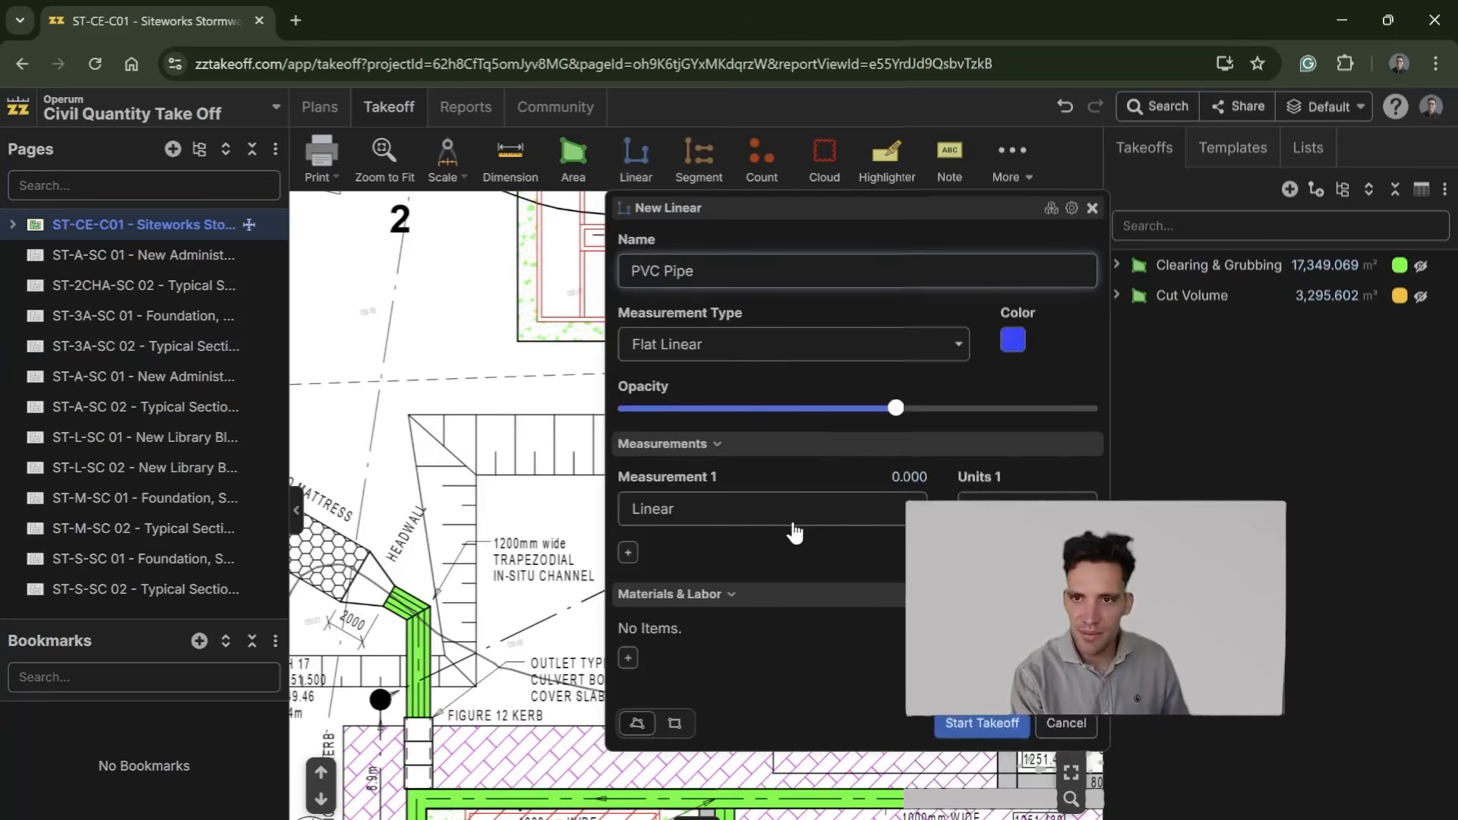
pyautogui.click(919, 346)
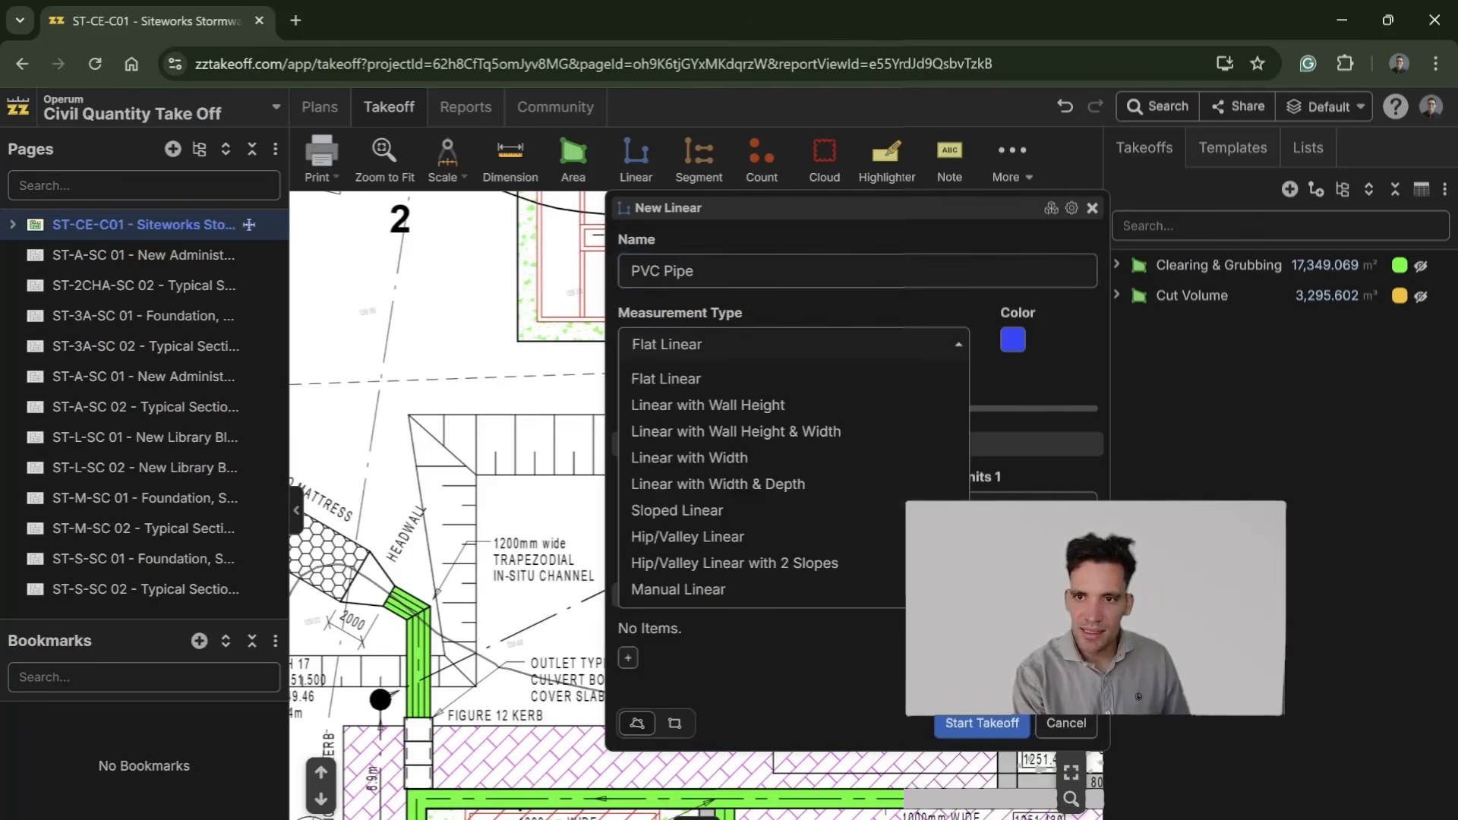
pyautogui.click(744, 511)
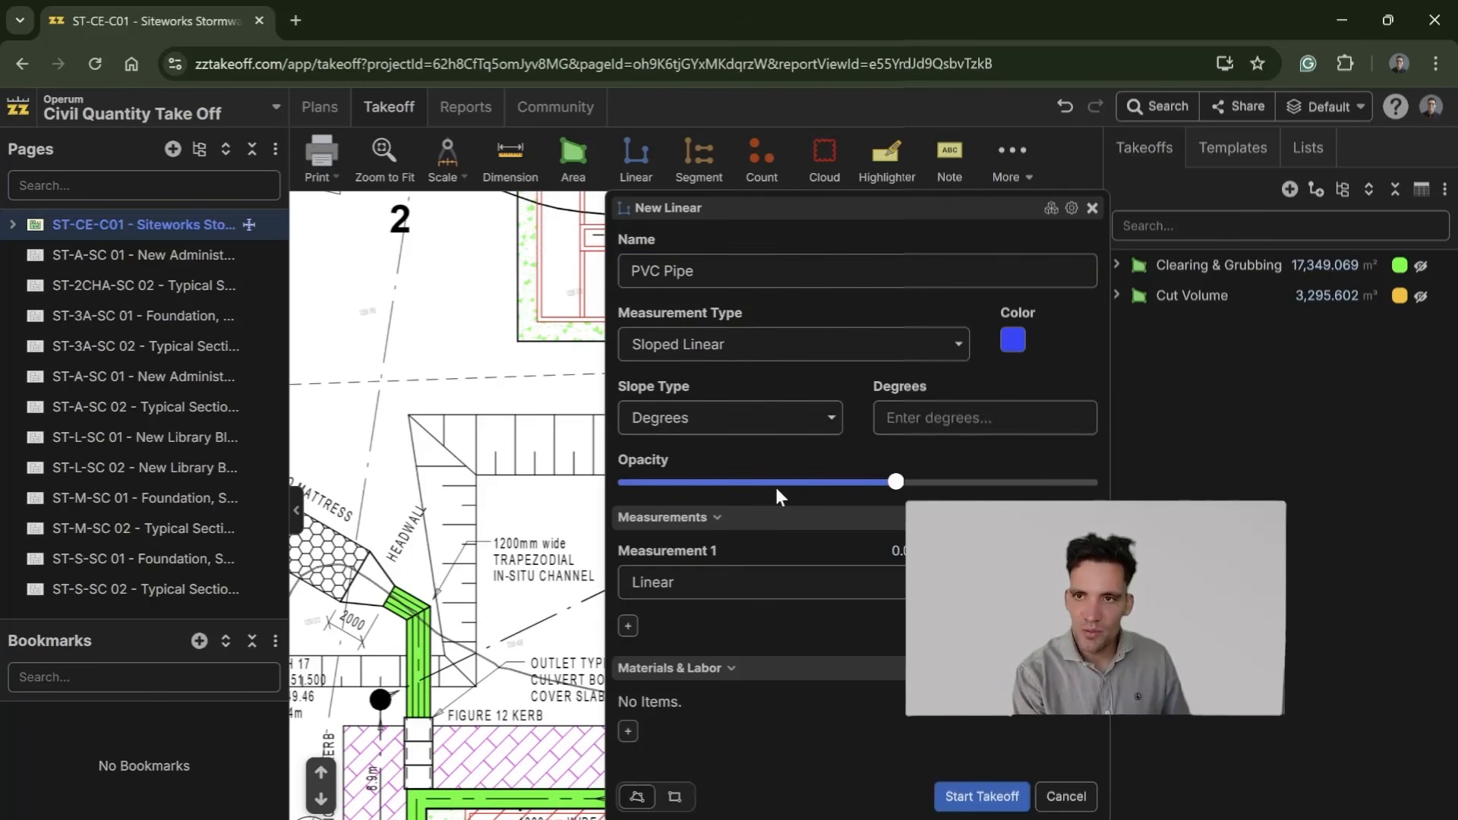
pyautogui.click(965, 418)
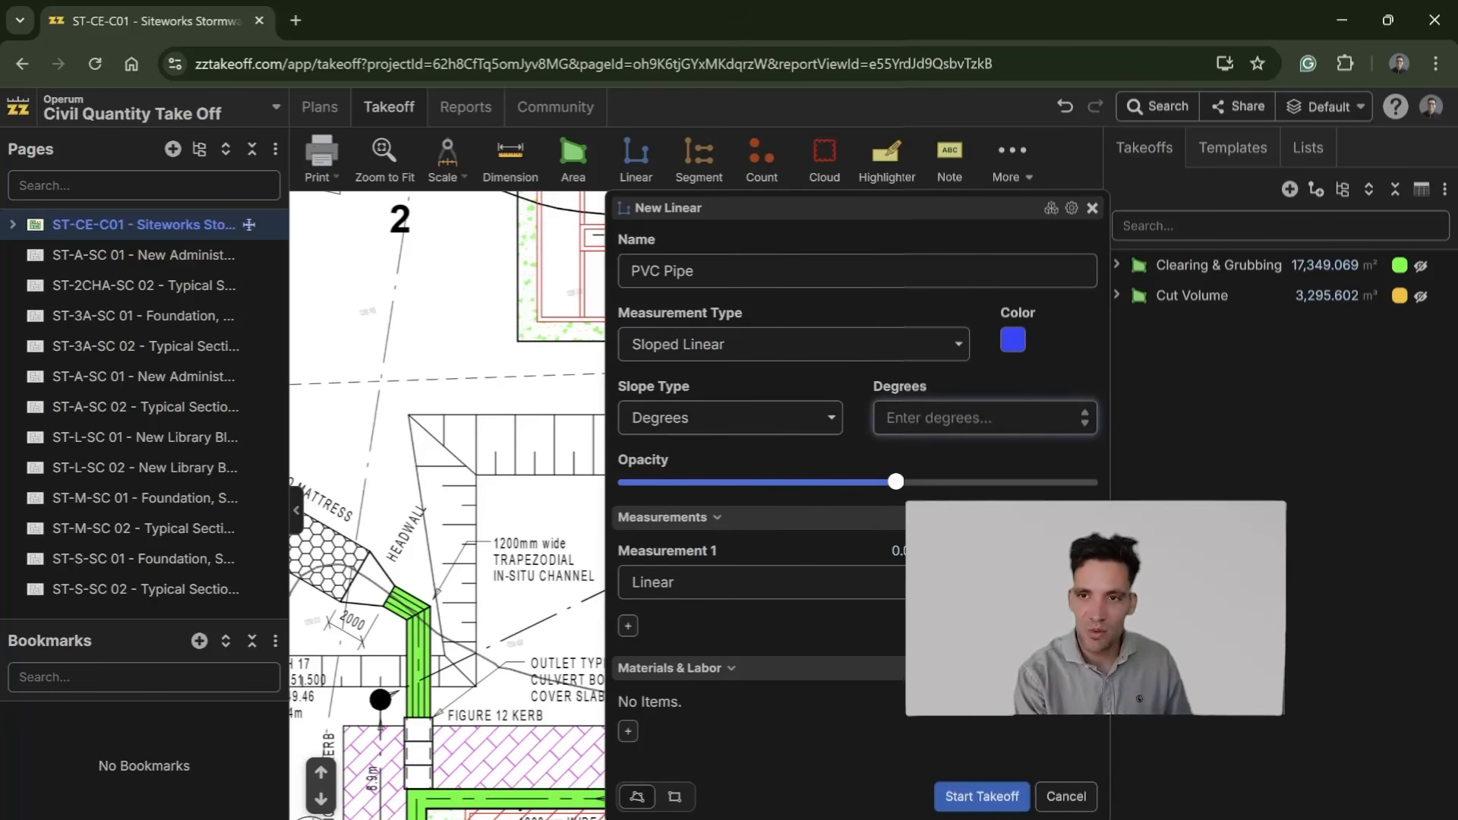
pyautogui.click(820, 420)
pyautogui.click(741, 506)
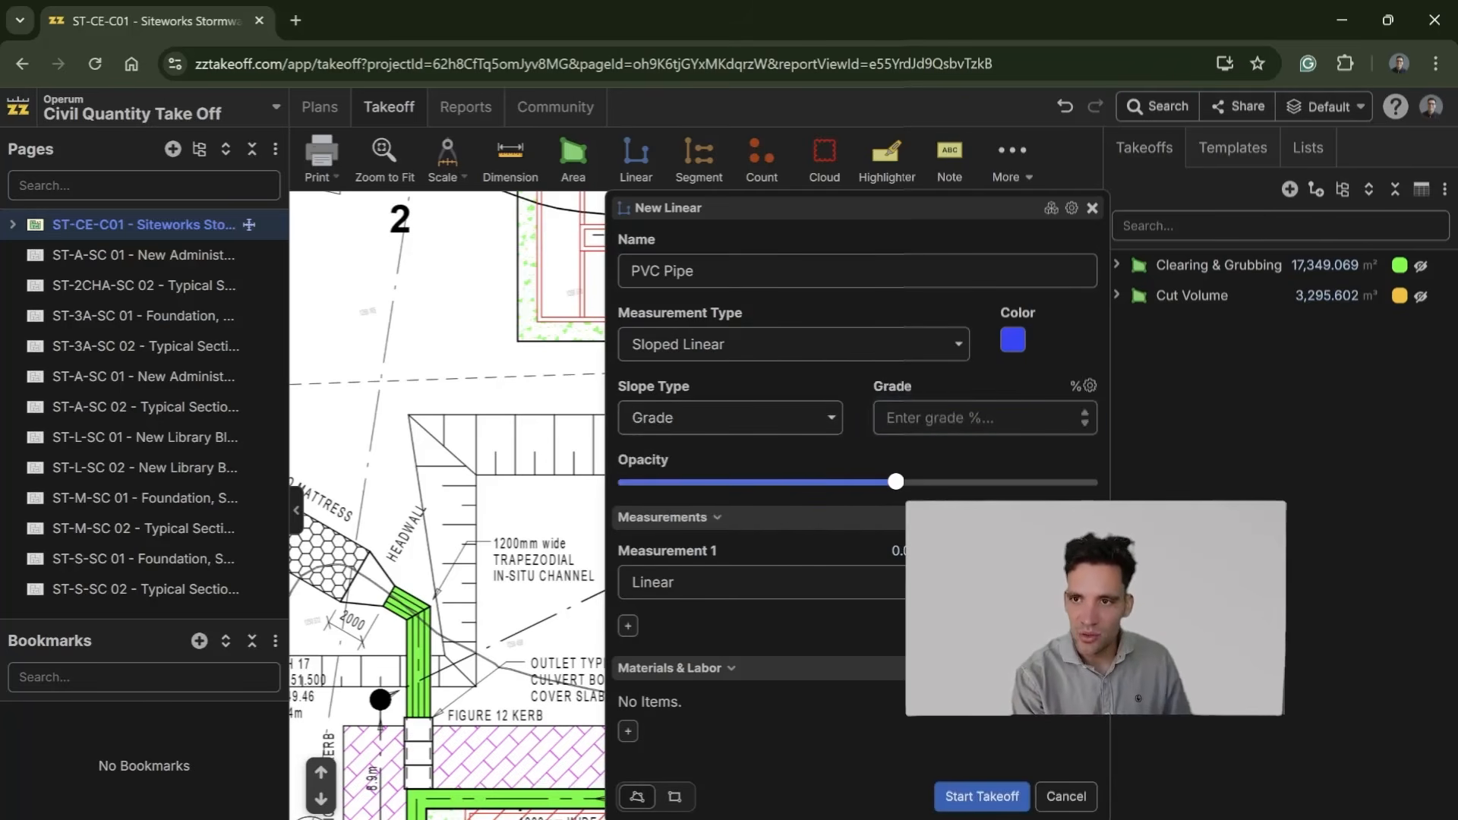
pyautogui.click(633, 418)
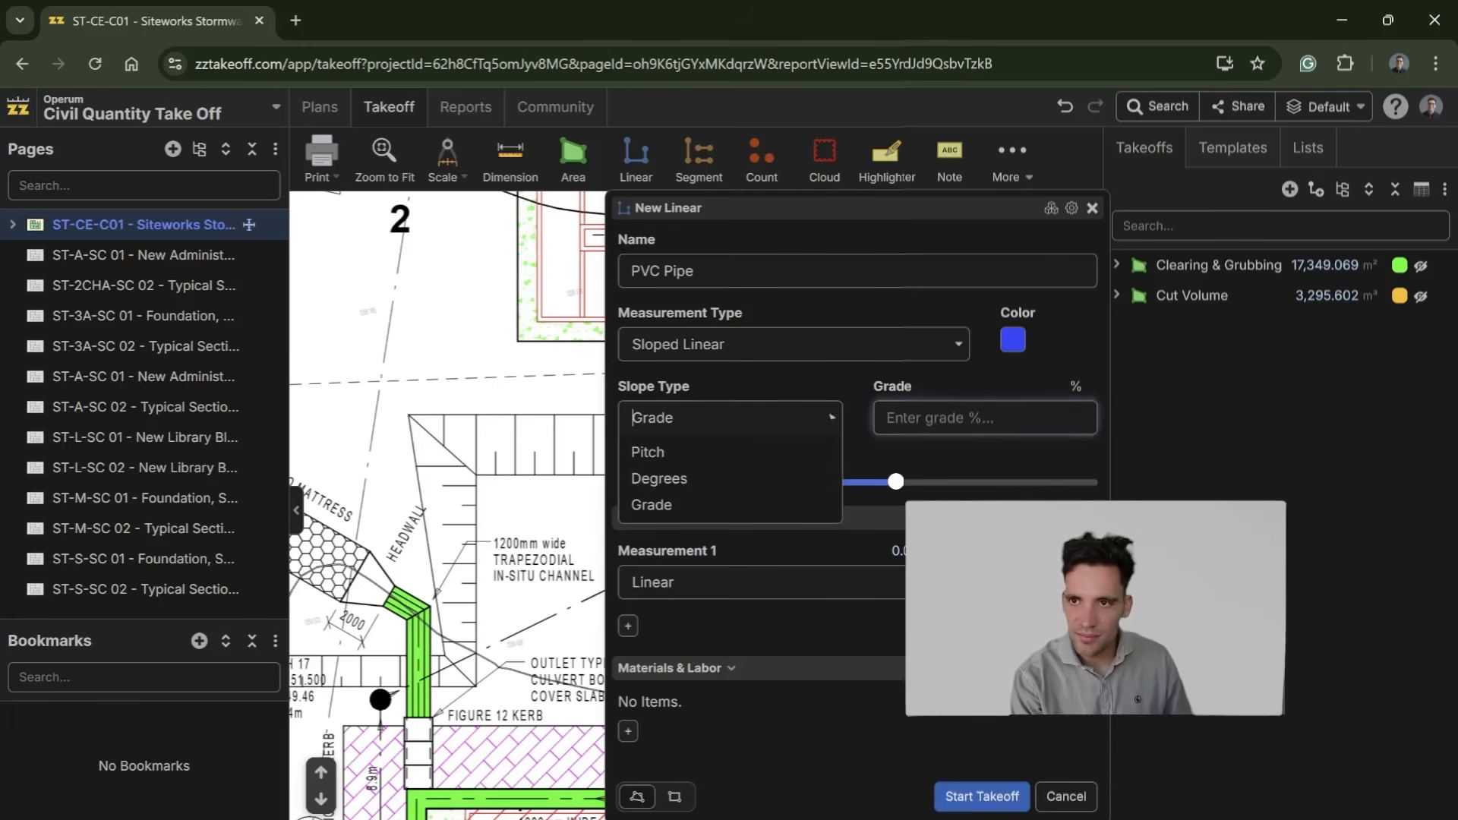
pyautogui.click(762, 489)
# Step: Set the PVC Pipe takeoff's slope to 1 degree and increase its opacity
pyautogui.click(500, 21)
pyautogui.write('1')
pyautogui.click(1053, 481)
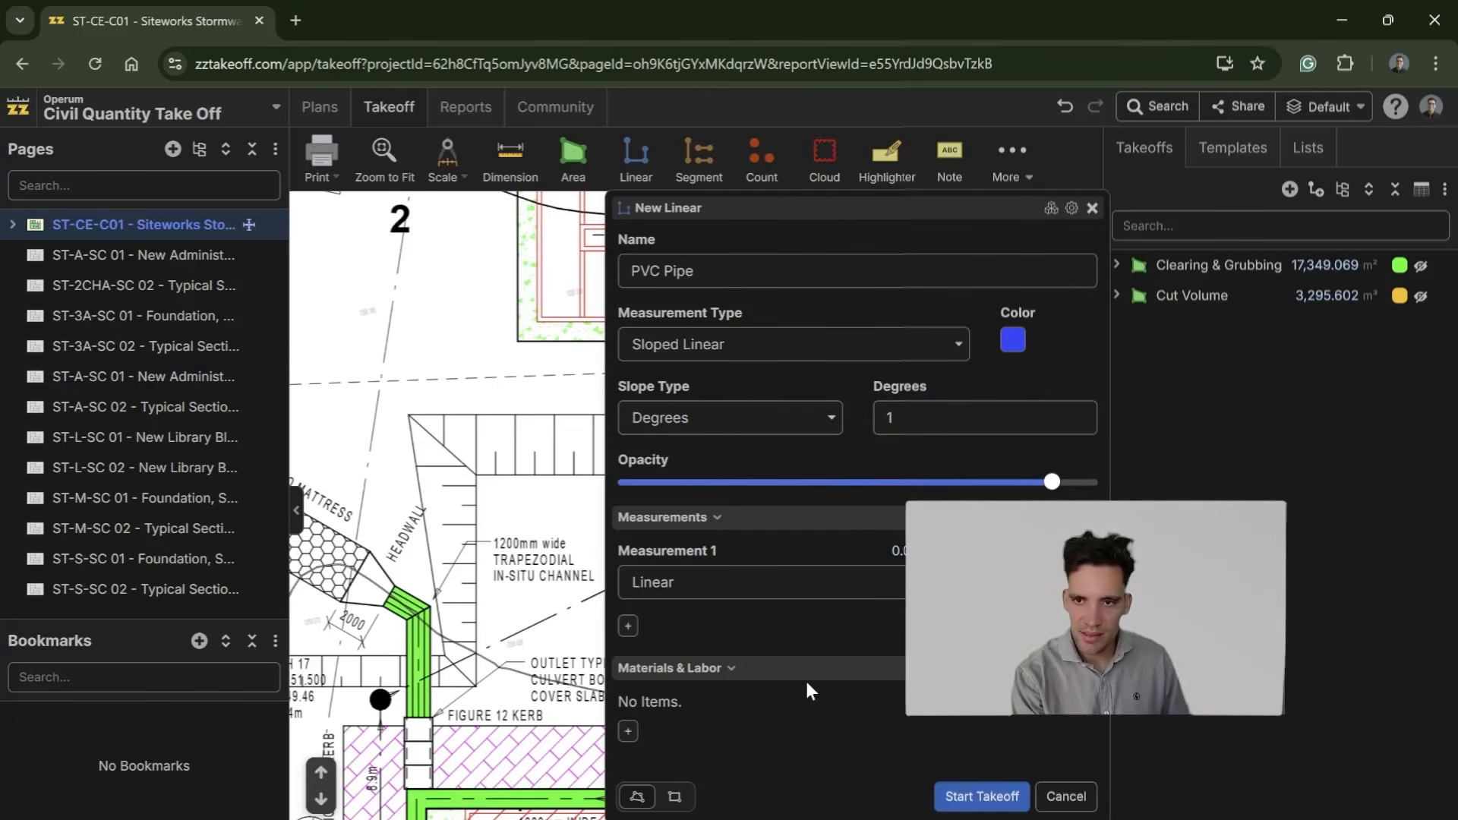
# Step: Add a material item named PVC Pipe to the new linear takeoff
pyautogui.click(628, 733)
pyautogui.click(825, 456)
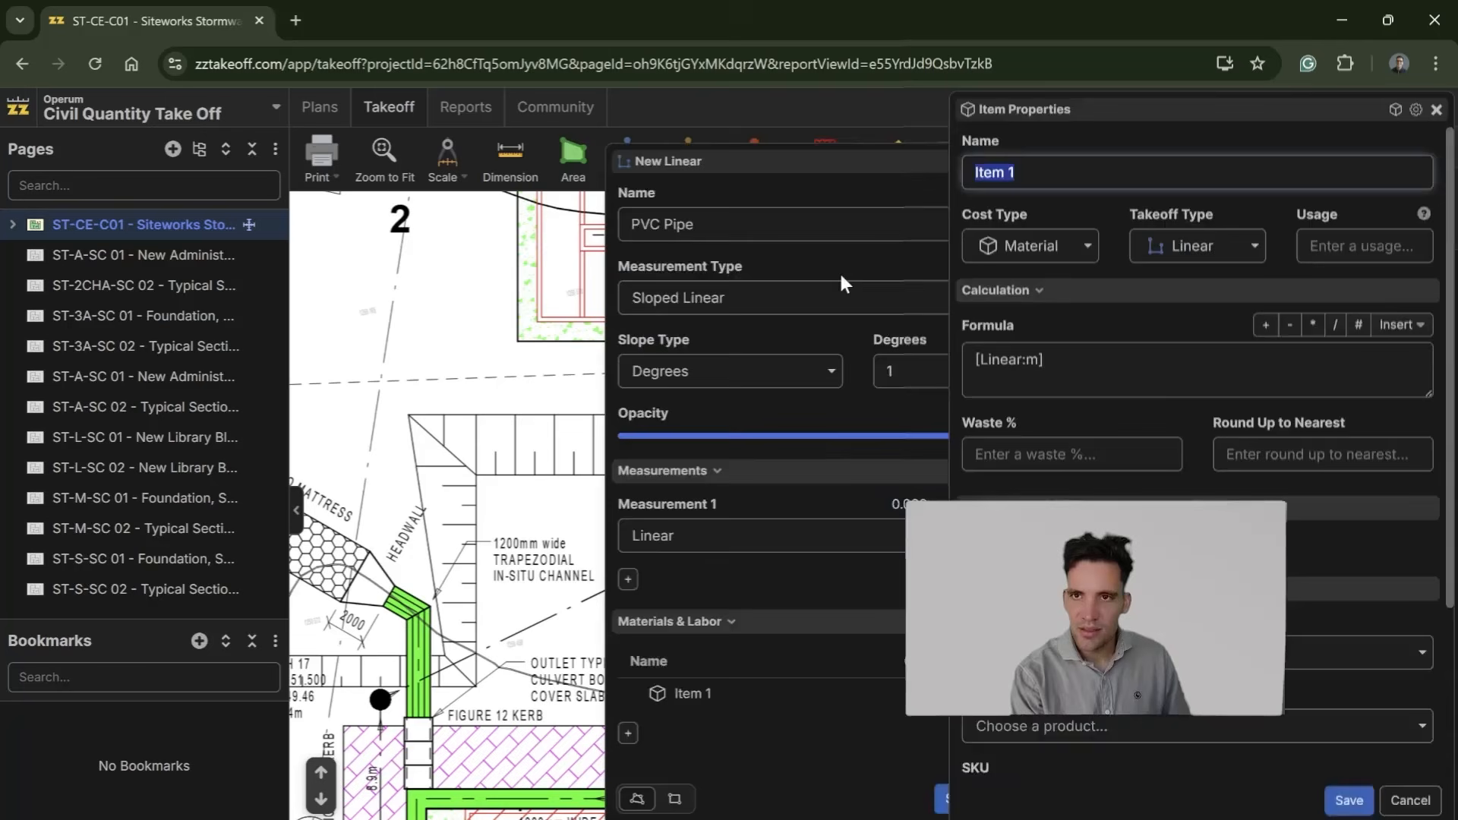
pyautogui.write('PVC Pipe')
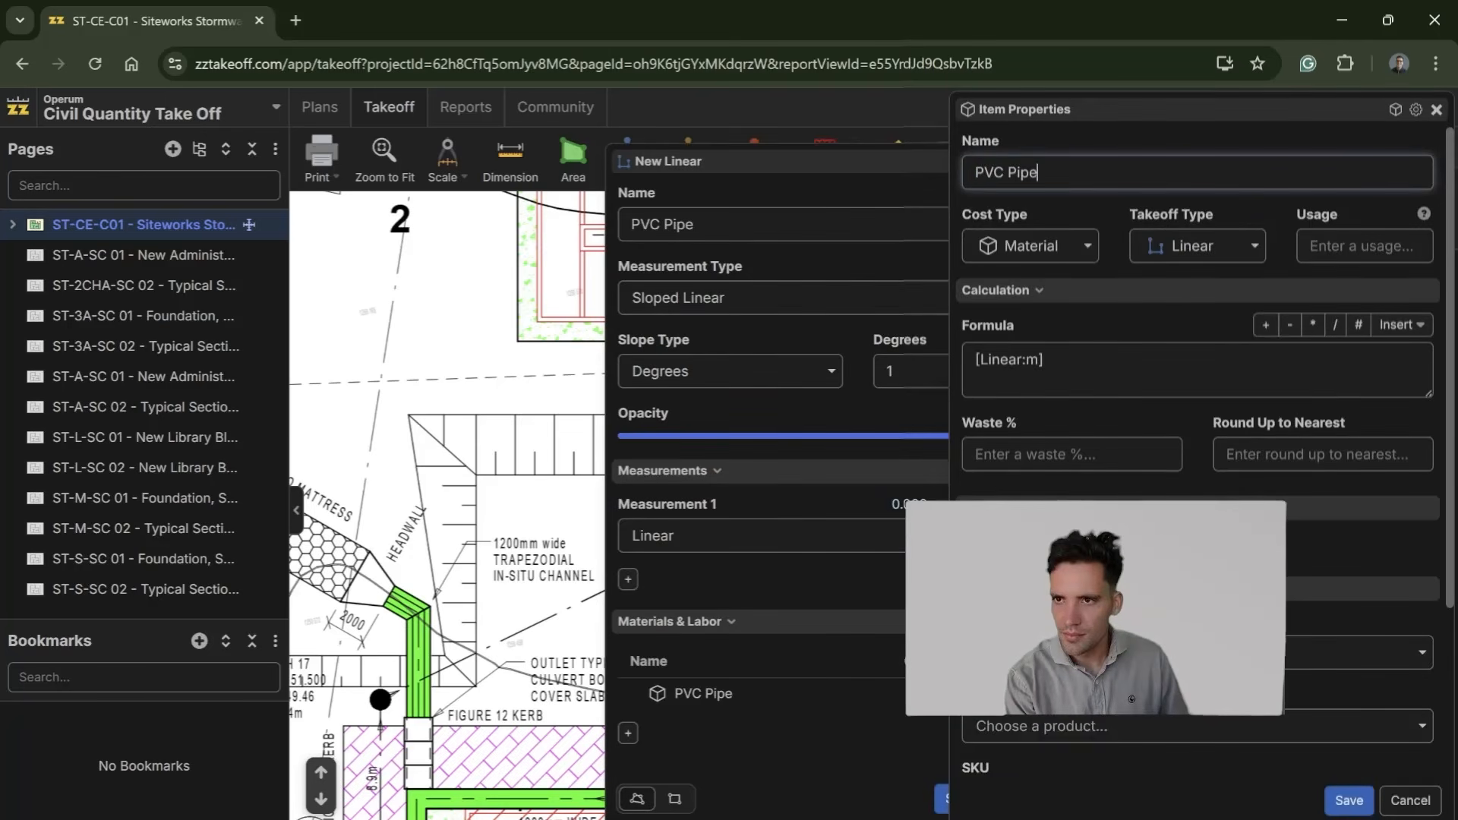
# Step: Give the PVC Pipe material item 5% waste and round it up to the nearest 6
pyautogui.scroll(-2, 1150, 377)
pyautogui.scroll(2, 1150, 377)
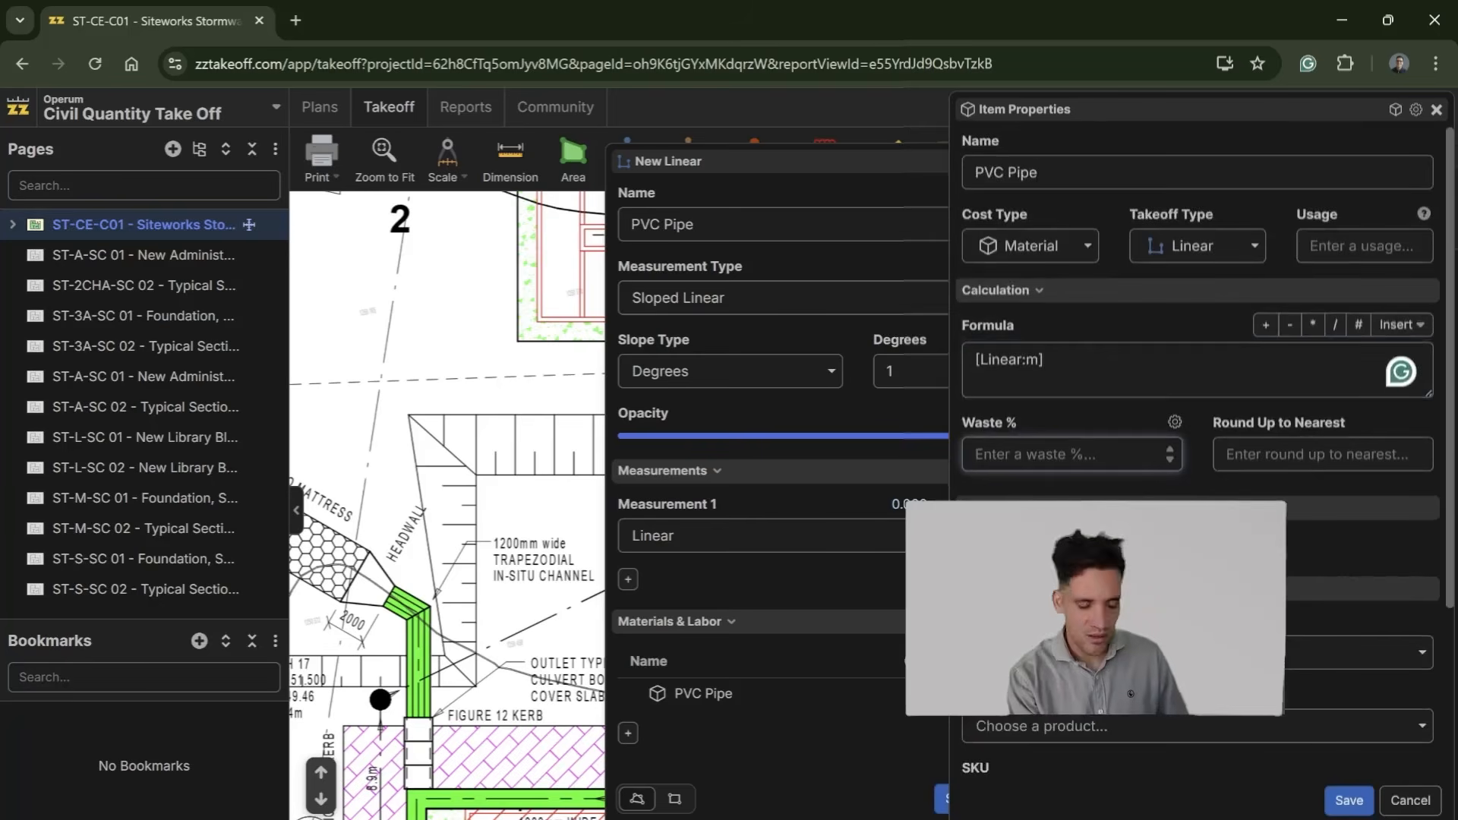
pyautogui.write('5')
pyautogui.scroll(-2, 1083, 481)
pyautogui.scroll(1, 1106, 482)
pyautogui.scroll(1, 1106, 482)
pyautogui.press('Tab')
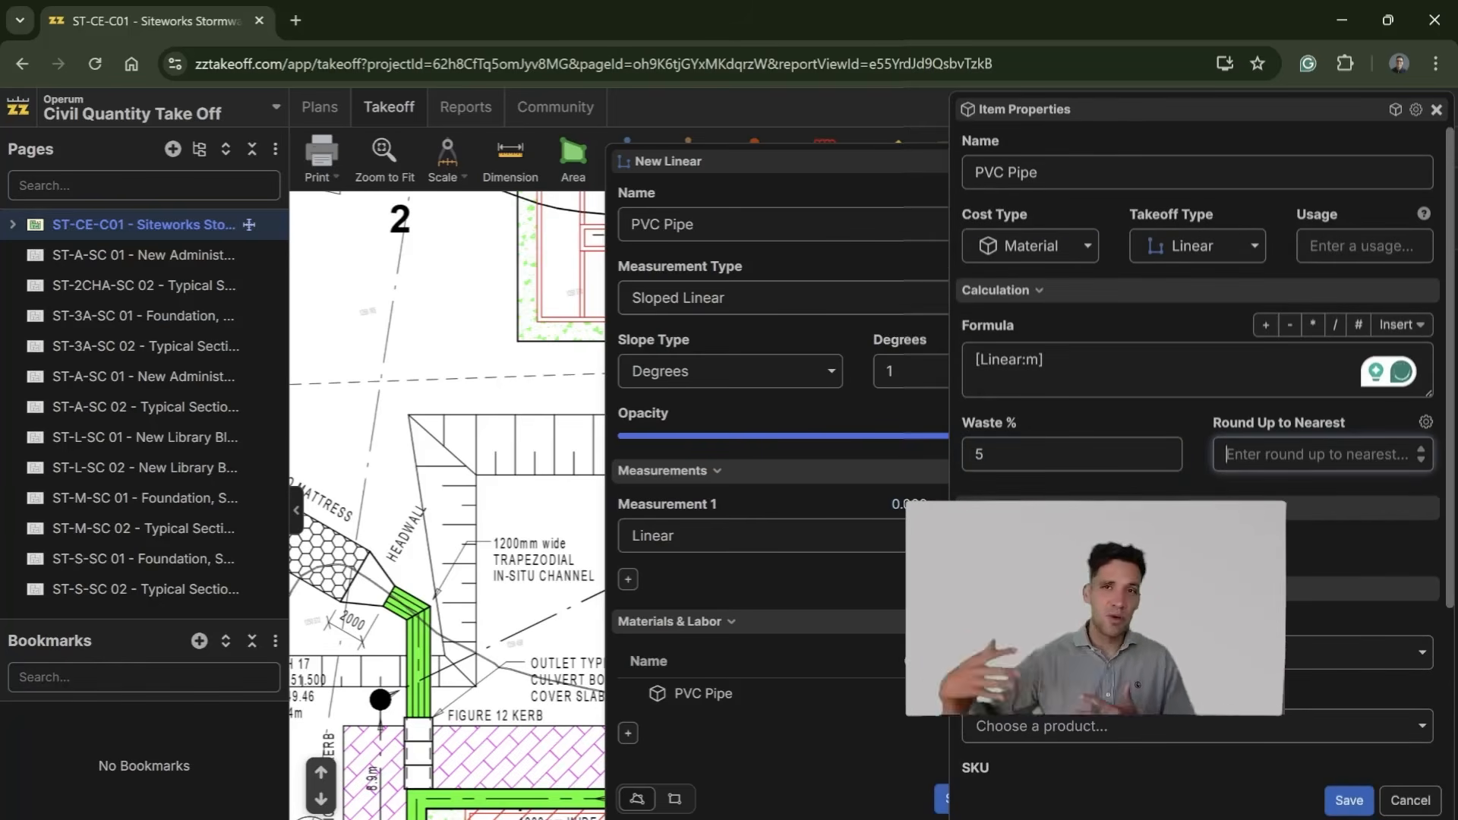
pyautogui.write('6')
pyautogui.click(1194, 433)
# Step: Set the PVC Pipe material item's units to m and save the item
pyautogui.scroll(-3, 1197, 443)
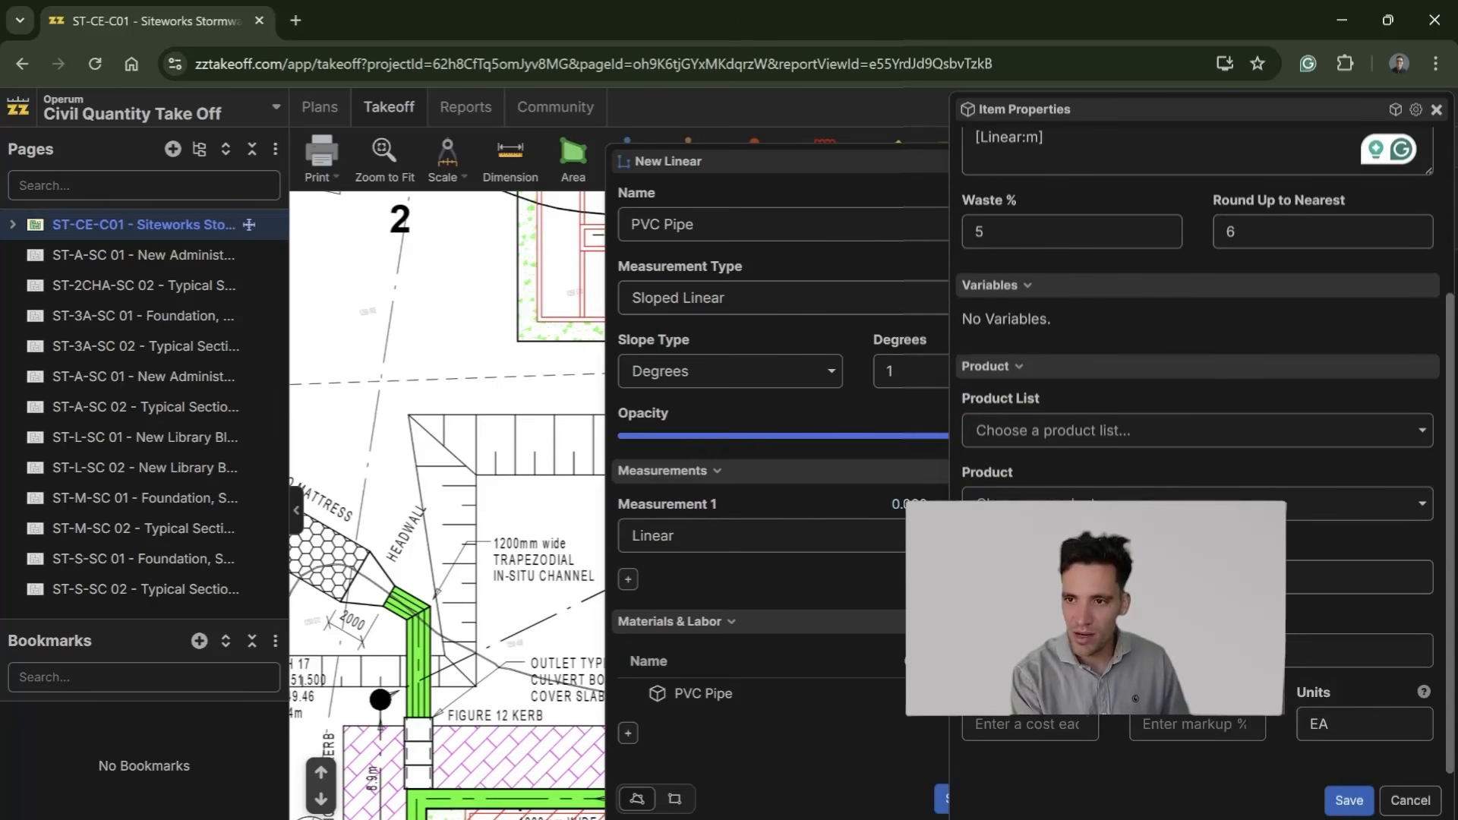
pyautogui.doubleClick(1318, 724)
pyautogui.write('m')
pyautogui.click(1338, 800)
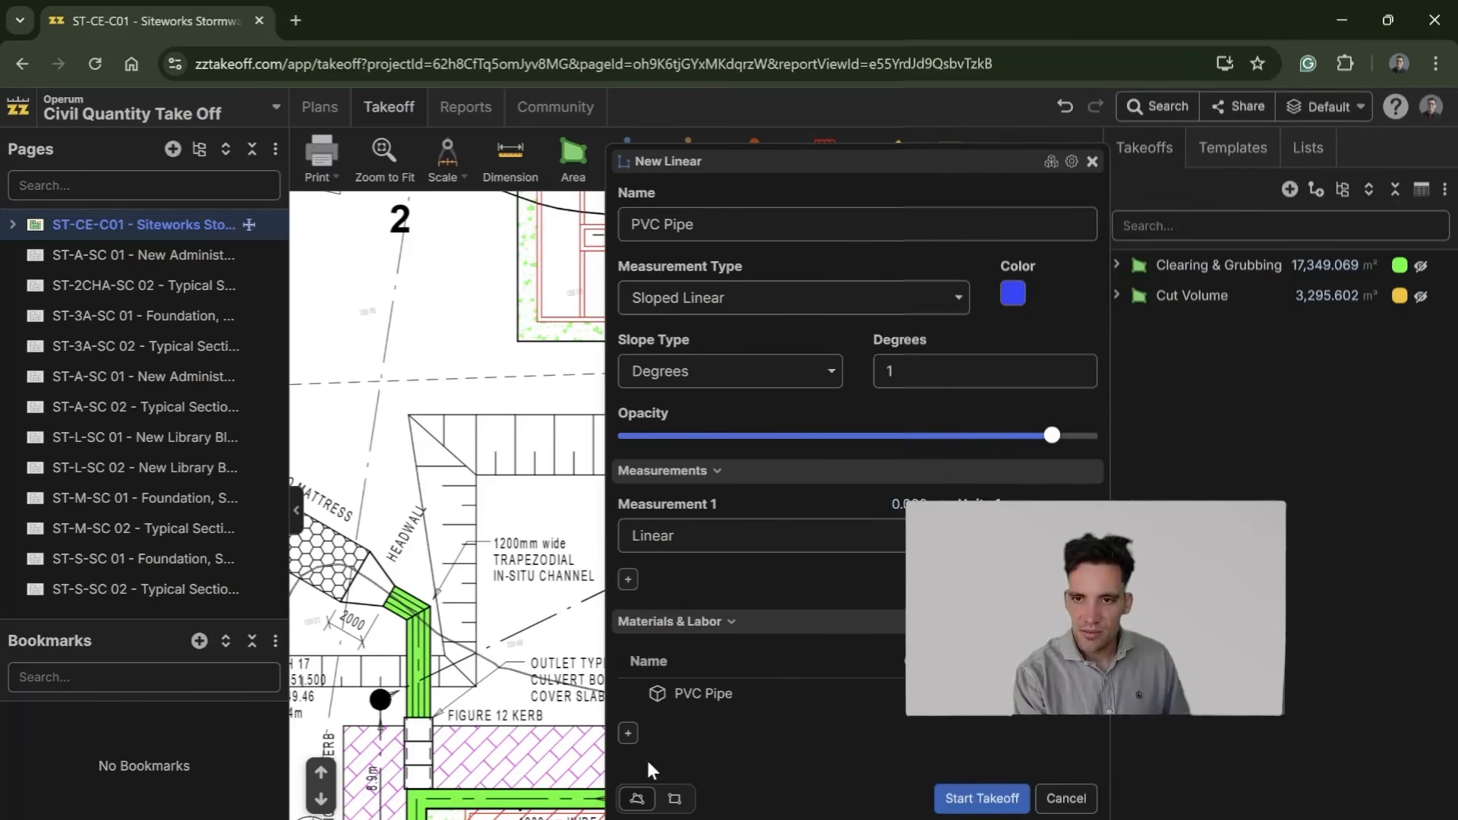
# Step: Add an equipment item named Excavator to the PVC Pipe takeoff with the formula [Linear:m]/10
pyautogui.click(629, 733)
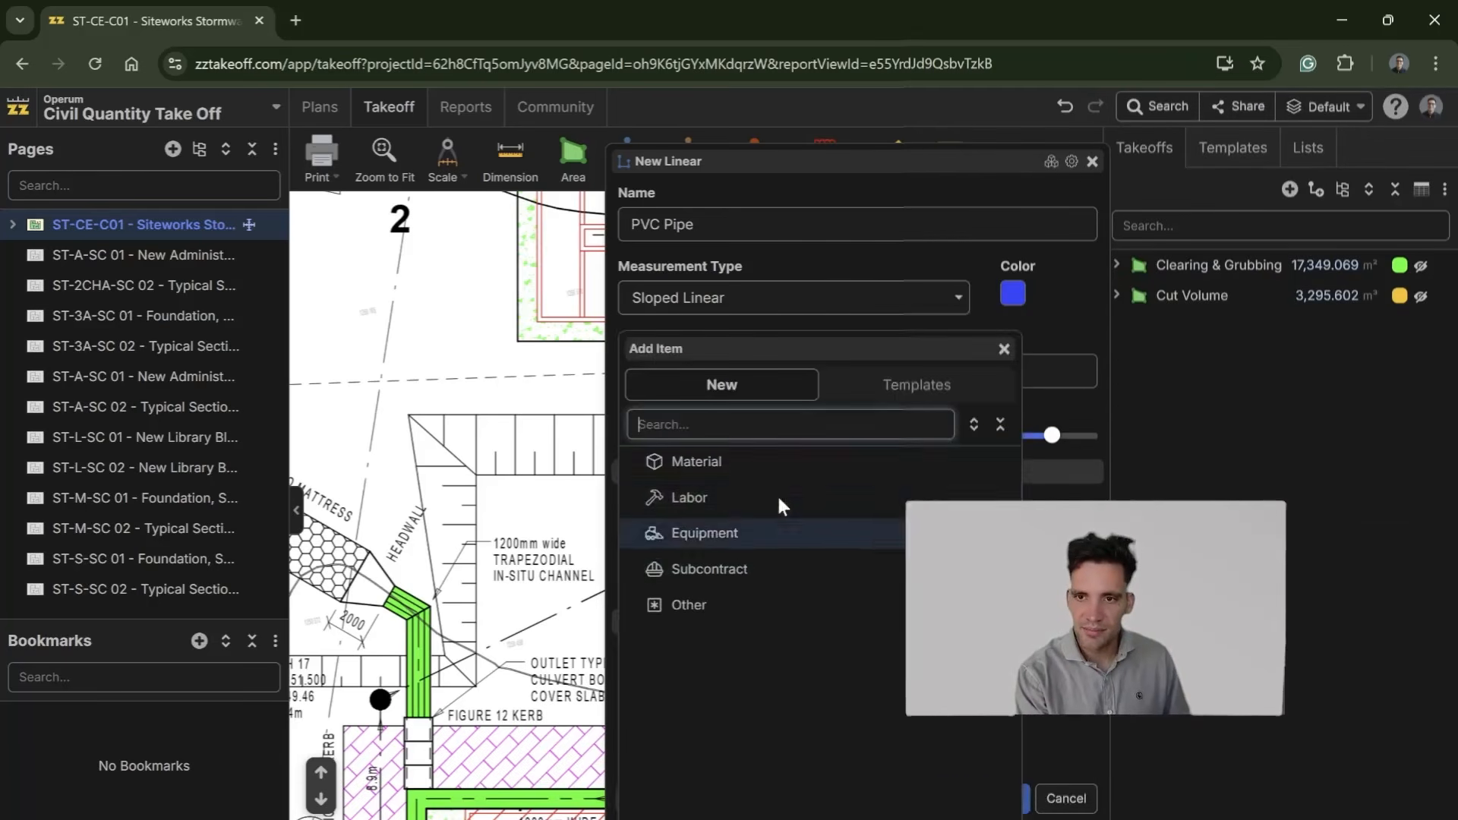
pyautogui.write('E')
pyautogui.click(705, 492)
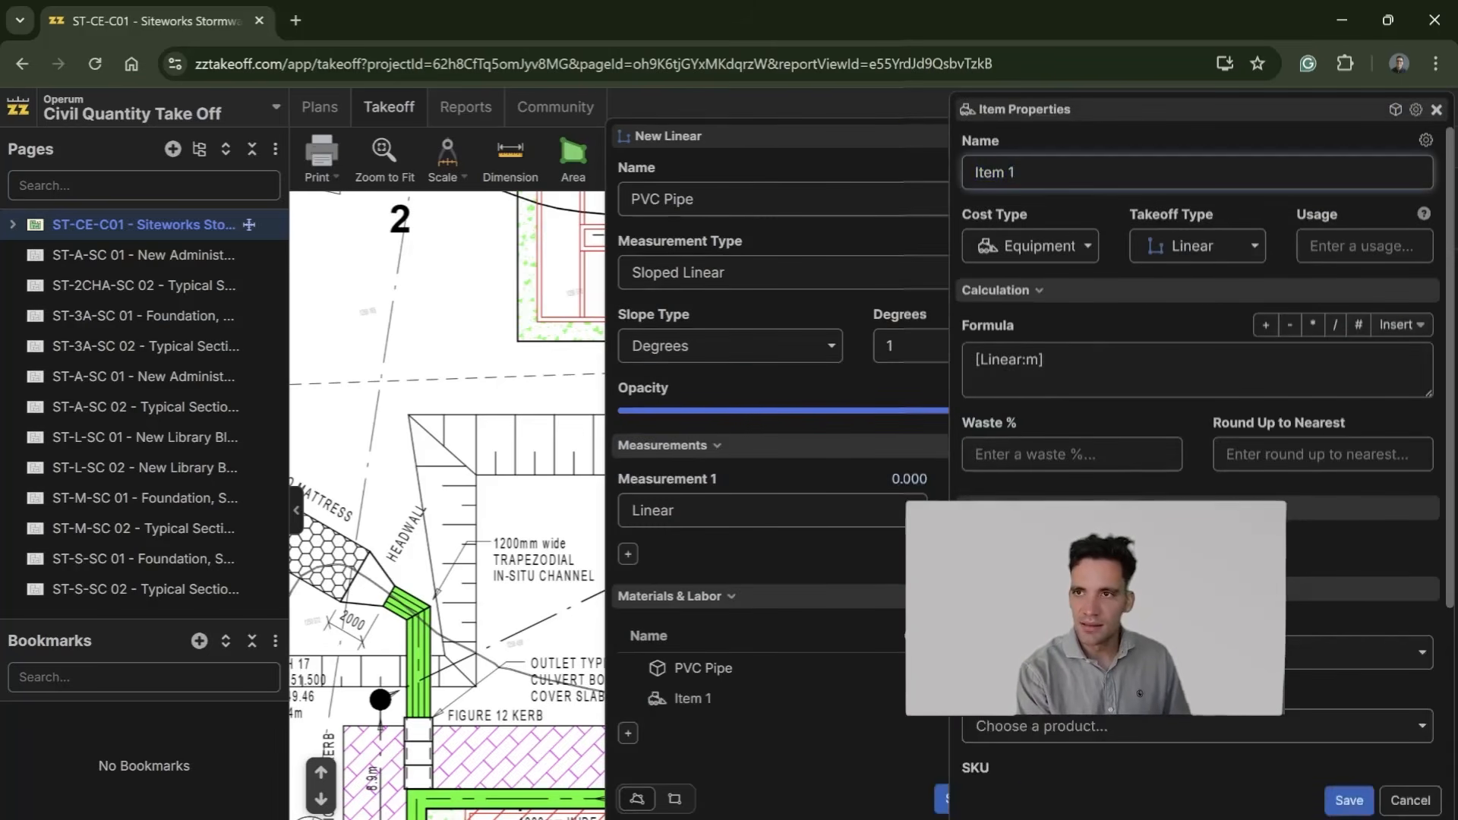
pyautogui.write('Ecav')
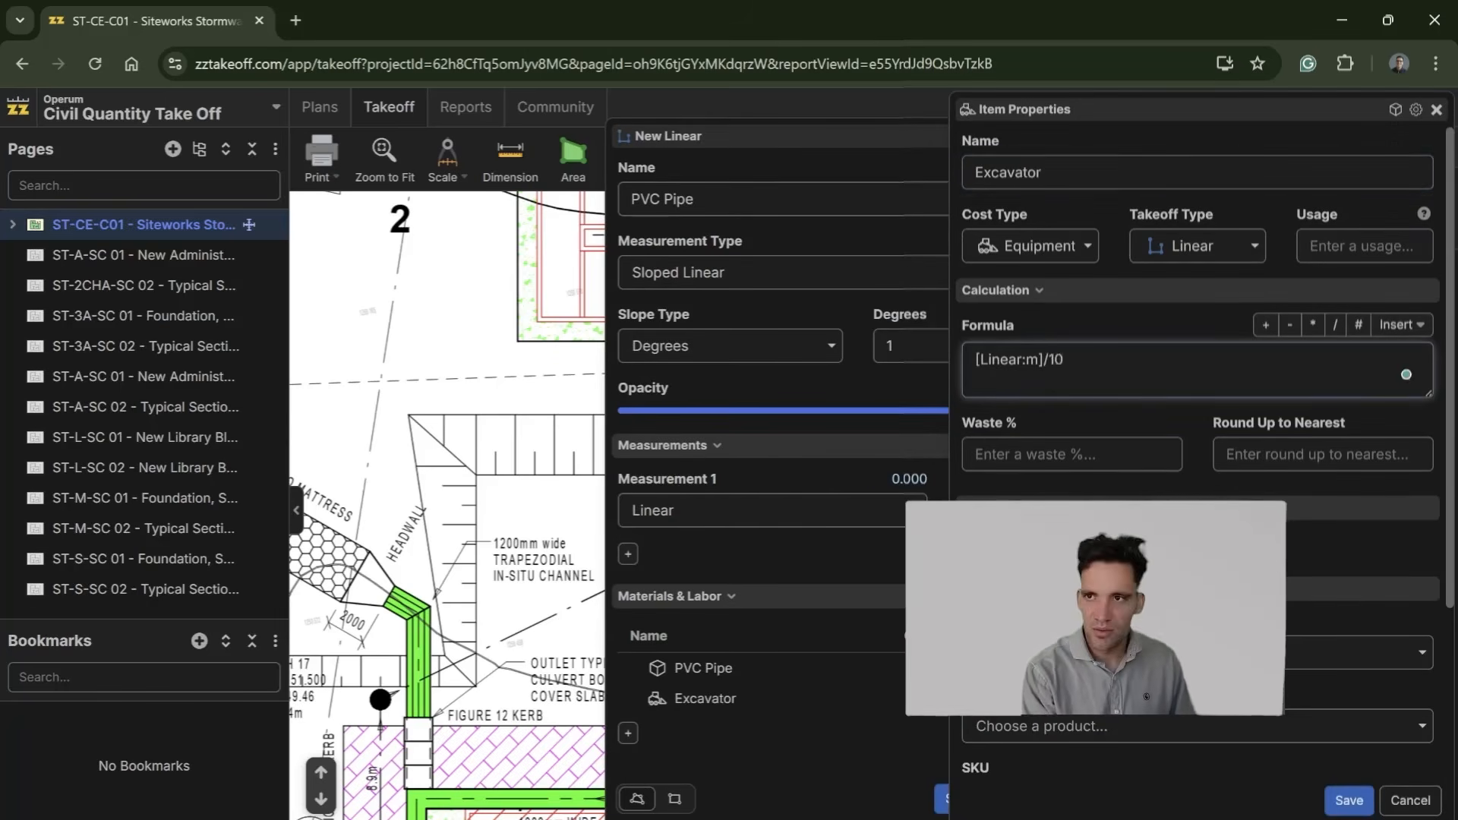
# Step: Set the Excavator item's units to hr and save the item
pyautogui.scroll(-3, 1198, 454)
pyautogui.moveTo(1335, 726); pyautogui.dragTo(1255, 723)
pyautogui.write('hr')
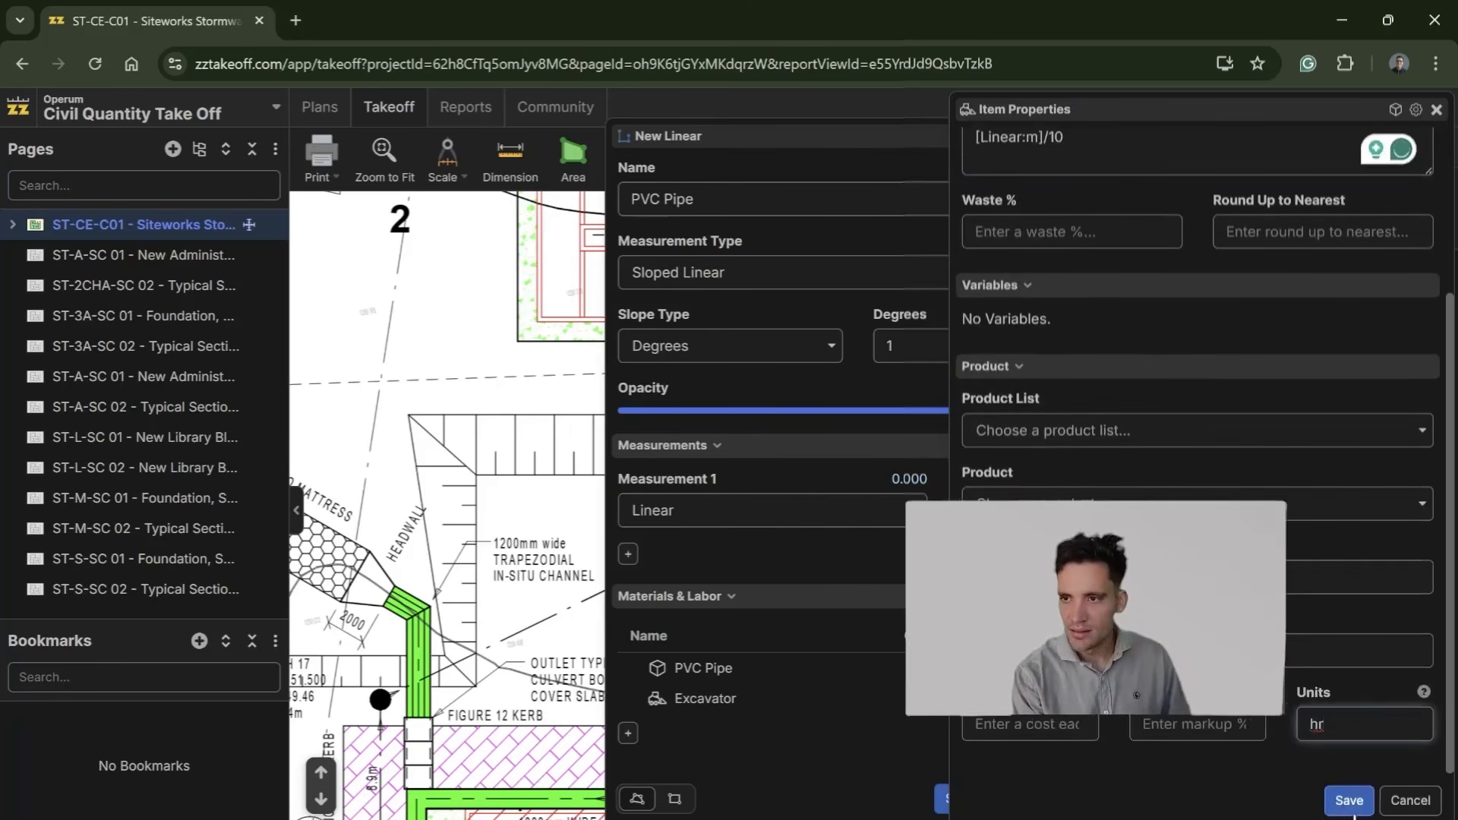
pyautogui.click(1350, 803)
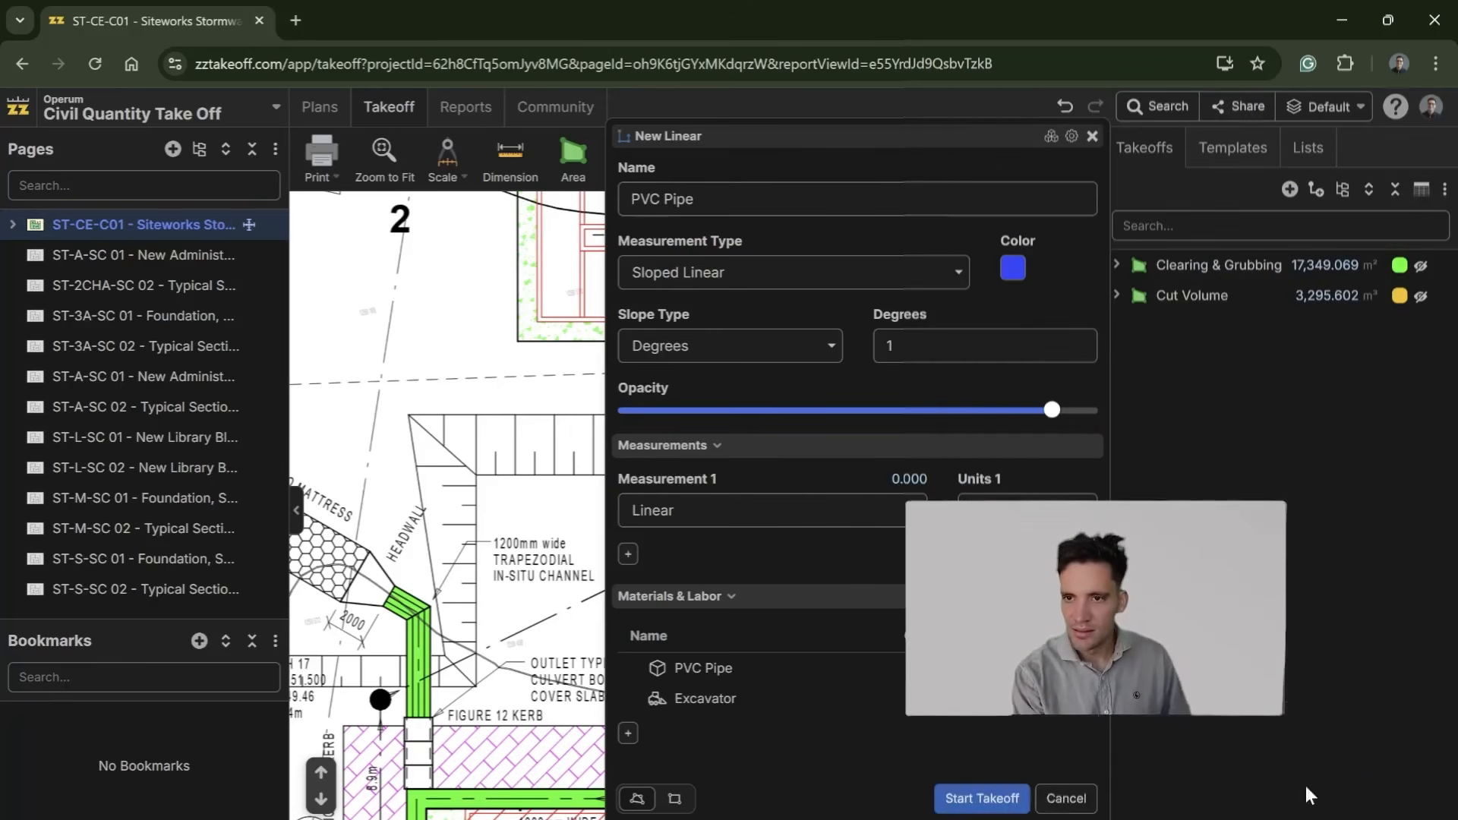
# Step: Add a material item named Sand to the PVC Pipe takeoff with the formula [Linear:m]*0.3*0.7
pyautogui.click(628, 735)
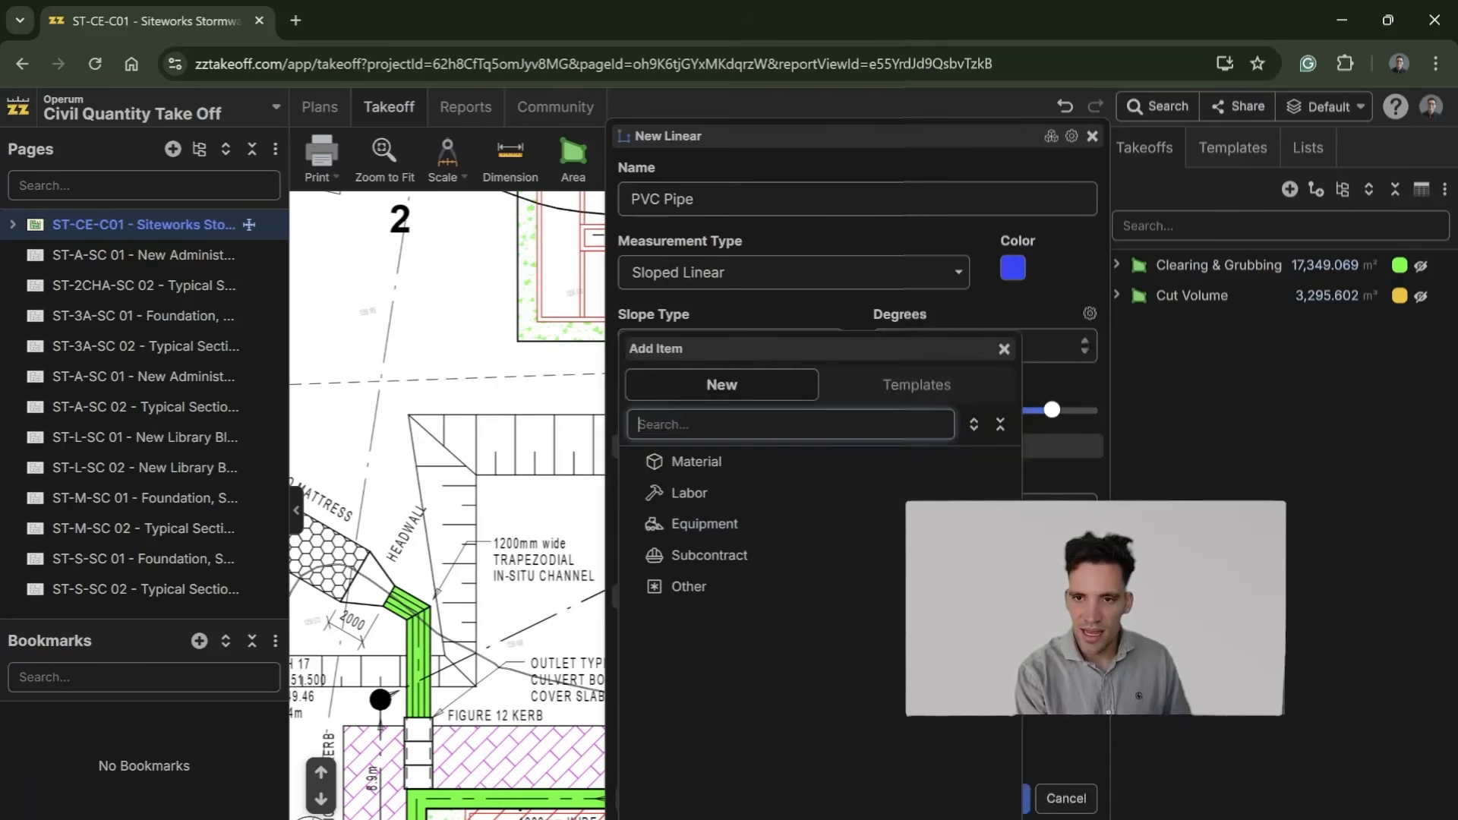
pyautogui.click(720, 468)
pyautogui.write('Sand')
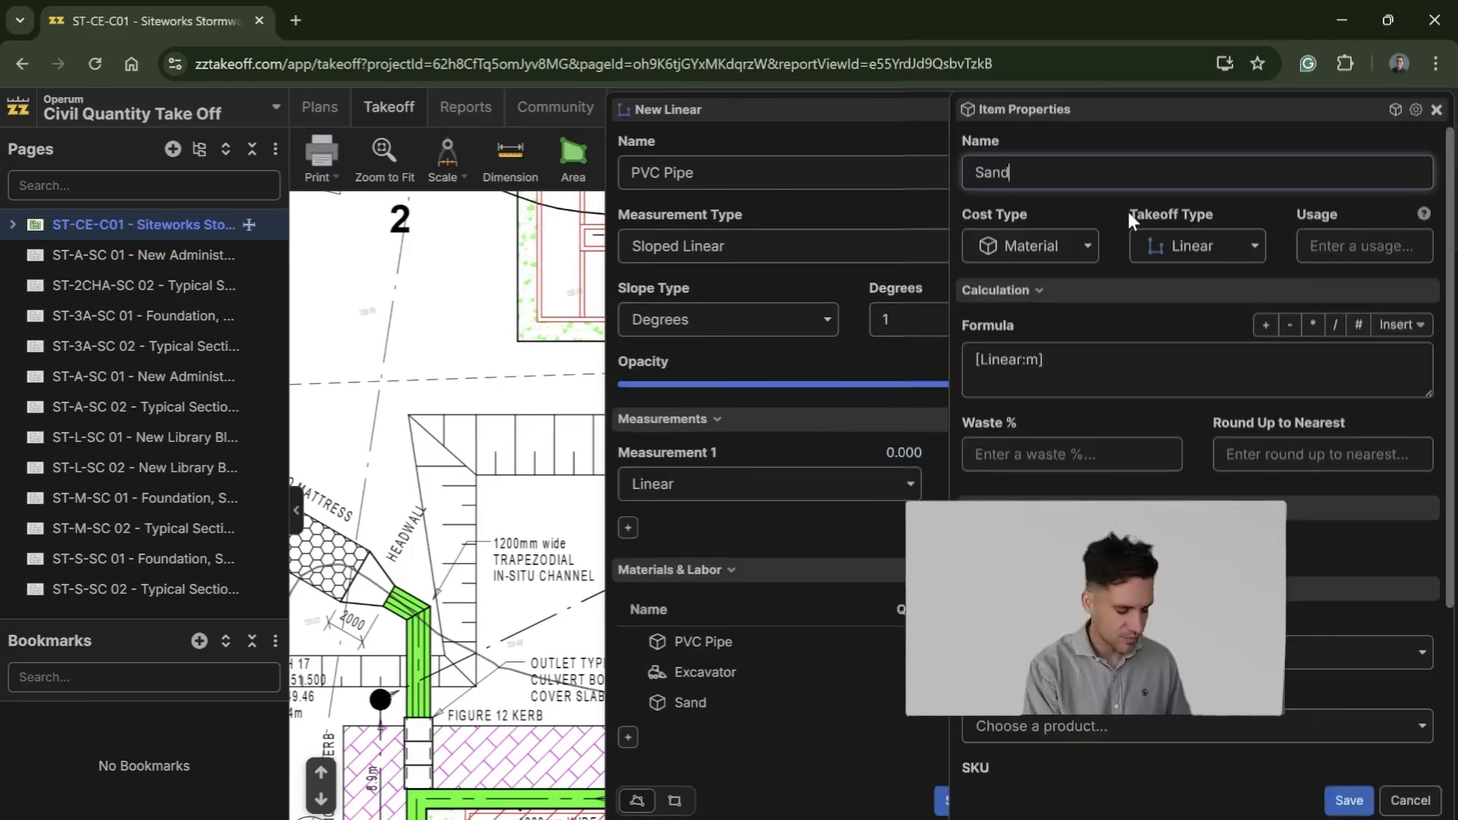
pyautogui.click(1400, 372)
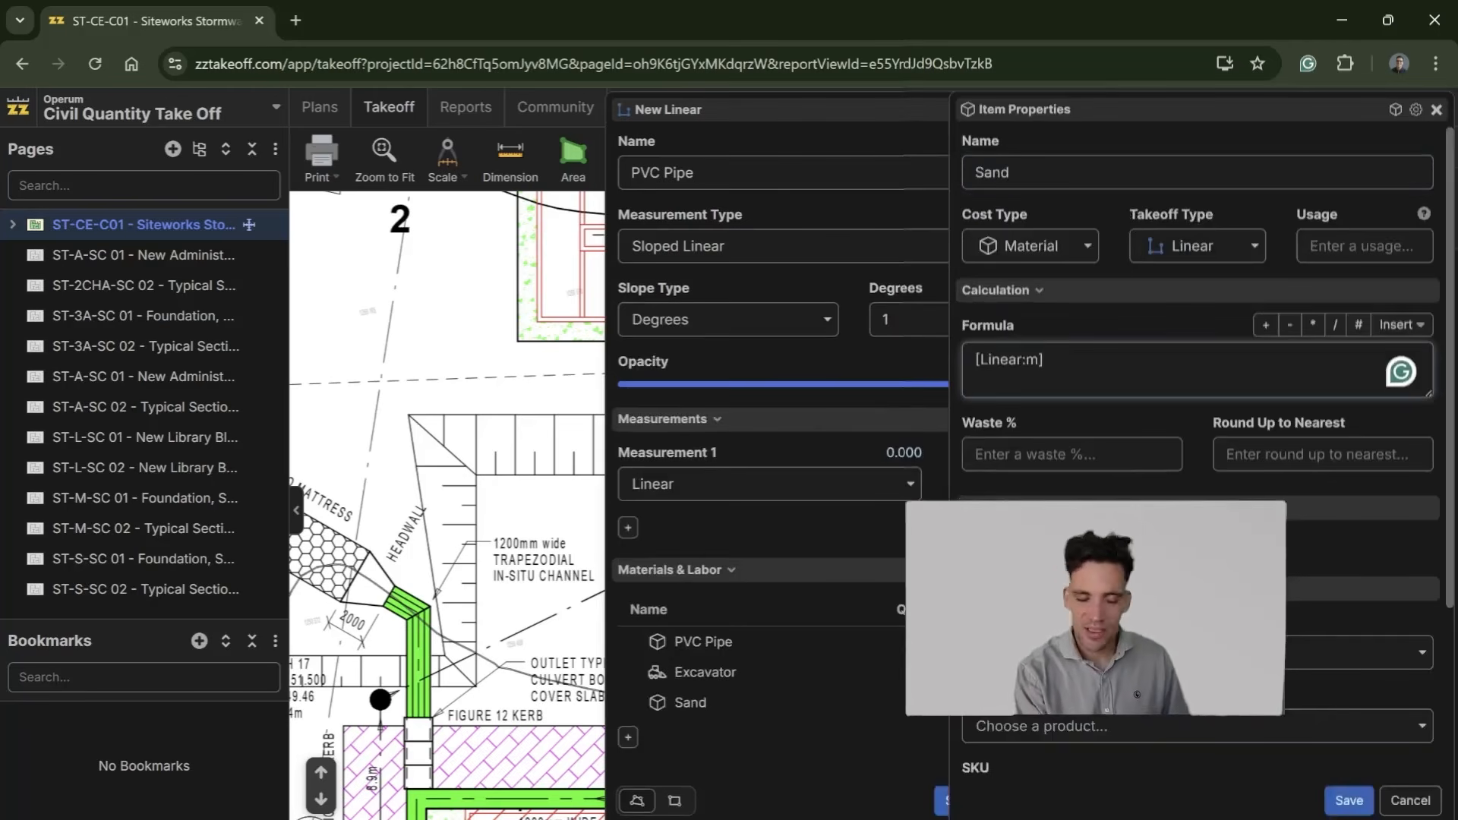
pyautogui.write('*0')
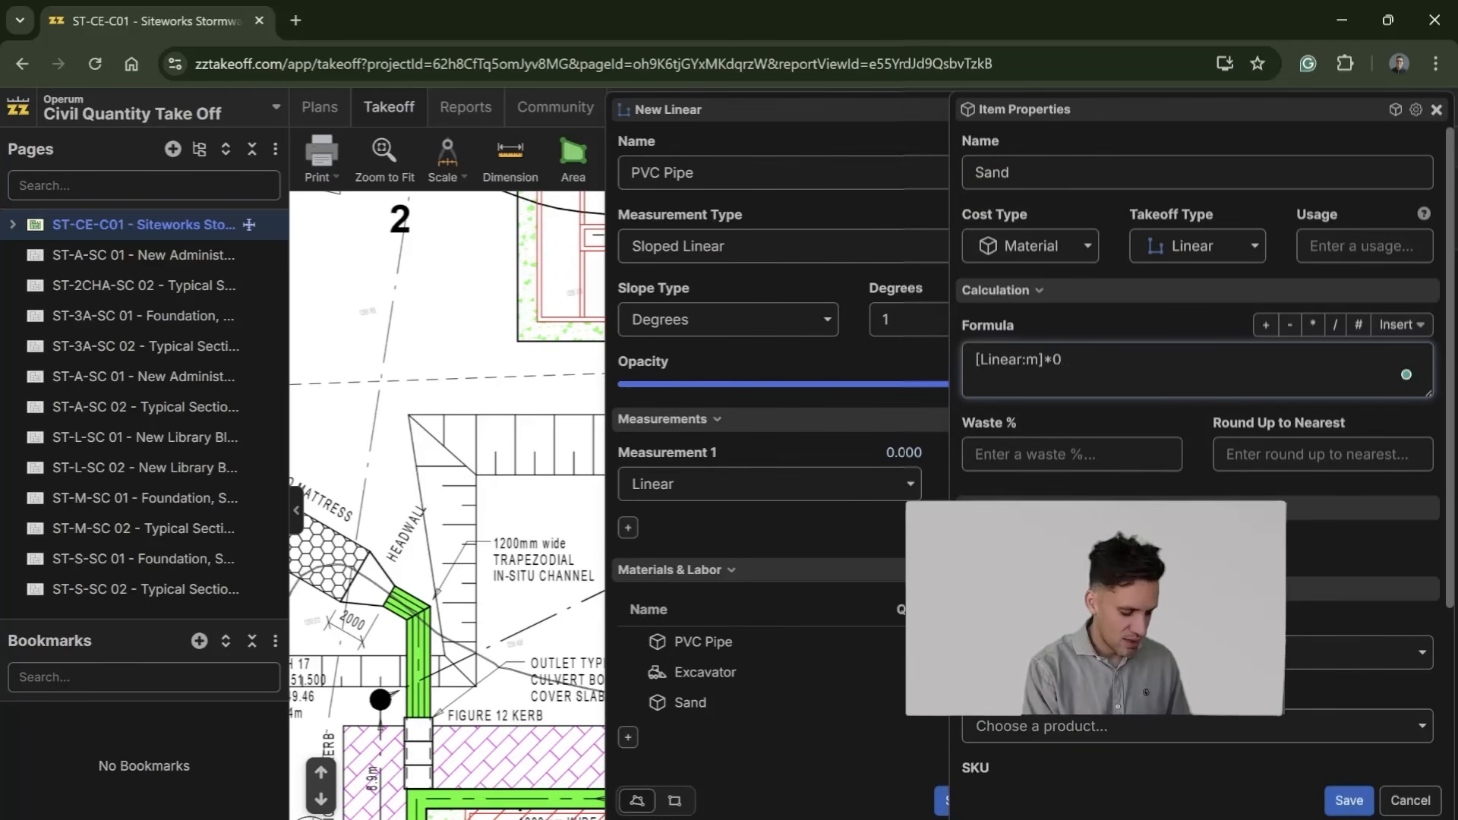
pyautogui.write('.5')
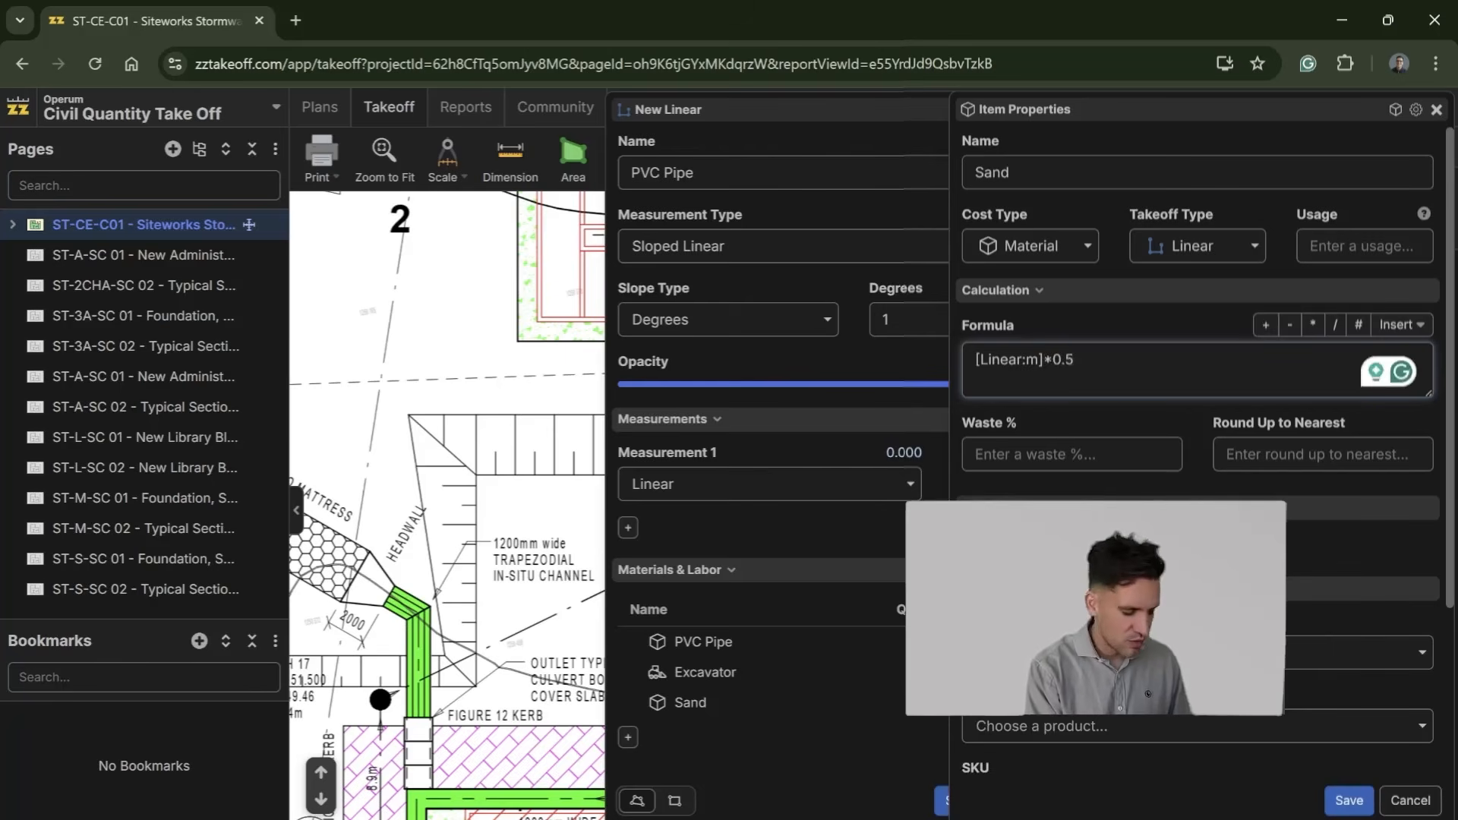
pyautogui.press('BackSpace')
pyautogui.write('4')
pyautogui.press('BackSpace')
pyautogui.write('3*0.7')
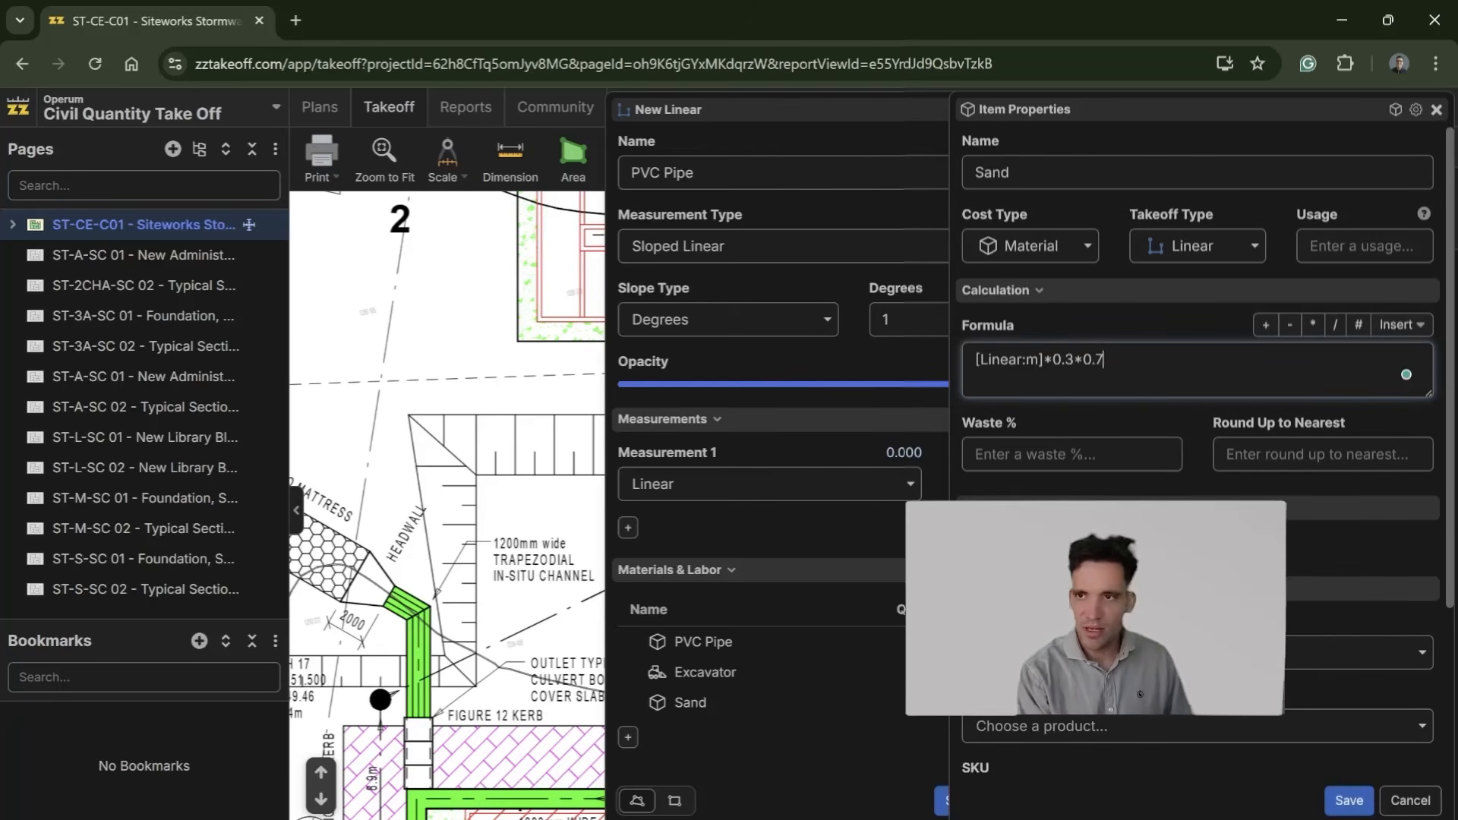
# Step: Give the Sand item 5% waste, set its units to m3 and save the item
pyautogui.scroll(-3, 1079, 380)
pyautogui.scroll(1, 1045, 315)
pyautogui.click(1040, 353)
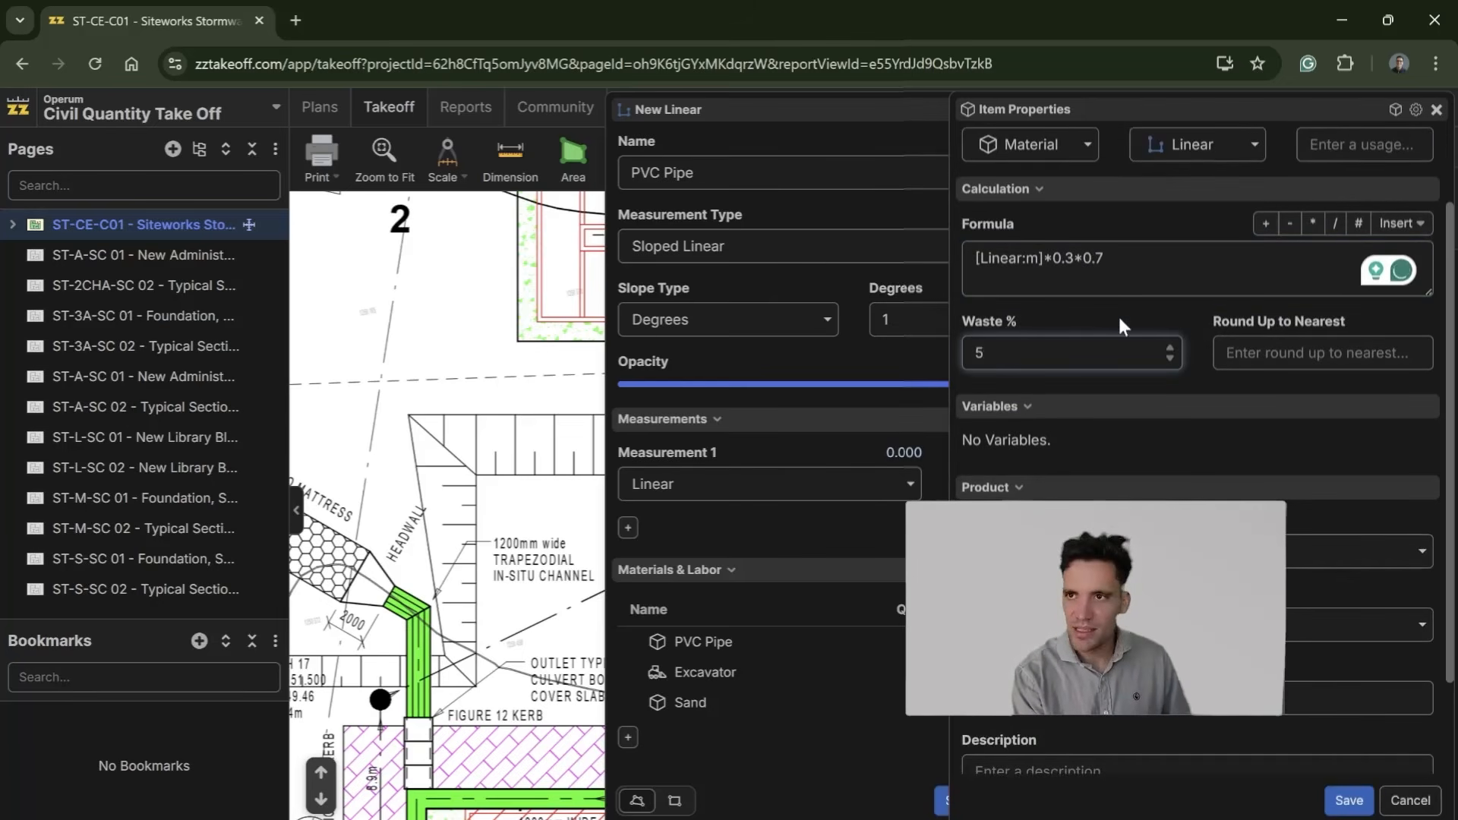
pyautogui.scroll(-2, 1300, 710)
pyautogui.press('BackSpace')
pyautogui.press('BackSpace')
pyautogui.write('m3')
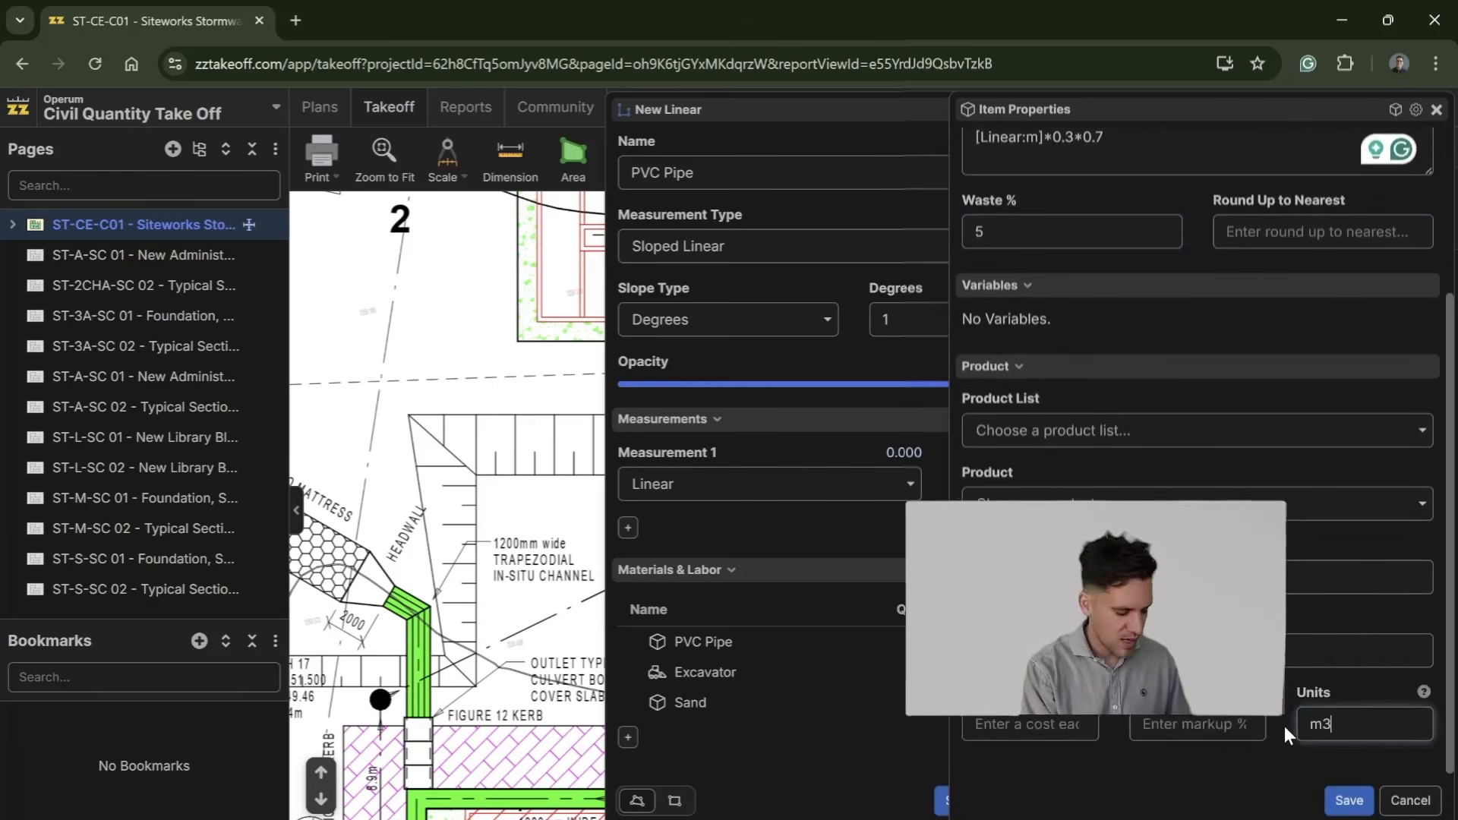
pyautogui.click(1350, 801)
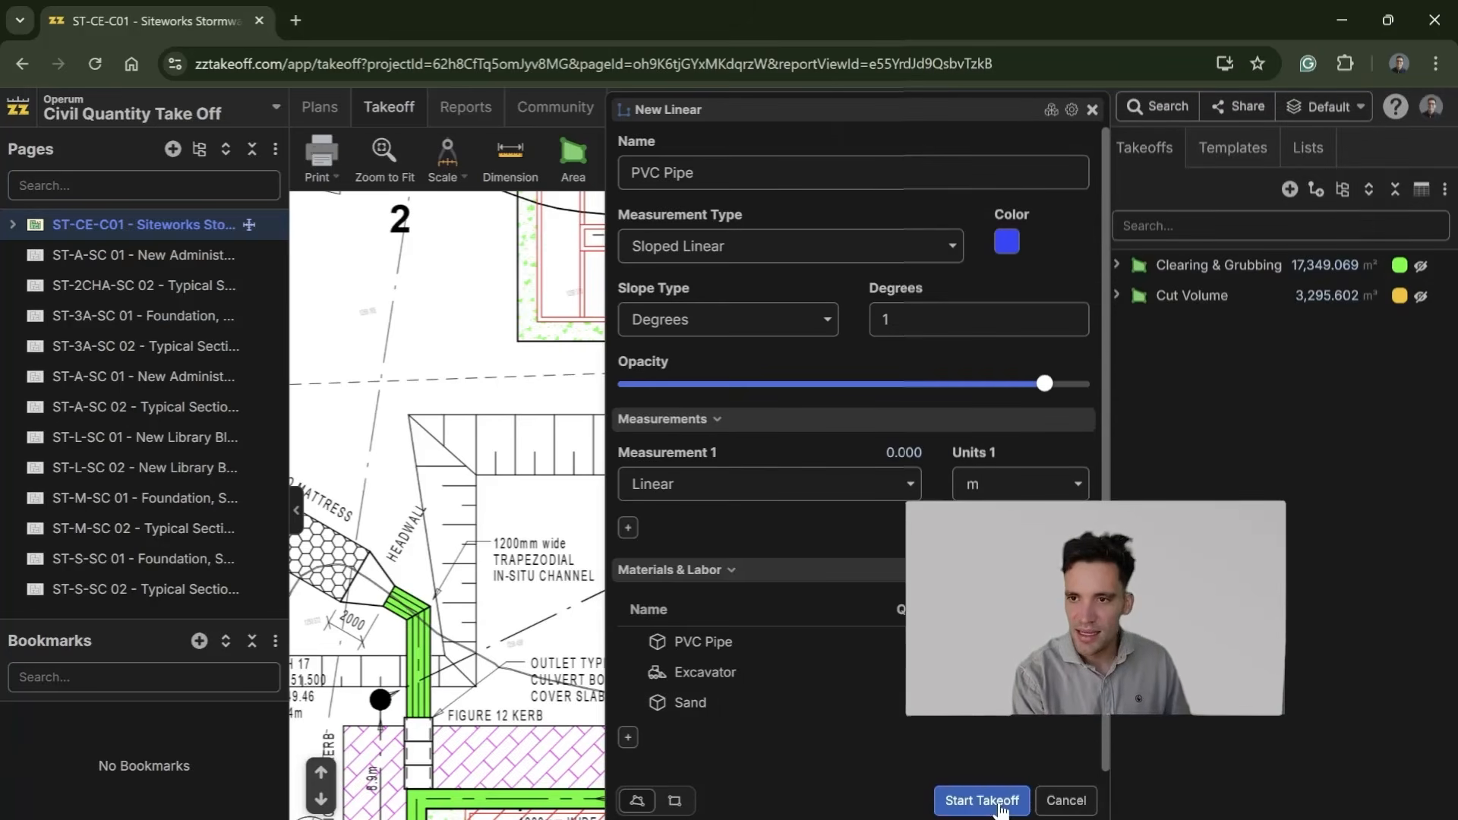
# Step: Start the PVC Pipe takeoff and trace the sewer line from manhole SEWMH 17 through SEWMH 18 and SEWMH14 to the septic tank
pyautogui.click(983, 801)
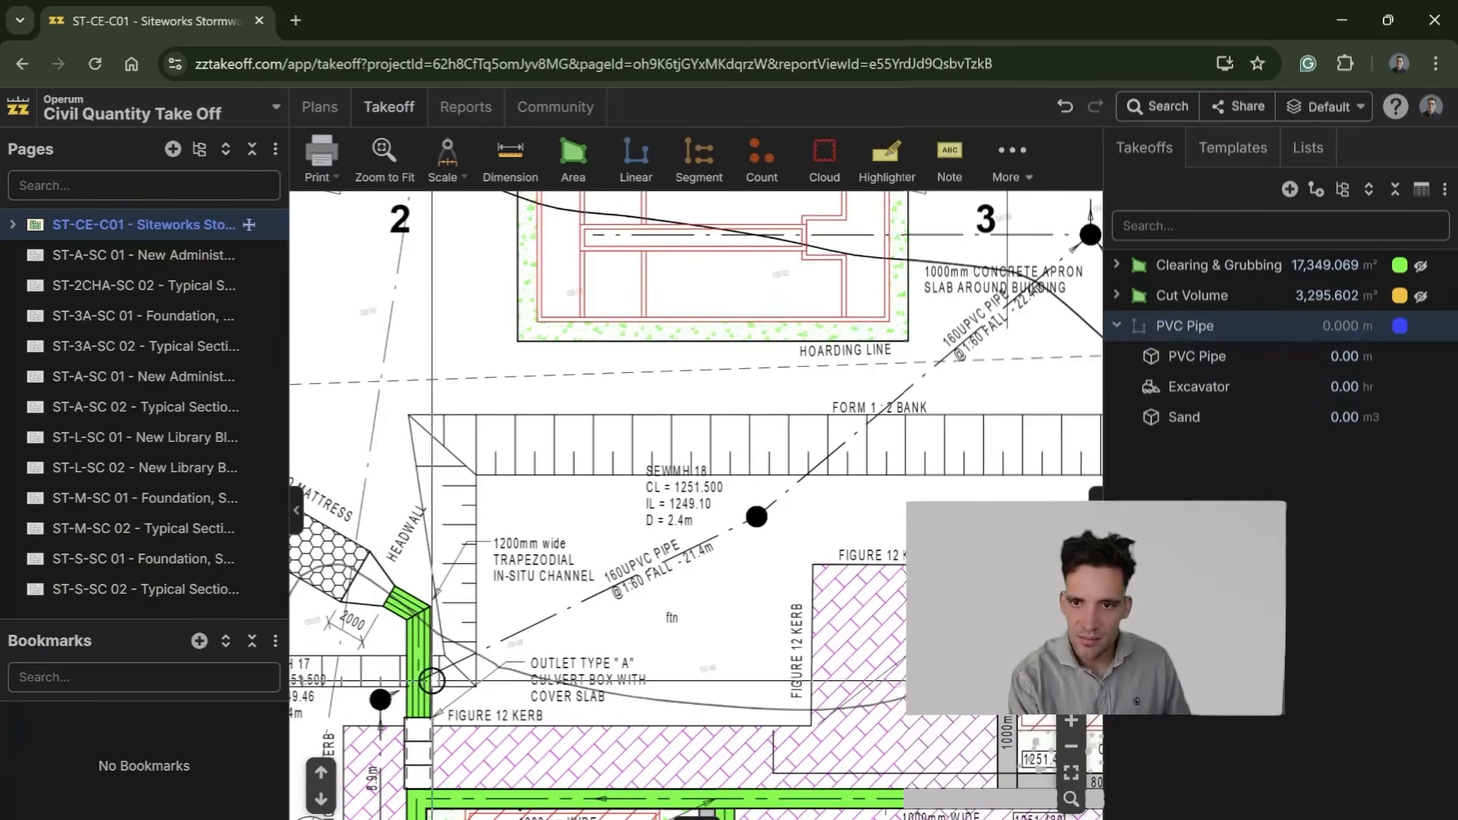
pyautogui.click(1215, 325)
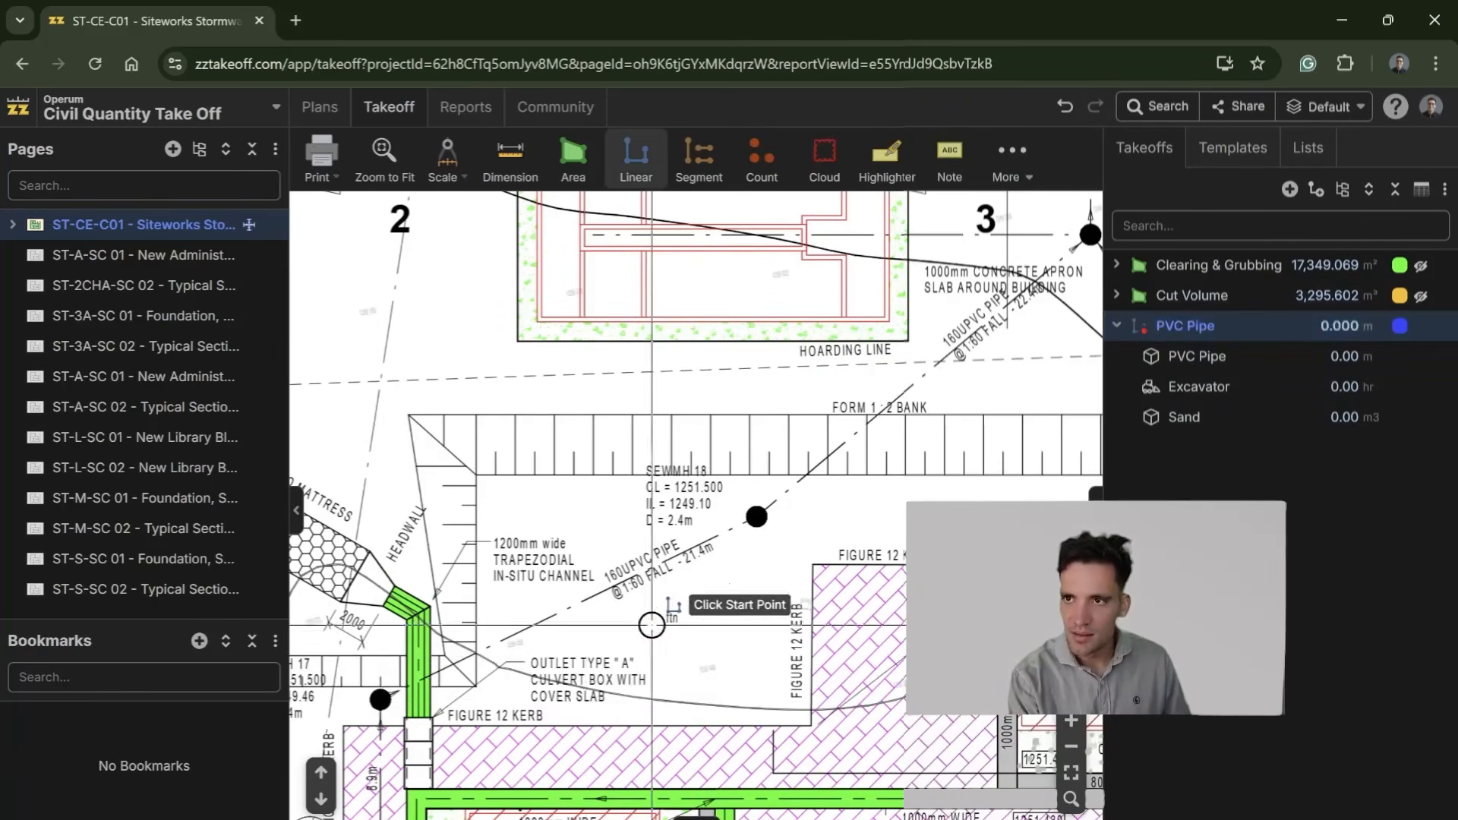
pyautogui.click(380, 699)
pyautogui.click(756, 521)
pyautogui.moveTo(881, 434); pyautogui.dragTo(708, 589)
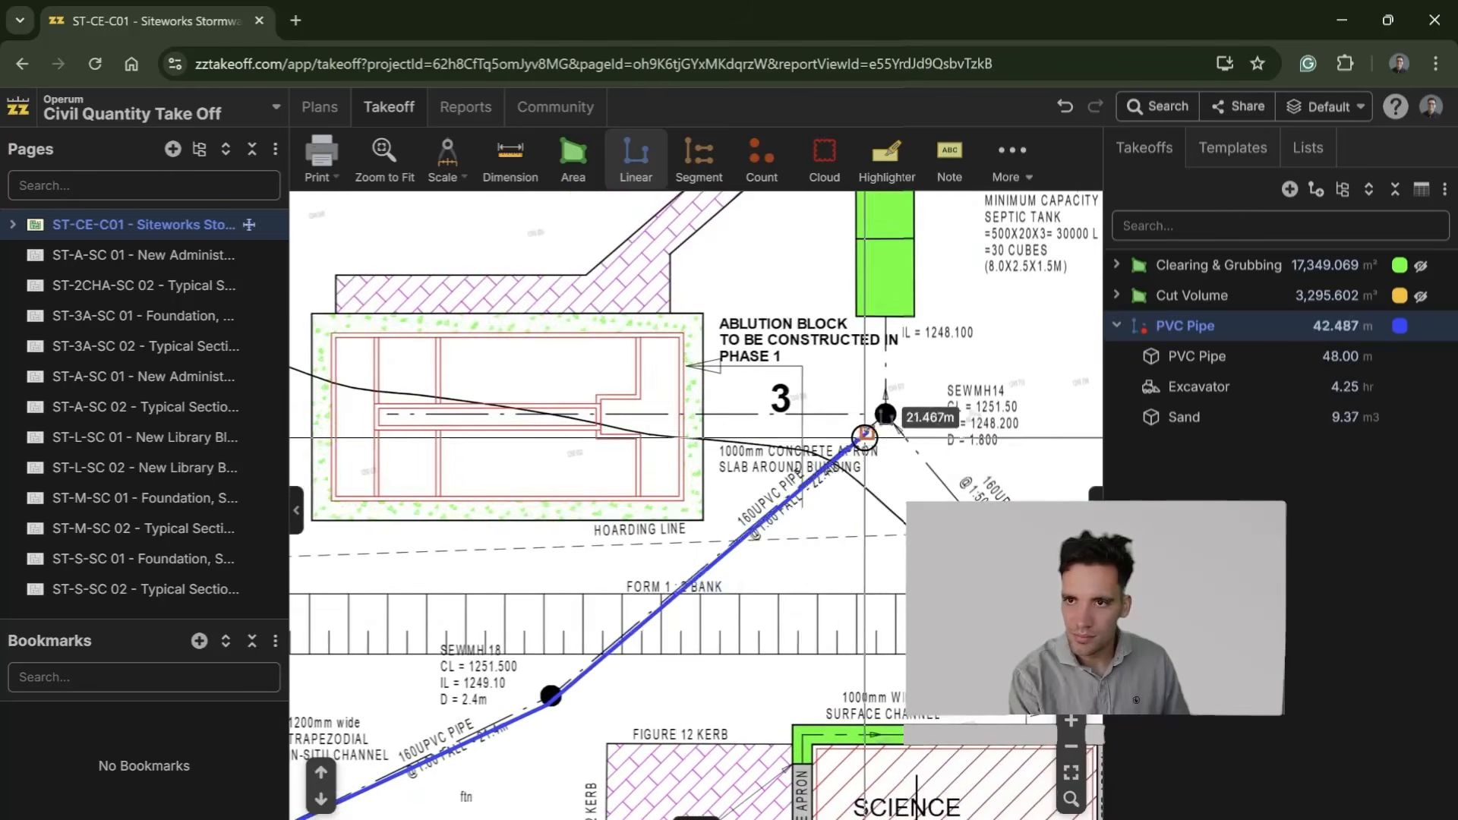
pyautogui.click(885, 412)
pyautogui.click(890, 315)
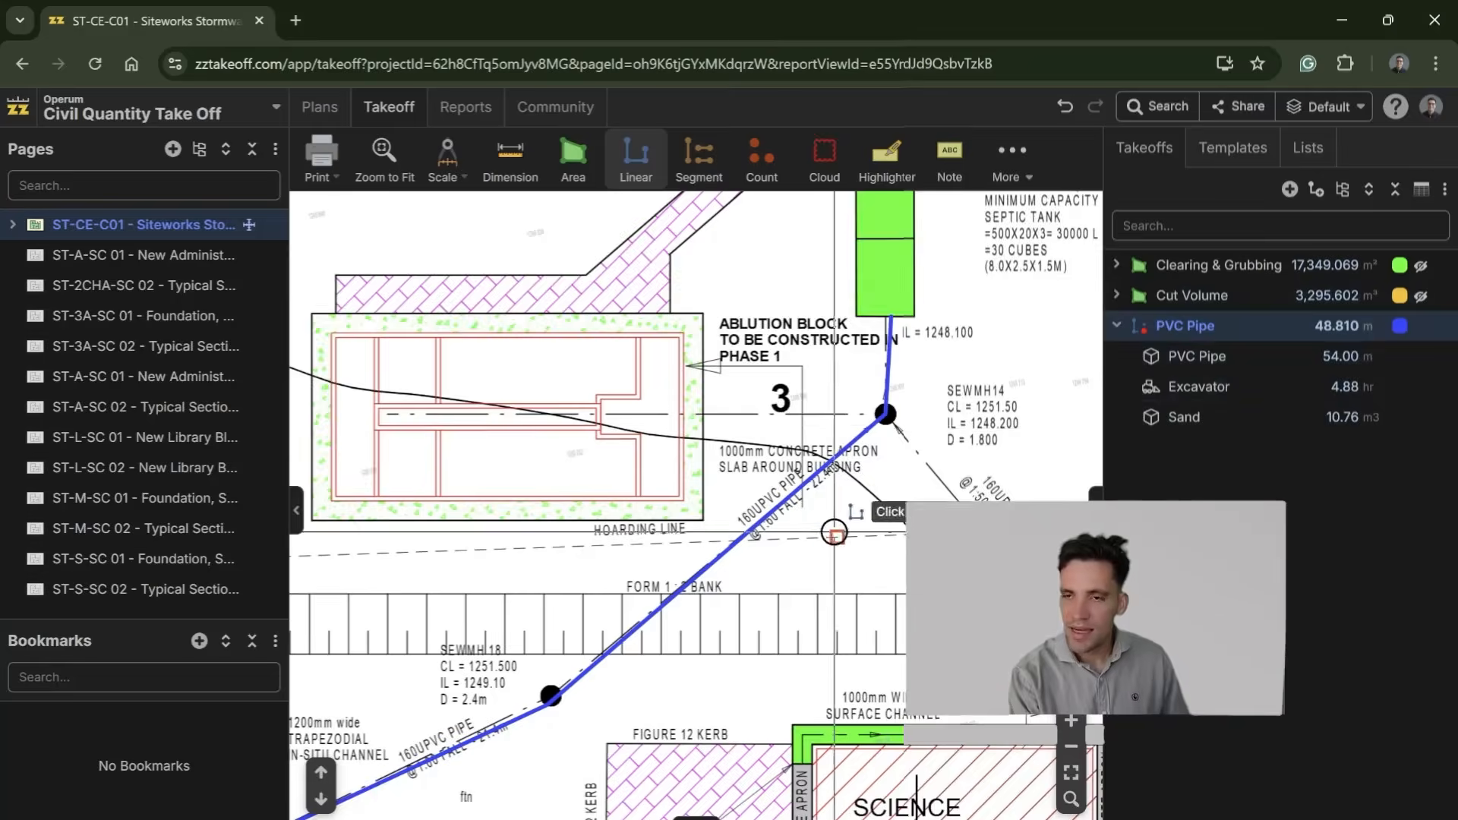
# Step: Examine the traced PVC pipe run and the manholes along it between SEWMH 17 and the septic tank
pyautogui.scroll(-1, 608, 670)
pyautogui.moveTo(598, 678); pyautogui.dragTo(827, 492)
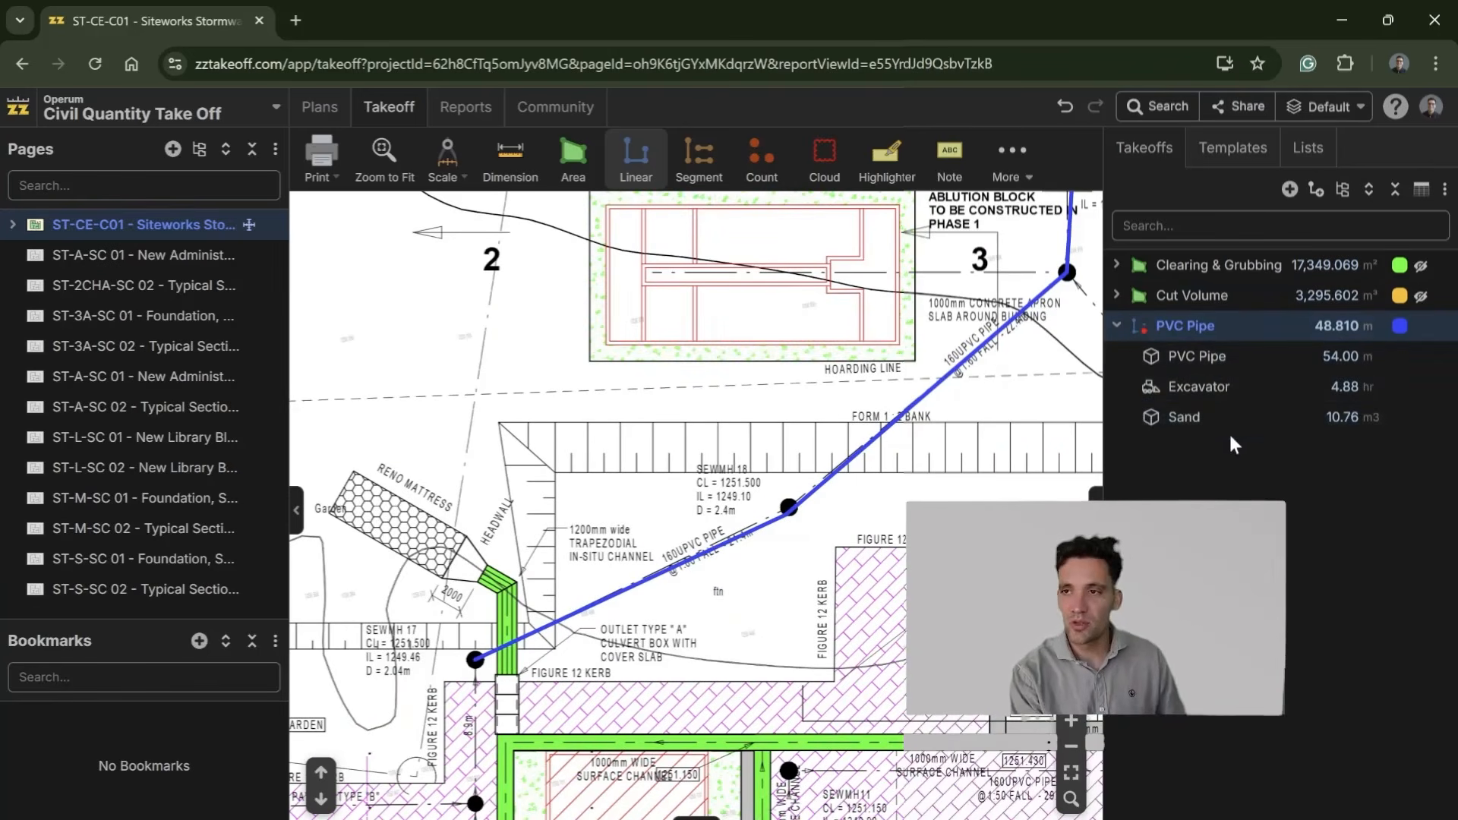
pyautogui.moveTo(1005, 409); pyautogui.dragTo(833, 569)
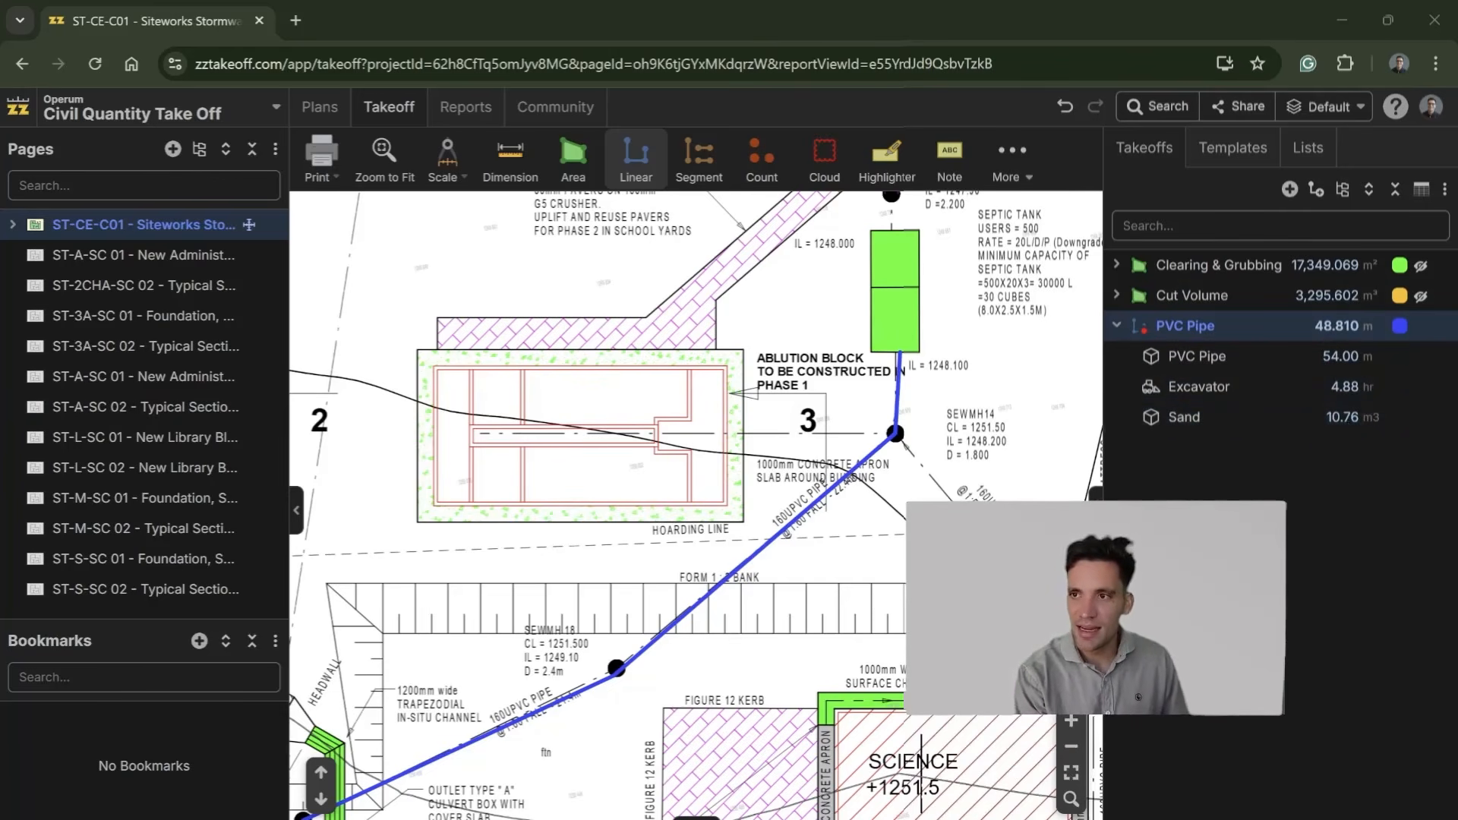
pyautogui.scroll(-2, 752, 594)
pyautogui.moveTo(655, 673); pyautogui.dragTo(836, 512)
pyautogui.scroll(4, 812, 538)
pyautogui.scroll(-5, 702, 591)
pyautogui.moveTo(741, 579); pyautogui.dragTo(586, 552)
pyautogui.scroll(5, 508, 579)
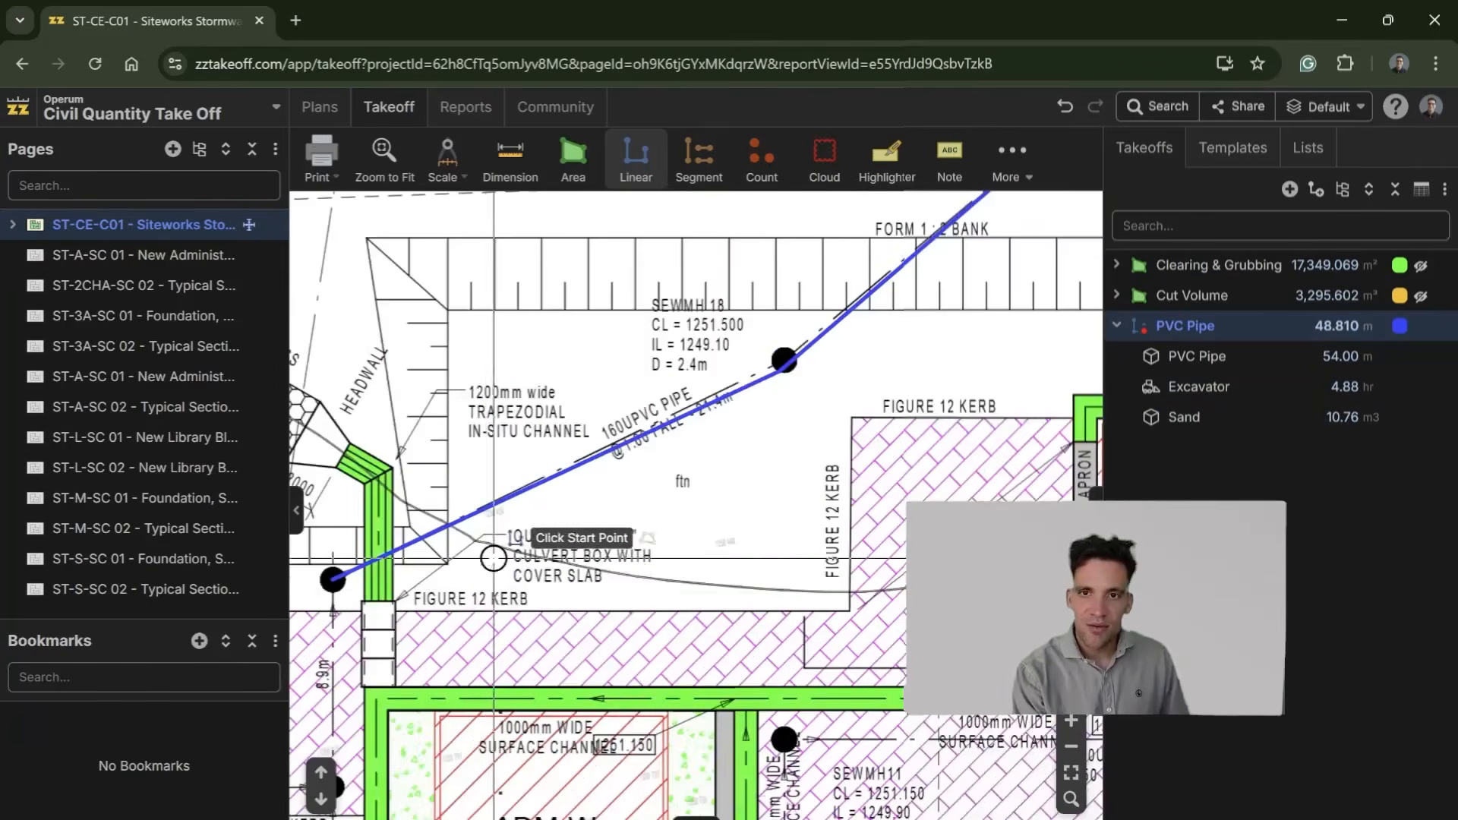
# Step: Create a count takeoff named ManHoles and add a material item named Manholes to it, keeping the [Point Count] formula and EA units
pyautogui.click(761, 160)
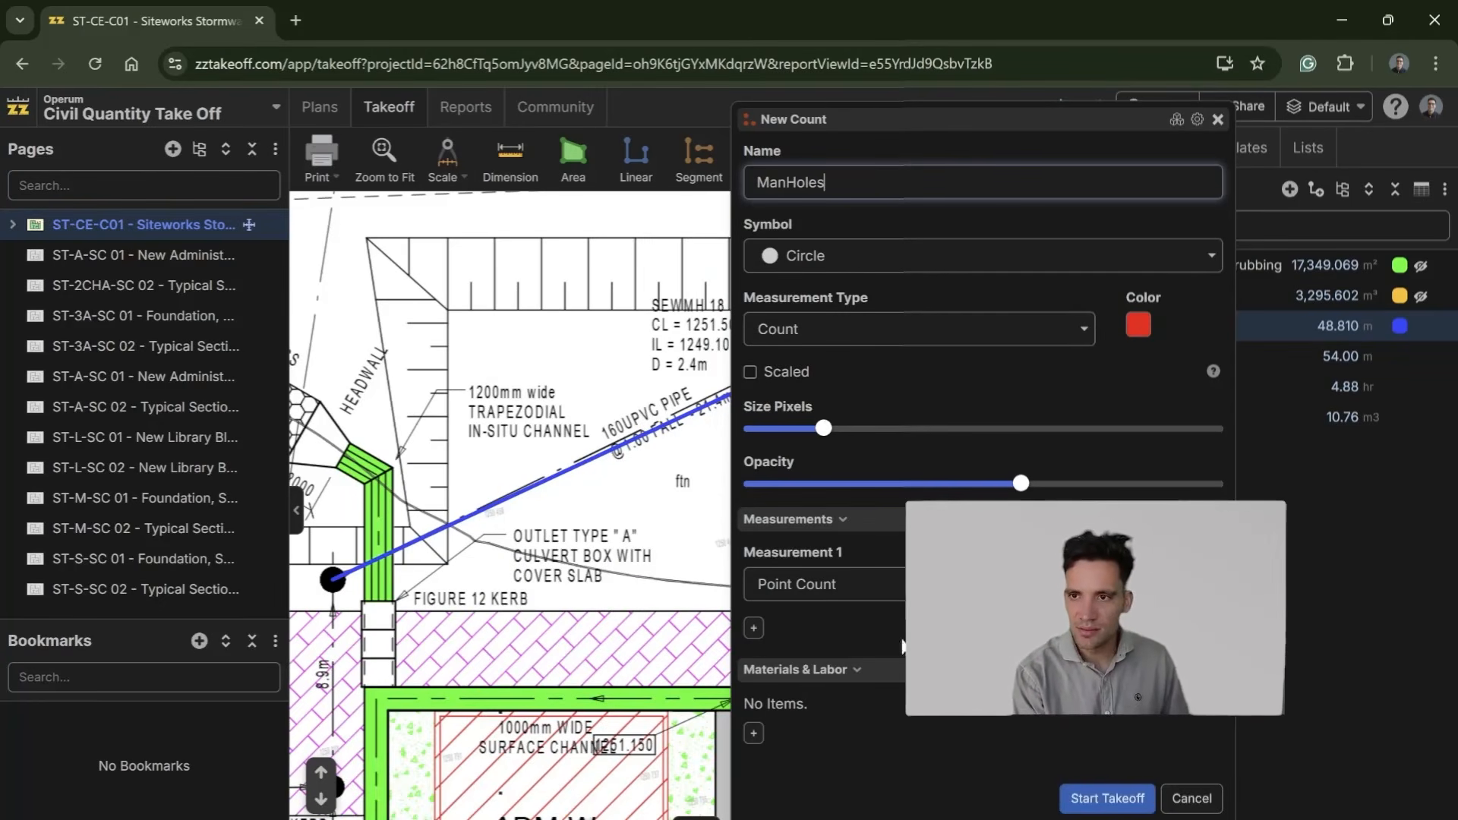
pyautogui.click(755, 739)
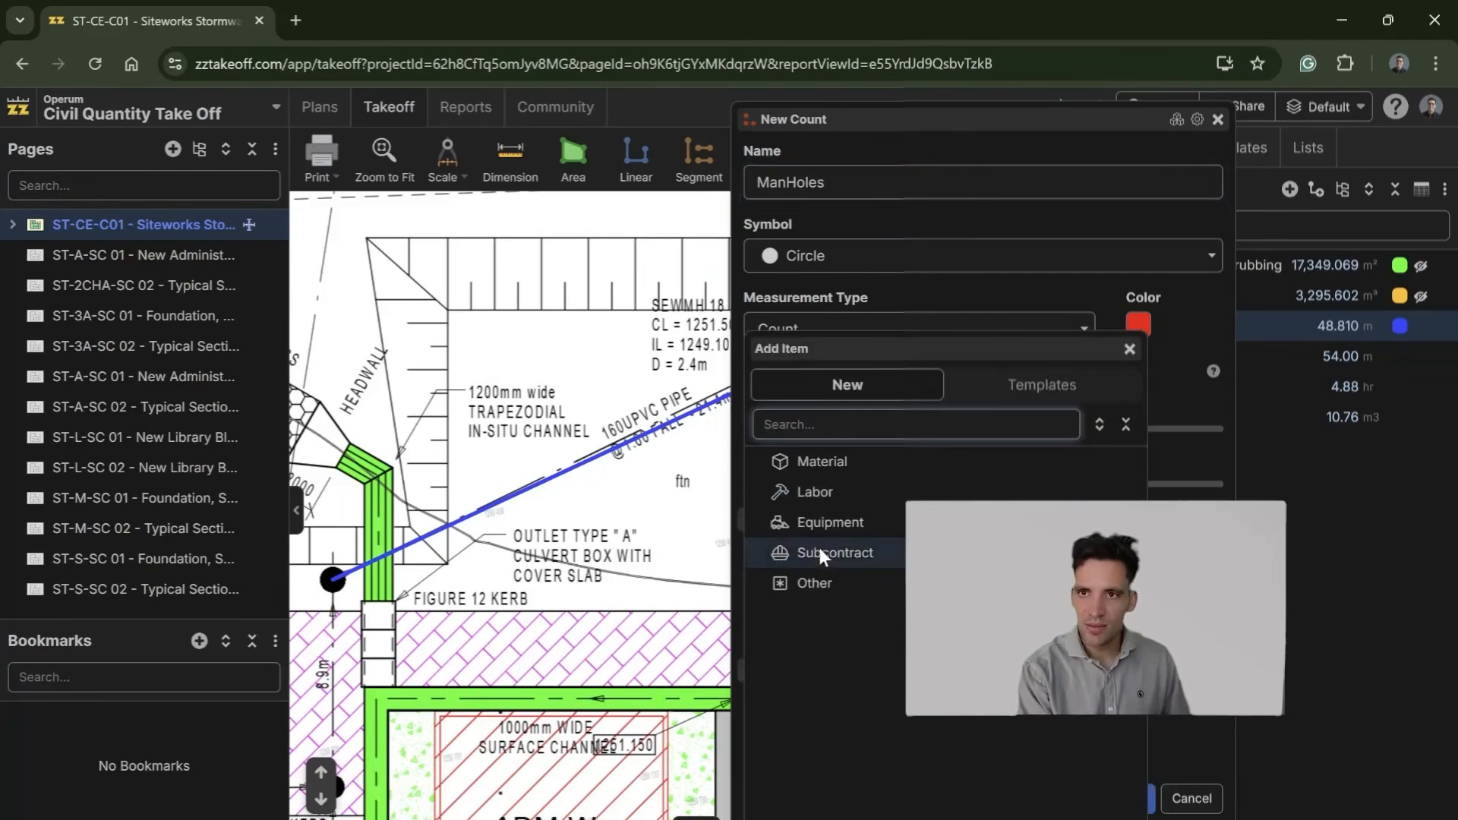
pyautogui.click(869, 463)
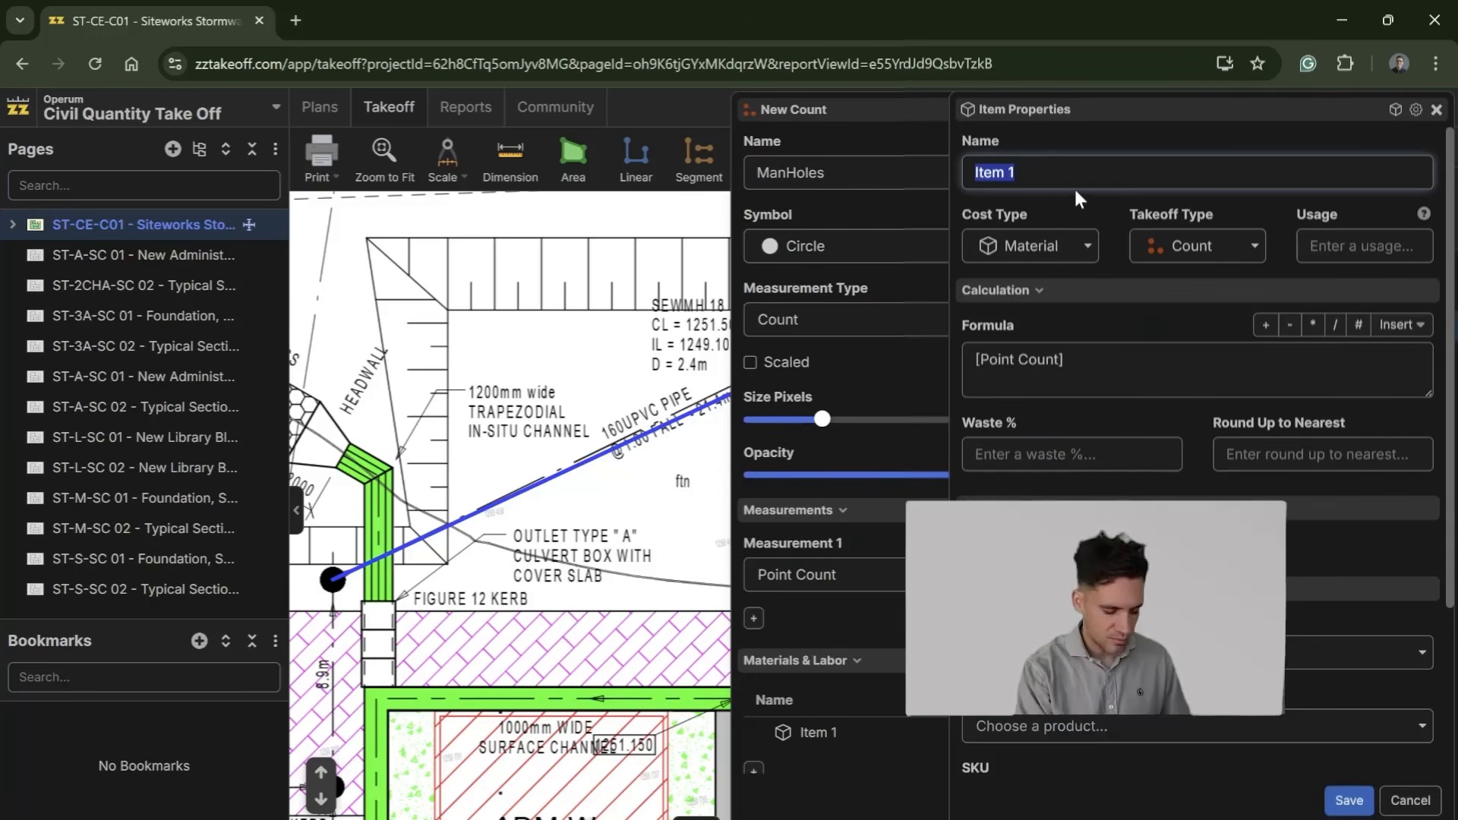
pyautogui.write('Manhoe')
pyautogui.press('BackSpace')
pyautogui.write('les')
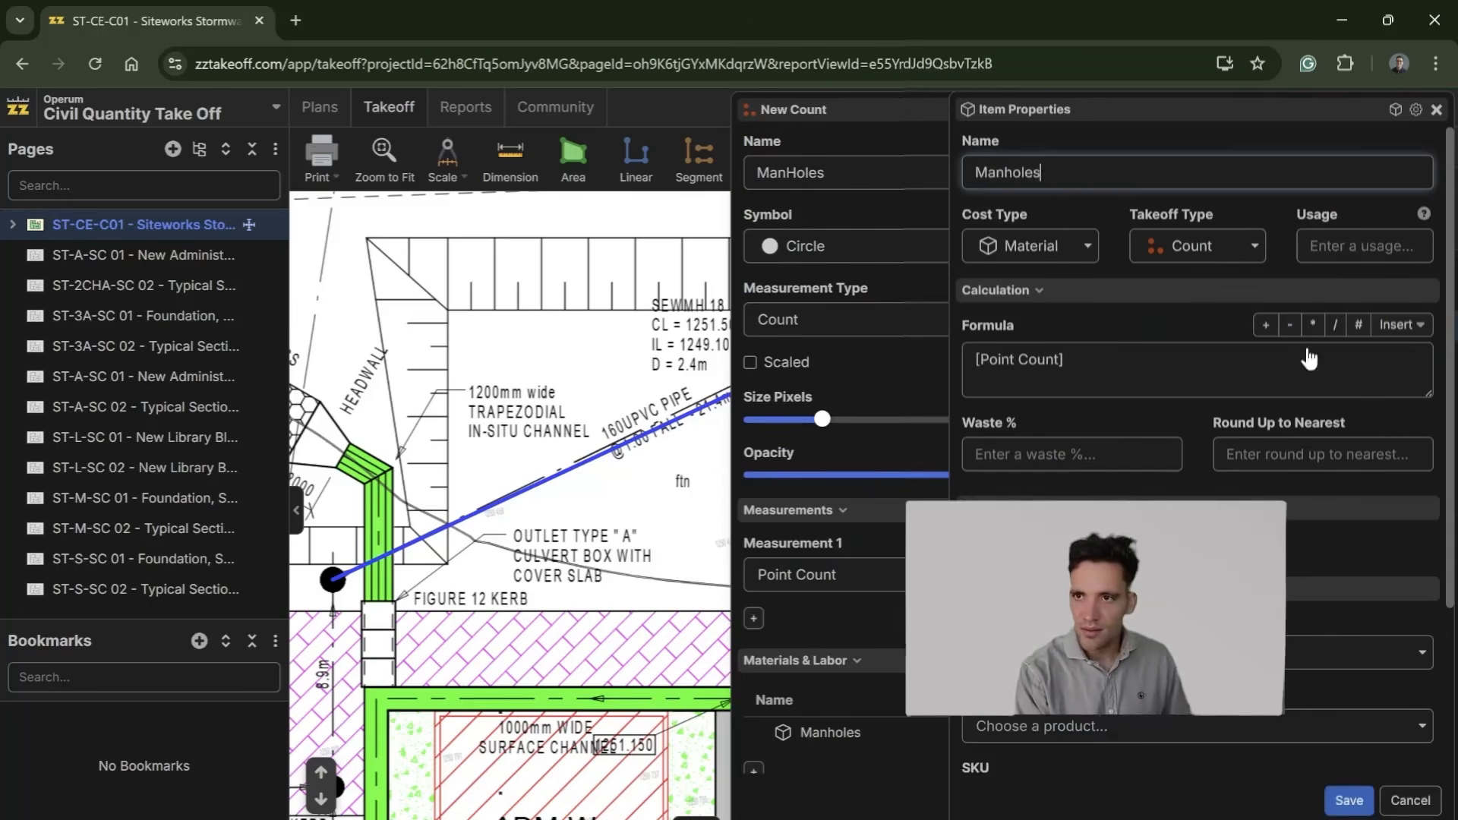
pyautogui.scroll(-3, 1166, 782)
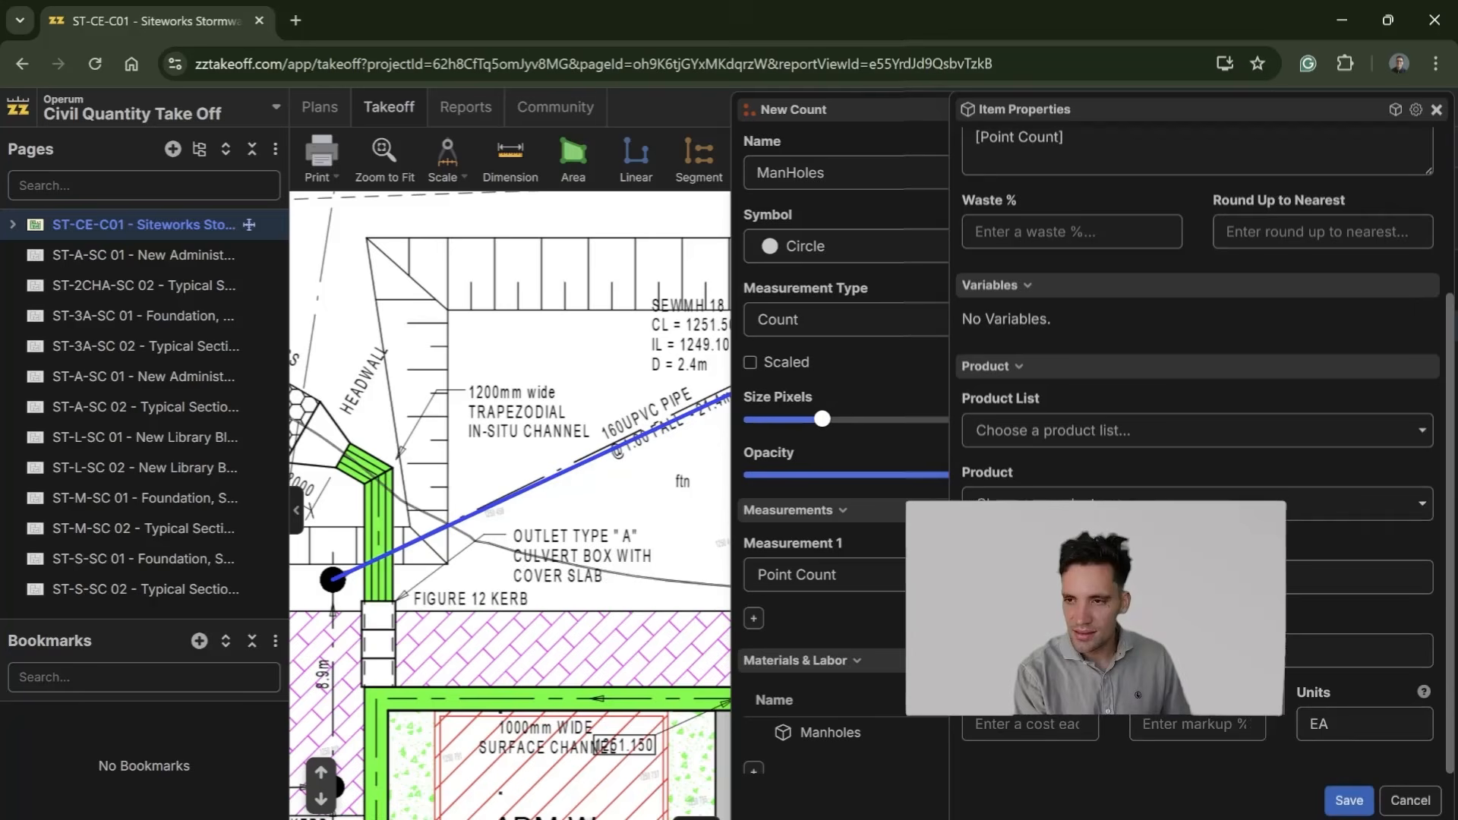
pyautogui.scroll(3, 1196, 456)
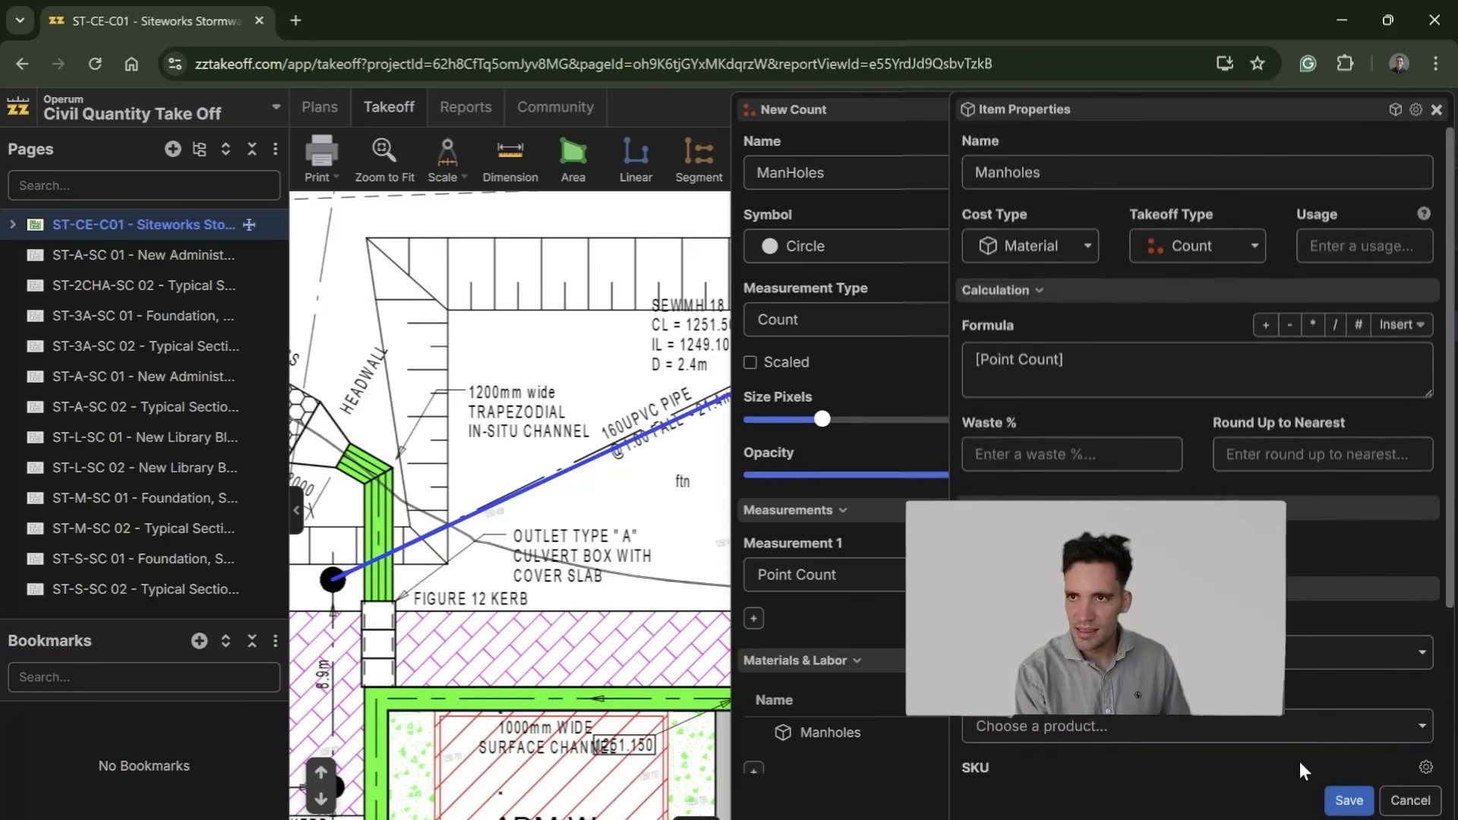
pyautogui.click(1350, 801)
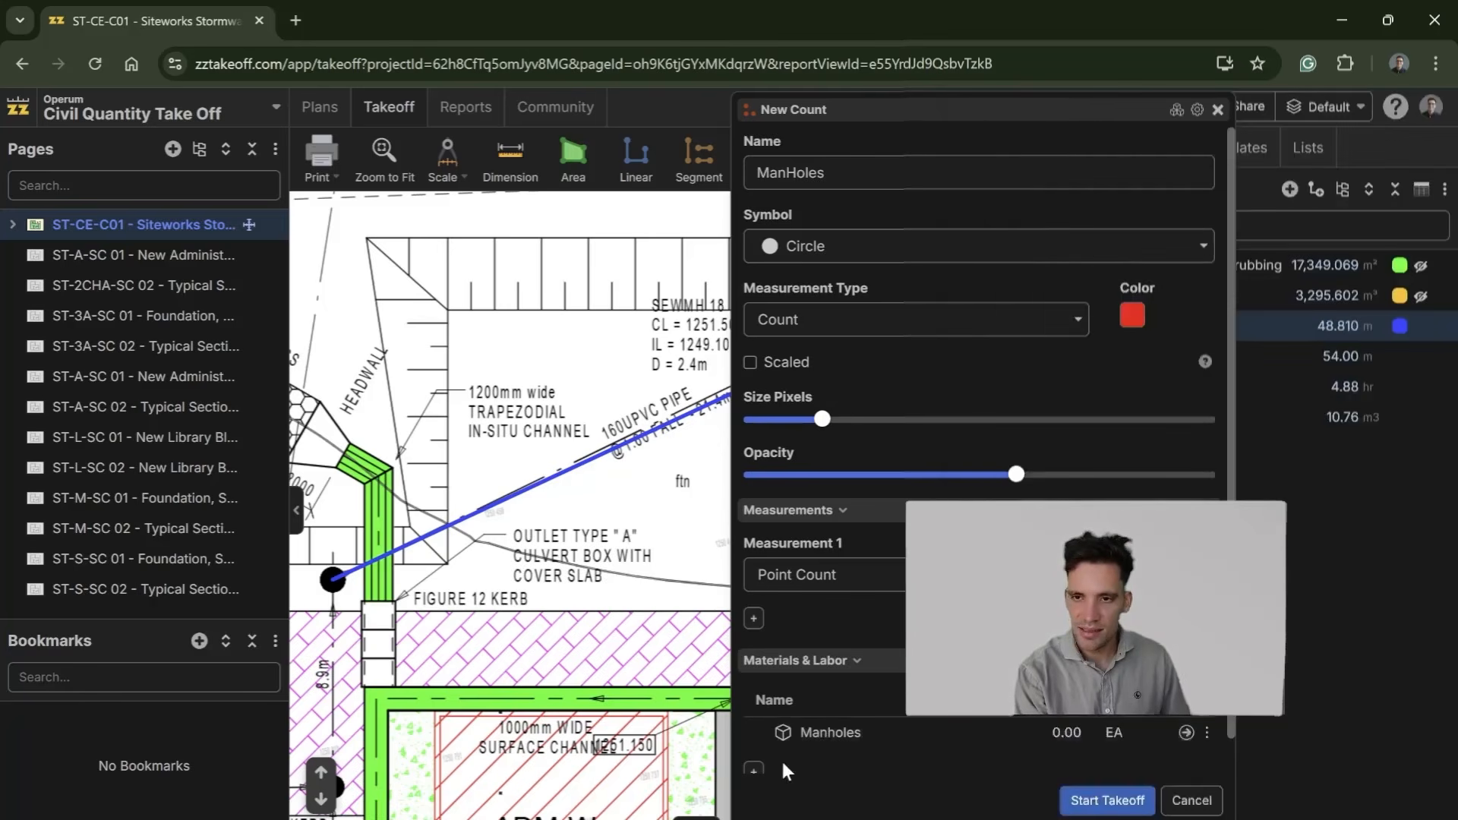
# Step: Add an equipment item named Excavator to the ManHoles takeoff with the formula [Point Count]*4 and units hr, and save it
pyautogui.scroll(-2, 769, 753)
pyautogui.click(754, 732)
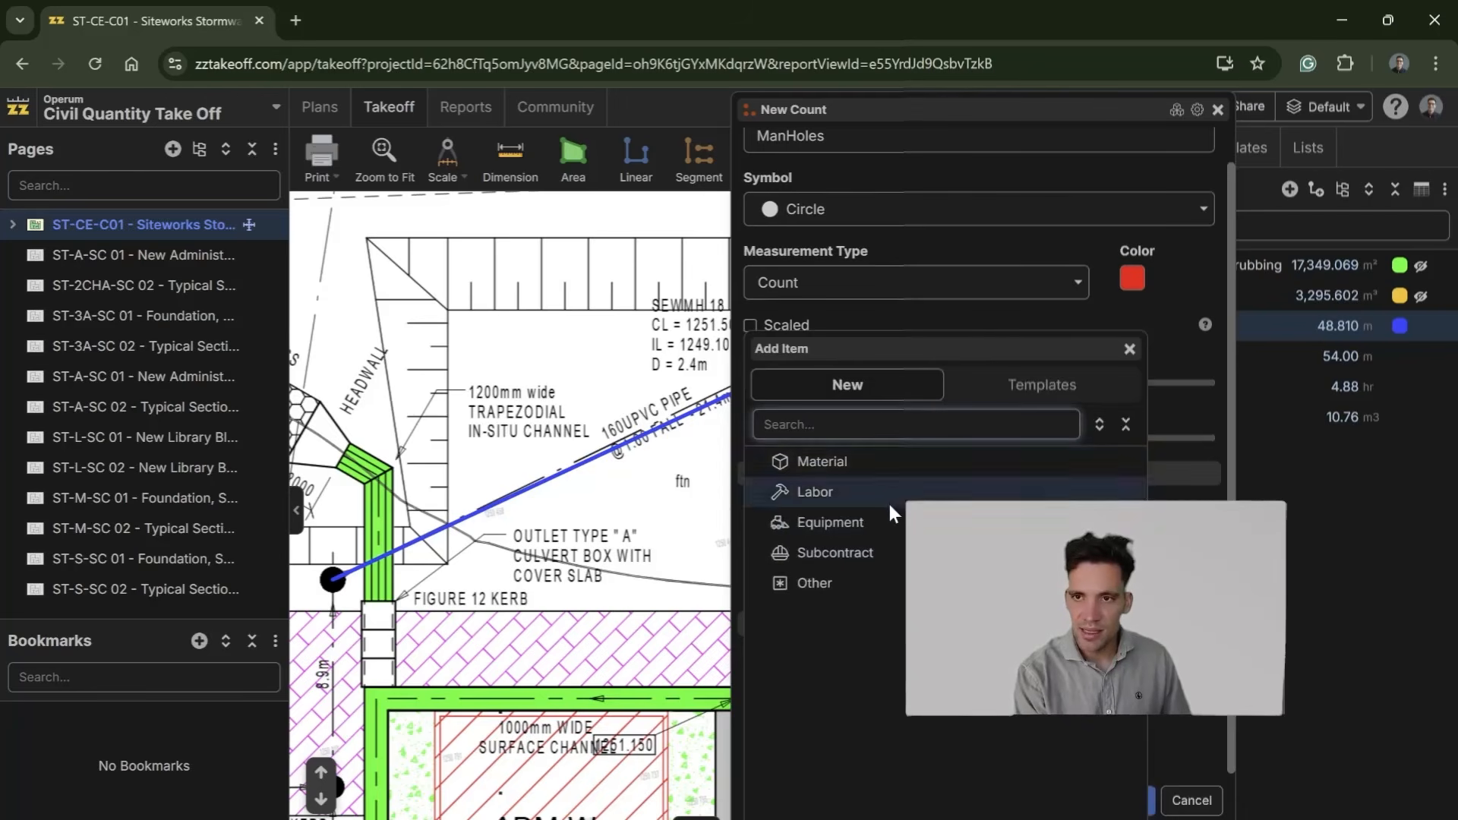
pyautogui.click(883, 524)
pyautogui.write('Excavator')
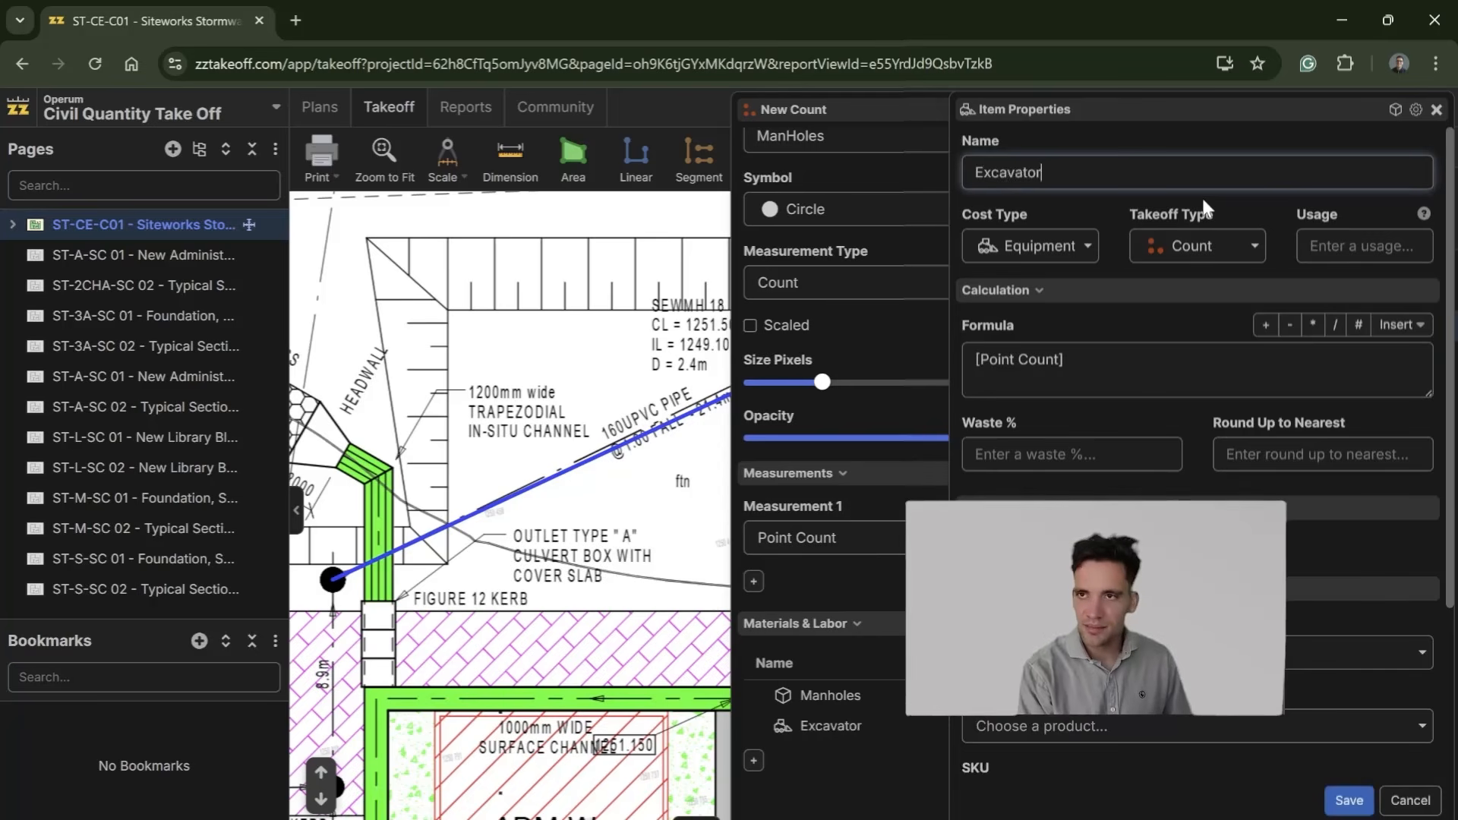
pyautogui.scroll(-3, 1223, 325)
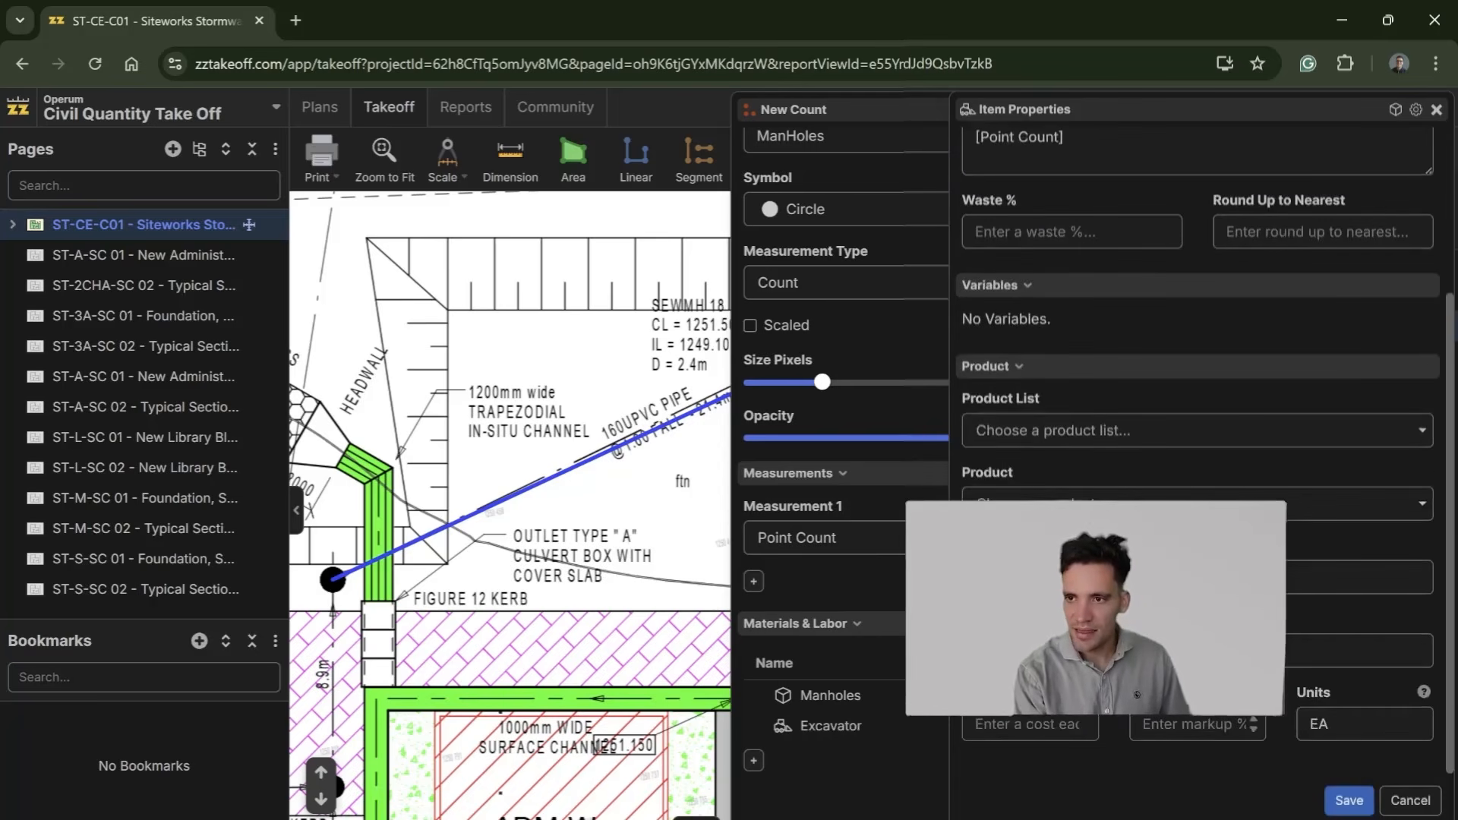
pyautogui.scroll(3, 1052, 492)
pyautogui.click(1065, 360)
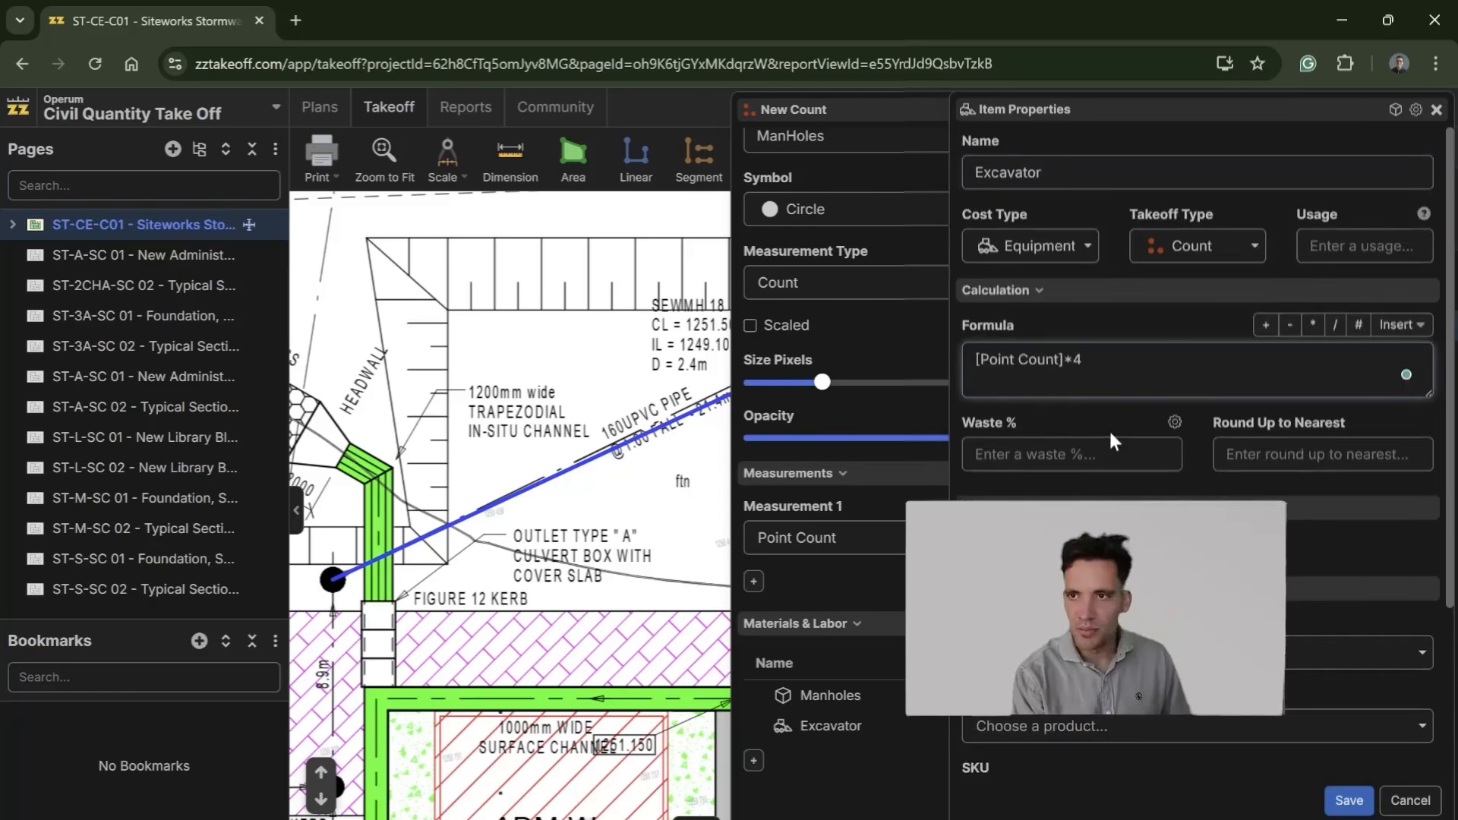
pyautogui.scroll(-3, 1114, 442)
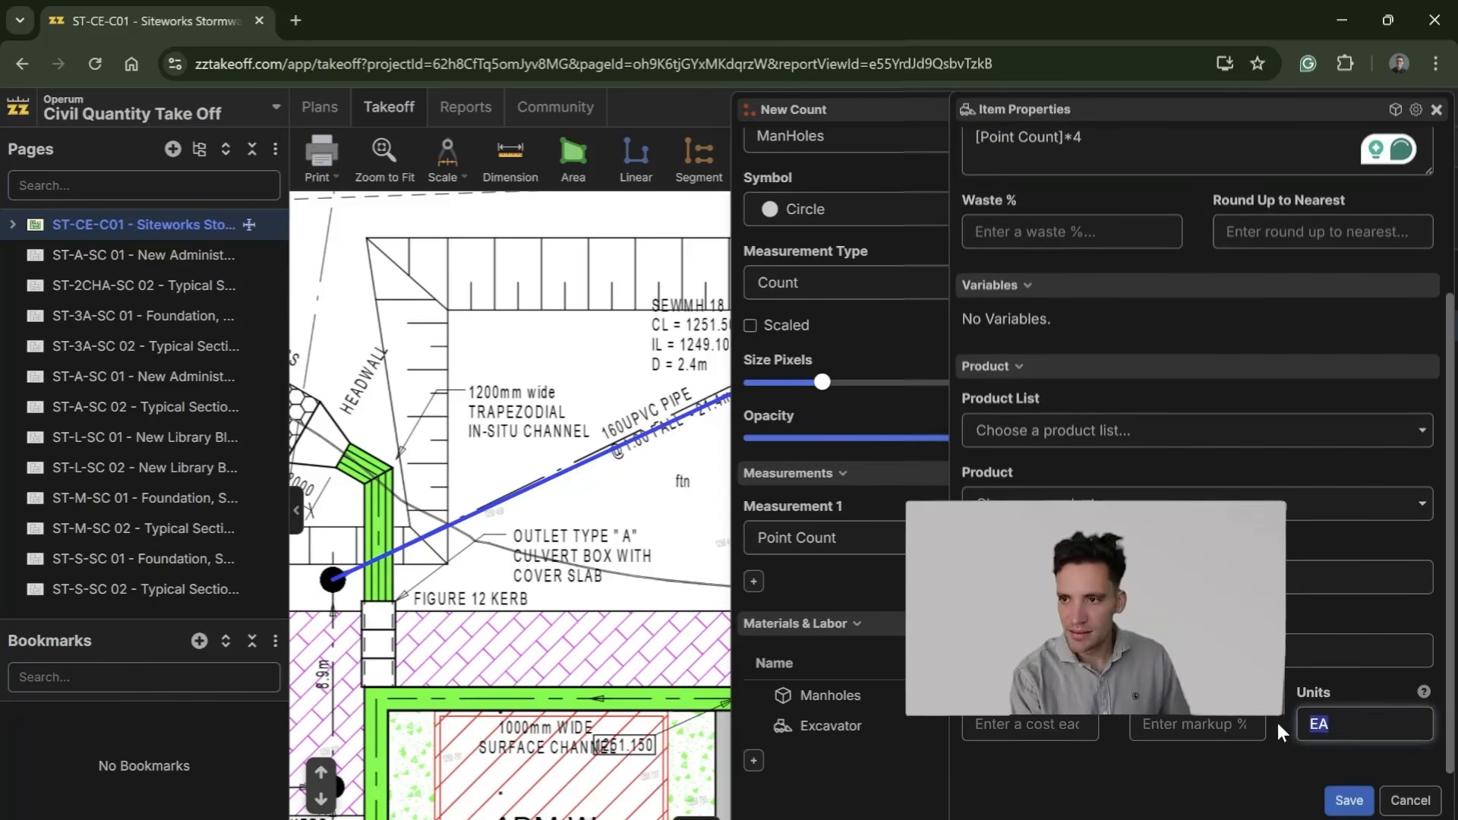
pyautogui.click(1339, 800)
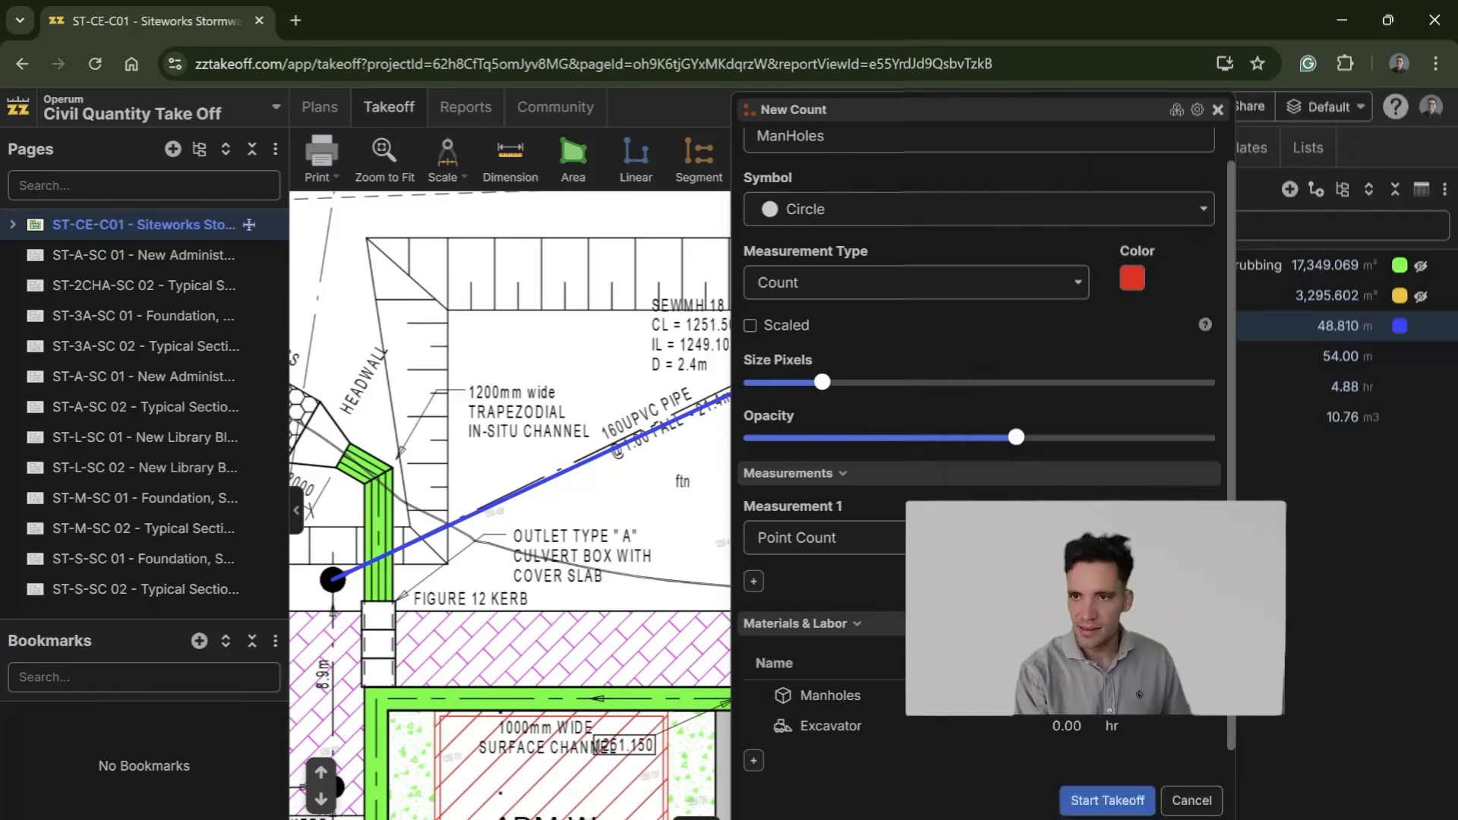
# Step: Start the ManHoles takeoff and place count points on manholes SEWMH 17, SEWMH 18 and SEWMH14
pyautogui.click(1107, 801)
pyautogui.scroll(-2, 623, 581)
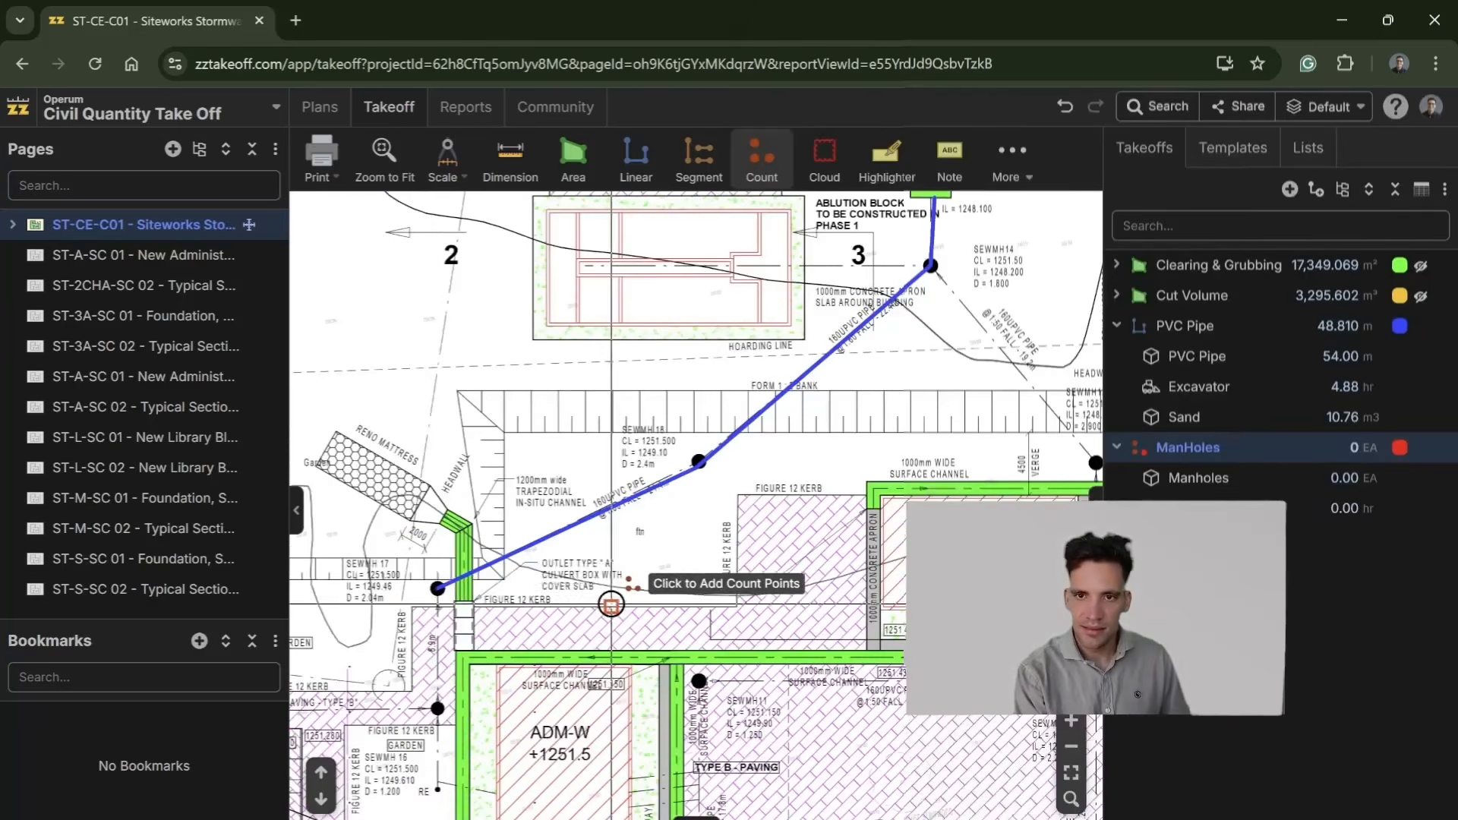
pyautogui.click(437, 589)
pyautogui.click(699, 462)
pyautogui.click(936, 264)
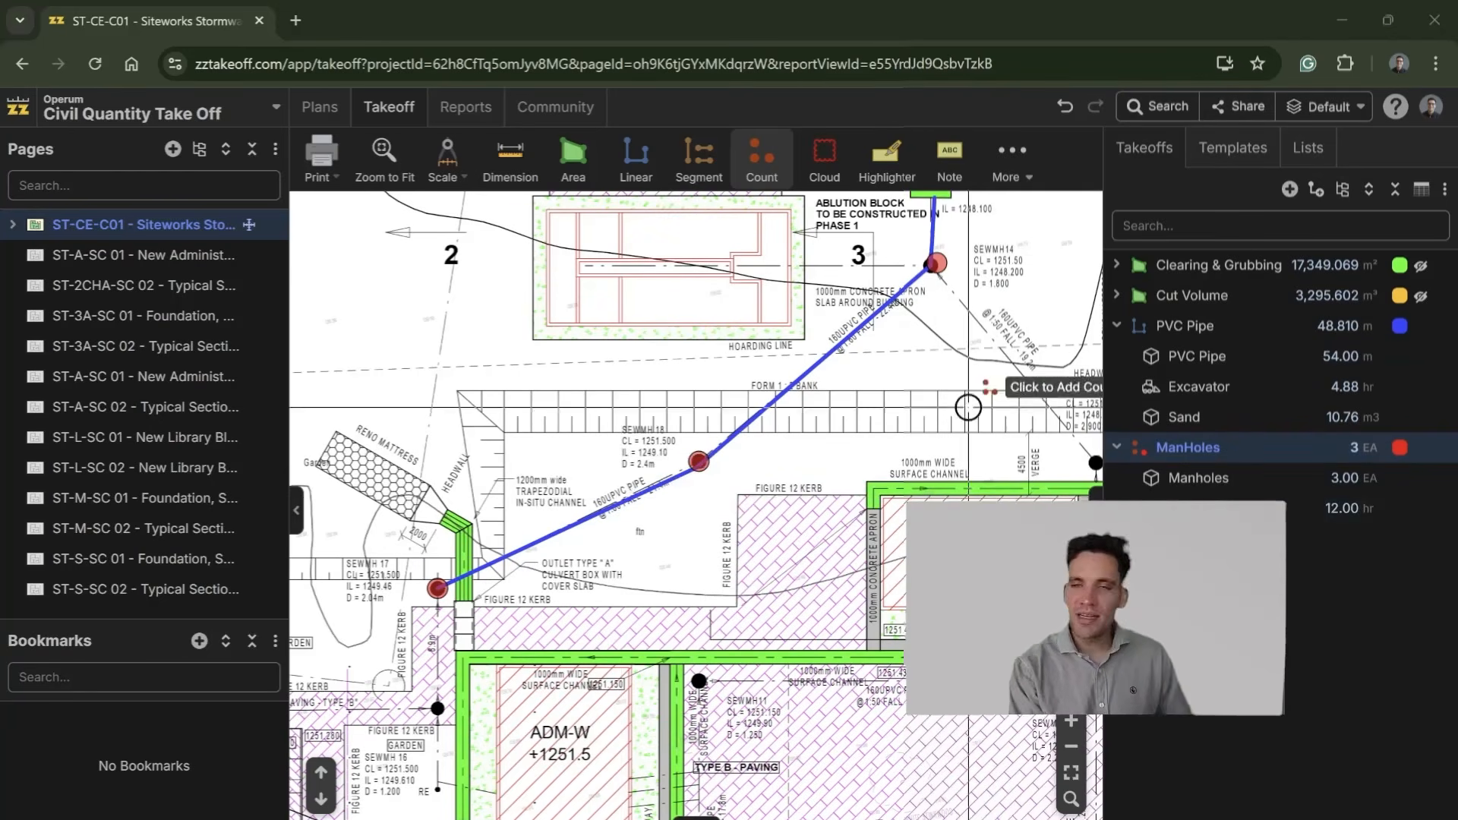
# Step: View the ST-3A-SC 01 foundation page and the typical section on page ST-3A-SC 02 up close
pyautogui.scroll(-2, 774, 558)
pyautogui.moveTo(772, 566); pyautogui.dragTo(791, 238)
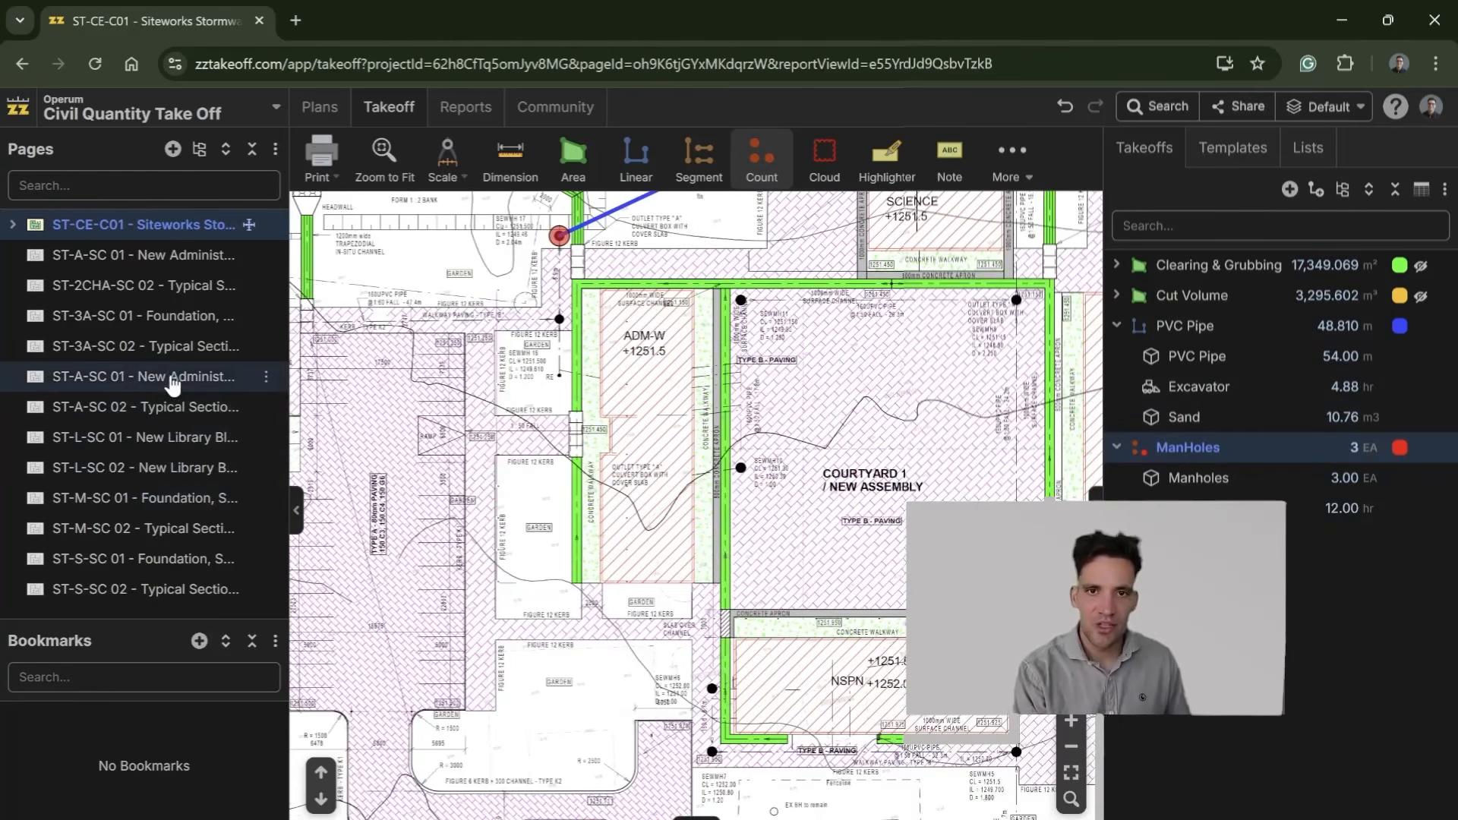
pyautogui.click(174, 327)
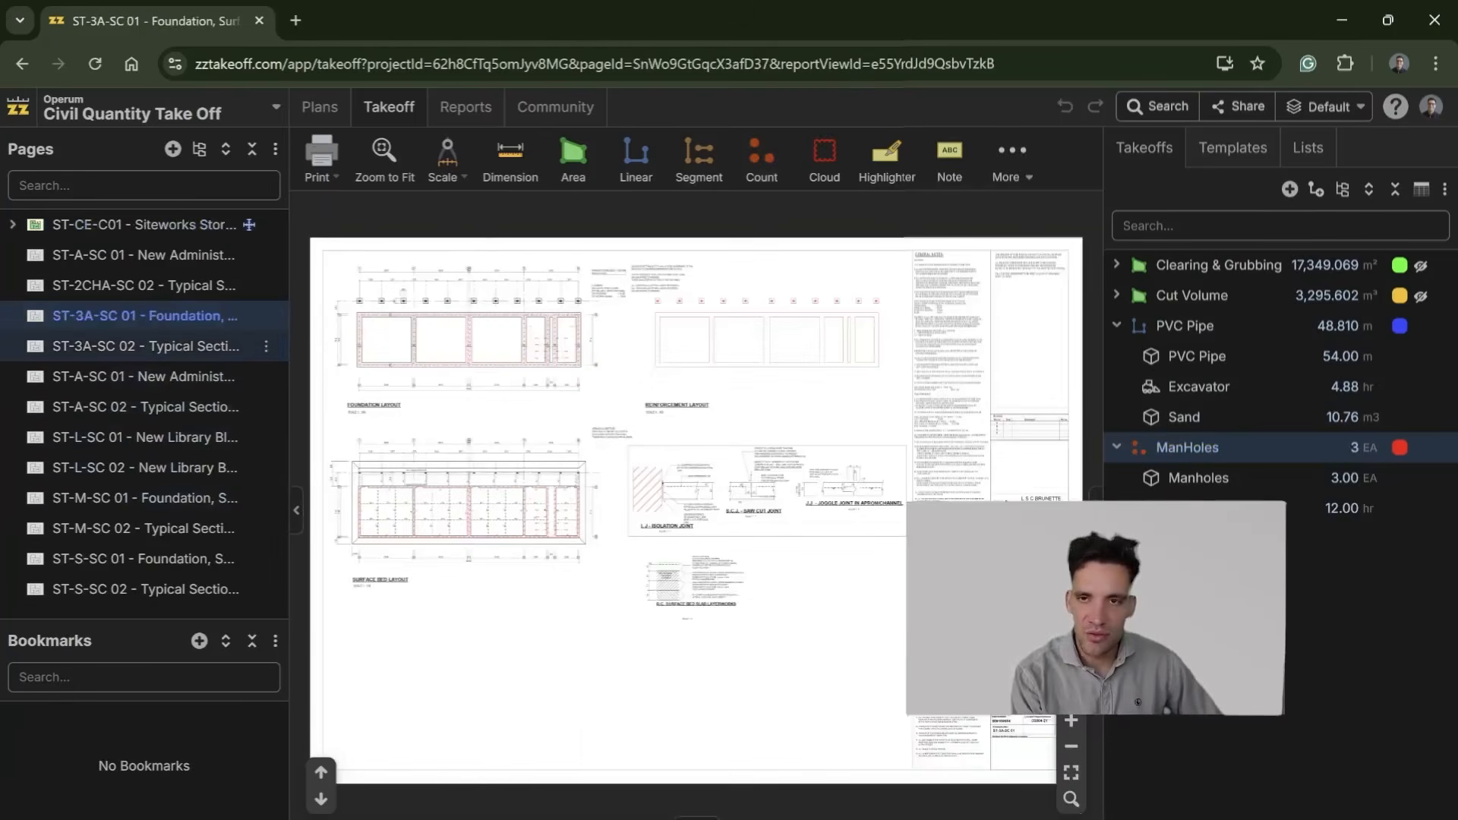
pyautogui.click(196, 355)
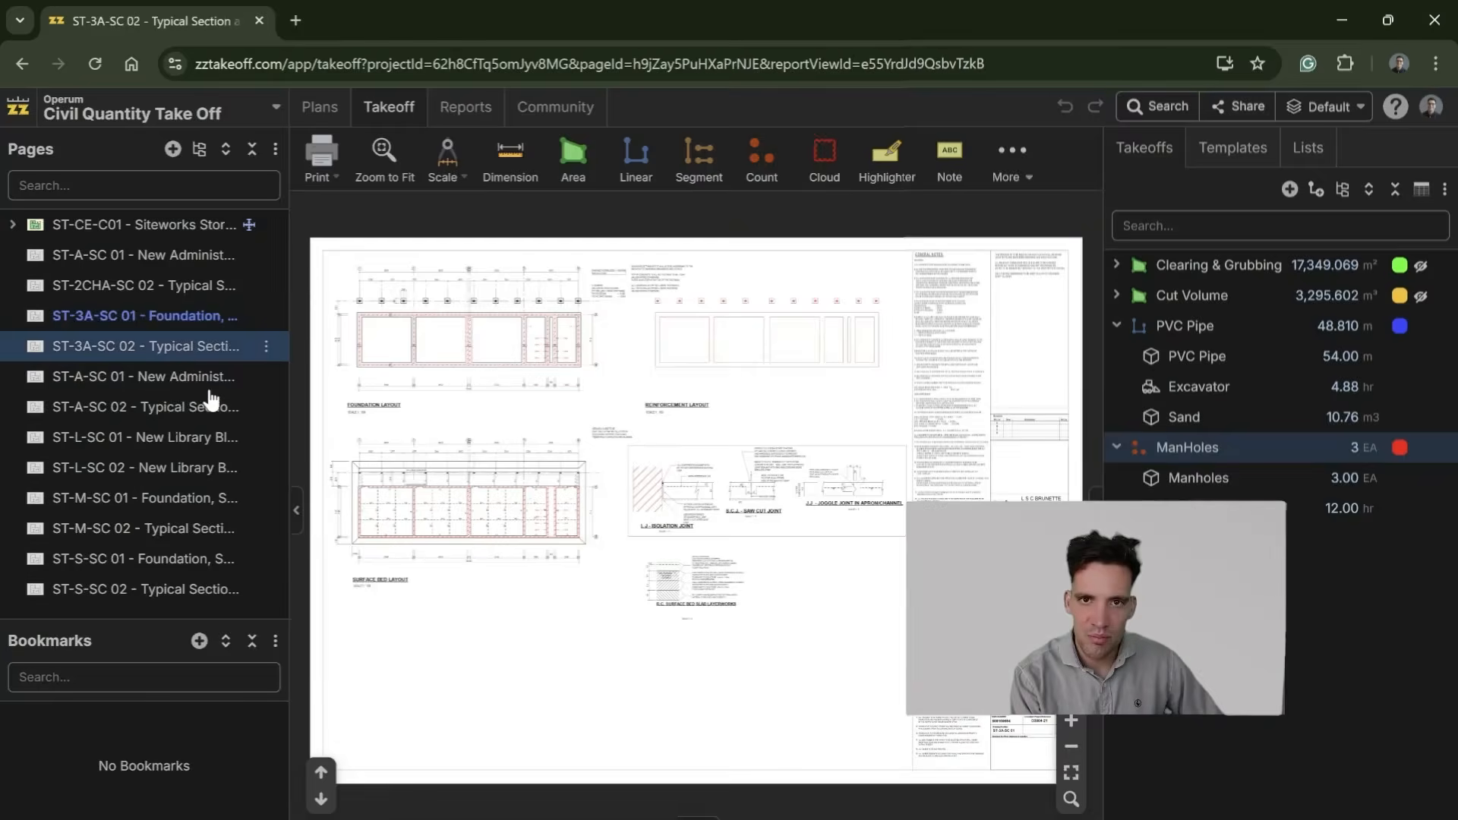
pyautogui.scroll(3, 608, 608)
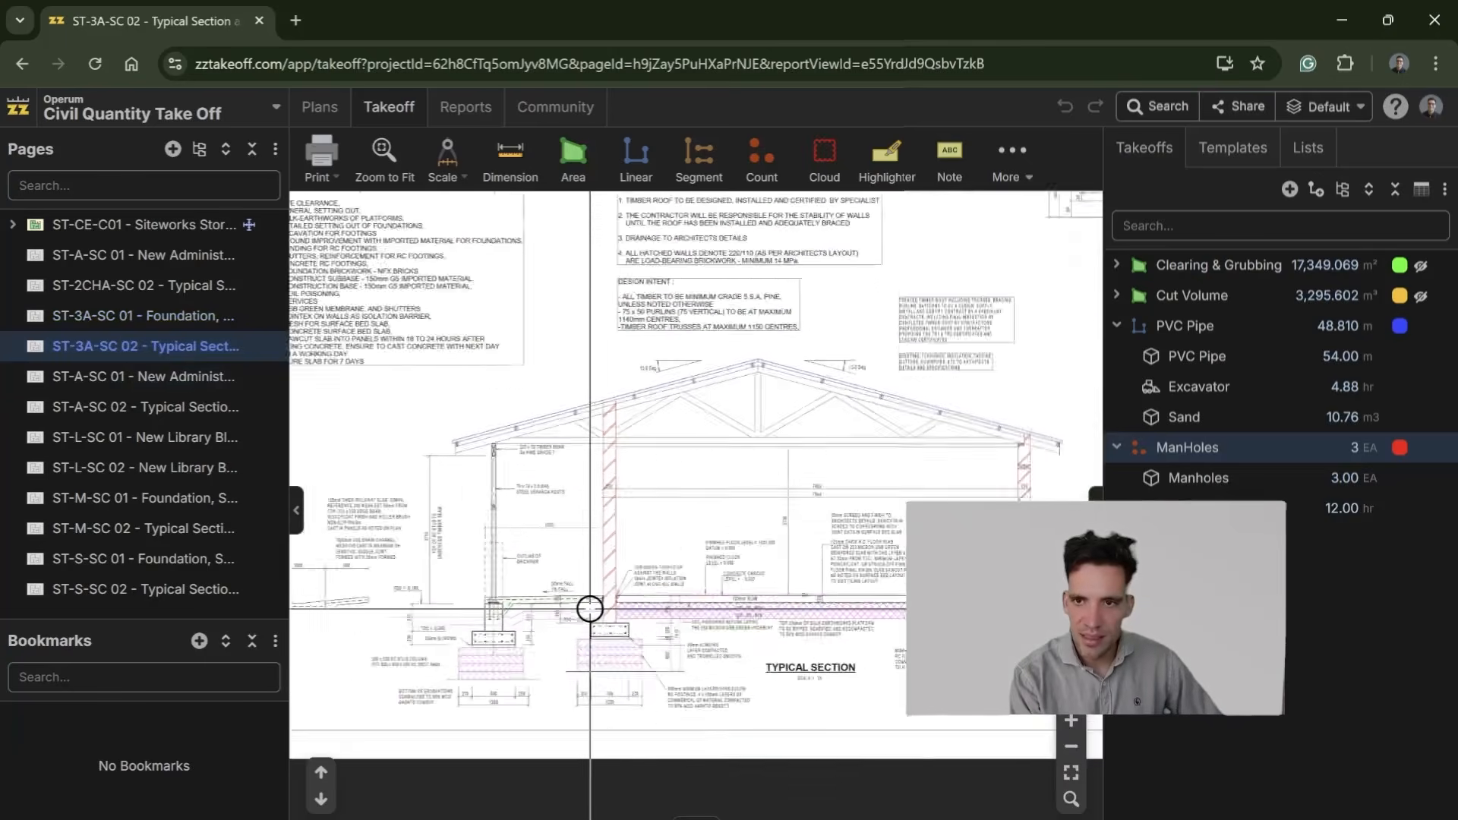
# Step: Examine the column footings and wall foundations in the foundation layout on page ST-3A-SC 01
pyautogui.scroll(-2, 683, 623)
pyautogui.scroll(2, 706, 577)
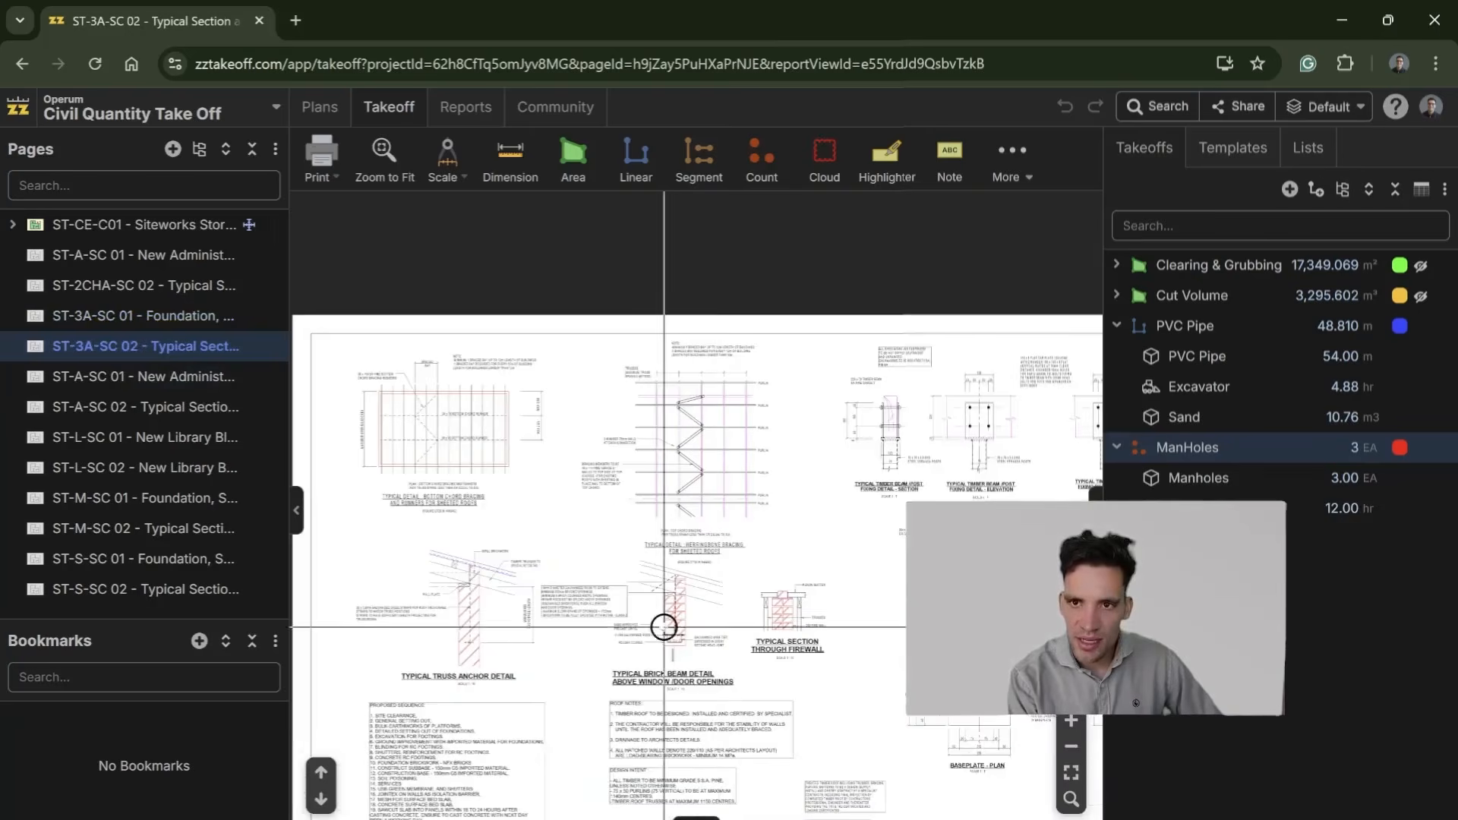
pyautogui.click(182, 315)
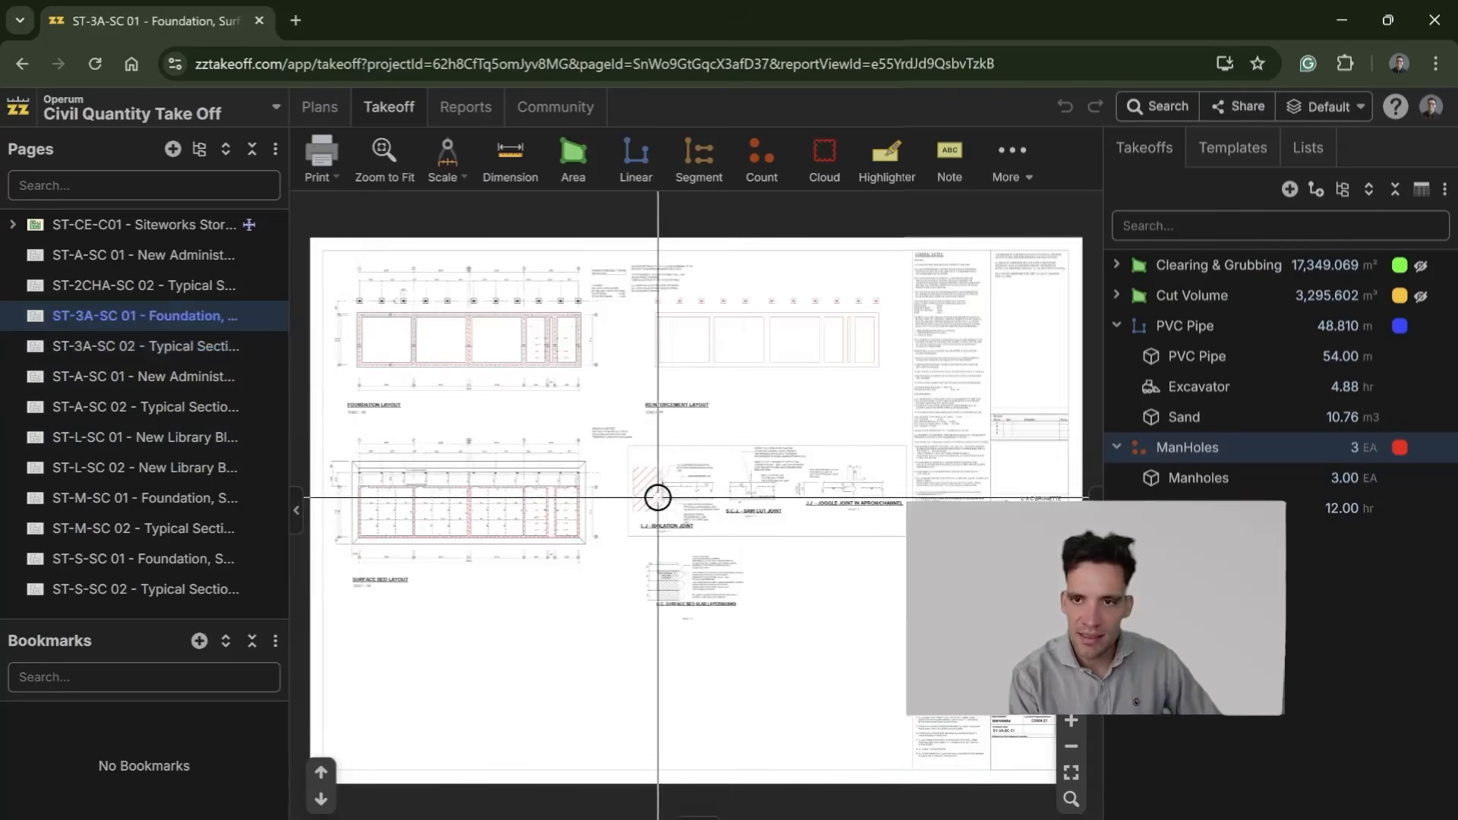
pyautogui.scroll(4, 494, 508)
pyautogui.scroll(-4, 551, 579)
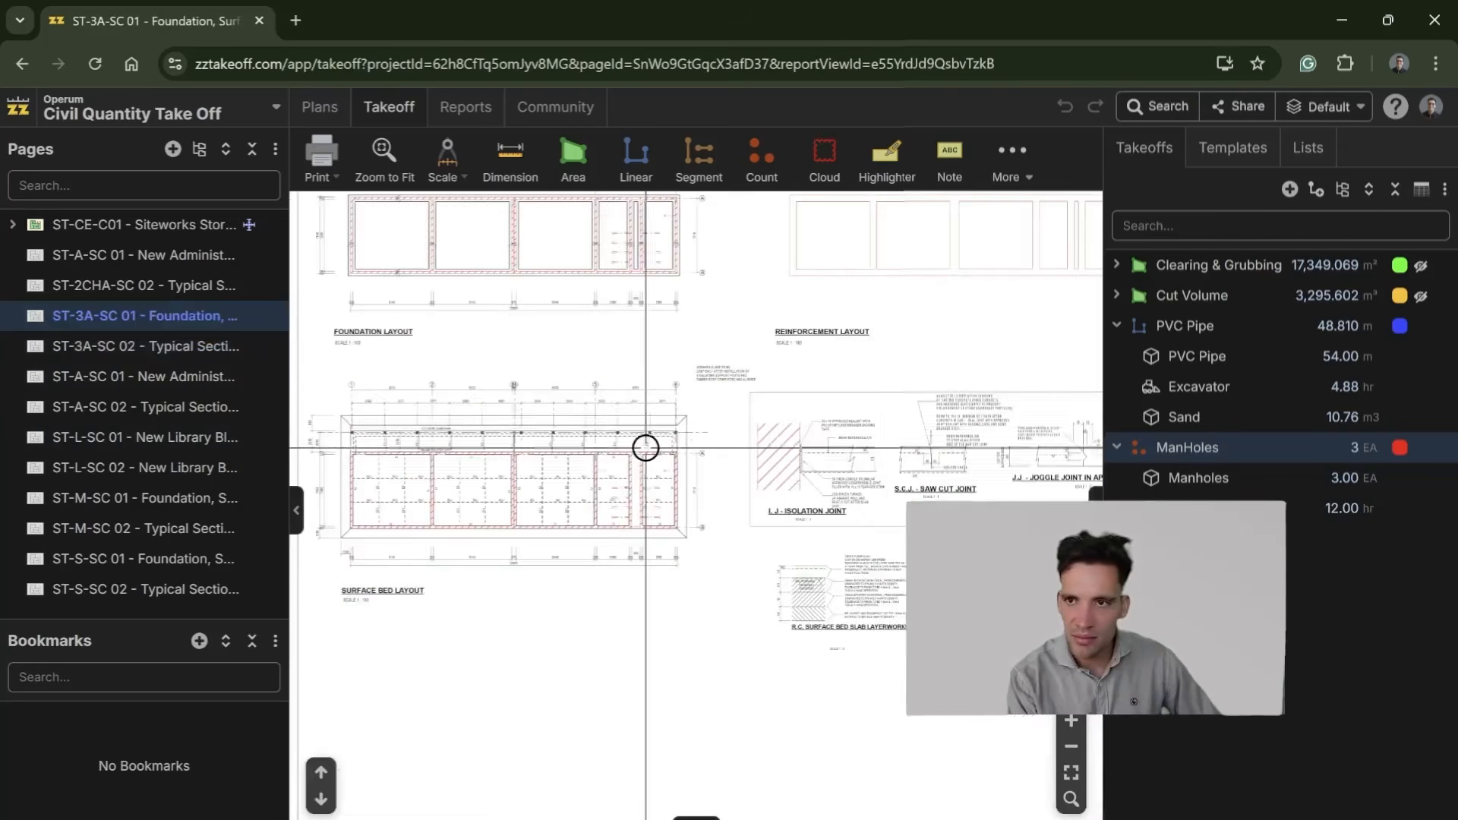
pyautogui.scroll(4, 788, 536)
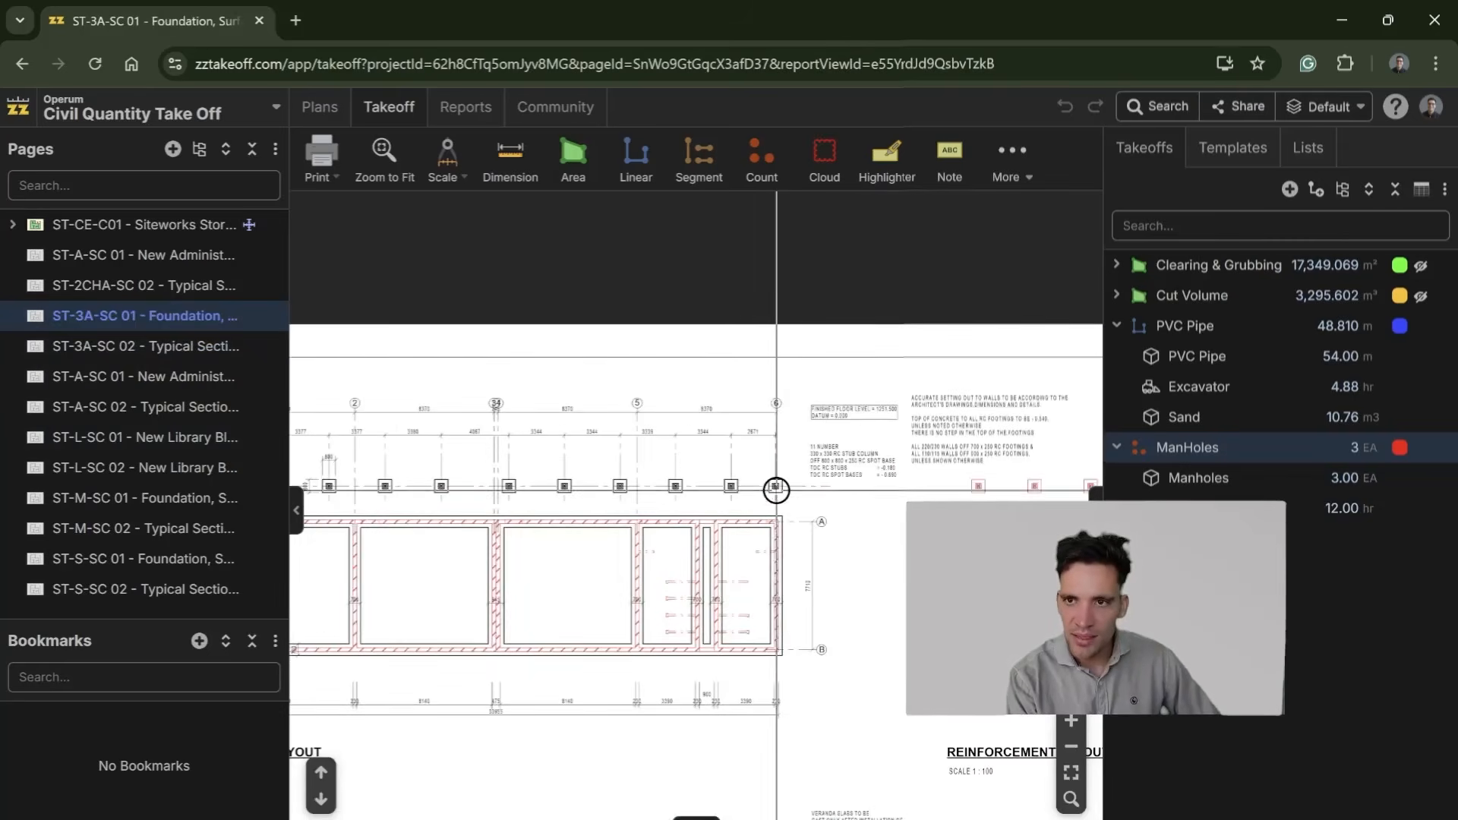
pyautogui.scroll(2, 787, 505)
pyautogui.scroll(-5, 684, 500)
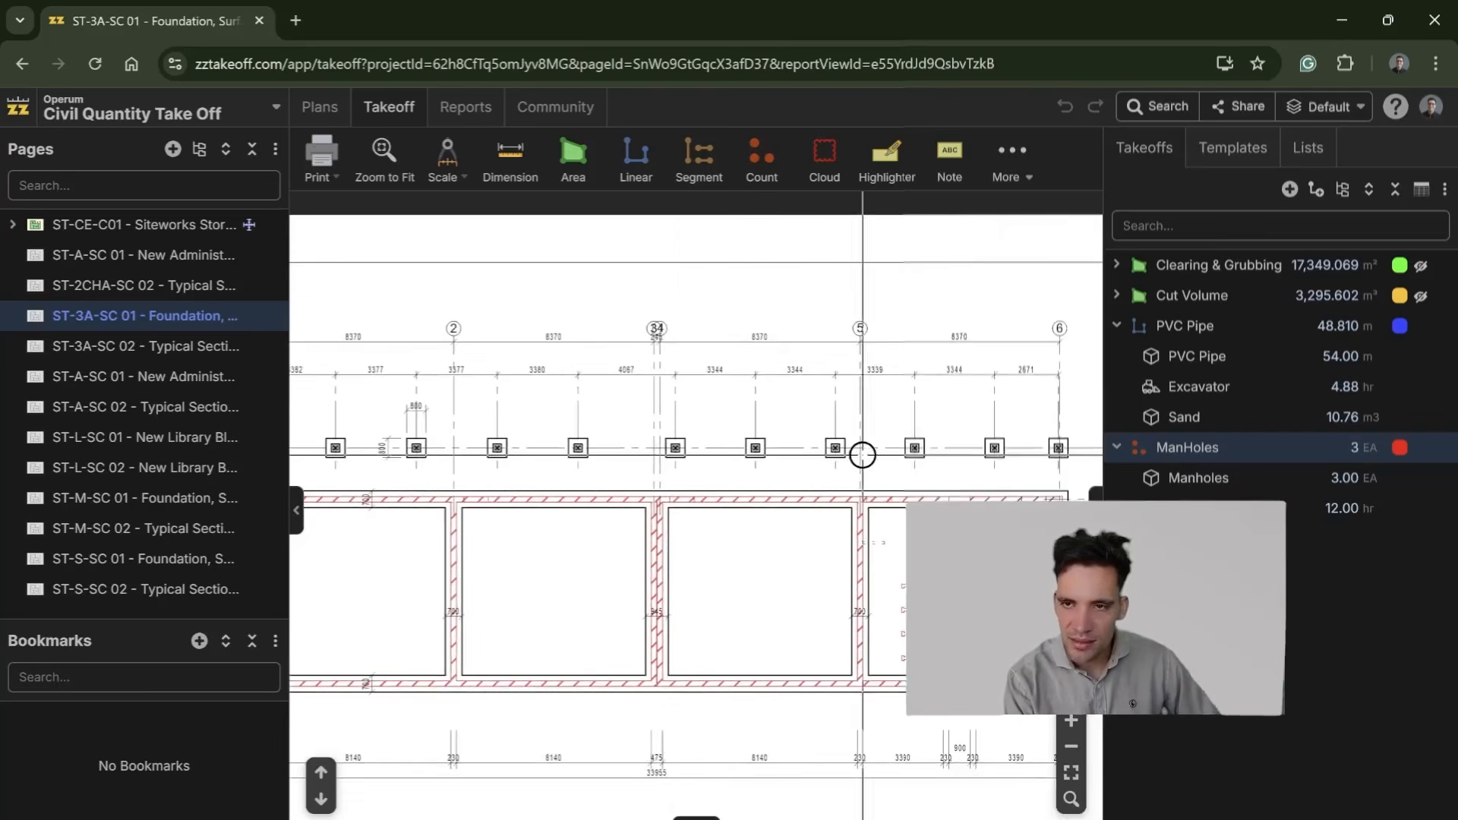
pyautogui.moveTo(700, 480); pyautogui.dragTo(546, 464)
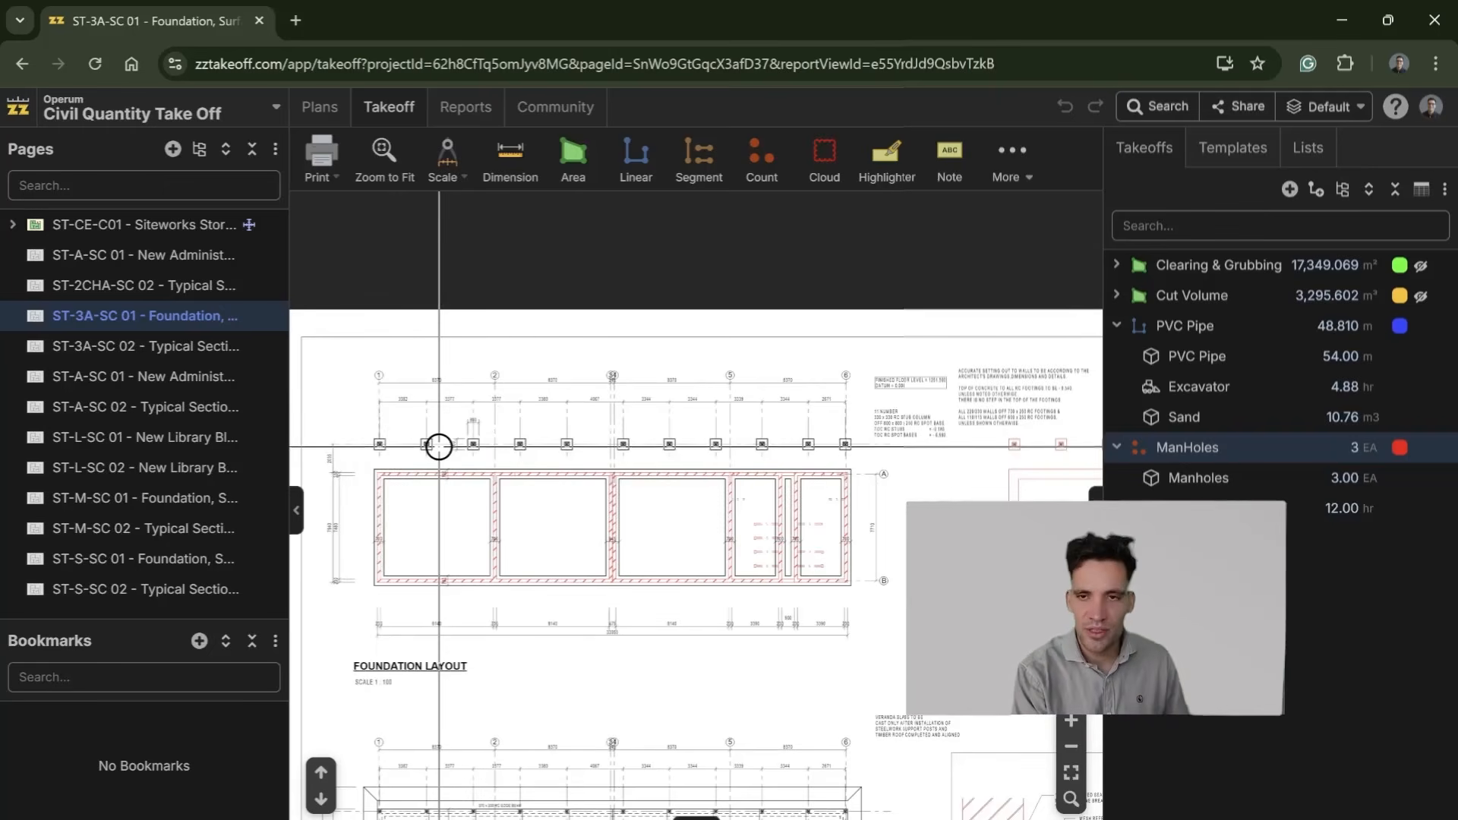
pyautogui.scroll(3, 420, 427)
pyautogui.moveTo(420, 426); pyautogui.dragTo(505, 399)
pyautogui.scroll(-1, 468, 425)
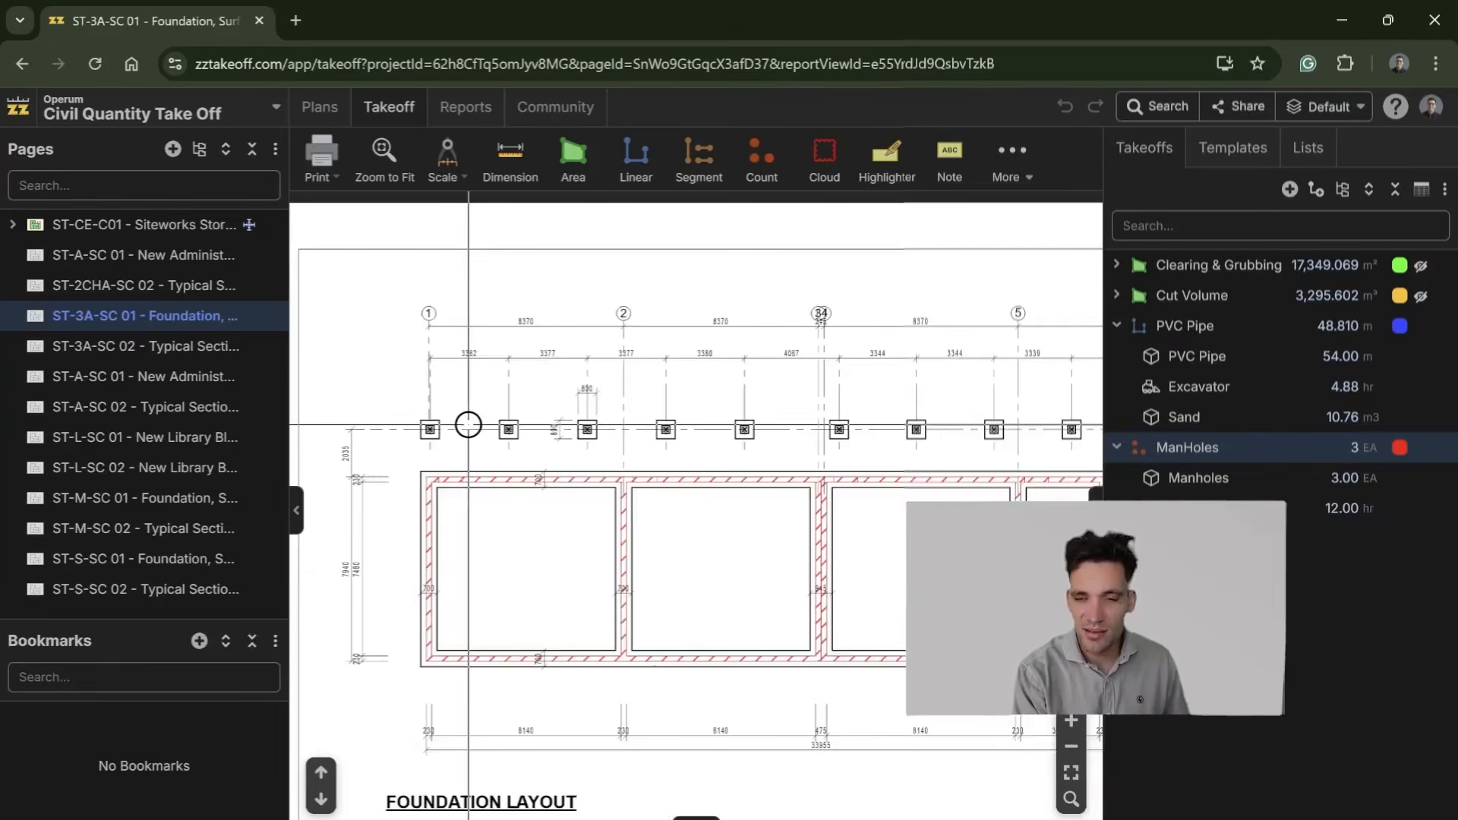
pyautogui.scroll(-2, 469, 425)
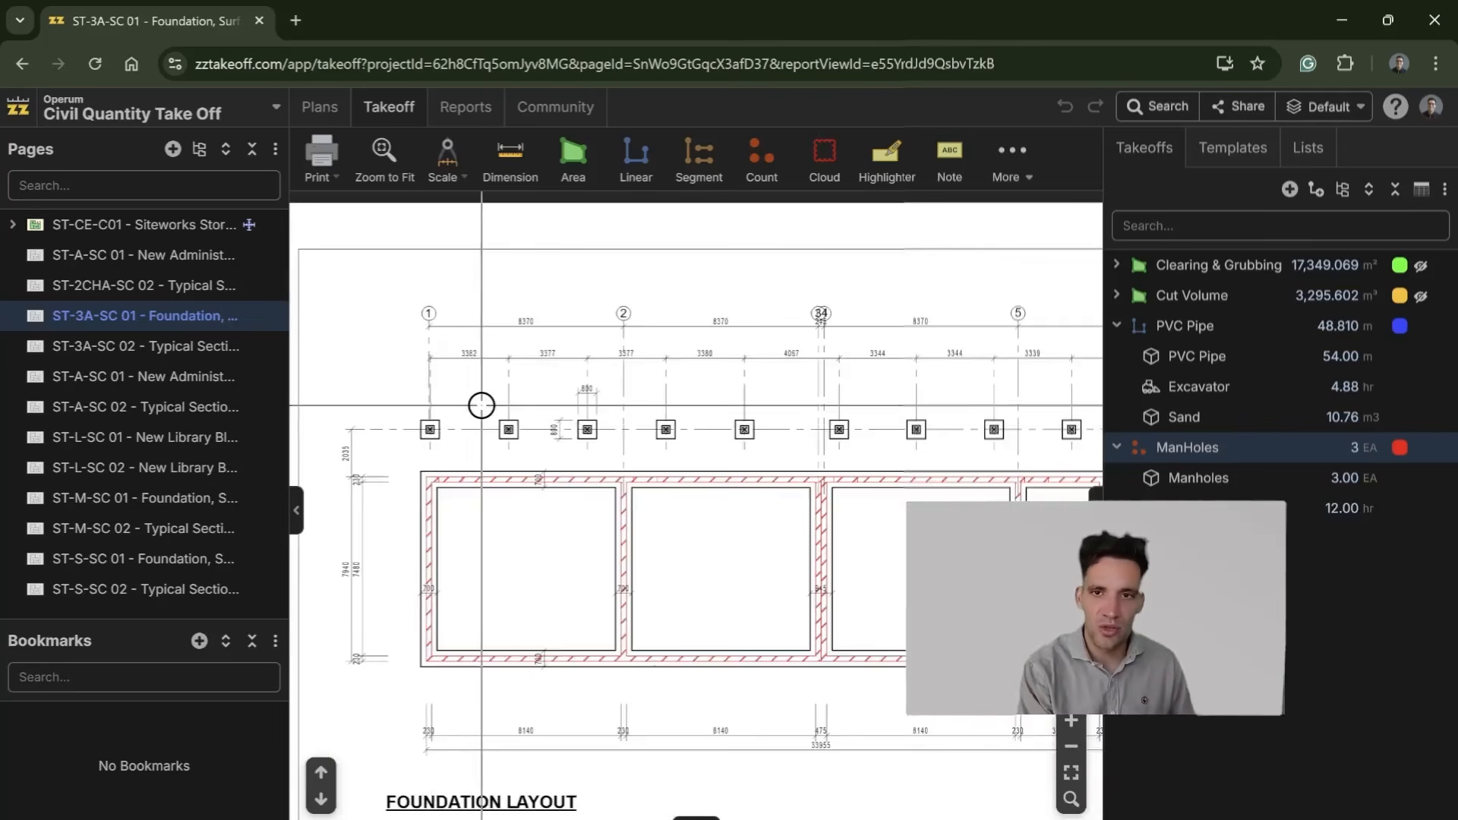
# Step: View the typical section on page ST-2CHA-SC 02 up close
pyautogui.click(163, 290)
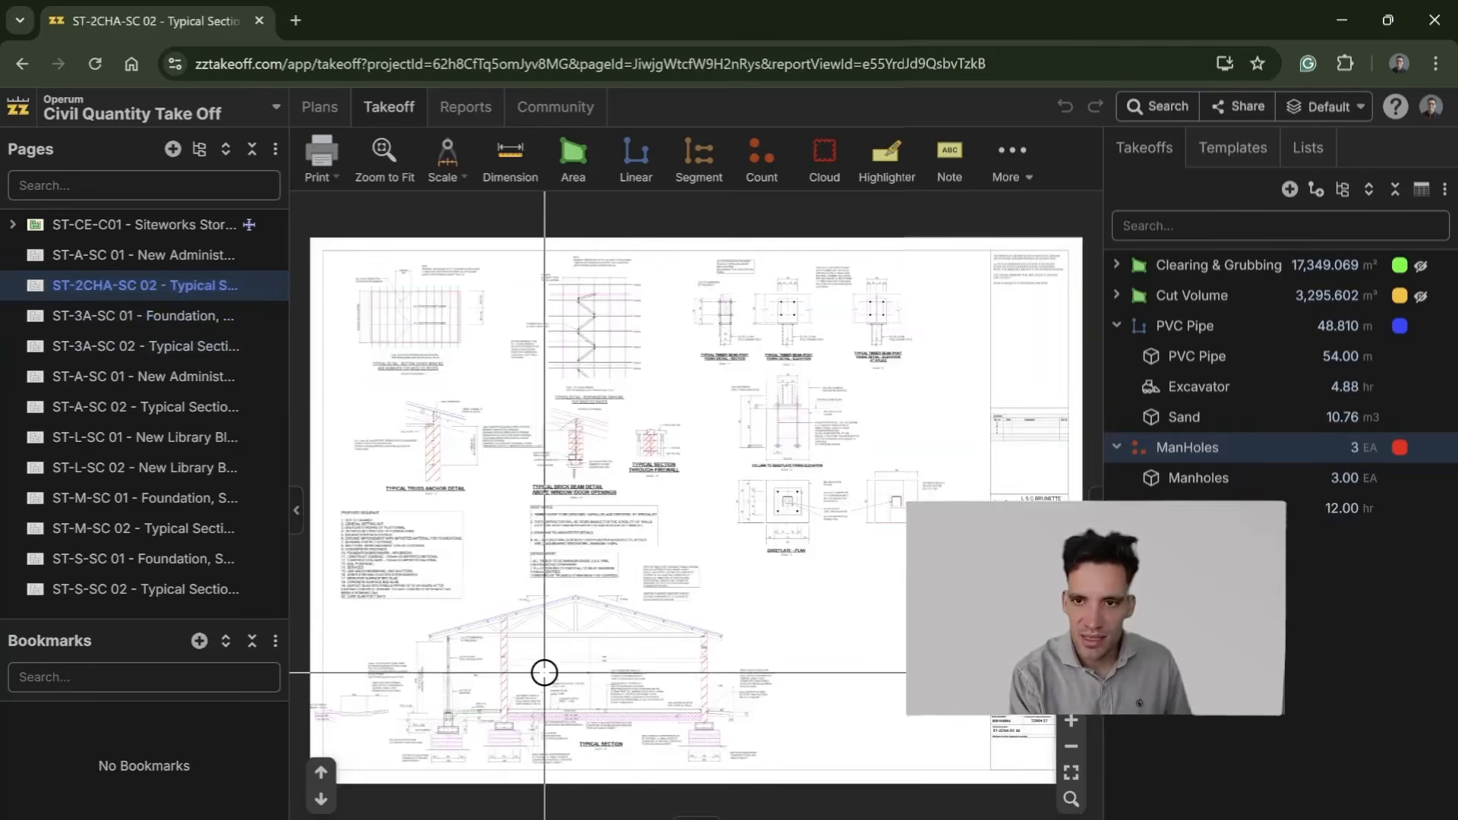
pyautogui.scroll(1, 546, 670)
pyautogui.scroll(2, 538, 690)
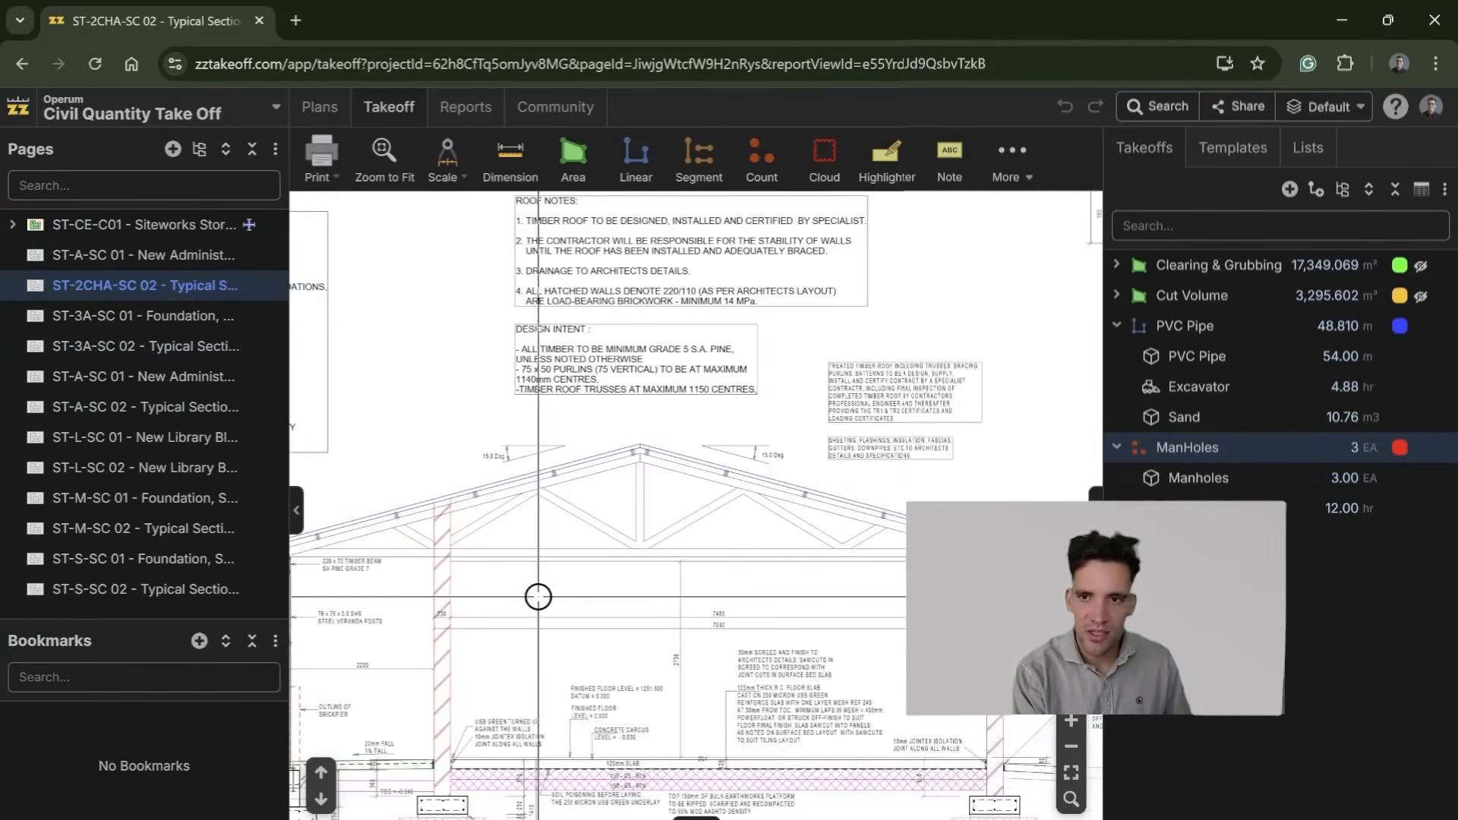
pyautogui.scroll(-2, 560, 608)
# Step: Return to the ST-CE-C01 siteworks page and examine the area around the Library and the Classroom building
pyautogui.click(160, 257)
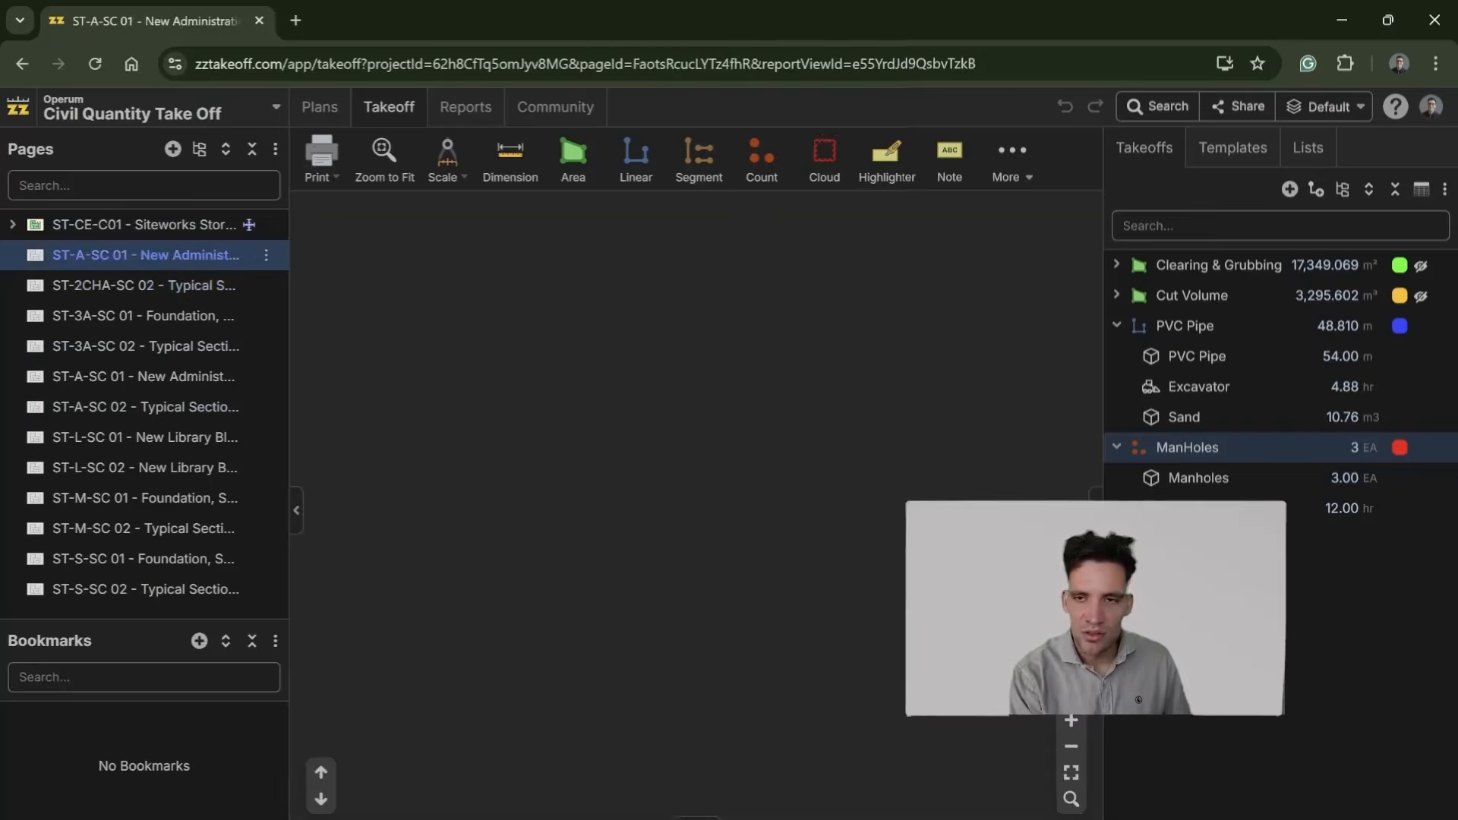
pyautogui.click(144, 225)
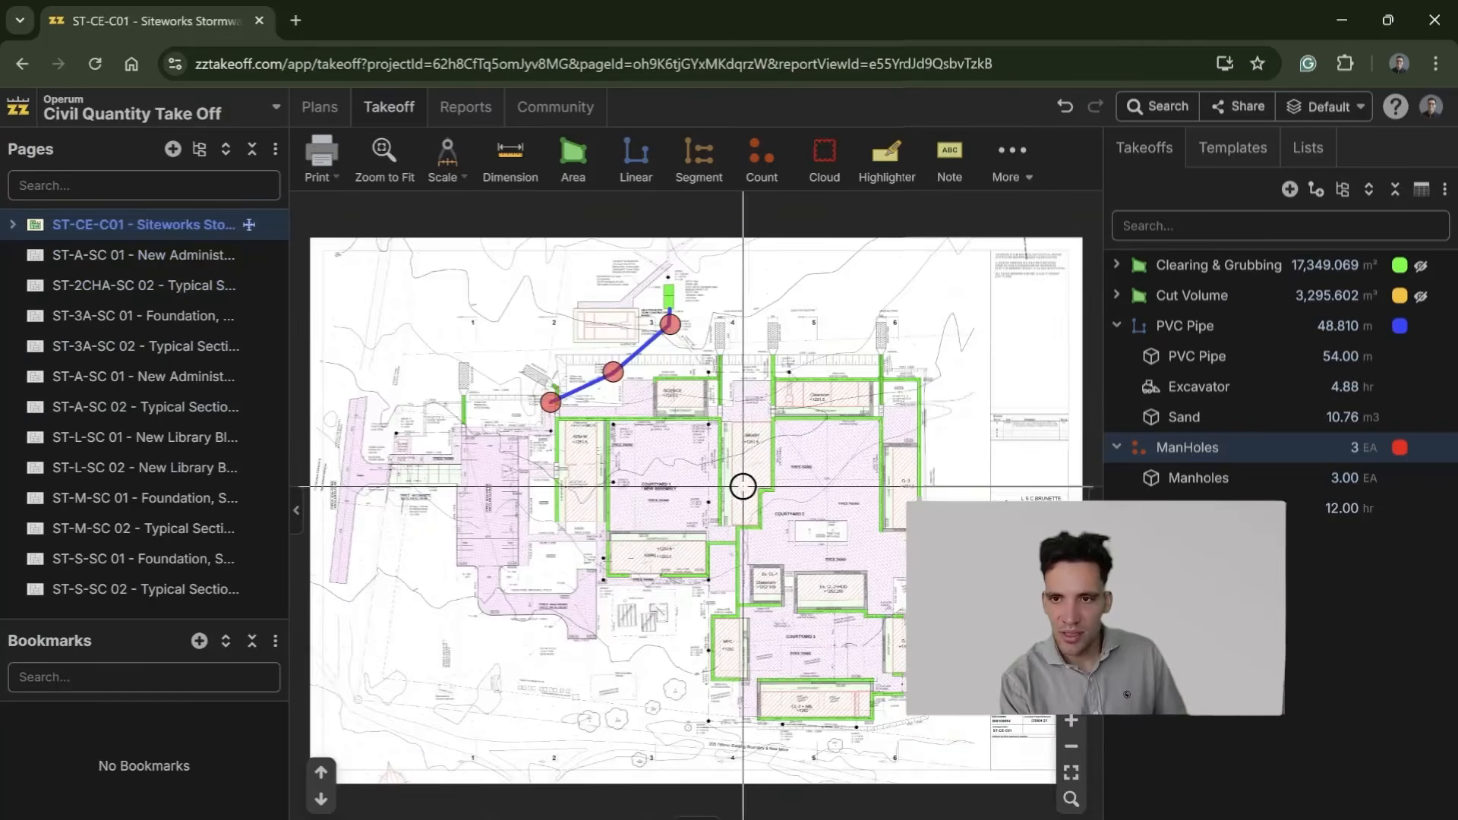
pyautogui.scroll(5, 743, 487)
pyautogui.scroll(-2, 798, 608)
pyautogui.moveTo(858, 679); pyautogui.dragTo(588, 552)
pyautogui.moveTo(761, 486); pyautogui.dragTo(676, 801)
pyautogui.scroll(4, 899, 501)
pyautogui.moveTo(852, 700)
pyautogui.mouseDown()
pyautogui.moveTo(810, 558)
pyautogui.moveTo(648, 603)
pyautogui.moveTo(772, 595)
pyautogui.mouseUp()
pyautogui.scroll(-2, 661, 615)
pyautogui.moveTo(661, 615); pyautogui.dragTo(859, 600)
pyautogui.scroll(3, 796, 525)
pyautogui.moveTo(987, 531); pyautogui.dragTo(382, 524)
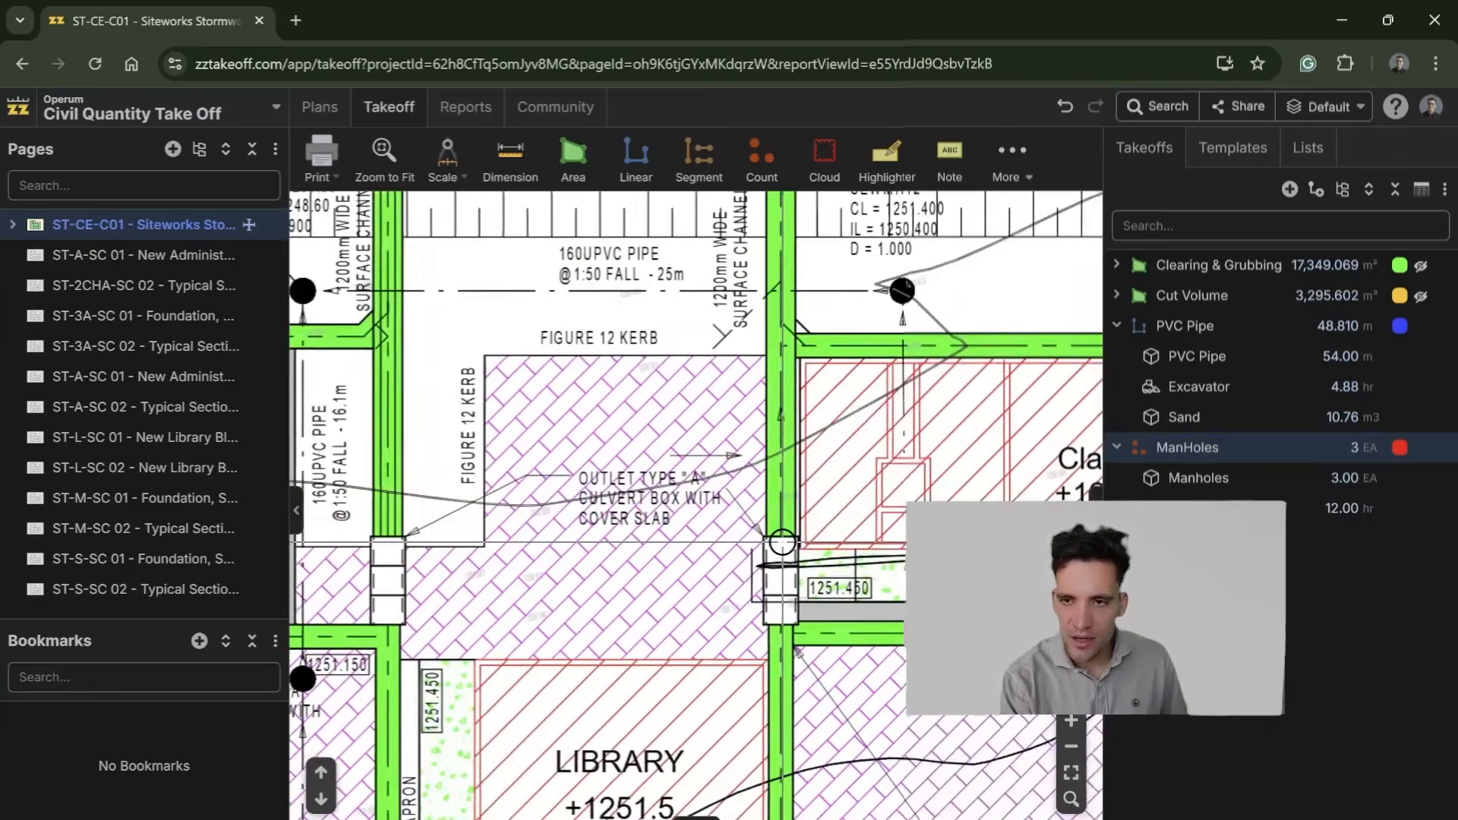
pyautogui.moveTo(828, 496); pyautogui.dragTo(479, 562)
pyautogui.moveTo(641, 586); pyautogui.dragTo(603, 475)
pyautogui.scroll(-2, 524, 601)
pyautogui.scroll(-1, 555, 598)
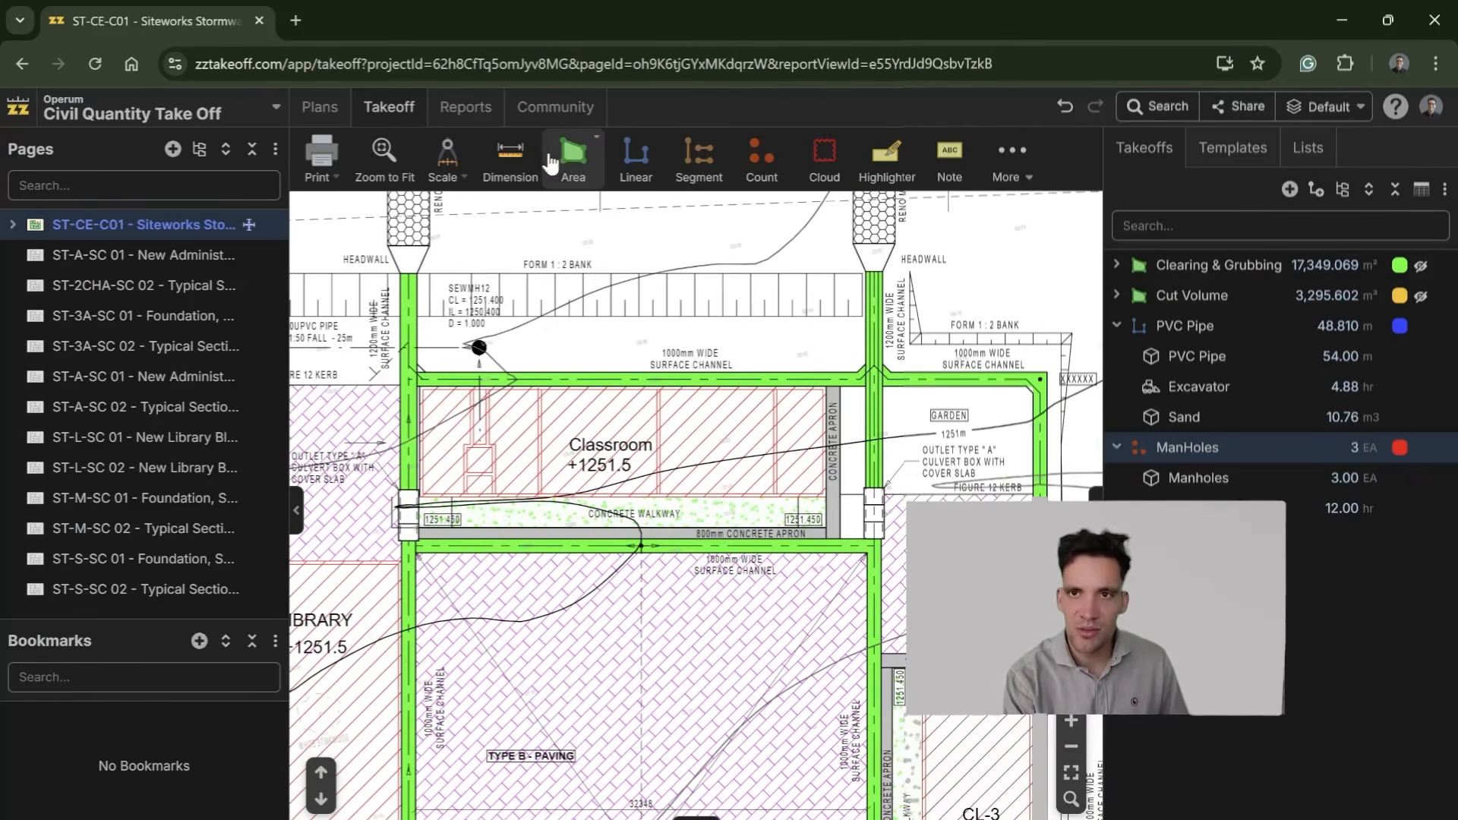
# Step: Set up a new count takeoff named Footings with the Square symbol
pyautogui.click(762, 156)
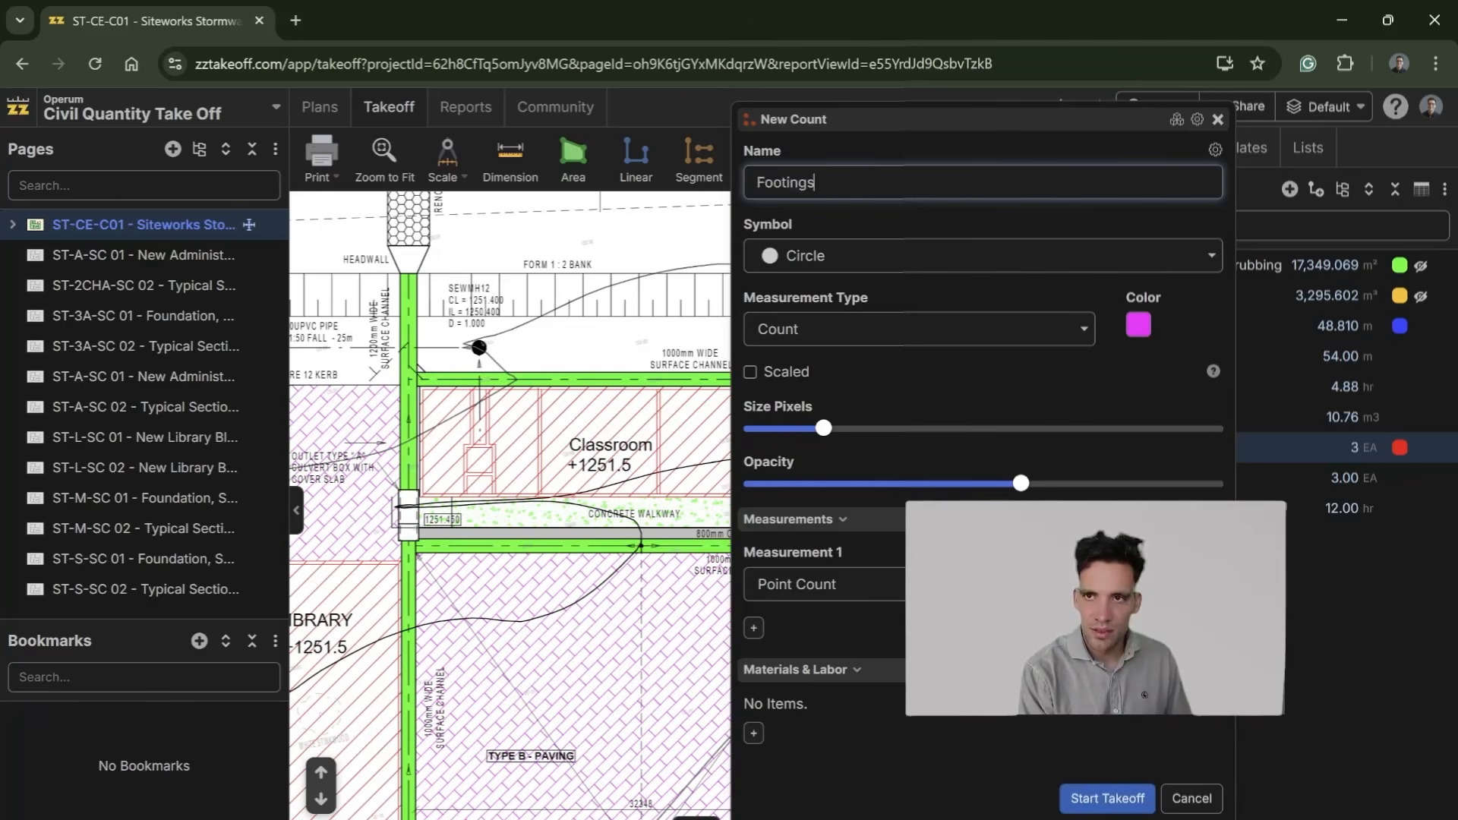
pyautogui.click(873, 259)
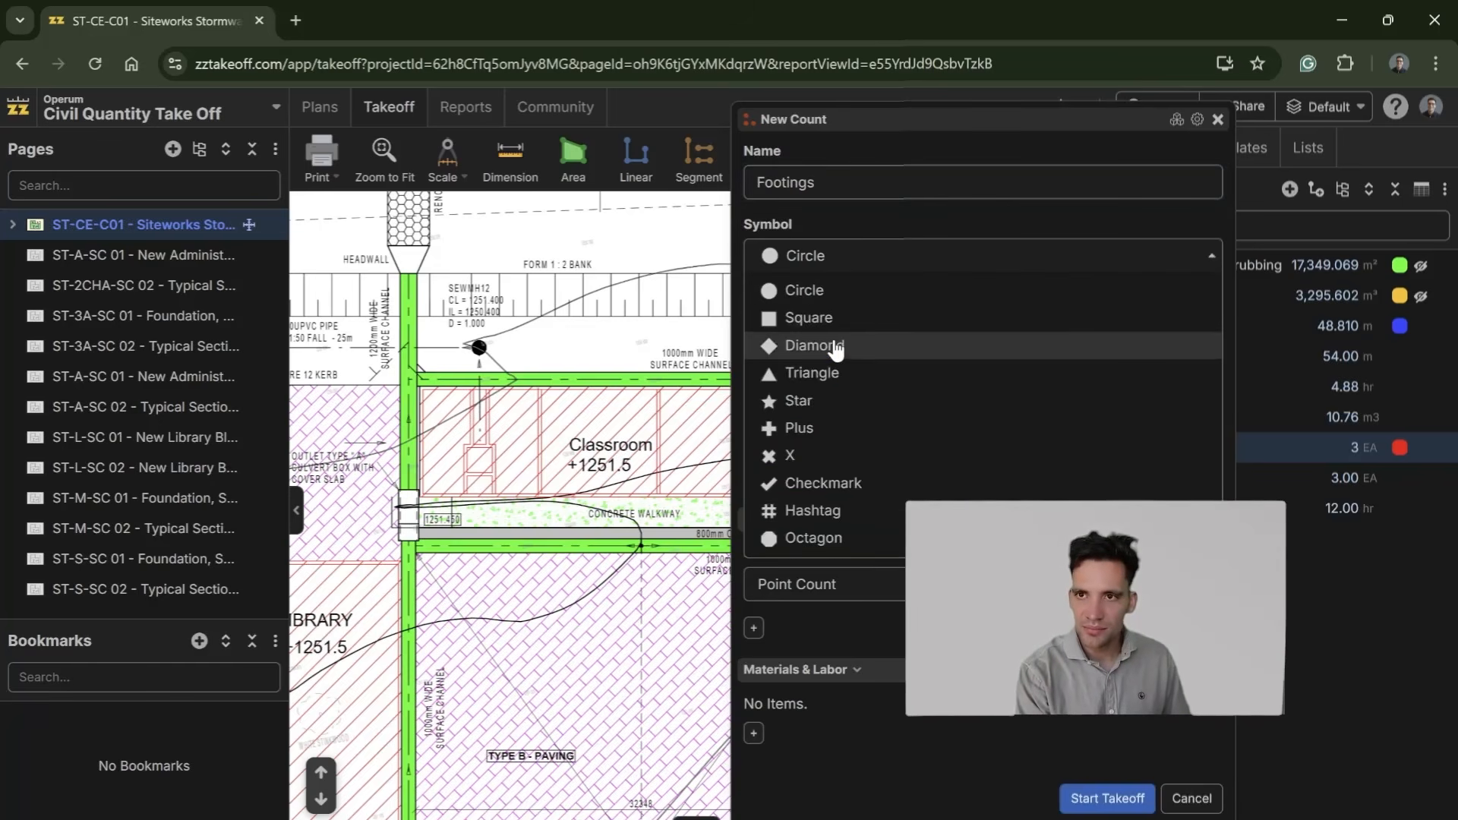
pyautogui.click(820, 319)
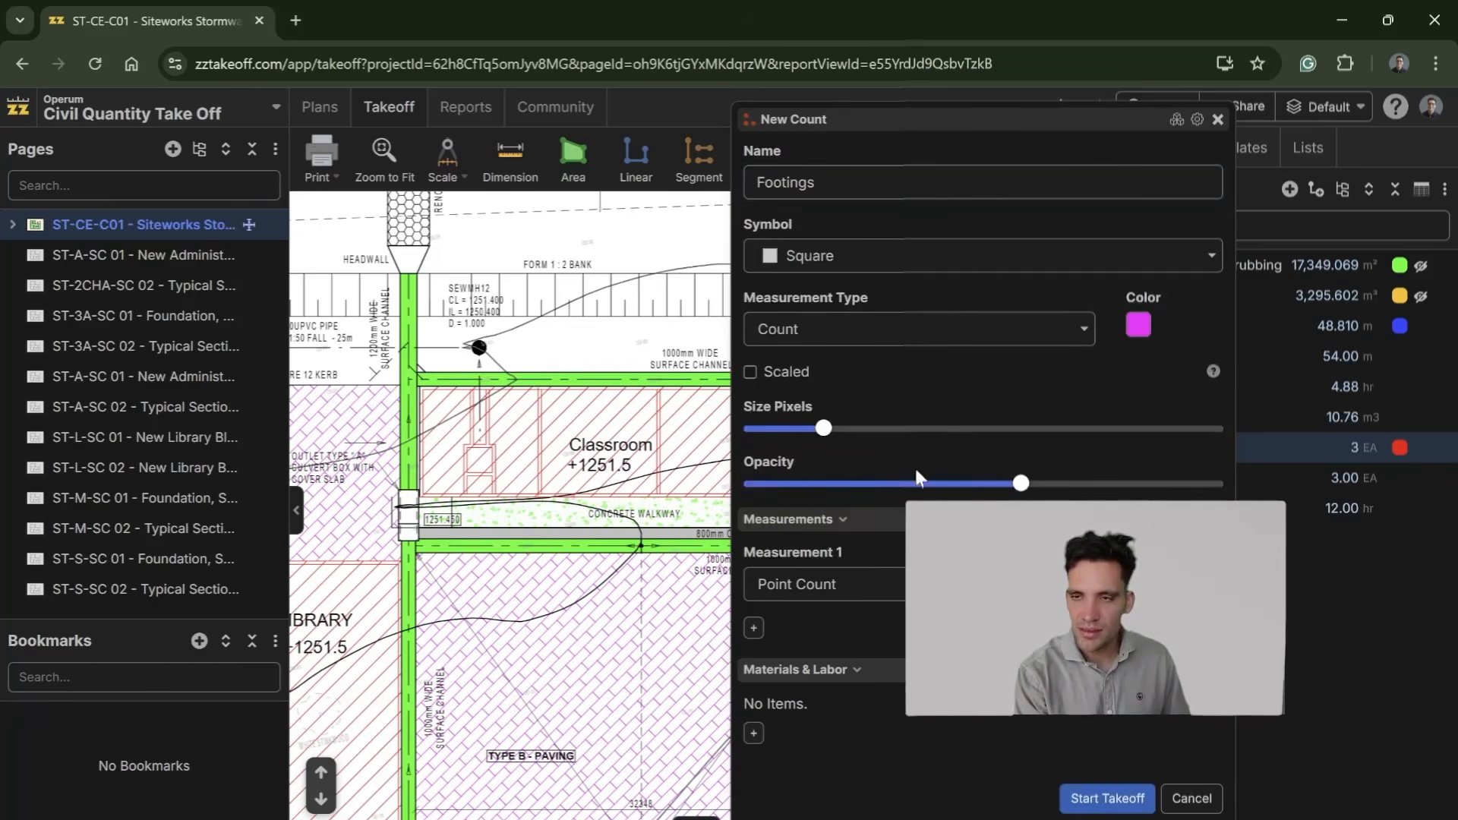
pyautogui.click(755, 734)
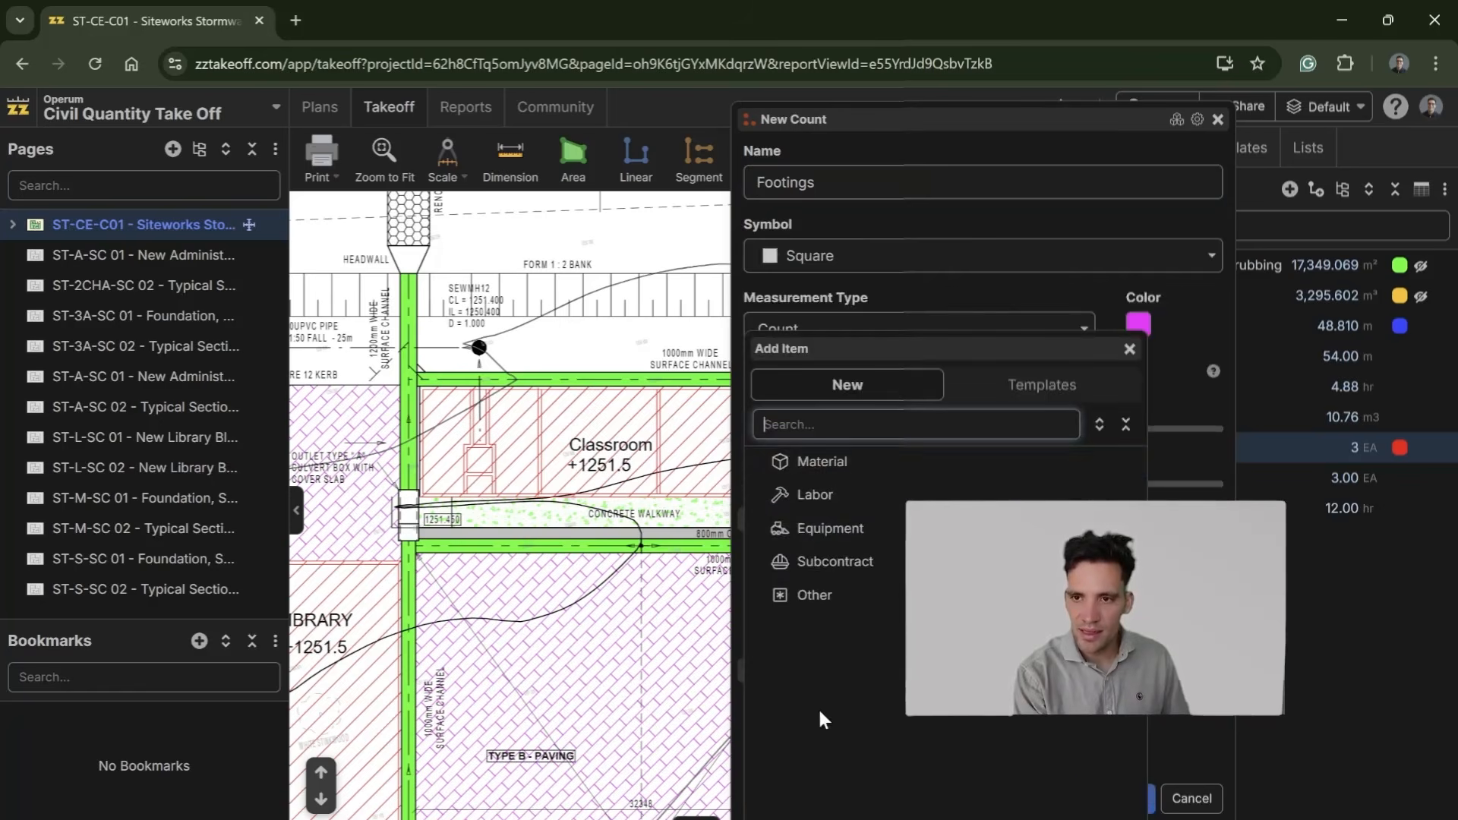
pyautogui.click(798, 460)
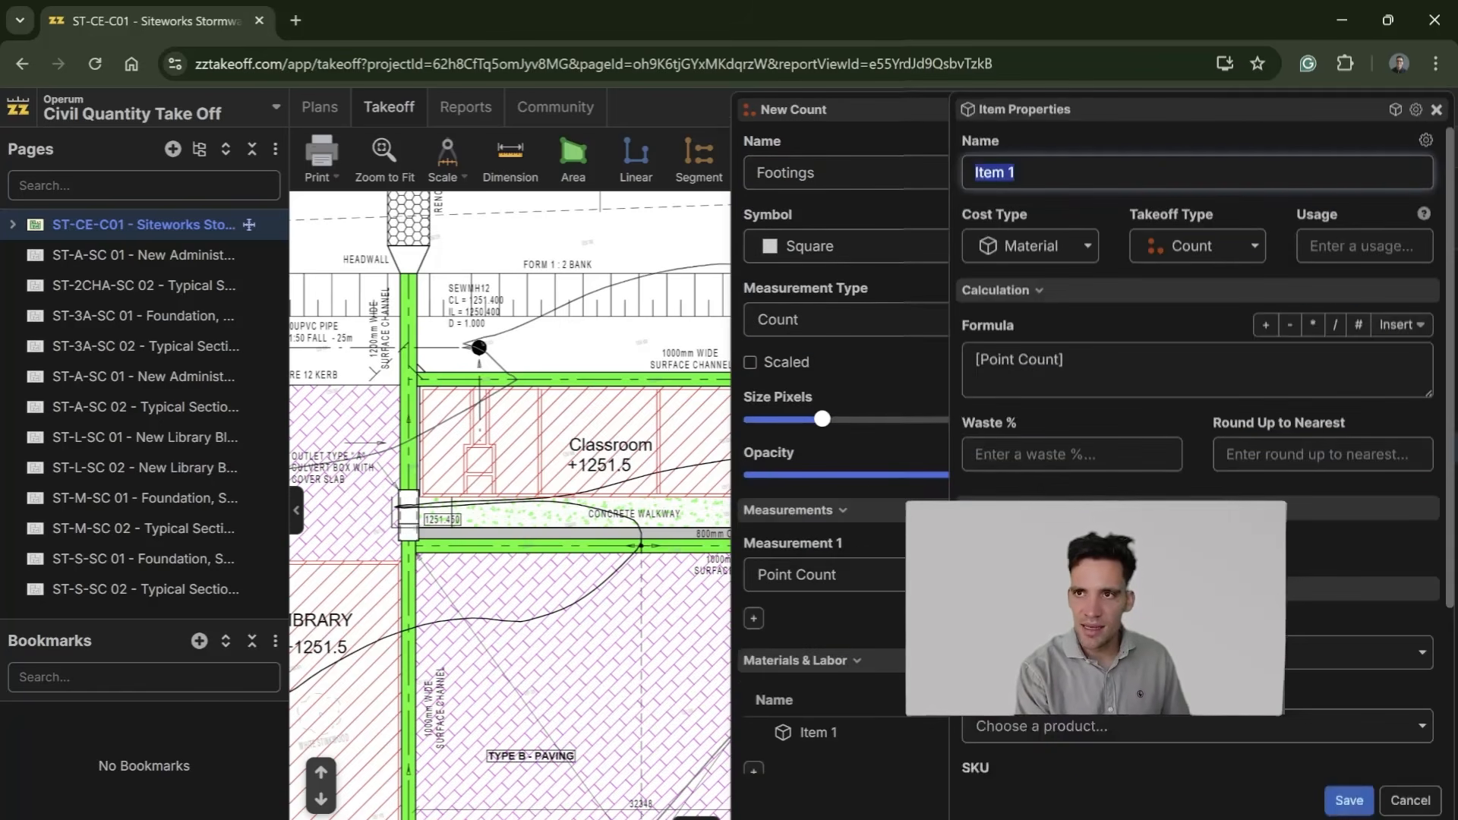
pyautogui.click(1437, 110)
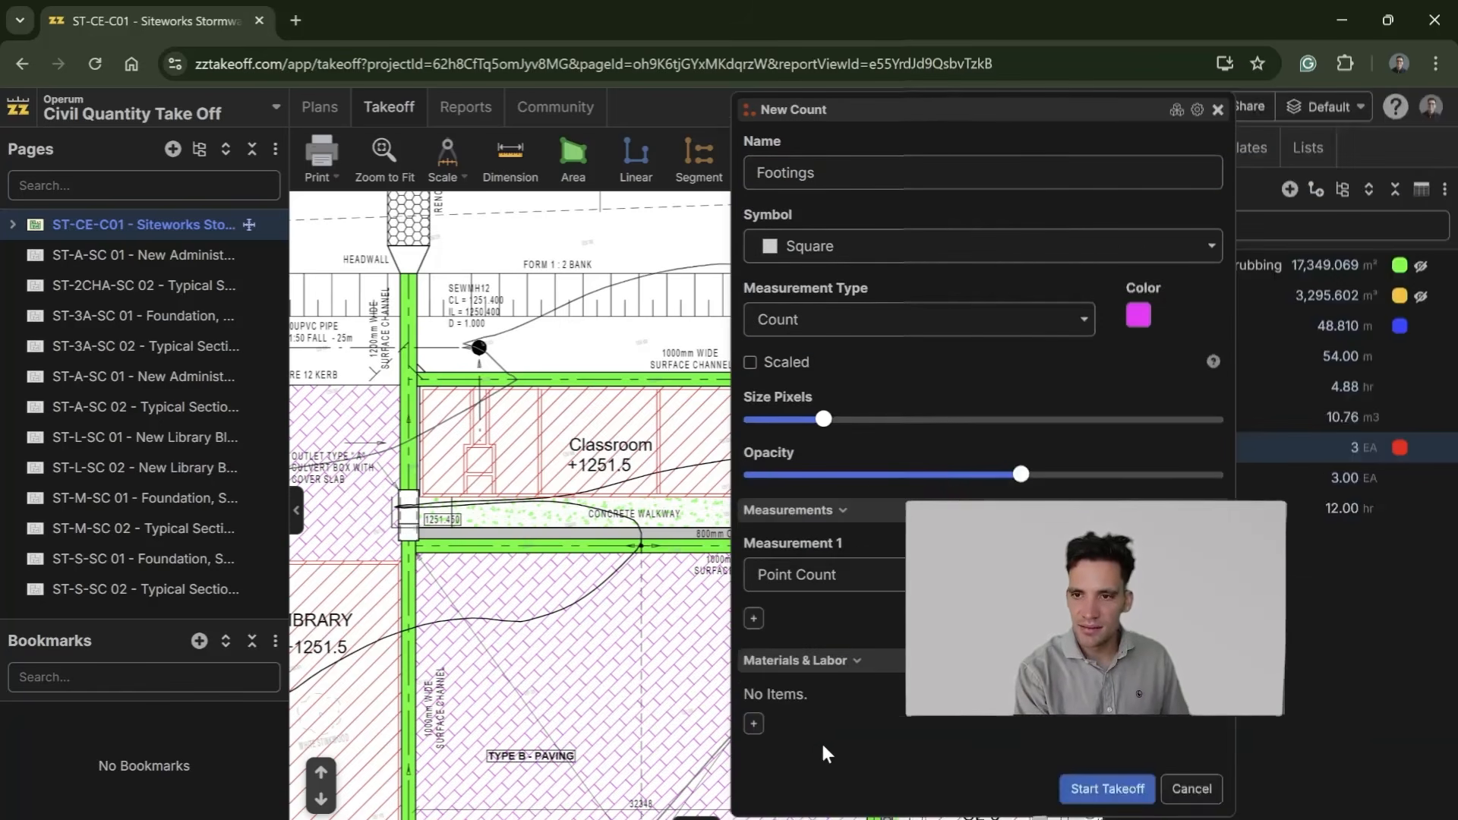
# Step: Add an equipment item named Excavator to the Footings takeoff with the formula [Point Count]*2 and save it
pyautogui.click(754, 725)
pyautogui.click(882, 514)
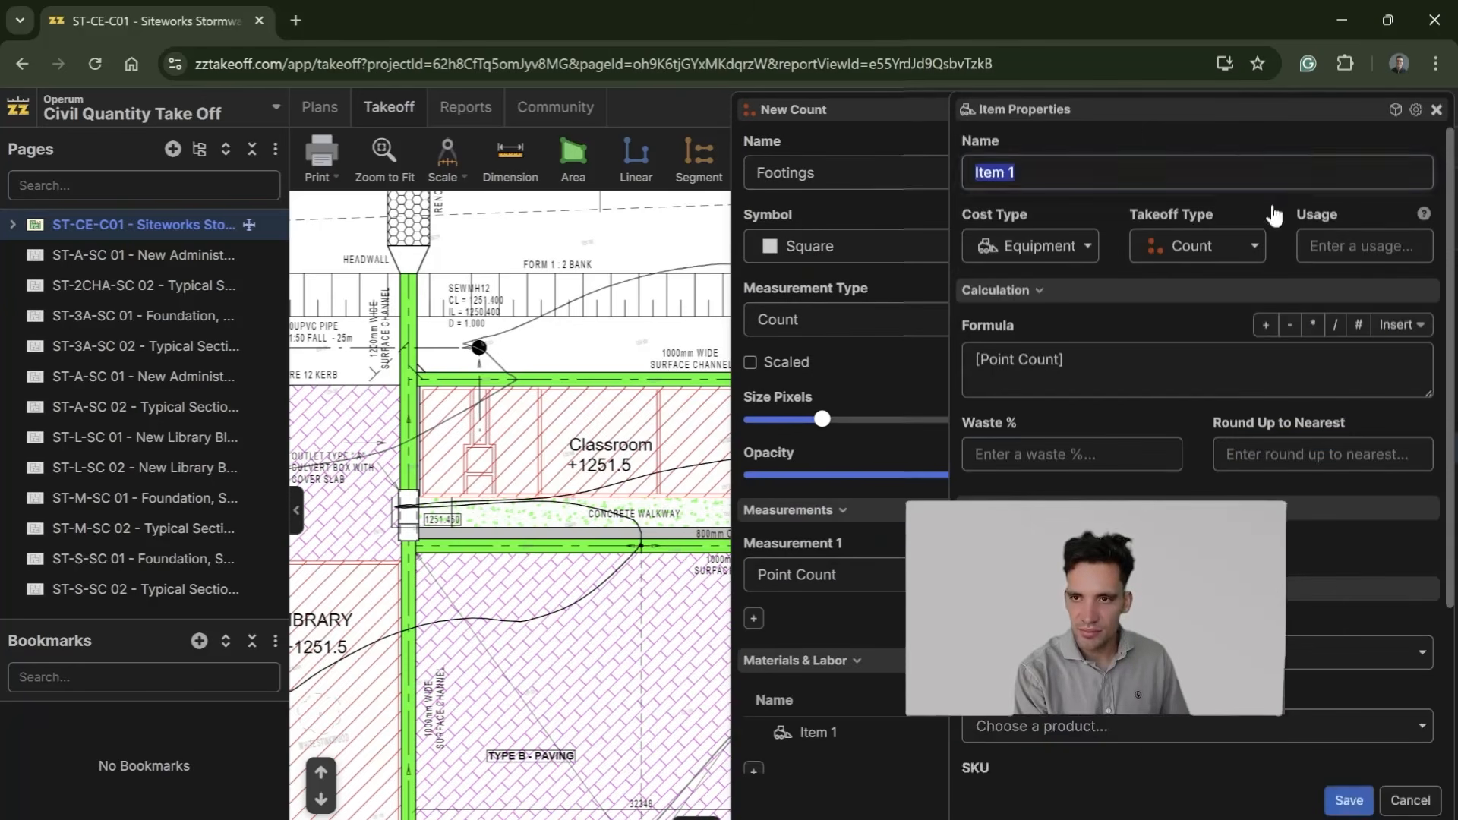
pyautogui.write('Excavator')
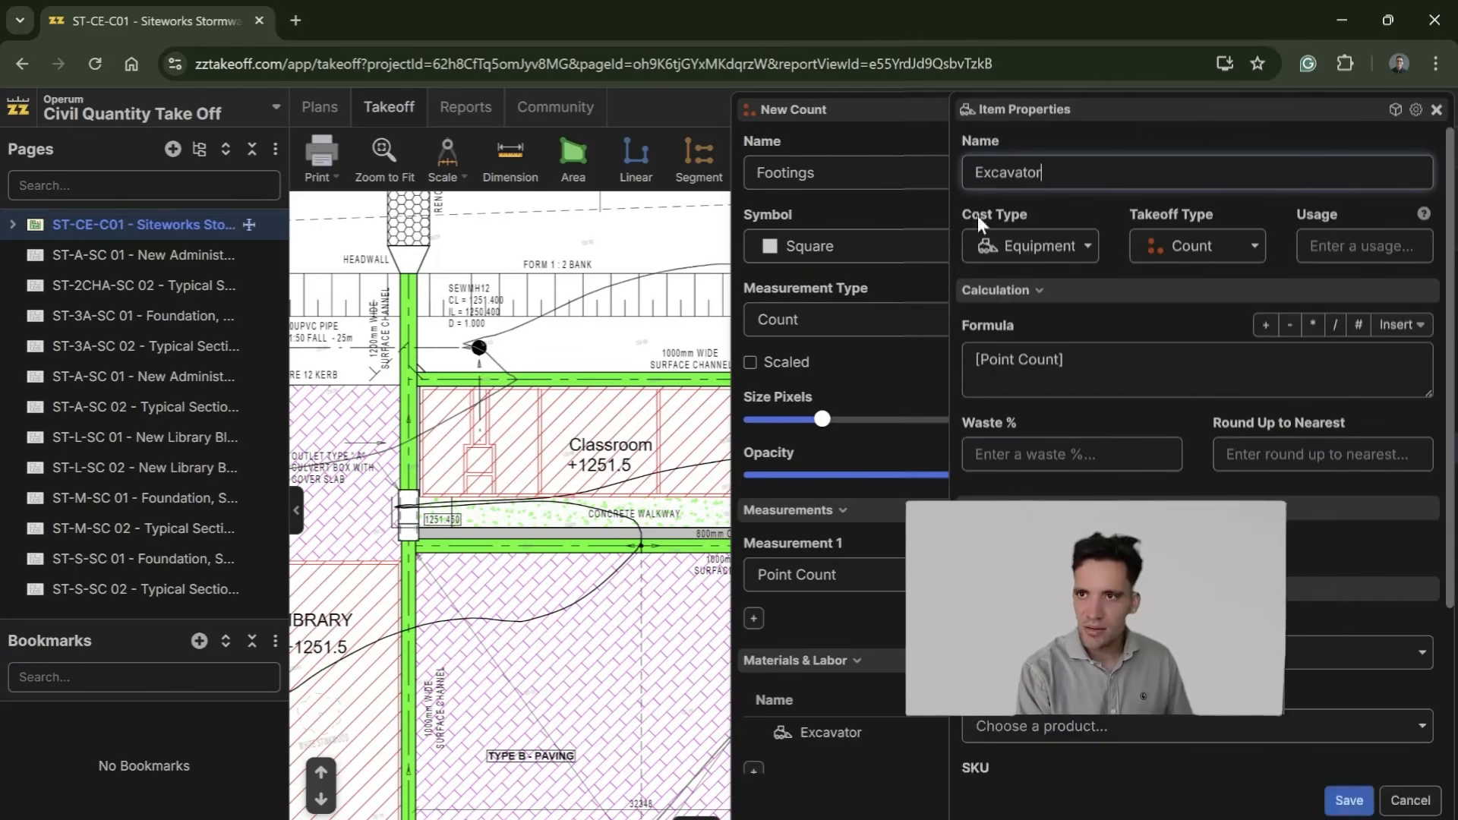
pyautogui.click(1170, 368)
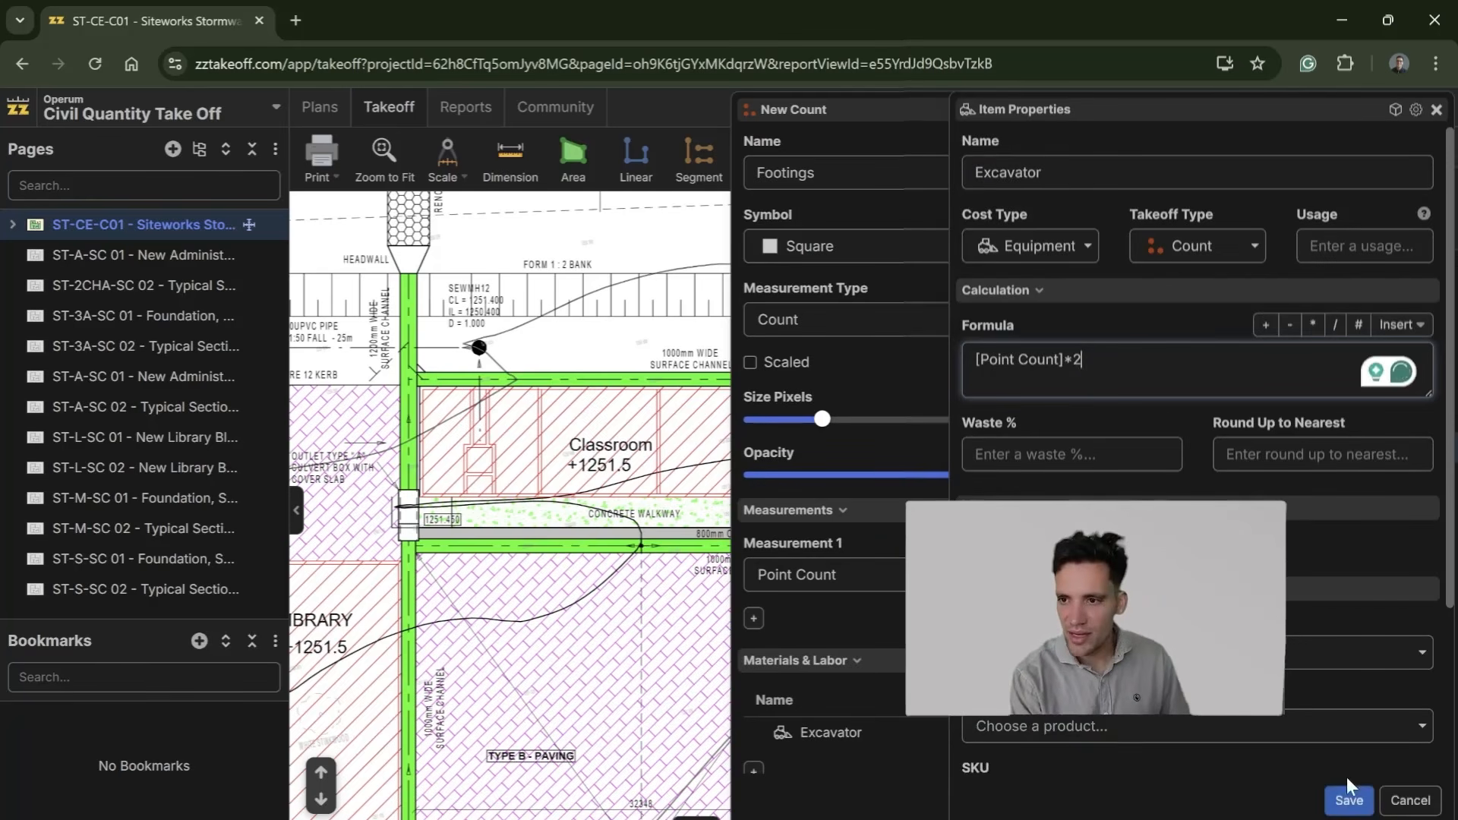
pyautogui.click(1349, 807)
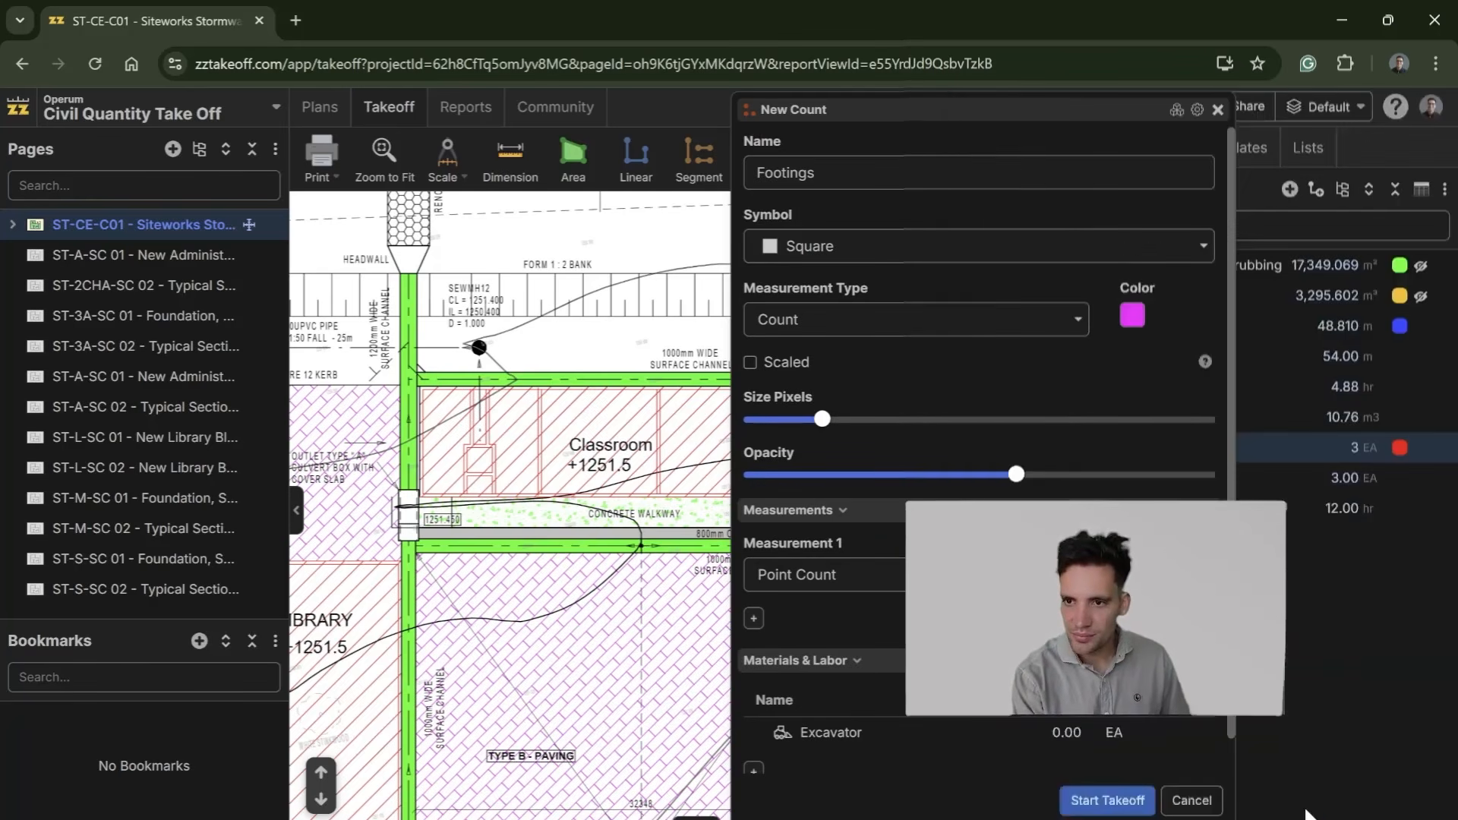
# Step: Add an equipment item named Truck to the Footings takeoff with the formula [Point Count]*2, keeping EA units, and save it
pyautogui.scroll(-1, 985, 778)
pyautogui.click(753, 736)
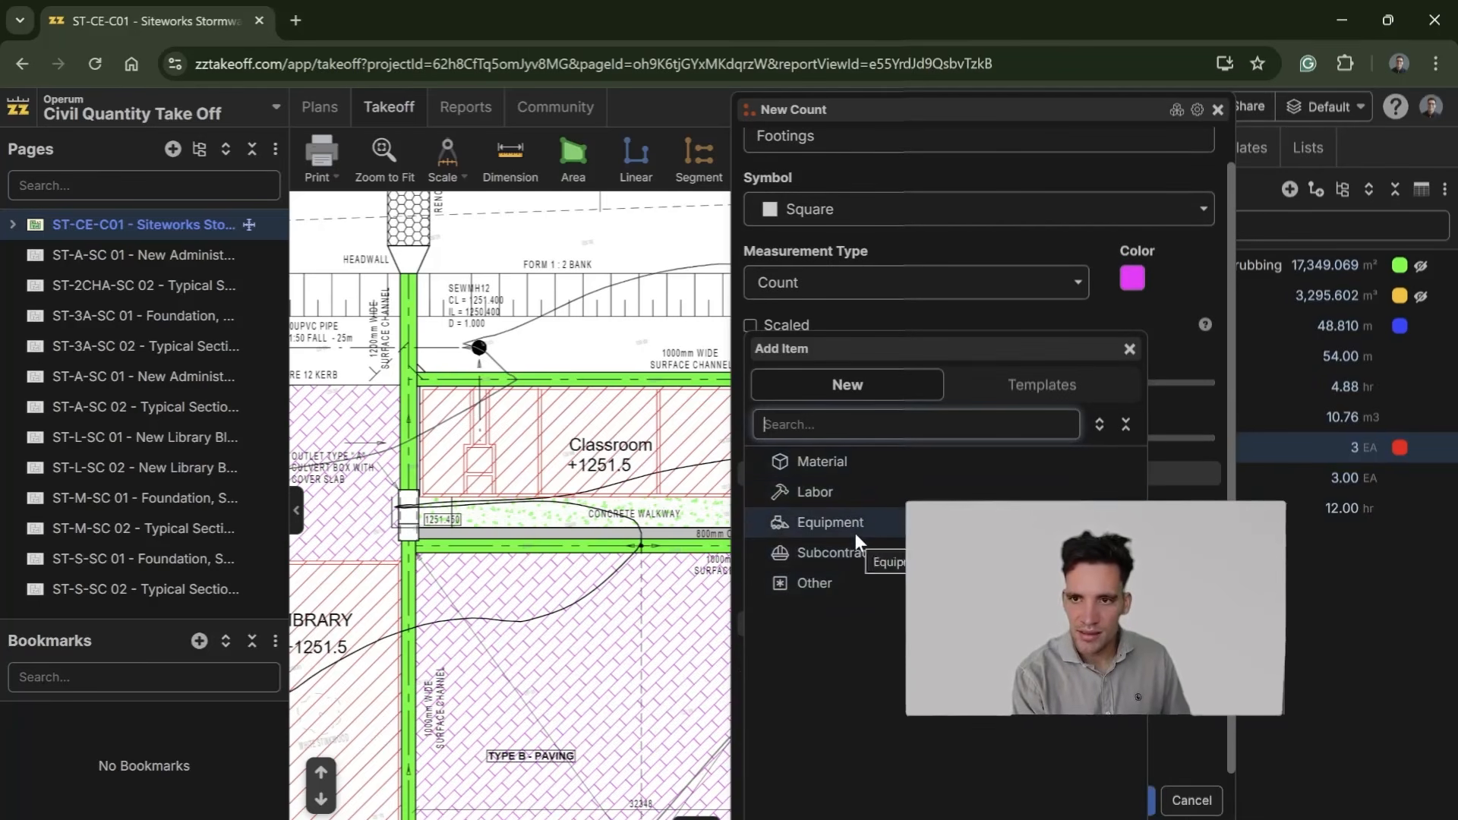
pyautogui.click(855, 534)
pyautogui.write('Truck')
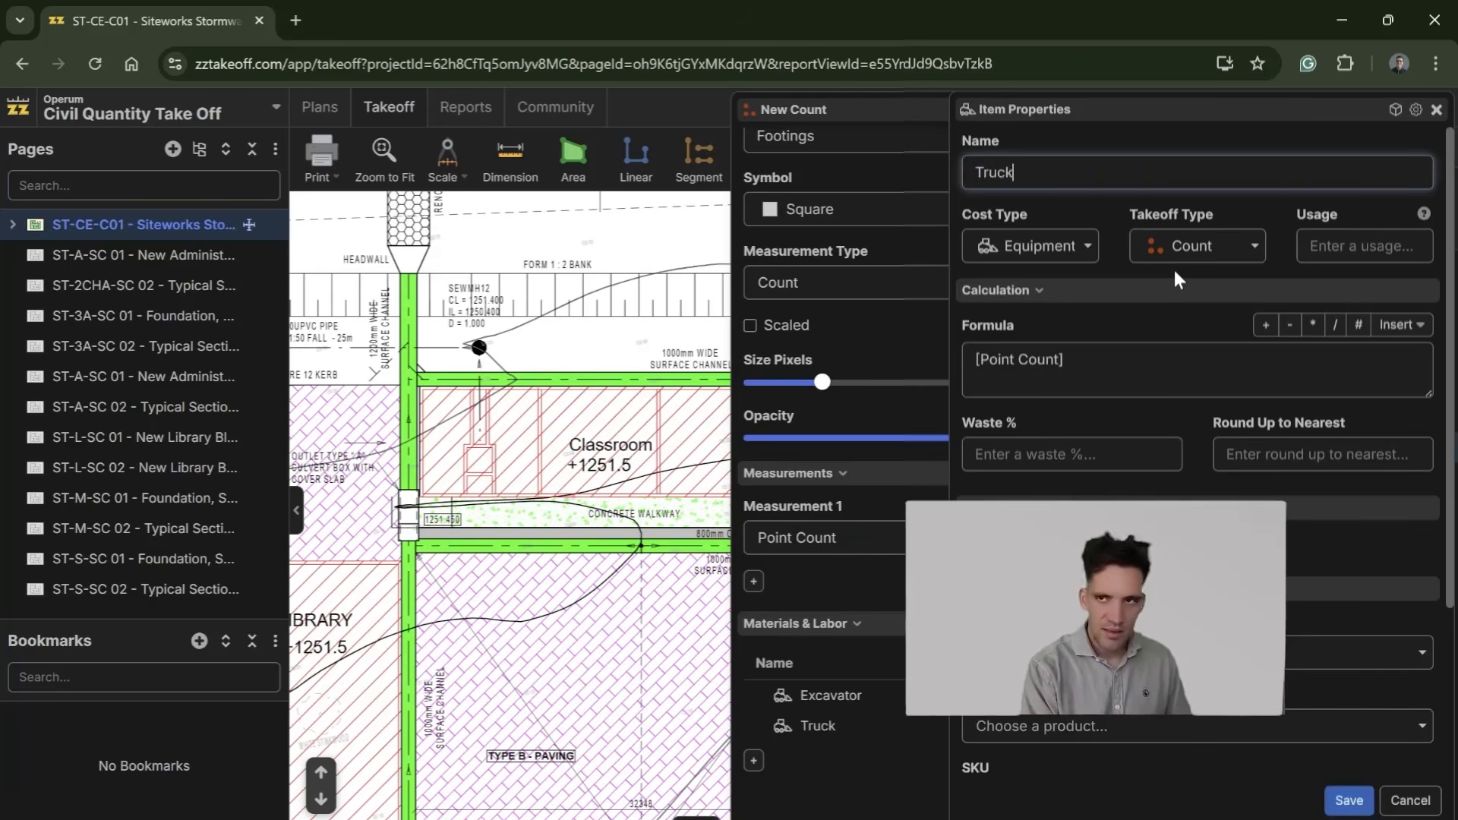
pyautogui.click(1064, 360)
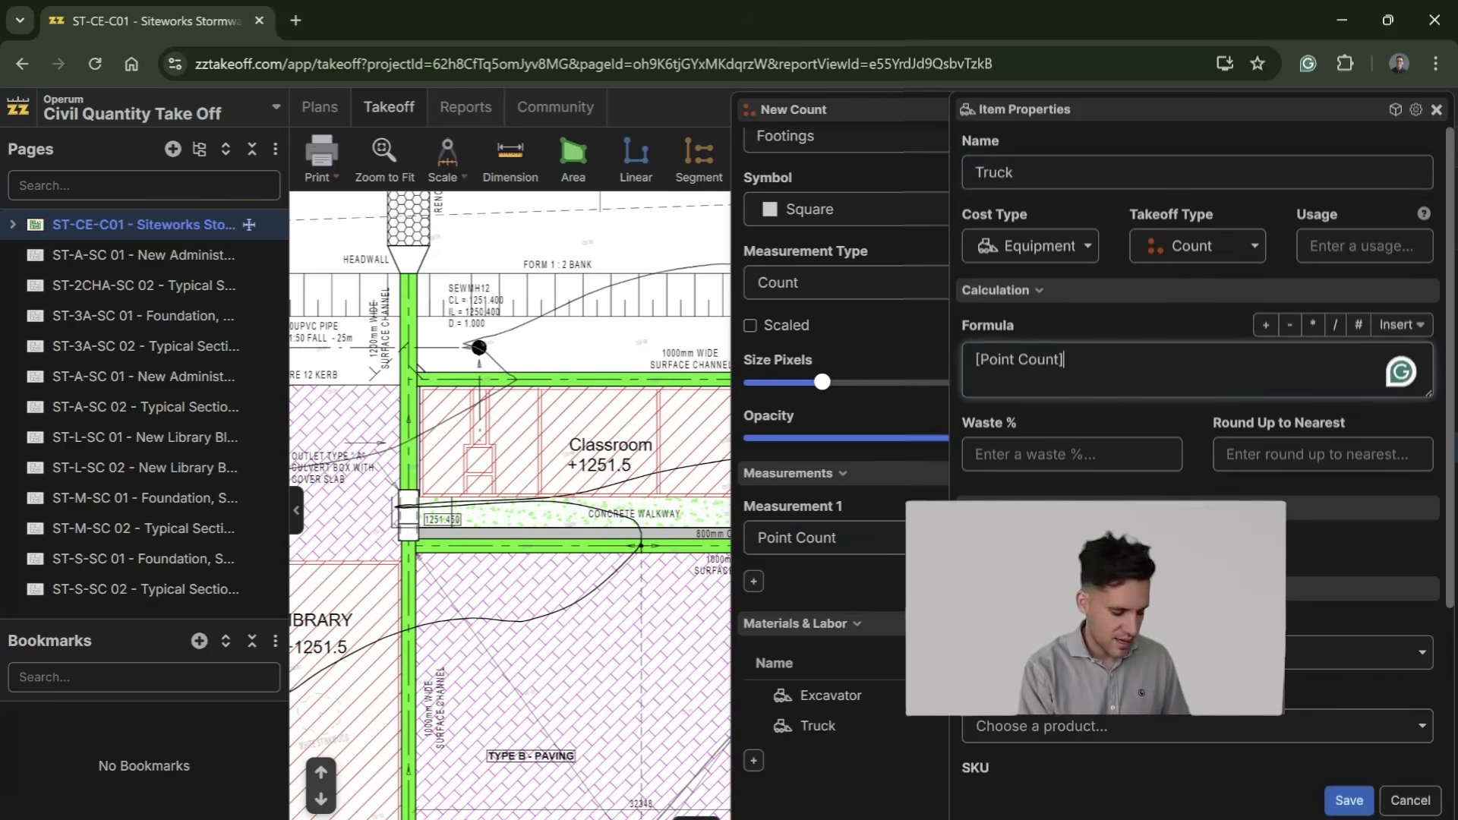
pyautogui.write('*2')
pyautogui.scroll(-3, 1198, 456)
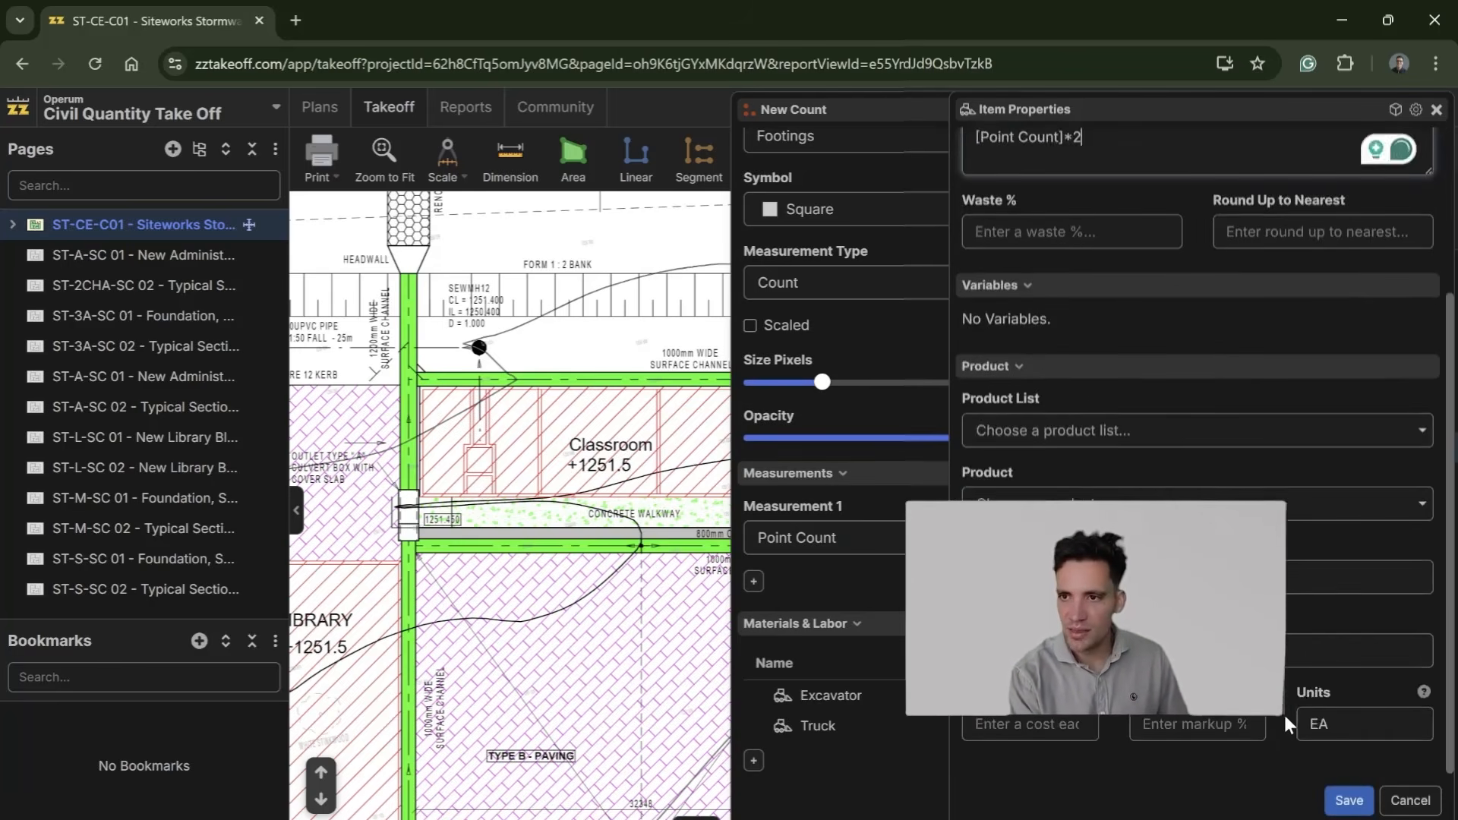
pyautogui.scroll(3, 1291, 729)
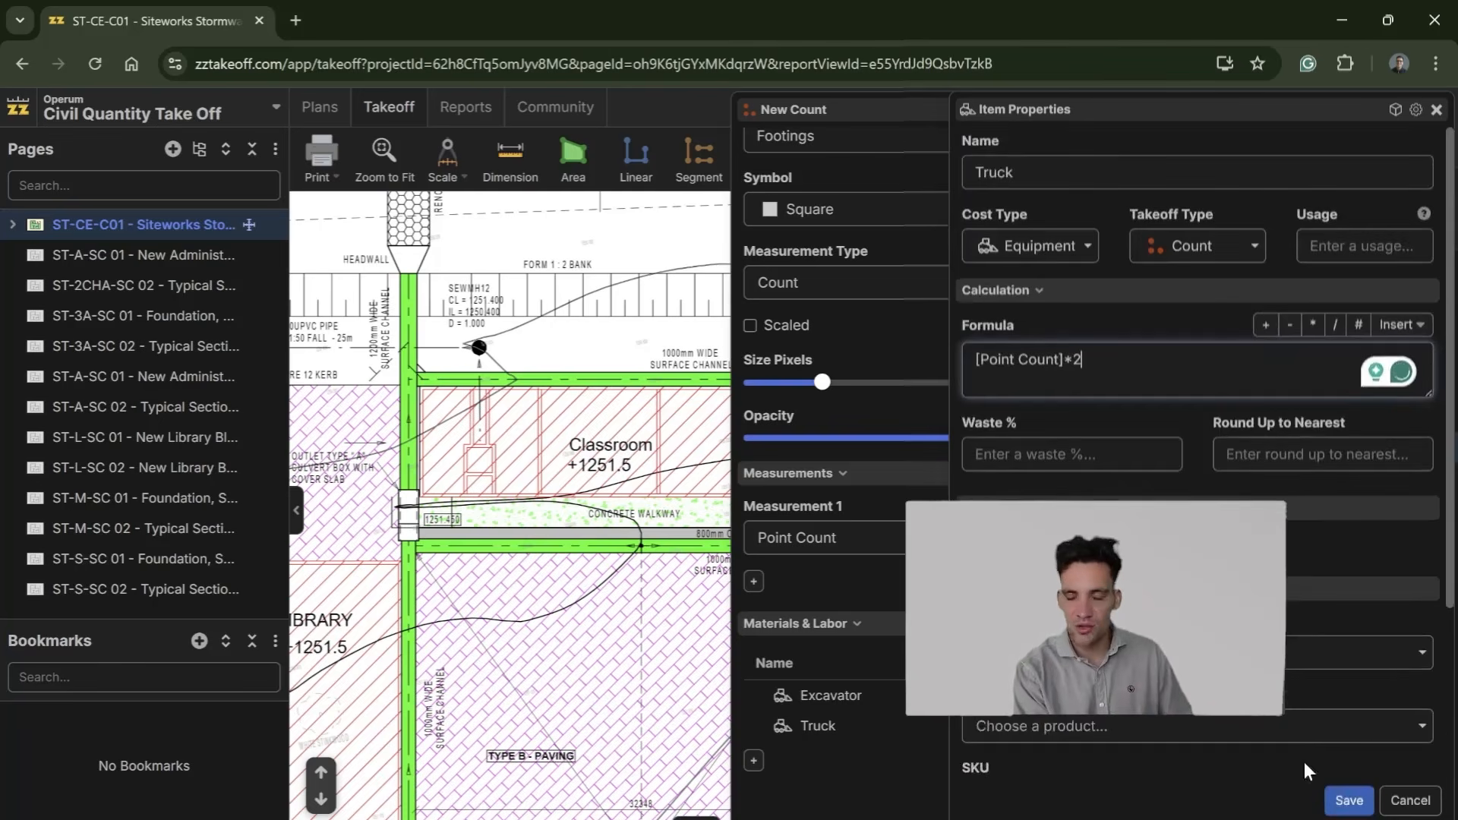
pyautogui.scroll(-3, 1345, 775)
pyautogui.click(1350, 802)
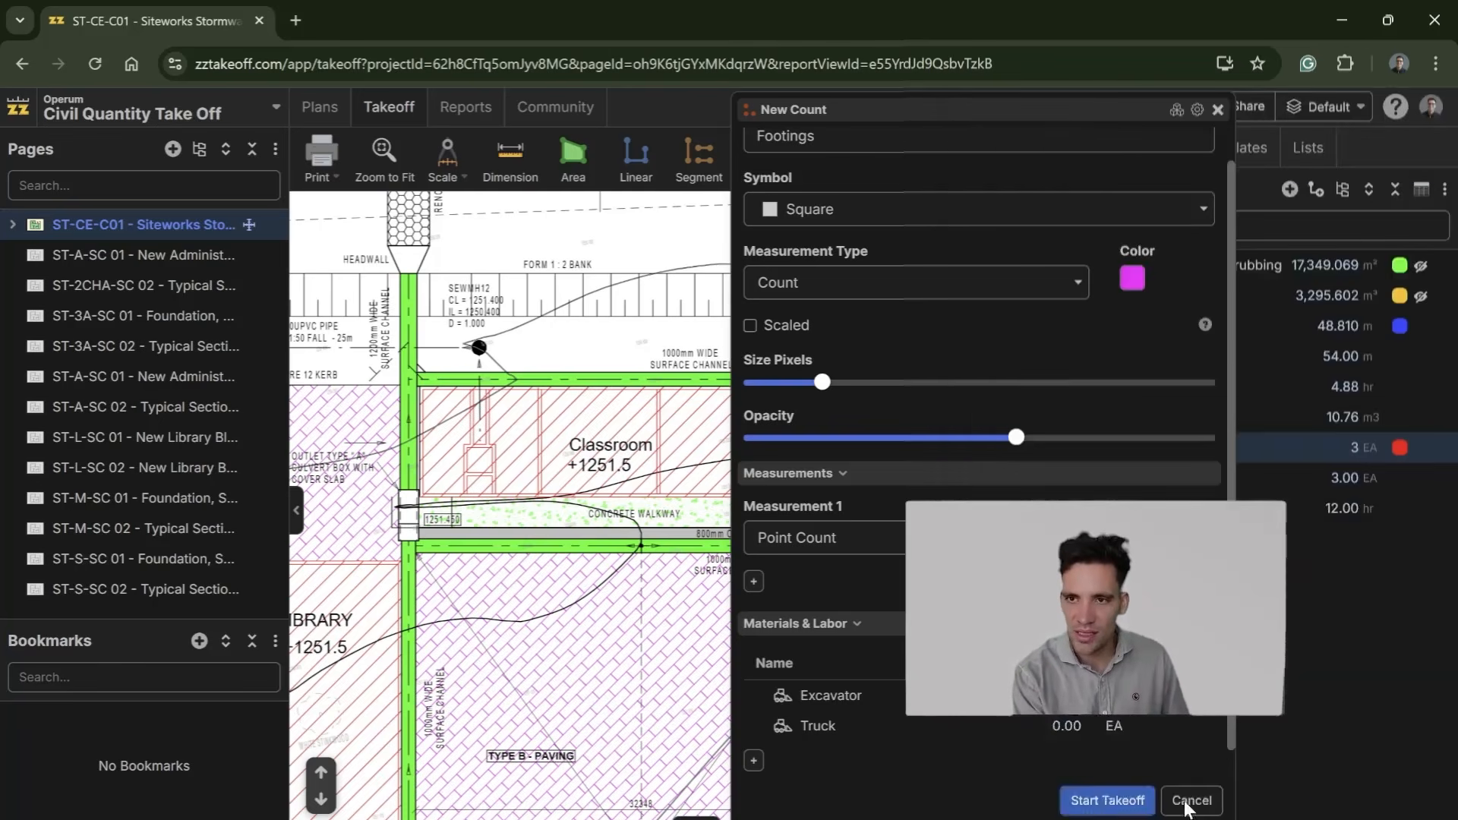
# Step: Start the Footings takeoff and place 14 count points along the two long walls of the Classroom block at its corners and wall junctions
pyautogui.click(1107, 800)
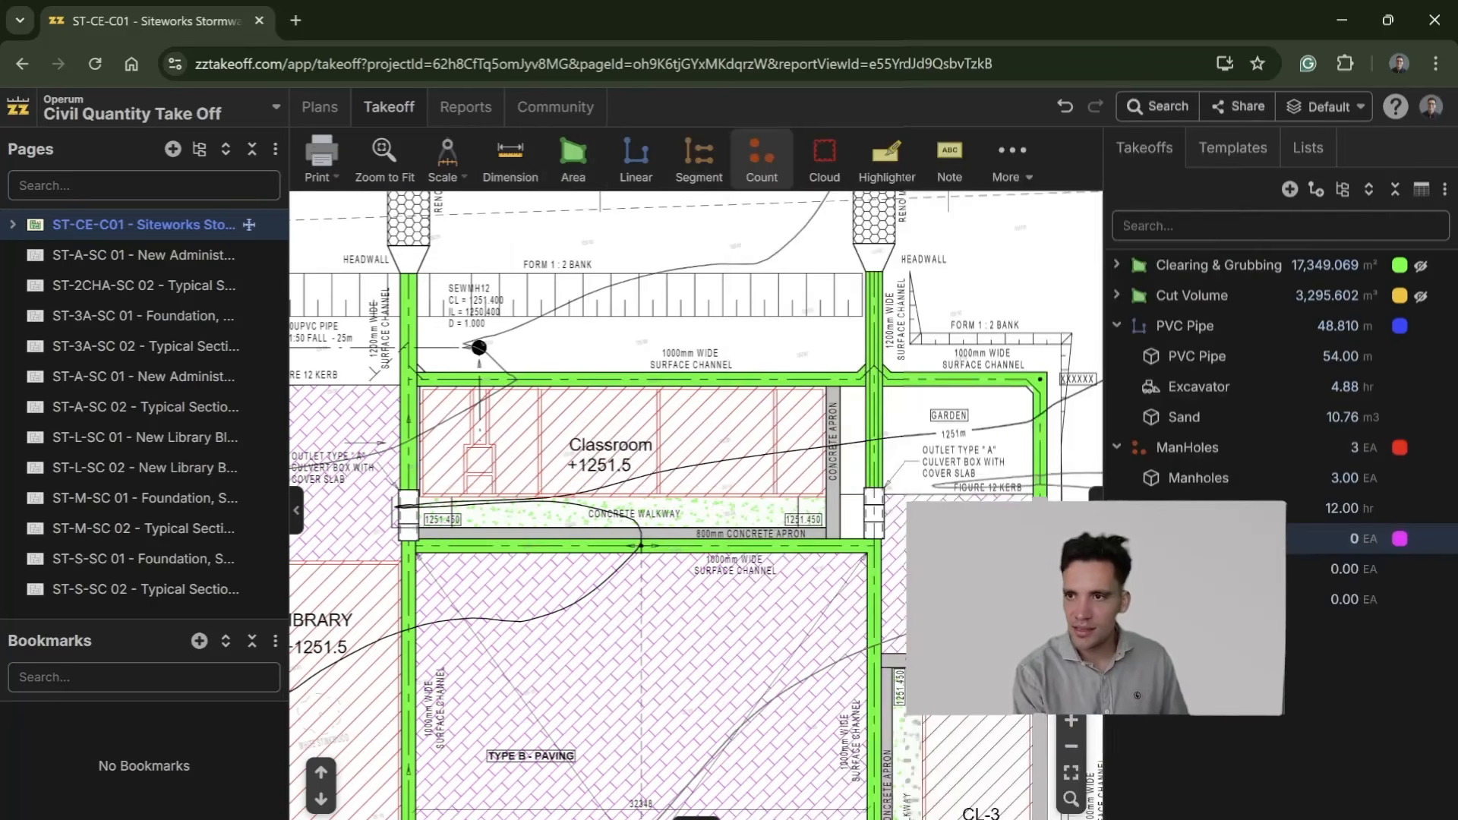
pyautogui.click(417, 490)
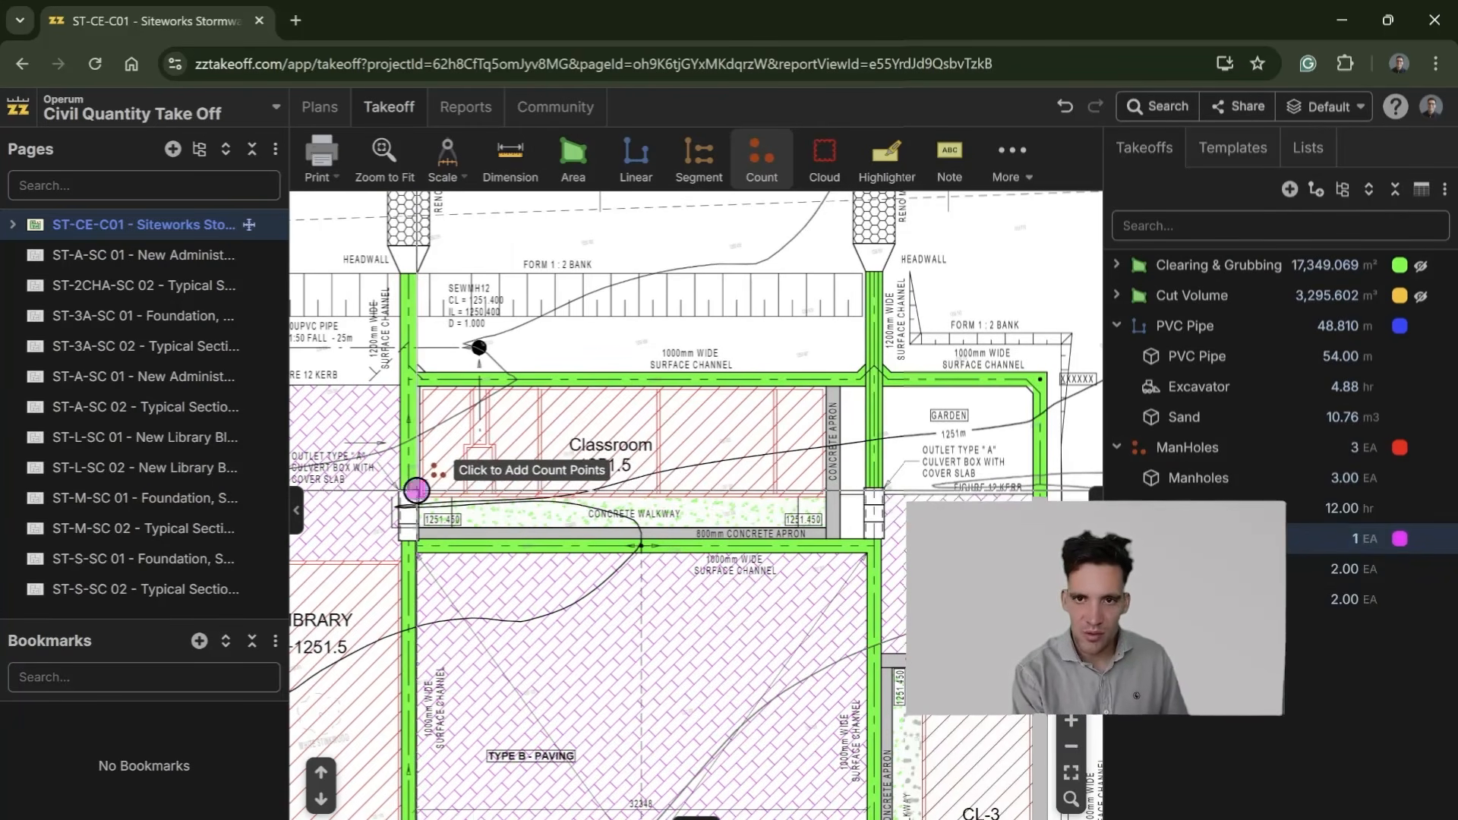
pyautogui.click(464, 493)
pyautogui.click(501, 492)
pyautogui.click(553, 497)
pyautogui.click(656, 493)
pyautogui.click(780, 496)
pyautogui.click(840, 495)
pyautogui.click(827, 387)
pyautogui.click(780, 386)
pyautogui.click(658, 388)
pyautogui.click(538, 388)
pyautogui.click(494, 387)
pyautogui.click(469, 390)
pyautogui.click(423, 386)
# Step: Look over the Science, Library and NSPN buildings around Courtyard 1 on the siteworks plan
pyautogui.moveTo(637, 378); pyautogui.dragTo(691, 378)
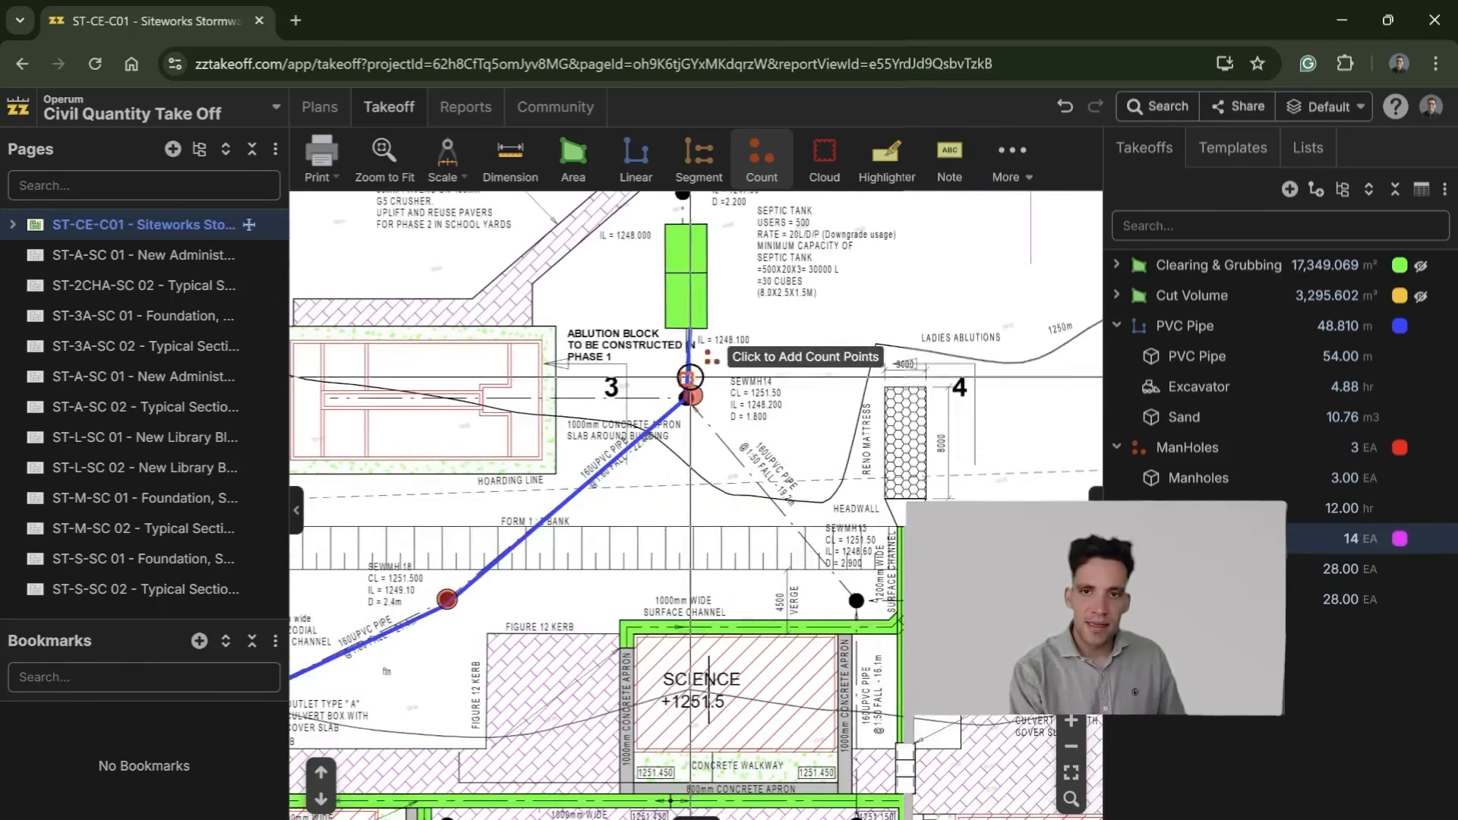
pyautogui.scroll(-2, 731, 619)
pyautogui.moveTo(748, 615); pyautogui.dragTo(645, 430)
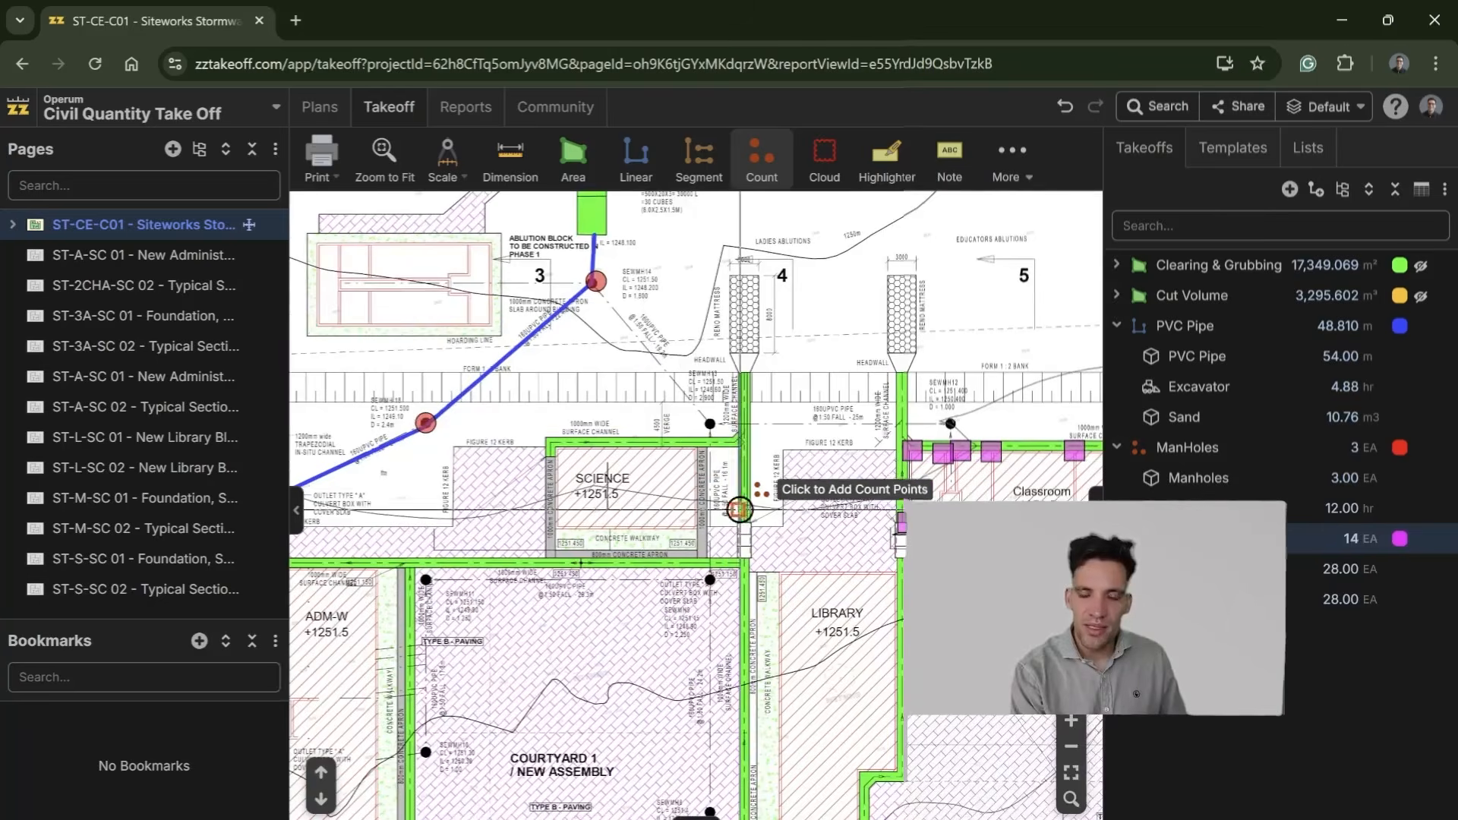
pyautogui.moveTo(742, 456); pyautogui.dragTo(738, 283)
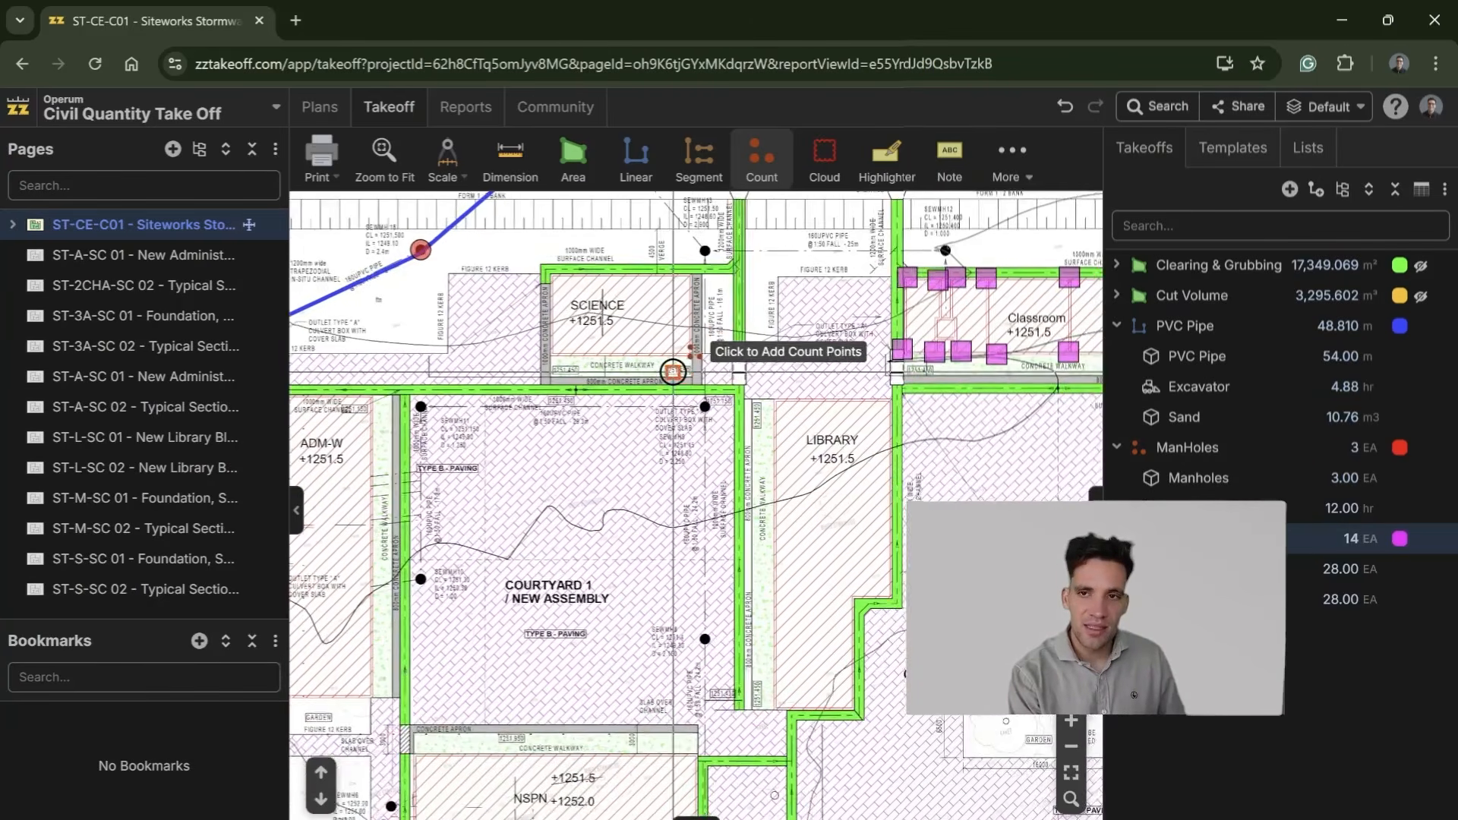
pyautogui.moveTo(673, 371); pyautogui.dragTo(741, 532)
pyautogui.scroll(3, 805, 521)
pyautogui.scroll(1, 804, 521)
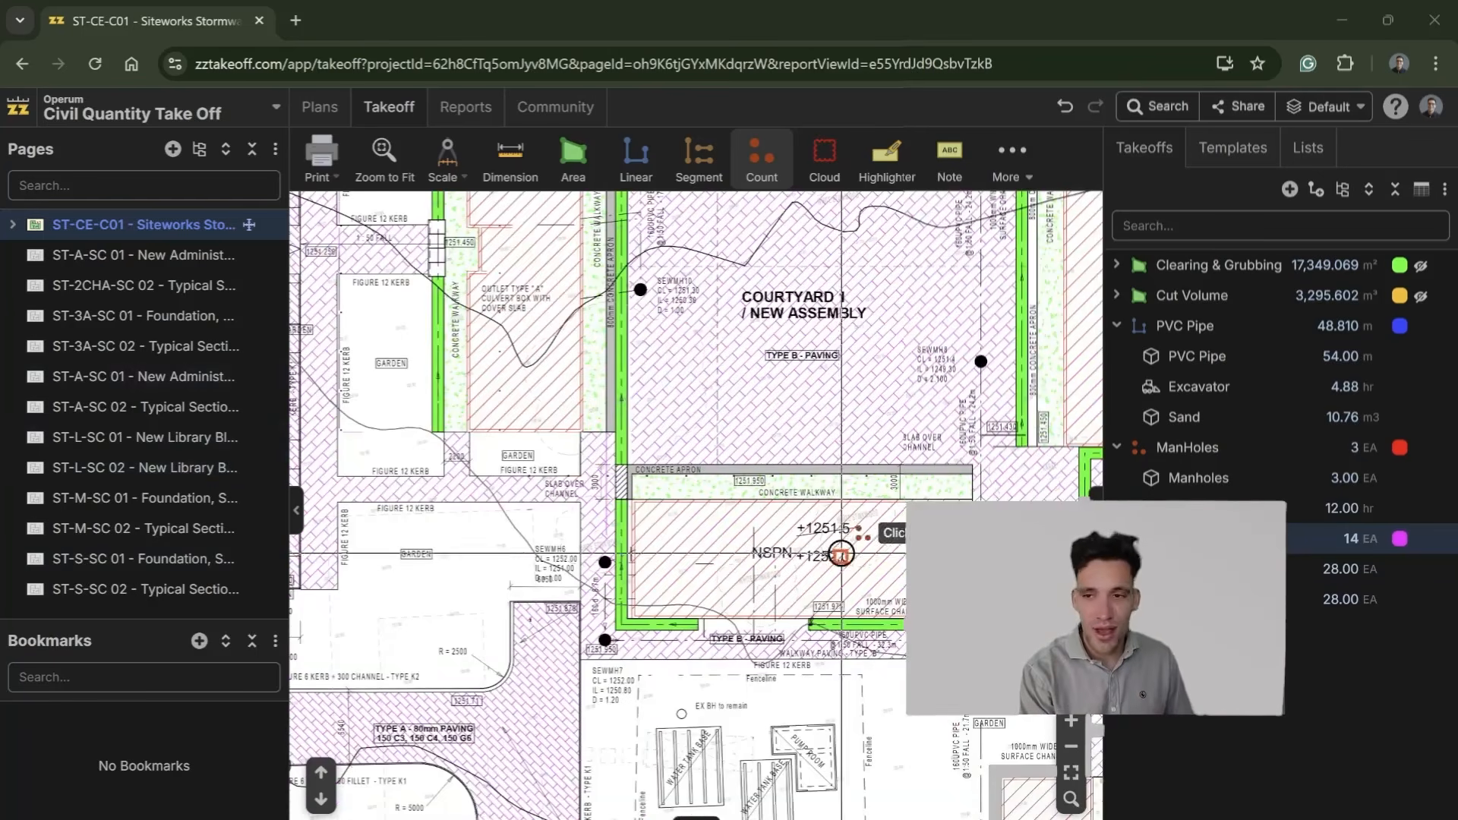
# Step: Create a new linear takeoff named Kerb with the Flat Linear measurement type
pyautogui.click(638, 169)
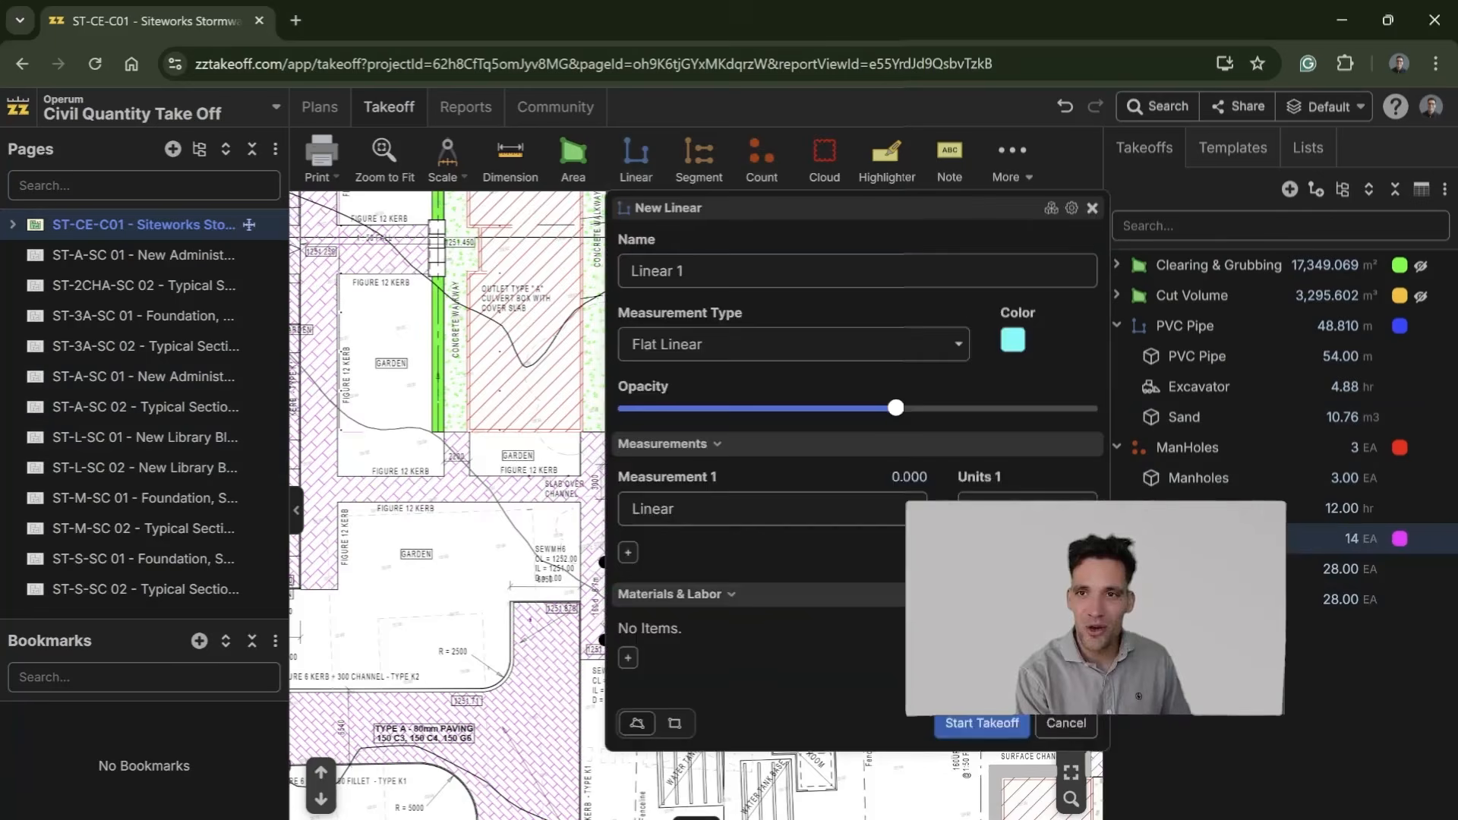
pyautogui.moveTo(400, 725); pyautogui.dragTo(514, 554)
pyautogui.scroll(2, 464, 511)
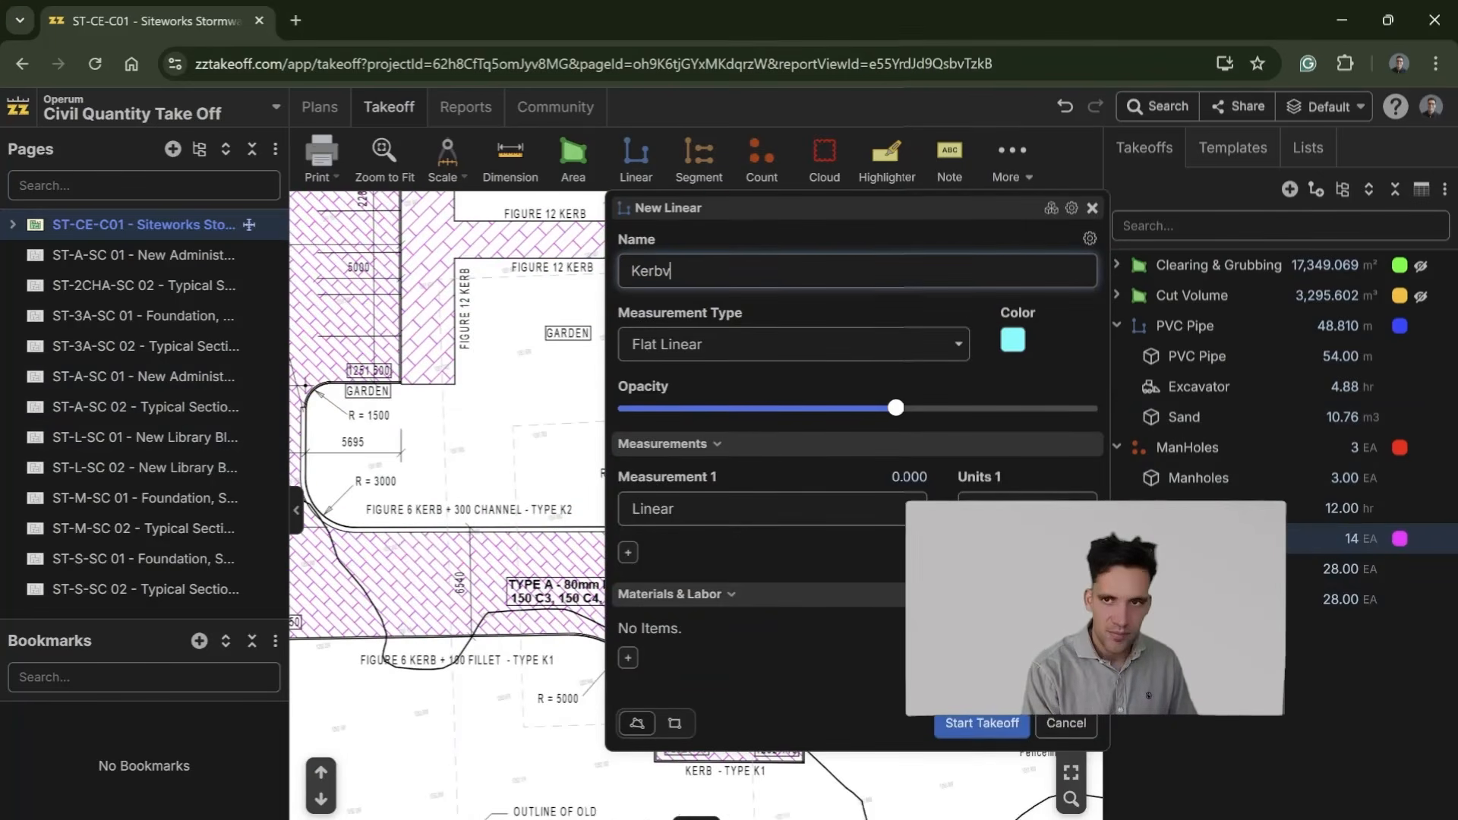
# Step: Add a subcontract item named Kerbing Subcontractor to the Kerb takeoff with the formula [Linear:m], keeping EA units, and save it
pyautogui.click(628, 658)
pyautogui.click(739, 554)
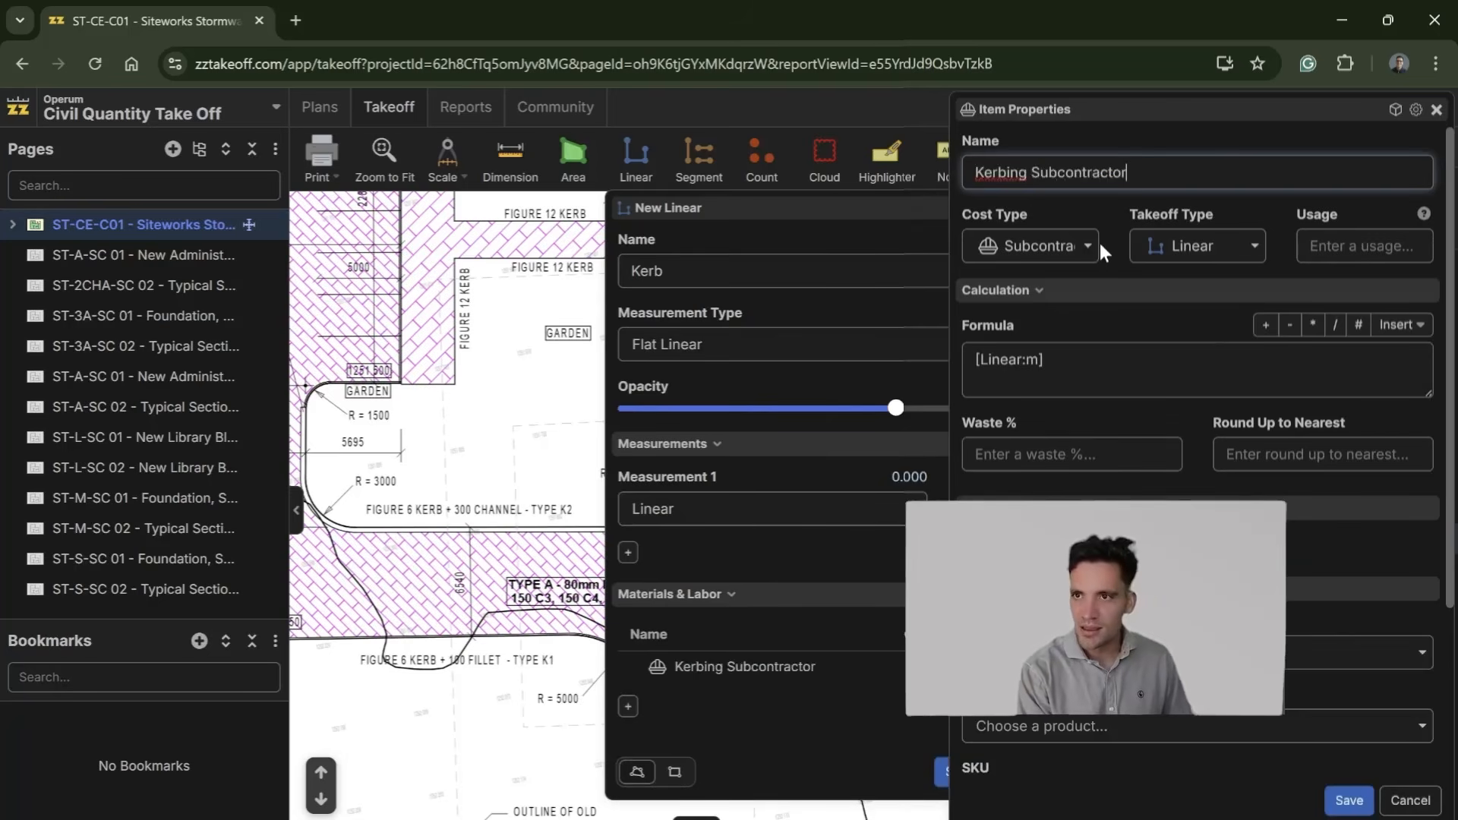
pyautogui.click(1154, 370)
pyautogui.scroll(-2, 1155, 370)
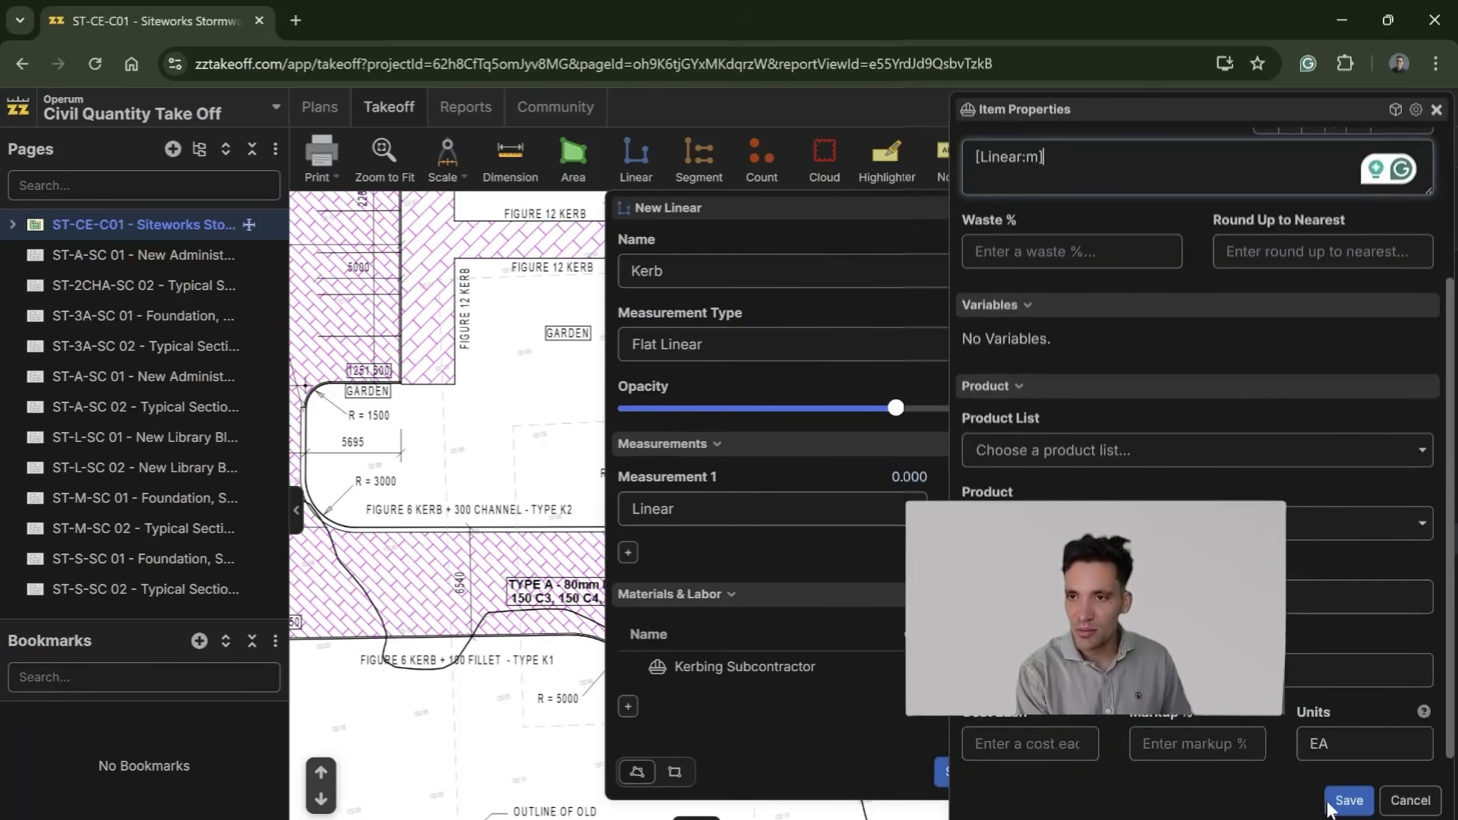
pyautogui.click(1349, 800)
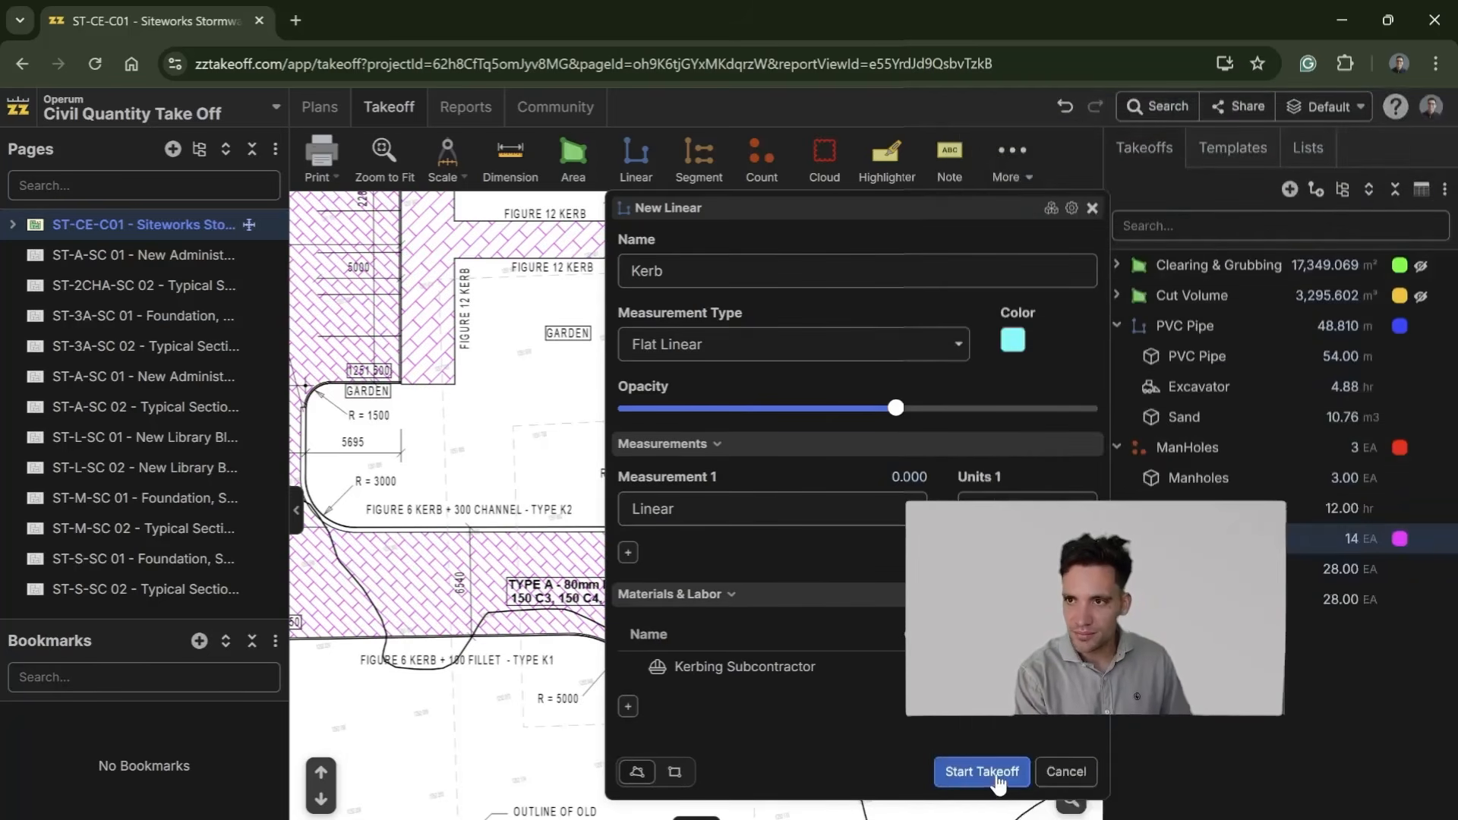
# Step: Start the Kerb takeoff and trace the garden's lower kerb from the R = 2500 corner along Type K2 and round the R = 3000 and R = 1500 curves
pyautogui.click(982, 772)
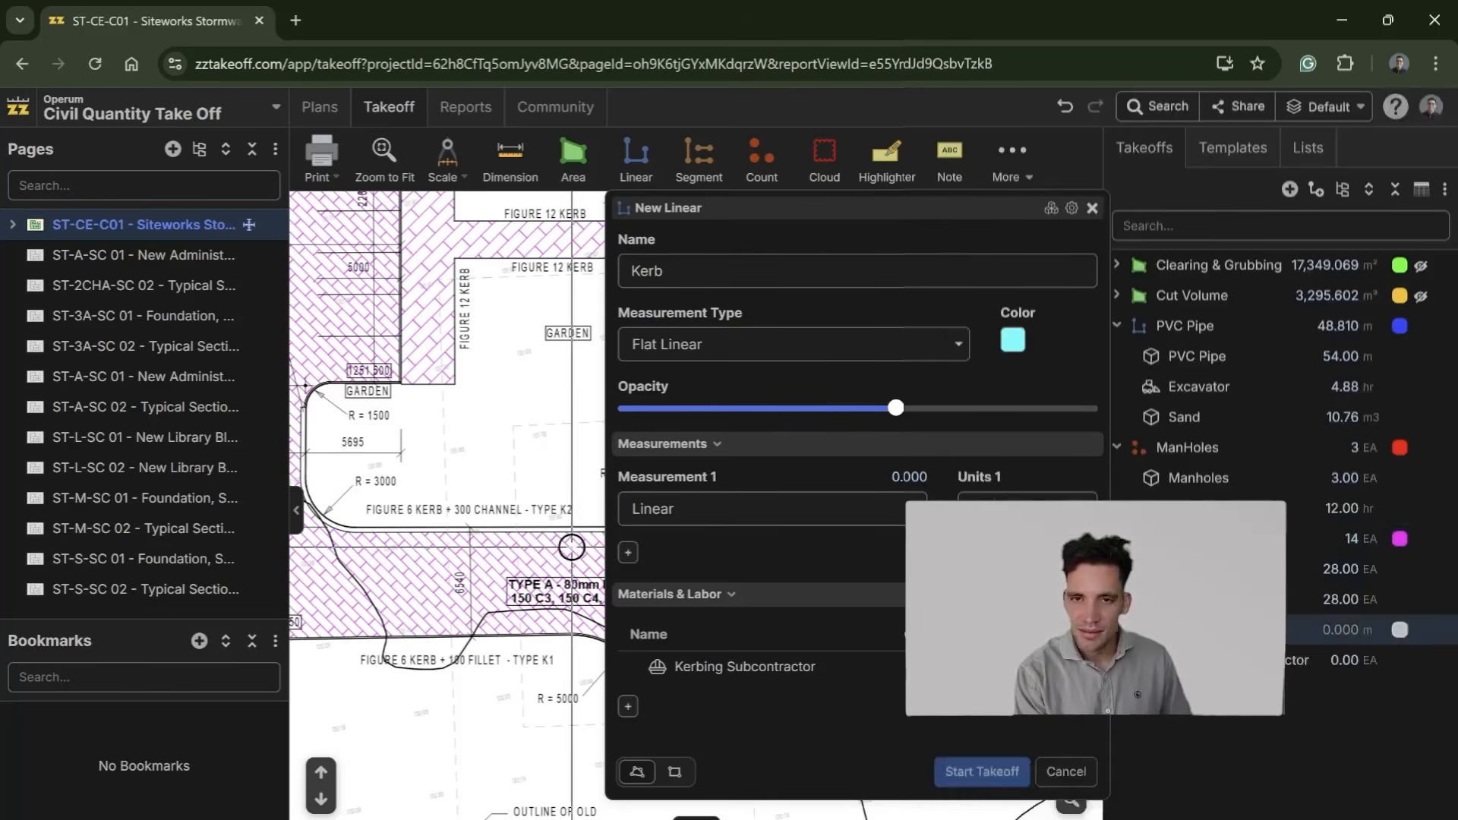
pyautogui.click(706, 403)
pyautogui.click(707, 490)
pyautogui.click(692, 517)
pyautogui.click(653, 529)
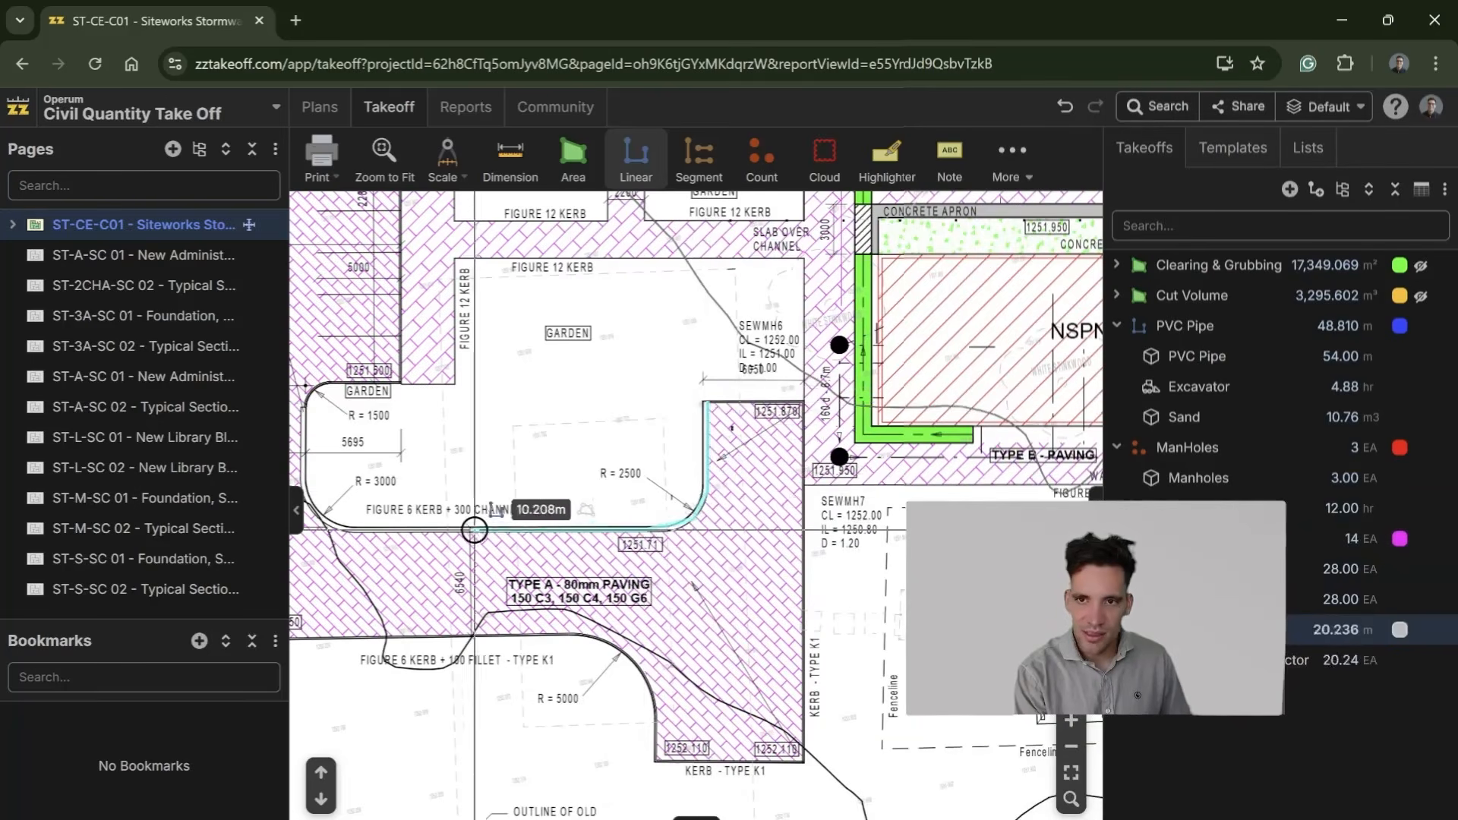
pyautogui.click(343, 523)
pyautogui.click(478, 506)
pyautogui.click(467, 476)
pyautogui.click(466, 406)
pyautogui.click(471, 393)
pyautogui.click(487, 385)
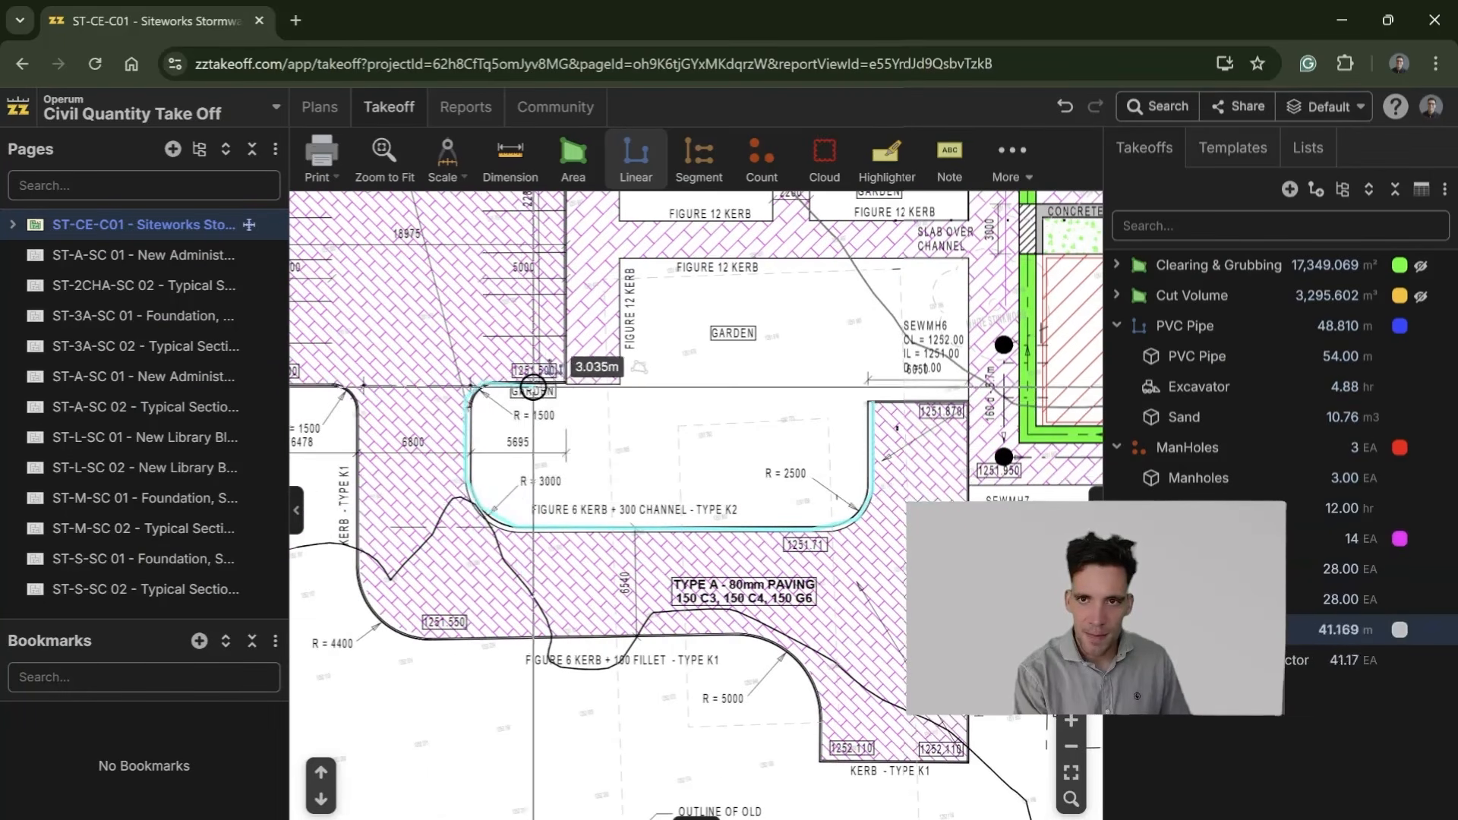
# Step: Continue the Kerb line along the garden's Figure 12 kerb edges back to its starting point and finish it
pyautogui.click(620, 384)
pyautogui.click(620, 262)
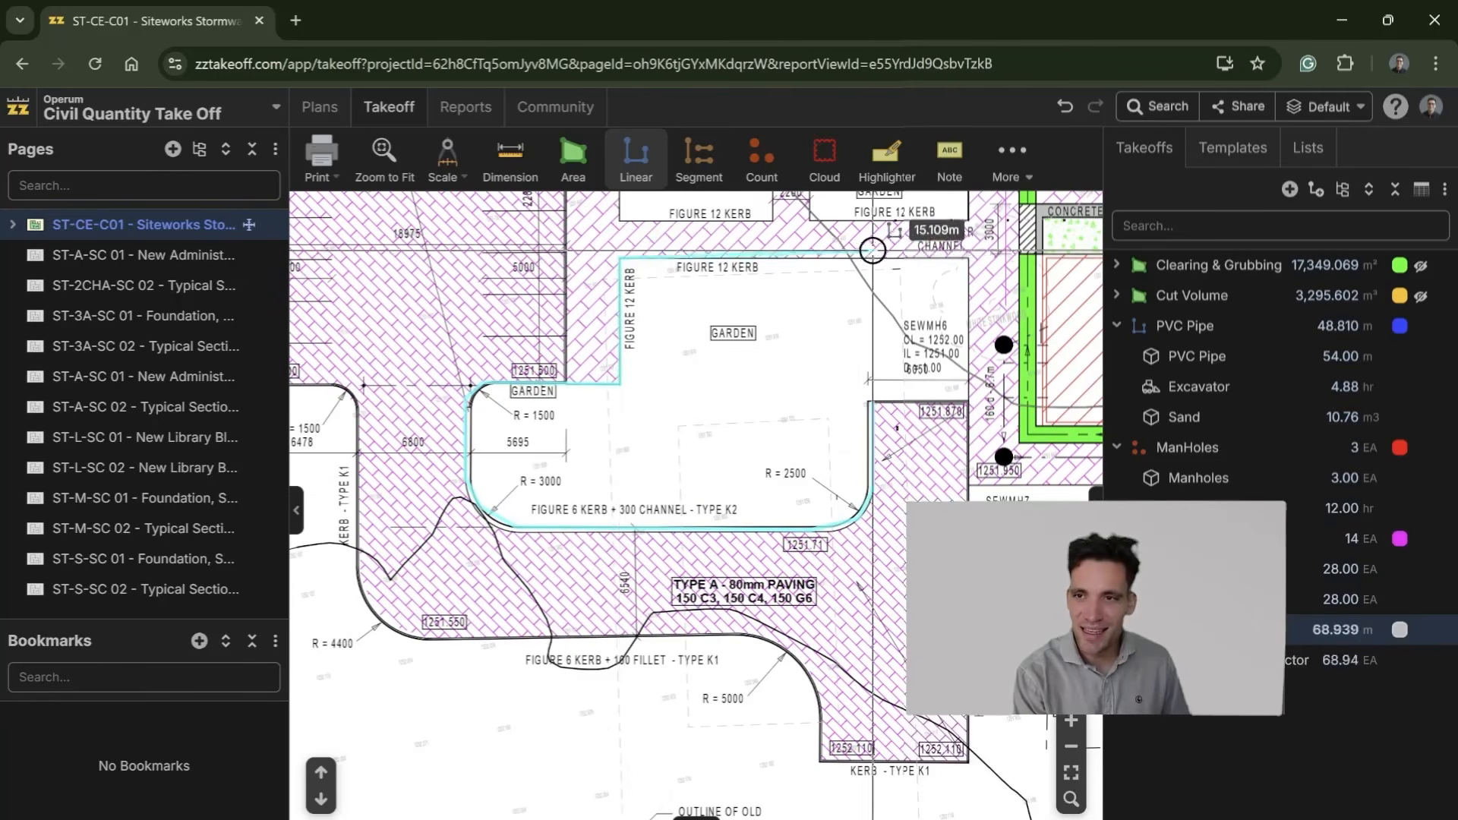
pyautogui.click(965, 260)
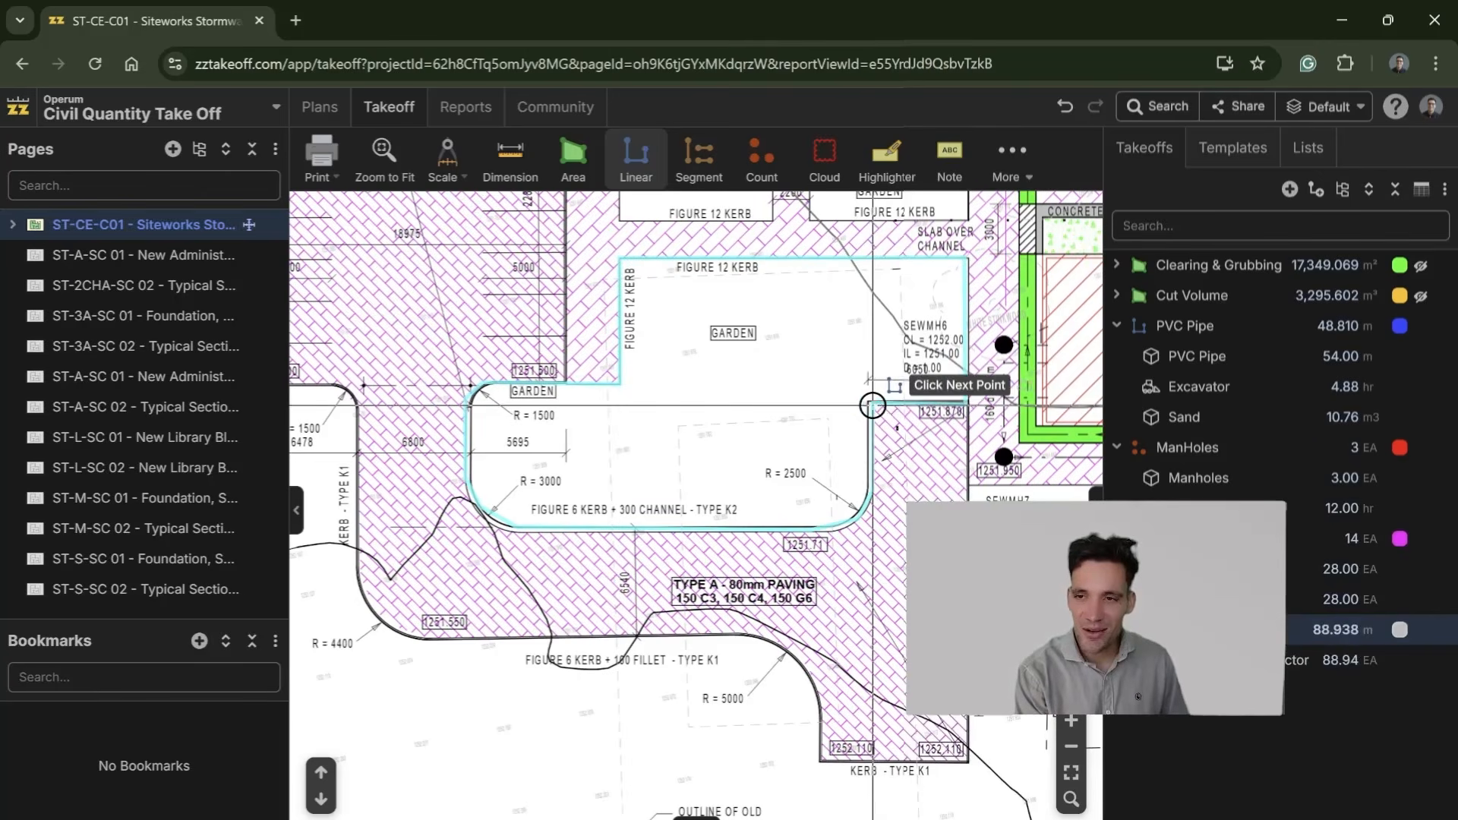
pyautogui.doubleClick(873, 403)
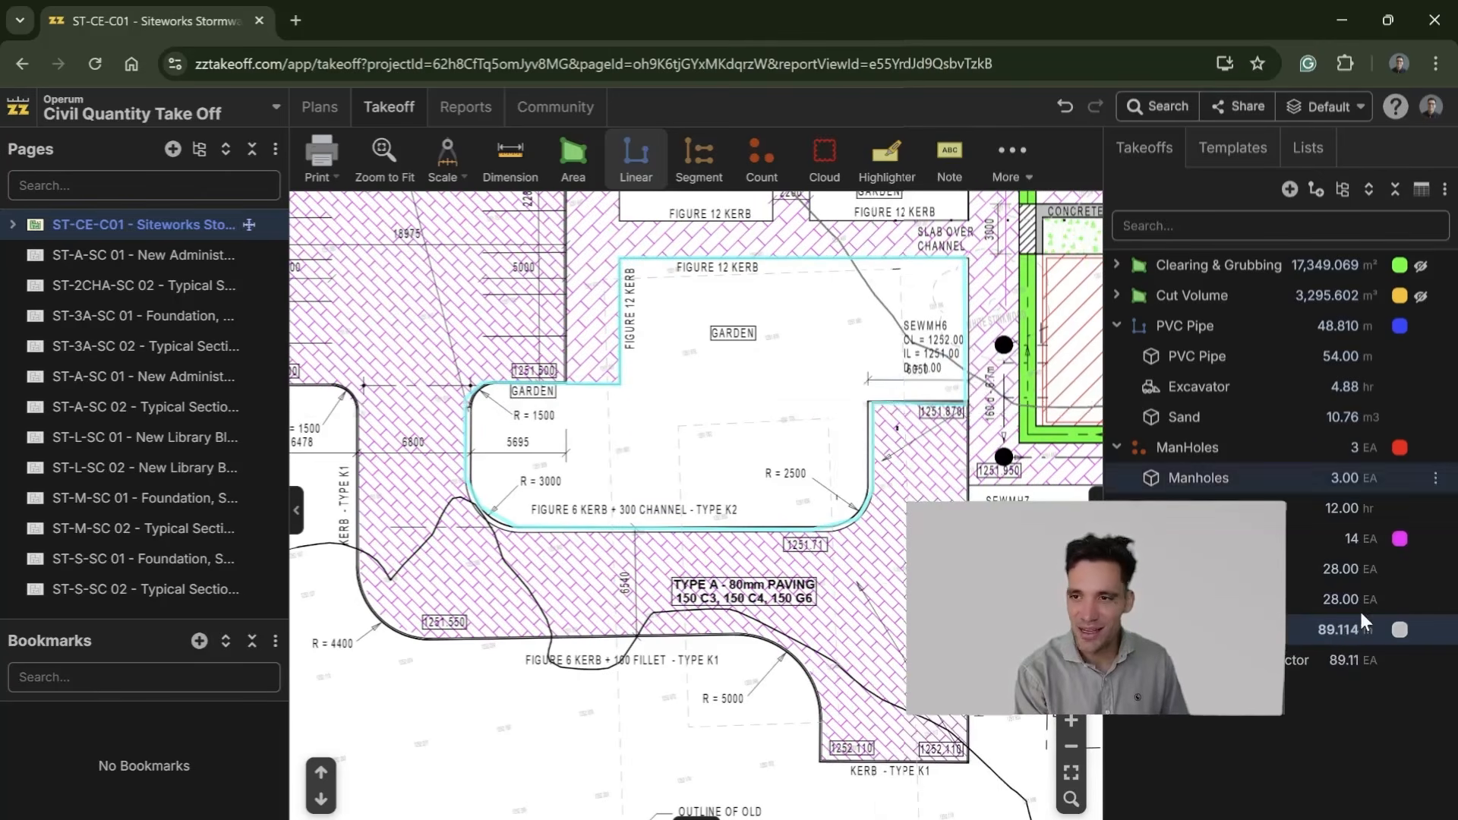
# Step: Trace a second Kerb run down the paving's east edge, along the Type K1 kerb and round the R = 5000 and R = 4400 curves
pyautogui.moveTo(903, 578); pyautogui.dragTo(837, 491)
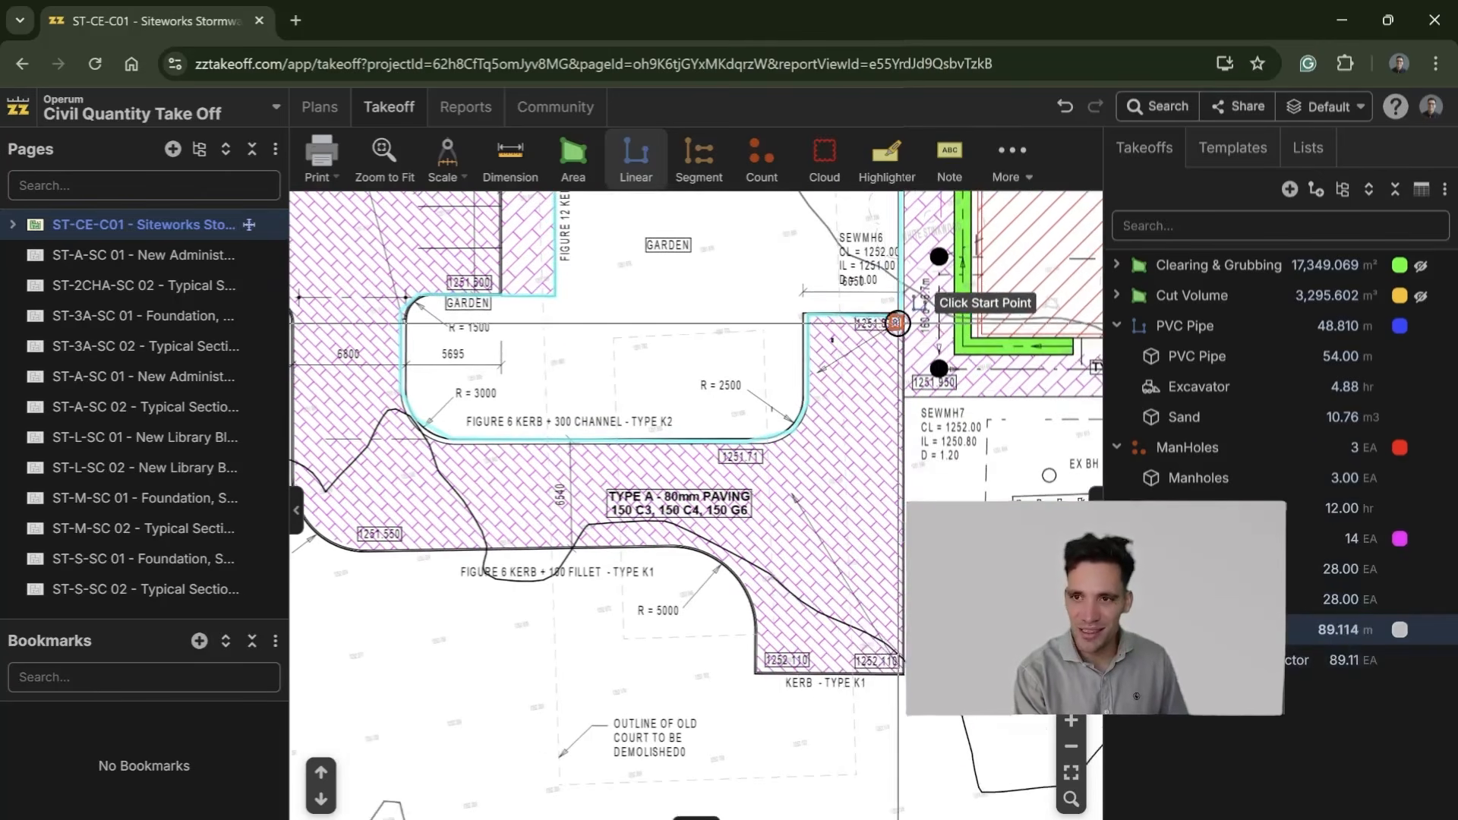
pyautogui.click(903, 399)
pyautogui.click(902, 672)
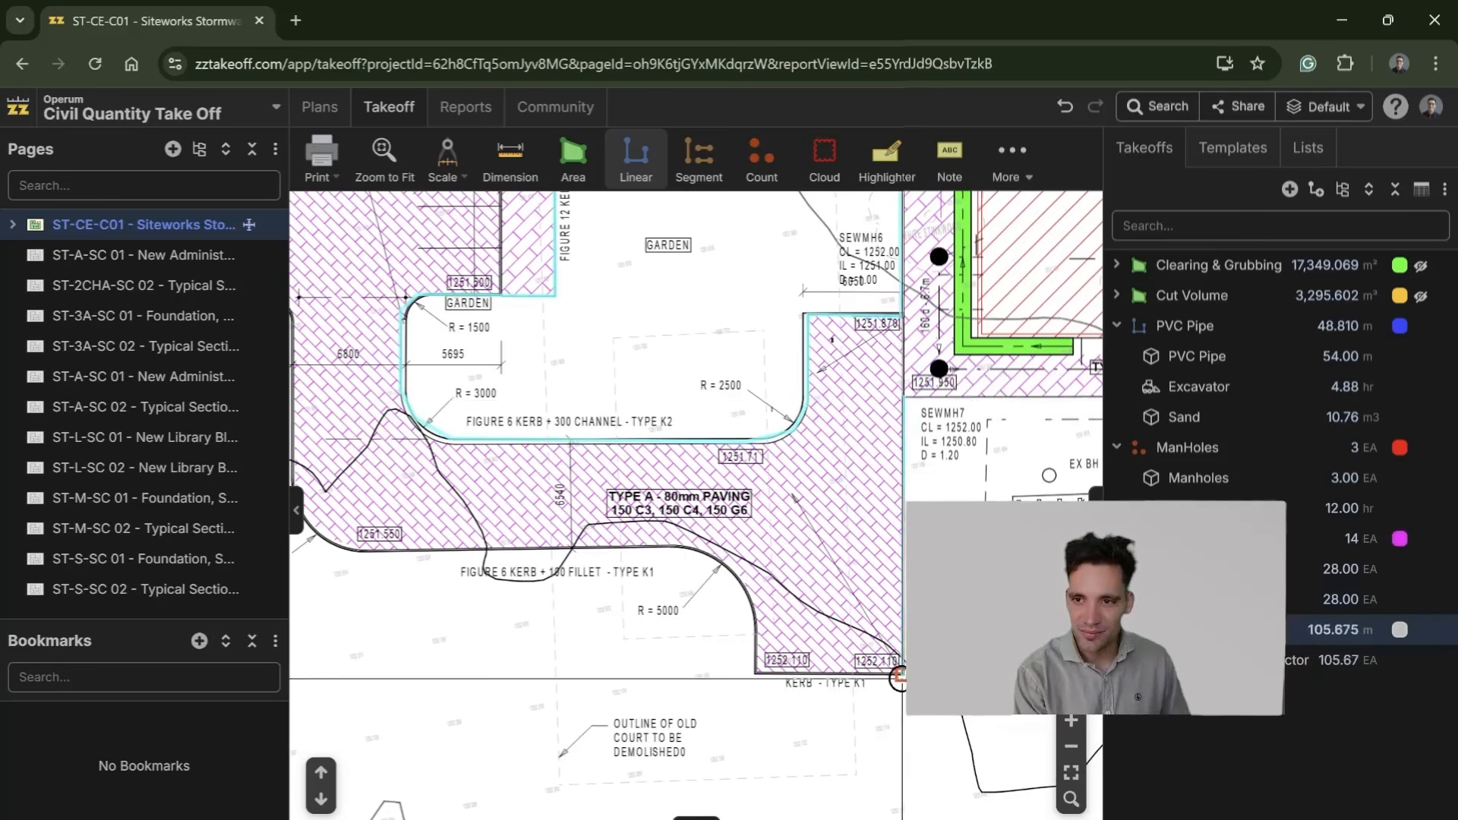
pyautogui.click(756, 672)
pyautogui.click(758, 603)
pyautogui.click(730, 564)
pyautogui.click(658, 539)
pyautogui.click(495, 540)
pyautogui.click(360, 548)
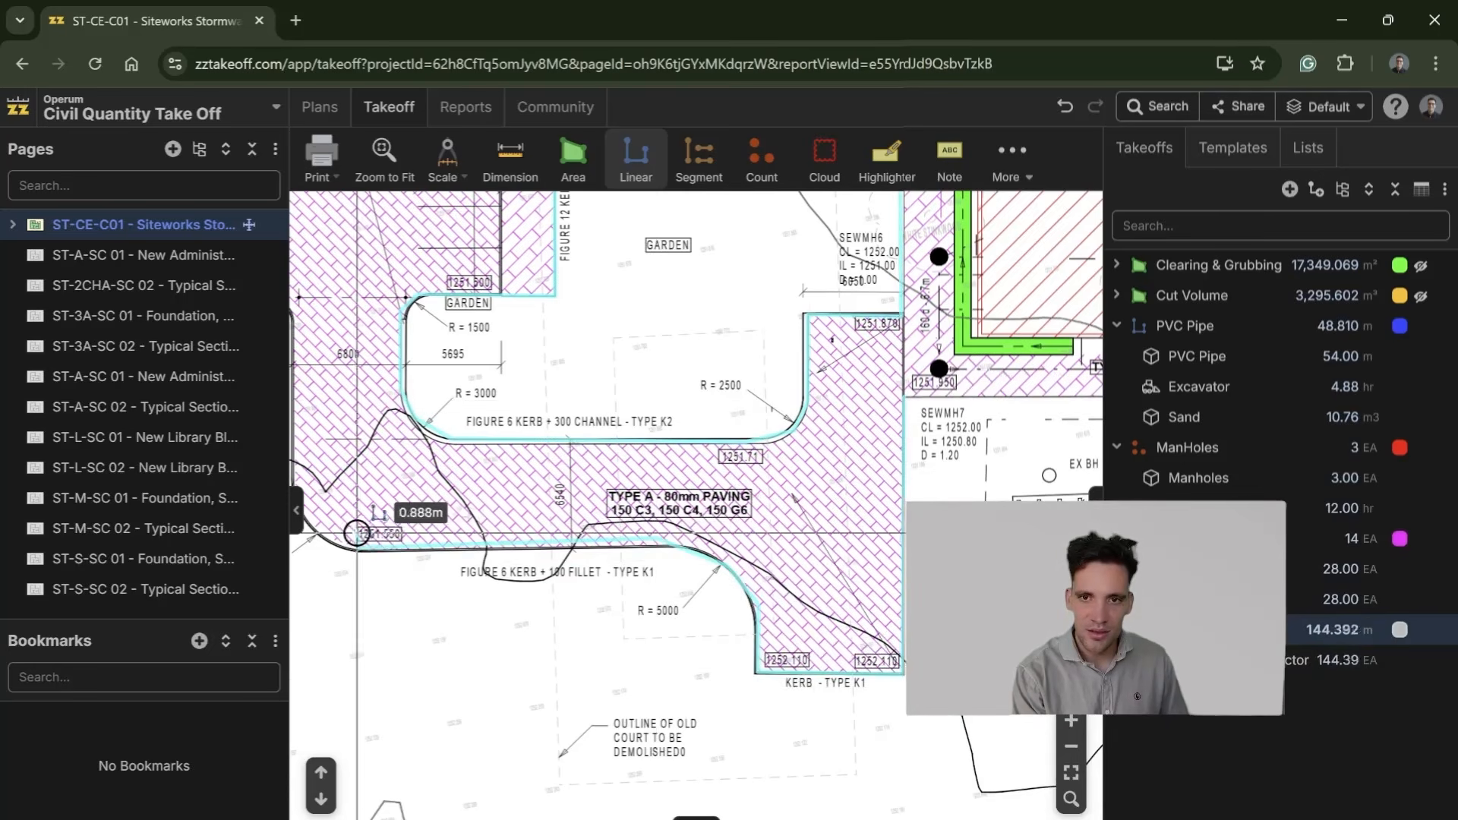
pyautogui.moveTo(325, 535); pyautogui.dragTo(666, 553)
pyautogui.click(652, 561)
pyautogui.click(631, 516)
pyautogui.doubleClick(630, 469)
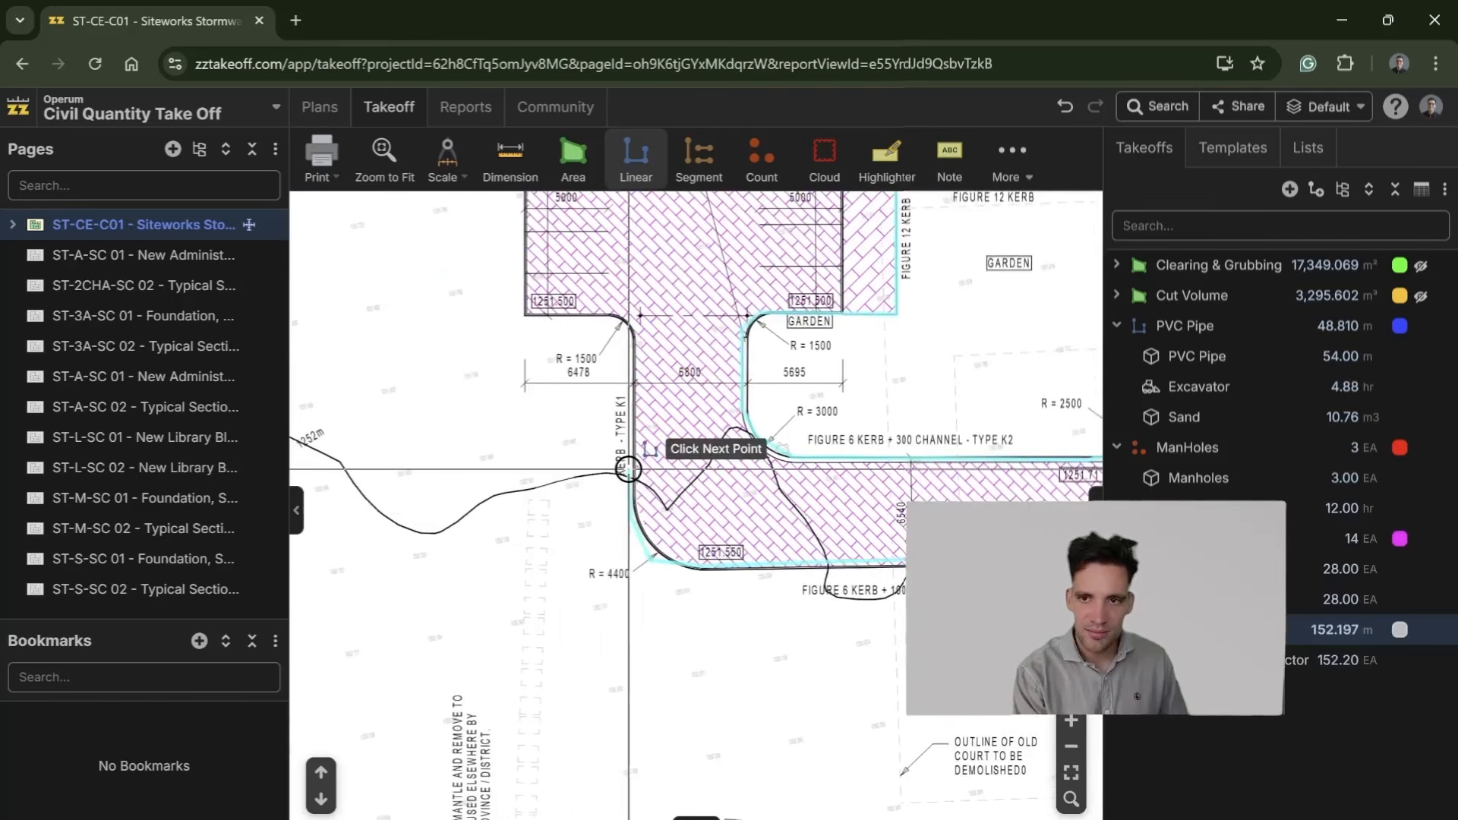
# Step: Create a new area takeoff named Type A Paving with the Flat Area measurement type
pyautogui.moveTo(1072, 627); pyautogui.dragTo(1067, 628)
pyautogui.scroll(3, 896, 608)
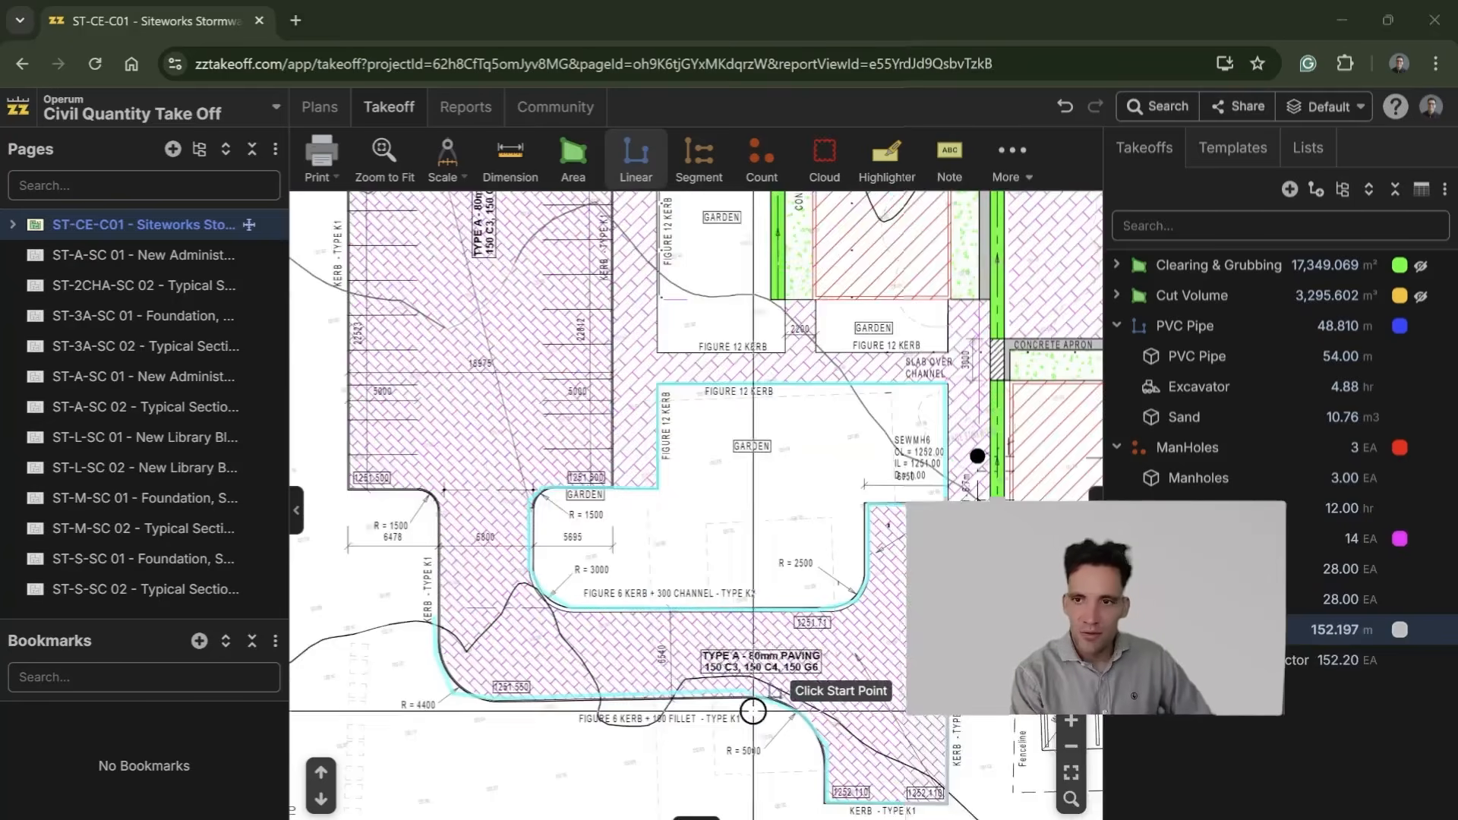
pyautogui.moveTo(910, 668); pyautogui.dragTo(837, 604)
pyautogui.scroll(-3, 897, 668)
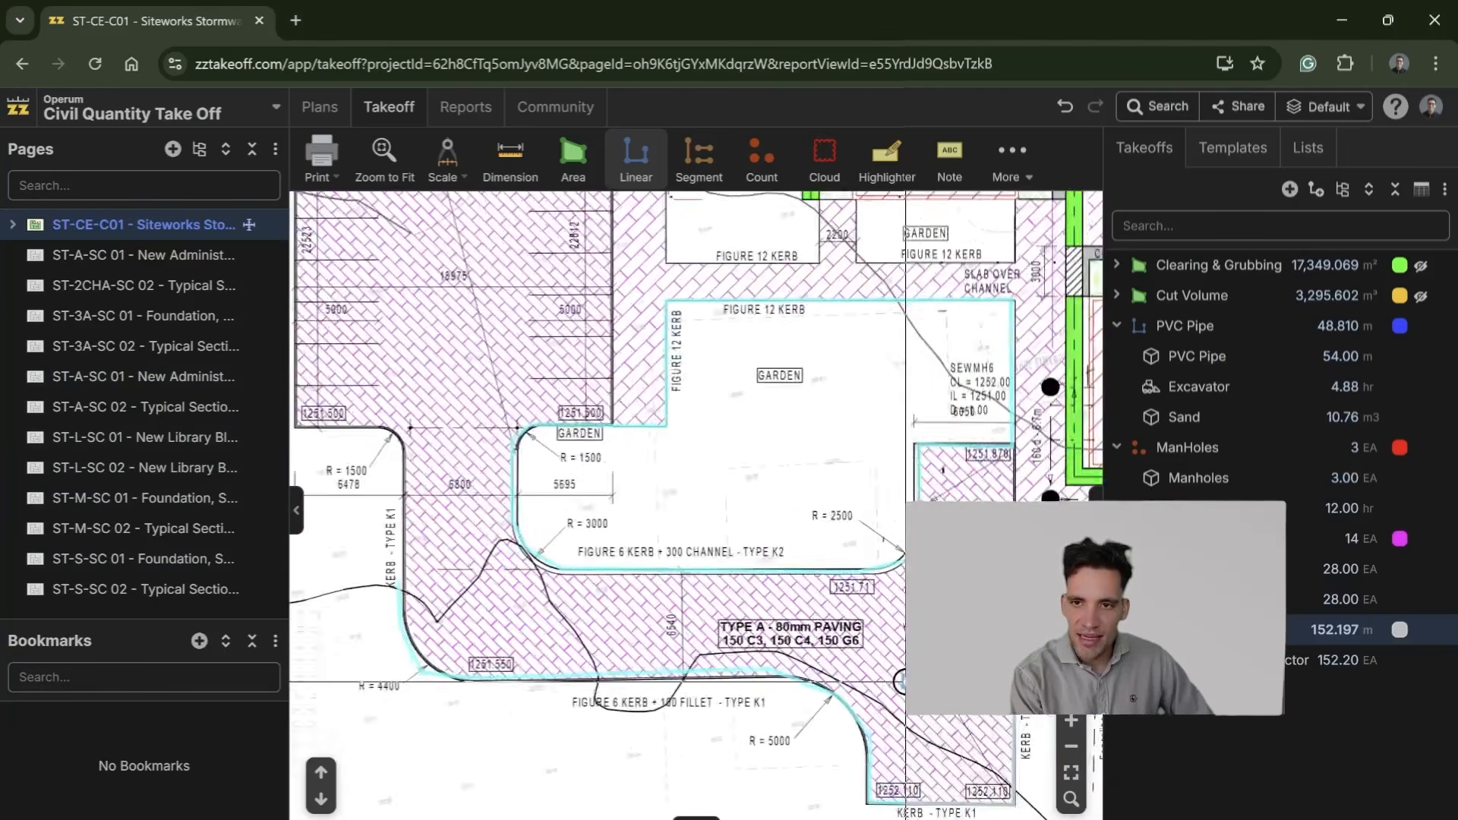
pyautogui.scroll(3, 709, 596)
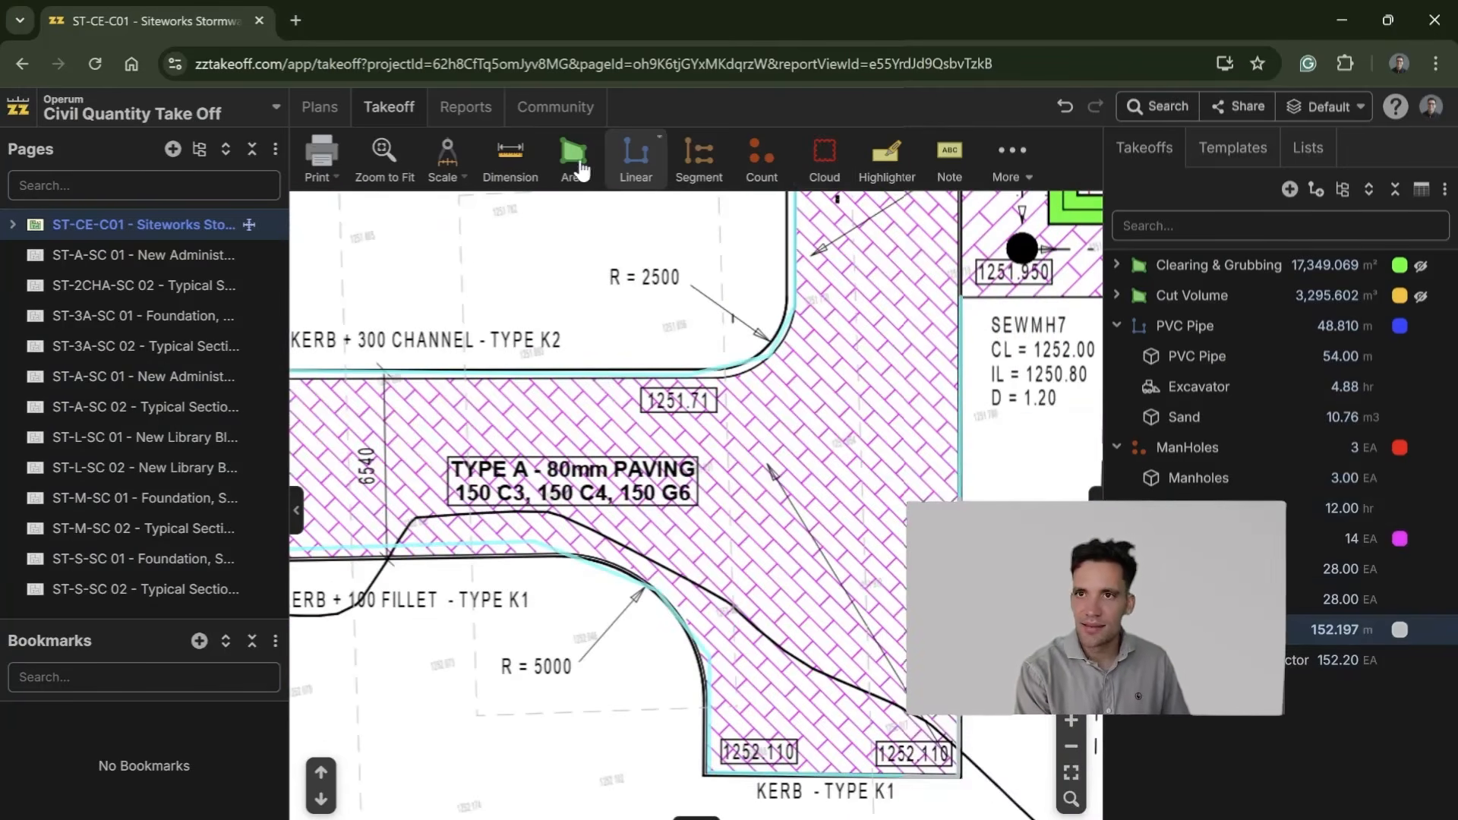
pyautogui.click(573, 156)
pyautogui.write('Type A Paving')
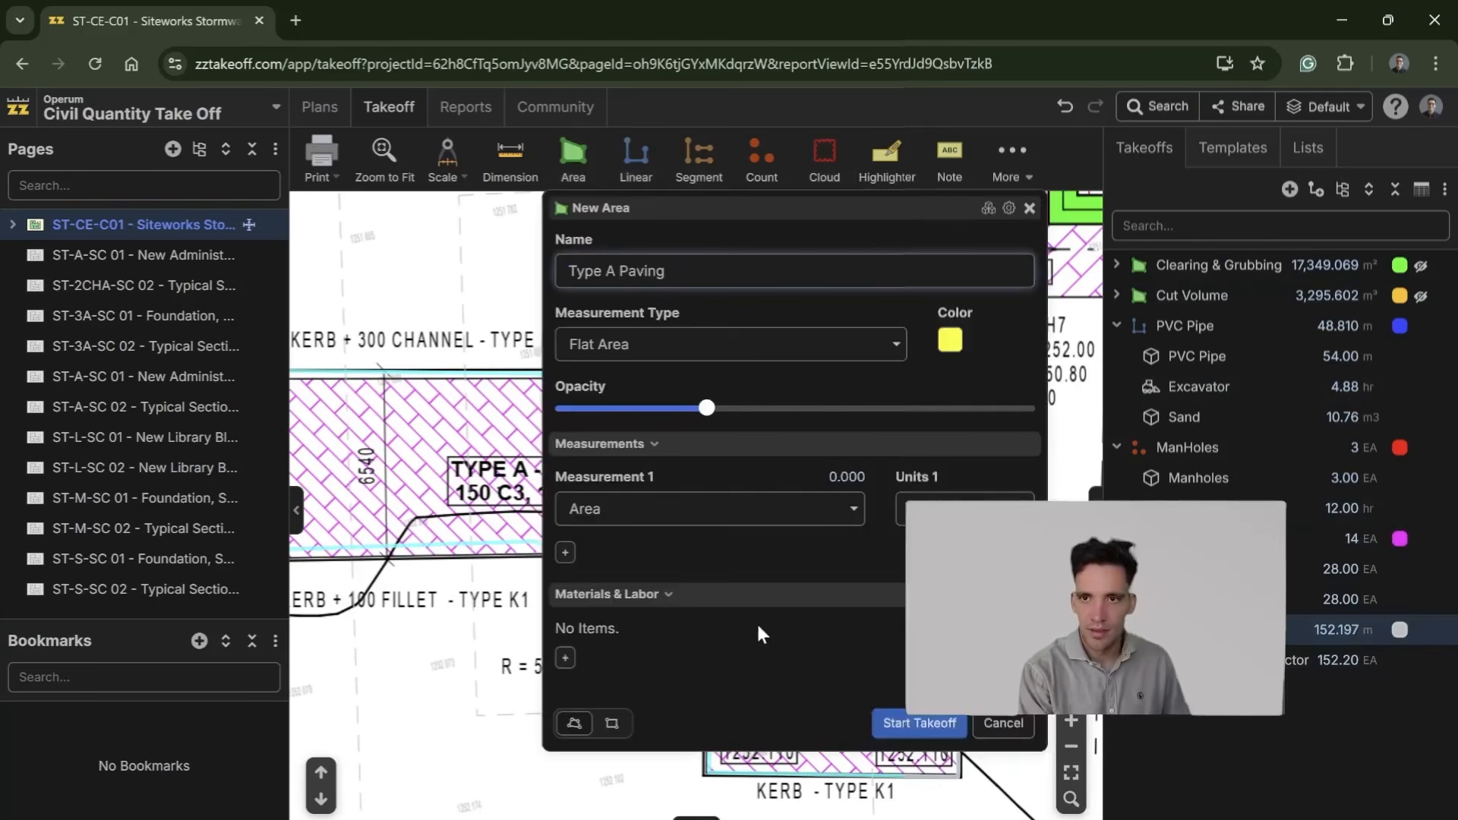
# Step: Add a subcontract item named Paving Subcontractor to Type A Paving with the formula [Area:m²] and units m2, and save it
pyautogui.click(565, 658)
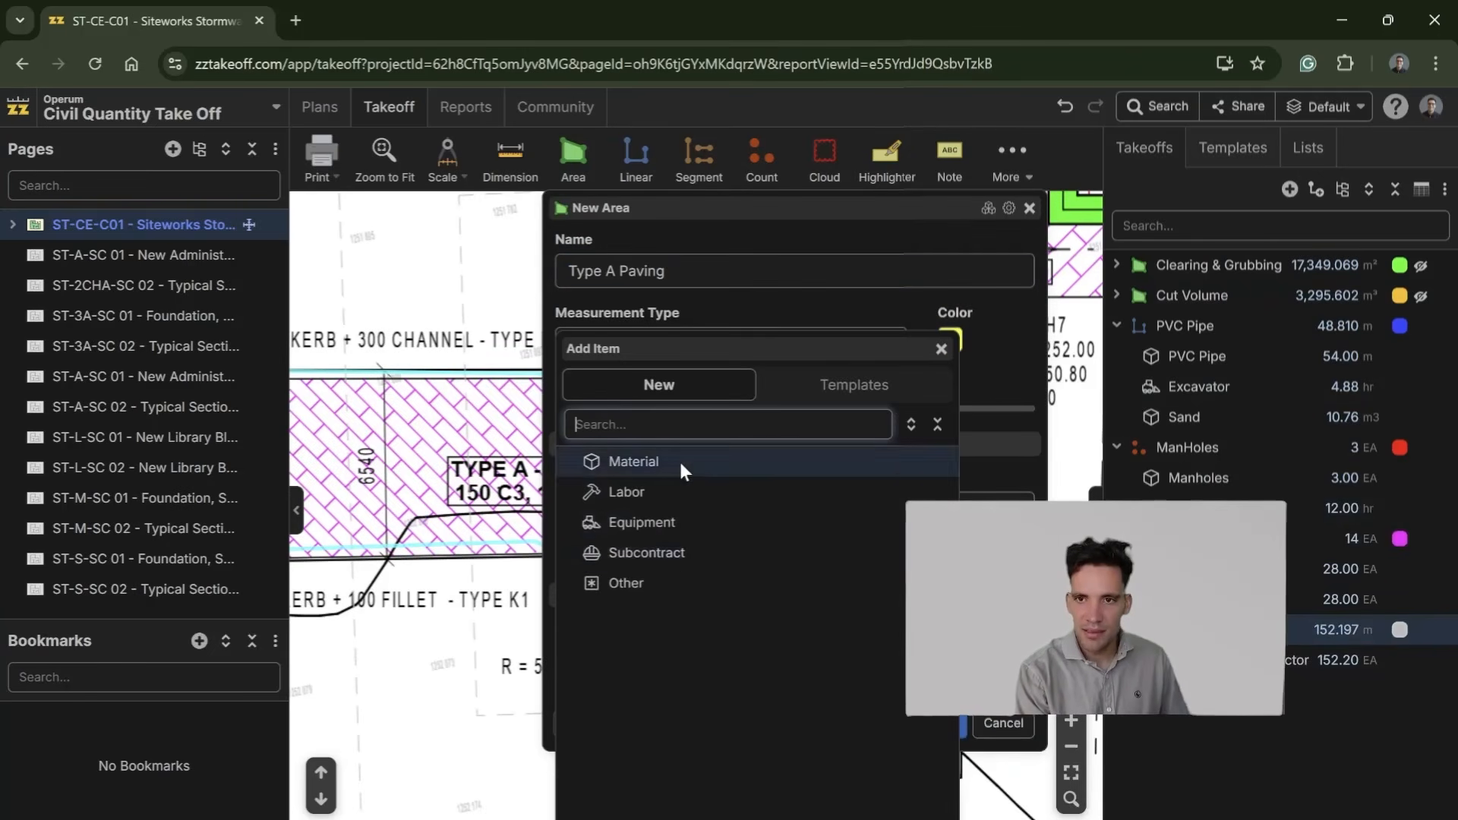
pyautogui.click(663, 553)
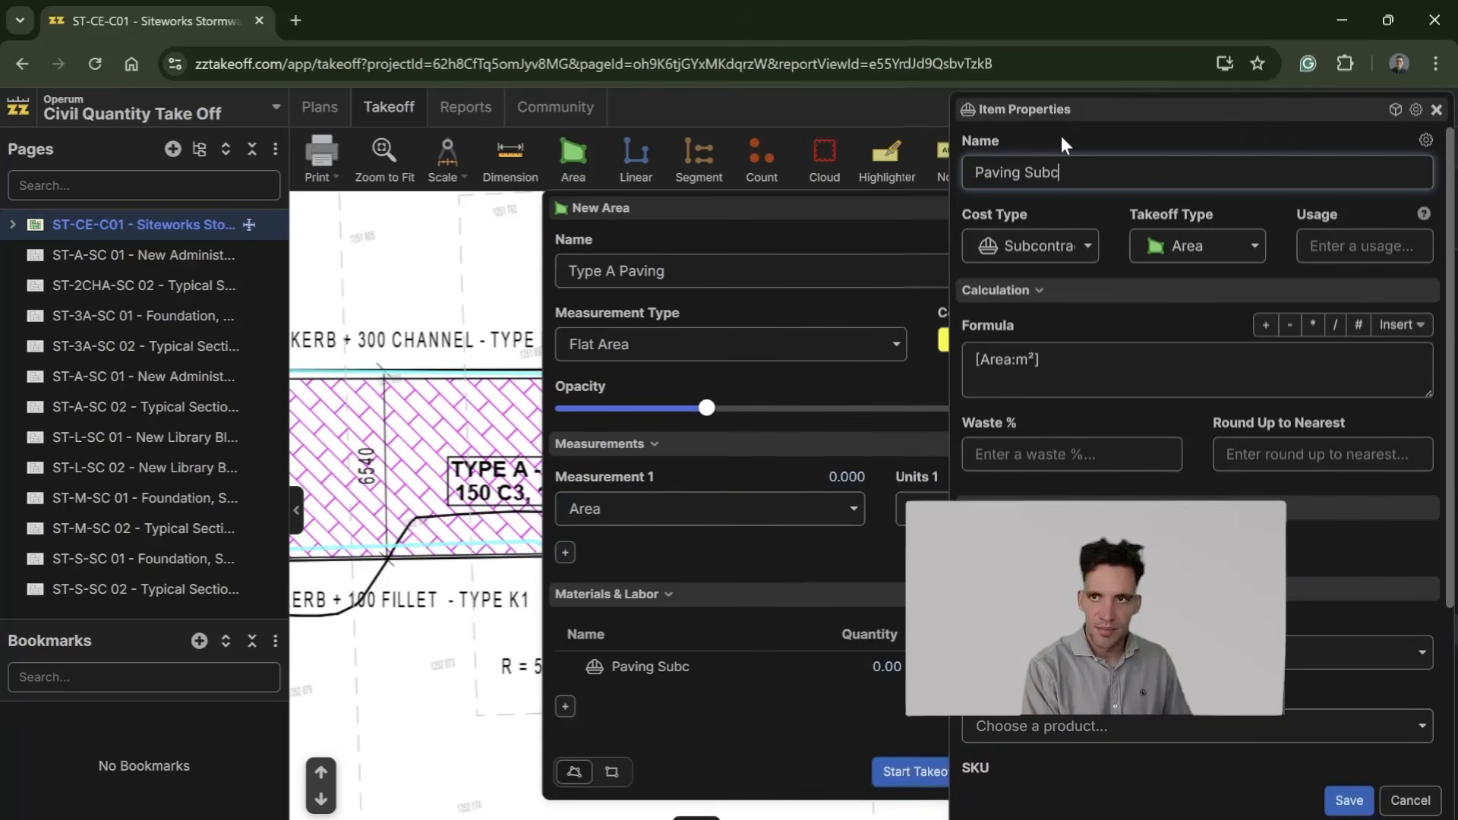
pyautogui.scroll(-3, 1265, 769)
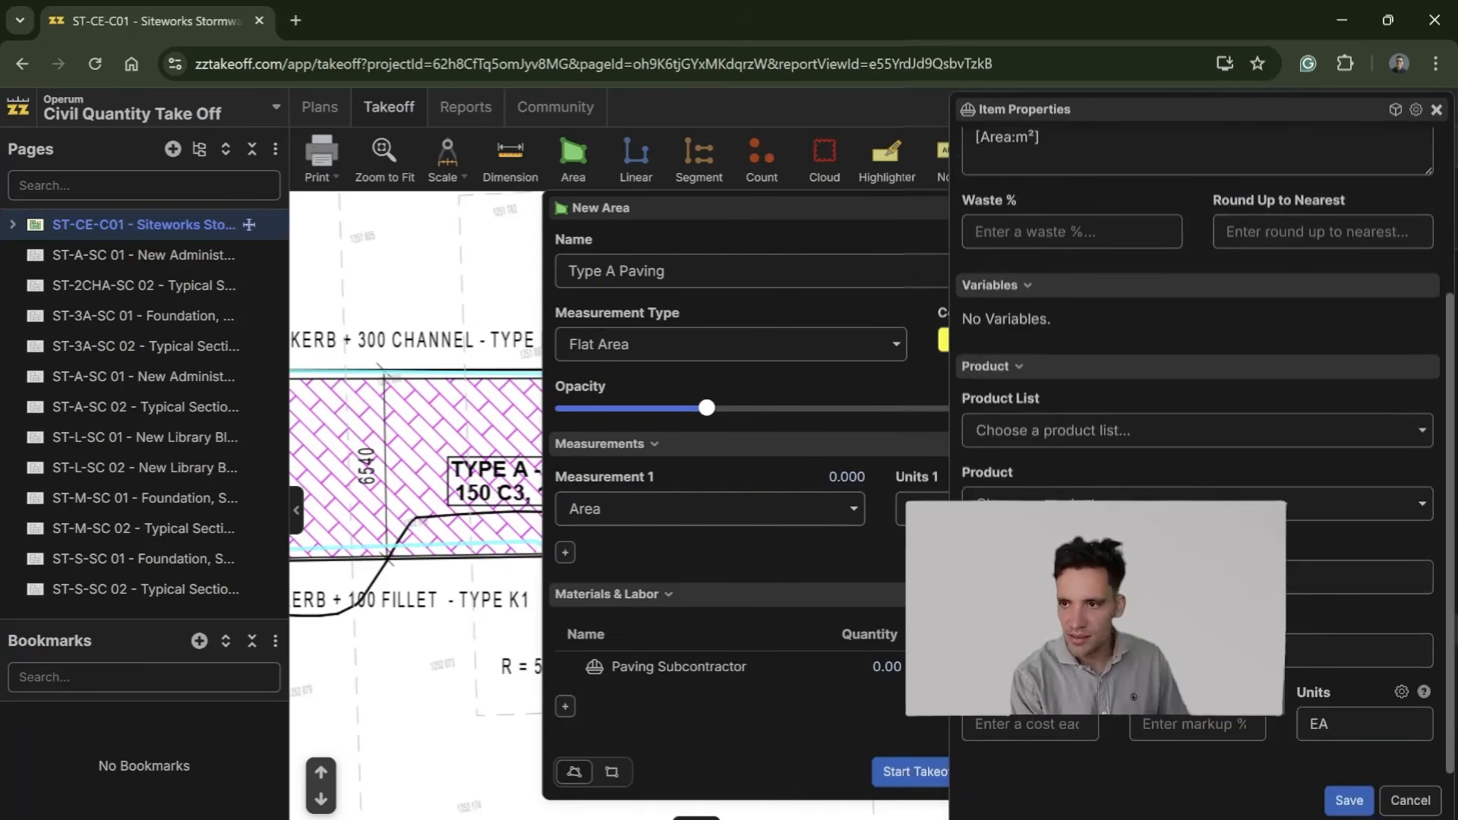
pyautogui.click(1350, 800)
# Step: Start the Type A Paving takeoff and outline the paving's southern edge from the bottom kerb round the R = 5000 curve to the R = 4400 corner
pyautogui.click(920, 771)
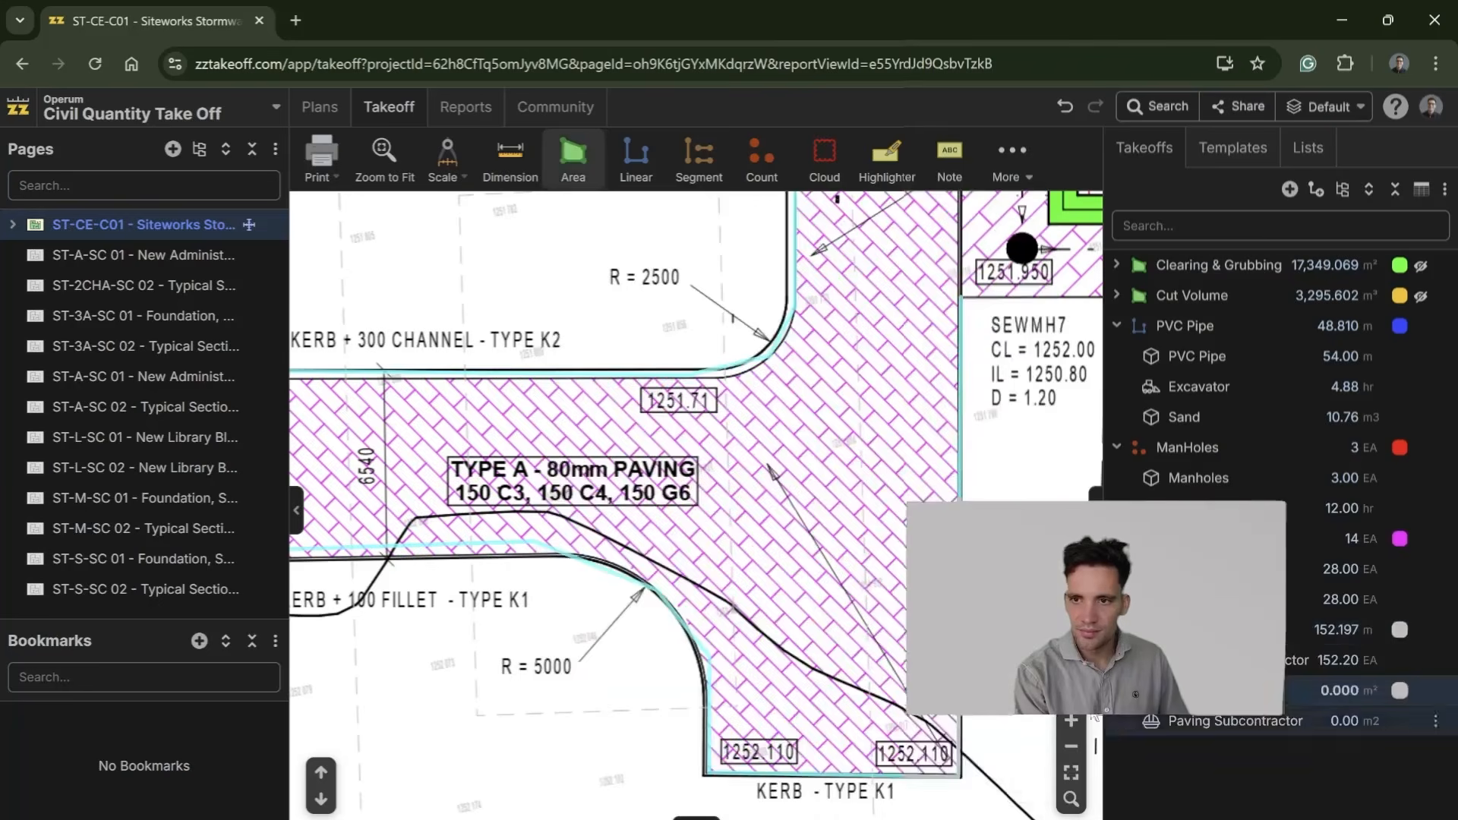
pyautogui.scroll(-2, 759, 456)
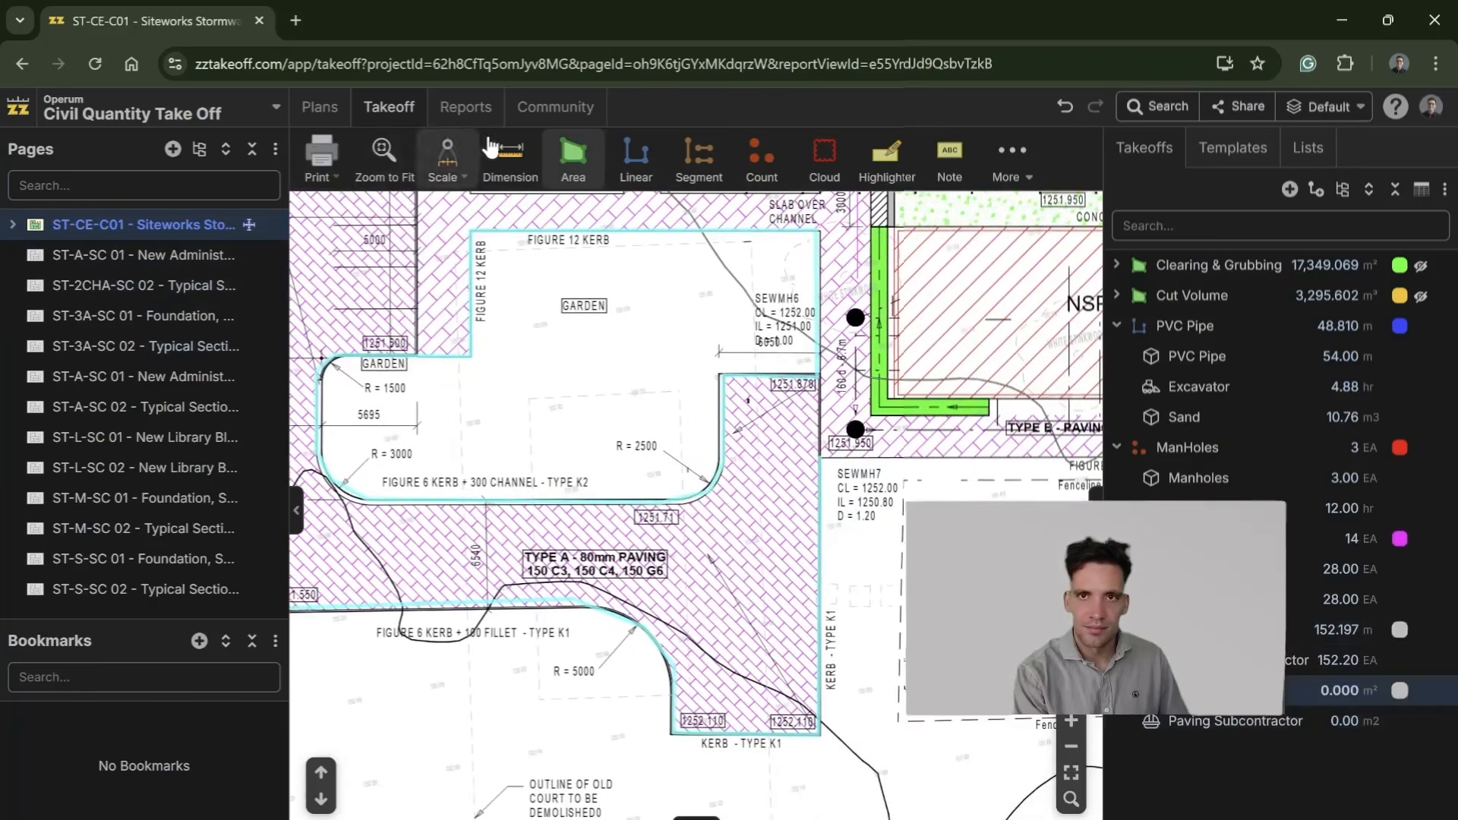
pyautogui.click(817, 403)
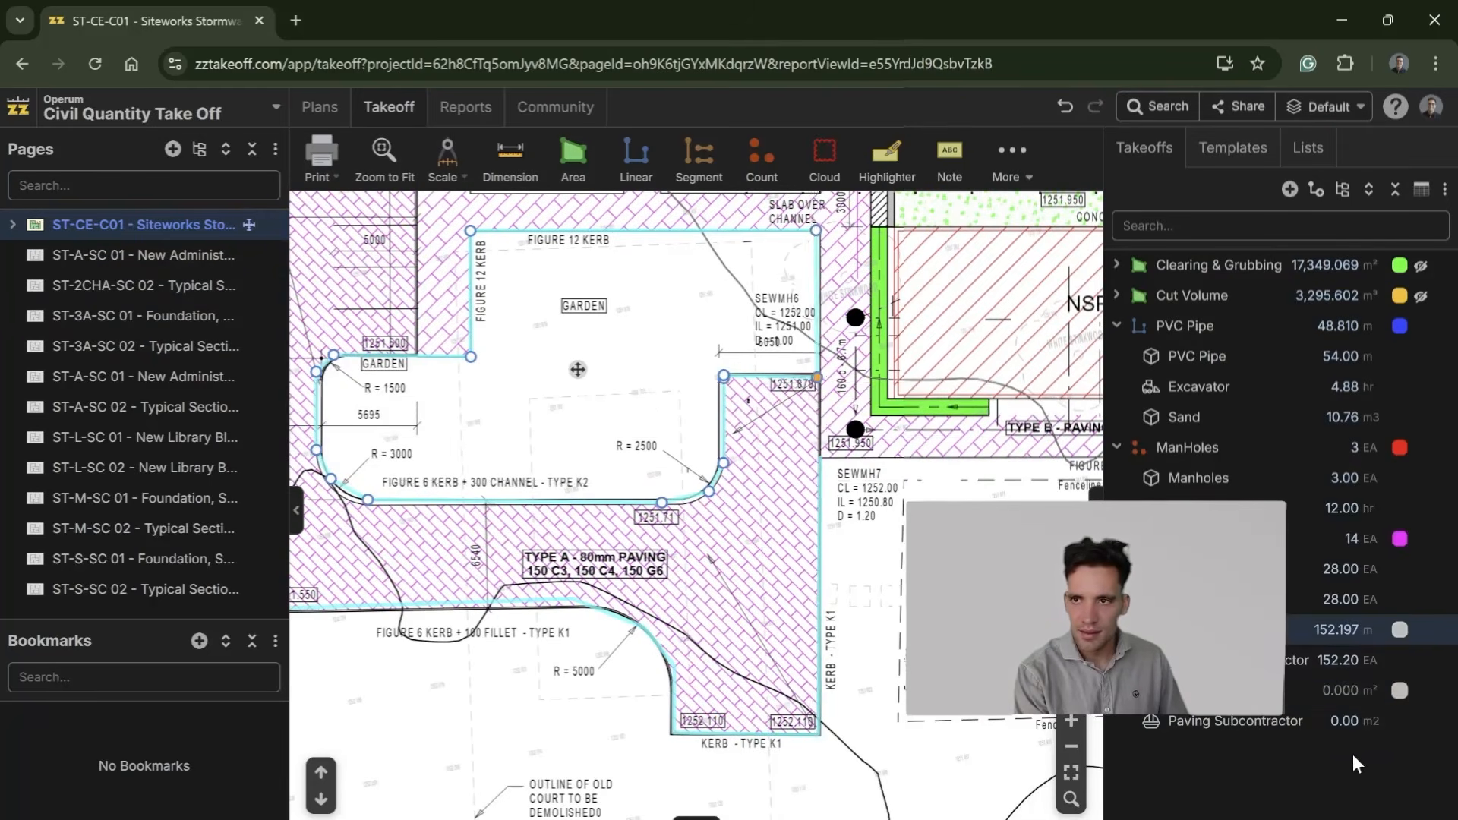
pyautogui.click(1169, 714)
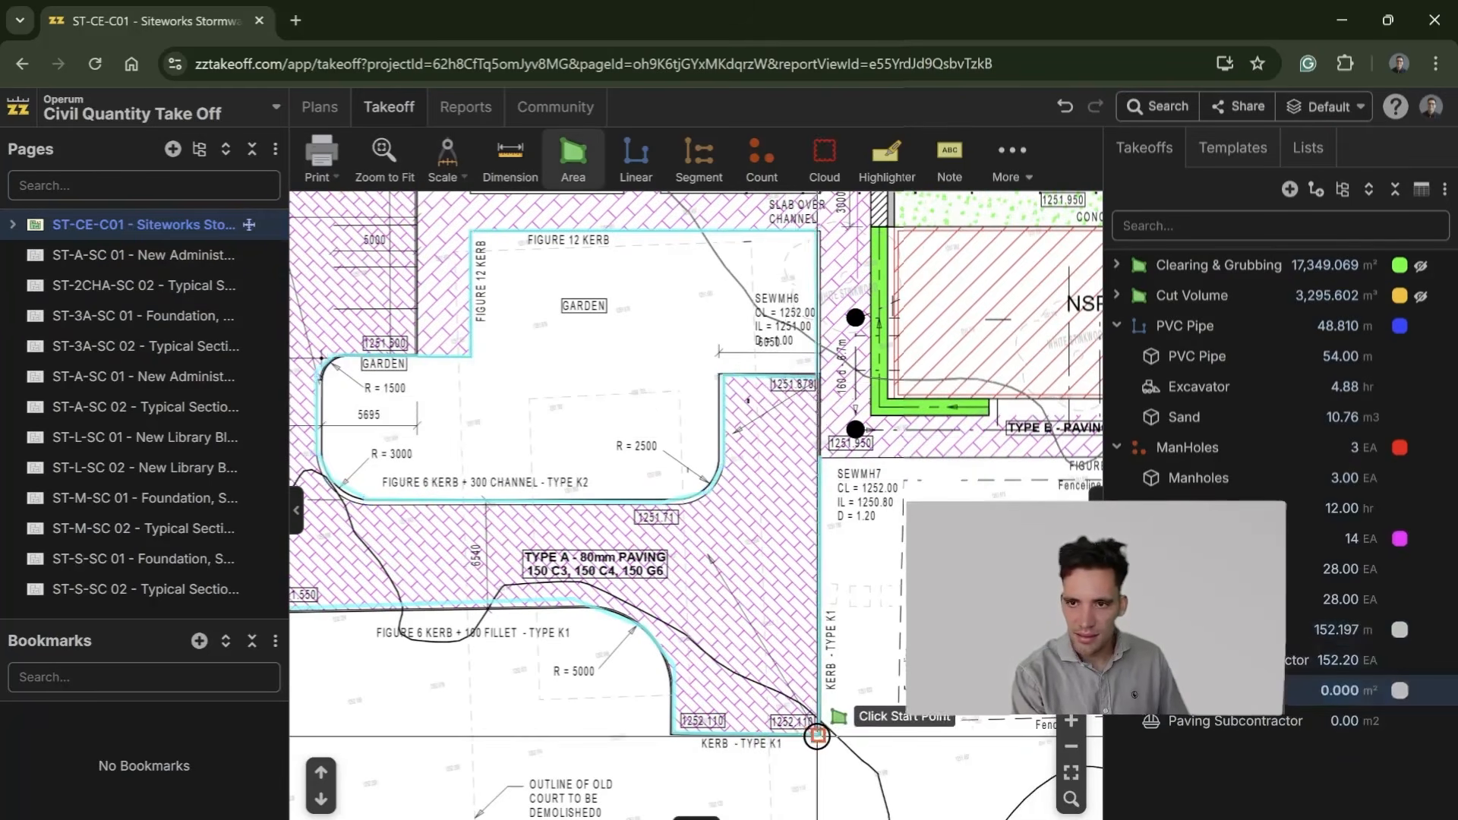
pyautogui.click(672, 733)
pyautogui.click(666, 648)
pyautogui.click(616, 608)
pyautogui.click(540, 600)
pyautogui.moveTo(437, 619); pyautogui.dragTo(785, 622)
pyautogui.click(627, 610)
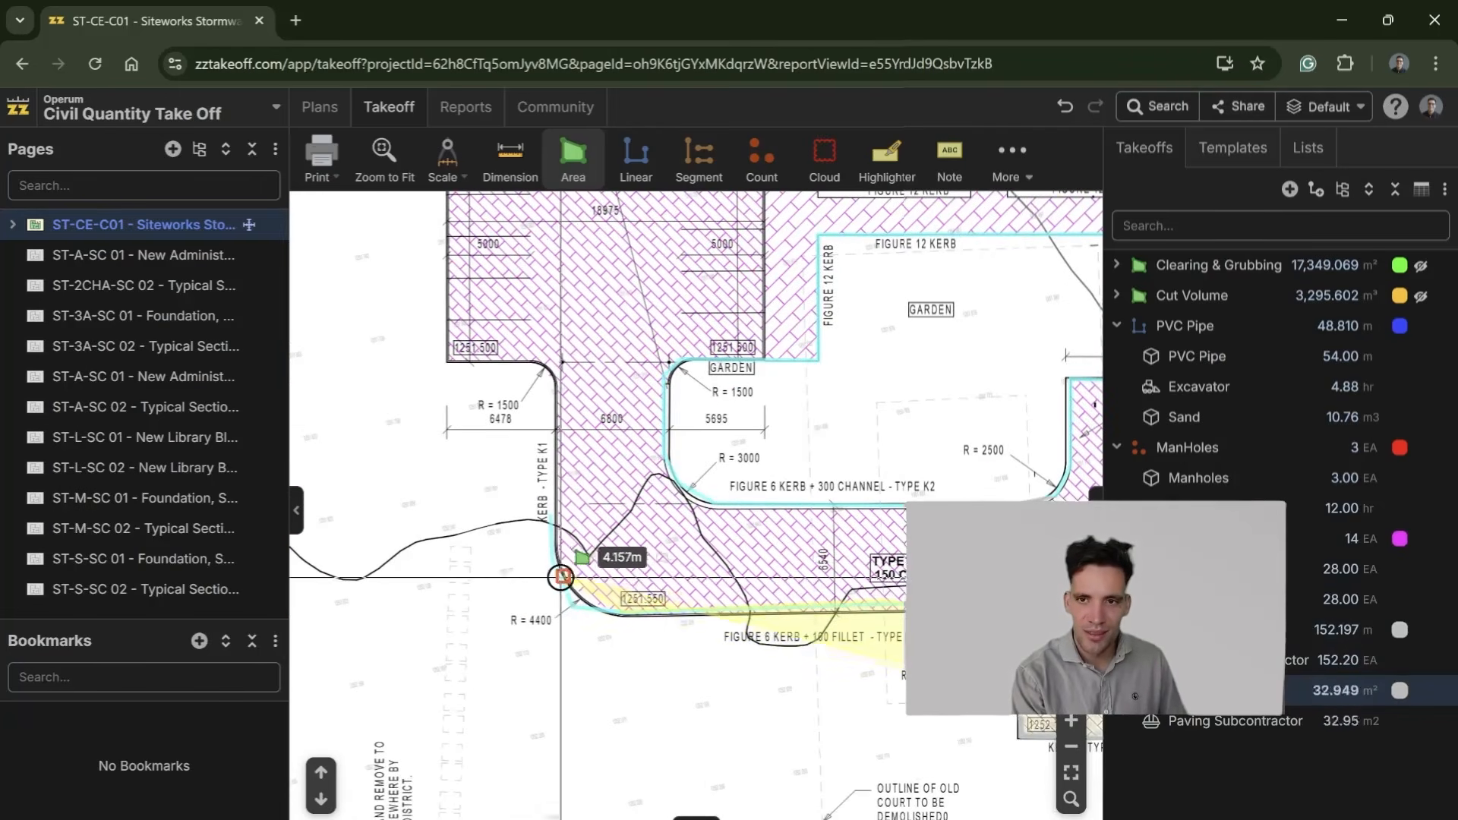
# Step: Continue the paving outline round the R = 4400 and R = 1500 corners and up the parking area's west kerb to the painted island
pyautogui.click(582, 597)
pyautogui.click(554, 515)
pyautogui.click(556, 377)
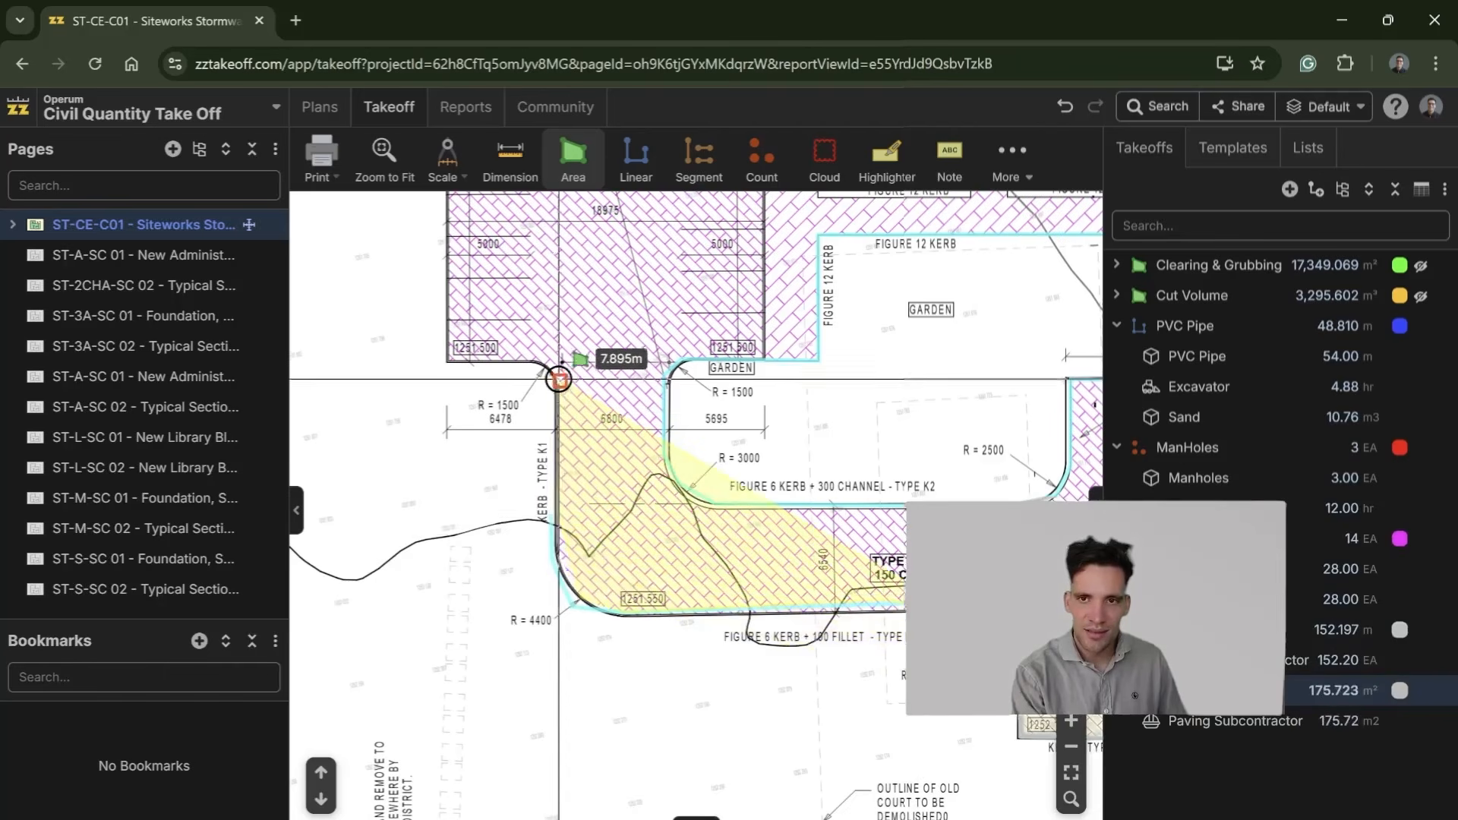
pyautogui.click(537, 364)
pyautogui.click(447, 362)
pyautogui.moveTo(465, 346); pyautogui.dragTo(463, 677)
pyautogui.click(447, 268)
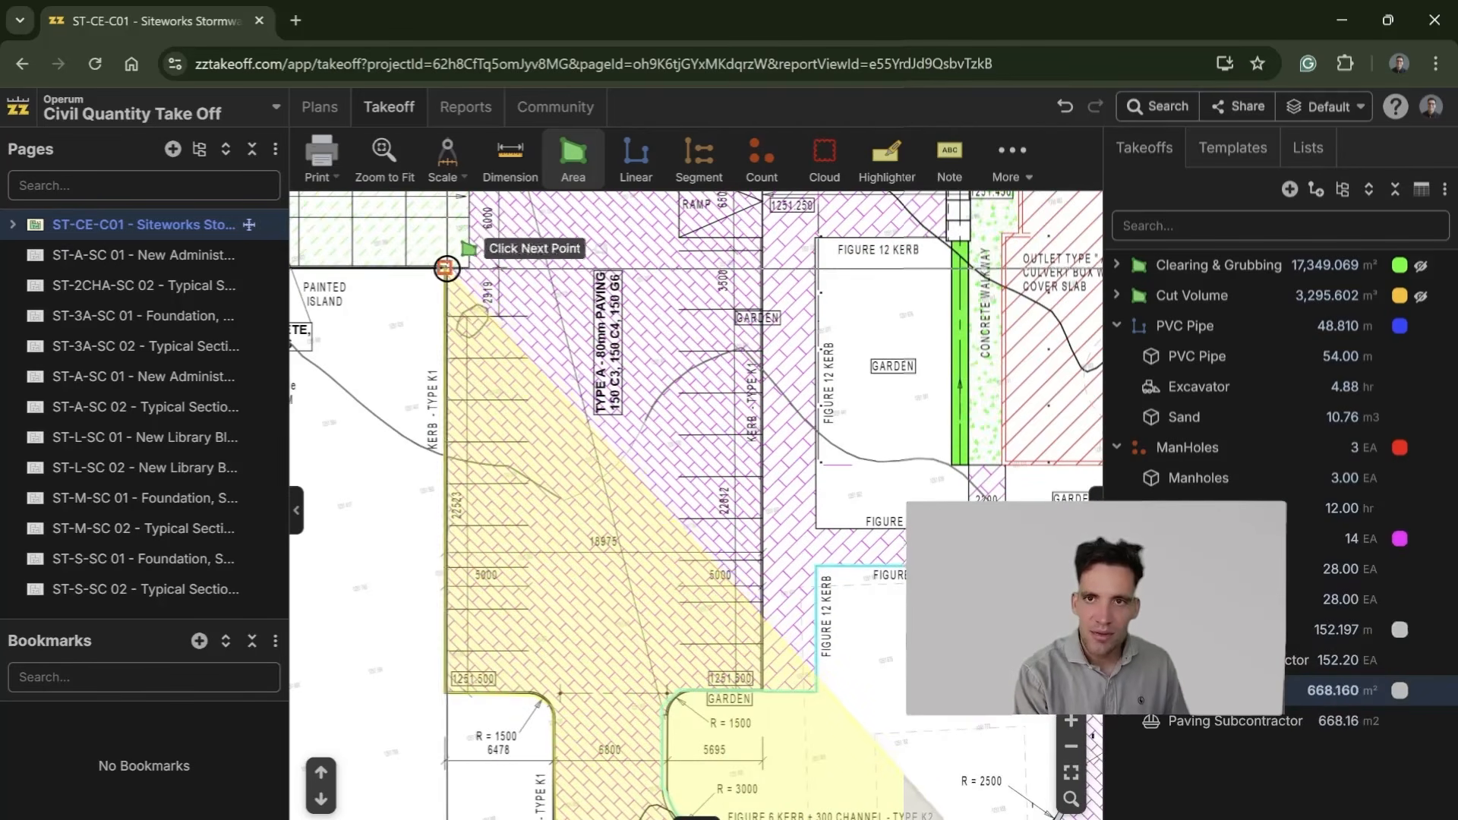
# Step: Carry the paving outline across the parking area's north end, down its east kerb and along the garden kerb, and close the area
pyautogui.click(763, 263)
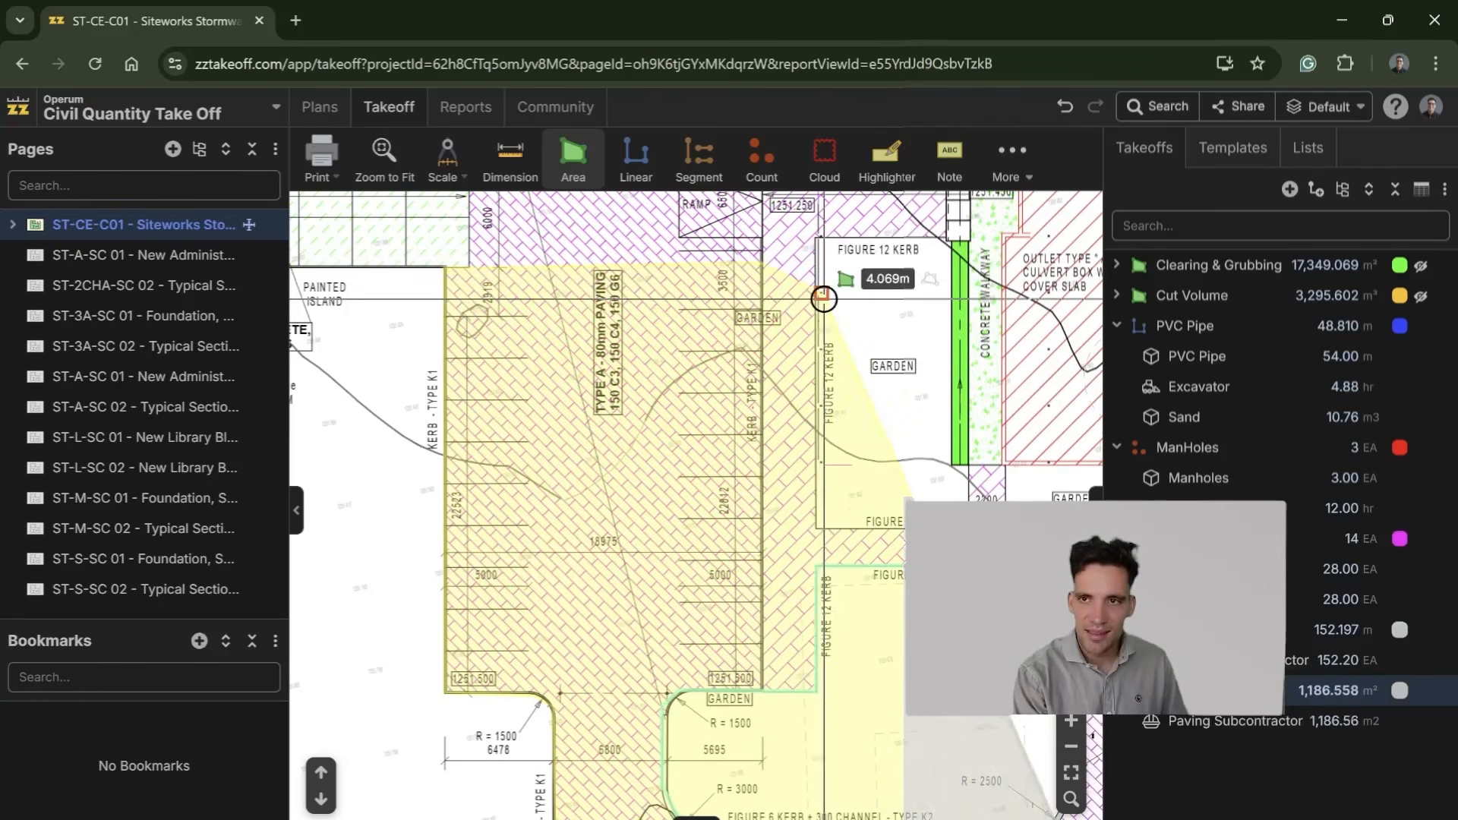
pyautogui.click(765, 692)
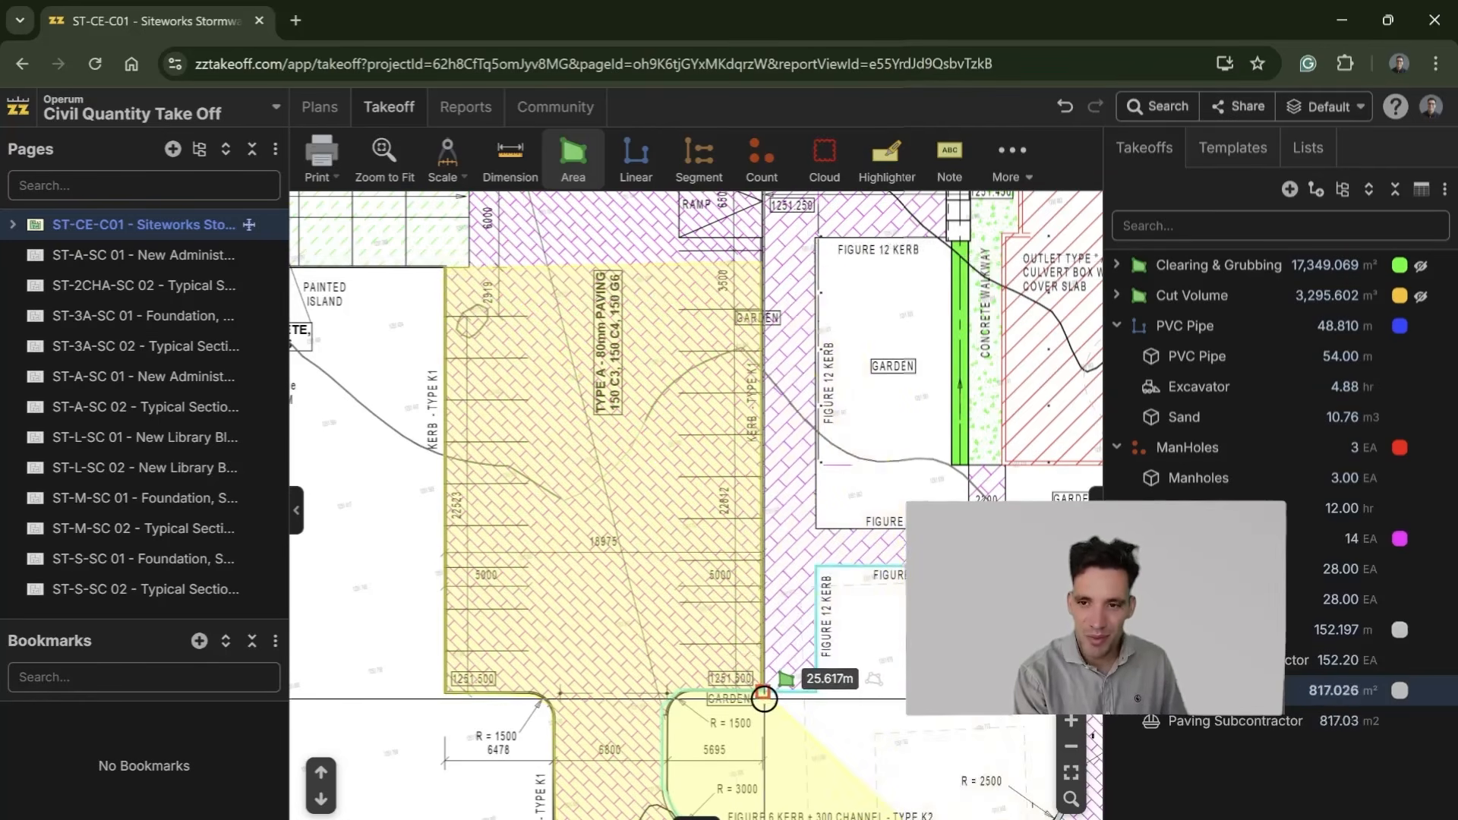
pyautogui.scroll(-2, 656, 769)
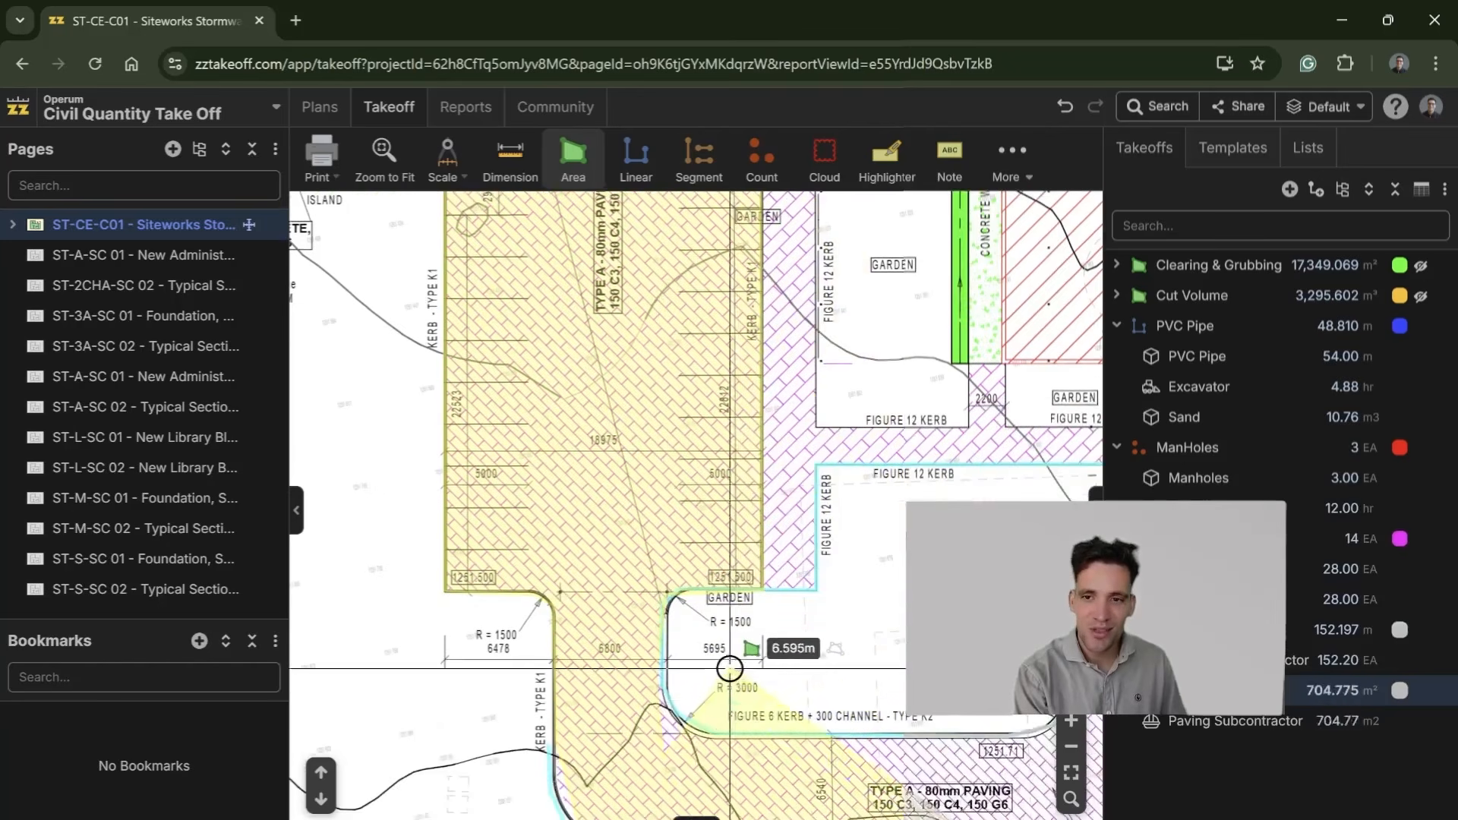
pyautogui.moveTo(960, 742); pyautogui.dragTo(791, 748)
pyautogui.click(881, 742)
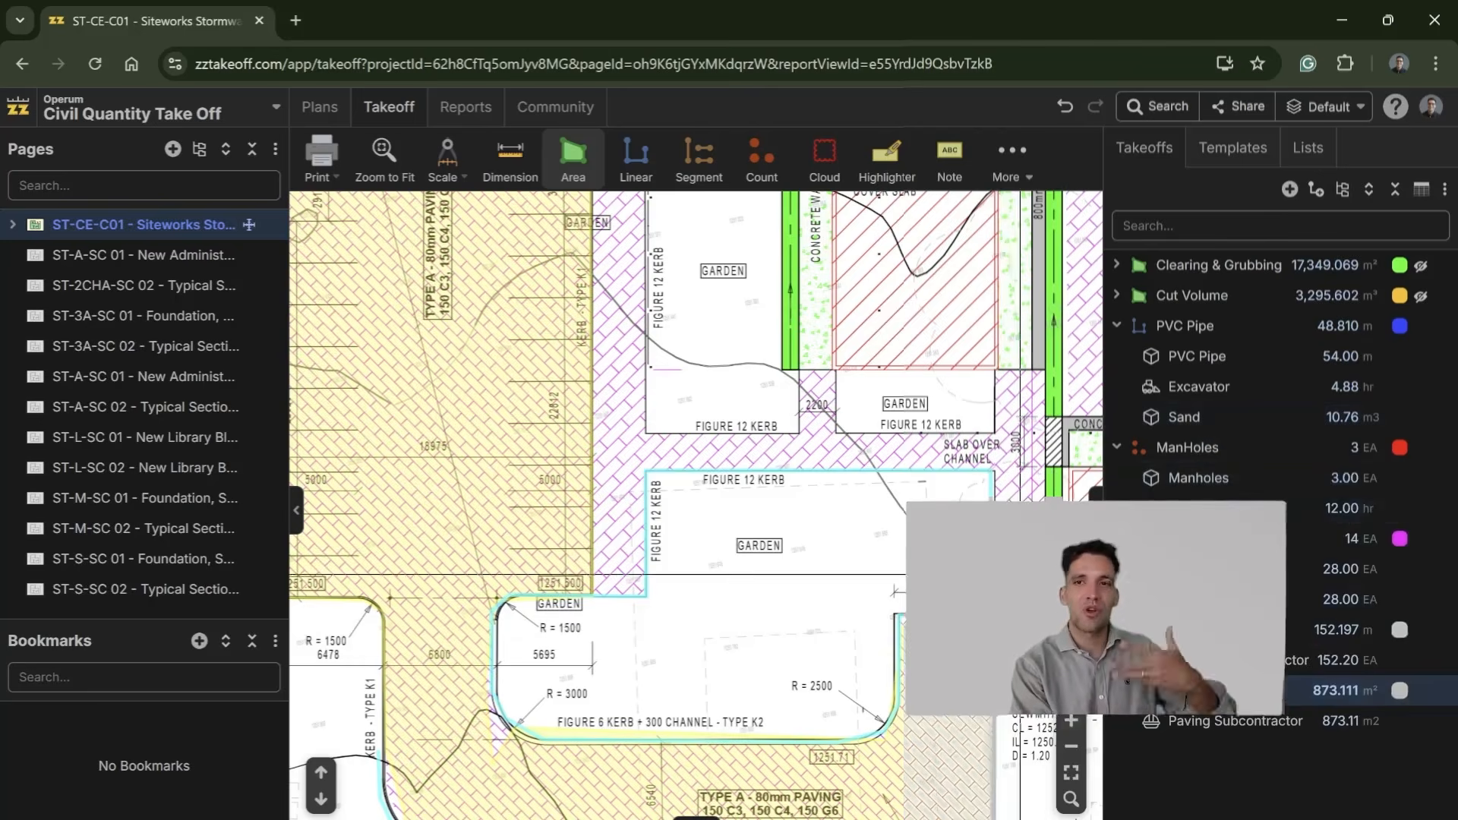
pyautogui.scroll(-3, 883, 715)
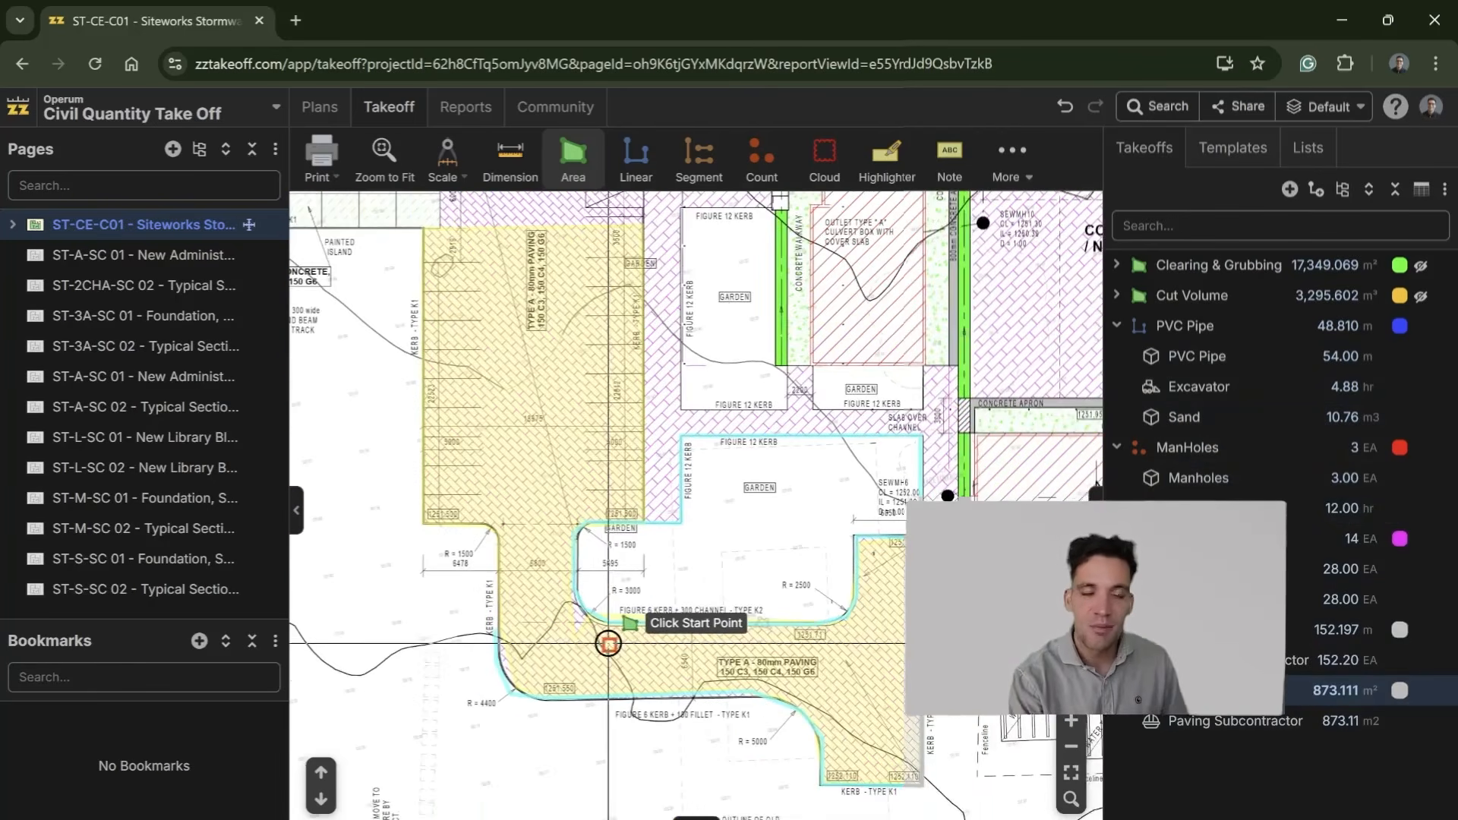
pyautogui.scroll(4, 606, 583)
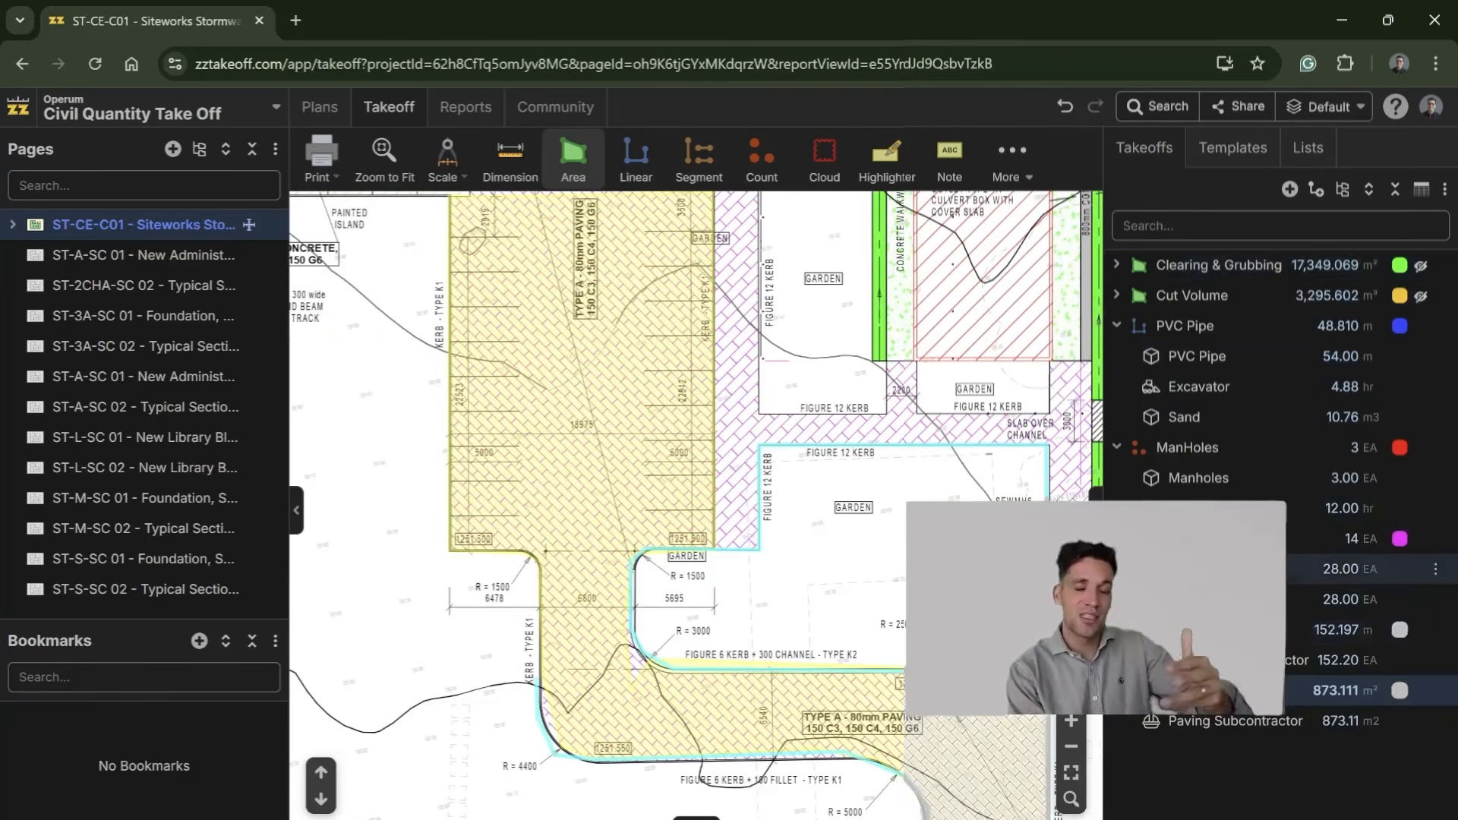
# Step: Review the completed Type A paving area against the surrounding Type B courtyard paving, gardens and remaining site takeoffs
pyautogui.scroll(-3, 586, 790)
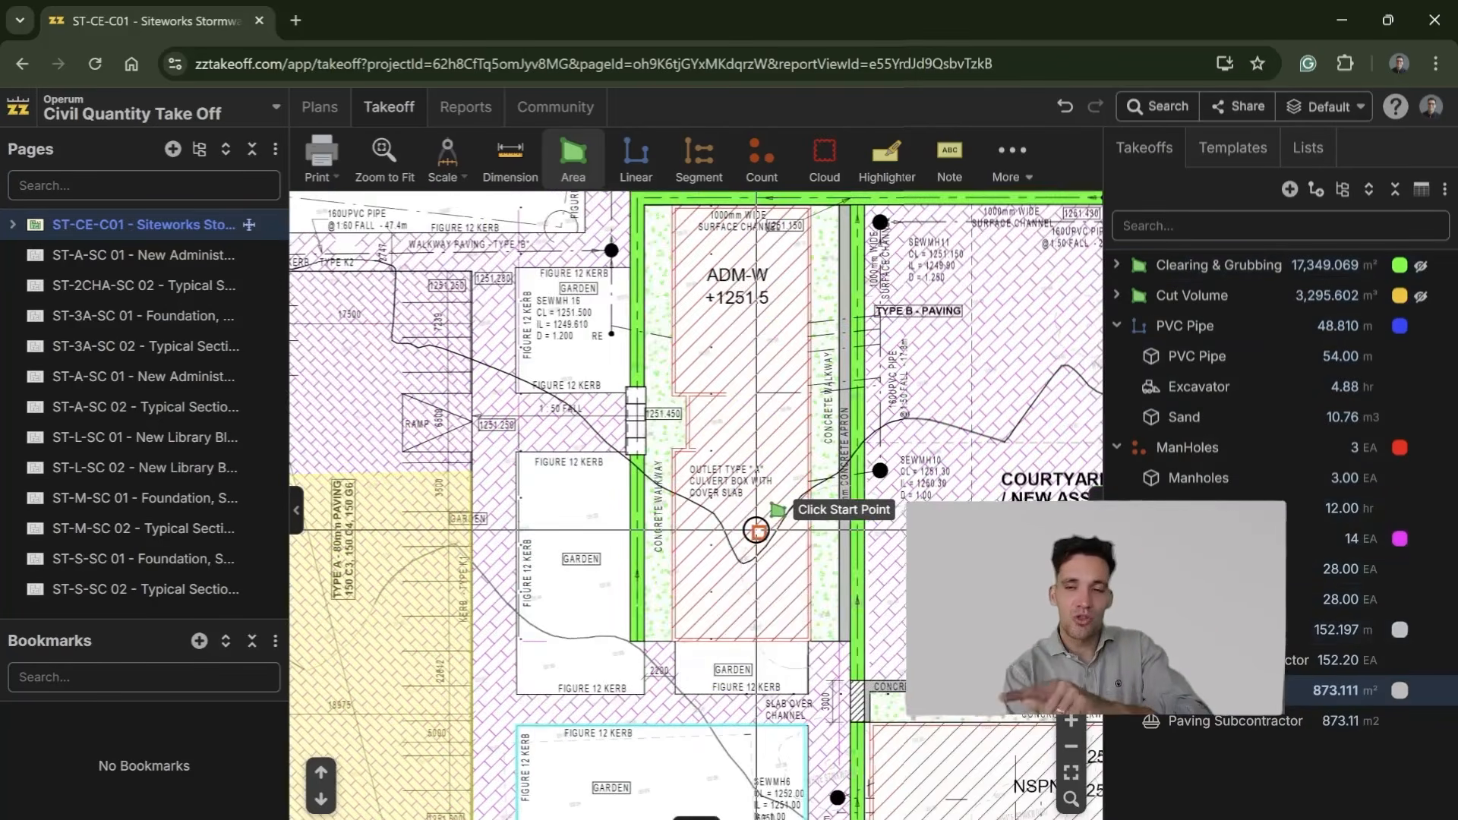
pyautogui.scroll(-2, 762, 532)
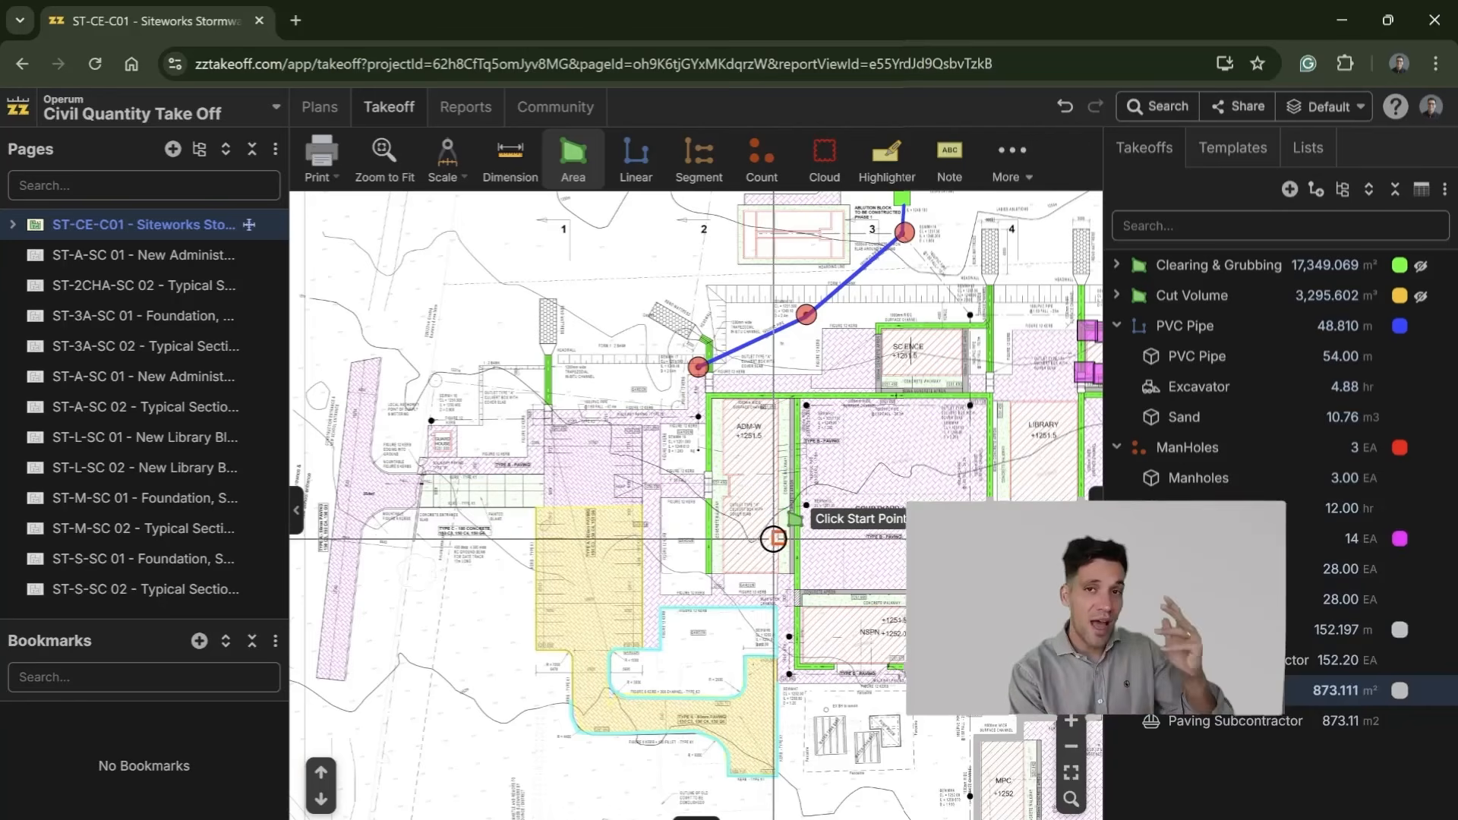
pyautogui.scroll(2, 1003, 596)
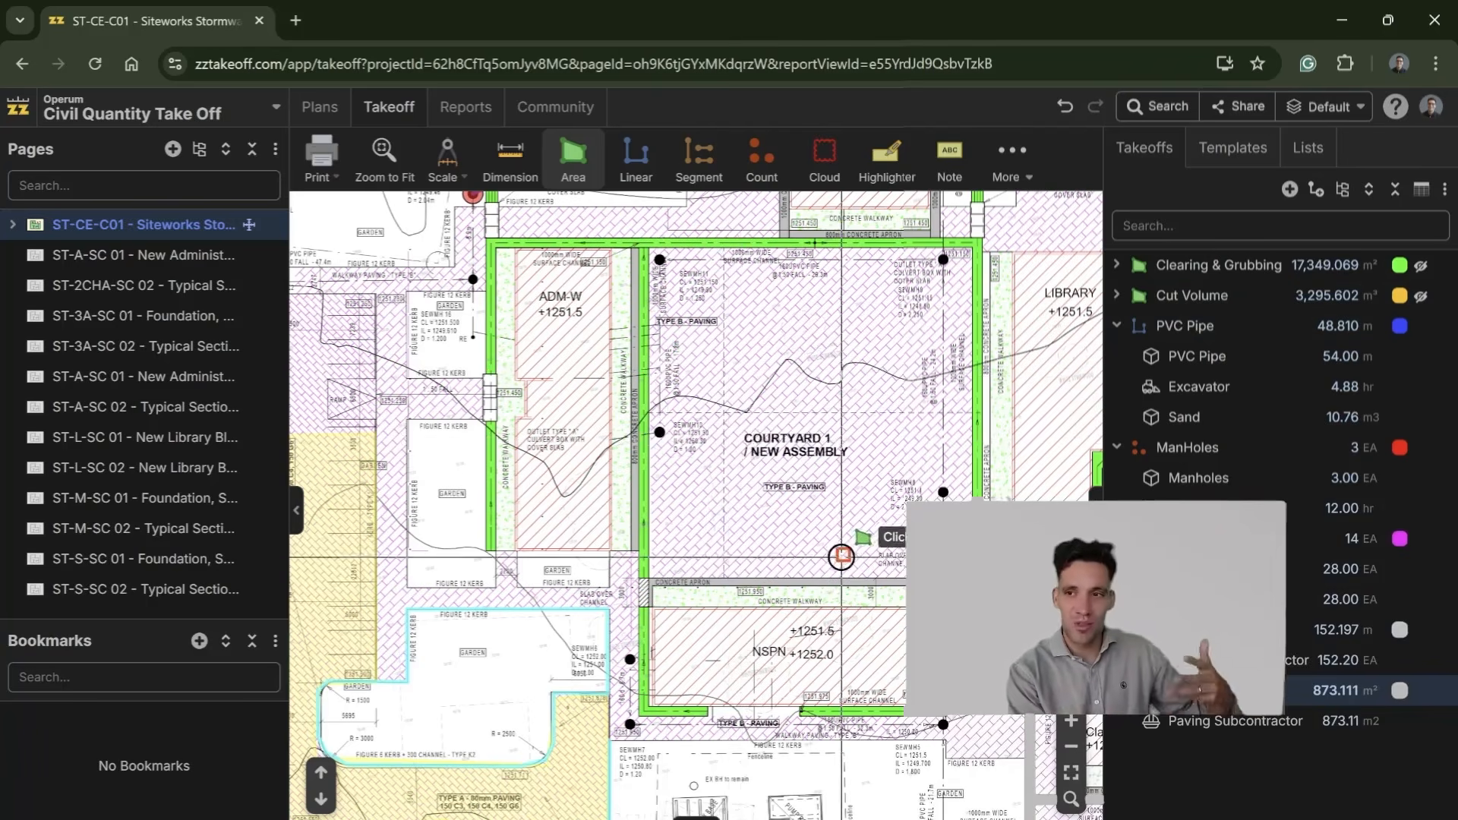
pyautogui.moveTo(538, 462); pyautogui.dragTo(824, 203)
pyautogui.scroll(1, 598, 363)
pyautogui.scroll(3, 598, 363)
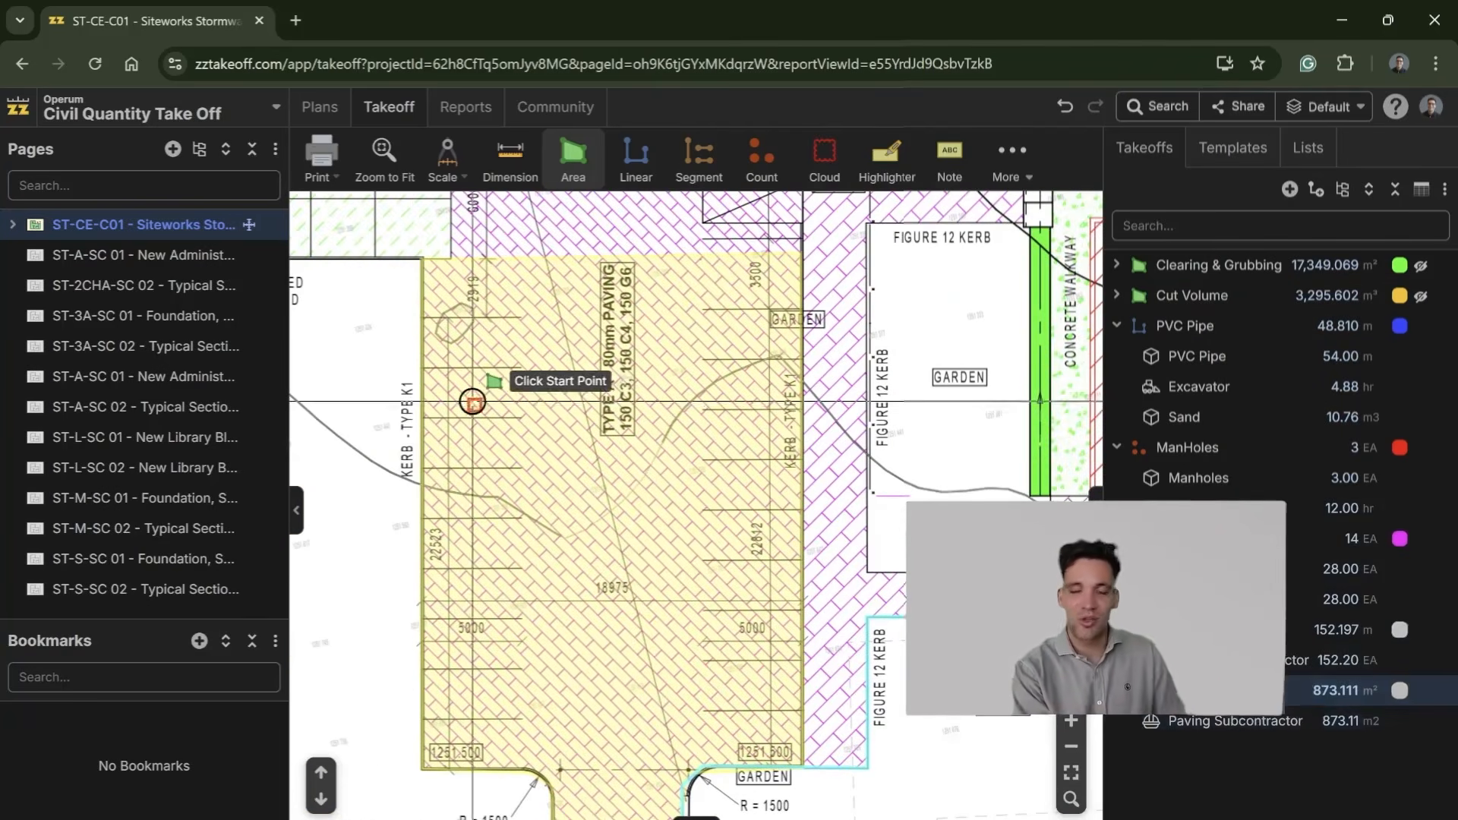
pyautogui.scroll(1, 633, 407)
pyautogui.scroll(1, 633, 407)
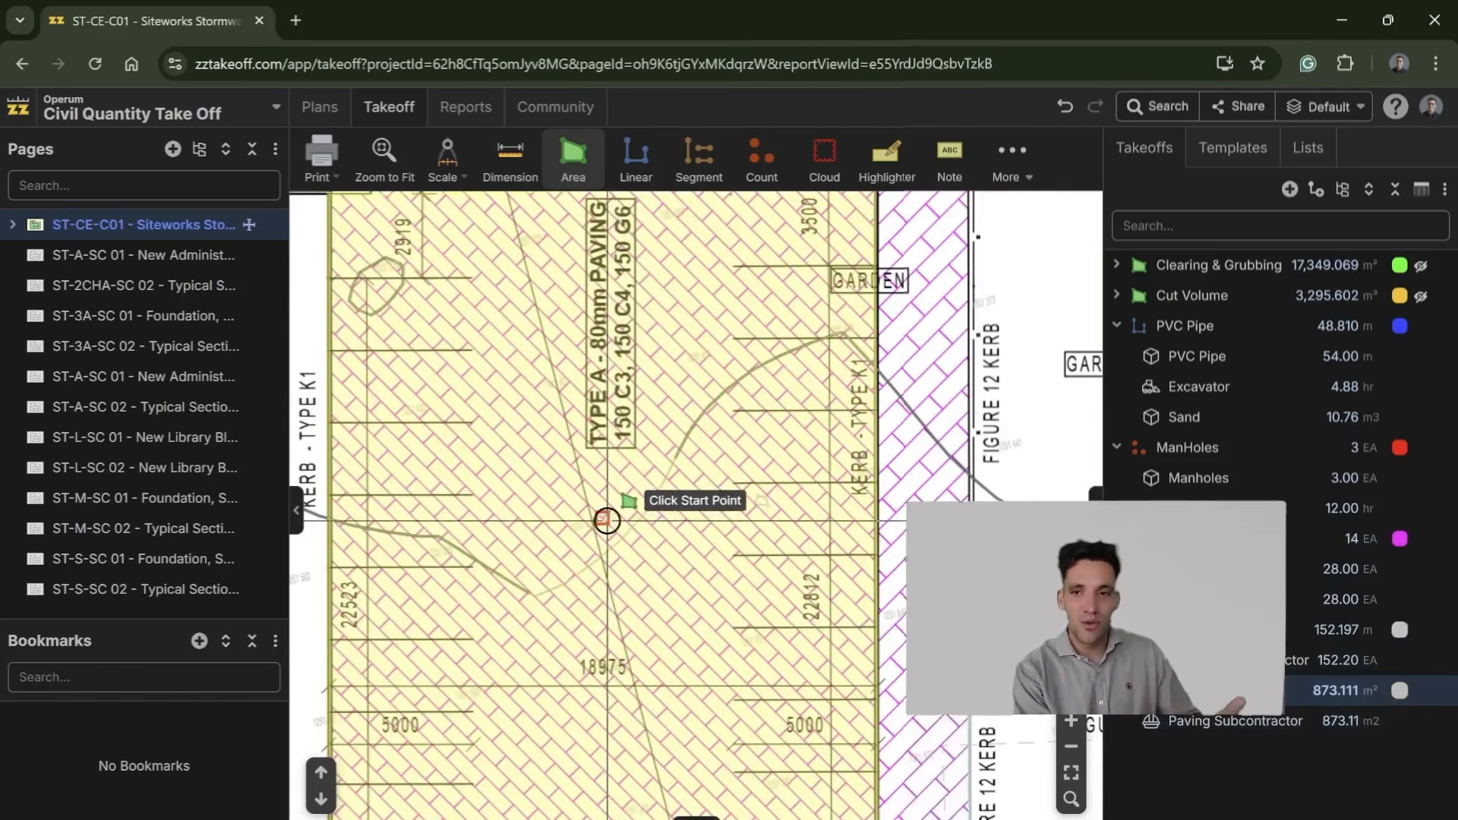
pyautogui.scroll(-3, 619, 575)
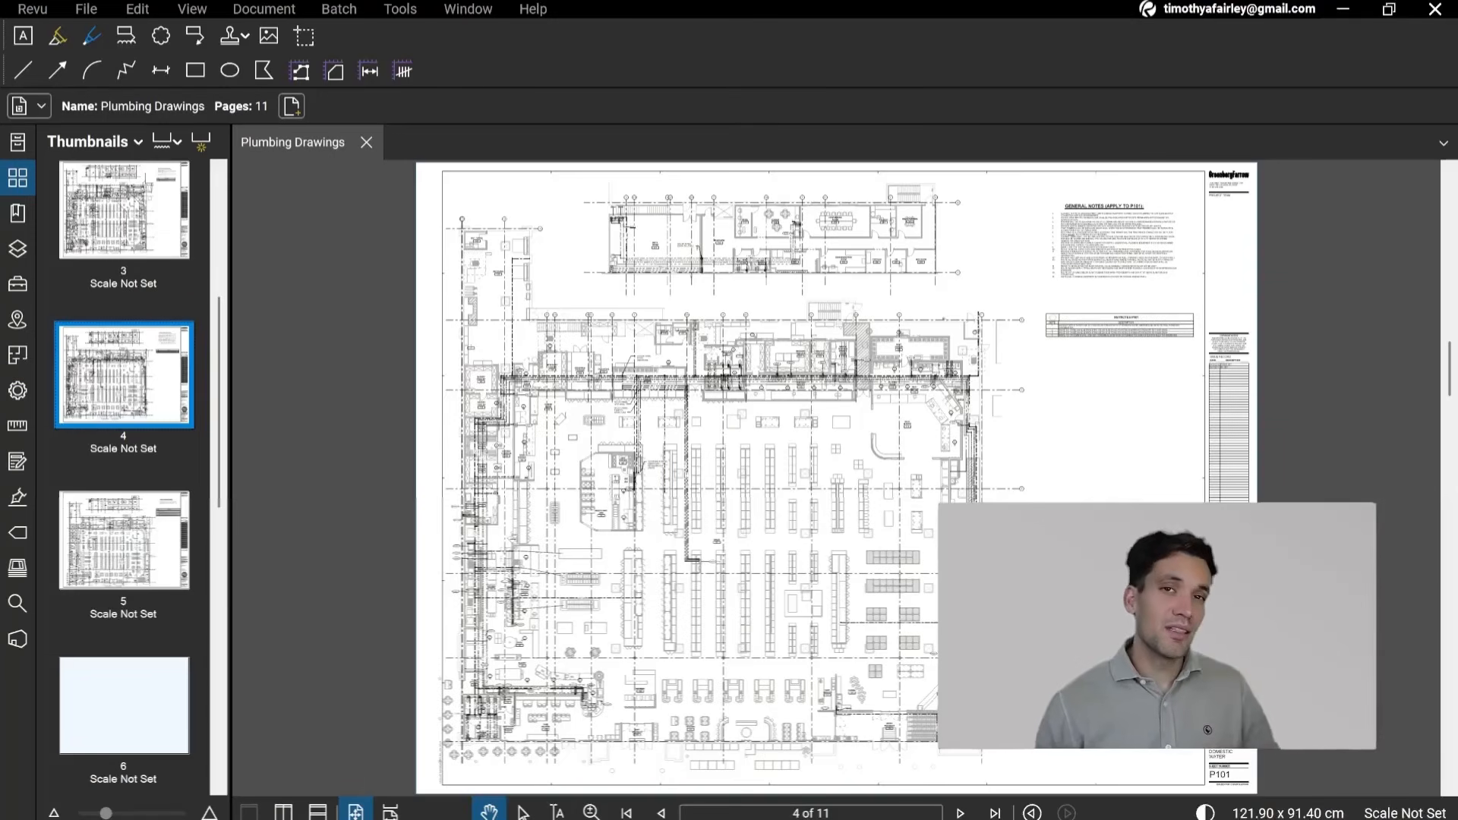
# Step: Switch to the Plumbing Drawings in Revu and examine the floor plan on page 3 and the equipment connection schedules on page 2
pyautogui.click(152, 202)
pyautogui.scroll(3, 361, 604)
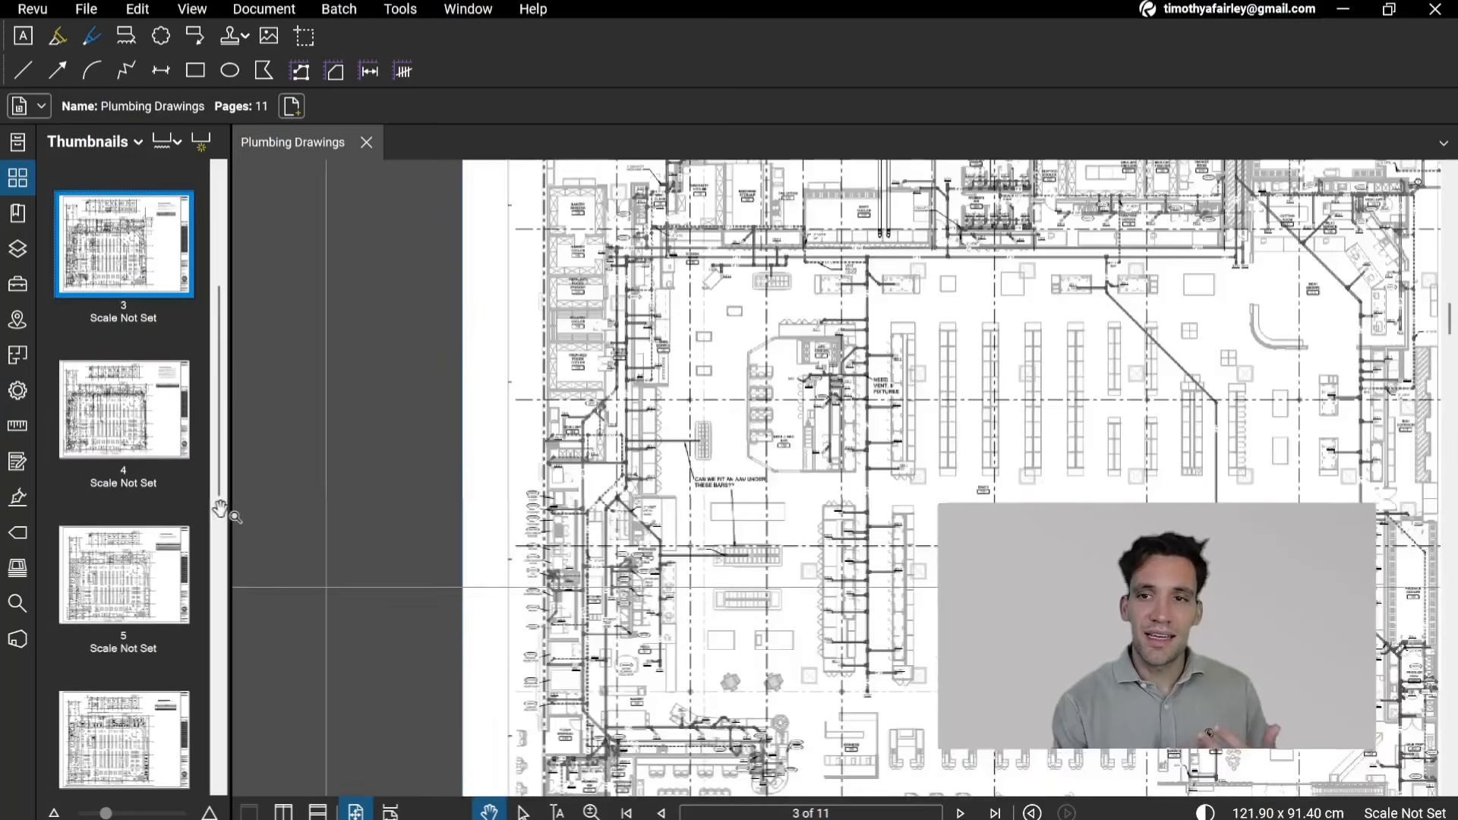
pyautogui.scroll(-4, 831, 458)
pyautogui.moveTo(831, 458); pyautogui.dragTo(728, 588)
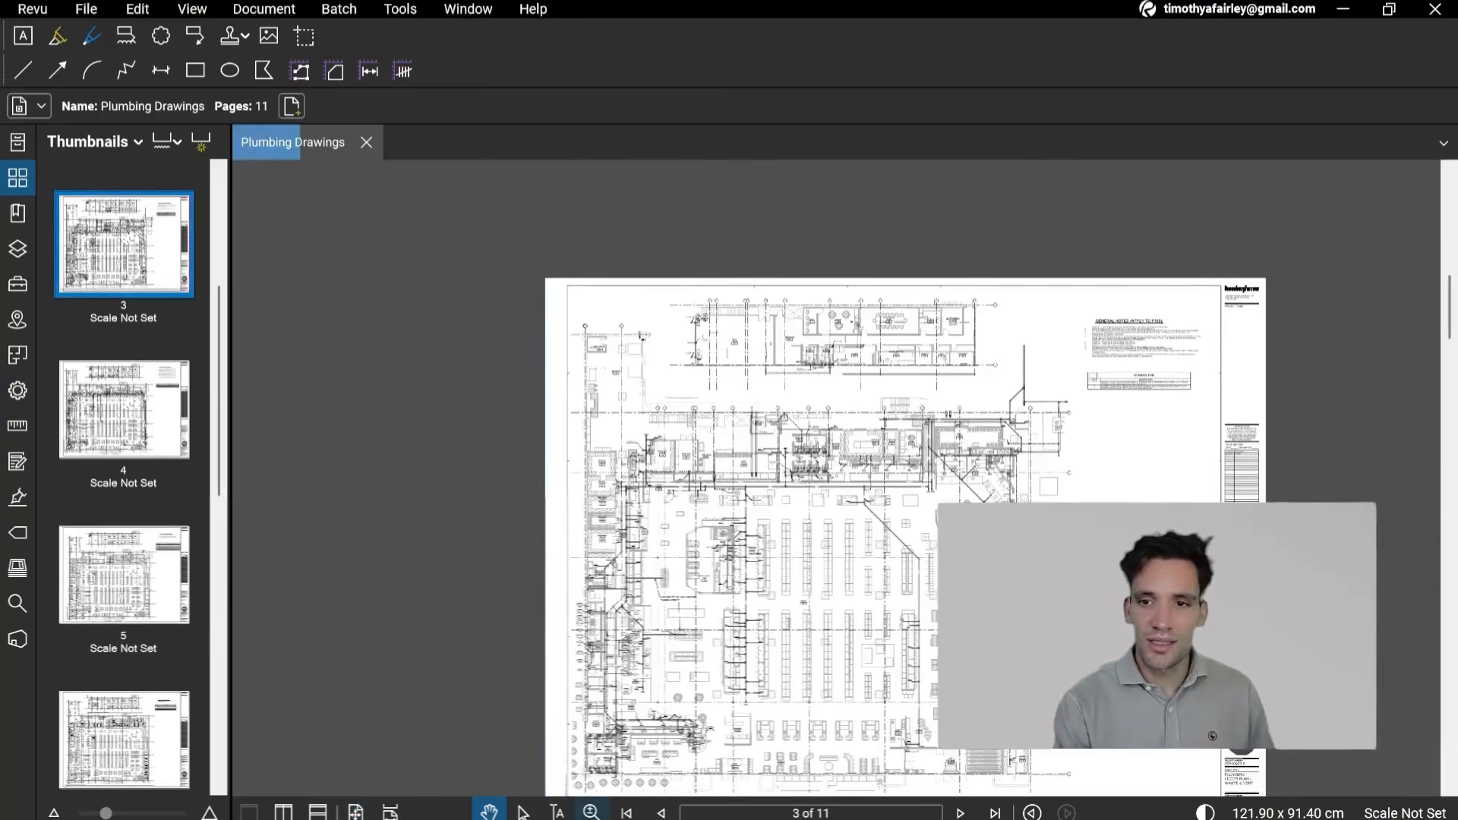
pyautogui.click(399, 812)
pyautogui.scroll(-1, 921, 472)
pyautogui.moveTo(857, 251); pyautogui.dragTo(781, 609)
pyautogui.moveTo(778, 280); pyautogui.dragTo(758, 224)
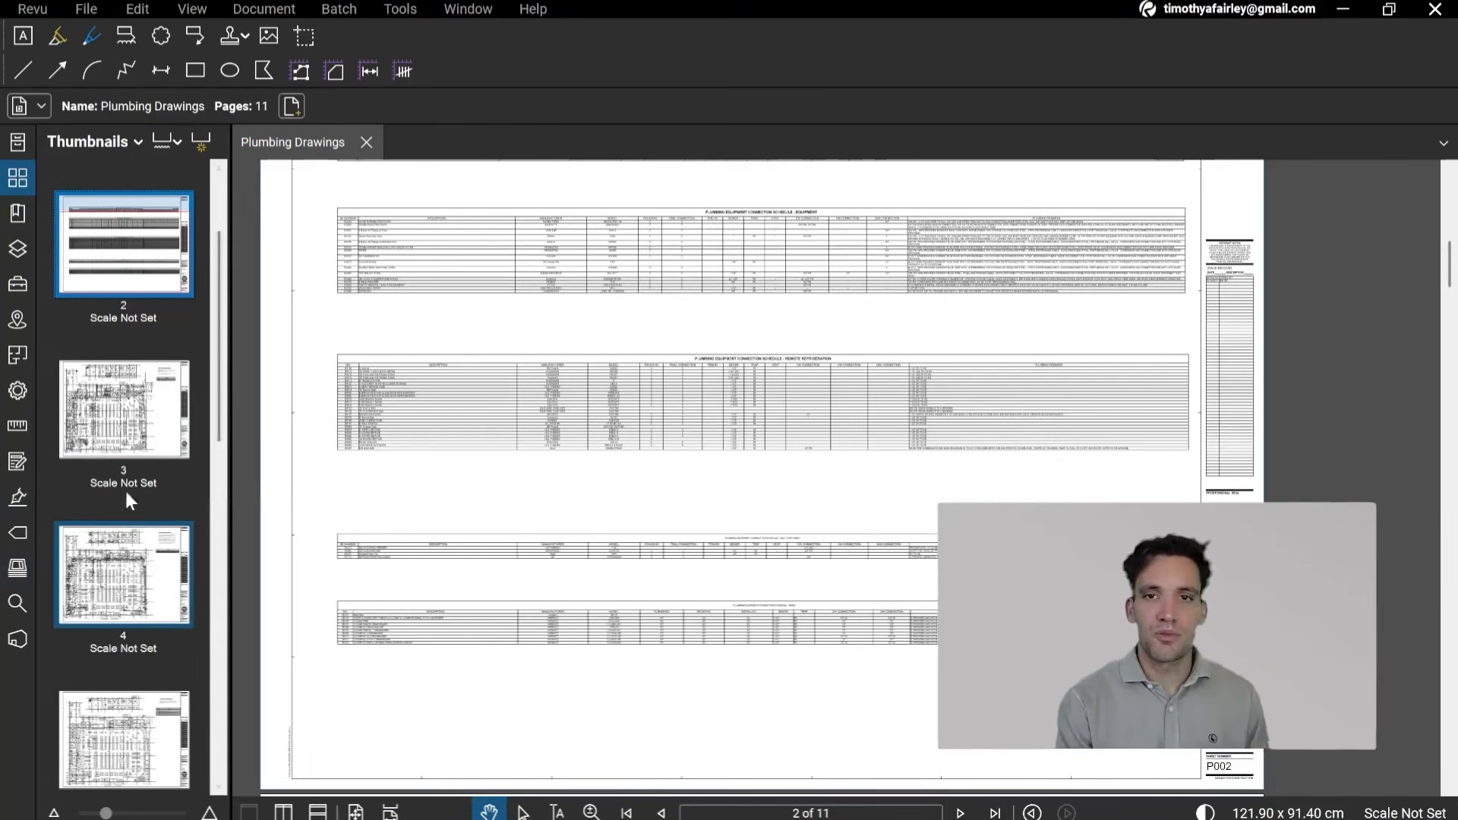
# Step: Compare the plumbing floor plans on pages 3 and 4 of the drawing set
pyautogui.click(148, 457)
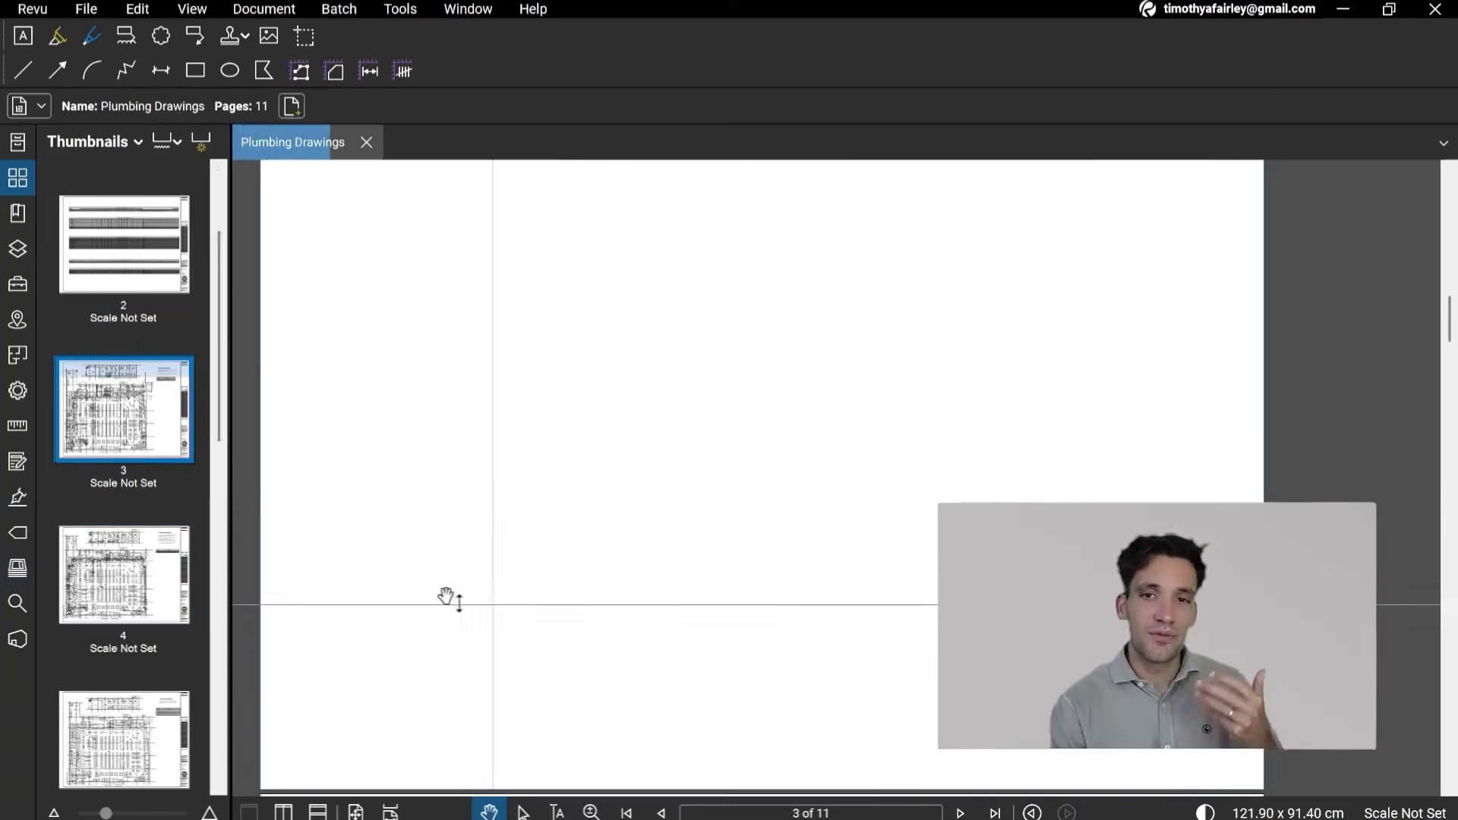
pyautogui.click(167, 596)
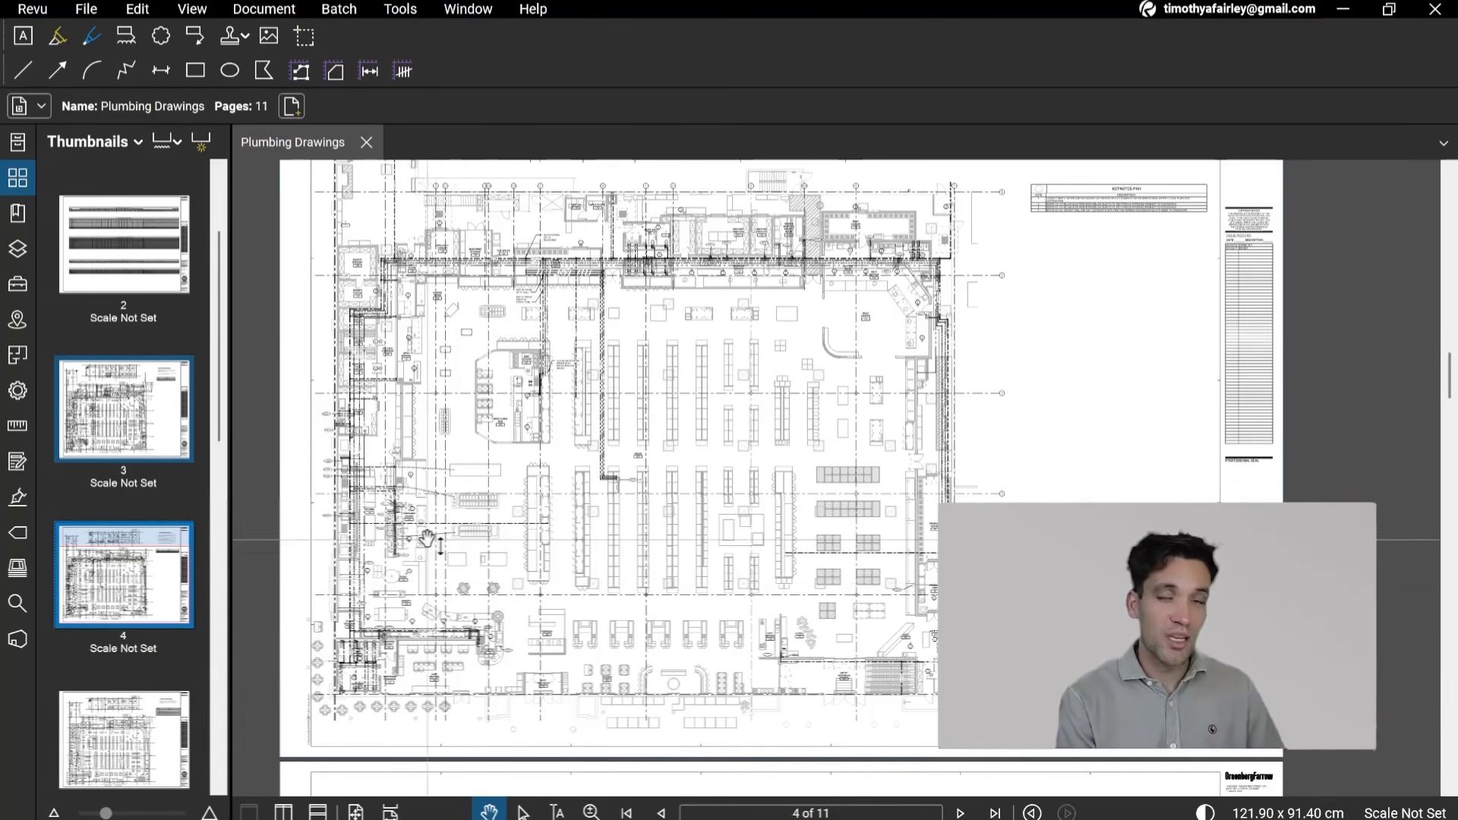
pyautogui.click(186, 418)
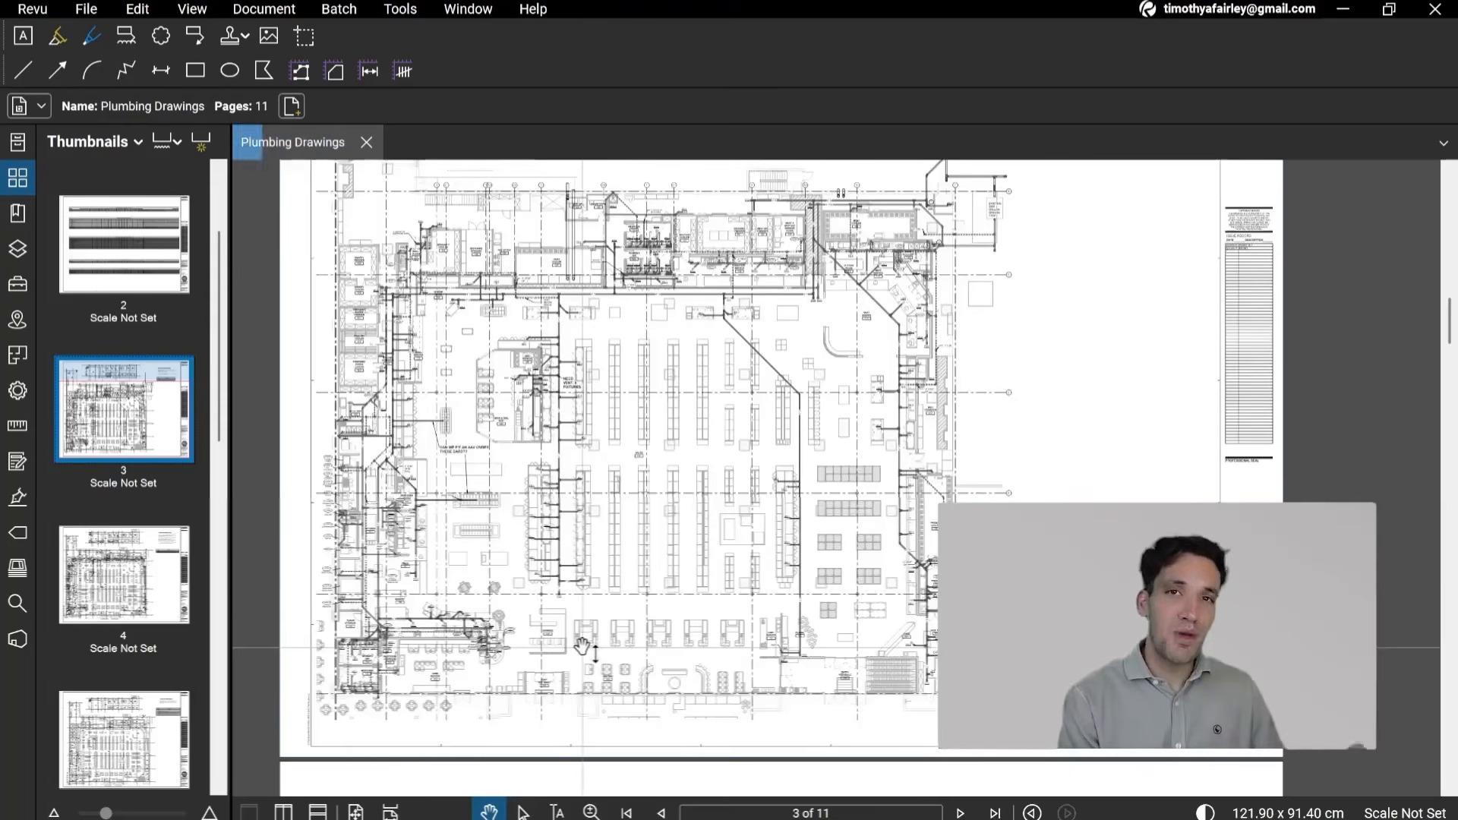
pyautogui.moveTo(582, 647); pyautogui.dragTo(596, 449)
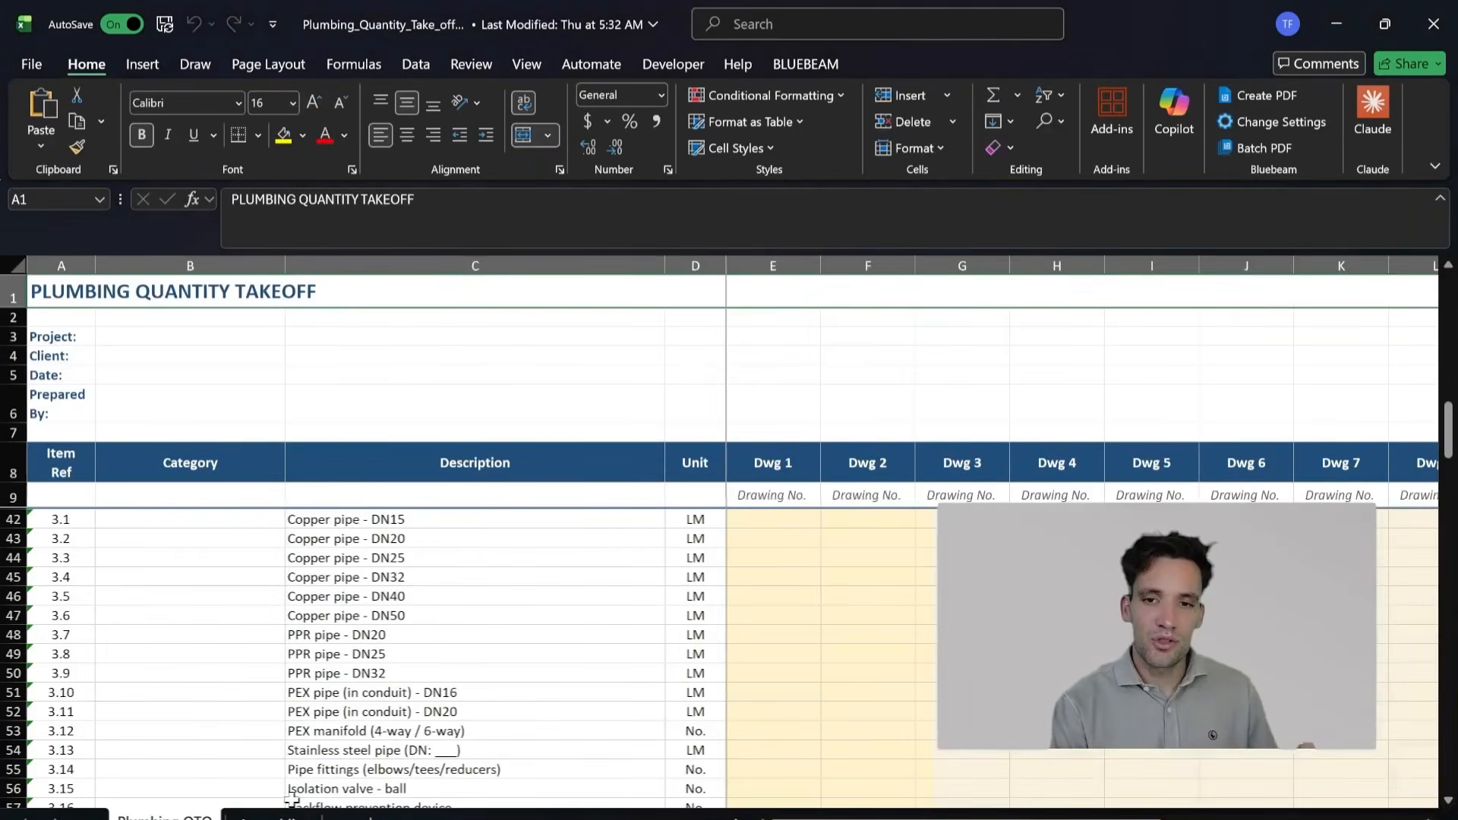
# Step: Switch to the plumbing quantity takeoff workbook in Excel and review its fixture list and the Assemblies sheet's component, ratio, quantity and unit rate columns
pyautogui.scroll(11, 511, 553)
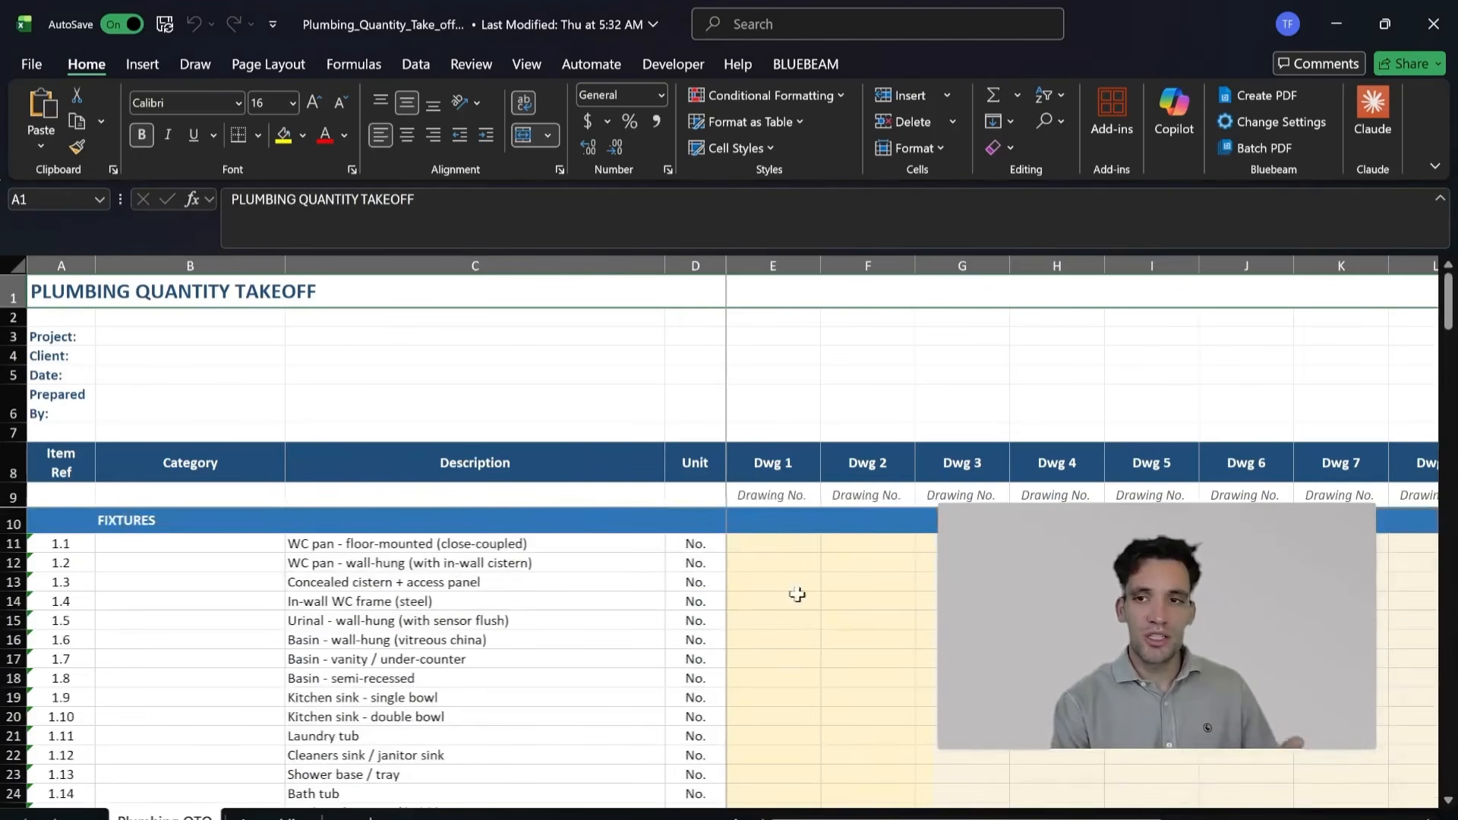
pyautogui.hotkey('ctrl', 'pagedown')
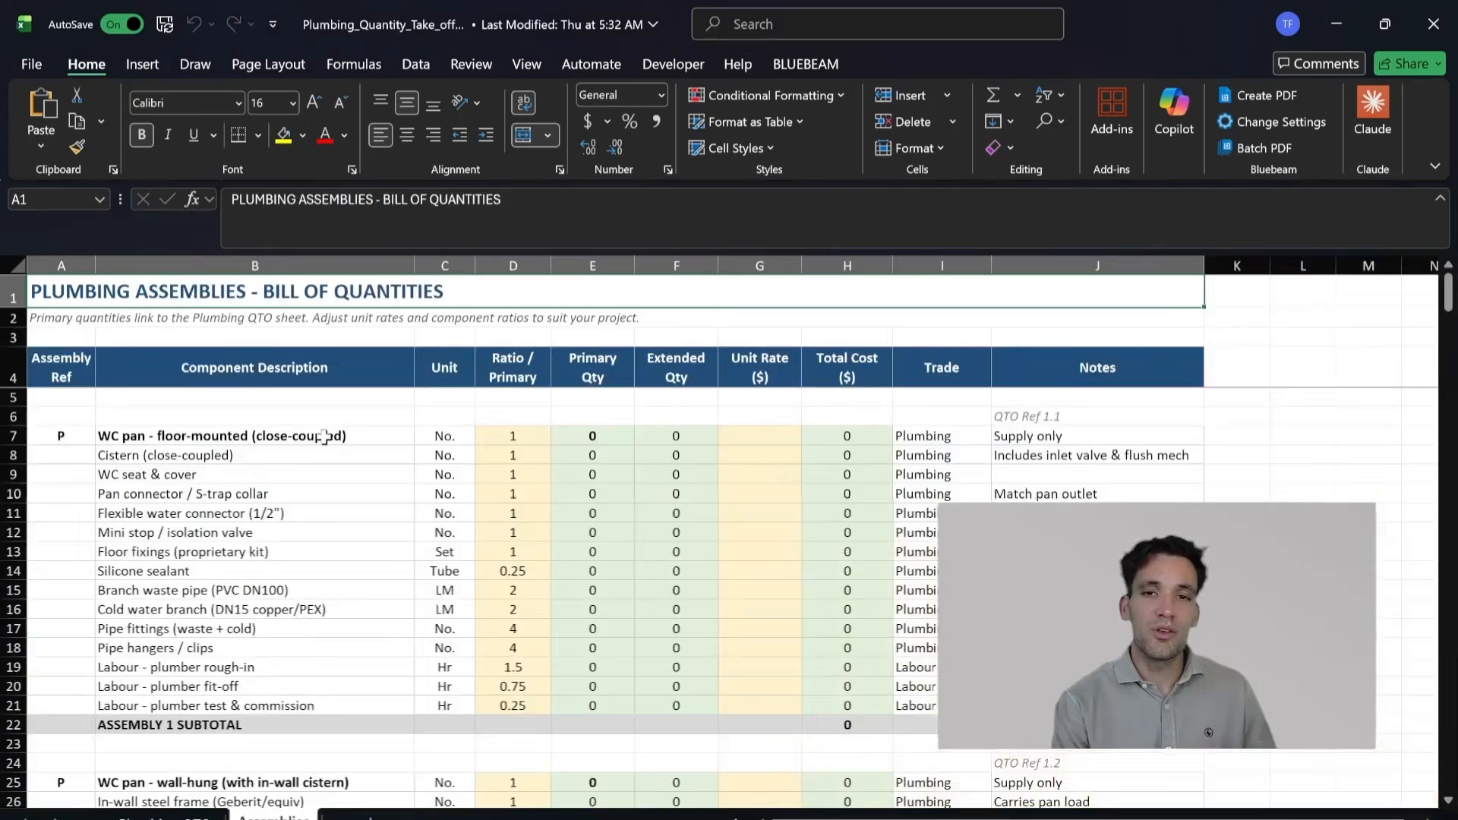
pyautogui.moveTo(331, 440); pyautogui.dragTo(336, 456)
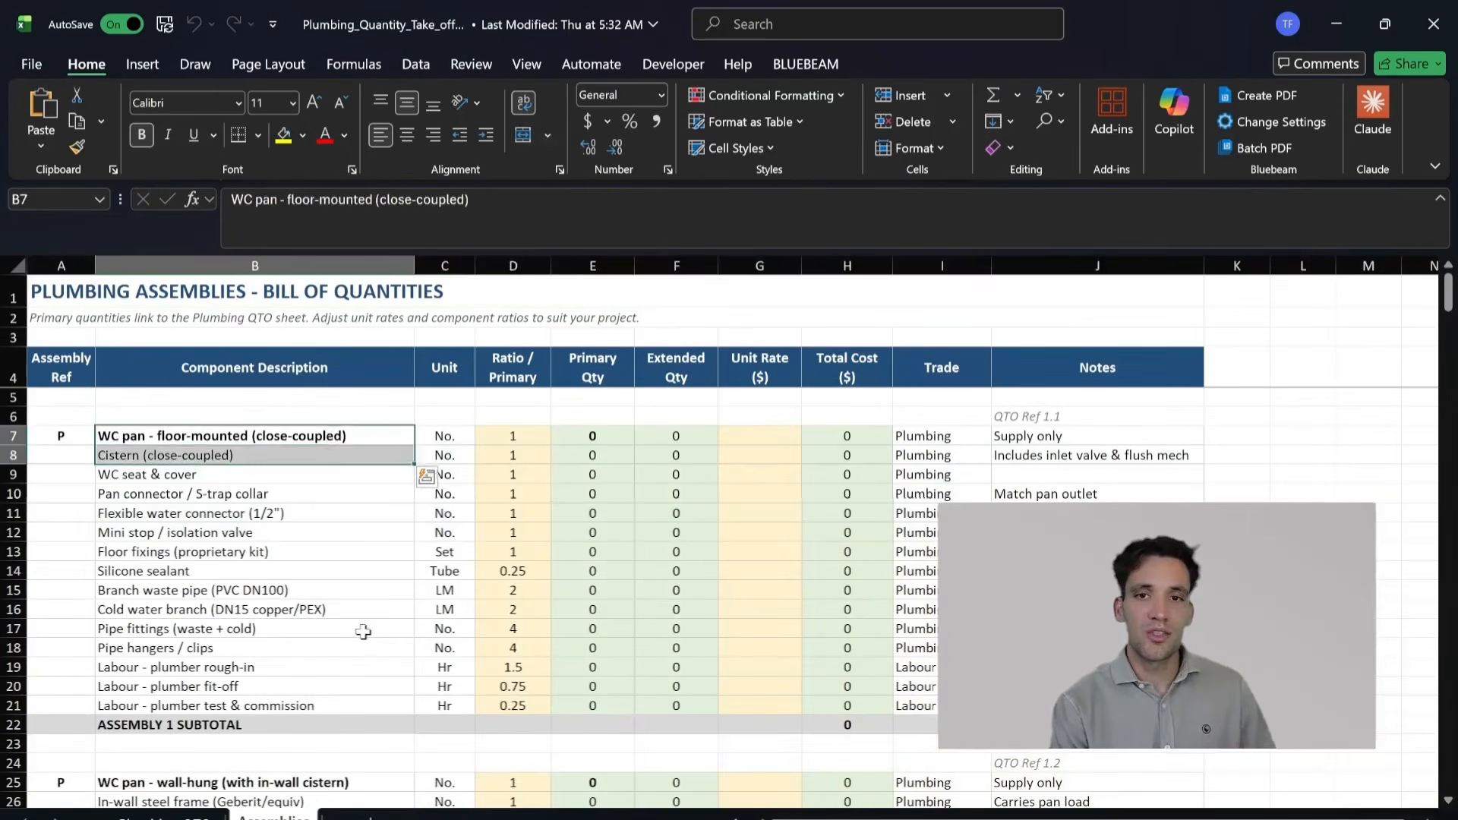
pyautogui.scroll(-4, 363, 632)
pyautogui.scroll(-12, 341, 566)
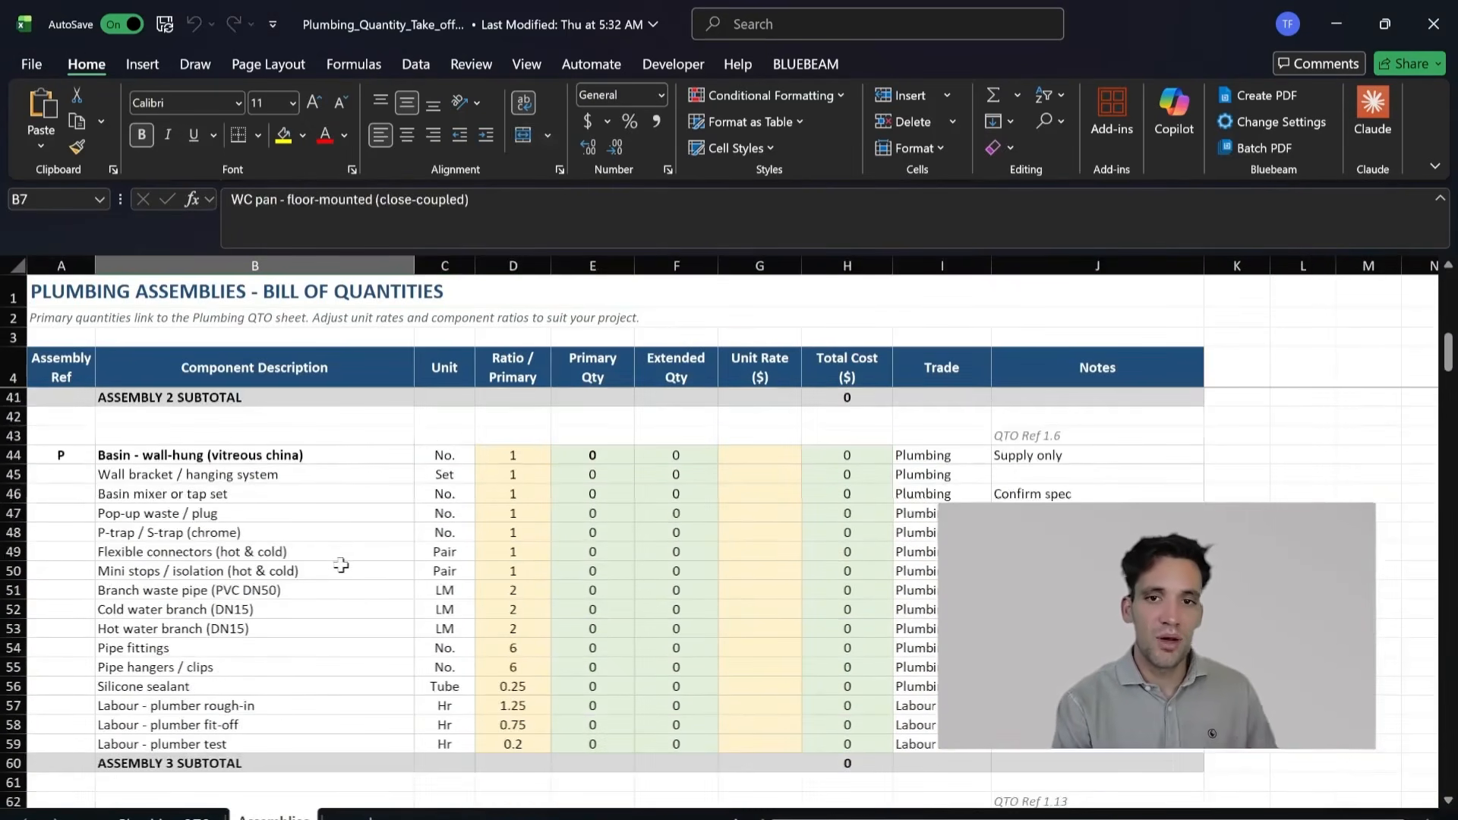
pyautogui.scroll(4, 341, 566)
pyautogui.moveTo(296, 458); pyautogui.dragTo(674, 688)
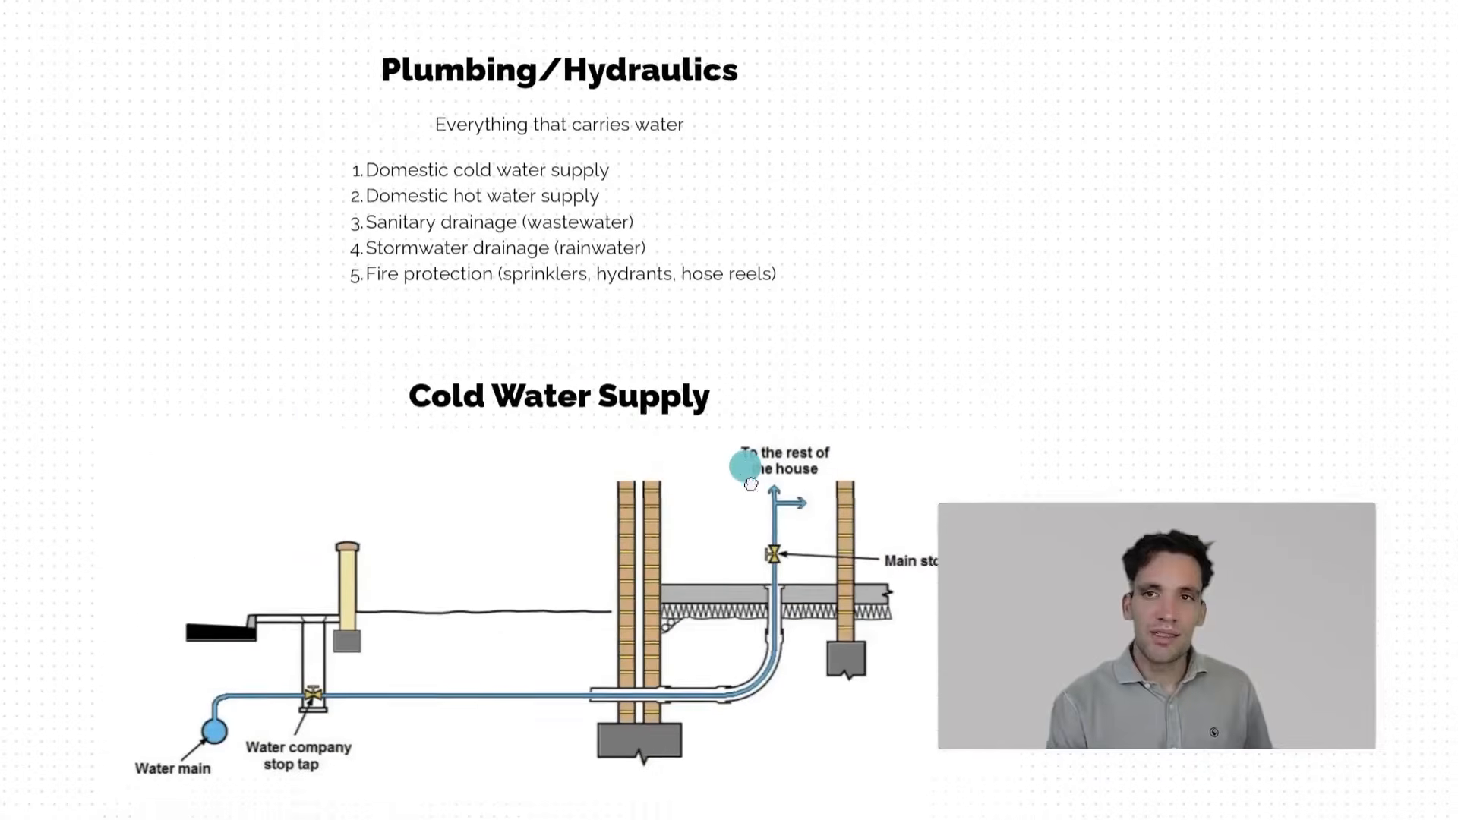
pyautogui.moveTo(744, 466); pyautogui.dragTo(750, 485)
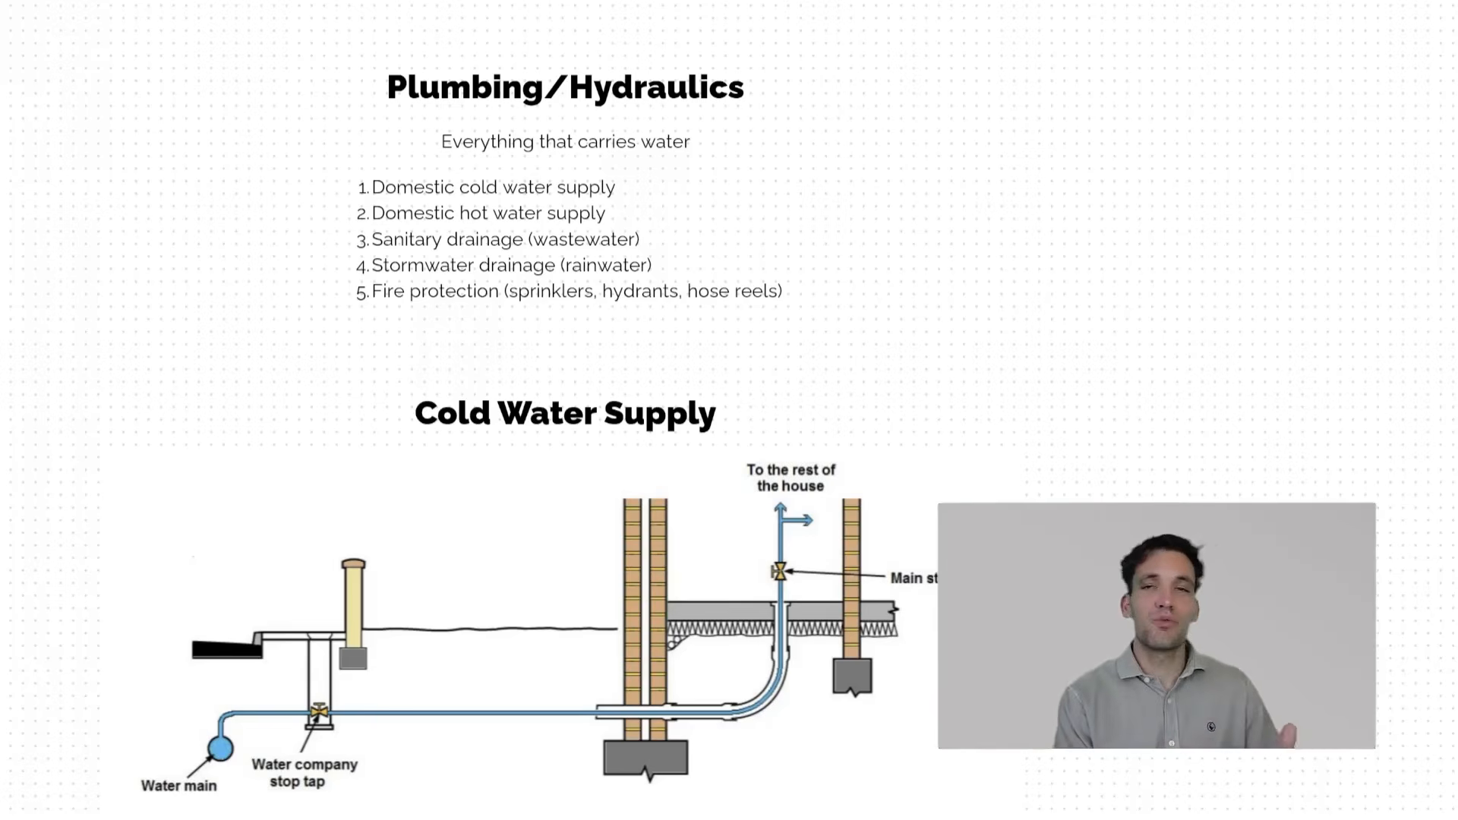
pyautogui.scroll(-1, 841, 357)
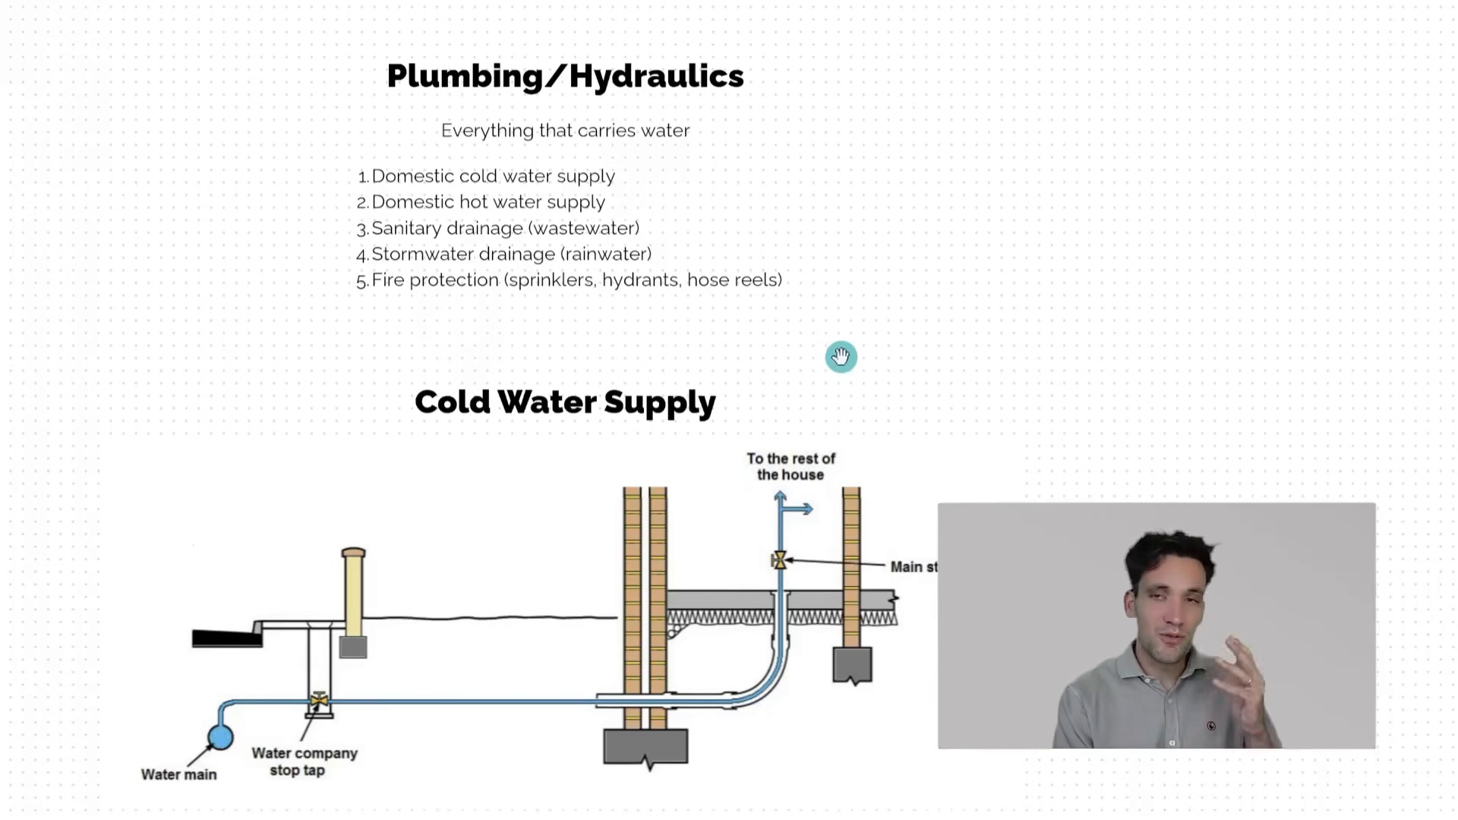
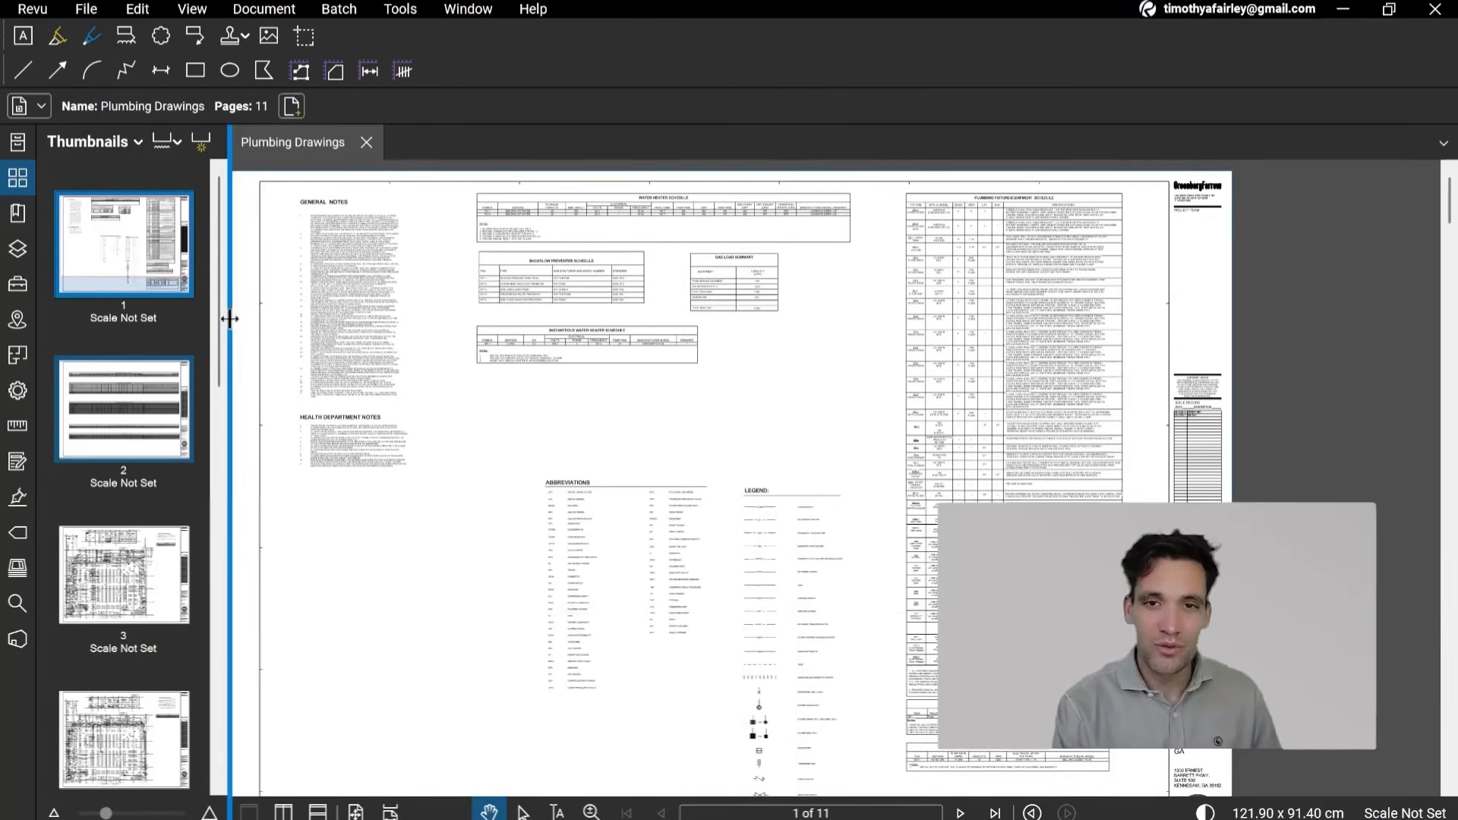
# Step: Examine the Plumbing Fixture/Equipment Schedule on page 1 of the Plumbing Drawings
pyautogui.moveTo(722, 449); pyautogui.dragTo(706, 413)
pyautogui.moveTo(674, 554); pyautogui.dragTo(675, 587)
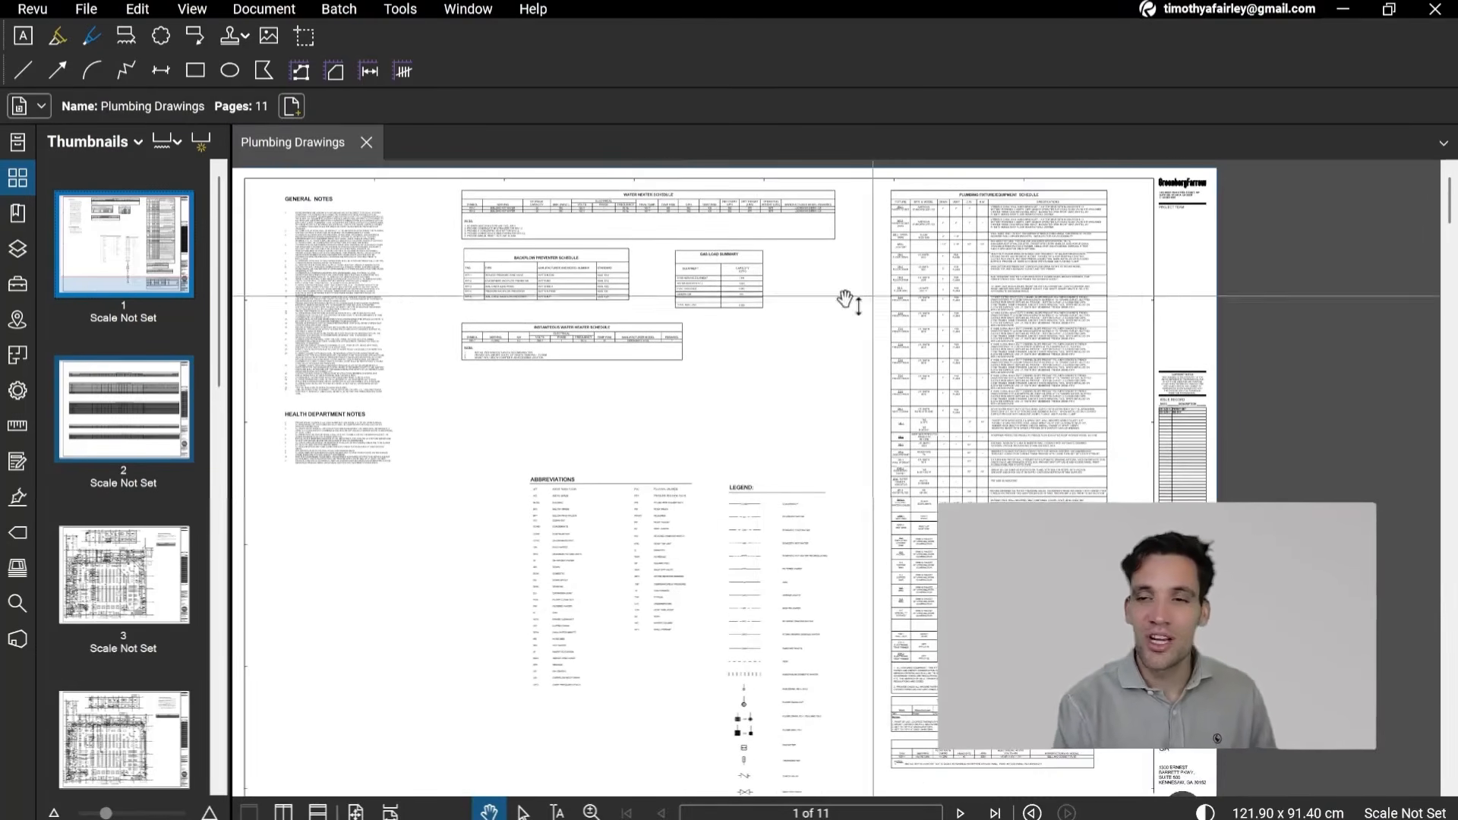
pyautogui.moveTo(953, 384); pyautogui.dragTo(920, 440)
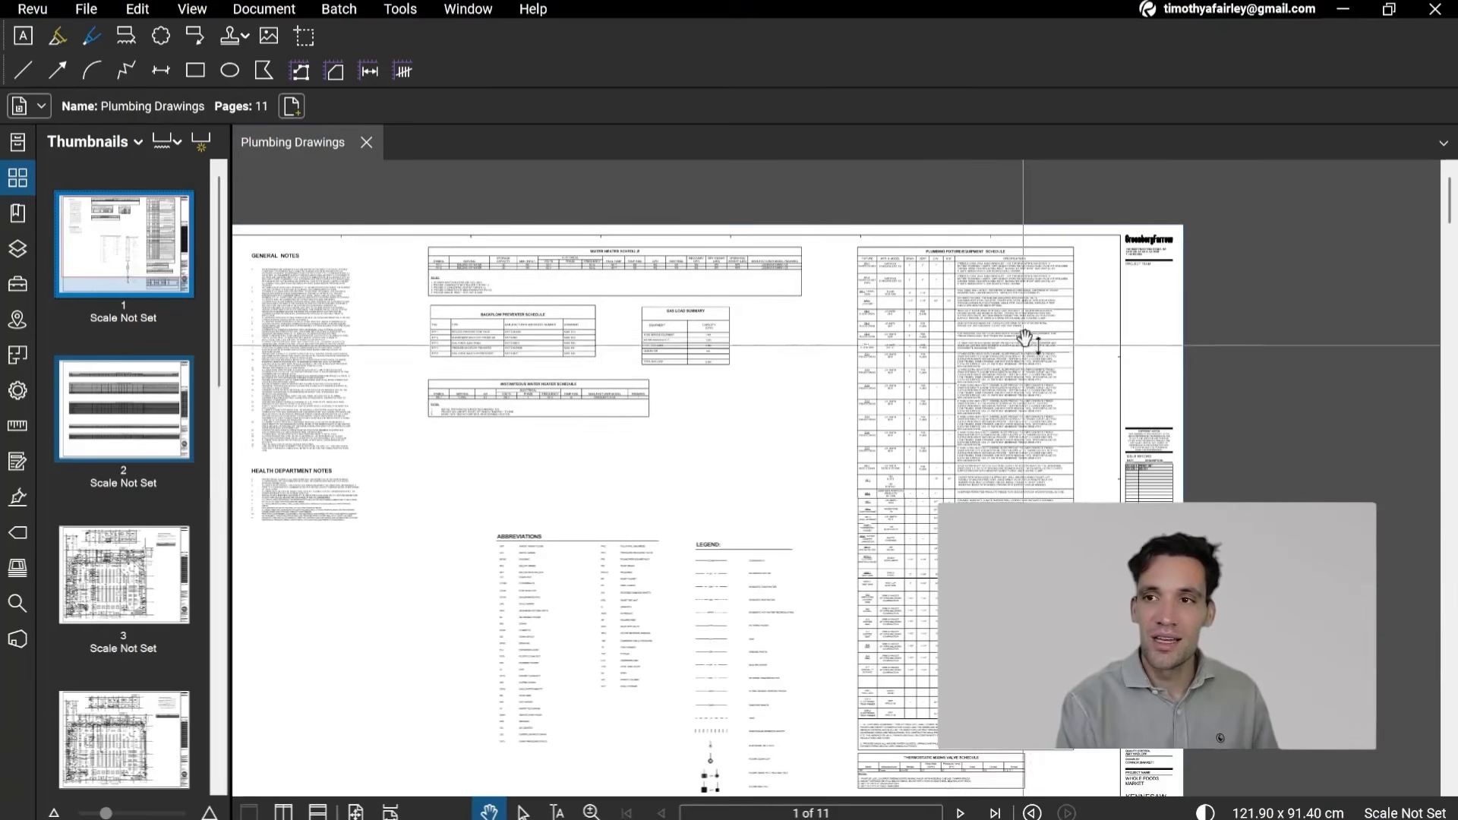
pyautogui.scroll(4, 941, 309)
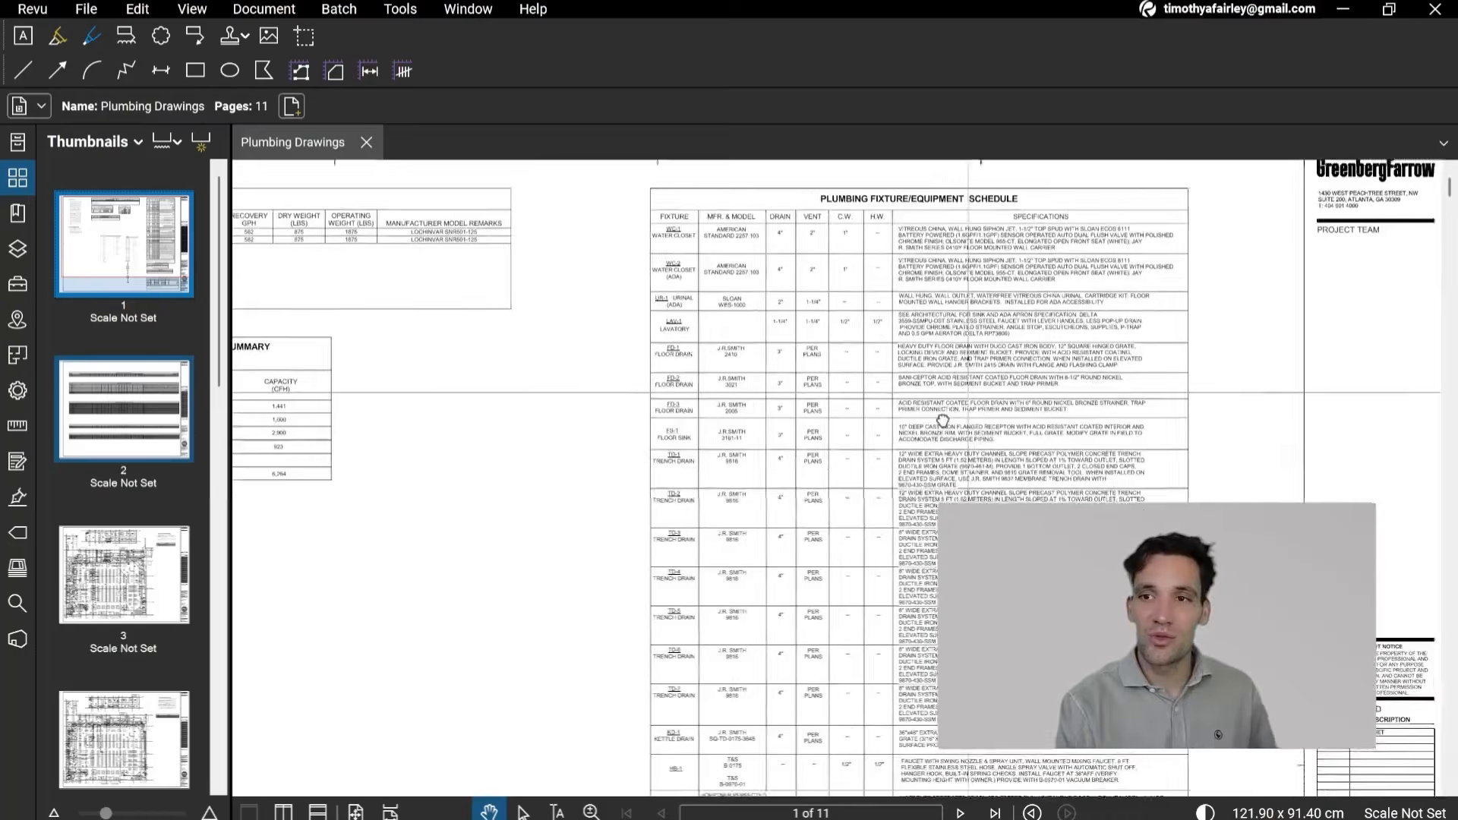
# Step: Review the page 2 plumbing equipment connection schedules for back of house, equipment and remote refrigeration, including their item descriptions
pyautogui.click(149, 425)
pyautogui.moveTo(649, 502); pyautogui.dragTo(862, 434)
pyautogui.scroll(-4, 858, 434)
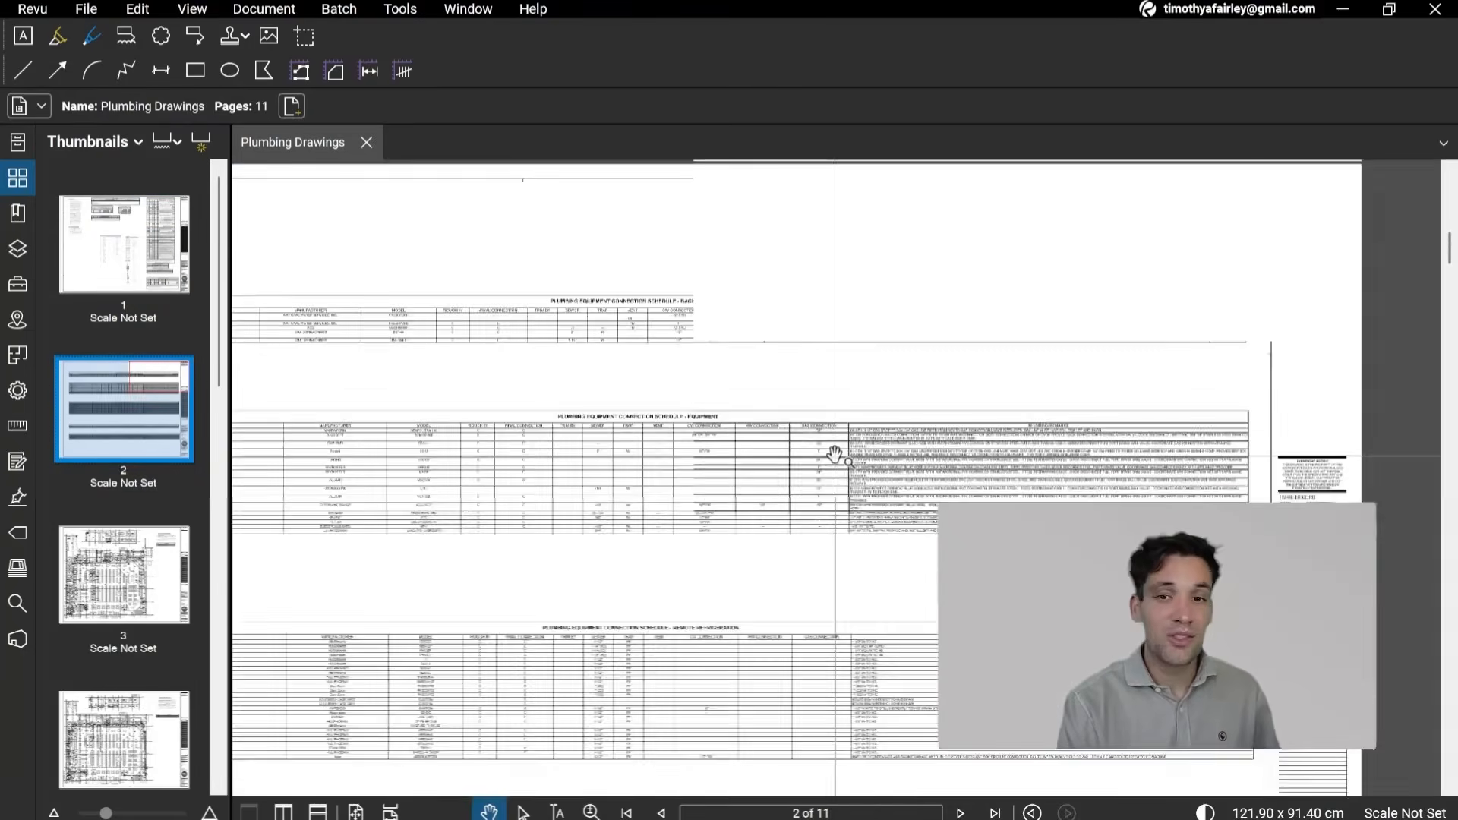
pyautogui.moveTo(896, 570); pyautogui.dragTo(912, 570)
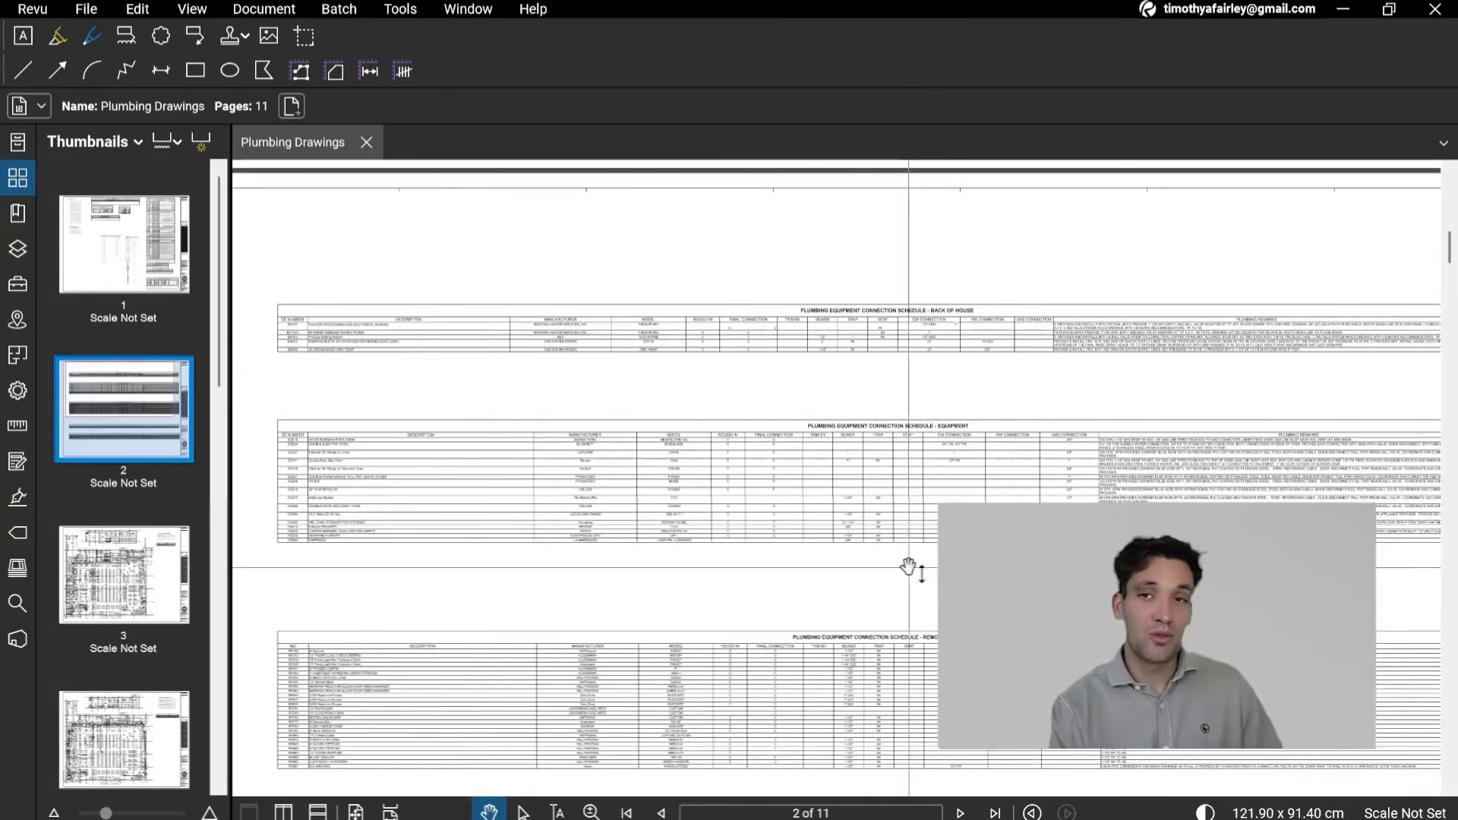
pyautogui.scroll(5, 313, 480)
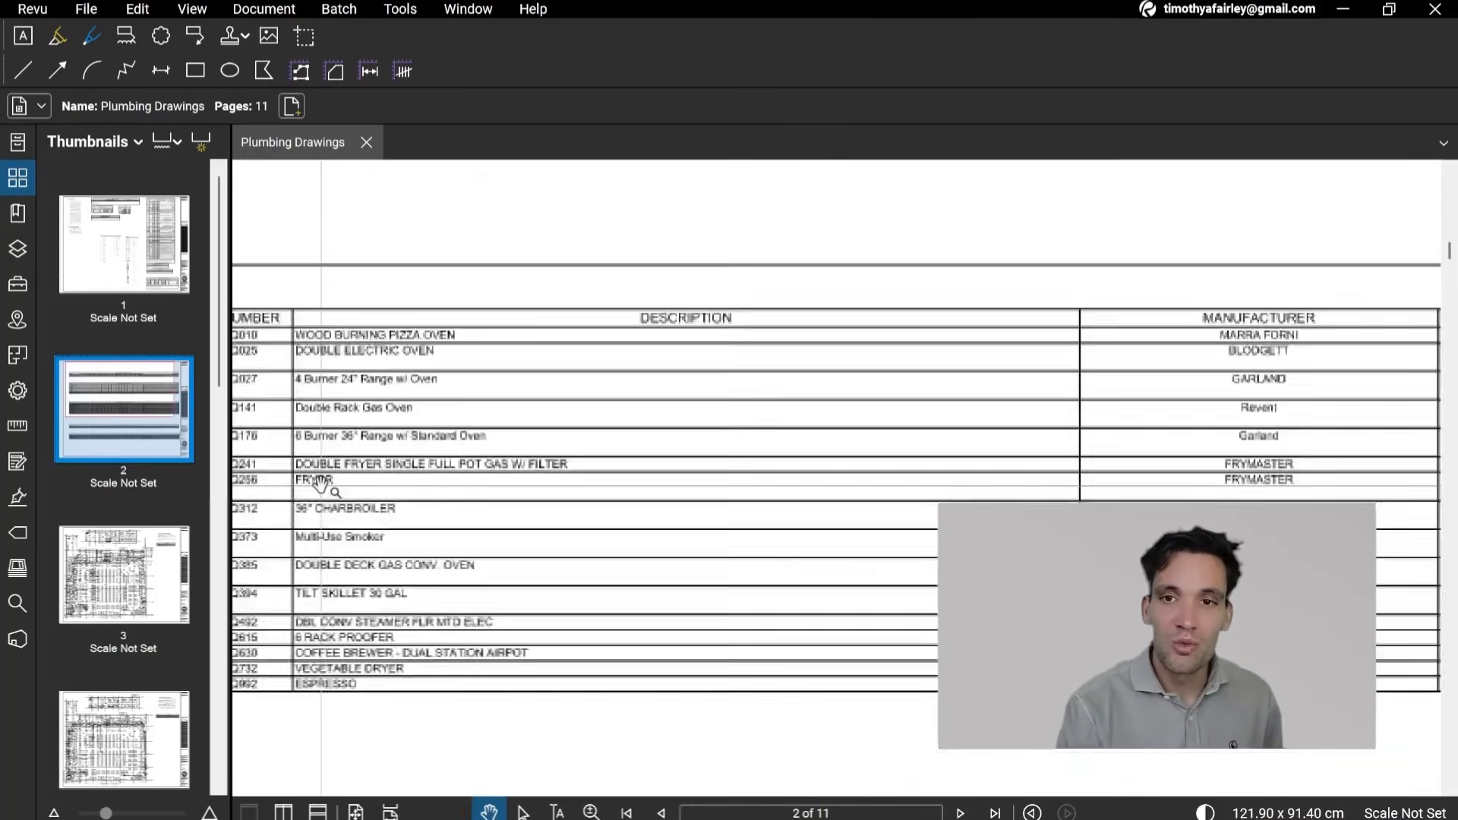
pyautogui.moveTo(753, 504); pyautogui.dragTo(551, 506)
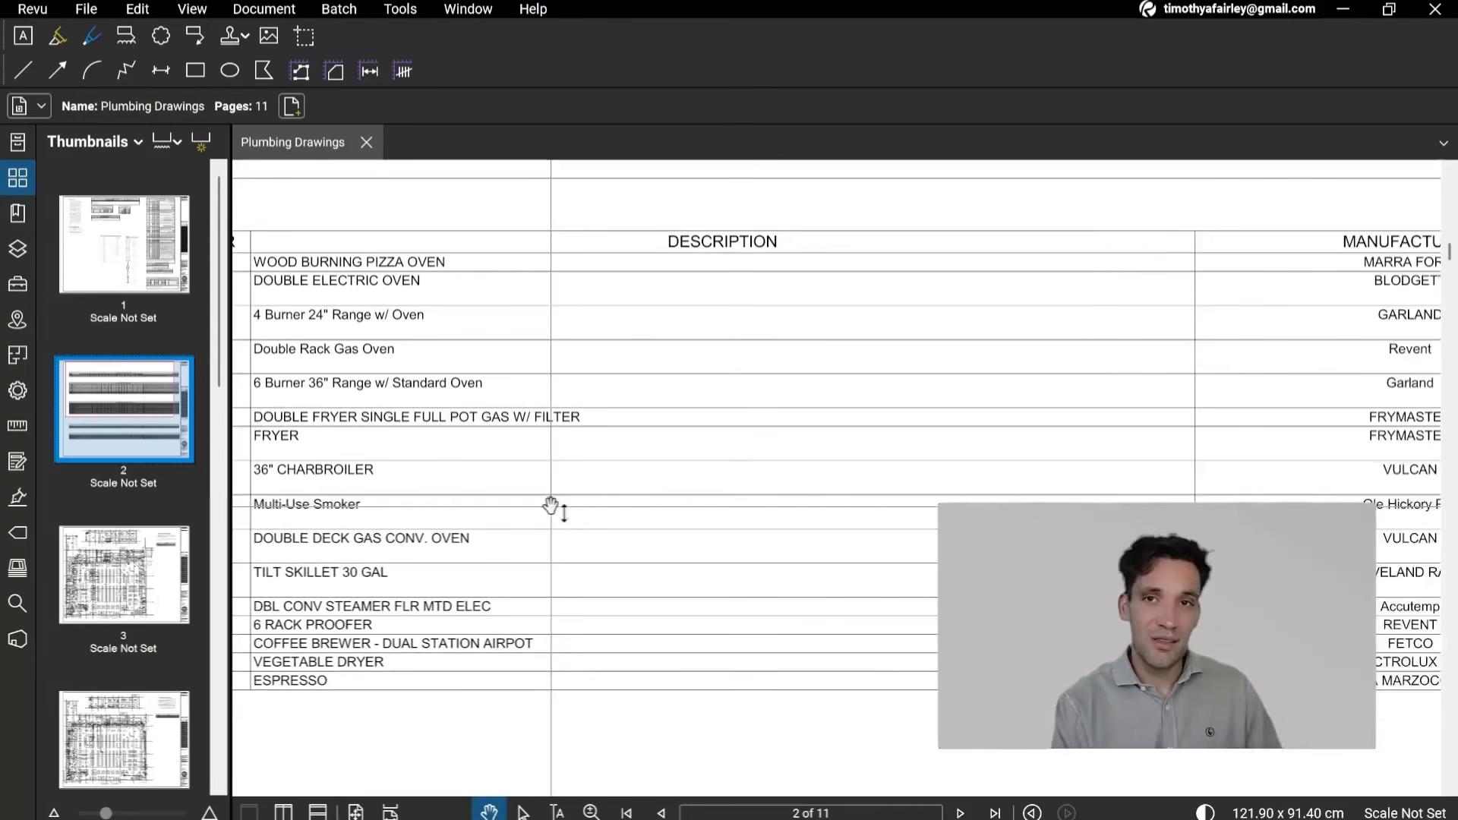
pyautogui.scroll(-5, 623, 532)
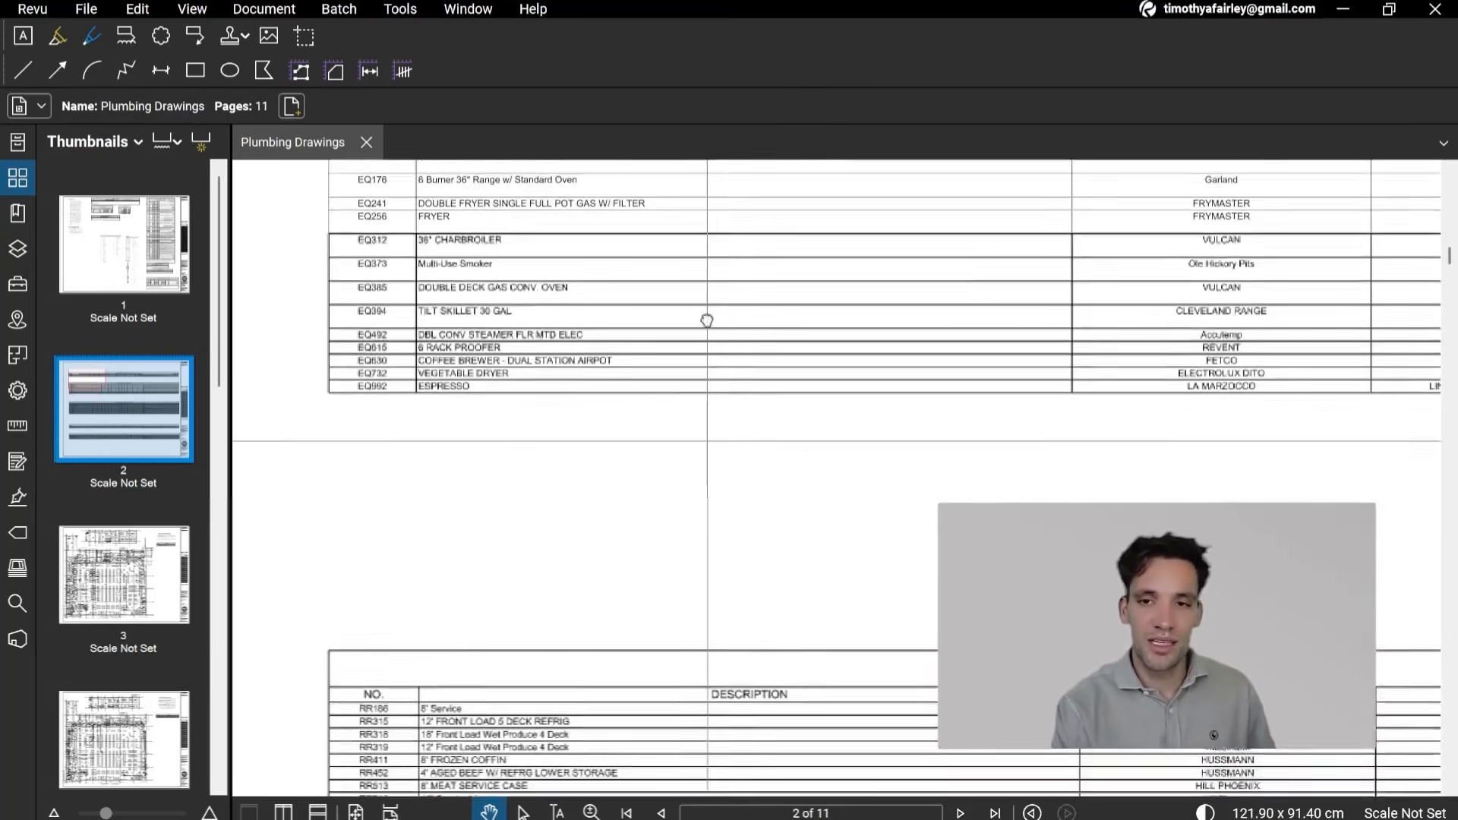
pyautogui.scroll(-5, 804, 495)
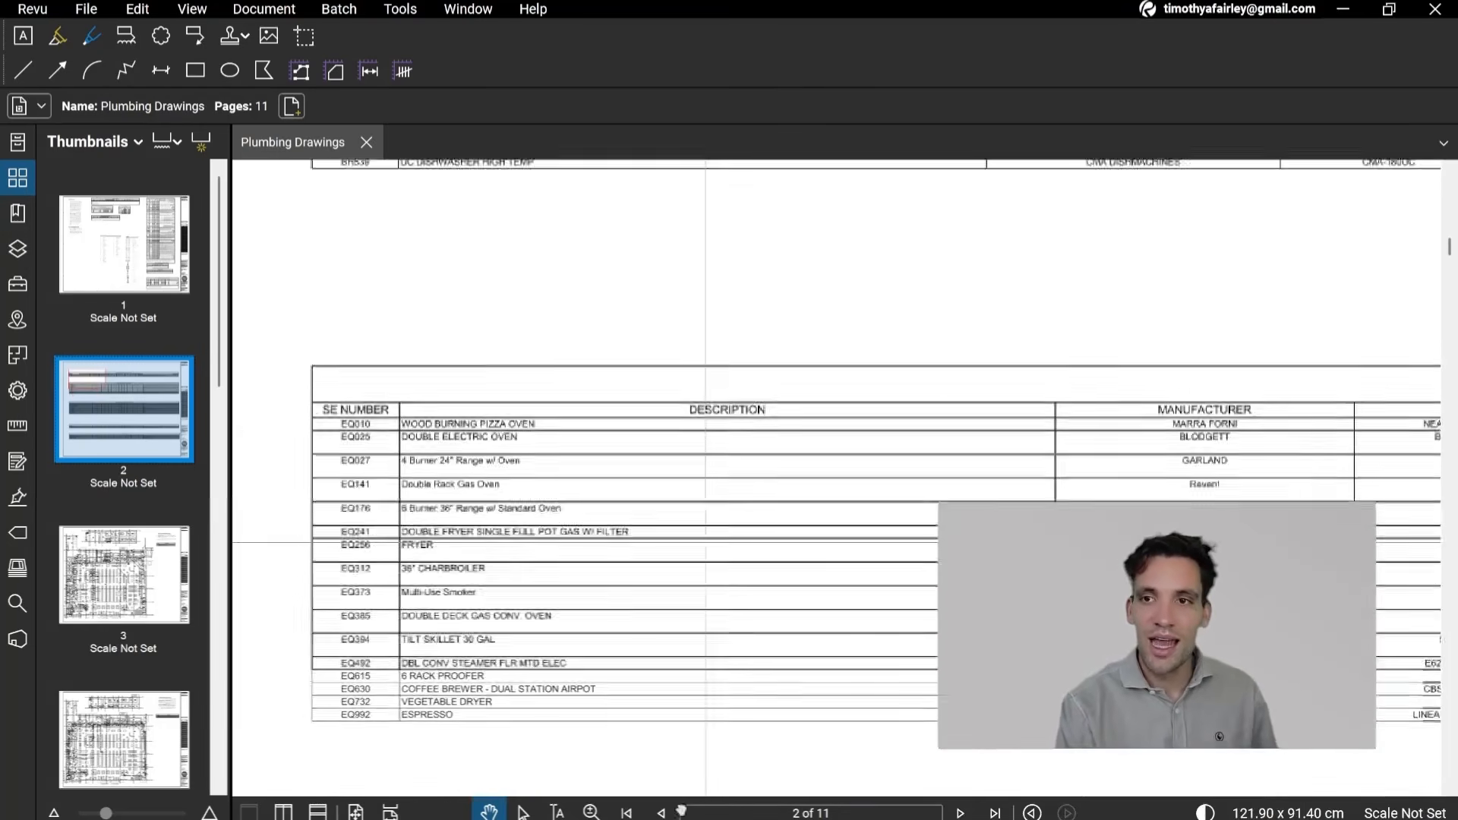
pyautogui.scroll(-3, 705, 543)
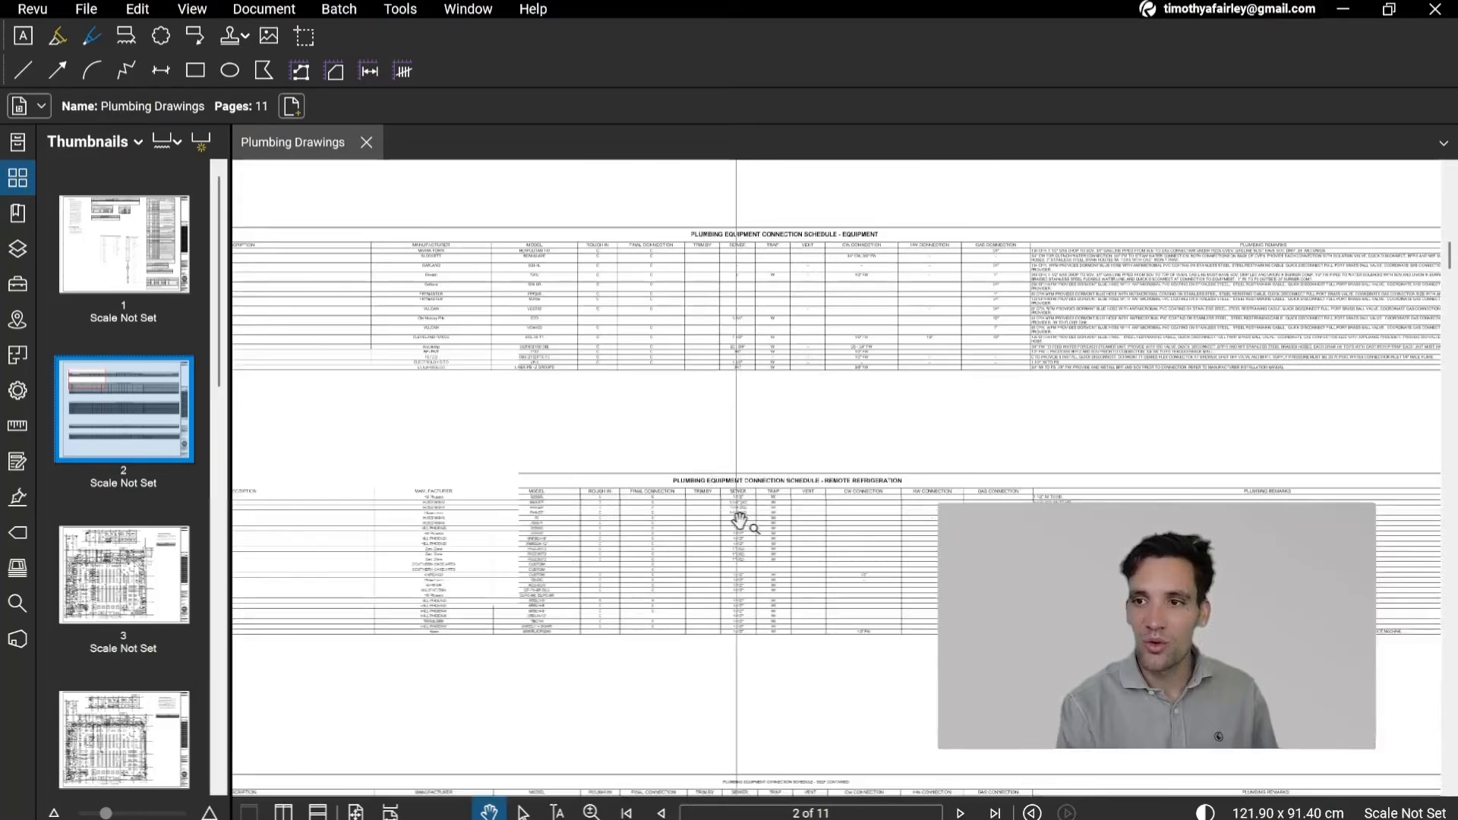
pyautogui.scroll(3, 739, 511)
pyautogui.scroll(-3, 790, 511)
pyautogui.scroll(3, 778, 531)
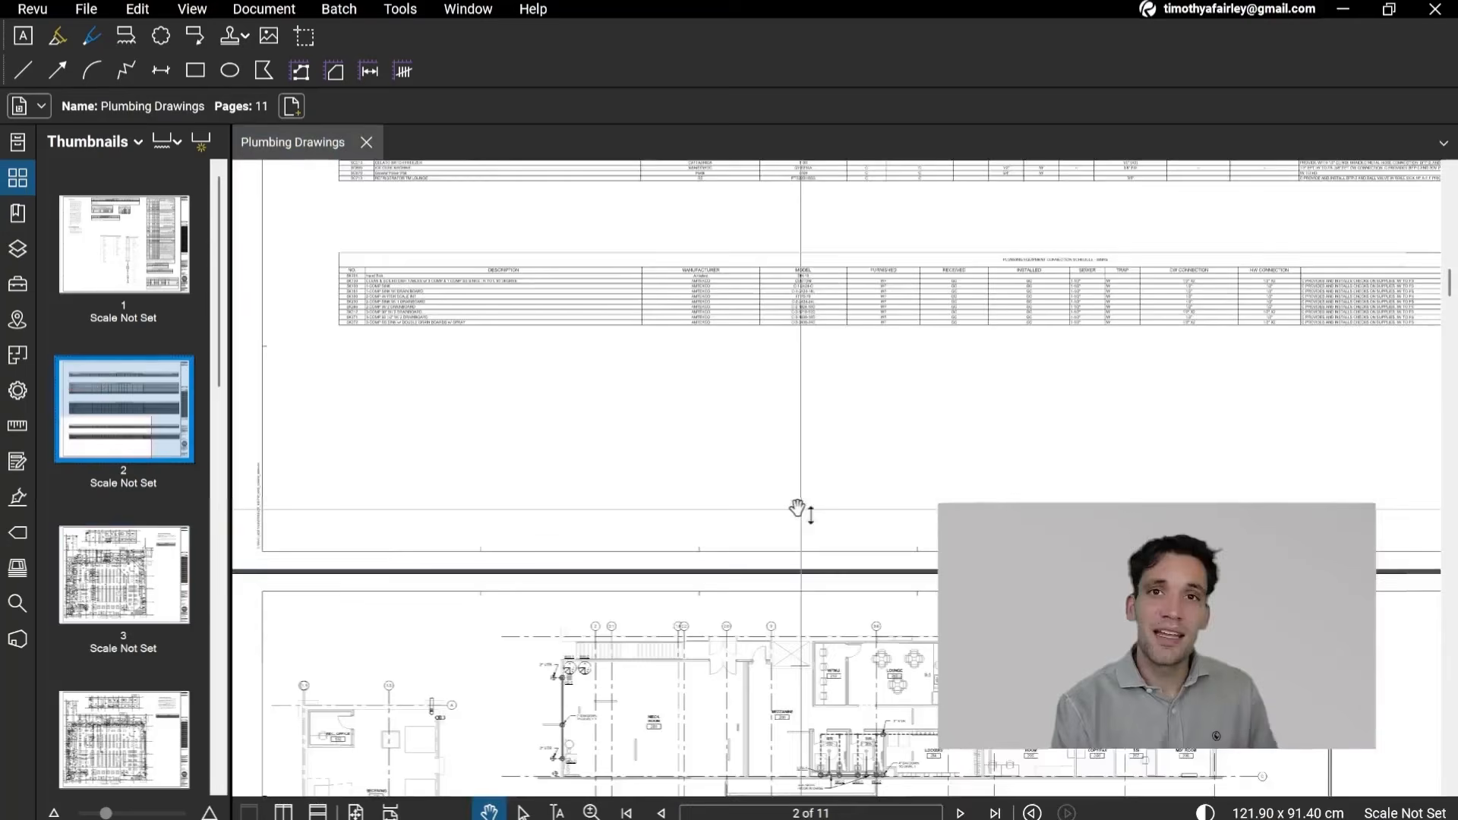
# Step: Examine the pipe runs on the page 3 floor plan around the restrooms, coolers, meat shoppe and sales area
pyautogui.scroll(-3, 706, 368)
pyautogui.scroll(2, 844, 516)
pyautogui.moveTo(844, 516); pyautogui.dragTo(833, 560)
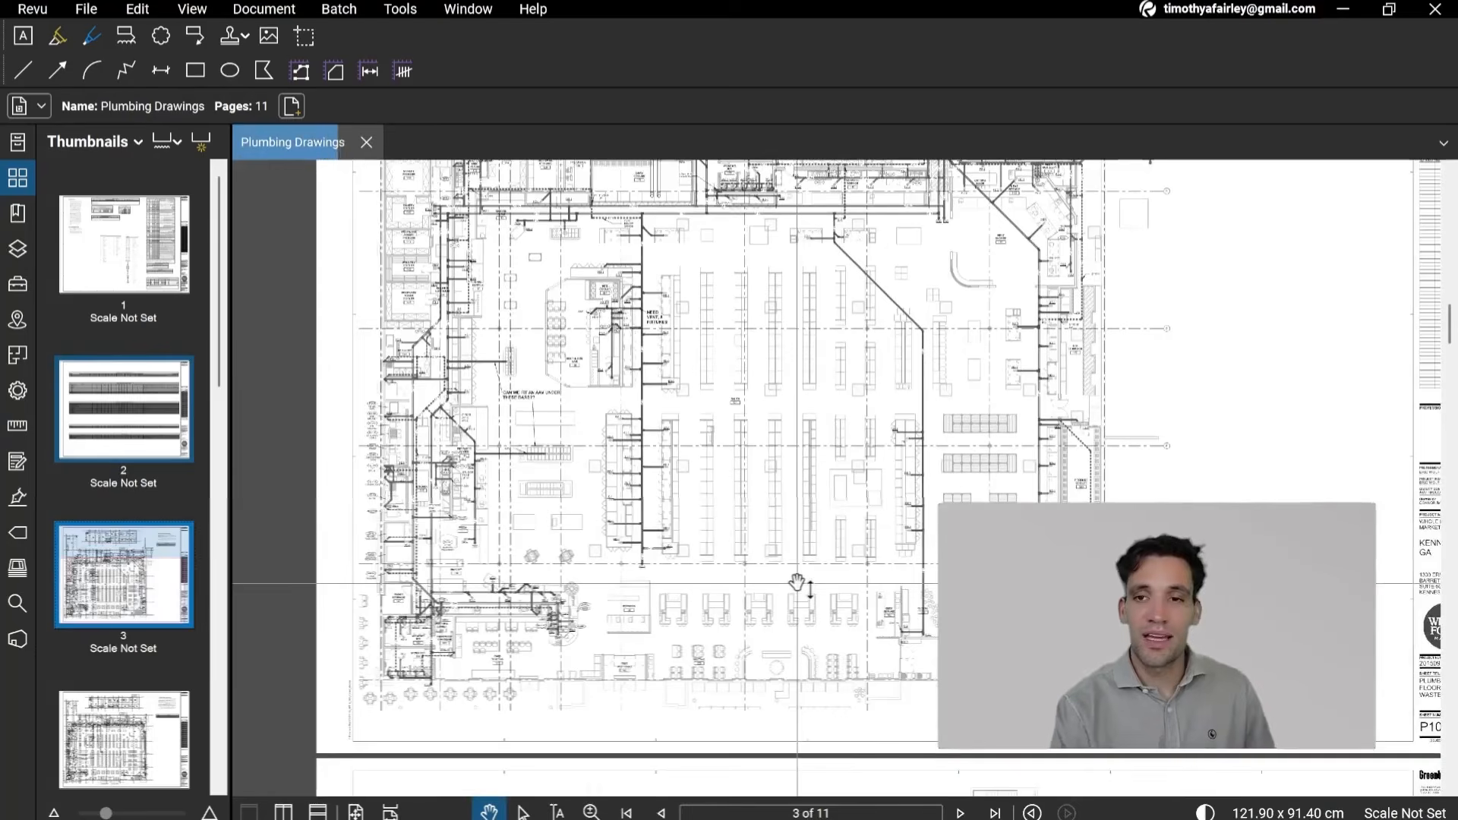
pyautogui.scroll(-2, 793, 583)
pyautogui.scroll(2, 821, 585)
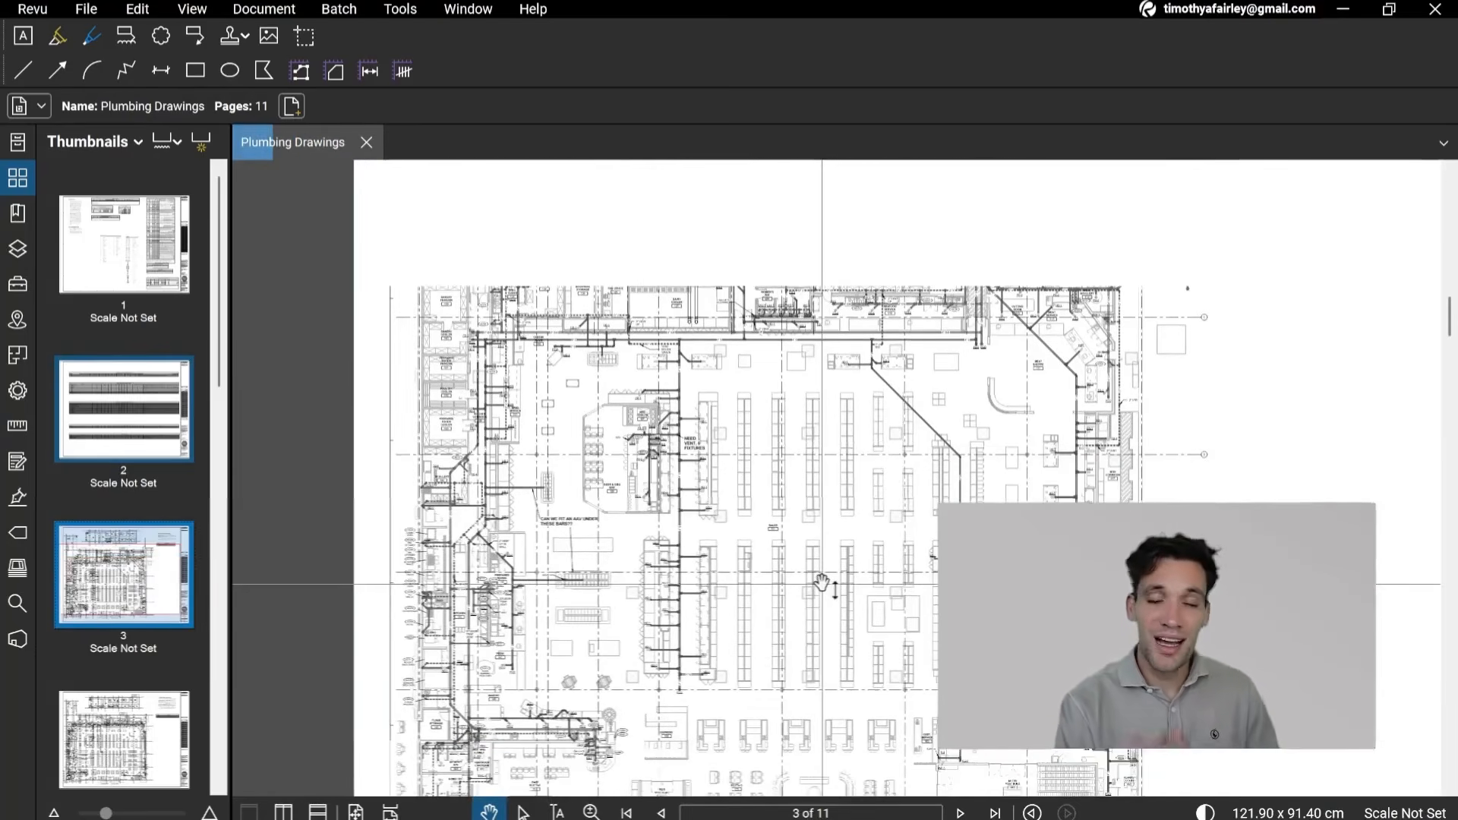
pyautogui.scroll(3, 879, 608)
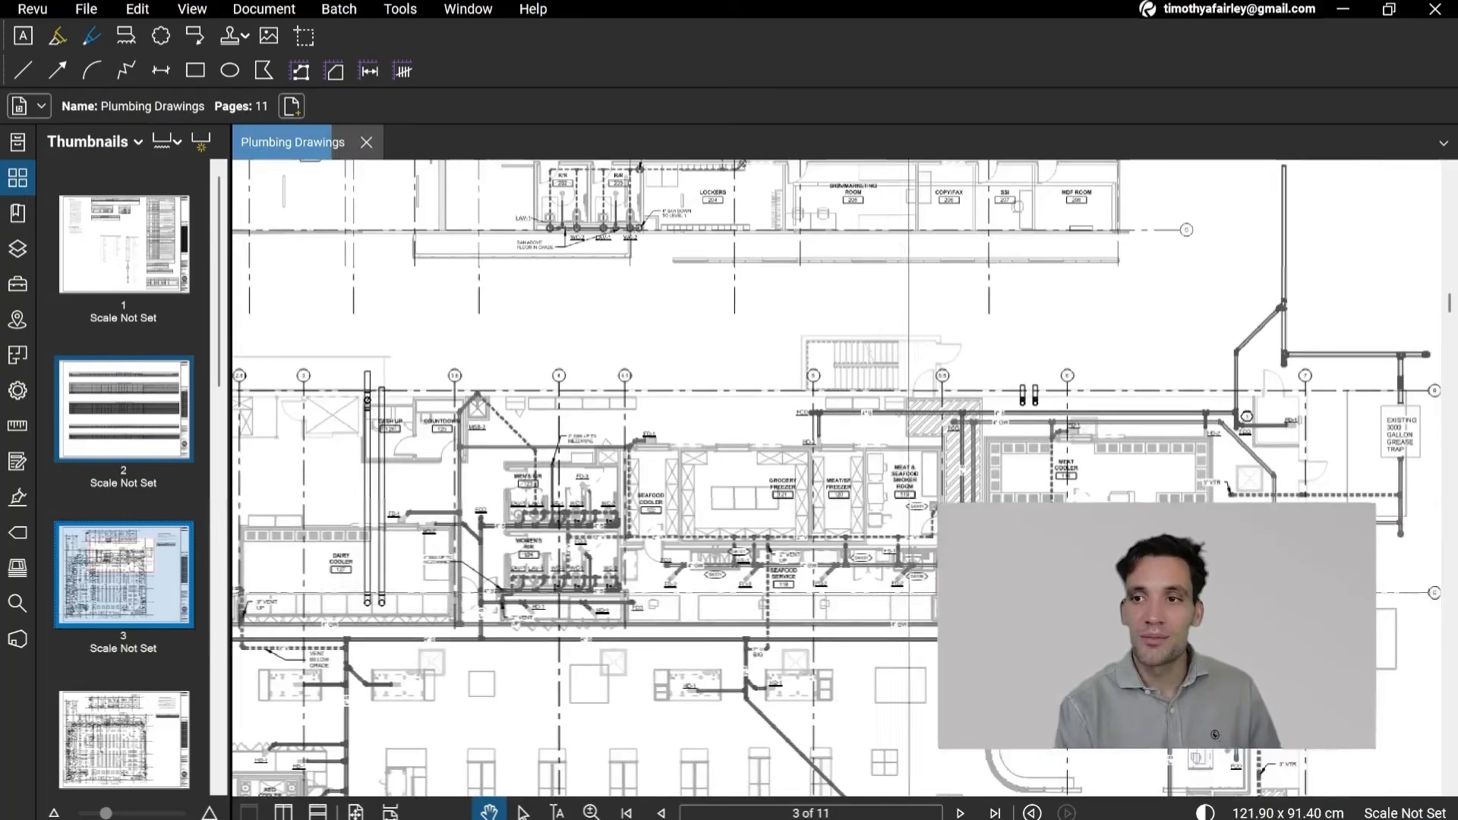
pyautogui.moveTo(908, 592); pyautogui.dragTo(601, 386)
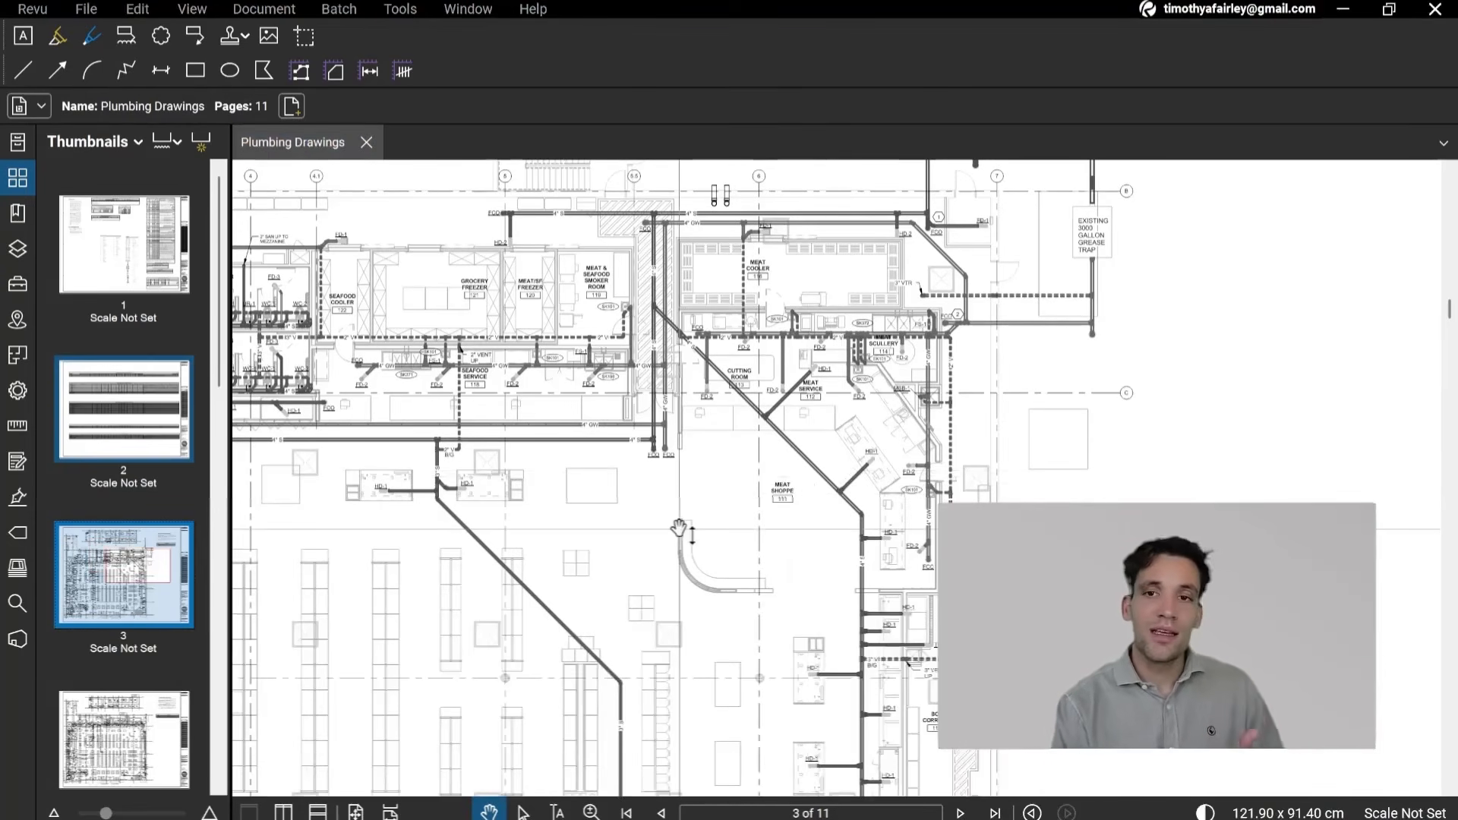
pyautogui.moveTo(680, 528); pyautogui.dragTo(727, 575)
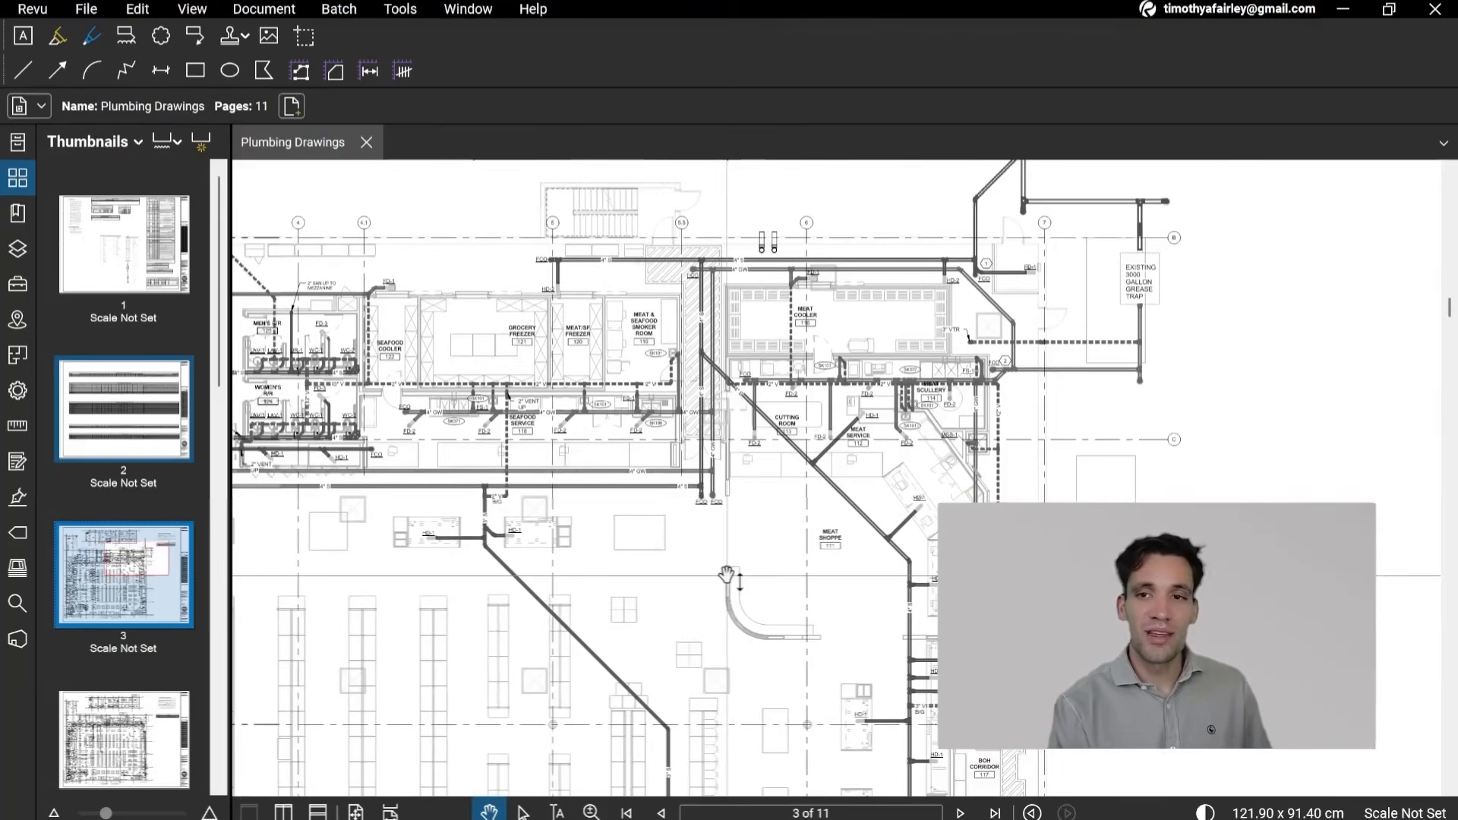
pyautogui.scroll(-1, 727, 575)
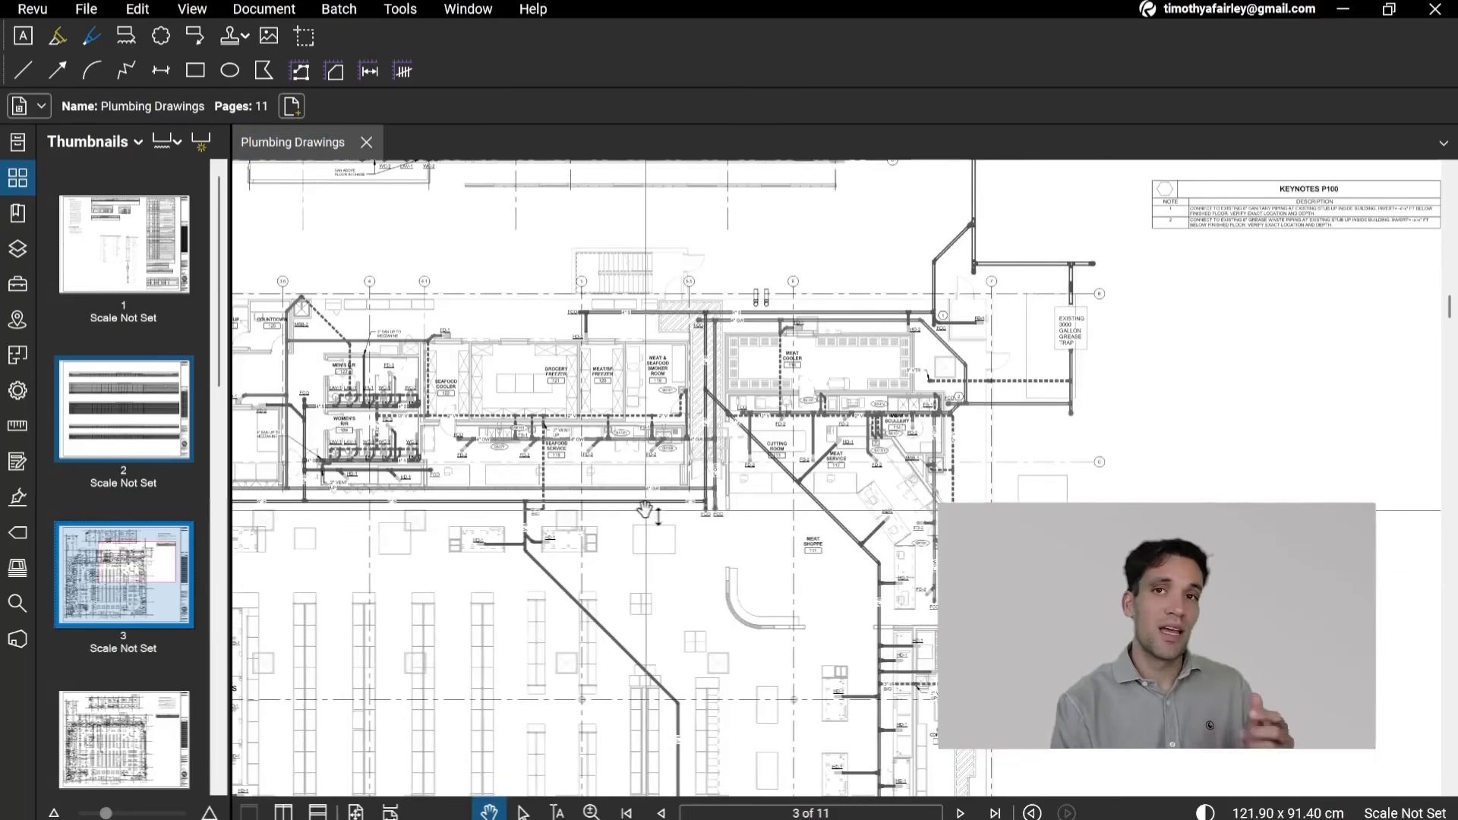
pyautogui.moveTo(544, 541); pyautogui.dragTo(627, 531)
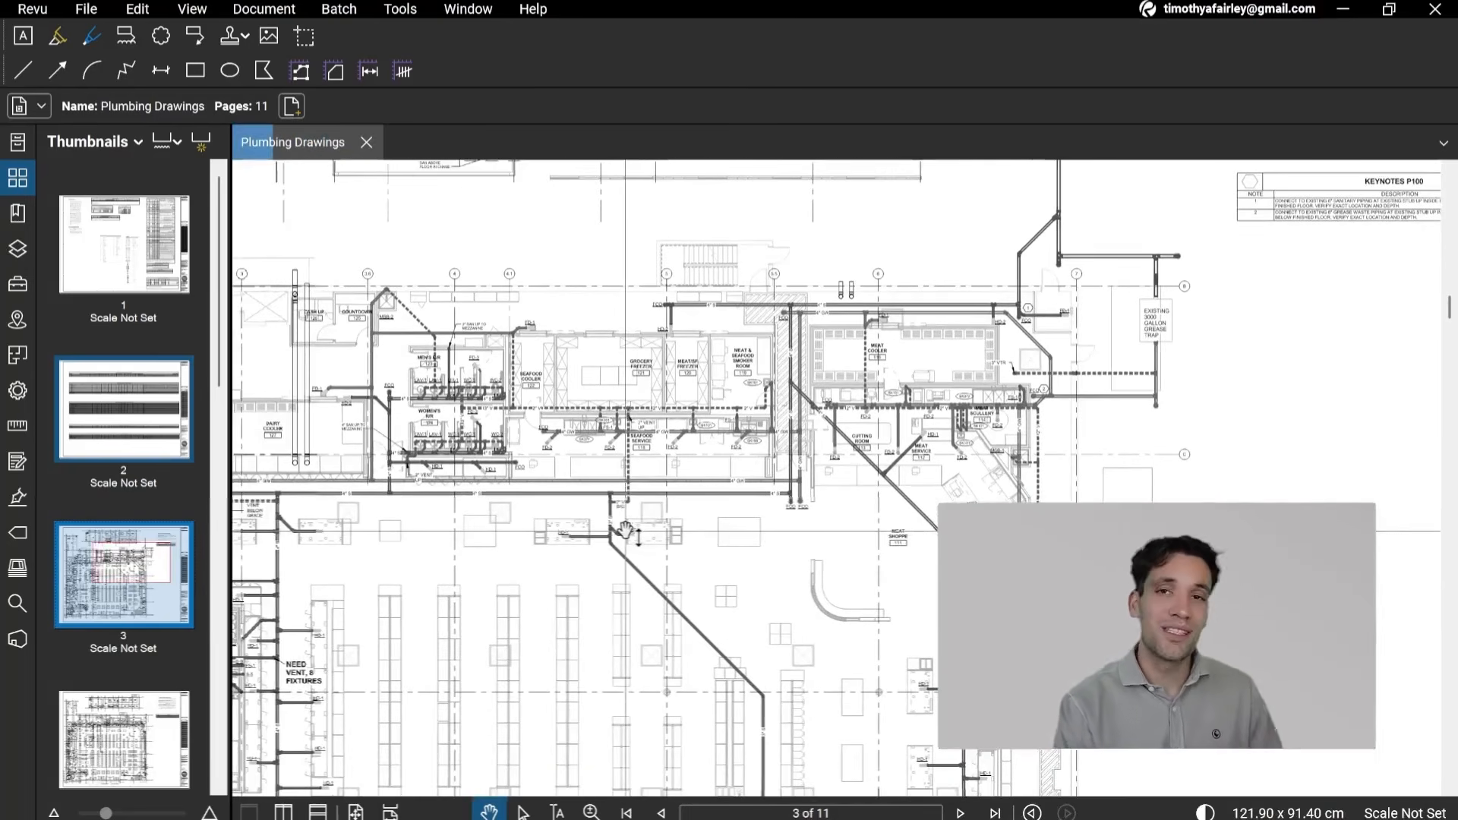
pyautogui.scroll(-3, 624, 529)
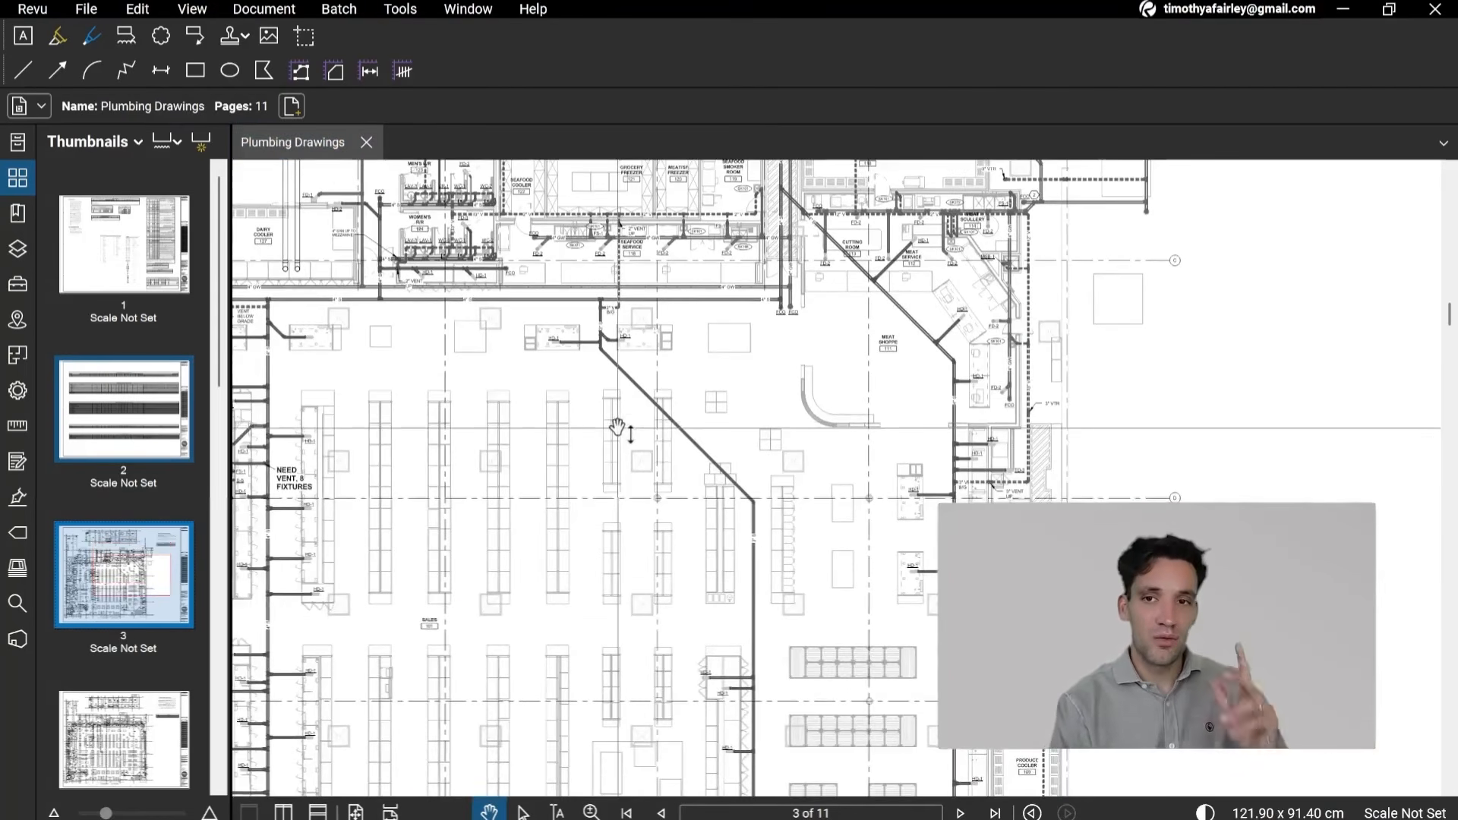
pyautogui.moveTo(617, 428); pyautogui.dragTo(657, 450)
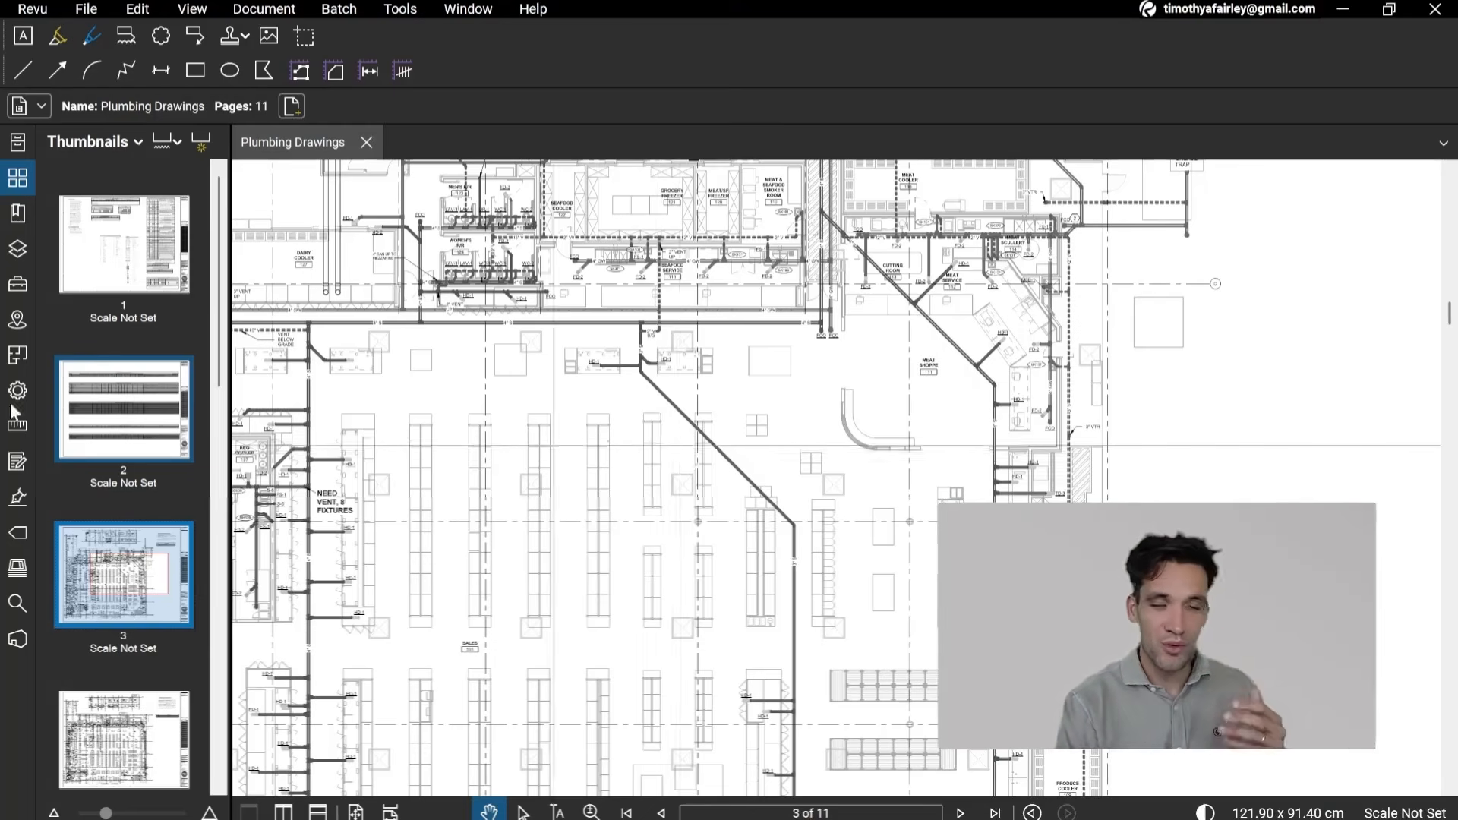
# Step: Return to page 1 and read the fixture schedule's models, pipe sizes and specifications, from water closets to floor and trench drains
pyautogui.scroll(-3, 553, 446)
pyautogui.moveTo(808, 171); pyautogui.dragTo(868, 612)
pyautogui.moveTo(848, 431); pyautogui.dragTo(836, 711)
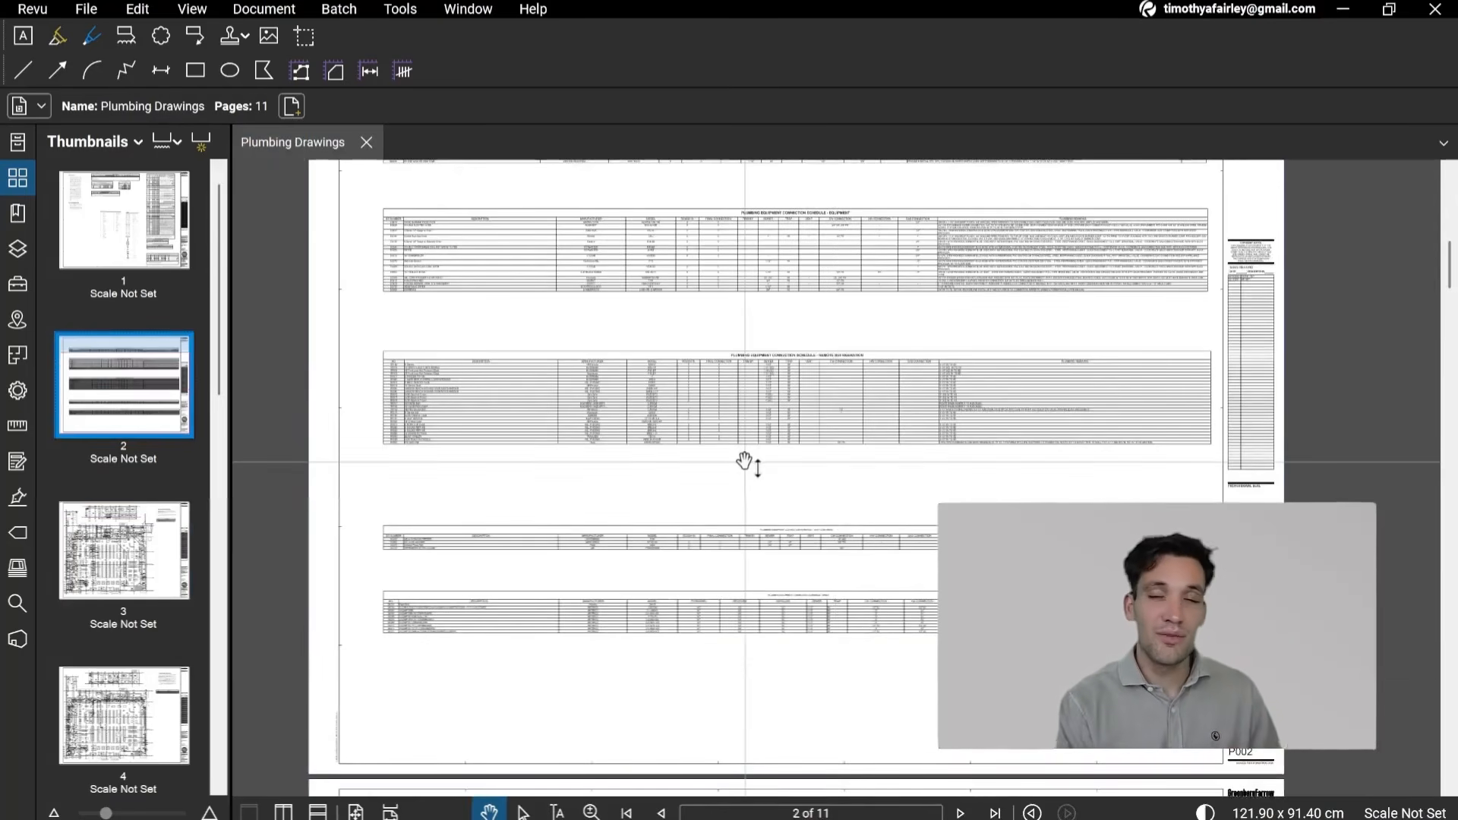
pyautogui.moveTo(744, 471); pyautogui.dragTo(719, 698)
pyautogui.moveTo(791, 477); pyautogui.dragTo(790, 730)
pyautogui.moveTo(842, 368); pyautogui.dragTo(760, 801)
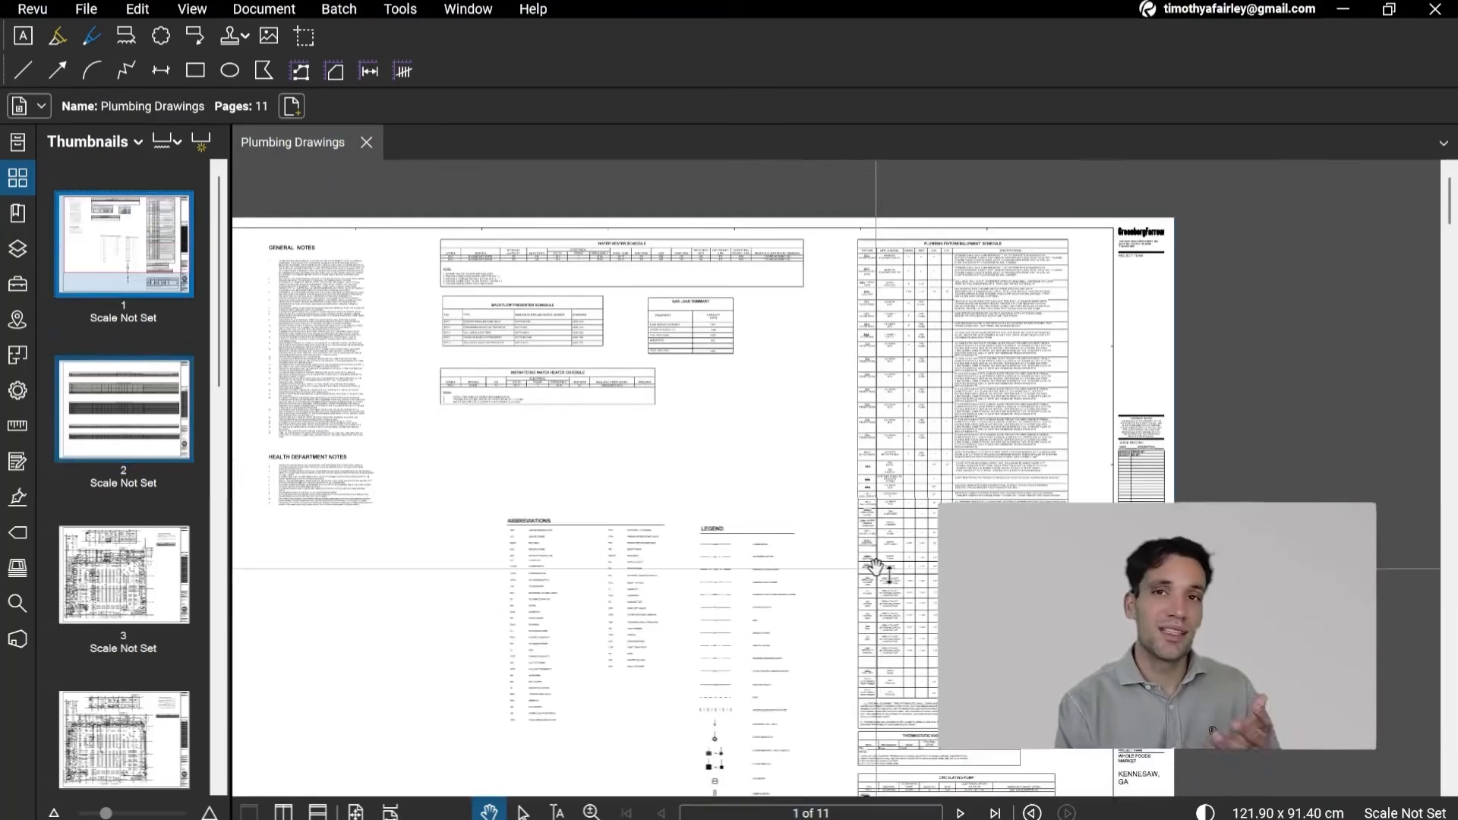
pyautogui.scroll(10, 993, 349)
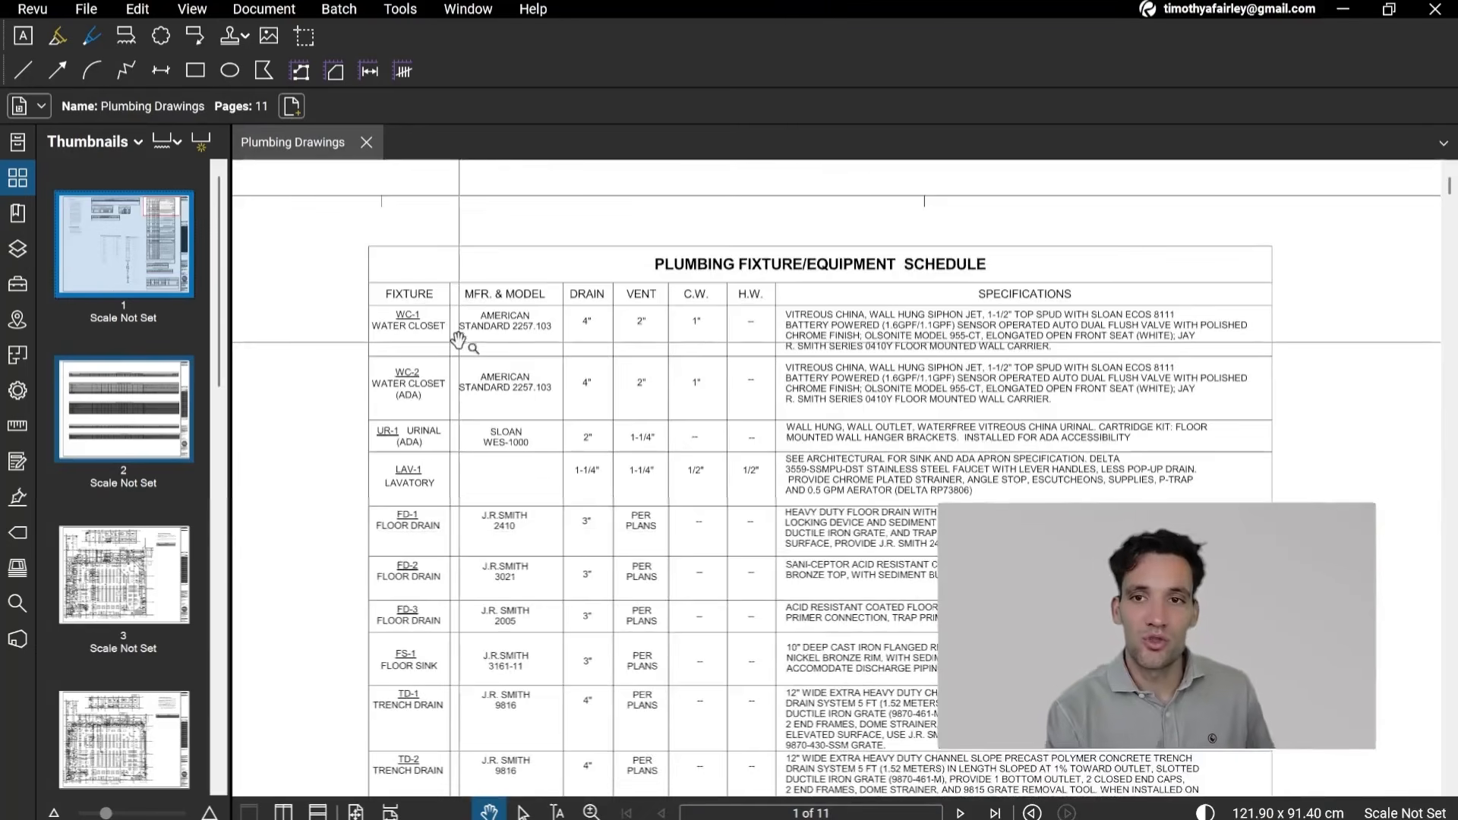
pyautogui.scroll(5, 420, 372)
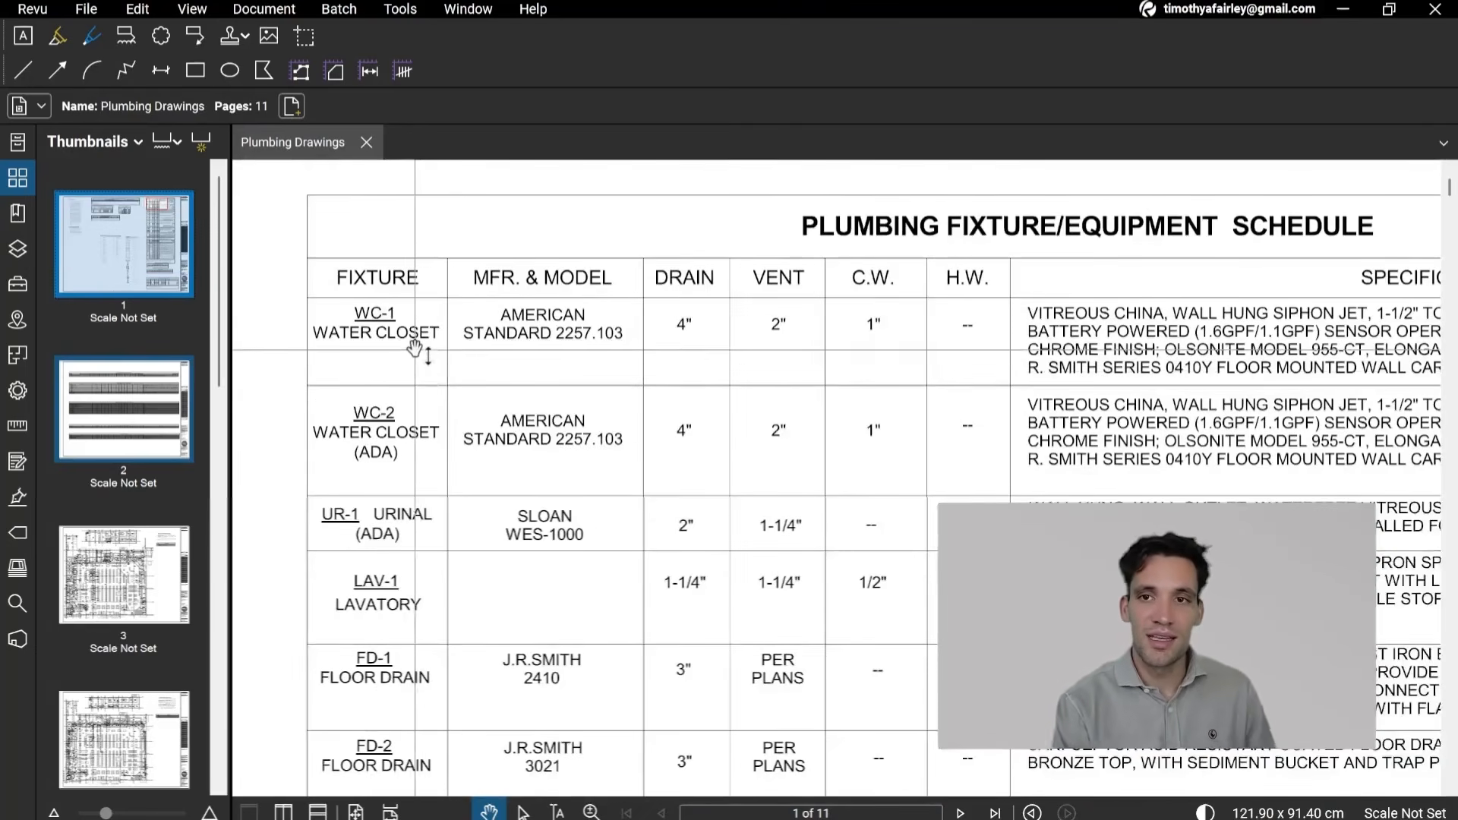
pyautogui.scroll(-2, 787, 391)
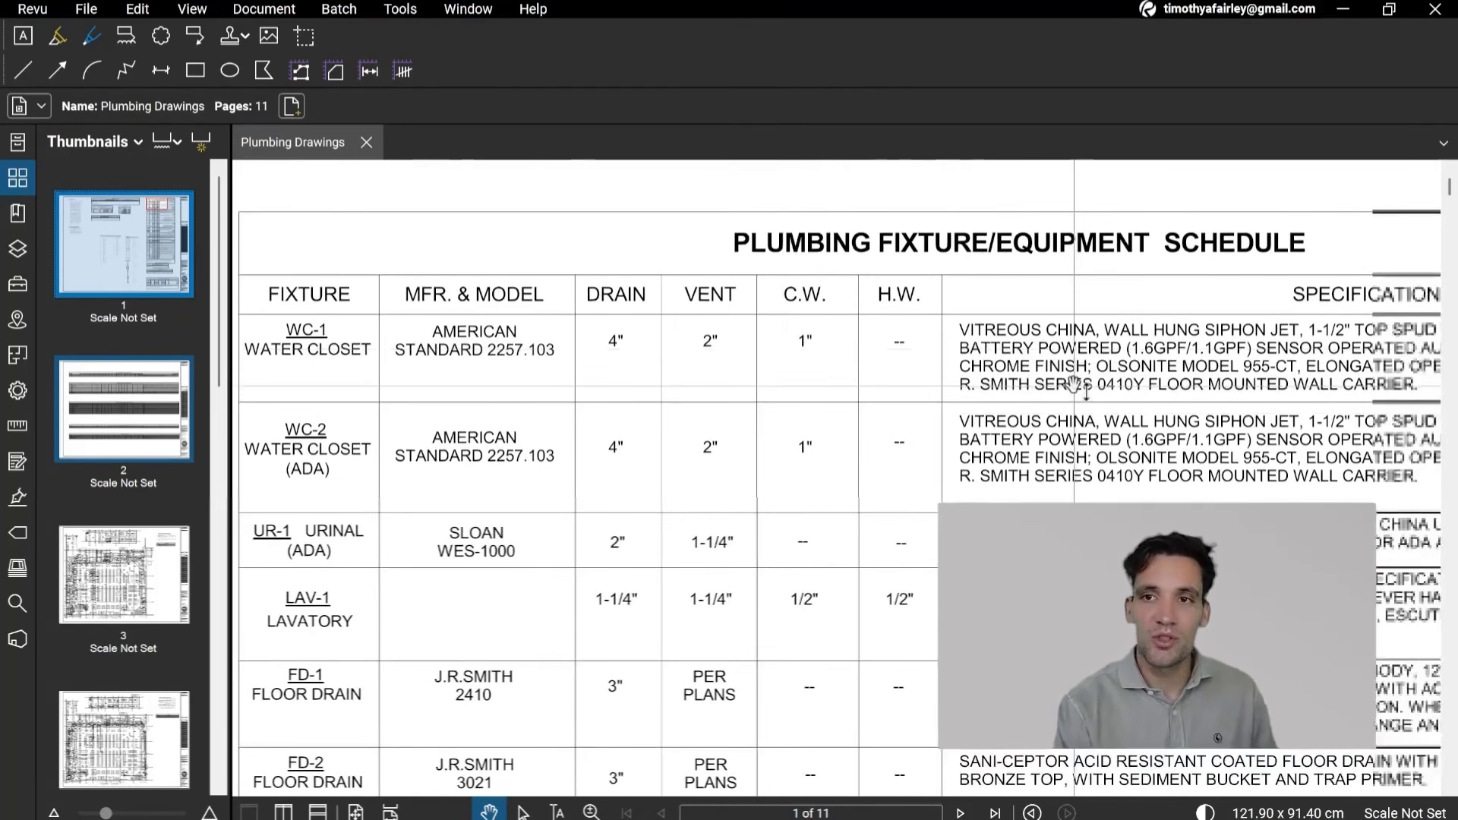
pyautogui.scroll(-2, 727, 384)
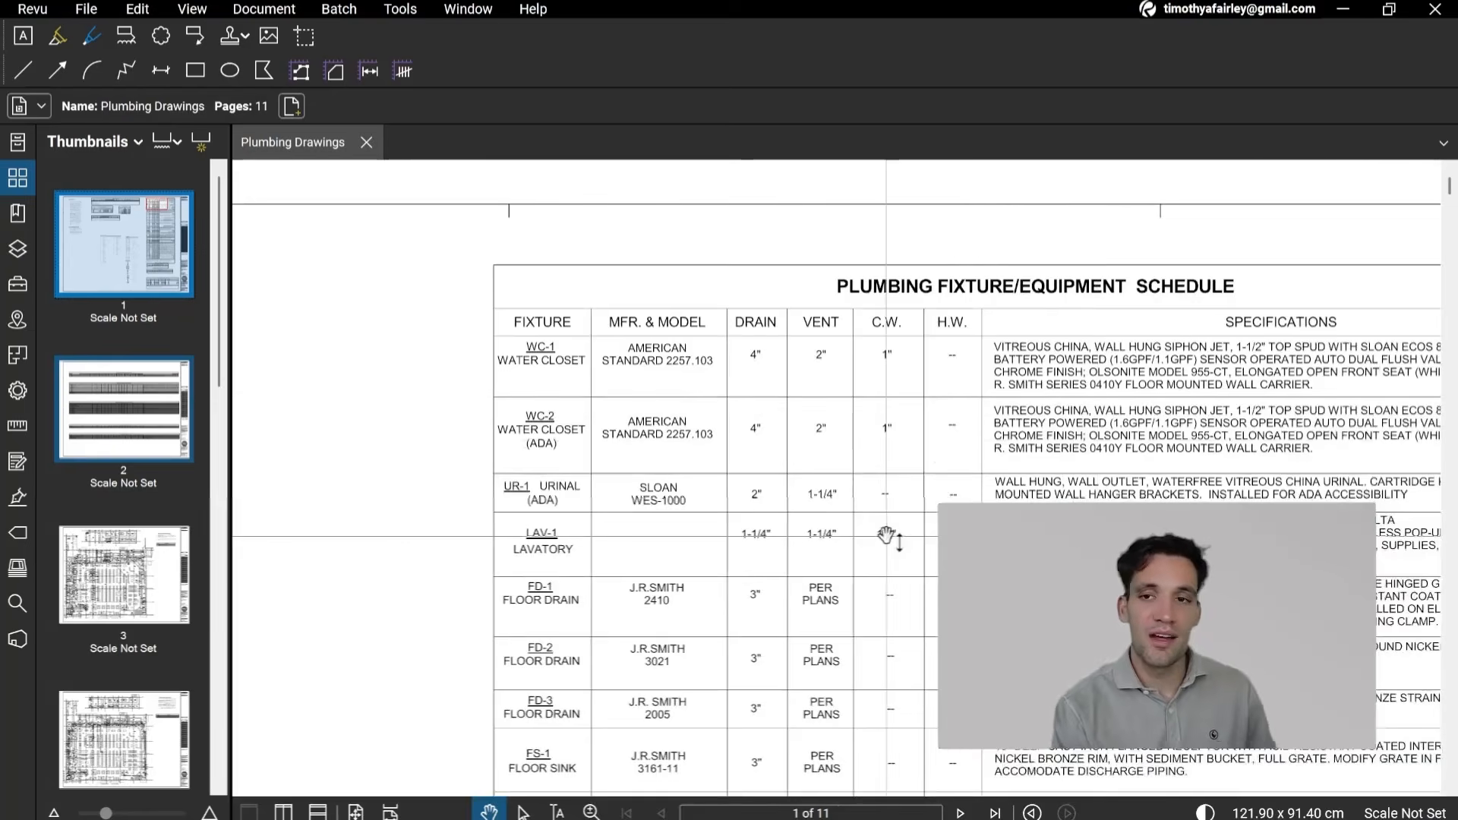
pyautogui.scroll(-3, 886, 537)
pyautogui.scroll(6, 804, 504)
pyautogui.scroll(-3, 895, 401)
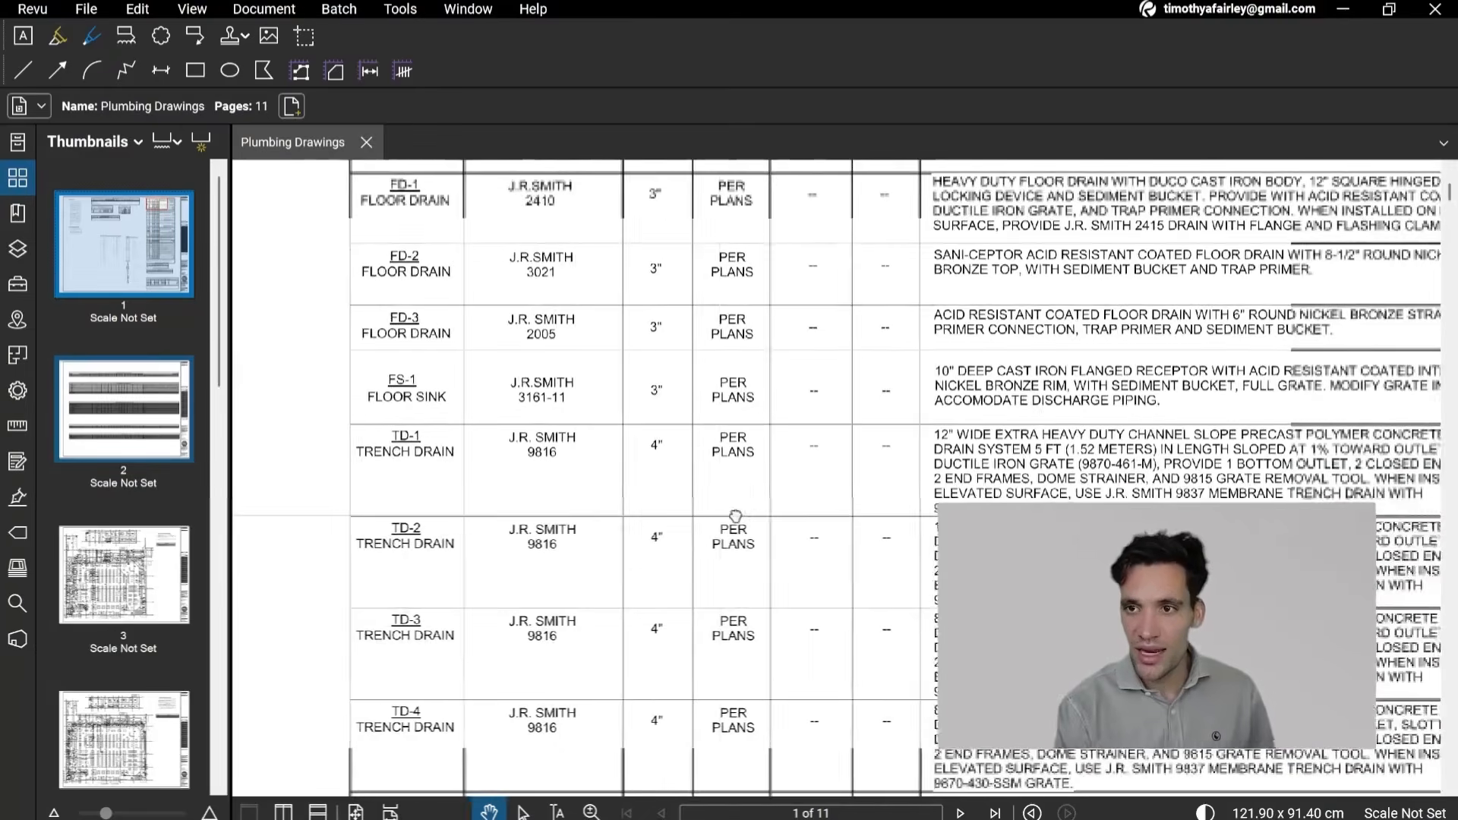
pyautogui.scroll(-2, 946, 488)
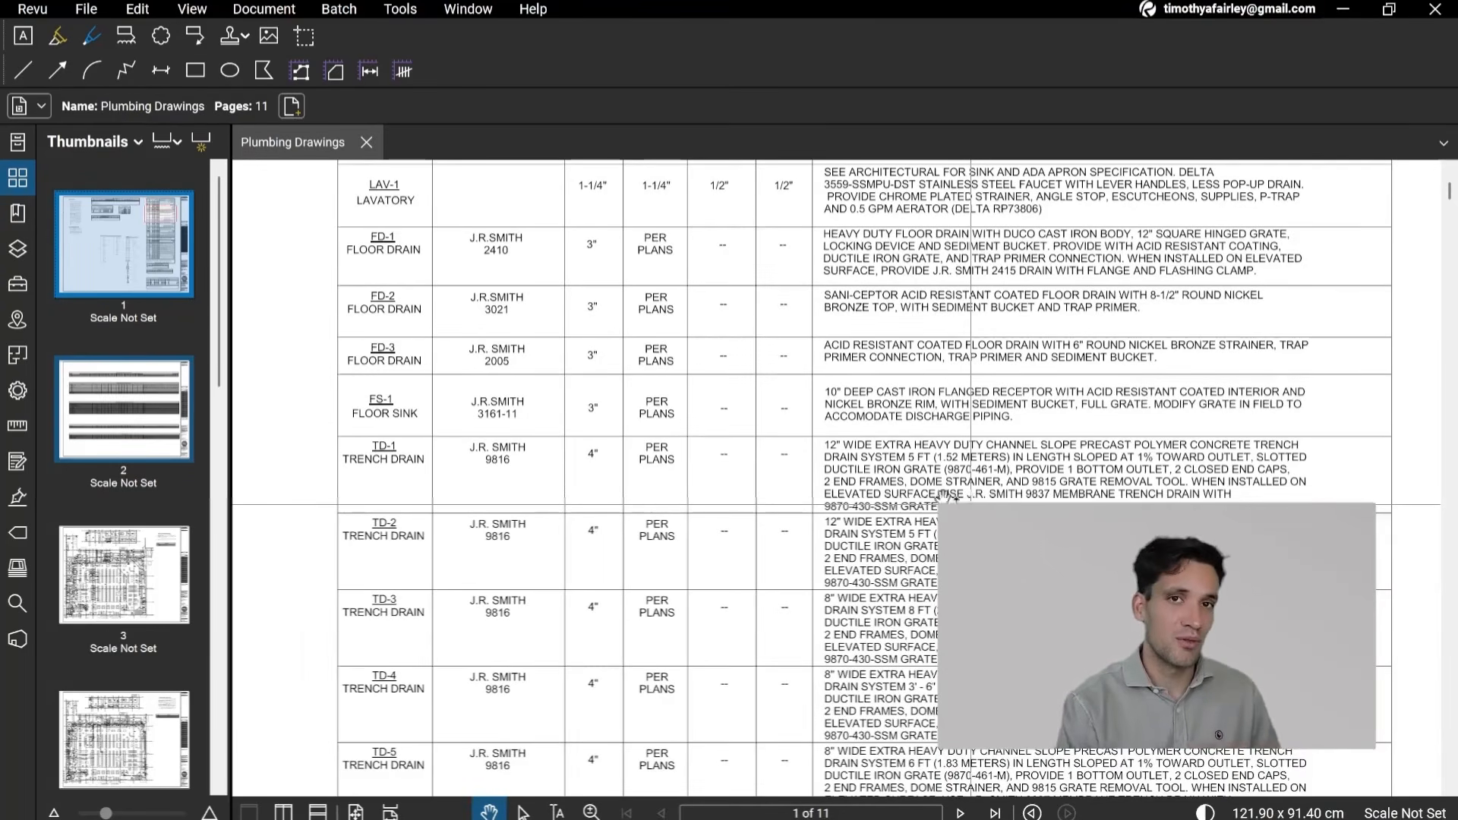
# Step: Check the title blocks of the floor plans on pages 3 and 4 to identify which plumbing system each sheet covers
pyautogui.scroll(-10, 971, 499)
pyautogui.scroll(3, 722, 486)
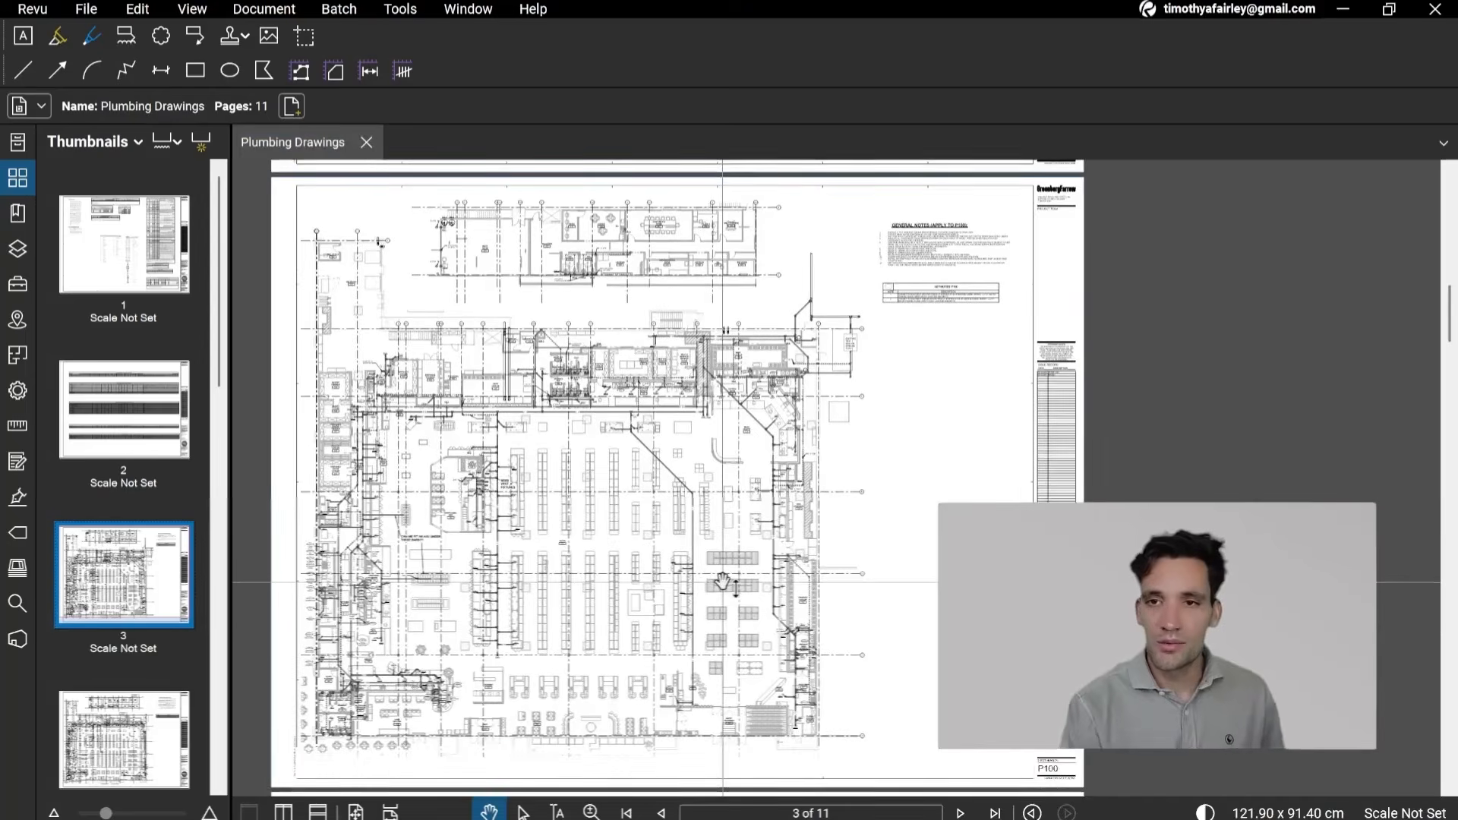
pyautogui.scroll(3, 717, 607)
pyautogui.scroll(3, 904, 585)
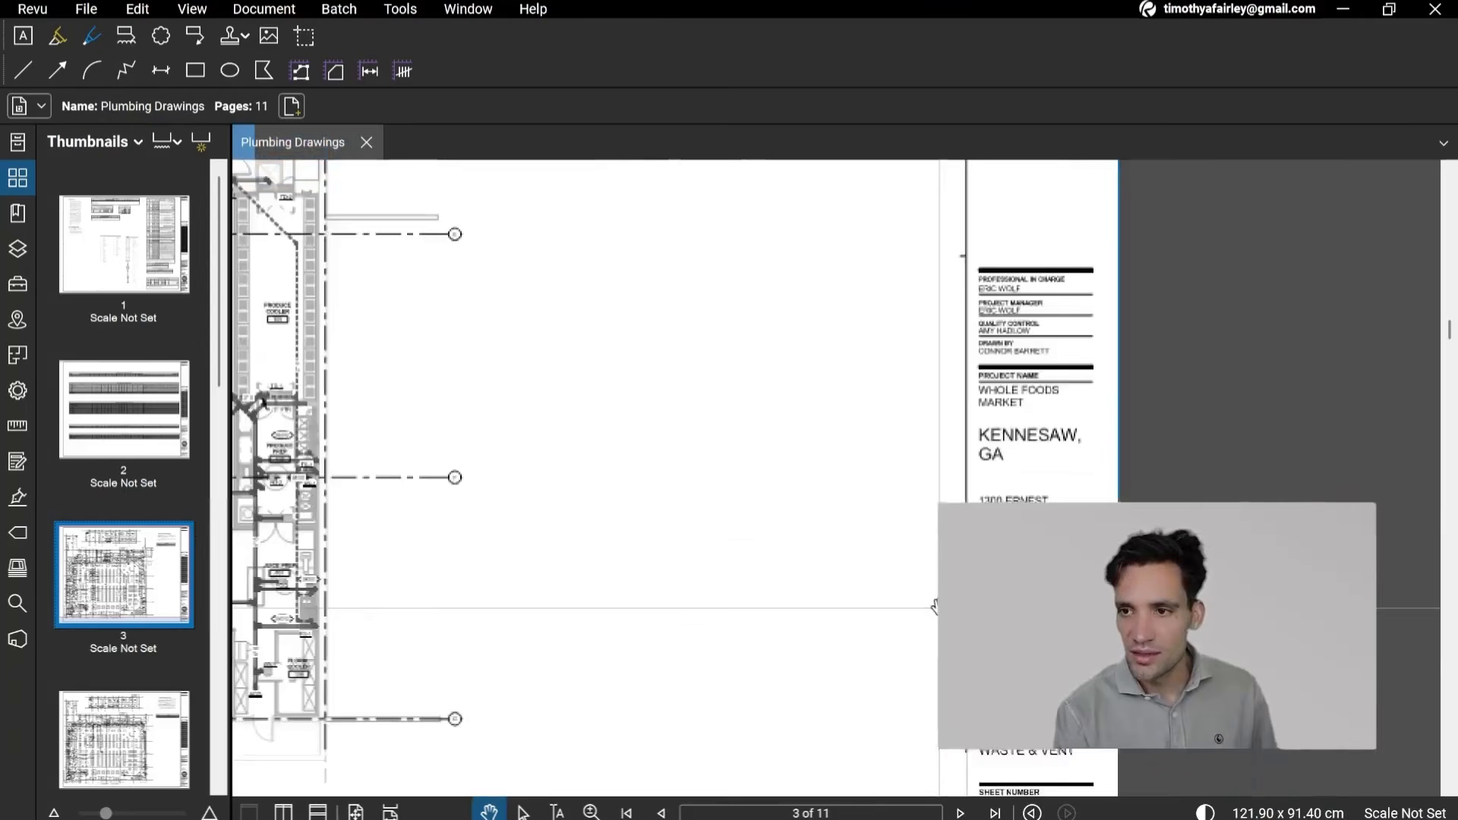
pyautogui.scroll(-2, 943, 494)
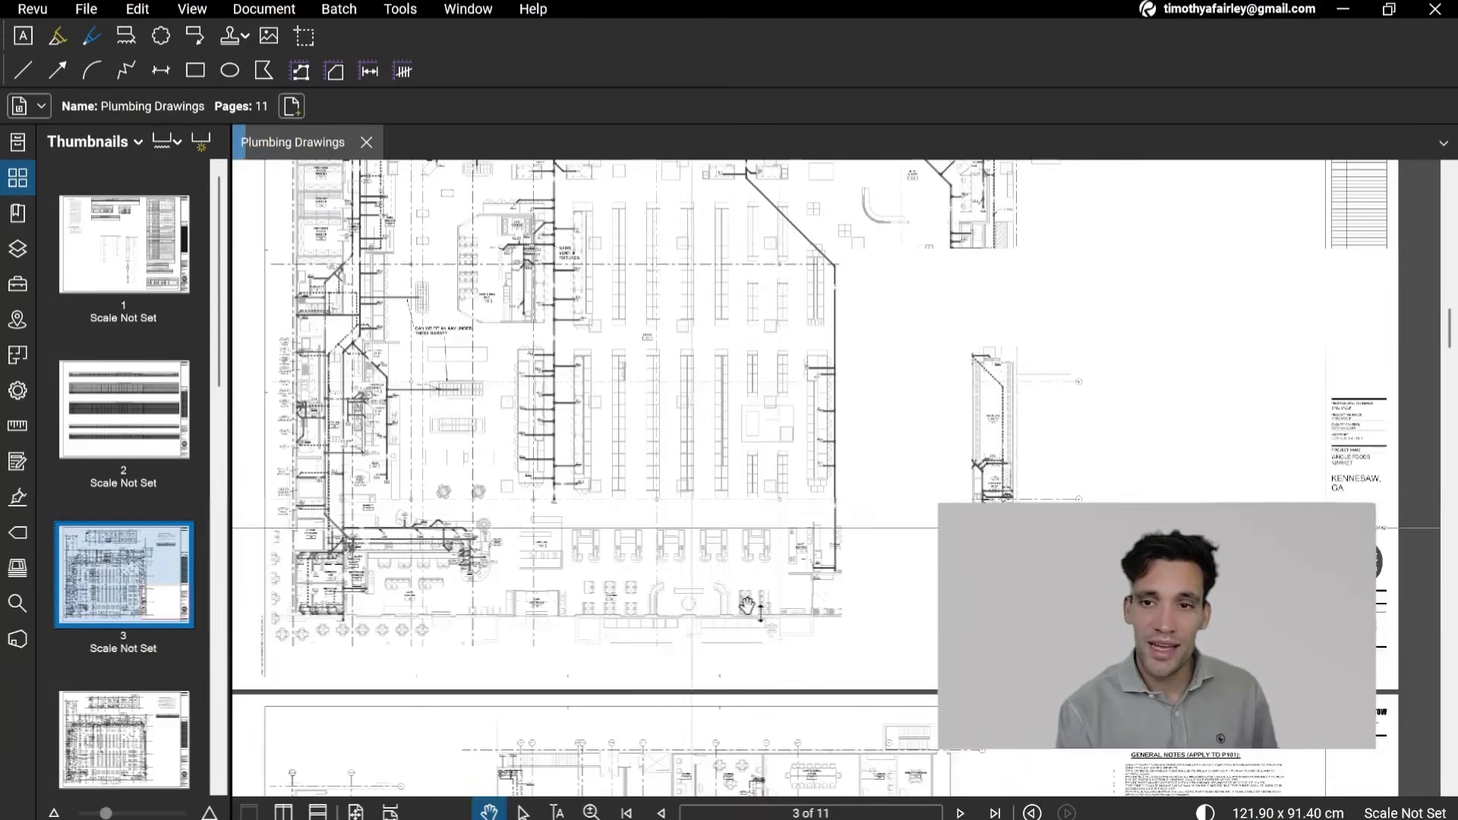
pyautogui.moveTo(593, 528); pyautogui.dragTo(605, 186)
pyautogui.moveTo(995, 588); pyautogui.dragTo(850, 486)
pyautogui.moveTo(923, 569)
pyautogui.mouseDown()
pyautogui.moveTo(912, 648)
pyautogui.moveTo(744, 494)
pyautogui.mouseUp()
pyautogui.scroll(3, 1289, 640)
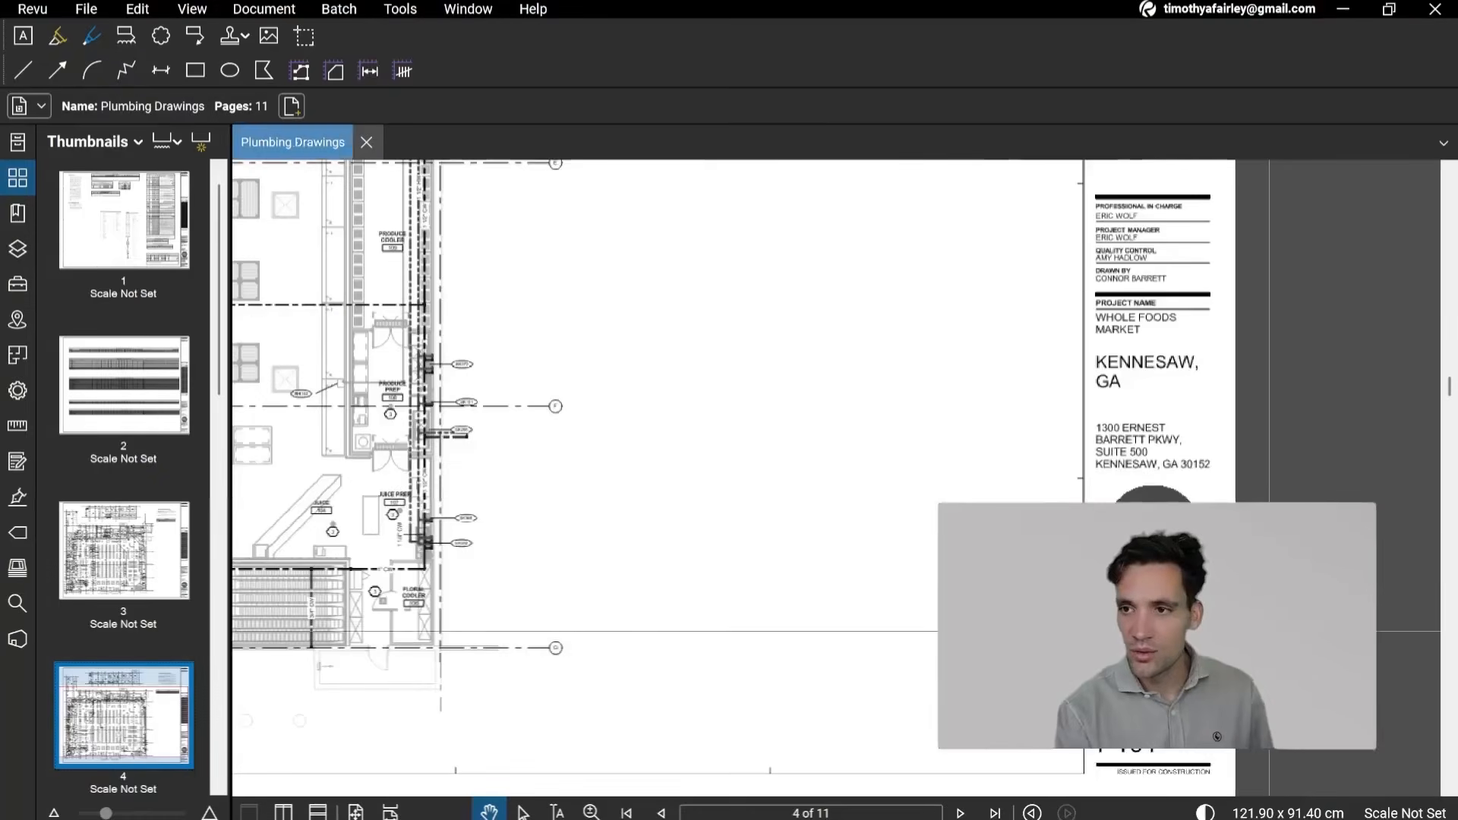
# Step: Inspect the page 4 mezzanine plan and its labelled water piping around the mechanical room
pyautogui.scroll(-2, 1271, 632)
pyautogui.moveTo(433, 391); pyautogui.dragTo(1115, 712)
pyautogui.moveTo(967, 266)
pyautogui.mouseDown()
pyautogui.moveTo(896, 537)
pyautogui.moveTo(623, 717)
pyautogui.mouseUp()
pyautogui.moveTo(1095, 709); pyautogui.dragTo(921, 655)
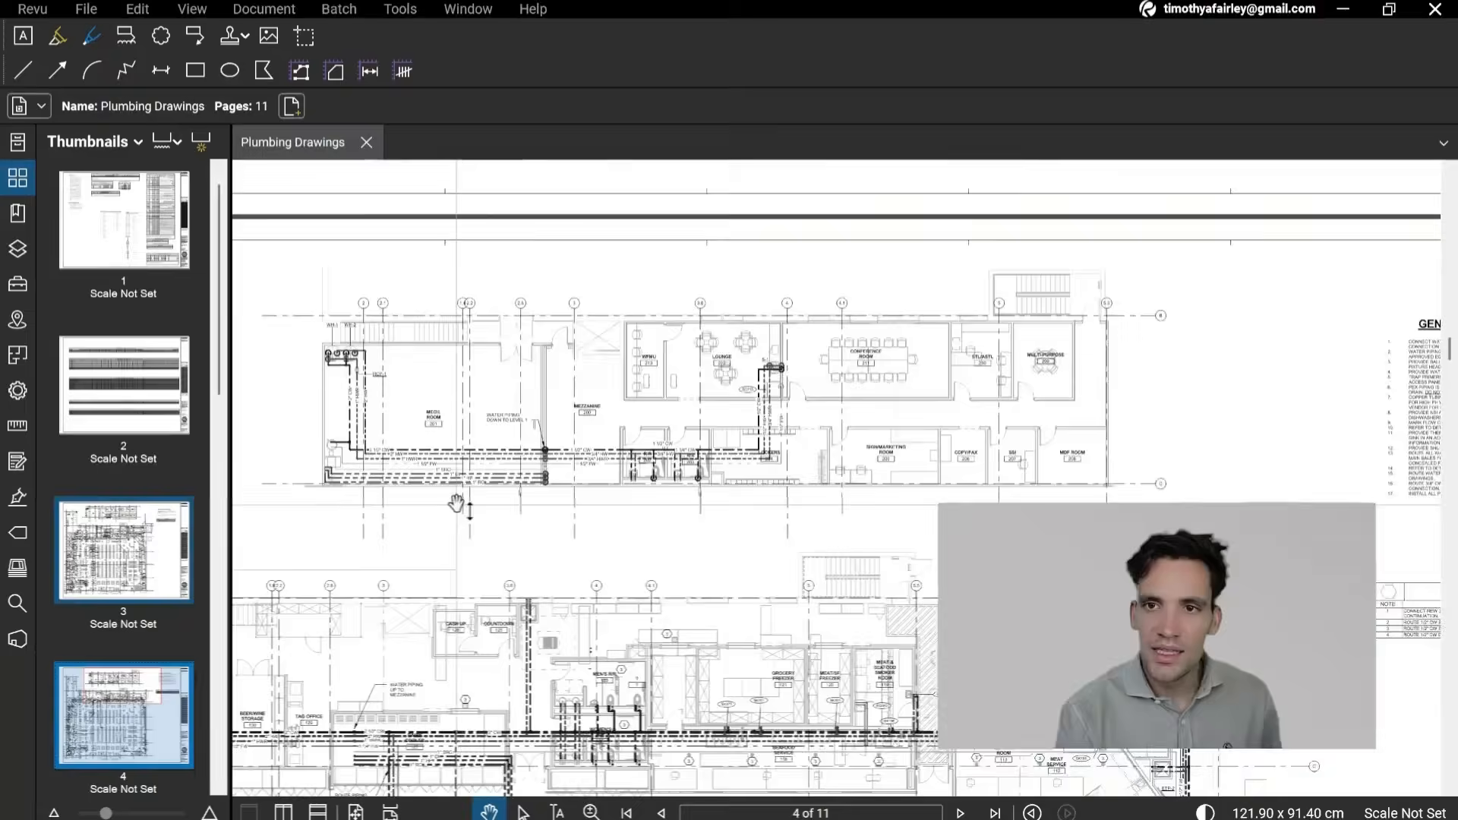
pyautogui.moveTo(459, 243); pyautogui.dragTo(468, 648)
pyautogui.moveTo(622, 413); pyautogui.dragTo(597, 545)
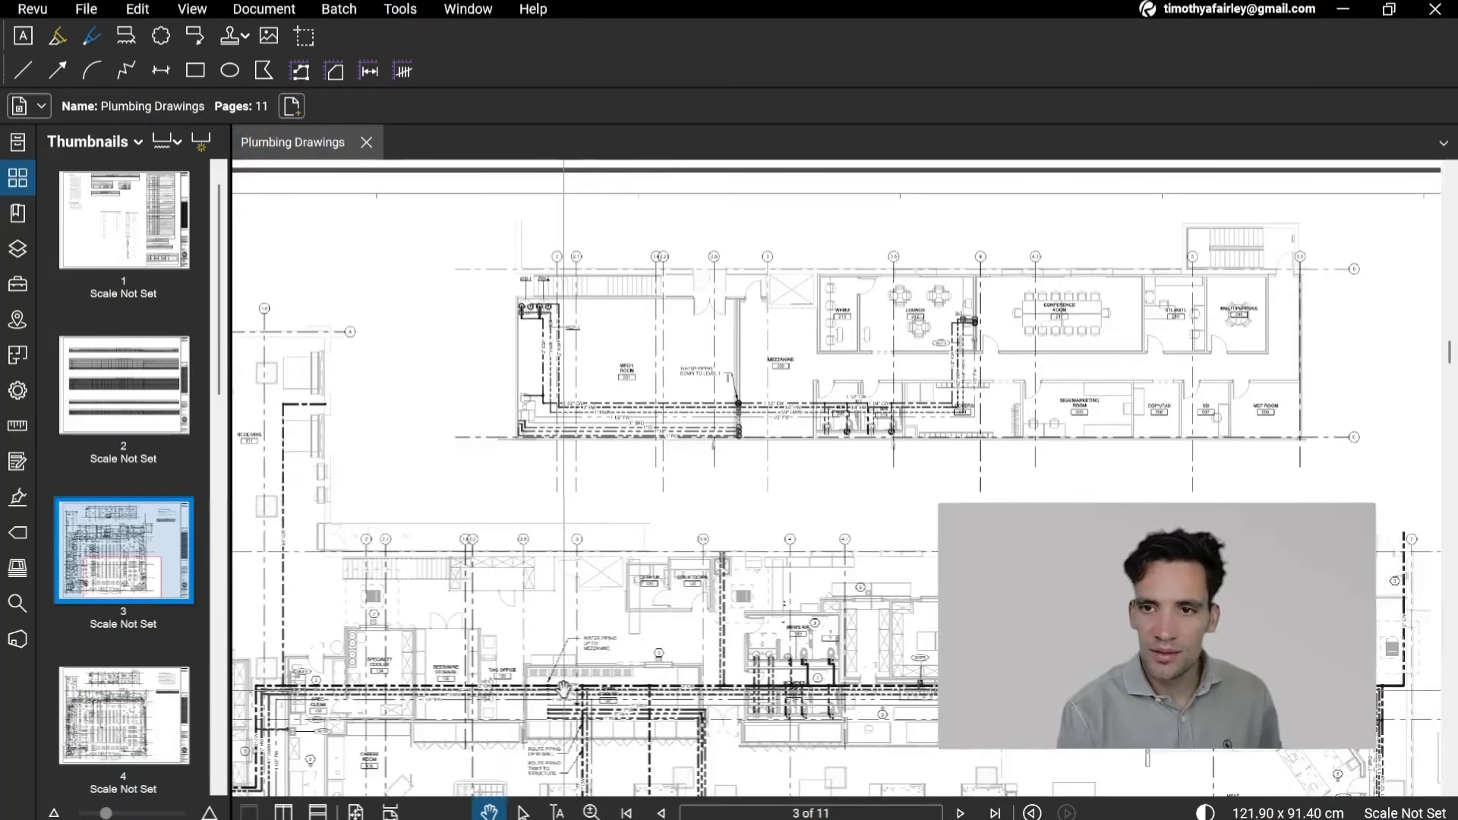
pyautogui.moveTo(564, 689); pyautogui.dragTo(668, 381)
pyautogui.moveTo(456, 463); pyautogui.dragTo(439, 619)
pyautogui.moveTo(562, 342)
pyautogui.mouseDown()
pyautogui.moveTo(547, 650)
pyautogui.moveTo(553, 526)
pyautogui.mouseUp()
pyautogui.scroll(6, 696, 464)
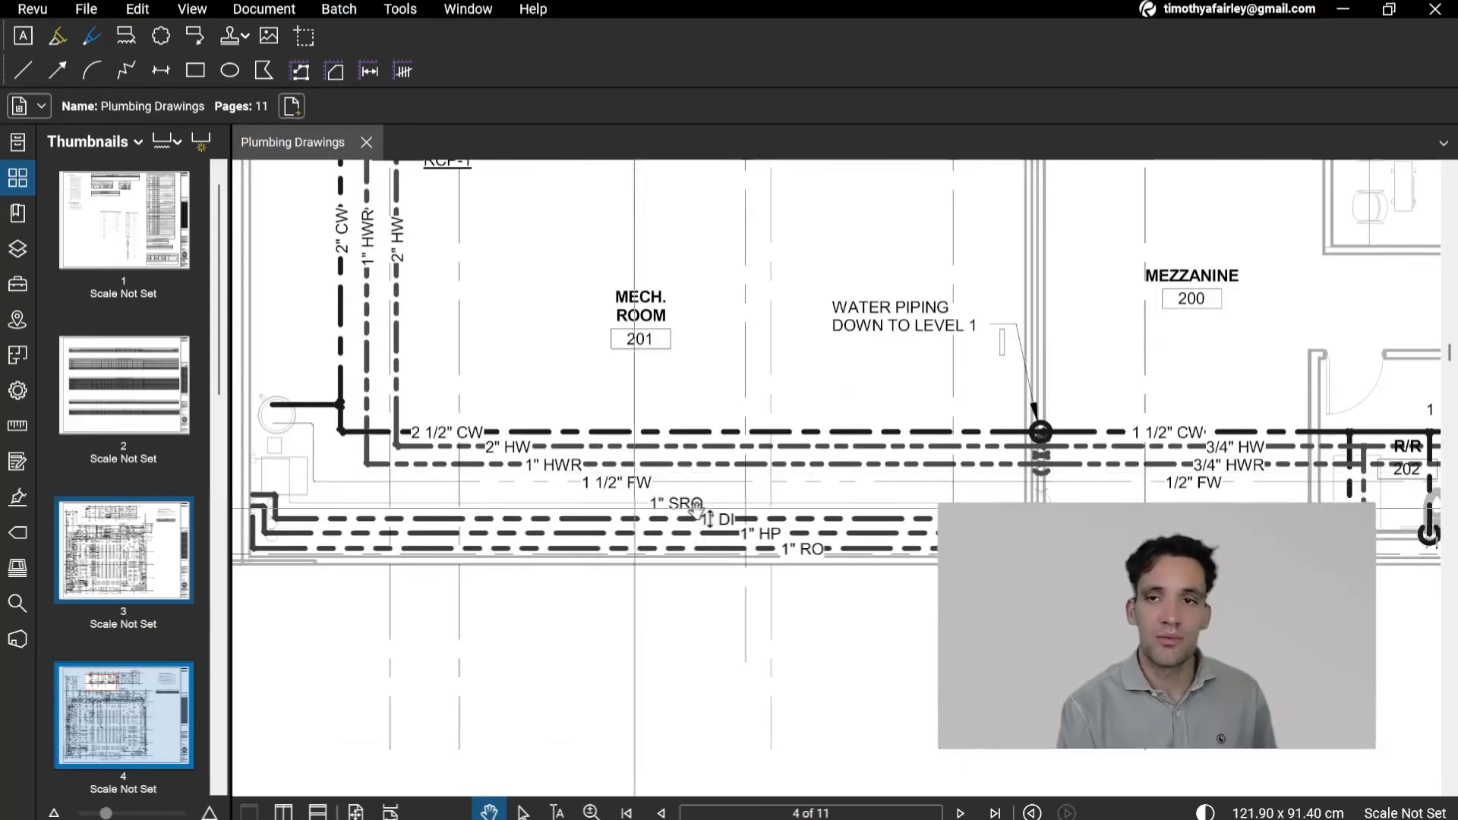
pyautogui.scroll(-8, 760, 548)
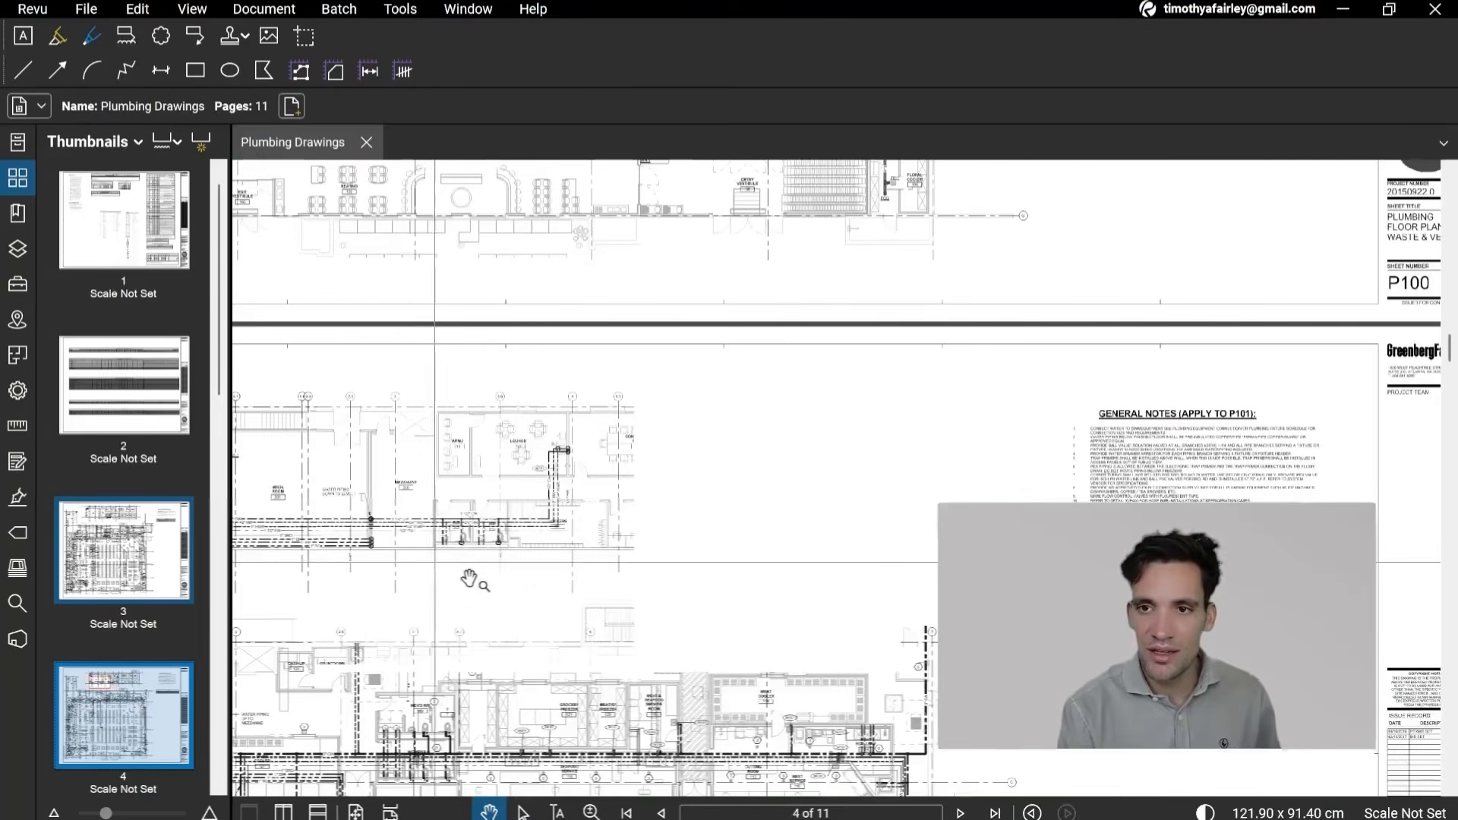
# Step: Examine the water piping on the page 4 floor plan around the restrooms, coolers and tag office, including the pipes rising to the mezzanine
pyautogui.scroll(-4, 592, 558)
pyautogui.moveTo(600, 714); pyautogui.dragTo(643, 205)
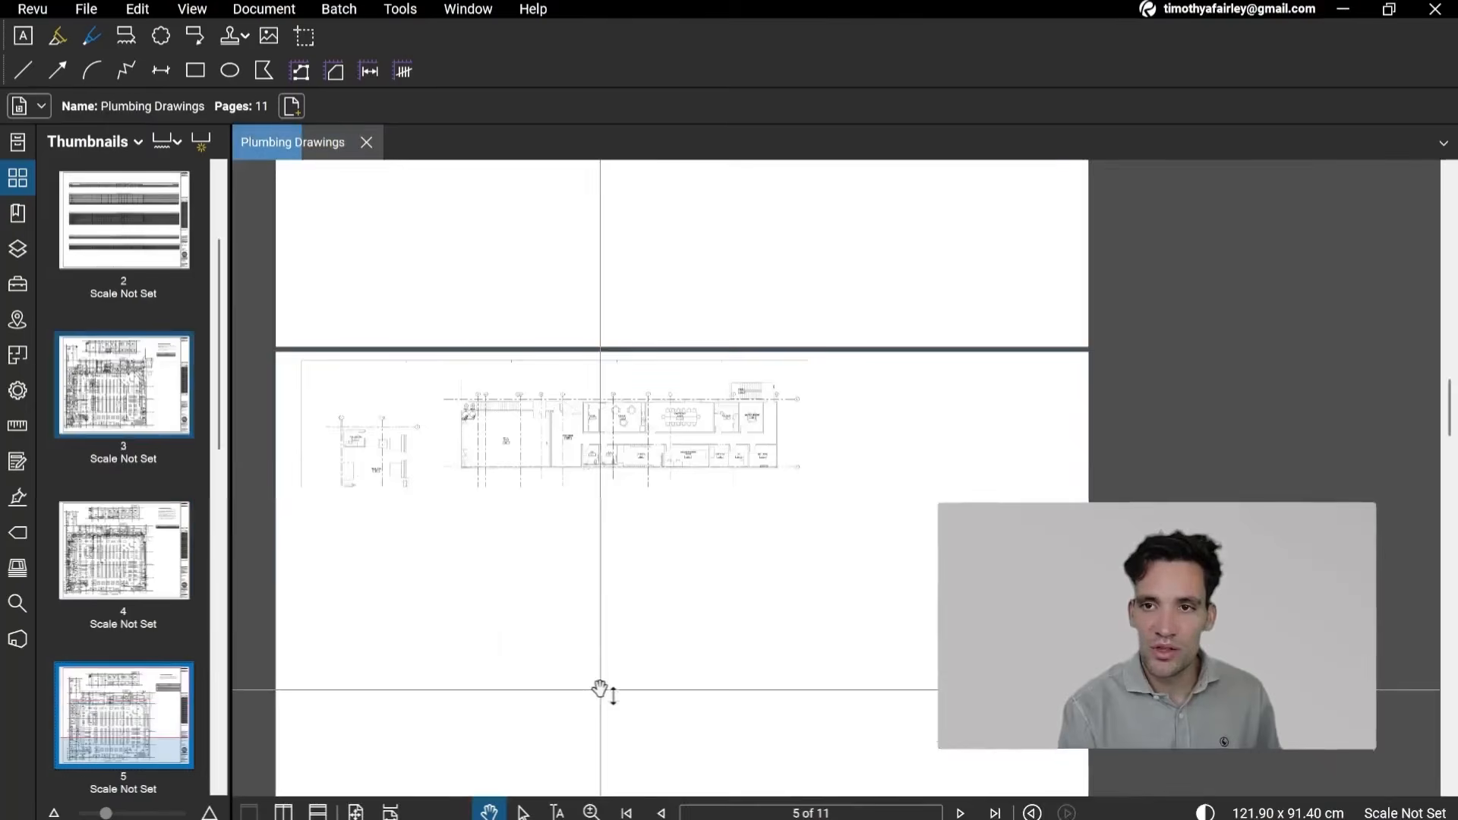
pyautogui.moveTo(523, 427); pyautogui.dragTo(527, 703)
pyautogui.scroll(3, 414, 592)
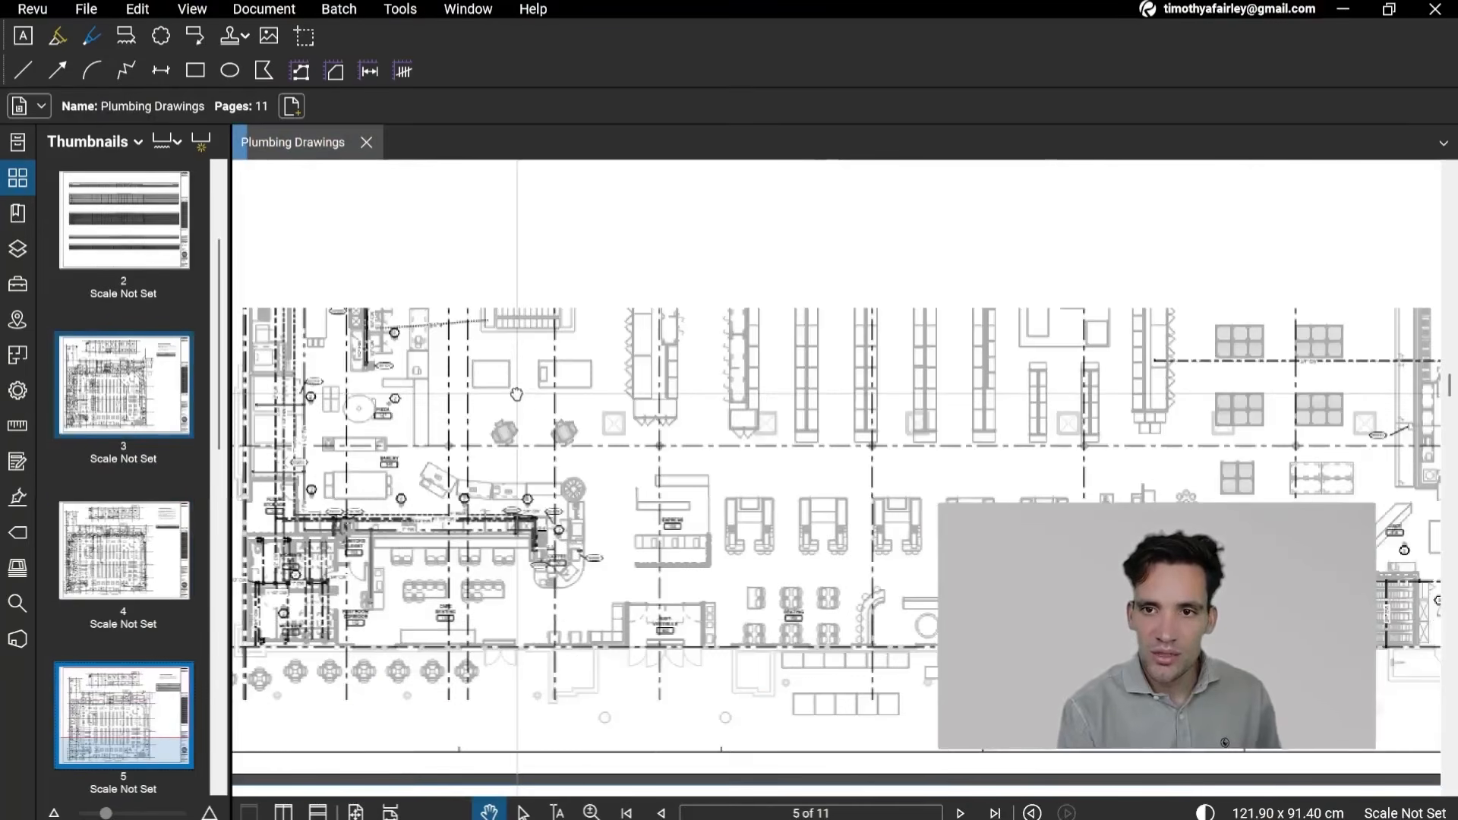
pyautogui.moveTo(517, 392); pyautogui.dragTo(573, 782)
pyautogui.moveTo(573, 484); pyautogui.dragTo(583, 784)
pyautogui.moveTo(840, 561); pyautogui.dragTo(646, 562)
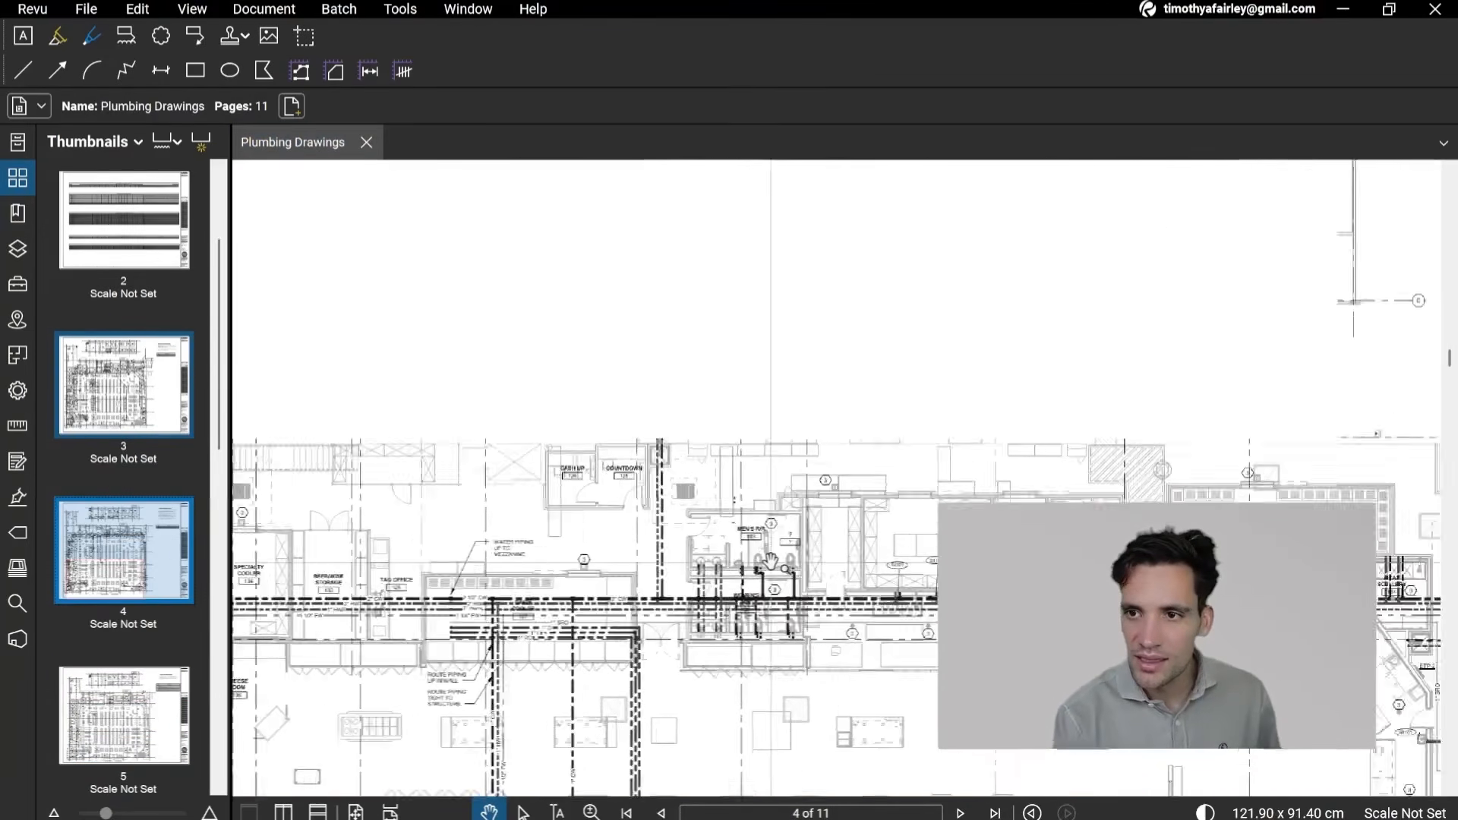
pyautogui.scroll(3, 770, 562)
pyautogui.scroll(-2, 820, 563)
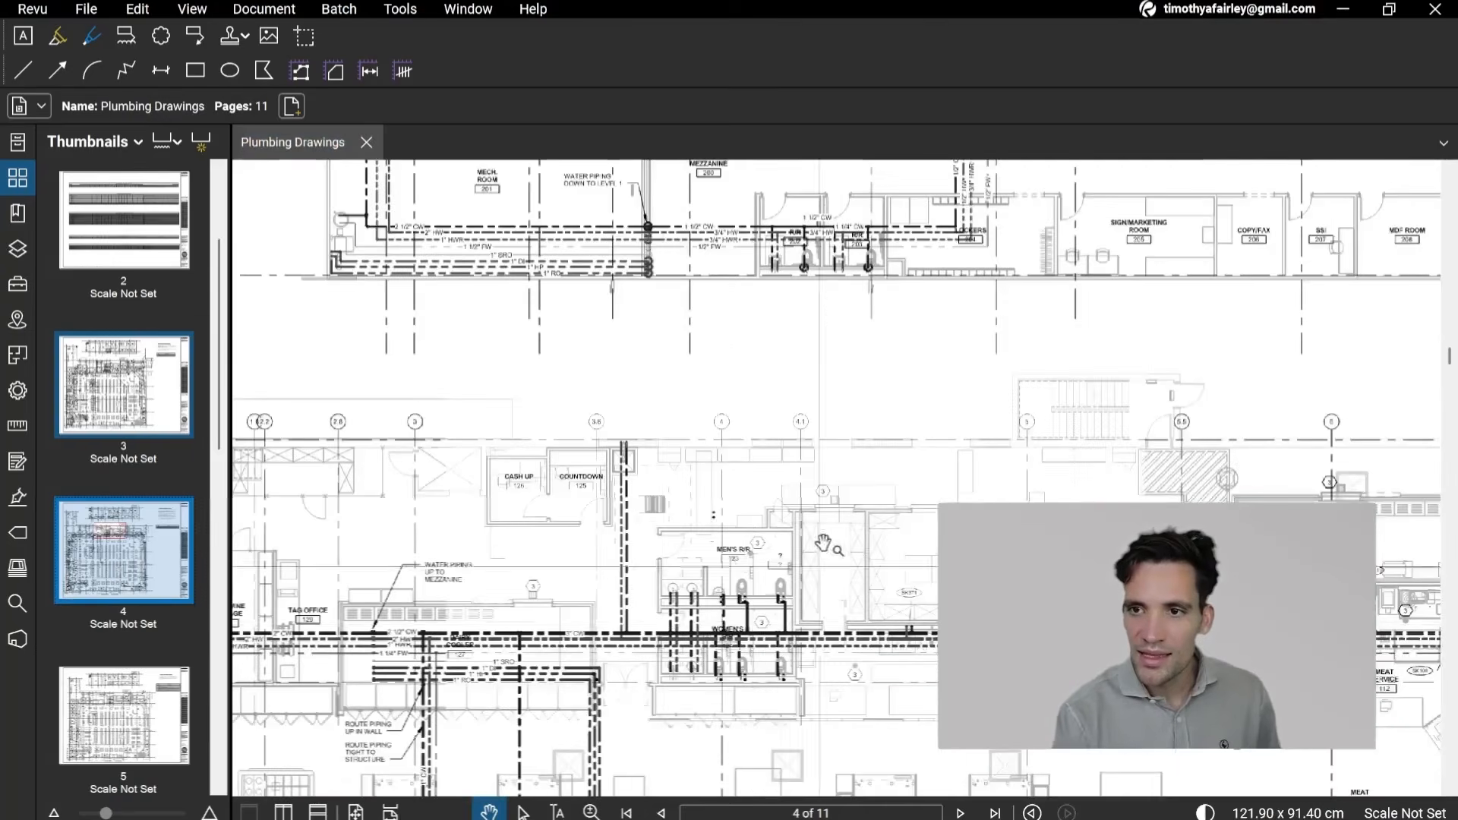
pyautogui.scroll(-1, 897, 627)
# Step: Inspect the WH-1, WH-2 and RCP-1 equipment and its connected piping in the mezzanine mechanical room on page 4
pyautogui.moveTo(850, 389)
pyautogui.mouseDown()
pyautogui.moveTo(849, 772)
pyautogui.moveTo(743, 690)
pyautogui.moveTo(735, 743)
pyautogui.moveTo(778, 443)
pyautogui.moveTo(885, 354)
pyautogui.moveTo(788, 446)
pyautogui.moveTo(754, 410)
pyautogui.moveTo(724, 534)
pyautogui.mouseUp()
pyautogui.scroll(4, 762, 339)
pyautogui.moveTo(761, 330); pyautogui.dragTo(736, 479)
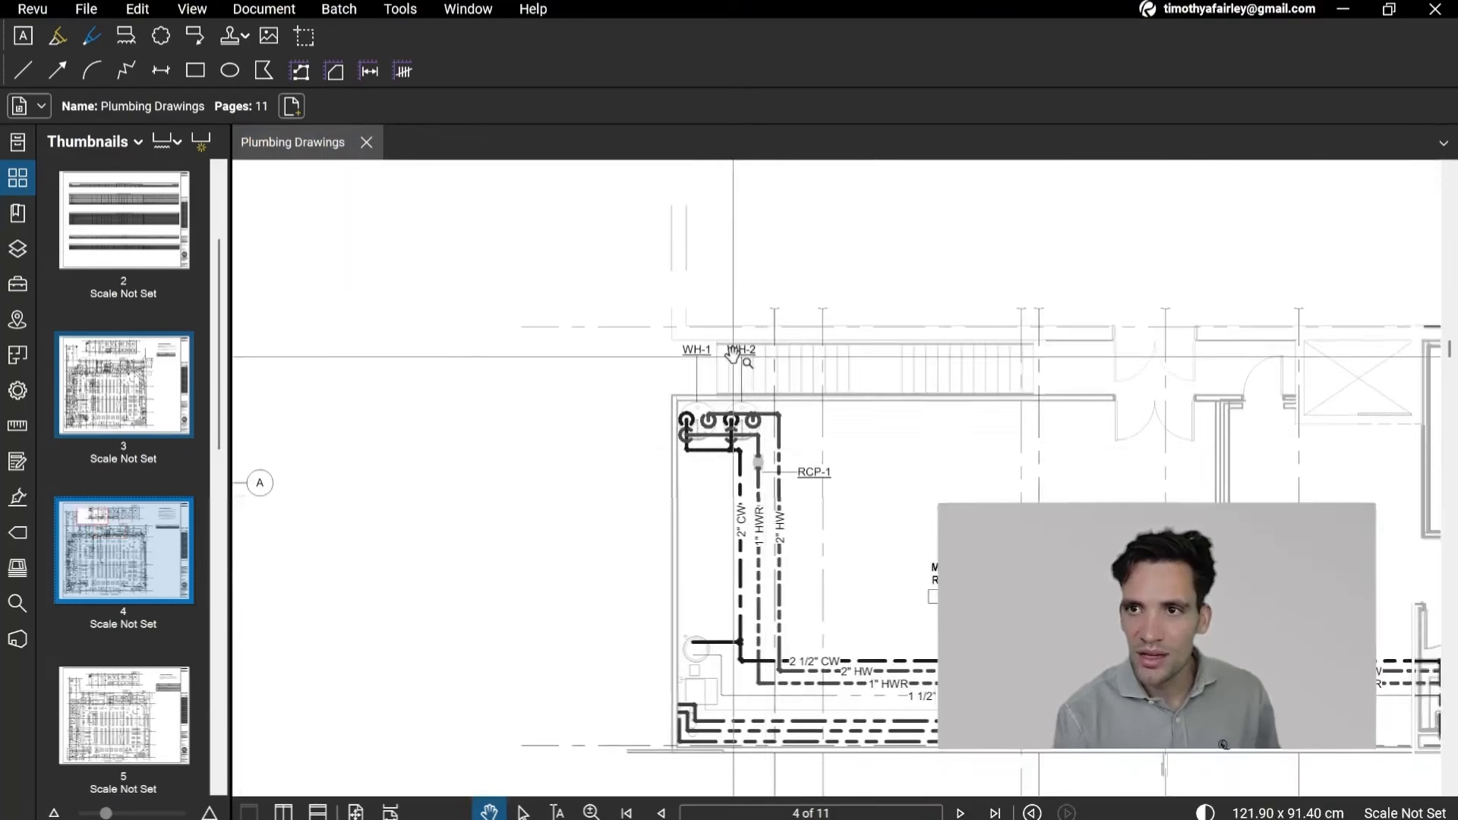
pyautogui.scroll(6, 750, 450)
pyautogui.scroll(-2, 700, 243)
pyautogui.moveTo(700, 242); pyautogui.dragTo(693, 506)
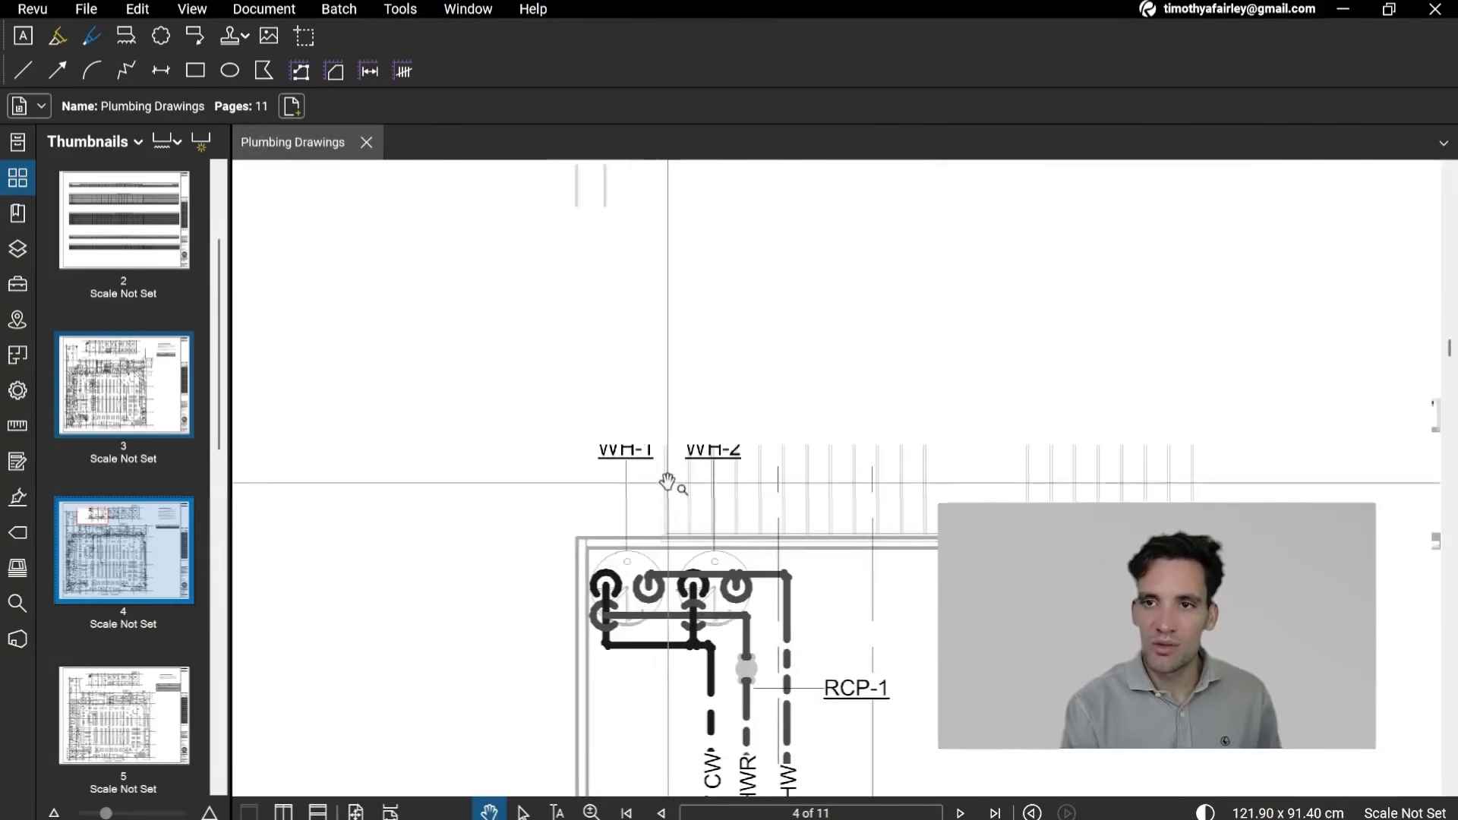
# Step: Go back to the equipment connection schedules on page 2 and search the current document for WH-1
pyautogui.scroll(-8, 774, 519)
pyautogui.moveTo(782, 311); pyautogui.dragTo(661, 749)
pyautogui.moveTo(888, 265)
pyautogui.mouseDown()
pyautogui.moveTo(853, 430)
pyautogui.moveTo(689, 797)
pyautogui.mouseUp()
pyautogui.moveTo(866, 228); pyautogui.dragTo(691, 744)
pyautogui.moveTo(843, 319); pyautogui.dragTo(704, 693)
pyautogui.moveTo(780, 328); pyautogui.dragTo(719, 602)
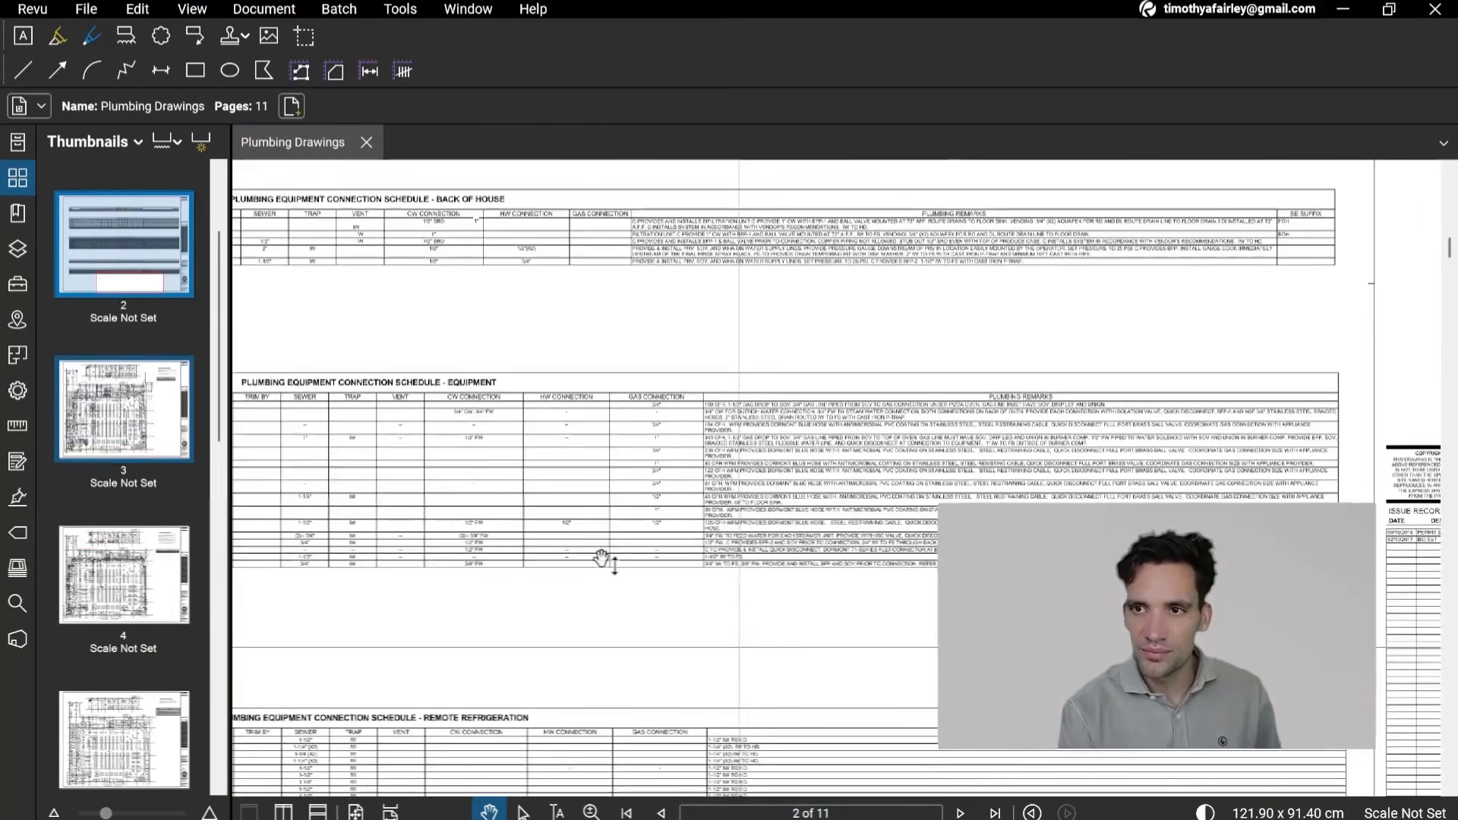
pyautogui.hotkey('ctrl', 'f')
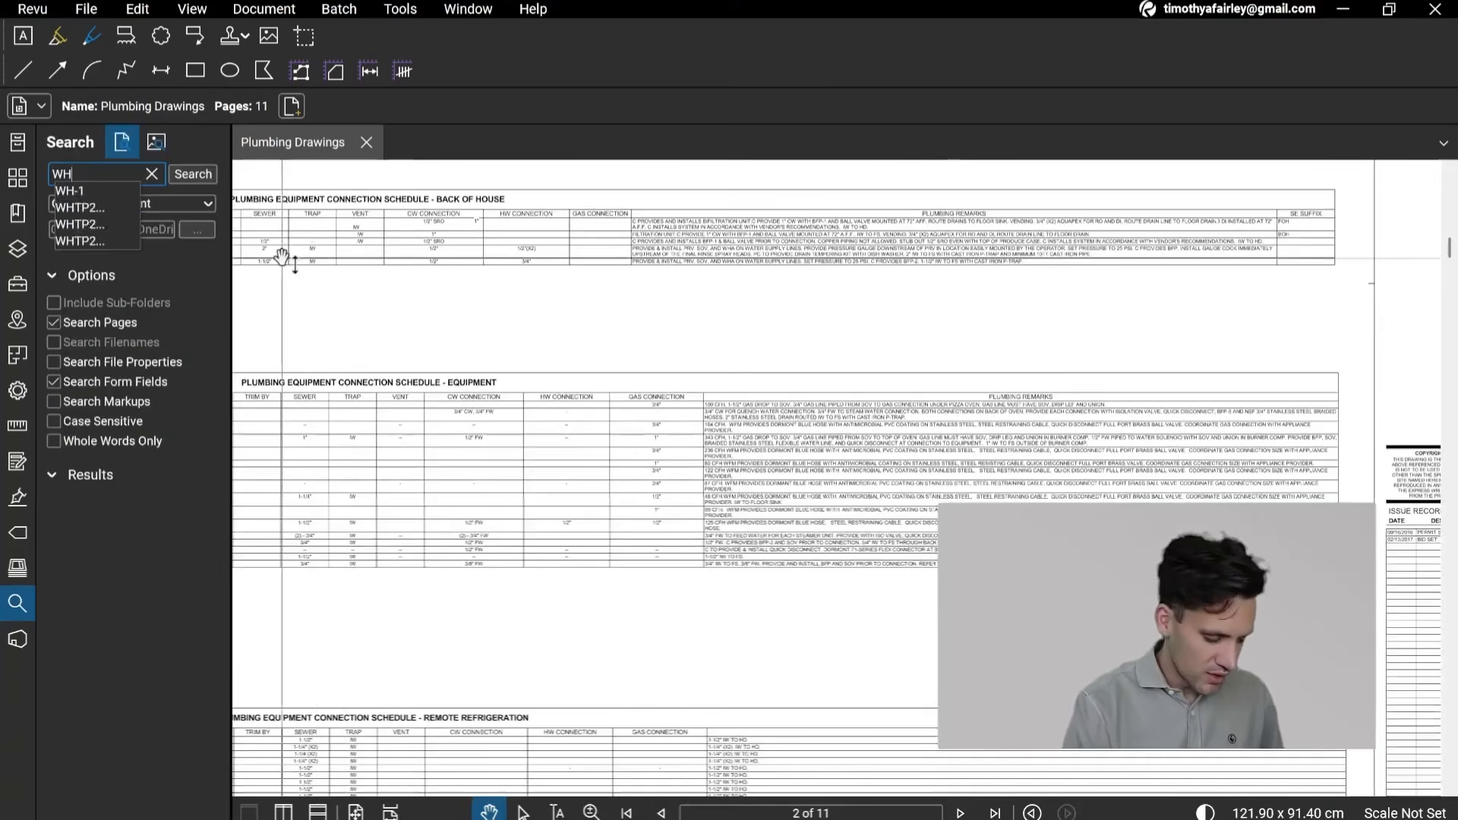
pyautogui.press('Return')
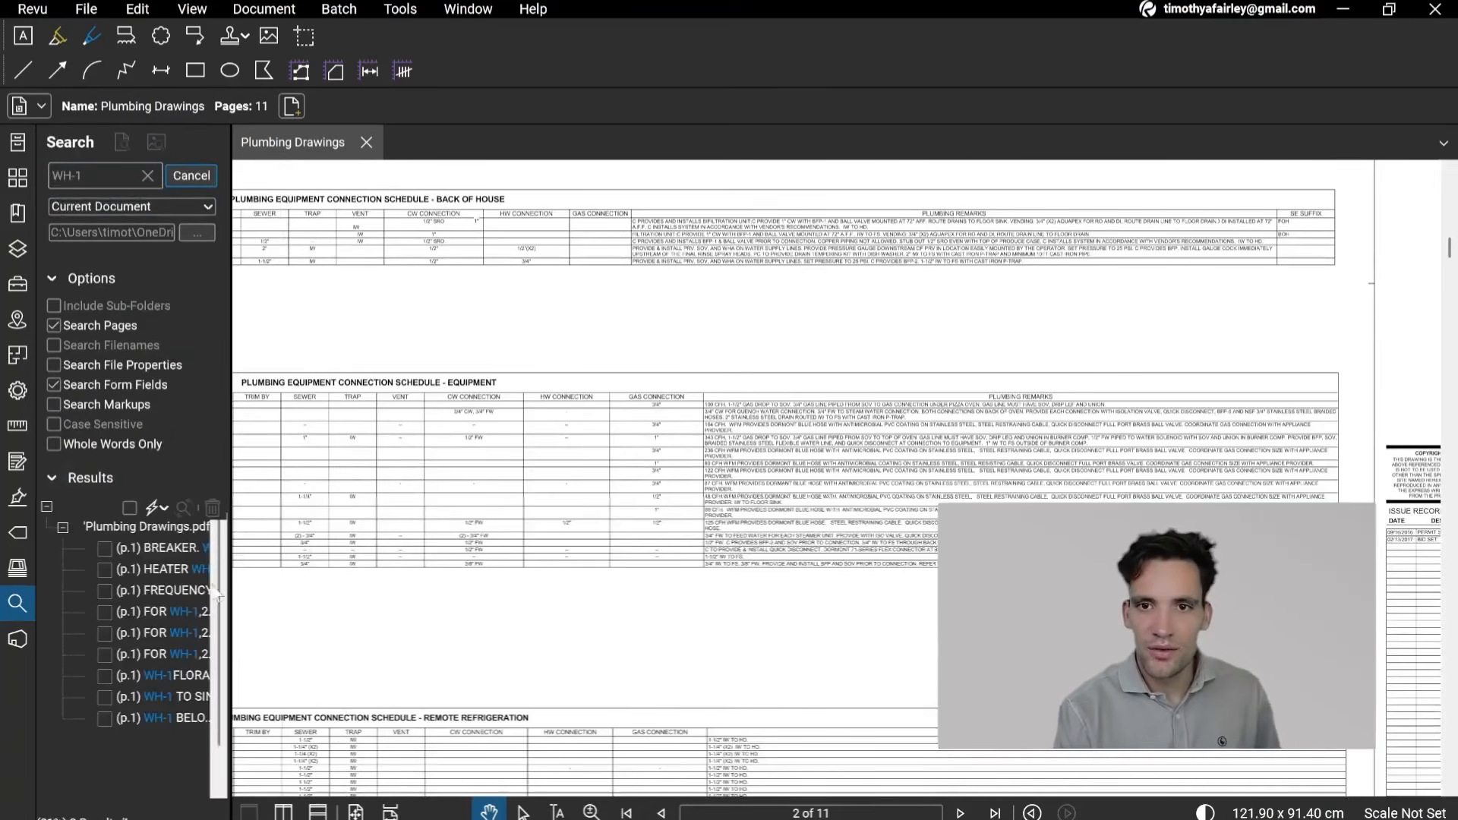
# Step: Read the WH-1 wall hydrant entry and its neighbouring rows in the page 1 fixture schedule
pyautogui.scroll(5, 917, 653)
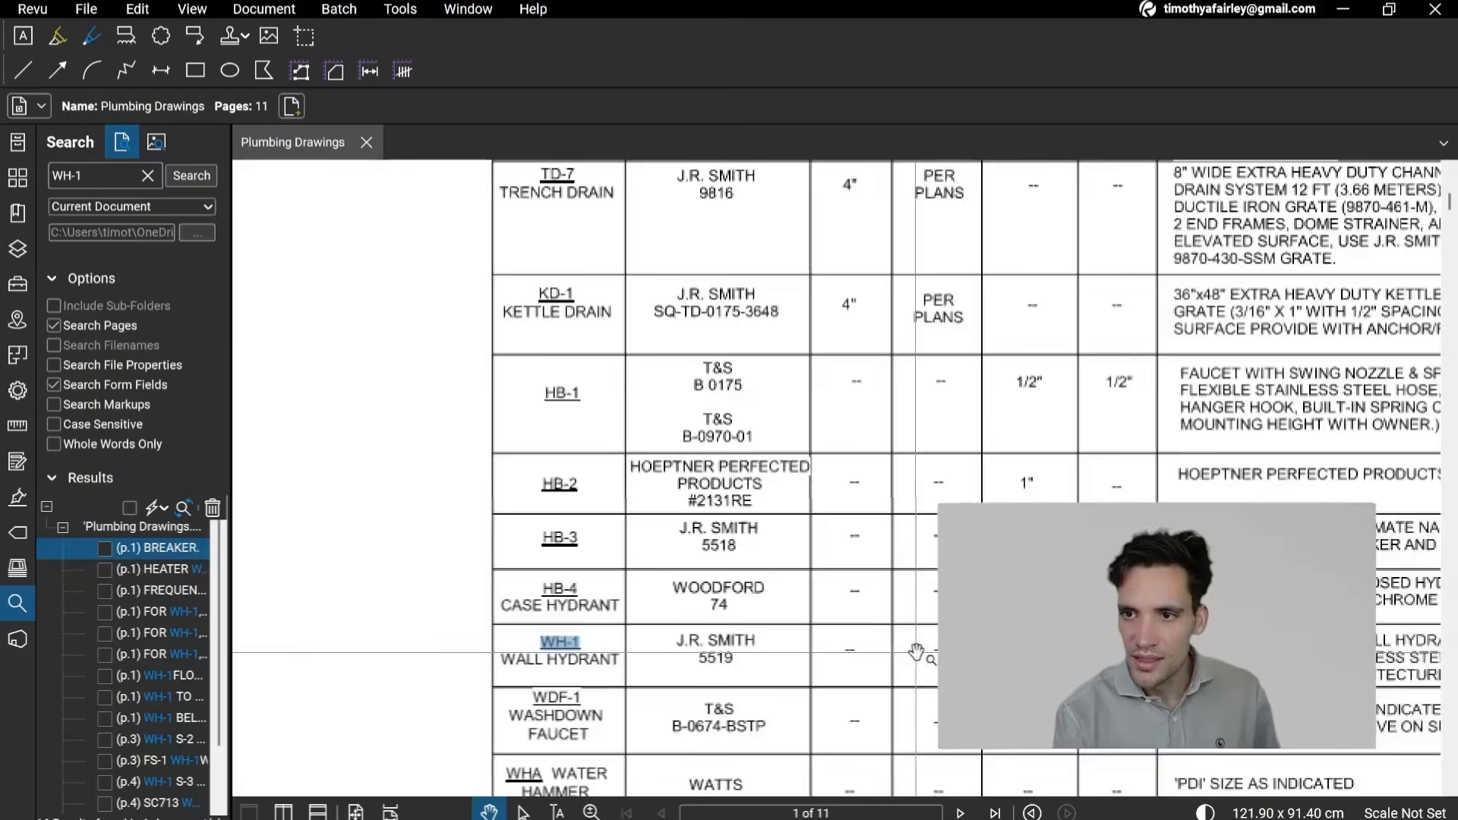
pyautogui.moveTo(774, 692); pyautogui.dragTo(680, 437)
pyautogui.scroll(-5, 545, 454)
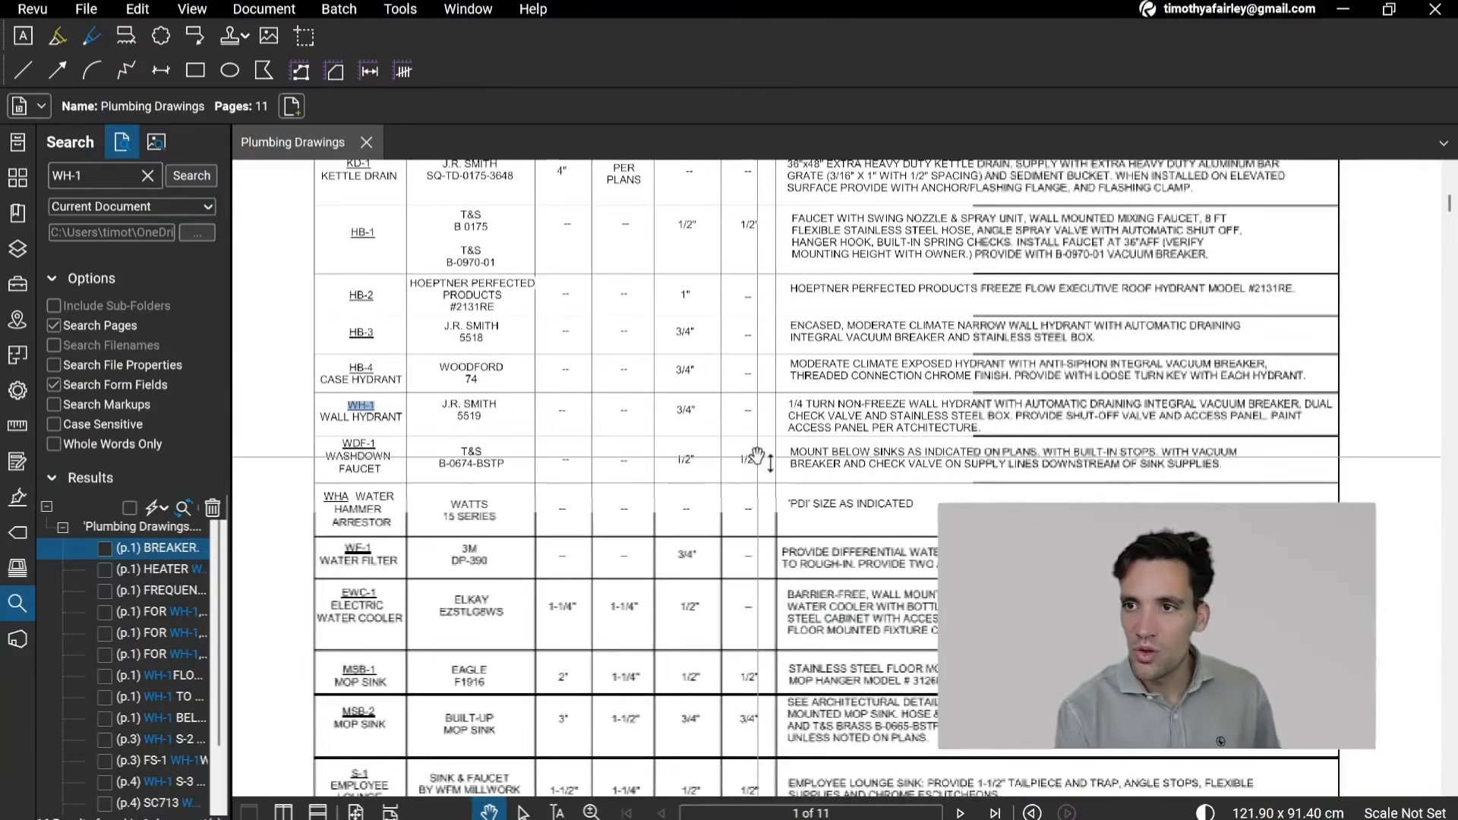
pyautogui.moveTo(602, 617); pyautogui.dragTo(728, 290)
pyautogui.scroll(-4, 677, 577)
# Step: Go to page 6 and examine the condensate piping on the mezzanine and floor plans around the coolers, freezers and restrooms
pyautogui.moveTo(677, 578); pyautogui.dragTo(797, 265)
pyautogui.moveTo(680, 642); pyautogui.dragTo(761, 231)
pyautogui.moveTo(655, 670); pyautogui.dragTo(740, 261)
pyautogui.scroll(-2, 710, 422)
pyautogui.moveTo(712, 661)
pyautogui.mouseDown()
pyautogui.moveTo(709, 175)
pyautogui.moveTo(700, 228)
pyautogui.mouseUp()
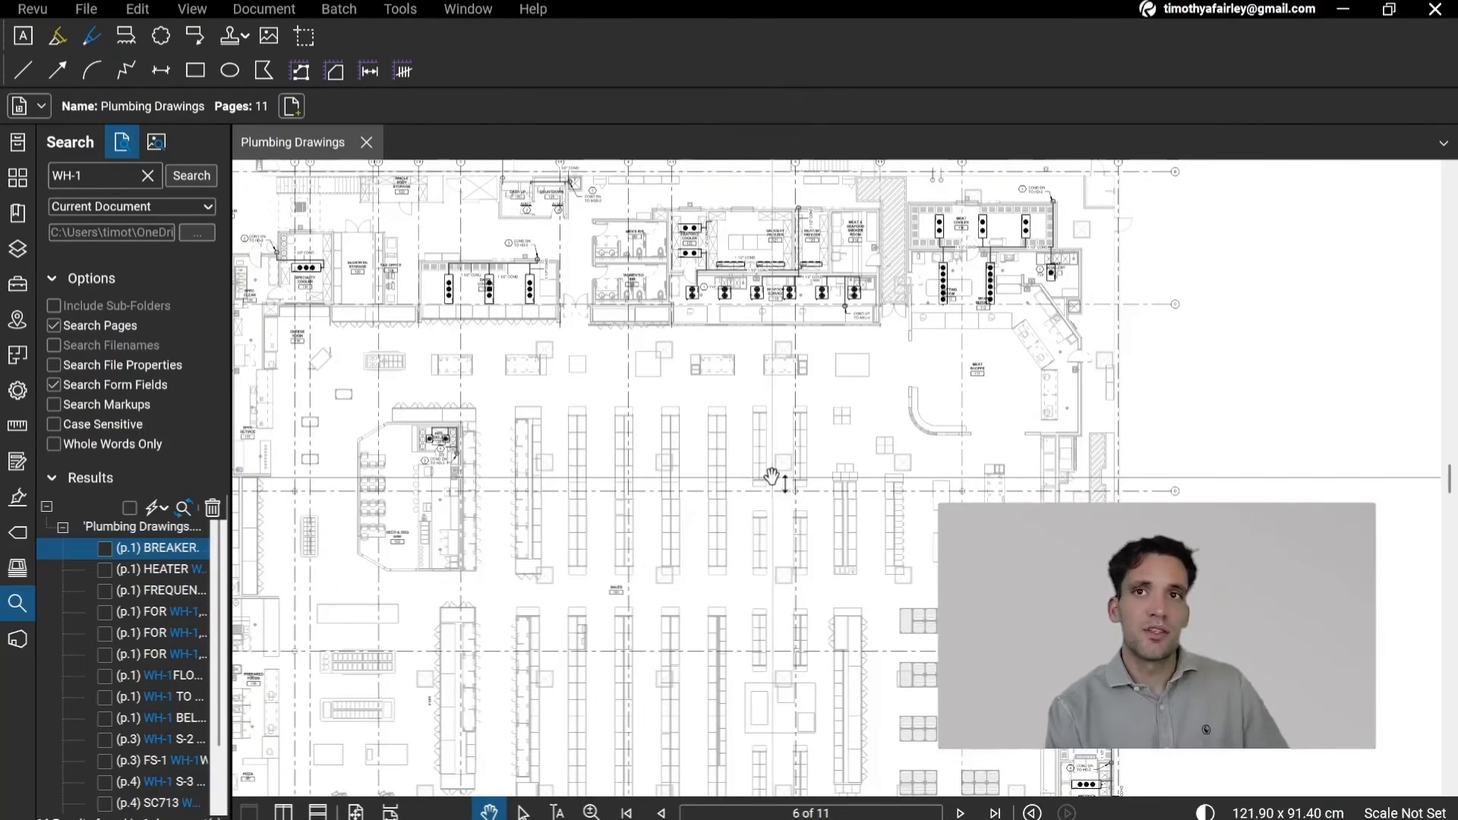
pyautogui.moveTo(772, 477); pyautogui.dragTo(824, 563)
pyautogui.scroll(5, 508, 287)
pyautogui.moveTo(584, 207); pyautogui.dragTo(633, 409)
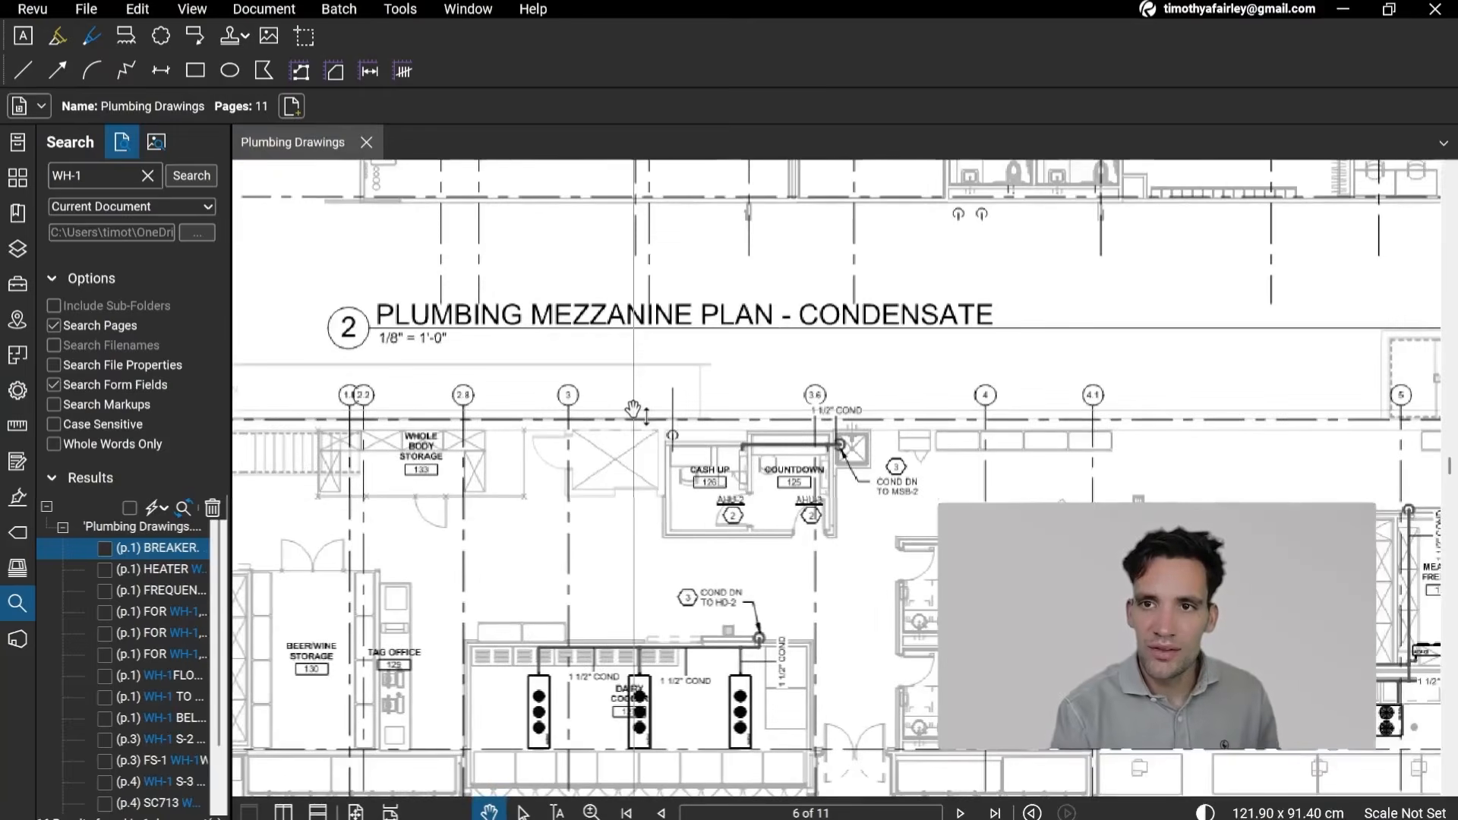
pyautogui.scroll(-2, 634, 408)
pyautogui.moveTo(674, 573); pyautogui.dragTo(676, 437)
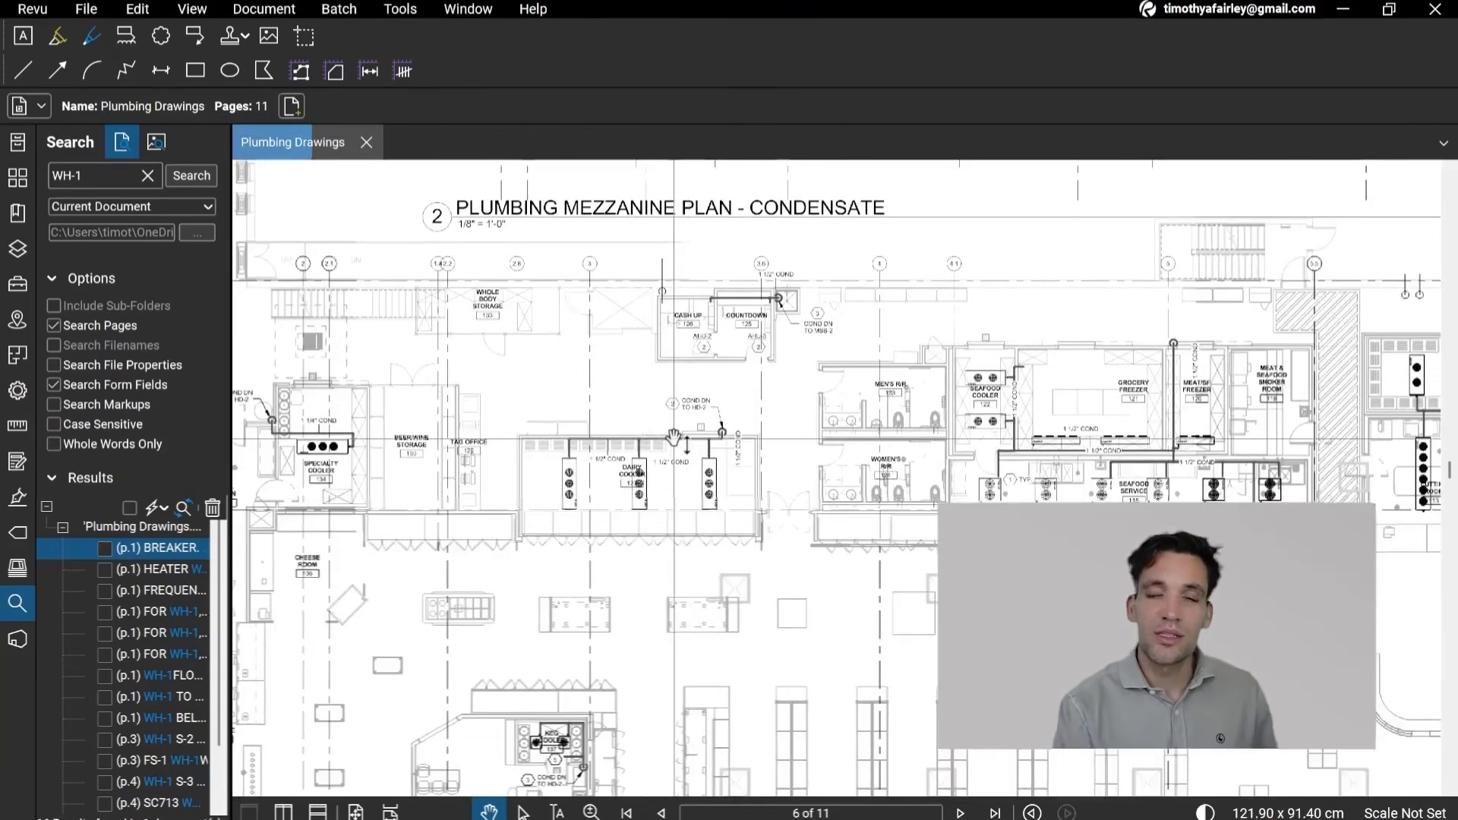
pyautogui.moveTo(697, 534); pyautogui.dragTo(681, 383)
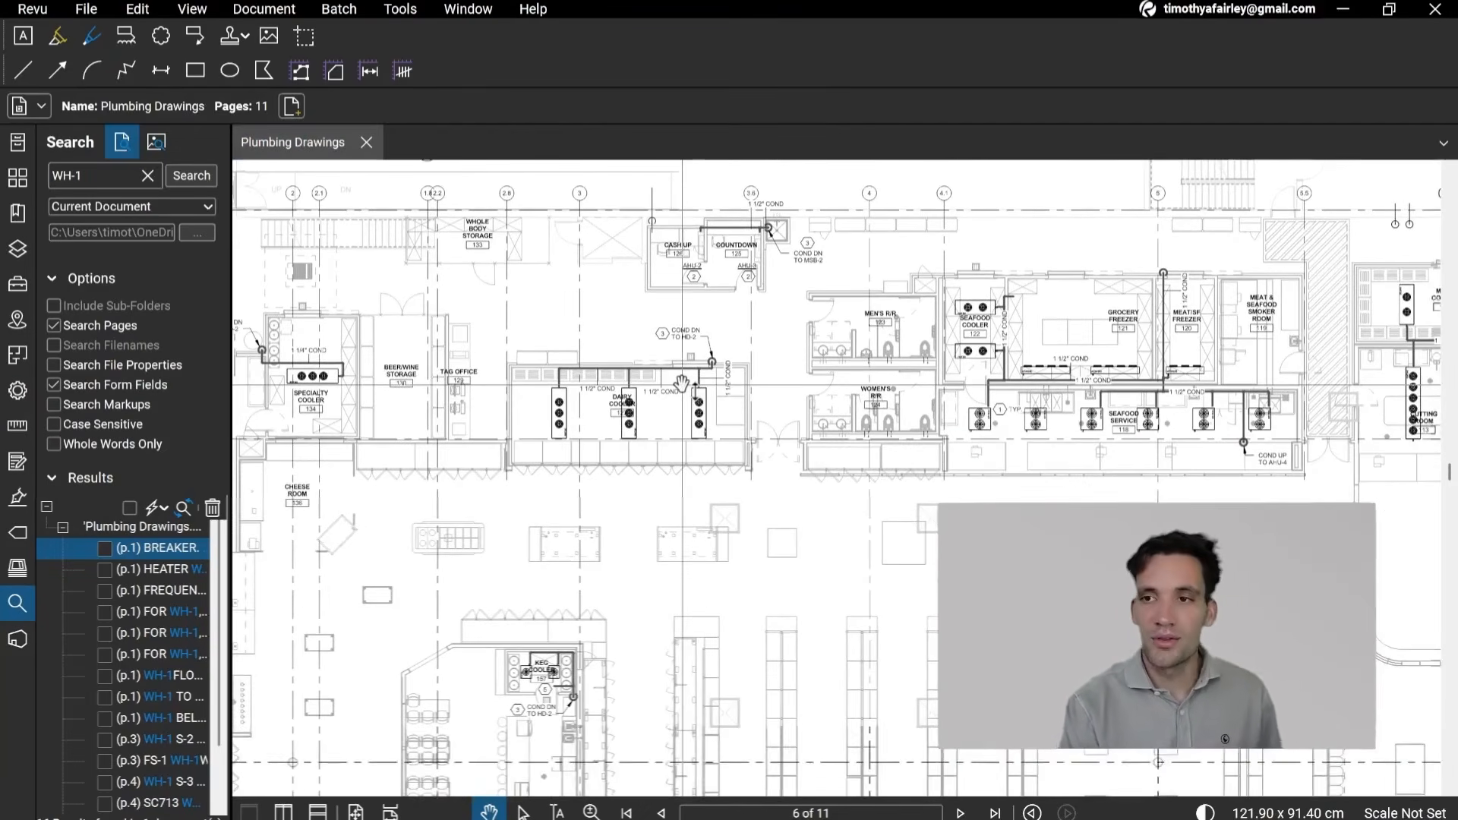
pyautogui.scroll(-2, 682, 383)
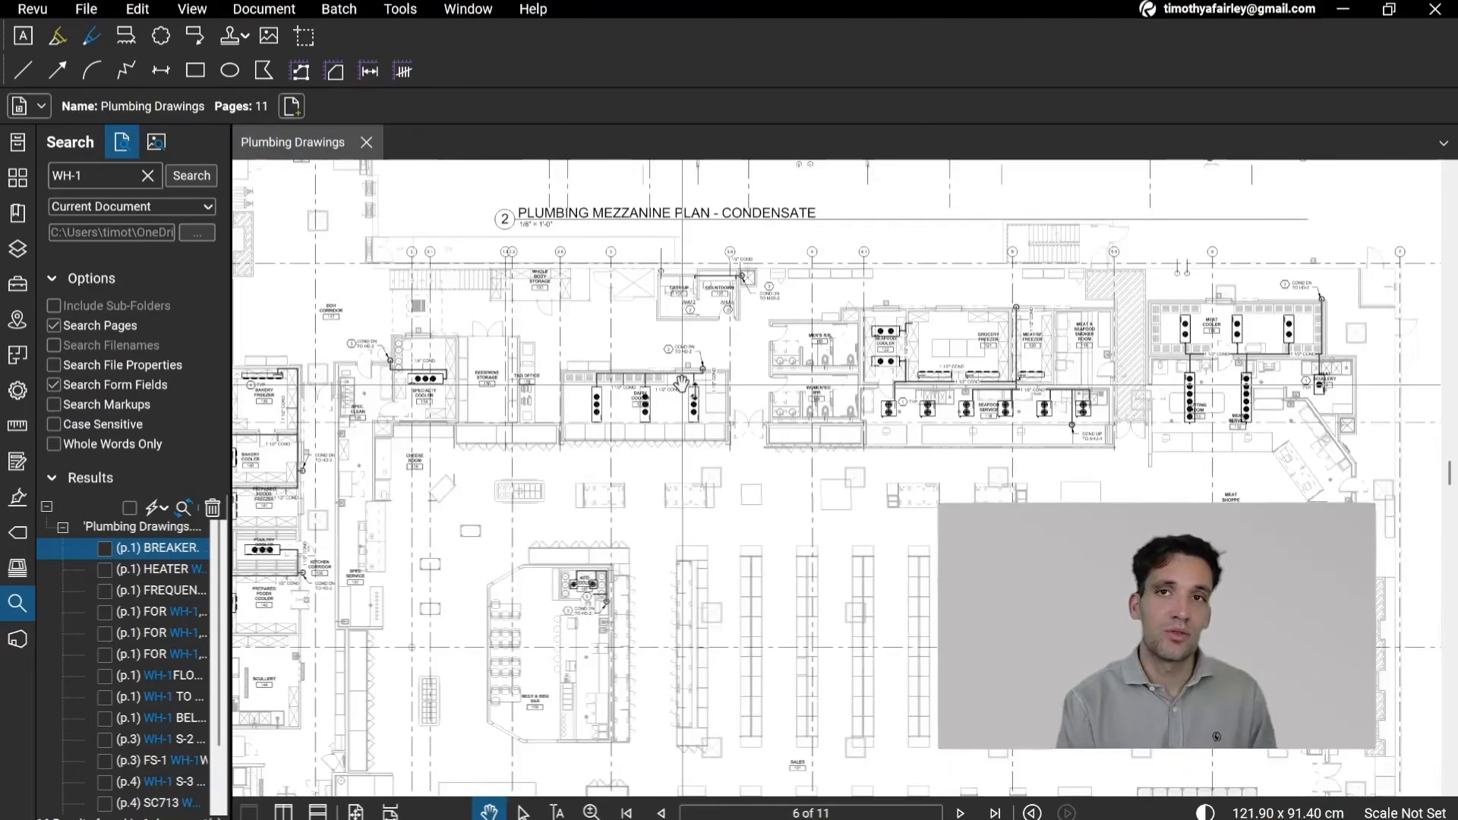
pyautogui.moveTo(635, 553); pyautogui.dragTo(753, 489)
pyautogui.moveTo(957, 393)
pyautogui.mouseDown()
pyautogui.moveTo(808, 513)
pyautogui.moveTo(790, 605)
pyautogui.moveTo(765, 526)
pyautogui.moveTo(773, 406)
pyautogui.mouseUp()
# Step: Examine the page 7 plumbing roof plan, following the gas lines to the rooftop equipment
pyautogui.scroll(-2, 807, 512)
pyautogui.moveTo(768, 553); pyautogui.dragTo(675, 221)
pyautogui.scroll(-1, 695, 532)
pyautogui.moveTo(695, 533); pyautogui.dragTo(684, 326)
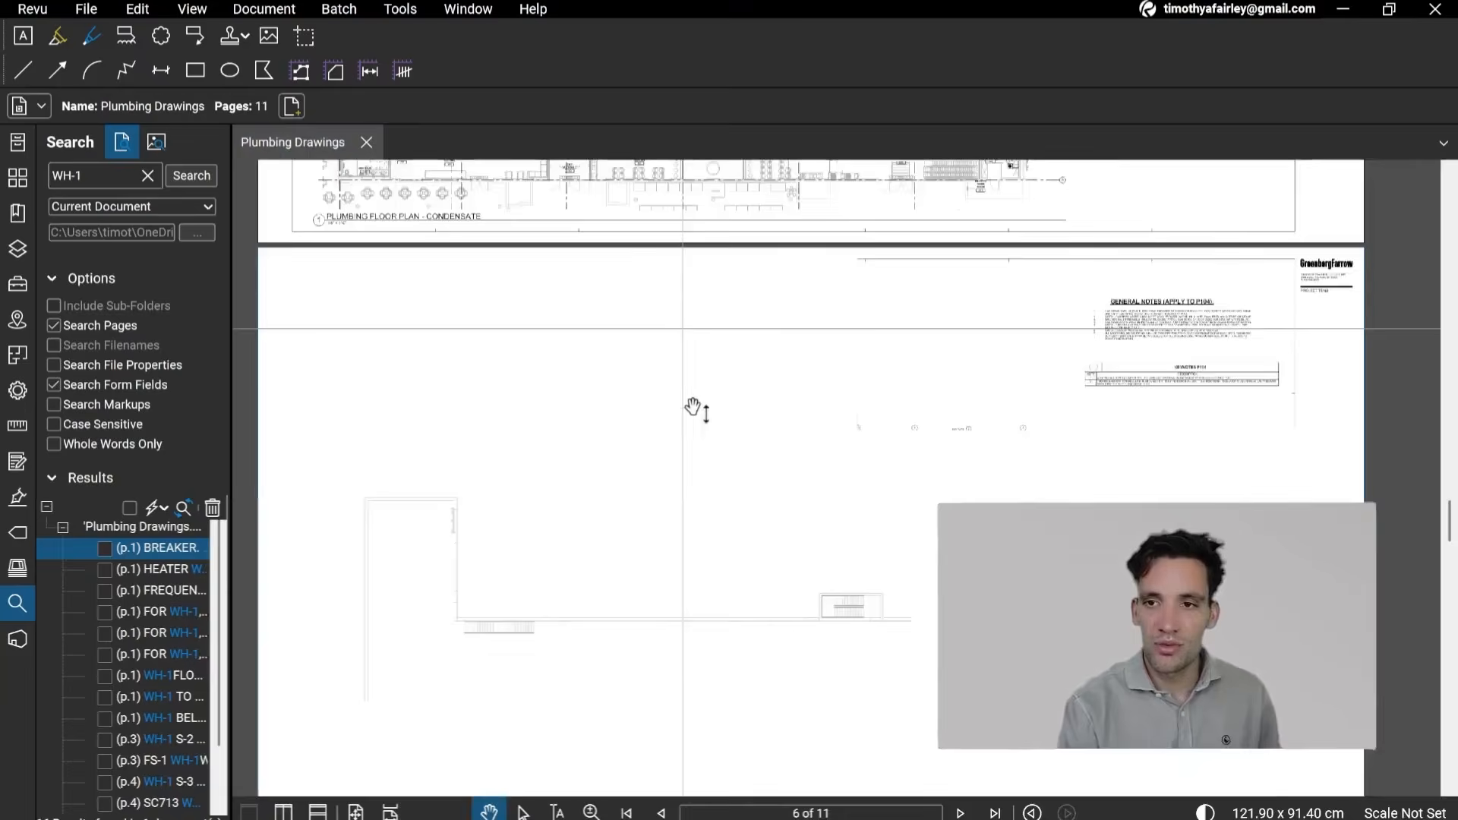
pyautogui.moveTo(710, 563); pyautogui.dragTo(676, 184)
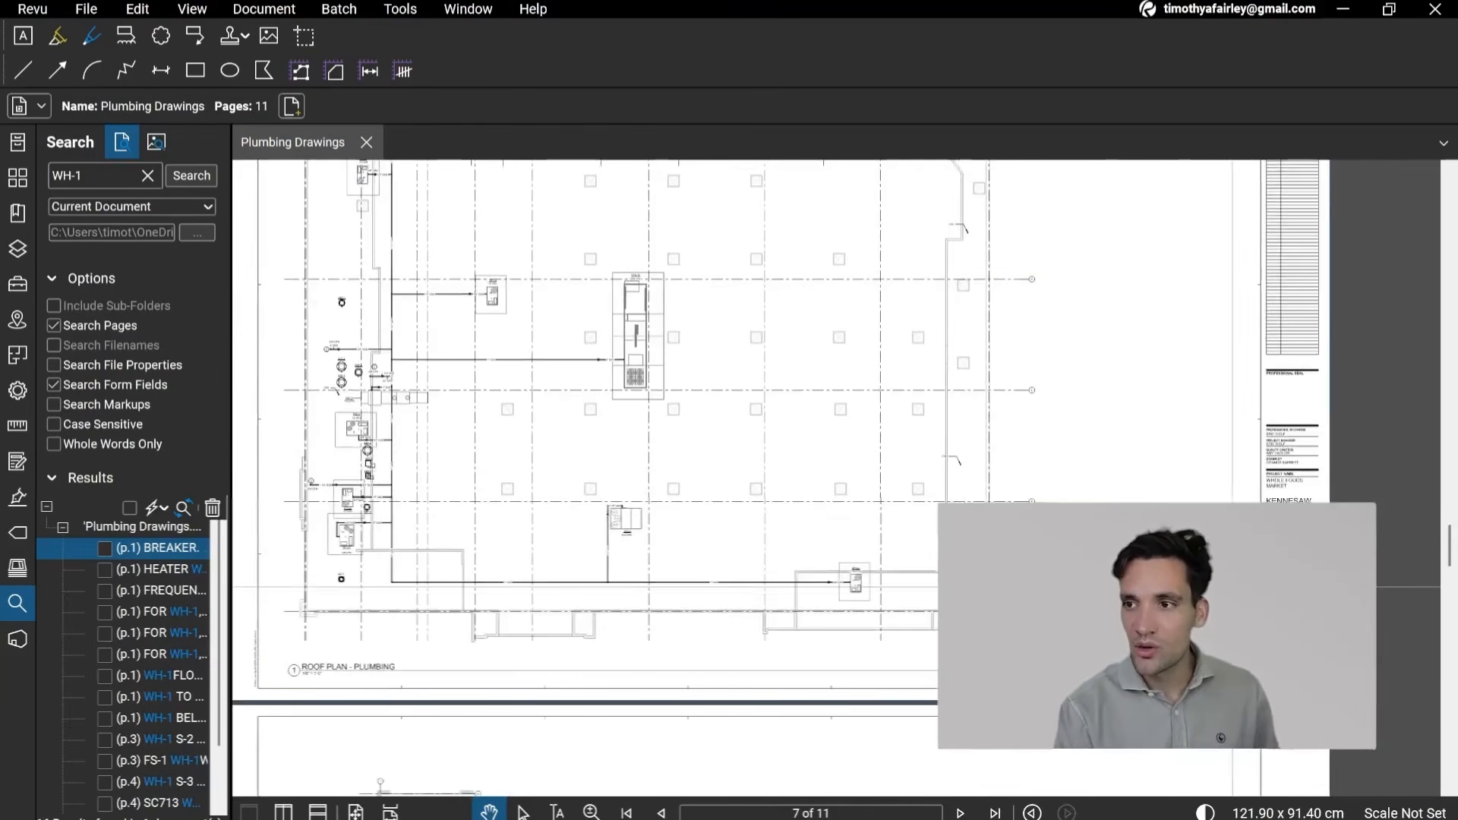
pyautogui.moveTo(914, 433); pyautogui.dragTo(853, 462)
pyautogui.moveTo(459, 472); pyautogui.dragTo(616, 573)
pyautogui.scroll(4, 517, 554)
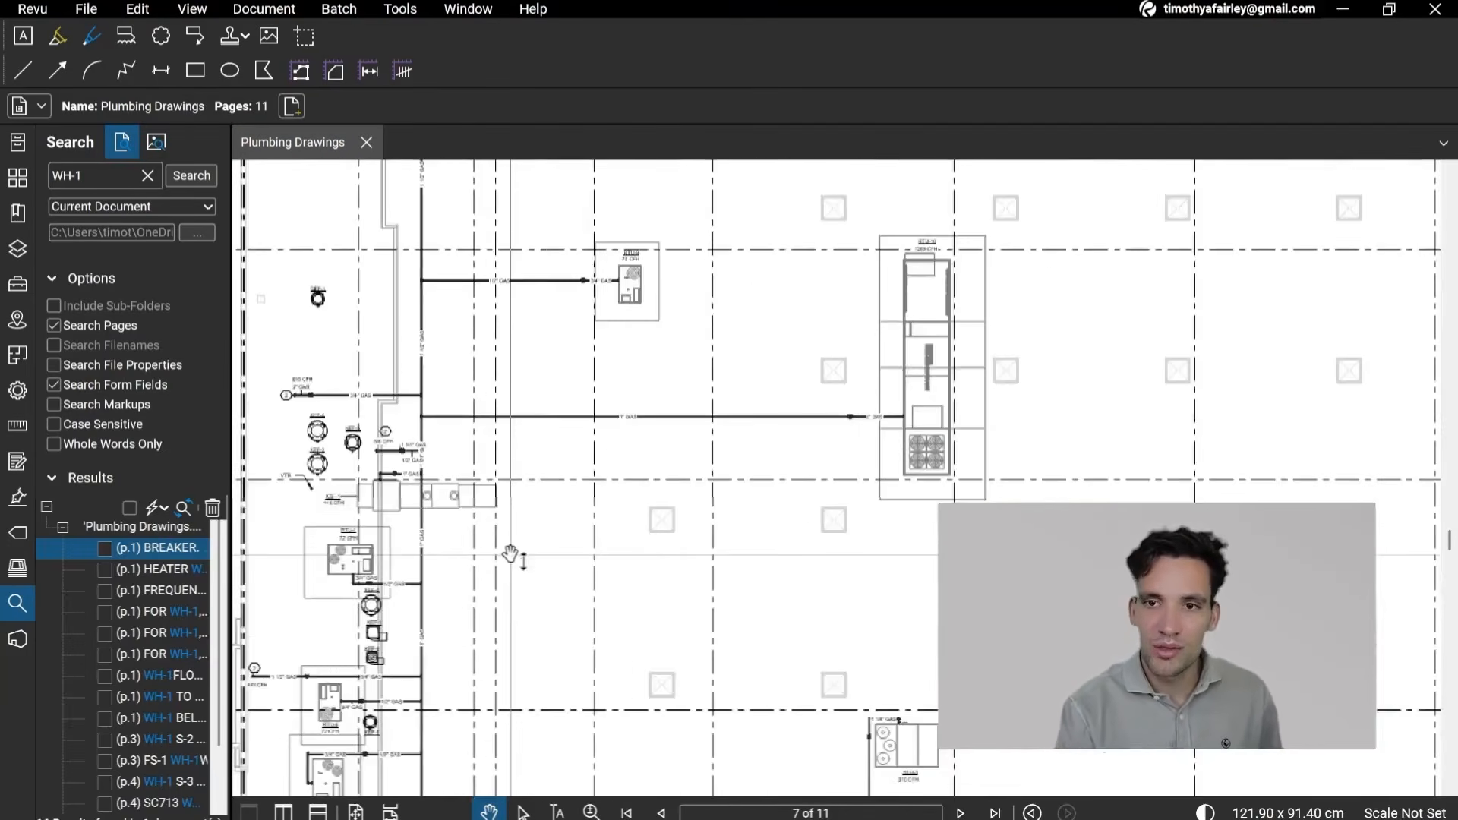
pyautogui.moveTo(510, 509); pyautogui.dragTo(560, 733)
pyautogui.moveTo(813, 544); pyautogui.dragTo(820, 728)
pyautogui.moveTo(836, 430)
pyautogui.mouseDown()
pyautogui.moveTo(802, 606)
pyautogui.moveTo(767, 178)
pyautogui.mouseUp()
# Step: Examine the store-wide plumbing layout on page 8, sheet P200
pyautogui.scroll(-5, 803, 606)
pyautogui.moveTo(925, 480); pyautogui.dragTo(841, 176)
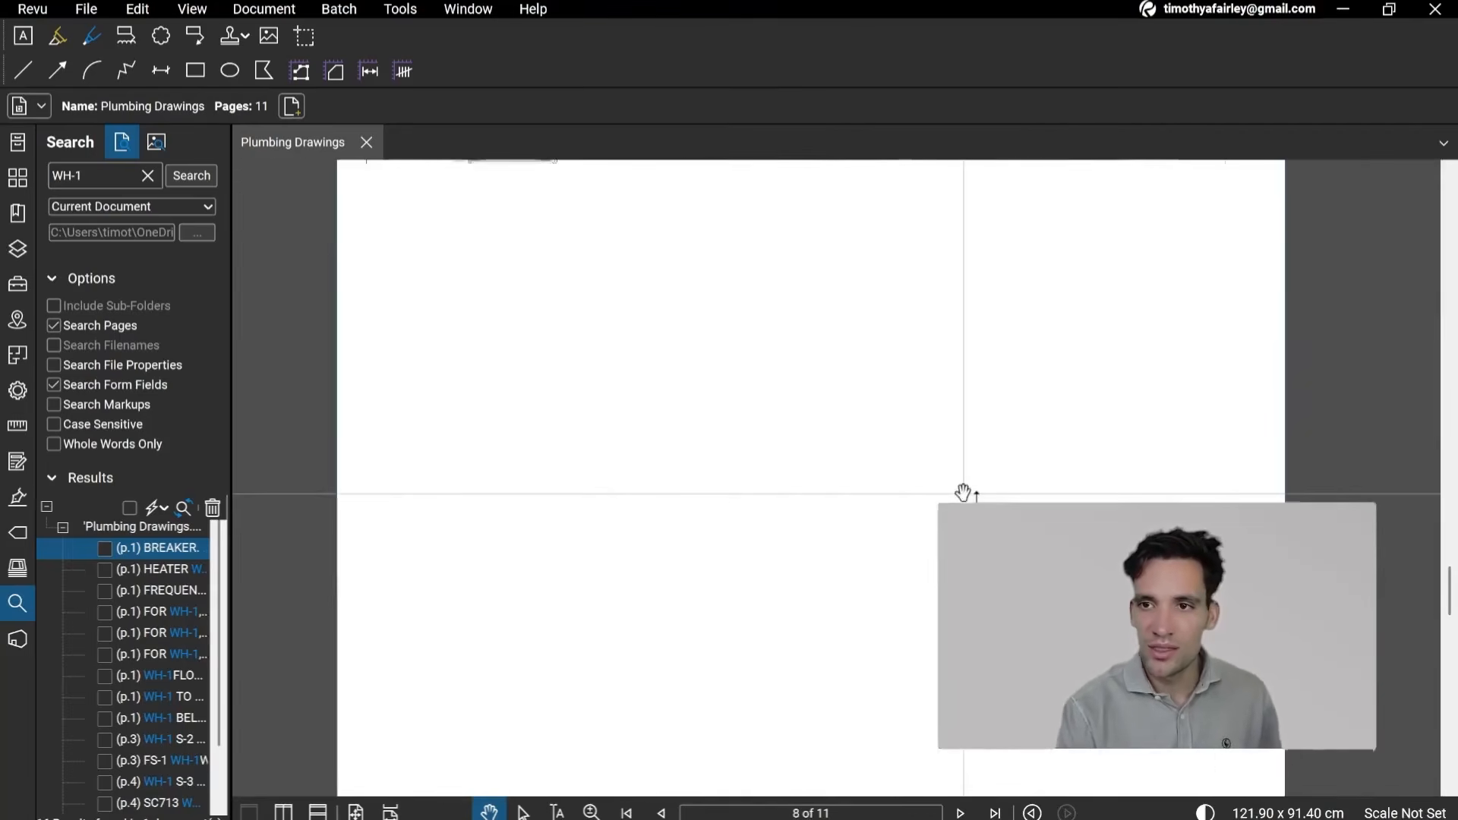
pyautogui.moveTo(1130, 598); pyautogui.dragTo(881, 477)
pyautogui.scroll(4, 956, 635)
pyautogui.moveTo(642, 464); pyautogui.dragTo(907, 786)
pyautogui.scroll(-2, 698, 549)
pyautogui.moveTo(696, 547); pyautogui.dragTo(901, 718)
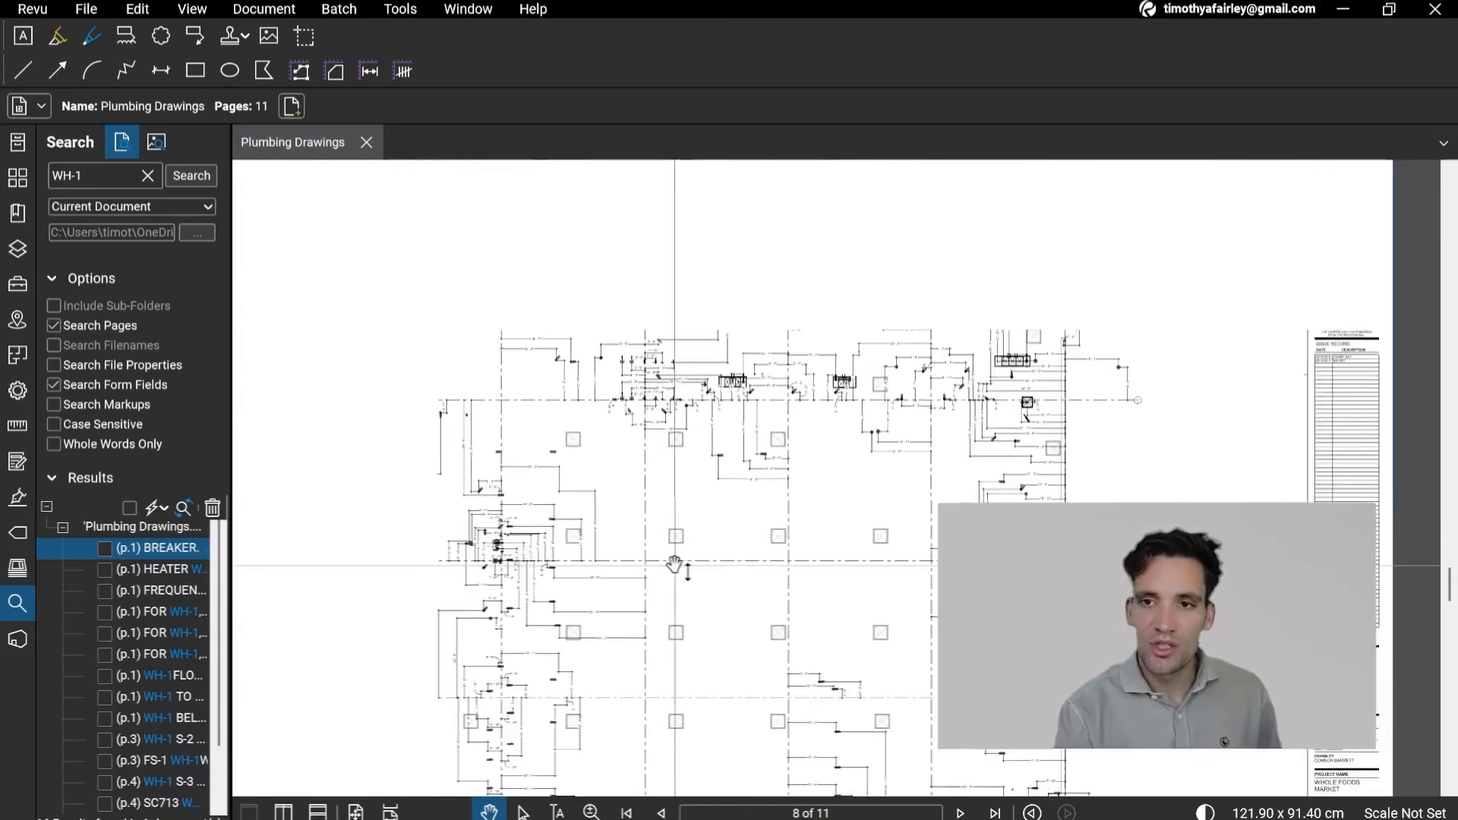
pyautogui.moveTo(675, 564); pyautogui.dragTo(626, 463)
pyautogui.moveTo(885, 732); pyautogui.dragTo(931, 556)
pyautogui.moveTo(729, 787); pyautogui.dragTo(932, 358)
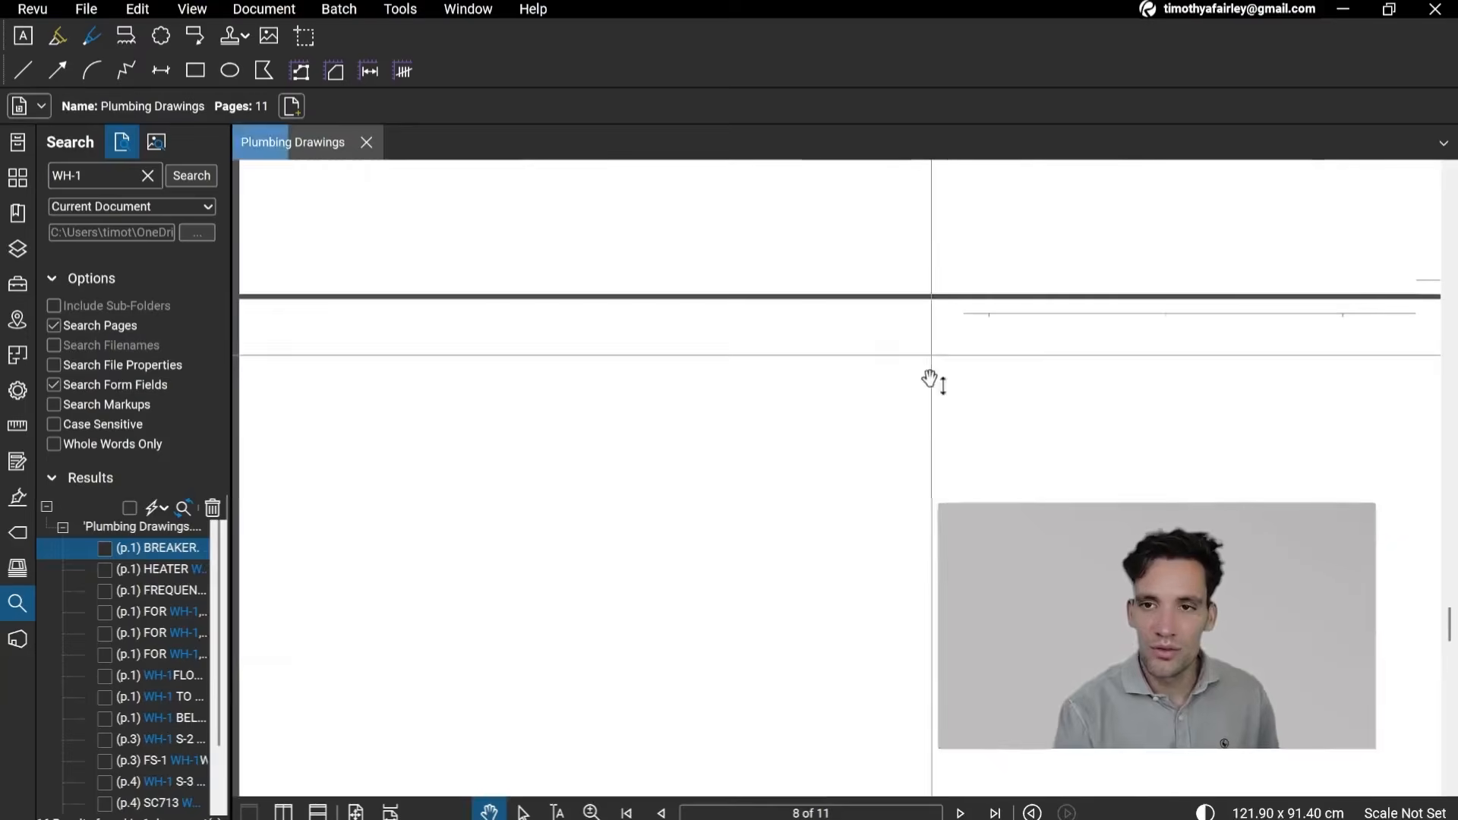
# Step: Compare the enlarged customer and employee restroom plans on page 9 with the overall layout on page 8
pyautogui.scroll(-3, 929, 395)
pyautogui.moveTo(926, 484)
pyautogui.mouseDown()
pyautogui.moveTo(830, 554)
pyautogui.moveTo(694, 310)
pyautogui.mouseUp()
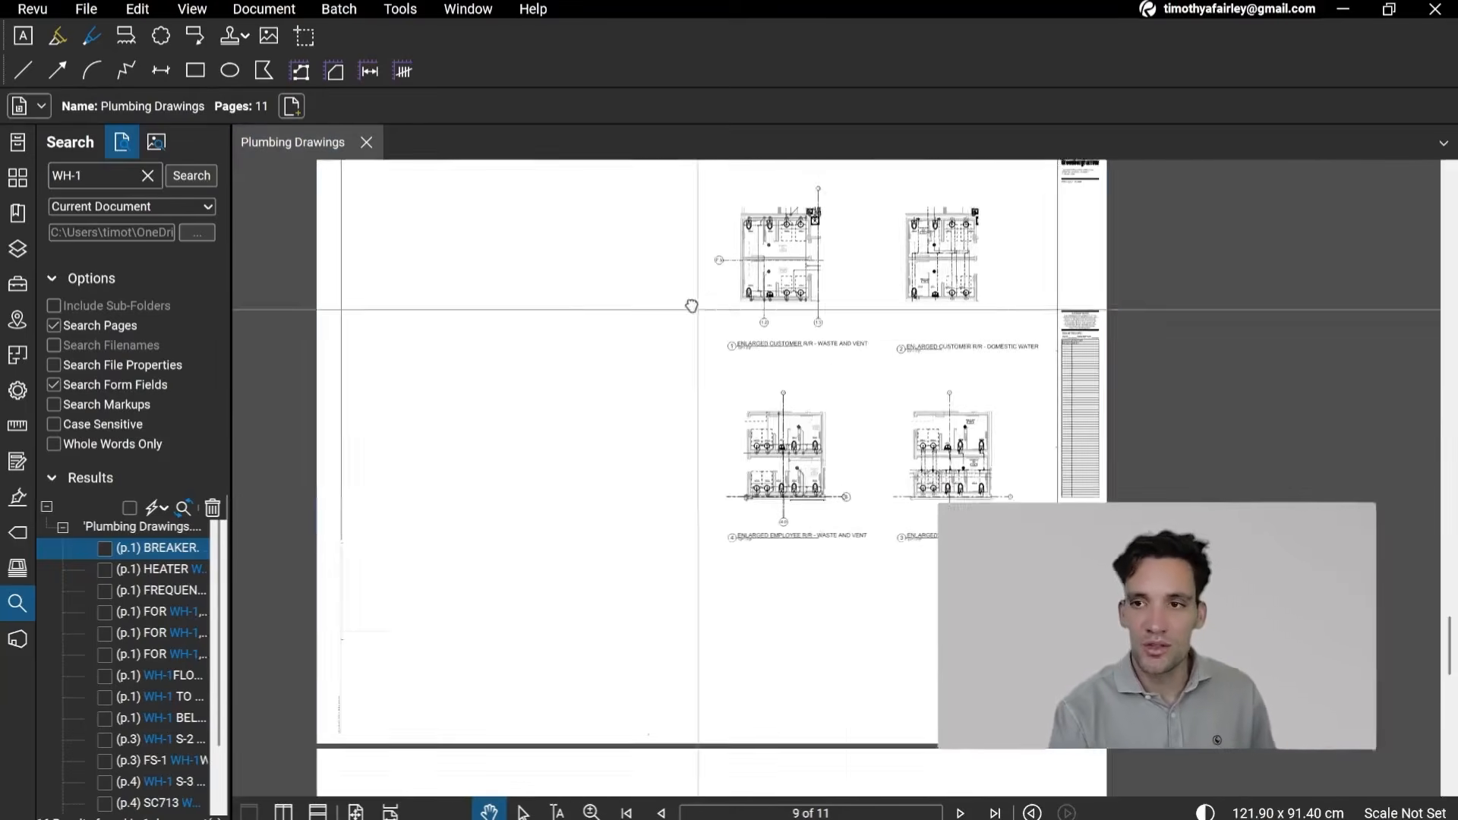
pyautogui.scroll(-3, 835, 631)
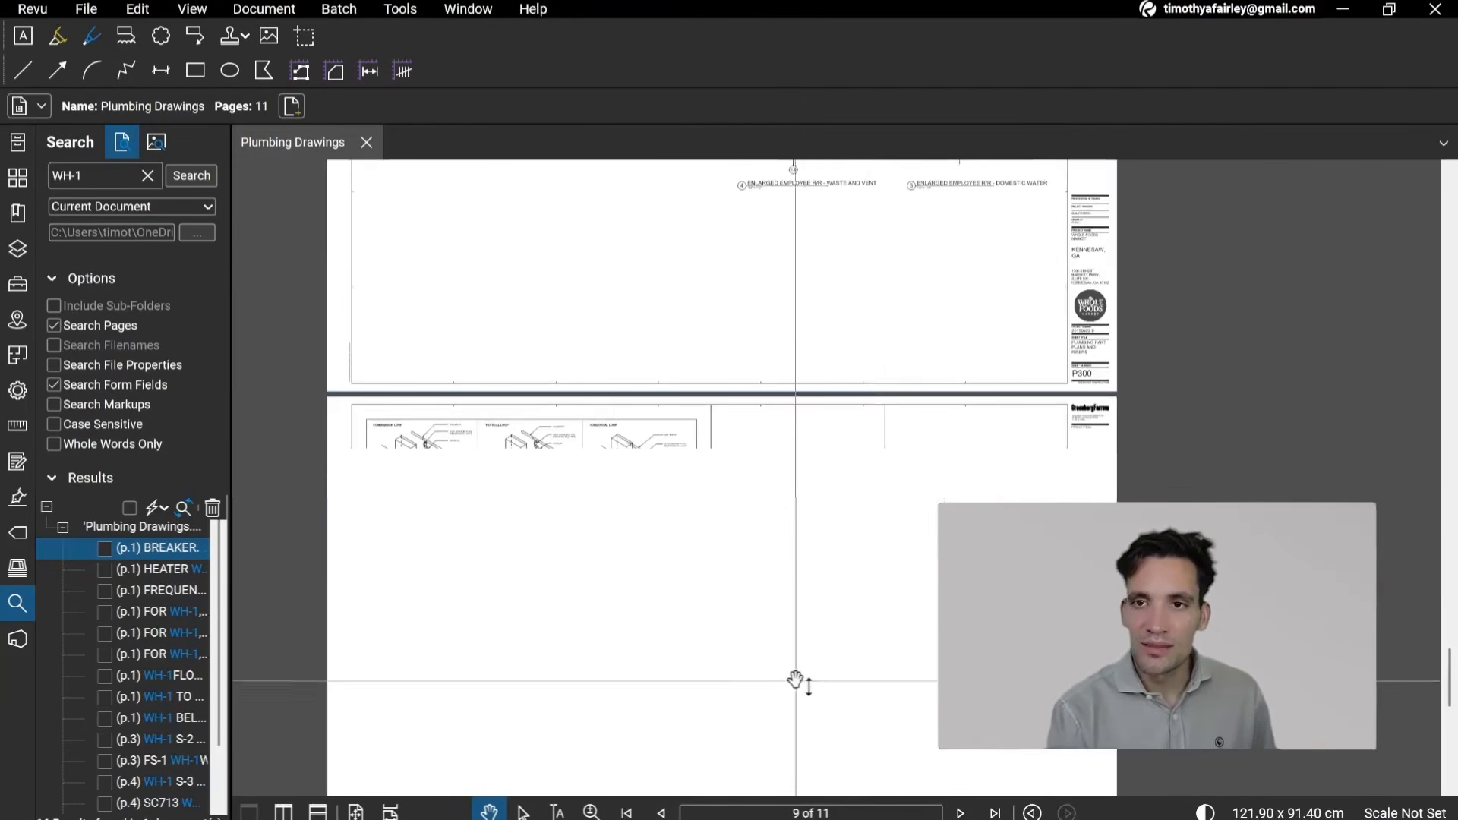
pyautogui.scroll(4, 730, 570)
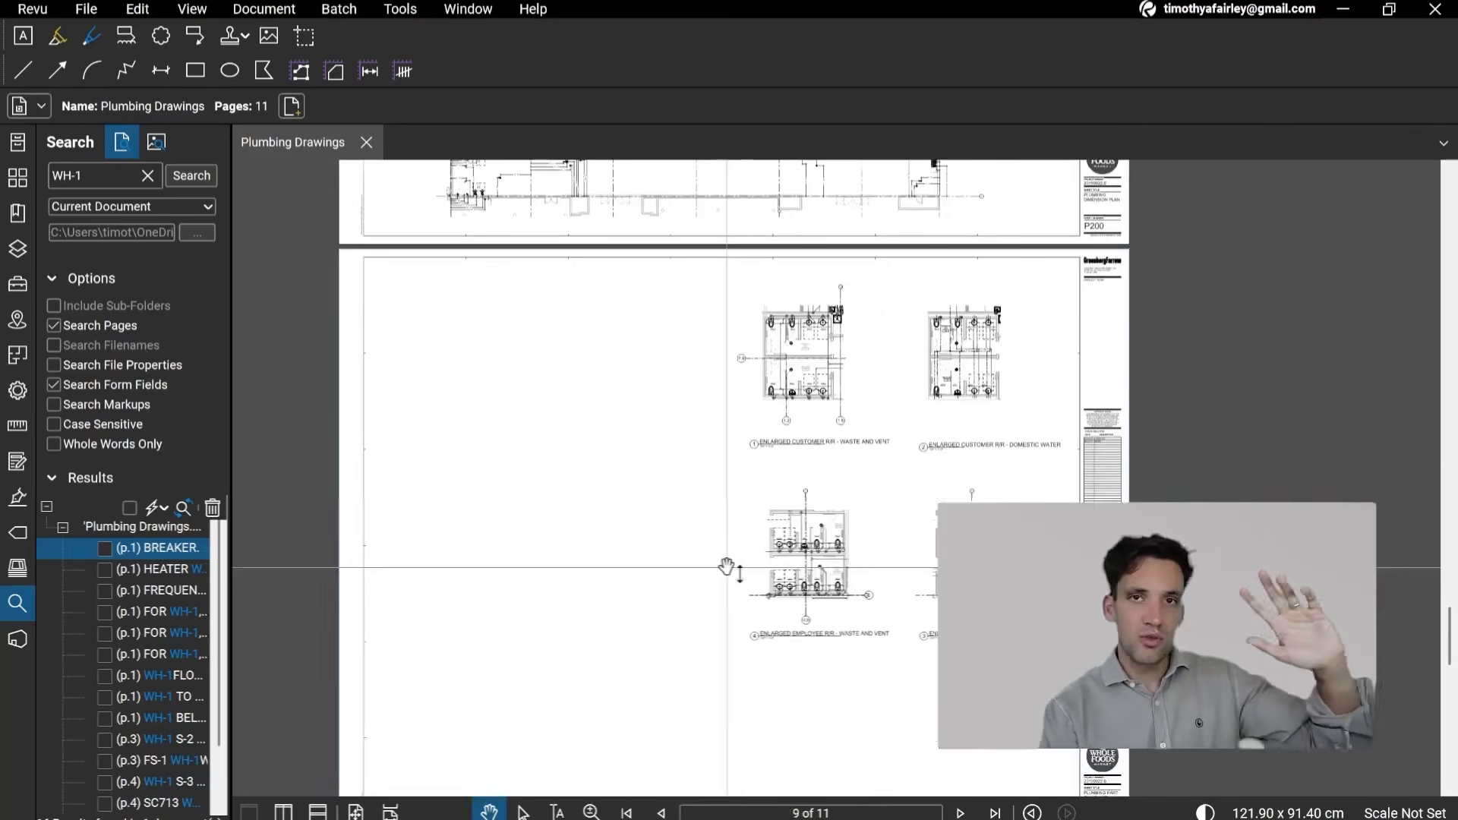
pyautogui.scroll(5, 727, 566)
pyautogui.scroll(-5, 772, 623)
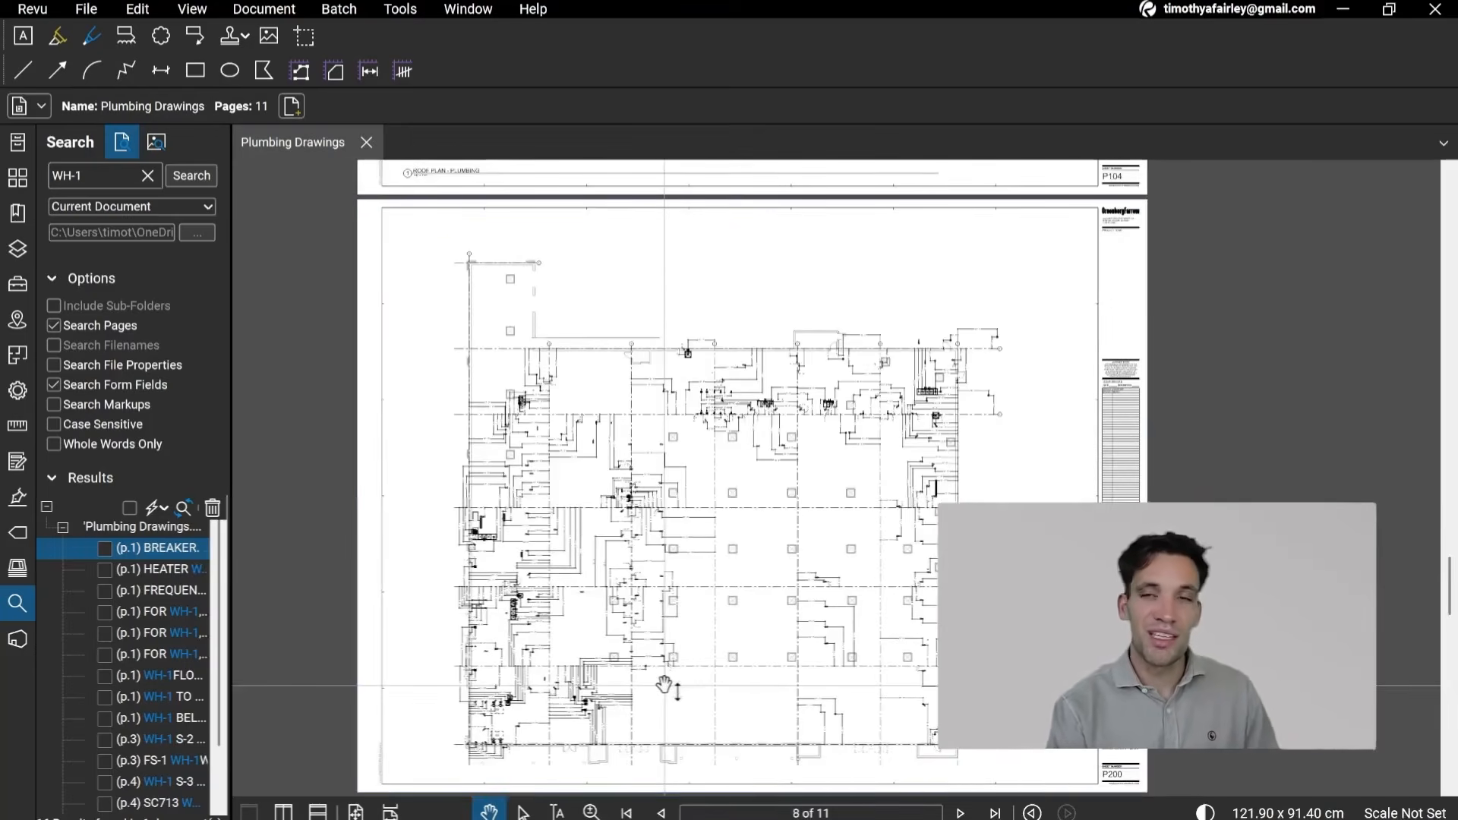
pyautogui.scroll(-3, 738, 598)
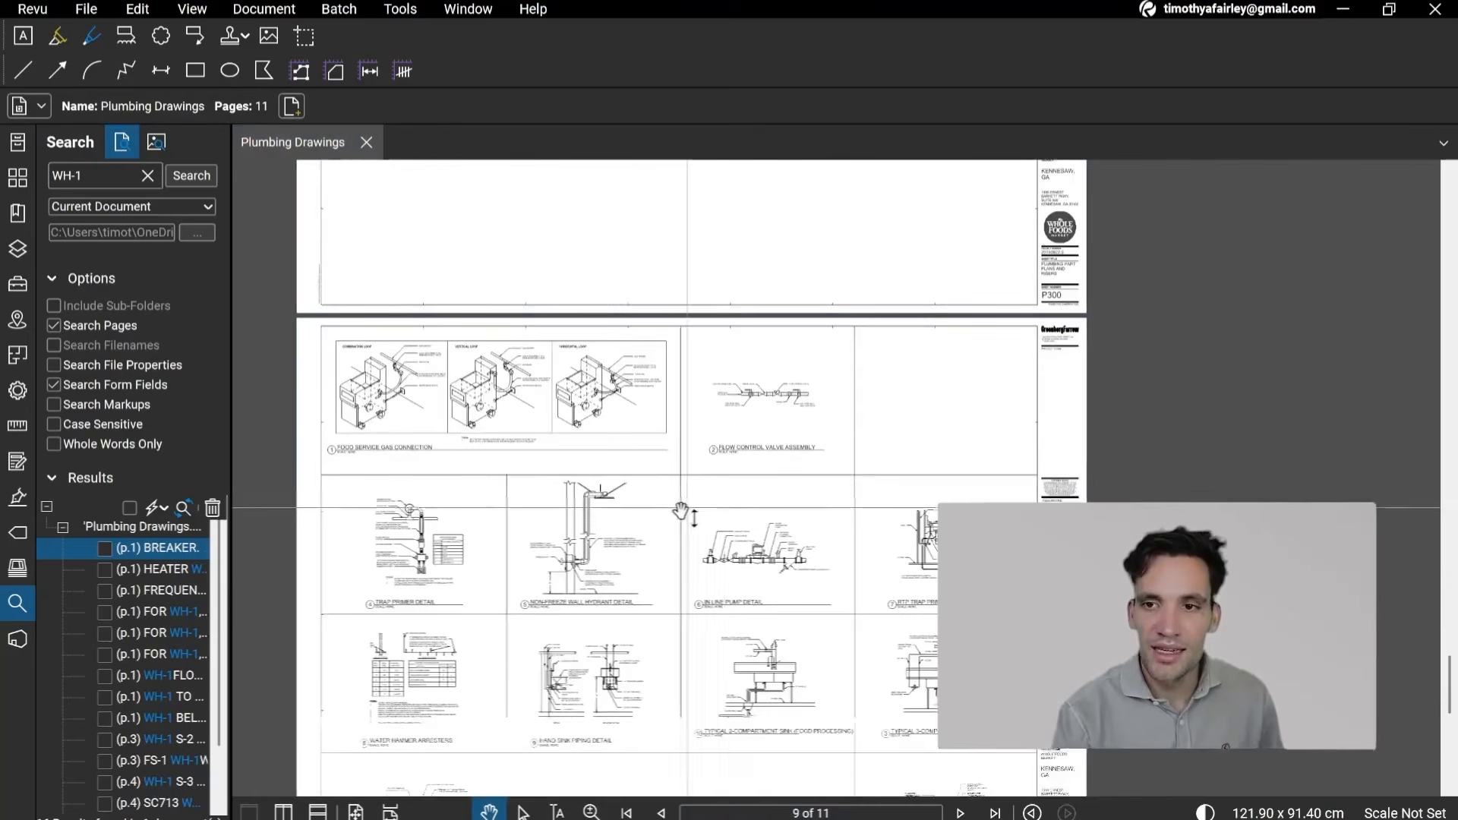
# Step: Examine the plumbing details on pages 10 and 11, including the in-line pump, two-compartment sink and food service gas connection
pyautogui.scroll(1, 765, 728)
pyautogui.scroll(2, 765, 727)
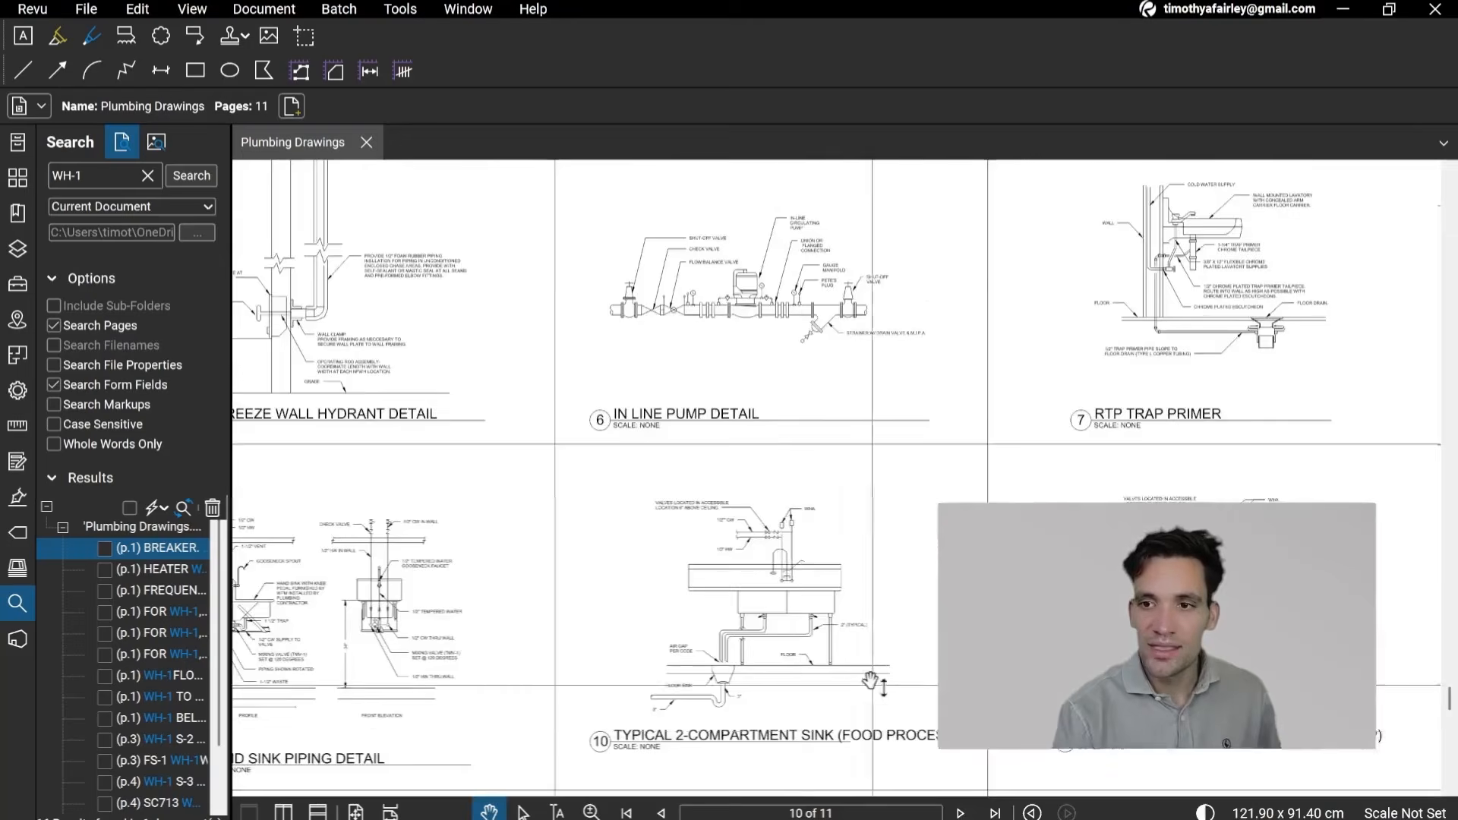
pyautogui.scroll(-1, 851, 593)
pyautogui.moveTo(734, 594); pyautogui.dragTo(917, 692)
pyautogui.scroll(2, 916, 691)
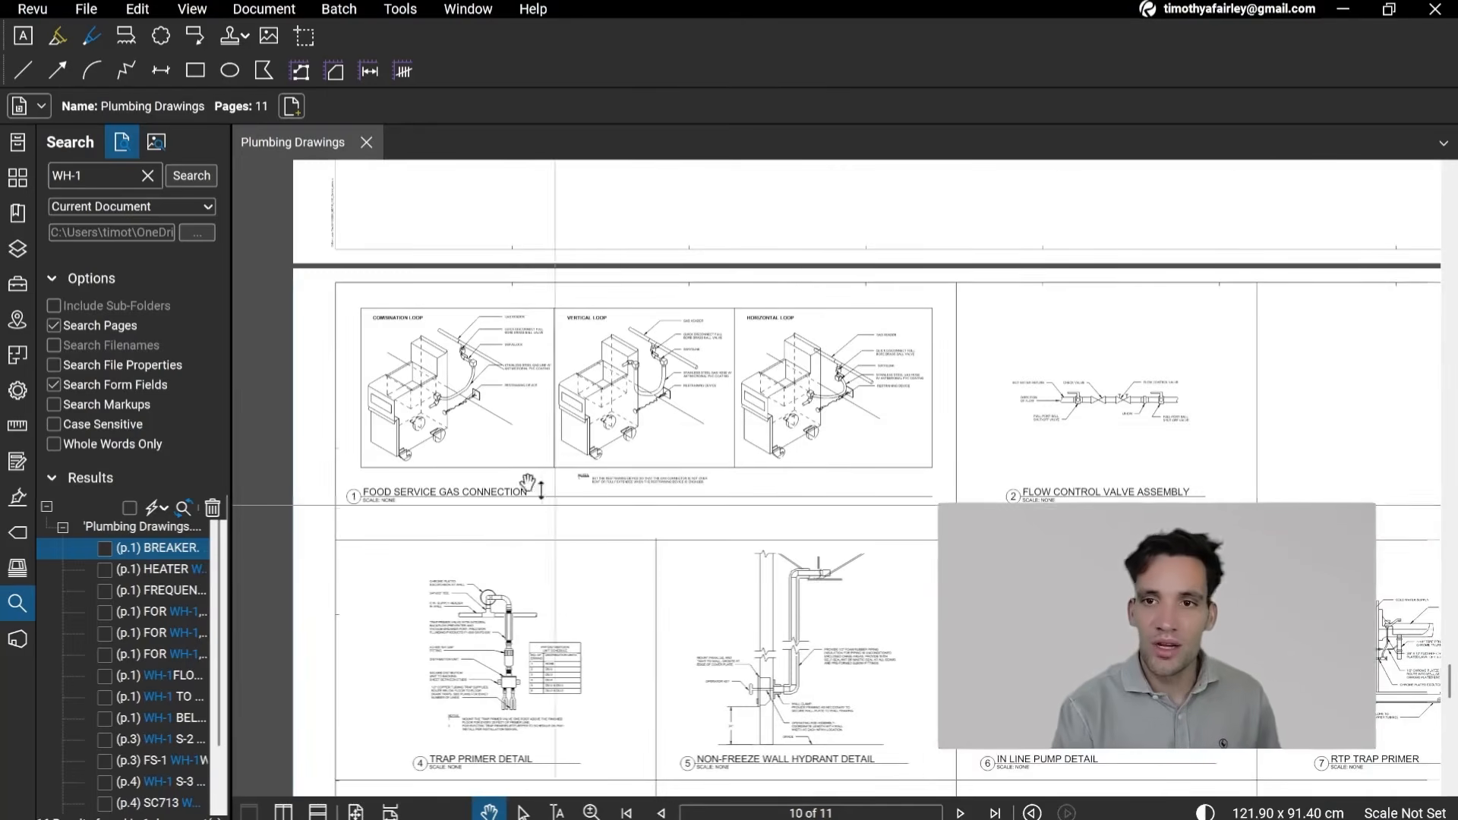
pyautogui.scroll(3, 554, 504)
pyautogui.scroll(1, 764, 598)
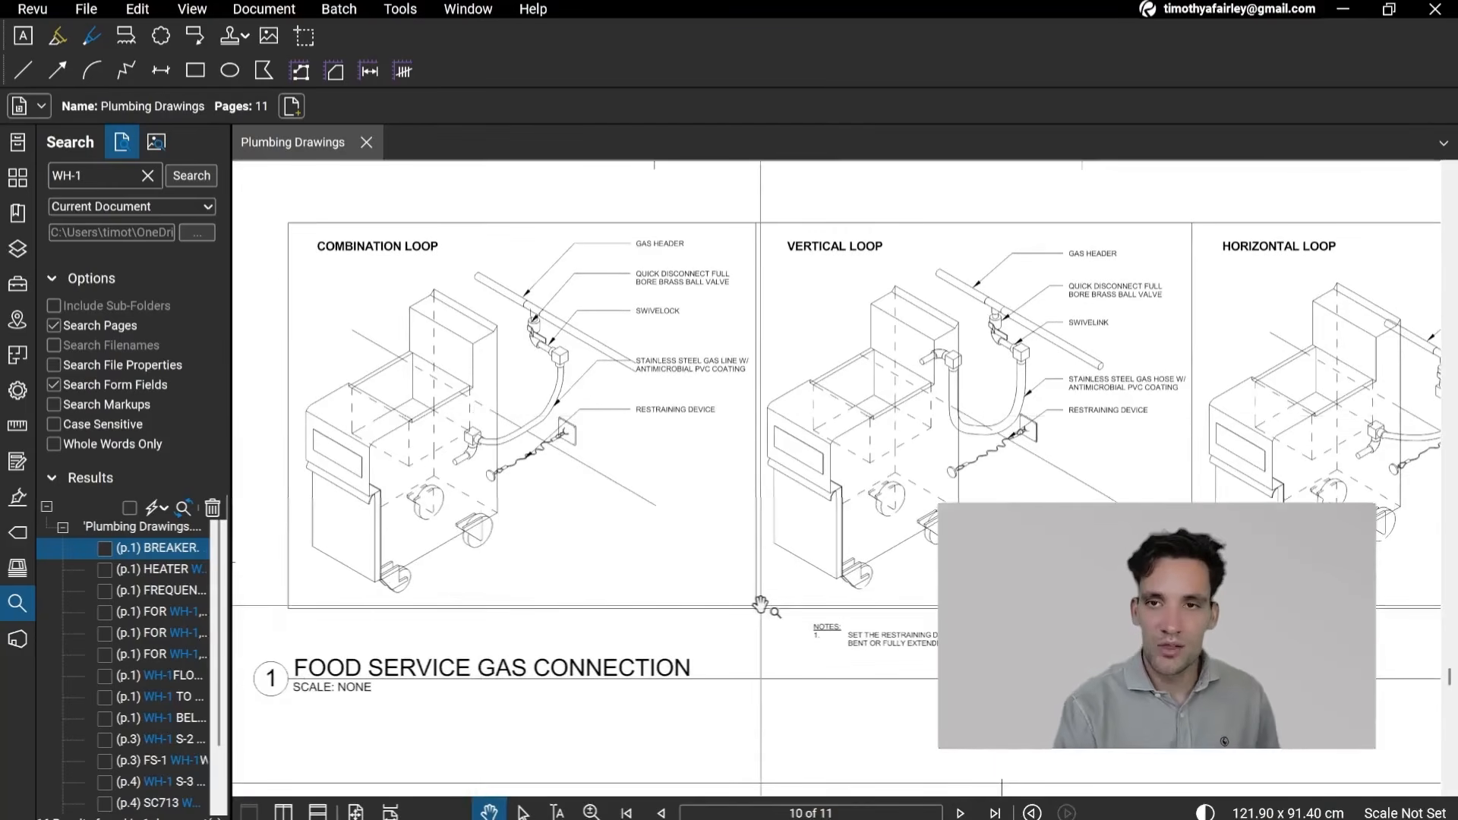
pyautogui.scroll(-2, 760, 606)
pyautogui.scroll(-1, 1024, 612)
pyautogui.scroll(-10, 1024, 611)
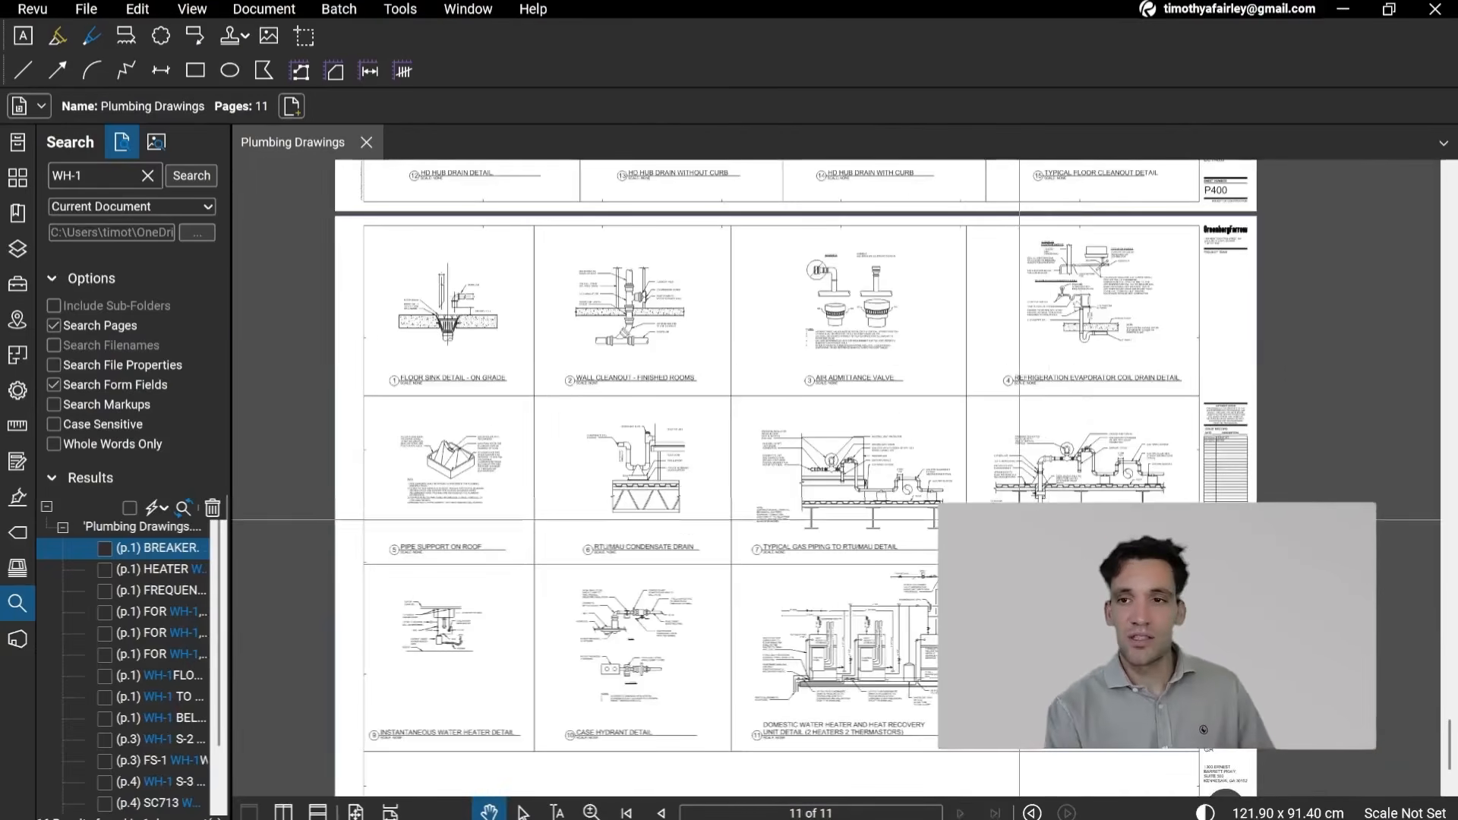
# Step: Return through the page 4 domestic water plan to the waste and vent floor plan on page 3
pyautogui.scroll(20, 910, 356)
pyautogui.scroll(8, 910, 355)
pyautogui.scroll(15, 912, 494)
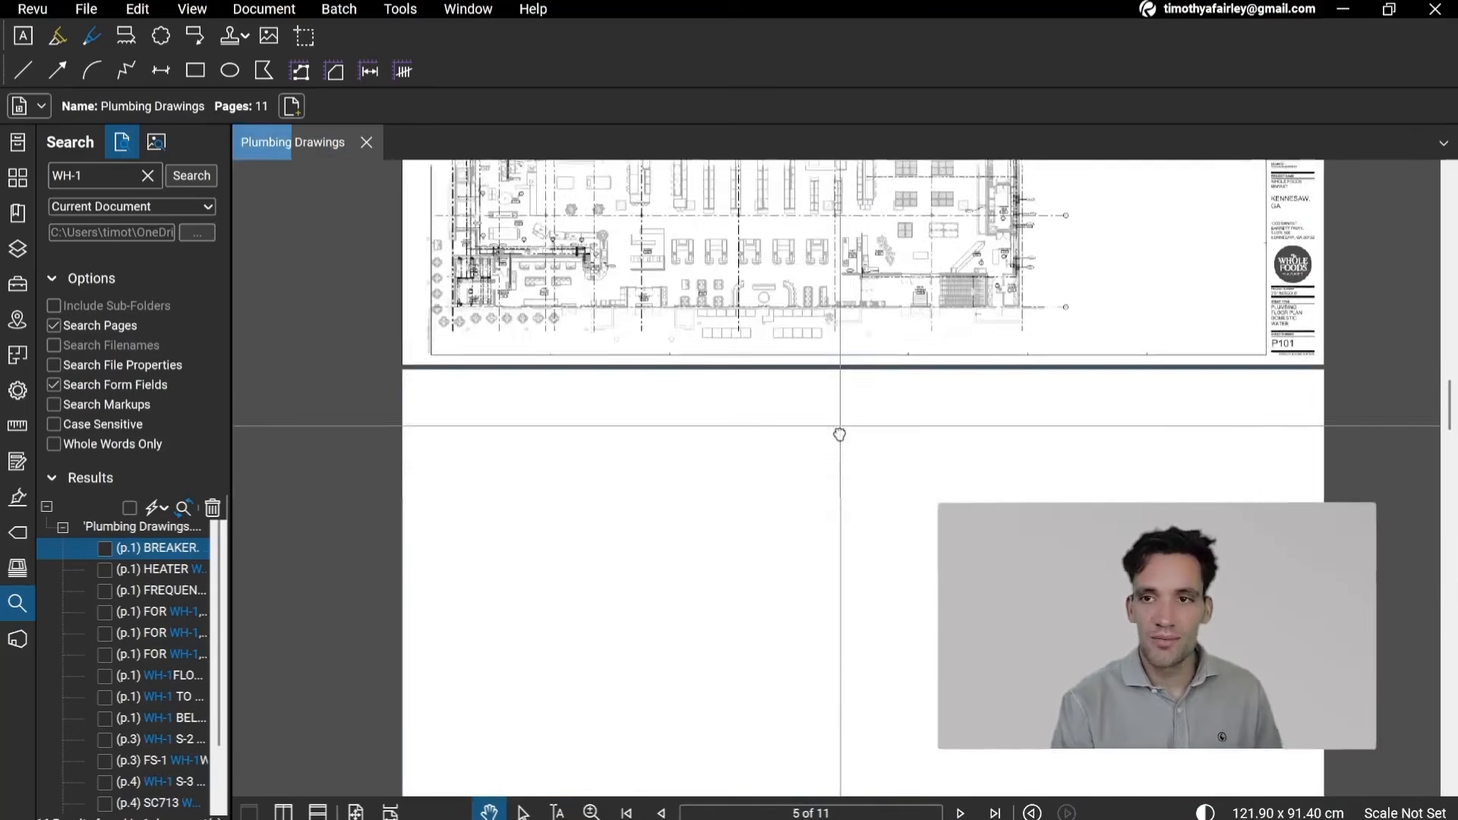
pyautogui.scroll(12, 840, 426)
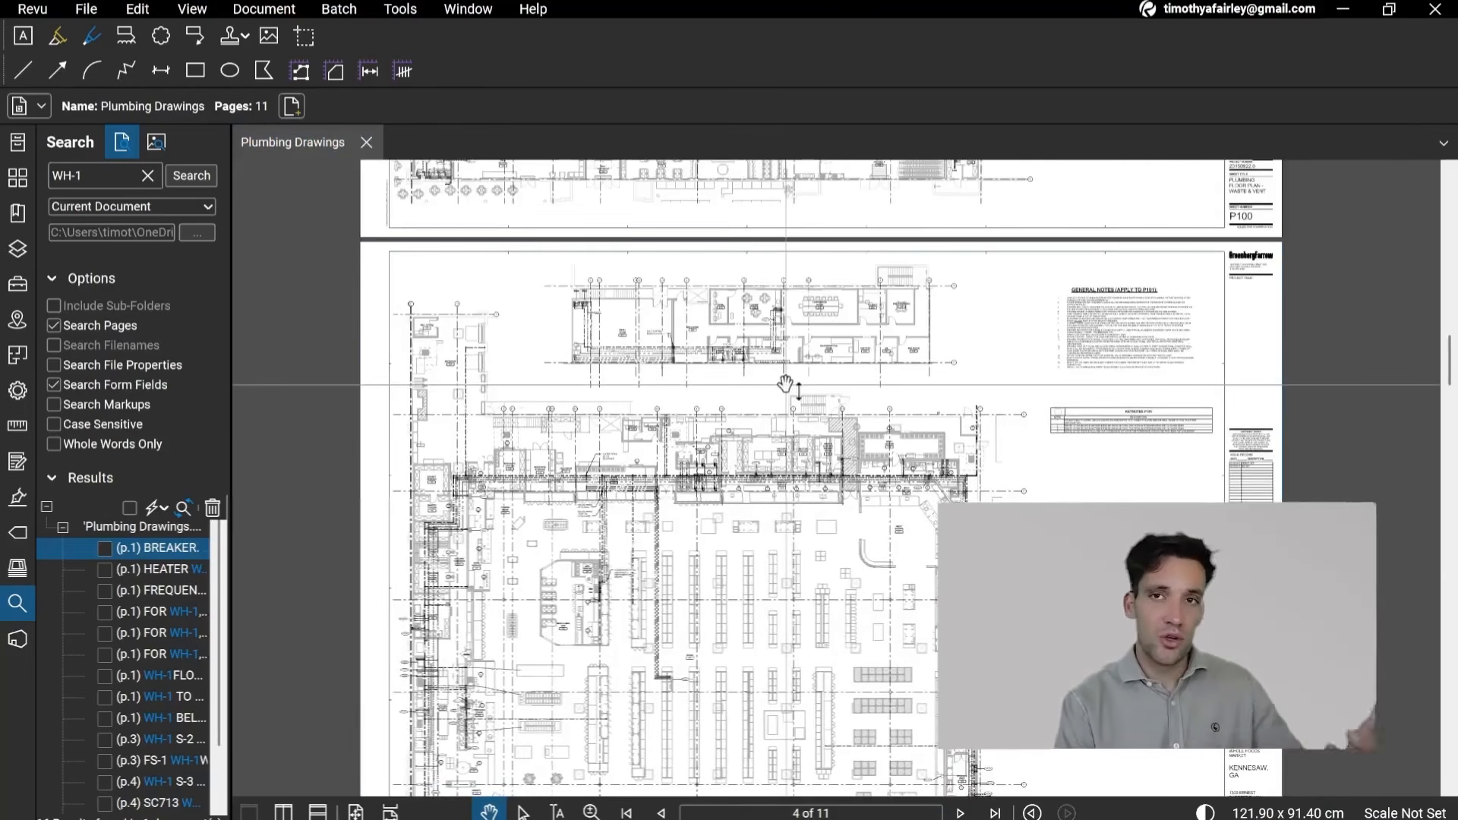
pyautogui.scroll(8, 786, 385)
pyautogui.scroll(3, 718, 683)
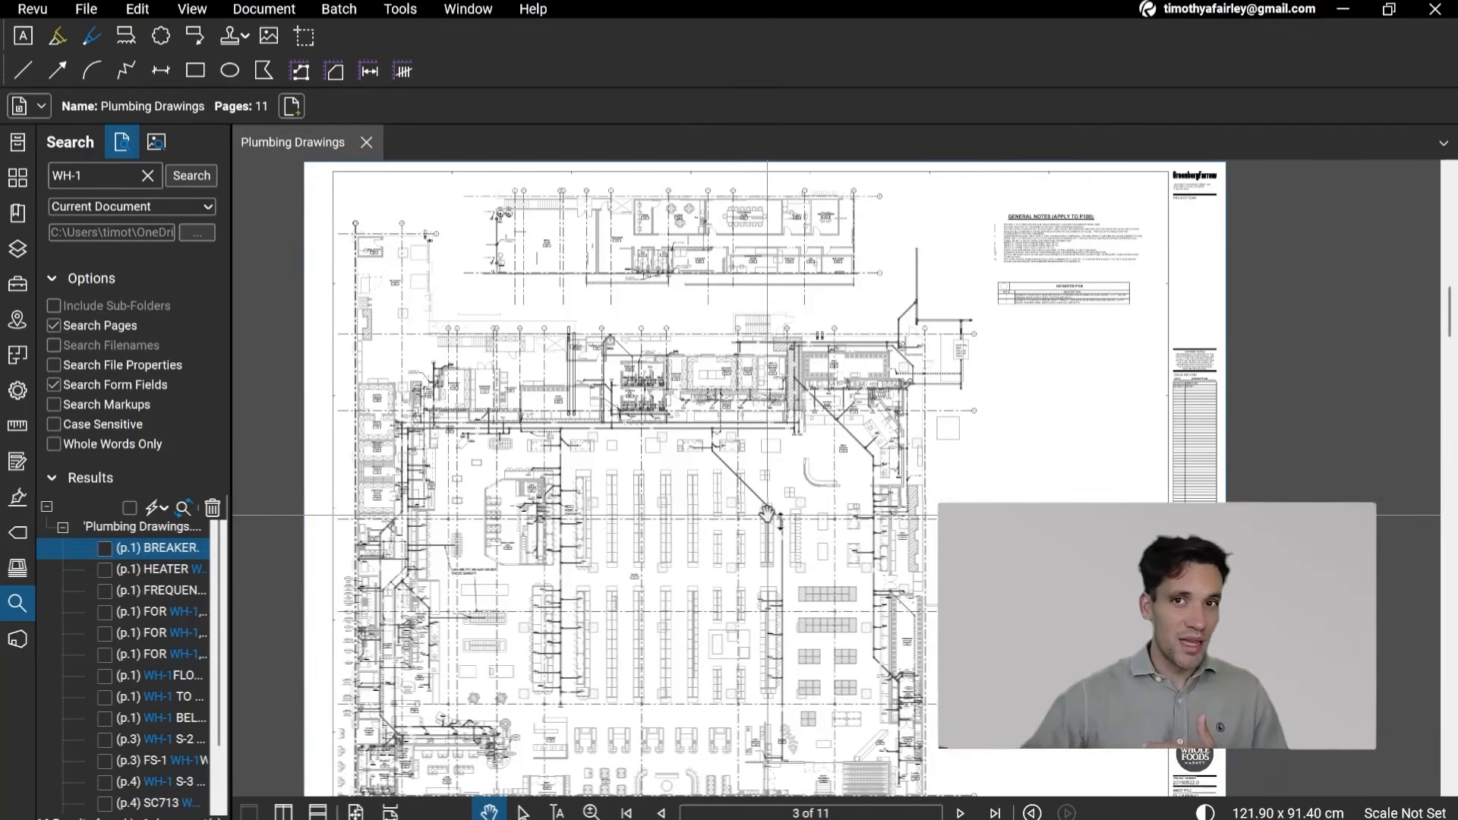
pyautogui.scroll(5, 767, 515)
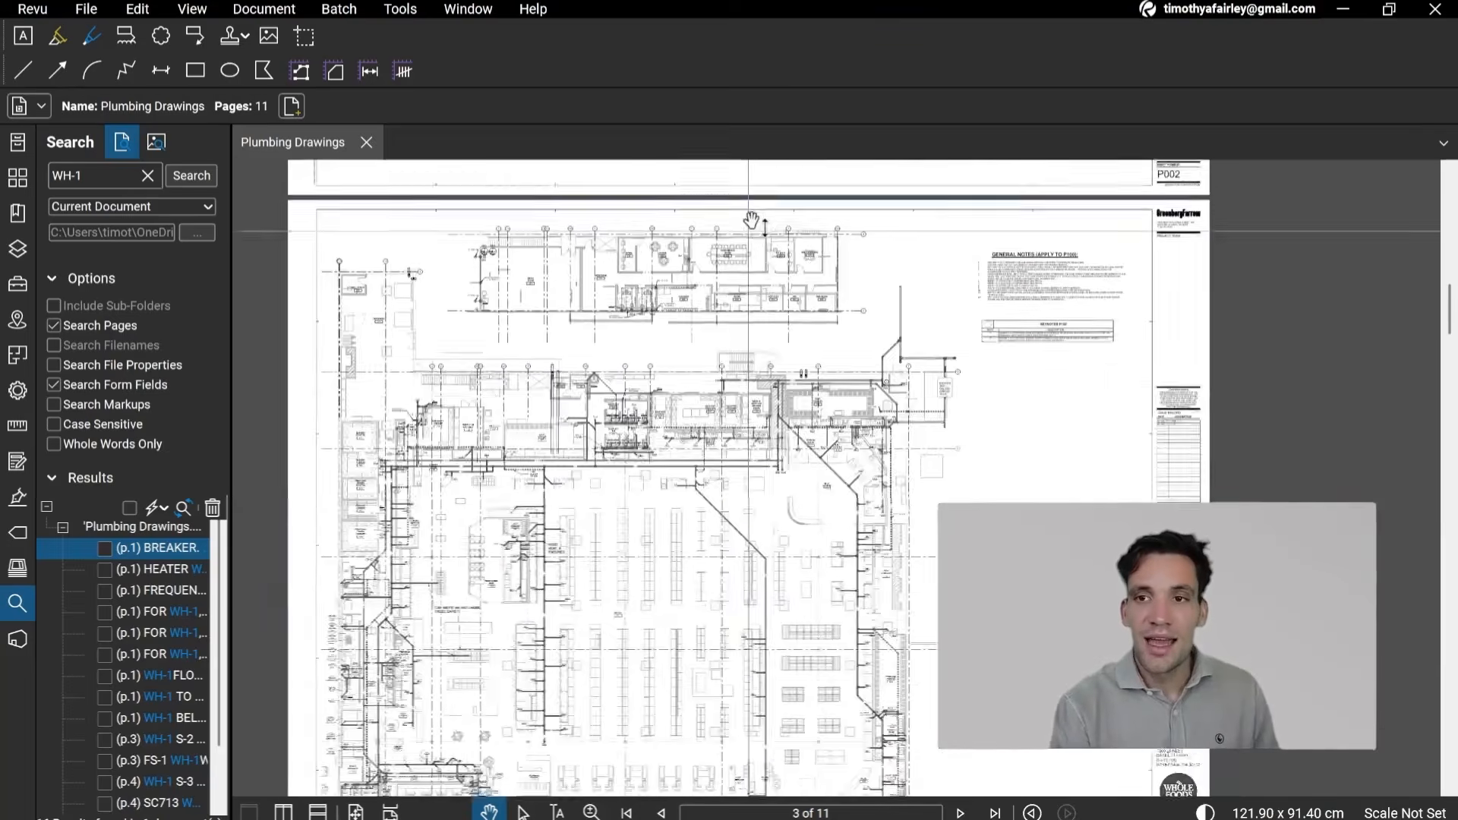
# Step: Examine the plumbing floor plan on page 5, sheet P102, continuing from the page 3 waste and vent plan
pyautogui.scroll(-10, 853, 500)
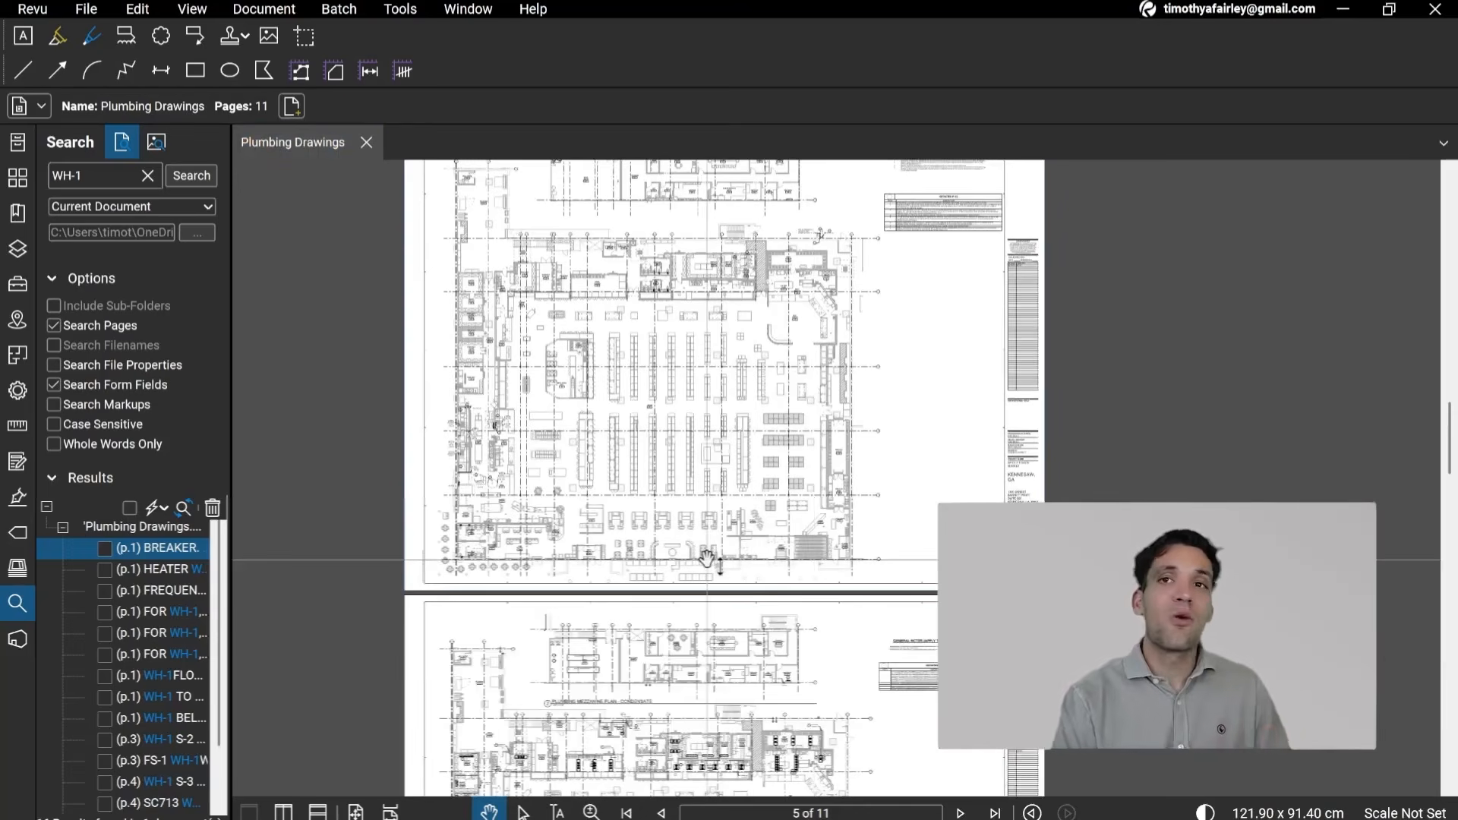
pyautogui.scroll(-3, 651, 486)
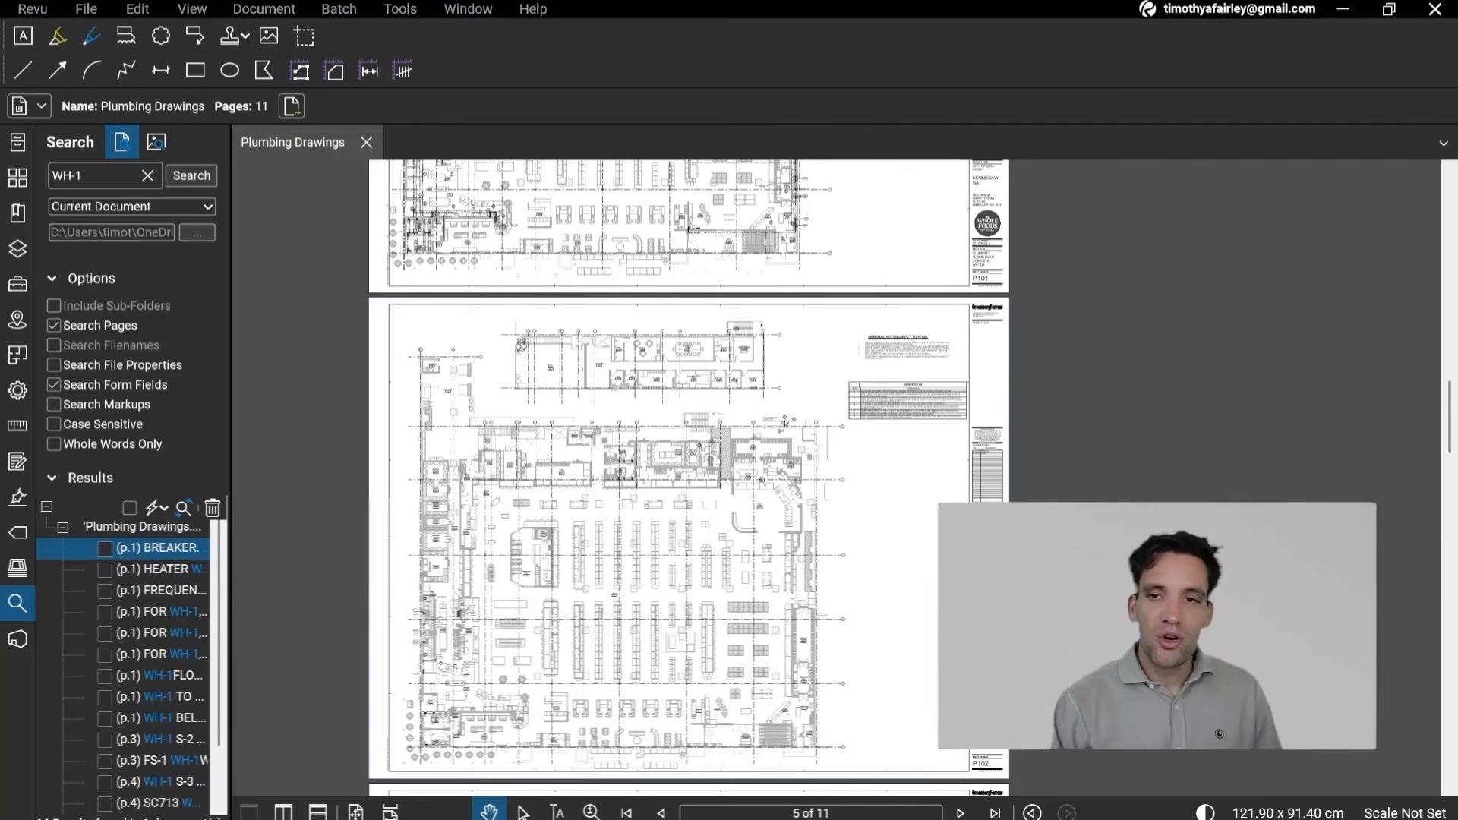
pyautogui.moveTo(461, 458); pyautogui.dragTo(417, 464)
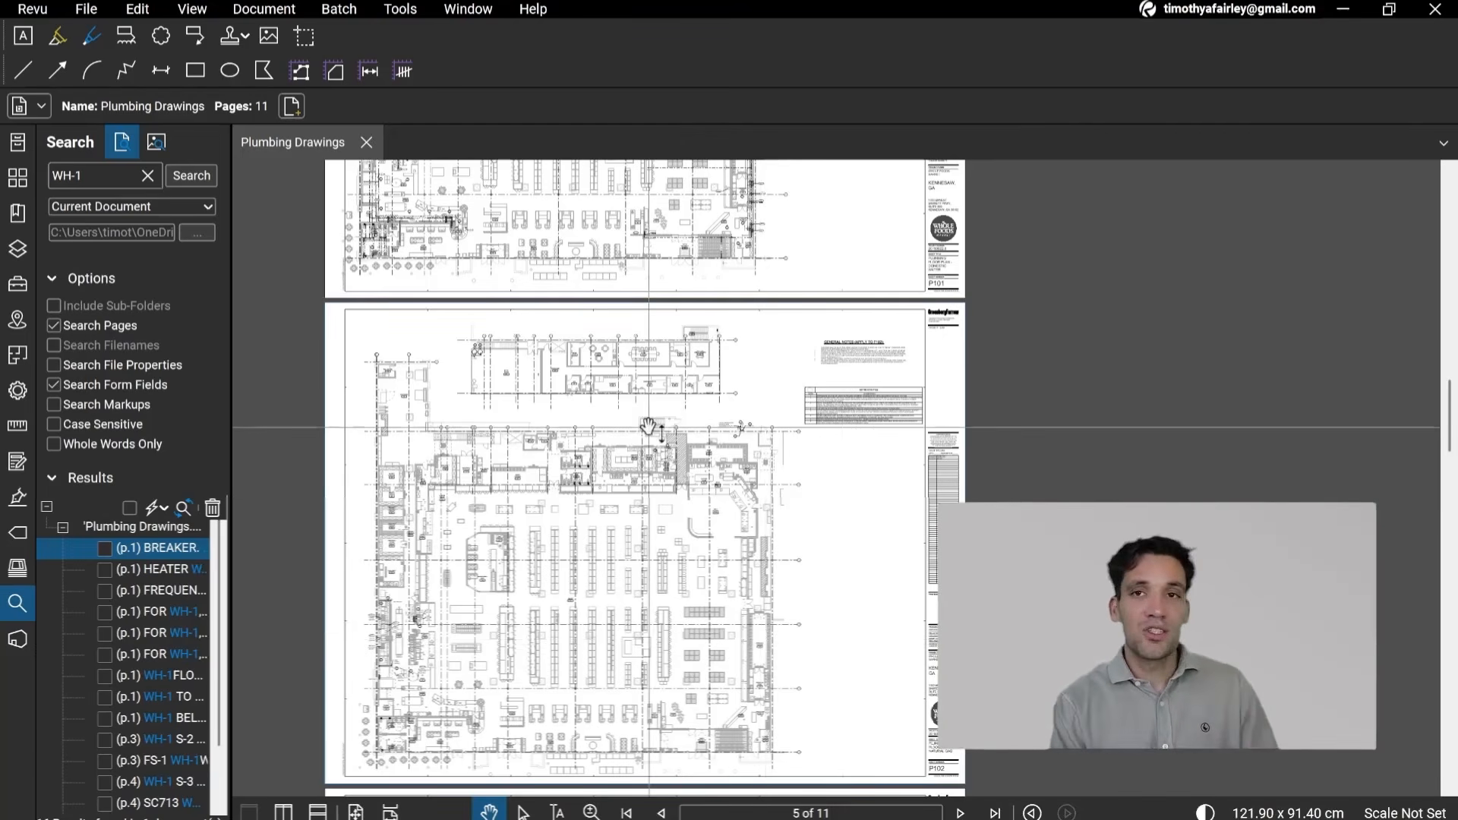
pyautogui.moveTo(717, 413); pyautogui.dragTo(703, 473)
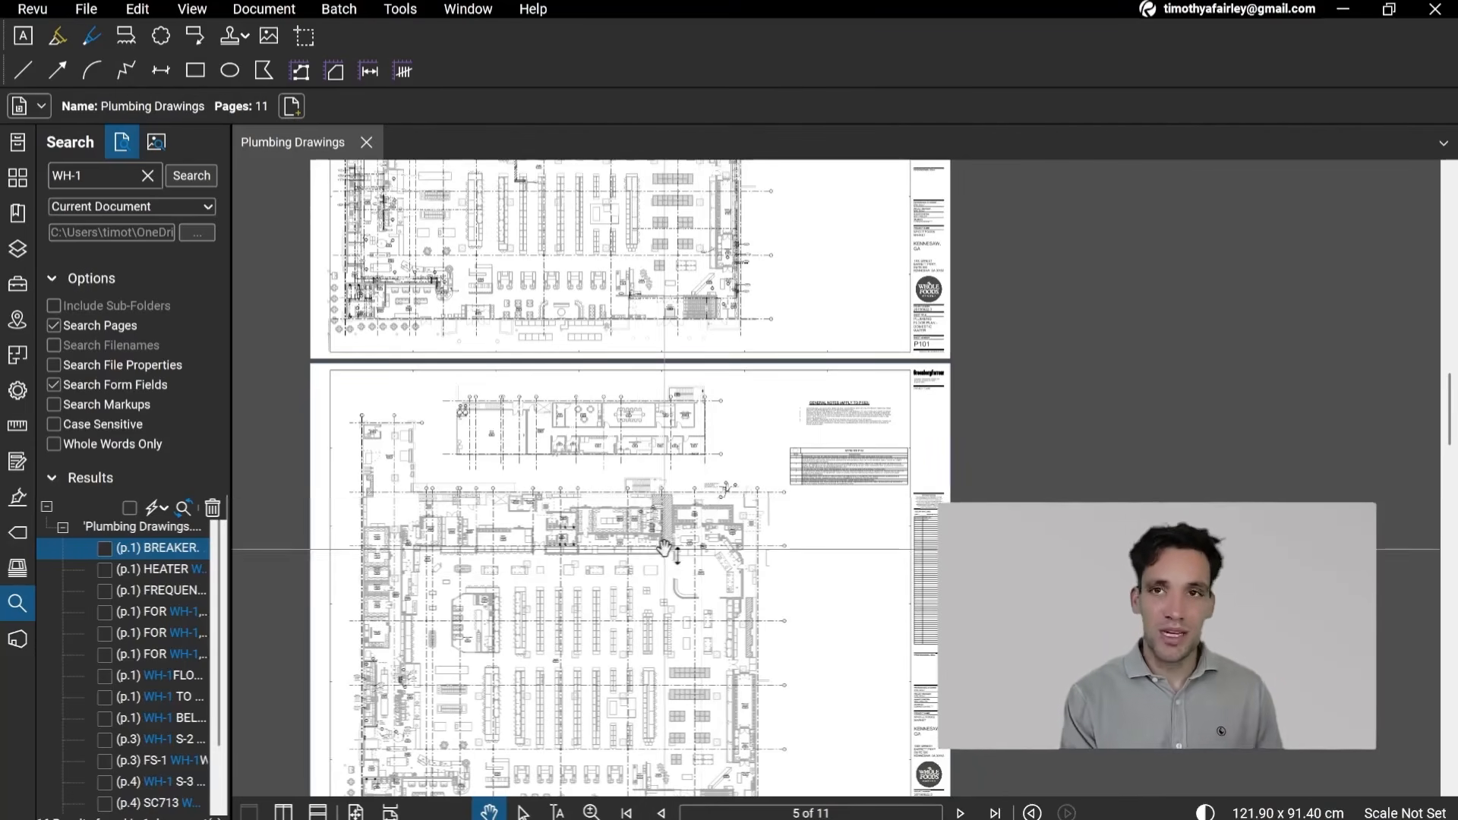
pyautogui.moveTo(650, 582); pyautogui.dragTo(615, 471)
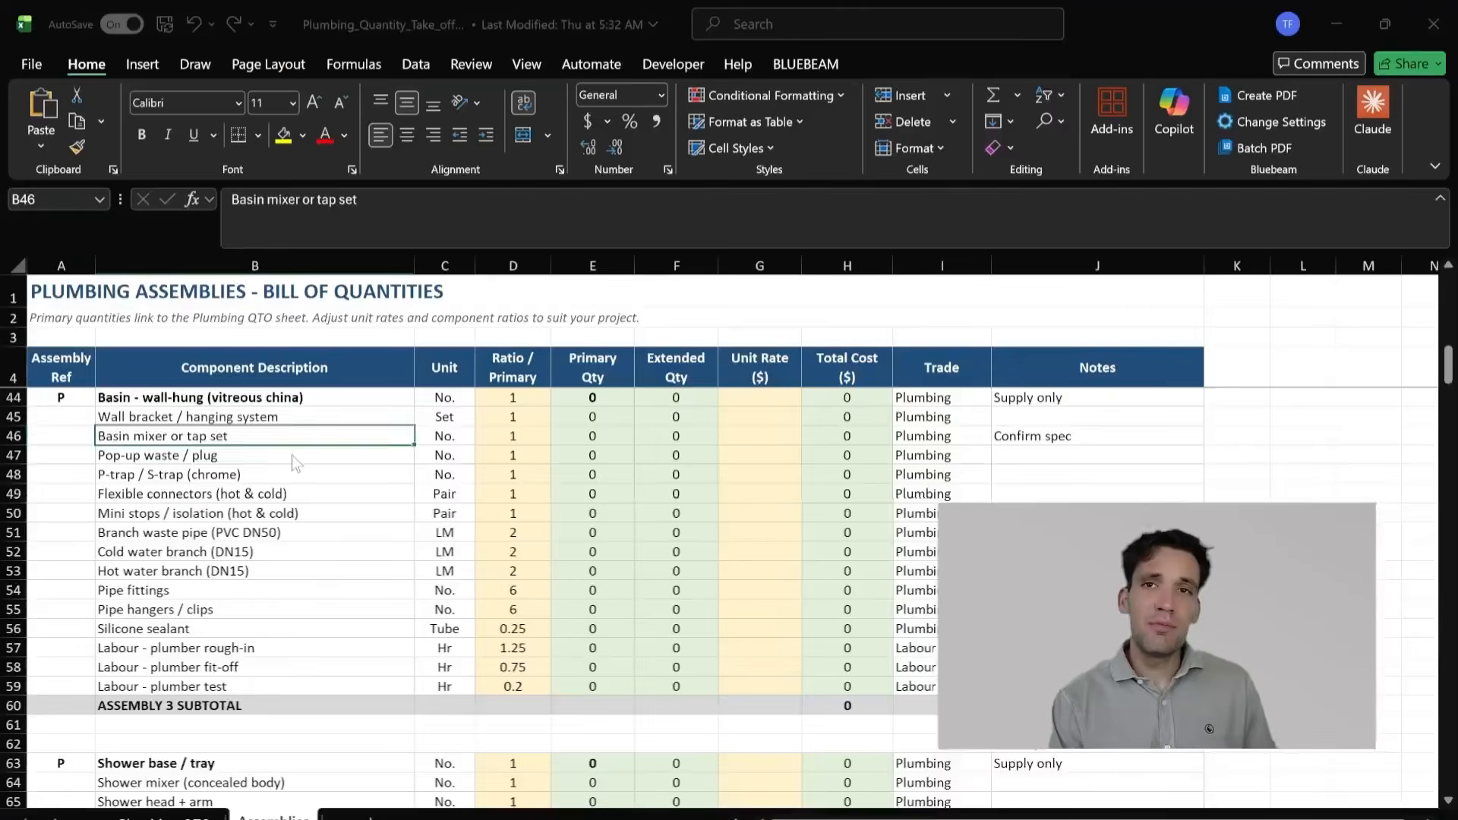
# Step: Switch to the plumbing quantity takeoff workbook in Excel and review the floor-mounted WC pan assembly on the Assemblies sheet
pyautogui.scroll(13, 292, 456)
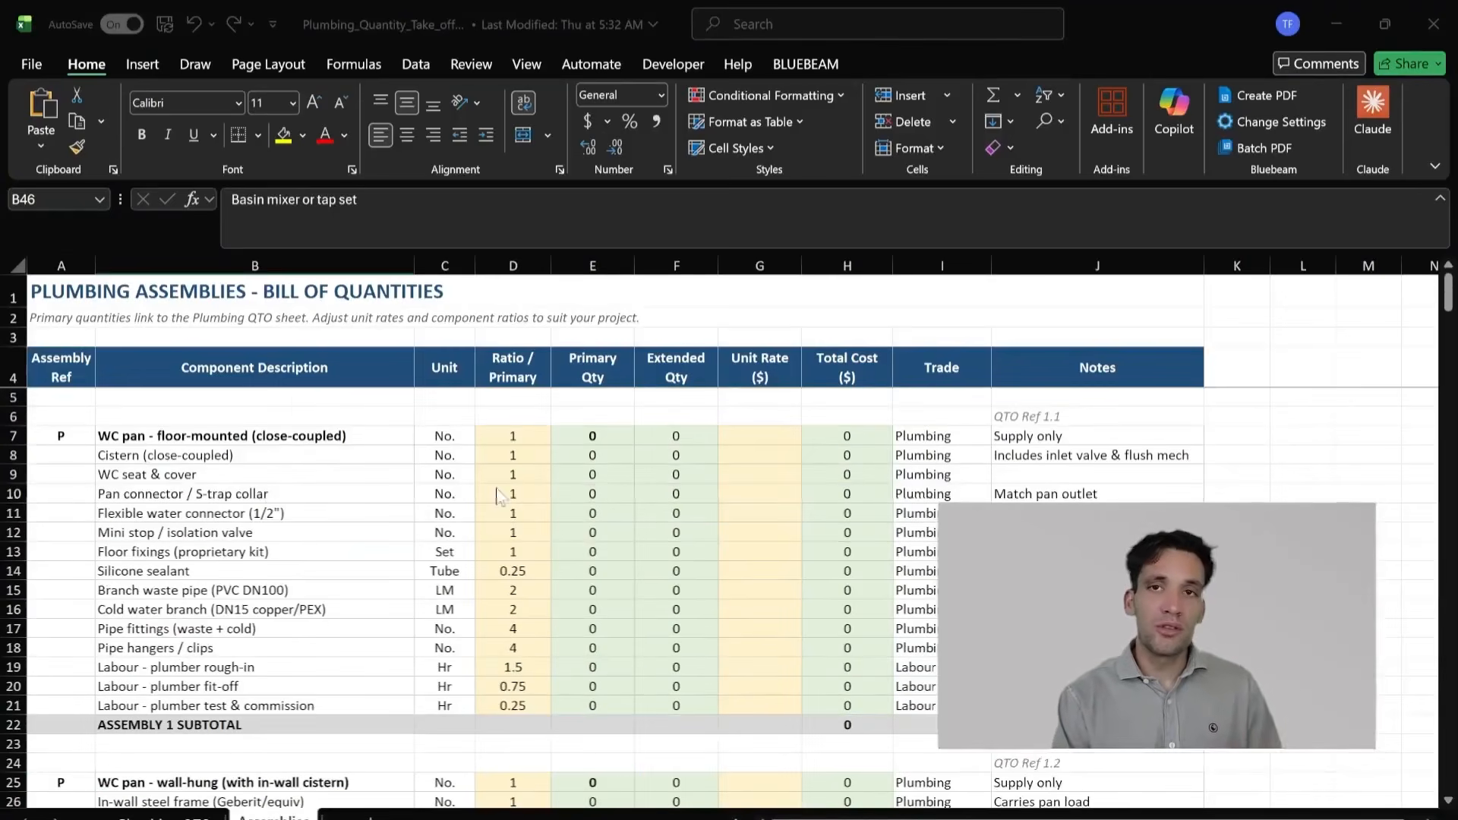
pyautogui.click(494, 494)
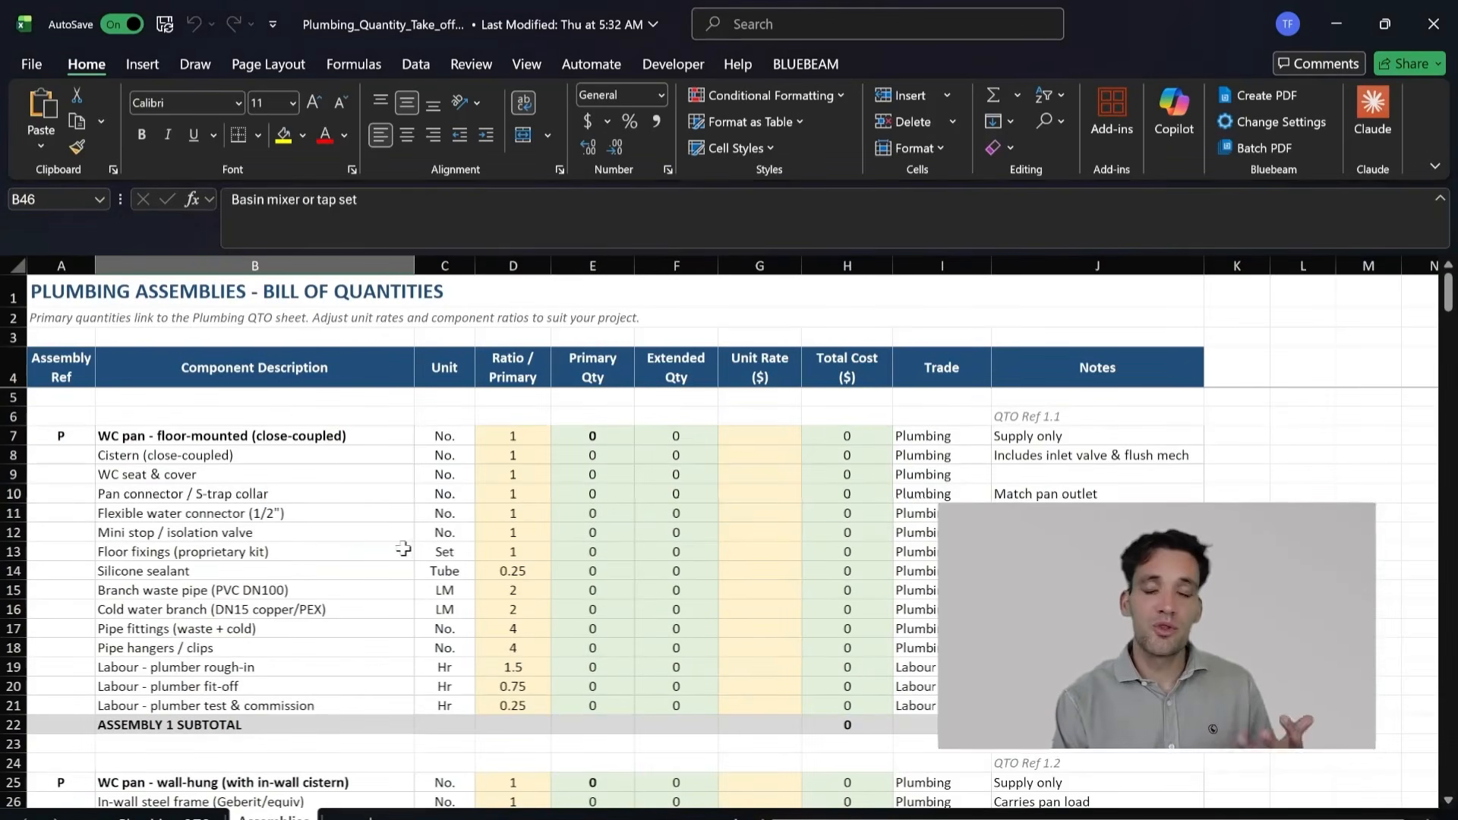
pyautogui.moveTo(404, 549); pyautogui.dragTo(403, 580)
pyautogui.click(333, 650)
pyautogui.moveTo(326, 658)
pyautogui.mouseDown()
pyautogui.moveTo(513, 705)
pyautogui.moveTo(325, 666)
pyautogui.mouseUp()
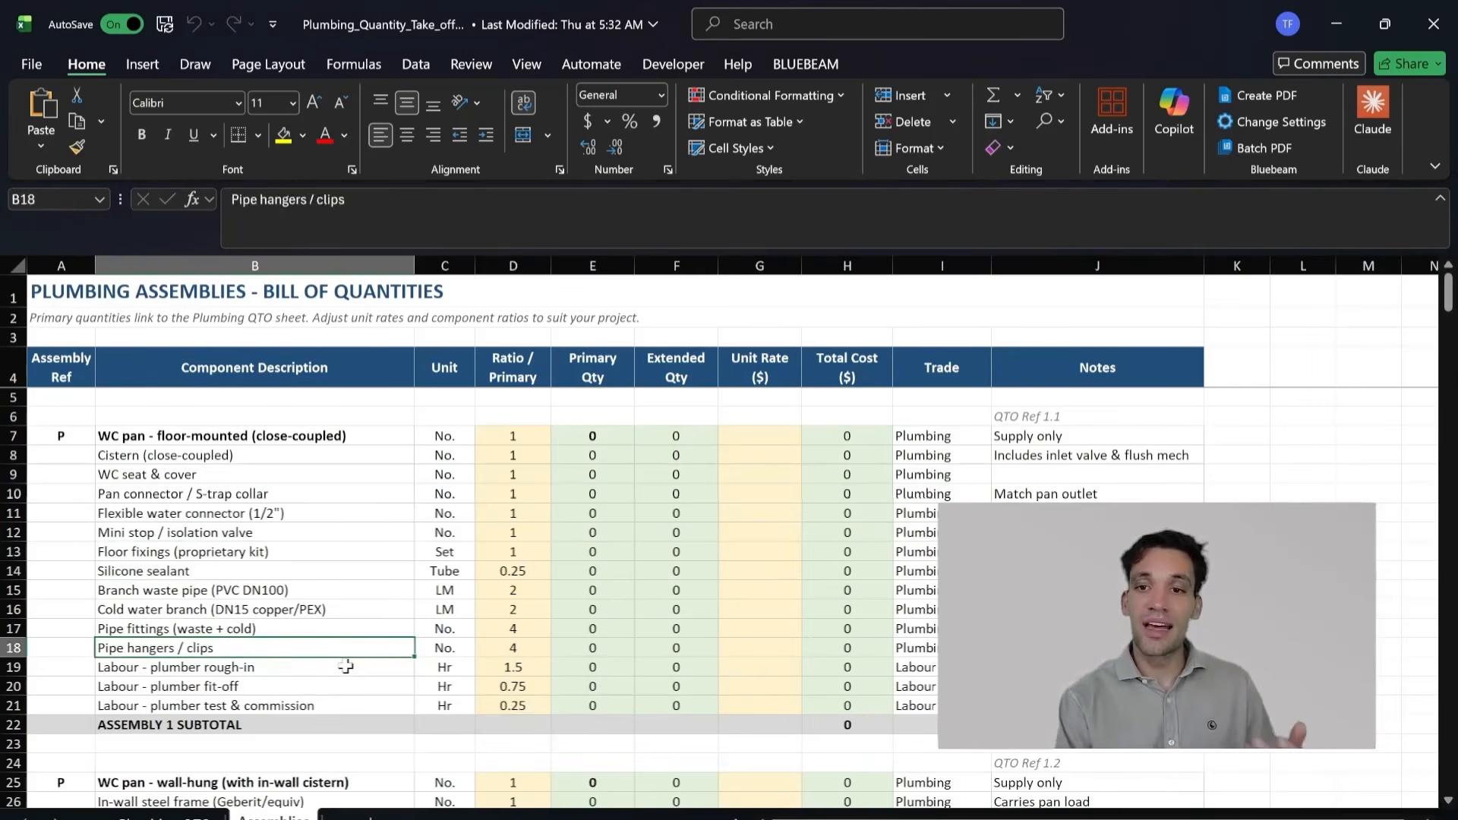
pyautogui.scroll(1, 208, 448)
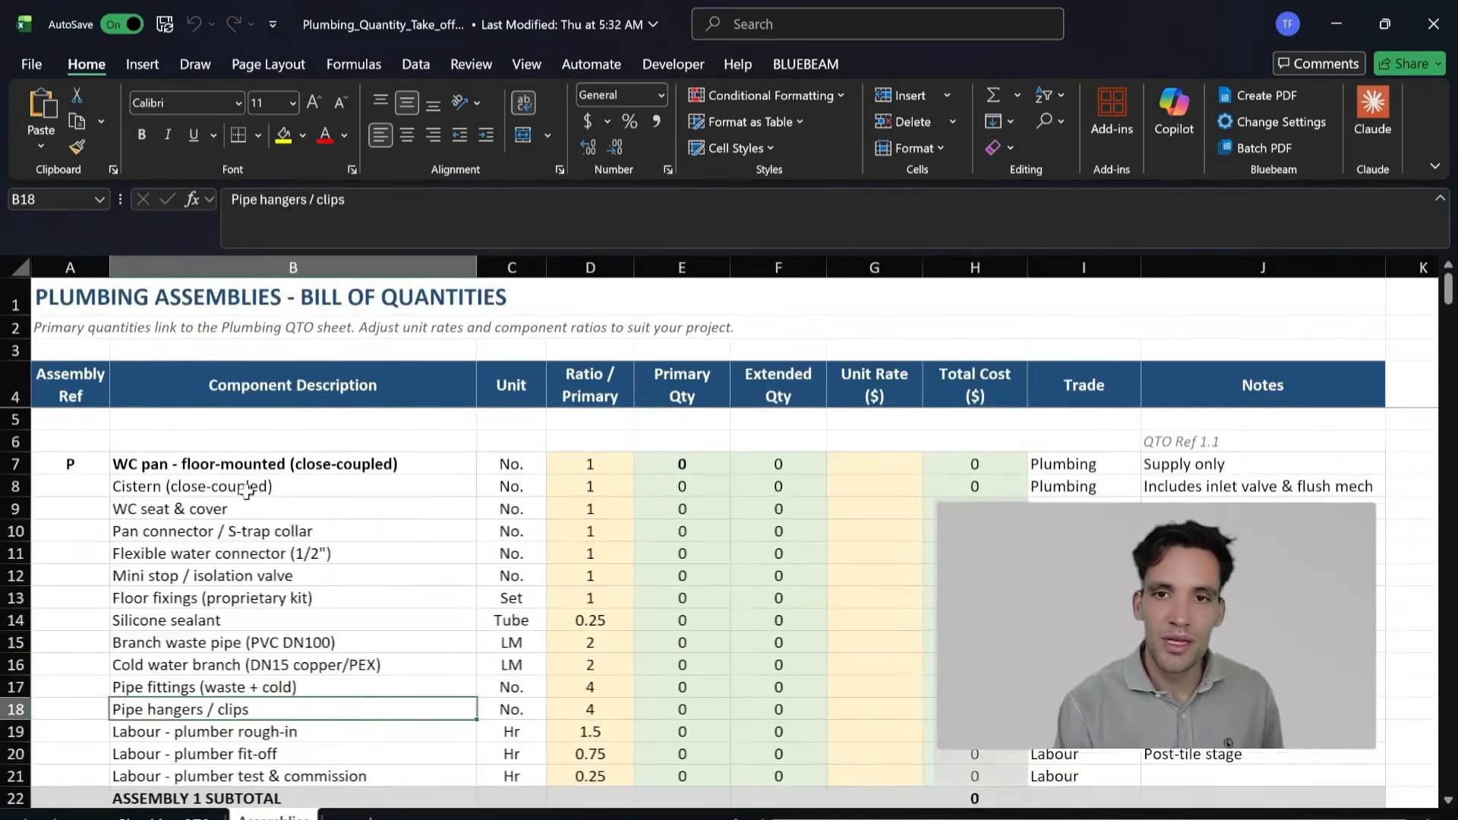
pyautogui.scroll(-1, 359, 538)
pyautogui.scroll(1, 386, 496)
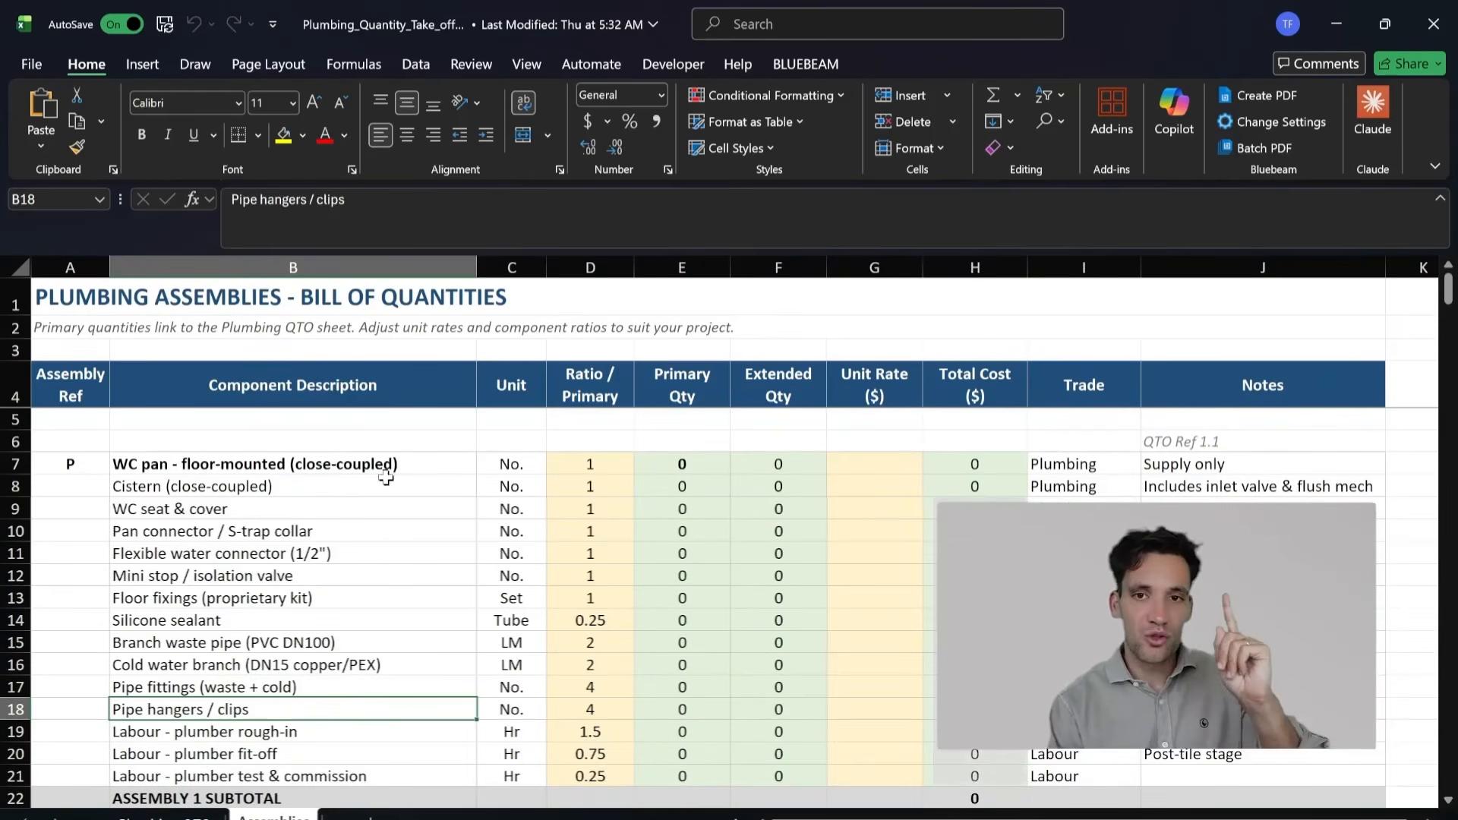
# Step: Examine the WC pan assembly's material rows, from the cistern and seat through sealant and branch pipes to the pipe fittings
pyautogui.moveTo(304, 490); pyautogui.dragTo(409, 514)
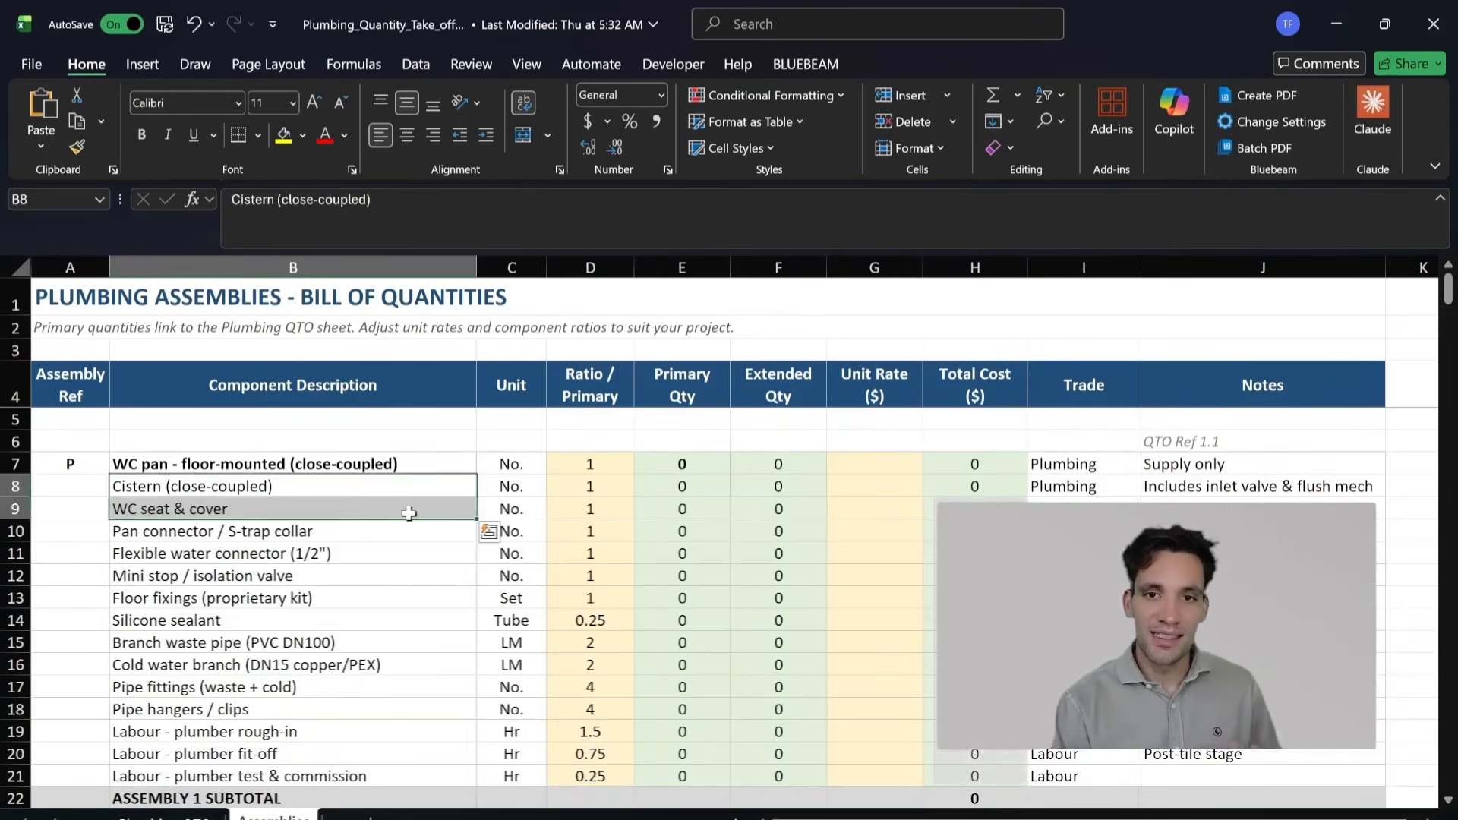
pyautogui.click(323, 531)
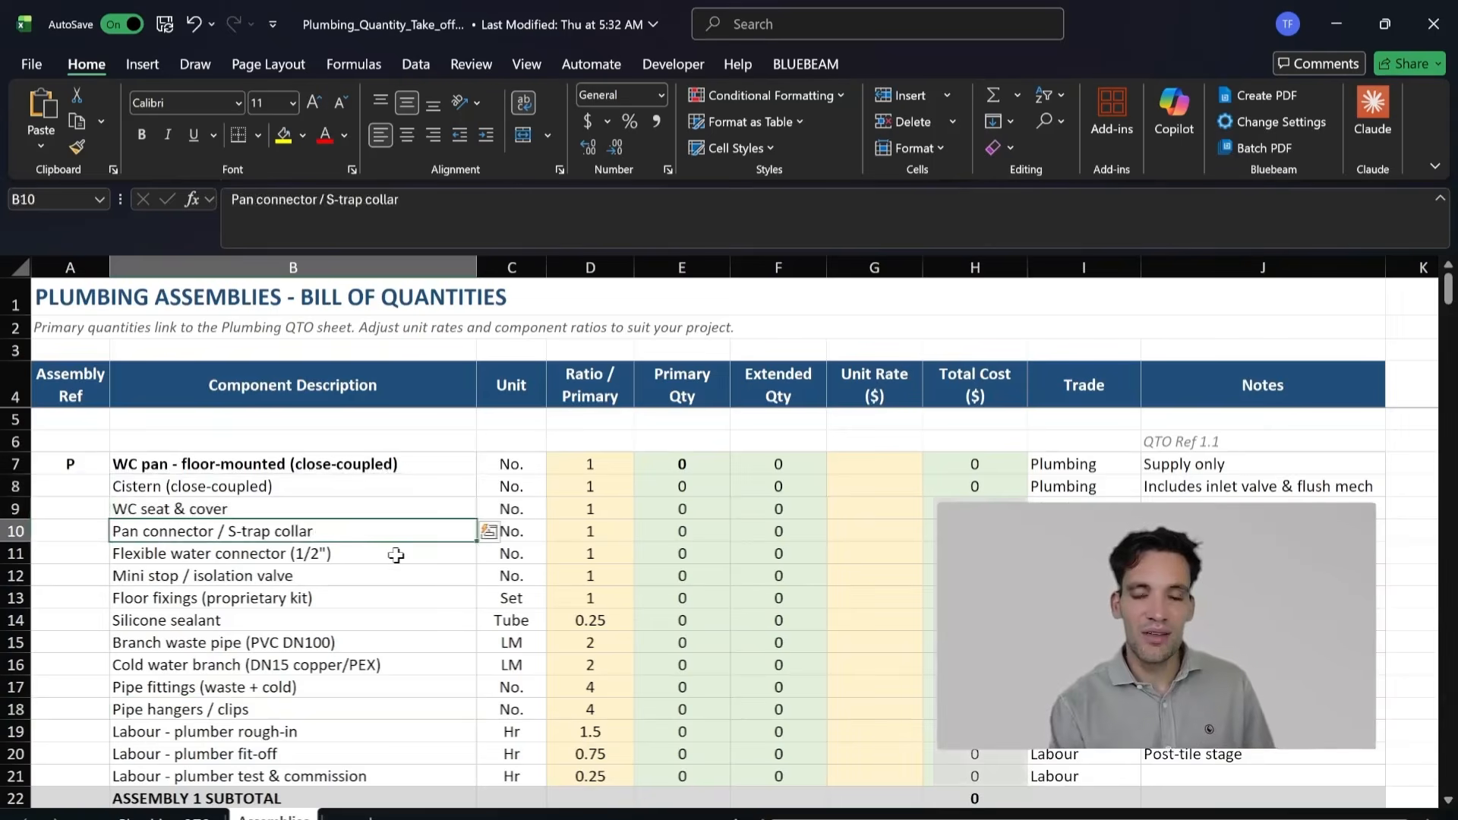
pyautogui.scroll(-1, 395, 555)
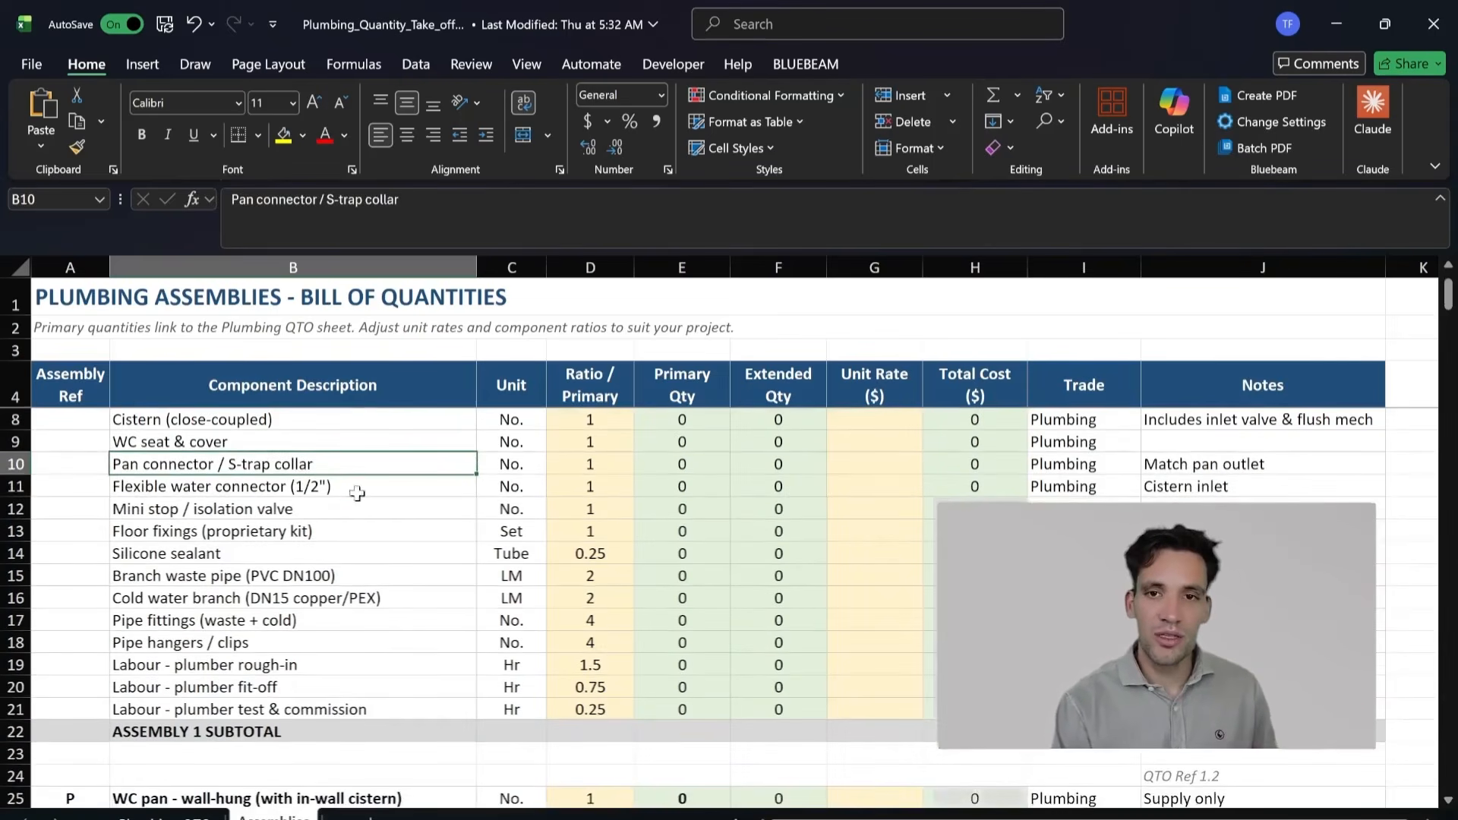
pyautogui.click(349, 495)
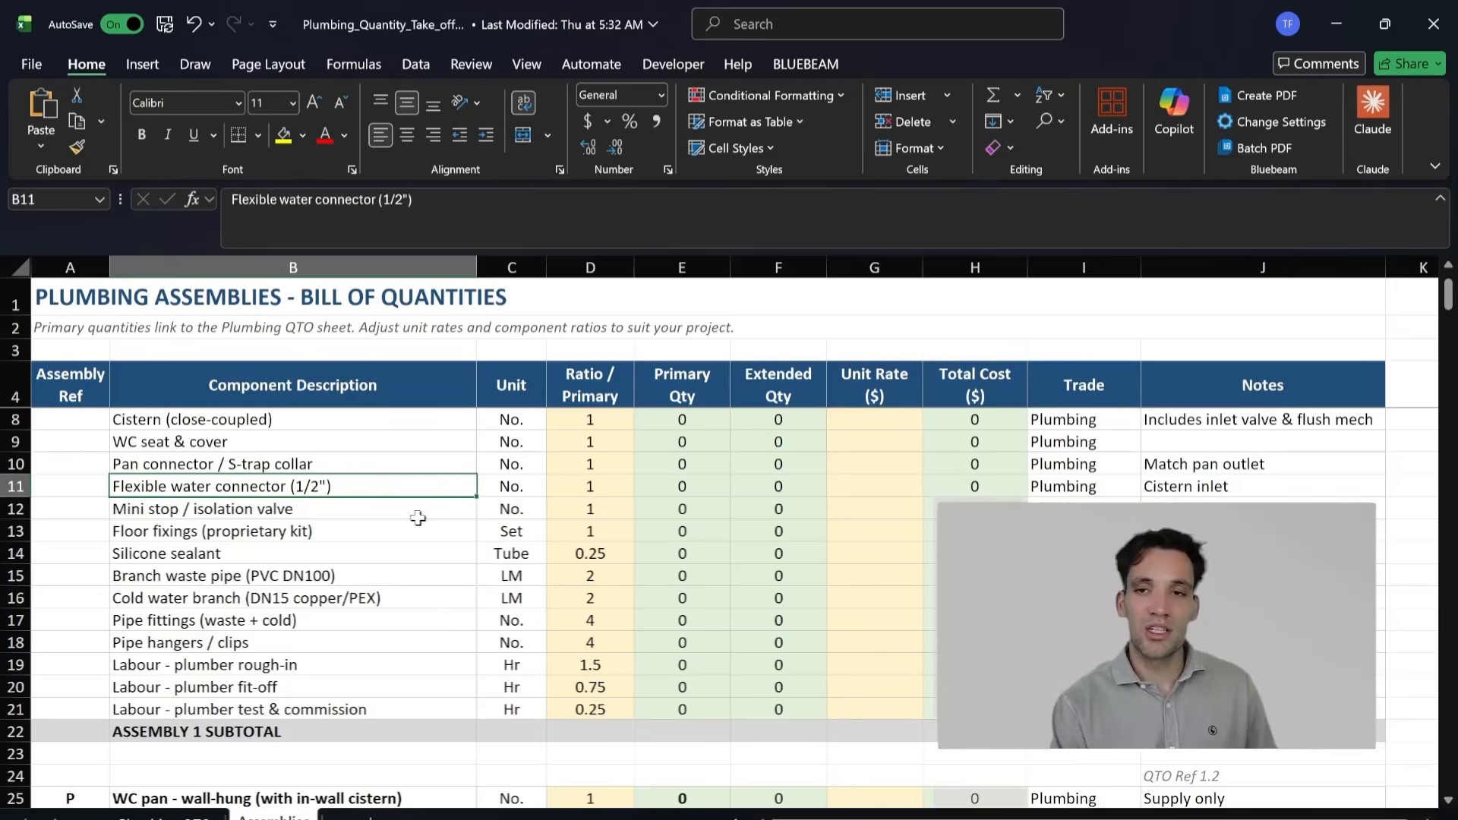
pyautogui.moveTo(331, 516); pyautogui.dragTo(445, 499)
pyautogui.click(322, 538)
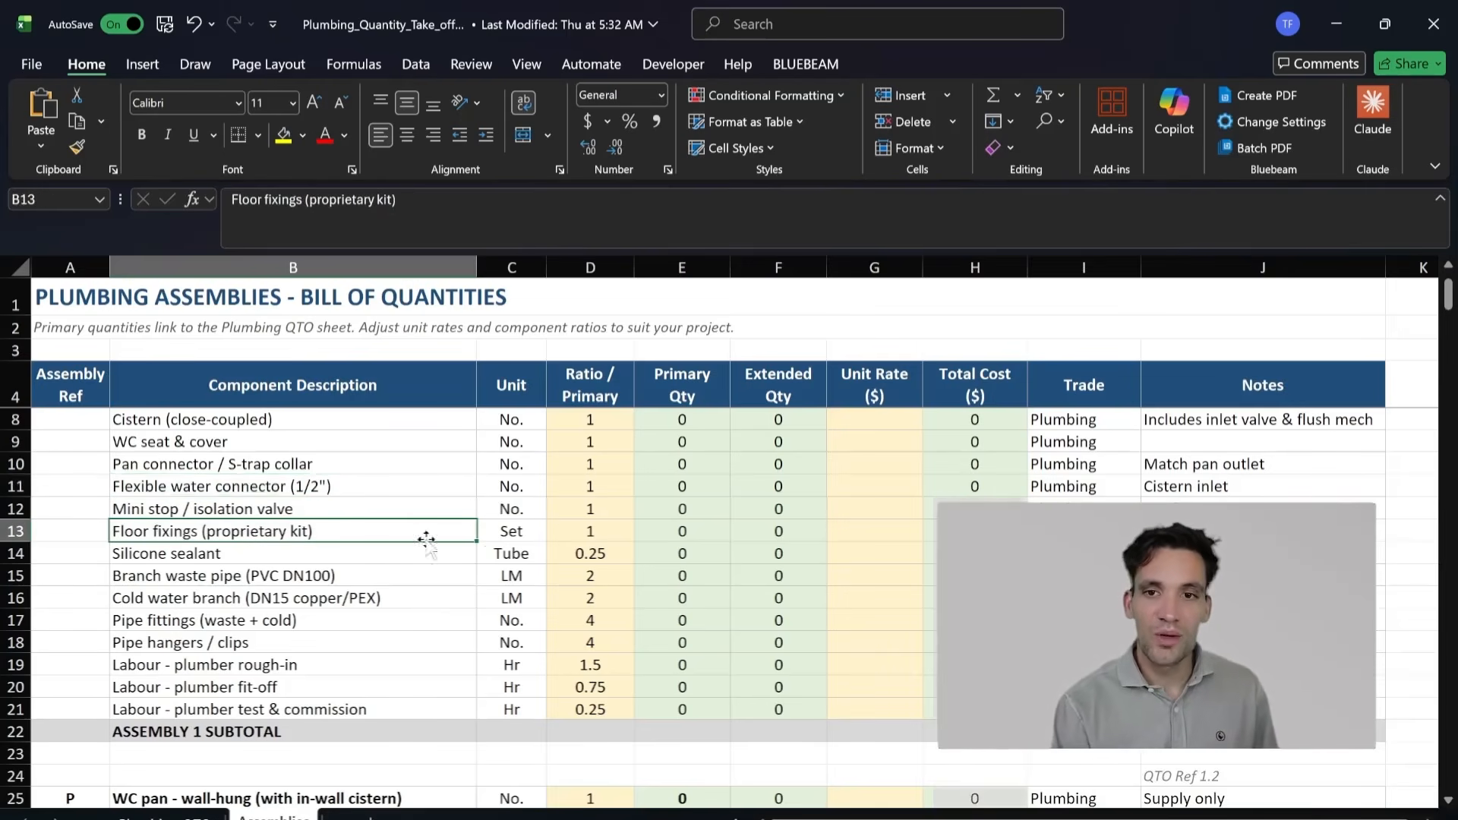
pyautogui.moveTo(273, 562); pyautogui.dragTo(544, 563)
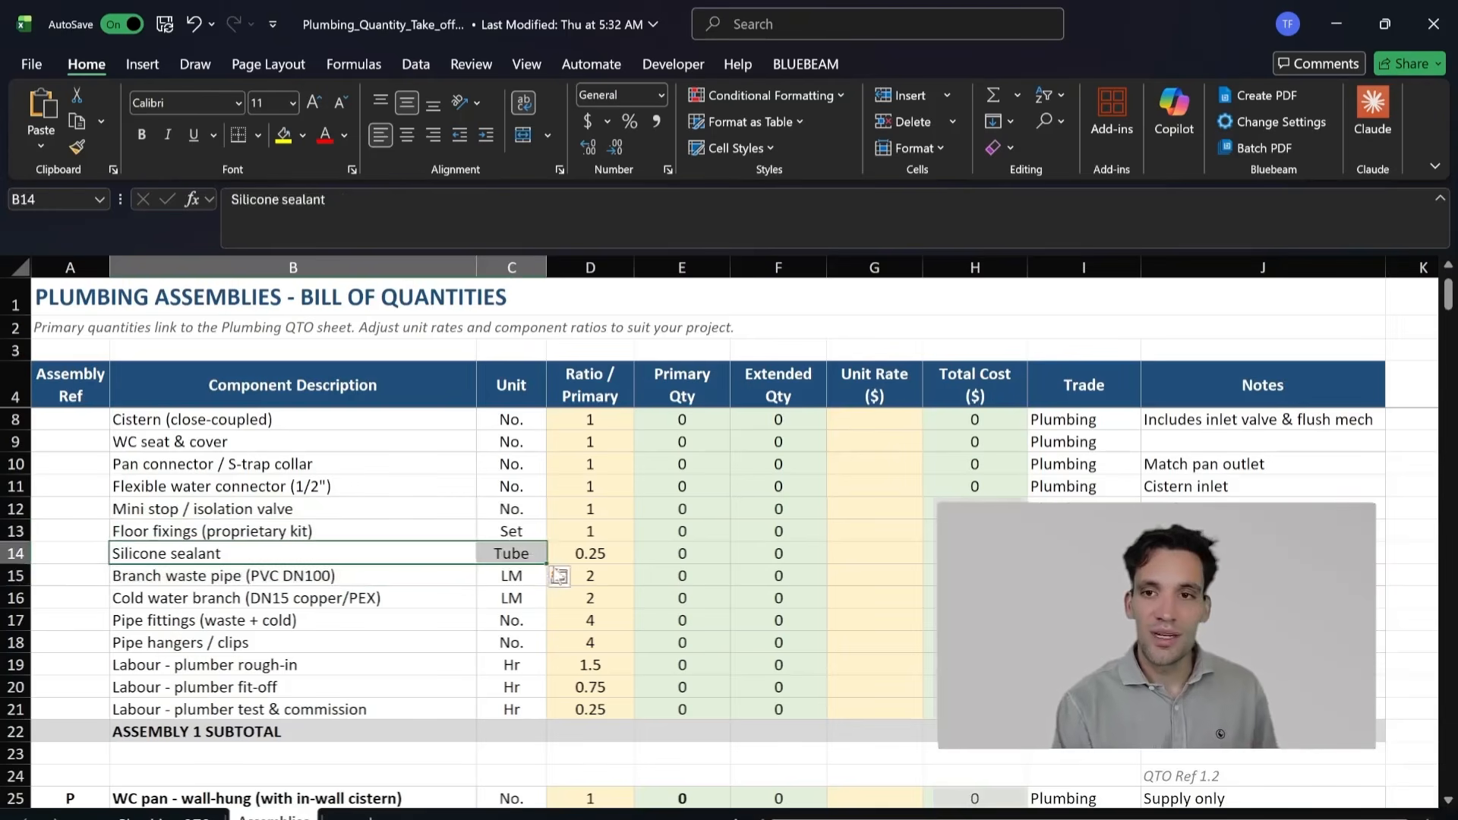
pyautogui.click(385, 584)
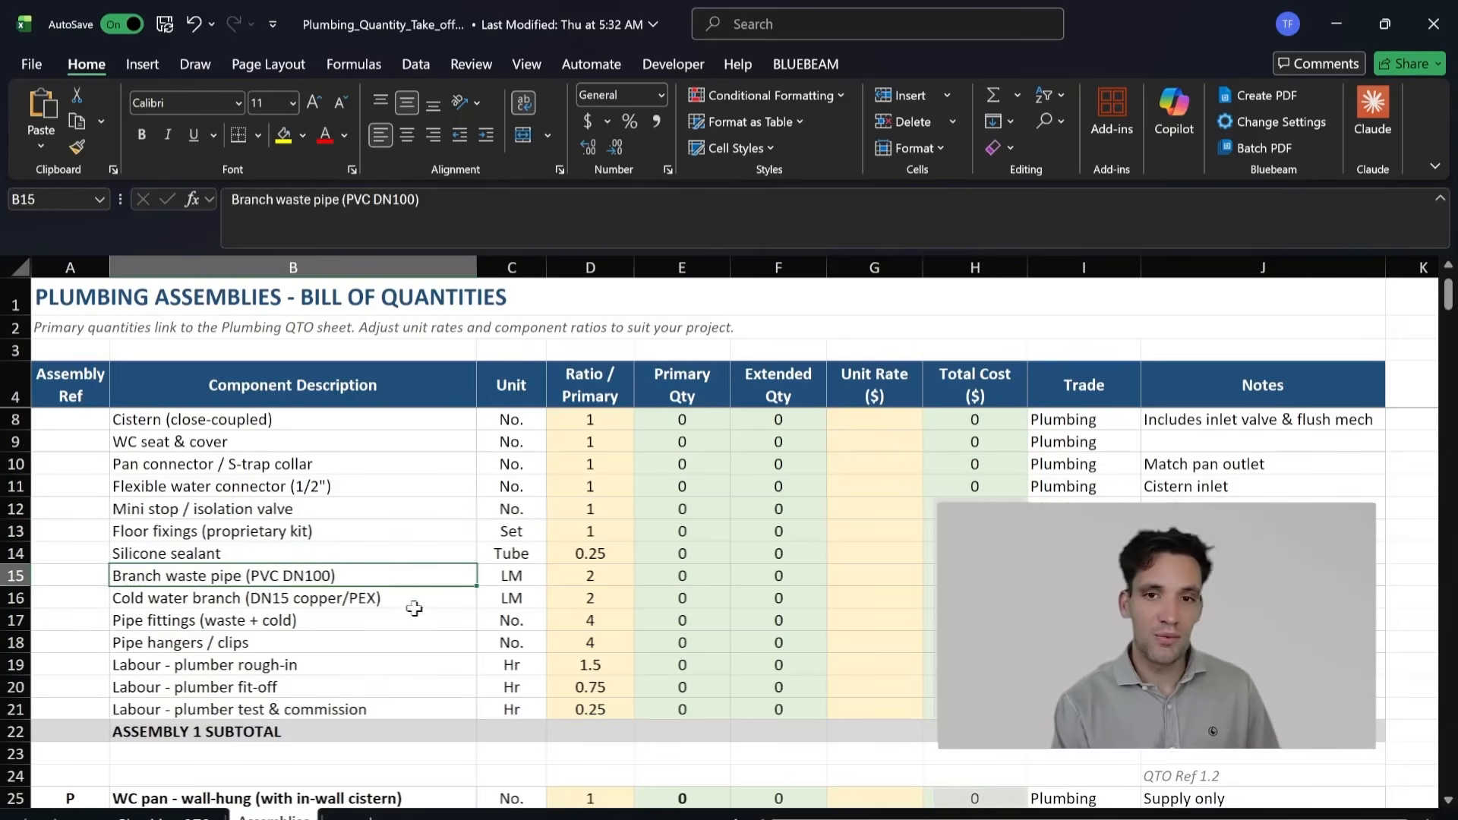
pyautogui.click(379, 619)
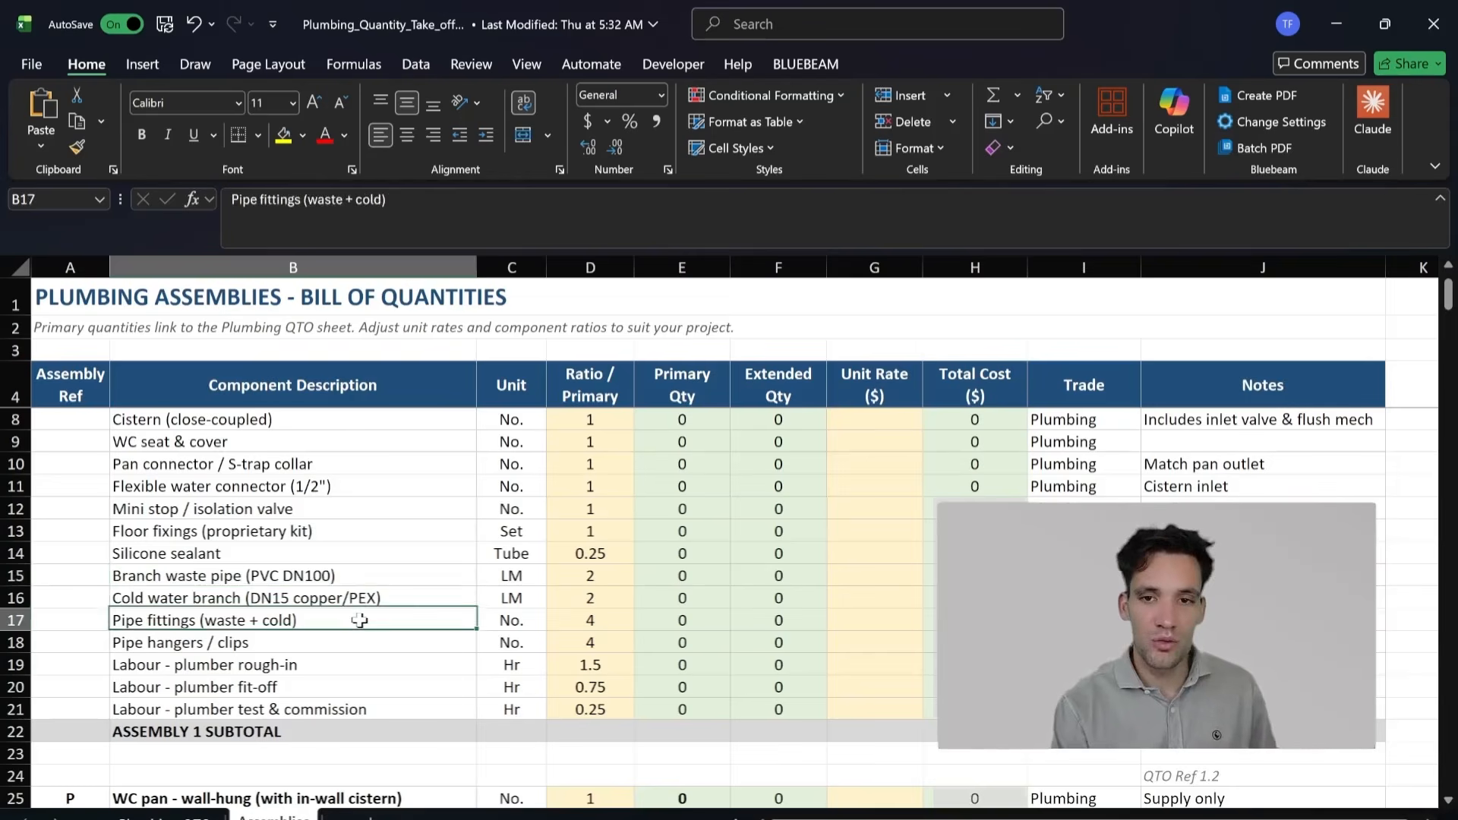
# Step: Examine the plumber rough-in, fit-off and test and commission labour rows with their ratios in the first assembly
pyautogui.moveTo(296, 665); pyautogui.dragTo(622, 684)
pyautogui.click(360, 669)
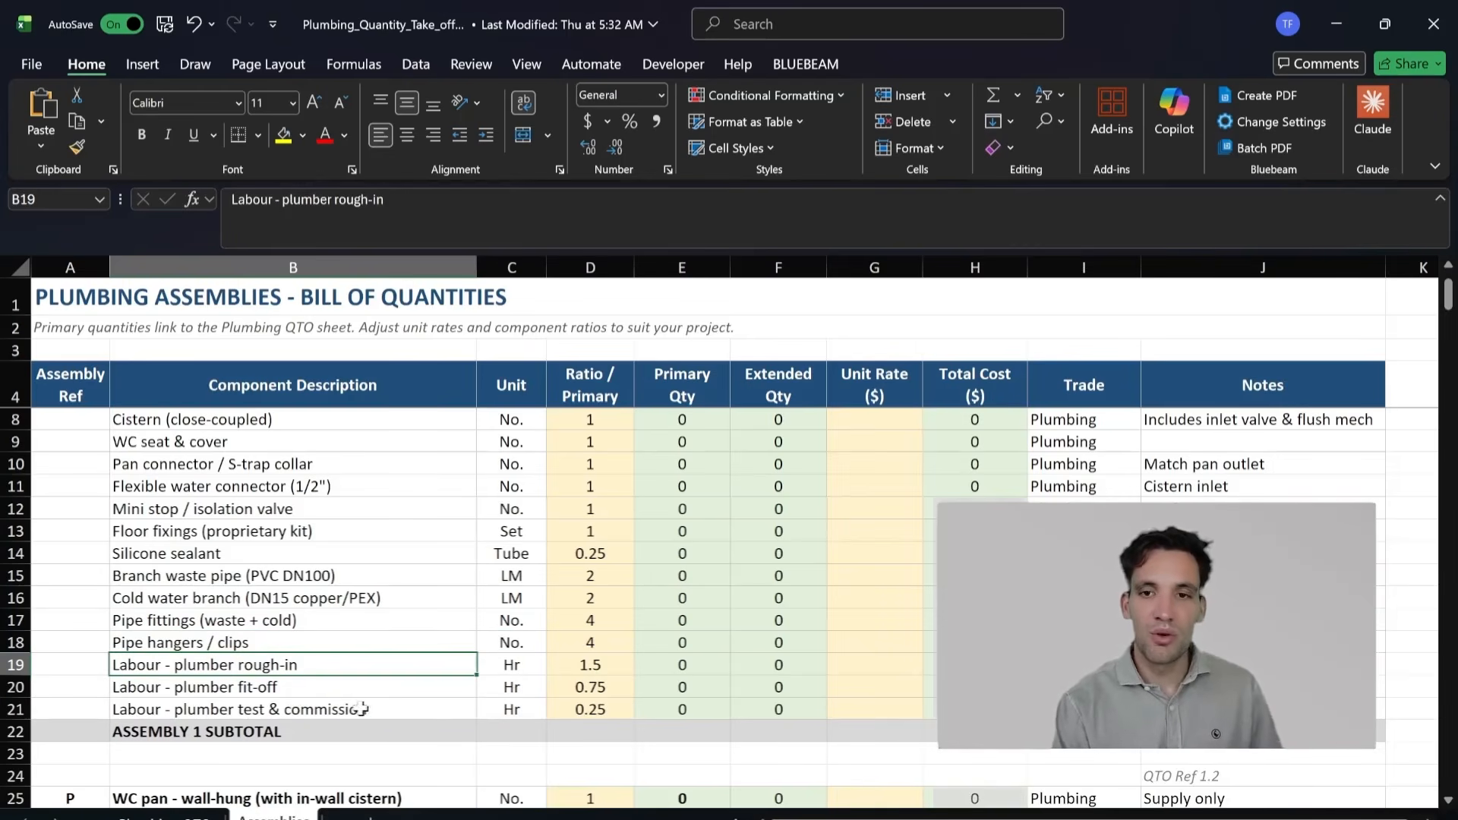
pyautogui.moveTo(361, 709); pyautogui.dragTo(600, 710)
pyautogui.scroll(1, 601, 599)
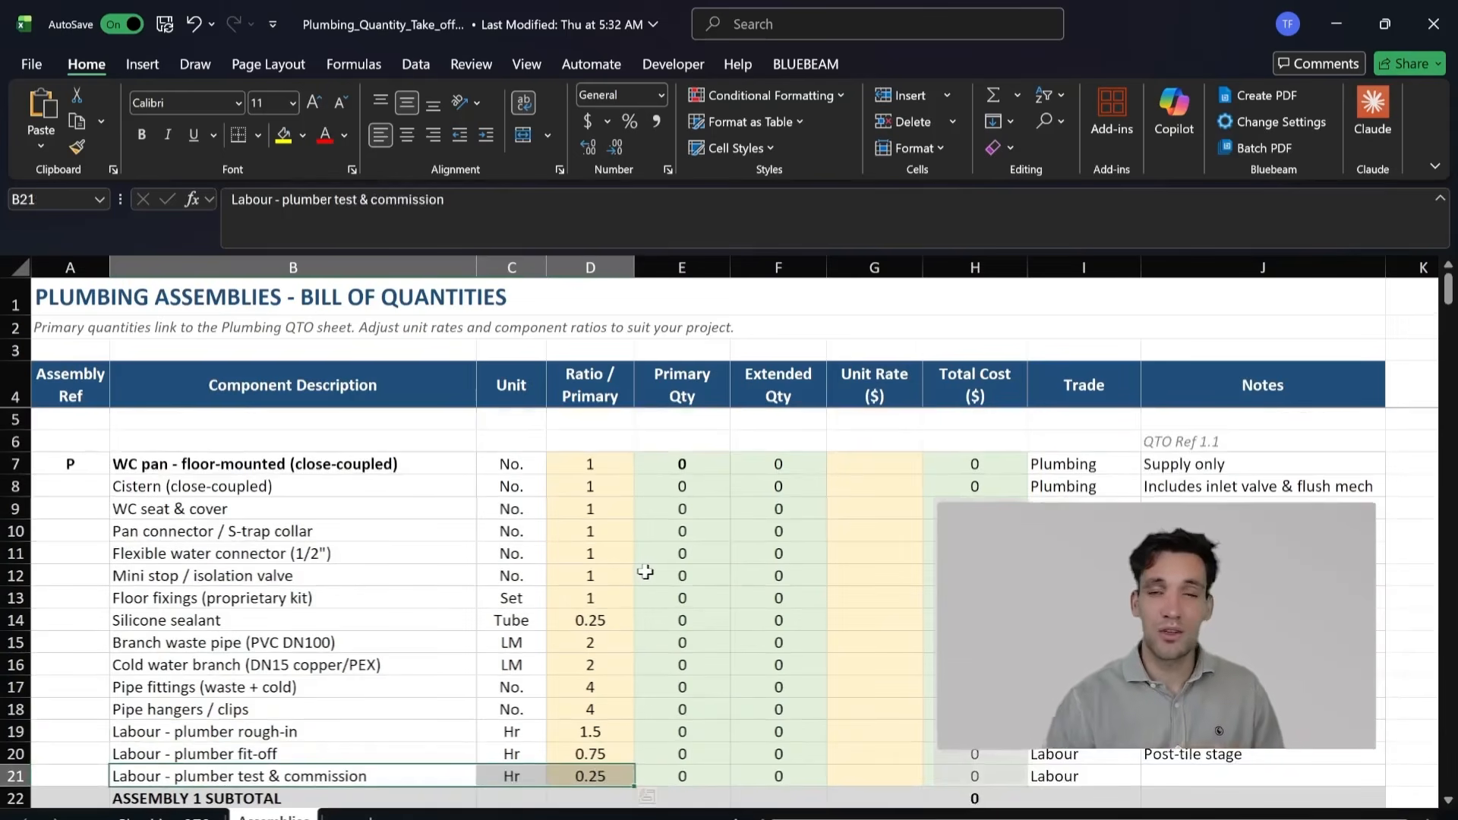
# Step: Compare the primary floor-mounted WC pan row with the labour rows and component rows that make up its assembly
pyautogui.scroll(-1, 594, 598)
pyautogui.scroll(1, 483, 552)
pyautogui.click(440, 465)
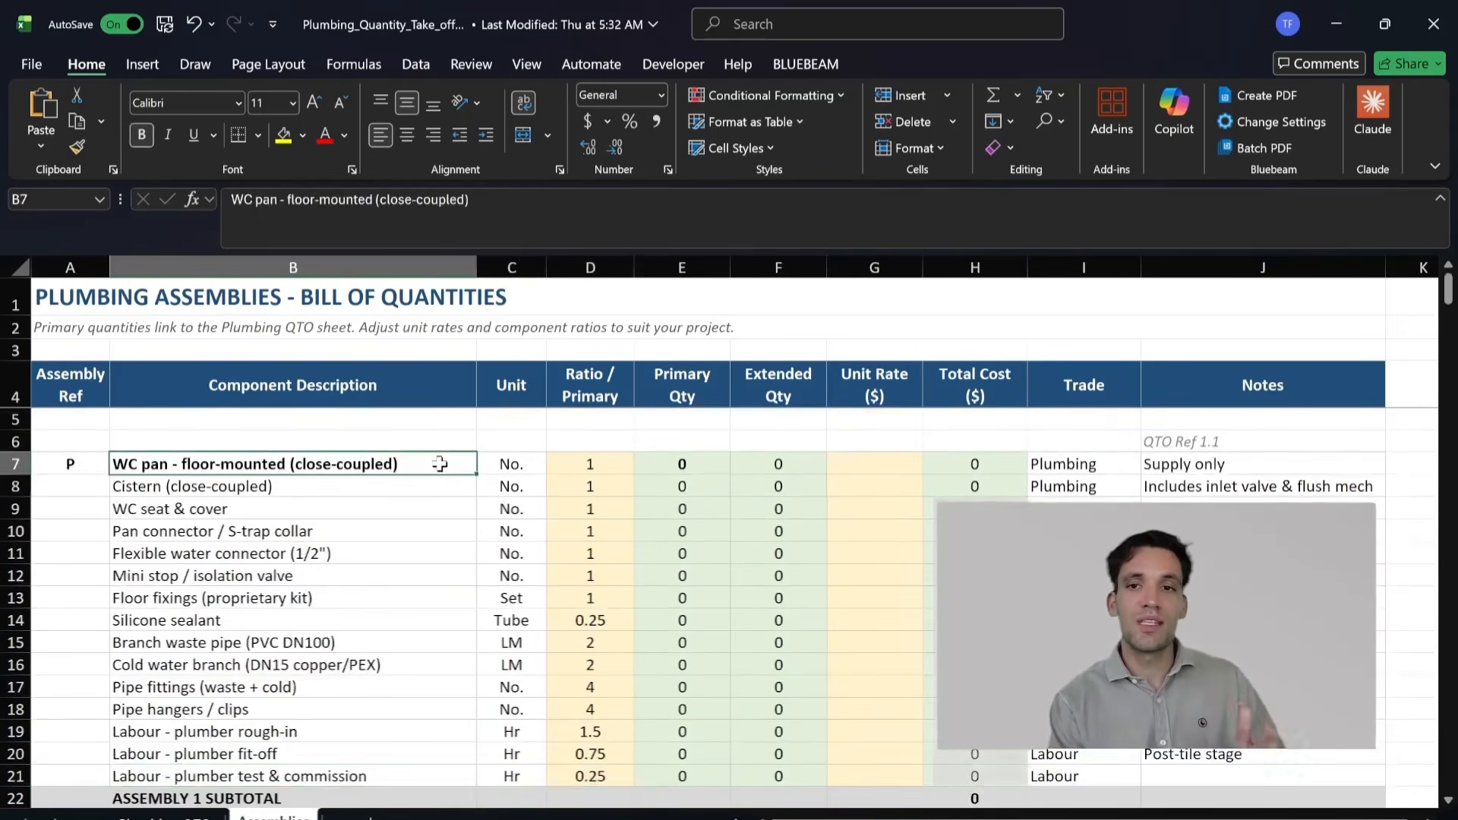
pyautogui.scroll(-1, 440, 464)
pyautogui.scroll(1, 335, 488)
pyautogui.moveTo(335, 475)
pyautogui.mouseDown()
pyautogui.moveTo(384, 676)
pyautogui.moveTo(345, 491)
pyautogui.mouseUp()
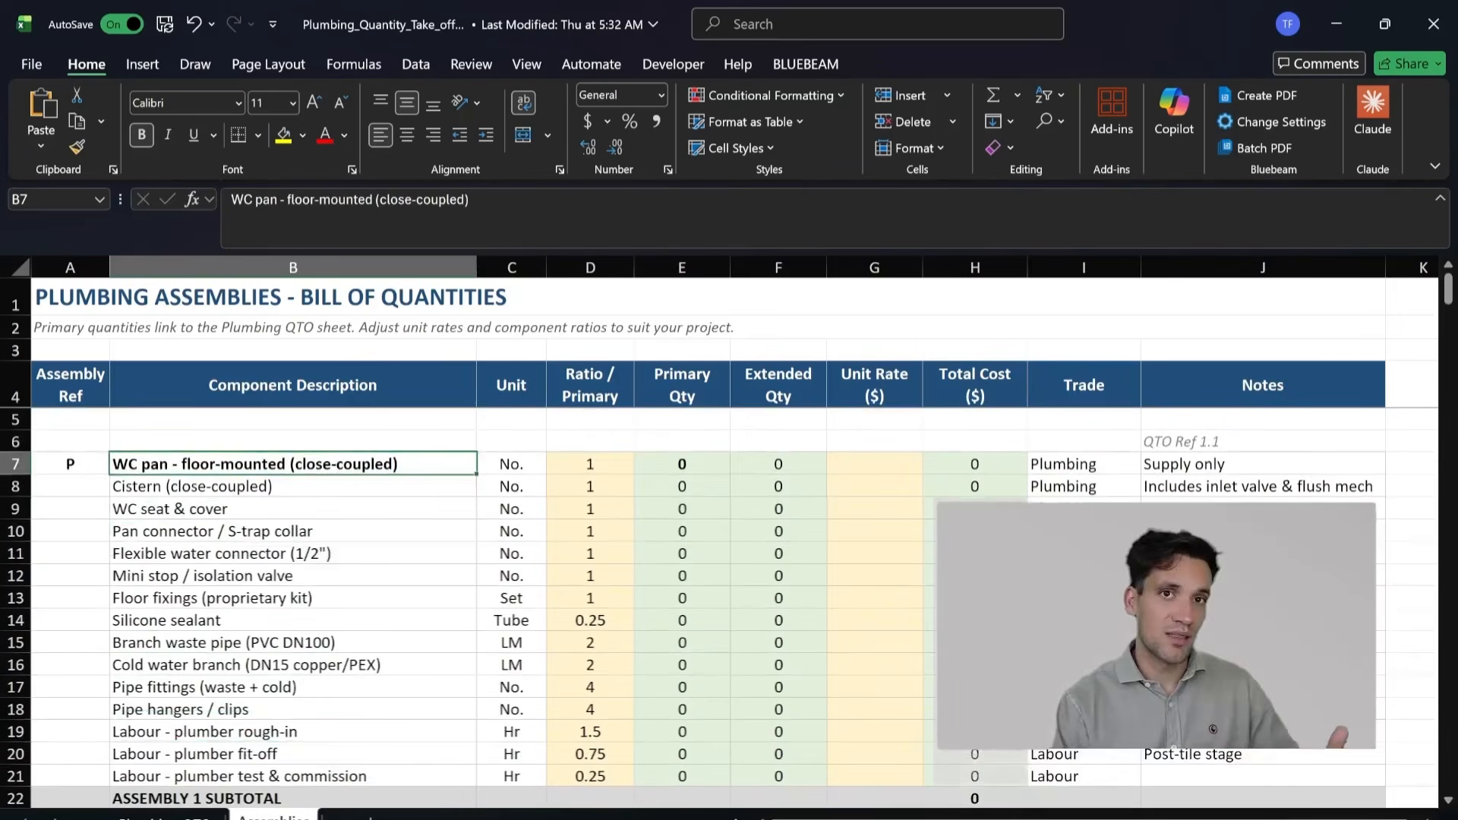
pyautogui.scroll(-2, 494, 631)
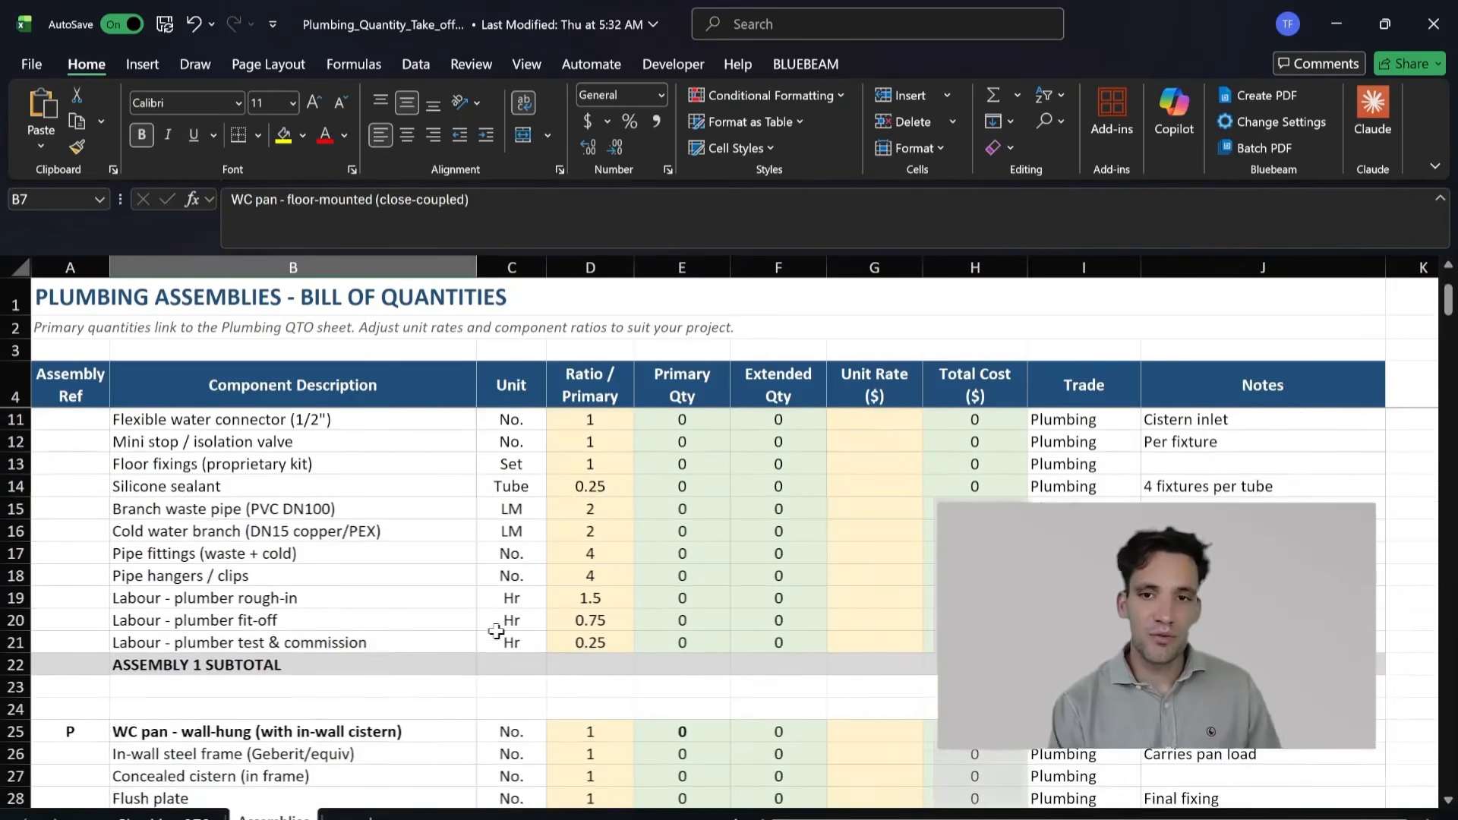
pyautogui.scroll(1, 471, 668)
pyautogui.click(400, 701)
pyautogui.moveTo(400, 699); pyautogui.dragTo(584, 657)
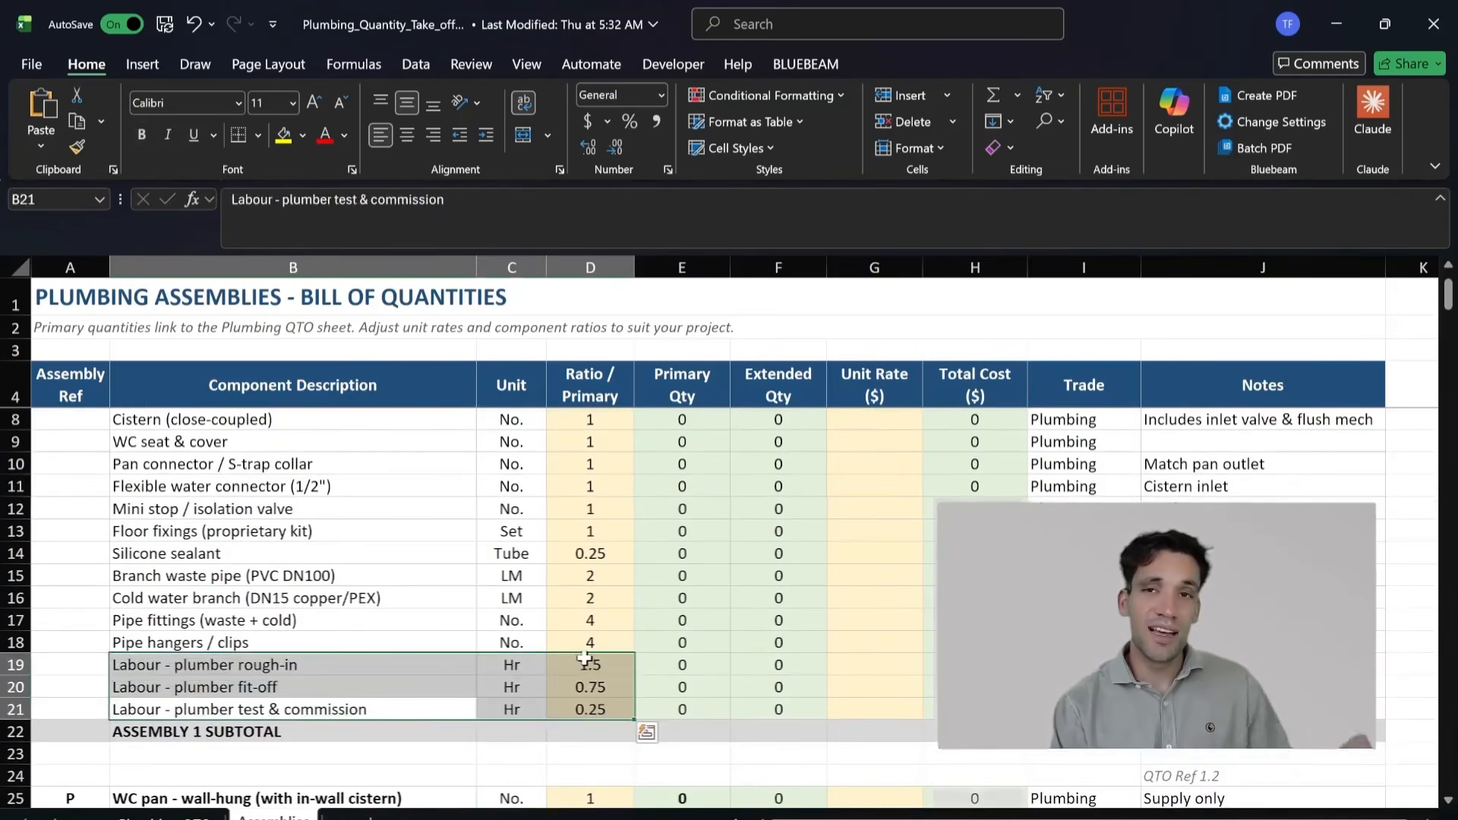
pyautogui.scroll(1, 584, 658)
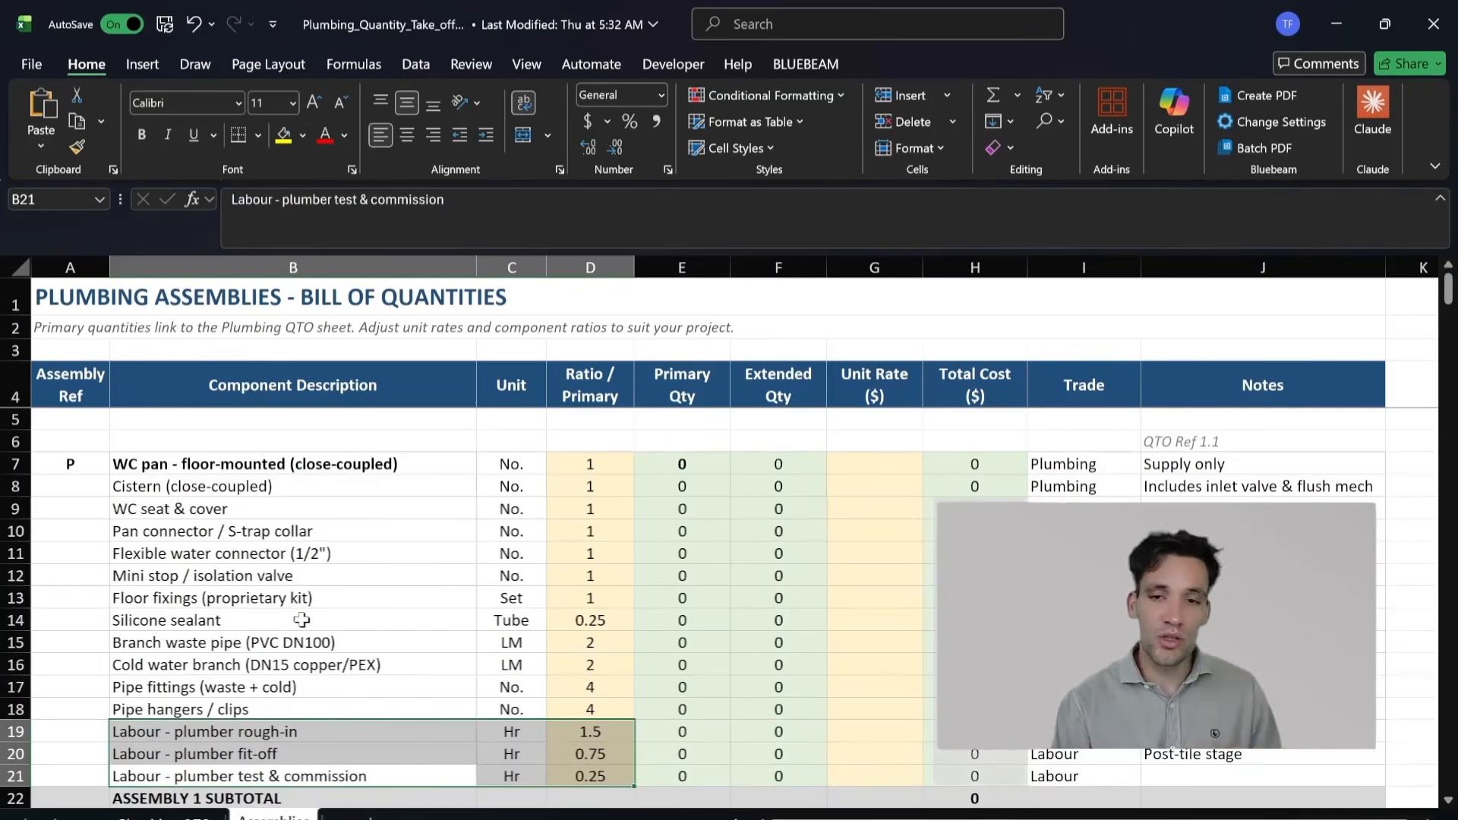
pyautogui.moveTo(290, 710); pyautogui.dragTo(608, 492)
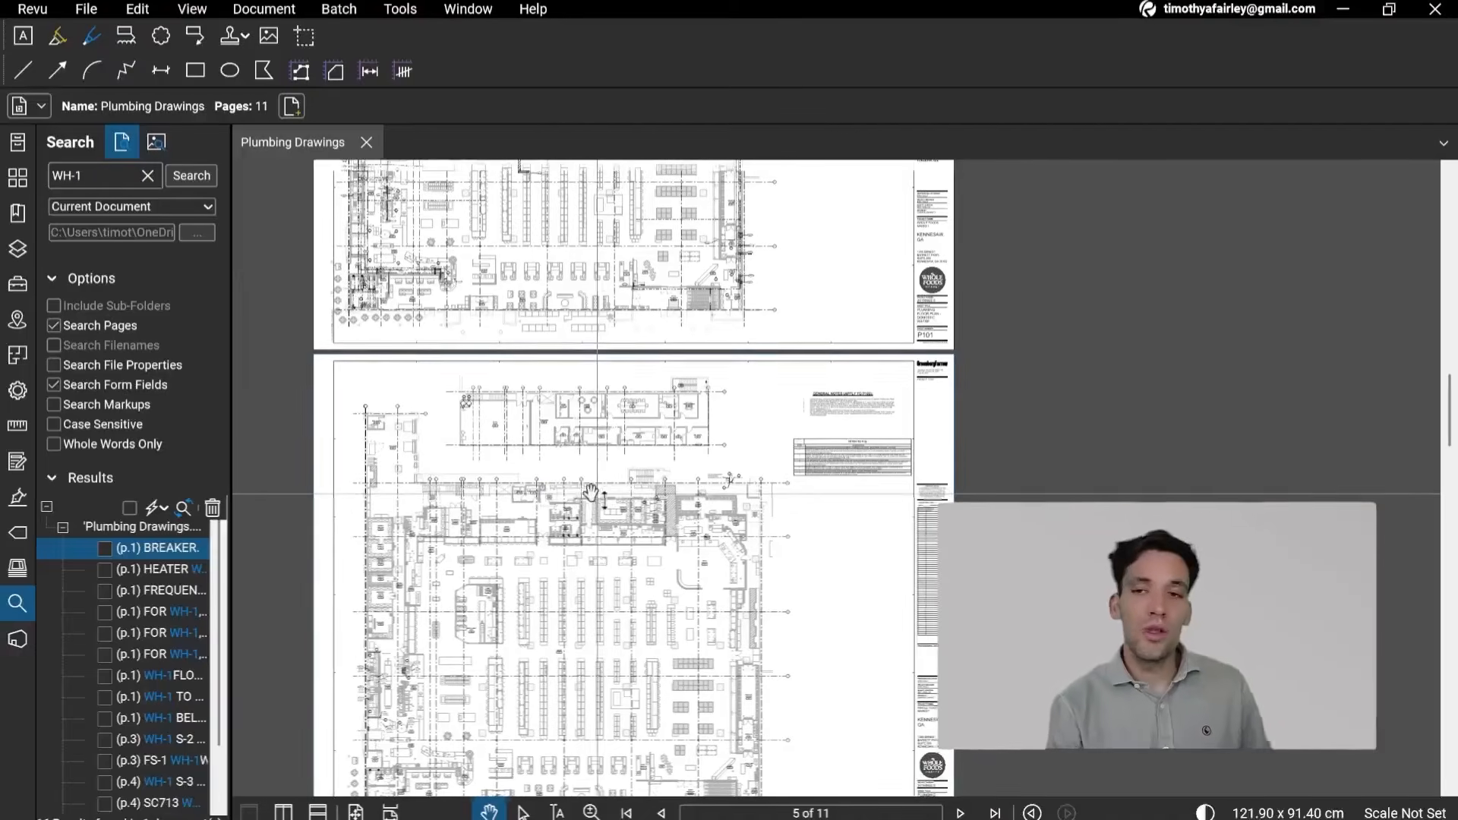
# Step: Recheck the P102 plan in Bluebeam Revu and switch to the Plumbing Project in zzTakeoff to view the P002 schedules
pyautogui.scroll(4, 846, 456)
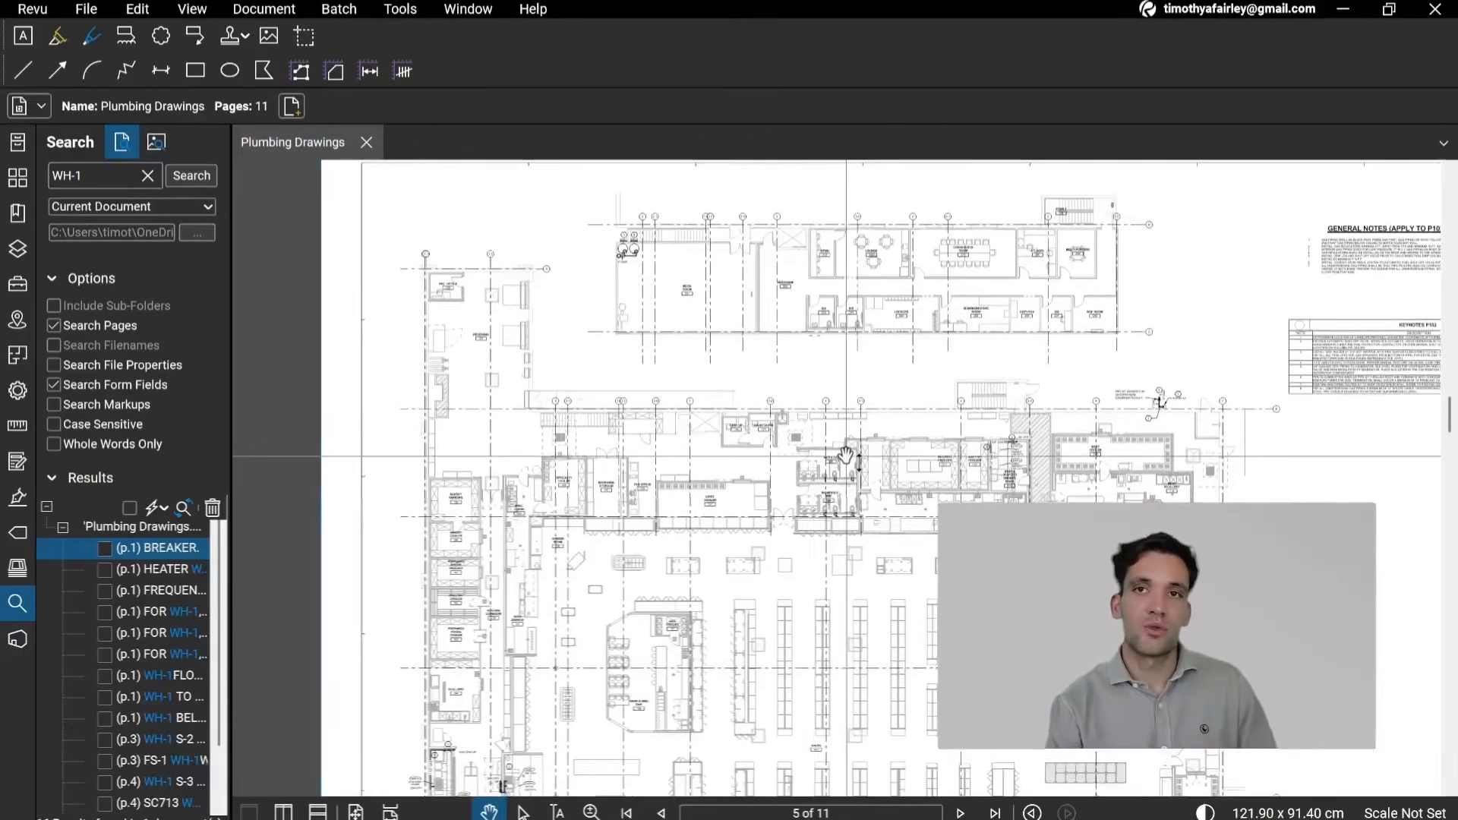
pyautogui.moveTo(811, 452); pyautogui.dragTo(666, 447)
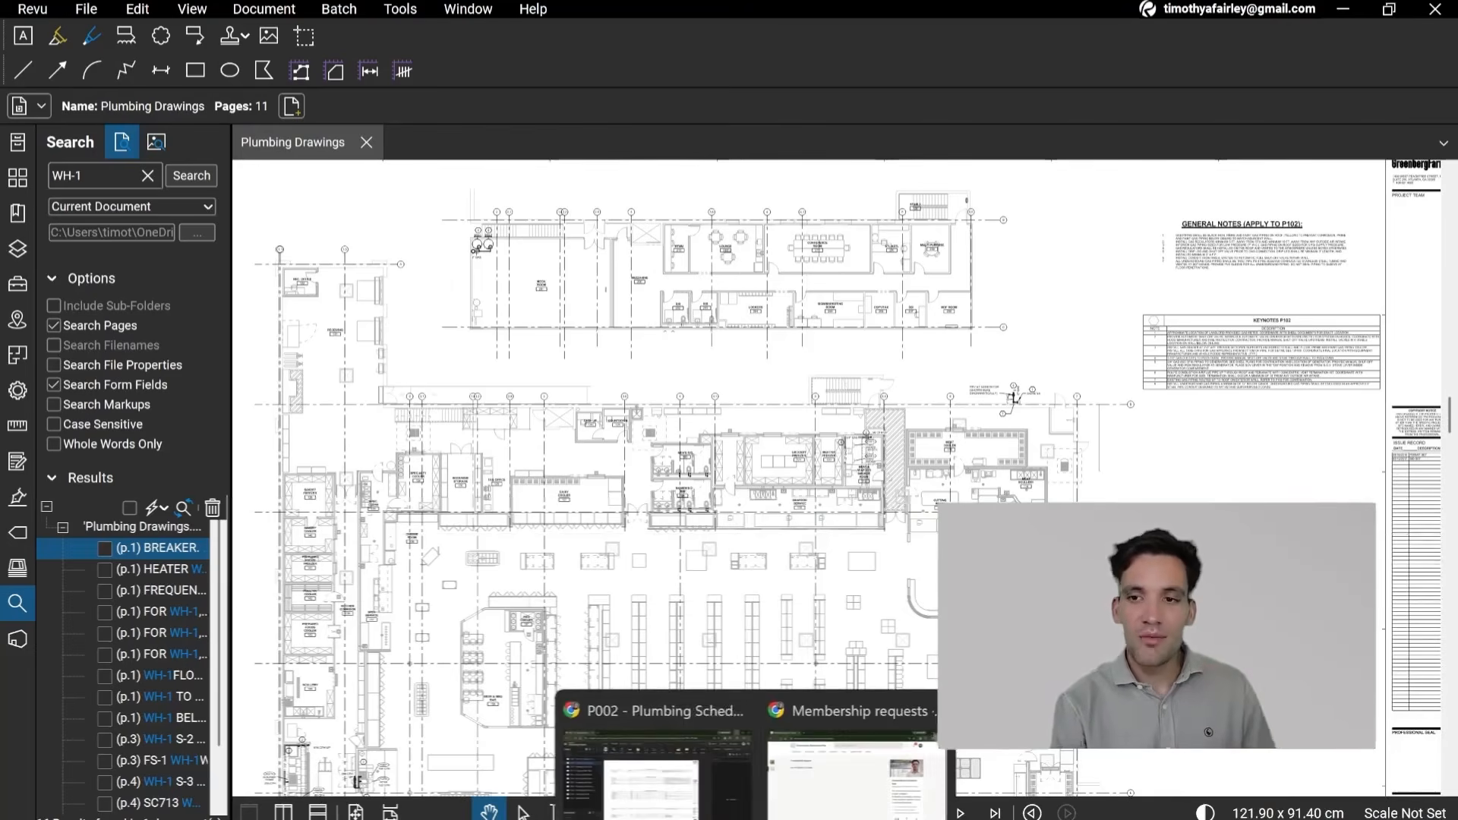
pyautogui.click(658, 752)
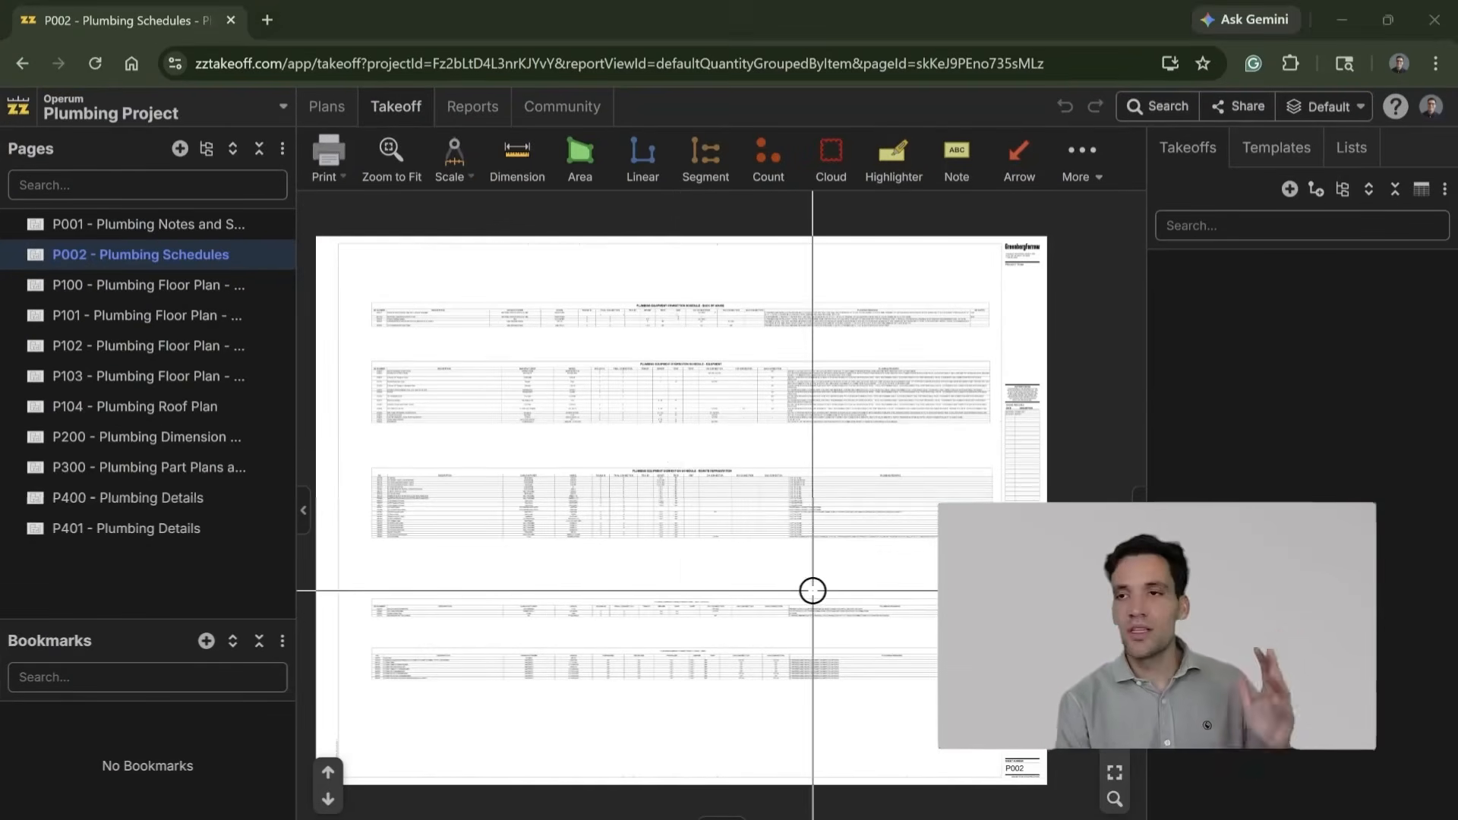
pyautogui.moveTo(849, 567); pyautogui.dragTo(931, 594)
pyautogui.scroll(3, 931, 593)
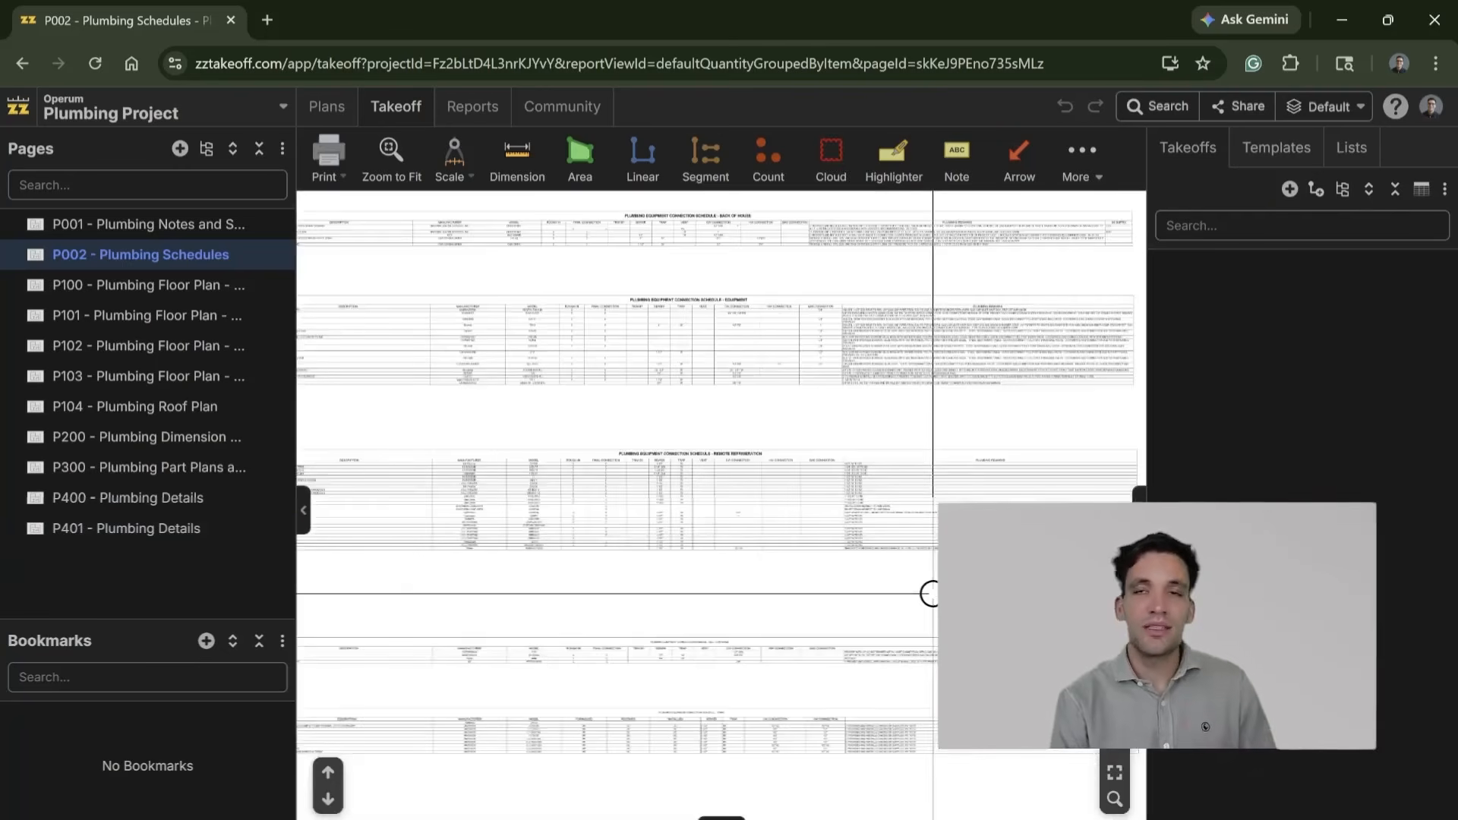
pyautogui.moveTo(1079, 436); pyautogui.dragTo(1029, 440)
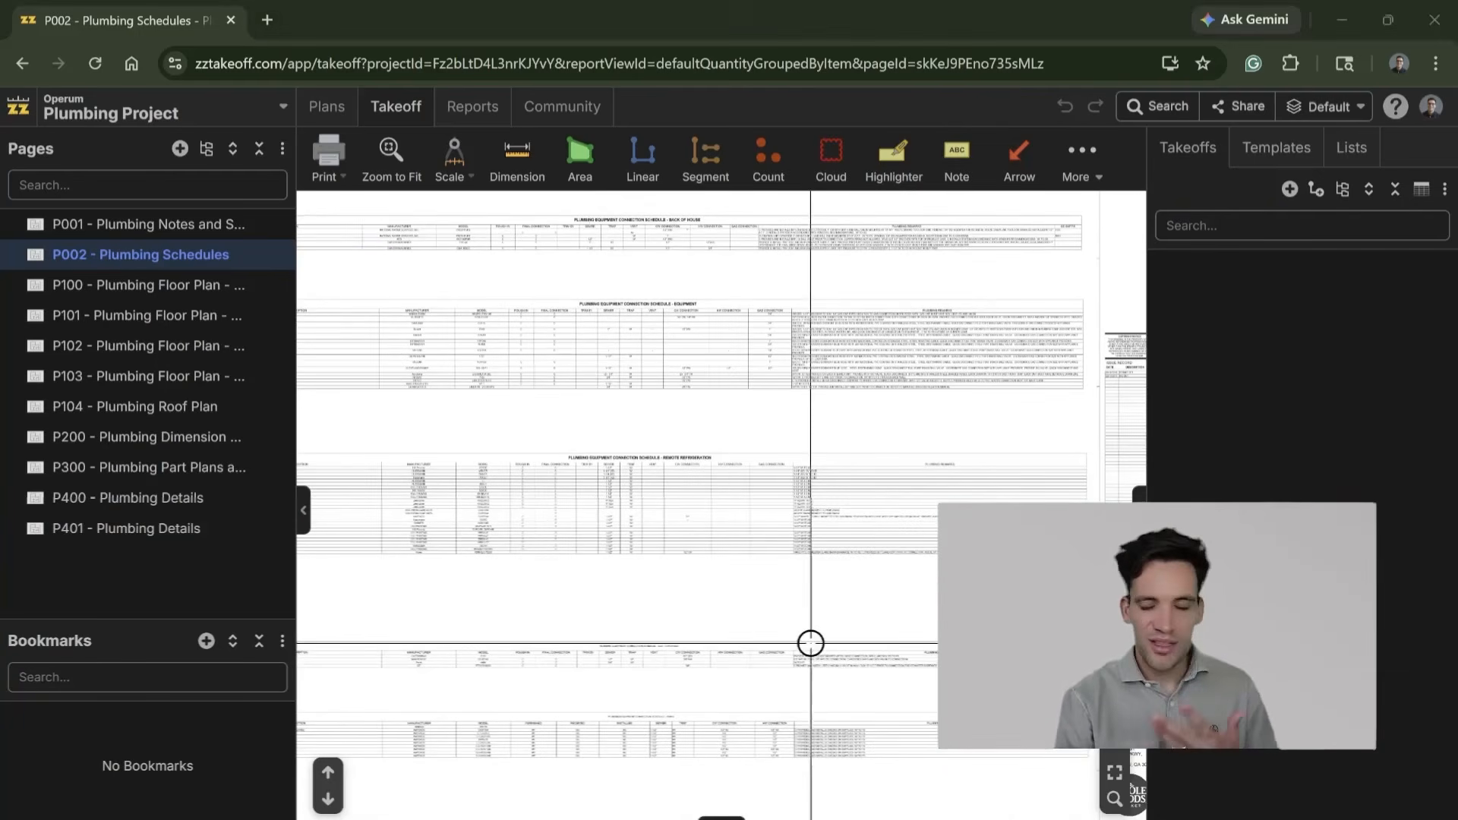
# Step: Open the P100 plumbing floor plan page and look over the item types available for a new takeoff
pyautogui.click(156, 282)
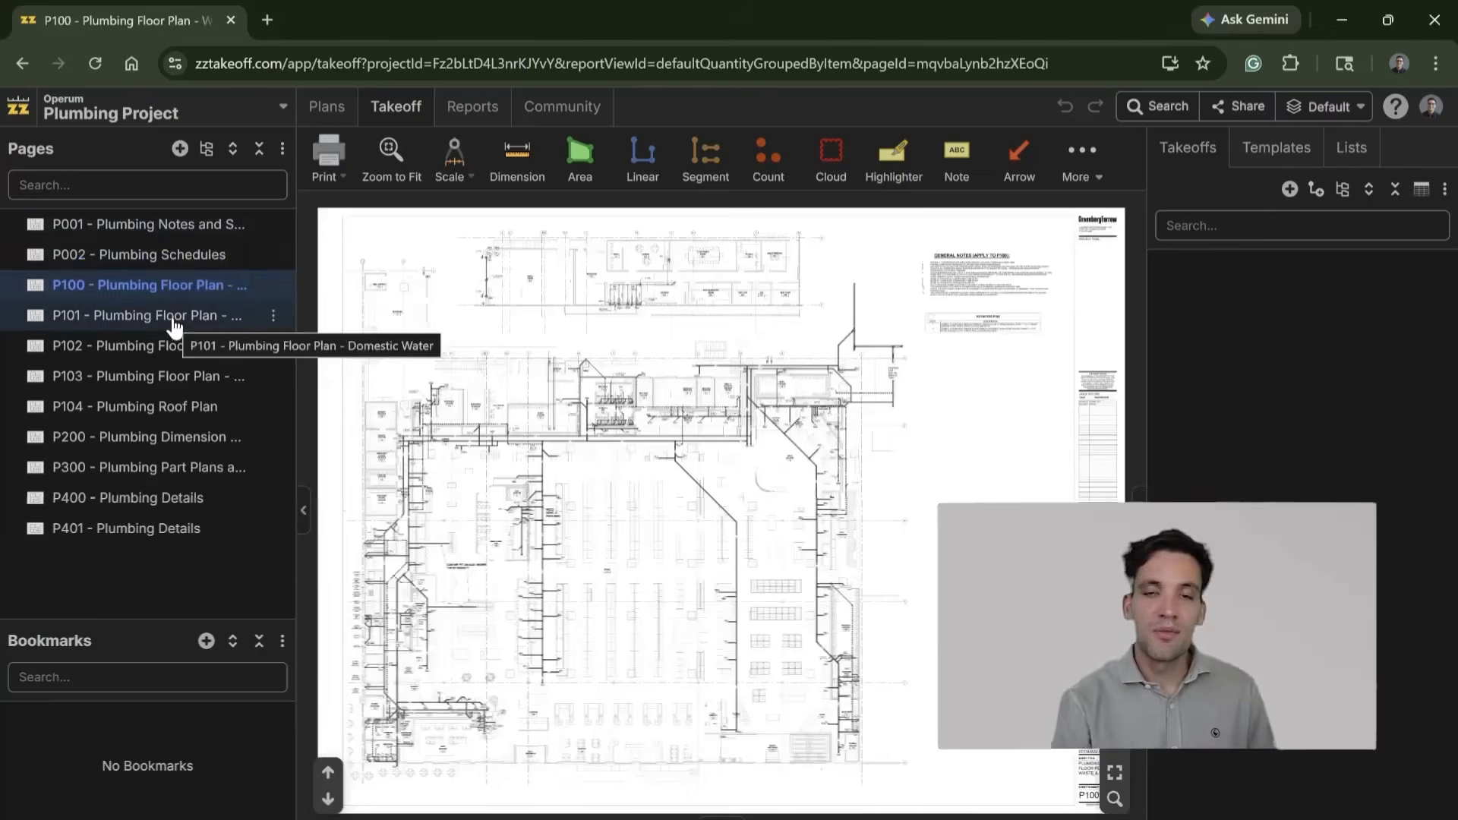
pyautogui.click(175, 321)
pyautogui.click(180, 291)
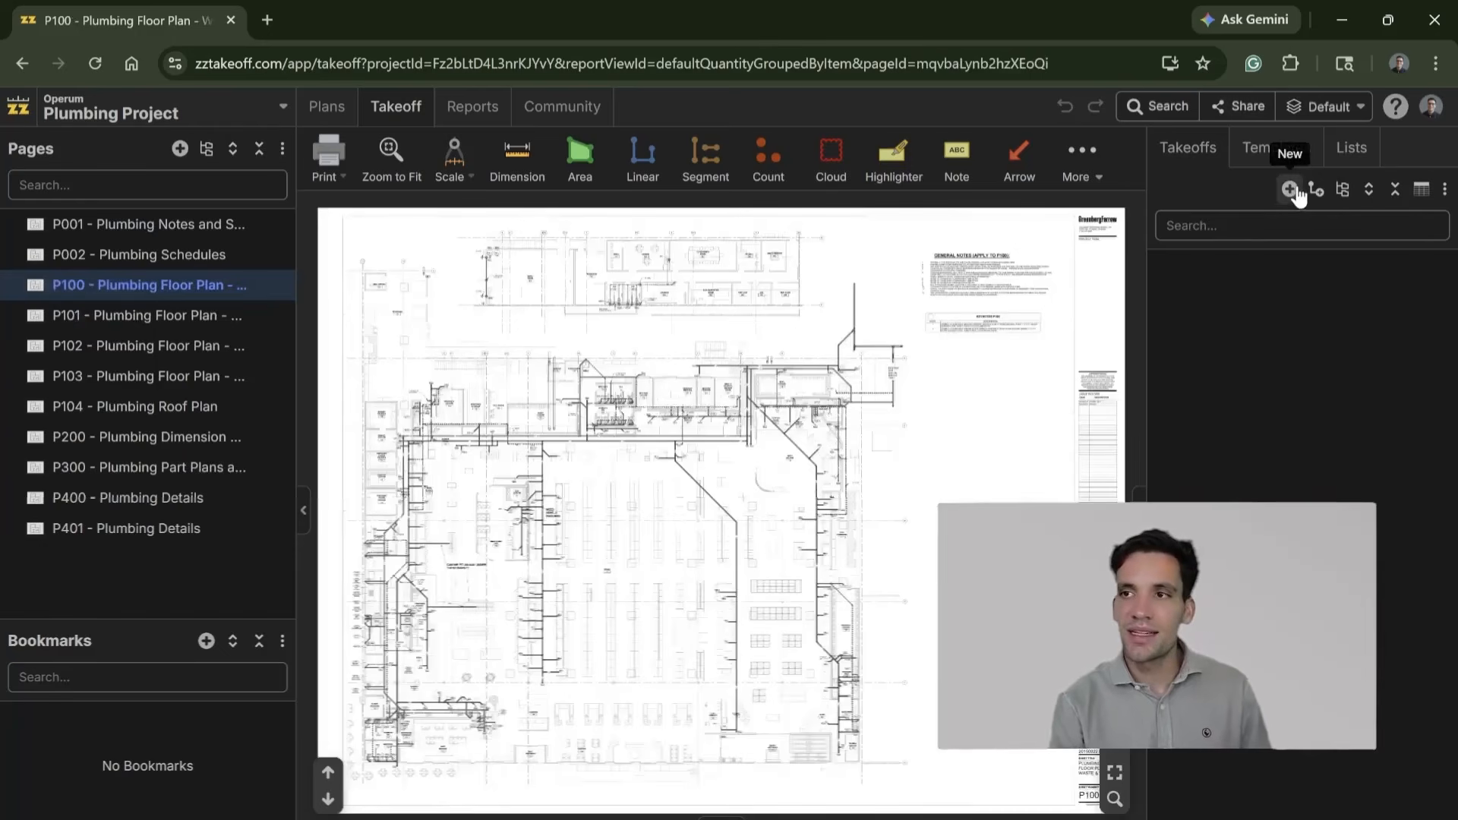
pyautogui.click(1290, 189)
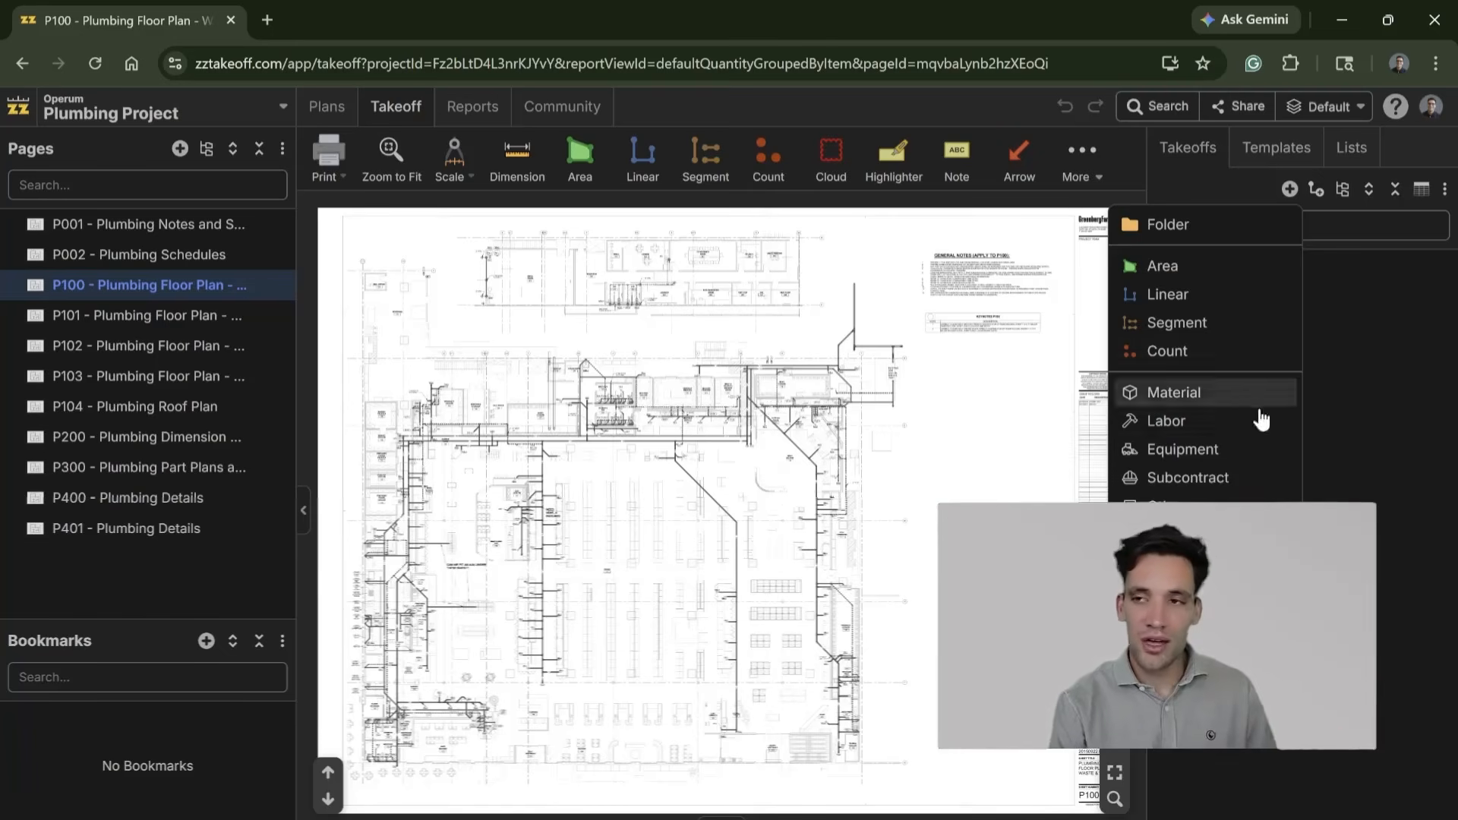
pyautogui.click(858, 396)
pyautogui.scroll(3, 873, 506)
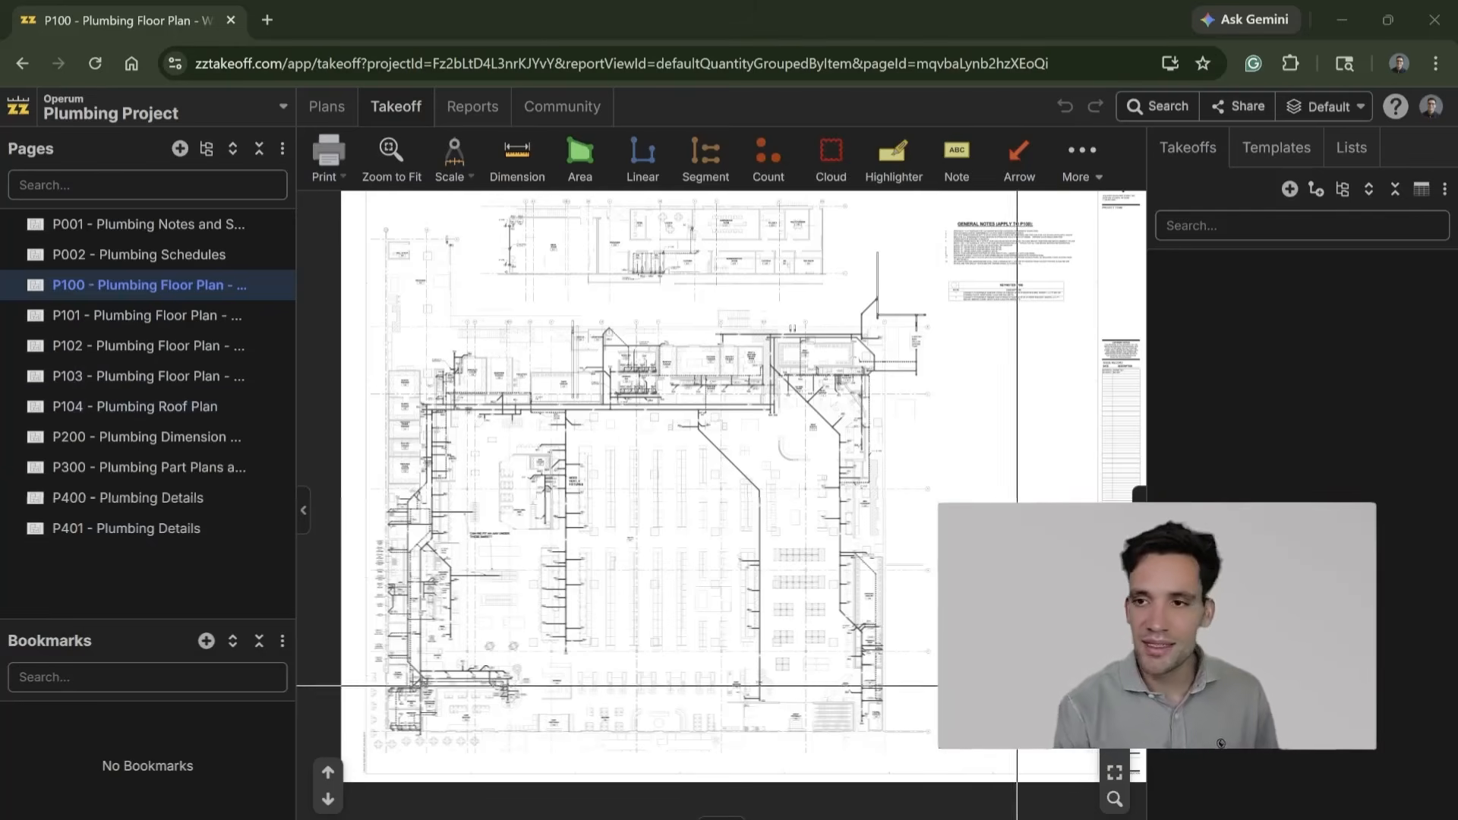
# Step: Auto-scale the P100 plumbing floor plan page for linear takeoff measurements
pyautogui.hscroll(3, 889, 651)
pyautogui.scroll(3, 978, 680)
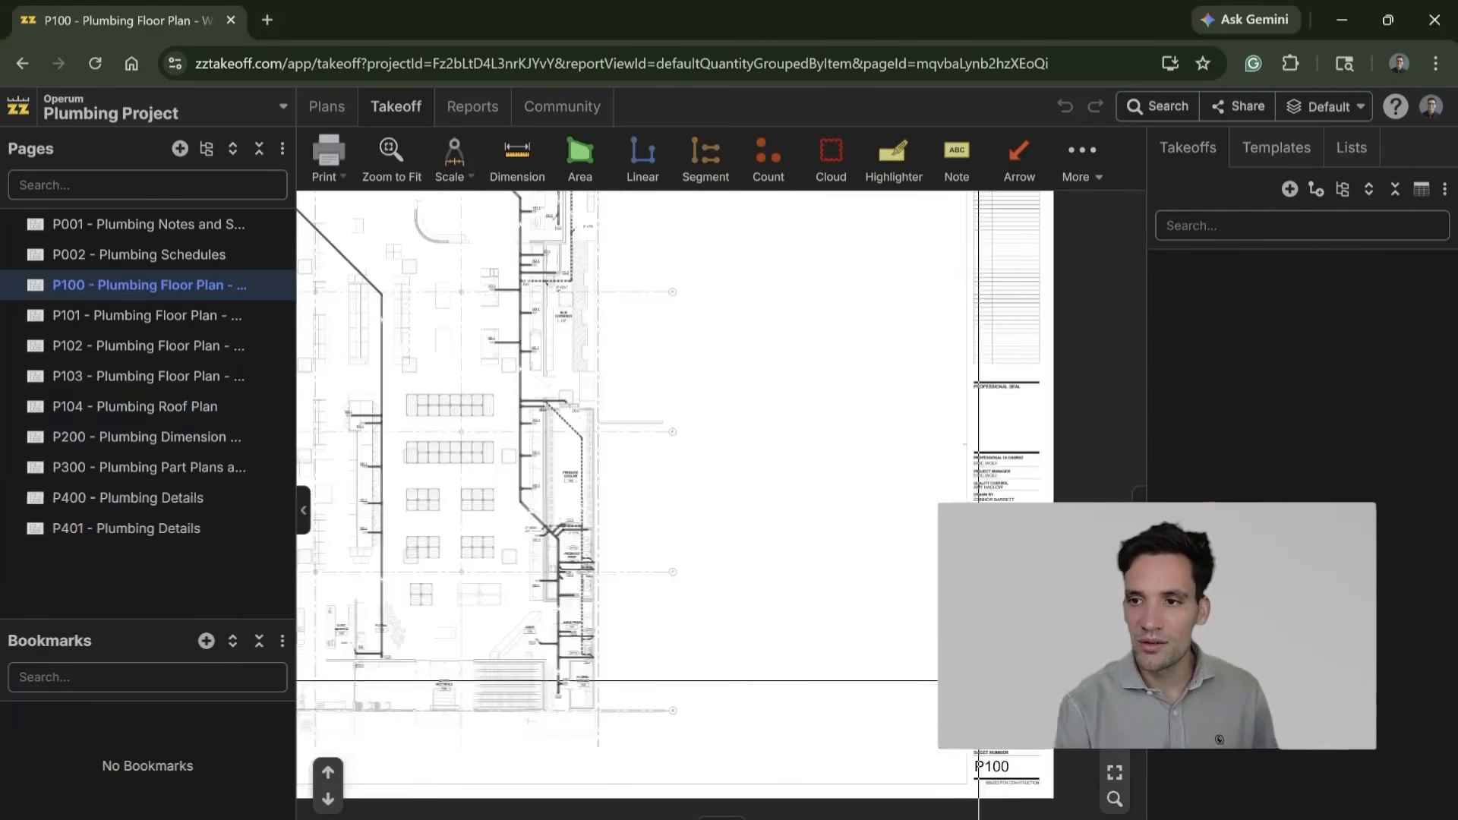
pyautogui.moveTo(690, 625); pyautogui.dragTo(637, 561)
pyautogui.scroll(-2, 637, 560)
pyautogui.moveTo(510, 513); pyautogui.dragTo(856, 661)
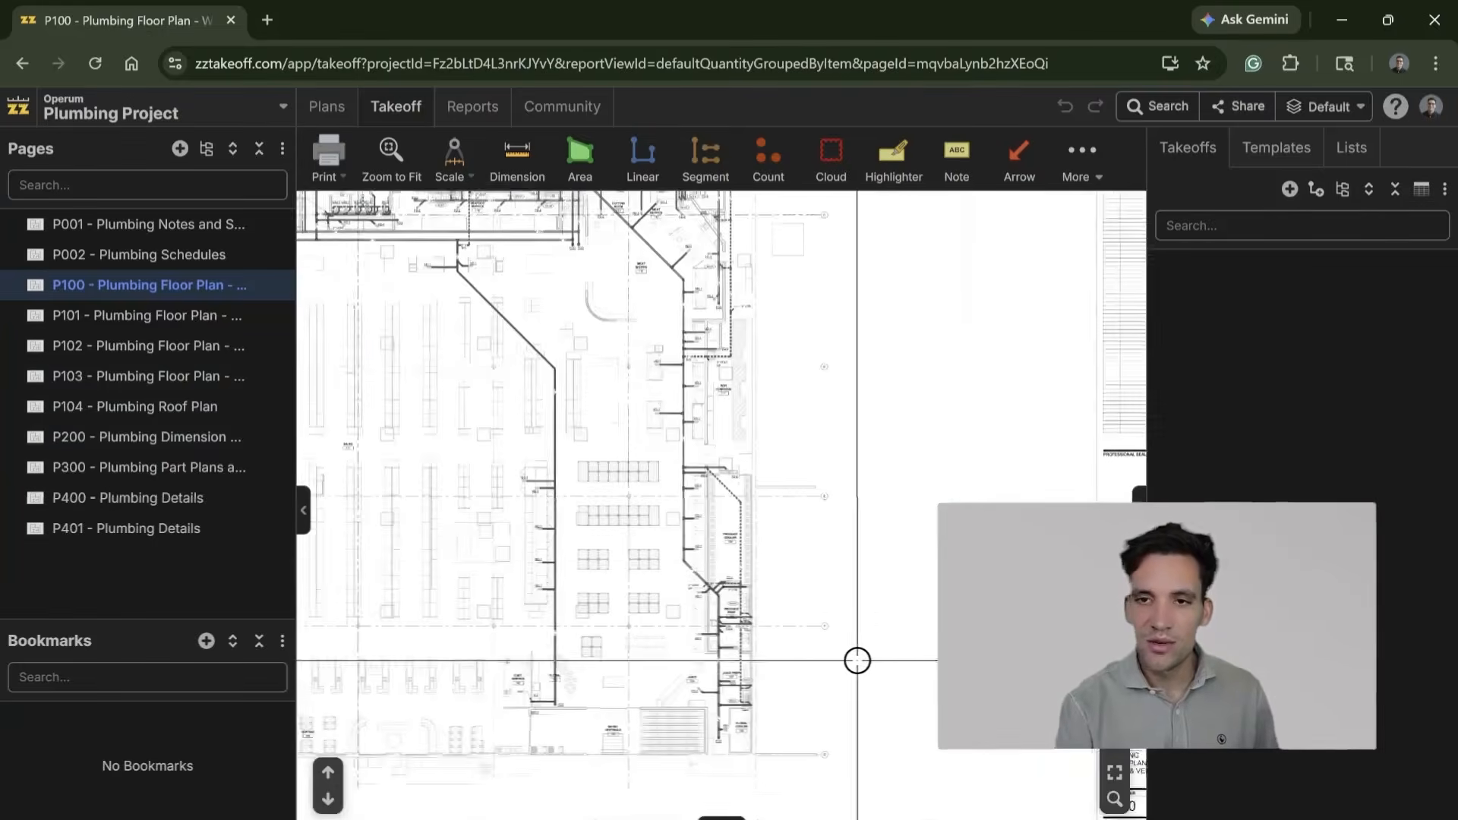
pyautogui.click(1290, 189)
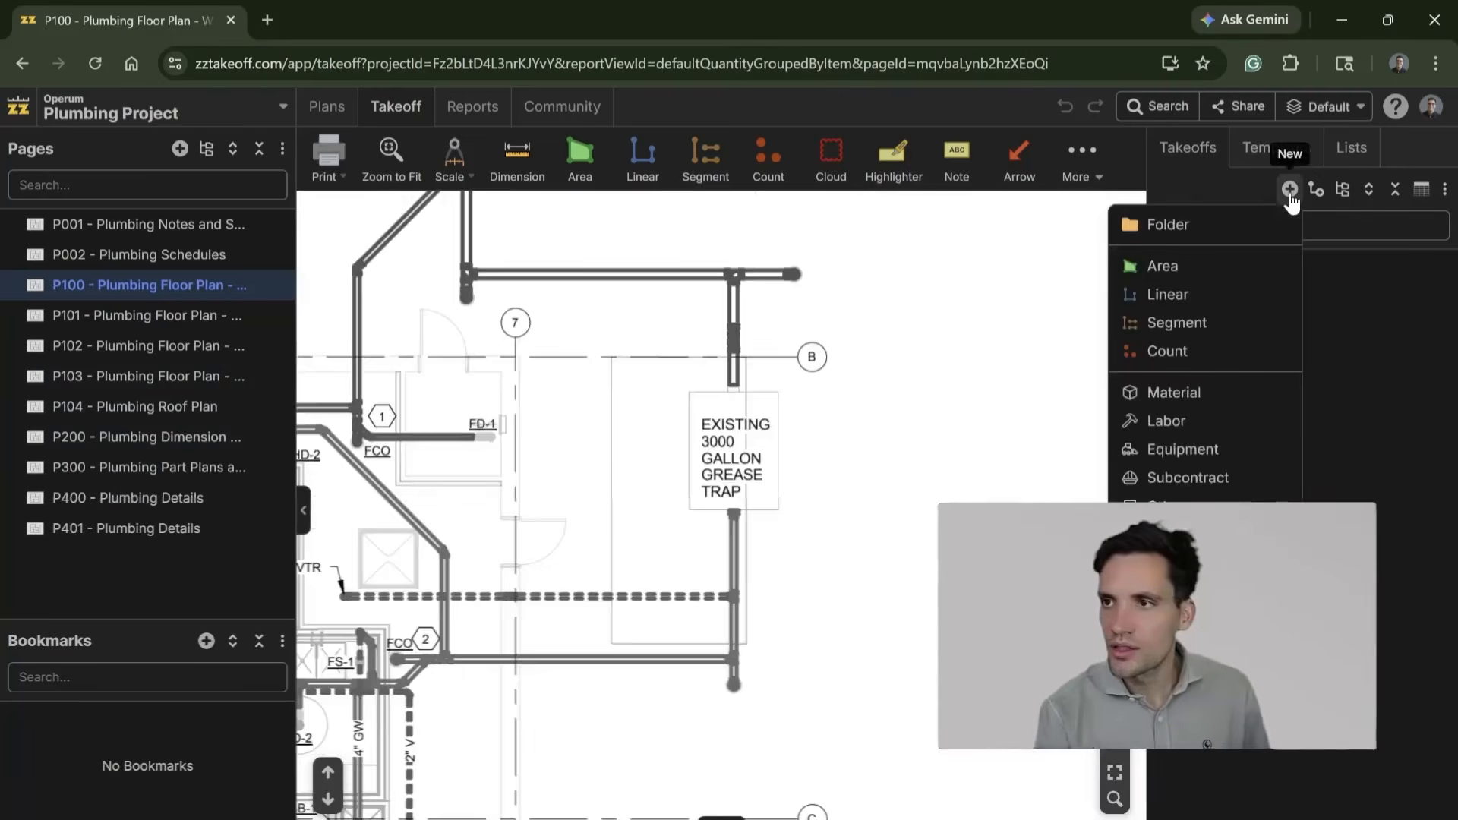
pyautogui.click(1225, 295)
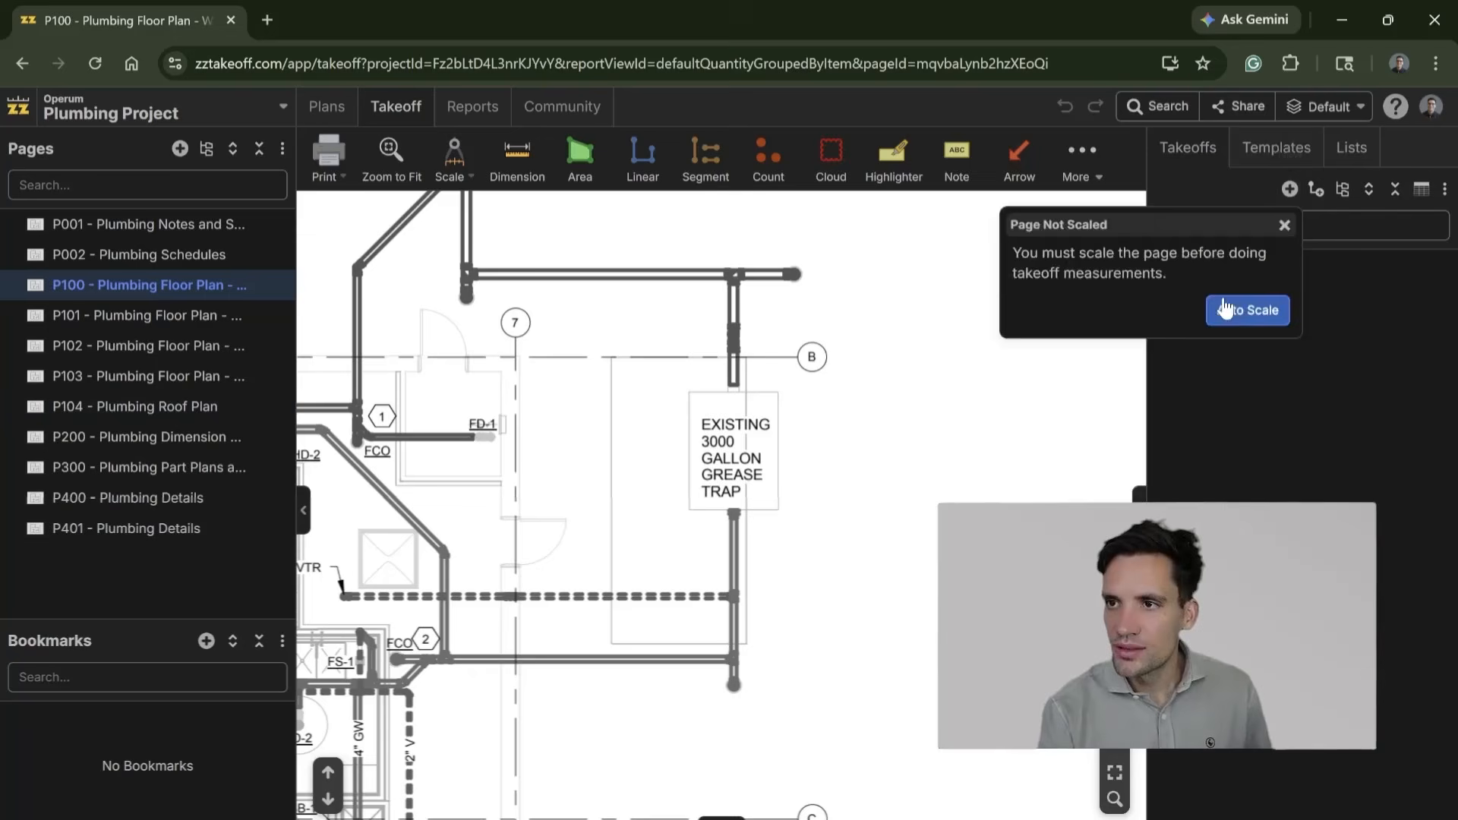
pyautogui.click(1274, 322)
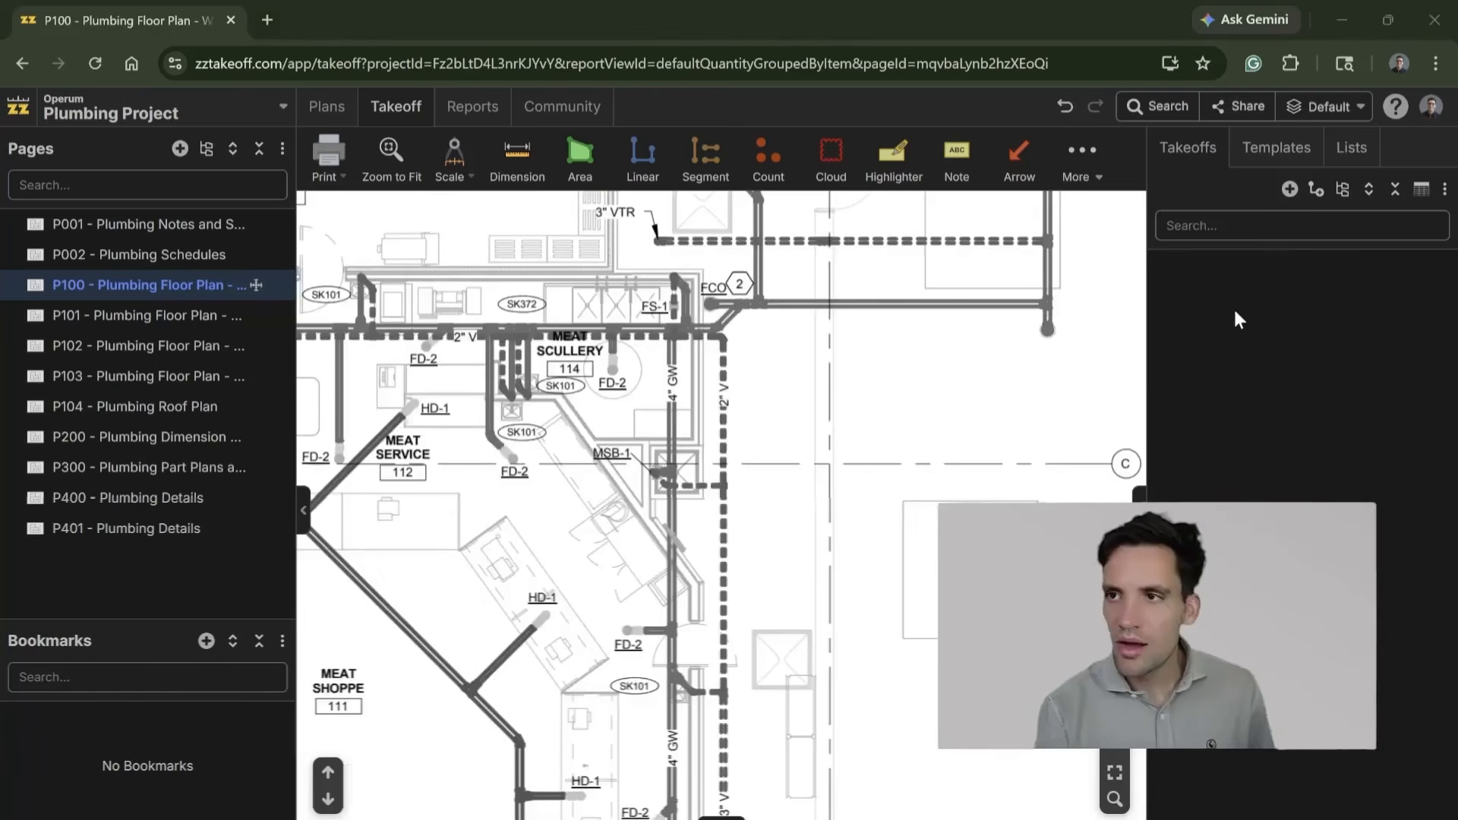
# Step: Create a new linear takeoff on the P100 plan and name it Waste Water Pipe
pyautogui.click(1290, 188)
pyautogui.click(1225, 297)
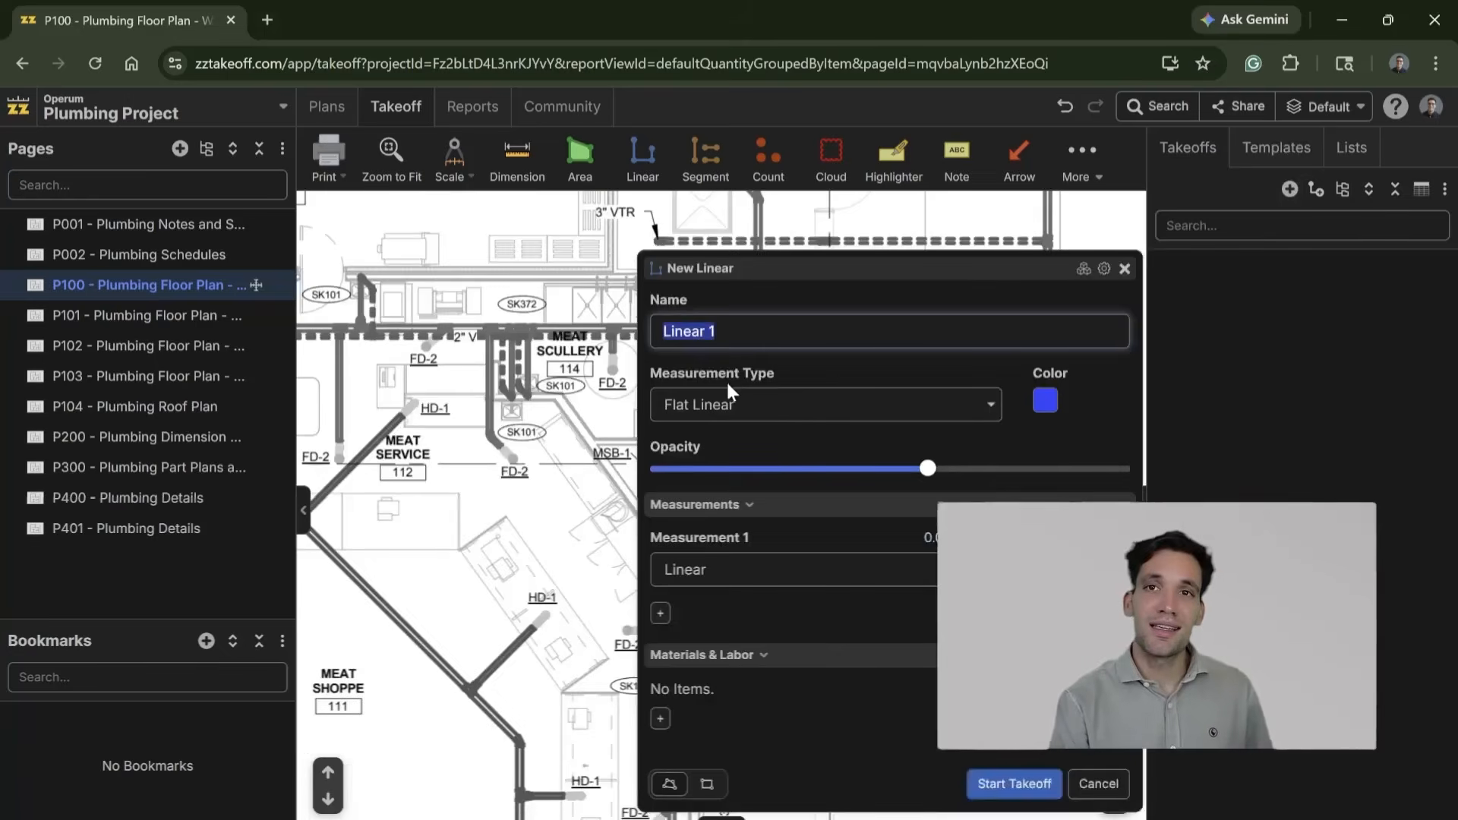
pyautogui.click(714, 331)
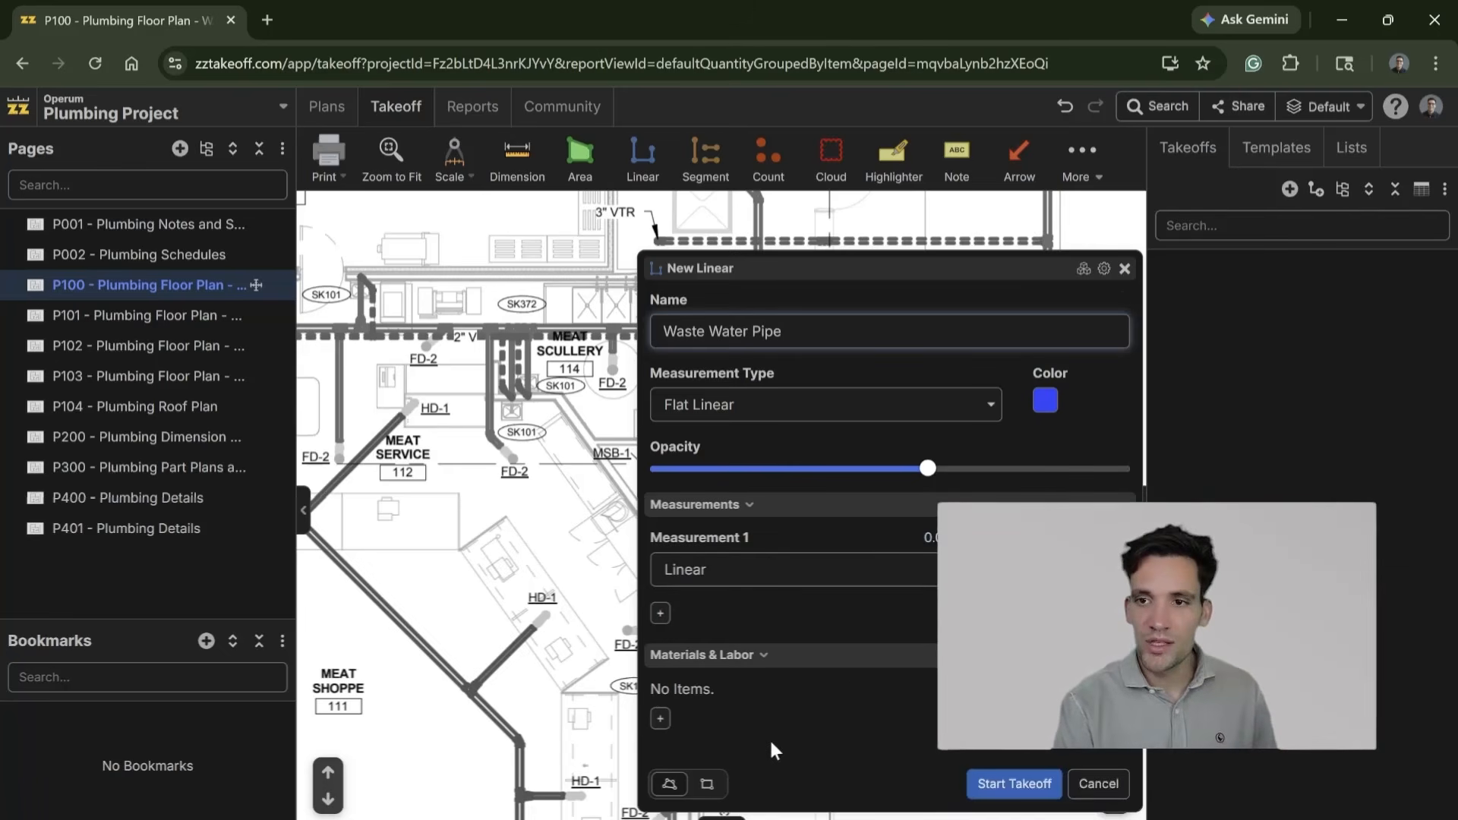
# Step: Add a material item named DN100 PVC Pipe to the Waste Water Pipe takeoff
pyautogui.click(661, 718)
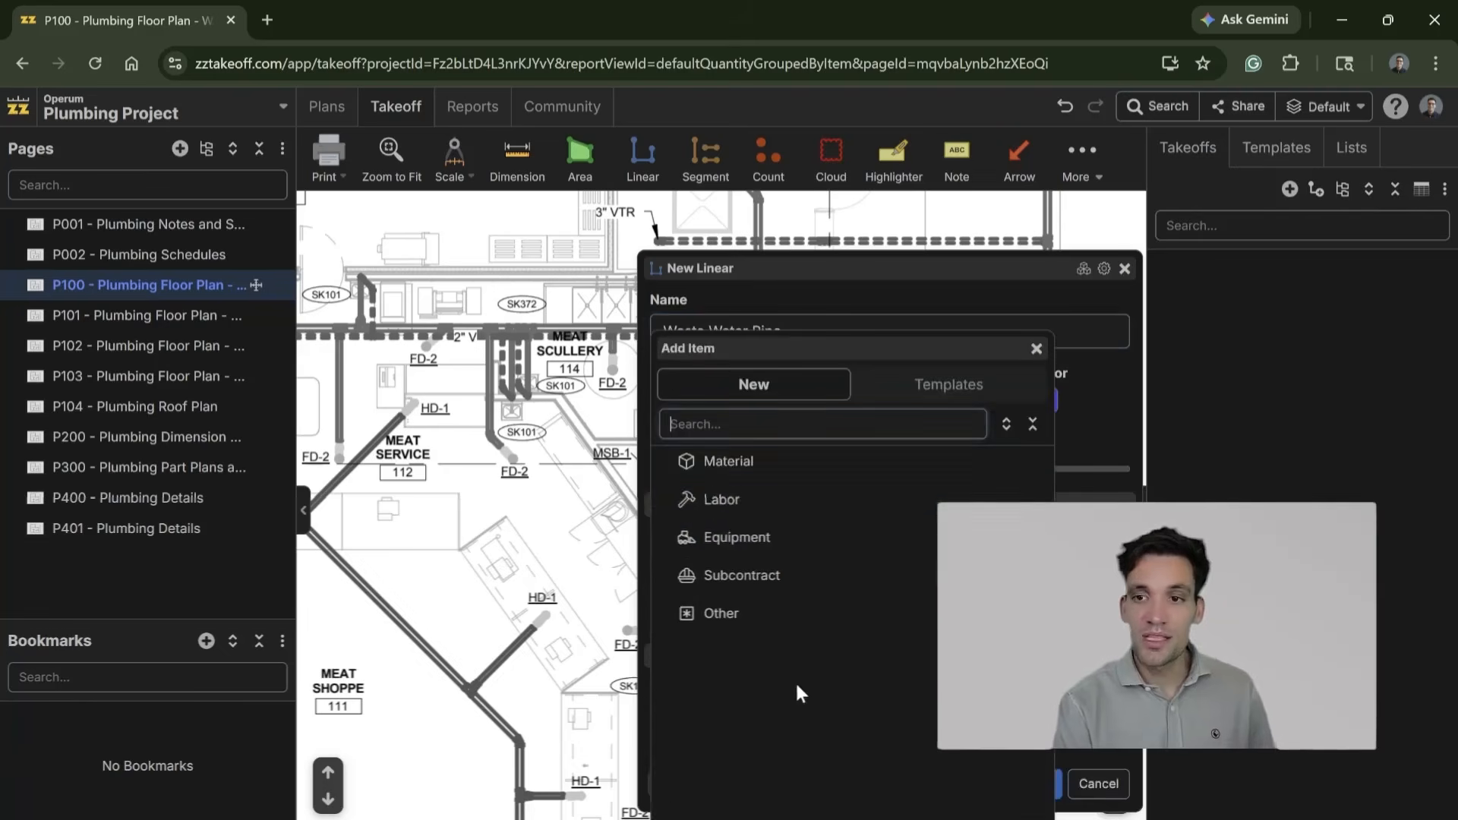
pyautogui.click(784, 465)
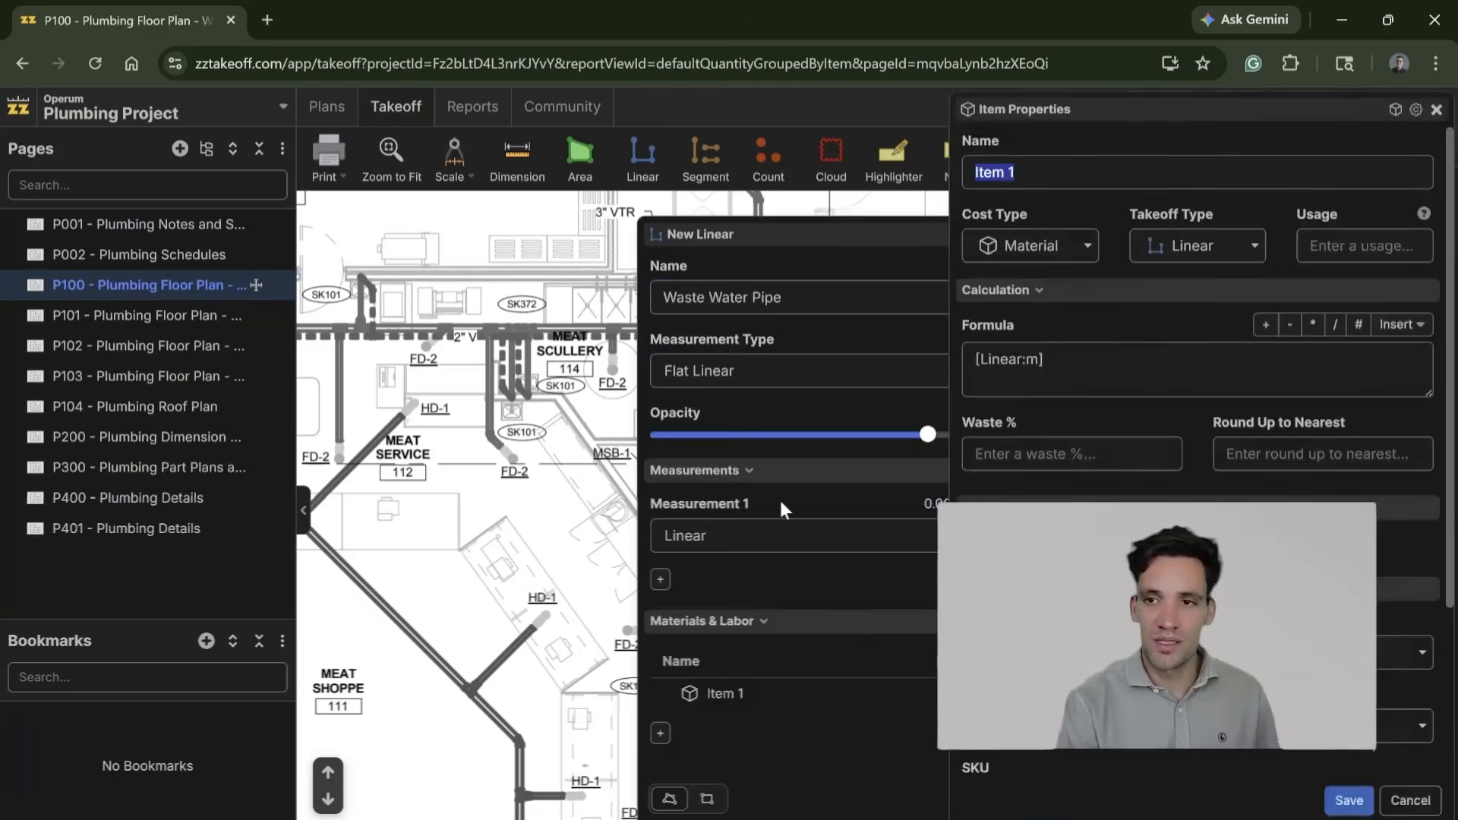
pyautogui.write('DN100 PVC Pipe')
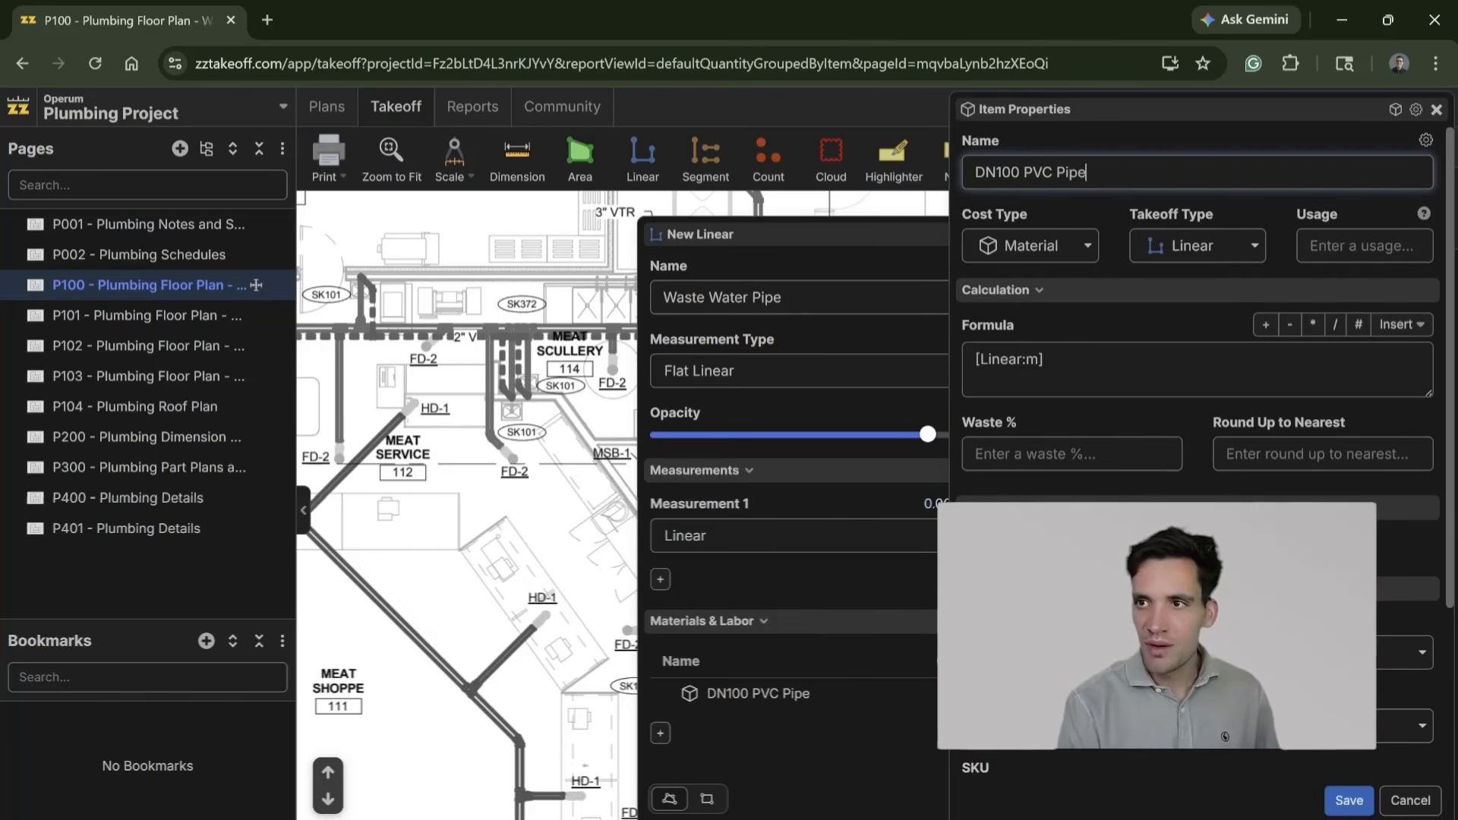
# Step: Give the DN100 PVC Pipe item 5% waste and rounding up to the nearest 3, and save it
pyautogui.click(1124, 369)
pyautogui.click(1073, 454)
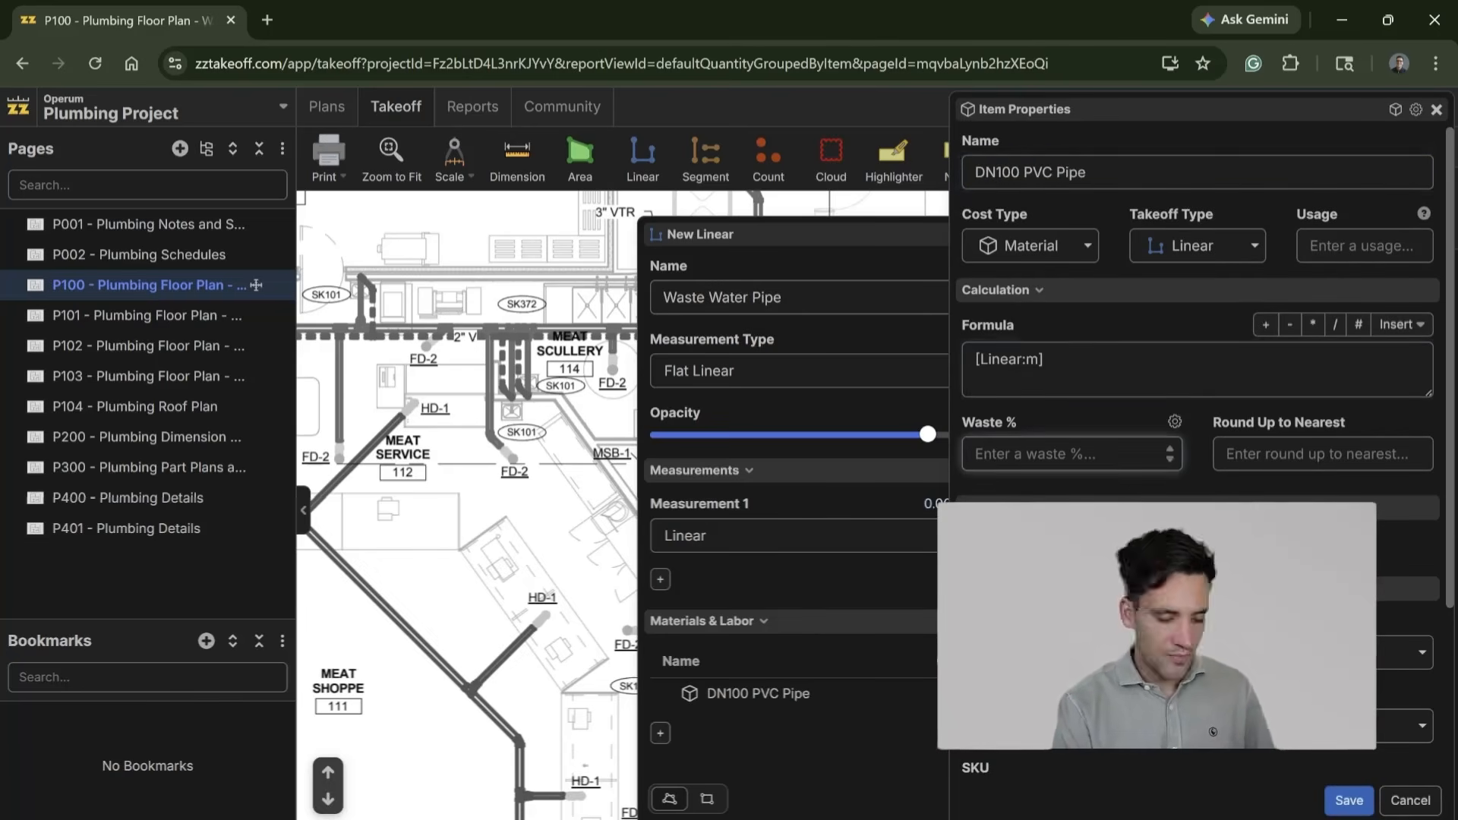
pyautogui.write('5')
pyautogui.click(1275, 467)
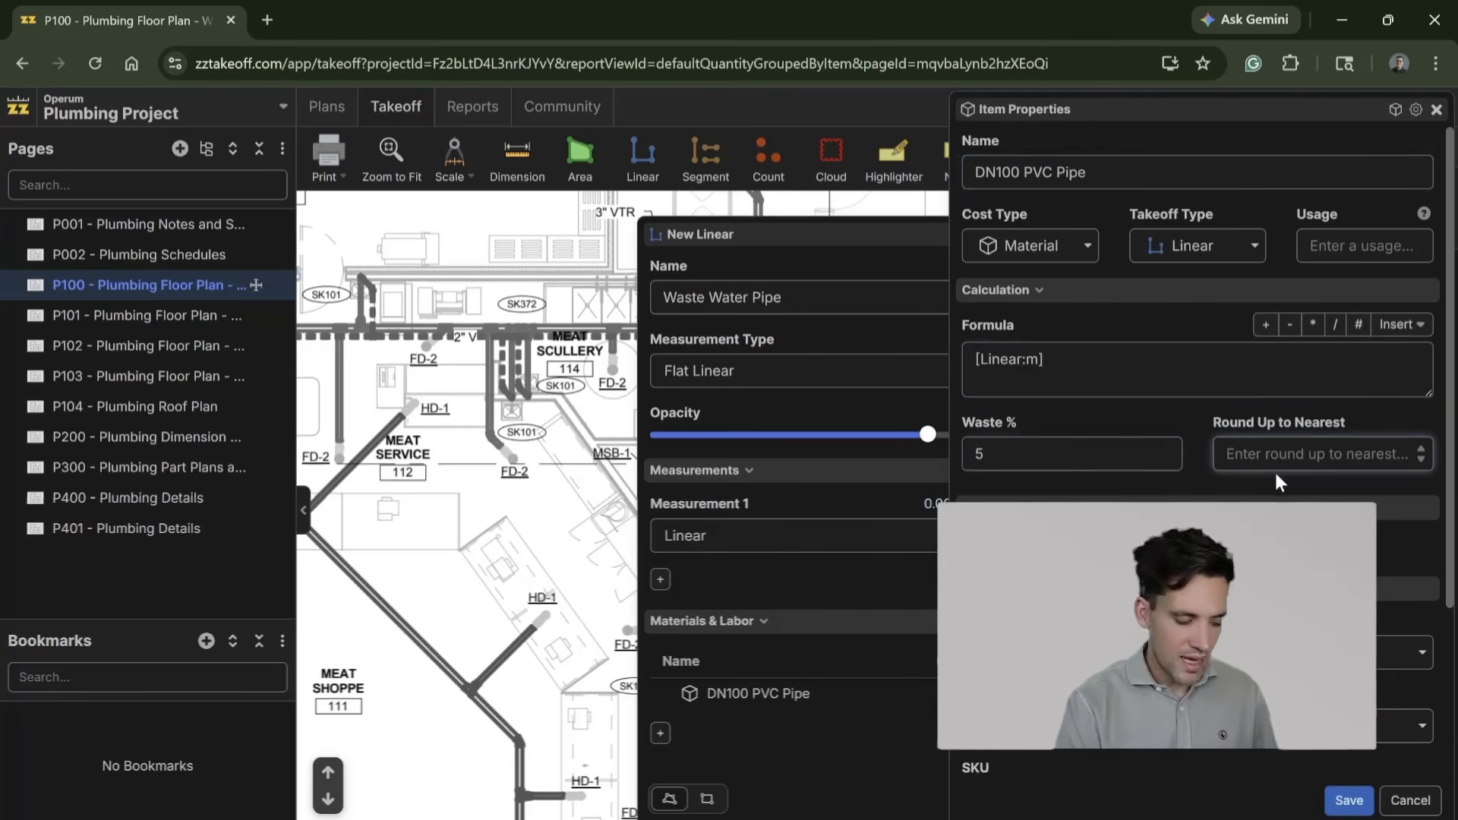
pyautogui.write('4')
pyautogui.press('BackSpace')
pyautogui.write('3')
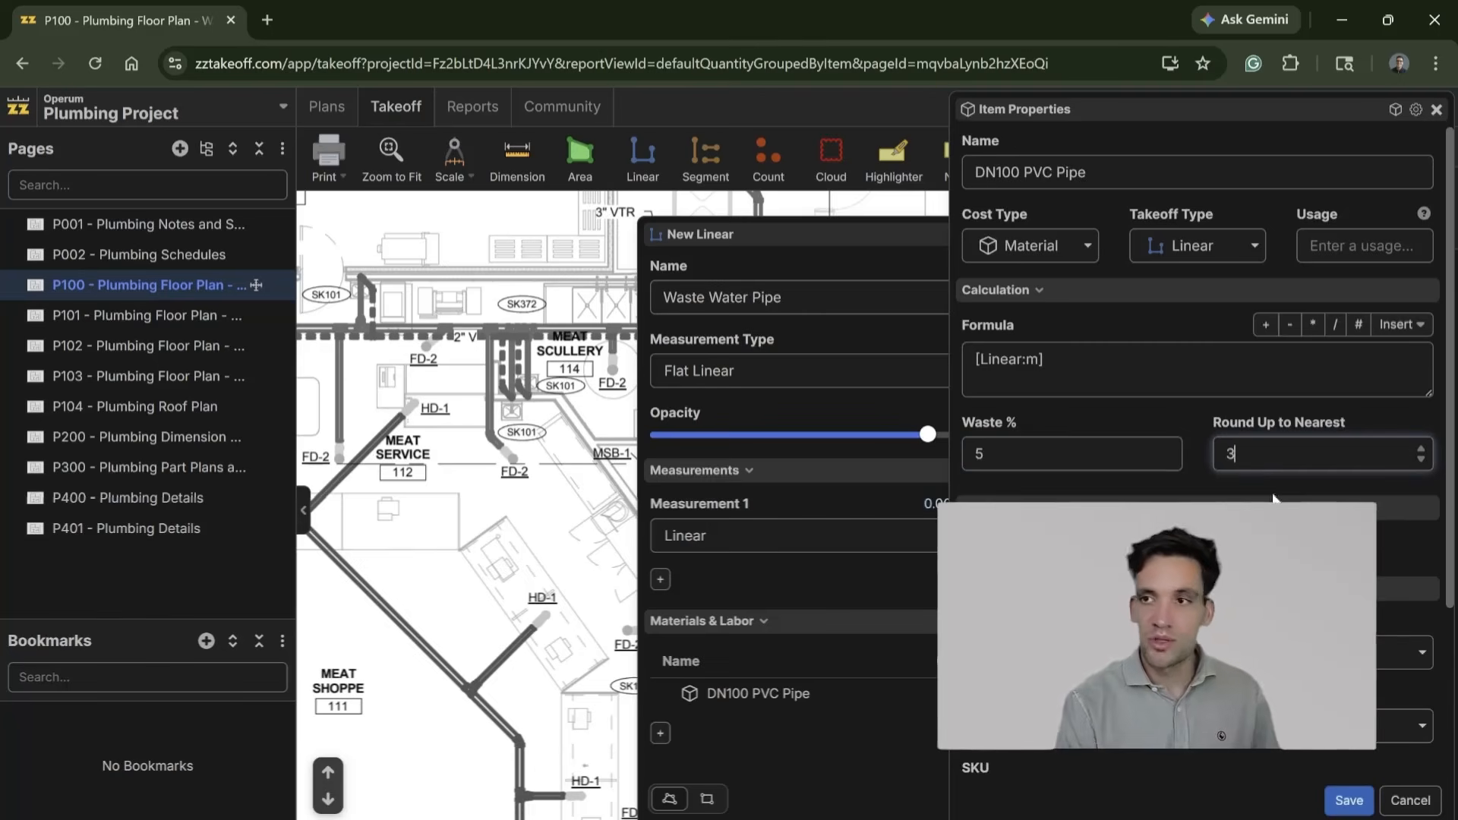
pyautogui.scroll(-1, 1277, 475)
pyautogui.scroll(-3, 1276, 475)
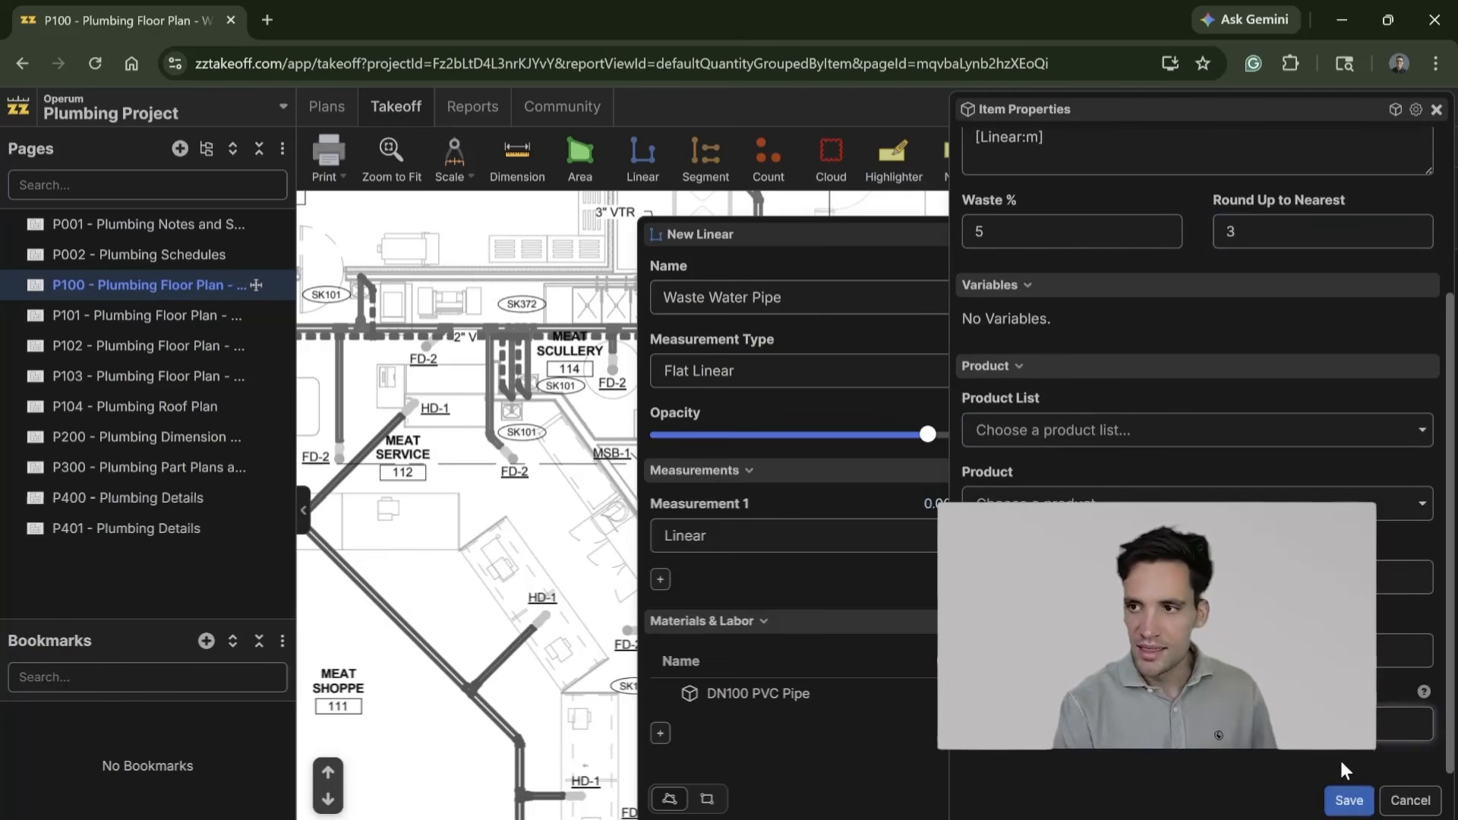
pyautogui.click(1349, 800)
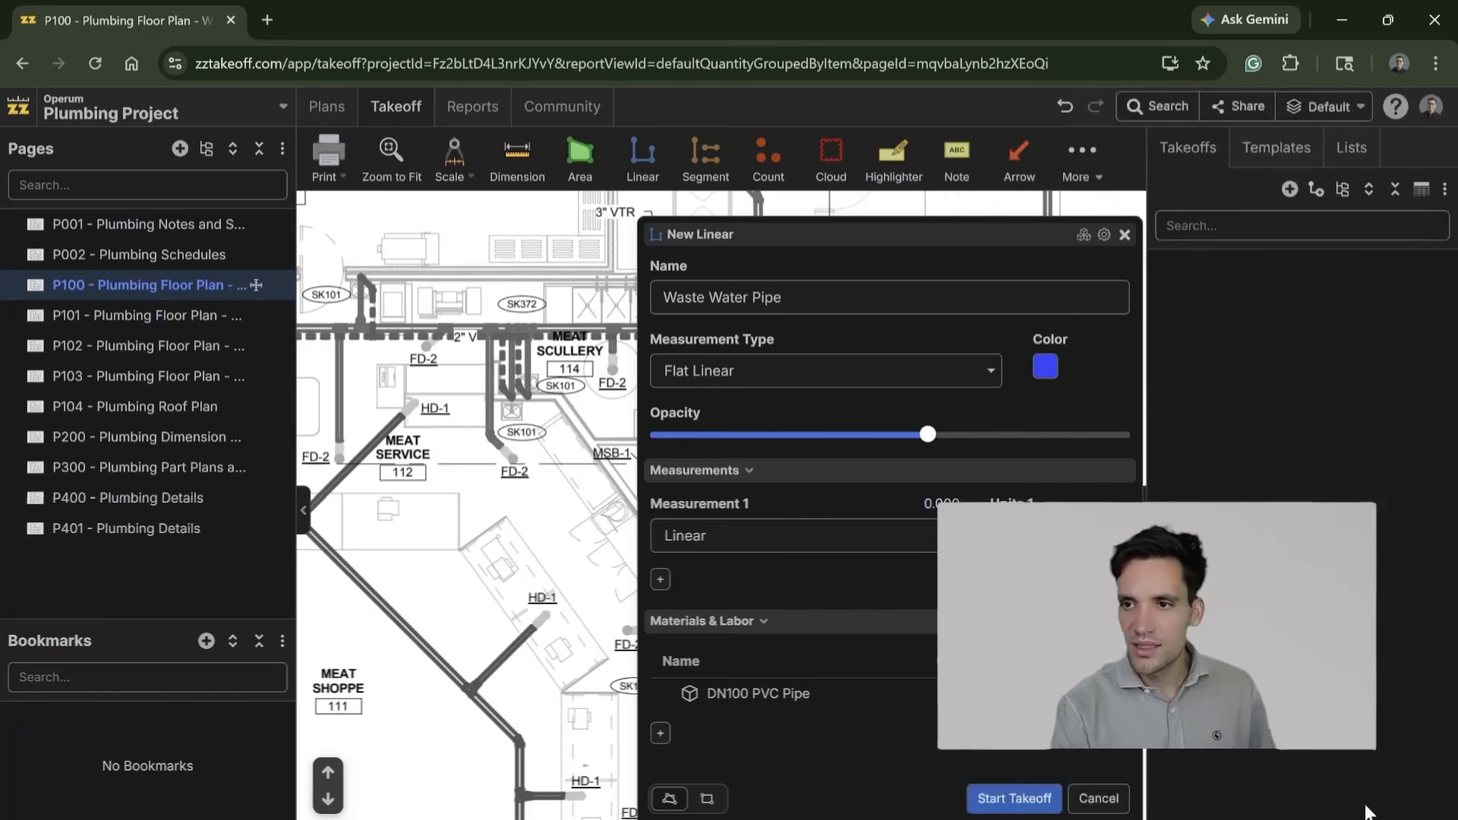
# Step: Add a material item named Hangers with the formula [Linear:m]/2 to the Waste Water Pipe takeoff
pyautogui.click(660, 735)
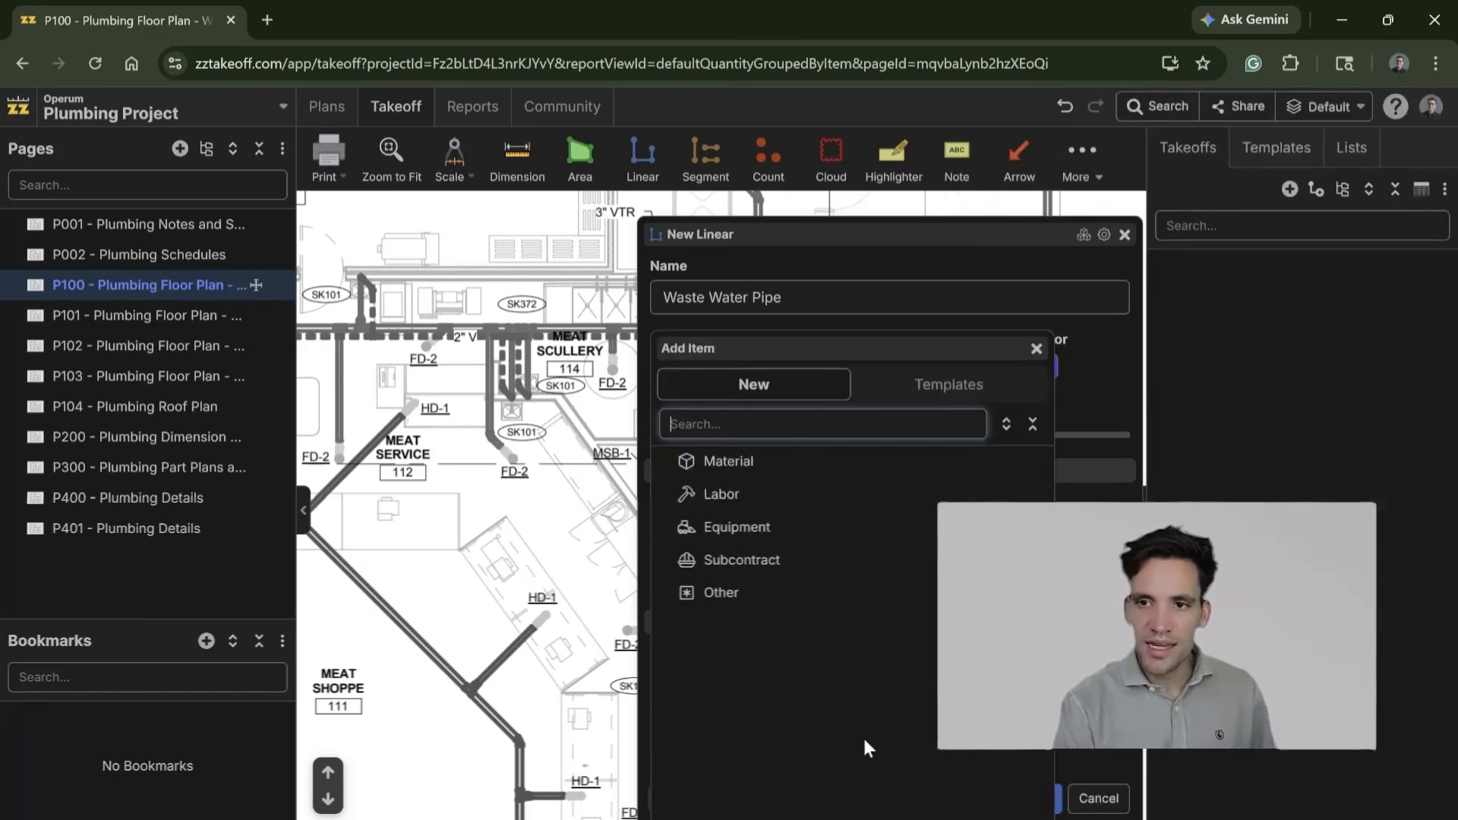
pyautogui.click(778, 469)
pyautogui.write('Hangers')
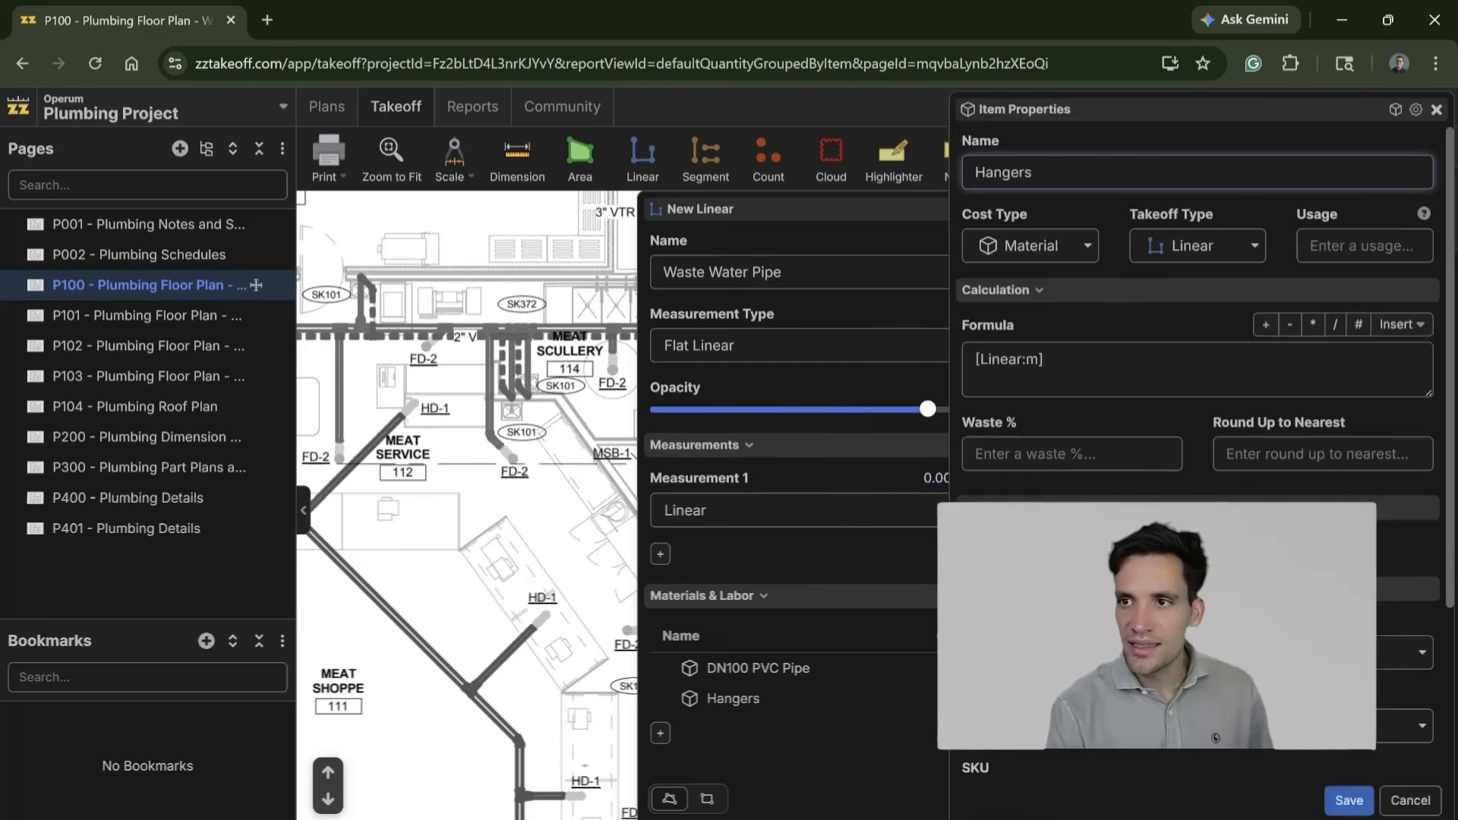
pyautogui.click(1046, 361)
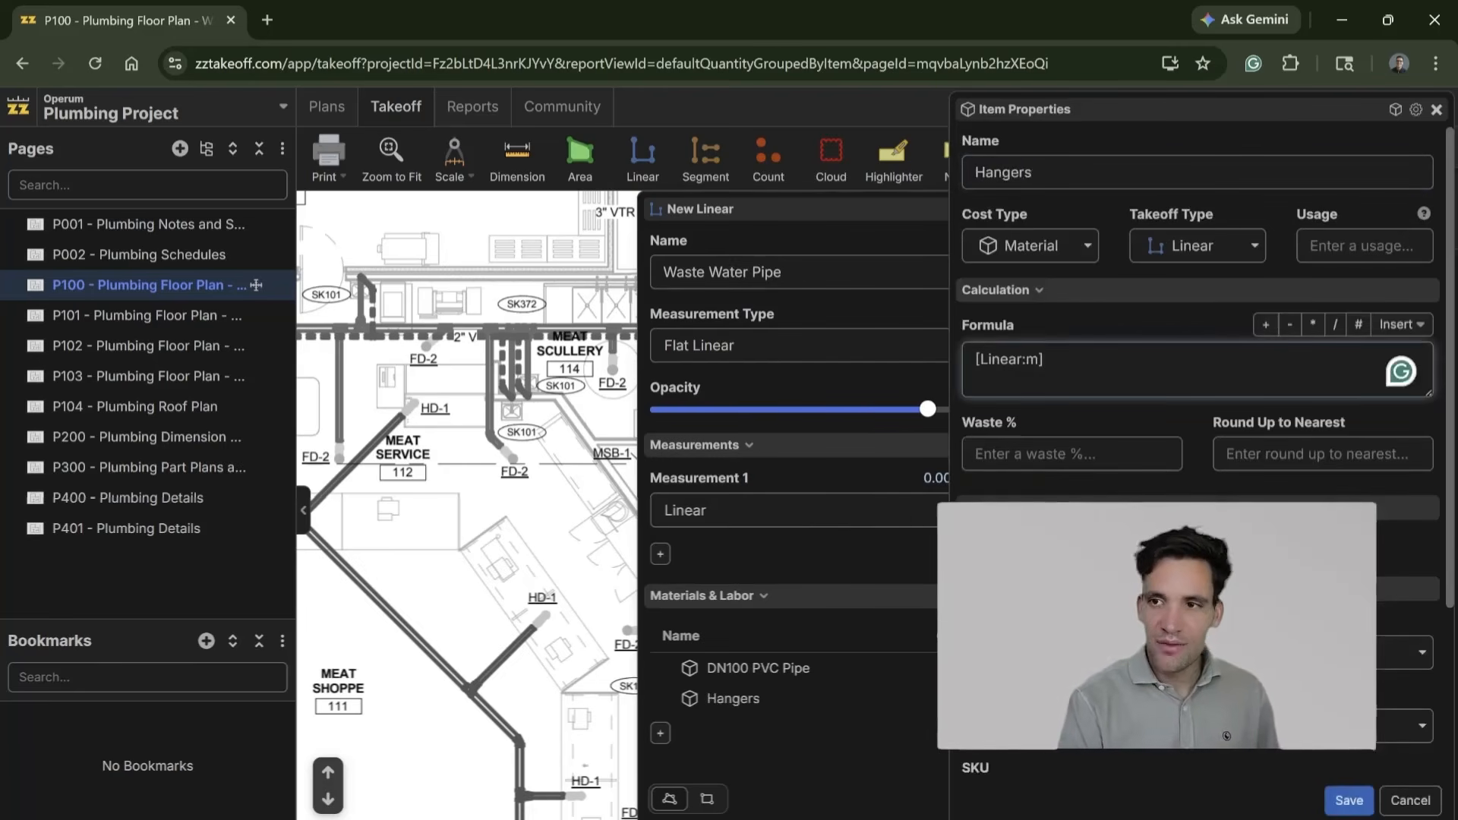
pyautogui.write('/3')
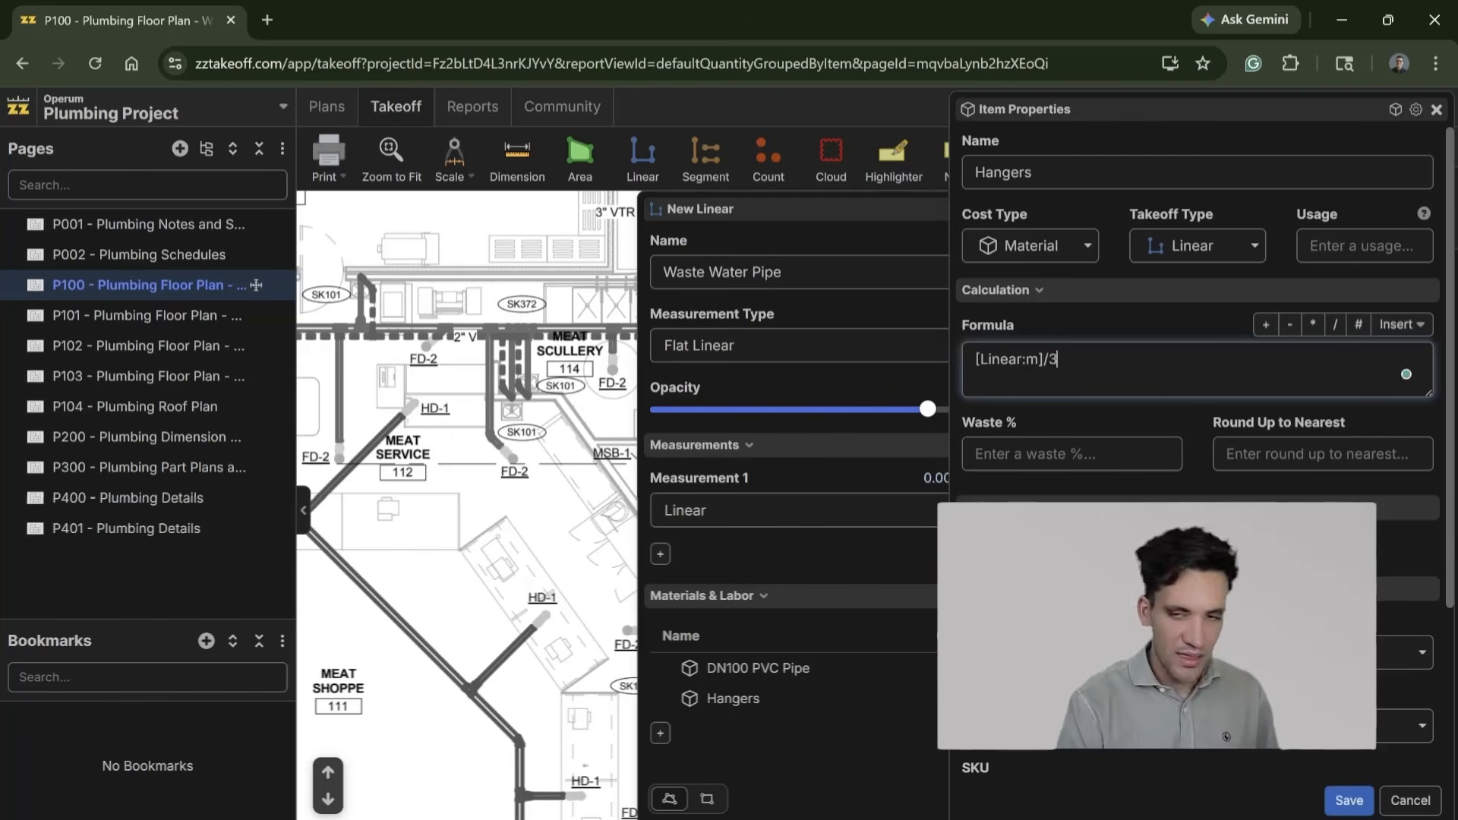
pyautogui.click(1300, 456)
pyautogui.click(1059, 360)
pyautogui.write('2')
# Step: Set the Hangers item to round up to the nearest 1, leave its waste percentage blank and save it
pyautogui.click(1231, 454)
pyautogui.write('1')
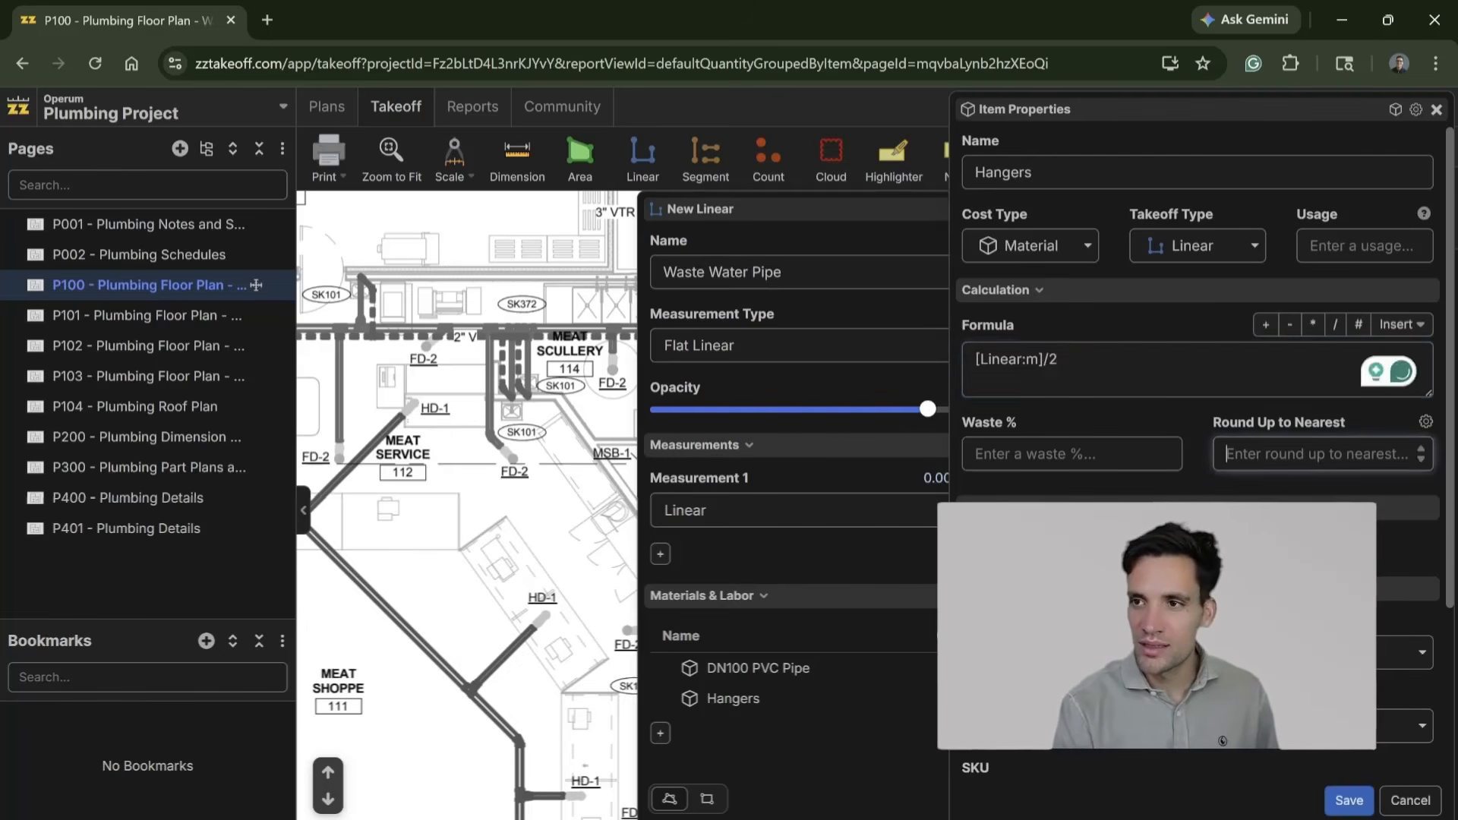
pyautogui.click(987, 454)
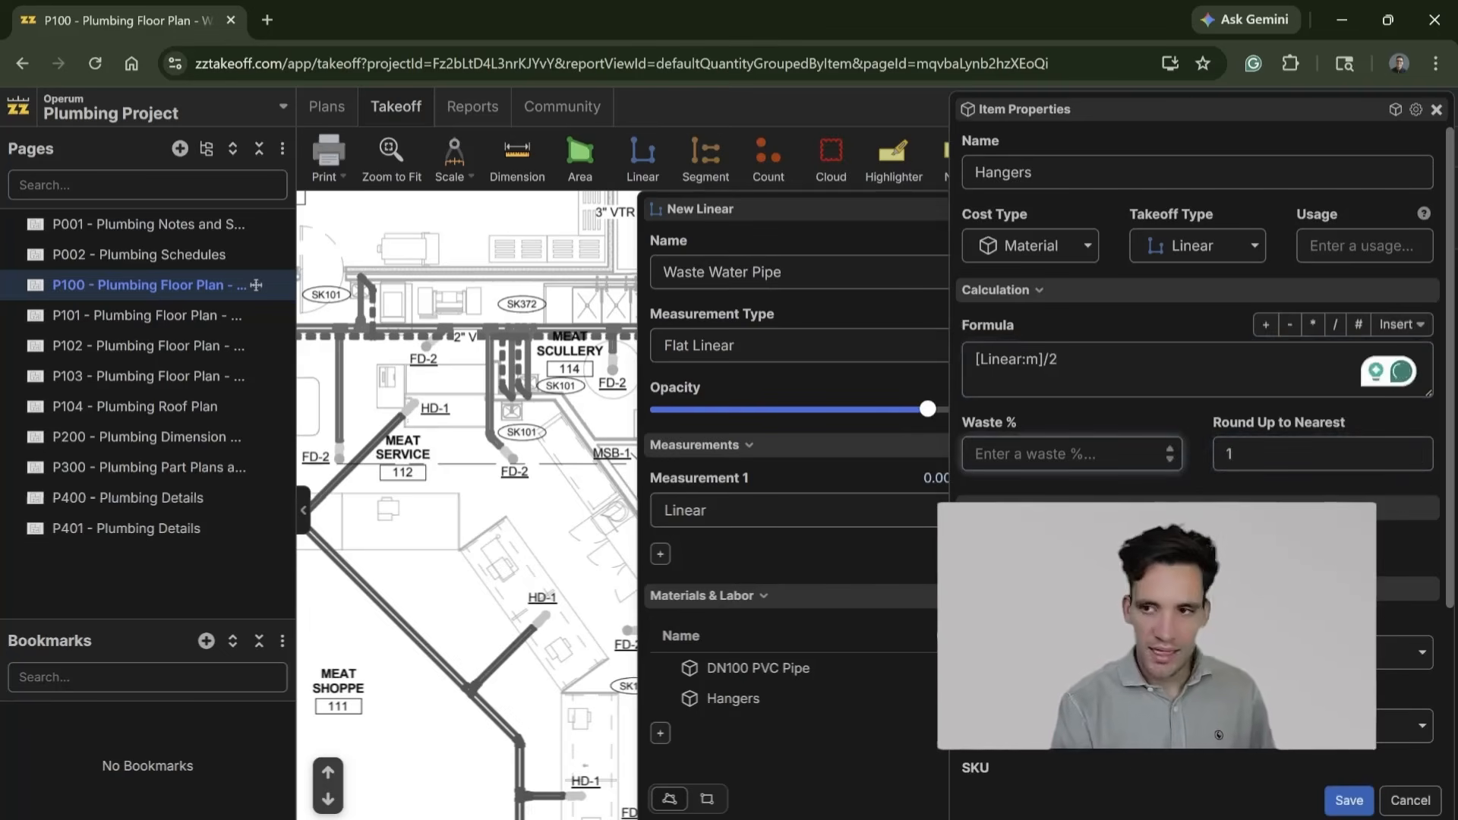
pyautogui.scroll(-3, 1218, 736)
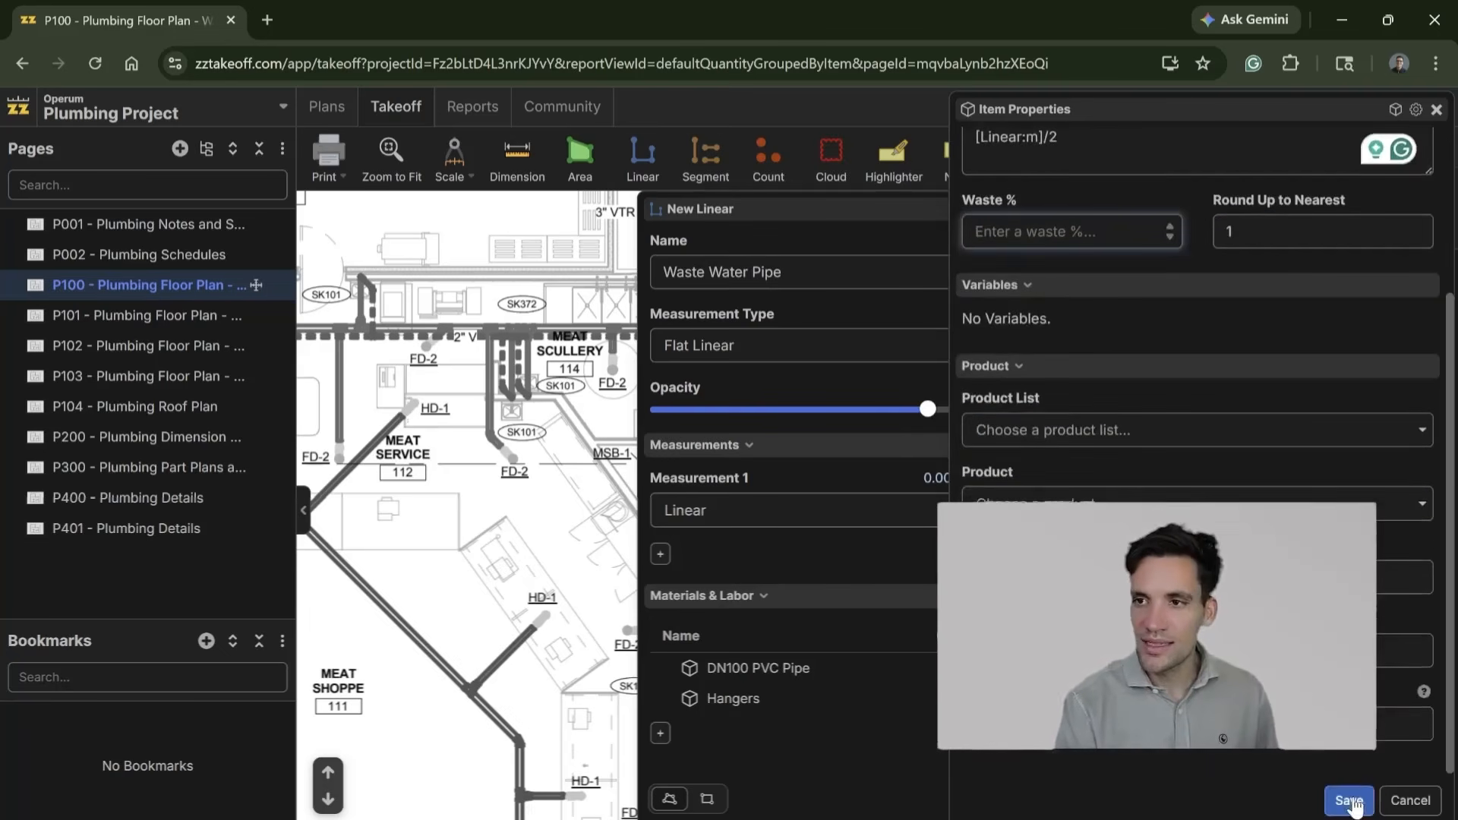
pyautogui.scroll(3, 1177, 738)
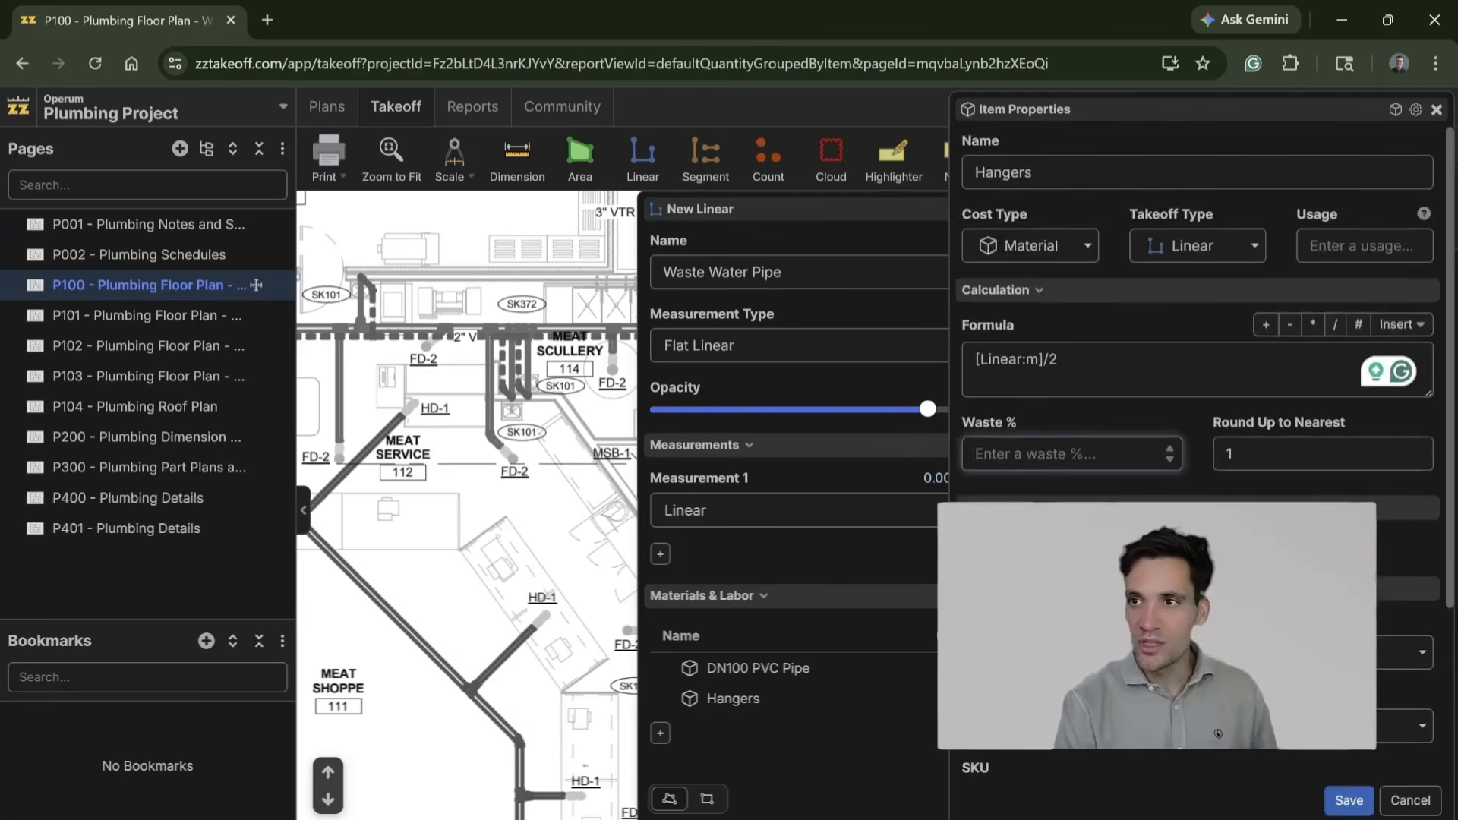
pyautogui.scroll(-3, 1180, 408)
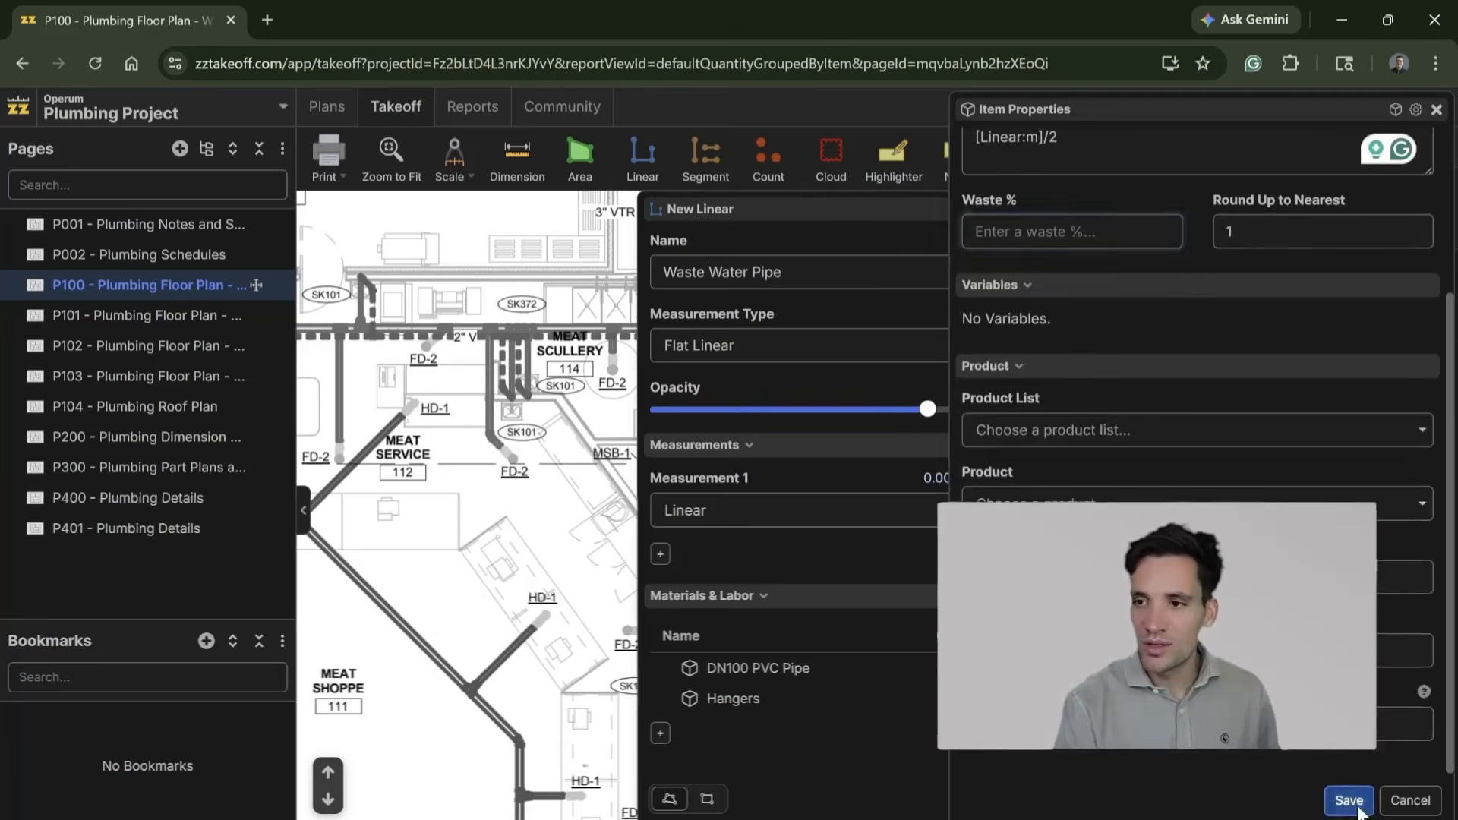
pyautogui.click(1349, 801)
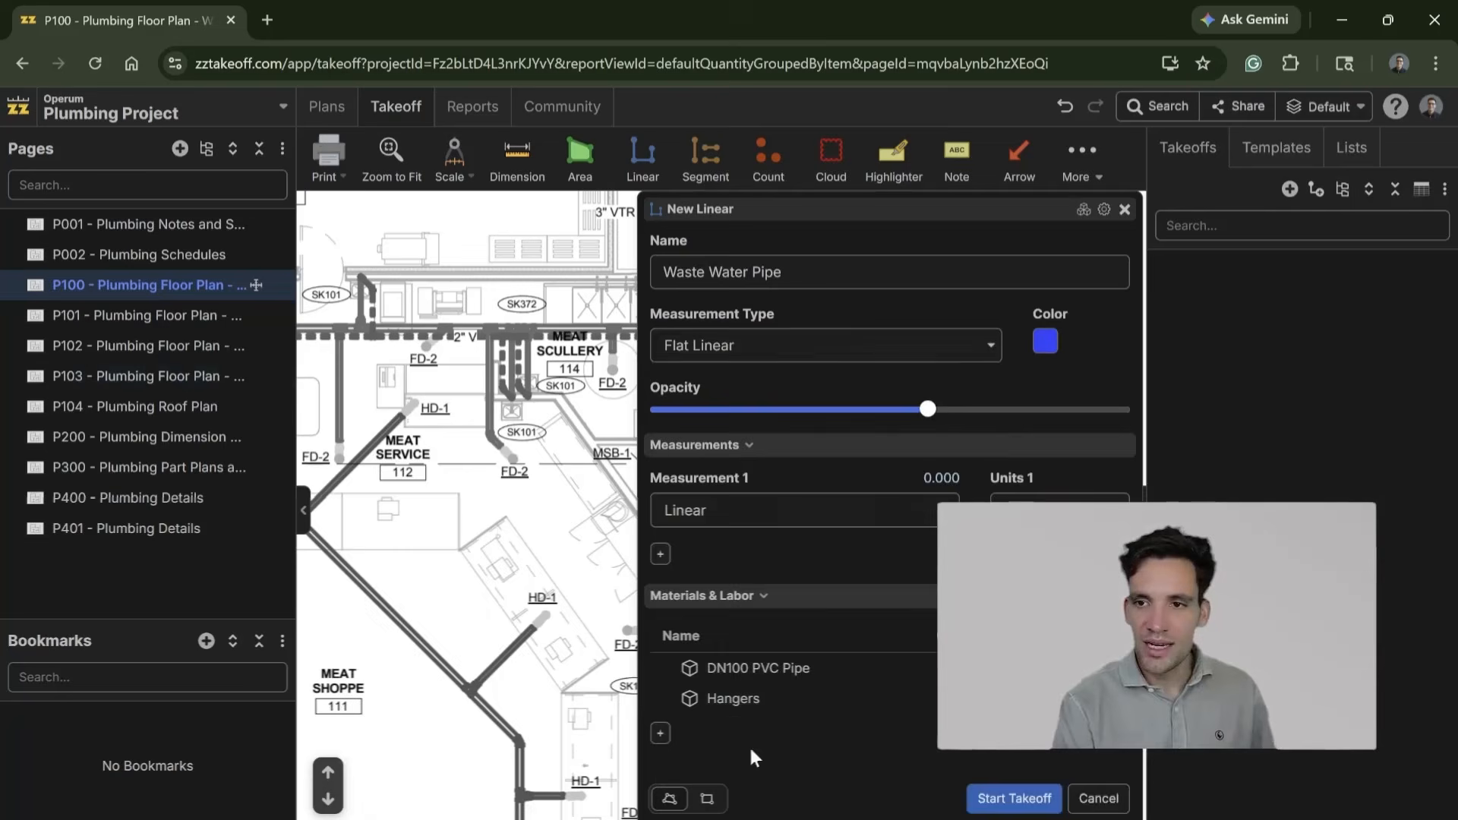
# Step: Add a material item named Pipe Connectors with the formula [Linear:m]/3 to the Waste Water Pipe takeoff
pyautogui.click(660, 733)
pyautogui.click(796, 467)
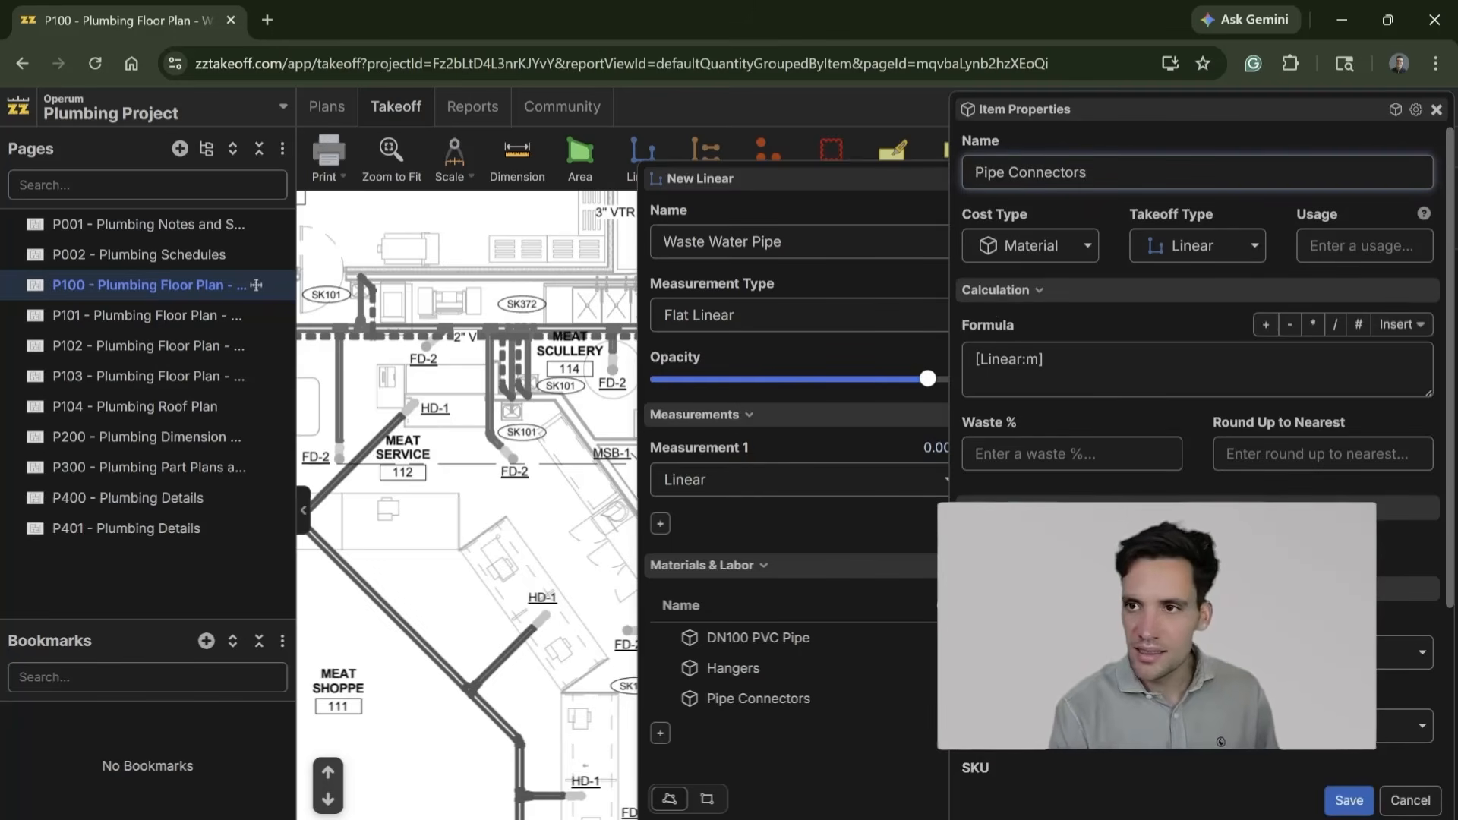
pyautogui.click(1047, 361)
pyautogui.write('/3')
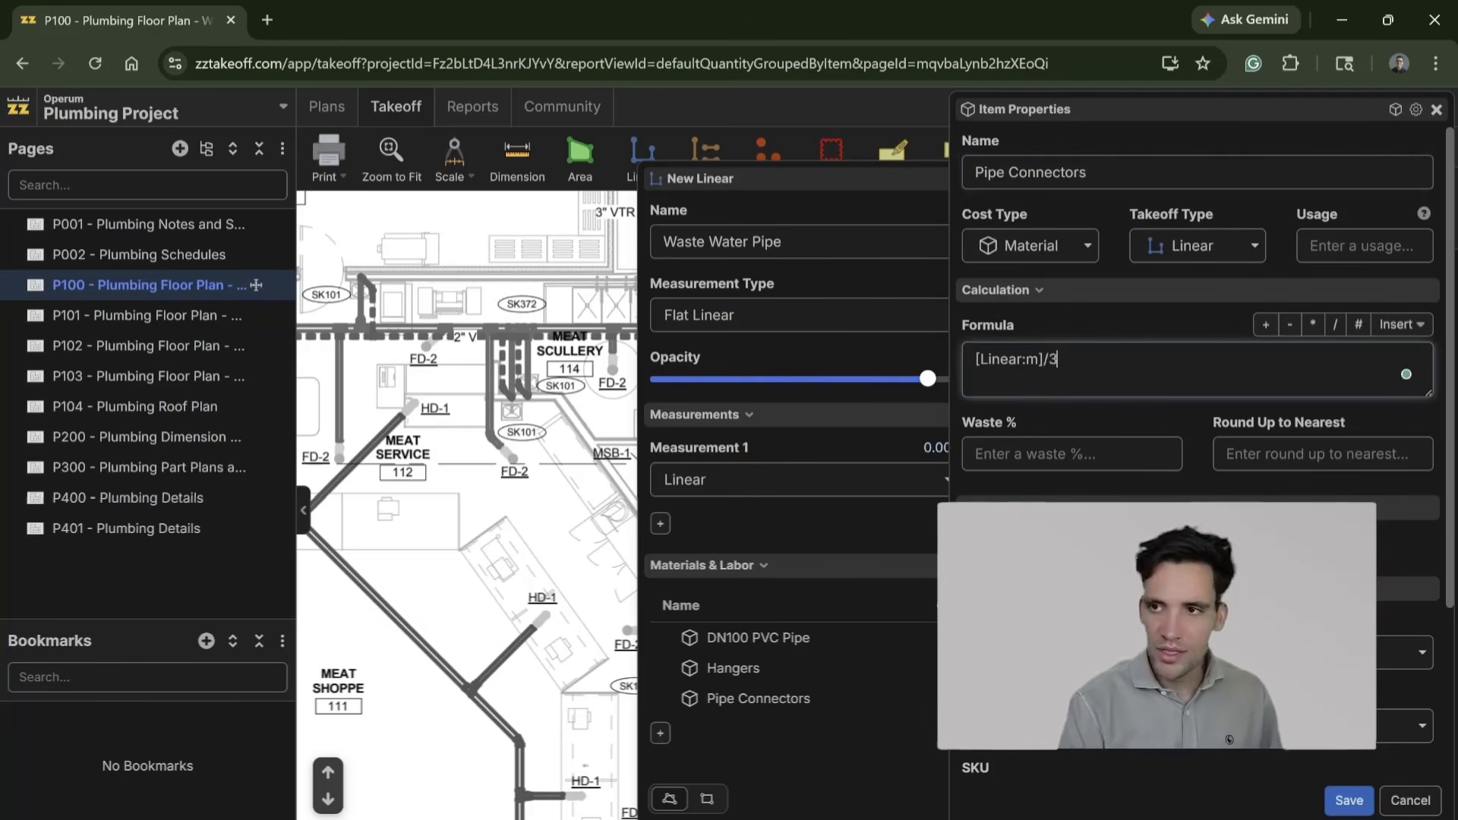
# Step: Give the Pipe Connectors item 5% waste and rounding up to the nearest 1, and save it
pyautogui.click(1063, 454)
pyautogui.write('5')
pyautogui.press('Tab')
pyautogui.write('1')
pyautogui.scroll(-3, 1296, 498)
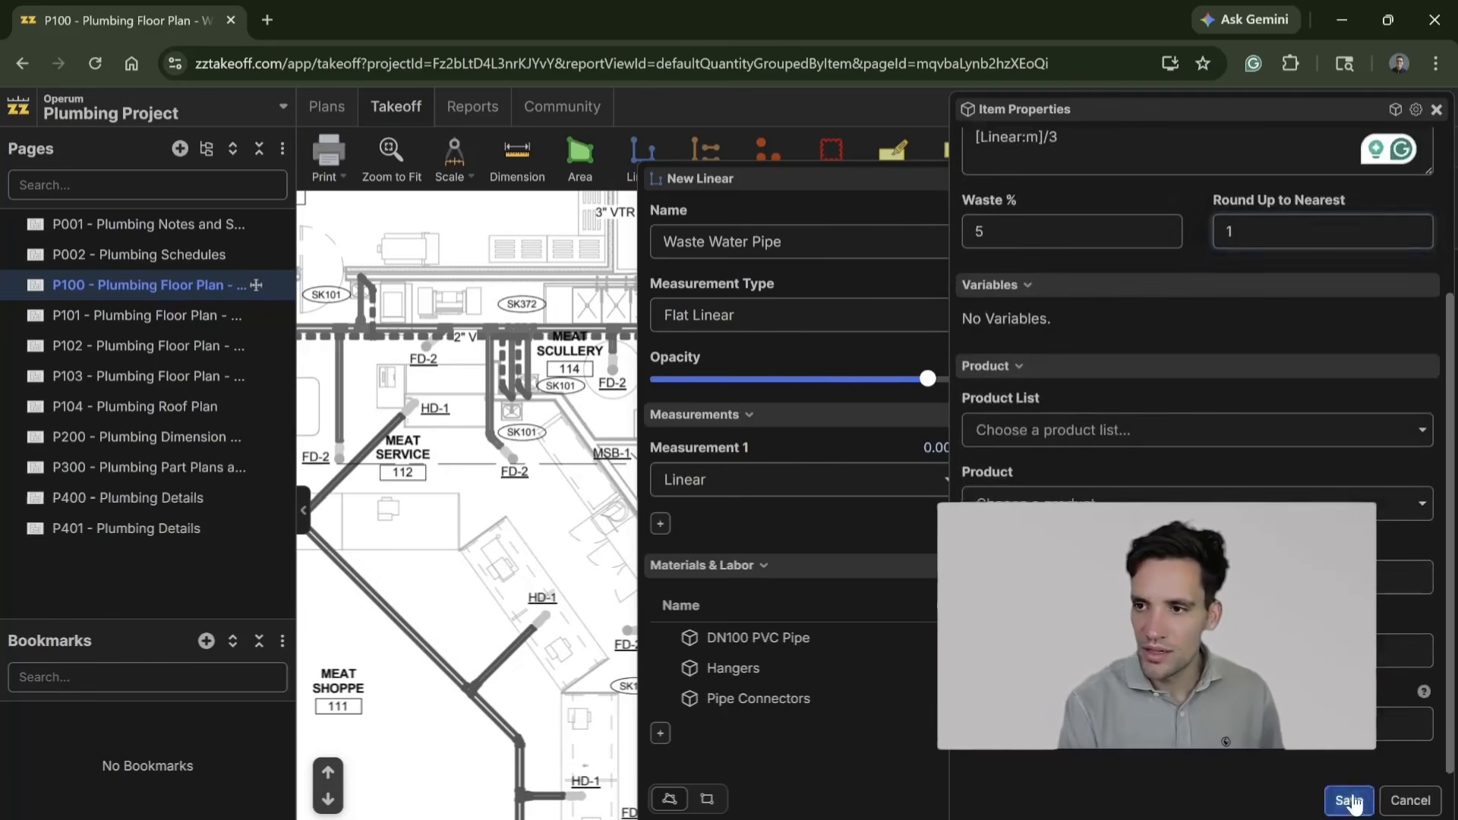
pyautogui.click(1350, 800)
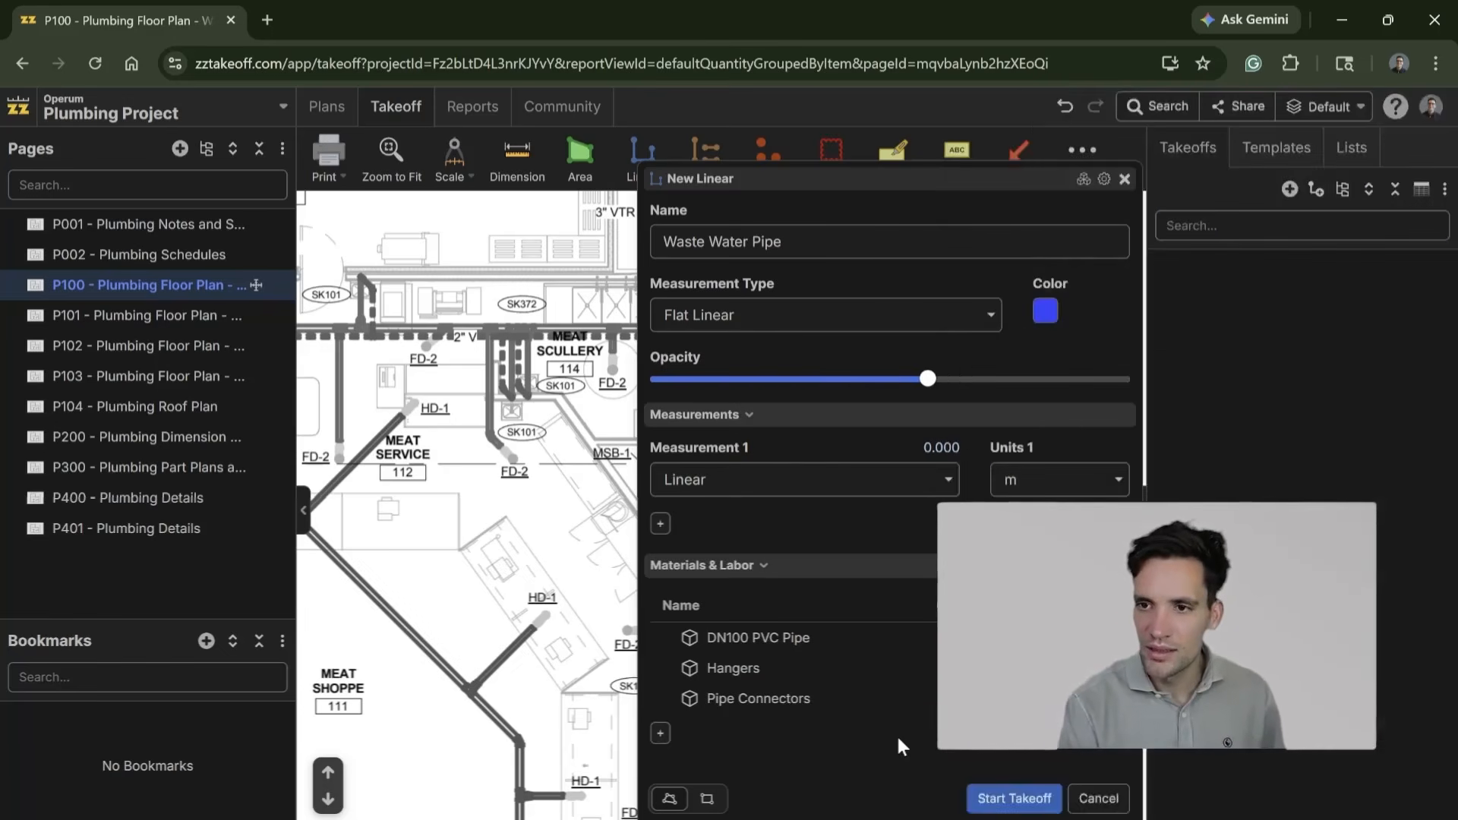
# Step: Add a labor item named Plumber with the formula [Linear:m]*0.25 to the Waste Water Pipe takeoff and save it
pyautogui.click(660, 735)
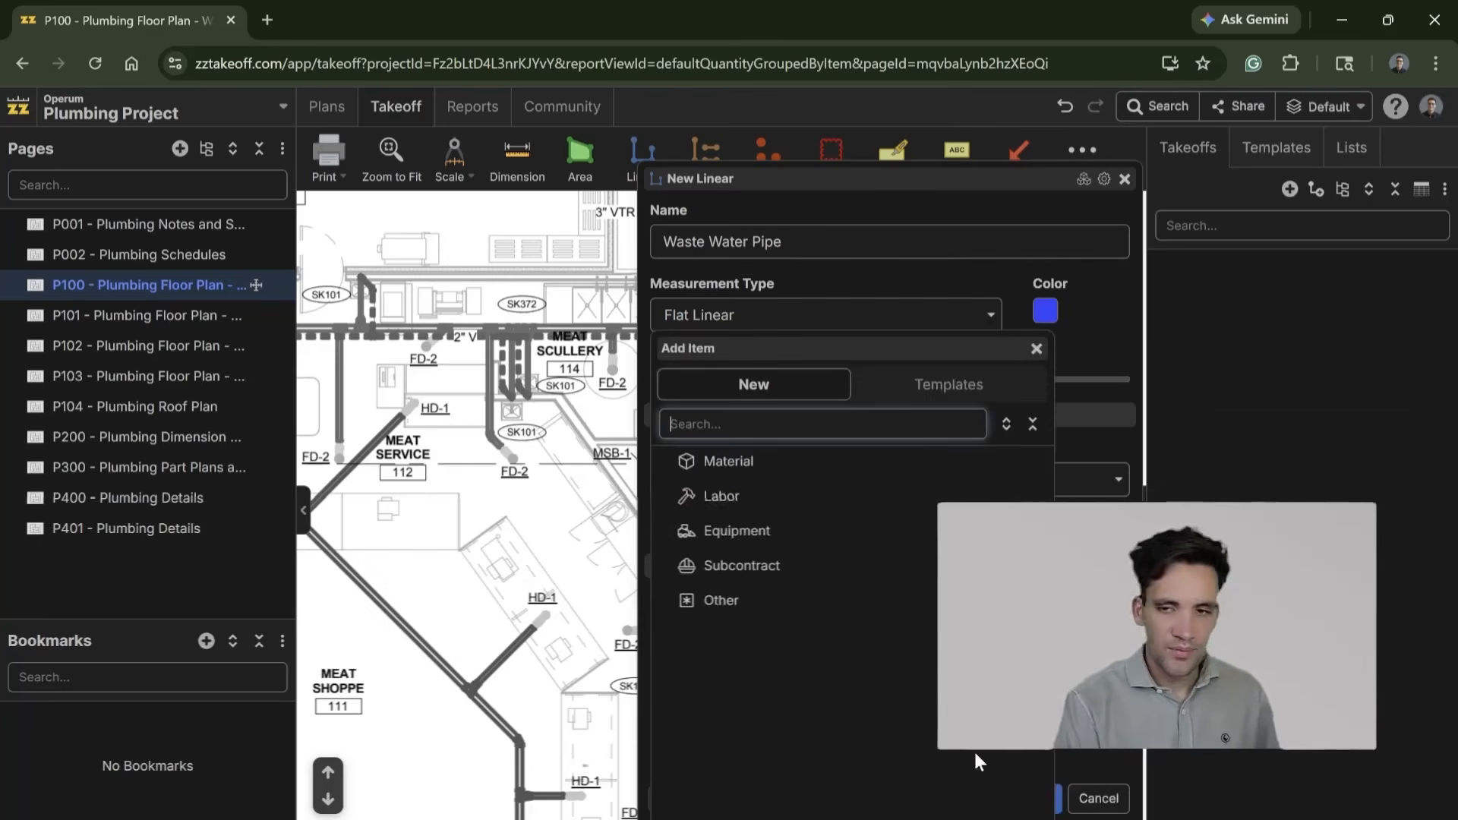
pyautogui.click(787, 492)
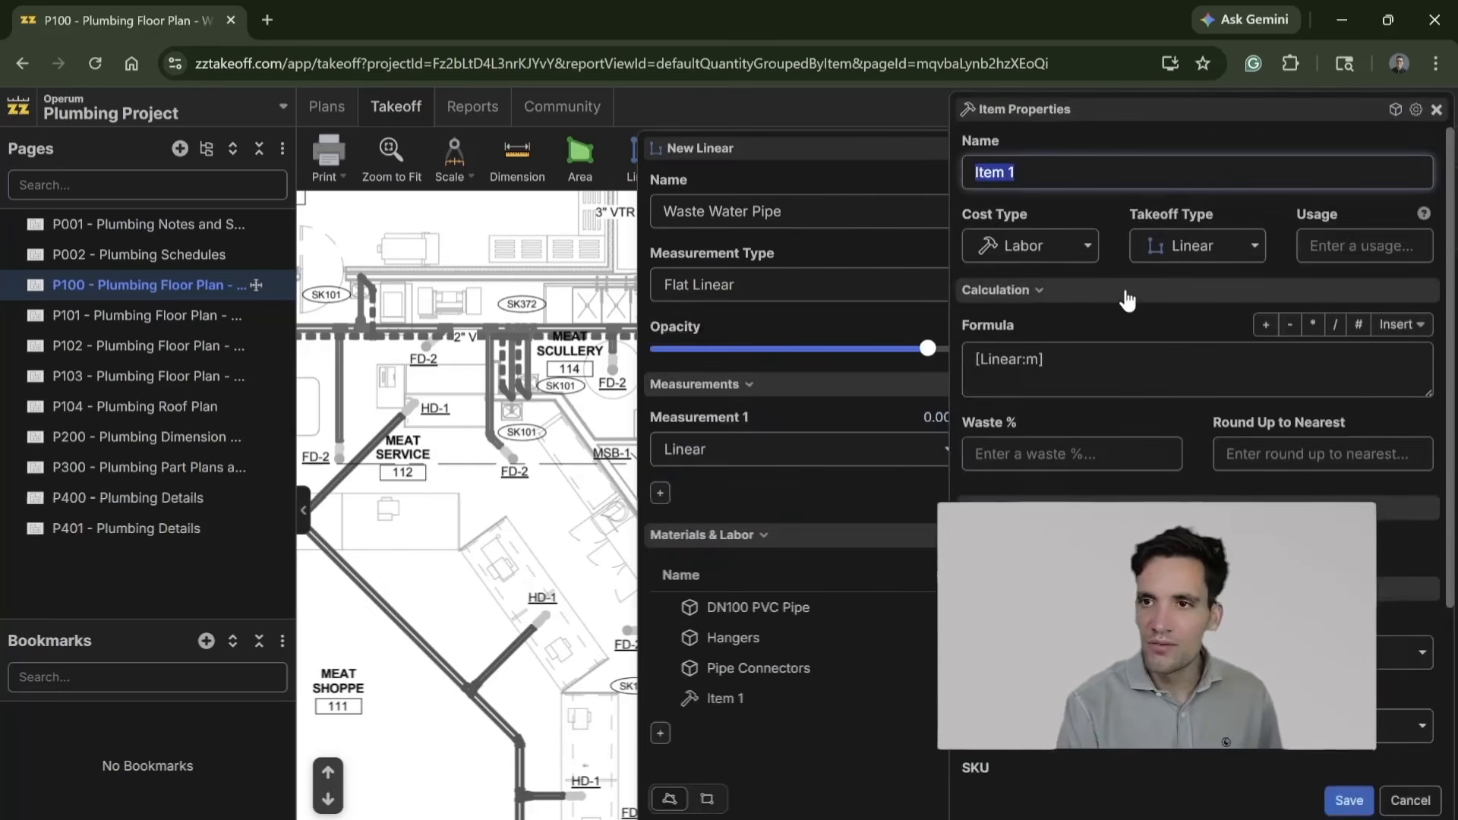
pyautogui.write('Plumber')
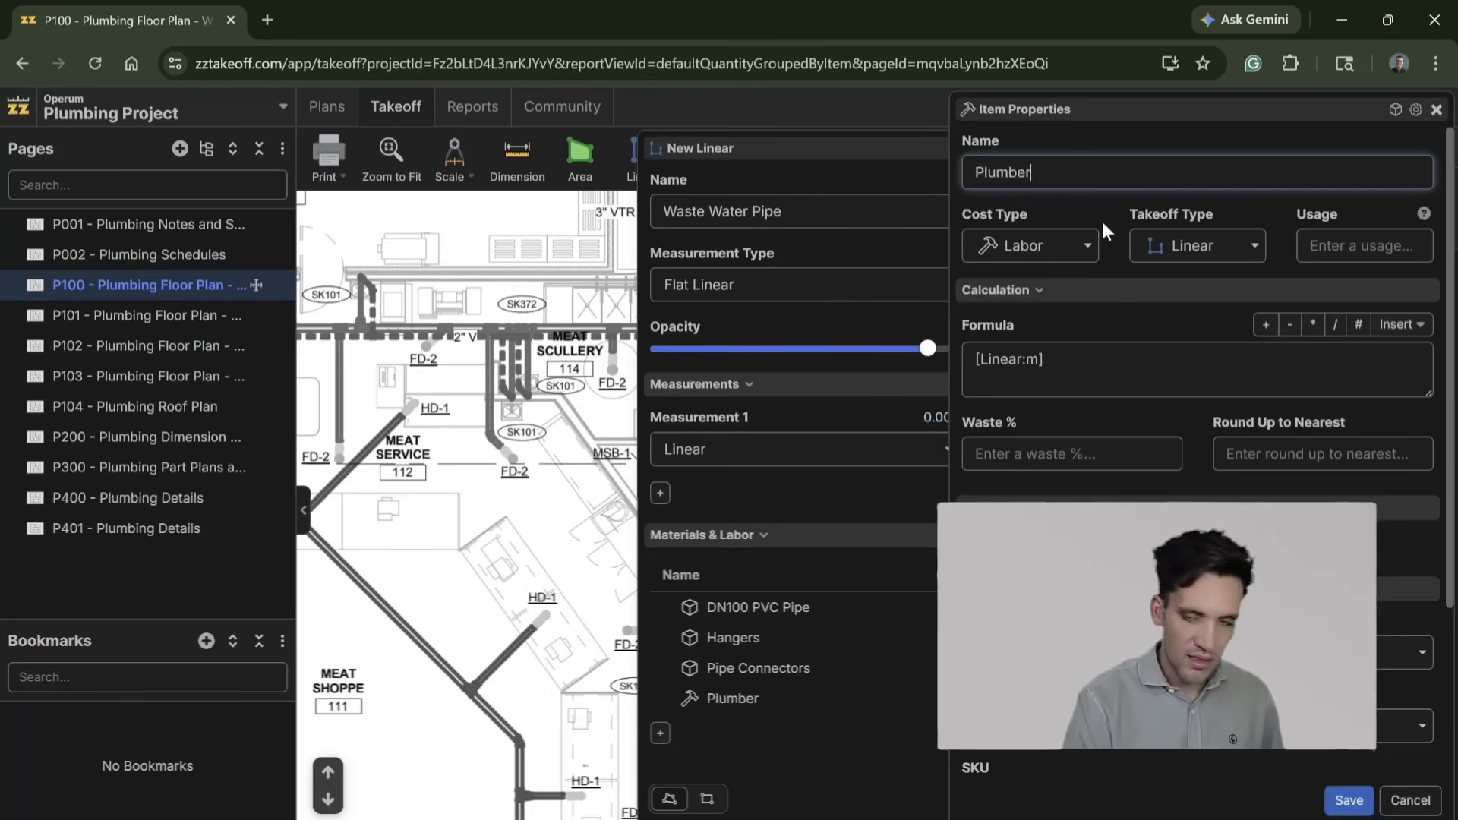
pyautogui.click(1181, 376)
pyautogui.write('*0.25')
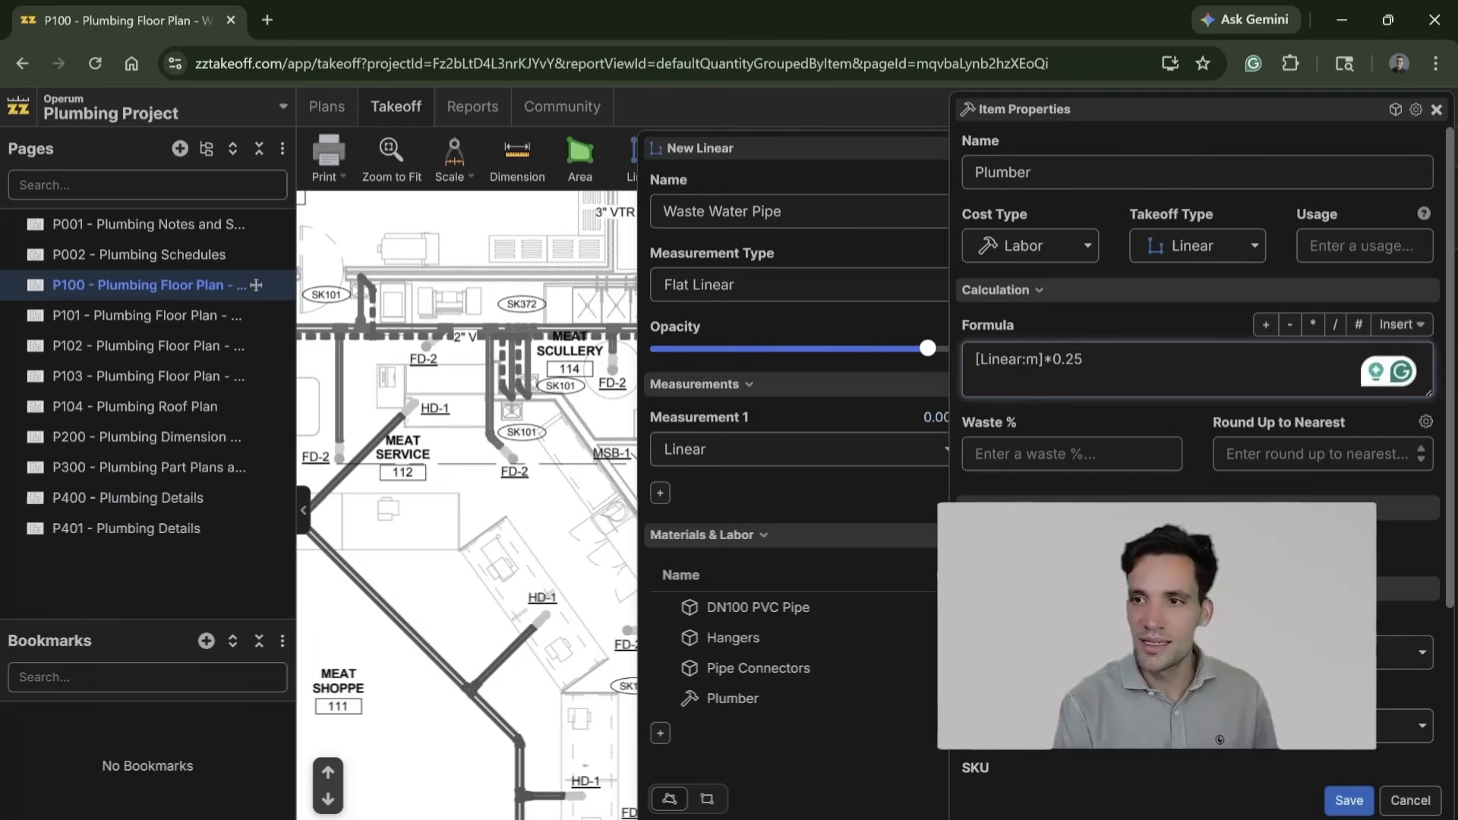
pyautogui.scroll(-1, 1049, 418)
pyautogui.scroll(-1, 1196, 342)
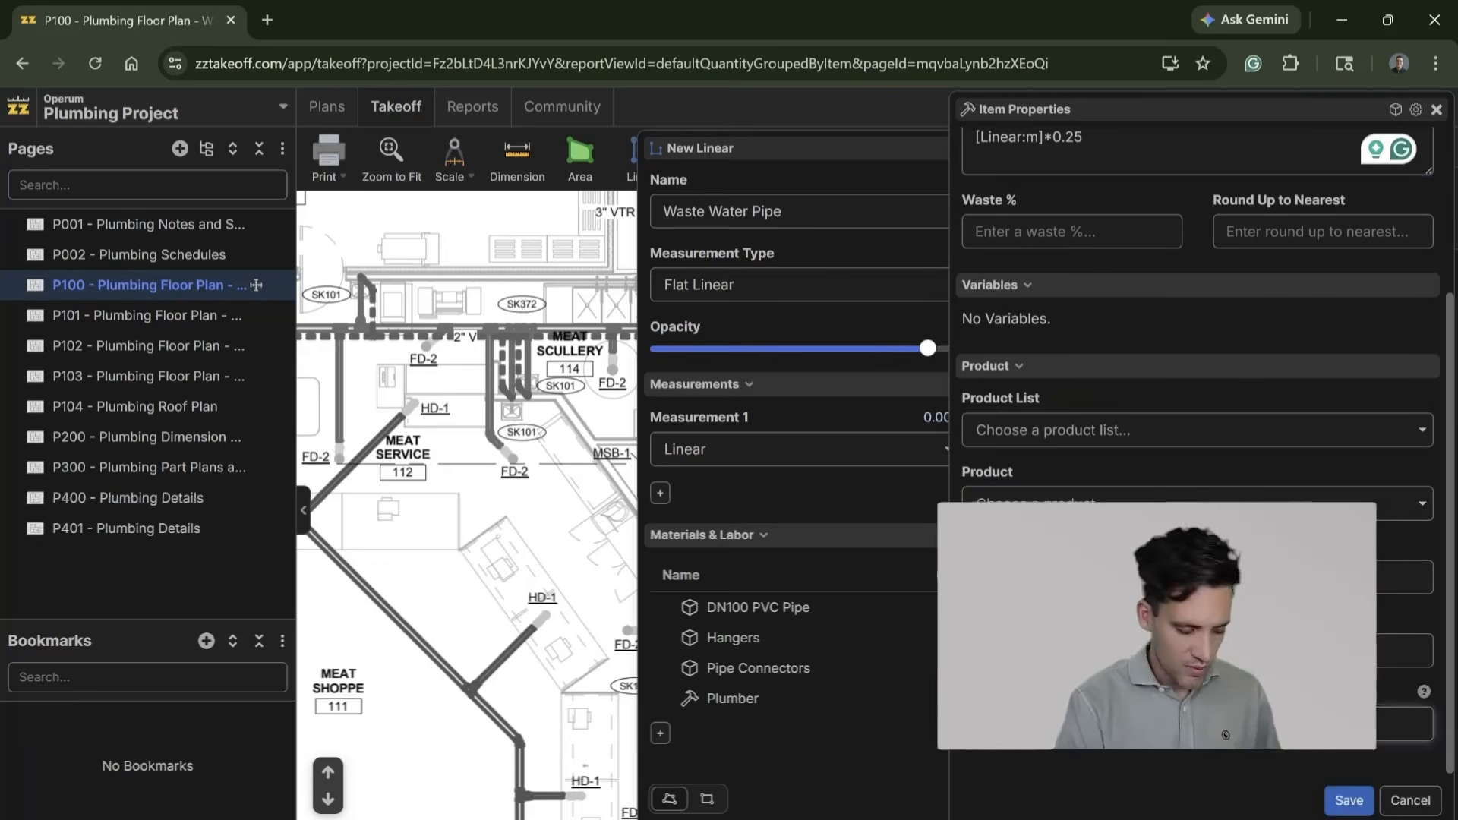
pyautogui.click(1348, 801)
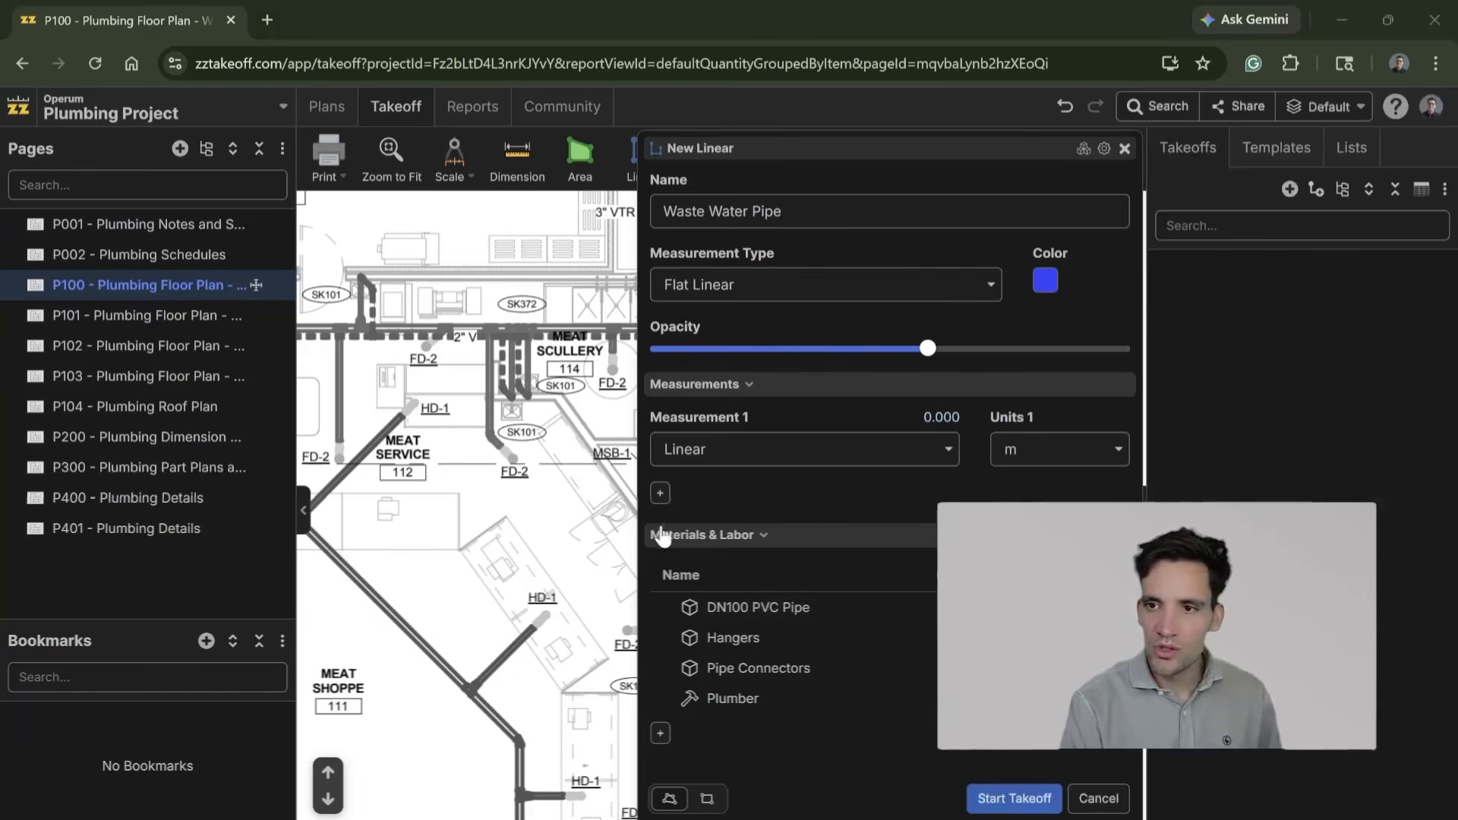
# Step: Add a second linear measurement and an equipment item named Scissor Lift to the Waste Water Pipe takeoff
pyautogui.click(660, 495)
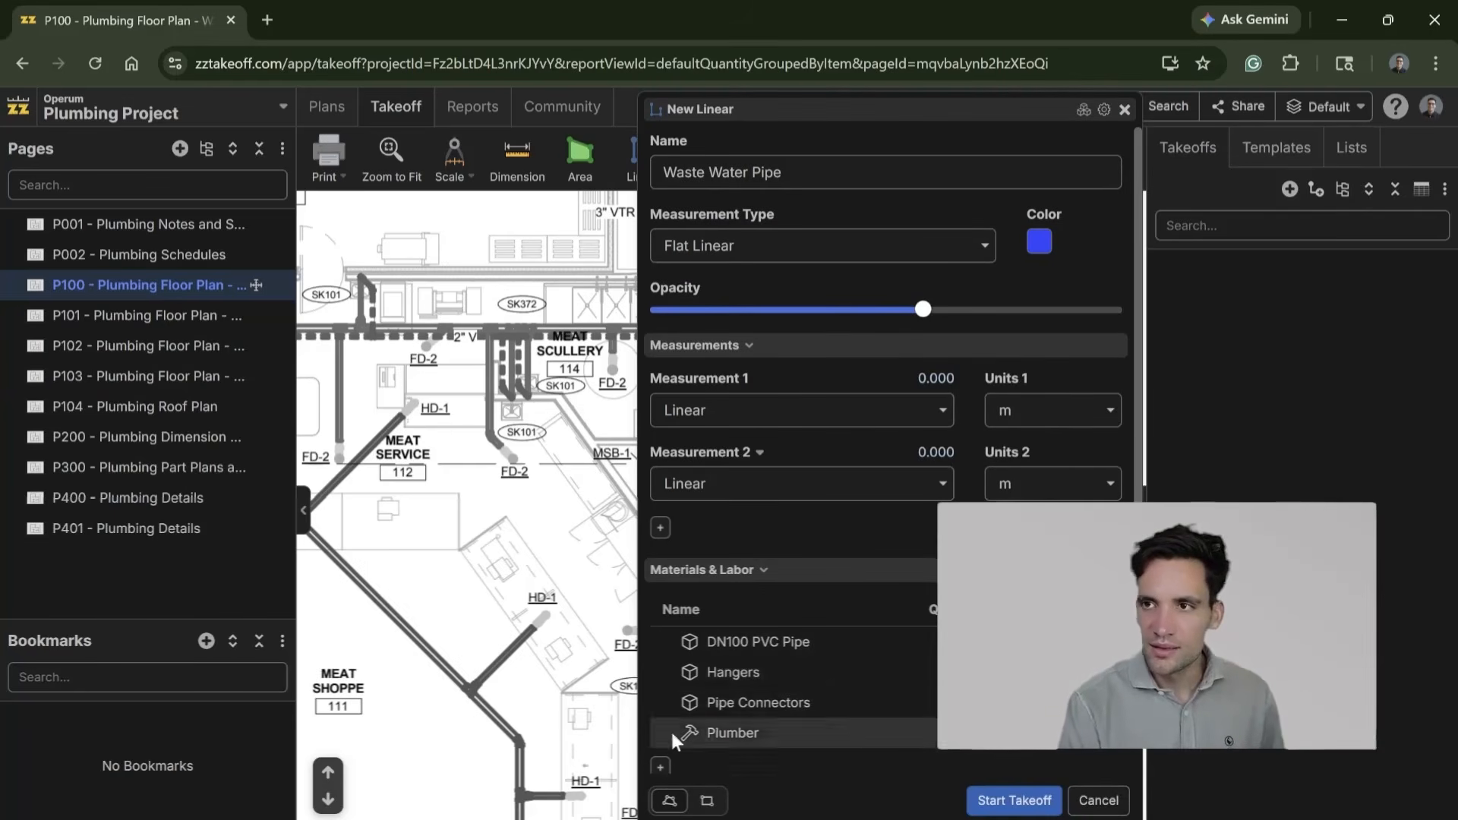
pyautogui.click(660, 767)
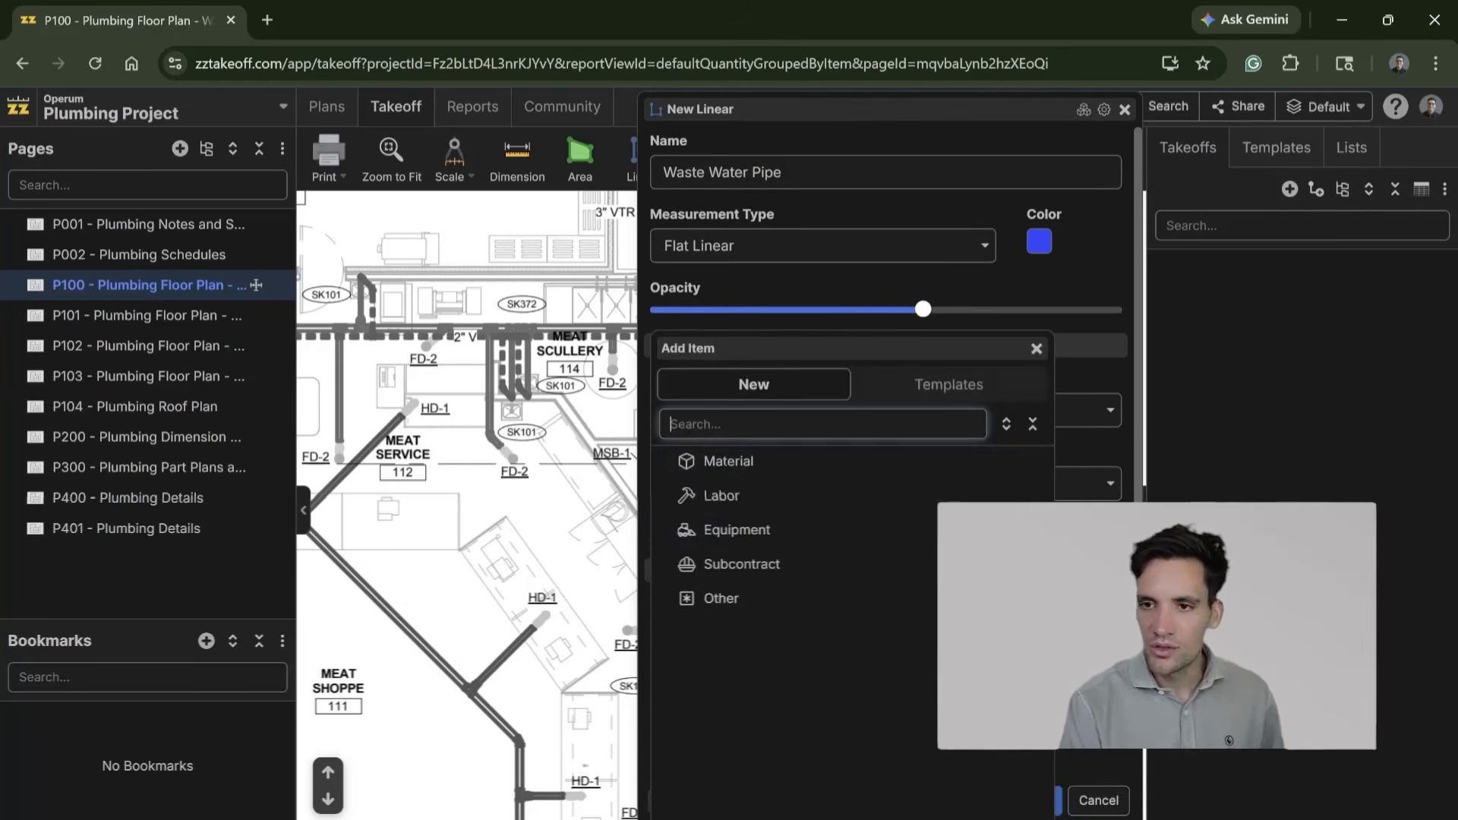
pyautogui.click(785, 523)
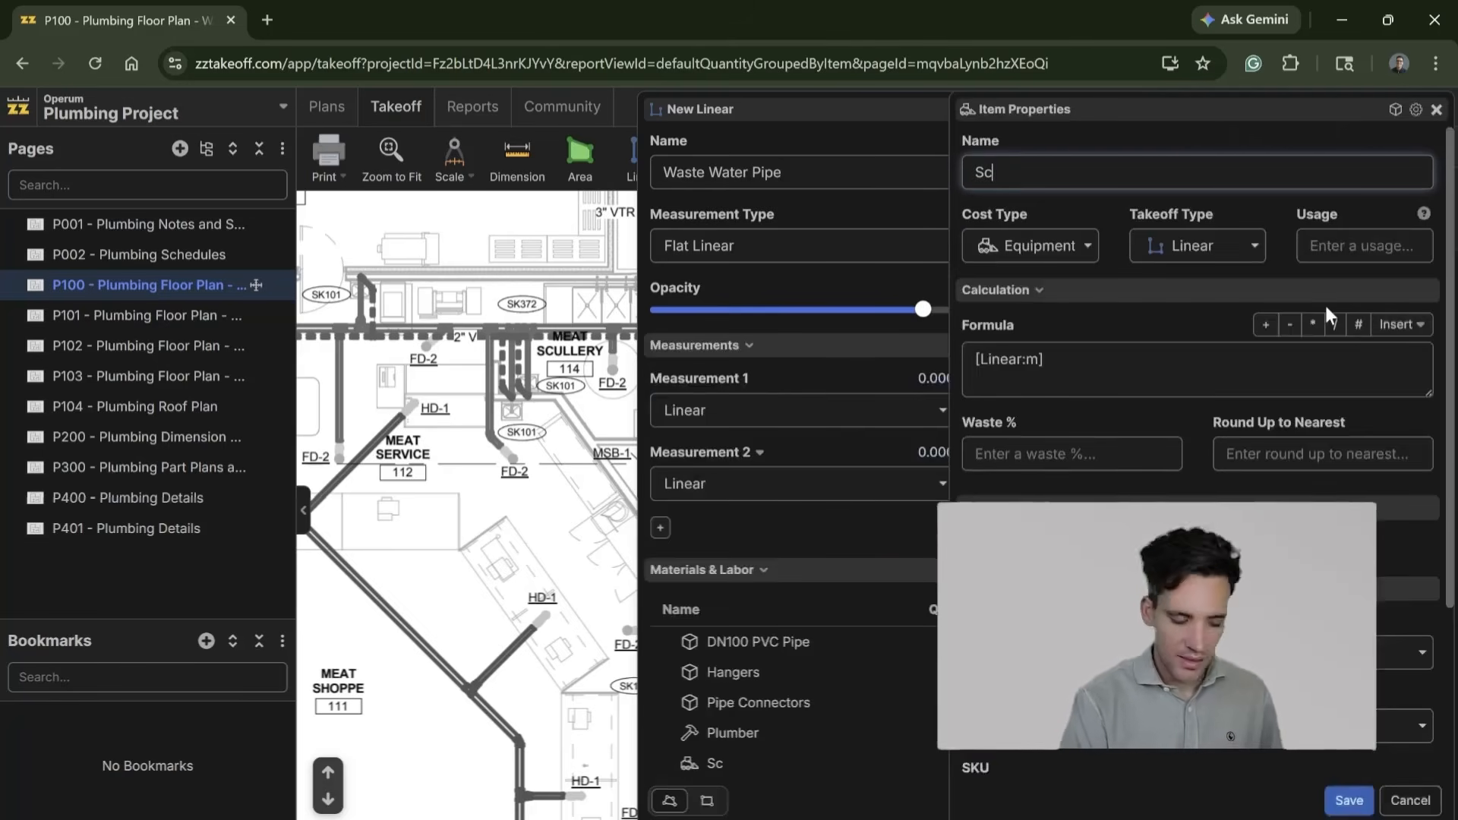
pyautogui.write('Scissor Lift')
pyautogui.scroll(-3, 1324, 302)
pyautogui.scroll(3, 1198, 304)
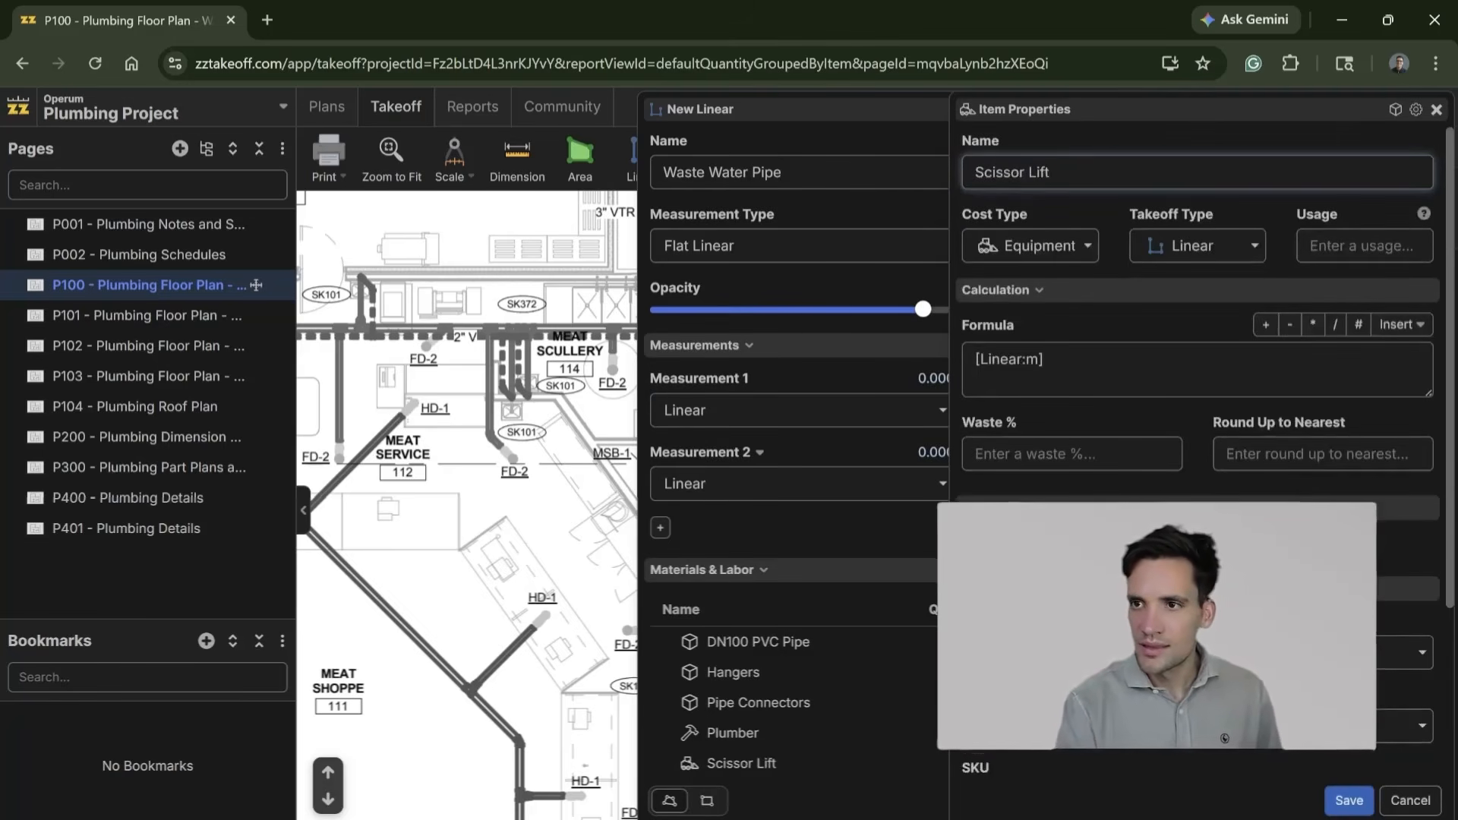
# Step: Give the Scissor Lift item the formula [Linear:m]*0.25 with the unit mhr, and save it
pyautogui.click(1046, 360)
pyautogui.write('*0.25')
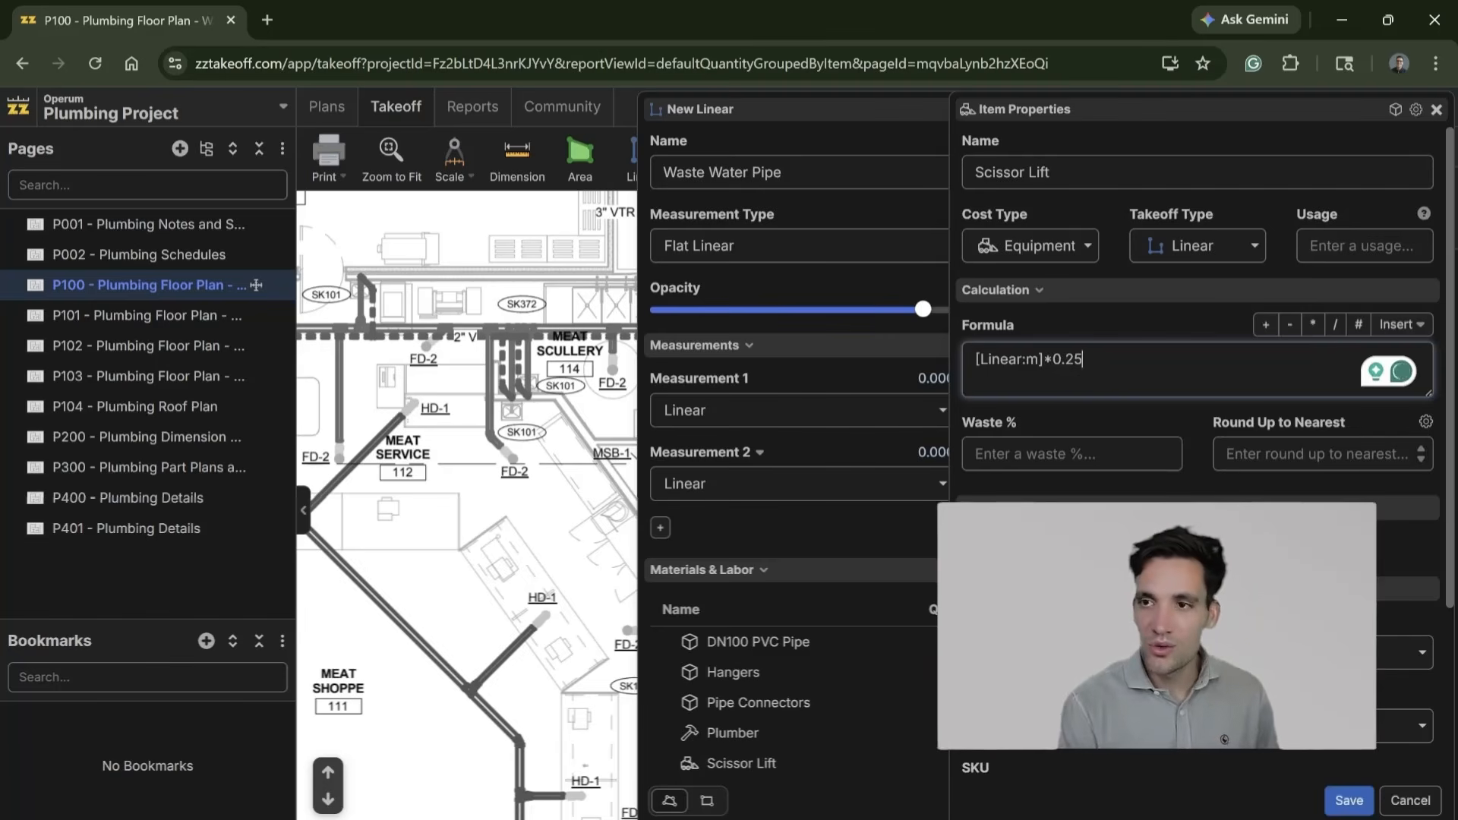
pyautogui.scroll(-3, 1196, 380)
pyautogui.click(1223, 738)
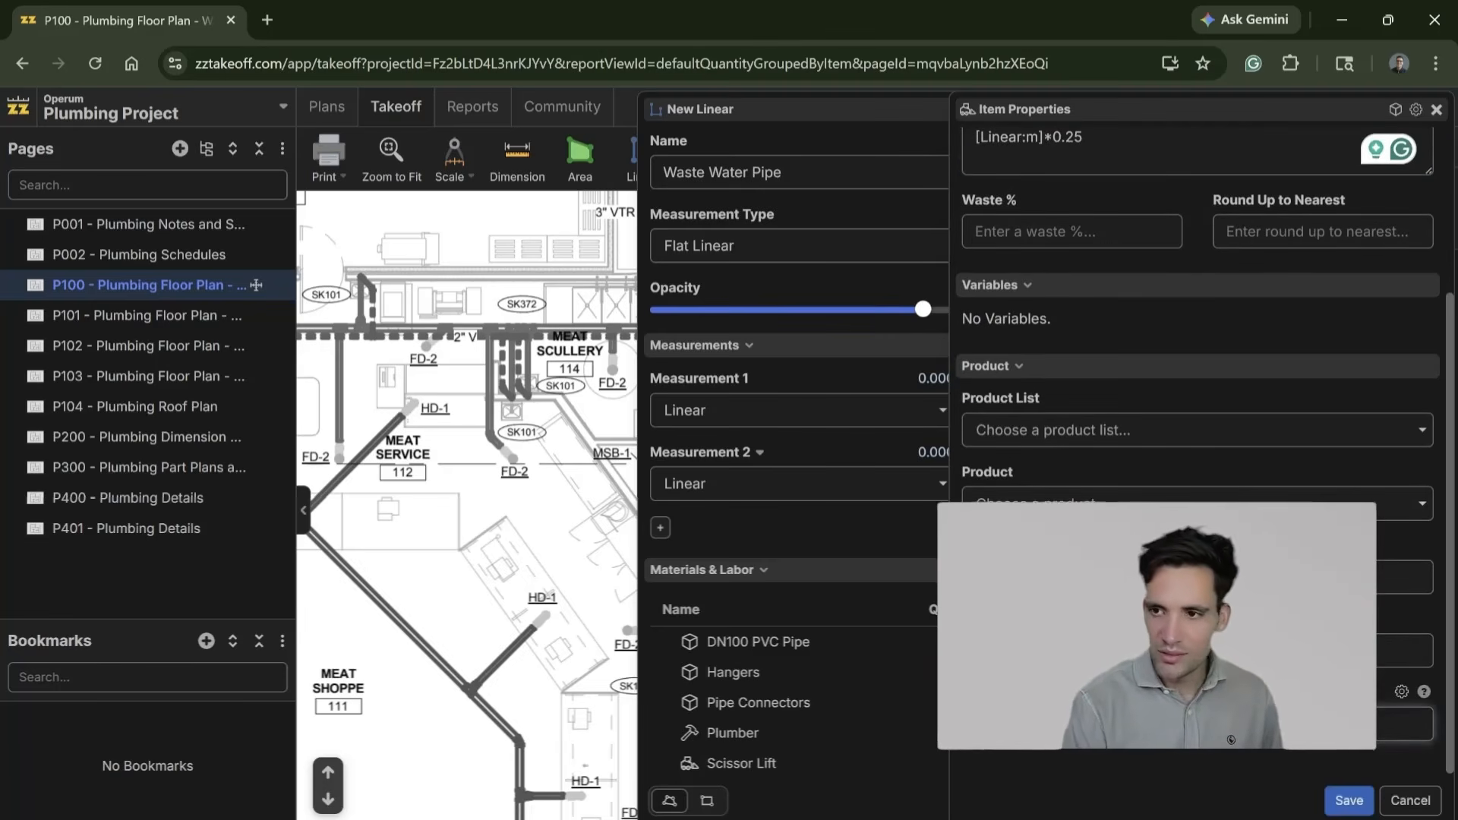
pyautogui.click(1337, 806)
# Step: Start the takeoff and trace the 4-inch sanitary main about 13 m, from the FCO beside Floral Cooler 106 to the bend above Produce Prep 108
pyautogui.scroll(-1, 834, 730)
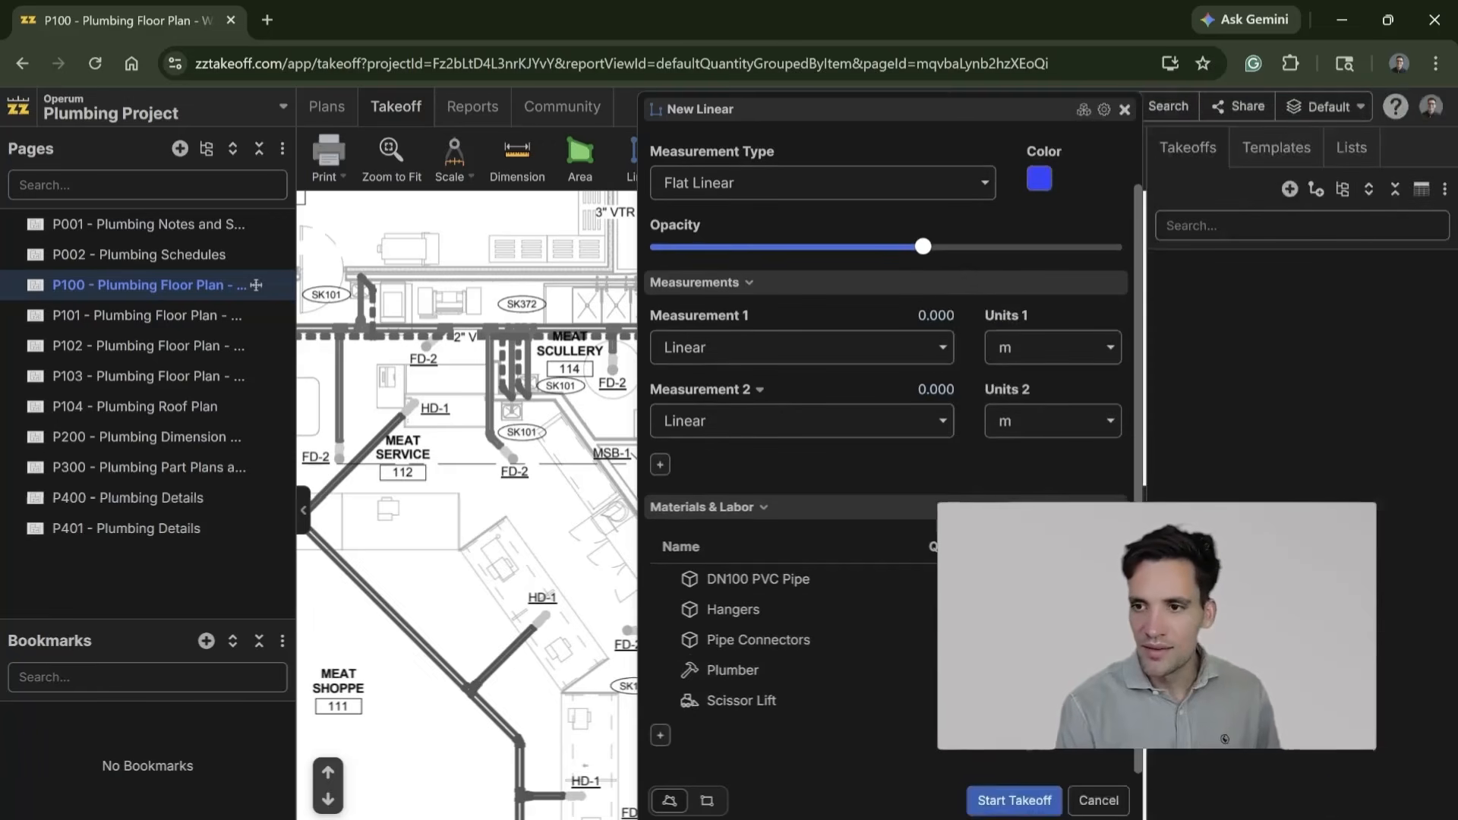
pyautogui.click(1014, 800)
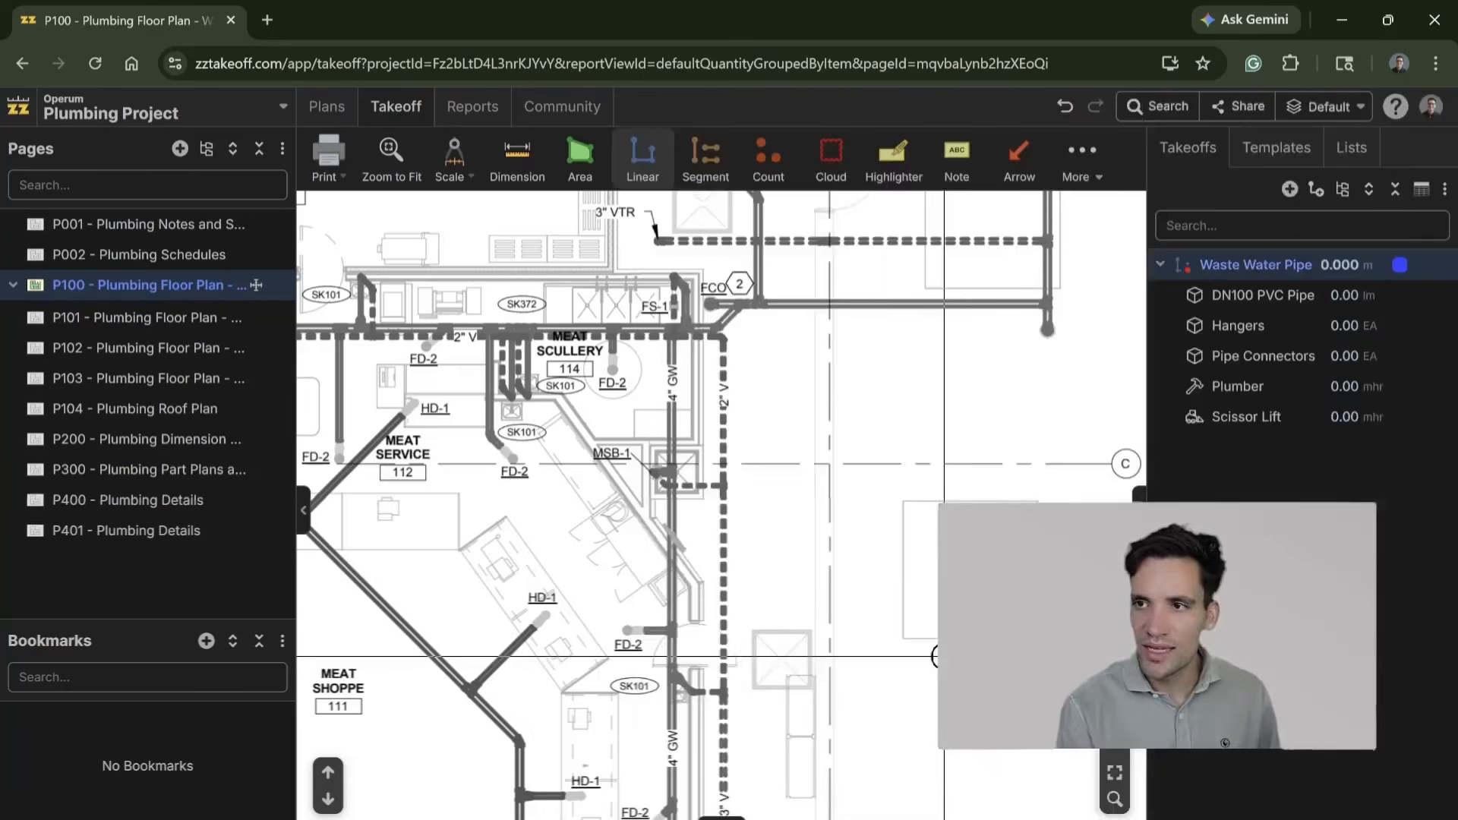
pyautogui.scroll(-3, 752, 243)
pyautogui.moveTo(819, 708); pyautogui.dragTo(789, 390)
pyautogui.scroll(-3, 789, 390)
pyautogui.scroll(3, 765, 612)
pyautogui.moveTo(765, 613); pyautogui.dragTo(768, 159)
pyautogui.scroll(4, 762, 326)
pyautogui.moveTo(762, 326); pyautogui.dragTo(769, 596)
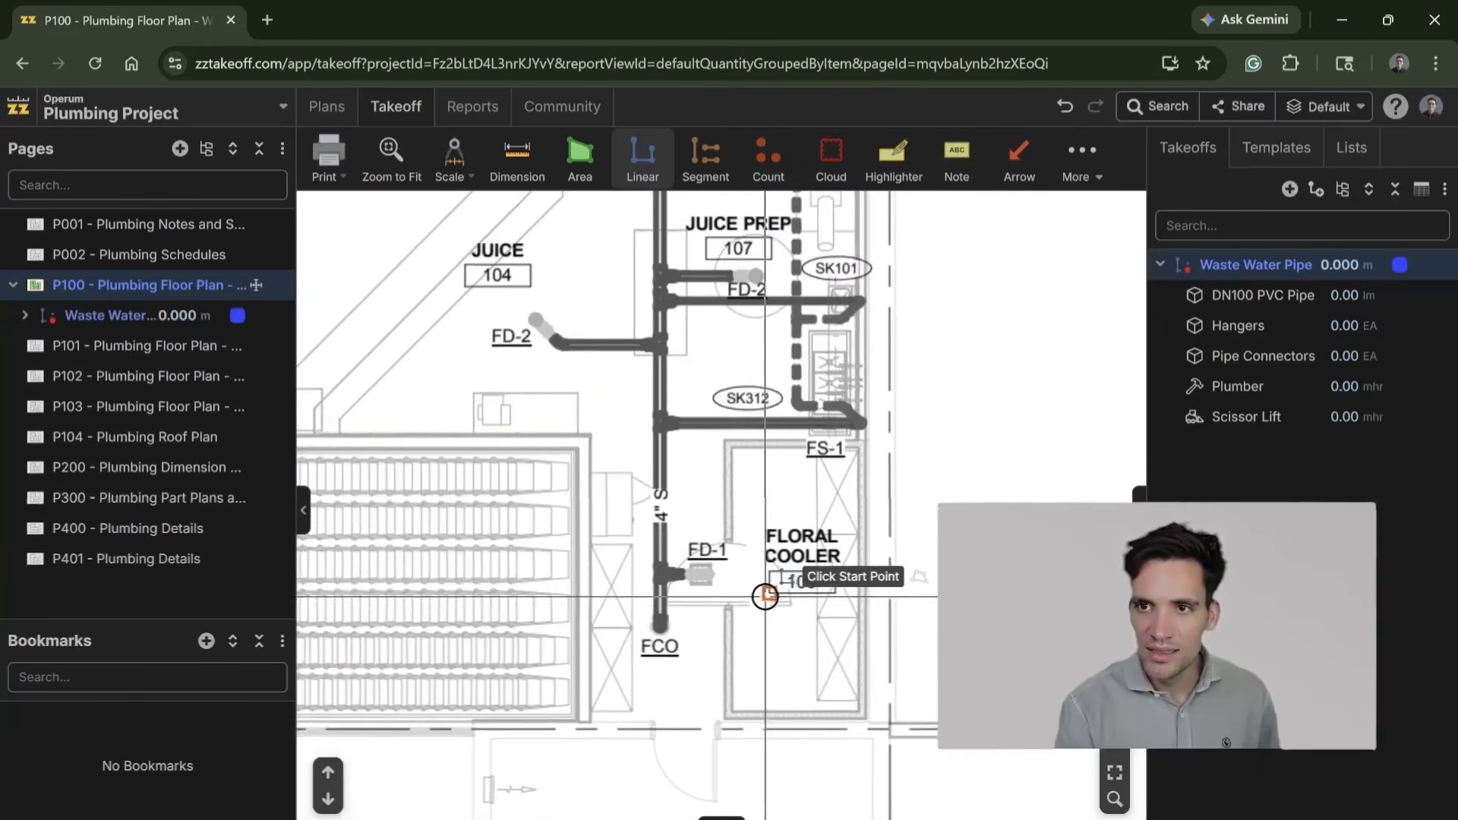
pyautogui.click(658, 632)
pyautogui.moveTo(668, 228); pyautogui.dragTo(668, 501)
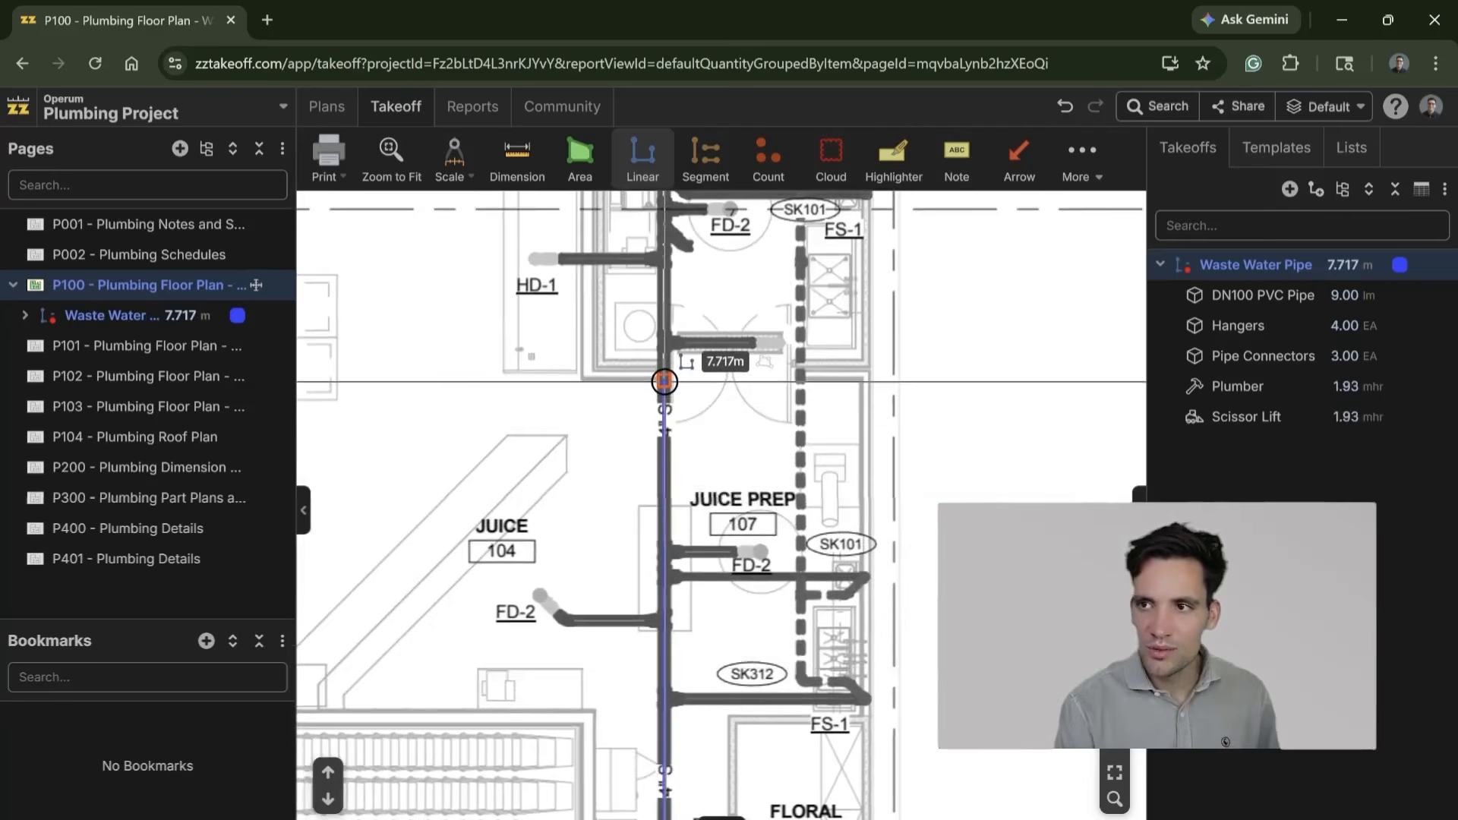
pyautogui.moveTo(665, 381); pyautogui.dragTo(662, 676)
pyautogui.click(665, 332)
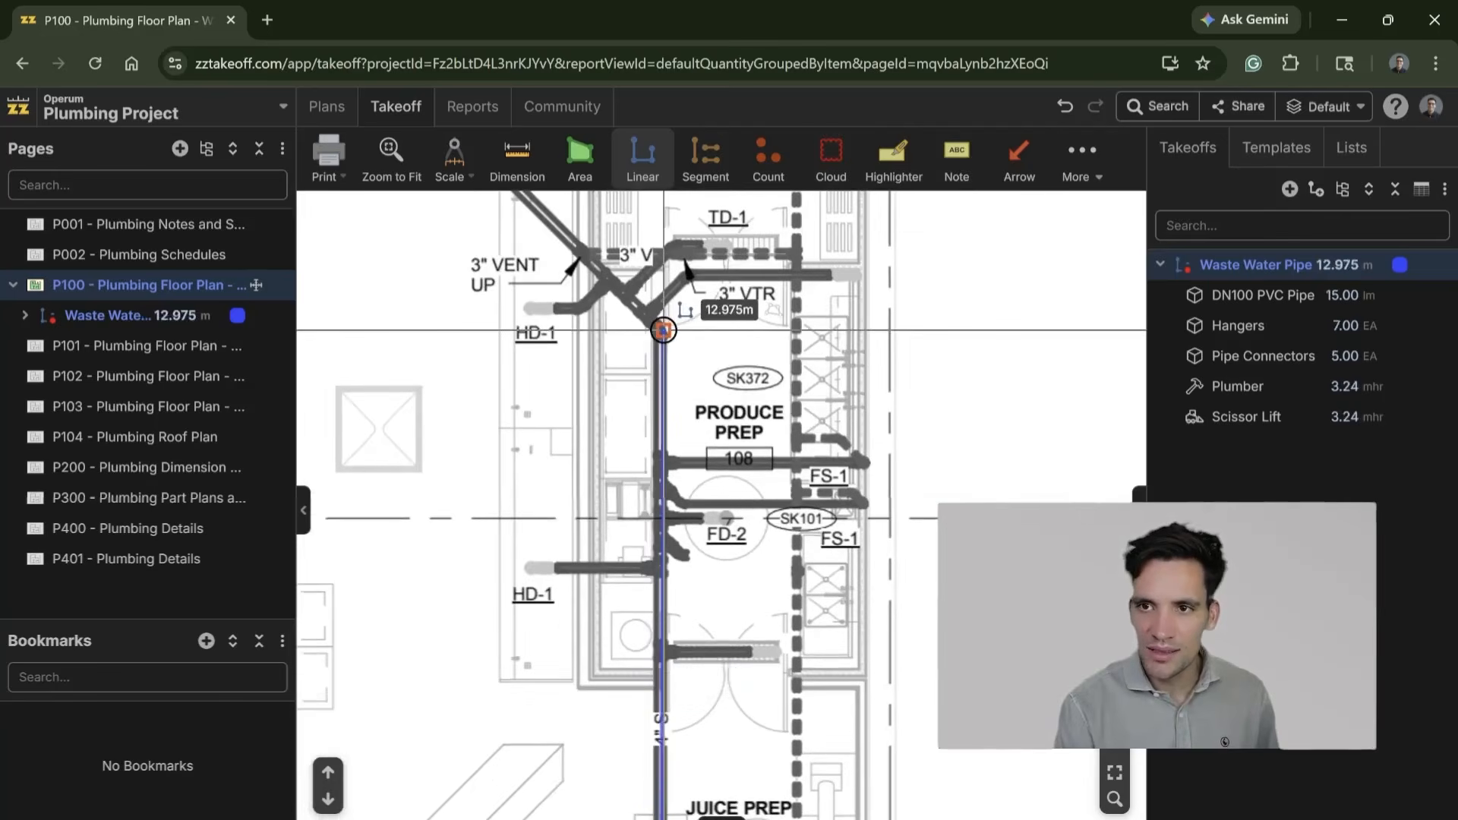
# Step: Continue the waste main past Meat Shoppe 111 and along the diagonal, ending it in Cutting Room 113 at about 53.6 m total length
pyautogui.moveTo(595, 269); pyautogui.dragTo(758, 613)
pyautogui.click(607, 468)
pyautogui.scroll(-10, 612, 760)
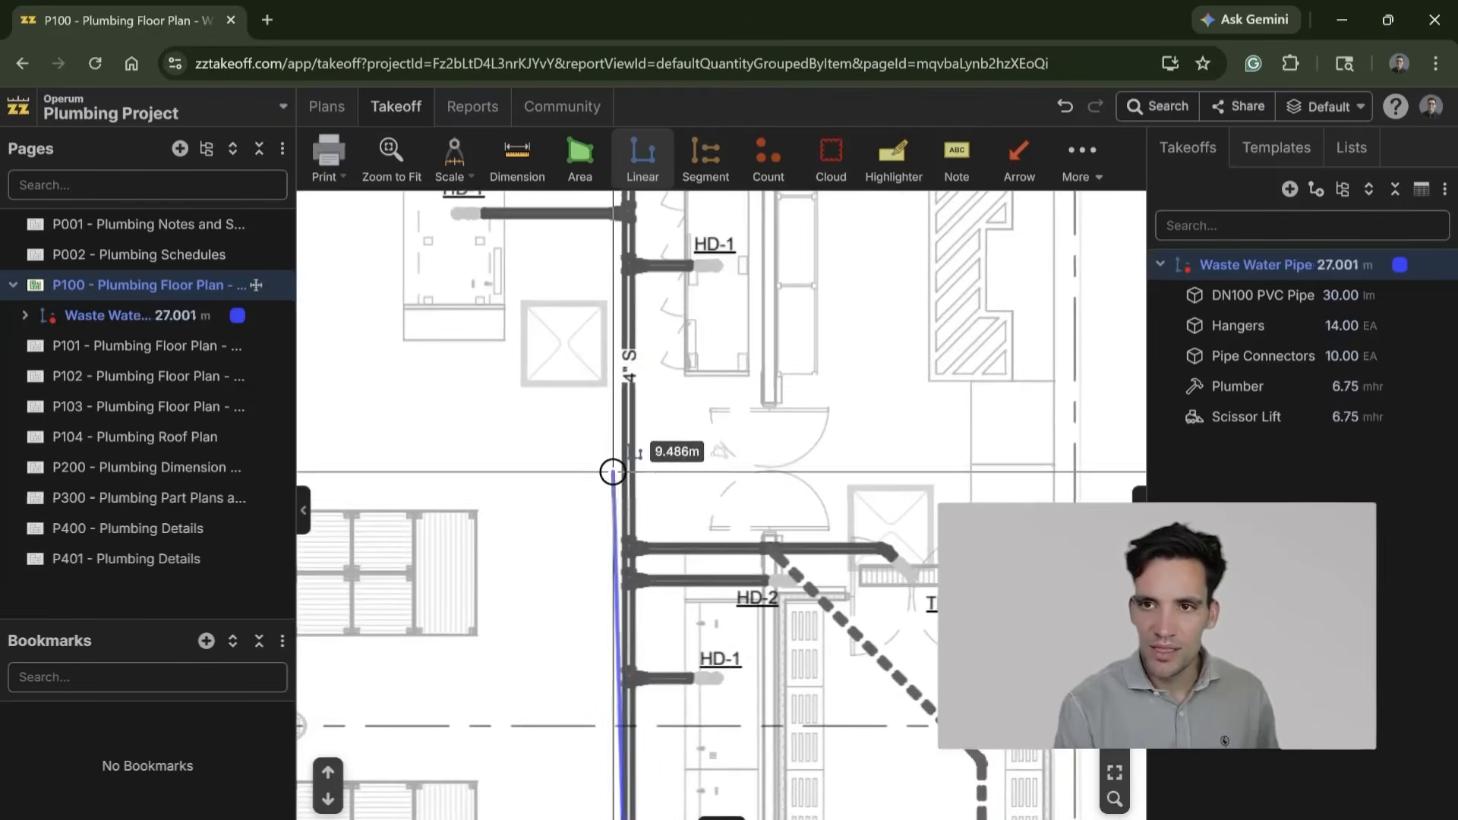
pyautogui.scroll(-10, 611, 570)
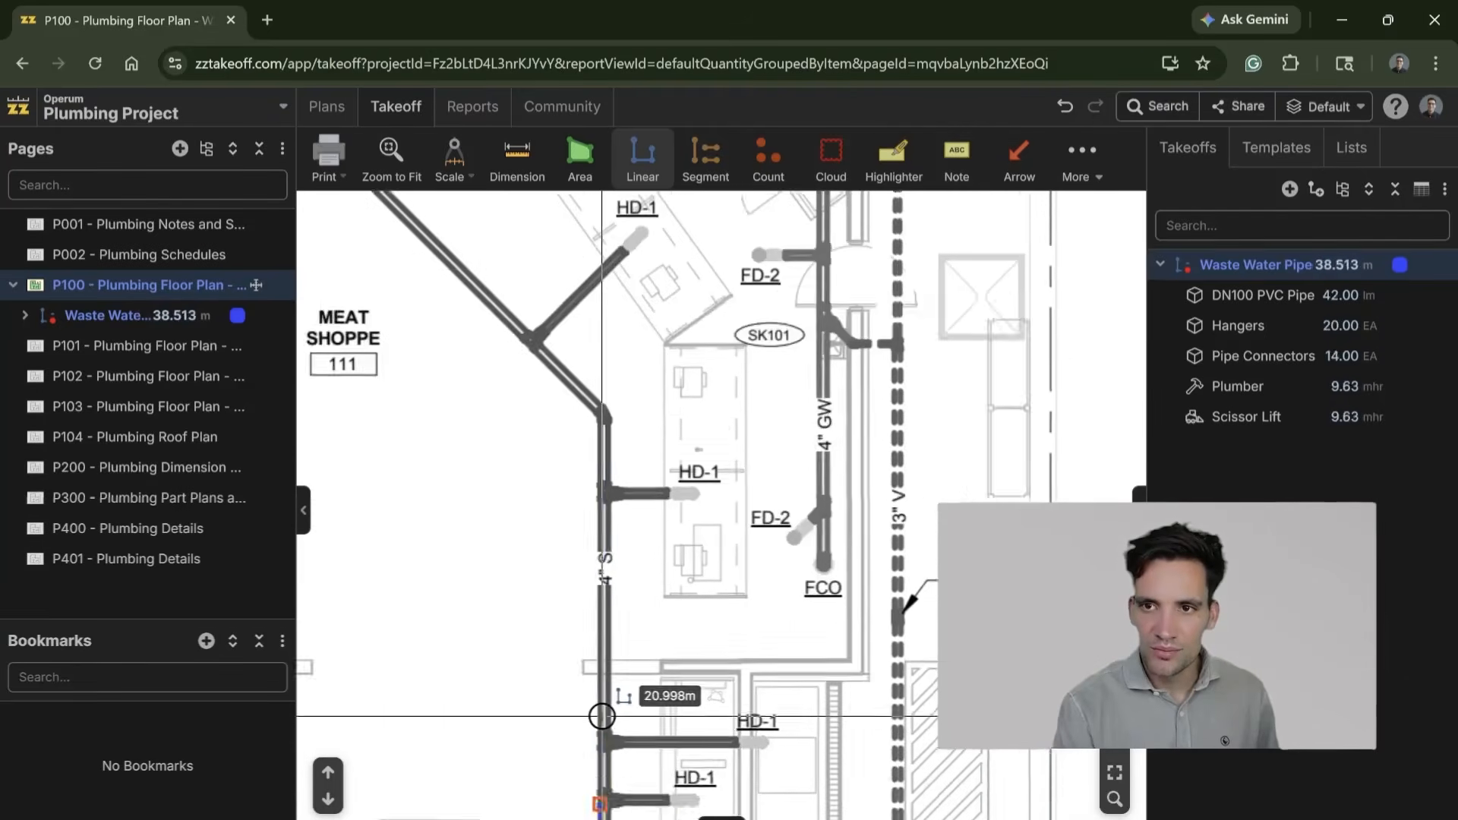
pyautogui.click(596, 613)
pyautogui.moveTo(372, 379); pyautogui.dragTo(762, 745)
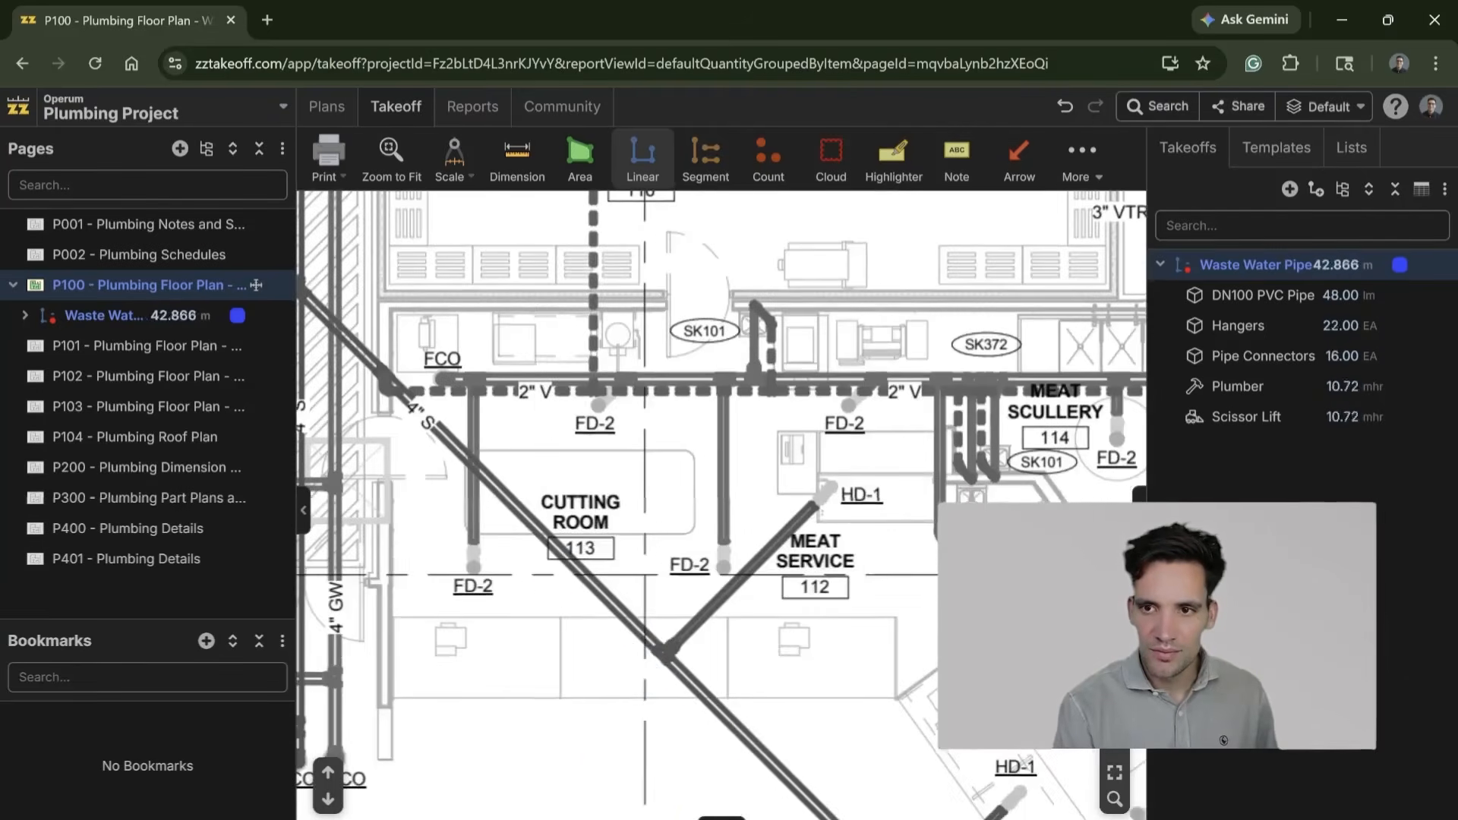
pyautogui.doubleClick(464, 459)
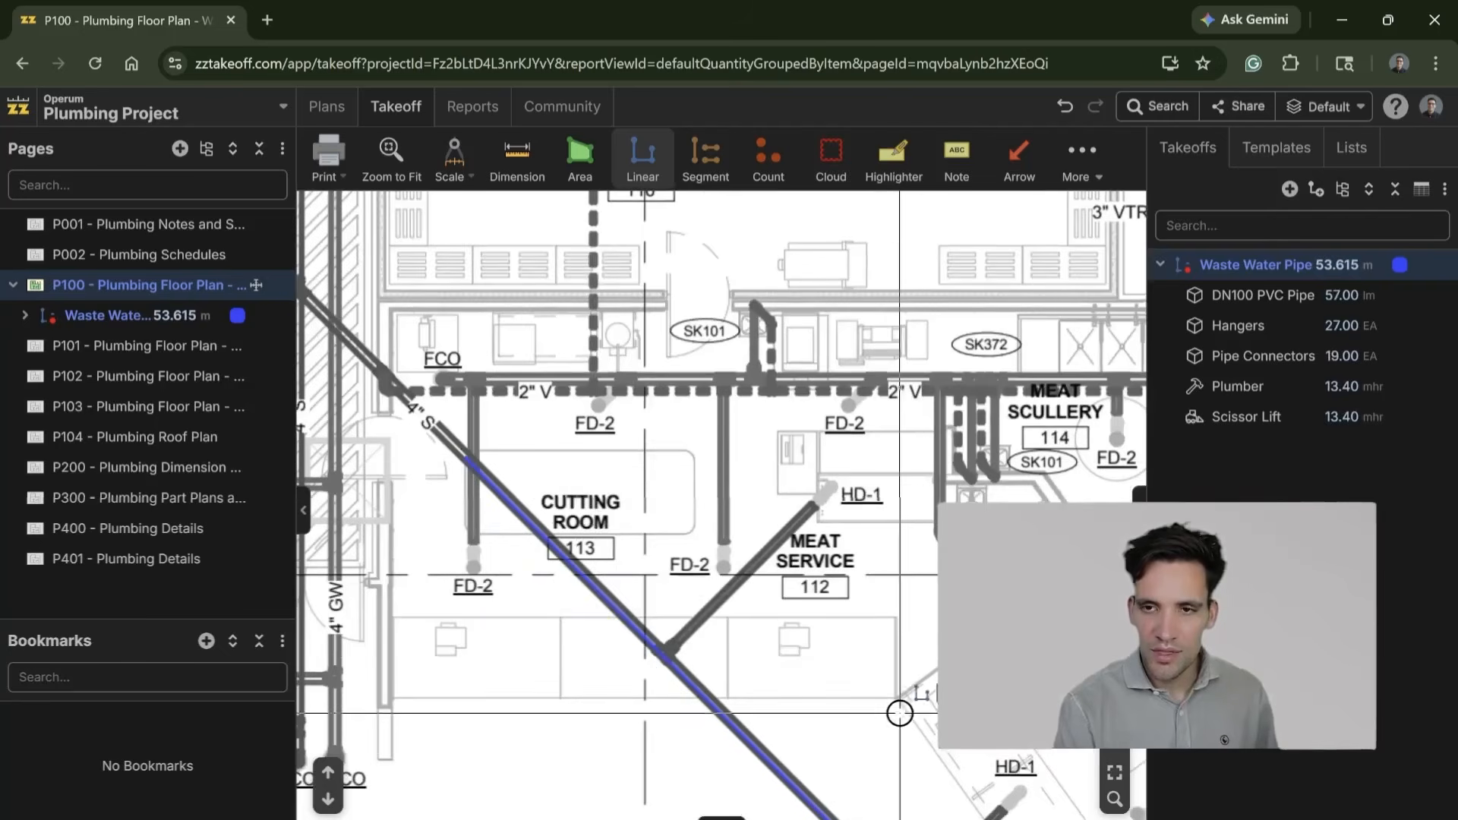
# Step: Trace the diagonal HD-1 branches at Meat Service 112 and Meat Shoppe 111 to the main, about 3 m and 2.3 m long
pyautogui.click(817, 504)
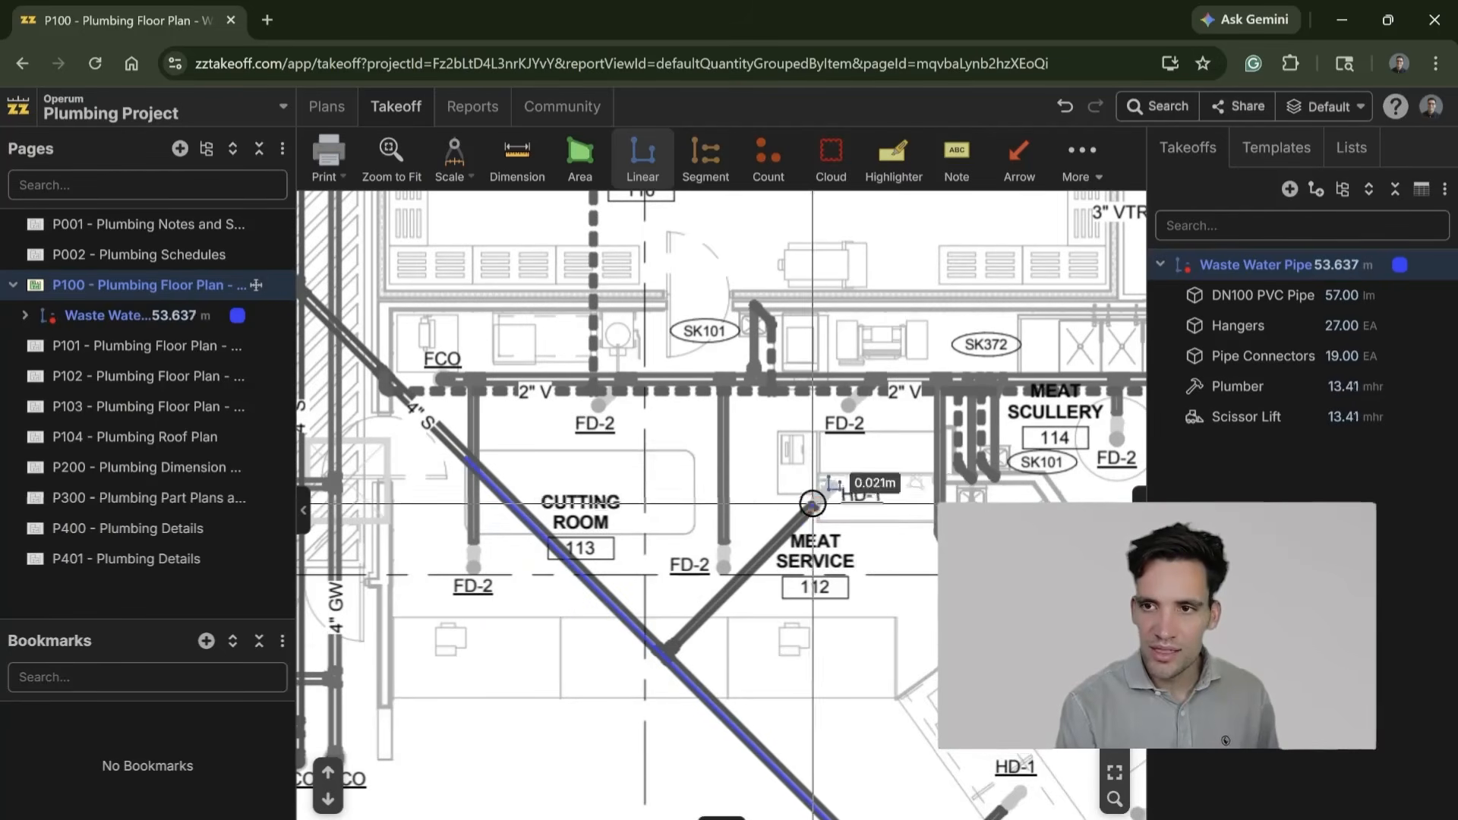
pyautogui.doubleClick(667, 653)
pyautogui.moveTo(927, 633); pyautogui.dragTo(789, 362)
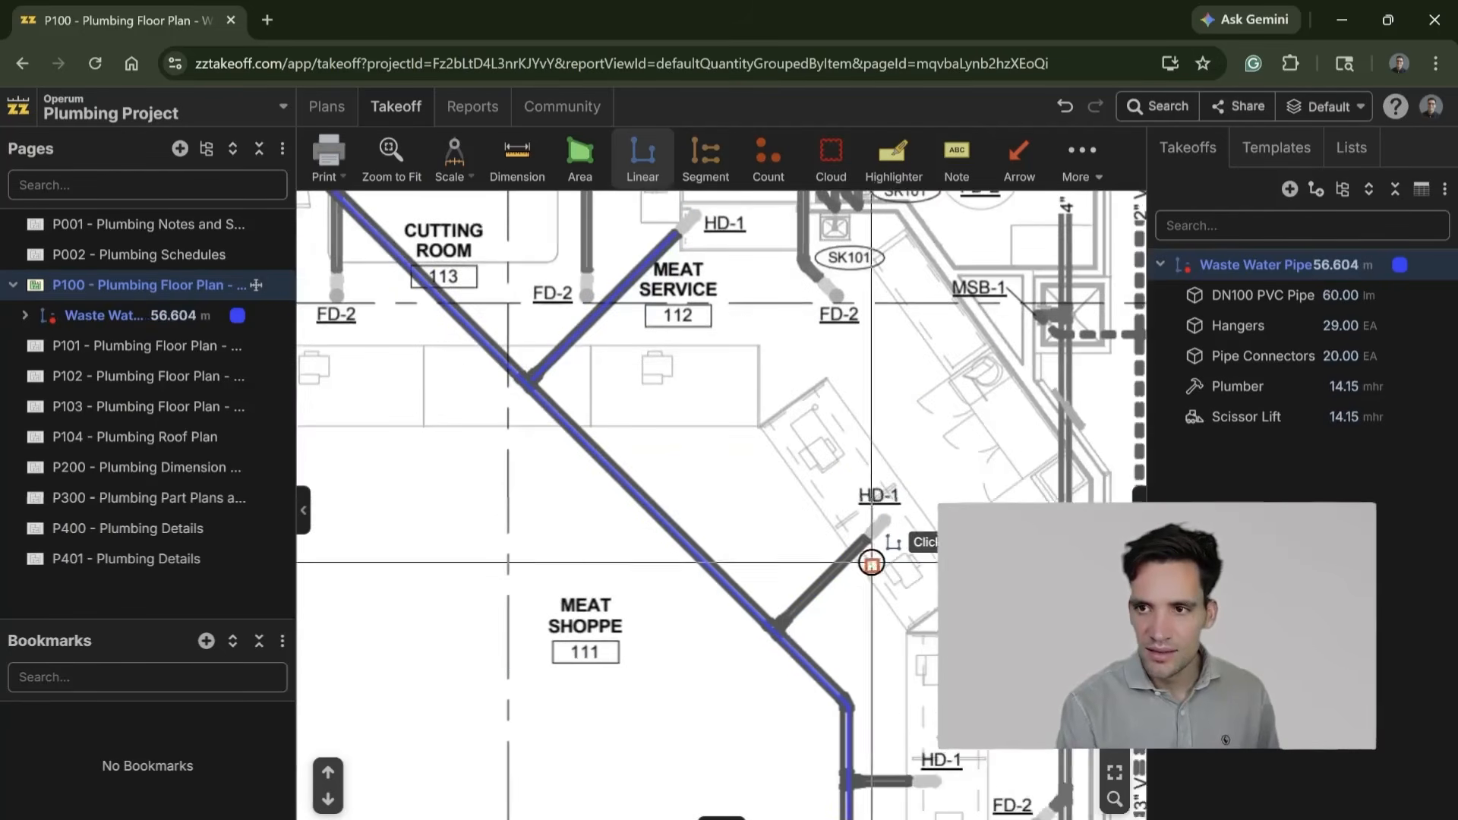
pyautogui.click(875, 532)
pyautogui.doubleClick(776, 628)
# Step: Trace the next two horizontal HD-1 branches below Meat Shoppe 111 to the vertical main, about 1.3 m and 2.25 m long
pyautogui.moveTo(885, 670); pyautogui.dragTo(823, 466)
pyautogui.click(856, 543)
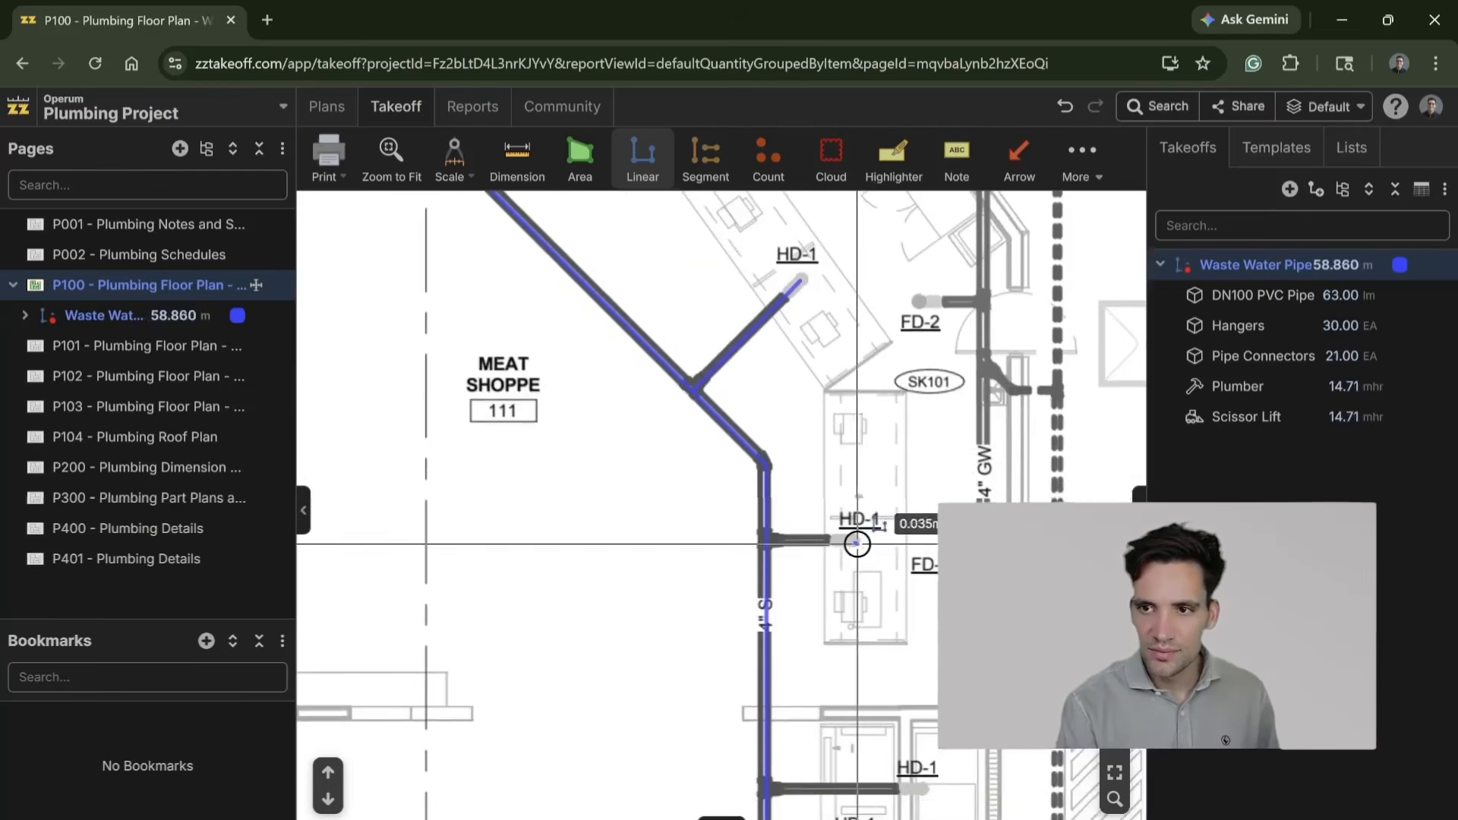
pyautogui.doubleClick(768, 543)
pyautogui.moveTo(909, 808); pyautogui.dragTo(843, 326)
pyautogui.scroll(-1, 843, 326)
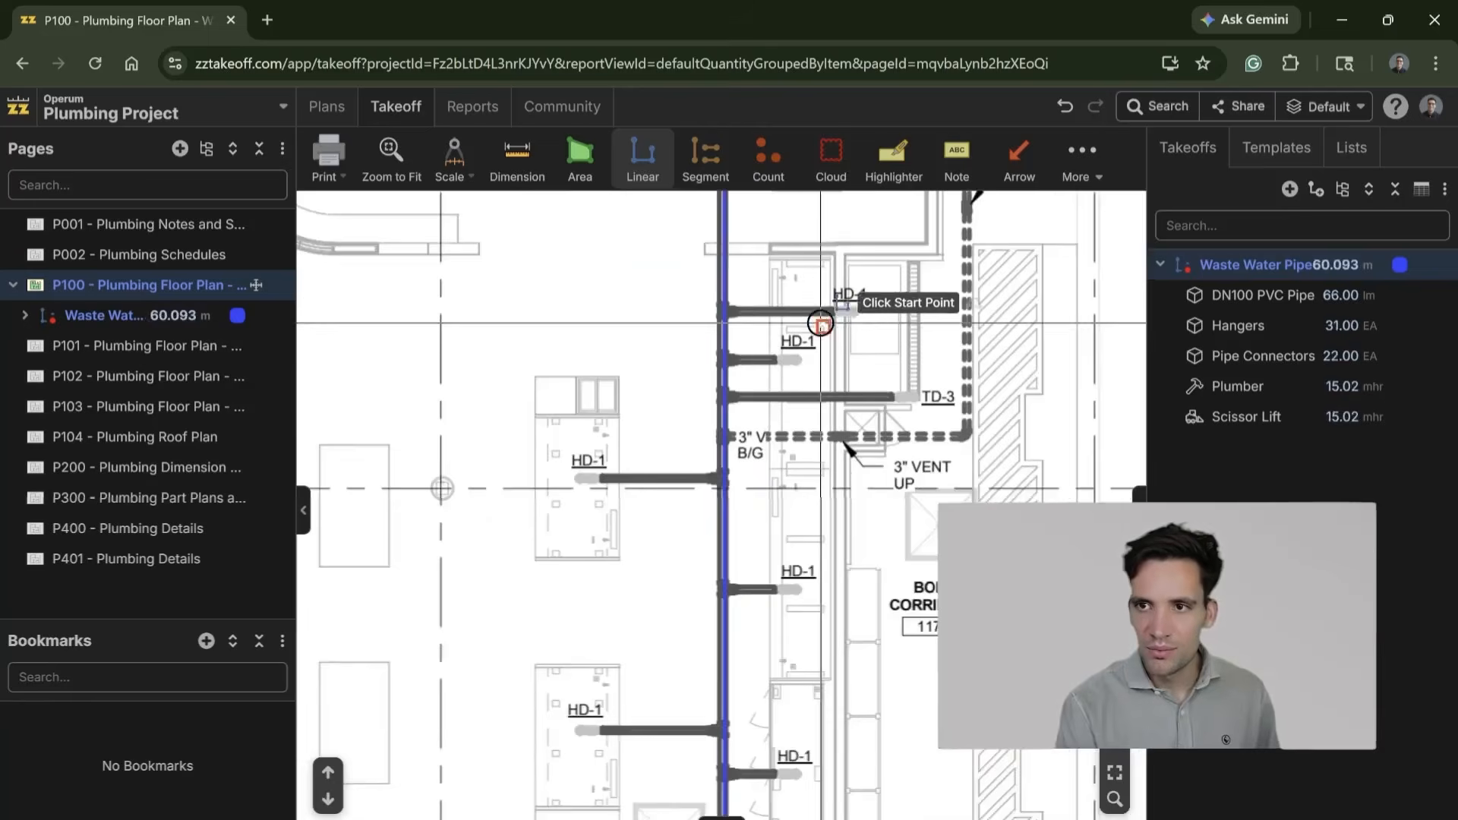
pyautogui.click(854, 313)
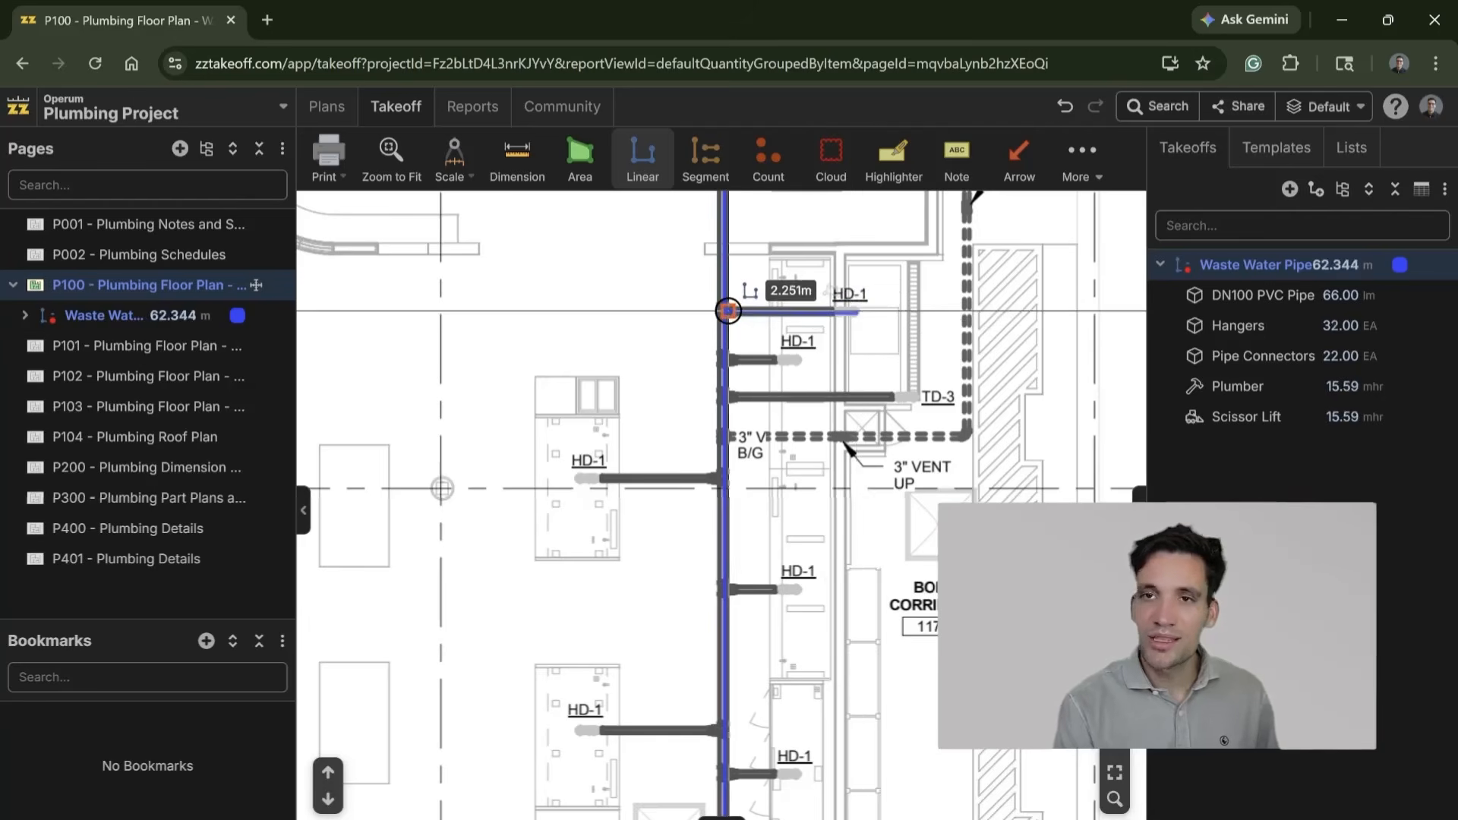
pyautogui.doubleClick(728, 311)
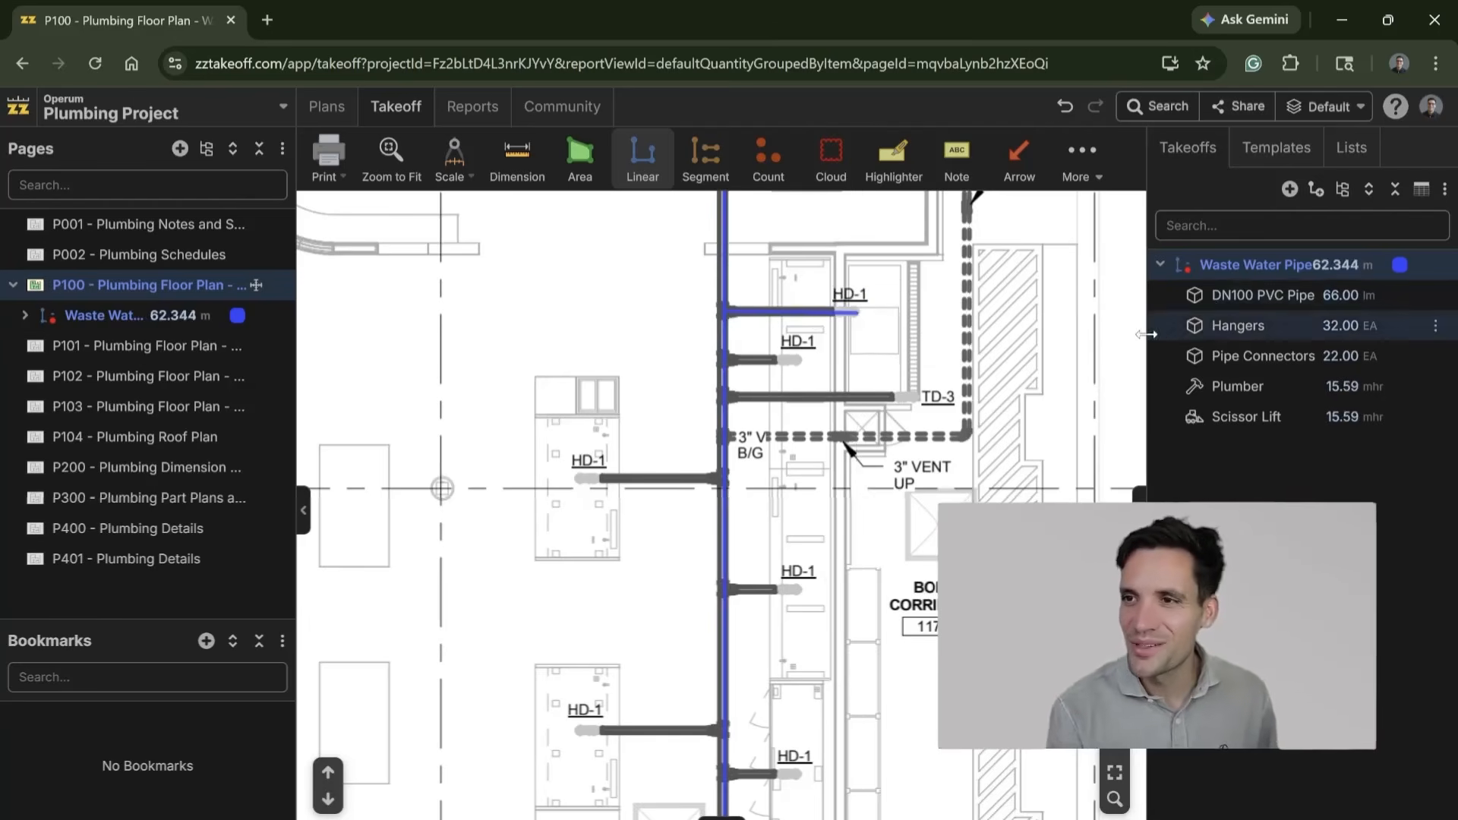
# Step: Widen the takeoffs list and look over the traced waste water pipes around Meat Shoppe 111
pyautogui.moveTo(1147, 333); pyautogui.dragTo(1038, 331)
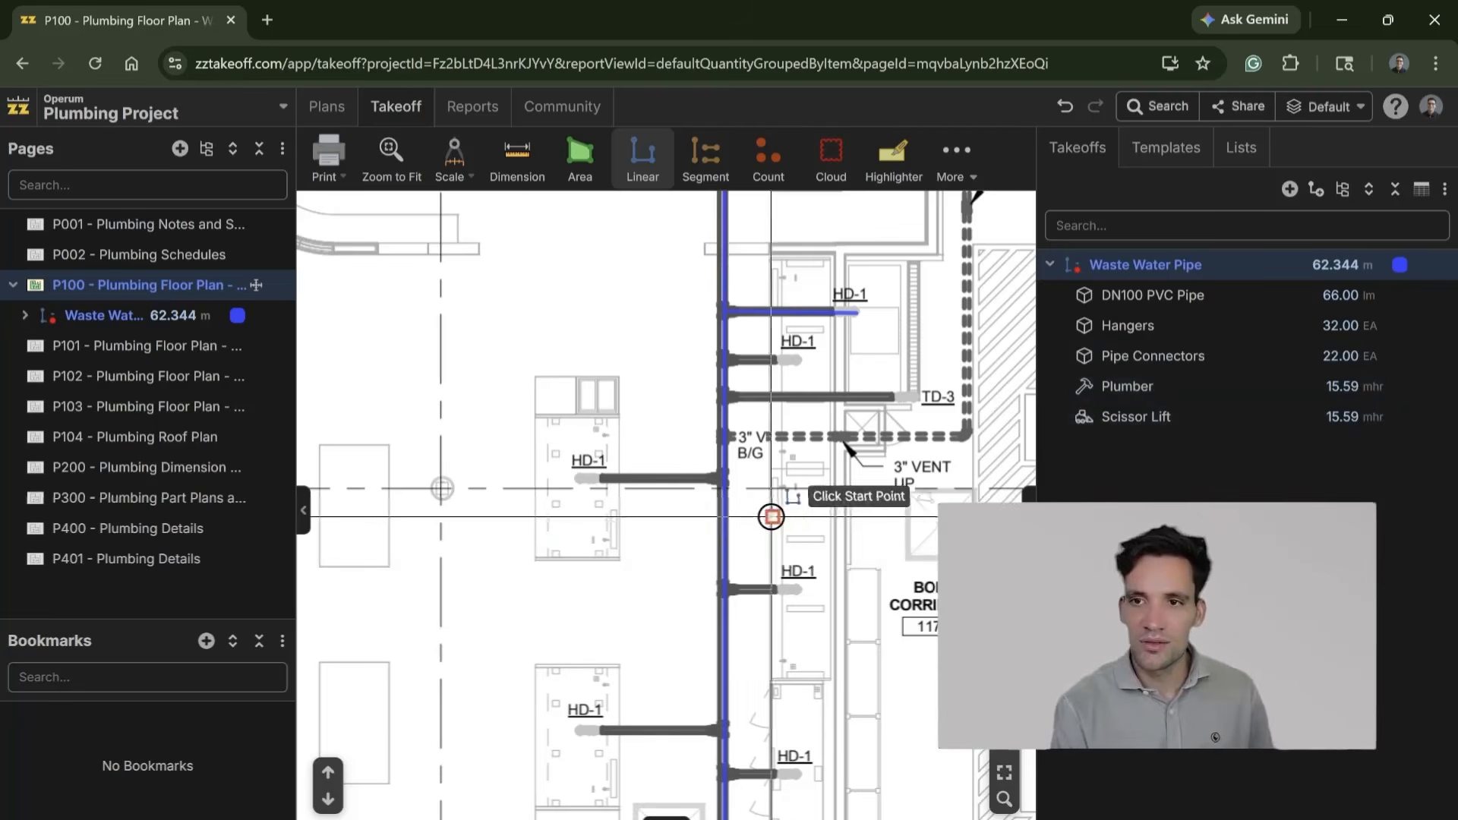
pyautogui.scroll(-2, 791, 501)
pyautogui.moveTo(853, 485); pyautogui.dragTo(784, 712)
pyautogui.scroll(5, 731, 489)
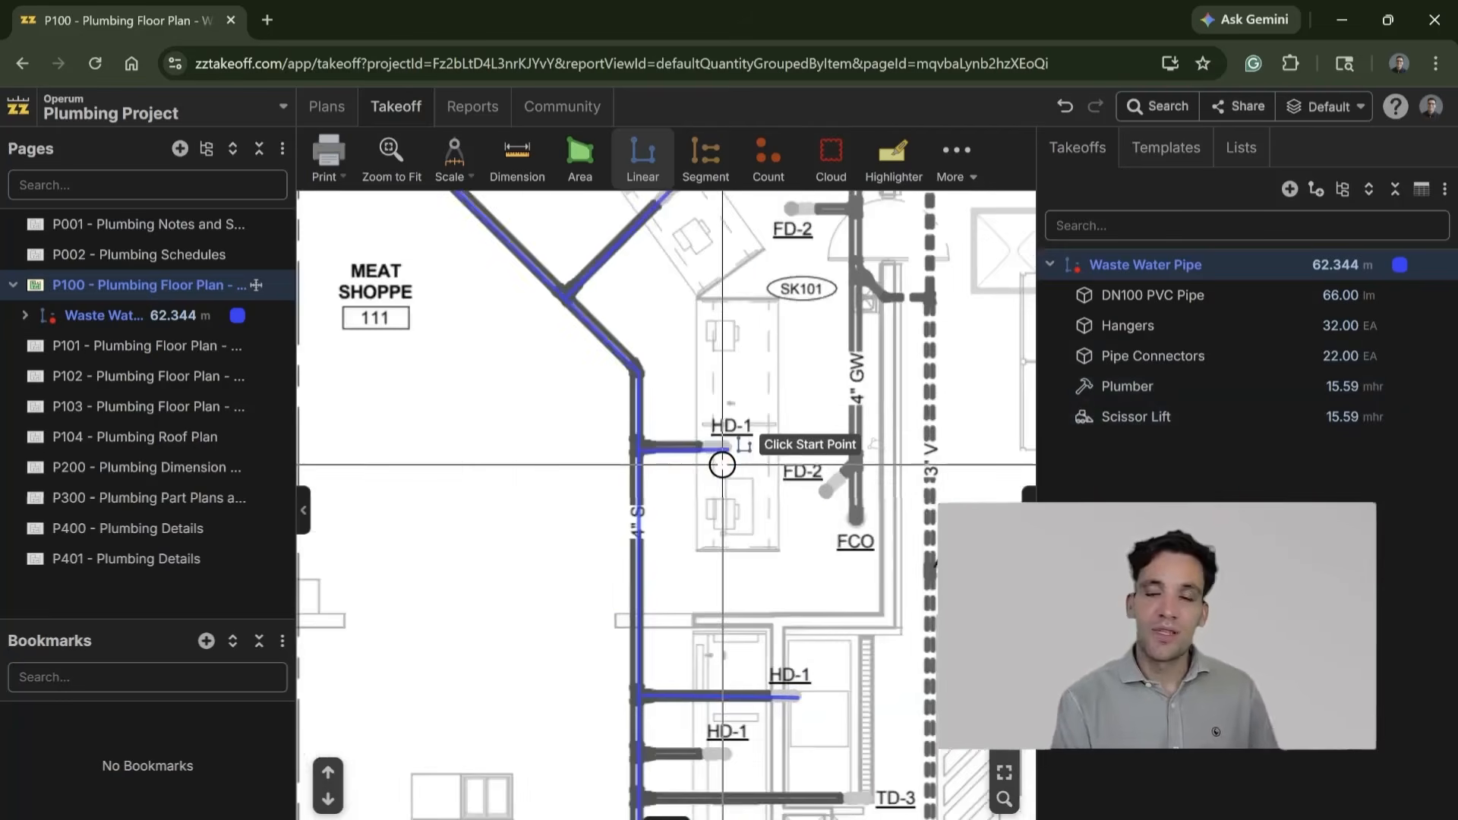
pyautogui.scroll(-5, 752, 517)
pyautogui.moveTo(721, 419); pyautogui.dragTo(804, 469)
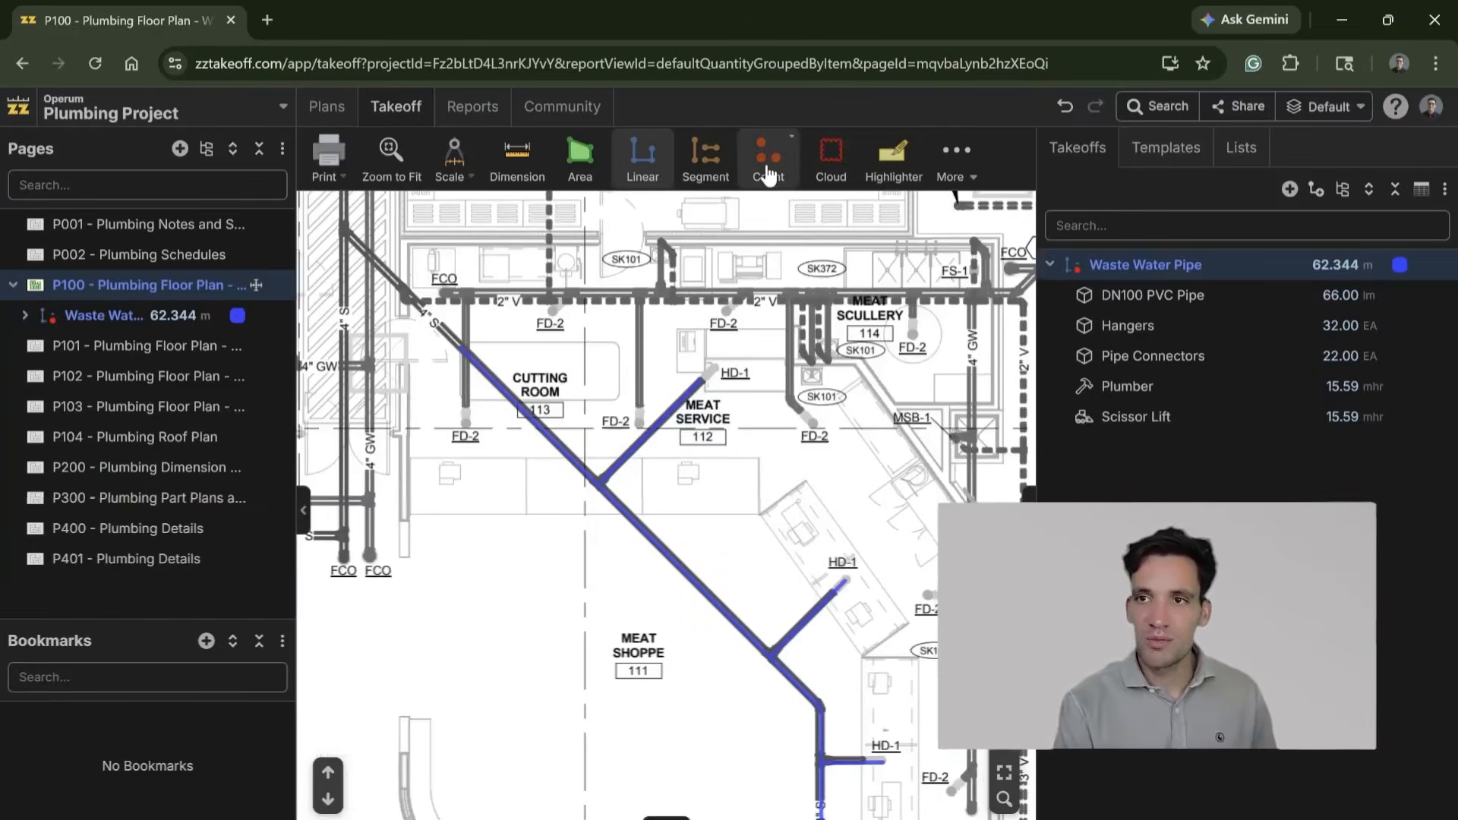
# Step: Set up a count takeoff named Waste Water Traps and save a material item named Grate with the formula [Point Count] in it
pyautogui.click(768, 156)
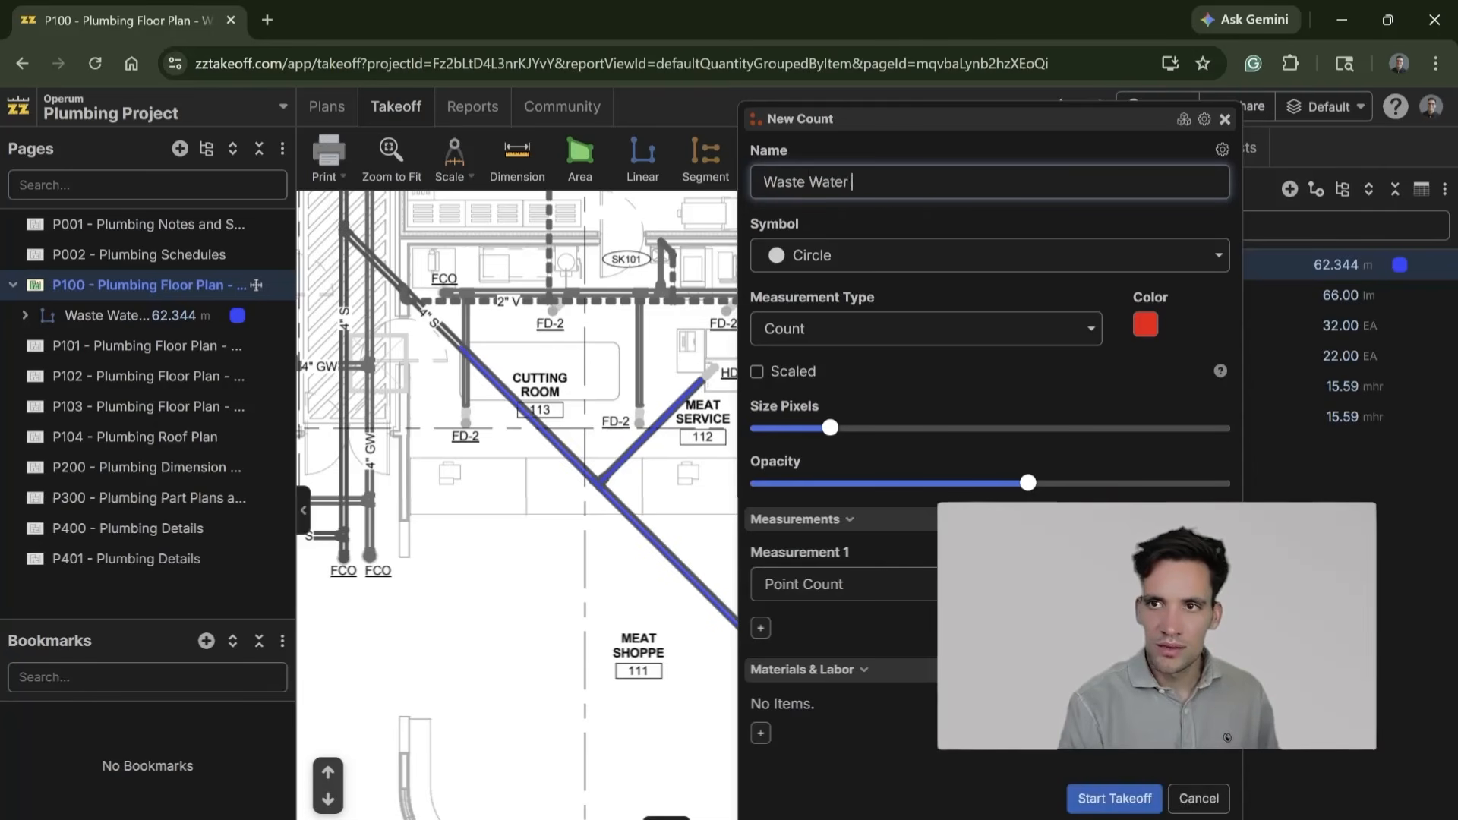
pyautogui.click(761, 733)
pyautogui.click(883, 471)
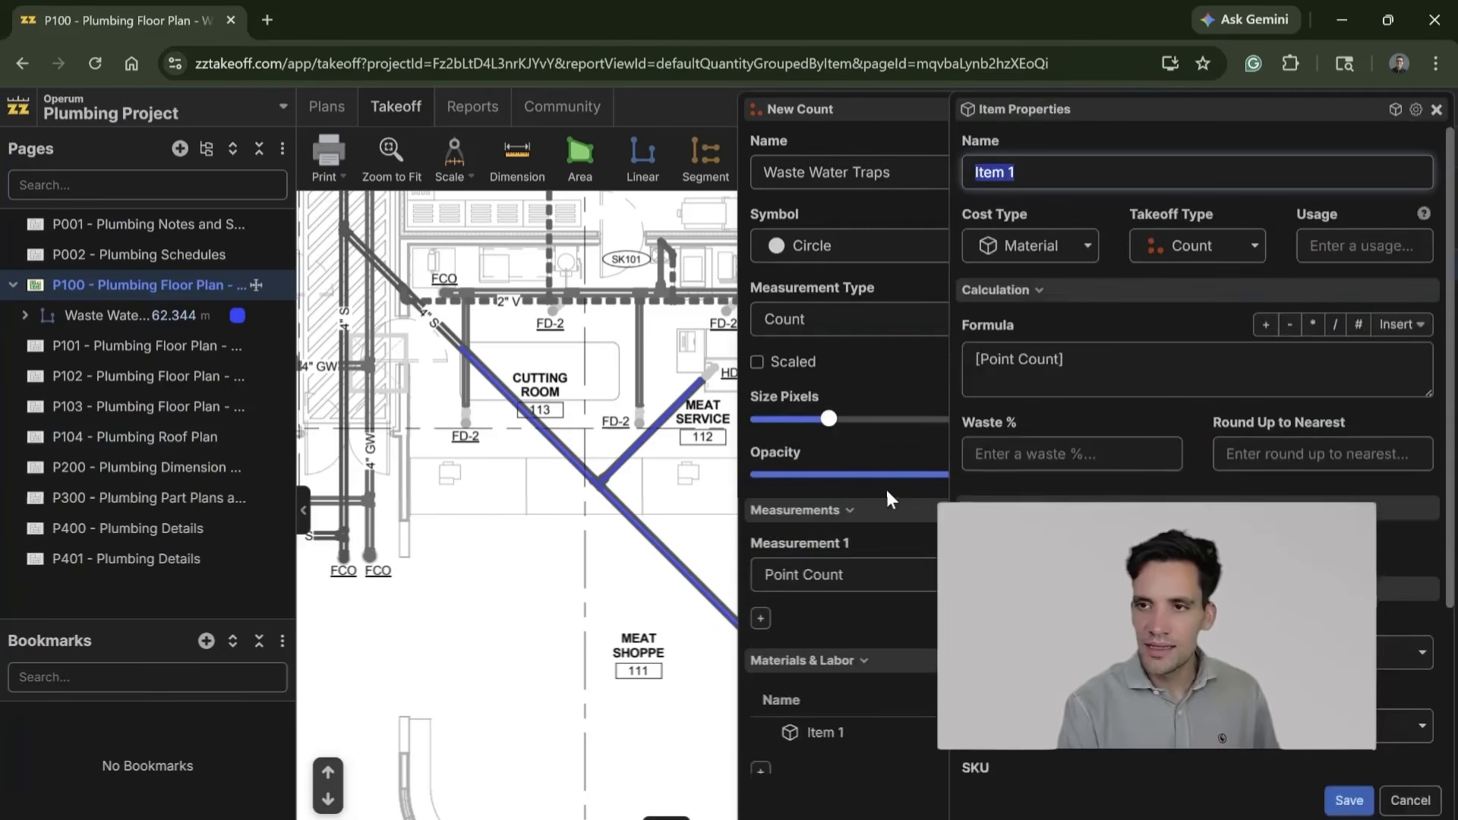
pyautogui.write('Grate')
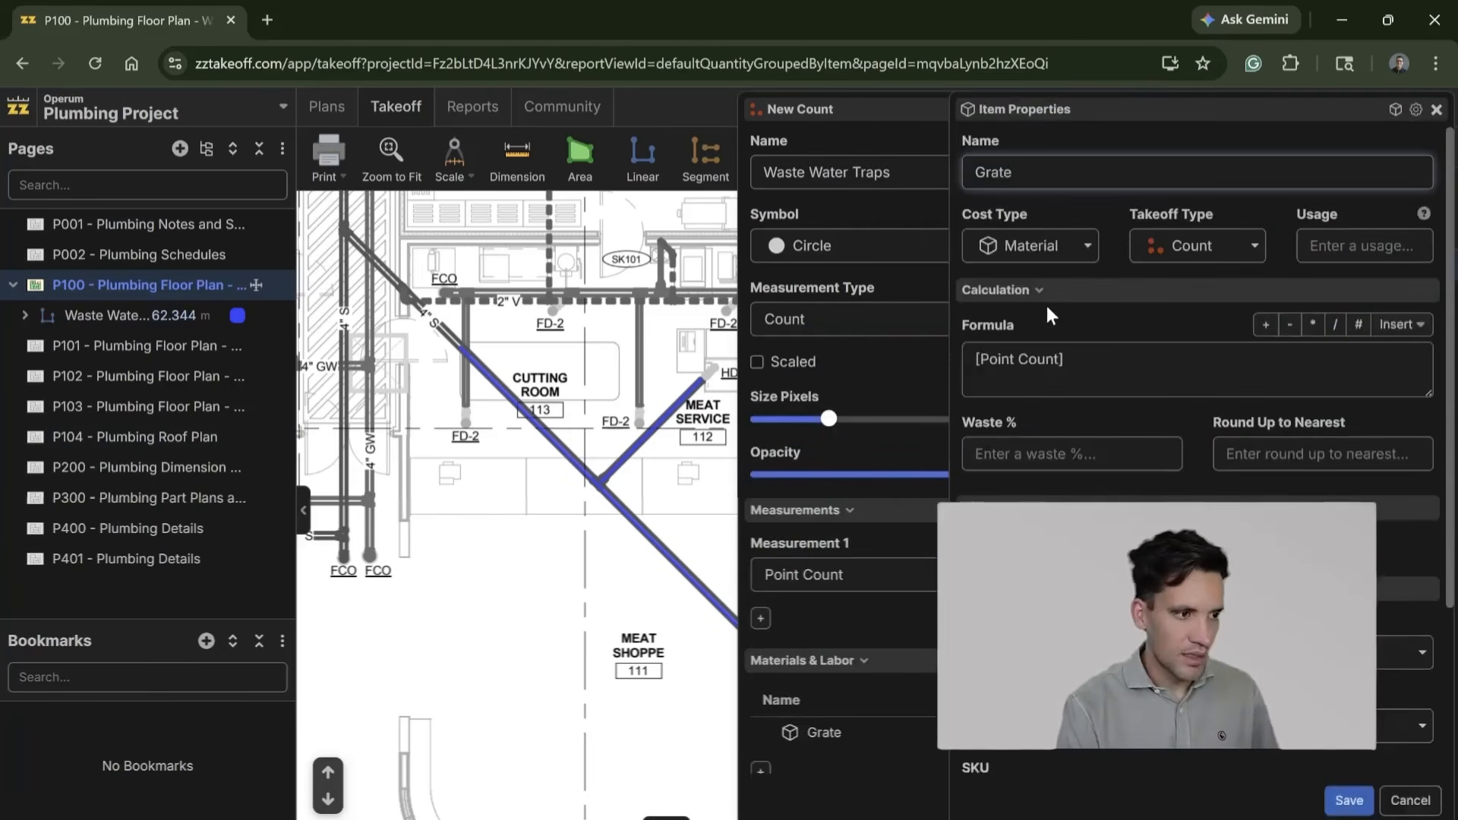
pyautogui.click(1401, 372)
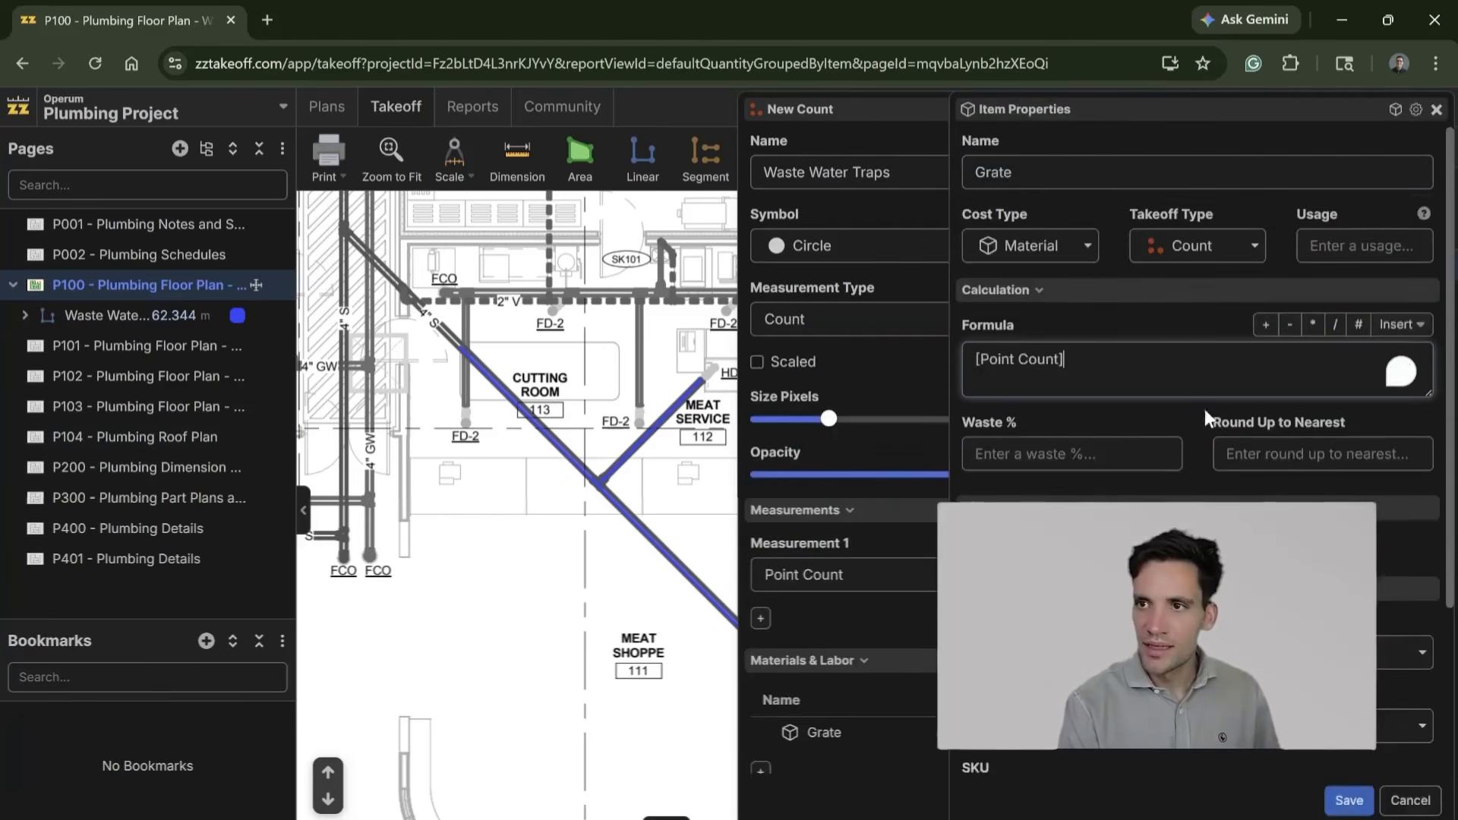
pyautogui.scroll(-3, 1377, 771)
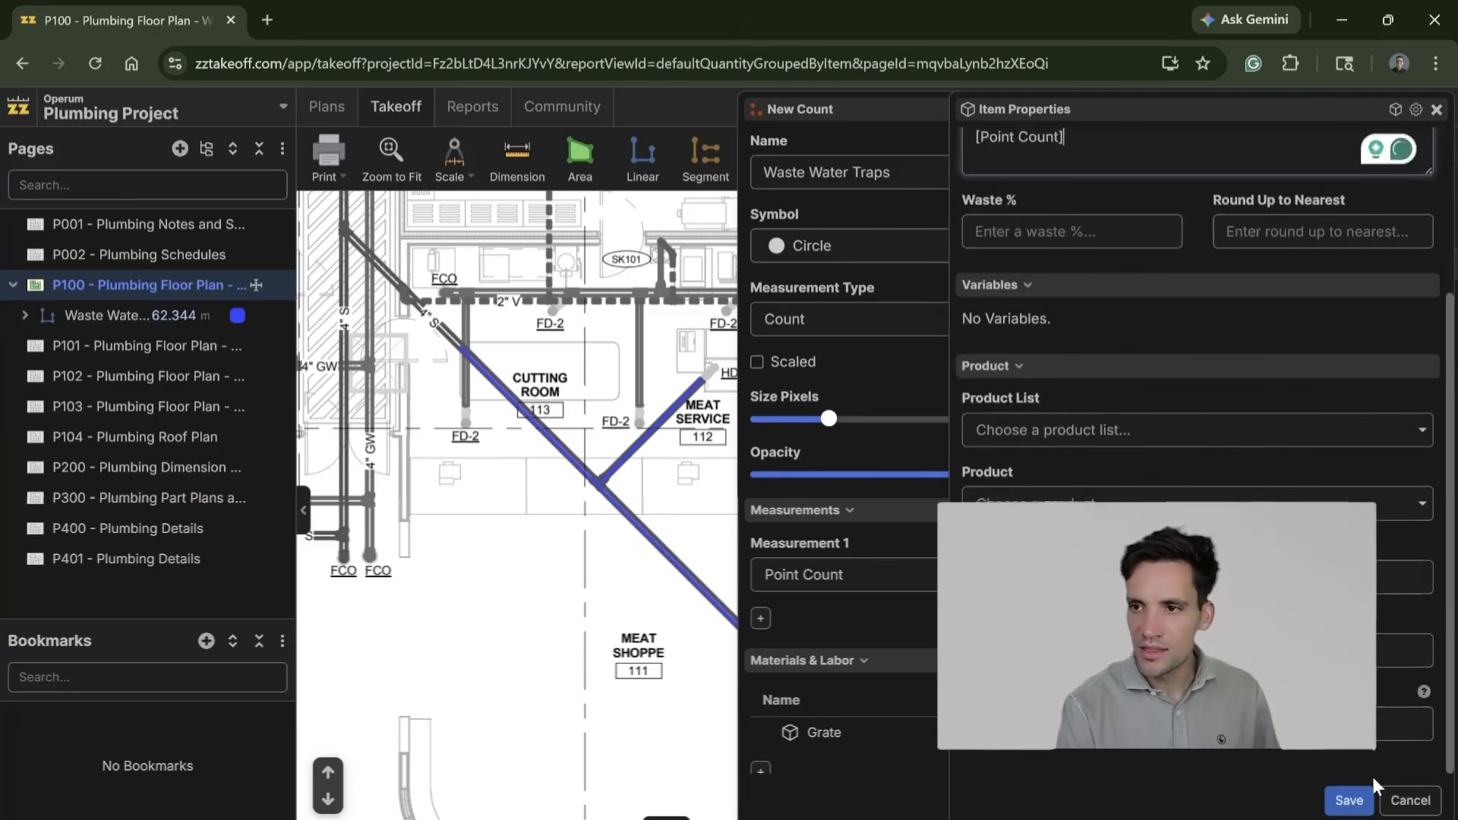
pyautogui.click(1356, 800)
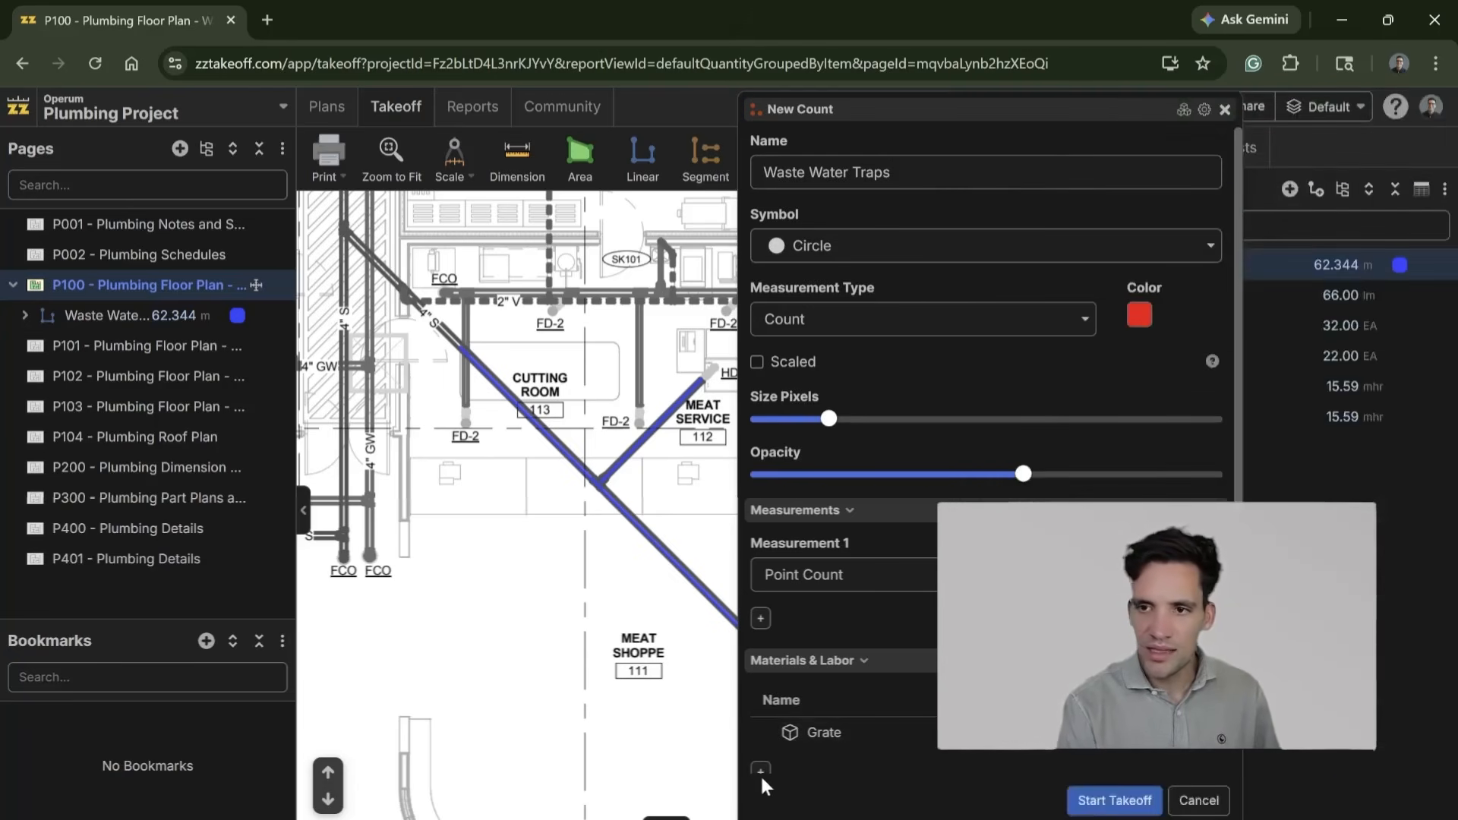
# Step: Add a material item named P-Trap with the formula [Point Count] to the Waste Water Traps takeoff and save it
pyautogui.scroll(-1, 914, 668)
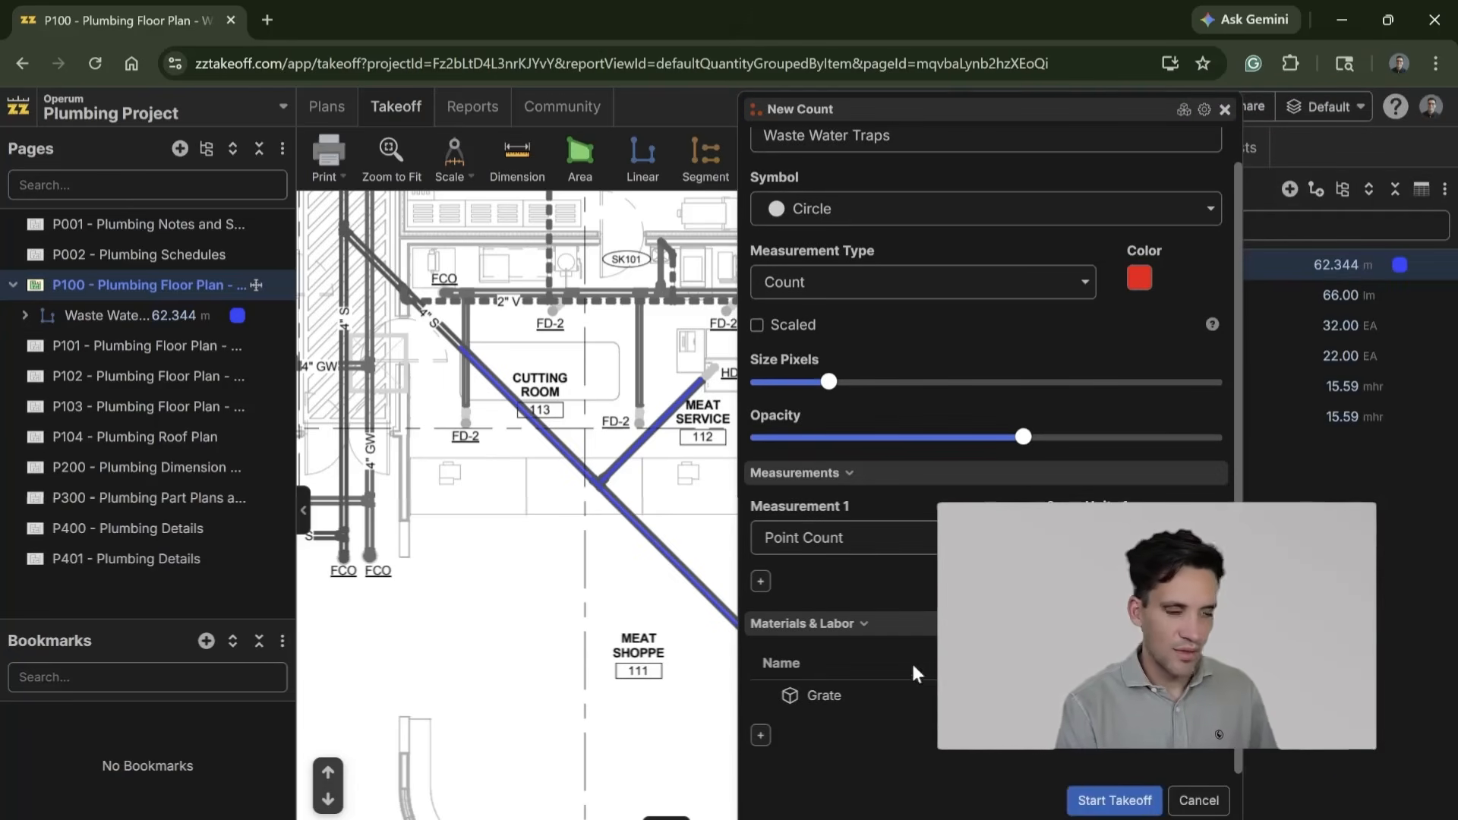
pyautogui.click(760, 735)
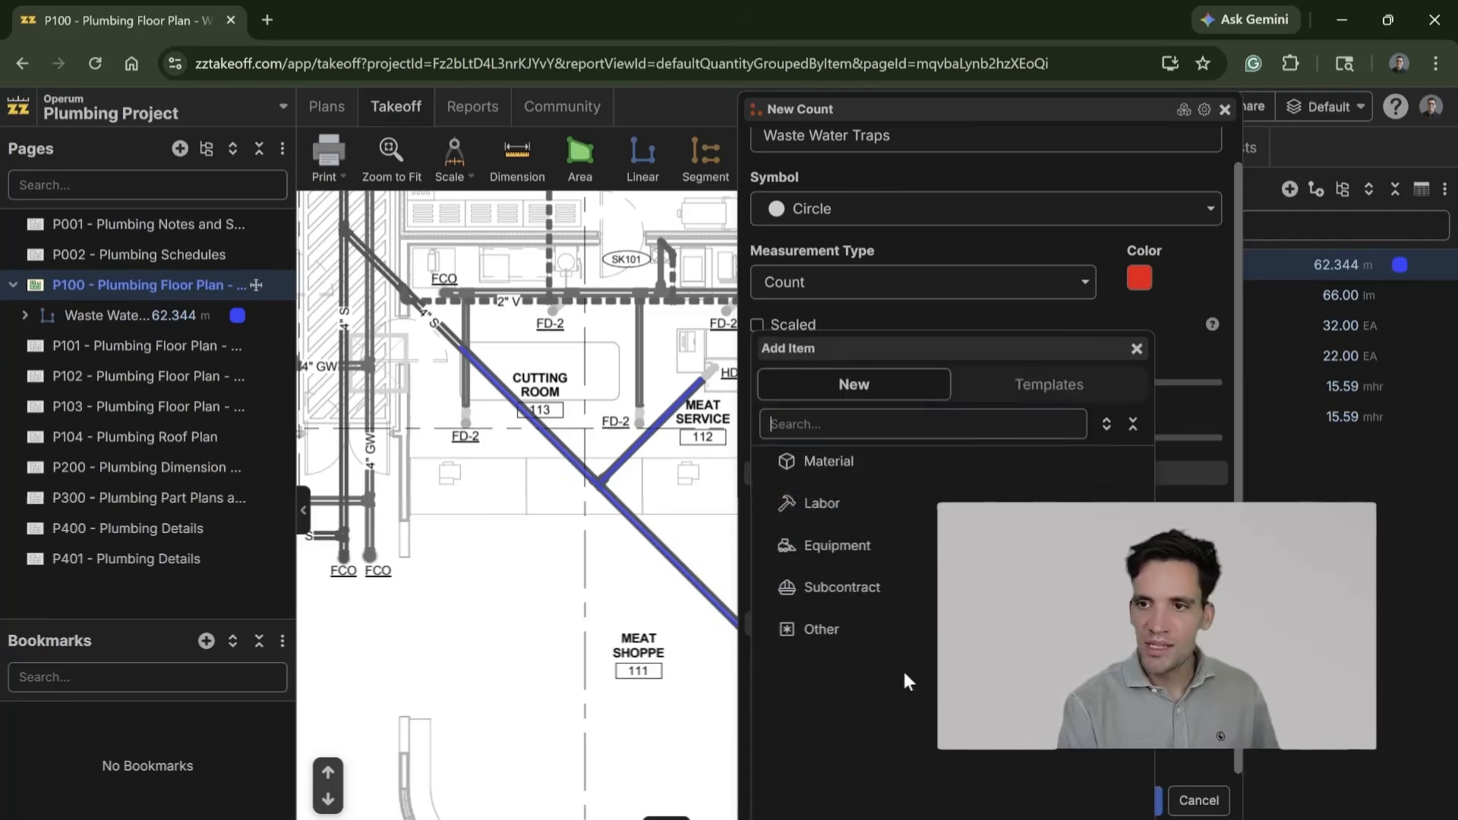
pyautogui.click(880, 465)
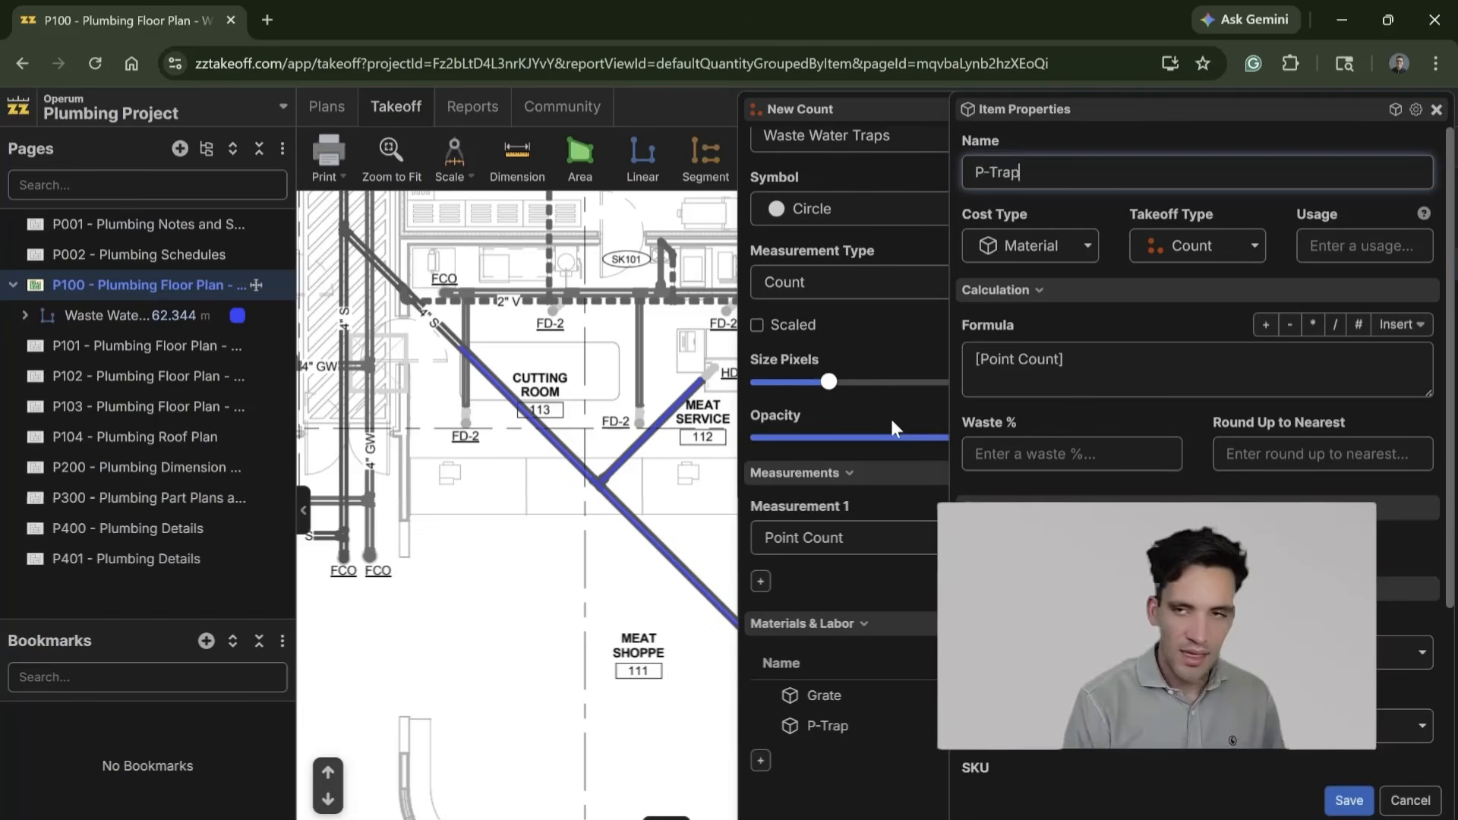
pyautogui.click(1067, 360)
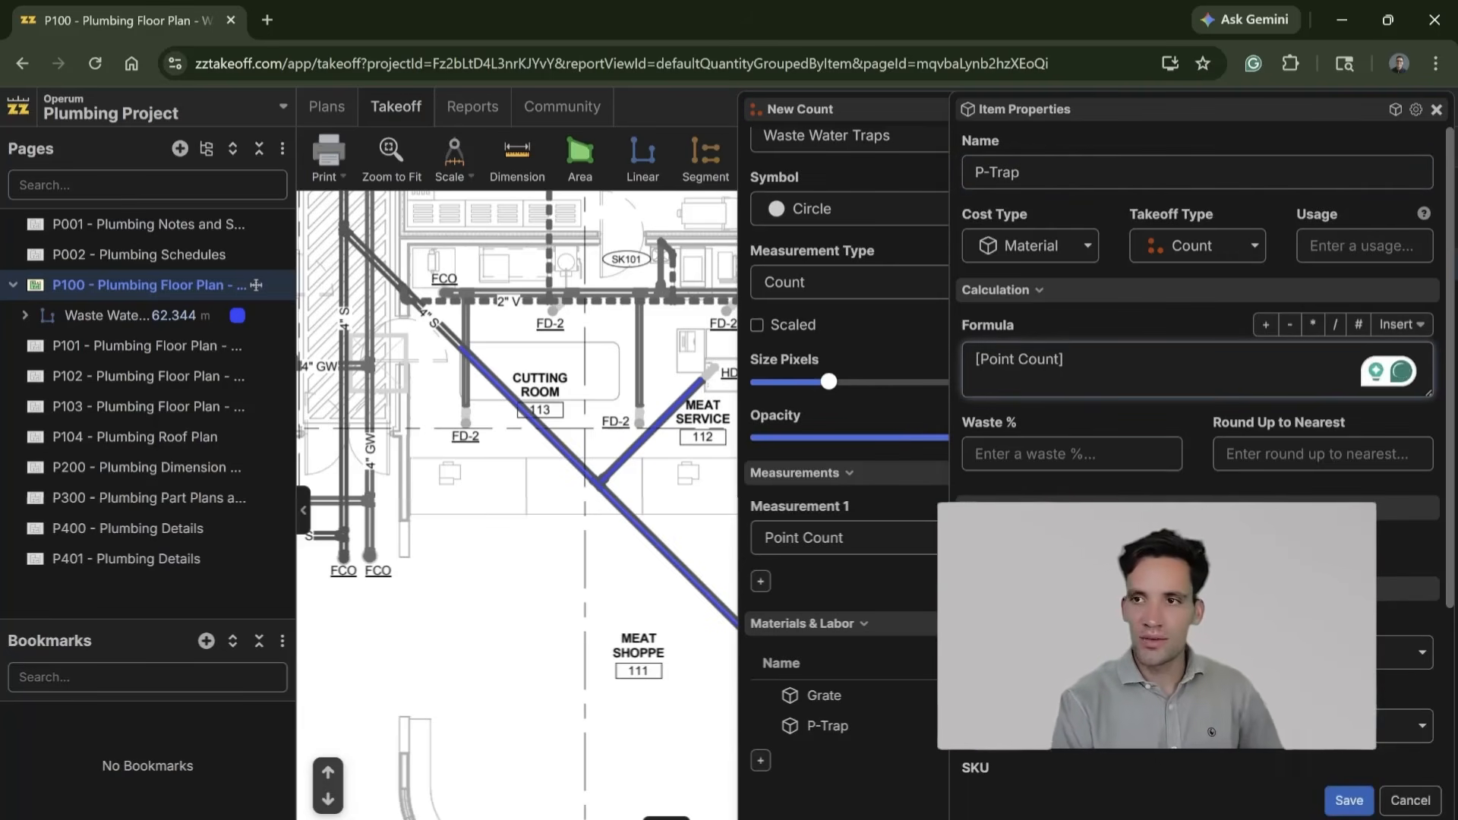
pyautogui.scroll(-3, 1356, 759)
pyautogui.click(1344, 799)
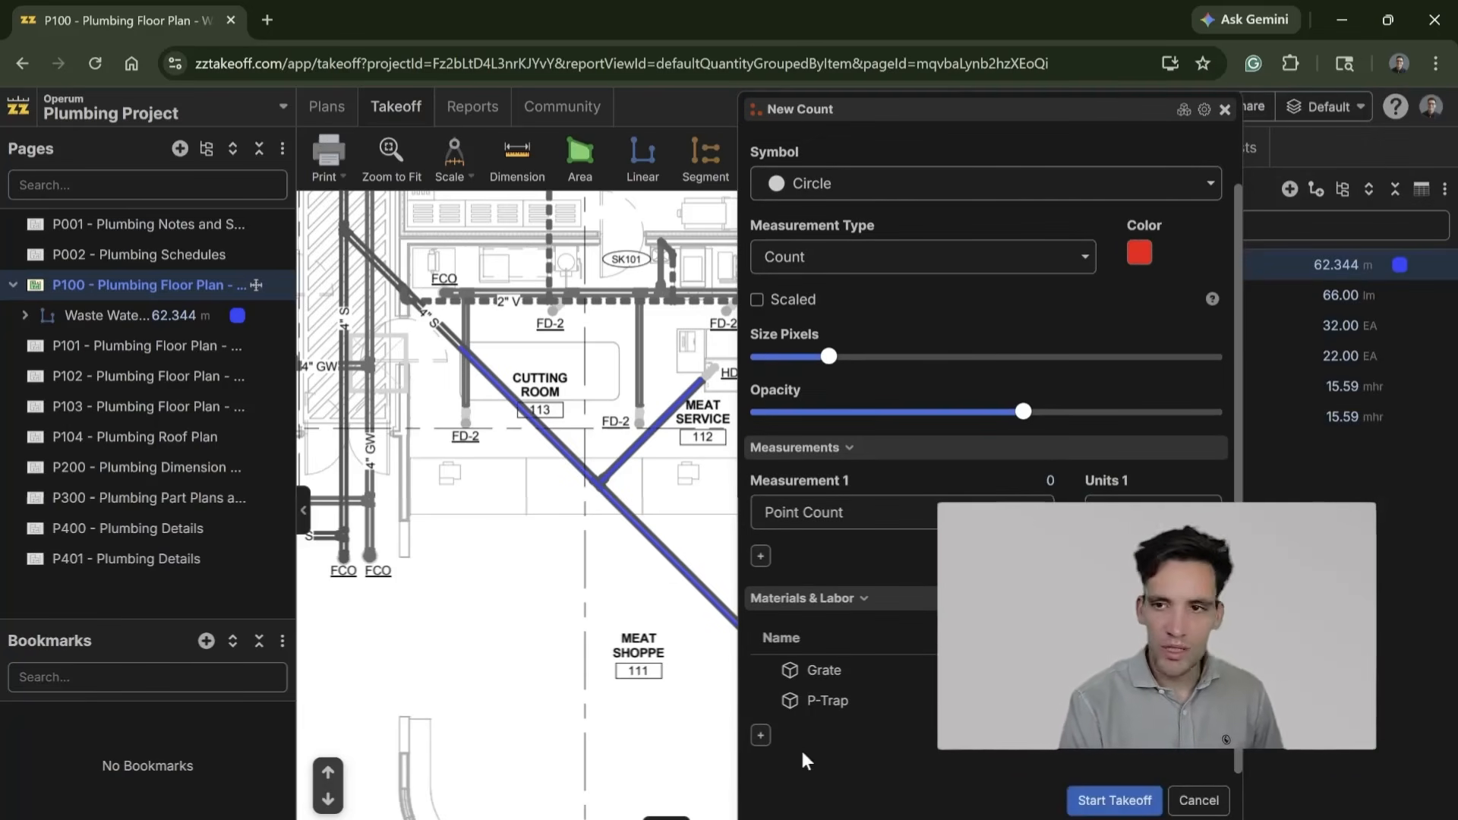
# Step: Add a material item named DNC100 PVC Pipe with 5% waste and the formula [Point Count]*0.5, and save it
pyautogui.click(761, 736)
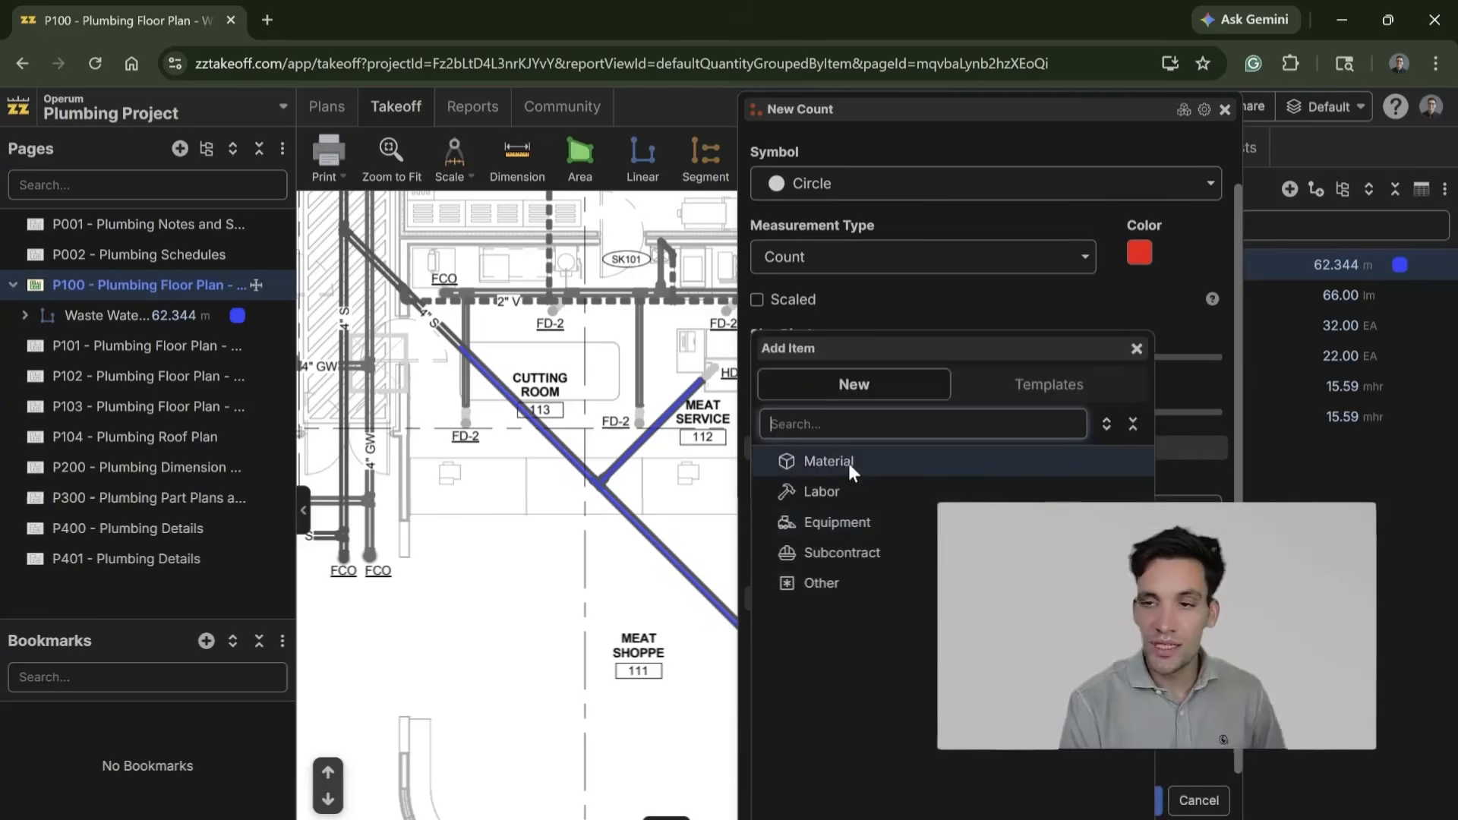
pyautogui.click(828, 461)
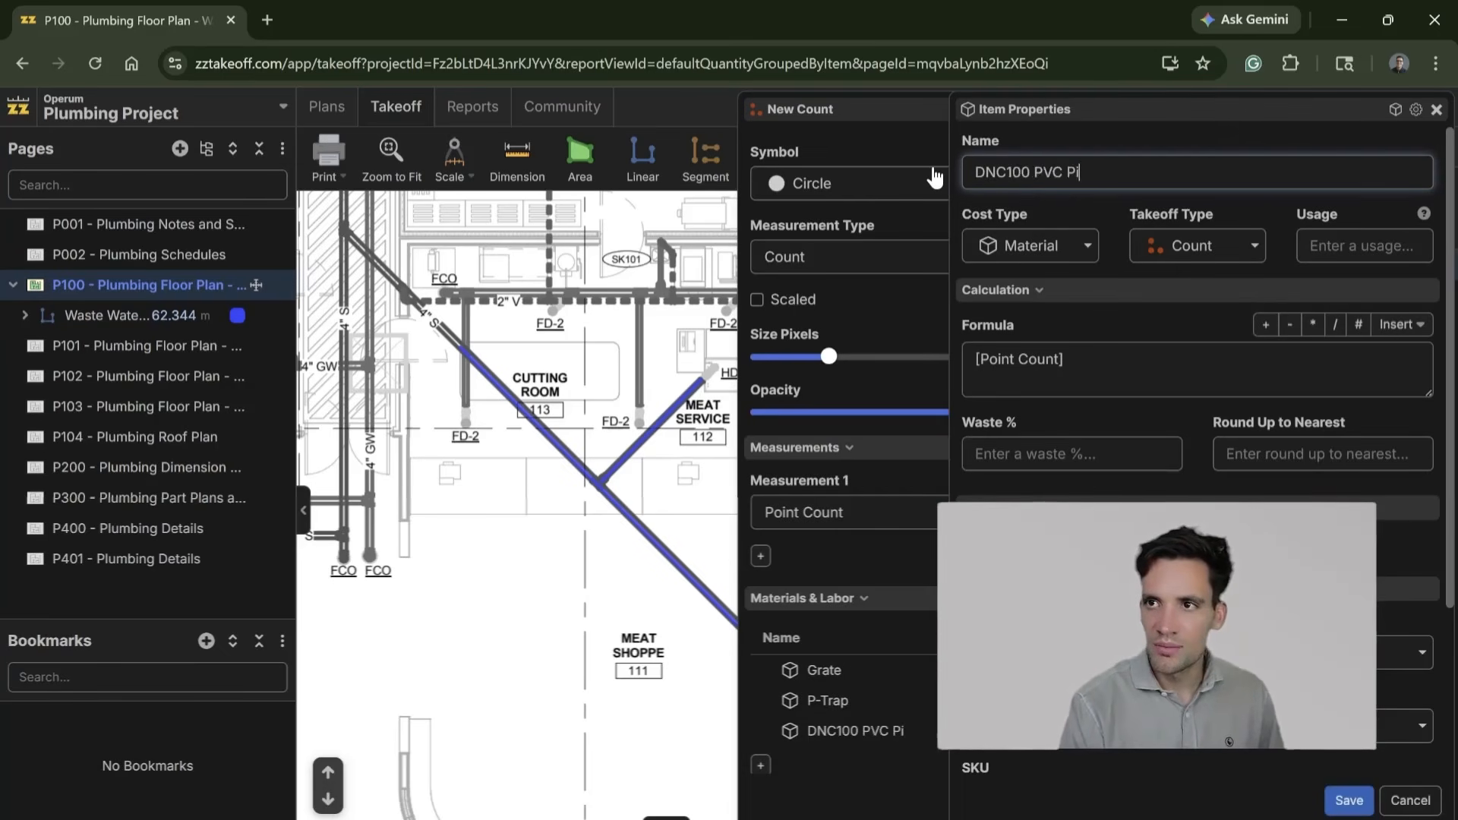
pyautogui.click(1063, 455)
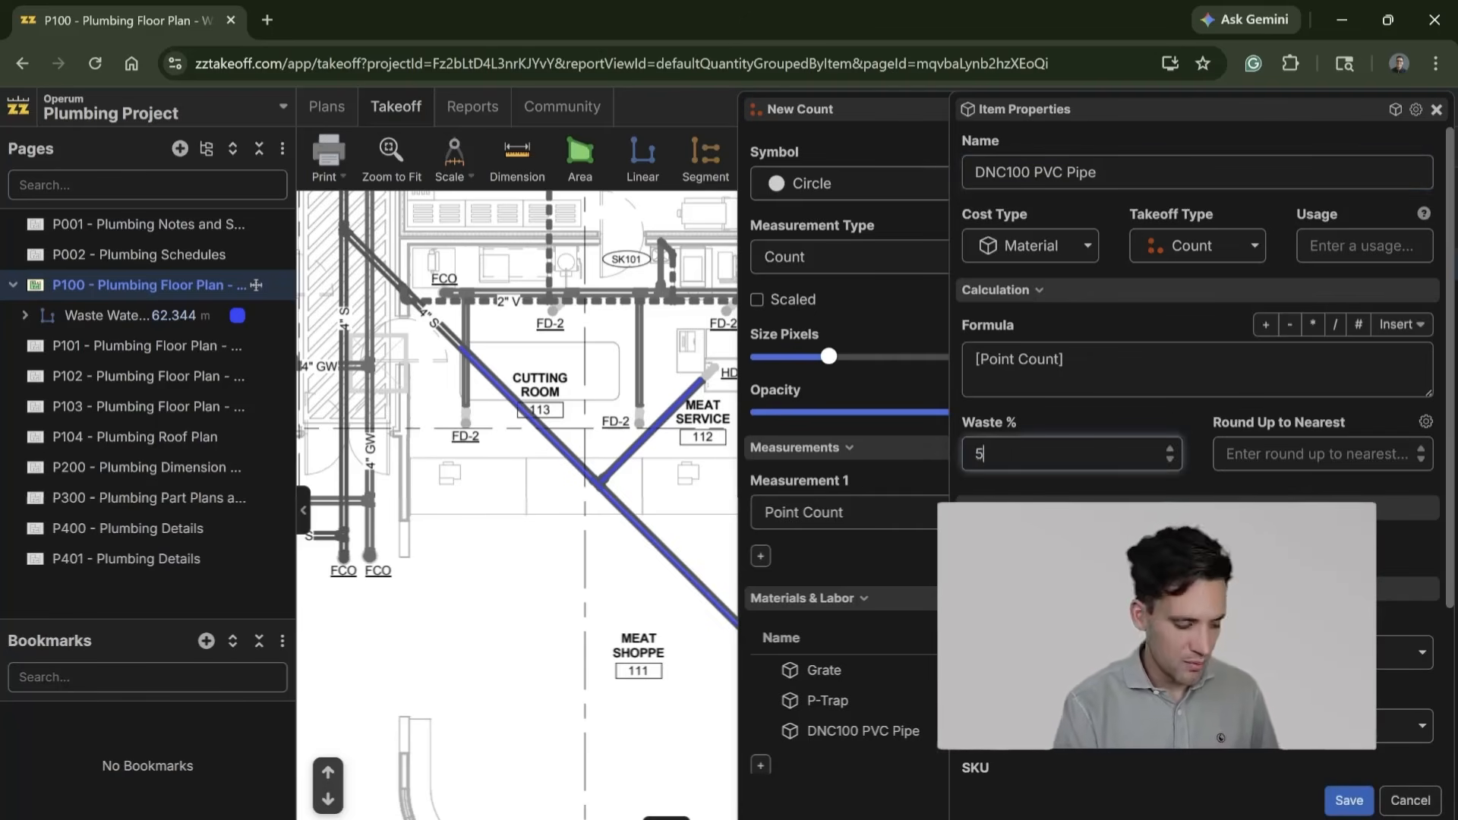
pyautogui.click(1072, 365)
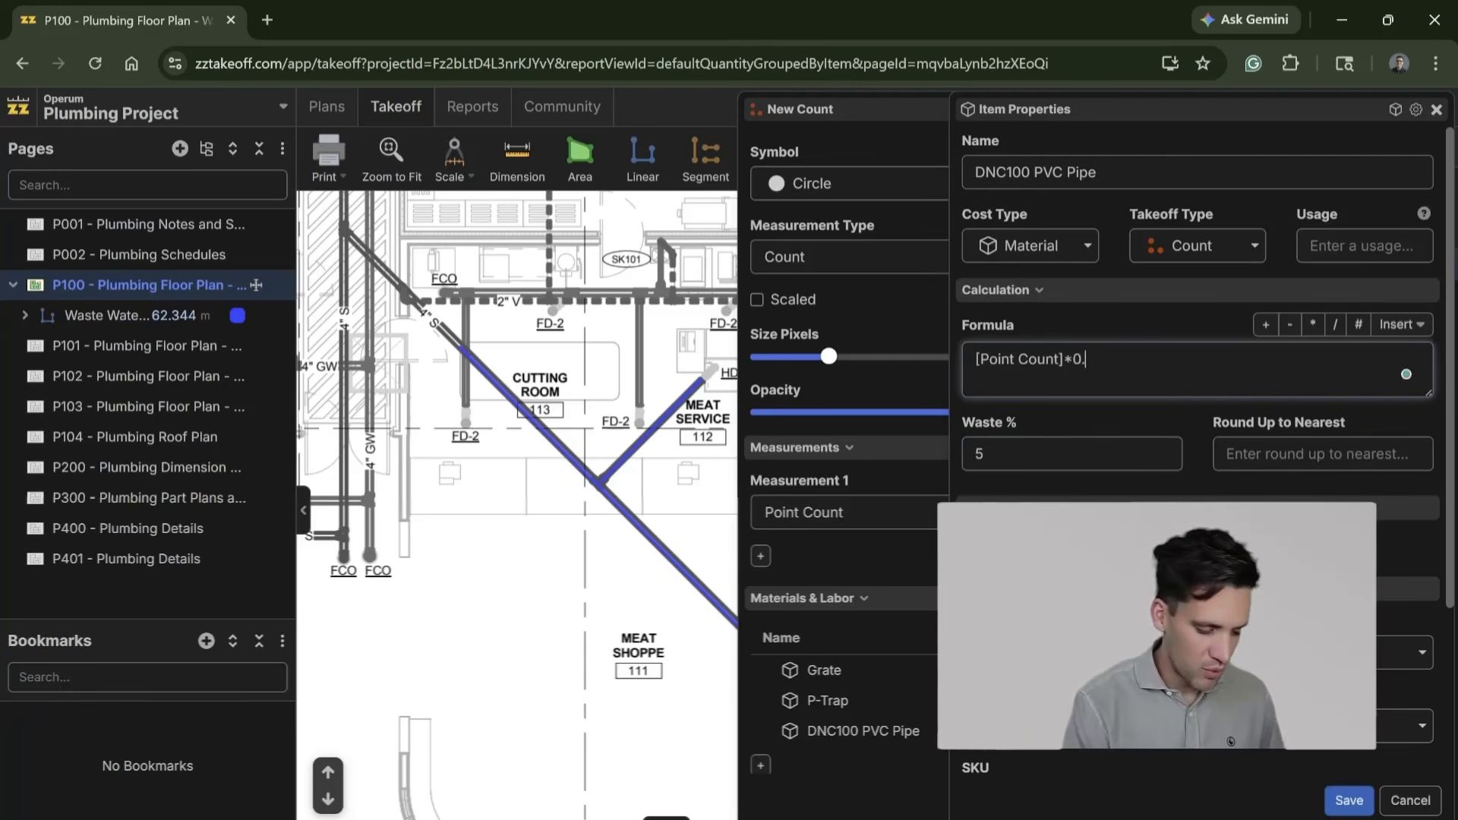
pyautogui.scroll(-3, 1198, 448)
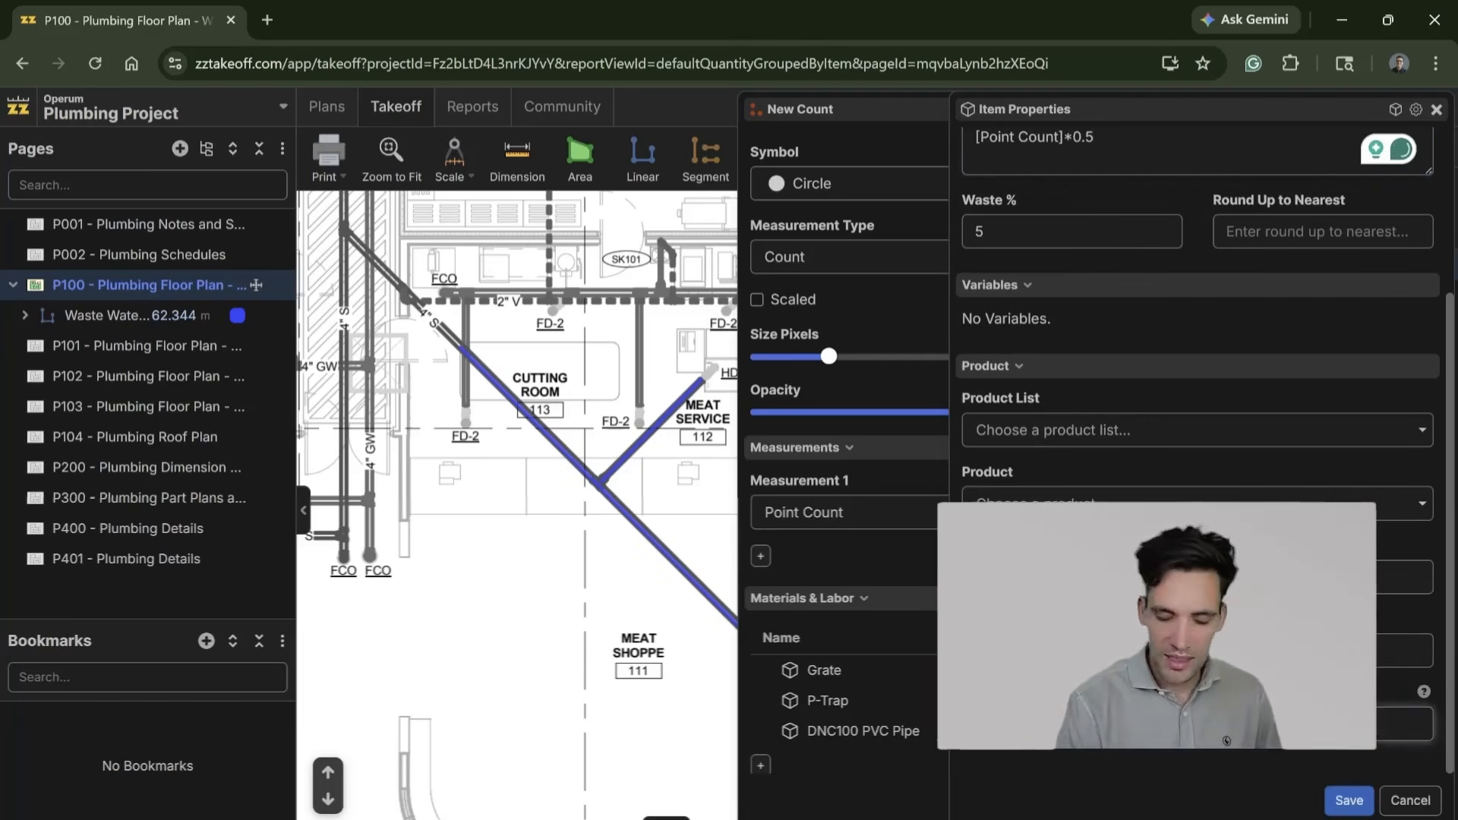
pyautogui.click(1350, 801)
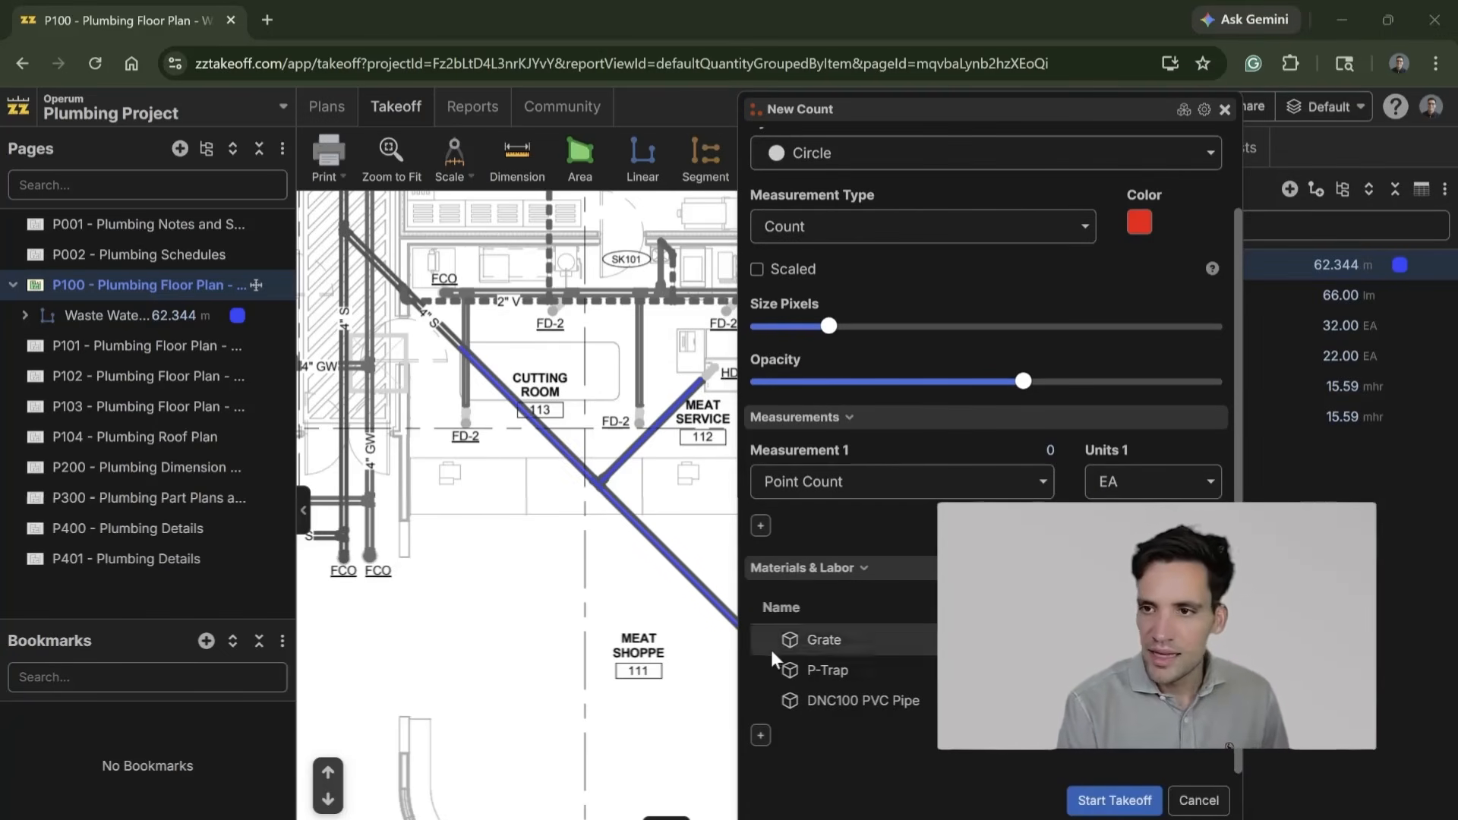
# Step: Add a material item named Silicone with the formula [Point Count]*0.25 to the Waste Water Traps takeoff and save it
pyautogui.click(760, 736)
pyautogui.click(899, 473)
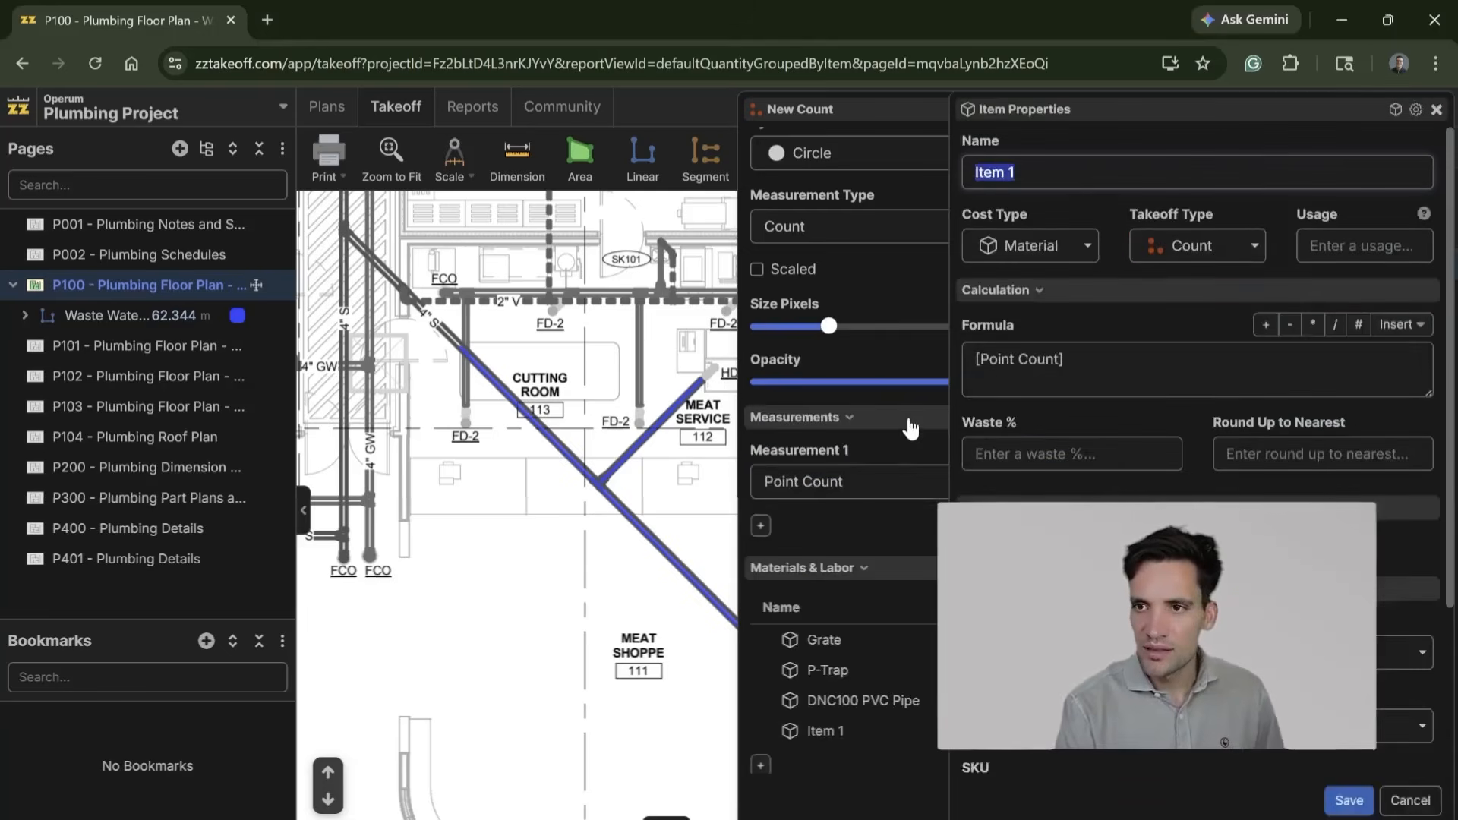
pyautogui.write('Silicone')
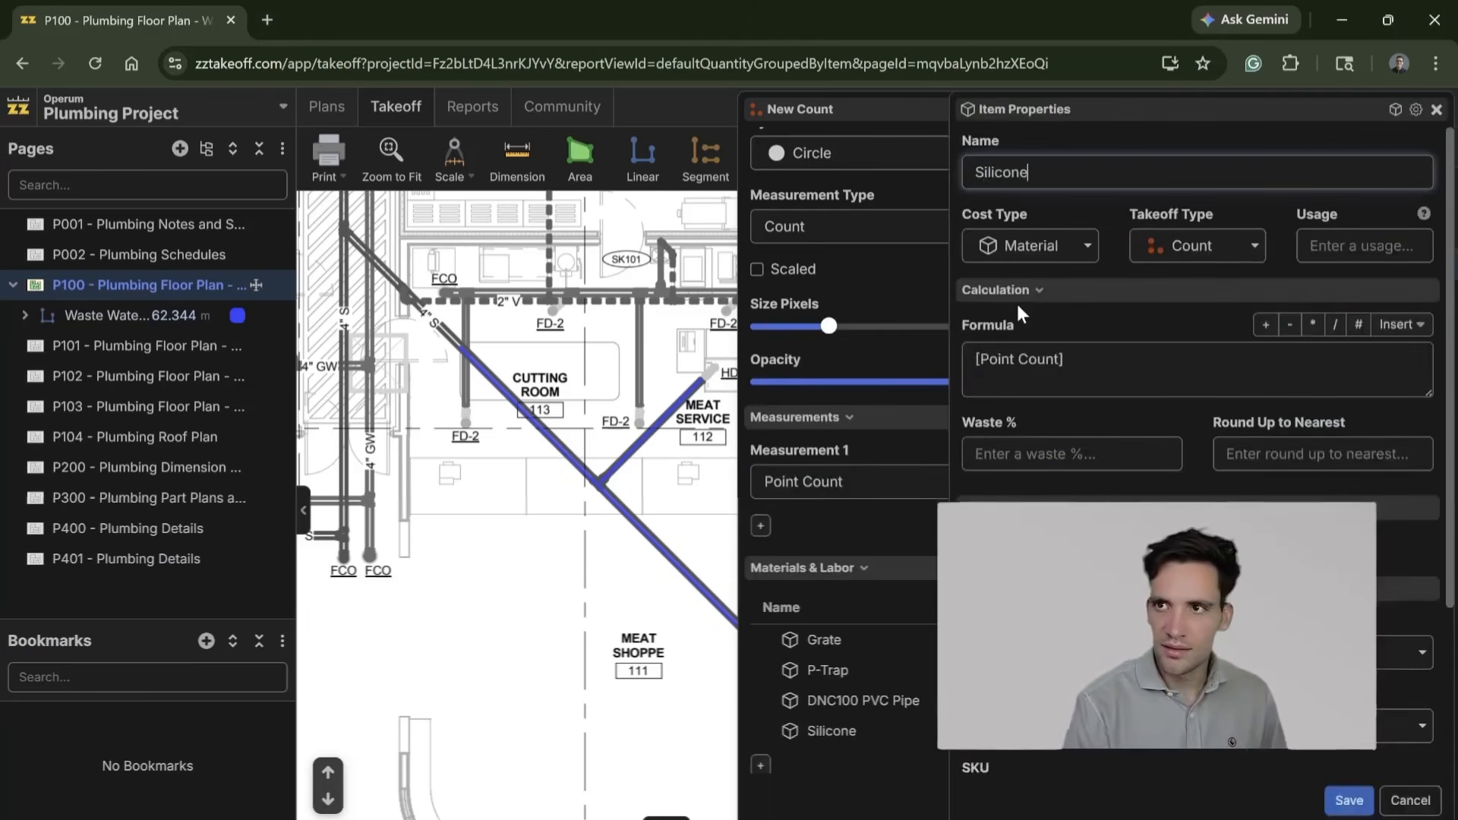
pyautogui.click(1065, 361)
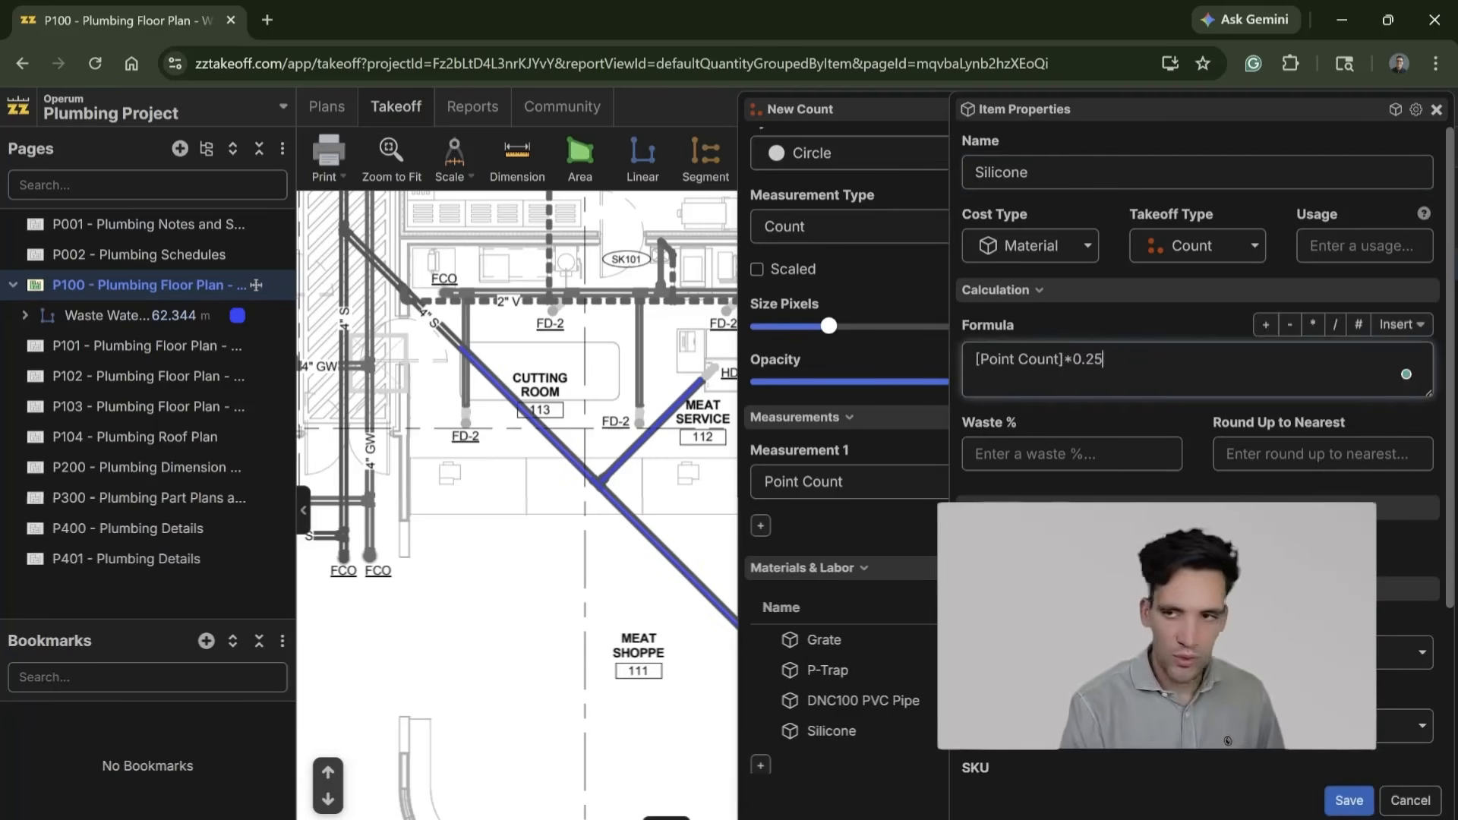
pyautogui.scroll(-3, 1232, 486)
pyautogui.click(1198, 725)
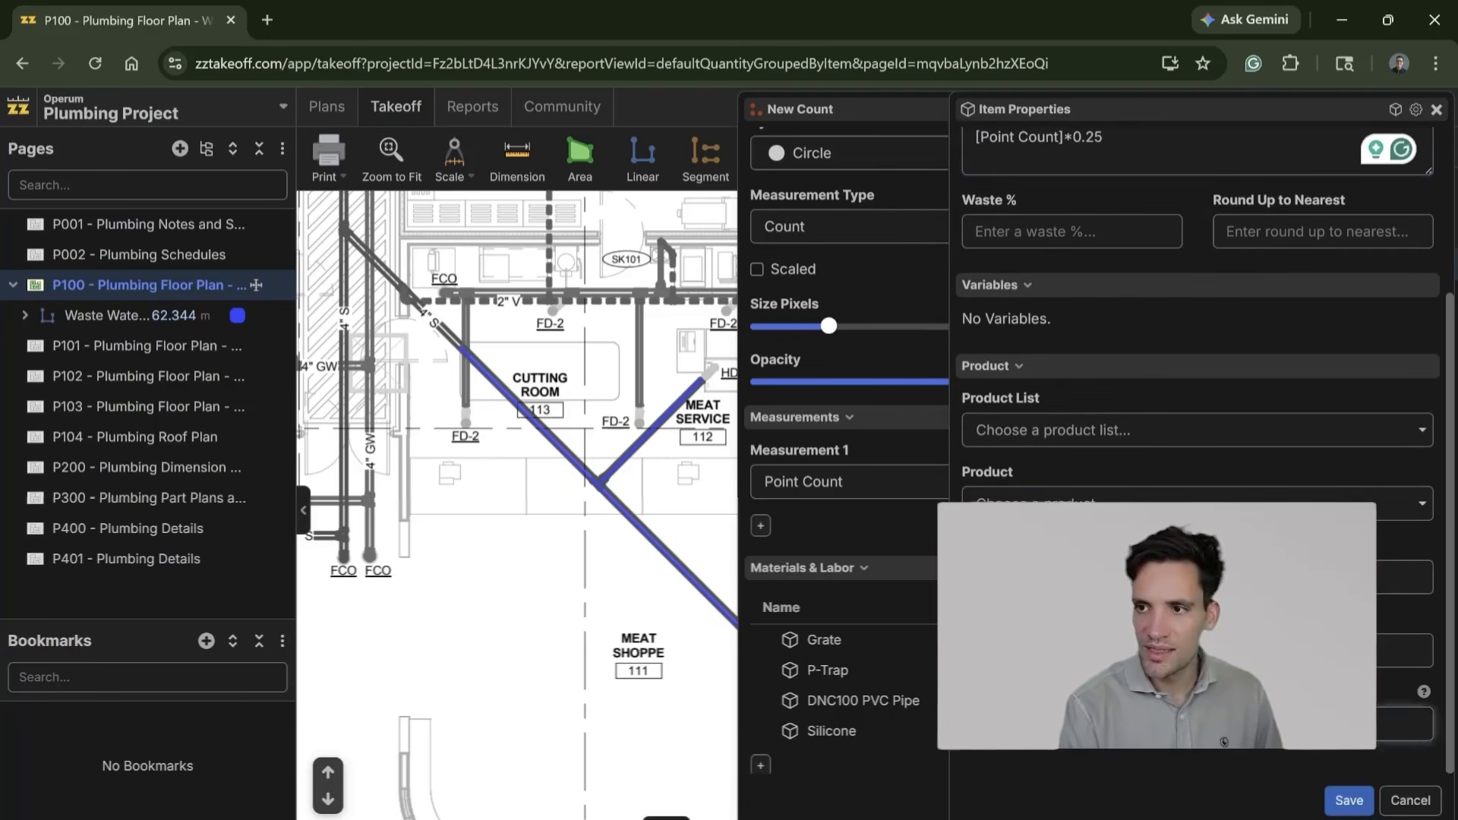
pyautogui.scroll(3, 1198, 623)
pyautogui.scroll(-3, 1198, 623)
pyautogui.click(1339, 794)
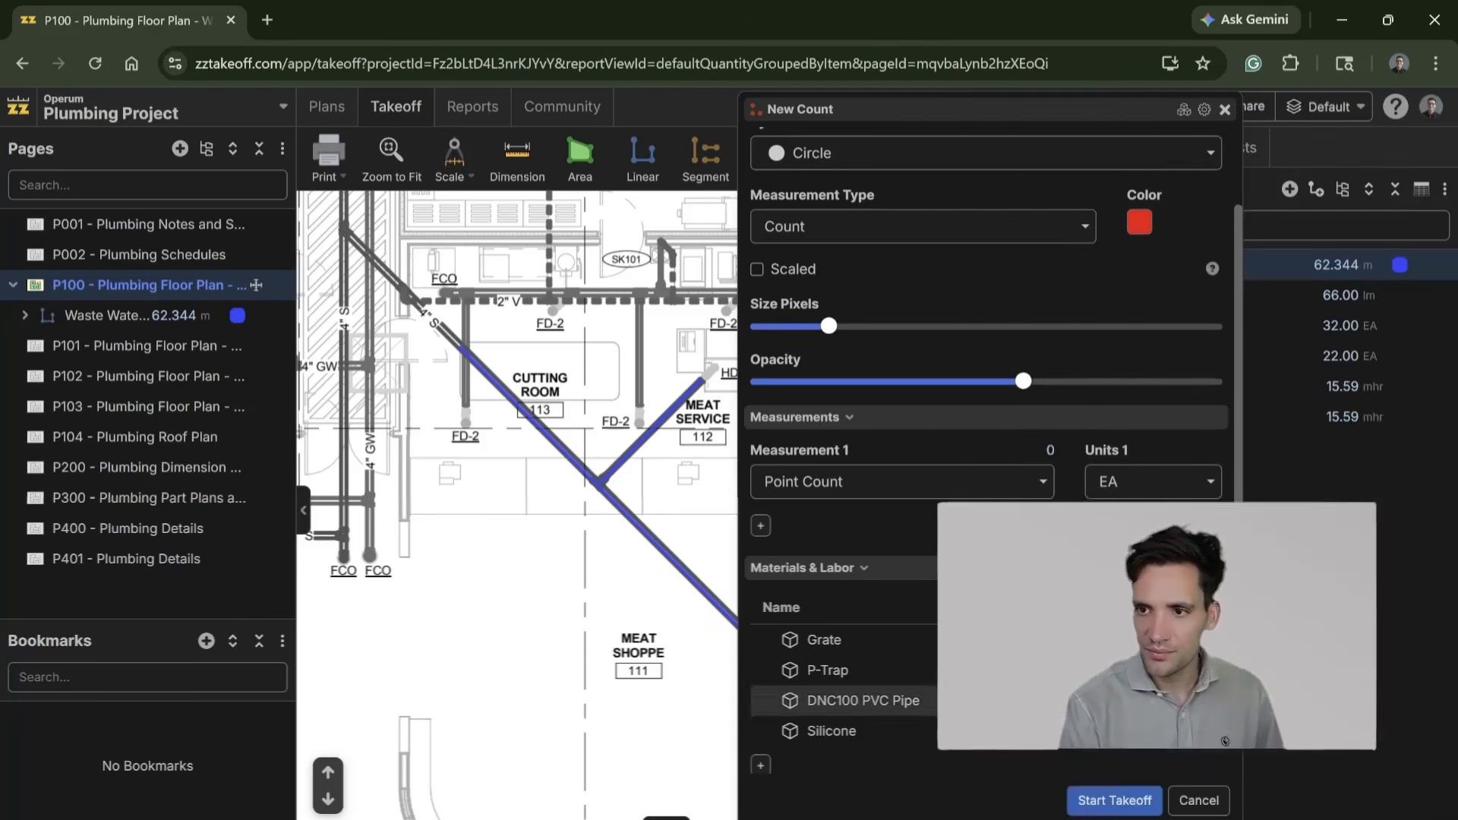
# Step: Add a labor item named Plumber with the formula [Point Count]*2 to the Waste Water Traps takeoff and save it
pyautogui.scroll(-1, 764, 752)
pyautogui.click(761, 736)
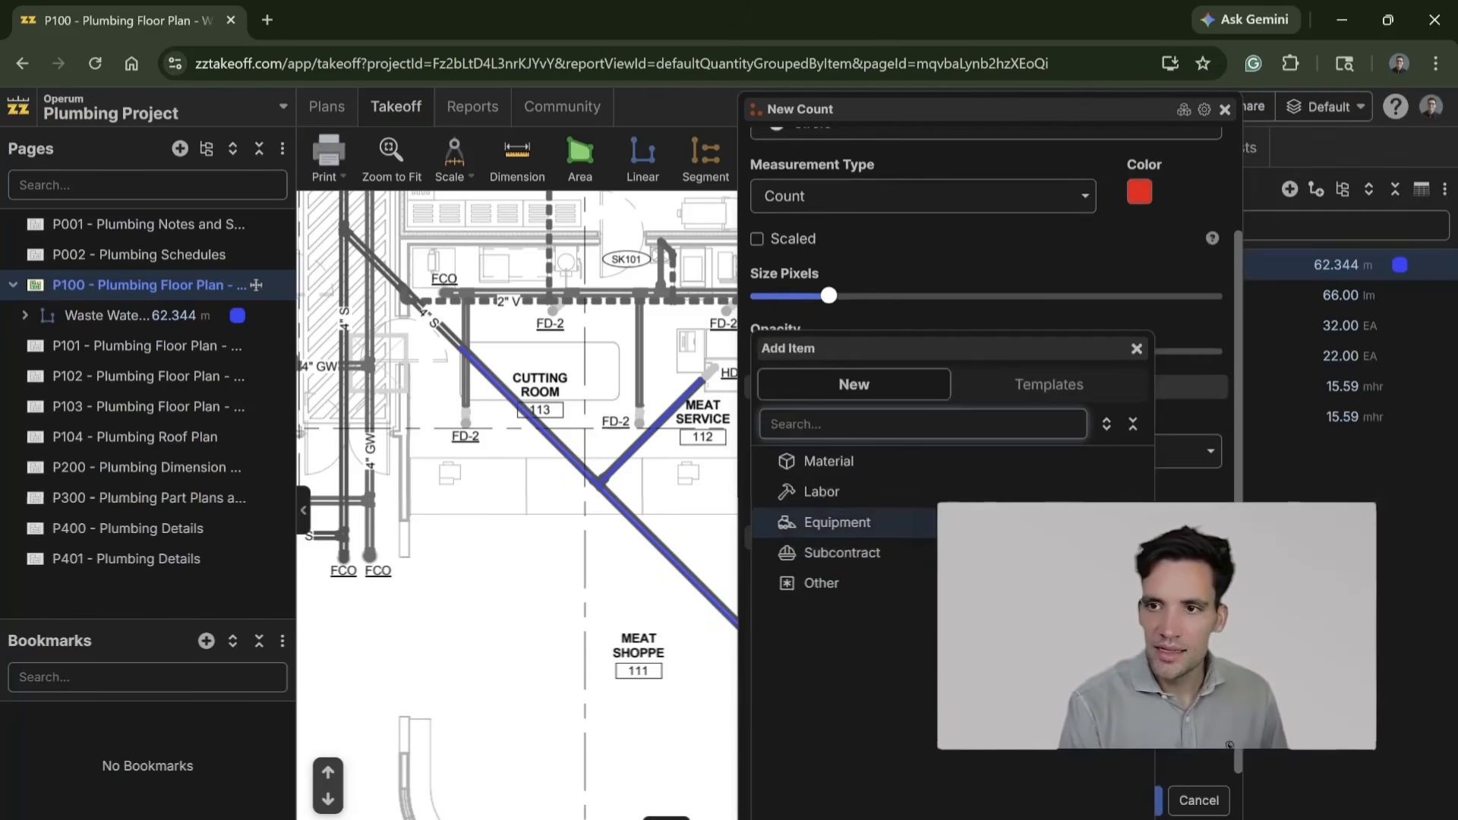
pyautogui.click(892, 493)
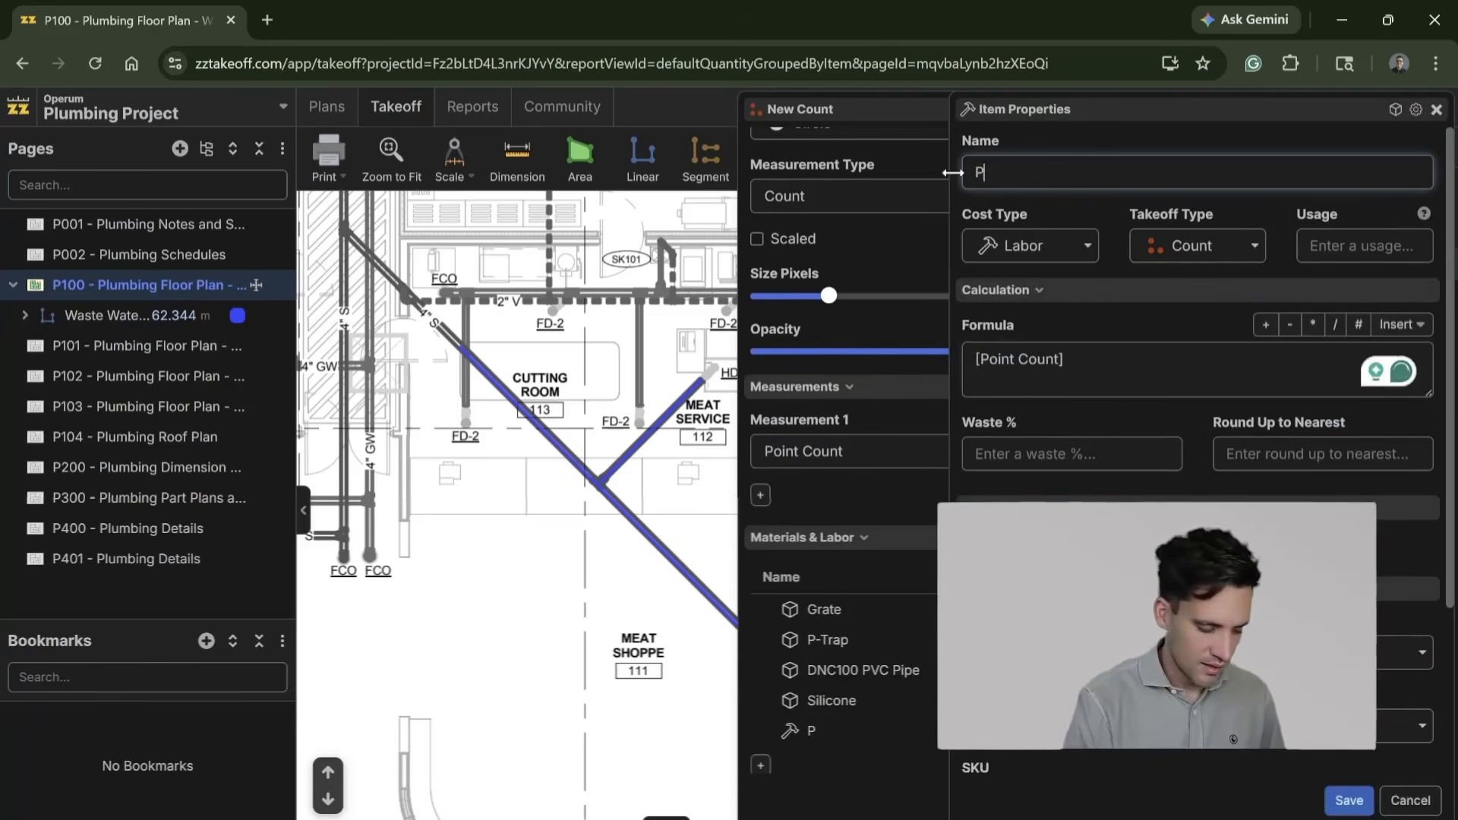
pyautogui.click(1097, 346)
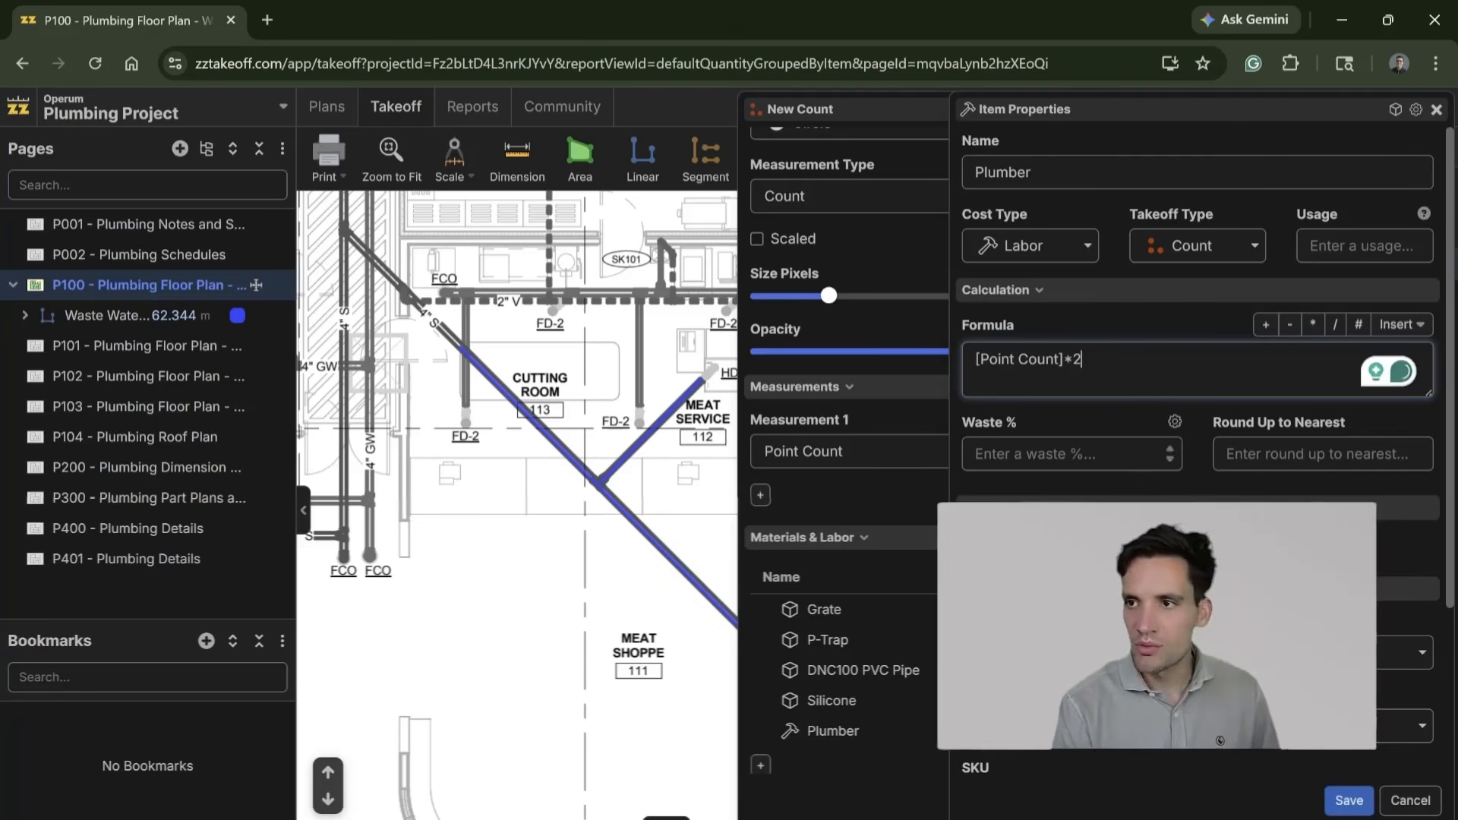
pyautogui.scroll(-3, 1198, 342)
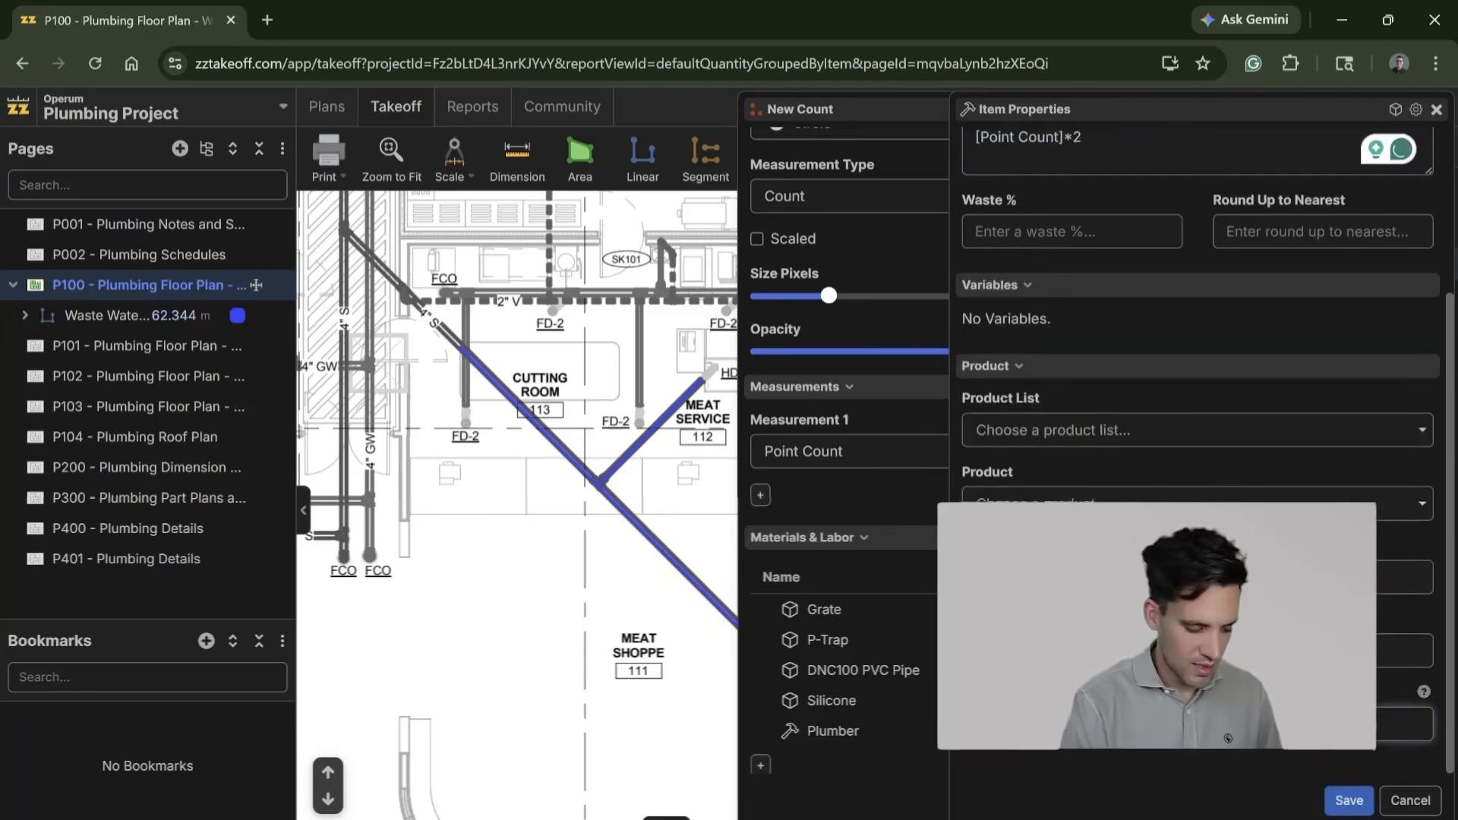
pyautogui.click(1349, 800)
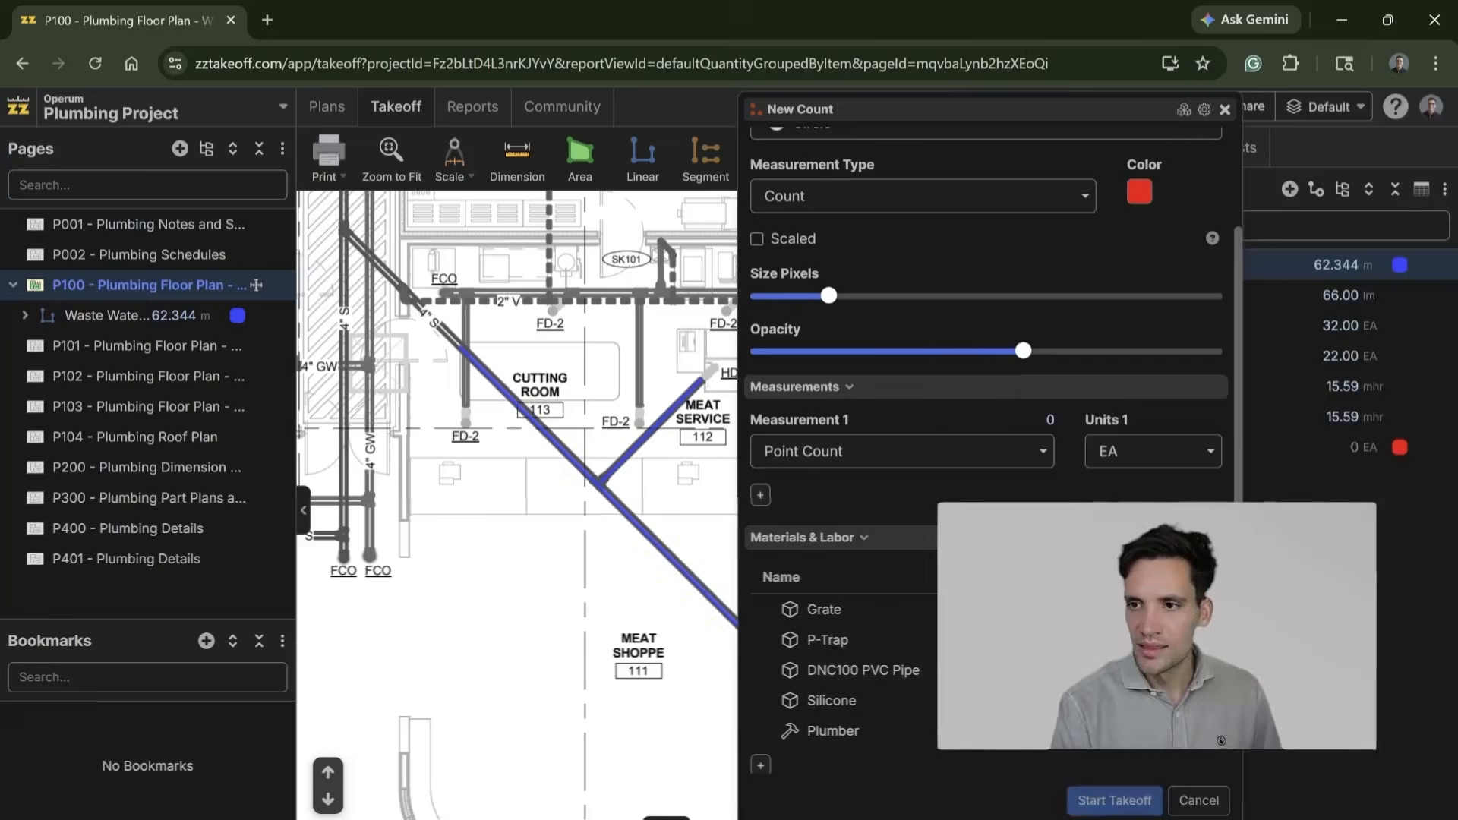
# Step: Start the Waste Water Traps takeoff and place count points on the four HD-1 drains ending the traced branches from Meat Service 112 downward
pyautogui.click(1115, 800)
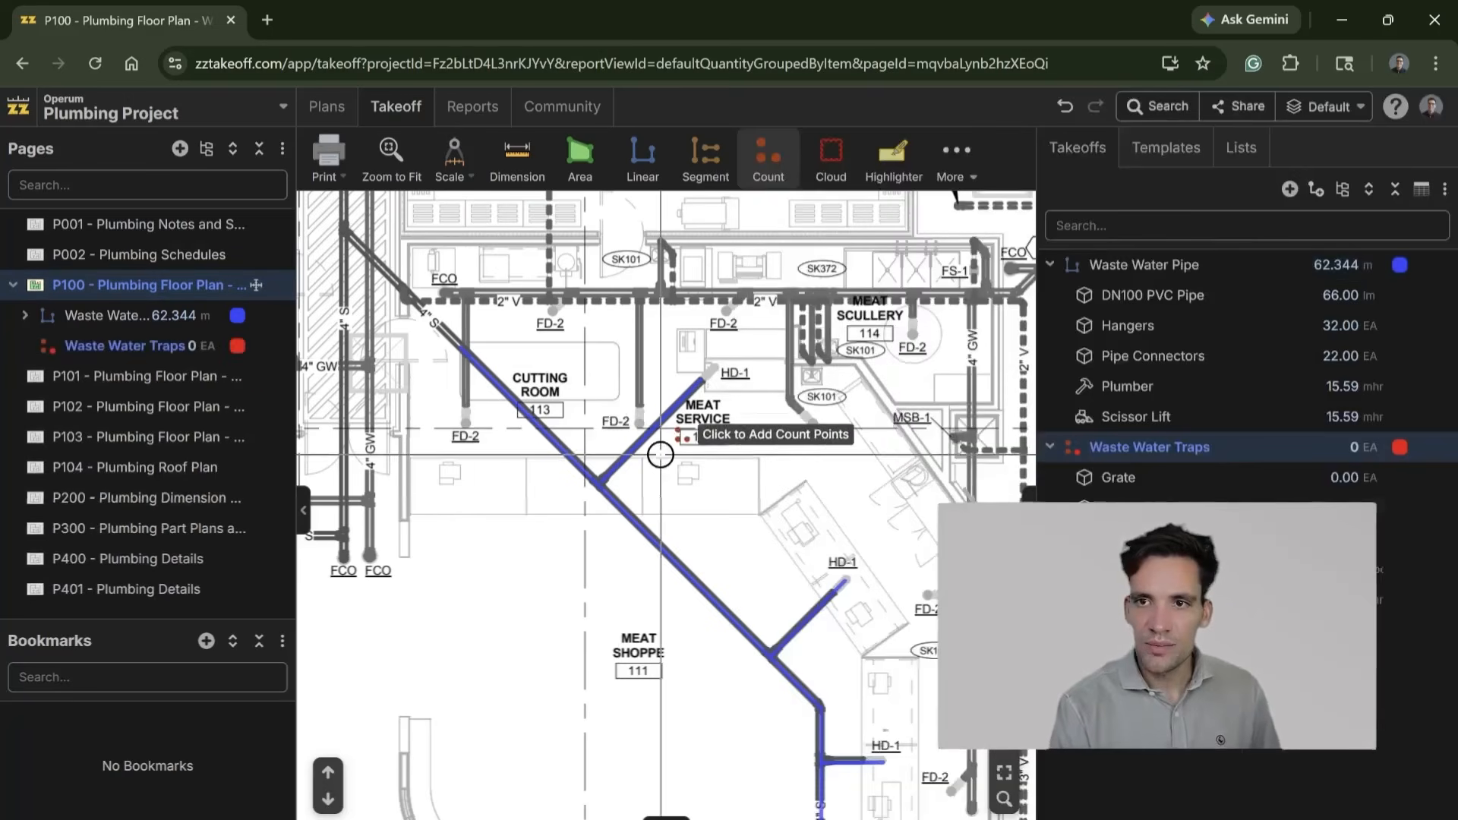
pyautogui.click(717, 366)
pyautogui.click(847, 580)
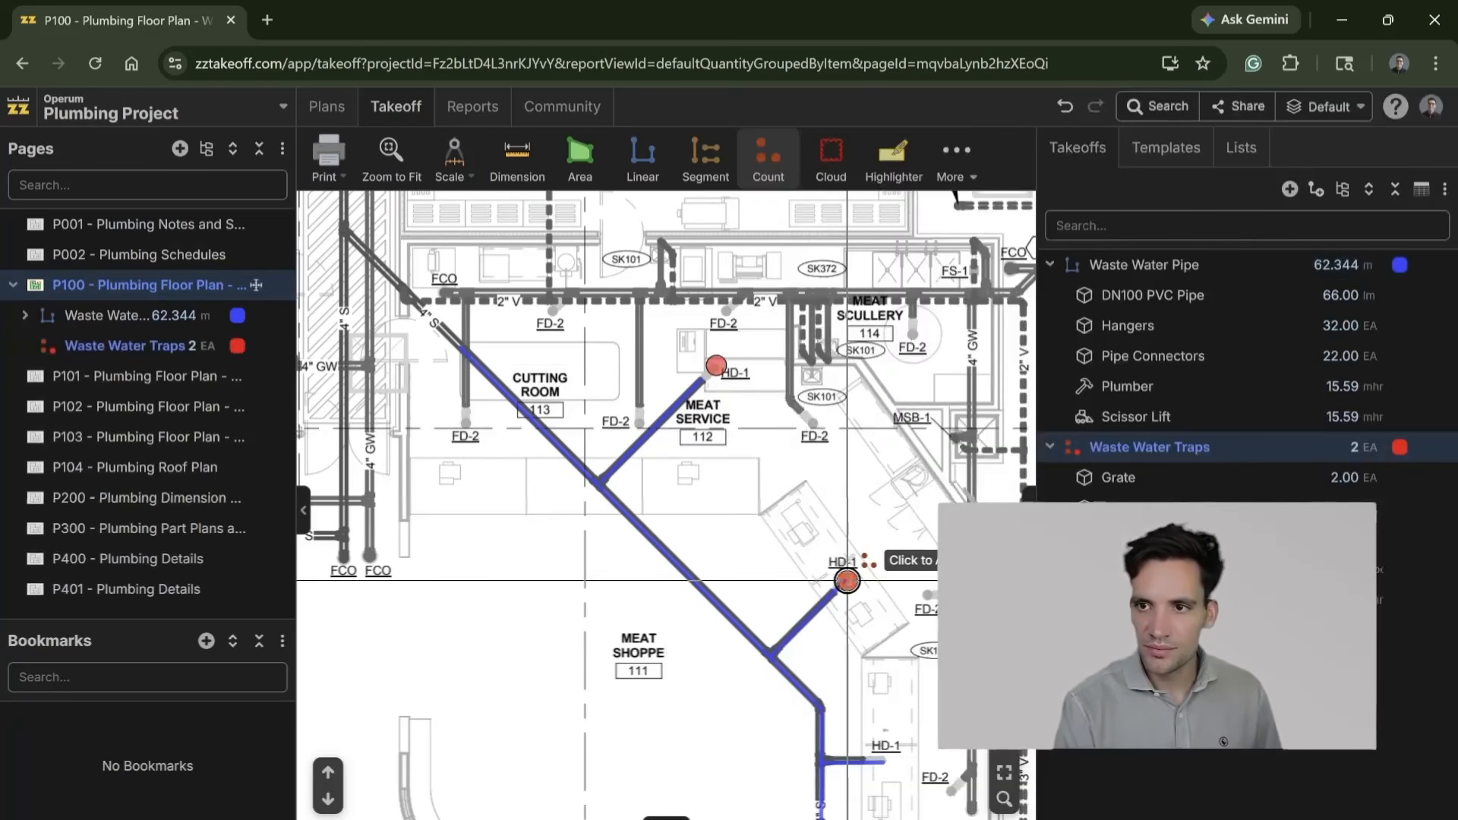
pyautogui.scroll(-2, 841, 539)
pyautogui.scroll(-2, 841, 539)
pyautogui.click(780, 502)
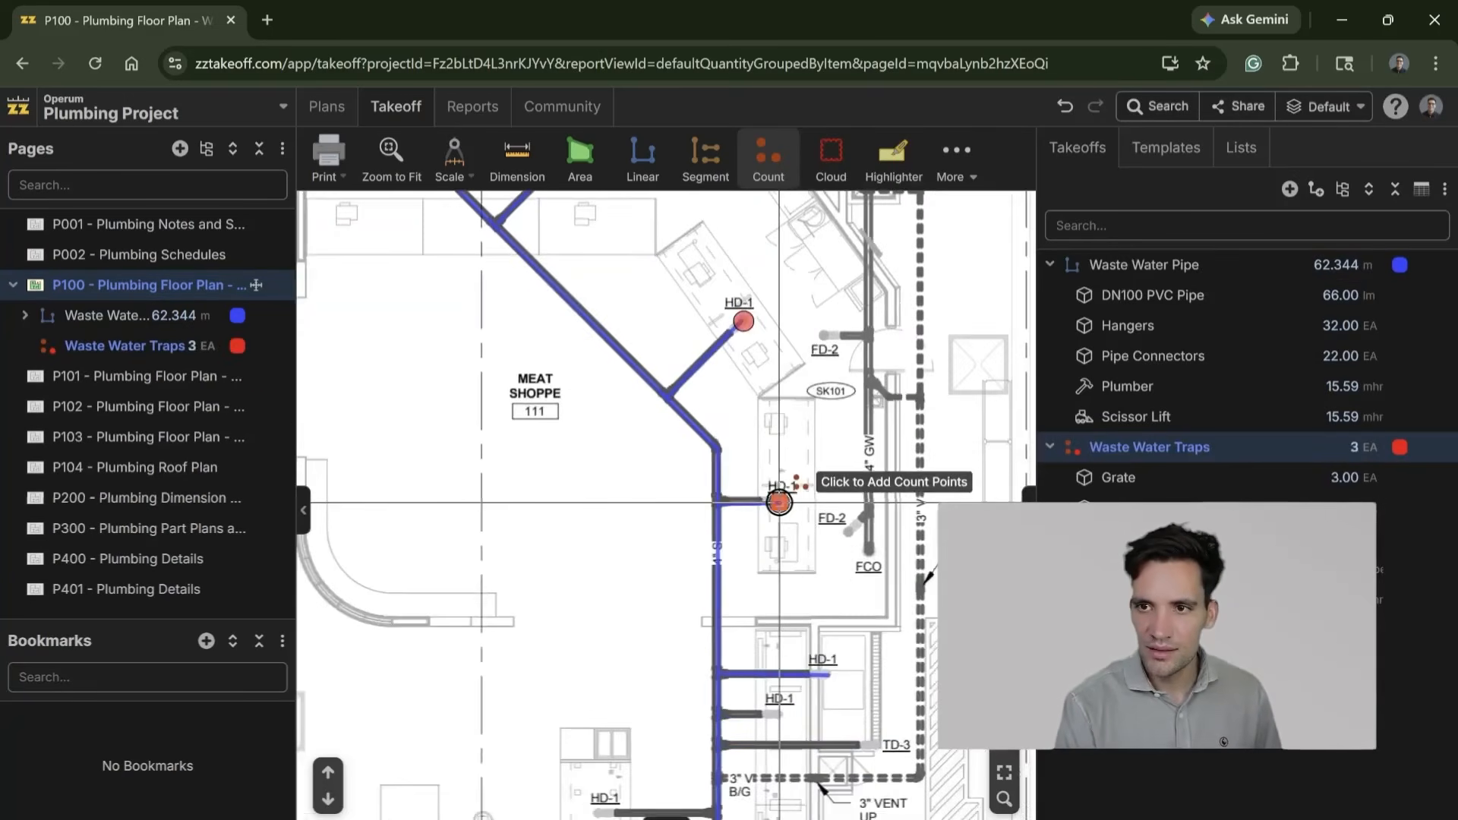
pyautogui.click(823, 672)
# Step: Count the TD-3 drain and the five HD-1 drains on both sides of the vertical main near BOH Corridor 117
pyautogui.scroll(-3, 768, 530)
pyautogui.click(743, 389)
pyautogui.click(840, 420)
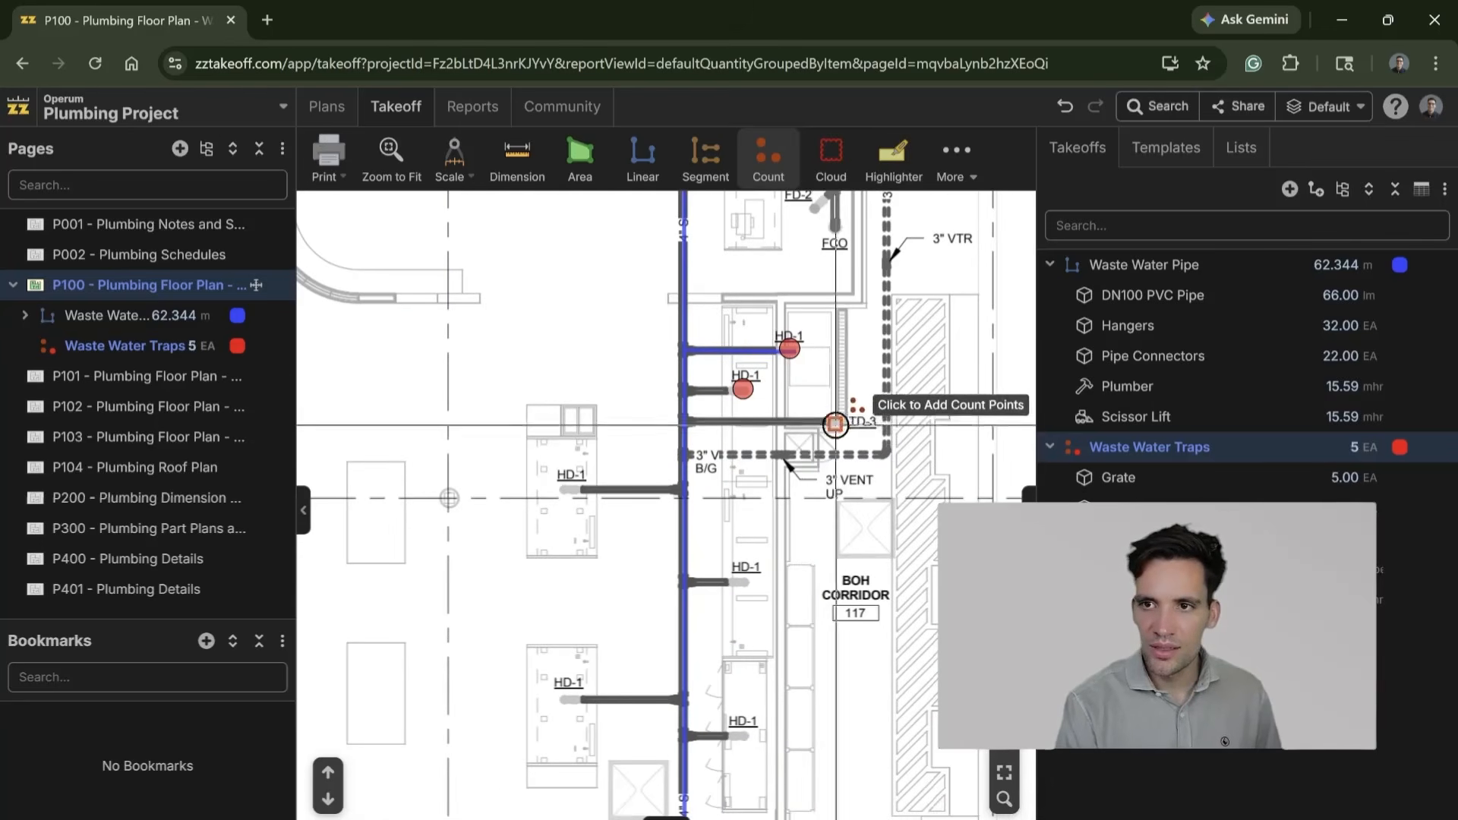
pyautogui.click(563, 489)
pyautogui.click(743, 580)
pyautogui.scroll(-3, 716, 589)
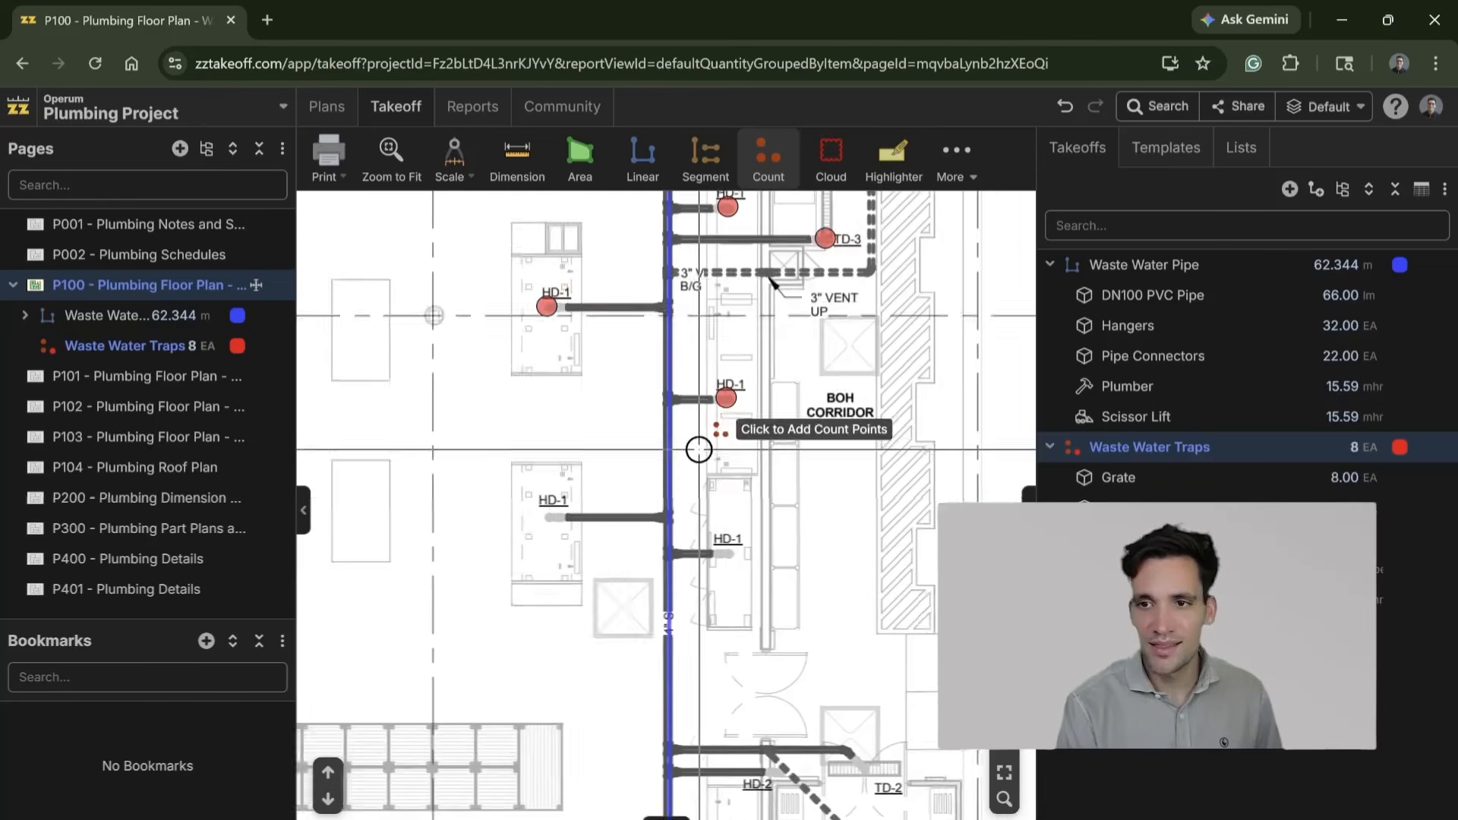
pyautogui.click(538, 414)
pyautogui.click(713, 448)
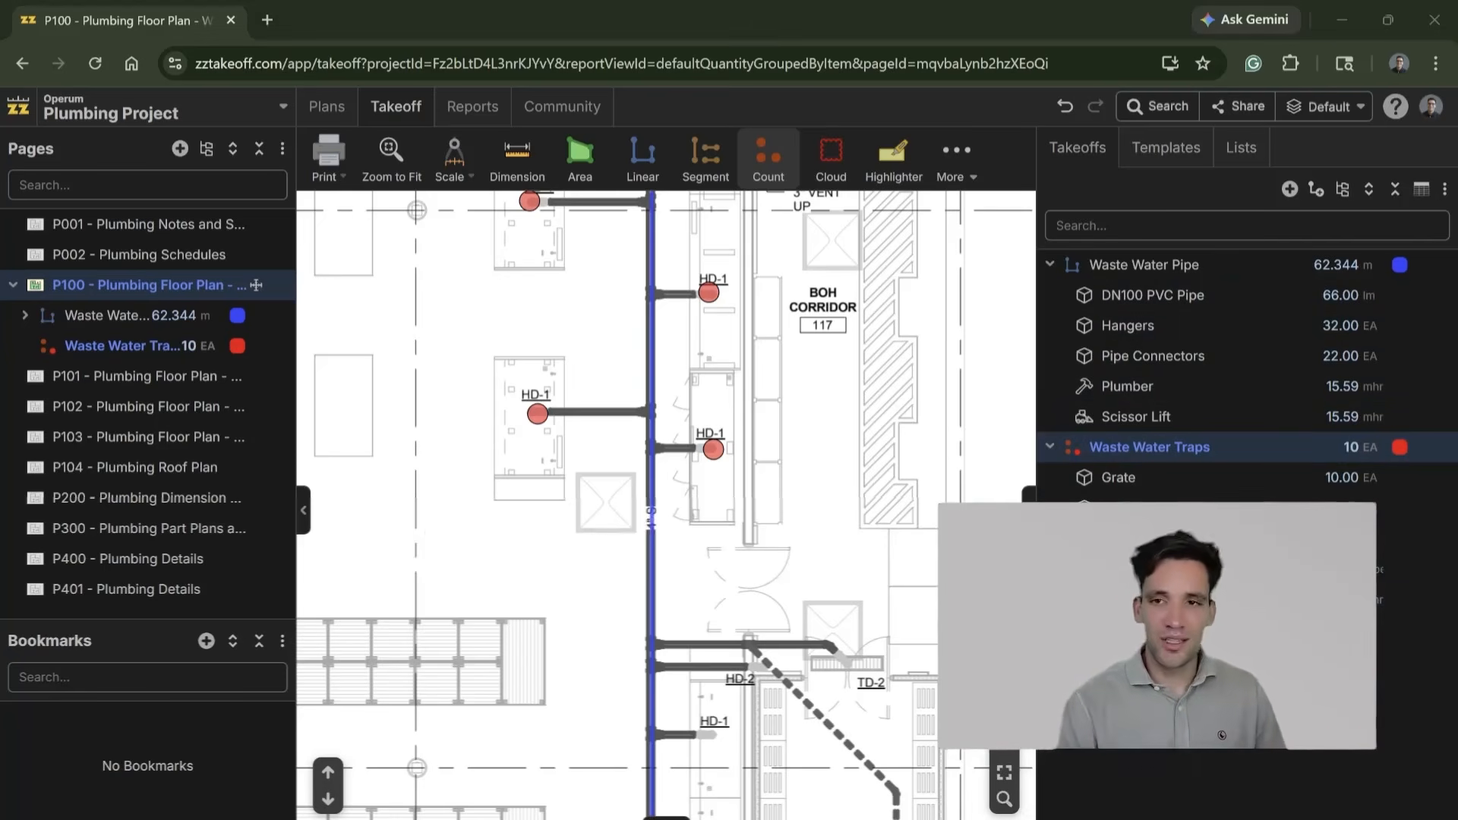
# Step: Look over the counted traps and surrounding rooms on P100, and narrow the takeoffs list to enlarge the plan view
pyautogui.scroll(-5, 494, 413)
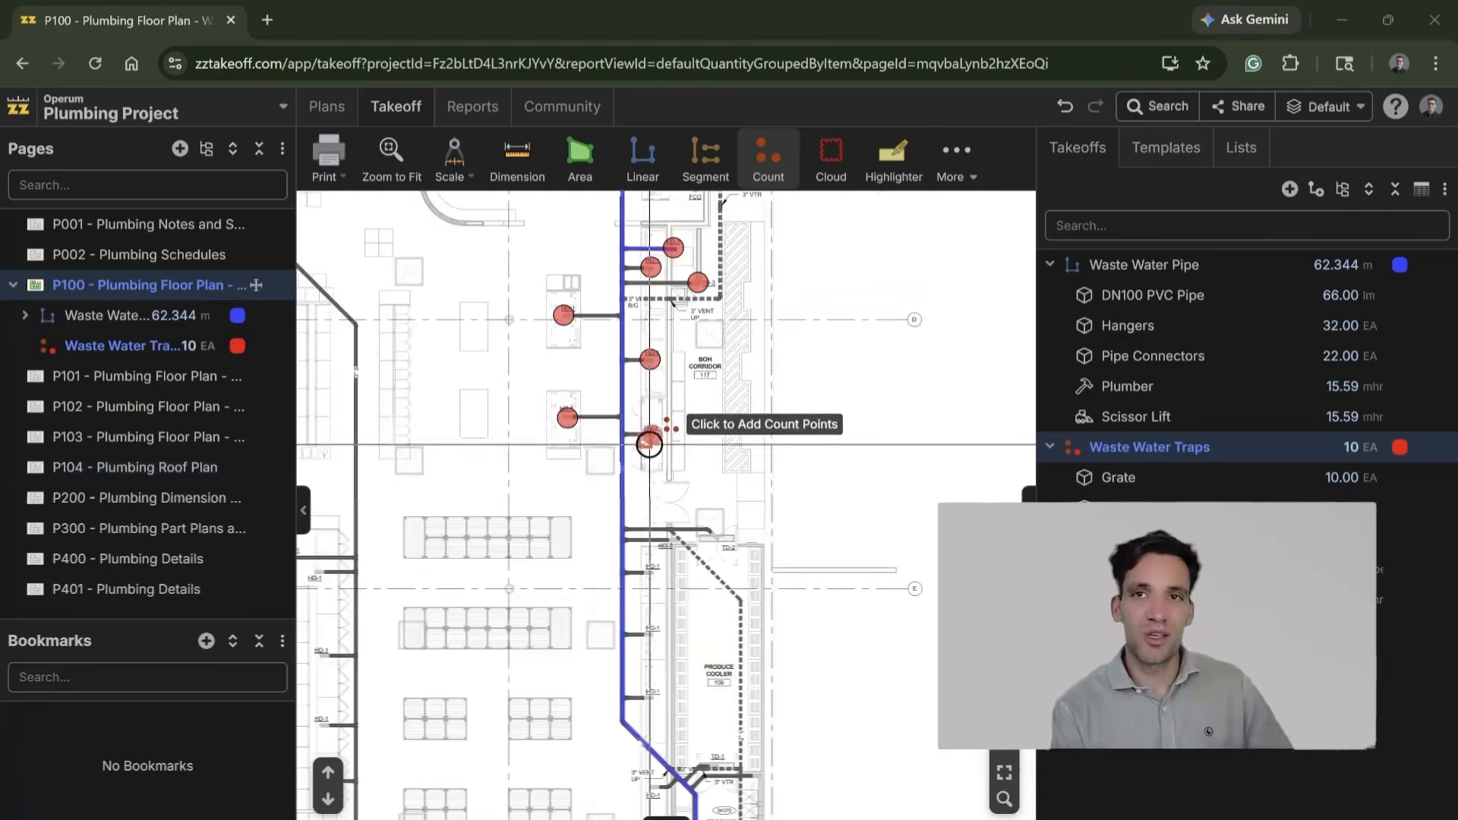
pyautogui.scroll(5, 628, 668)
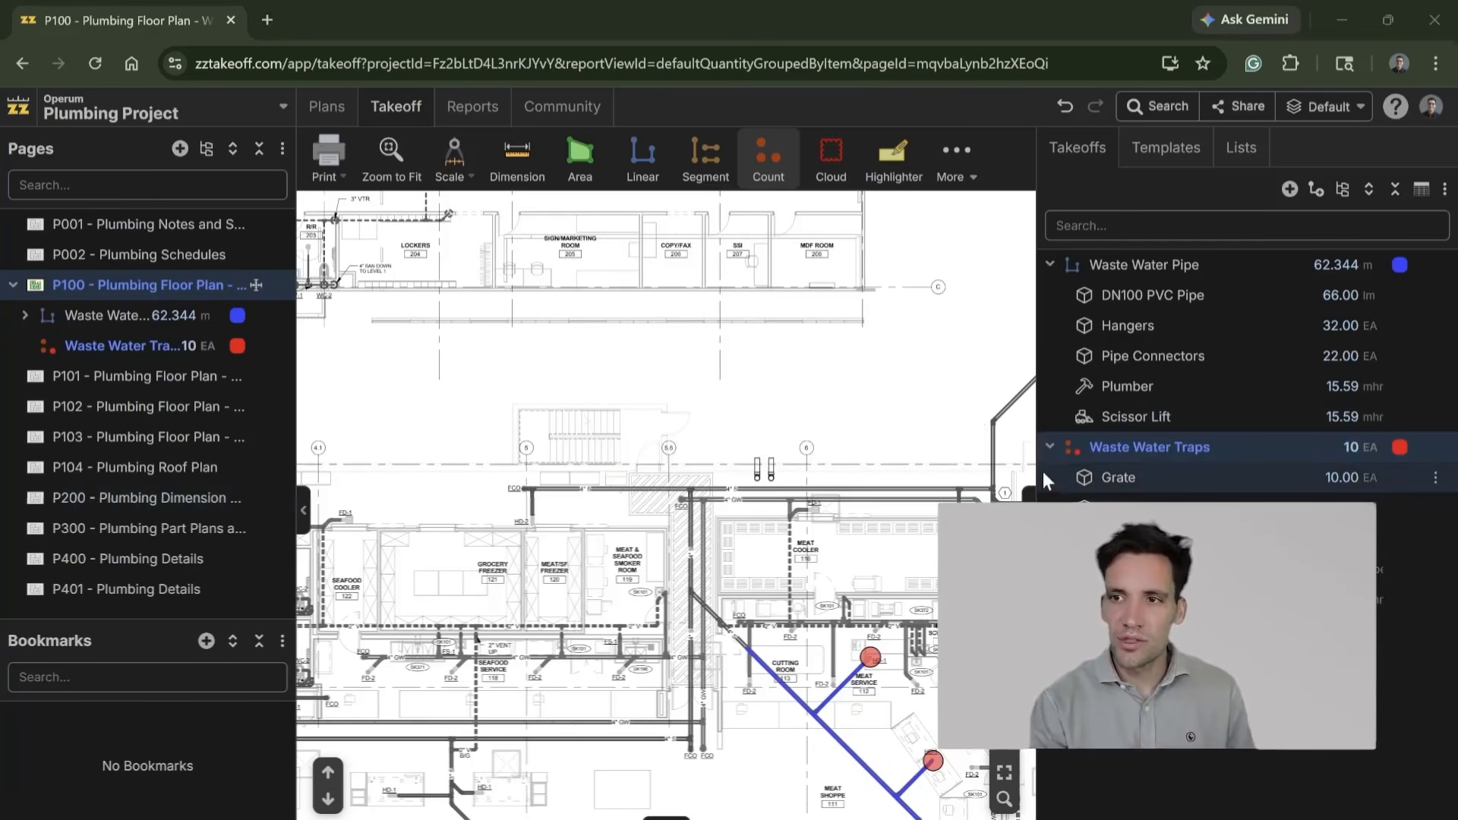
pyautogui.moveTo(1043, 471); pyautogui.dragTo(1154, 471)
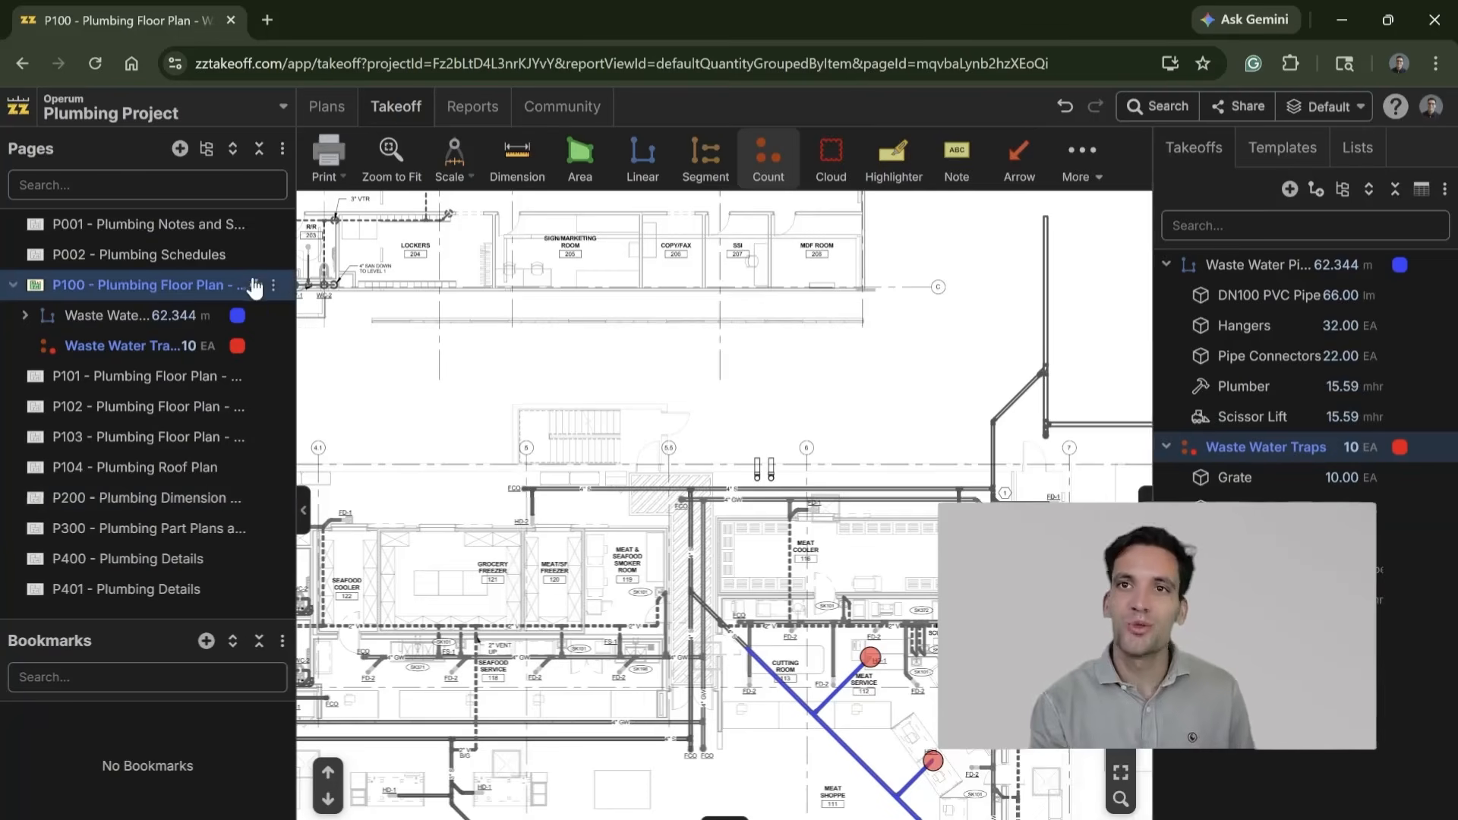
# Step: Open page P001 and examine the drain sizes and specifications for floor and trench drains in the Plumbing Fixture/Equipment Schedule
pyautogui.click(160, 227)
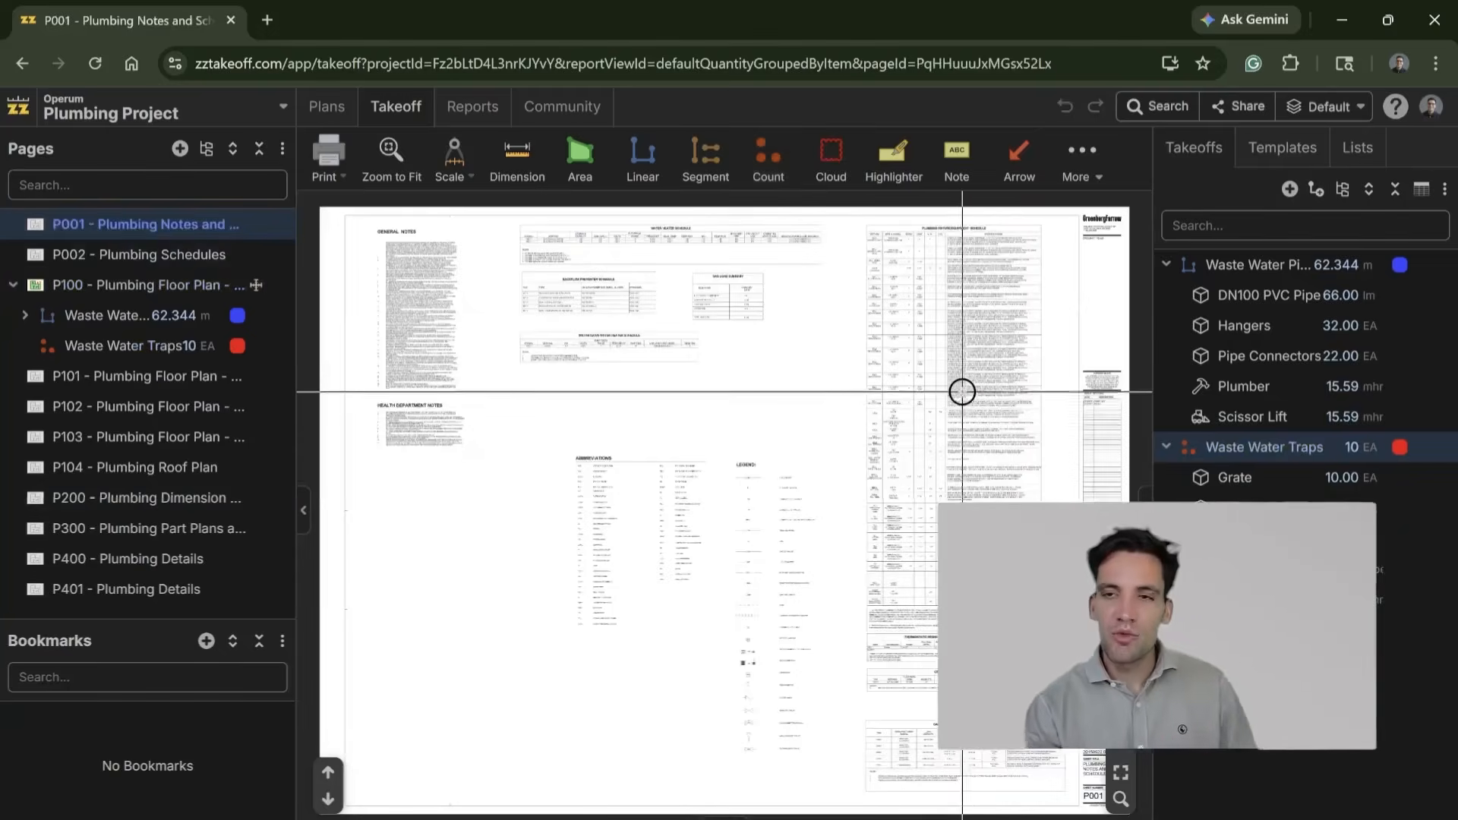
pyautogui.scroll(5, 706, 329)
pyautogui.moveTo(708, 412); pyautogui.dragTo(786, 619)
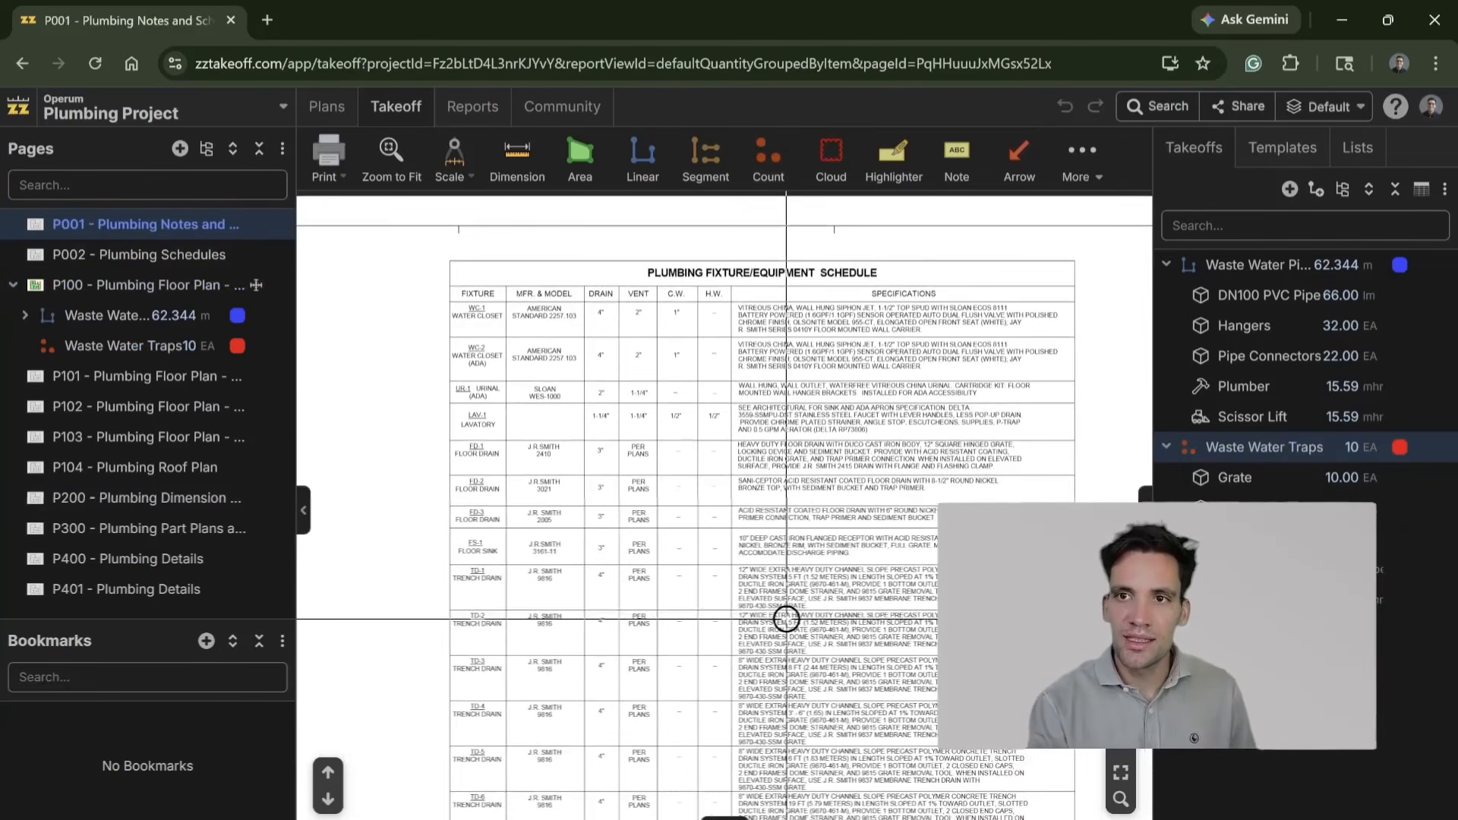
pyautogui.scroll(2, 674, 540)
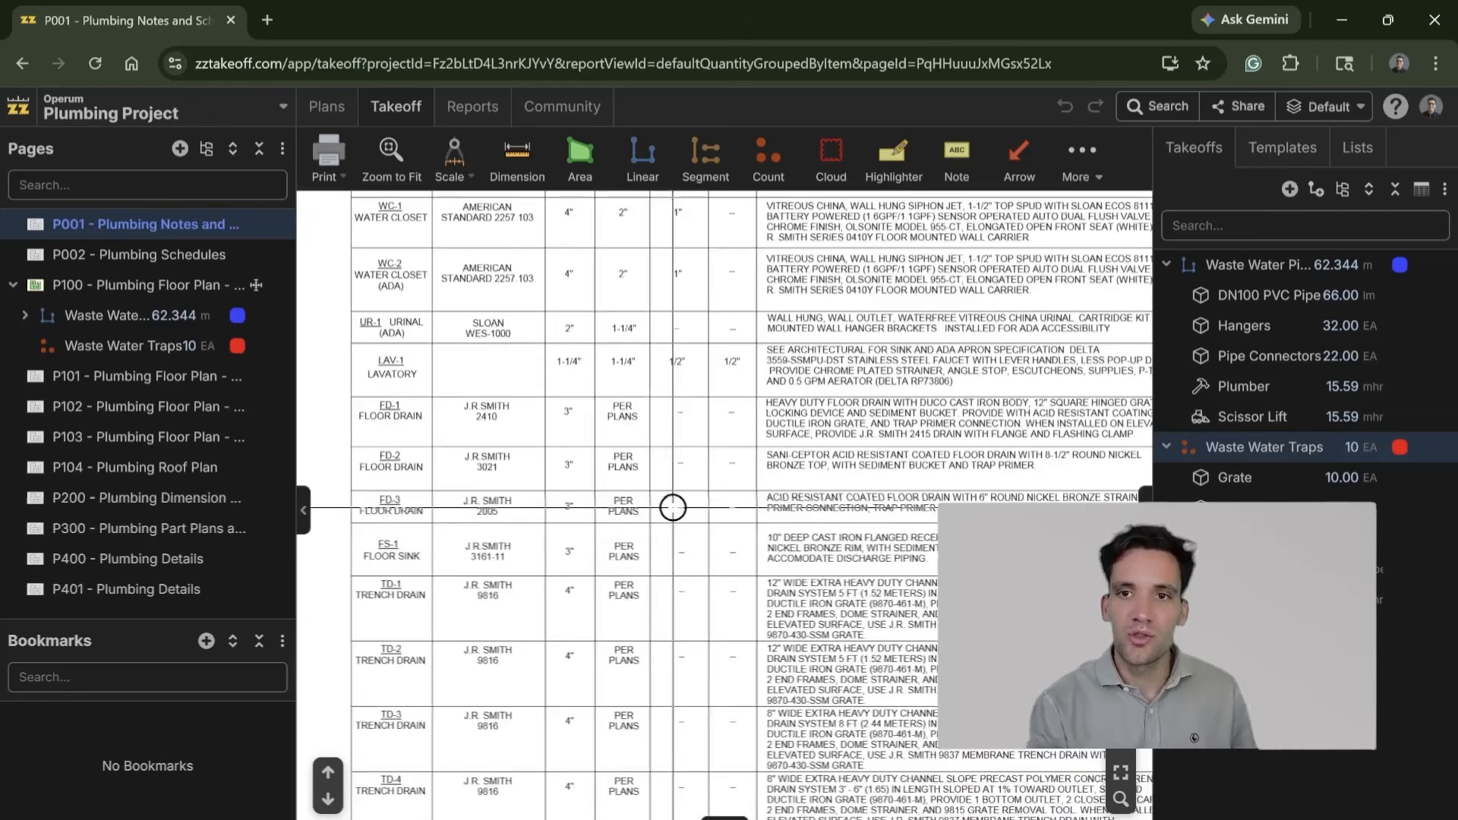
pyautogui.moveTo(671, 440); pyautogui.dragTo(631, 462)
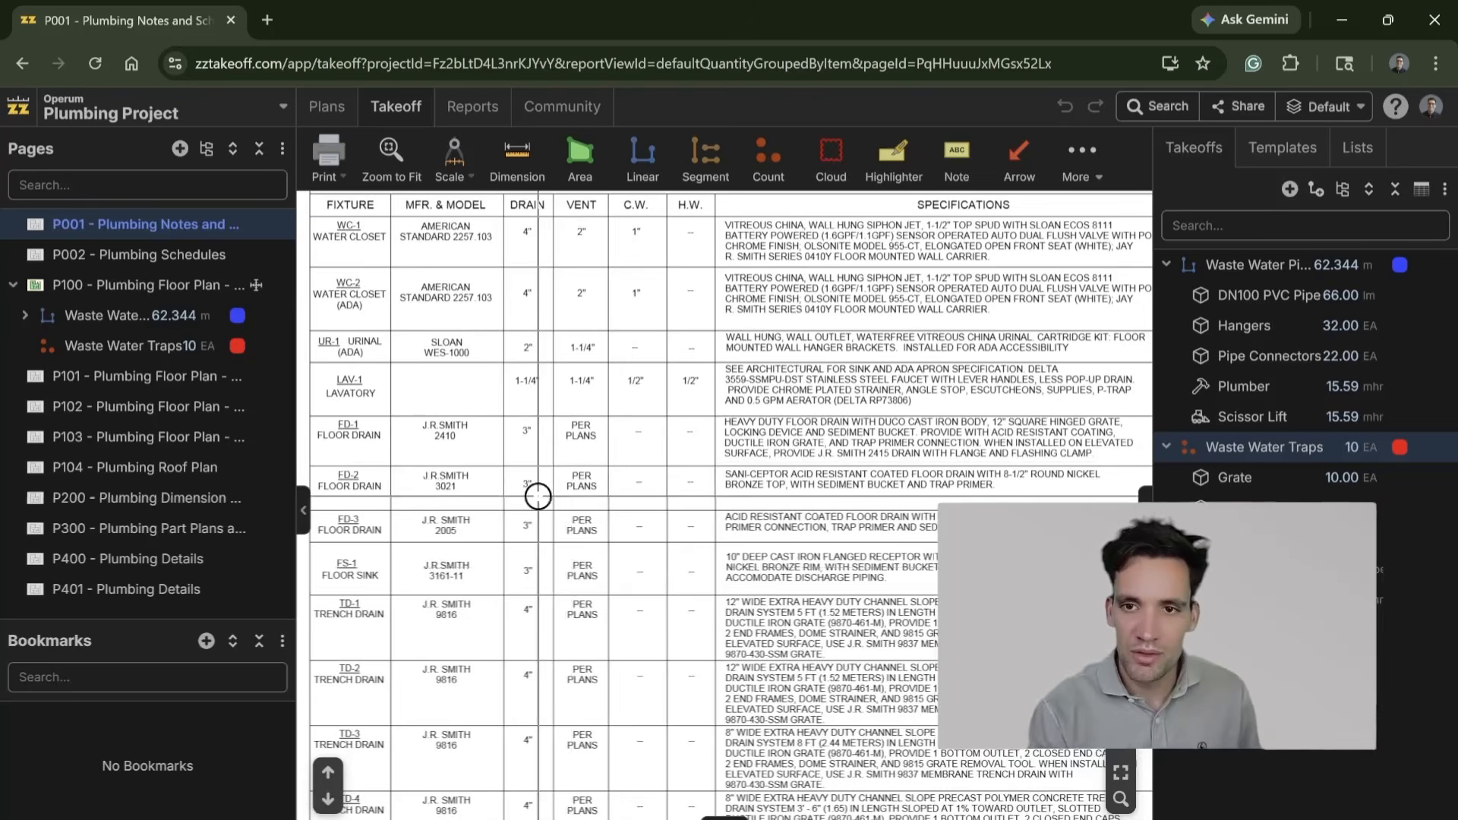
pyautogui.moveTo(531, 586); pyautogui.dragTo(589, 427)
pyautogui.hscroll(3, 511, 482)
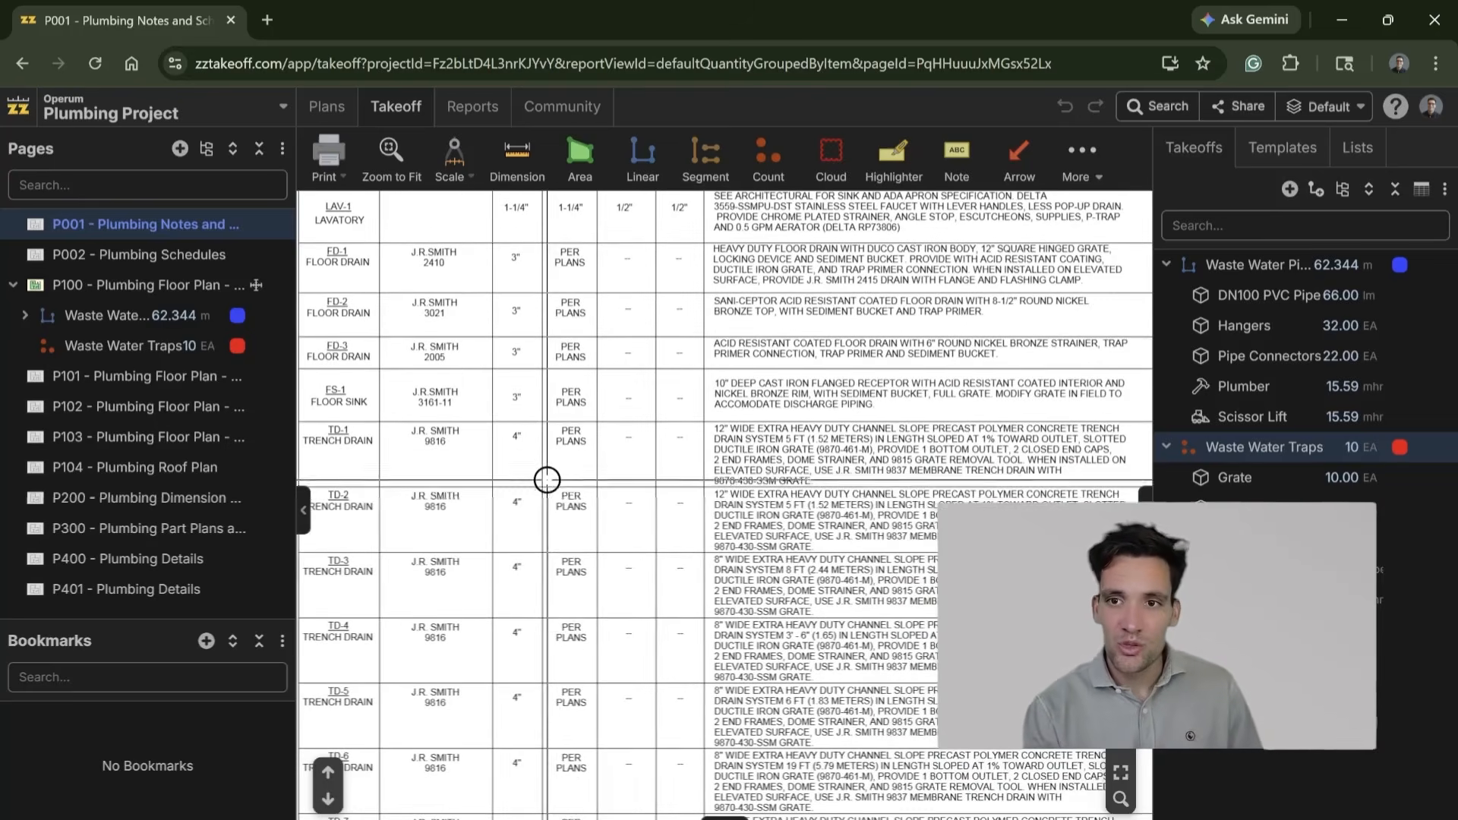
pyautogui.scroll(3, 670, 478)
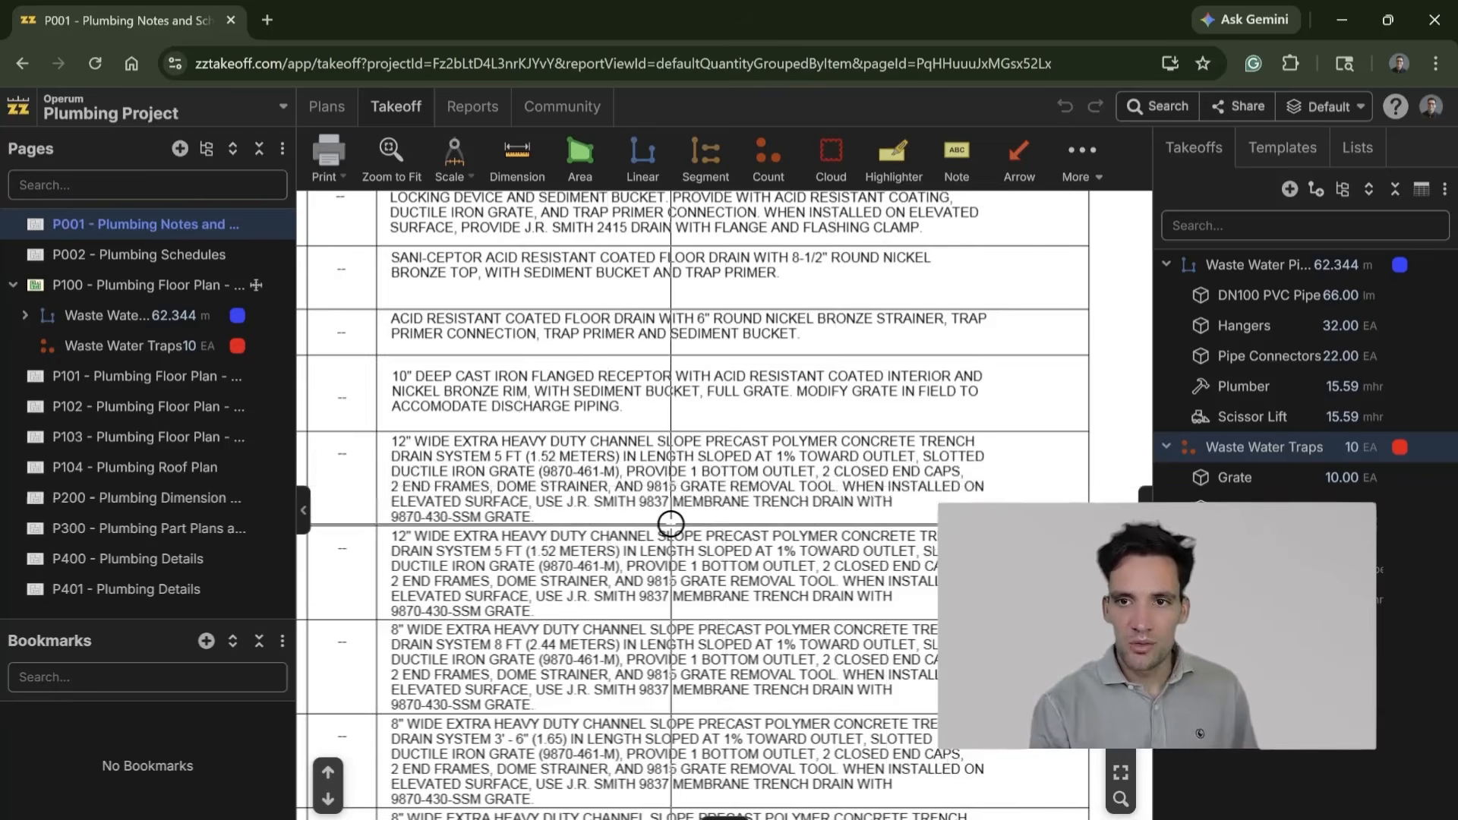
pyautogui.scroll(-3, 668, 513)
pyautogui.moveTo(667, 526); pyautogui.dragTo(726, 532)
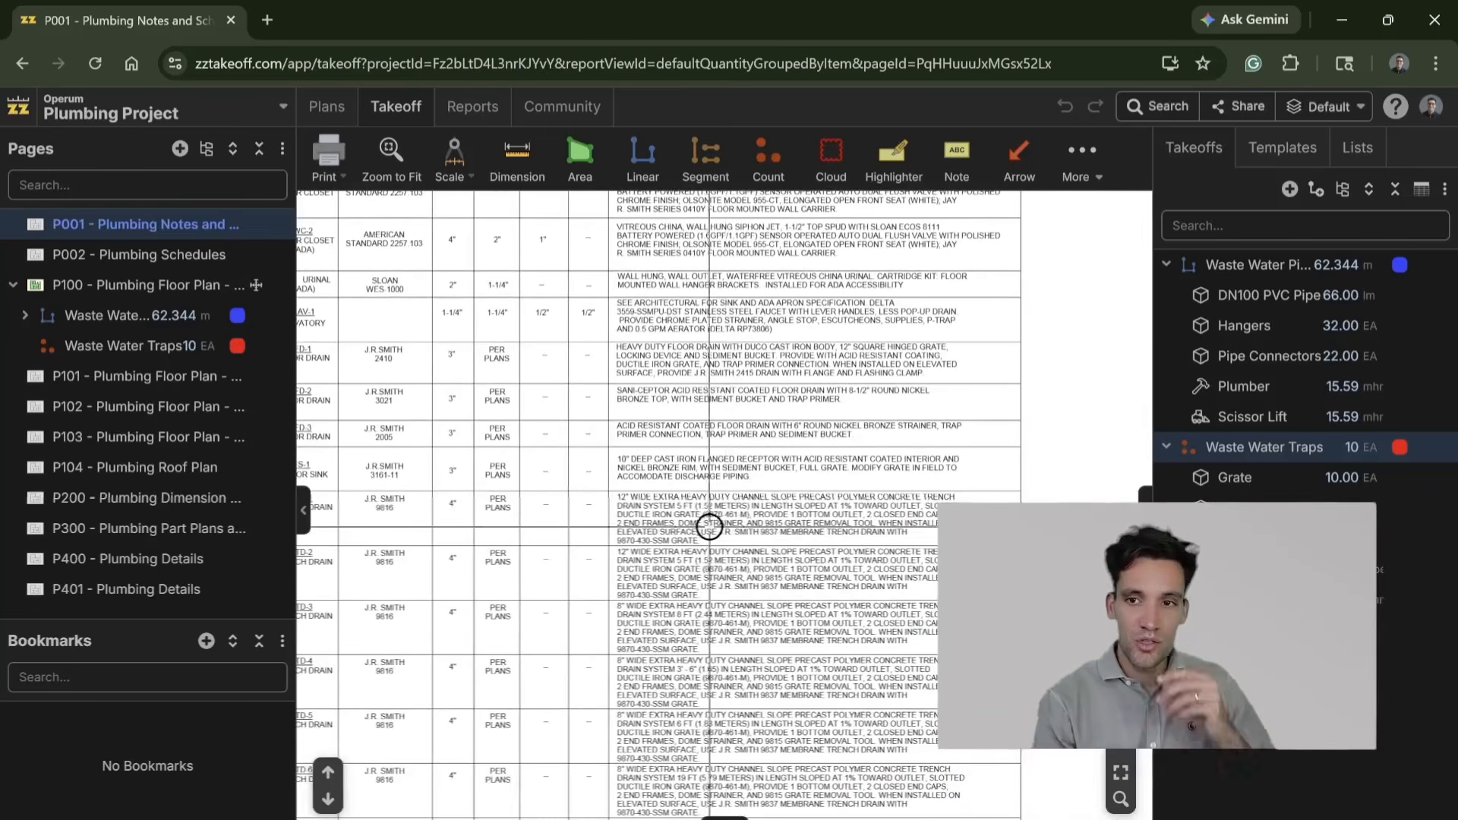
pyautogui.scroll(3, 772, 511)
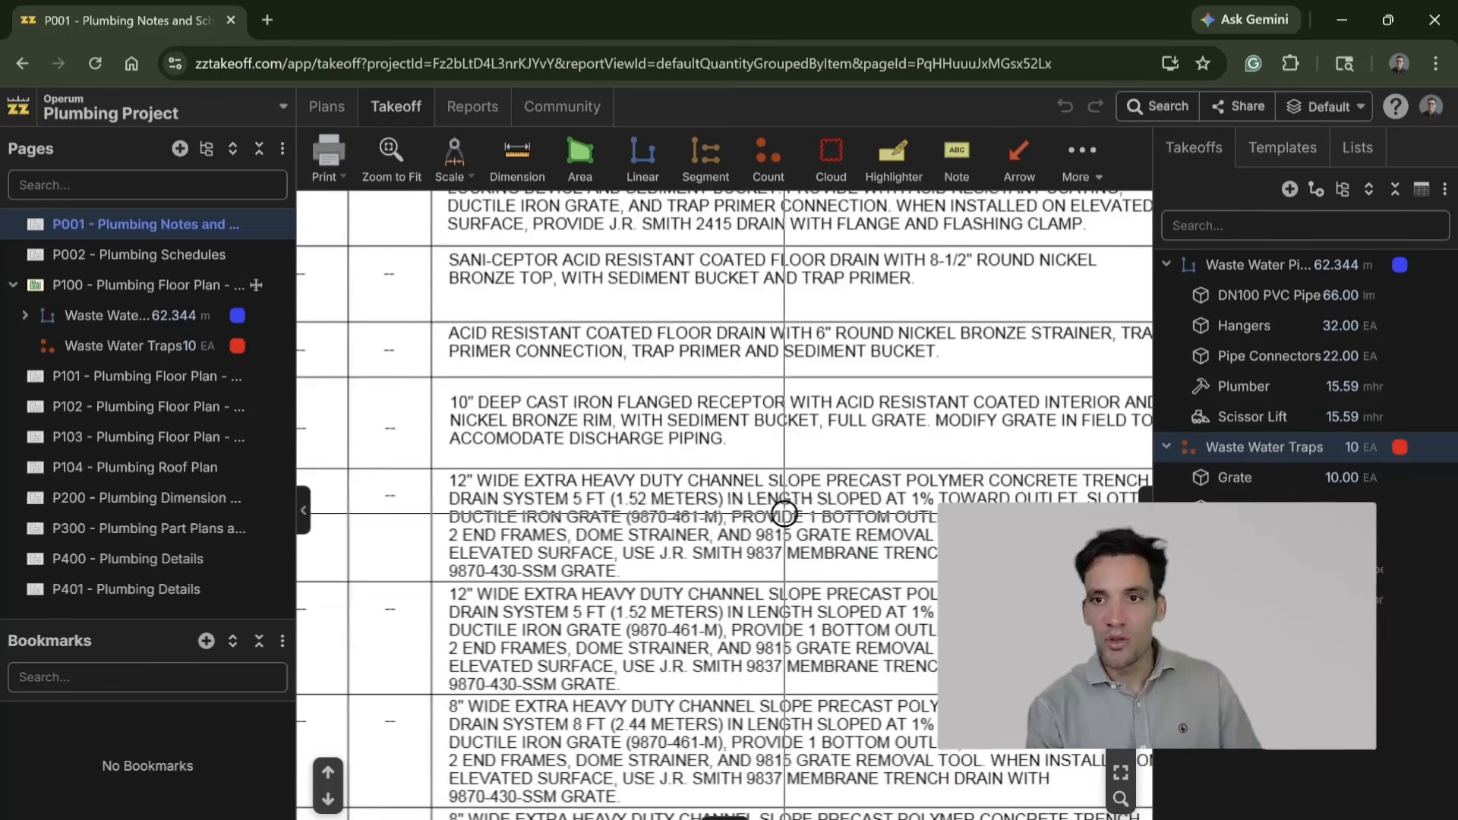
pyautogui.moveTo(805, 520); pyautogui.dragTo(731, 543)
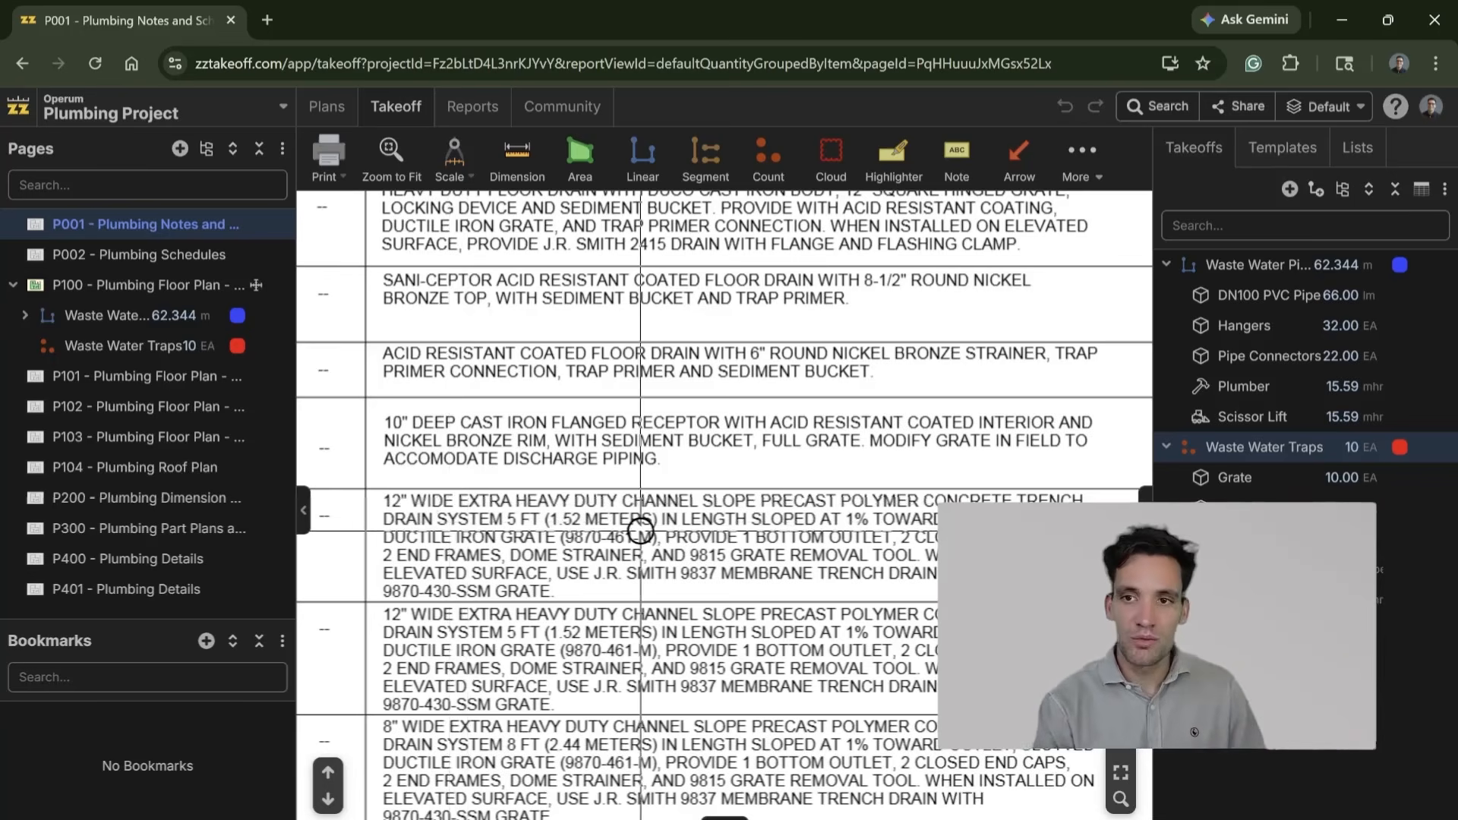
pyautogui.scroll(-3, 640, 530)
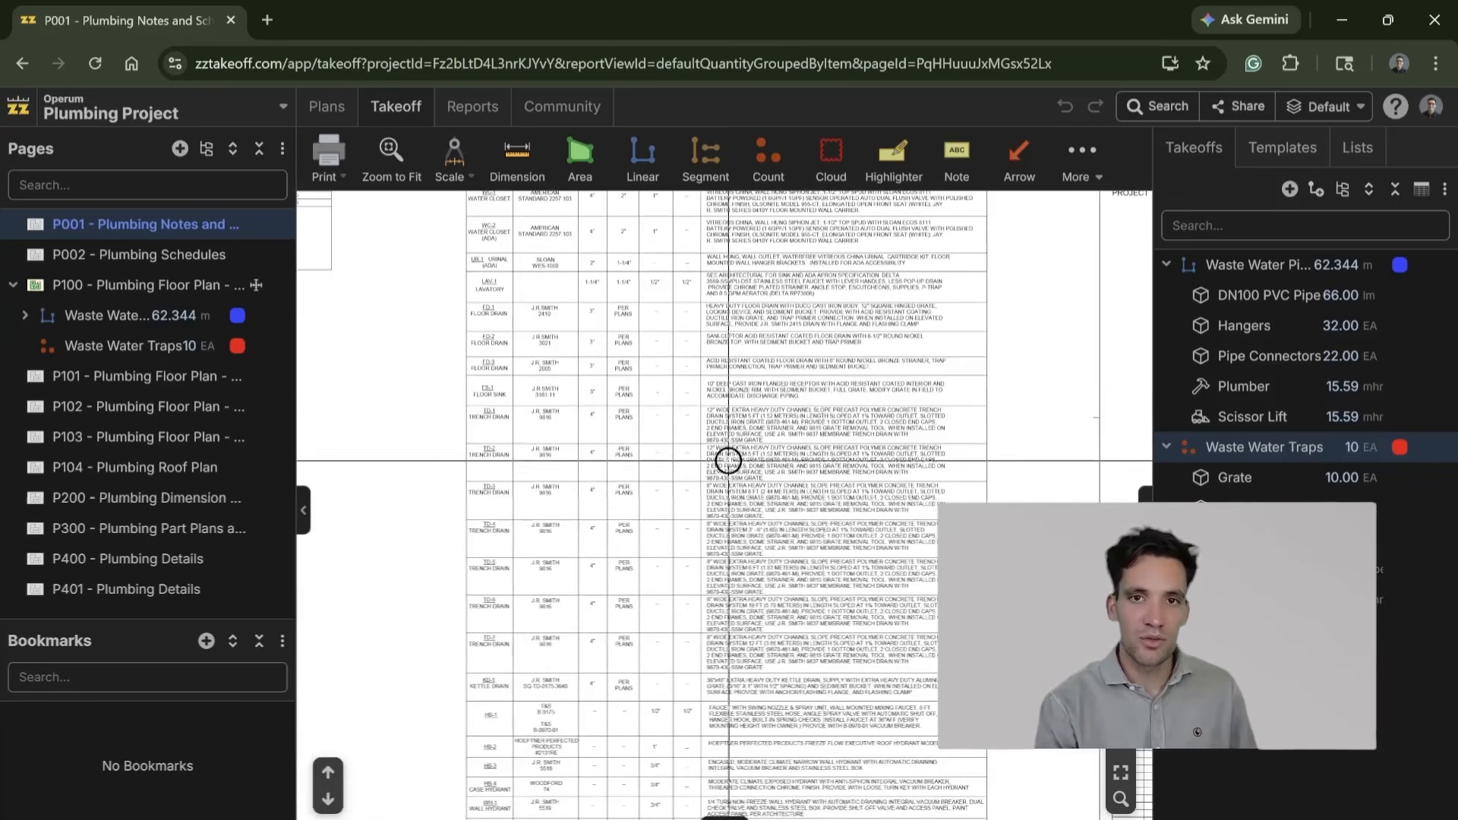
# Step: Examine the drain, vent and water sizes and the specifications of the first fixtures in P001's Plumbing Fixture/Equipment Schedule
pyautogui.scroll(3, 699, 510)
pyautogui.hscroll(-10, 599, 501)
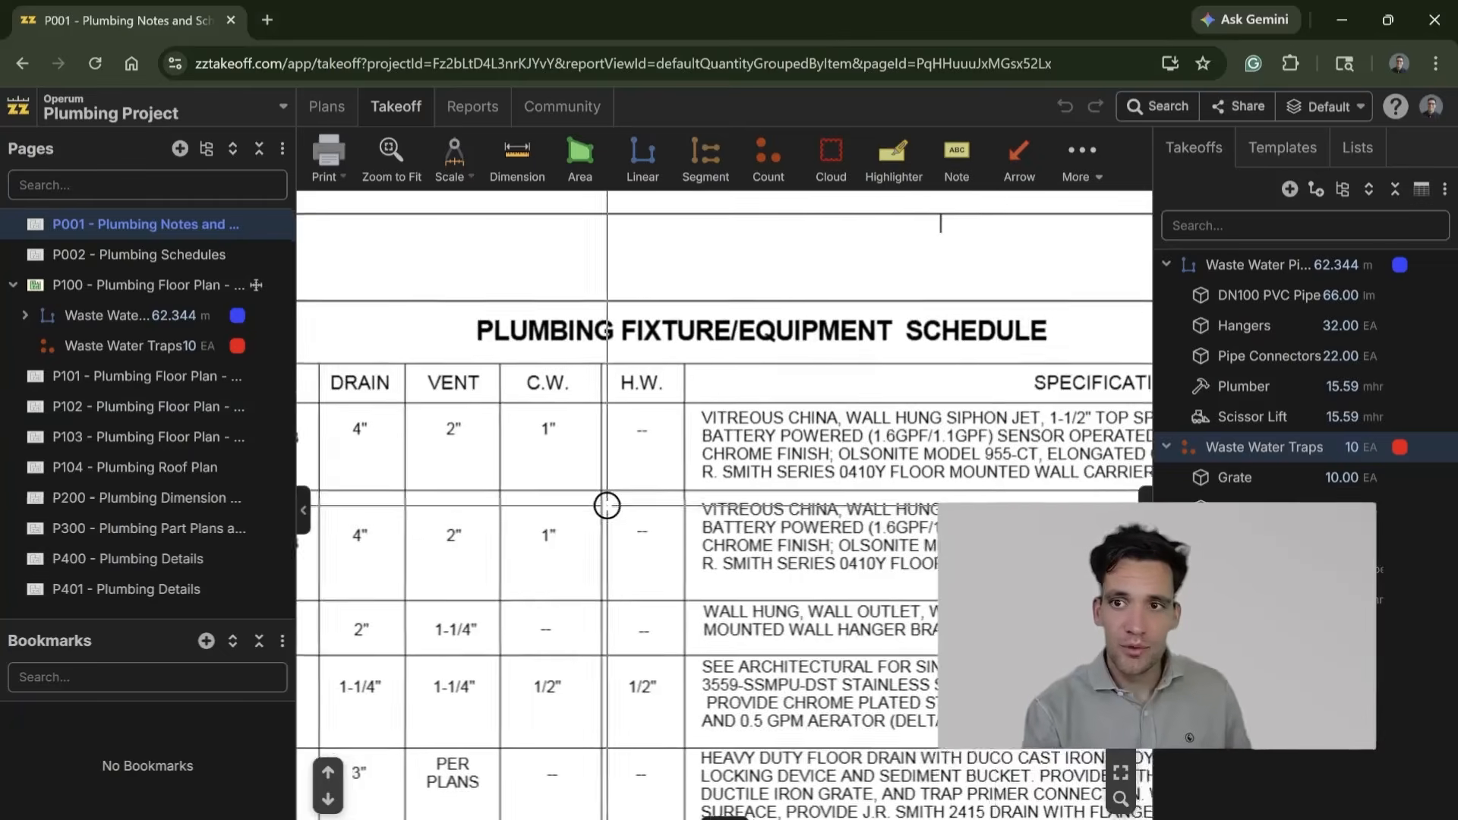
pyautogui.hscroll(9, 684, 475)
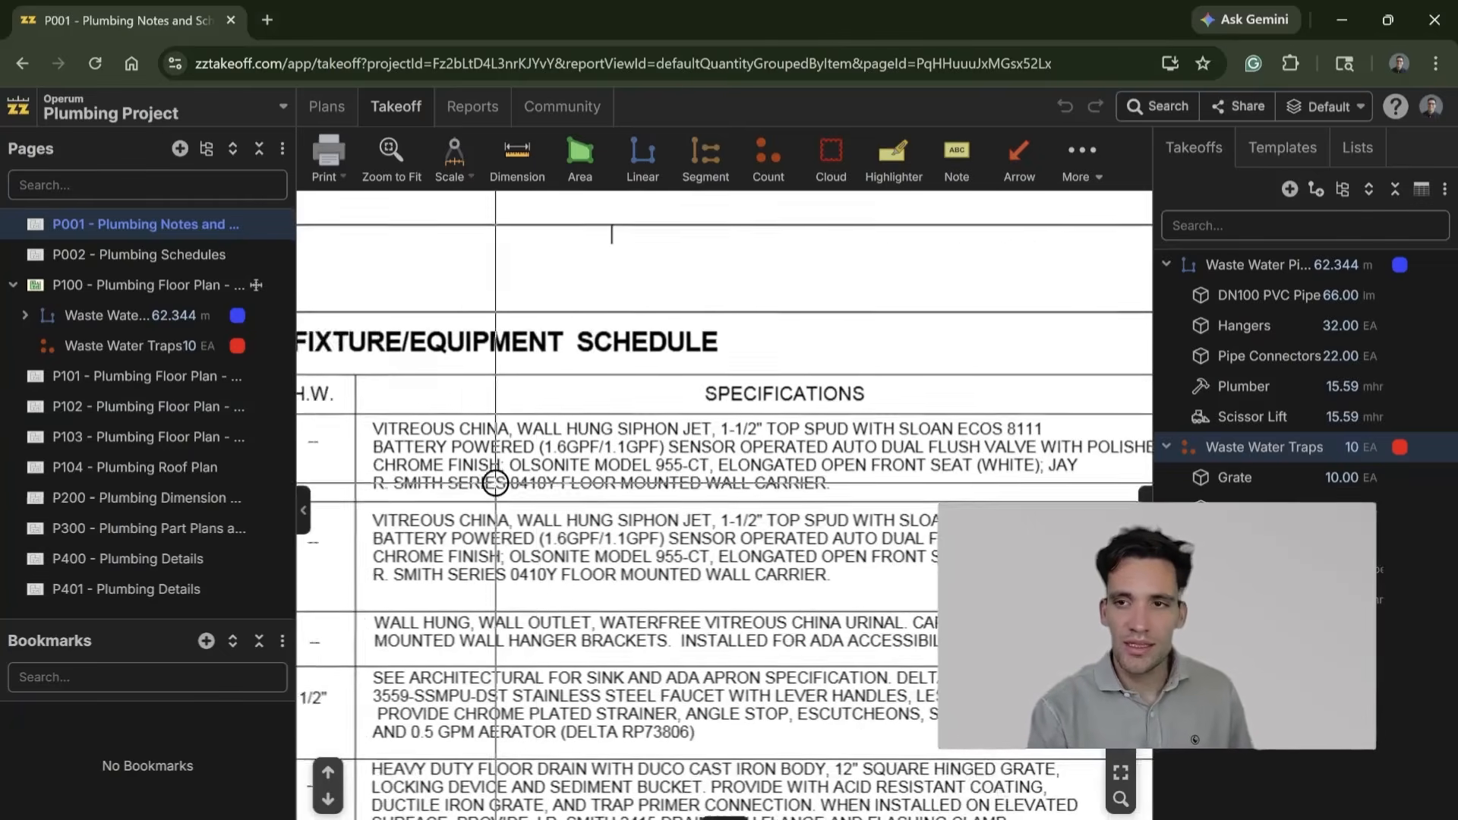
pyautogui.moveTo(698, 407); pyautogui.dragTo(619, 417)
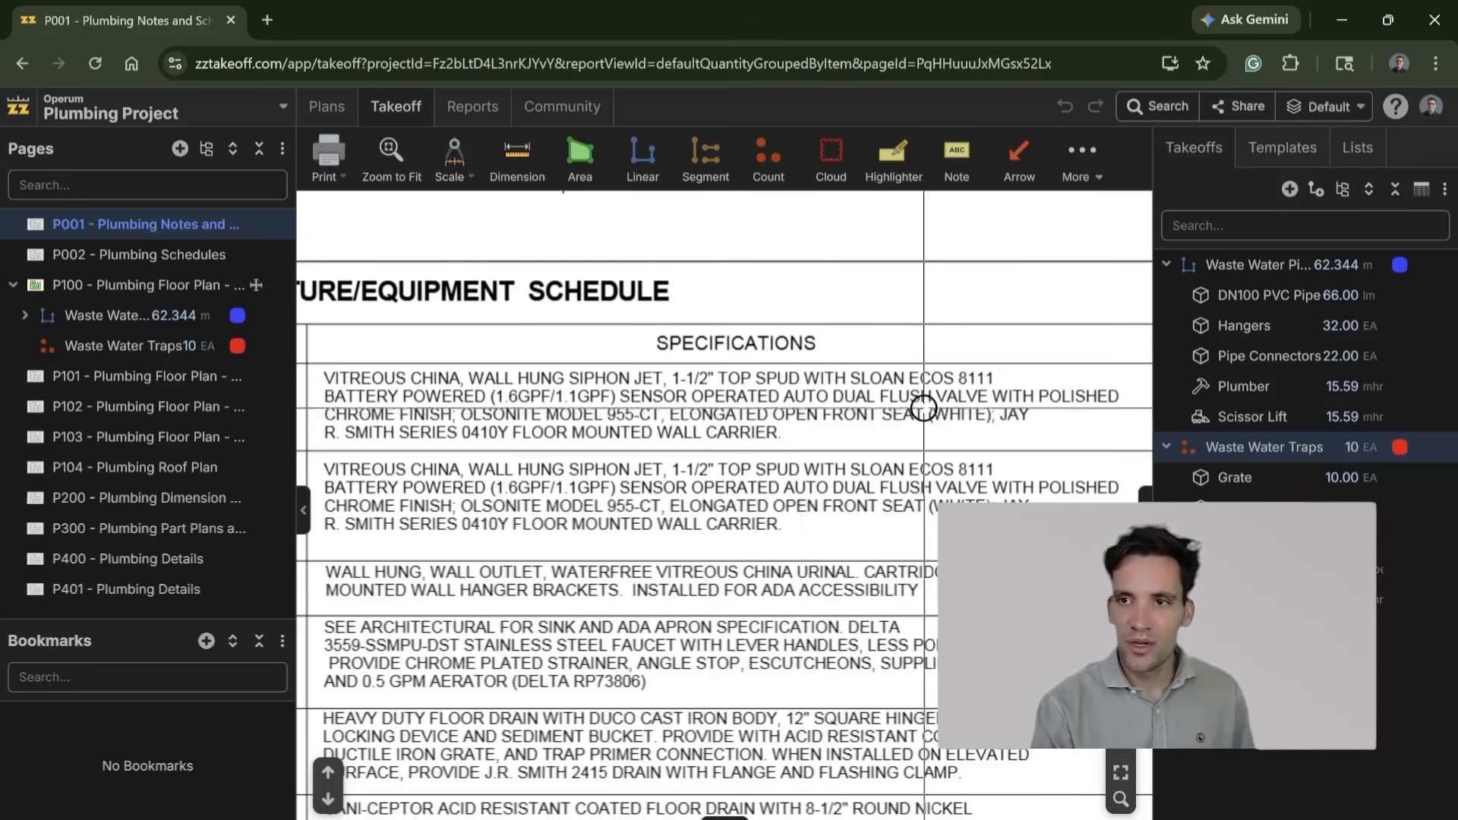
pyautogui.scroll(-1, 961, 423)
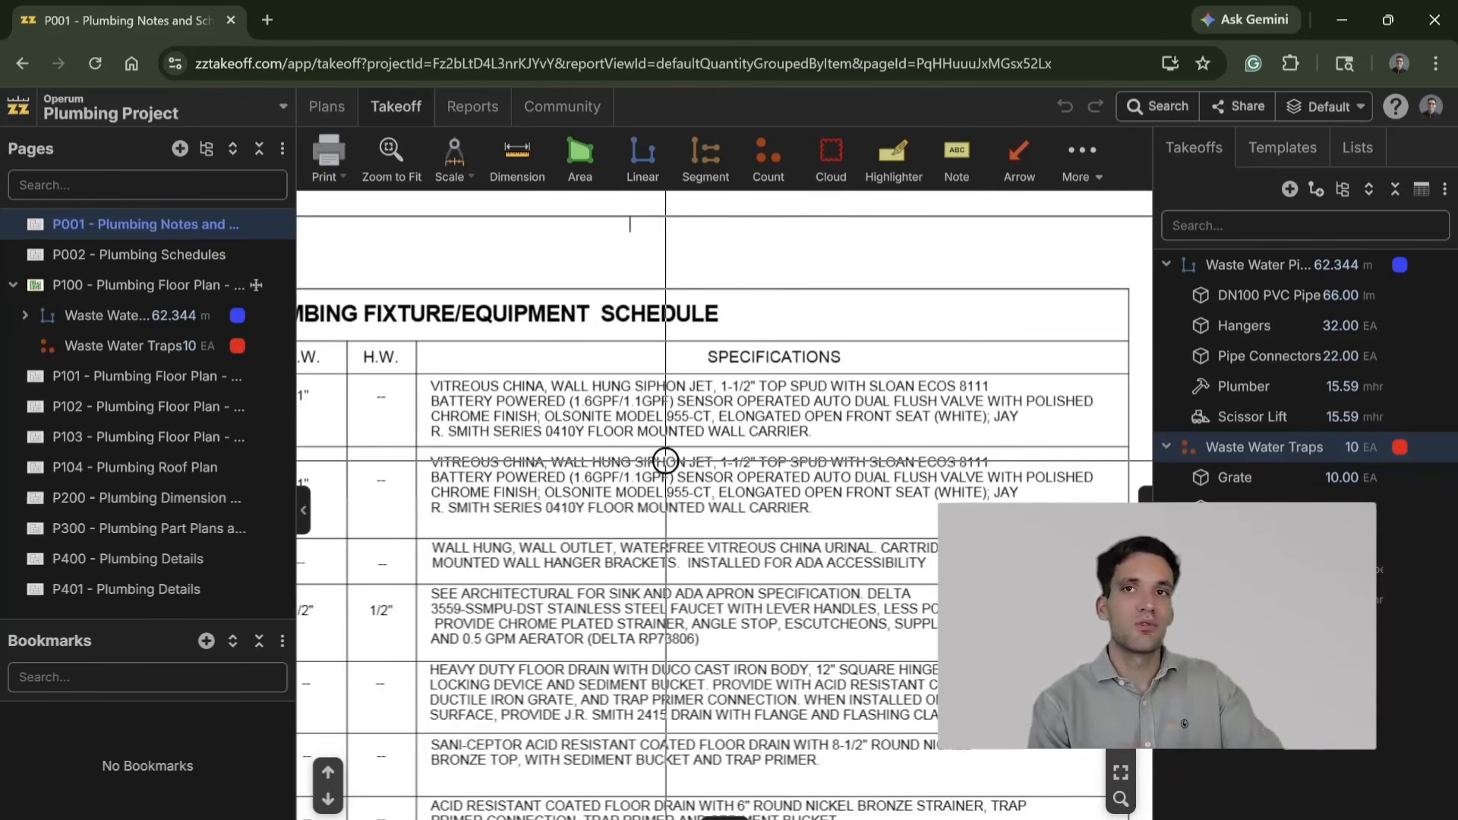
pyautogui.hscroll(-5, 543, 418)
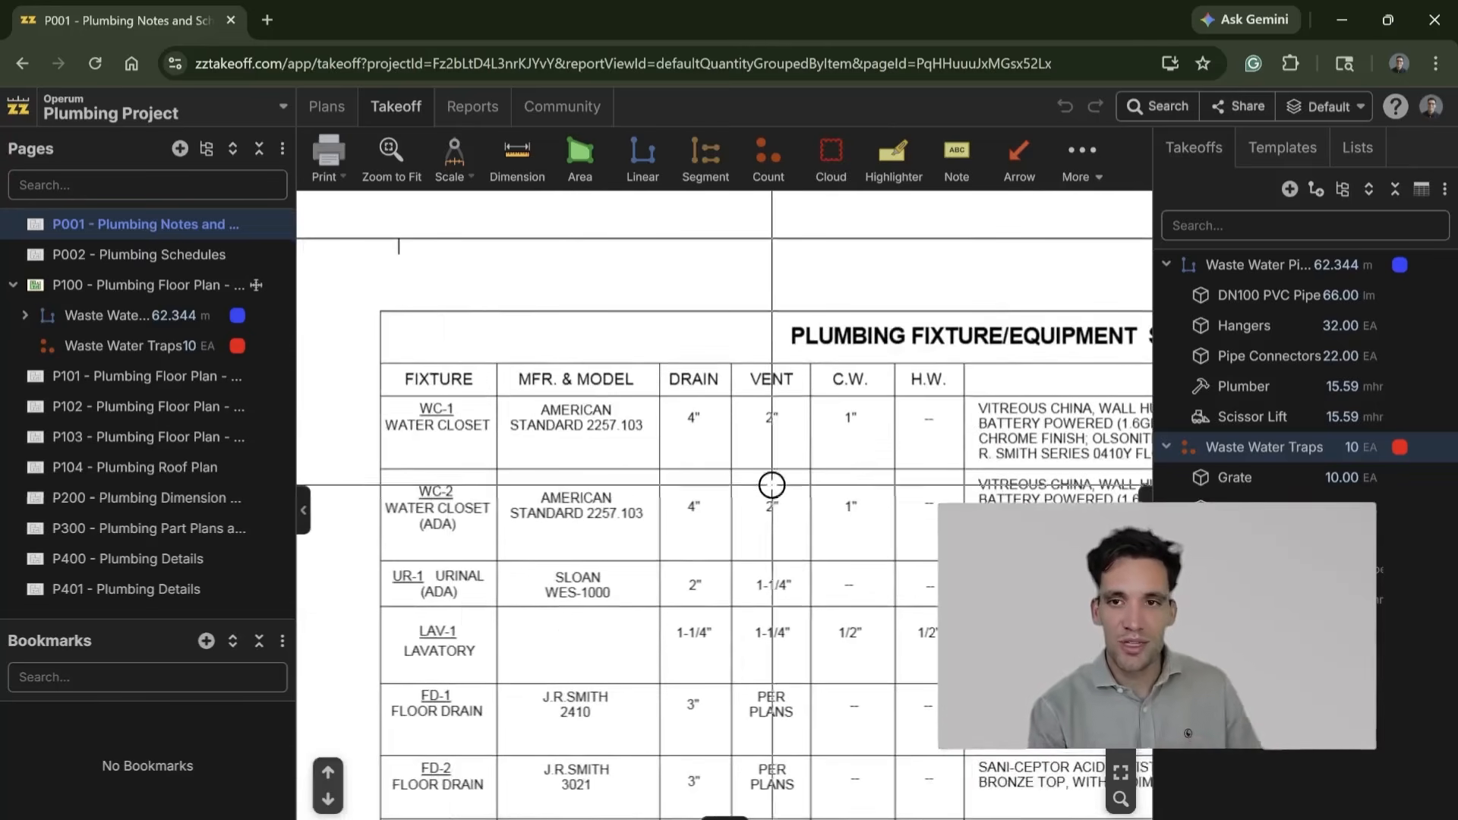
pyautogui.hscroll(5, 532, 438)
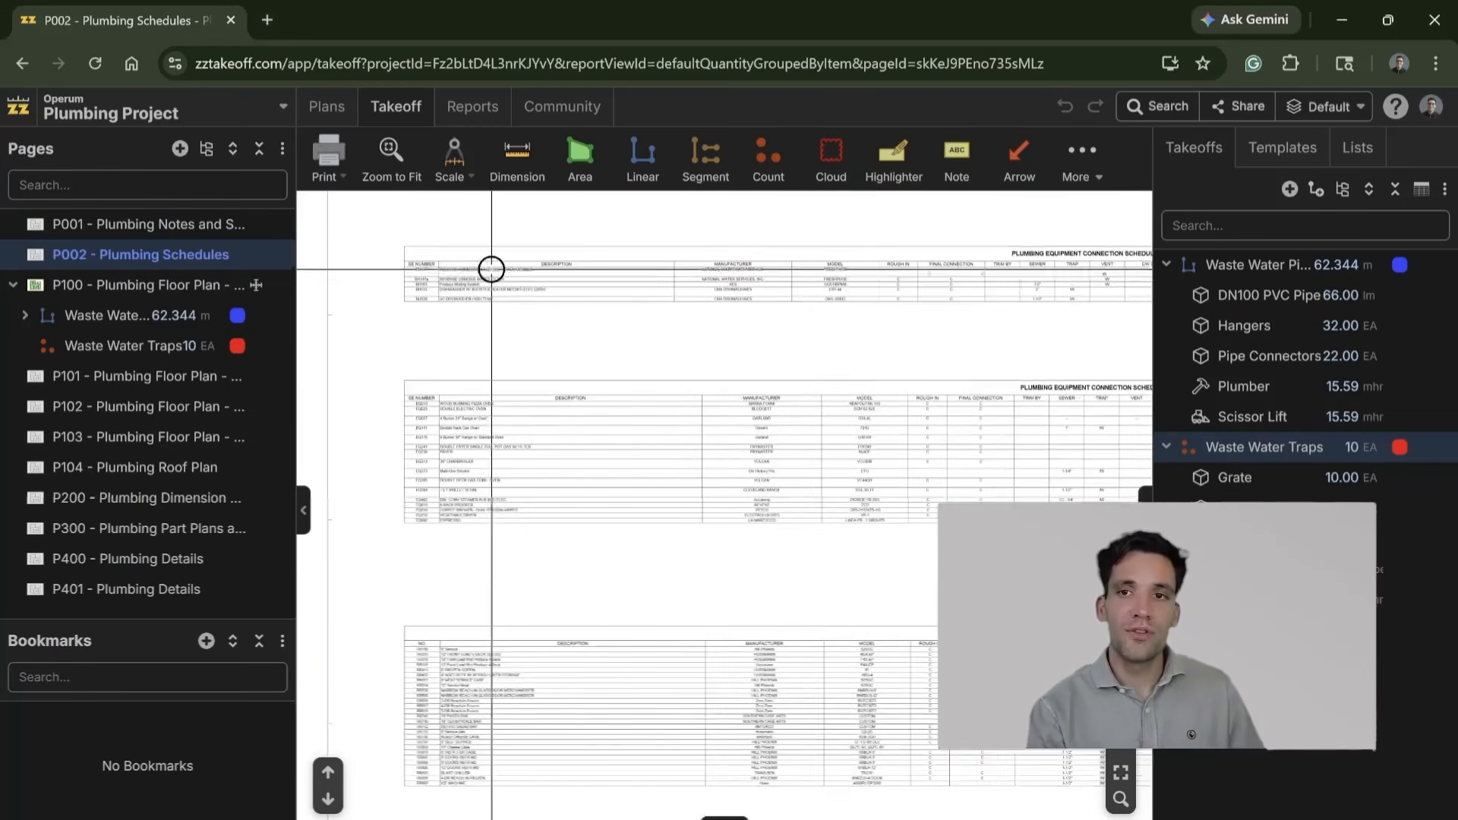
# Step: Examine the descriptions, manufacturers, models and connection columns of the plumbing equipment connection schedules on page P002
pyautogui.scroll(5, 491, 269)
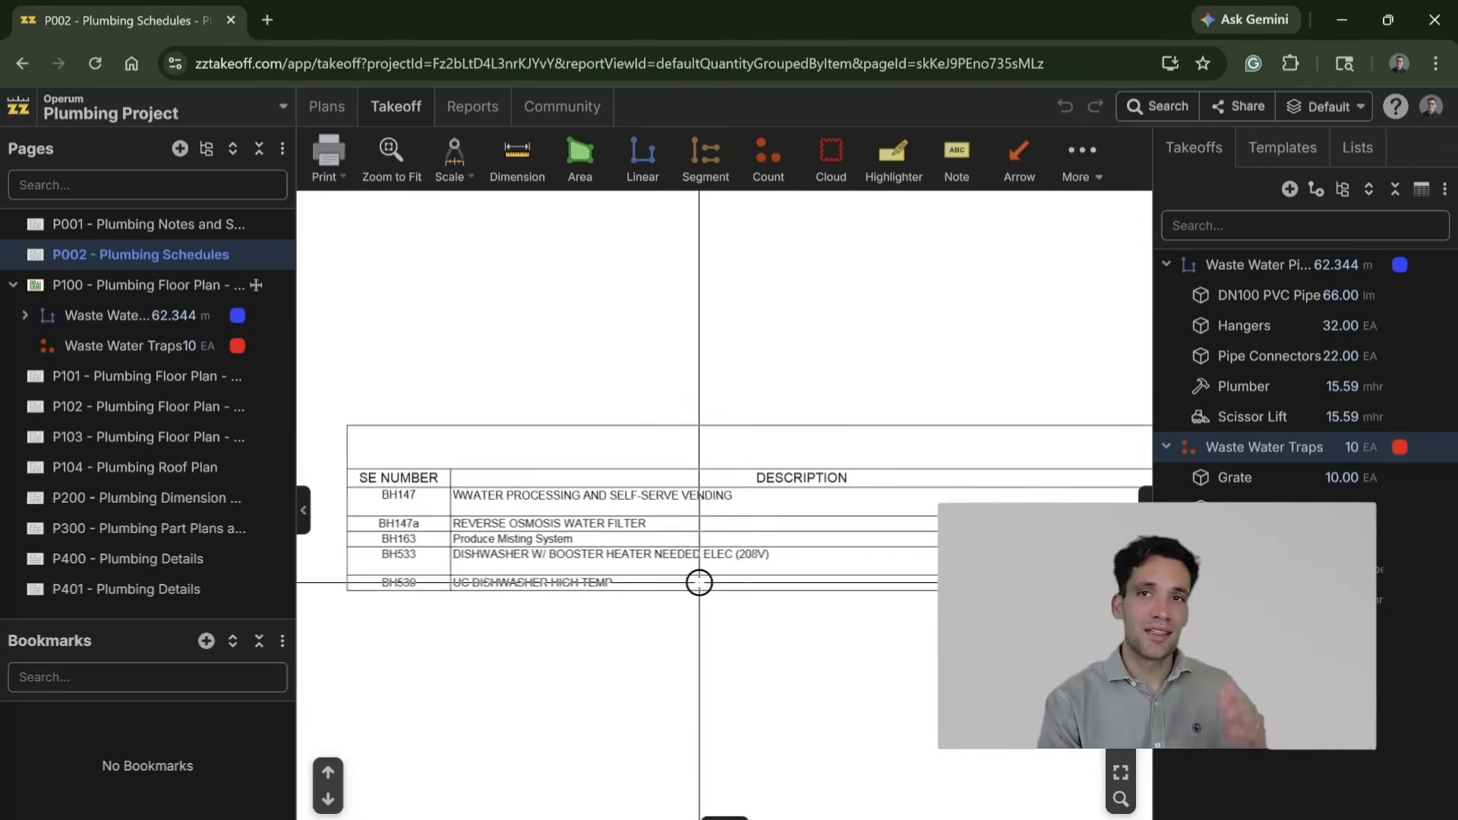
pyautogui.hscroll(10, 696, 582)
pyautogui.scroll(-2, 820, 590)
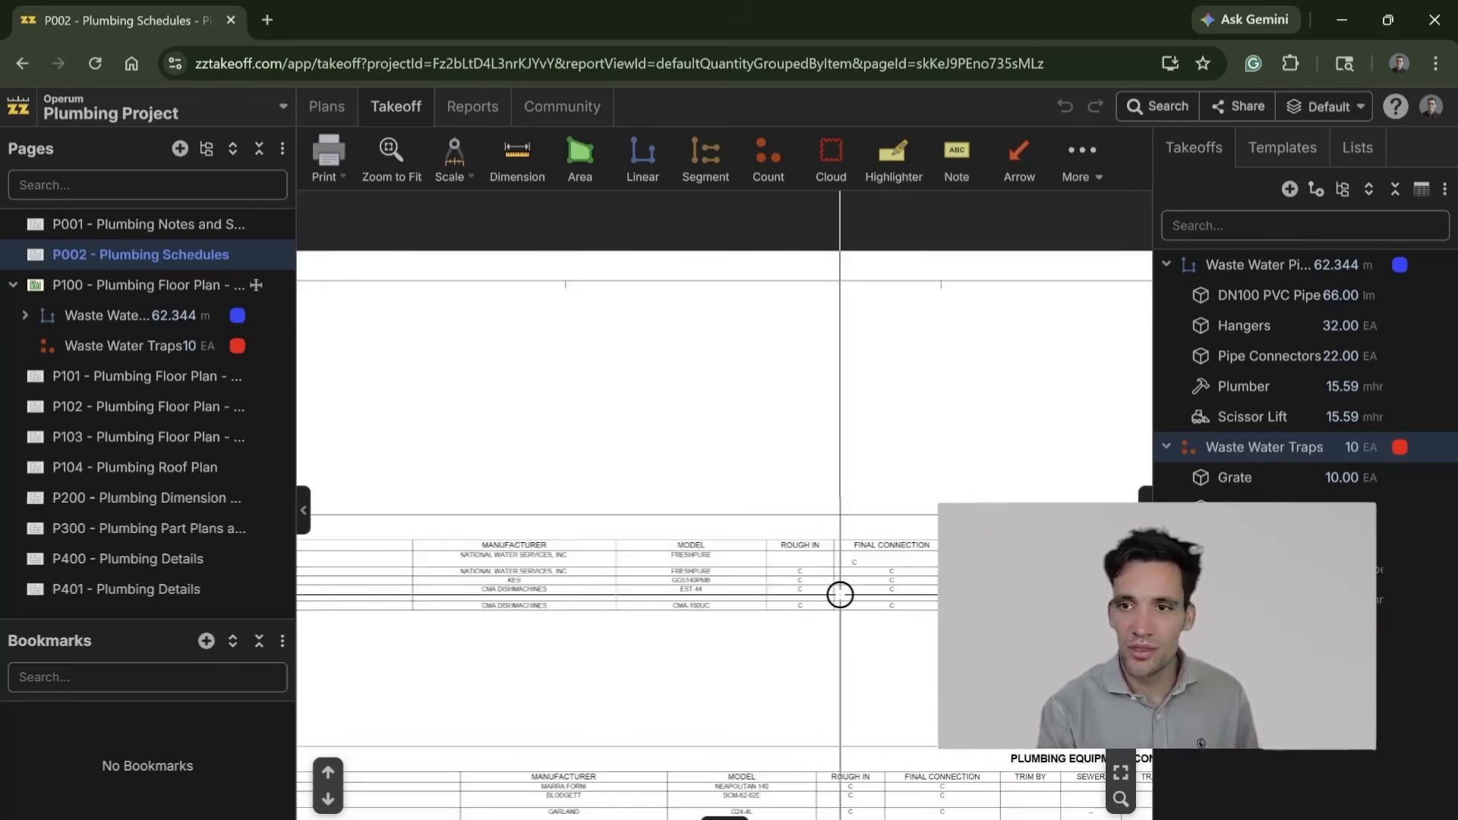
pyautogui.moveTo(699, 695); pyautogui.dragTo(891, 636)
pyautogui.moveTo(722, 718)
pyautogui.mouseDown()
pyautogui.moveTo(926, 568)
pyautogui.moveTo(803, 515)
pyautogui.mouseUp()
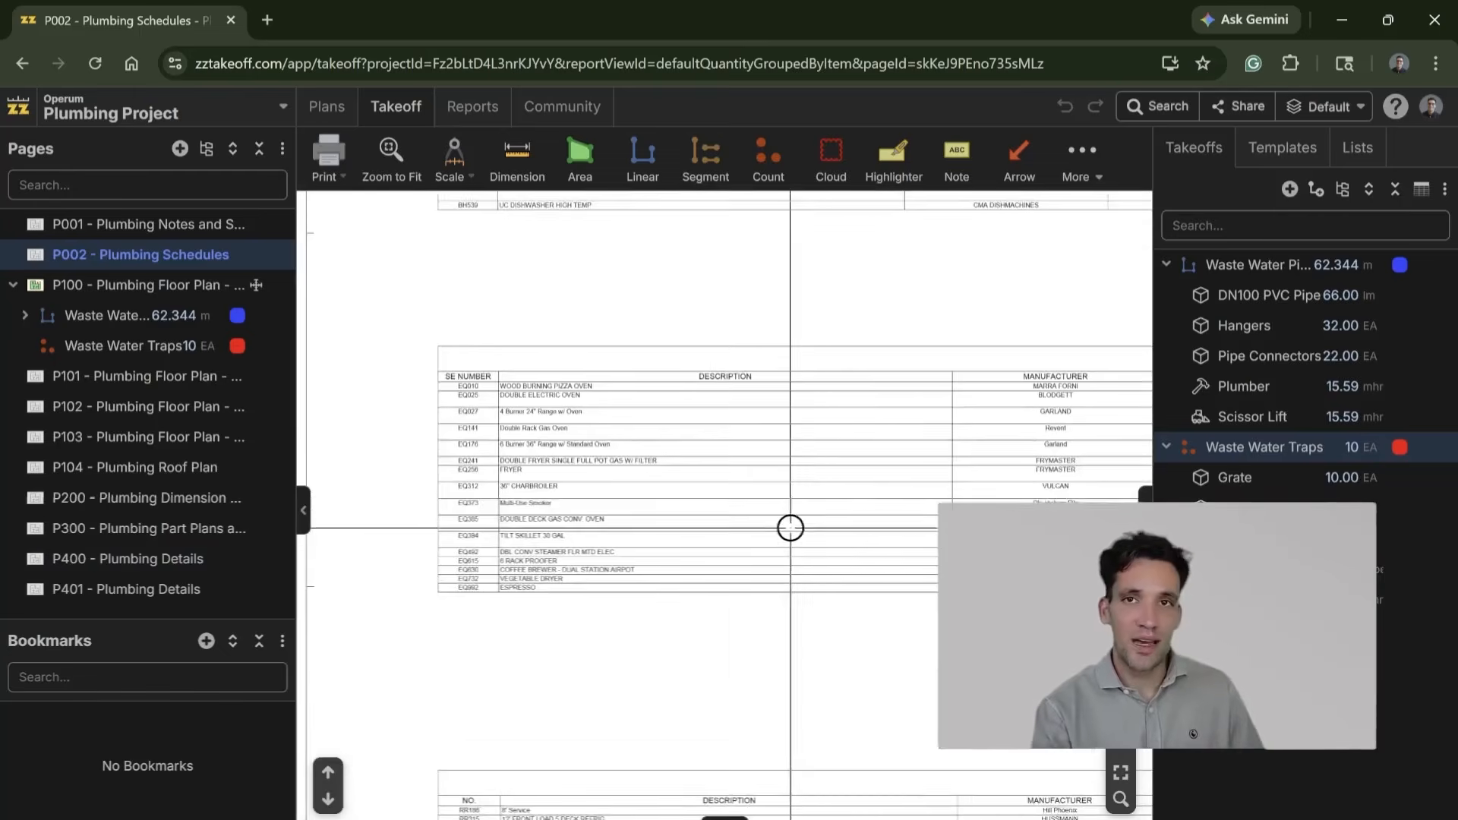
pyautogui.scroll(-5, 803, 514)
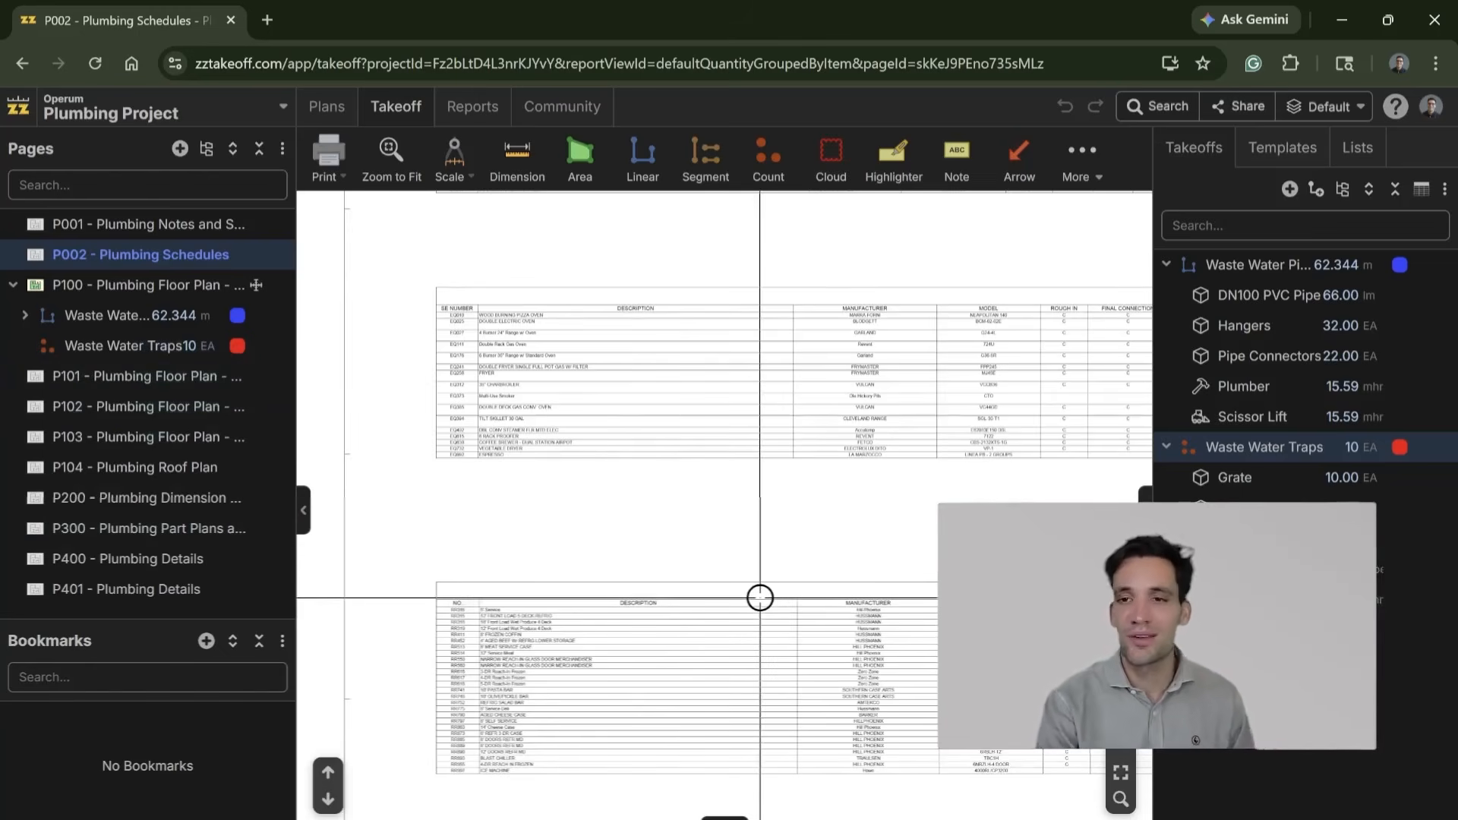
pyautogui.scroll(2, 820, 619)
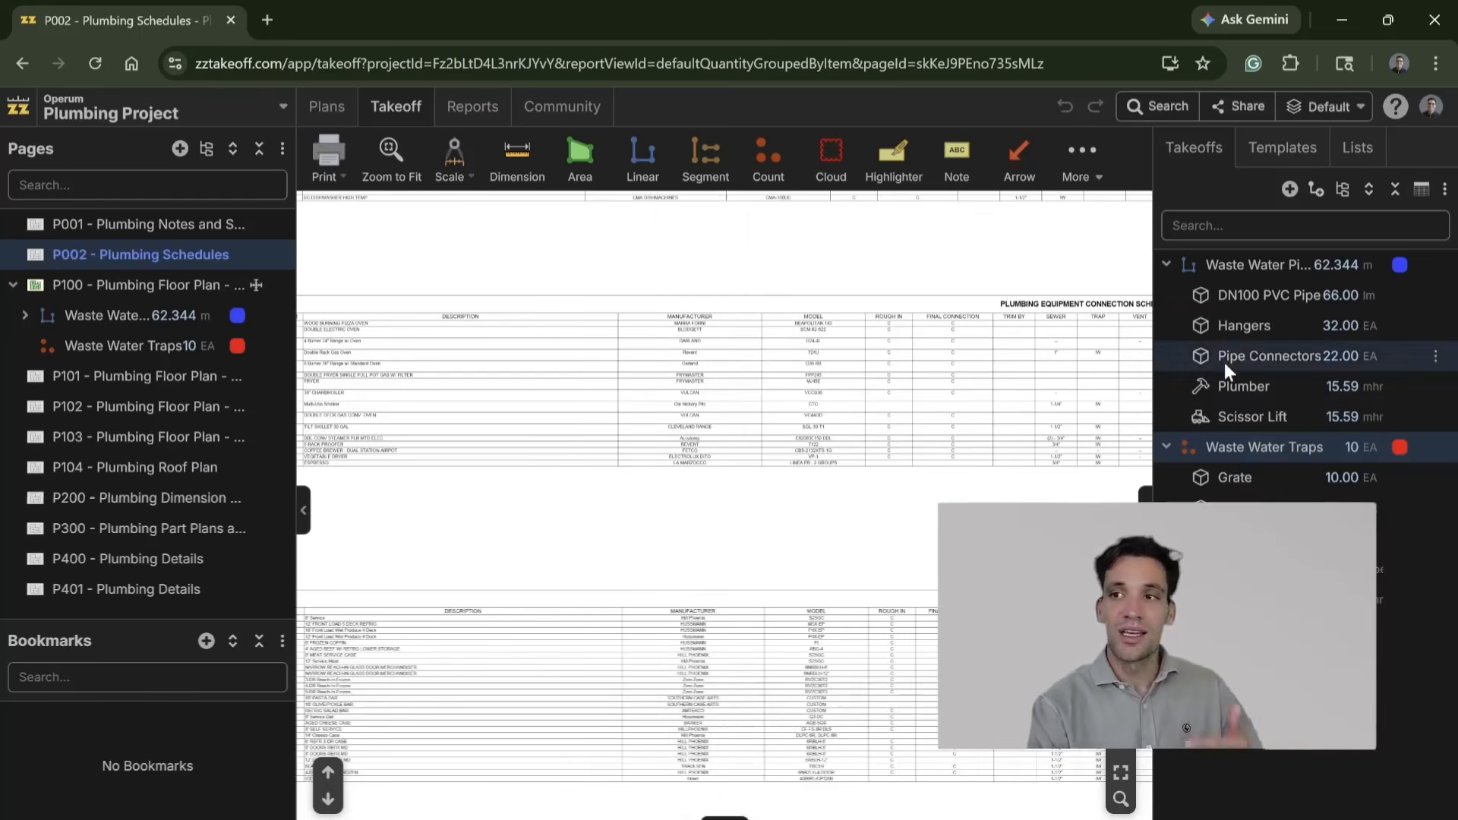
# Step: Widen the takeoffs list to review the items under Waste Water Pipe and Waste Water Traps, and narrow it again
pyautogui.moveTo(1149, 384); pyautogui.dragTo(866, 392)
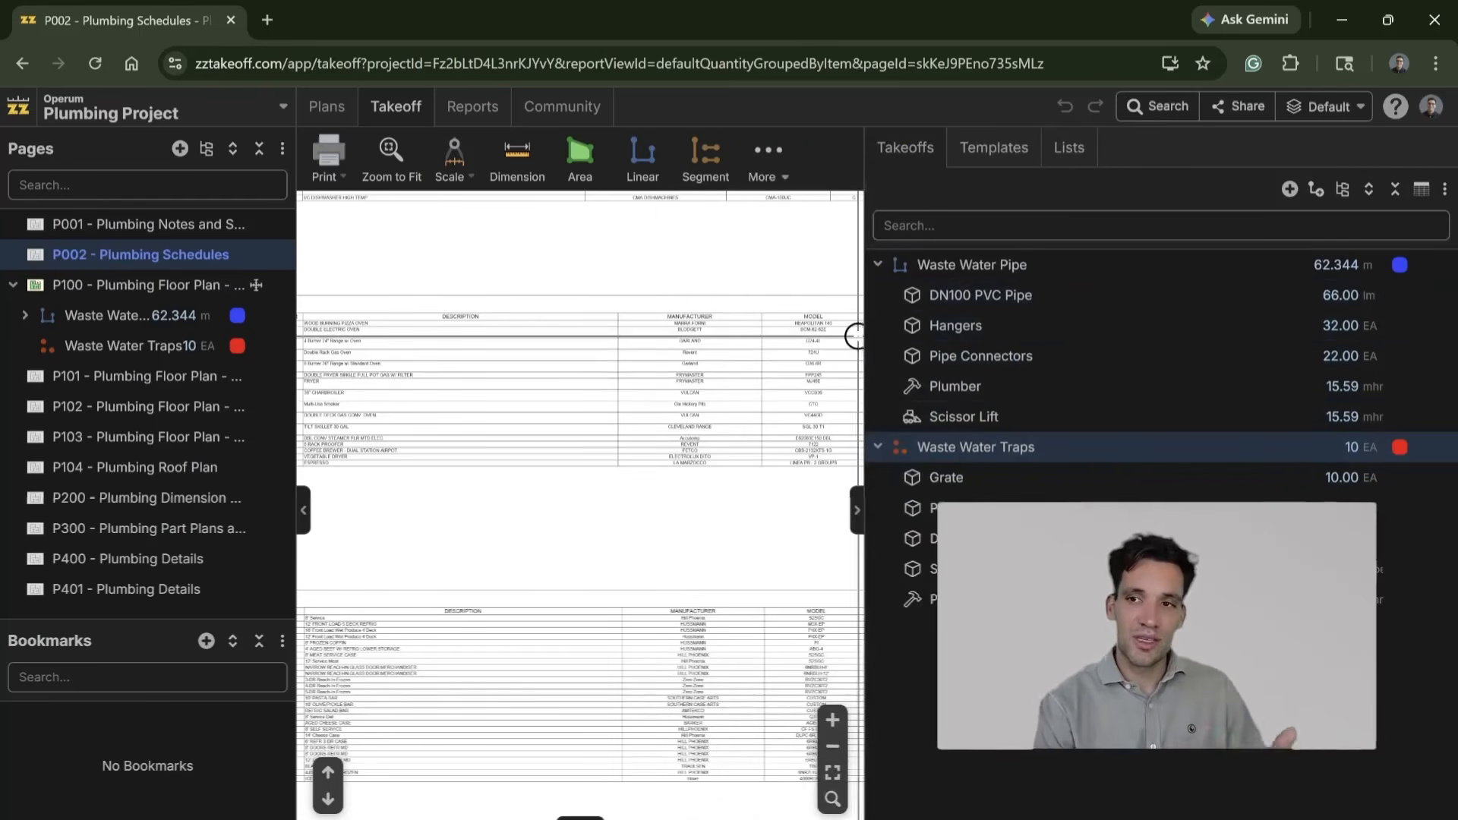
pyautogui.moveTo(866, 357); pyautogui.dragTo(1018, 363)
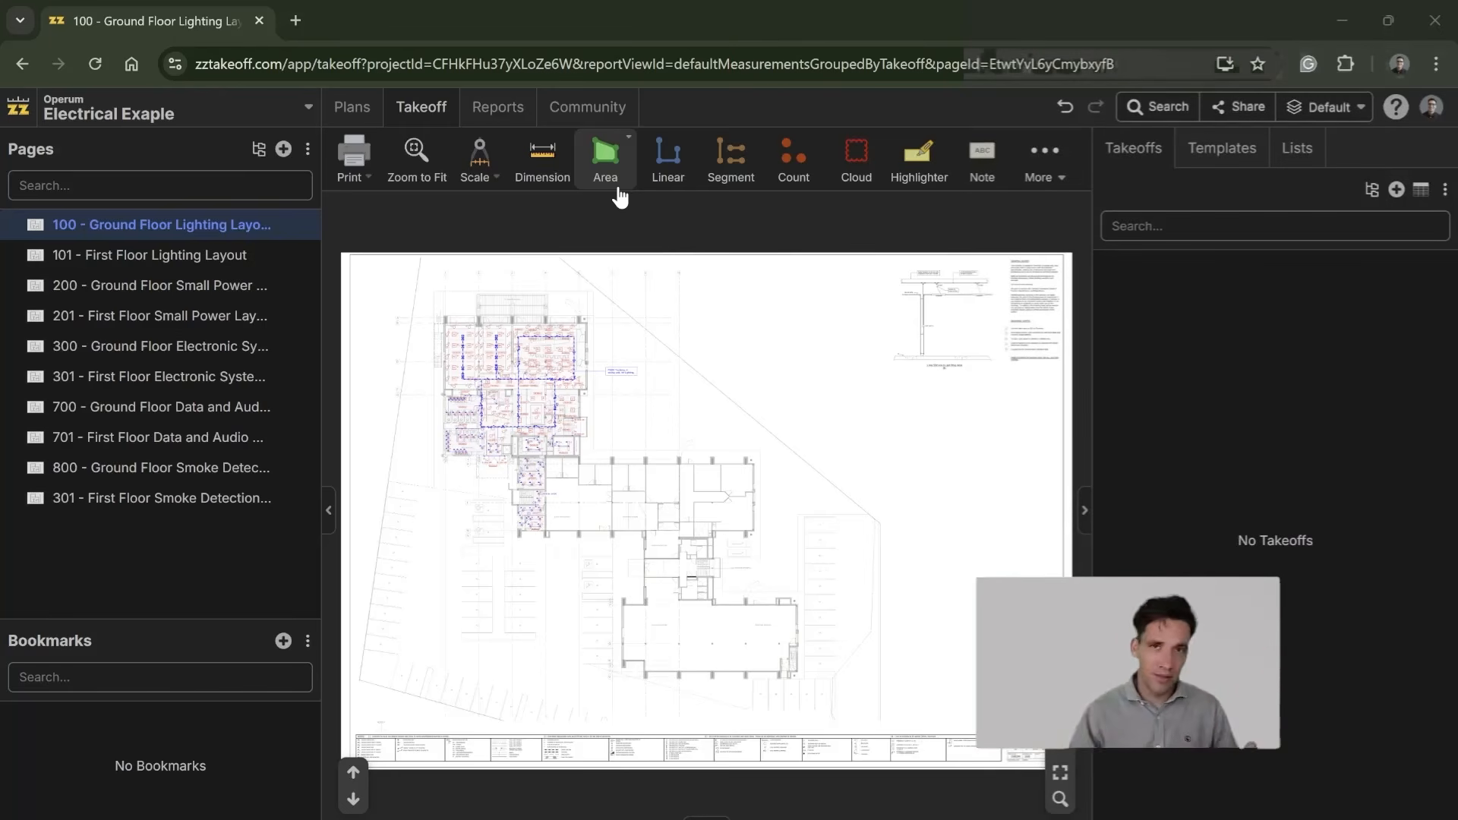
# Step: Look over the lighting layout in the building's upper wing on page 100 - Ground Floor Lighting Layout of the electrical project
pyautogui.click(605, 156)
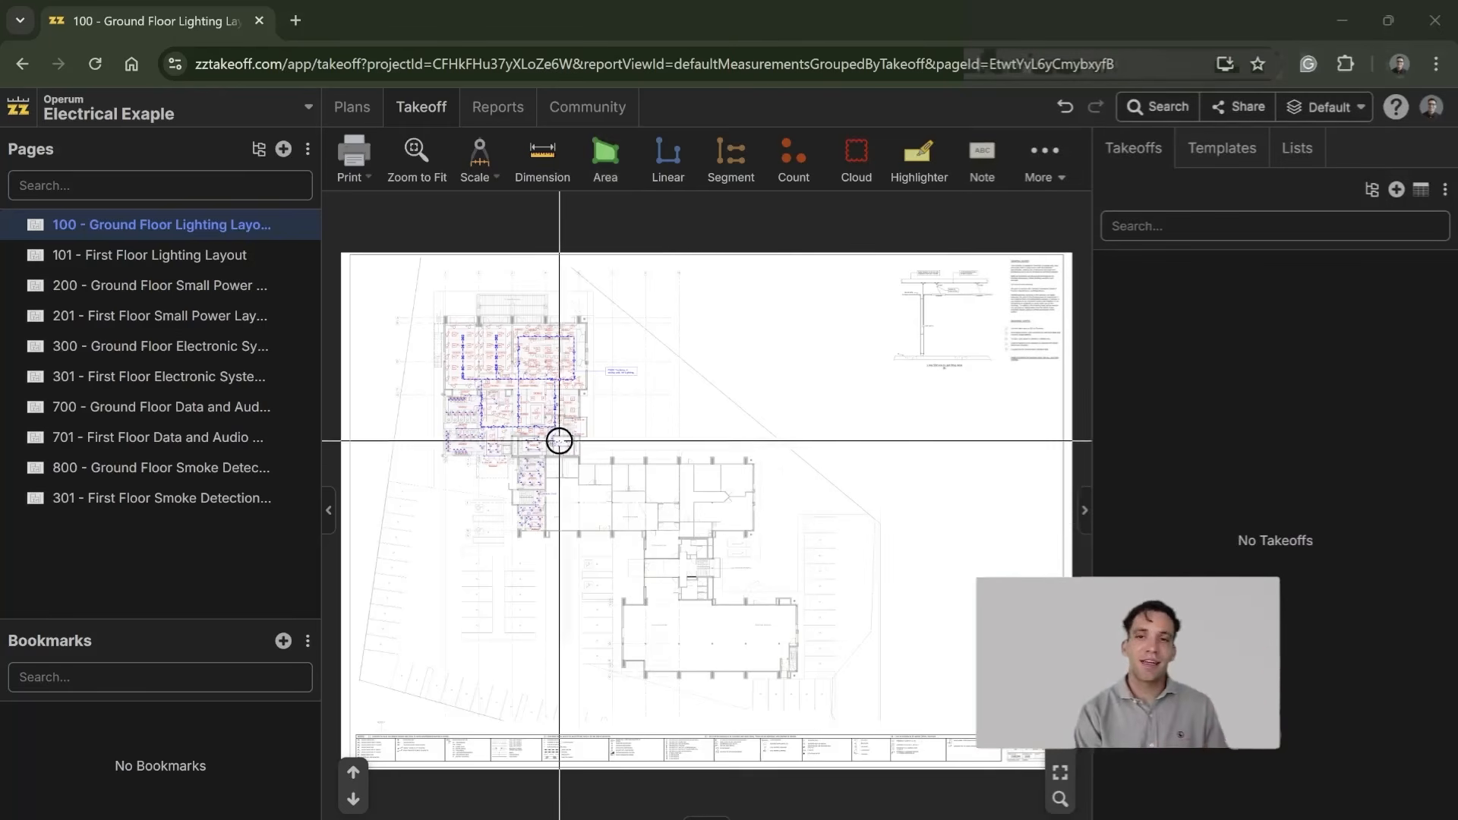
pyautogui.scroll(3, 547, 435)
pyautogui.moveTo(547, 435); pyautogui.dragTo(640, 565)
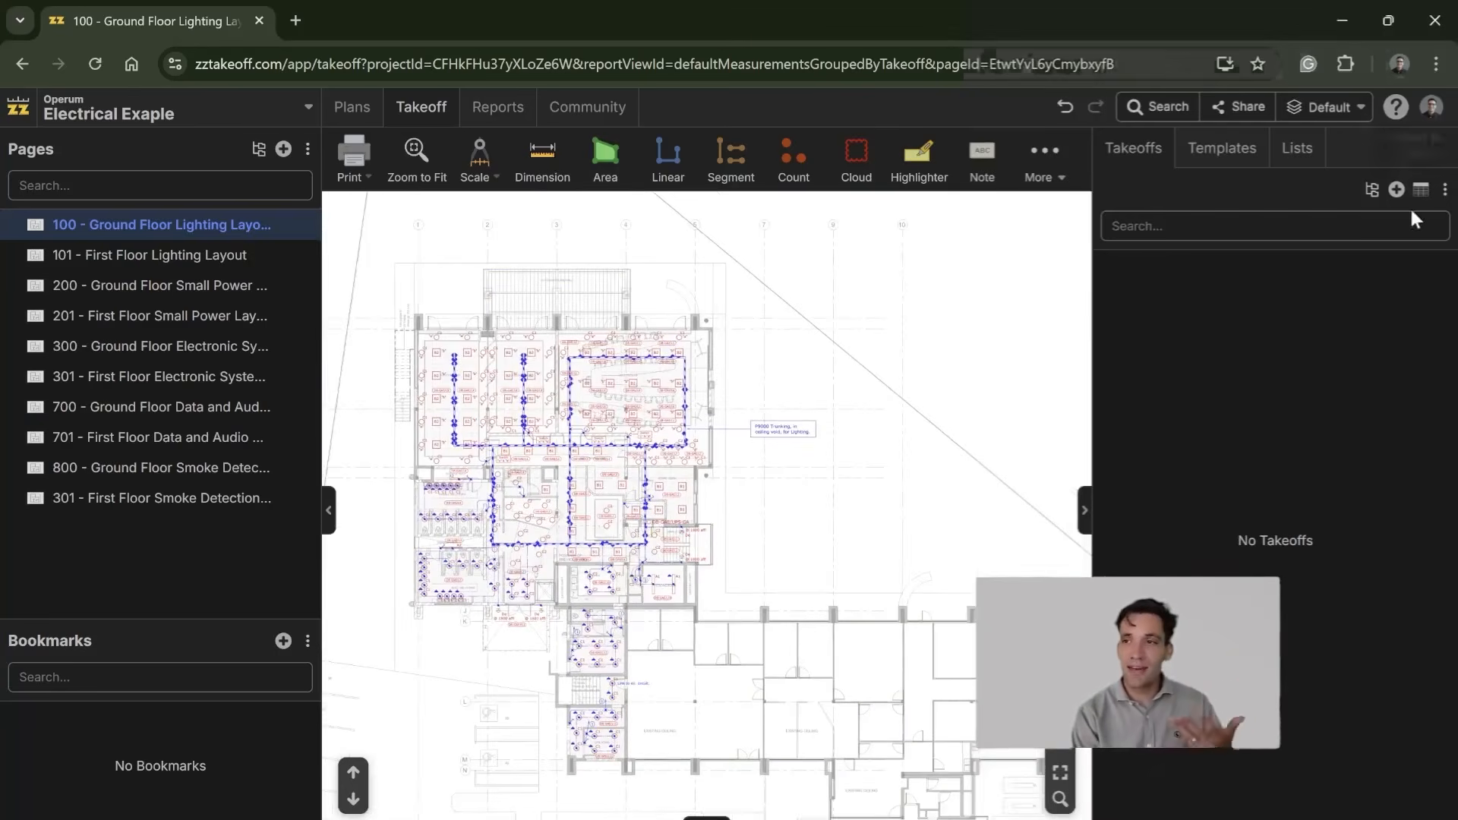
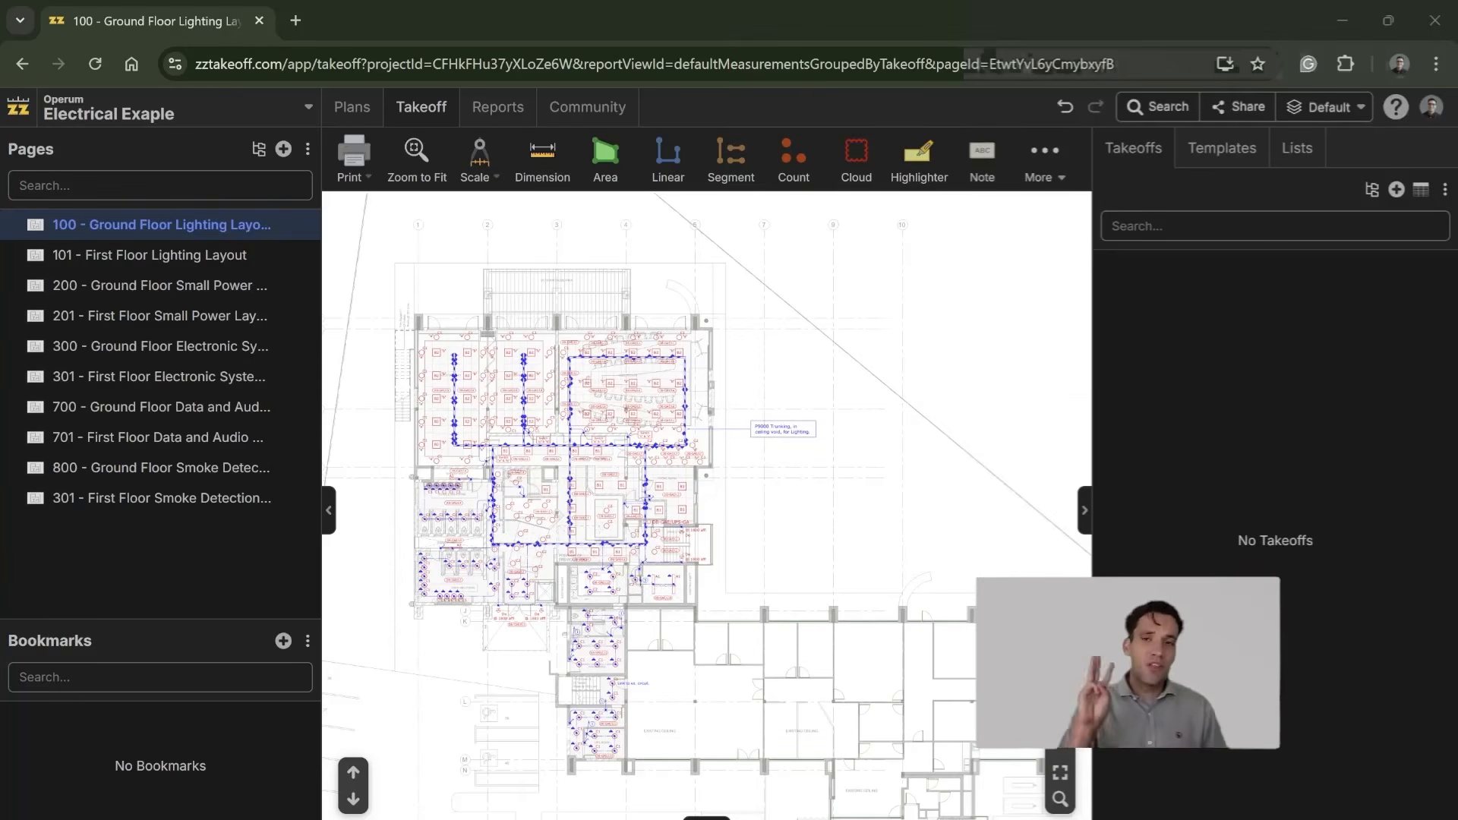
# Step: Examine the luminaires, circuit labels and cable trunking in the two auditoriums and adjoining rooms on page 100 - Ground Floor Lighting Layout
pyautogui.scroll(6, 736, 554)
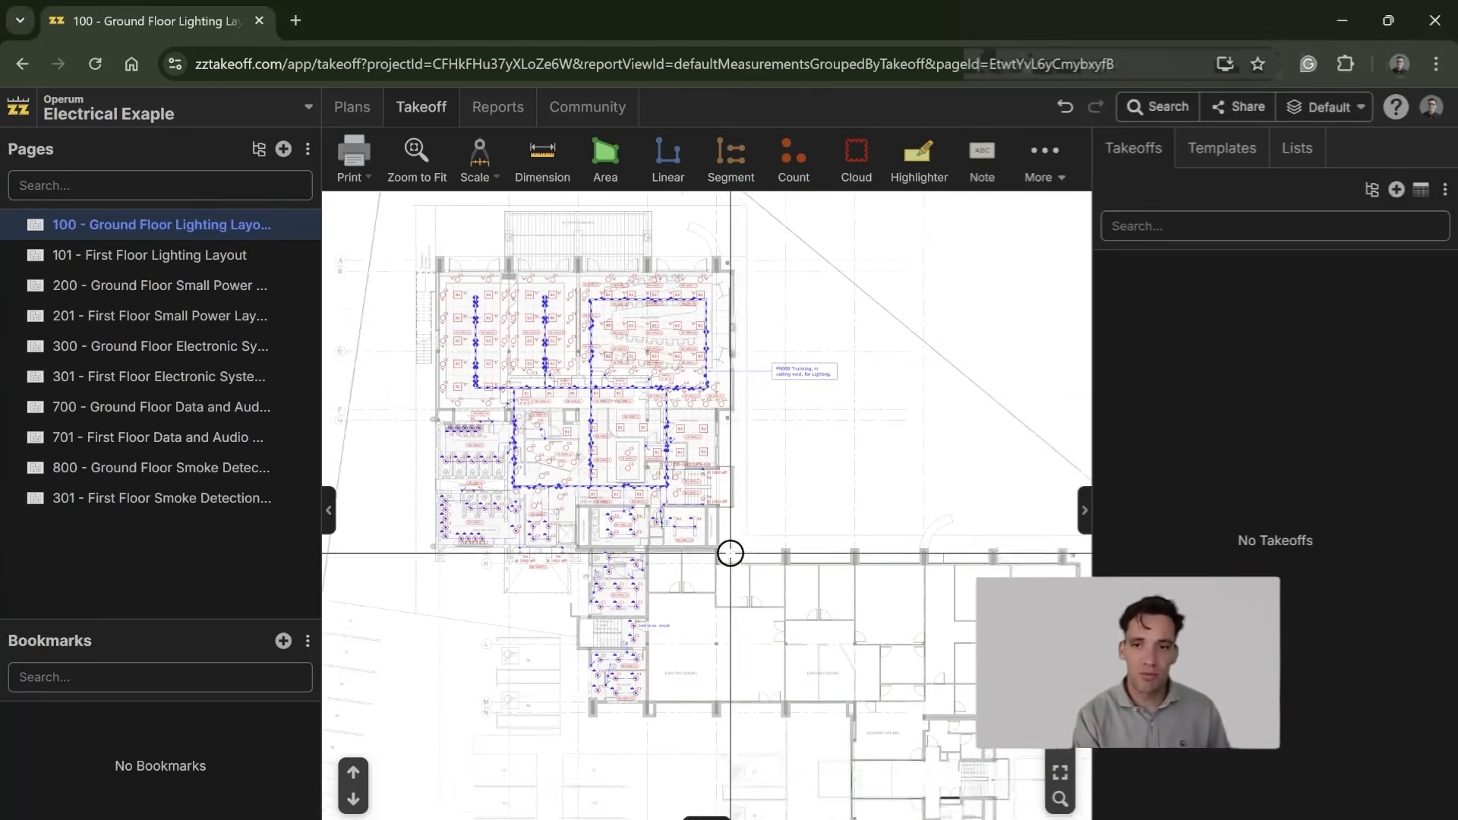
pyautogui.moveTo(541, 548); pyautogui.dragTo(534, 566)
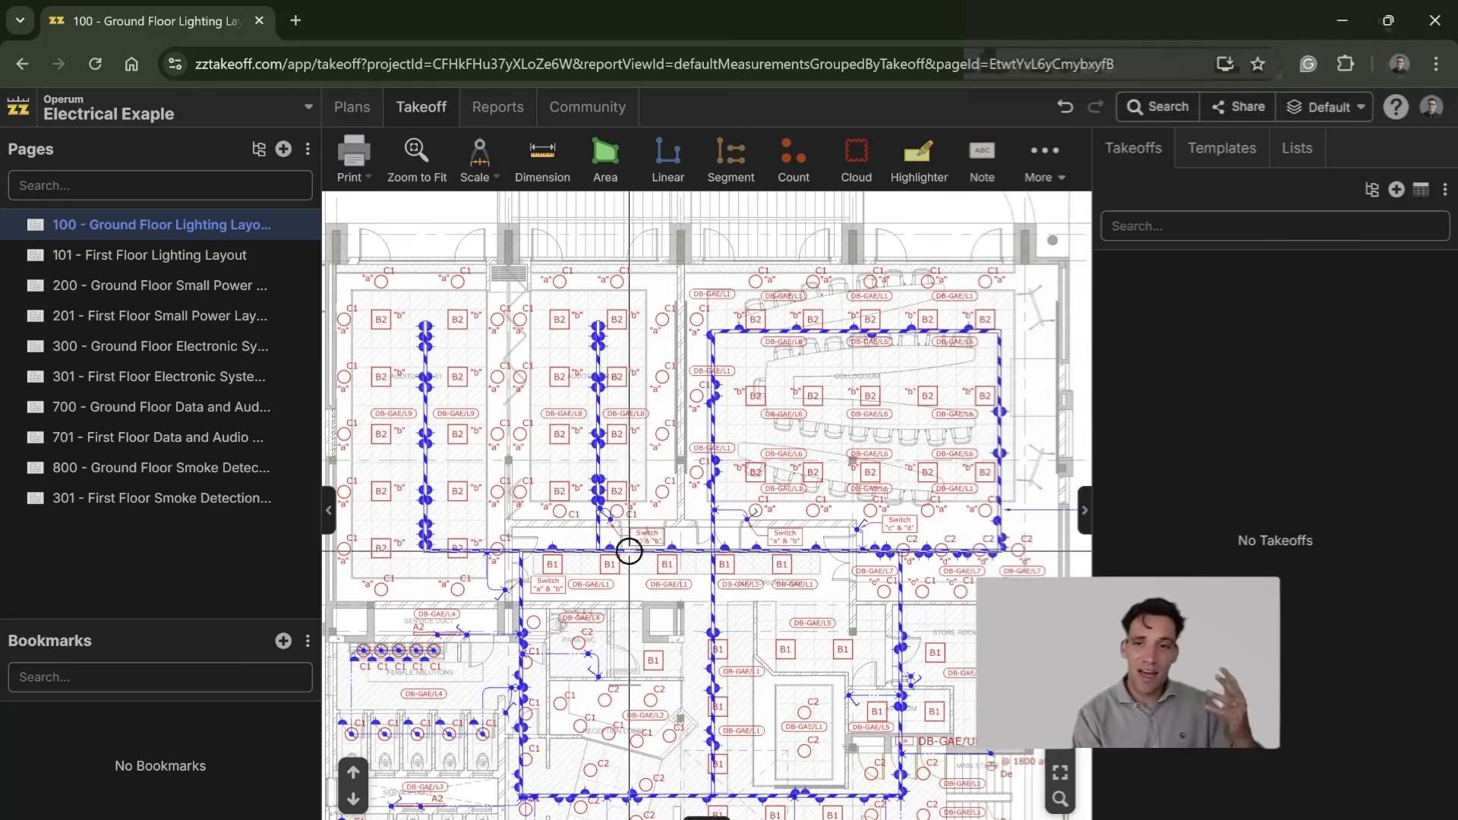
pyautogui.scroll(3, 531, 521)
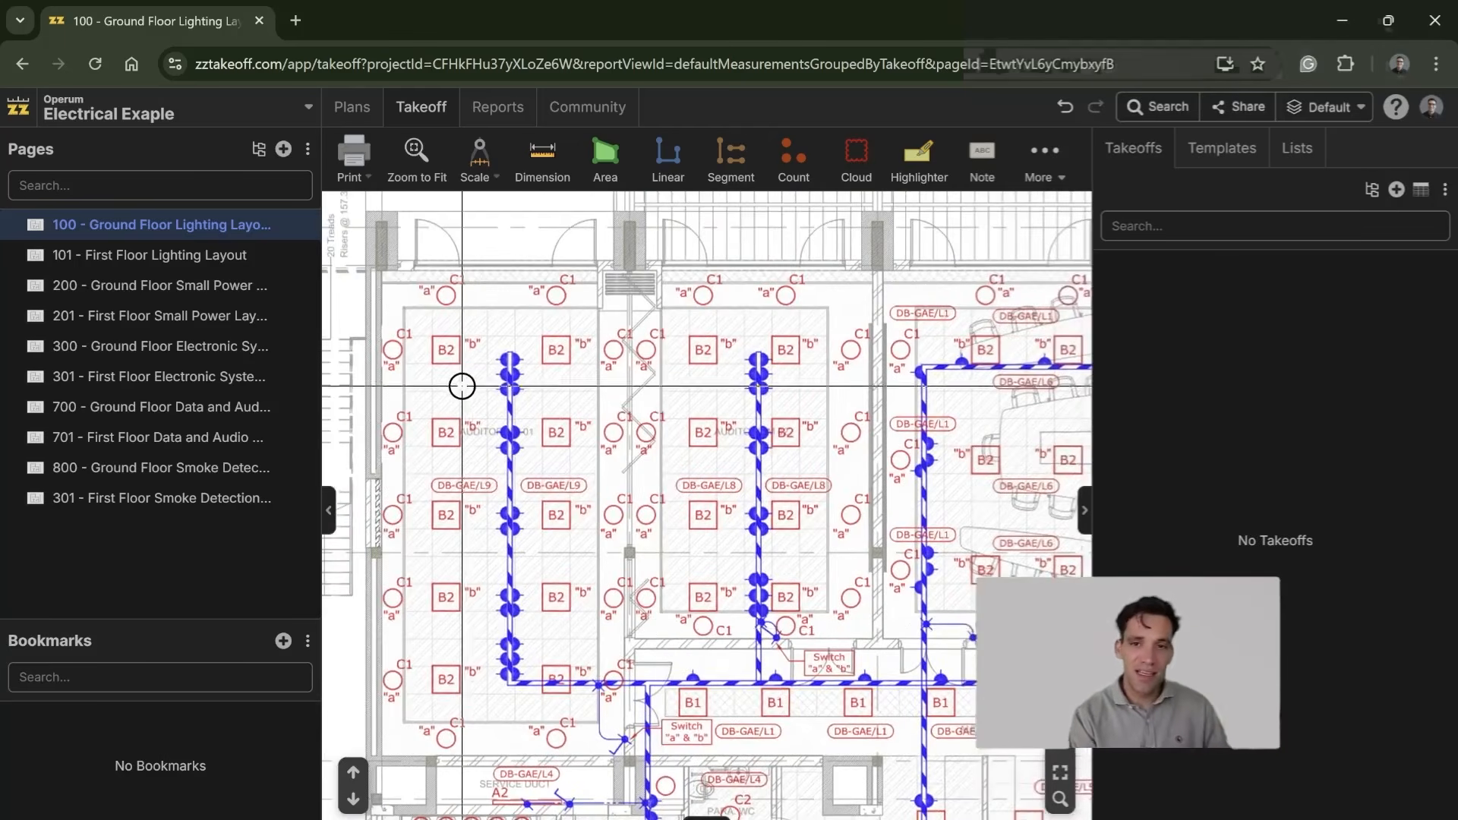
pyautogui.scroll(2, 423, 365)
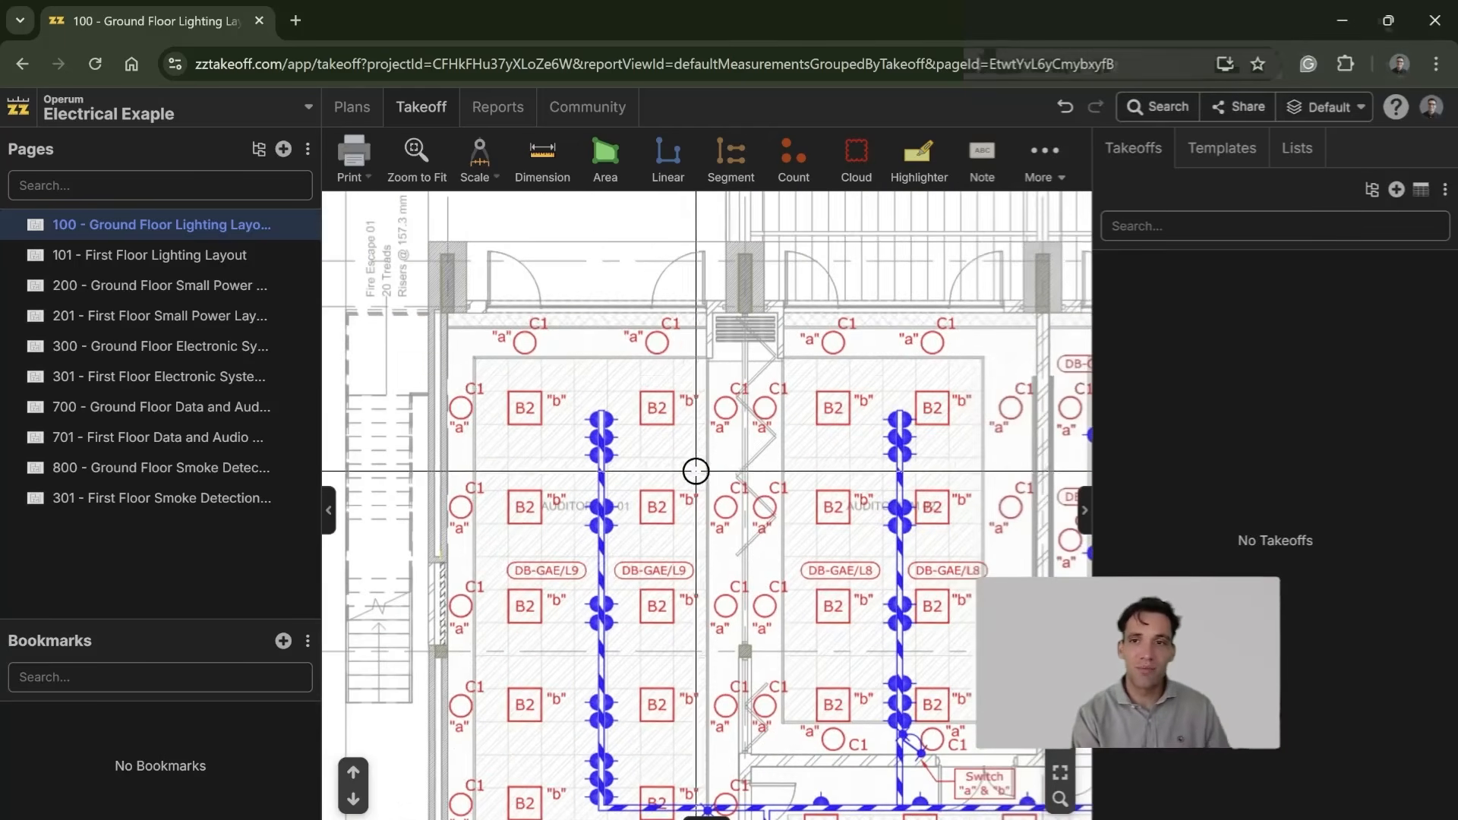
pyautogui.moveTo(700, 475); pyautogui.dragTo(582, 292)
pyautogui.scroll(-2, 547, 430)
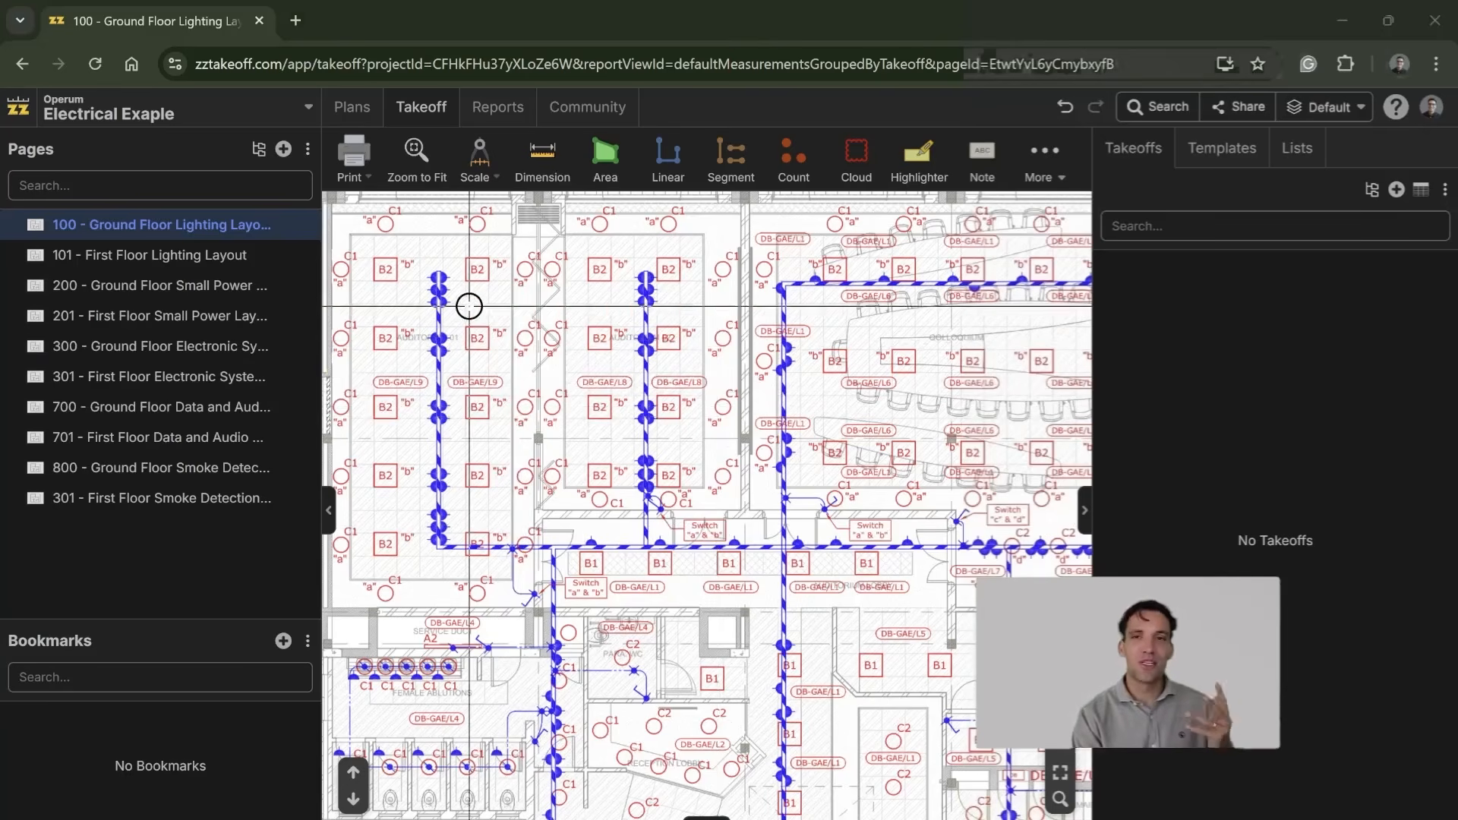
pyautogui.scroll(5, 554, 391)
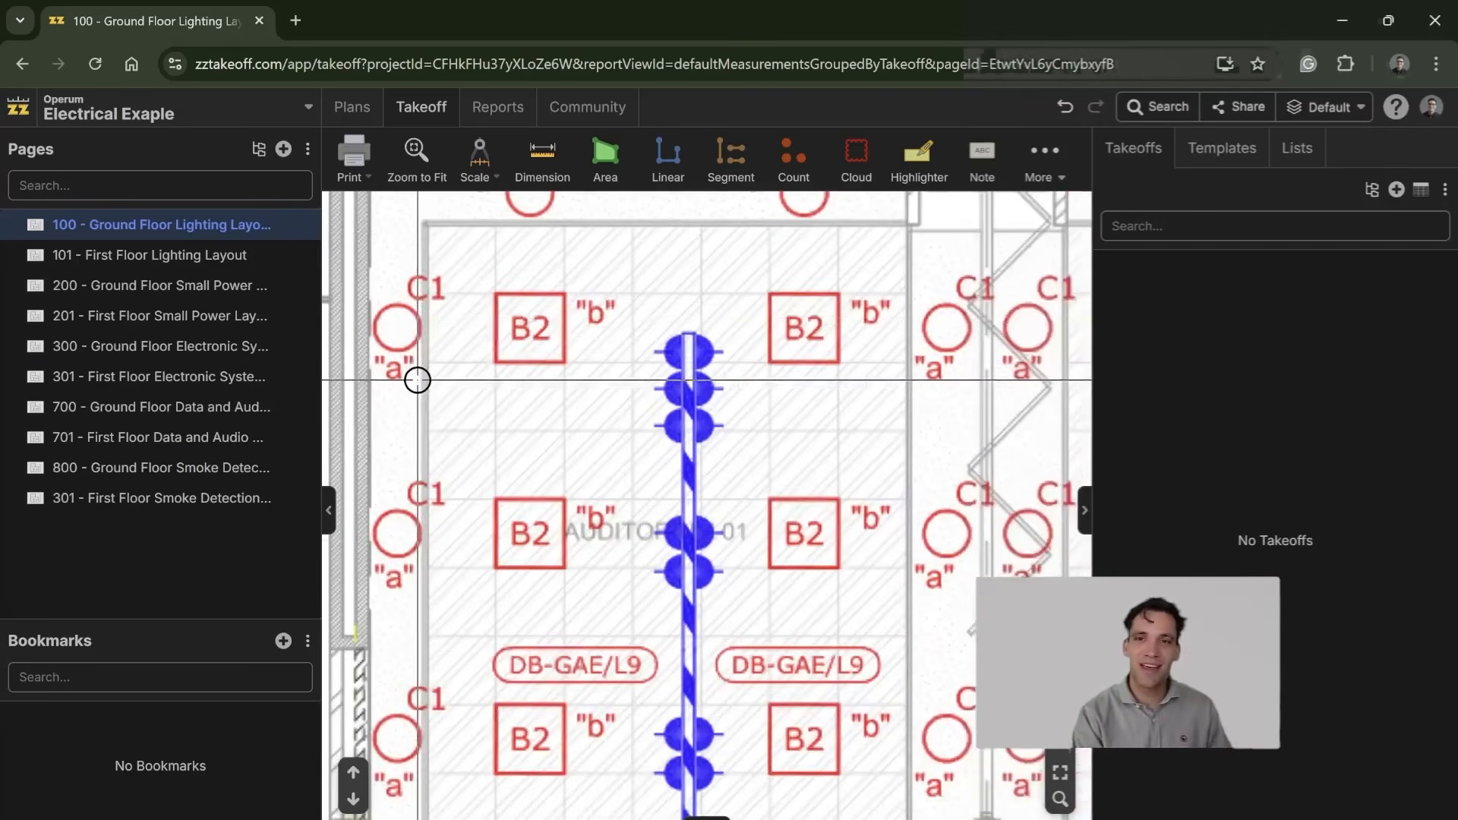
pyautogui.scroll(-5, 673, 385)
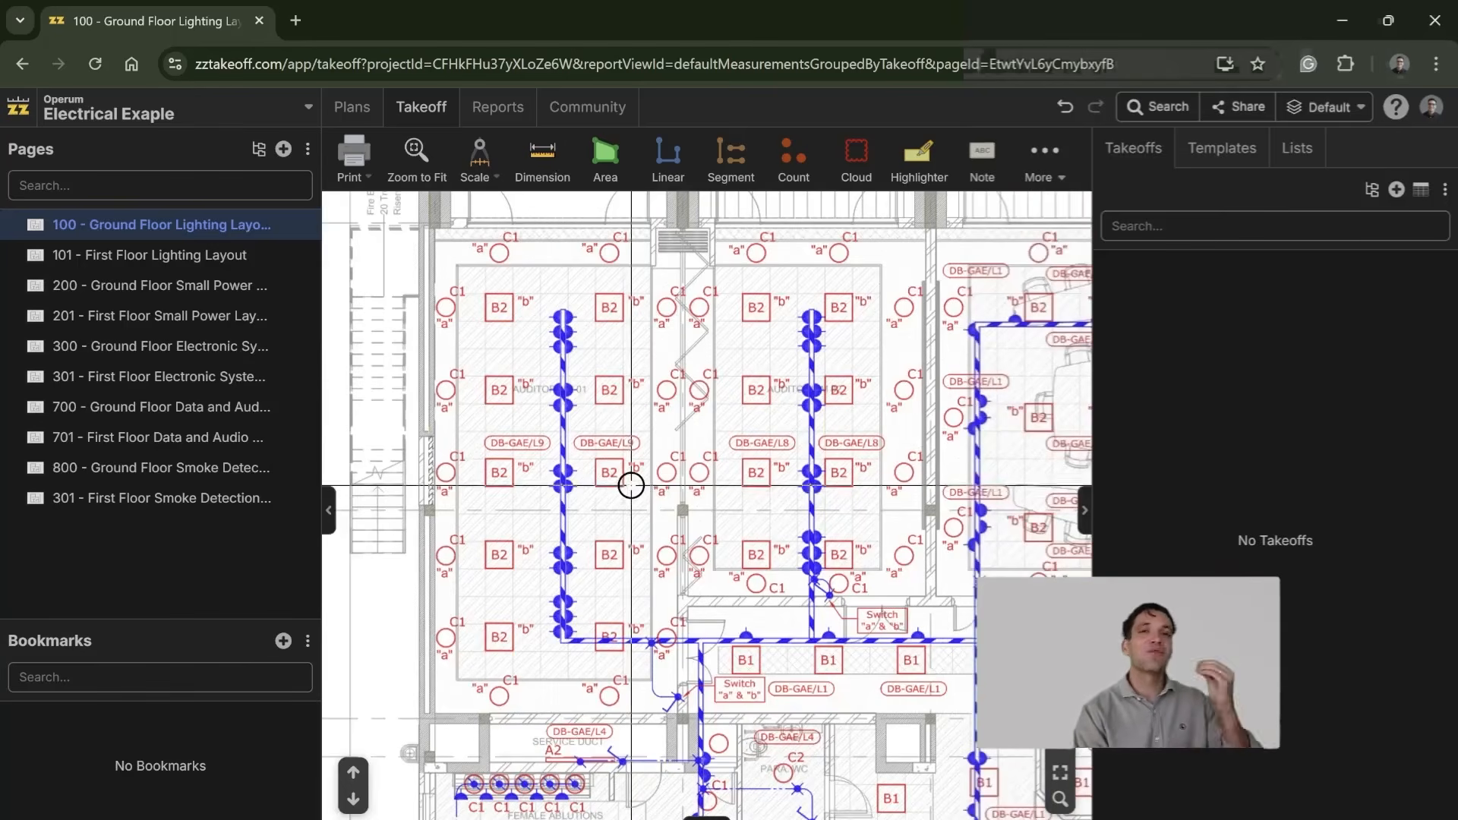
pyautogui.scroll(-2, 589, 547)
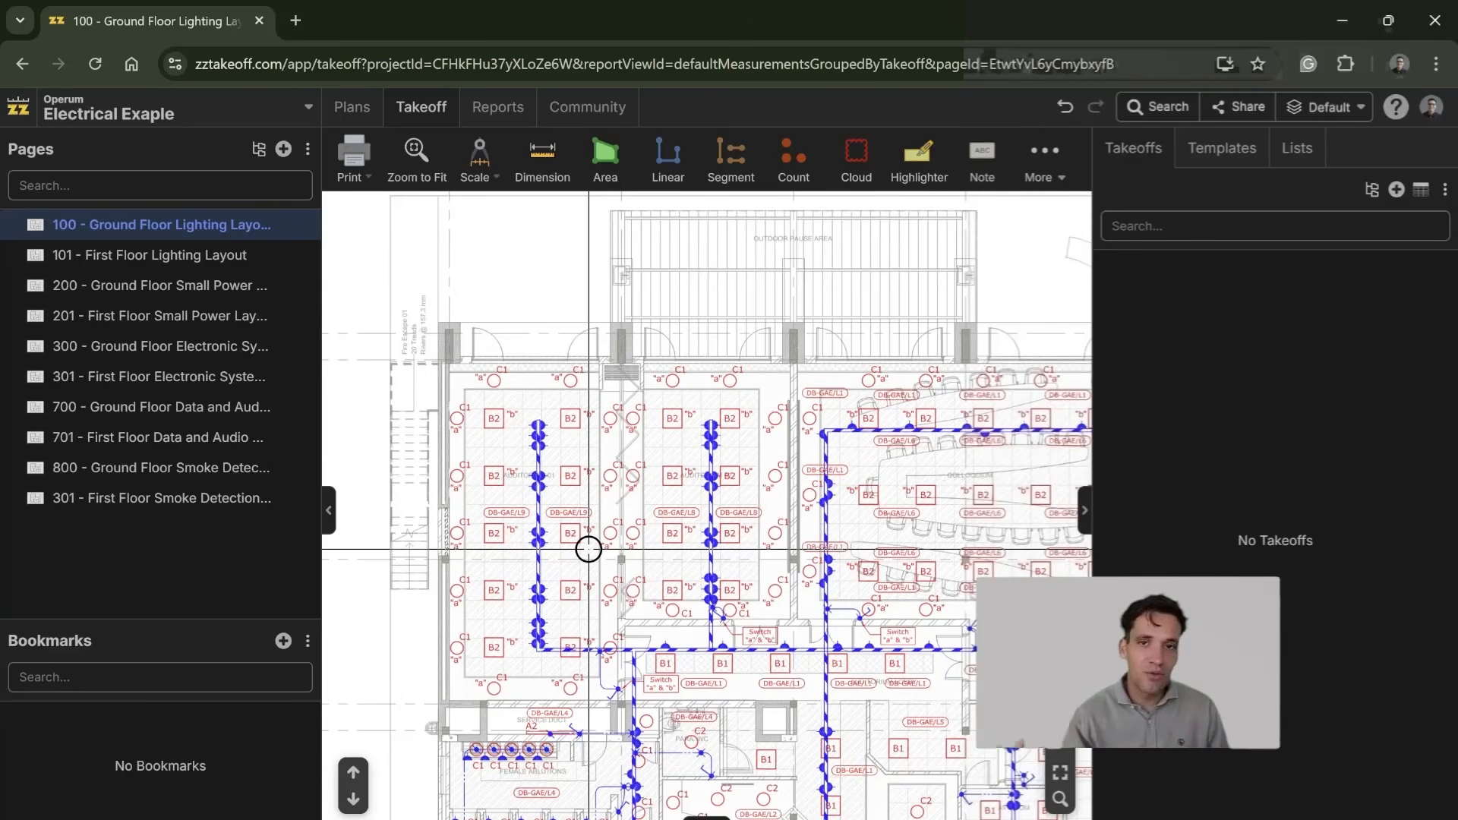
pyautogui.scroll(7, 584, 548)
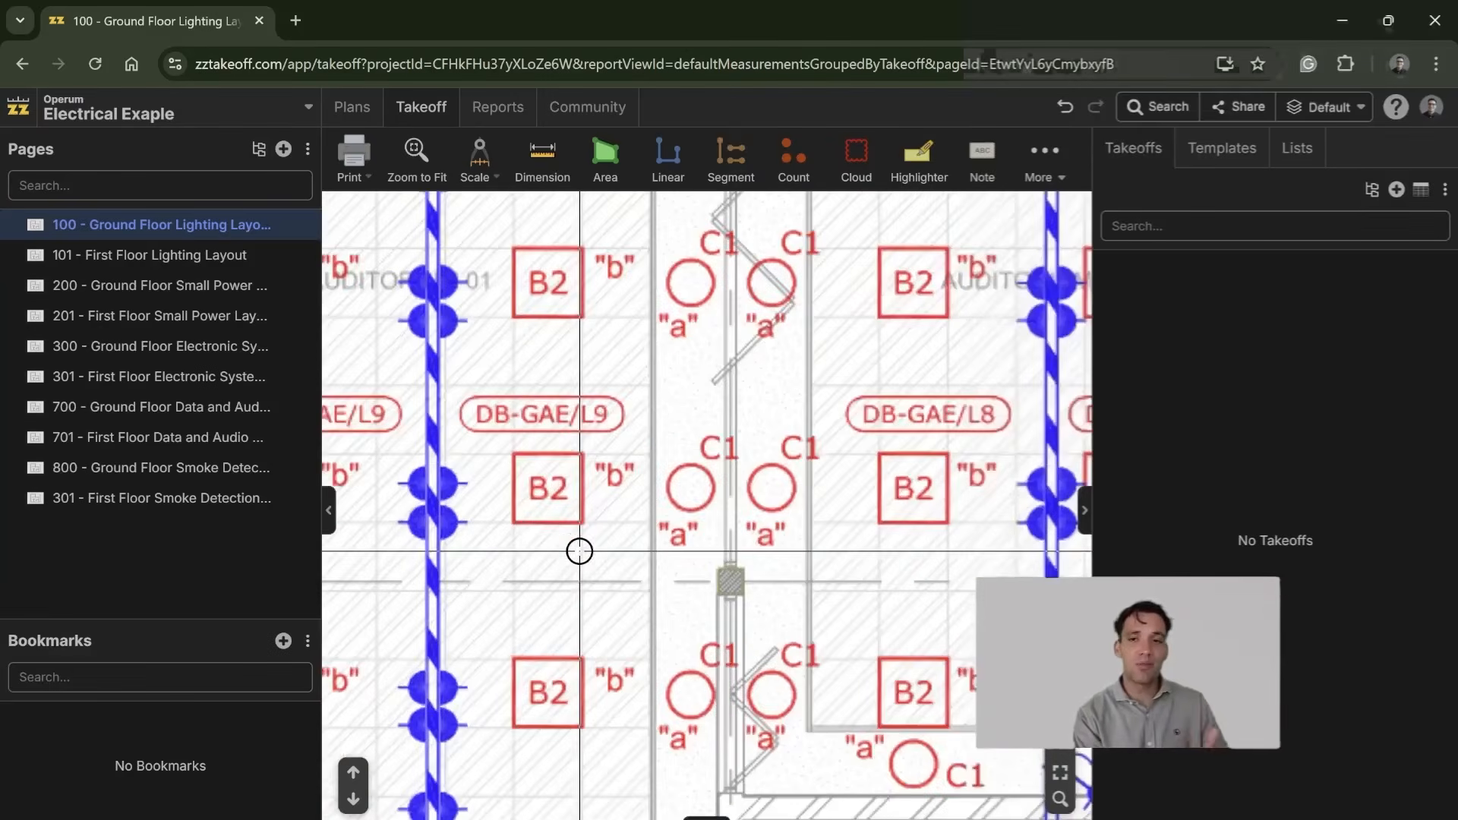
pyautogui.scroll(-5, 516, 444)
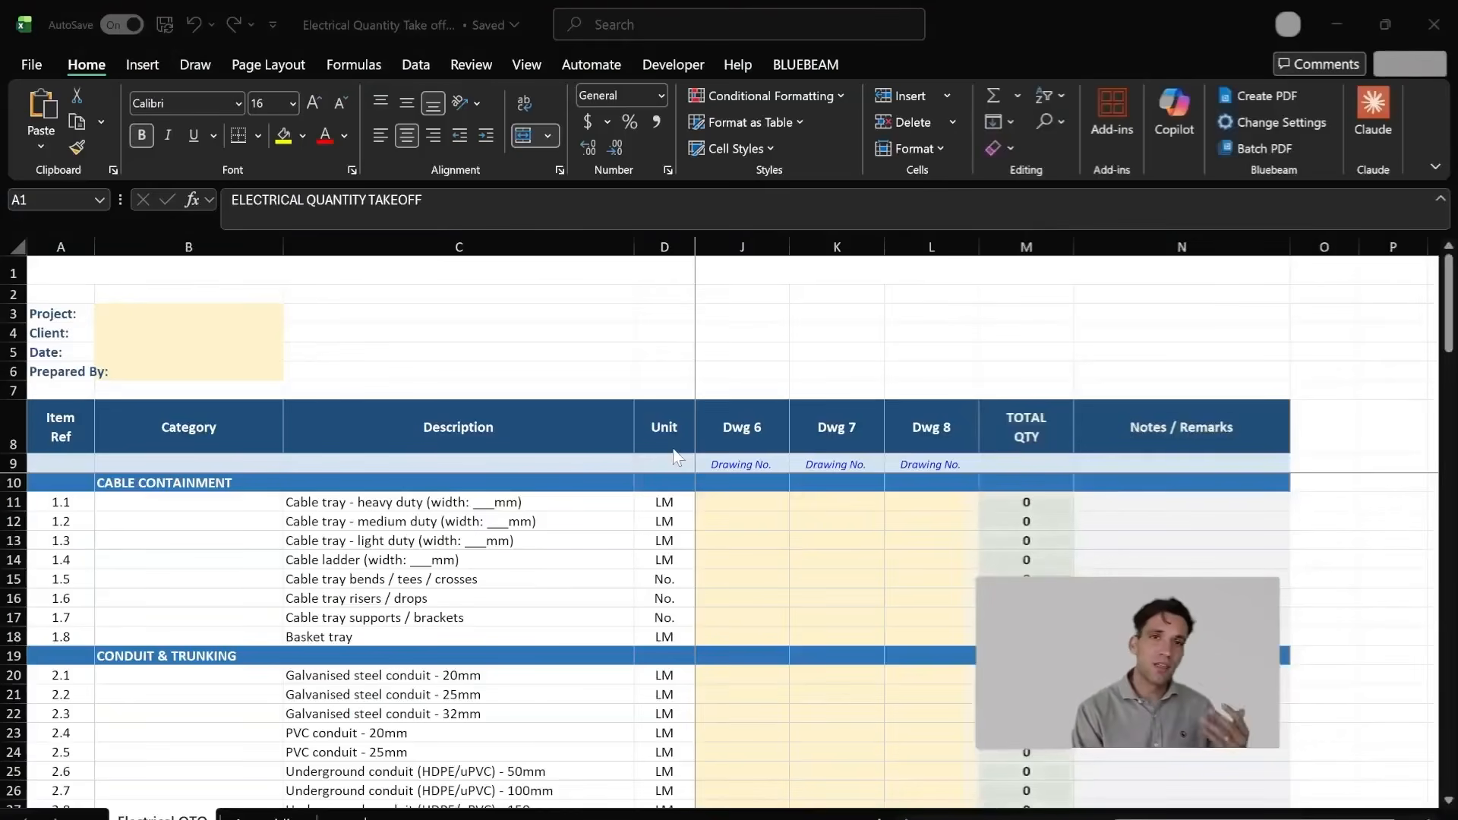
# Step: Switch to the Electrical Quantity Takeoff workbook in Excel and look over the item list's layout
pyautogui.scroll(-3, 483, 370)
pyautogui.scroll(3, 518, 485)
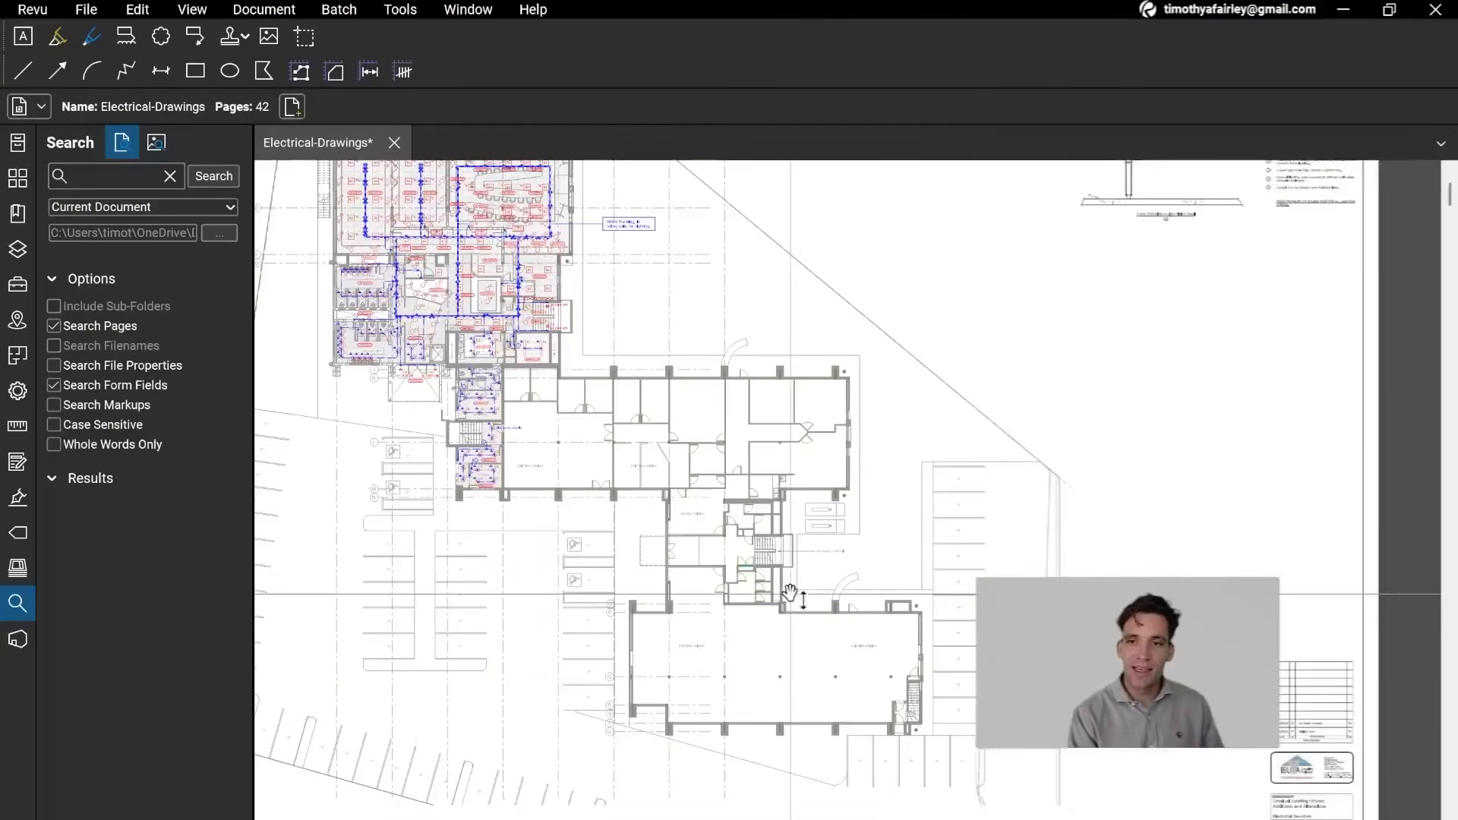
# Step: Switch to the Electrical-Drawings PDF in Bluebeam Revu and examine the lighting circuits around the male ablutions and reception lobby
pyautogui.scroll(2, 558, 594)
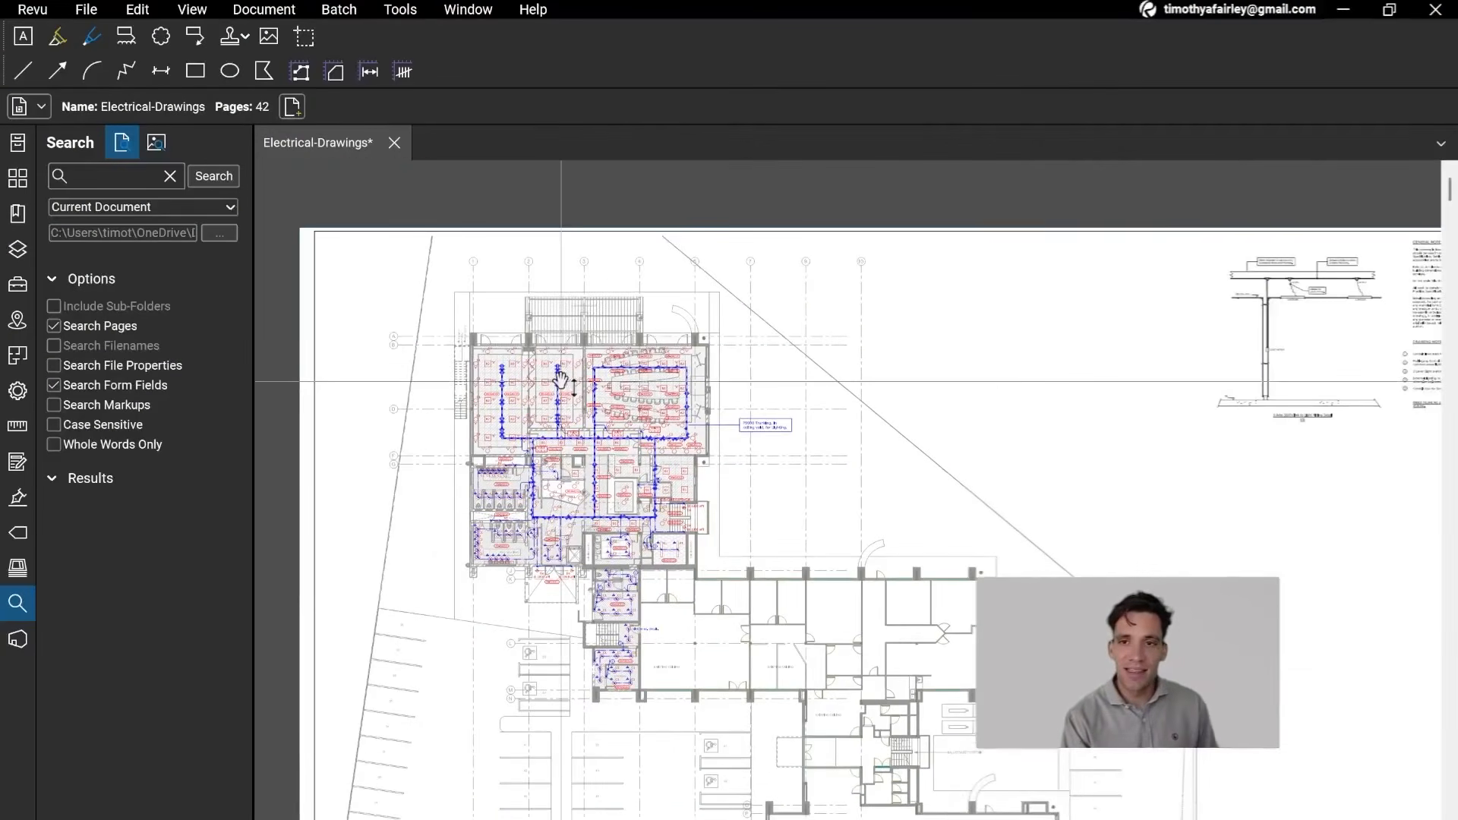
pyautogui.scroll(4, 559, 594)
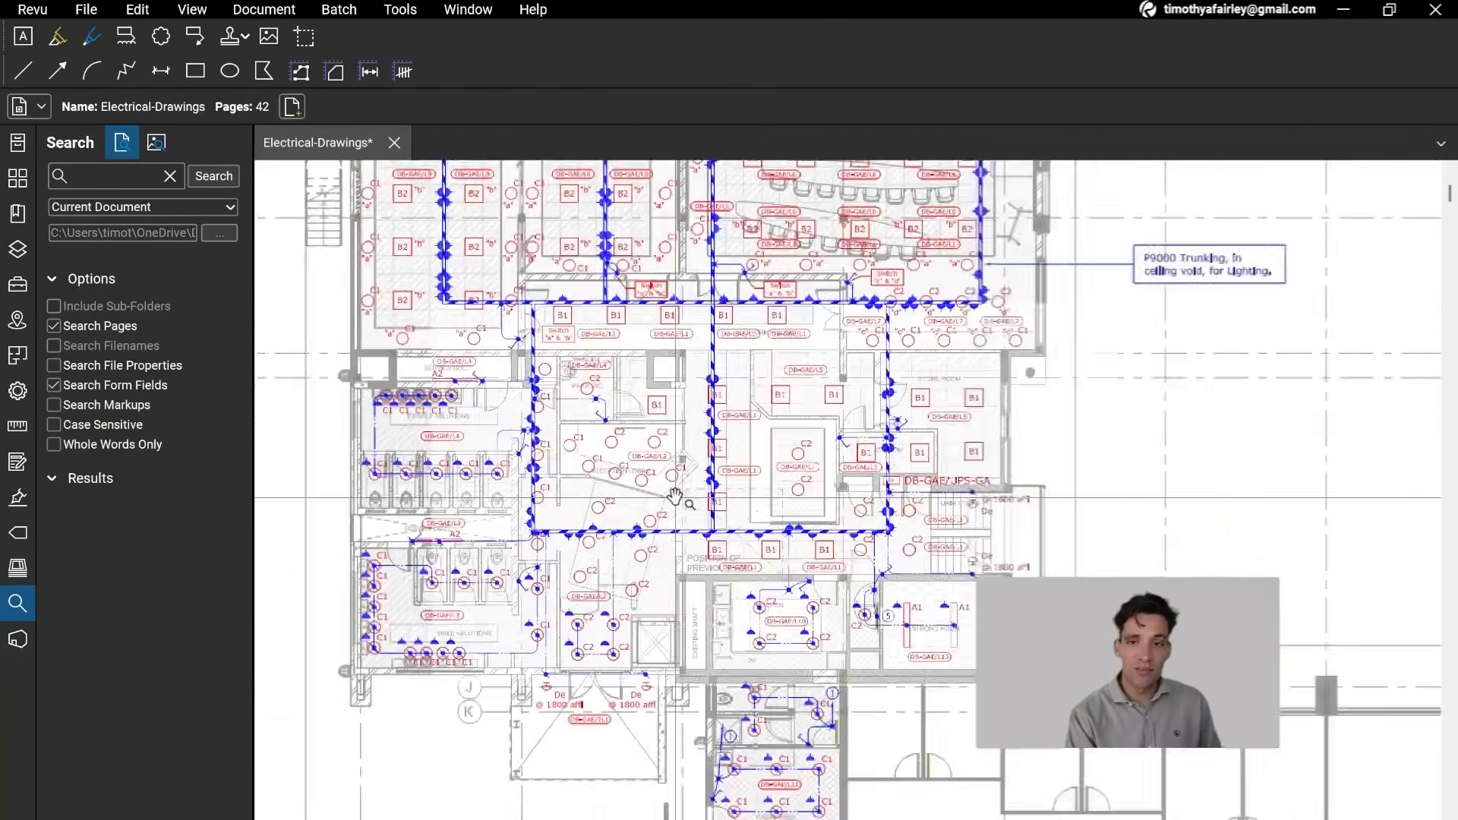
pyautogui.scroll(5, 559, 545)
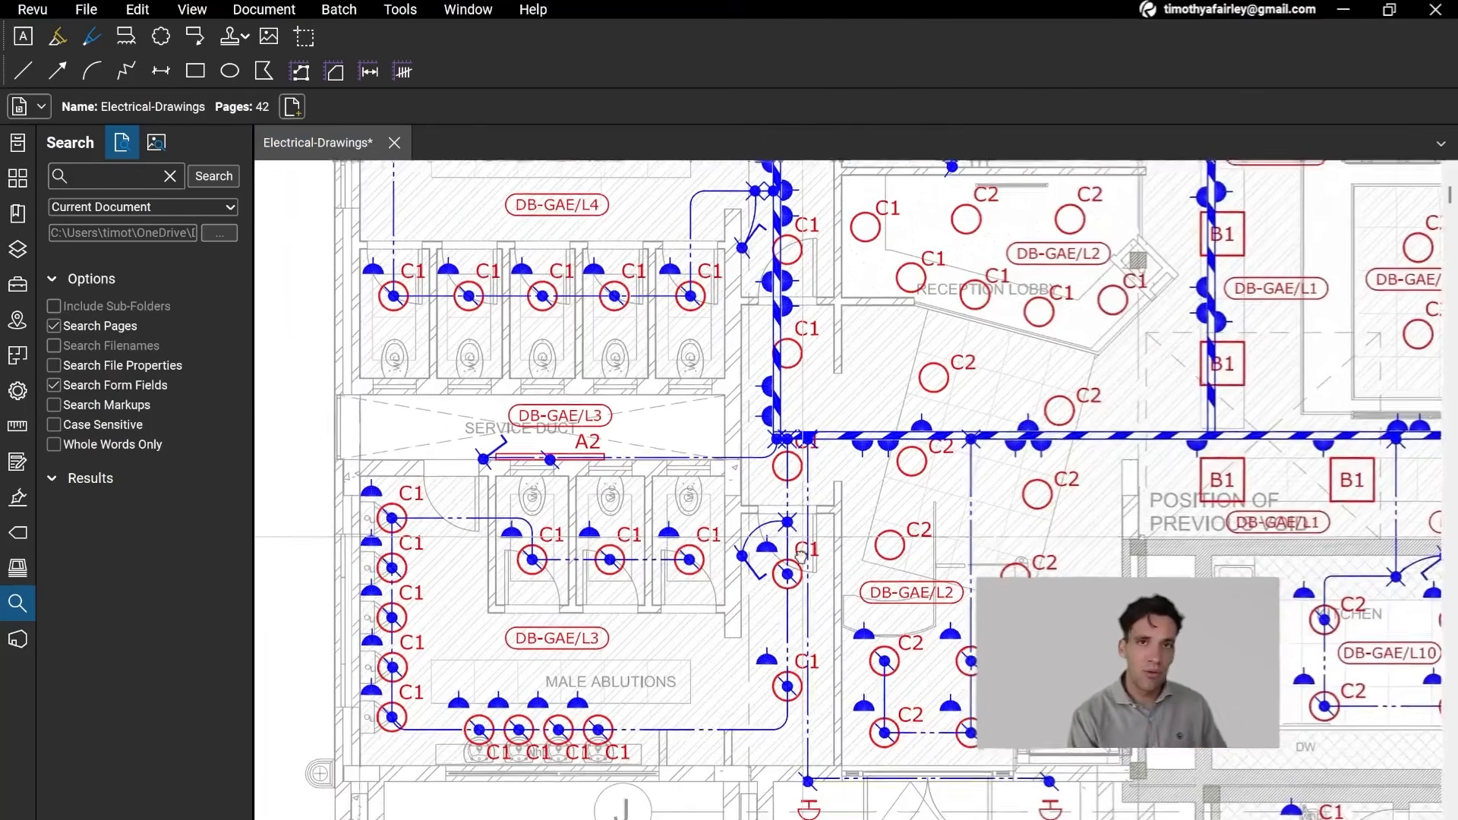
pyautogui.scroll(3, 635, 554)
# Step: Return to the Excel takeoff sheet and review the Cable Containment, Conduit & Trunking and Cables sections, highlighting each section's first rows
pyautogui.hotkey('alt', 'Tab')
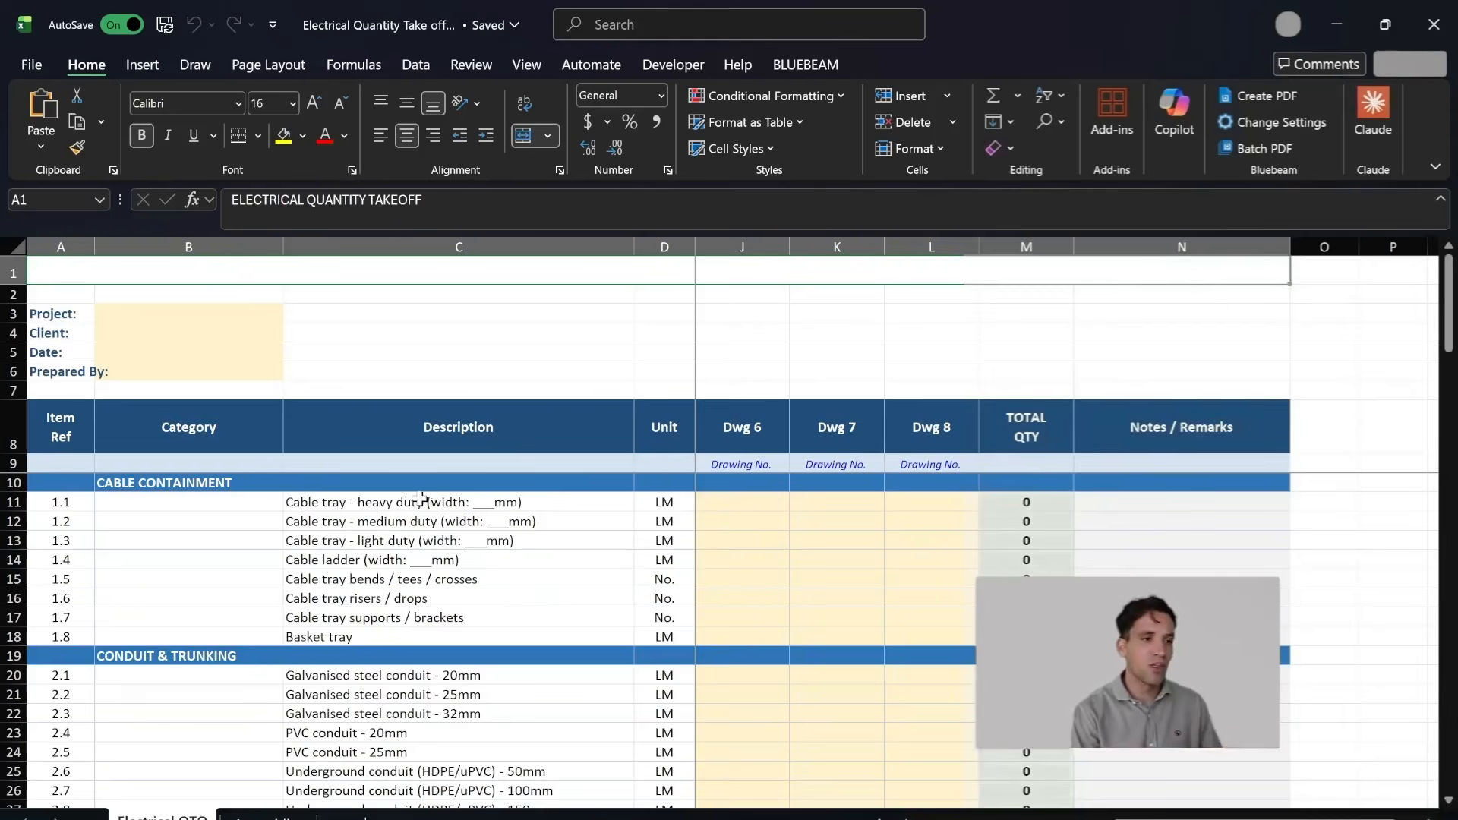
pyautogui.scroll(-2, 422, 501)
pyautogui.scroll(2, 465, 515)
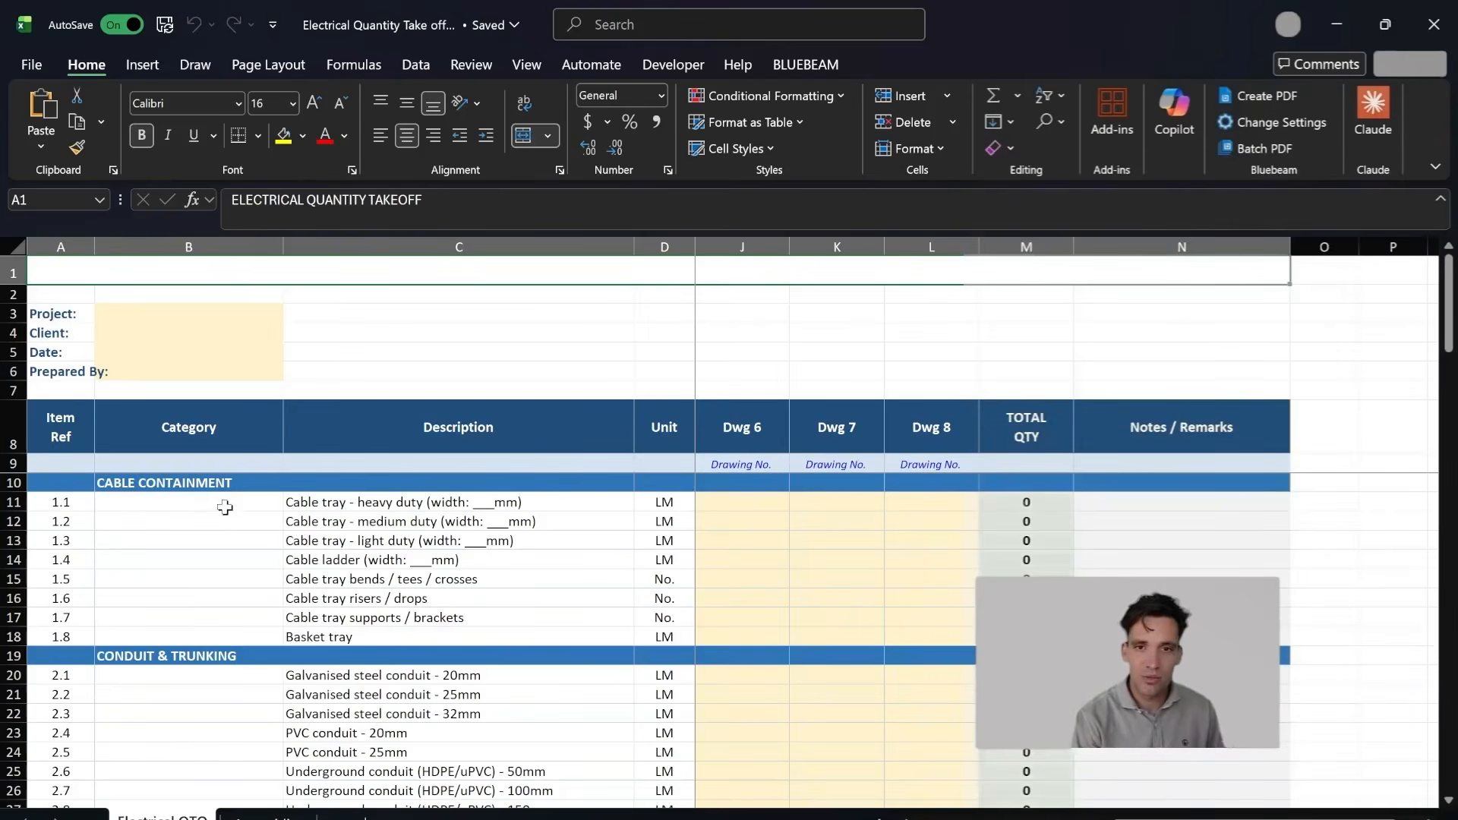
pyautogui.moveTo(233, 487); pyautogui.dragTo(439, 563)
pyautogui.scroll(-2, 250, 551)
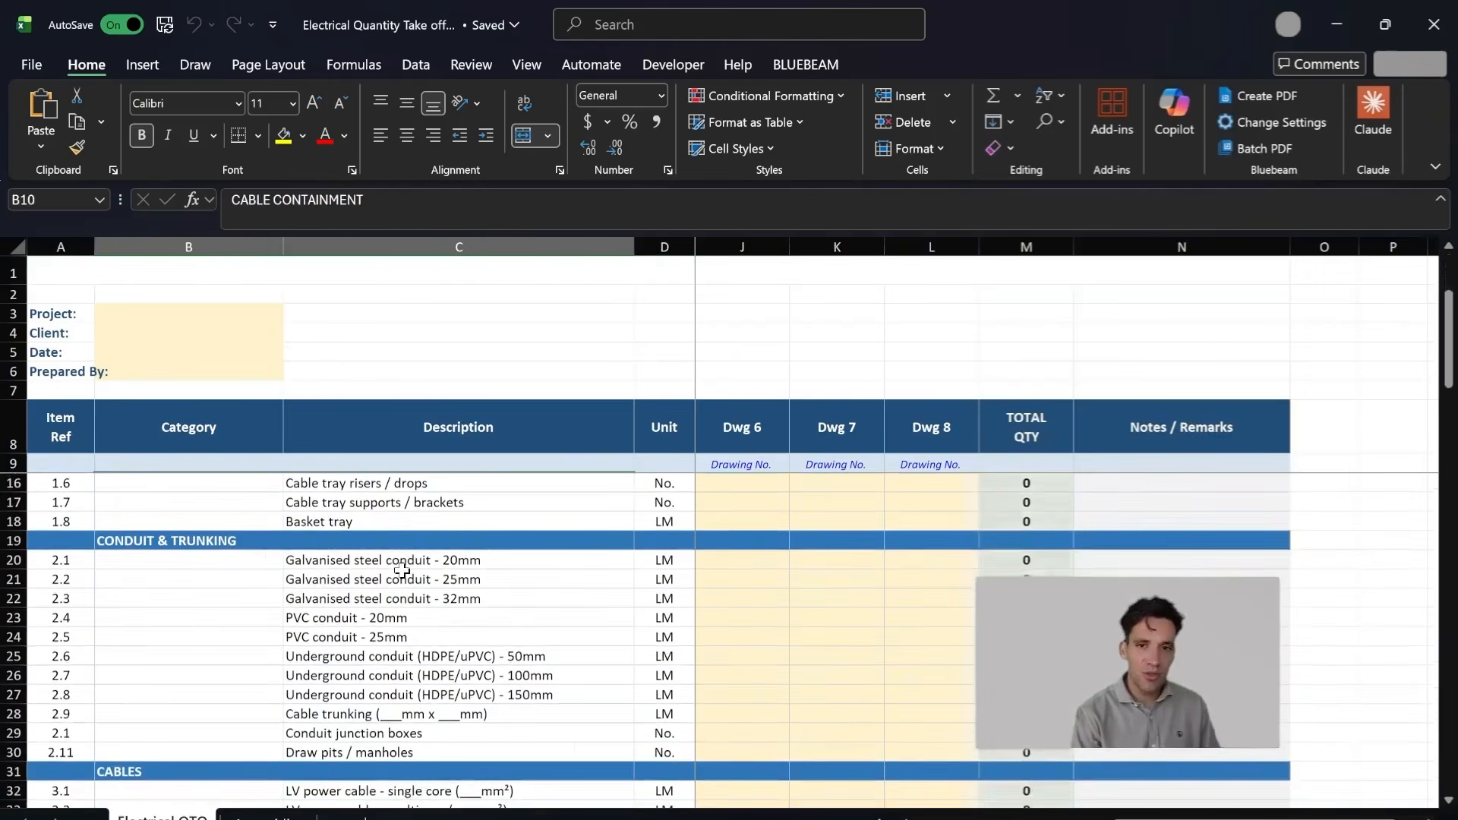
pyautogui.moveTo(248, 560); pyautogui.dragTo(459, 636)
pyautogui.scroll(-3, 459, 637)
pyautogui.moveTo(226, 601); pyautogui.dragTo(456, 637)
pyautogui.scroll(-2, 373, 640)
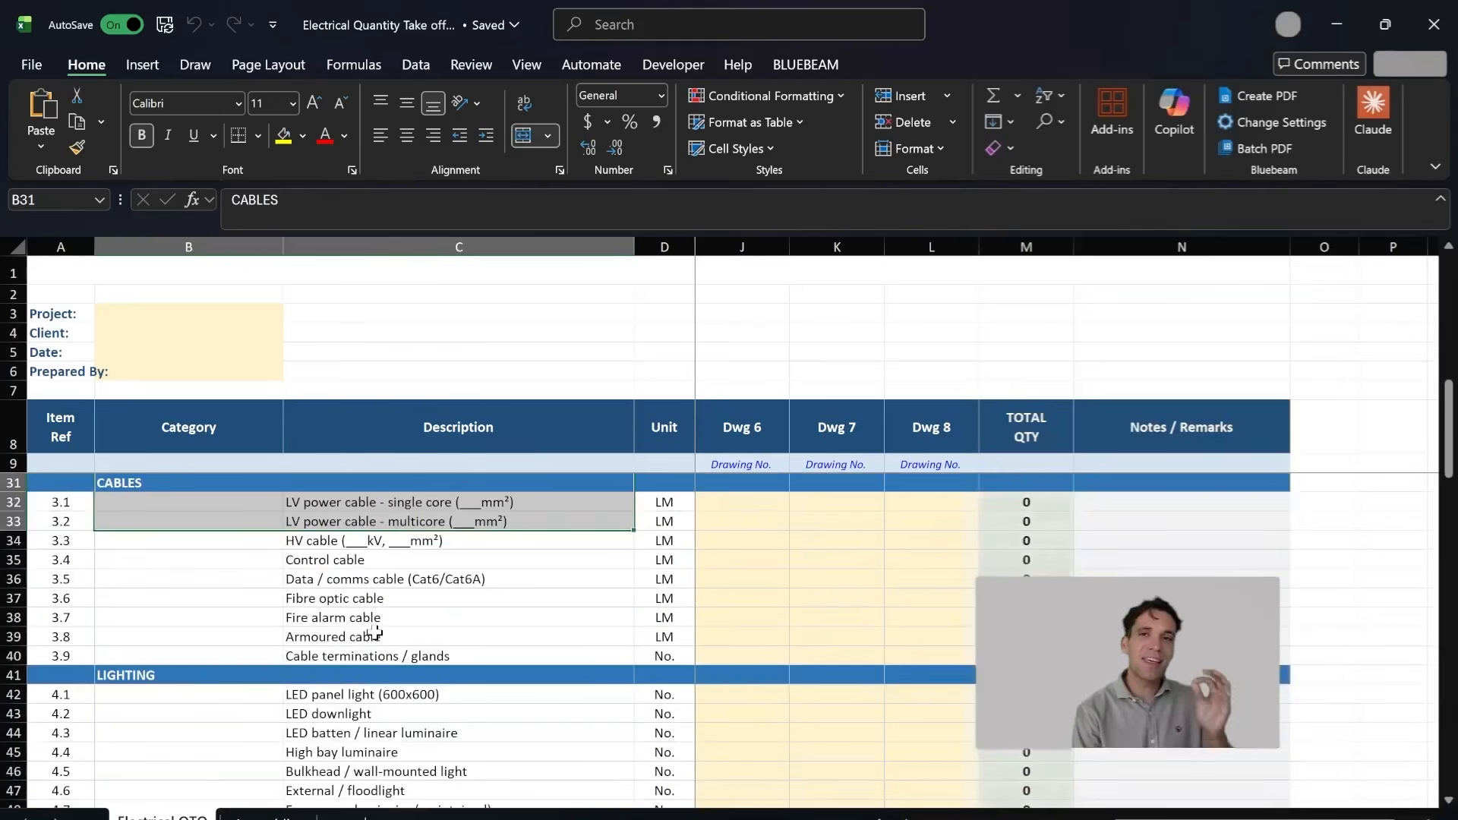
# Step: Review the takeoff sections from Lighting and Switchboards & Distribution down to Earthing & Lightning Protection
pyautogui.scroll(1, 376, 633)
pyautogui.scroll(1, 416, 675)
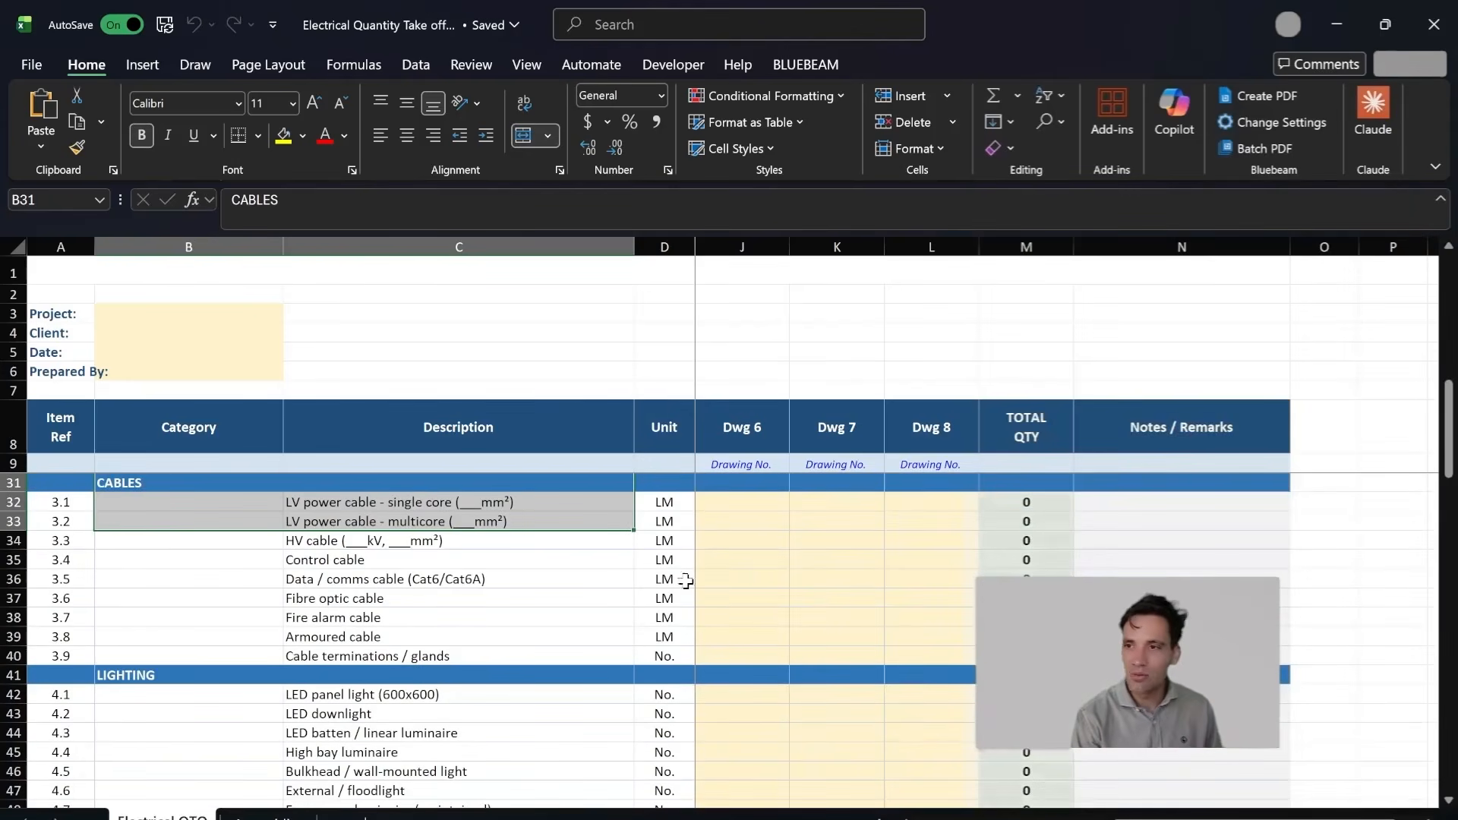
pyautogui.scroll(-3, 674, 560)
pyautogui.scroll(2, 212, 586)
pyautogui.scroll(-2, 179, 629)
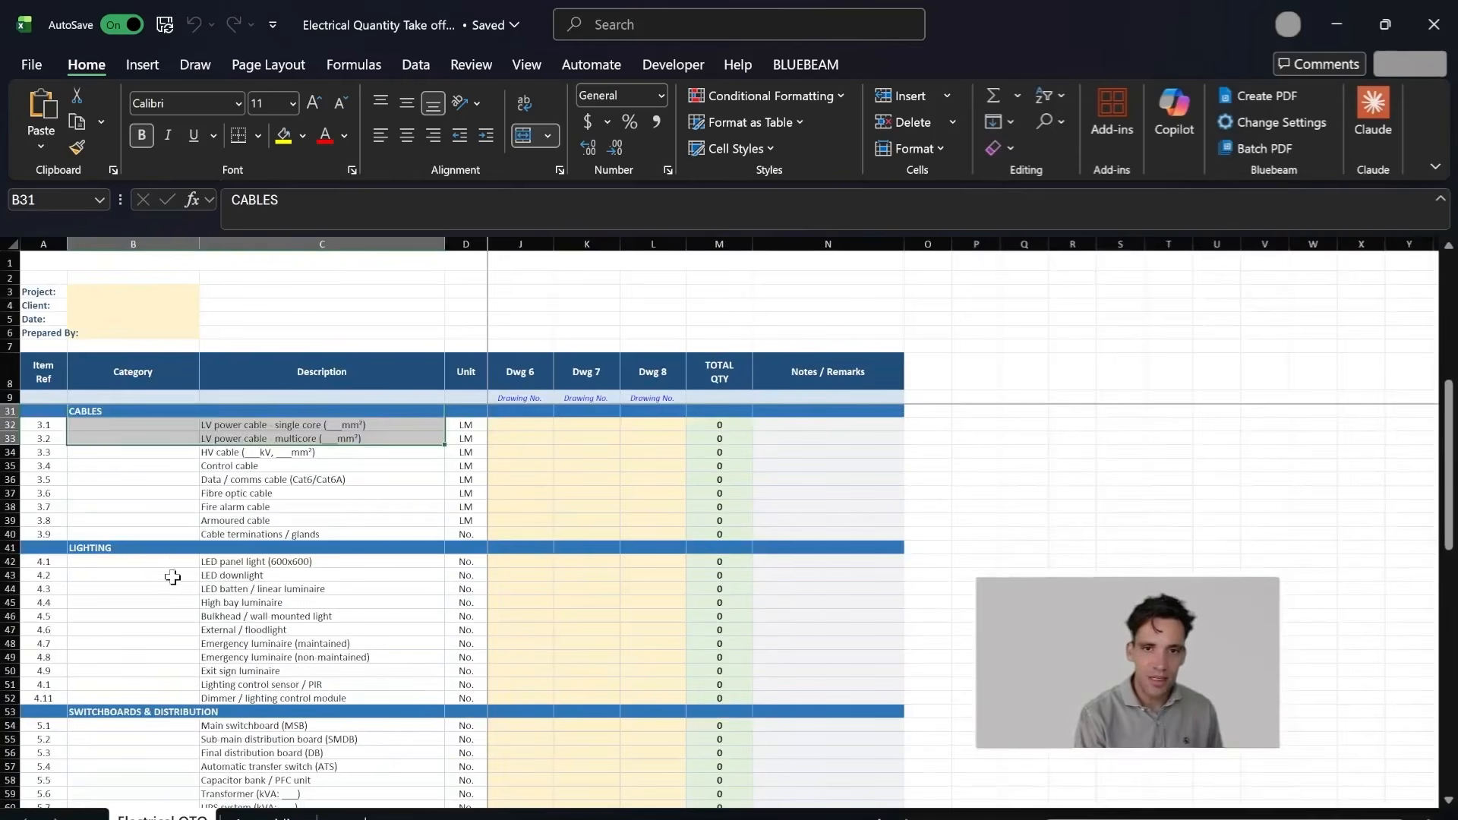
pyautogui.moveTo(170, 548); pyautogui.dragTo(363, 600)
pyautogui.scroll(-3, 355, 598)
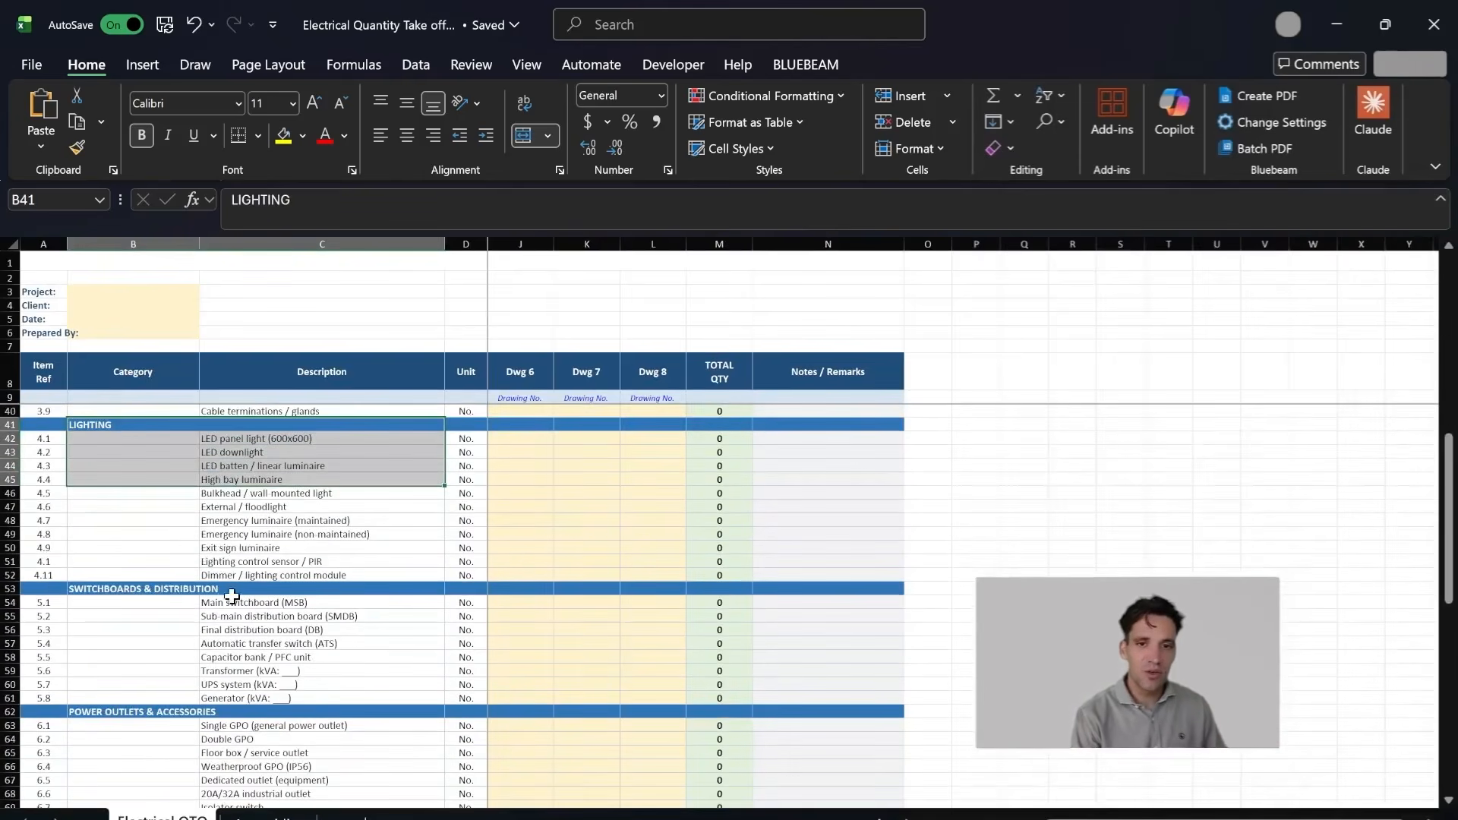
pyautogui.moveTo(163, 590); pyautogui.dragTo(406, 628)
pyautogui.scroll(-4, 379, 645)
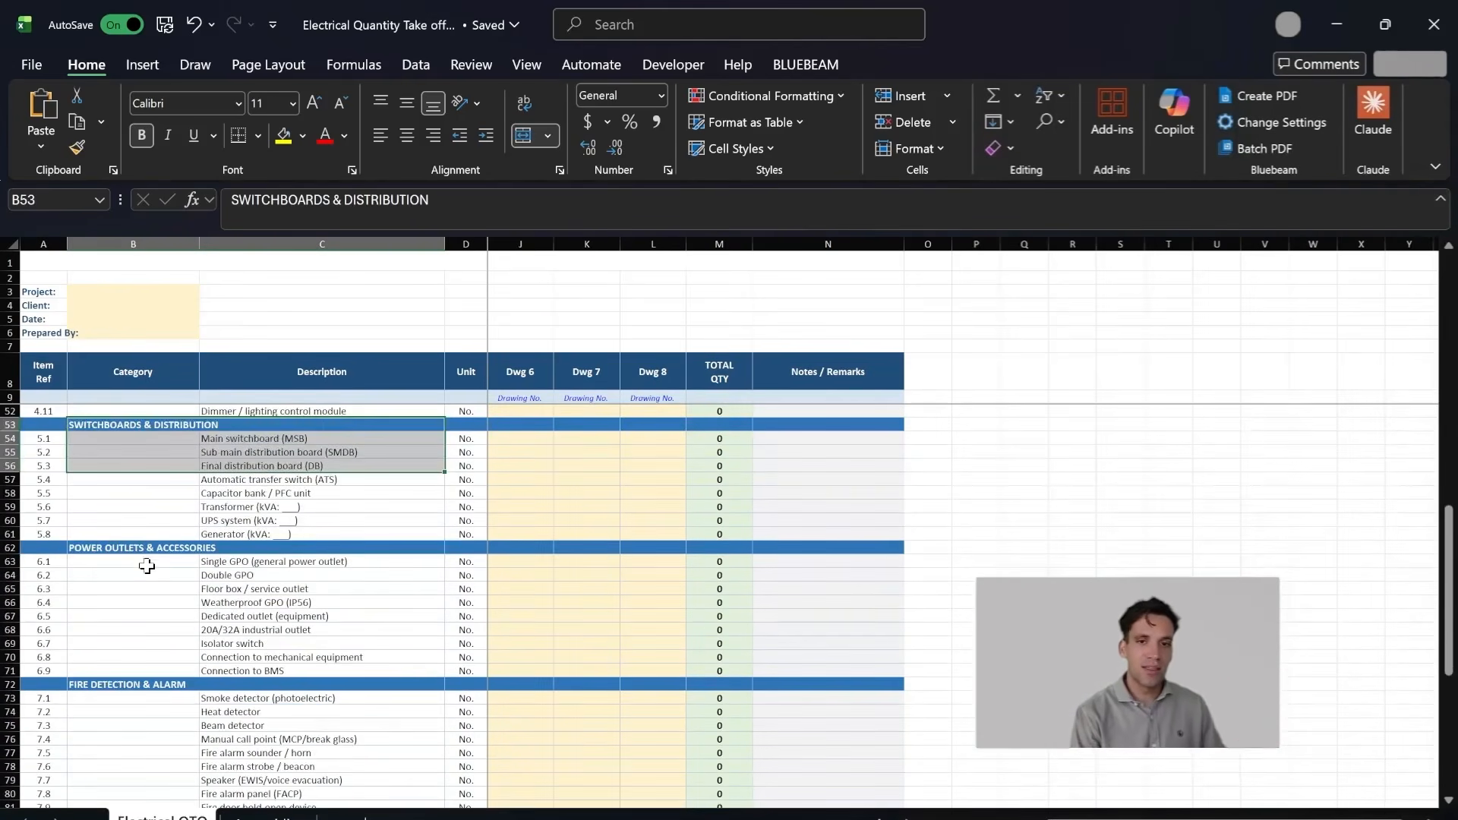
pyautogui.scroll(-4, 159, 555)
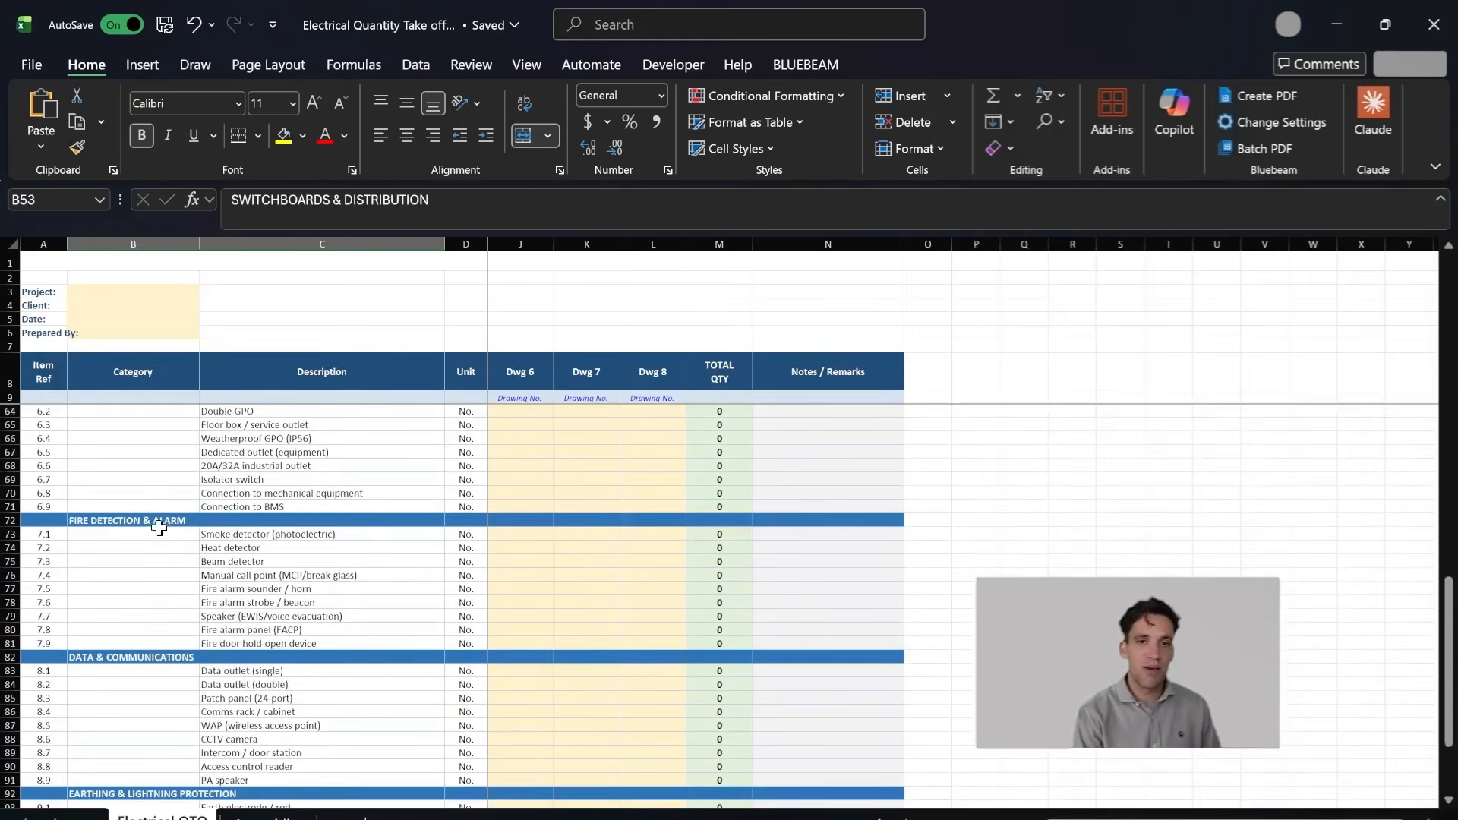
pyautogui.scroll(-4, 224, 520)
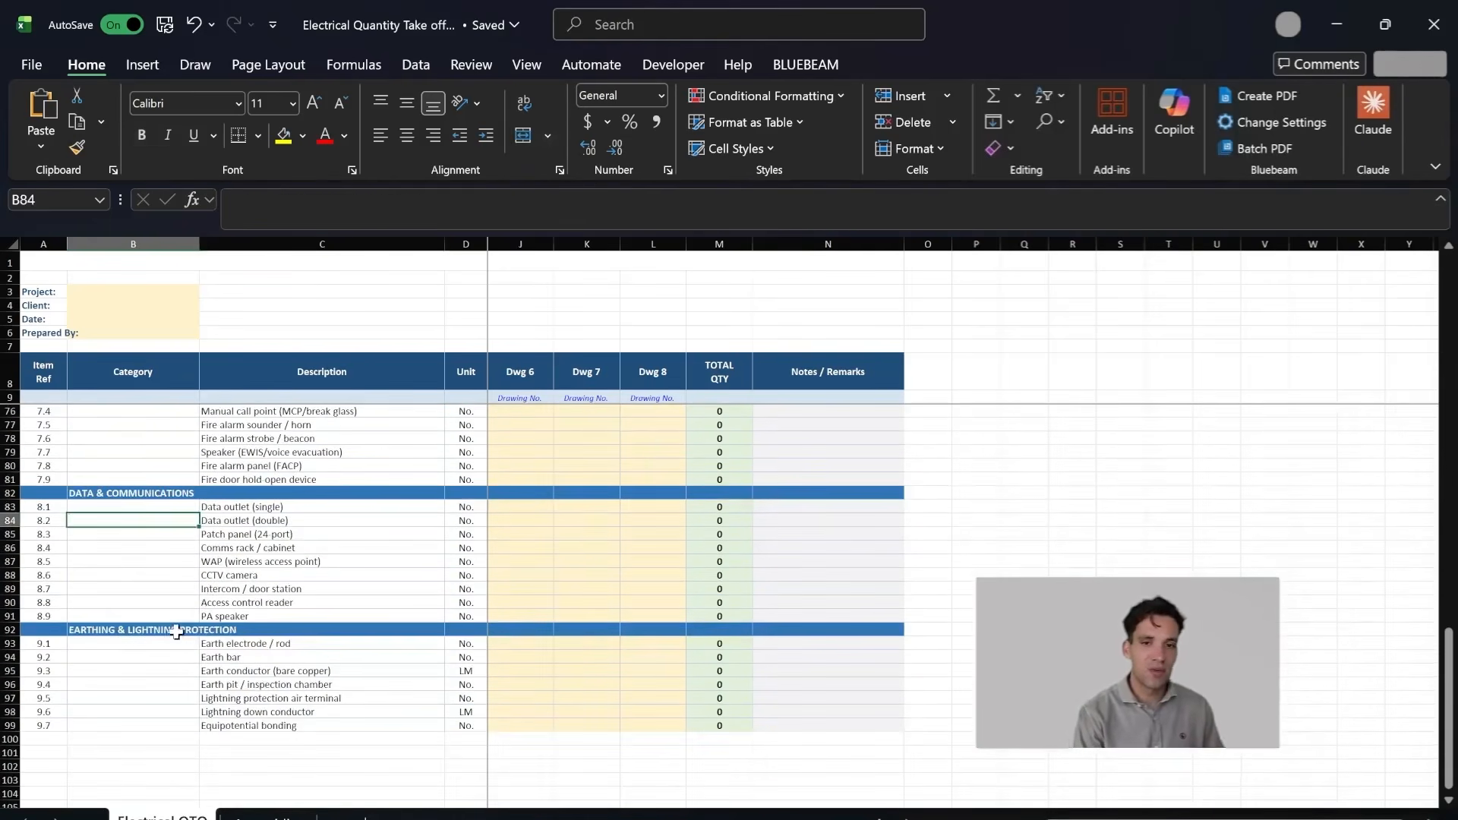
pyautogui.moveTo(228, 632); pyautogui.dragTo(298, 668)
# Step: Go back to the start of the takeoff list and examine its Category and Description columns
pyautogui.scroll(20, 297, 669)
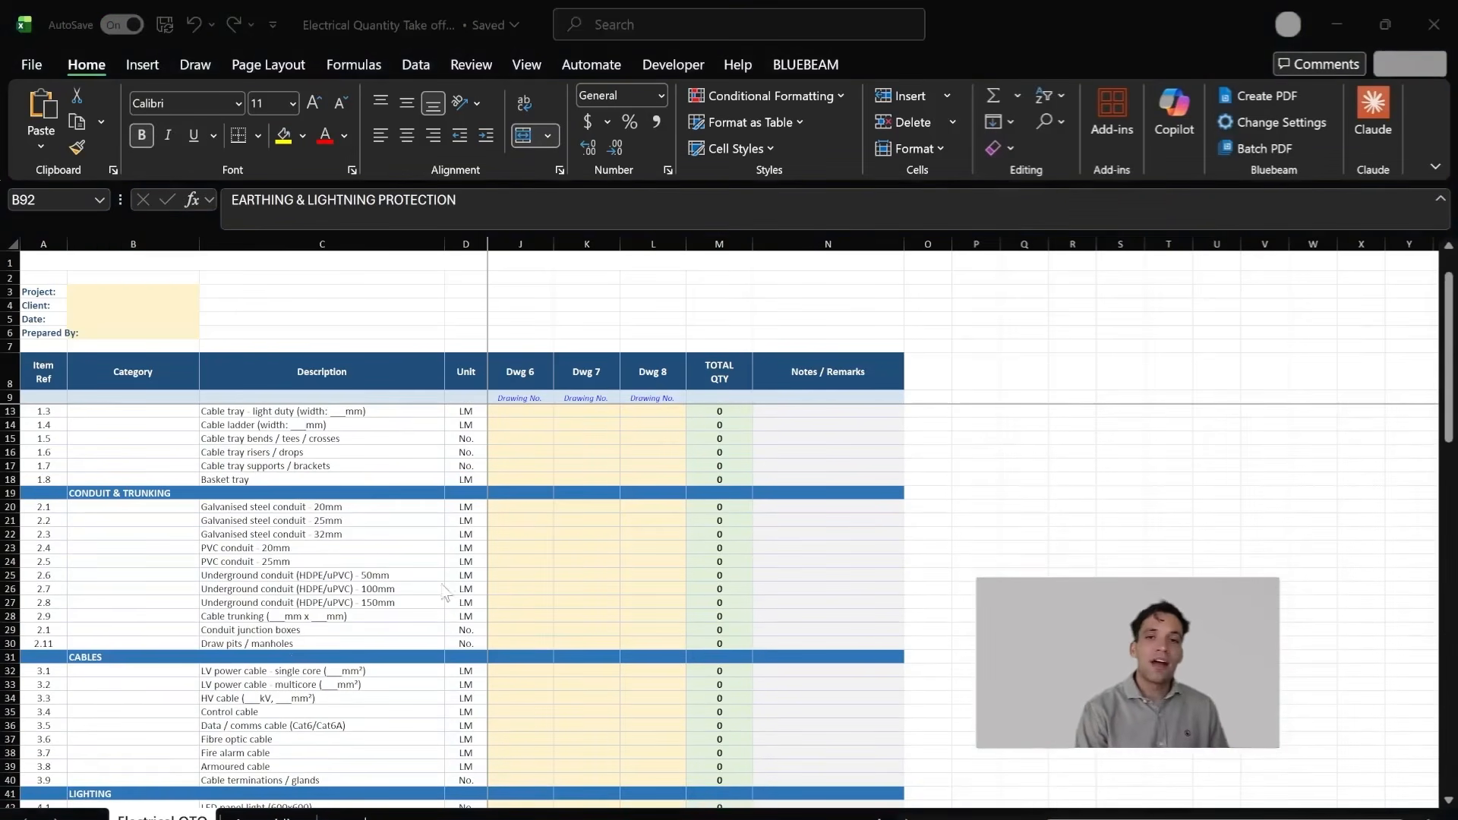
pyautogui.scroll(1, 357, 544)
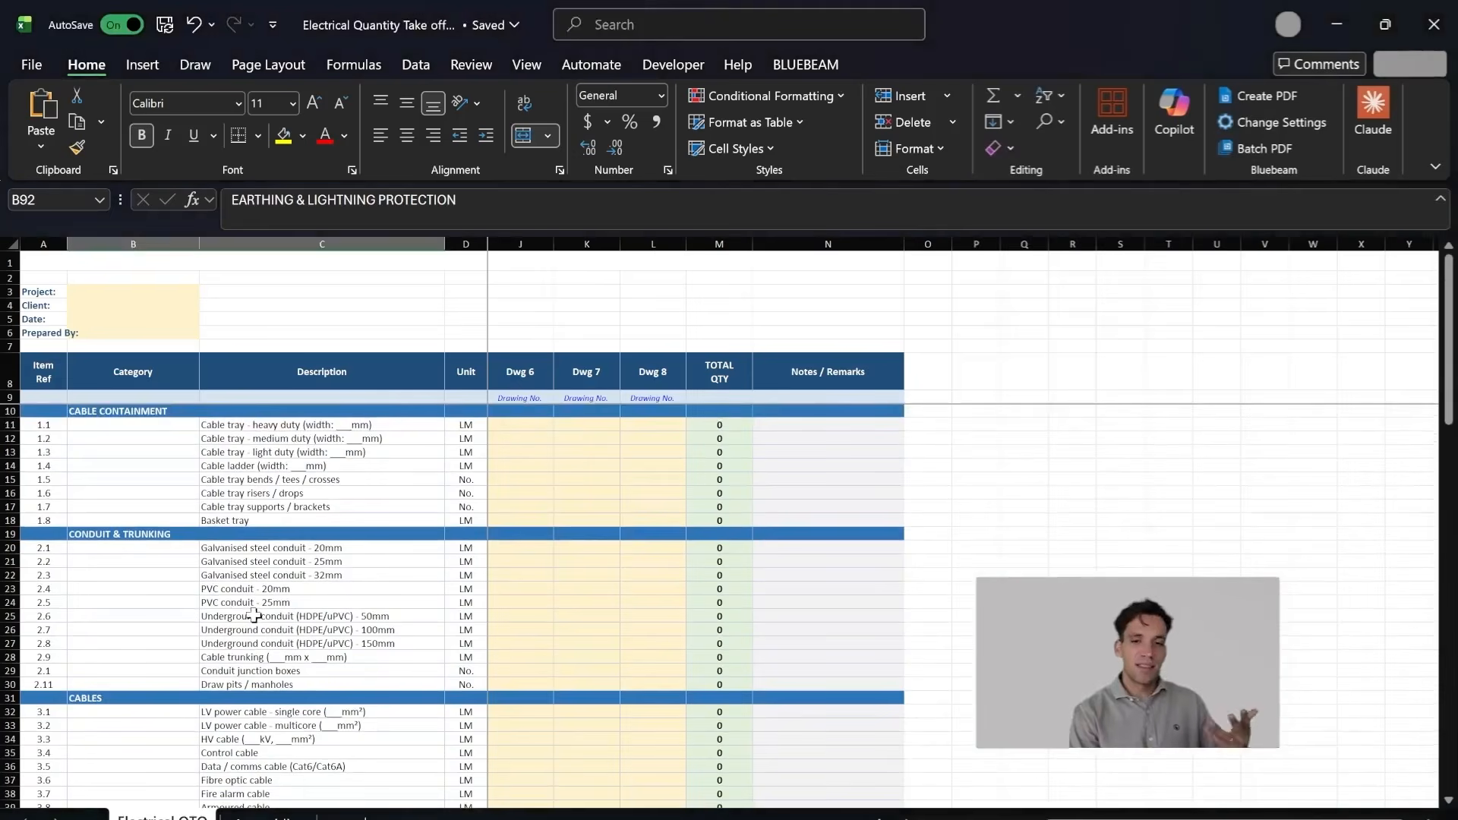
pyautogui.click(166, 451)
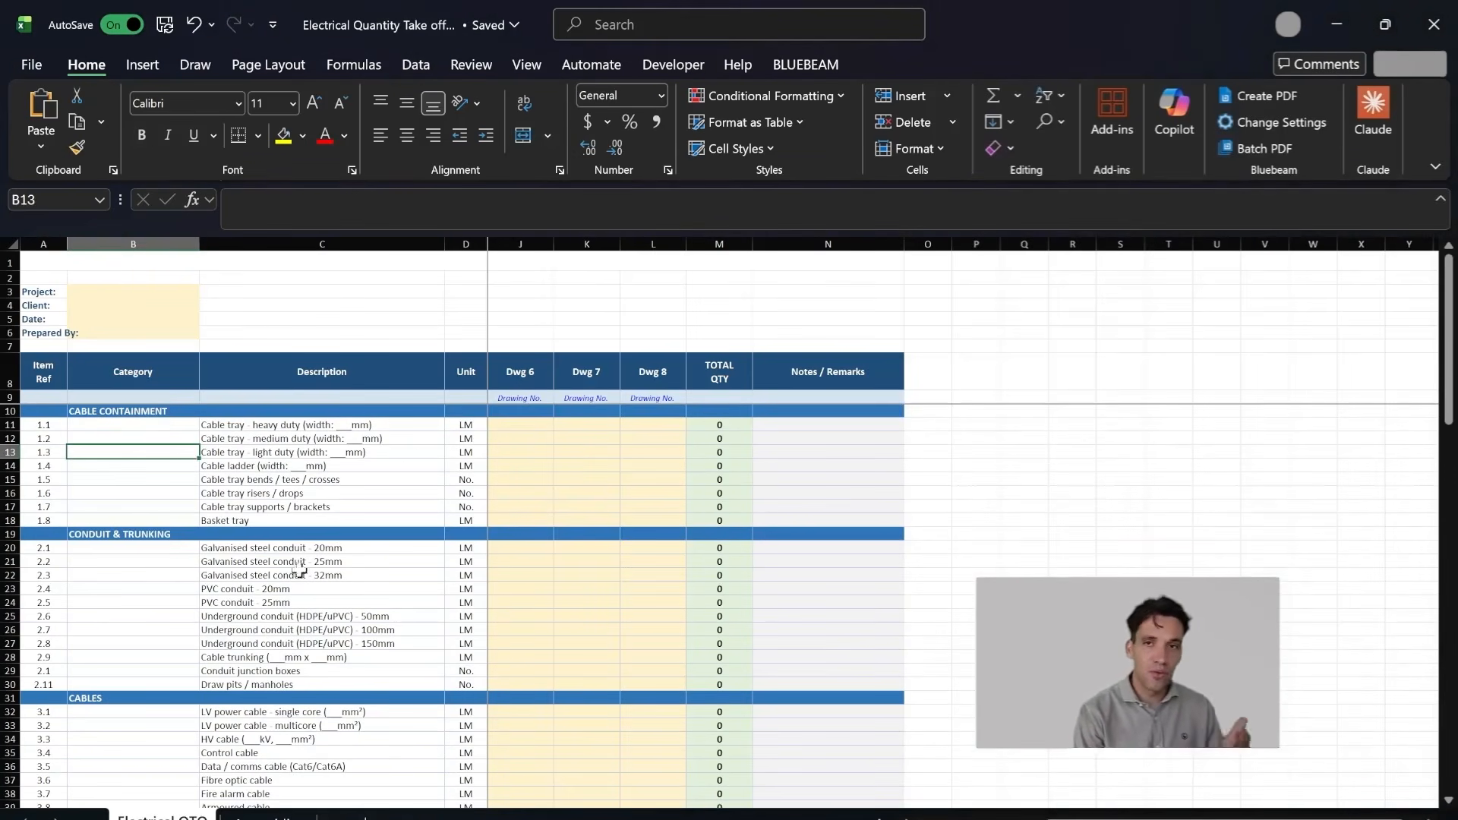
pyautogui.moveTo(144, 244); pyautogui.dragTo(338, 244)
pyautogui.scroll(-1, 334, 653)
pyautogui.scroll(1, 306, 583)
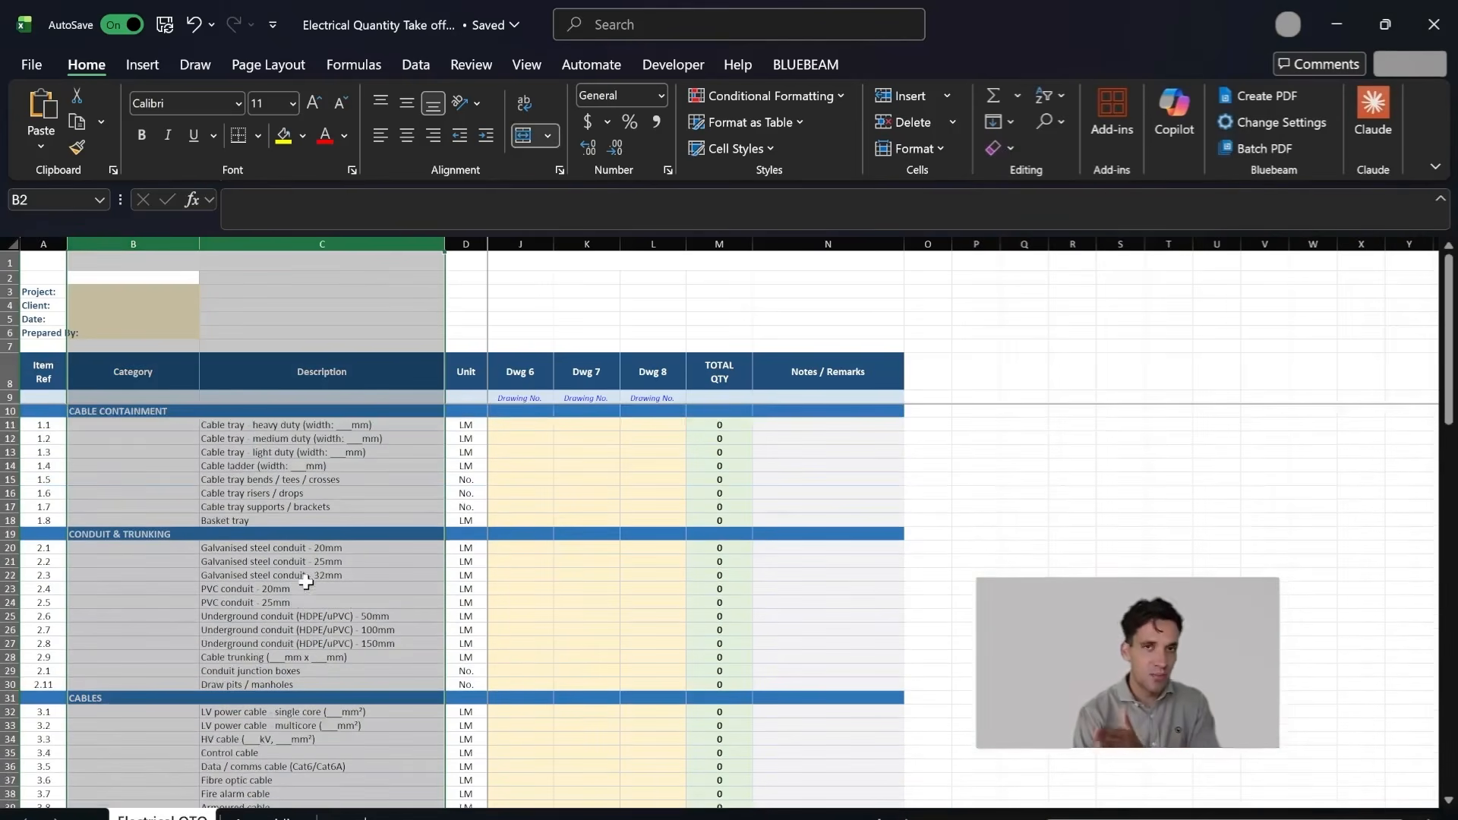
pyautogui.click(190, 670)
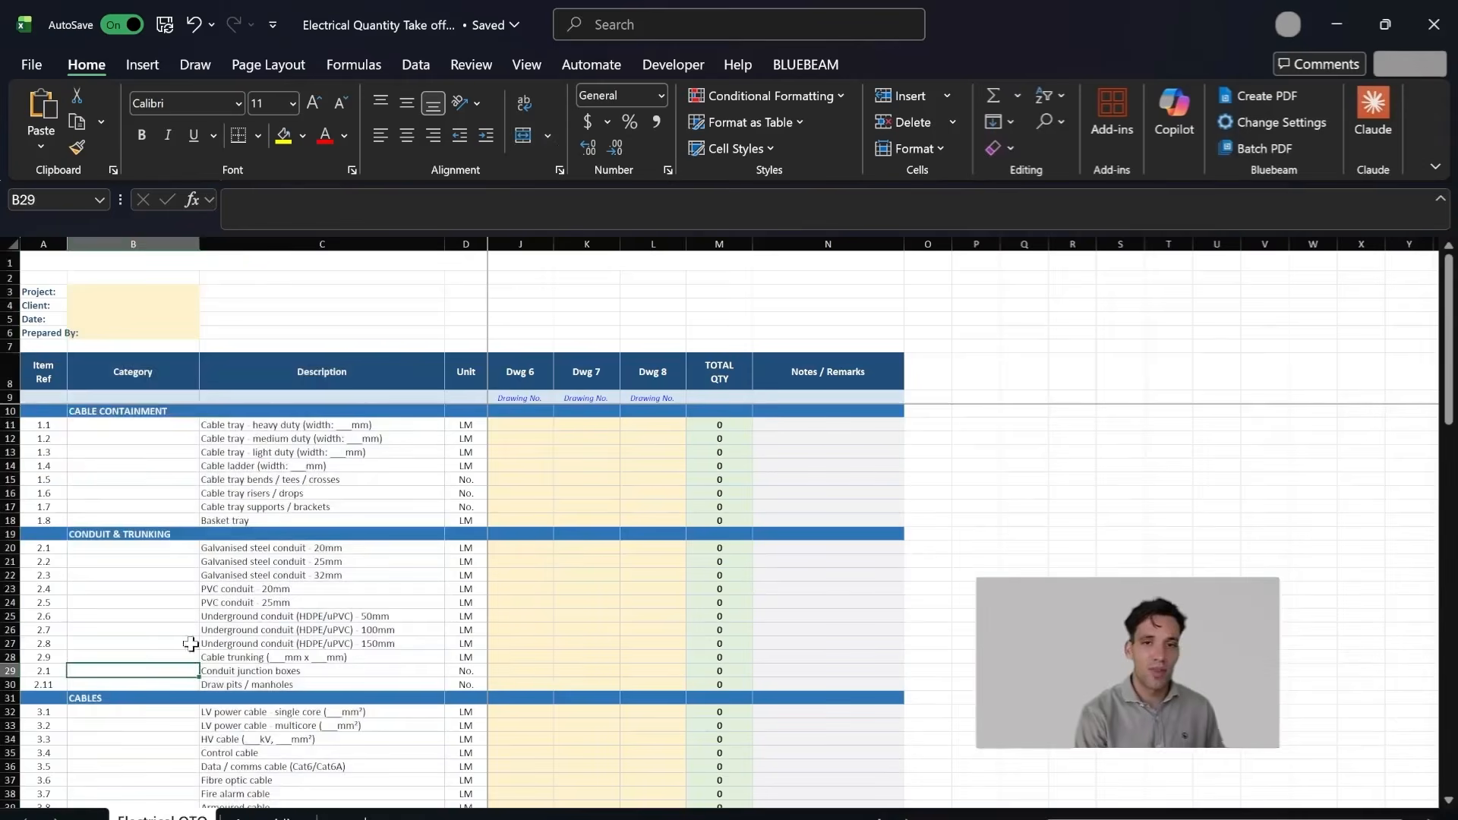
# Step: Bring the Dwg 1 to Dwg 8 quantity columns into view and check them against the conduit and cable items
pyautogui.scroll(3, 166, 471)
pyautogui.scroll(-5, 301, 690)
pyautogui.scroll(2, 302, 691)
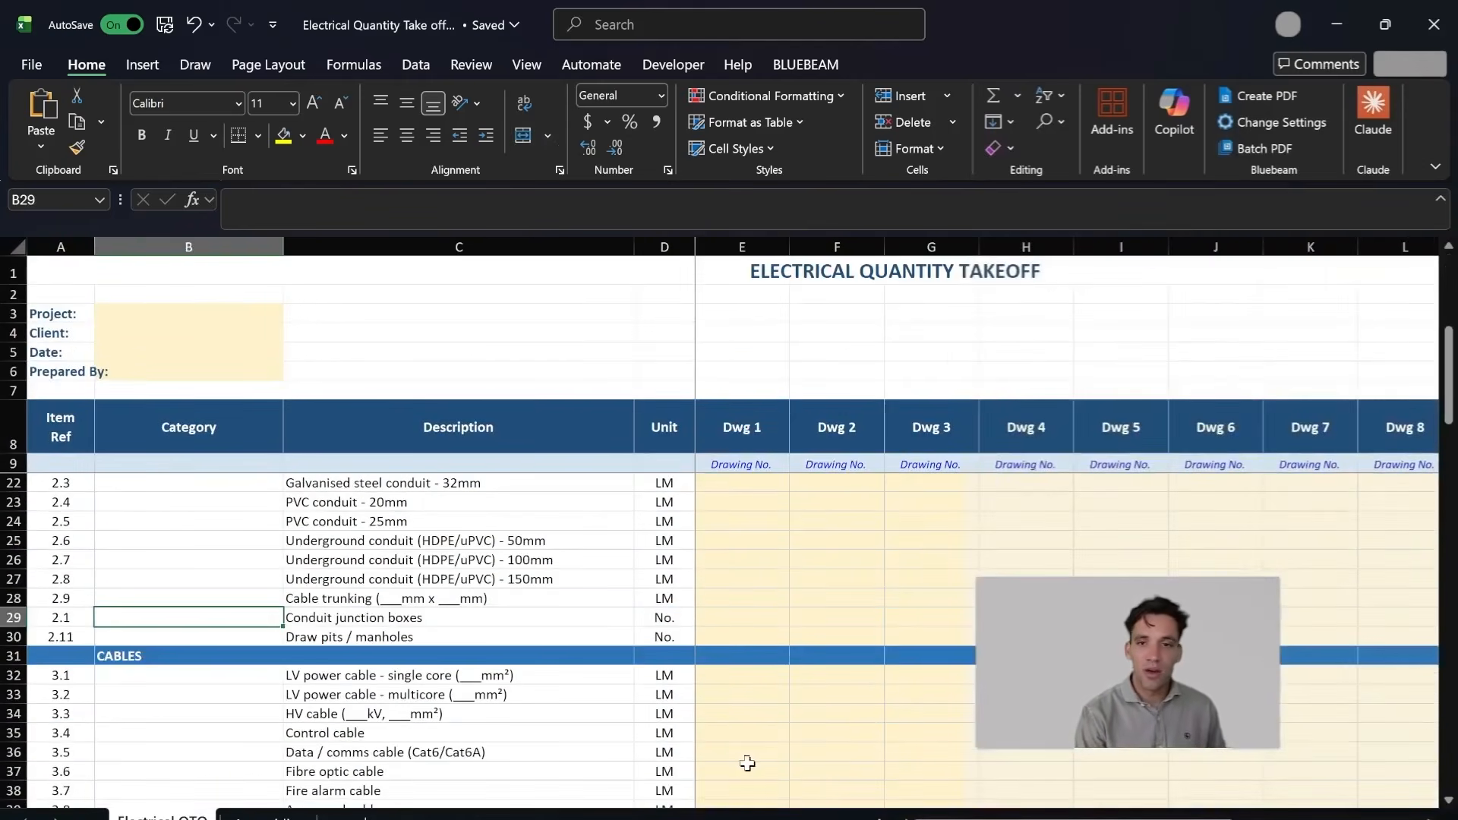
pyautogui.scroll(-2, 283, 611)
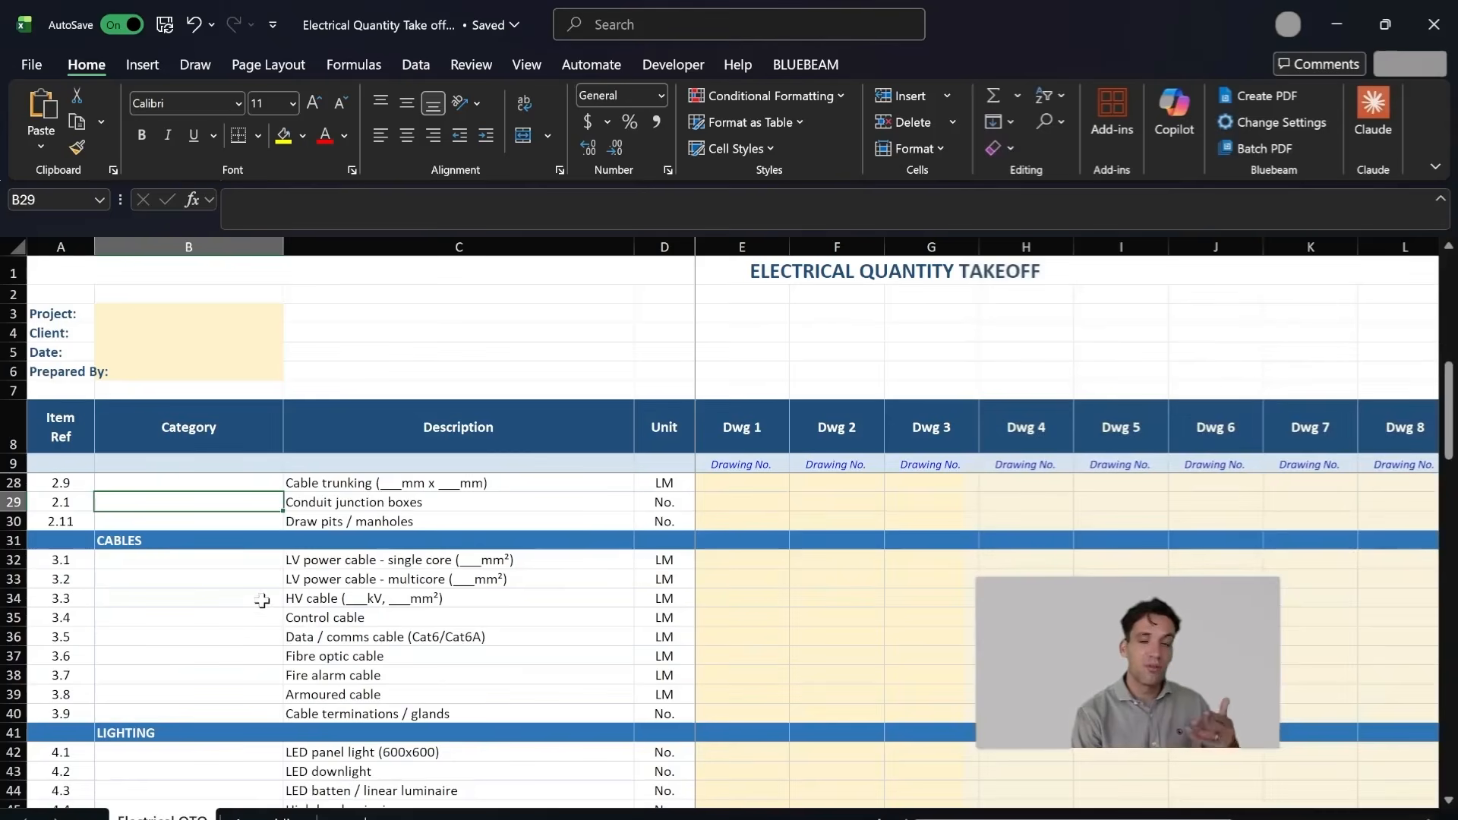
pyautogui.scroll(3, 262, 632)
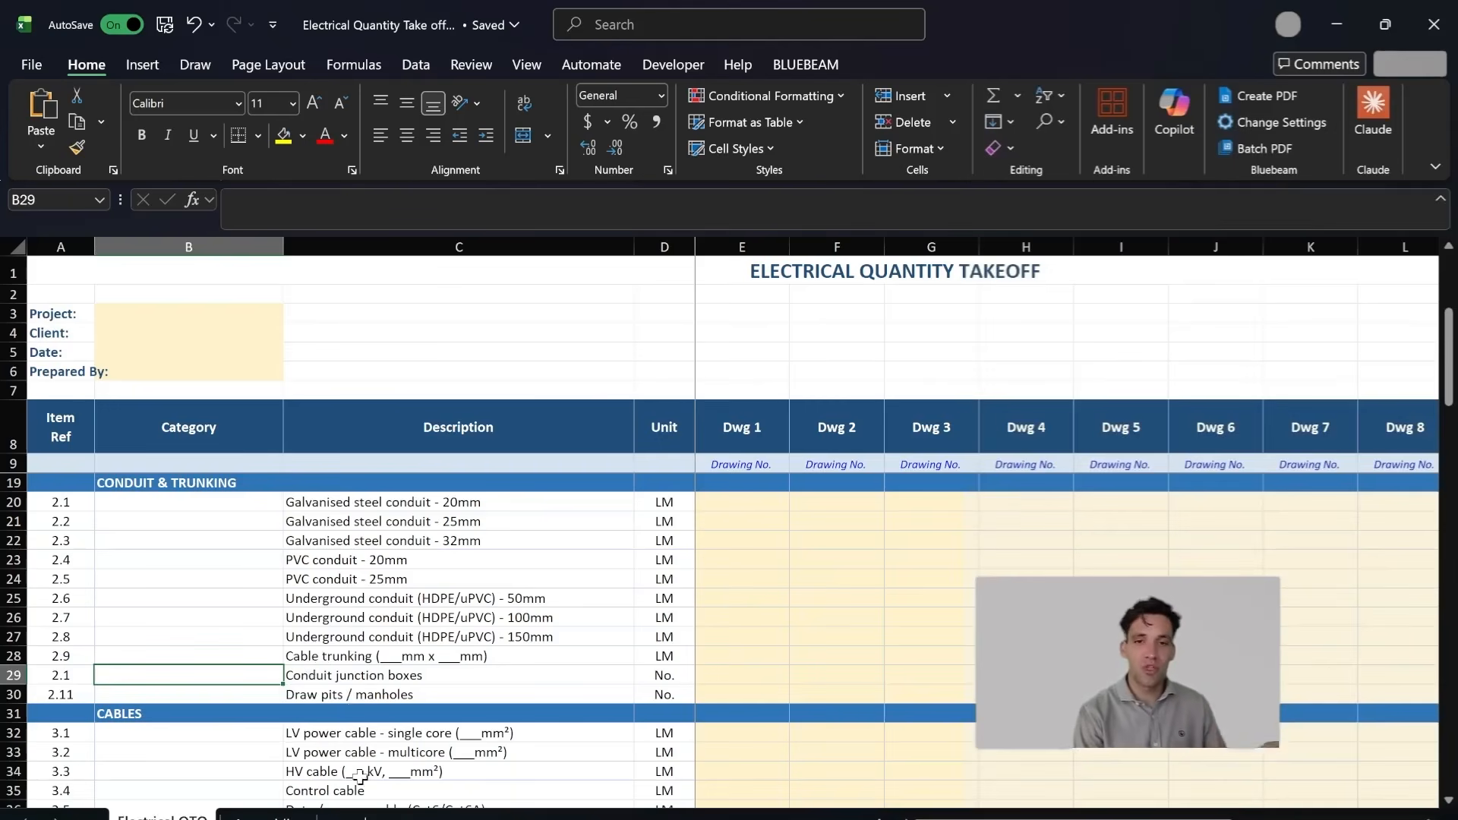
# Step: Open the Assemblies sheet and inspect the cable tray assembly's components and unit under QTO Ref 1.1-1.3
pyautogui.click(265, 817)
pyautogui.scroll(-8, 210, 589)
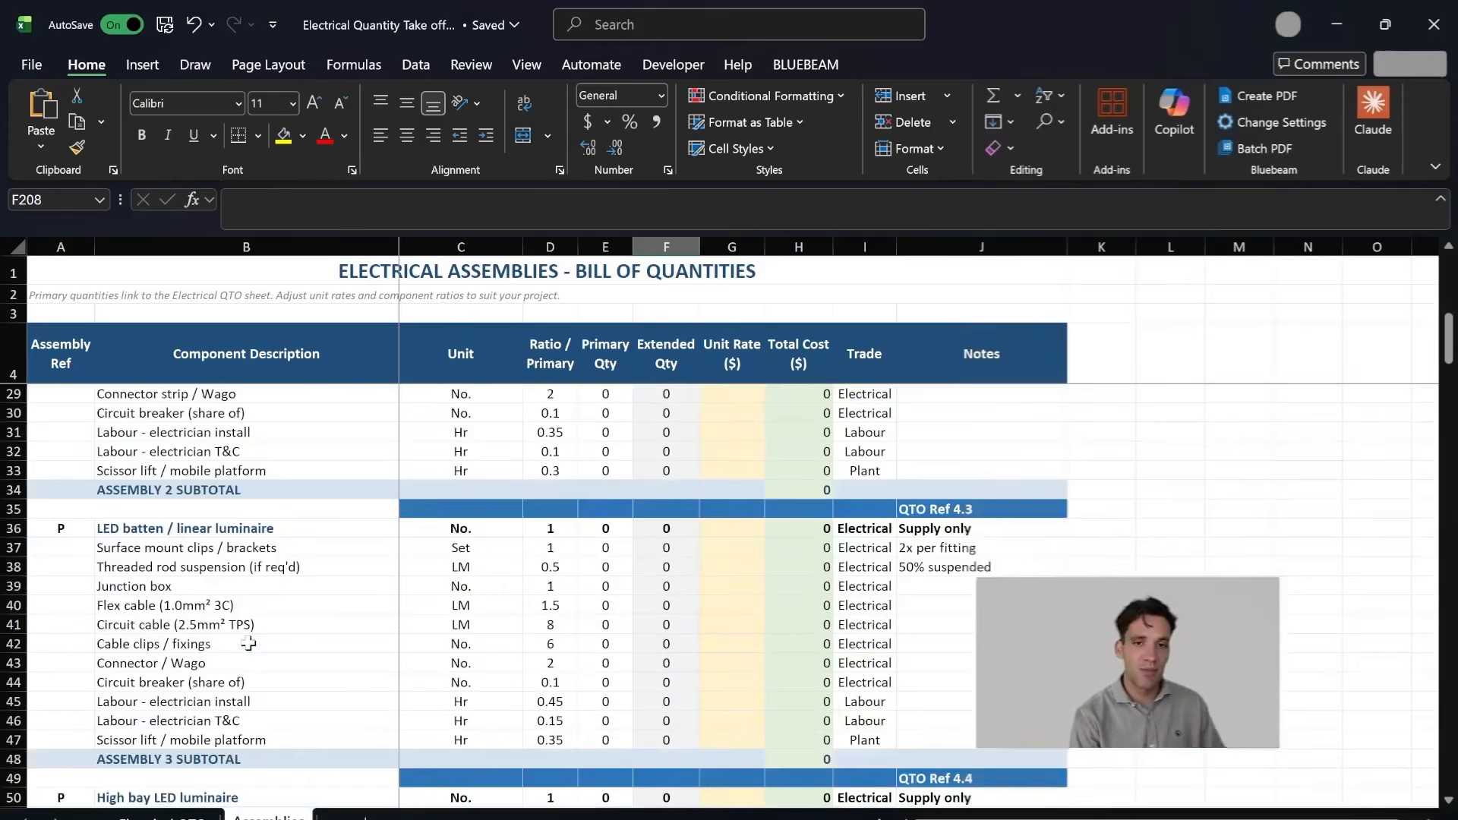
pyautogui.scroll(-20, 248, 644)
pyautogui.scroll(1, 265, 479)
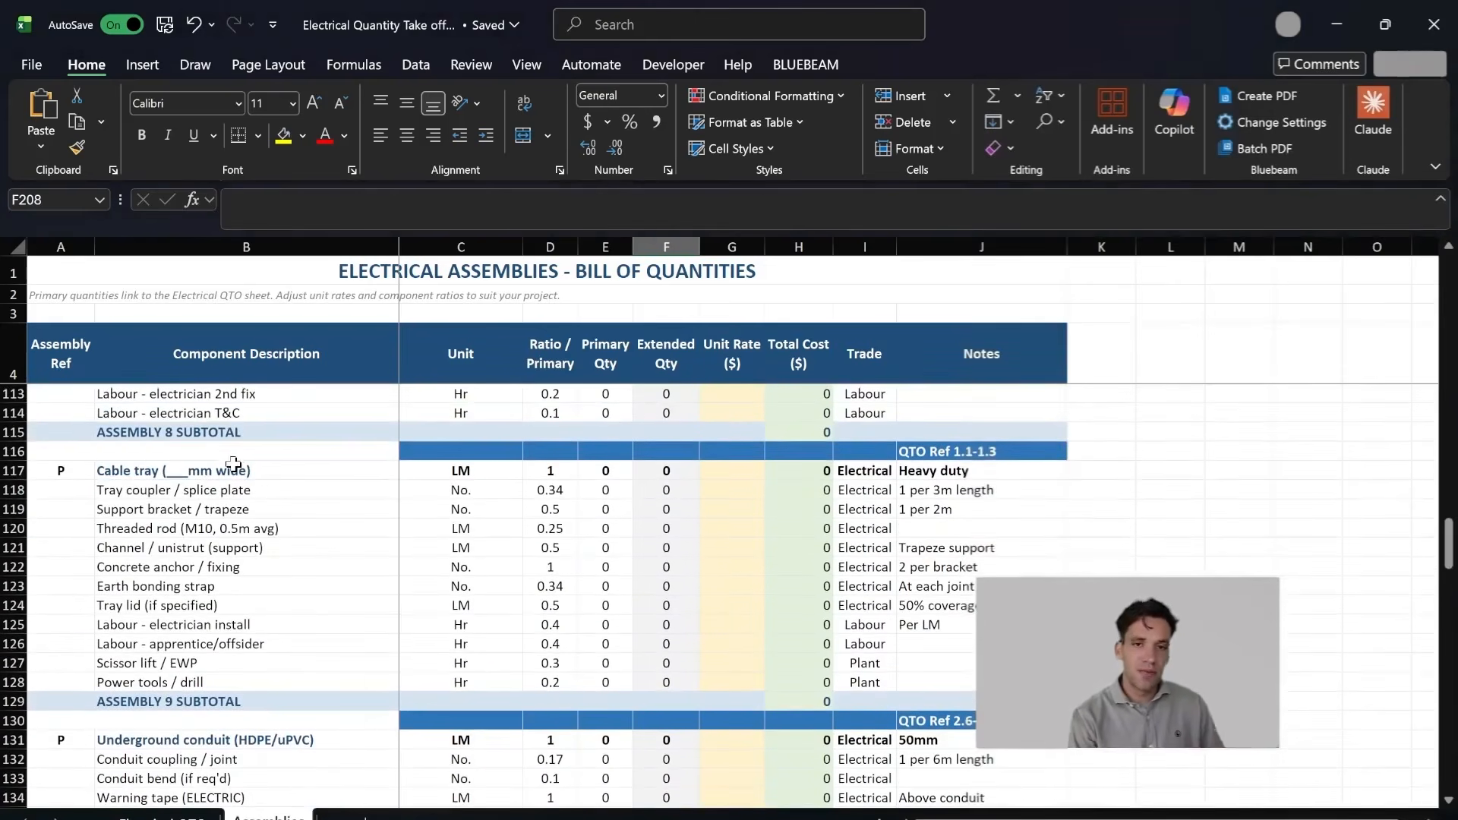
pyautogui.click(235, 465)
pyautogui.click(441, 475)
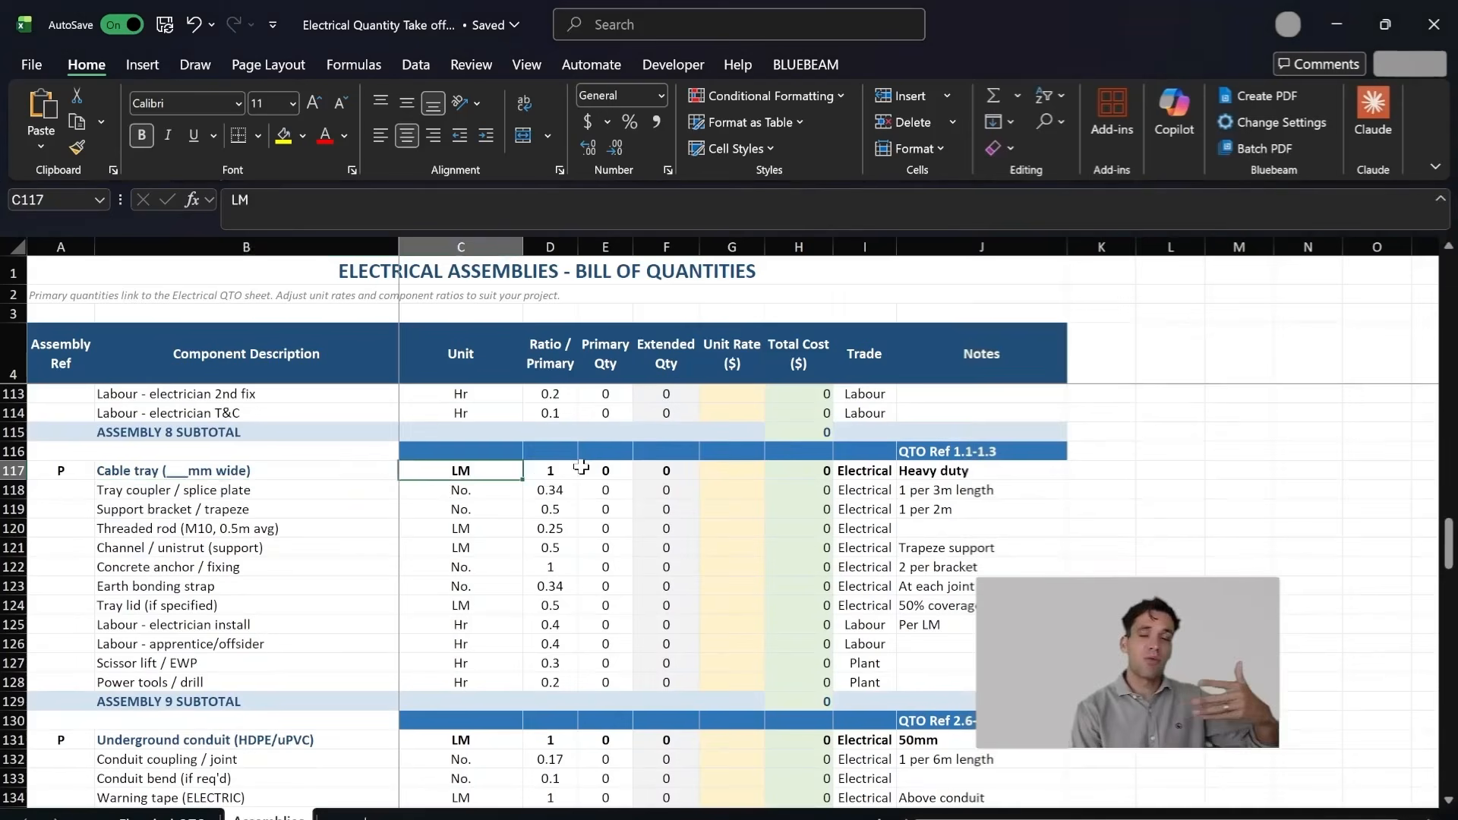
# Step: Examine the cable tray assembly's tray coupler, support bracket and threaded rod components with their ratios per linear metre
pyautogui.moveTo(262, 490); pyautogui.dragTo(299, 492)
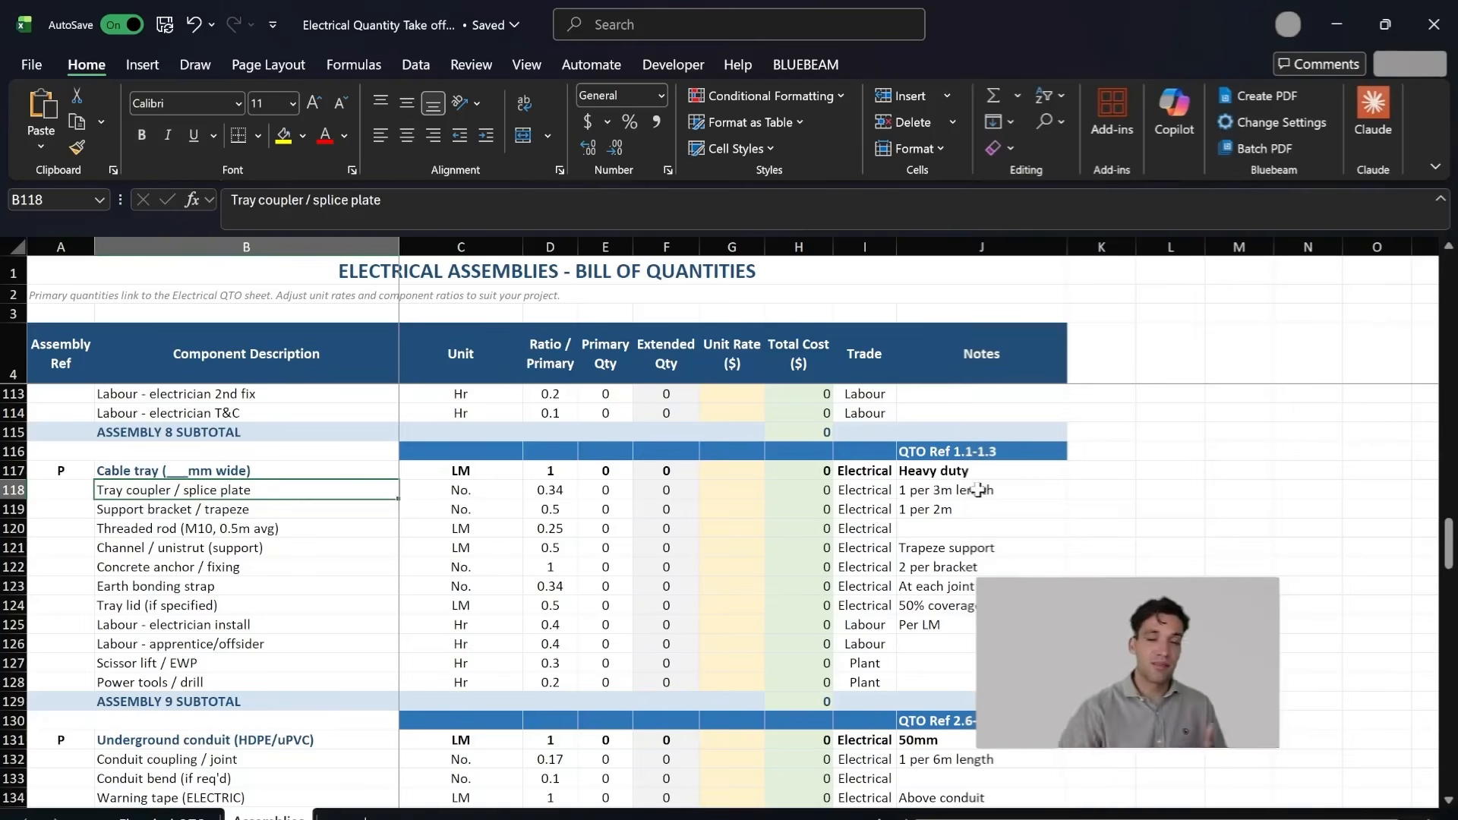
pyautogui.click(307, 513)
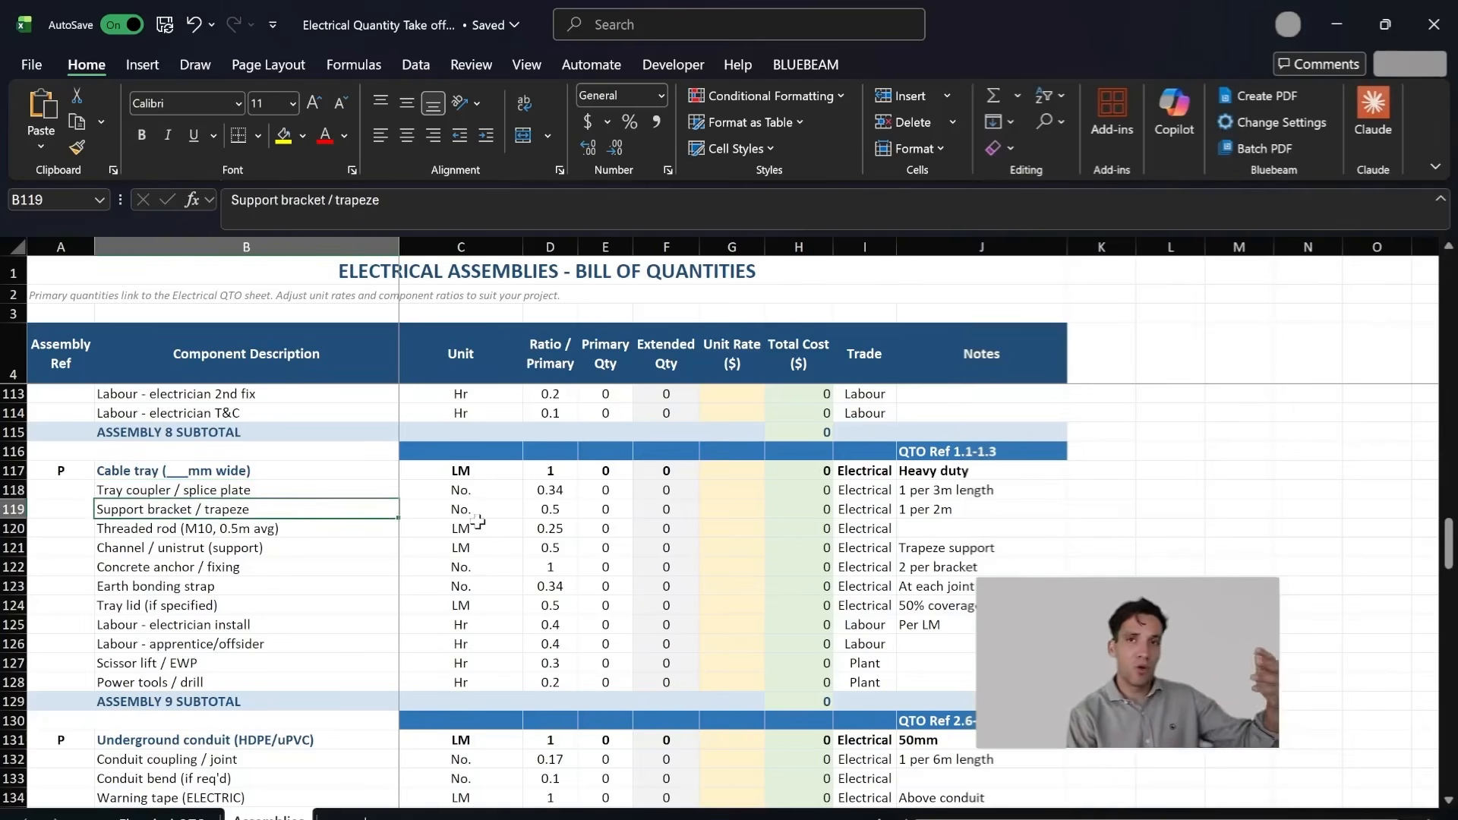
pyautogui.click(558, 515)
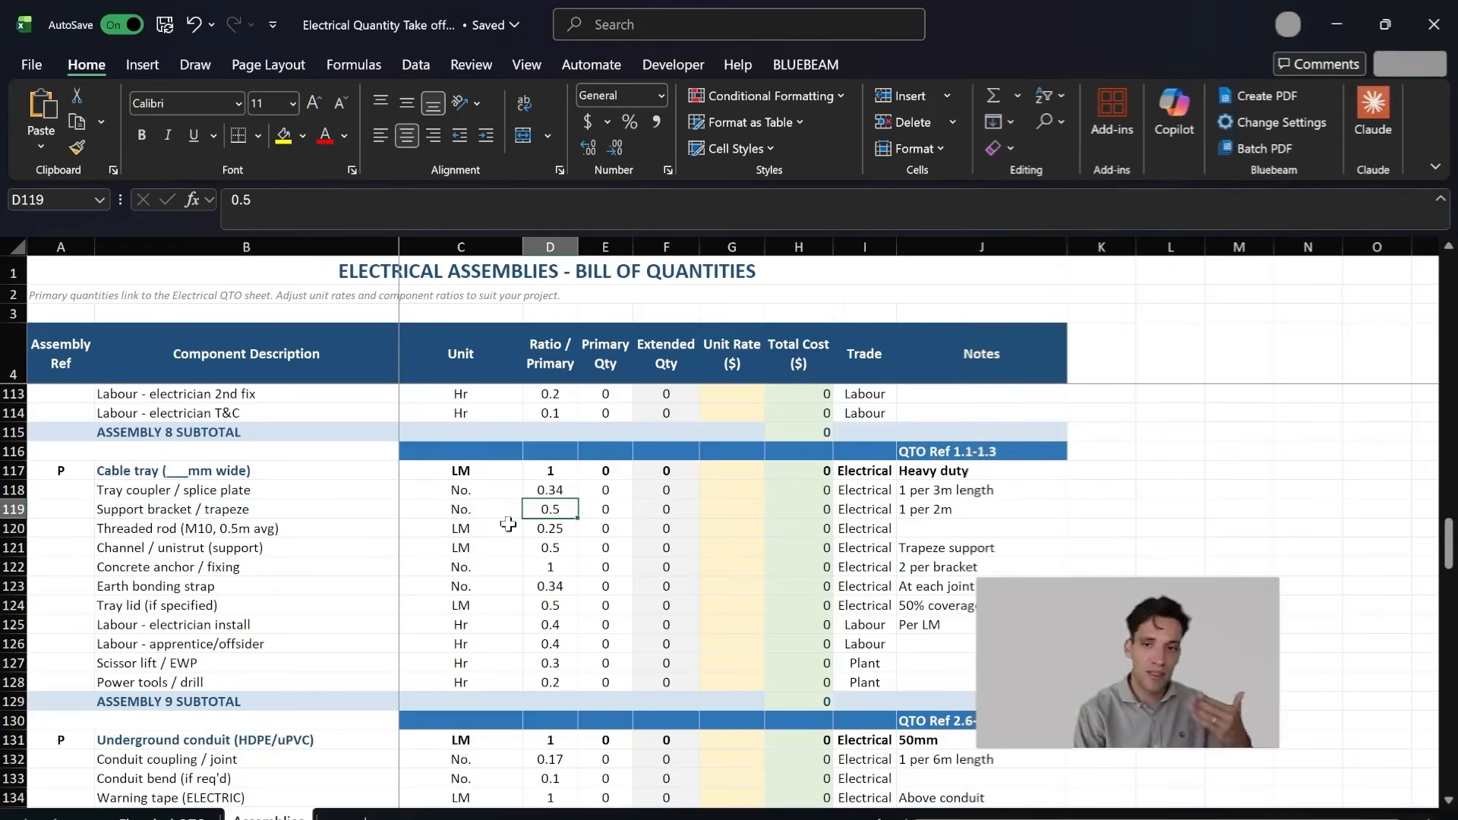
pyautogui.click(305, 529)
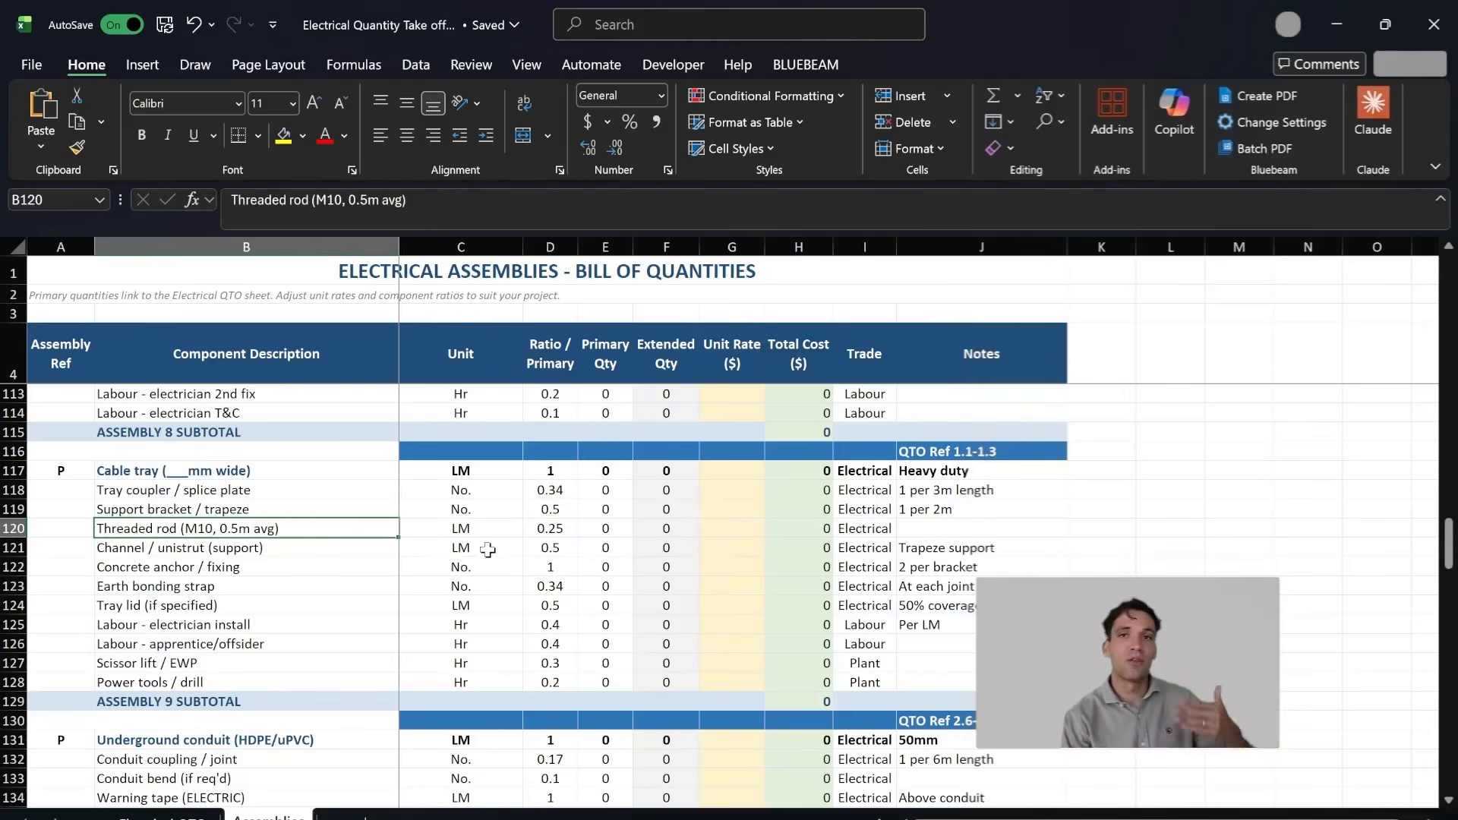
pyautogui.scroll(-1, 486, 574)
pyautogui.scroll(1, 348, 580)
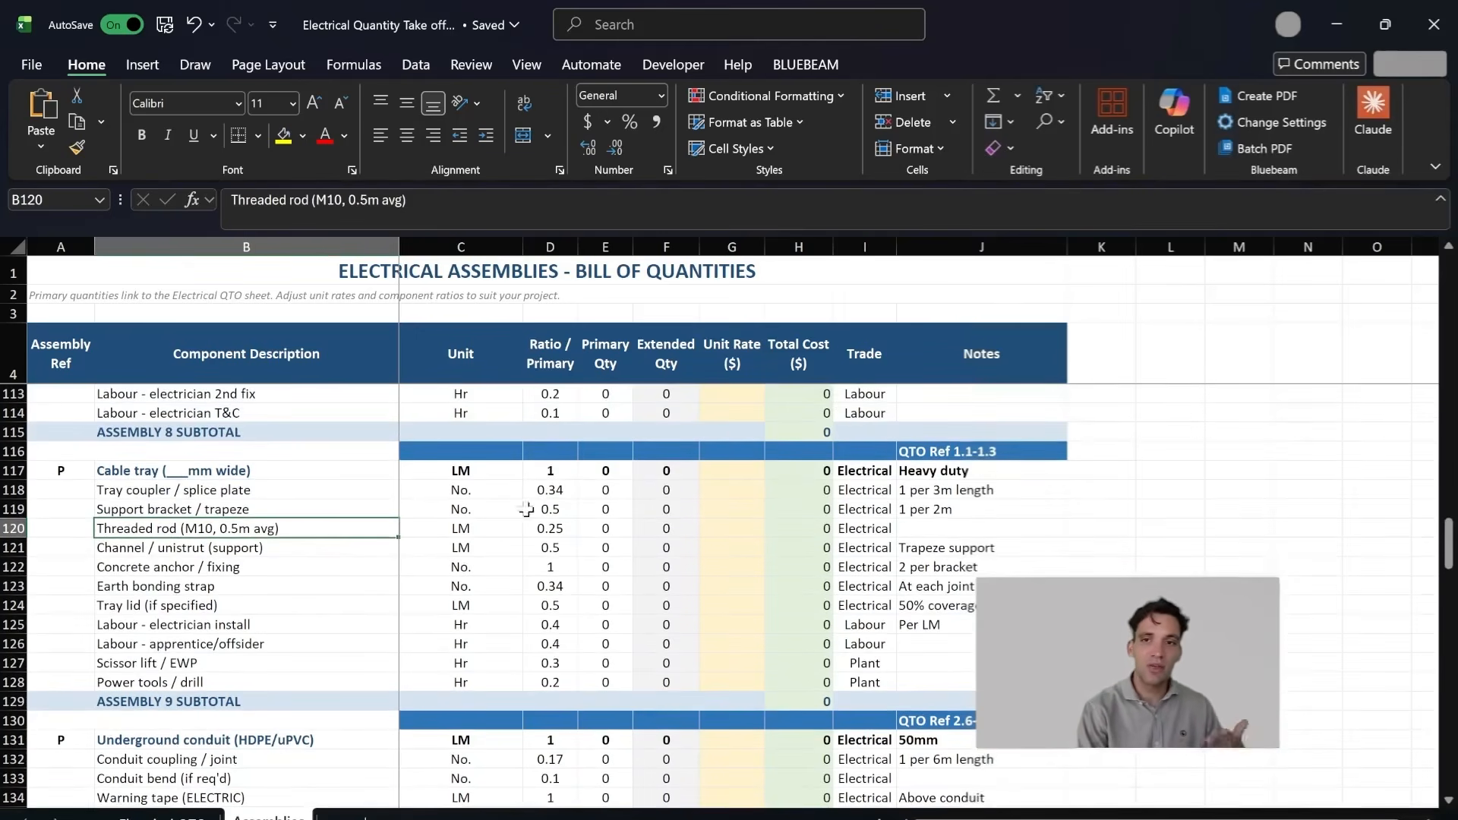
# Step: Review the cable tray assembly's Unit Rate column together with its component rows, from the tray coupler down to the scissor lift
pyautogui.moveTo(1016, 819)
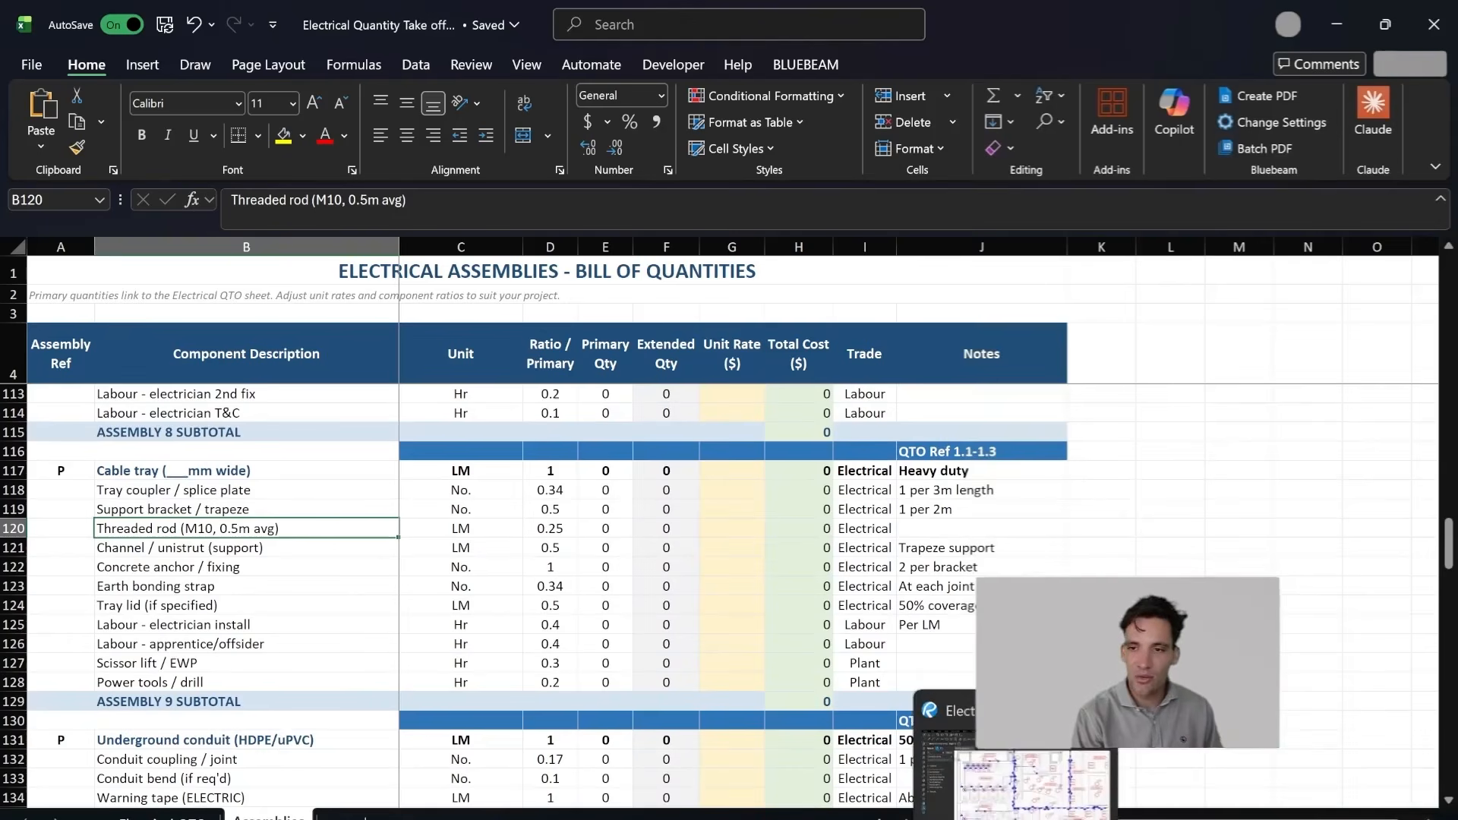
pyautogui.click(502, 619)
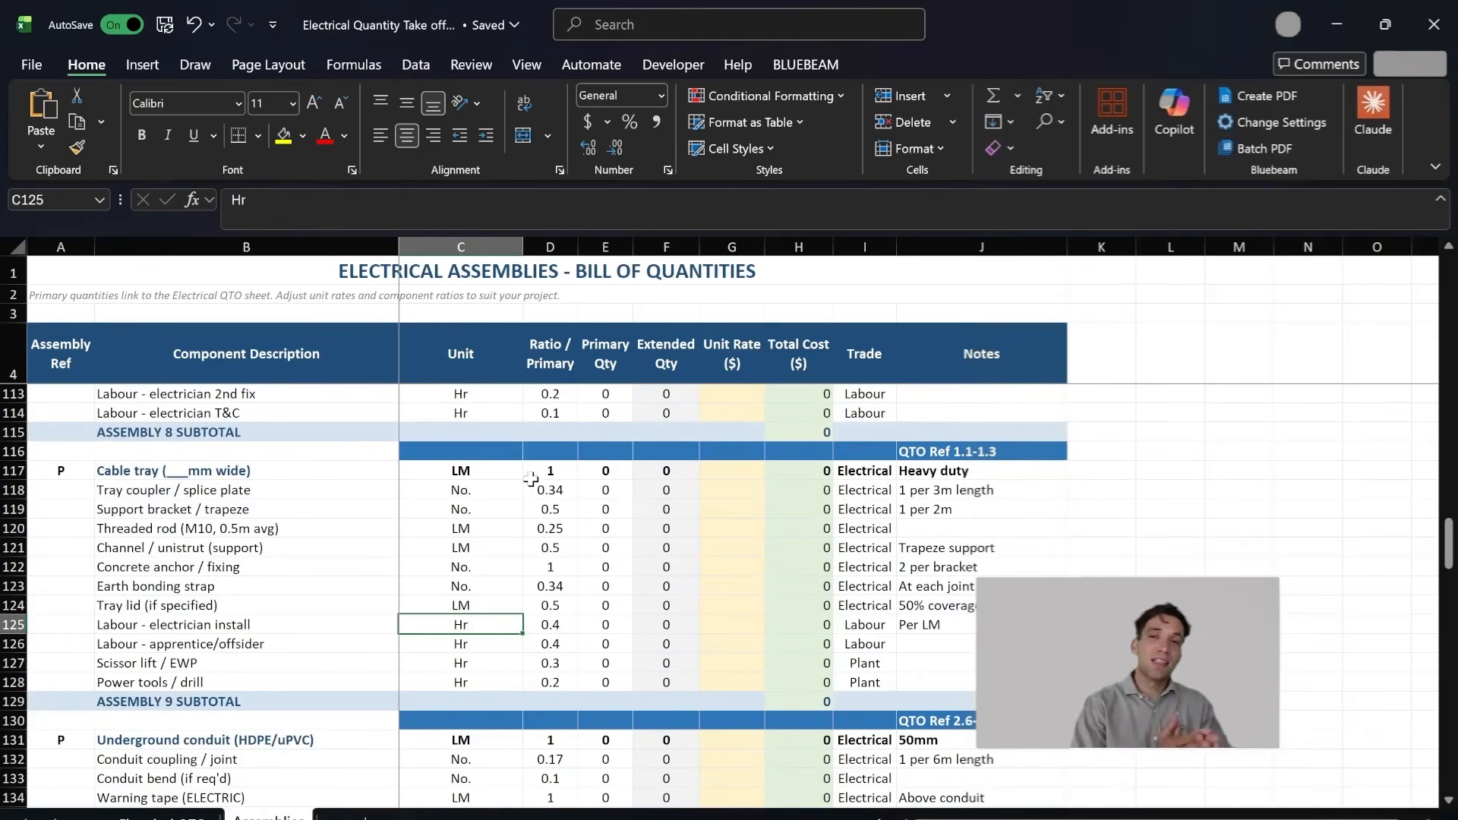
pyautogui.click(733, 473)
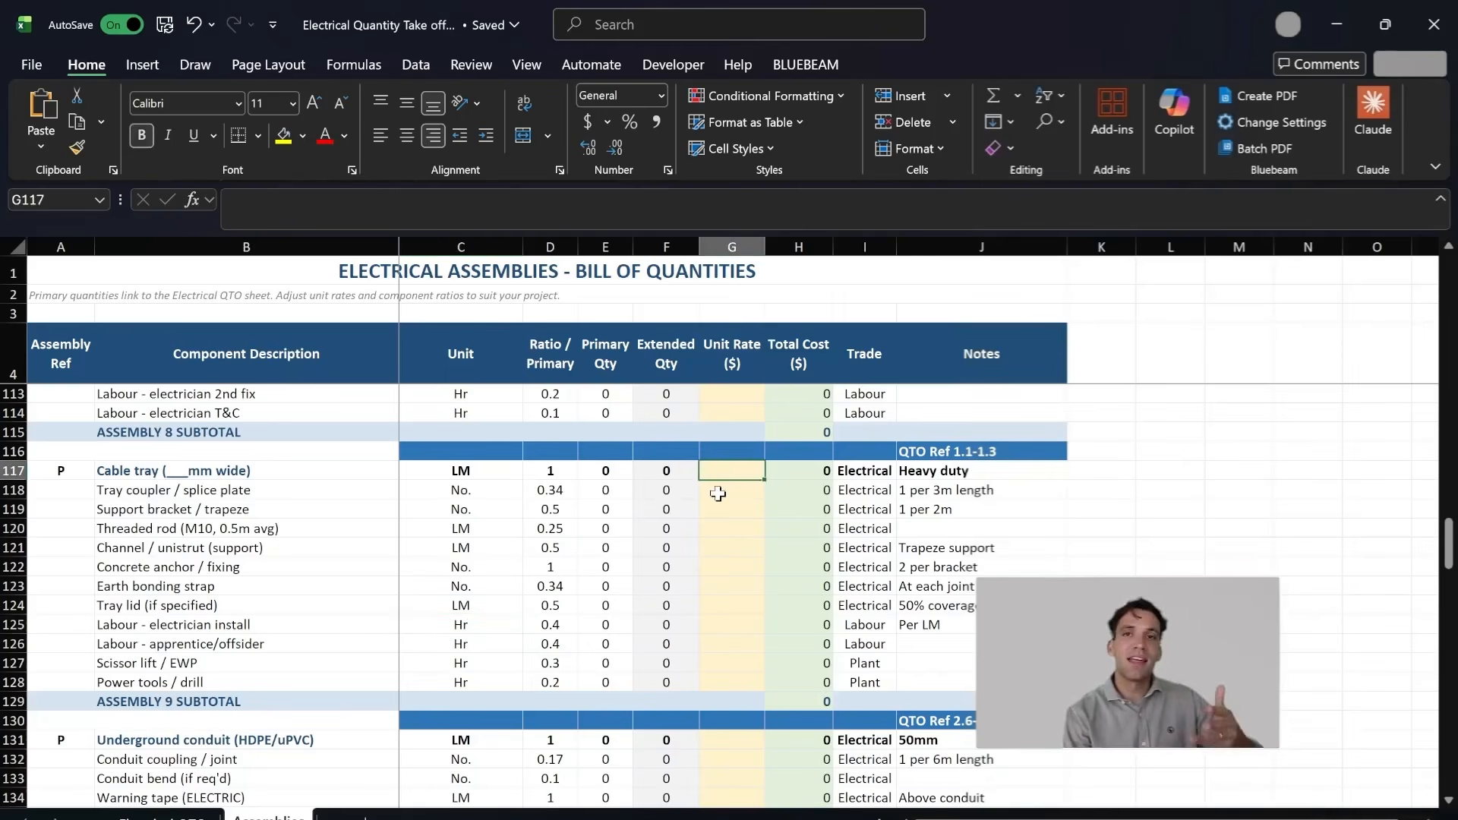
pyautogui.moveTo(221, 495); pyautogui.dragTo(711, 664)
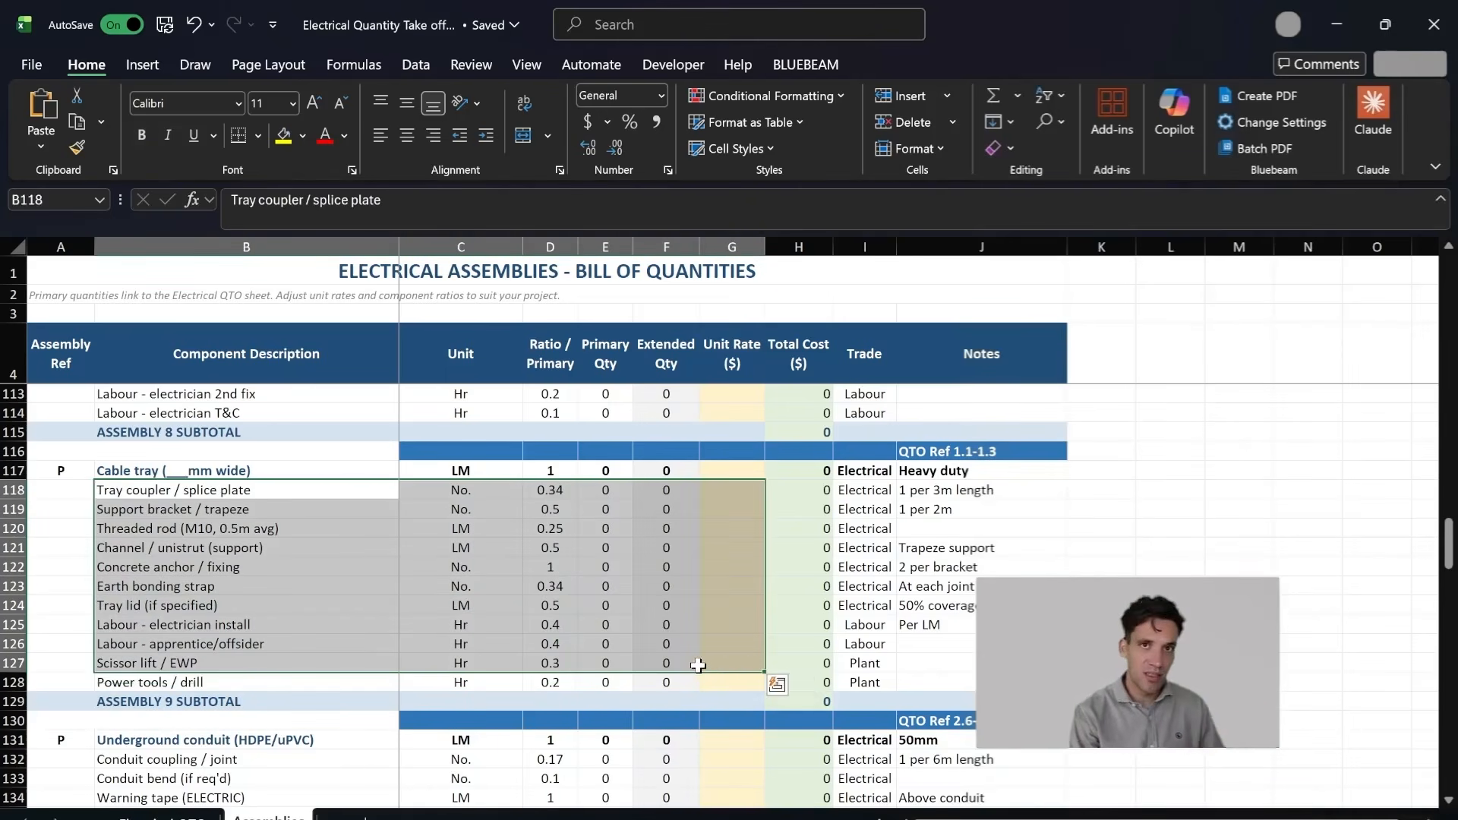
pyautogui.click(692, 819)
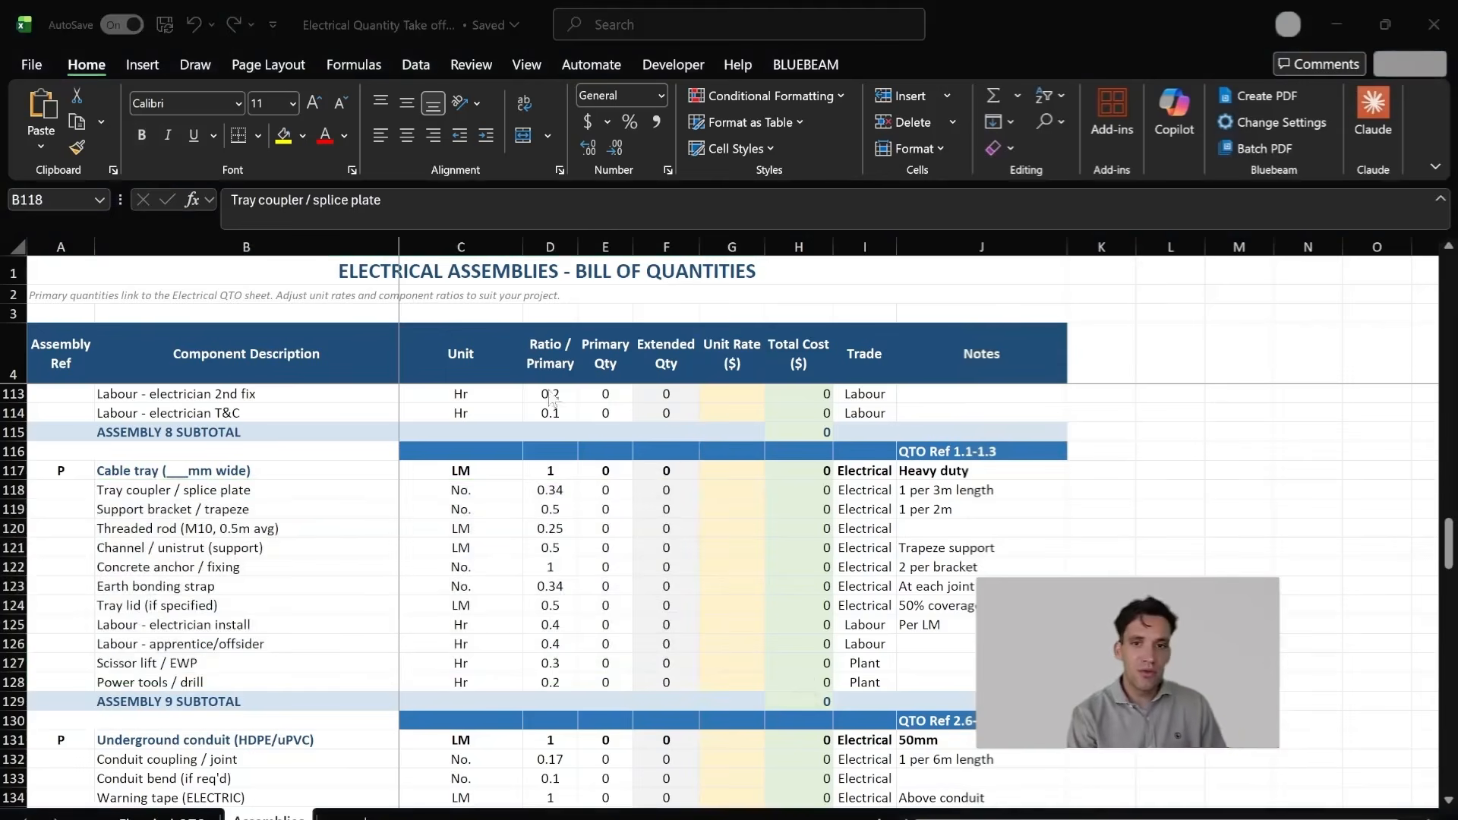
pyautogui.click(551, 548)
pyautogui.moveTo(587, 593); pyautogui.dragTo(325, 470)
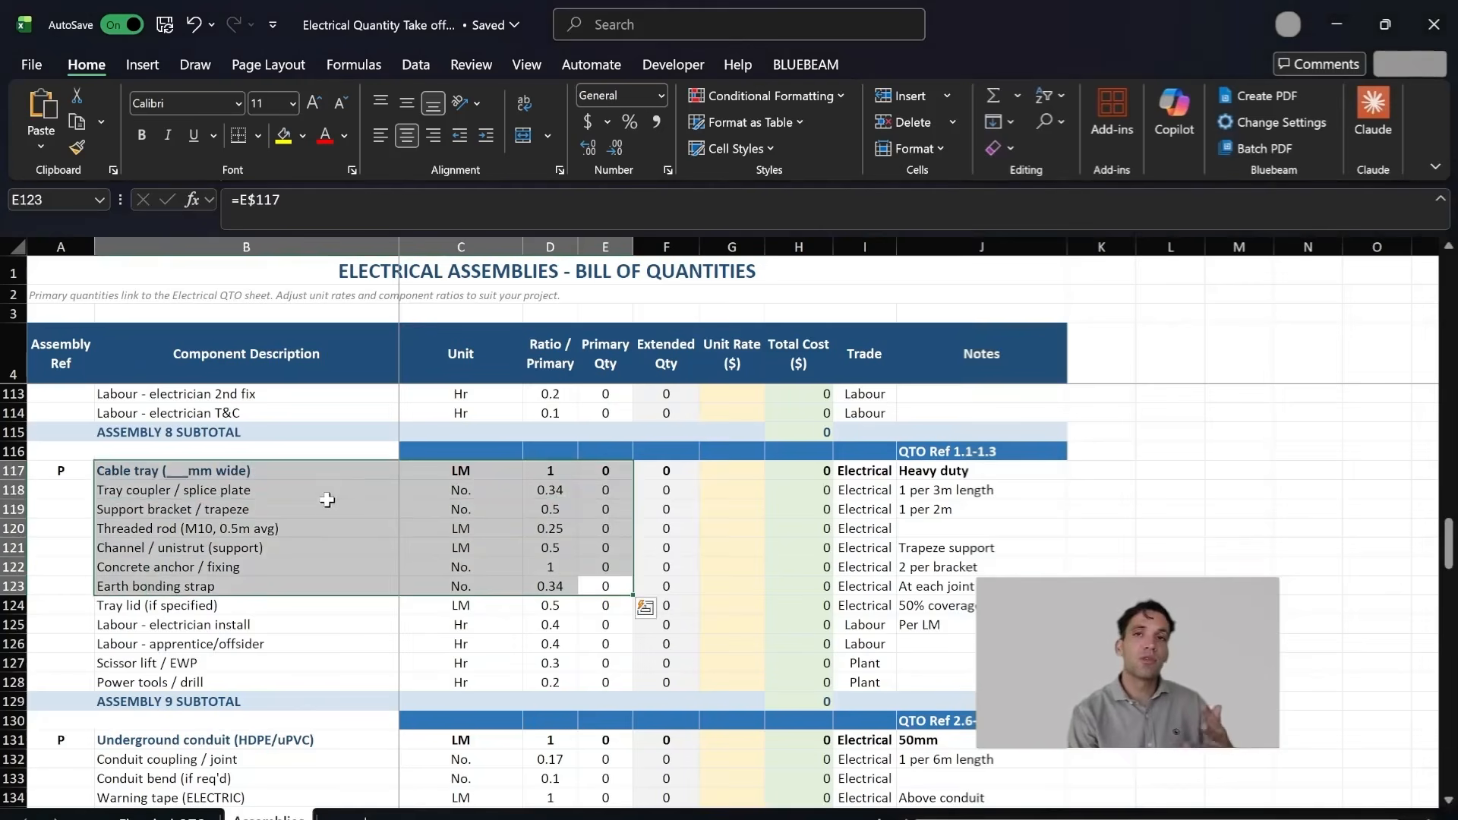
# Step: Inspect the cable tray assembly's electrician and apprentice labour lines, including the install labour's hourly ratio
pyautogui.scroll(-1, 262, 555)
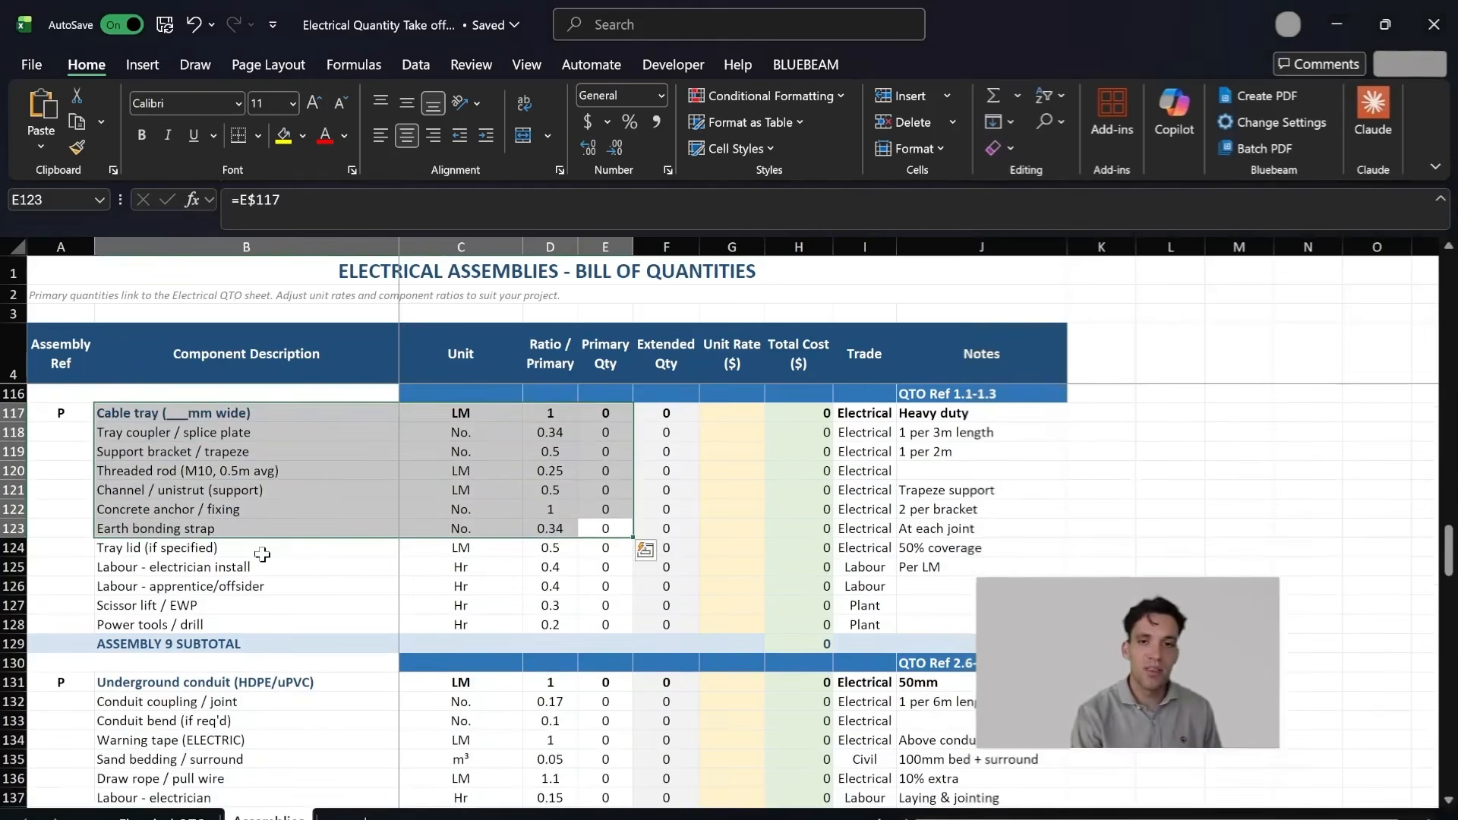
pyautogui.moveTo(246, 586); pyautogui.dragTo(347, 569)
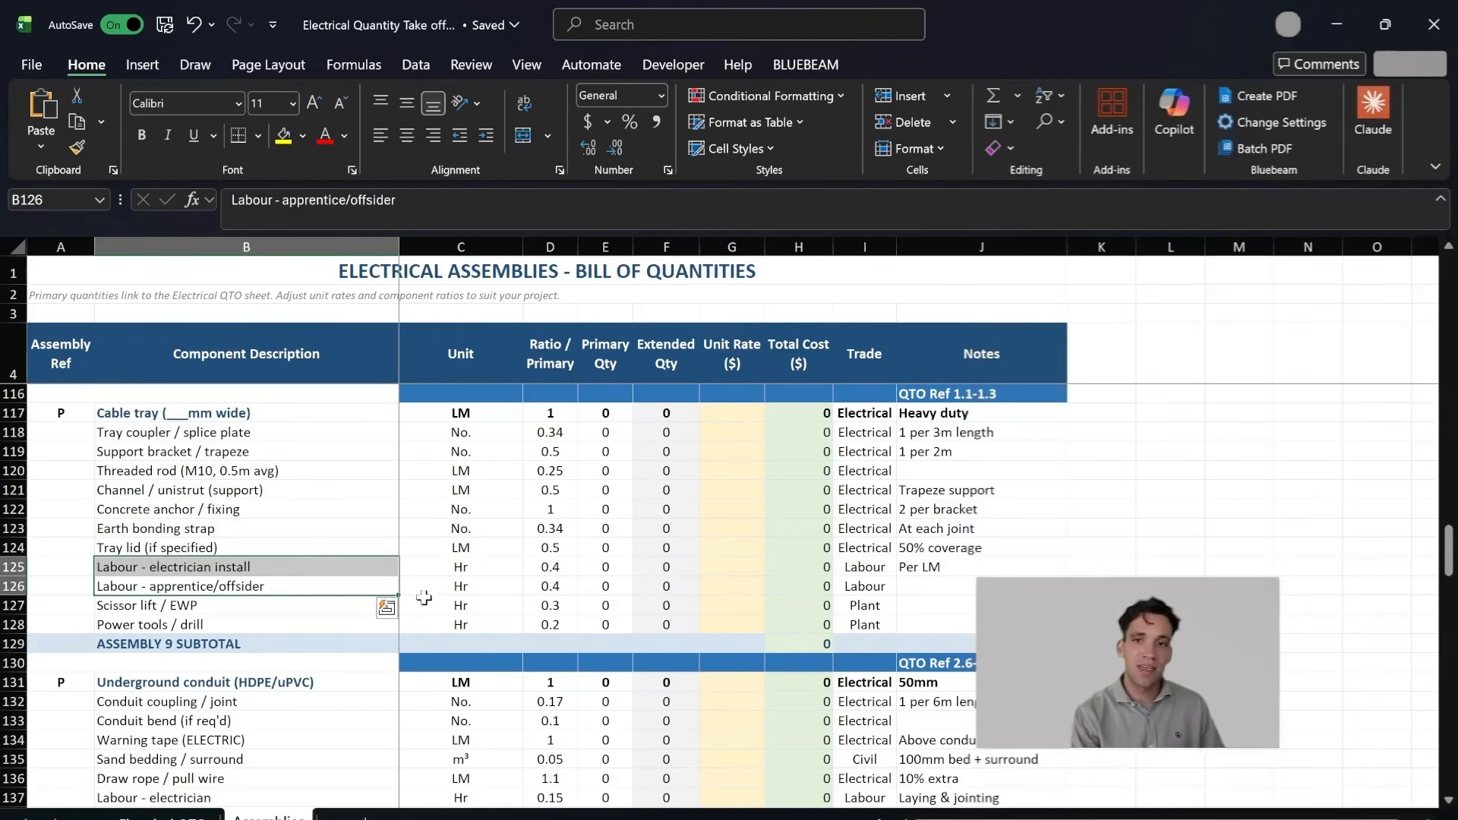
pyautogui.scroll(1, 410, 574)
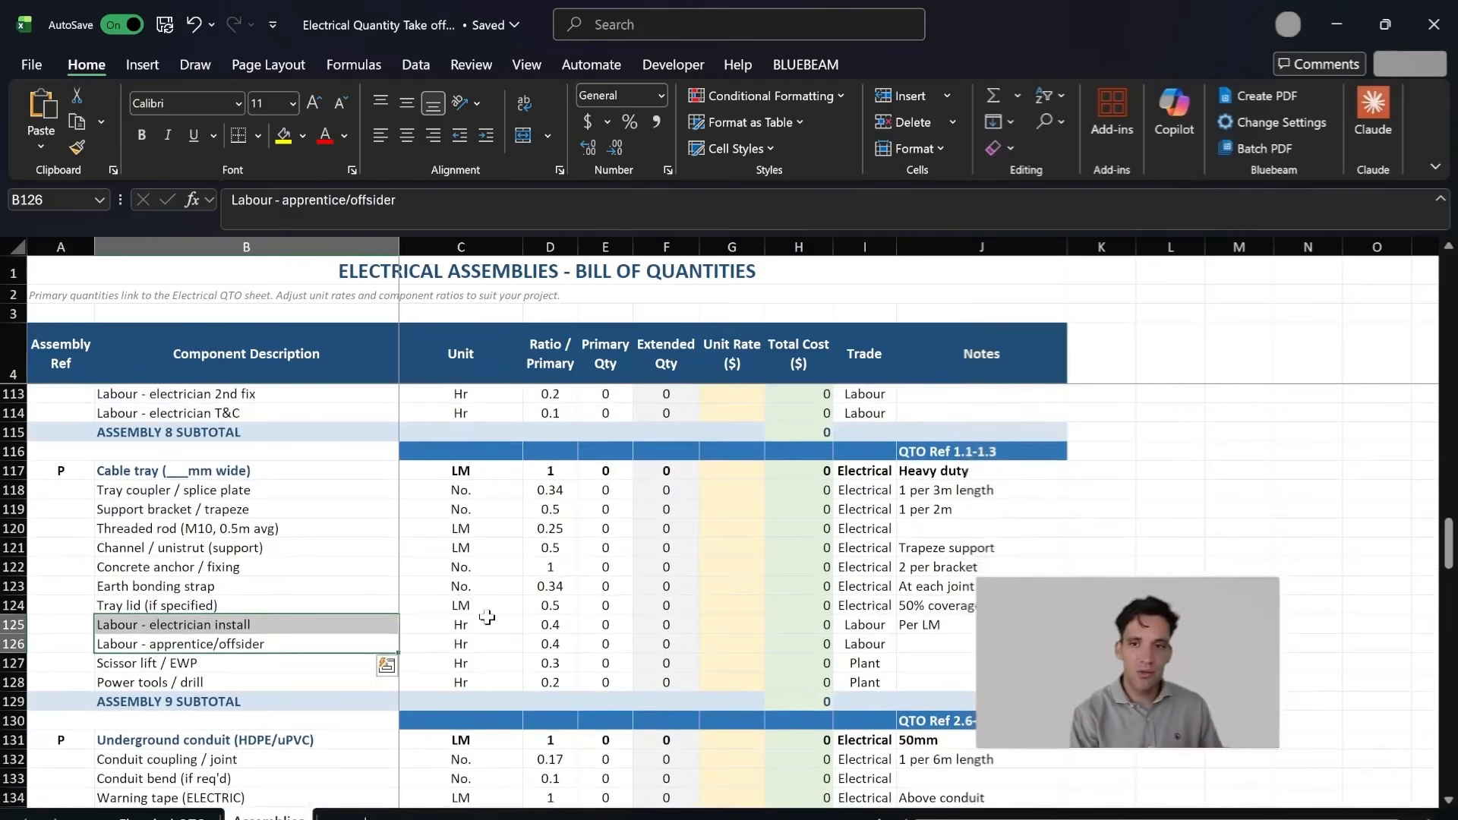
pyautogui.click(564, 625)
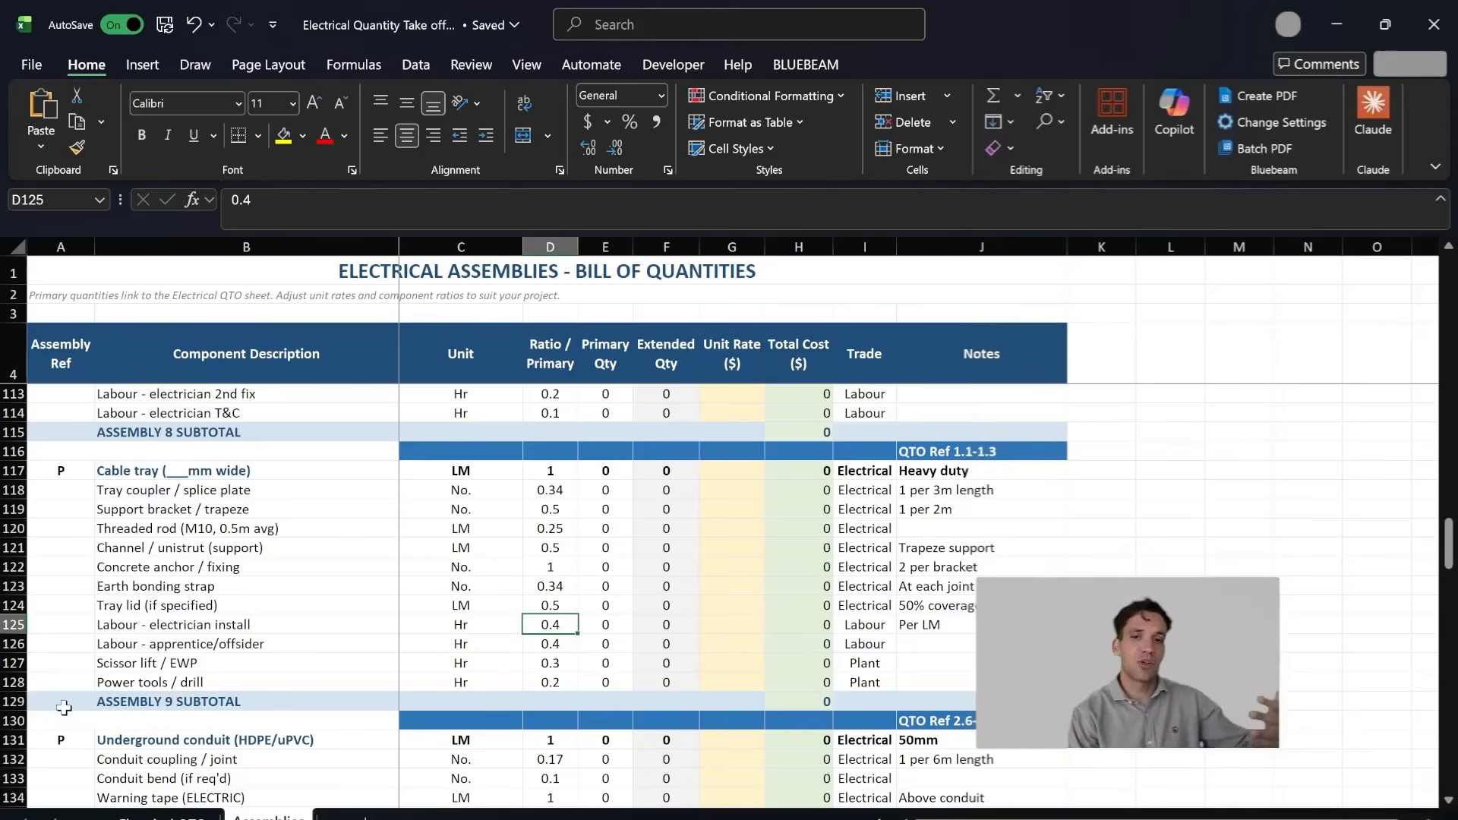
pyautogui.click(14, 624)
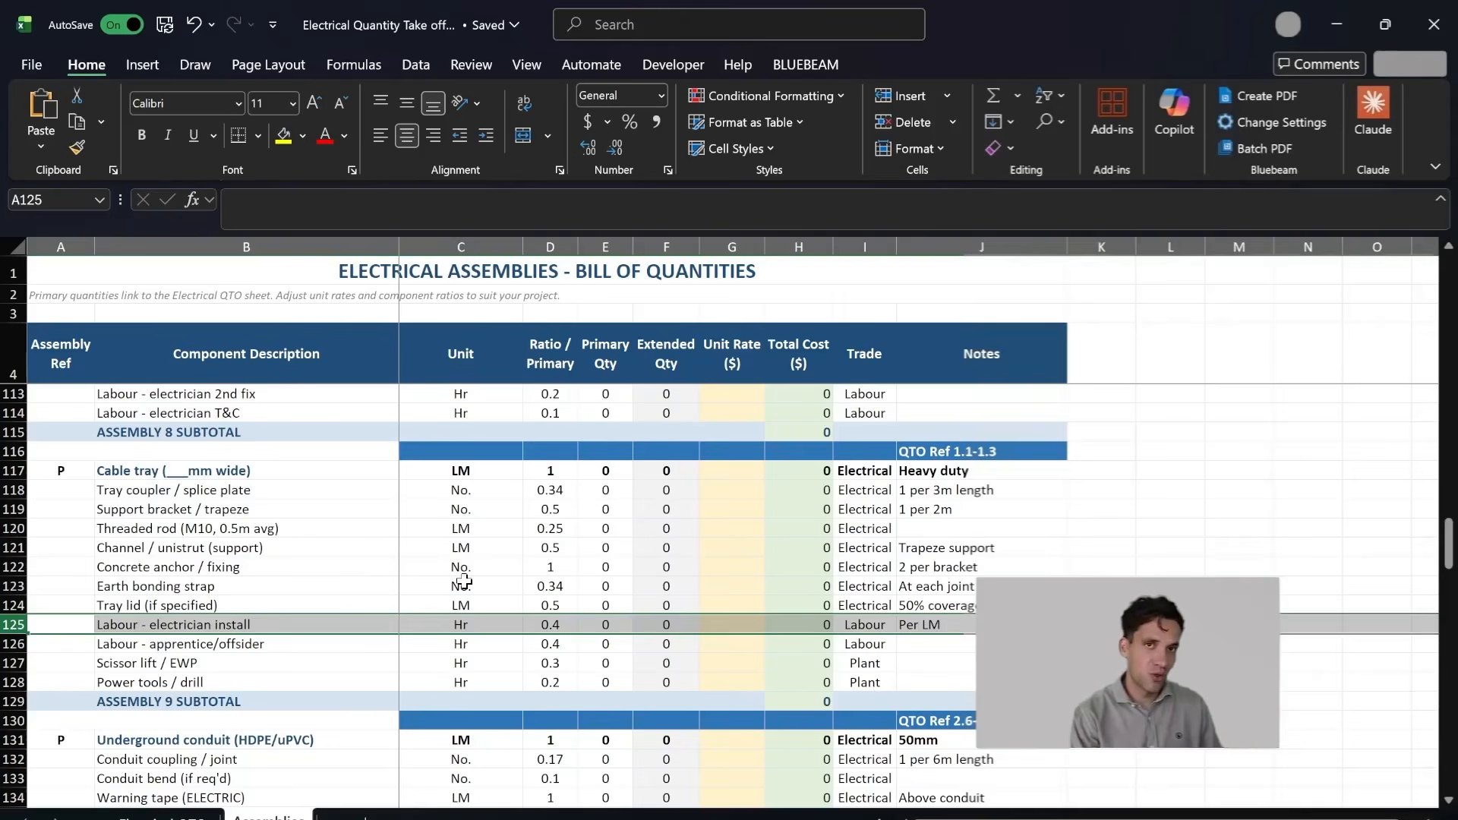
pyautogui.hotkey('alt', 'Tab')
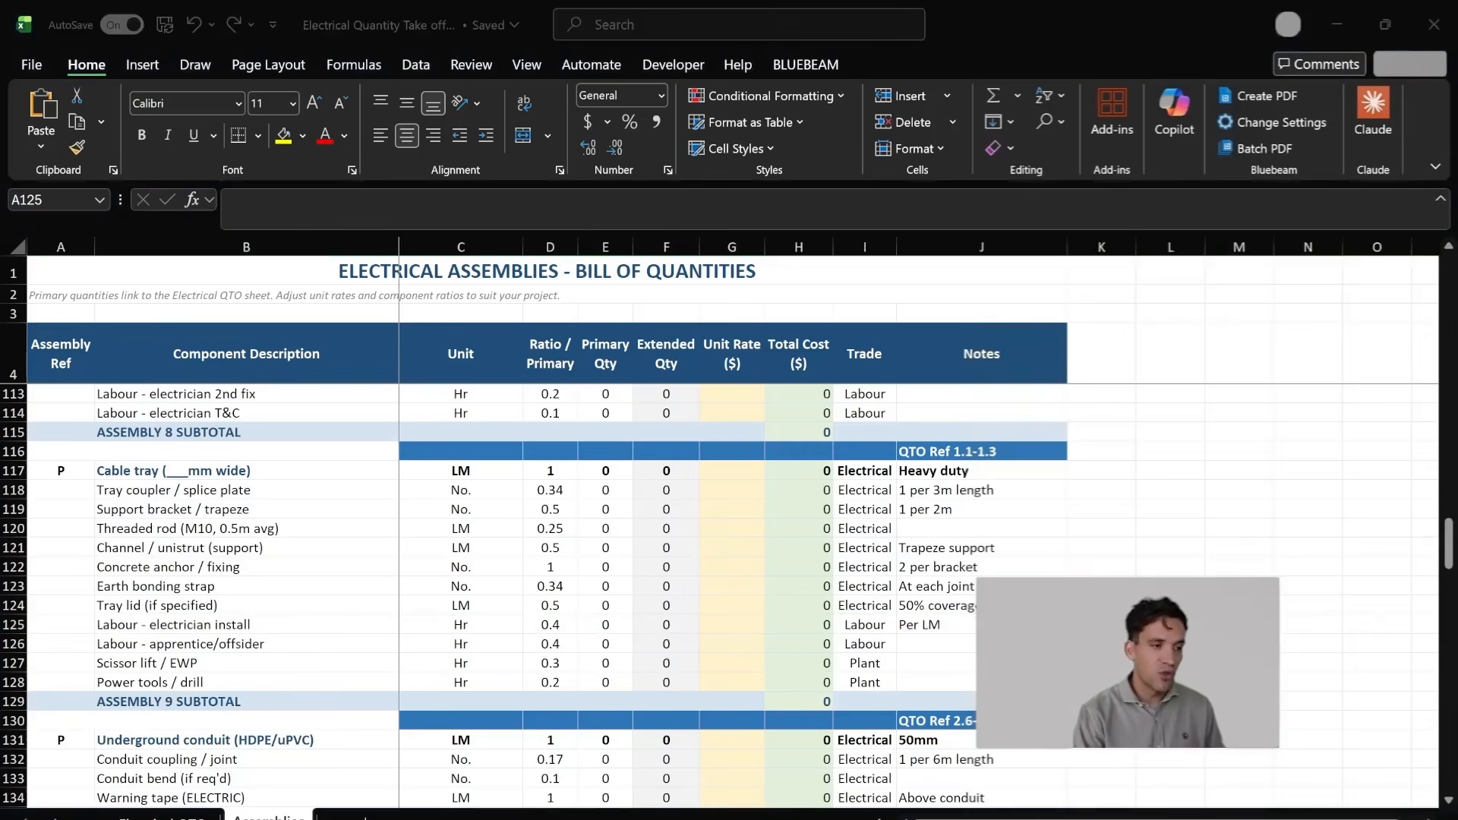
pyautogui.click(440, 478)
pyautogui.scroll(-2, 384, 508)
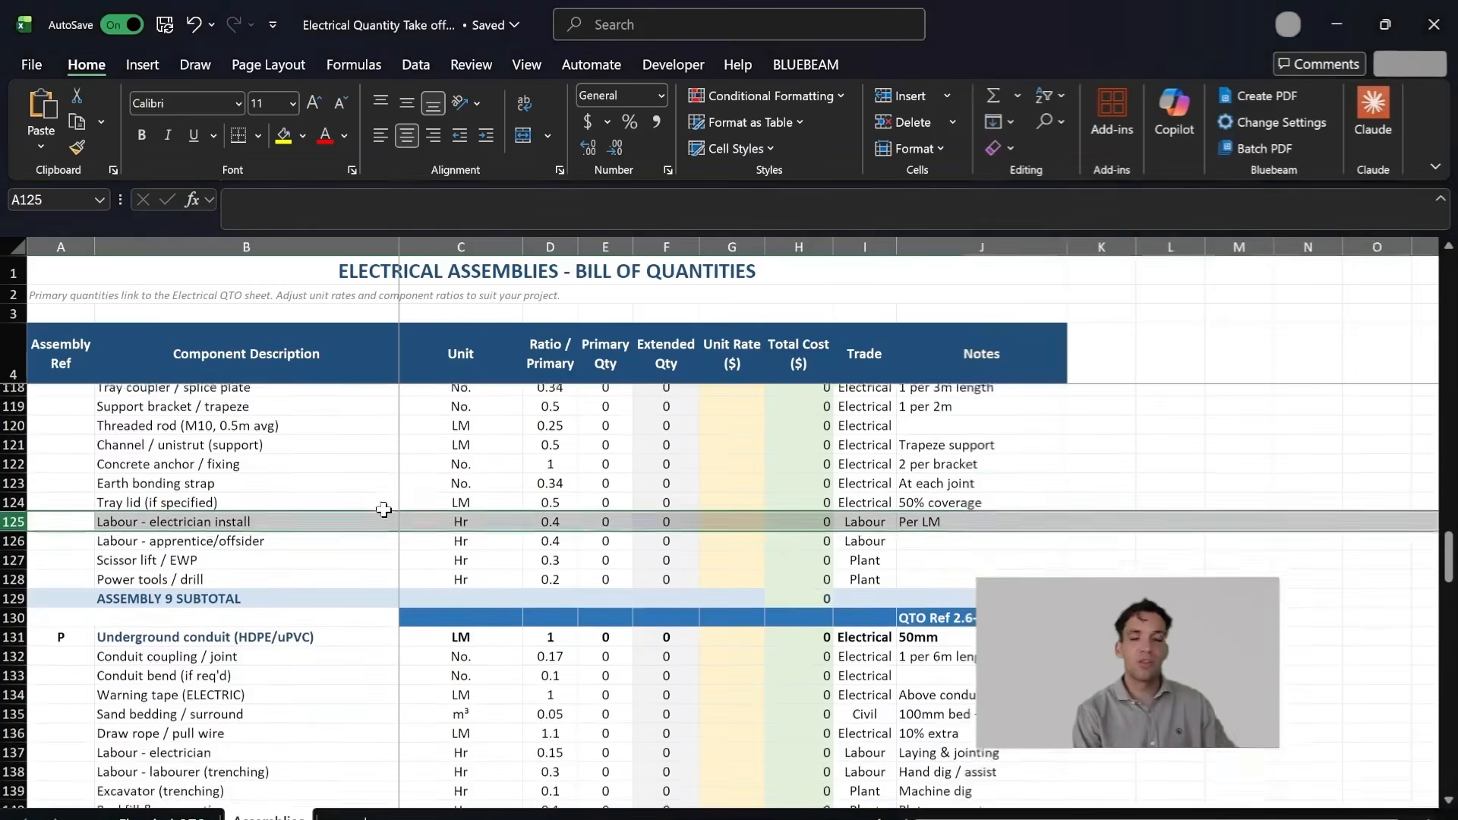
pyautogui.scroll(2, 349, 538)
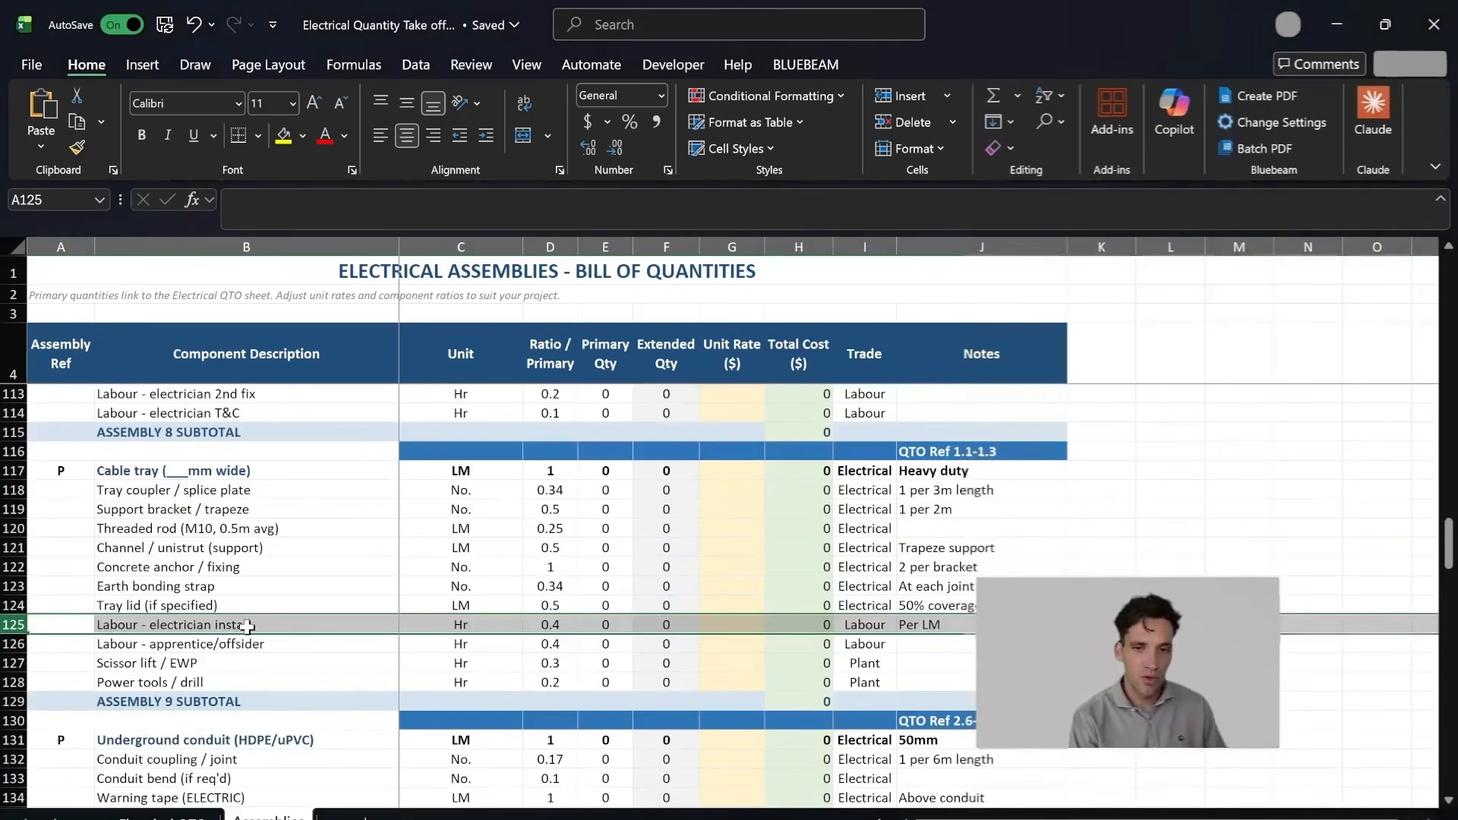
# Step: Examine the underground conduit assembly under QTO Ref 2.6-2.8, including its conduit bend and sand bedding components
pyautogui.click(346, 492)
pyautogui.scroll(-4, 297, 660)
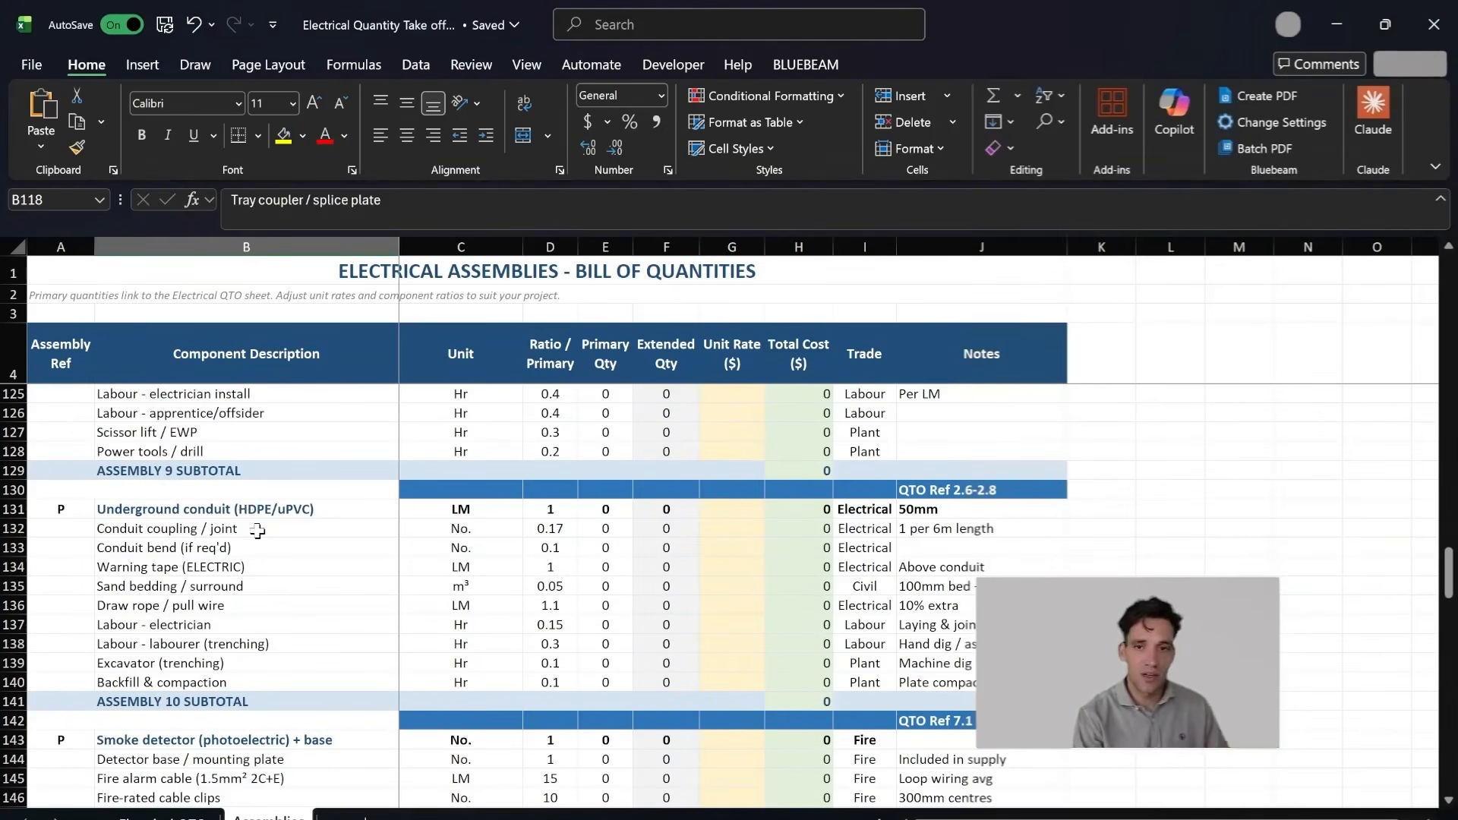
pyautogui.scroll(-1, 257, 532)
pyautogui.click(259, 493)
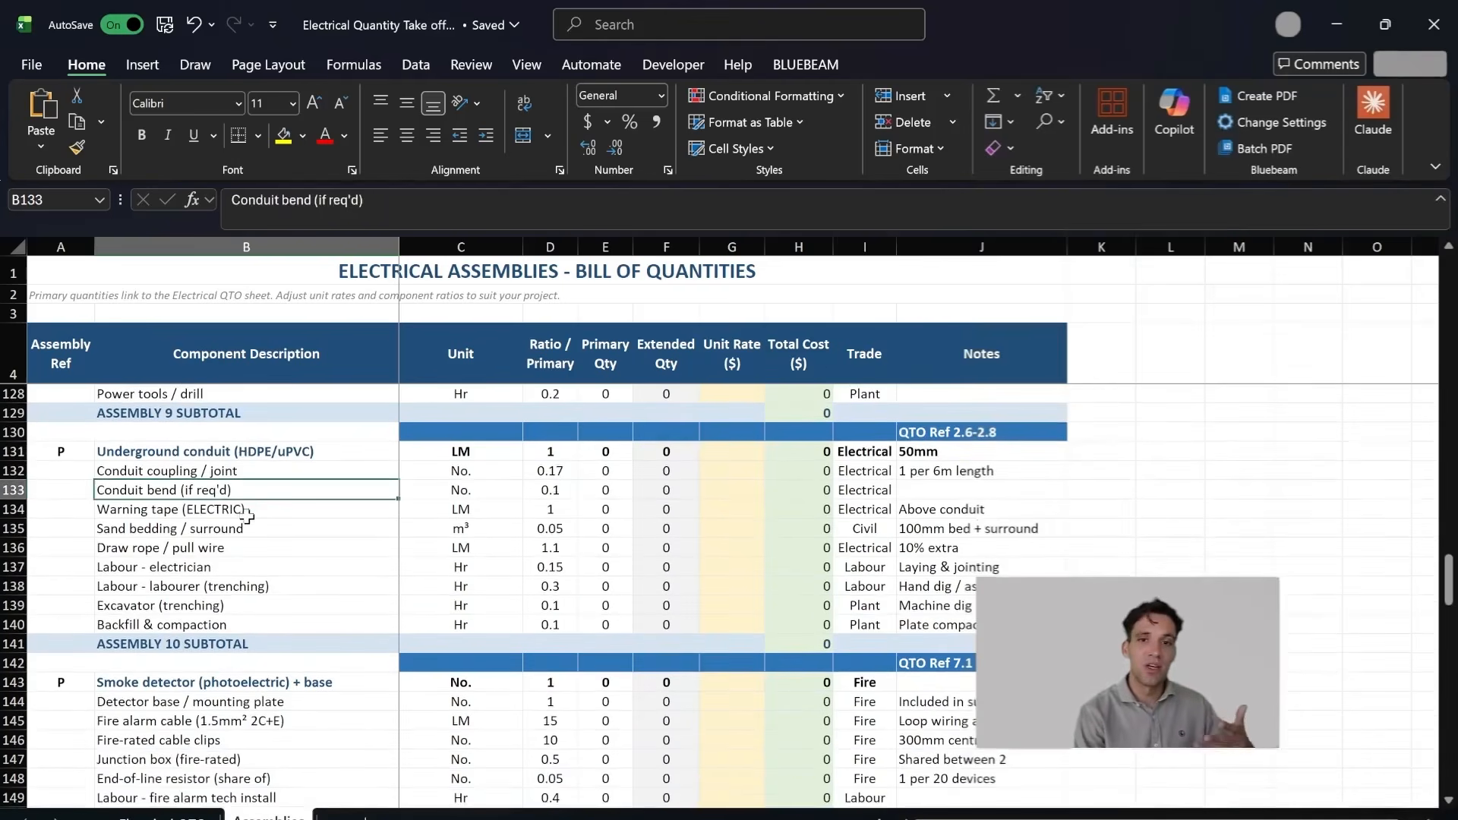
pyautogui.click(262, 525)
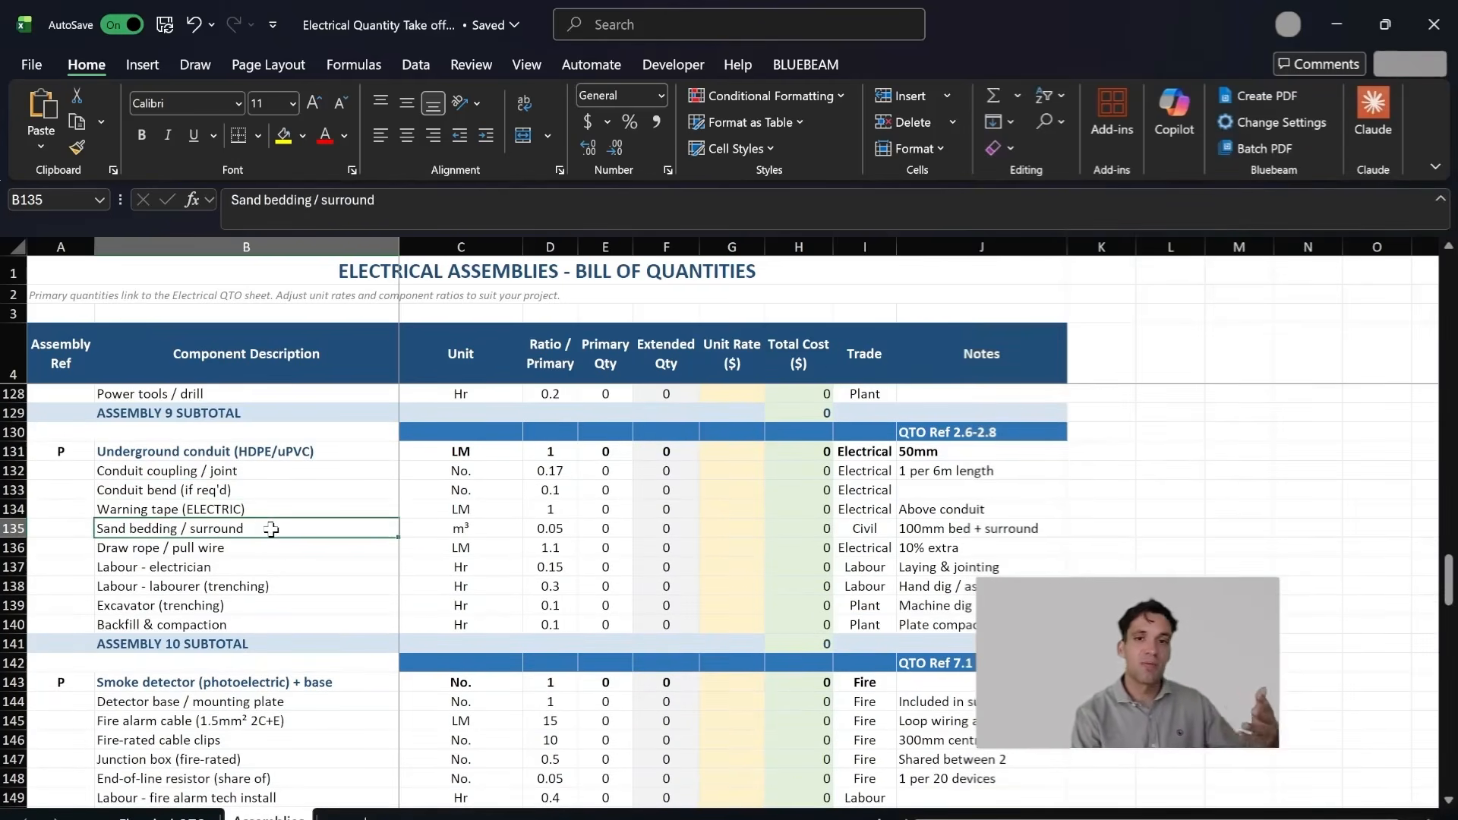
pyautogui.scroll(-2, 273, 544)
pyautogui.scroll(2, 272, 544)
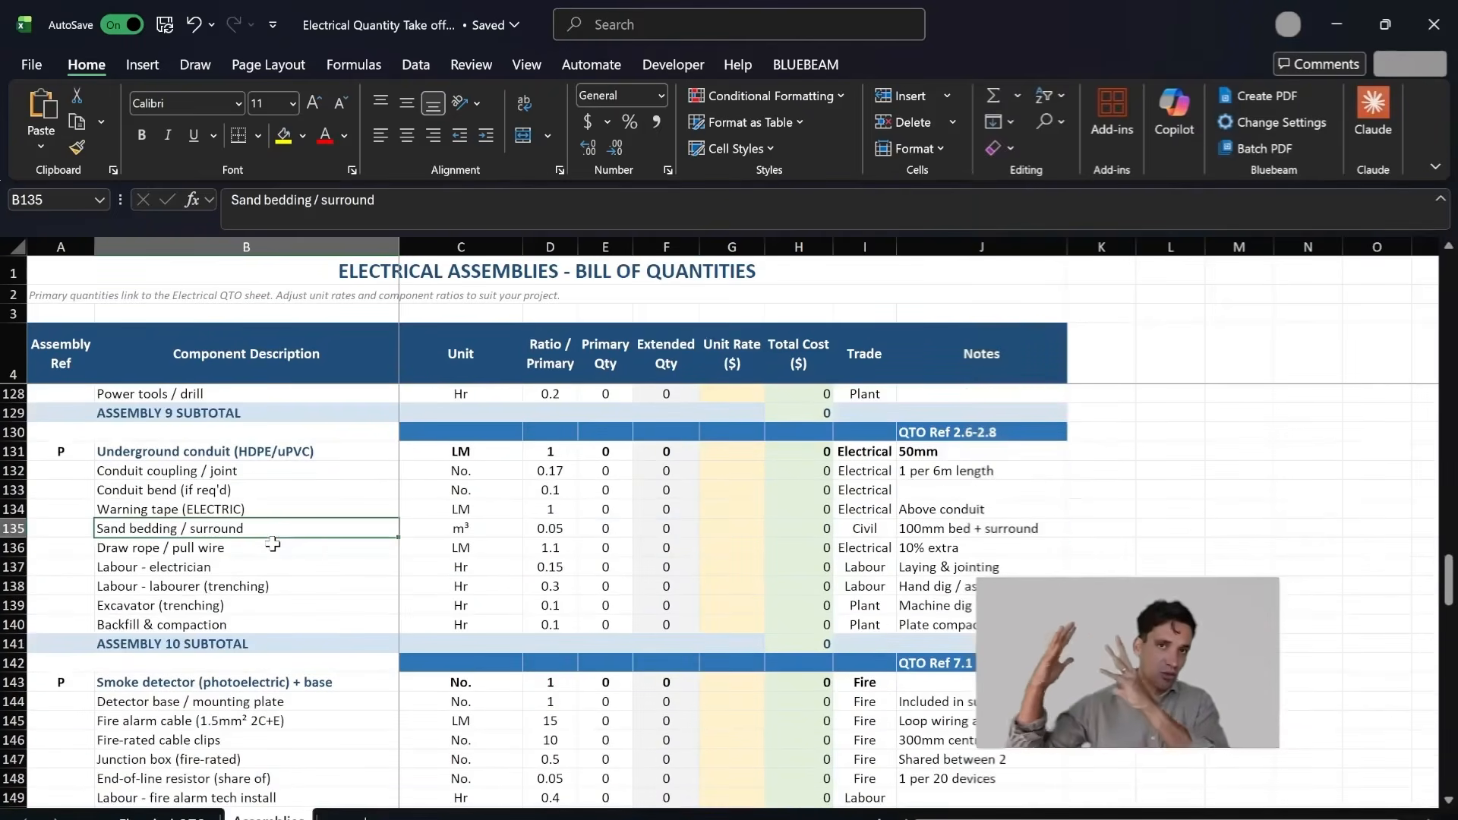
# Step: Find the High bay LED luminaire assembly under QTO Ref 4.4 and check the Ground Floor Lighting Layout in zzTakeoff before returning to Excel
pyautogui.scroll(20, 272, 544)
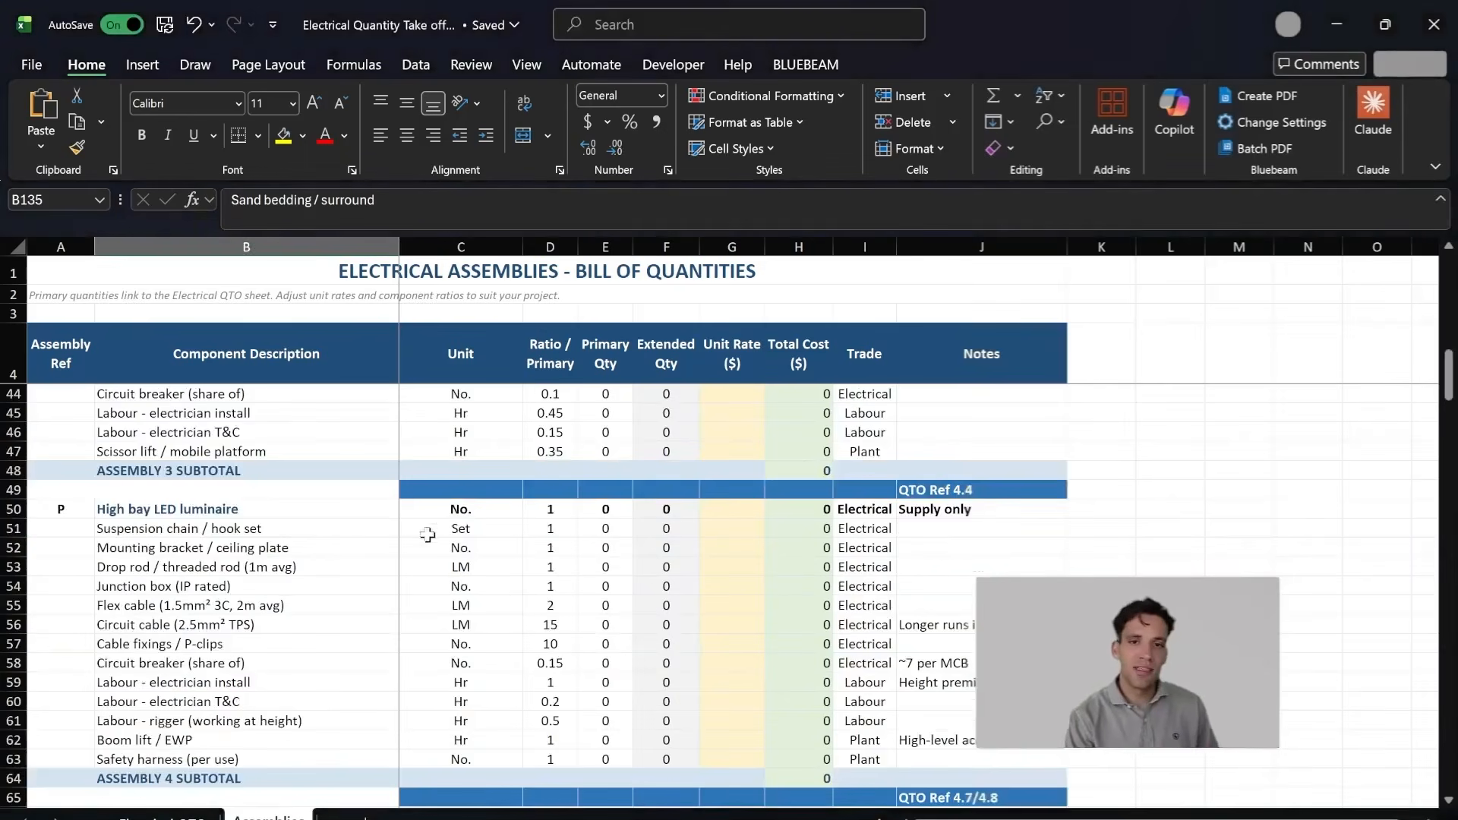
pyautogui.click(307, 510)
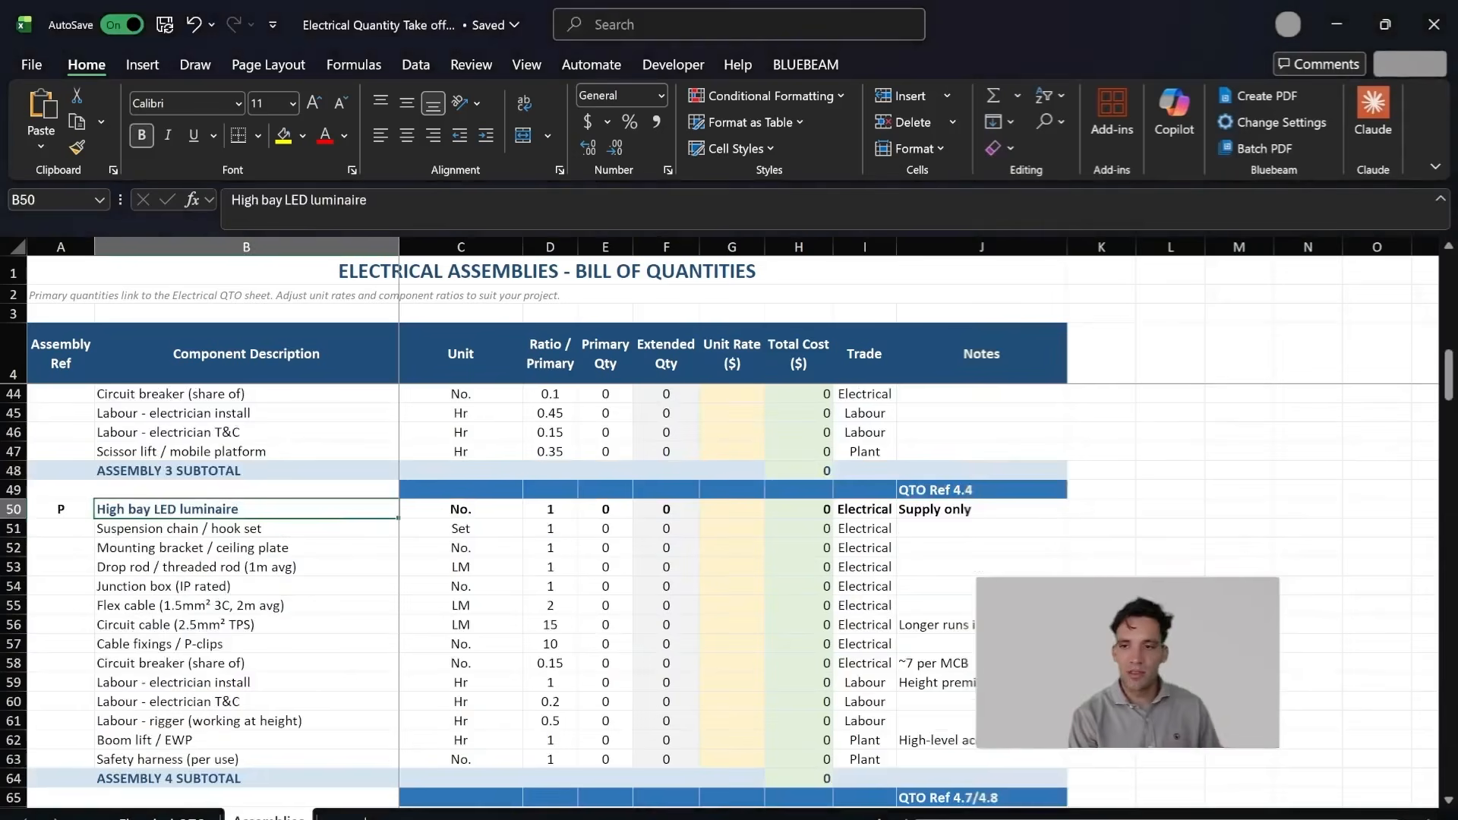
pyautogui.moveTo(790, 819)
pyautogui.click(699, 802)
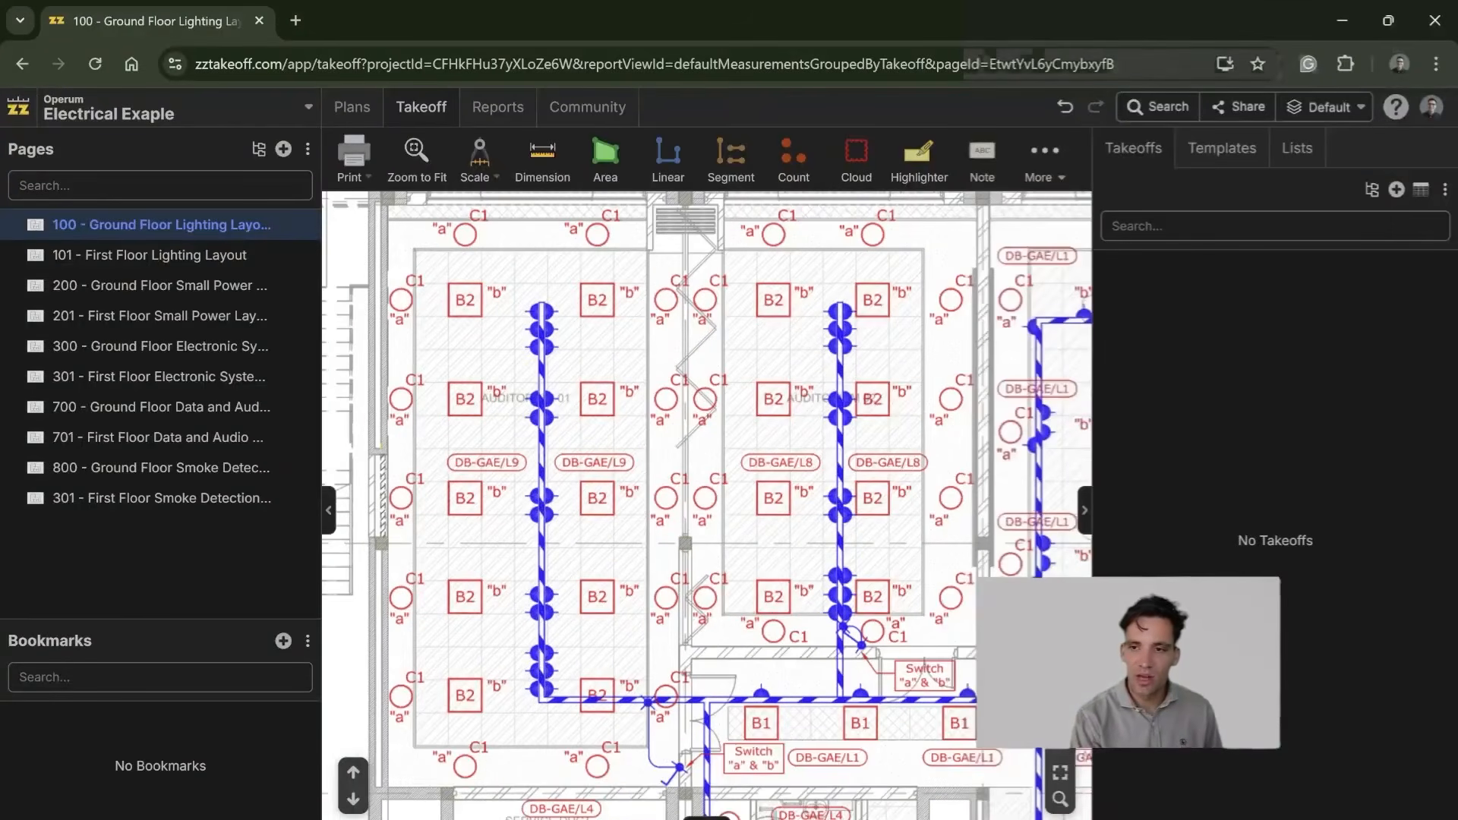
pyautogui.hotkey('alt', 'Tab')
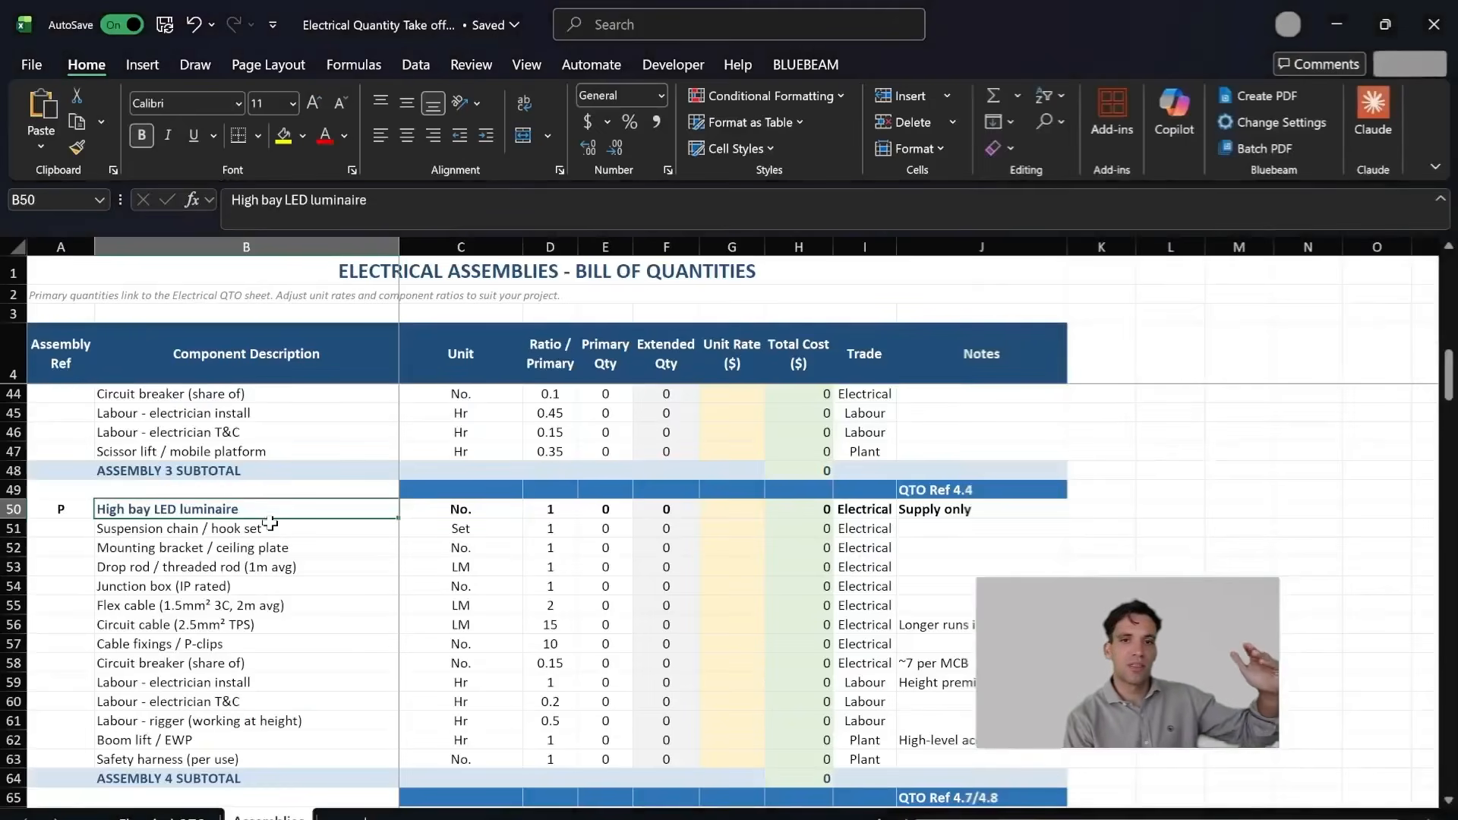
# Step: Go through the high bay luminaire's components, from the suspension chain and drop rod to the junction box, cables and cable fixings
pyautogui.click(271, 530)
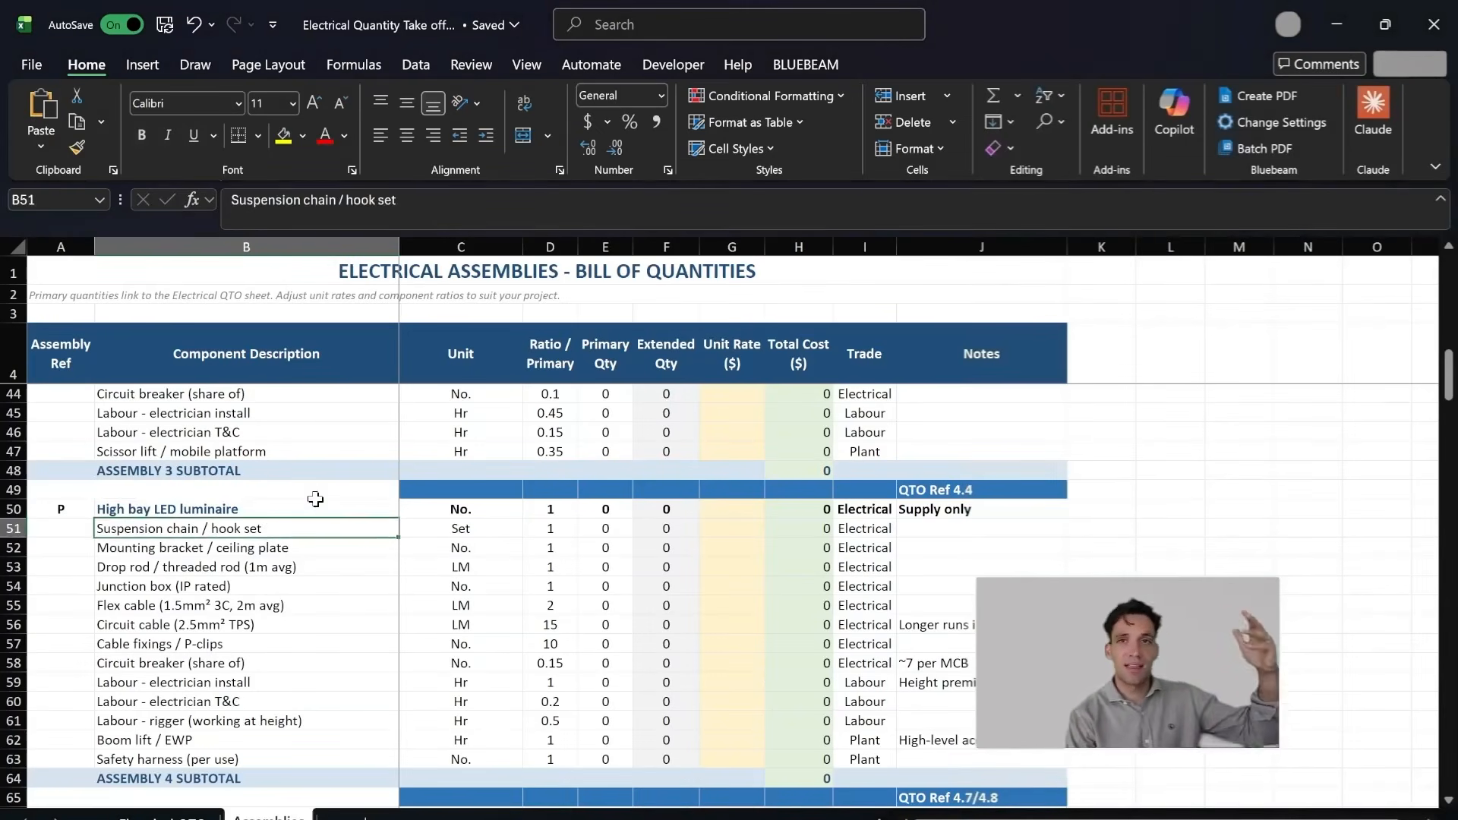
pyautogui.moveTo(281, 565); pyautogui.dragTo(285, 571)
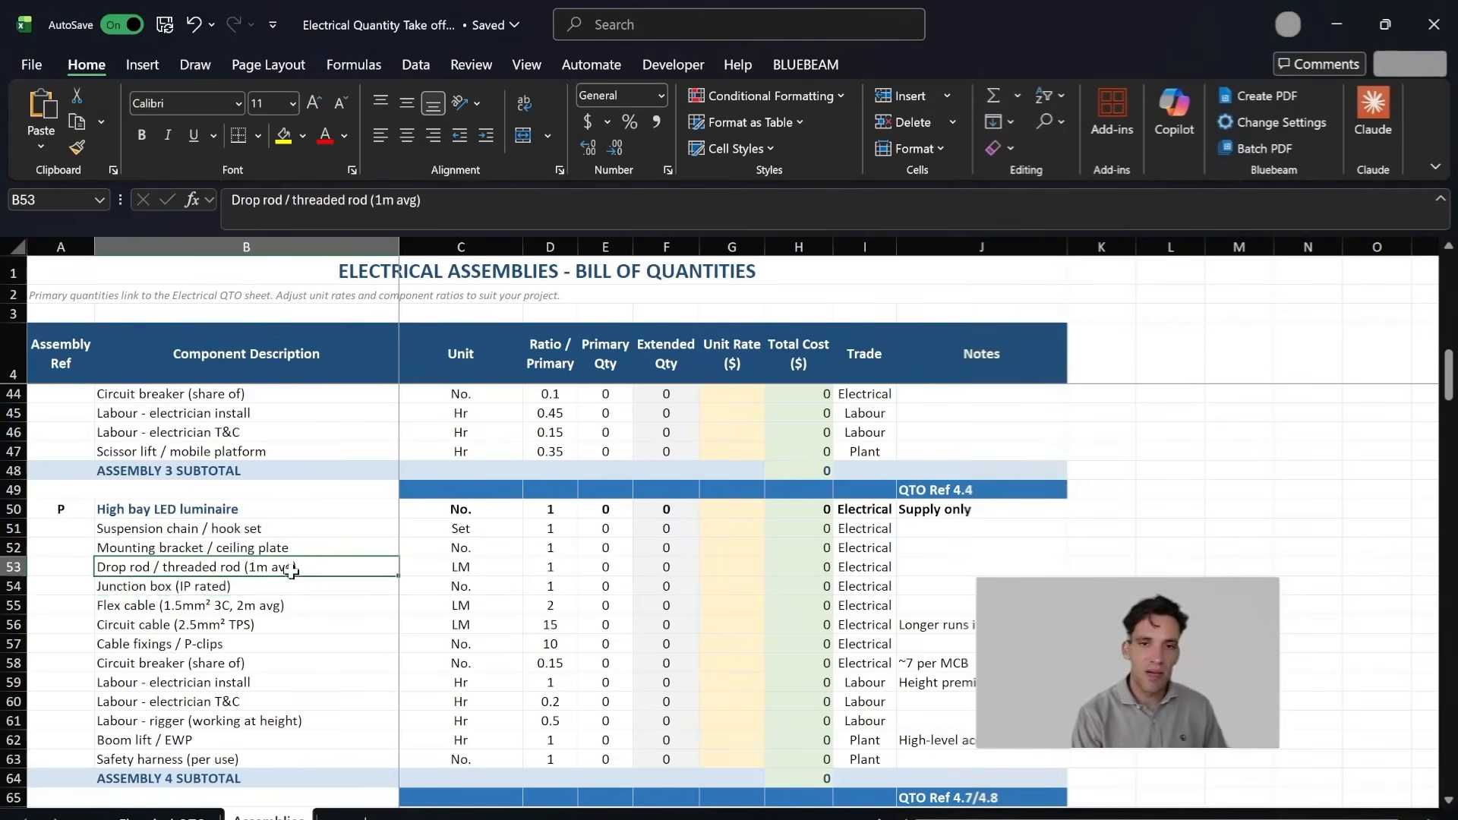
pyautogui.click(285, 592)
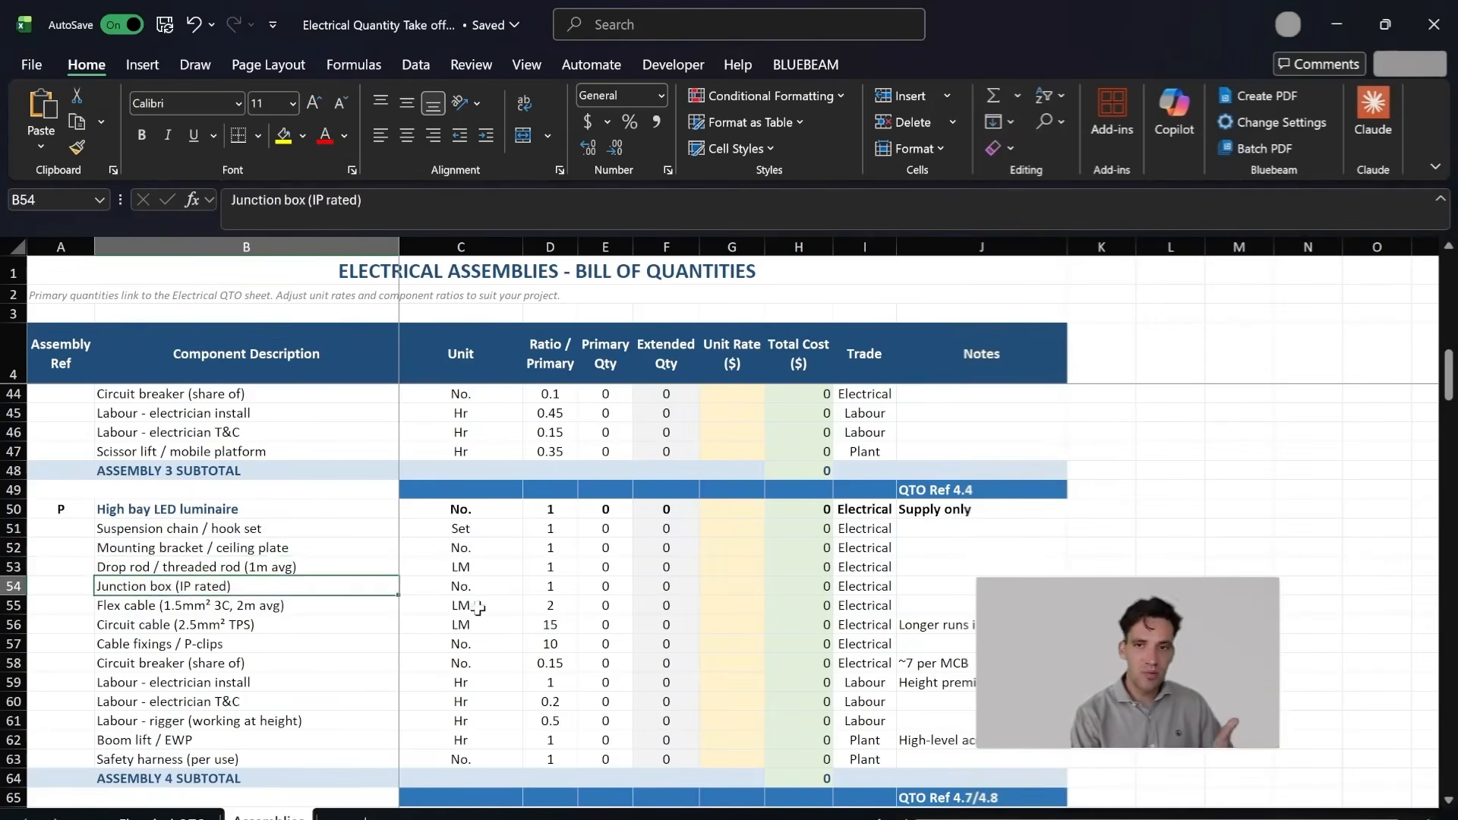
pyautogui.click(274, 623)
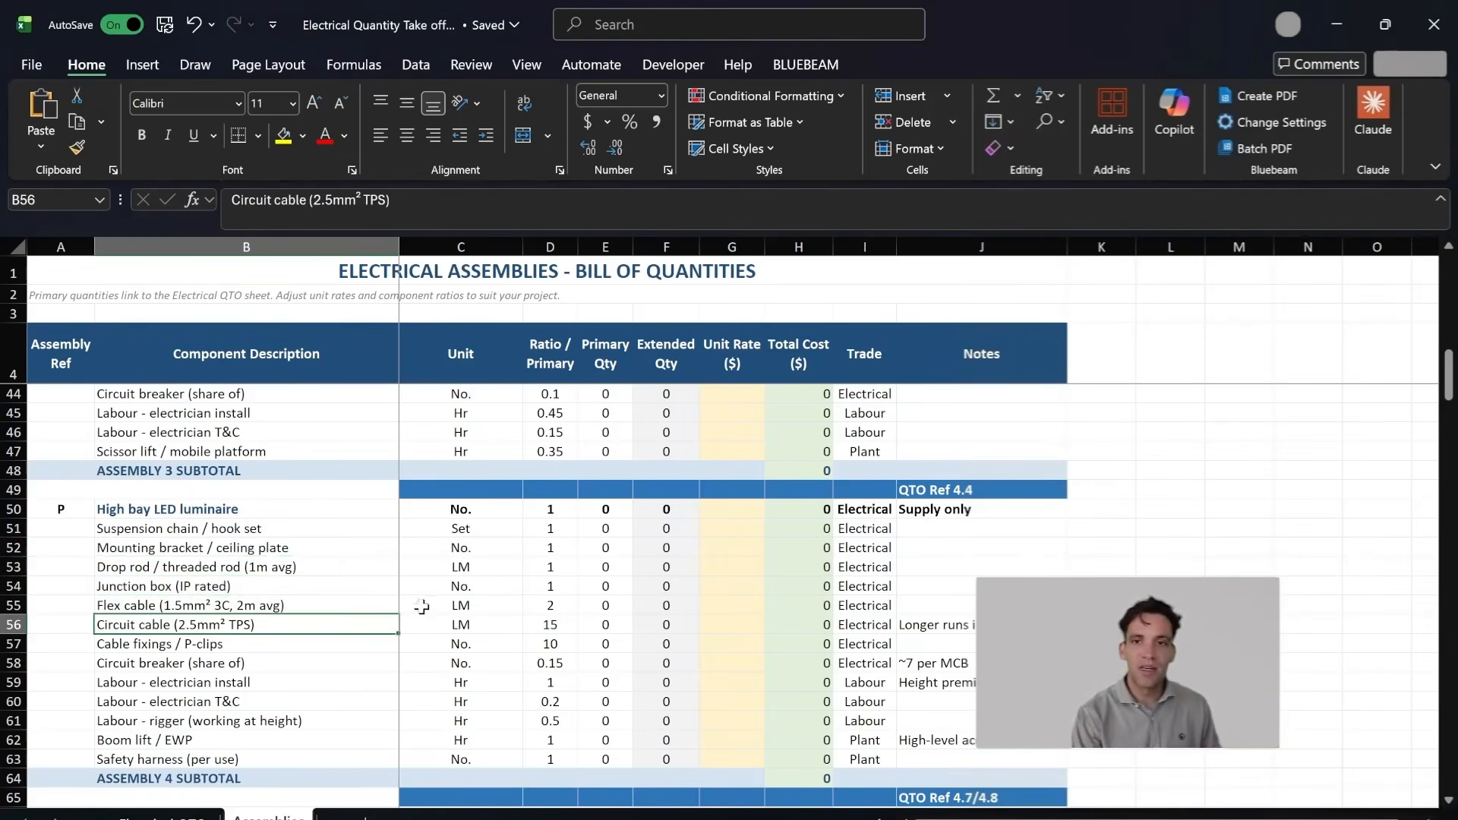
pyautogui.press('Up')
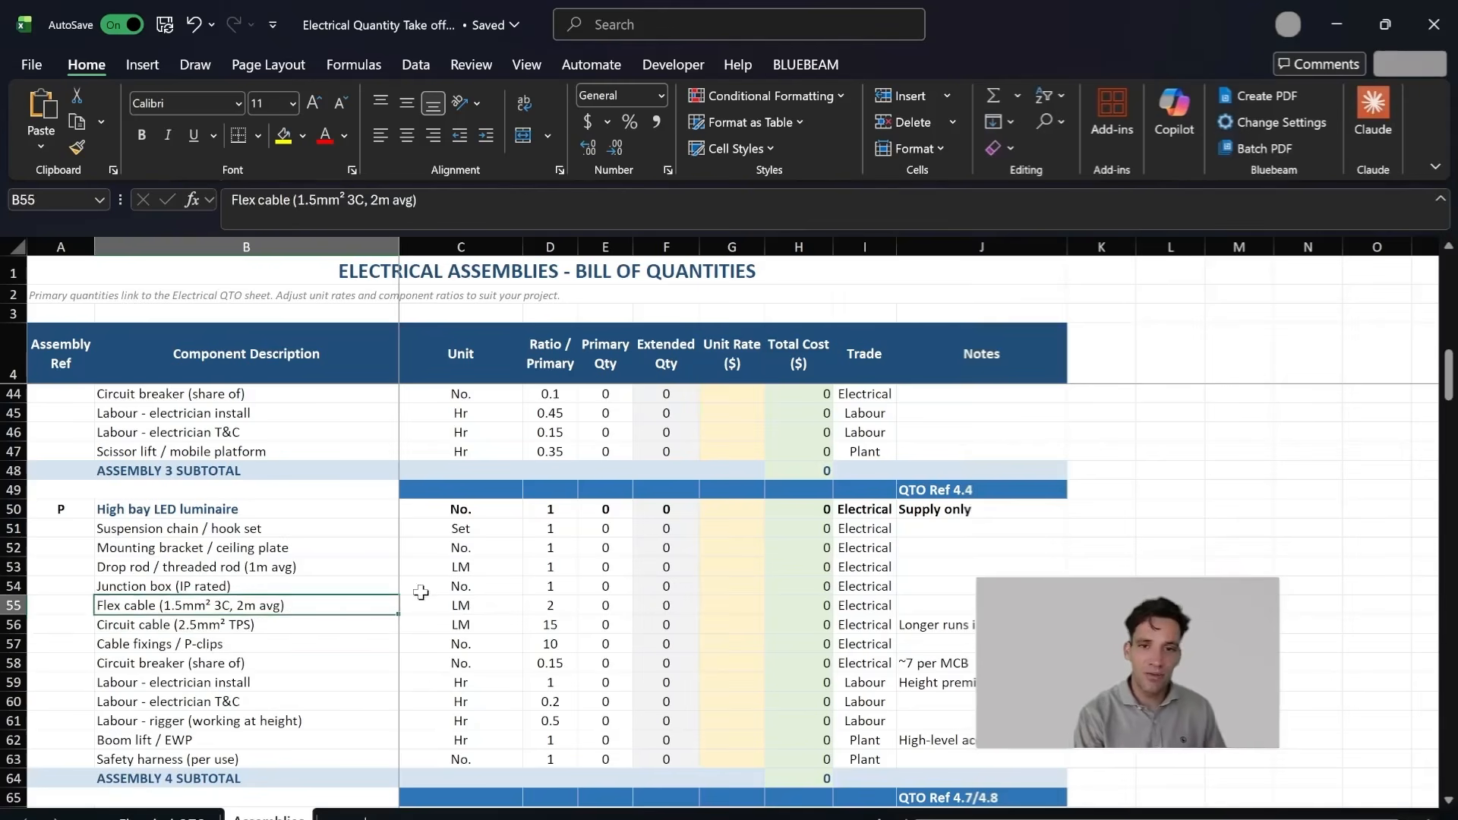
pyautogui.click(281, 625)
pyautogui.click(284, 644)
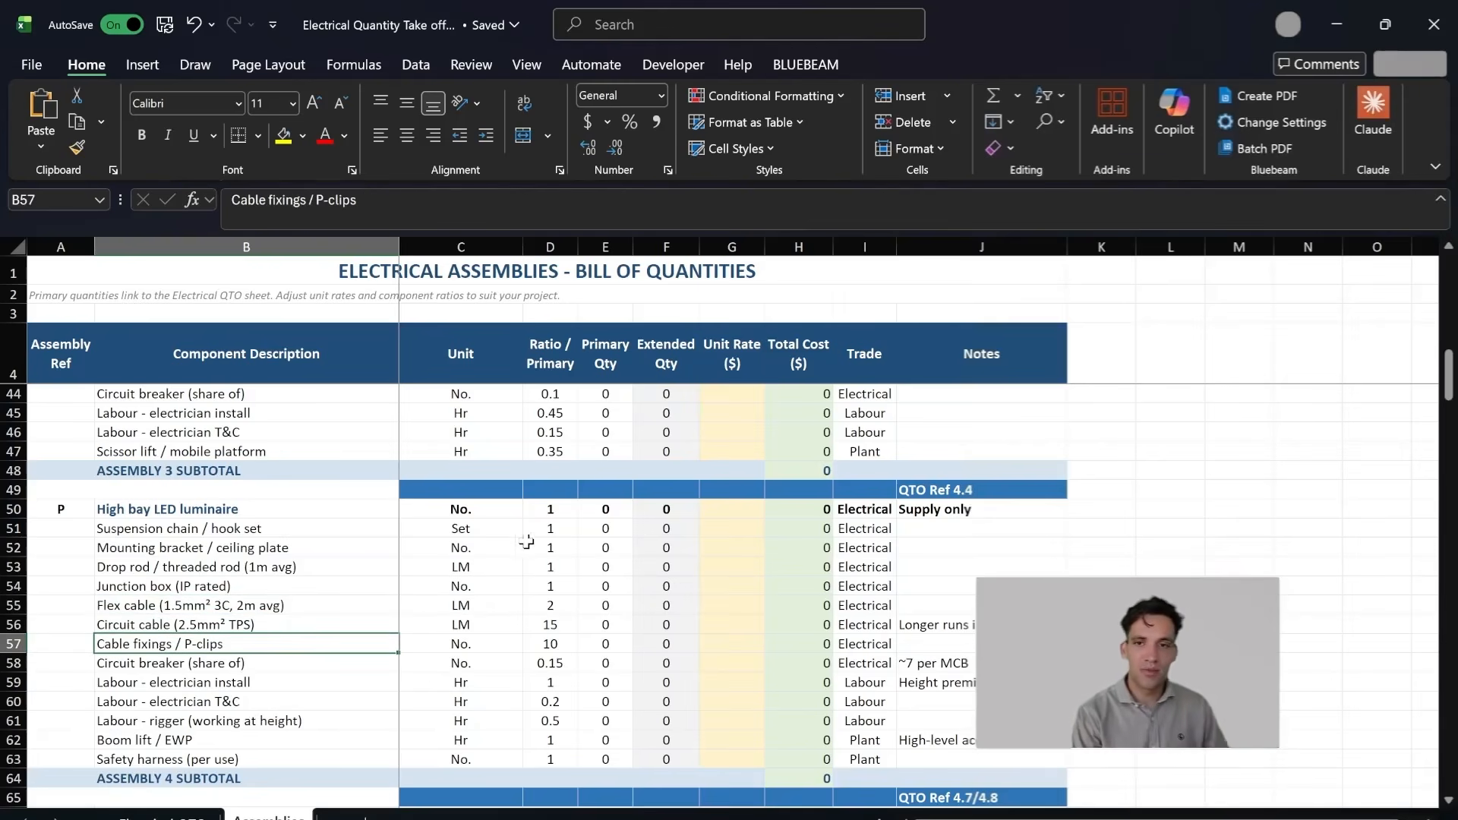
# Step: Review the high bay luminaire assembly's ratios and primary quantities as a block, including its electrician install labour line
pyautogui.moveTo(273, 509); pyautogui.dragTo(613, 688)
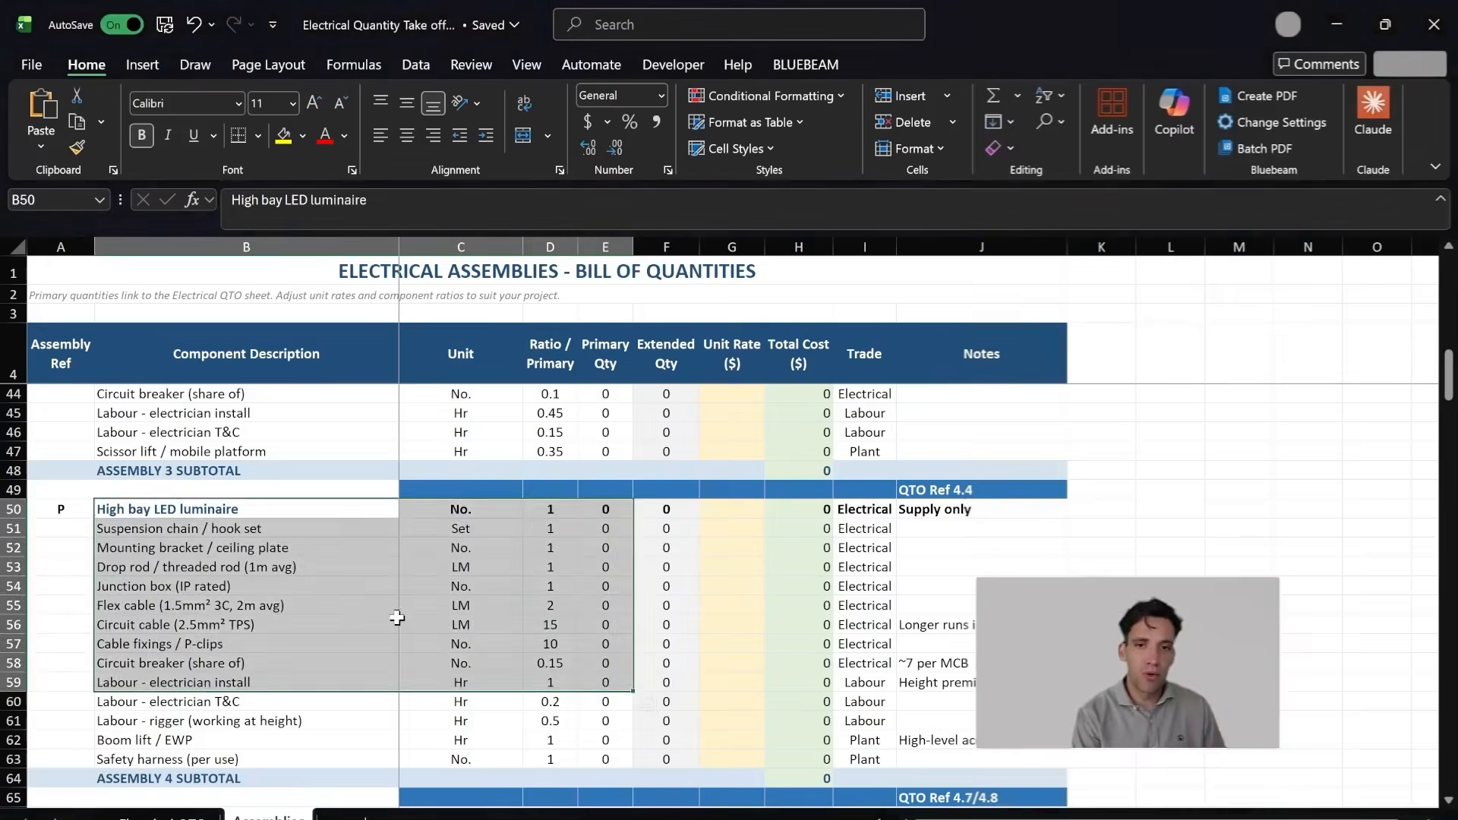
pyautogui.scroll(-1, 326, 645)
pyautogui.click(277, 624)
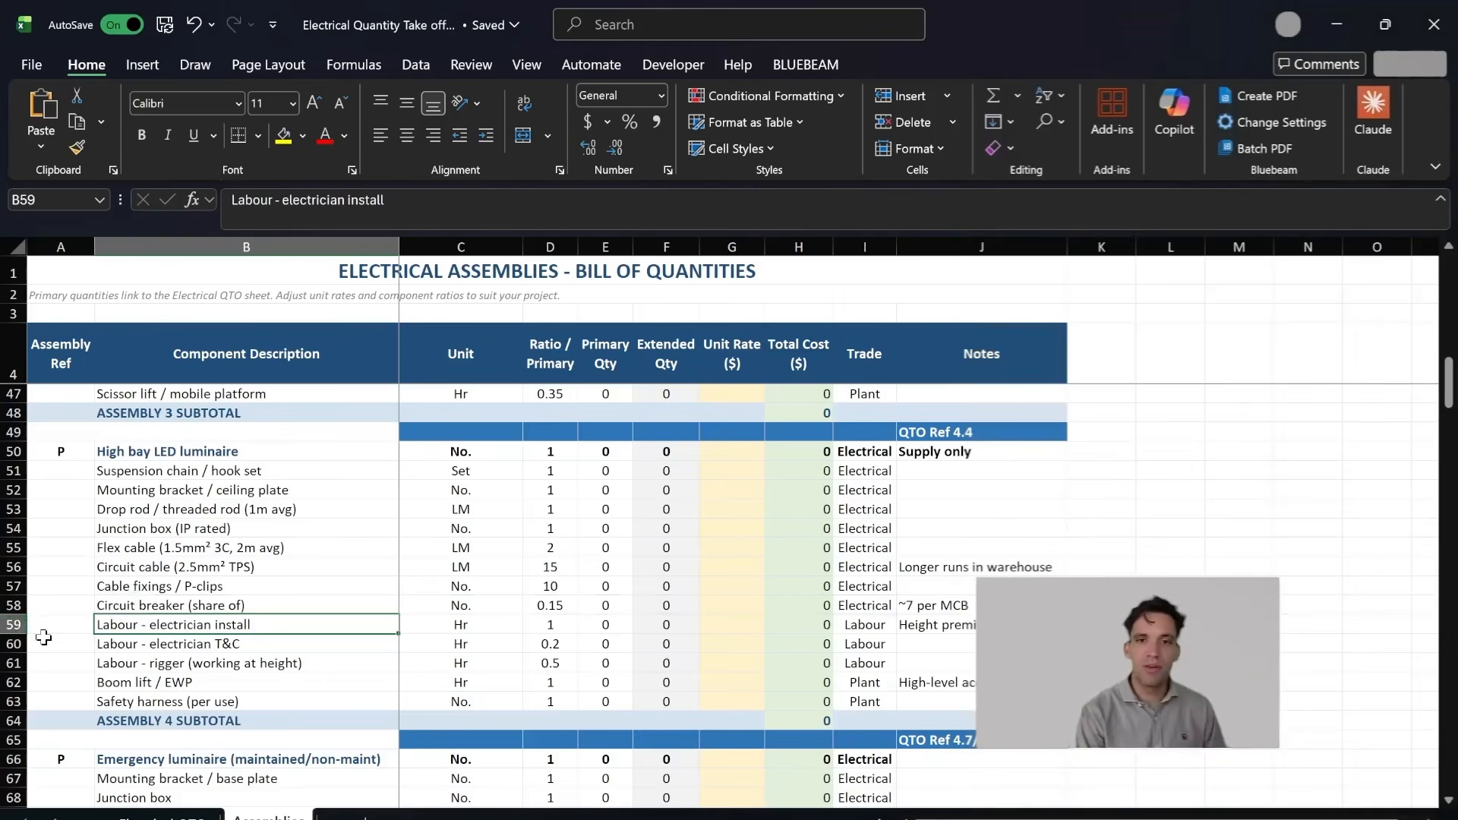
# Step: Review the high bay luminaire assembly's circuit breaker, electrician labour and boom lift / EWP lines in the assemblies sheet
pyautogui.click(30, 625)
pyautogui.click(243, 631)
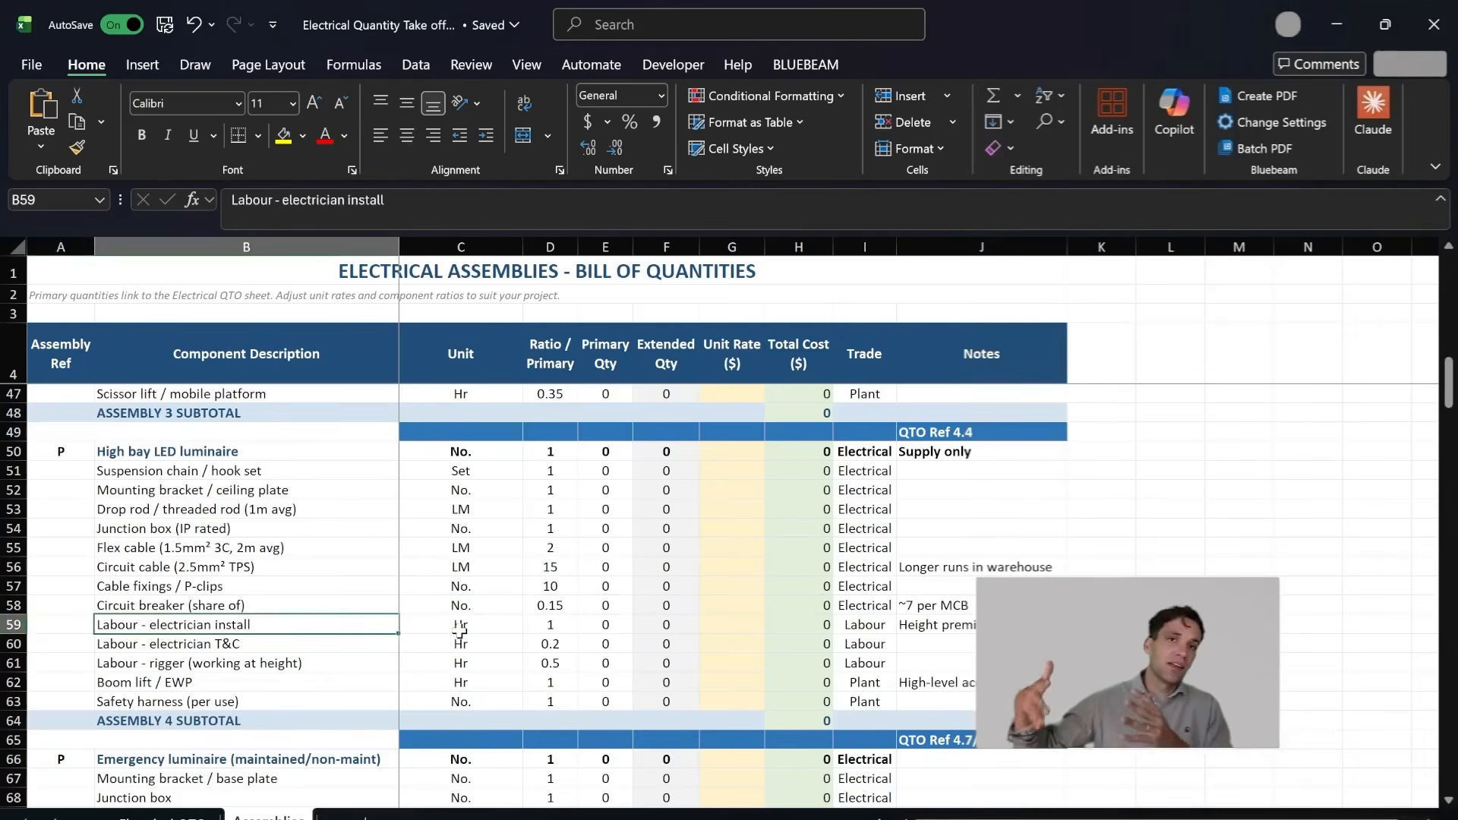
pyautogui.click(278, 607)
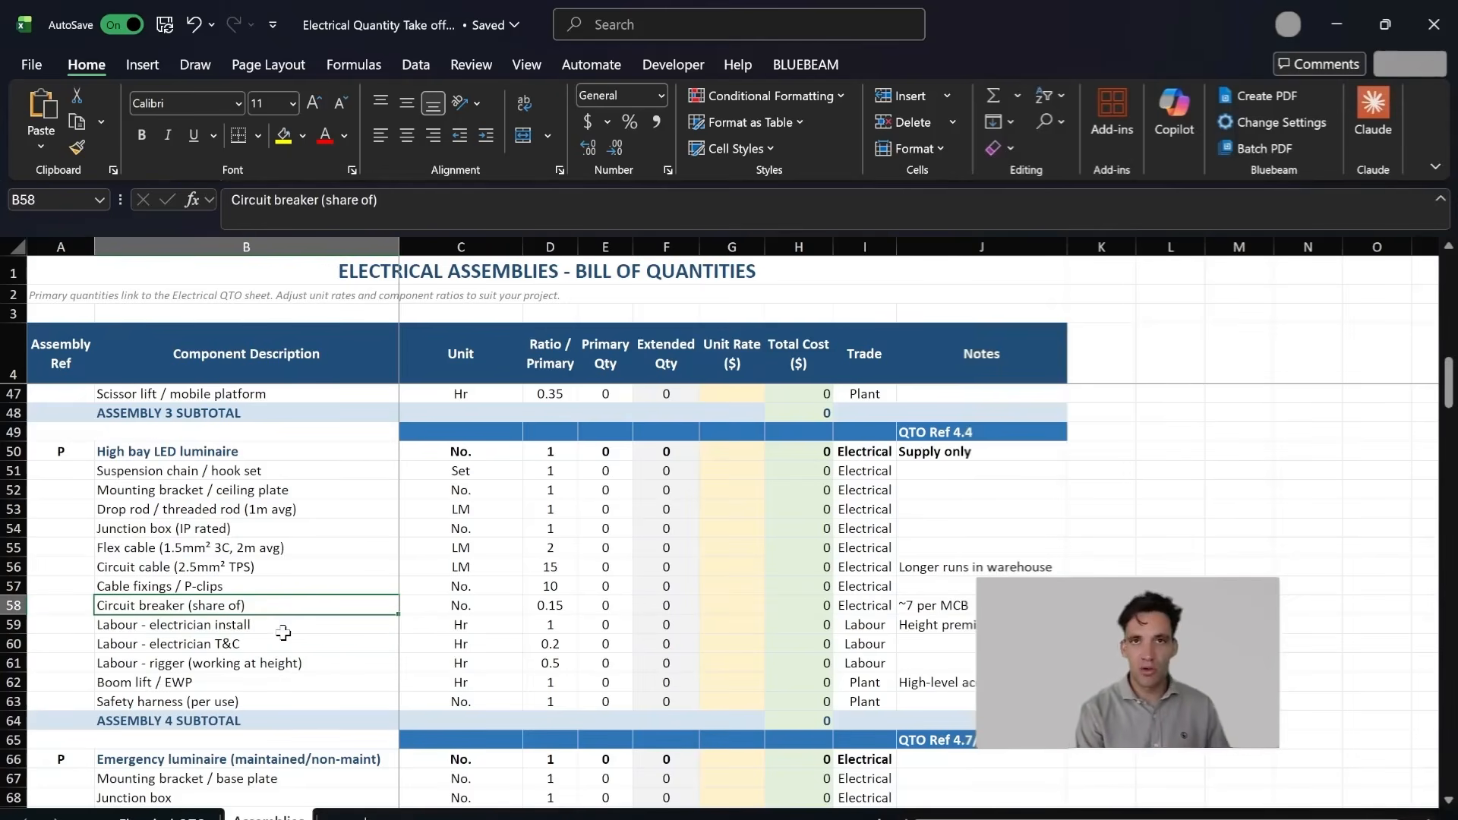
pyautogui.moveTo(968, 684); pyautogui.dragTo(242, 688)
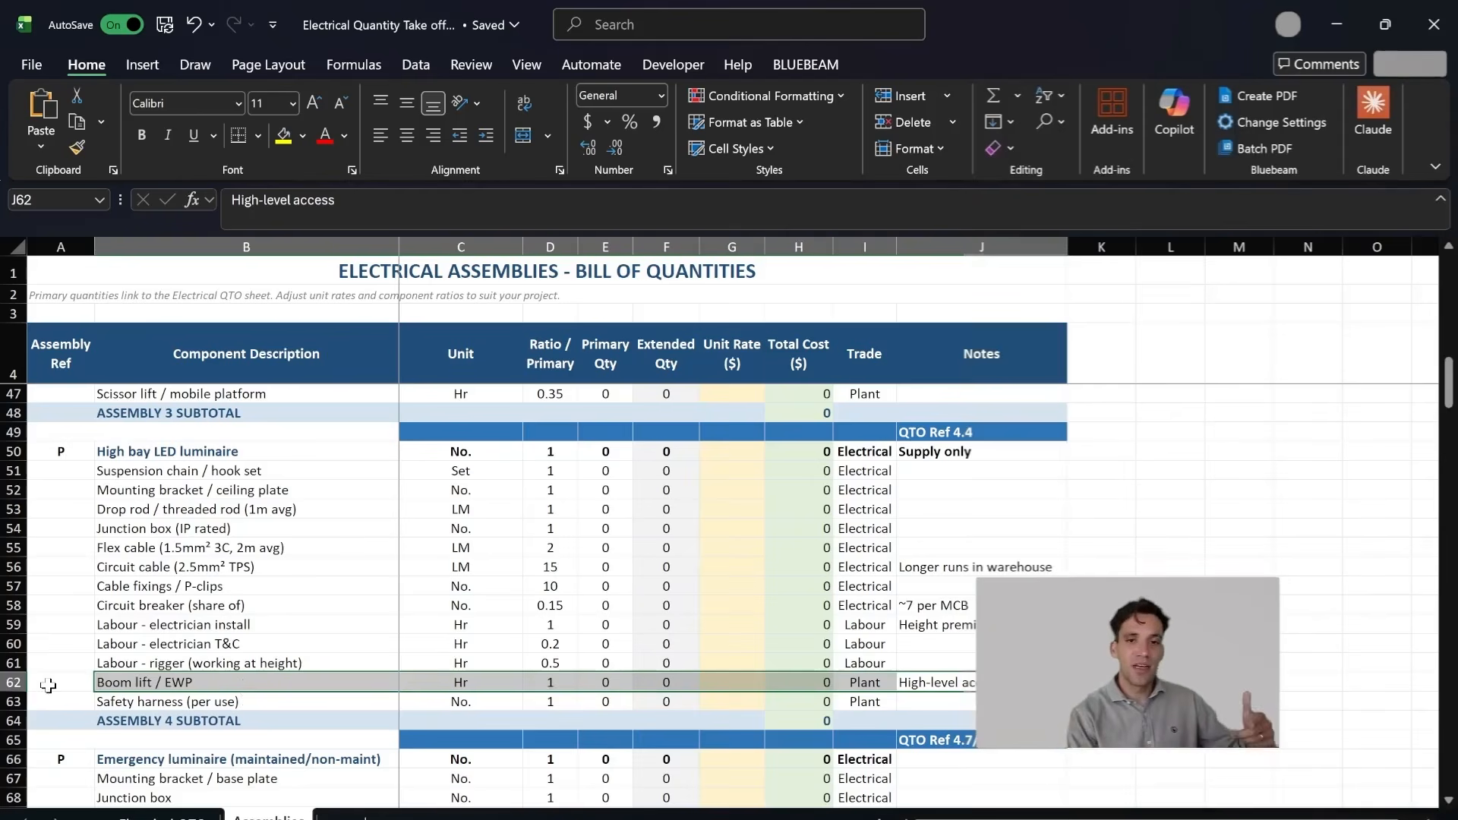
pyautogui.click(14, 683)
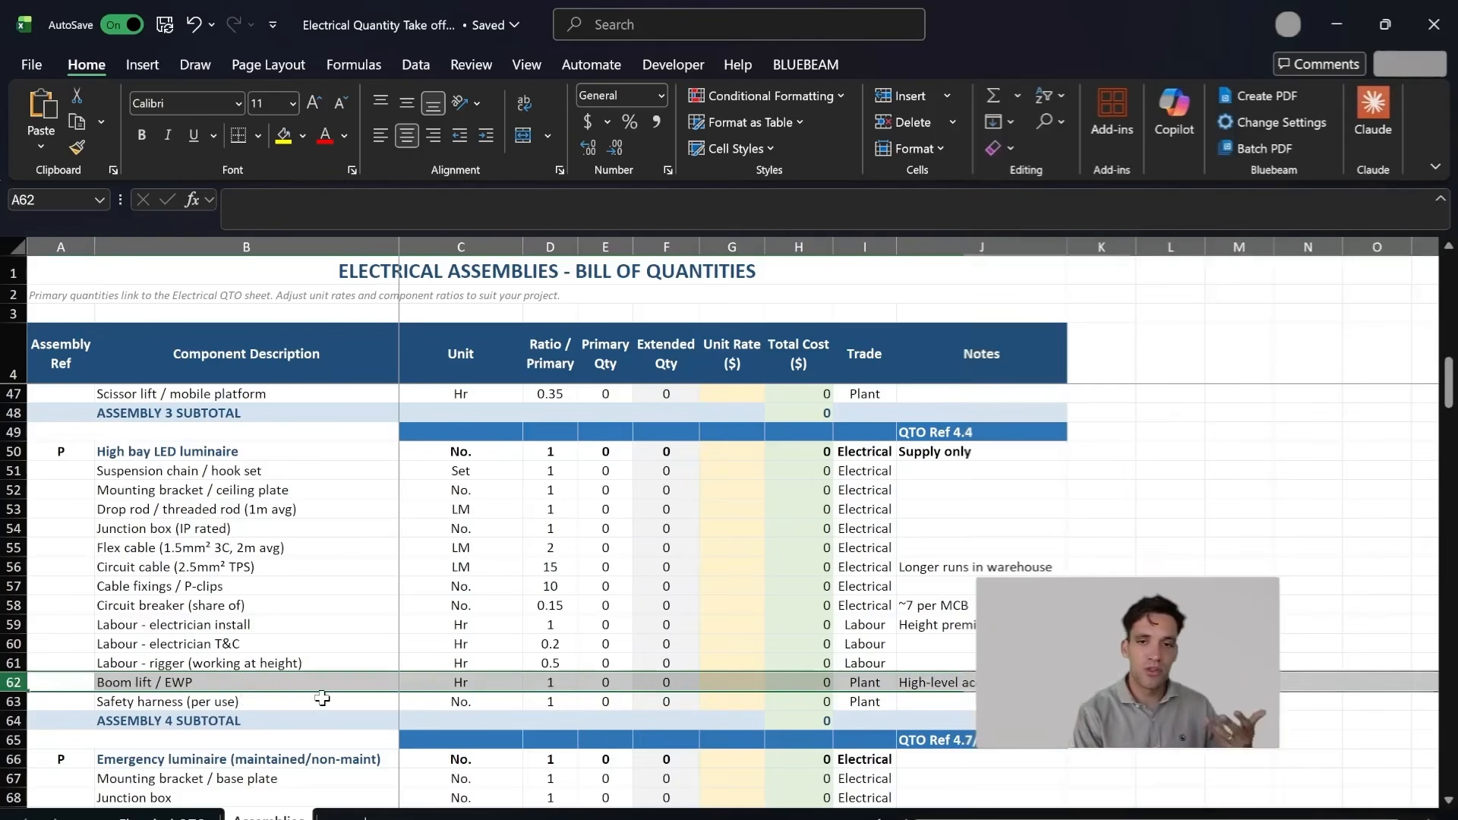
pyautogui.click(301, 489)
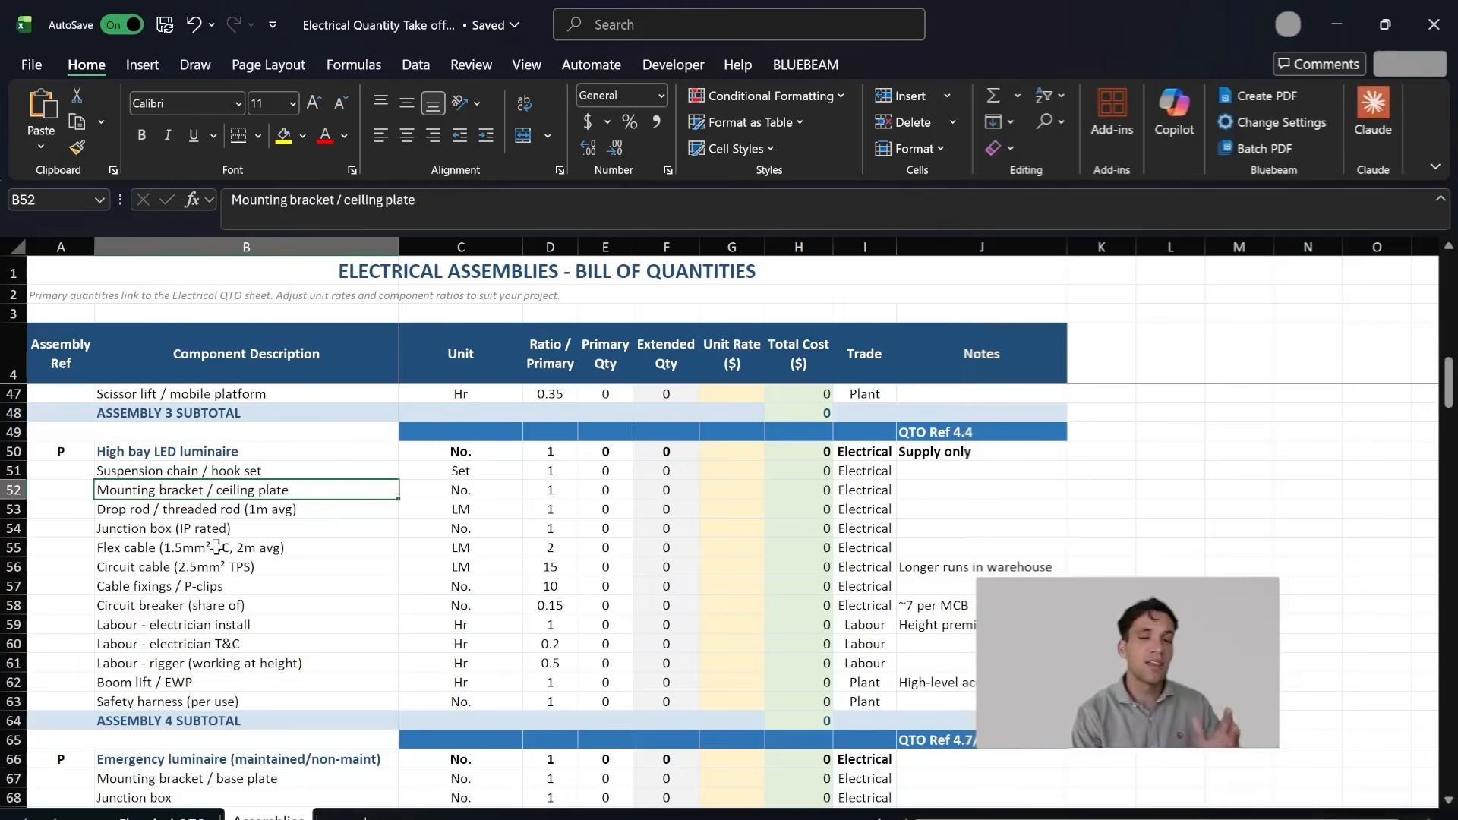
pyautogui.click(319, 646)
pyautogui.click(305, 686)
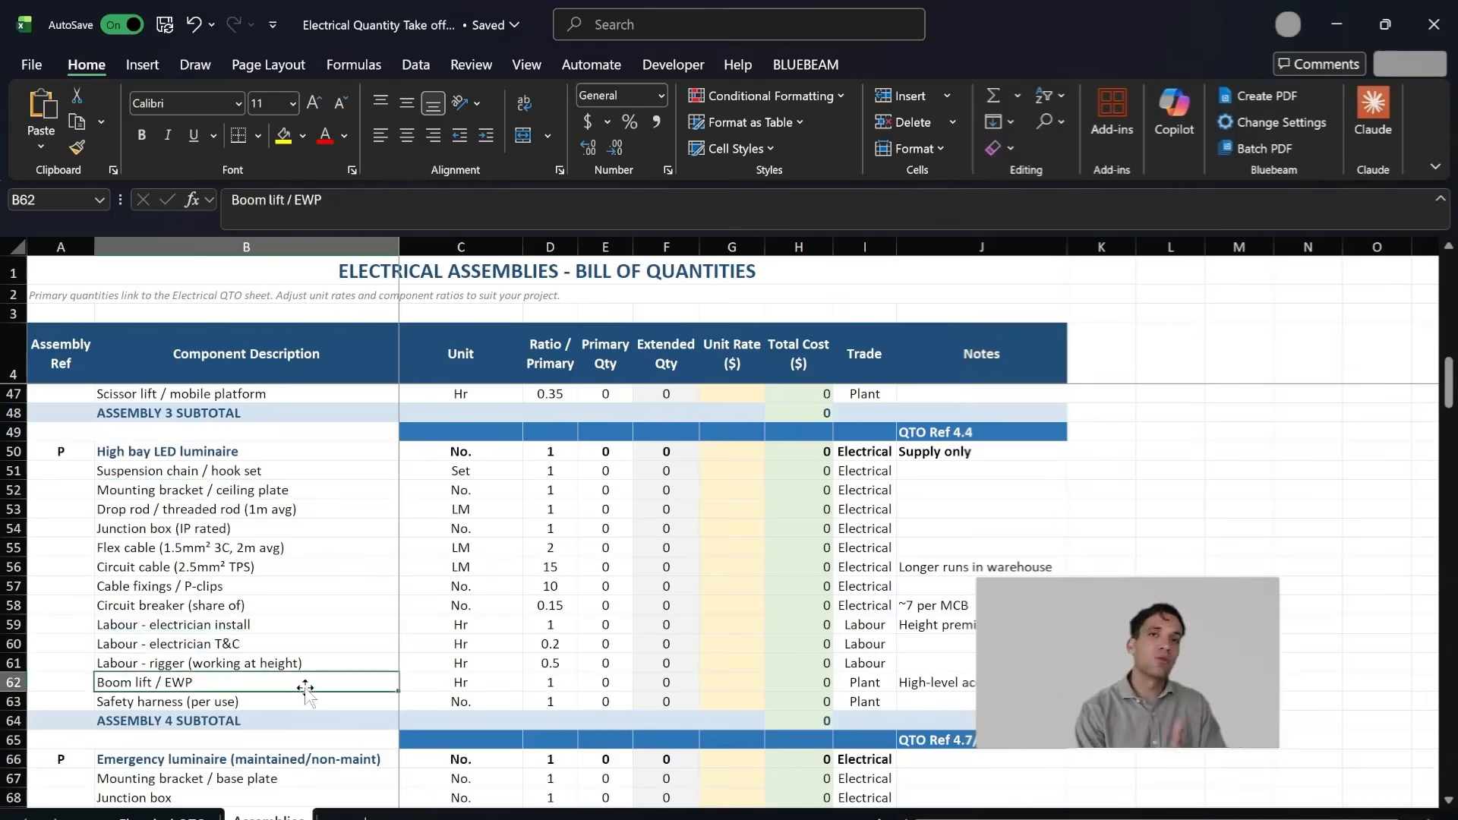
pyautogui.click(287, 646)
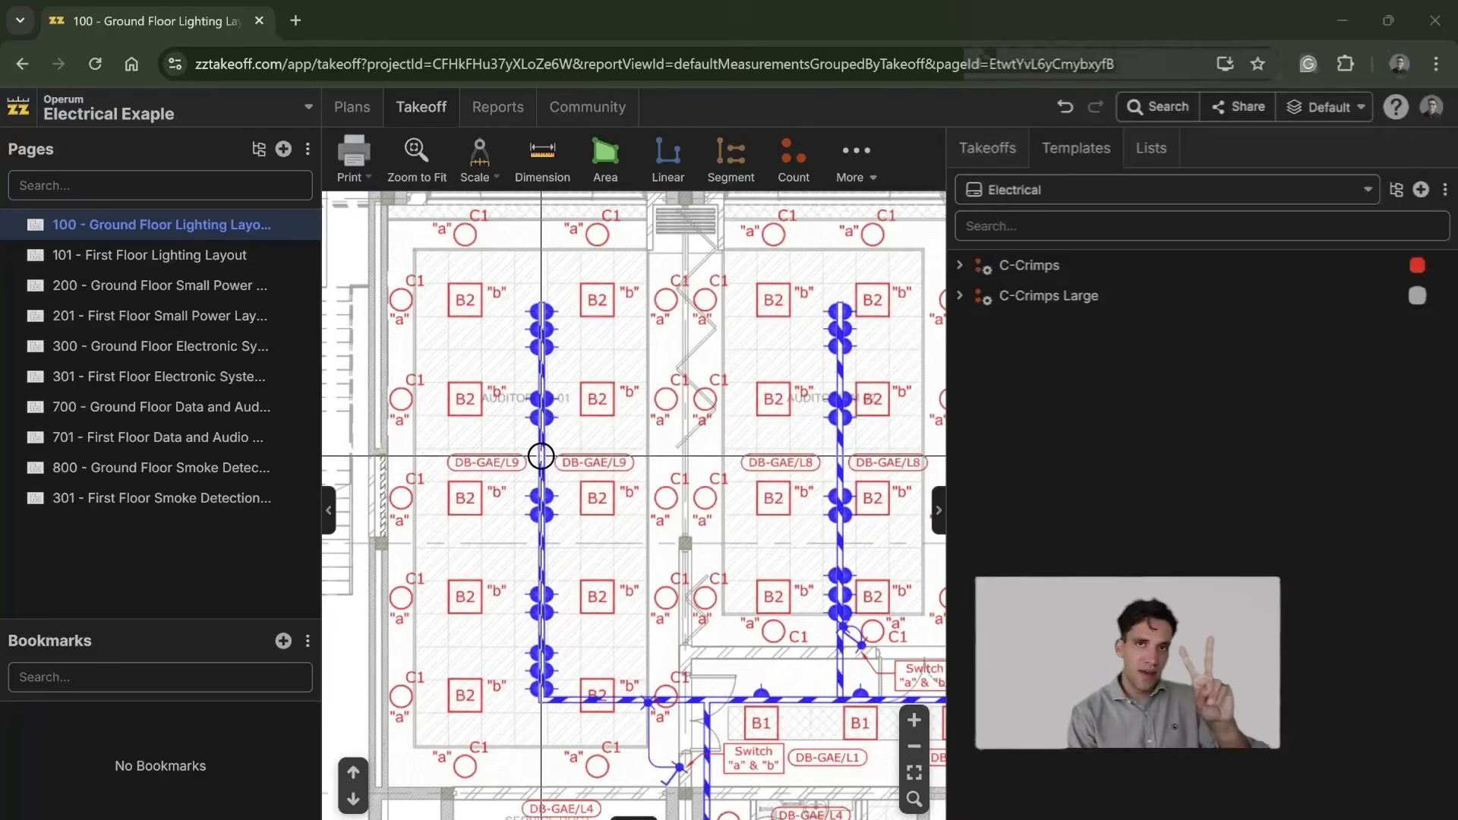
# Step: Switch to zzTakeoff and look over the whole Ground Floor Lighting Layout, from the auditorium rooms down to the parking area
pyautogui.scroll(-1, 541, 455)
pyautogui.scroll(-1, 541, 455)
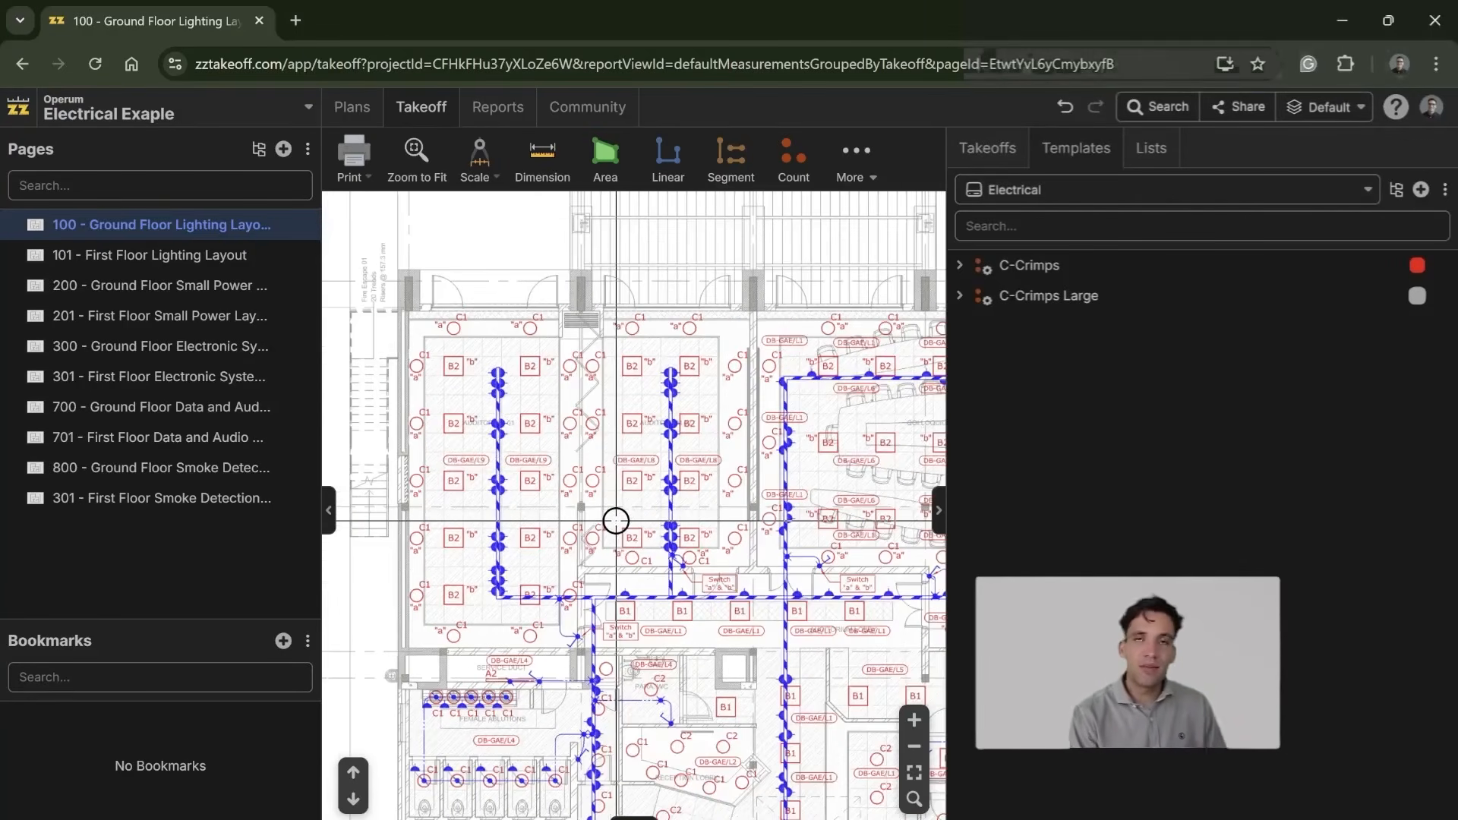
pyautogui.scroll(-3, 612, 605)
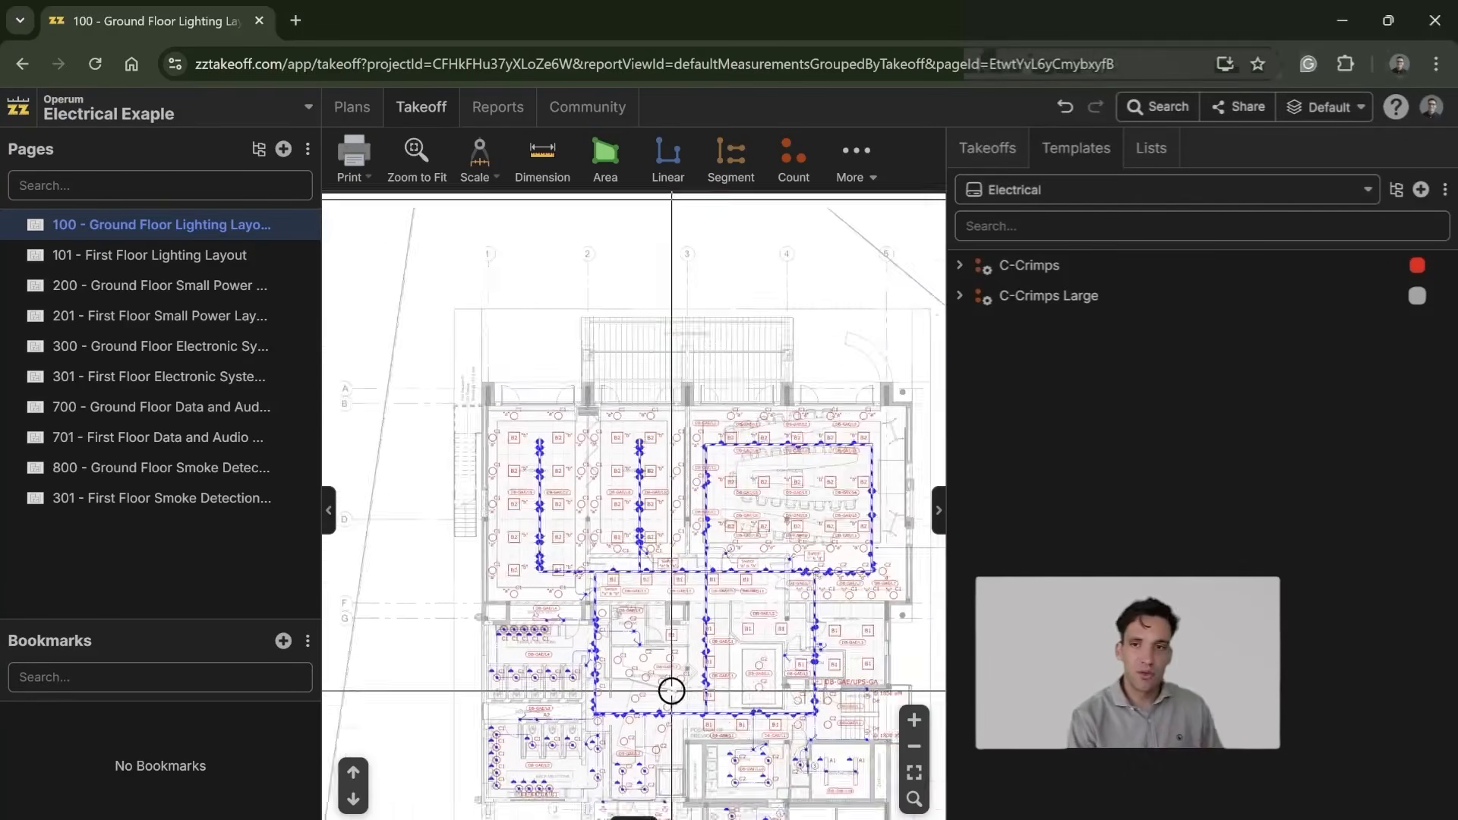
pyautogui.moveTo(677, 720); pyautogui.dragTo(602, 427)
pyautogui.moveTo(687, 681); pyautogui.dragTo(690, 420)
pyautogui.scroll(4, 654, 472)
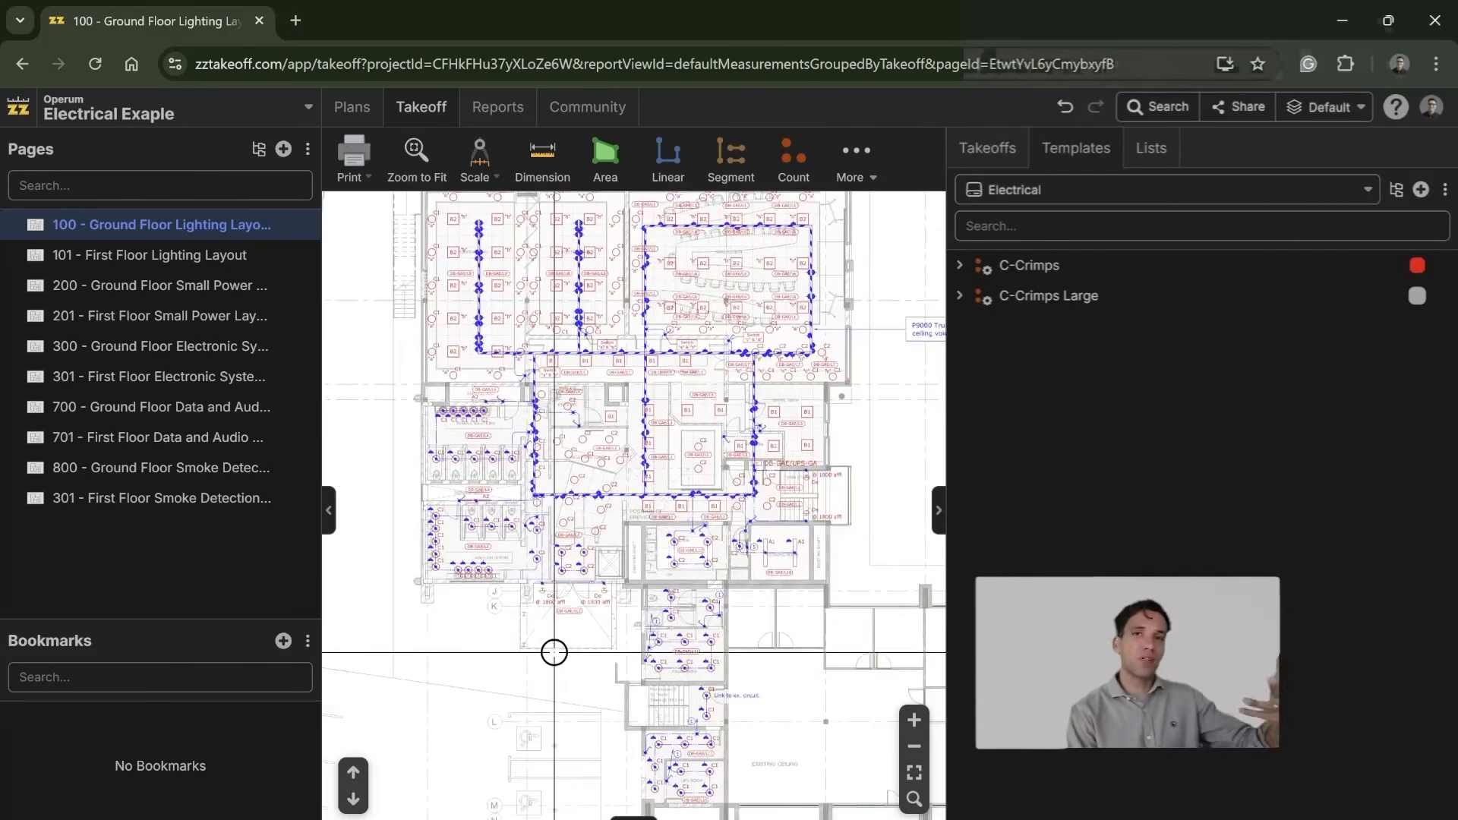
pyautogui.moveTo(579, 593); pyautogui.dragTo(583, 518)
pyautogui.moveTo(605, 686); pyautogui.dragTo(660, 403)
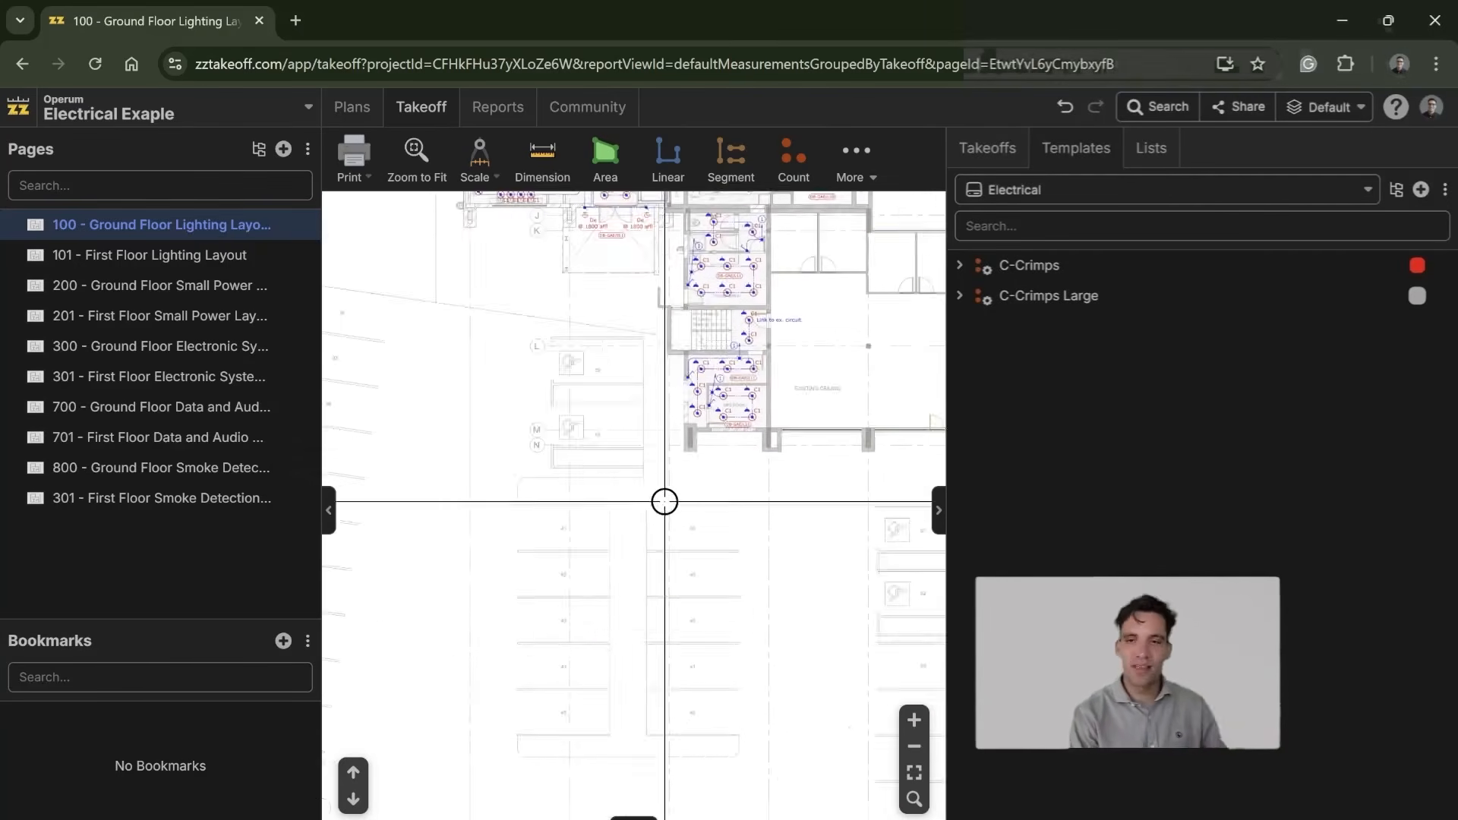
pyautogui.scroll(-5, 681, 694)
pyautogui.scroll(10, 600, 465)
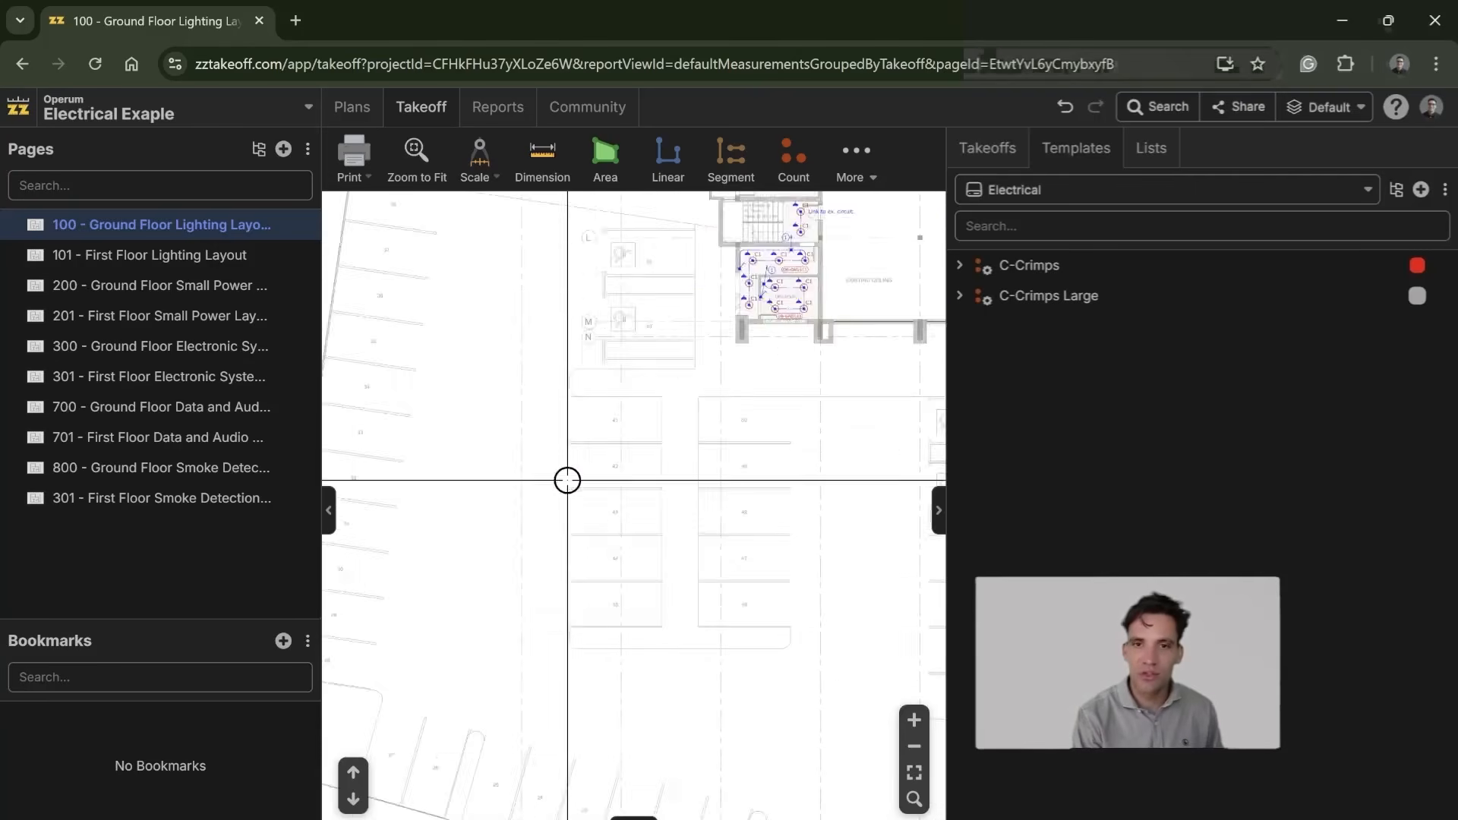
# Step: Open the 101 - First Floor Lighting Layout and examine the B2 and B1 light fittings around Board Room 1 and the offices
pyautogui.click(199, 256)
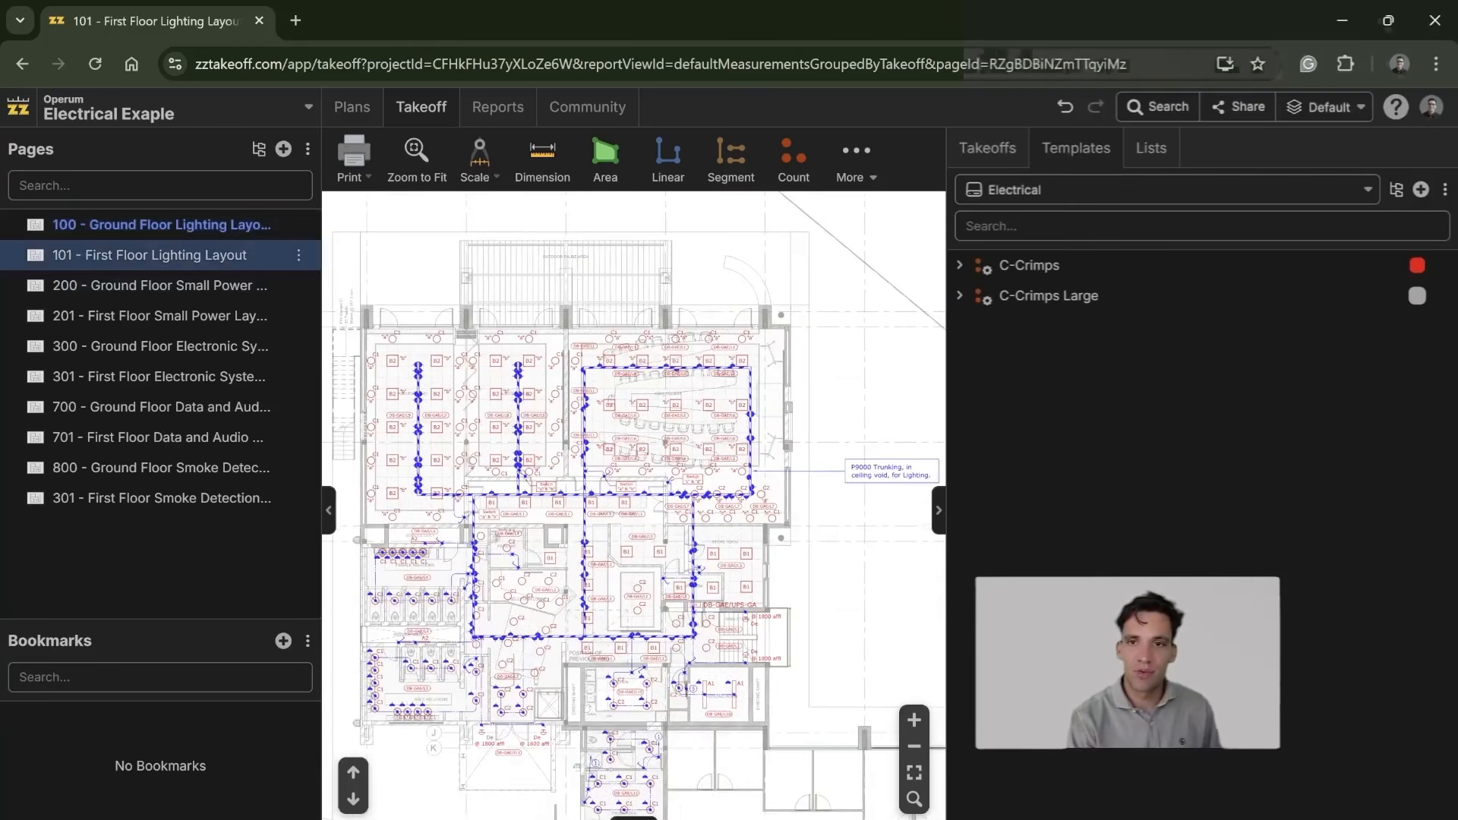
pyautogui.scroll(5, 452, 556)
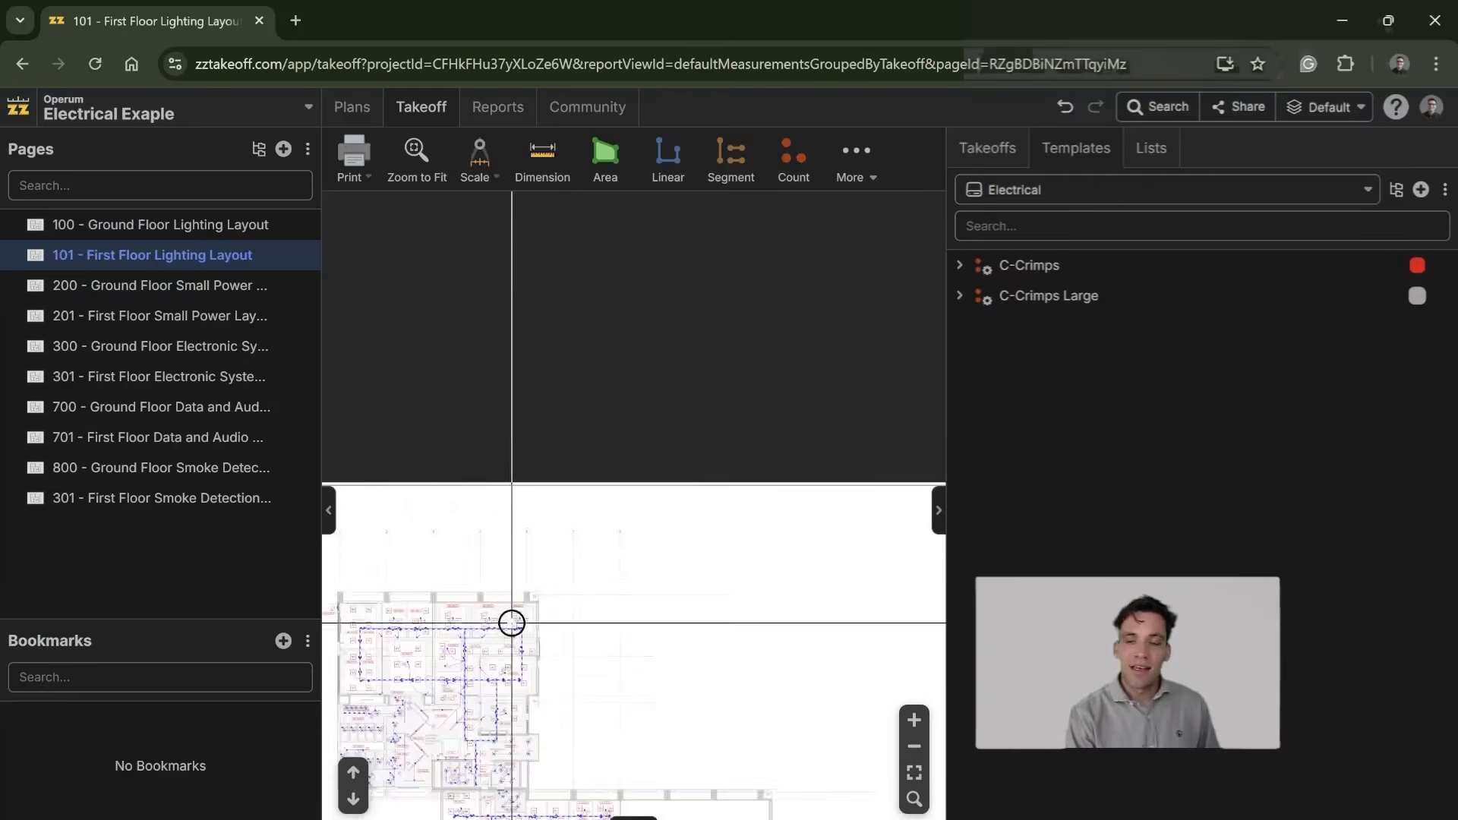
pyautogui.scroll(10, 508, 611)
pyautogui.moveTo(629, 459); pyautogui.dragTo(669, 453)
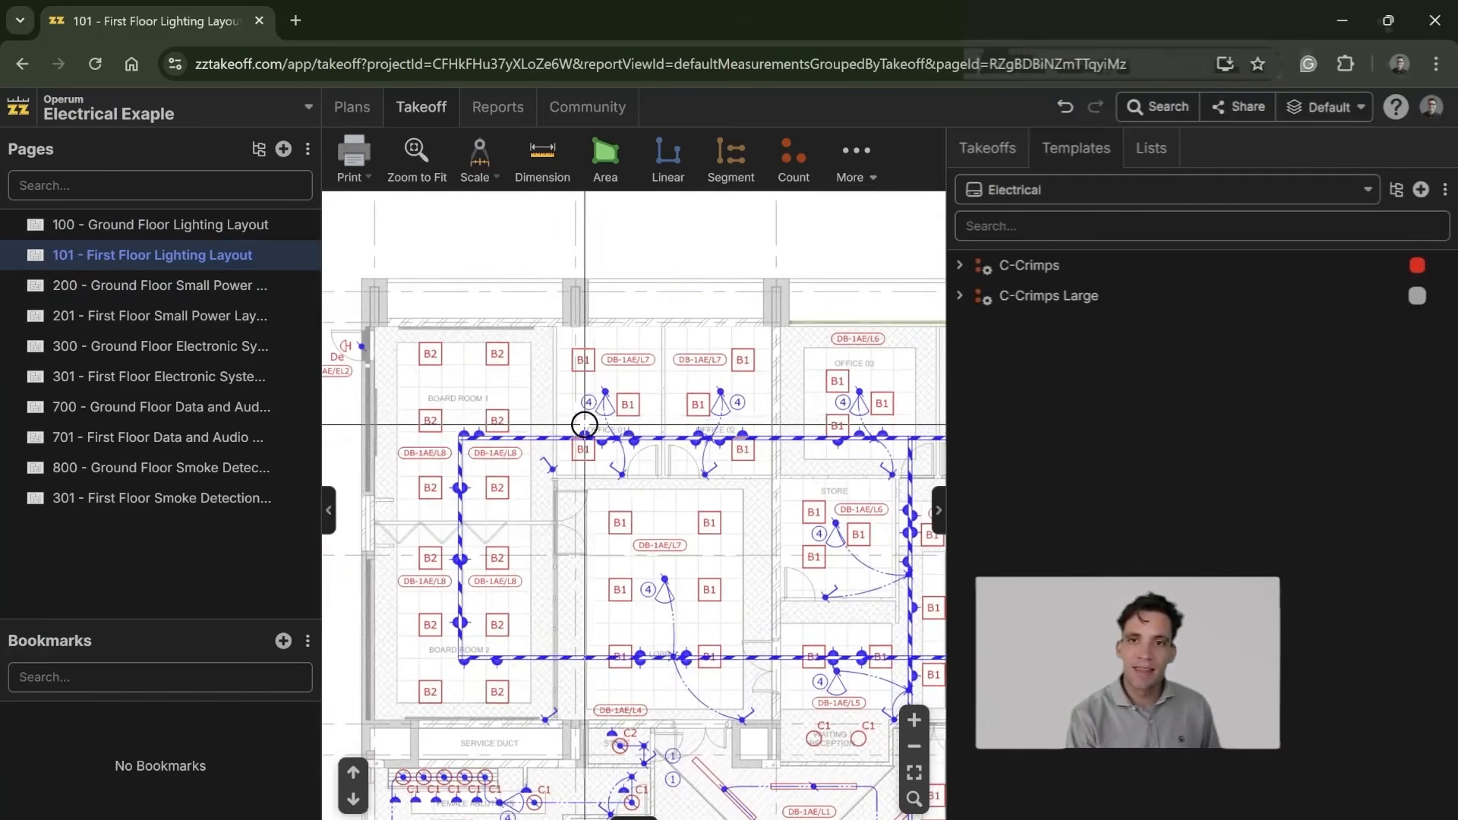
pyautogui.moveTo(429, 263); pyautogui.dragTo(427, 365)
pyautogui.scroll(1, 427, 365)
pyautogui.moveTo(460, 547); pyautogui.dragTo(463, 484)
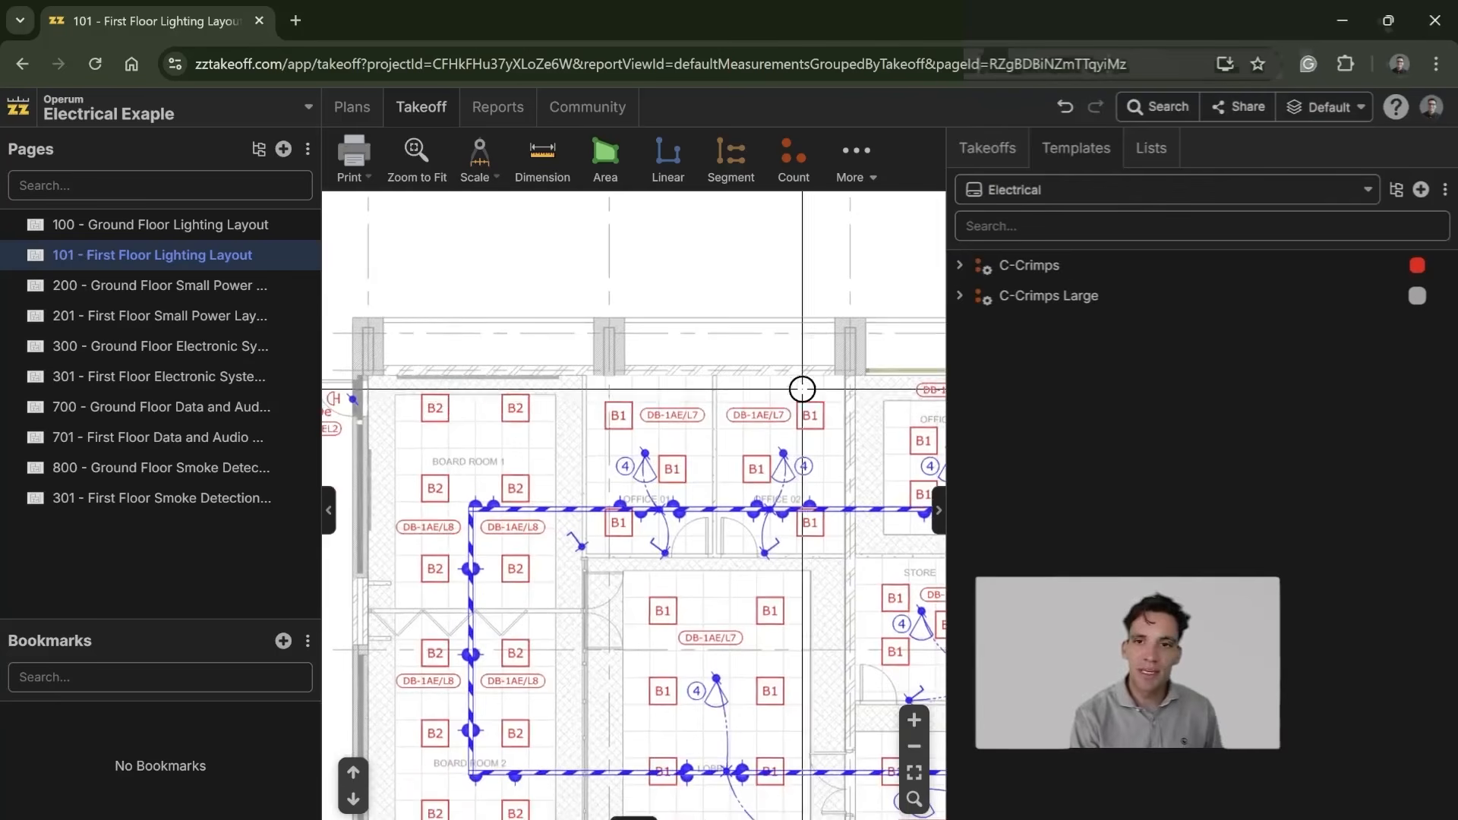
# Step: Create a new count takeoff template in the Electrical templates and name it B2 Light Fittings
pyautogui.click(1421, 192)
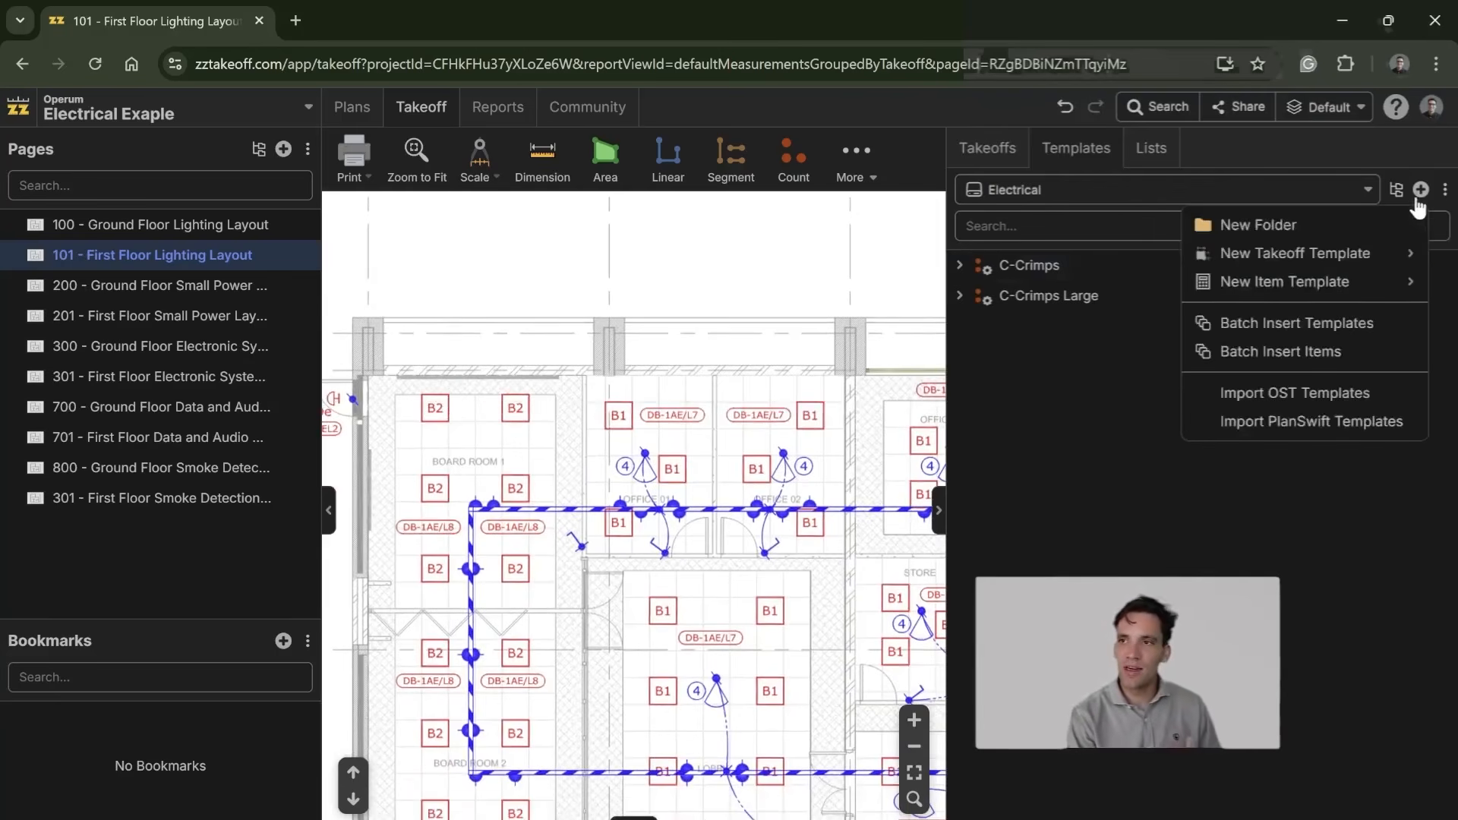
pyautogui.moveTo(1359, 282)
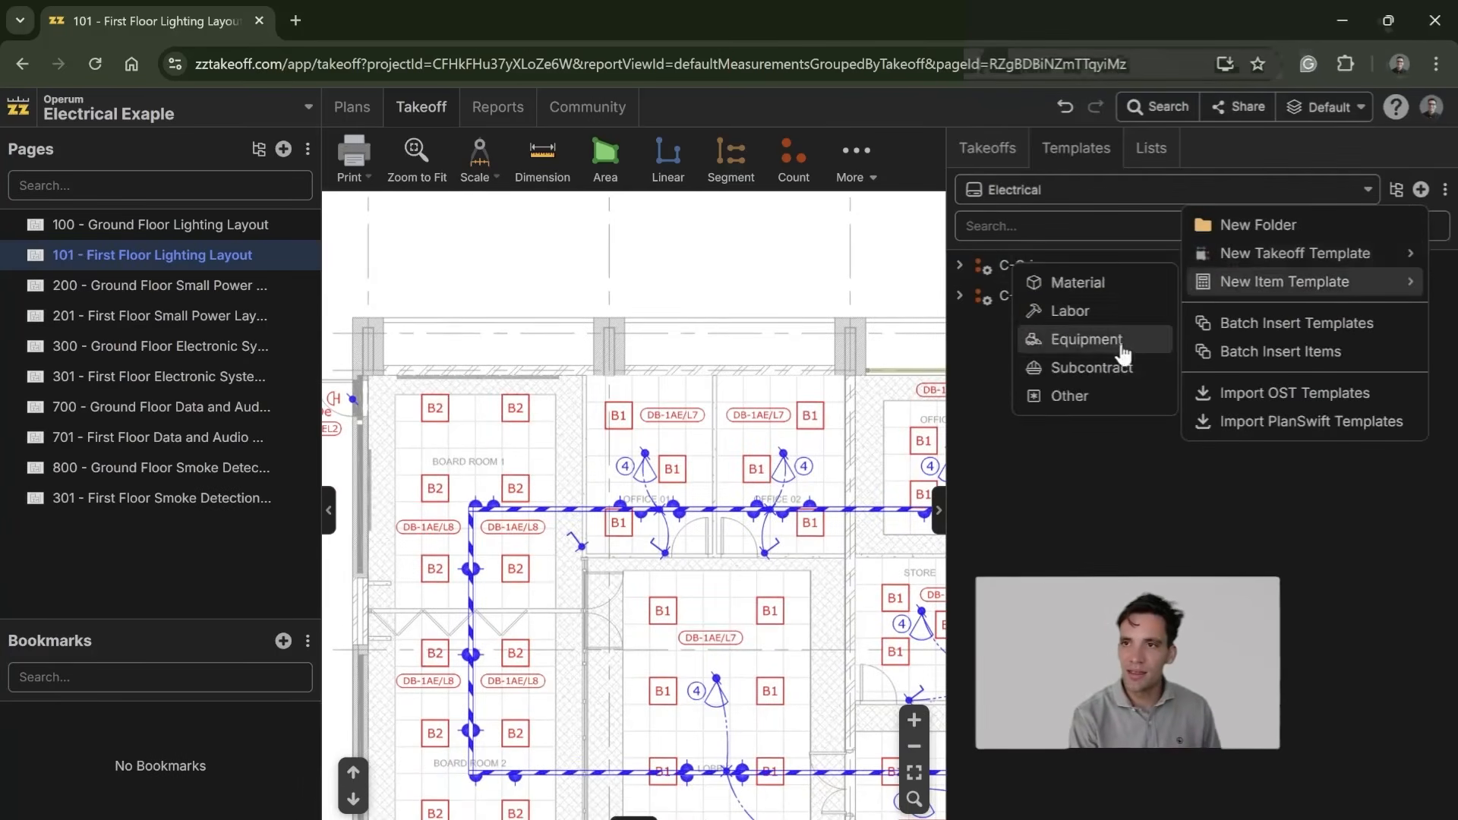
pyautogui.moveTo(1237, 253)
pyautogui.click(1074, 335)
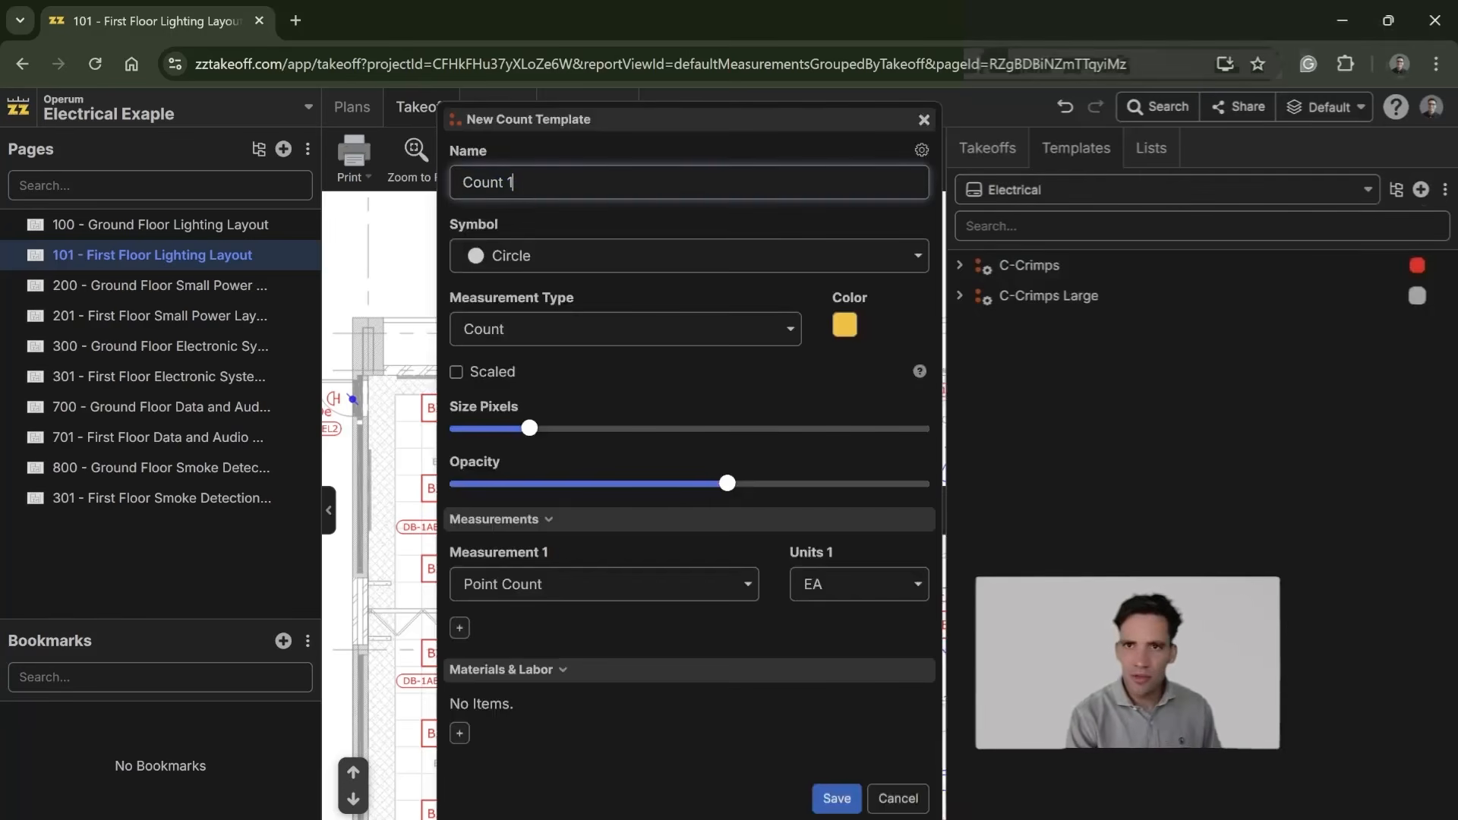
pyautogui.hotkey('ctrl', 'a')
pyautogui.write('B2 L')
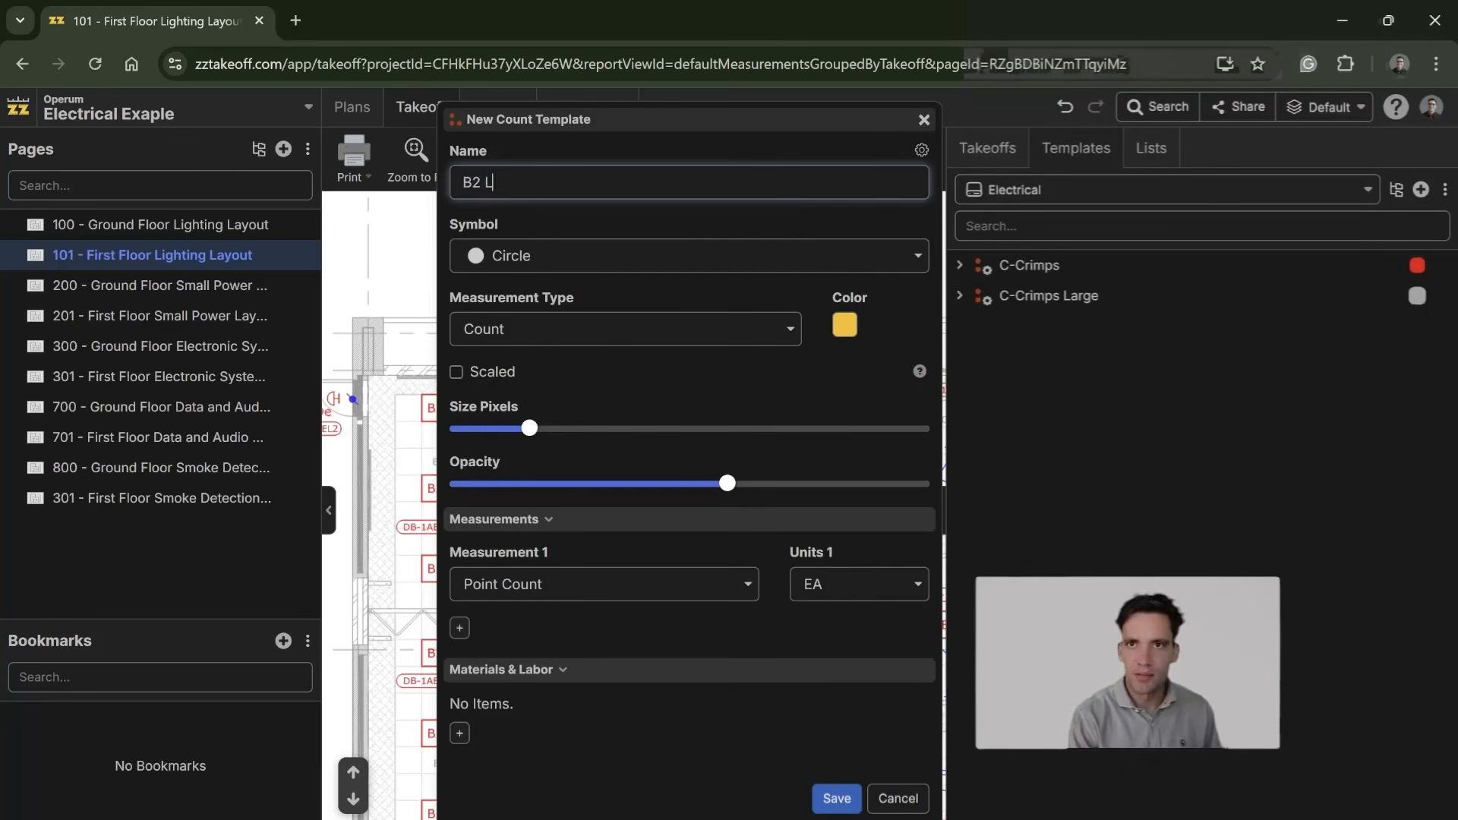
pyautogui.write('ight Fittings')
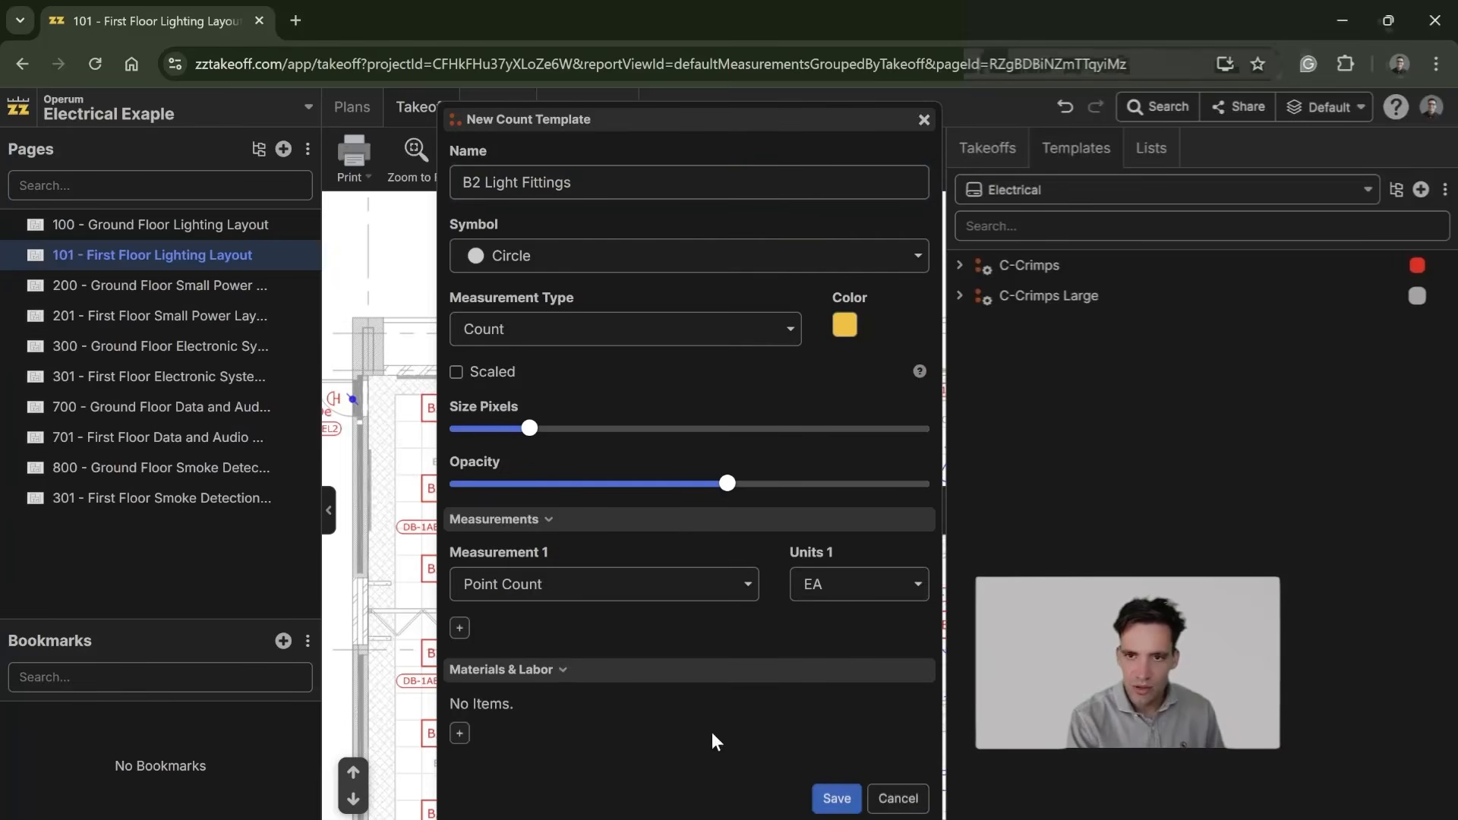
# Step: Add a material item to the B2 Light Fittings template and name it Light Fitting
pyautogui.click(460, 733)
pyautogui.click(550, 470)
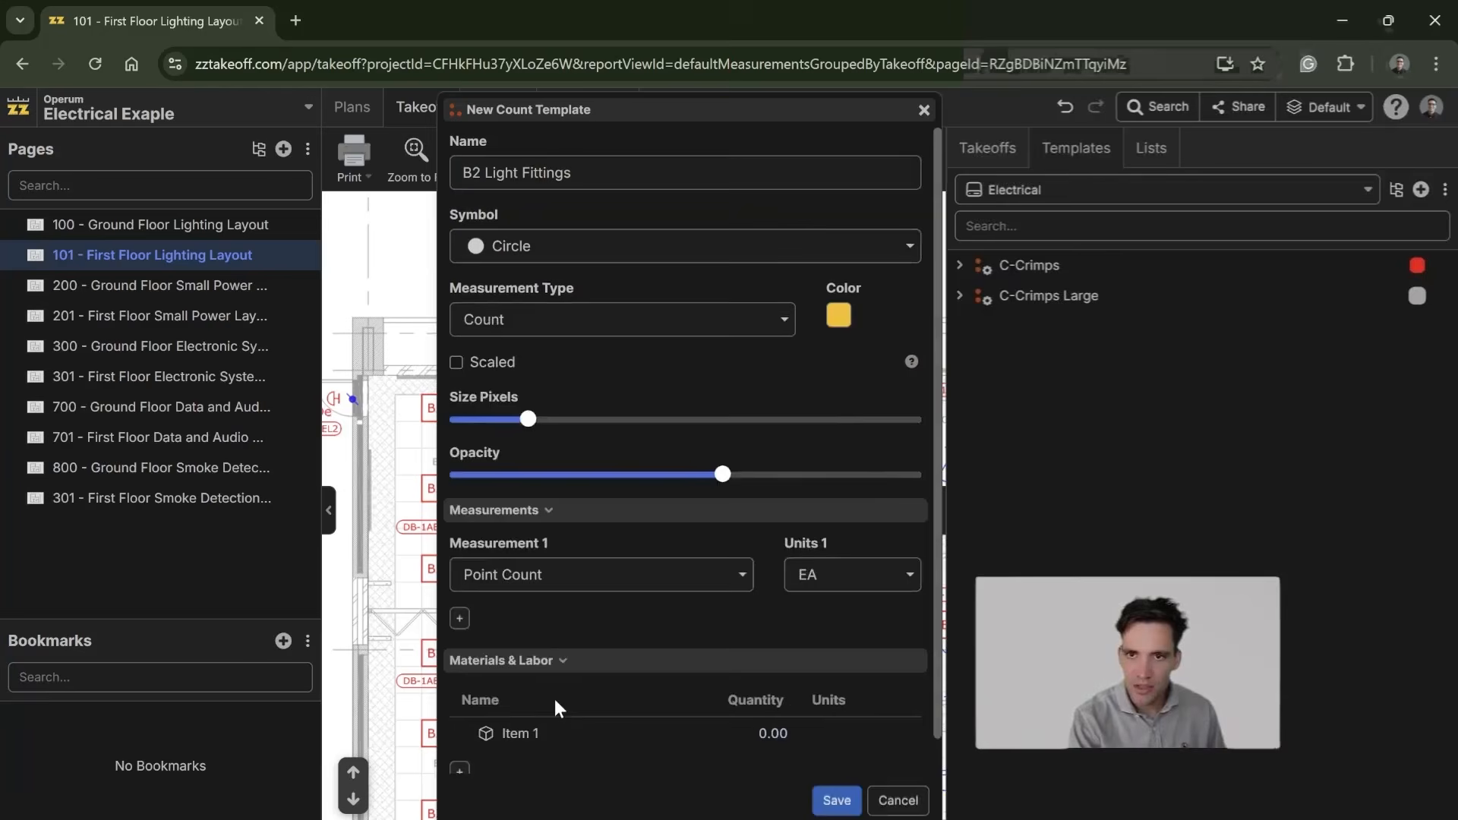
pyautogui.click(563, 742)
pyautogui.click(563, 742)
pyautogui.moveTo(1039, 169); pyautogui.dragTo(977, 169)
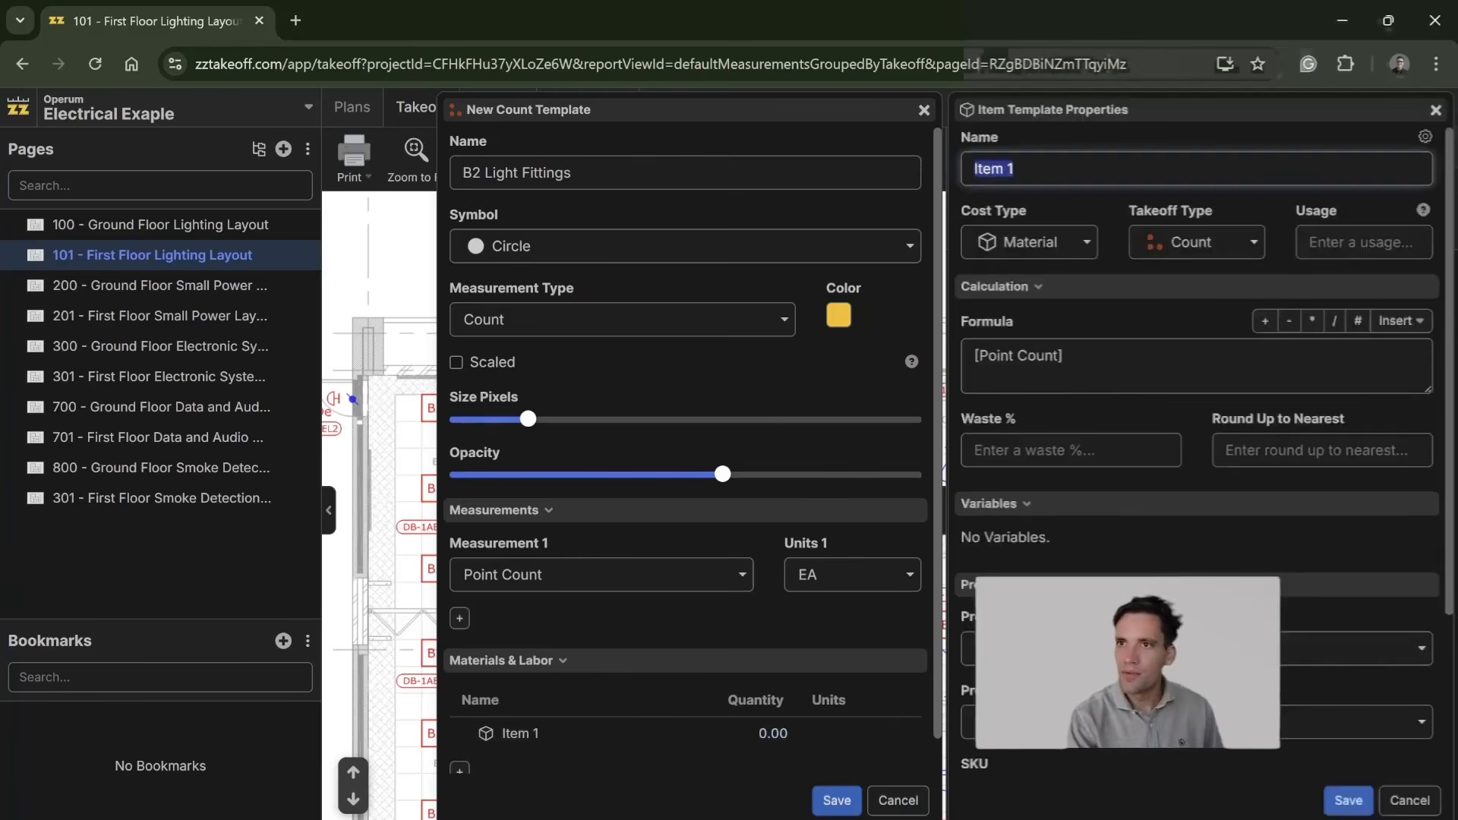
pyautogui.write('Light Fitting')
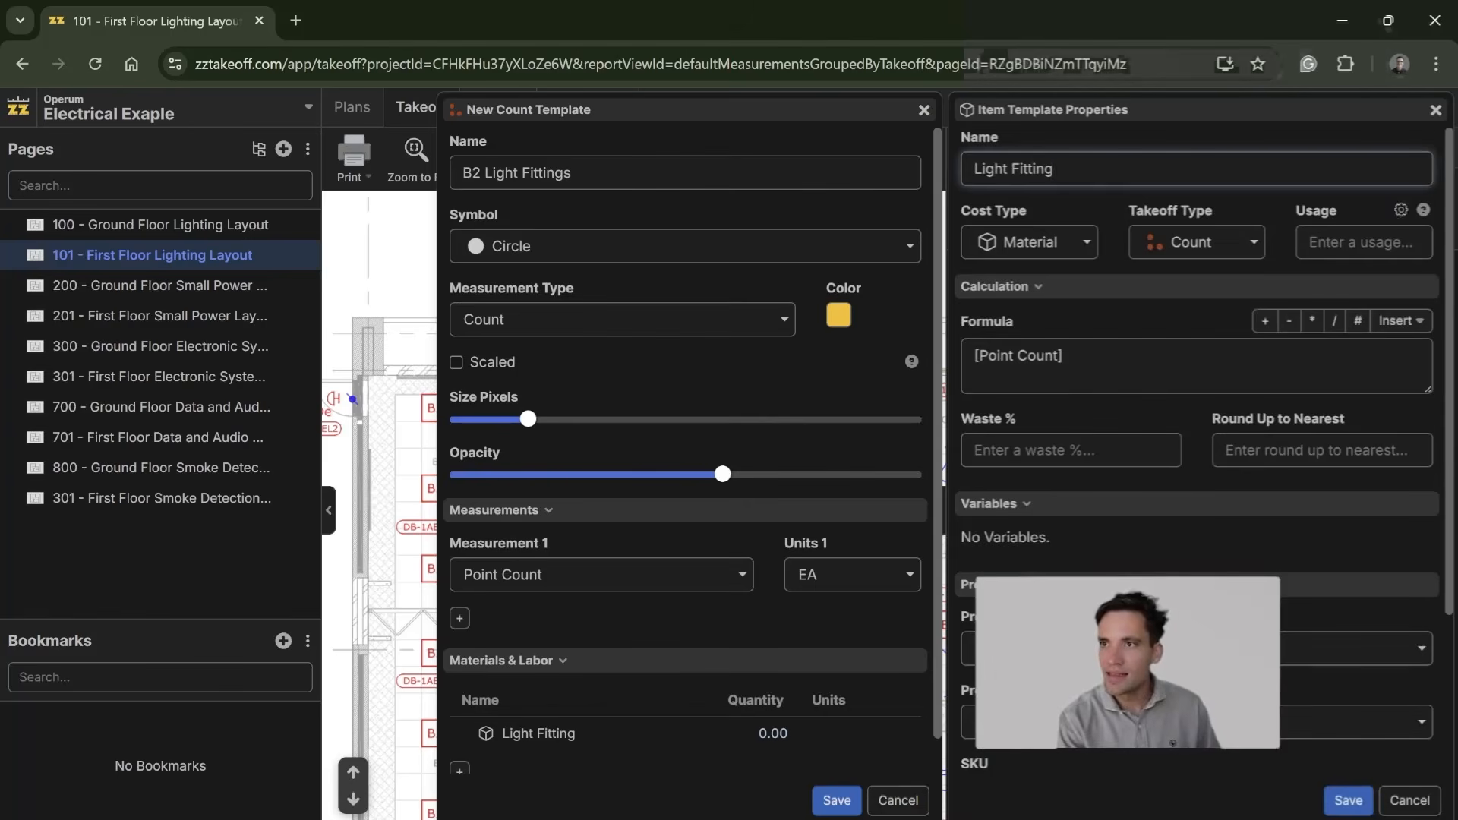
# Step: Set the Light Fitting item's units to ea and save the item
pyautogui.scroll(-3, 1264, 752)
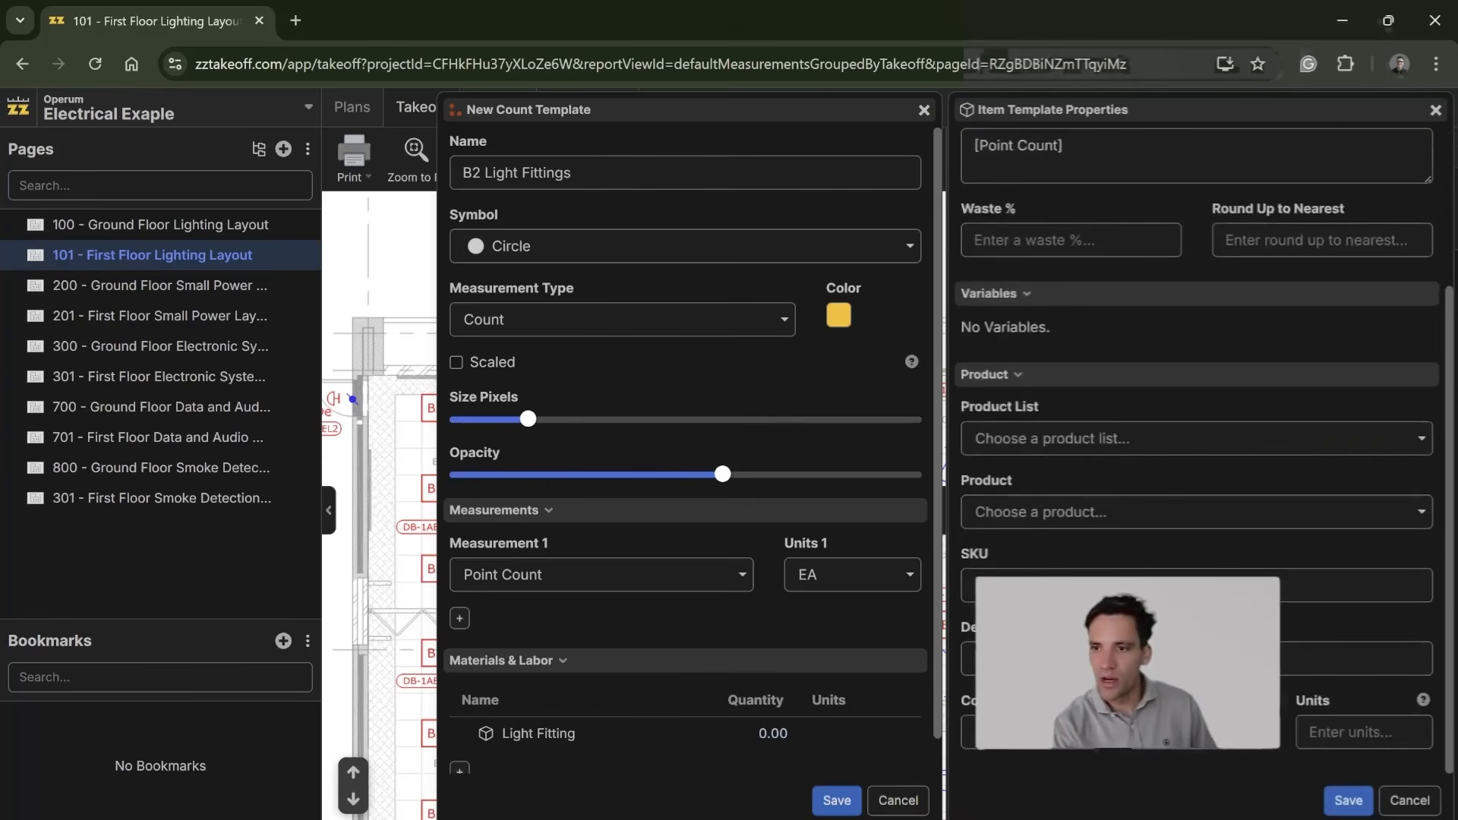
pyautogui.click(1307, 736)
pyautogui.write('ea')
pyautogui.scroll(3, 1197, 452)
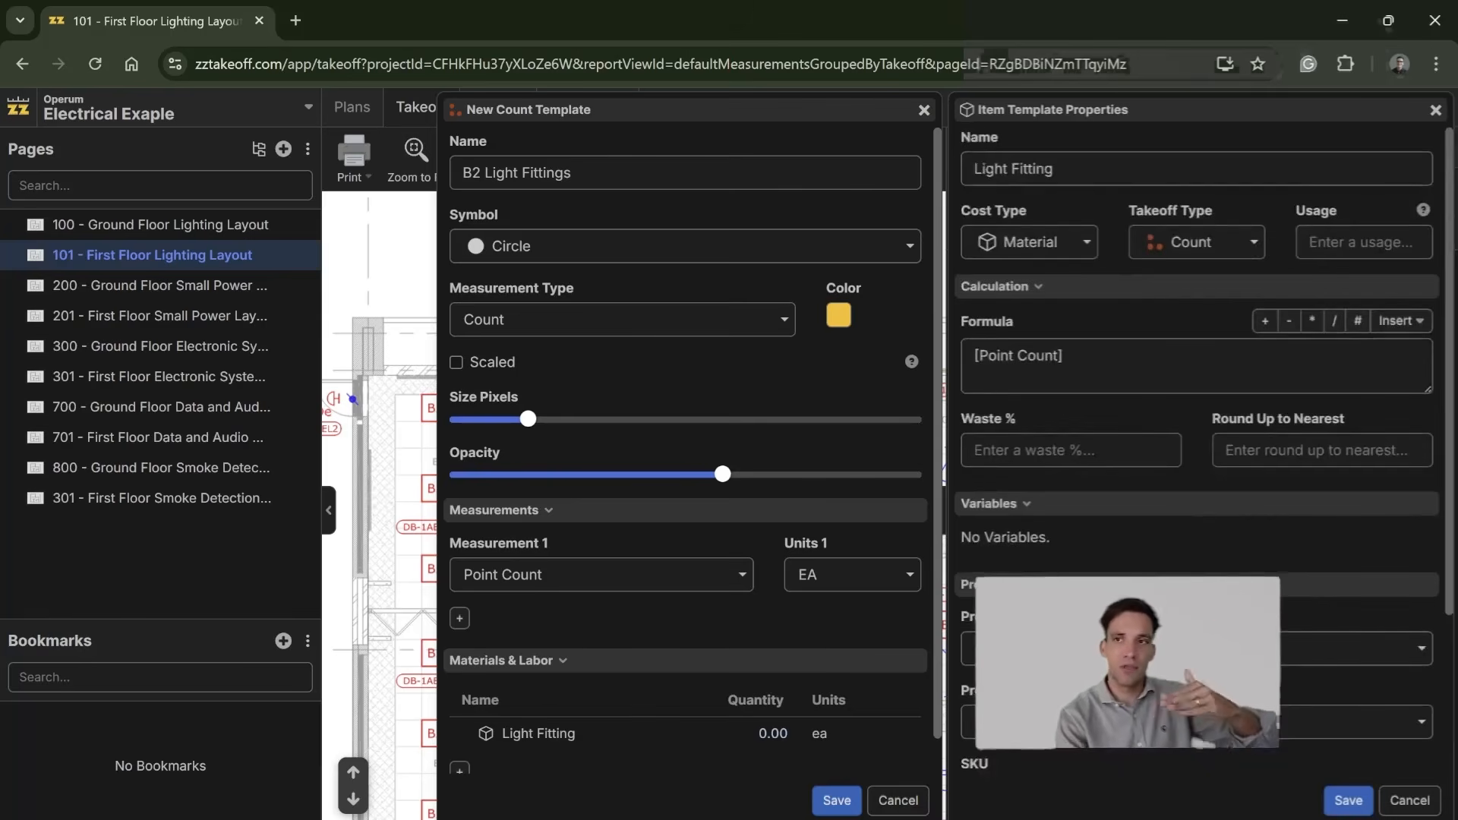
pyautogui.scroll(-3, 1356, 813)
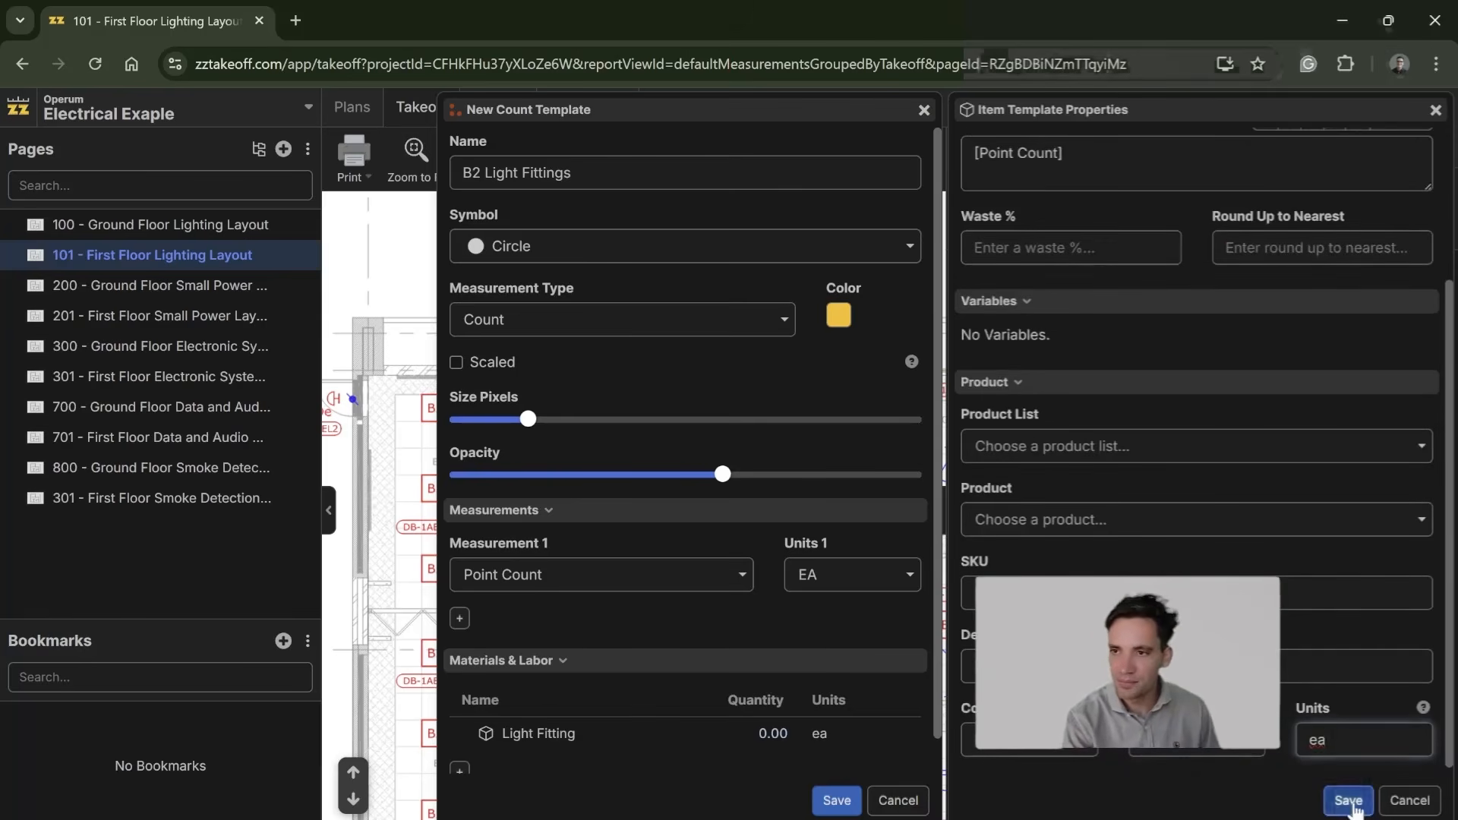
pyautogui.click(1348, 800)
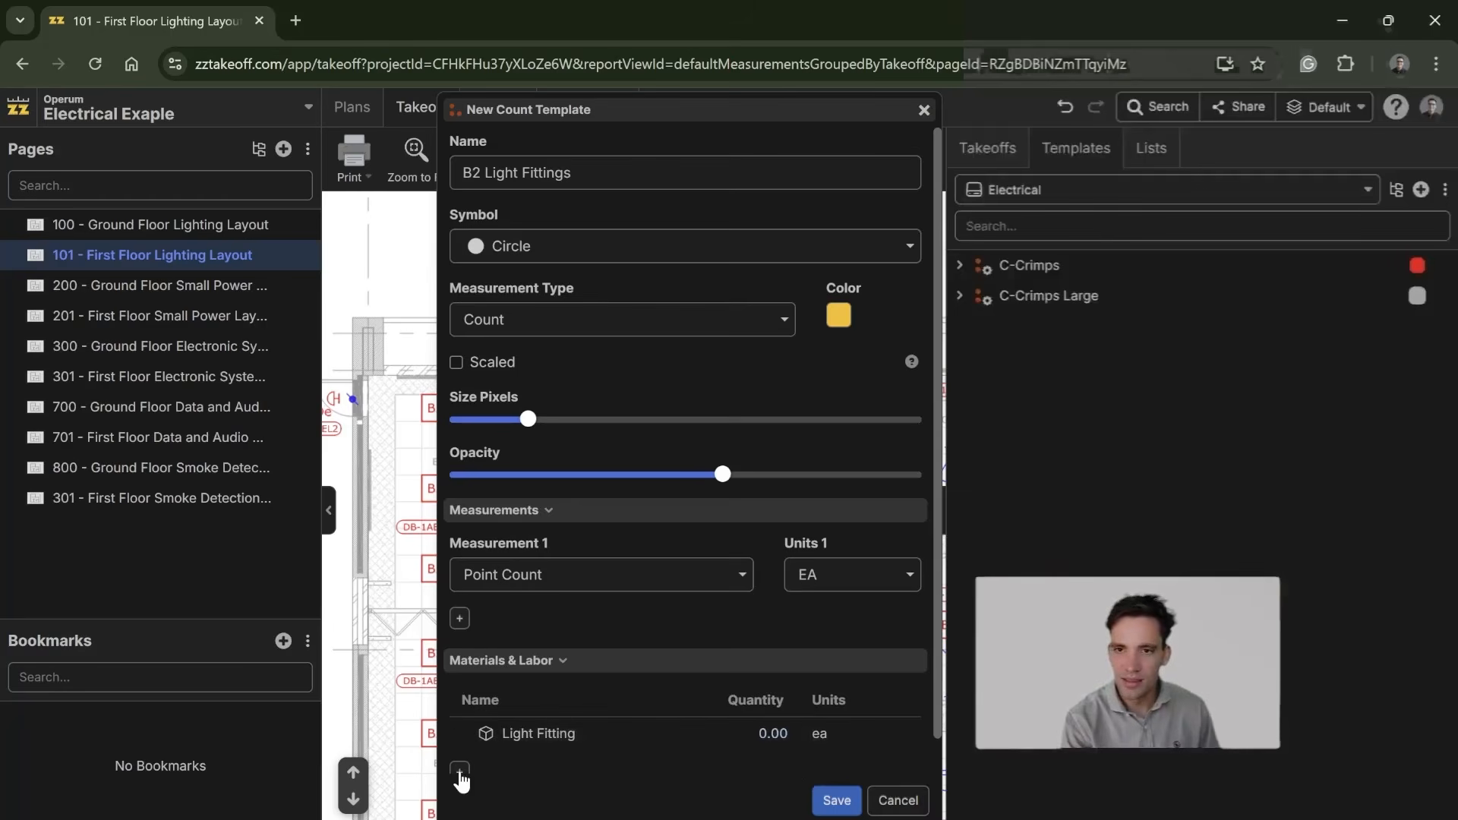
# Step: Add a second material item named Support Bracket to the B2 Light Fittings template
pyautogui.scroll(-1, 462, 783)
pyautogui.click(462, 735)
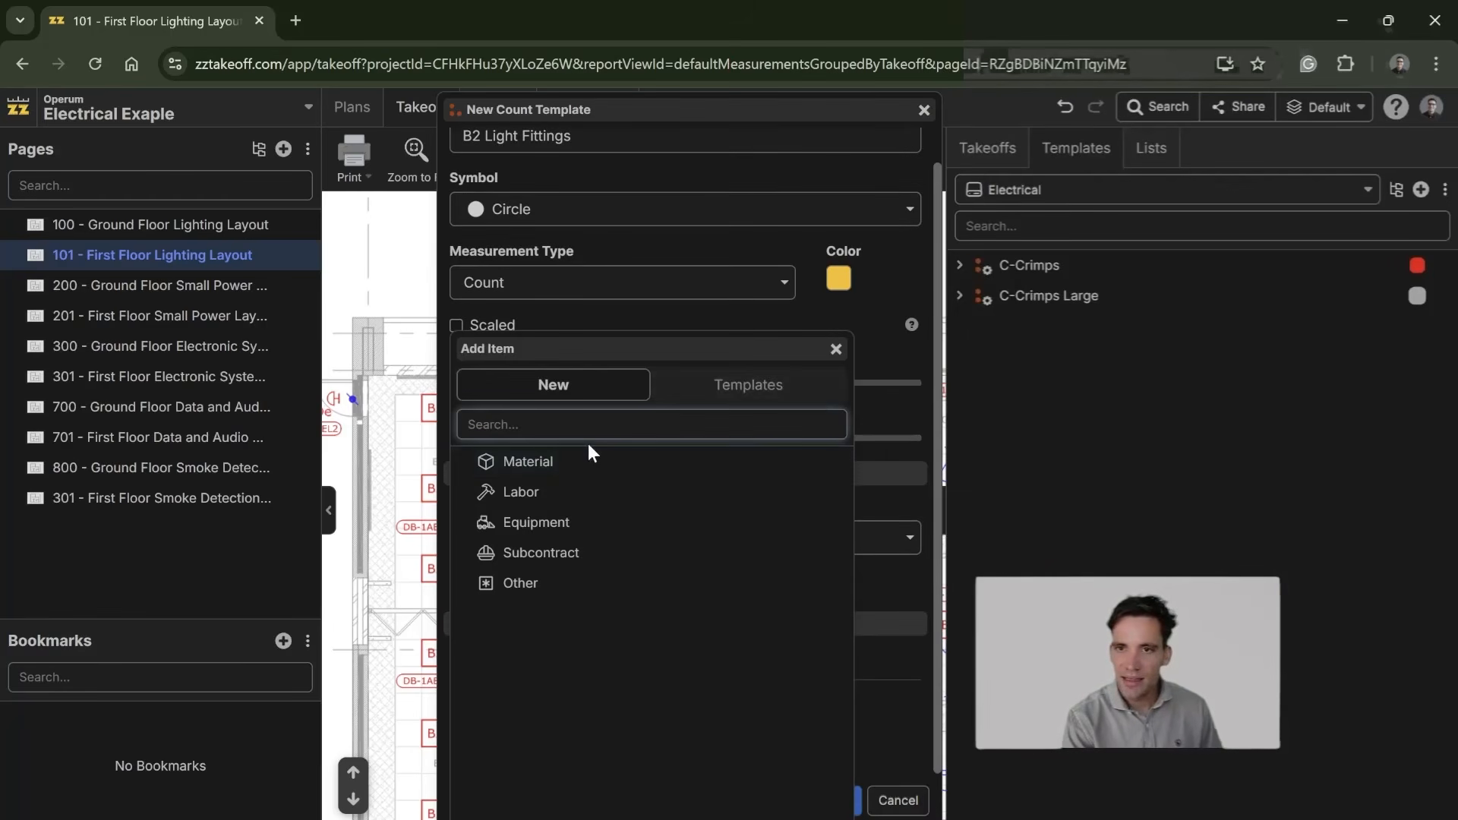
pyautogui.click(573, 464)
pyautogui.write('Support Bracket')
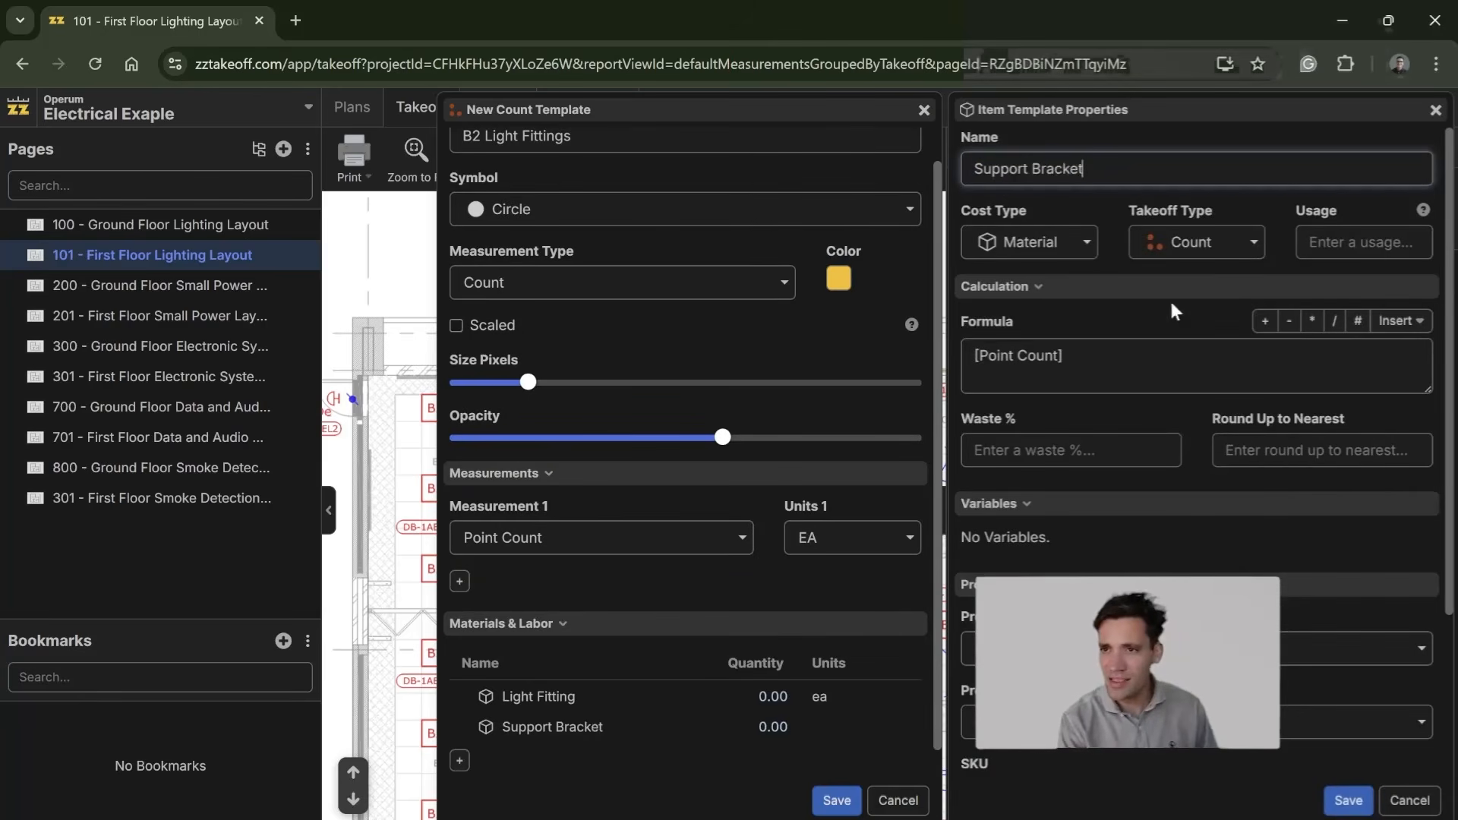
# Step: Give the Support Bracket item the units Ea and a waste of 5%, and save it
pyautogui.scroll(-2, 1140, 291)
pyautogui.click(1155, 266)
pyautogui.scroll(-2, 1246, 365)
pyautogui.click(1348, 733)
pyautogui.write('Ea')
pyautogui.scroll(3, 1113, 540)
pyautogui.click(1064, 443)
pyautogui.write('5')
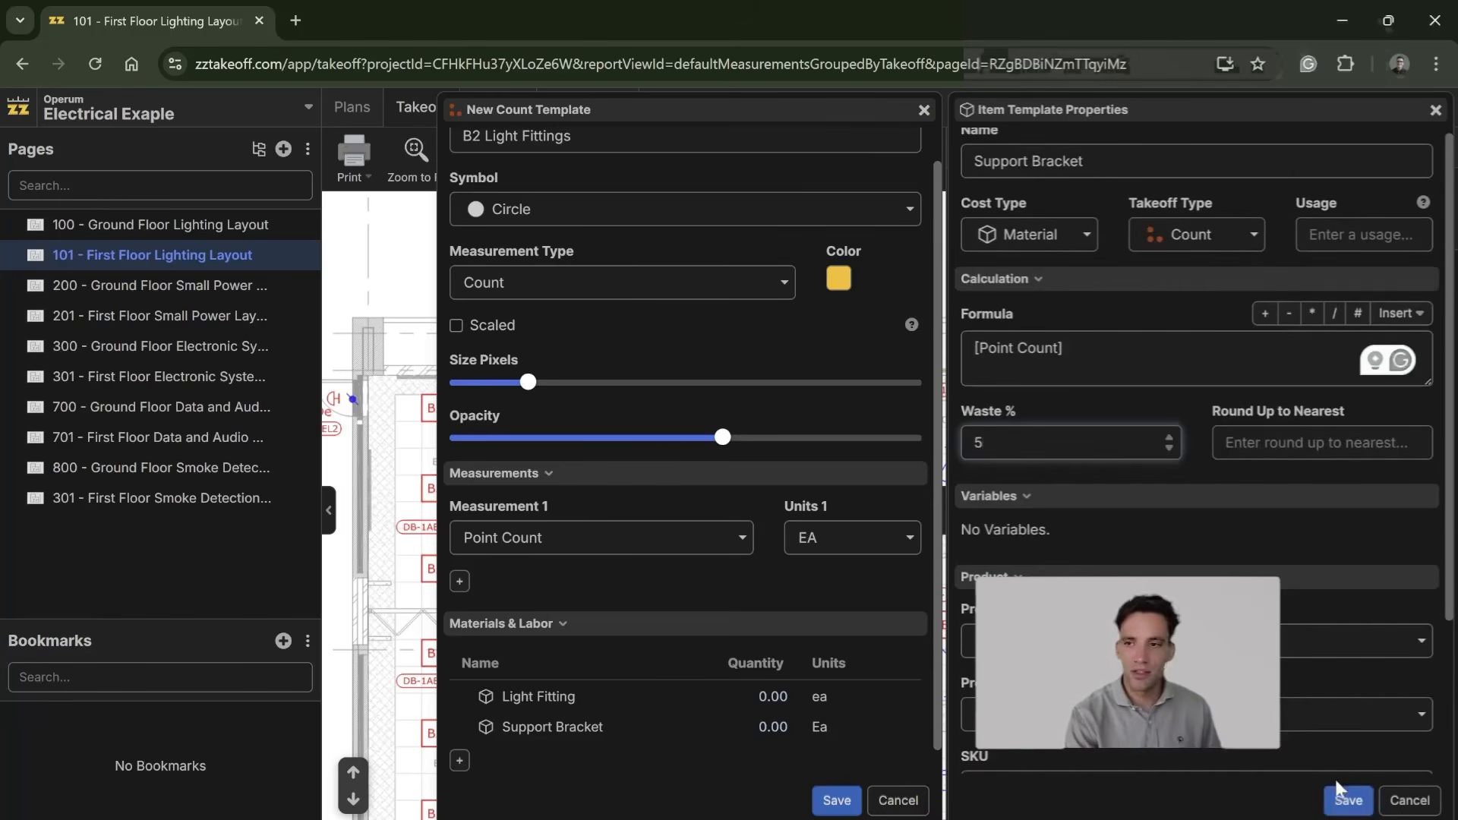
pyautogui.scroll(-3, 1345, 760)
pyautogui.click(1349, 801)
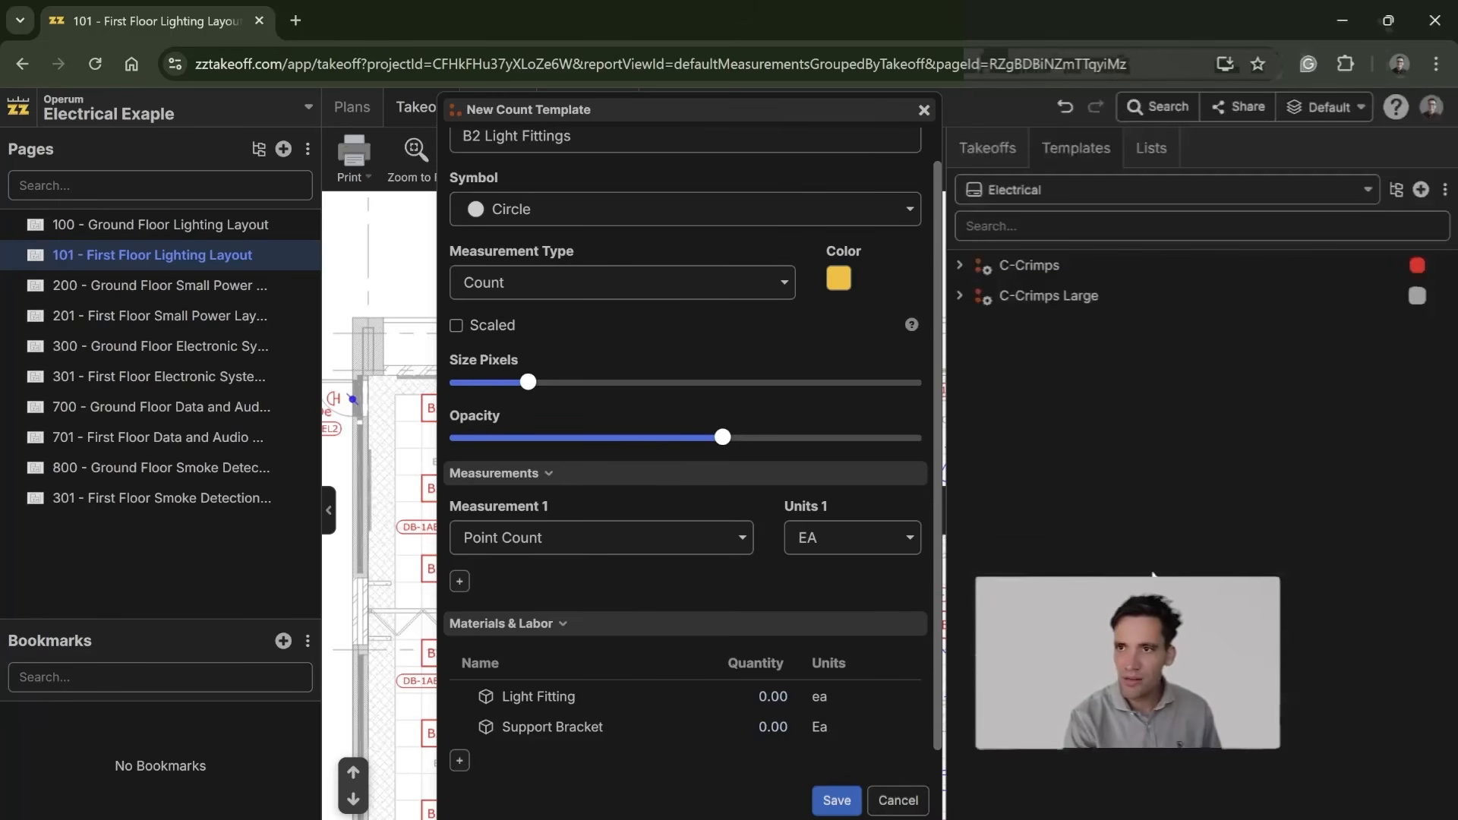
# Step: Add a third material item named 2.5mm2 Electrical Cable to the B2 Light Fittings template
pyautogui.scroll(-1, 745, 723)
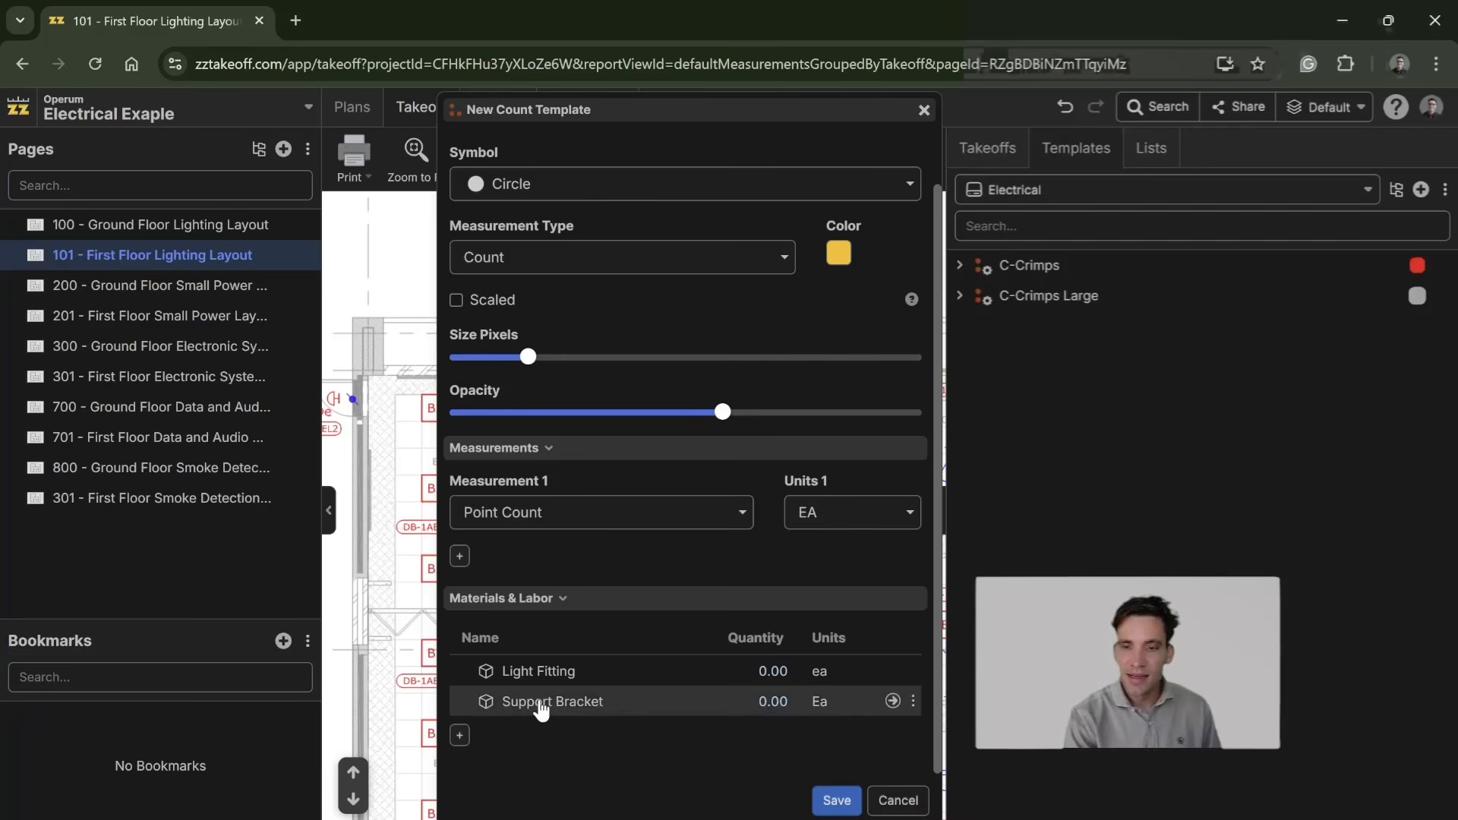
pyautogui.click(459, 735)
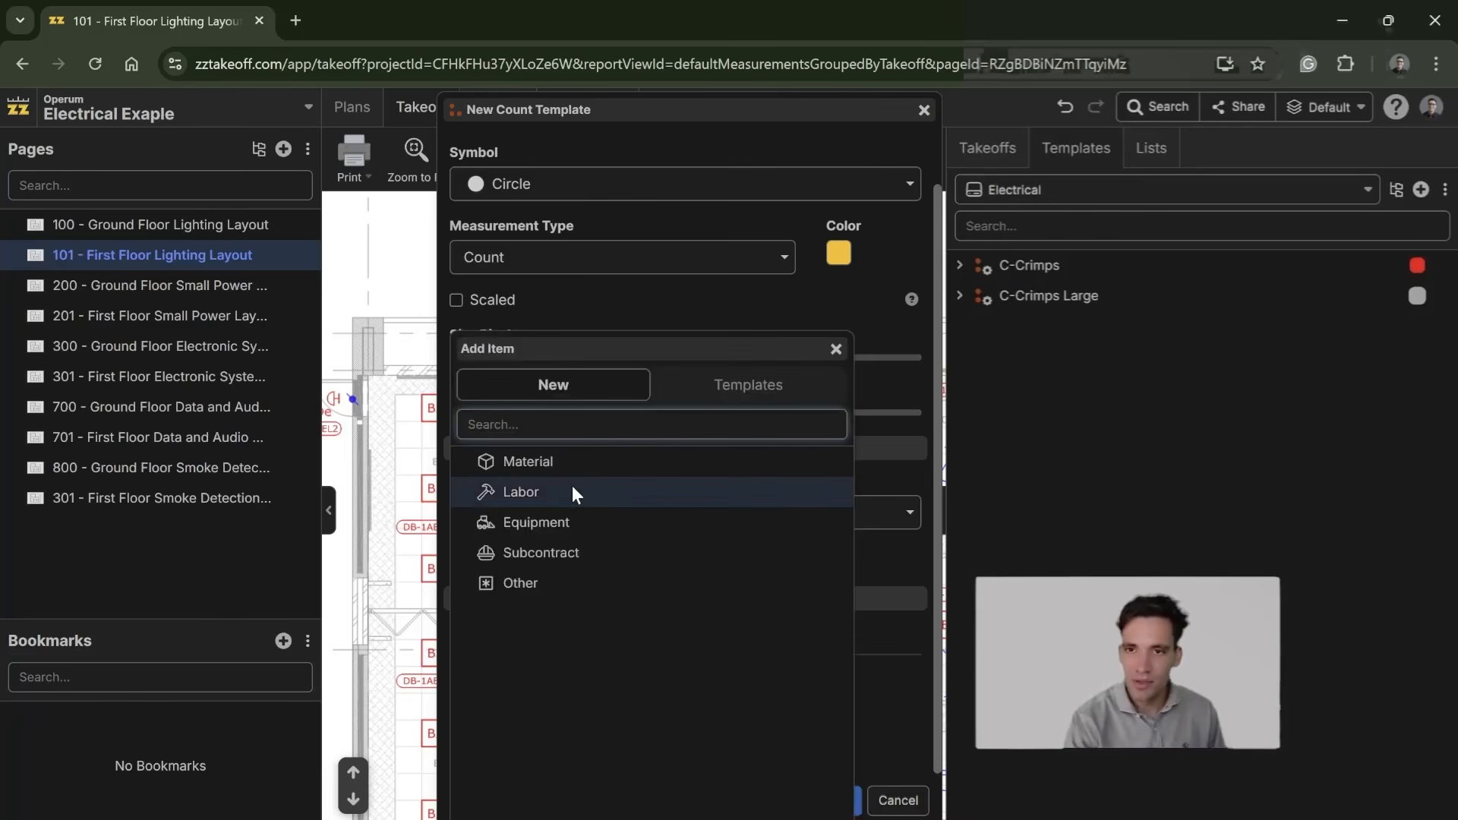
pyautogui.click(550, 457)
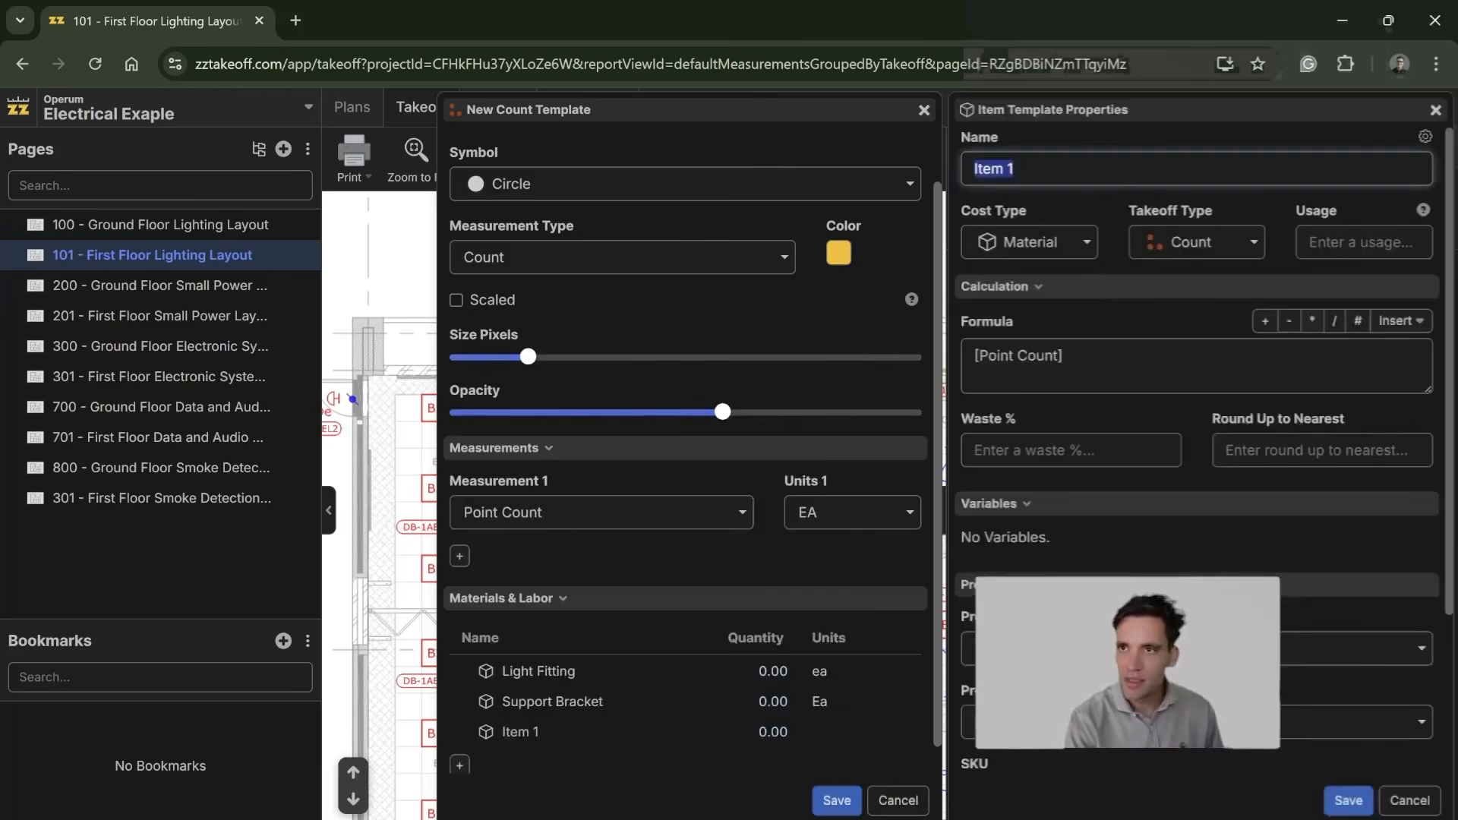
pyautogui.write('Su-')
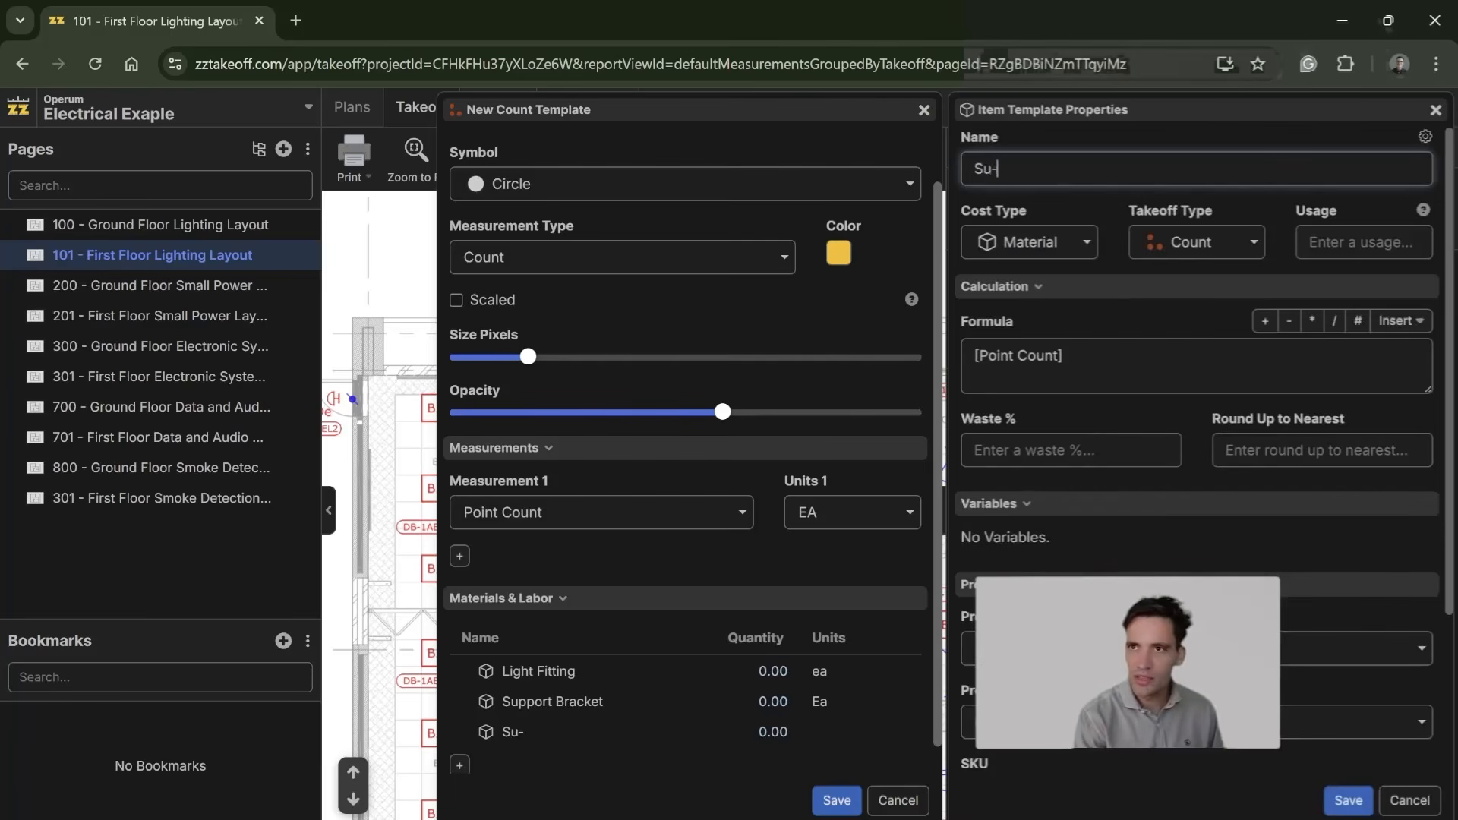
pyautogui.press('BackSpace')
pyautogui.press('BackSpace')
pyautogui.press('BackSpace')
pyautogui.press('BackSpace')
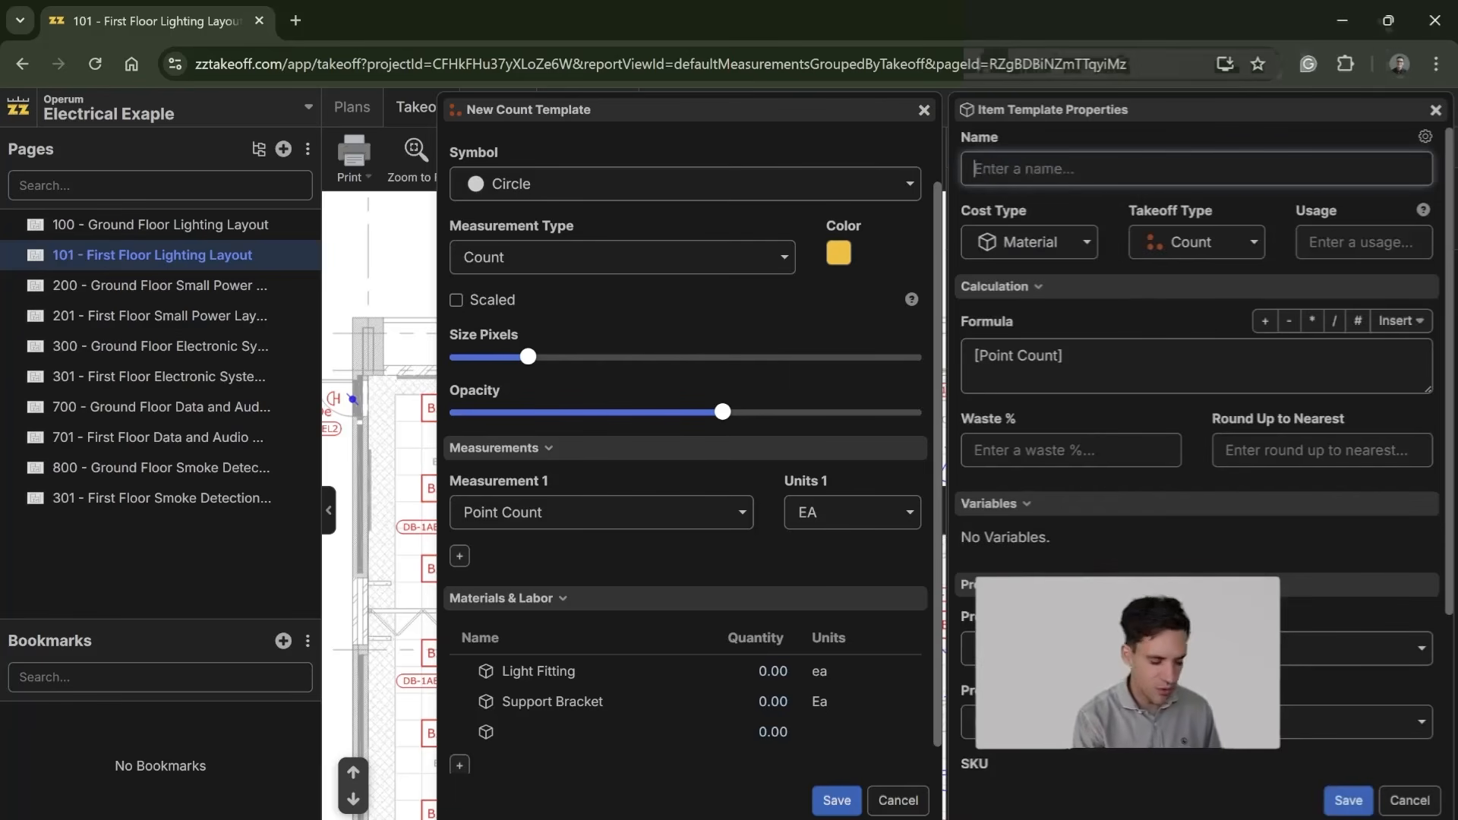
pyautogui.write('2.5mm2 Cab')
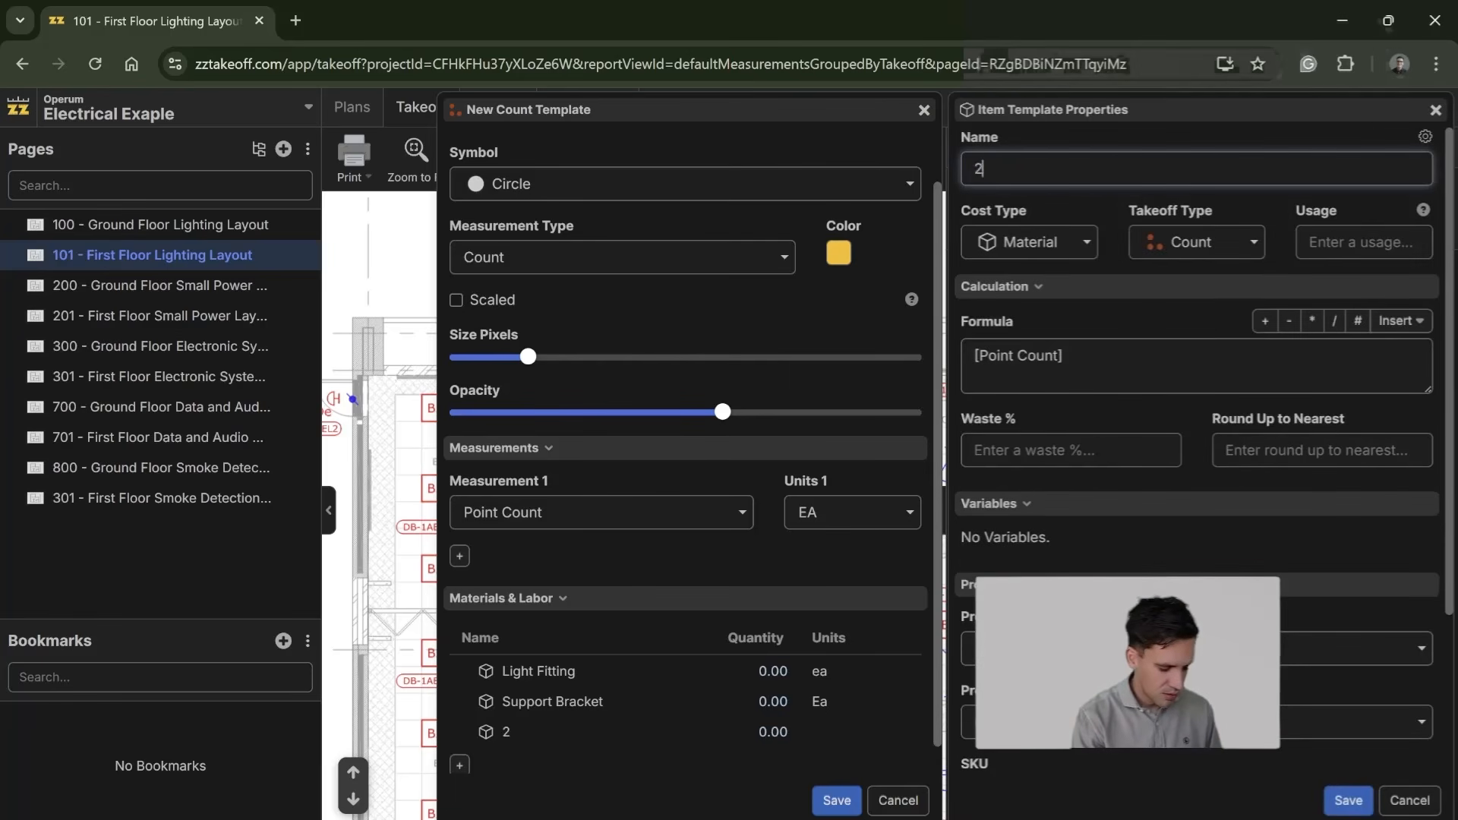
pyautogui.press('BackSpace')
pyautogui.press('BackSpace')
pyautogui.press('BackSpace')
pyautogui.write('Electrical C')
pyautogui.press('BackSpace')
pyautogui.press('BackSpace')
pyautogui.press('BackSpace')
pyautogui.write('l Cable')
# Step: Give the 2.5mm2 Electrical Cable item a waste of 10% and the units m
pyautogui.click(1151, 455)
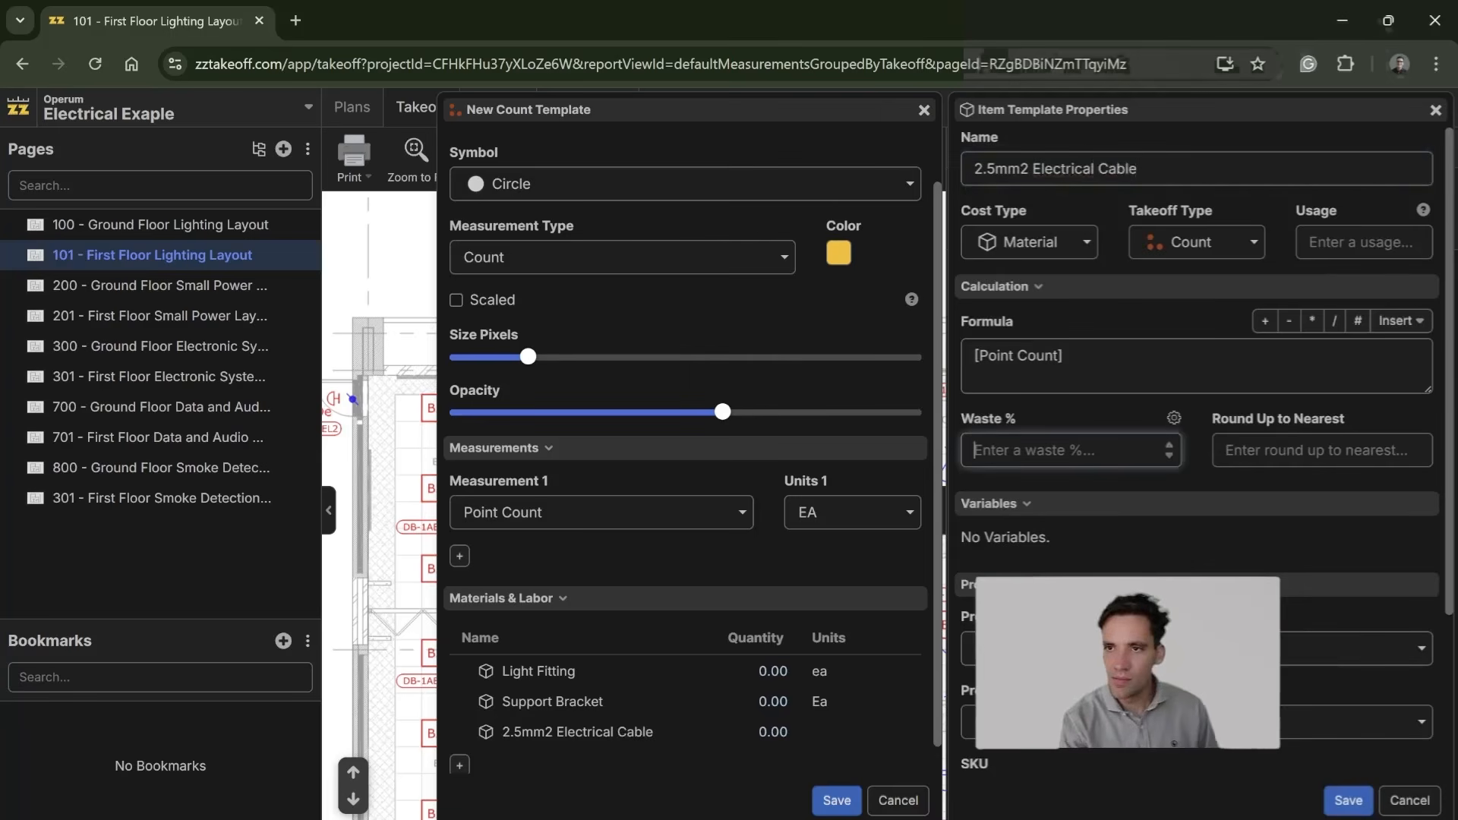
pyautogui.write('10')
pyautogui.scroll(-3, 1086, 748)
pyautogui.click(1046, 732)
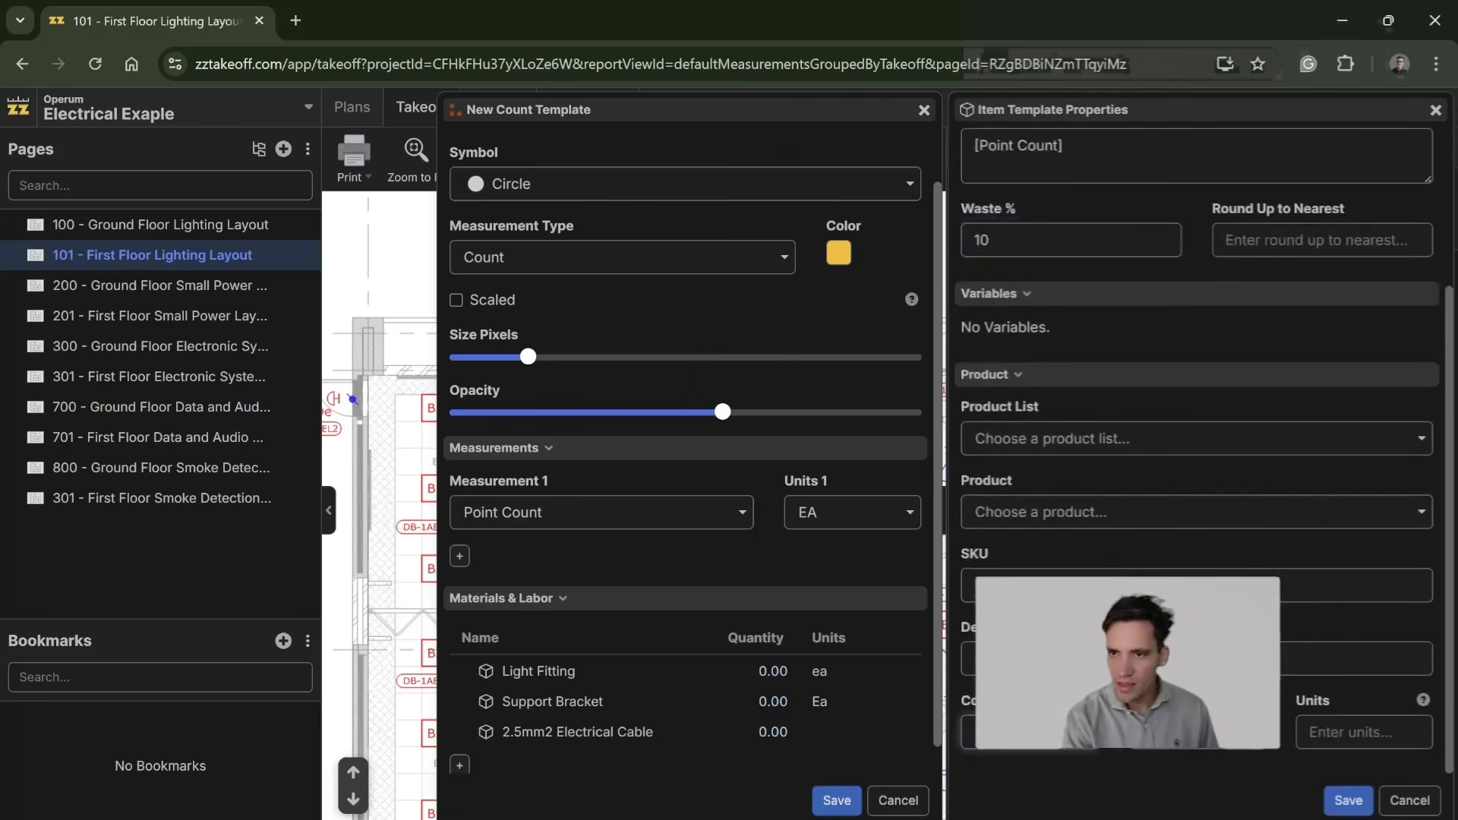
pyautogui.press('Tab')
pyautogui.write('m2')
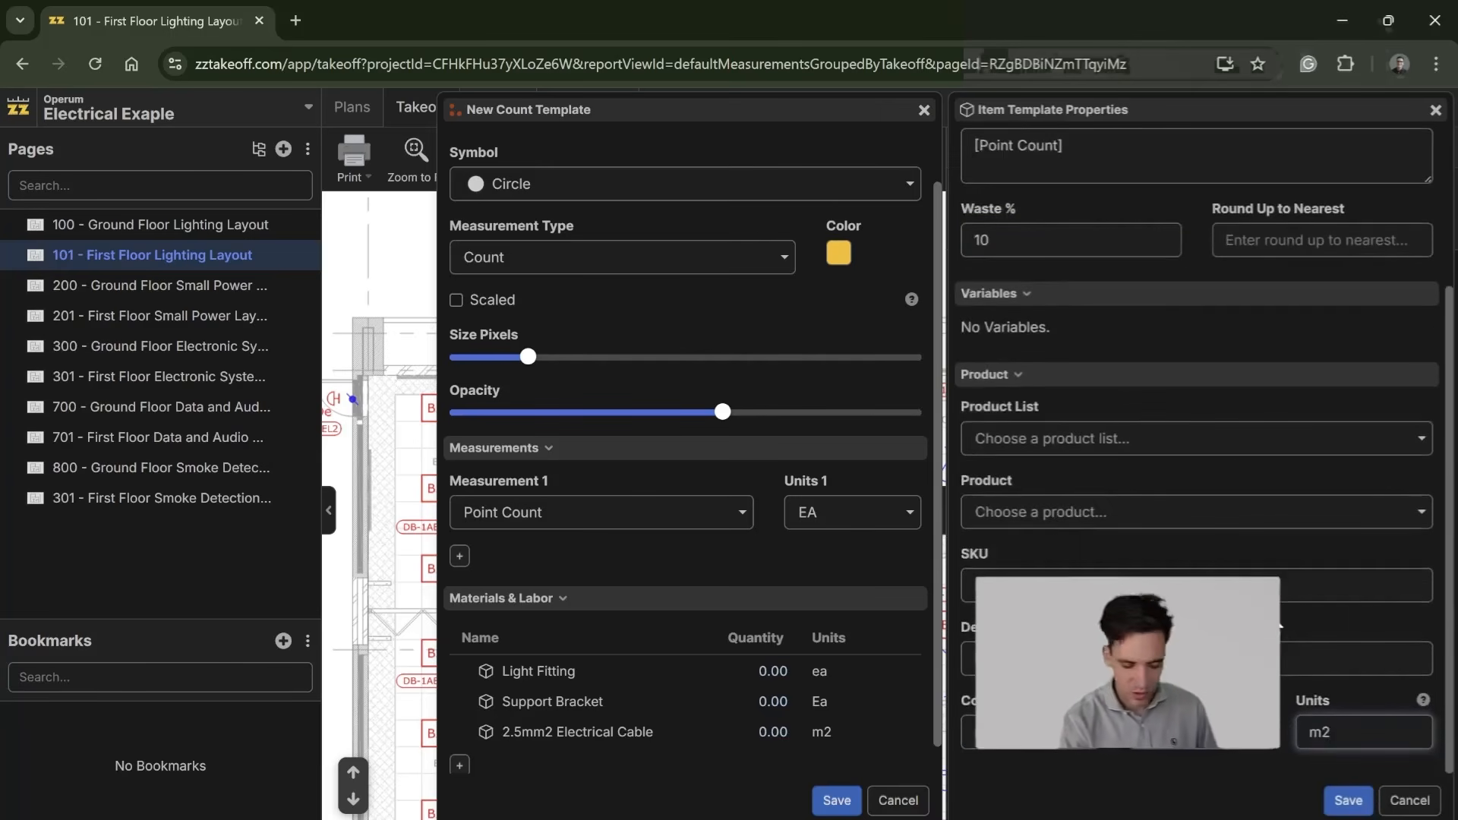
# Step: Set the cable item's formula to [Point Count]*5 and save the item
pyautogui.scroll(3, 1280, 625)
pyautogui.click(1106, 360)
pyautogui.write('*')
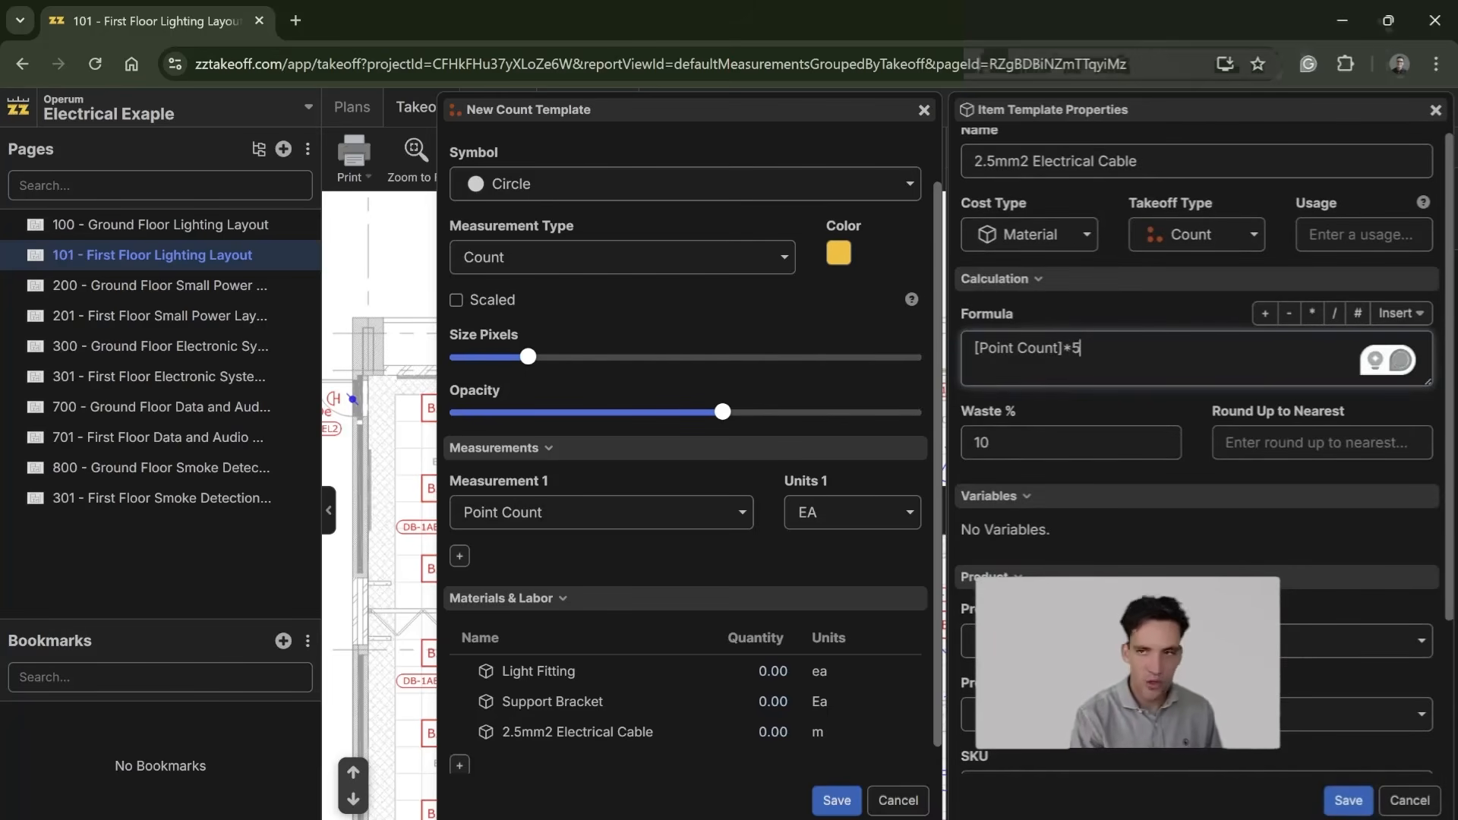
pyautogui.click(1349, 801)
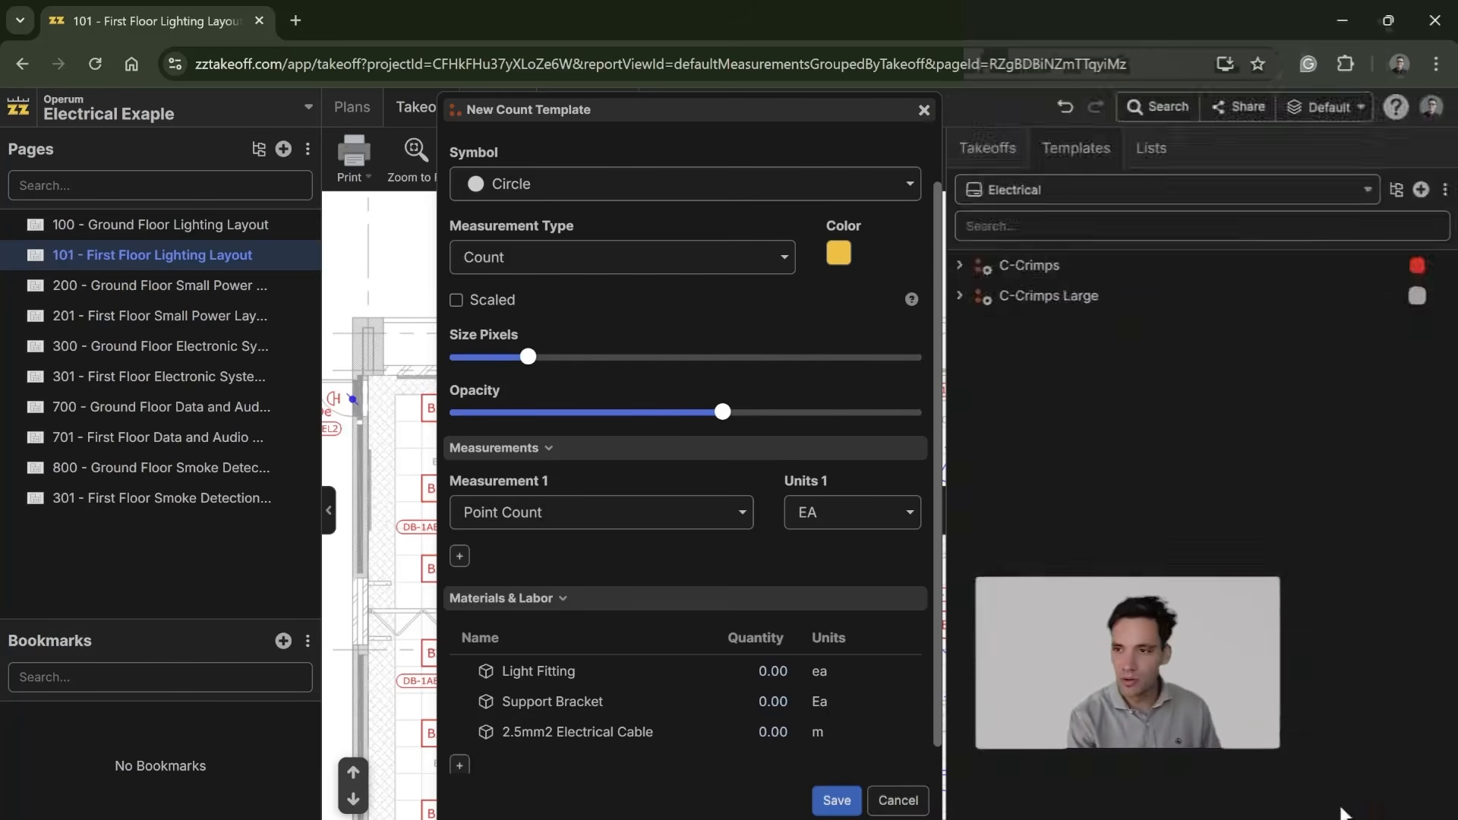
# Step: Reopen the electrical cable, Support Bracket and Light Fitting items to check their formula, waste and units
pyautogui.click(662, 738)
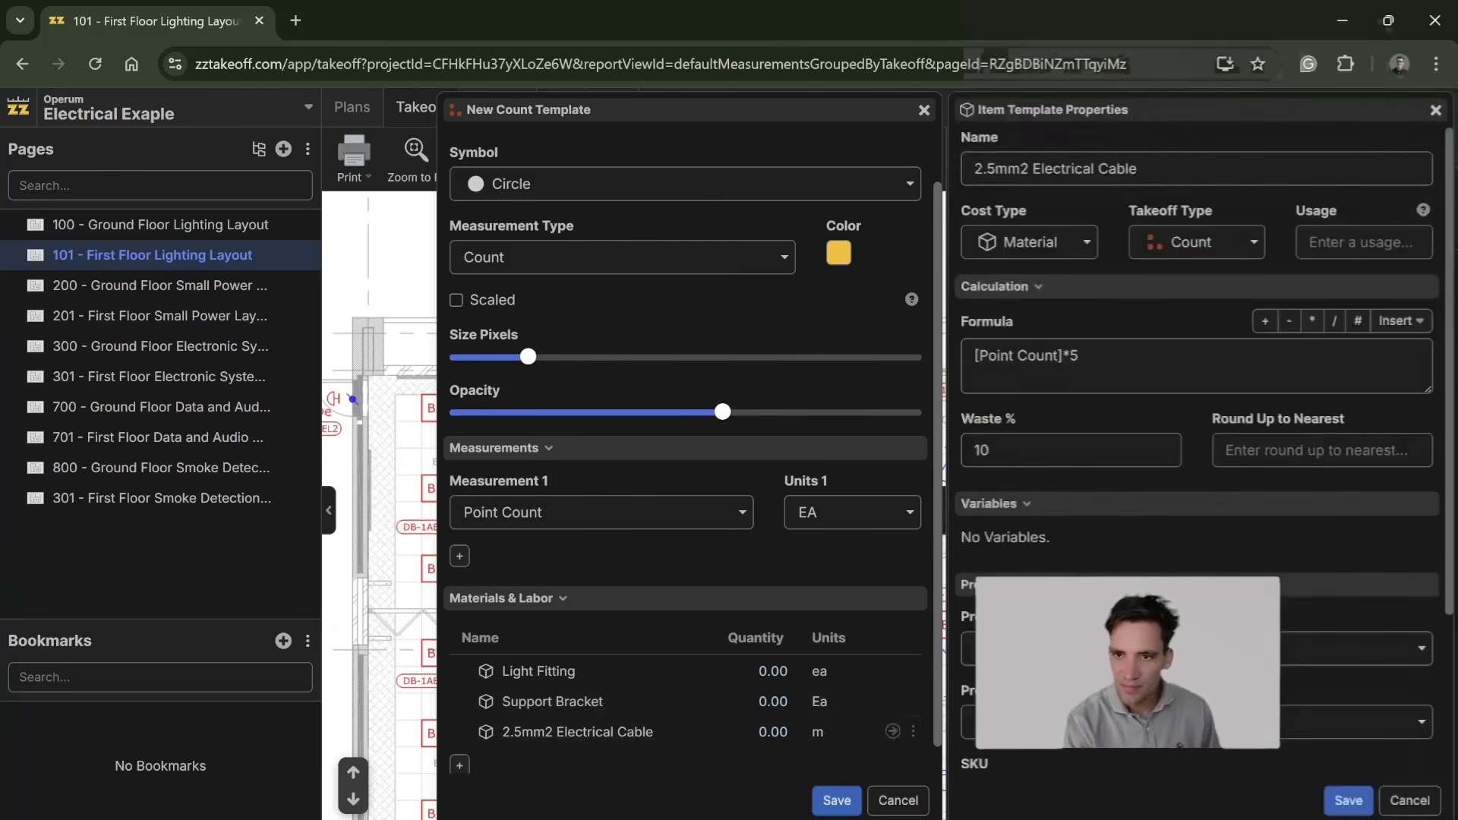
pyautogui.scroll(-3, 1197, 456)
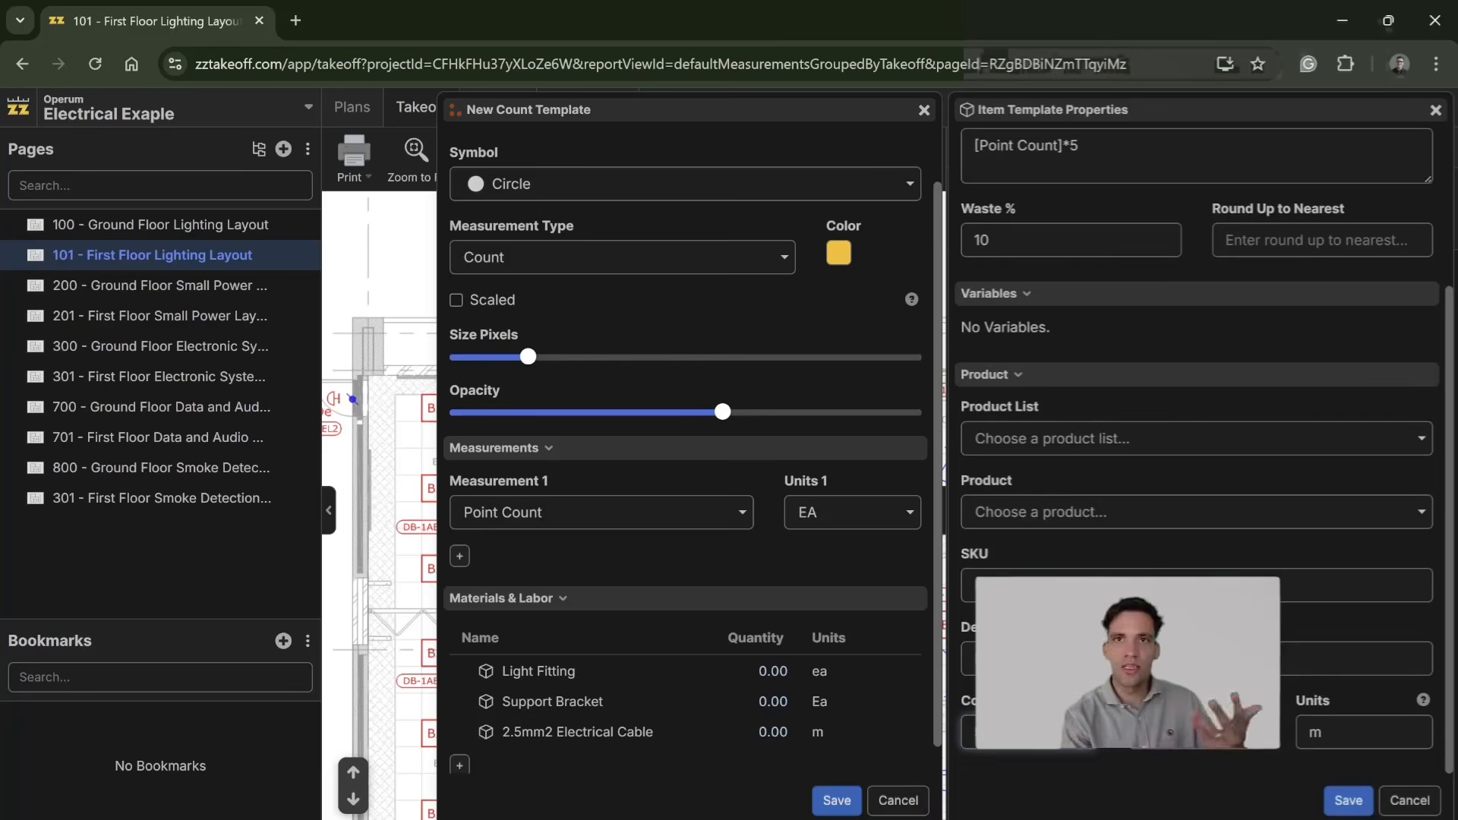
pyautogui.click(1349, 801)
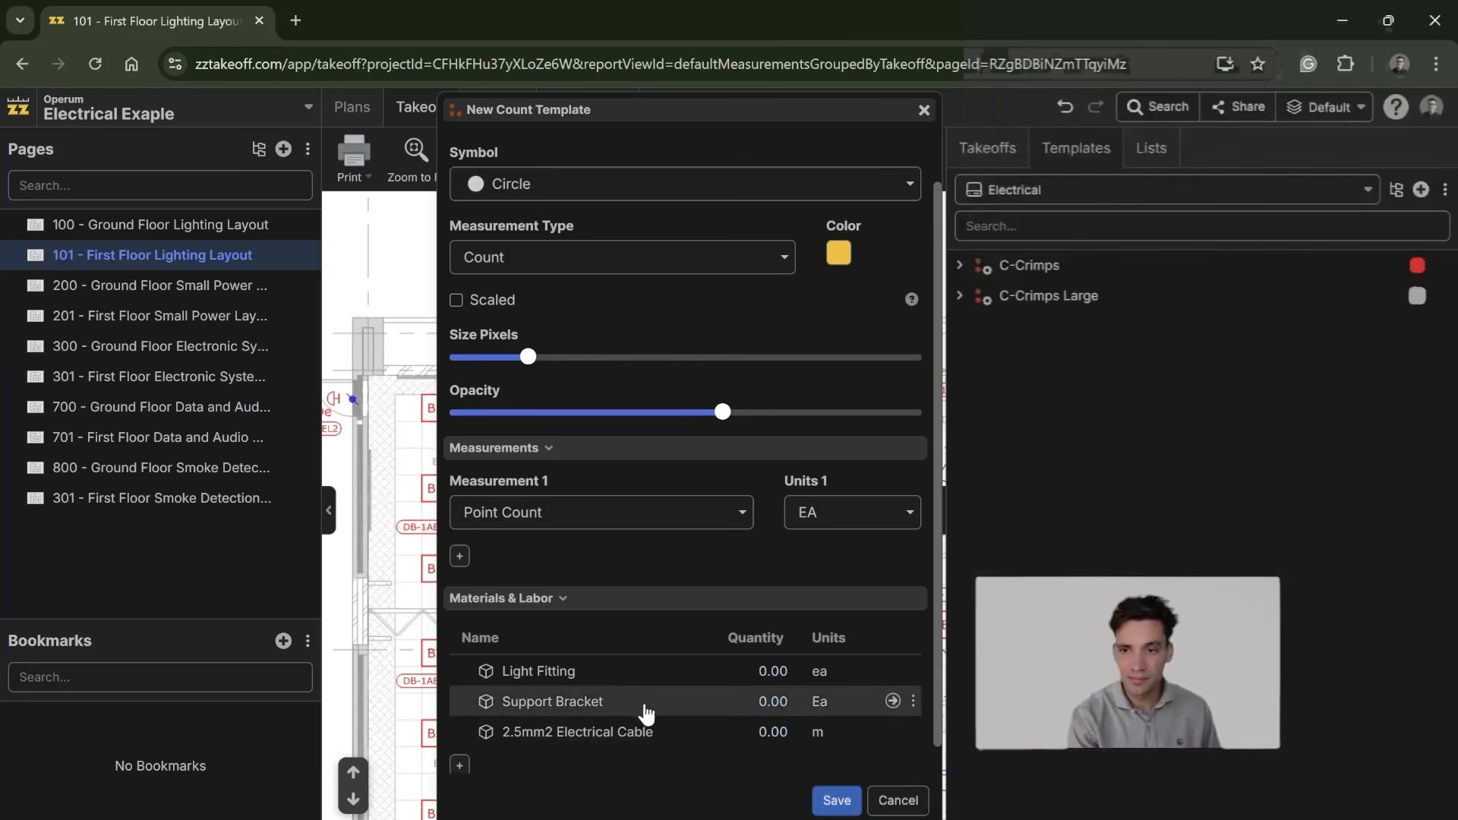
pyautogui.click(646, 701)
pyautogui.scroll(-3, 1093, 805)
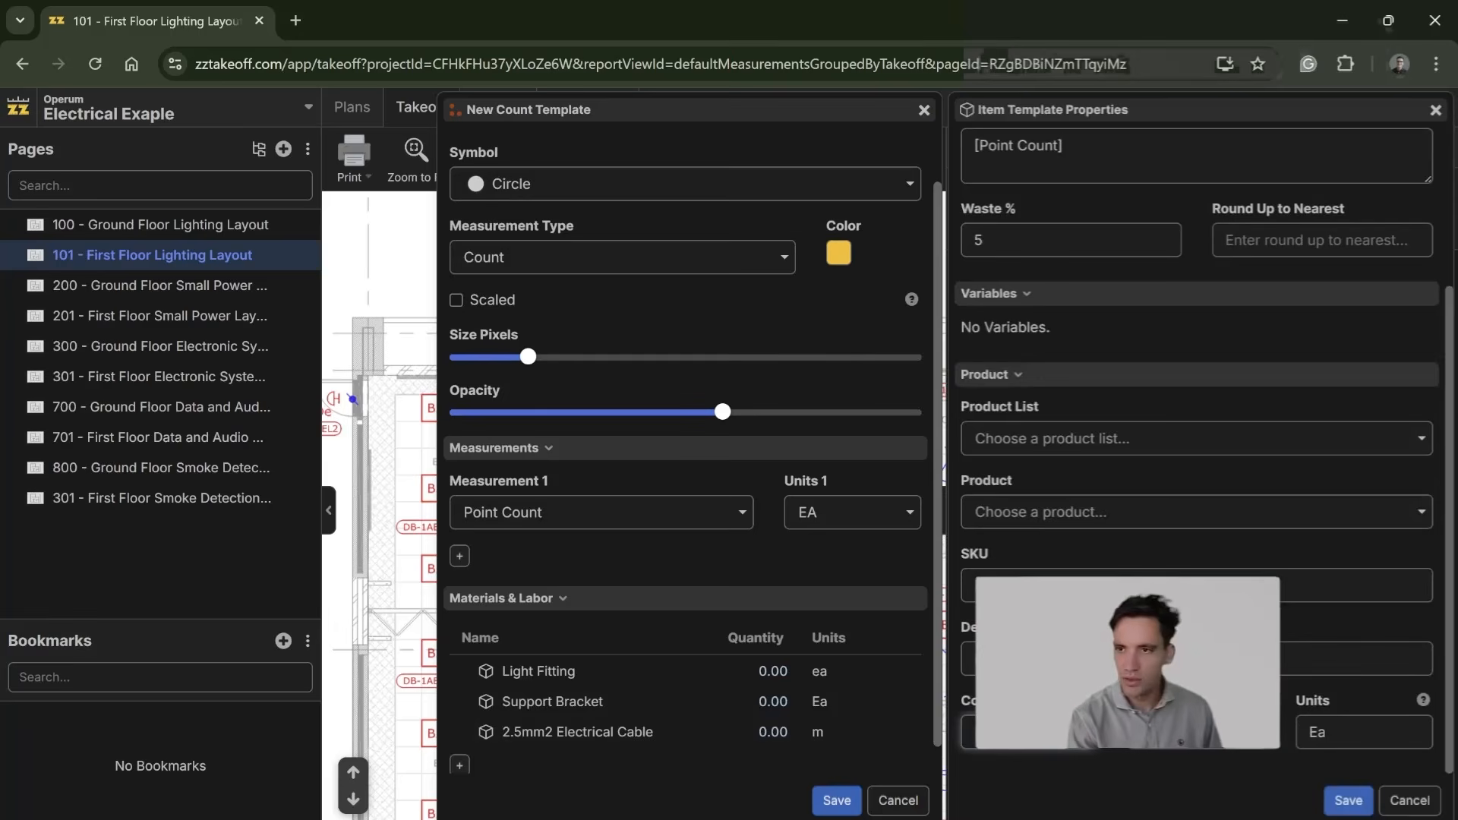
pyautogui.click(1349, 801)
pyautogui.click(693, 675)
pyautogui.scroll(-3, 1200, 455)
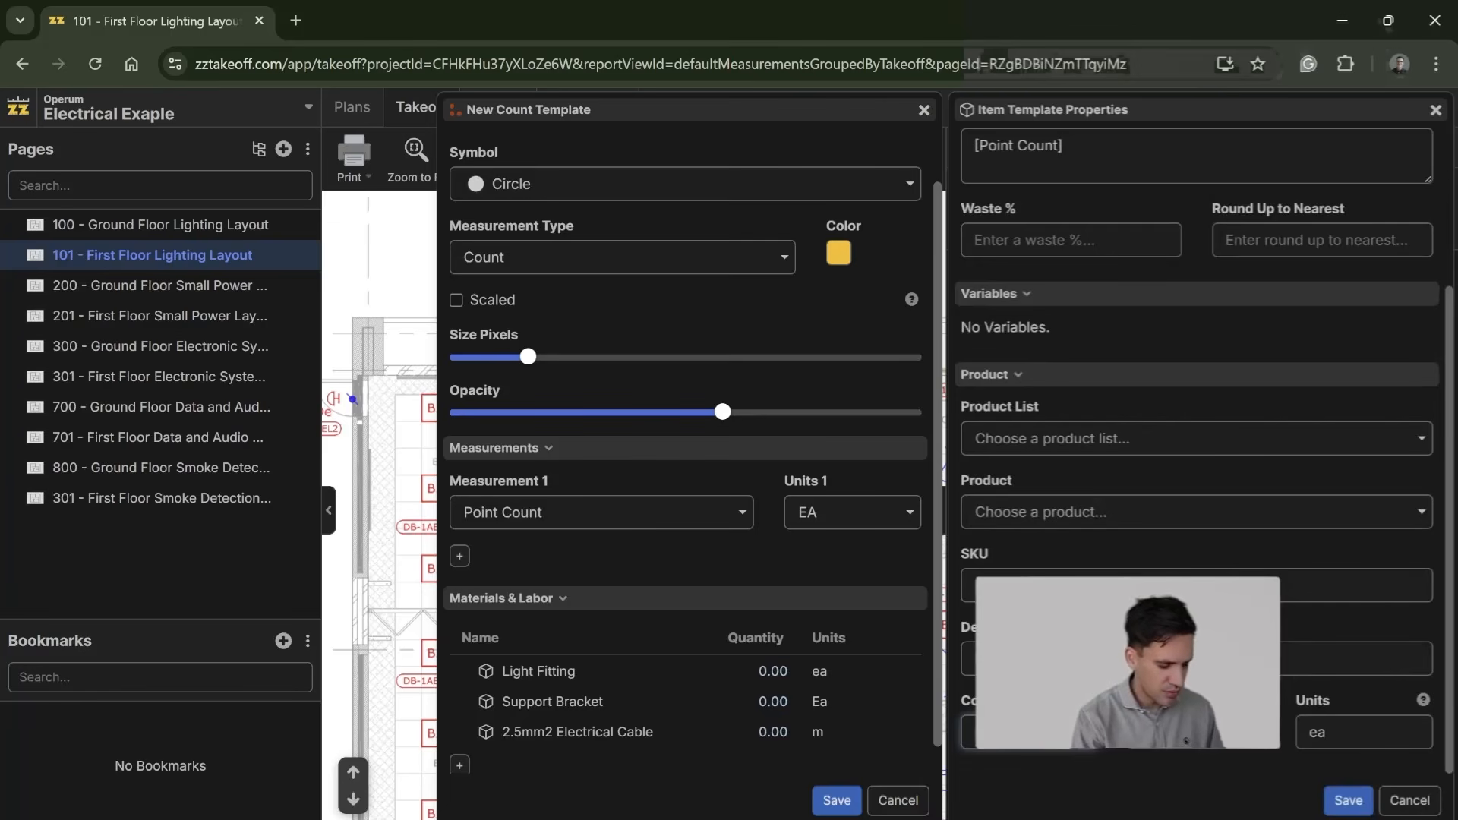
pyautogui.click(1341, 806)
# Step: Add a labor item to the B2 Light Fittings template and set its formula to [Point Count]*2
pyautogui.scroll(-1, 820, 705)
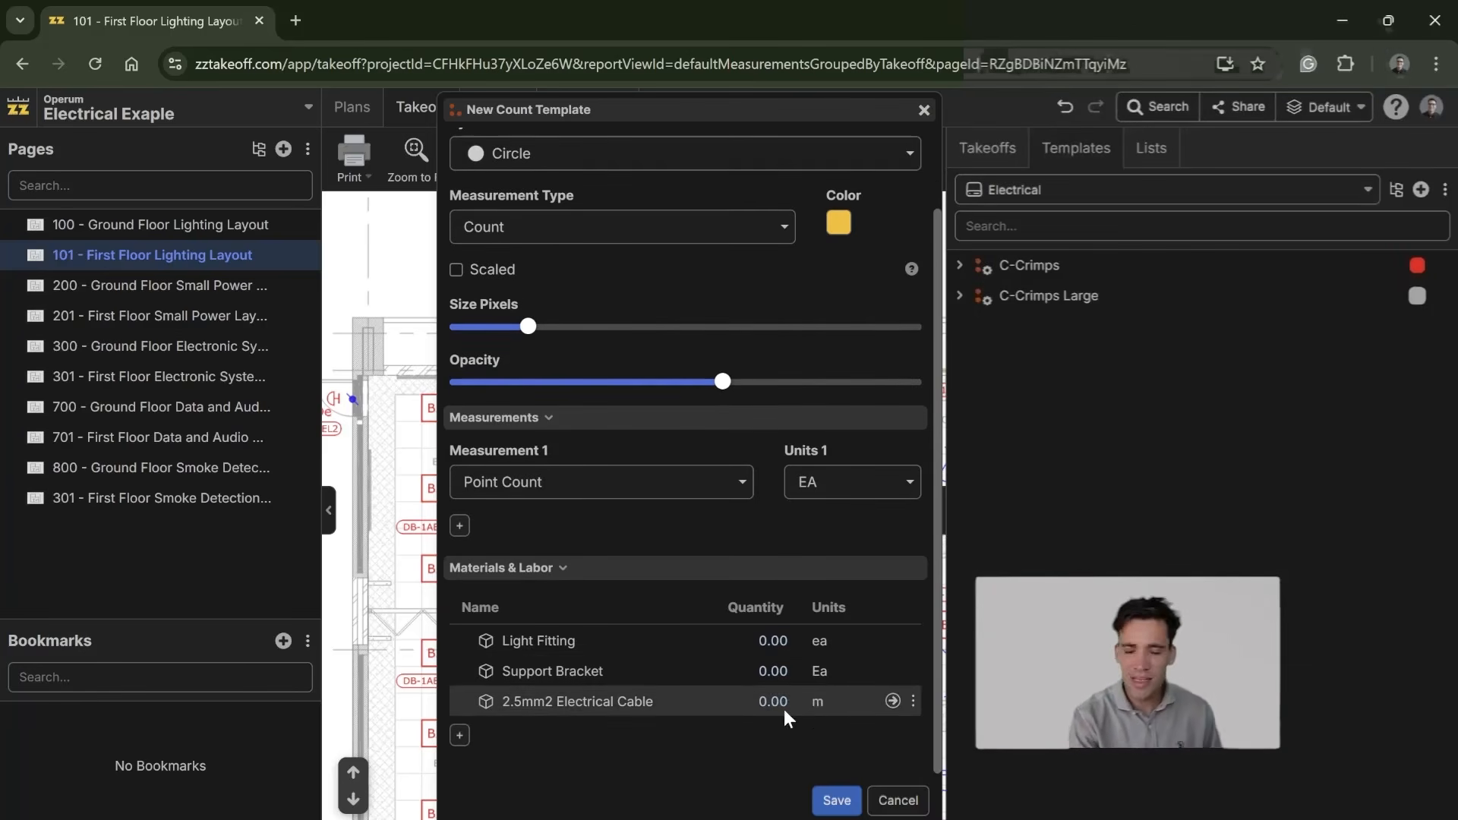
pyautogui.click(460, 736)
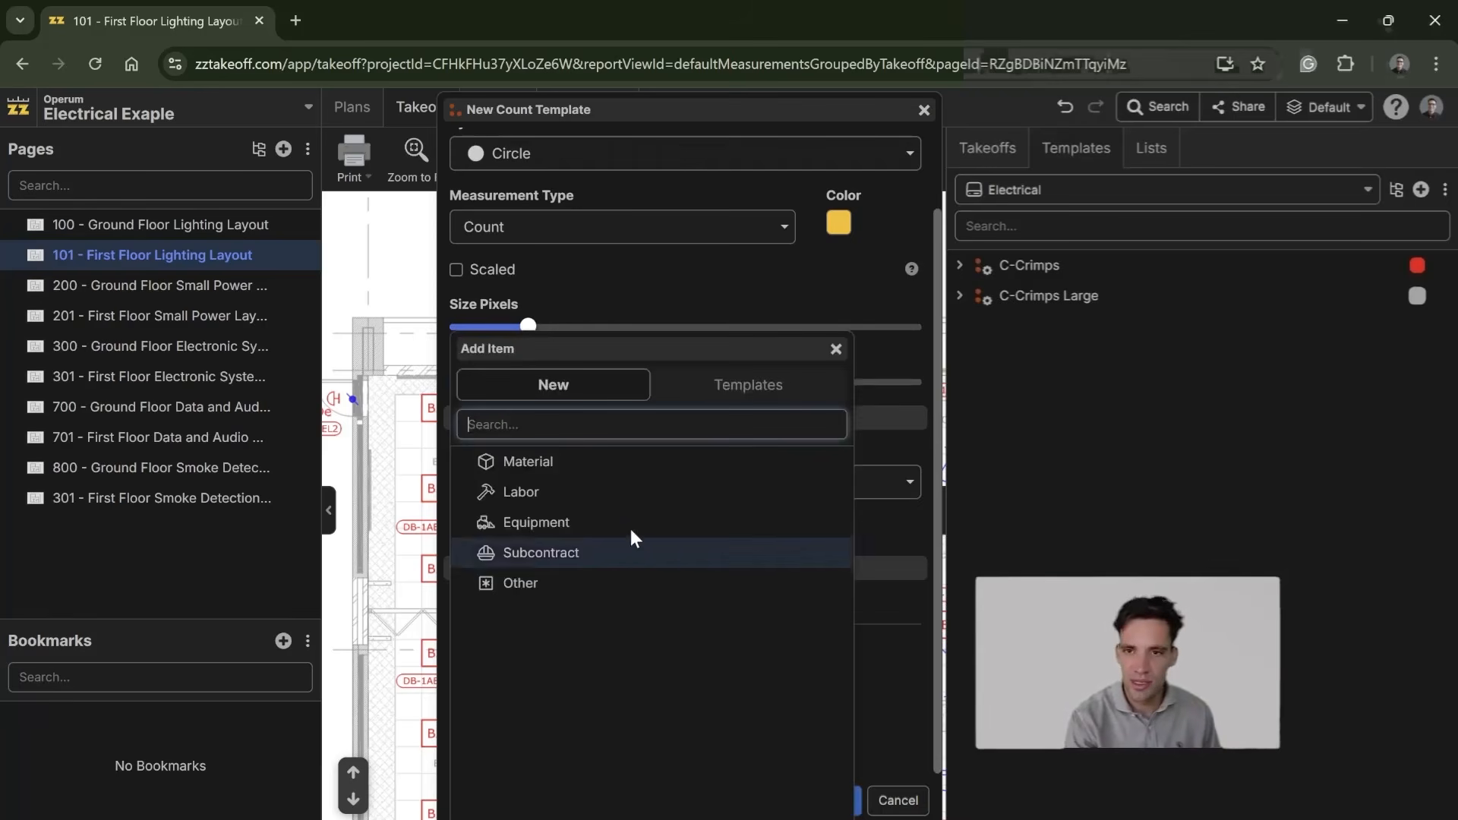
pyautogui.click(605, 483)
pyautogui.scroll(-1, 759, 645)
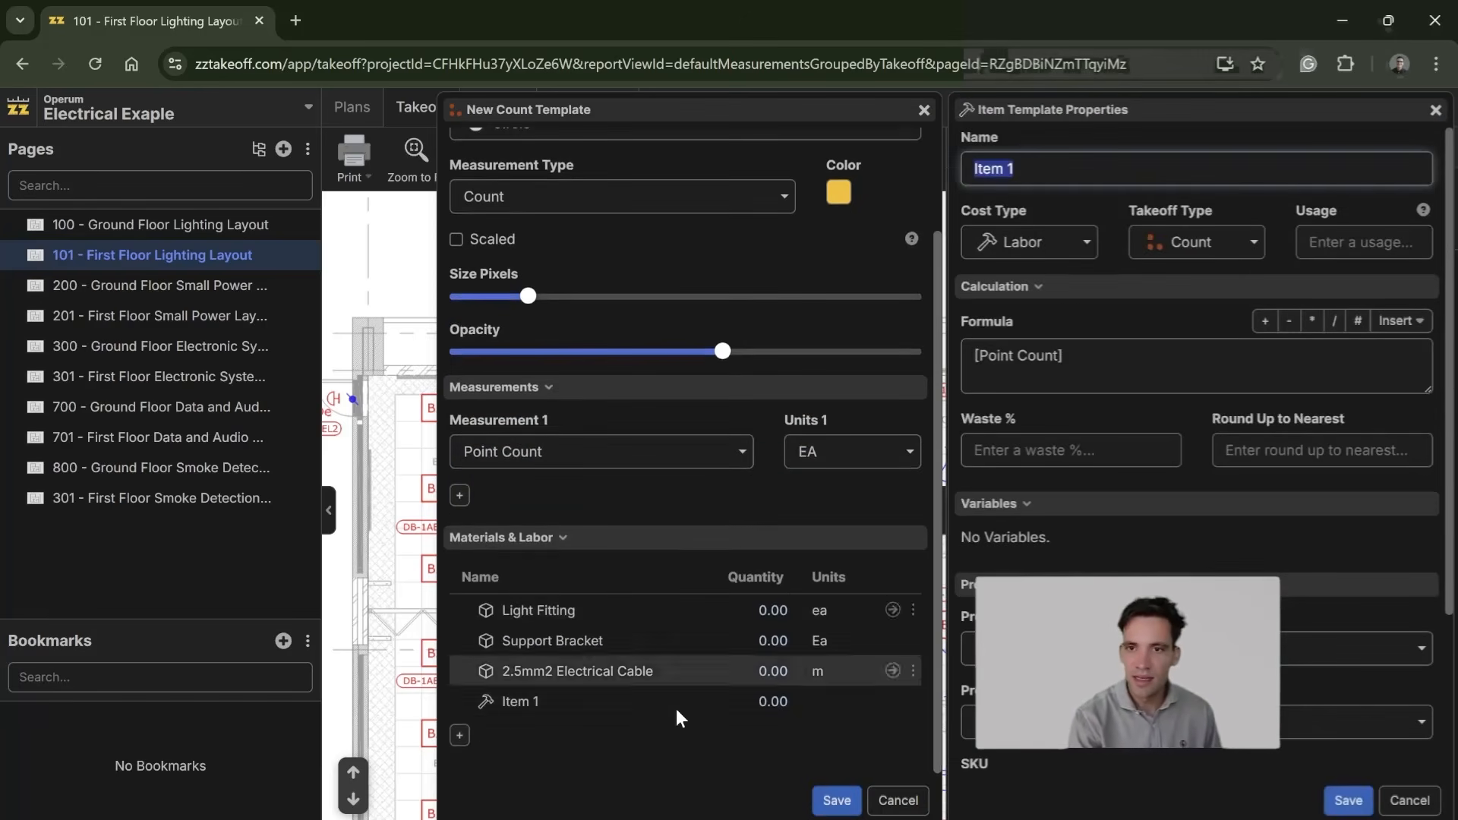
pyautogui.click(600, 708)
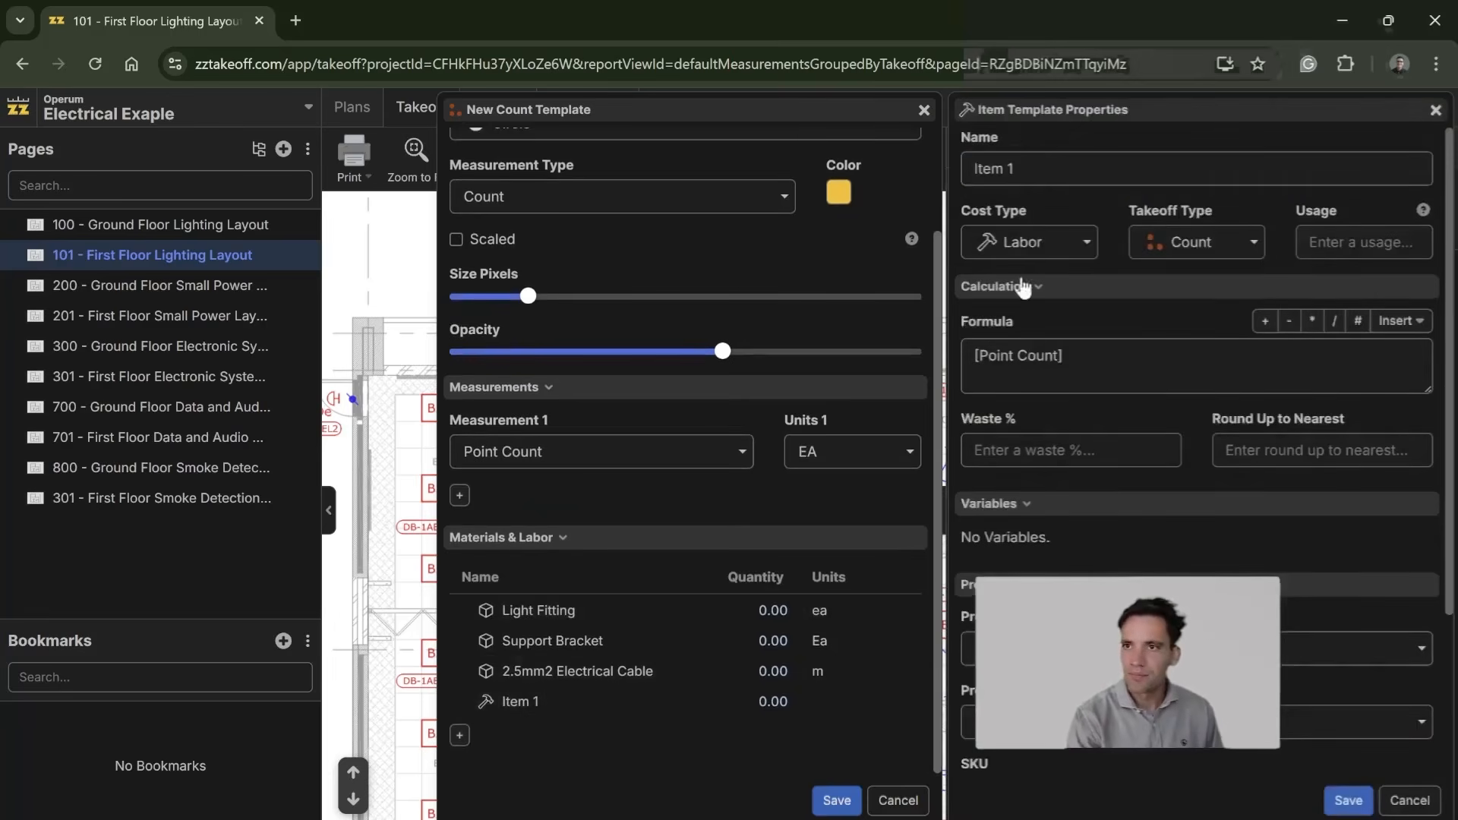
pyautogui.click(1103, 353)
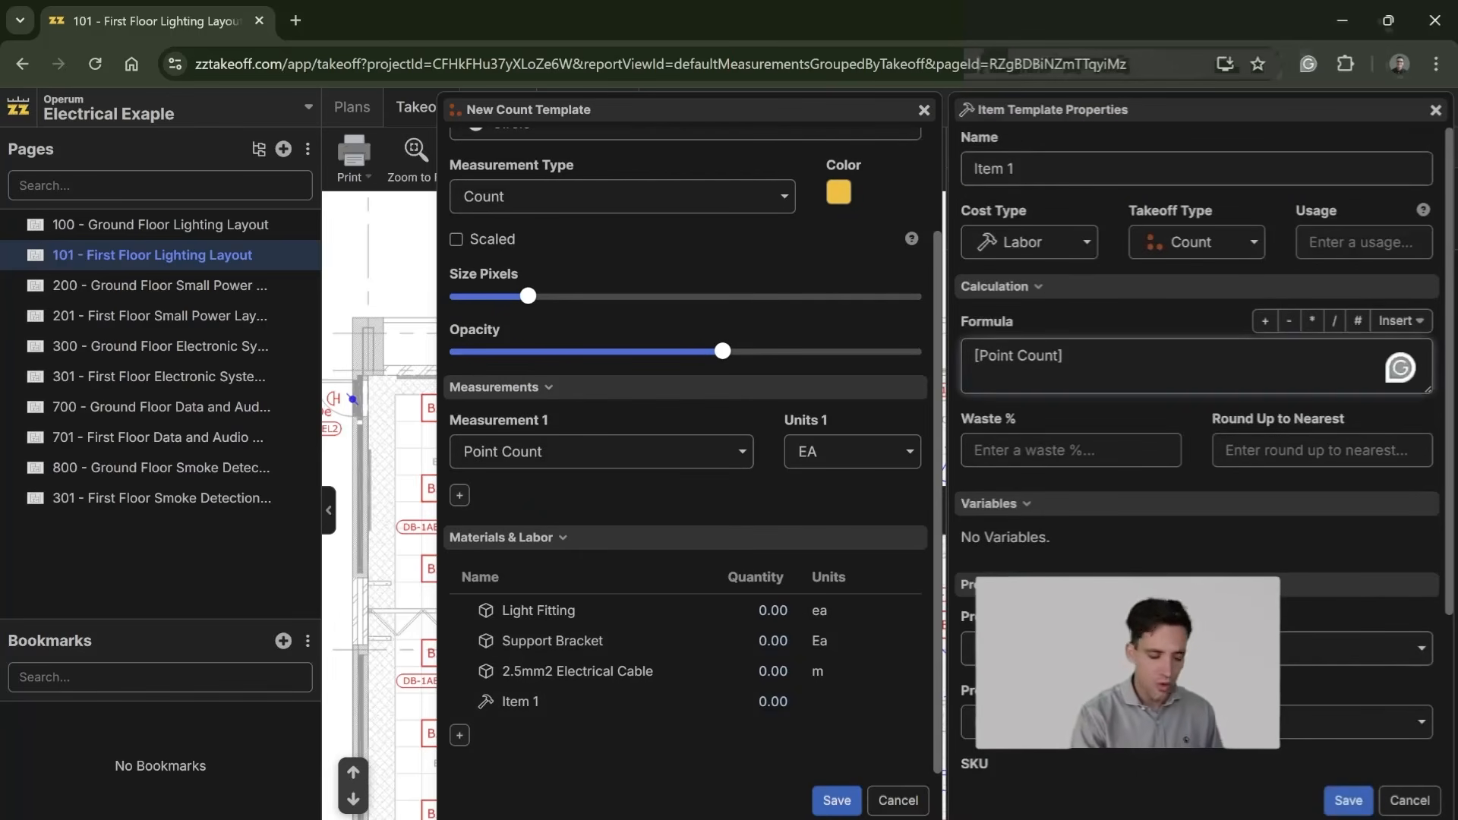
pyautogui.write('*2')
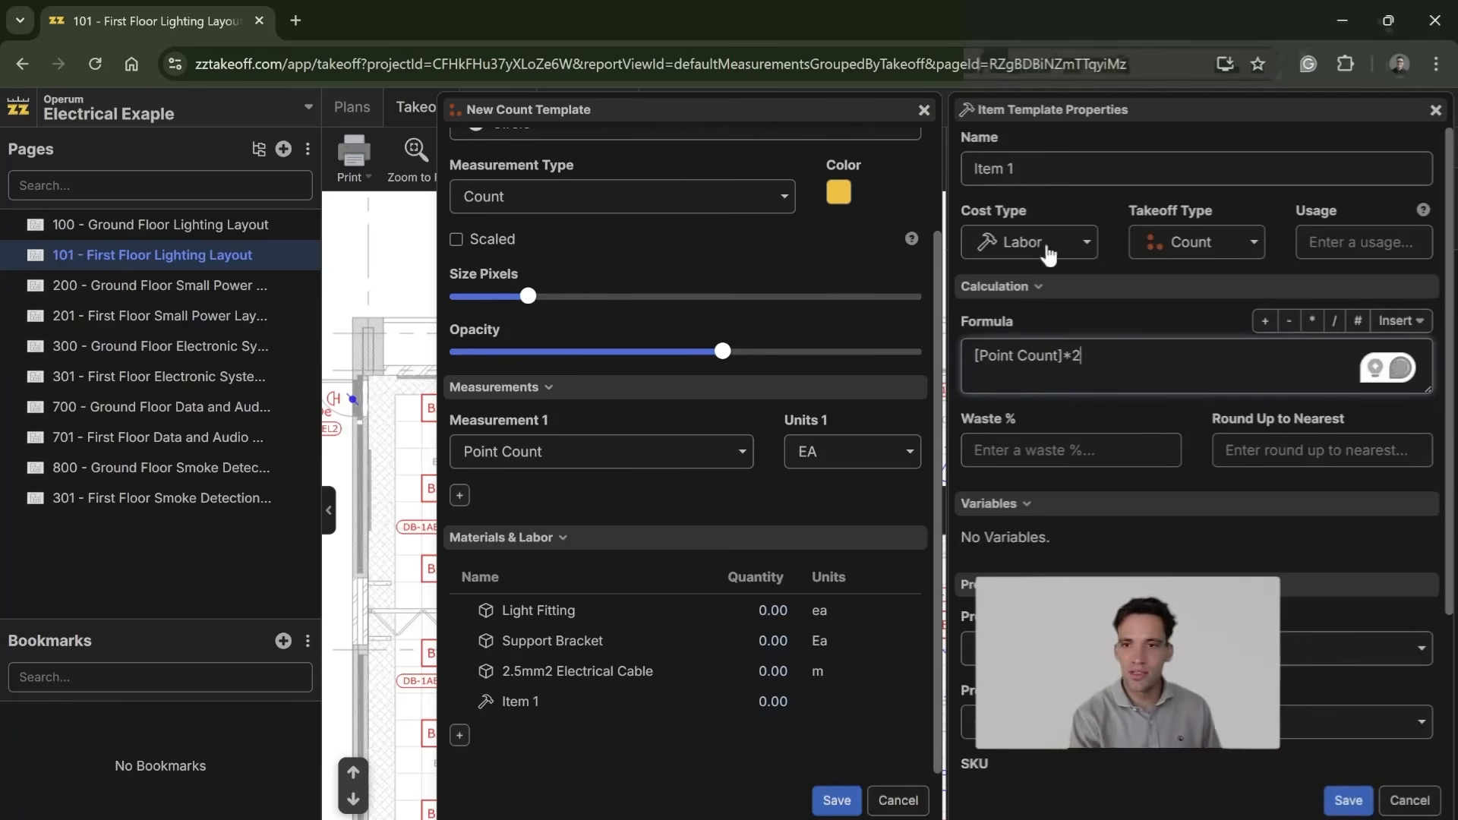
# Step: Name the labor item Electrician with the units mhr, and save both the item and the B2 Light Fittings template
pyautogui.click(993, 168)
pyautogui.write('Electrician')
pyautogui.scroll(-3, 1224, 403)
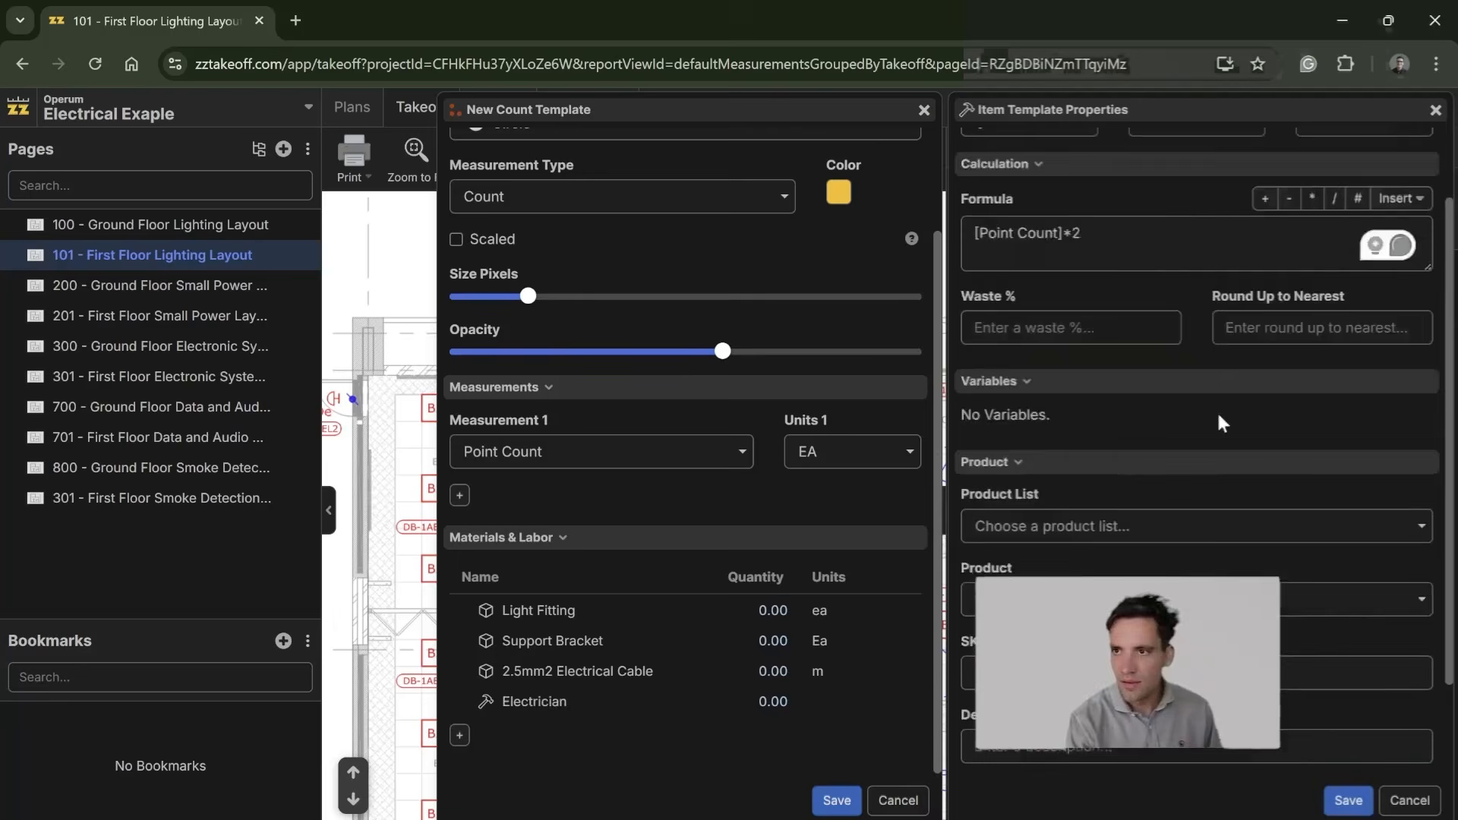
pyautogui.click(1364, 732)
pyautogui.write('mhr')
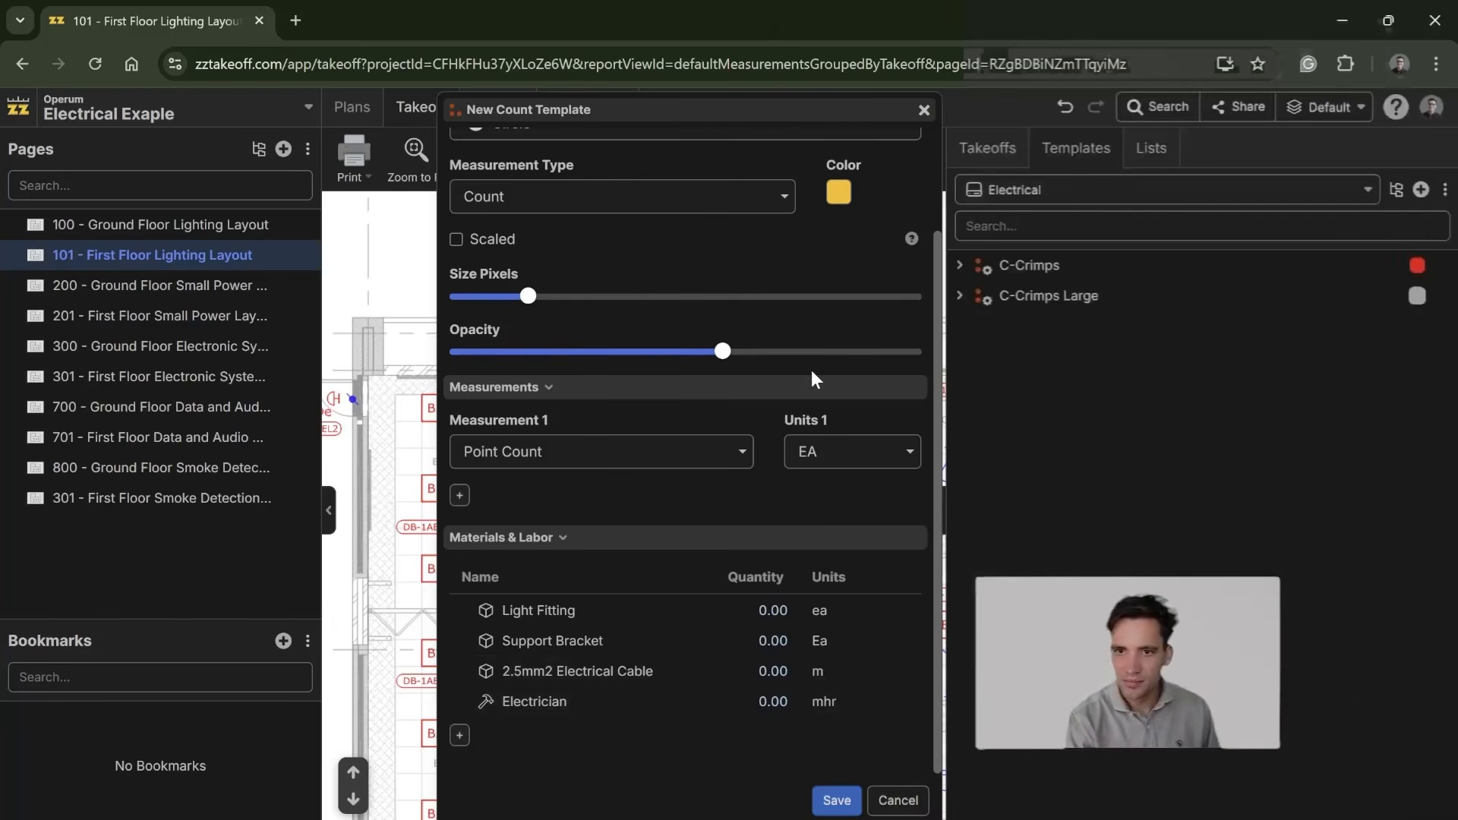
pyautogui.click(837, 801)
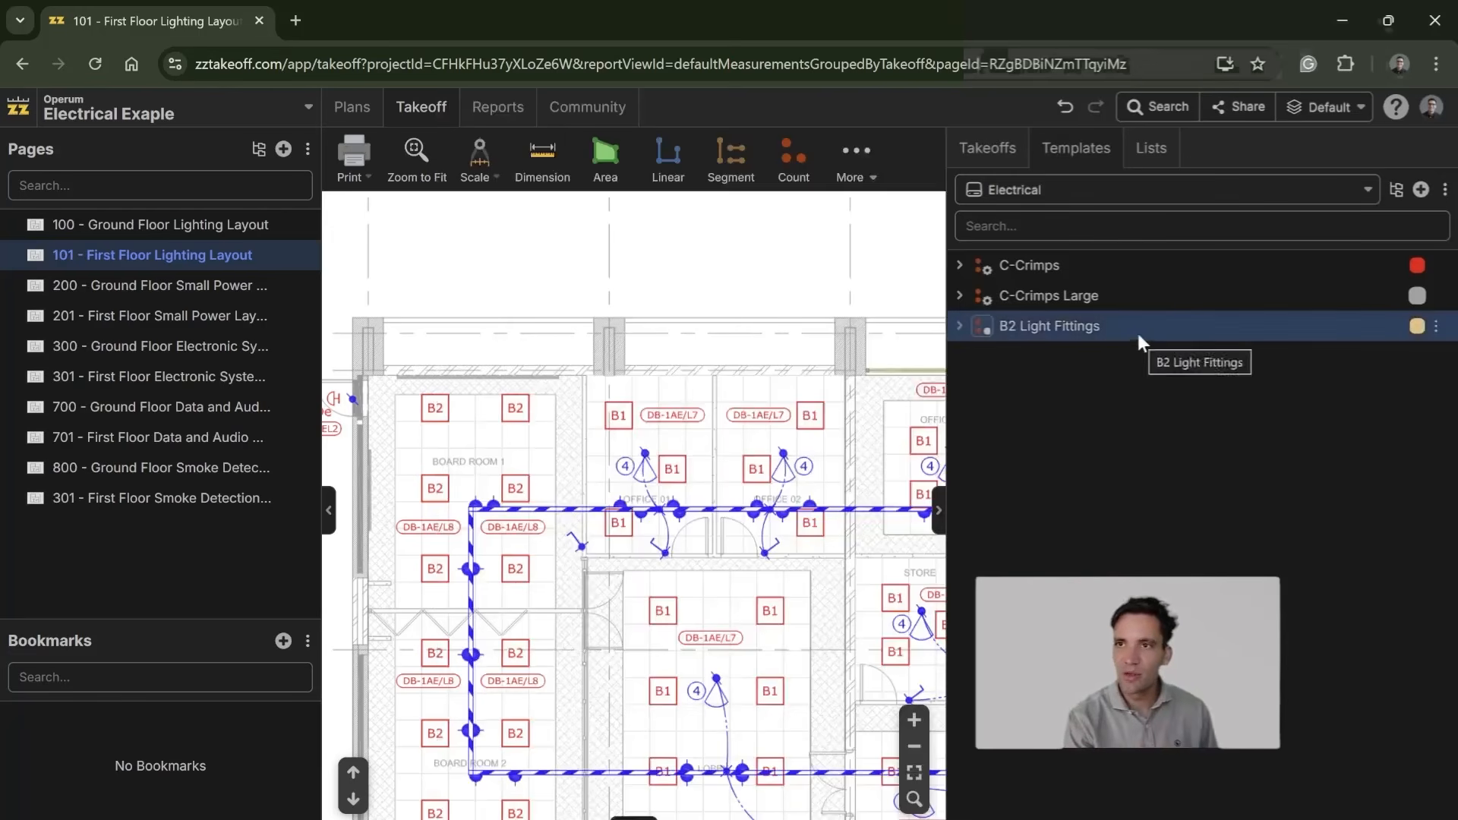
# Step: Copy the B2 Light Fittings template into the project's takeoffs and activate it for counting
pyautogui.click(1009, 146)
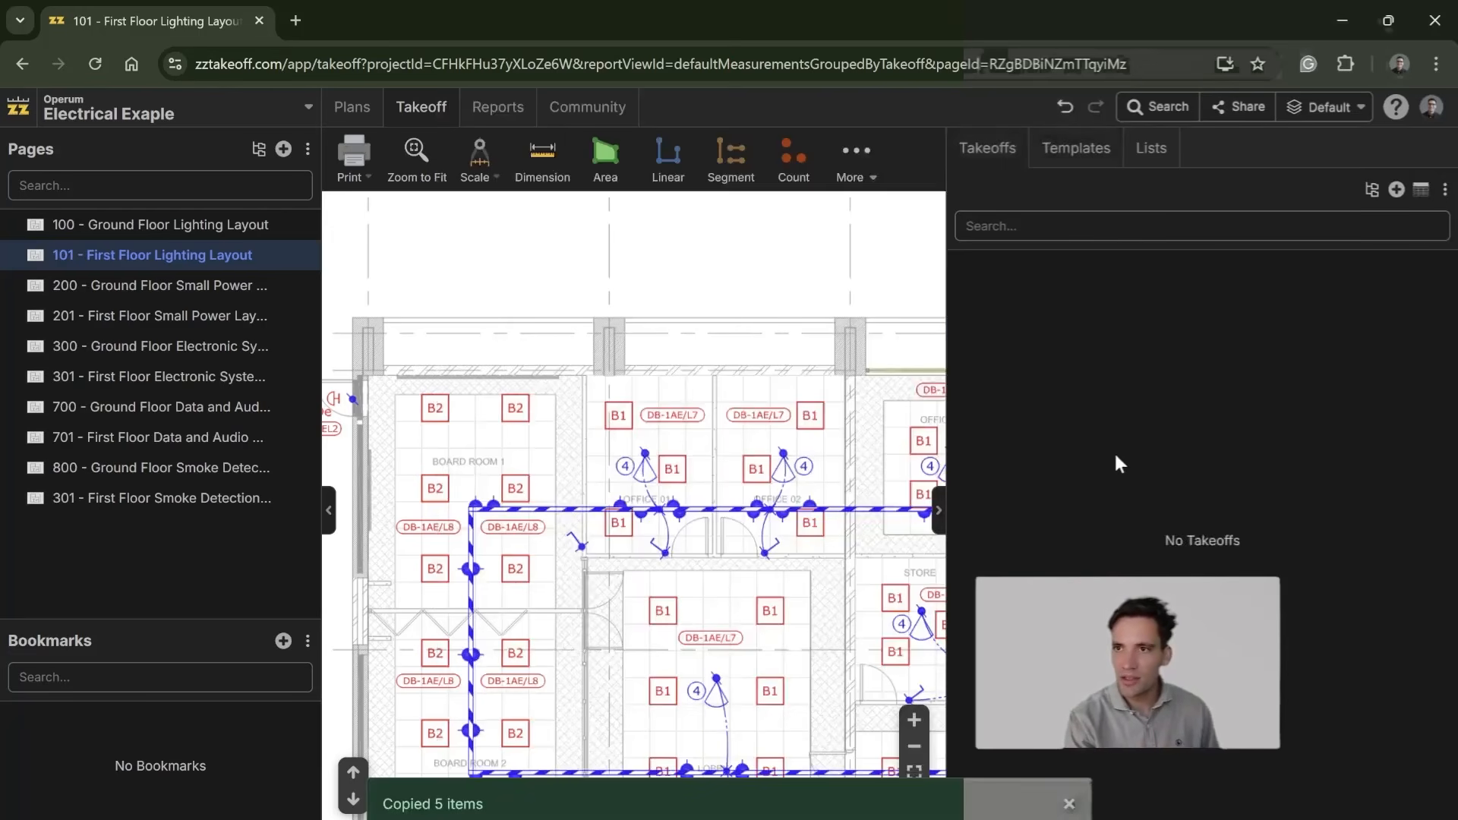
pyautogui.hotkey('ctrl', 'v')
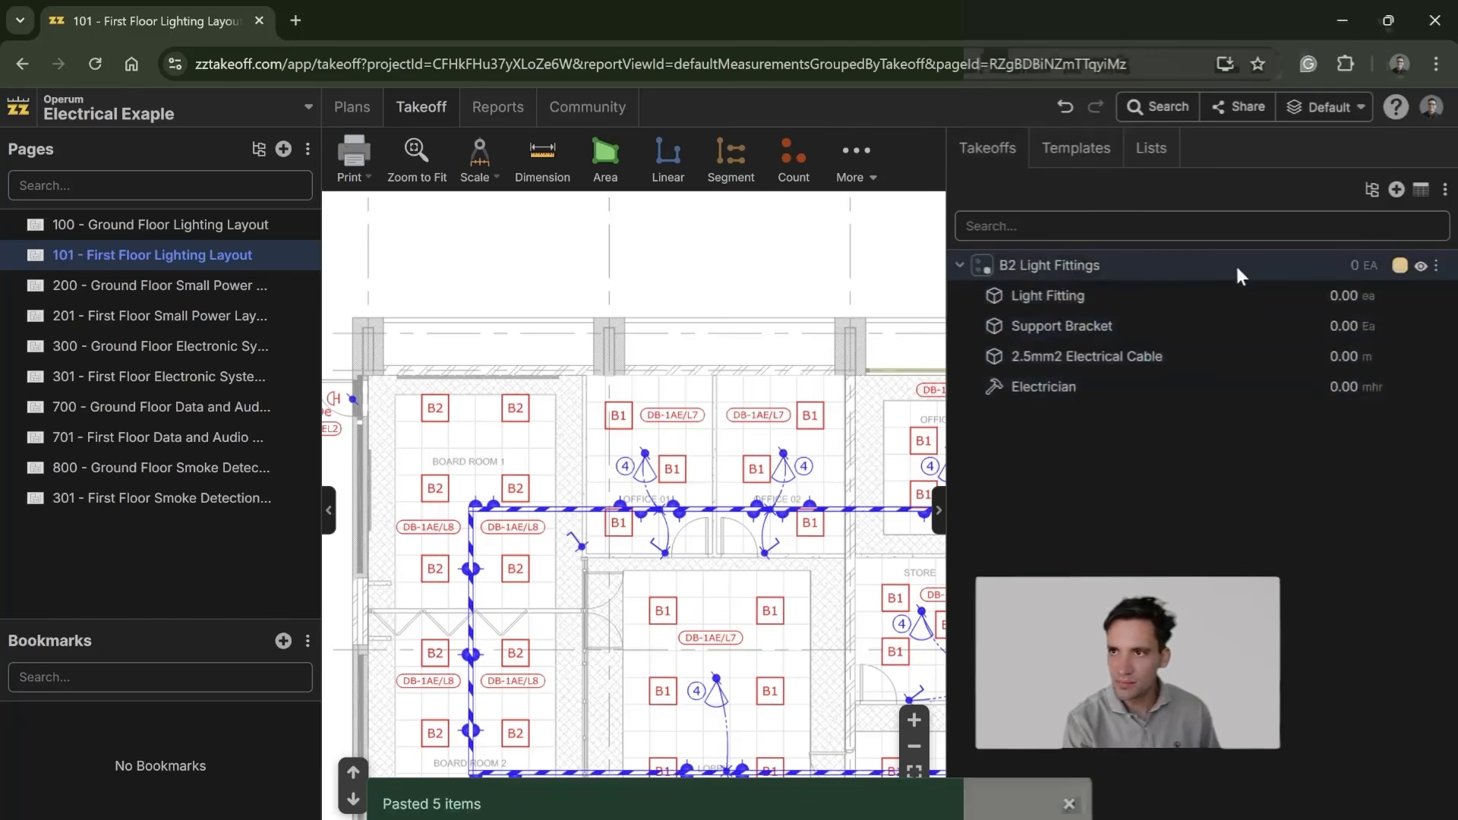
pyautogui.click(983, 265)
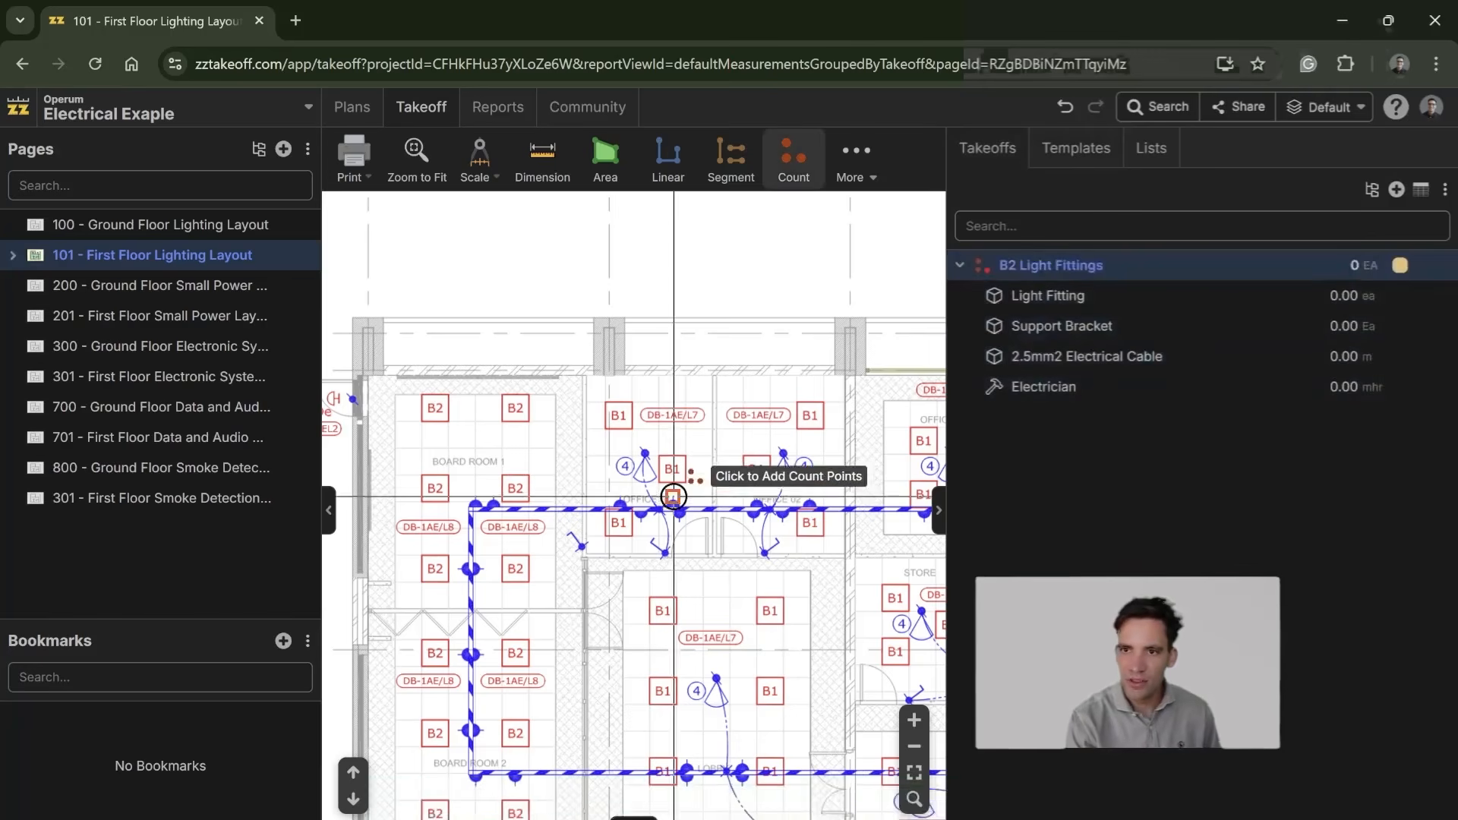
# Step: Place a count point on each of the twelve B2 fittings in Board Rooms 1 and 2 of the First Floor Lighting Layout
pyautogui.moveTo(622, 486); pyautogui.dragTo(898, 411)
pyautogui.scroll(-2, 794, 384)
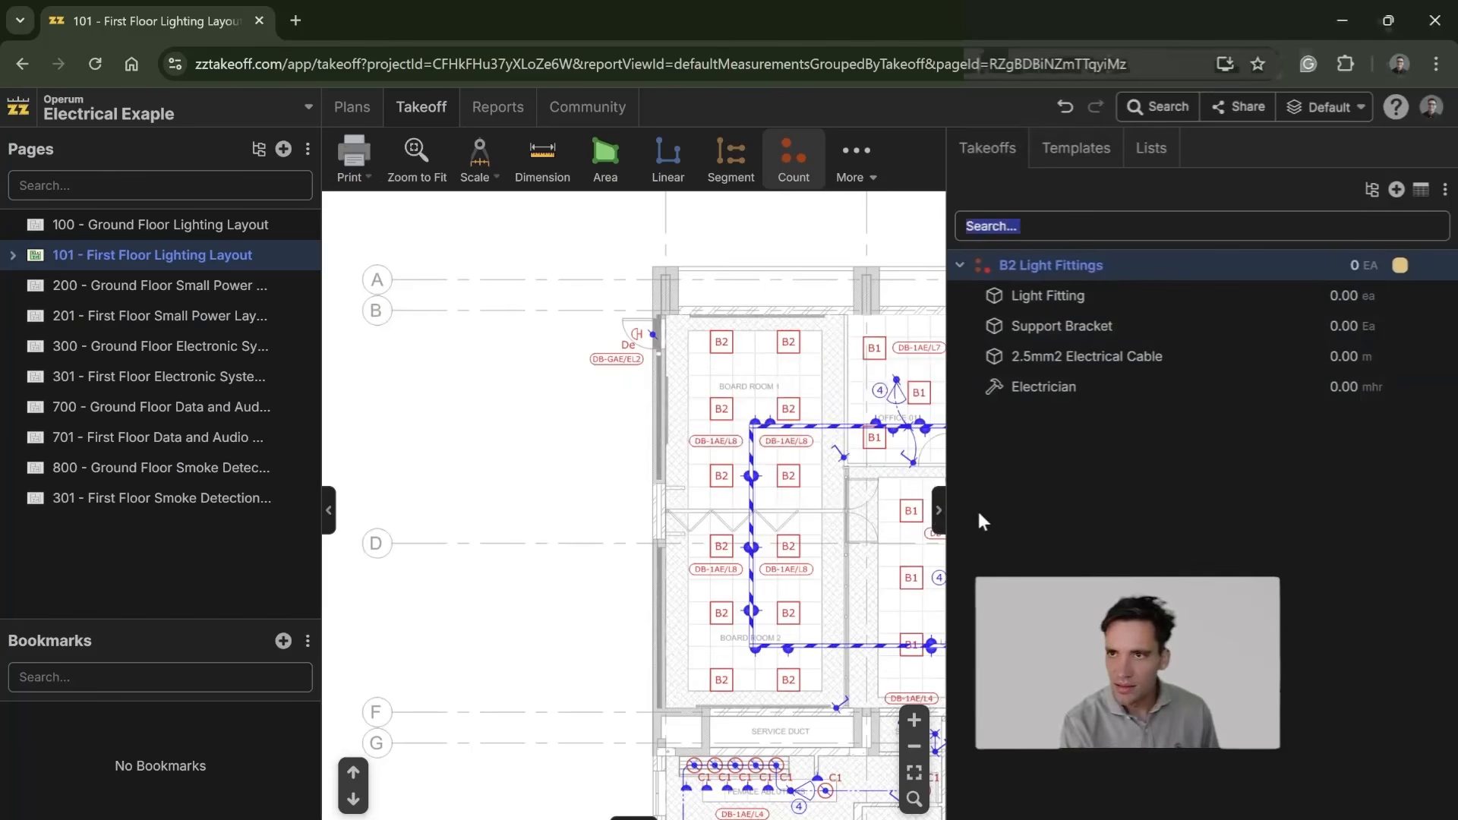
pyautogui.moveTo(721, 355); pyautogui.dragTo(515, 353)
pyautogui.click(511, 340)
pyautogui.click(585, 337)
pyautogui.click(577, 403)
pyautogui.click(521, 410)
pyautogui.click(512, 480)
pyautogui.click(587, 471)
pyautogui.click(583, 543)
pyautogui.click(510, 545)
pyautogui.click(515, 612)
pyautogui.click(583, 611)
pyautogui.click(588, 682)
pyautogui.click(511, 677)
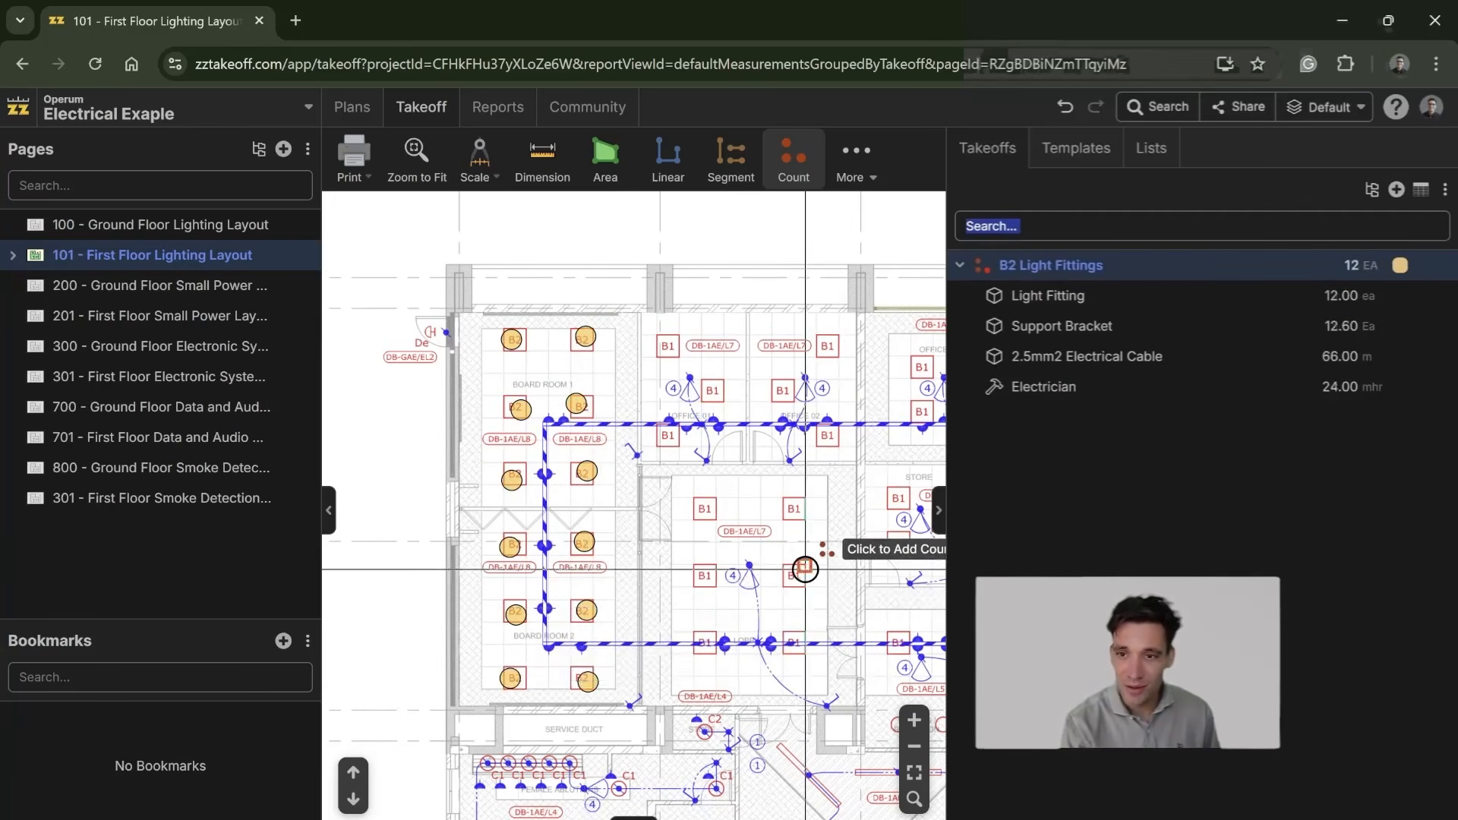
# Step: Look through the remaining rooms of the First Floor Lighting Layout for further B2 fittings
pyautogui.hscroll(5, 816, 553)
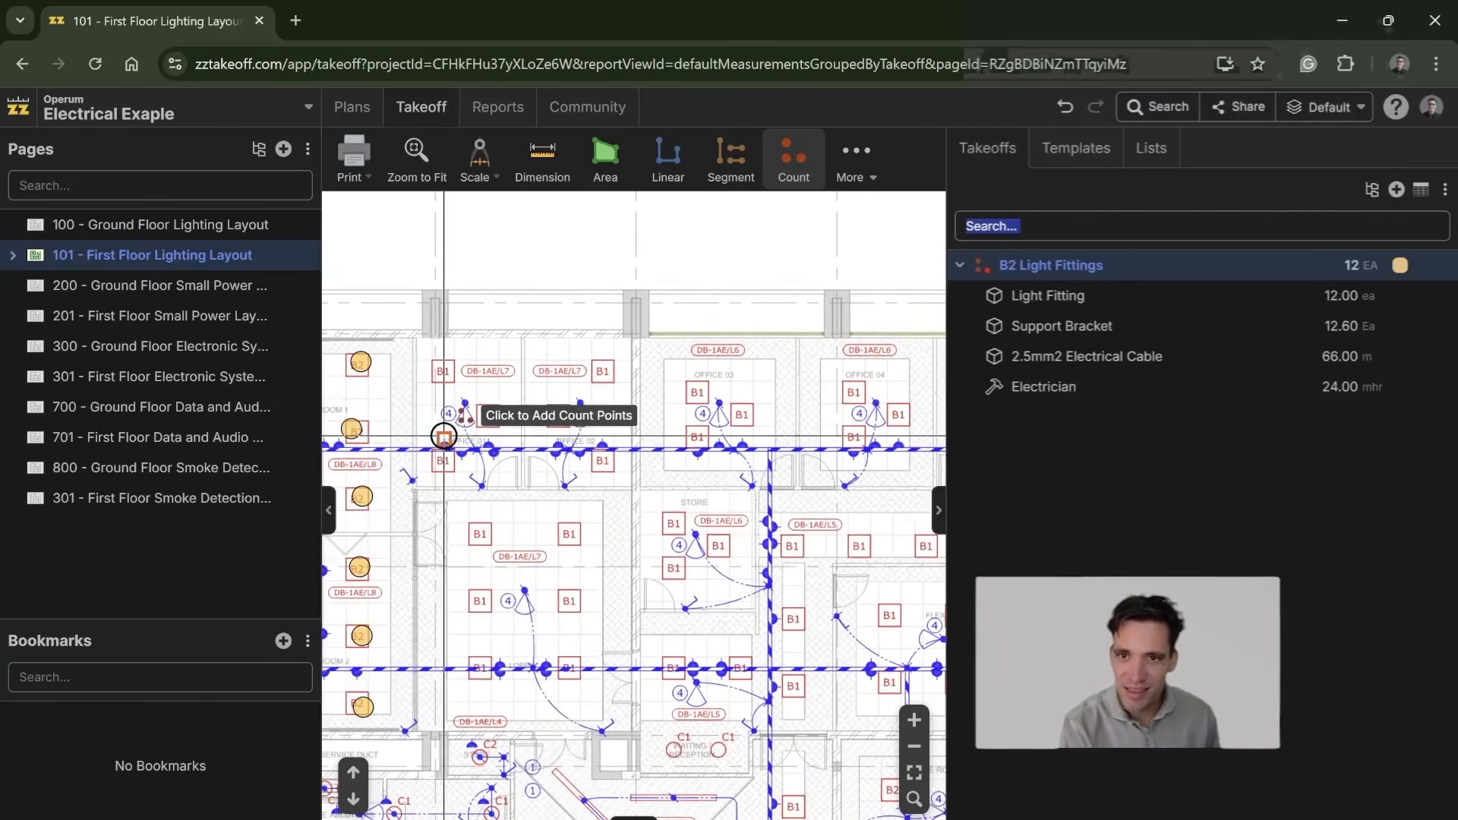
pyautogui.scroll(-5, 752, 524)
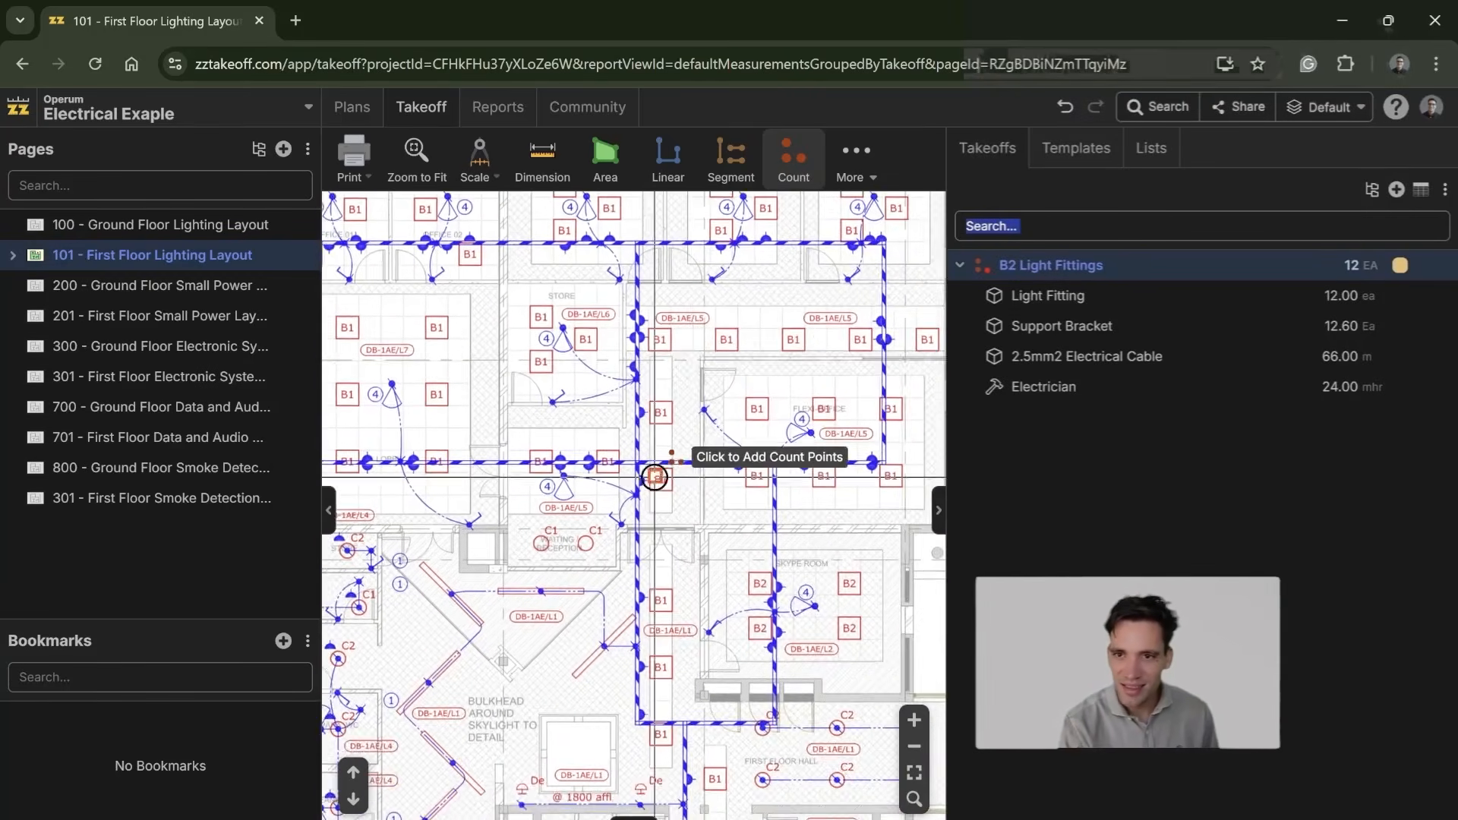
pyautogui.moveTo(792, 393); pyautogui.dragTo(641, 631)
pyautogui.moveTo(744, 548); pyautogui.dragTo(806, 479)
pyautogui.moveTo(552, 507); pyautogui.dragTo(791, 531)
pyautogui.scroll(5, 546, 590)
pyautogui.scroll(-5, 541, 592)
pyautogui.moveTo(712, 607); pyautogui.dragTo(649, 264)
pyautogui.hscroll(10, 691, 429)
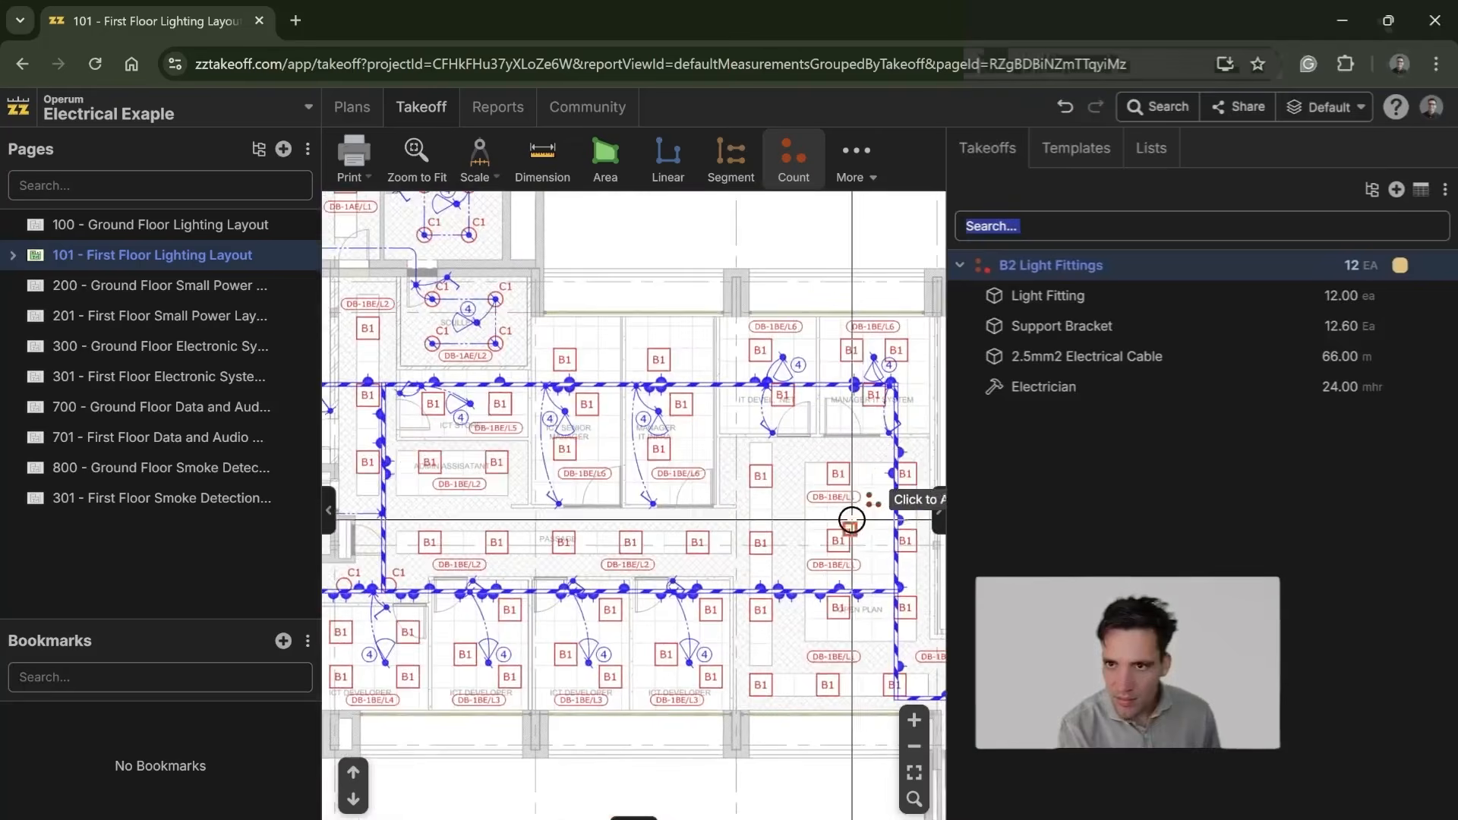
pyautogui.moveTo(517, 469); pyautogui.dragTo(775, 569)
pyautogui.moveTo(498, 430); pyautogui.dragTo(719, 616)
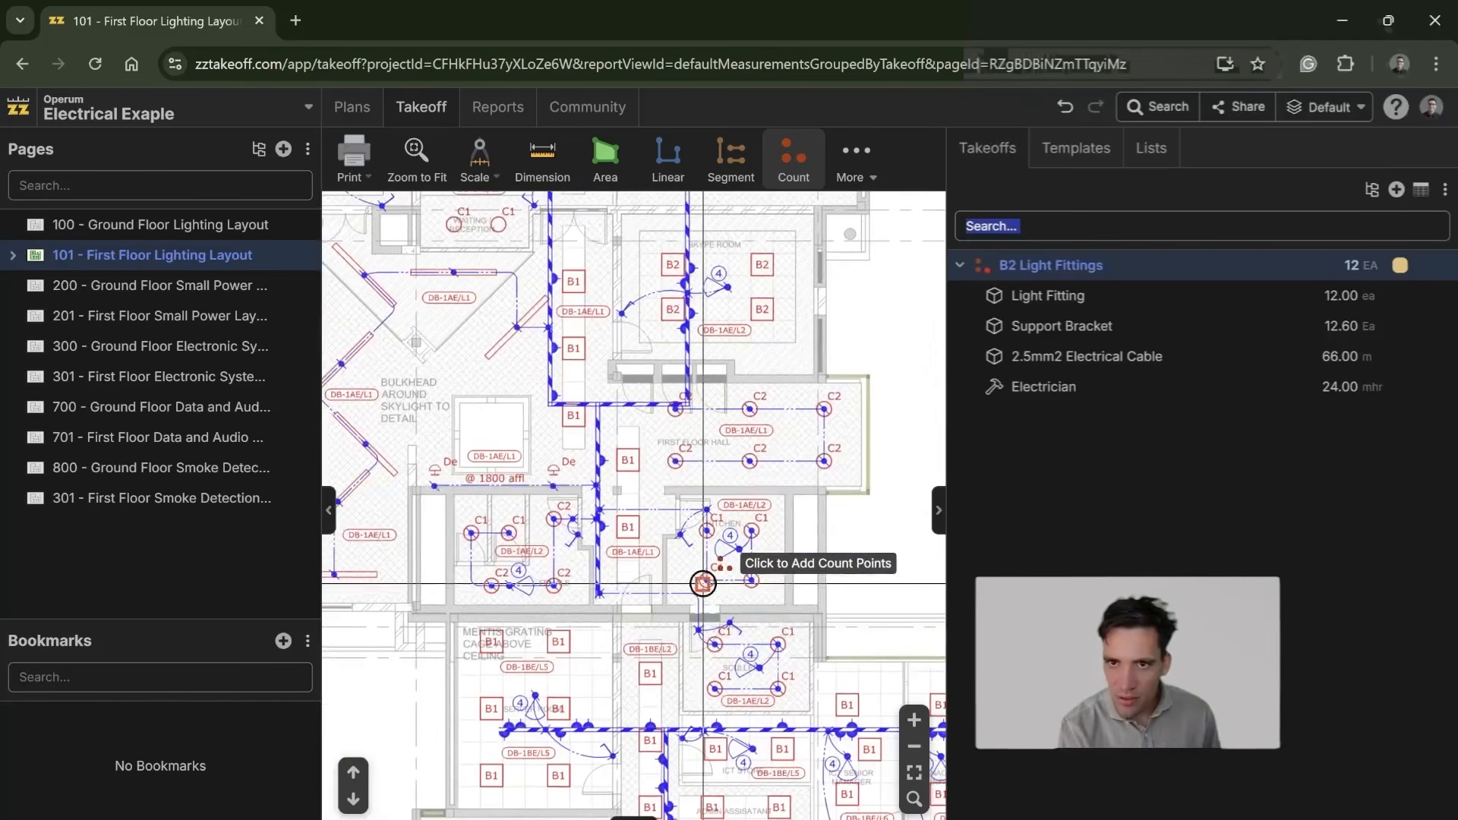
pyautogui.moveTo(745, 493); pyautogui.dragTo(654, 582)
pyautogui.moveTo(671, 396); pyautogui.dragTo(606, 448)
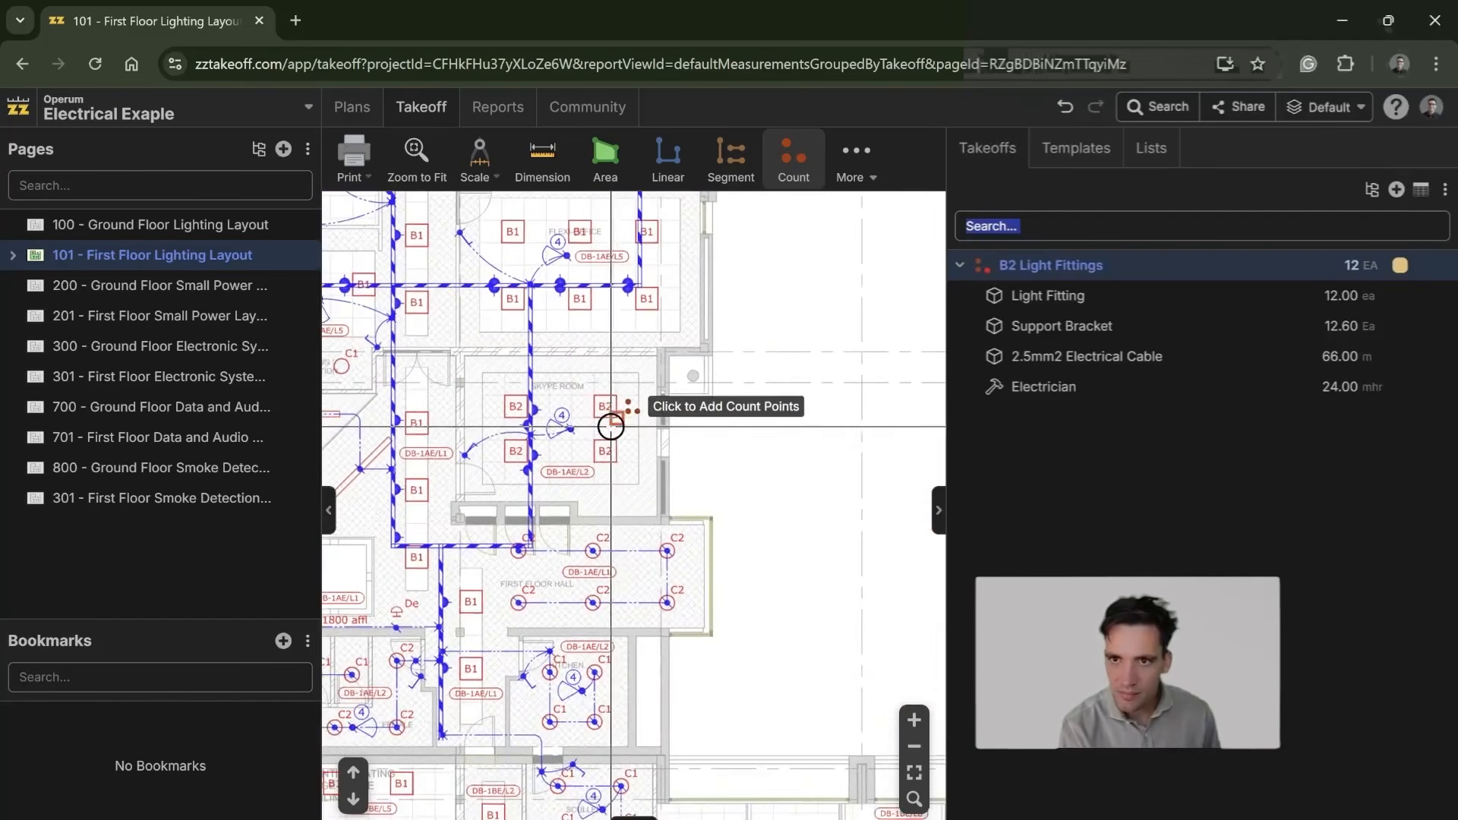
# Step: Place a count point on each of the four B2 fittings in the Skype Room and widen the takeoffs list
pyautogui.click(609, 448)
pyautogui.click(610, 397)
pyautogui.click(516, 405)
pyautogui.click(516, 455)
pyautogui.moveTo(667, 381); pyautogui.dragTo(661, 522)
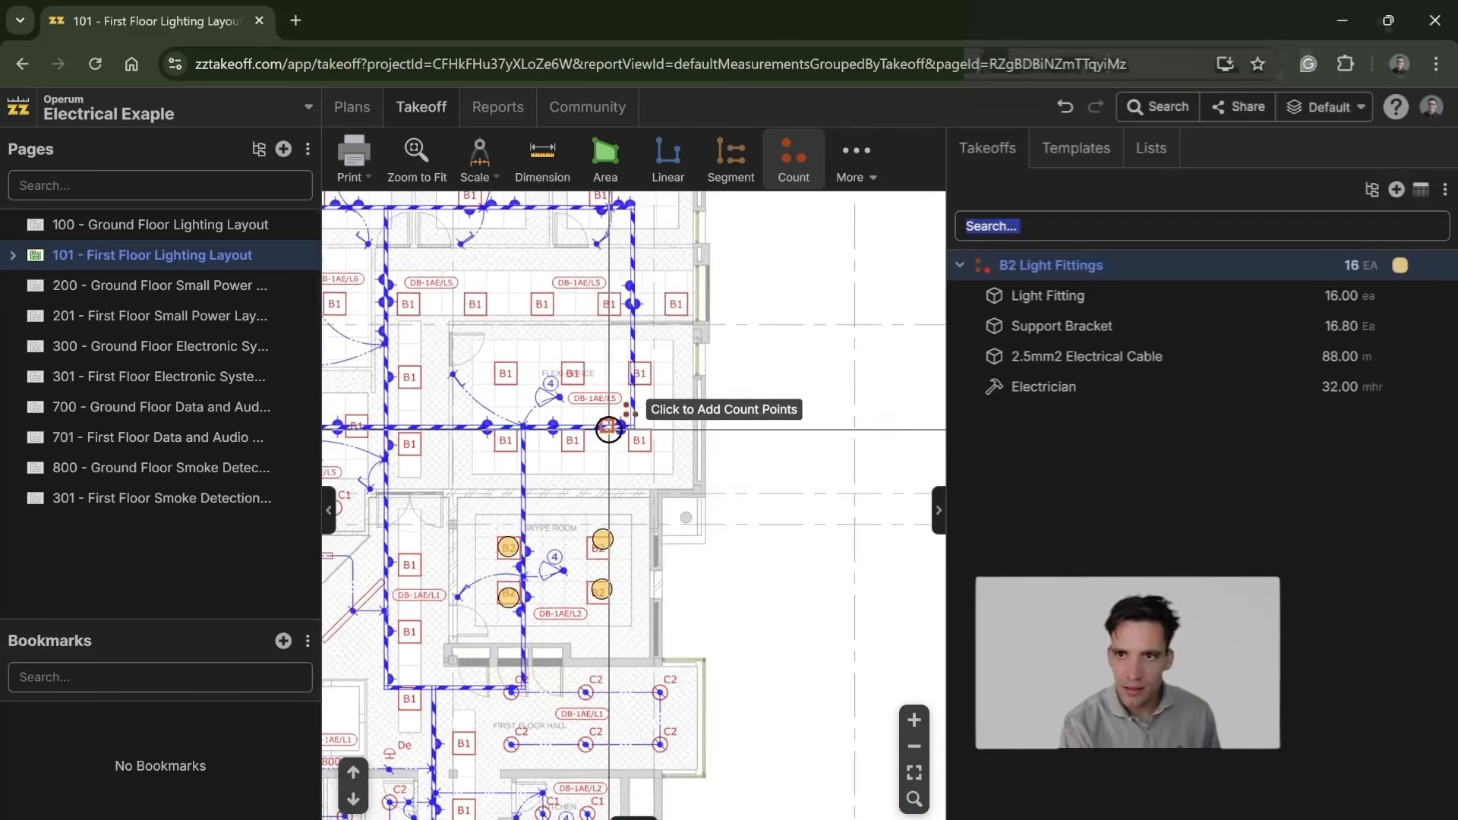
pyautogui.moveTo(610, 430); pyautogui.dragTo(638, 478)
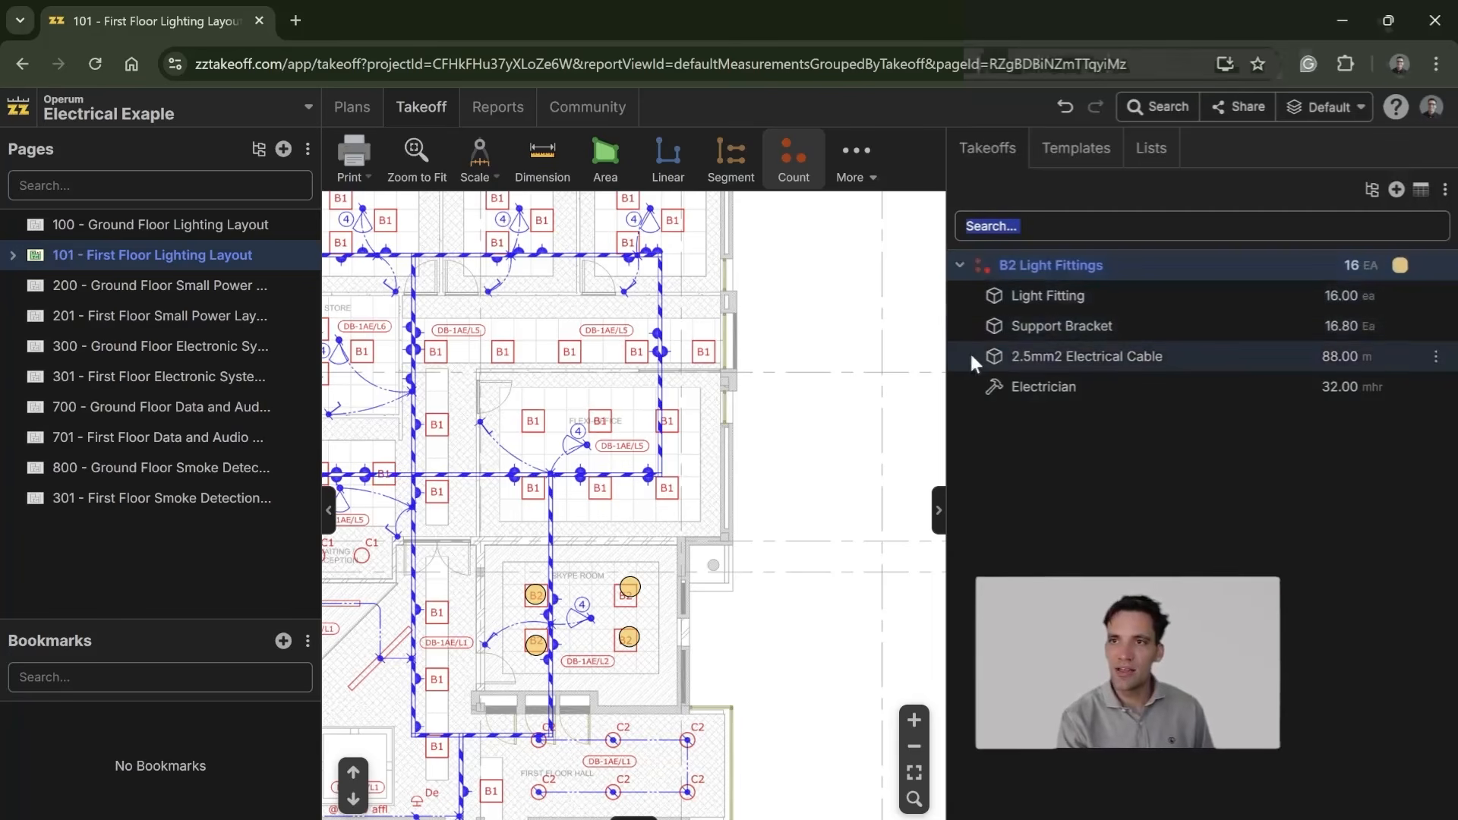
pyautogui.moveTo(948, 356); pyautogui.dragTo(859, 355)
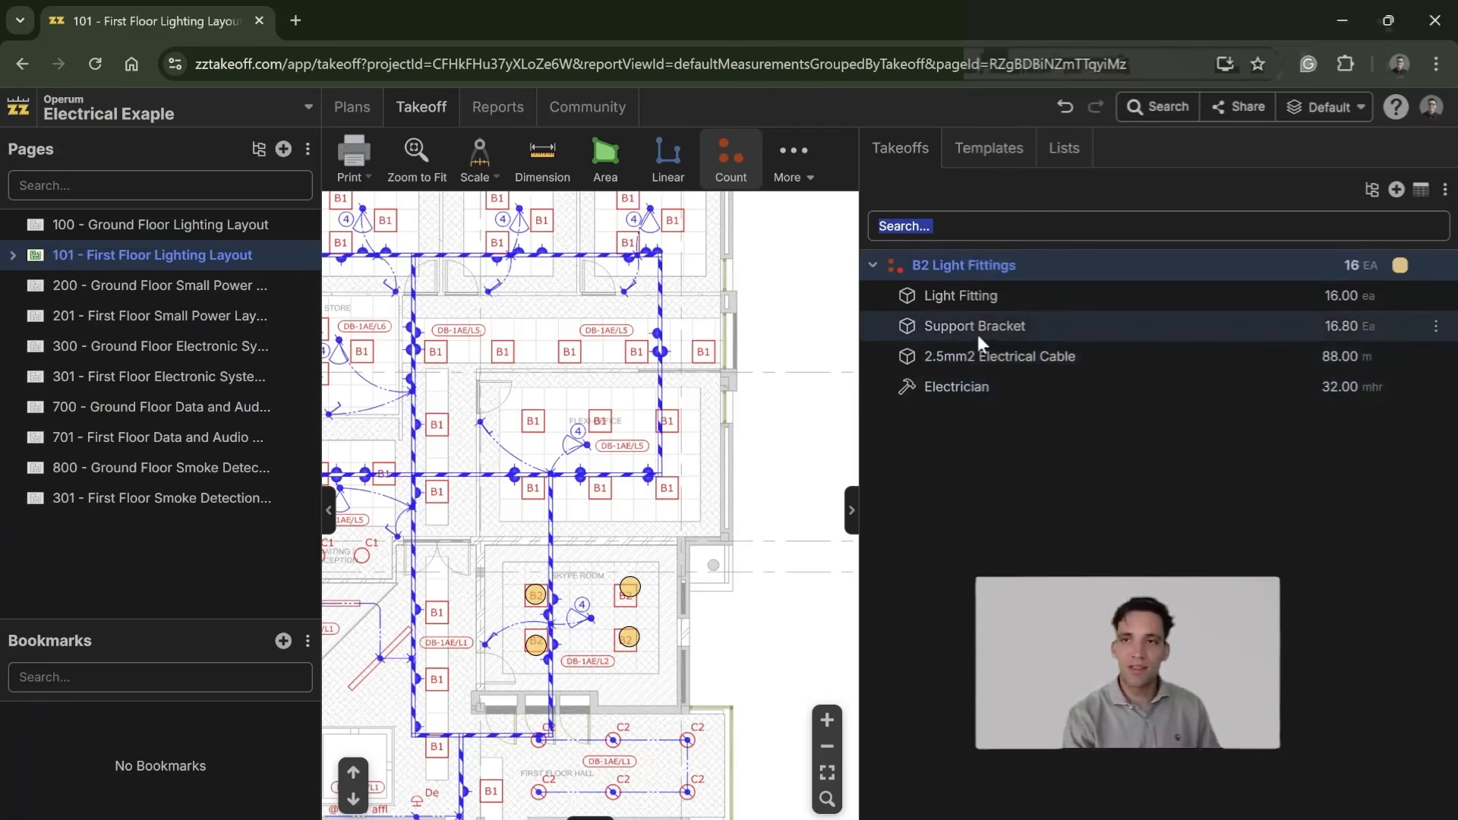
# Step: Bring up the Electrical templates and examine the component breakdowns on the Assemblies sheet of the Excel quantity takeoff workbook, returning to zzTakeoff
pyautogui.click(989, 148)
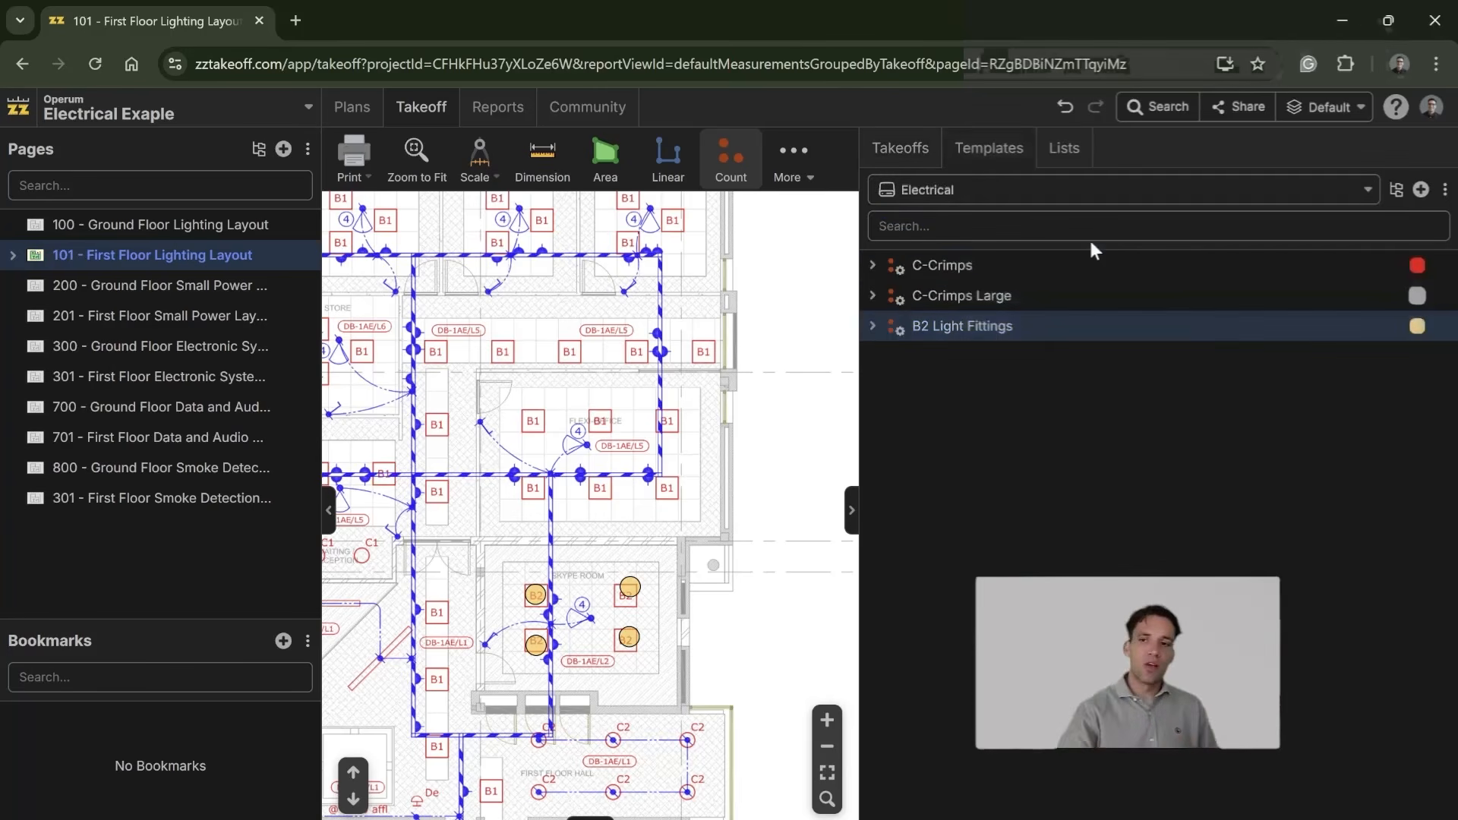
pyautogui.hotkey('alt', 'Tab')
pyautogui.scroll(14, 613, 516)
pyautogui.scroll(-7, 612, 535)
pyautogui.scroll(7, 604, 538)
pyautogui.moveTo(952, 638); pyautogui.dragTo(460, 432)
pyautogui.scroll(-6, 661, 596)
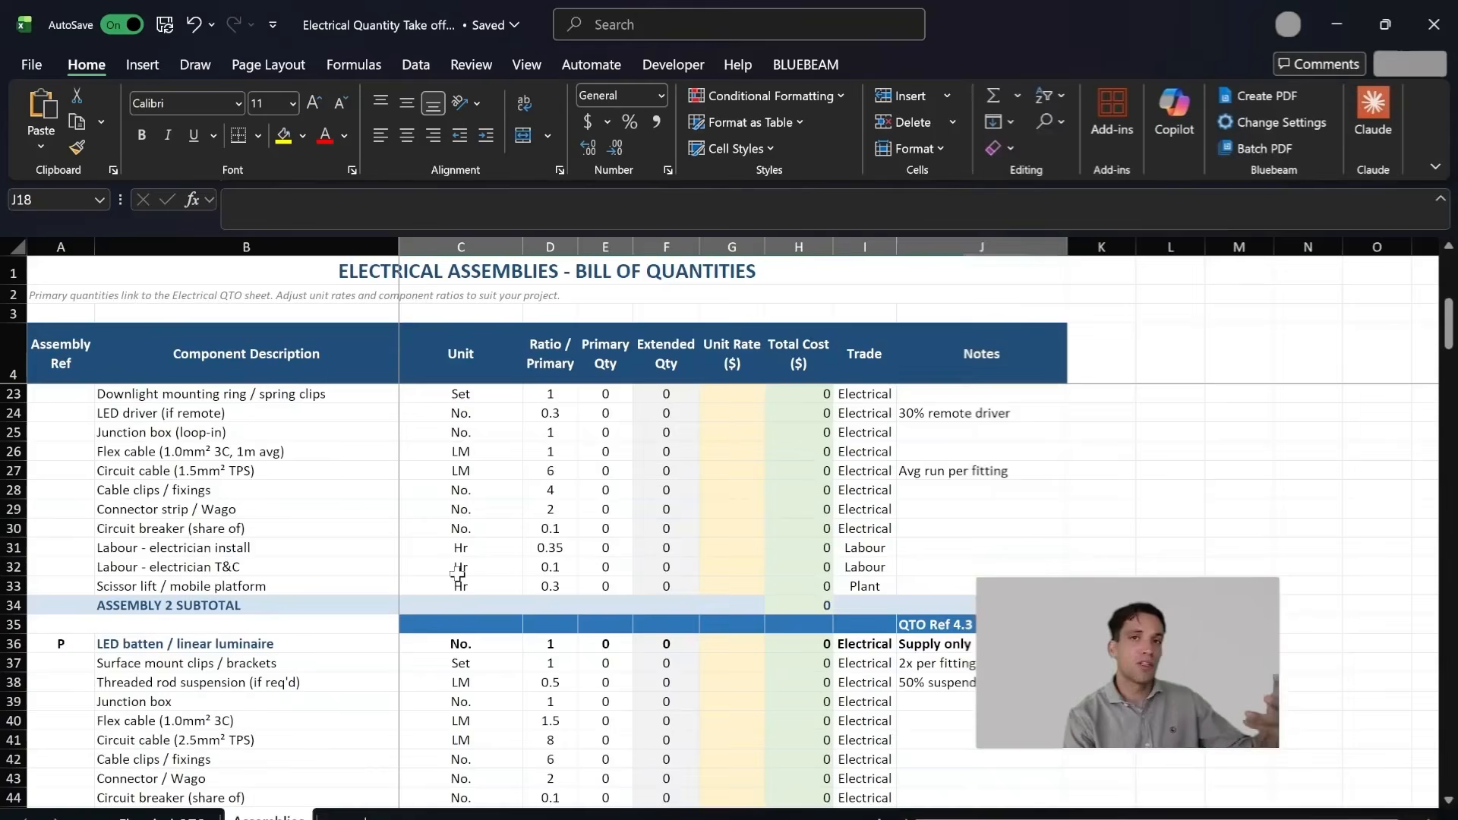
pyautogui.scroll(-13, 457, 574)
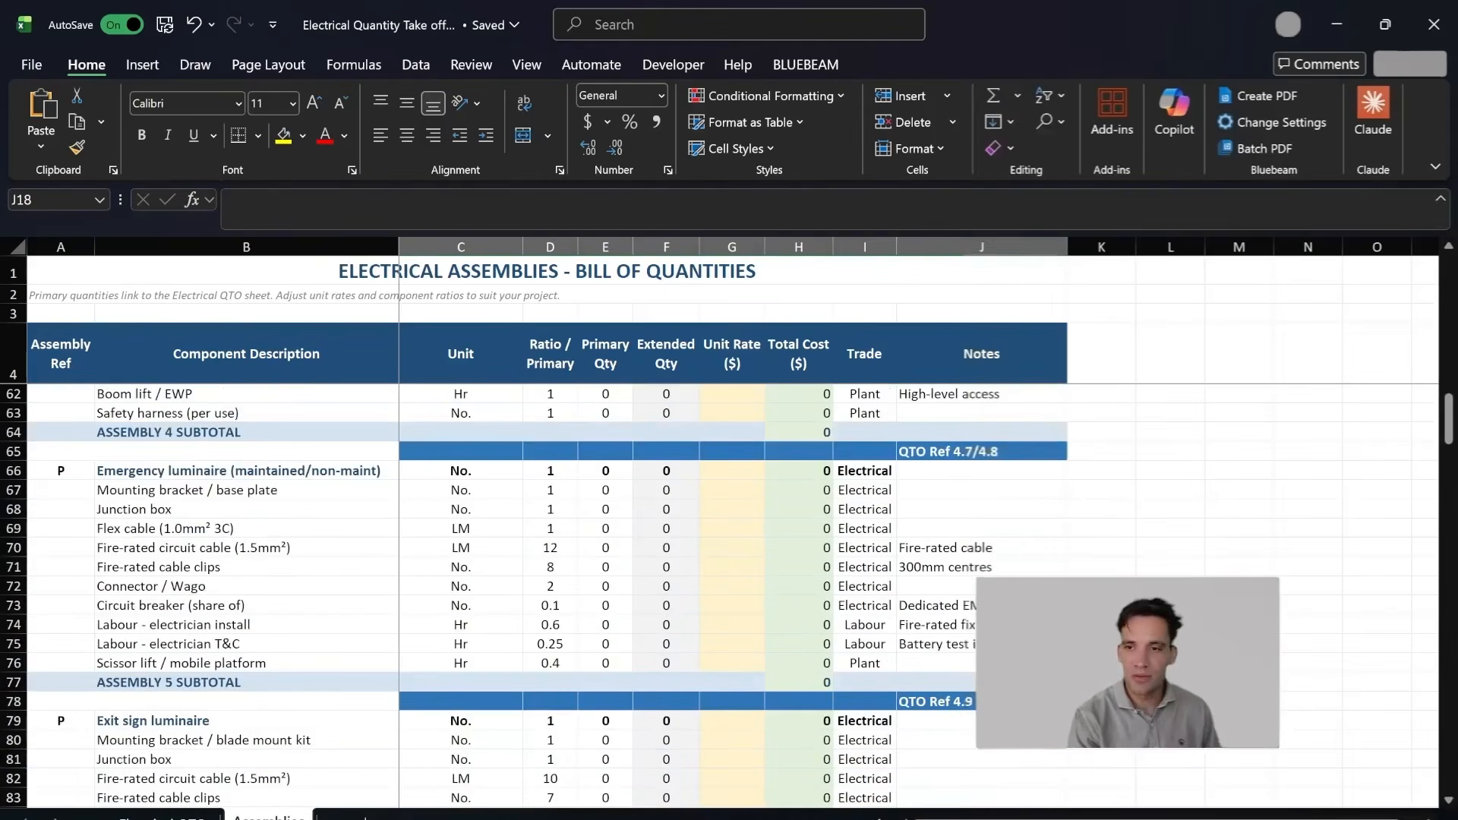
pyautogui.click(794, 752)
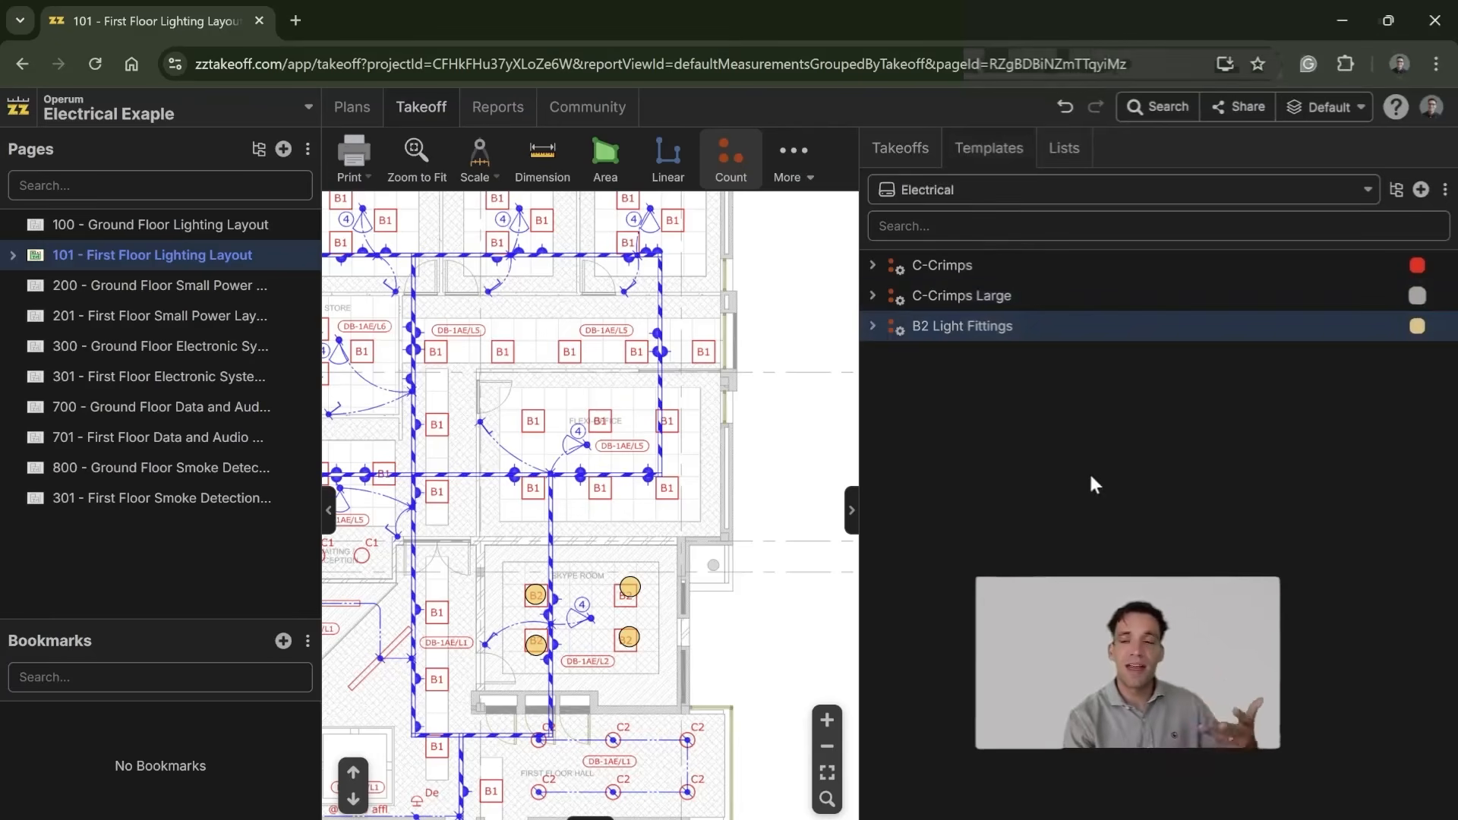
# Step: Create a new linear takeoff template in the Electrical templates and name it Cable Tray
pyautogui.click(1417, 190)
pyautogui.moveTo(1321, 258)
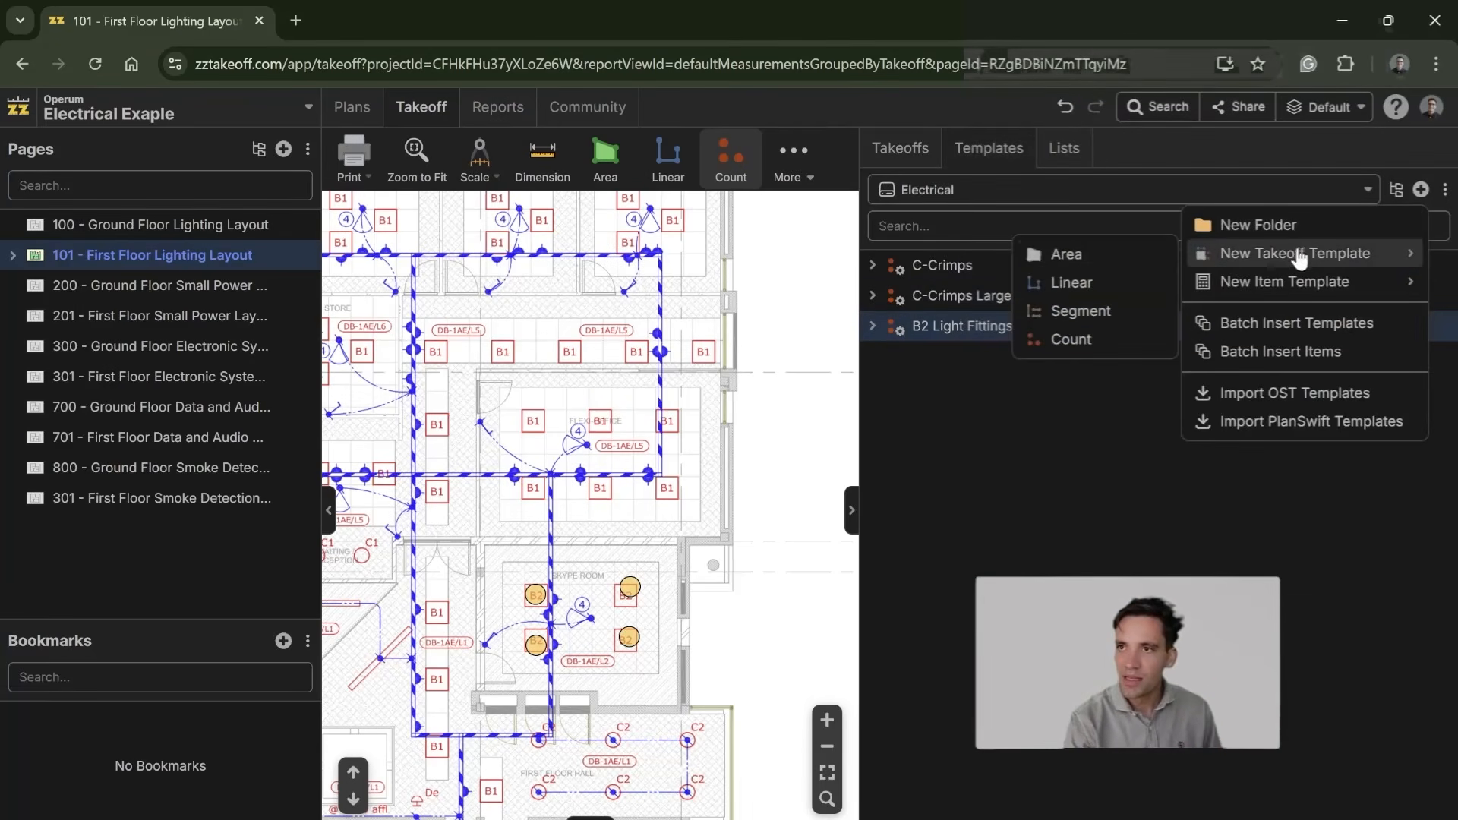
pyautogui.click(1116, 284)
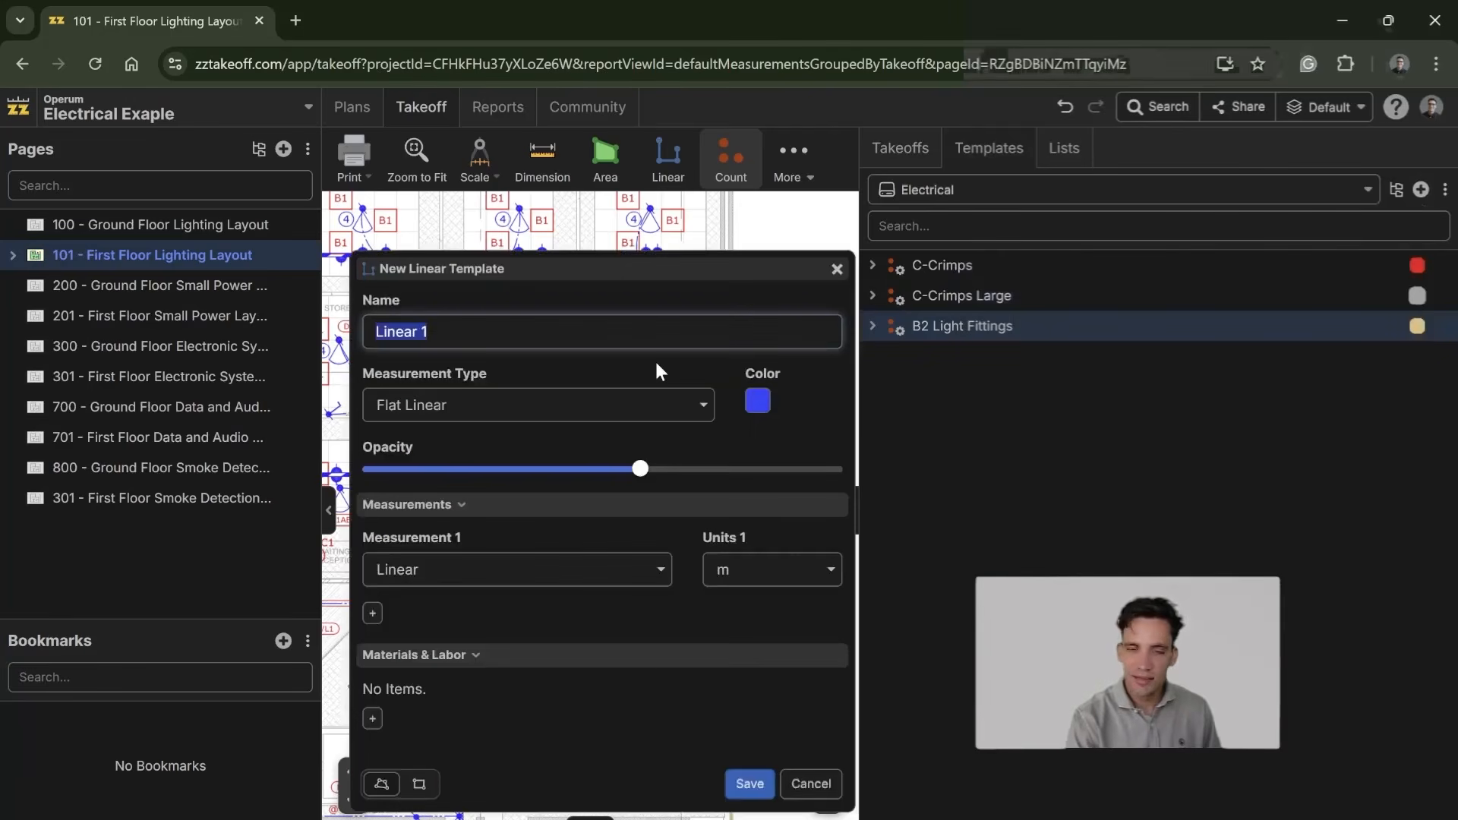
pyautogui.write('Cable Tray')
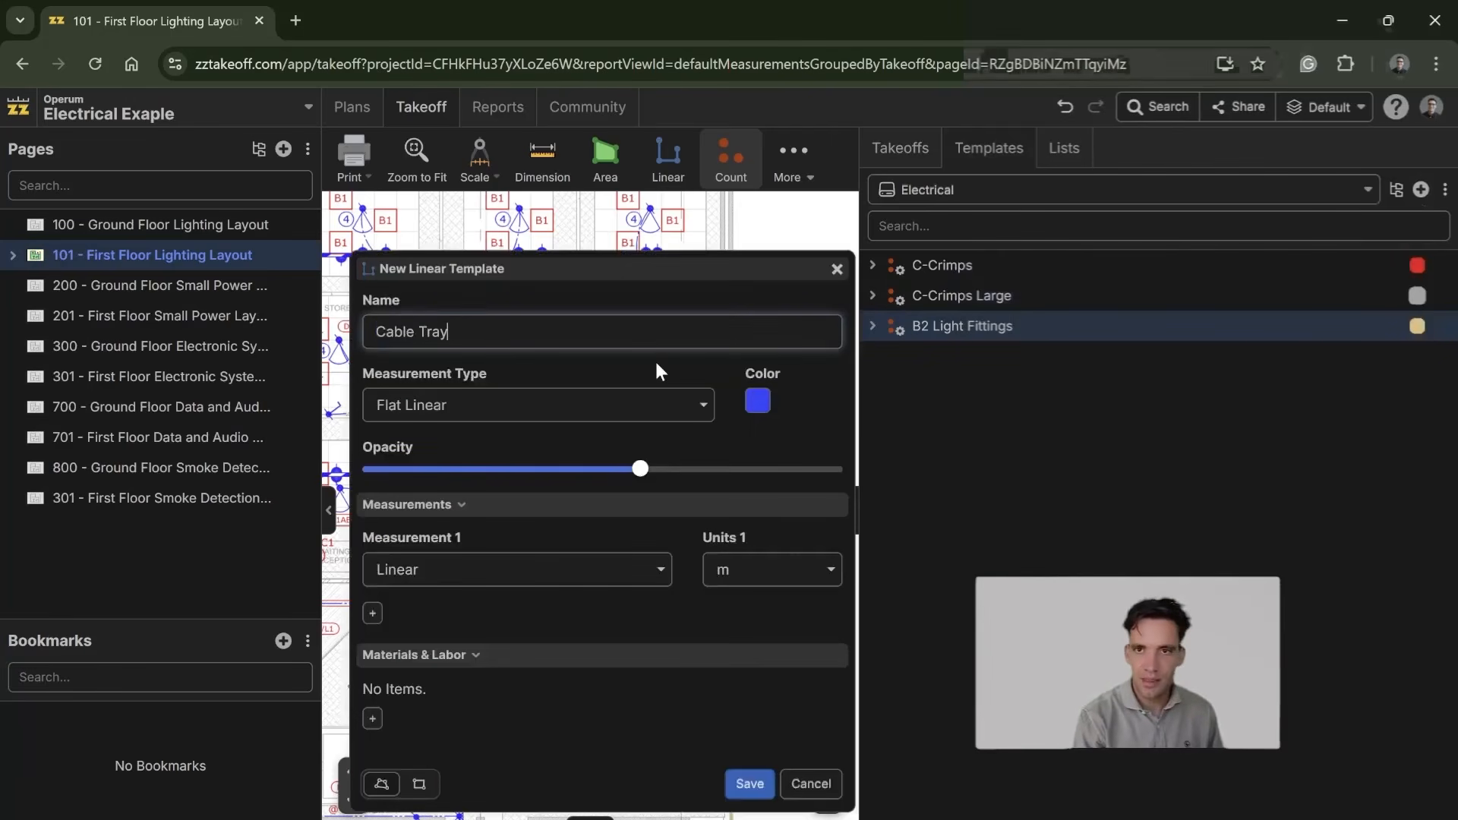
# Step: Add a material item to the Cable Tray template and set its waste to 10%
pyautogui.click(373, 719)
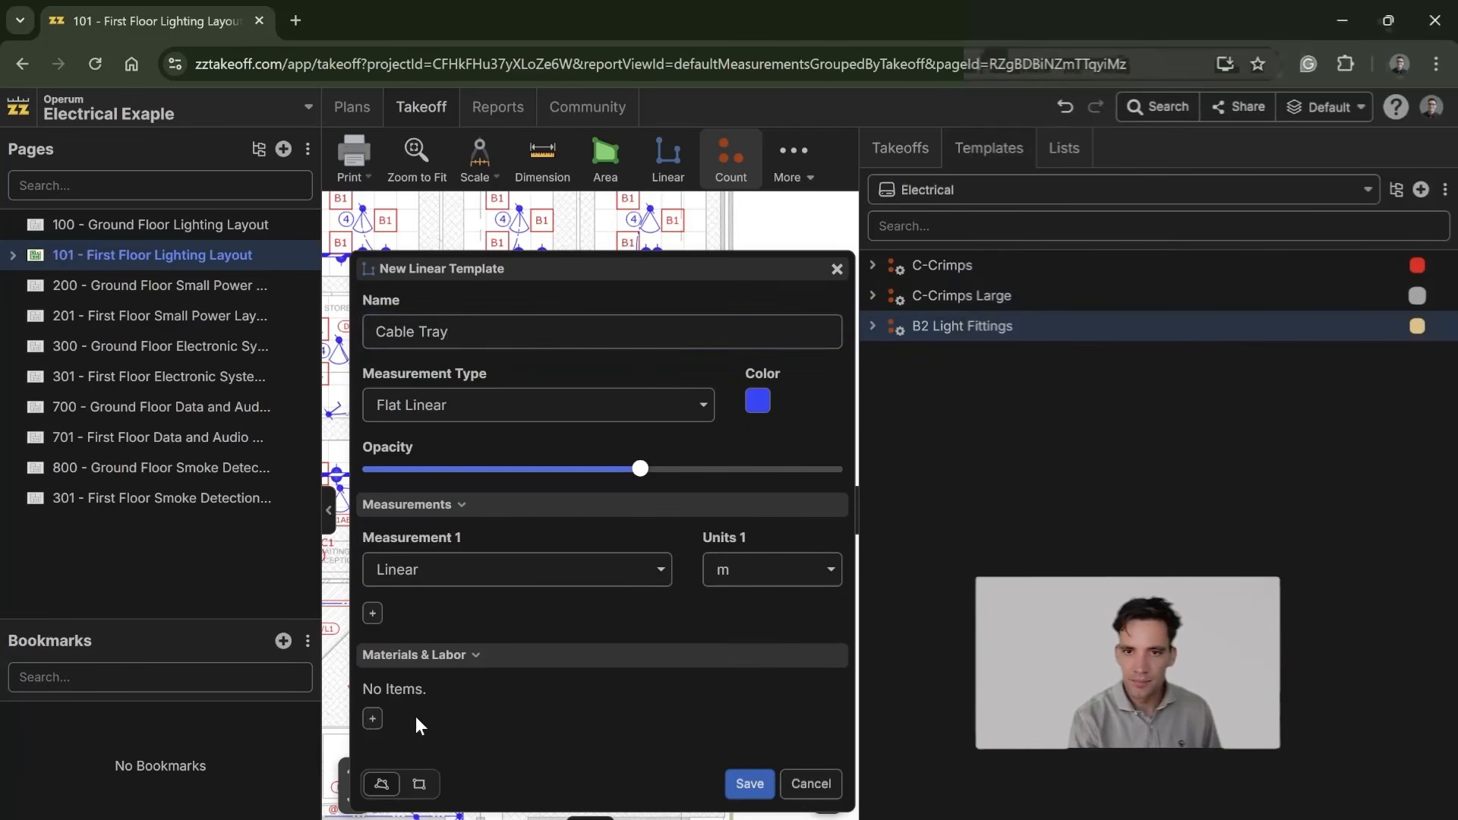
pyautogui.click(373, 719)
pyautogui.click(473, 465)
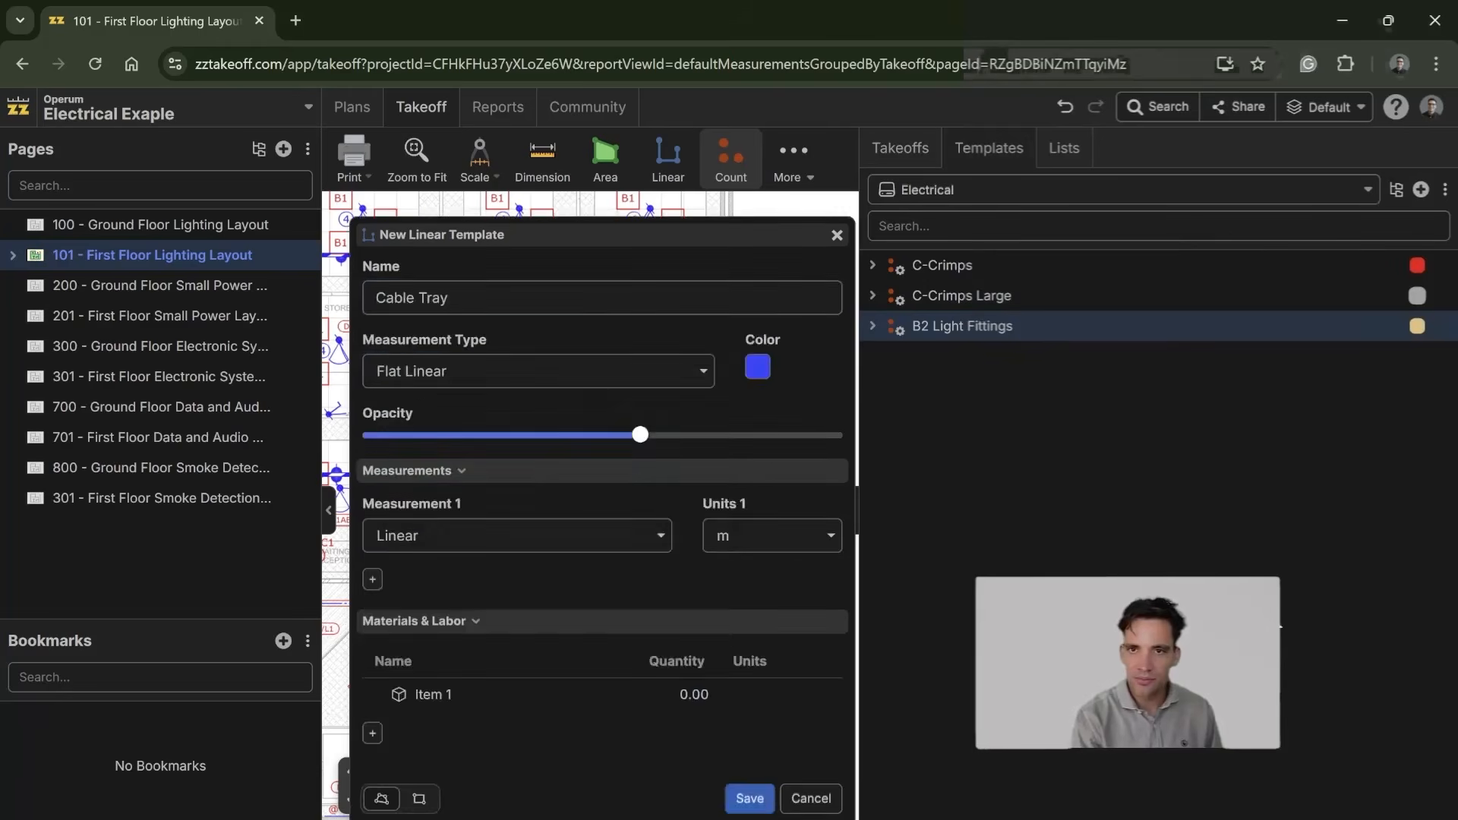
pyautogui.click(982, 371)
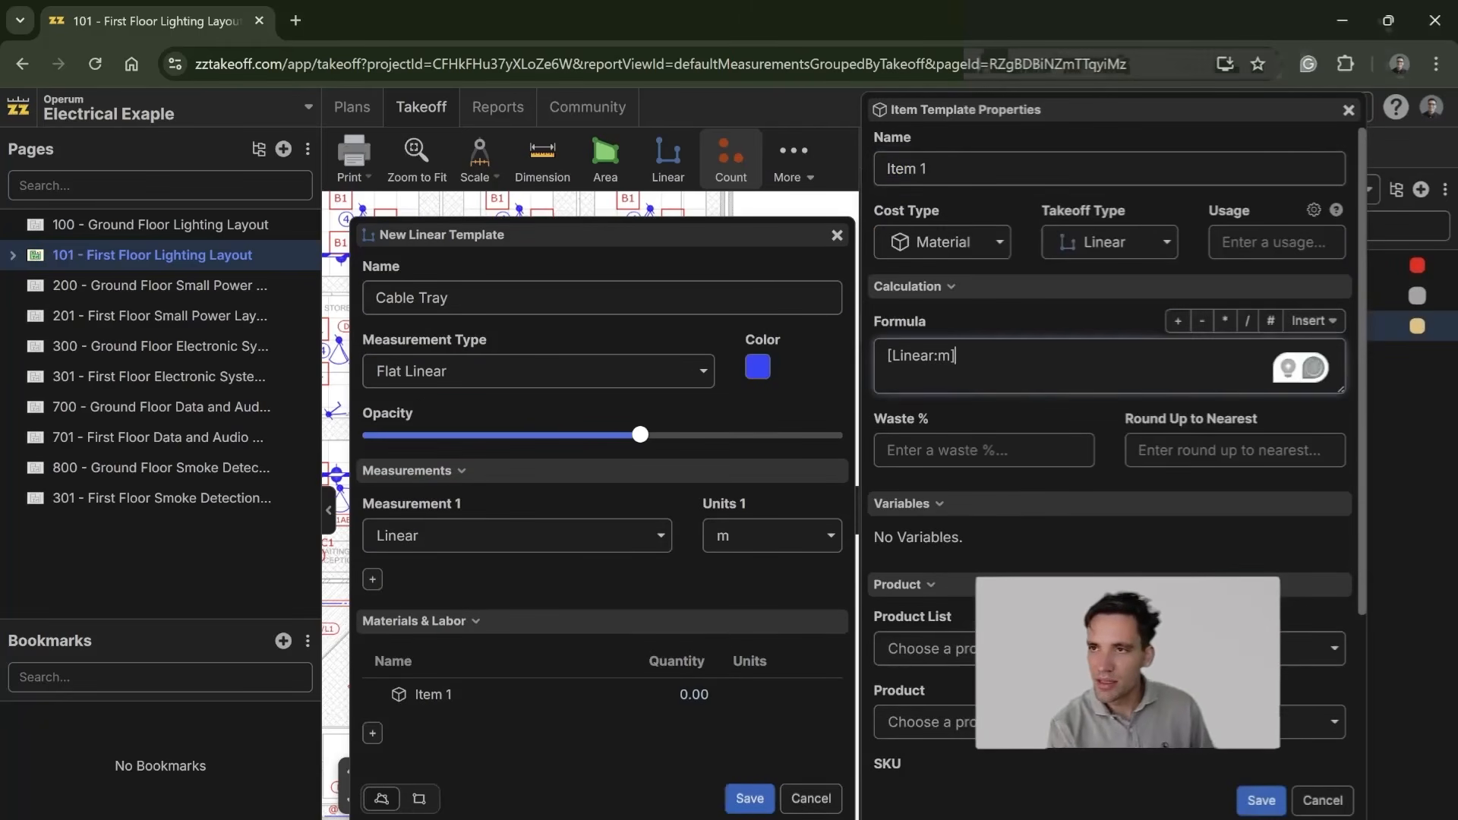
pyautogui.scroll(-1, 1094, 335)
pyautogui.click(1075, 357)
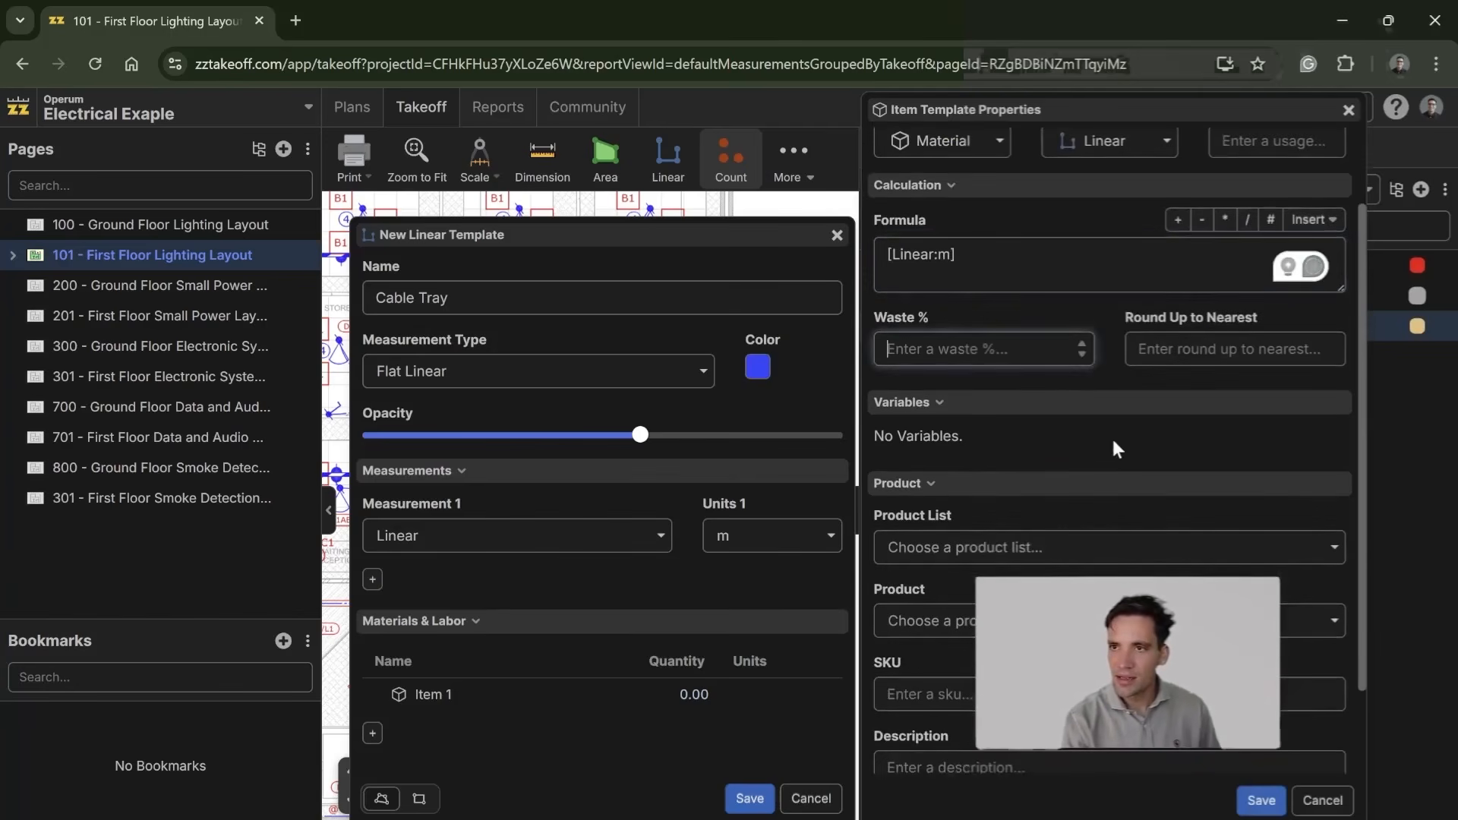
pyautogui.write('10')
pyautogui.scroll(-1, 1095, 432)
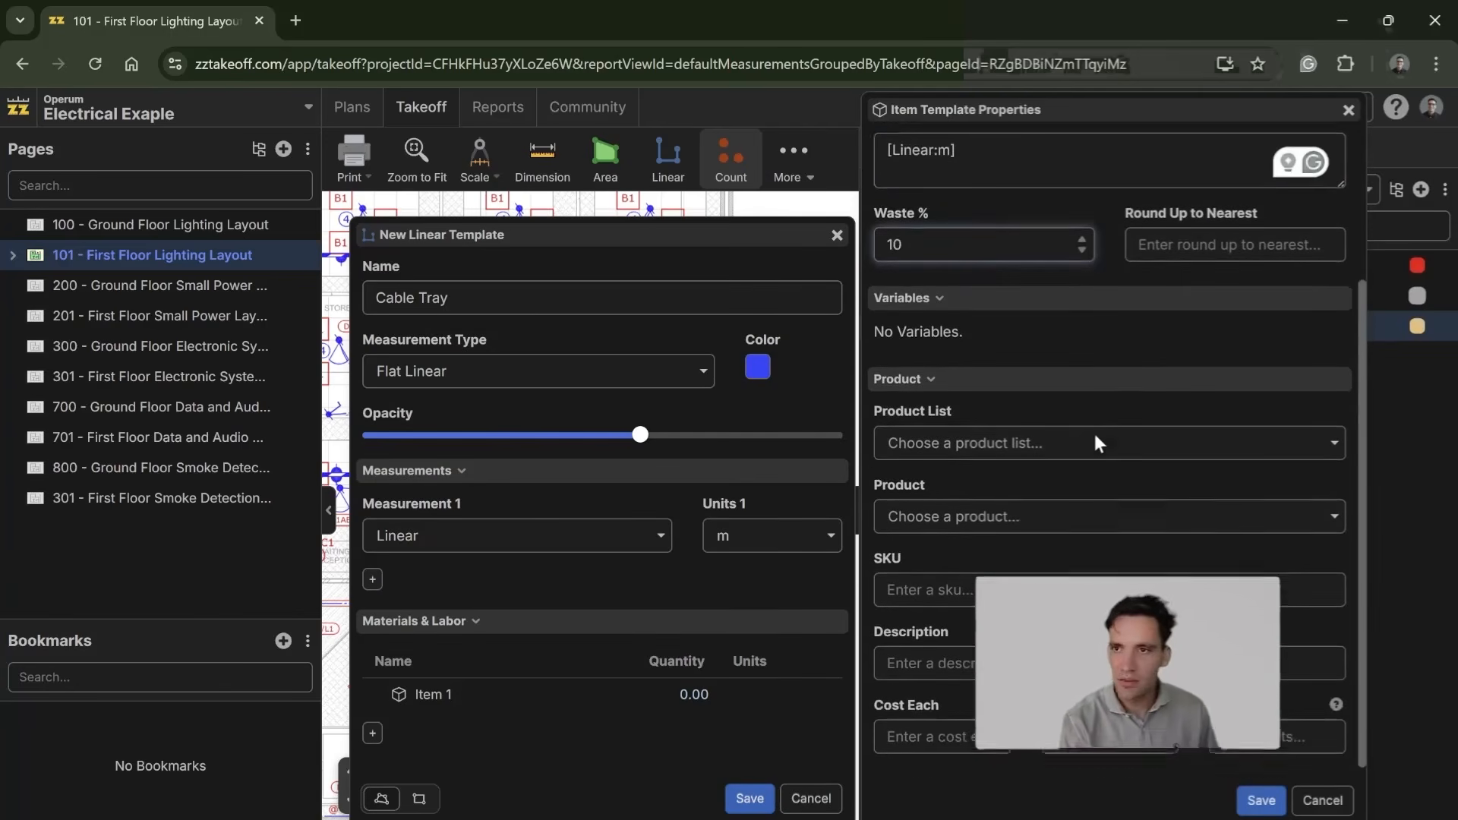
# Step: Set the material item's quantity to round up to the nearest 3
pyautogui.scroll(2, 1090, 452)
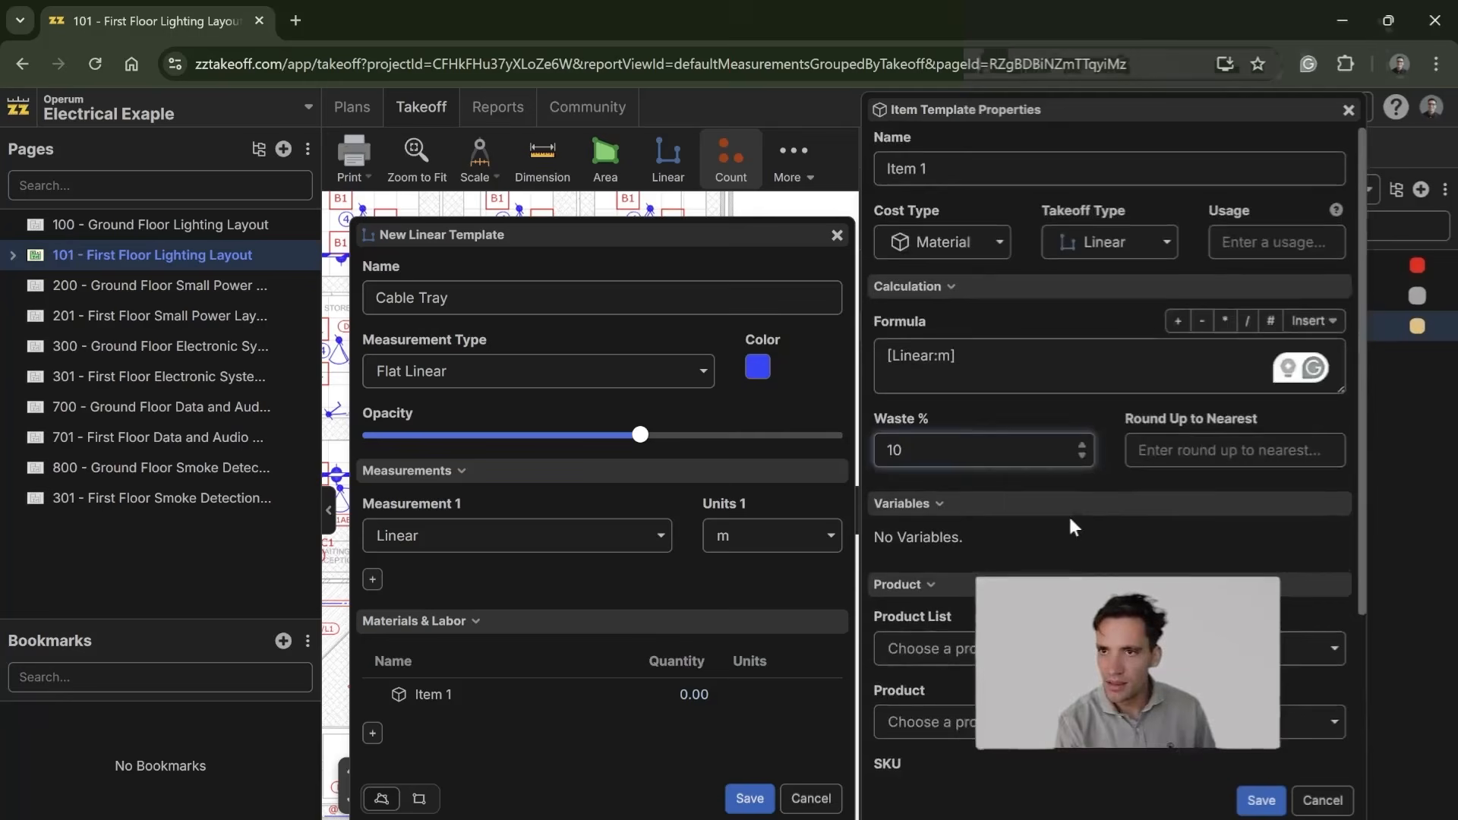
pyautogui.scroll(-2, 1209, 479)
pyautogui.scroll(1, 1209, 478)
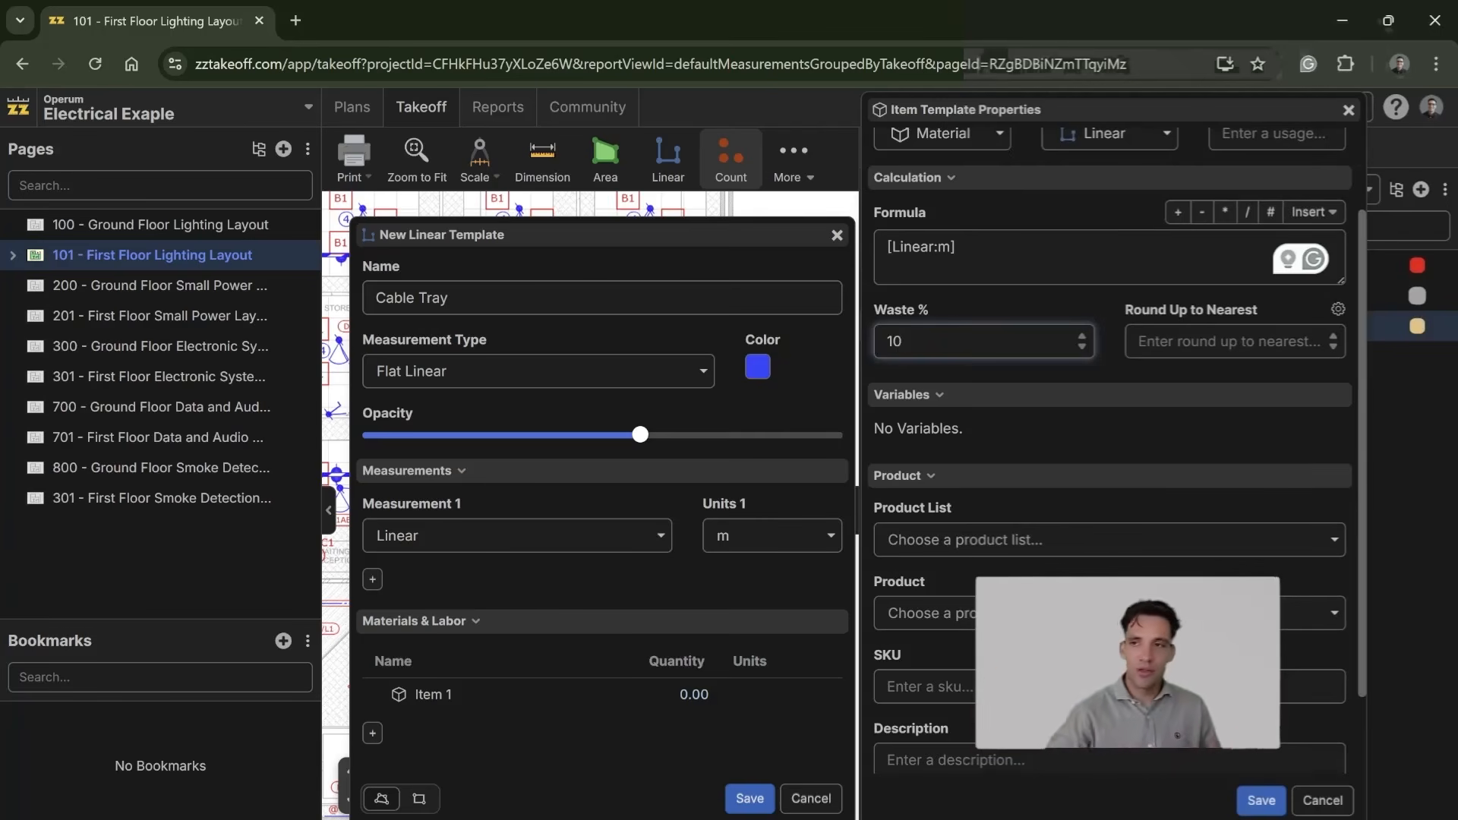
pyautogui.click(1229, 341)
pyautogui.write('3')
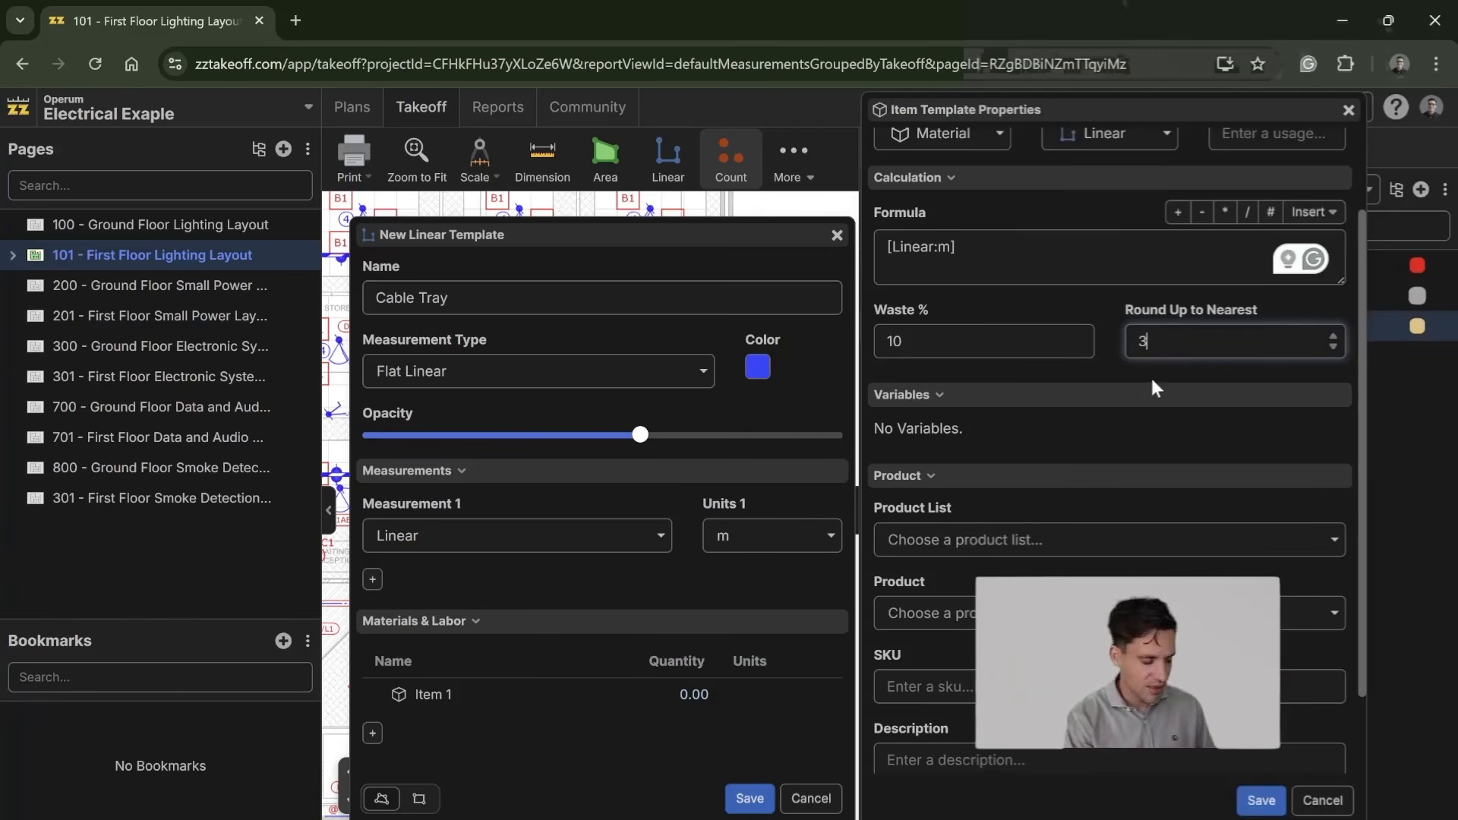
pyautogui.press('BackSpace')
pyautogui.write('3')
pyautogui.scroll(-2, 1146, 403)
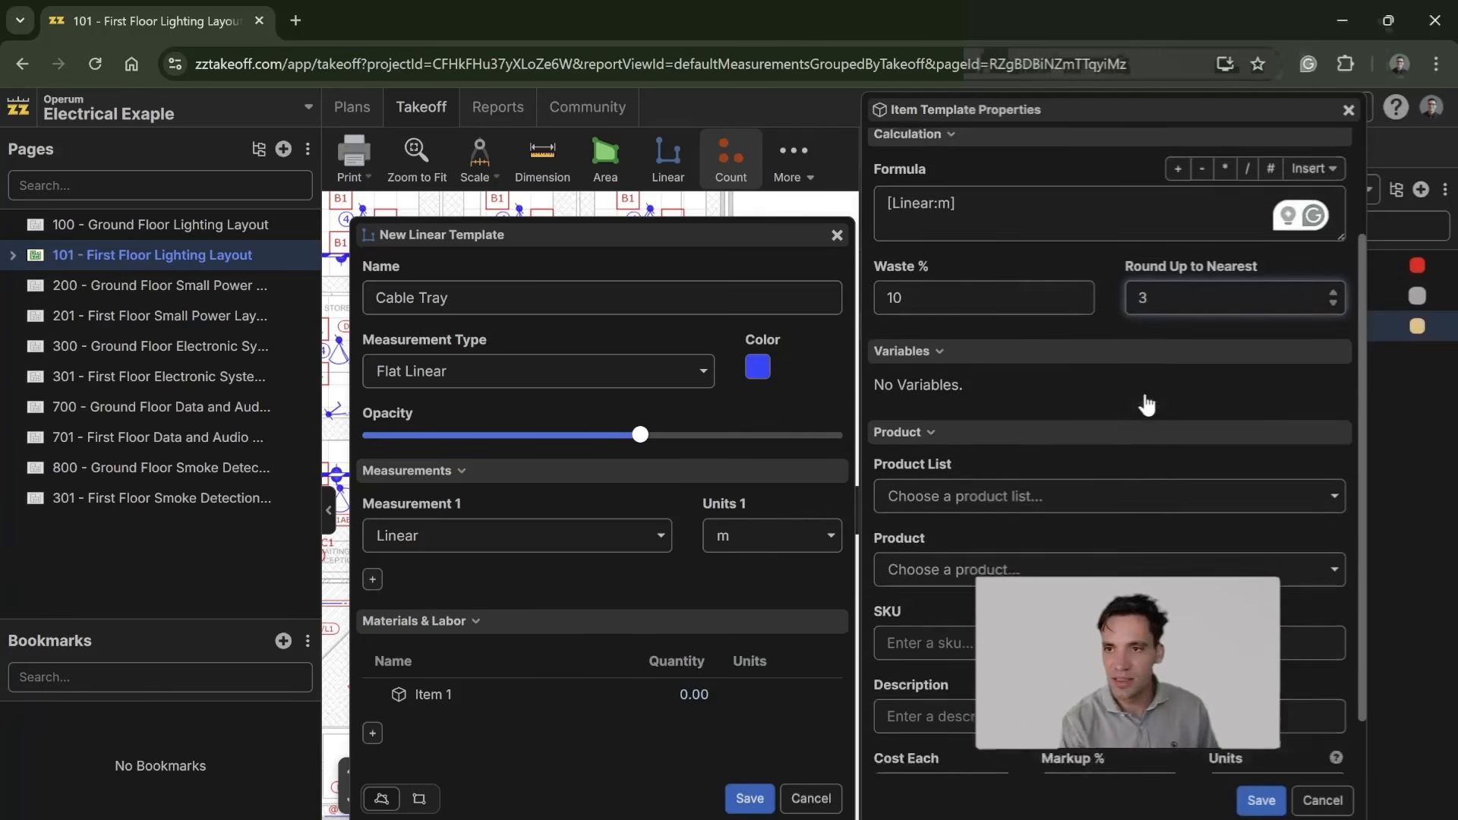
# Step: Give the material item the units lm and a cost each of 35, and save the item
pyautogui.click(1110, 732)
pyautogui.click(1235, 732)
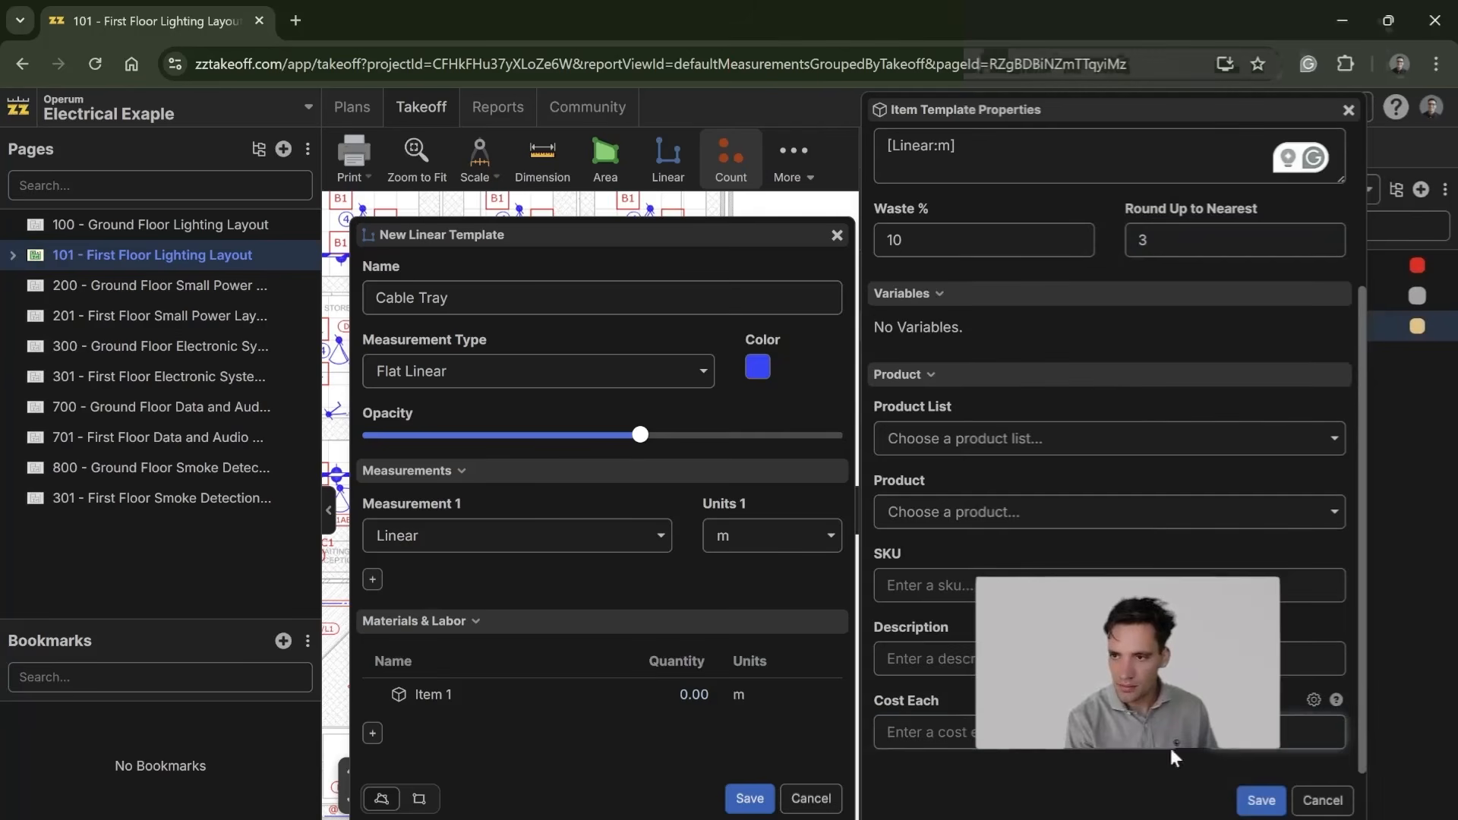
pyautogui.click(986, 732)
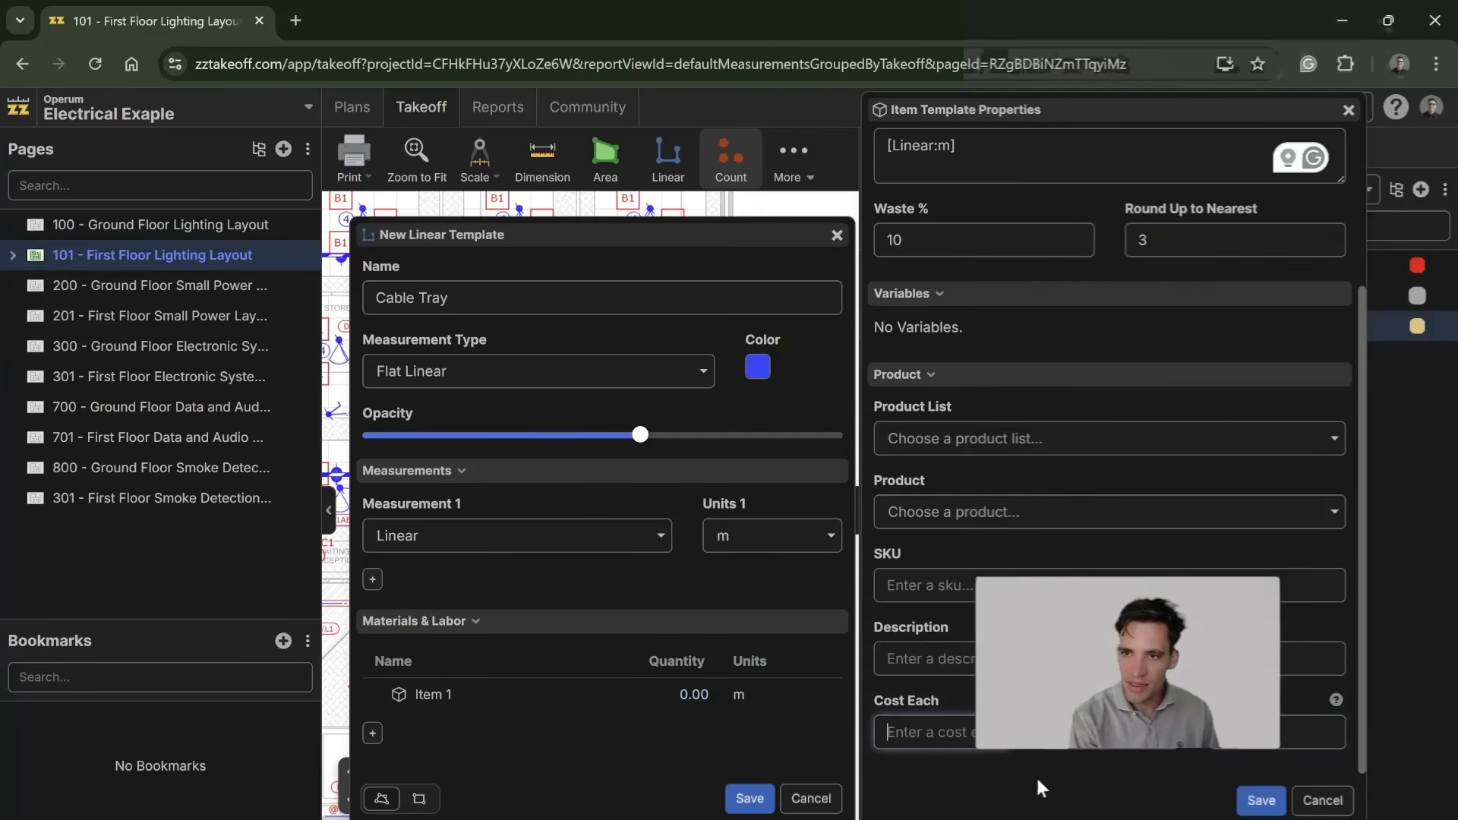
pyautogui.click(1238, 740)
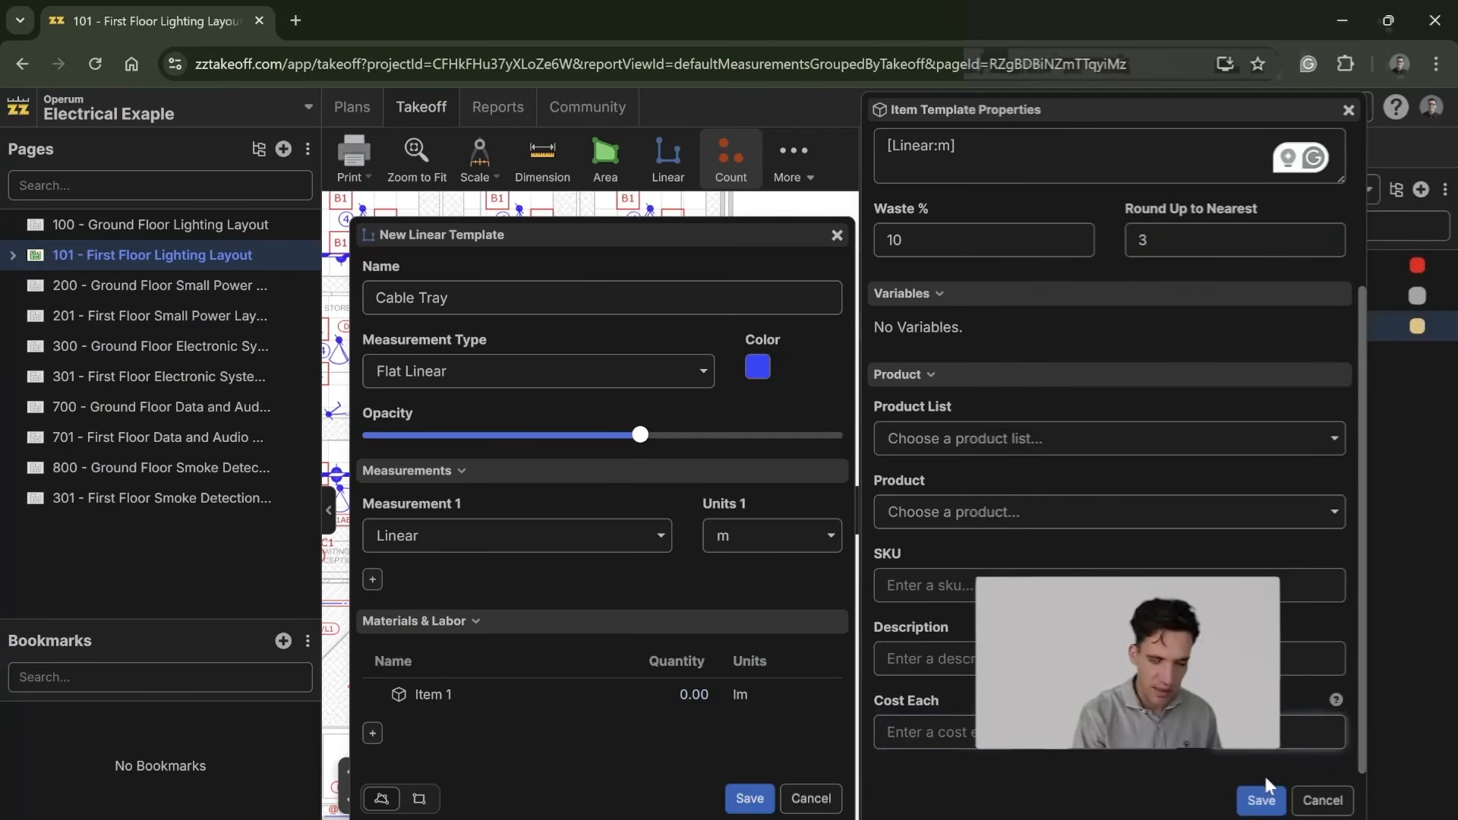
pyautogui.click(980, 738)
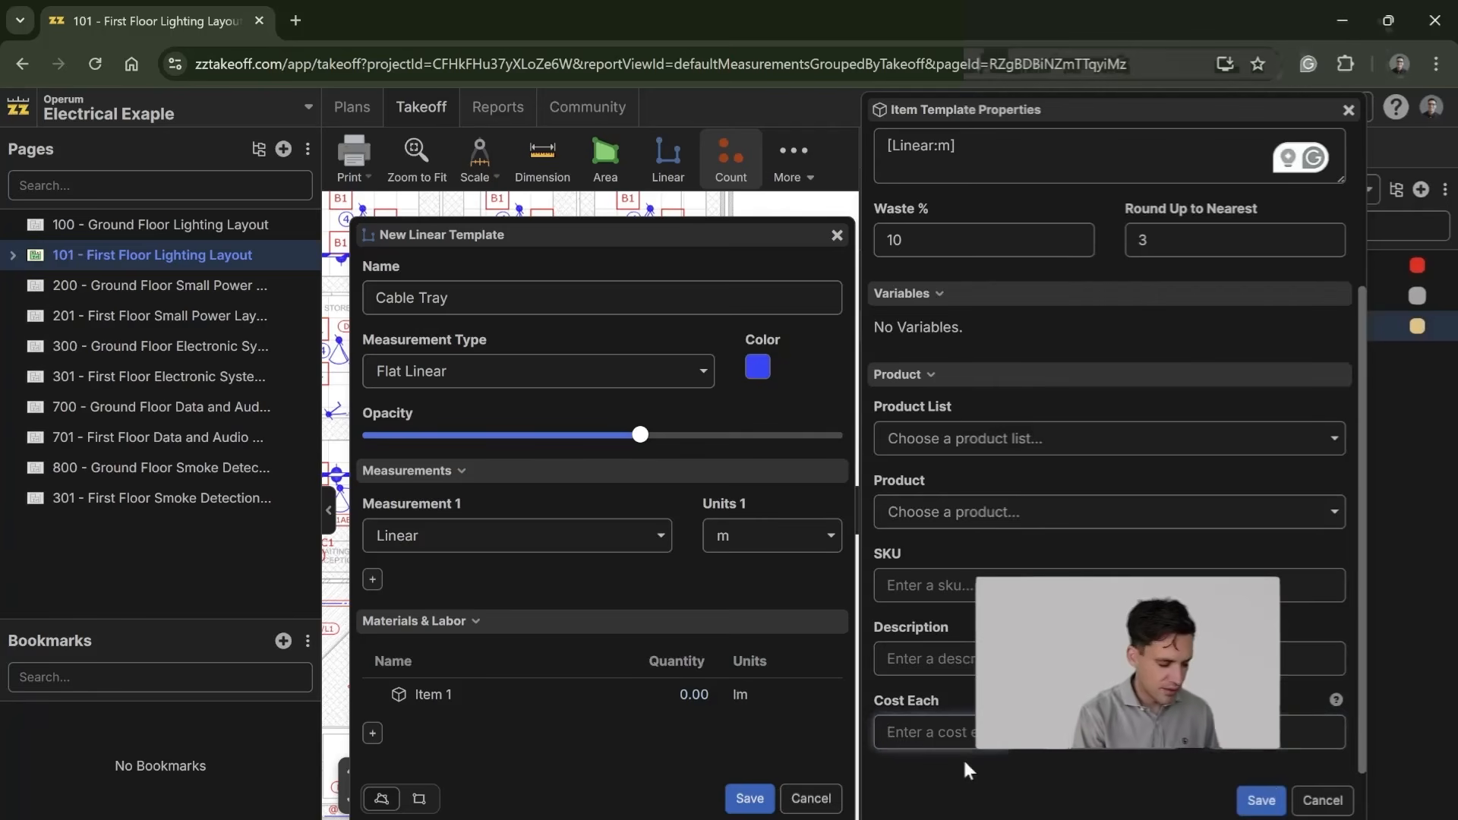
pyautogui.write('35')
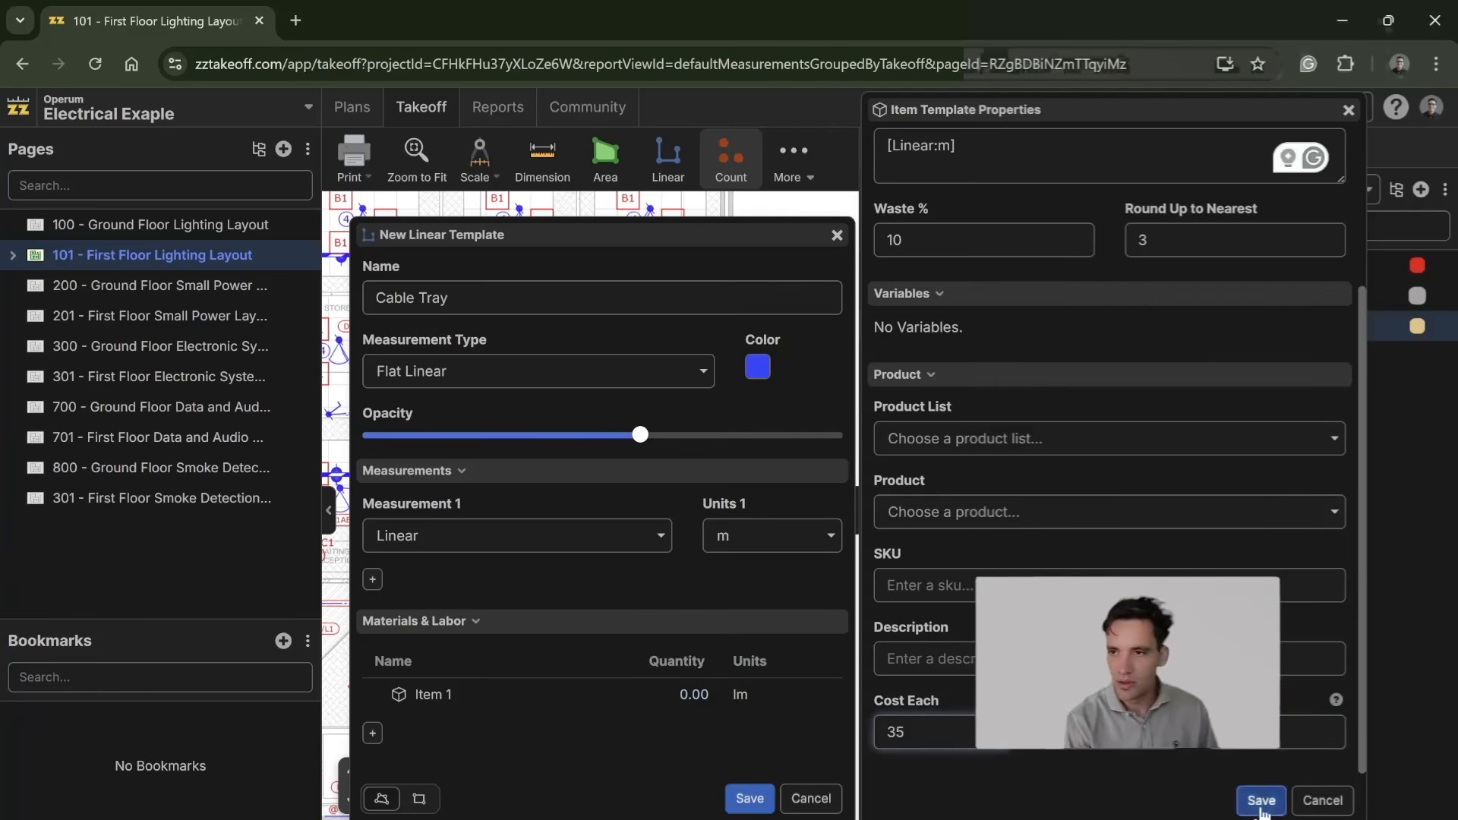
pyautogui.click(1262, 801)
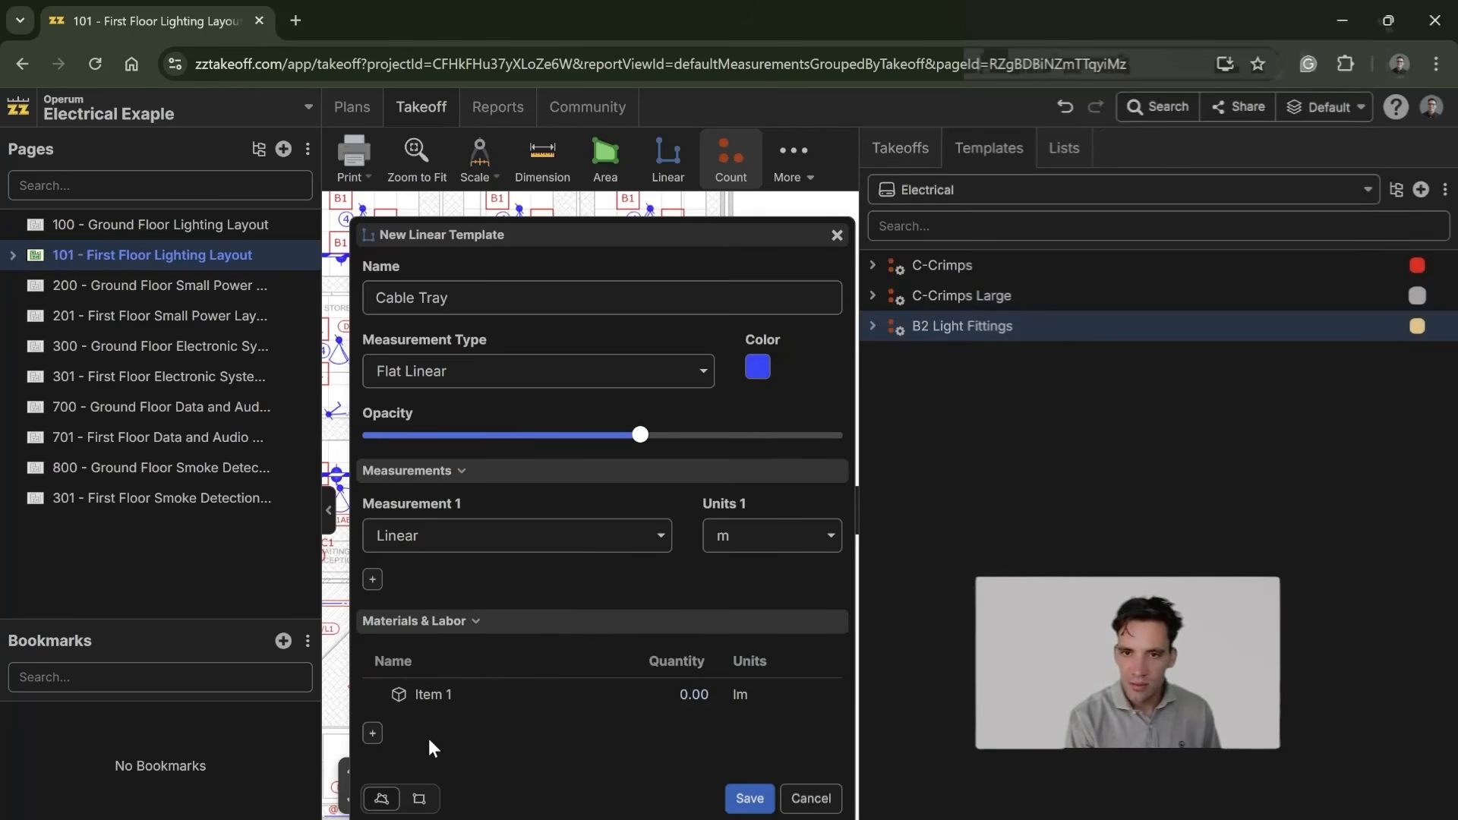
# Step: Rename the template's material item as Cable Tray and save it
pyautogui.click(485, 699)
pyautogui.tripleClick(878, 168)
pyautogui.write('Cable Tray')
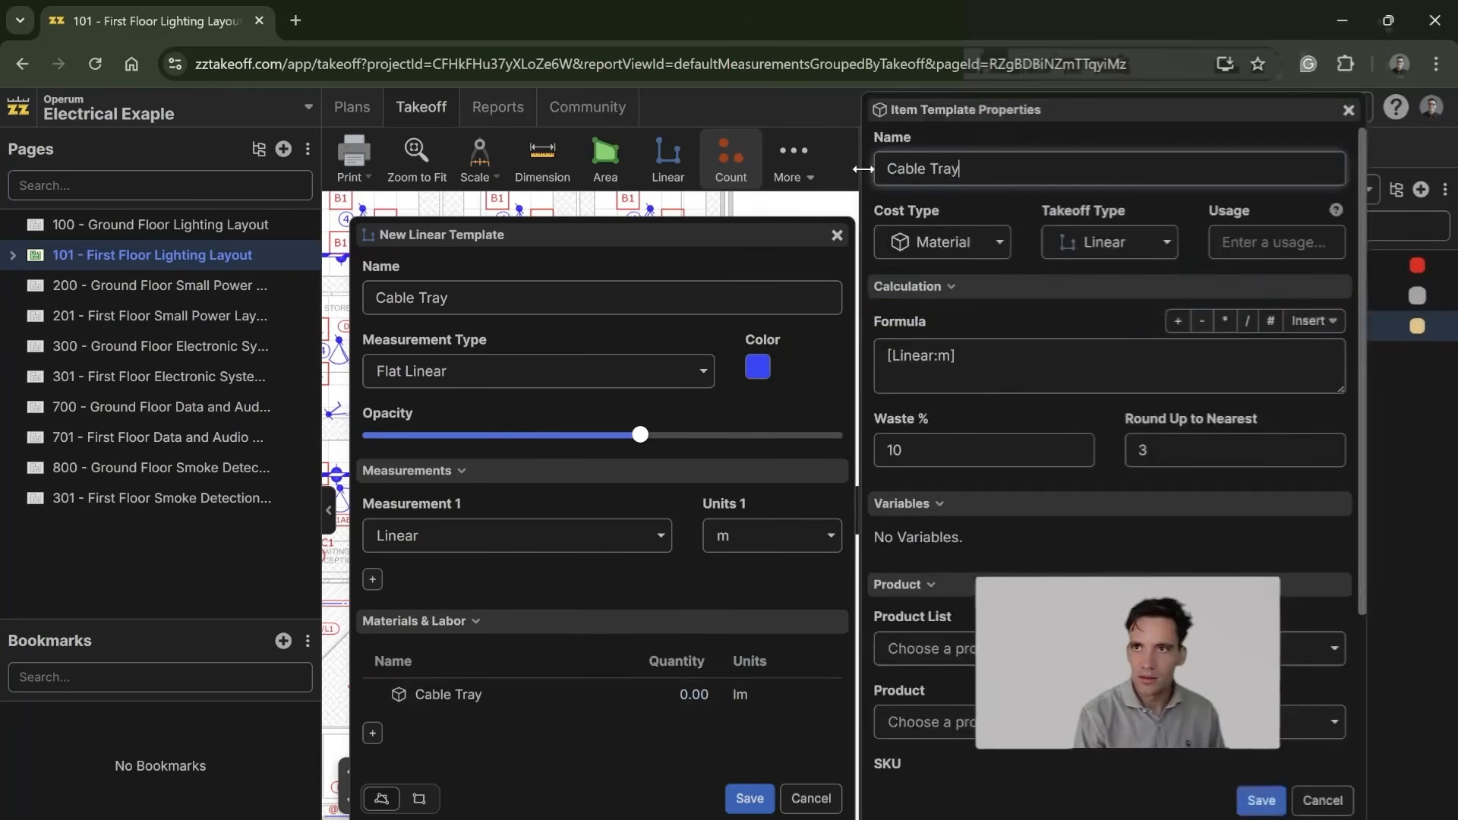
pyautogui.click(1260, 799)
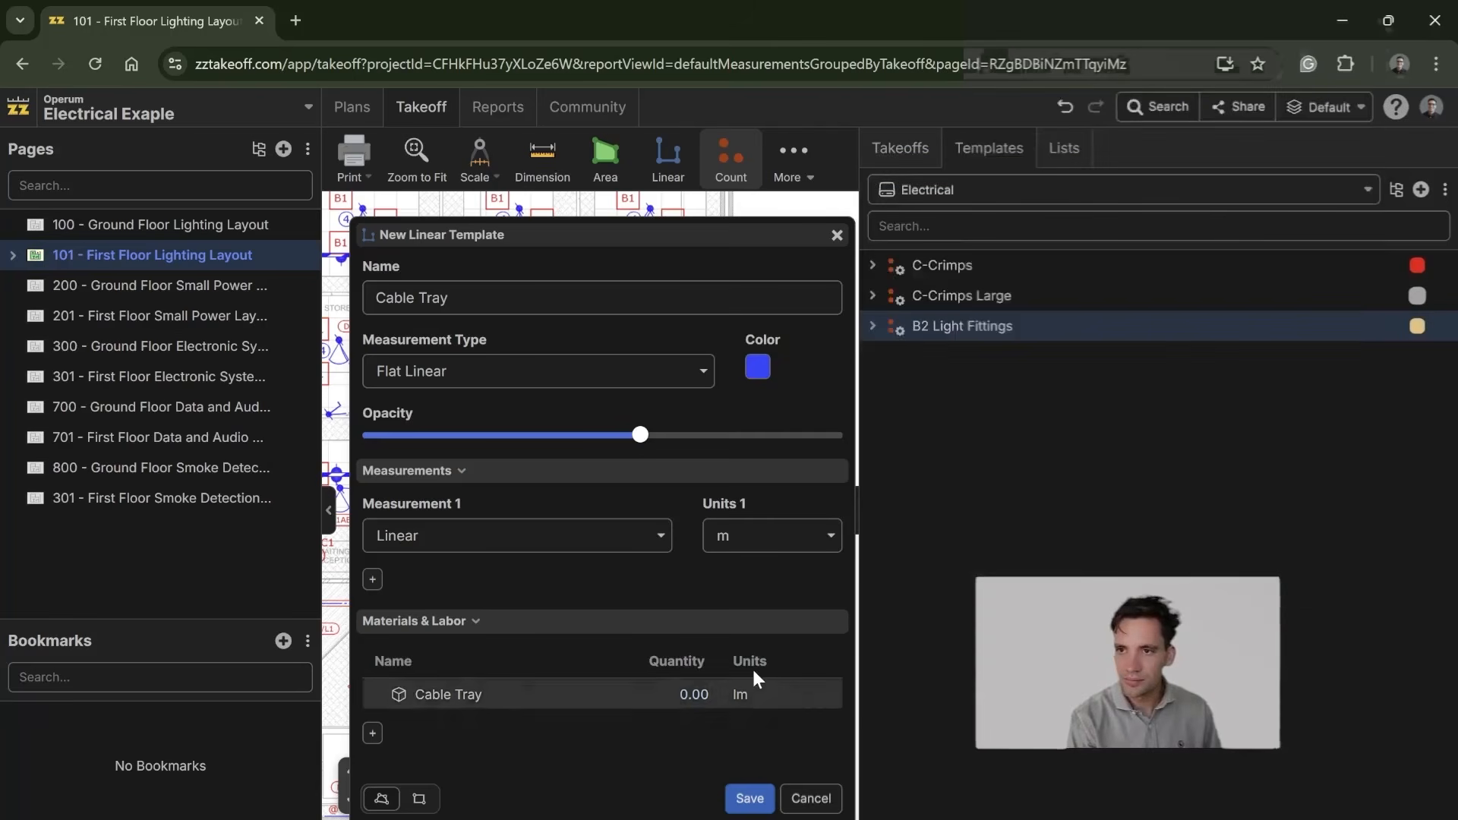
# Step: Add a labor item named Electrician to the Cable Tray template
pyautogui.click(372, 734)
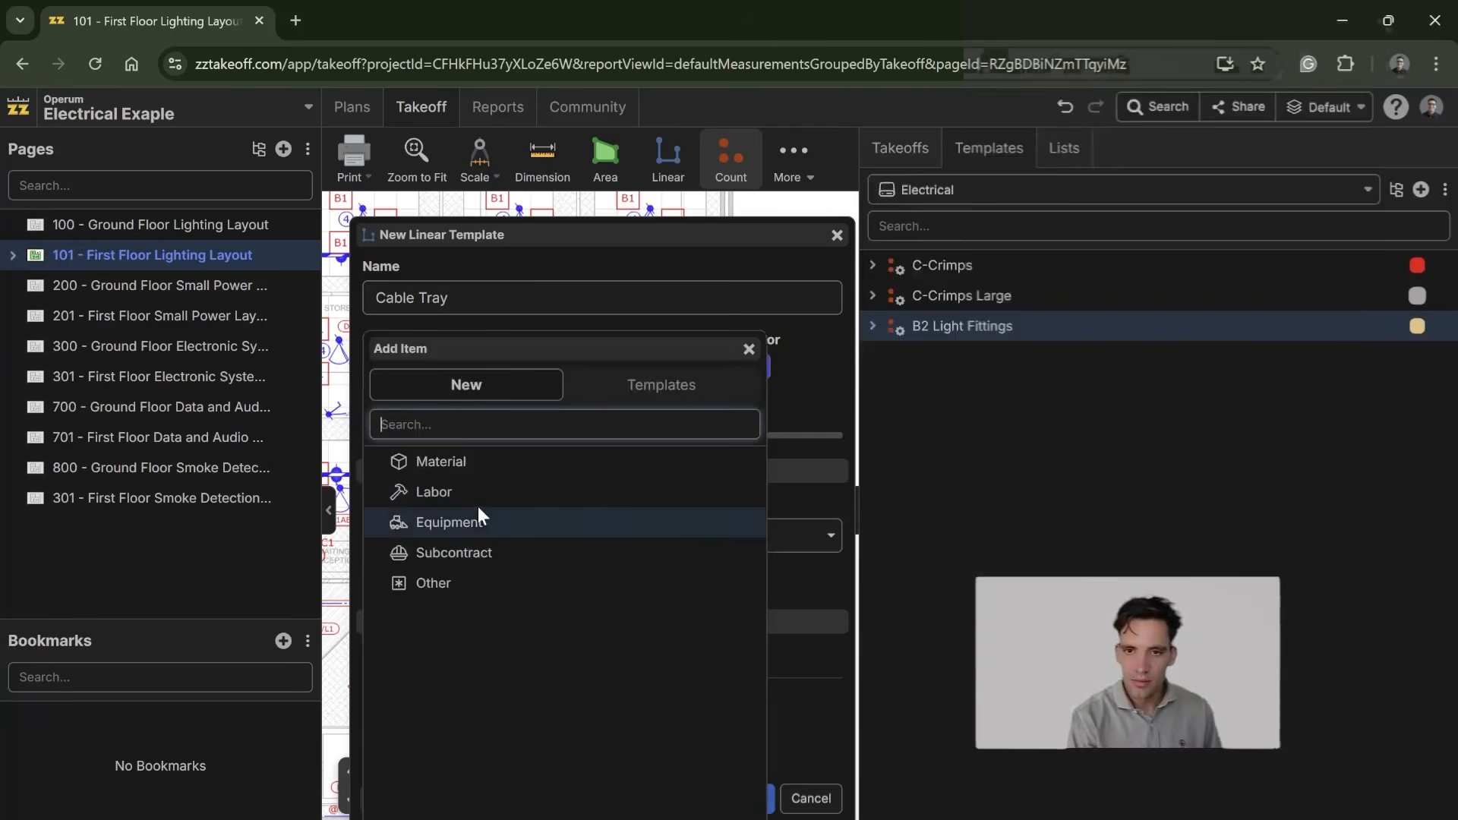
pyautogui.click(499, 494)
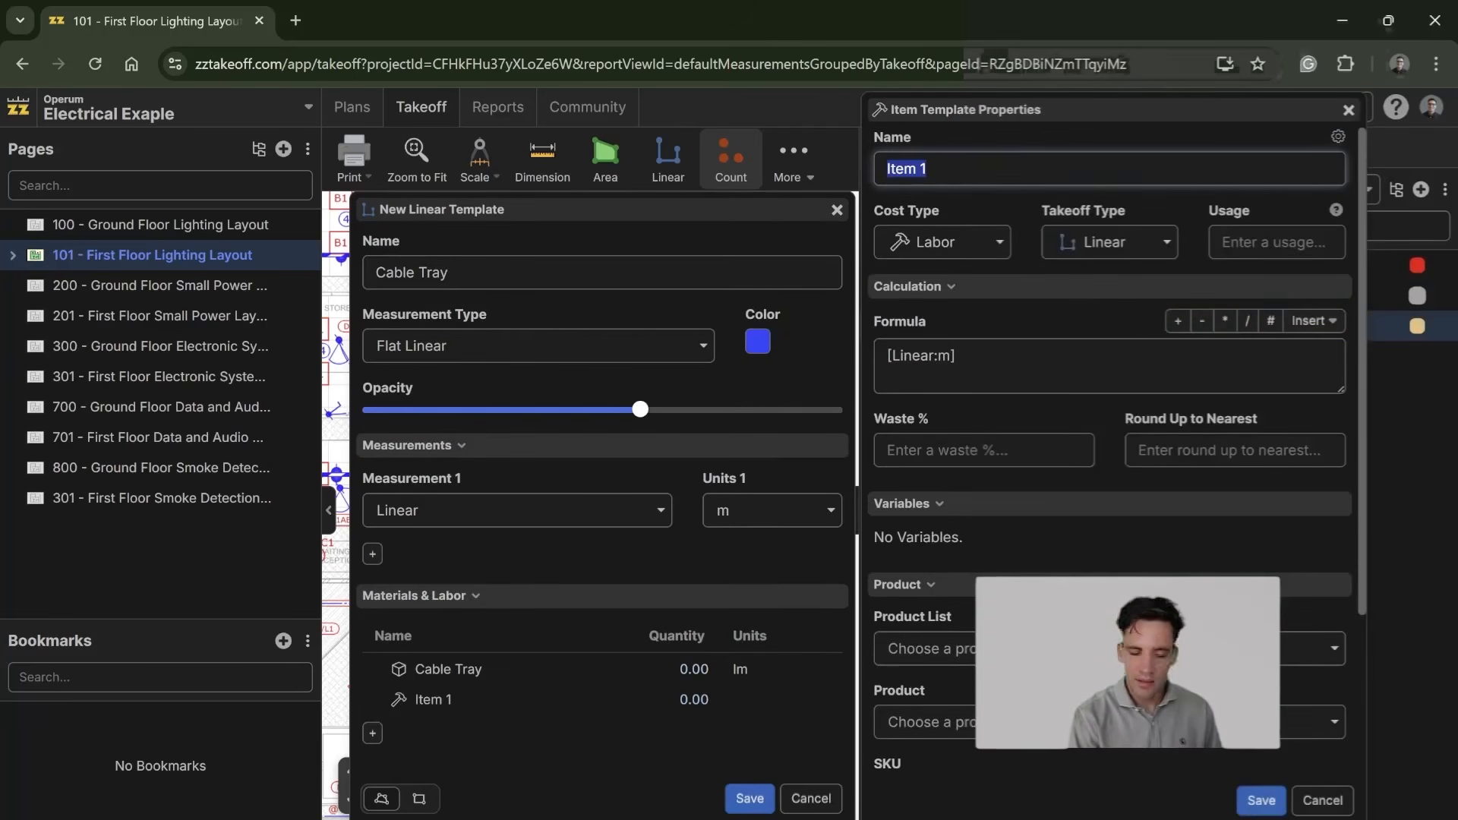
pyautogui.write('Electrician')
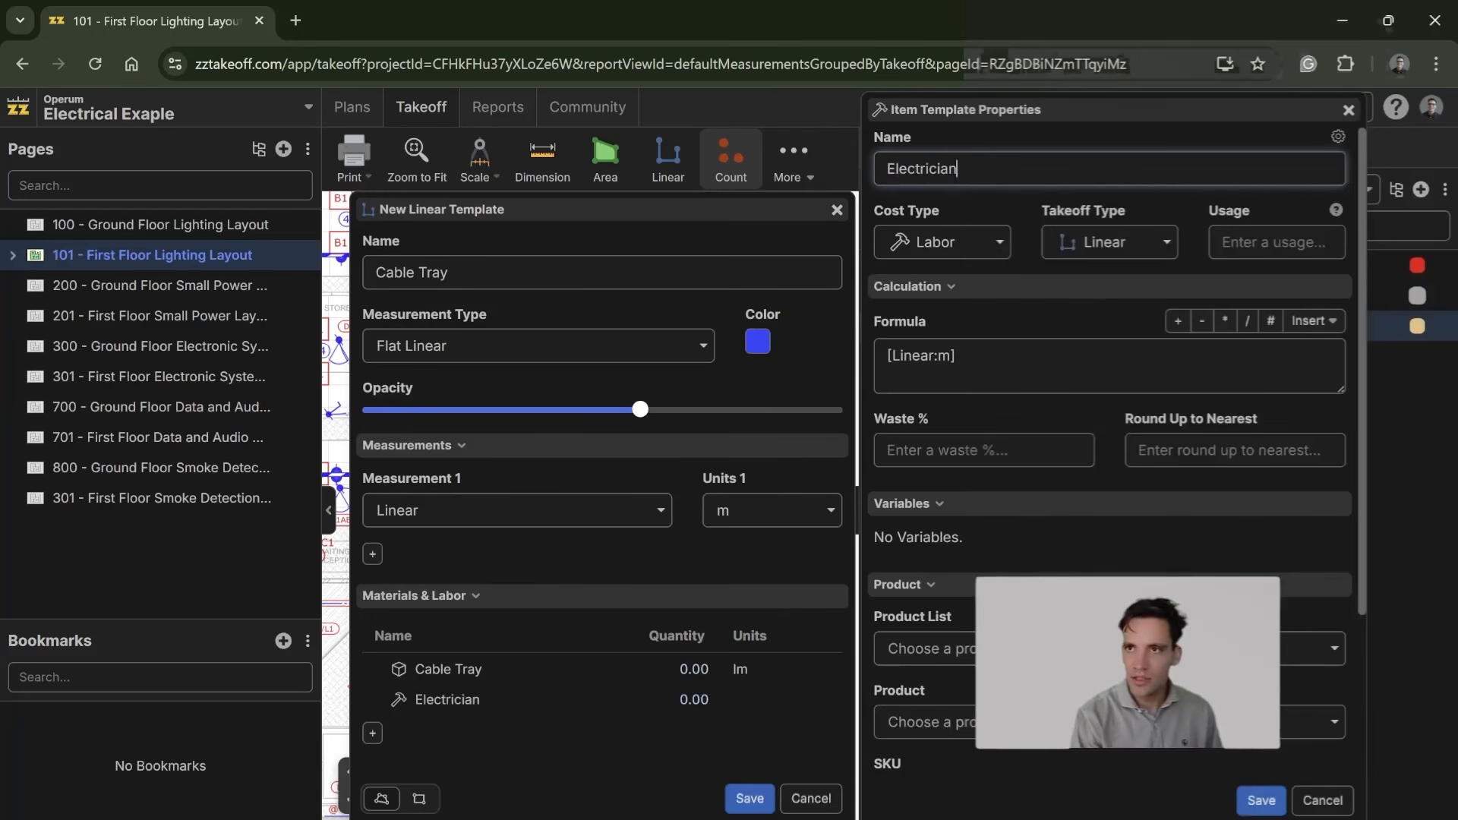
# Step: Set the Electrician item's formula to [Linear:m]*0.4 and its waste to 5%
pyautogui.click(1262, 245)
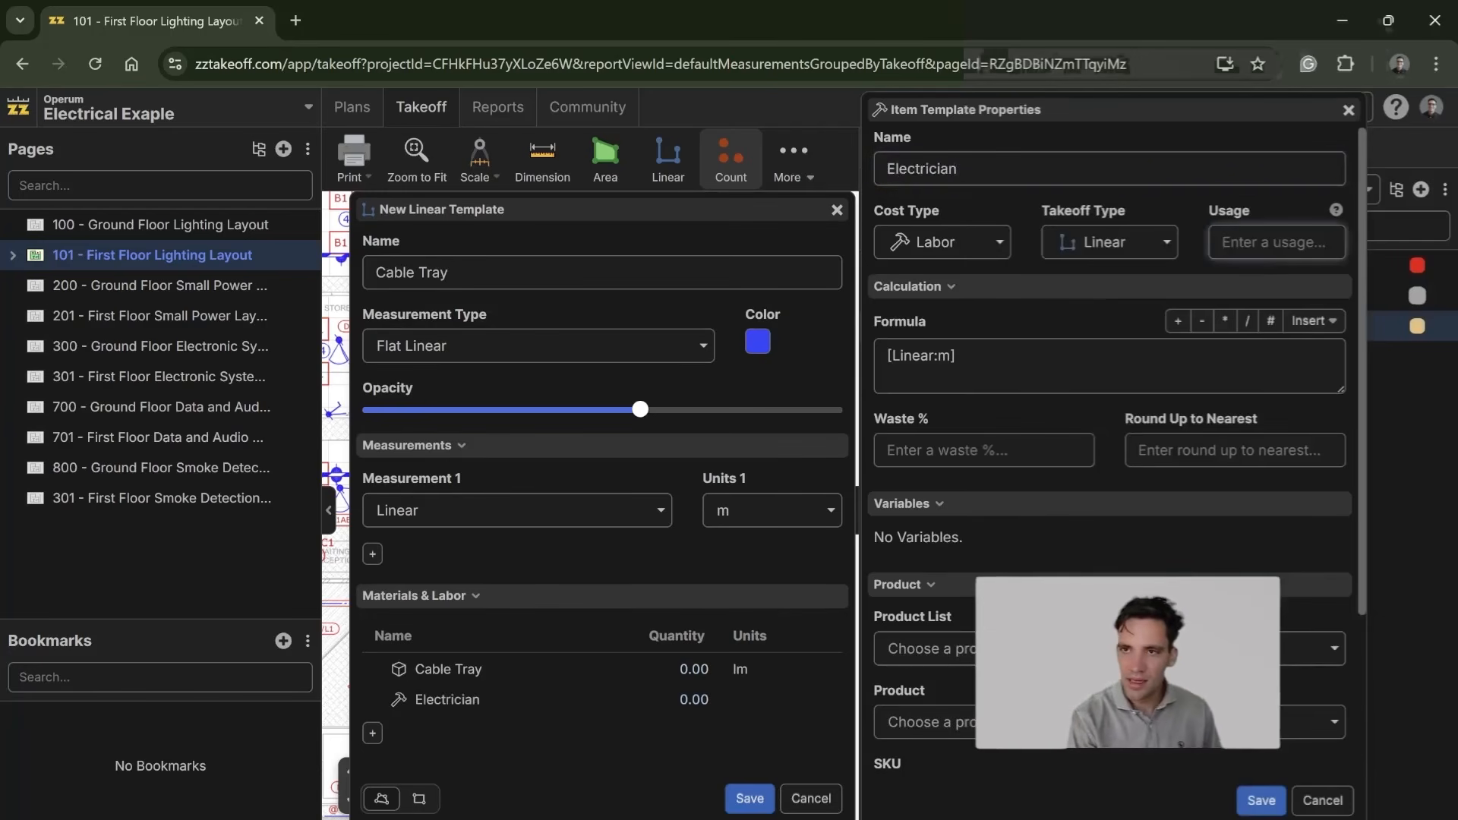
pyautogui.click(980, 359)
pyautogui.write('*0.4')
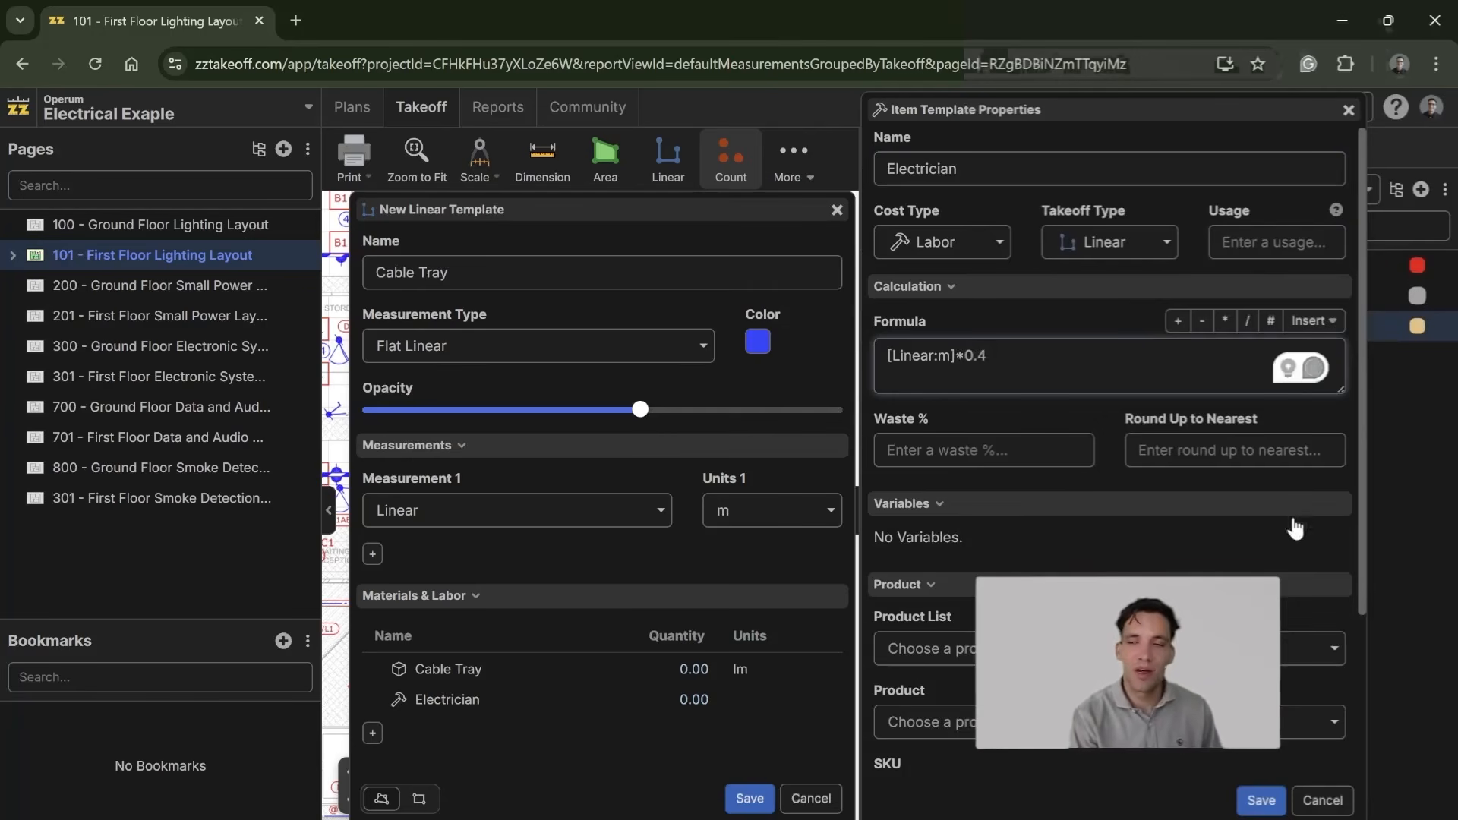
pyautogui.scroll(-1, 1176, 568)
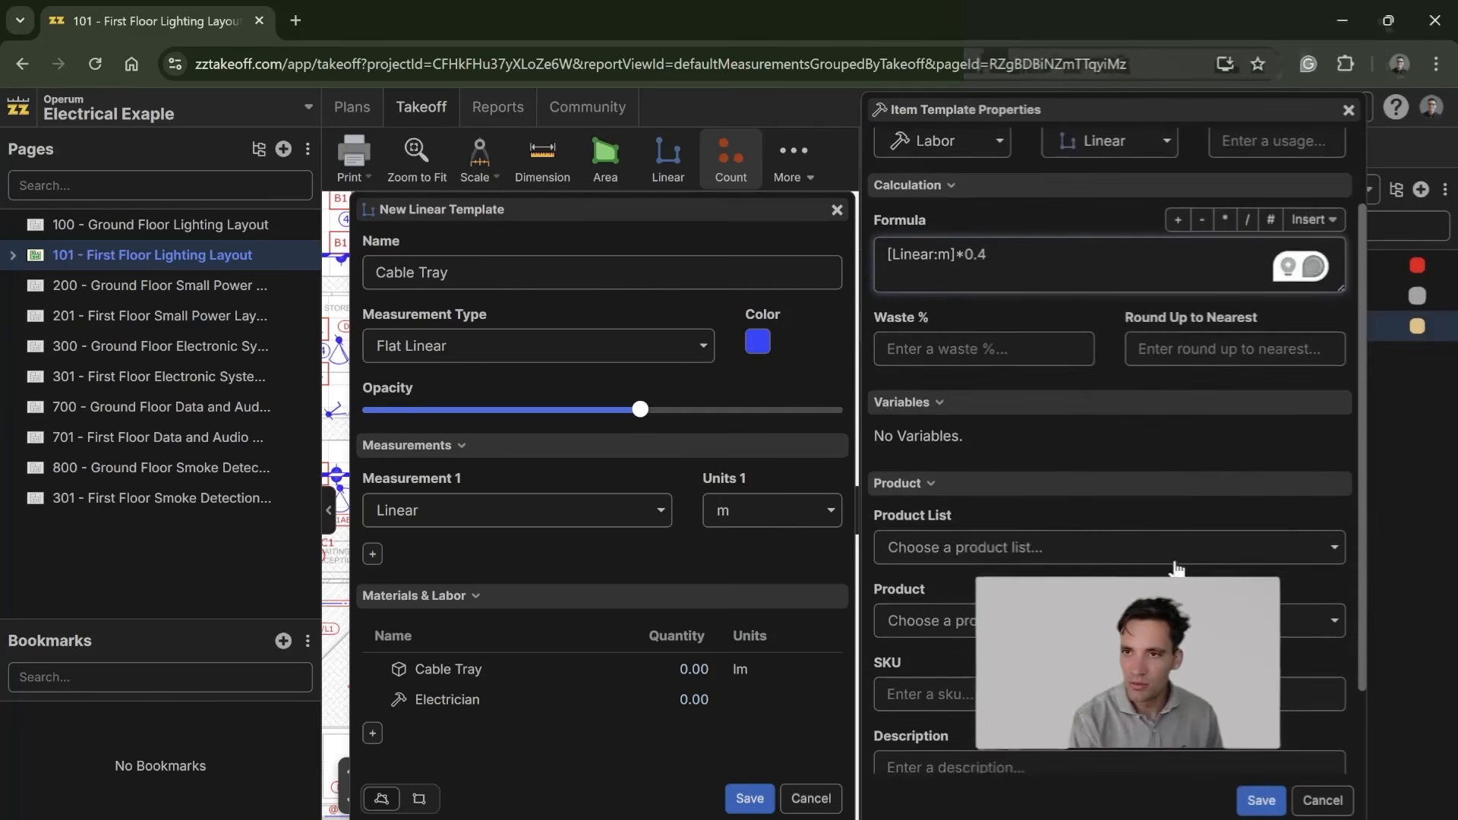
pyautogui.press('Tab')
pyautogui.scroll(-1, 1010, 480)
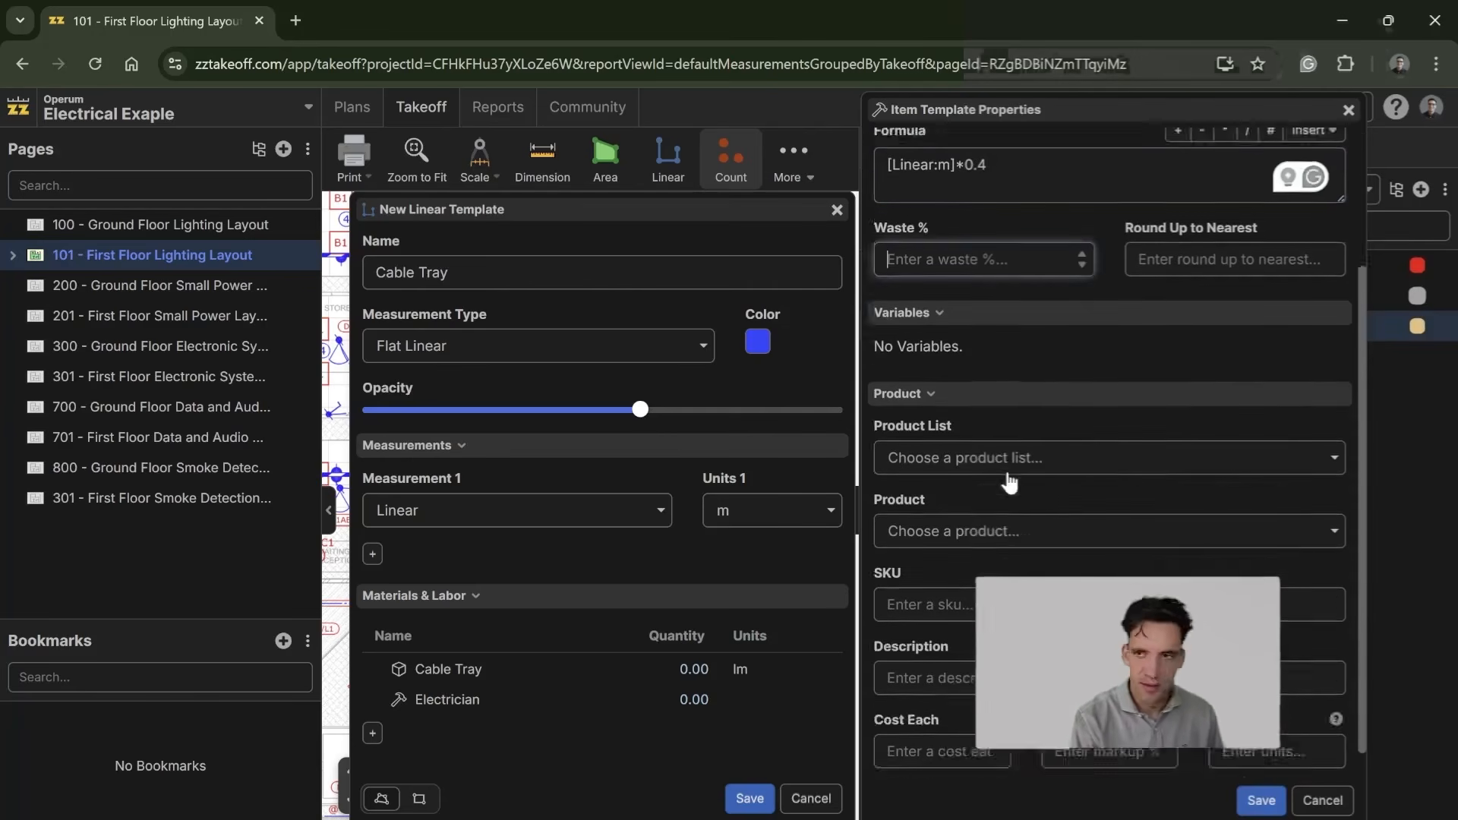
pyautogui.scroll(2, 1011, 480)
pyautogui.write('5')
pyautogui.click(1033, 492)
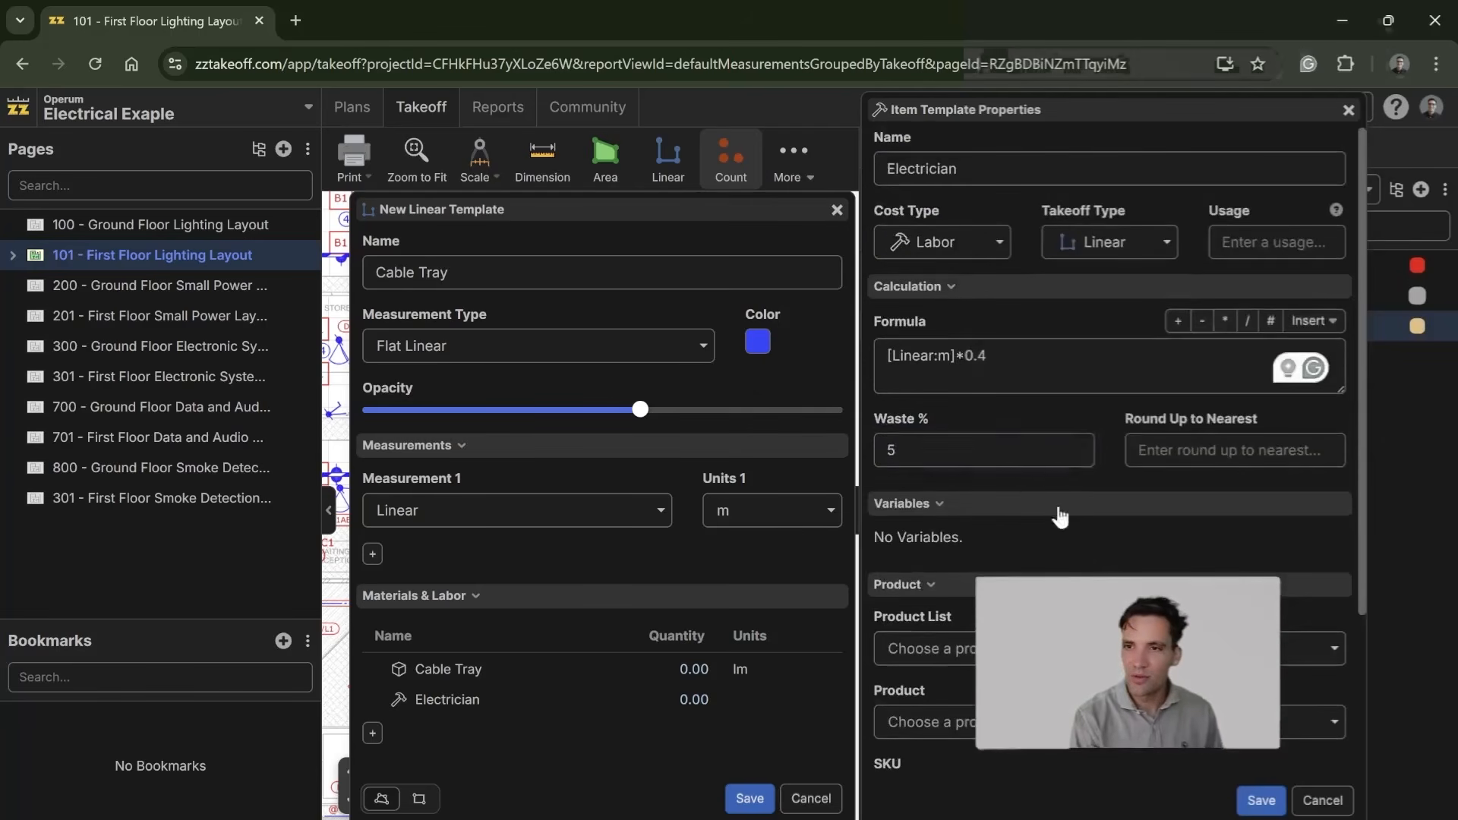
# Step: Set the Electrician item's units to mhr and save the item
pyautogui.scroll(-2, 1033, 494)
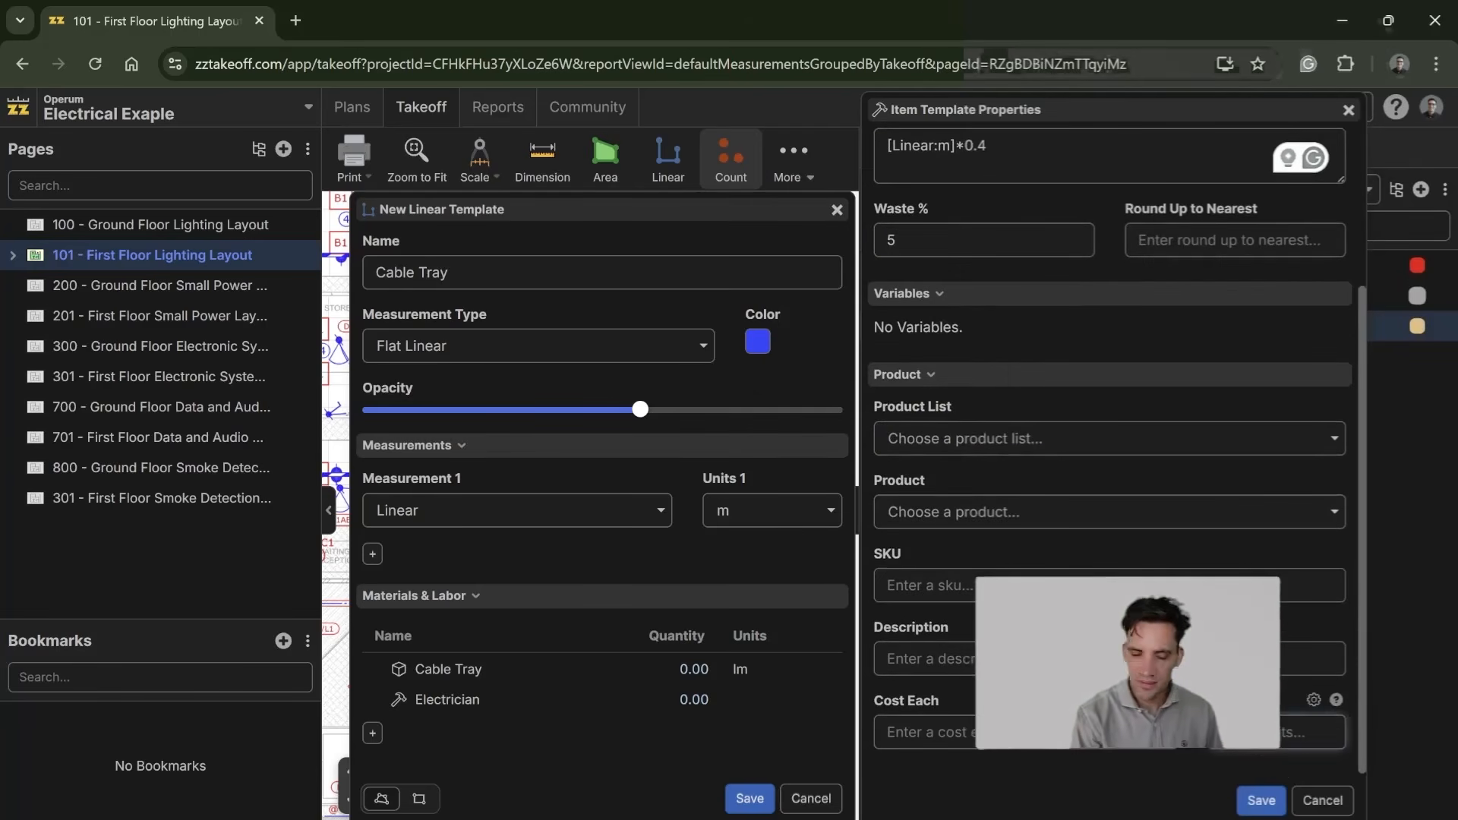
pyautogui.click(1262, 801)
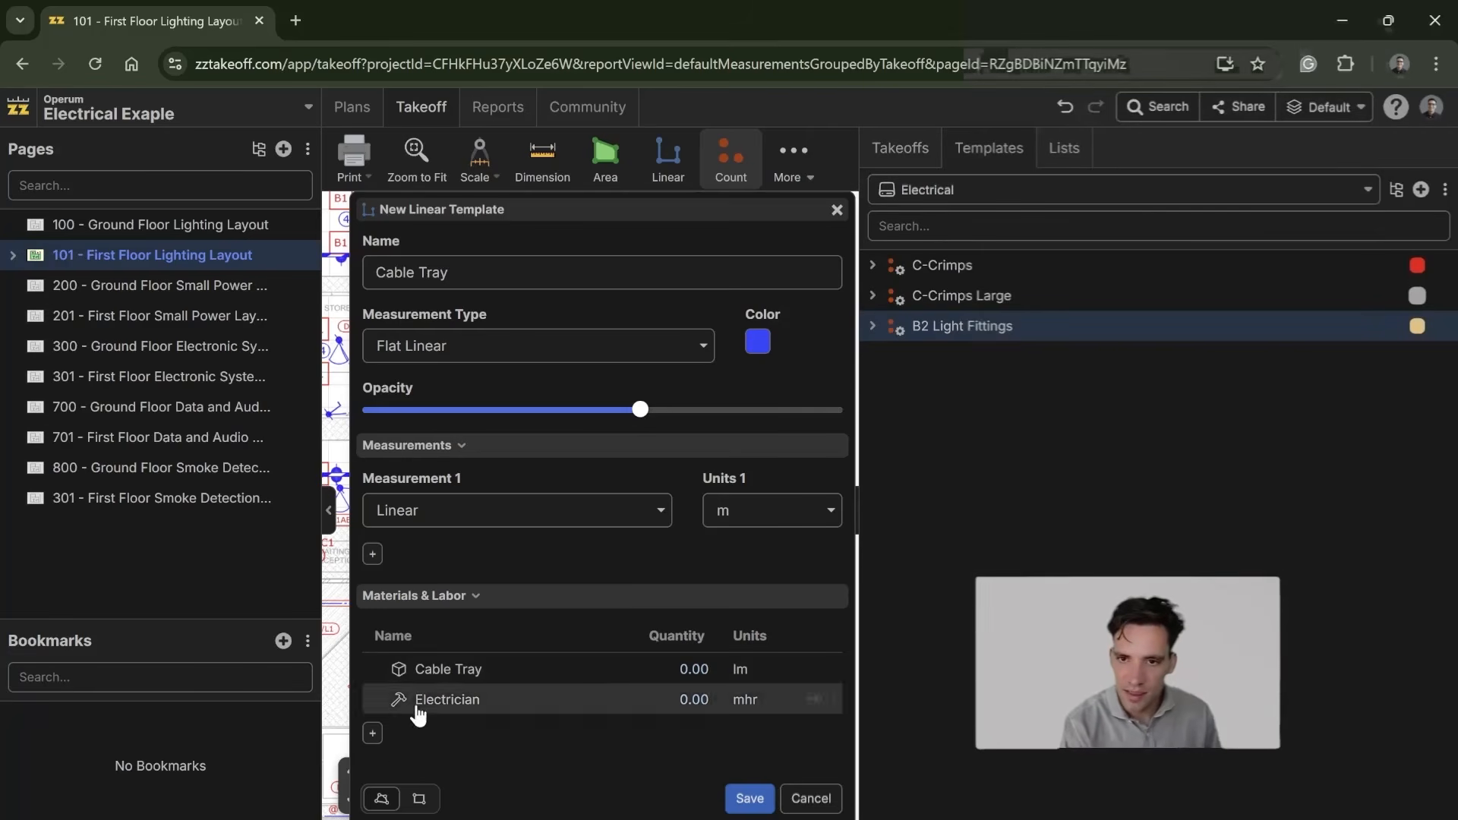
# Step: Add a material item named Cable Tray Brackets to the Cable Tray template
pyautogui.click(372, 734)
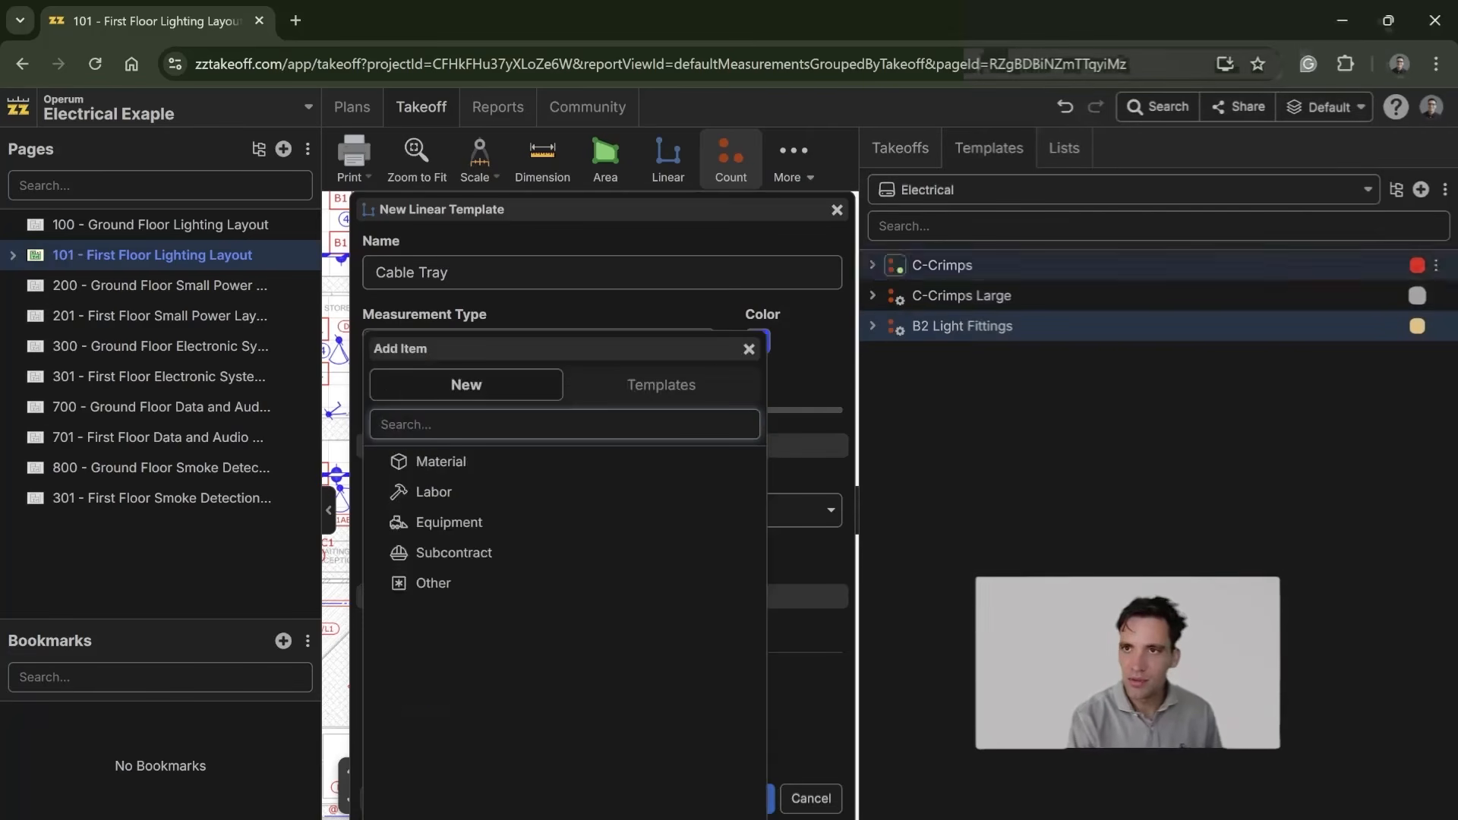
pyautogui.click(453, 467)
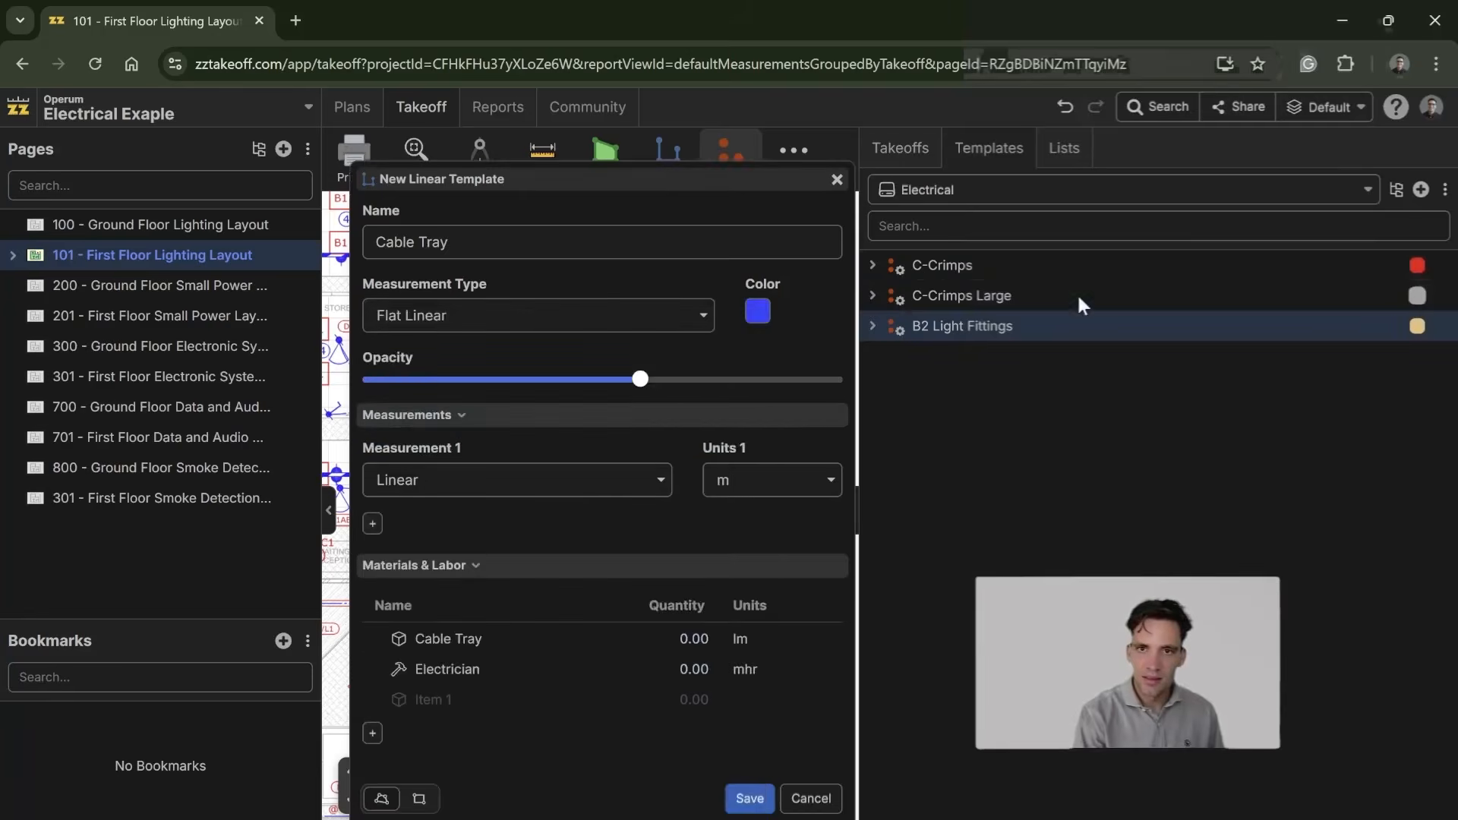
pyautogui.write('Cable Tray Brackets')
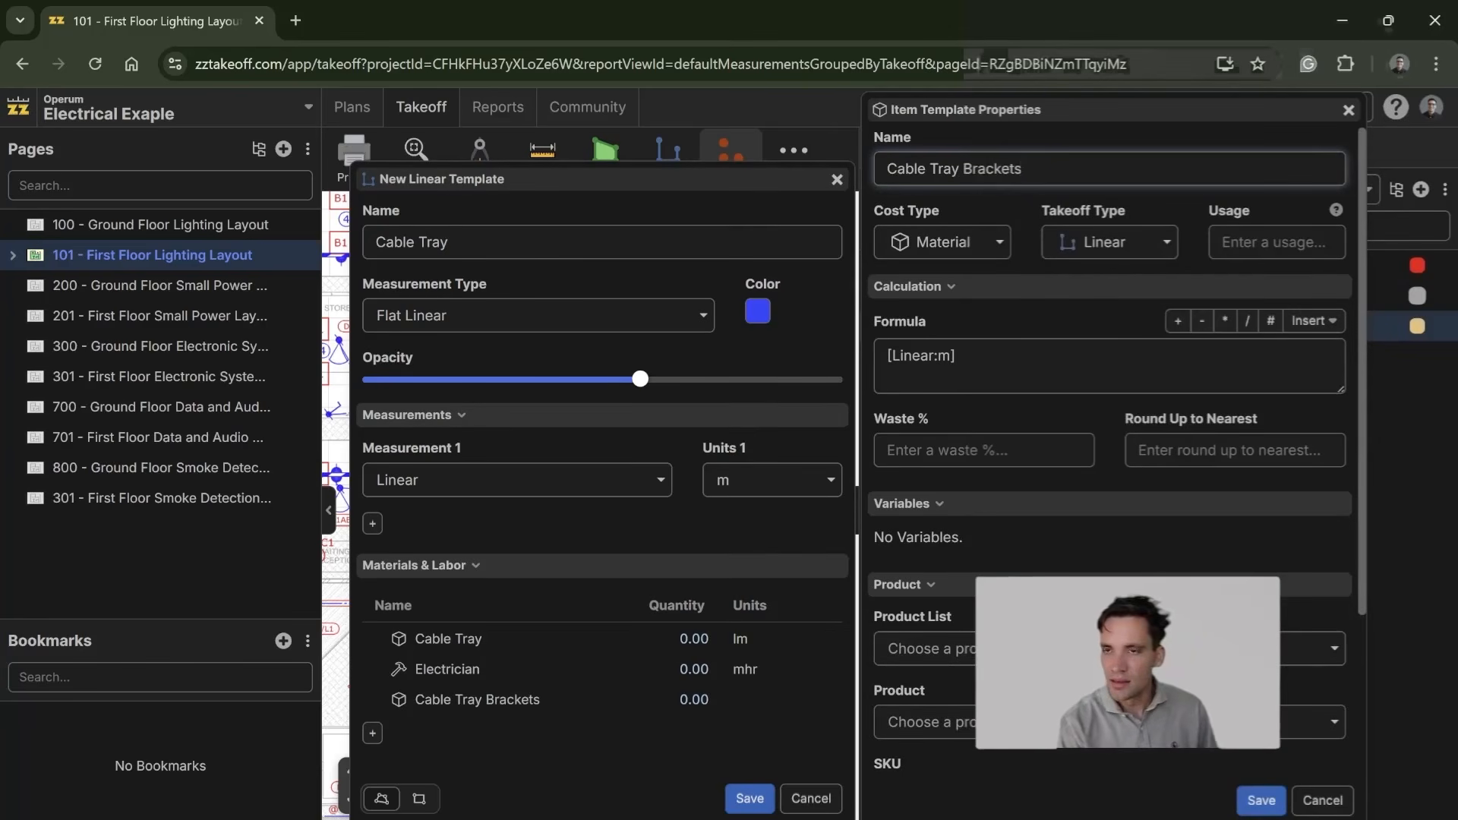
# Step: Give Cable Tray Brackets the formula [Linear:m]*0.5, units ea and a cost each of 30, and save the item
pyautogui.click(959, 356)
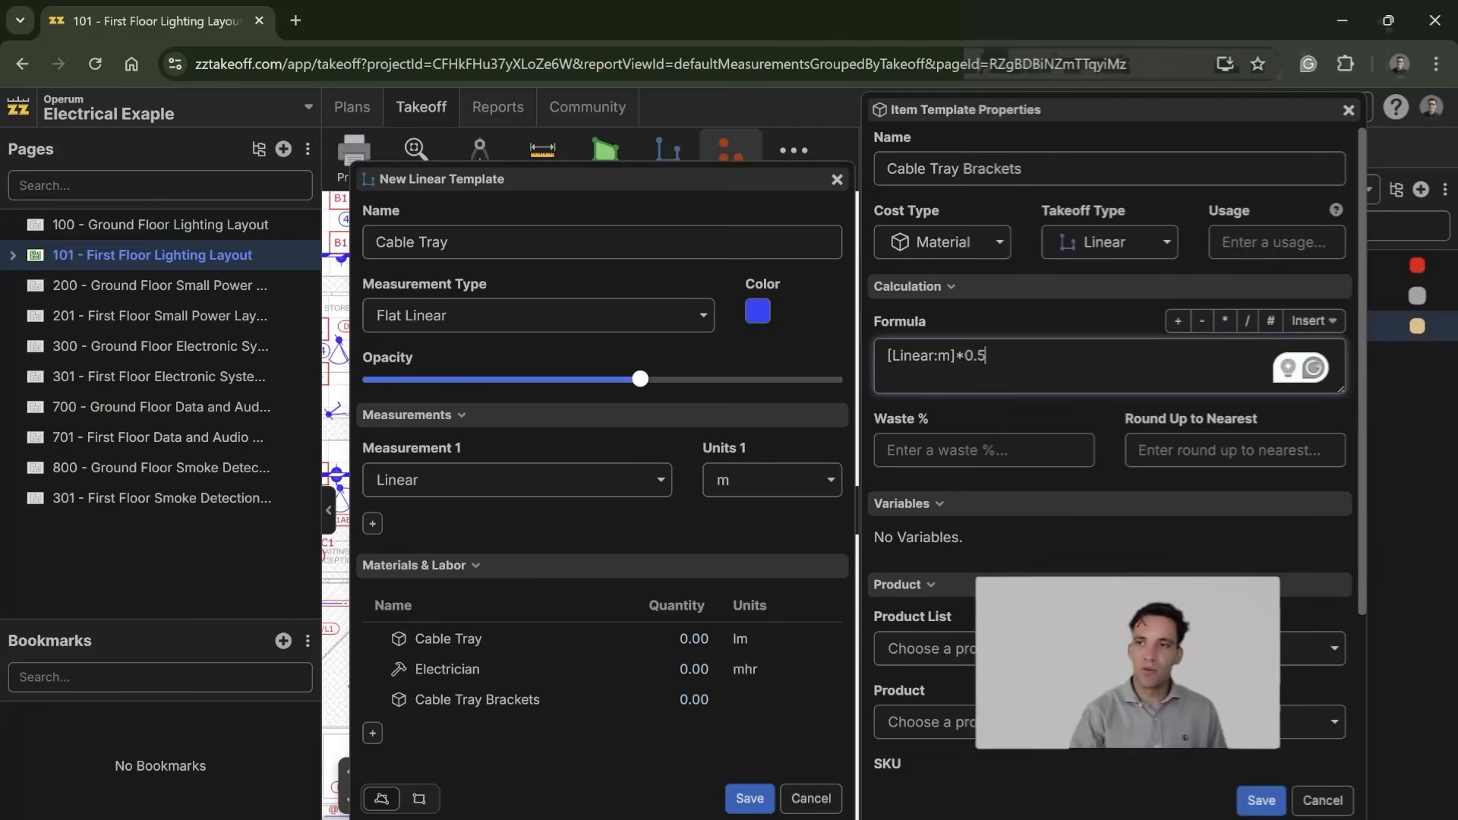
pyautogui.scroll(-3, 1109, 456)
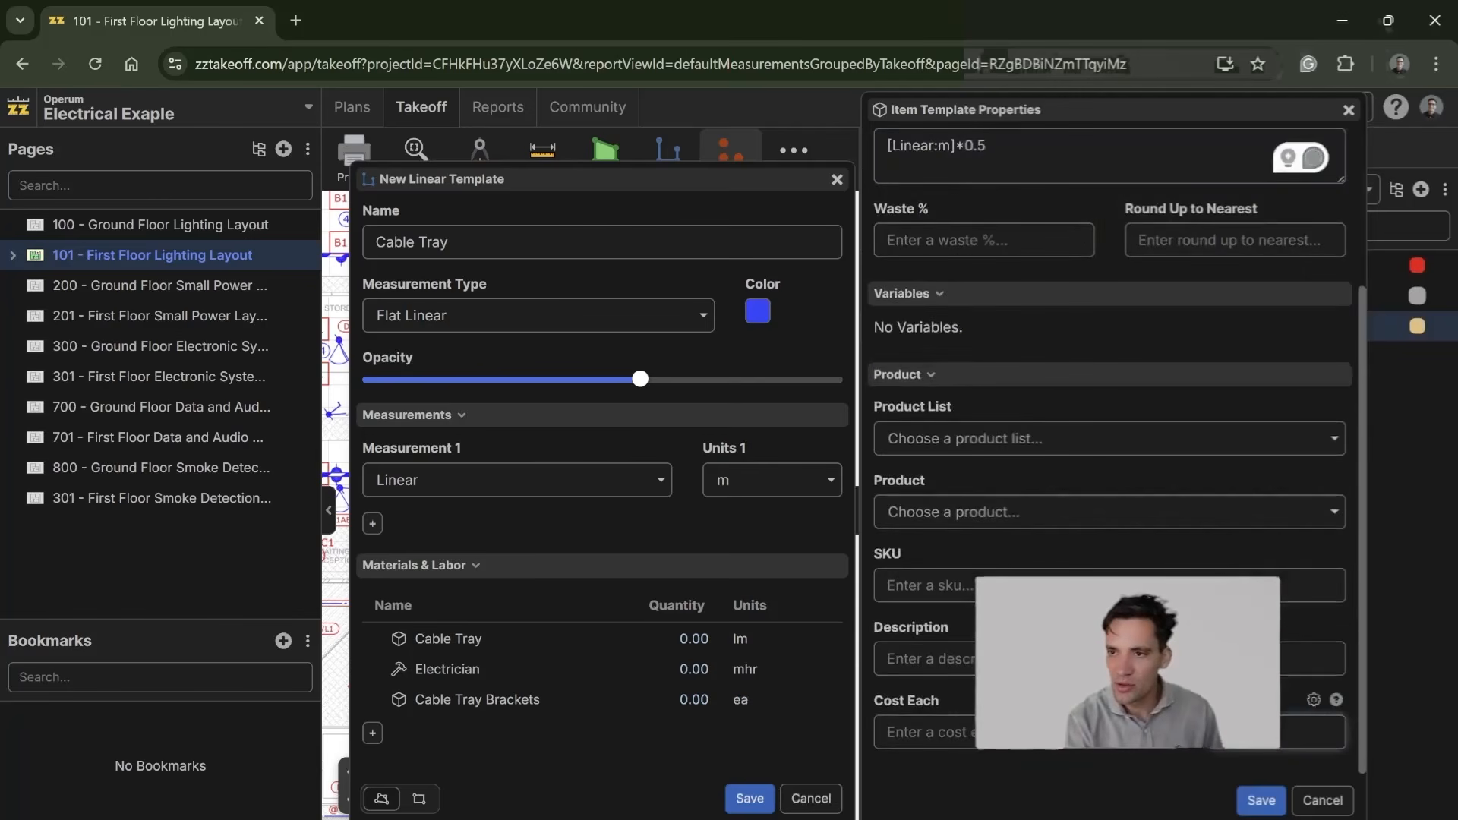
pyautogui.scroll(3, 1031, 750)
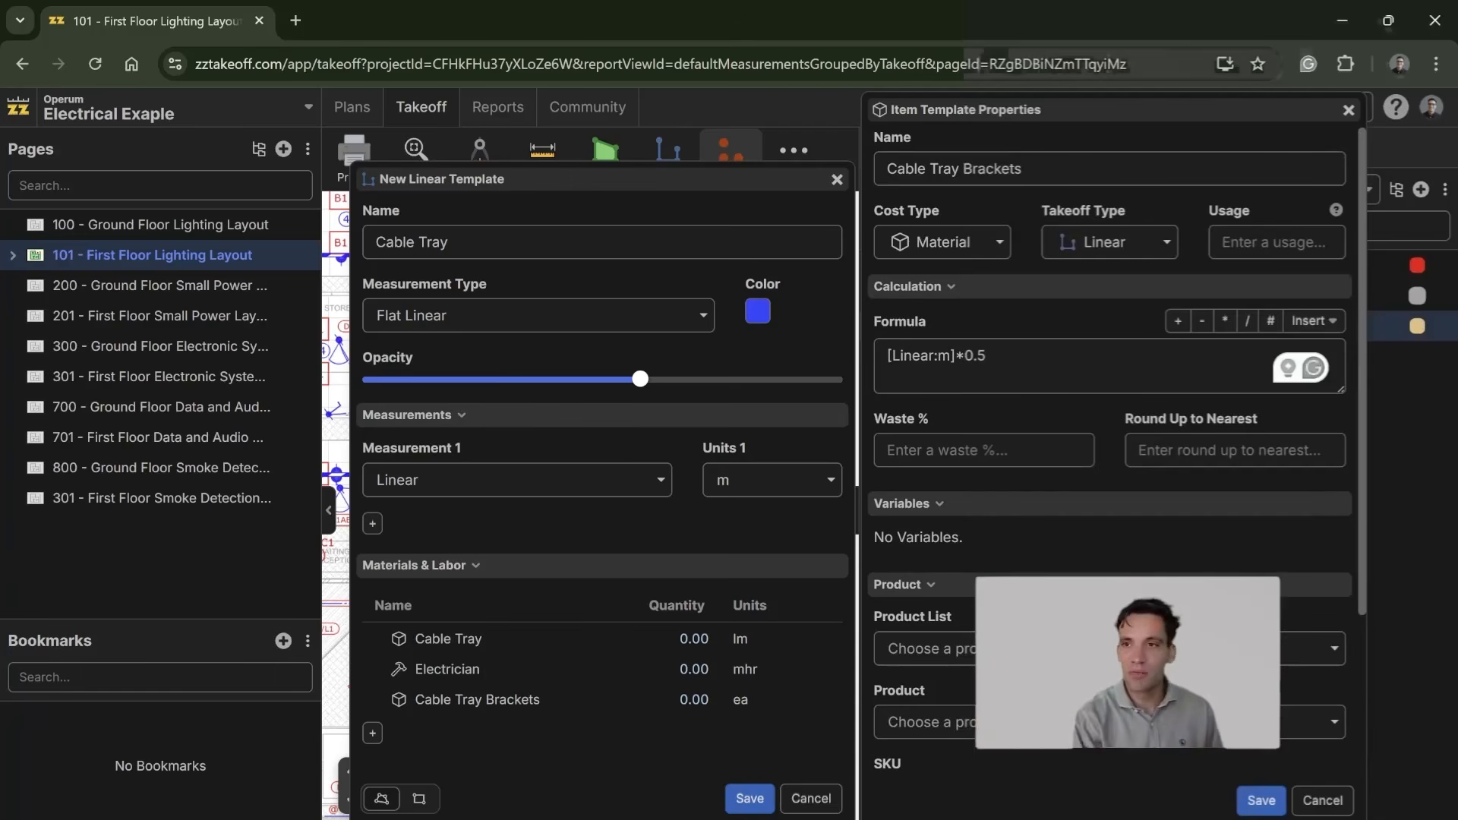
pyautogui.scroll(-3, 963, 544)
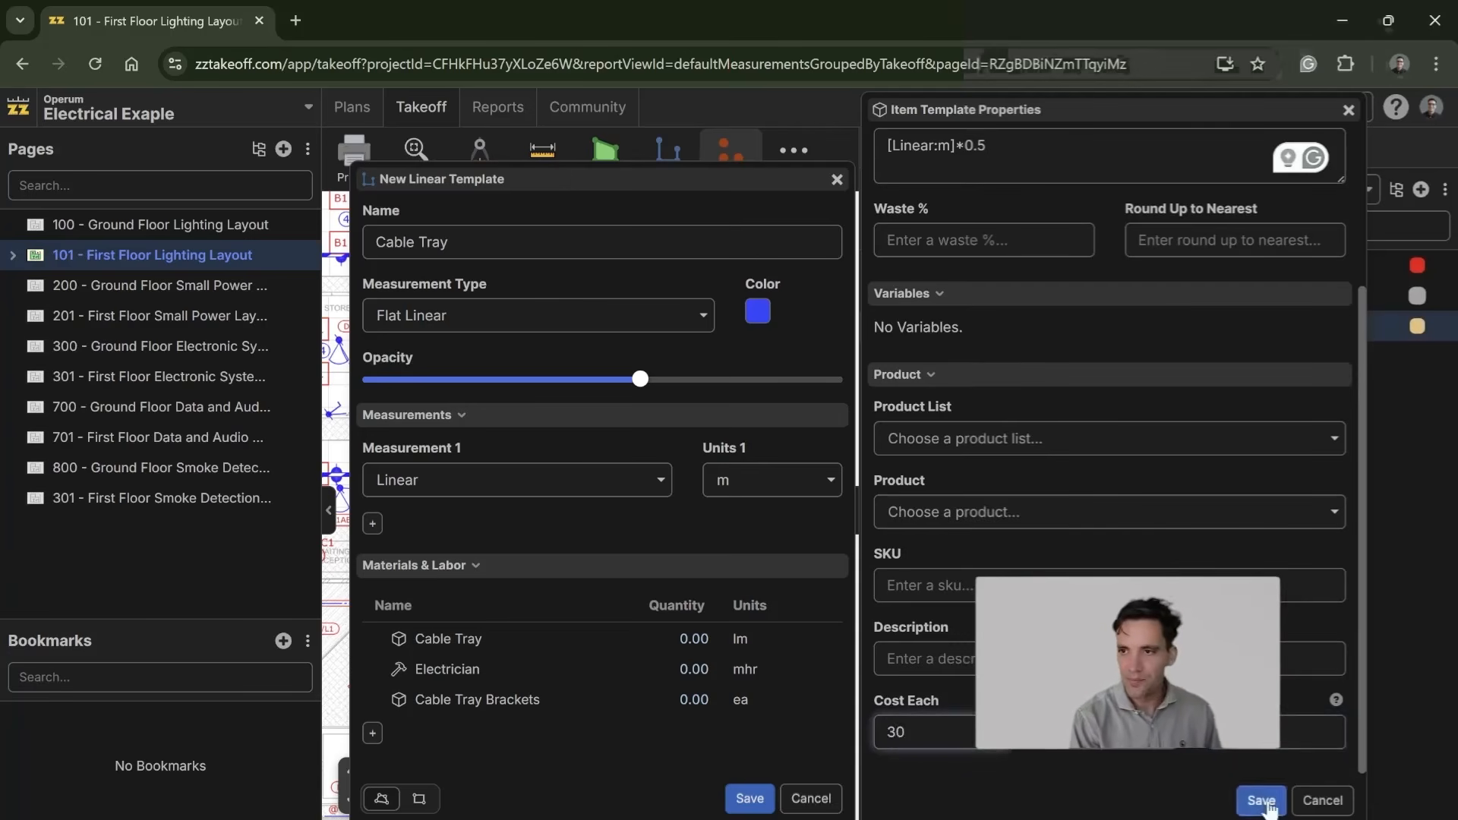
pyautogui.click(1261, 800)
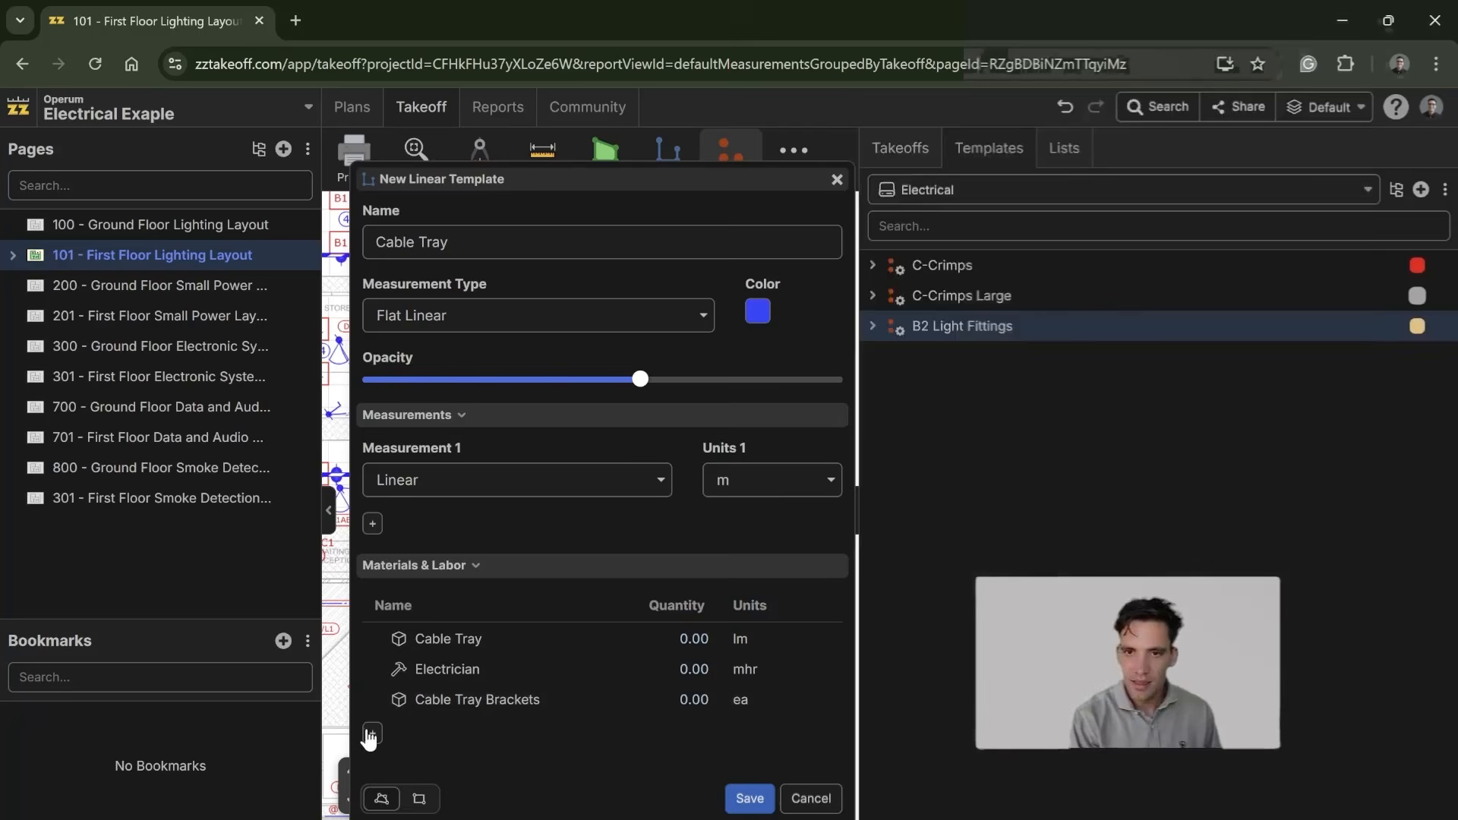
# Step: Add a material item named Cable Tray Splice Plates with the formula [Linear:m]*0.33
pyautogui.click(372, 734)
pyautogui.click(499, 463)
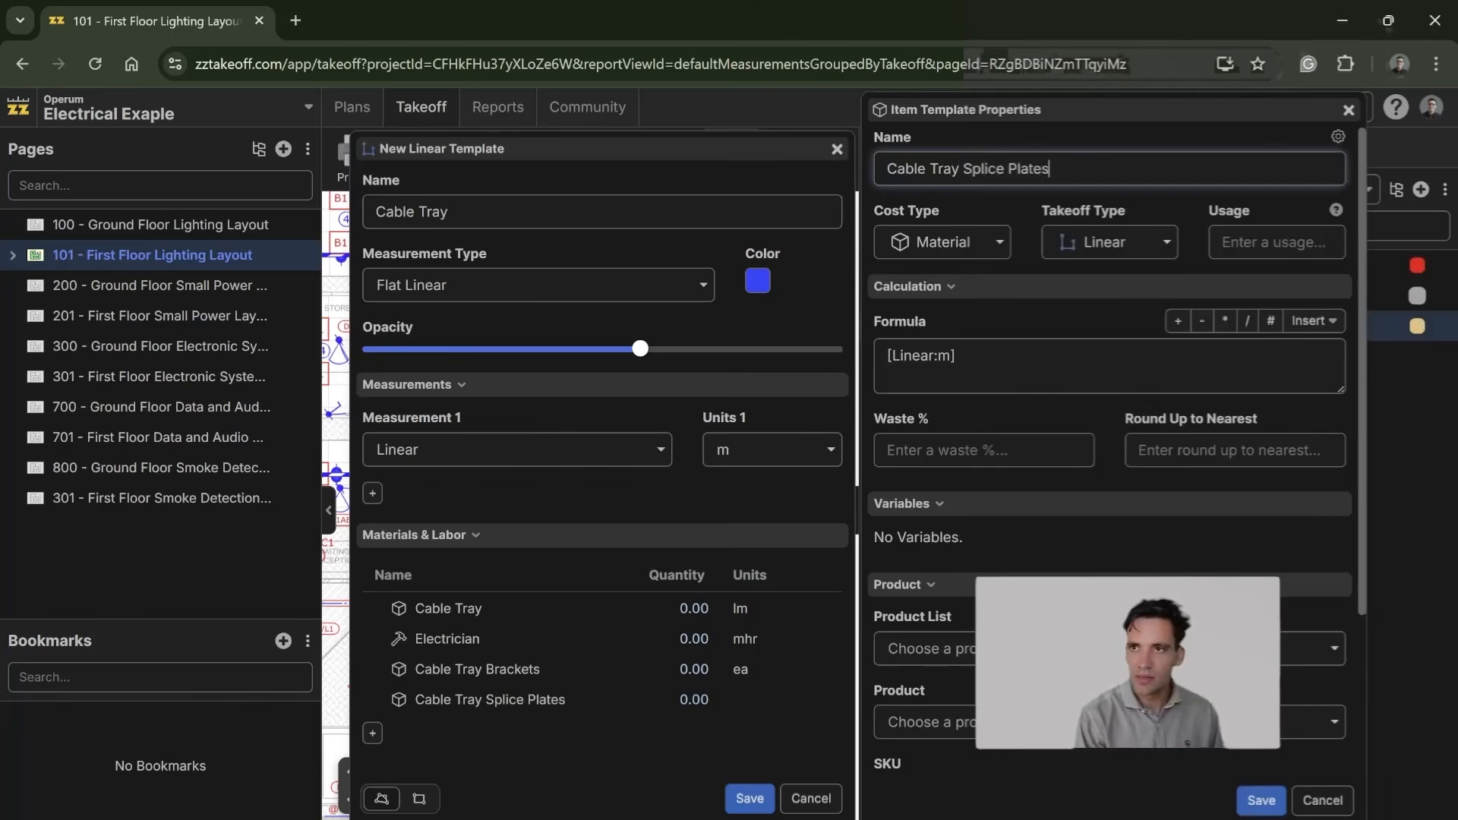
pyautogui.click(1086, 361)
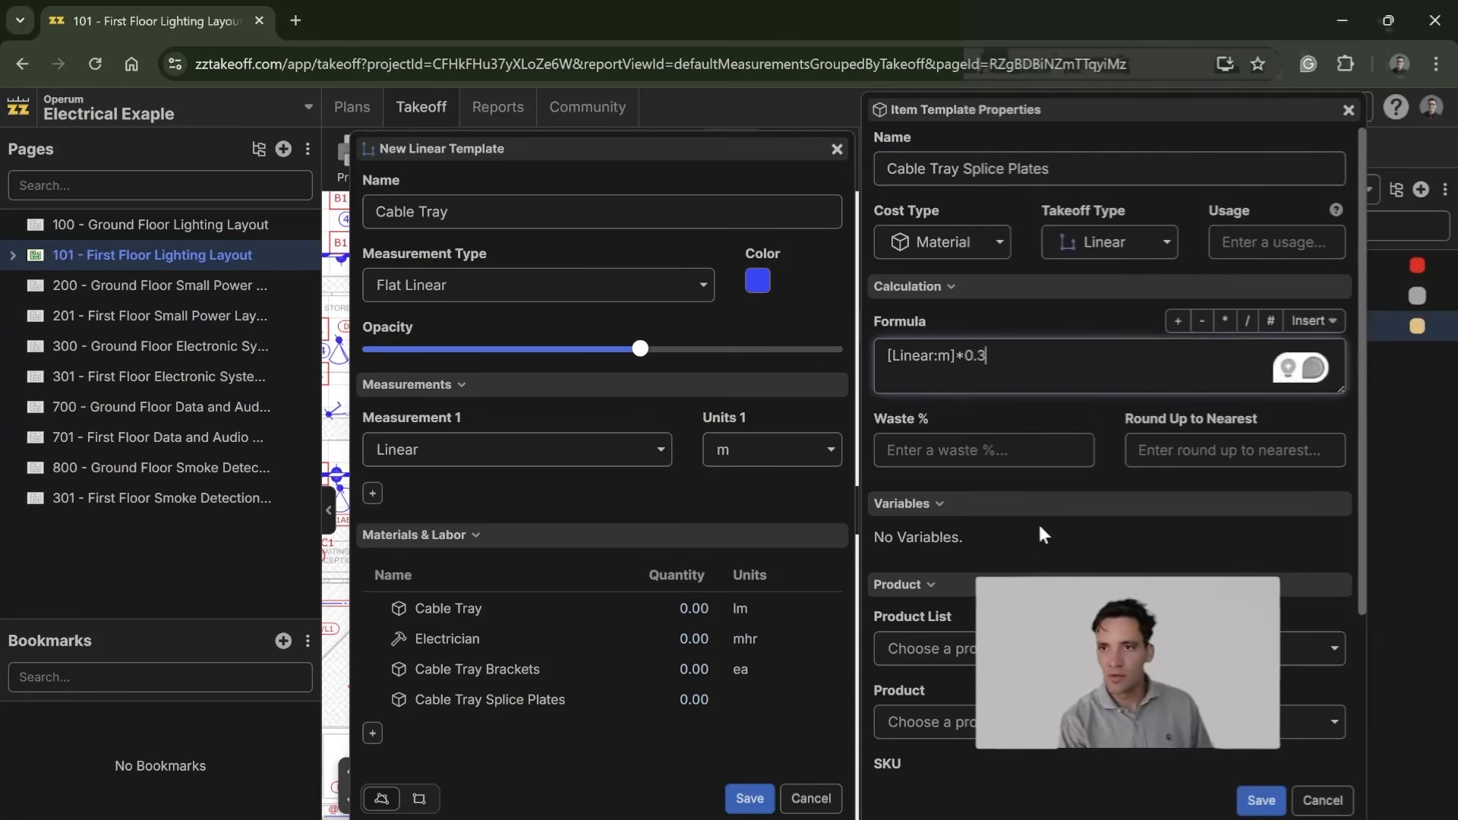
# Step: Round Cable Tray Splice Plates up to the nearest 1, set units ea and a cost each of 10, and save the item
pyautogui.click(1175, 450)
pyautogui.write('1')
pyautogui.scroll(-3, 1156, 505)
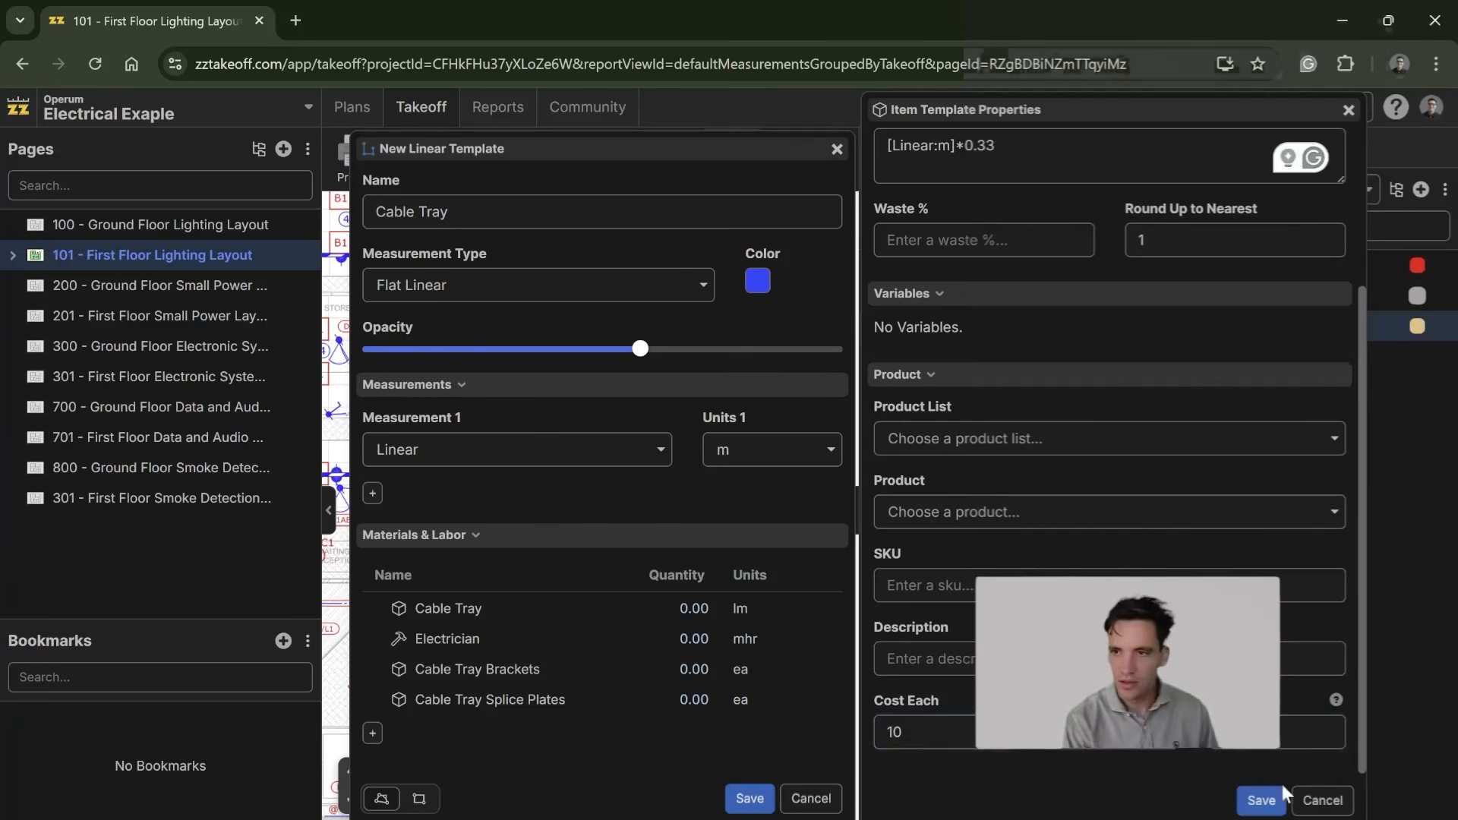
pyautogui.click(1262, 801)
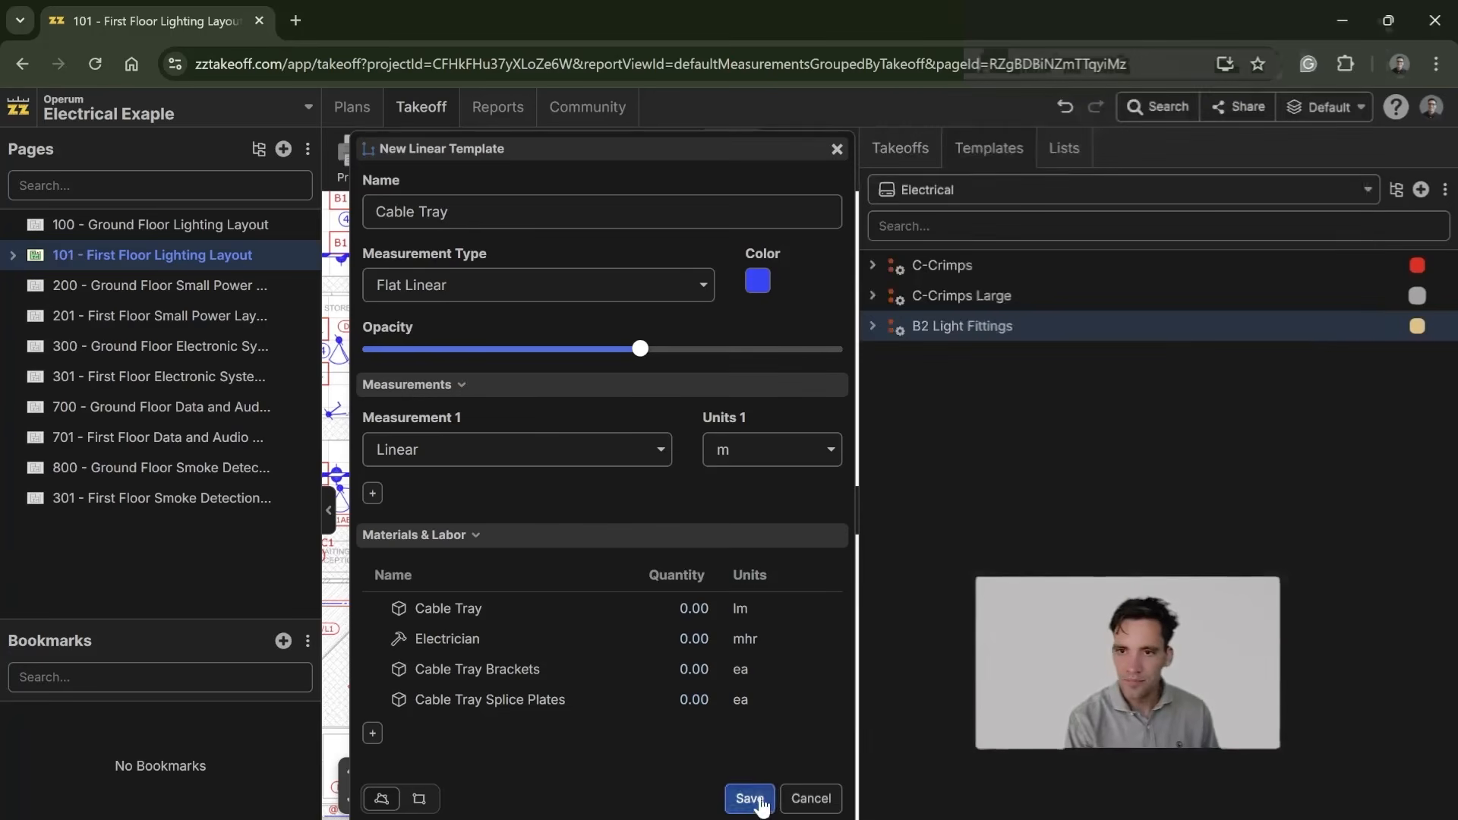
# Step: Save the Cable Tray template and paste a copy of it into the project's takeoffs
pyautogui.click(754, 799)
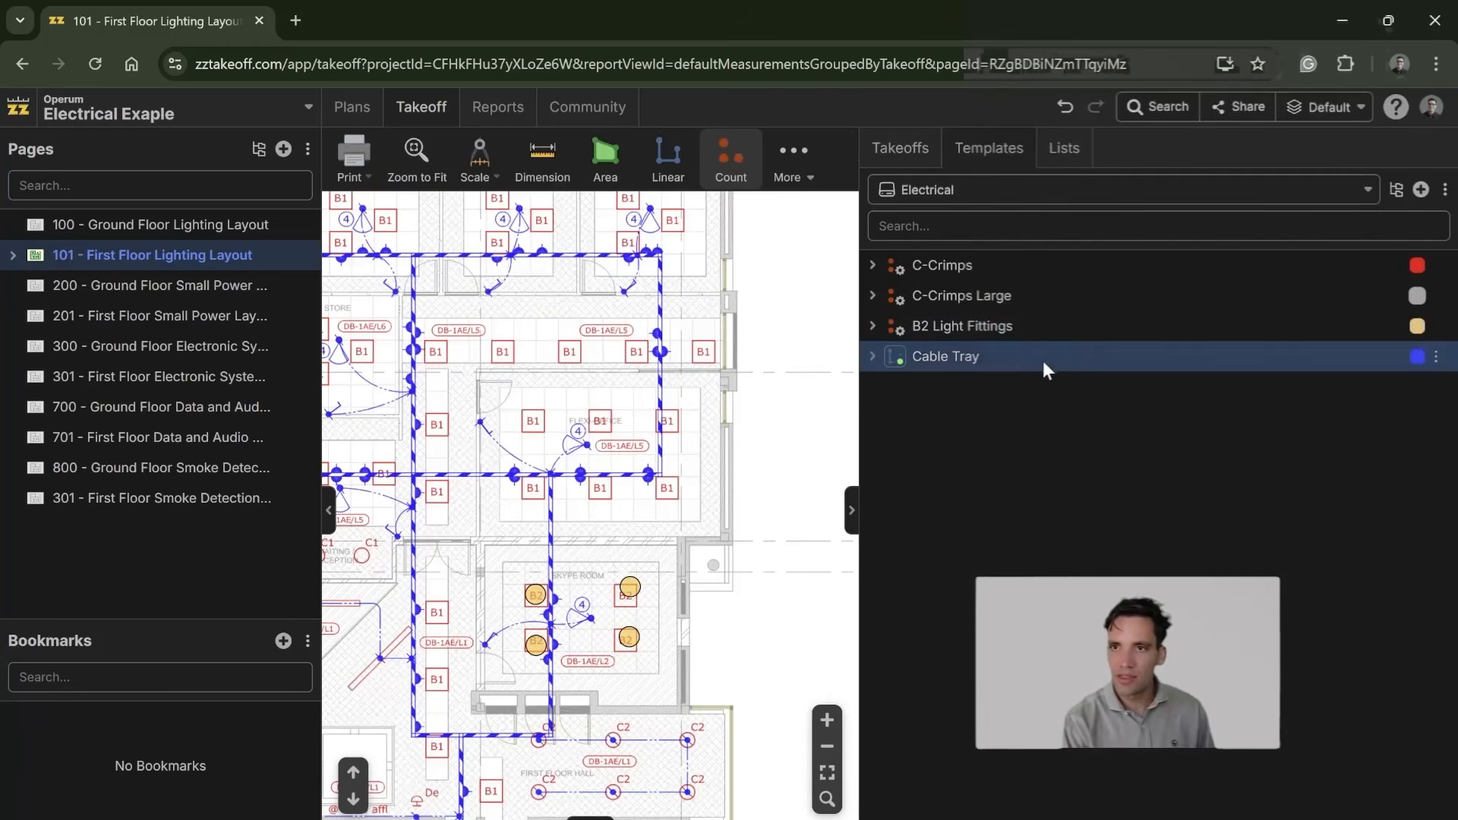
pyautogui.click(910, 155)
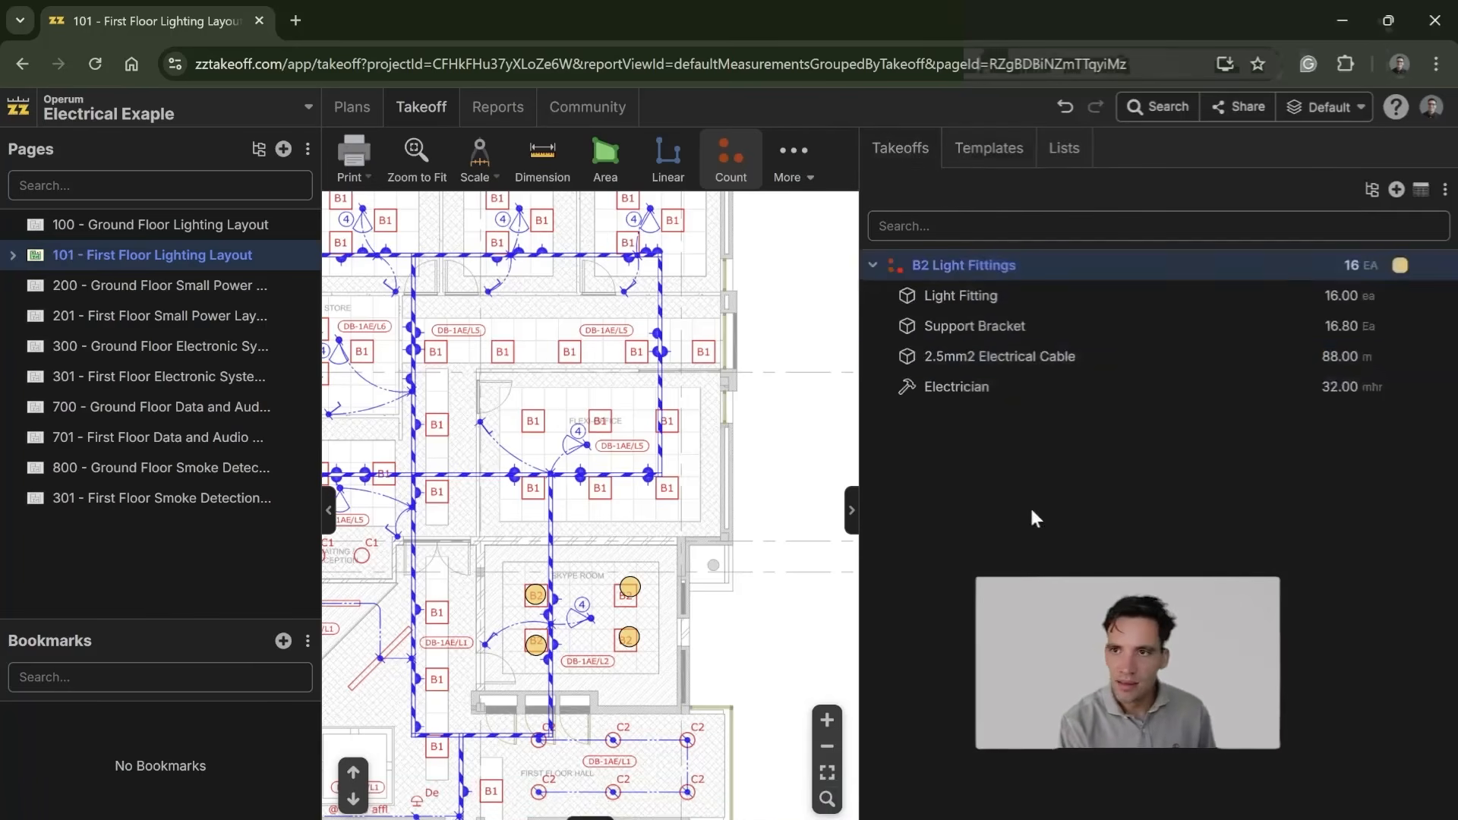
pyautogui.click(873, 265)
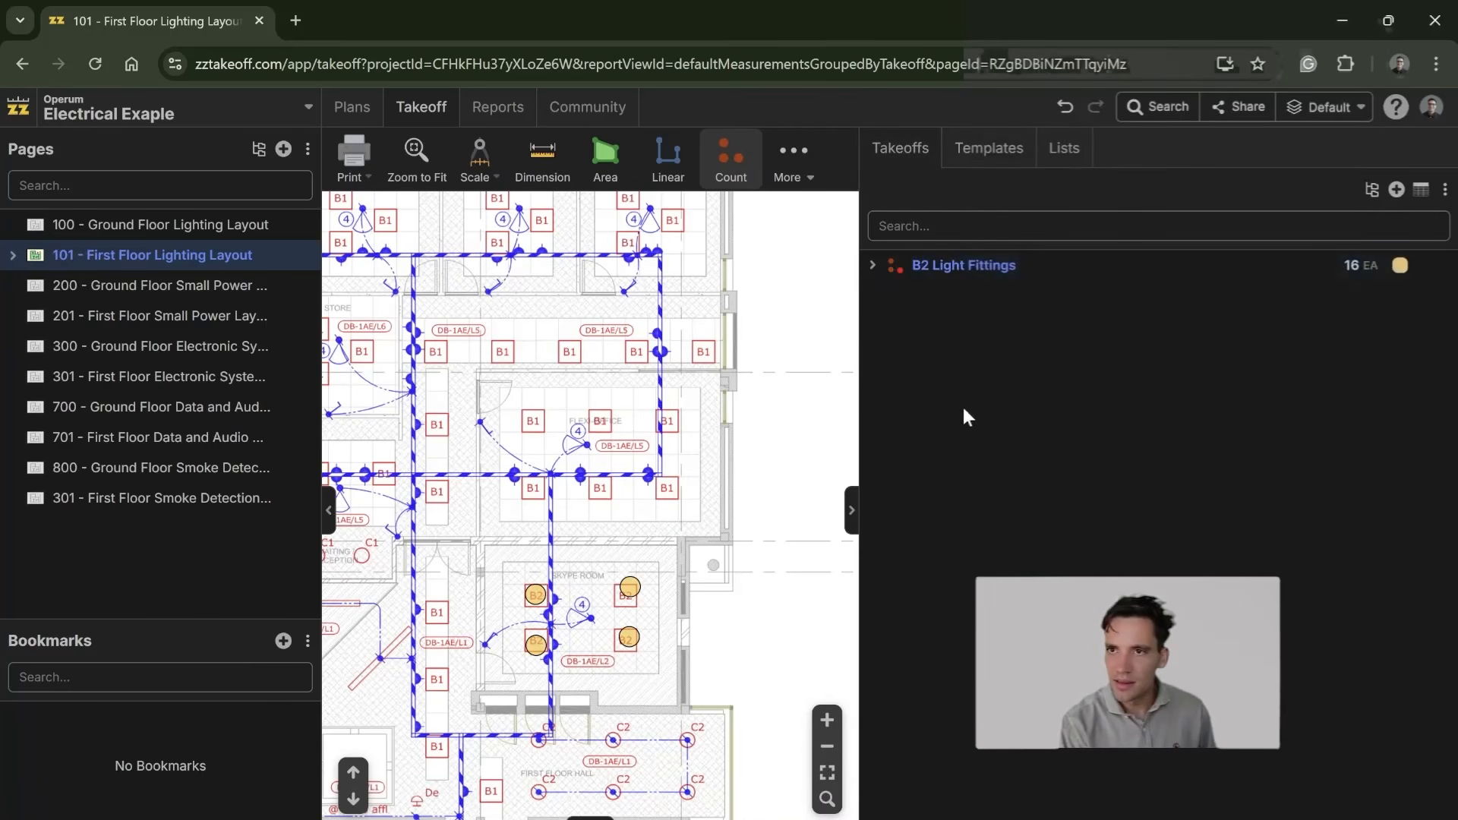
pyautogui.hotkey('ctrl', 'v')
# Step: Start measuring with the Cable Tray takeoff and auto-scale the First Floor Lighting Layout page
pyautogui.click(872, 296)
pyautogui.click(942, 296)
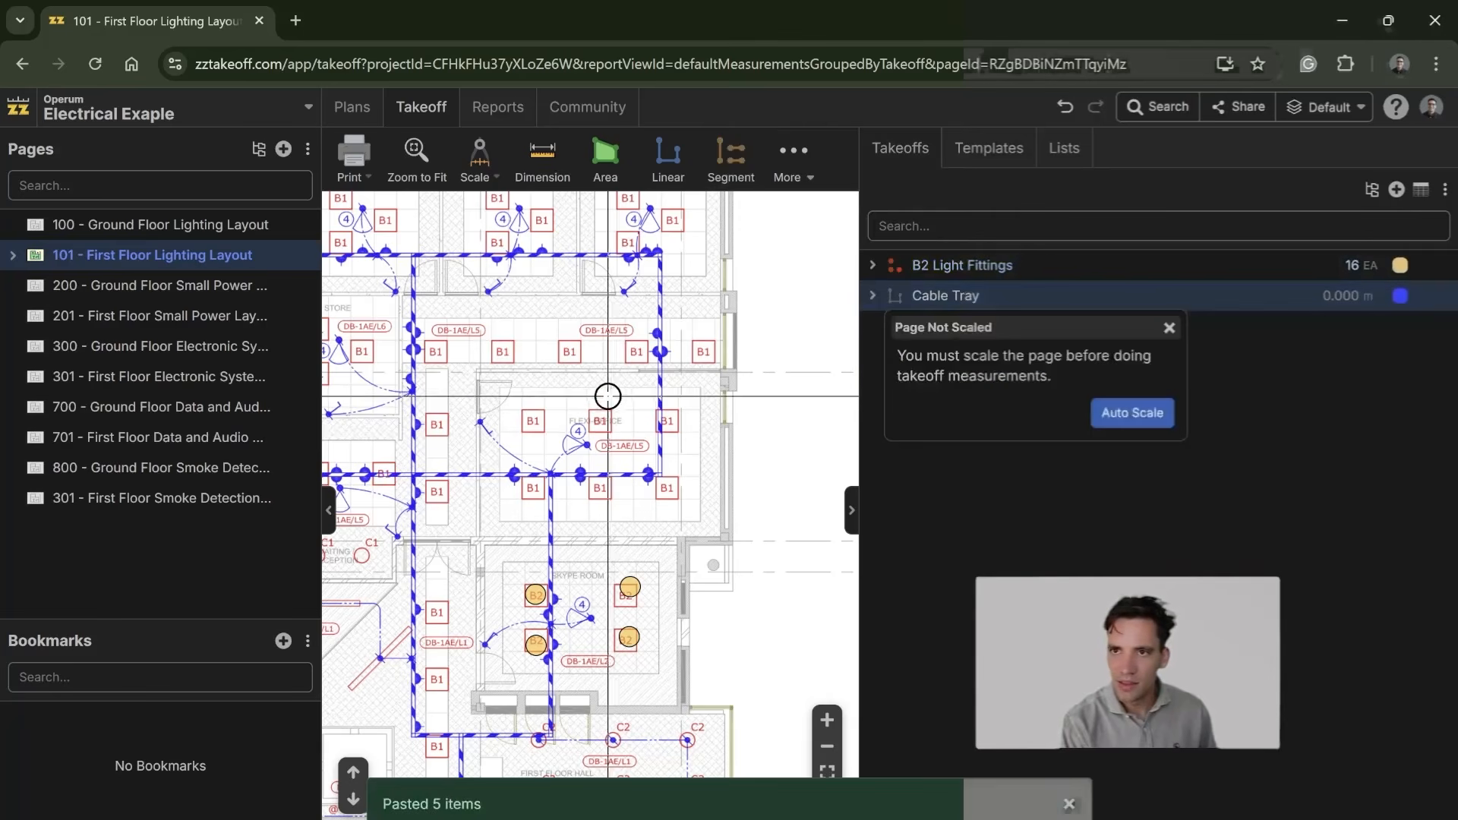
pyautogui.click(1132, 414)
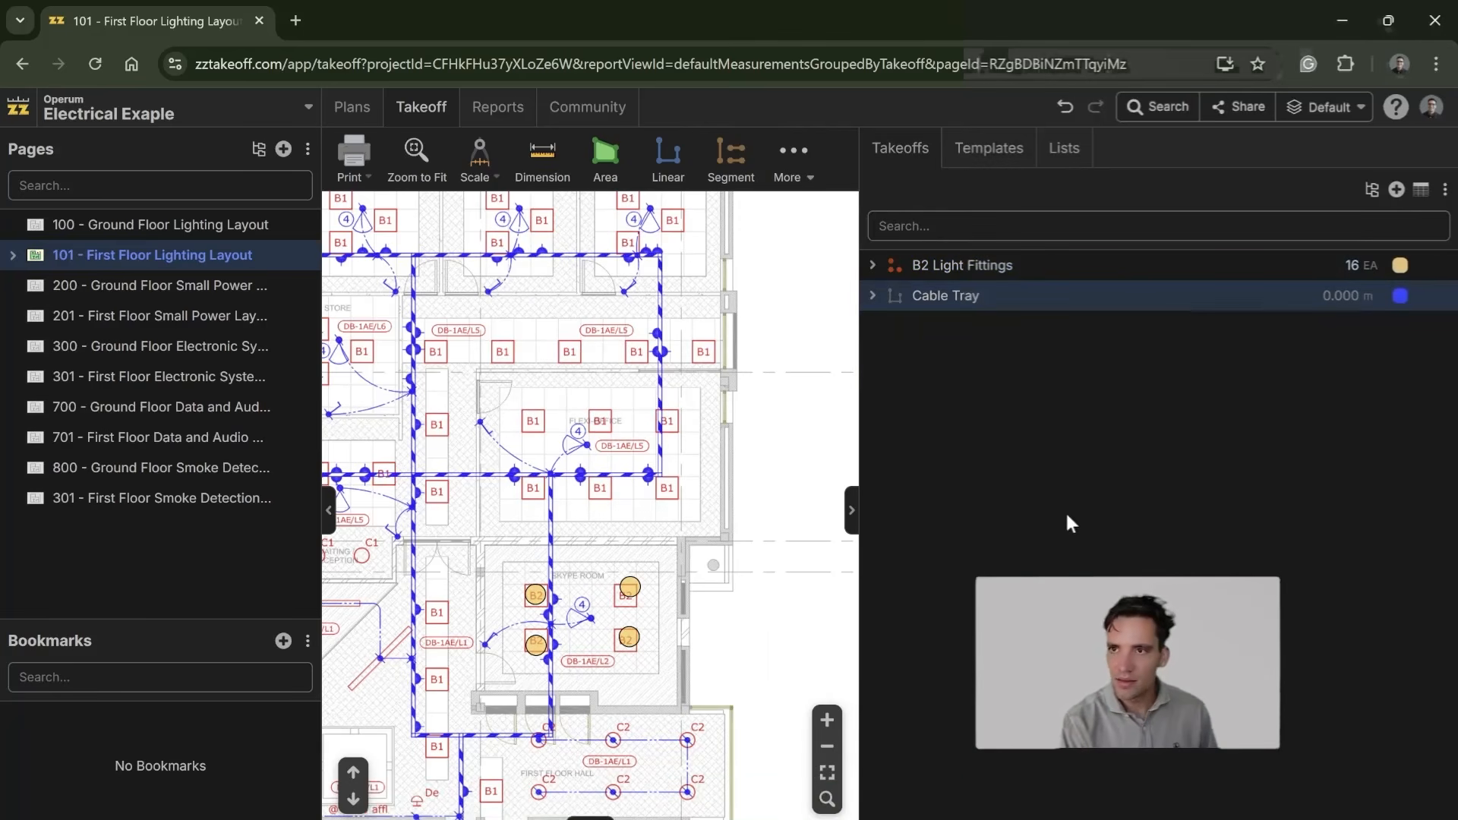
# Step: Examine the First Floor Lighting Layout sheet, checking the title block's scale and the cable tray routes on the plan
pyautogui.scroll(-4, 651, 524)
pyautogui.moveTo(651, 524); pyautogui.dragTo(720, 385)
pyautogui.moveTo(727, 459); pyautogui.dragTo(530, 207)
pyautogui.moveTo(742, 605); pyautogui.dragTo(648, 403)
pyautogui.moveTo(691, 563); pyautogui.dragTo(371, 539)
pyautogui.moveTo(764, 577)
pyautogui.mouseDown()
pyautogui.moveTo(170, 557)
pyautogui.moveTo(650, 563)
pyautogui.moveTo(540, 573)
pyautogui.mouseUp()
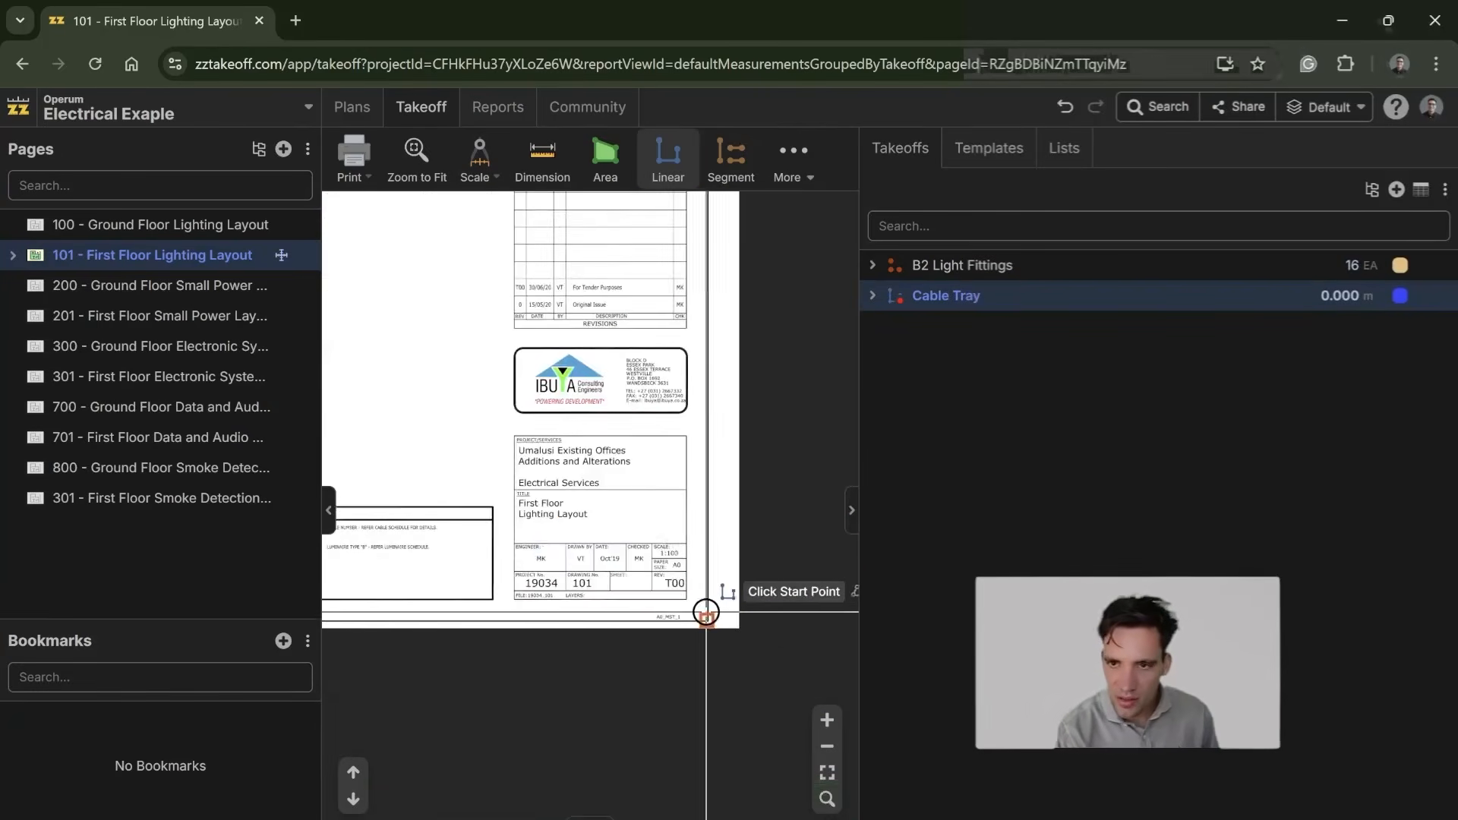
pyautogui.scroll(4, 681, 596)
pyautogui.moveTo(441, 306); pyautogui.dragTo(840, 631)
pyautogui.moveTo(610, 803); pyautogui.dragTo(614, 503)
pyautogui.scroll(-3, 547, 418)
pyautogui.moveTo(498, 319); pyautogui.dragTo(763, 642)
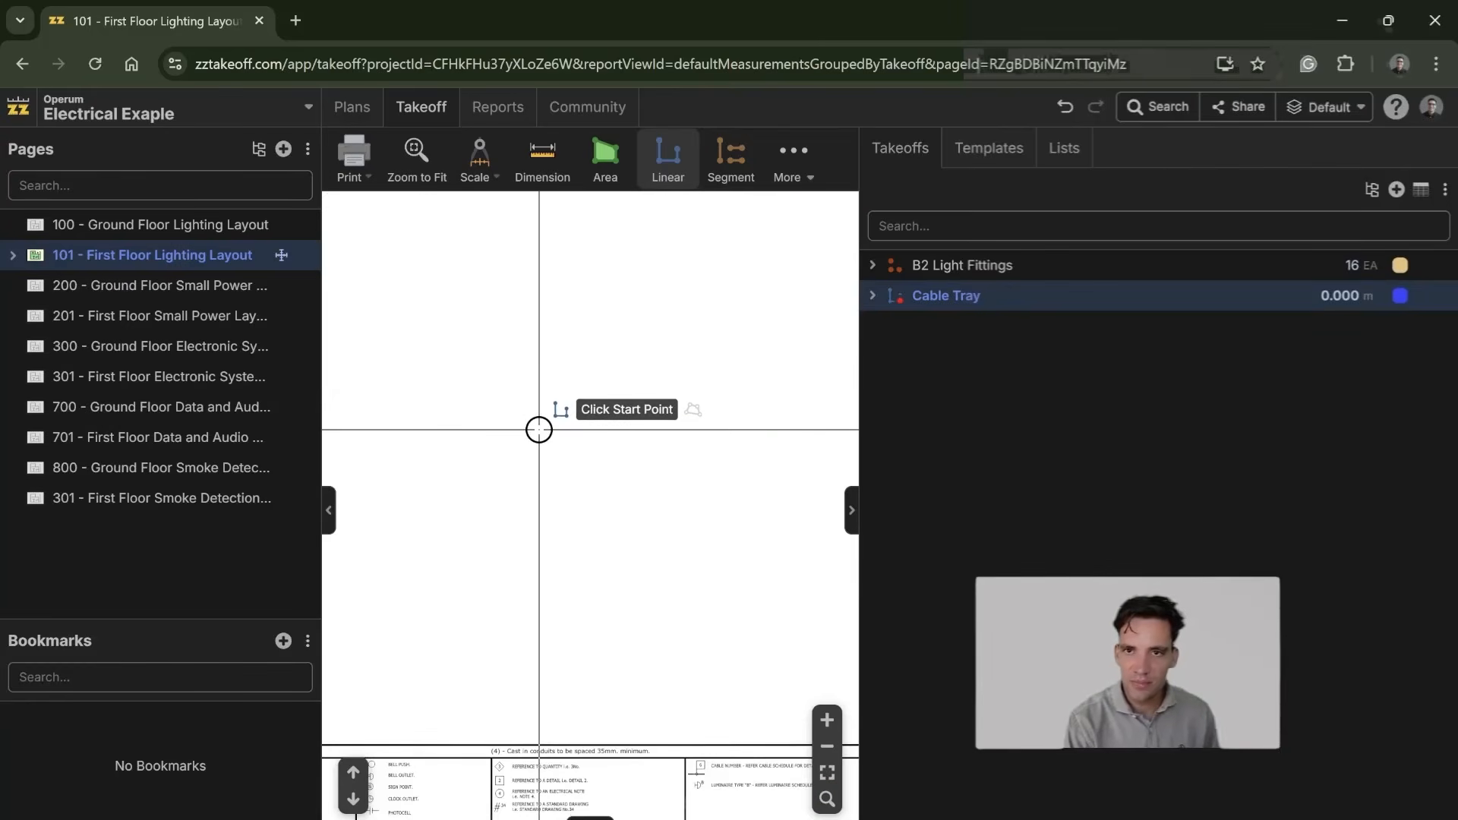
pyautogui.scroll(-1, 539, 430)
pyautogui.moveTo(563, 218); pyautogui.dragTo(762, 643)
pyautogui.scroll(-5, 525, 406)
pyautogui.moveTo(631, 498); pyautogui.dragTo(669, 459)
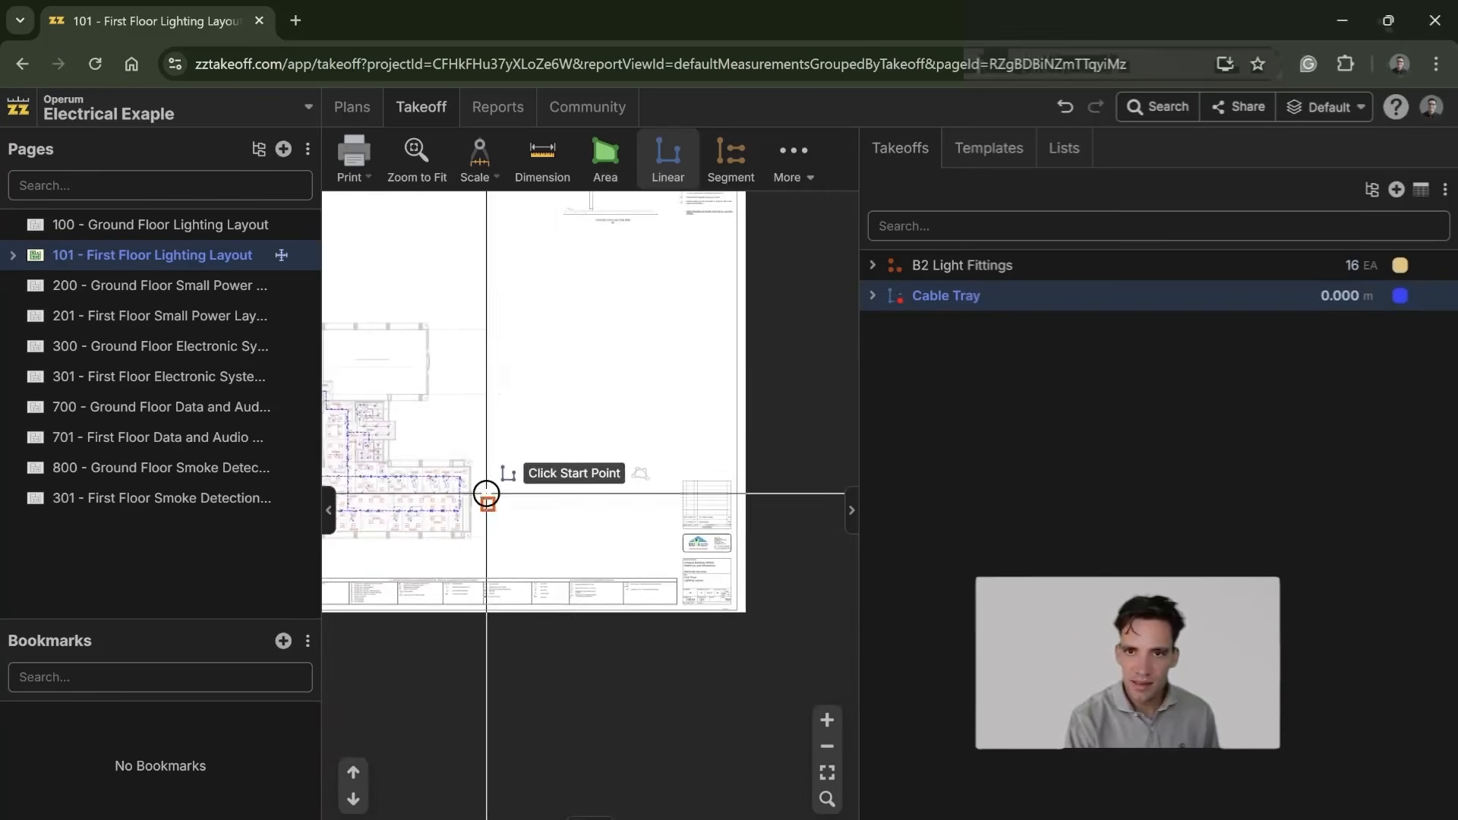
pyautogui.moveTo(366, 486); pyautogui.dragTo(618, 486)
pyautogui.scroll(8, 618, 487)
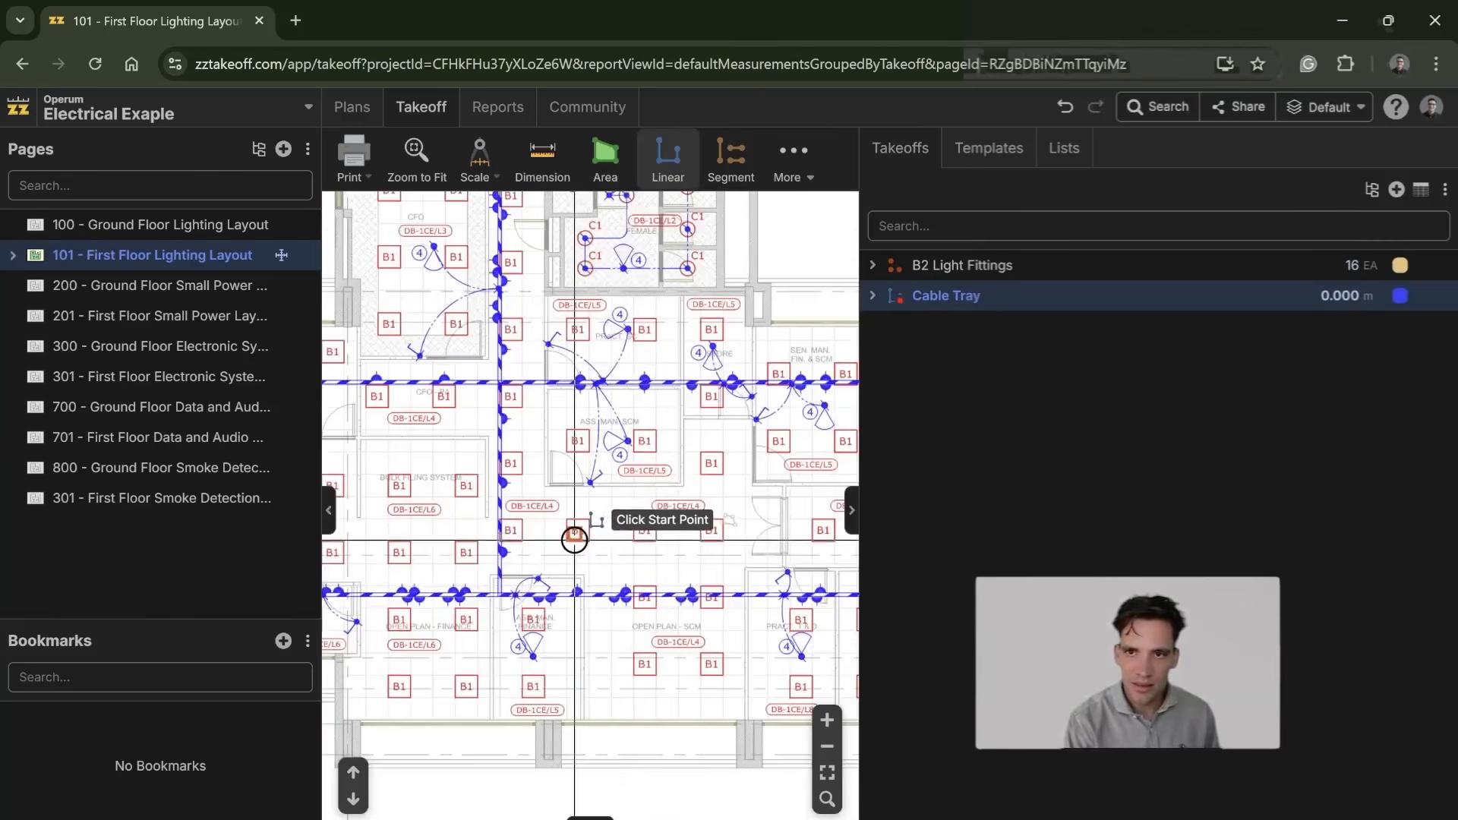
# Step: Look over the cable routes on the 200 - Ground Floor Small Power page and return to 101 - First Floor Lighting Layout
pyautogui.click(210, 288)
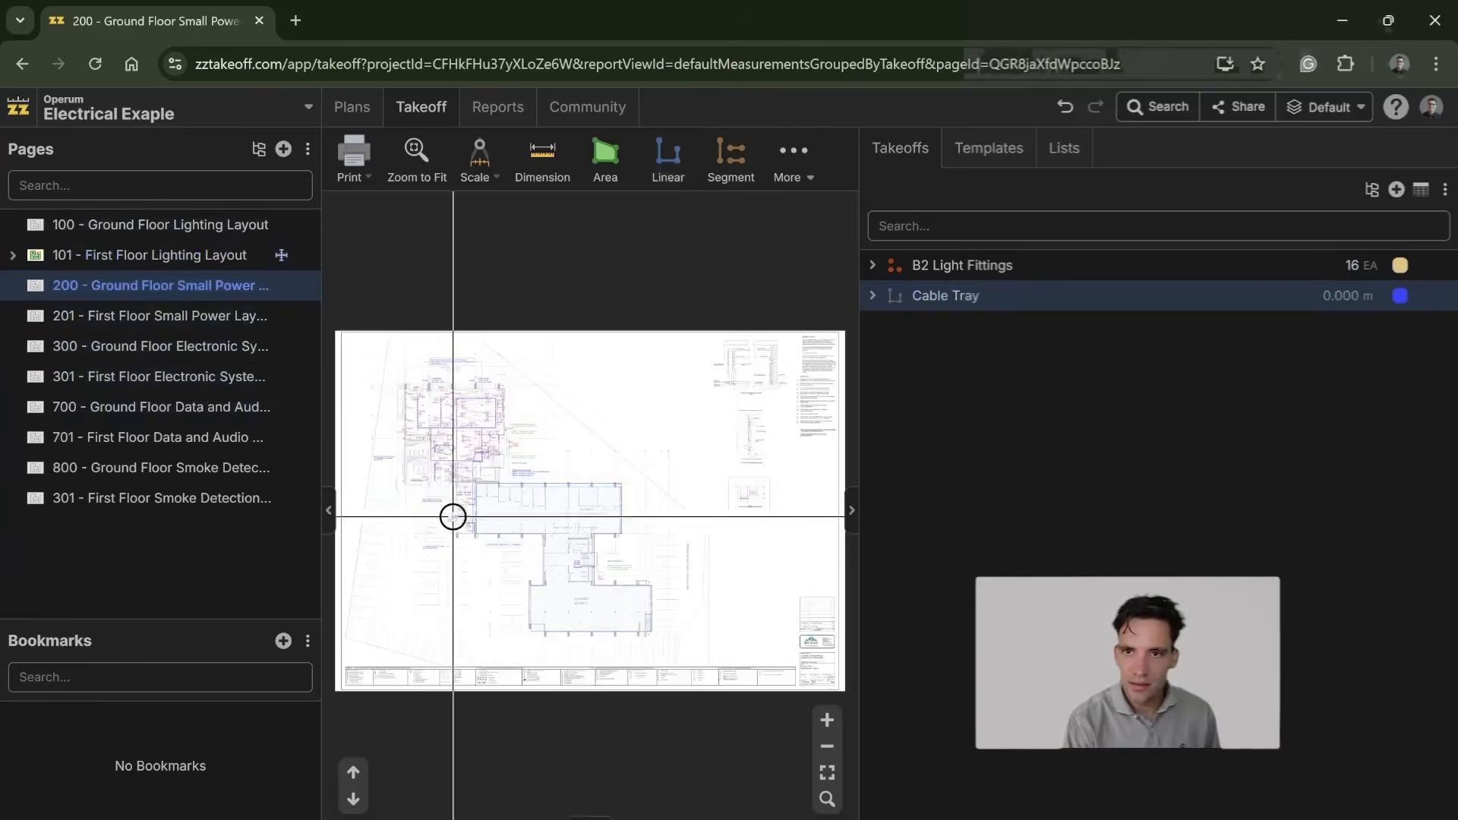
pyautogui.scroll(7, 477, 486)
pyautogui.scroll(-5, 553, 579)
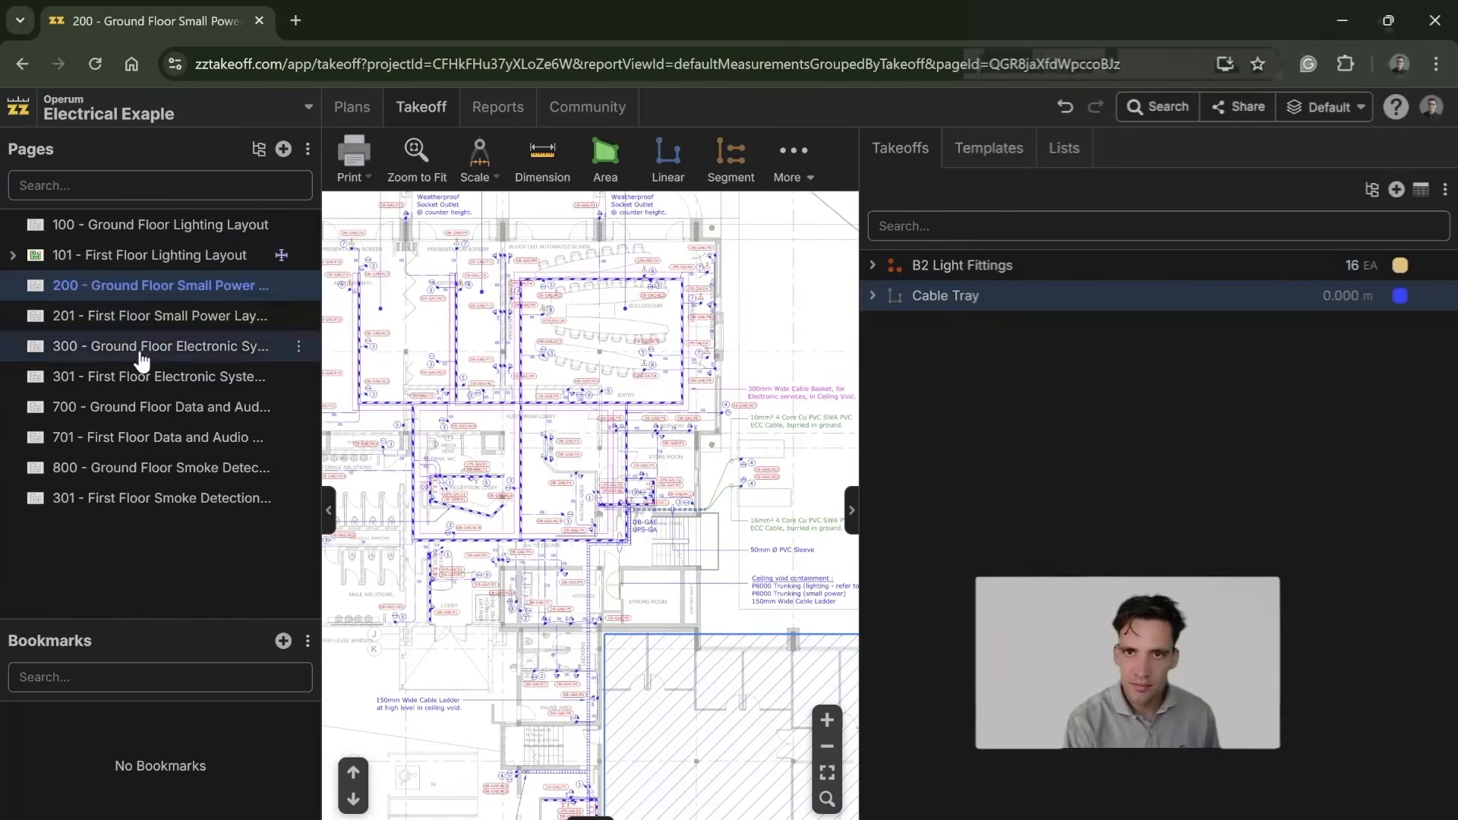
pyautogui.click(121, 256)
# Step: Try to measure the cable tray loop around the finance offices, and delete that measurement together with the Cable Tray takeoff
pyautogui.scroll(6, 521, 514)
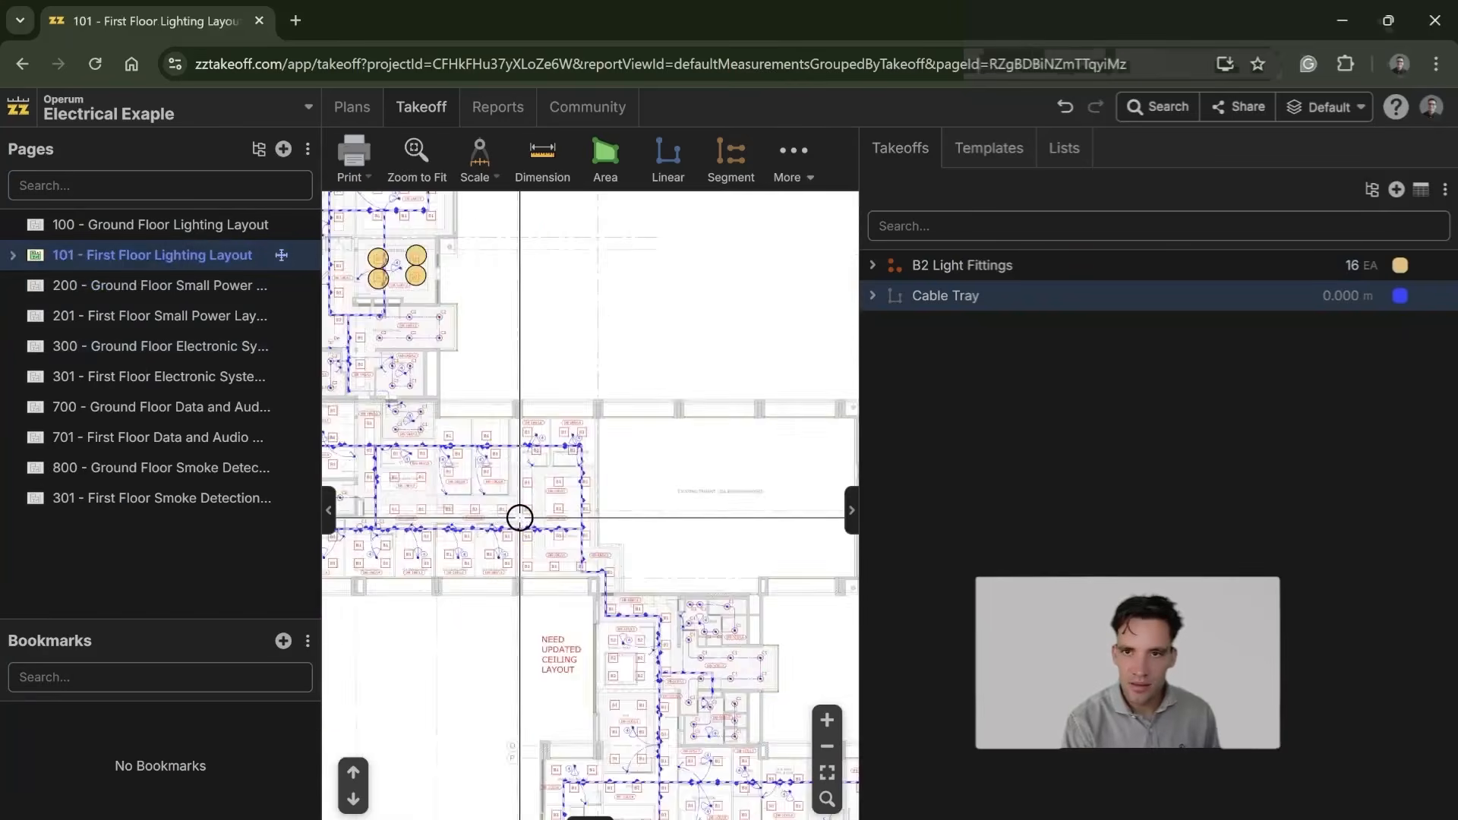
pyautogui.scroll(-5, 636, 455)
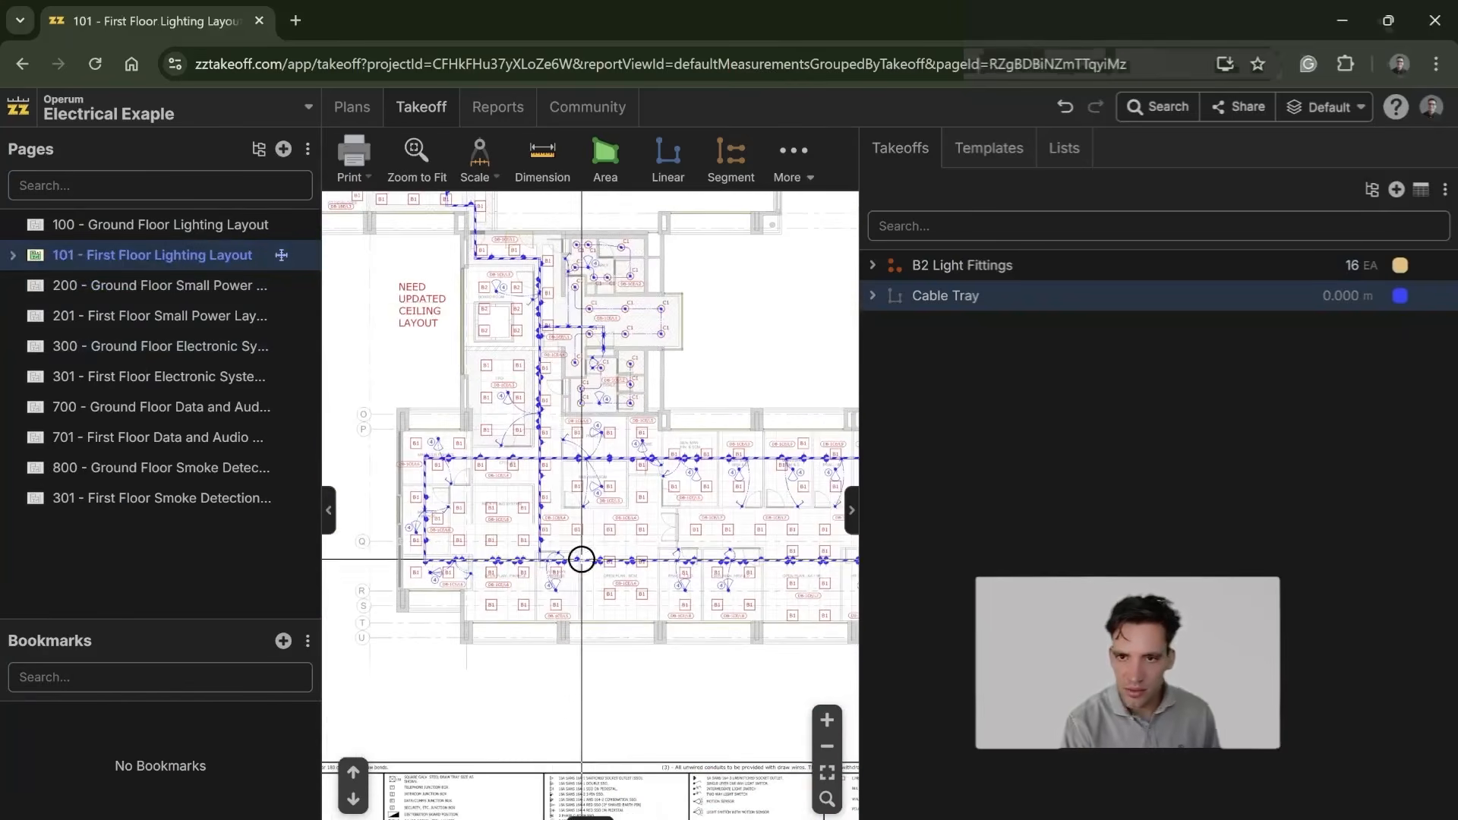
pyautogui.scroll(5, 540, 559)
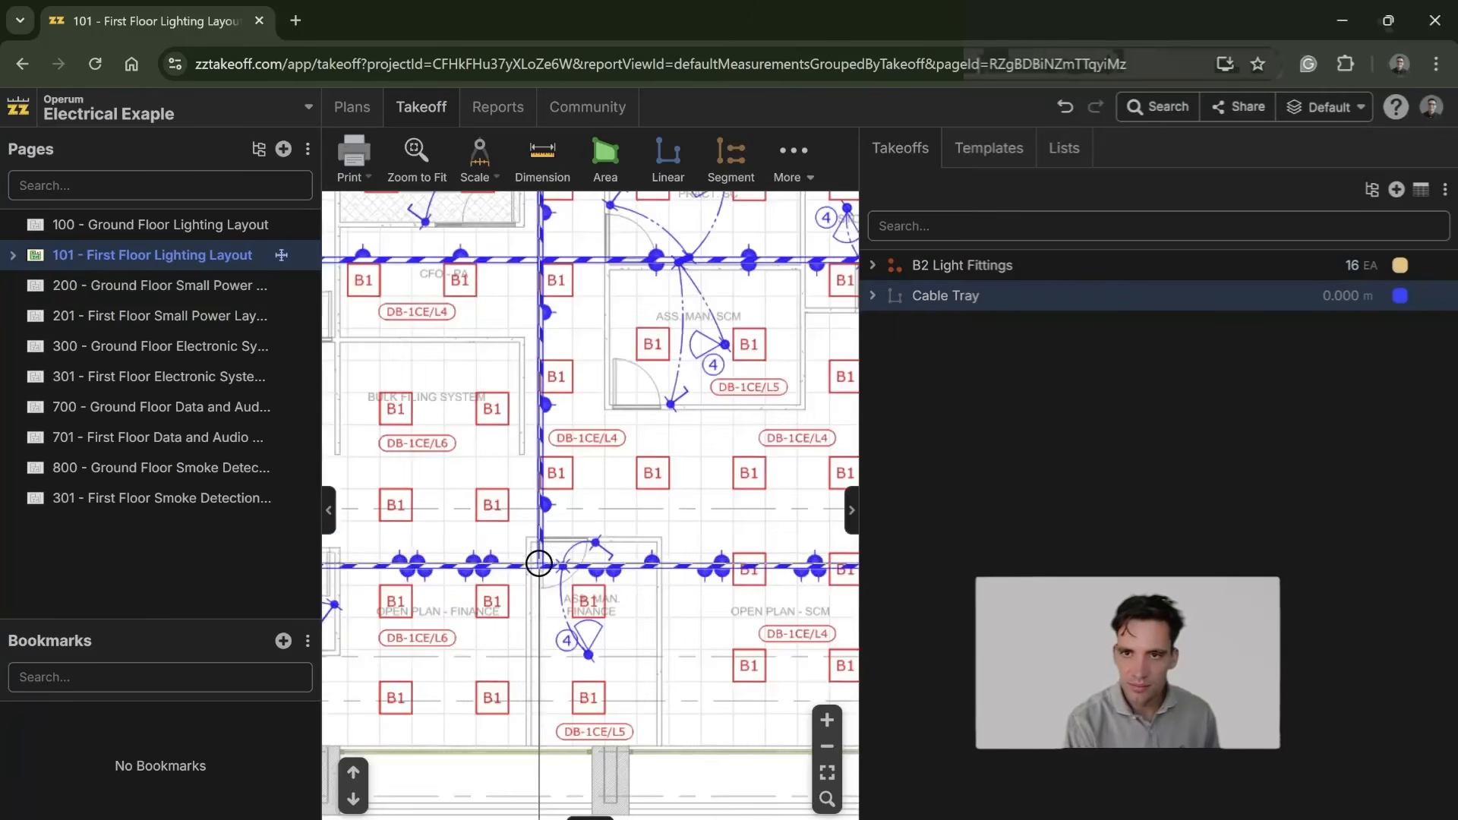
pyautogui.scroll(-4, 657, 495)
pyautogui.scroll(4, 400, 480)
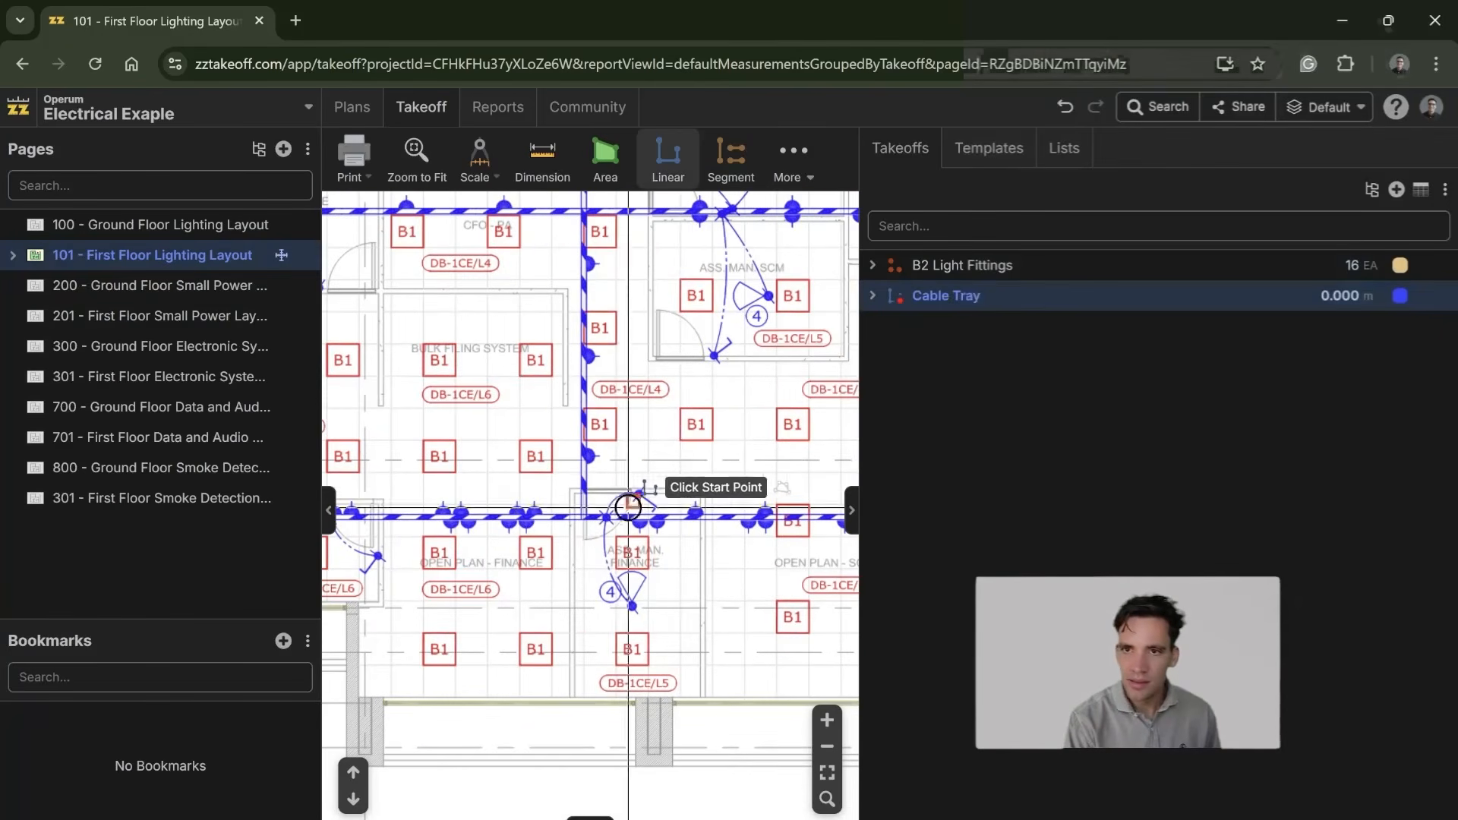
pyautogui.click(583, 519)
pyautogui.moveTo(580, 487); pyautogui.dragTo(1023, 373)
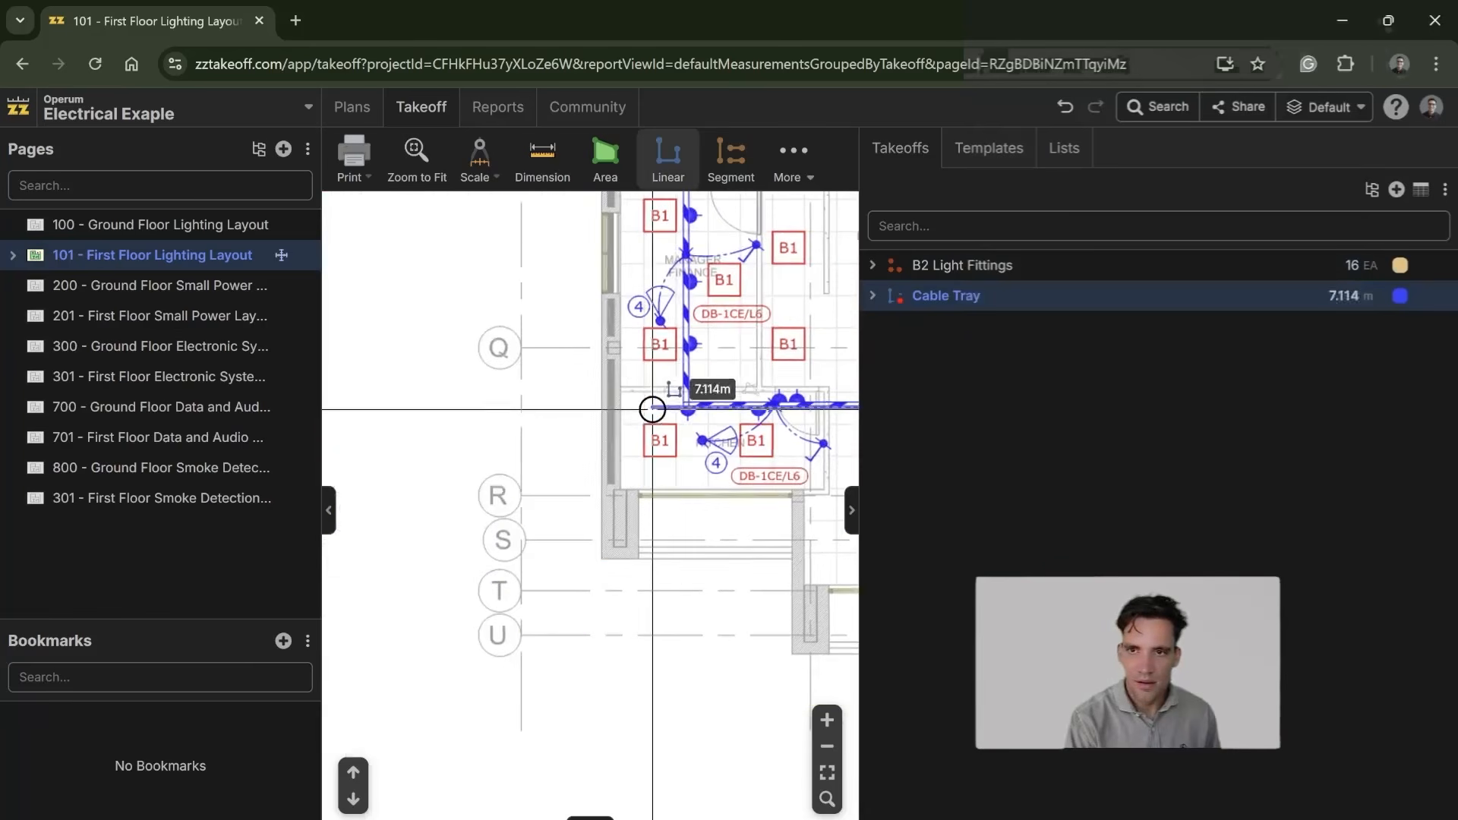
pyautogui.click(687, 404)
pyautogui.moveTo(700, 319); pyautogui.dragTo(522, 791)
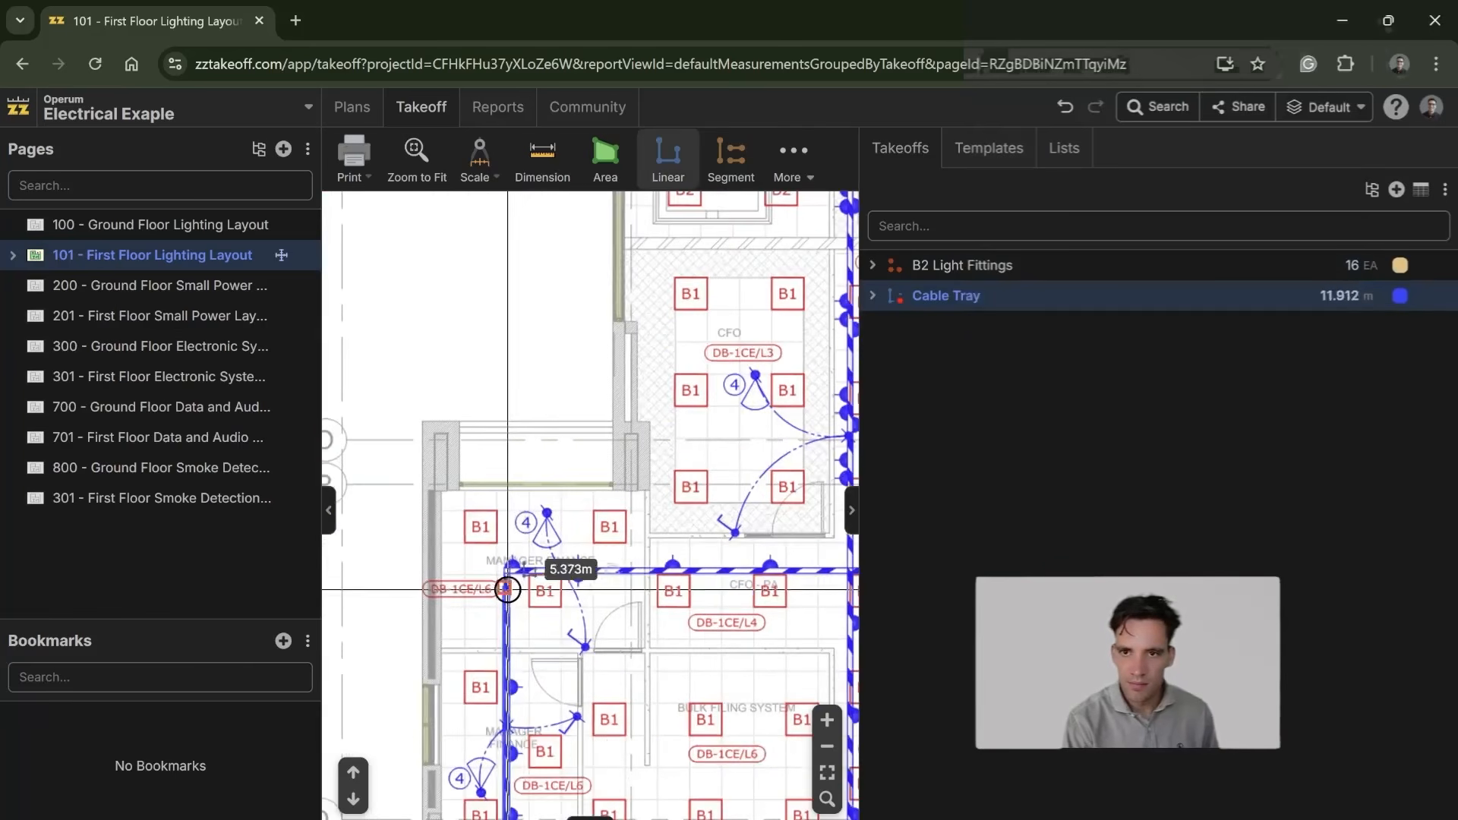
pyautogui.click(506, 571)
pyautogui.moveTo(667, 597); pyautogui.dragTo(221, 586)
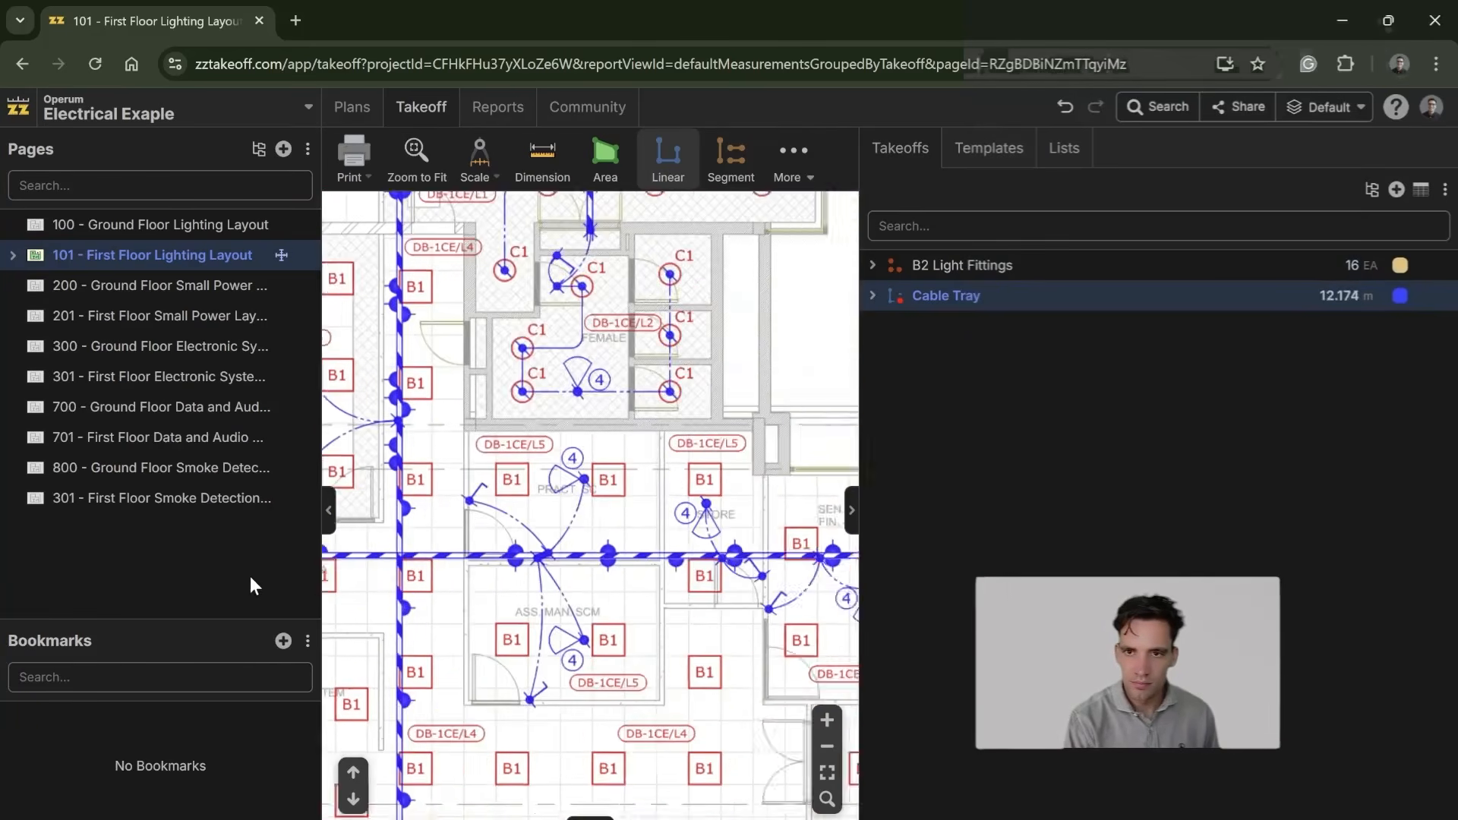
pyautogui.moveTo(434, 560); pyautogui.dragTo(526, 506)
pyautogui.click(497, 504)
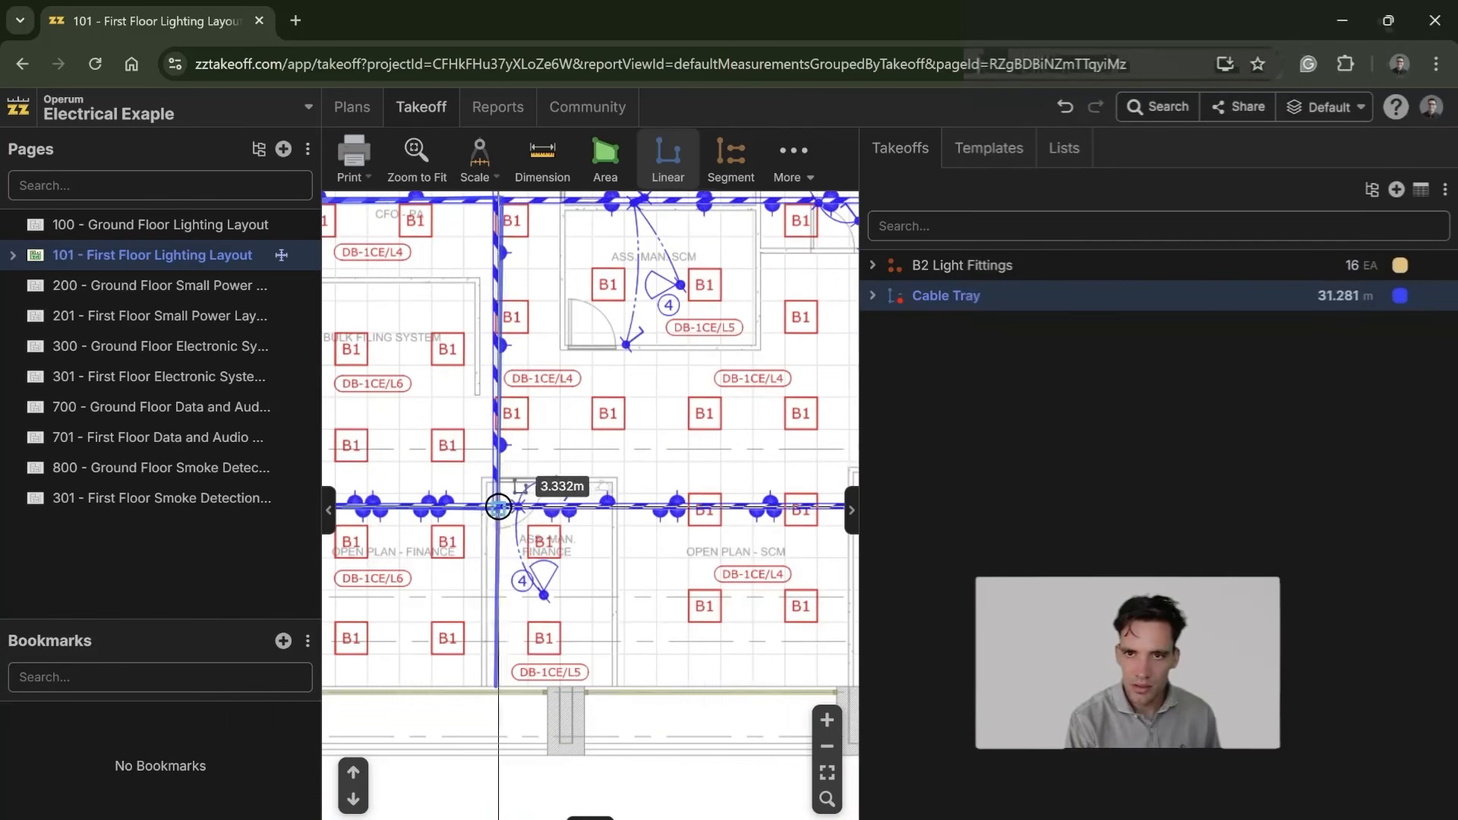
pyautogui.press('Escape')
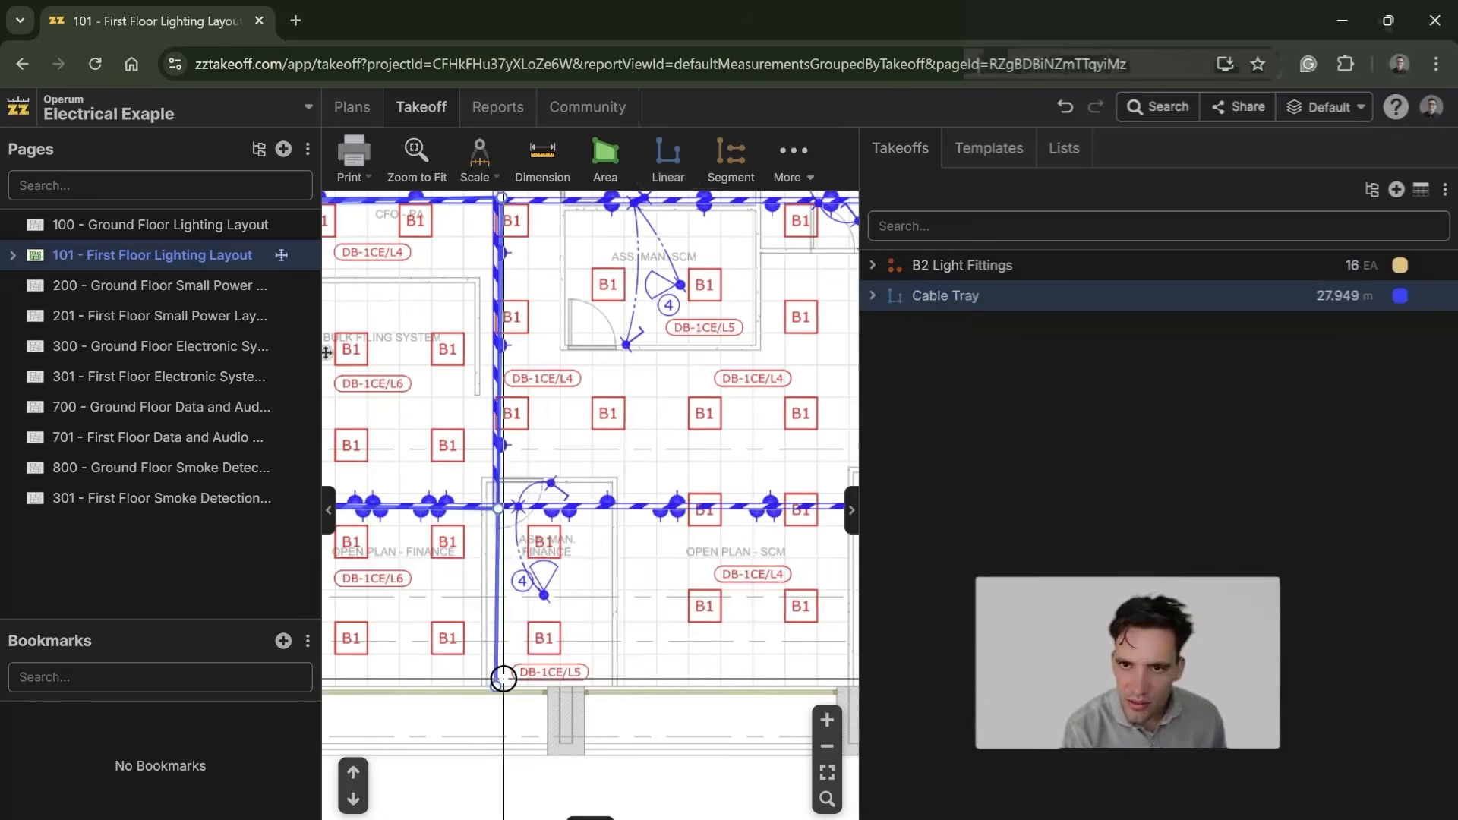
pyautogui.press('Delete')
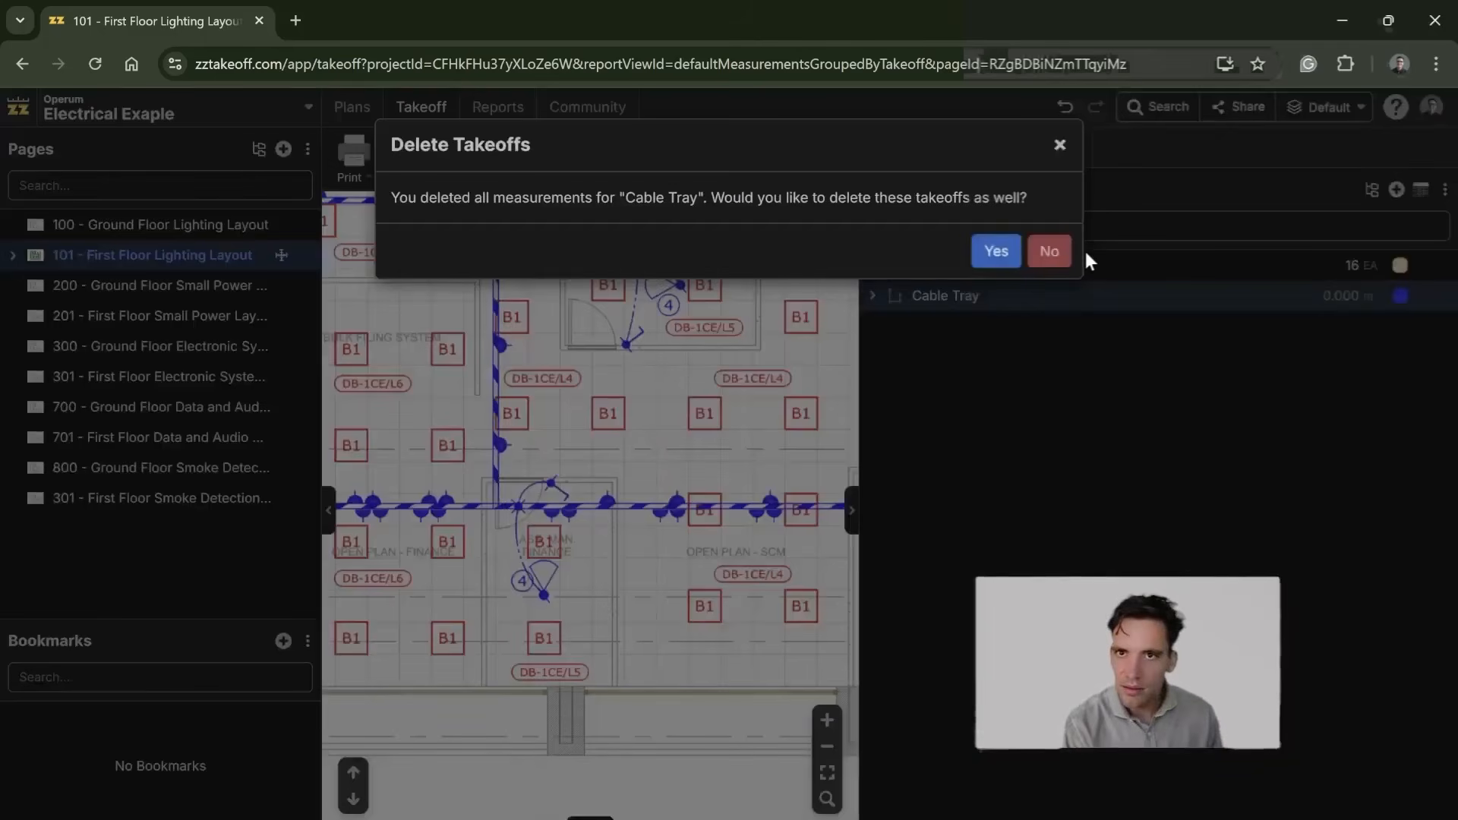
pyautogui.click(1009, 250)
# Step: Copy the Cable Tray template from the Electrical templates and paste it into the project's takeoffs
pyautogui.scroll(-4, 717, 488)
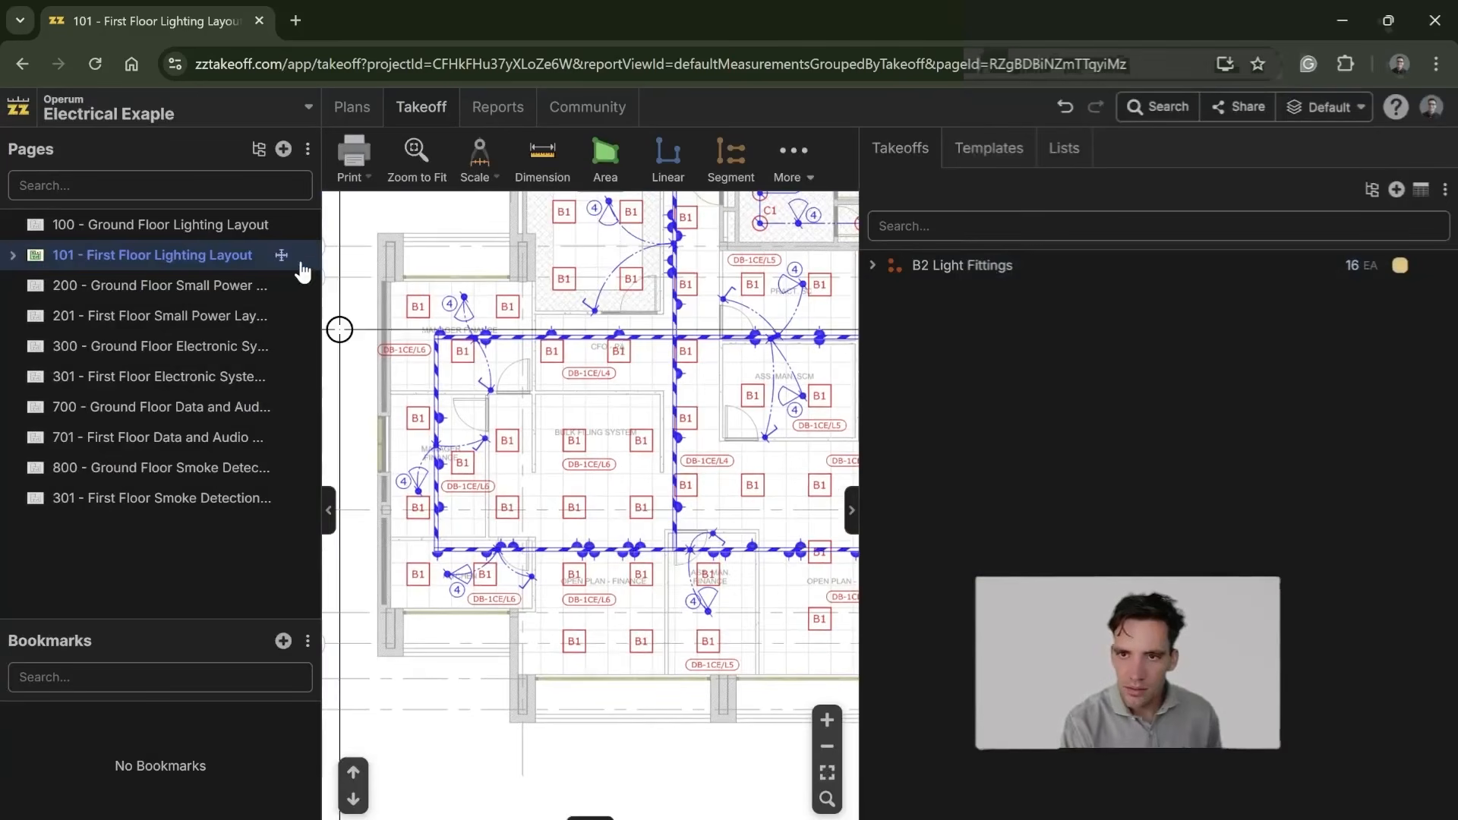
pyautogui.click(895, 265)
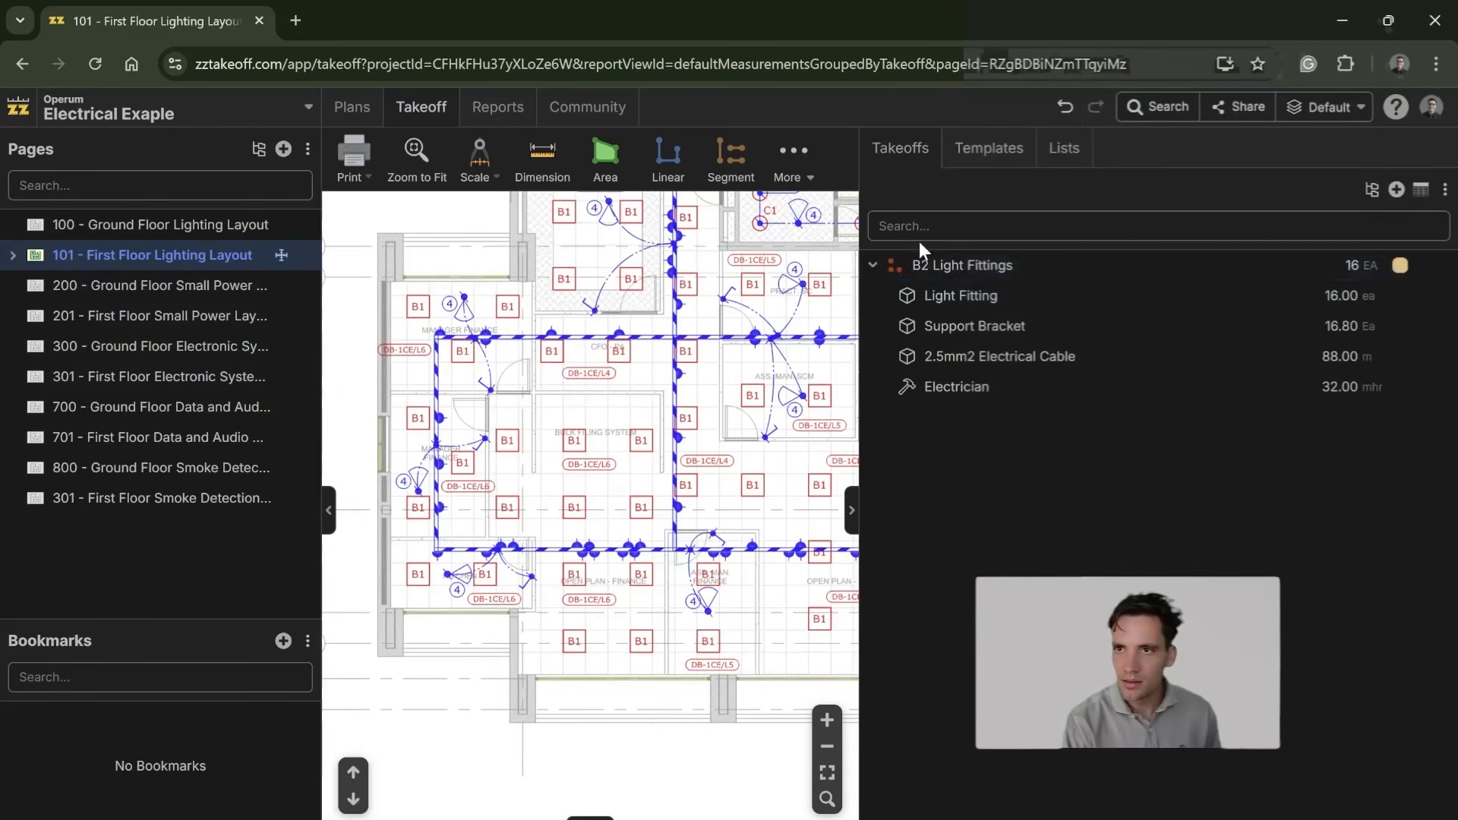
pyautogui.click(989, 152)
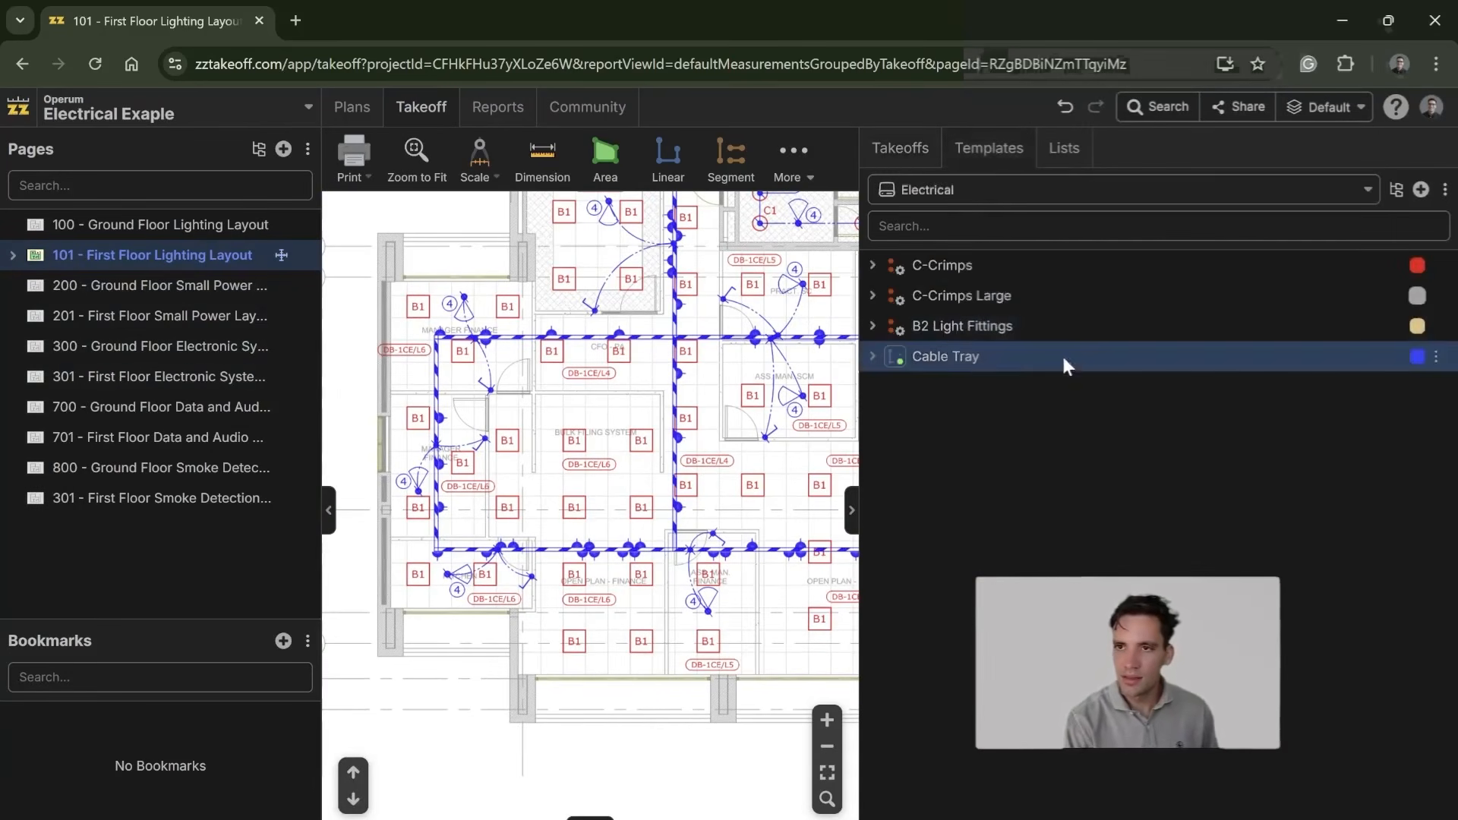
pyautogui.hotkey('ctrl', 'c')
pyautogui.click(898, 148)
pyautogui.click(873, 270)
pyautogui.hotkey('ctrl', 'v')
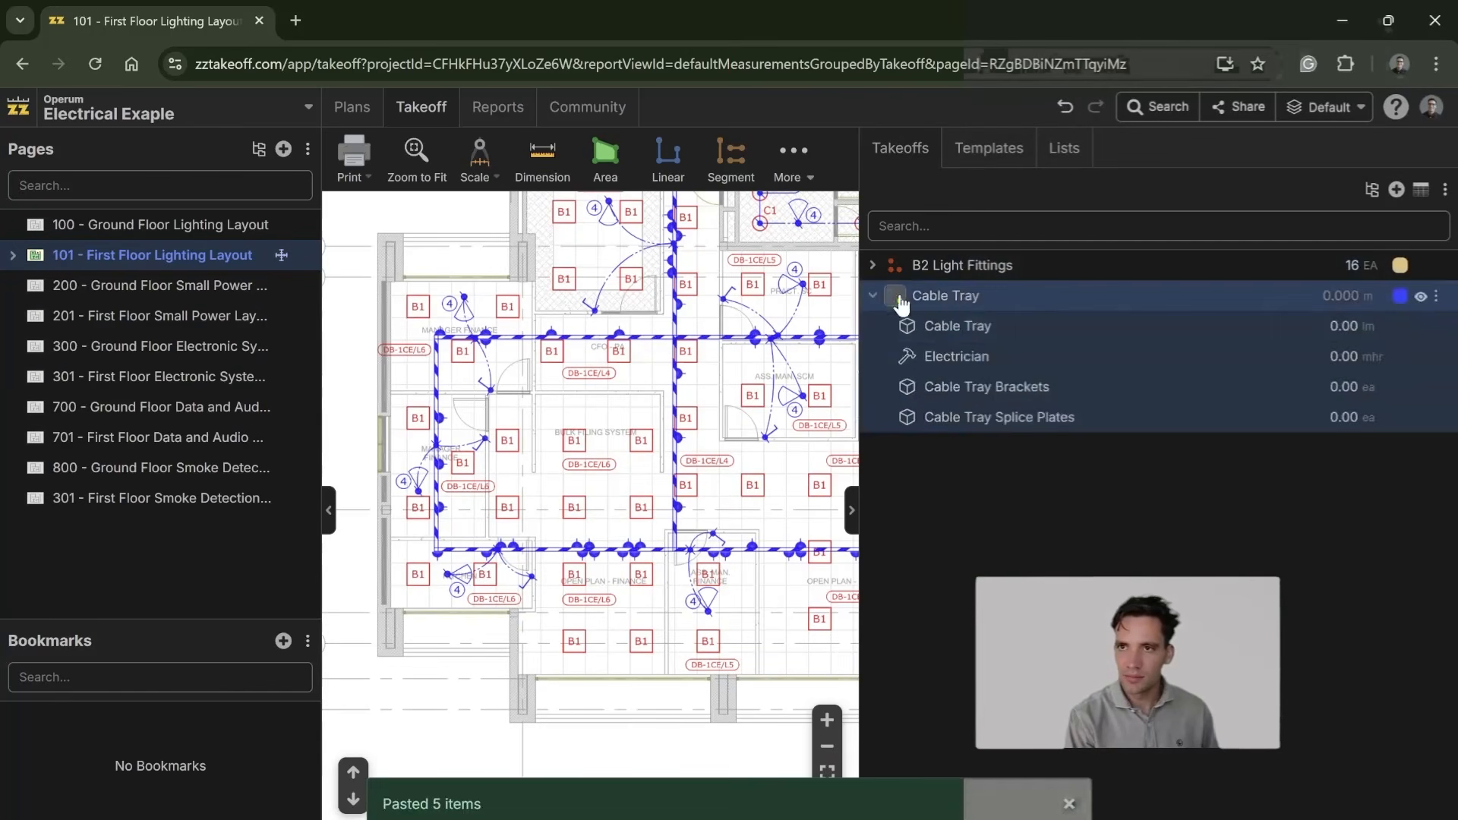
# Step: Measure the cable tray loop around the finance offices, from the Ass. Man. Finance junction via the kitchen and Manager Finance corners, about 24 m
pyautogui.click(902, 304)
pyautogui.scroll(4, 676, 551)
pyautogui.click(675, 560)
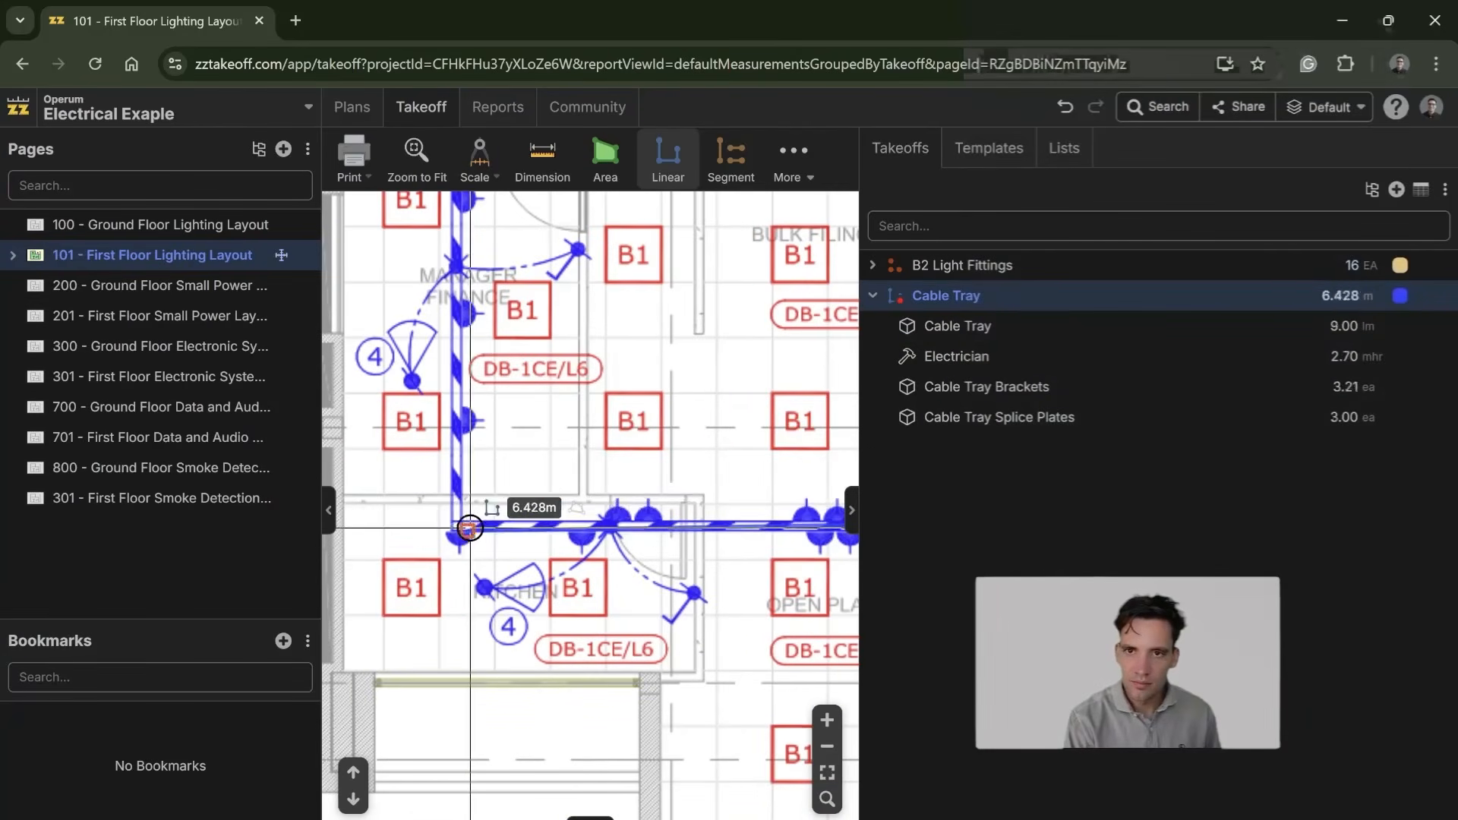
pyautogui.click(458, 526)
pyautogui.moveTo(483, 401); pyautogui.dragTo(469, 819)
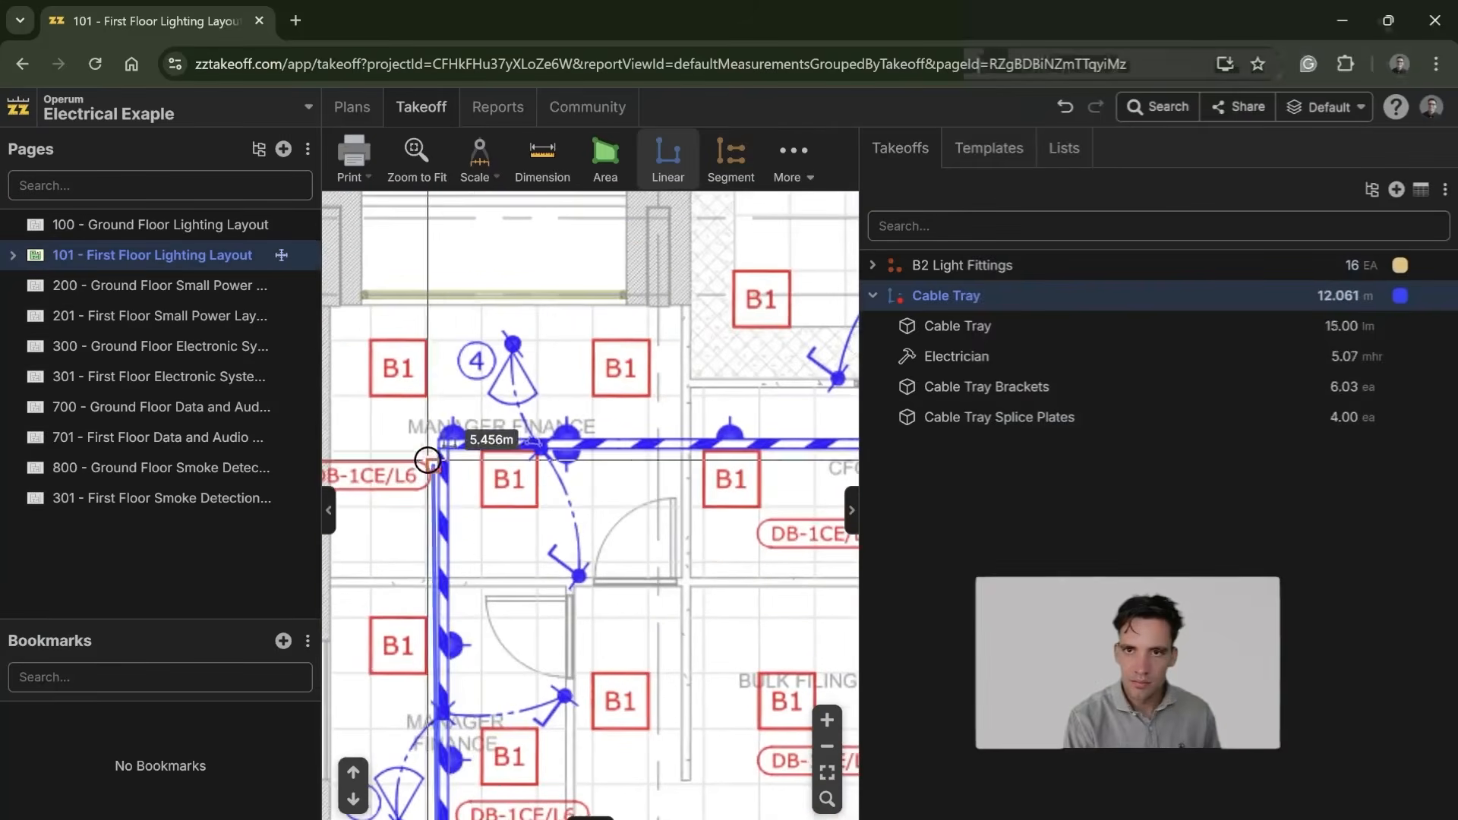
pyautogui.click(433, 452)
pyautogui.moveTo(659, 468); pyautogui.dragTo(289, 498)
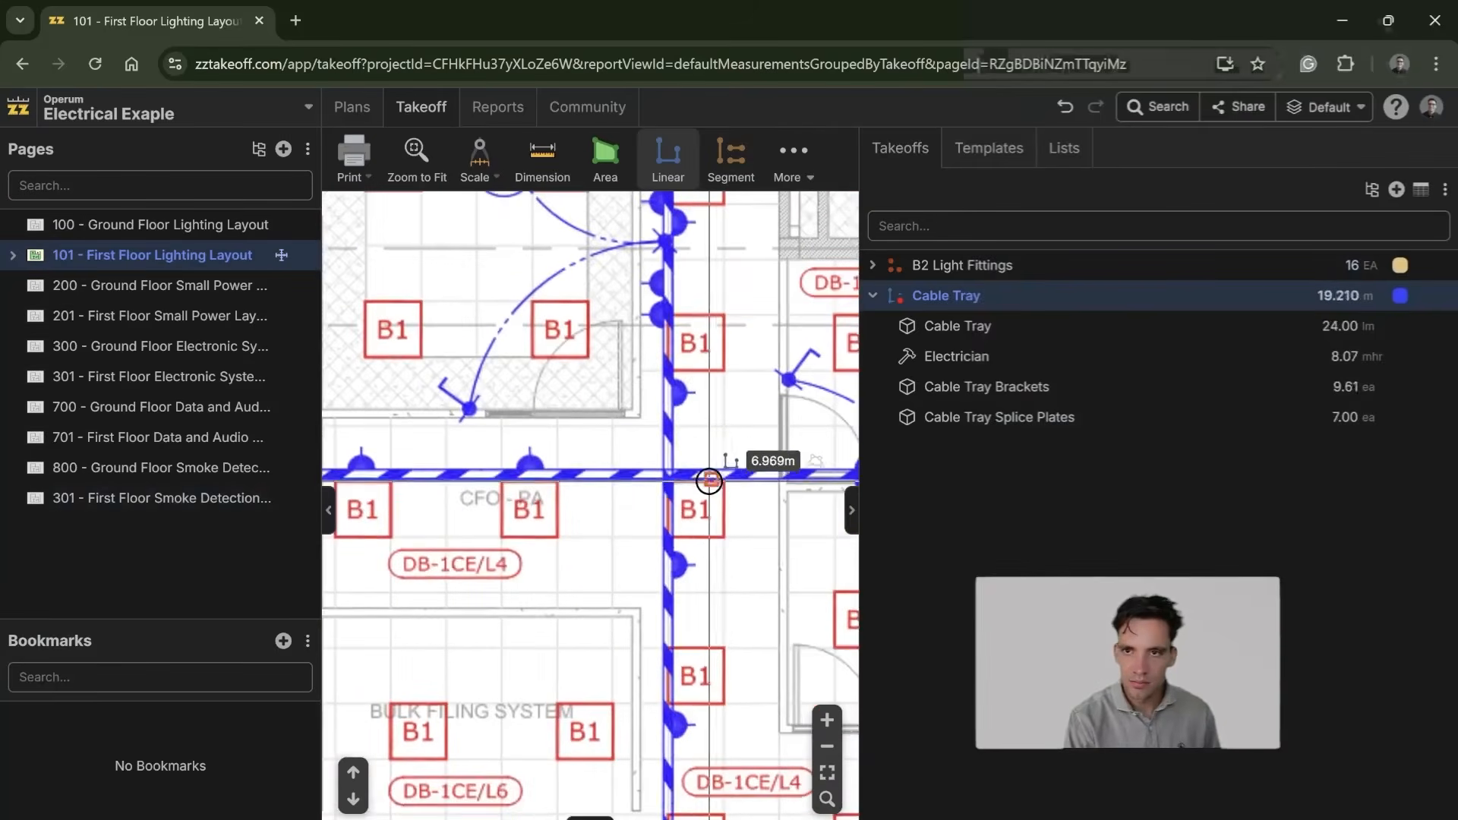
pyautogui.click(668, 475)
pyautogui.moveTo(680, 672); pyautogui.dragTo(646, 344)
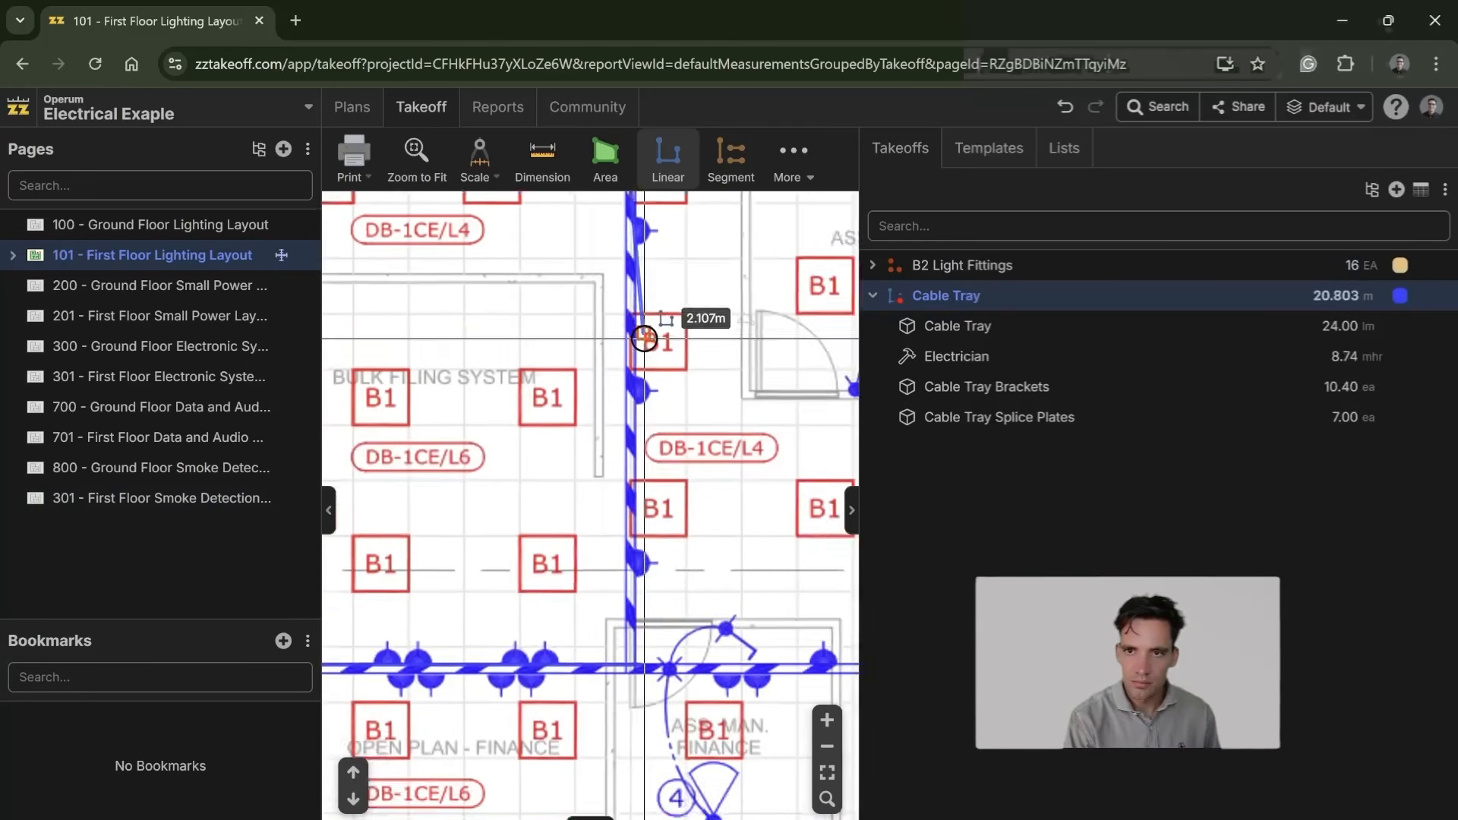
pyautogui.scroll(-1, 647, 380)
pyautogui.click(636, 577)
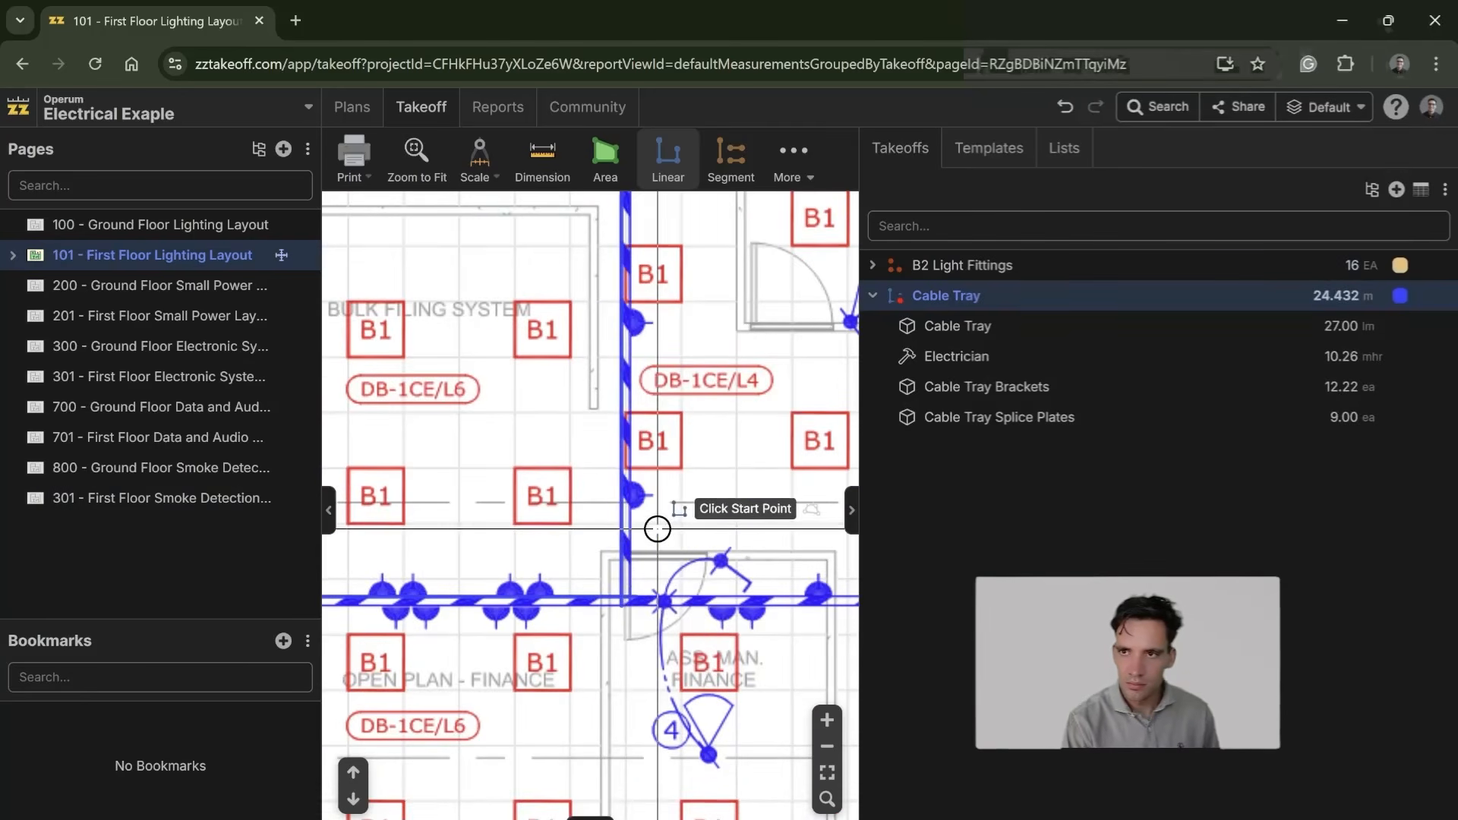
# Step: Trace a second cable tray run from the Ass. Man. Finance junction east to the HR Store, north, and back west to the CFO-PA junction
pyautogui.scroll(-3, 658, 529)
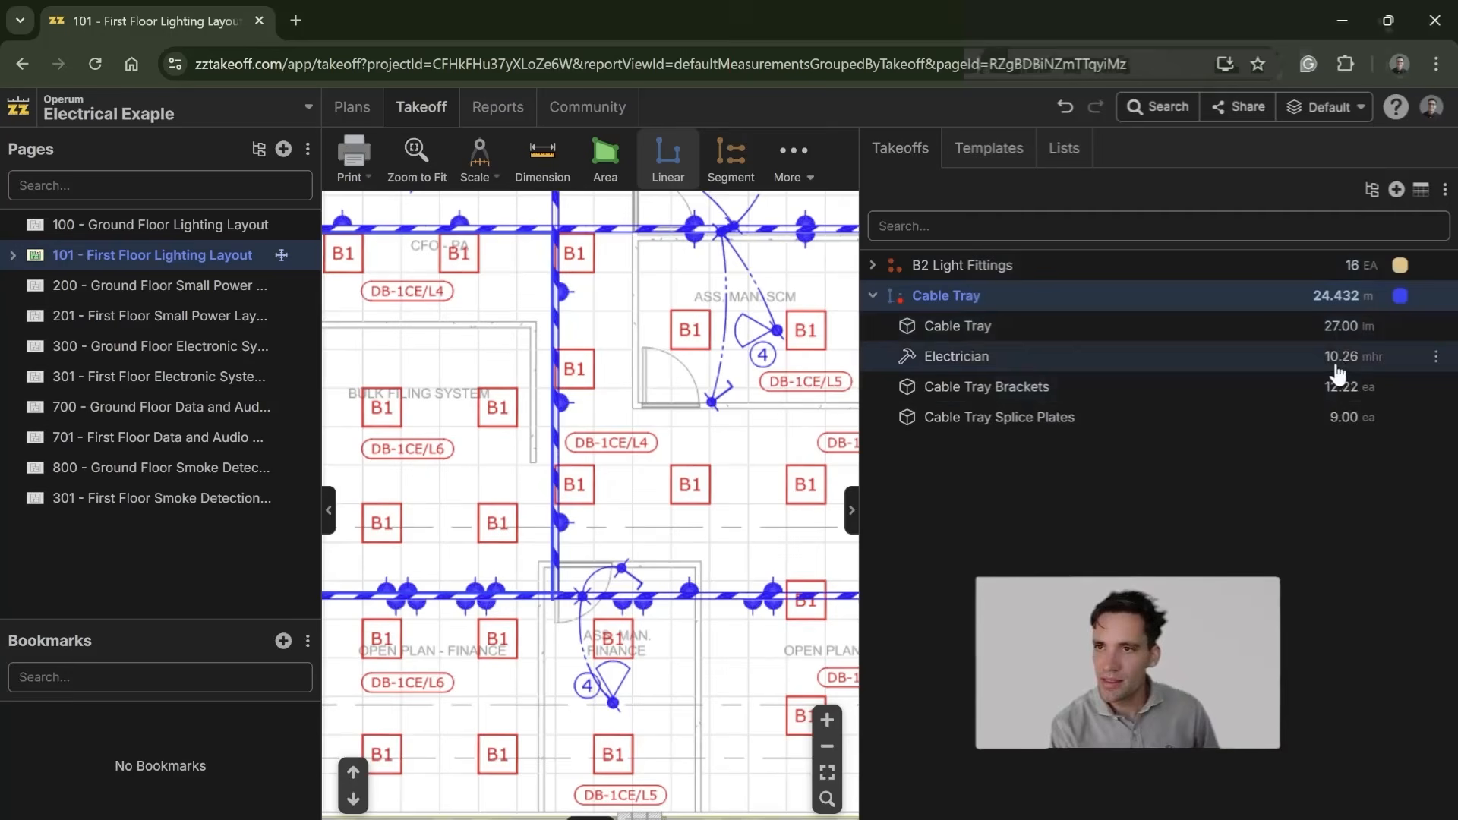
pyautogui.moveTo(787, 486); pyautogui.dragTo(667, 472)
pyautogui.scroll(-1, 588, 502)
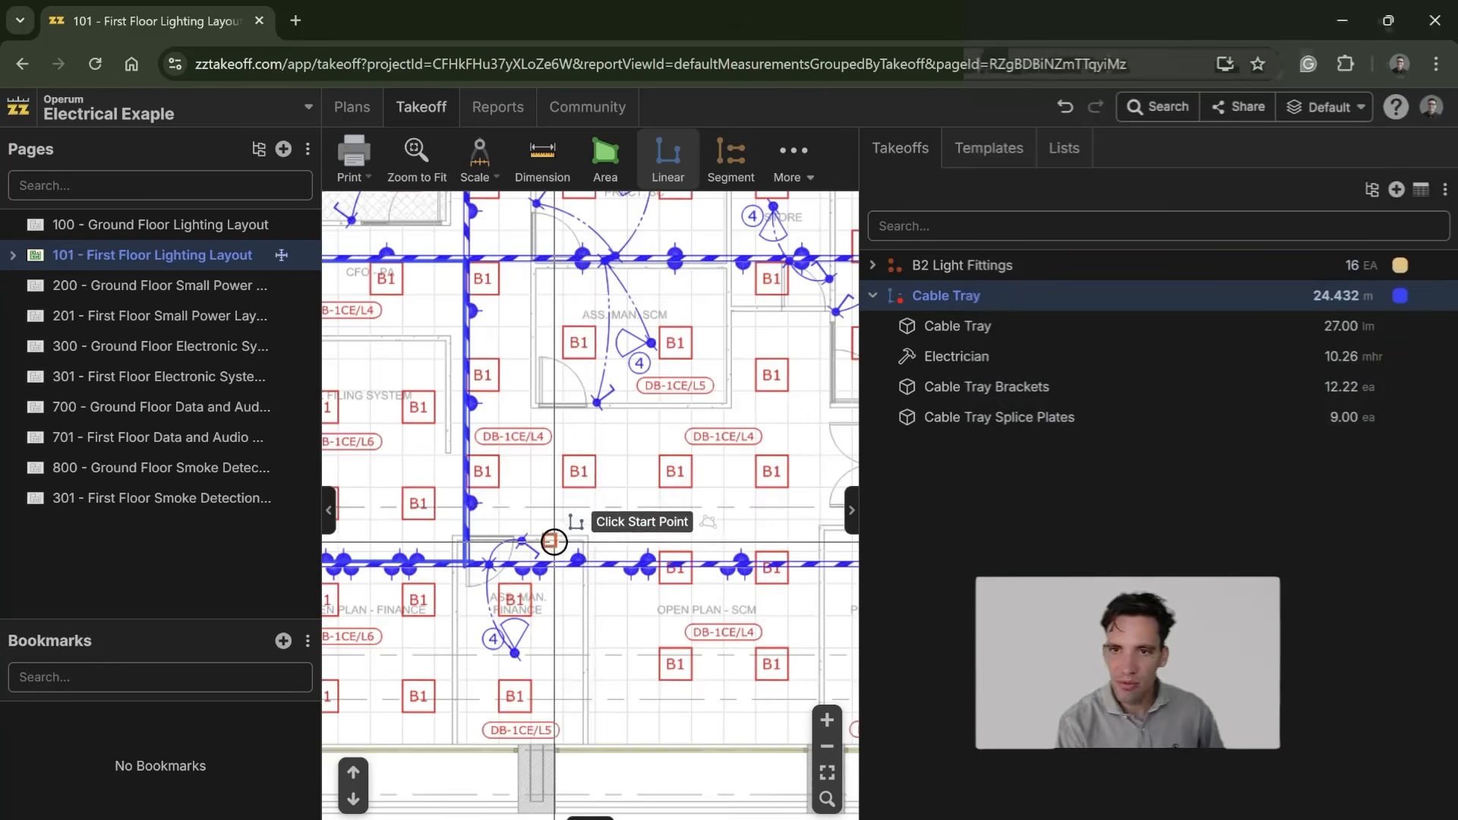
pyautogui.click(465, 559)
pyautogui.moveTo(741, 560); pyautogui.dragTo(332, 556)
pyautogui.moveTo(608, 564); pyautogui.dragTo(179, 563)
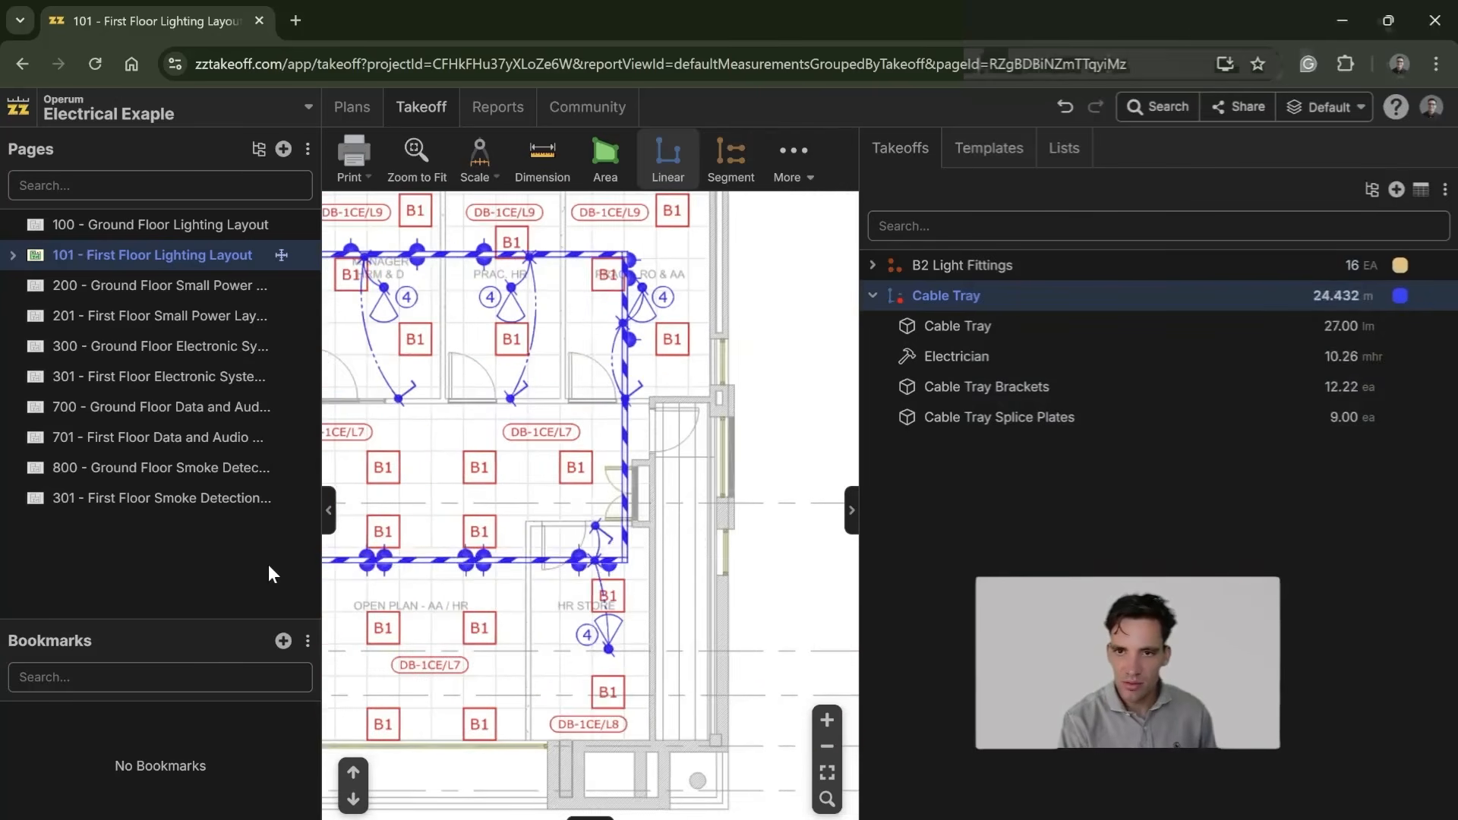
pyautogui.click(621, 558)
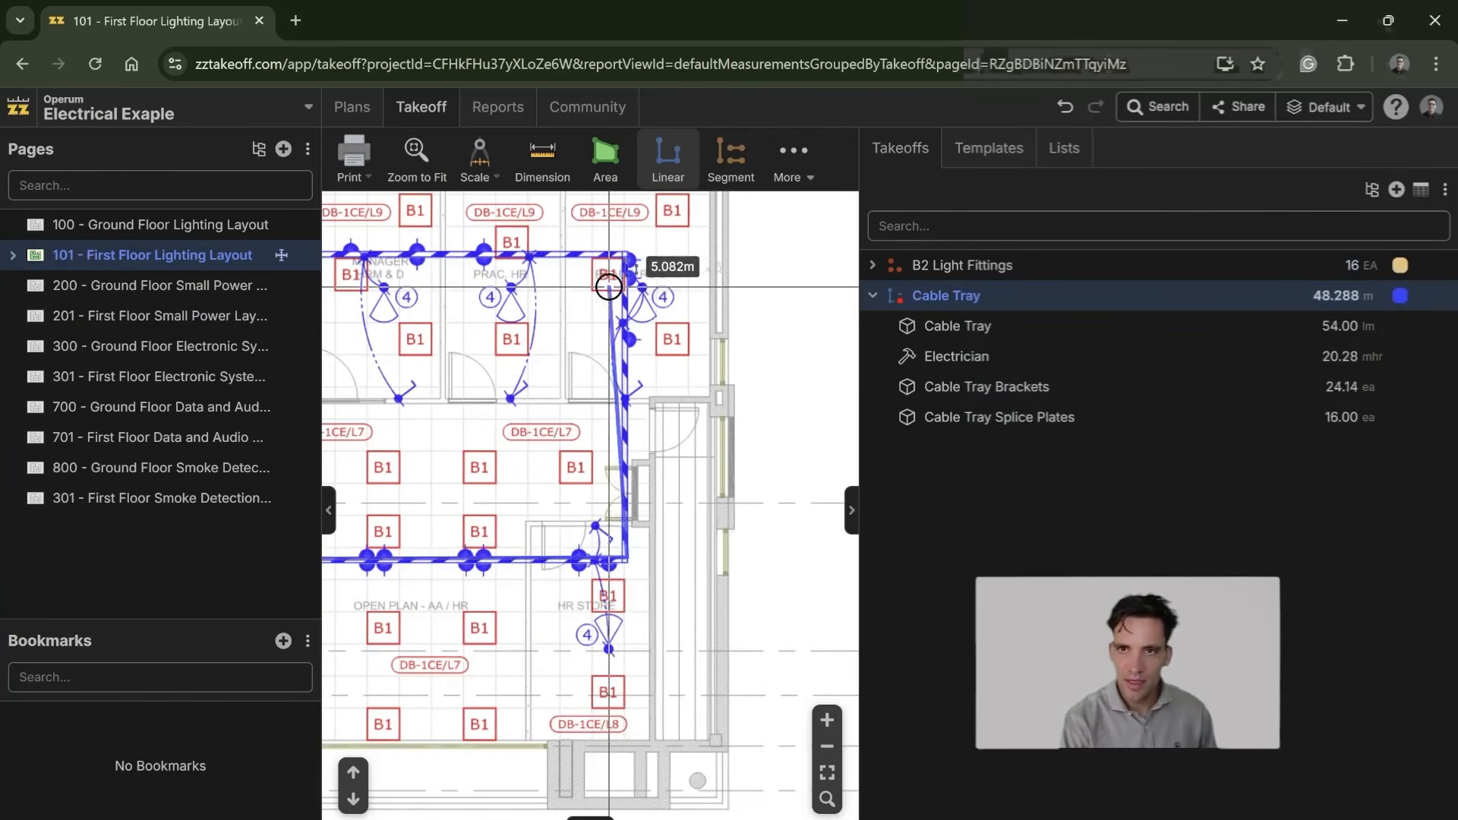
pyautogui.click(625, 255)
pyautogui.moveTo(483, 339); pyautogui.dragTo(817, 393)
pyautogui.moveTo(468, 368); pyautogui.dragTo(730, 437)
pyautogui.moveTo(547, 410); pyautogui.dragTo(818, 413)
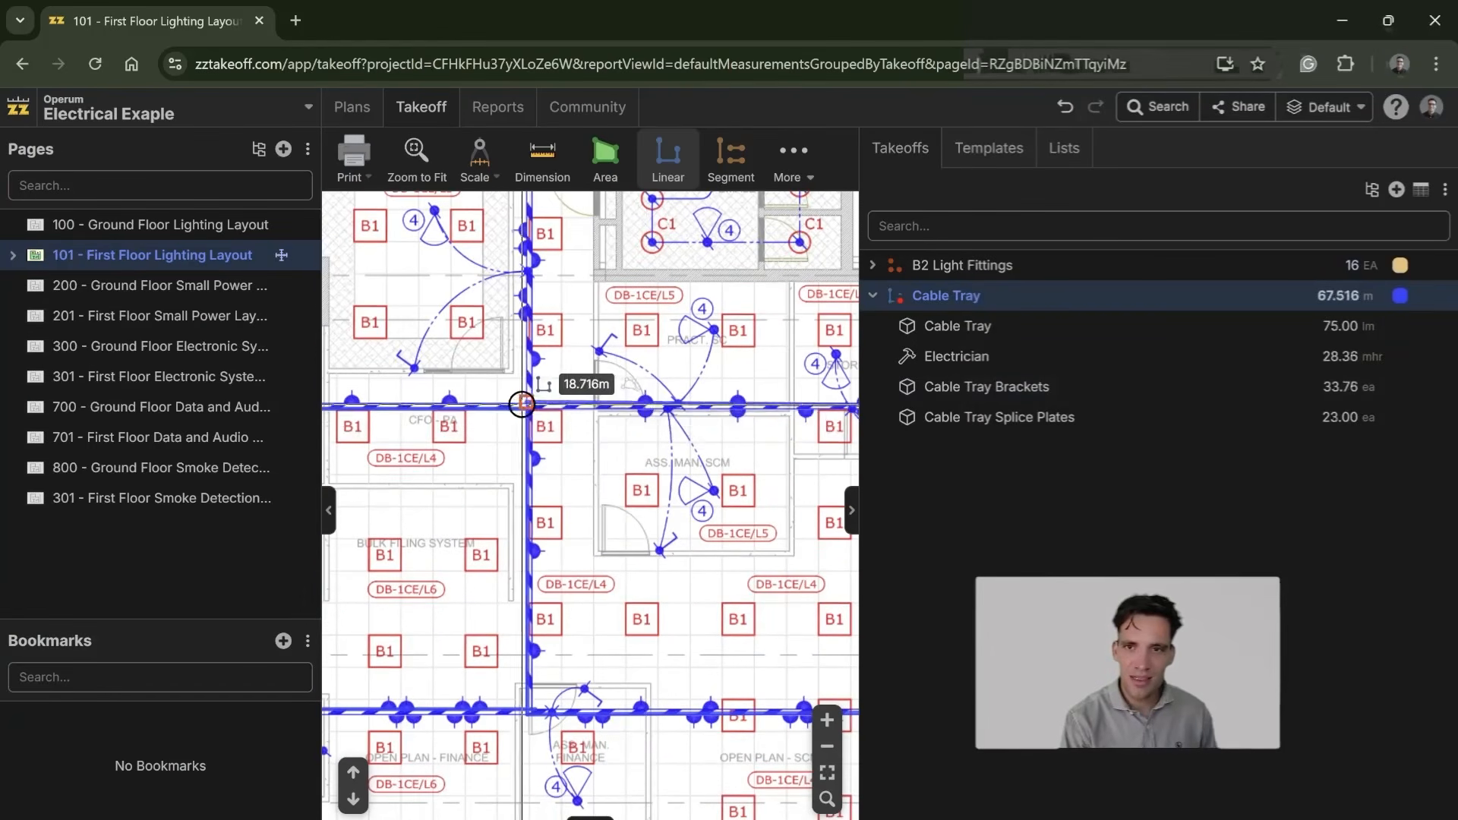
pyautogui.click(530, 407)
# Step: Continue the run north along the corridor past the CFO office and finish it along the branch to the female toilets
pyautogui.moveTo(546, 310); pyautogui.dragTo(549, 568)
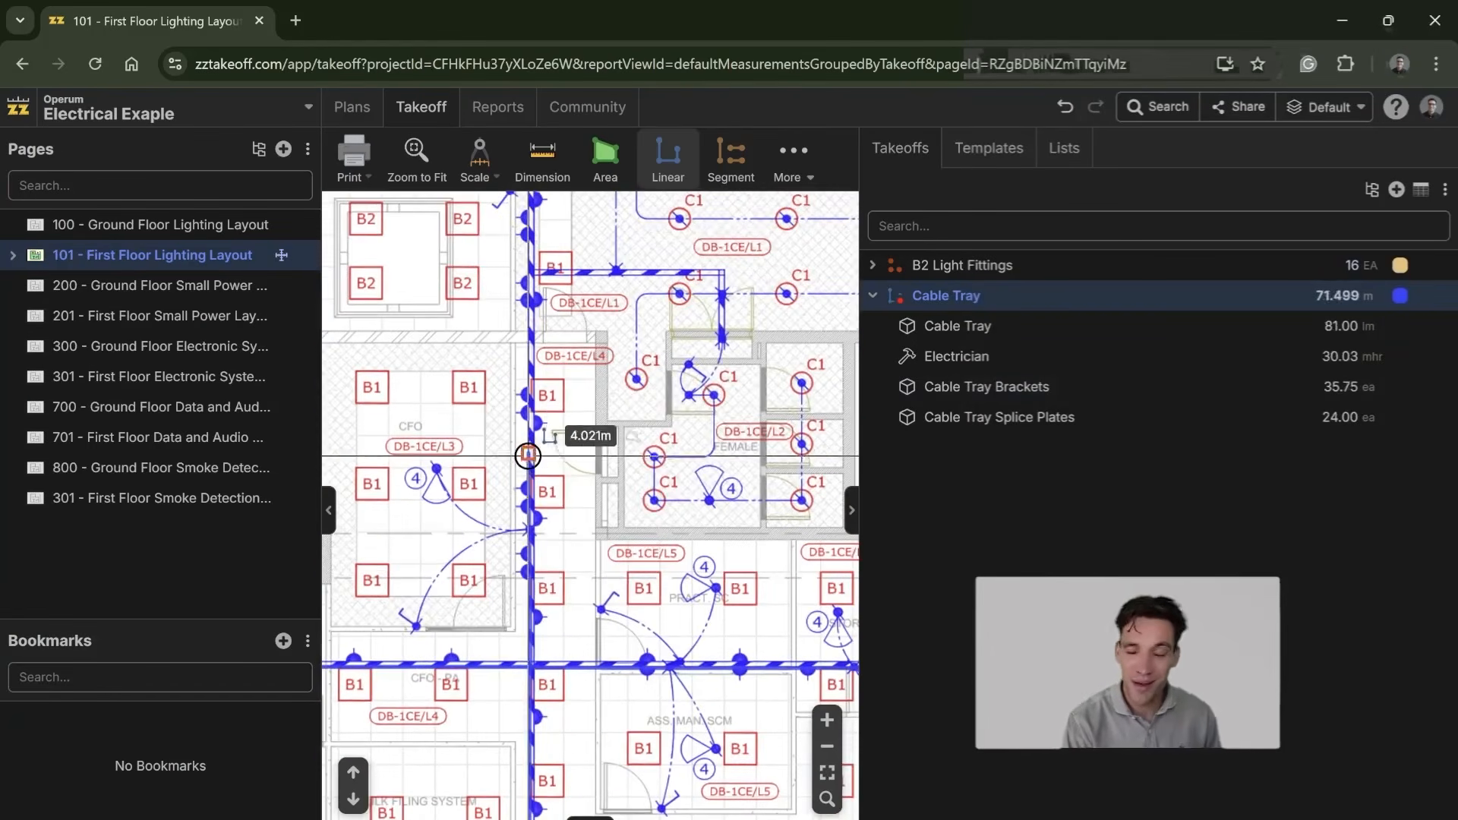
pyautogui.click(537, 274)
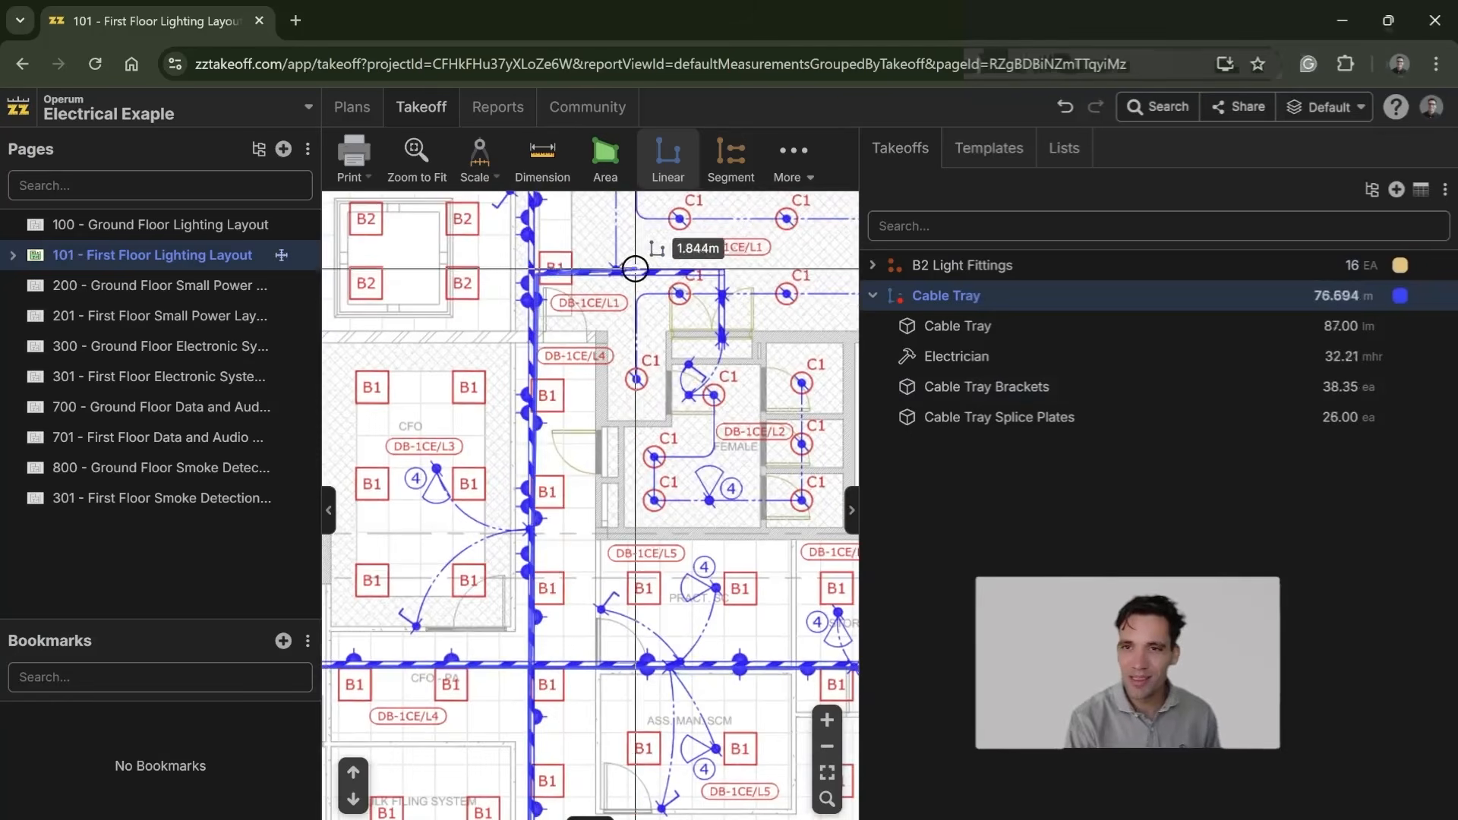
pyautogui.click(722, 271)
pyautogui.doubleClick(720, 334)
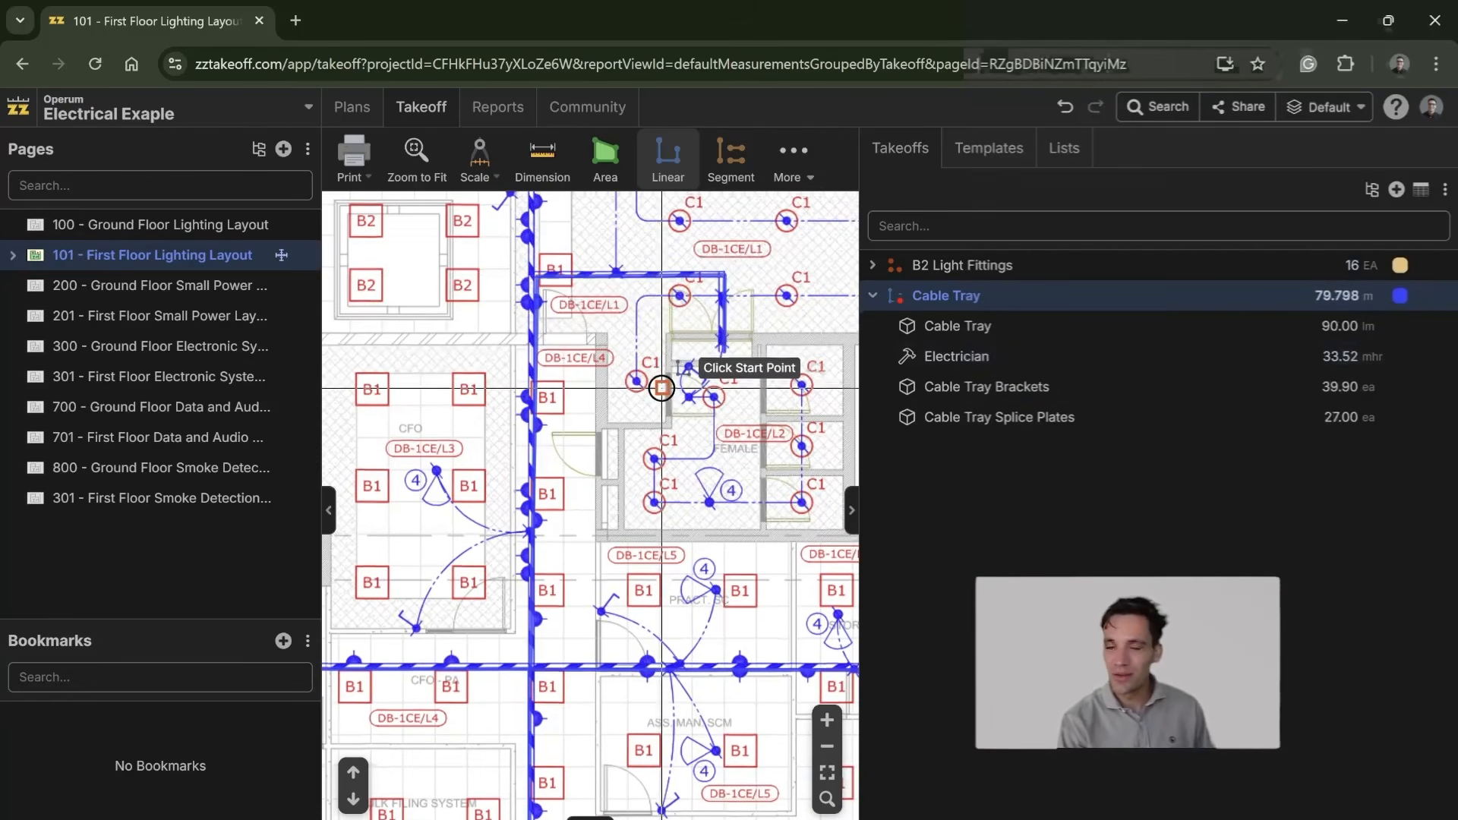
# Step: Try to measure the cable tray run from the toilet branch north along the corridor and west above the Board Room
pyautogui.scroll(5, 623, 531)
pyautogui.click(535, 654)
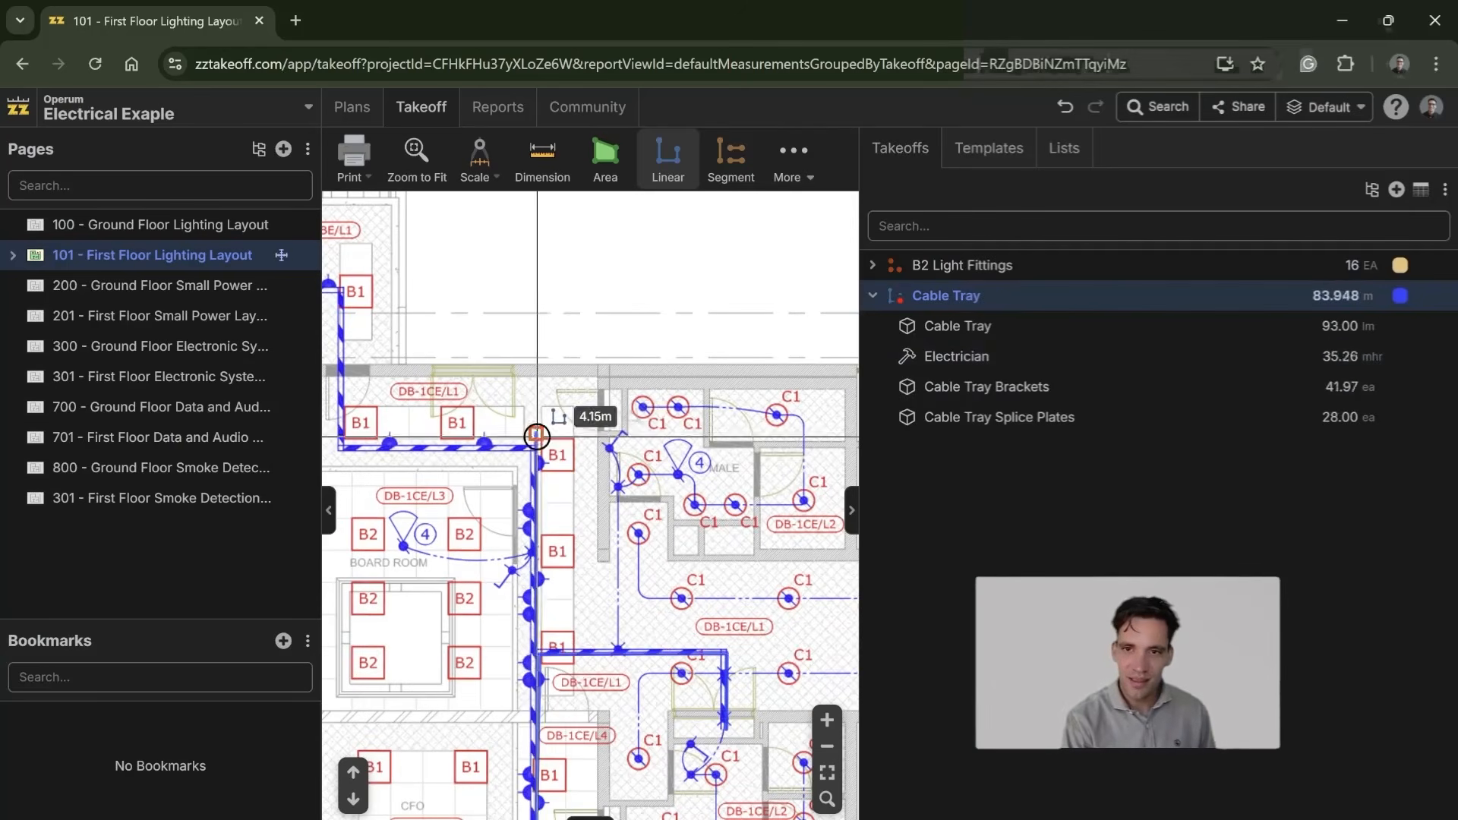
pyautogui.click(534, 448)
pyautogui.click(342, 451)
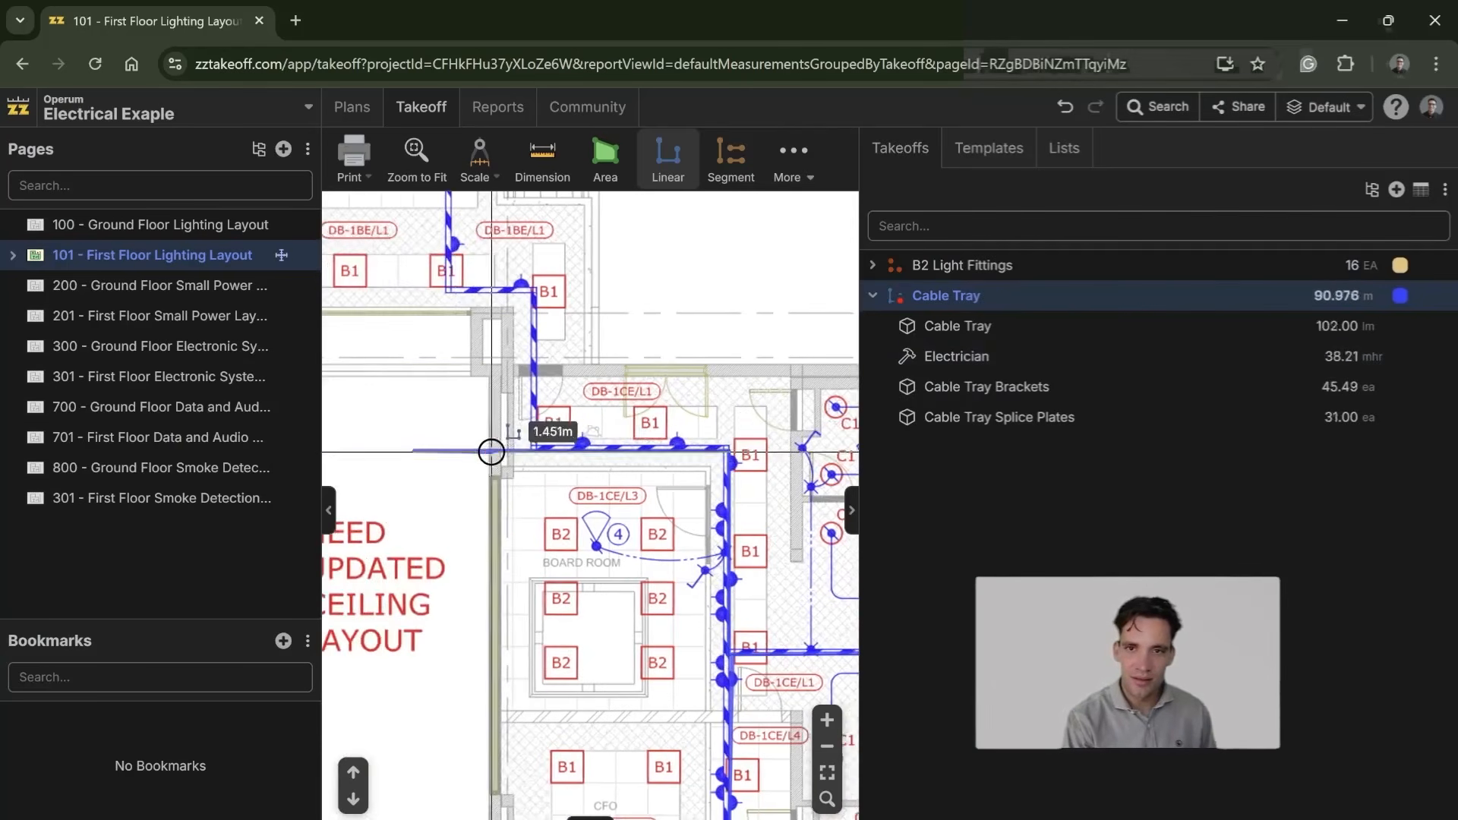
pyautogui.press('Escape')
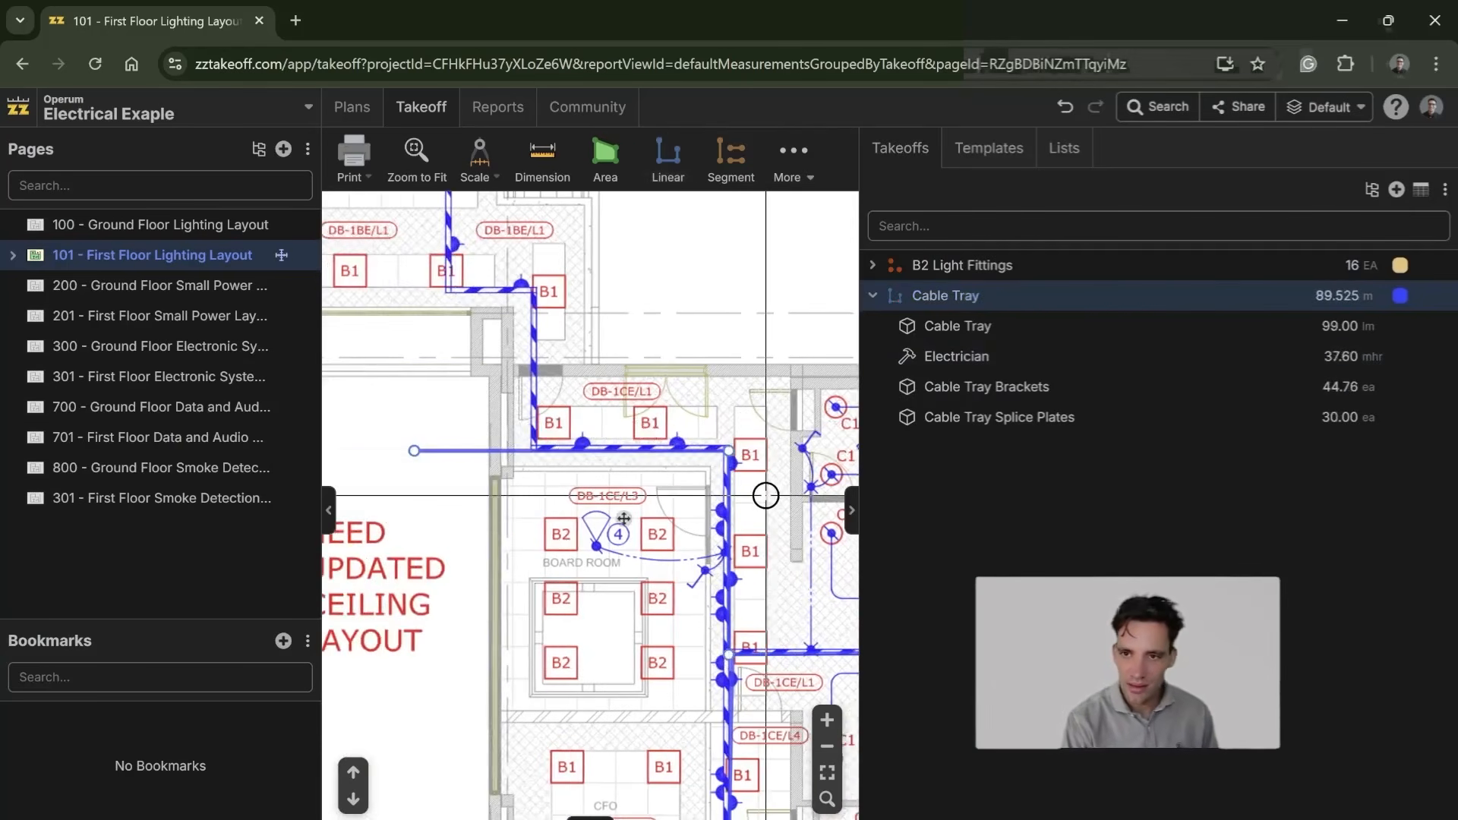
pyautogui.moveTo(753, 609); pyautogui.dragTo(644, 435)
# Step: Change the Cable Tray takeoff's color to bright green (#51FF17) so it stands out from the blue drawing lines
pyautogui.click(904, 301)
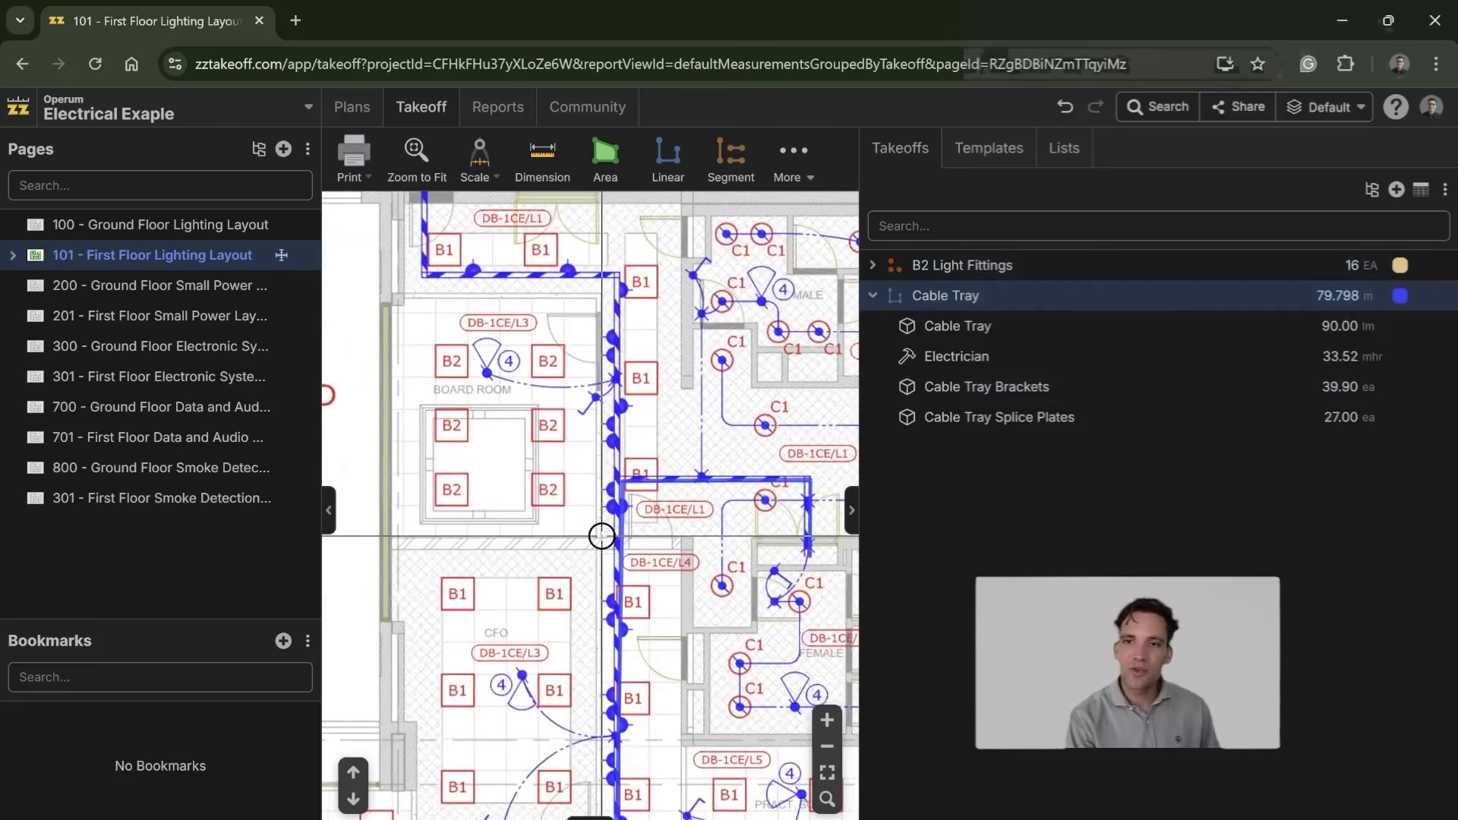
pyautogui.click(897, 303)
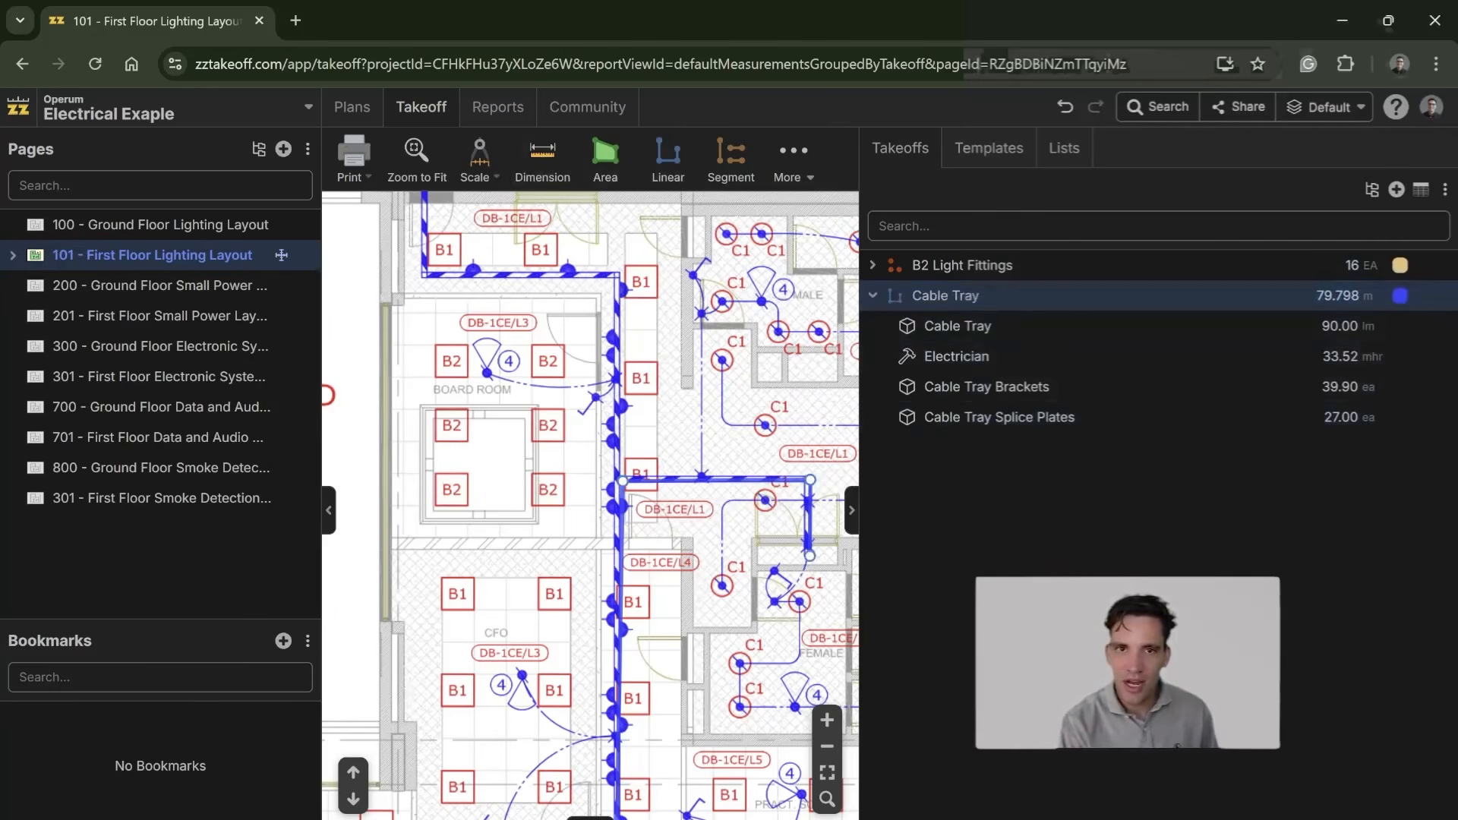
pyautogui.click(1400, 296)
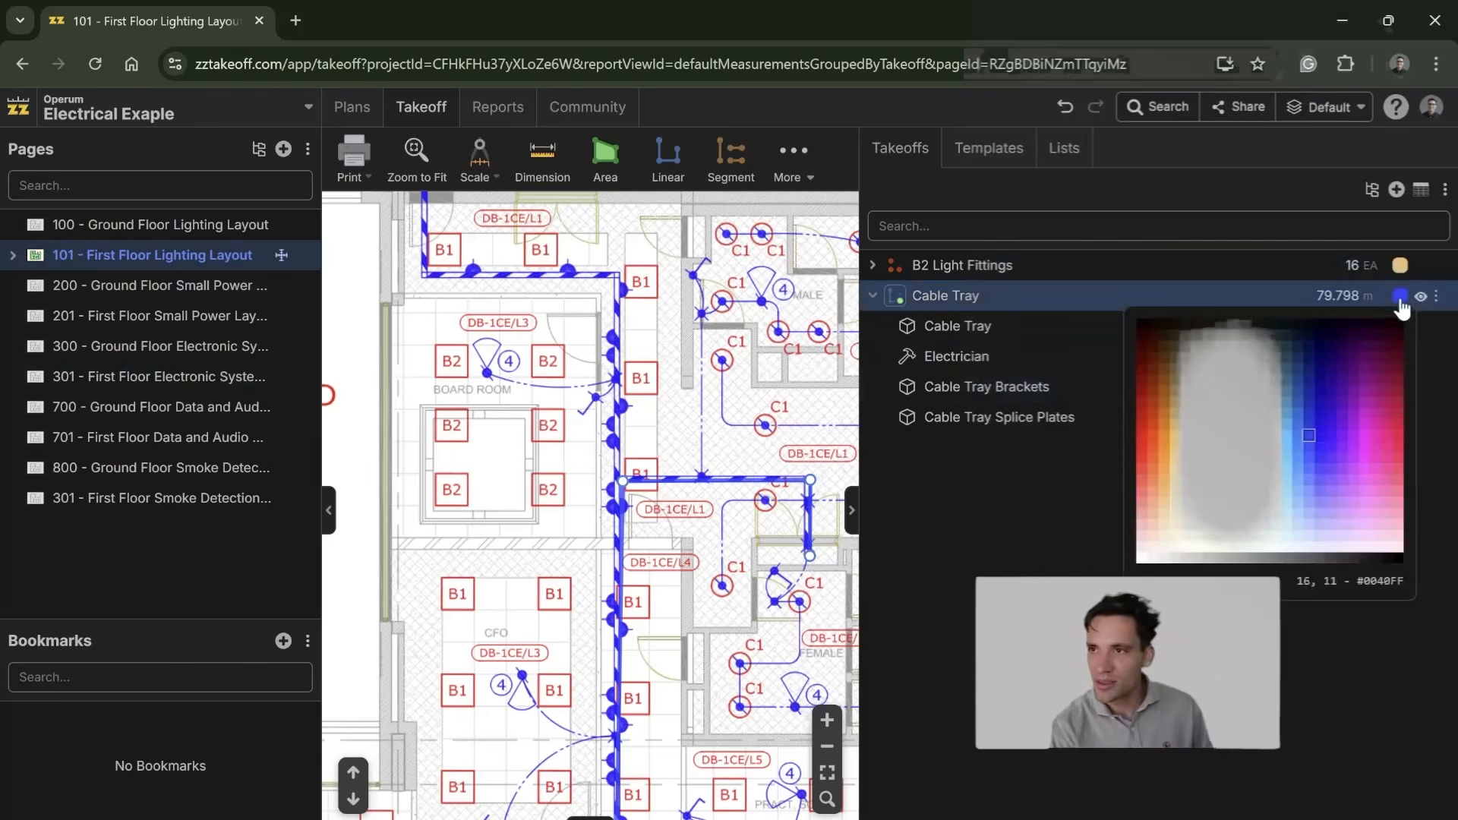
pyautogui.click(1396, 436)
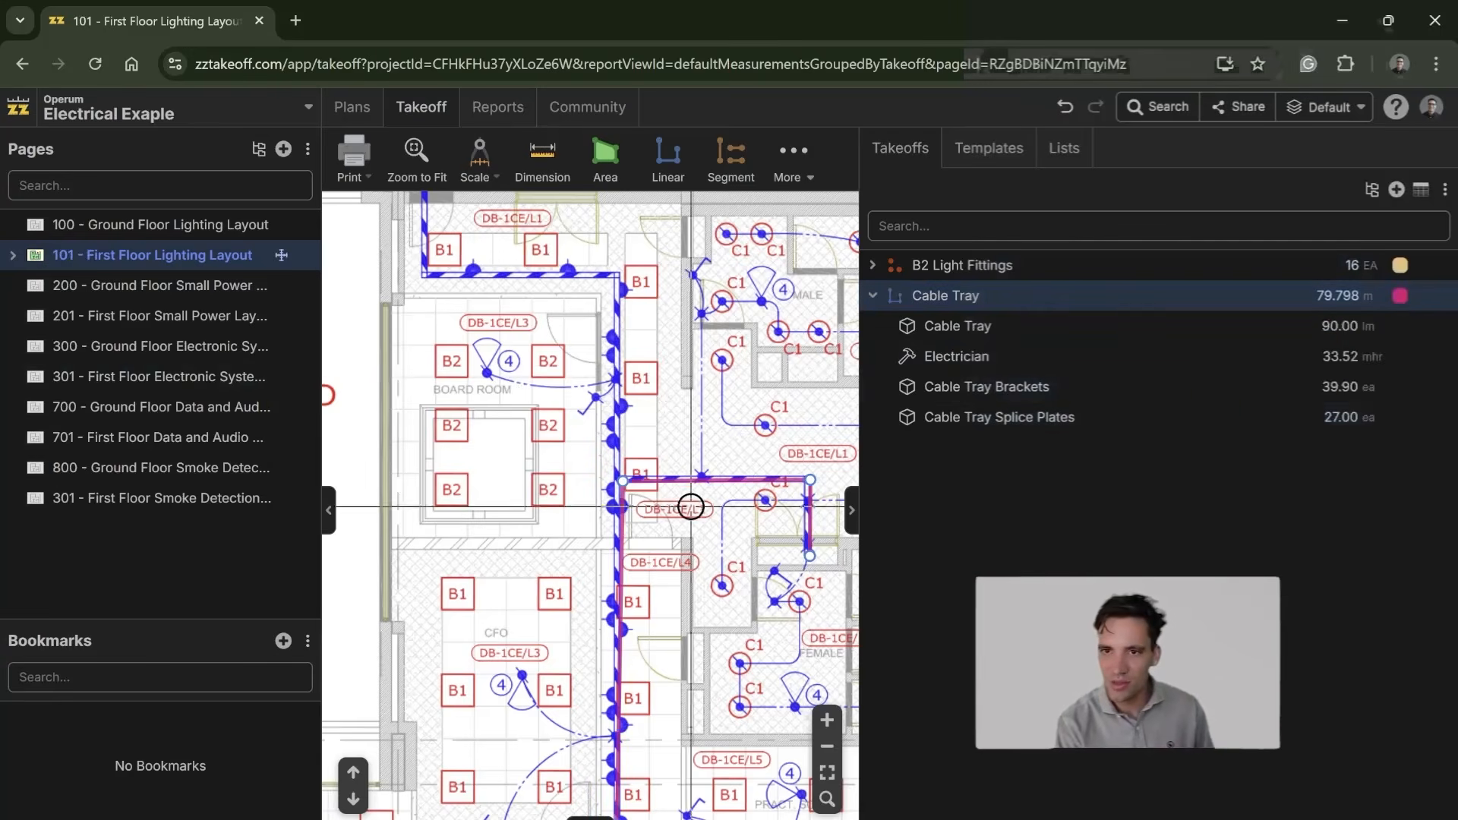
pyautogui.click(1400, 297)
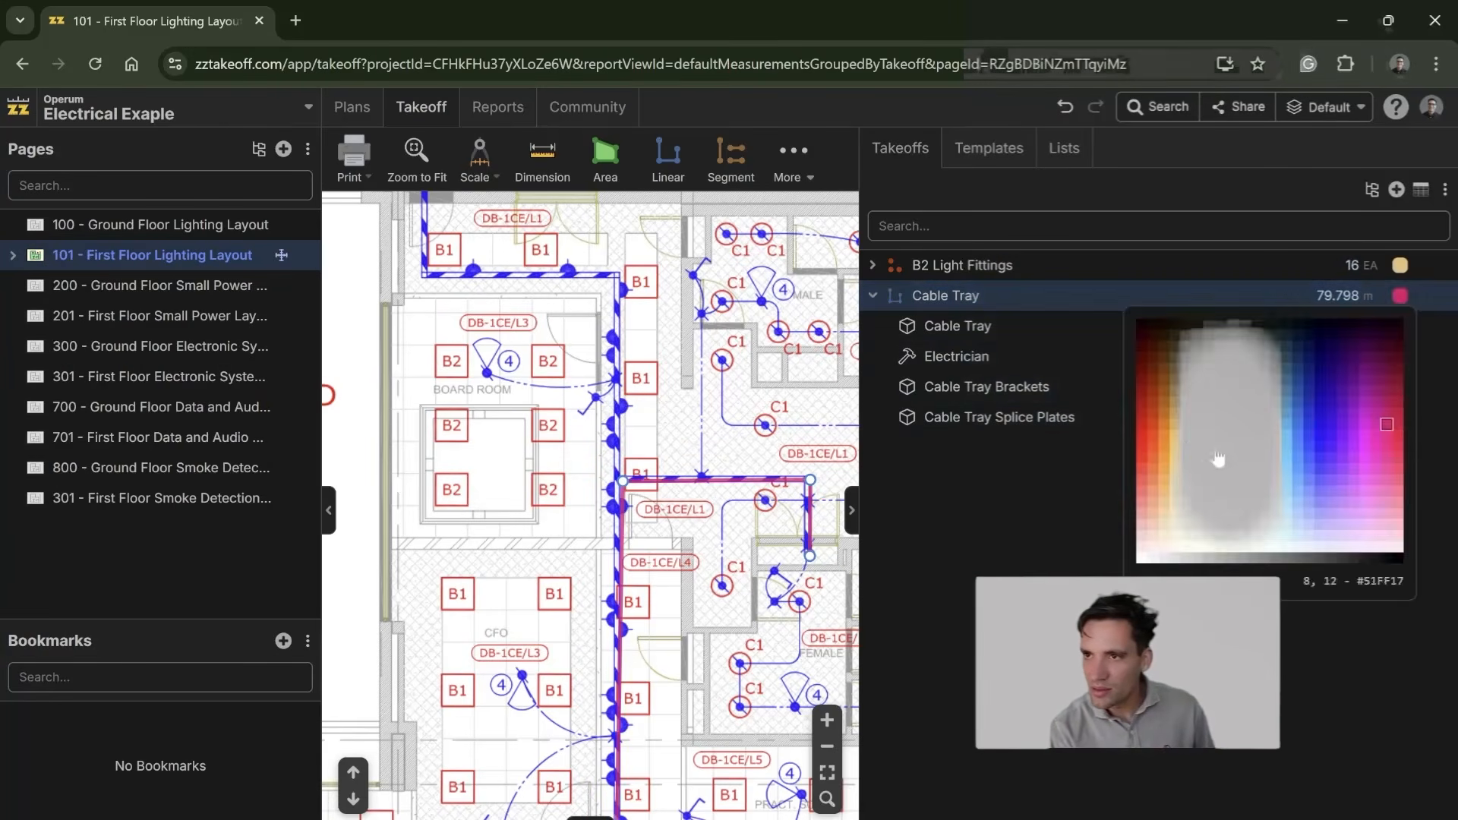
pyautogui.click(1218, 459)
# Step: Measure the cable tray from the toilet-branch junction north, west above the Board Room, and north and west toward the Open Plan, about 15 m
pyautogui.scroll(-5, 693, 567)
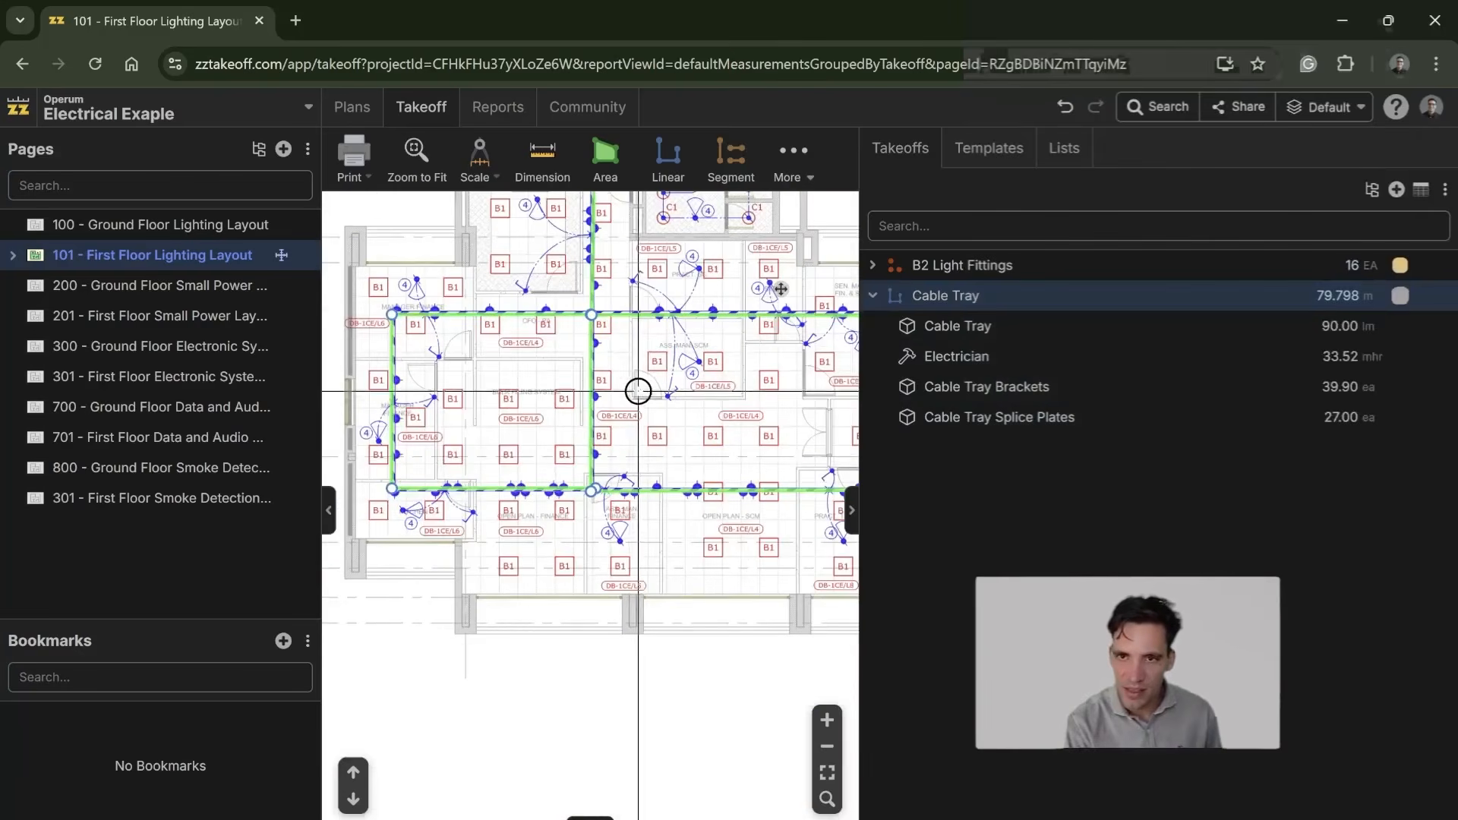
pyautogui.moveTo(592, 520); pyautogui.dragTo(577, 684)
pyautogui.moveTo(594, 388); pyautogui.dragTo(606, 764)
pyautogui.scroll(5, 607, 456)
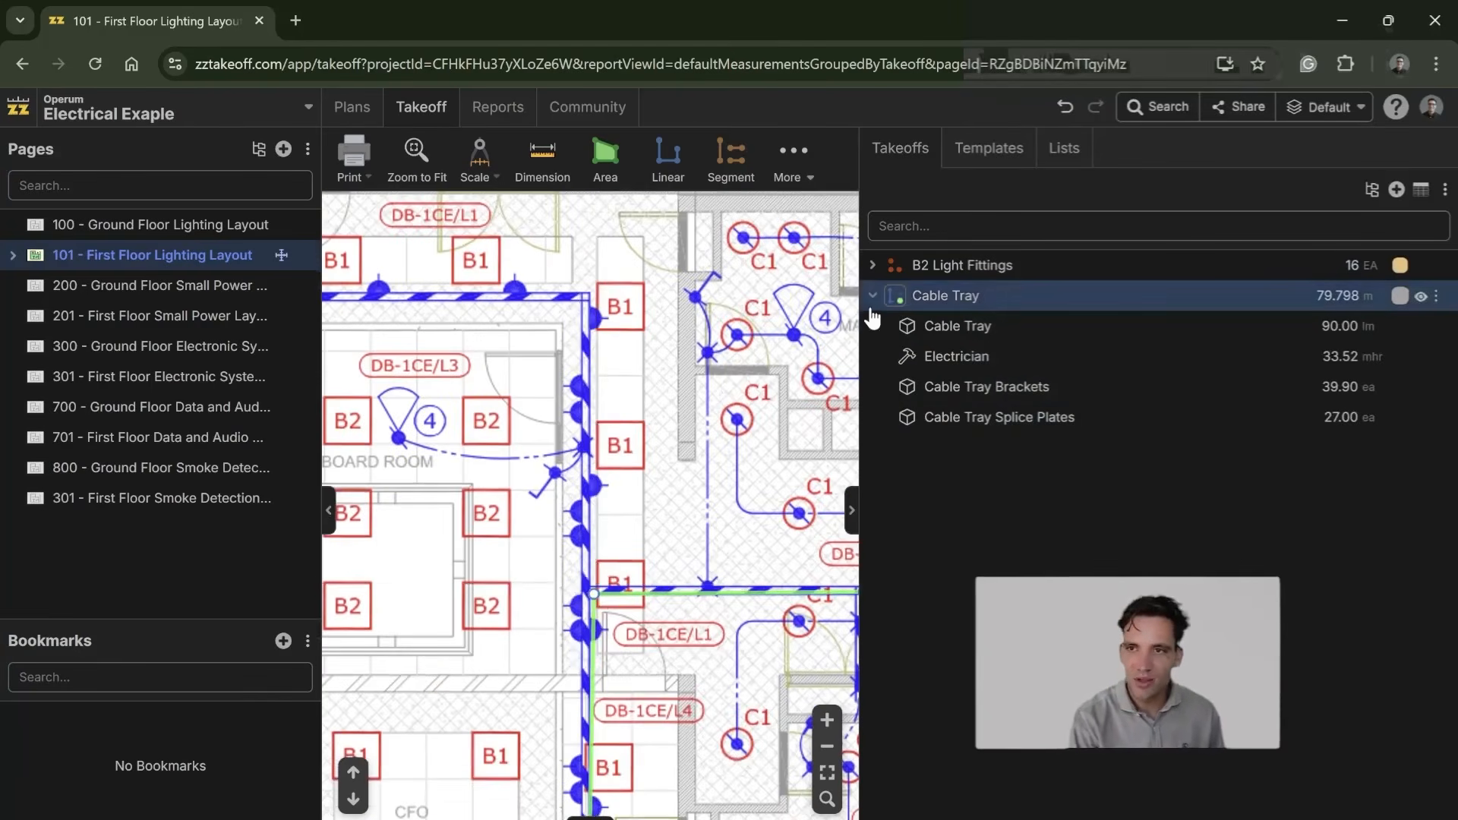
pyautogui.click(895, 297)
pyautogui.click(592, 593)
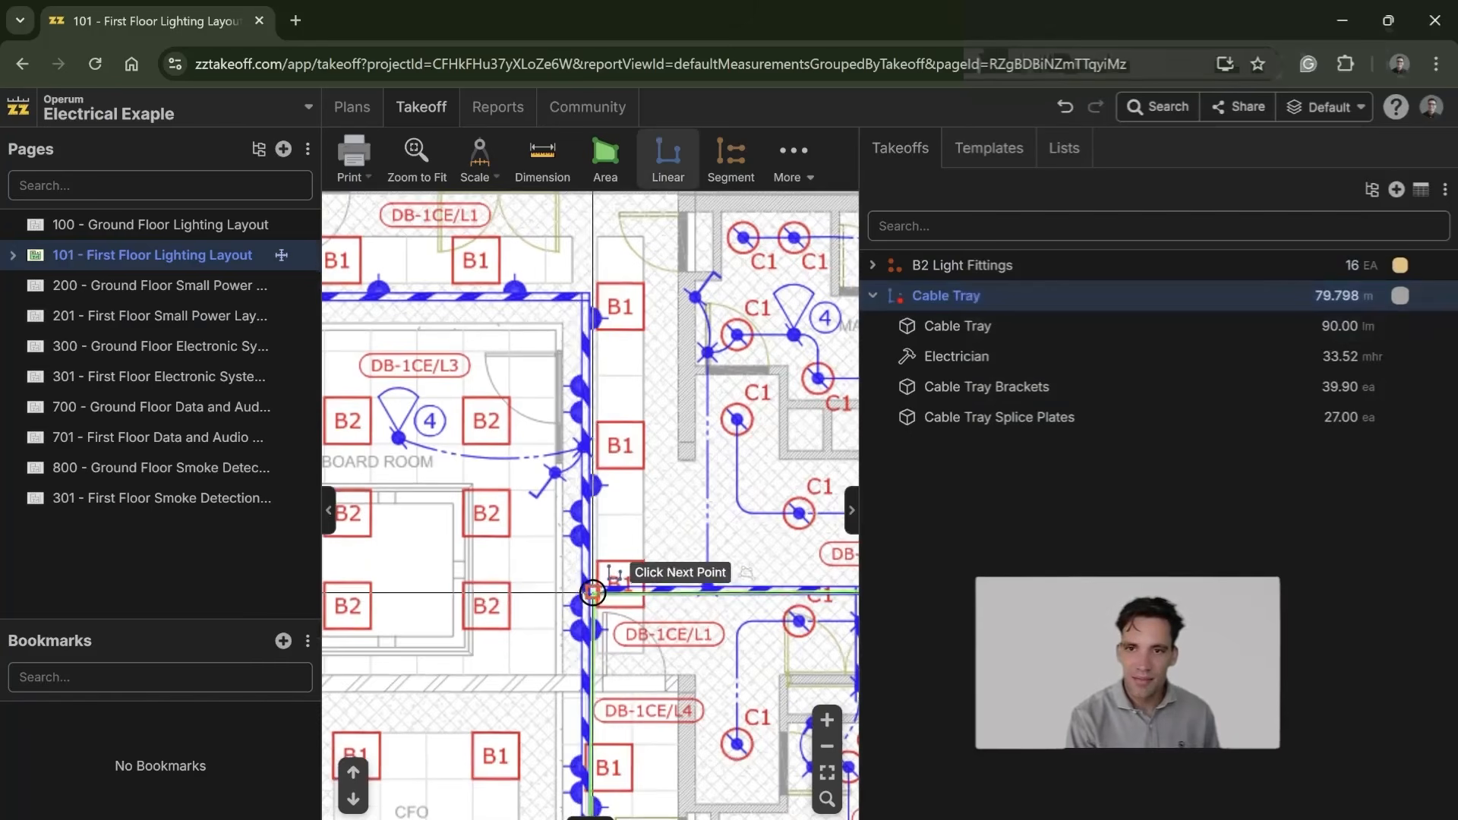
pyautogui.click(592, 294)
pyautogui.moveTo(545, 319); pyautogui.dragTo(859, 388)
pyautogui.click(623, 363)
pyautogui.moveTo(638, 303); pyautogui.dragTo(567, 580)
pyautogui.click(580, 490)
pyautogui.click(449, 484)
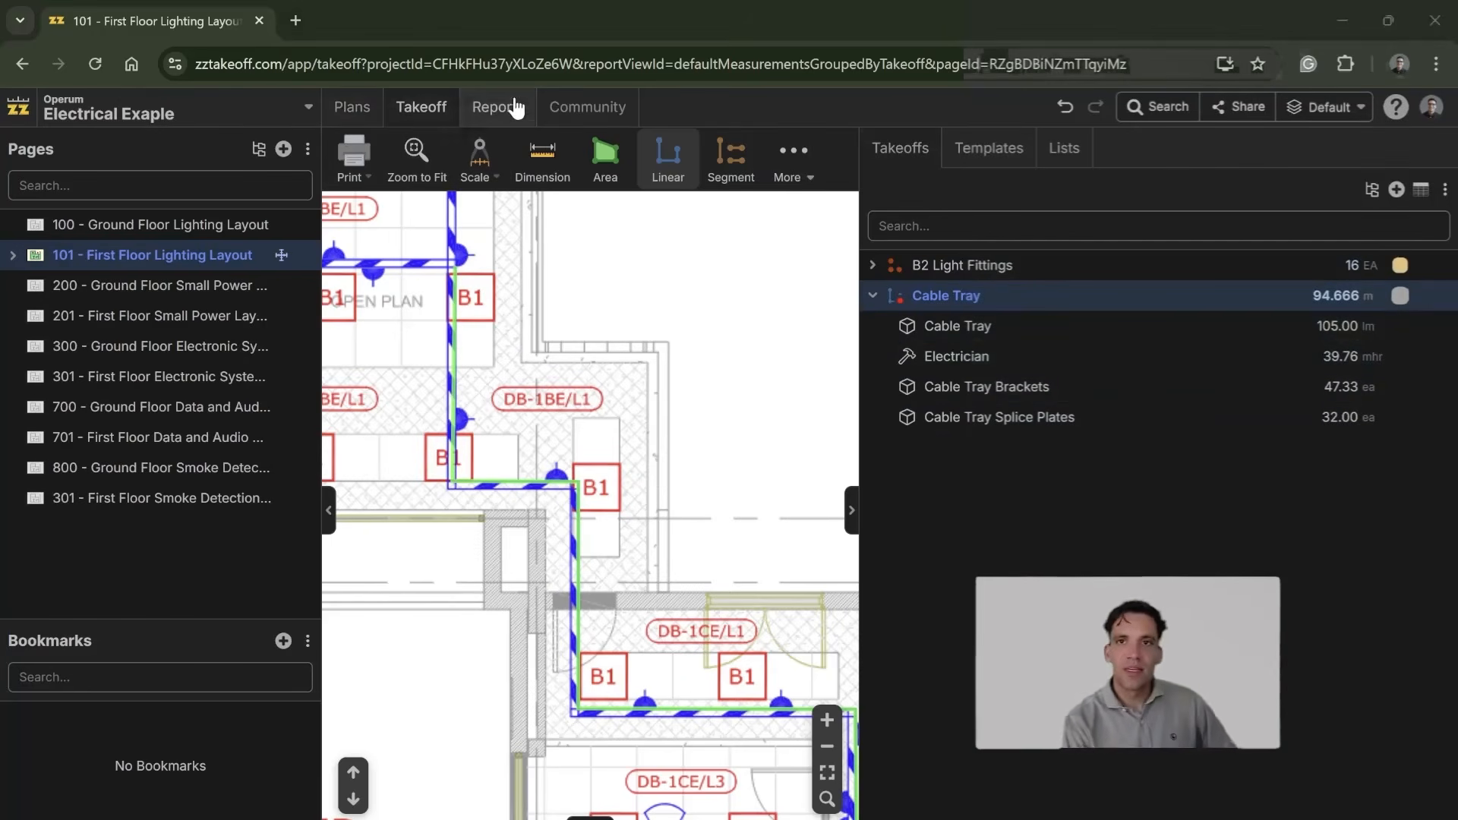
# Step: Open the project's reports, view the Cost Report and the takeoff report grouped by takeoff, and bring up the item report grouped by item
pyautogui.click(496, 107)
pyautogui.click(74, 286)
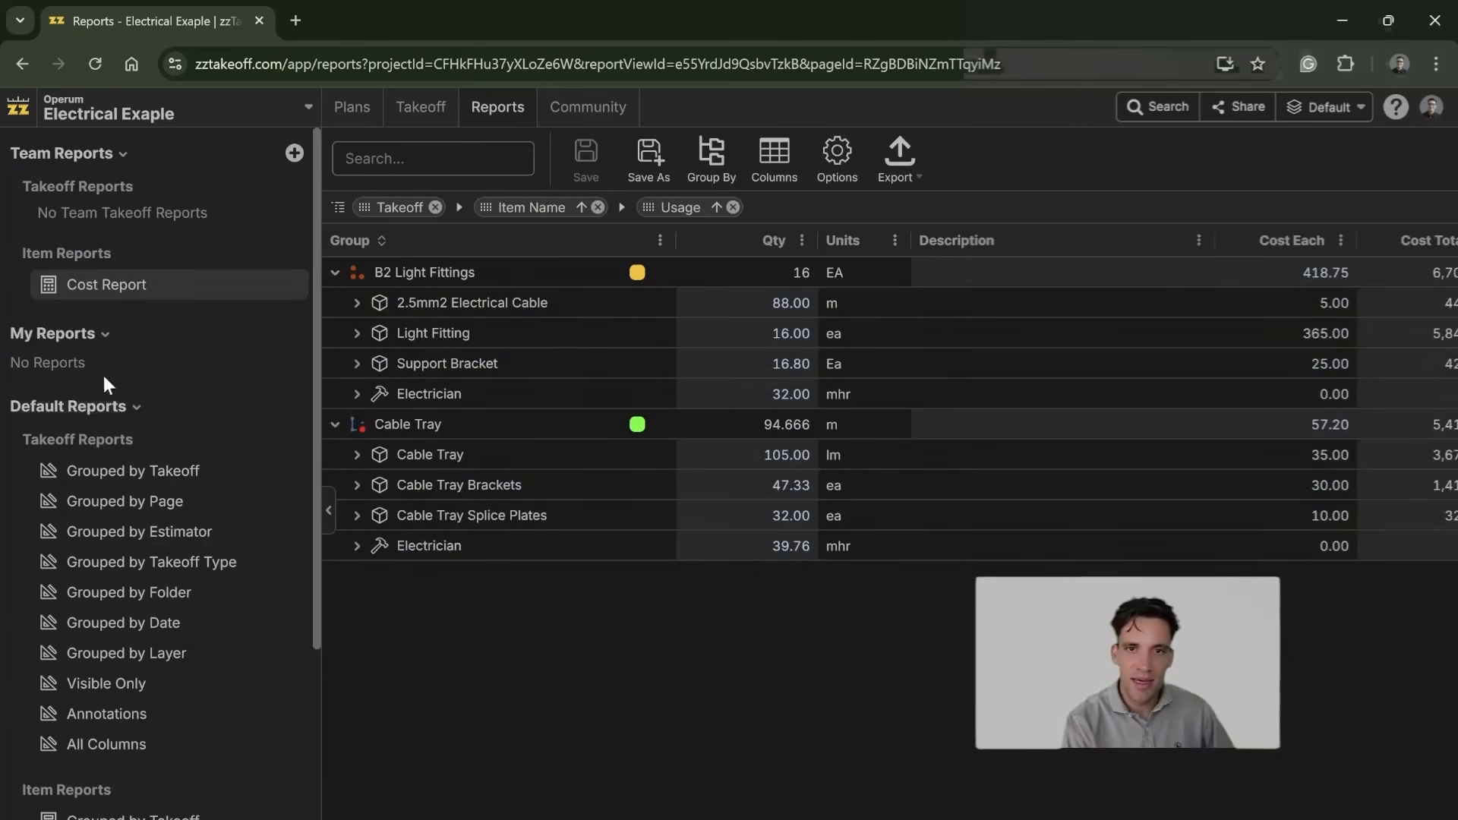
pyautogui.click(190, 473)
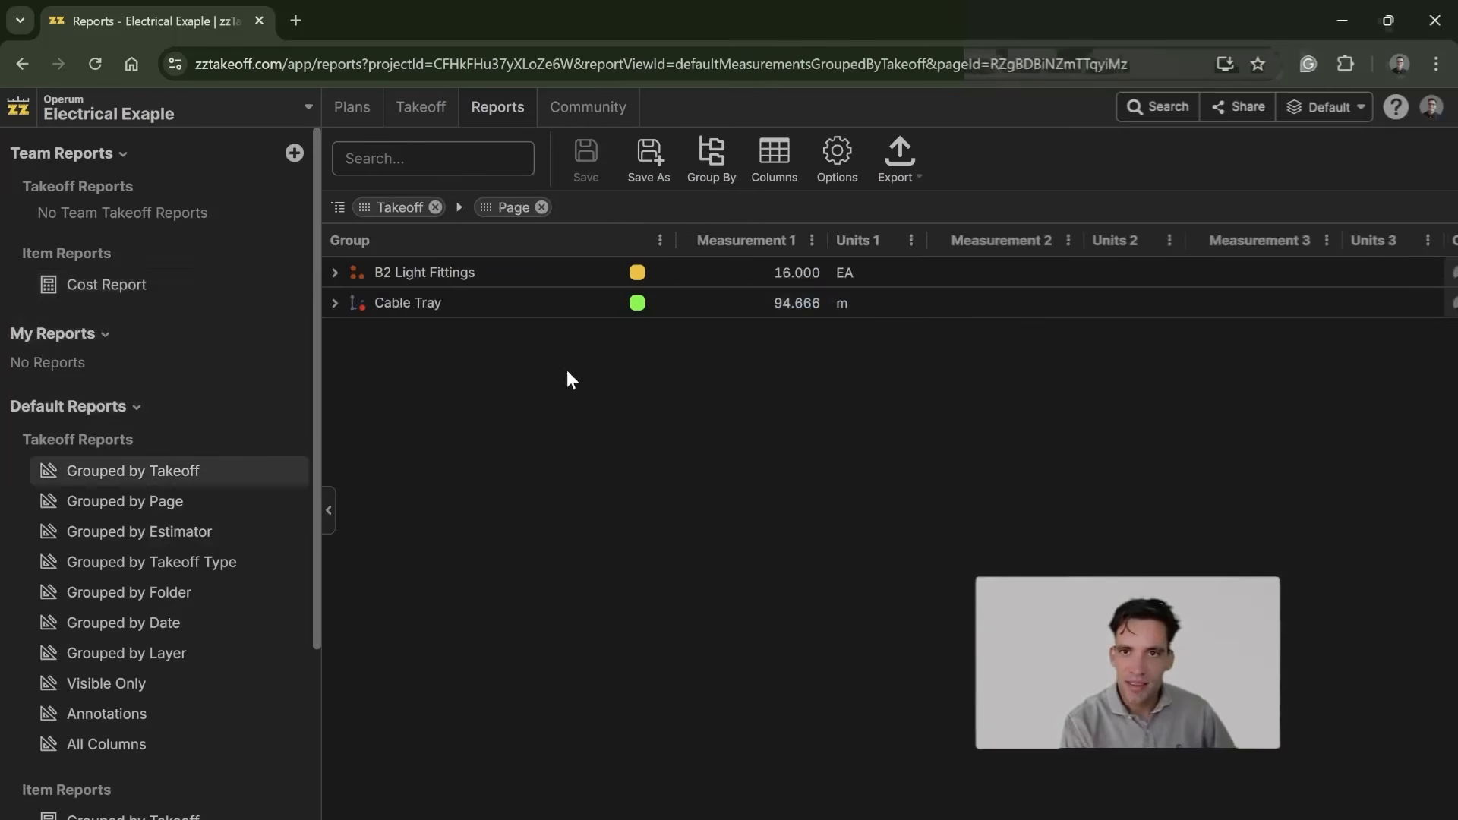
pyautogui.scroll(-3, 251, 495)
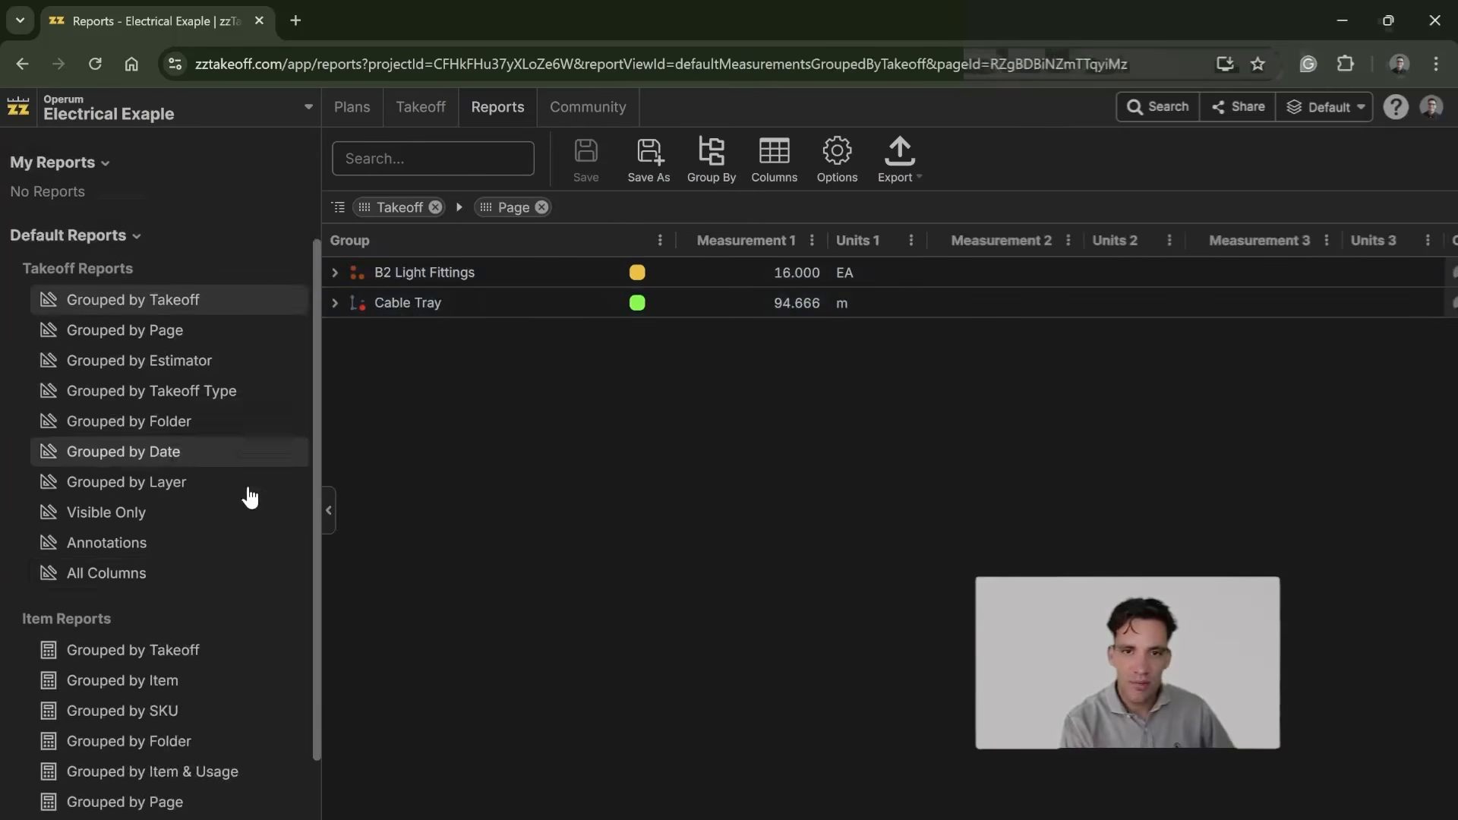
pyautogui.click(184, 612)
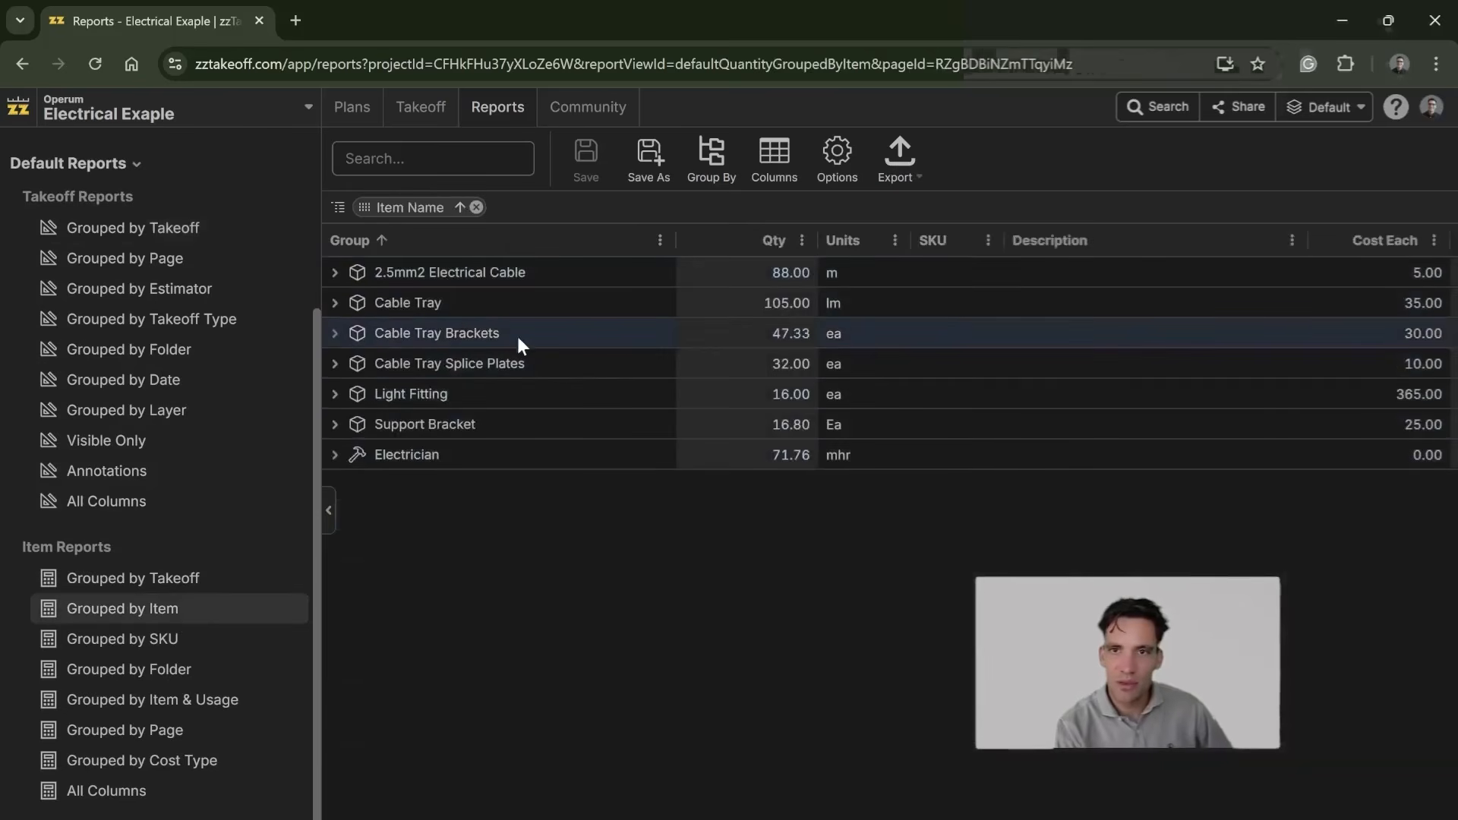
# Step: Expand the Electrician item and examine the labor hours of its individual count and linear measurements
pyautogui.click(335, 455)
pyautogui.scroll(-3, 836, 478)
pyautogui.scroll(3, 819, 482)
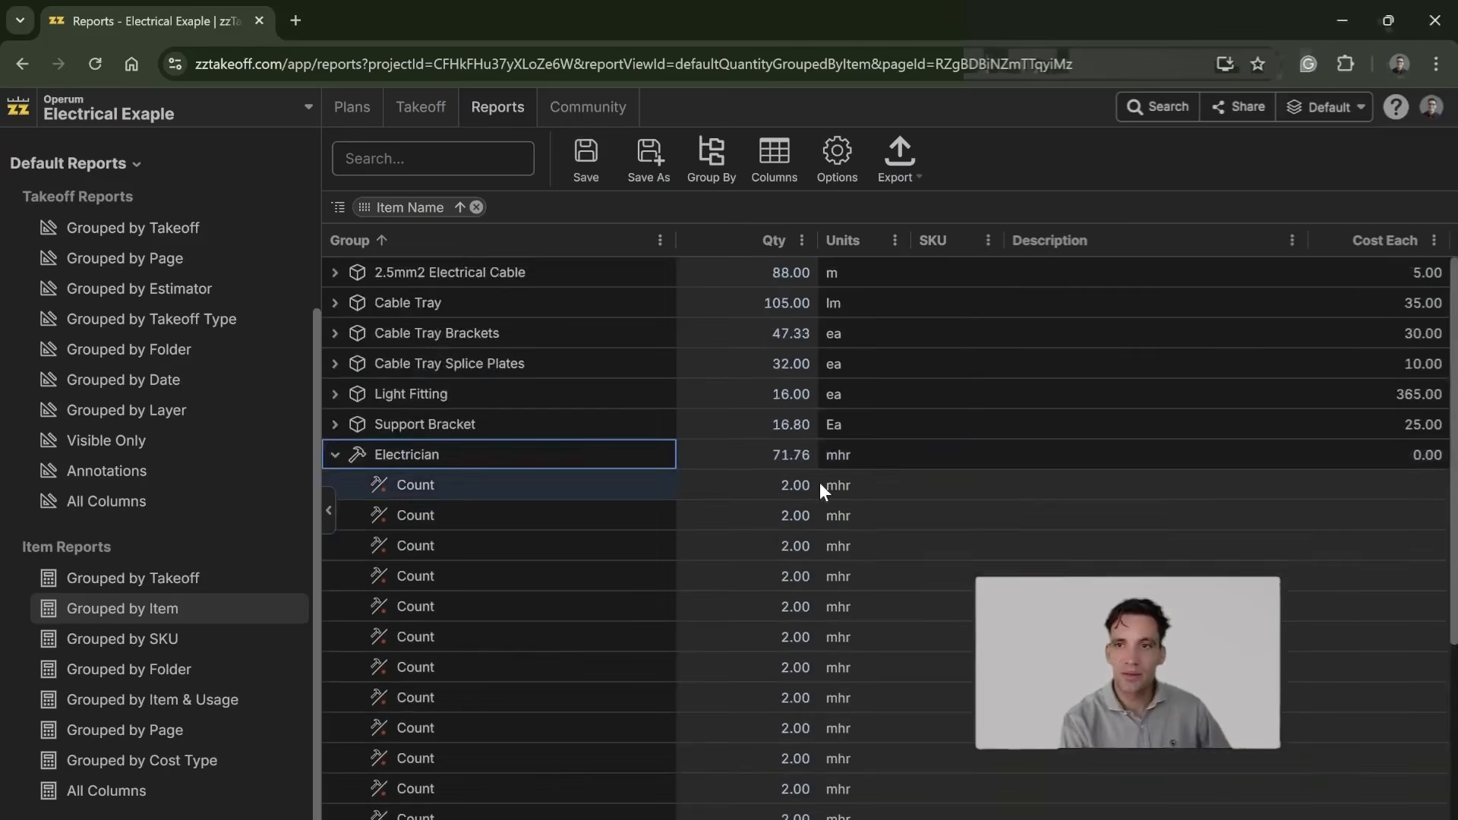
pyautogui.scroll(-5, 819, 482)
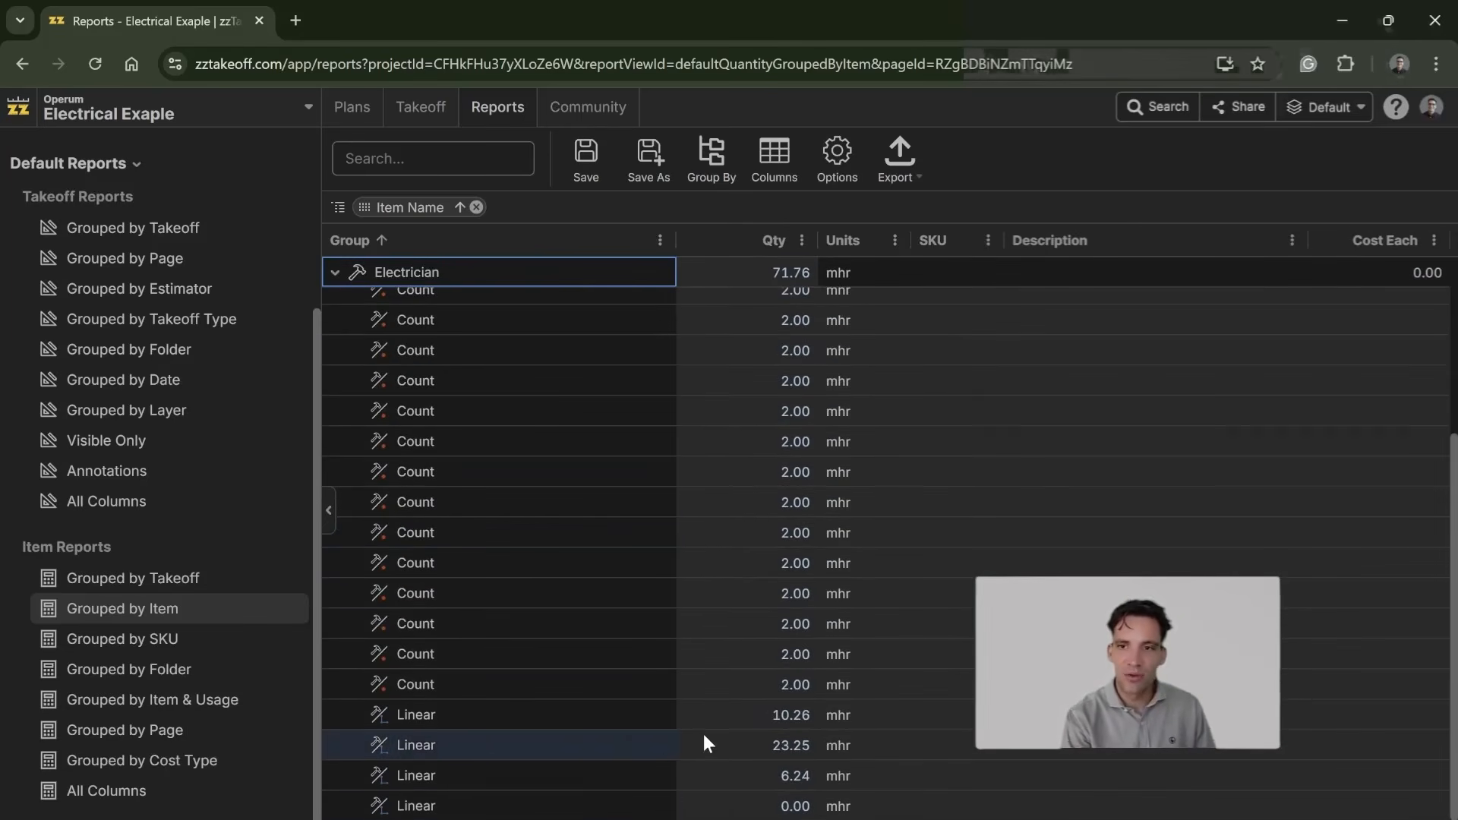
pyautogui.scroll(5, 840, 458)
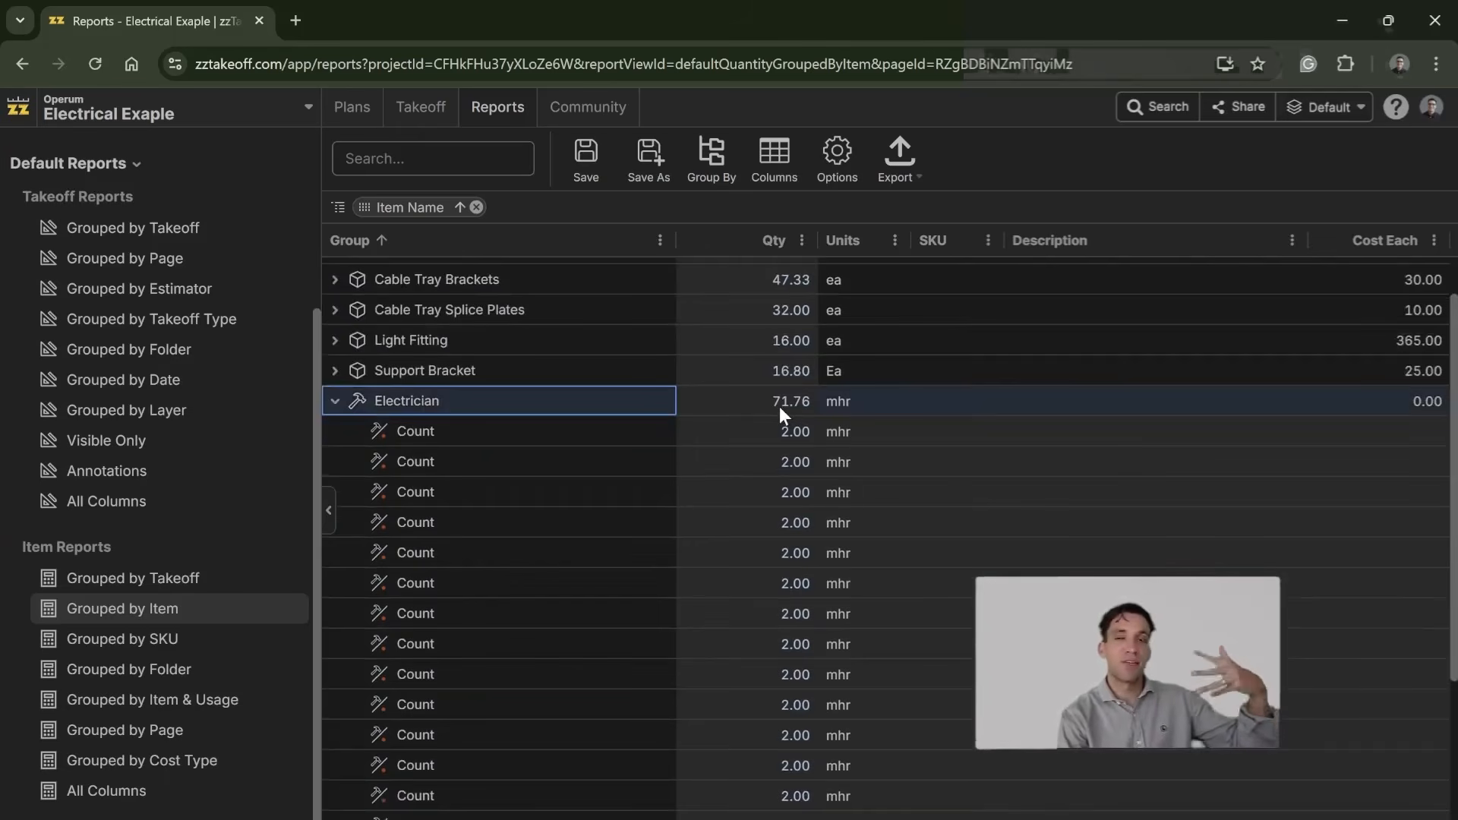
# Step: Collapse the Electrician group and export the report grouped by item to Excel
pyautogui.click(335, 401)
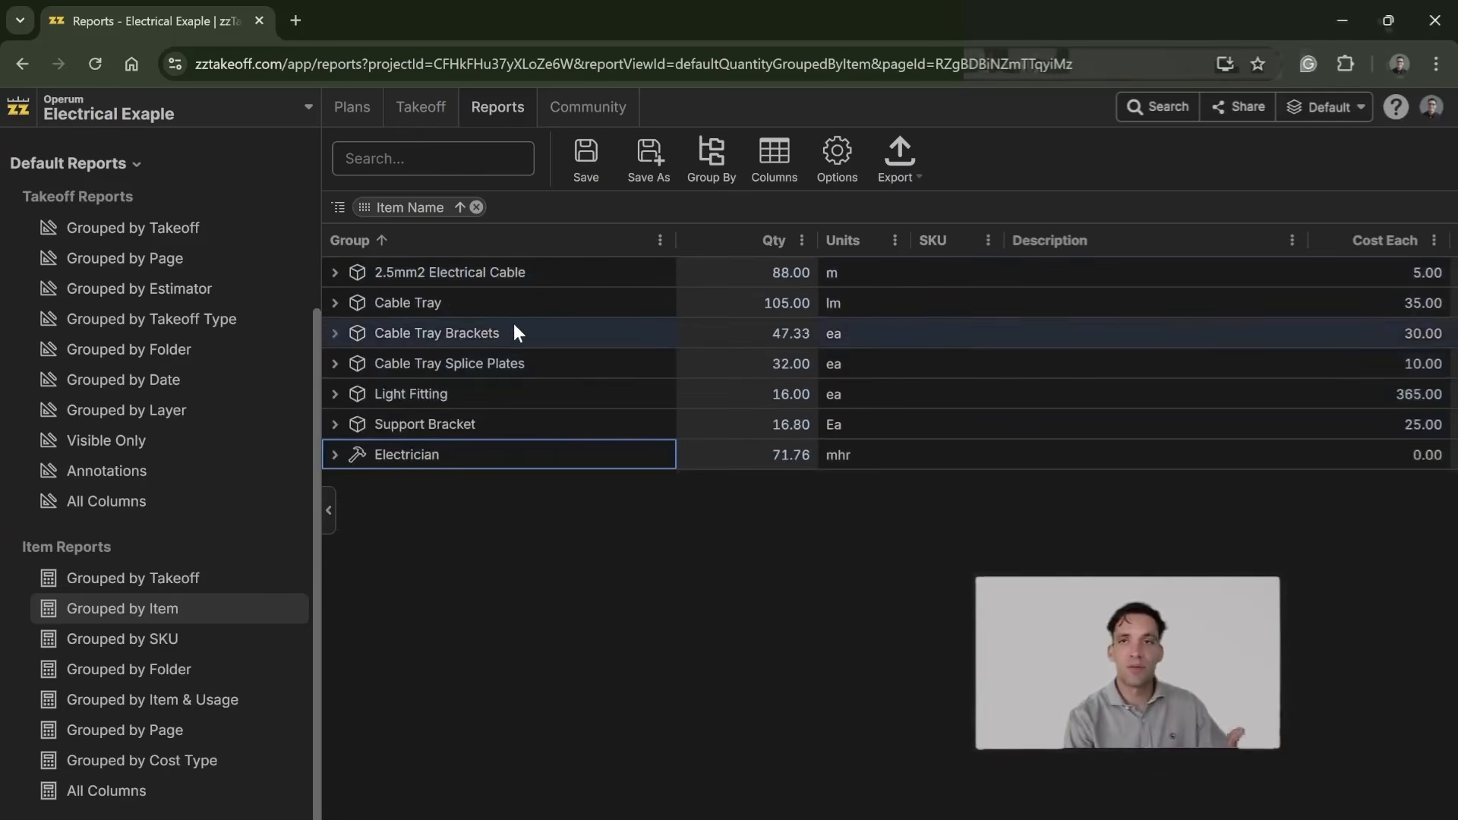
pyautogui.click(899, 158)
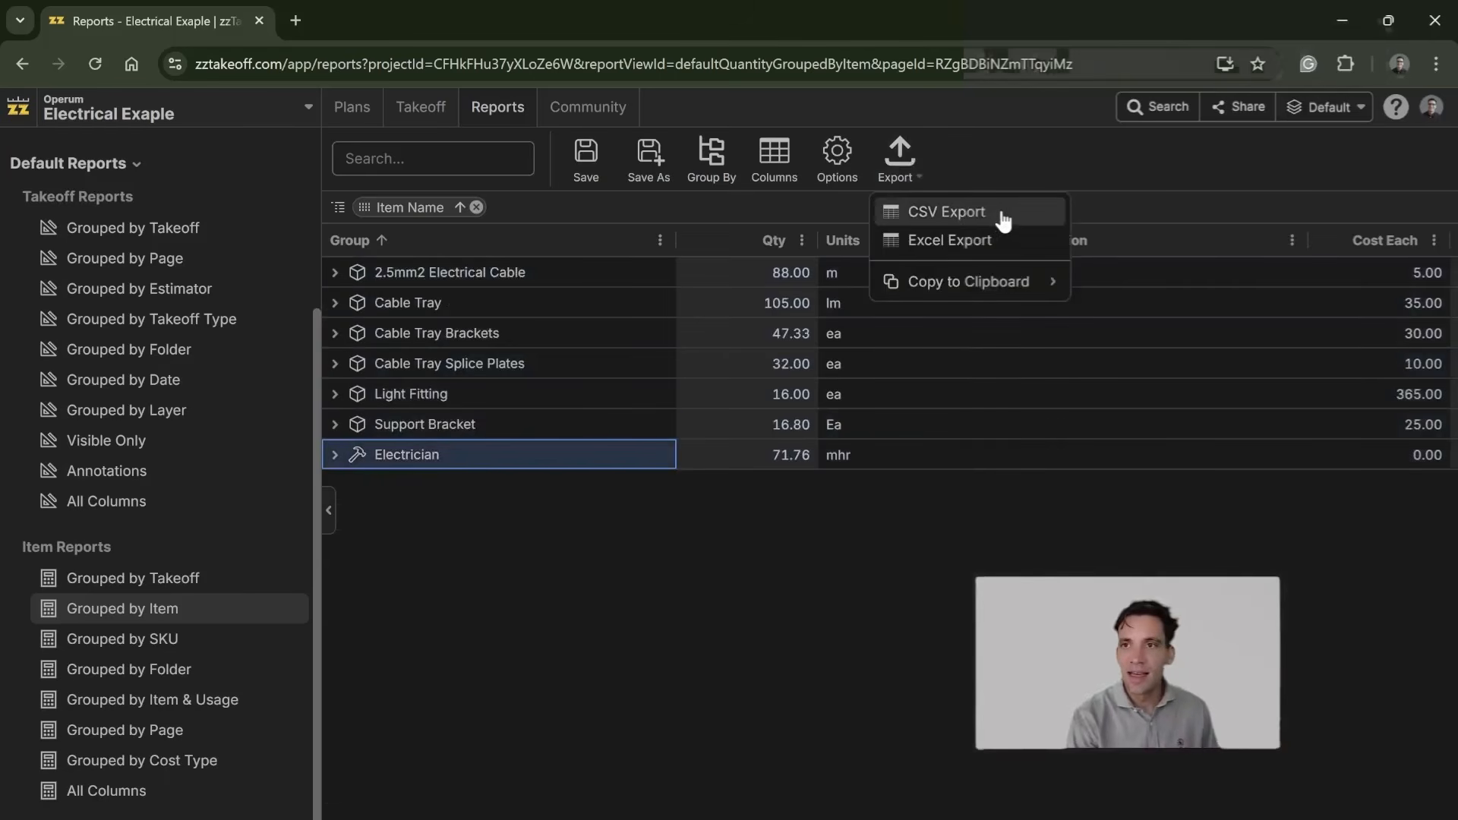
pyautogui.click(1002, 241)
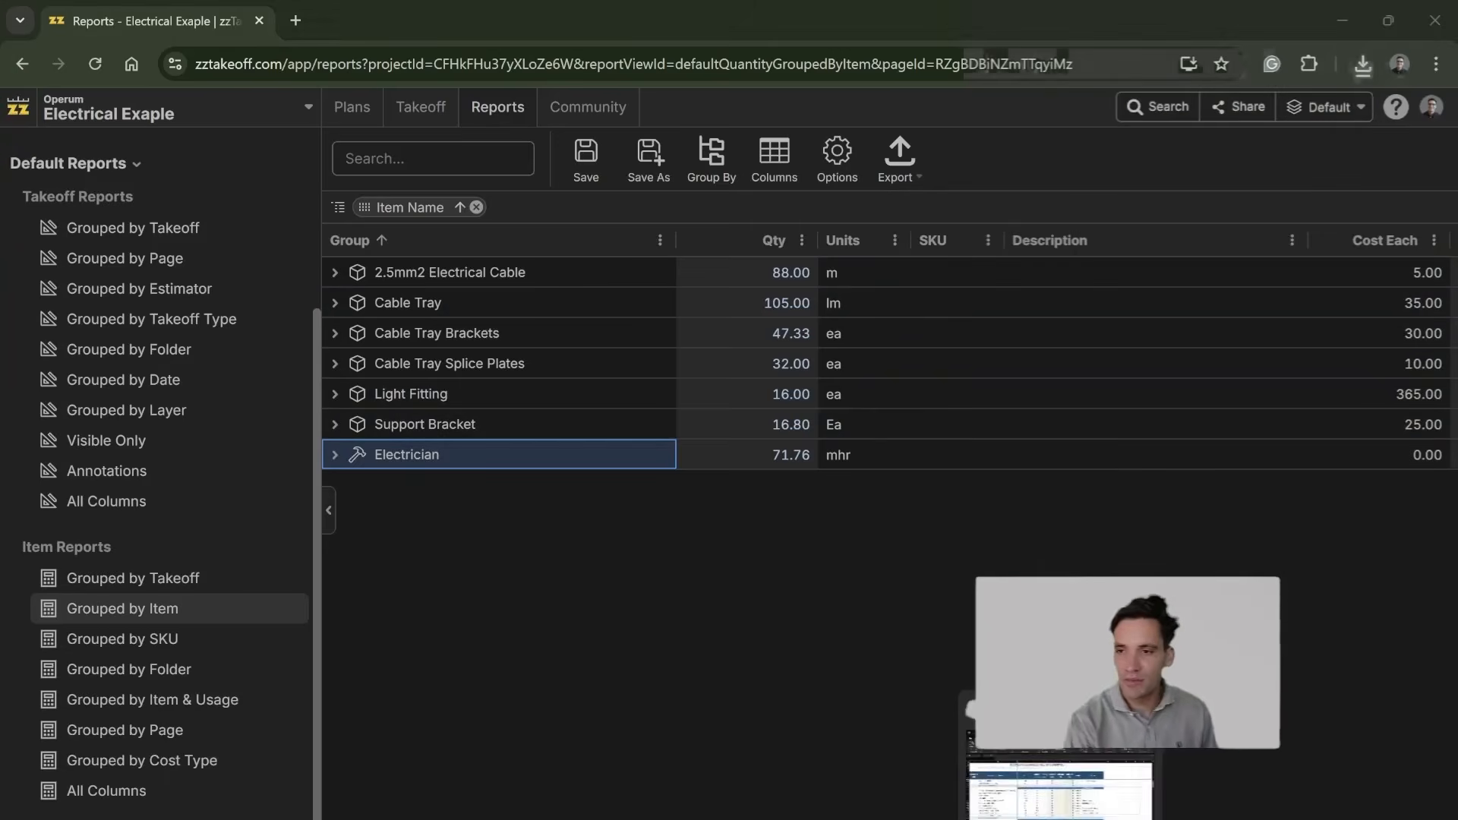
# Step: Switch to the Electrical Quantity Takeoff workbook in Excel and examine the component lists, ratios and subtotals on the Assemblies sheet
pyautogui.click(1061, 792)
pyautogui.click(487, 514)
pyautogui.scroll(-5, 485, 571)
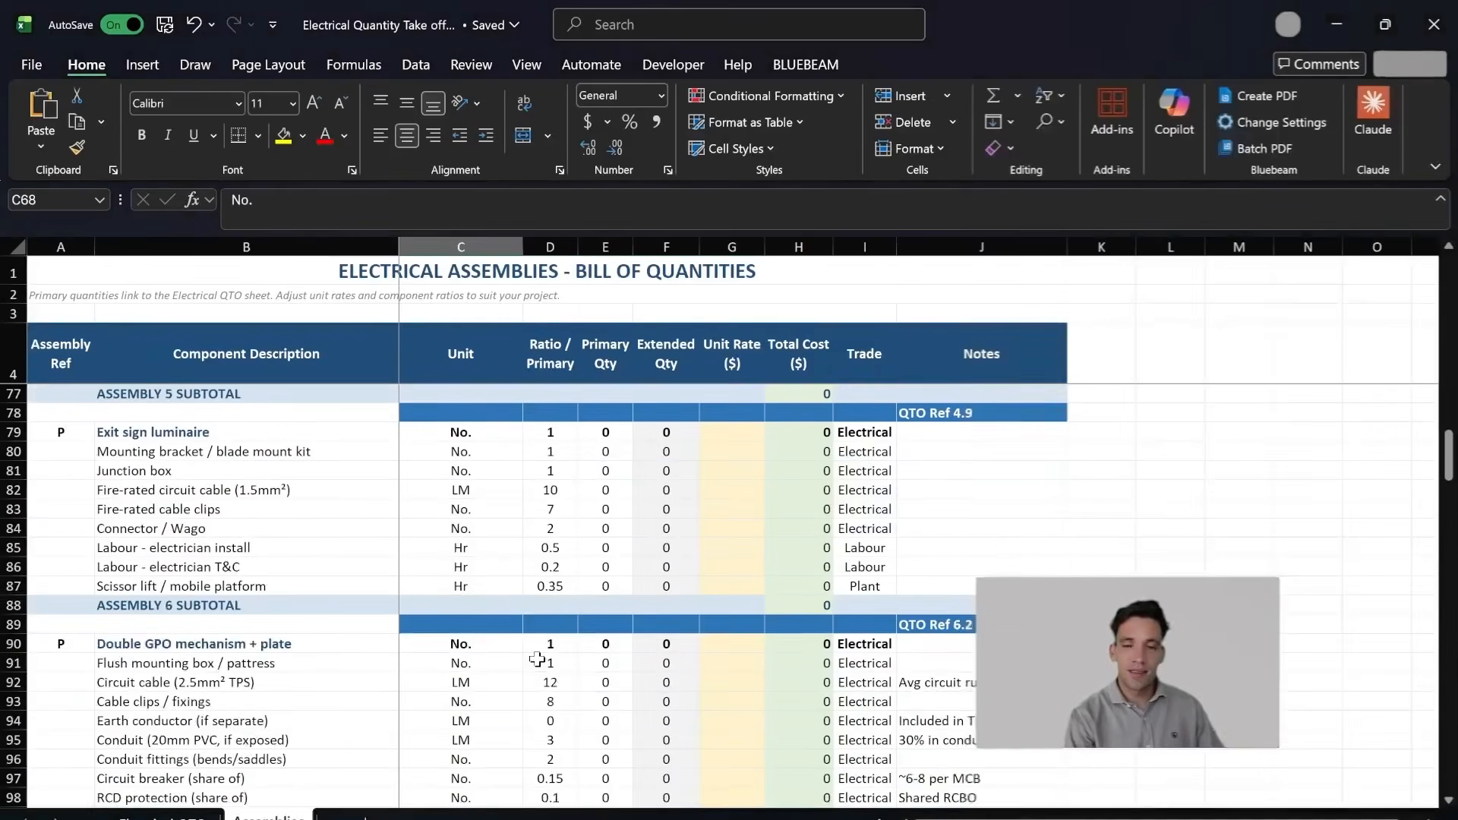
pyautogui.scroll(17, 357, 532)
pyautogui.scroll(4, 289, 539)
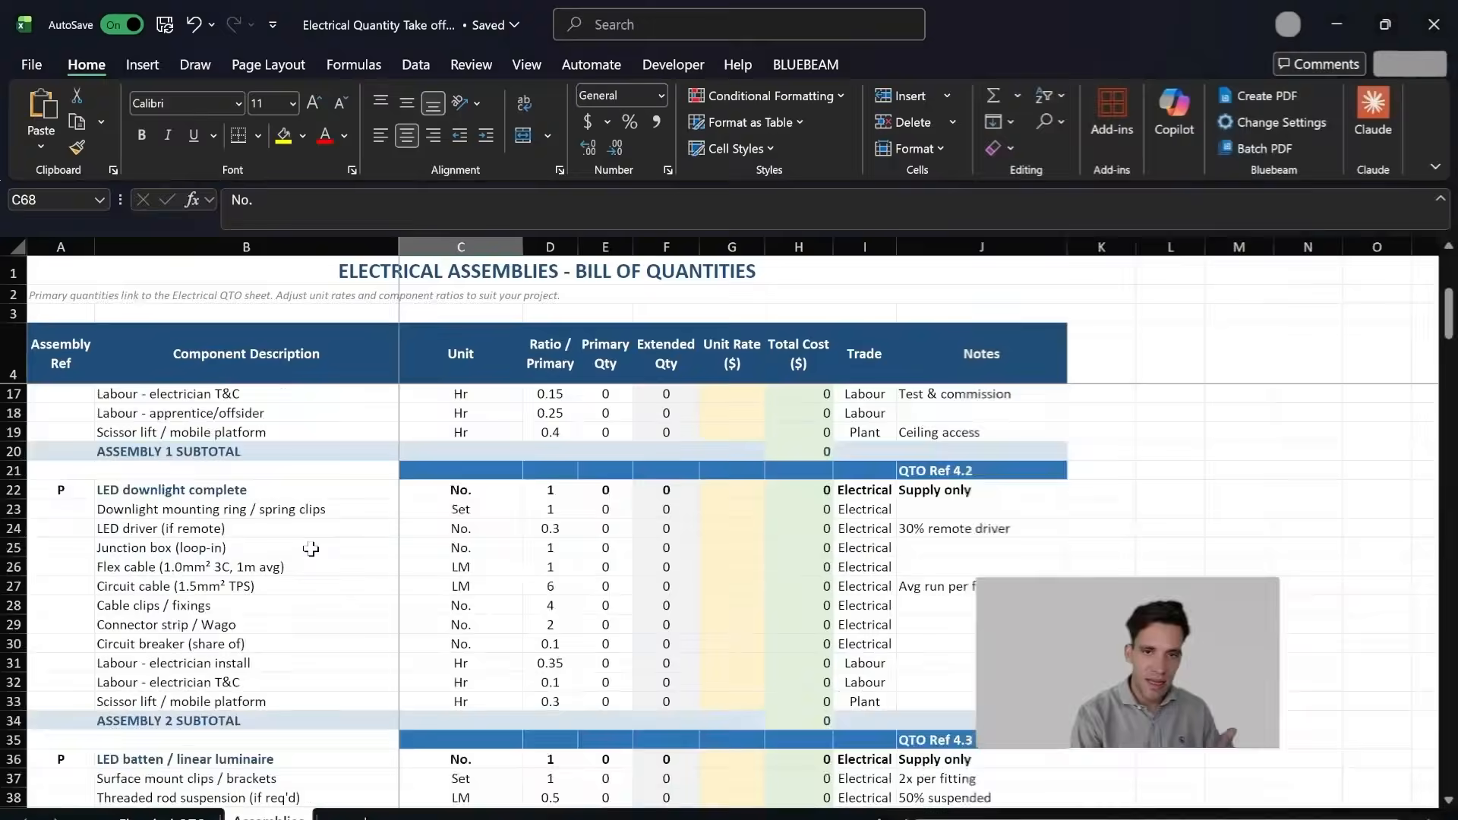
pyautogui.moveTo(237, 514); pyautogui.dragTo(357, 586)
pyautogui.scroll(3, 448, 606)
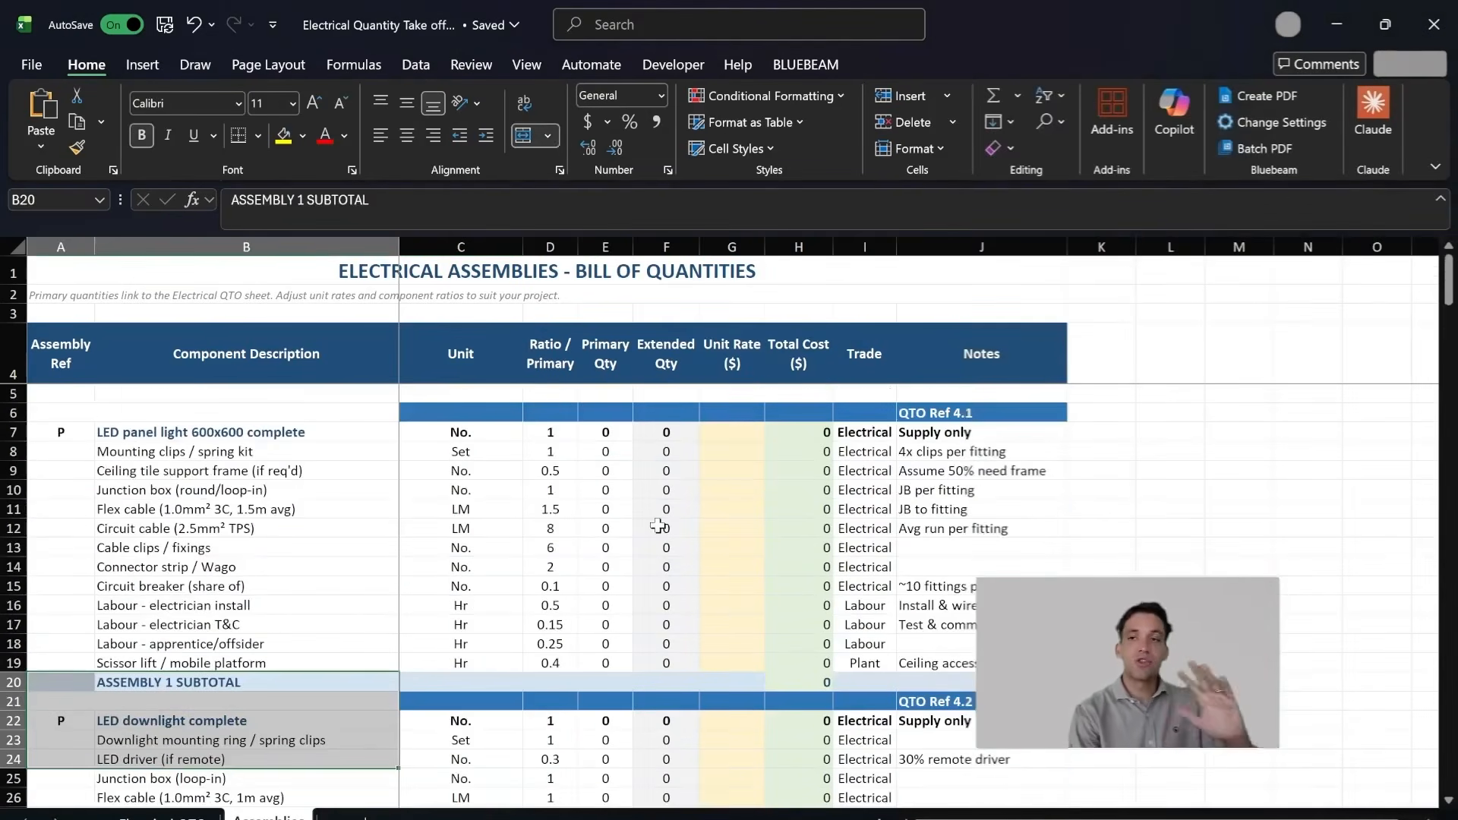
pyautogui.scroll(-20, 724, 606)
pyautogui.scroll(-20, 724, 606)
pyautogui.scroll(3, 523, 654)
pyautogui.scroll(20, 523, 654)
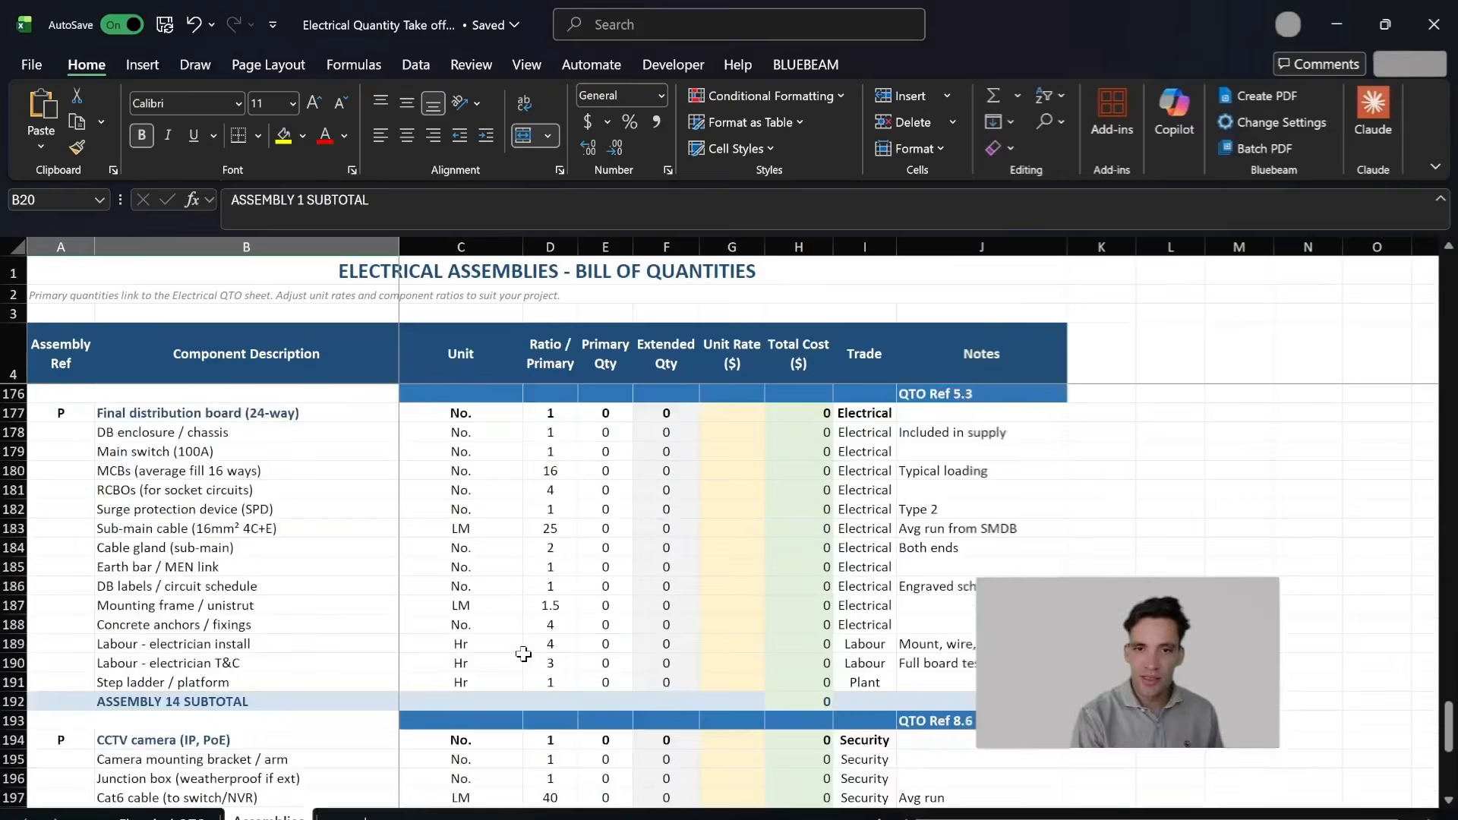
# Step: Look through the Electrical QTO sheet's item categories, including the cable, lighting and switchboard sections
pyautogui.click(163, 816)
pyautogui.scroll(-8, 372, 634)
pyautogui.scroll(-3, 374, 635)
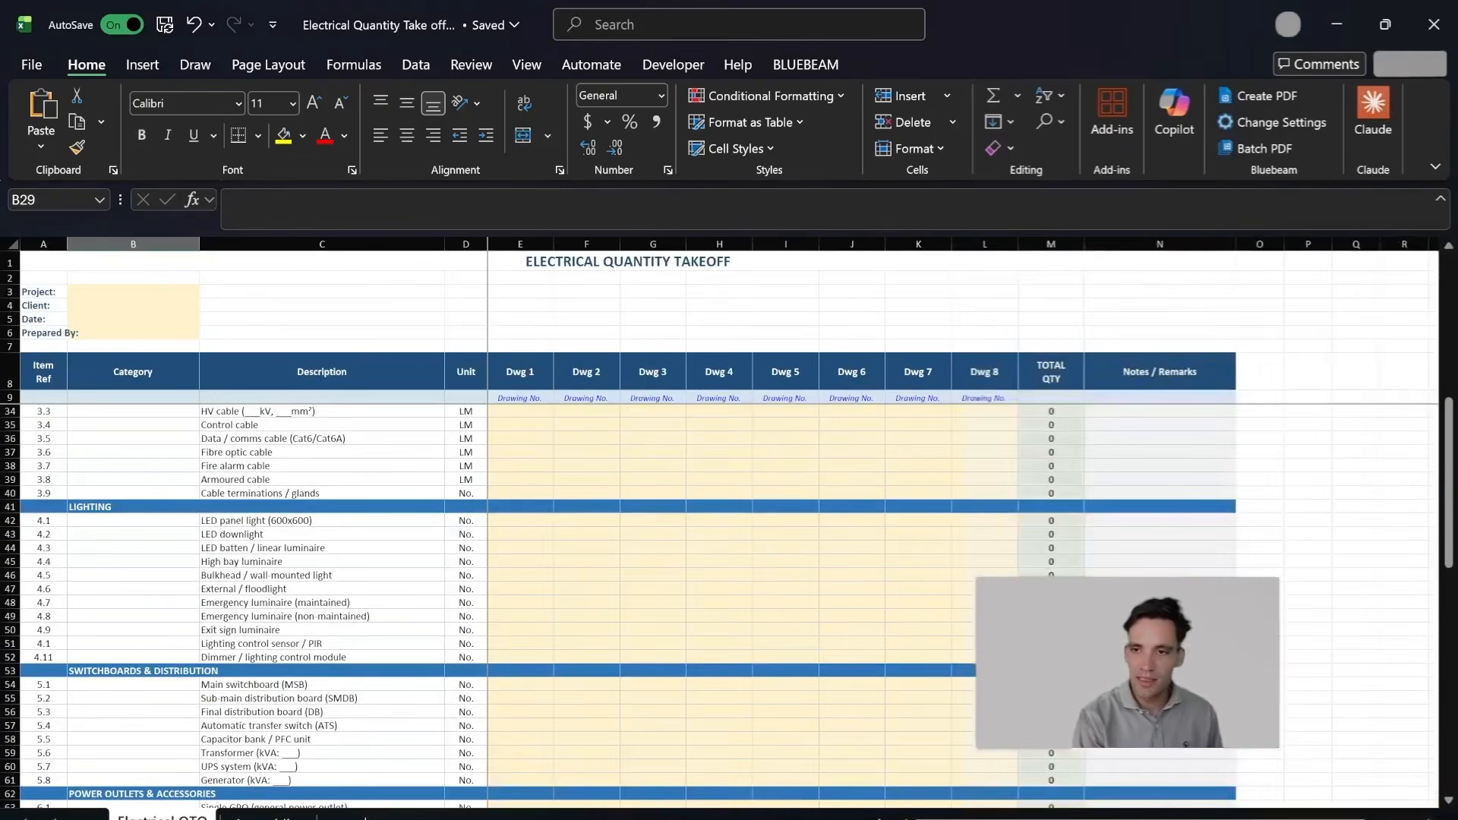
# Step: Switch back to zzTakeoff in the browser and return from the reports to the takeoff view
pyautogui.moveTo(793, 818)
pyautogui.click(793, 763)
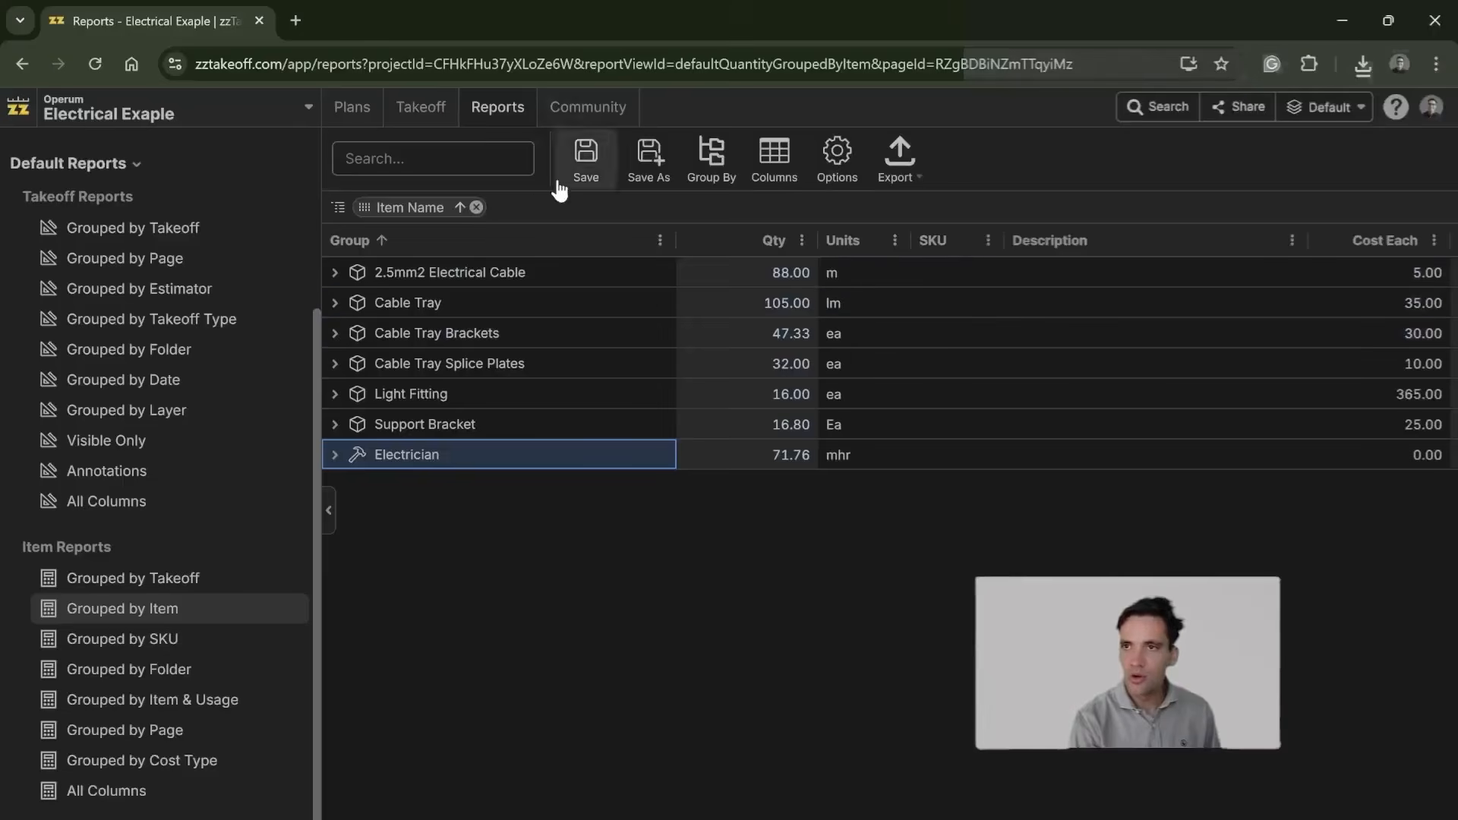
pyautogui.click(421, 107)
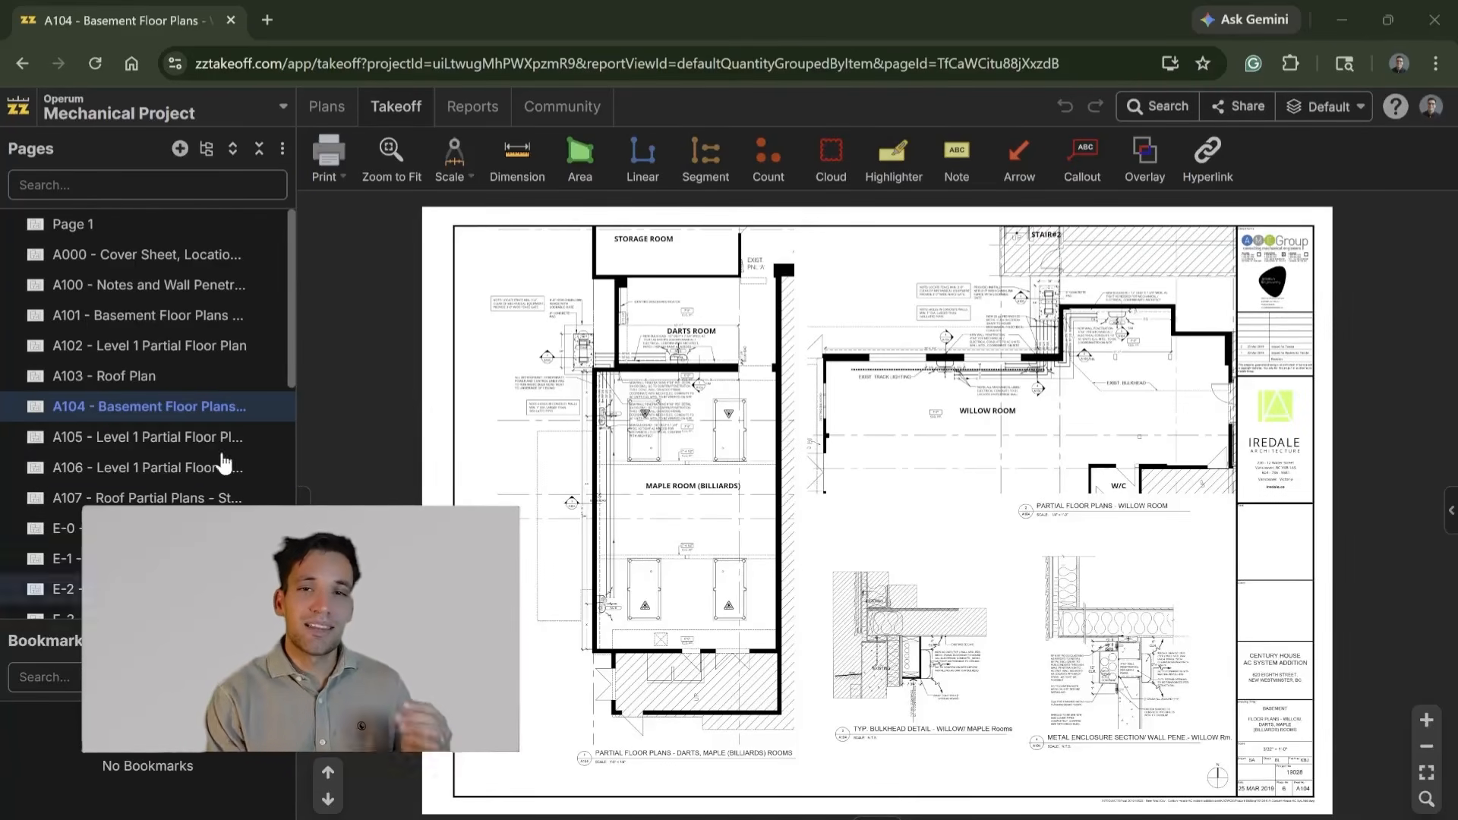
# Step: Open page A105 - Level 1 Partial Floor Plan in the Mechanical Project and show the available takeoff templates
pyautogui.click(195, 433)
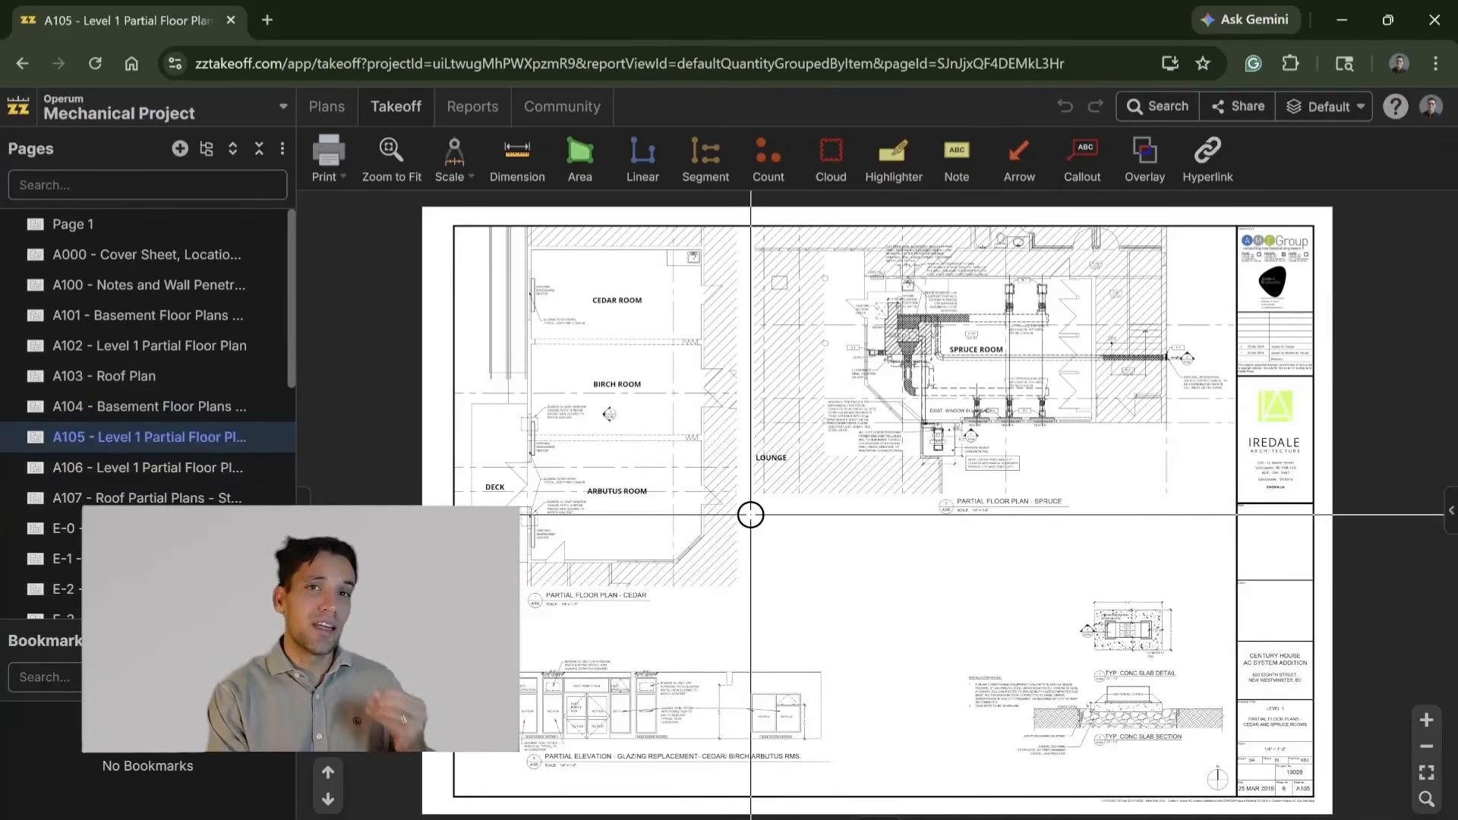
pyautogui.click(1451, 511)
pyautogui.click(1150, 147)
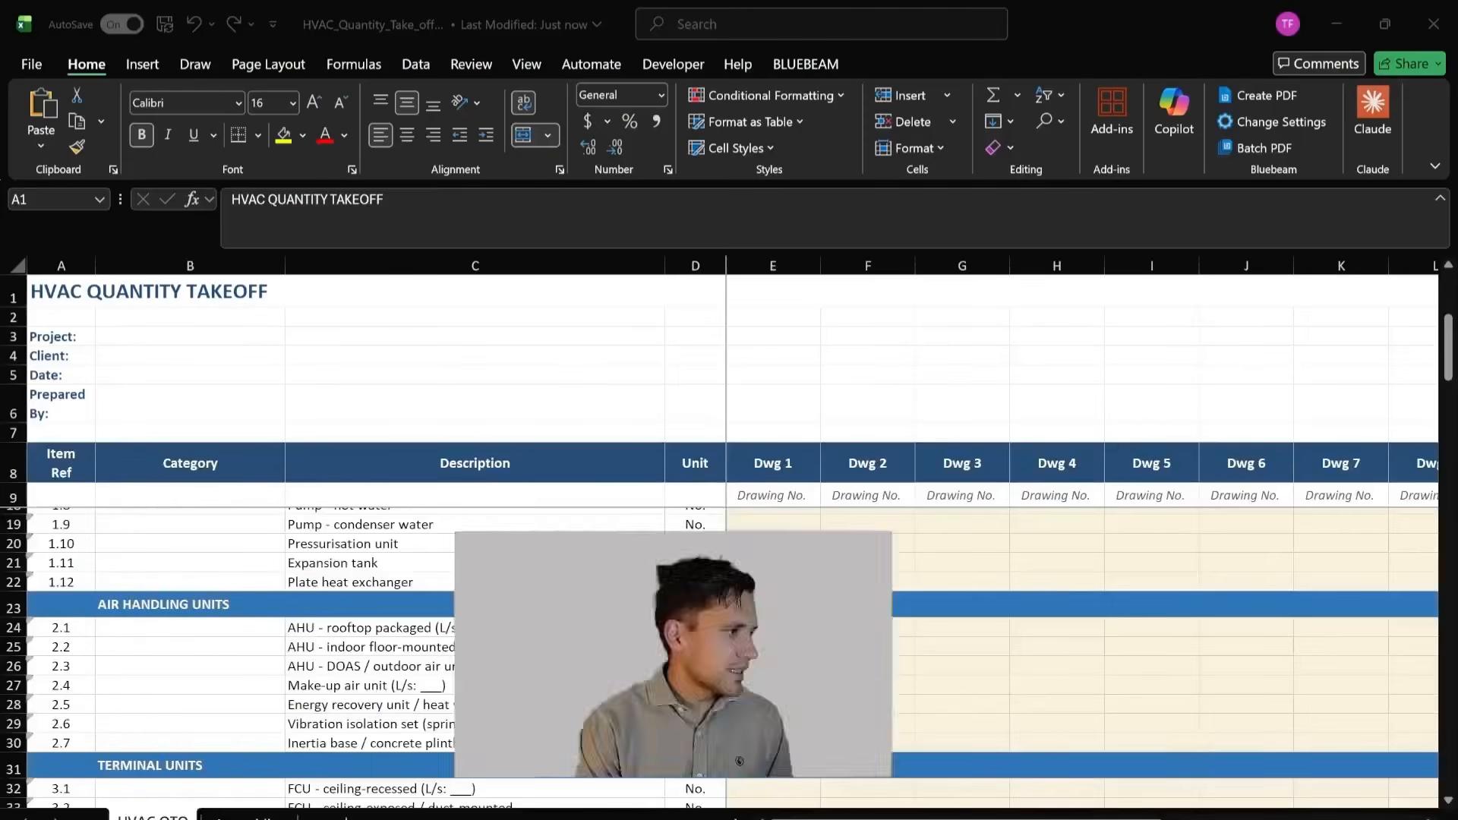
# Step: Examine the HVAC QTO and Assemblies sheets of the HVAC quantity takeoff workbook in Excel
pyautogui.scroll(-4, 604, 636)
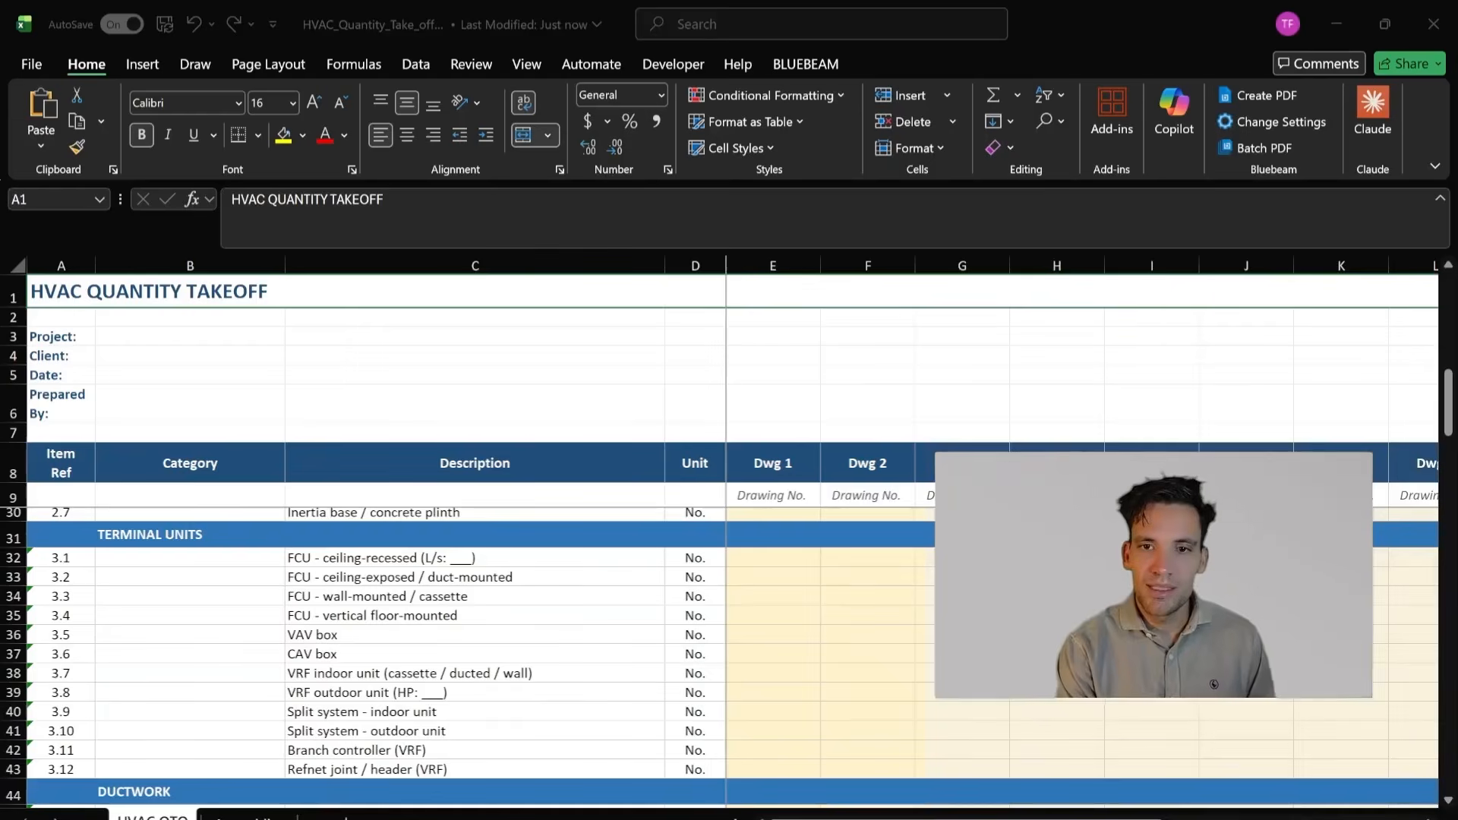
pyautogui.scroll(7, 610, 601)
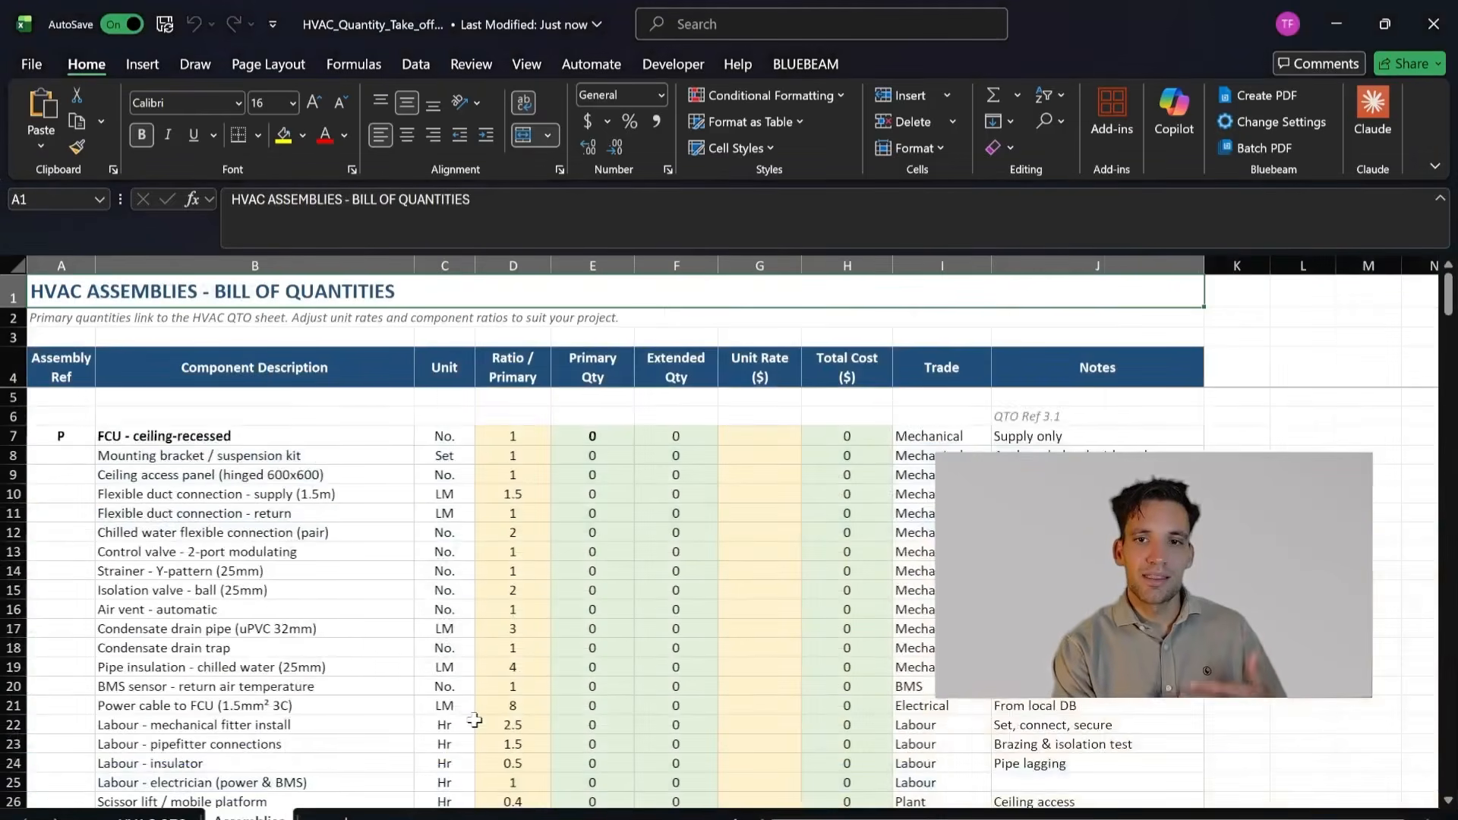
pyautogui.scroll(-5, 532, 531)
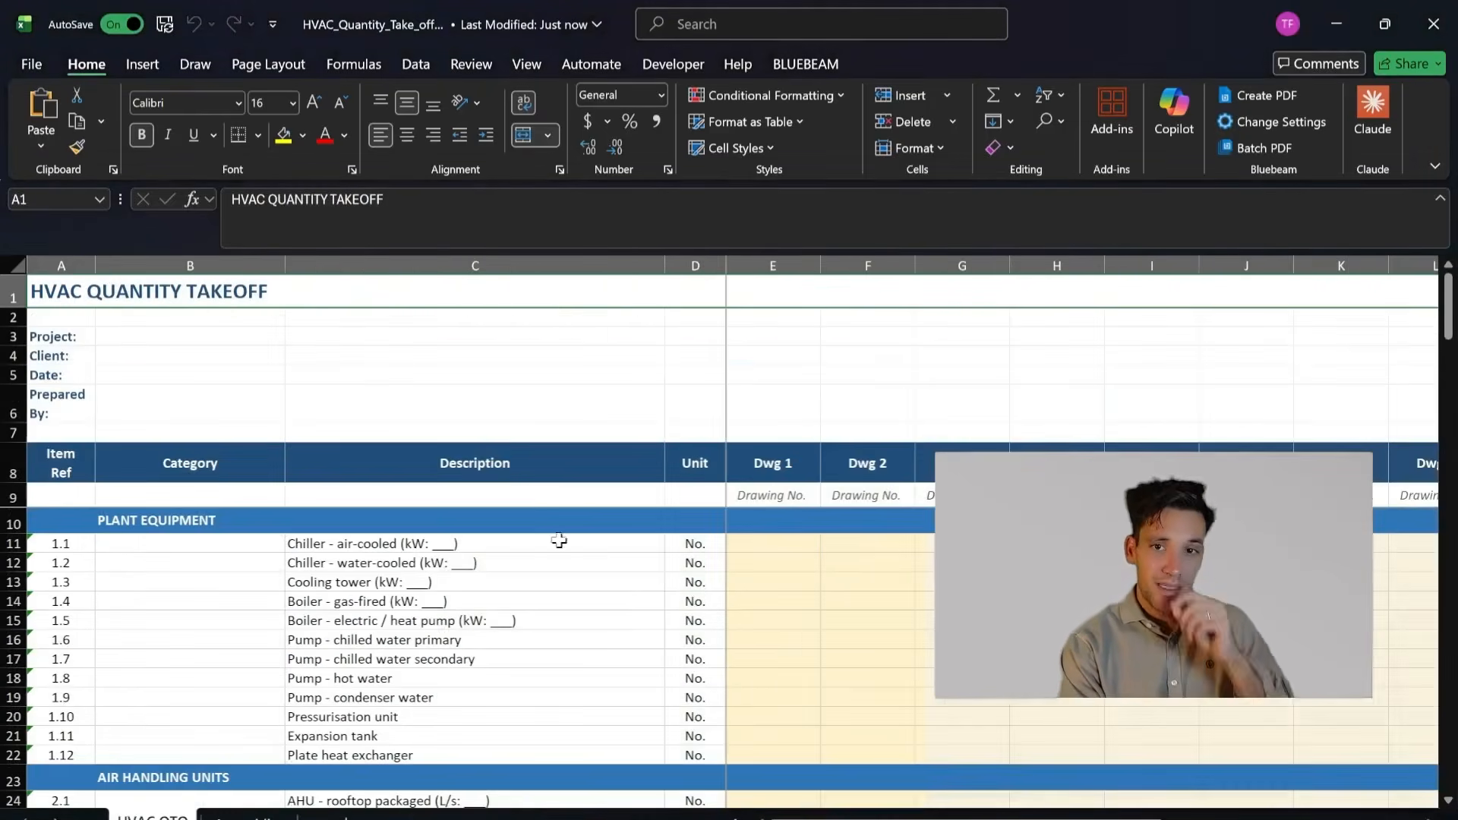
pyautogui.scroll(-3, 577, 638)
pyautogui.scroll(3, 631, 646)
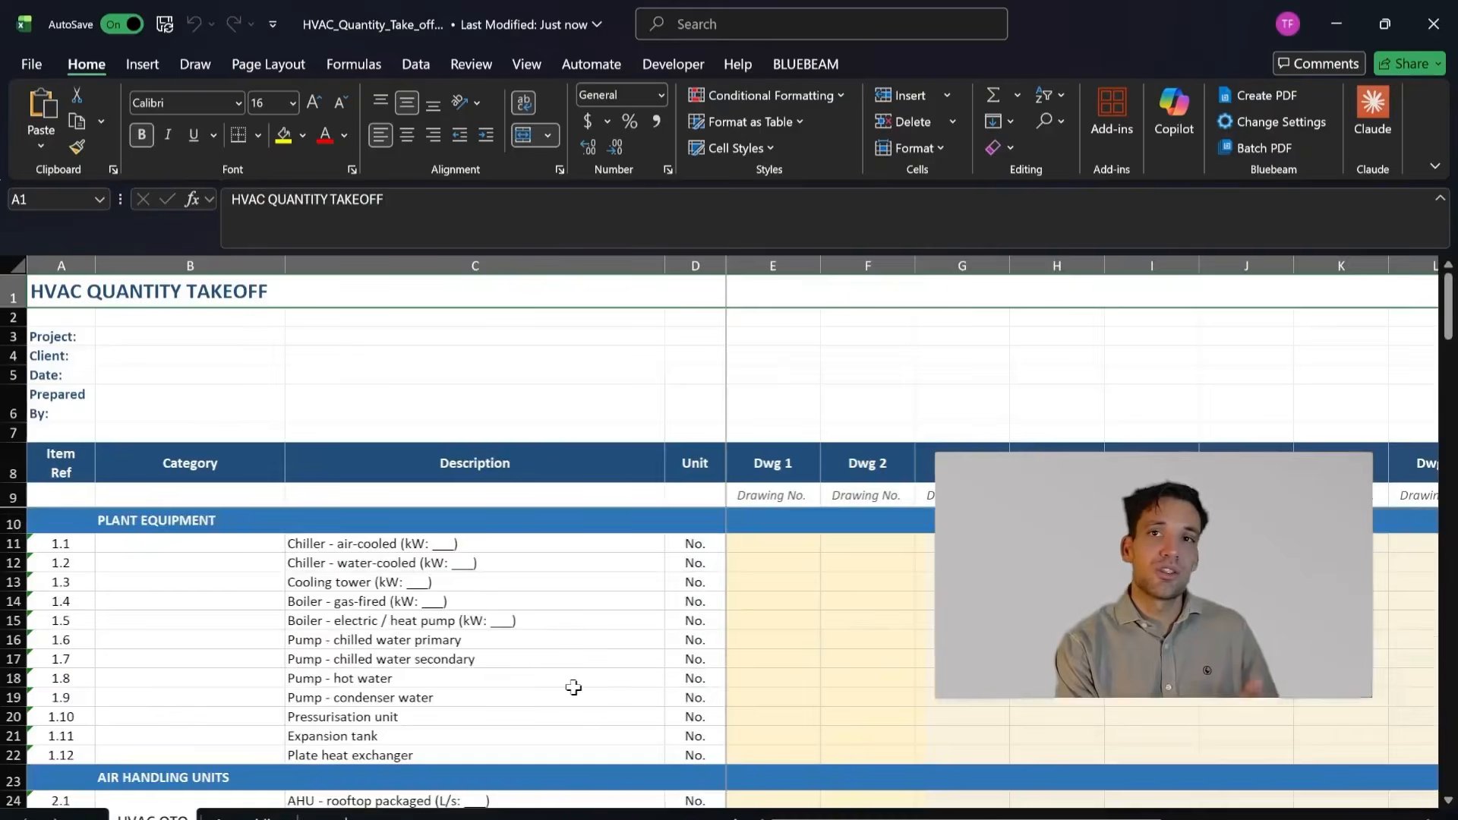
pyautogui.scroll(-5, 574, 688)
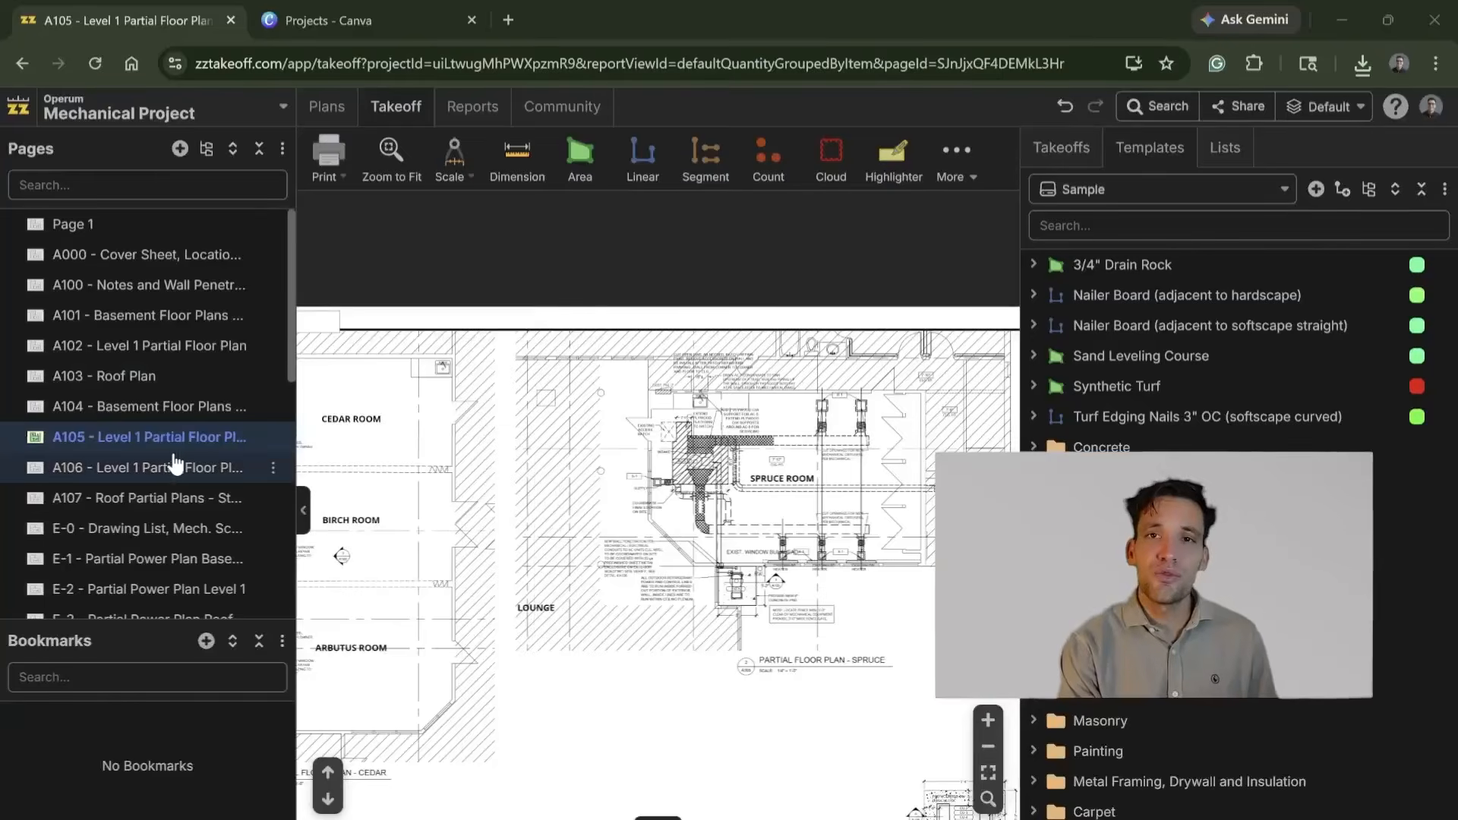
# Step: Return to zzTakeoff, open page A106 - Level 1 Partial Floor Plan, and inspect the Manager, Programmer and Senior Peer Coun. offices
pyautogui.click(152, 467)
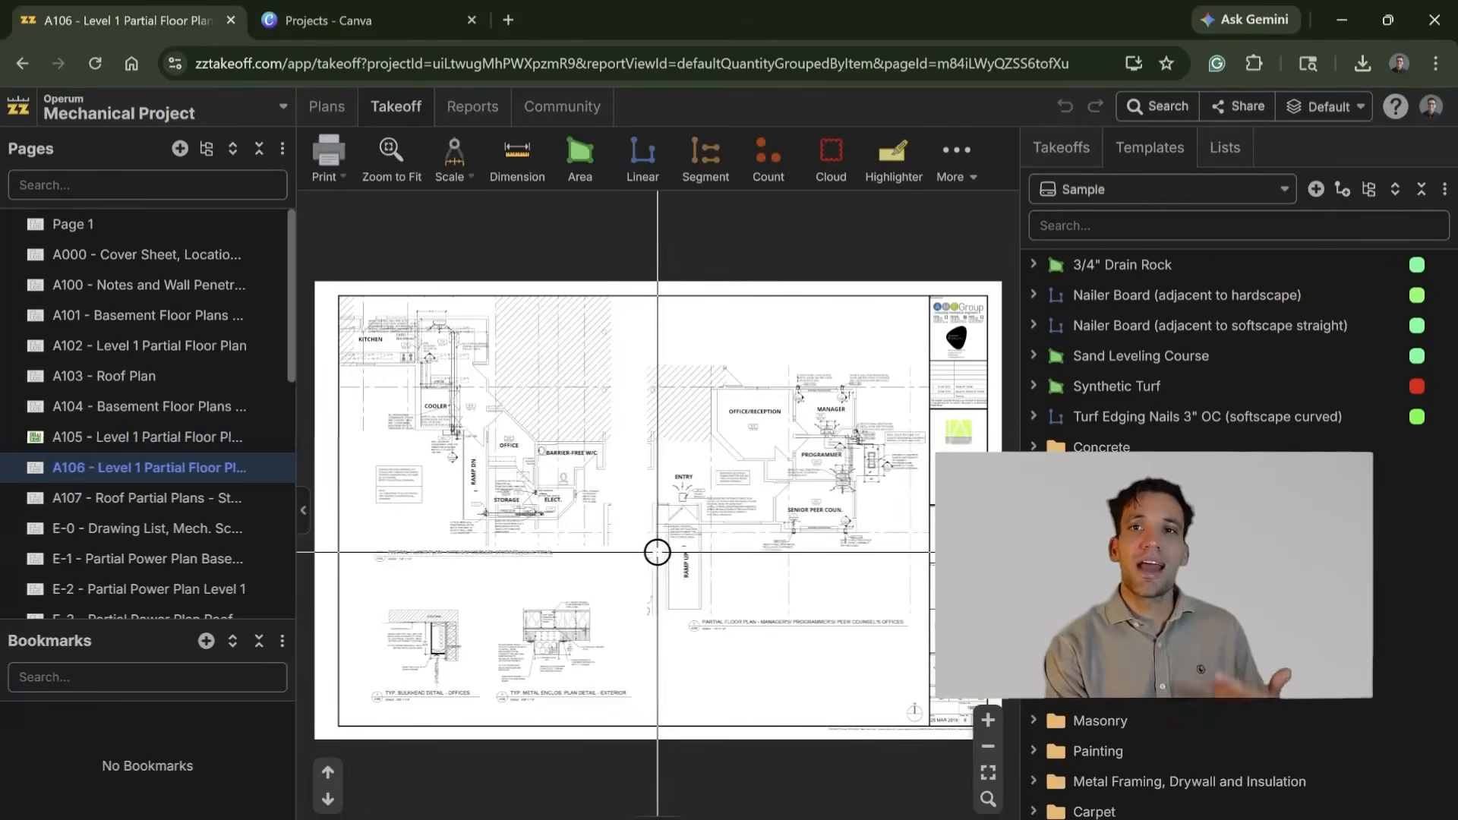
pyautogui.scroll(6, 628, 557)
pyautogui.moveTo(801, 501); pyautogui.dragTo(489, 595)
pyautogui.moveTo(771, 522); pyautogui.dragTo(647, 663)
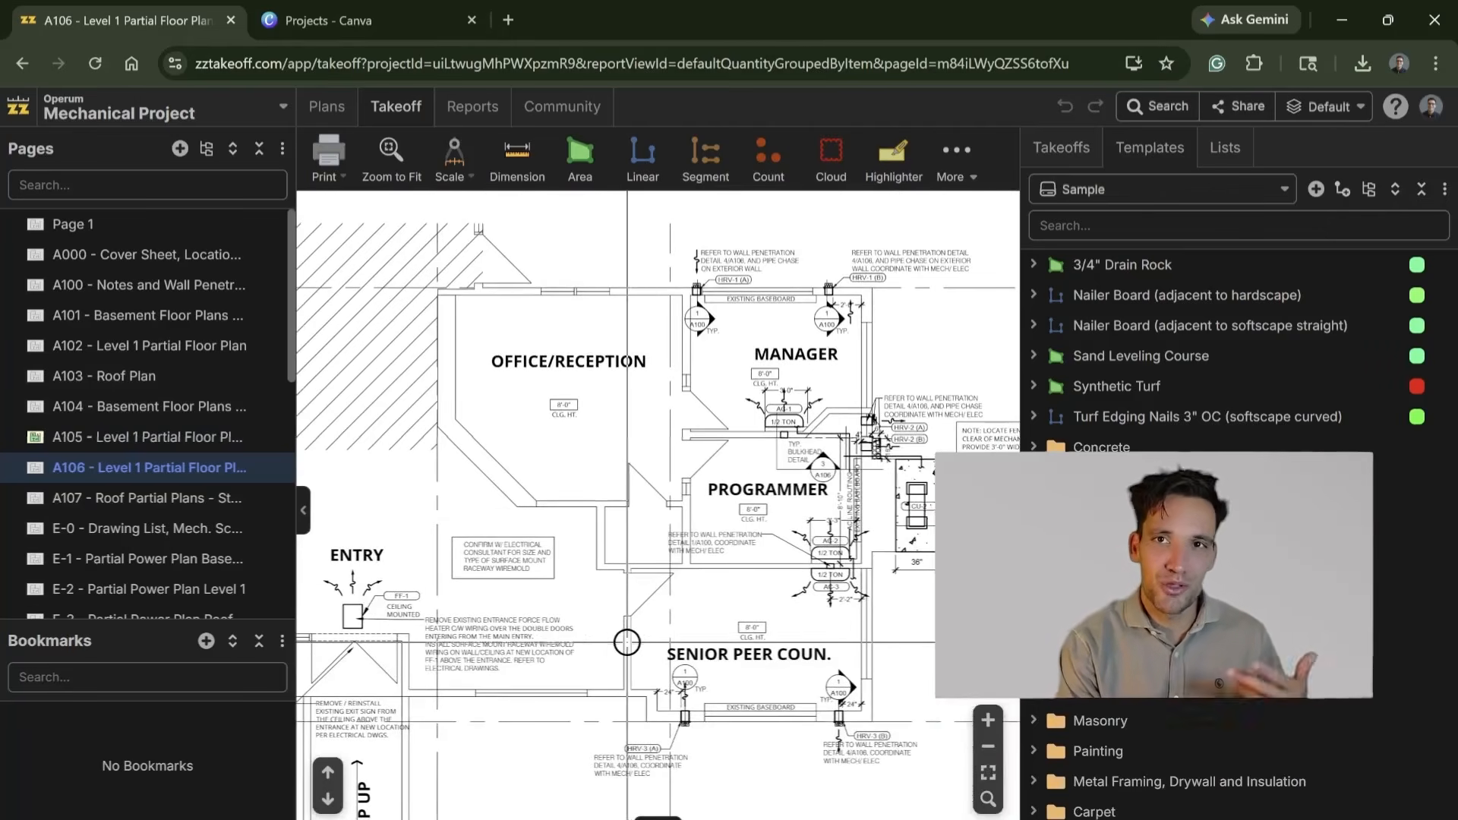
# Step: Open page E-0 - Drawing List and then E-1 - Partial Power Plan Basement, and inspect its Youth Centre Elec. Room Layout
pyautogui.click(173, 532)
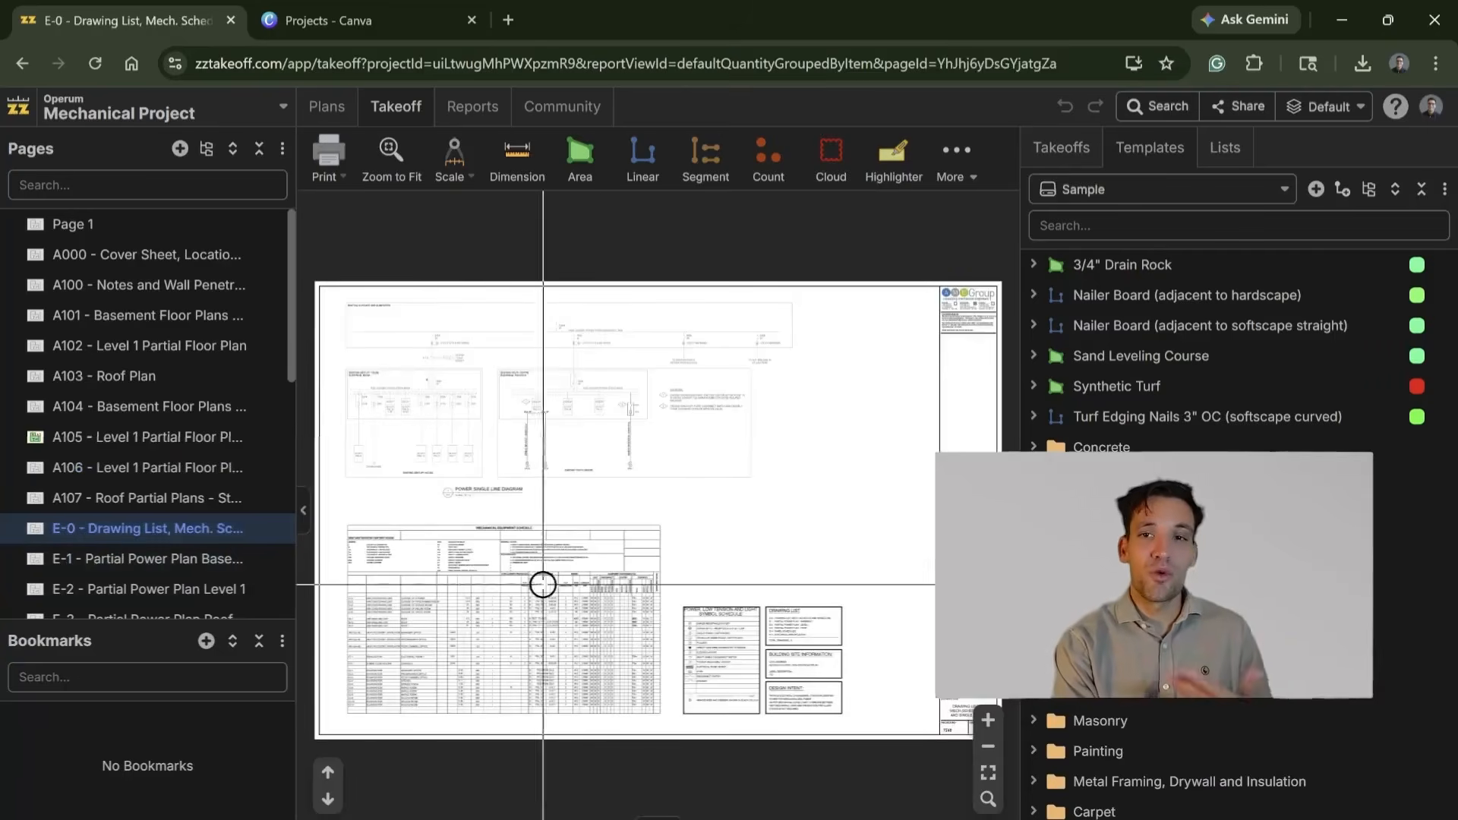
pyautogui.click(106, 560)
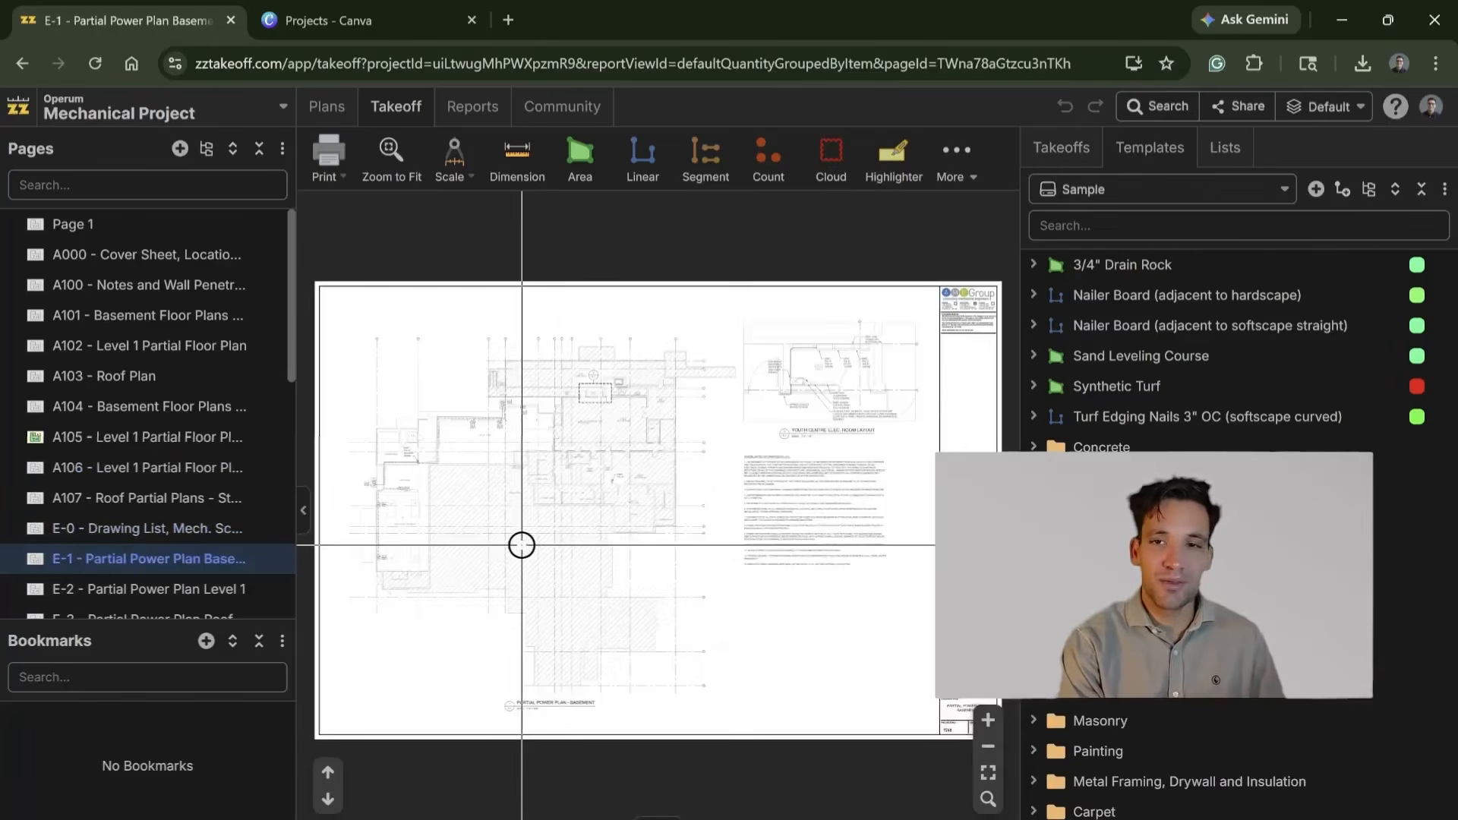
pyautogui.scroll(4, 593, 547)
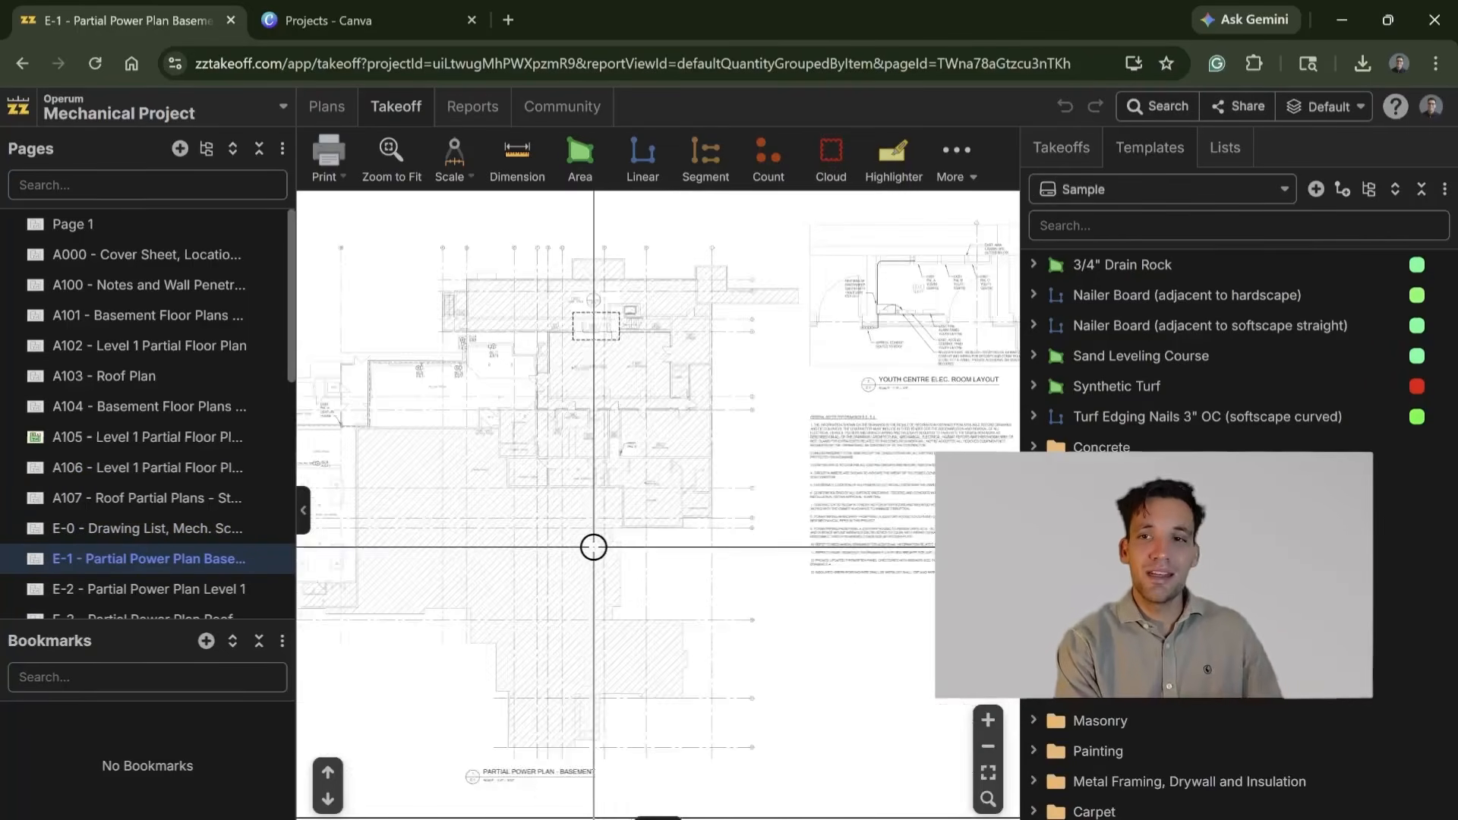
pyautogui.scroll(3, 783, 437)
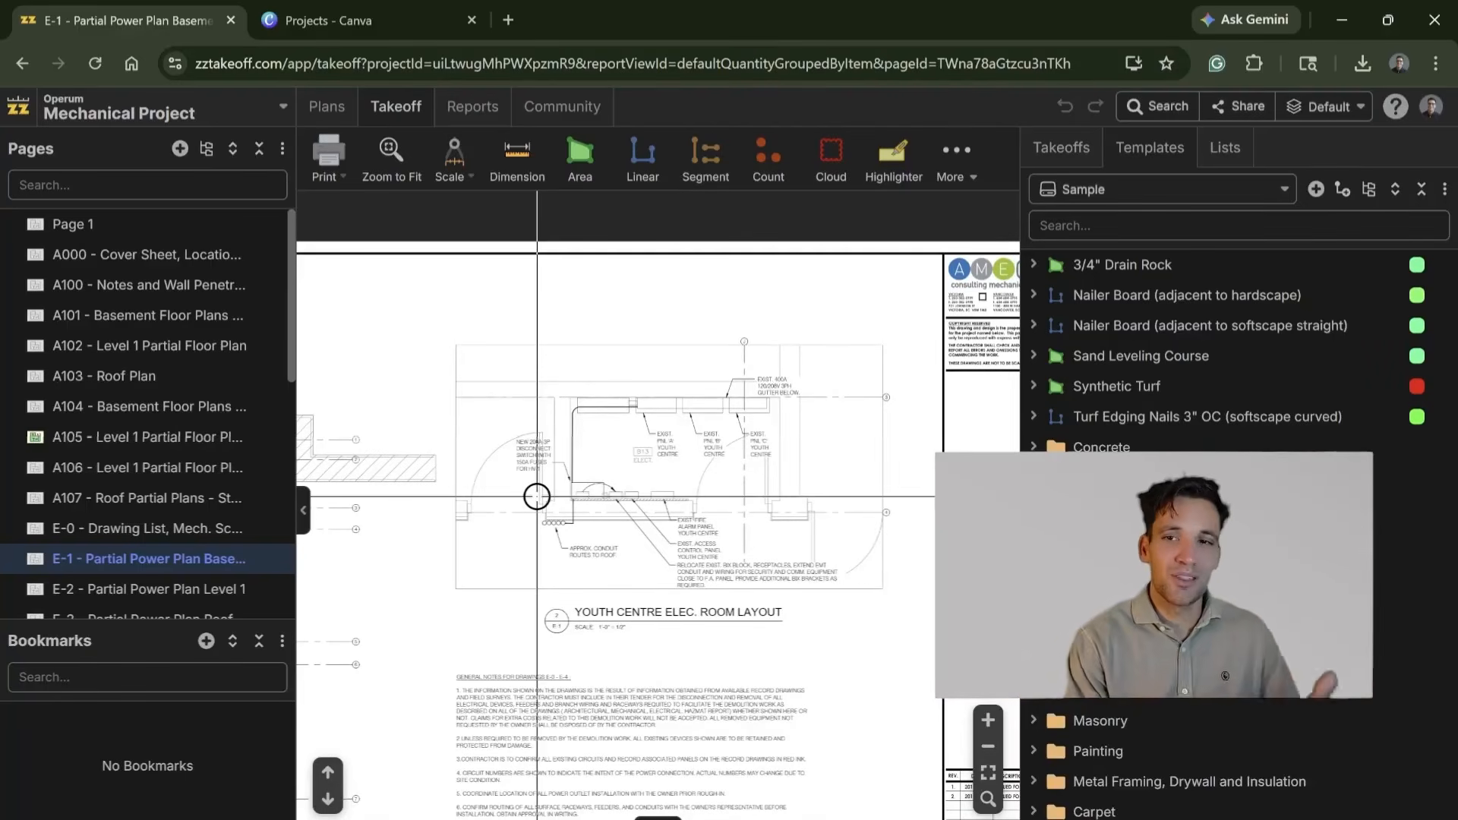
pyautogui.rightClick(747, 467)
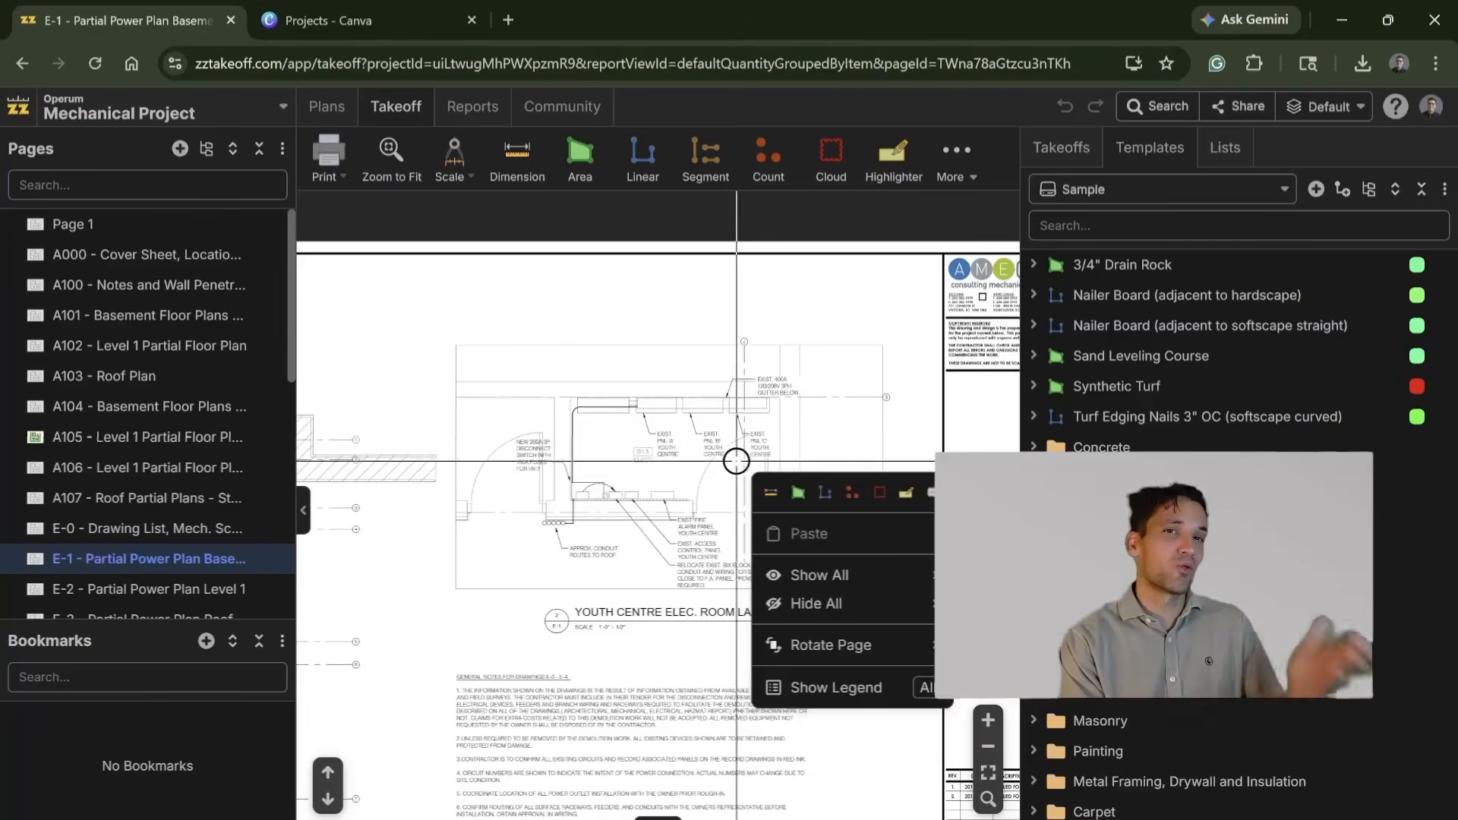
pyautogui.click(622, 432)
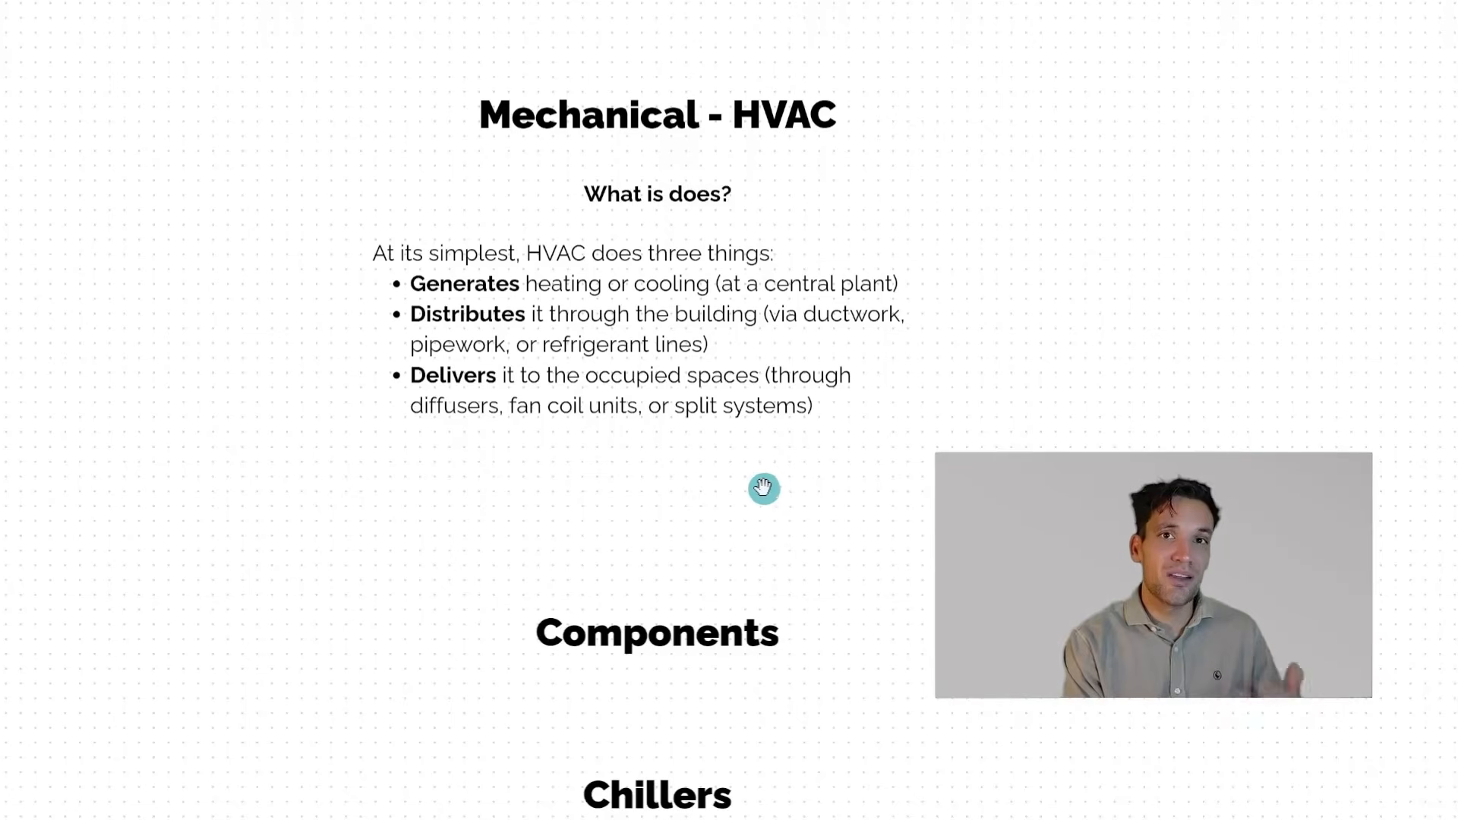
# Step: Review the Mechanical - HVAC whiteboard notes, from what HVAC does to the Chillers section with the water-cooled chiller diagram
pyautogui.moveTo(764, 488); pyautogui.dragTo(752, 452)
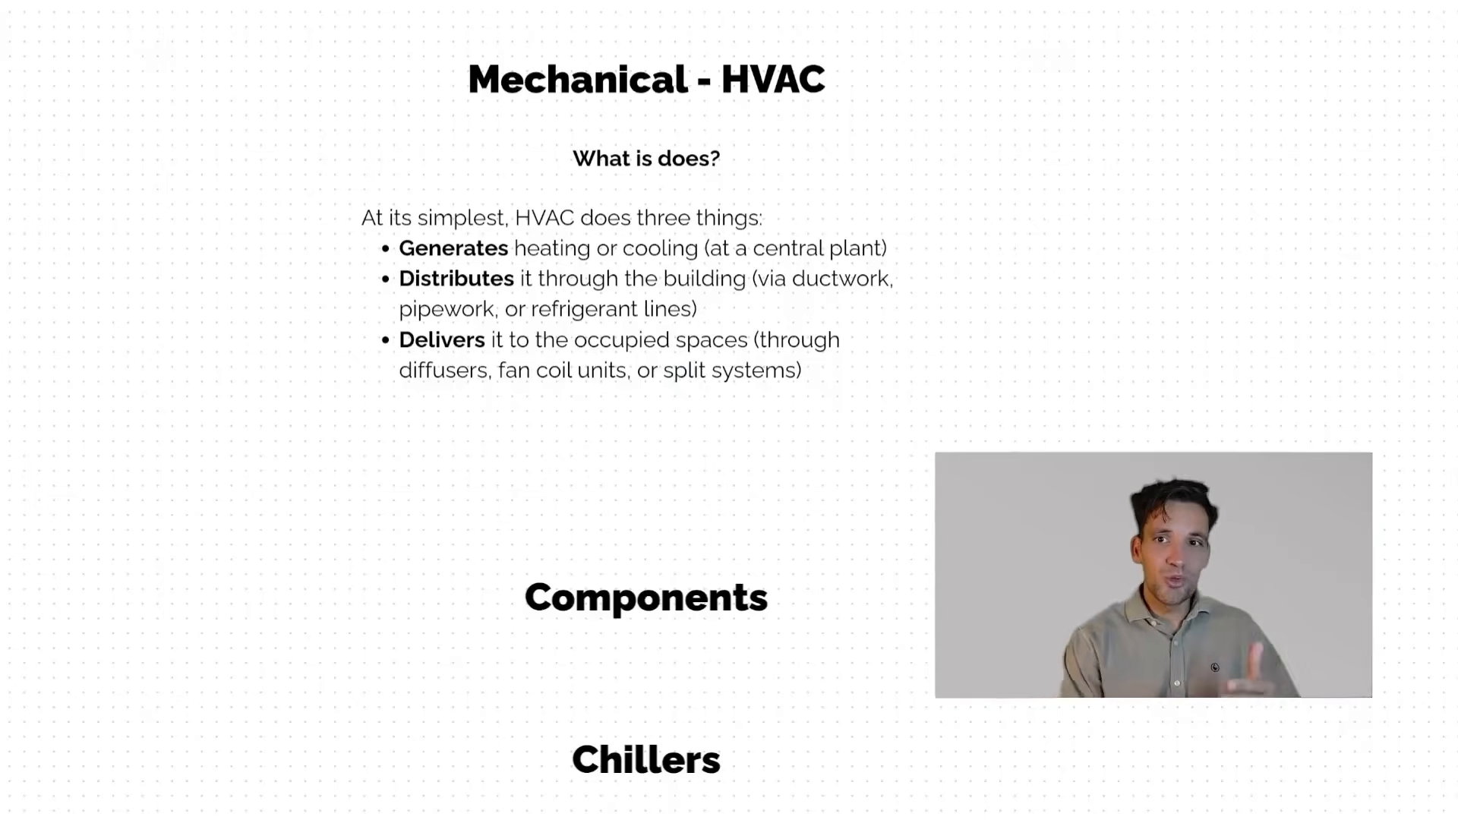
pyautogui.moveTo(608, 463); pyautogui.dragTo(590, 267)
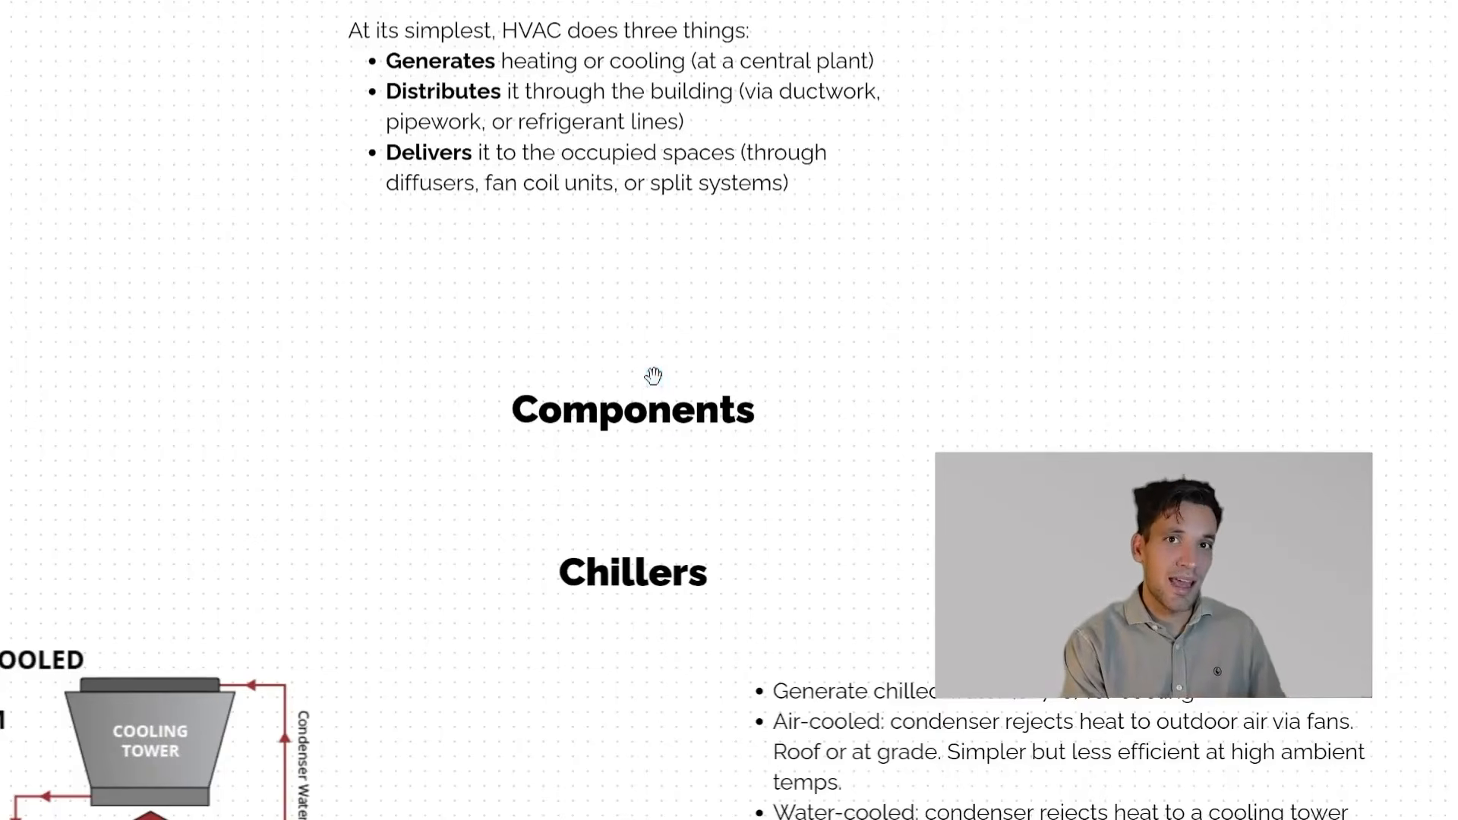
pyautogui.moveTo(667, 446); pyautogui.dragTo(696, 284)
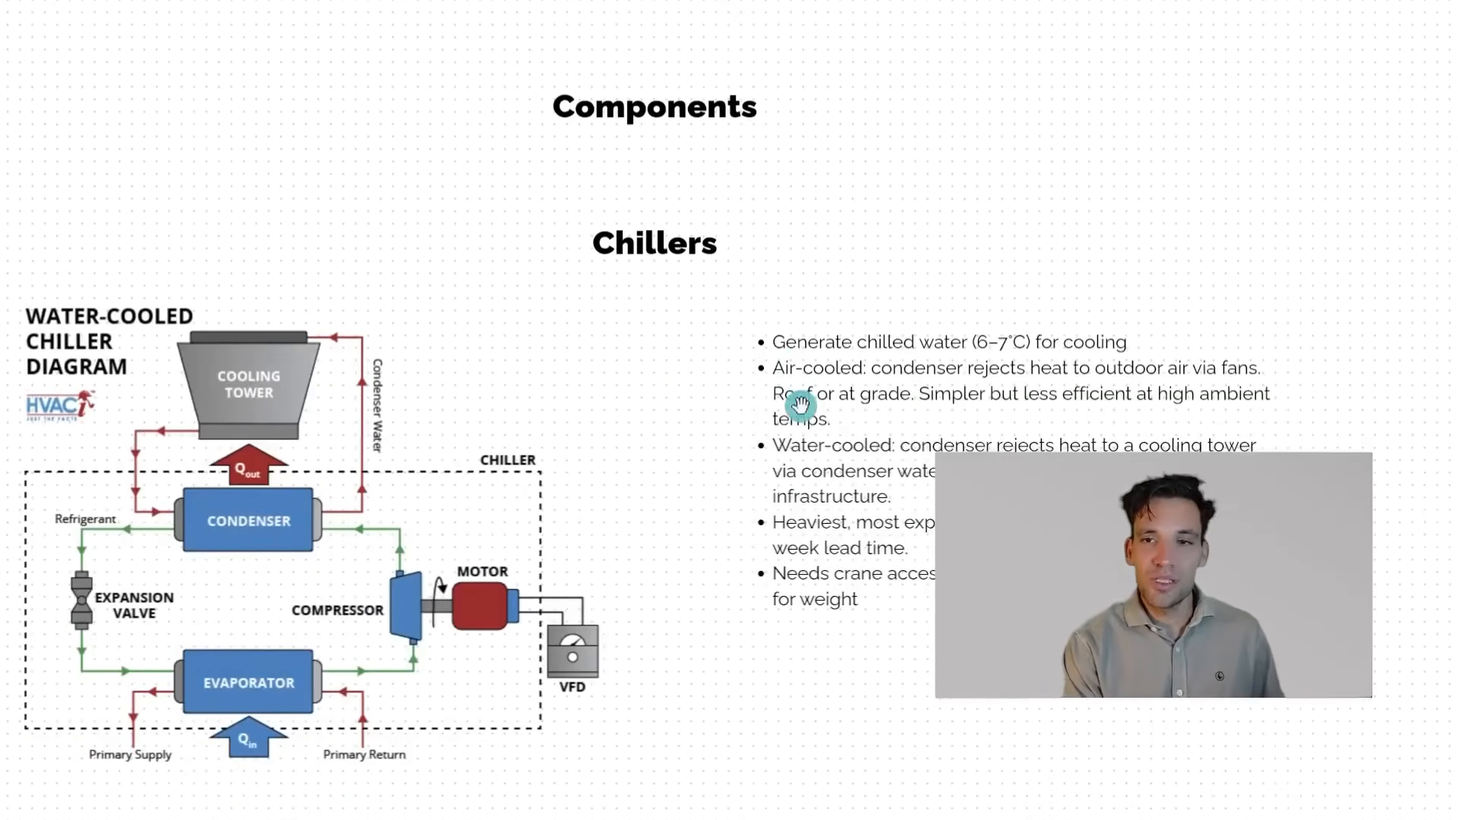
pyautogui.scroll(-2, 815, 493)
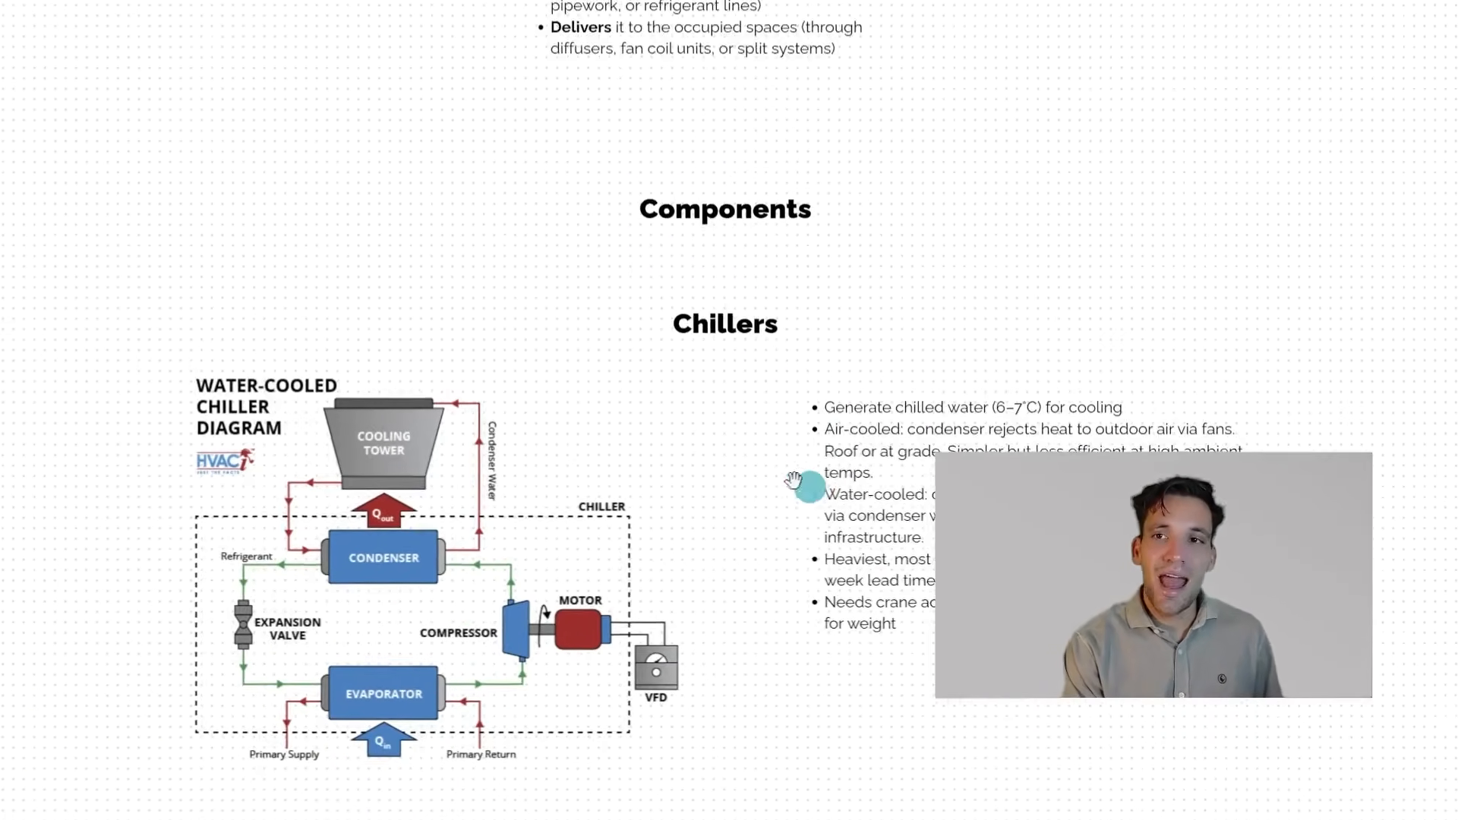
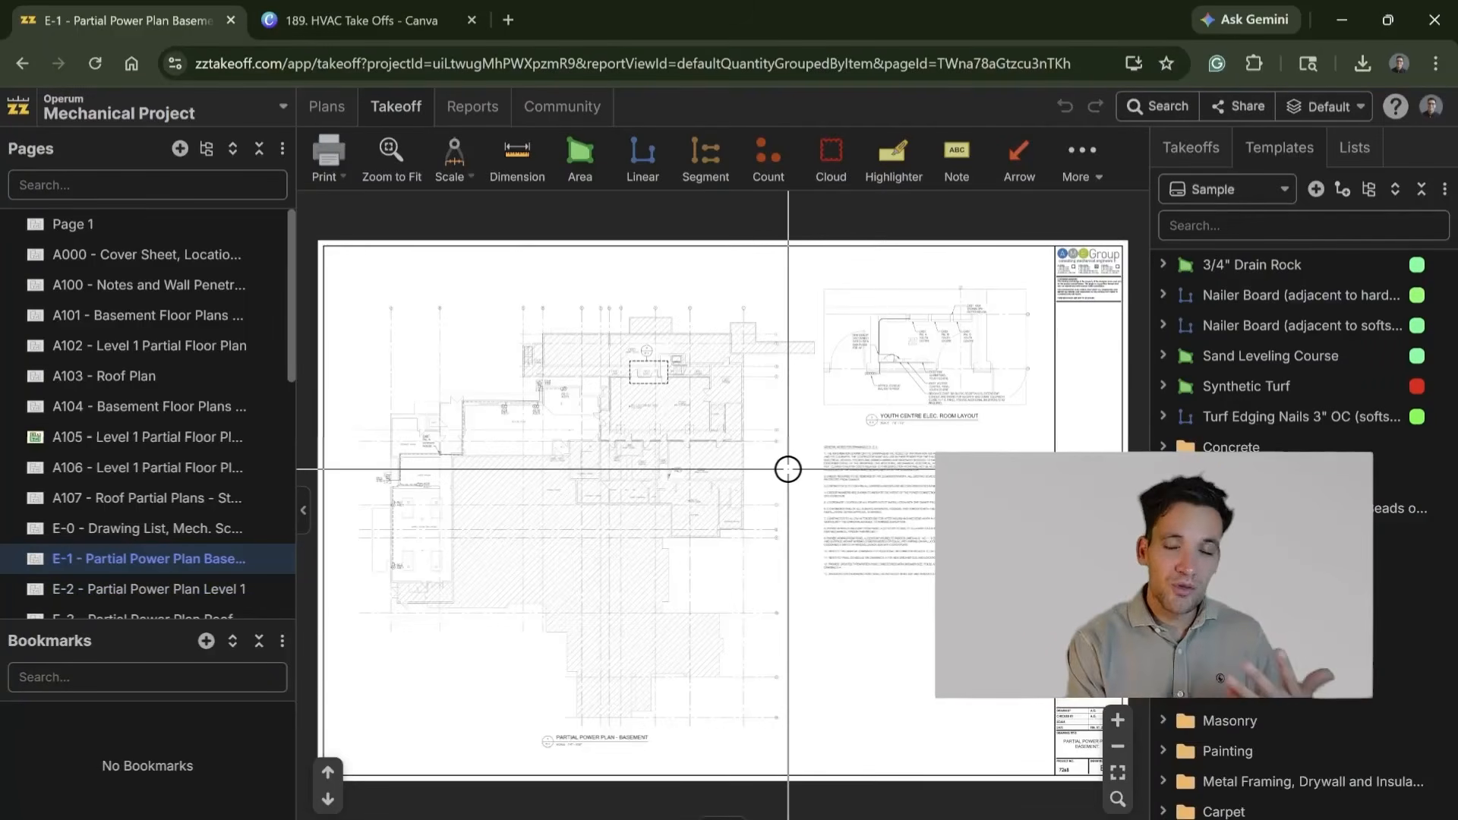
# Step: Open page E-2 - Partial Power Plan Level 1 and inspect its floor plan
pyautogui.scroll(3, 791, 462)
pyautogui.click(183, 598)
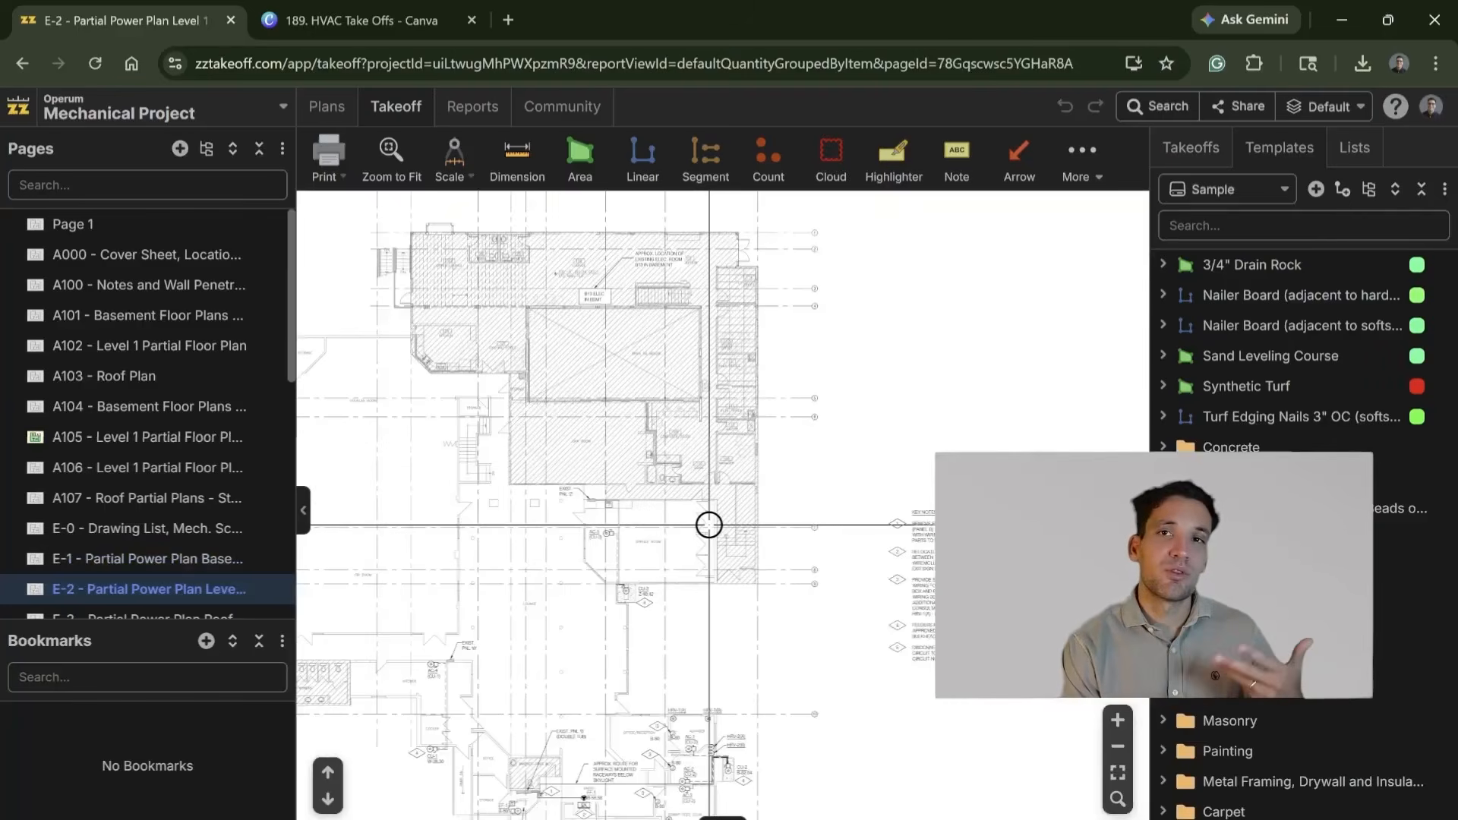
pyautogui.scroll(-1, 710, 529)
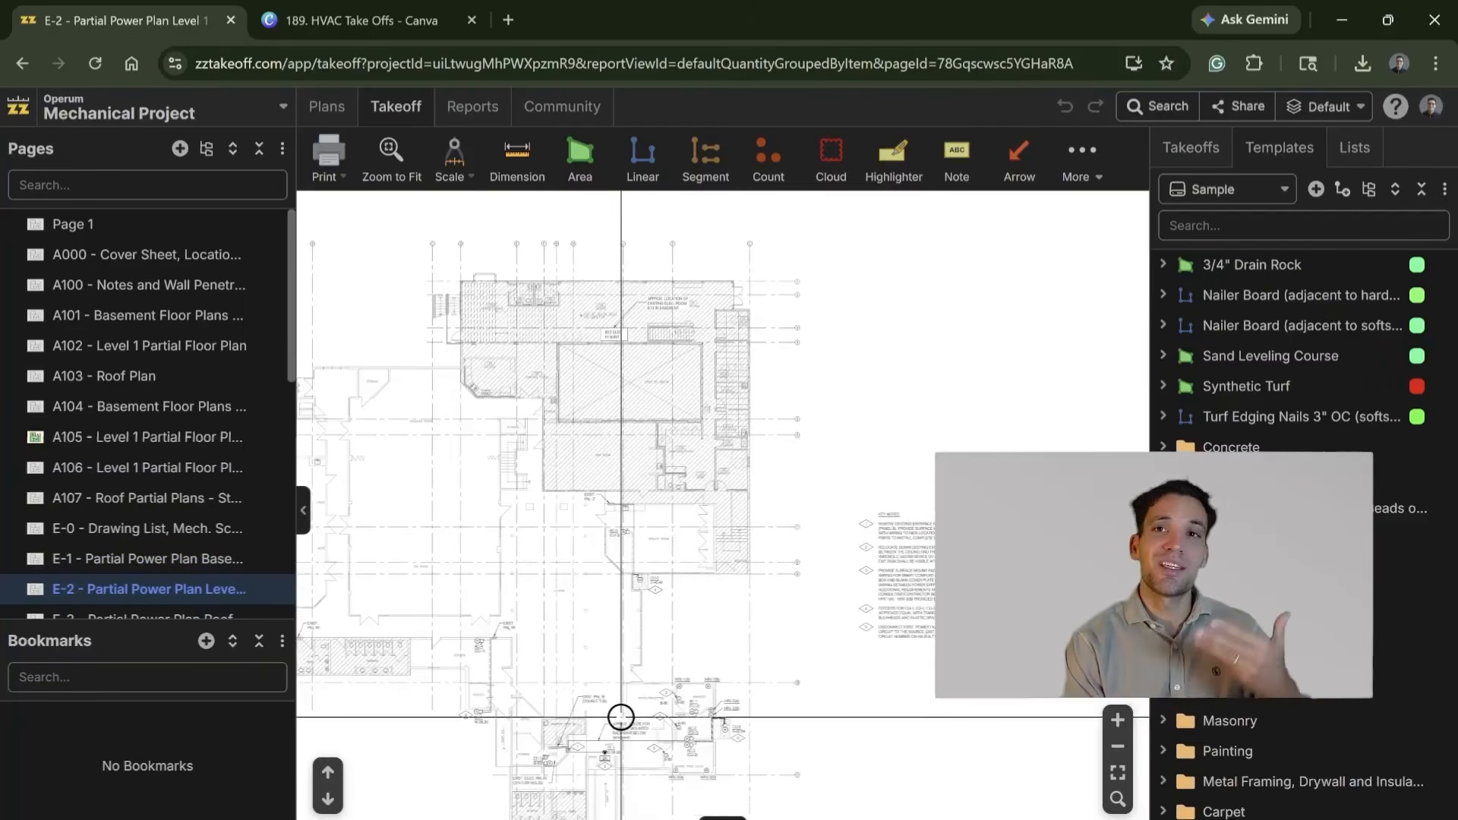
# Step: Open page E-3 - Partial Power Plan Roof and examine the suggested feeder routes for HV-1, HV-2 and HV-3
pyautogui.scroll(-3, 173, 454)
pyautogui.click(167, 416)
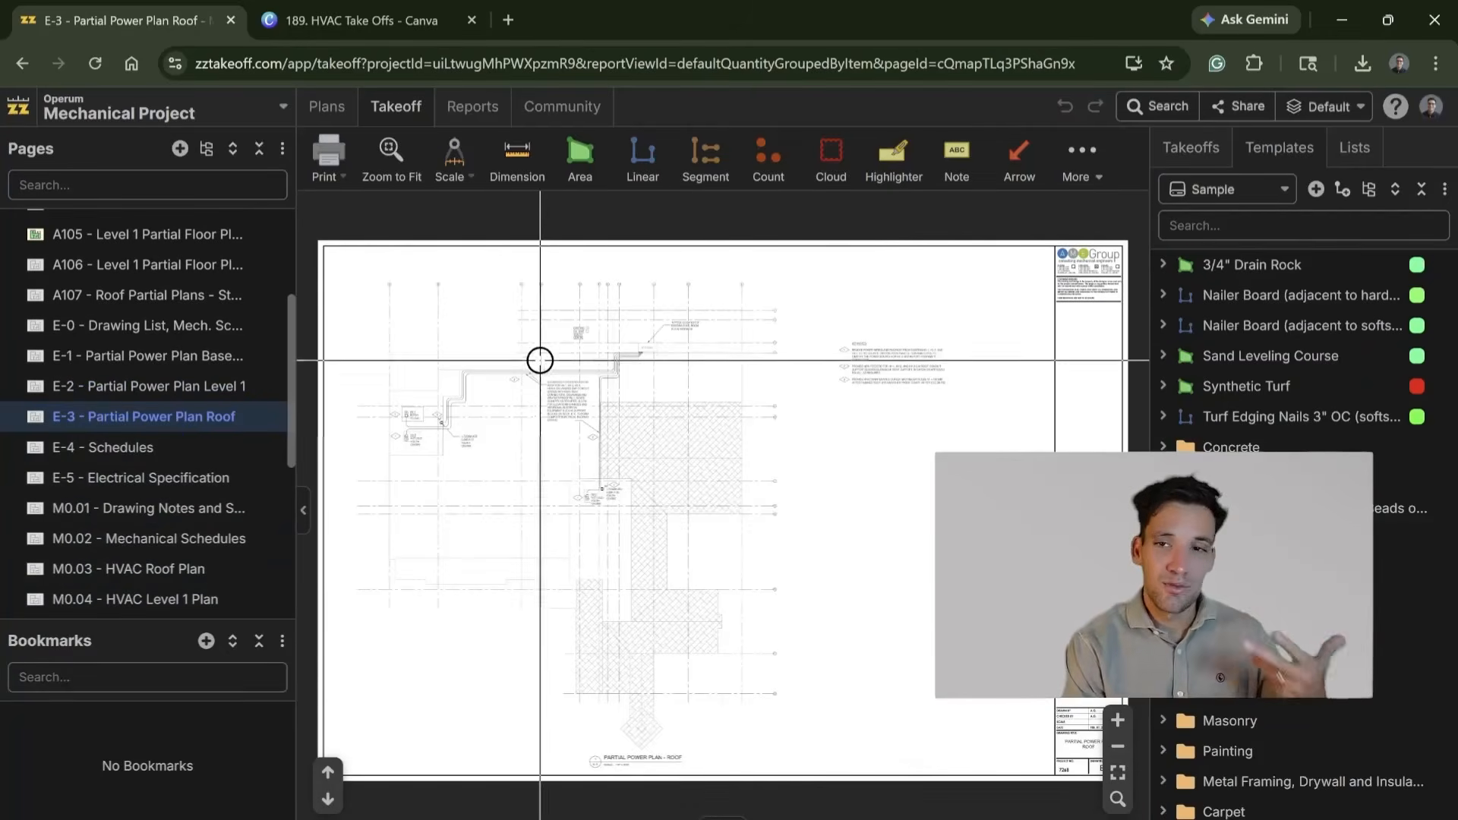
pyautogui.scroll(5, 687, 573)
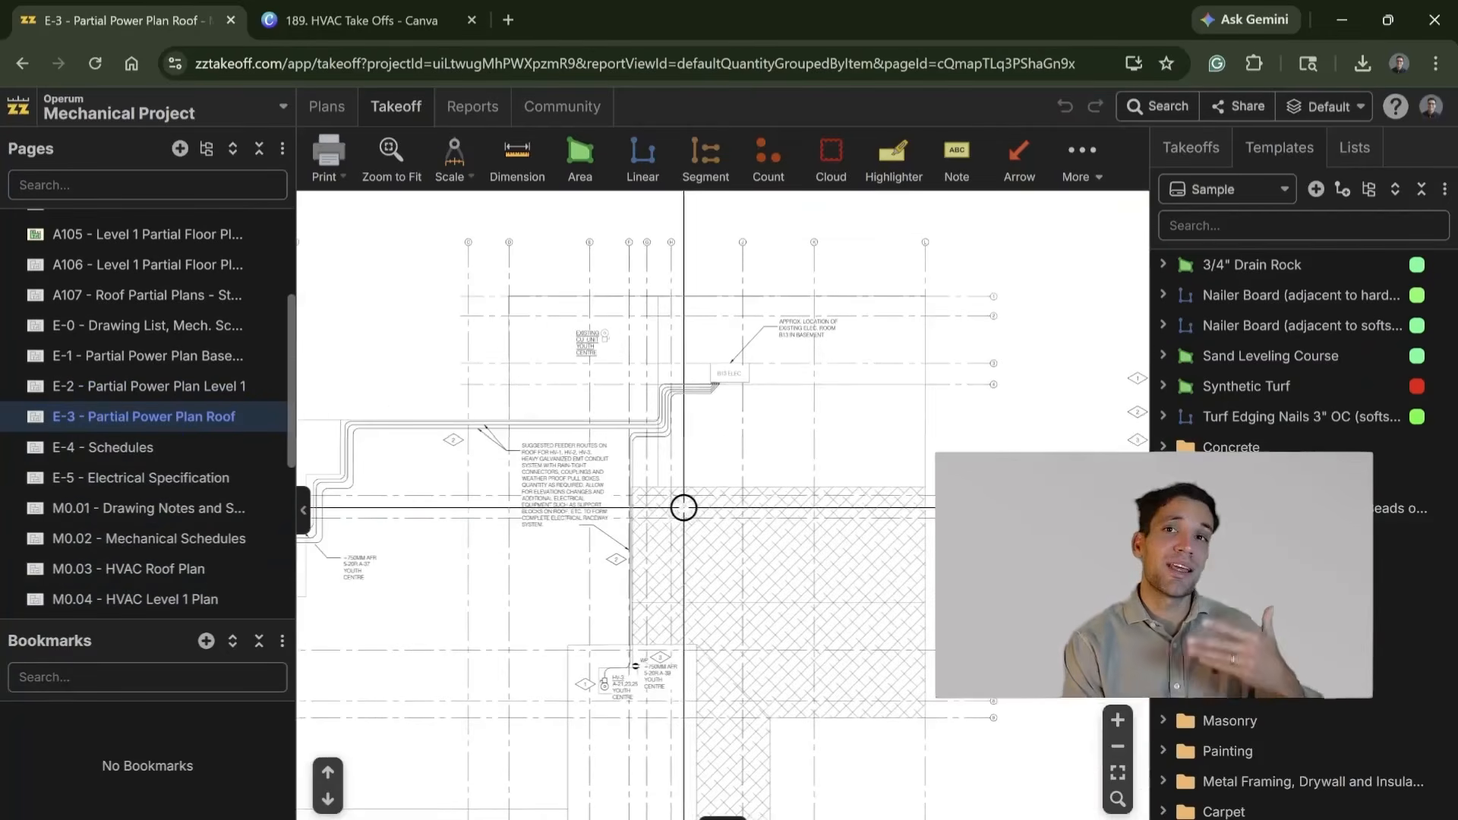
pyautogui.scroll(-2, 645, 569)
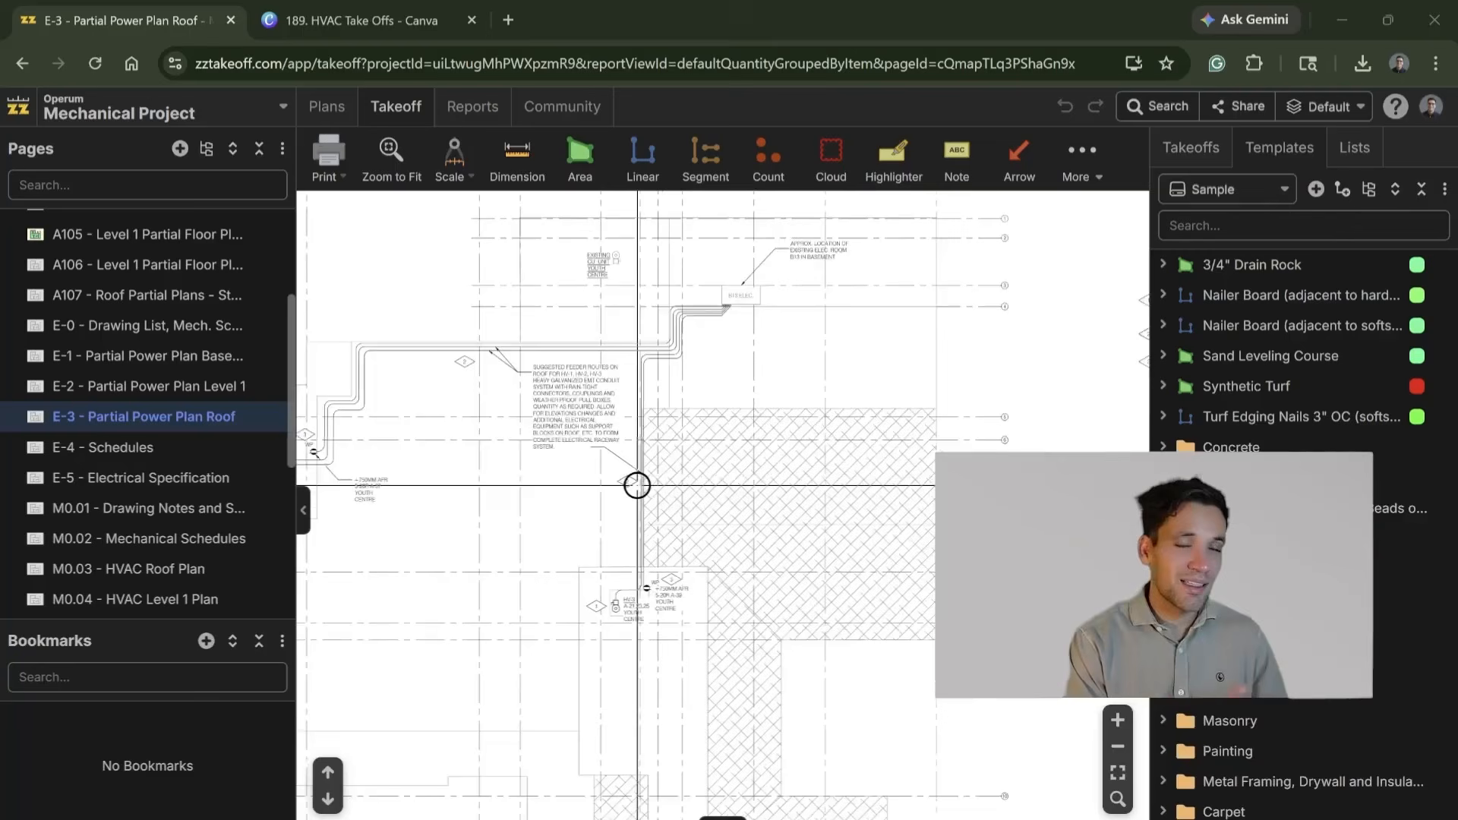
pyautogui.scroll(3, 637, 485)
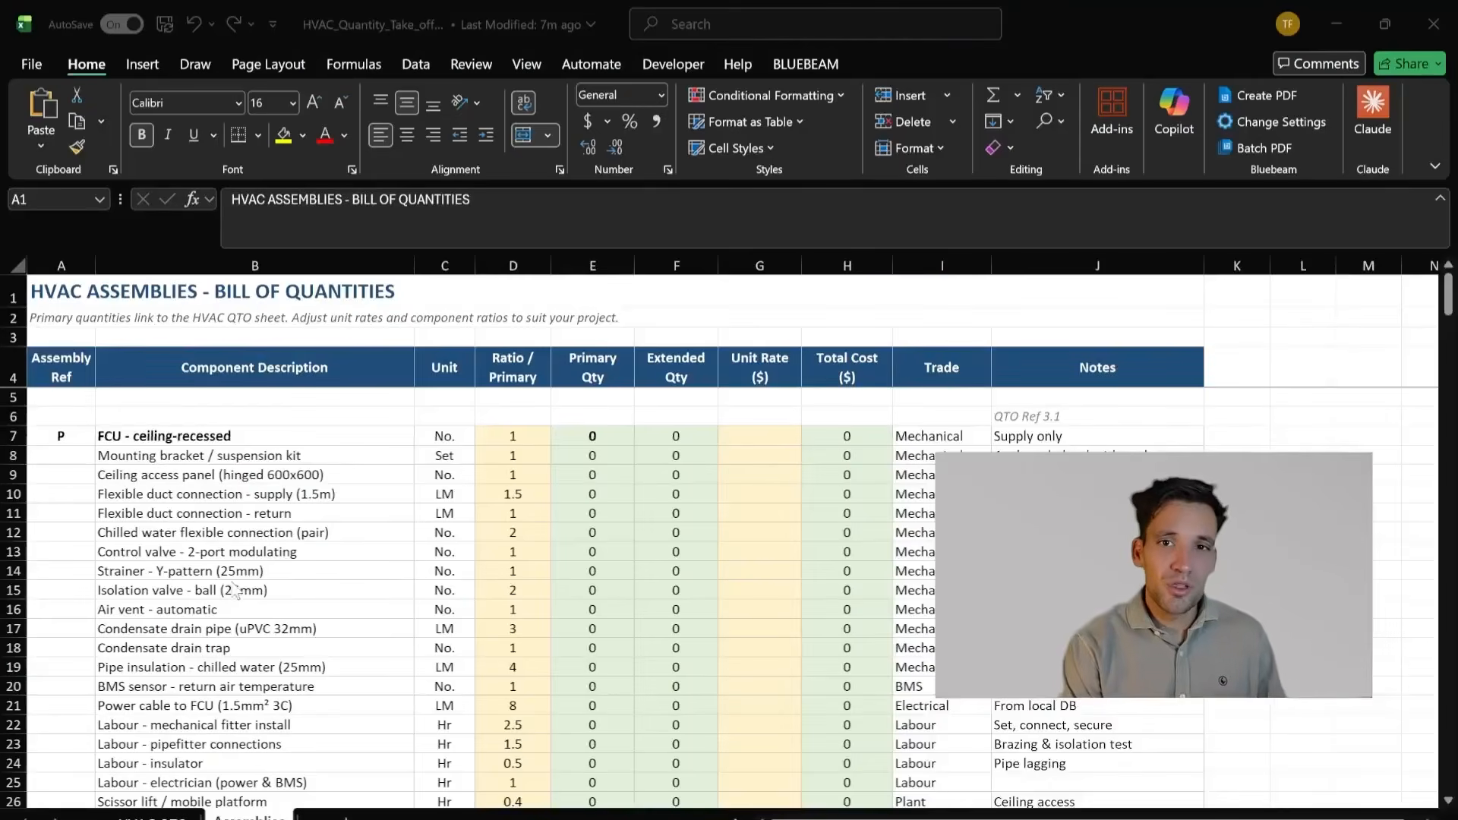
pyautogui.scroll(-2, 236, 591)
pyautogui.scroll(2, 253, 595)
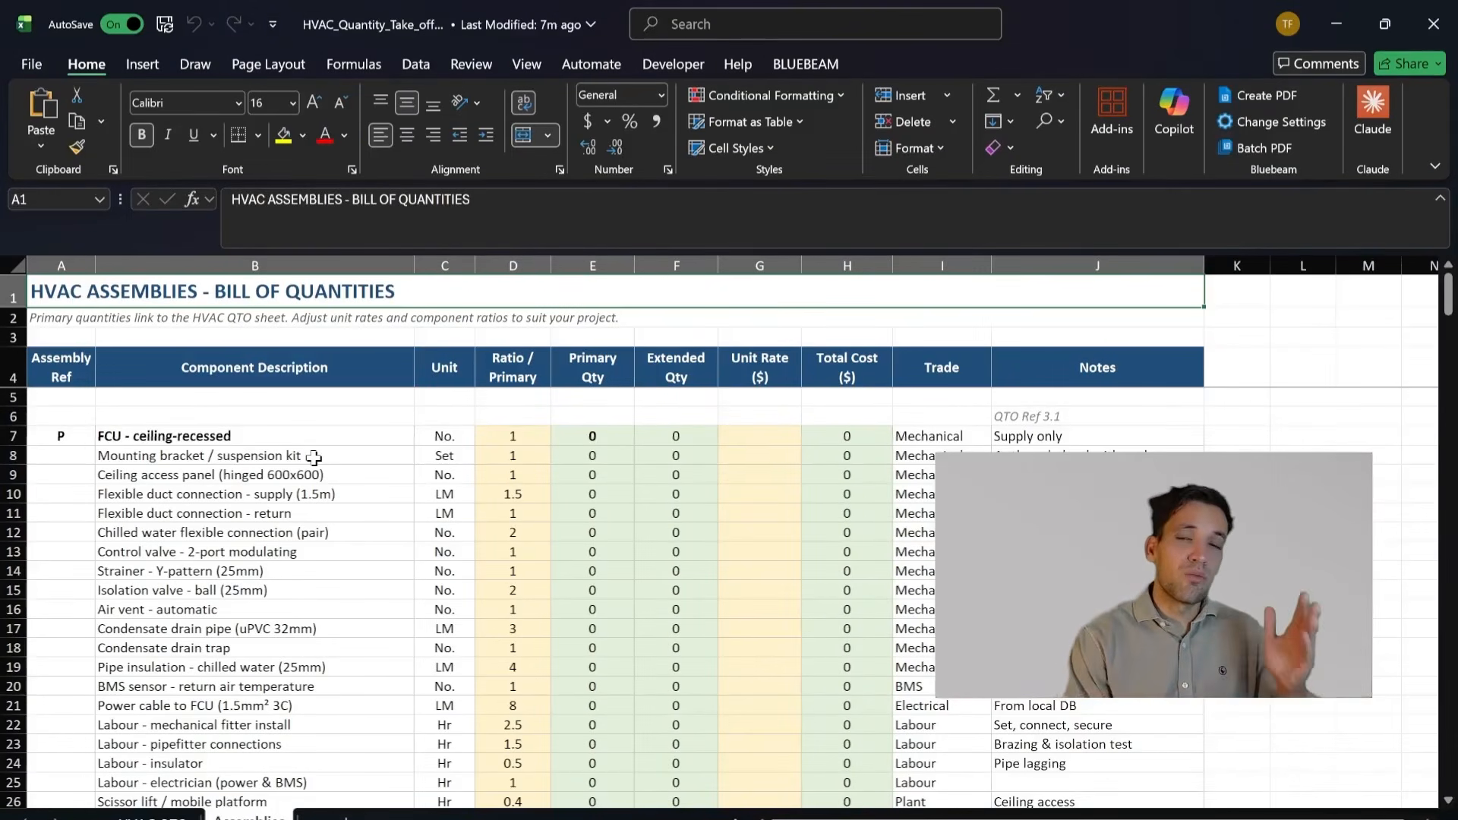
# Step: Switch to the HVAC quantity takeoff workbook in Excel and review the FCU - ceiling-recessed assembly on the Assemblies sheet
pyautogui.click(400, 476)
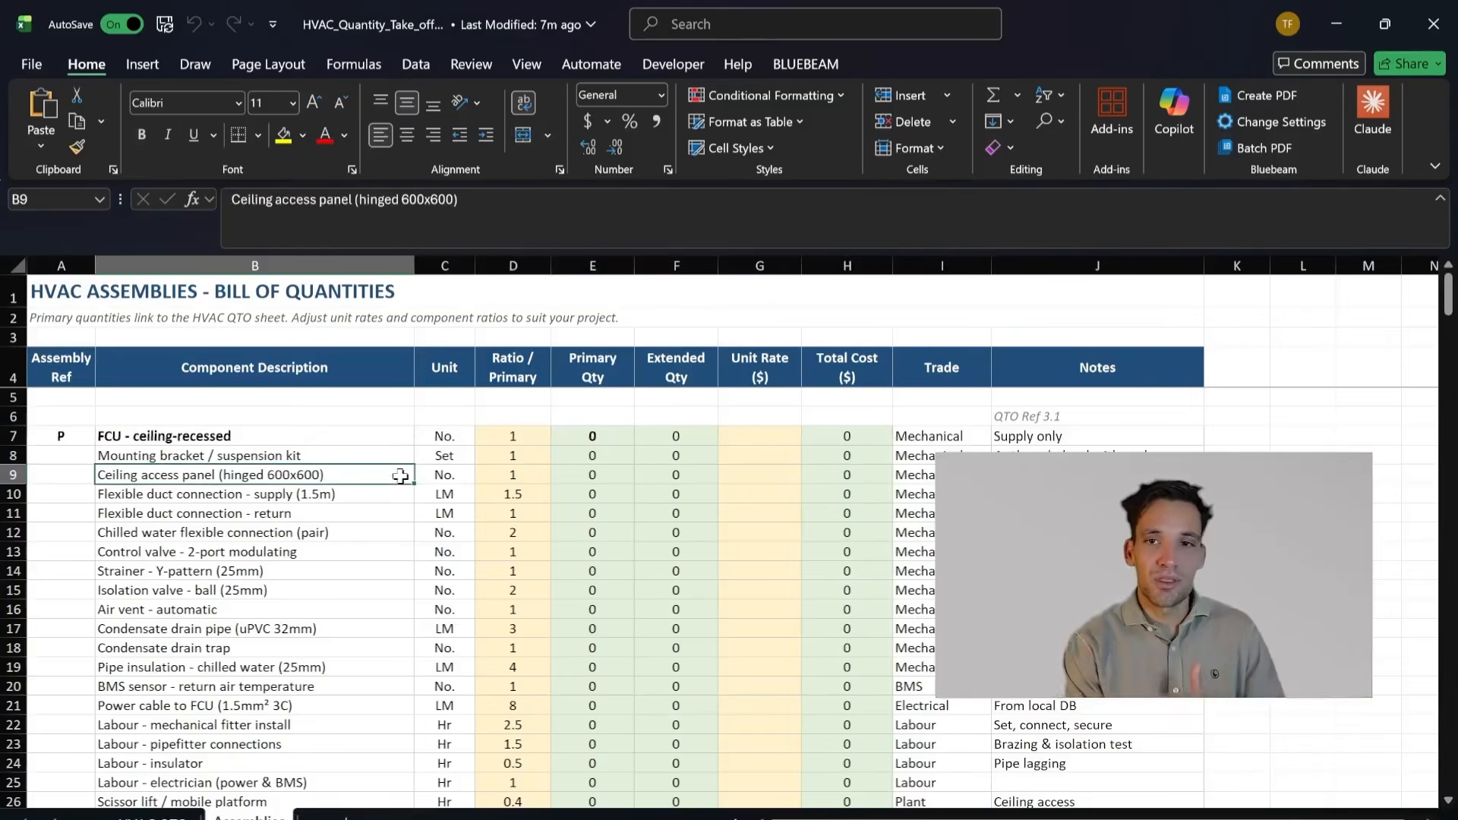
pyautogui.click(316, 440)
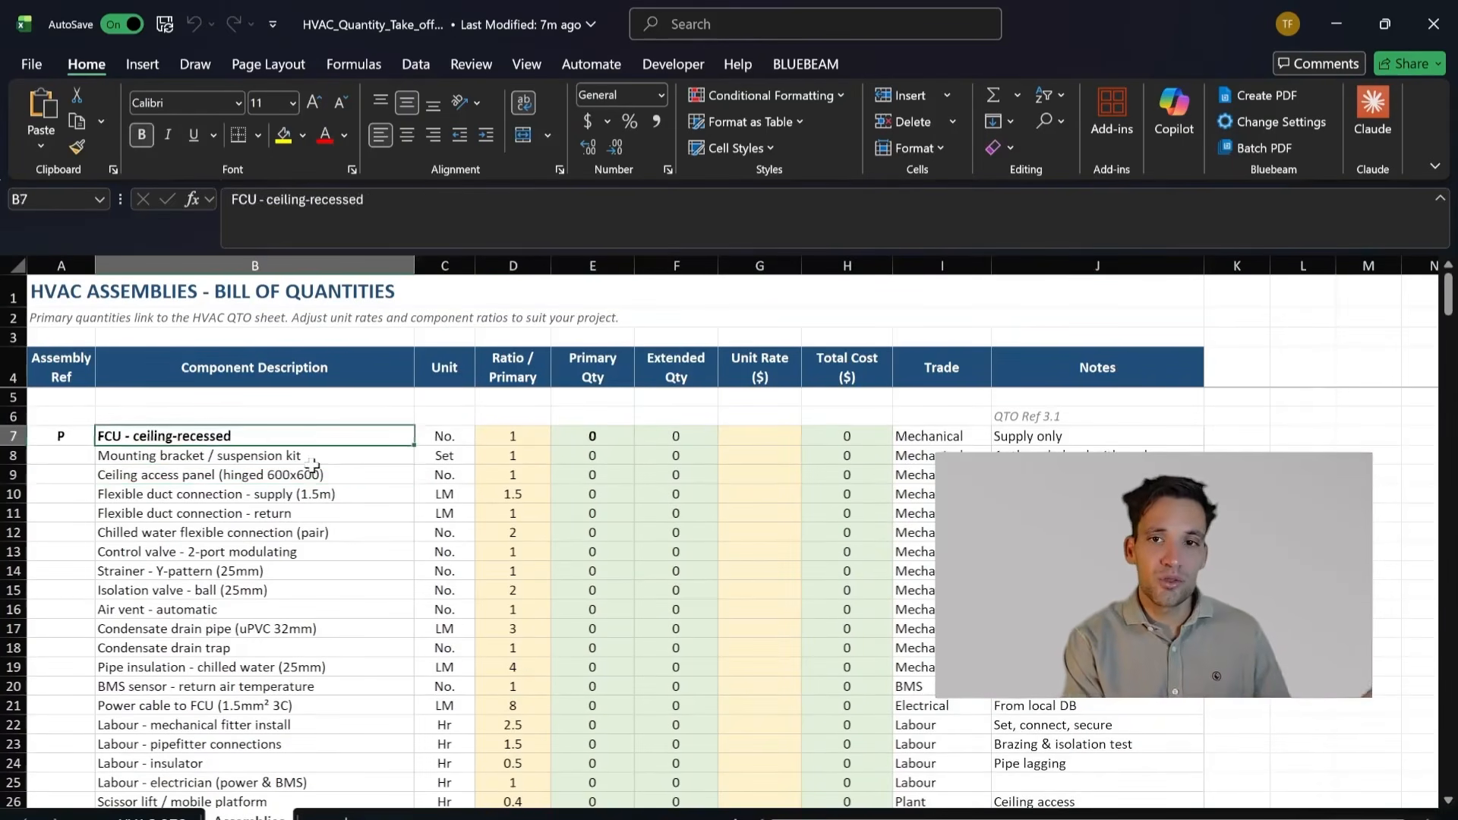
pyautogui.scroll(-1, 313, 465)
pyautogui.moveTo(293, 743); pyautogui.dragTo(319, 436)
pyautogui.click(327, 474)
pyautogui.click(335, 442)
pyautogui.press('Up')
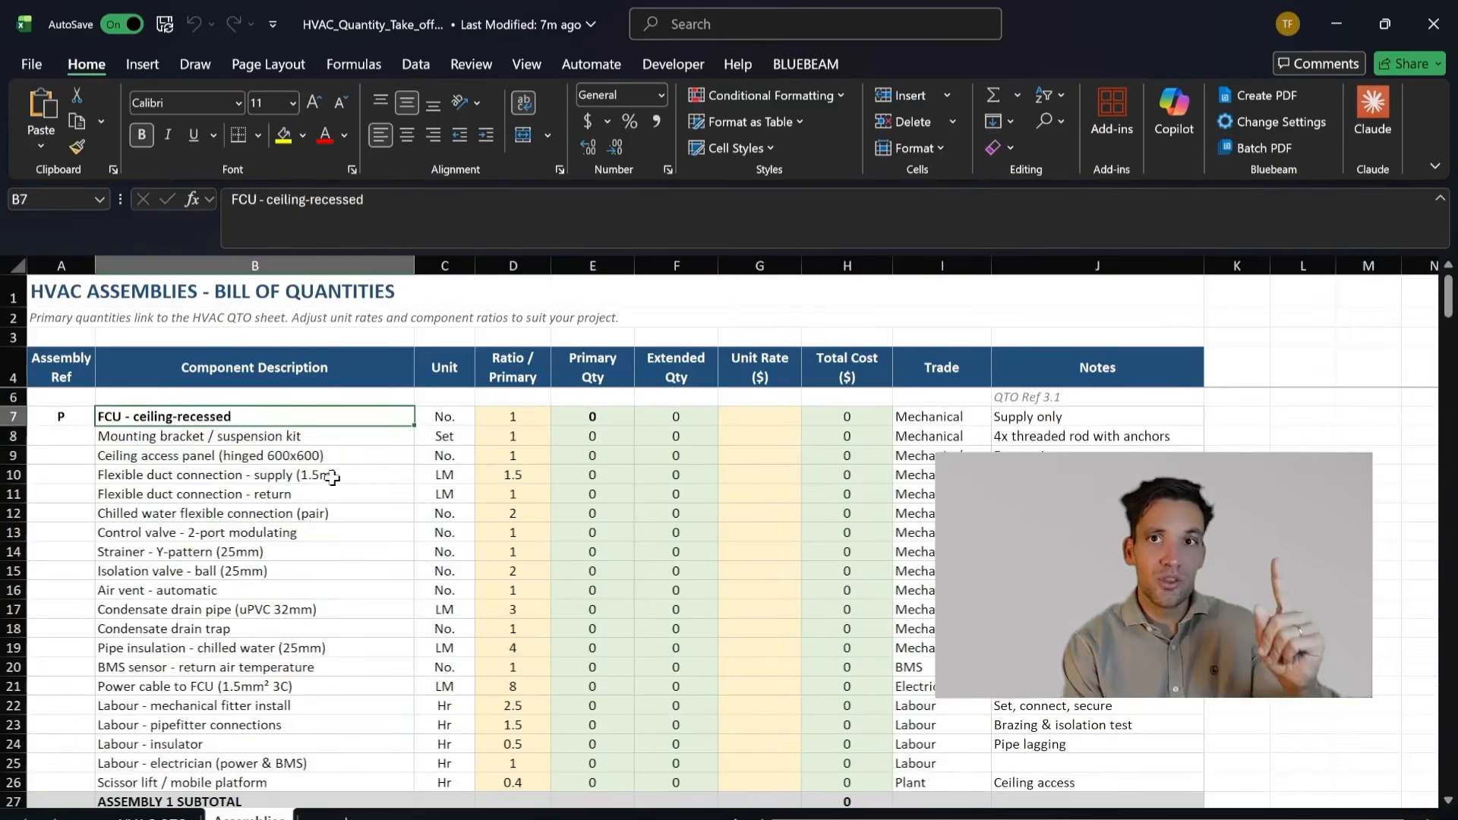
# Step: Go through the FCU - ceiling-recessed components one by one, from the mounting bracket / suspension kit to the 2-port modulating control valve
pyautogui.click(209, 443)
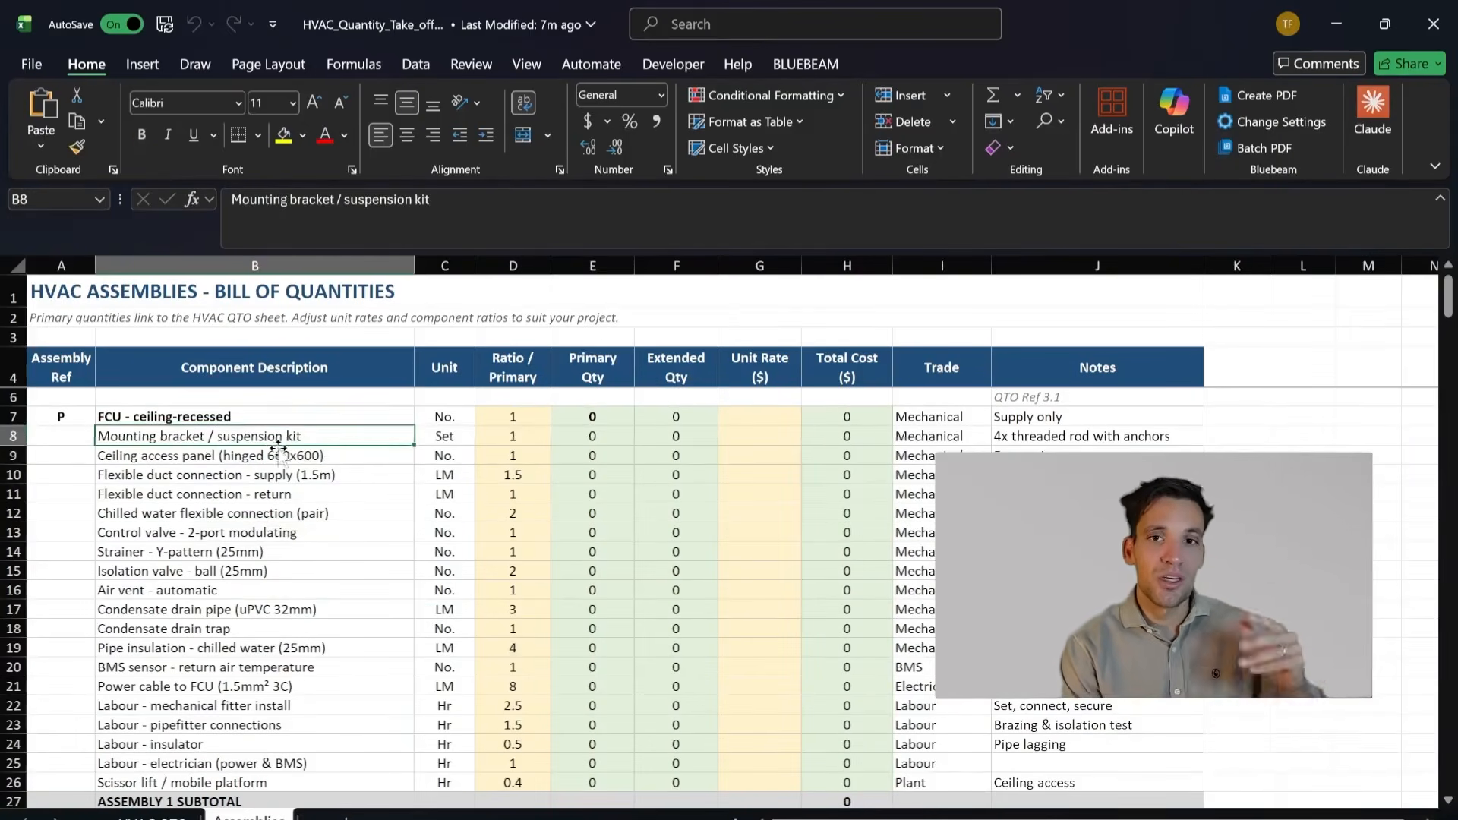
pyautogui.click(354, 461)
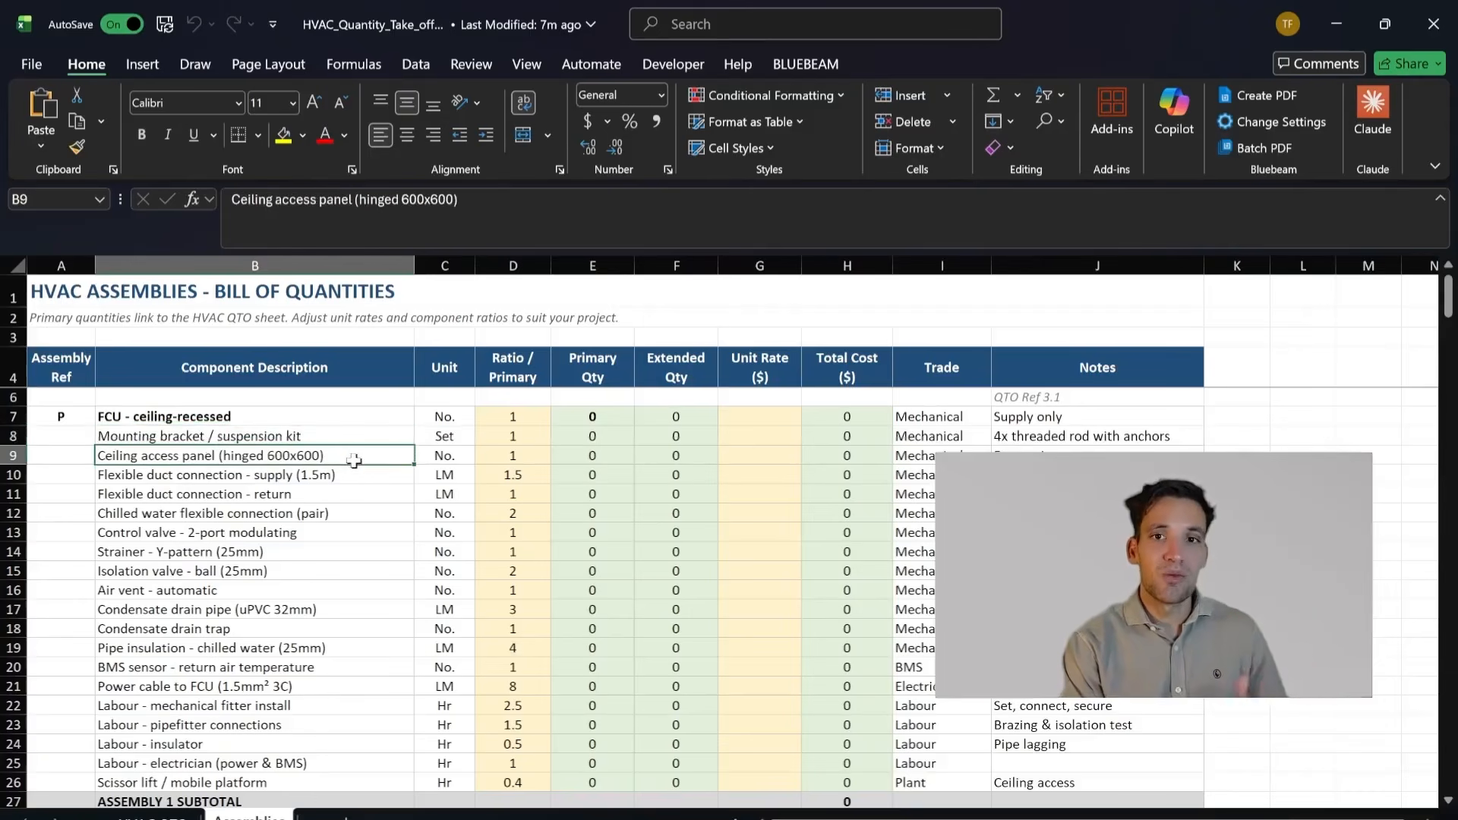
pyautogui.click(397, 472)
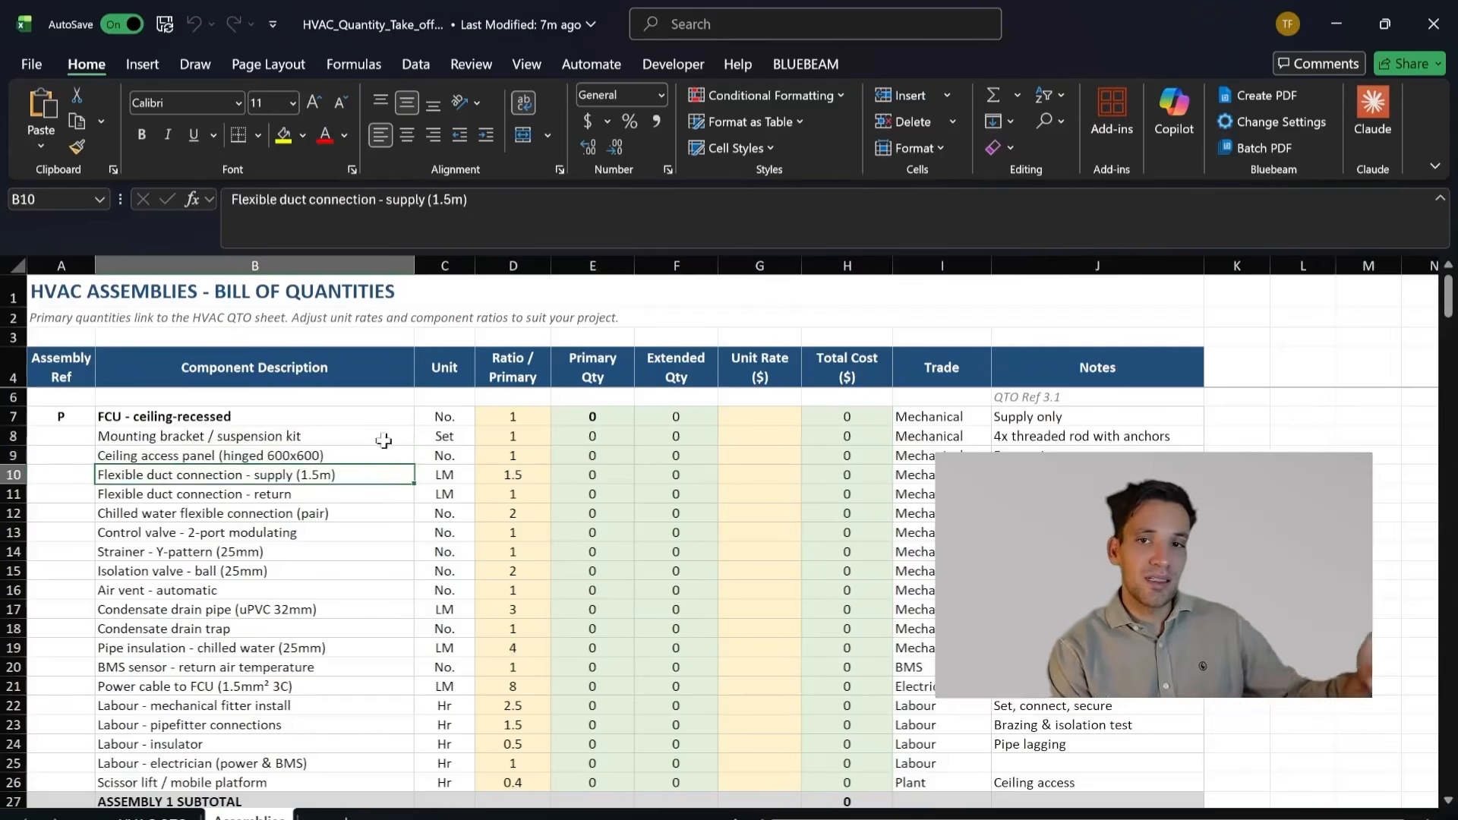
pyautogui.moveTo(345, 518); pyautogui.dragTo(443, 532)
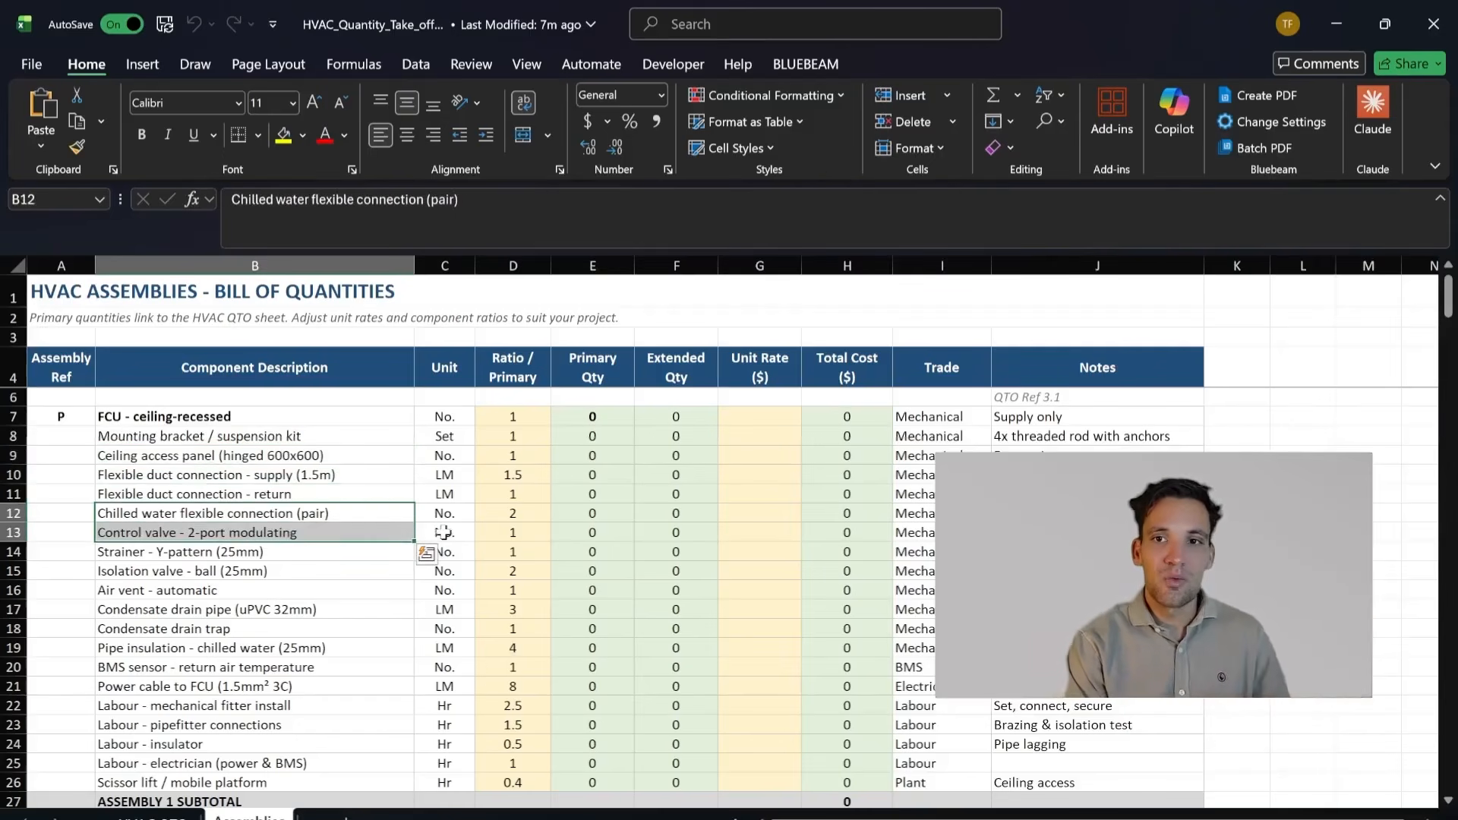
pyautogui.click(379, 512)
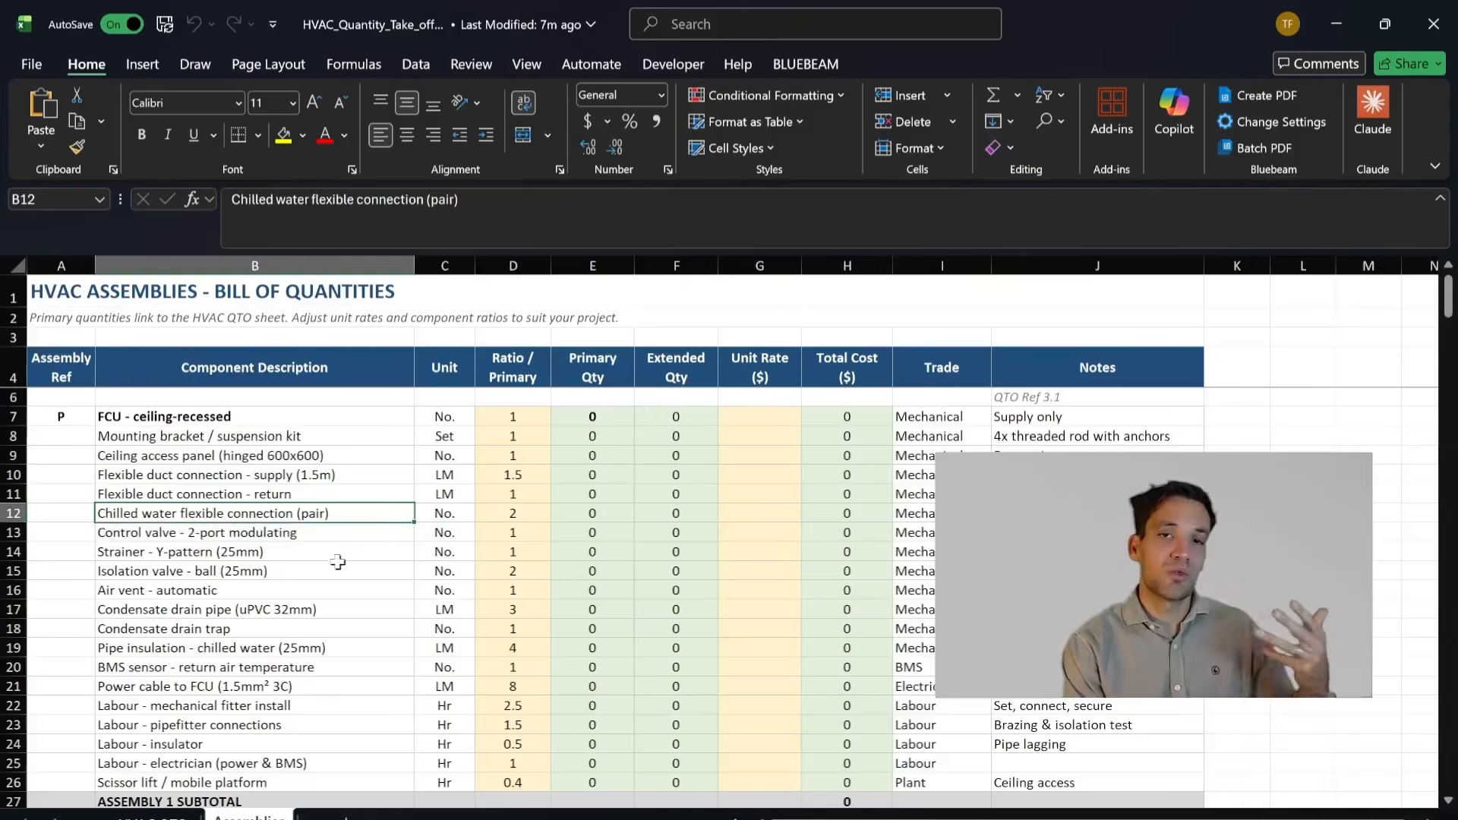
pyautogui.click(331, 534)
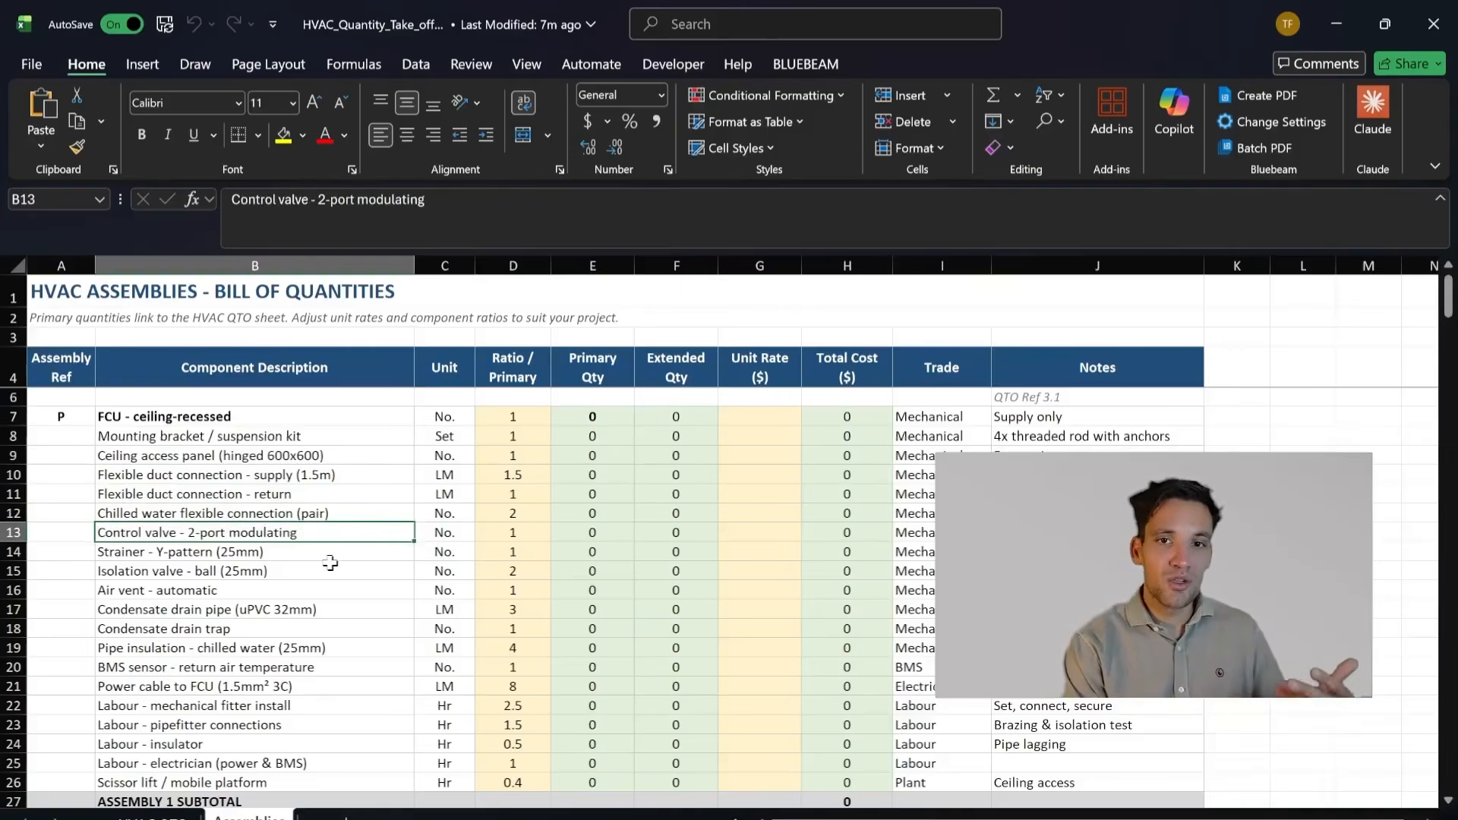
pyautogui.scroll(-2, 329, 562)
pyautogui.scroll(3, 611, 675)
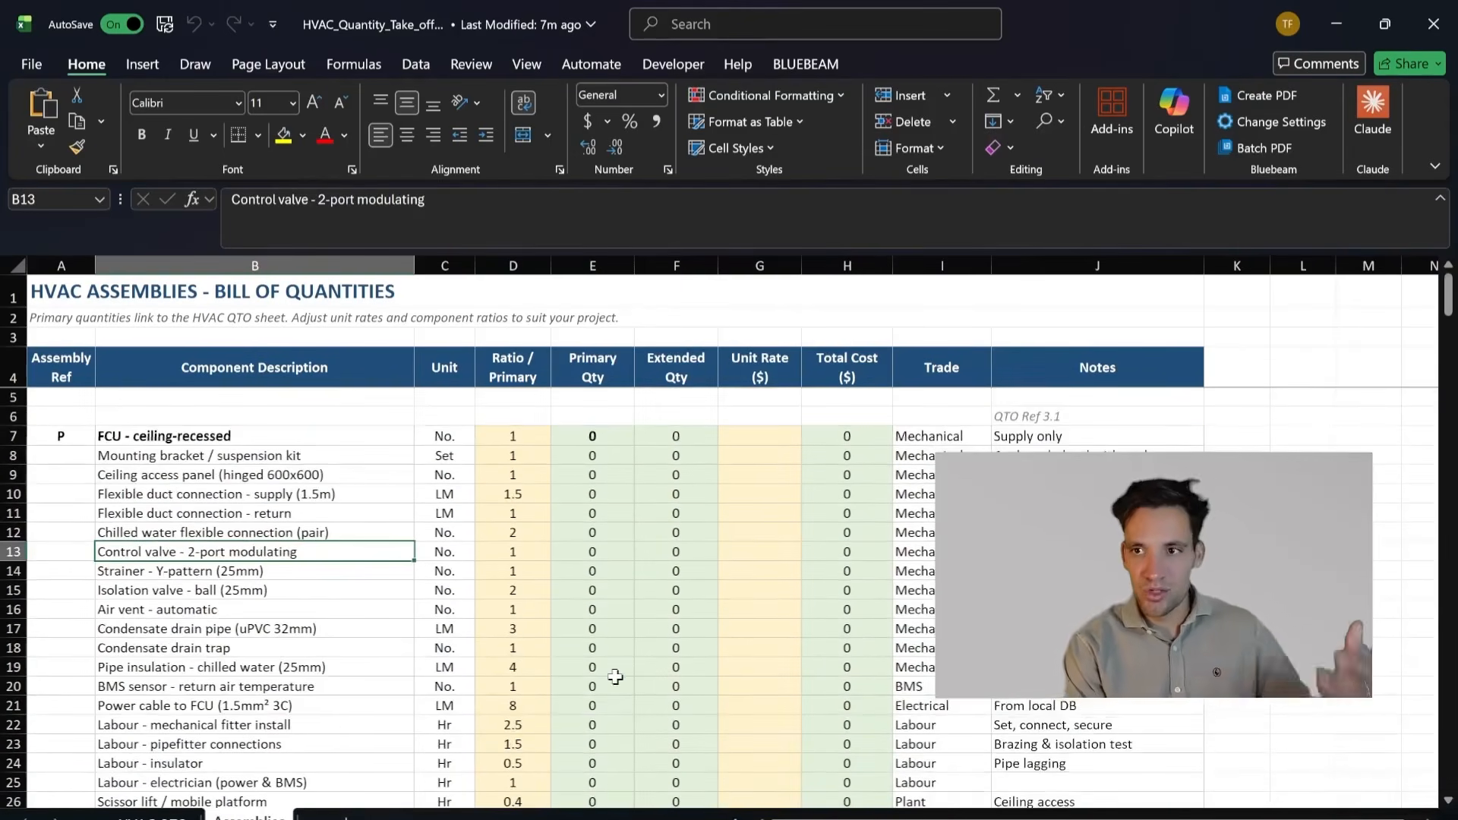
# Step: Highlight the rows under FCU - ceiling-recessed as one group, covering its materials, power cable and labour components
pyautogui.click(330, 708)
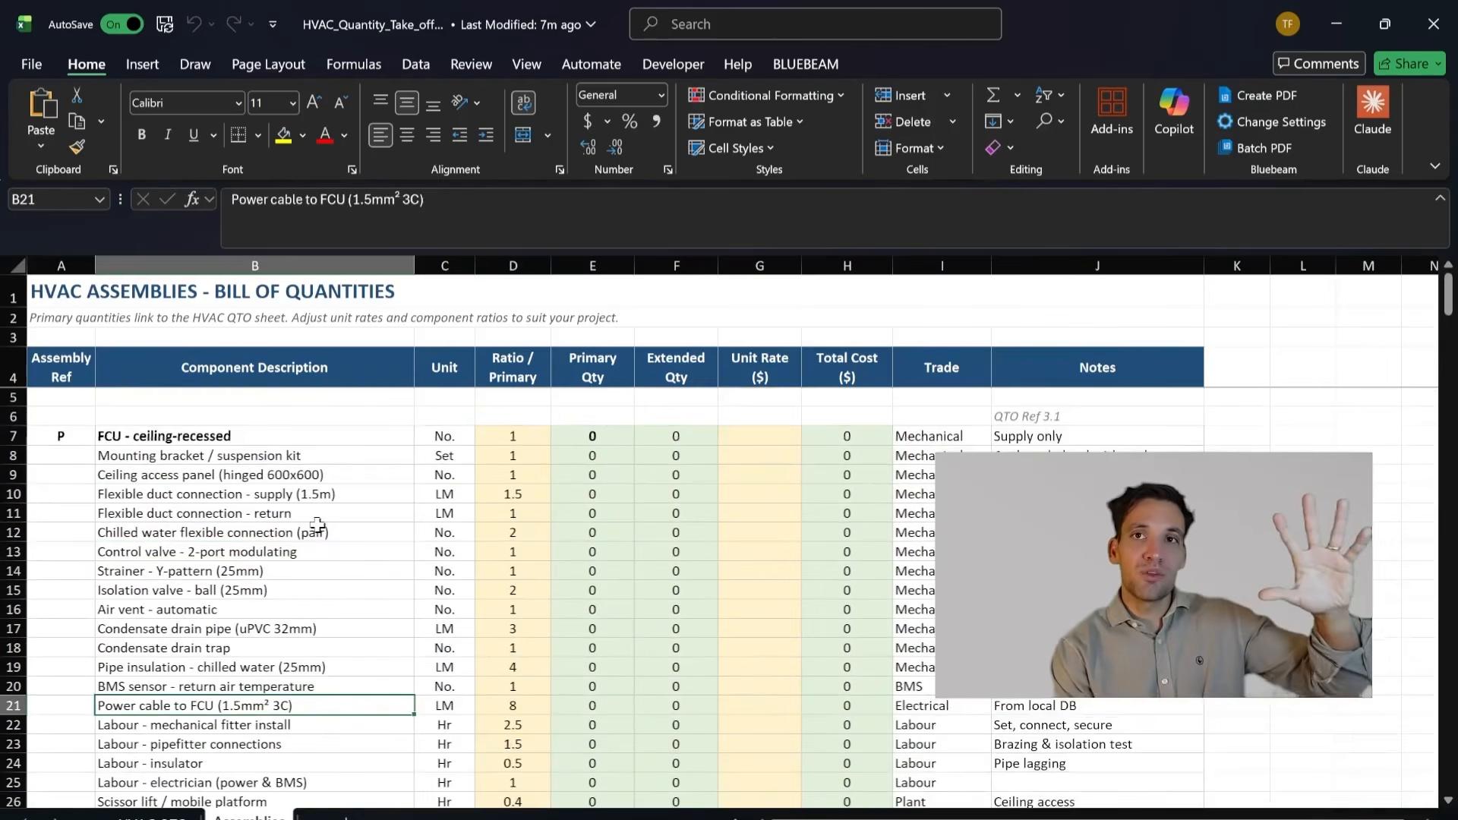
pyautogui.click(307, 456)
pyautogui.scroll(-3, 314, 517)
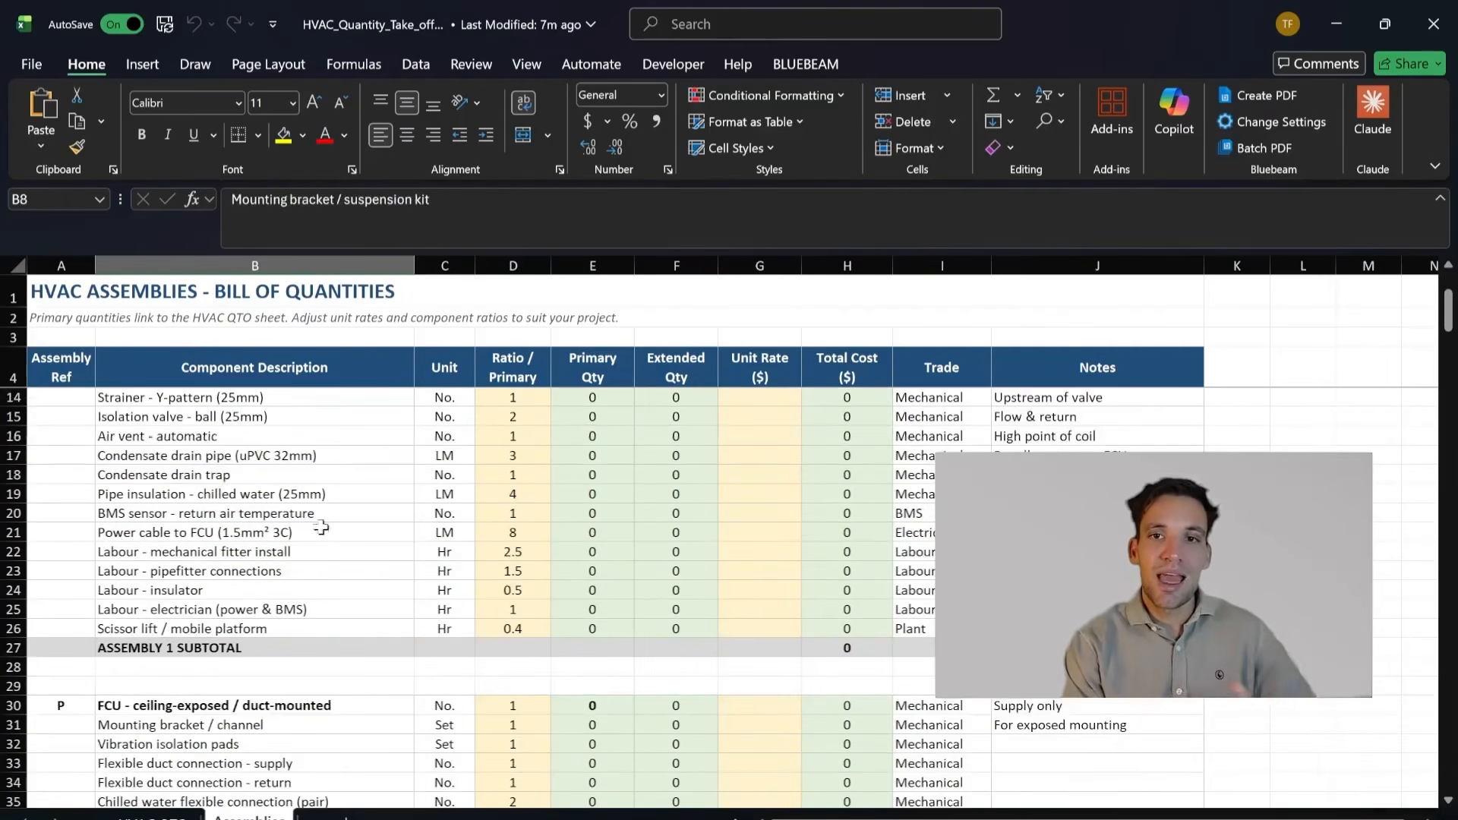
pyautogui.moveTo(346, 629); pyautogui.dragTo(307, 417)
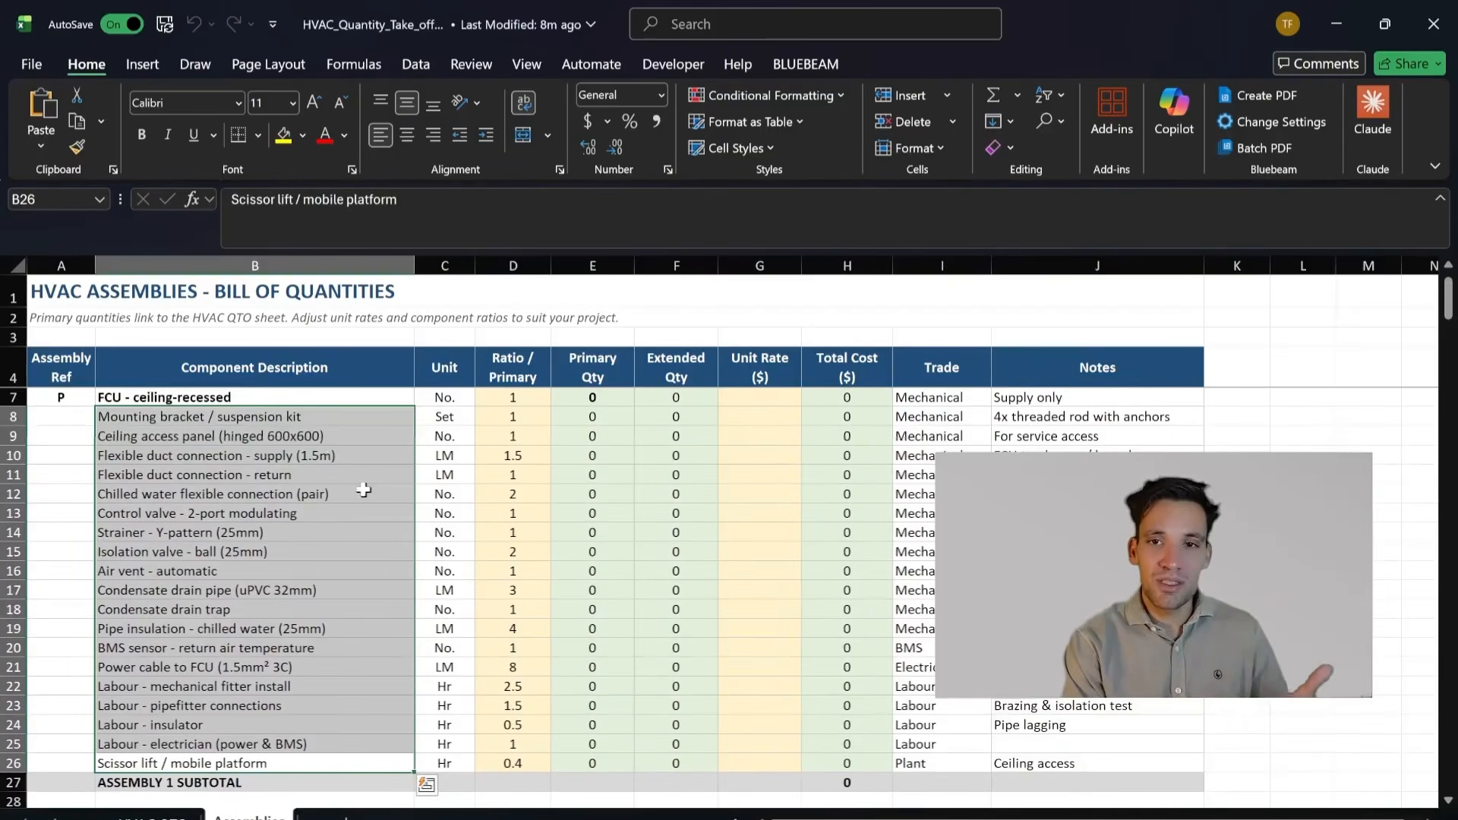
pyautogui.scroll(1, 364, 490)
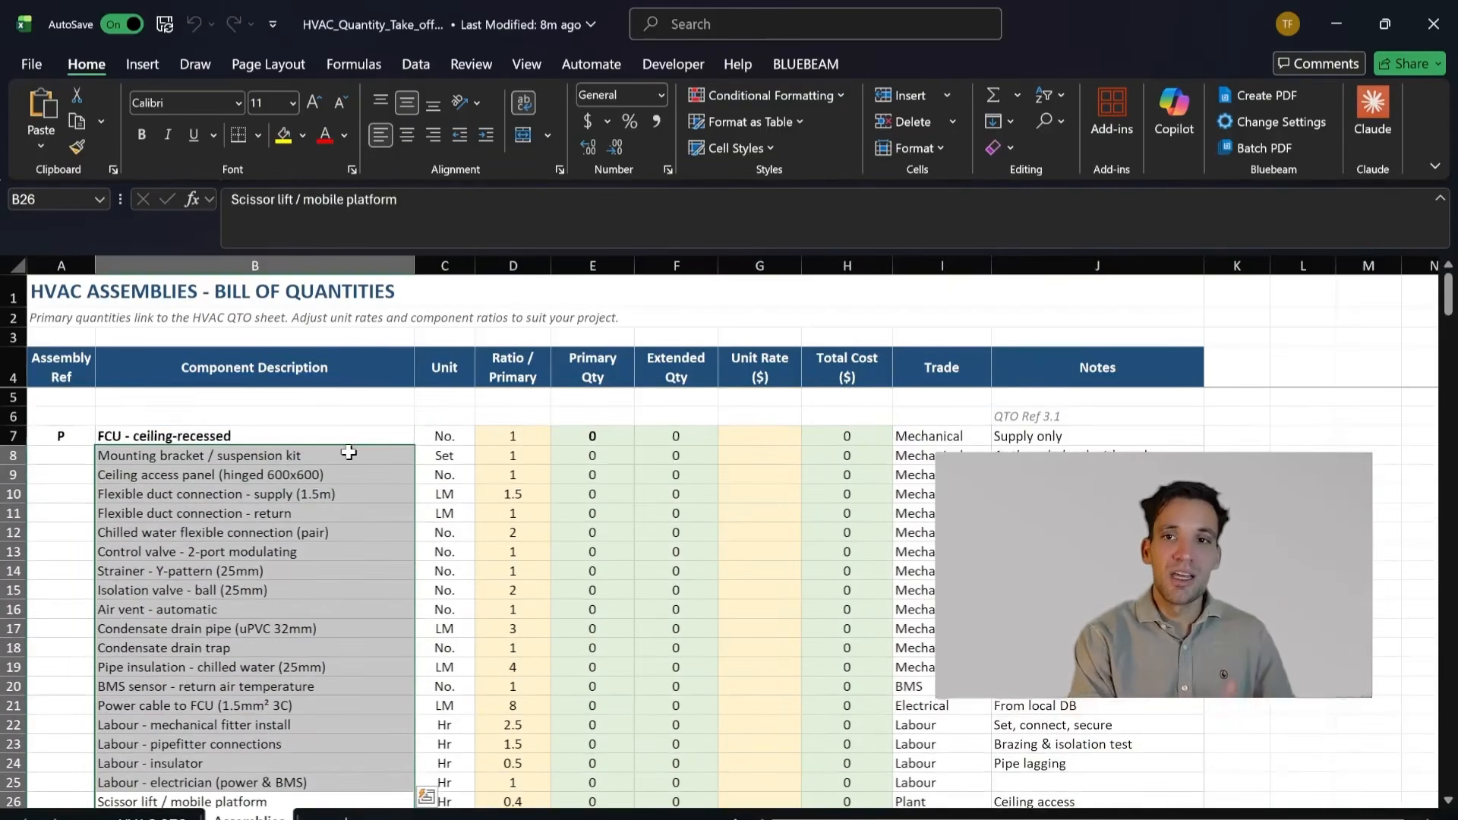
pyautogui.click(355, 439)
pyautogui.scroll(-1, 355, 439)
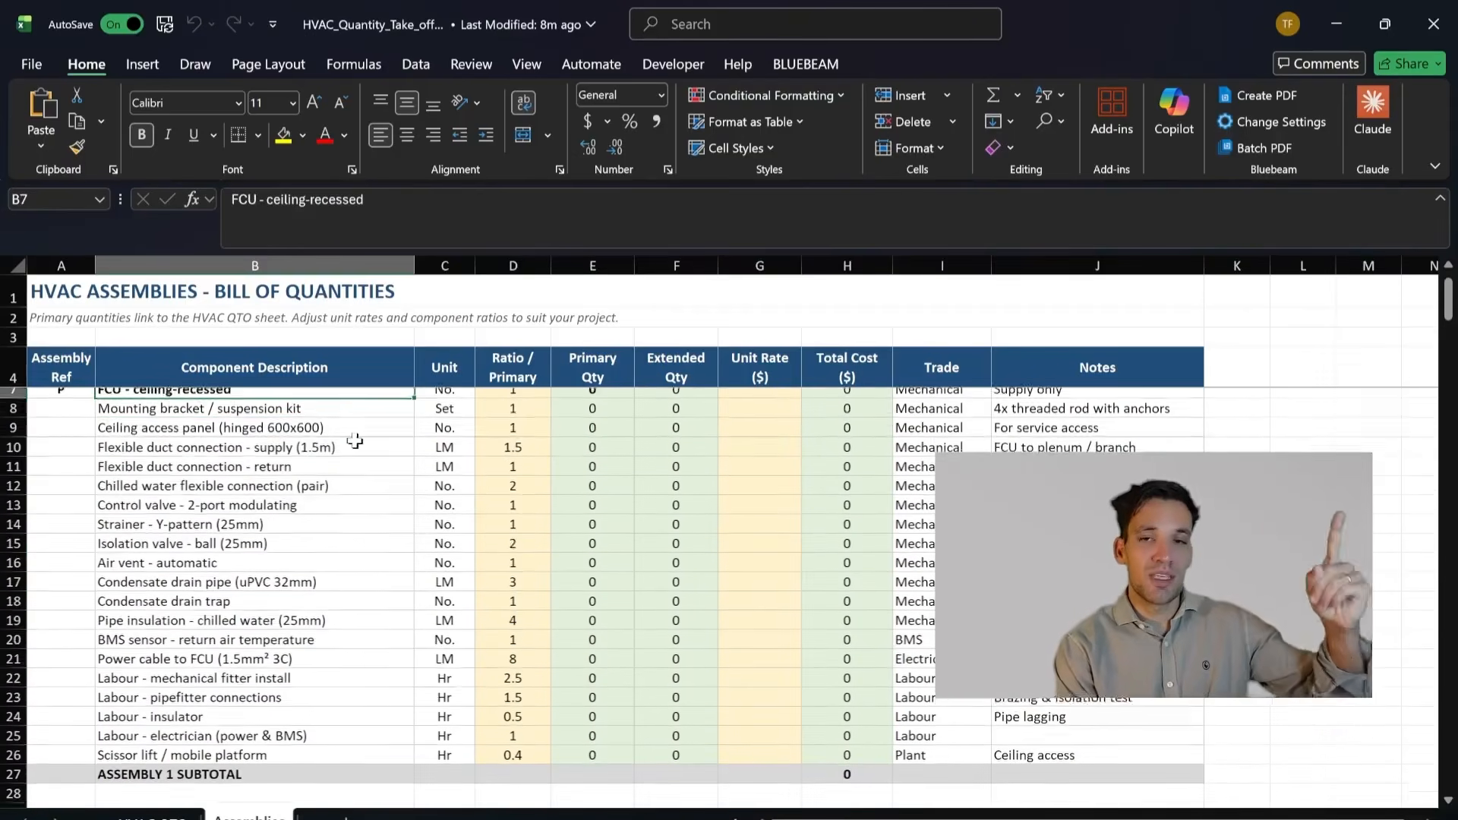
pyautogui.moveTo(354, 419); pyautogui.dragTo(475, 729)
pyautogui.scroll(1, 456, 718)
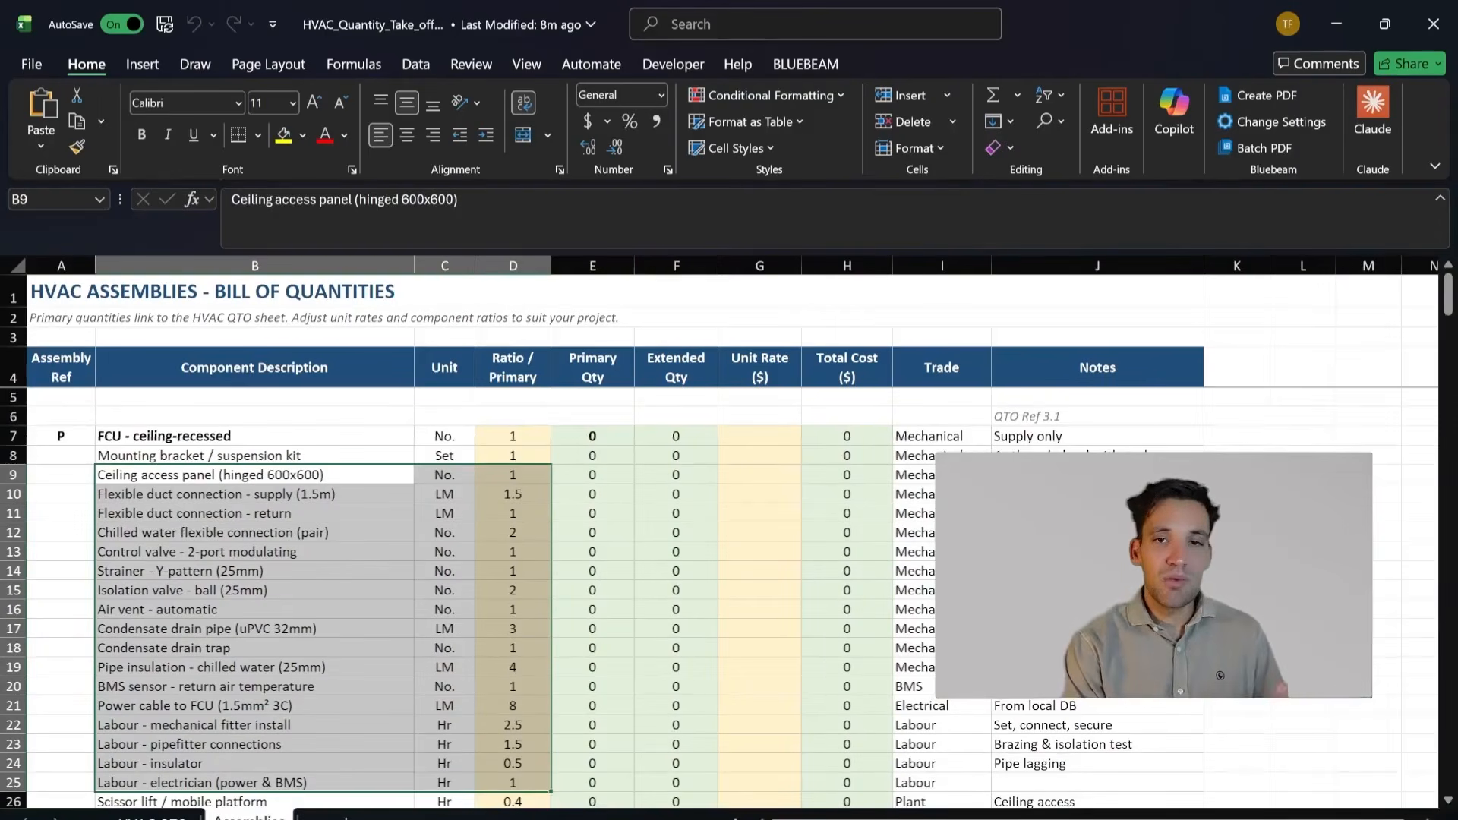
# Step: Highlight the first assembly's rows from Power cable to FCU to Scissor lift / mobile platform, then single out the mechanical fitter labour
pyautogui.moveTo(1154, 575); pyautogui.dragTo(1157, 625)
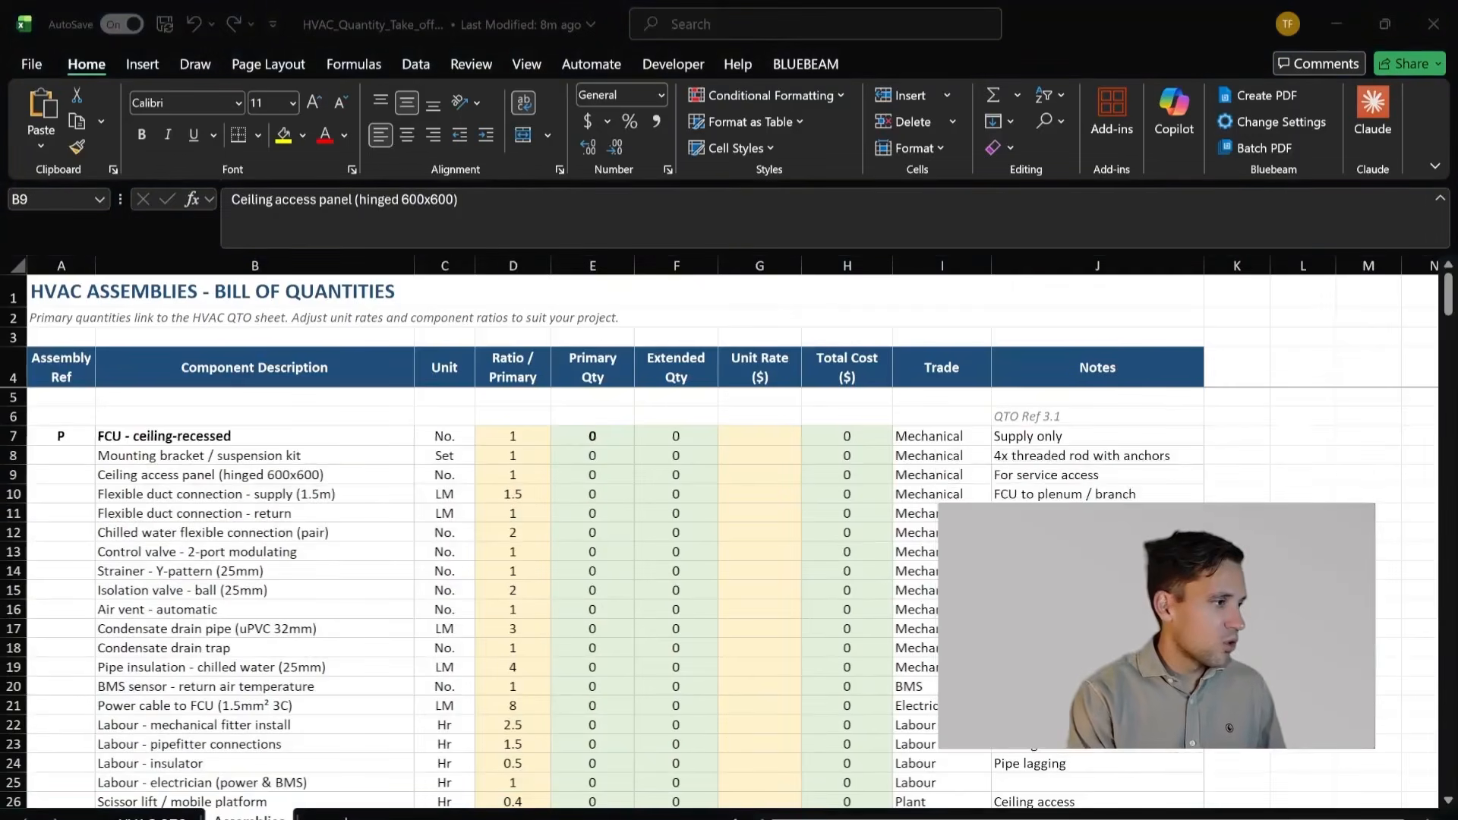
pyautogui.click(282, 542)
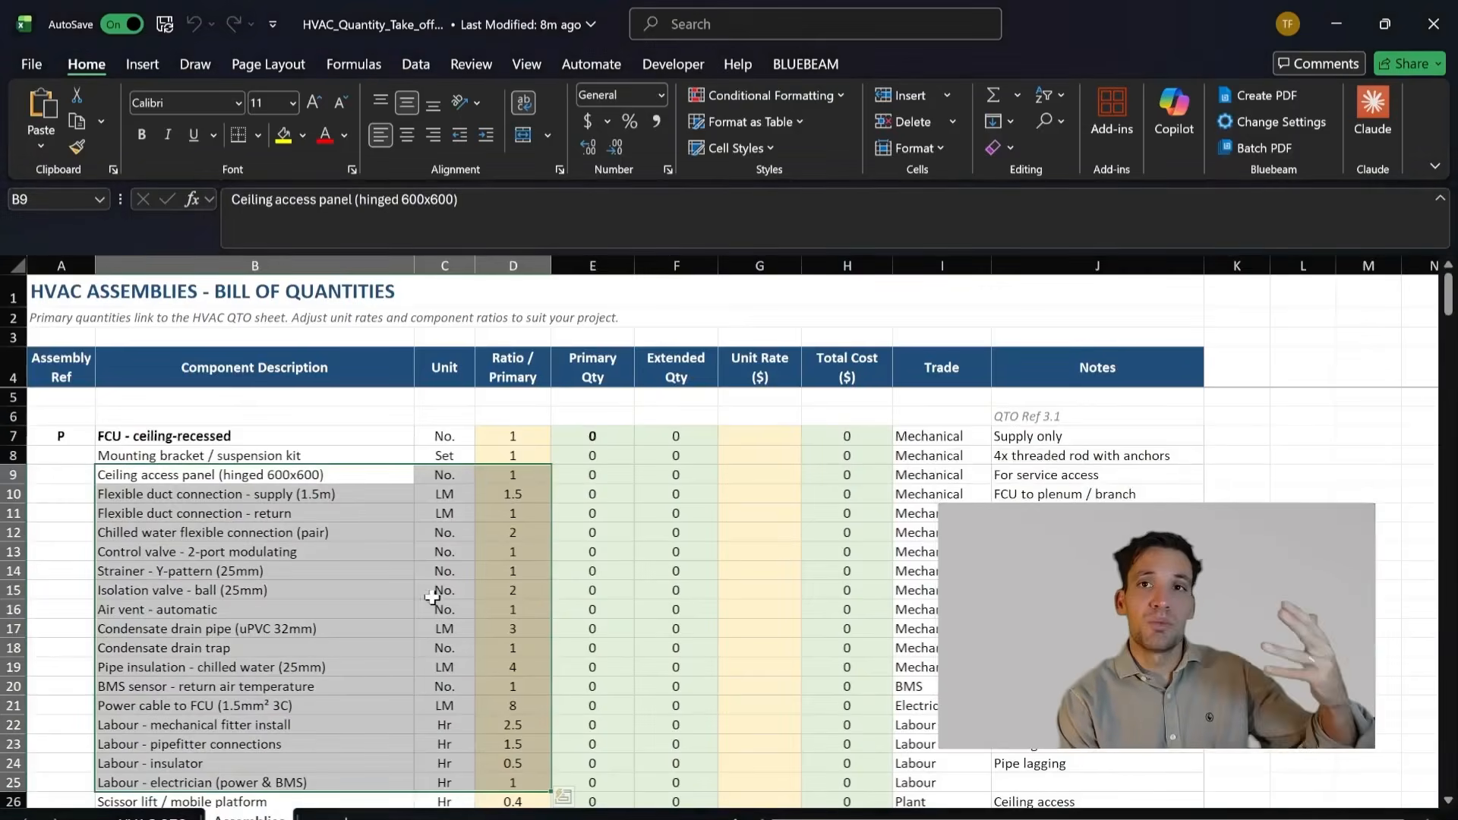
pyautogui.scroll(-2, 438, 600)
pyautogui.moveTo(385, 690); pyautogui.dragTo(399, 593)
pyautogui.scroll(1, 400, 593)
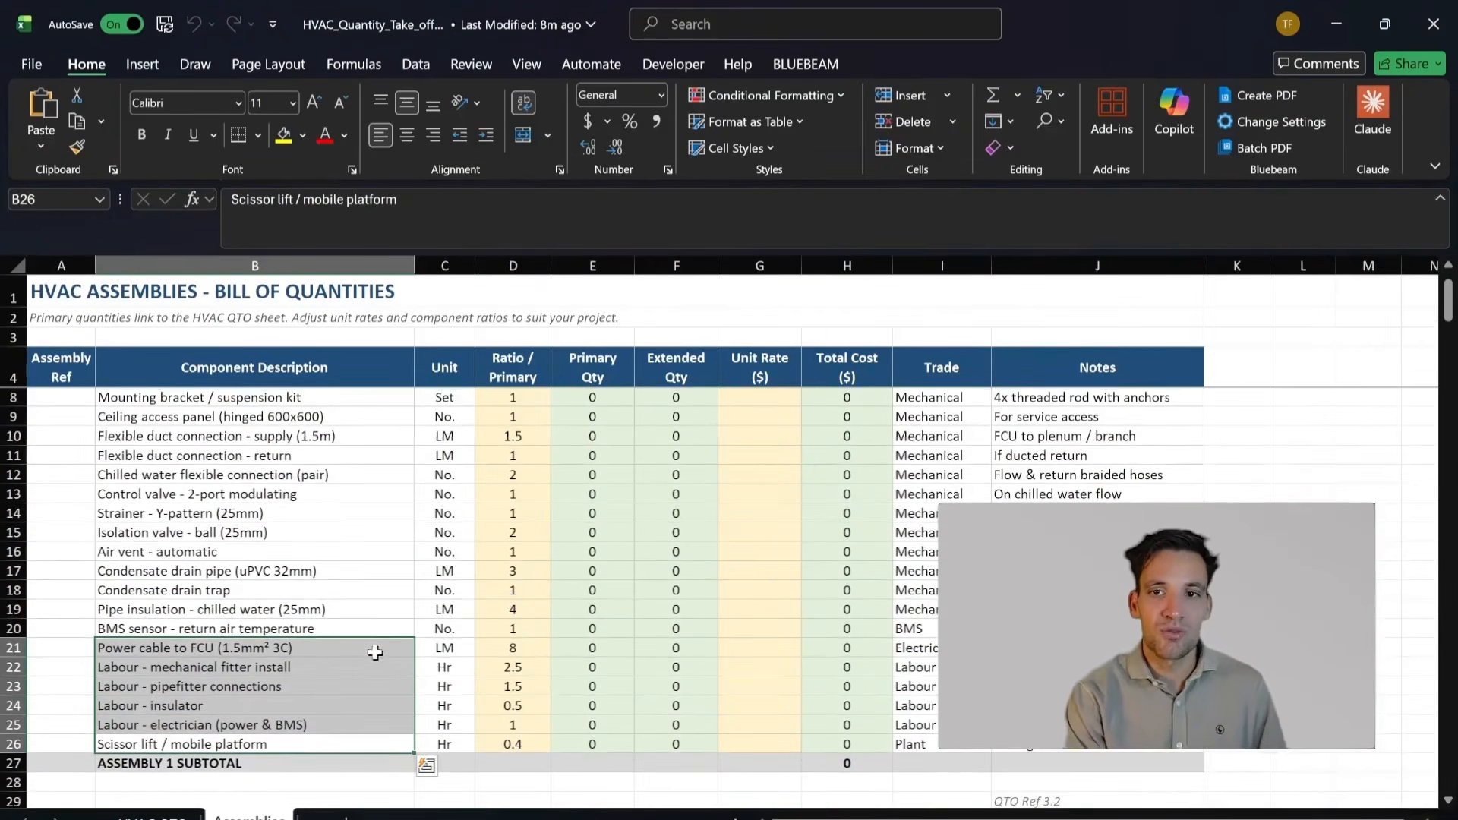
pyautogui.click(347, 666)
pyautogui.scroll(1, 346, 666)
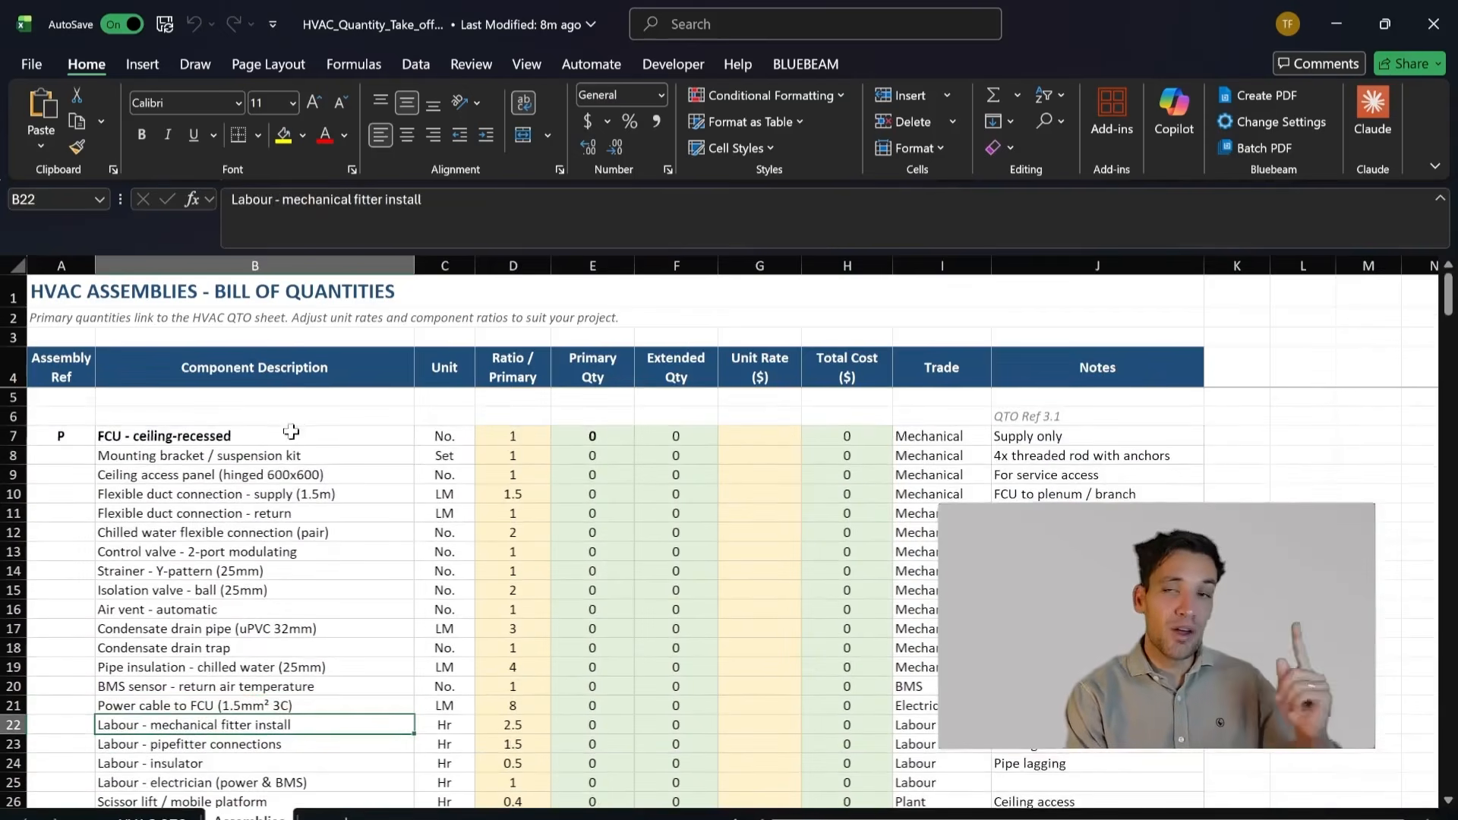
# Step: Highlight the description, unit and ratio of Labour - mechanical fitter install and relate it to the FCU - ceiling-recessed item
pyautogui.scroll(-2, 298, 471)
pyautogui.moveTo(387, 606); pyautogui.dragTo(512, 608)
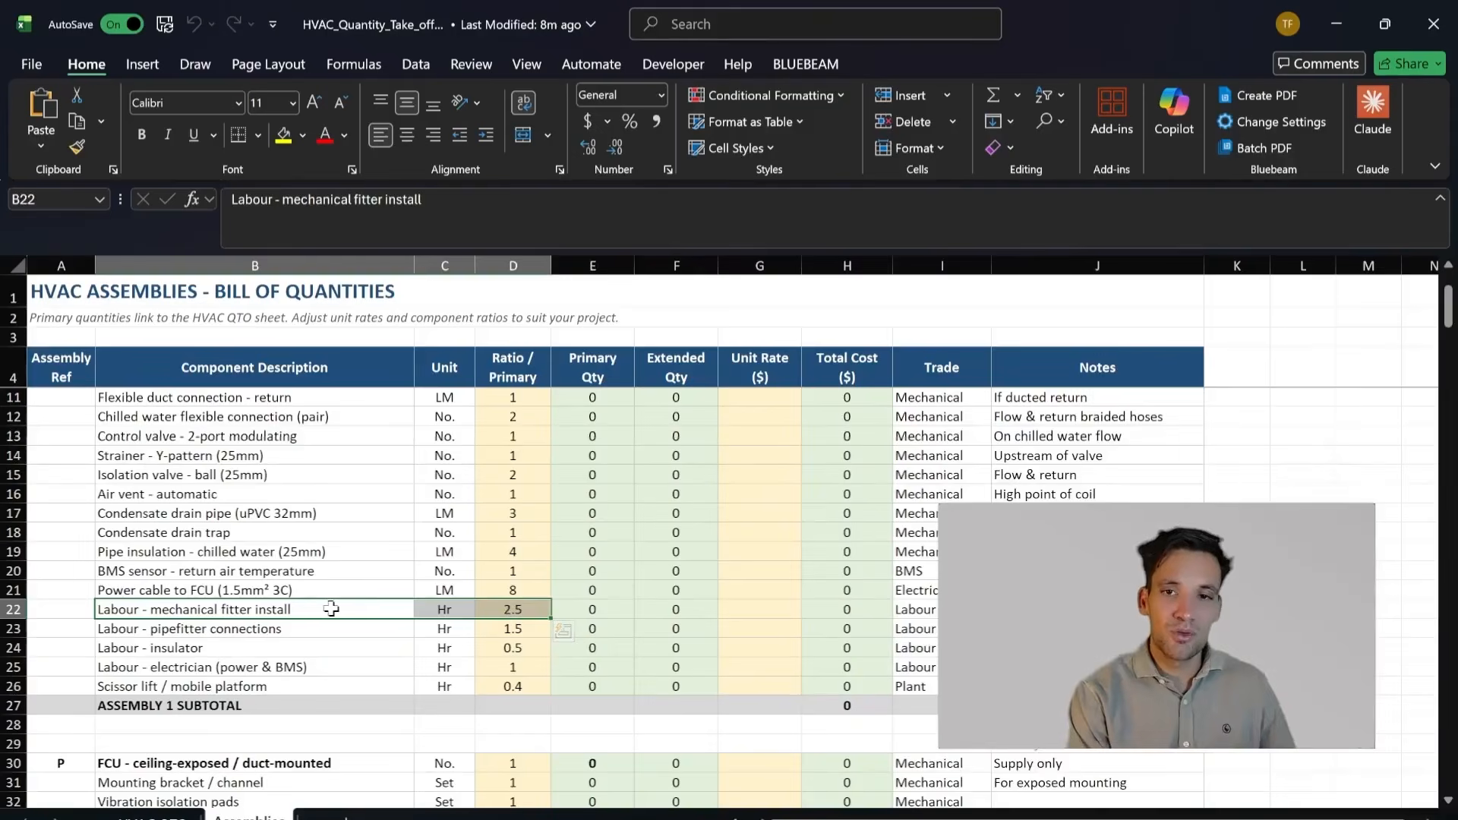
pyautogui.scroll(2, 331, 609)
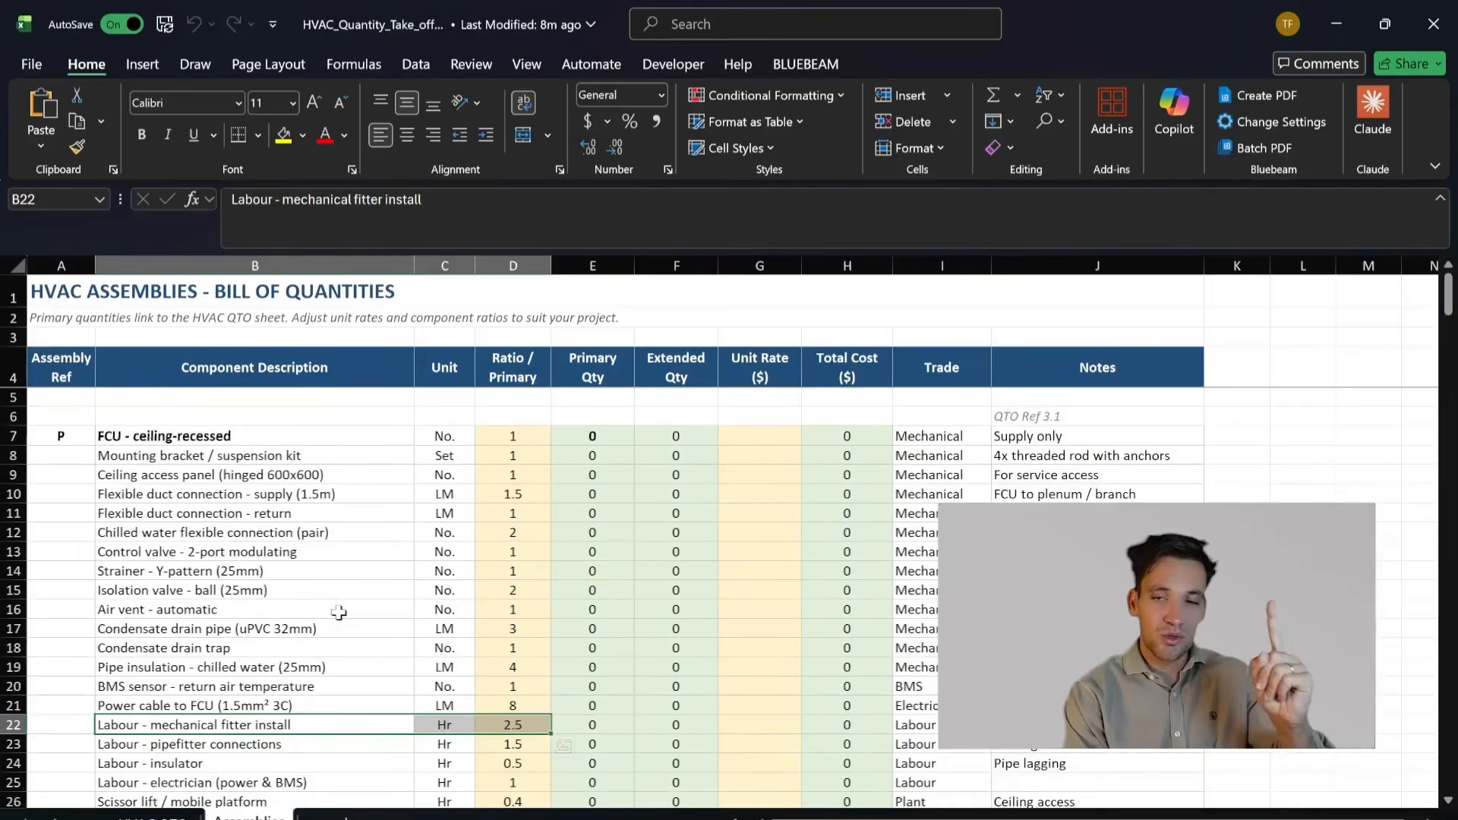
pyautogui.scroll(-1, 339, 612)
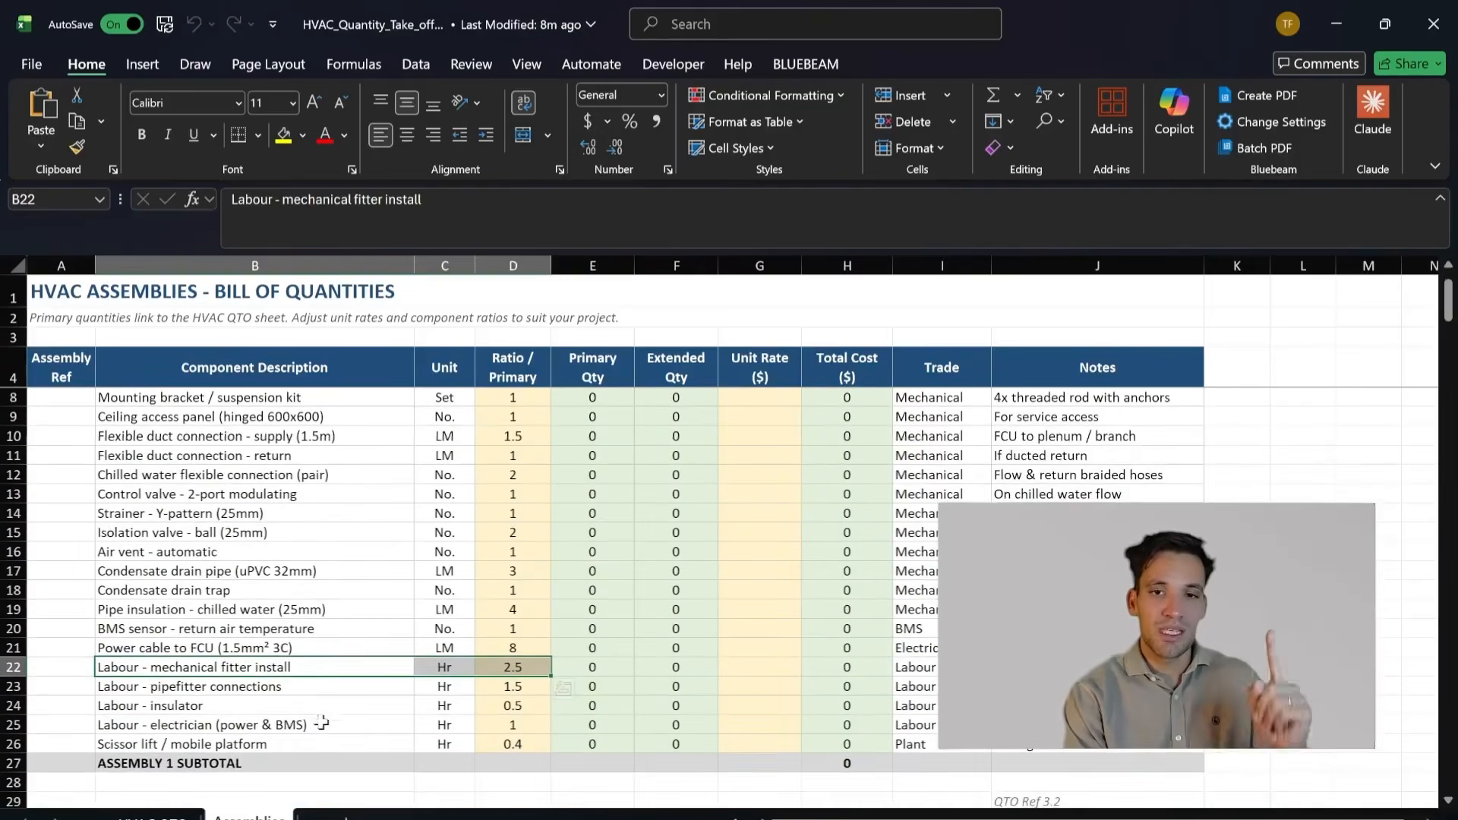
# Step: Review the pipefitter connections, insulator and electrician (power & BMS) labour rows with their hourly ratios in the first assembly
pyautogui.click(364, 687)
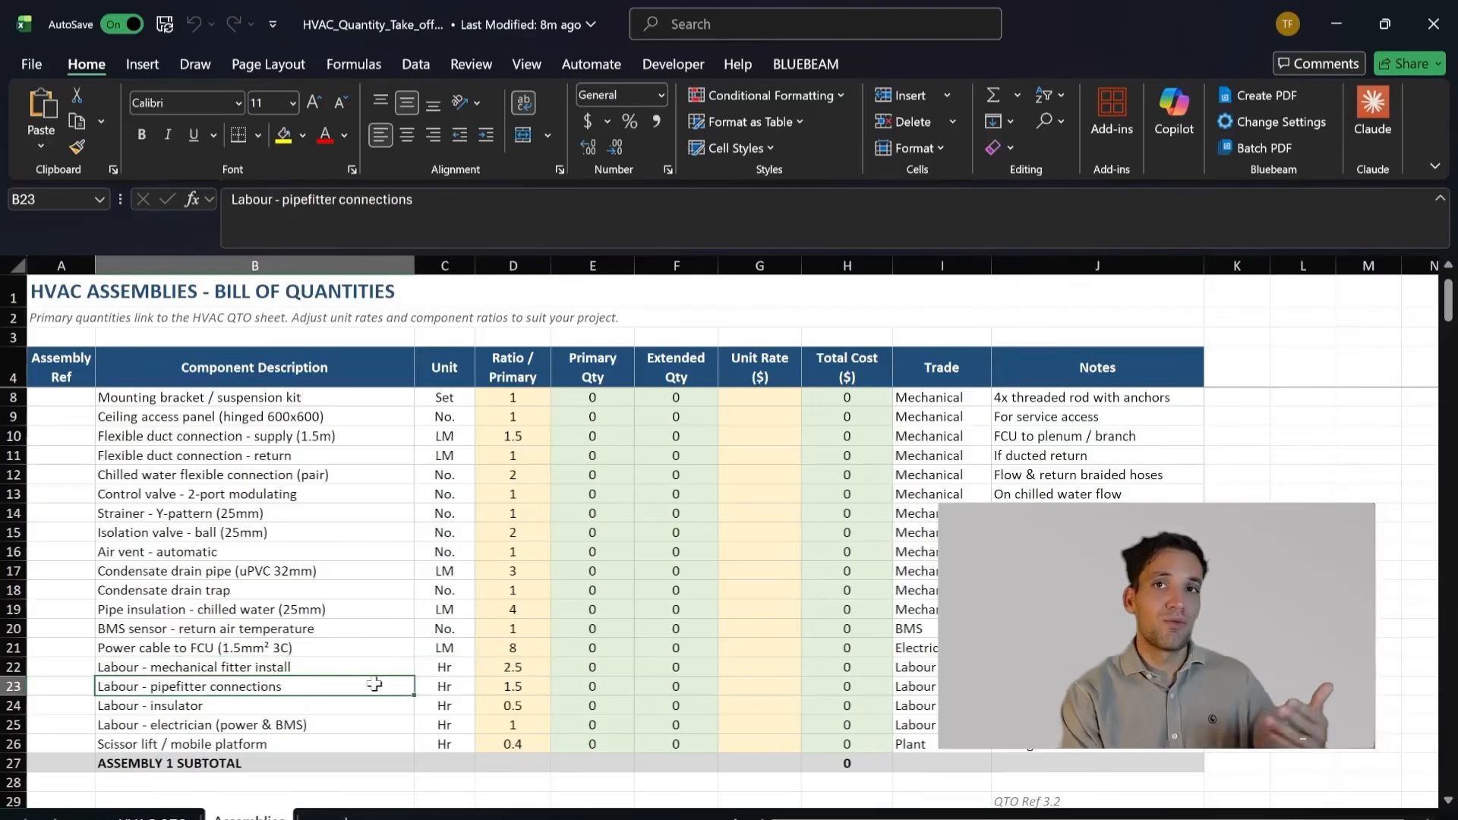
pyautogui.scroll(1, 372, 680)
pyautogui.scroll(-1, 369, 666)
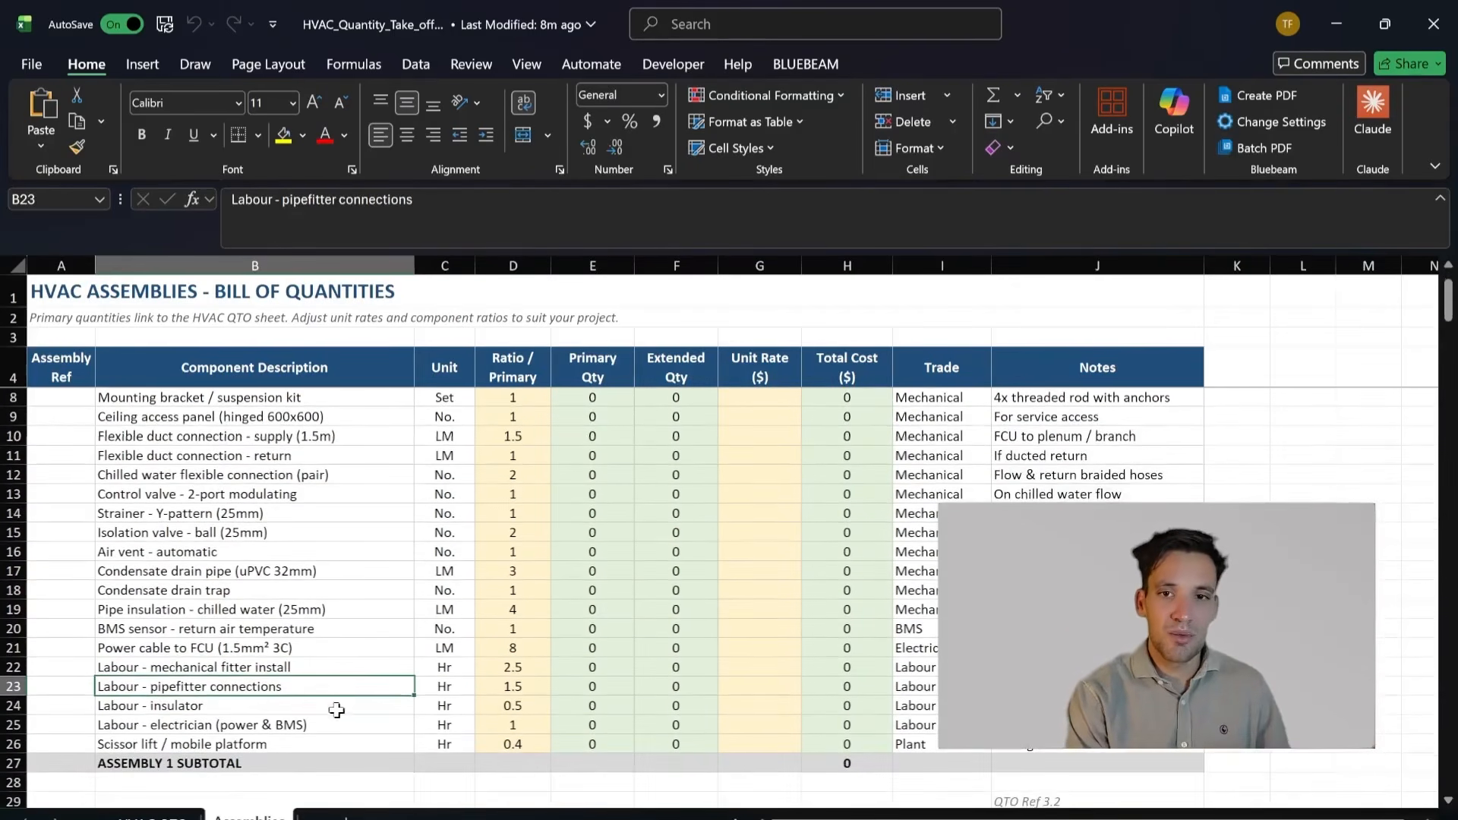
pyautogui.moveTo(365, 706); pyautogui.dragTo(548, 703)
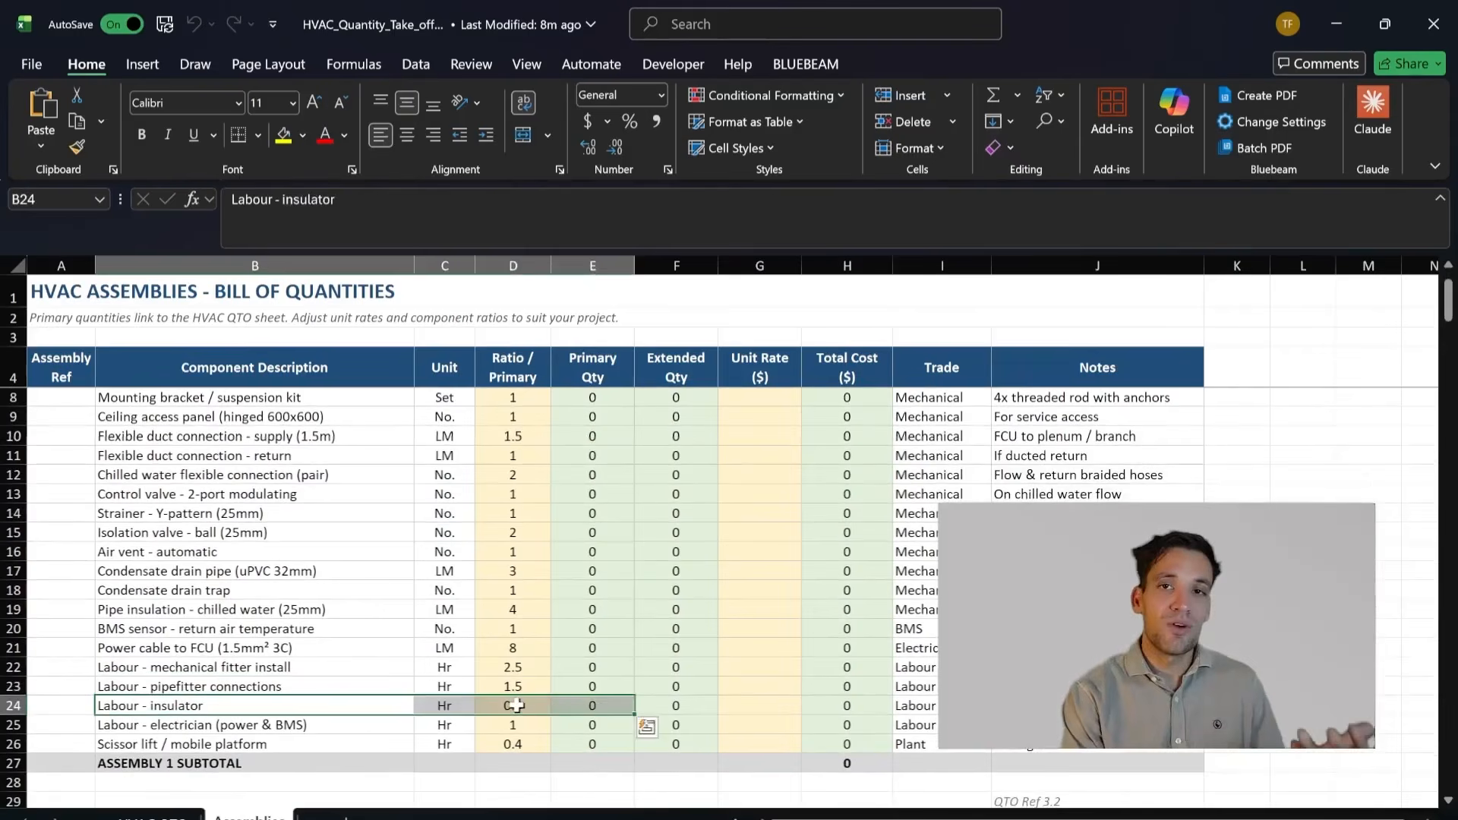
pyautogui.scroll(1, 517, 705)
pyautogui.scroll(-1, 516, 705)
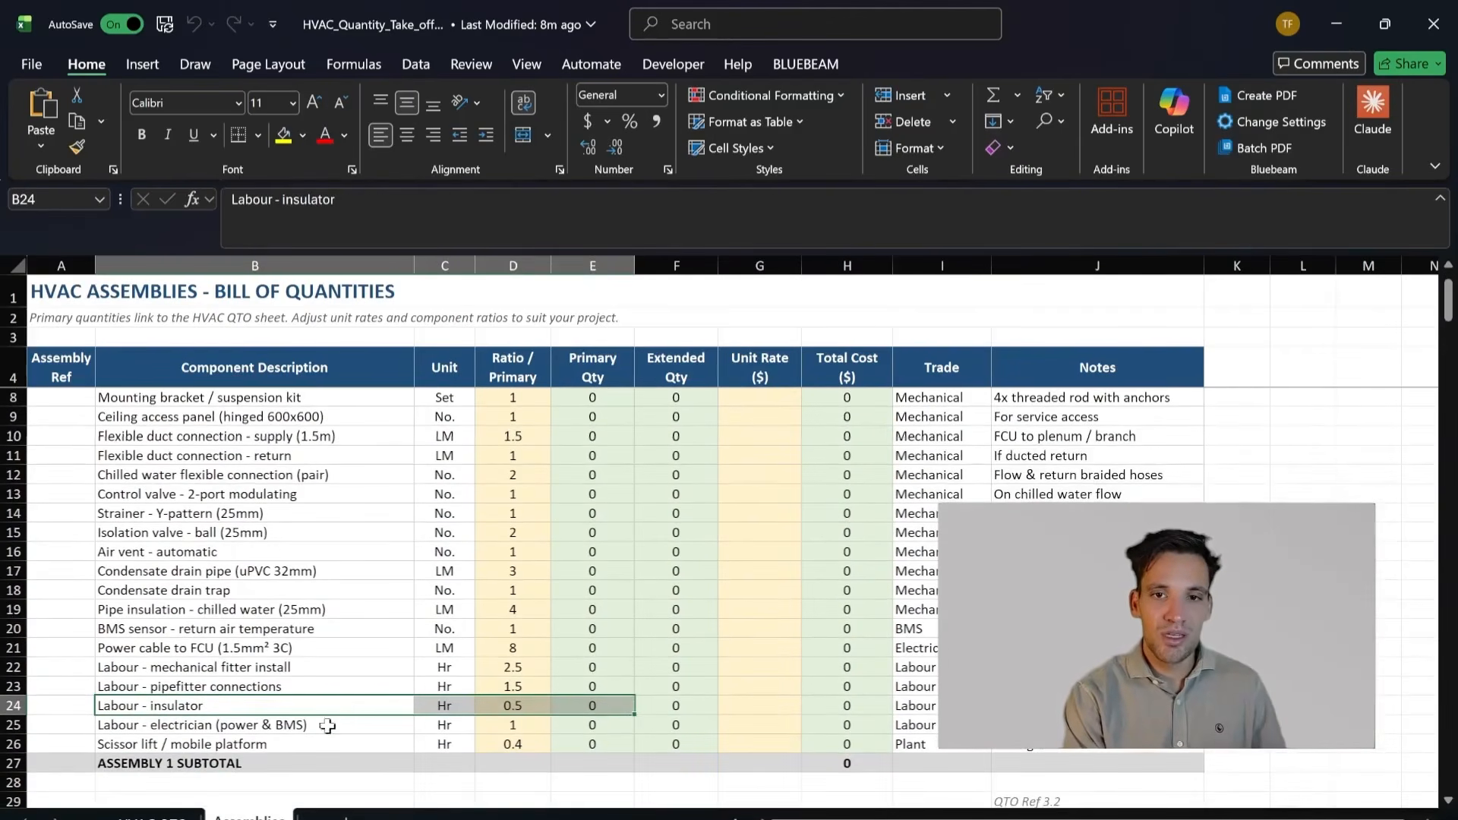
pyautogui.moveTo(332, 730); pyautogui.dragTo(514, 722)
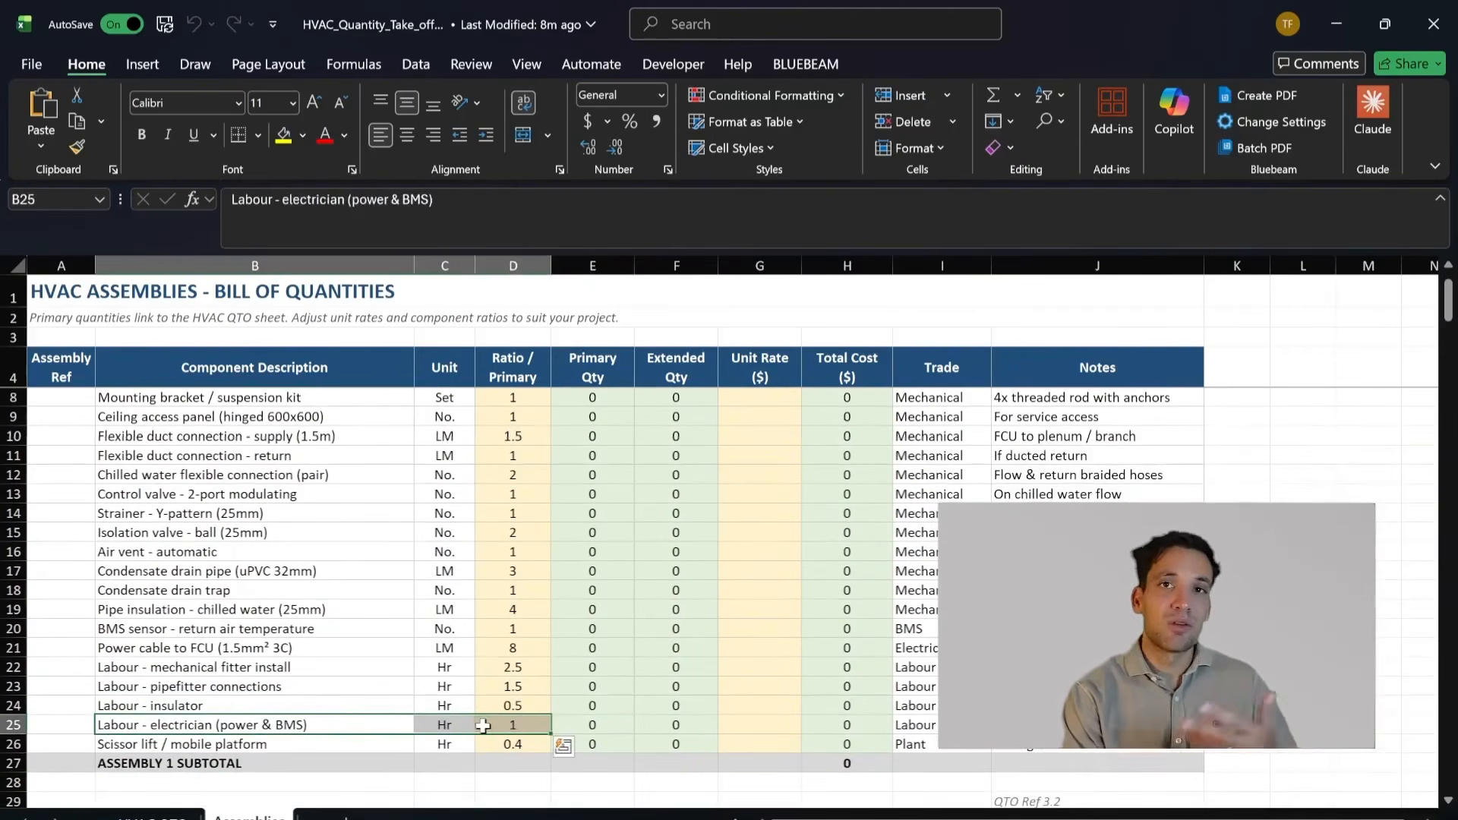
# Step: Review the first assembly and highlight its rows from Labour - mechanical fitter install to Scissor lift / mobile platform, including ratios and primary quantities
pyautogui.scroll(1, 456, 711)
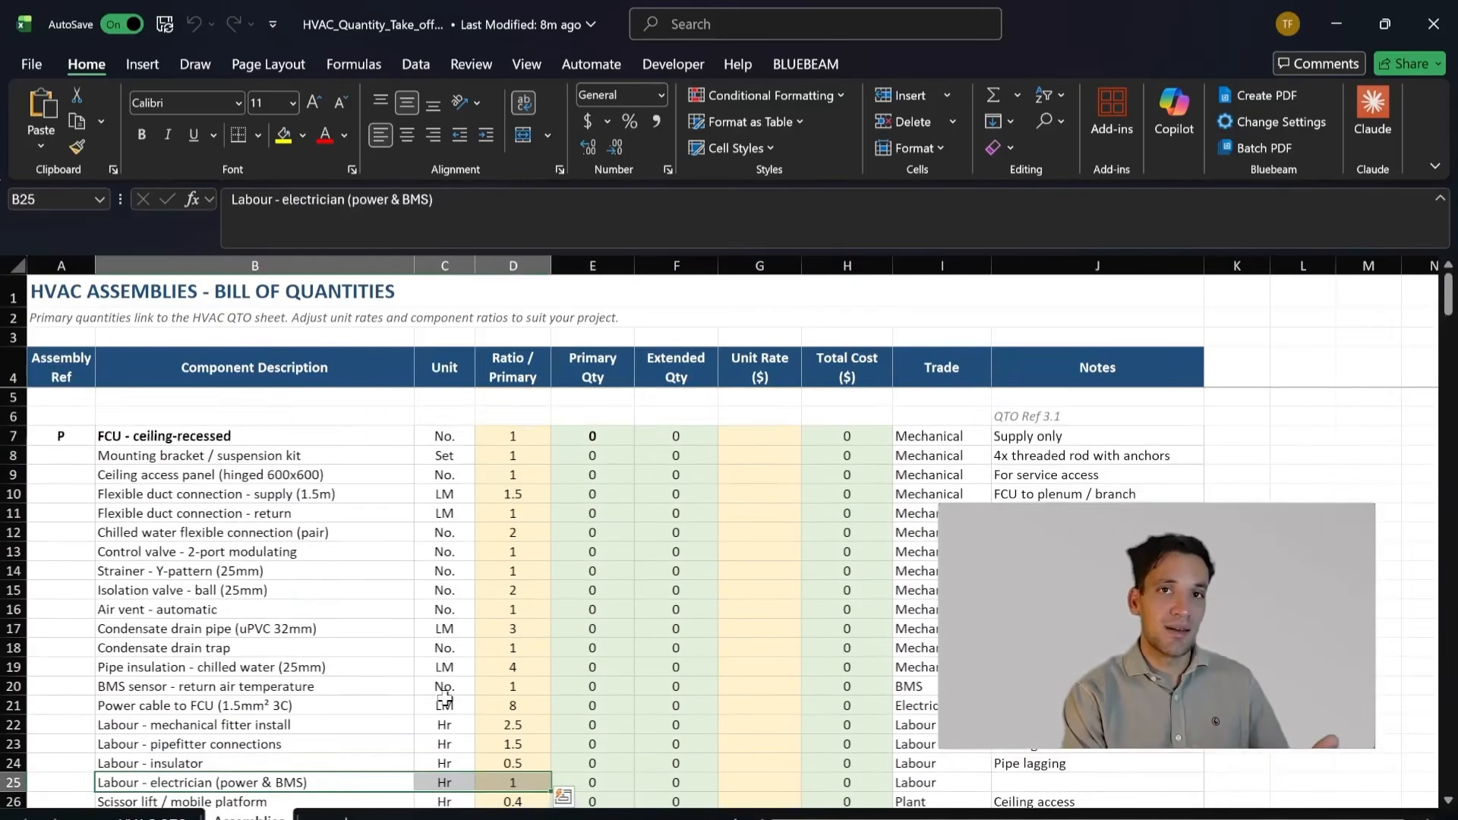
pyautogui.scroll(-2, 446, 698)
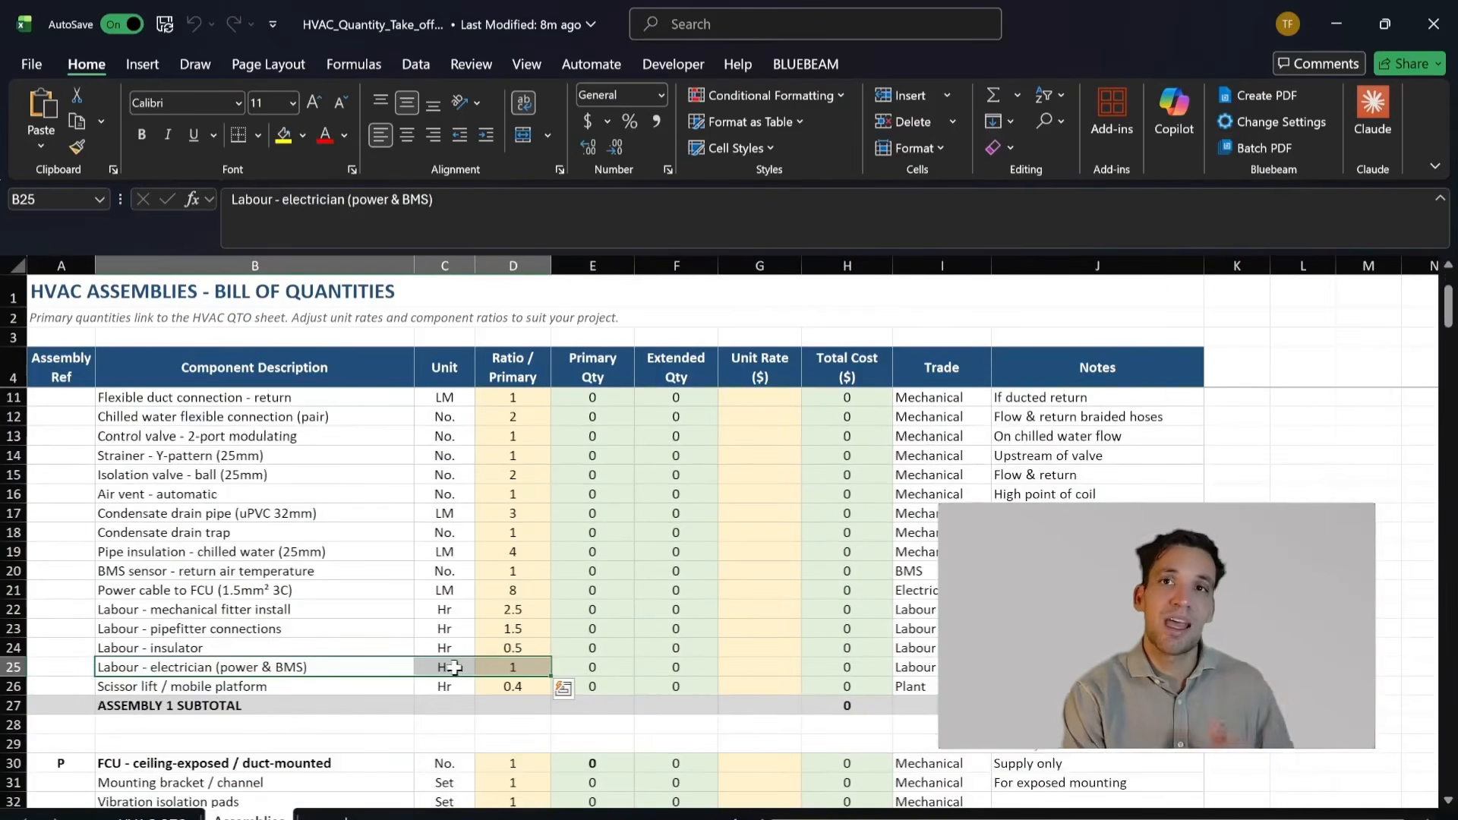
pyautogui.scroll(-2, 451, 577)
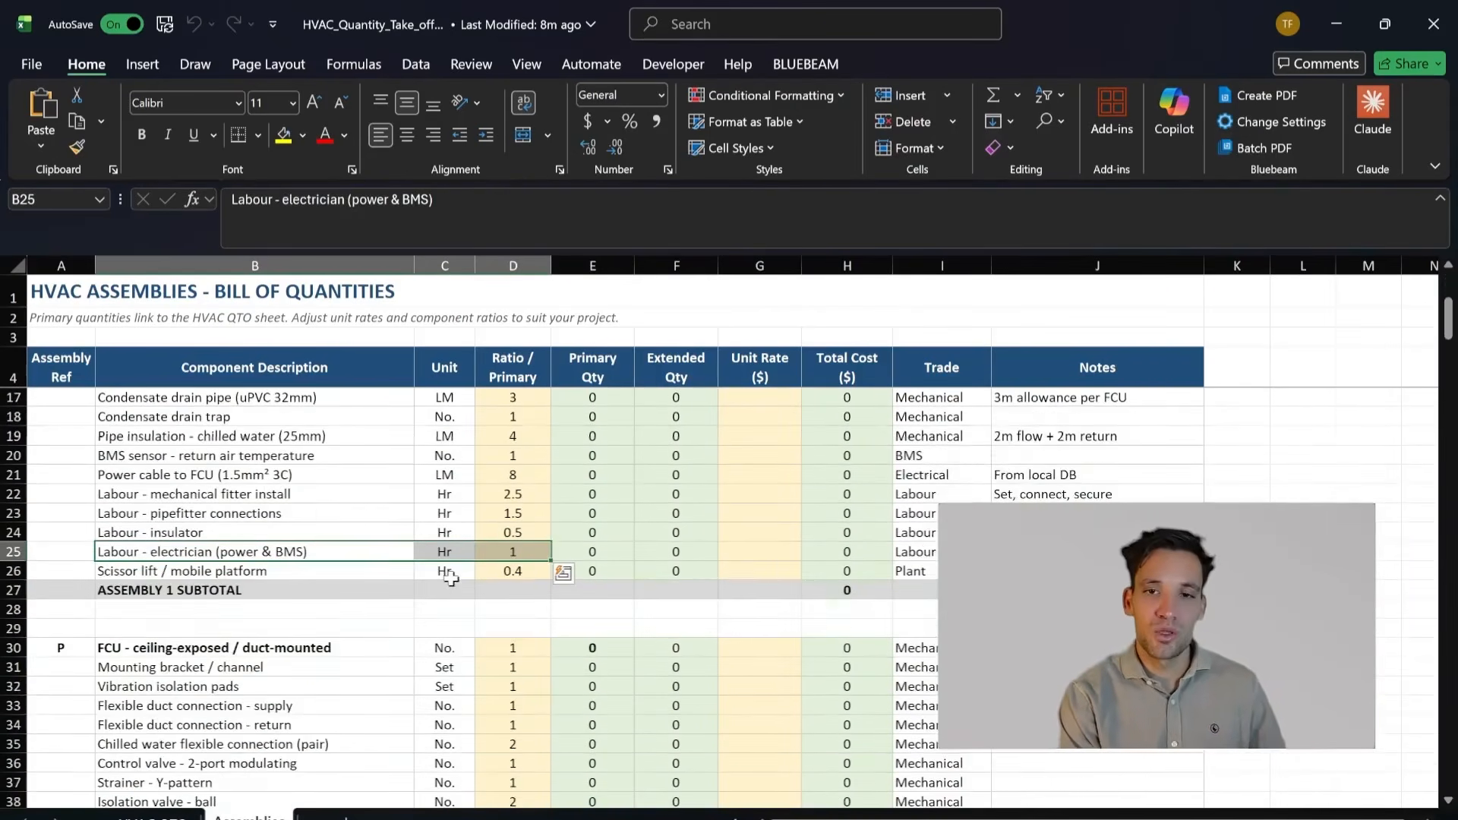
pyautogui.scroll(4, 445, 620)
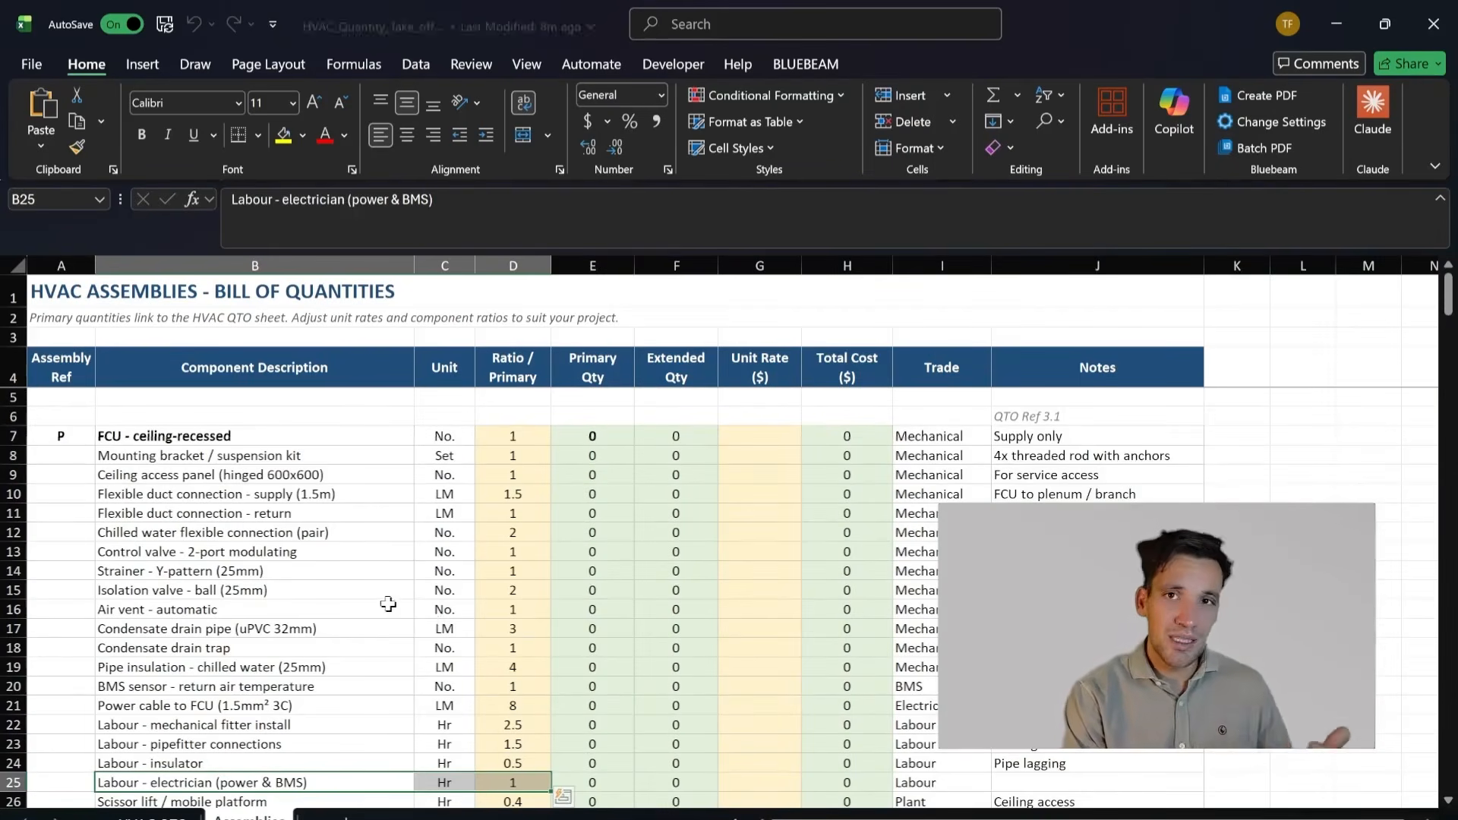
pyautogui.scroll(-3, 372, 568)
pyautogui.moveTo(329, 633); pyautogui.dragTo(545, 552)
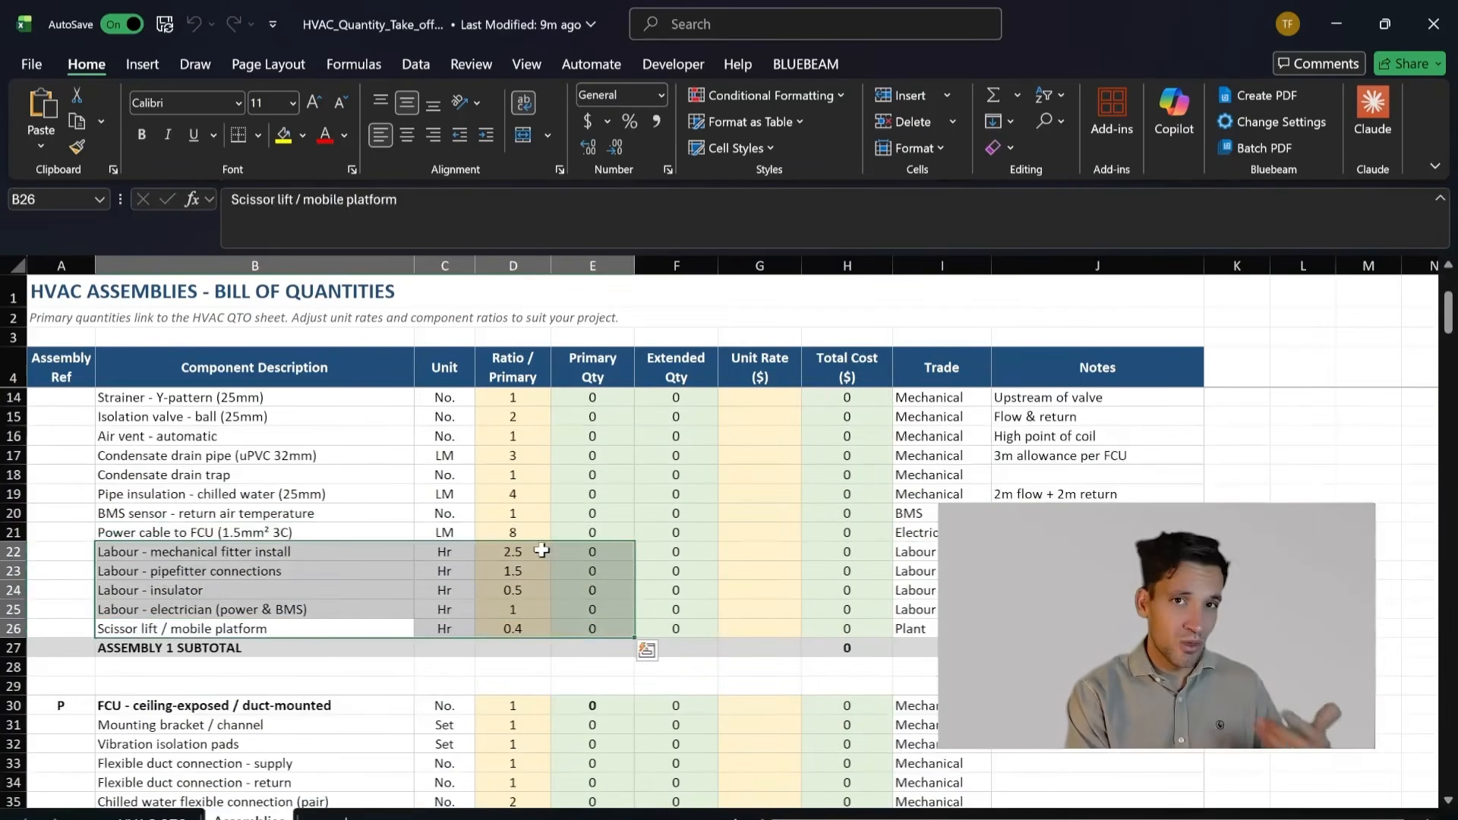
# Step: Highlight the first assembly's Flexible duct connection - return to Condensate drain pipe rows, followed by its labour and scissor lift rows with ratios
pyautogui.scroll(2, 426, 562)
pyautogui.moveTo(365, 571); pyautogui.dragTo(401, 516)
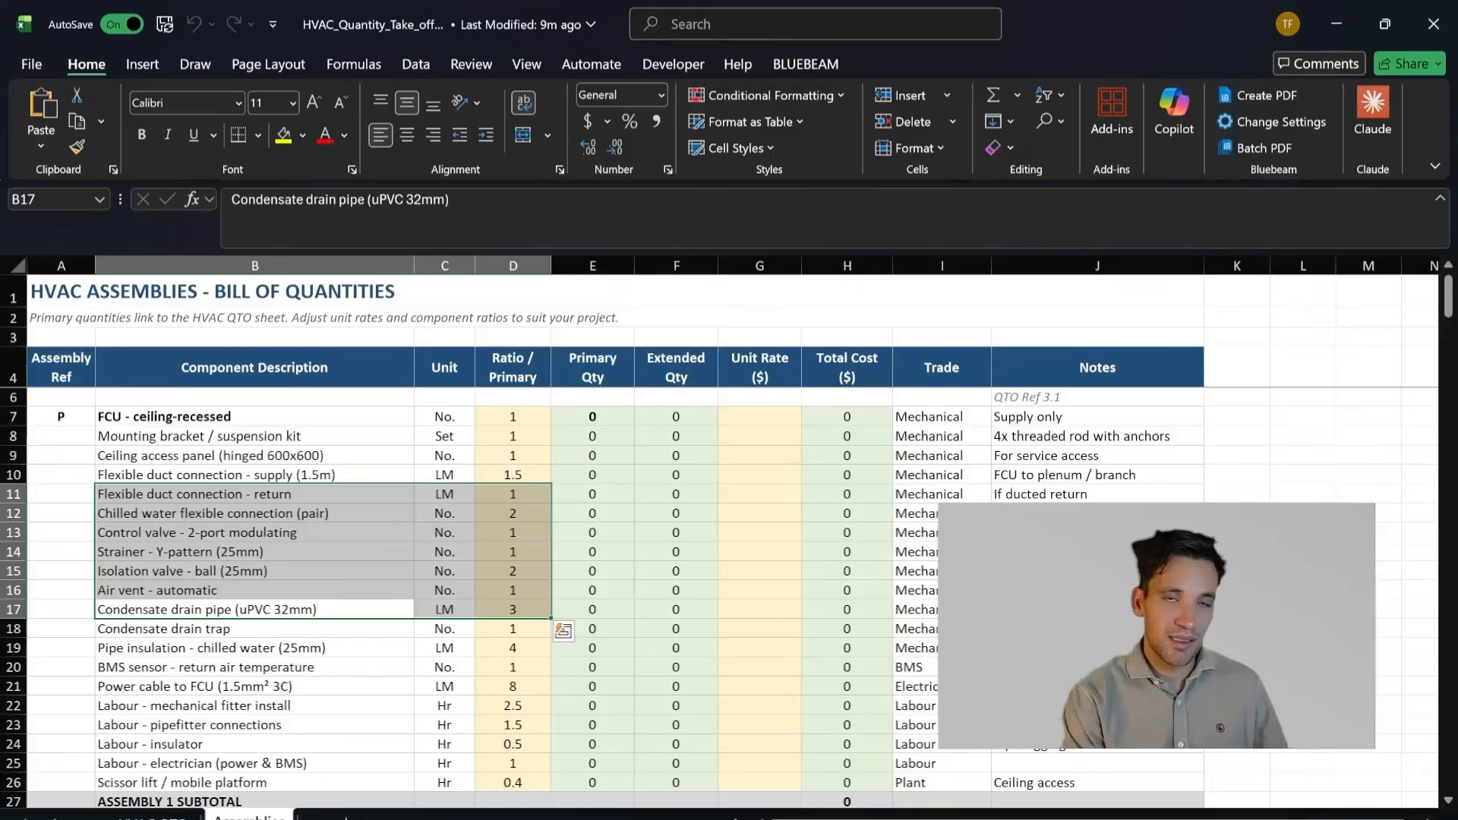
pyautogui.scroll(-2, 314, 629)
pyautogui.moveTo(307, 590); pyautogui.dragTo(541, 658)
pyautogui.scroll(-4, 608, 632)
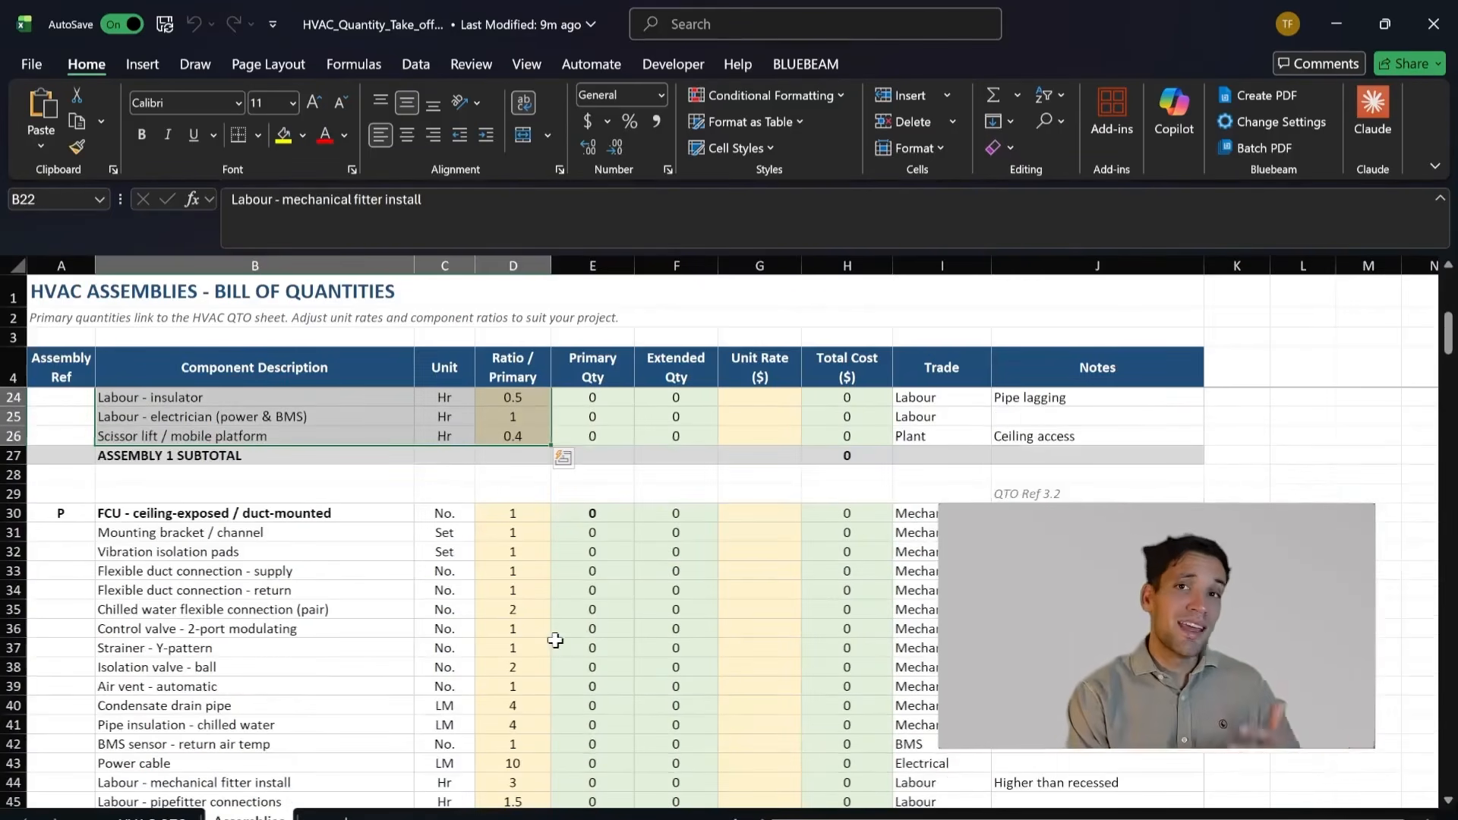
# Step: Highlight the first rows of FCU - ceiling-exposed / duct-mounted, and the Chilled water flexible connection to Condensate drain trap rows under FCU - ceiling-recessed
pyautogui.scroll(1, 525, 633)
pyautogui.moveTo(264, 572); pyautogui.dragTo(359, 615)
pyautogui.scroll(1, 364, 669)
pyautogui.scroll(5, 364, 668)
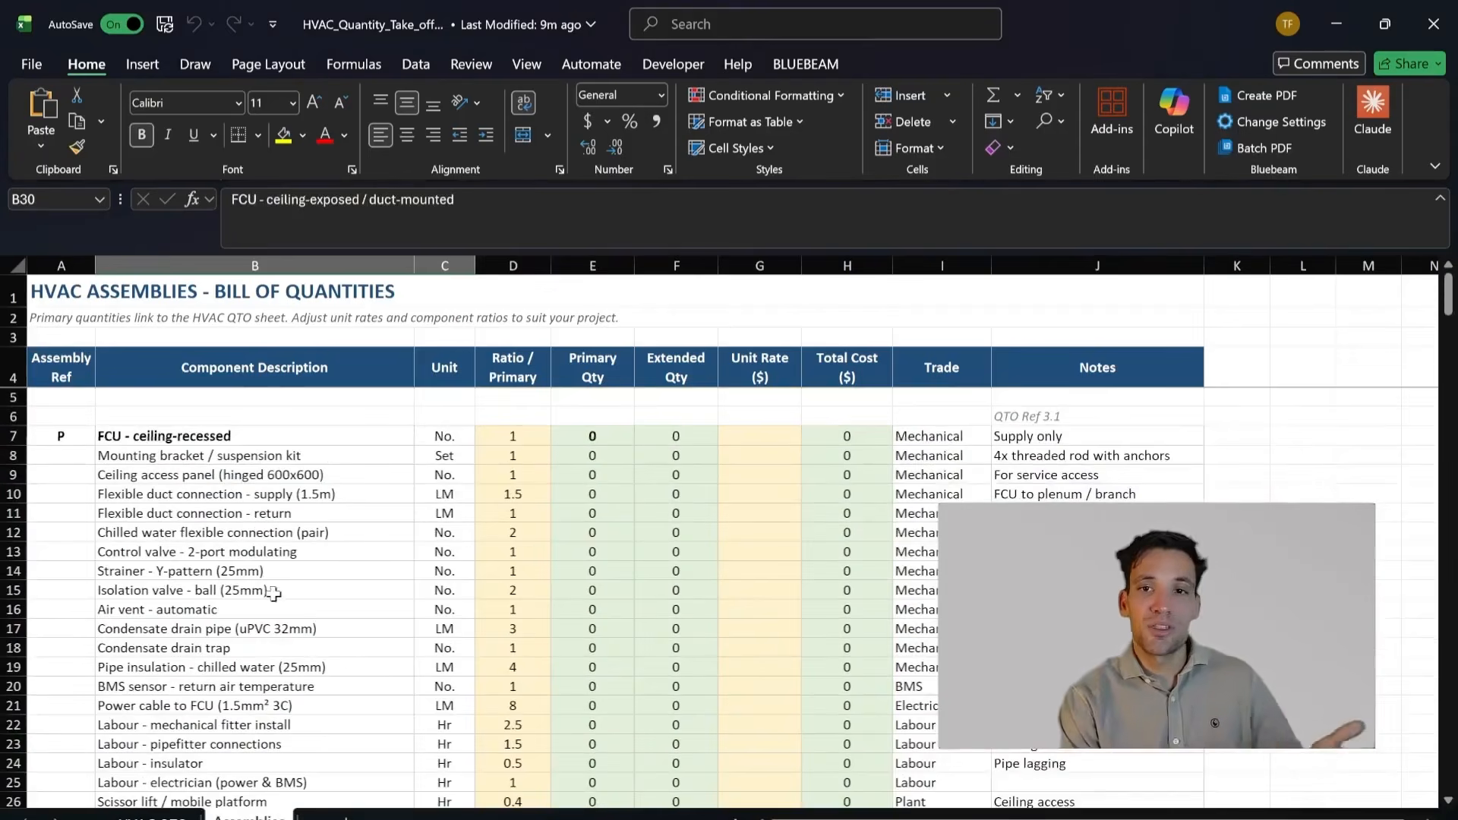
pyautogui.scroll(-4, 311, 666)
pyautogui.scroll(4, 311, 667)
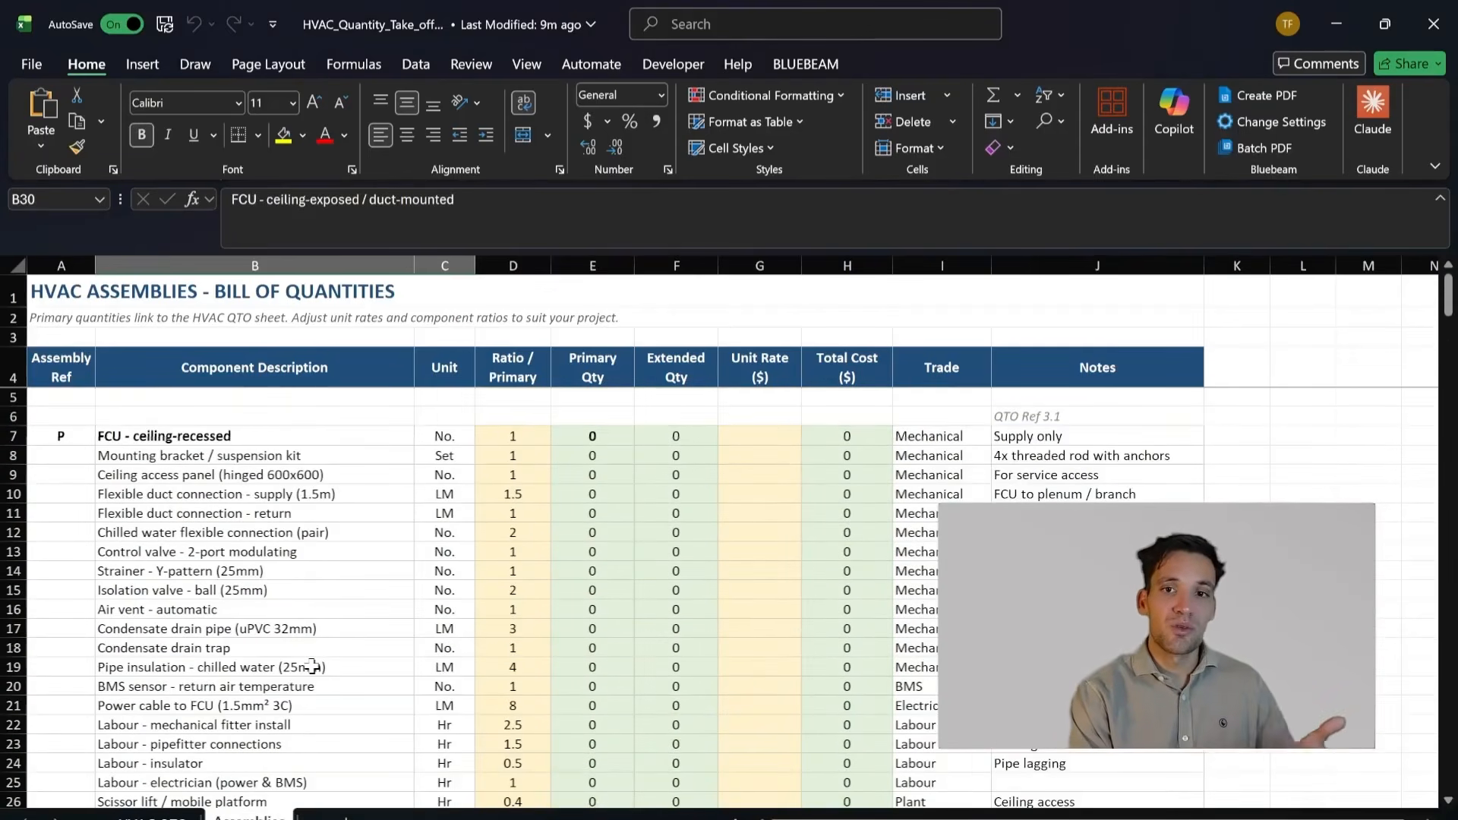
pyautogui.scroll(-2, 311, 666)
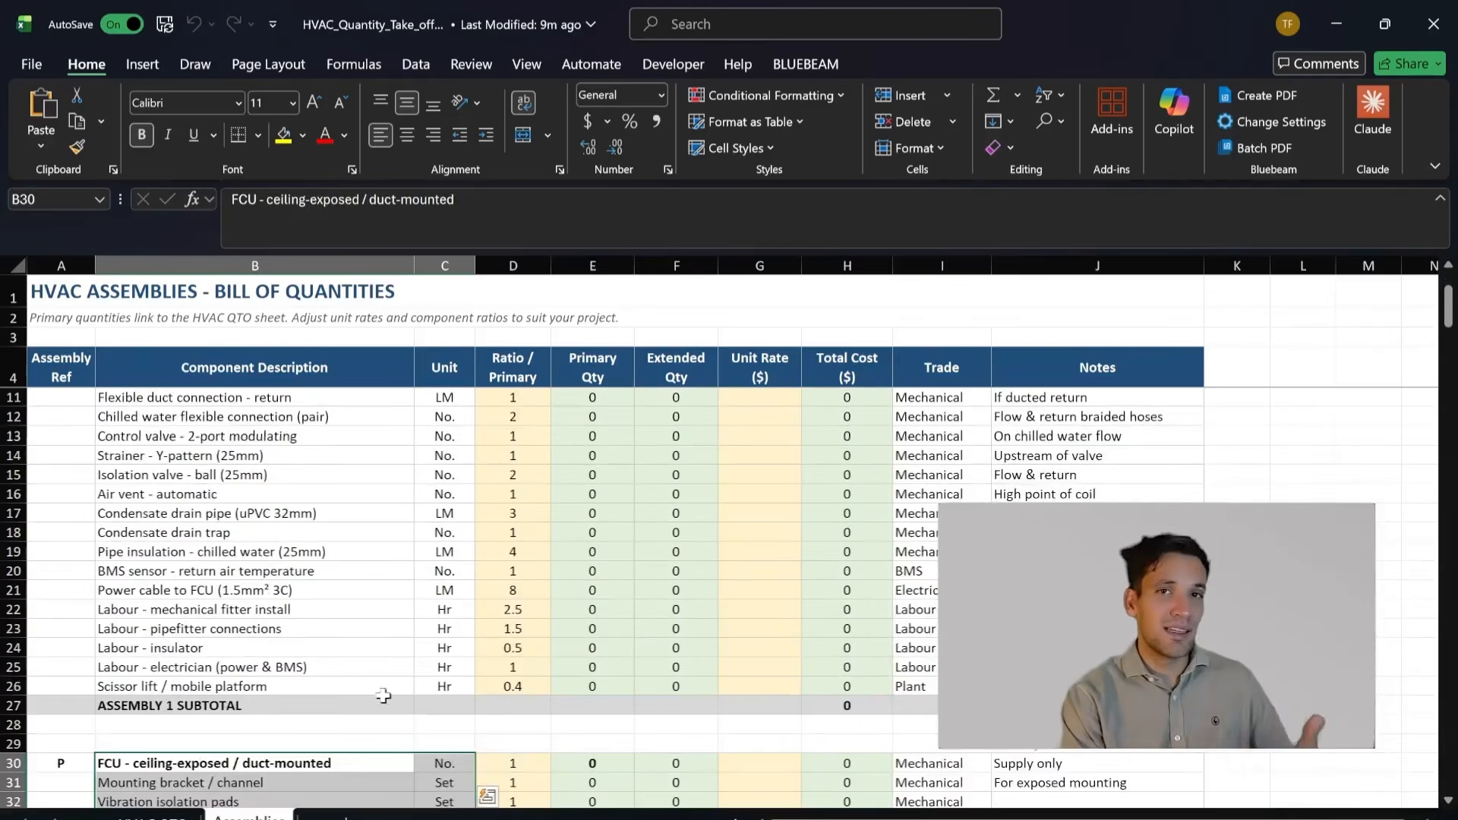
pyautogui.scroll(2, 448, 638)
pyautogui.moveTo(377, 532); pyautogui.dragTo(469, 642)
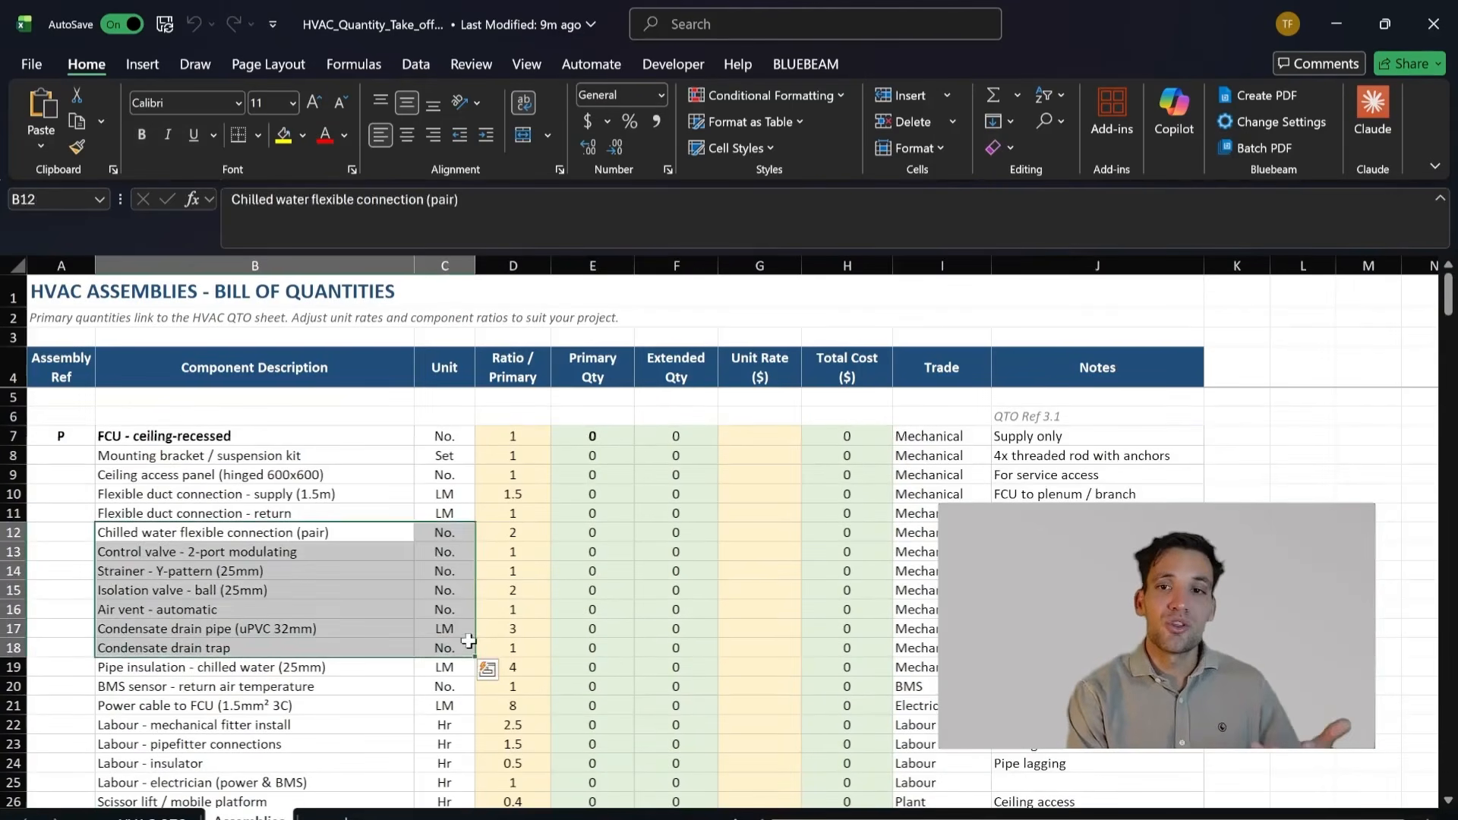
# Step: Review the remaining assemblies down to the duct items and select the Labour - insulator ratio under Rectangular duct - galvanised
pyautogui.scroll(-3, 507, 676)
pyautogui.scroll(-8, 508, 683)
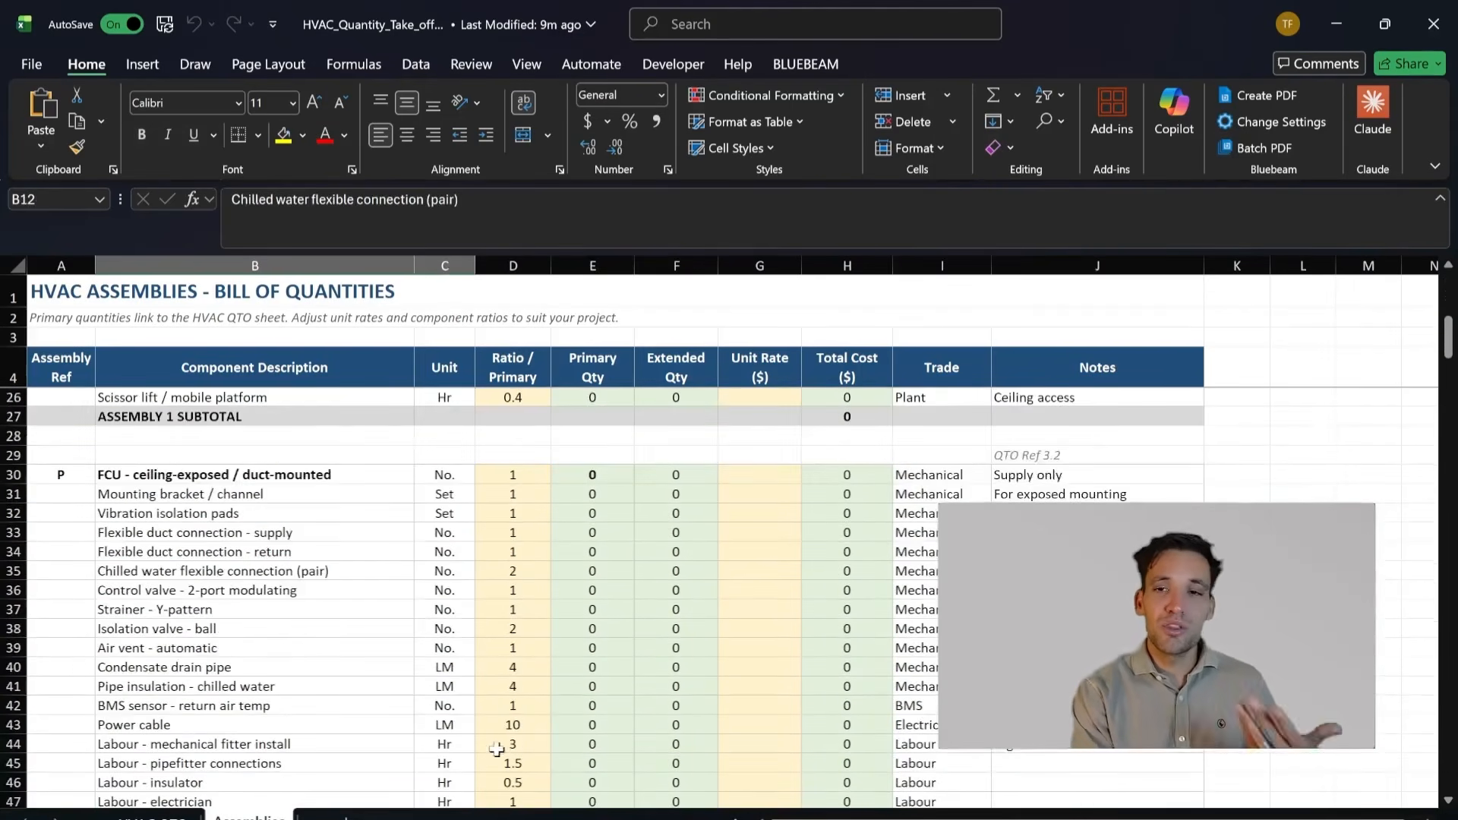
pyautogui.scroll(-6, 486, 597)
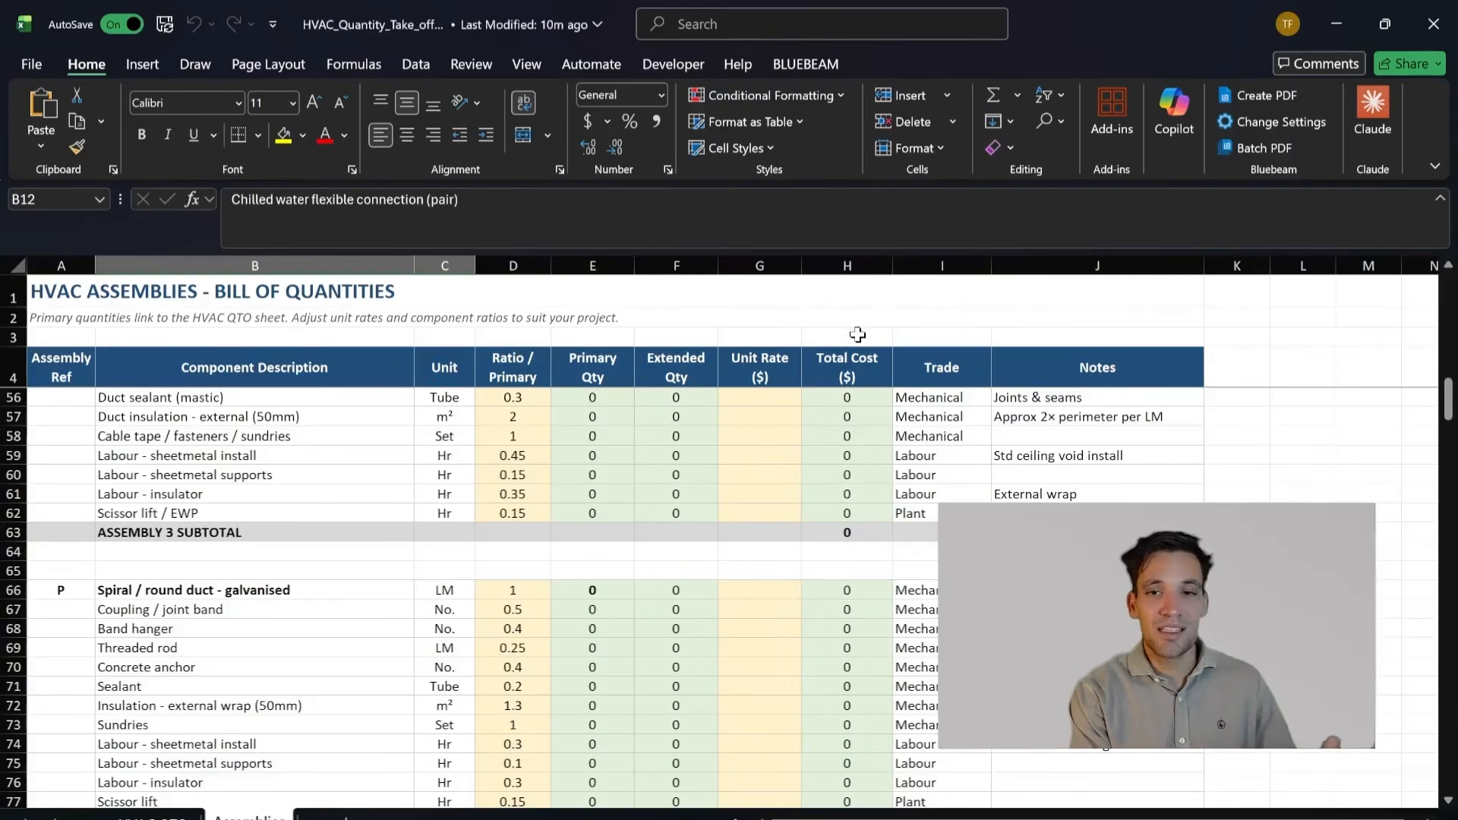
pyautogui.click(510, 493)
pyautogui.scroll(3, 507, 517)
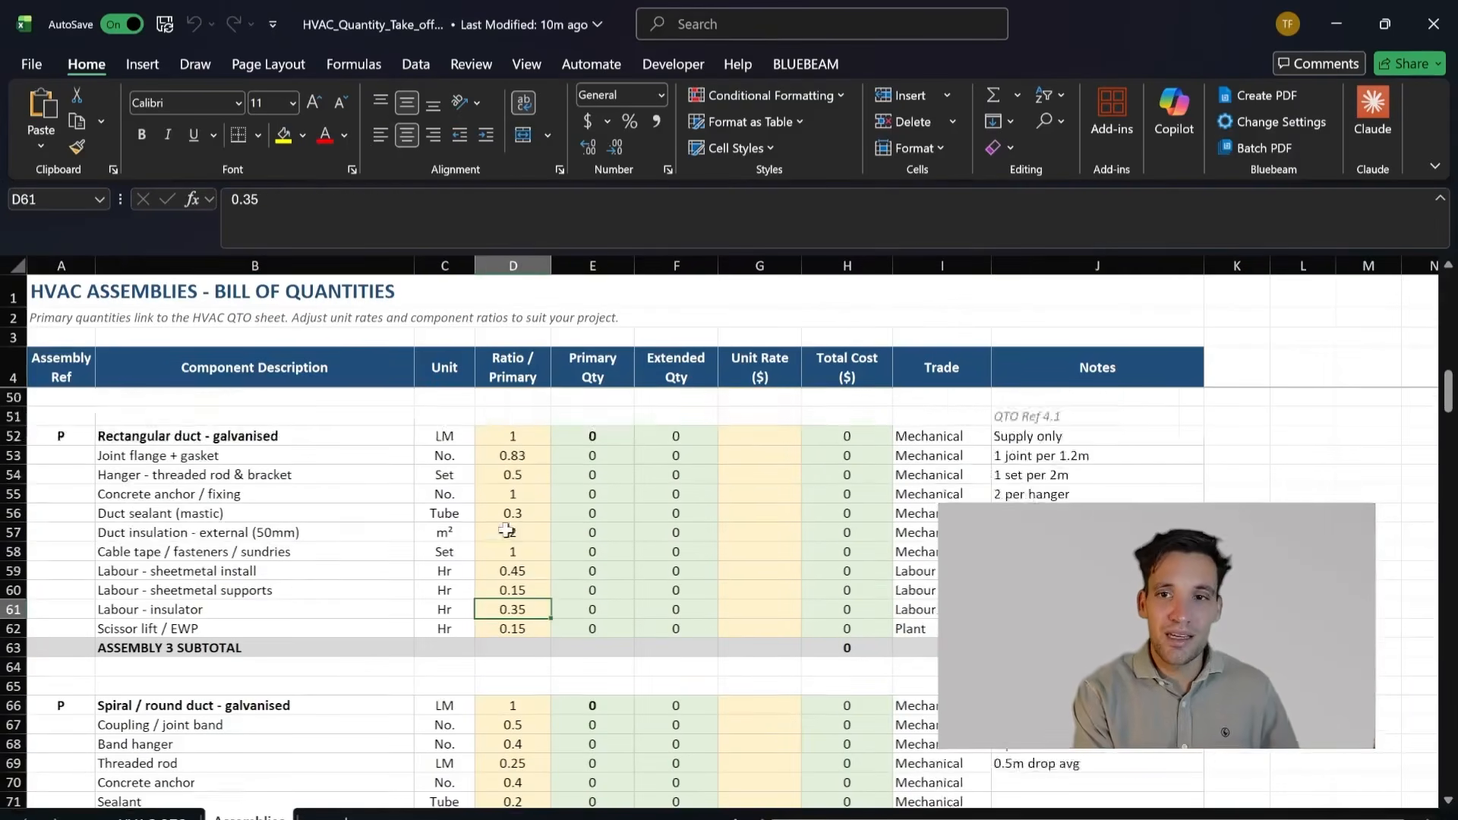
pyautogui.scroll(-1, 490, 576)
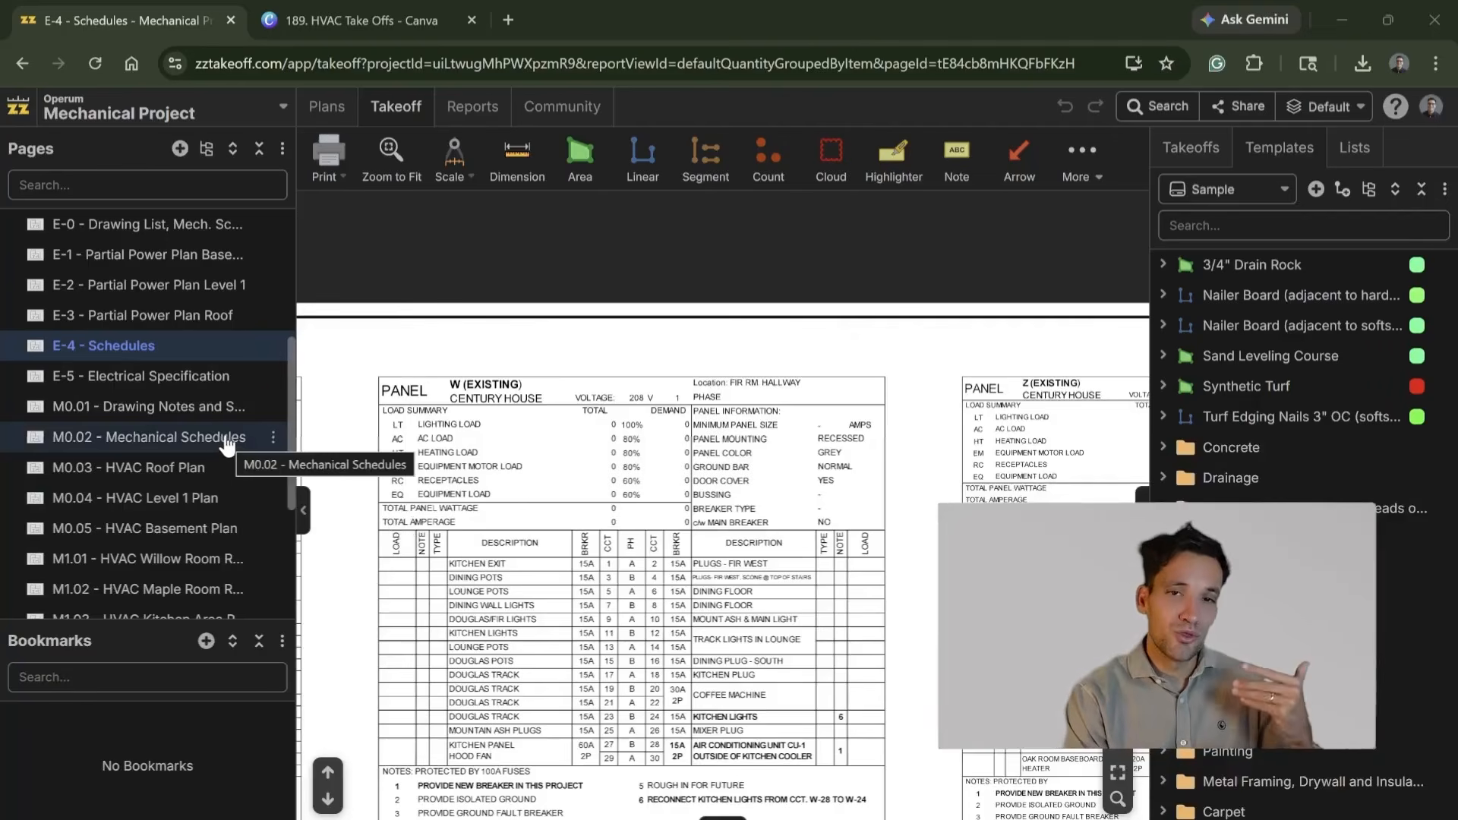
# Step: Open the M0.02 - Mechanical Schedules page, narrow the templates panel and examine the Air Handling Unit schedule
pyautogui.click(228, 439)
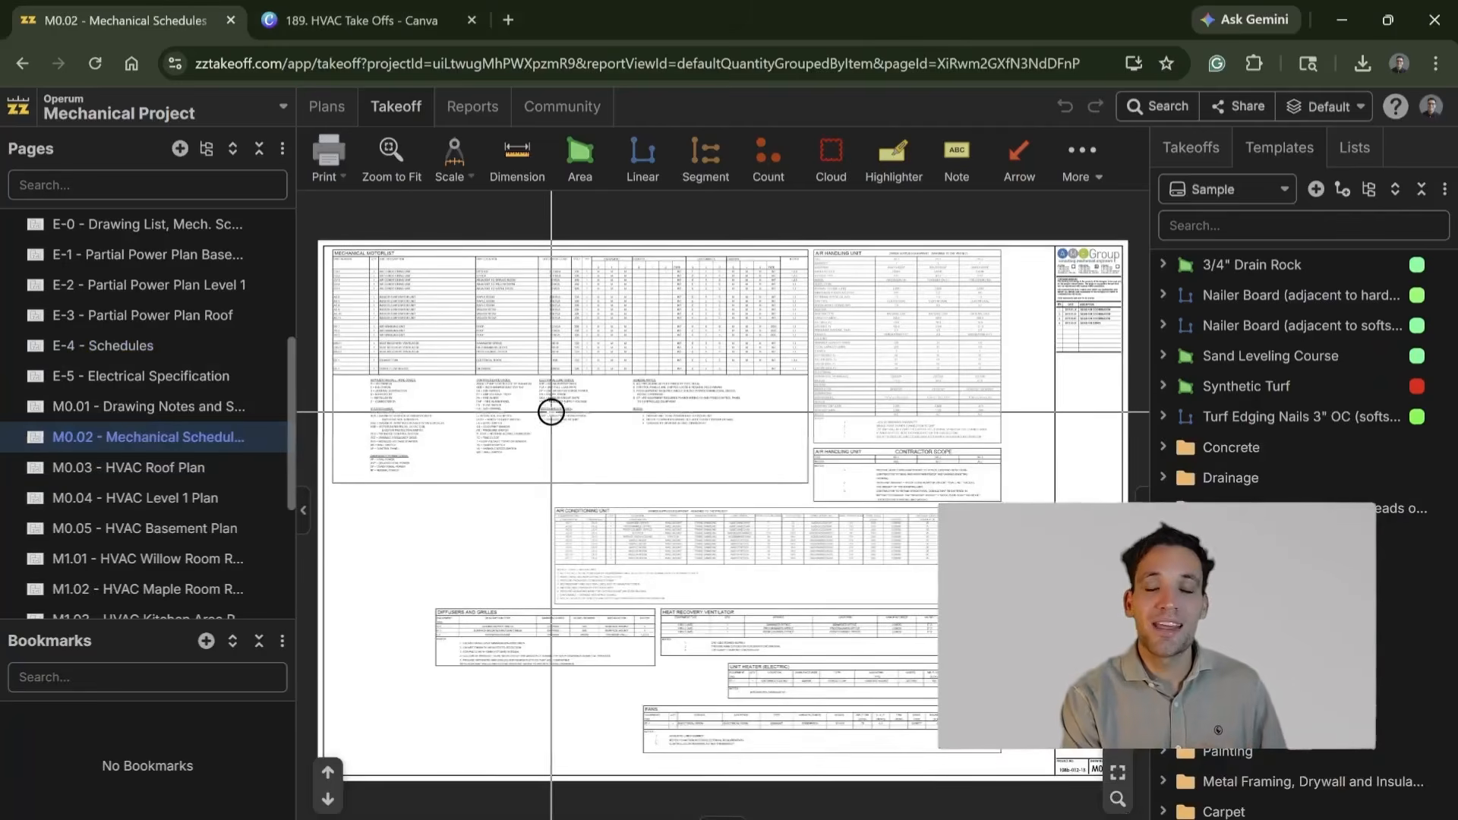
pyautogui.scroll(4, 856, 322)
pyautogui.scroll(2, 768, 458)
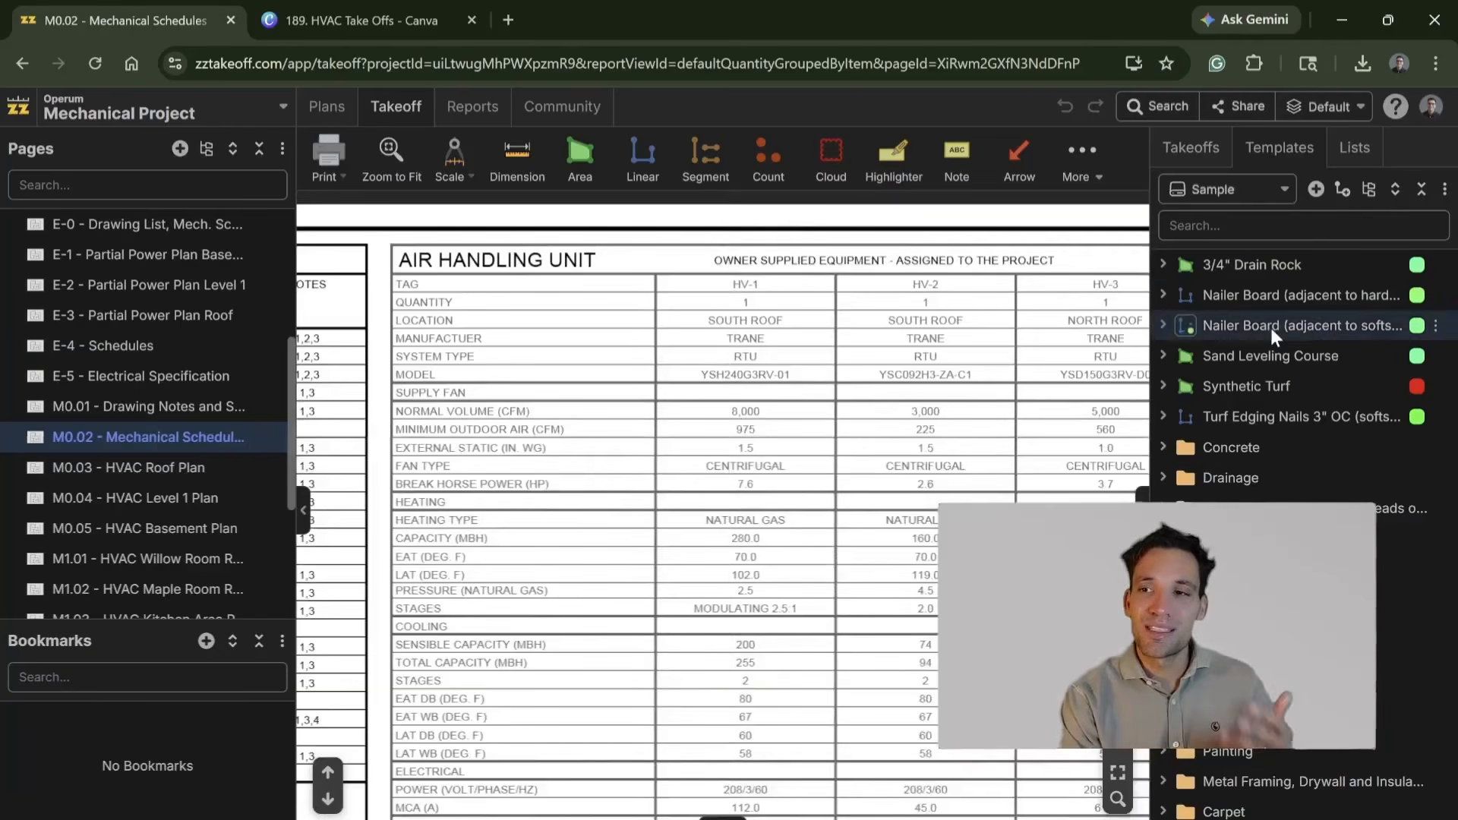
pyautogui.moveTo(1150, 355); pyautogui.dragTo(1263, 369)
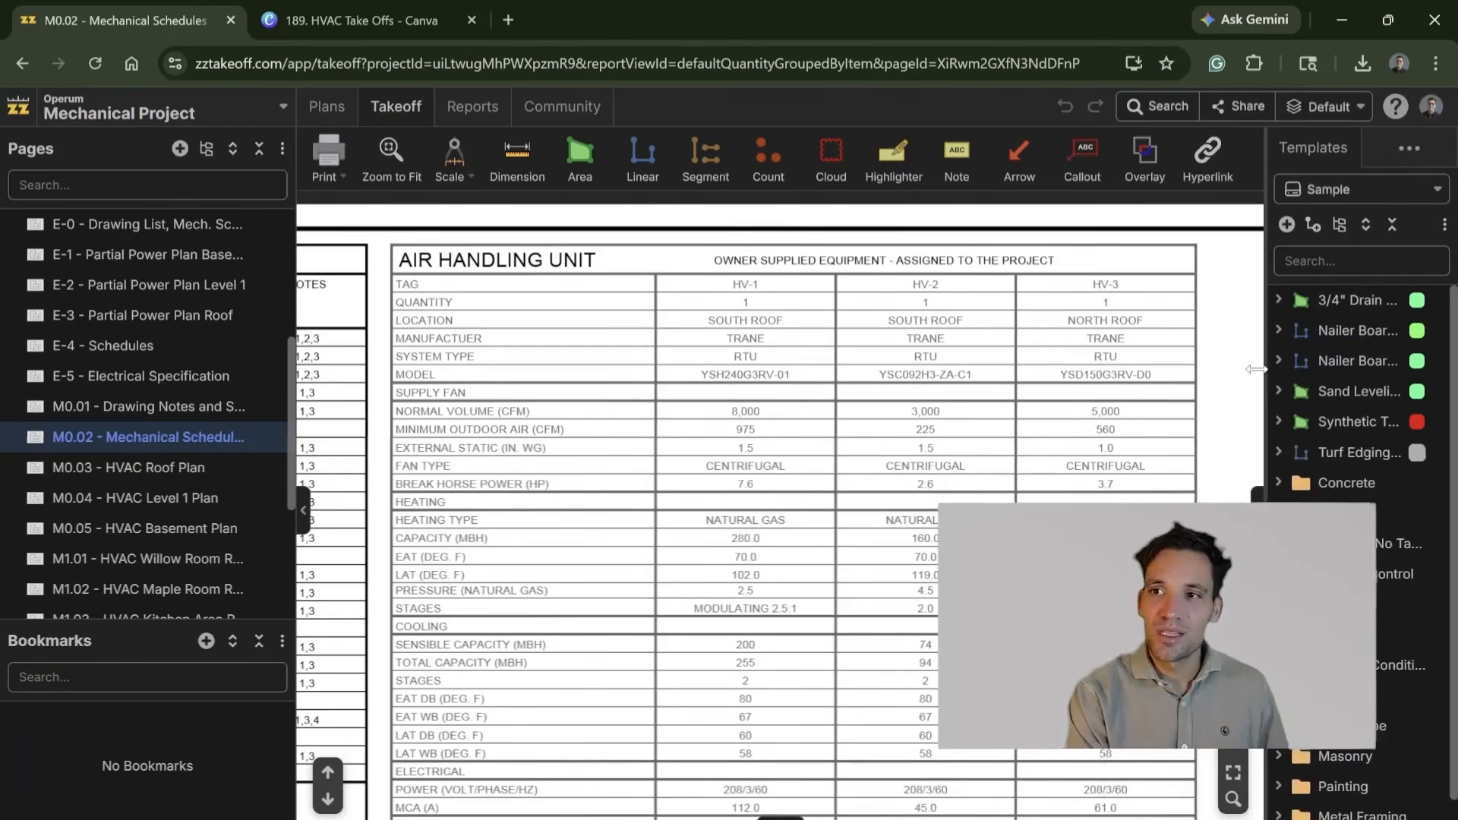
pyautogui.rightClick(918, 457)
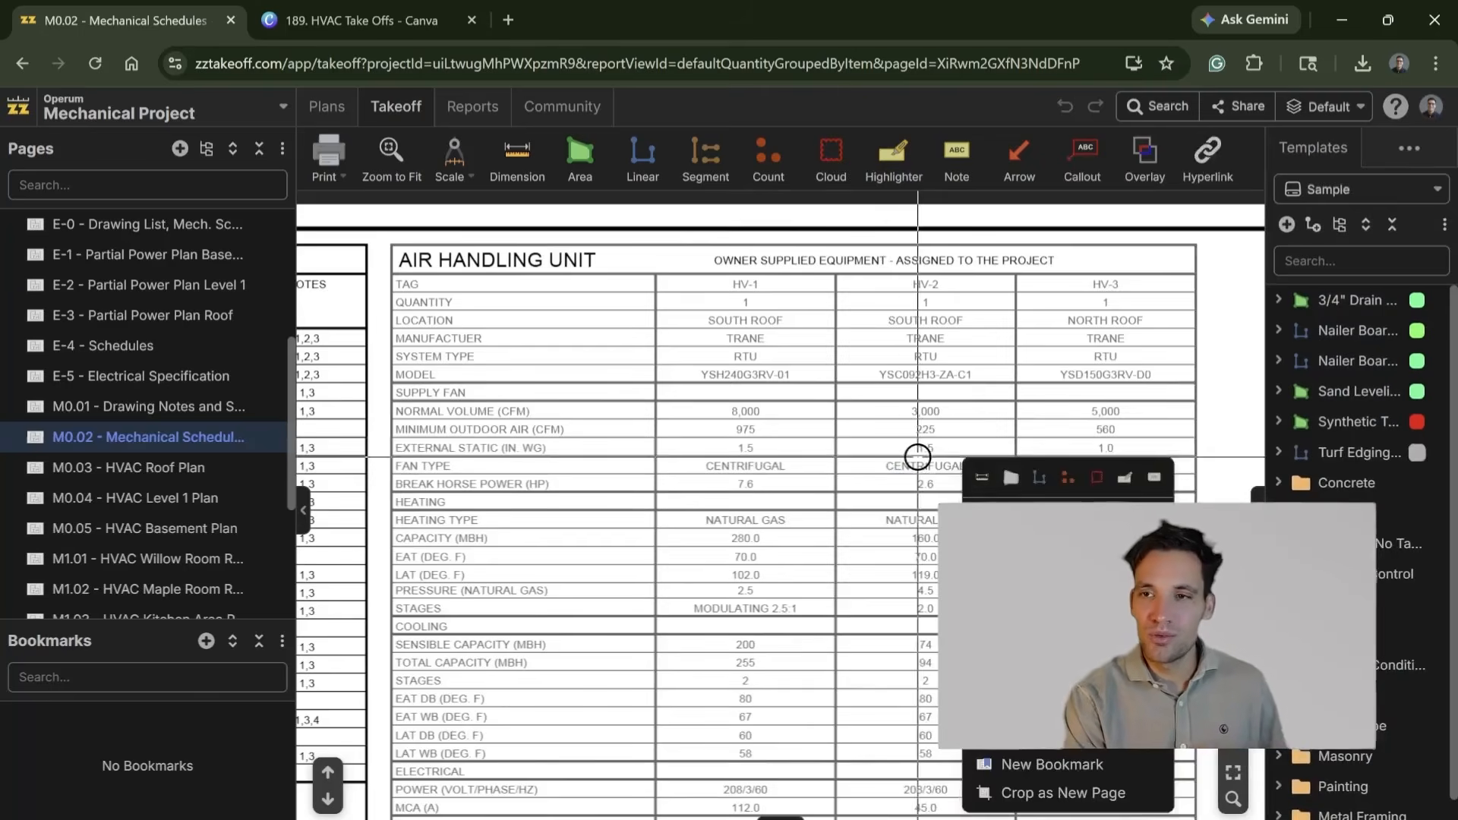
pyautogui.scroll(-4, 900, 494)
pyautogui.scroll(3, 807, 501)
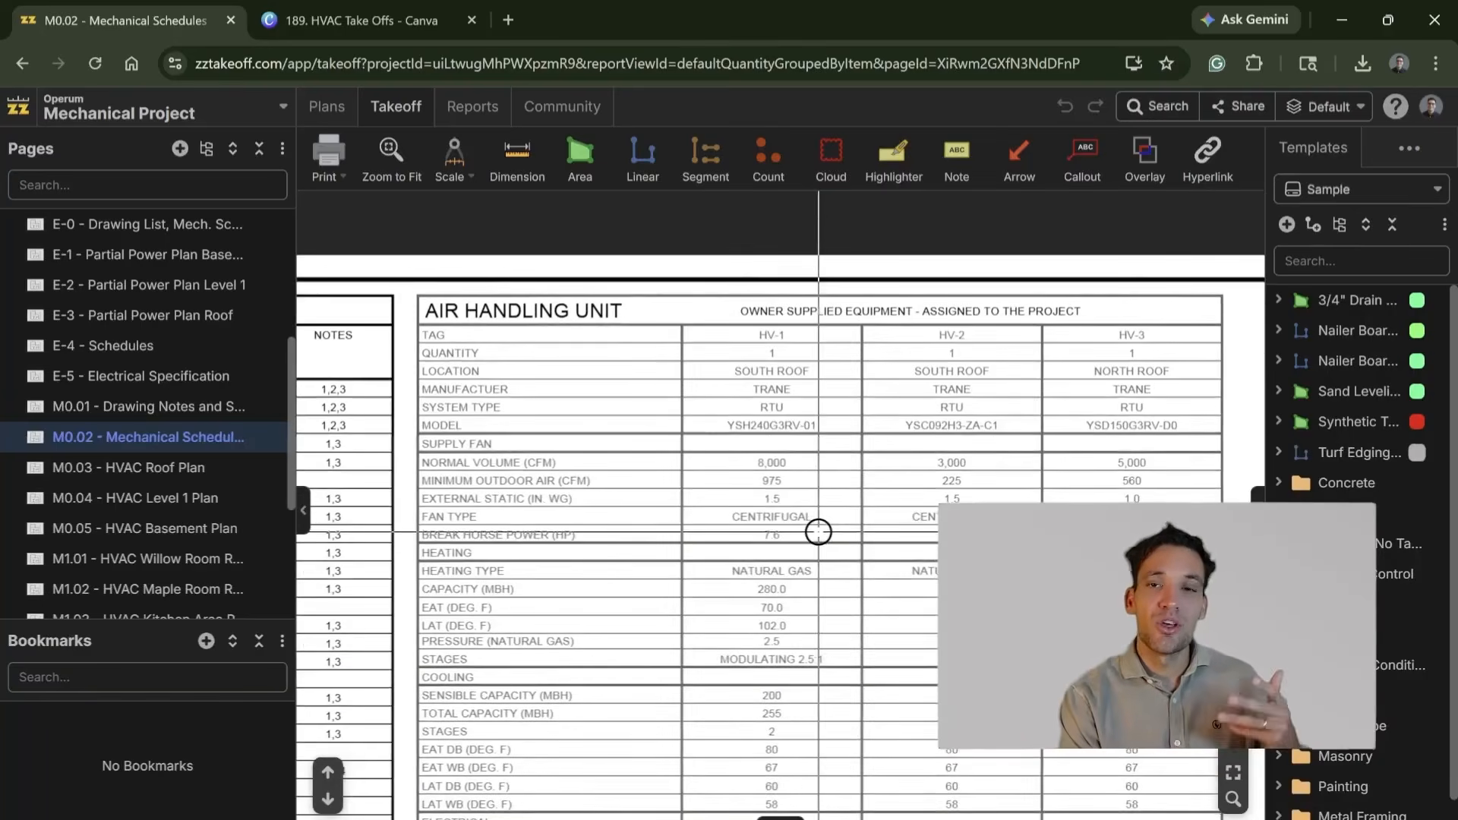
# Step: Examine the Mechanical Motorlist's unit numbers, quantities, descriptions and locations on the Mechanical Schedules page
pyautogui.scroll(-5, 916, 552)
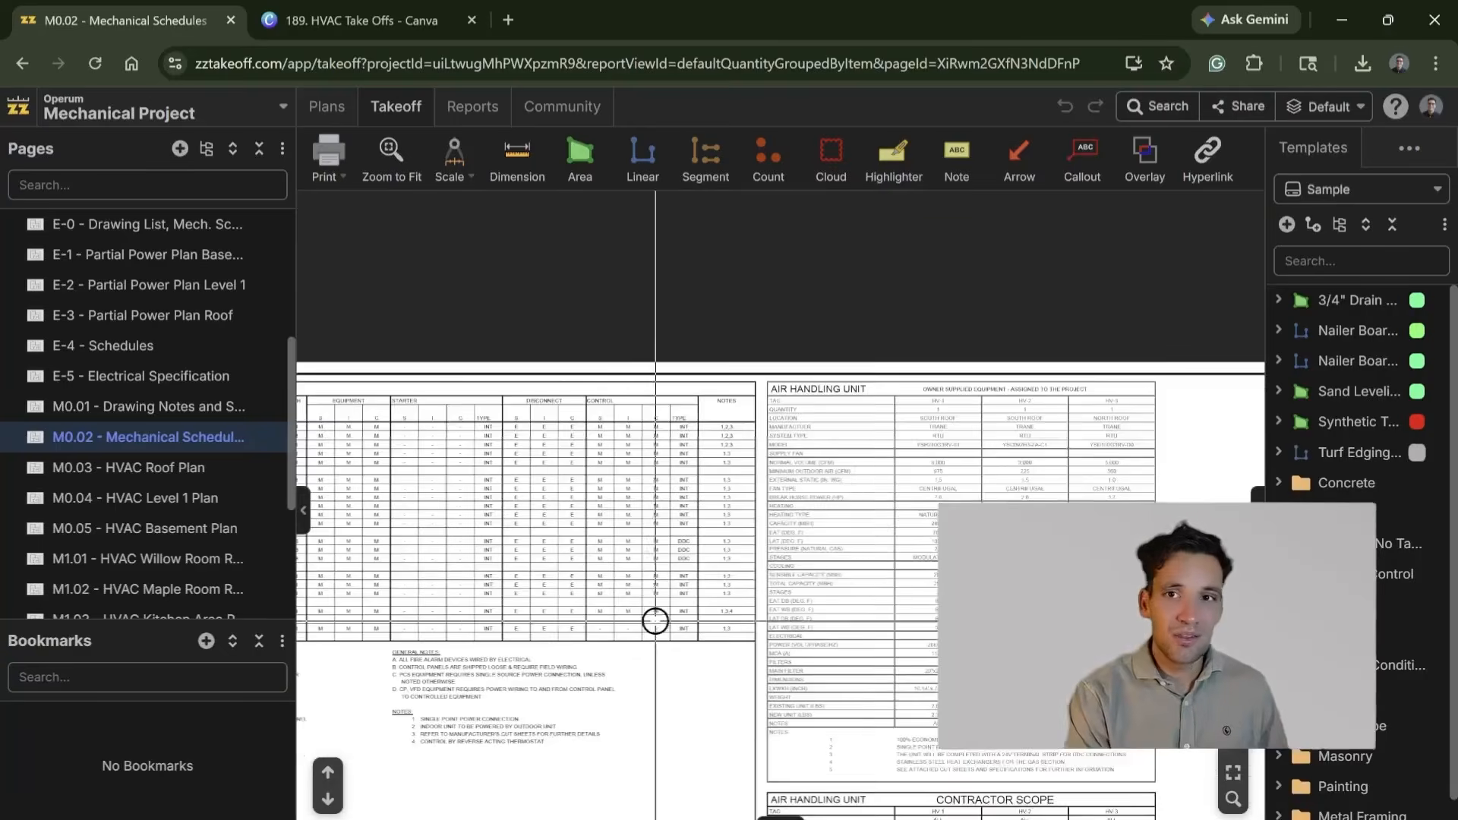
pyautogui.scroll(5, 465, 595)
pyautogui.scroll(-4, 690, 570)
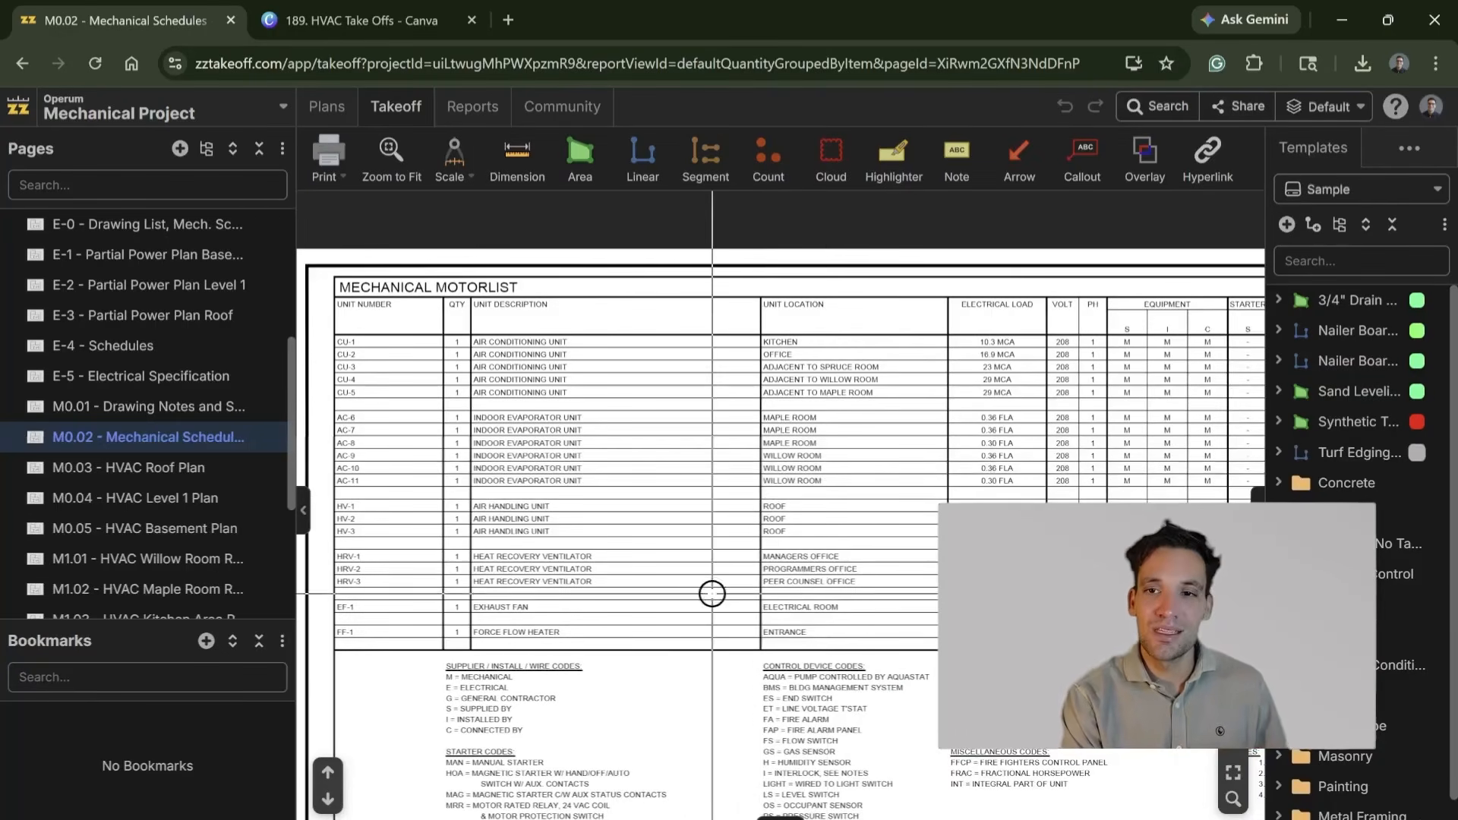
pyautogui.scroll(2, 705, 514)
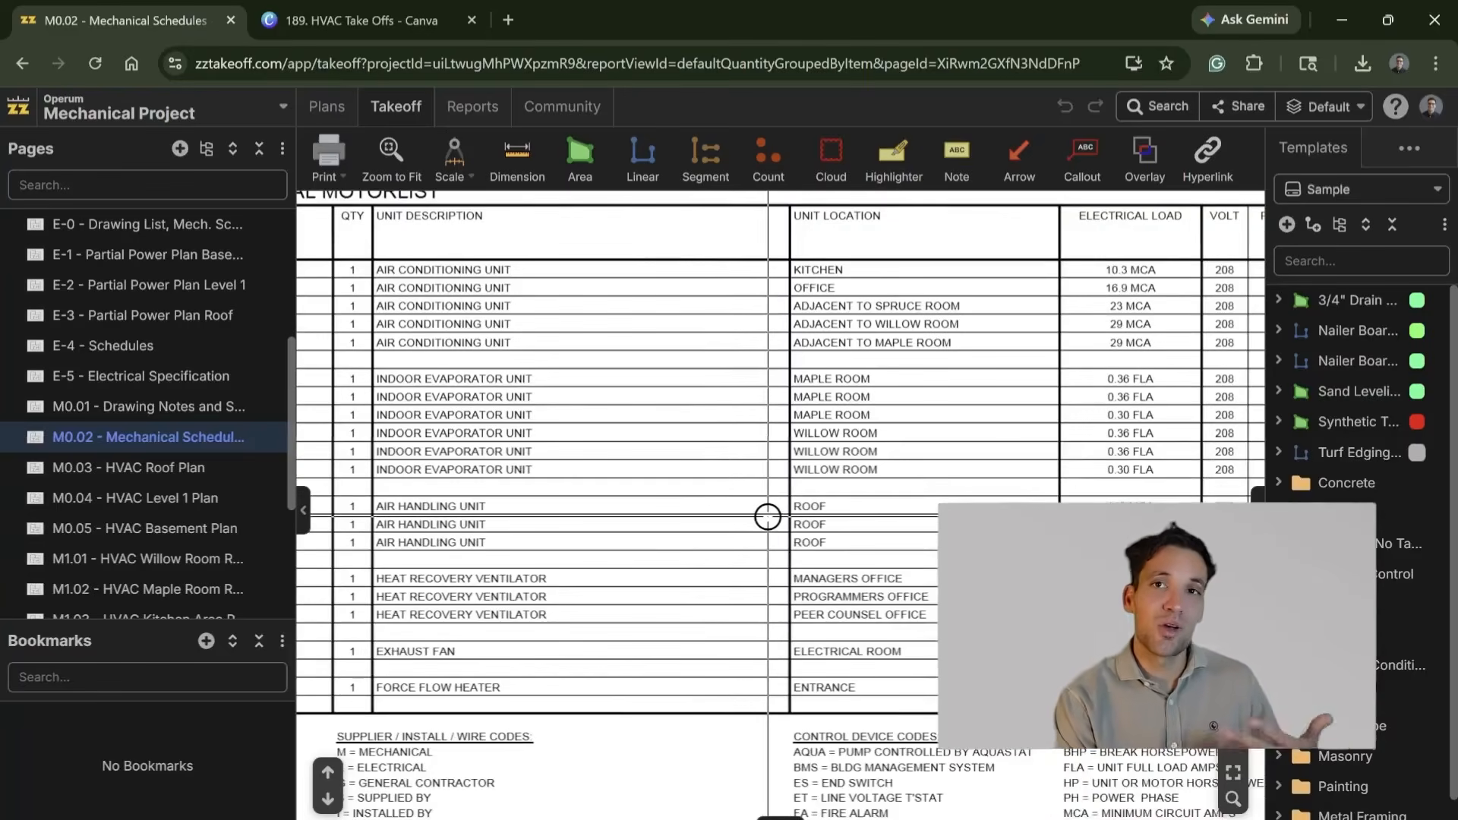
pyautogui.scroll(-3, 389, 497)
pyautogui.scroll(3, 483, 312)
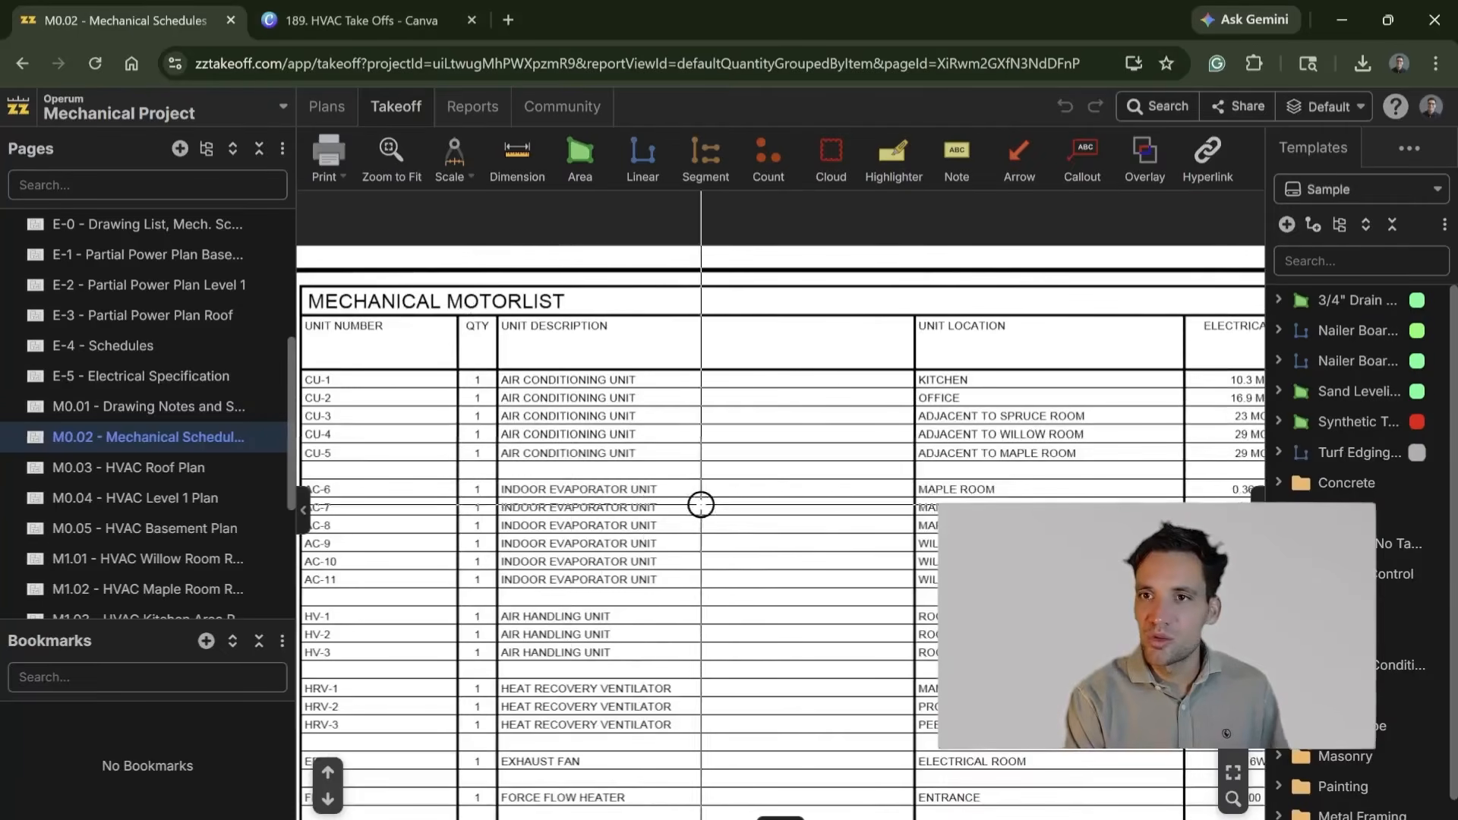
# Step: Collapse the templates panel and examine the motorlist's electrical columns and the Air Conditioning Unit schedule
pyautogui.click(1257, 509)
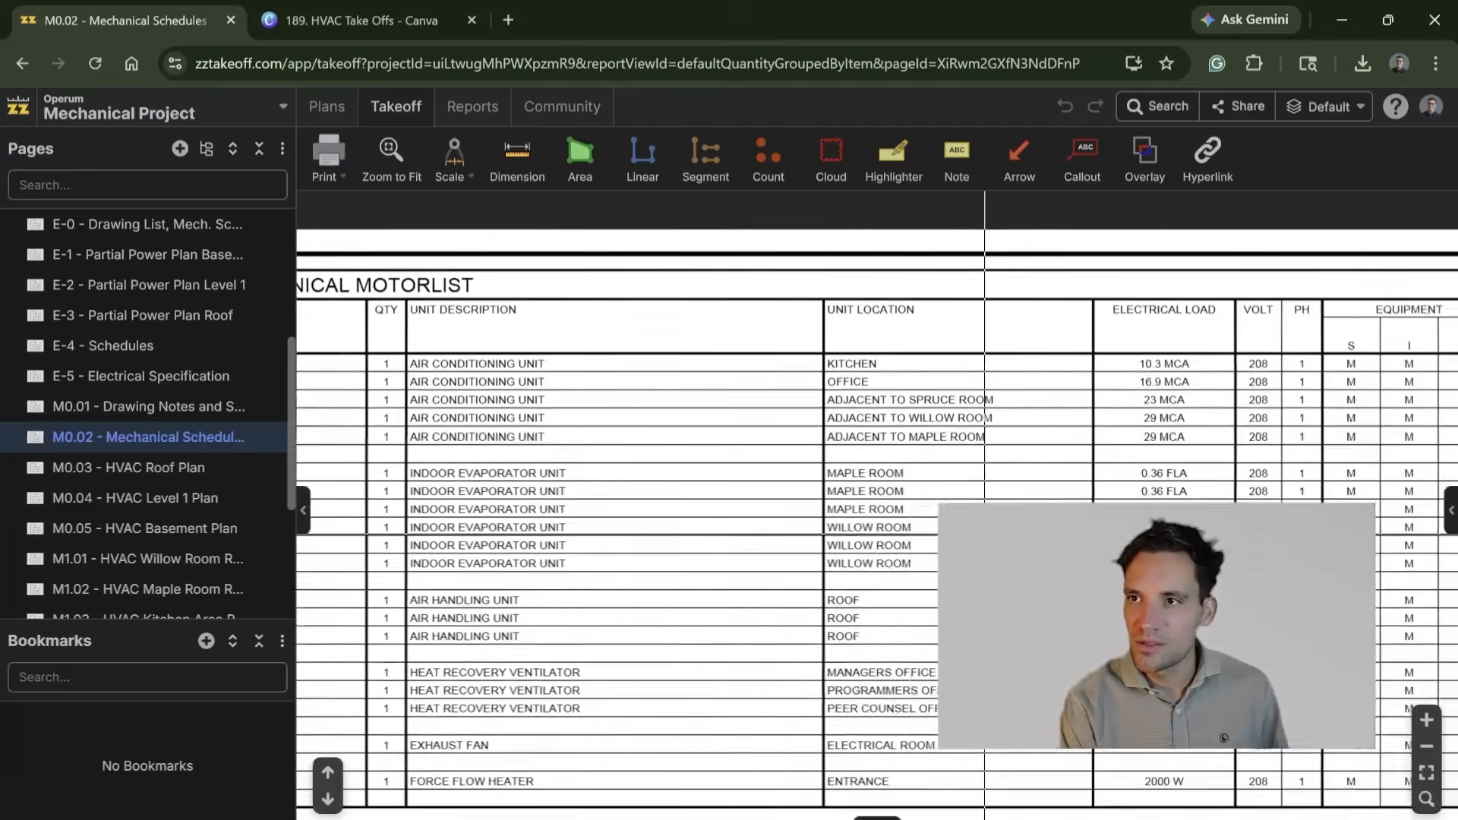
pyautogui.scroll(-1, 863, 537)
pyautogui.hscroll(10, 708, 380)
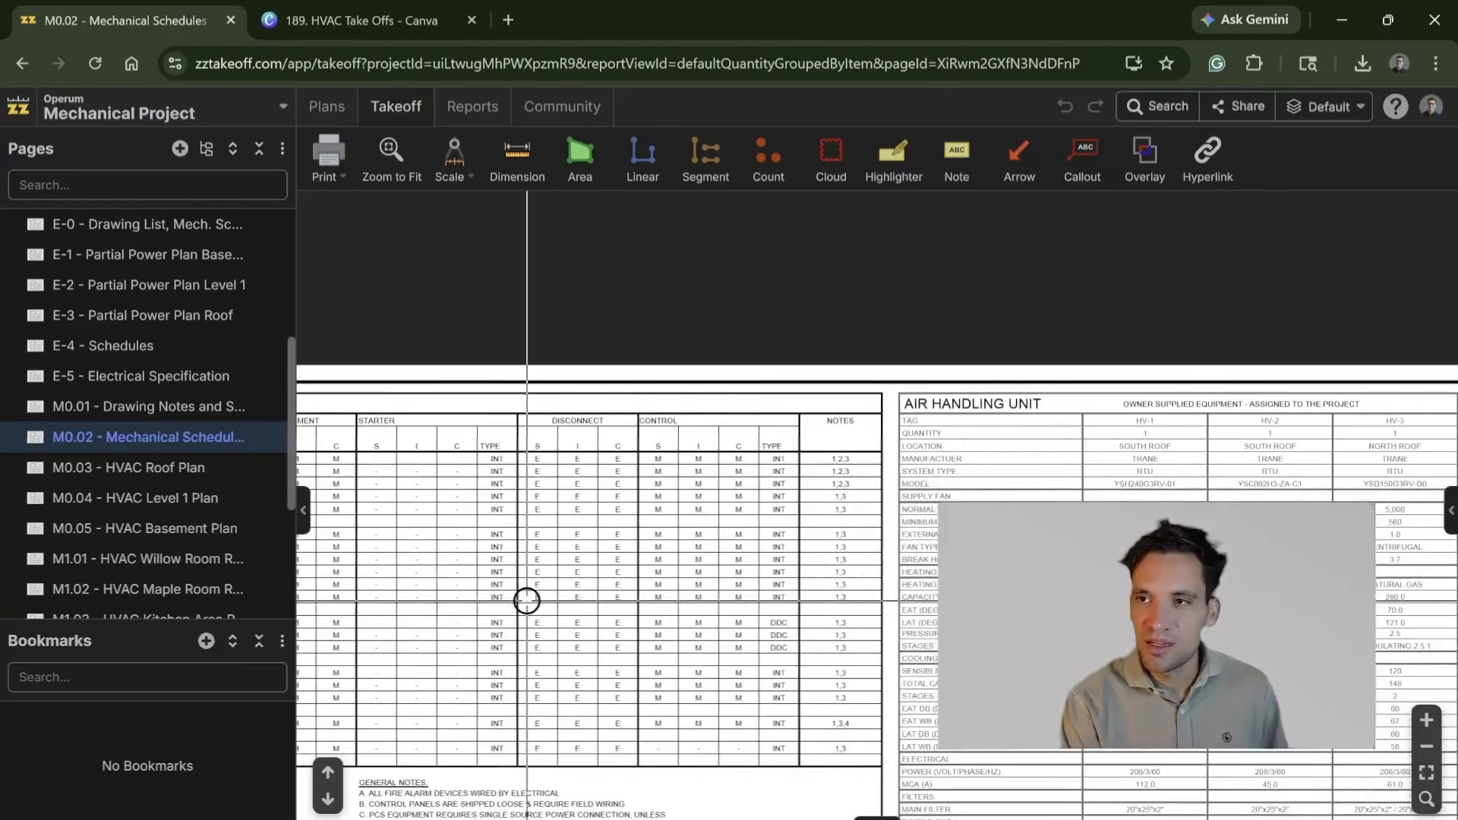
pyautogui.moveTo(804, 653)
pyautogui.mouseDown()
pyautogui.moveTo(745, 524)
pyautogui.moveTo(790, 430)
pyautogui.mouseUp()
pyautogui.moveTo(885, 646)
pyautogui.mouseDown()
pyautogui.moveTo(800, 479)
pyautogui.moveTo(721, 404)
pyautogui.mouseUp()
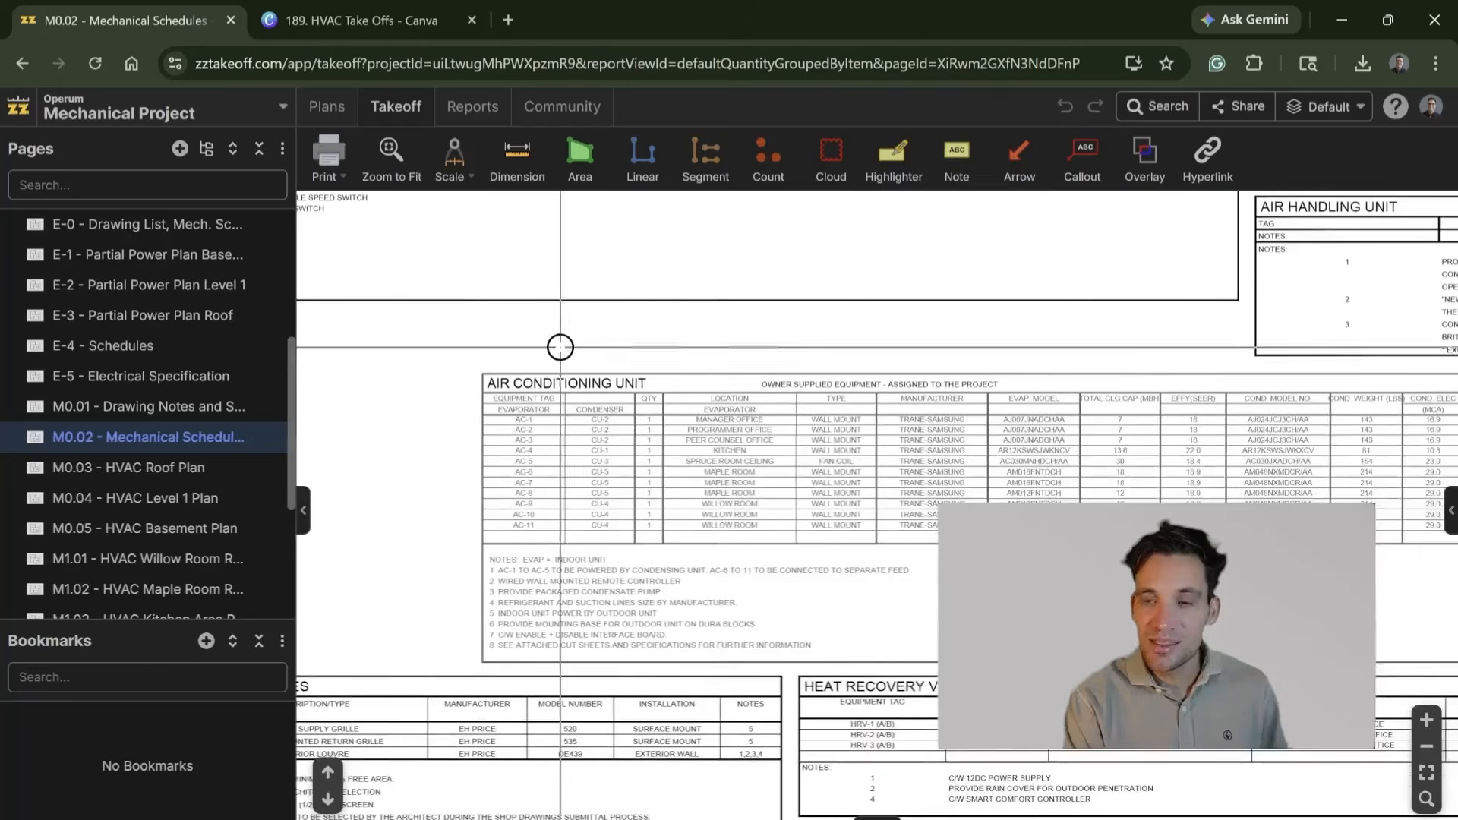
# Step: Examine the Diffusers and Grilles, Heat Recovery Ventilator, Unit Heater (Electric) and Fans schedules
pyautogui.moveTo(593, 472)
pyautogui.mouseDown()
pyautogui.moveTo(683, 395)
pyautogui.moveTo(707, 426)
pyautogui.mouseUp()
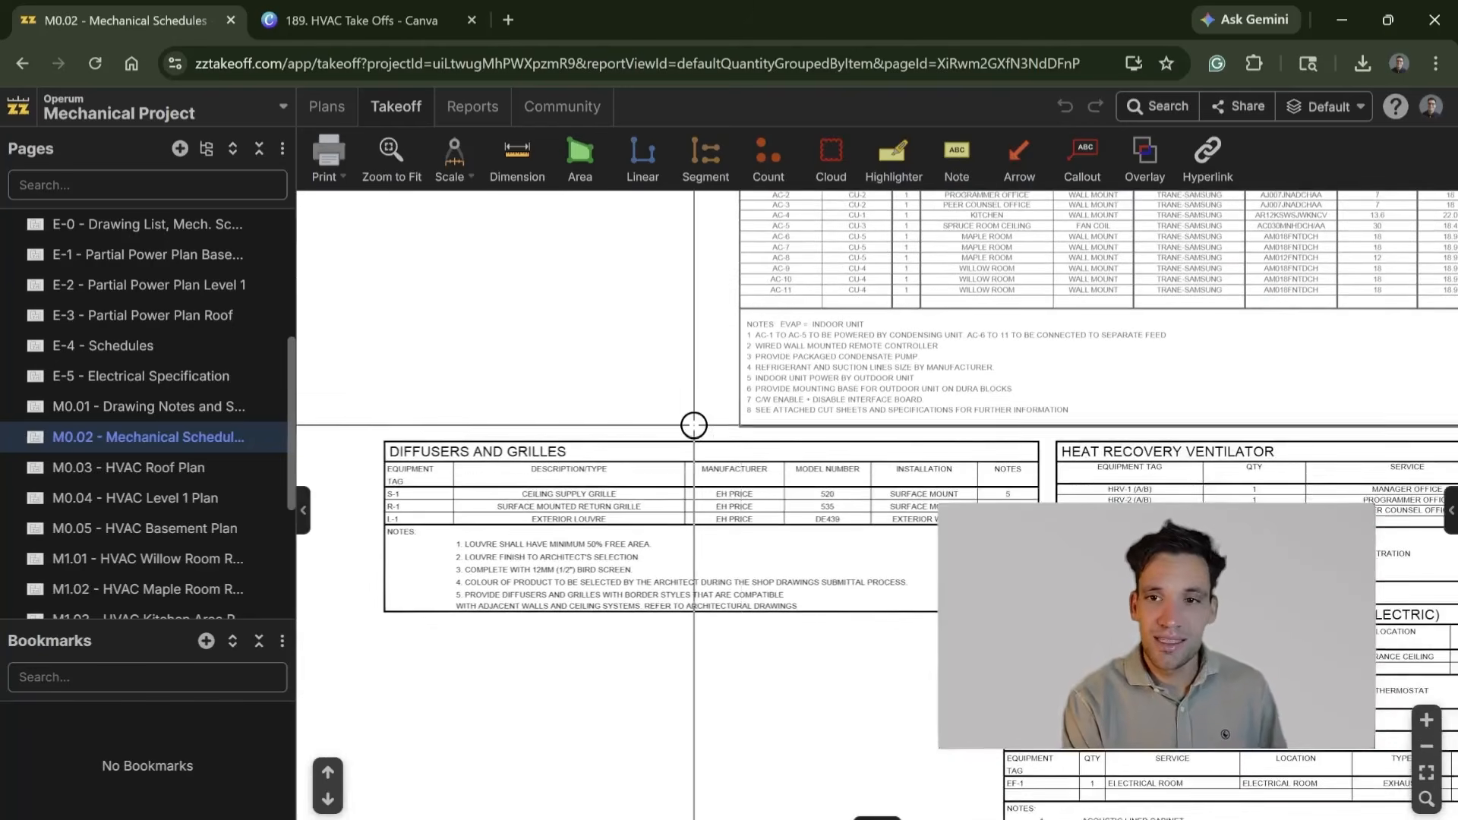
pyautogui.hscroll(5, 759, 502)
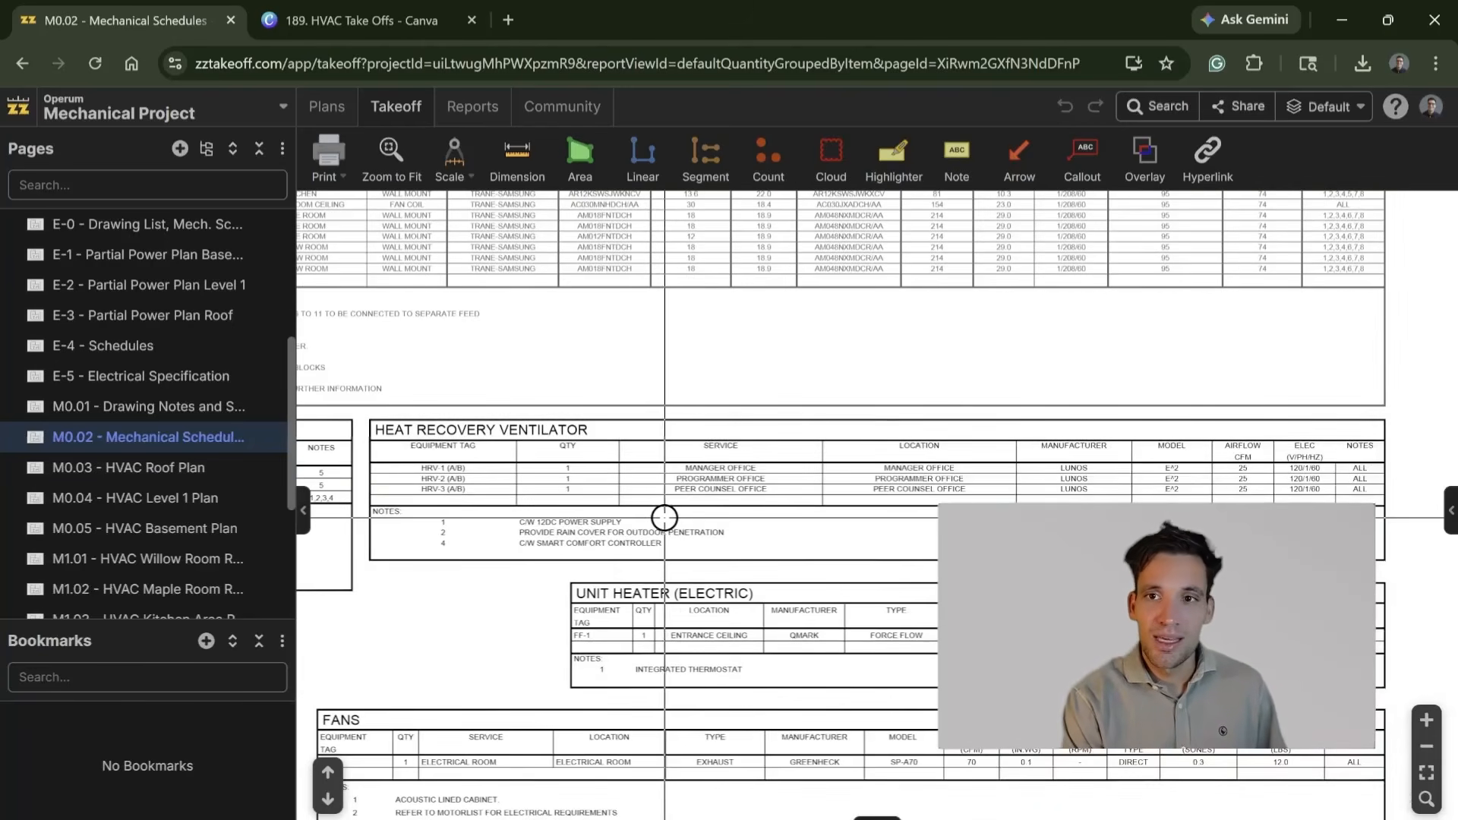
pyautogui.moveTo(675, 593); pyautogui.dragTo(700, 541)
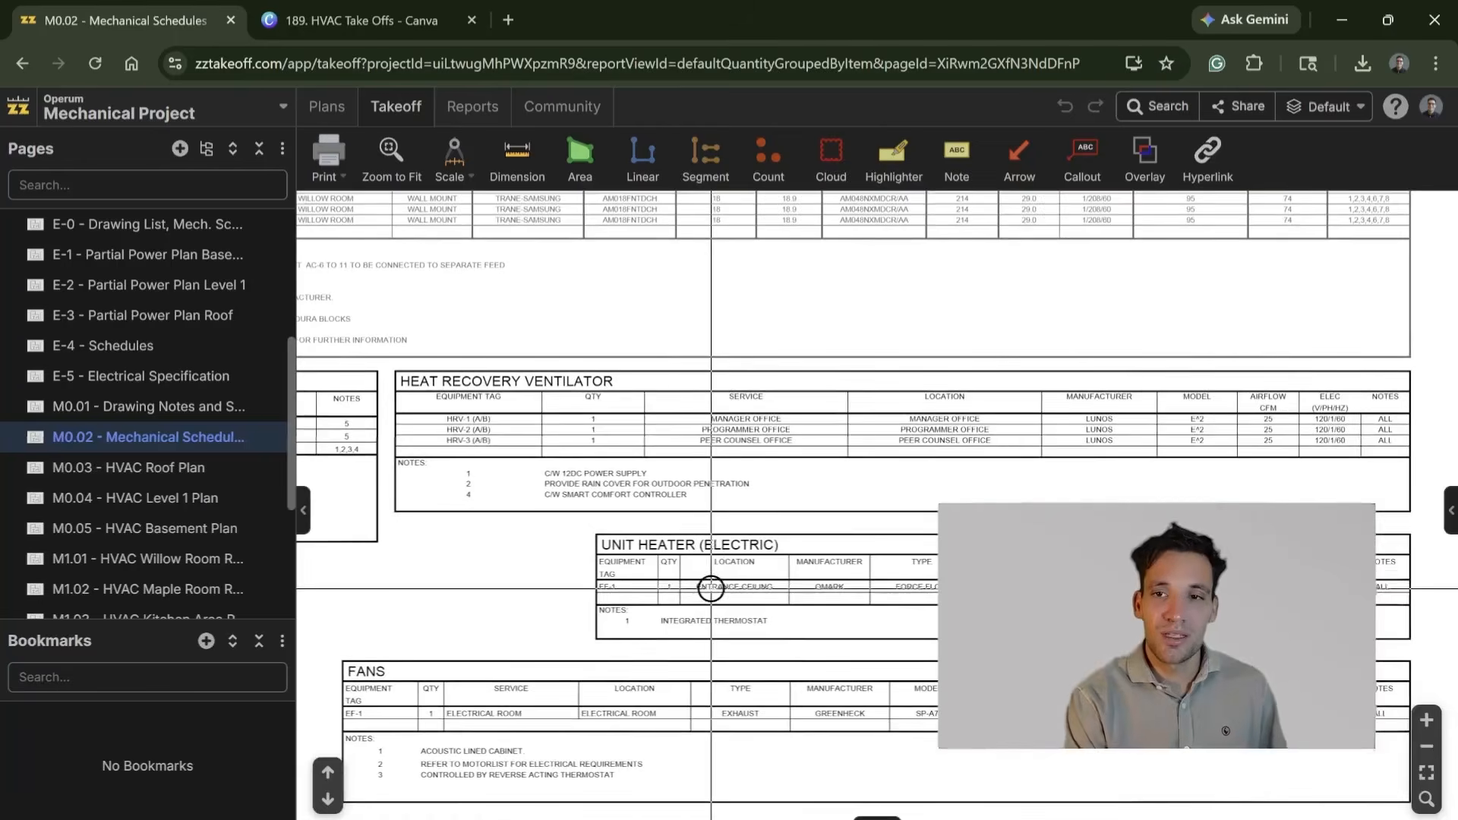
pyautogui.moveTo(726, 604); pyautogui.dragTo(794, 521)
pyautogui.scroll(-5, 708, 612)
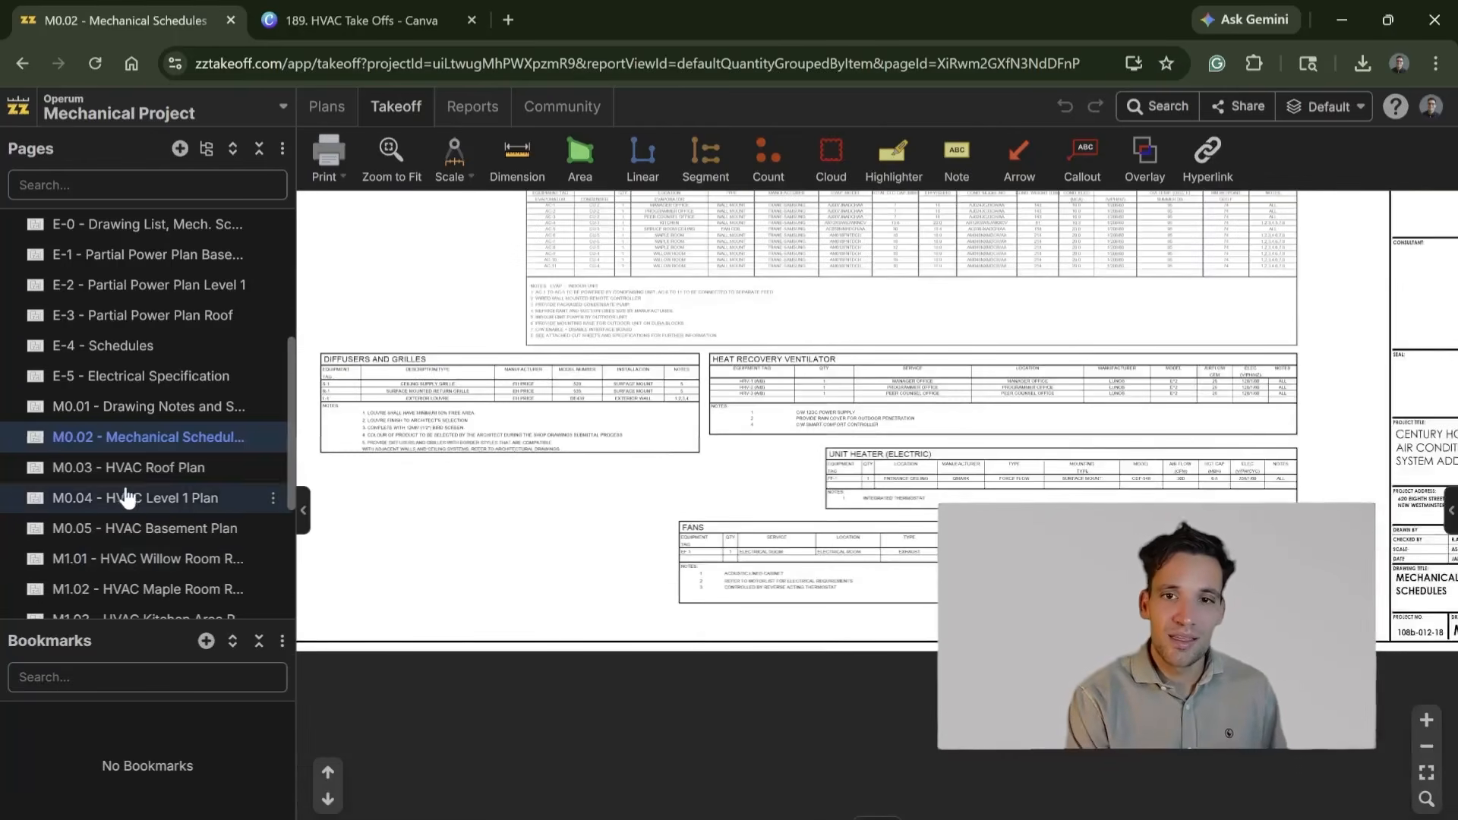
# Step: View the M0.03 - HVAC Roof Plan page briefly and return to M0.02 - Mechanical Schedules to examine the Air Handling Unit schedule
pyautogui.click(215, 467)
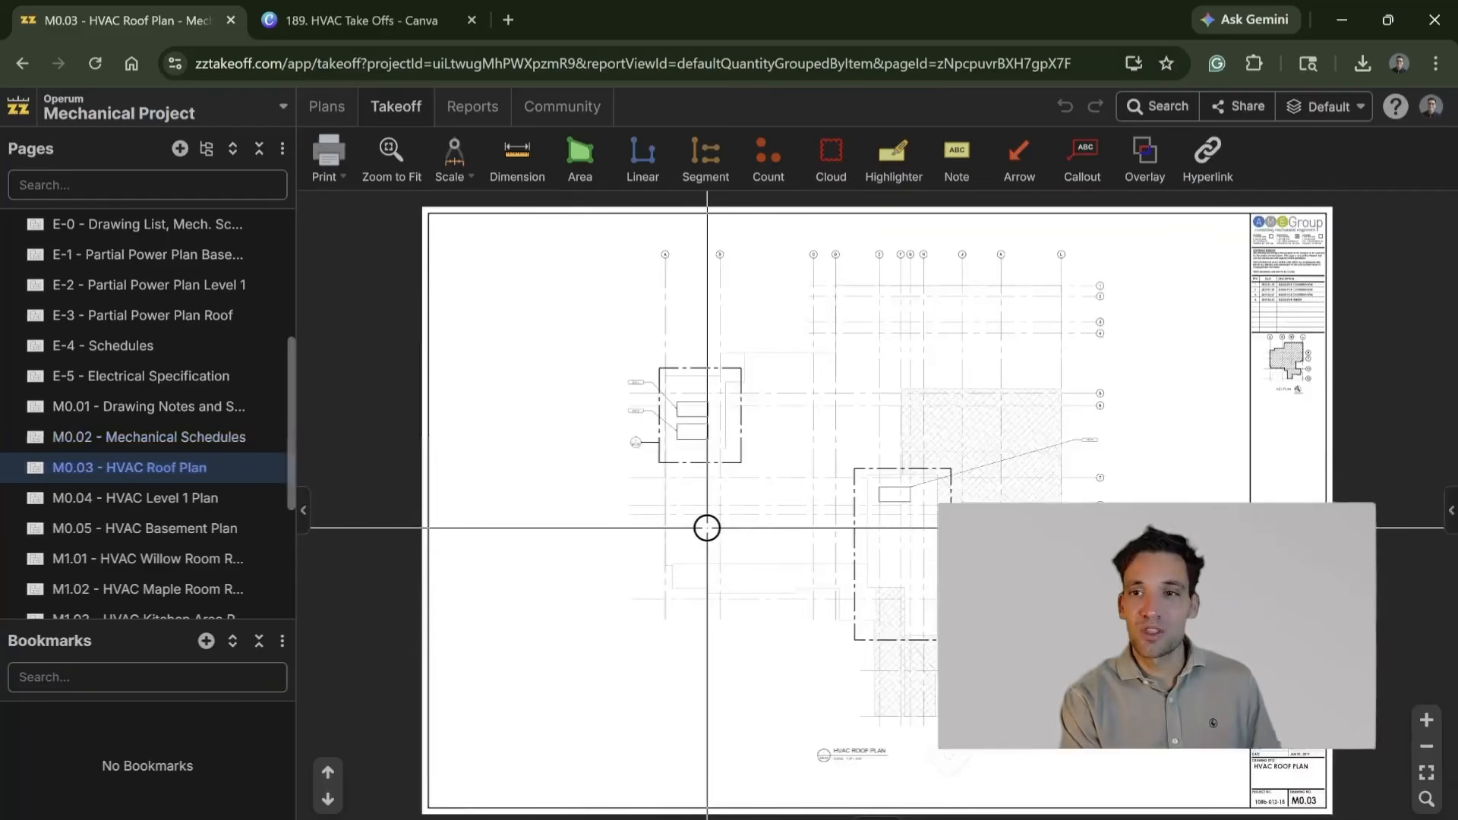
pyautogui.click(218, 437)
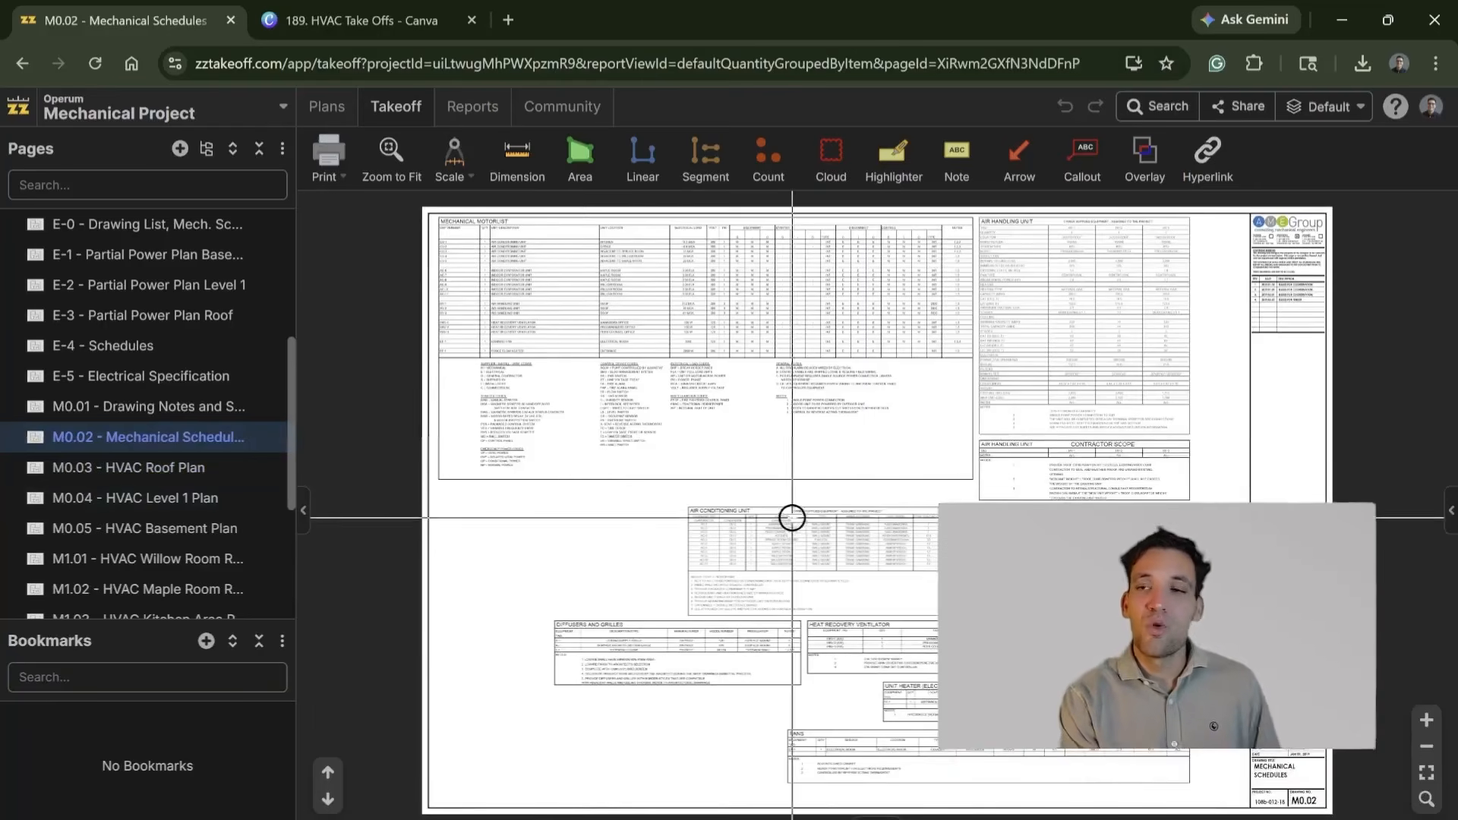
pyautogui.scroll(5, 944, 446)
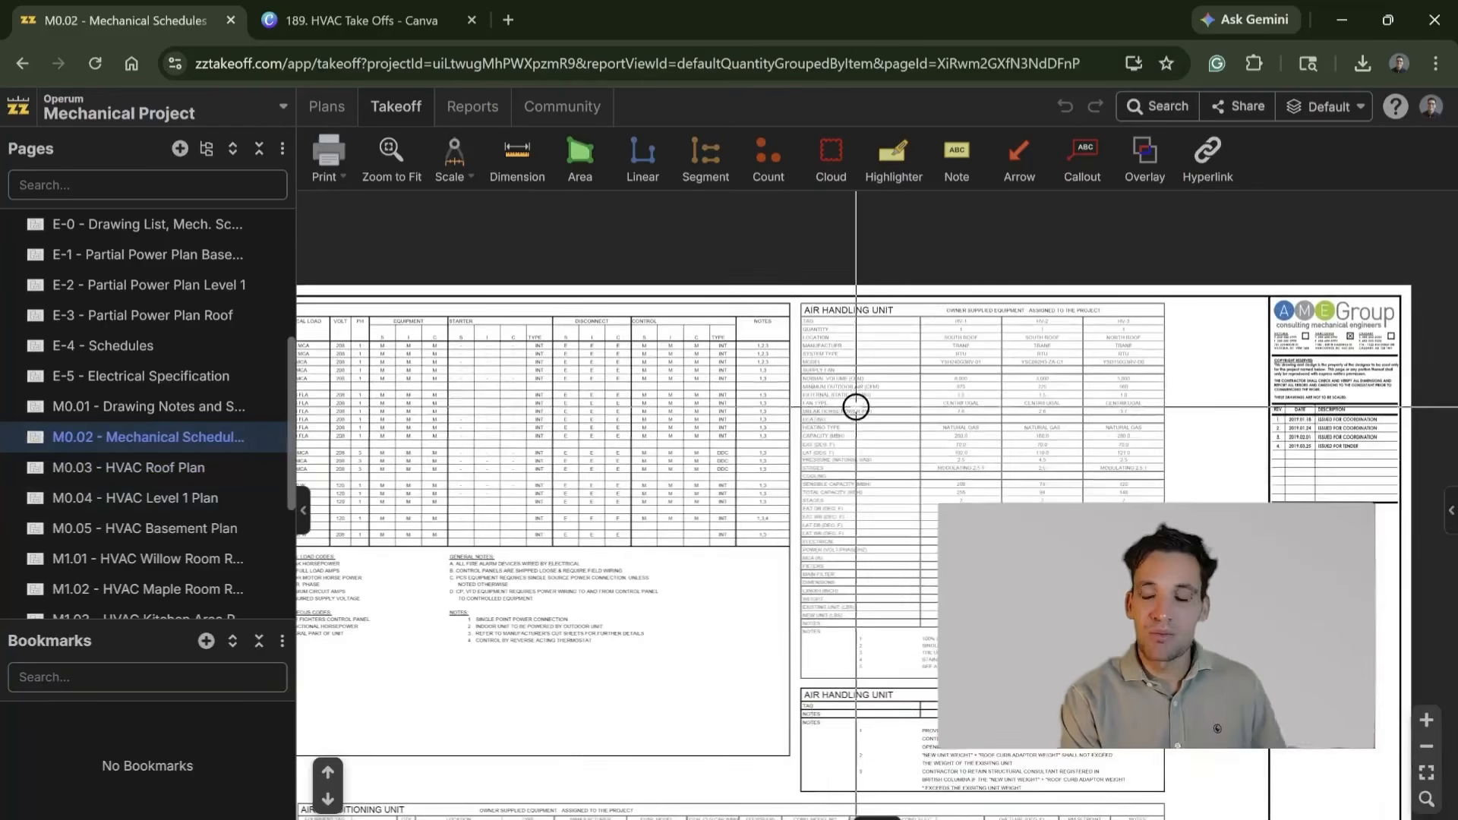
pyautogui.moveTo(984, 387); pyautogui.dragTo(723, 335)
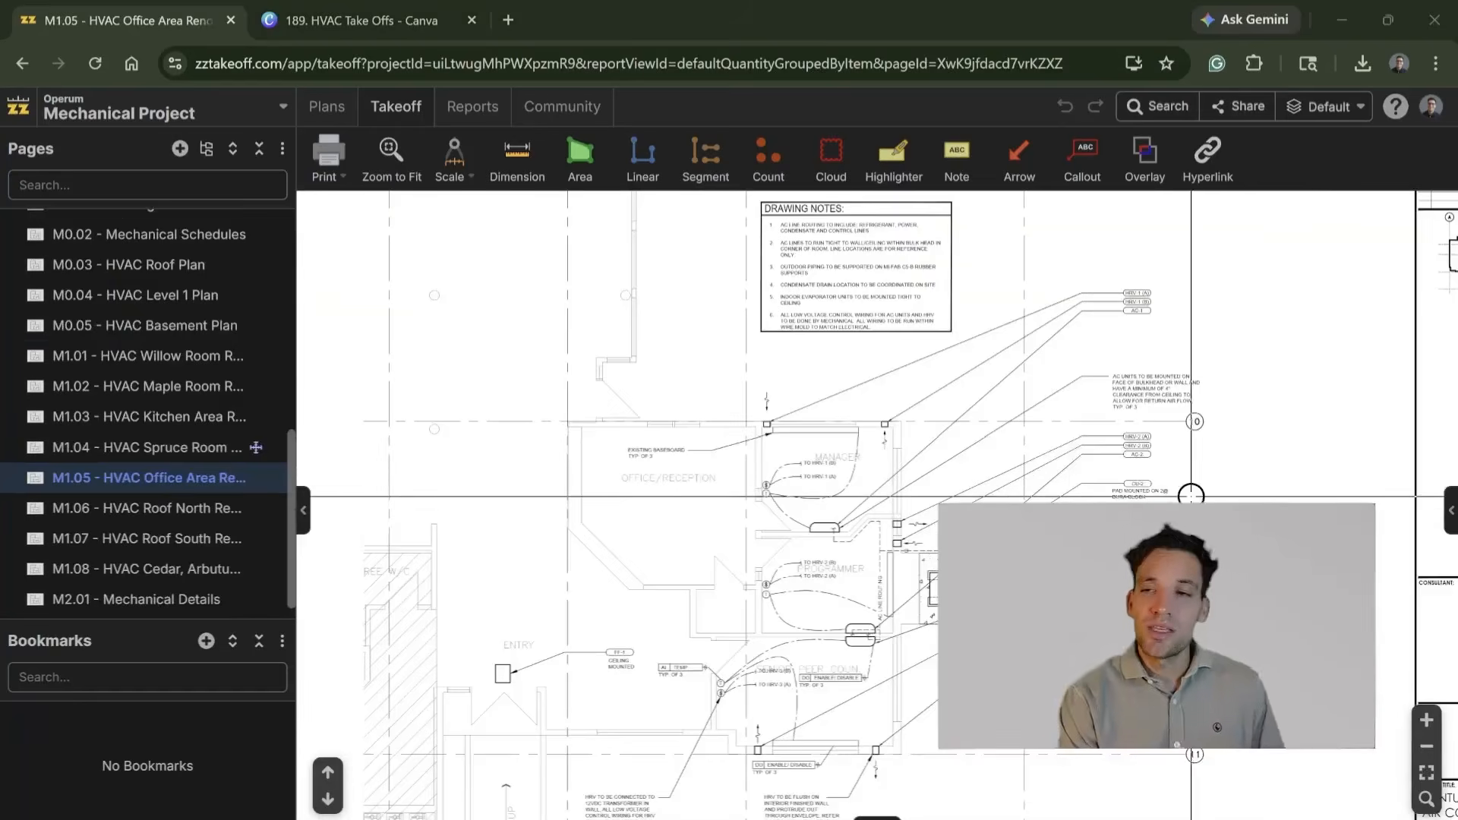
# Step: Examine the HRV, AC and condensing unit callouts around the manager and programmer rooms on the M1.05 office area plan
pyautogui.scroll(5, 987, 517)
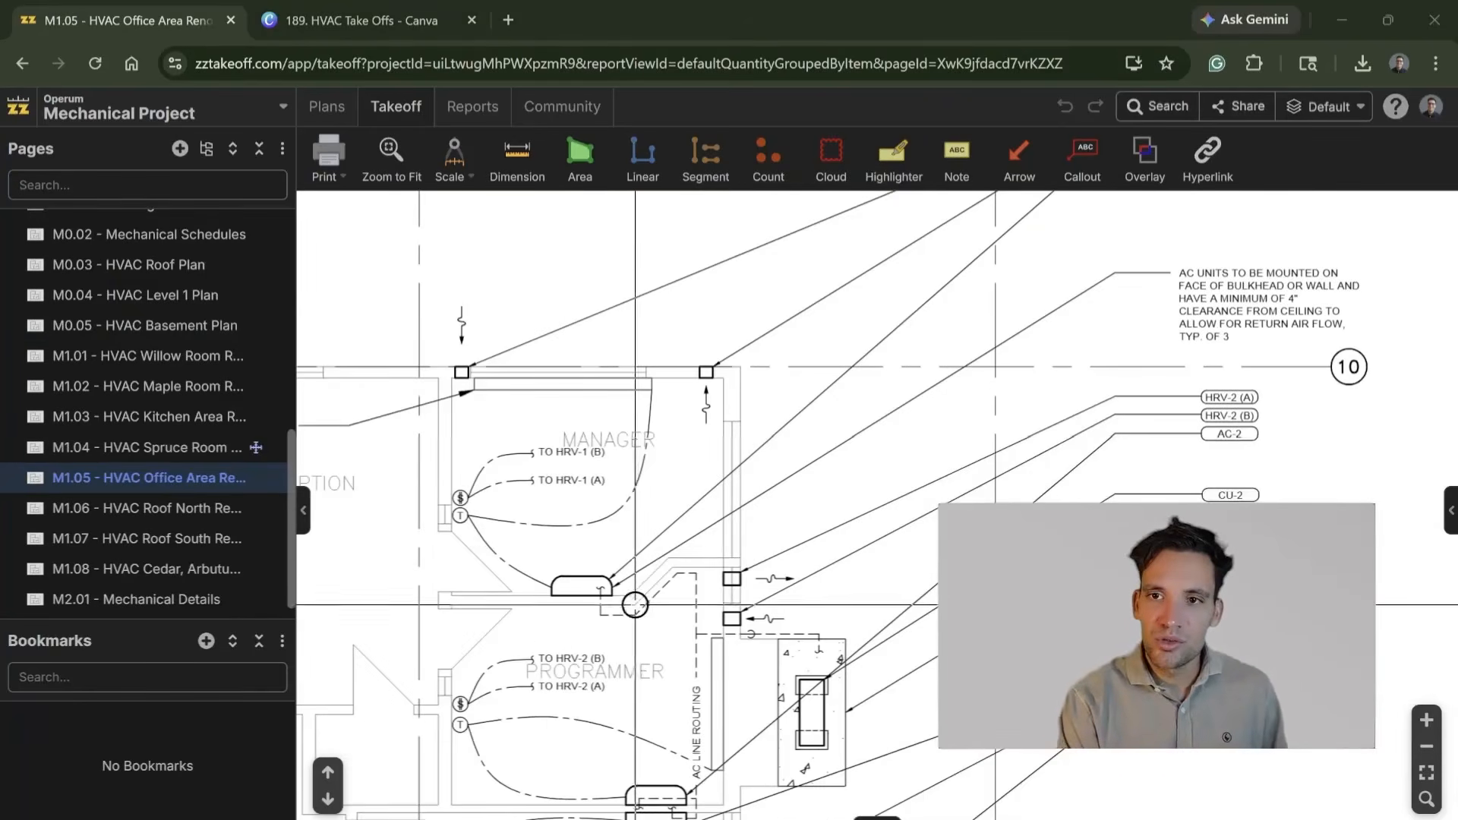
pyautogui.moveTo(638, 584); pyautogui.dragTo(762, 492)
pyautogui.scroll(-1, 762, 492)
pyautogui.scroll(-1, 691, 555)
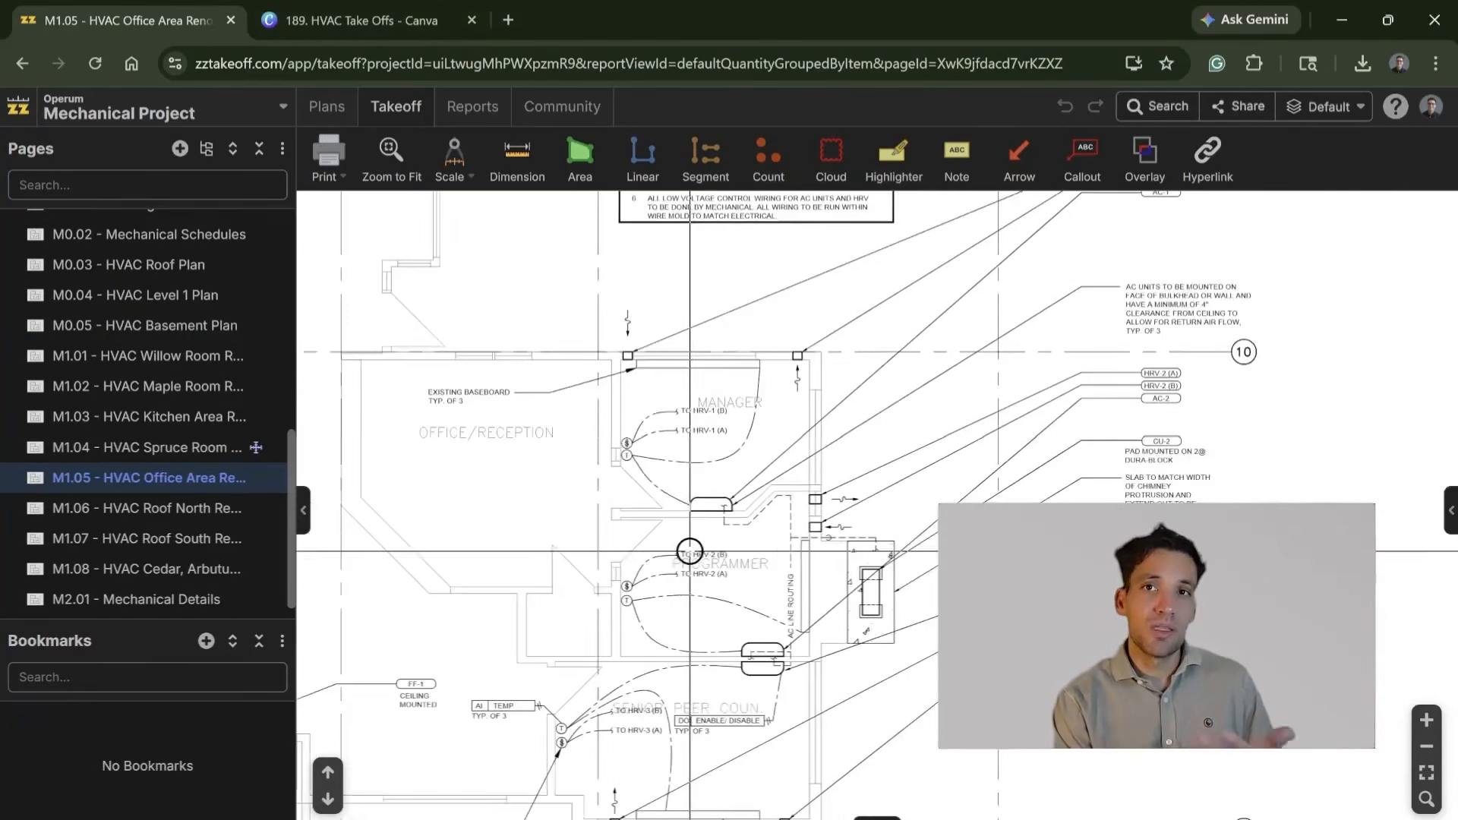
pyautogui.scroll(1, 678, 486)
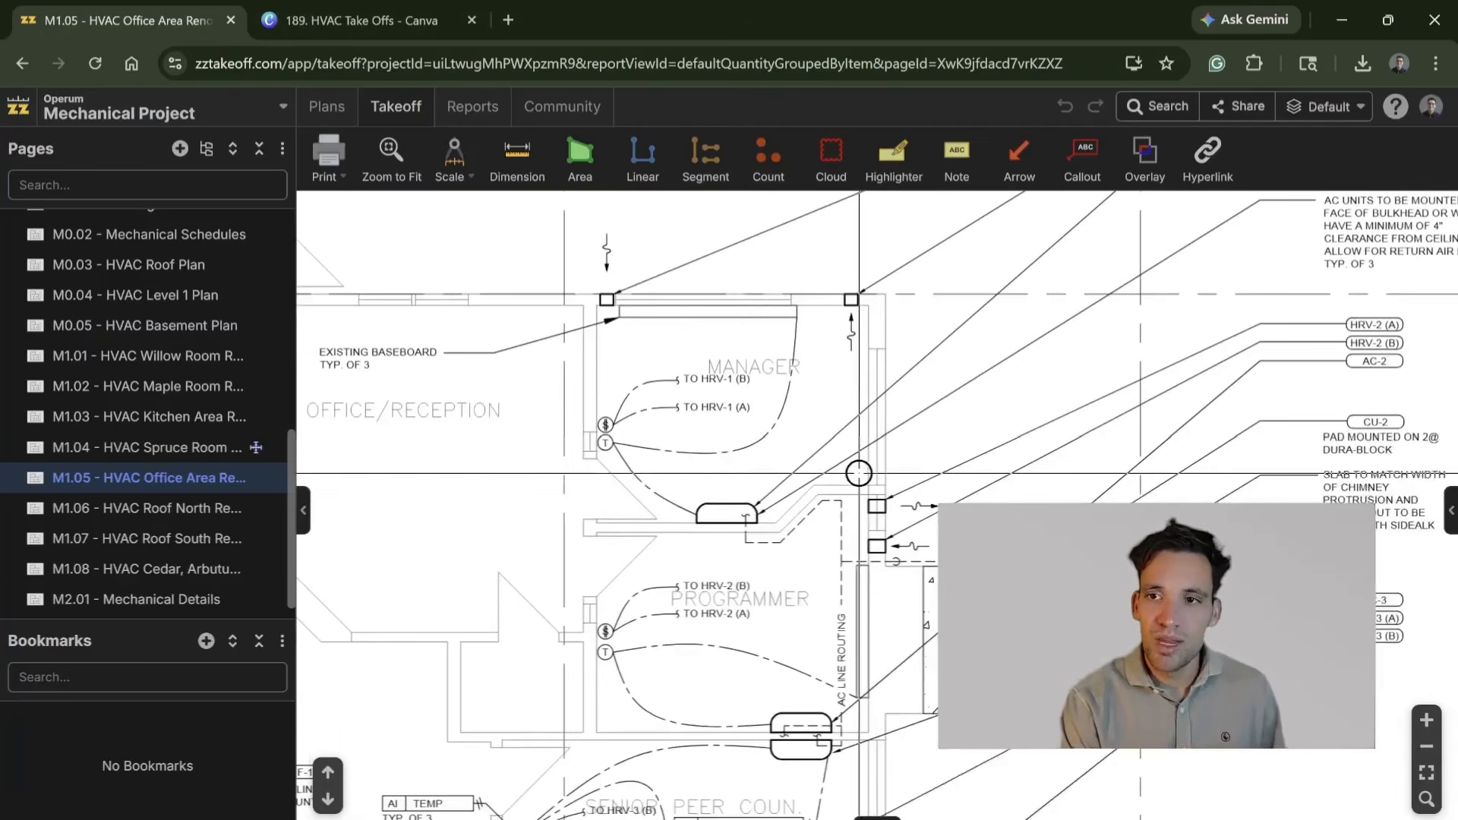
pyautogui.scroll(-1, 1063, 428)
pyautogui.moveTo(1090, 422); pyautogui.dragTo(906, 492)
pyautogui.scroll(3, 1056, 465)
pyautogui.moveTo(703, 587); pyautogui.dragTo(1043, 427)
pyautogui.scroll(-1, 1043, 427)
pyautogui.moveTo(865, 531); pyautogui.dragTo(907, 636)
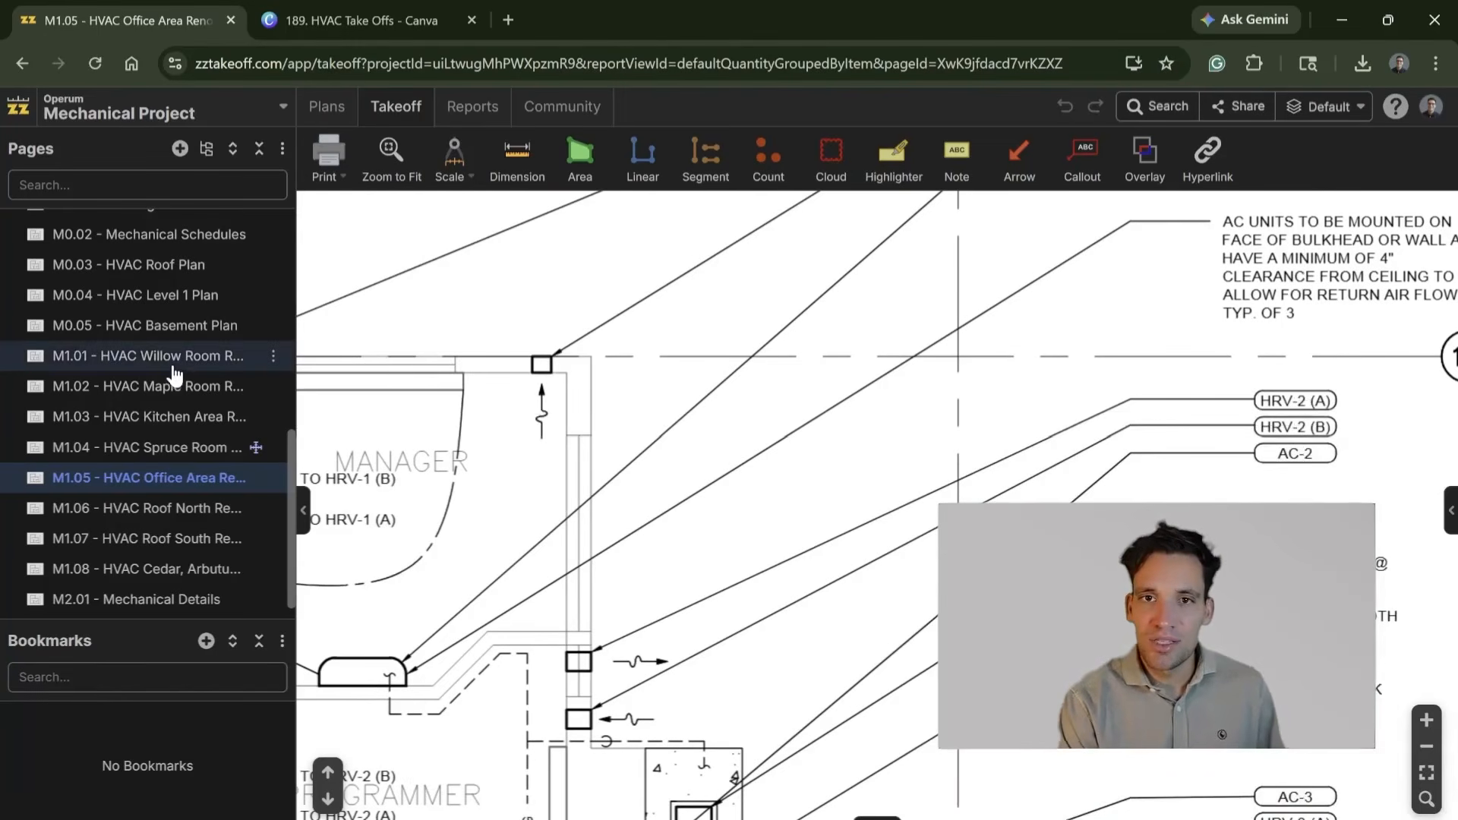
# Step: Open the M0.02 - Mechanical Schedules page and examine the Heat Recovery Ventilator schedule with its surrounding schedules
pyautogui.scroll(3, 199, 418)
pyautogui.scroll(3, 196, 420)
pyautogui.click(199, 437)
pyautogui.scroll(5, 919, 579)
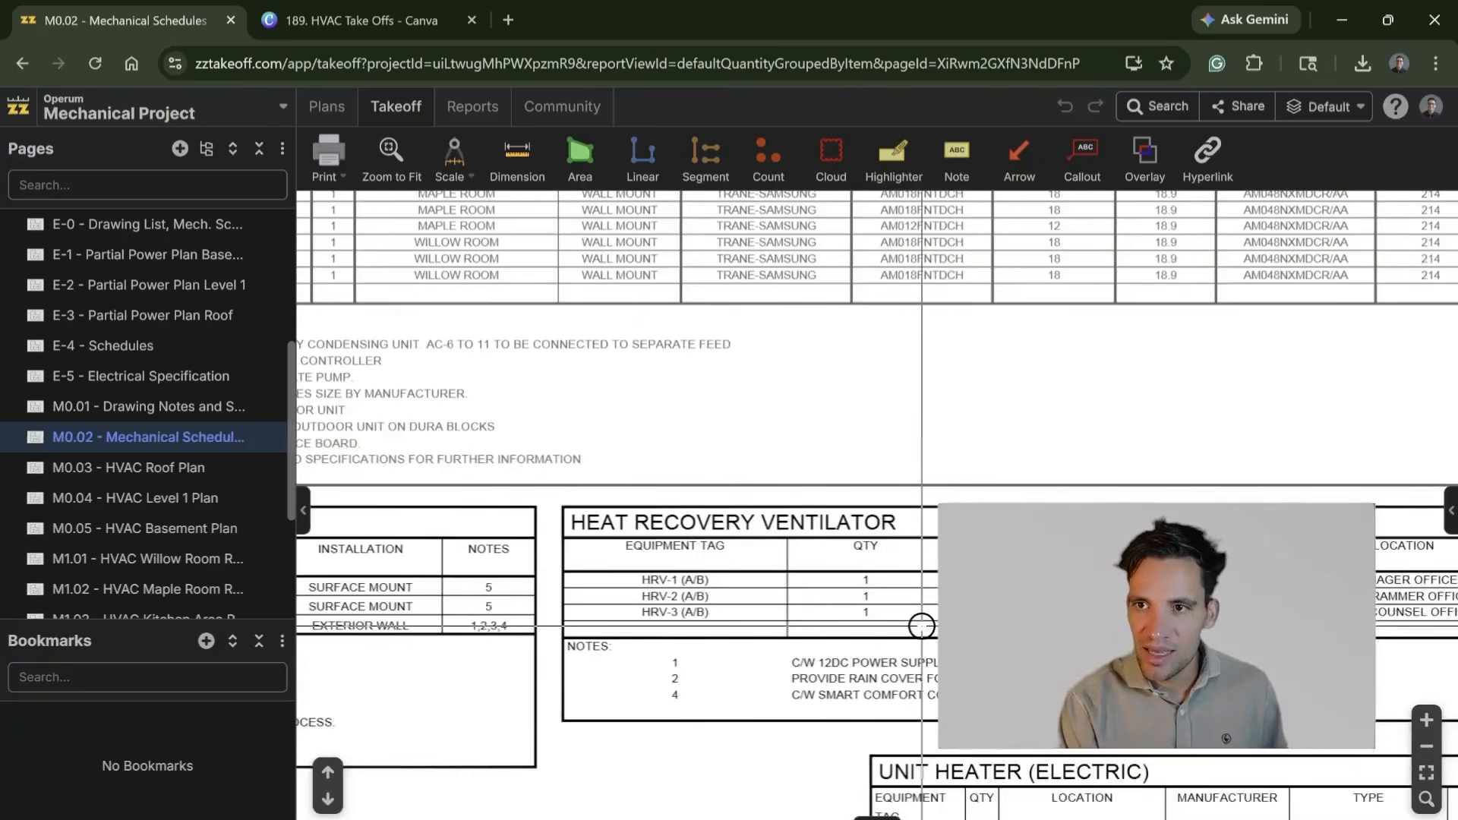
pyautogui.moveTo(917, 628); pyautogui.dragTo(614, 589)
pyautogui.moveTo(784, 555); pyautogui.dragTo(904, 557)
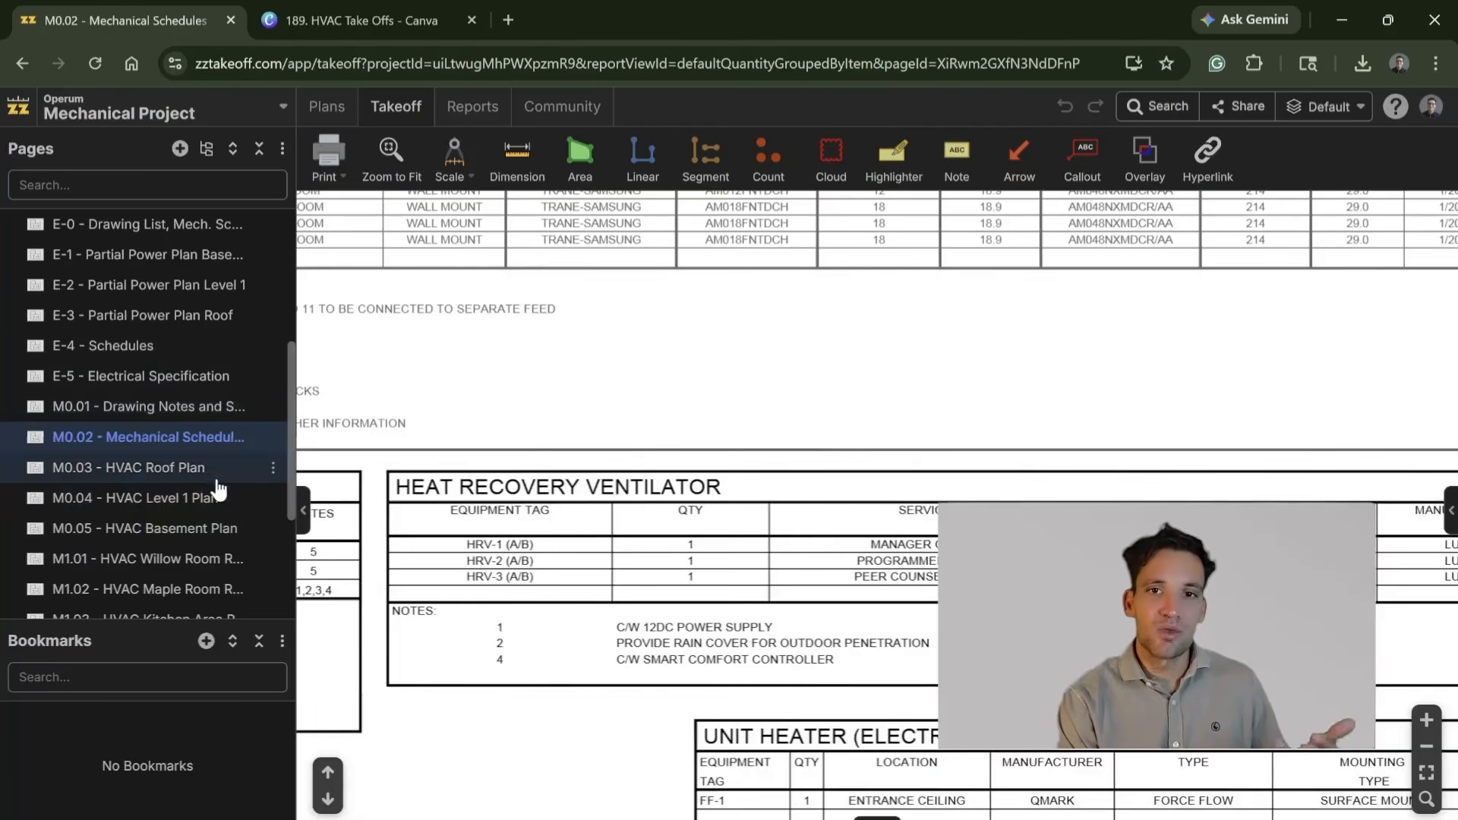
pyautogui.scroll(-3, 937, 455)
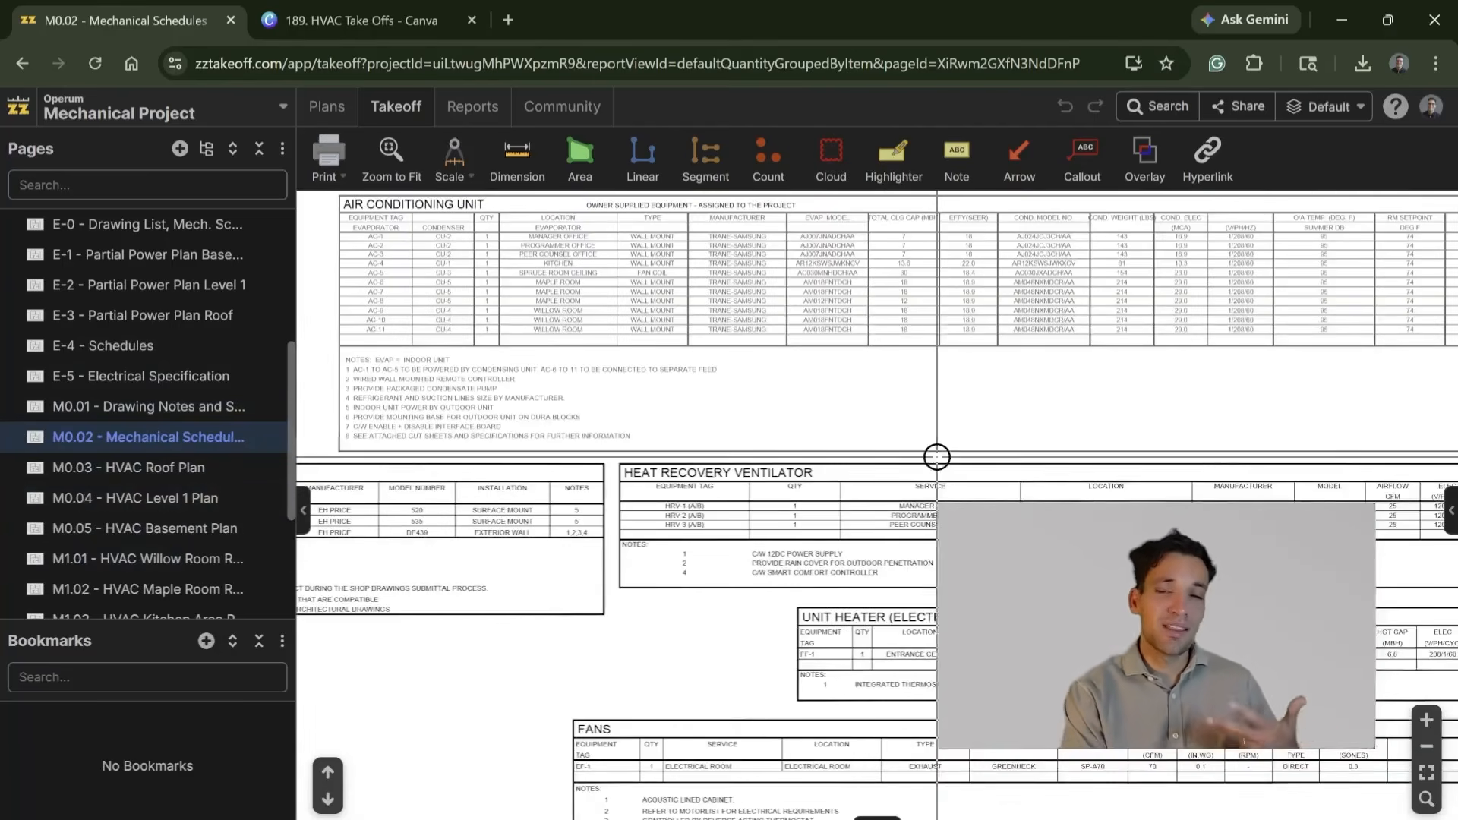
# Step: View the M0.04 - HVAC Level 1 Plan and M0.05 - HVAC Basement Plan, ending on the M1.01 - HVAC Willow Room Renovation Plan
pyautogui.click(181, 534)
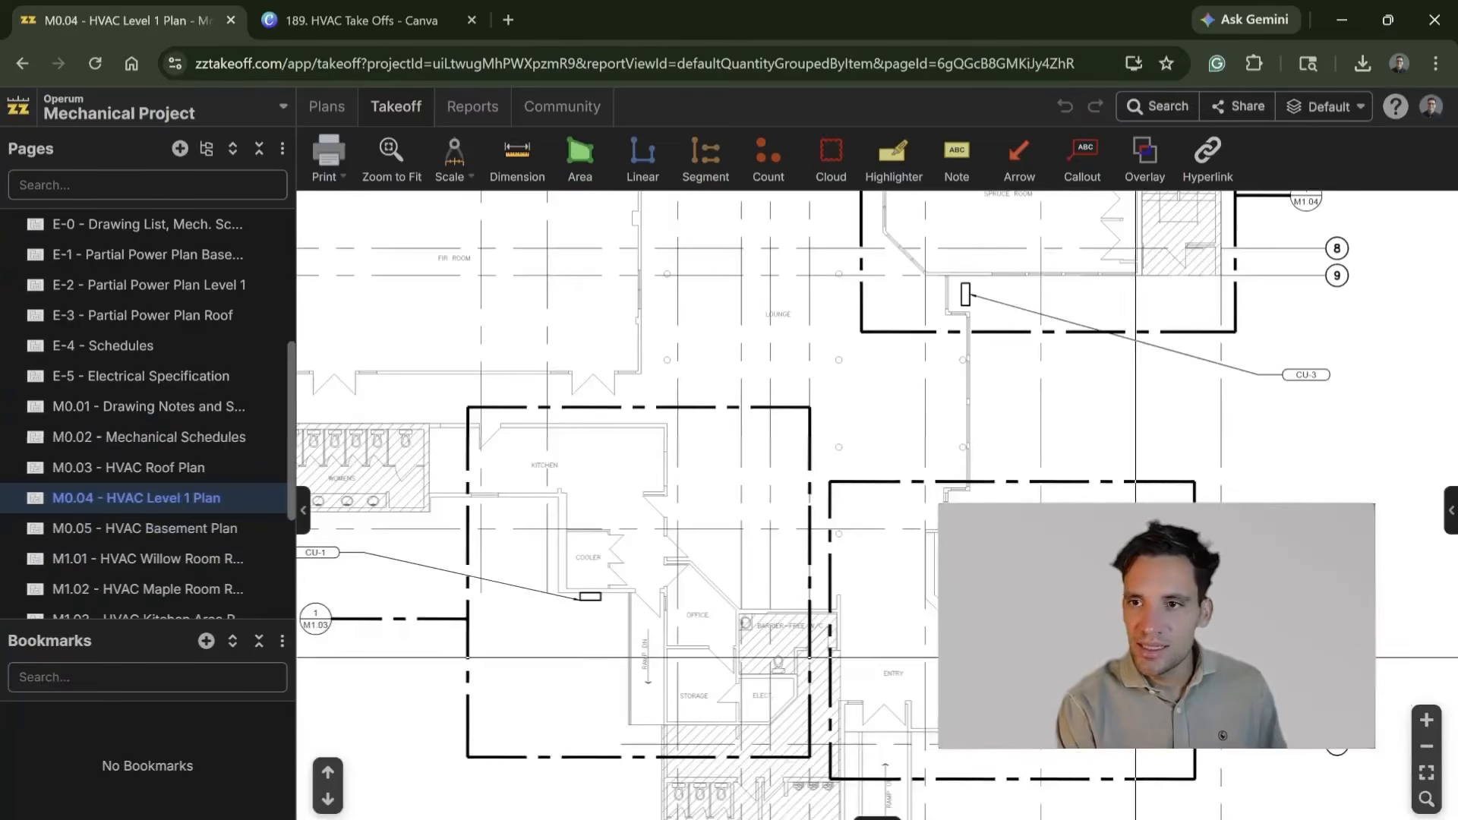
pyautogui.click(156, 532)
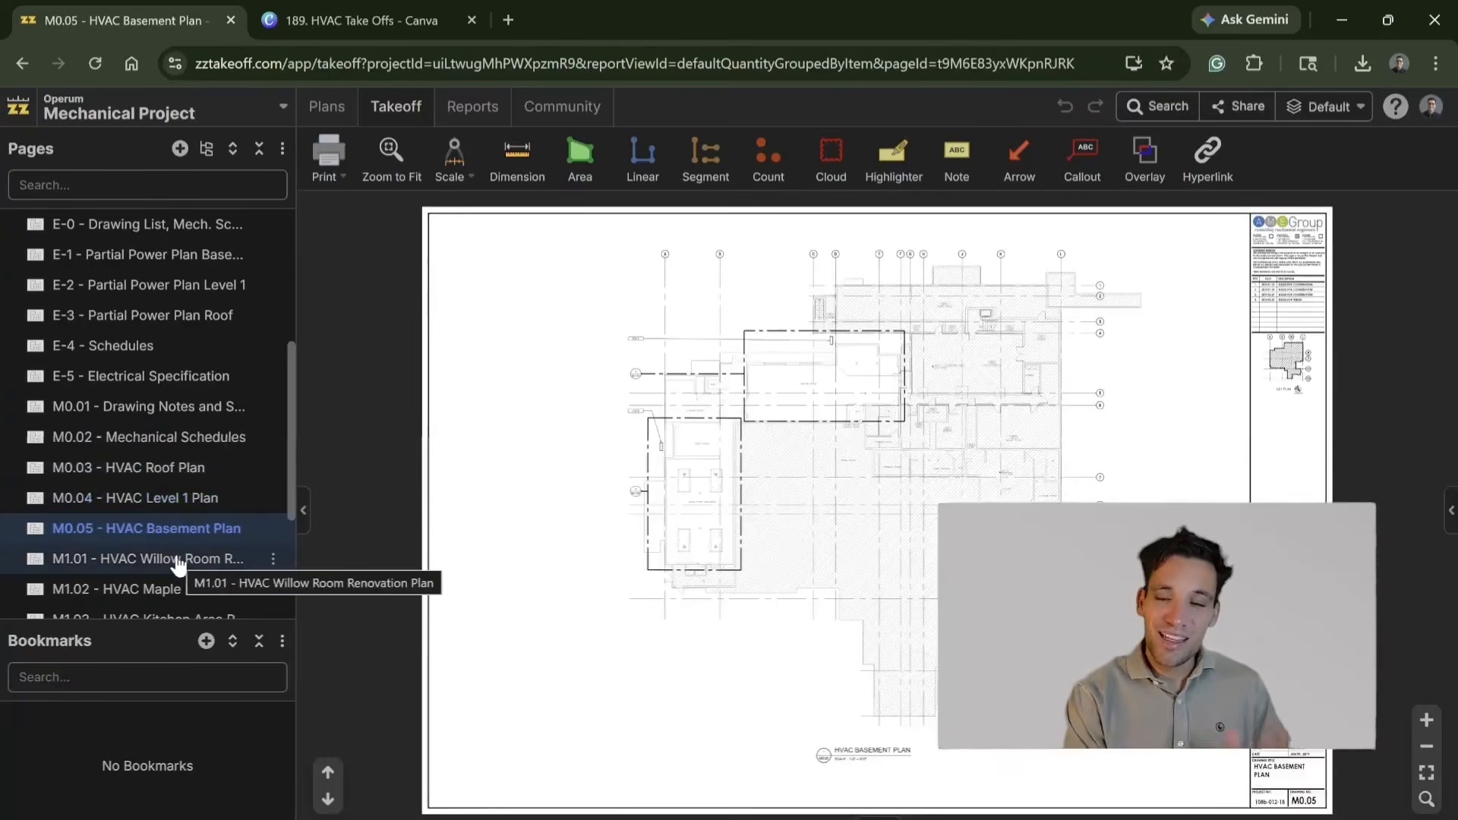
pyautogui.click(178, 562)
# Step: Examine the refrigerant and condensate line routing between condensing unit CU-4 and units AC-9, AC-10 and AC-11 in the Willow Room
pyautogui.scroll(5, 678, 525)
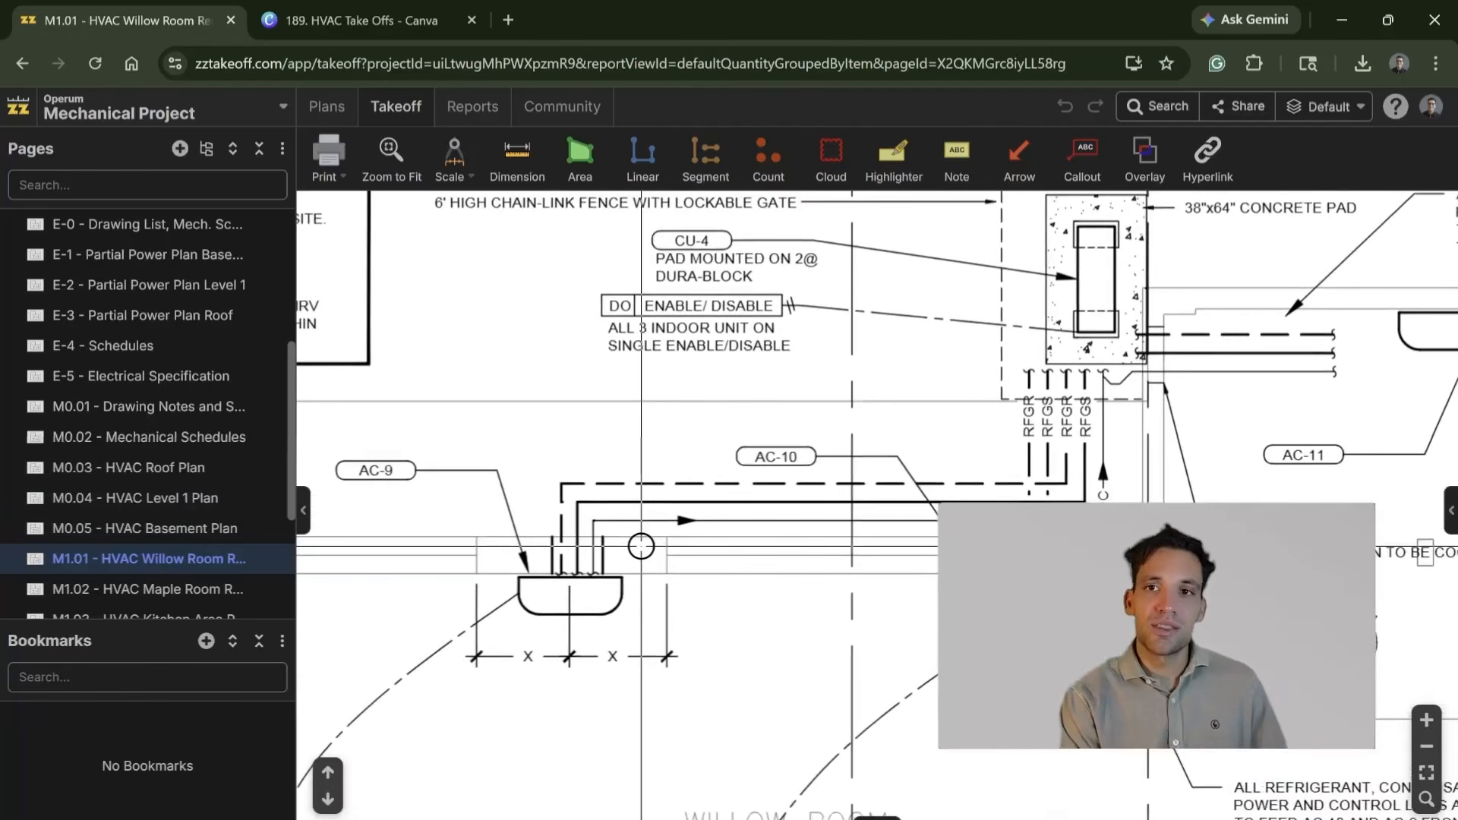
pyautogui.moveTo(758, 549); pyautogui.dragTo(805, 655)
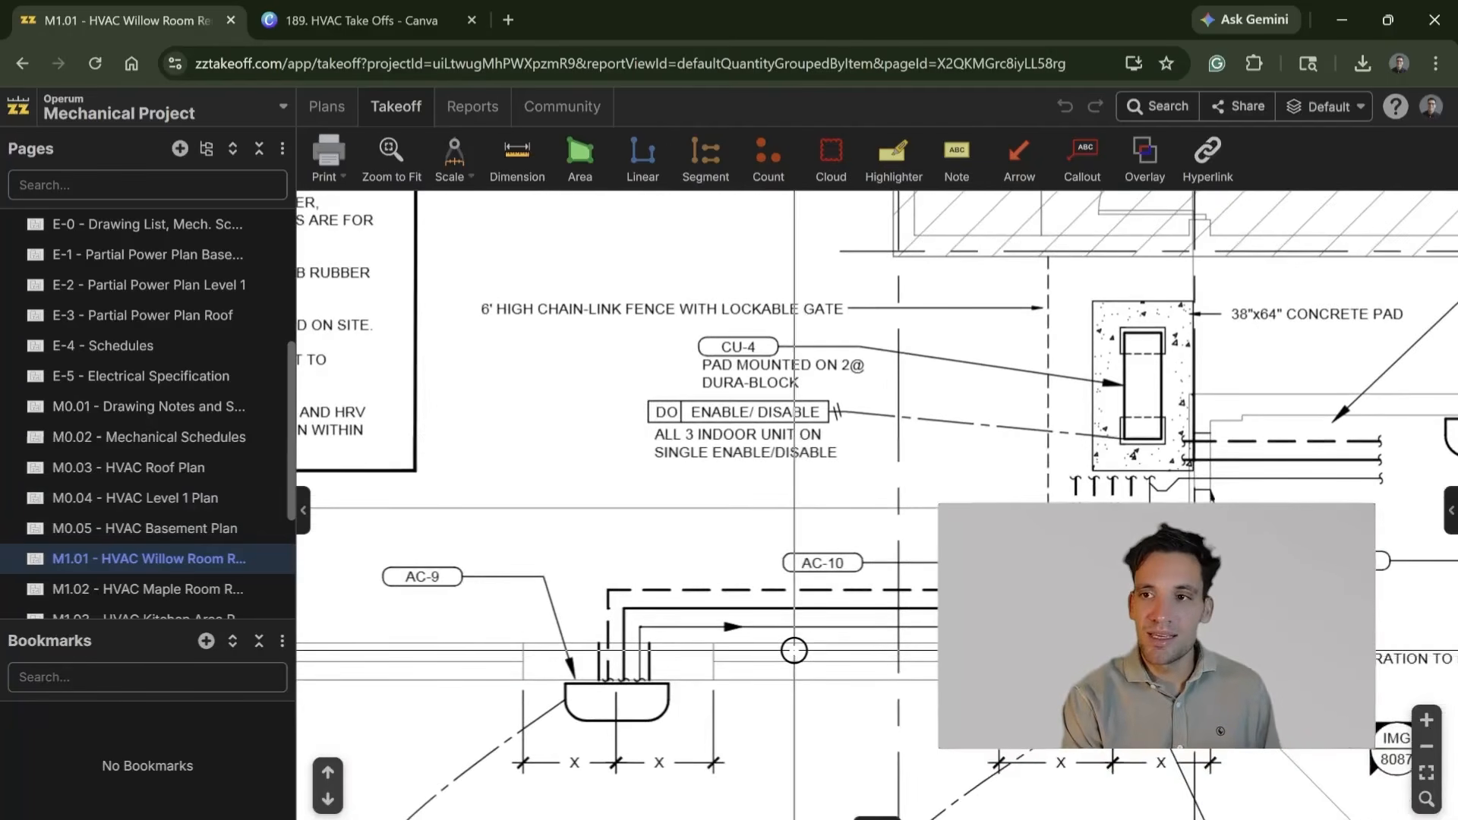
pyautogui.scroll(-4, 699, 711)
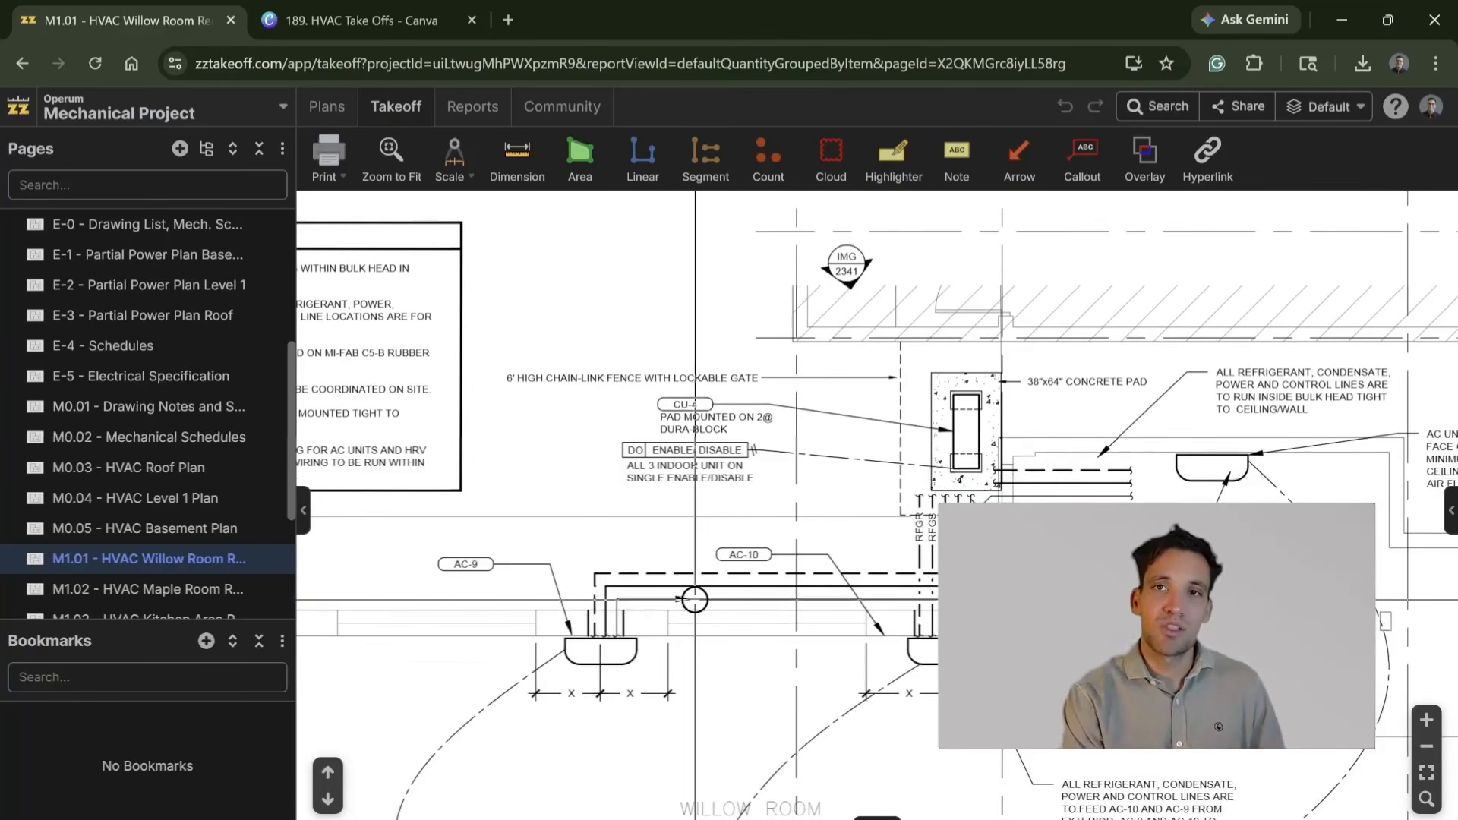
pyautogui.scroll(-2, 584, 627)
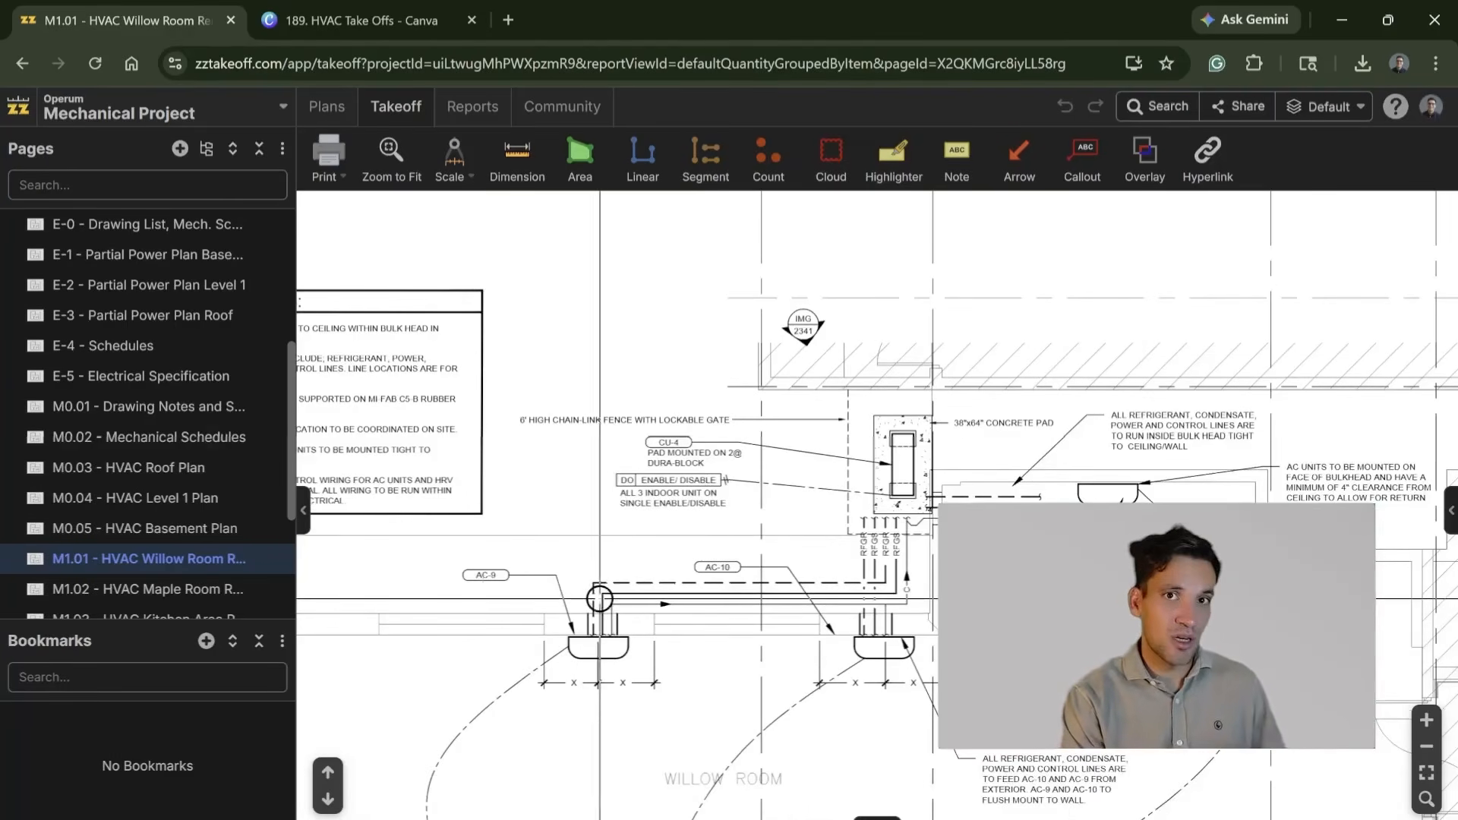
pyautogui.moveTo(750, 629); pyautogui.dragTo(717, 482)
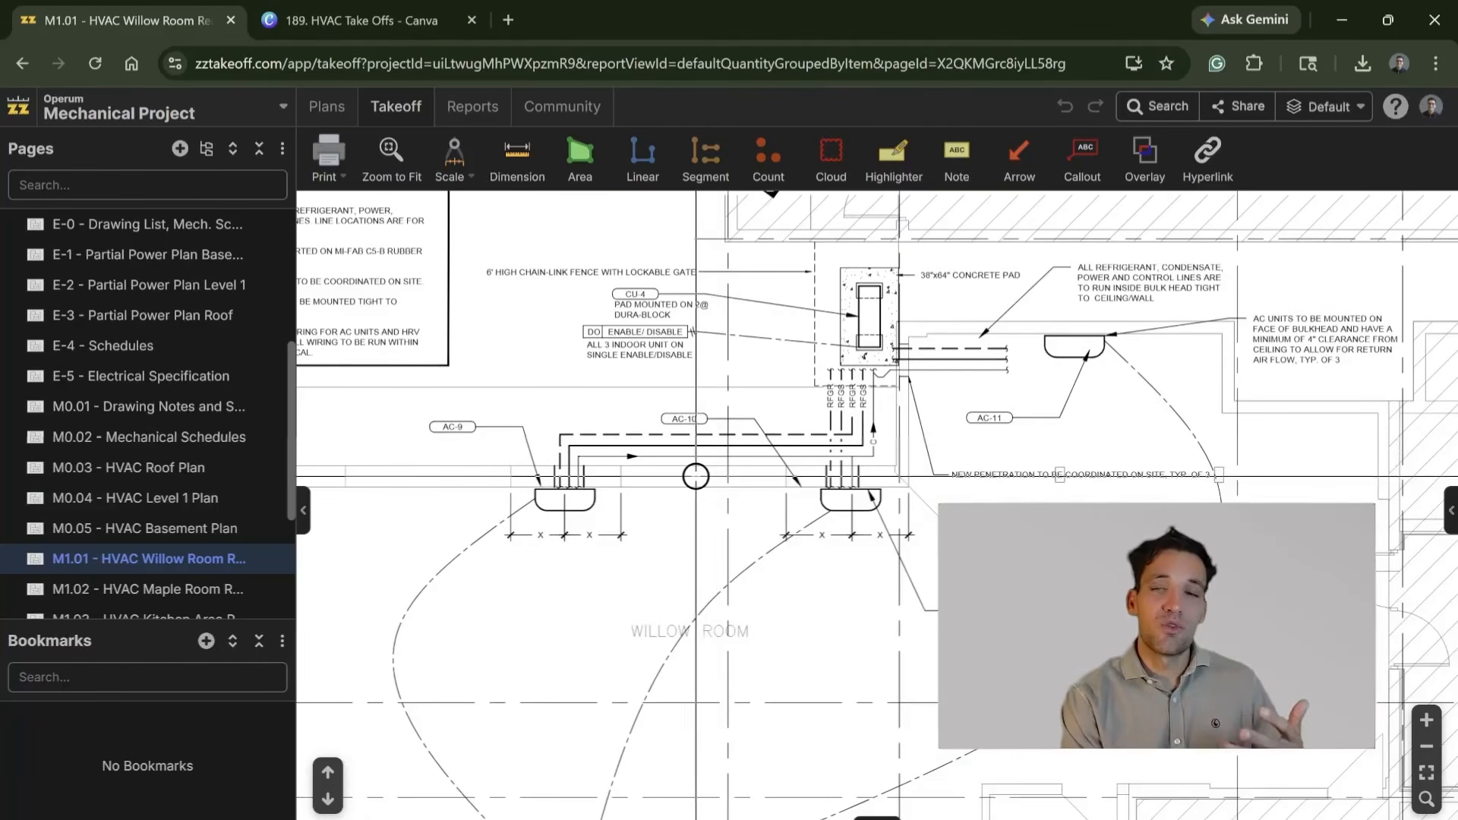
pyautogui.scroll(5, 694, 476)
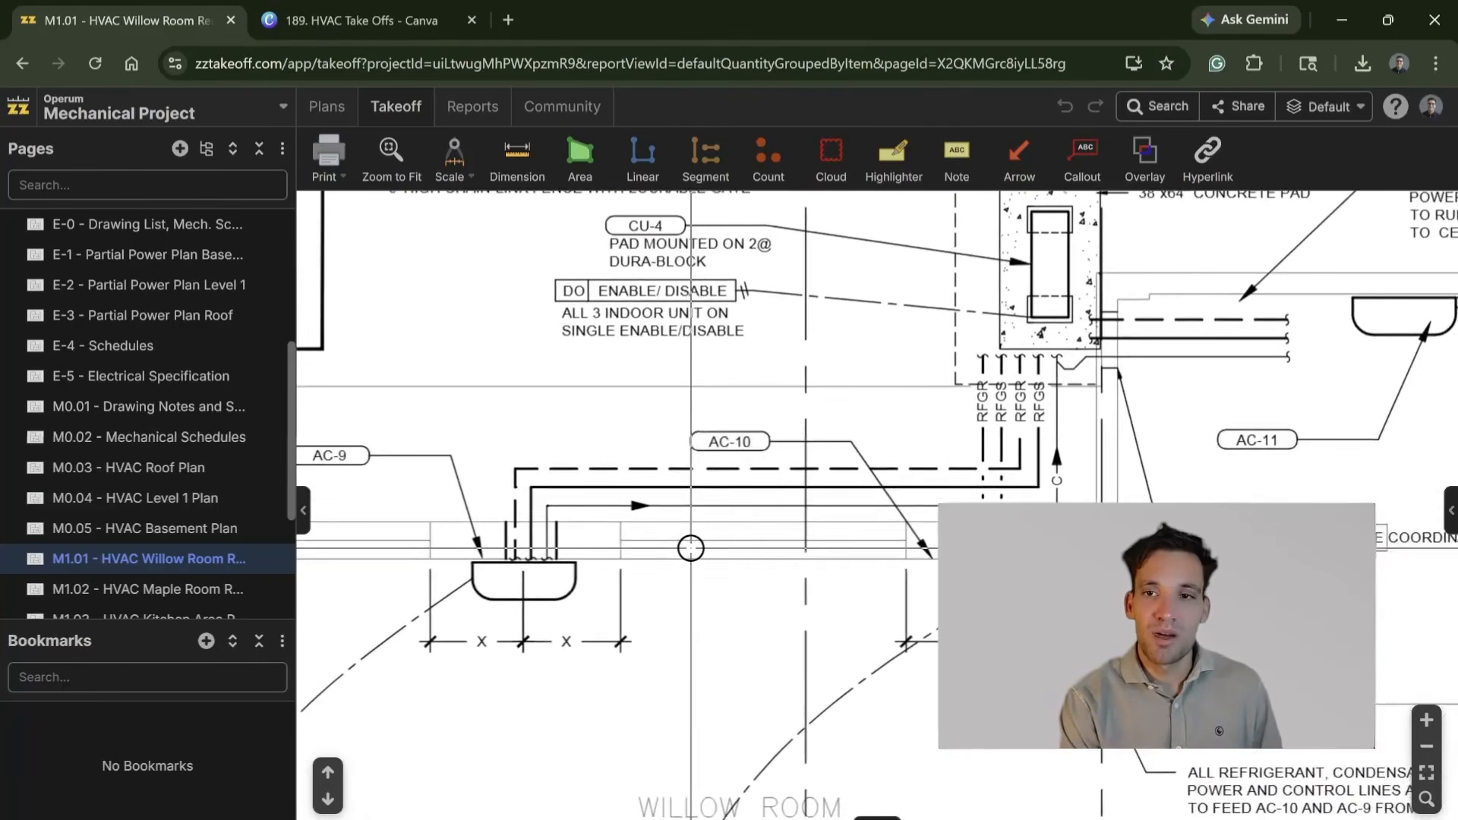
pyautogui.scroll(-2, 575, 566)
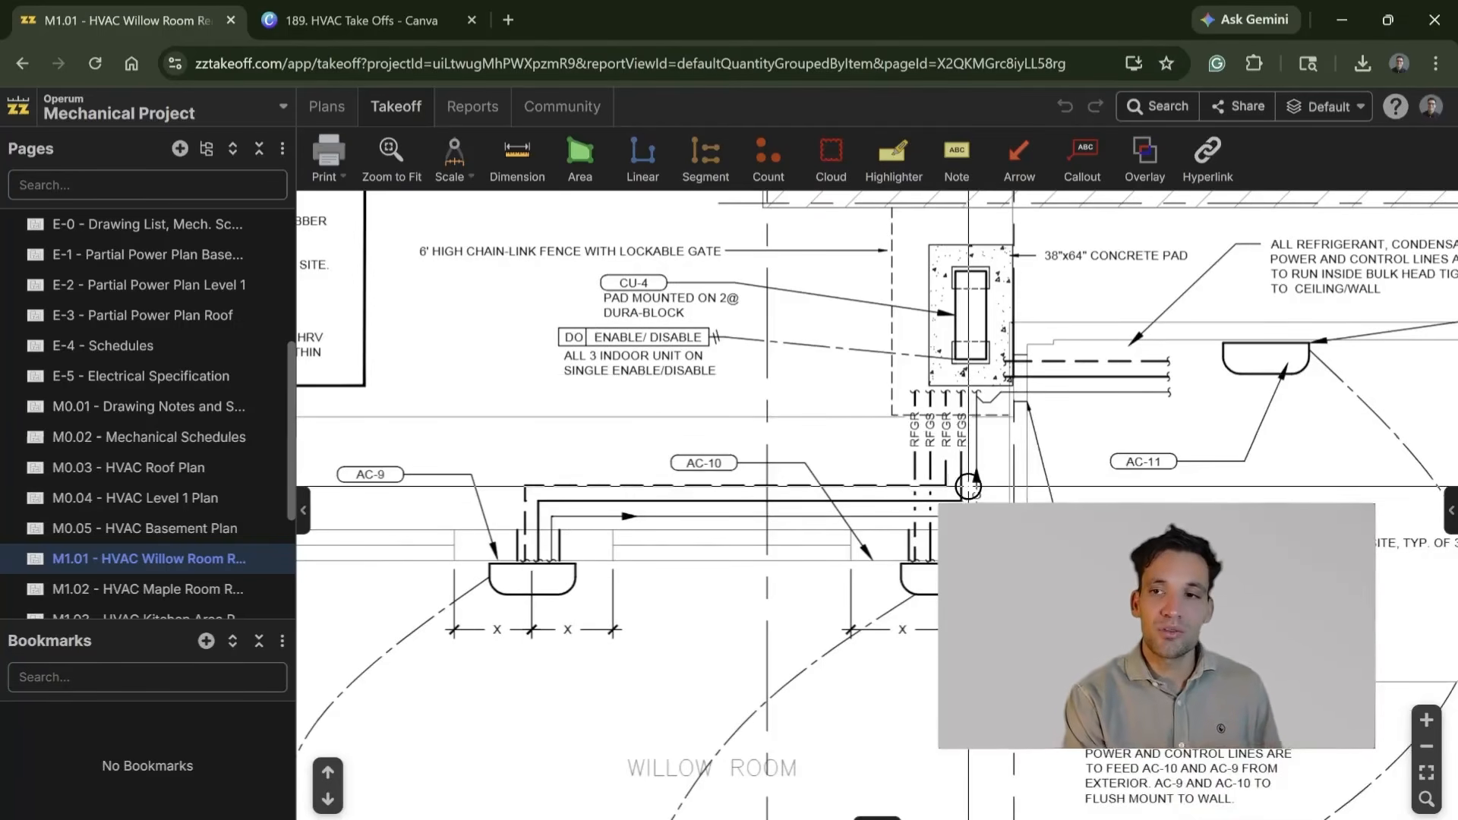
pyautogui.scroll(-2, 974, 486)
pyautogui.moveTo(975, 500); pyautogui.dragTo(850, 476)
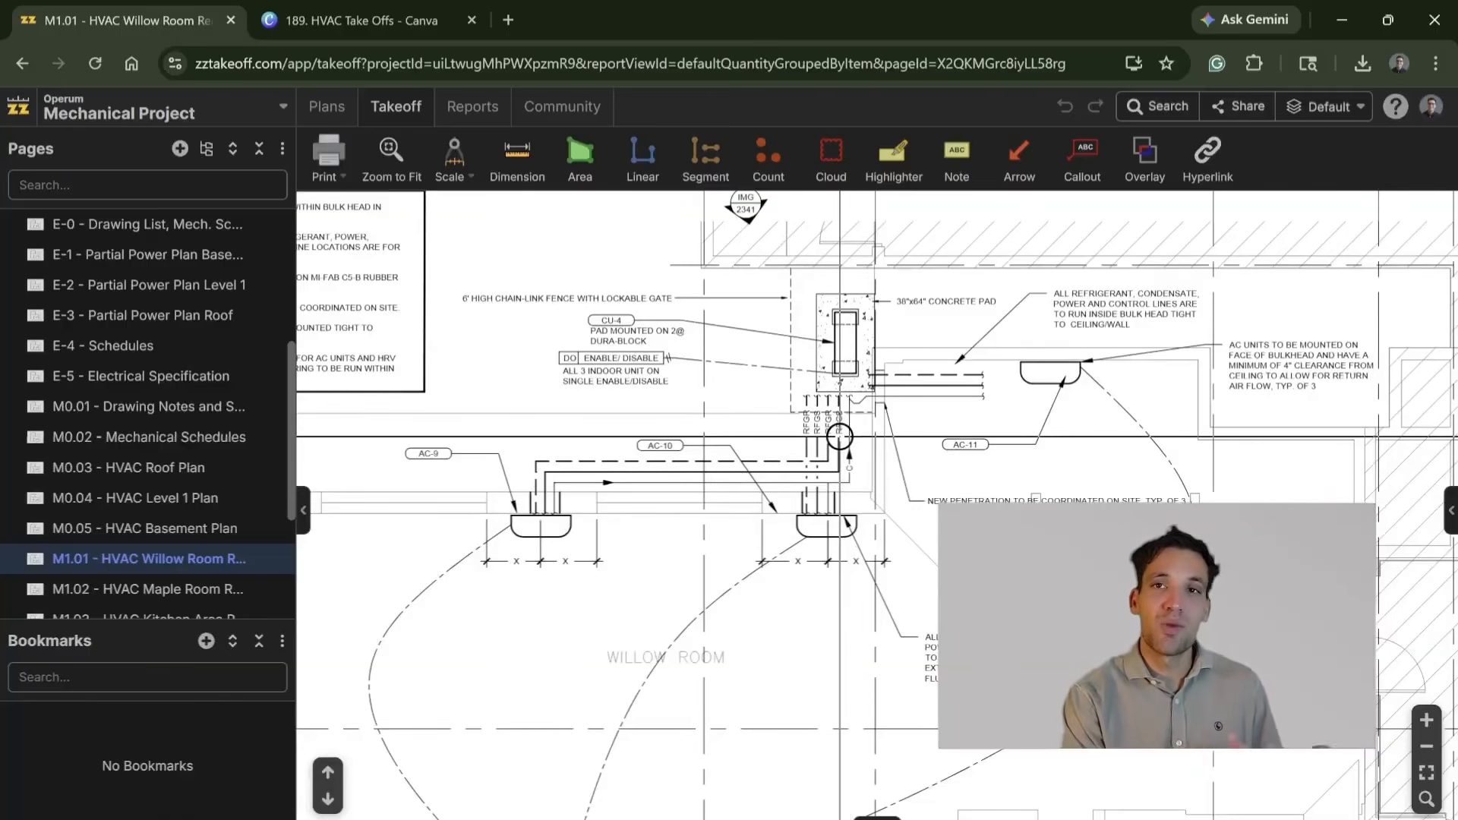
pyautogui.moveTo(840, 437); pyautogui.dragTo(789, 444)
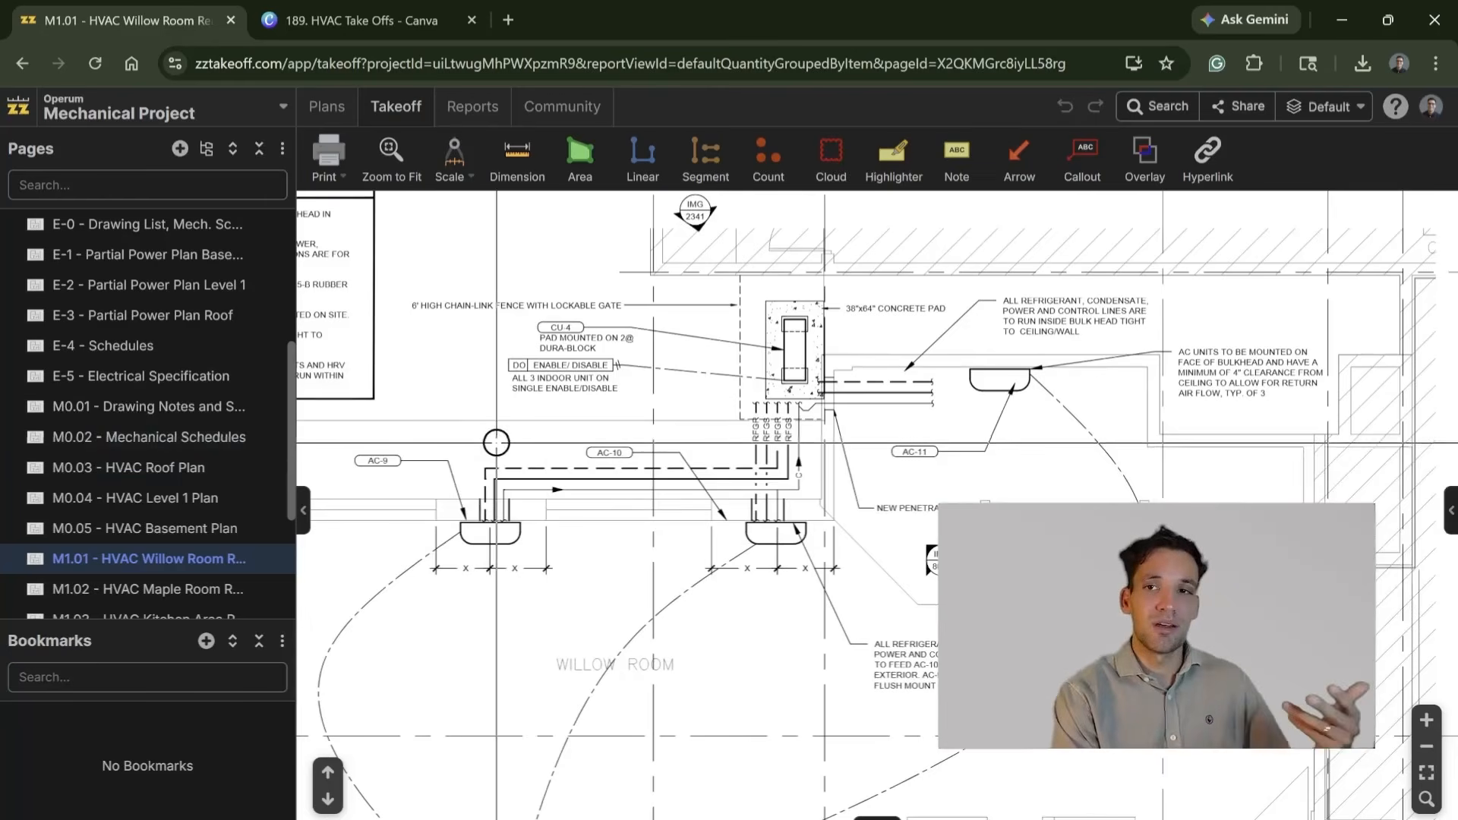
pyautogui.scroll(3, 739, 424)
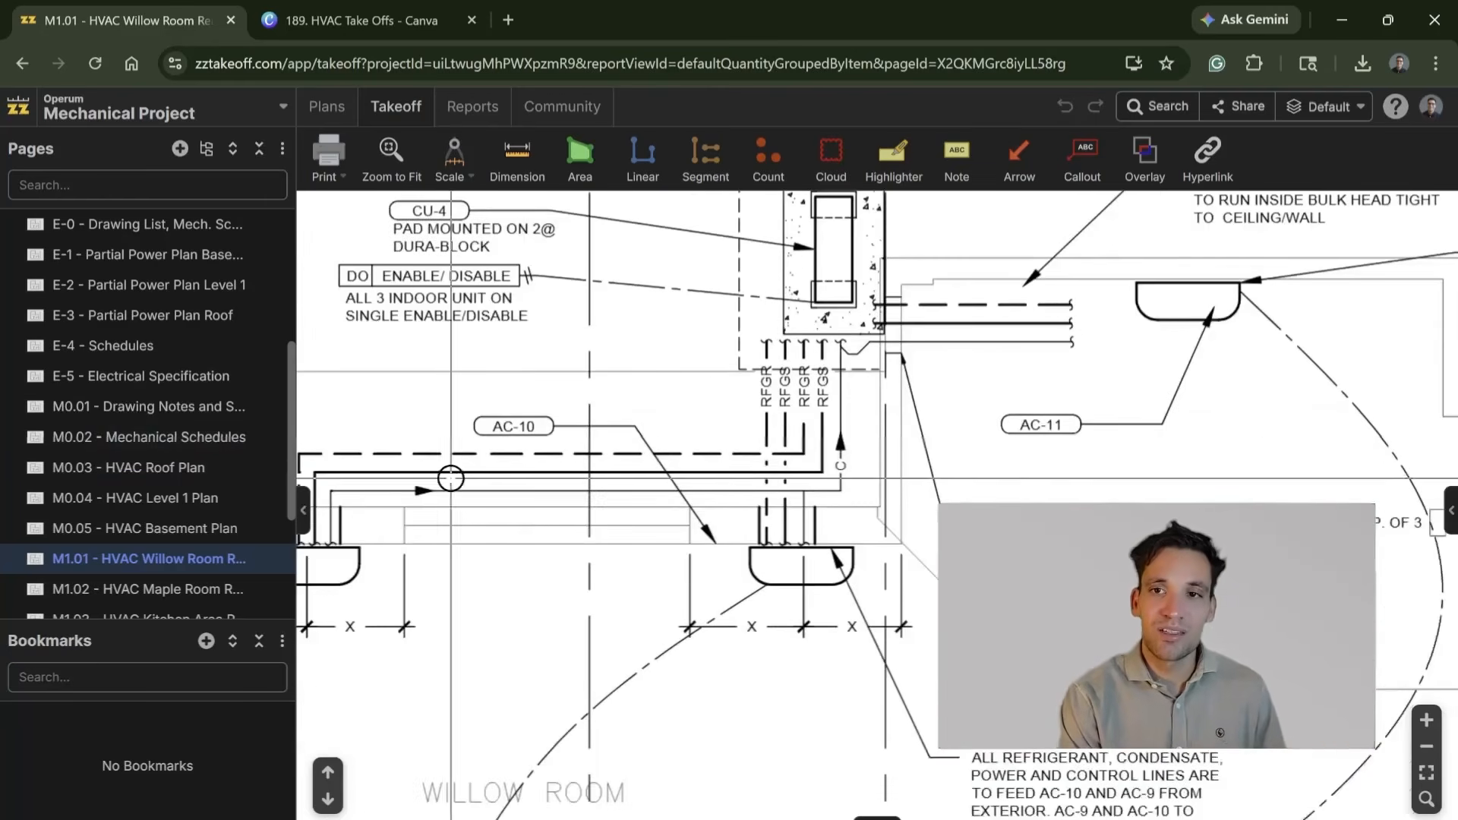
pyautogui.scroll(-1, 152, 589)
pyautogui.scroll(-1, 620, 484)
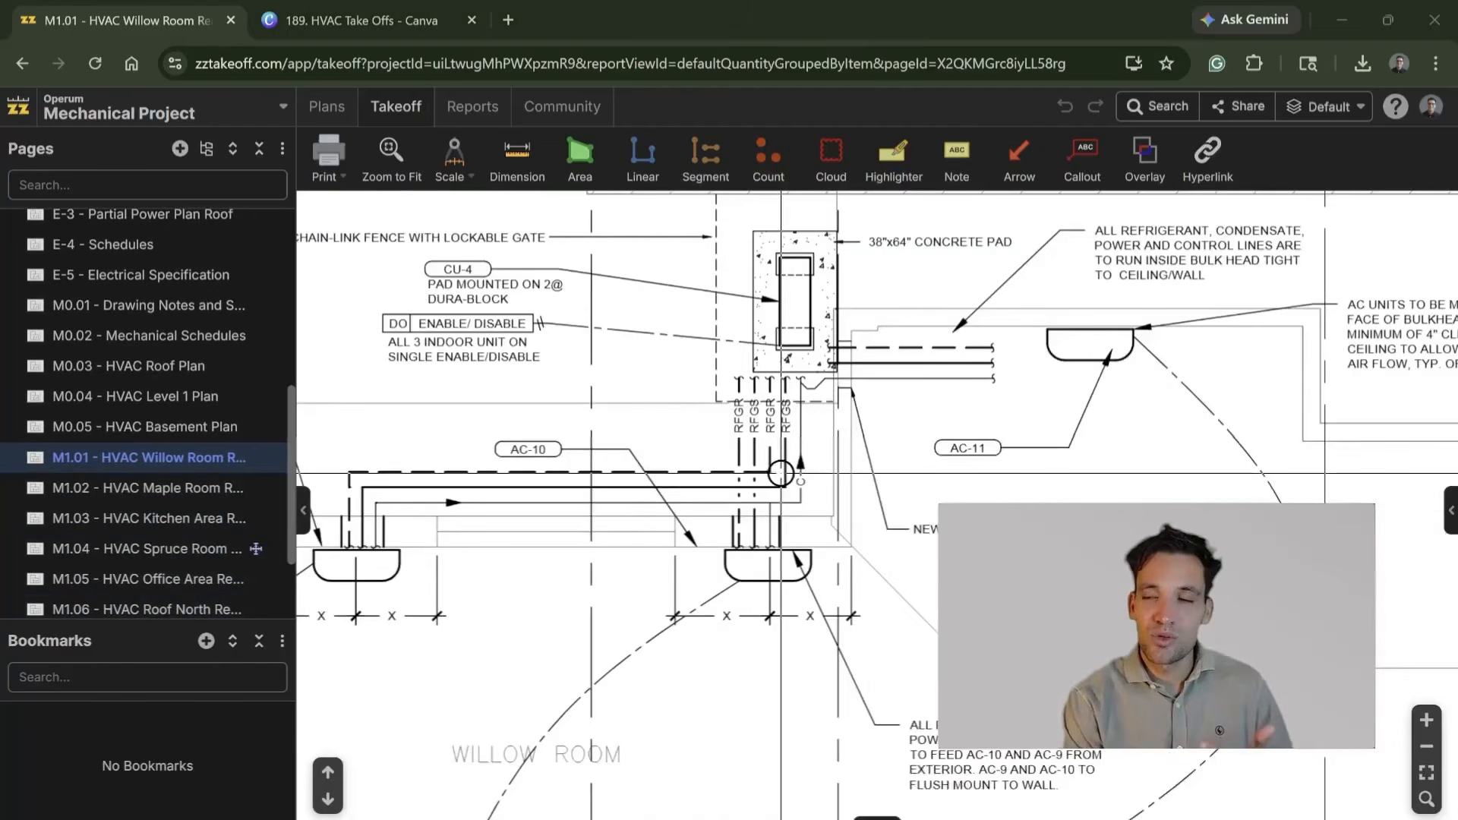
pyautogui.moveTo(748, 468)
pyautogui.mouseDown()
pyautogui.moveTo(807, 397)
pyautogui.moveTo(851, 386)
pyautogui.mouseUp()
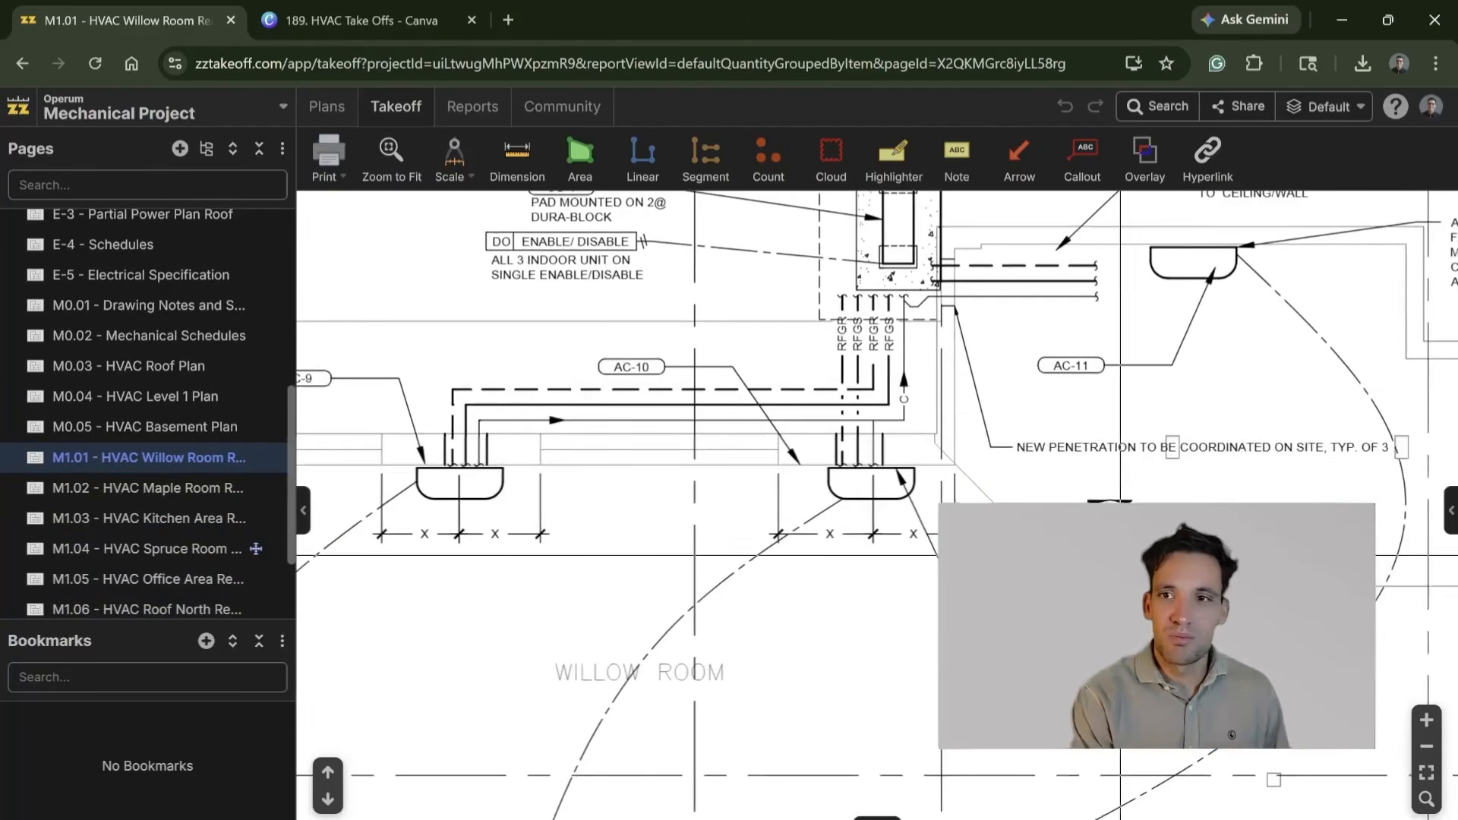
pyautogui.scroll(-2, 778, 497)
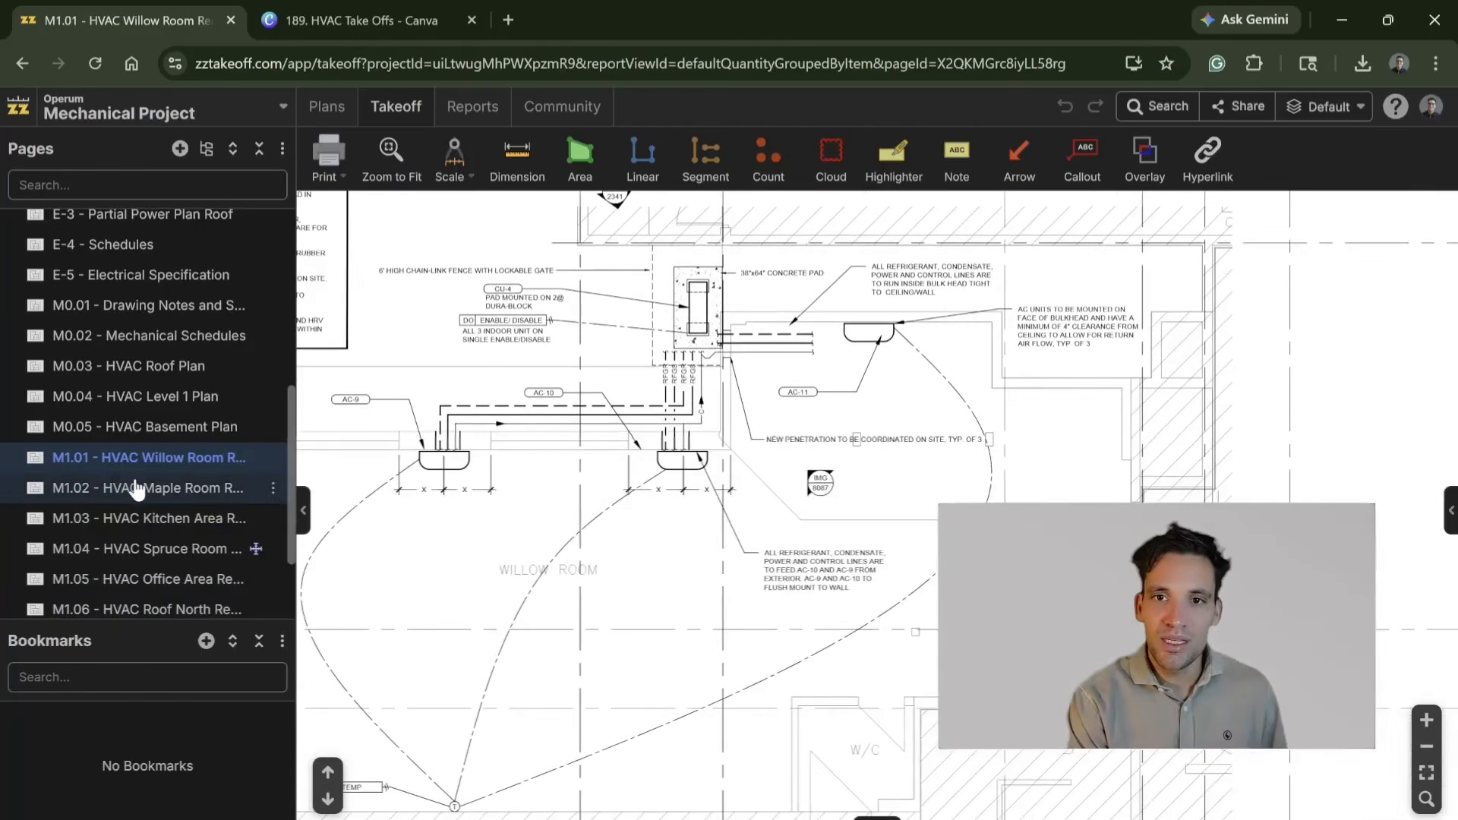
# Step: View the M1.02 Maple Room plan, and examine the manager's office HRV and AC layout on the M1.05 office area plan
pyautogui.click(209, 489)
pyautogui.scroll(3, 919, 458)
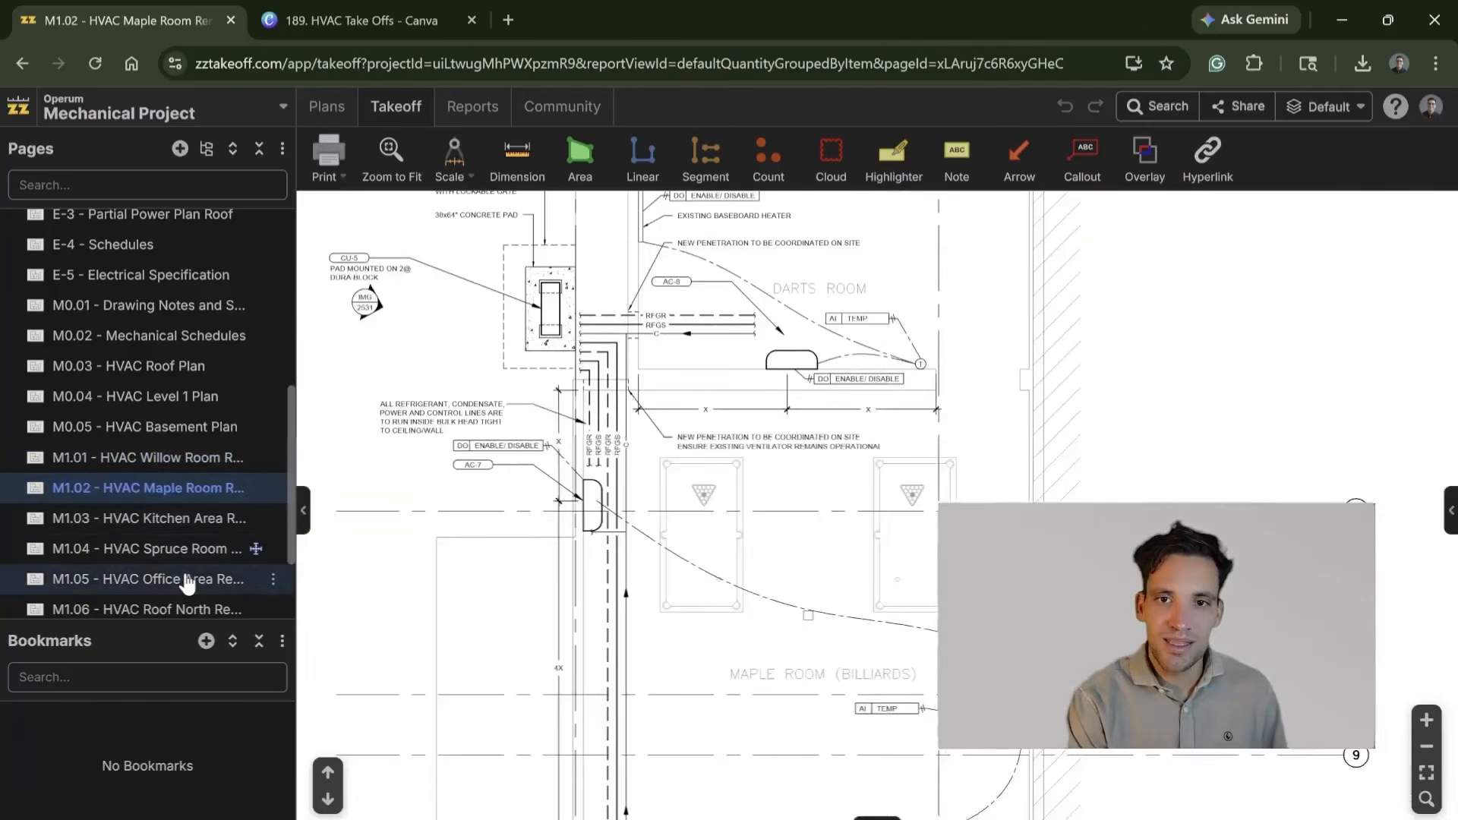
pyautogui.click(275, 578)
pyautogui.scroll(5, 814, 497)
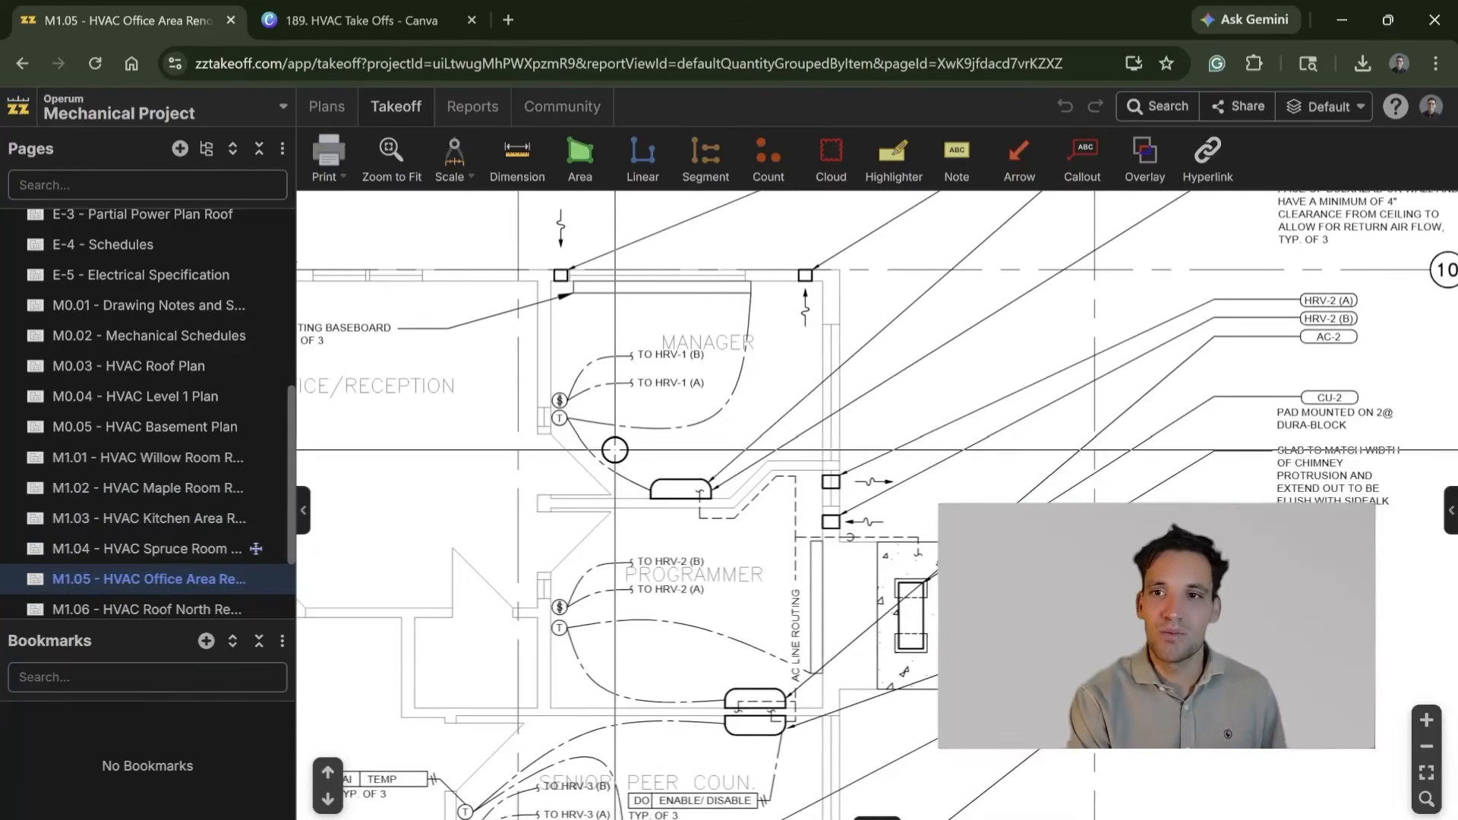
pyautogui.moveTo(614, 449); pyautogui.dragTo(631, 544)
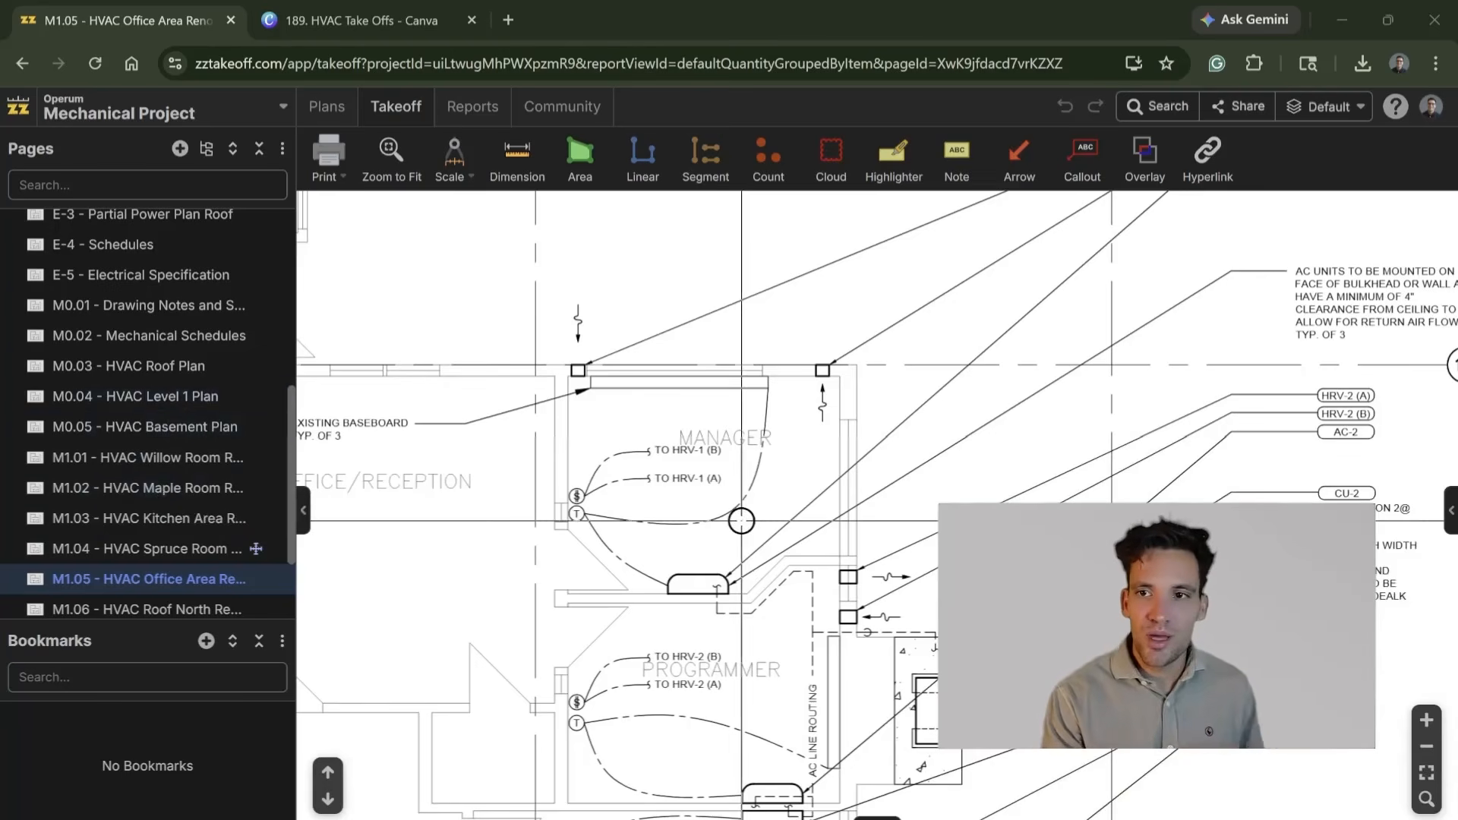
pyautogui.scroll(-5, 743, 523)
# Step: Page through the M0.02 Mechanical Schedules, M1.02 HVAC Maple Room and M1.03 HVAC Kitchen Area pages
pyautogui.click(112, 339)
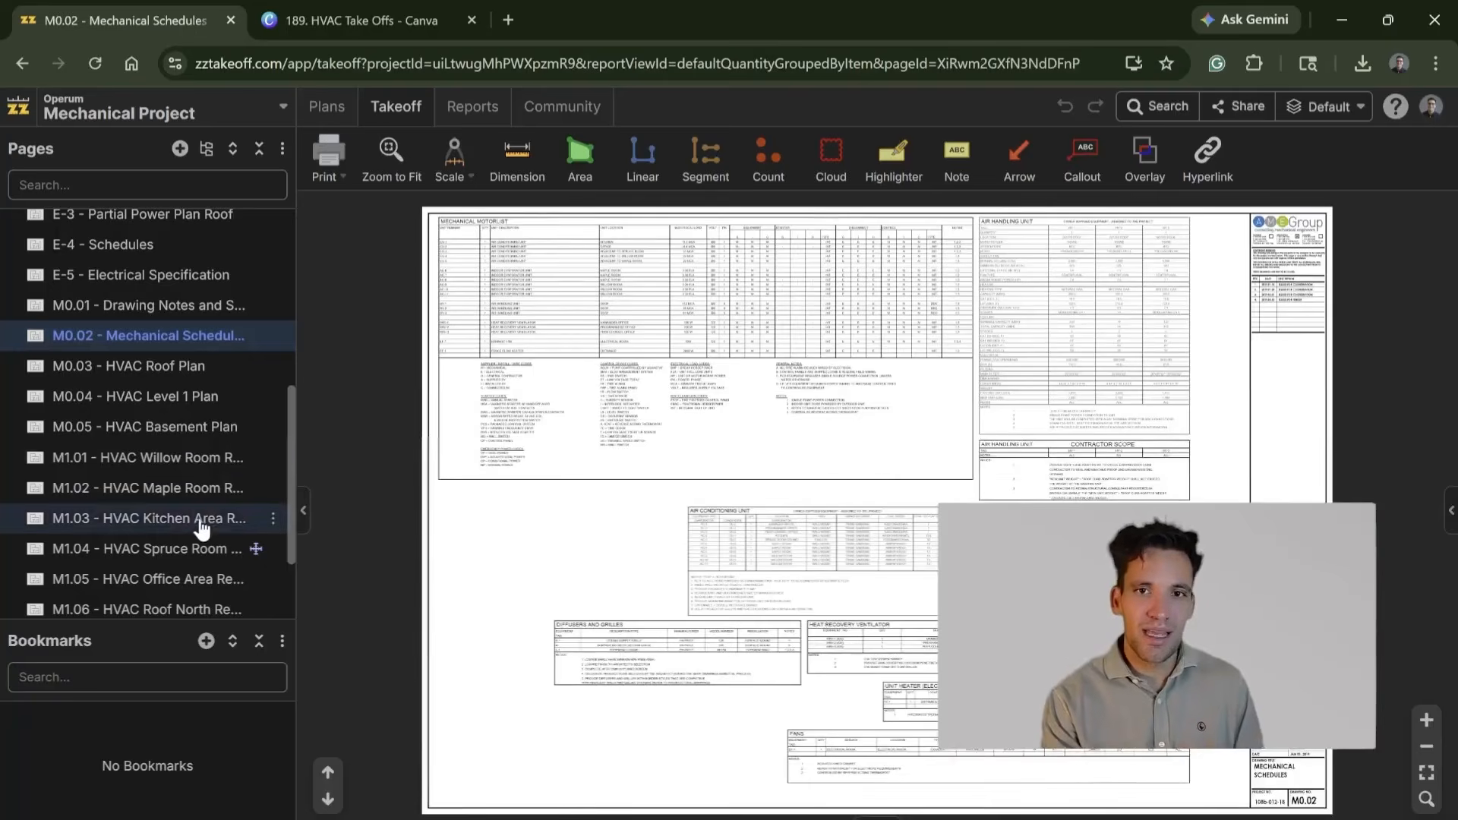
pyautogui.click(193, 497)
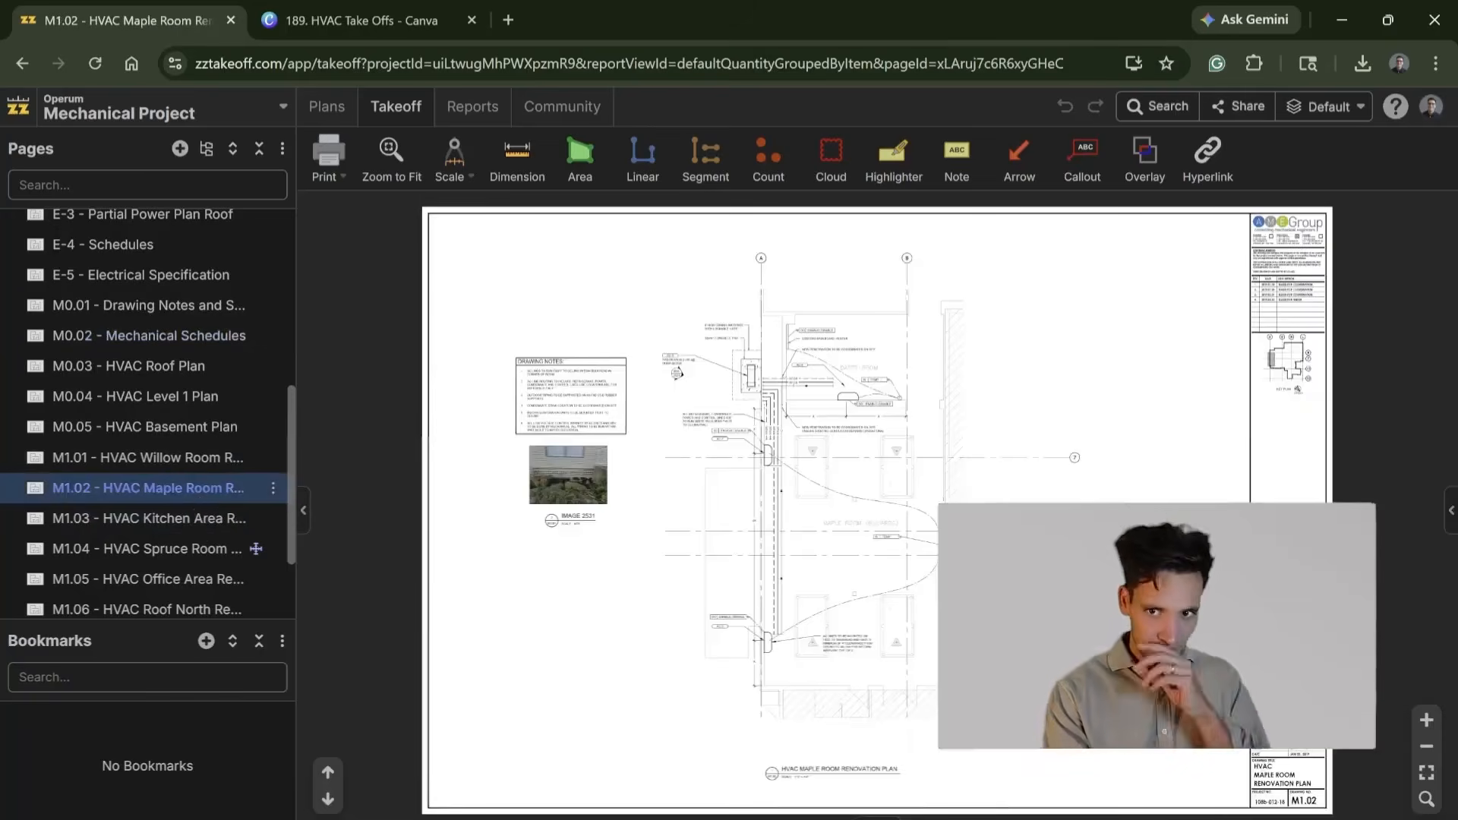
pyautogui.scroll(3, 831, 441)
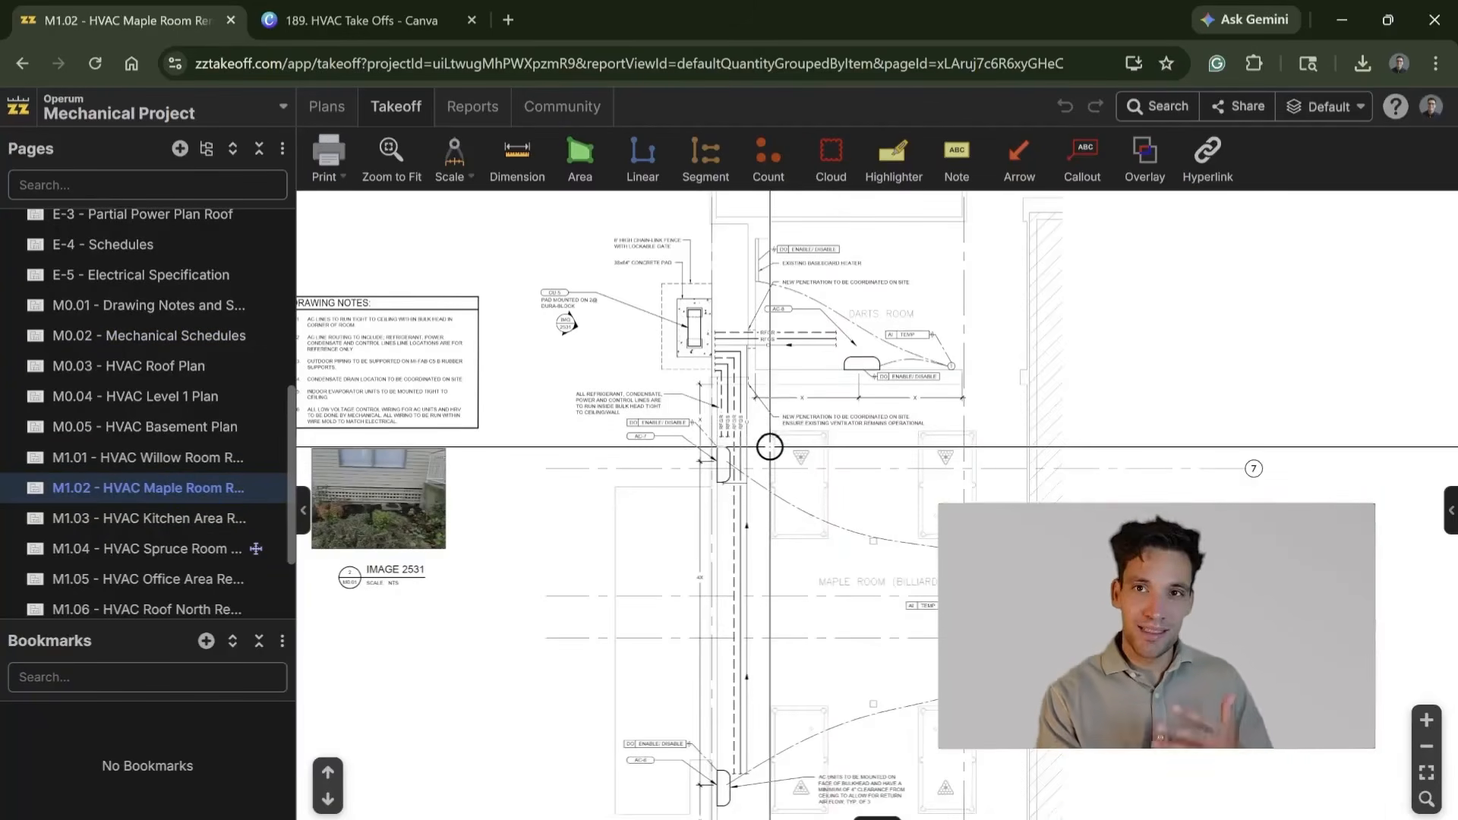
pyautogui.click(163, 518)
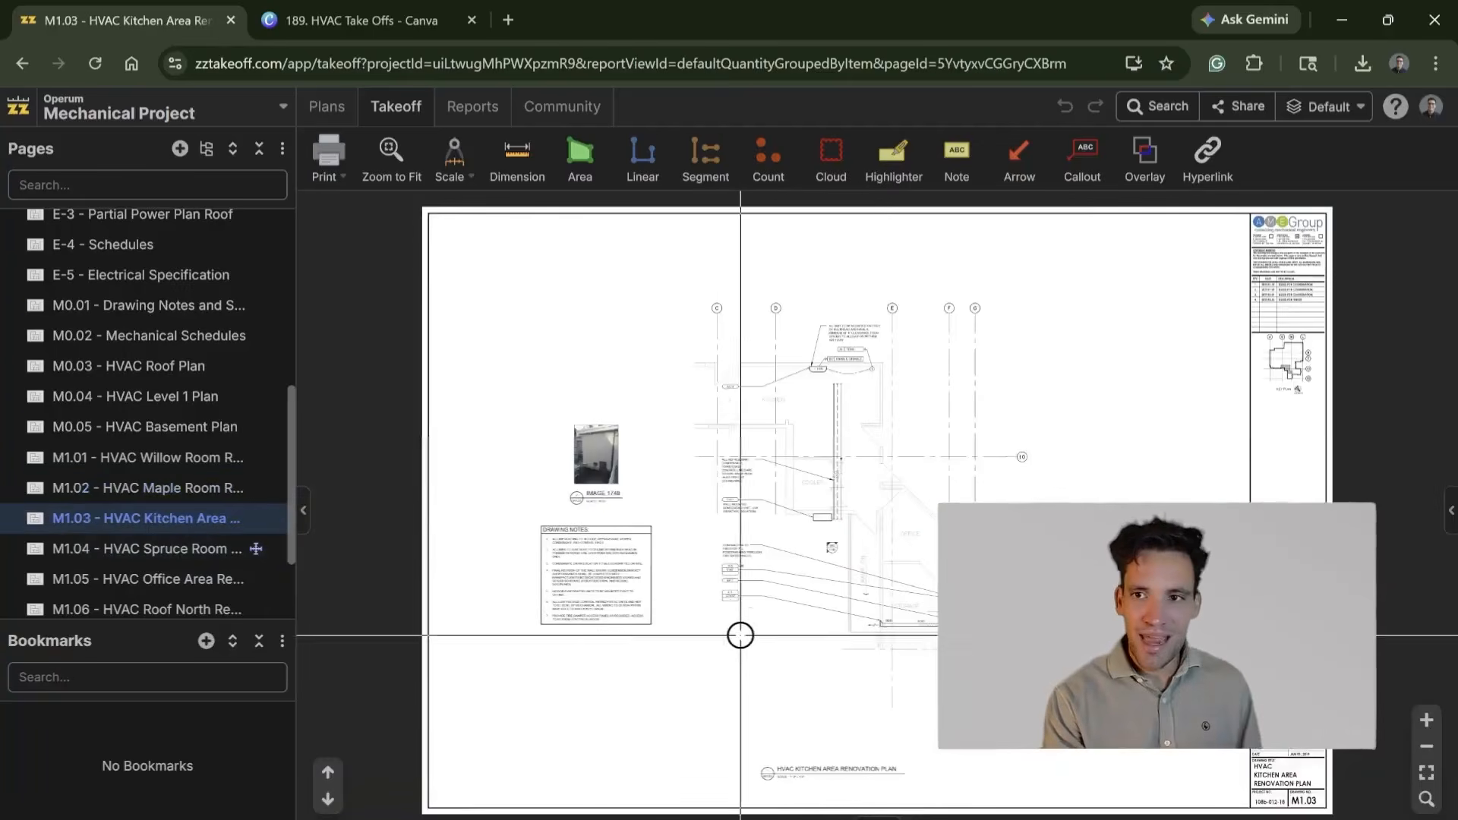
# Step: Compare the M1.06 HVAC Roof North and M1.07 HVAC Roof South pages, examining the rooftop unit ductwork on the south renovation plan
pyautogui.scroll(-3, 125, 547)
pyautogui.click(167, 513)
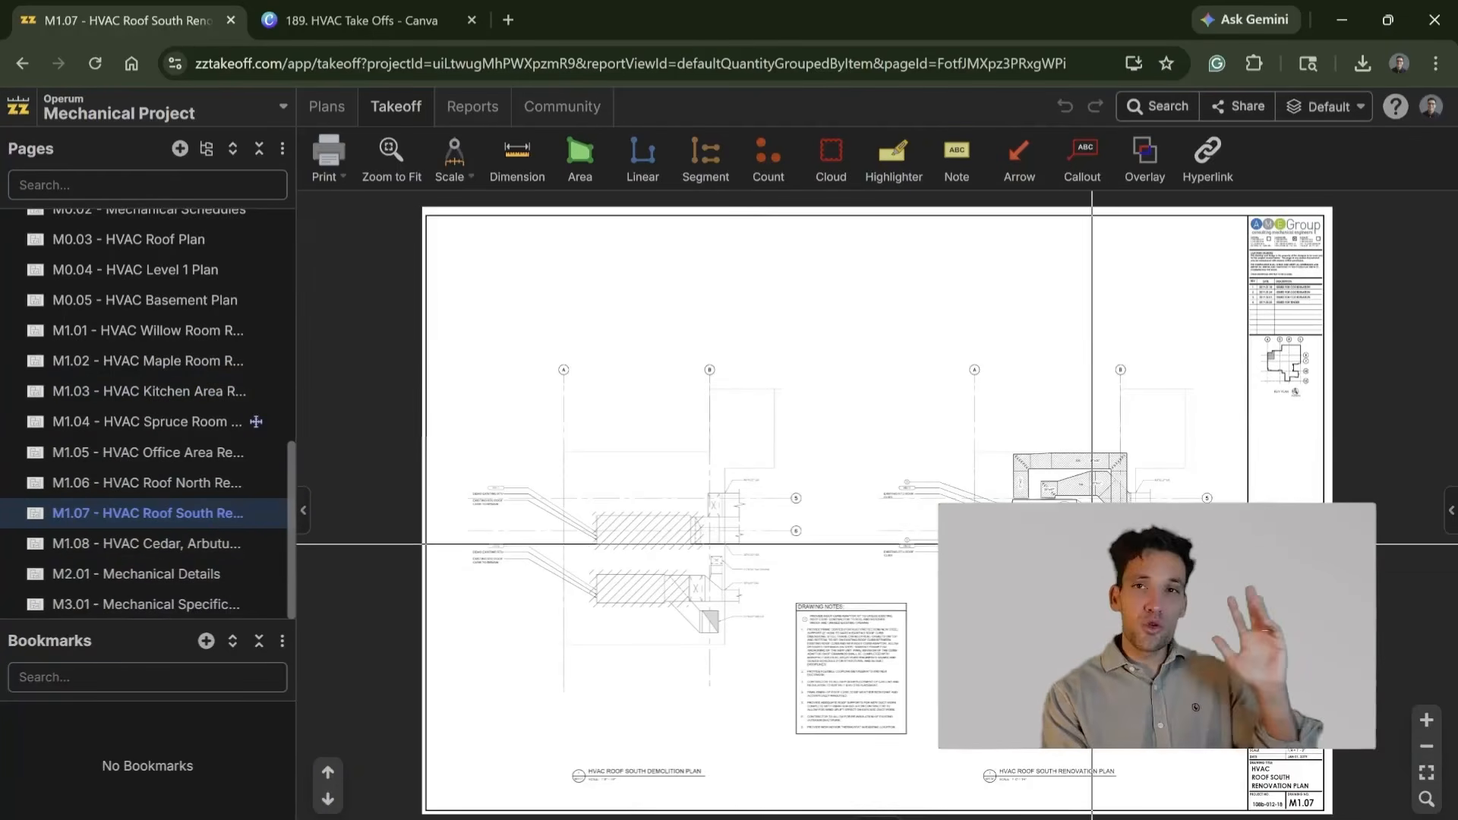
pyautogui.click(160, 486)
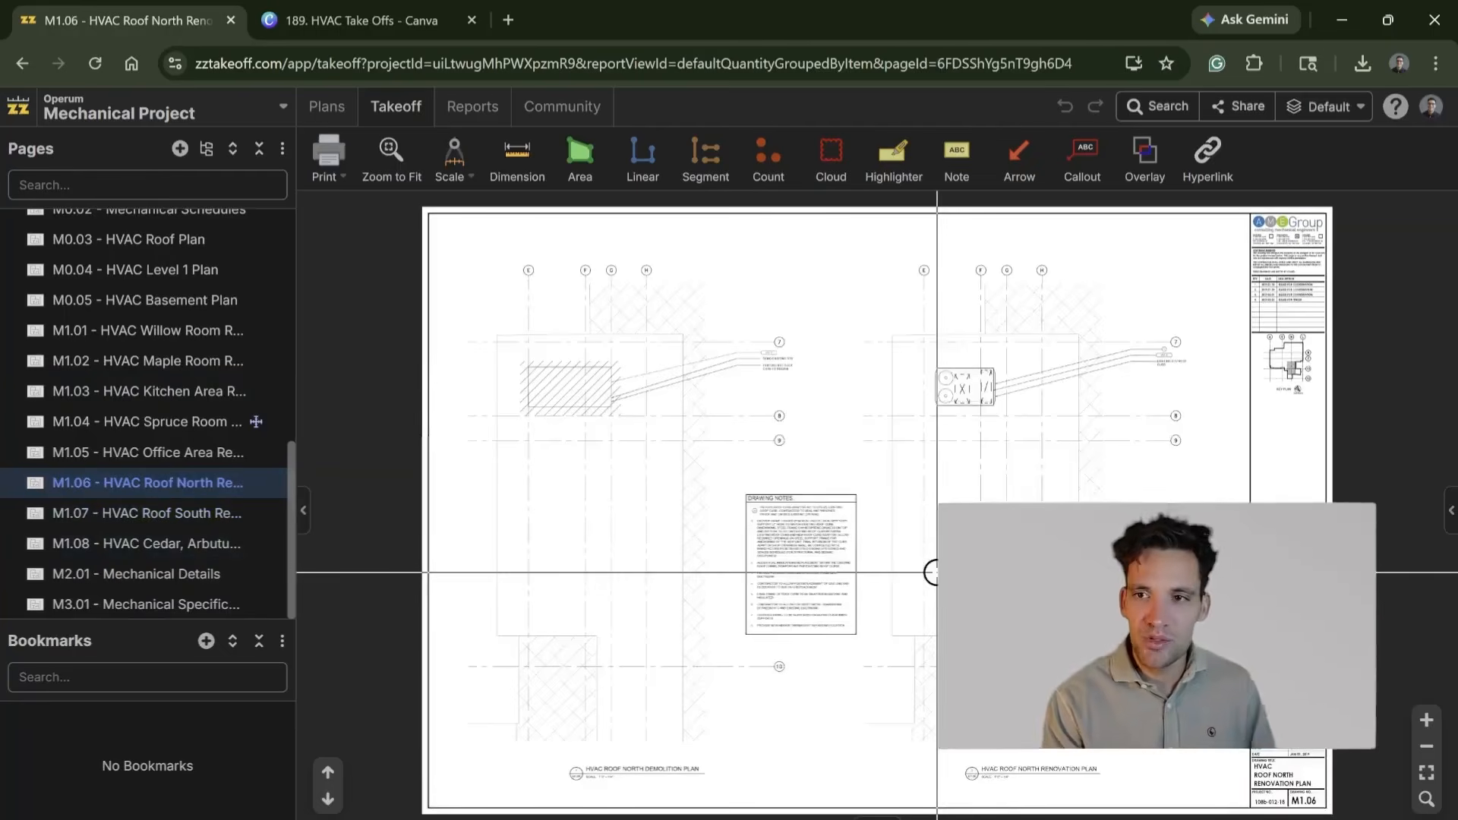
pyautogui.click(175, 513)
pyautogui.scroll(5, 1066, 588)
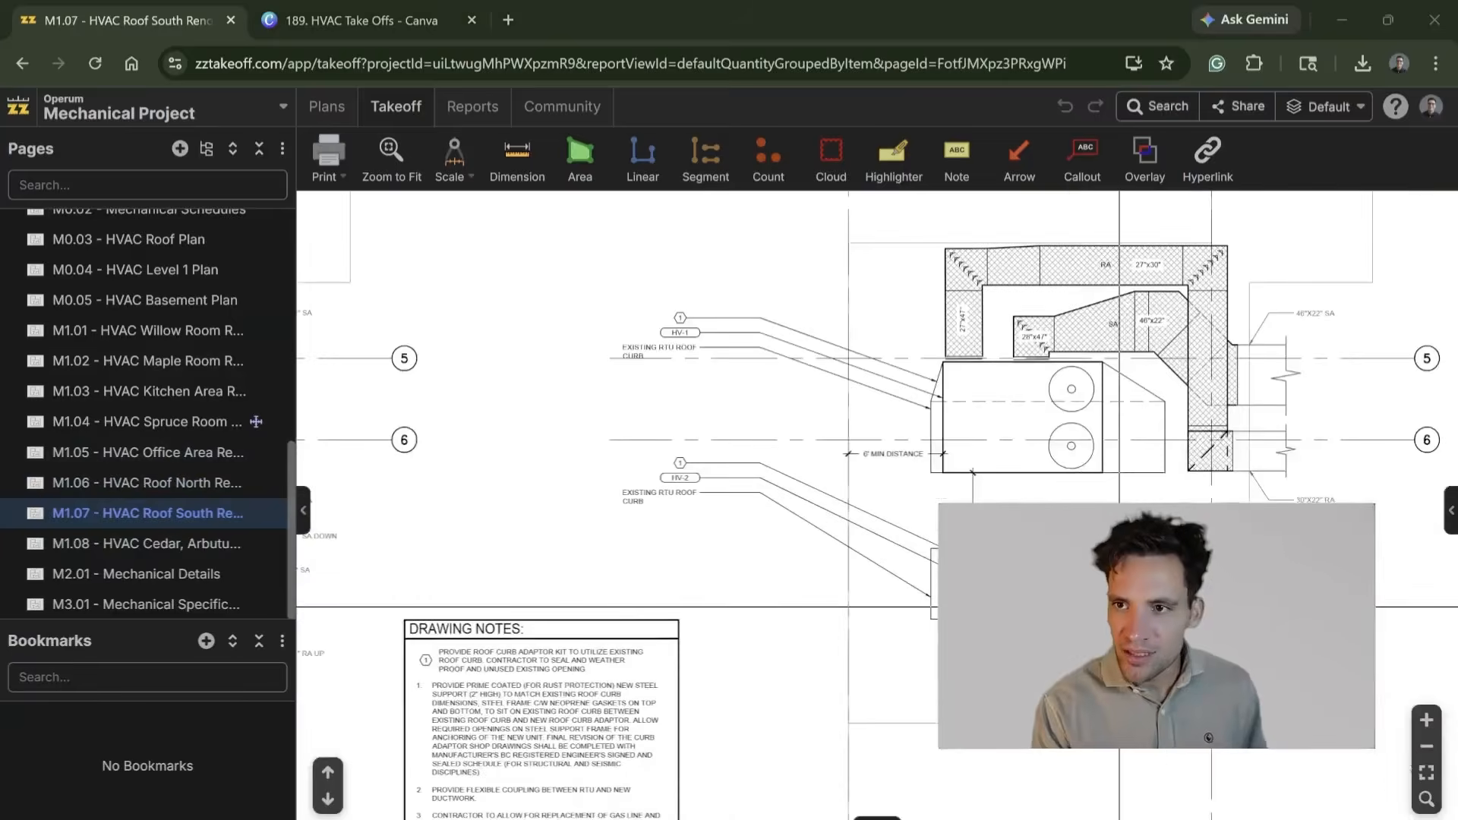
pyautogui.click(161, 480)
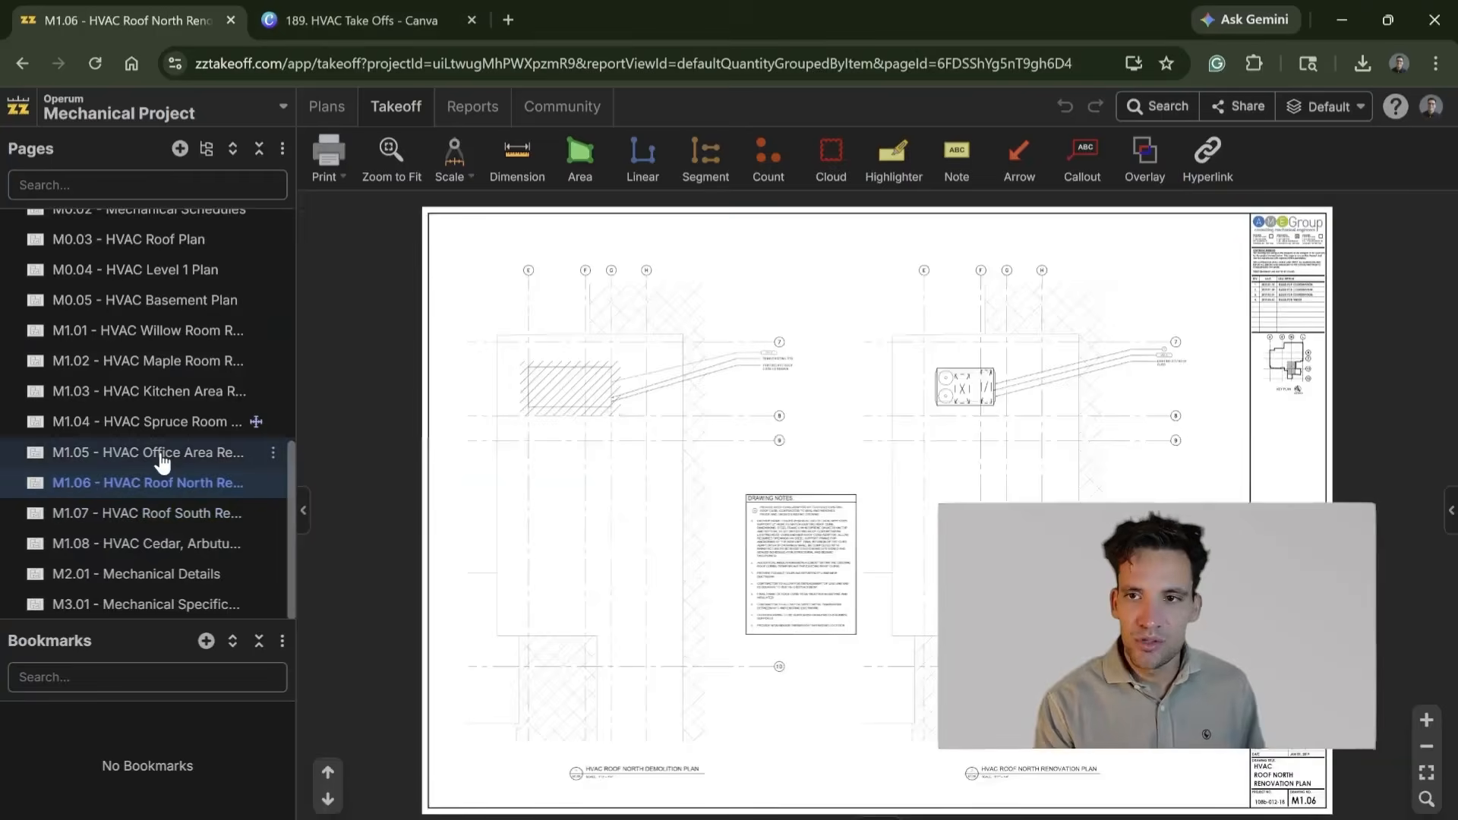
# Step: Reopen the M1.05 HVAC Office Area page and look over its office layout and drawing notes
pyautogui.click(162, 460)
pyautogui.scroll(5, 1041, 463)
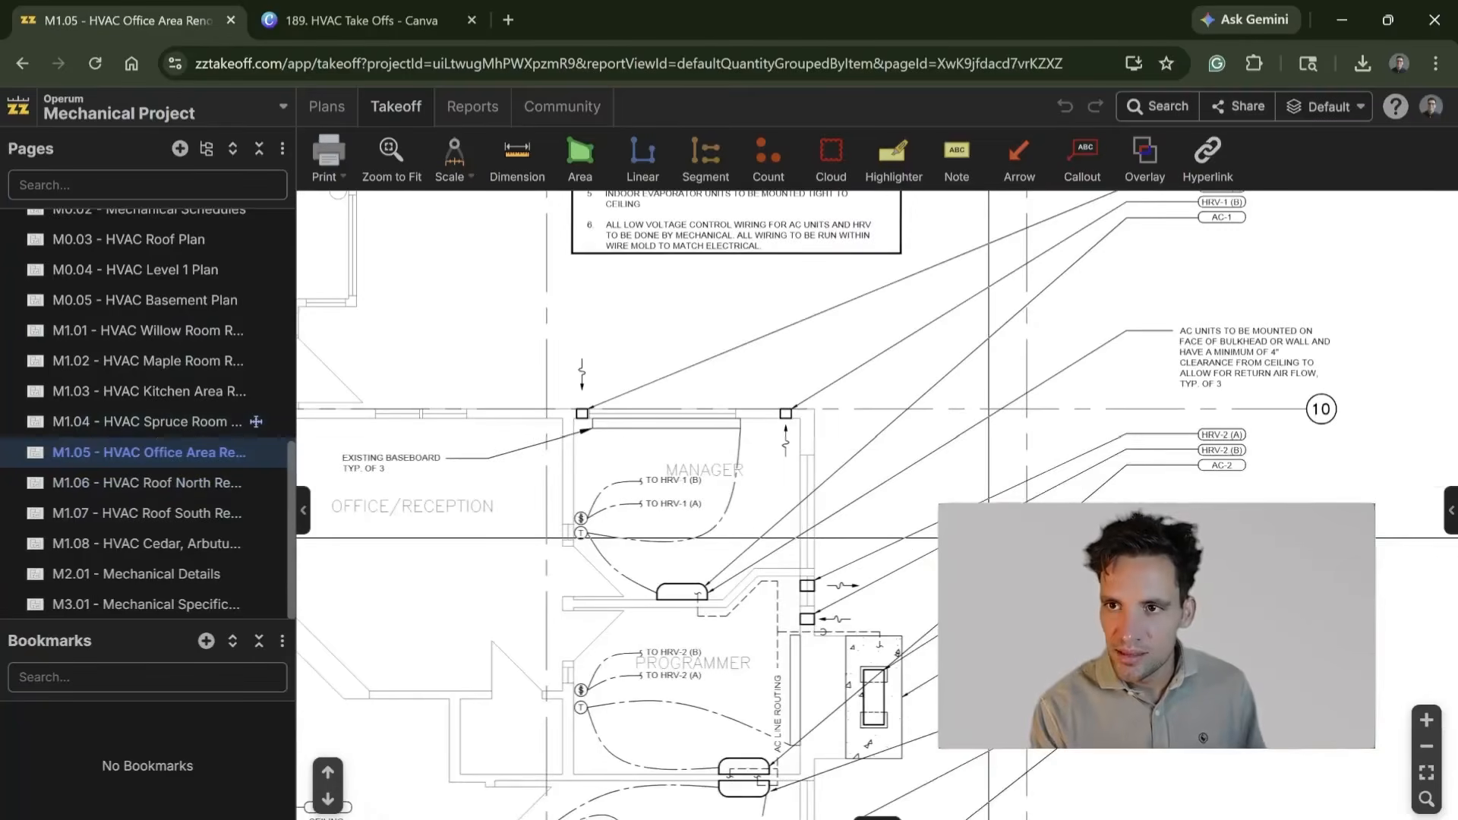
pyautogui.scroll(-5, 600, 760)
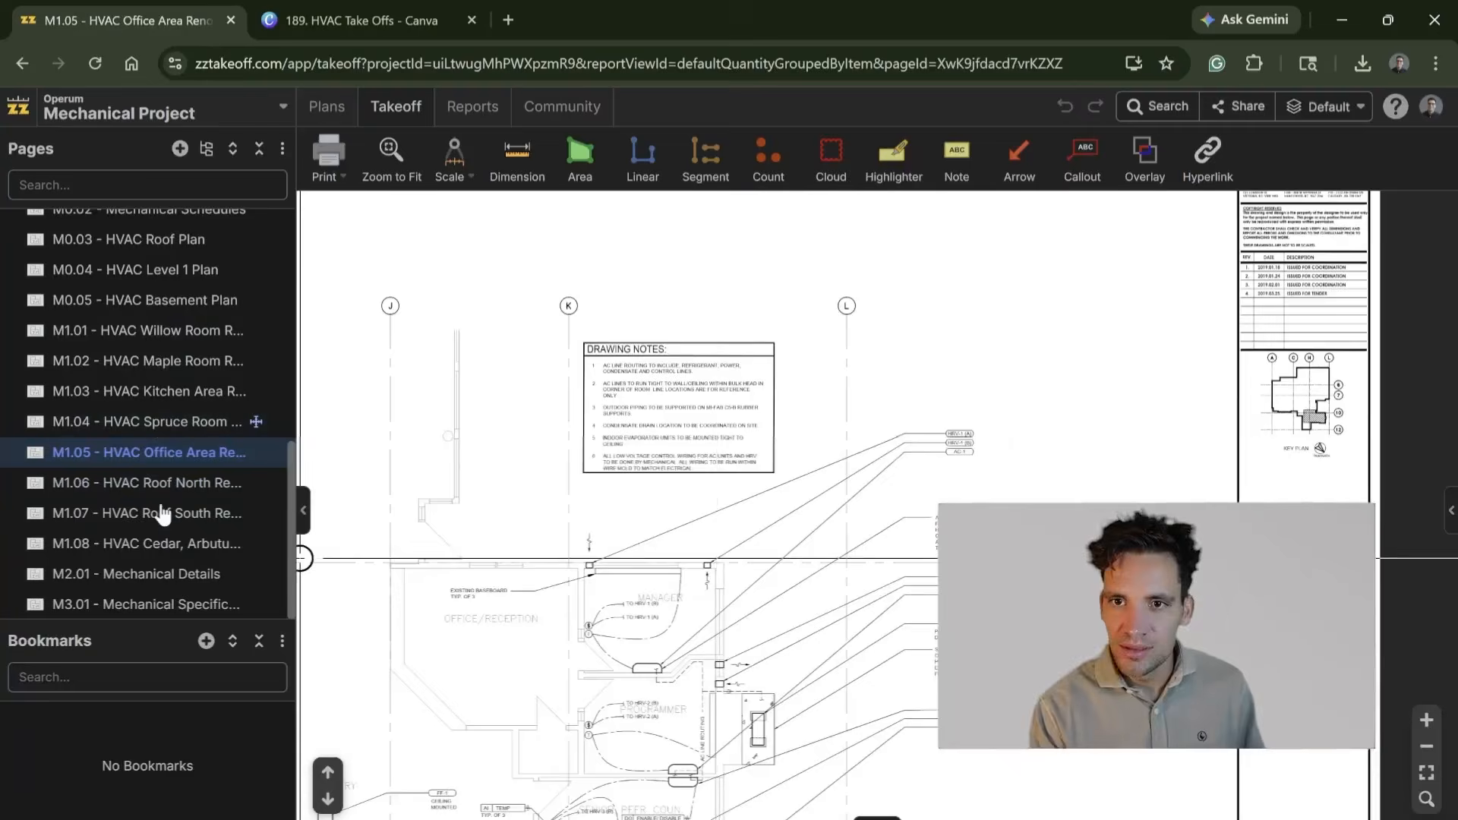
# Step: Open the M1.02 HVAC Maple Room page and show the project's takeoffs list in a widened side panel
pyautogui.click(163, 398)
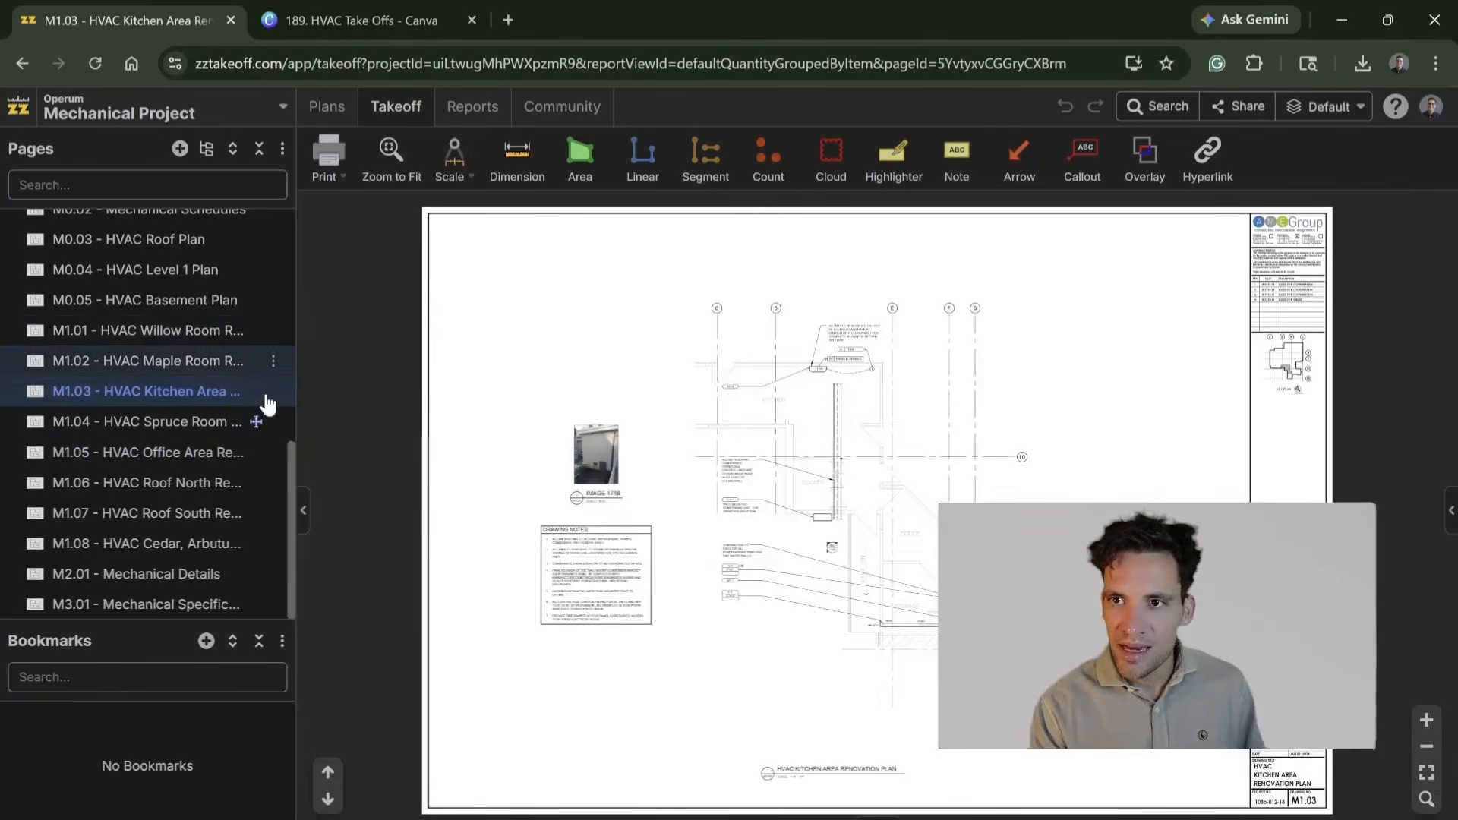
pyautogui.click(198, 361)
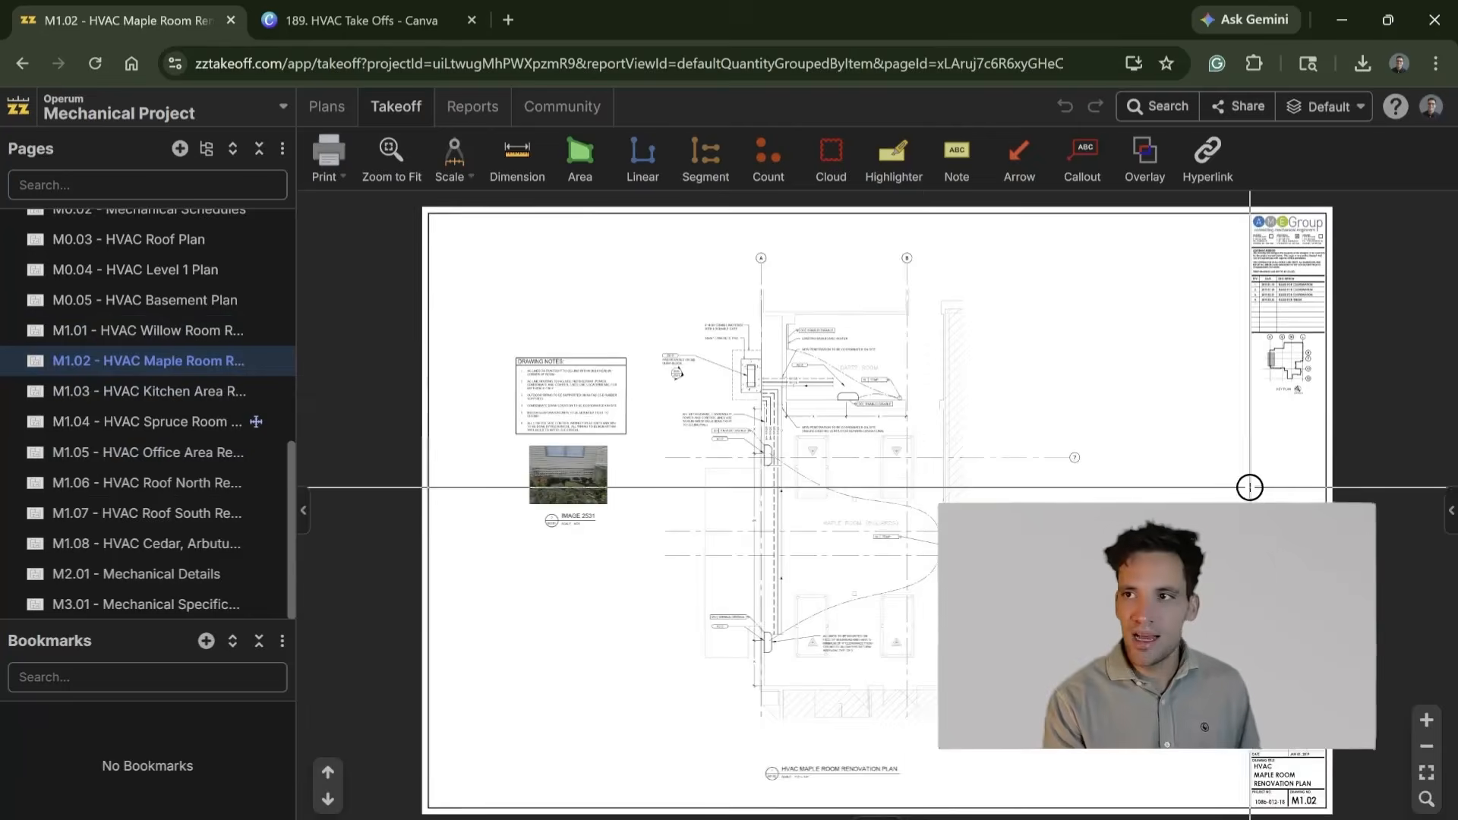
pyautogui.click(1451, 510)
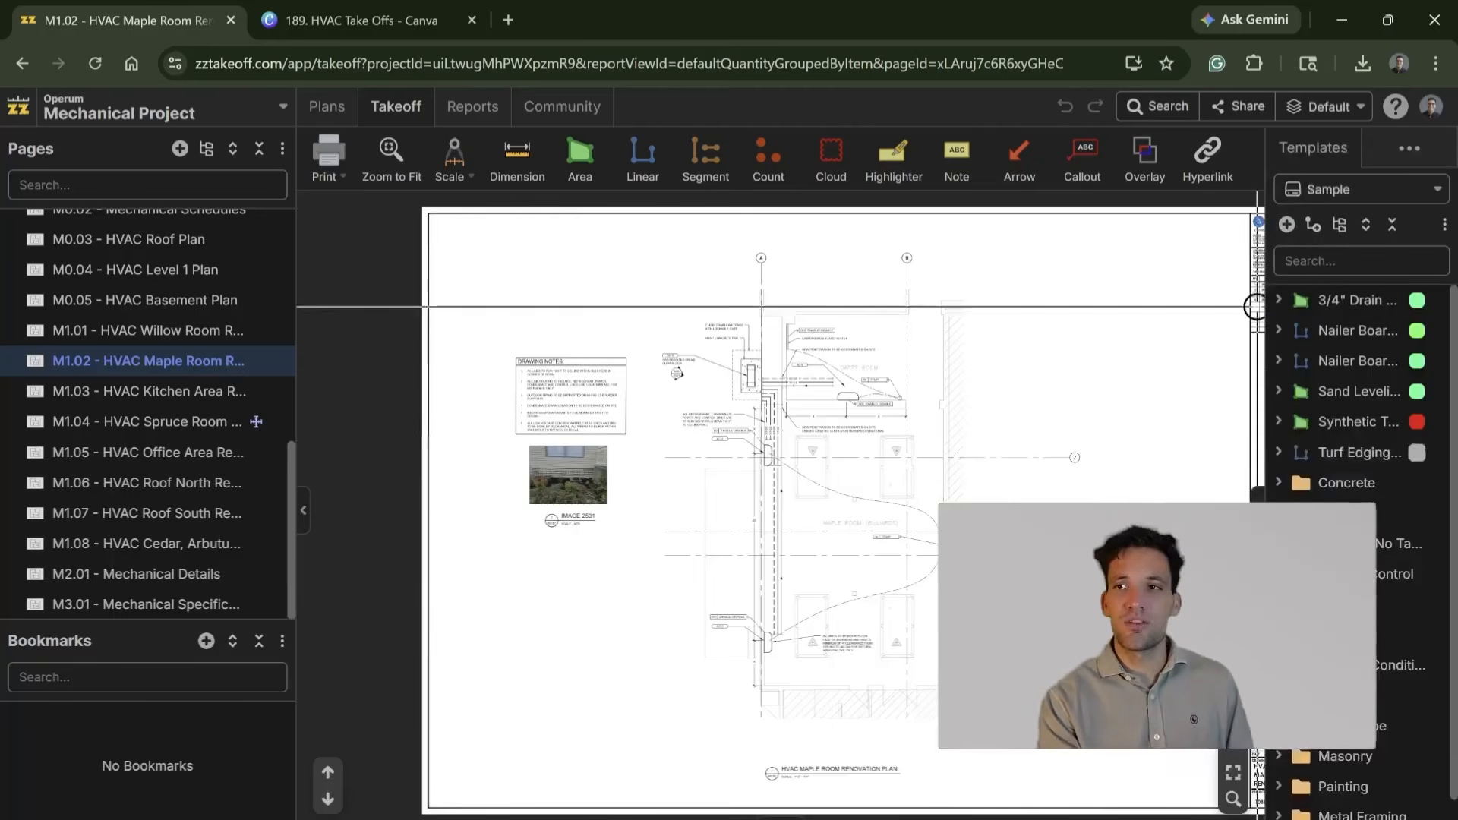
pyautogui.moveTo(1267, 341); pyautogui.dragTo(1068, 328)
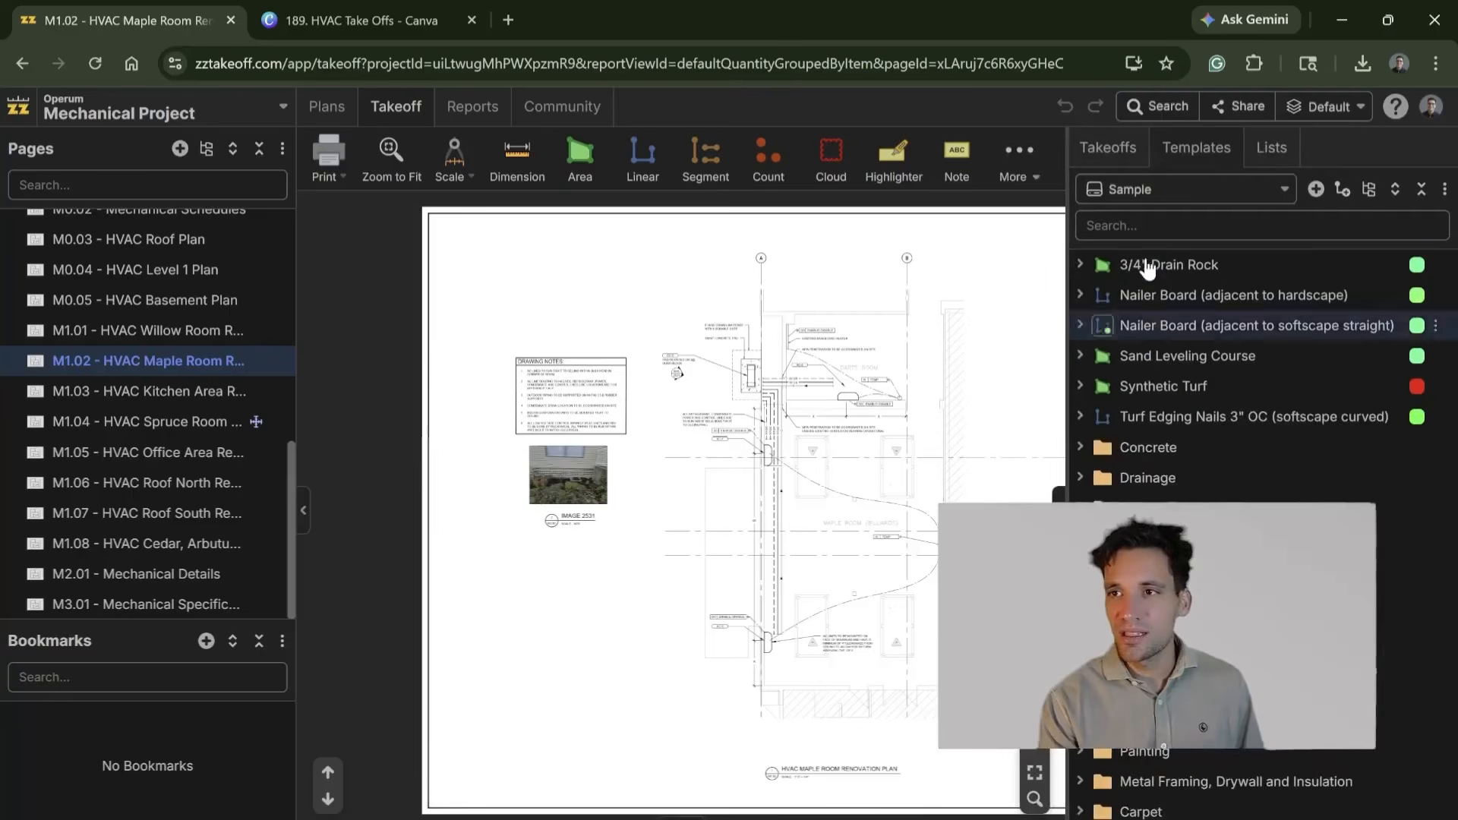
pyautogui.click(1122, 156)
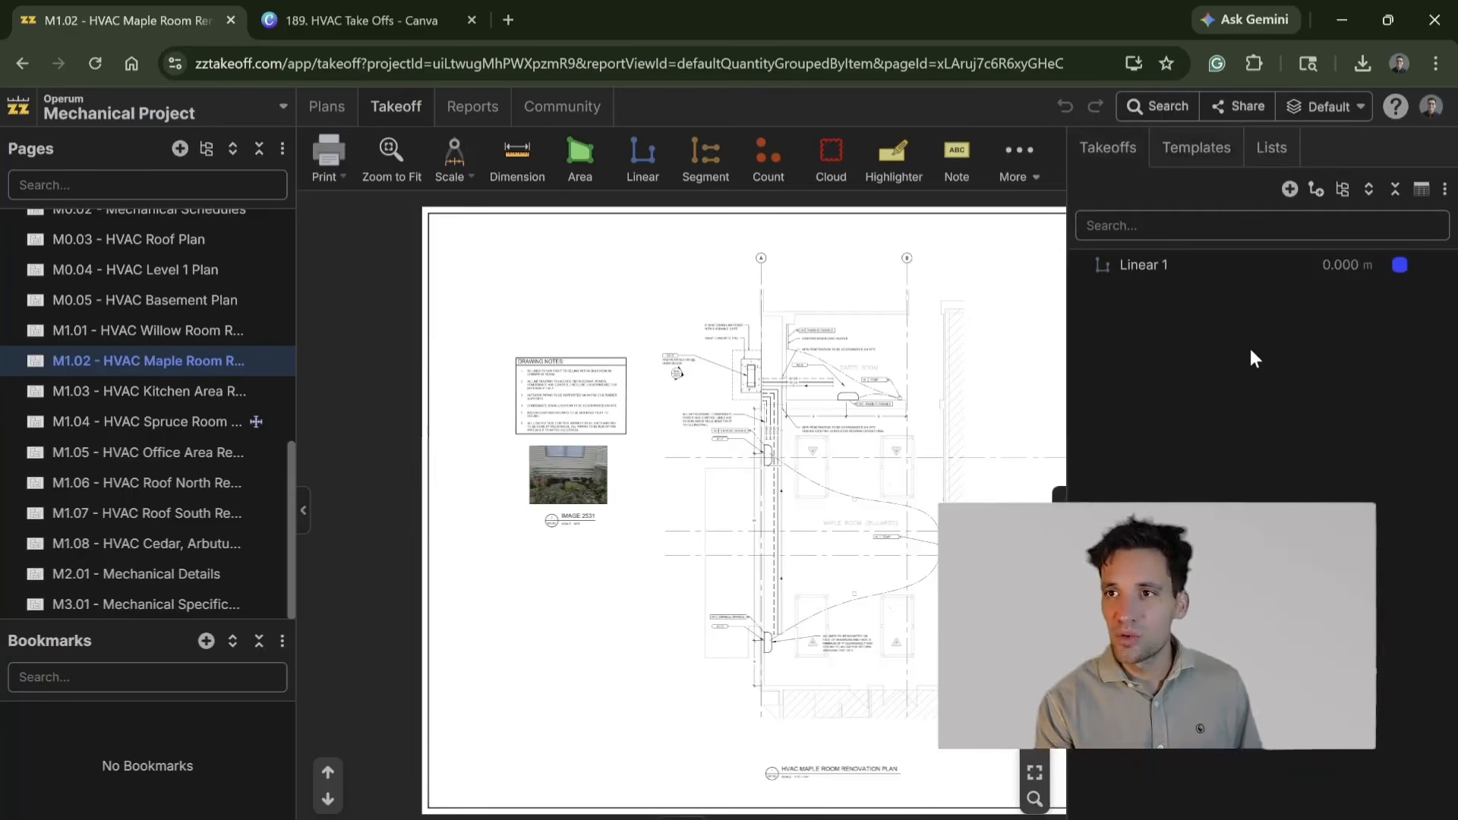
# Step: Start a new count takeoff named Air Handling Units
pyautogui.click(1290, 189)
pyautogui.click(1162, 351)
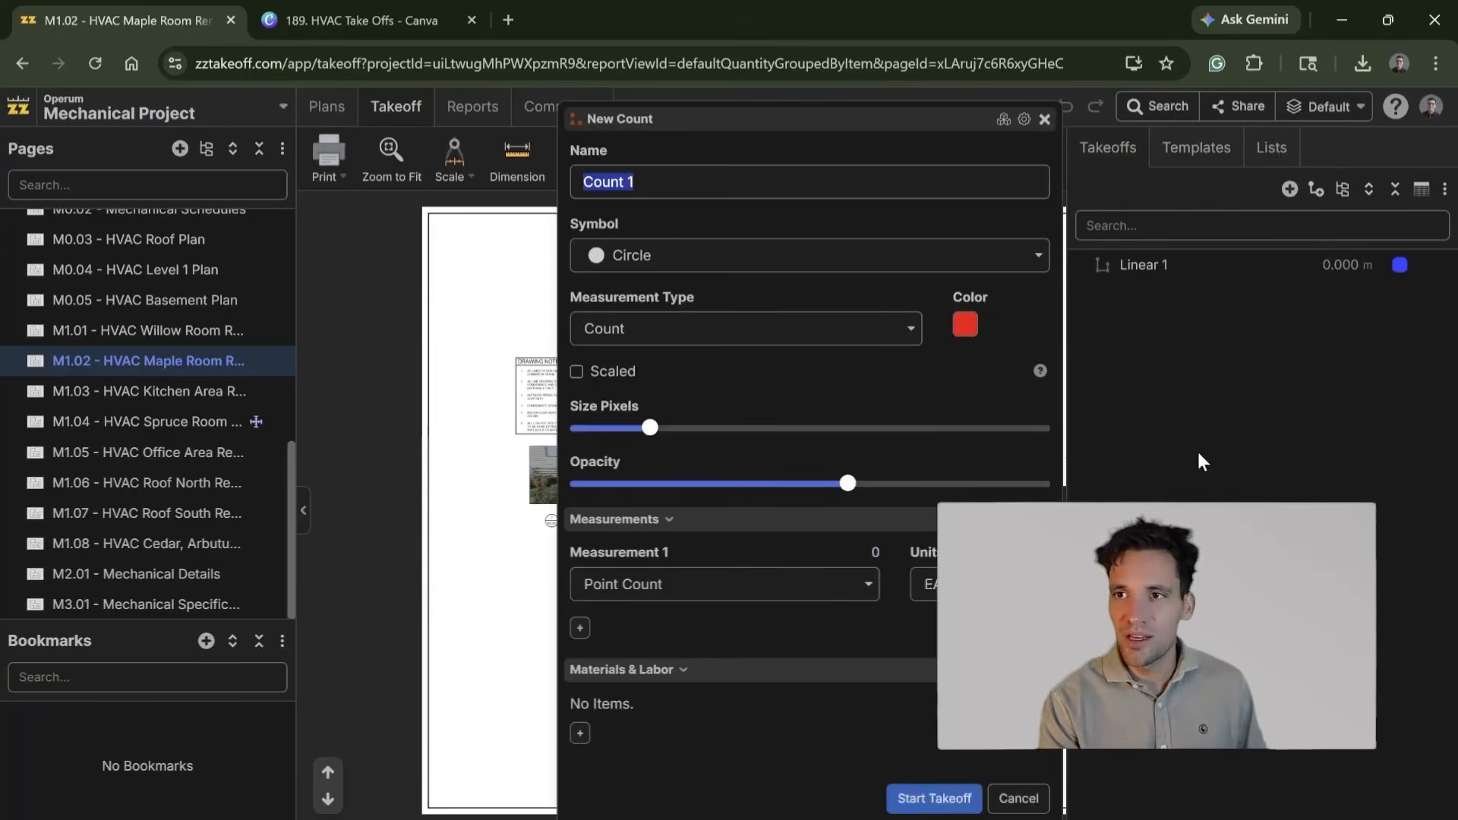
pyautogui.write('Ai')
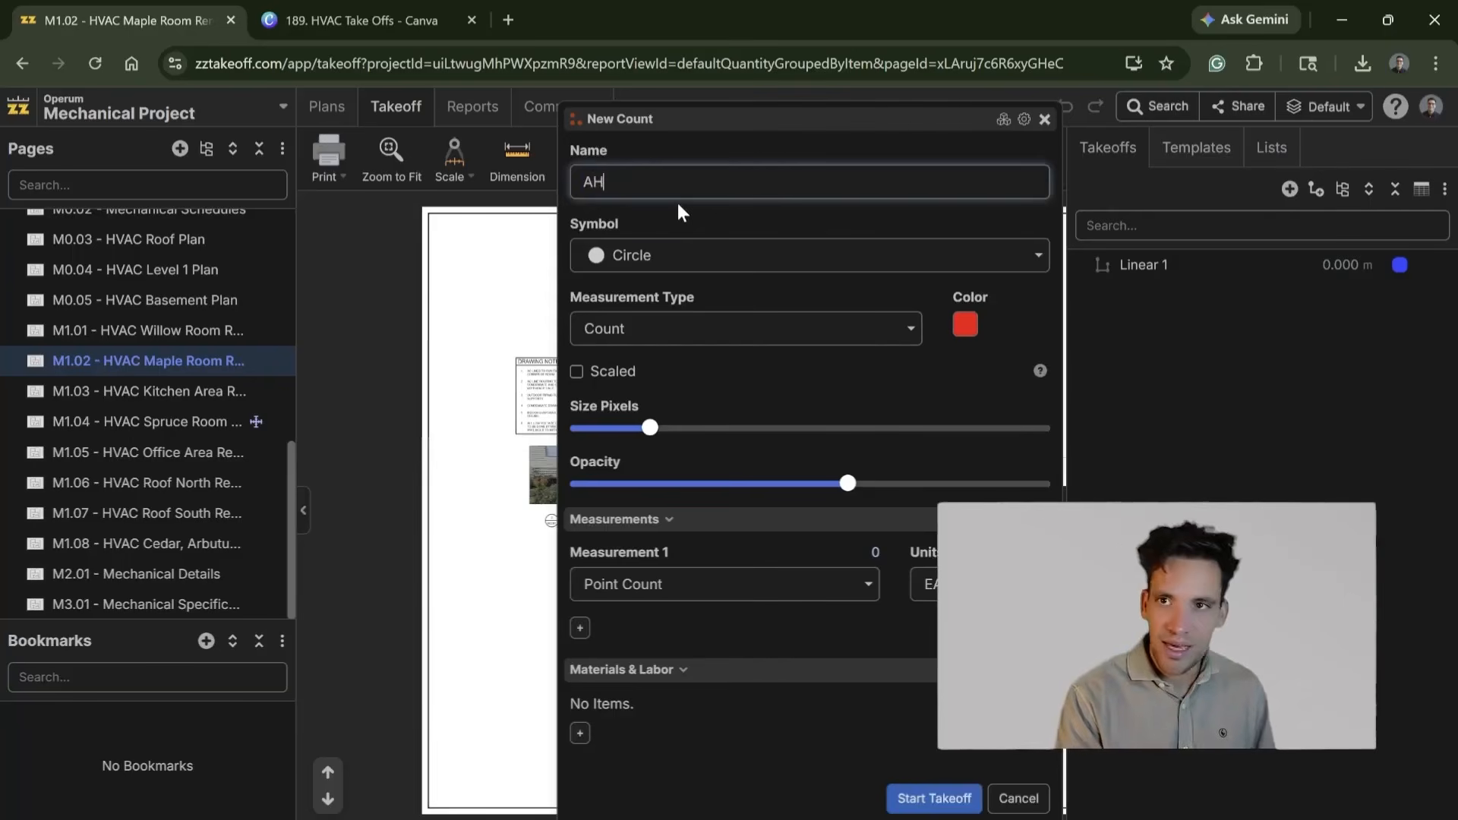
pyautogui.write('r  Handling Units')
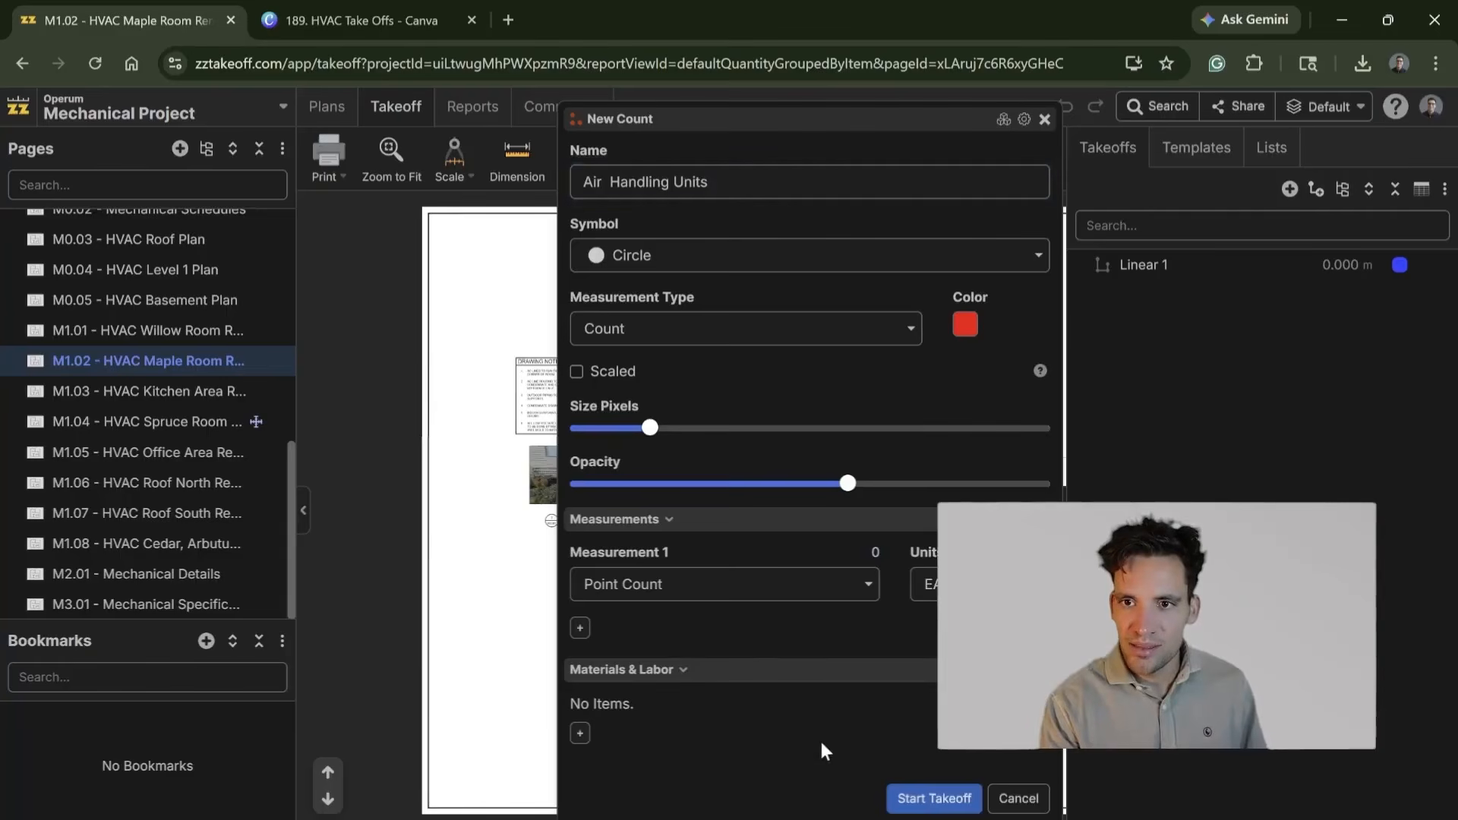
# Step: Add a material item named AHU to the Air Handling Units count, using the formula [Point Count]
pyautogui.click(687, 459)
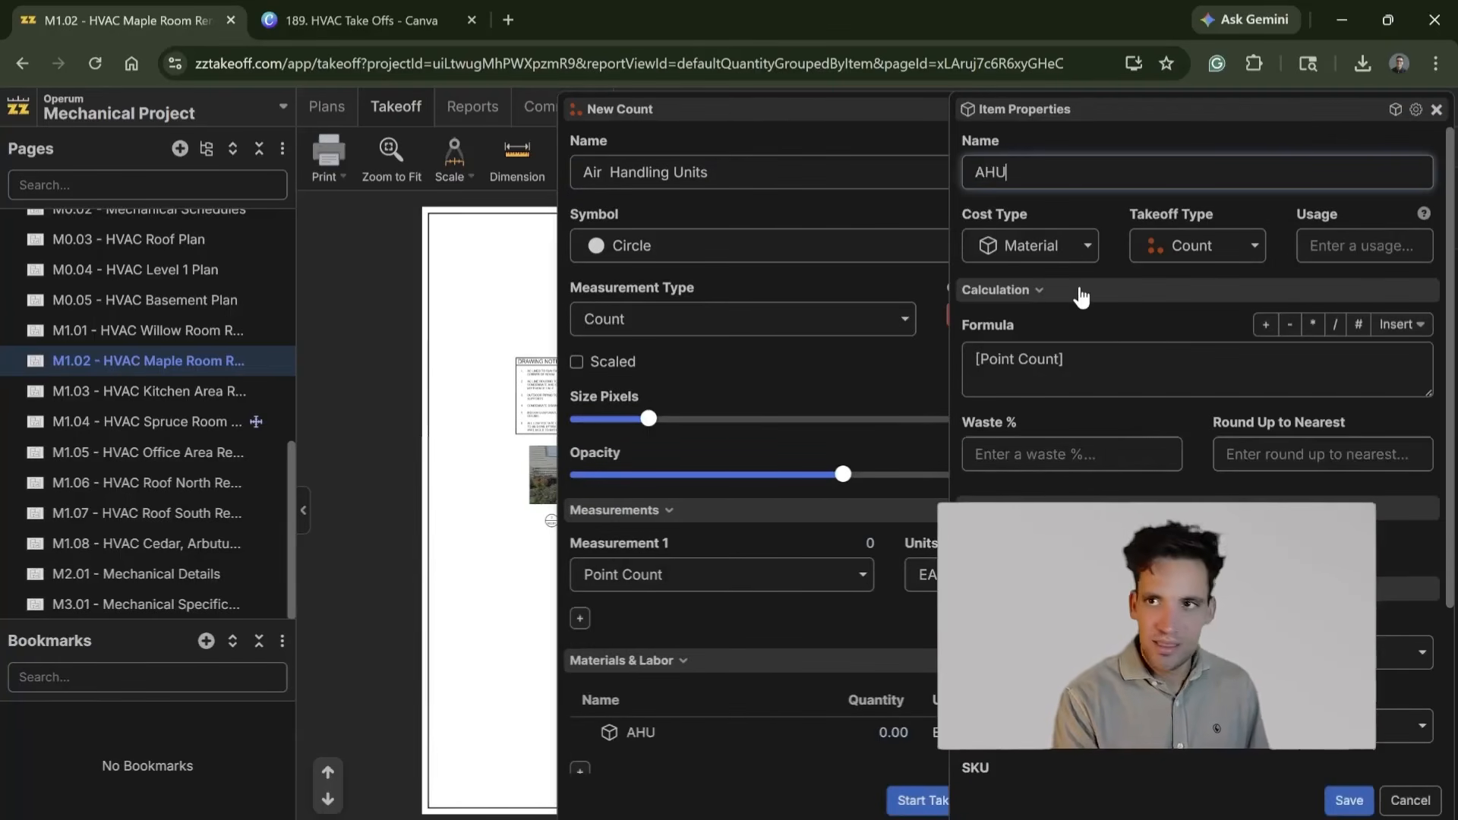
pyautogui.scroll(-2, 1086, 270)
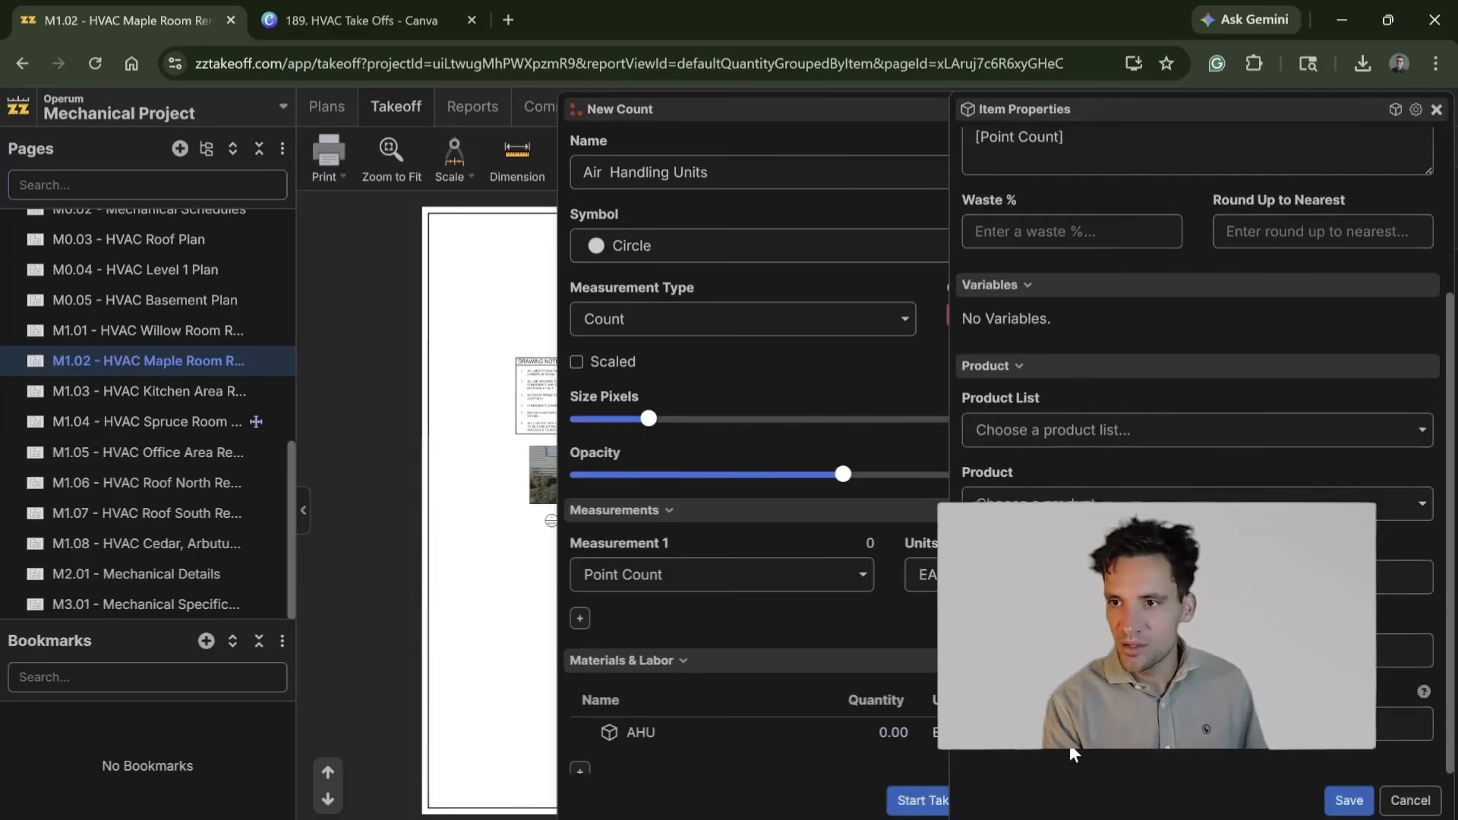
pyautogui.click(1349, 800)
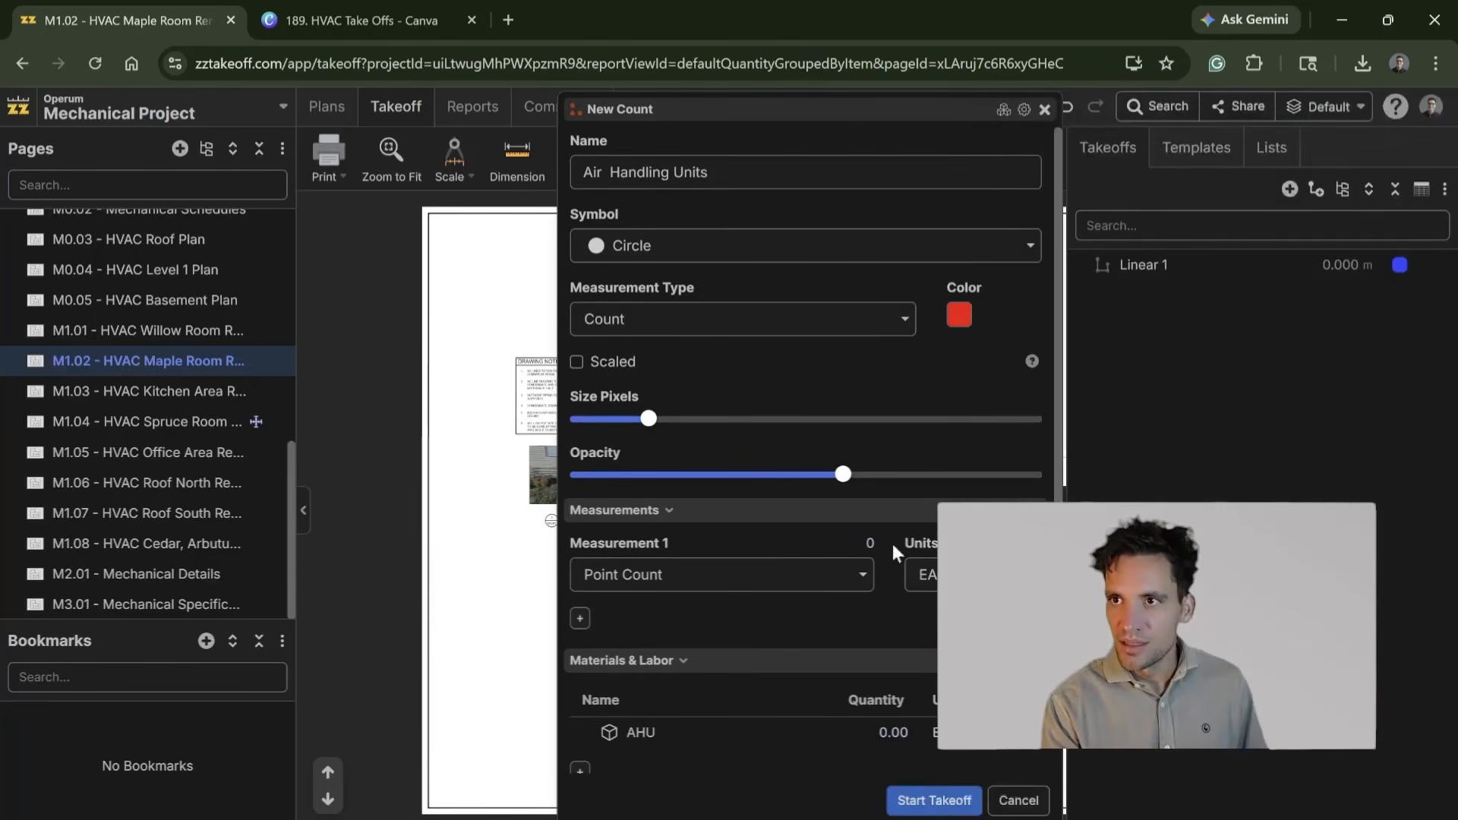
# Step: Add a material item named Flexible Ductwork Connections with the formula [Point Count]*2 to the count
pyautogui.scroll(-1, 687, 680)
pyautogui.click(579, 735)
pyautogui.click(695, 460)
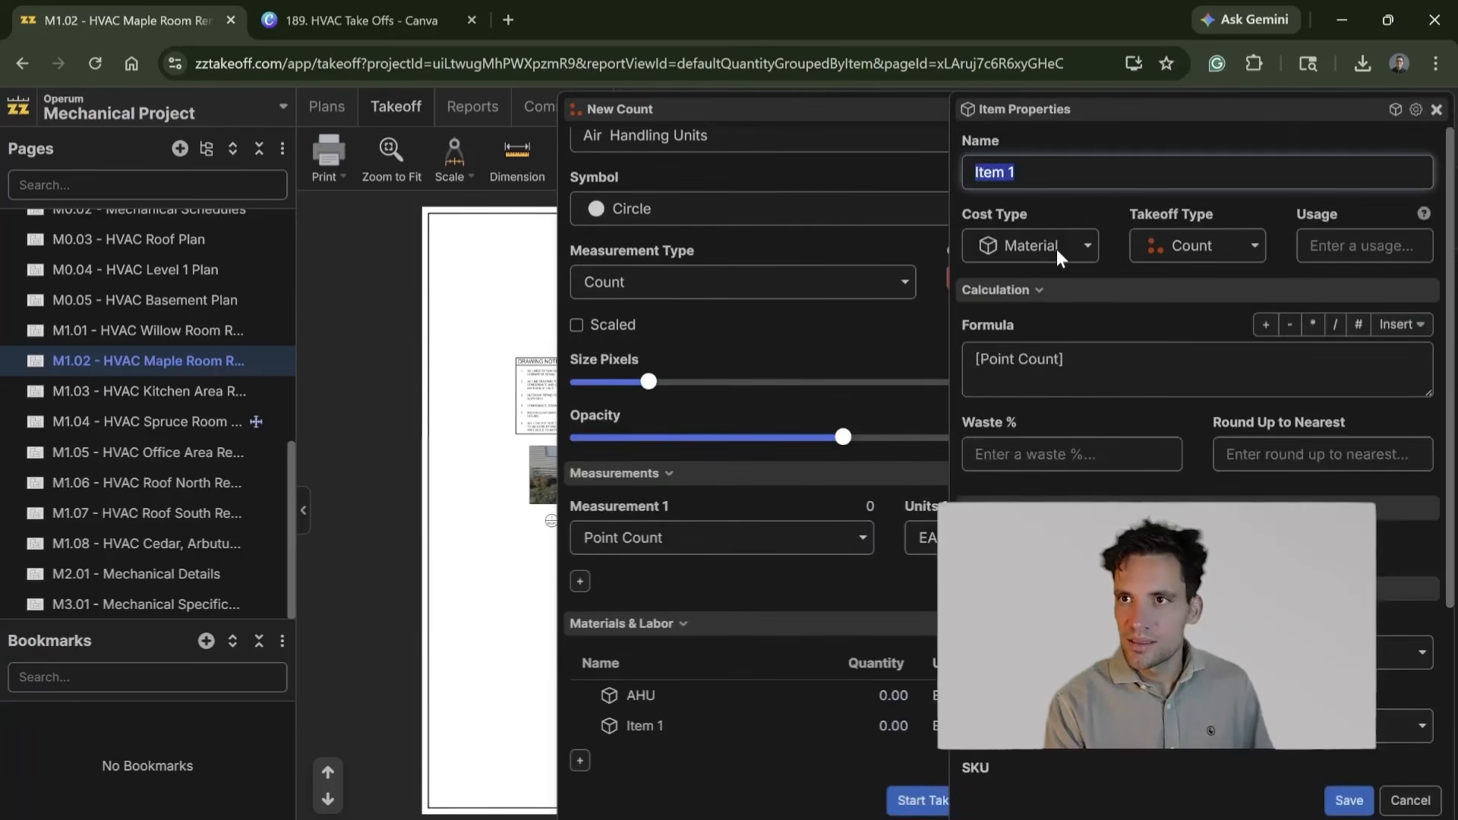
pyautogui.write('Flexible Duct')
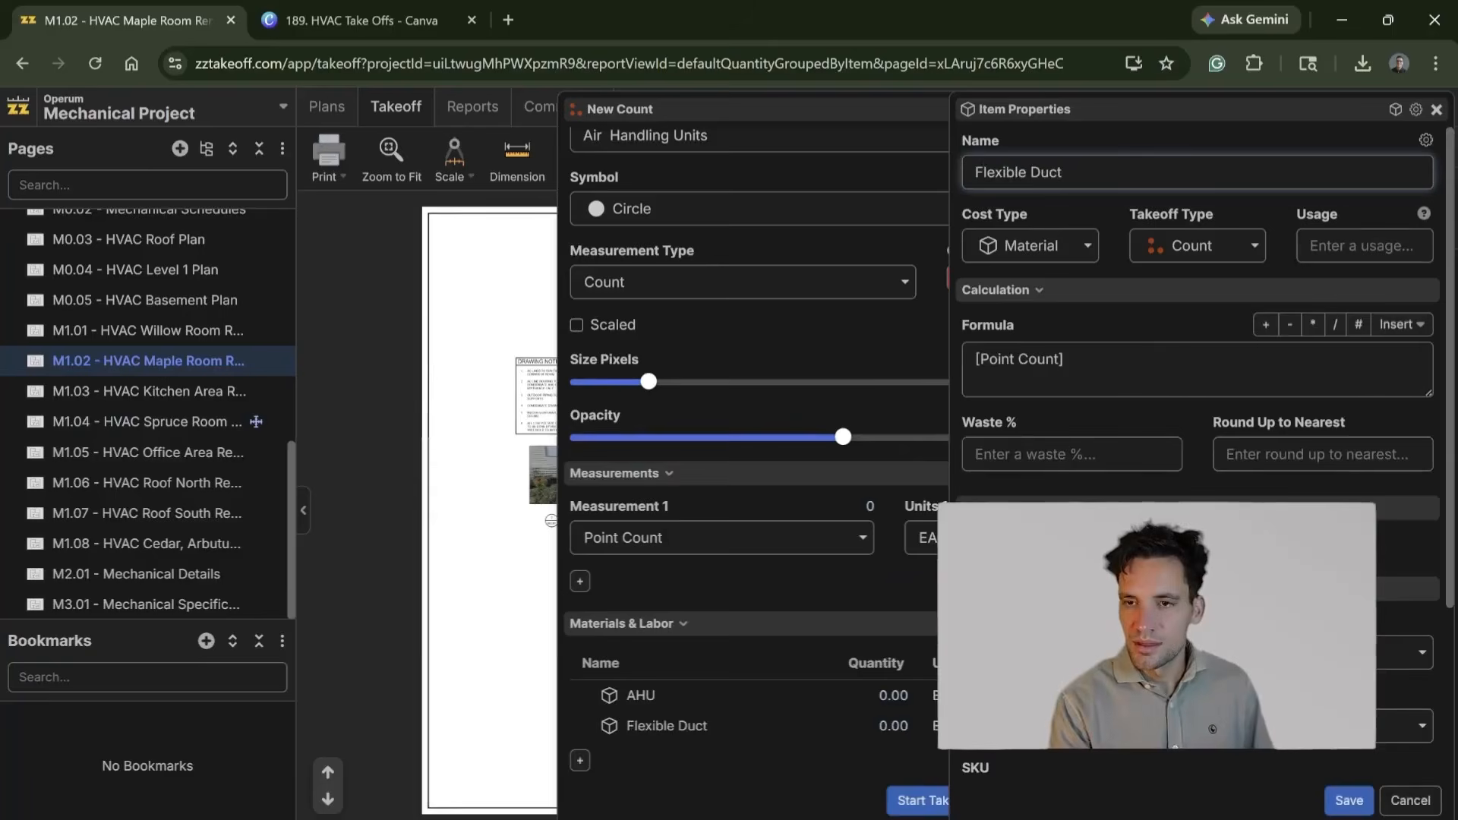
pyautogui.write('work Connections')
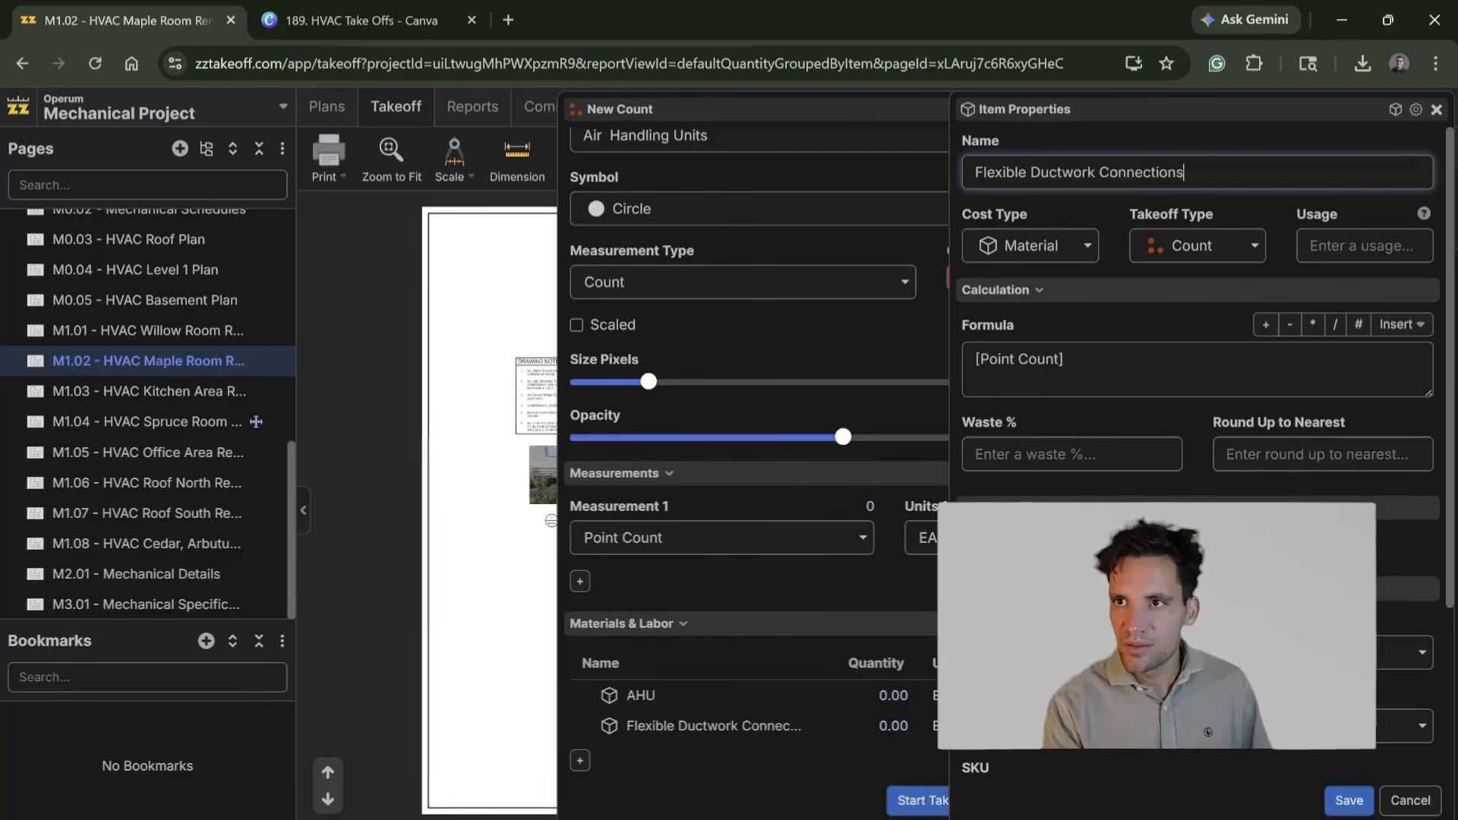
pyautogui.write('*2')
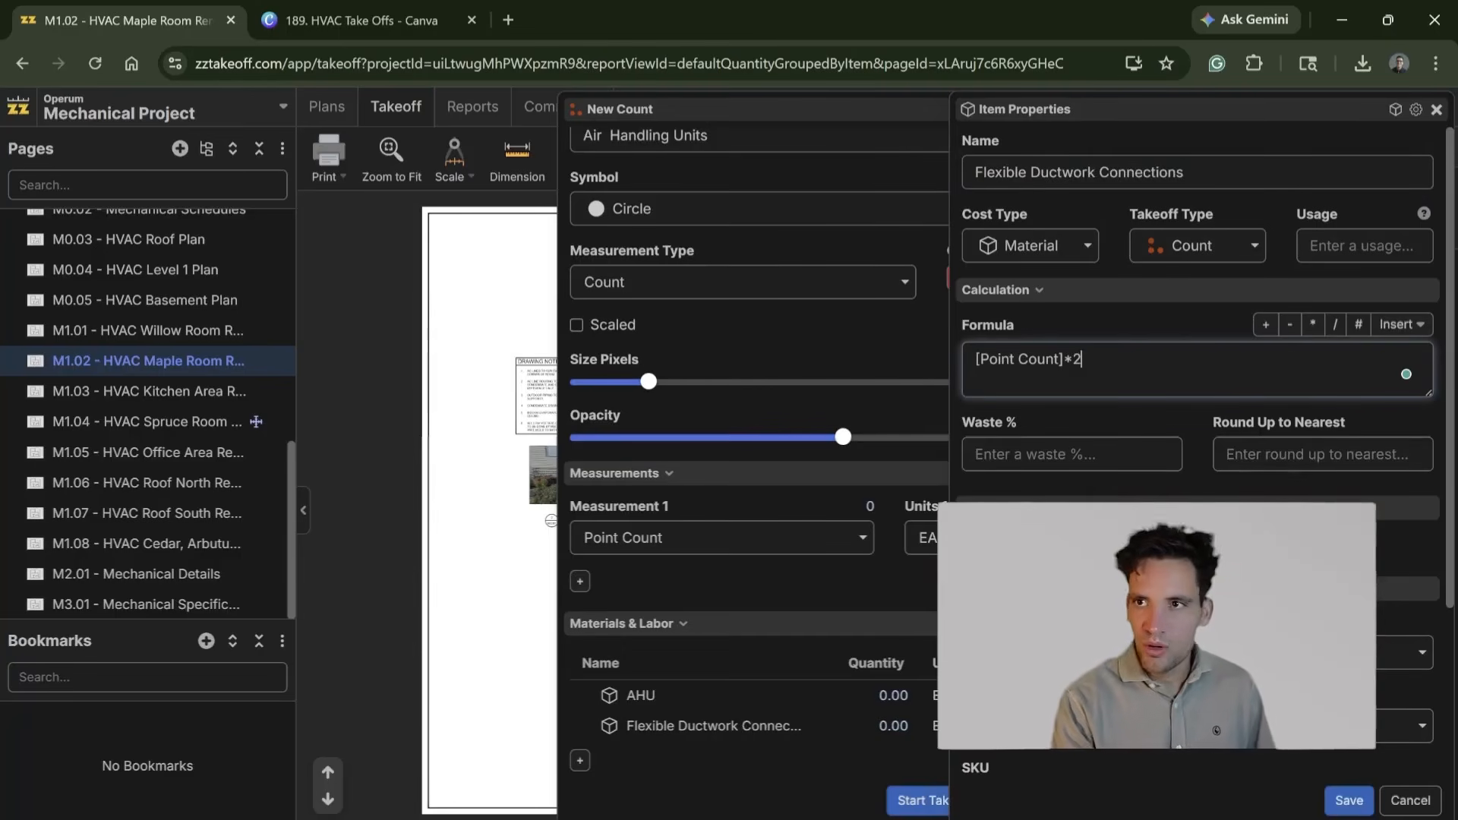
pyautogui.scroll(-3, 1331, 803)
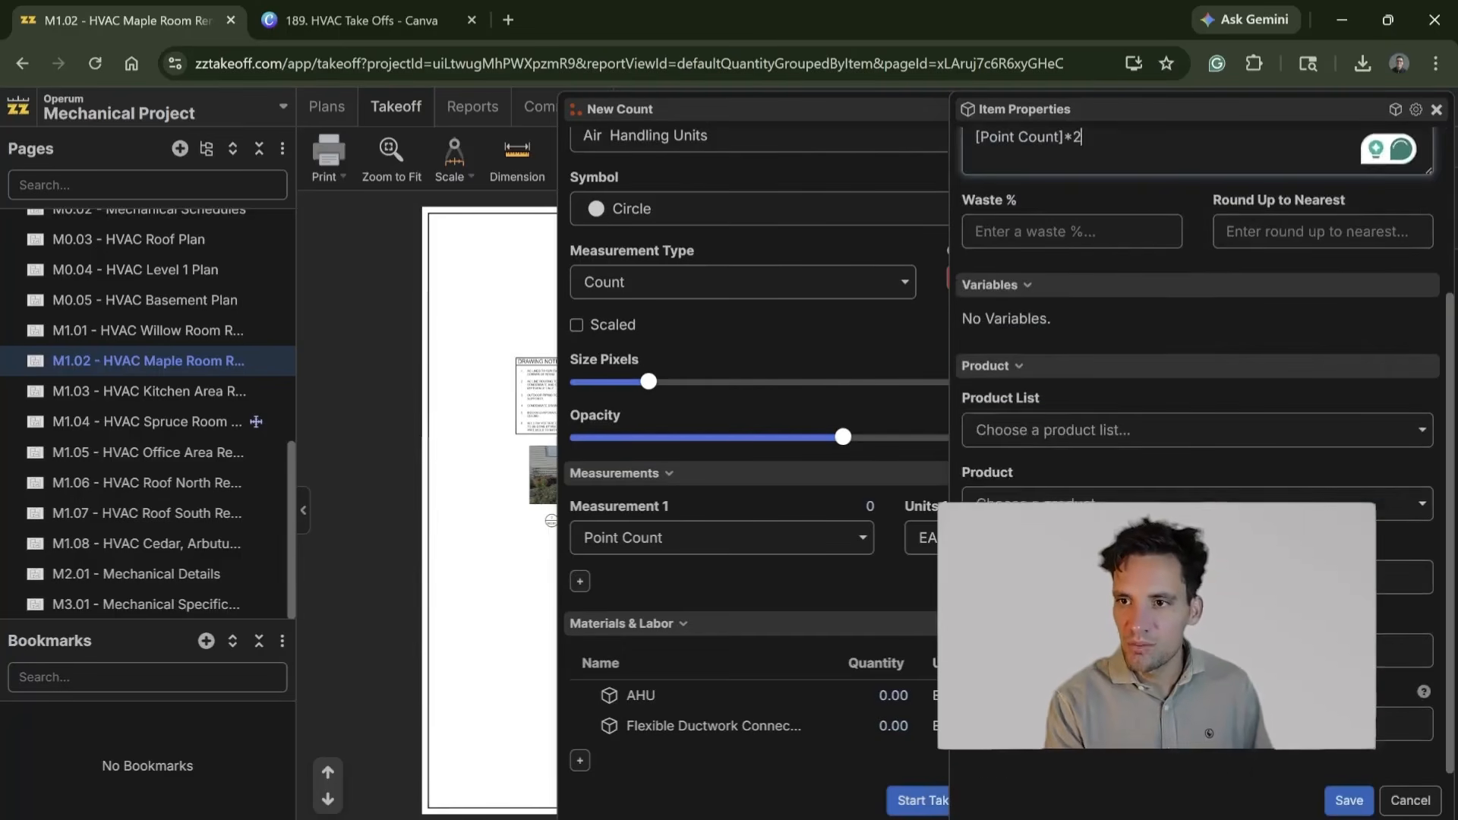
pyautogui.click(1348, 801)
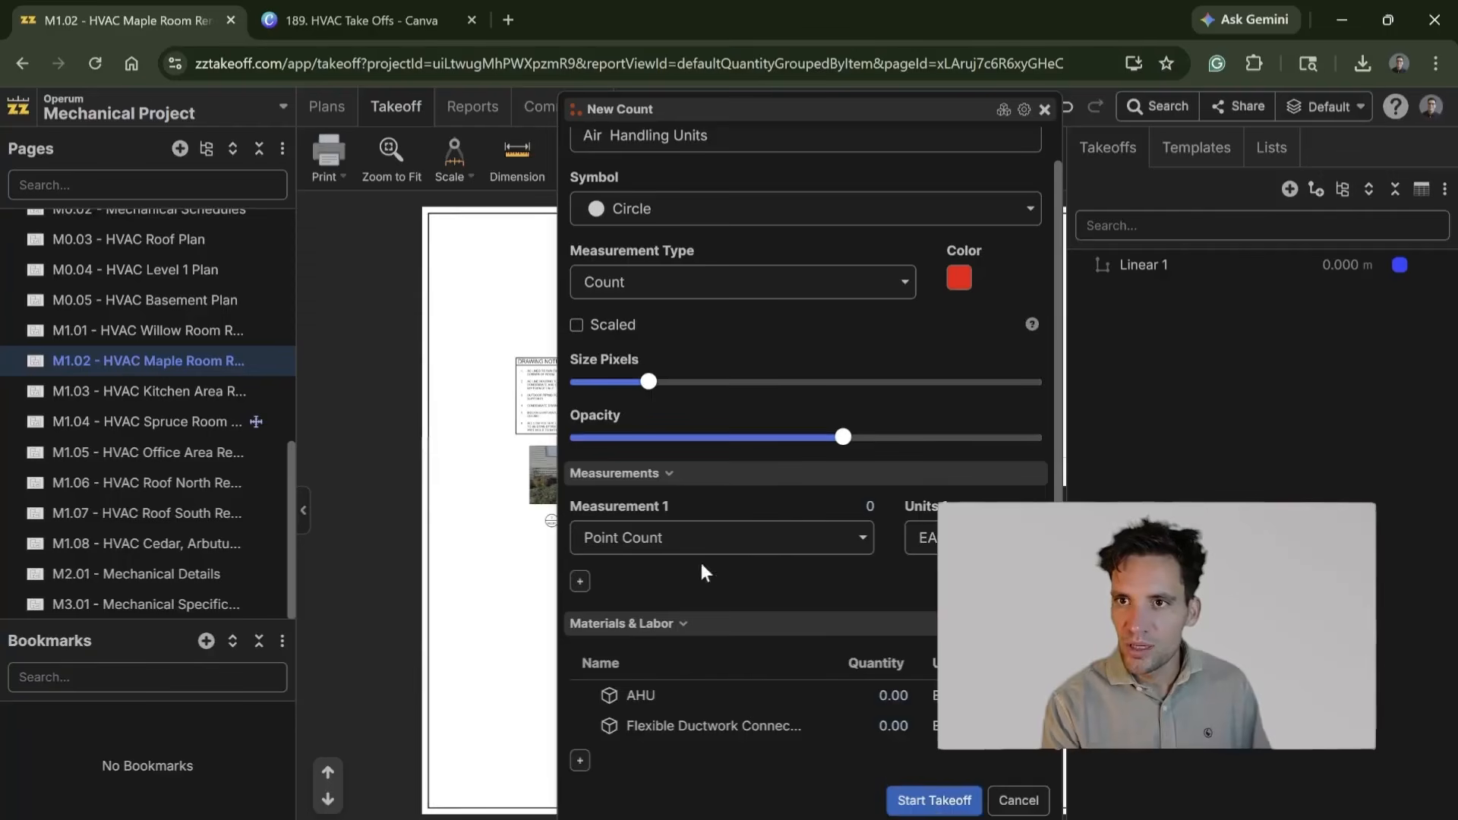
# Step: Add a material item named Ductowork with the formula [Point Count]*6 to the count
pyautogui.click(579, 761)
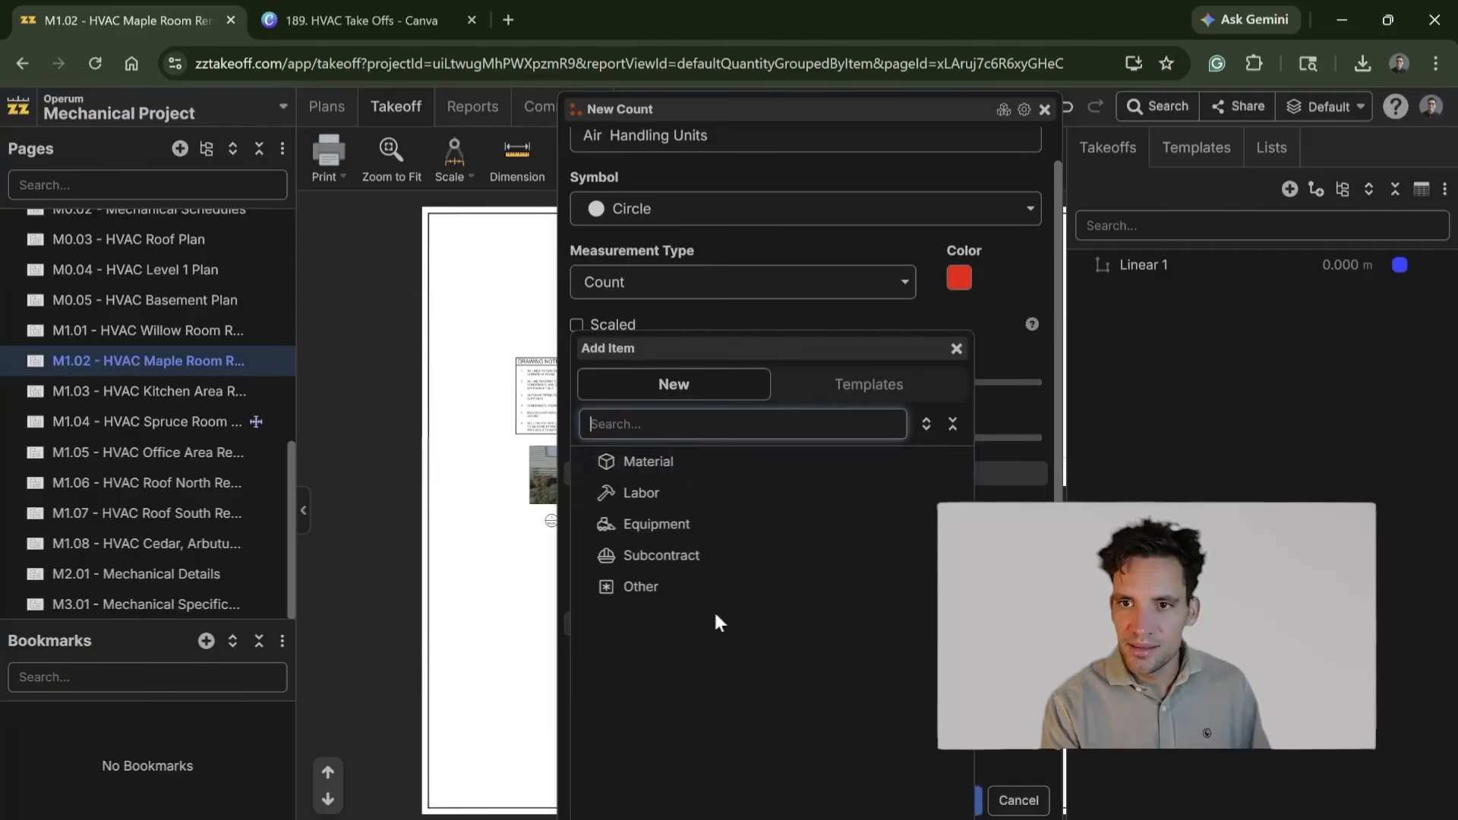
pyautogui.click(696, 462)
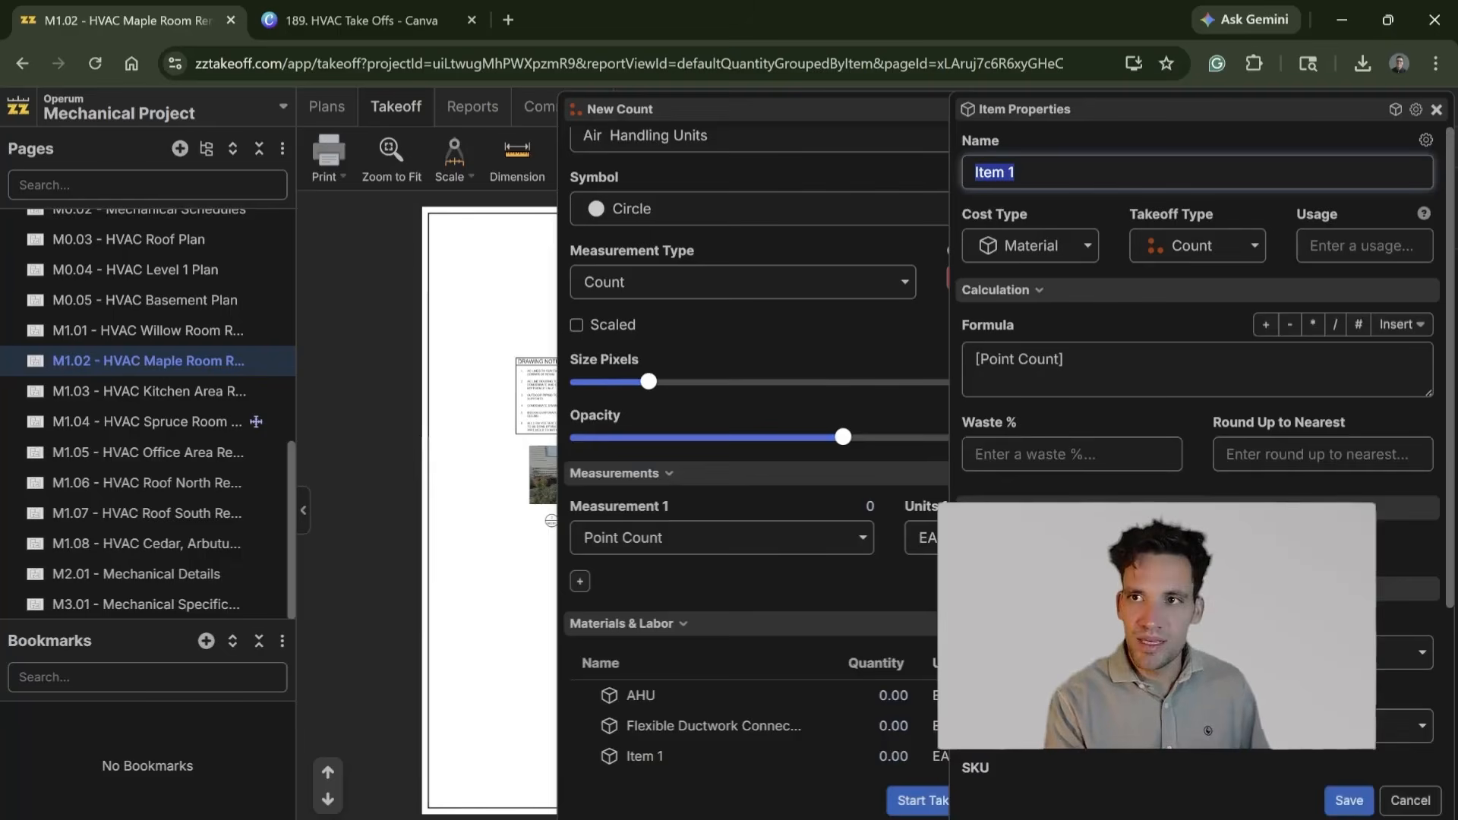
pyautogui.write('Ductowork')
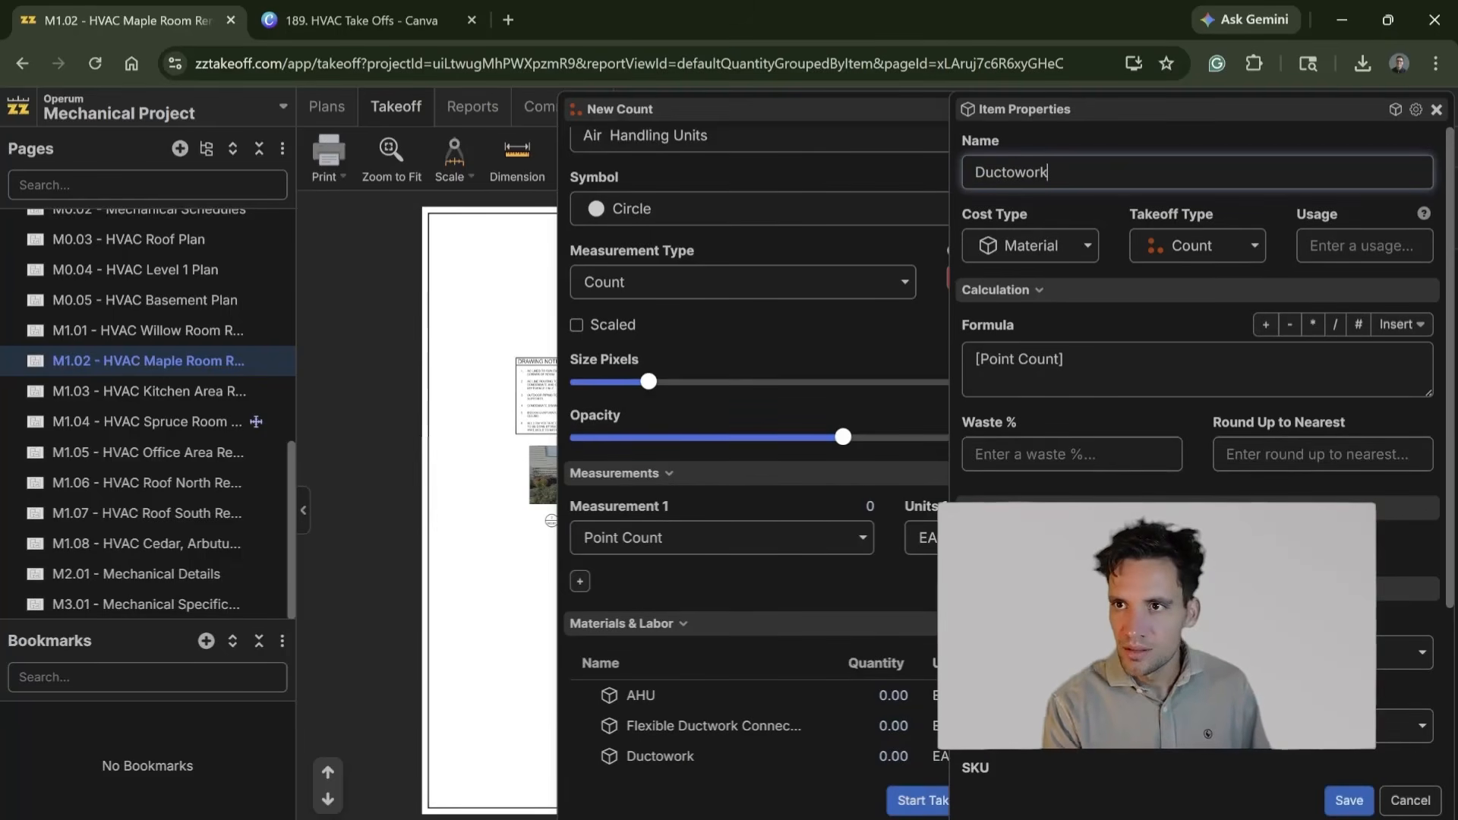
pyautogui.click(1066, 360)
pyautogui.write('*4')
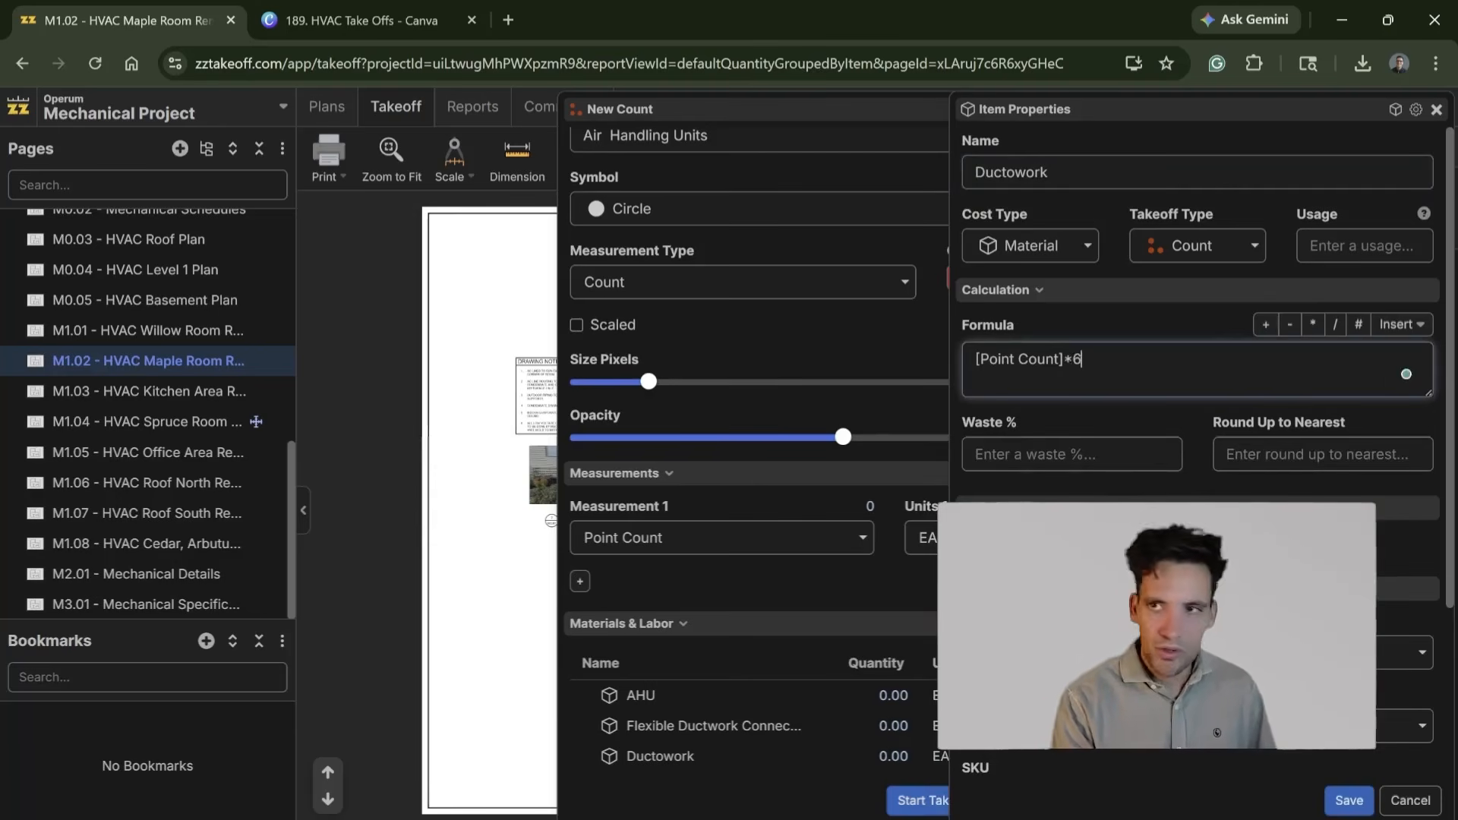
pyautogui.scroll(-3, 1198, 456)
pyautogui.click(1349, 801)
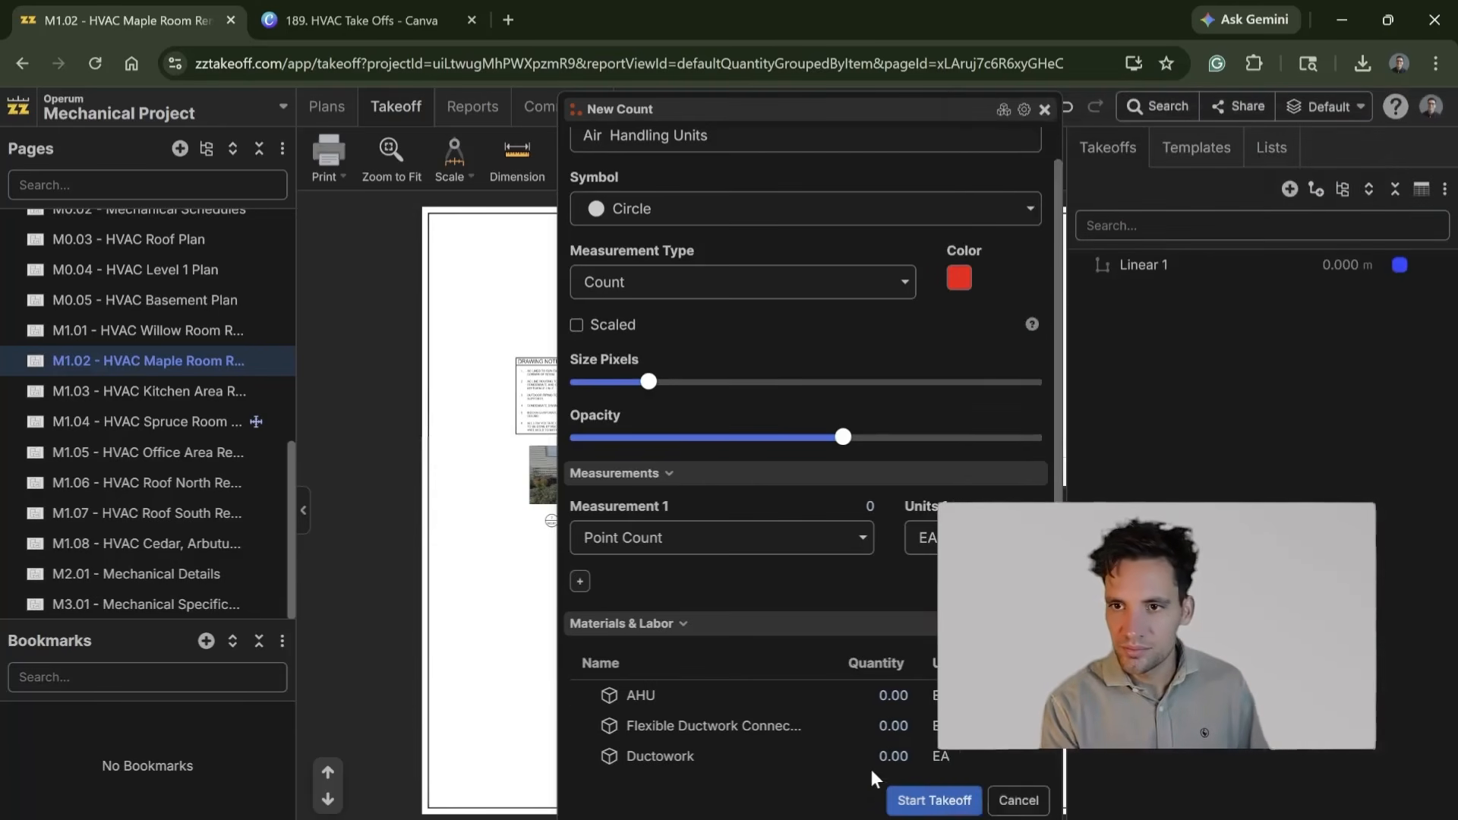
# Step: Add a material item named Power Cabling with the formula [Point Count]*10 and a length unit to the count
pyautogui.scroll(-1, 870, 769)
pyautogui.click(580, 737)
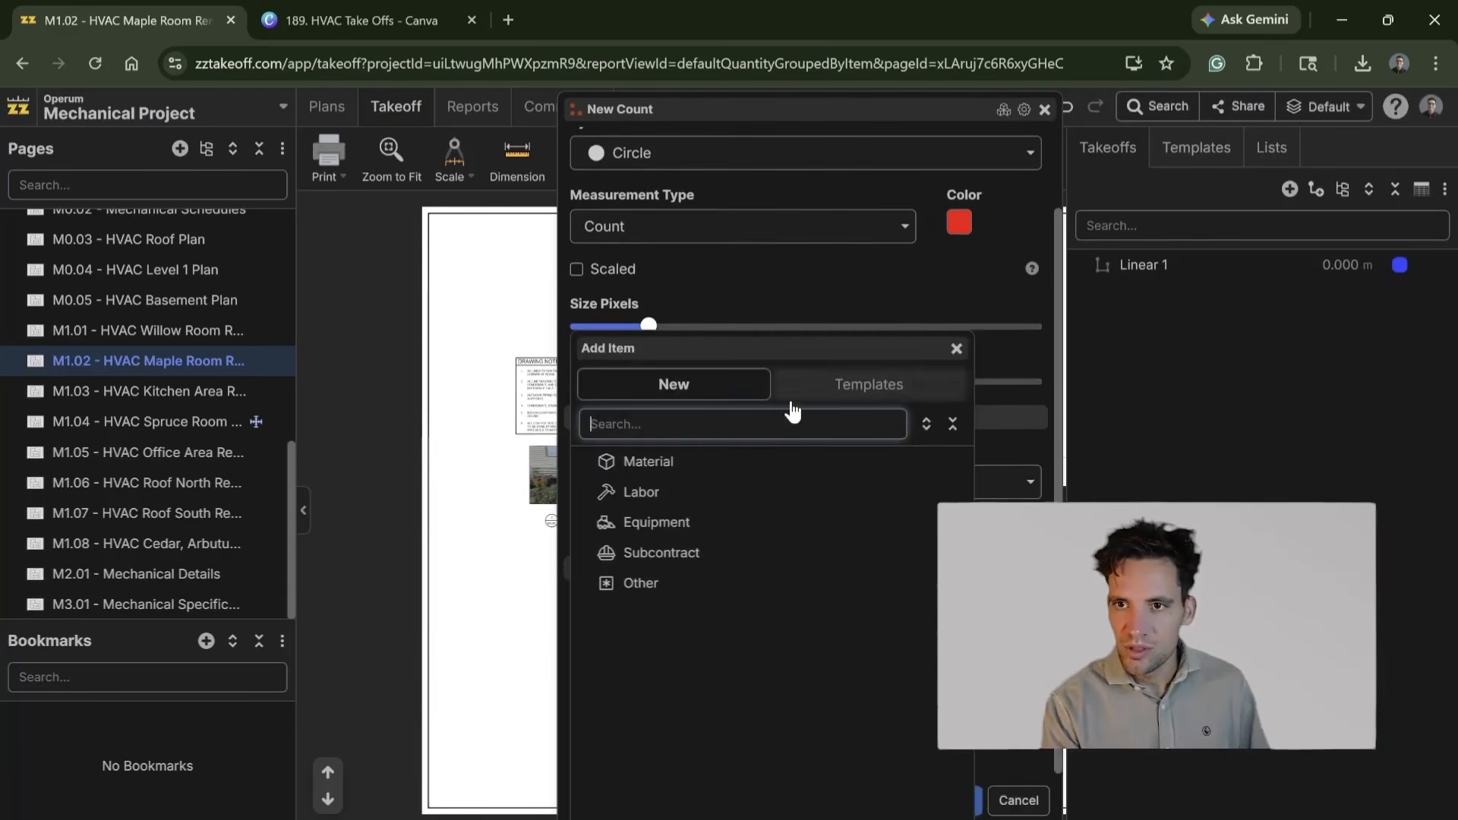
pyautogui.click(688, 461)
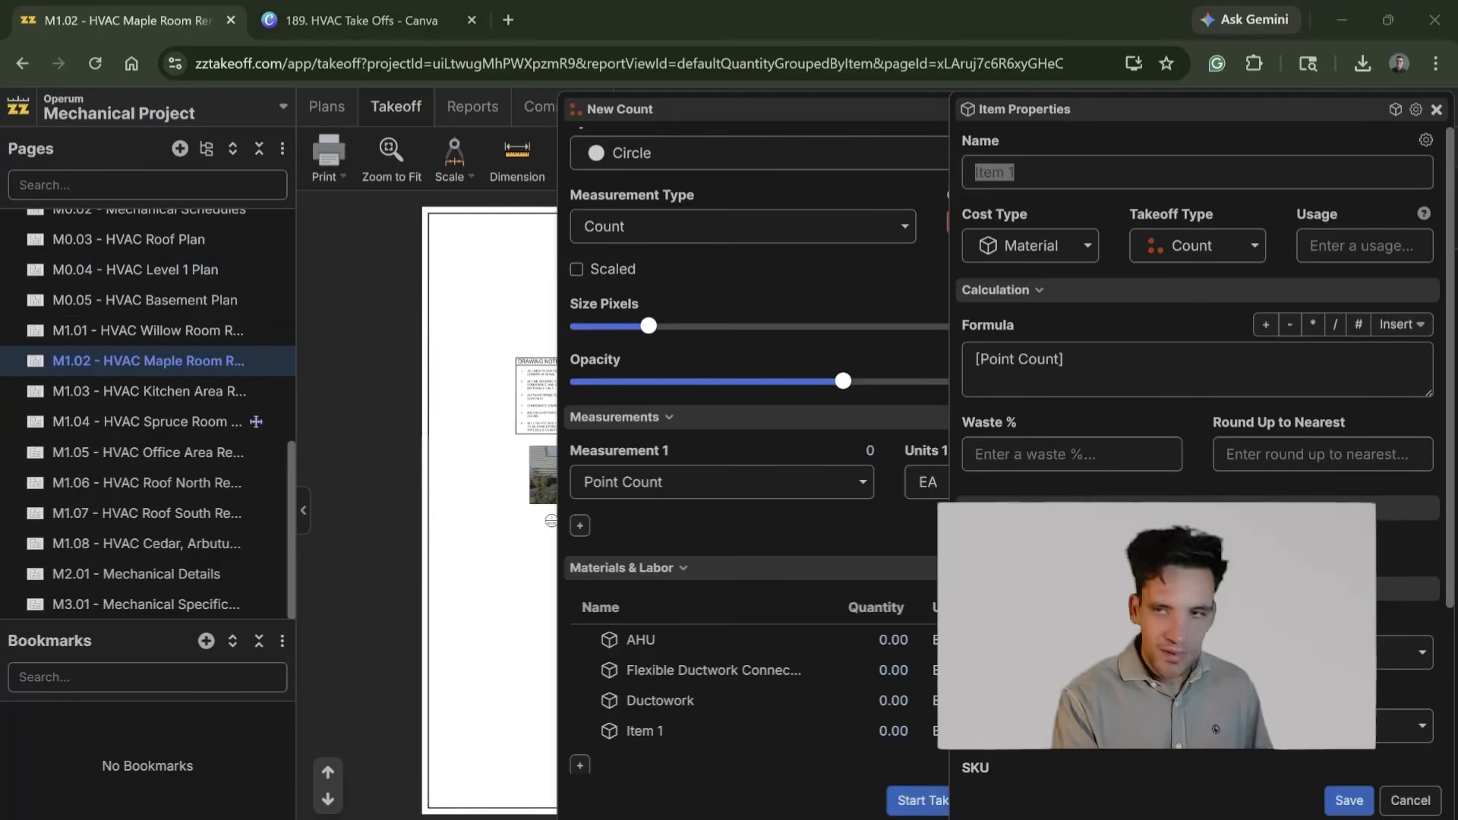
pyautogui.hotkey('alt', 'Tab')
pyautogui.write('Power Cabling')
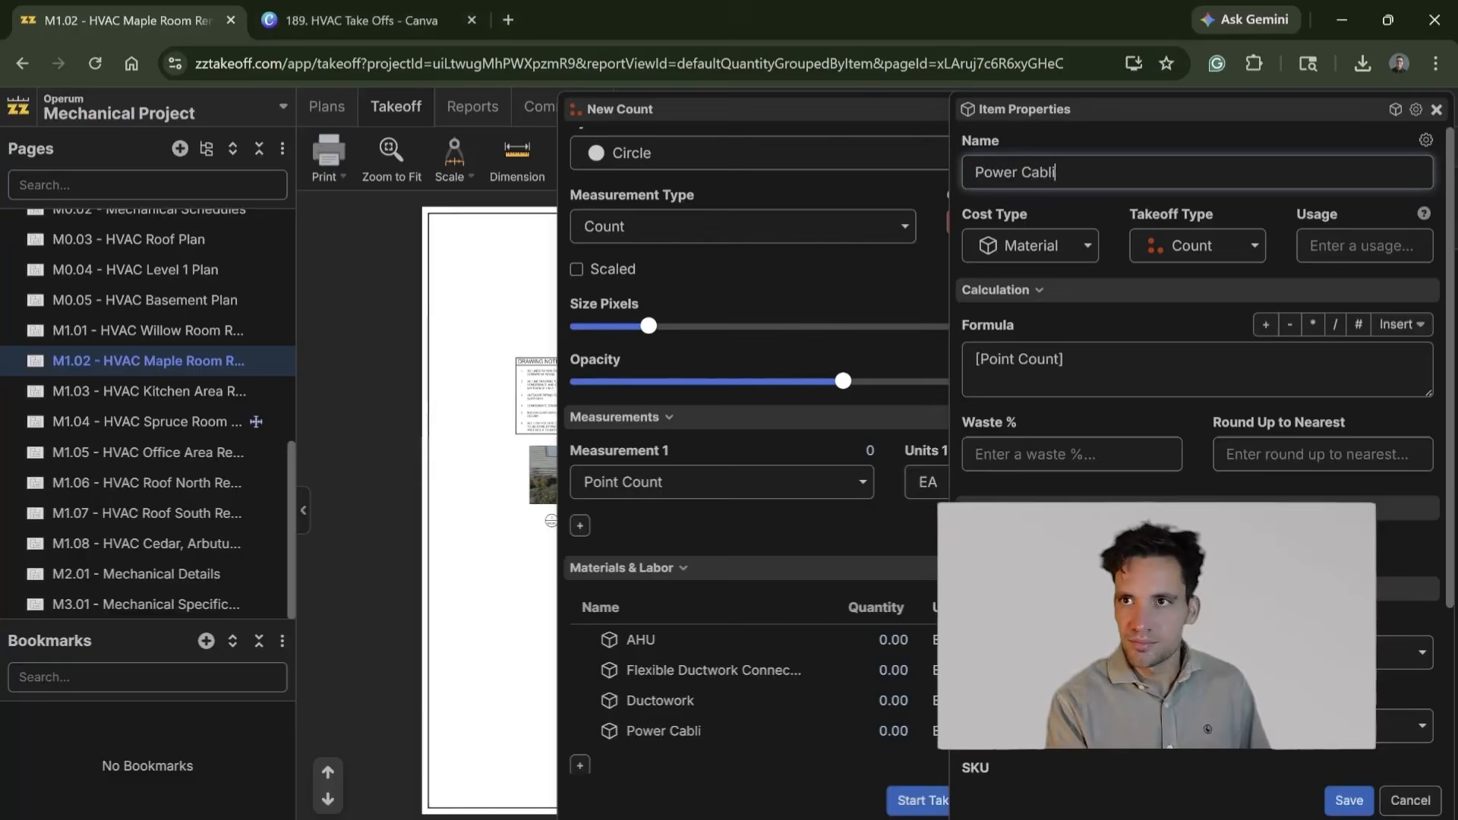
pyautogui.click(1110, 343)
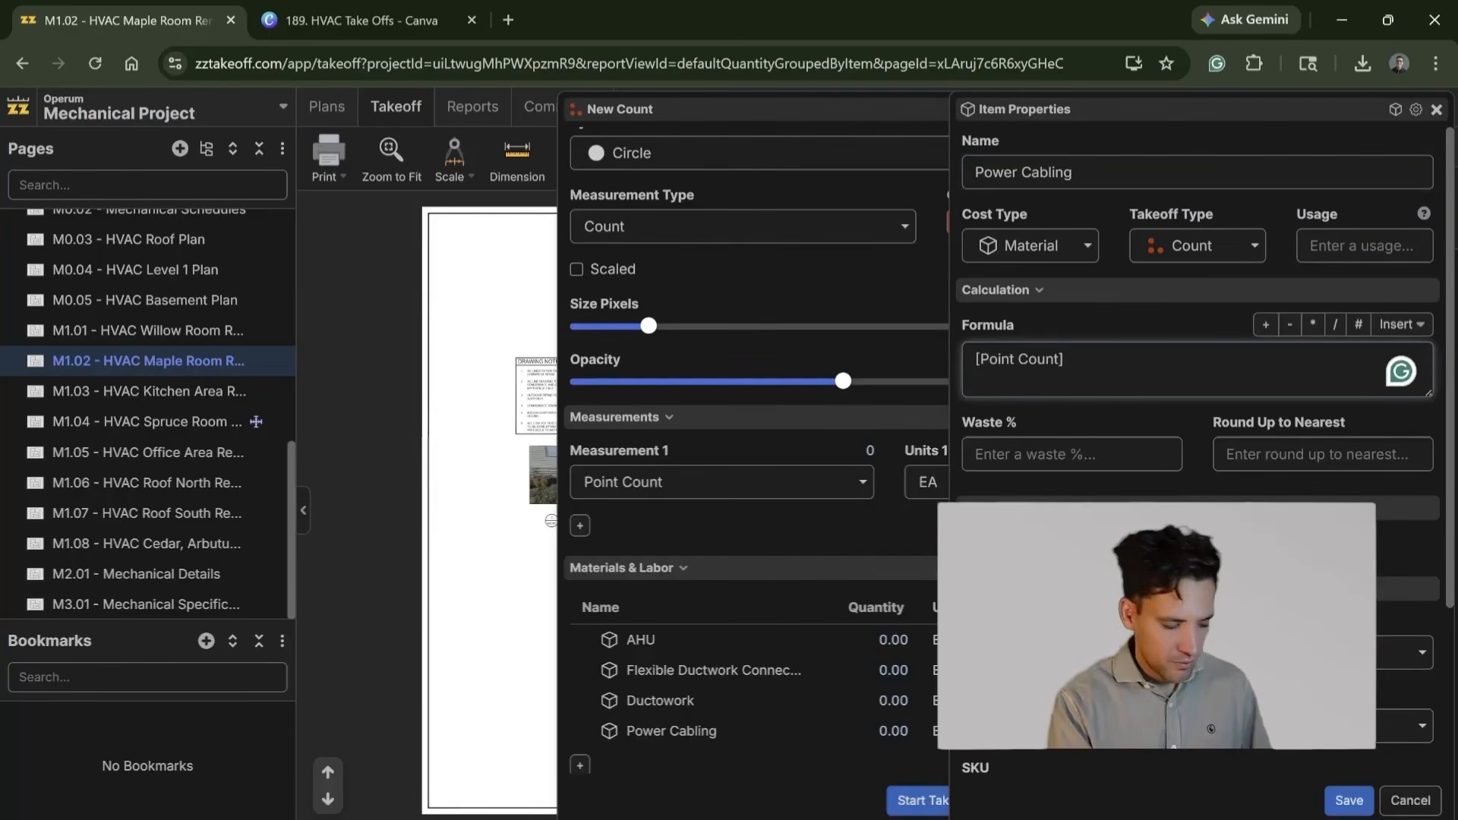
pyautogui.write('*10')
pyautogui.scroll(-3, 1198, 380)
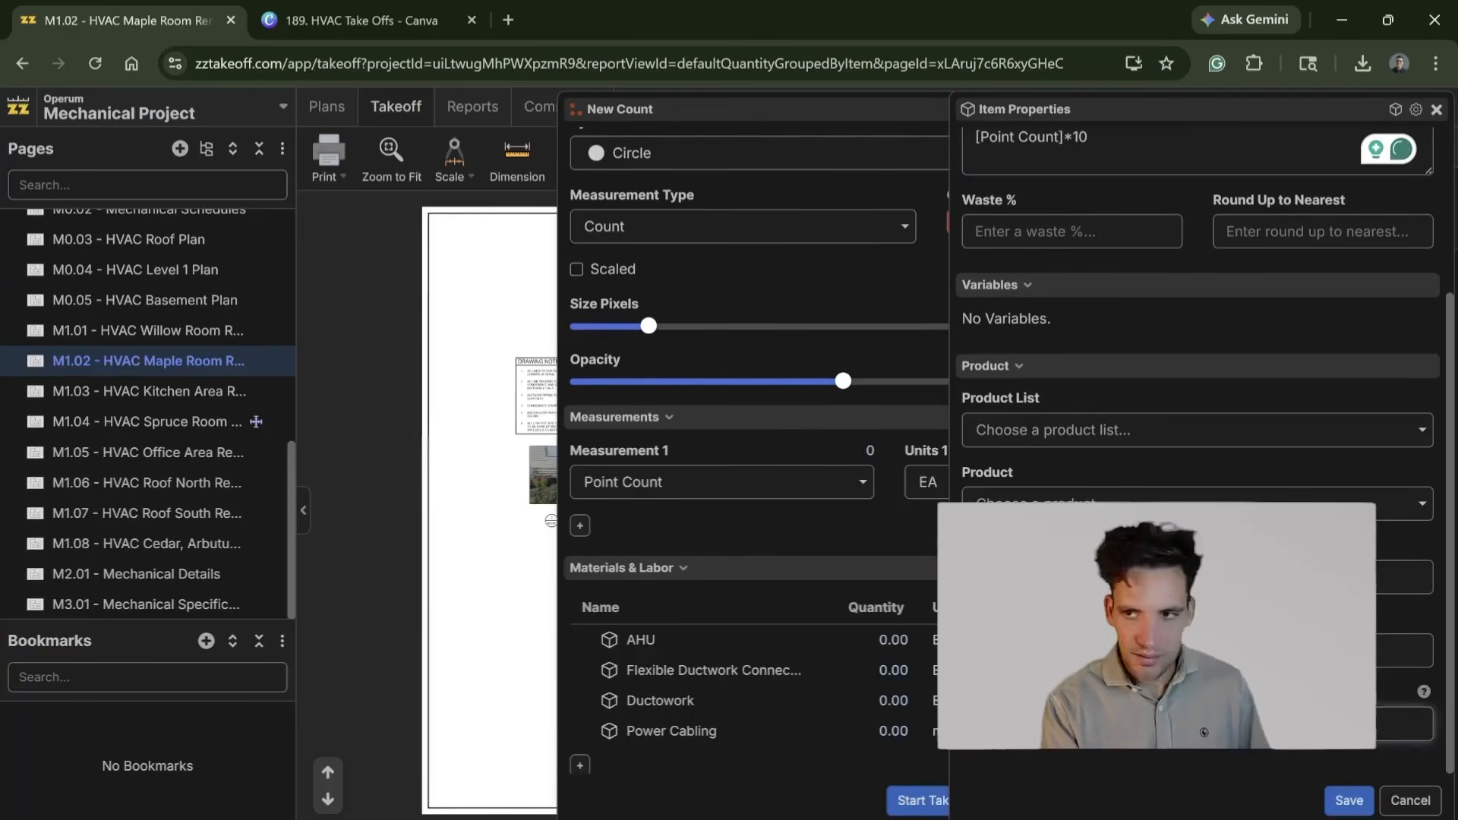
pyautogui.click(1349, 800)
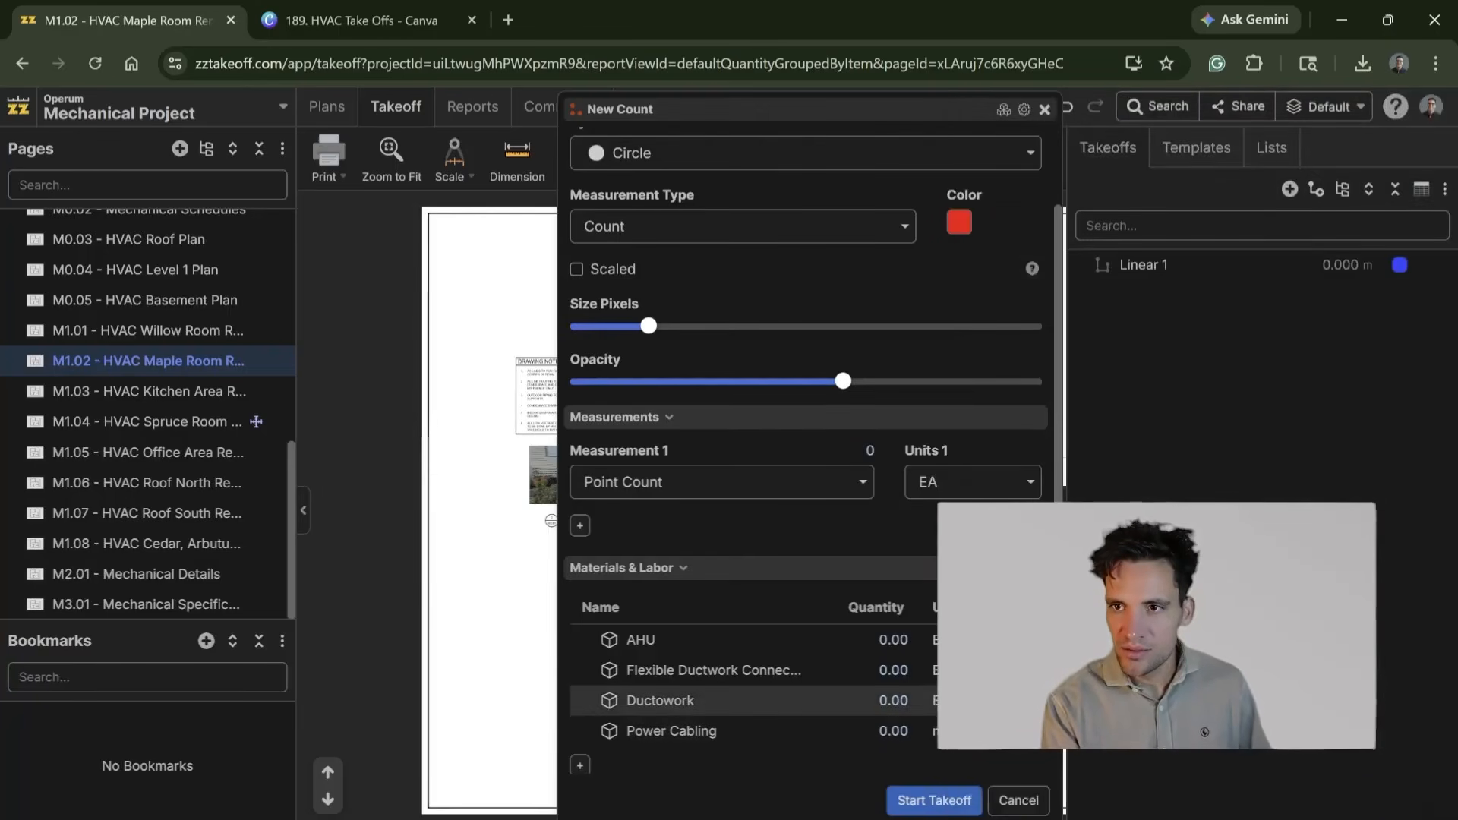
# Step: Change the Ductowork item's unit to match the one used for Power Cabling
pyautogui.click(785, 704)
pyautogui.scroll(-3, 1139, 669)
pyautogui.click(1139, 723)
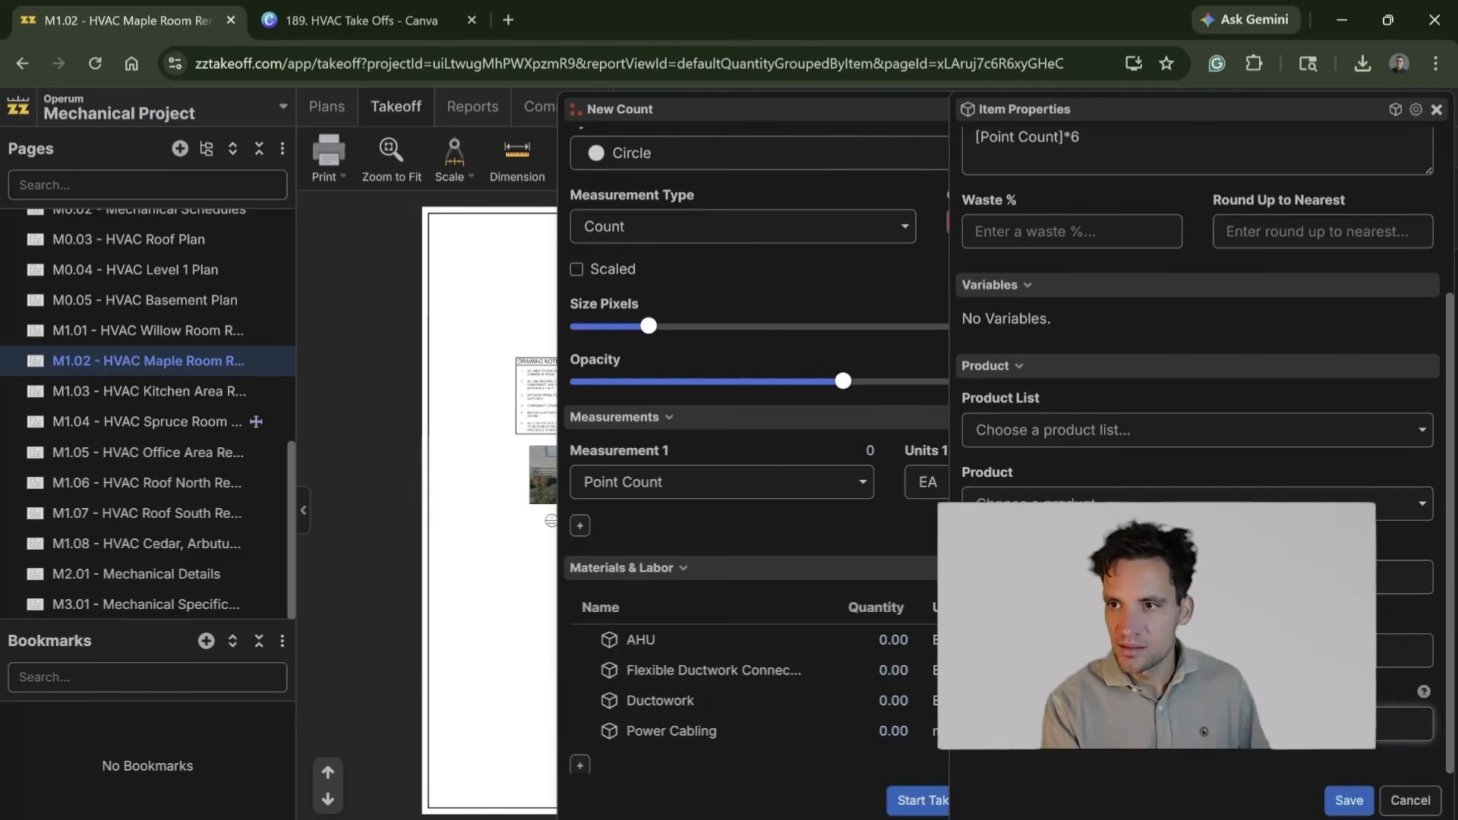
pyautogui.click(1360, 799)
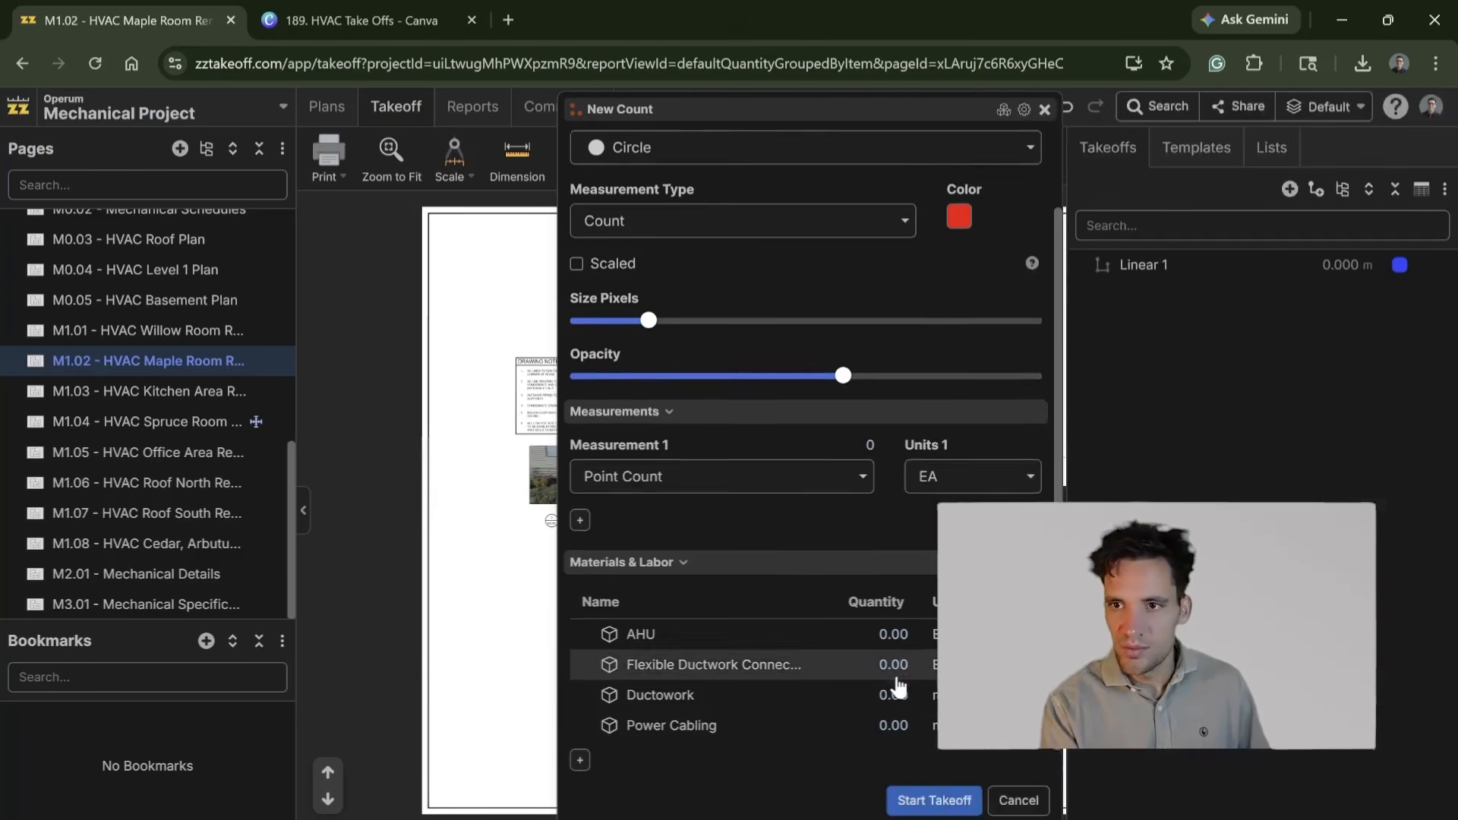
# Step: Add a labor item named Mechanical Fitter with the formula [Point Count]*8 to the count
pyautogui.scroll(-1, 898, 687)
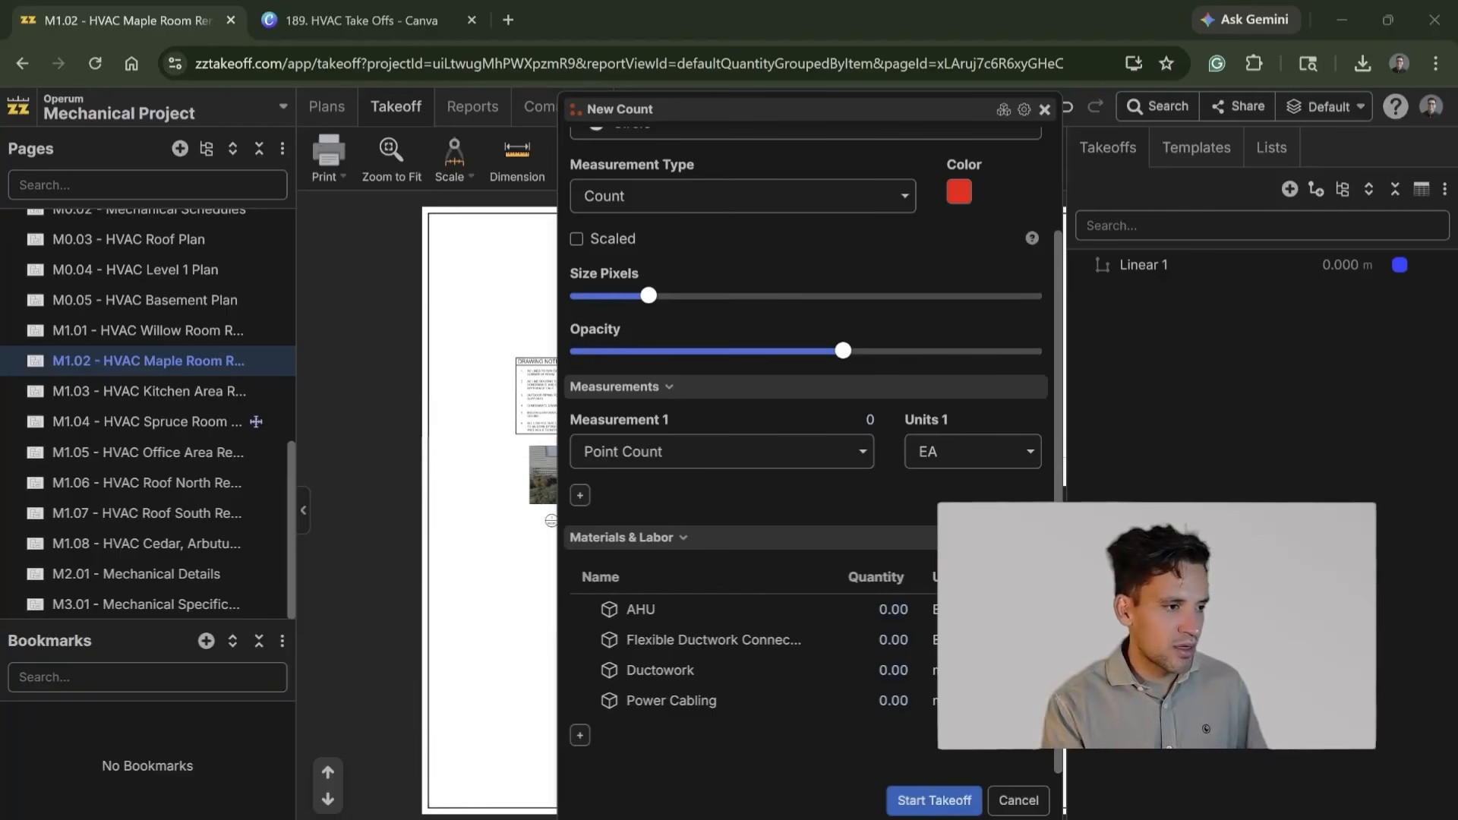
pyautogui.click(580, 735)
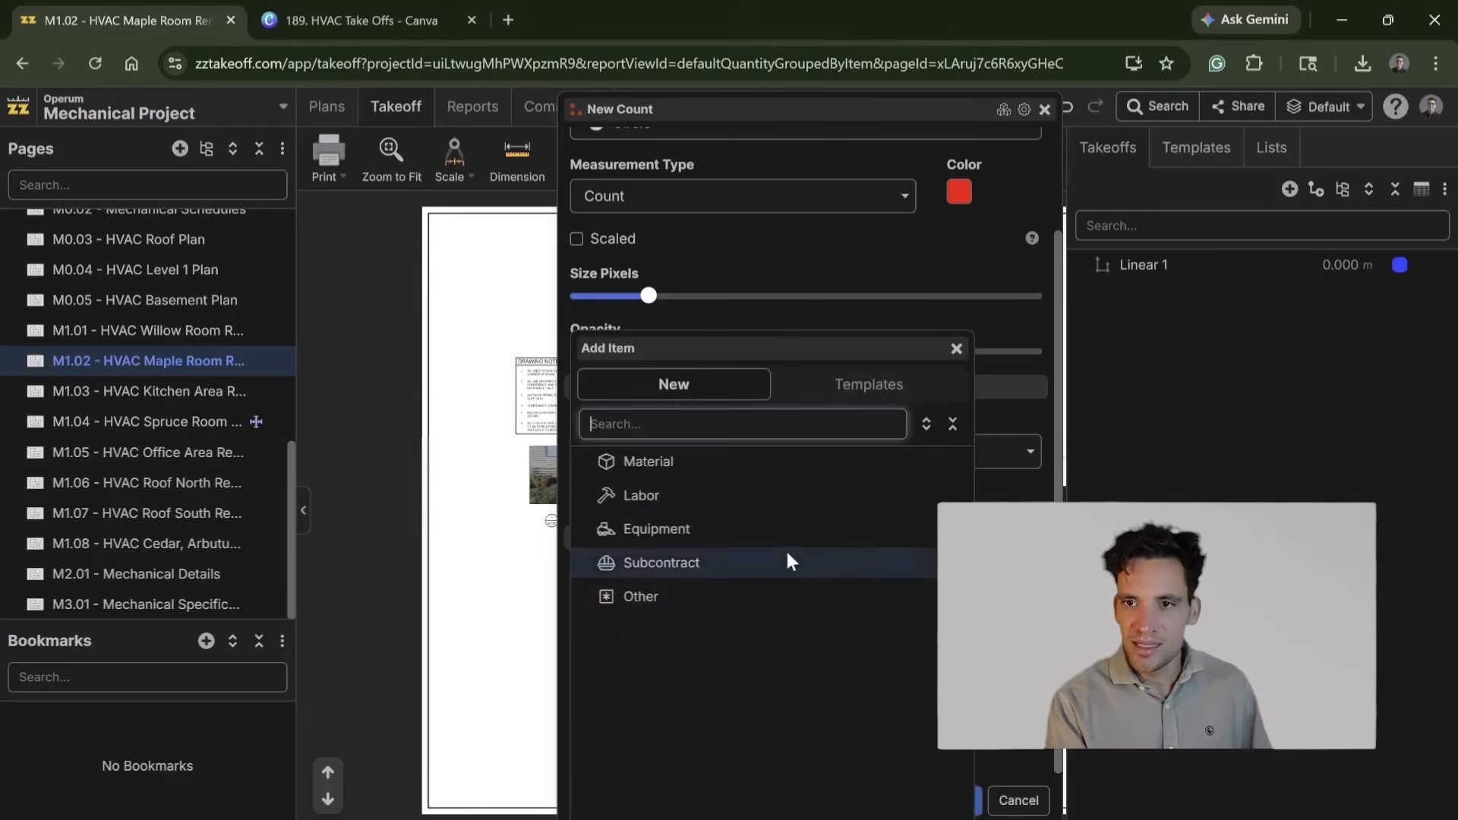
pyautogui.click(740, 498)
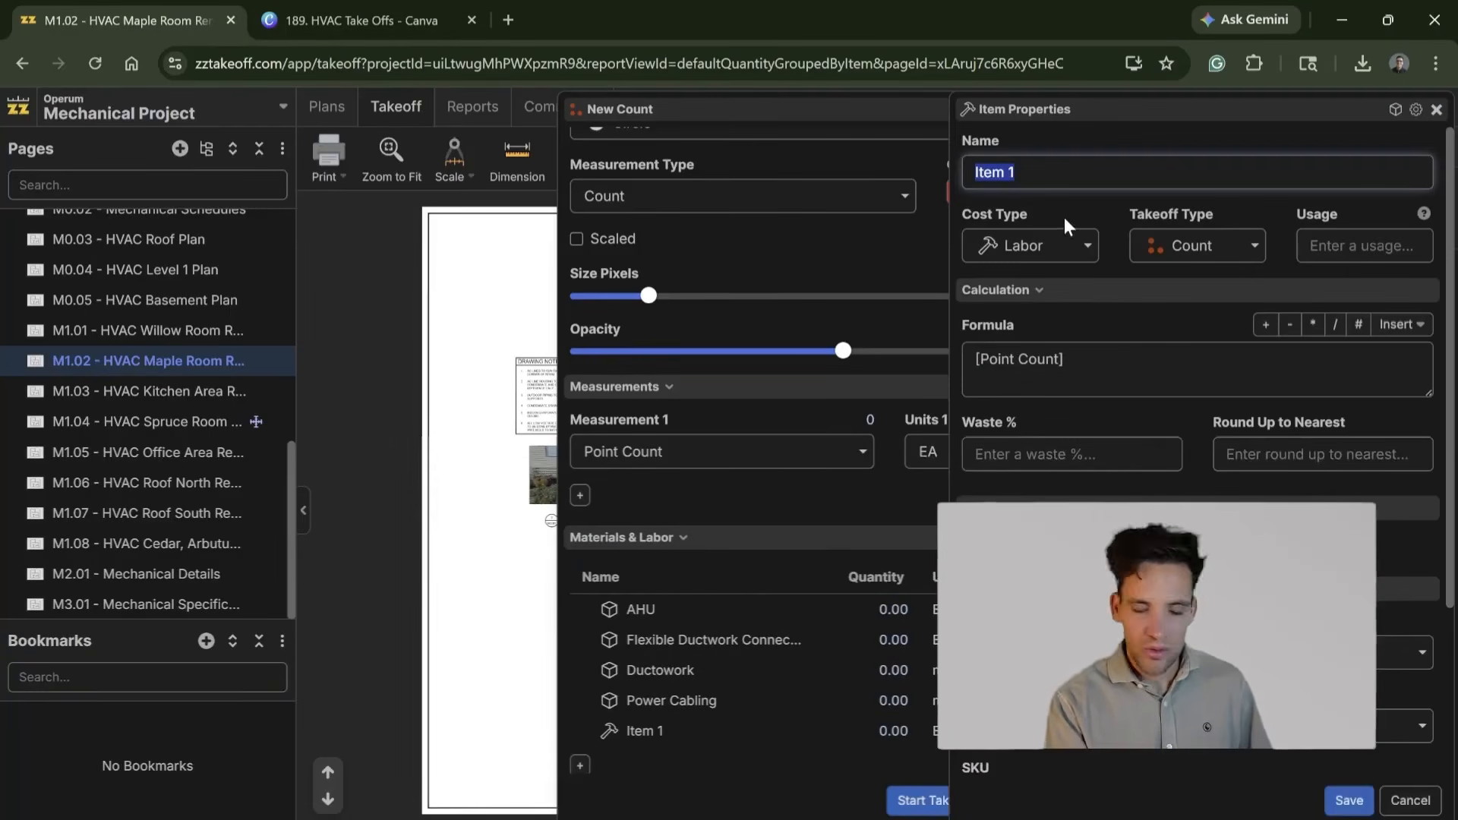
pyautogui.write('Mechanical Fitter')
pyautogui.click(1078, 369)
pyautogui.write('*8')
pyautogui.scroll(-3, 1200, 380)
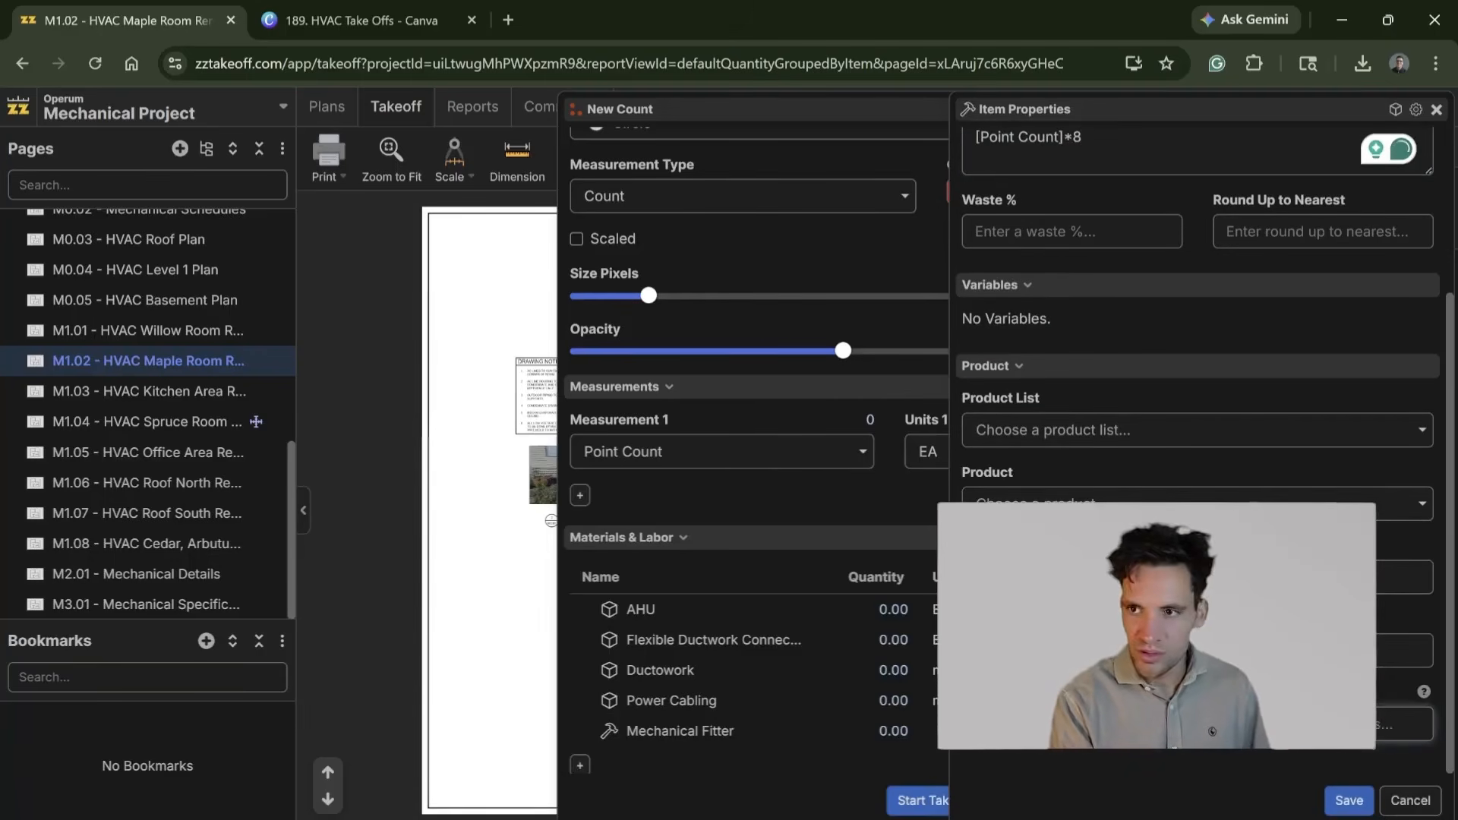
pyautogui.click(1349, 800)
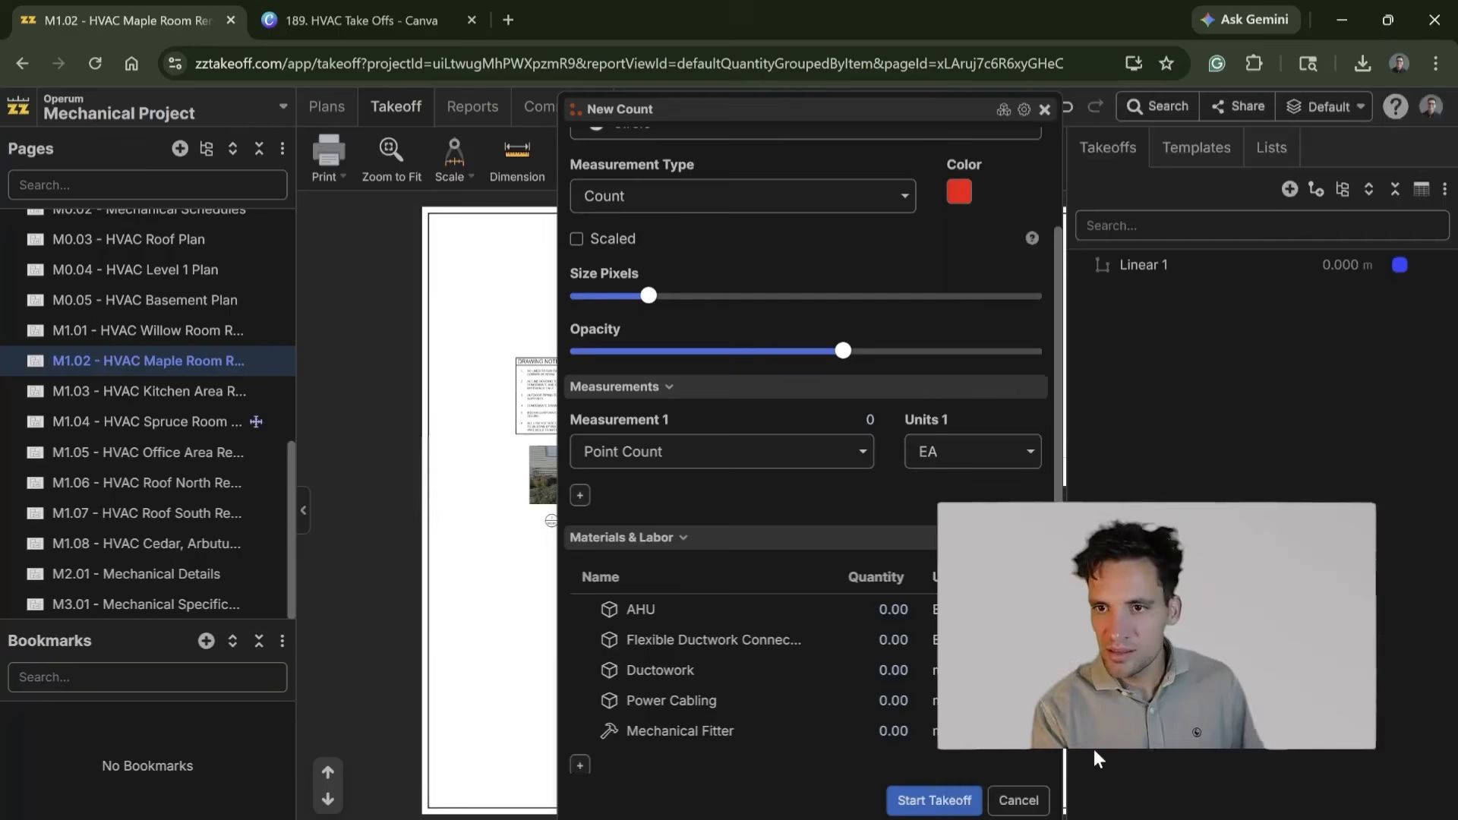
# Step: Add an equipment item named Crane with the formula [Point Count]*4 and the unit hr, and start the Air Handling Units takeoff
pyautogui.click(580, 736)
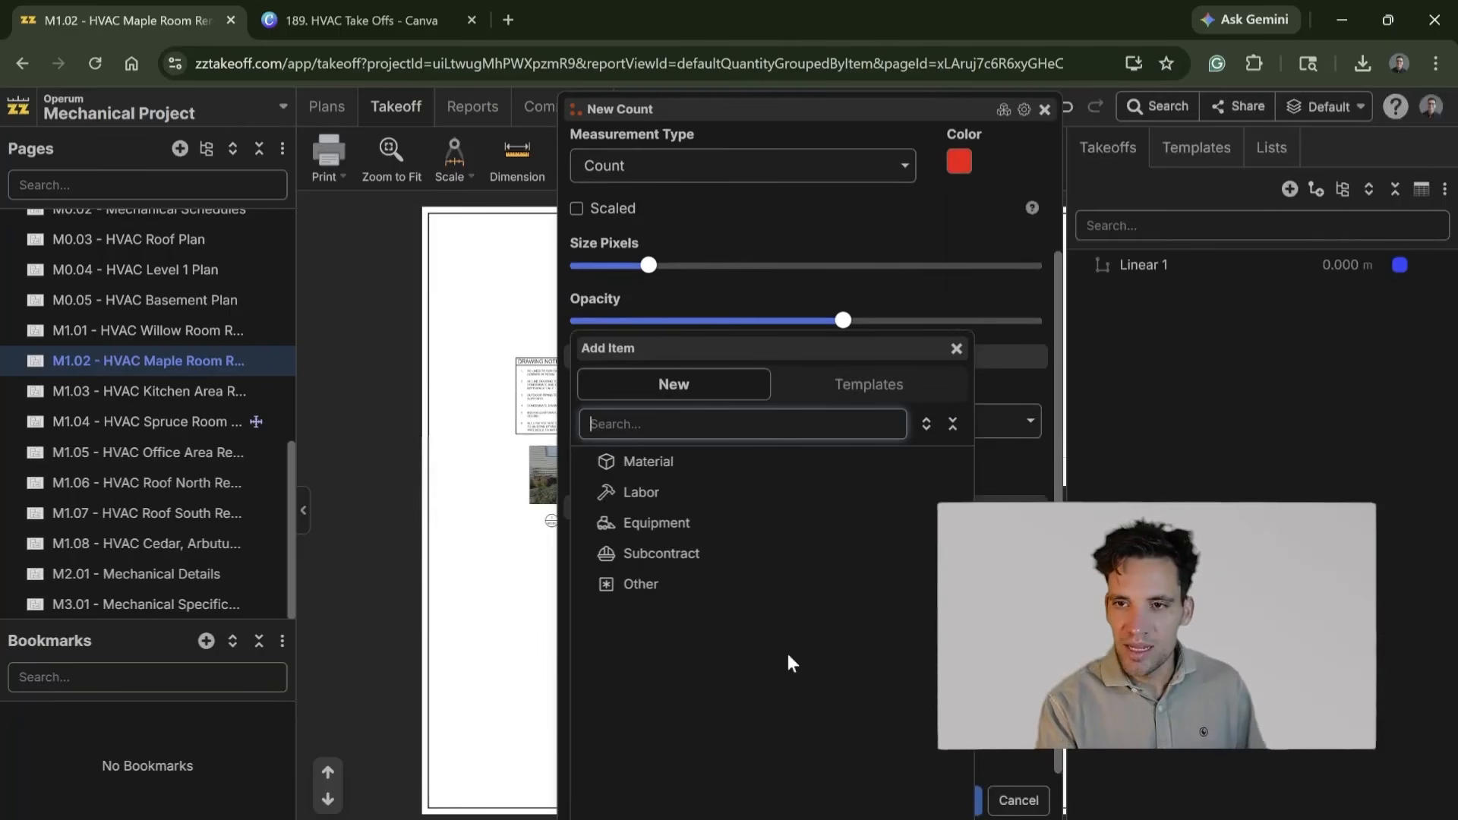
pyautogui.click(717, 530)
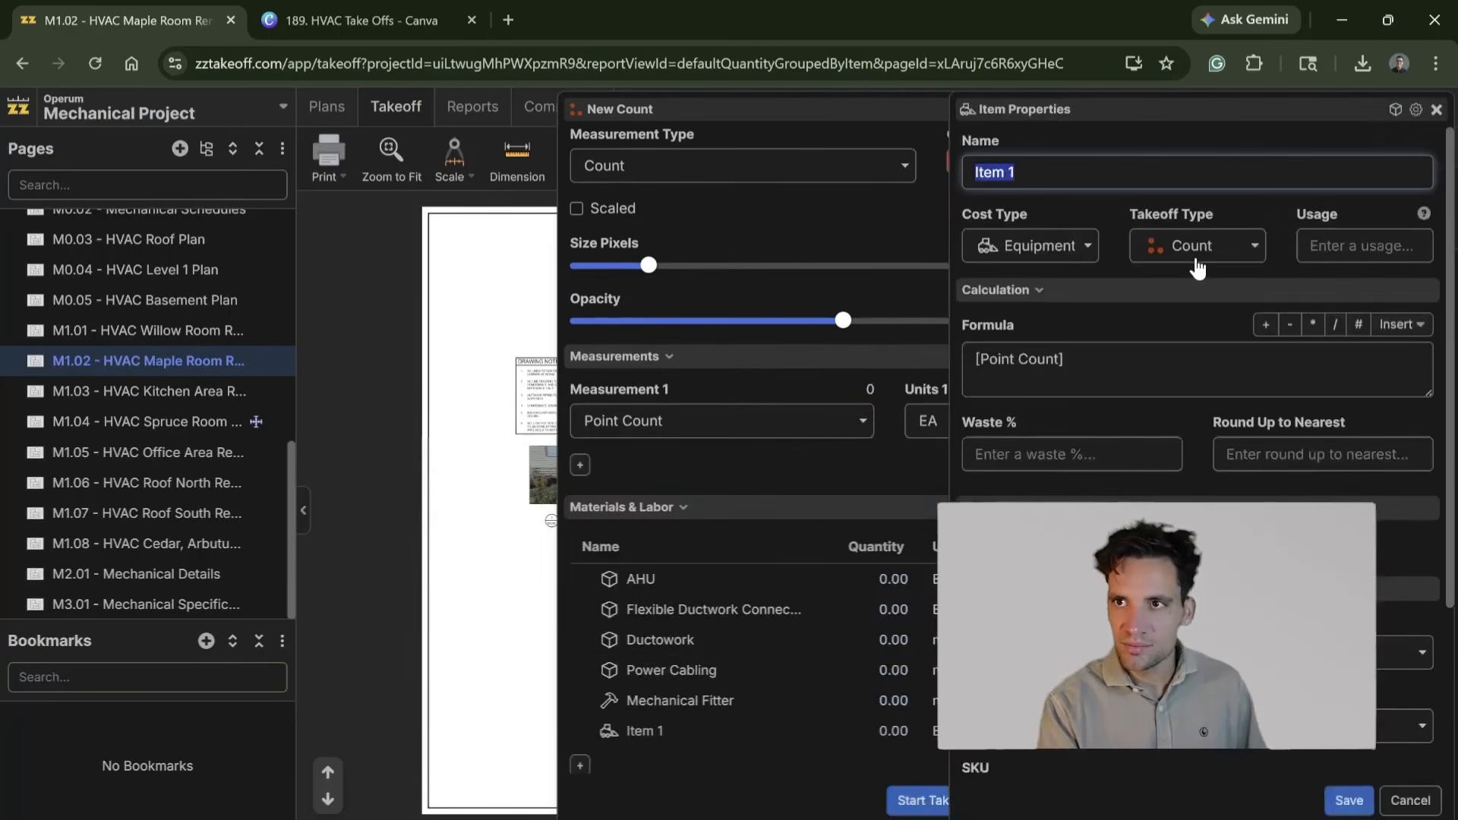
pyautogui.write('Crane')
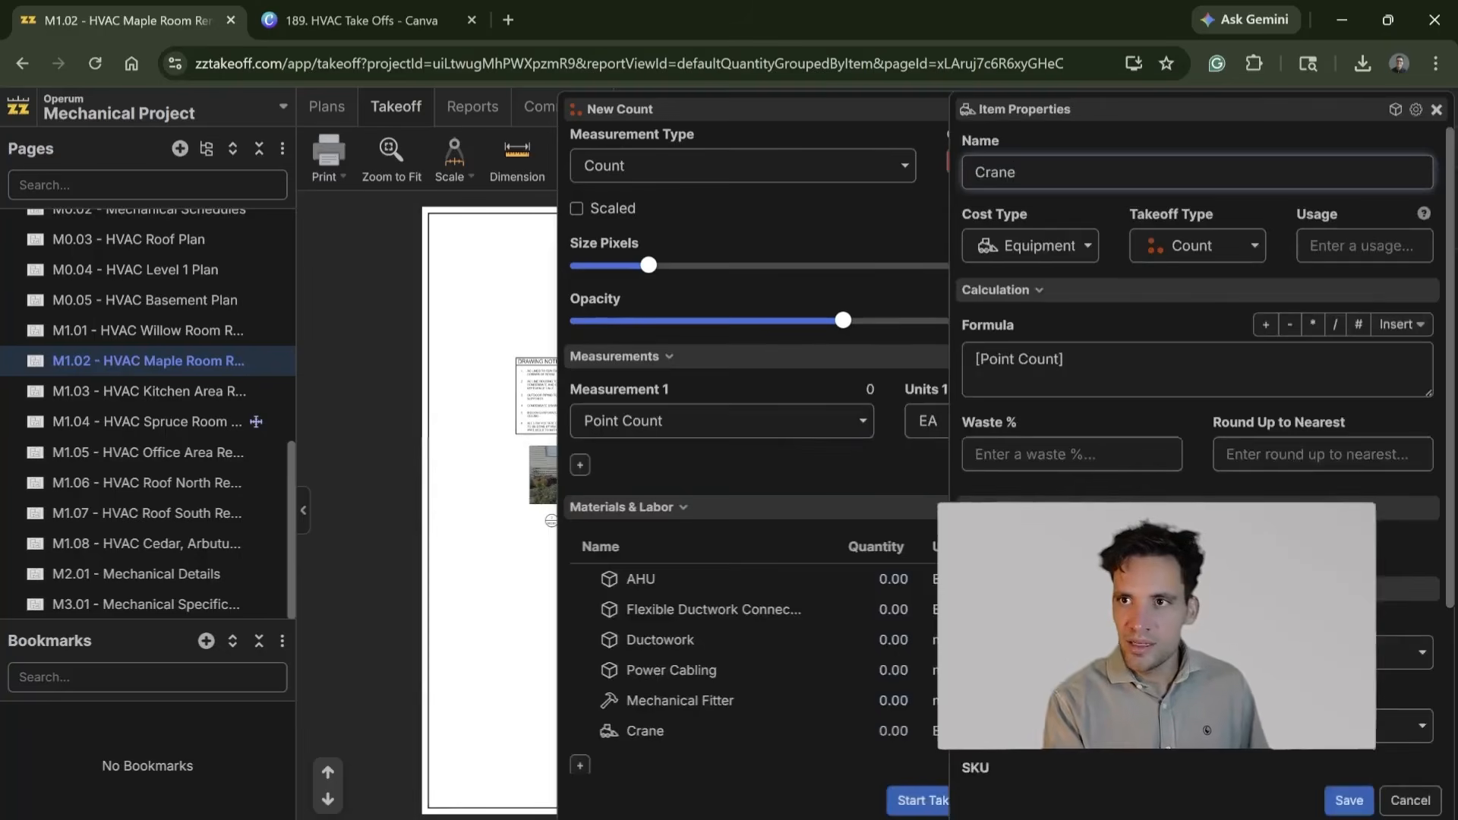
pyautogui.click(1065, 360)
pyautogui.write('*4')
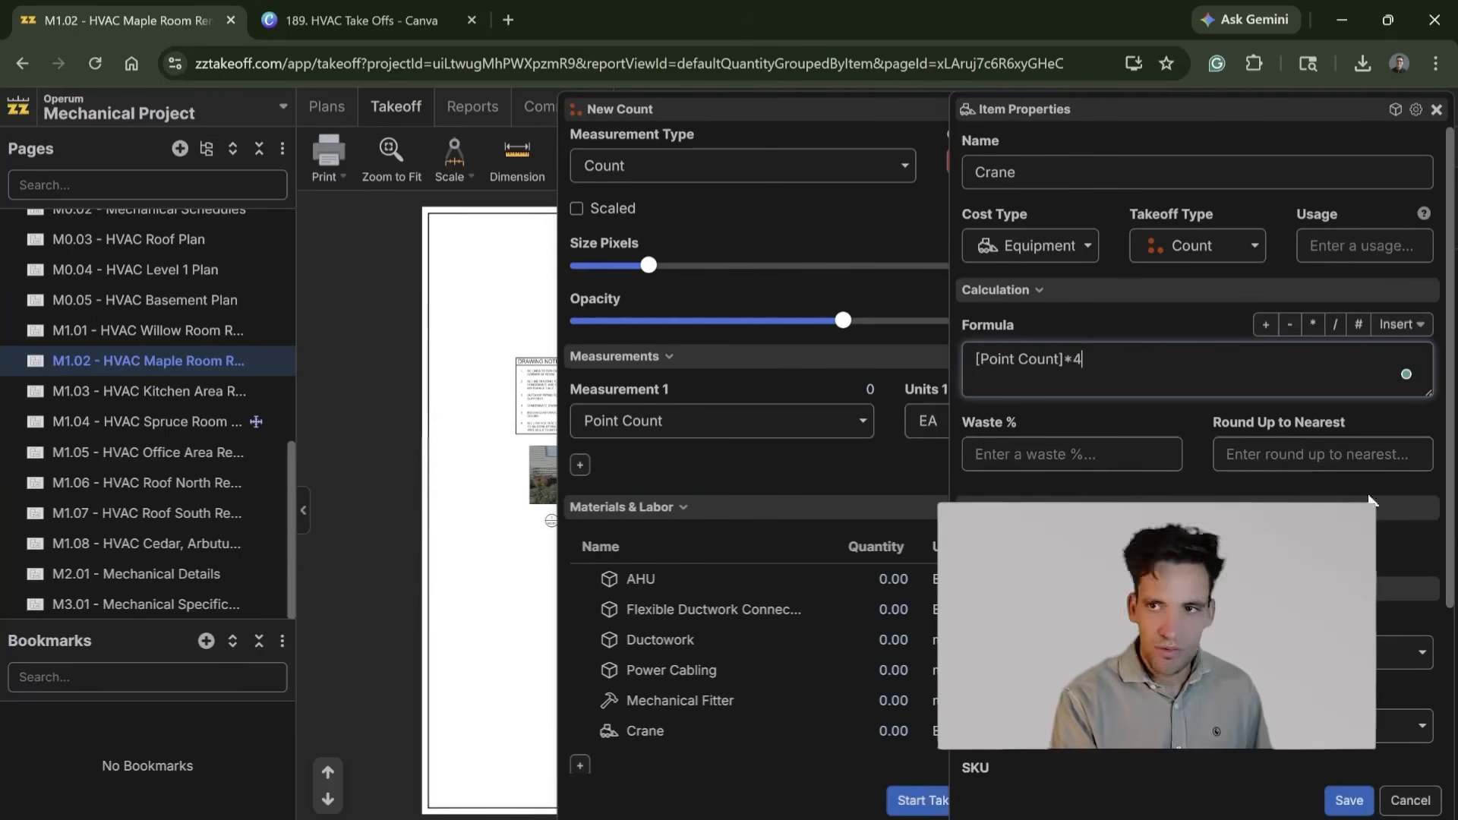
pyautogui.scroll(-3, 1198, 456)
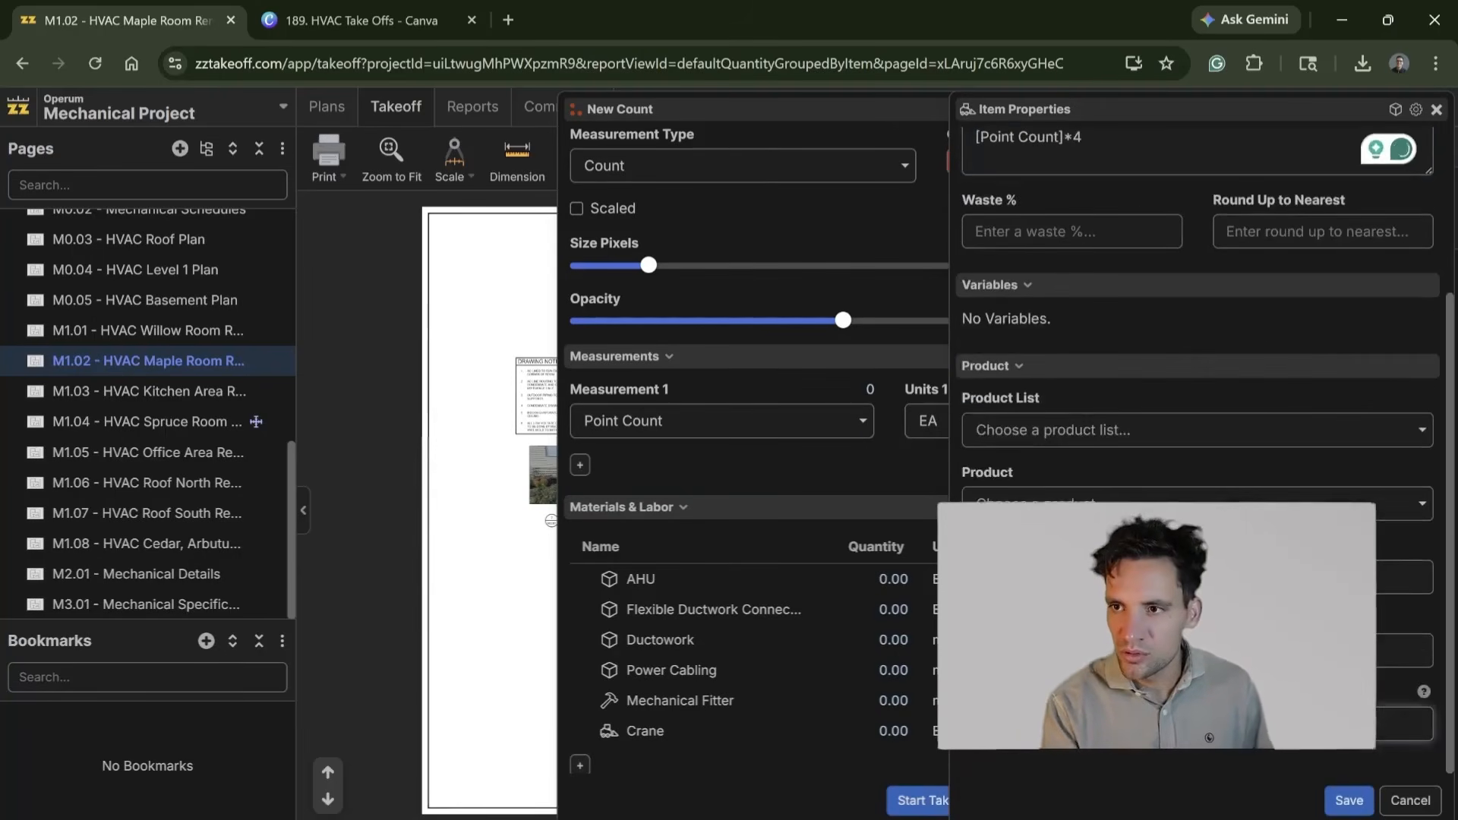
pyautogui.click(1349, 808)
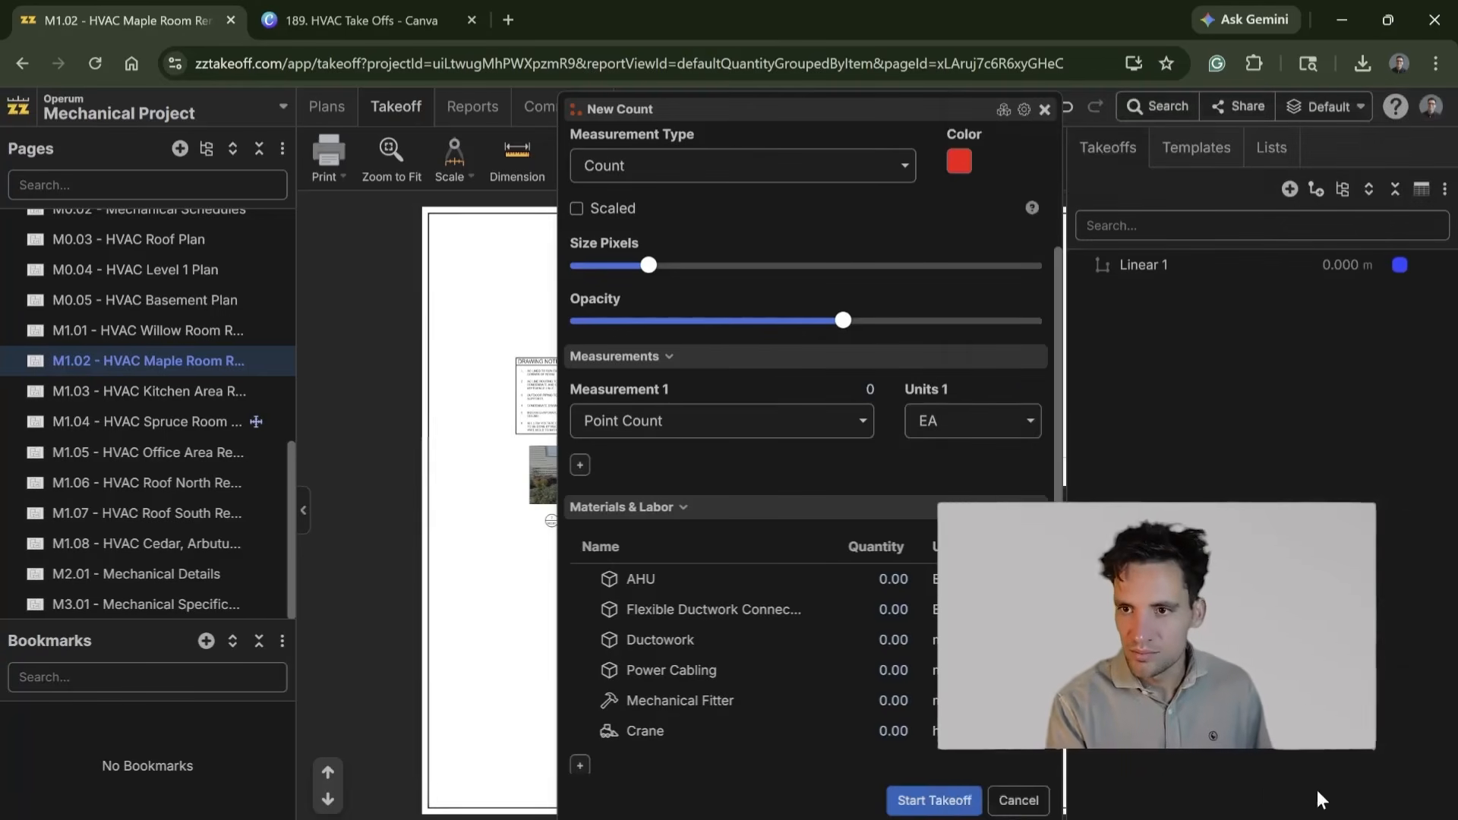
pyautogui.click(935, 801)
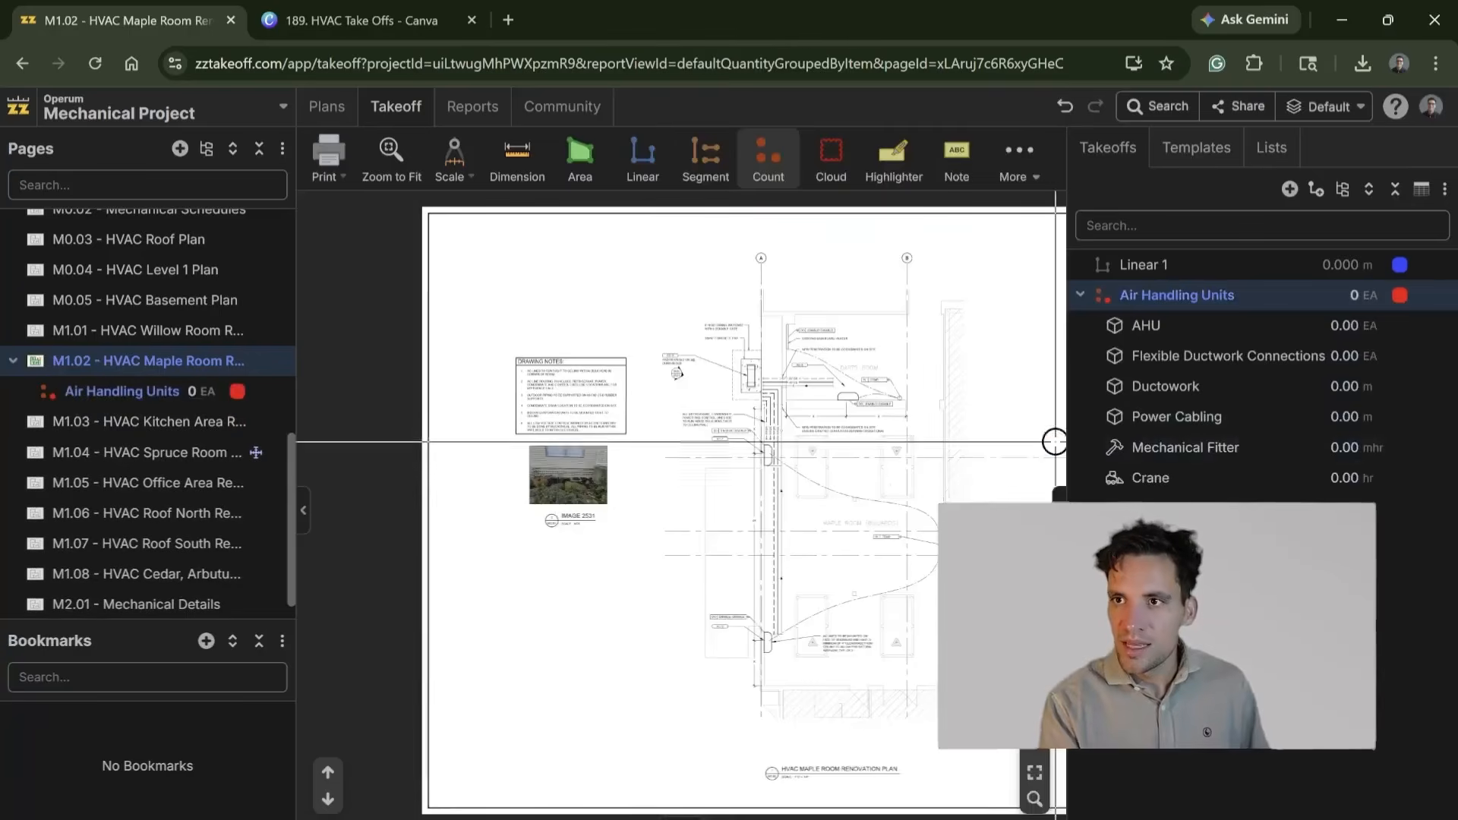
# Step: Look through the HVAC plan pages and open M0.03 - HVAC Roof Plan
pyautogui.scroll(5, 867, 542)
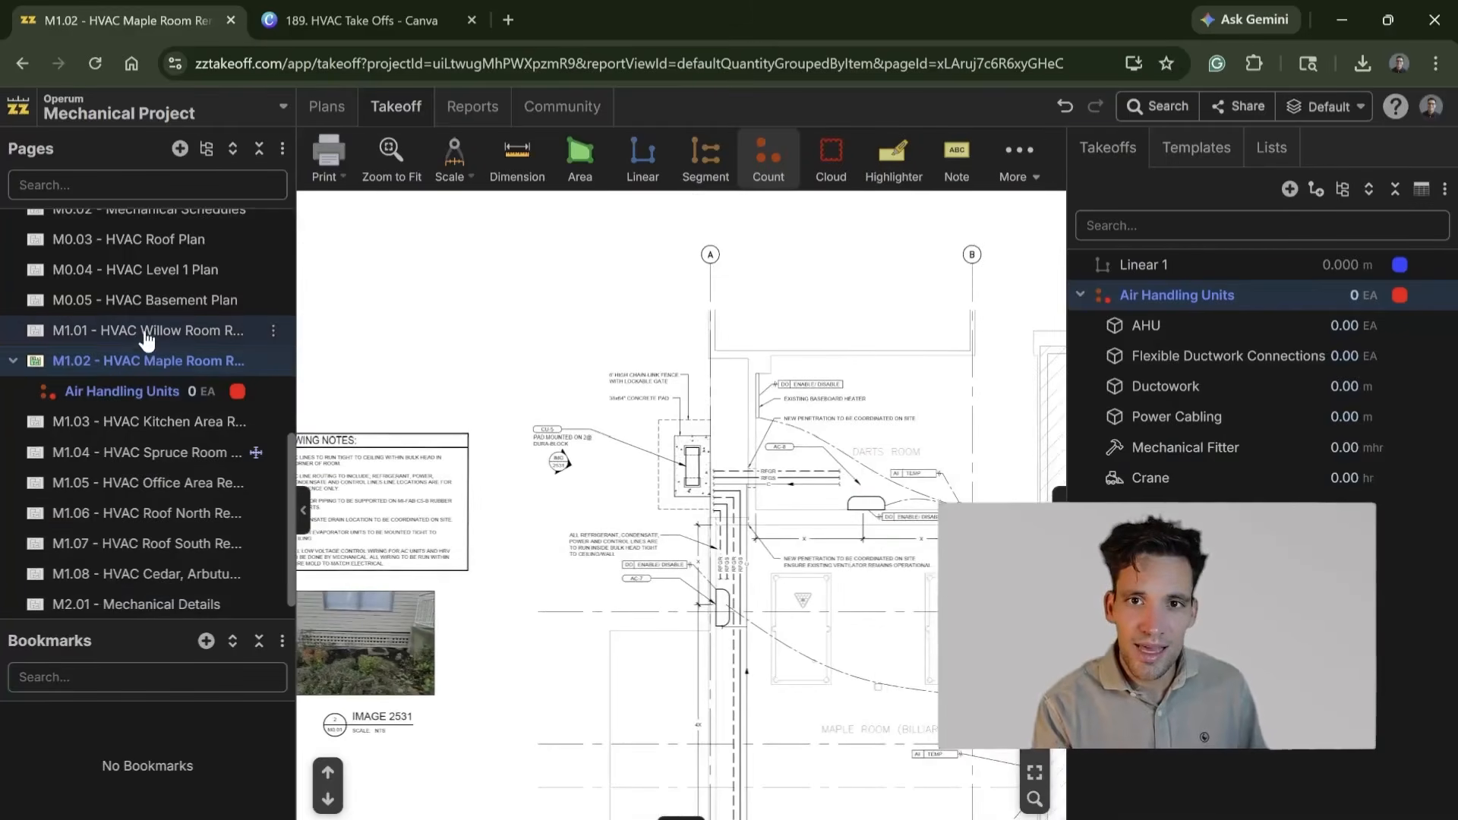
pyautogui.click(157, 332)
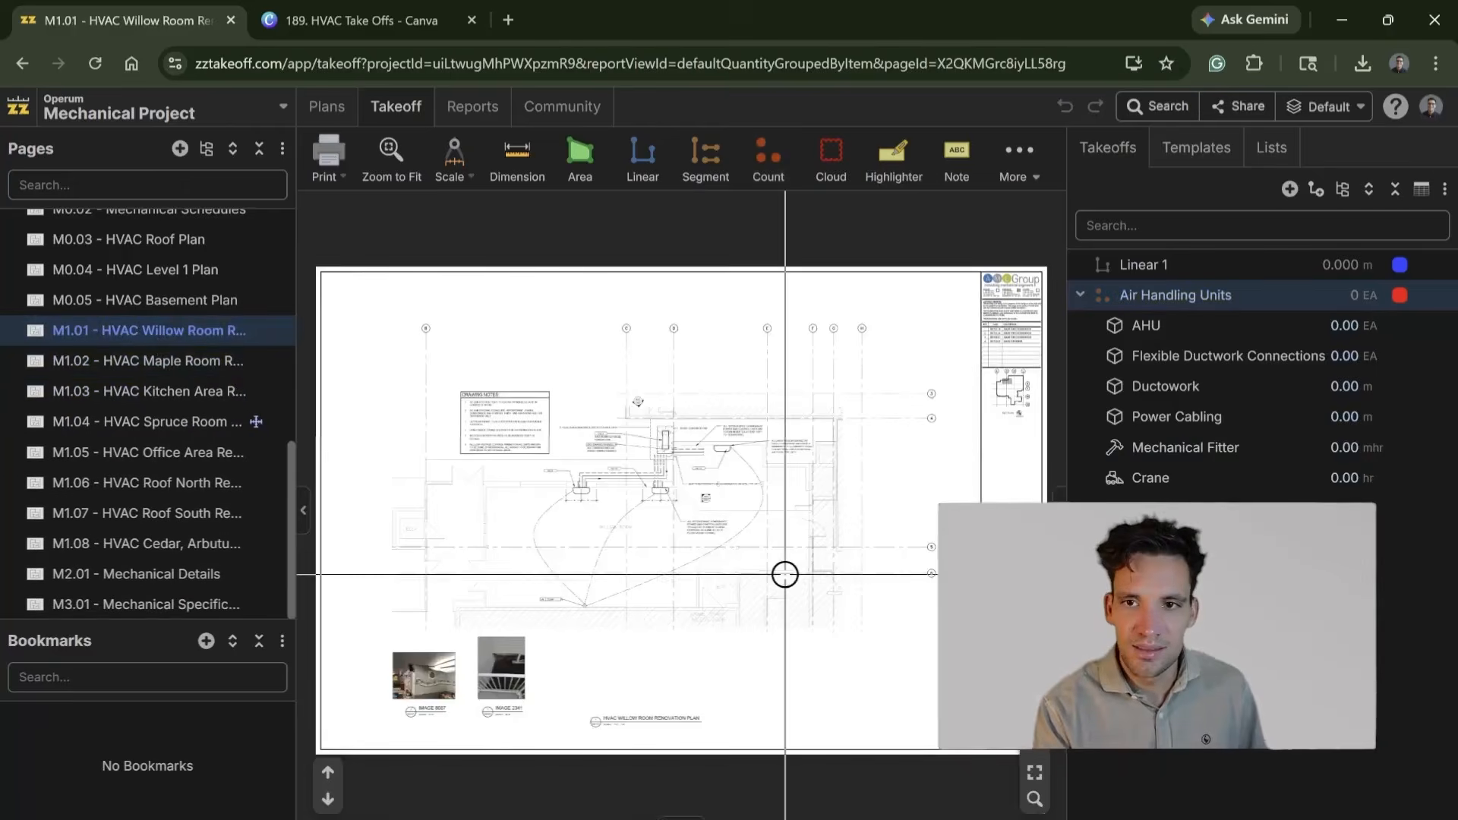
pyautogui.click(165, 304)
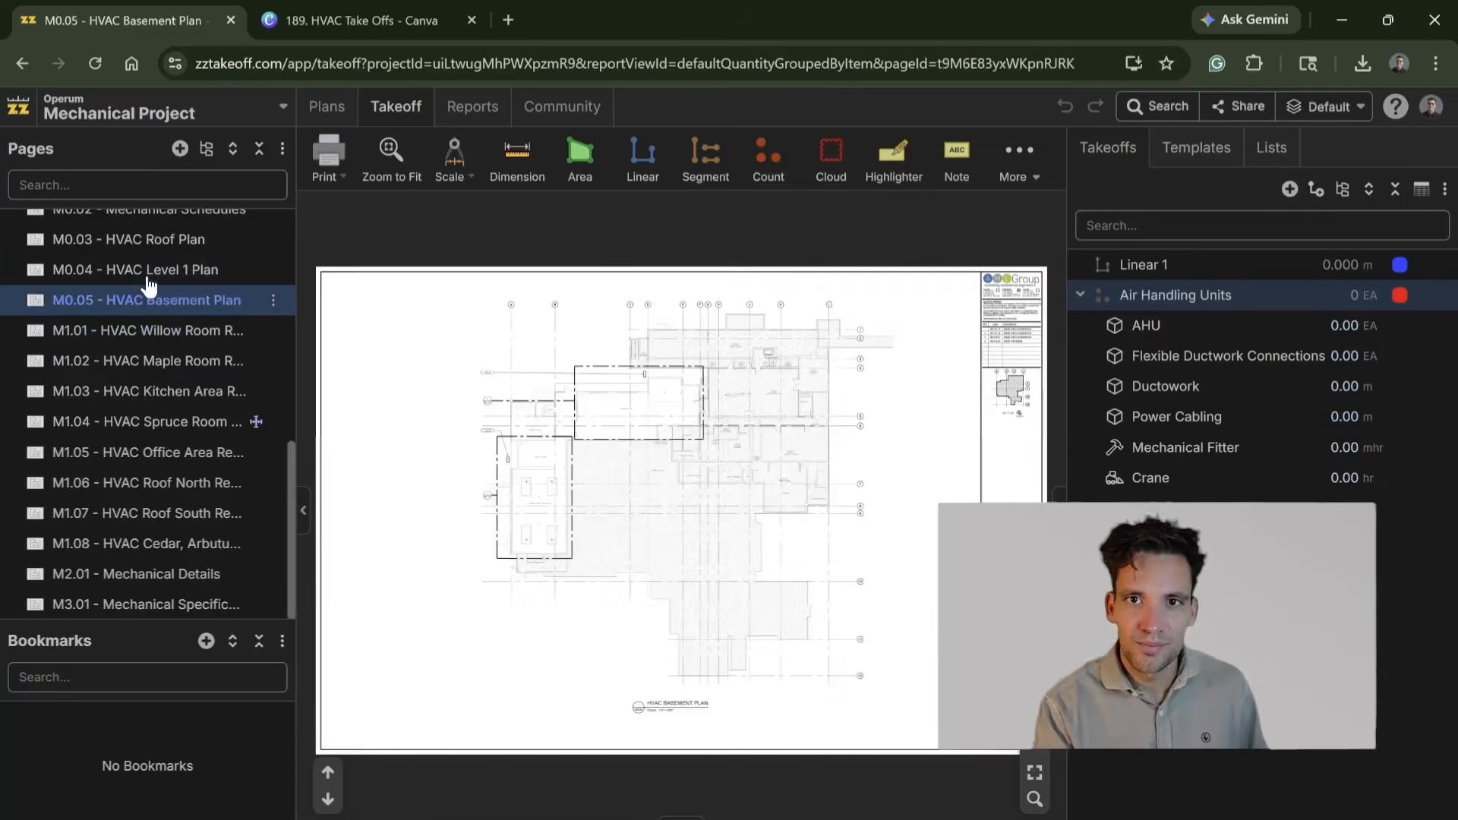
pyautogui.click(186, 270)
pyautogui.click(186, 241)
# Step: Place three Air Handling Units count markers on the rooftop units of the HVAC Roof Plan
pyautogui.scroll(5, 711, 491)
pyautogui.scroll(-4, 711, 496)
pyautogui.moveTo(744, 487); pyautogui.dragTo(520, 500)
pyautogui.scroll(5, 506, 487)
pyautogui.moveTo(648, 482); pyautogui.dragTo(916, 410)
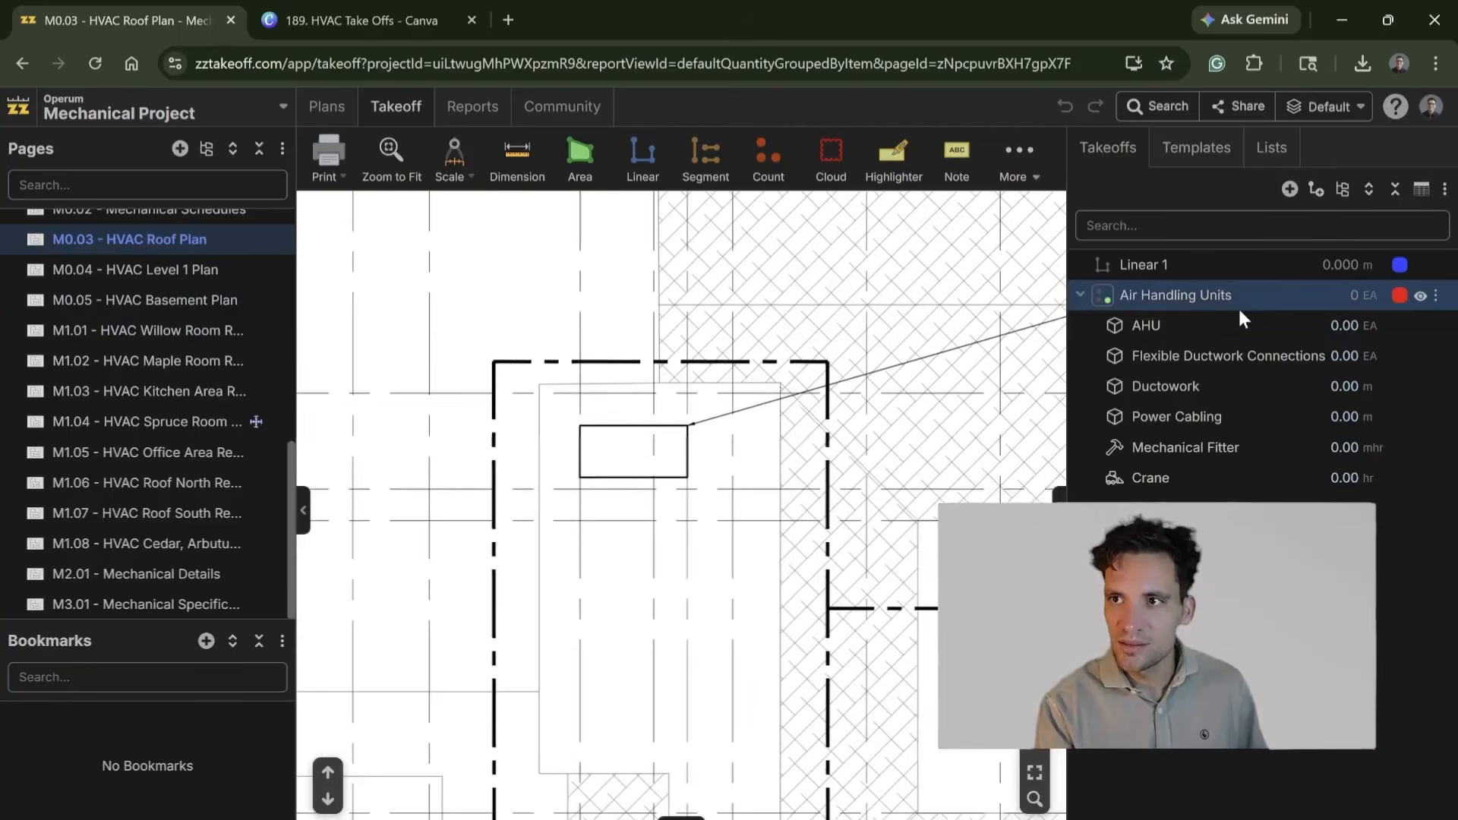
pyautogui.click(1398, 304)
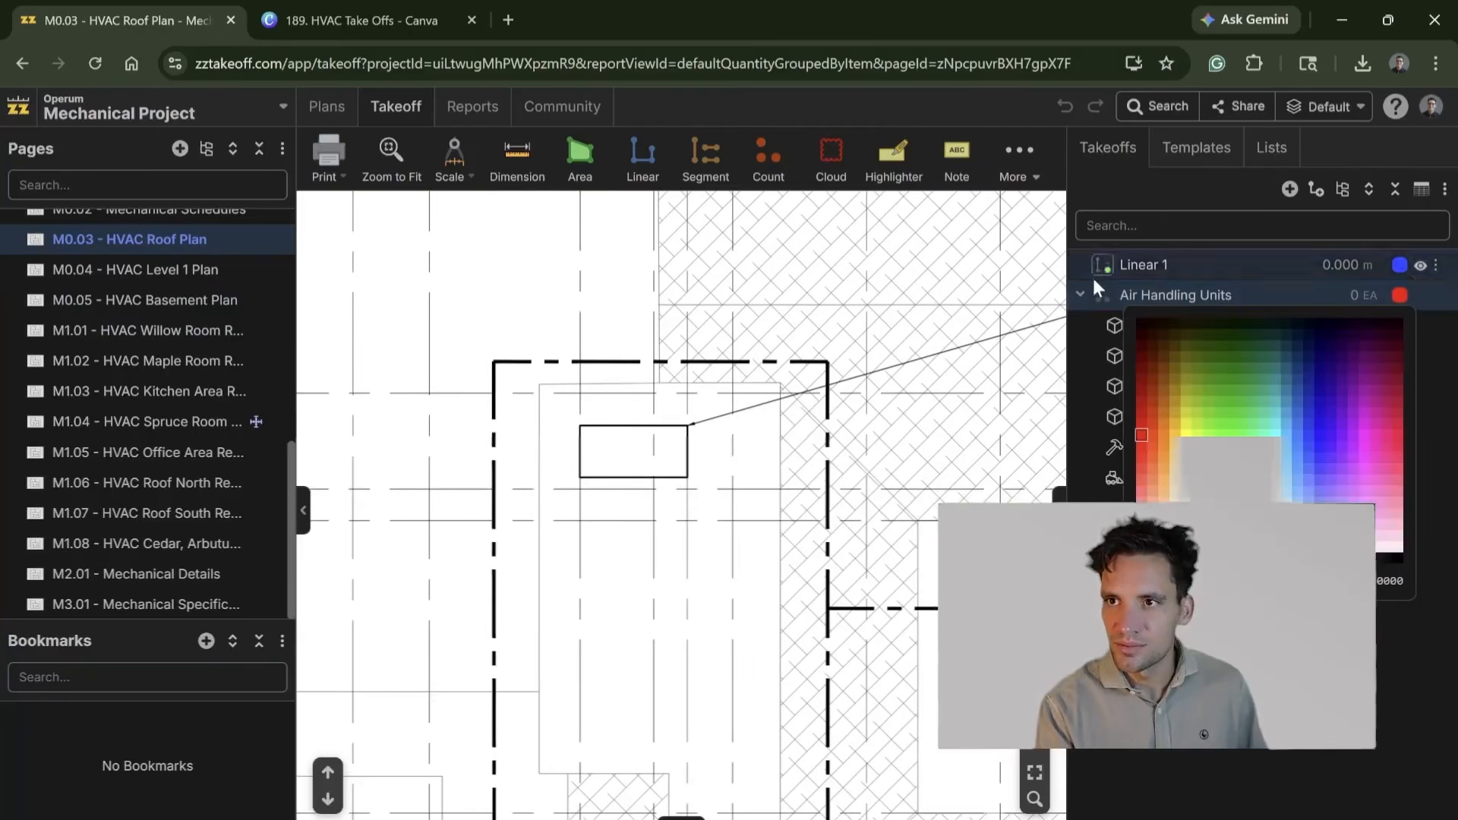
pyautogui.click(1101, 296)
pyautogui.click(625, 459)
pyautogui.scroll(-4, 492, 414)
pyautogui.moveTo(491, 413); pyautogui.dragTo(904, 515)
pyautogui.click(666, 439)
pyautogui.click(686, 396)
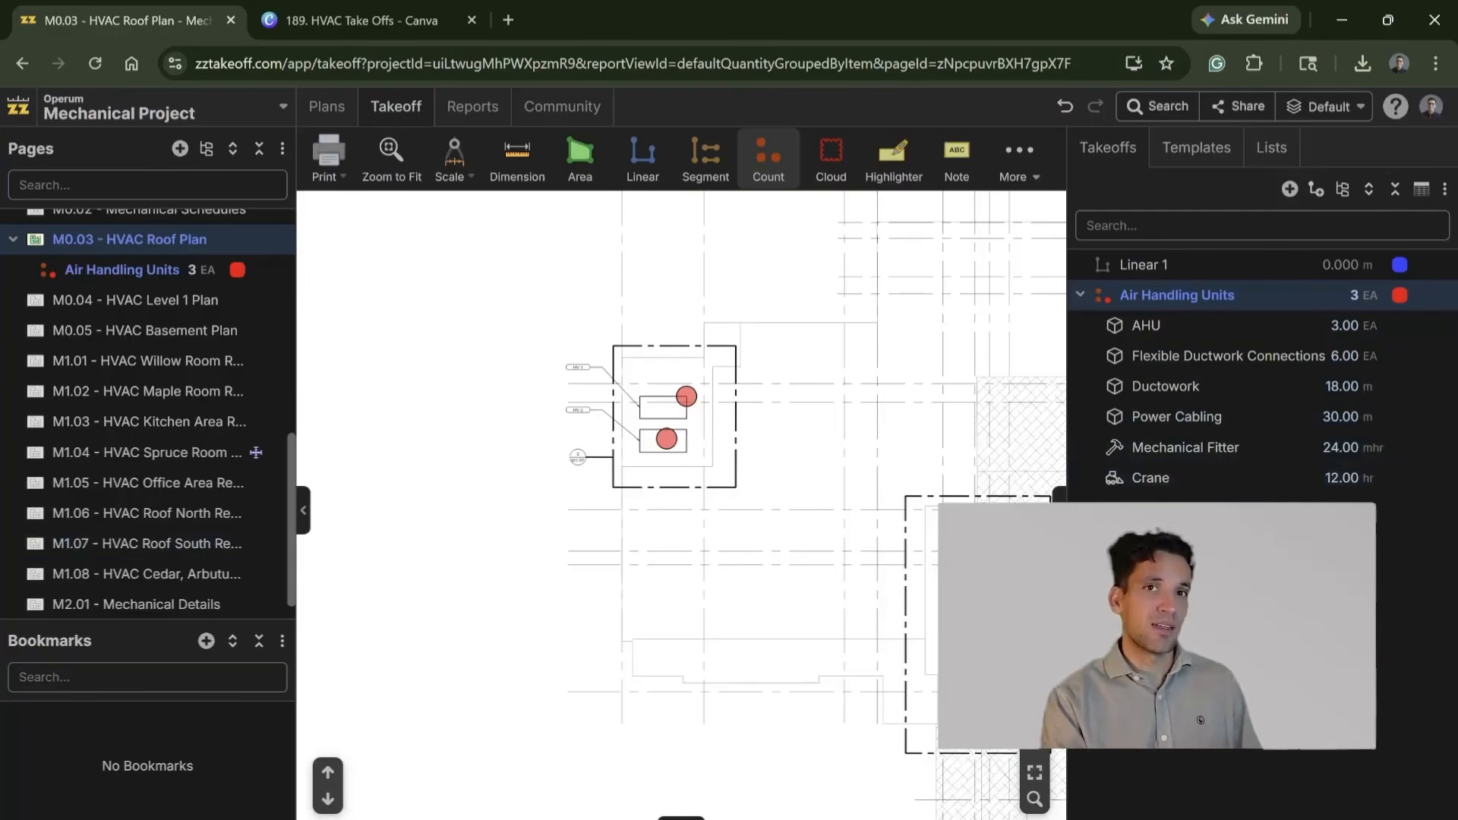
# Step: Switch to the HVAC_Quantity_Take_off workbook in Excel and examine the components, labour and plant listed in the AHU - rooftop packaged assembly
pyautogui.moveTo(4, 131); pyautogui.dragTo(1108, 209)
pyautogui.moveTo(1282, 218); pyautogui.dragTo(1223, 210)
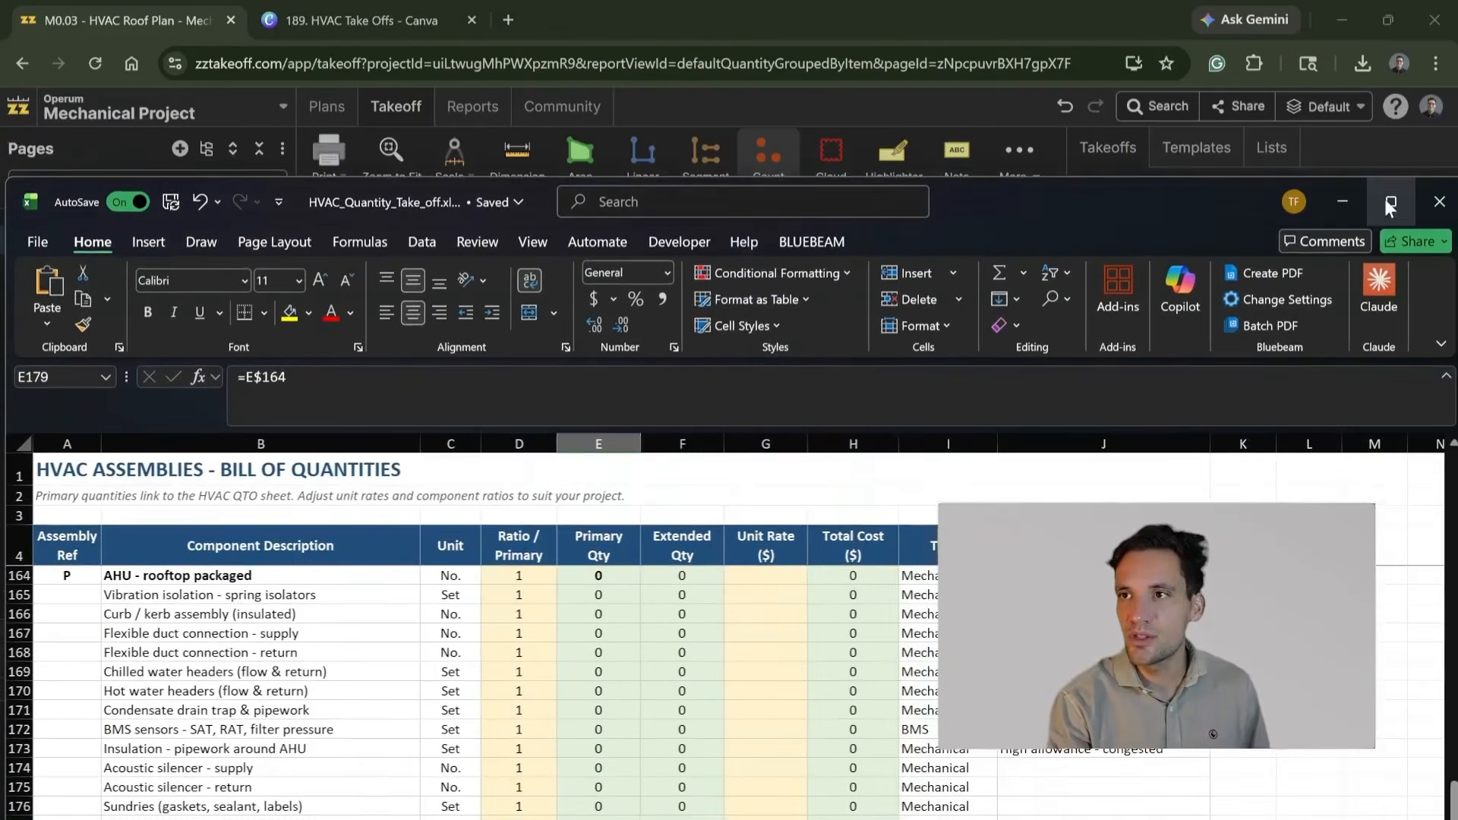
pyautogui.click(1415, 209)
pyautogui.scroll(-1, 319, 493)
pyautogui.moveTo(304, 725); pyautogui.dragTo(296, 436)
pyautogui.scroll(-1, 424, 598)
pyautogui.scroll(2, 424, 599)
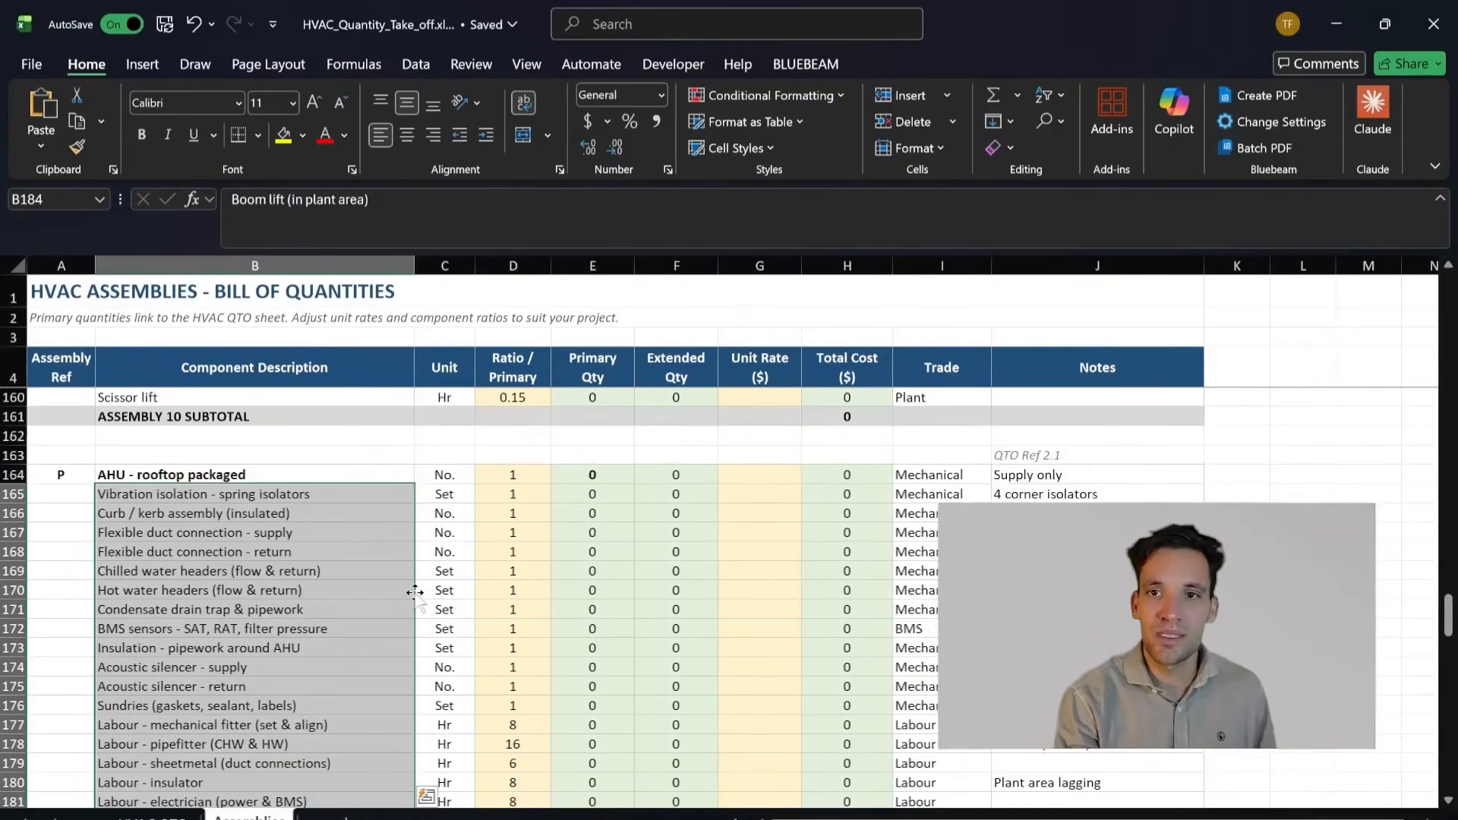
pyautogui.scroll(-1, 484, 637)
pyautogui.click(485, 626)
pyautogui.scroll(-2, 483, 624)
pyautogui.scroll(2, 483, 621)
pyautogui.moveTo(305, 589); pyautogui.dragTo(380, 598)
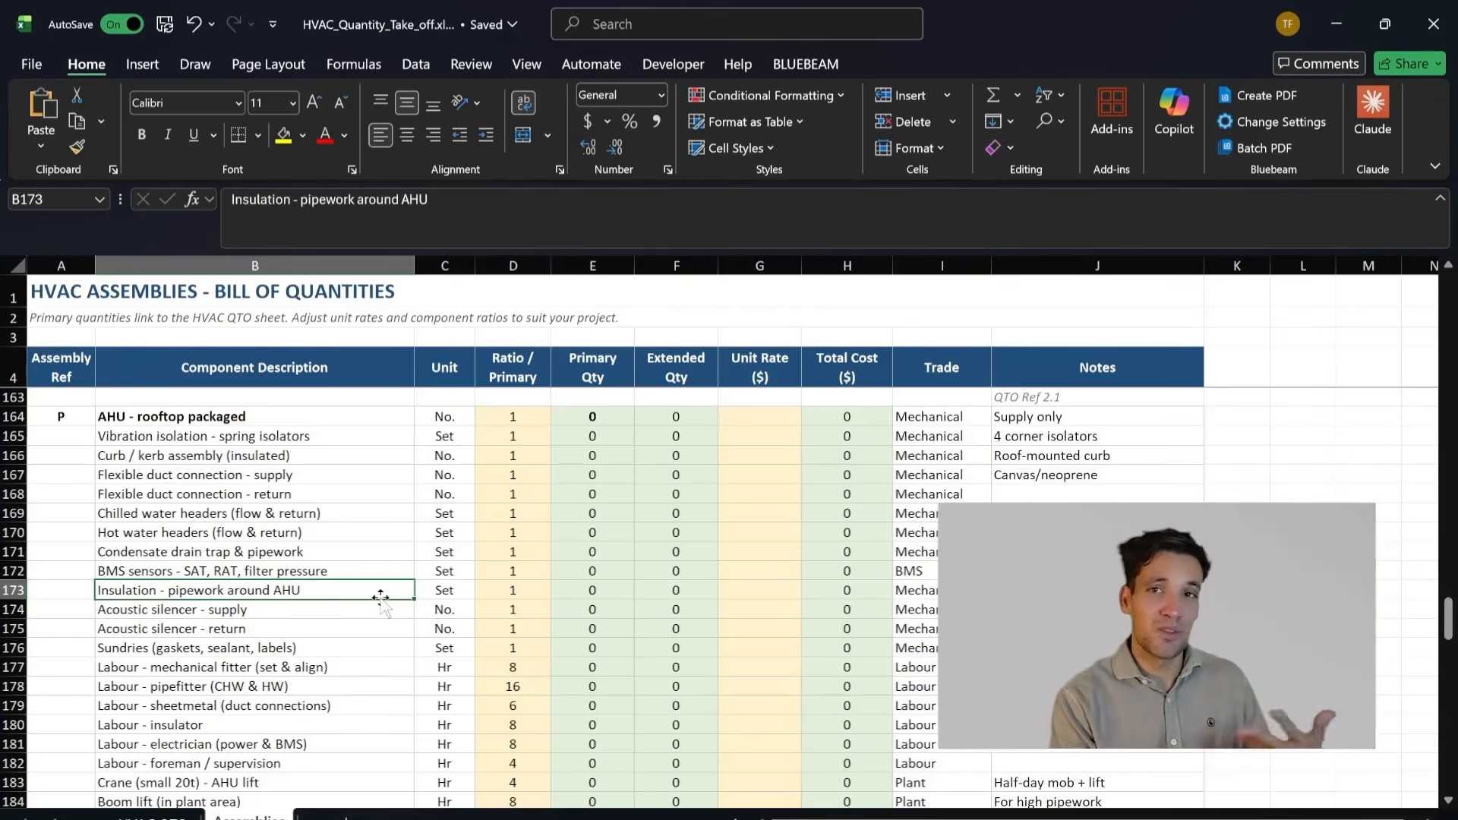
pyautogui.scroll(-1, 381, 597)
pyautogui.moveTo(521, 597); pyautogui.dragTo(369, 531)
pyautogui.scroll(3, 388, 556)
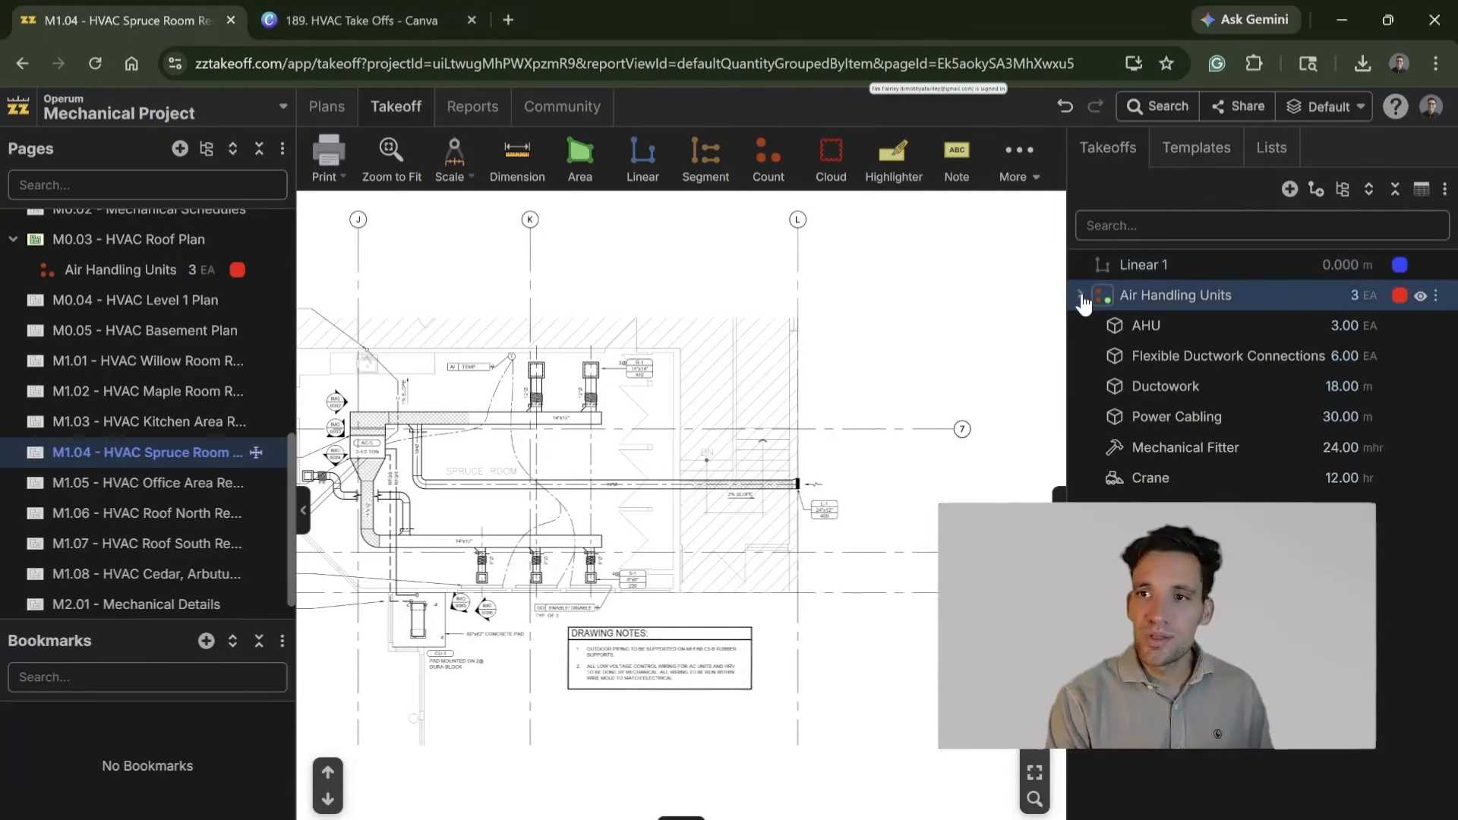
# Step: Set up a new Flat Linear takeoff named Ductwork 14inch x 12inch on the M1.04 HVAC Spruce Room page
pyautogui.click(1080, 295)
pyautogui.scroll(5, 625, 495)
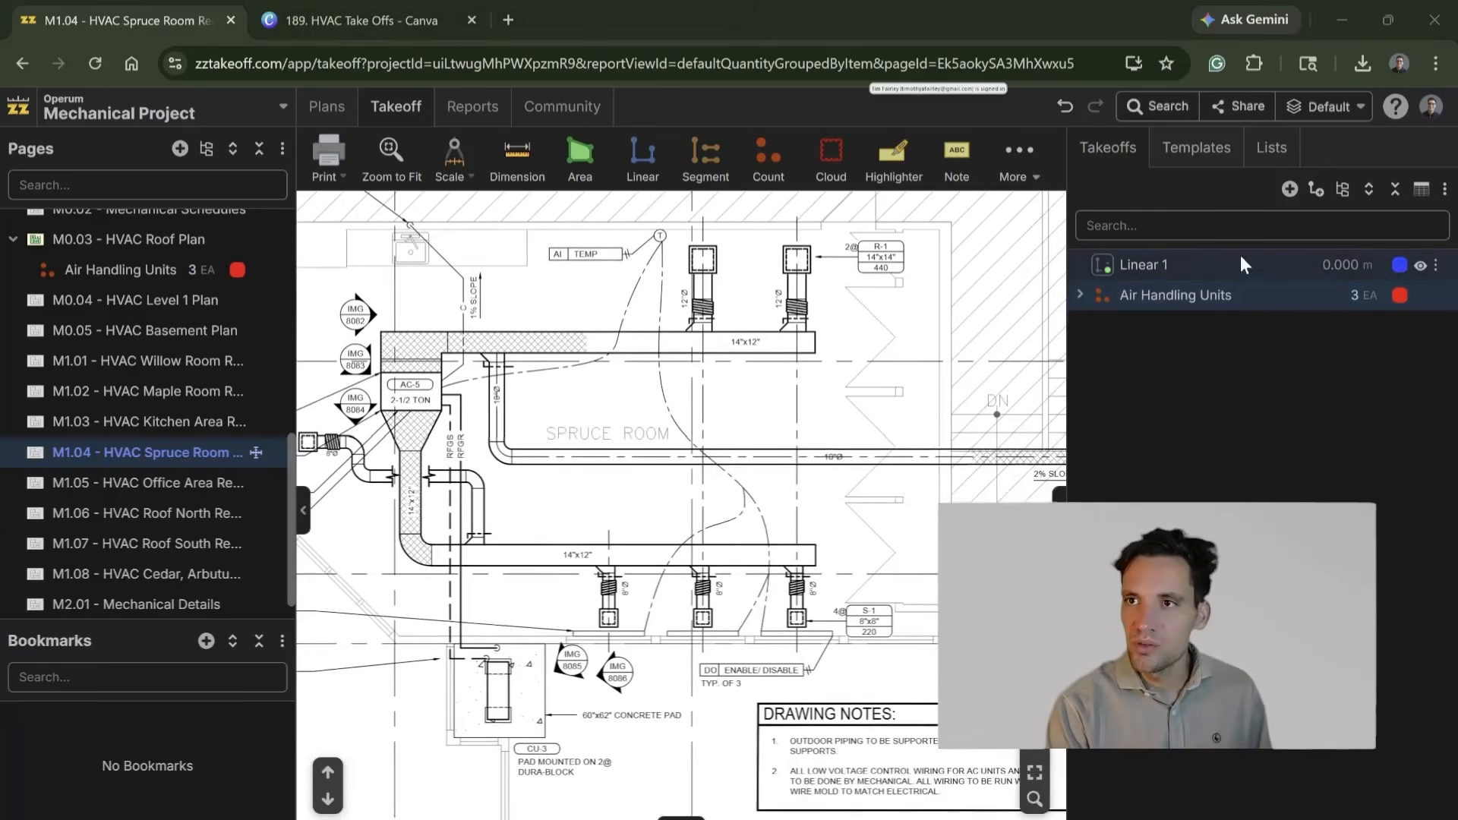
pyautogui.click(667, 174)
pyautogui.click(694, 271)
pyautogui.hotkey('ctrl', 'a')
pyautogui.write('D')
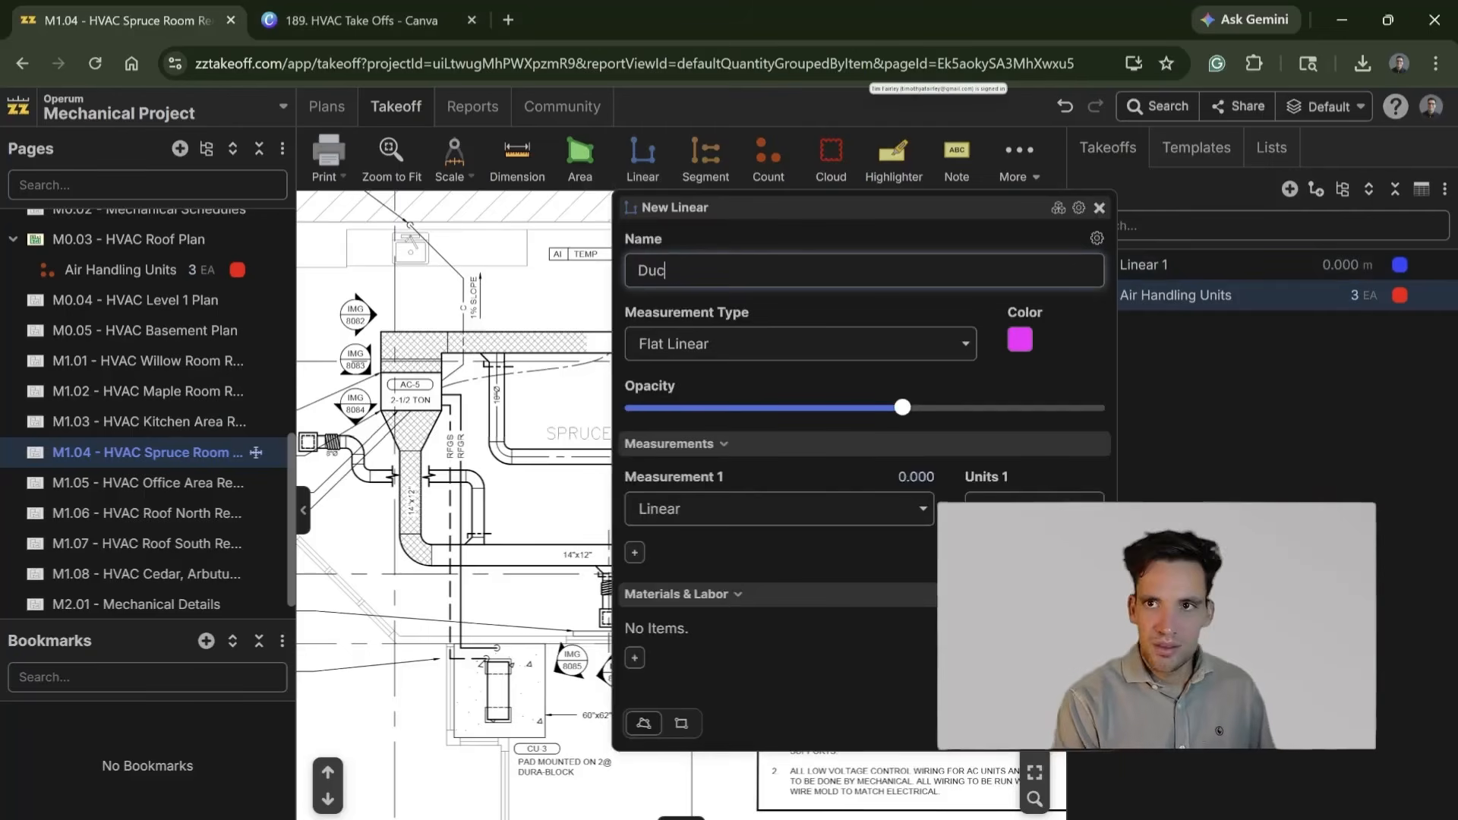
pyautogui.press('BackSpace')
pyautogui.press('BackSpace')
pyautogui.write('Ducto')
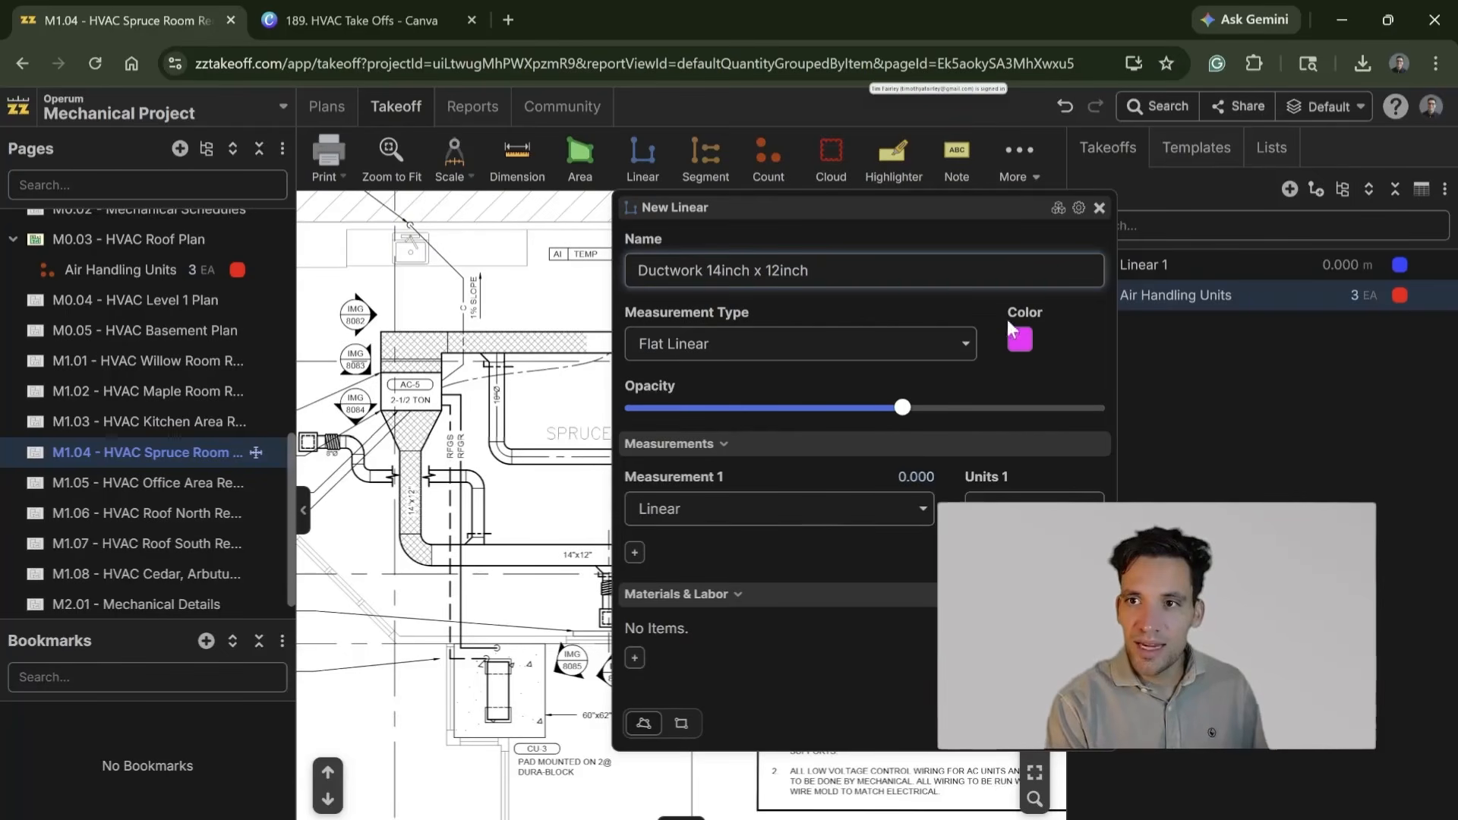
pyautogui.click(801, 344)
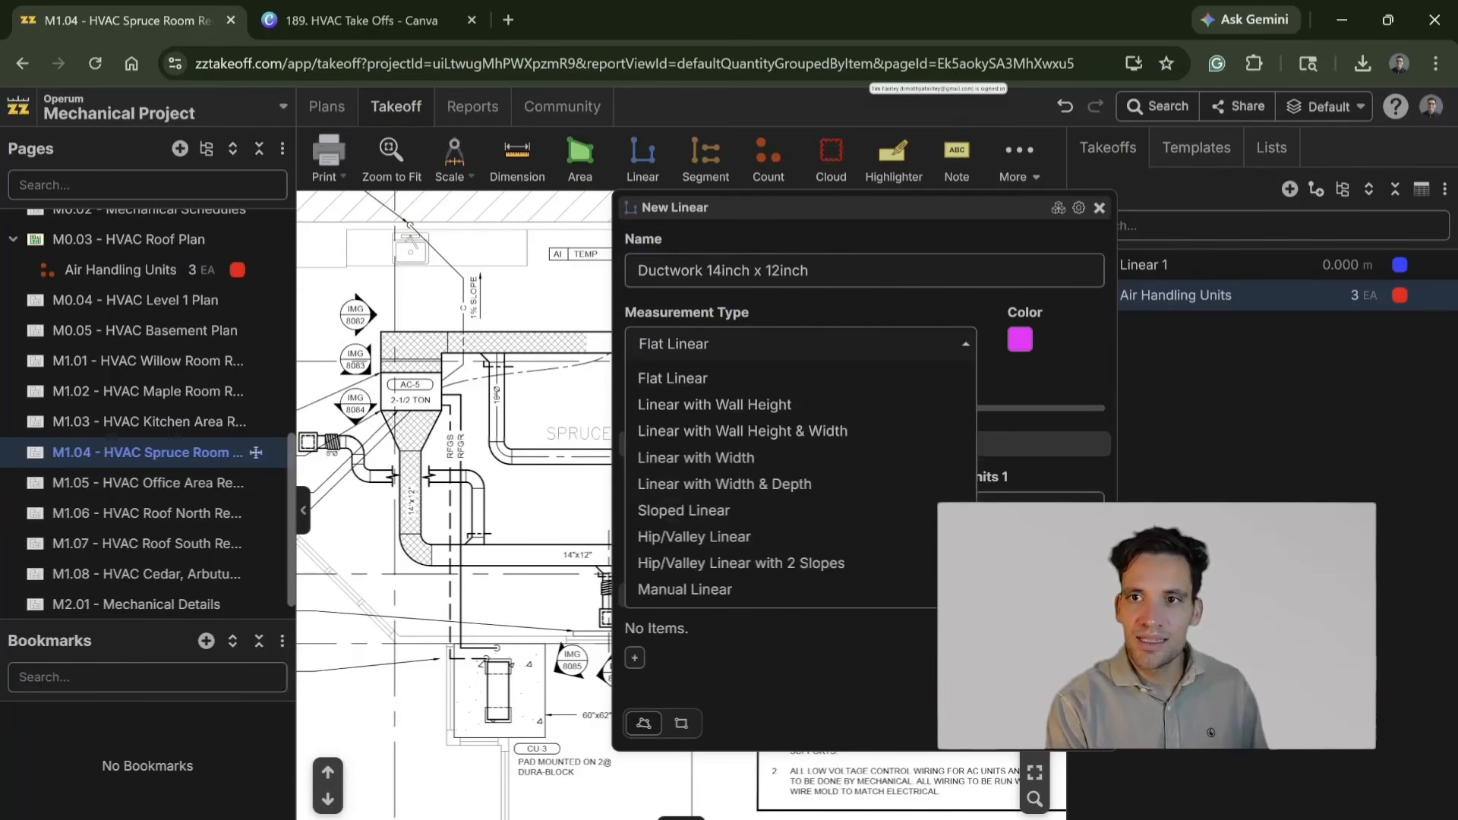
pyautogui.click(966, 351)
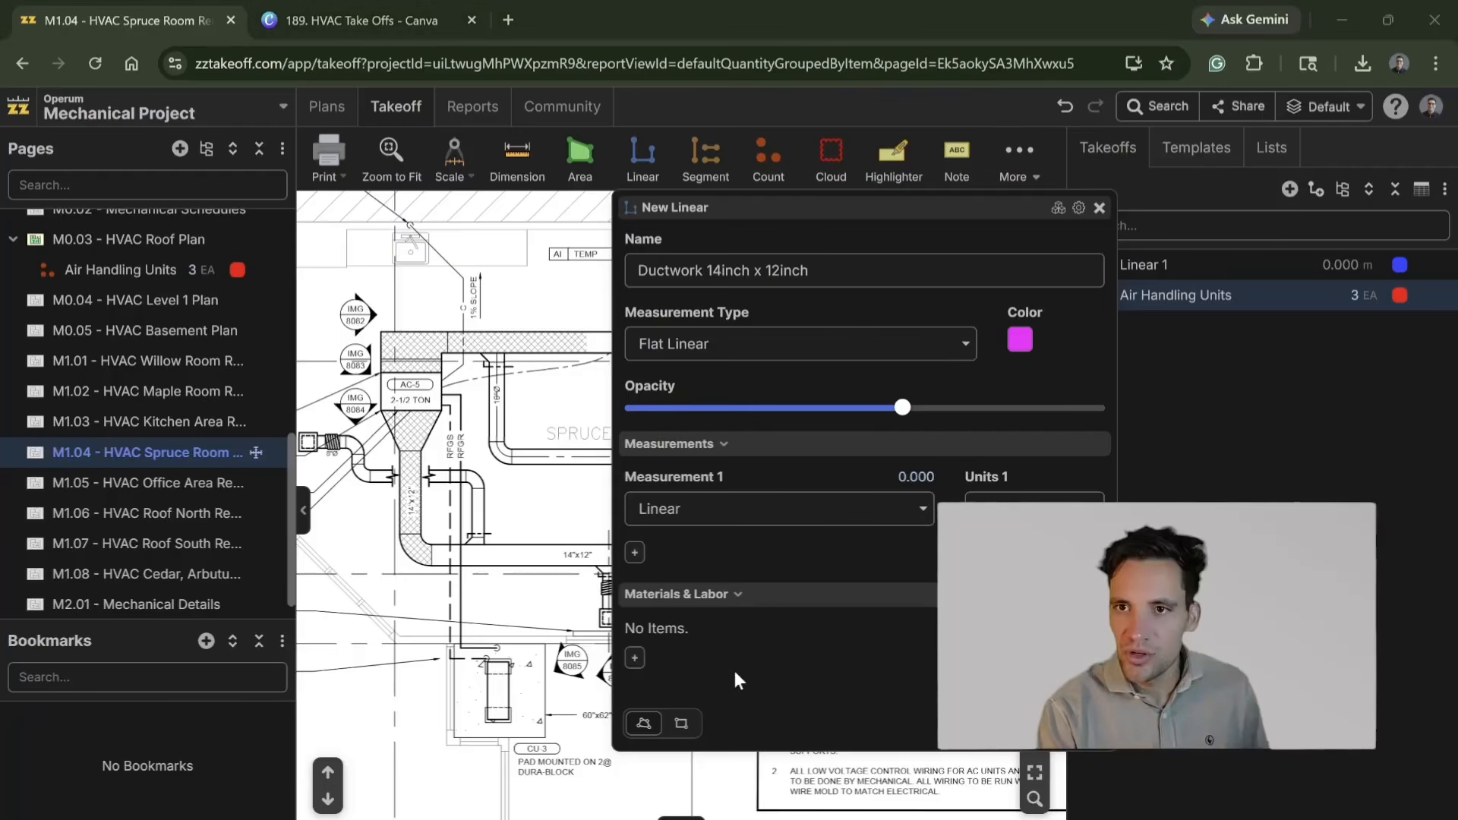
# Step: Add a material item named Ductwork 14inch x 12inch with 5% waste to the linear takeoff
pyautogui.click(635, 657)
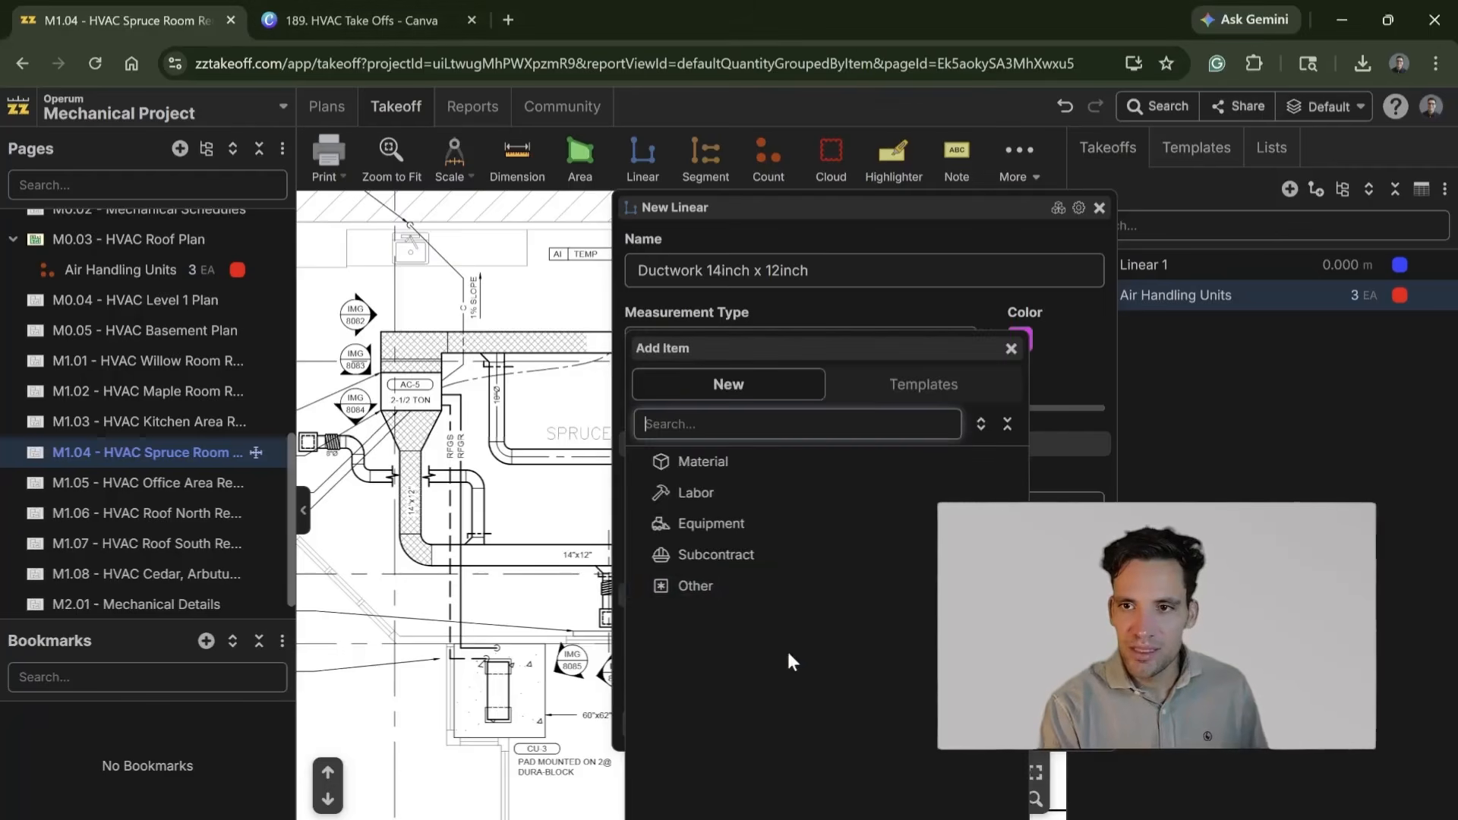
pyautogui.click(734, 462)
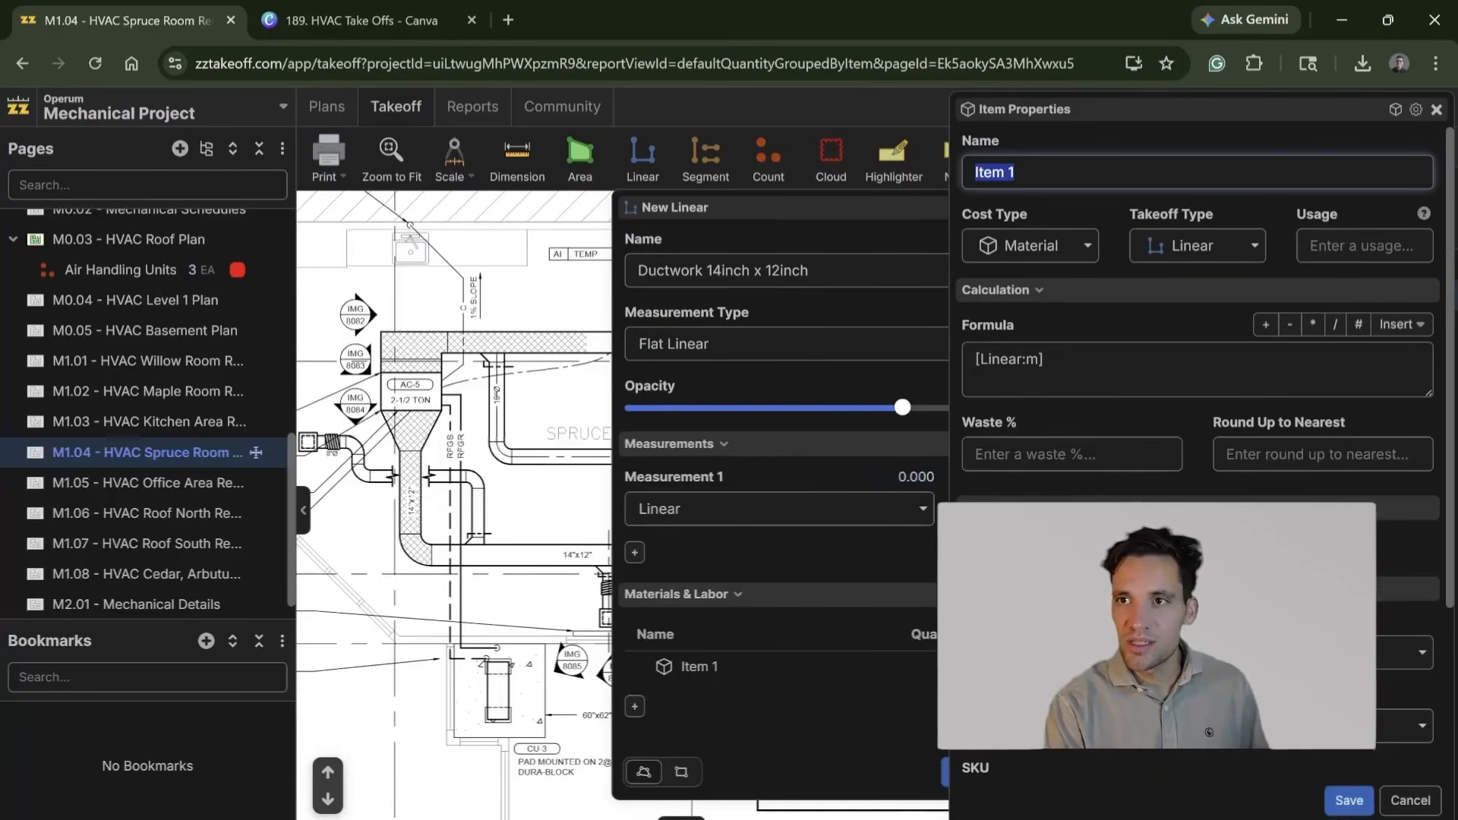
pyautogui.click(1086, 369)
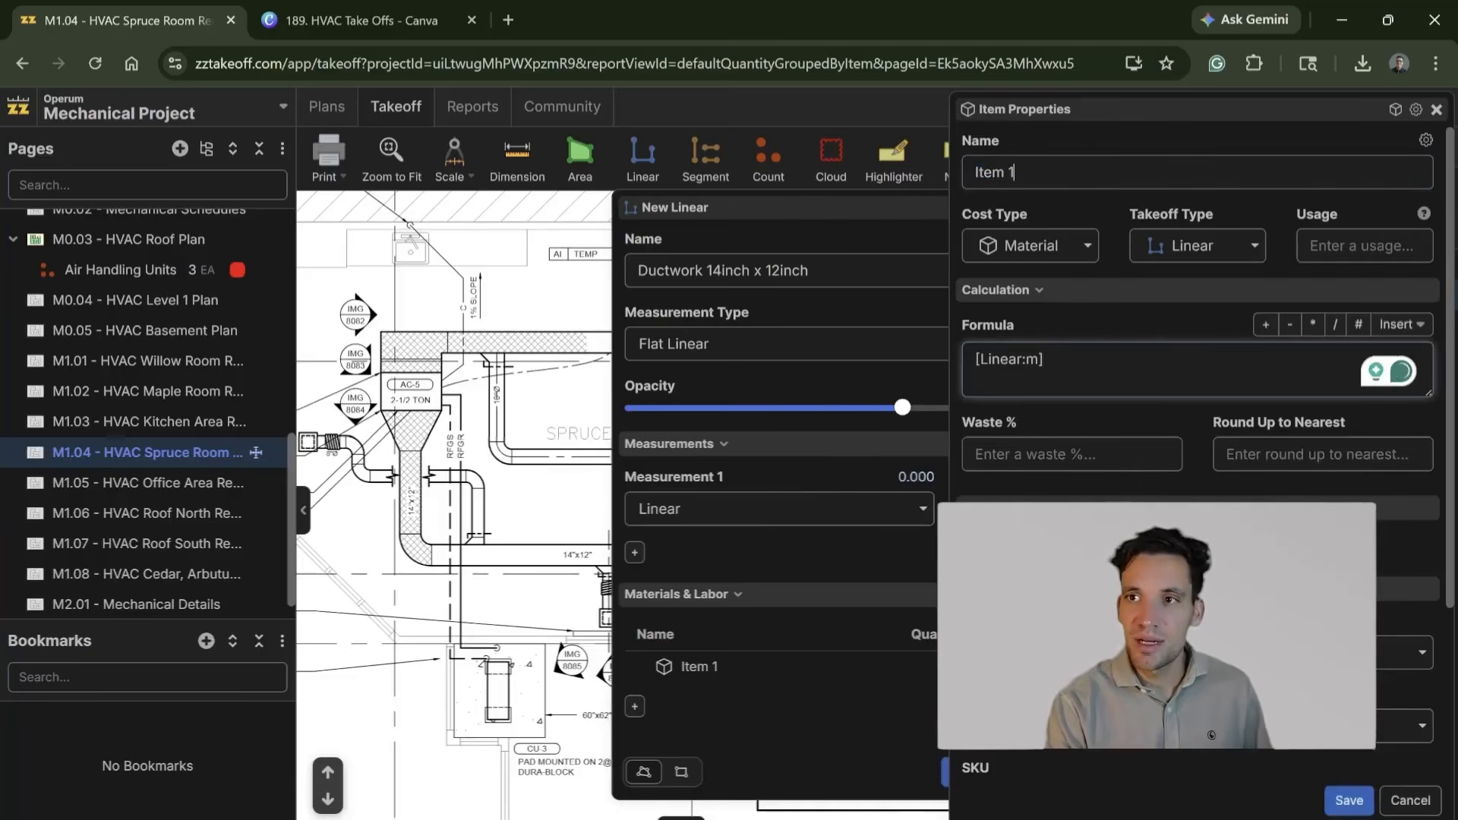
pyautogui.click(980, 175)
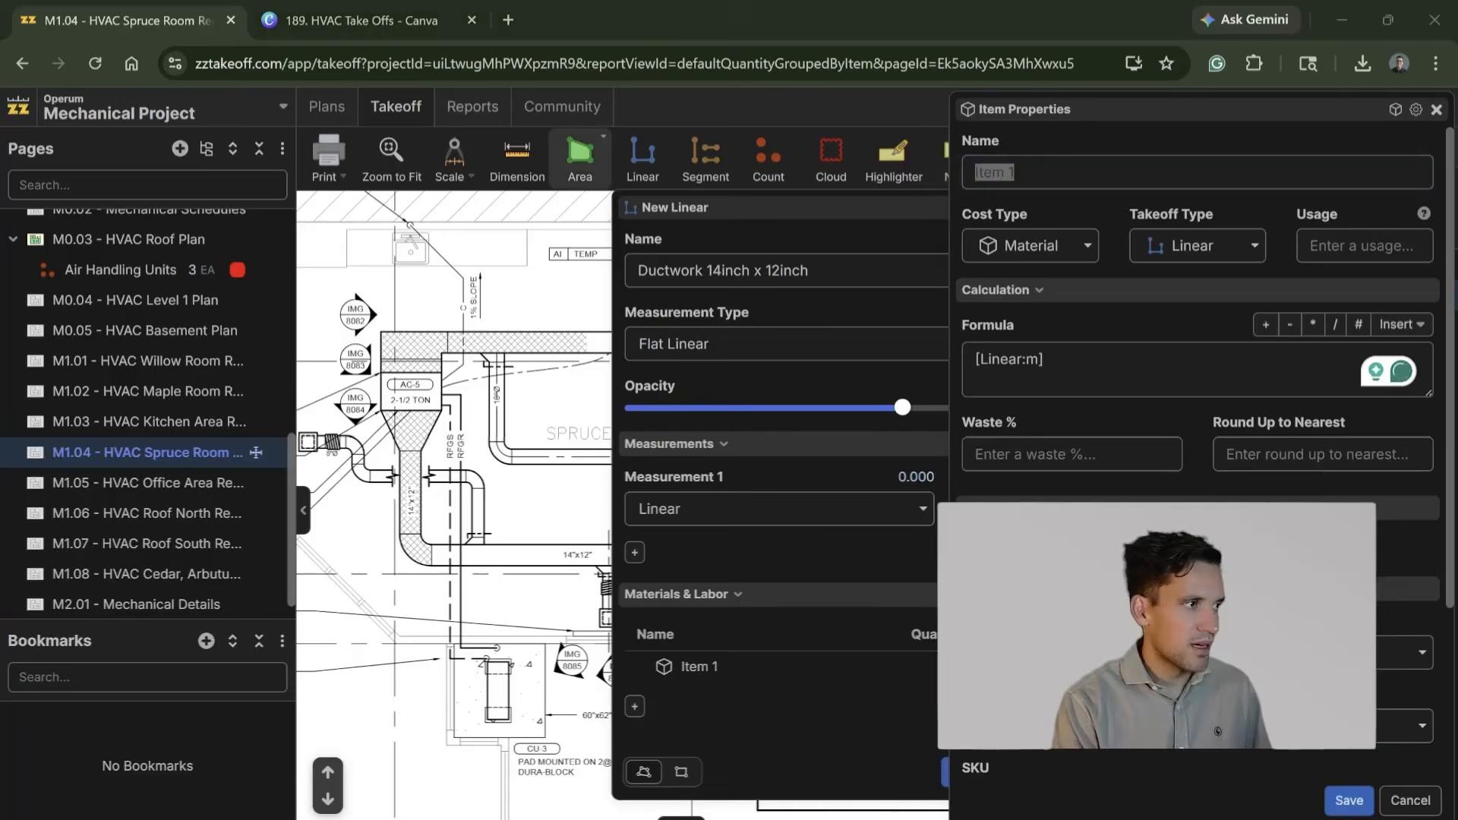
pyautogui.click(1011, 172)
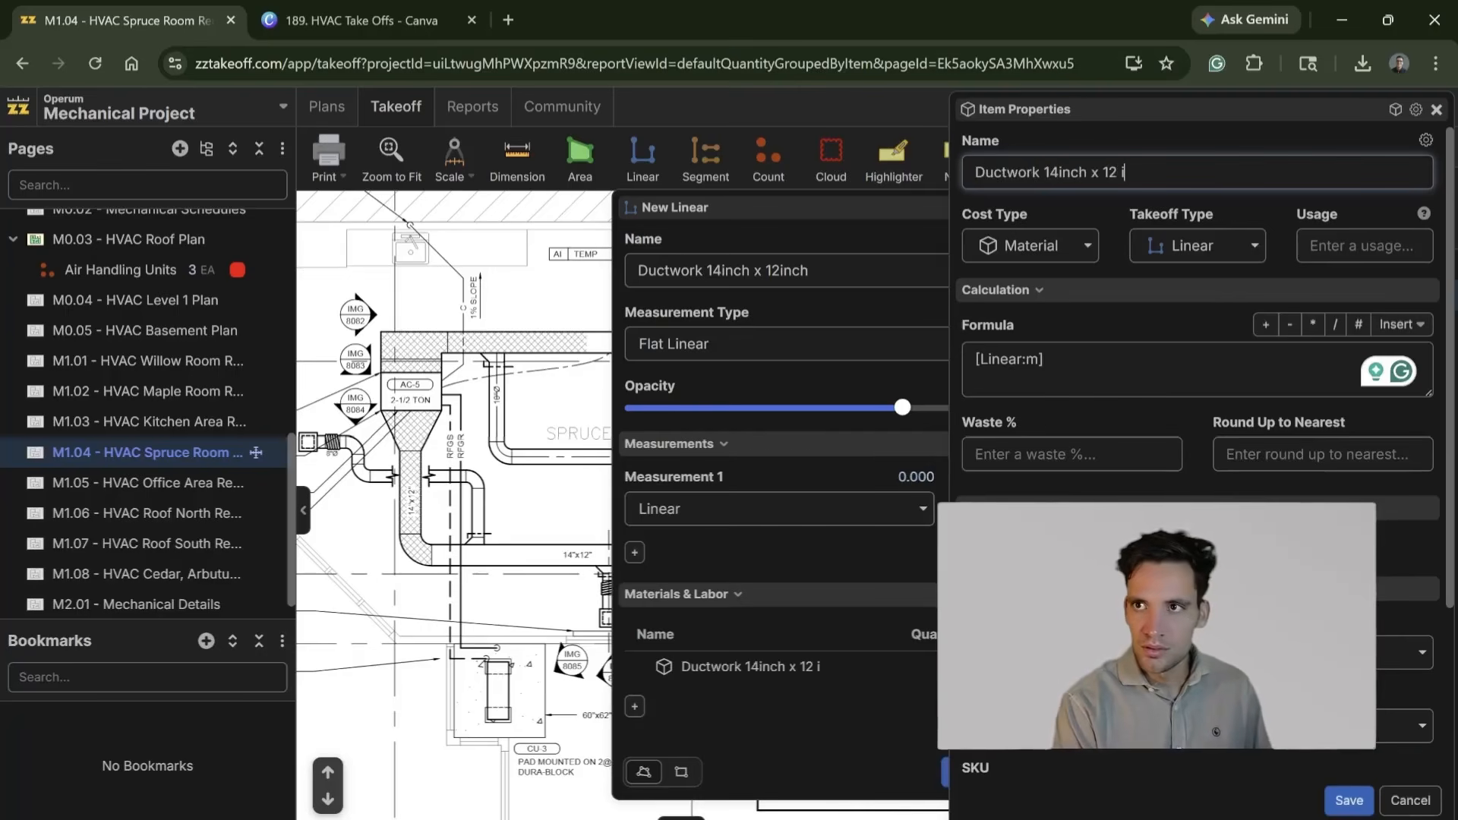
pyautogui.click(1322, 455)
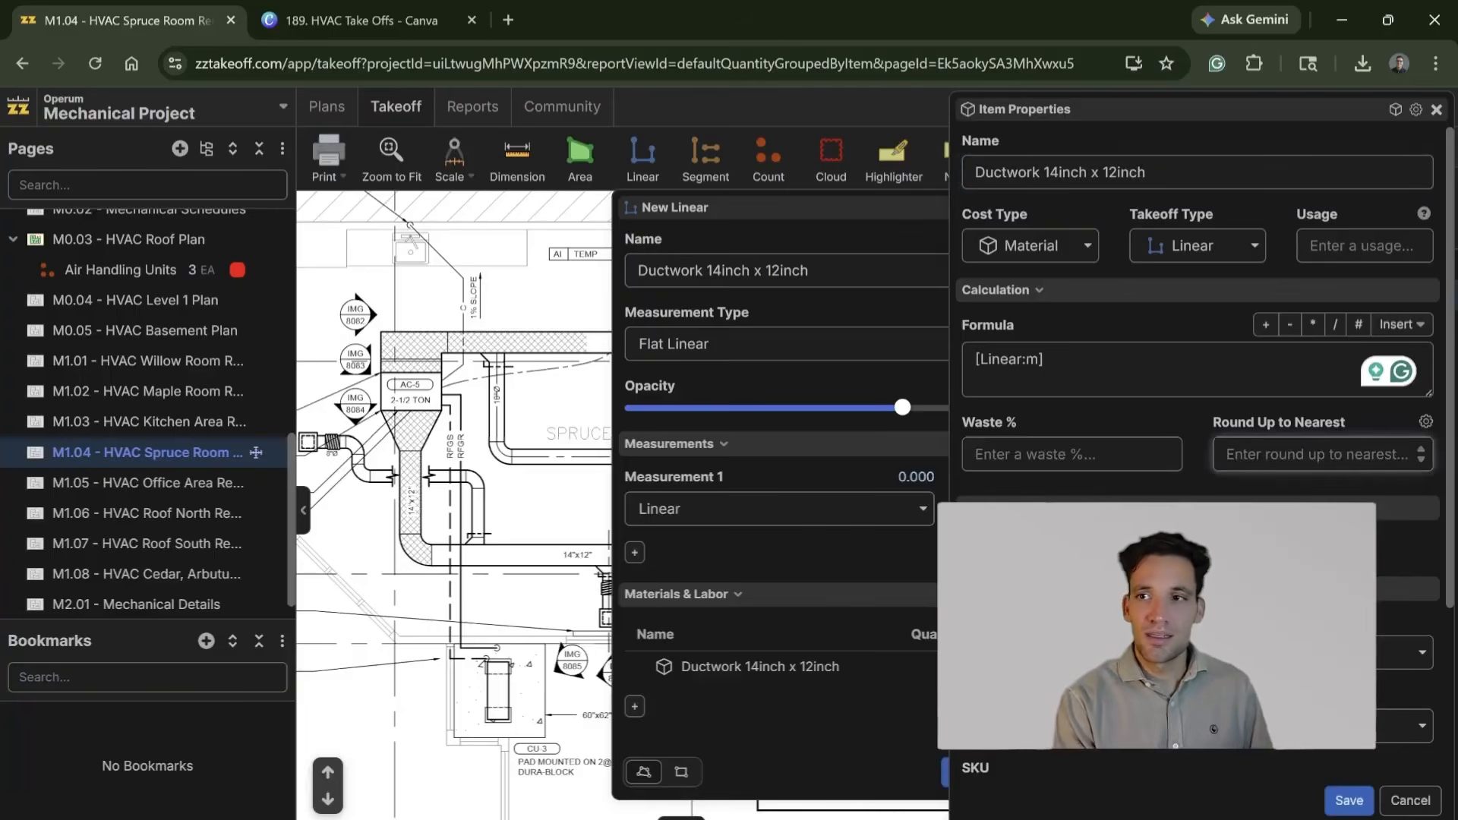
pyautogui.click(1072, 454)
pyautogui.write('5')
pyautogui.scroll(-3, 1072, 454)
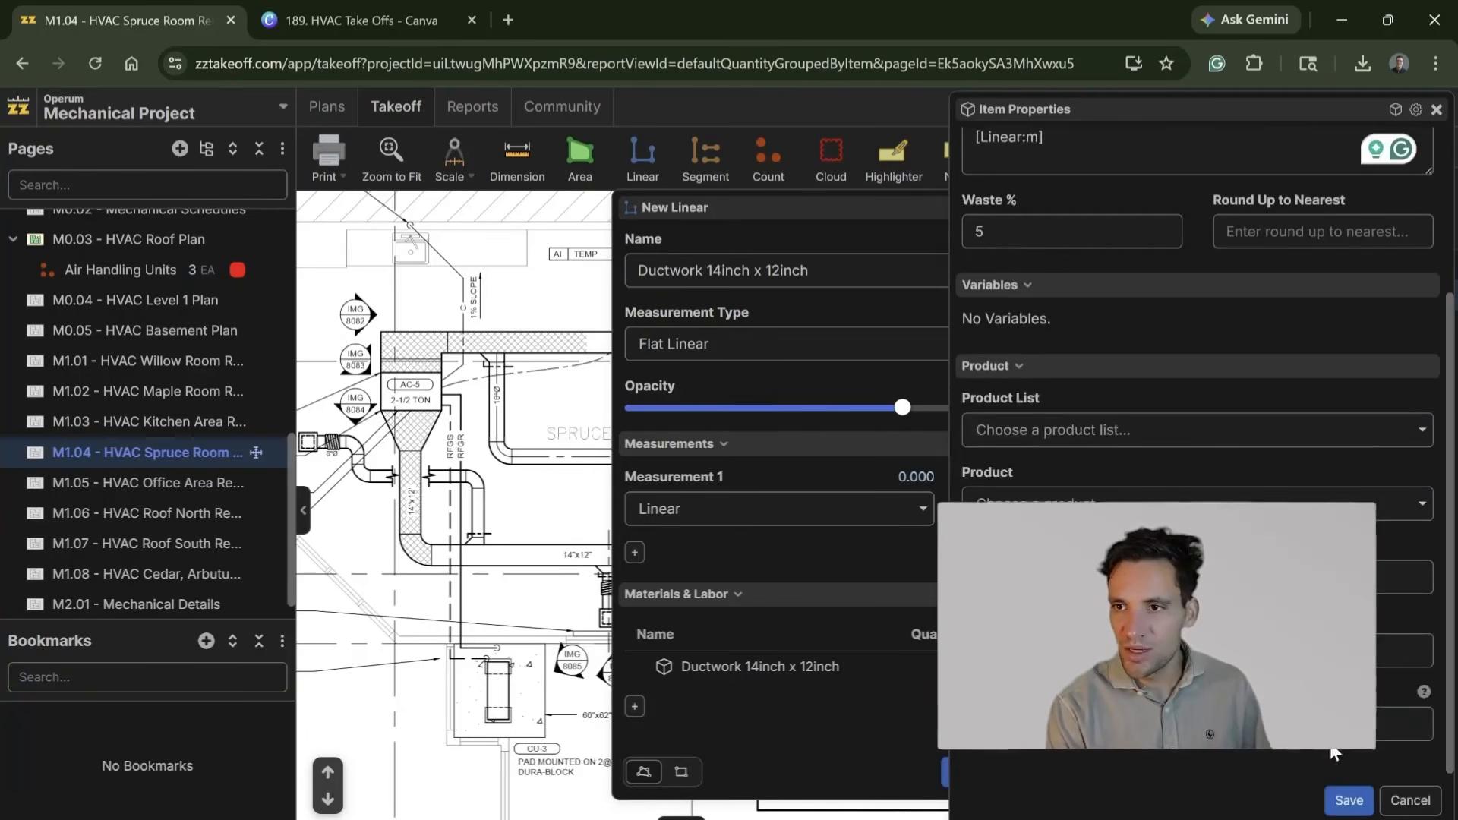
pyautogui.click(1350, 801)
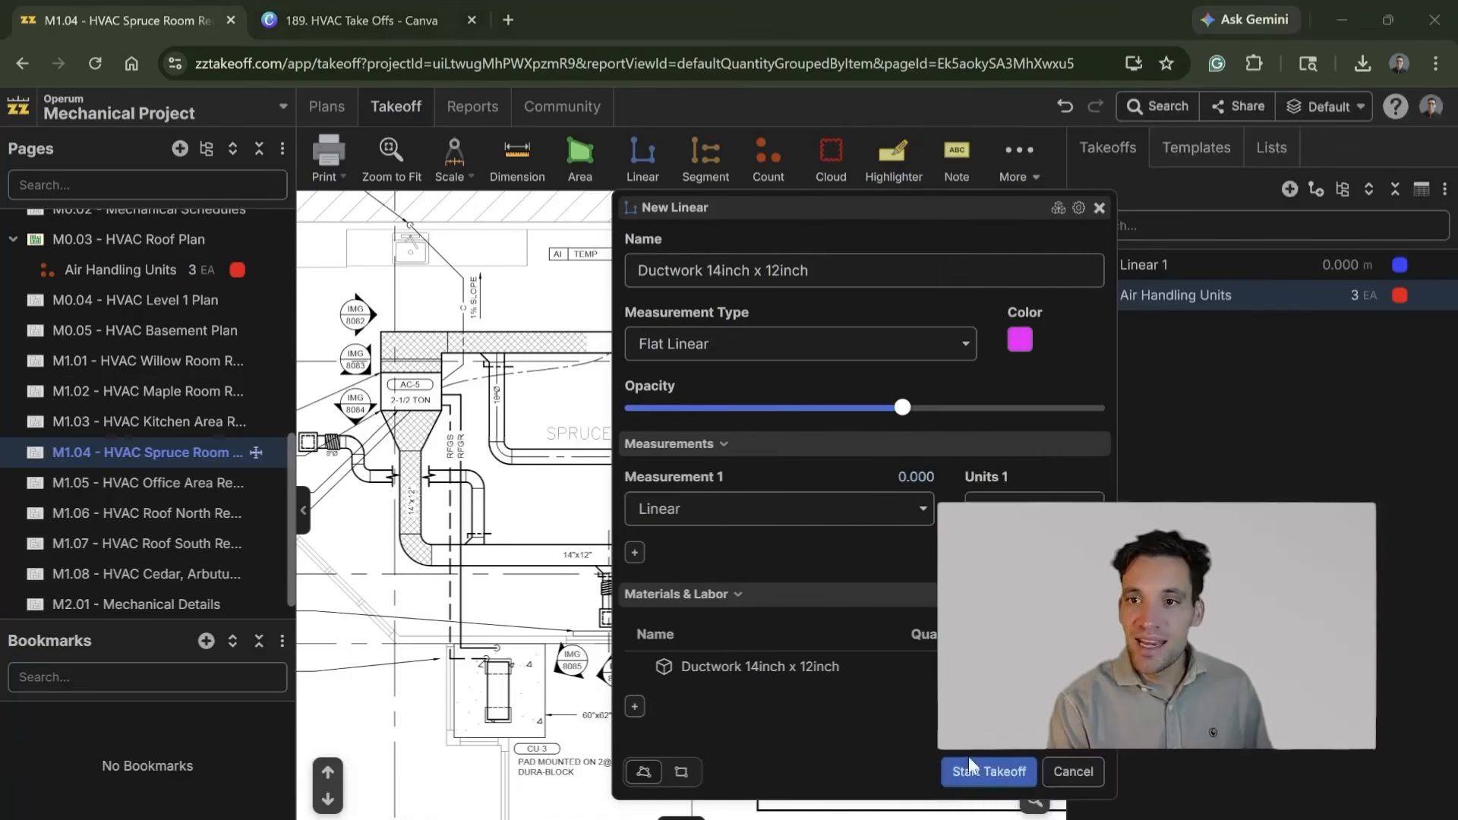
# Step: Add a material item named Ductwork Hanger with formula [Linear:m]/2, 5% waste and unit EA to the linear takeoff
pyautogui.click(635, 707)
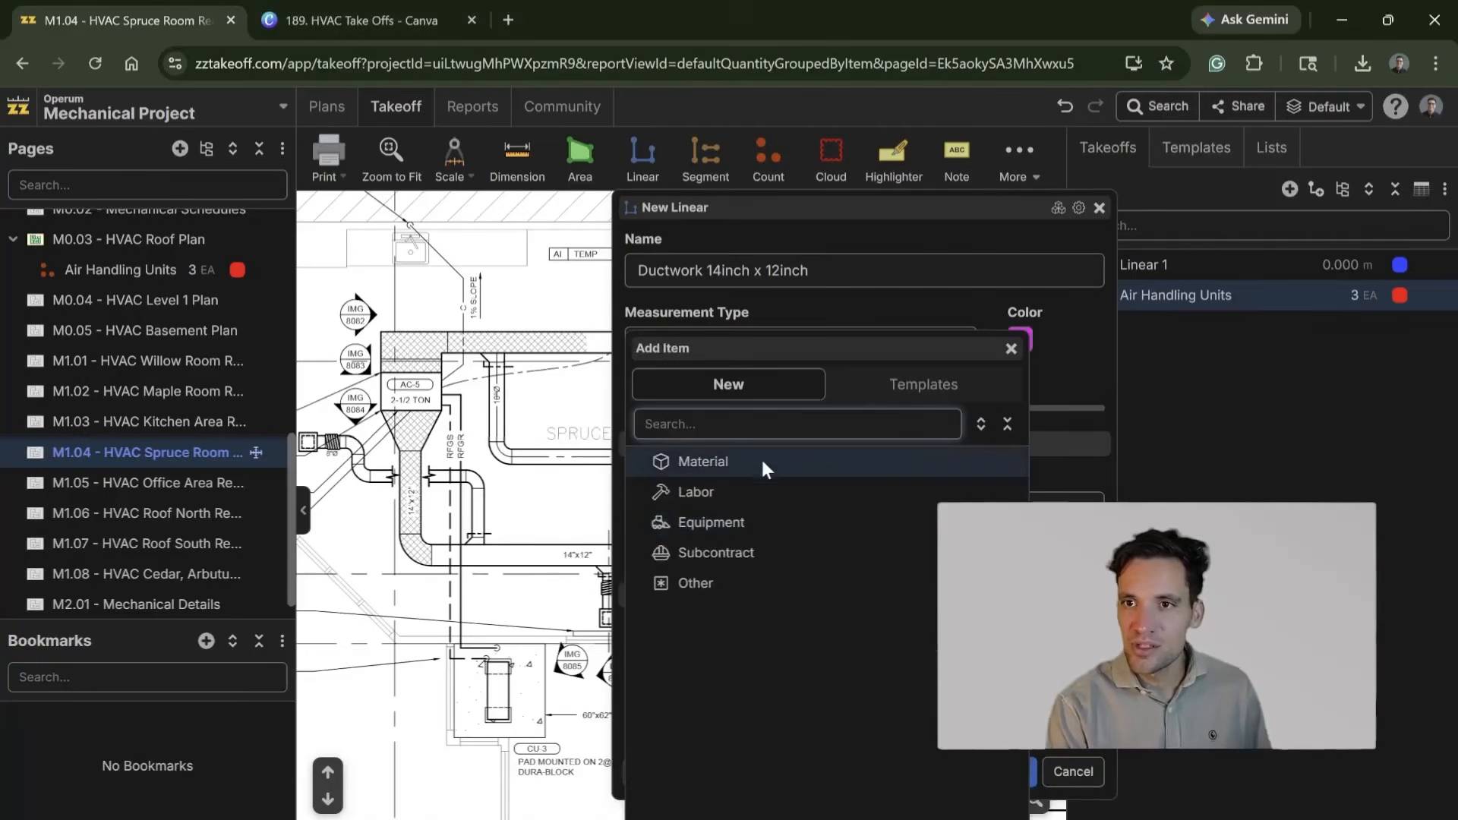
pyautogui.click(722, 458)
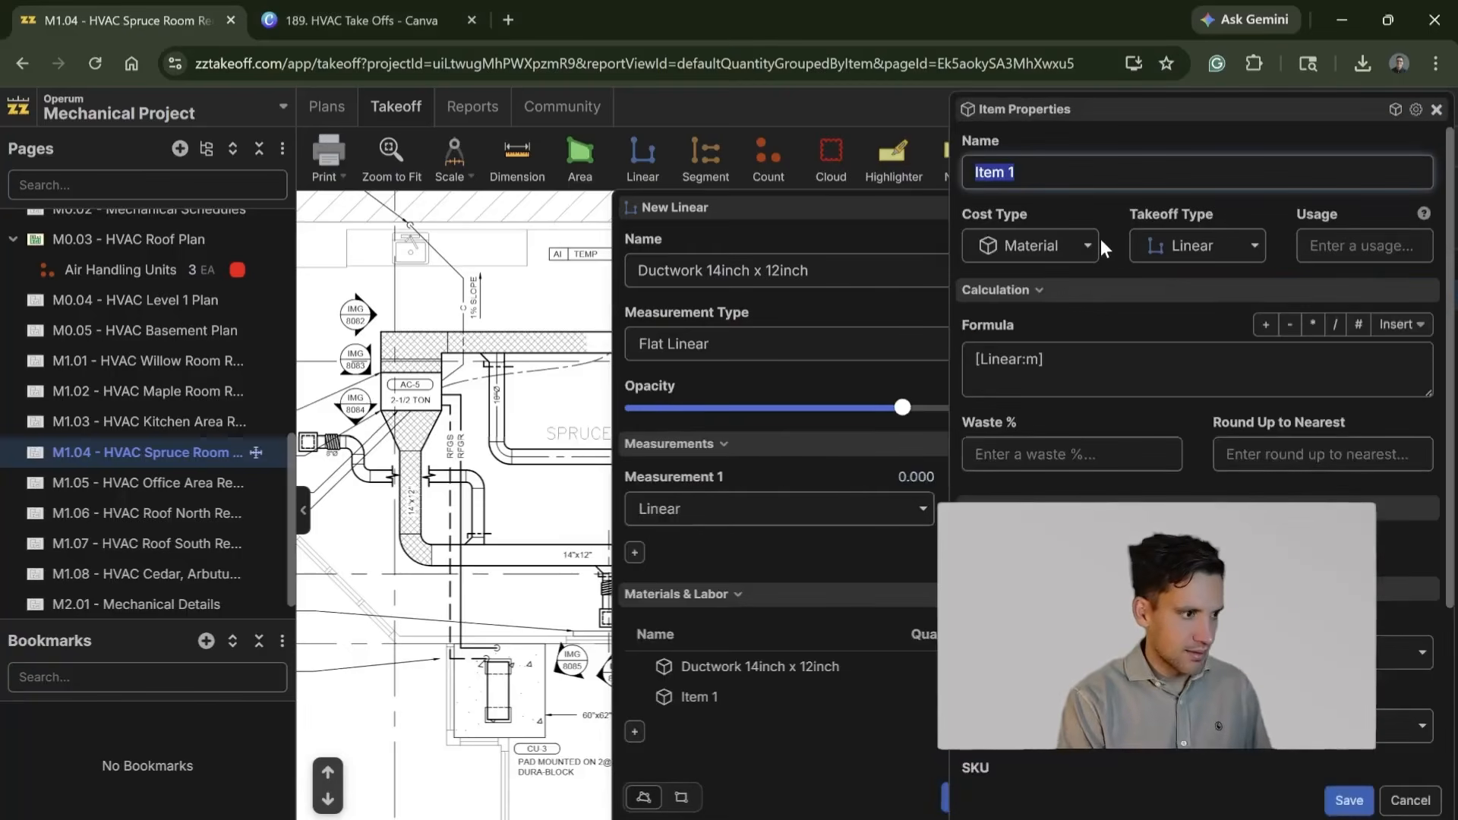
pyautogui.write('Han')
pyautogui.write('d')
pyautogui.press('BackSpace')
pyautogui.press('BackSpace')
pyautogui.write('Ductwo')
pyautogui.press('BackSpace')
pyautogui.press('BackSpace')
pyautogui.write('work Hanger')
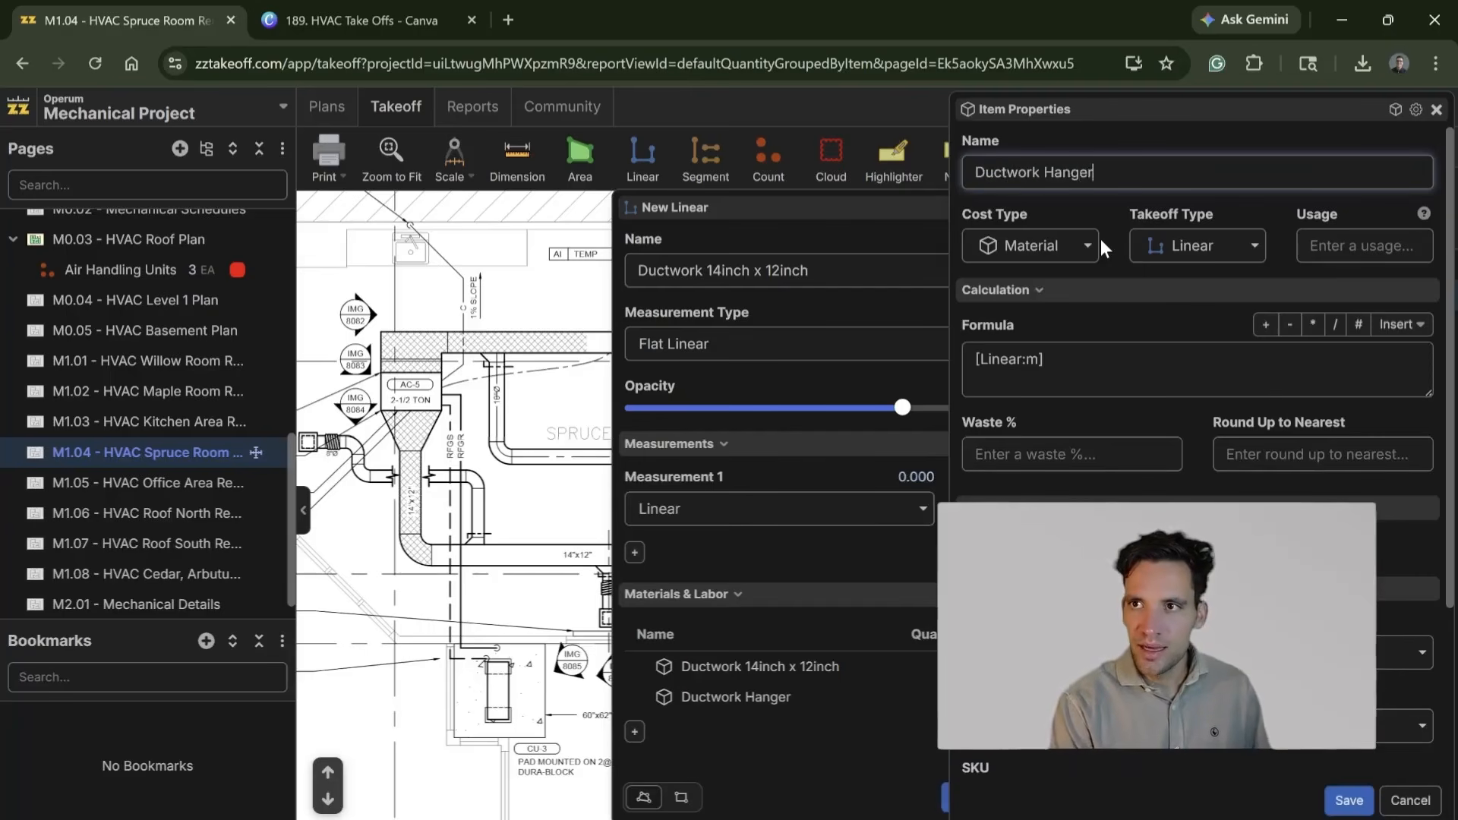
pyautogui.write('/2')
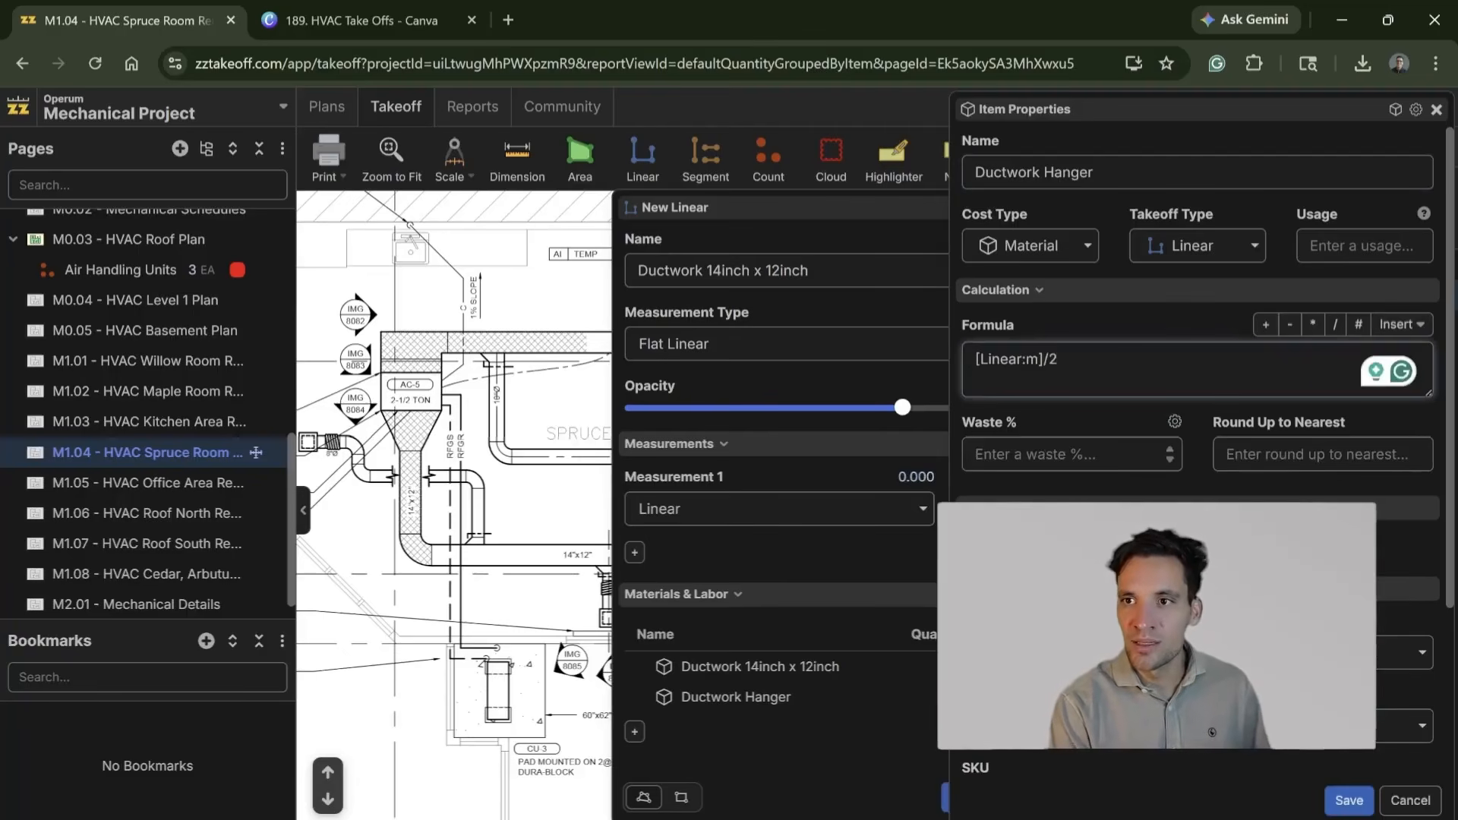
pyautogui.click(1071, 454)
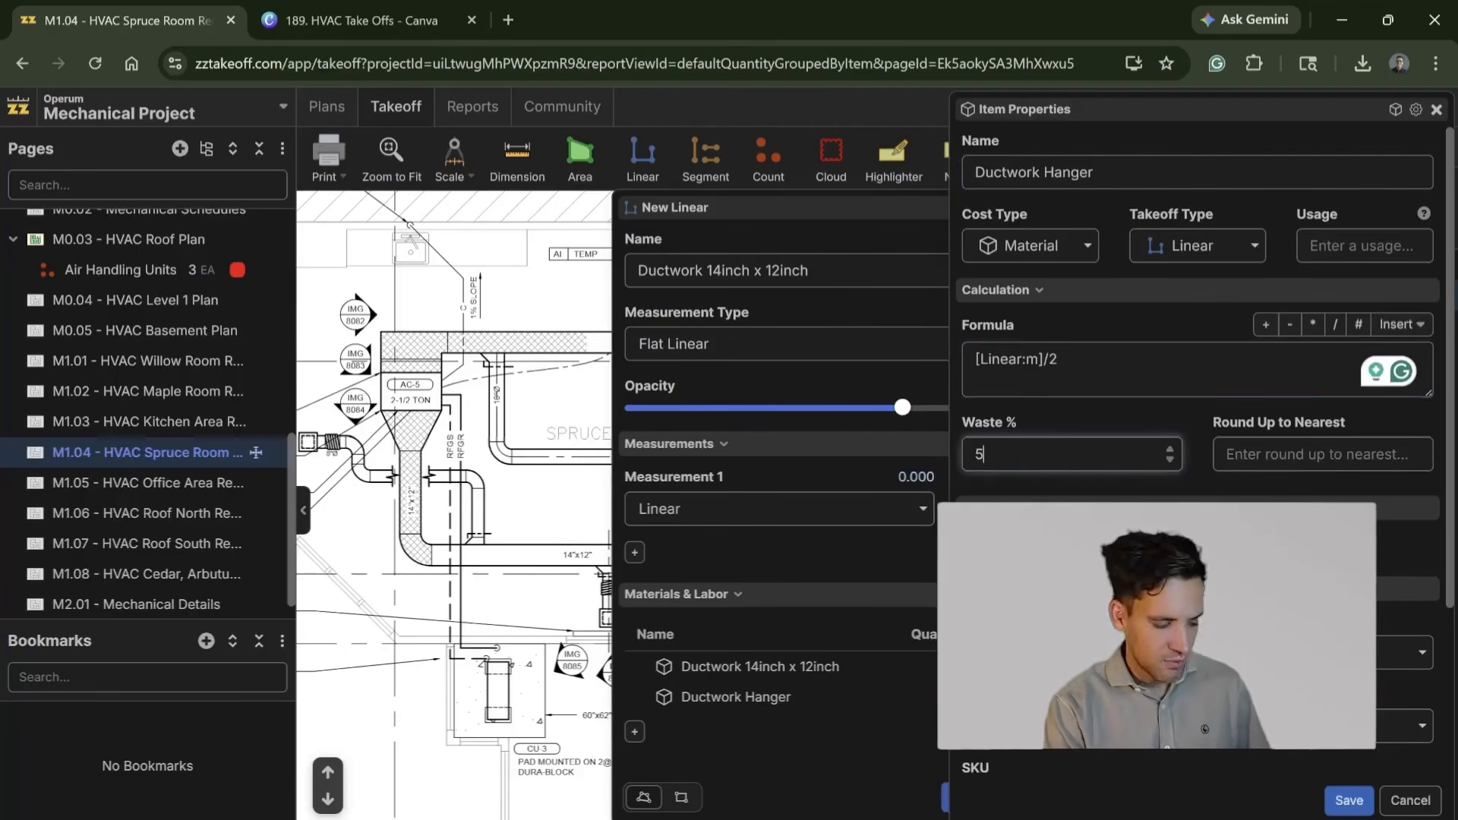
pyautogui.click(1334, 806)
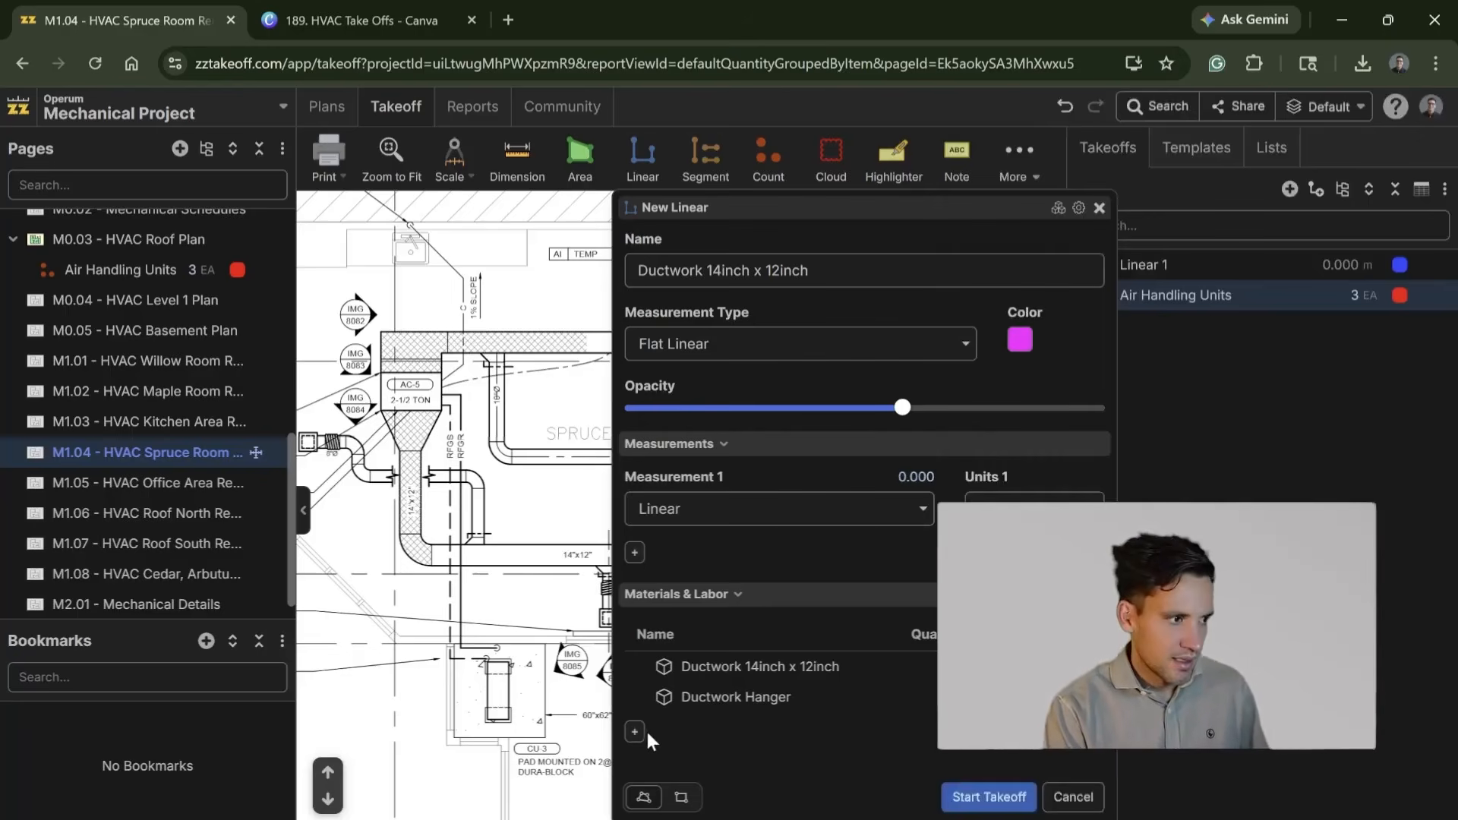
pyautogui.click(870, 271)
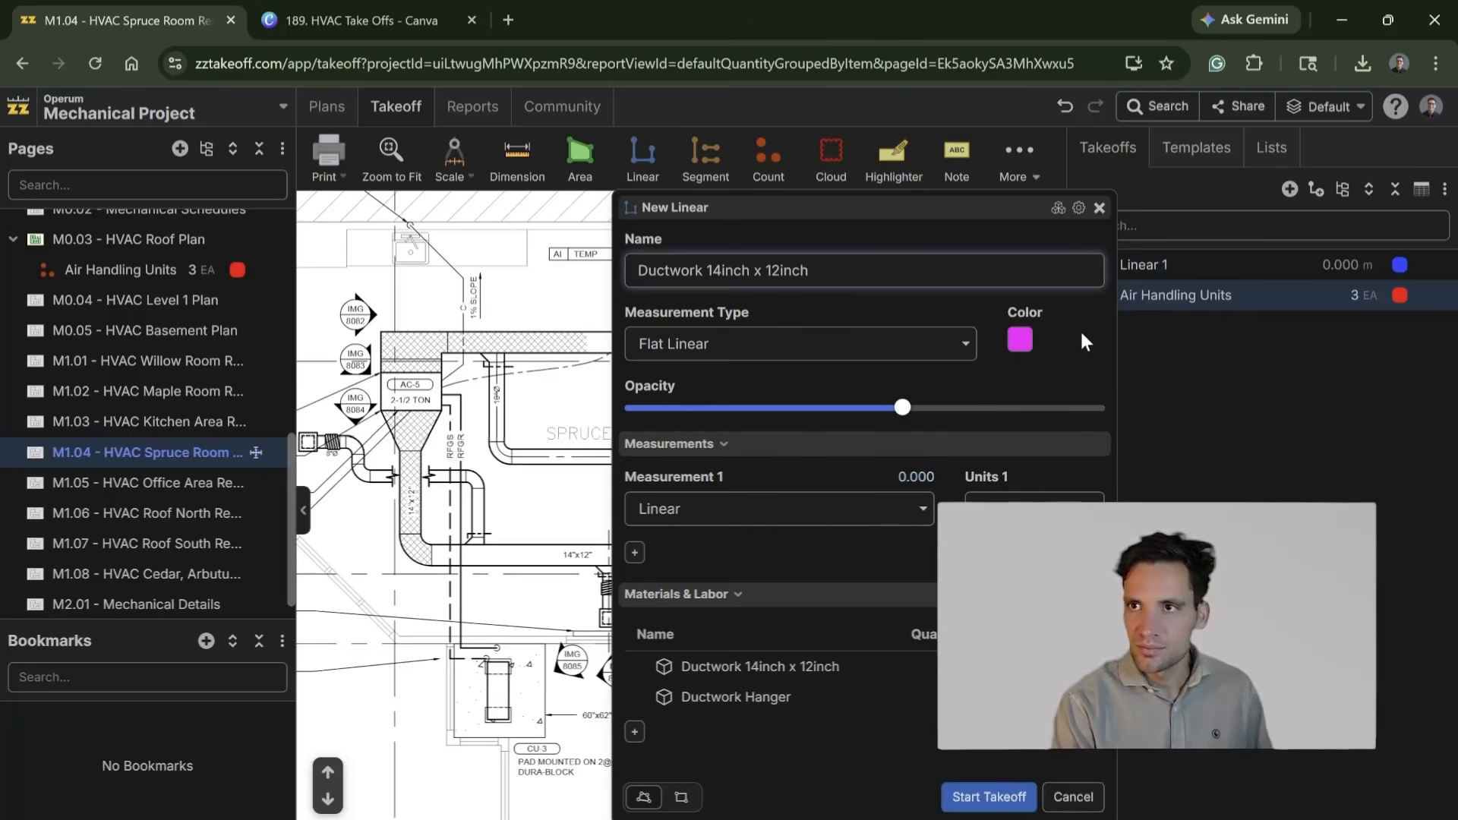
# Step: Add a material item named Joints with formula [Linear:m]/1.2, rounded up to the nearest 1, in unit EA
pyautogui.click(634, 731)
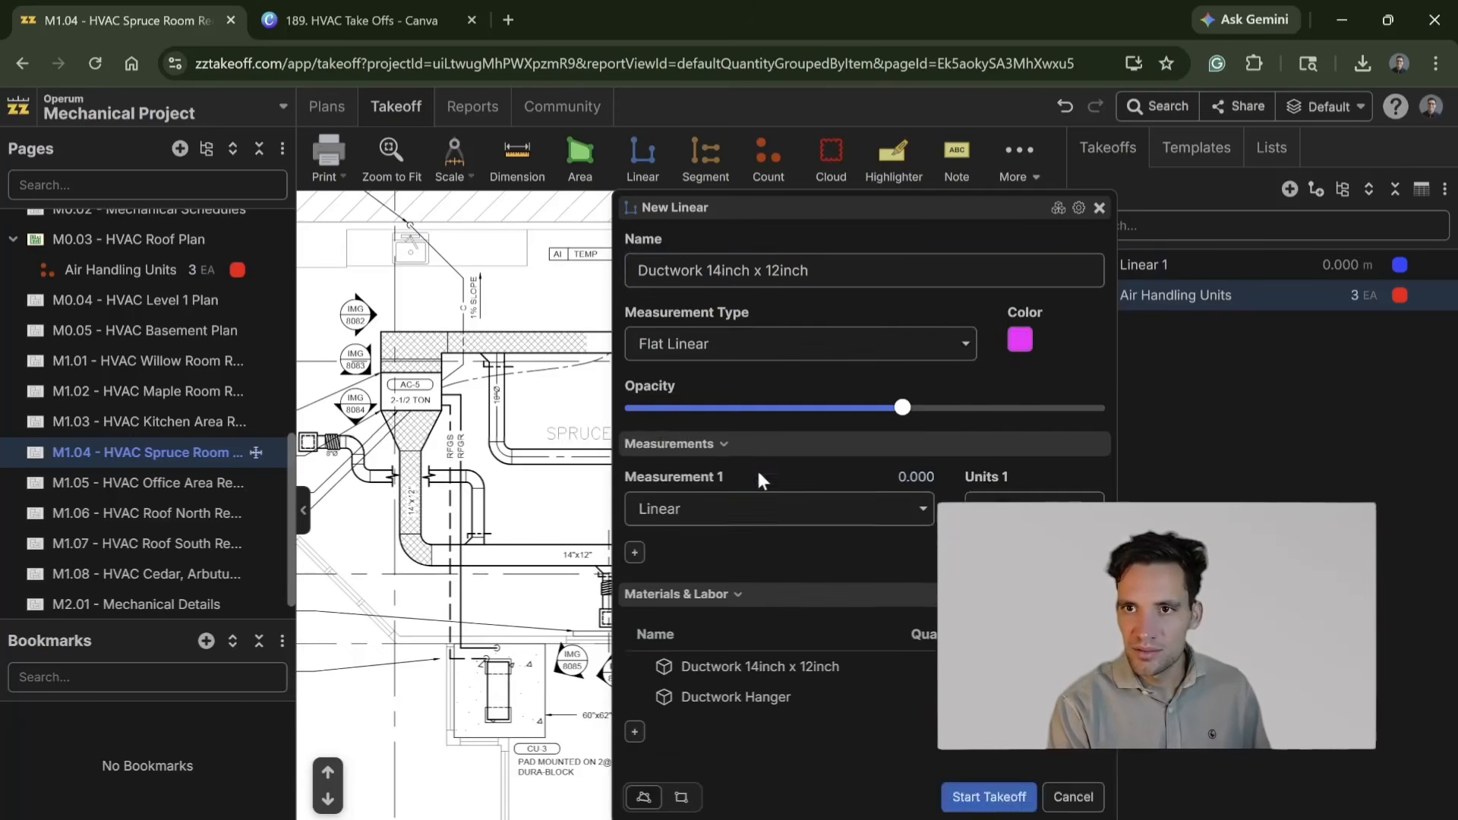
pyautogui.click(755, 464)
pyautogui.write('Joints')
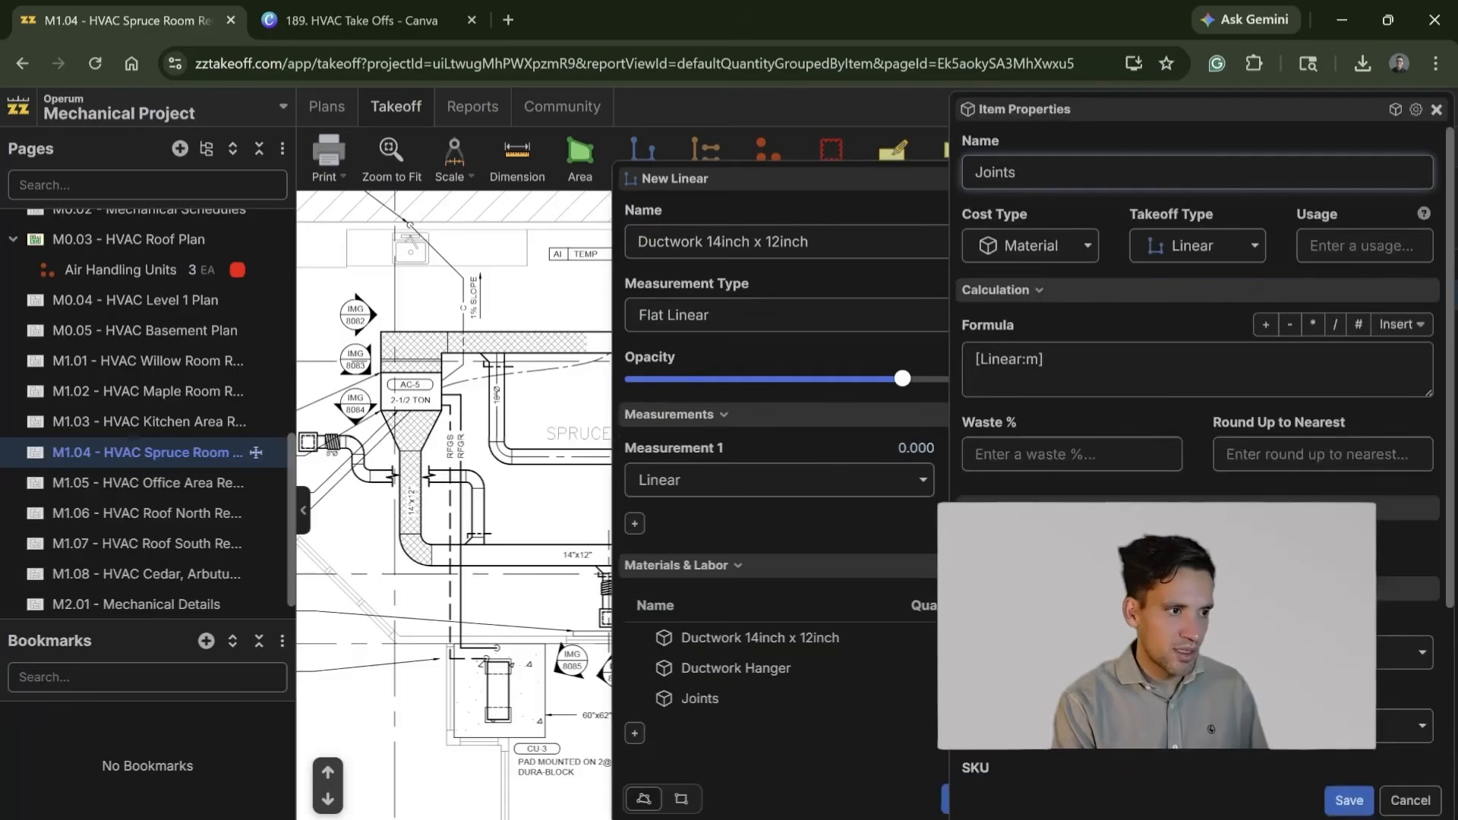
pyautogui.click(1049, 360)
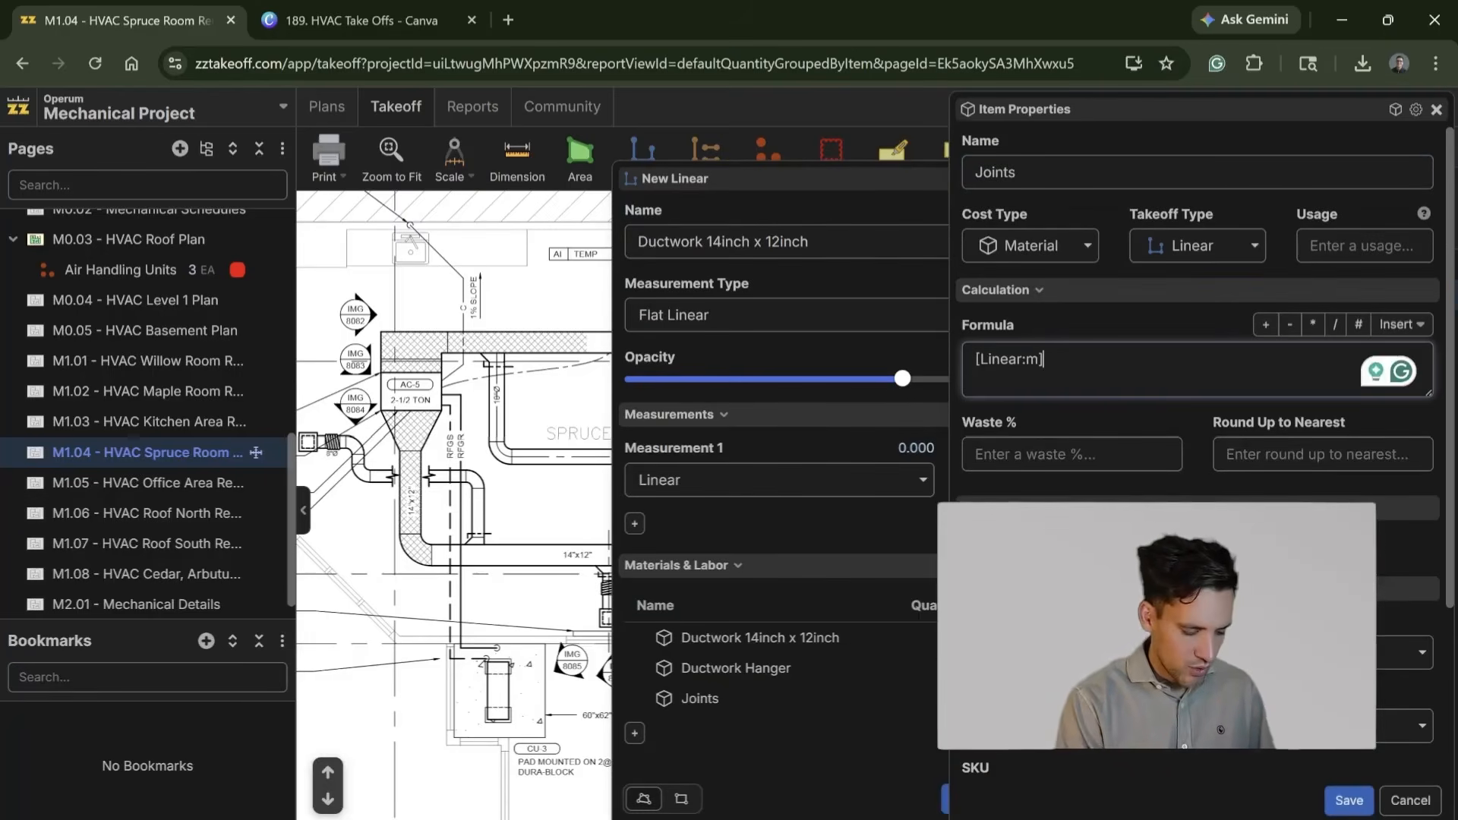
pyautogui.write('/1.2')
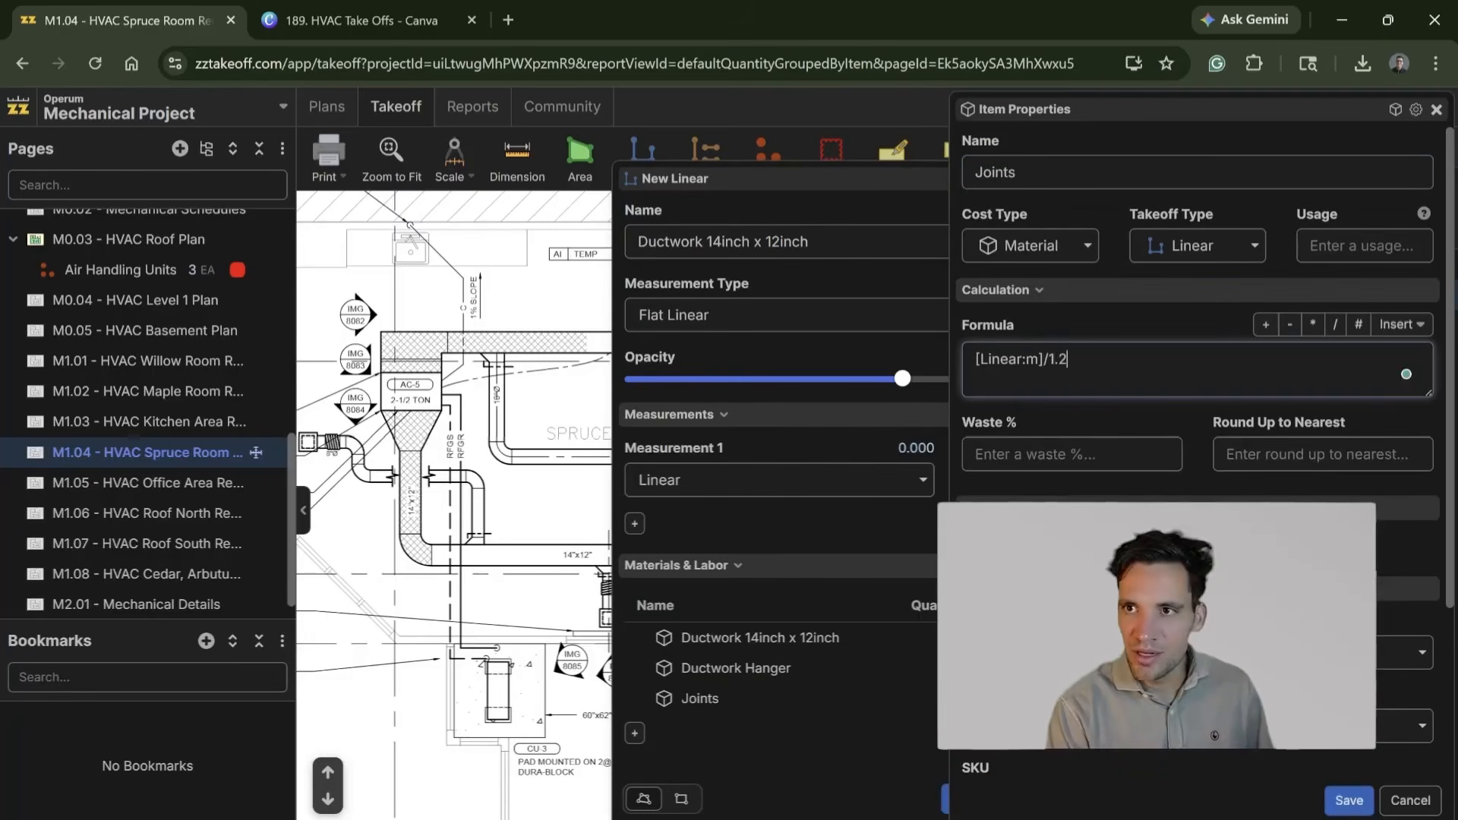
pyautogui.click(1310, 469)
pyautogui.write('1')
pyautogui.scroll(-3, 1329, 646)
pyautogui.click(1349, 800)
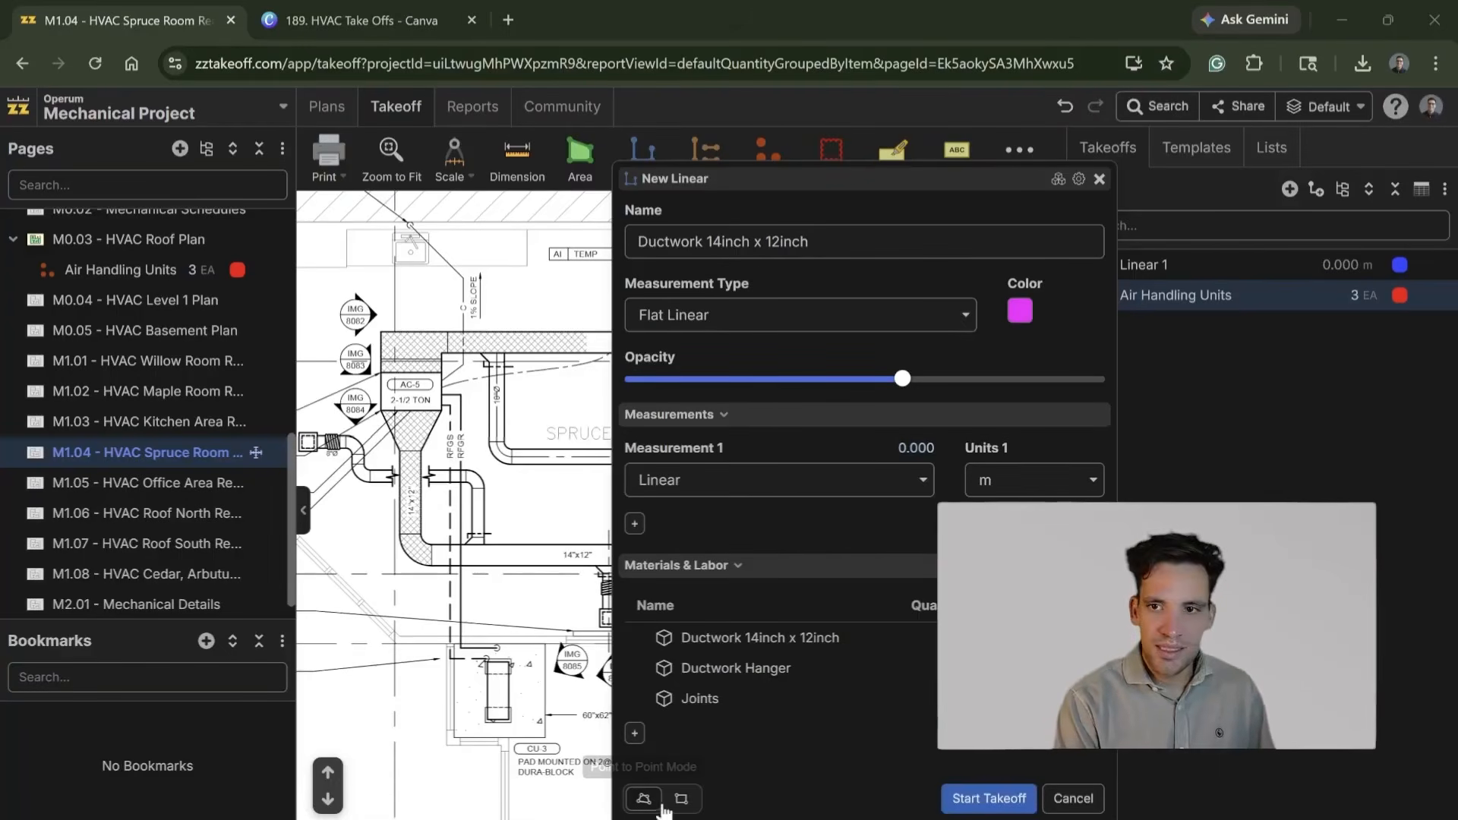
# Step: Add a material item named Insulation with formula [Linear:m]*2, 10% waste and unit m2
pyautogui.click(635, 733)
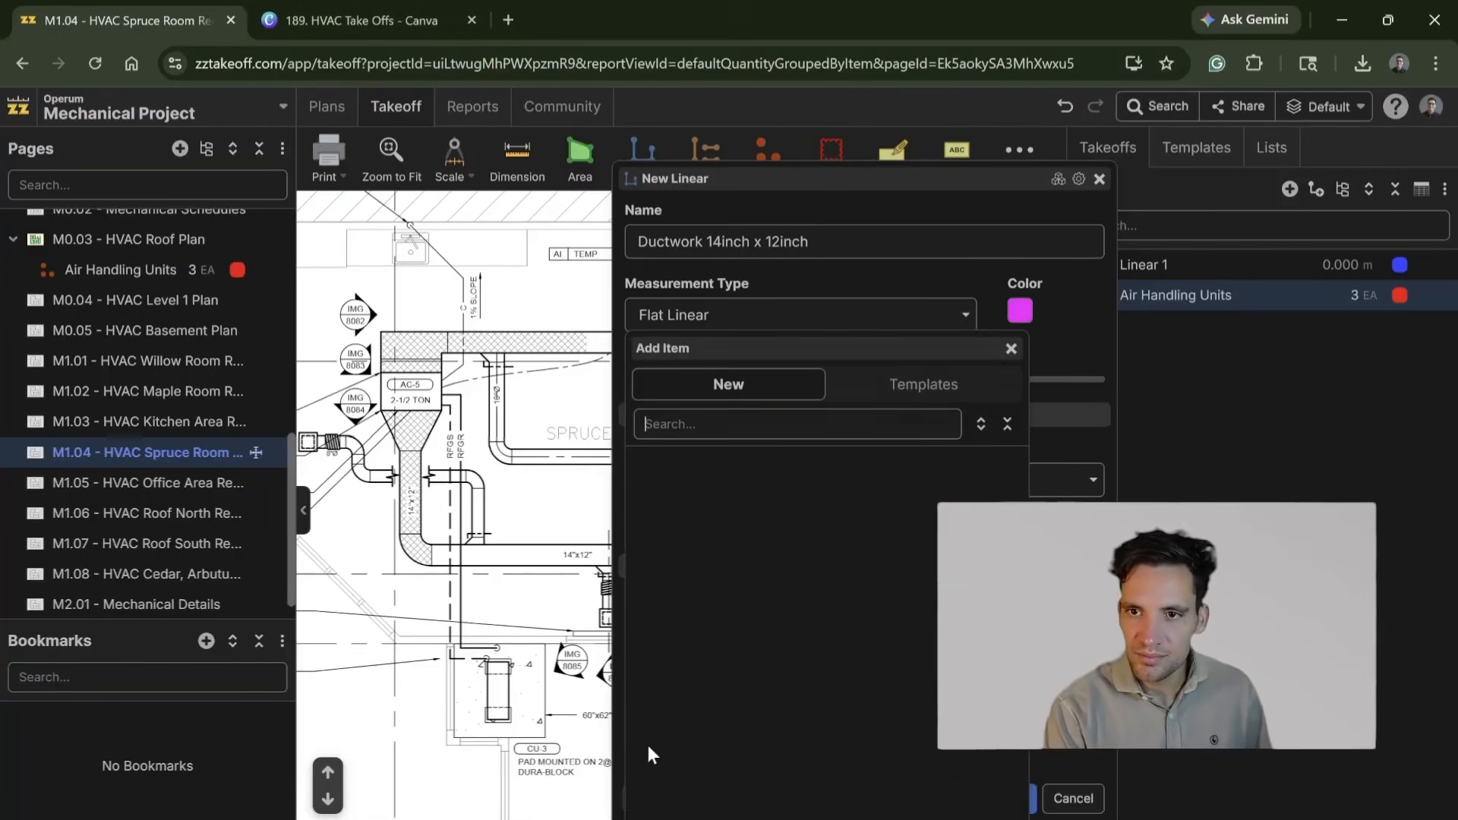
pyautogui.click(735, 459)
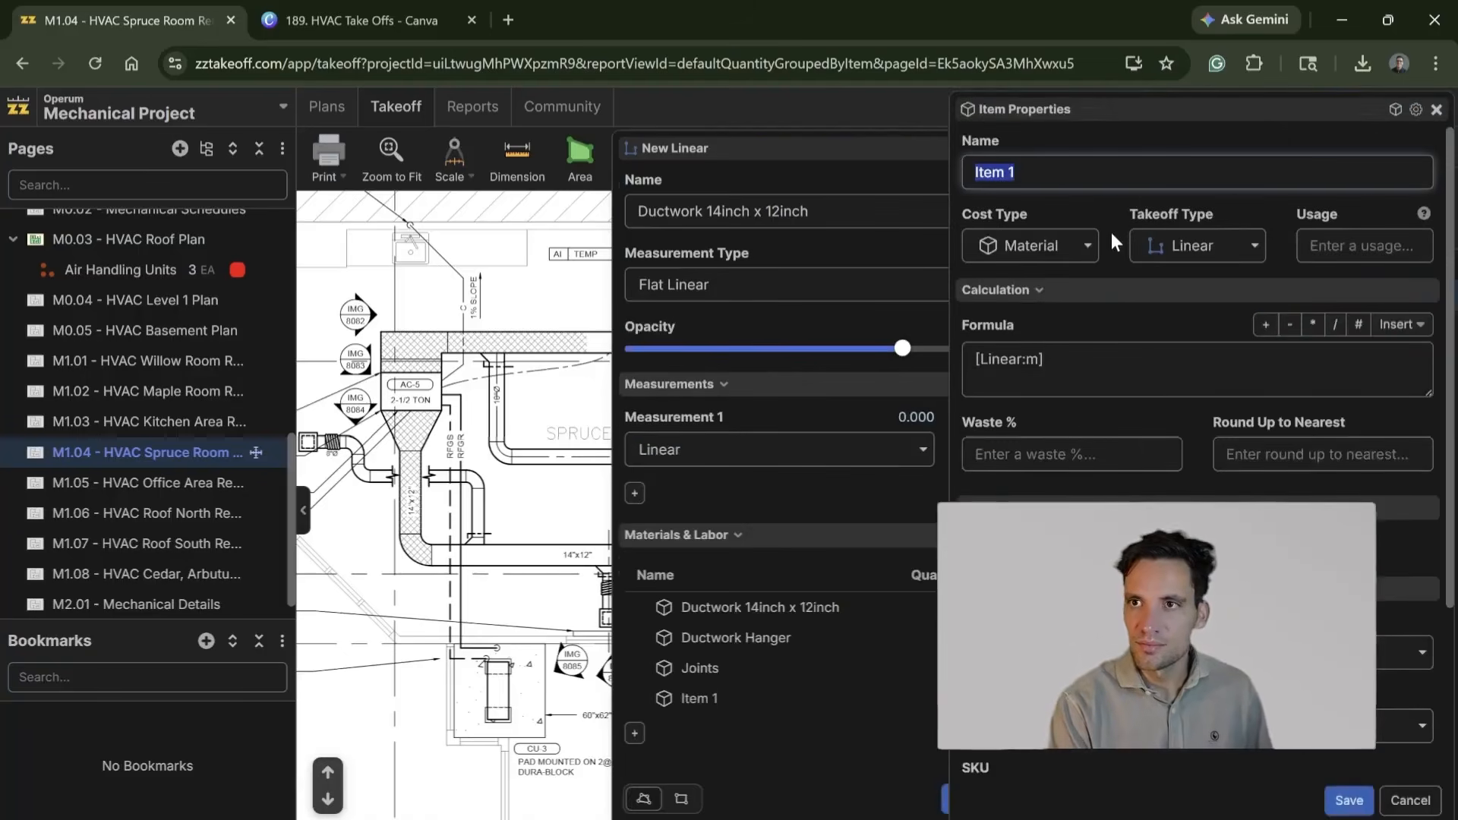
pyautogui.write('Insulation')
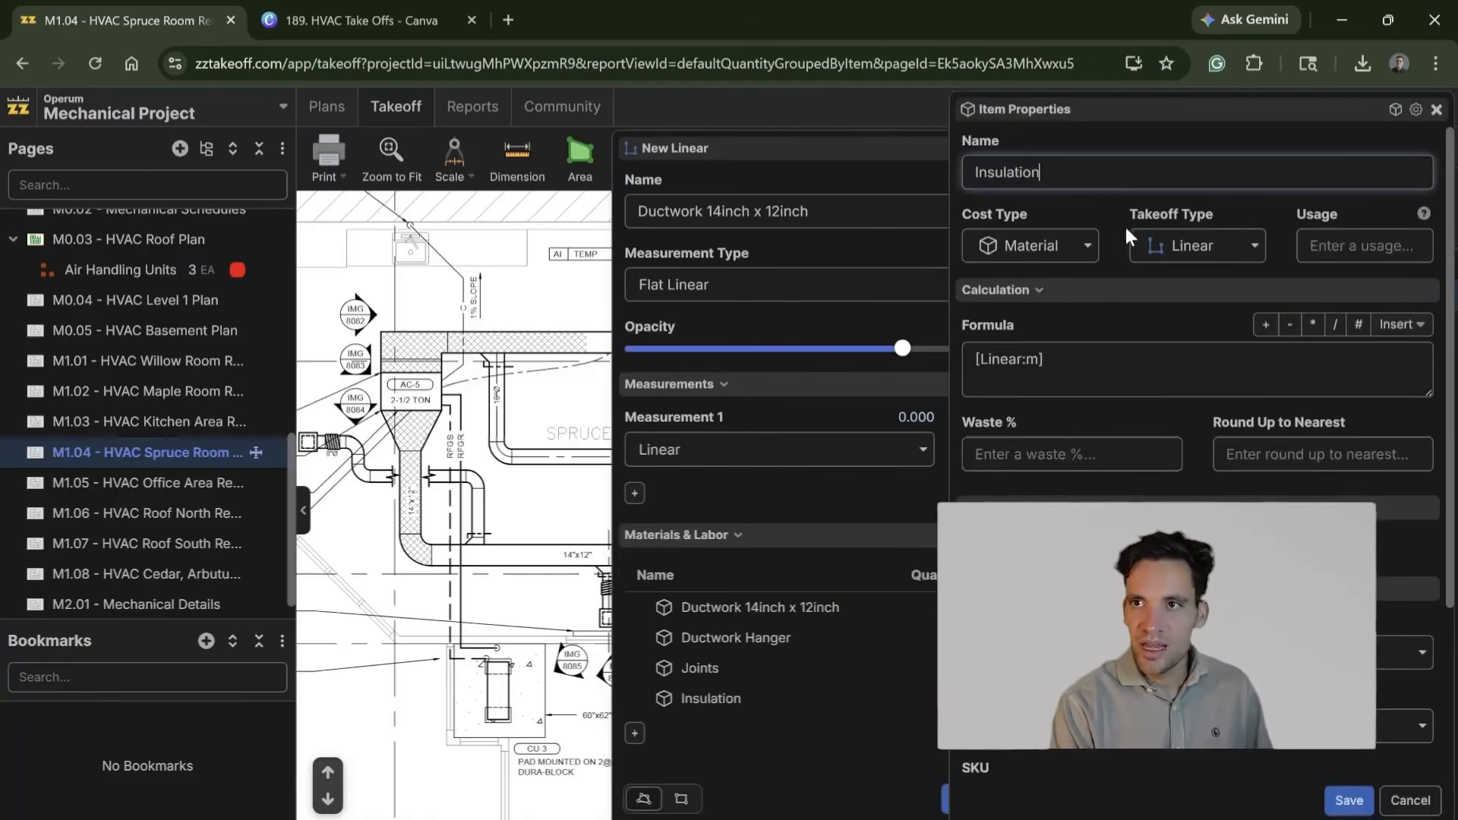
pyautogui.click(1047, 360)
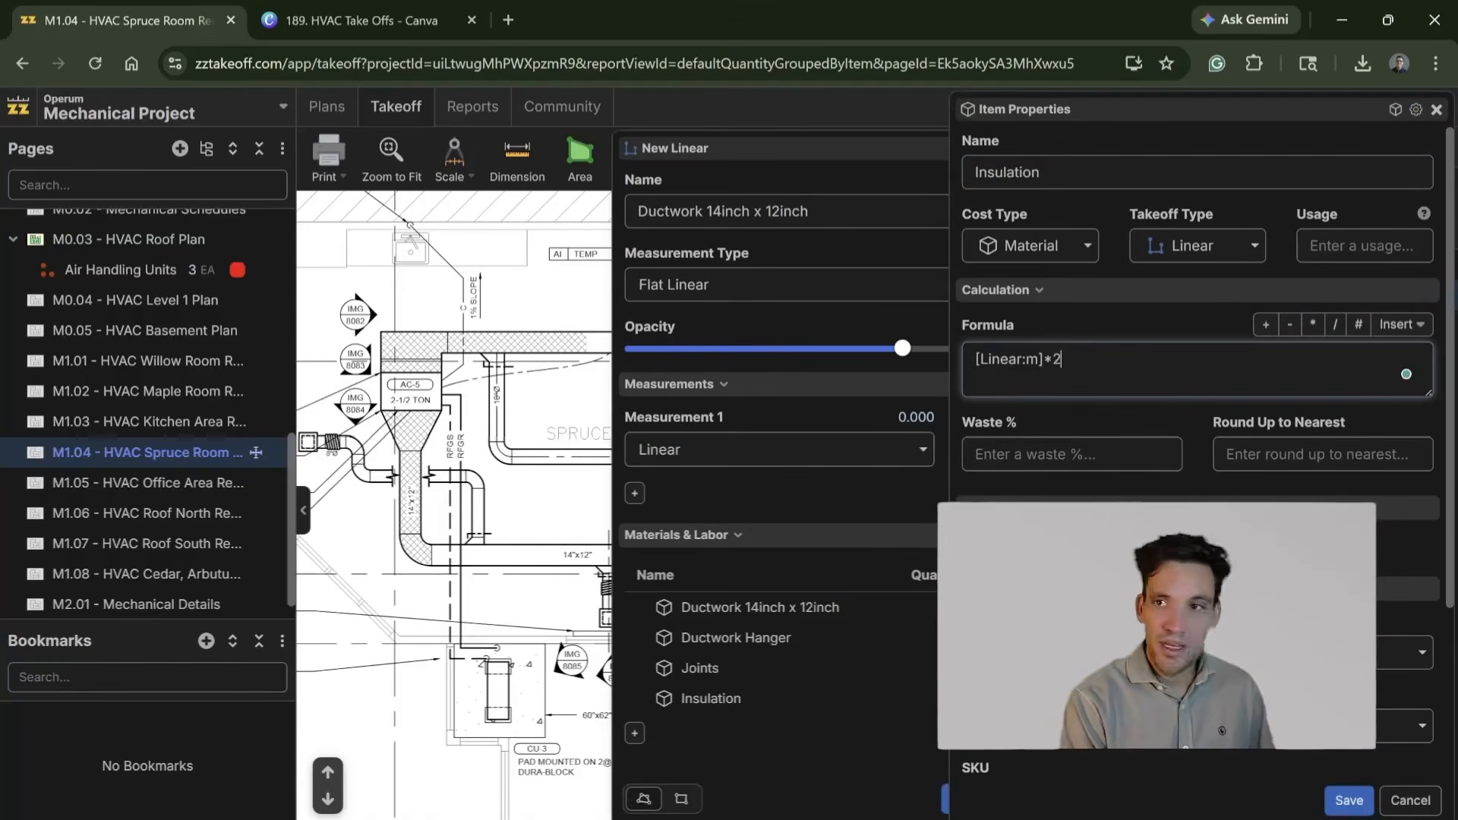
pyautogui.scroll(-3, 1199, 342)
pyautogui.click(1198, 725)
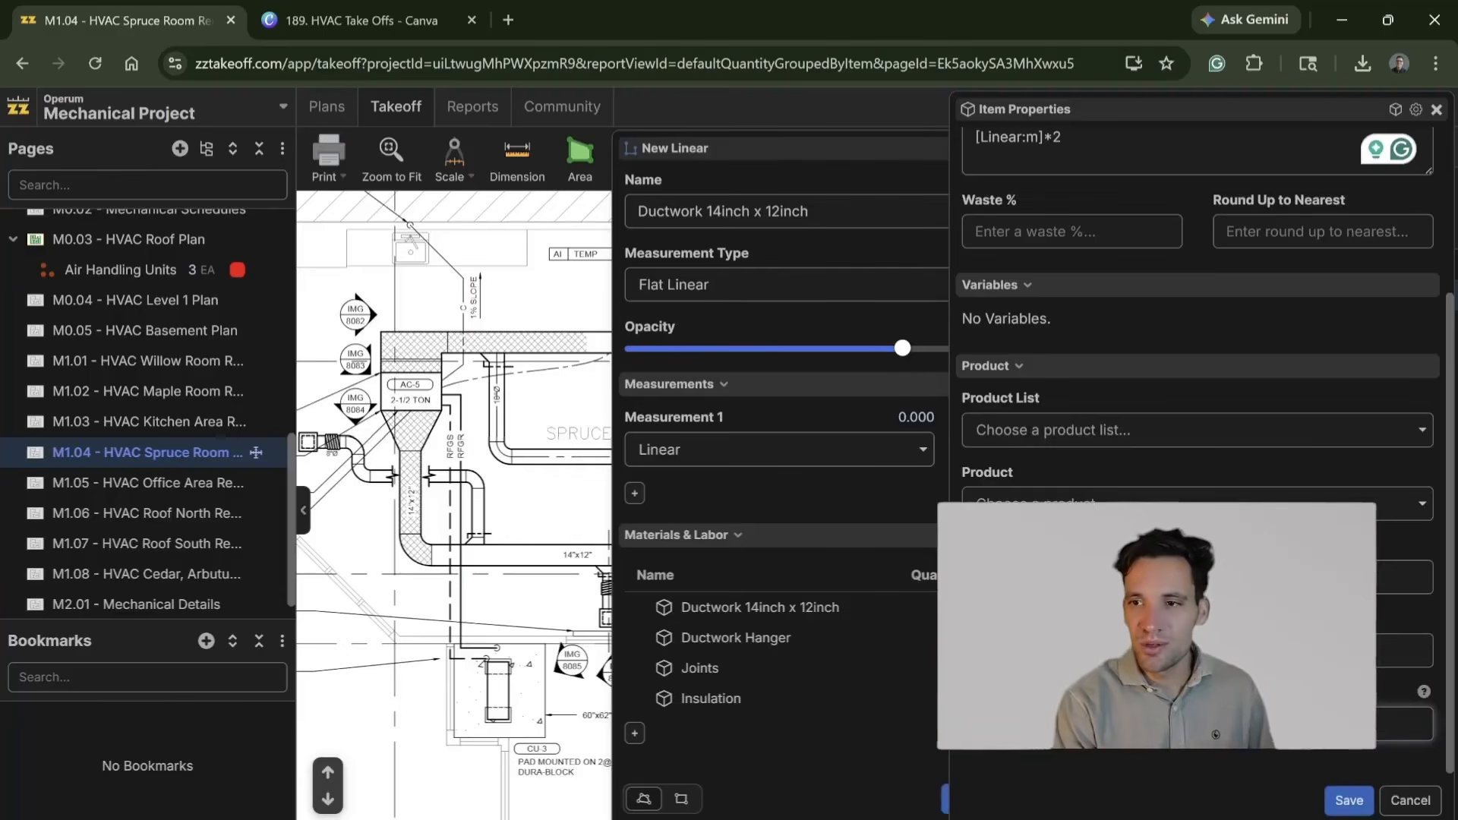
pyautogui.scroll(3, 1298, 501)
pyautogui.click(1323, 454)
pyautogui.click(1072, 454)
pyautogui.scroll(-5, 1200, 456)
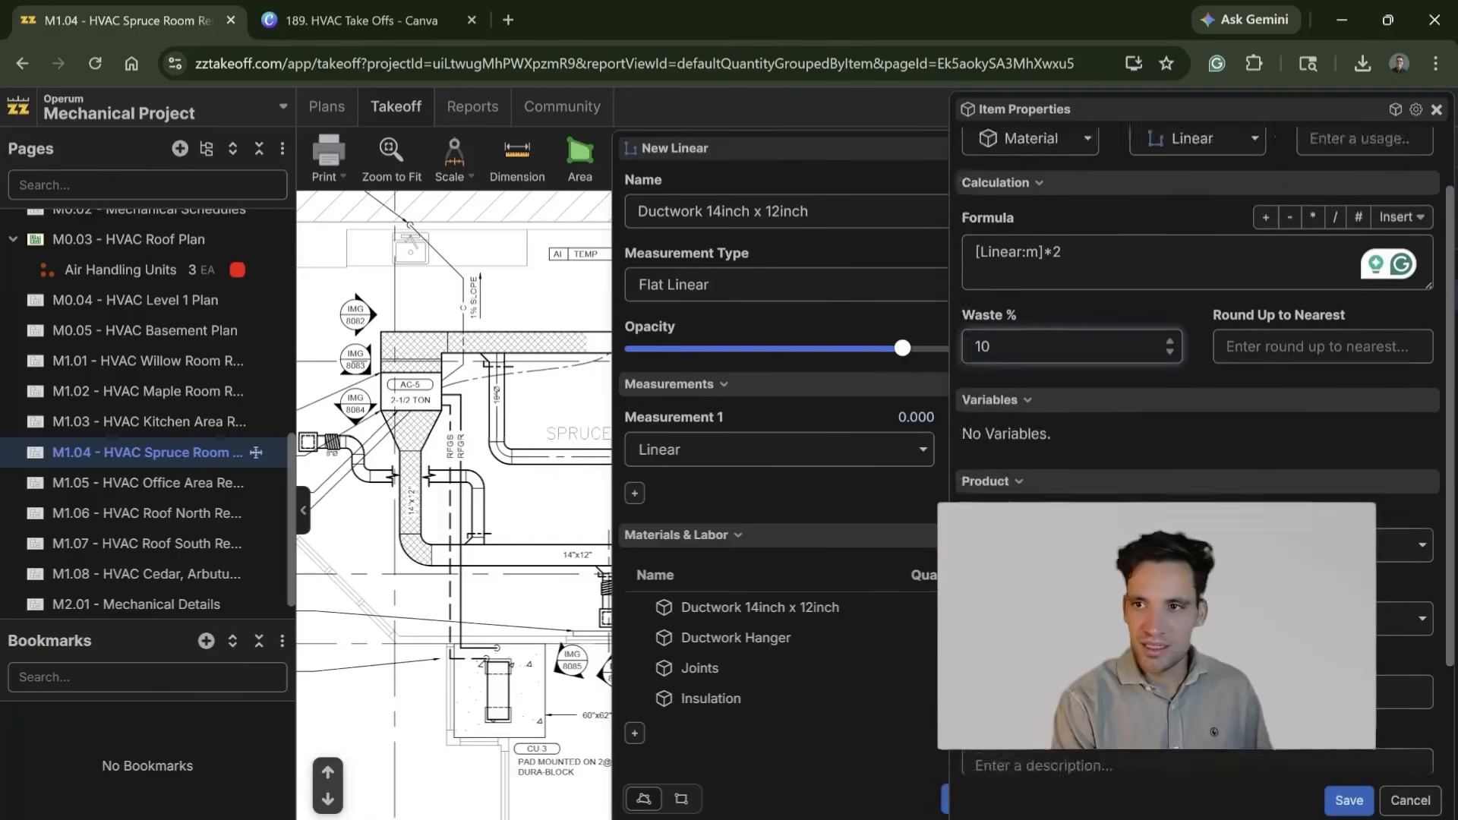
pyautogui.click(1349, 801)
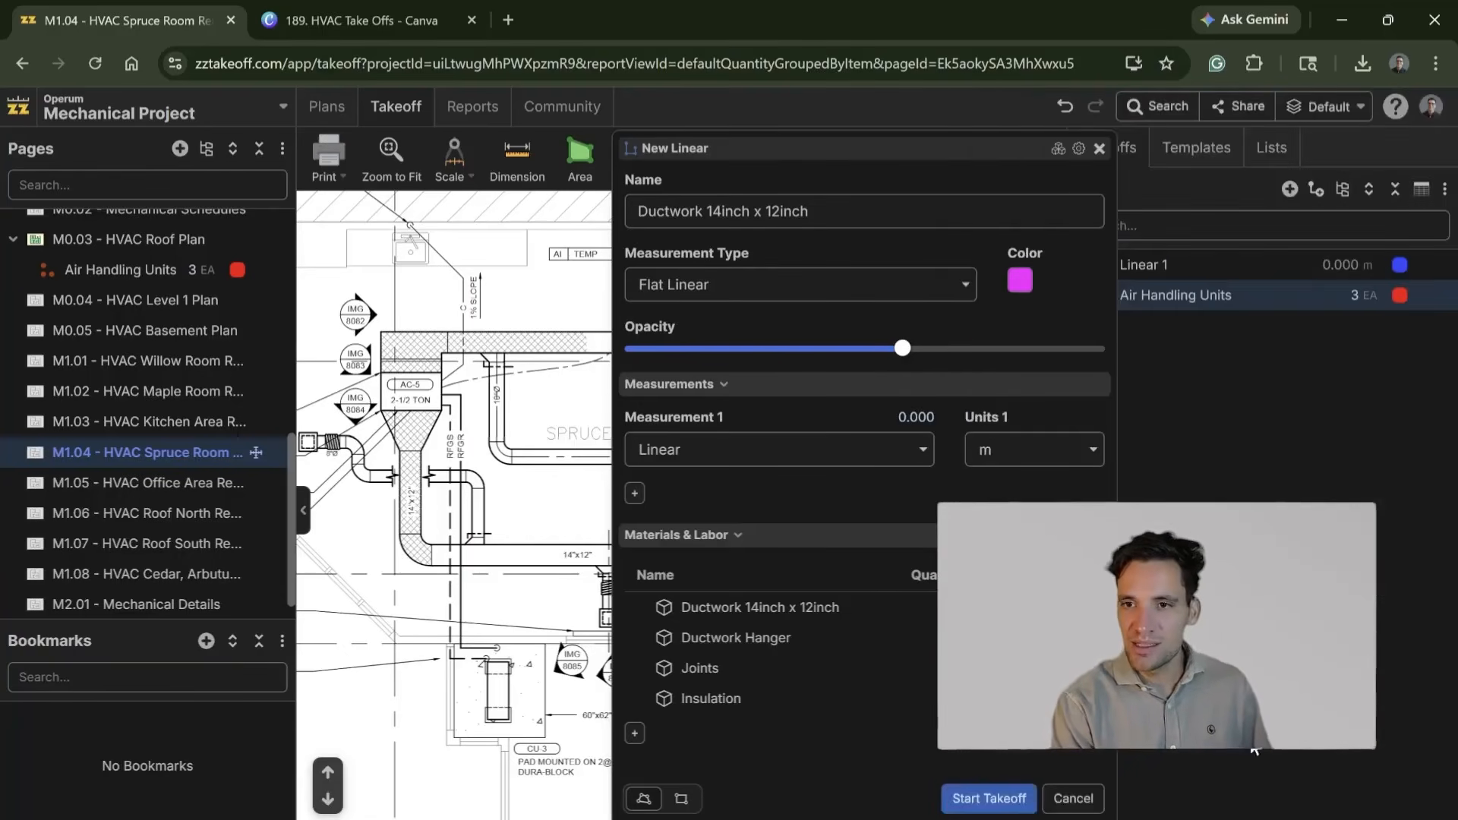
# Step: Add a labor item named Mechanical Fitter with formula [Linear:m]*0.35 and unit mhr
pyautogui.click(635, 734)
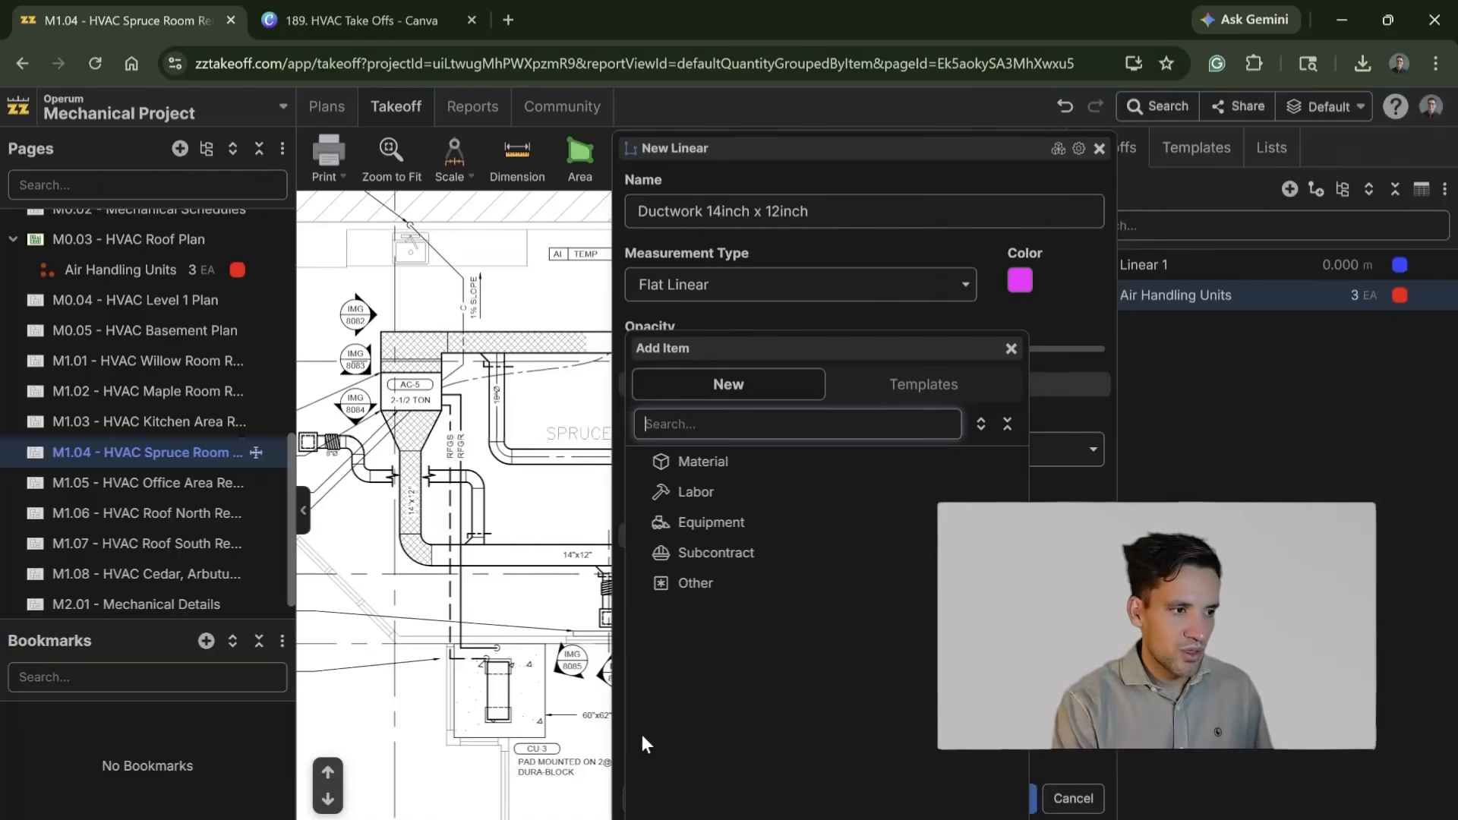
pyautogui.click(695, 492)
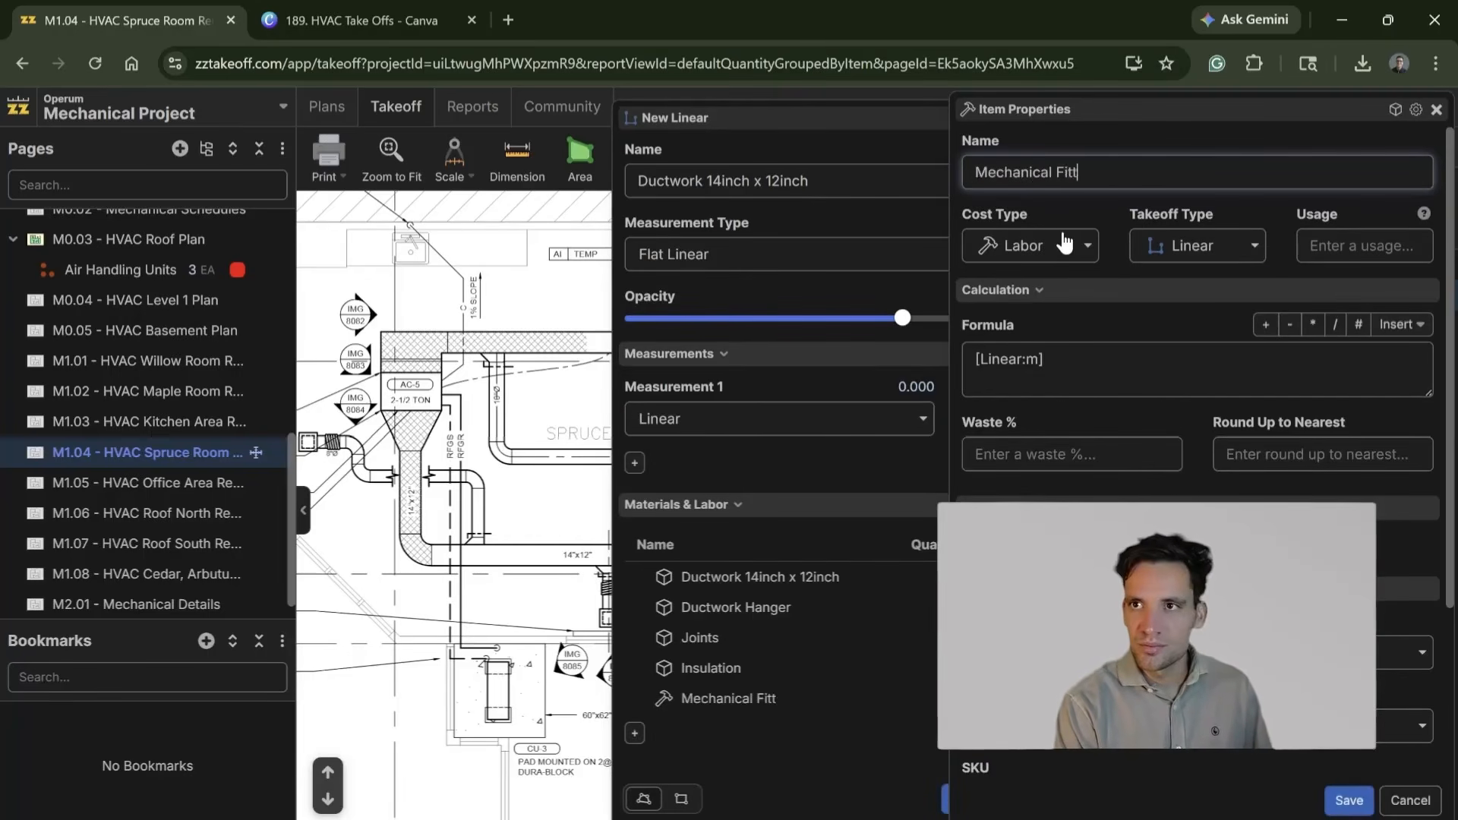
pyautogui.click(1047, 360)
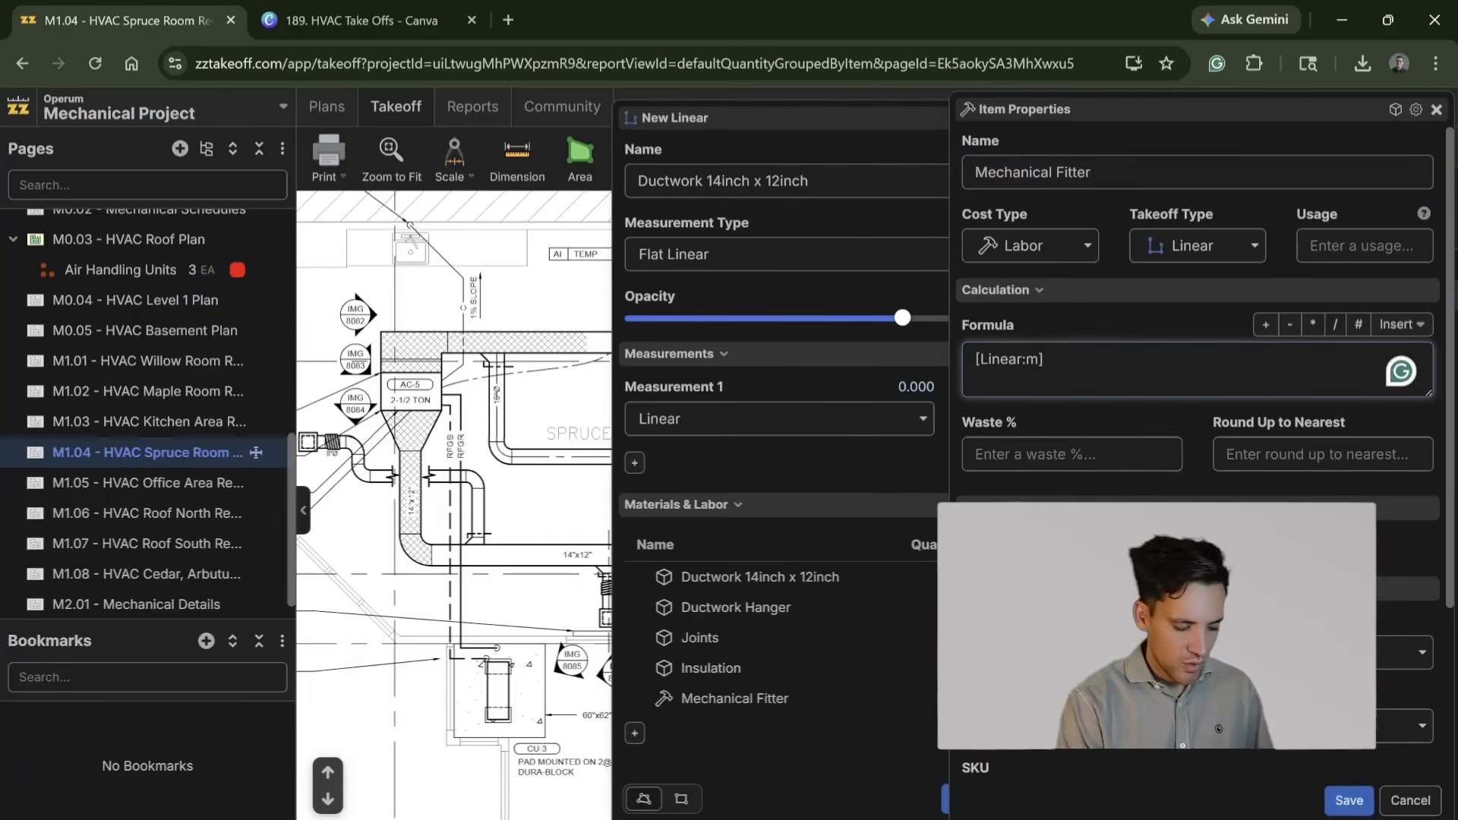
pyautogui.write('*0.35')
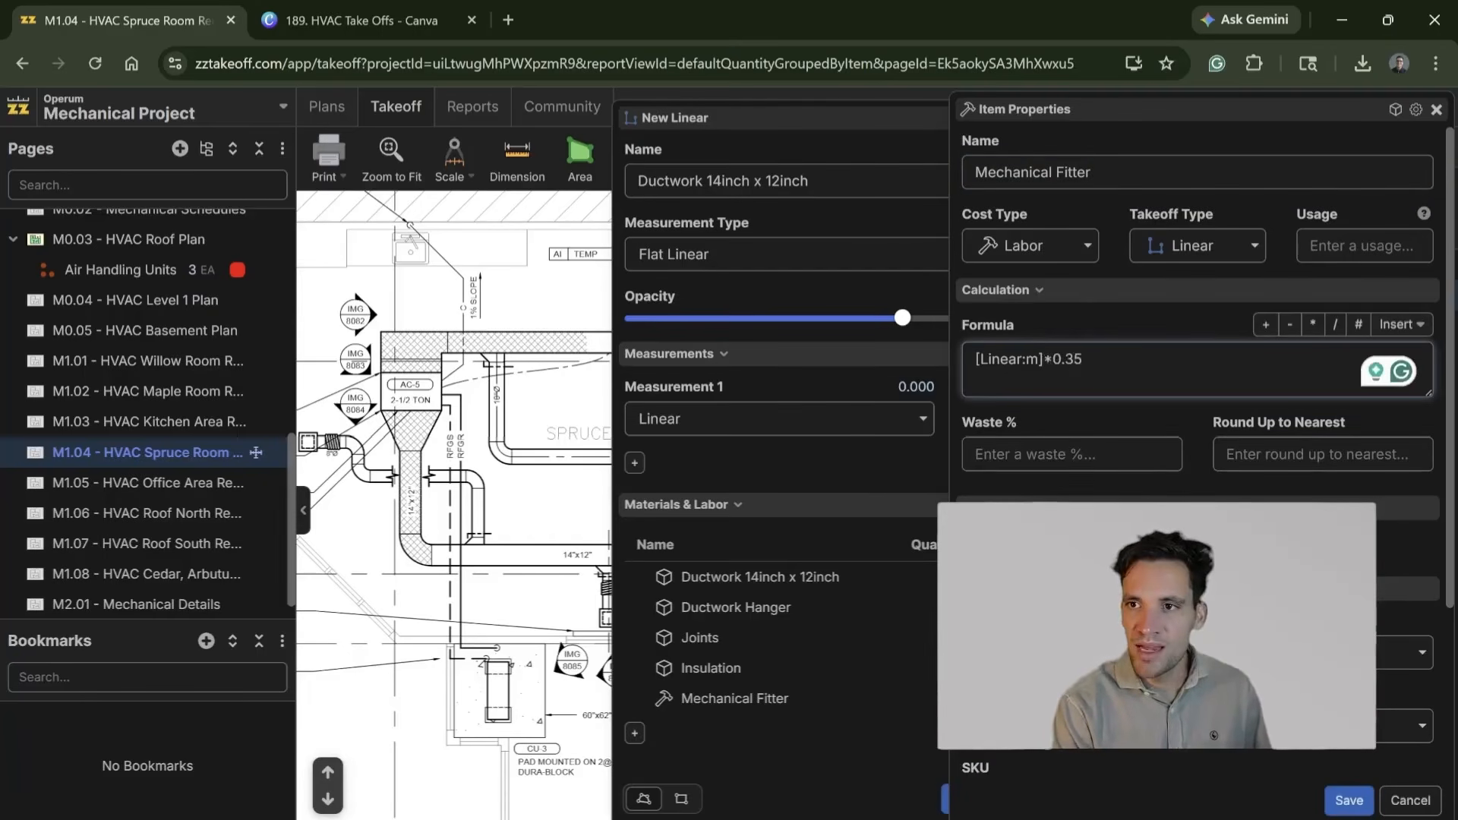
pyautogui.scroll(-3, 1379, 752)
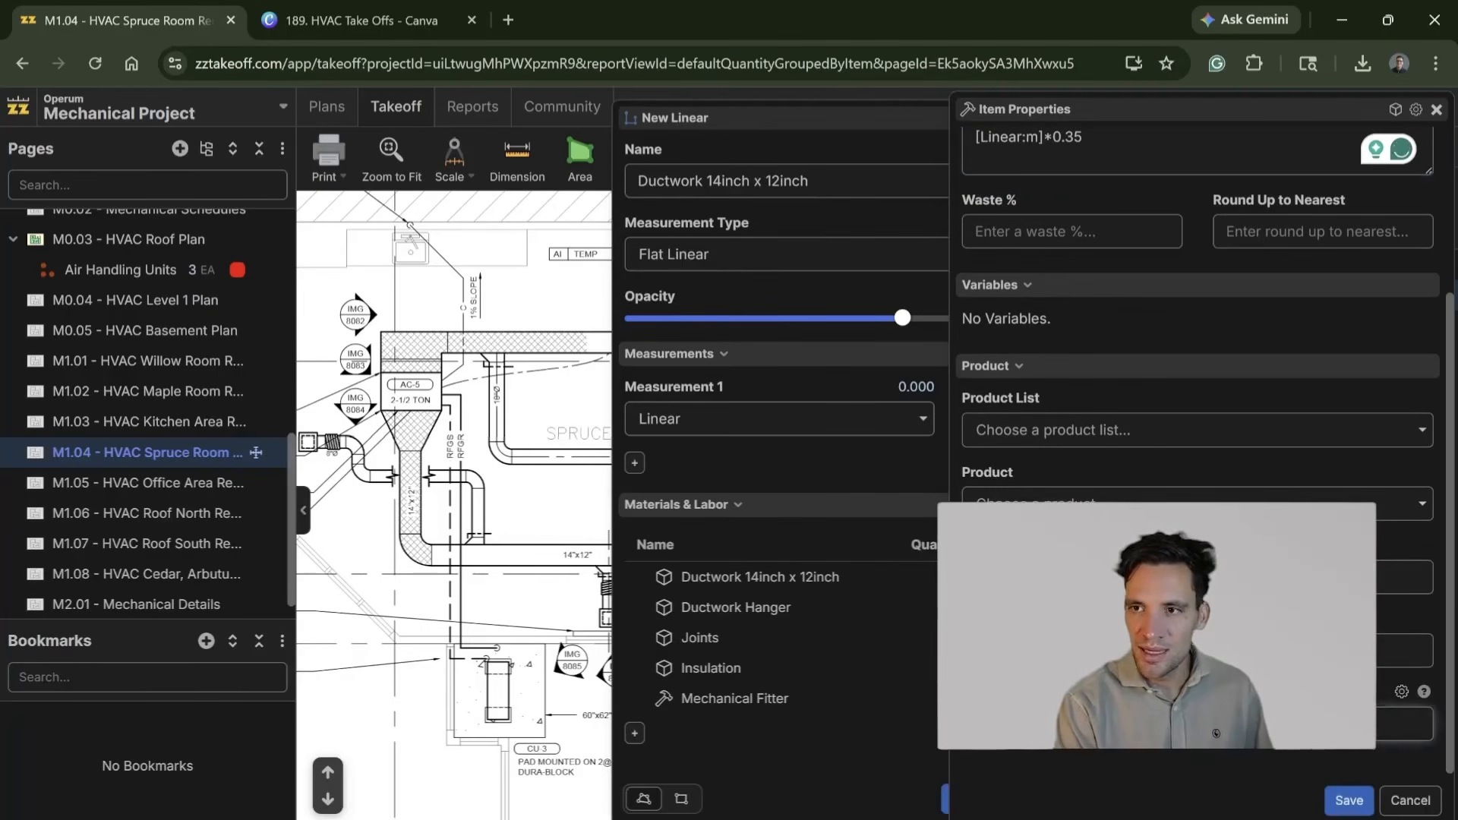
pyautogui.click(1350, 799)
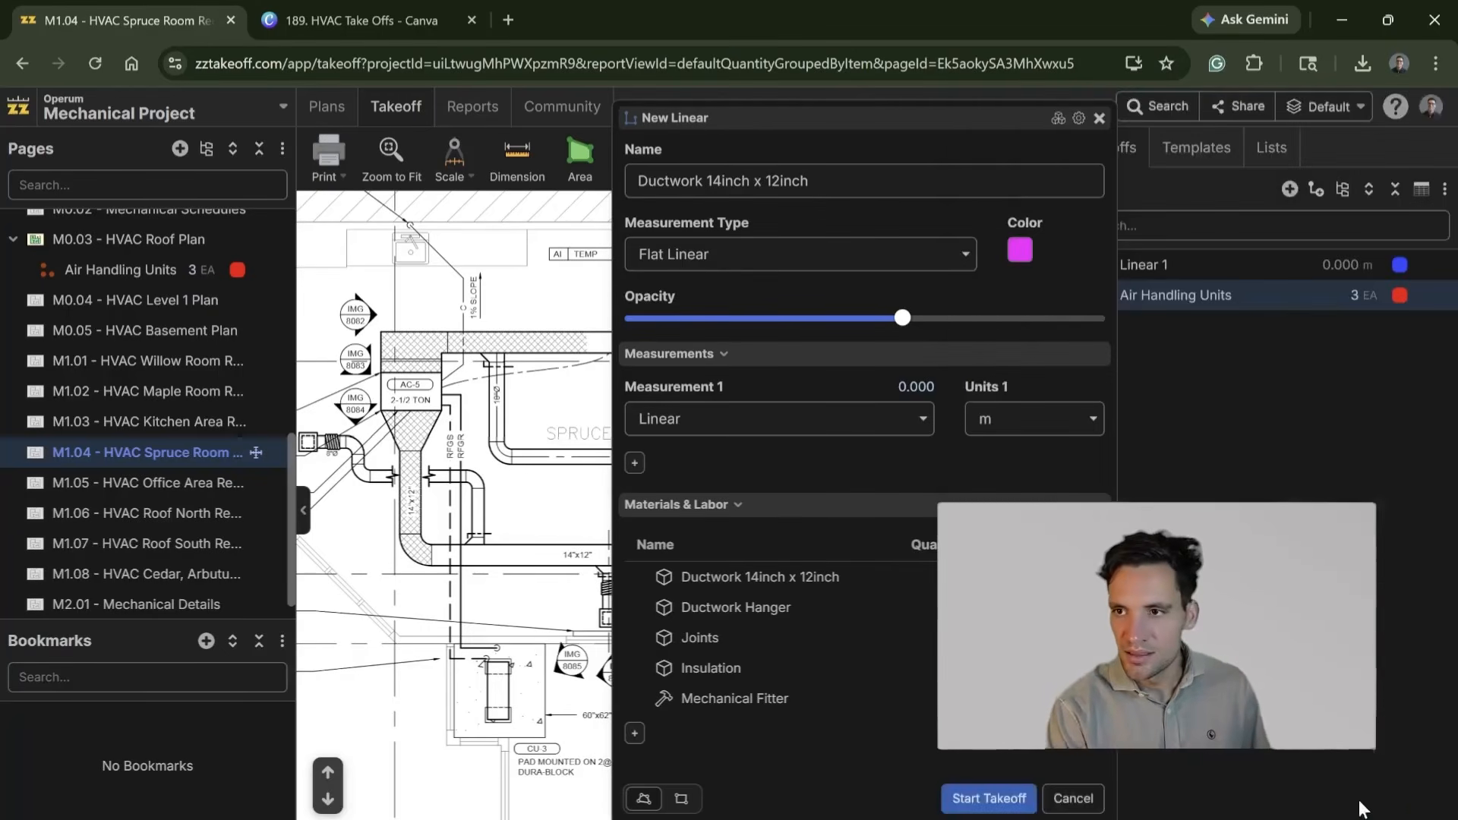
# Step: Add an equipment item named EWP with formula [Linear:m]*0.35 to the linear takeoff
pyautogui.click(635, 733)
pyautogui.click(737, 517)
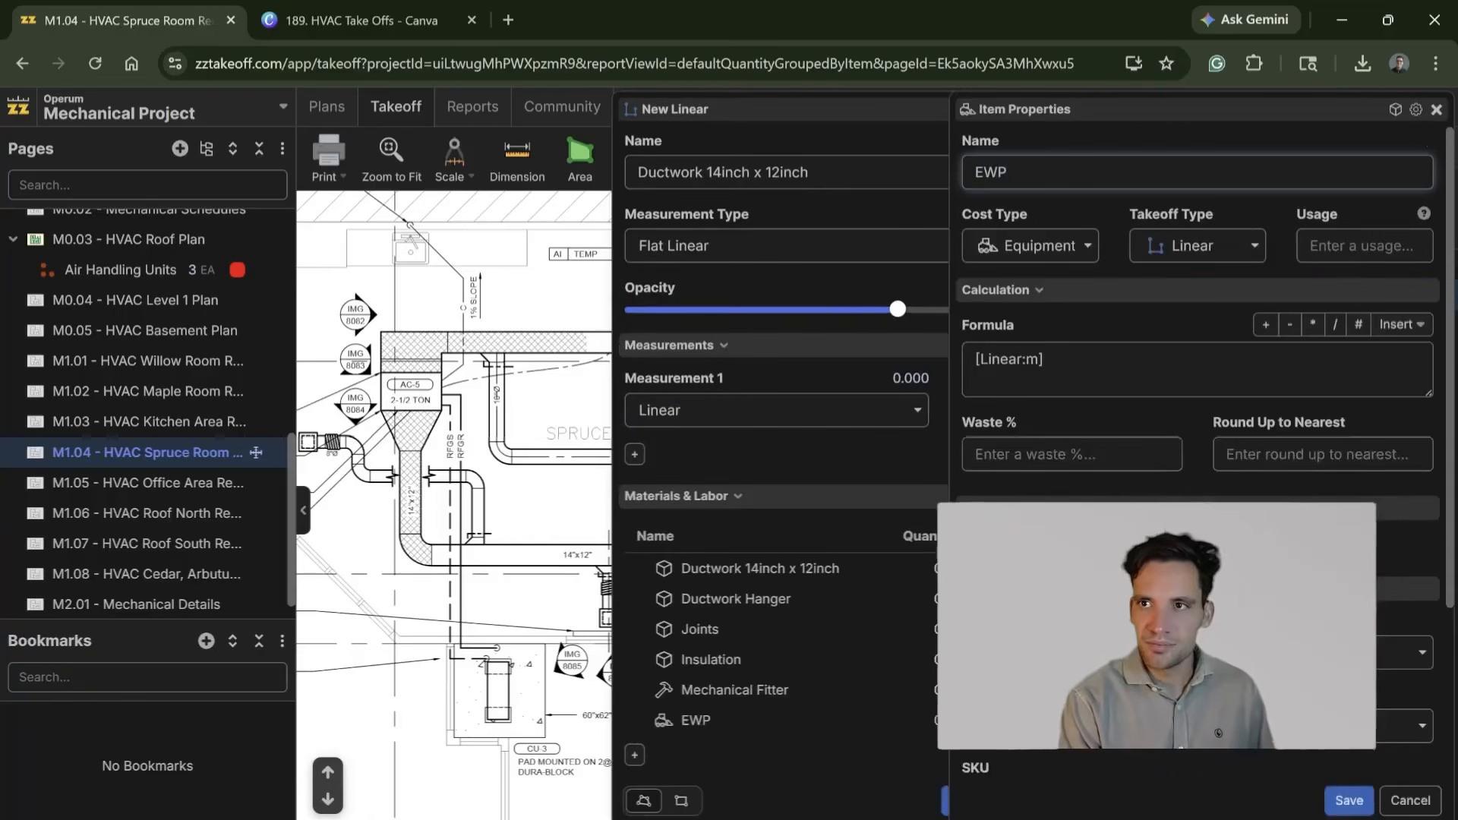
pyautogui.write('EWP')
pyautogui.click(1044, 358)
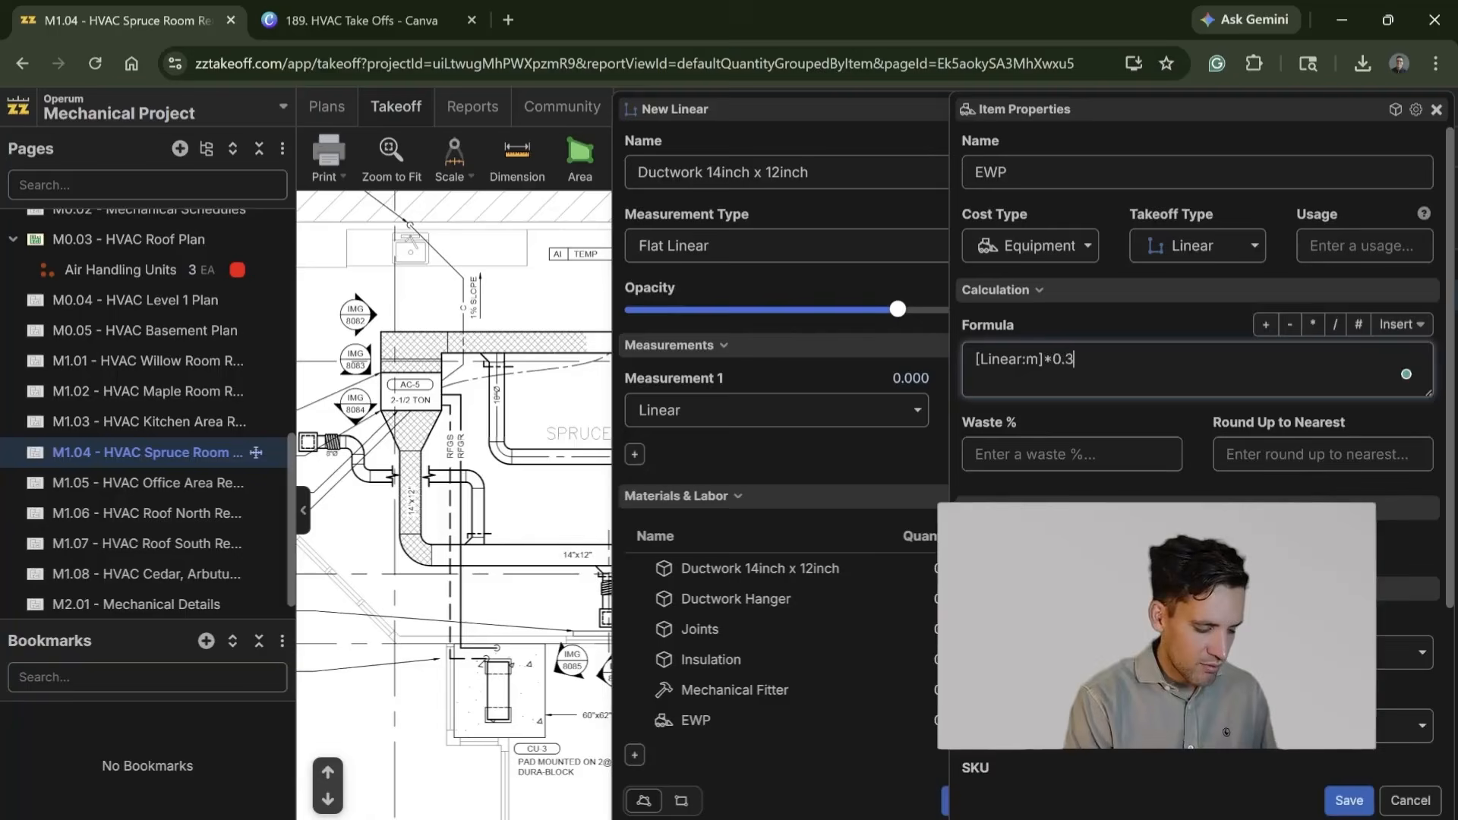
pyautogui.scroll(-3, 1199, 425)
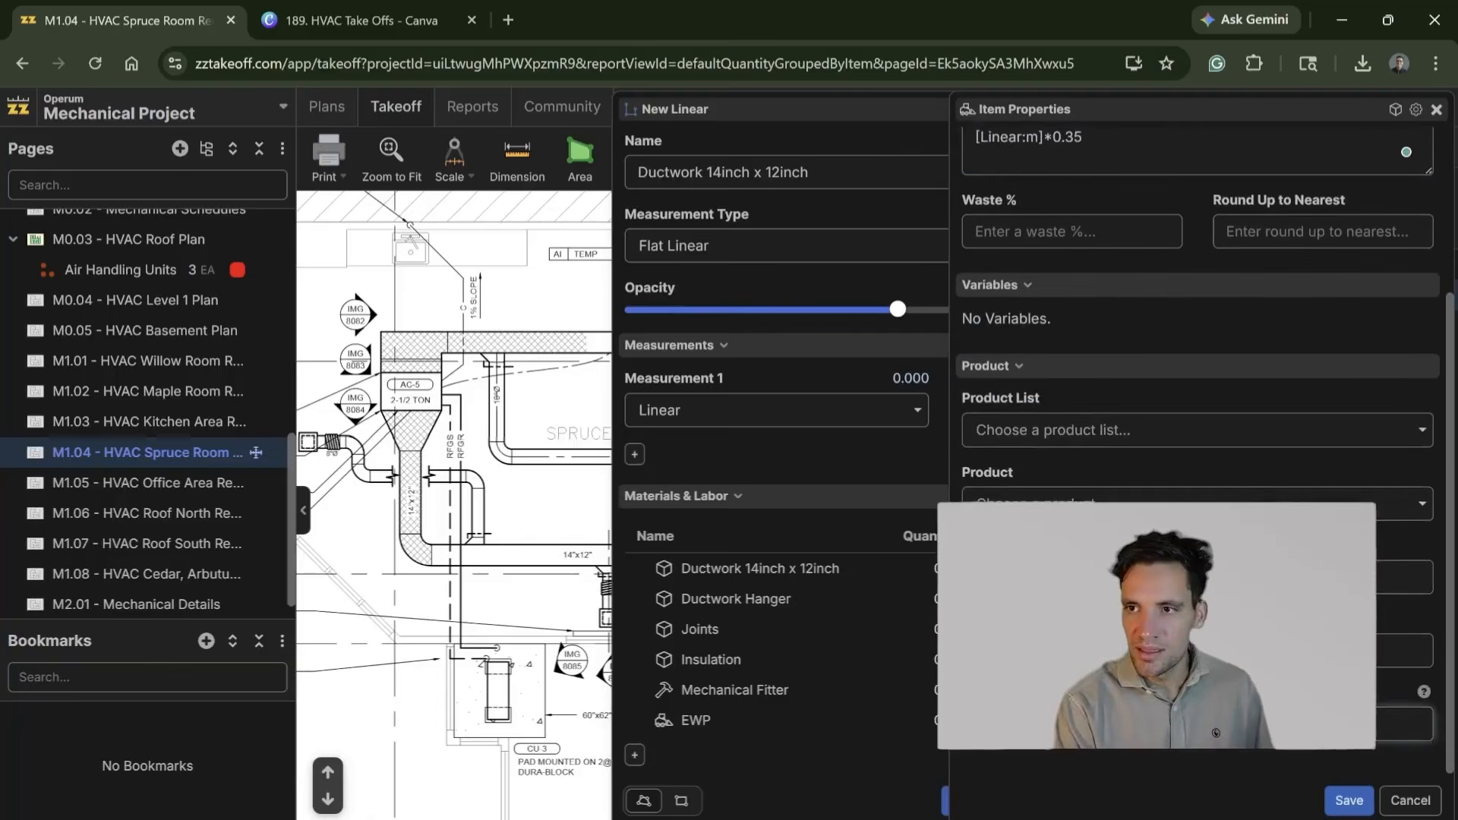
pyautogui.click(1349, 801)
# Step: Start the takeoff and trace the lower 14"x12" duct from its far end around the elbow up to the AC-5 transition, about 8.6 m
pyautogui.click(1002, 799)
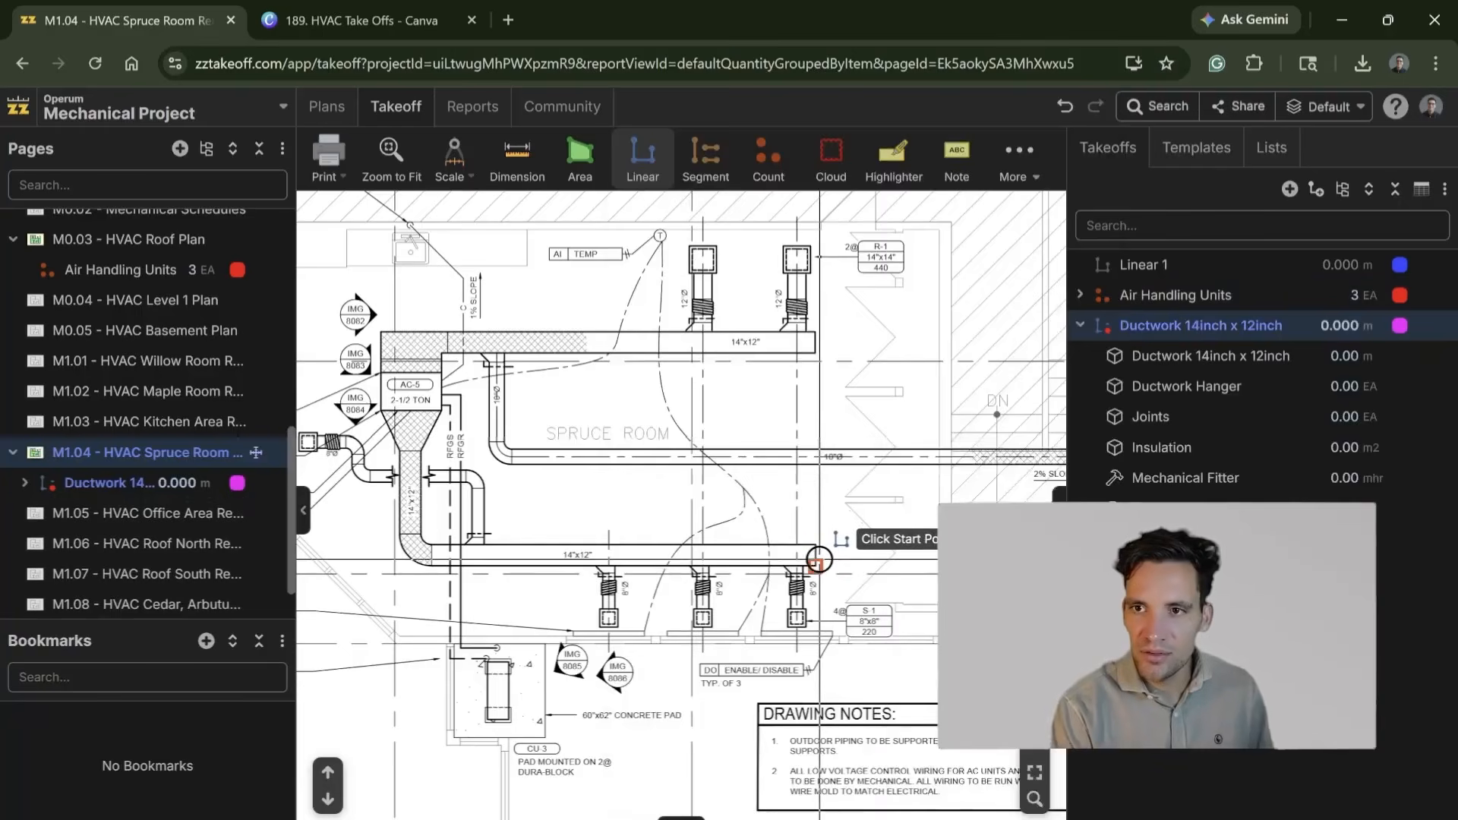
pyautogui.scroll(3, 814, 554)
pyautogui.scroll(-3, 814, 554)
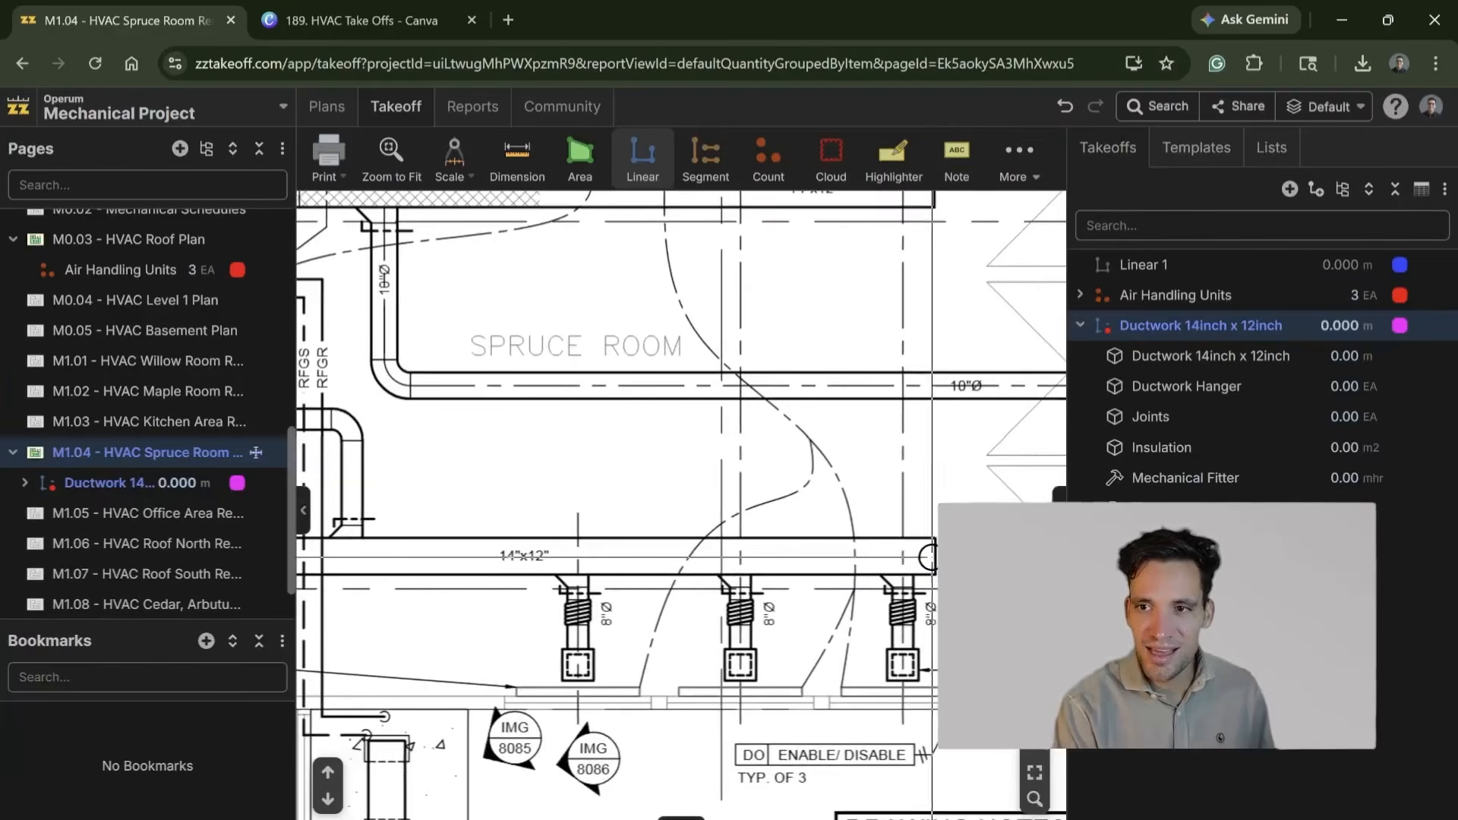
pyautogui.click(814, 554)
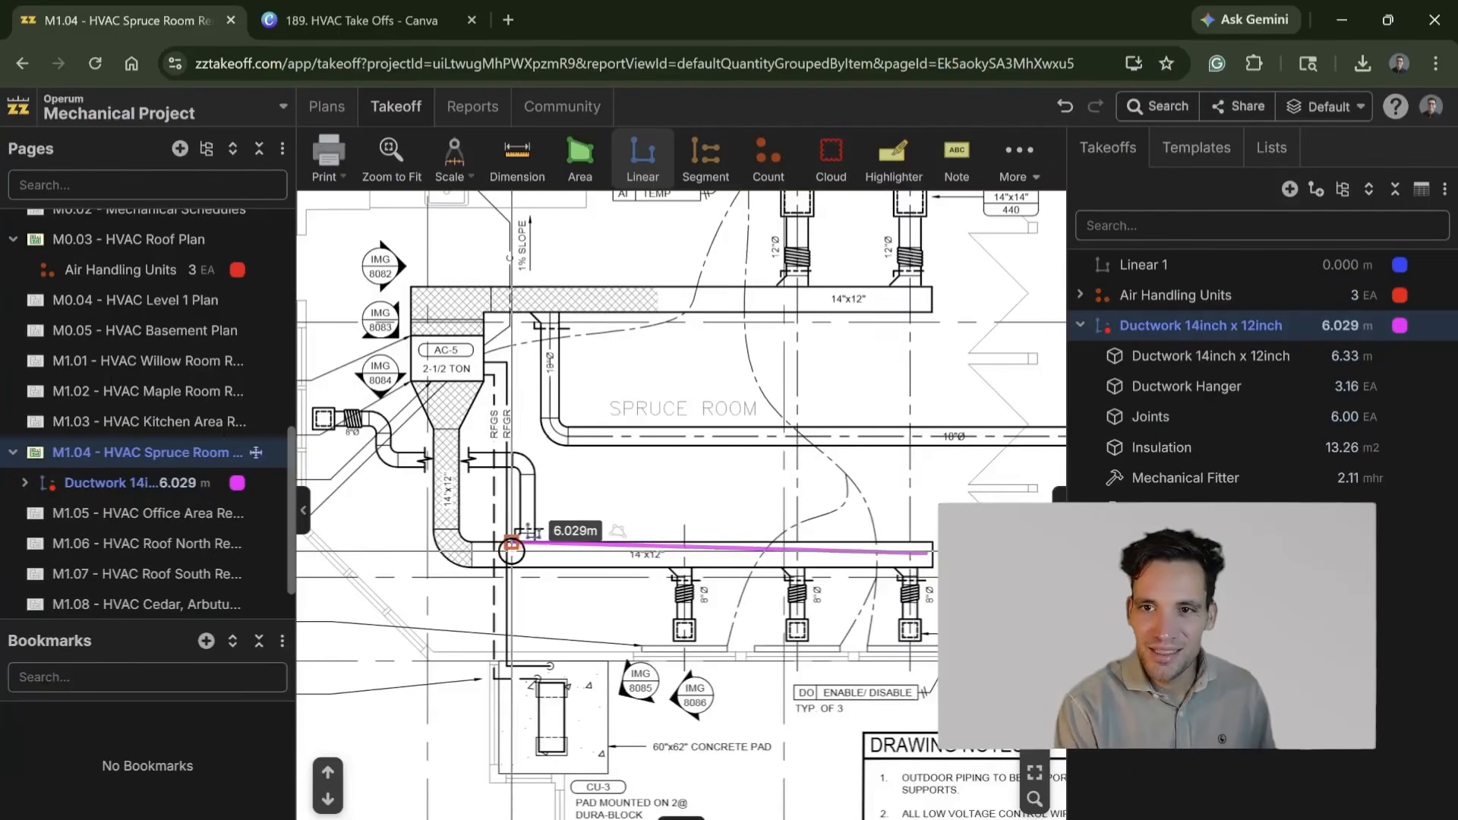
pyautogui.click(470, 551)
pyautogui.click(452, 536)
pyautogui.doubleClick(444, 425)
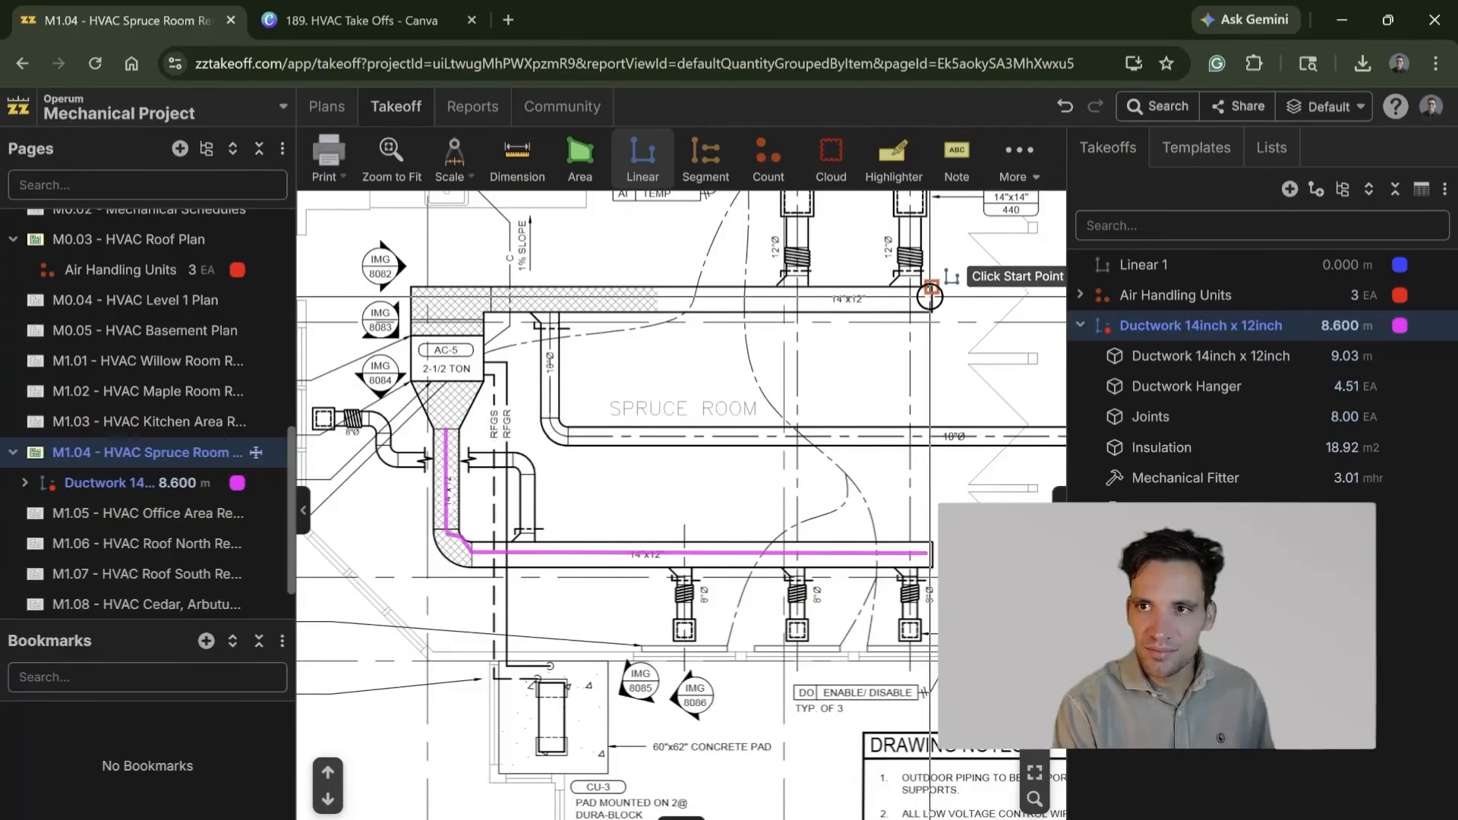
# Step: Trace the upper 14"x12" duct run from its far end back to the hatched section beside AC-5, about 6.4 m
pyautogui.scroll(3, 937, 298)
pyautogui.click(939, 303)
pyautogui.scroll(-5, 617, 305)
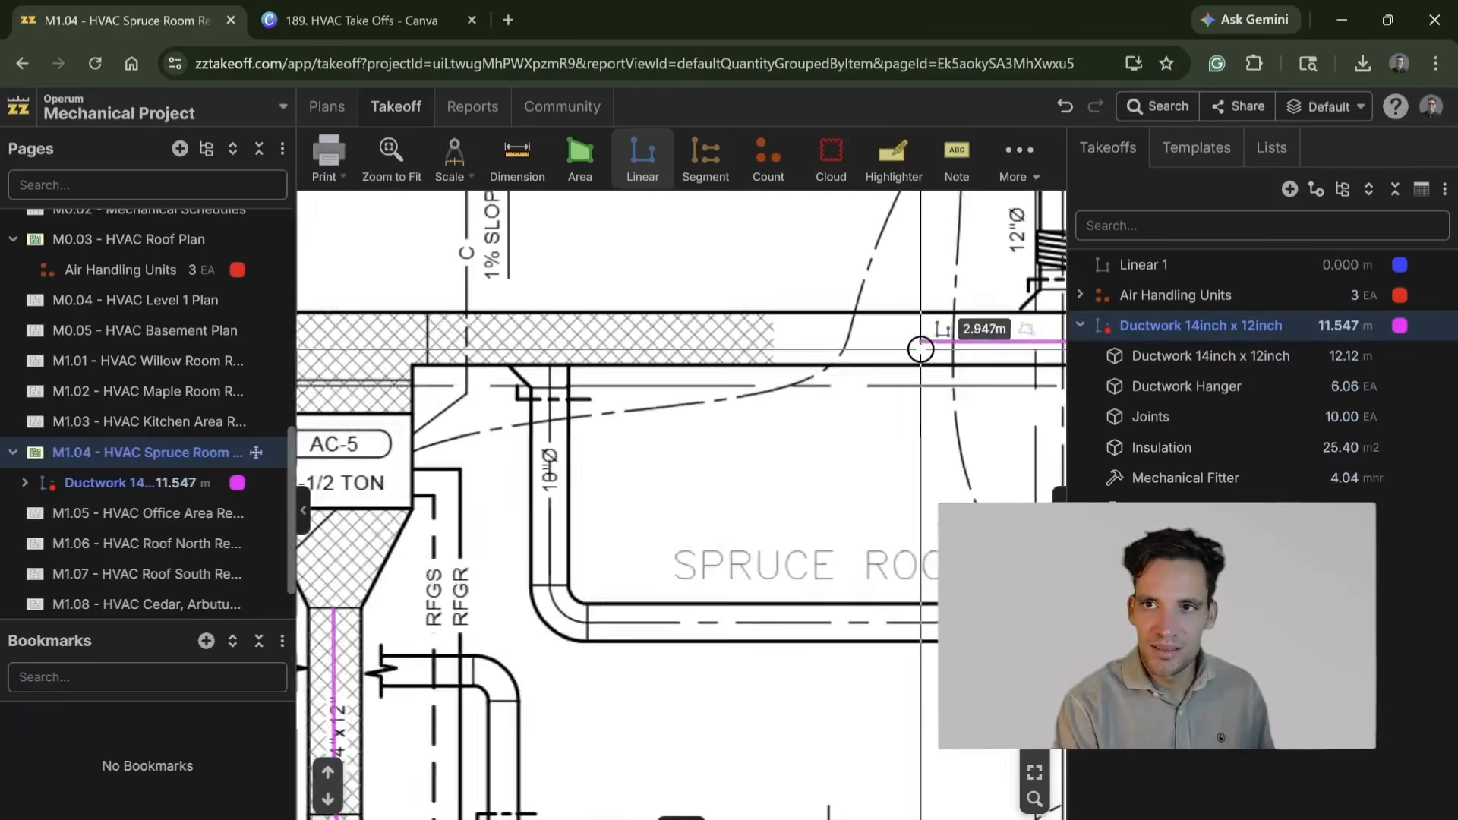
pyautogui.doubleClick(575, 339)
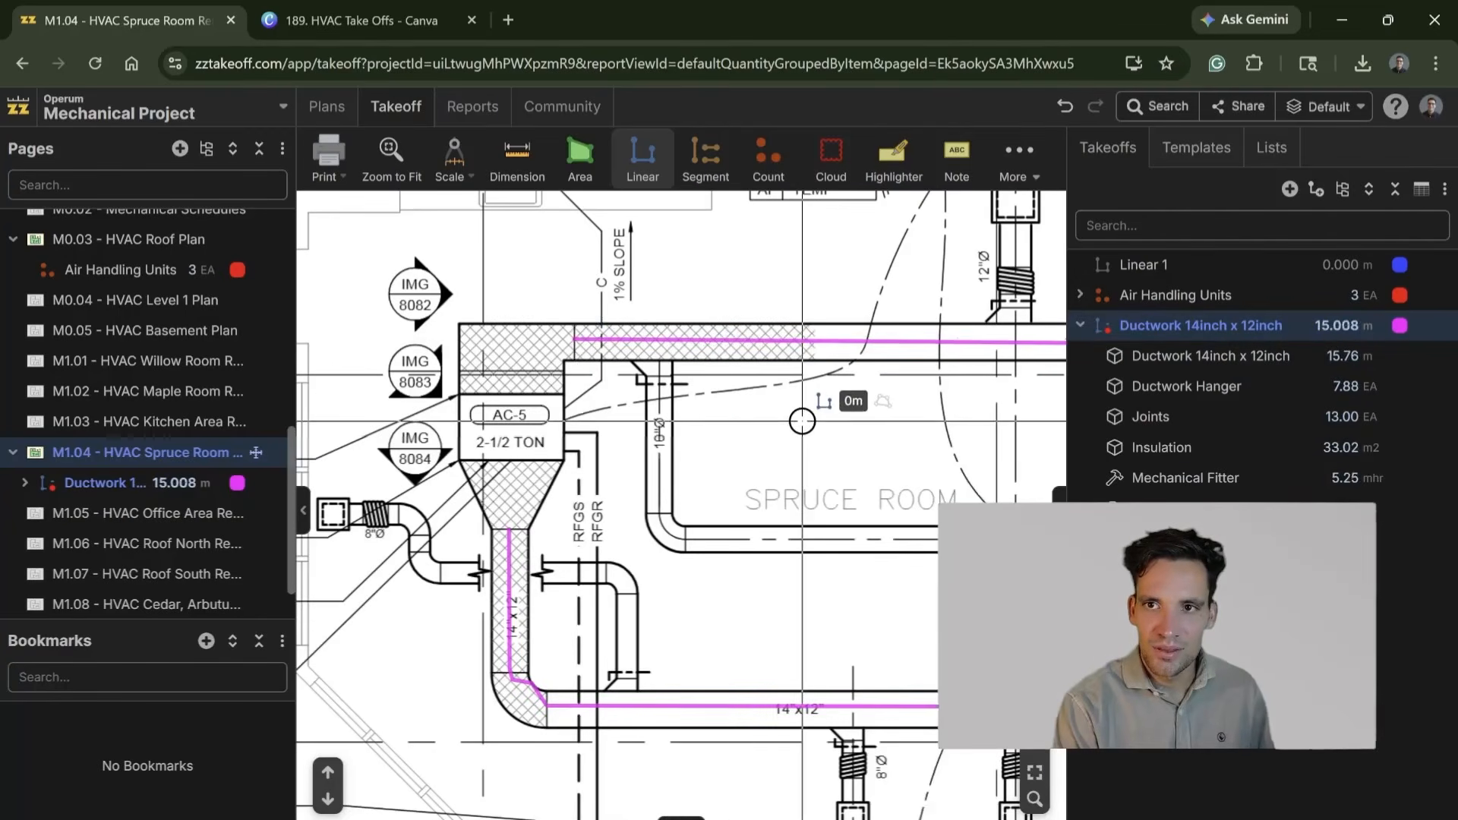
pyautogui.scroll(-5, 798, 406)
pyautogui.scroll(5, 671, 467)
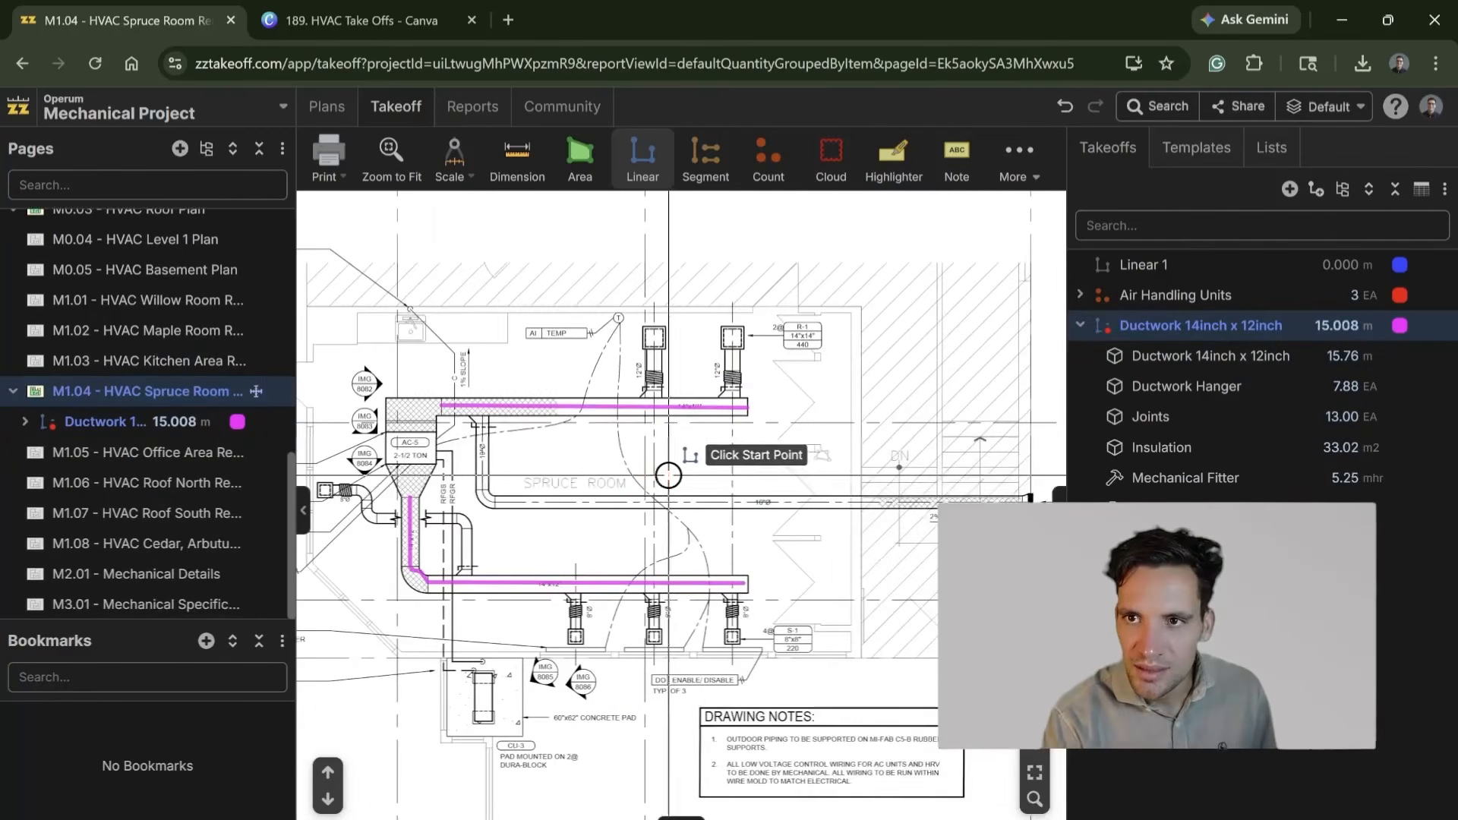
# Step: Trace the three 8" diameter vertical branches from the lower 14"x12" duct to their square diffusers, about 0.93 m each
pyautogui.click(709, 373)
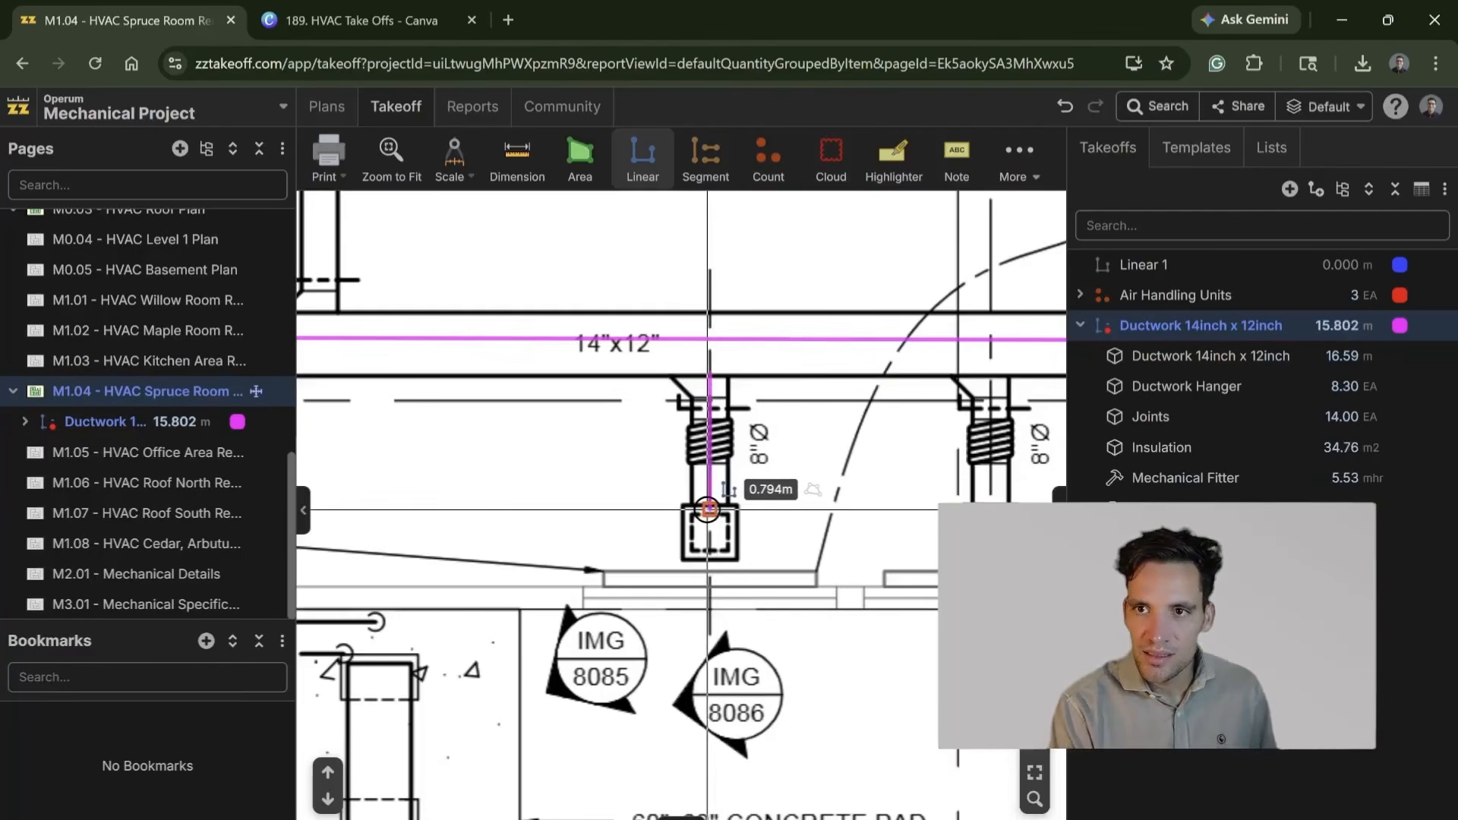
pyautogui.doubleClick(710, 533)
pyautogui.moveTo(873, 439); pyautogui.dragTo(628, 426)
pyautogui.click(746, 368)
pyautogui.doubleClick(745, 524)
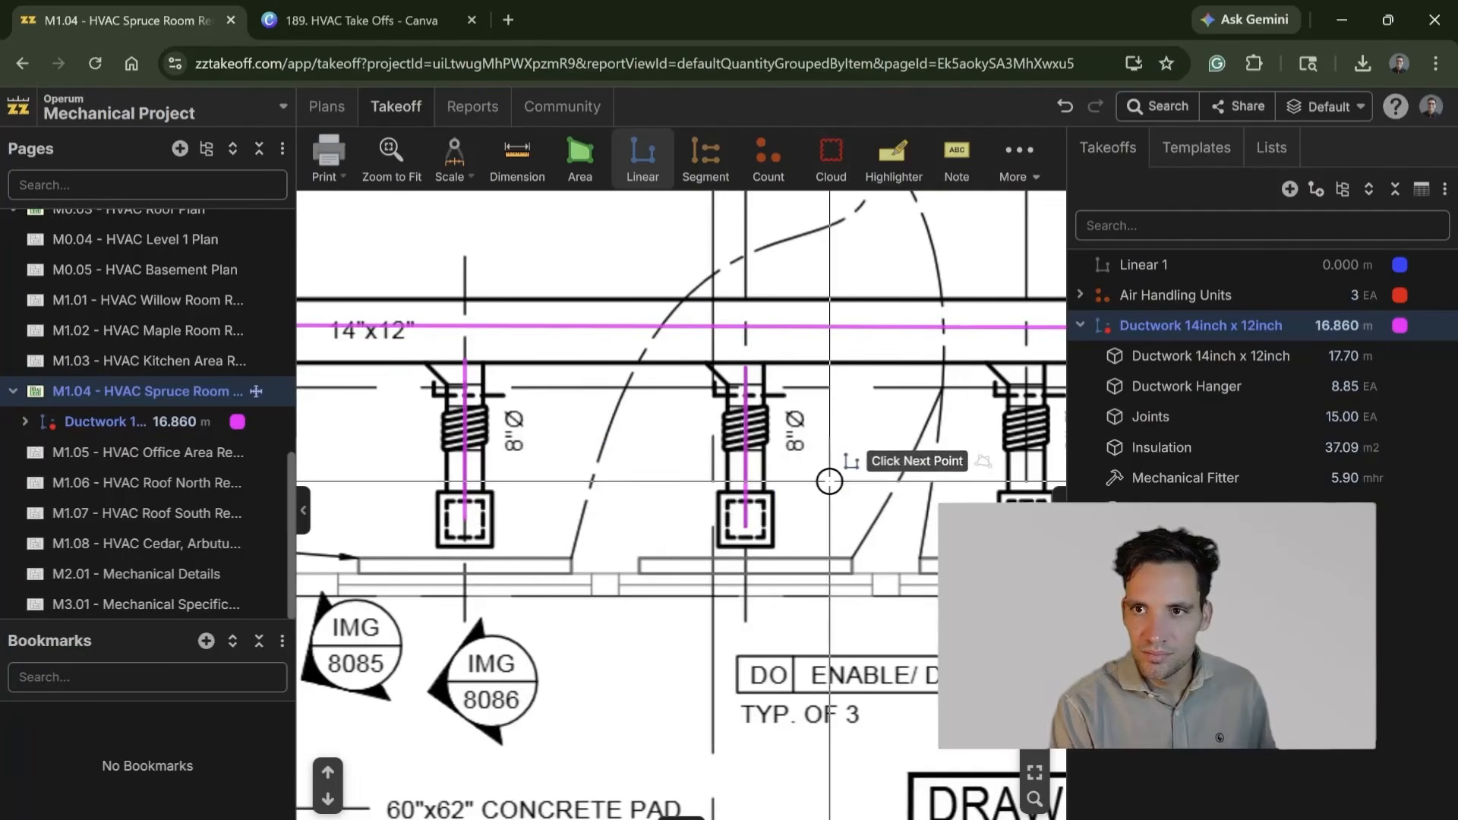
pyautogui.moveTo(942, 411); pyautogui.dragTo(621, 388)
pyautogui.click(706, 343)
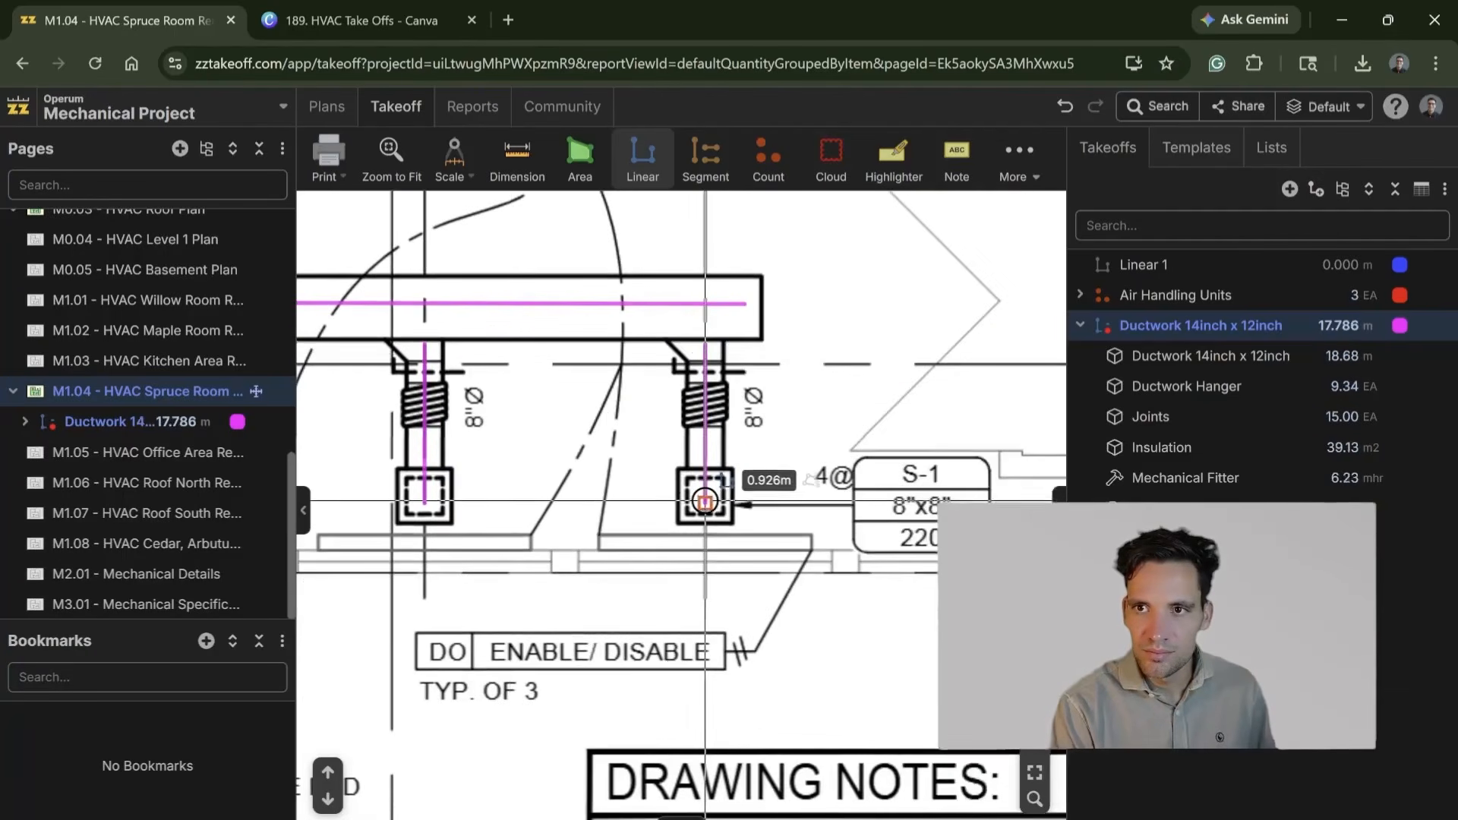
pyautogui.doubleClick(705, 502)
# Step: Examine the 12" diameter branches on the upper duct, the traced lower branches and the duct connections around AC-5
pyautogui.scroll(-5, 760, 257)
pyautogui.moveTo(686, 274); pyautogui.dragTo(820, 763)
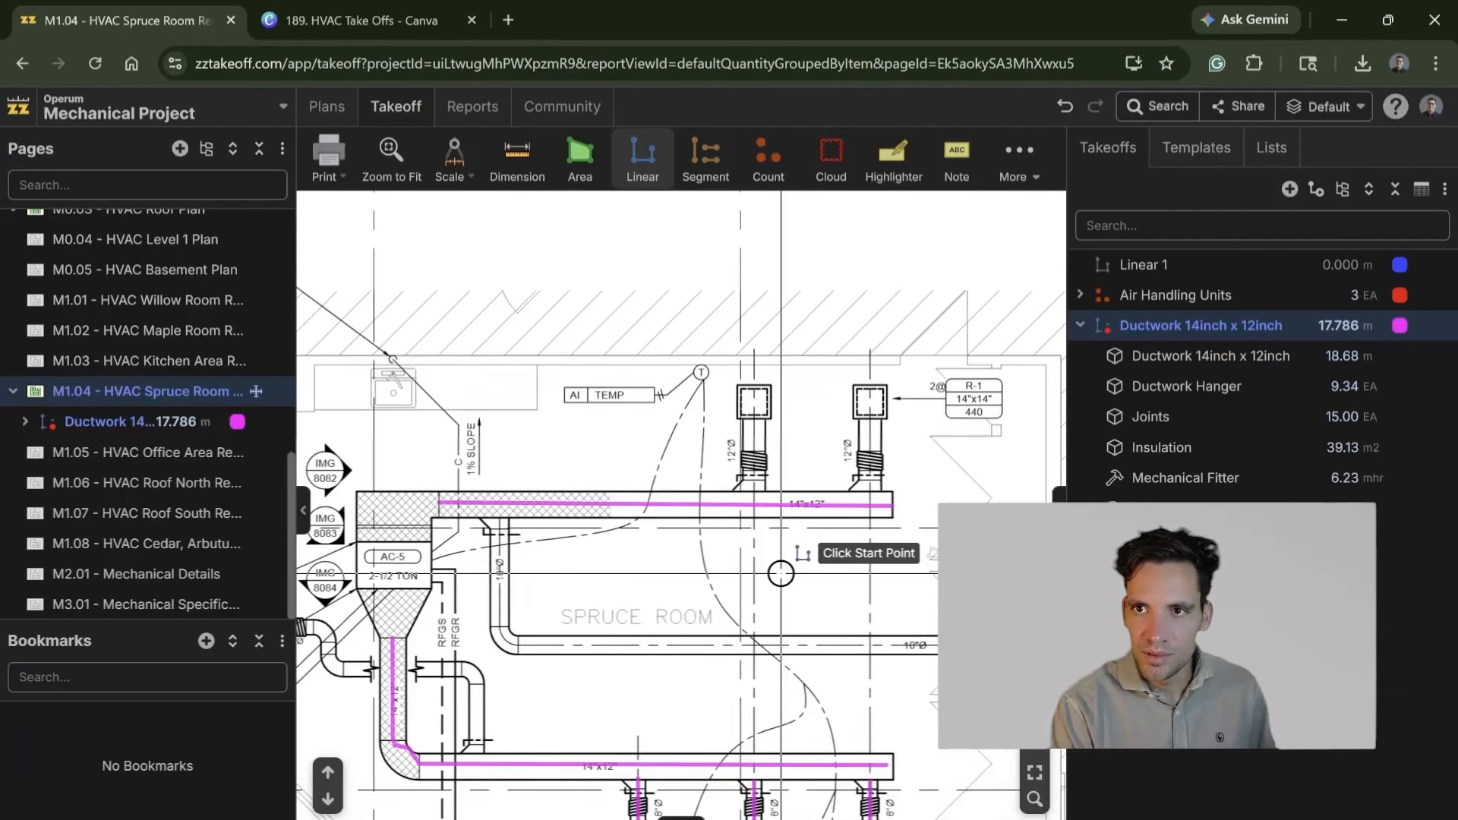
pyautogui.scroll(3, 750, 416)
pyautogui.scroll(-3, 790, 560)
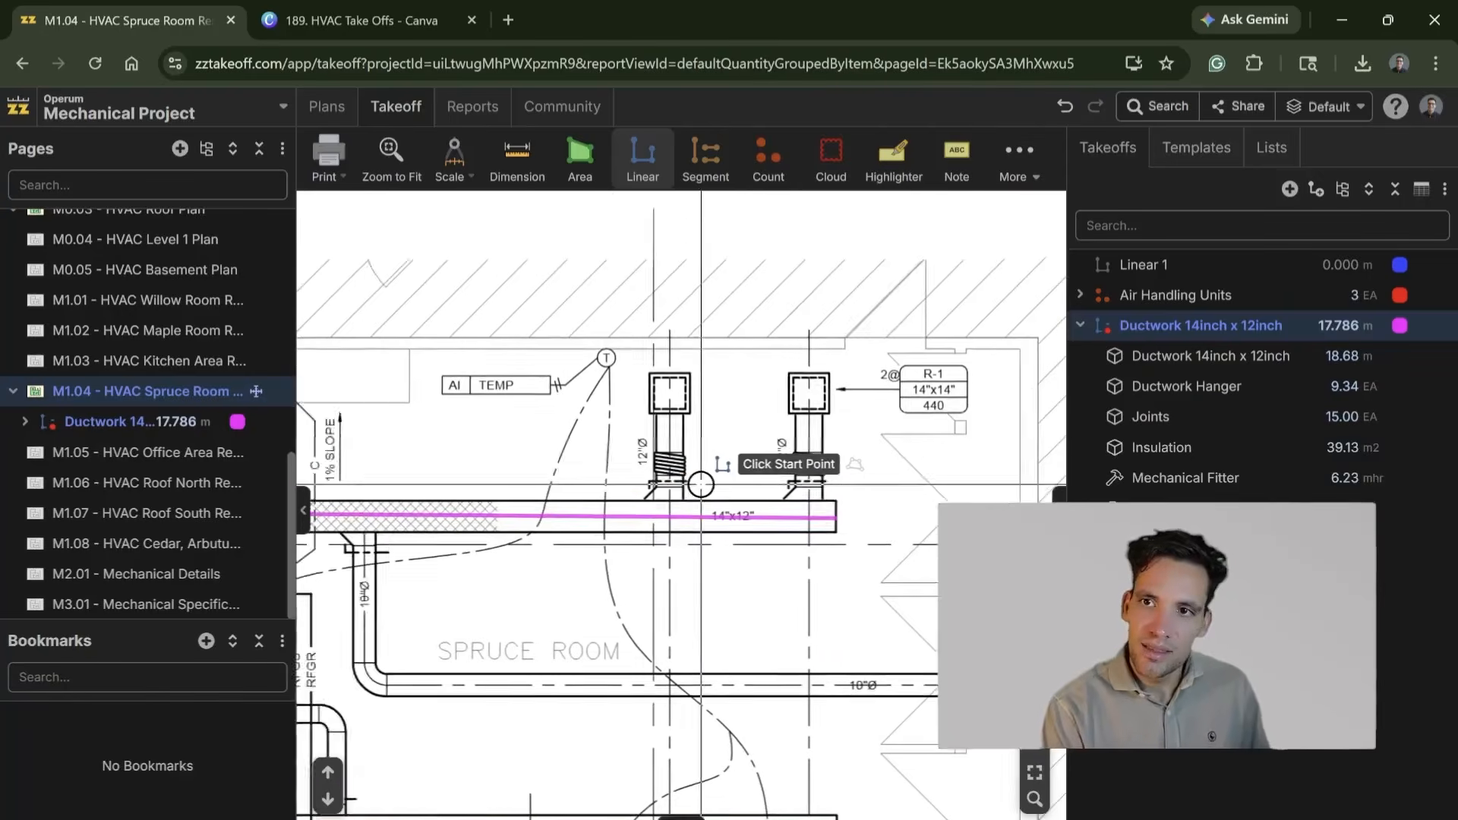
pyautogui.scroll(1, 716, 554)
pyautogui.scroll(-2, 744, 458)
pyautogui.moveTo(707, 559); pyautogui.dragTo(782, 293)
pyautogui.scroll(5, 822, 481)
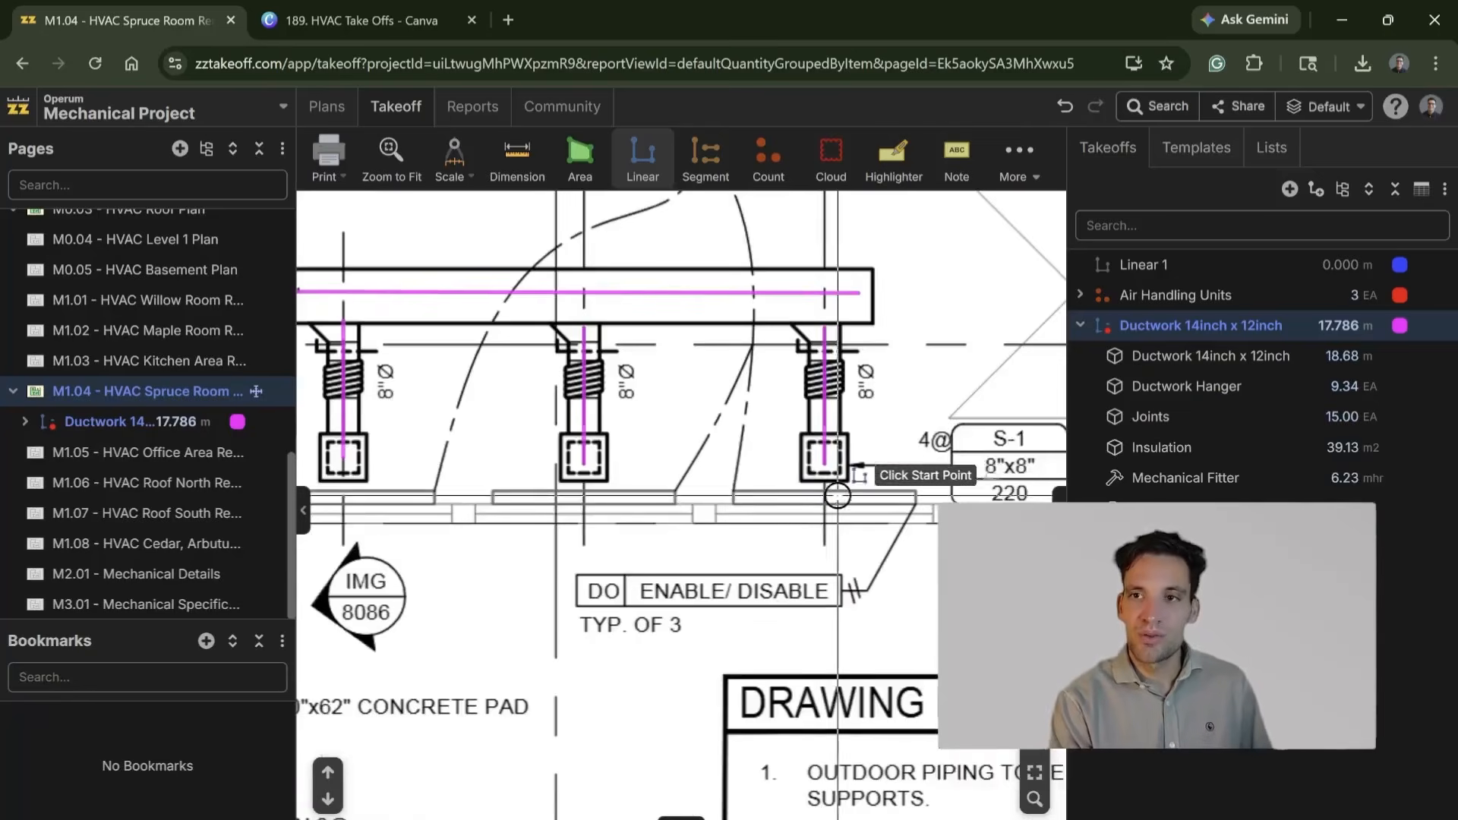
pyautogui.scroll(-3, 763, 527)
pyautogui.moveTo(613, 561); pyautogui.dragTo(785, 581)
pyautogui.moveTo(425, 407); pyautogui.dragTo(599, 661)
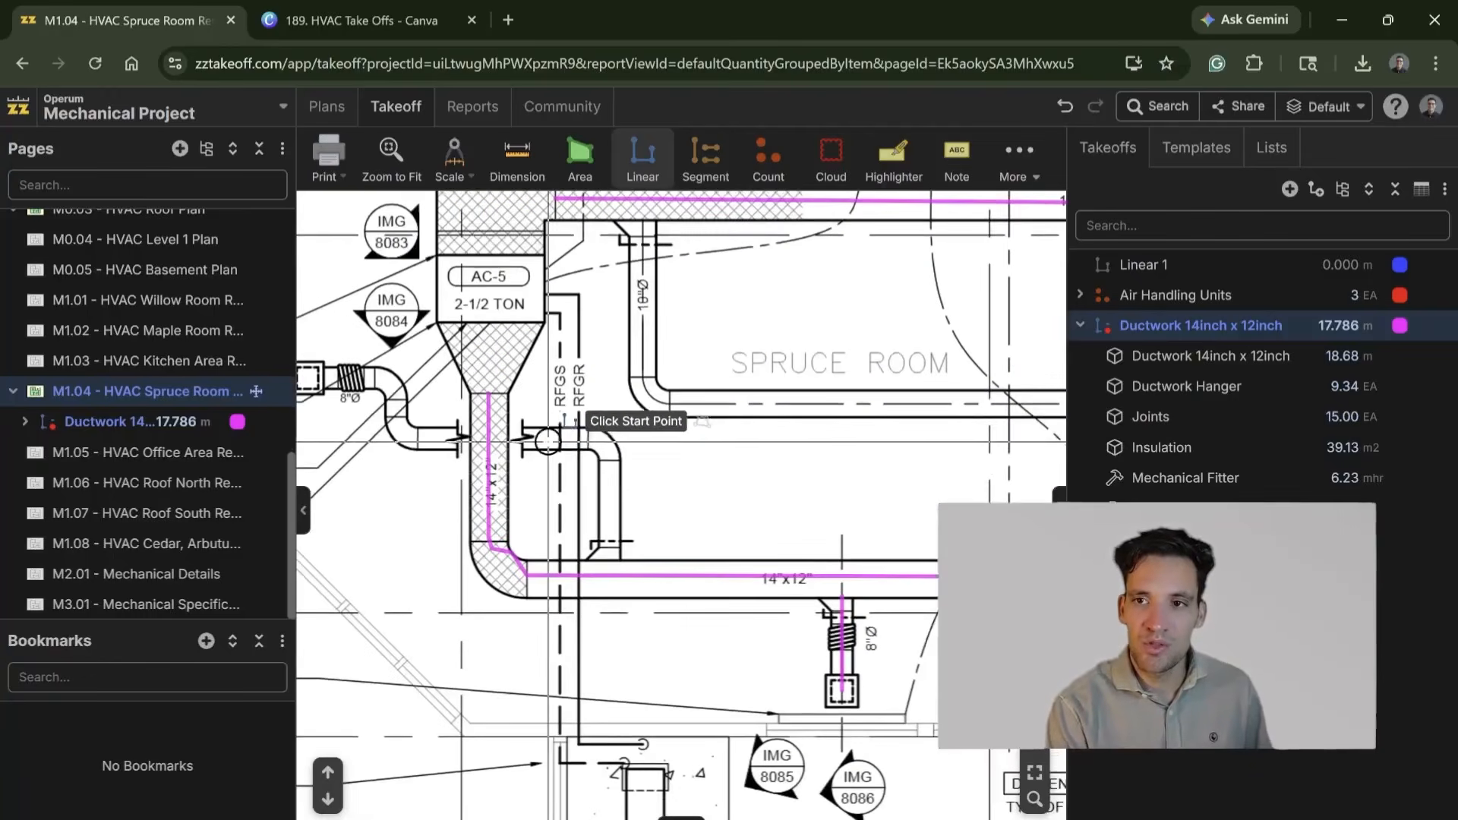
pyautogui.scroll(-2, 553, 459)
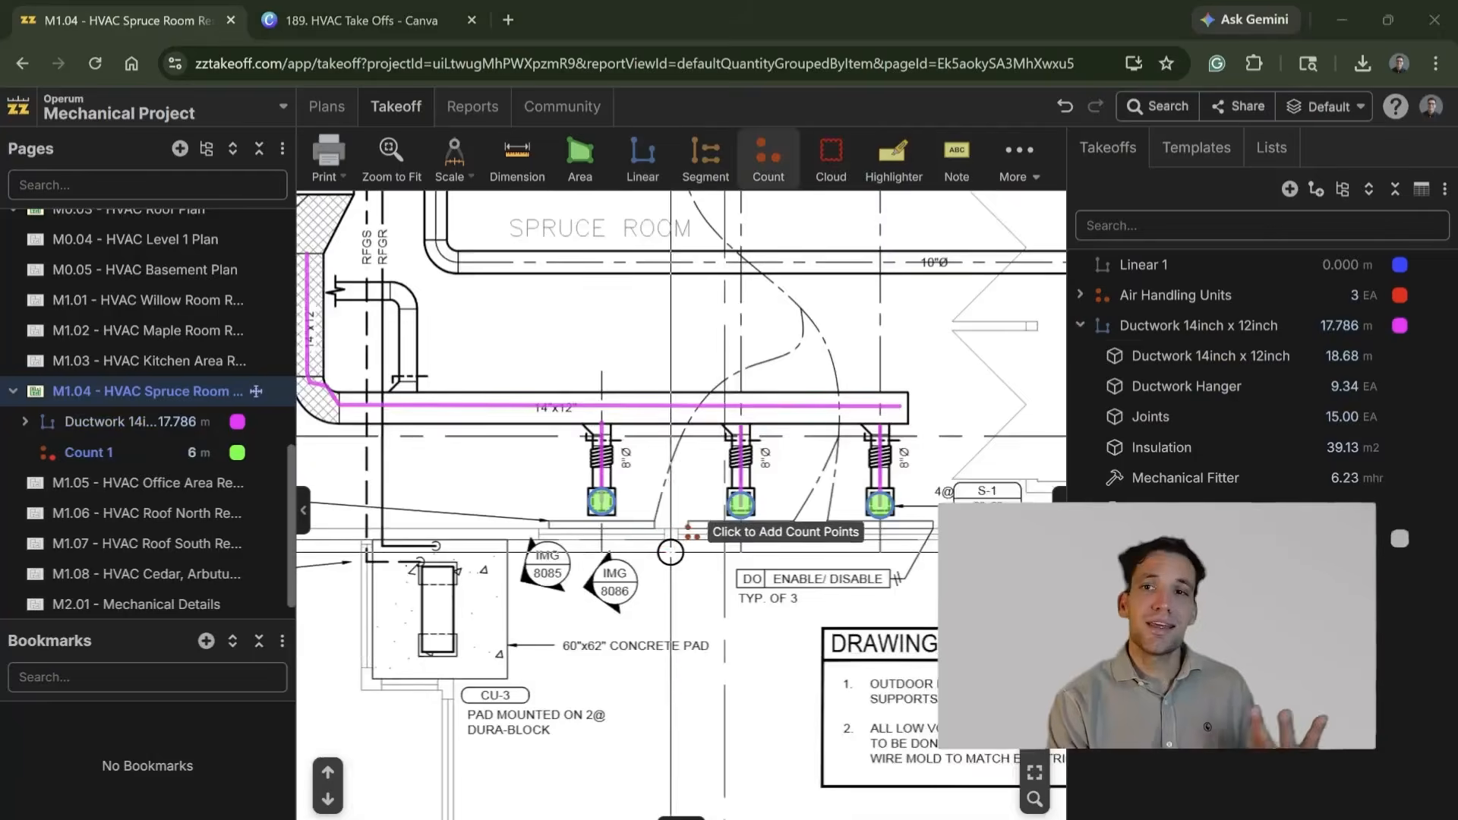
pyautogui.scroll(-3, 679, 613)
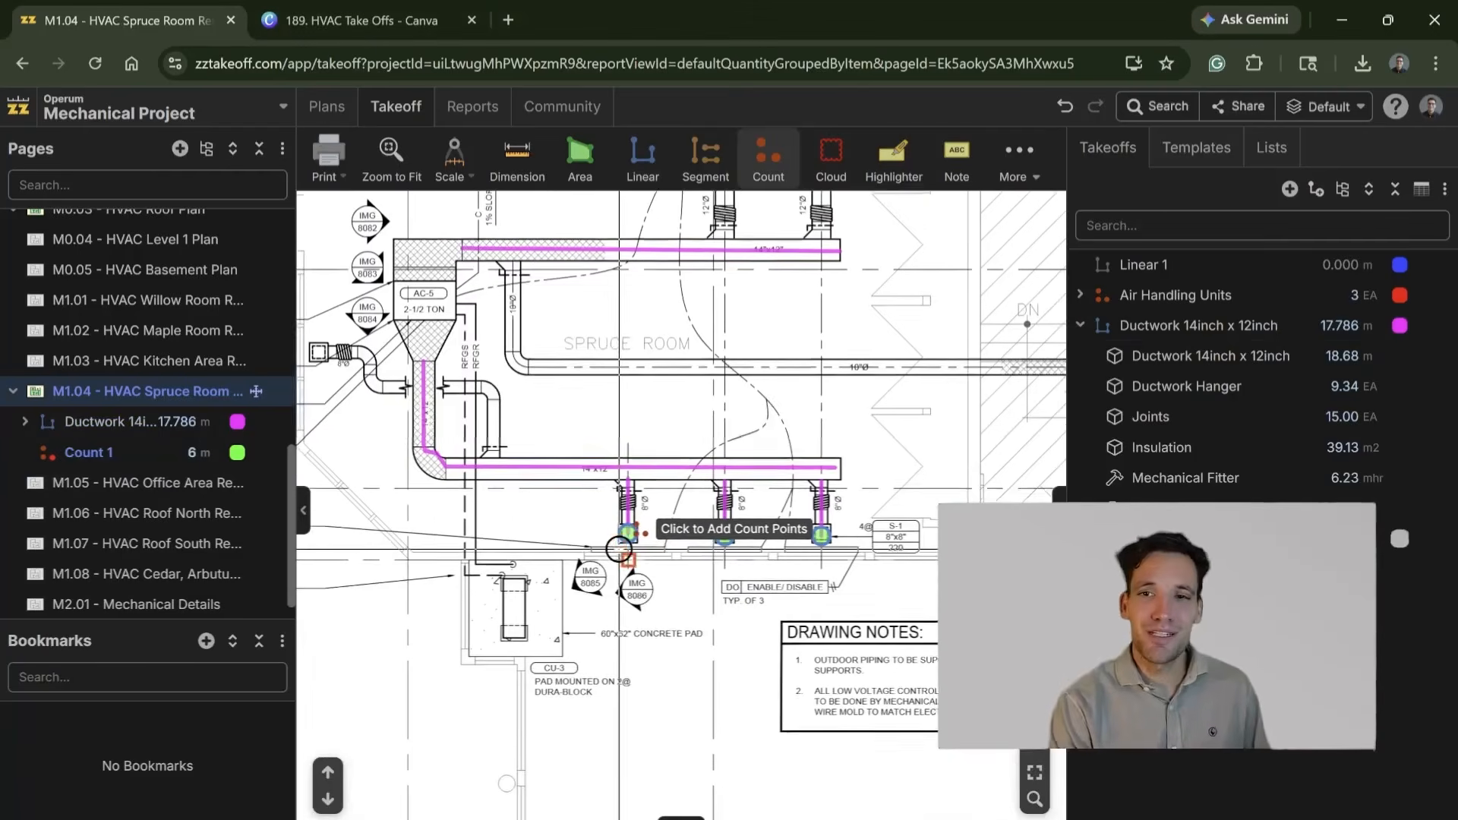
pyautogui.scroll(3, 614, 589)
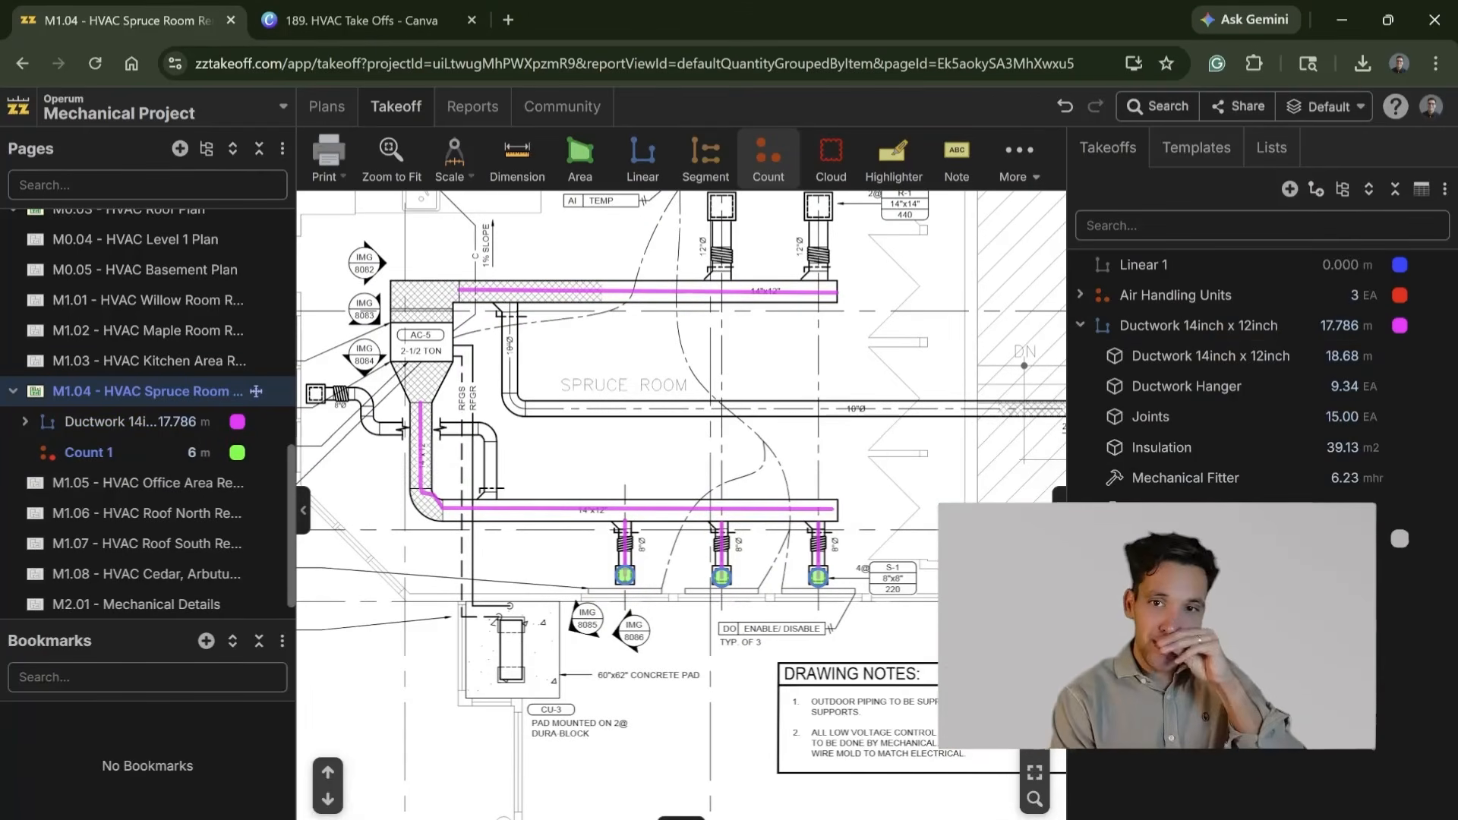
pyautogui.moveTo(557, 393); pyautogui.dragTo(575, 524)
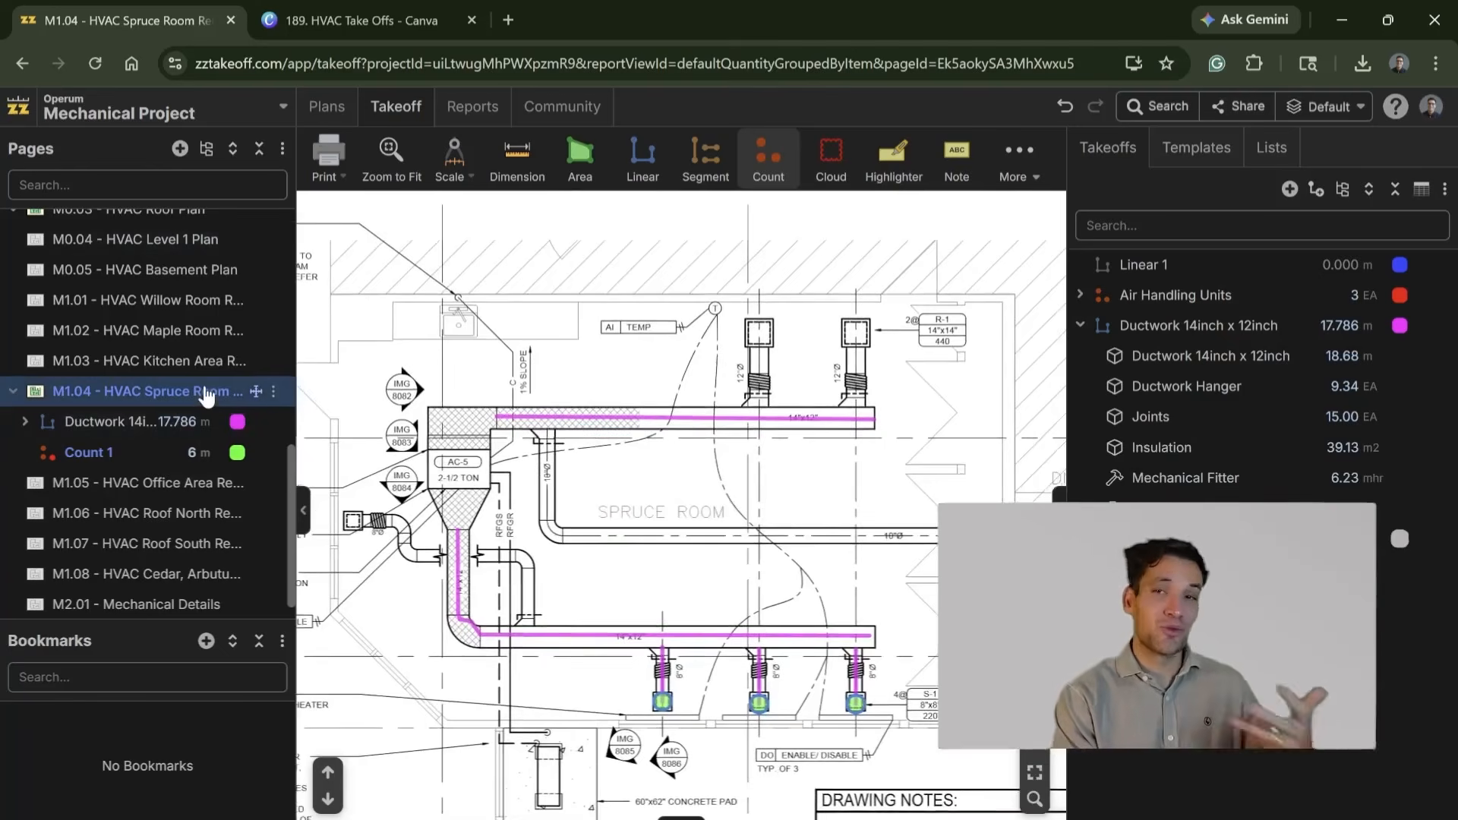
pyautogui.scroll(2, 608, 547)
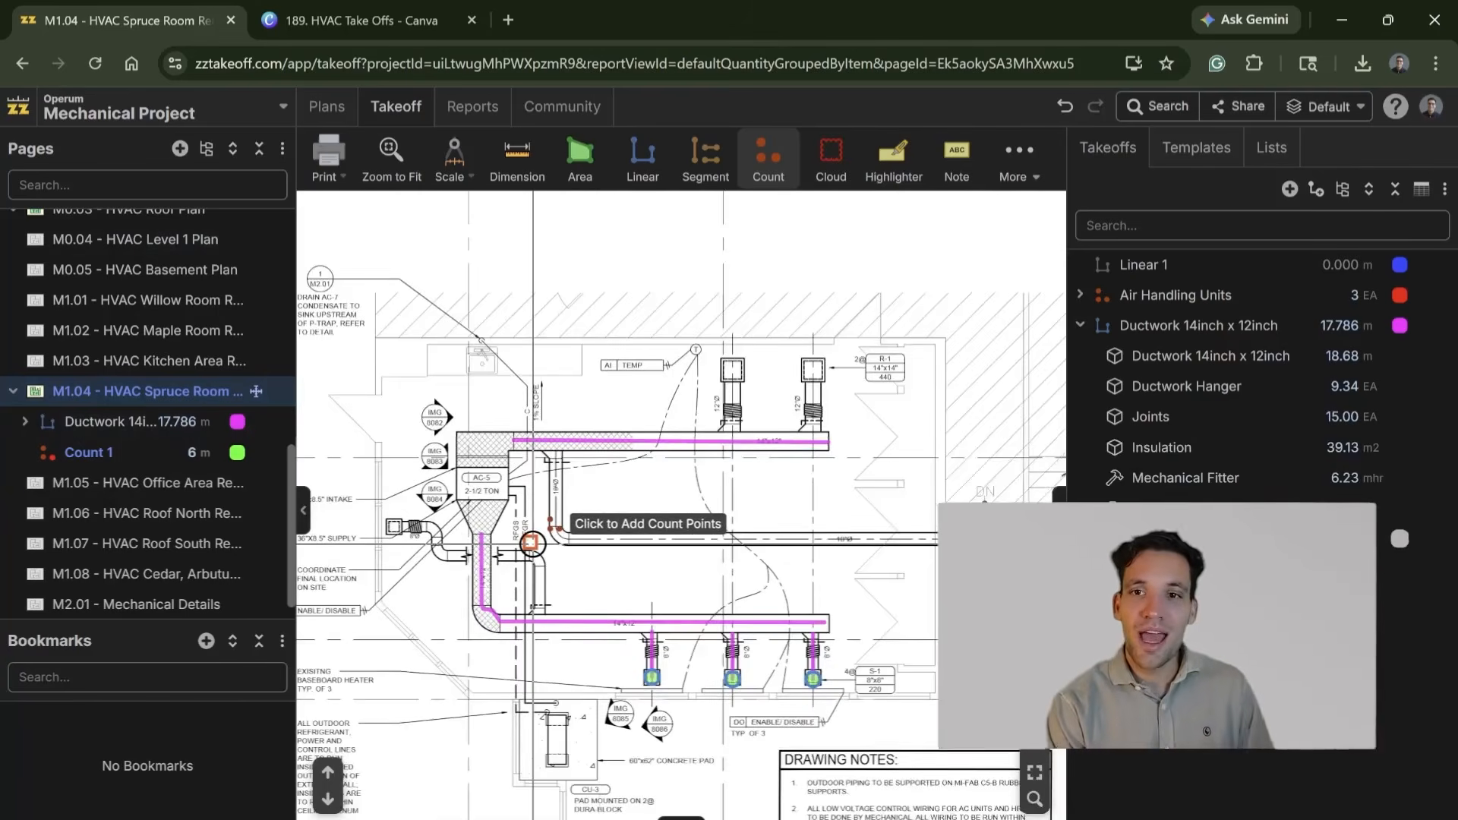
pyautogui.scroll(-3, 619, 551)
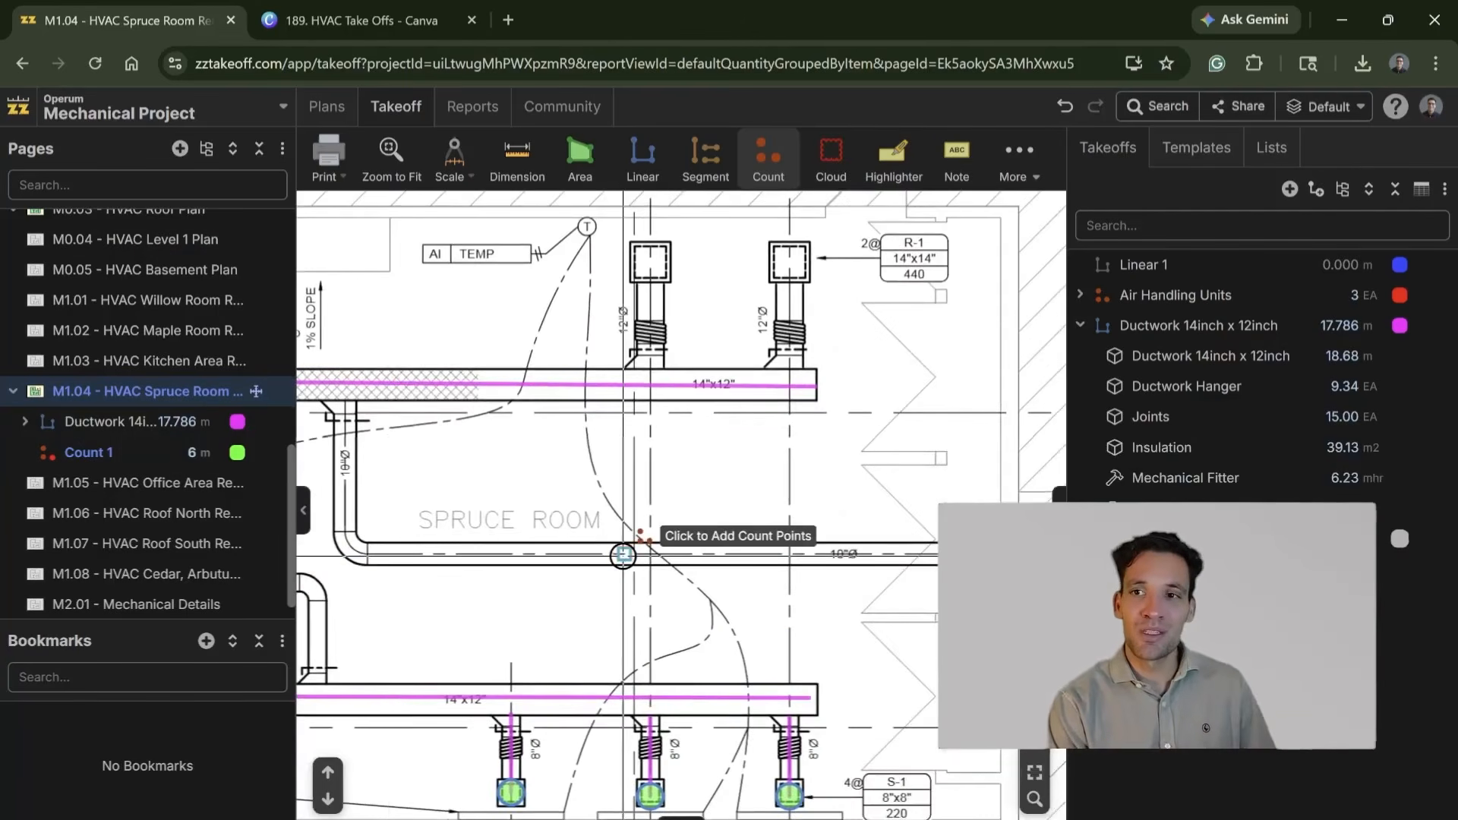
pyautogui.scroll(-3, 623, 555)
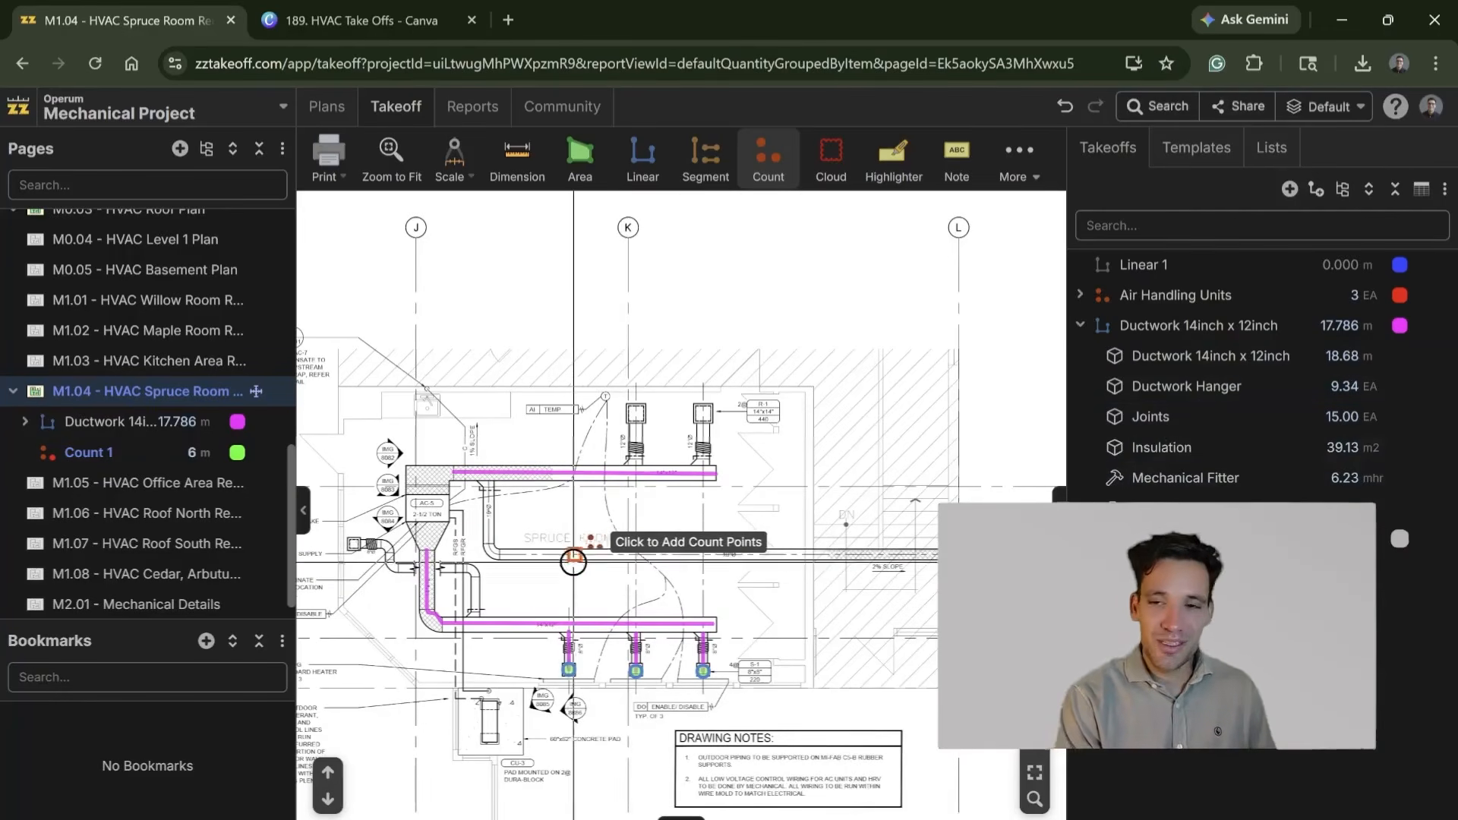
pyautogui.scroll(2, 656, 640)
pyautogui.moveTo(653, 637)
pyautogui.mouseDown()
pyautogui.moveTo(662, 471)
pyautogui.moveTo(684, 408)
pyautogui.mouseUp()
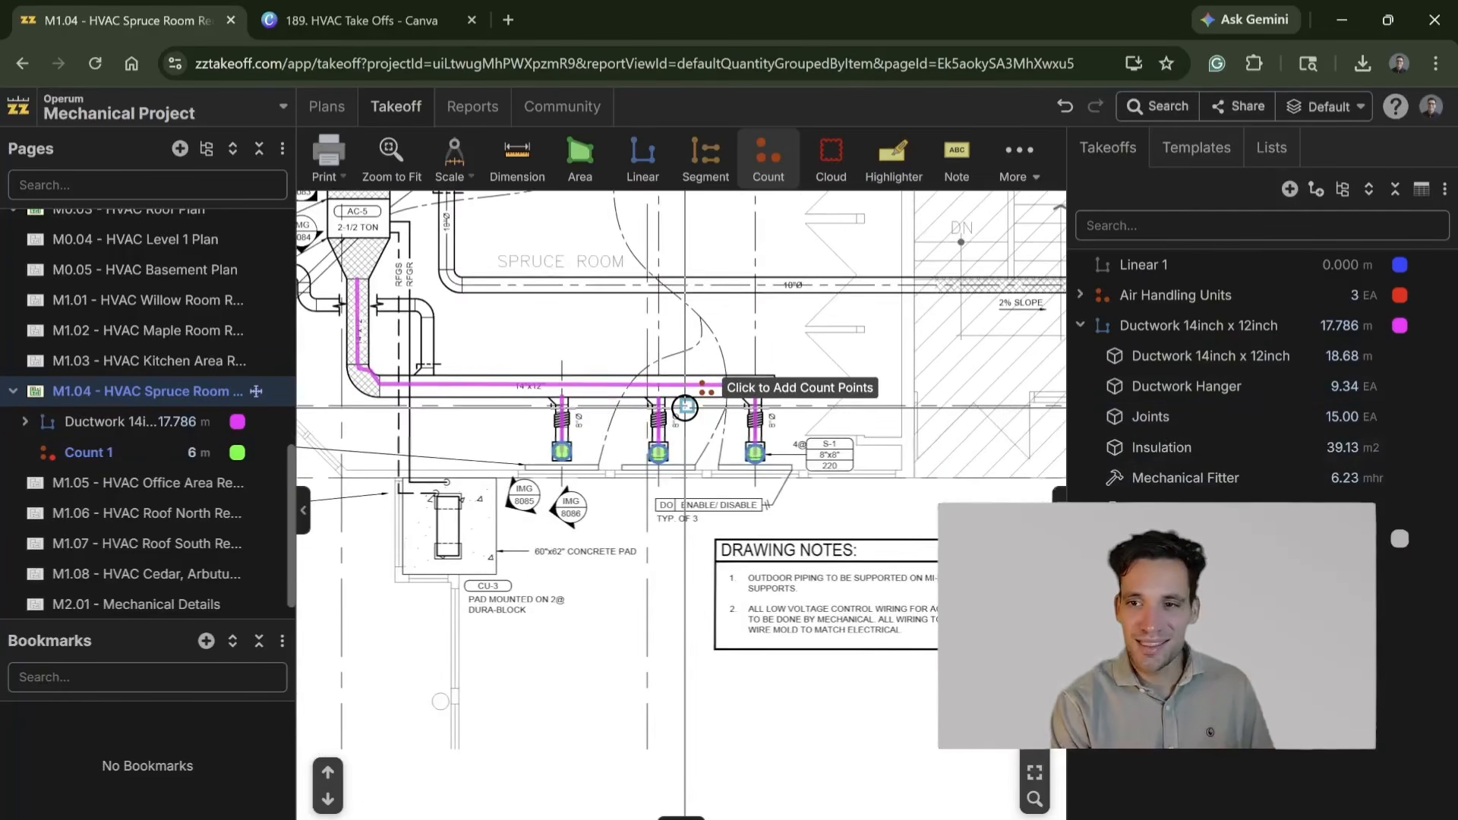